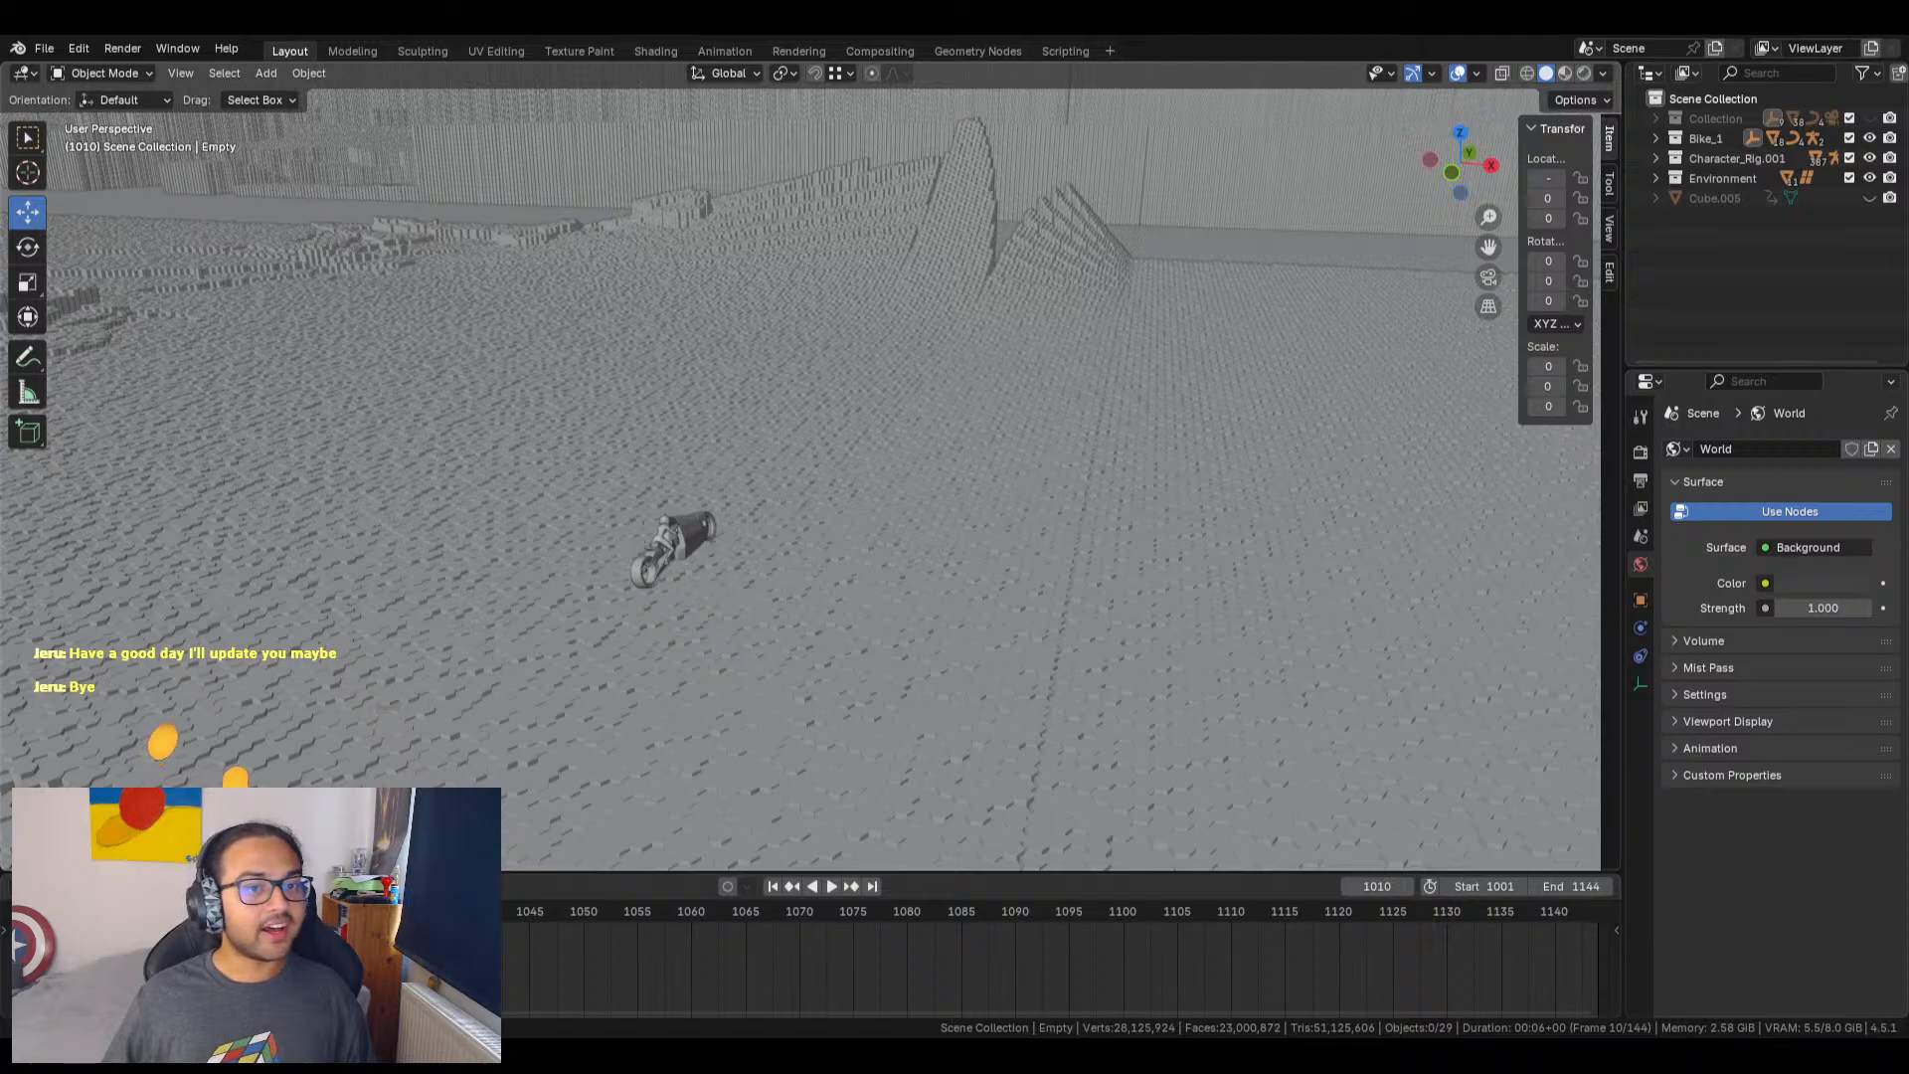
# Step: Return the timeline to frame 1001 and look at the scene through the camera
pyautogui.moveTo(778, 545); pyautogui.dragTo(733, 545, button='middle')
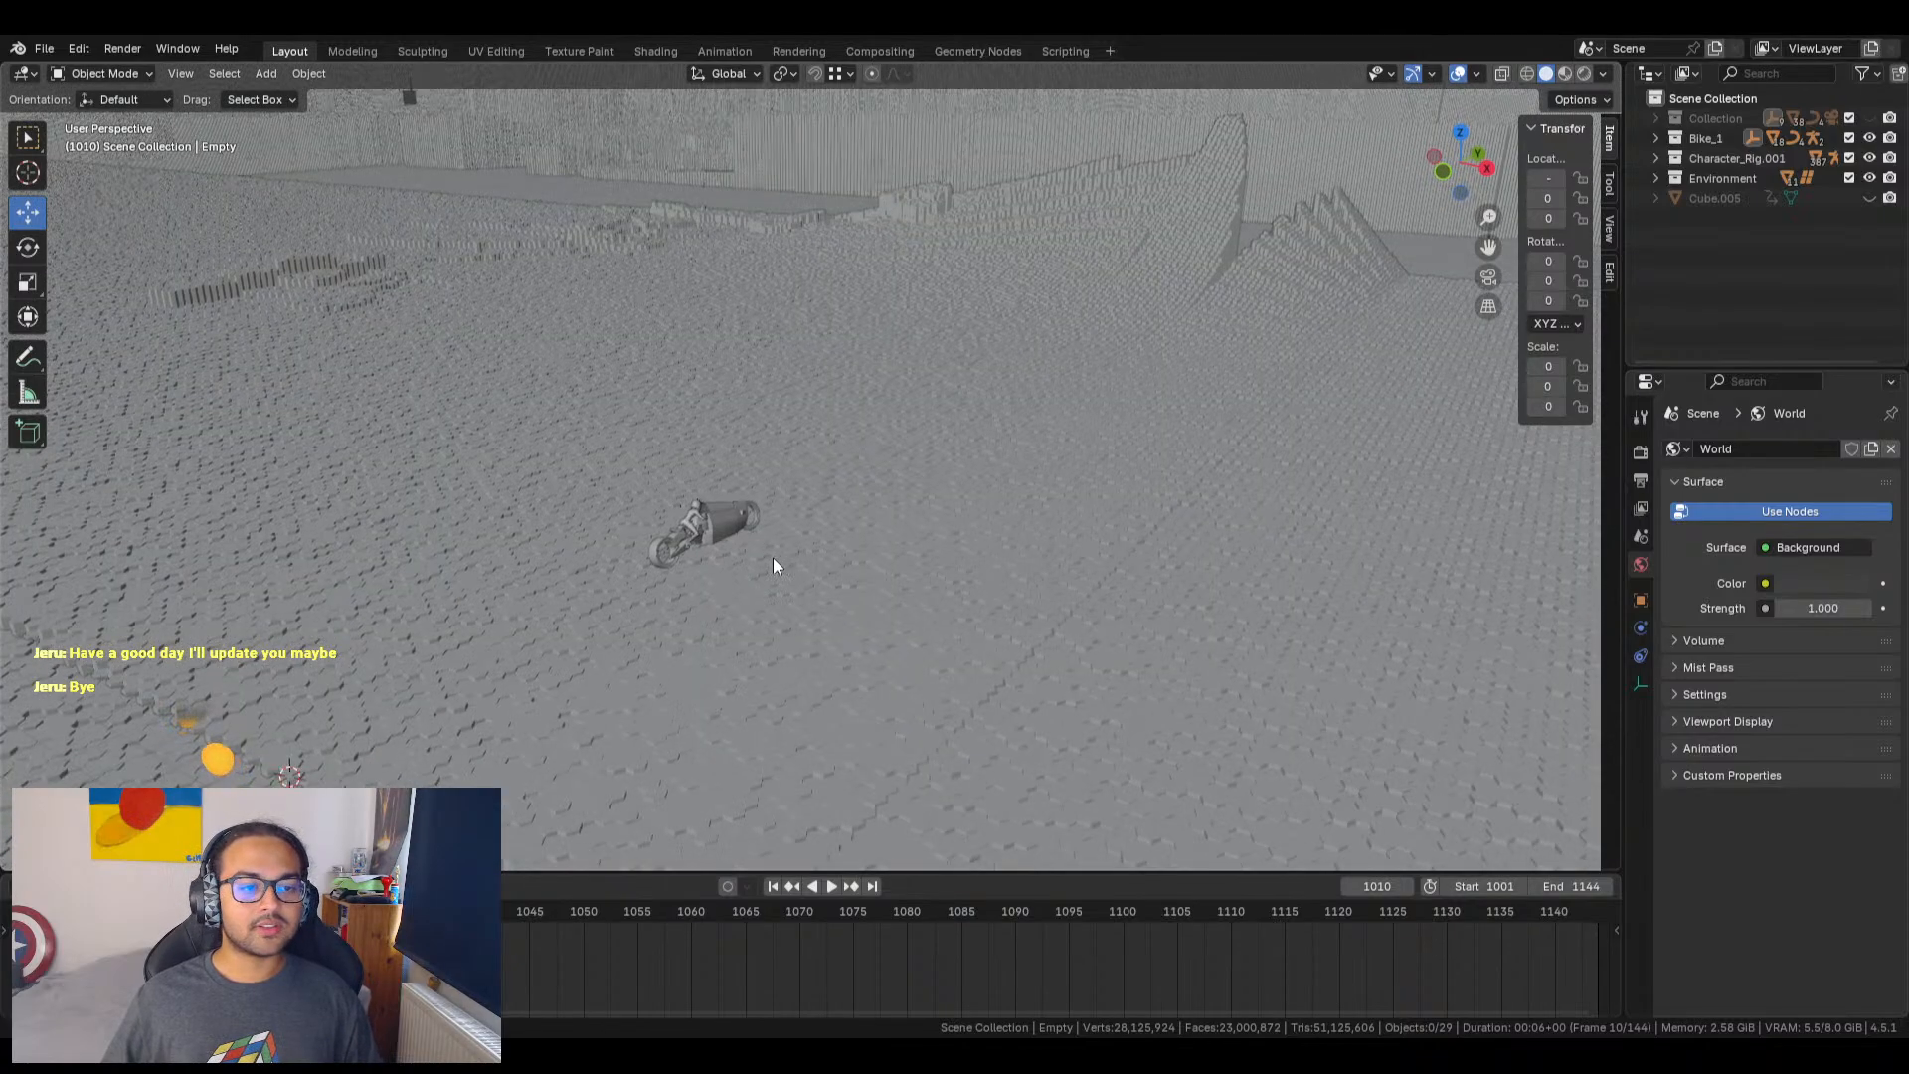
pyautogui.scroll(1, 767, 585)
pyautogui.moveTo(768, 631); pyautogui.dragTo(987, 542, button='middle')
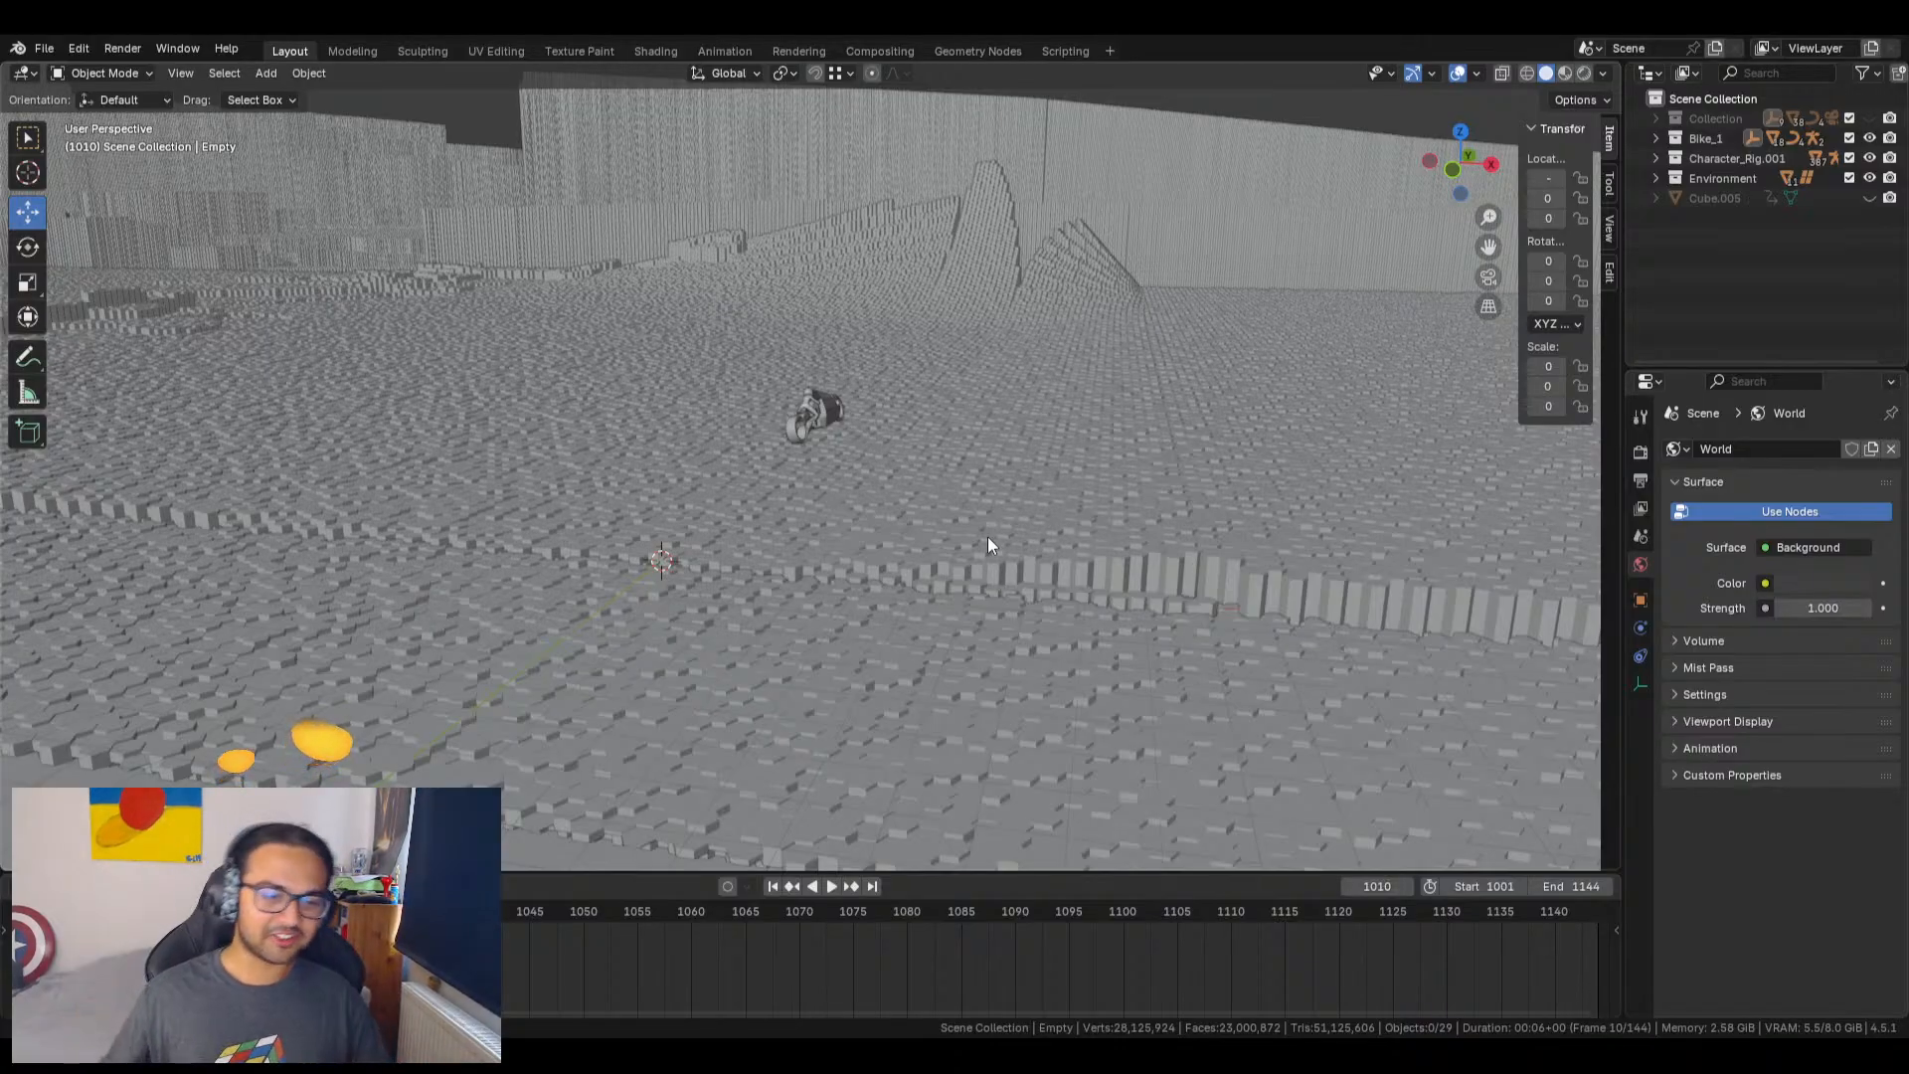
pyautogui.hotkey('shift', 'Left')
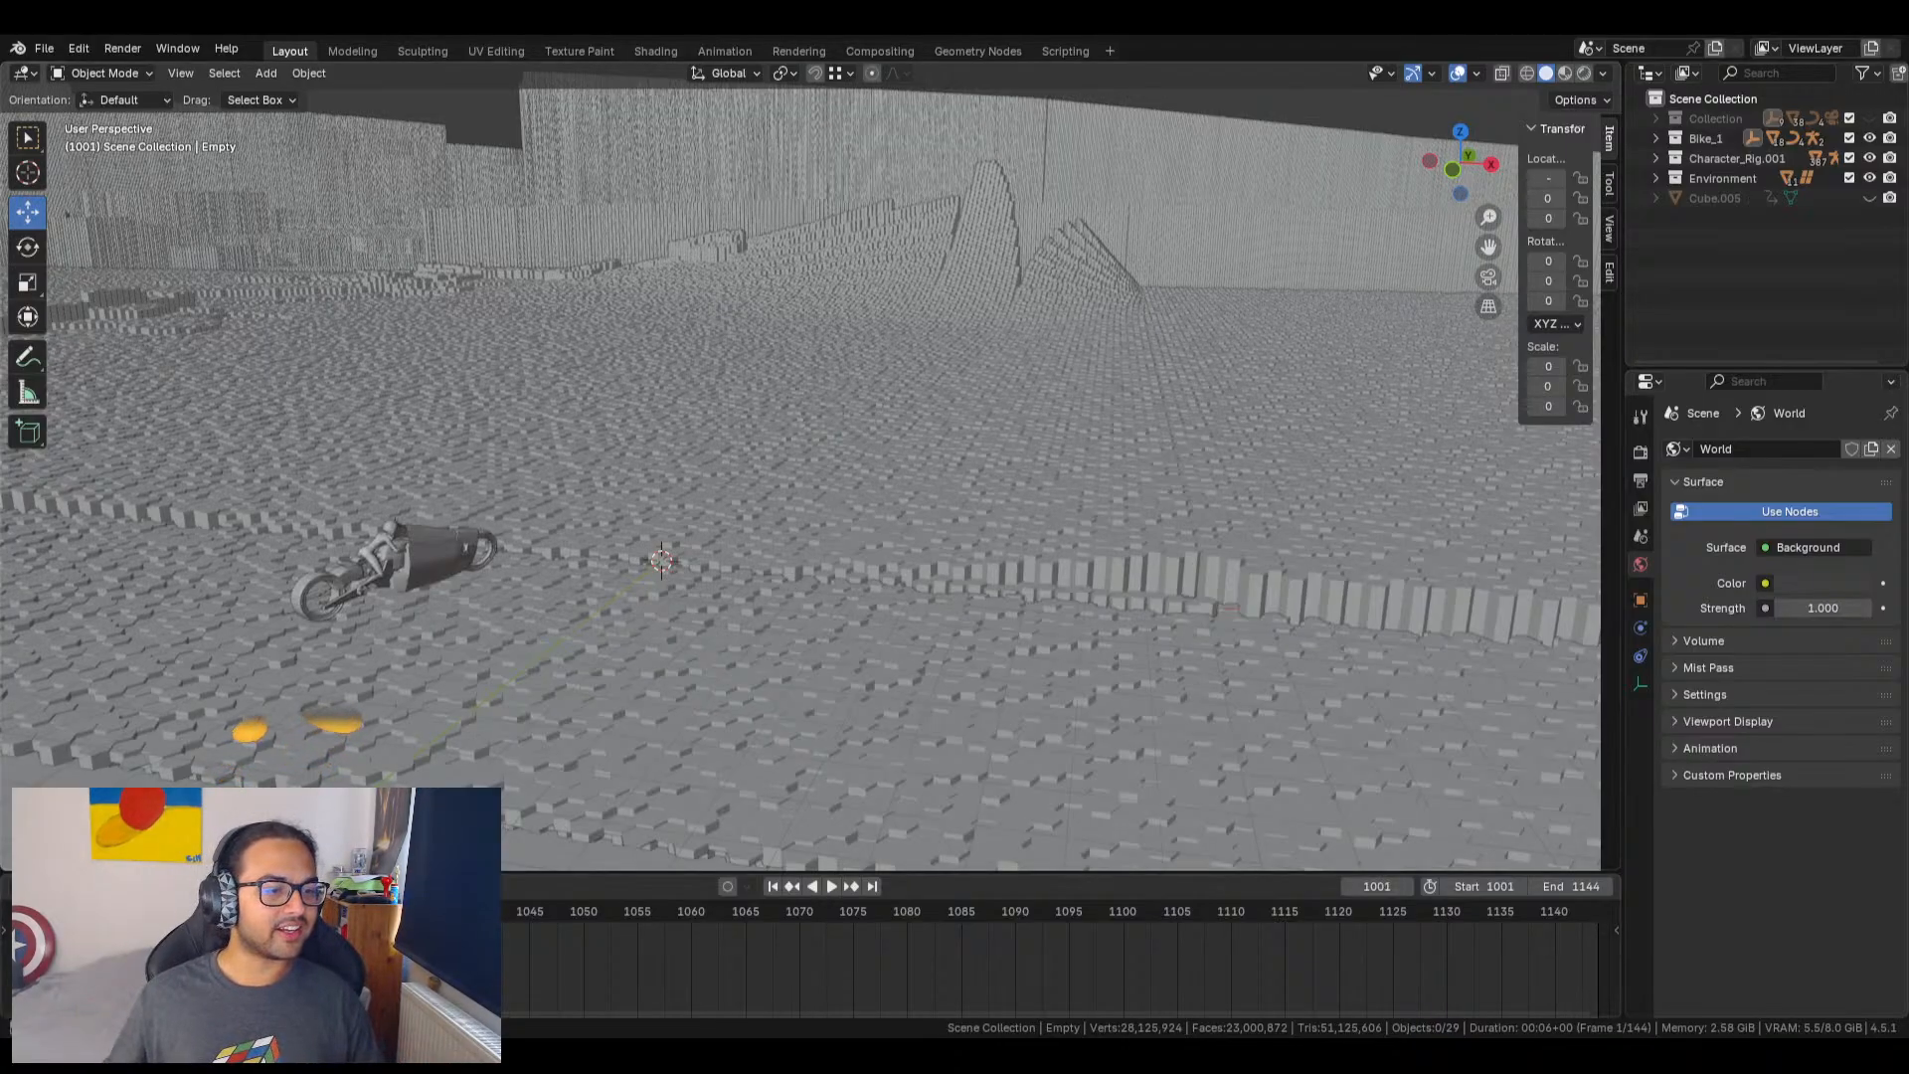
pyautogui.moveTo(806, 490)
pyautogui.mouseDown(button='middle')
pyautogui.moveTo(725, 499)
pyautogui.moveTo(773, 497)
pyautogui.mouseUp(button='middle')
pyautogui.click(1488, 281)
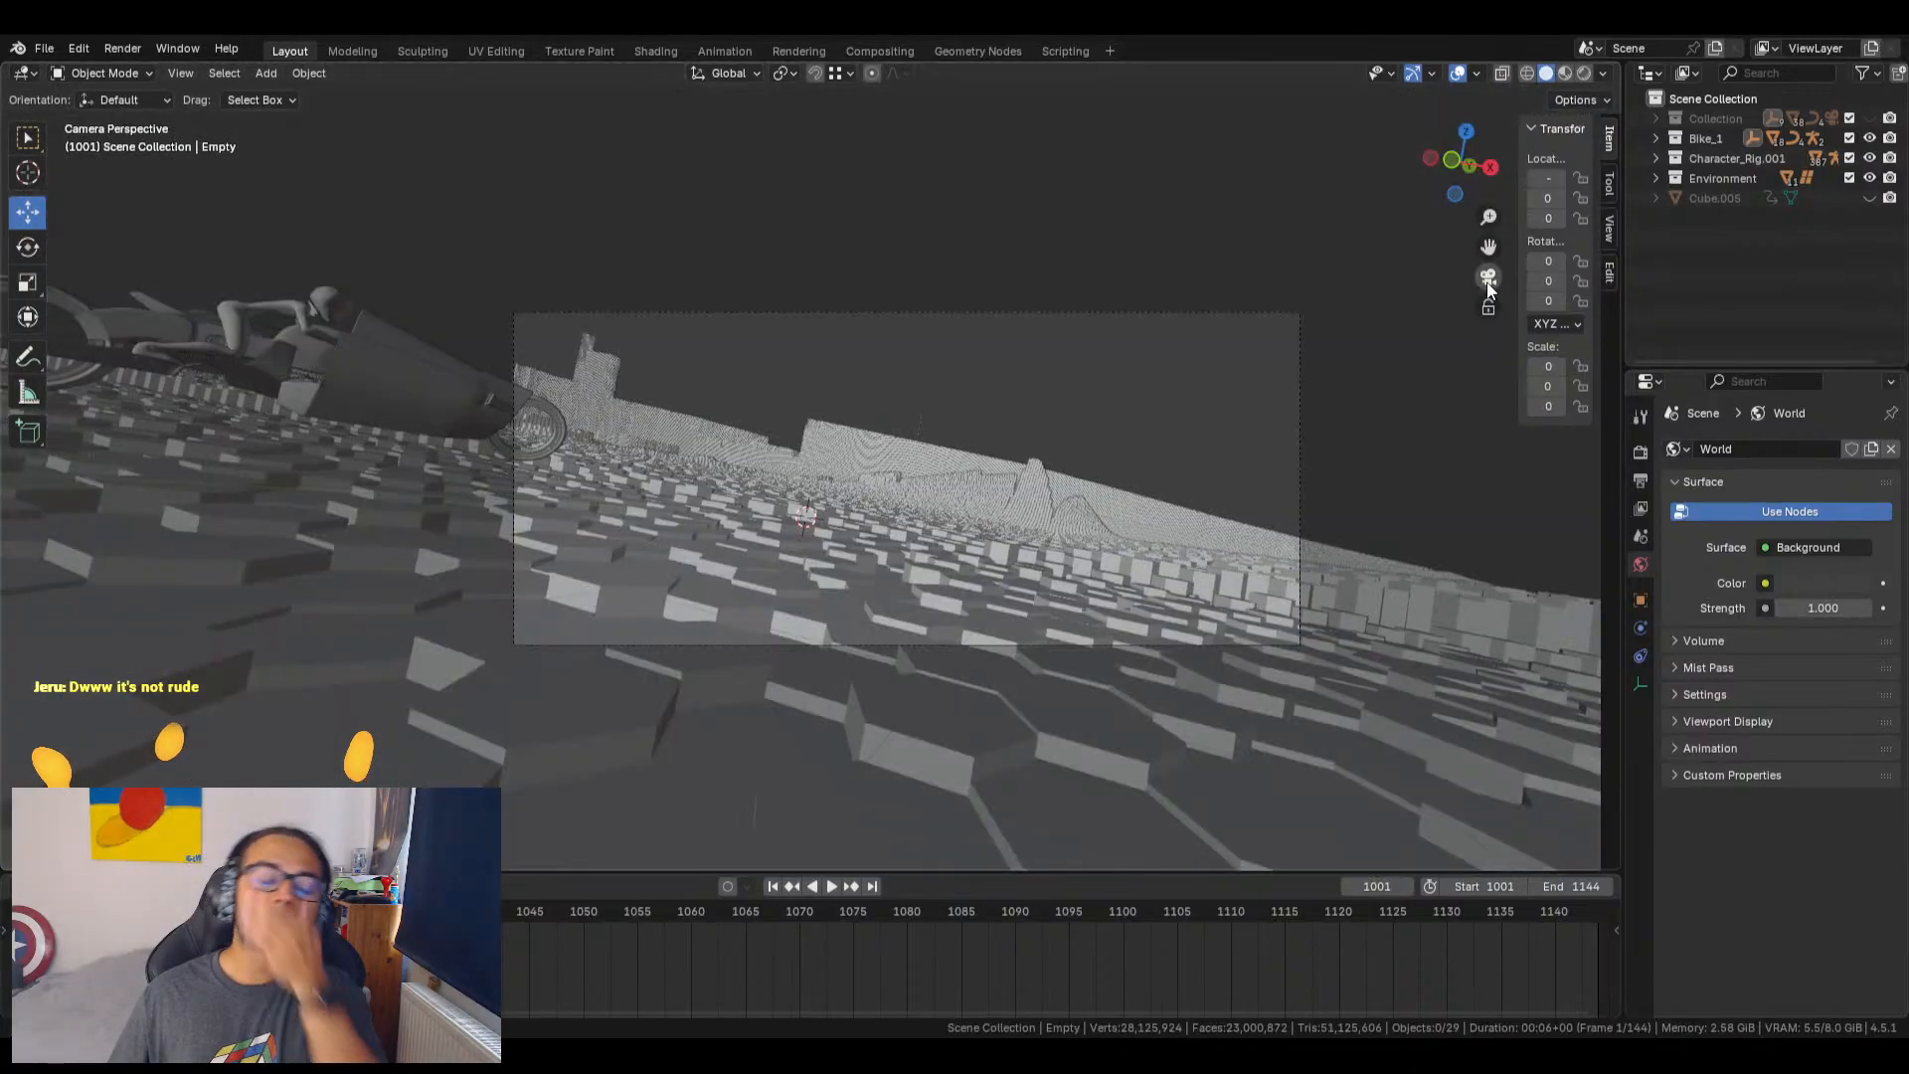
# Step: Make the RIG - Delta collection inside Character_Rig.001 visible in the viewport
pyautogui.click(1658, 158)
pyautogui.click(1869, 238)
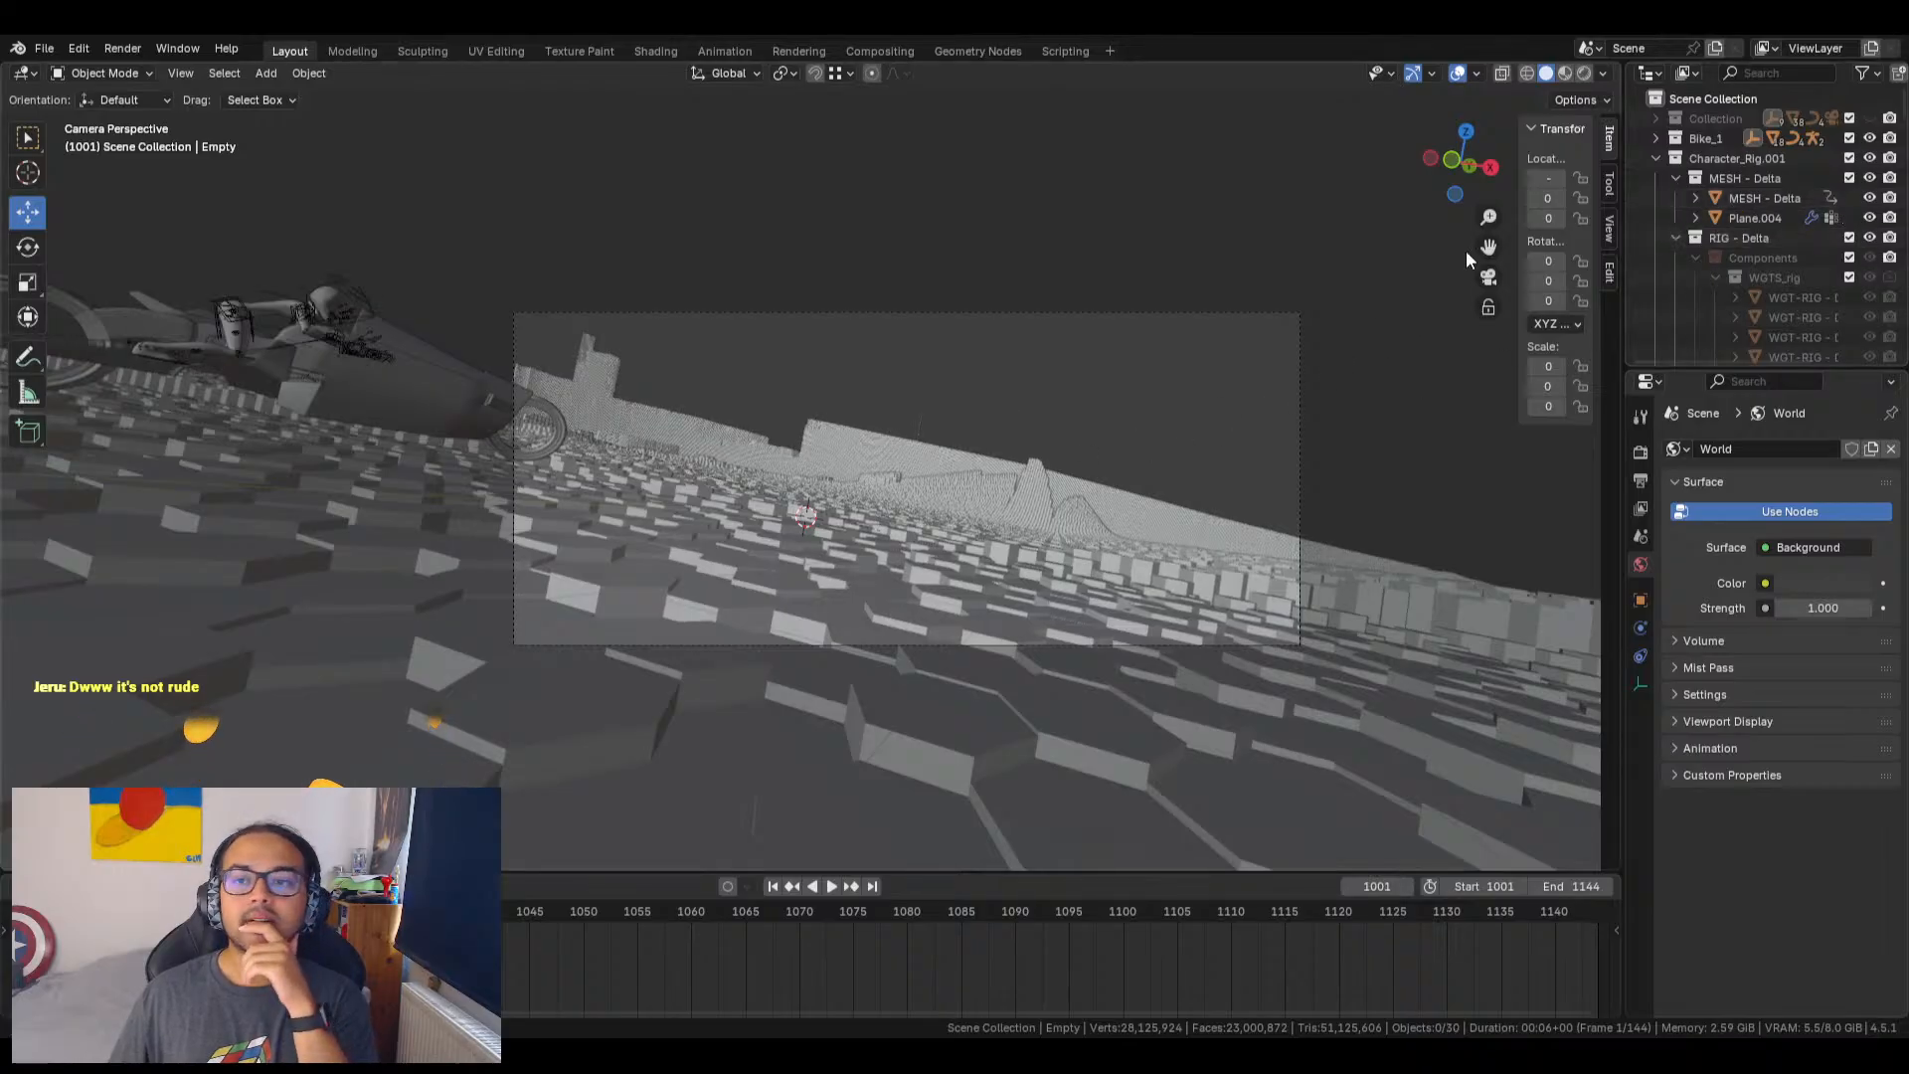
# Step: Examine the rider's rig and the feet on the bike's pegs from the front and the side
pyautogui.moveTo(1429, 188); pyautogui.dragTo(905, 451)
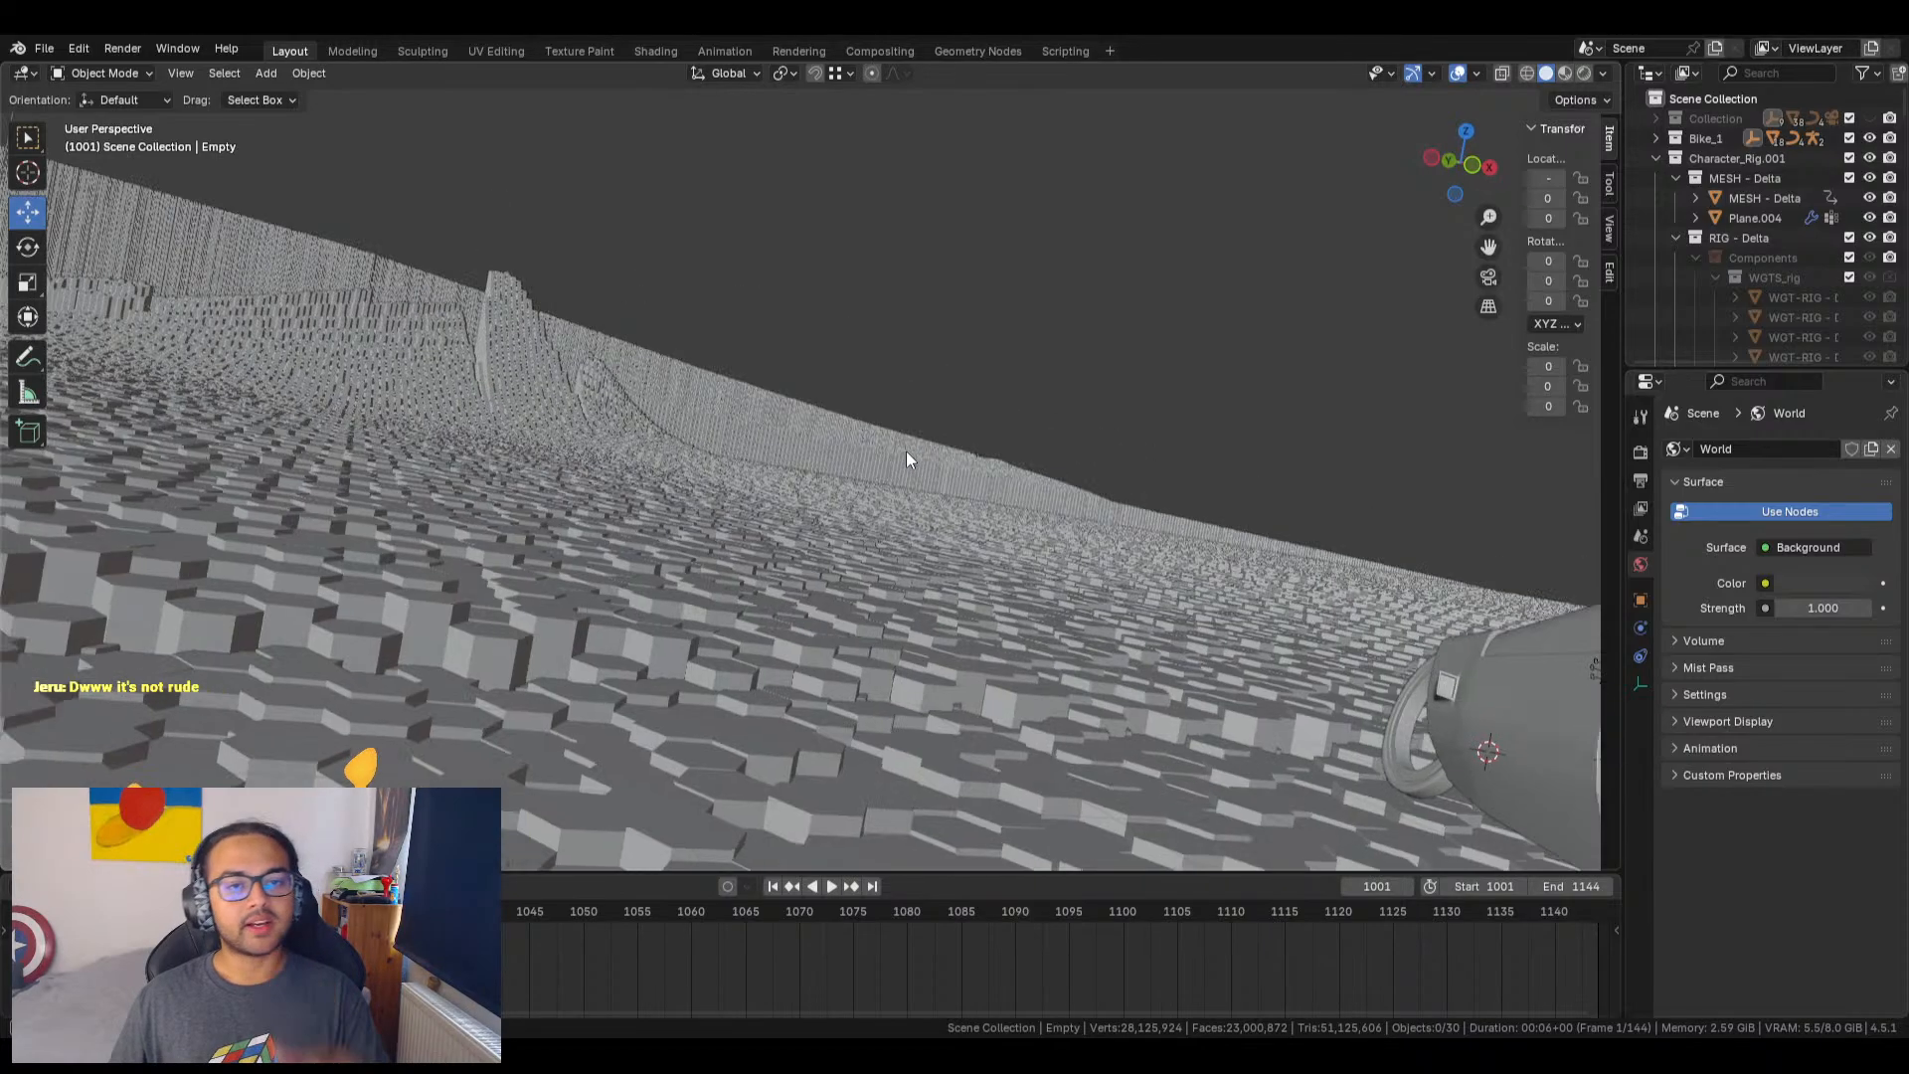
pyautogui.scroll(-3, 1070, 533)
pyautogui.click(1473, 167)
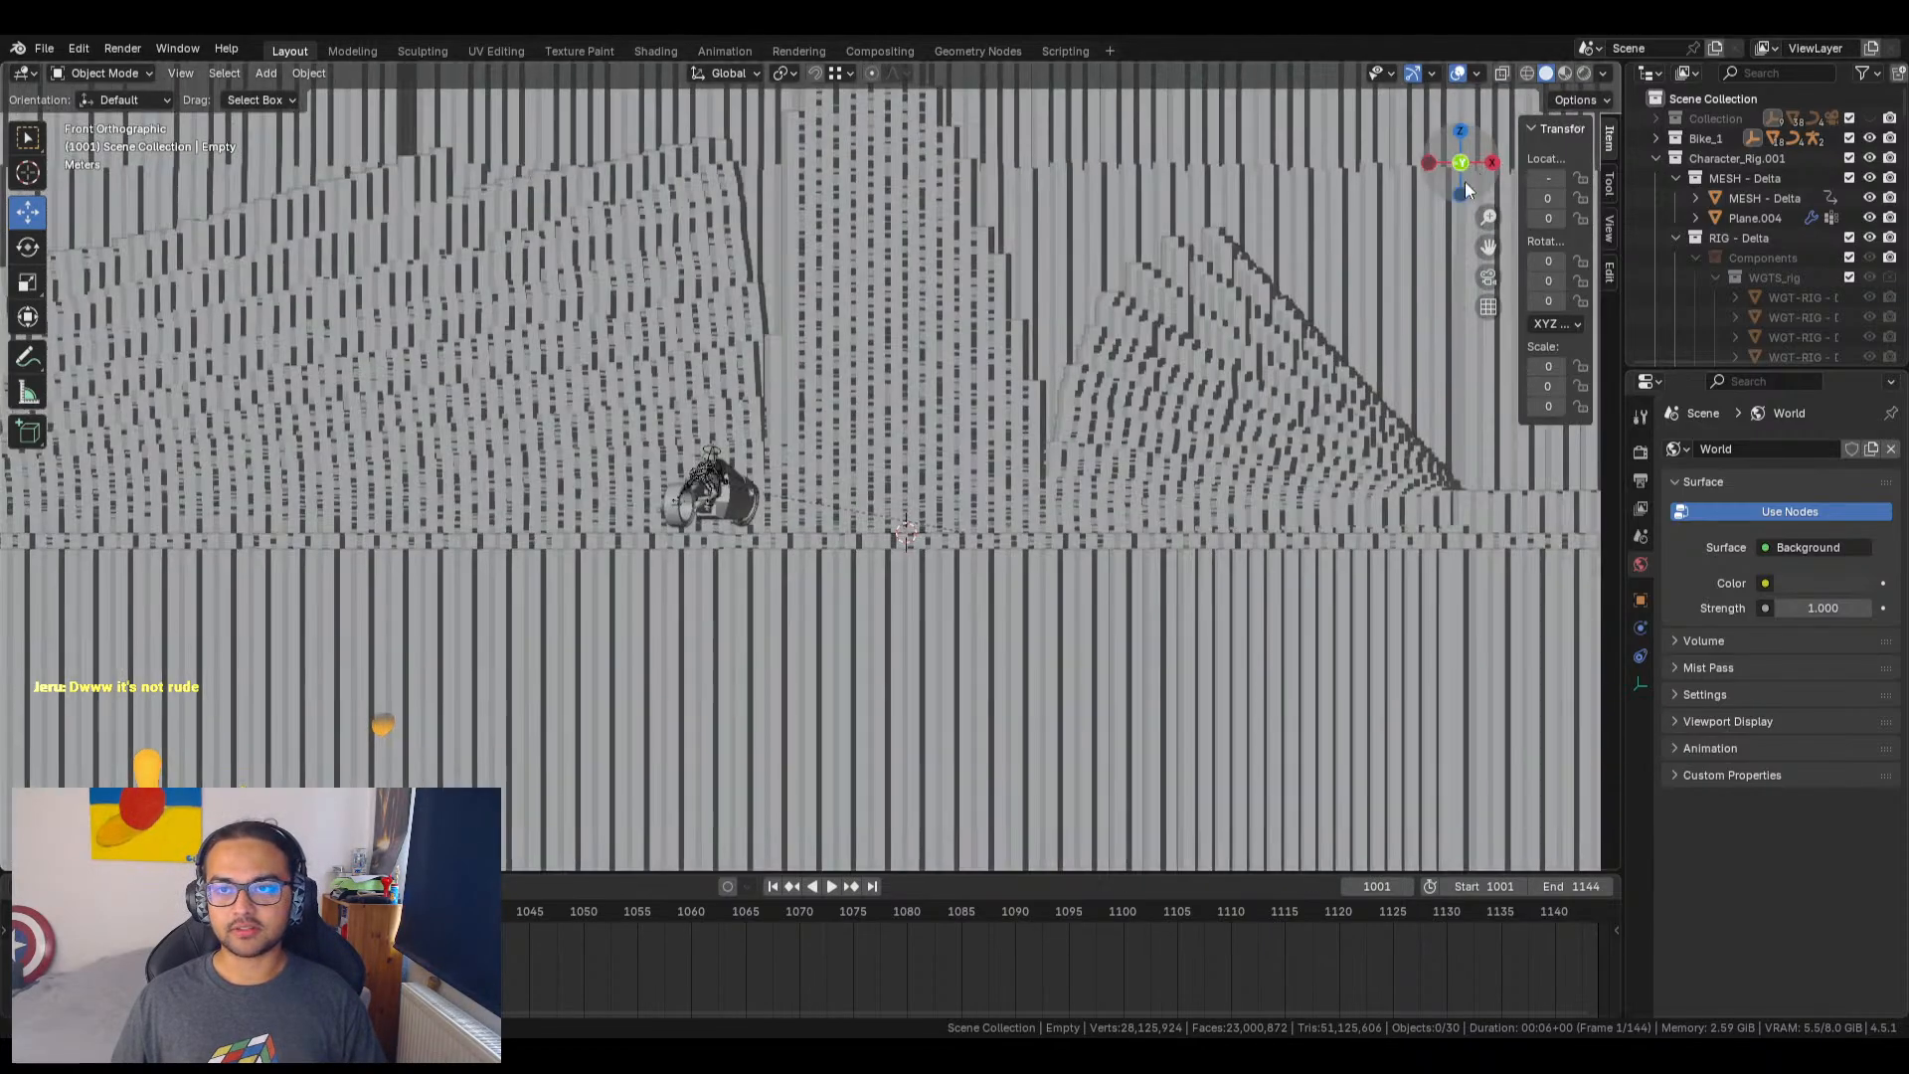
pyautogui.moveTo(879, 537); pyautogui.dragTo(1082, 561, button='middle')
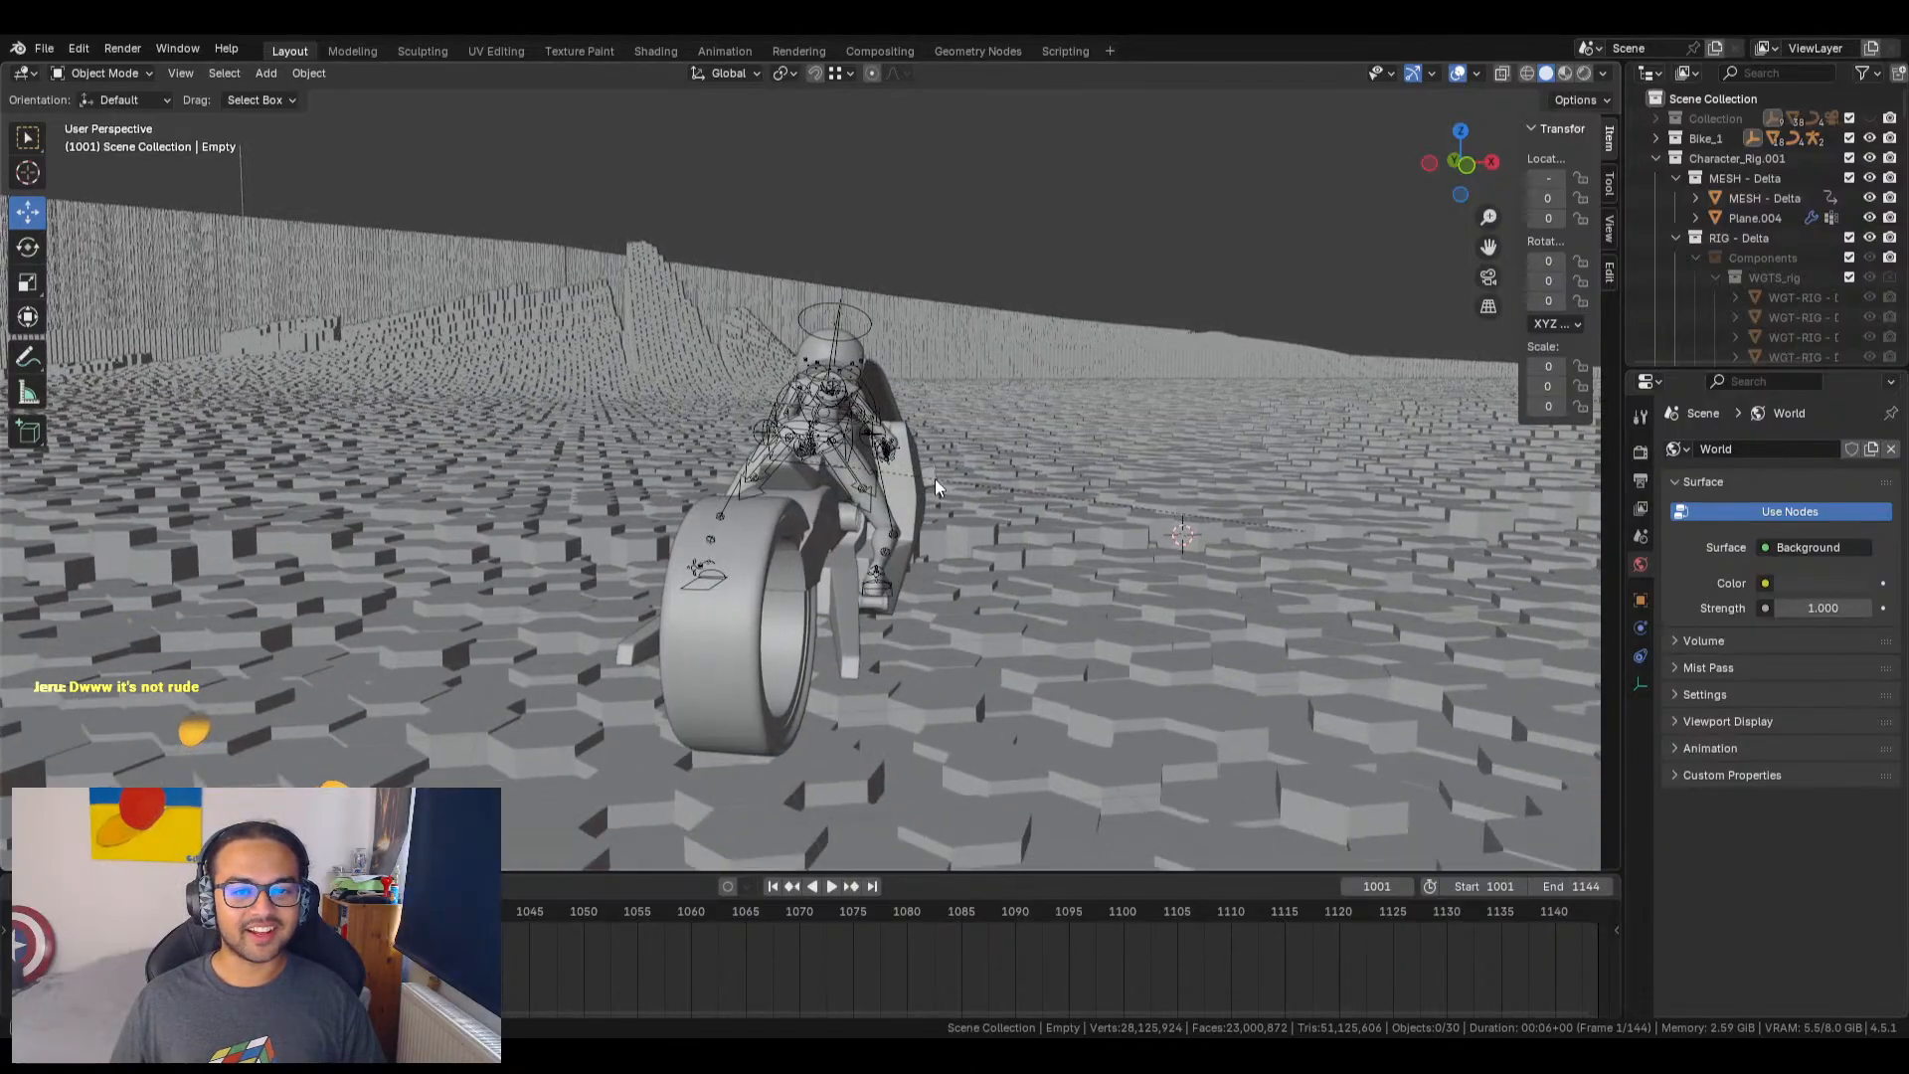
pyautogui.scroll(-2, 955, 480)
pyautogui.scroll(5, 959, 467)
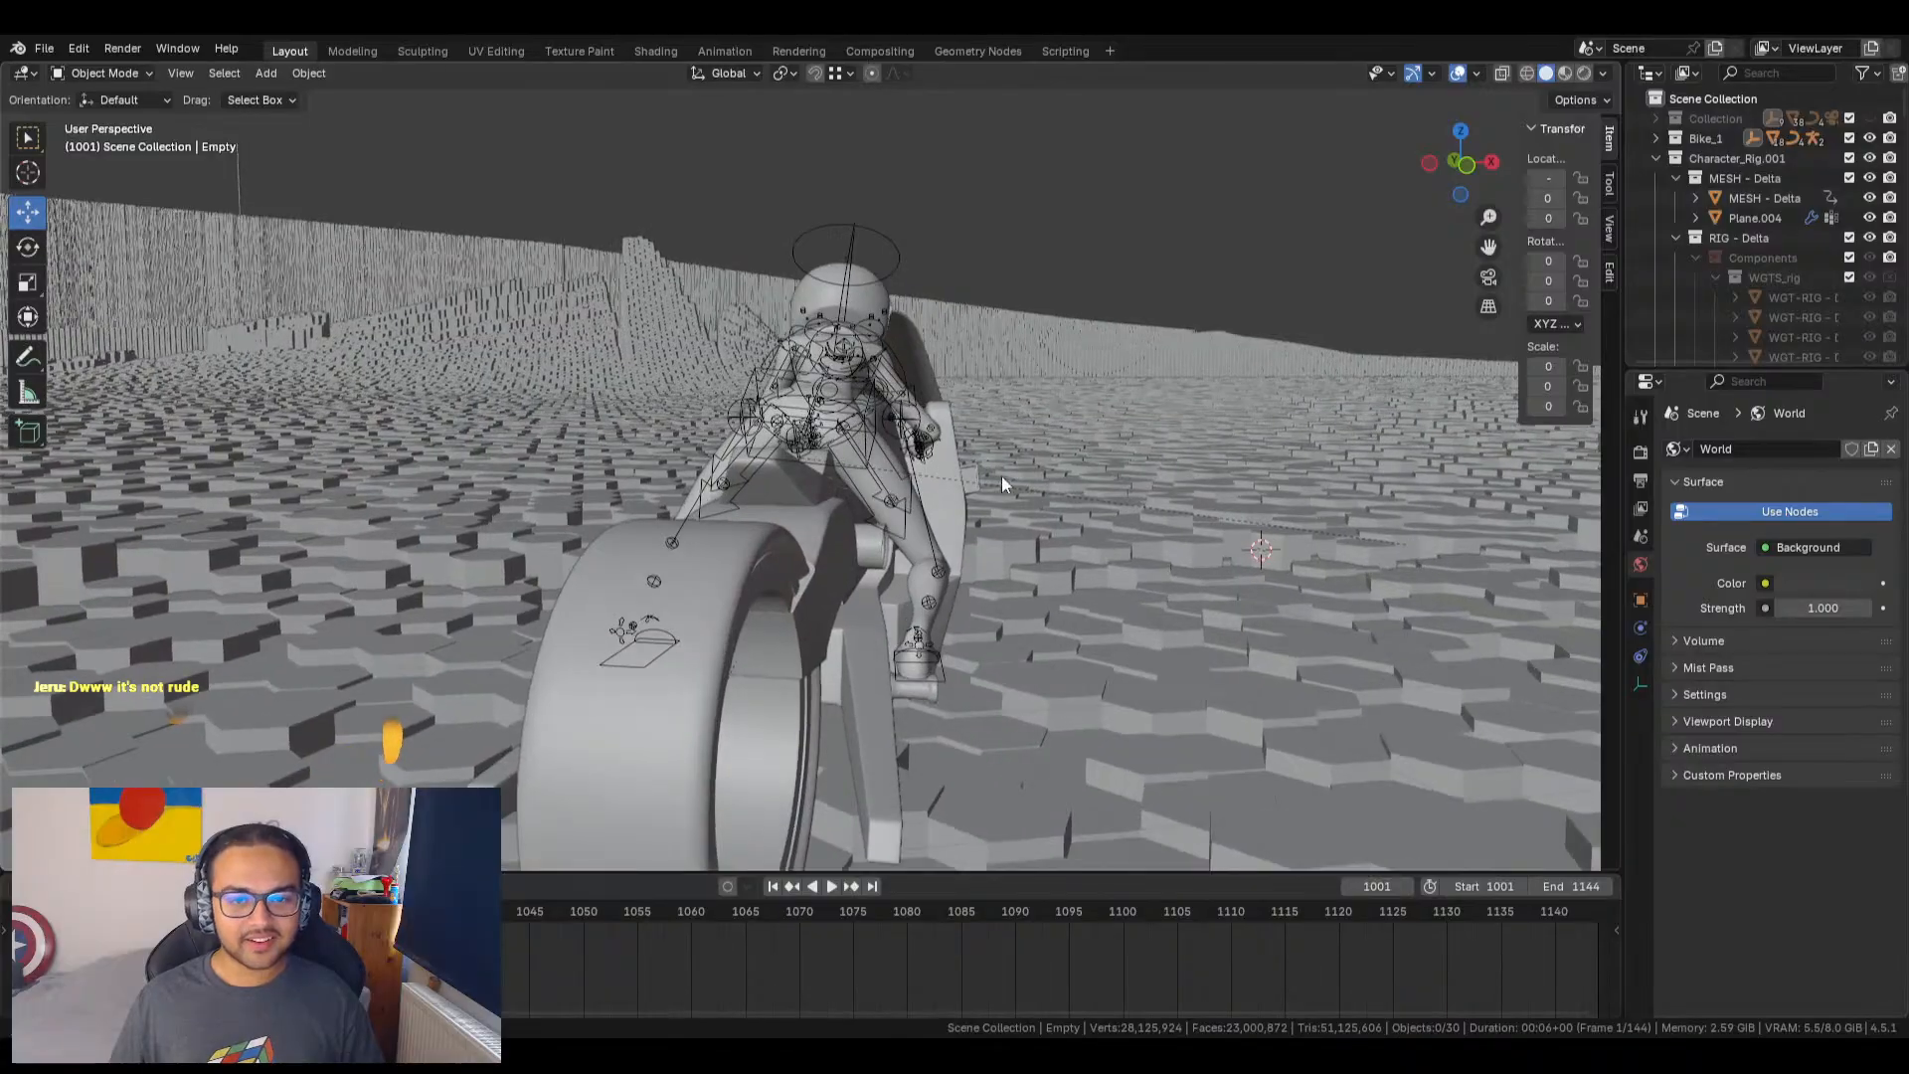
pyautogui.moveTo(1003, 477); pyautogui.dragTo(982, 503, button='middle')
pyautogui.moveTo(820, 539); pyautogui.dragTo(850, 478, button='middle')
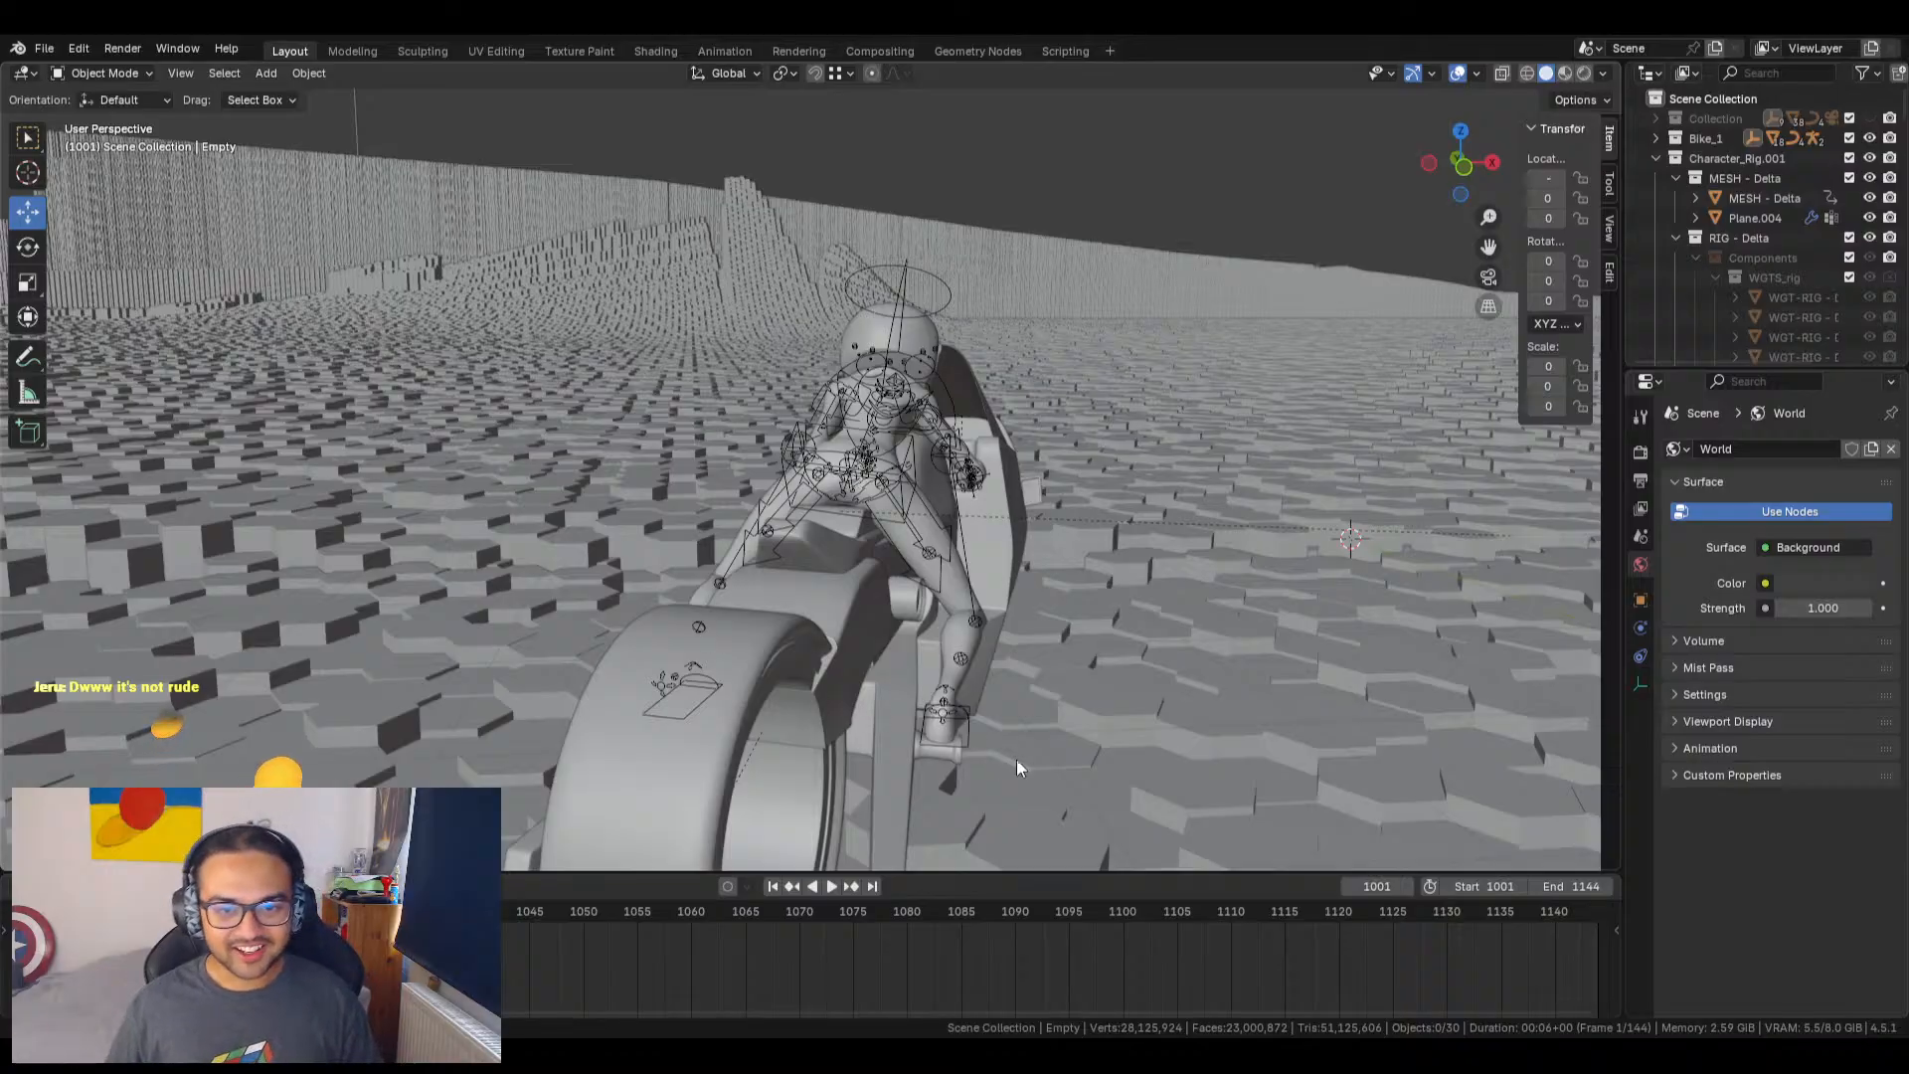
pyautogui.moveTo(1016, 760); pyautogui.dragTo(600, 511, button='middle')
pyautogui.moveTo(839, 457); pyautogui.dragTo(646, 502, button='middle')
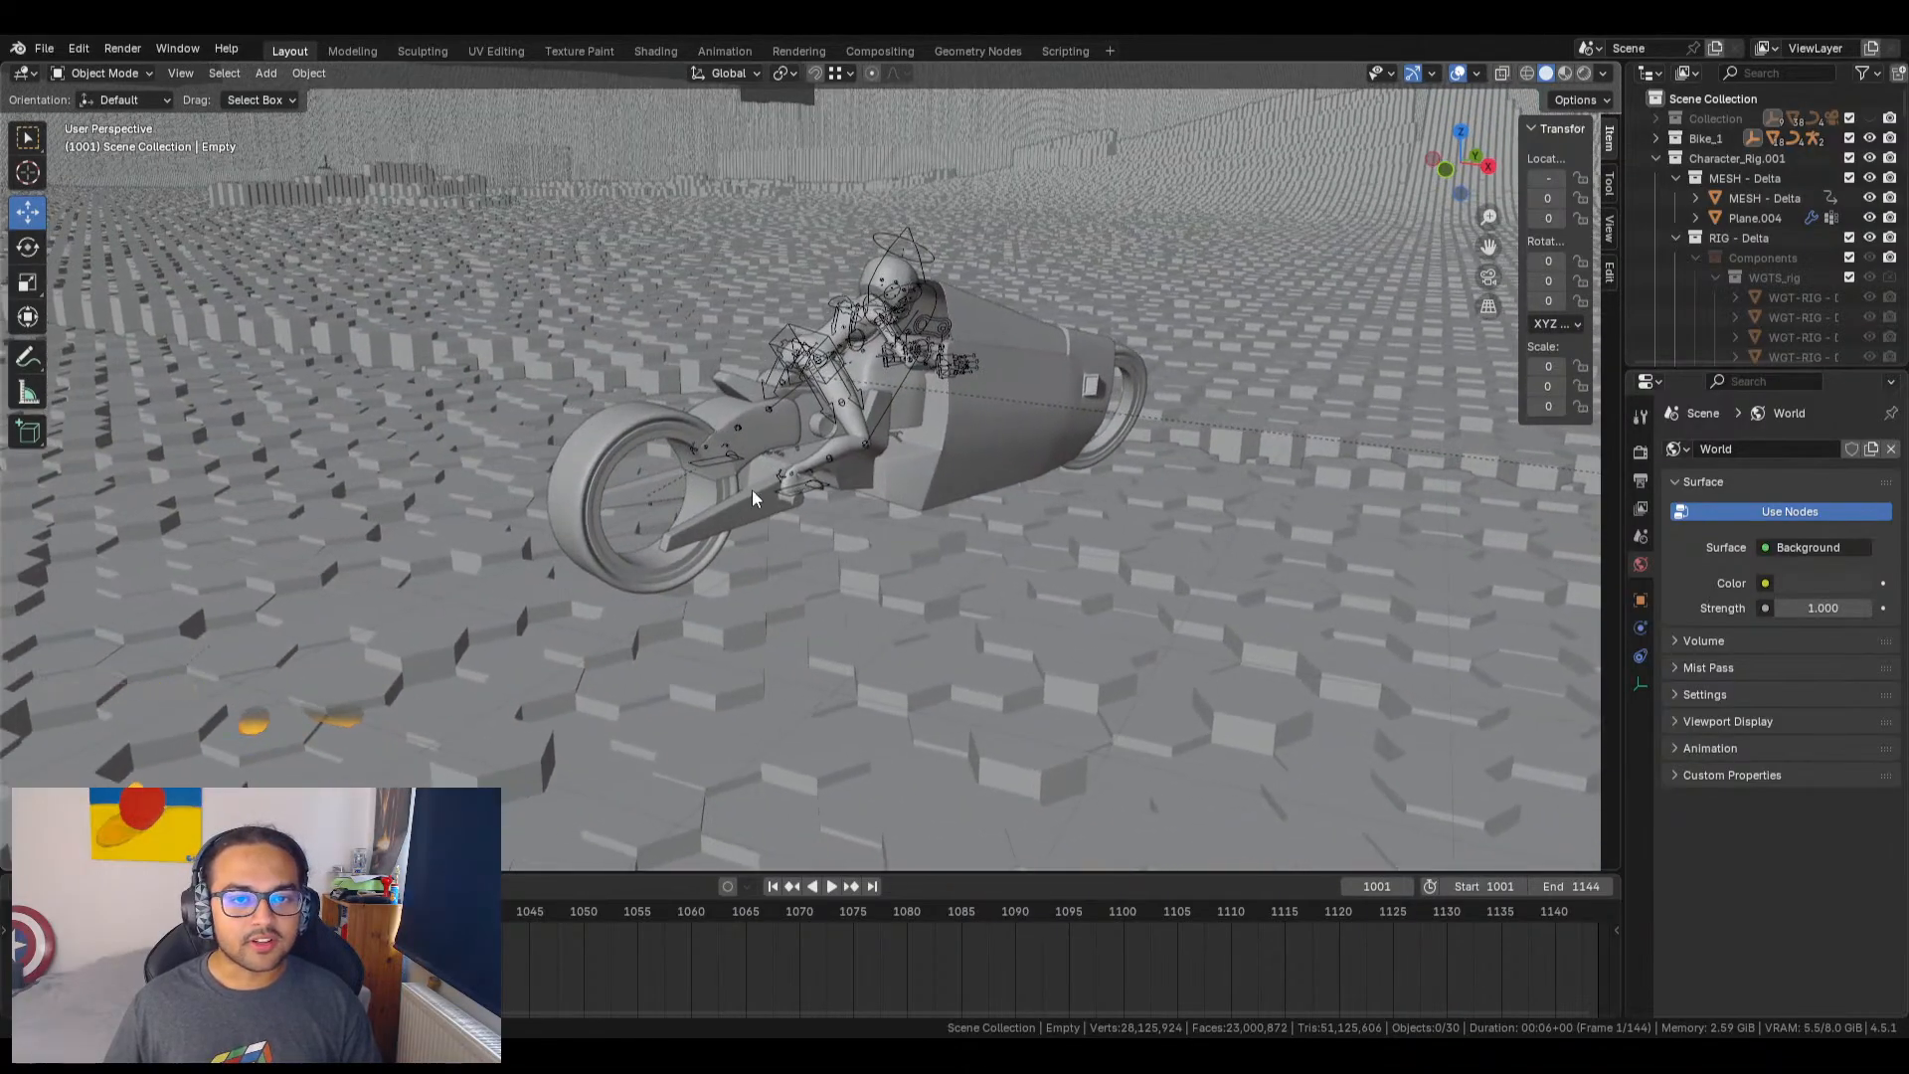
pyautogui.scroll(8, 751, 489)
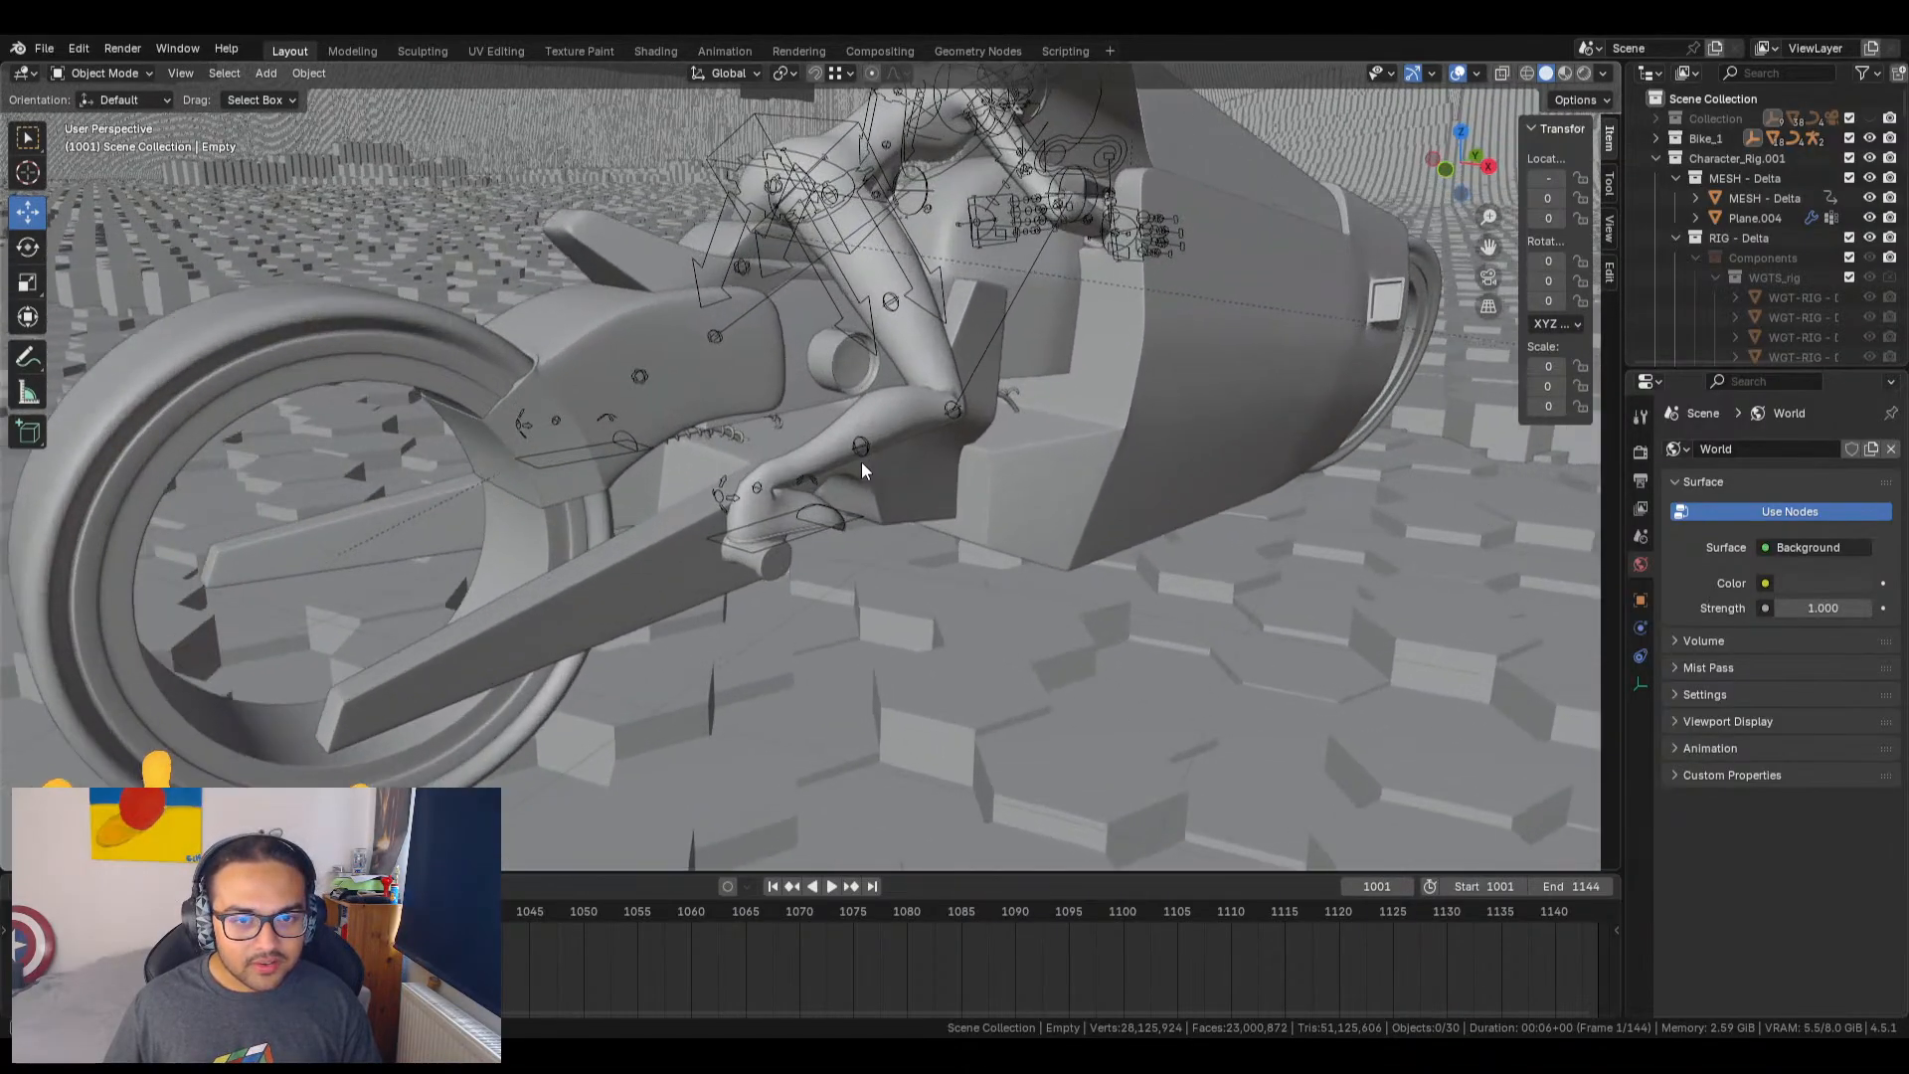
# Step: Select the RIG - Delta.001 armature and widen the sidebar to make its transform fields readable
pyautogui.click(855, 511)
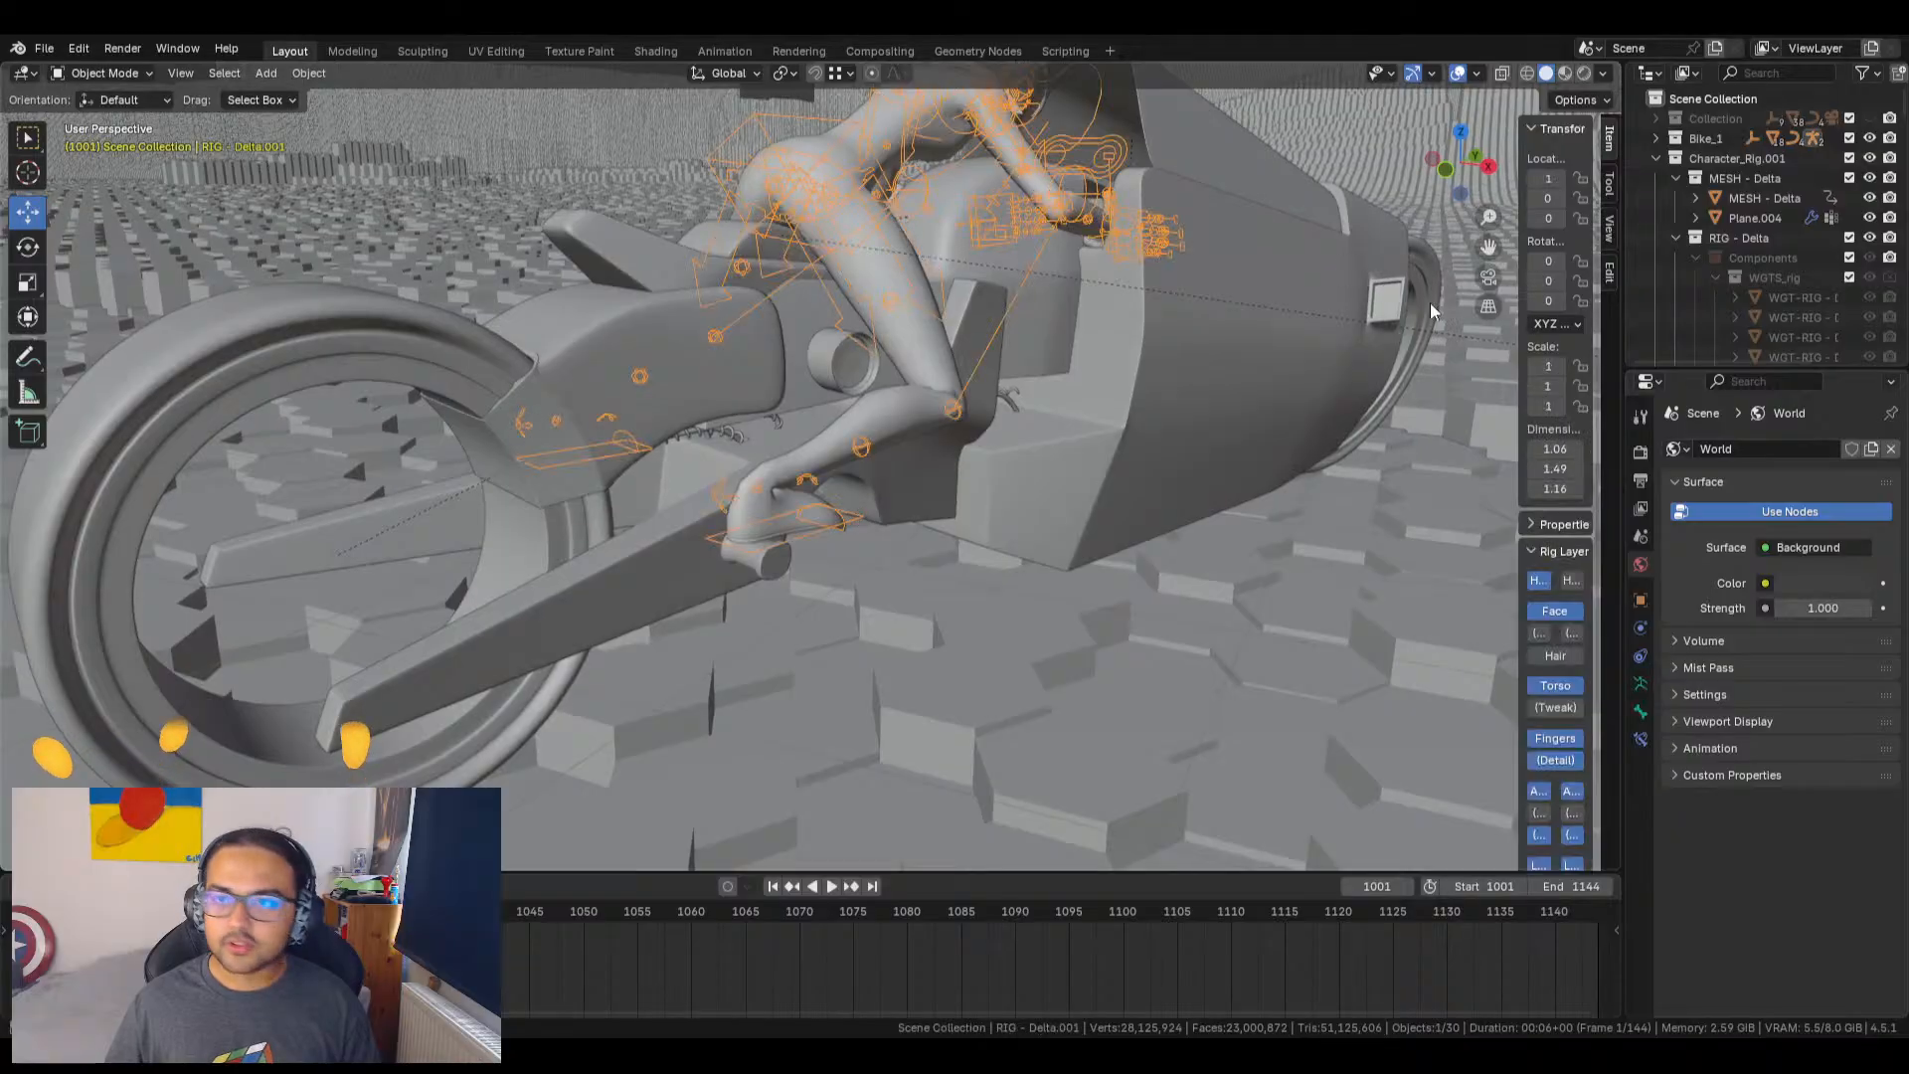
pyautogui.moveTo(1509, 239); pyautogui.dragTo(1236, 265)
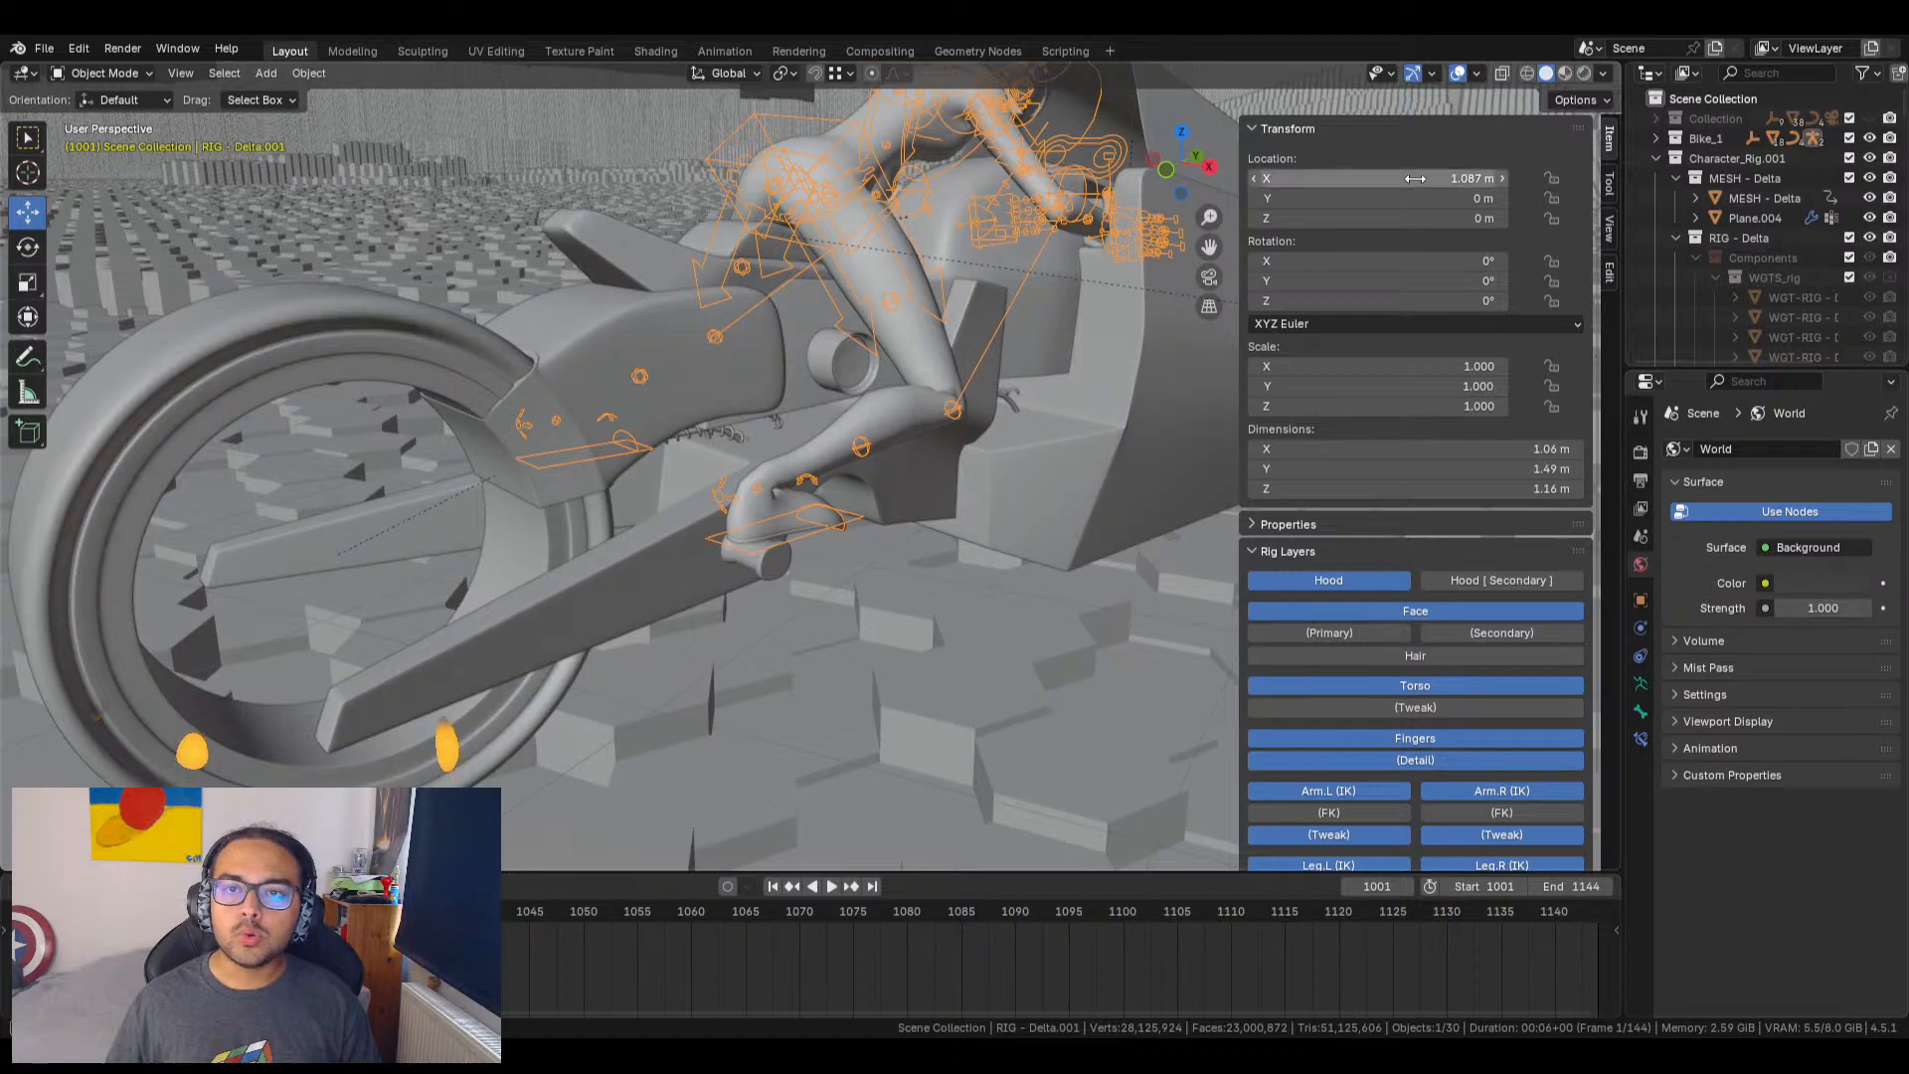
# Step: Try shifting the whole armature to an X location of 0.93699 m, and undo the move
pyautogui.moveTo(1392, 178); pyautogui.dragTo(1363, 178)
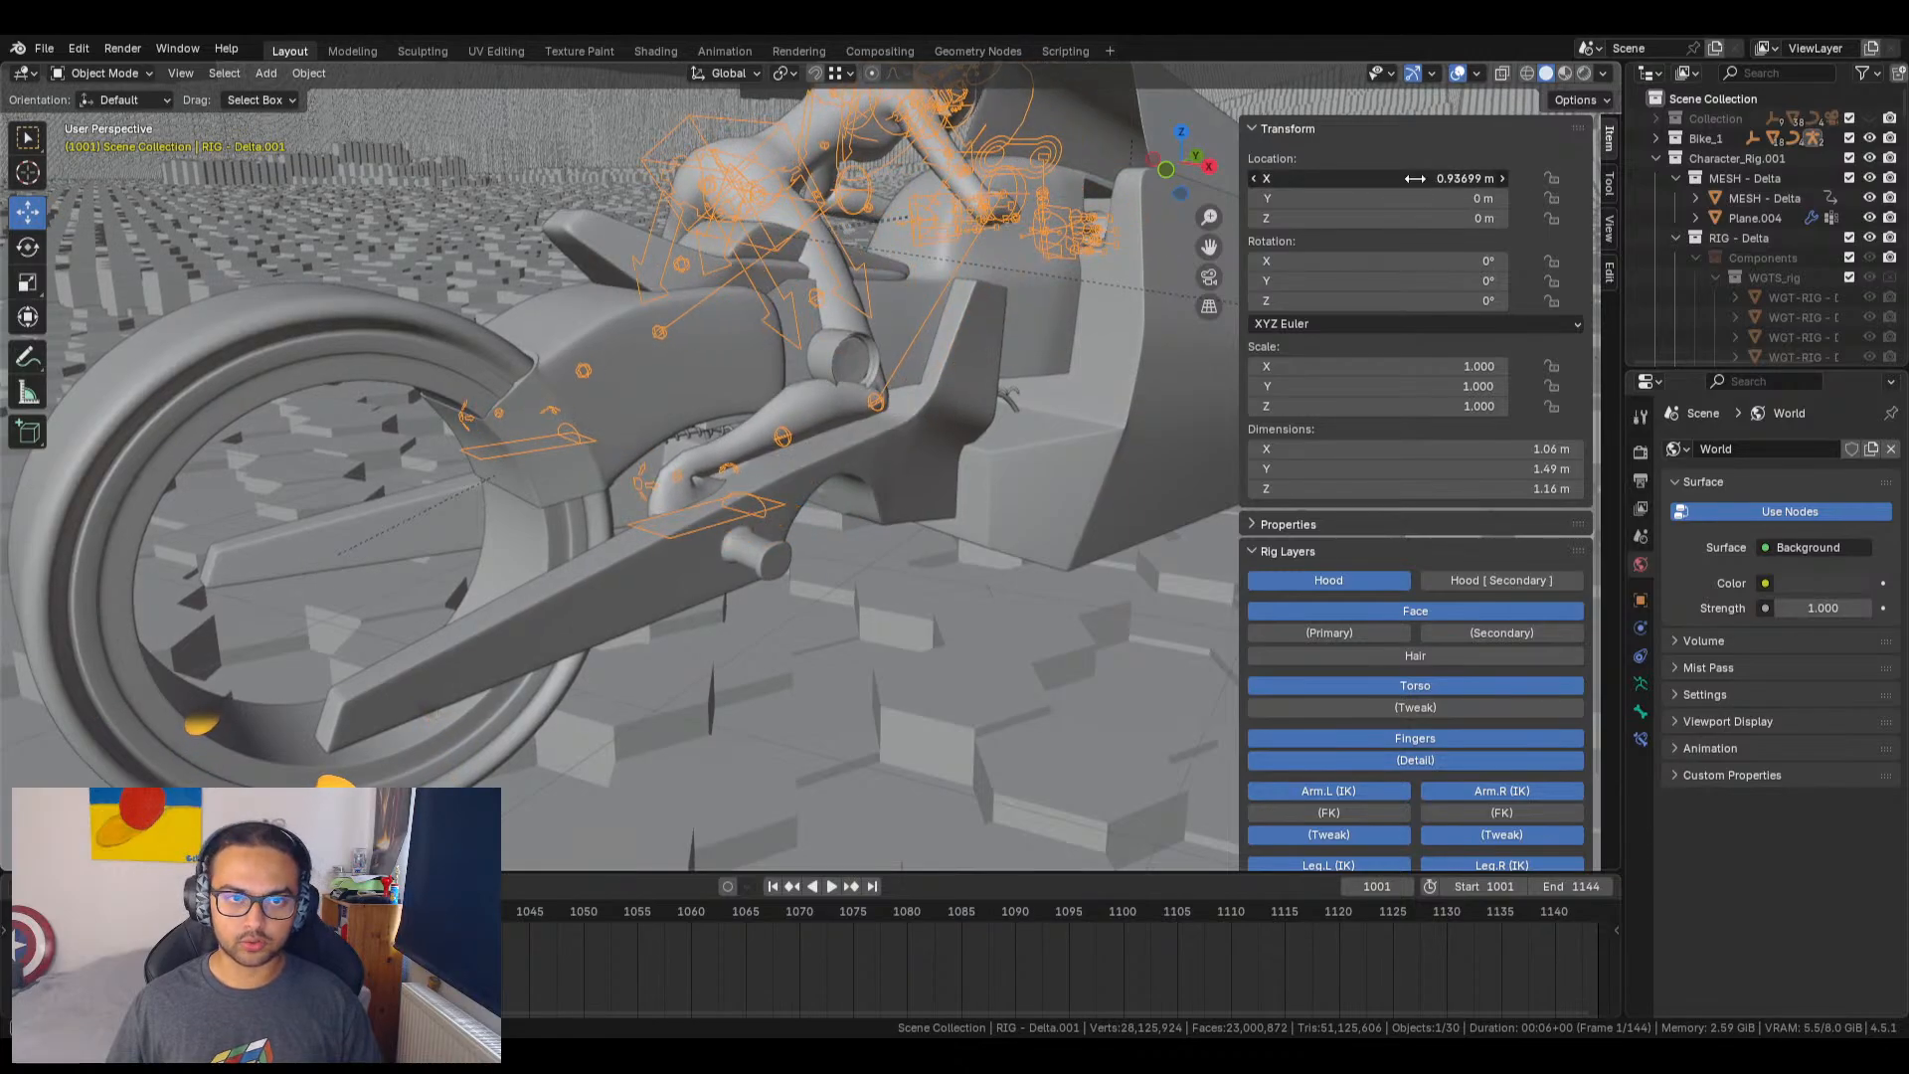
pyautogui.hotkey('ctrl', 'z')
# Step: Switch the armature to Pose Mode and select the right foot's IK control, foot_ik.R
pyautogui.click(103, 73)
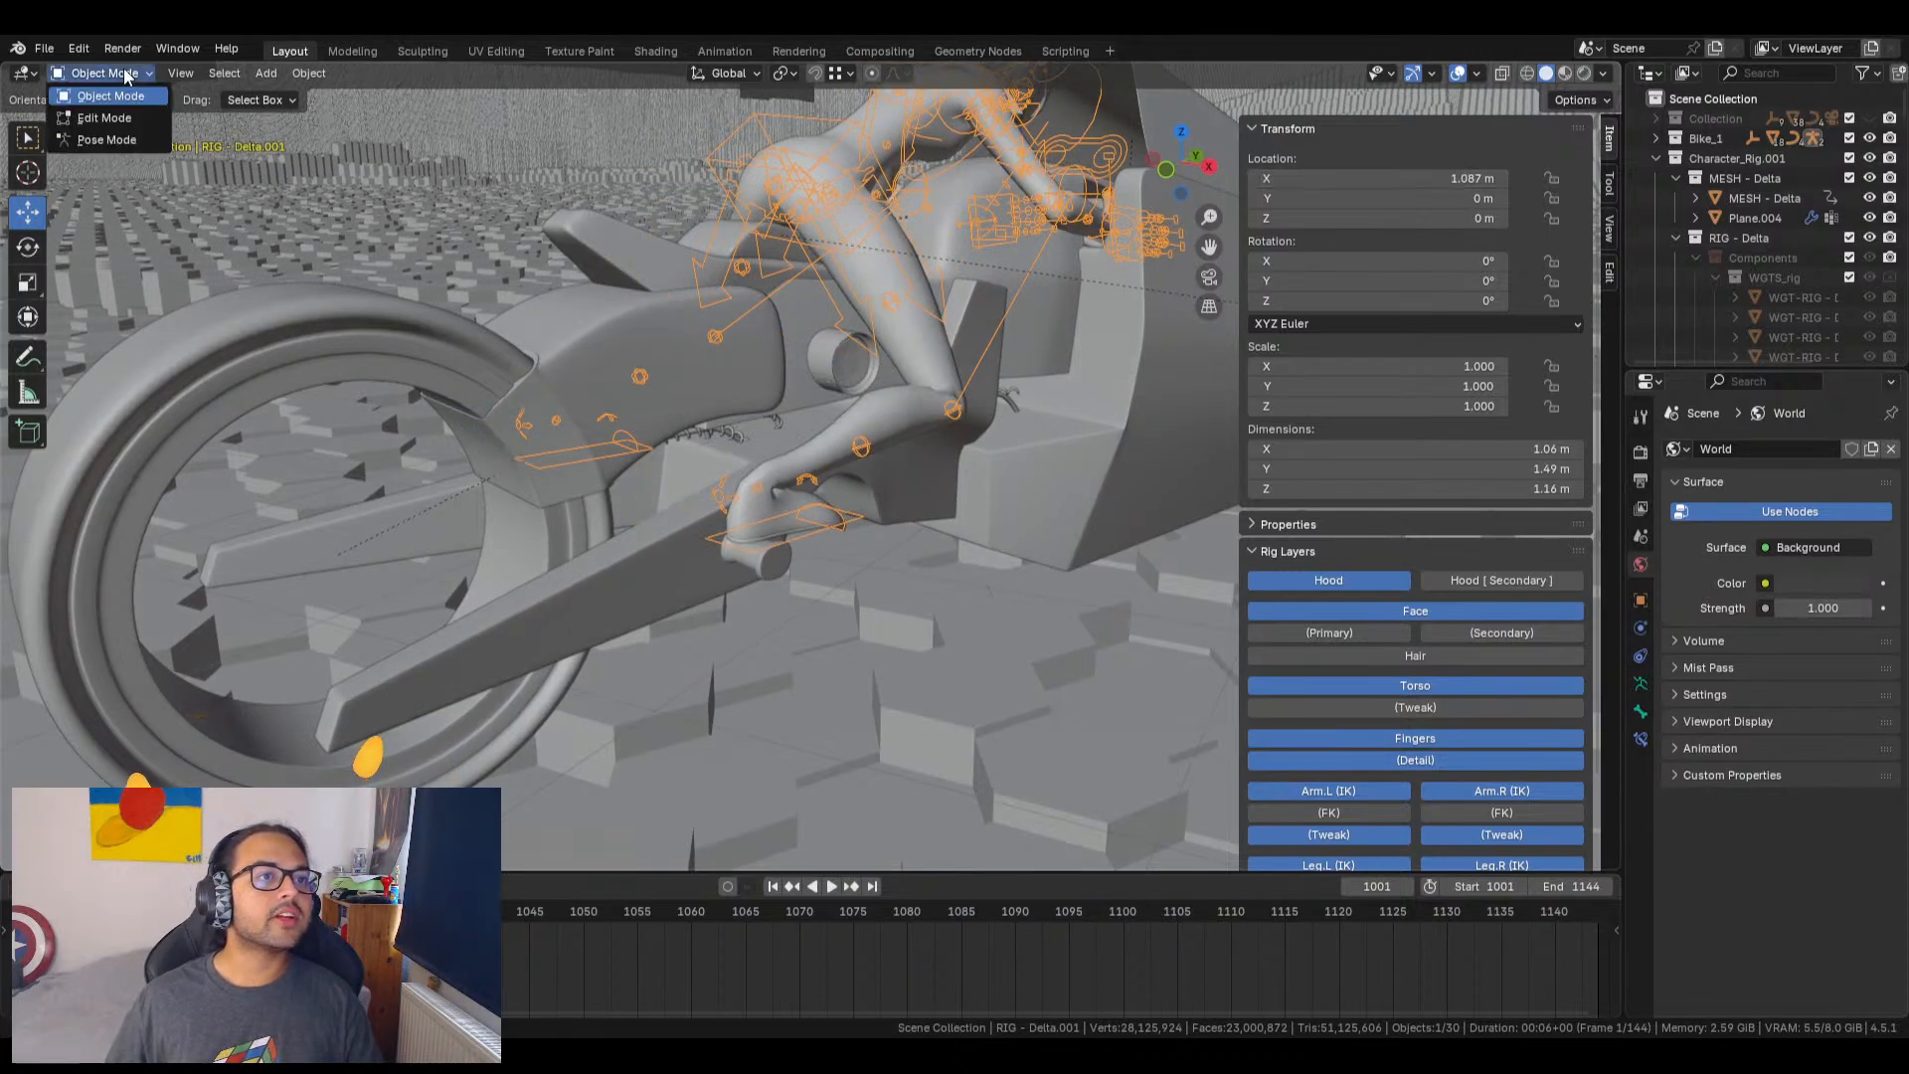
pyautogui.click(104, 140)
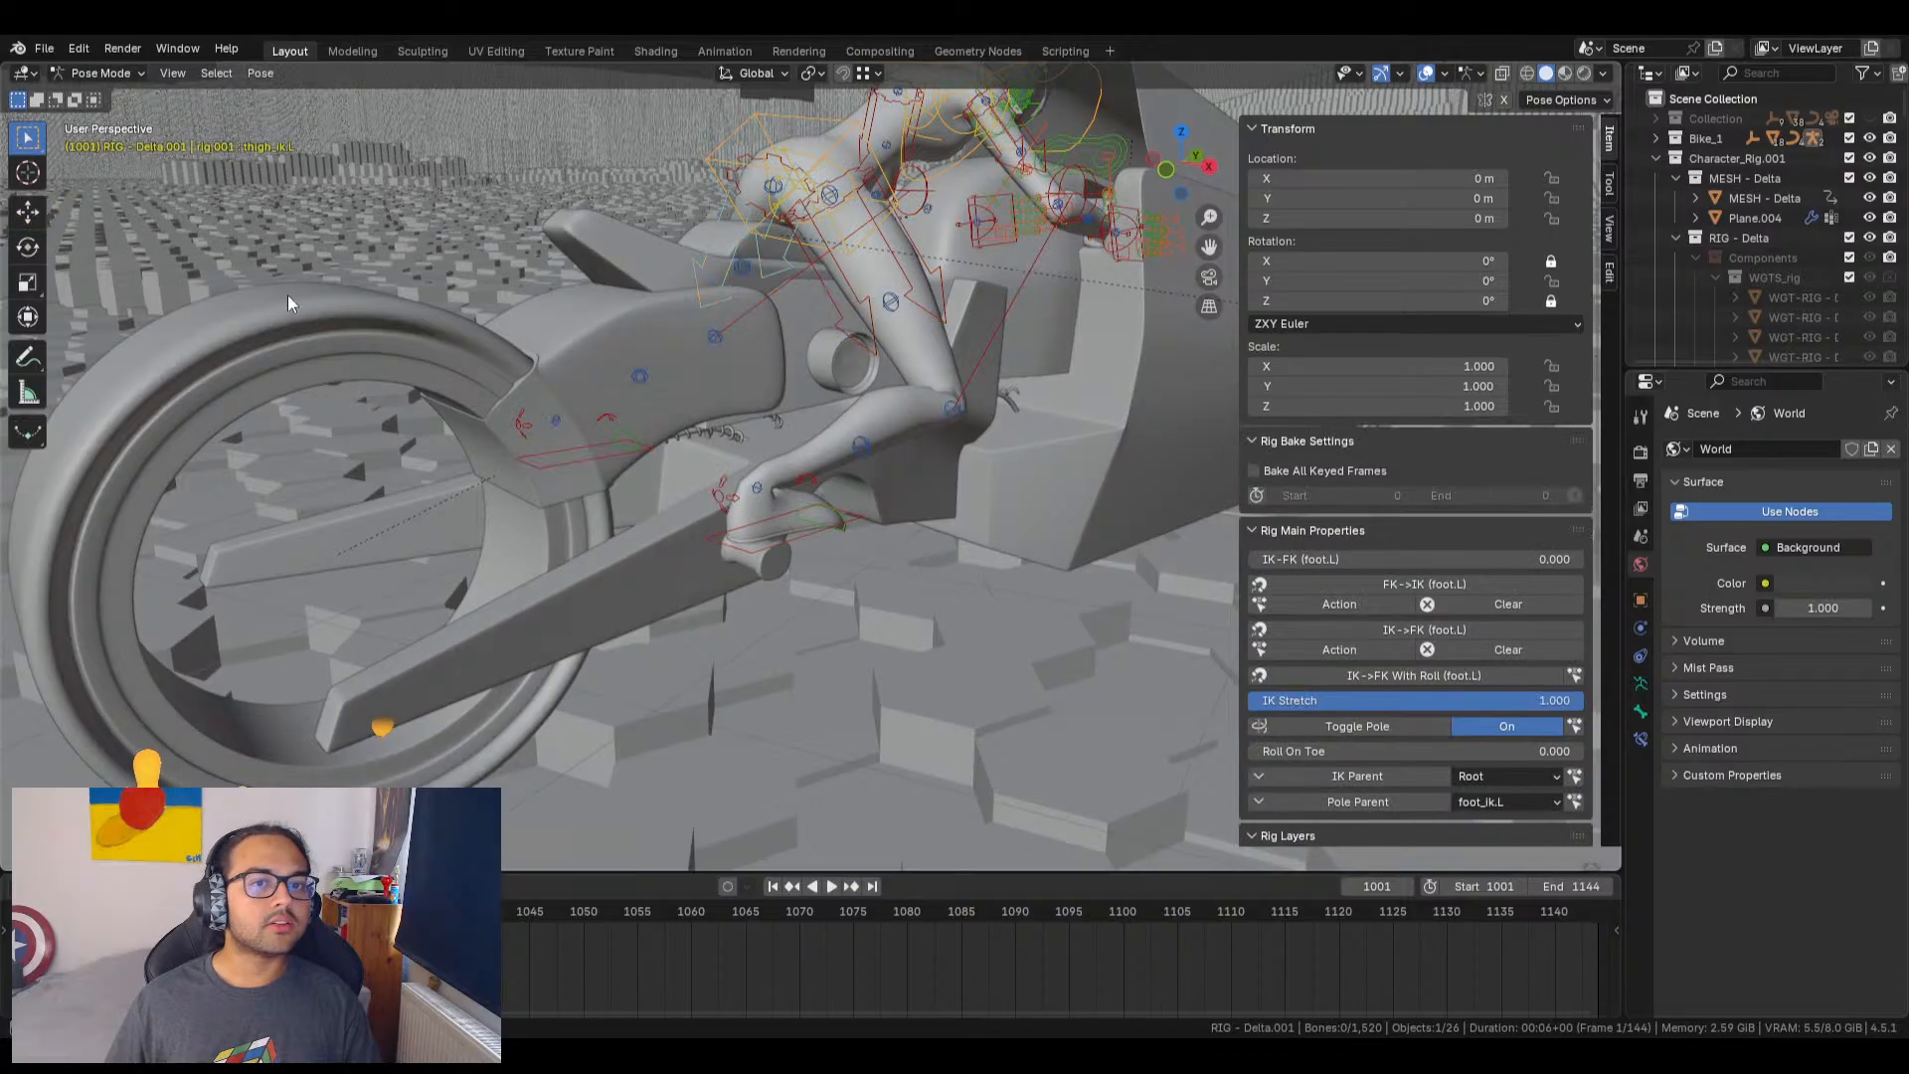
pyautogui.click(855, 518)
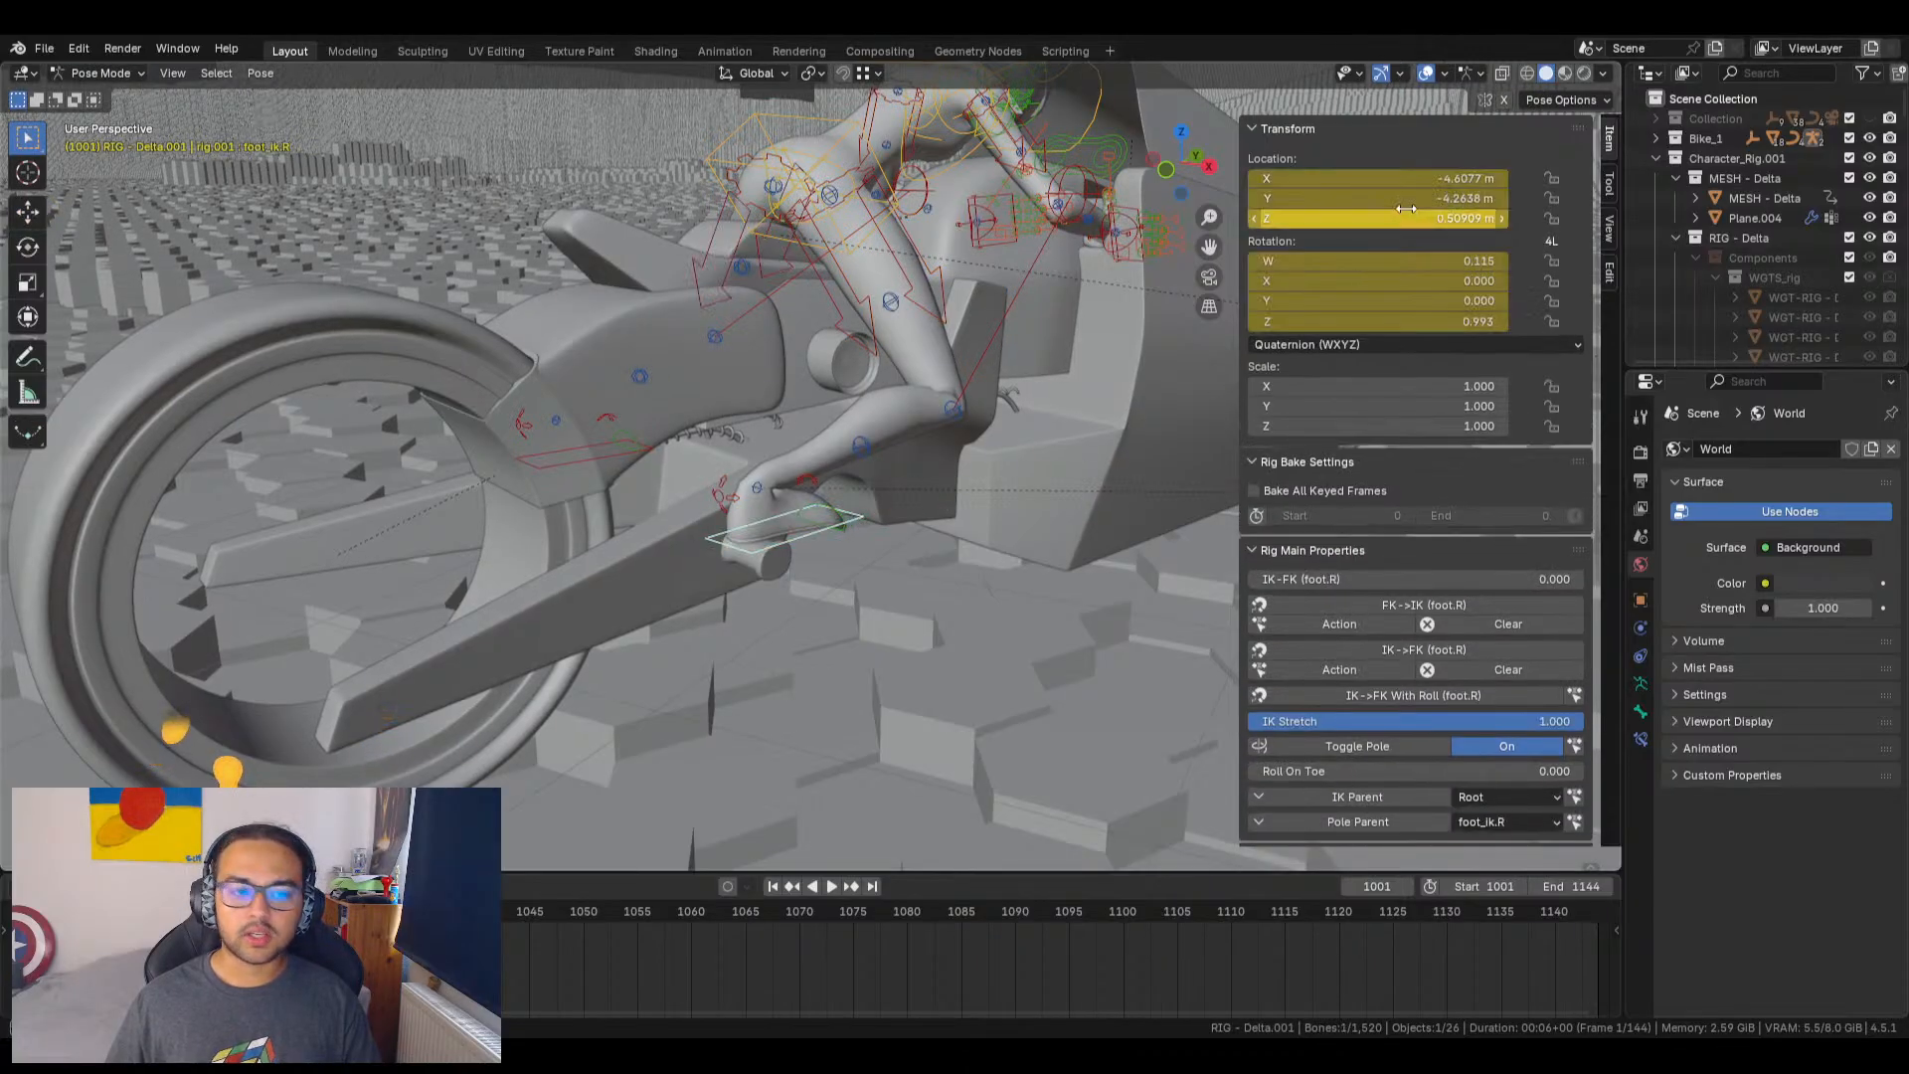
# Step: Try the right foot control at a Y location of -4.4138 m, check it from above, and restore its position
pyautogui.moveTo(1416, 202); pyautogui.dragTo(1365, 202)
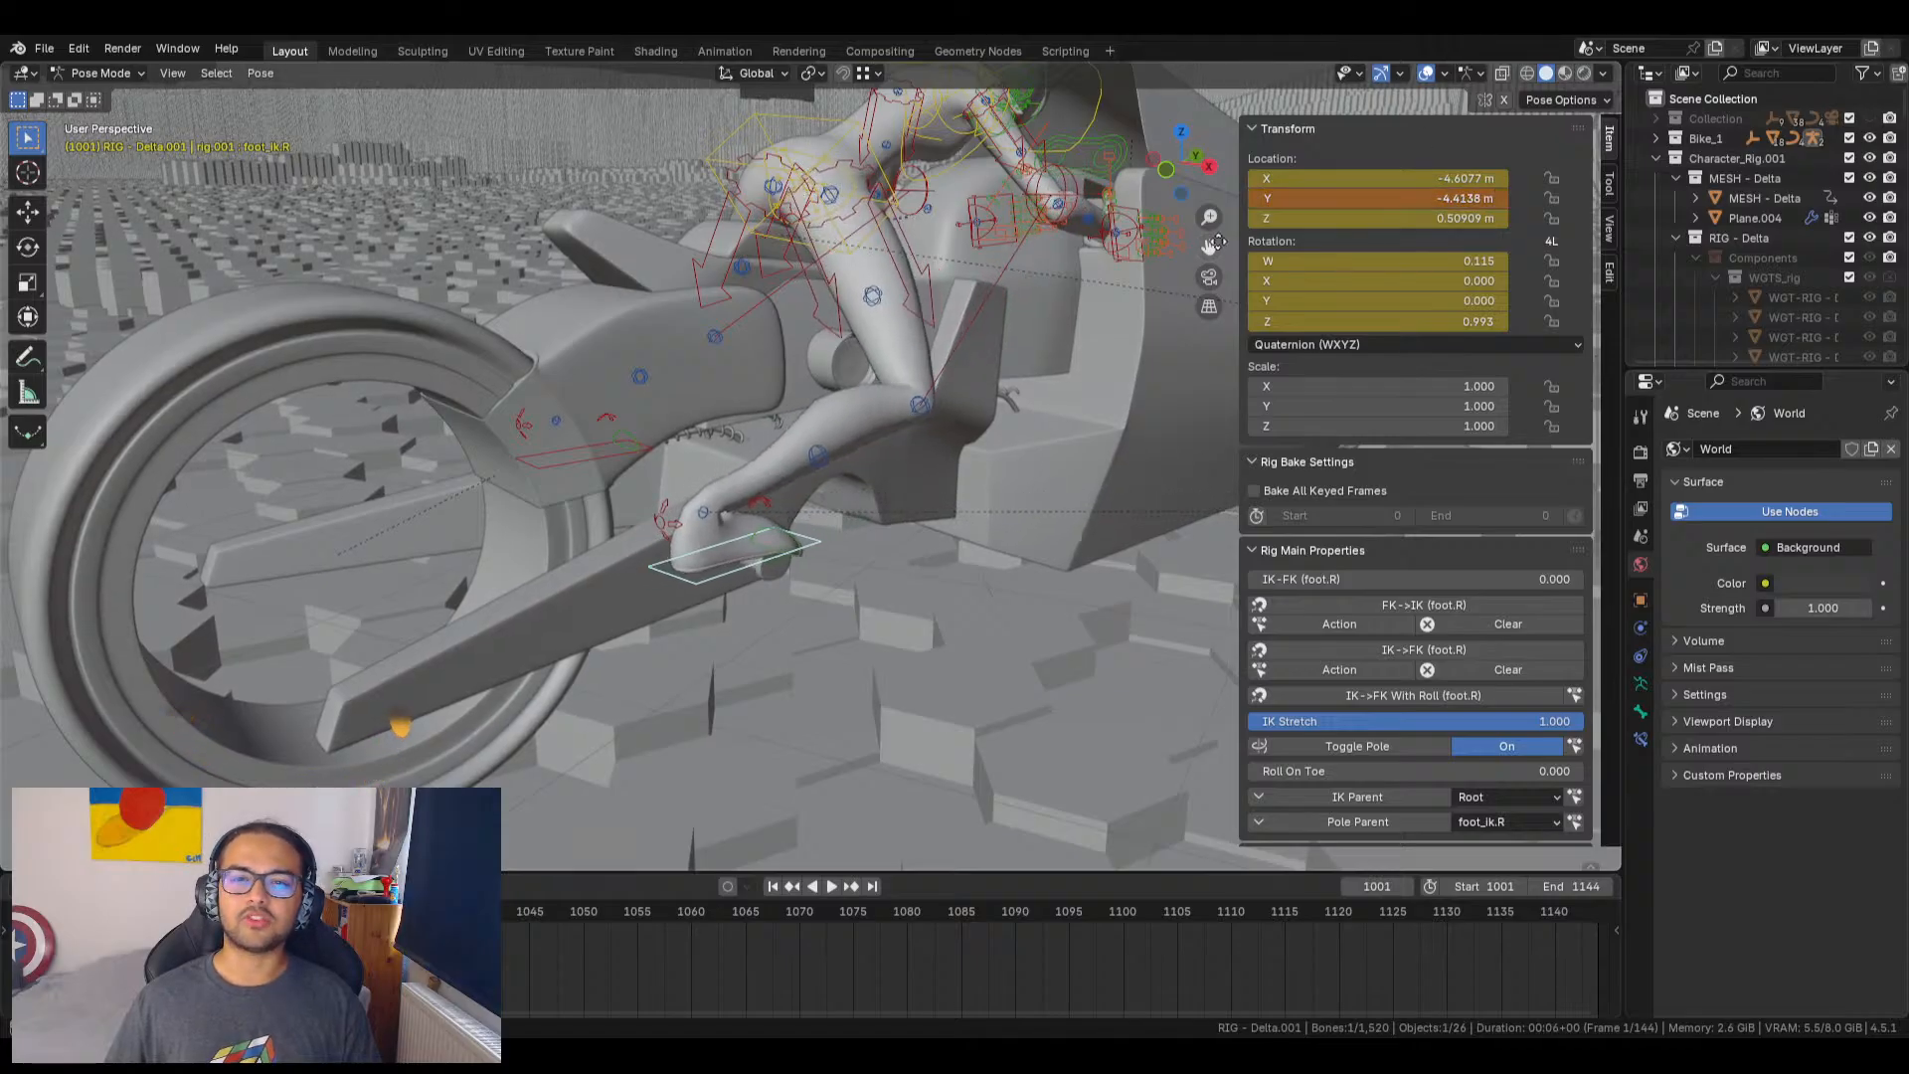
pyautogui.click(1182, 133)
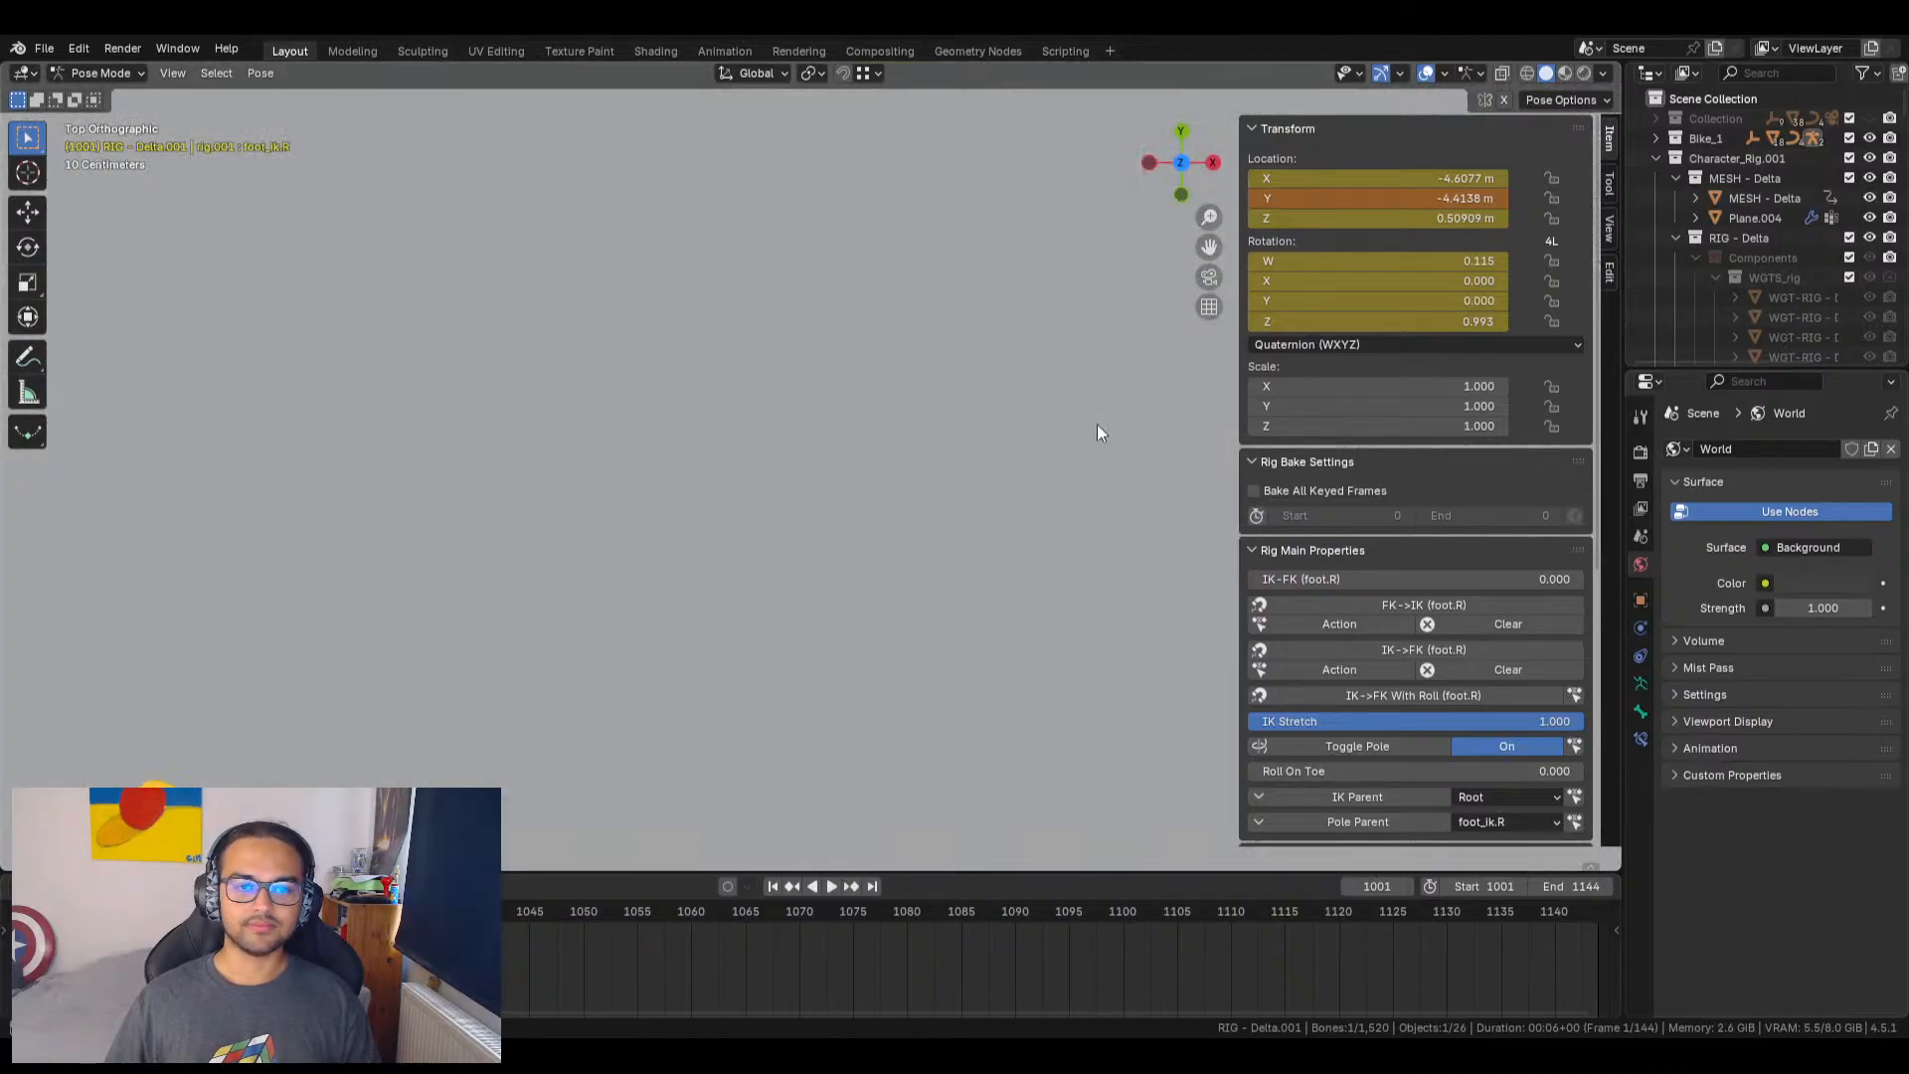
pyautogui.scroll(-8, 1034, 537)
pyautogui.keyDown('shift'); pyautogui.moveTo(960, 672); pyautogui.dragTo(903, 474, button='middle'); pyautogui.keyUp('shift')
pyautogui.scroll(7, 917, 454)
pyautogui.scroll(5, 931, 436)
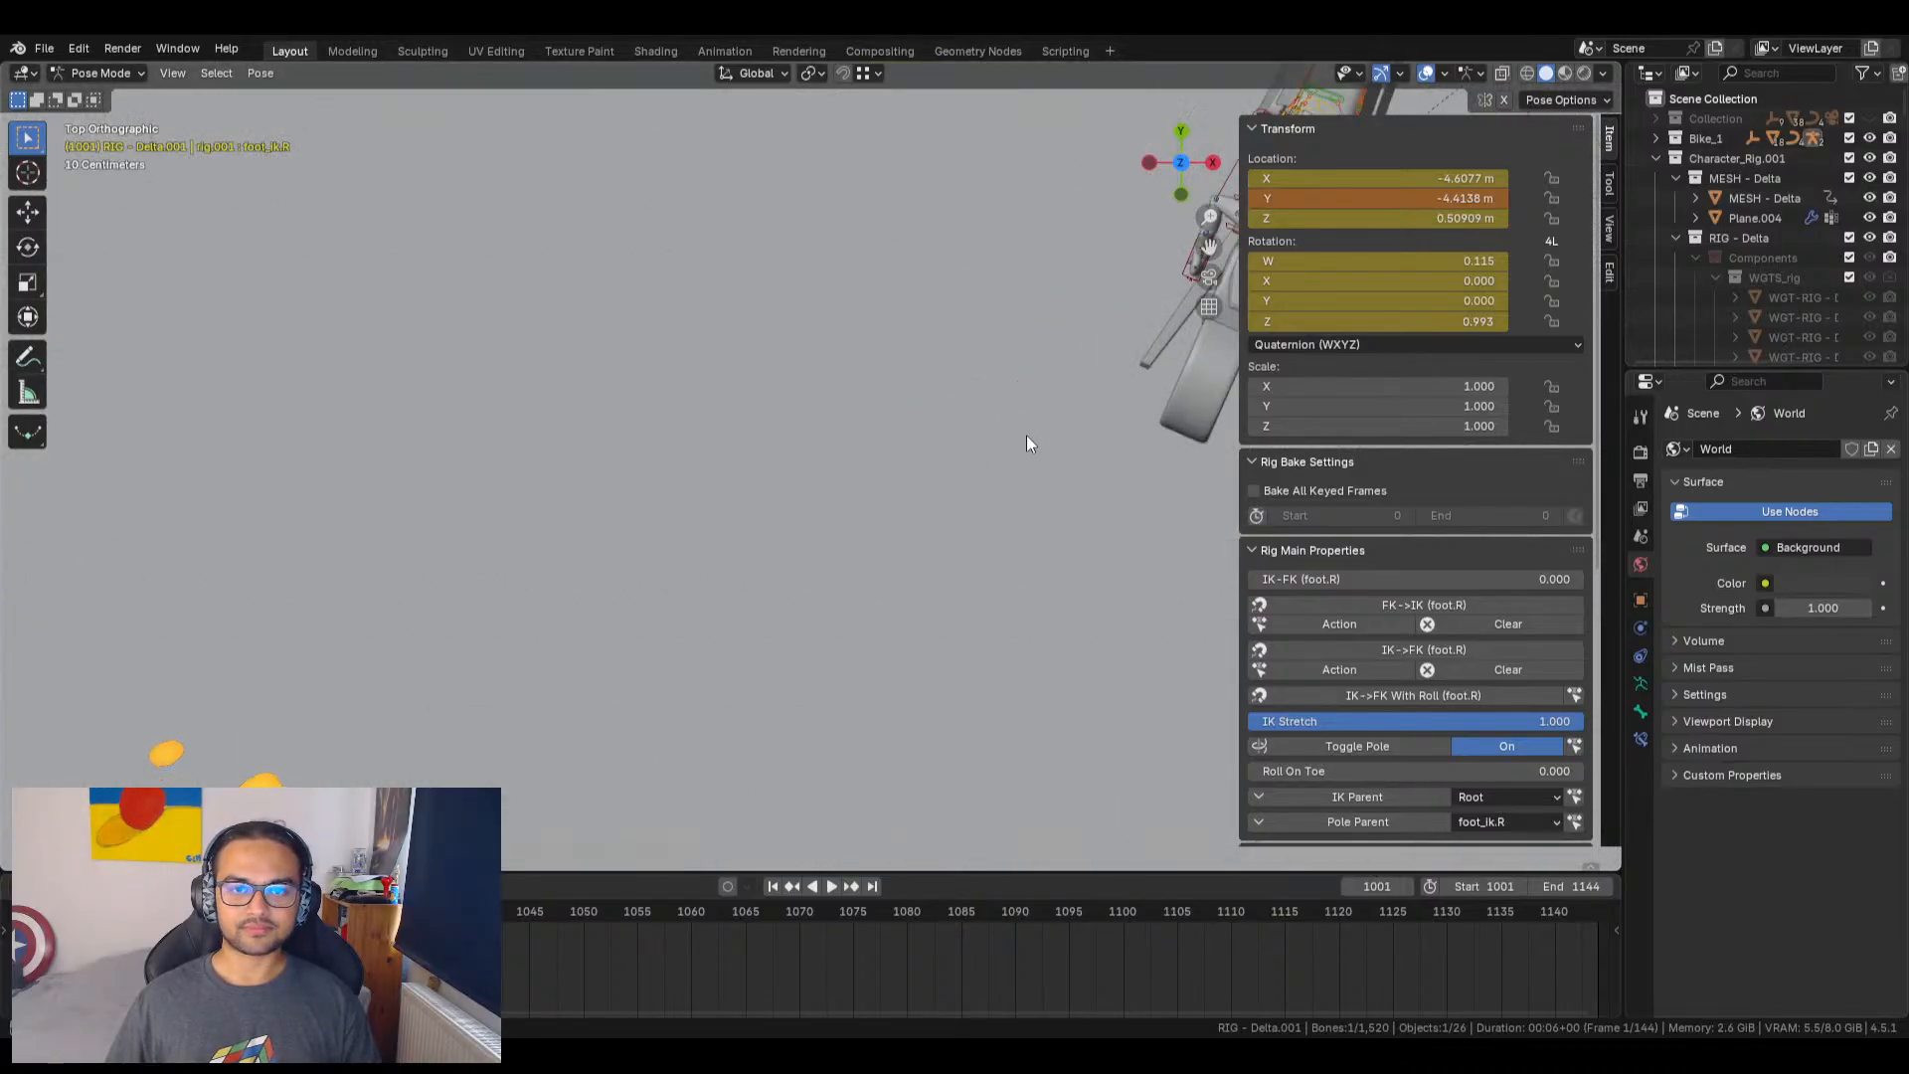
pyautogui.keyDown('shift'); pyautogui.moveTo(1026, 433); pyautogui.dragTo(485, 614, button='middle'); pyautogui.keyUp('shift')
pyautogui.scroll(6, 786, 538)
pyautogui.keyDown('shift'); pyautogui.moveTo(788, 538); pyautogui.dragTo(897, 537, button='middle'); pyautogui.keyUp('shift')
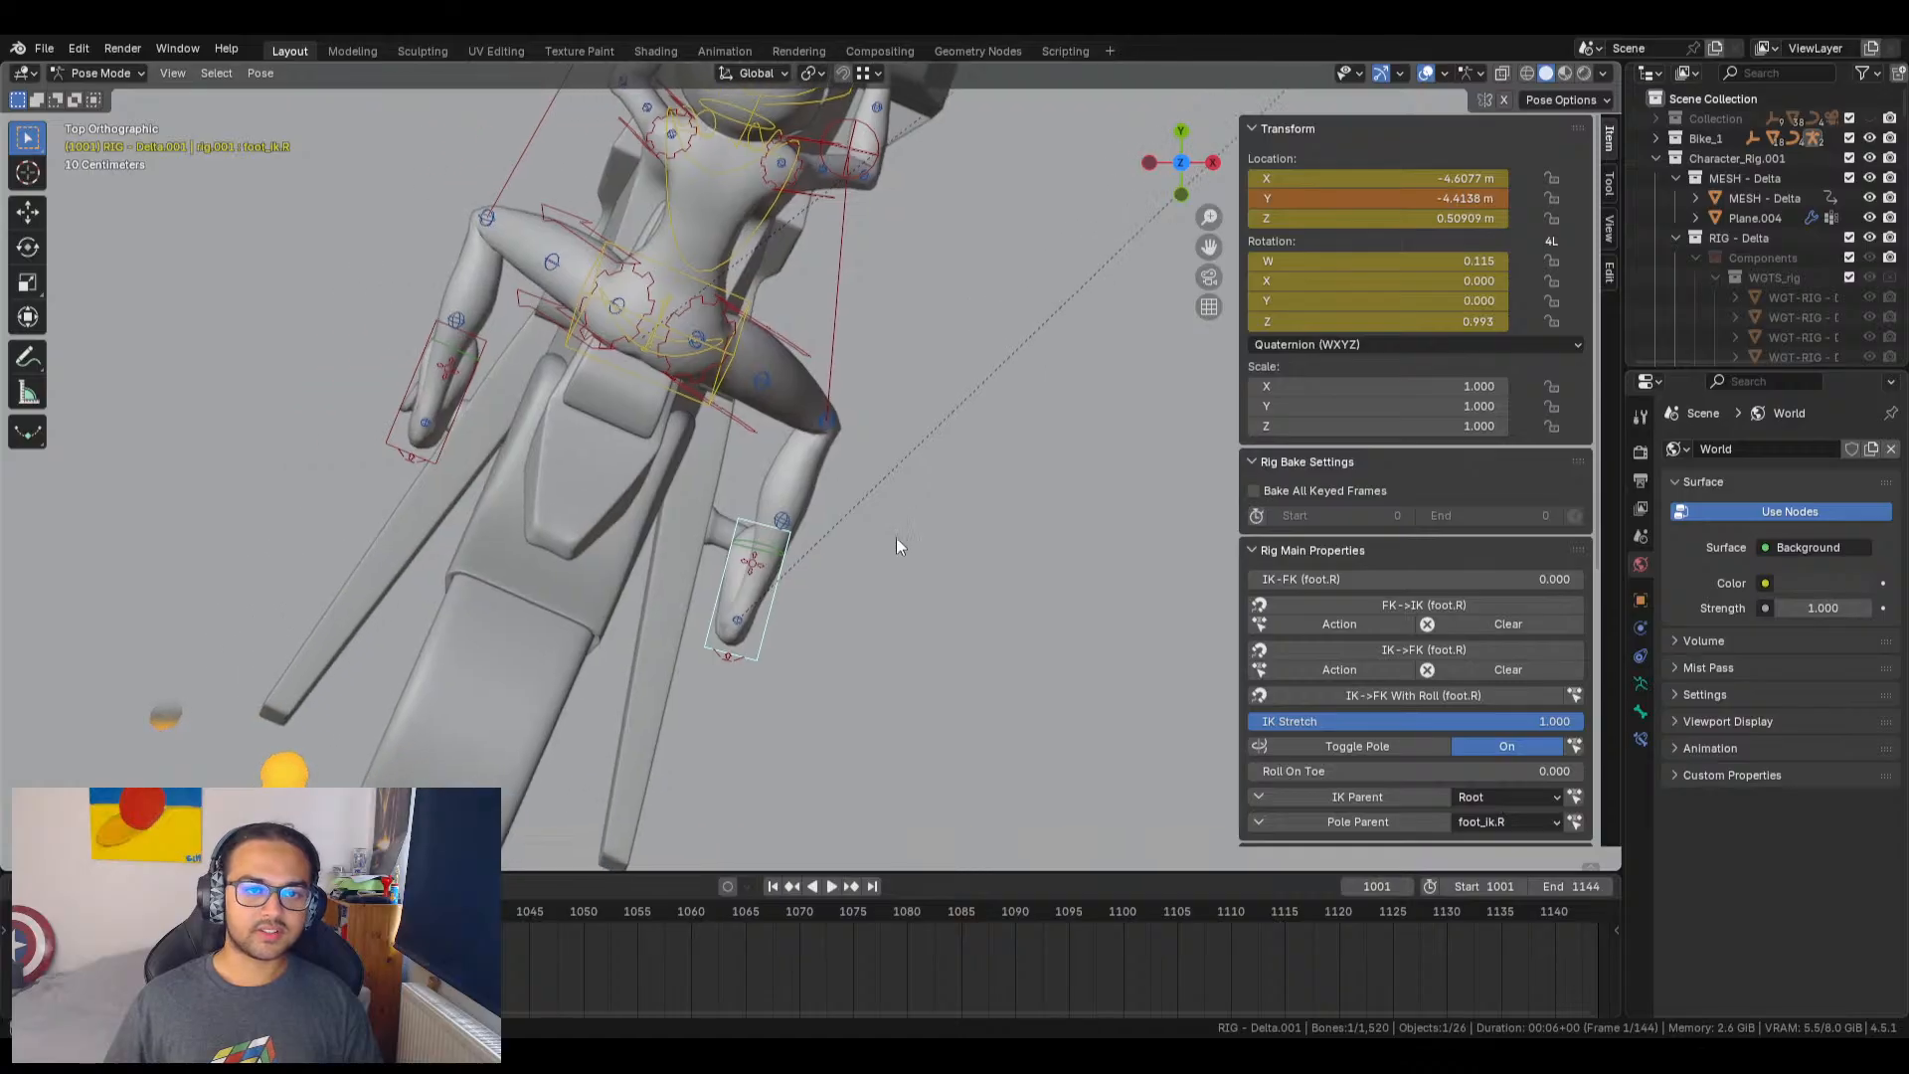
pyautogui.moveTo(1377, 198)
pyautogui.mouseDown()
pyautogui.moveTo(1433, 198)
pyautogui.moveTo(1333, 201)
pyautogui.moveTo(1394, 199)
pyautogui.mouseUp()
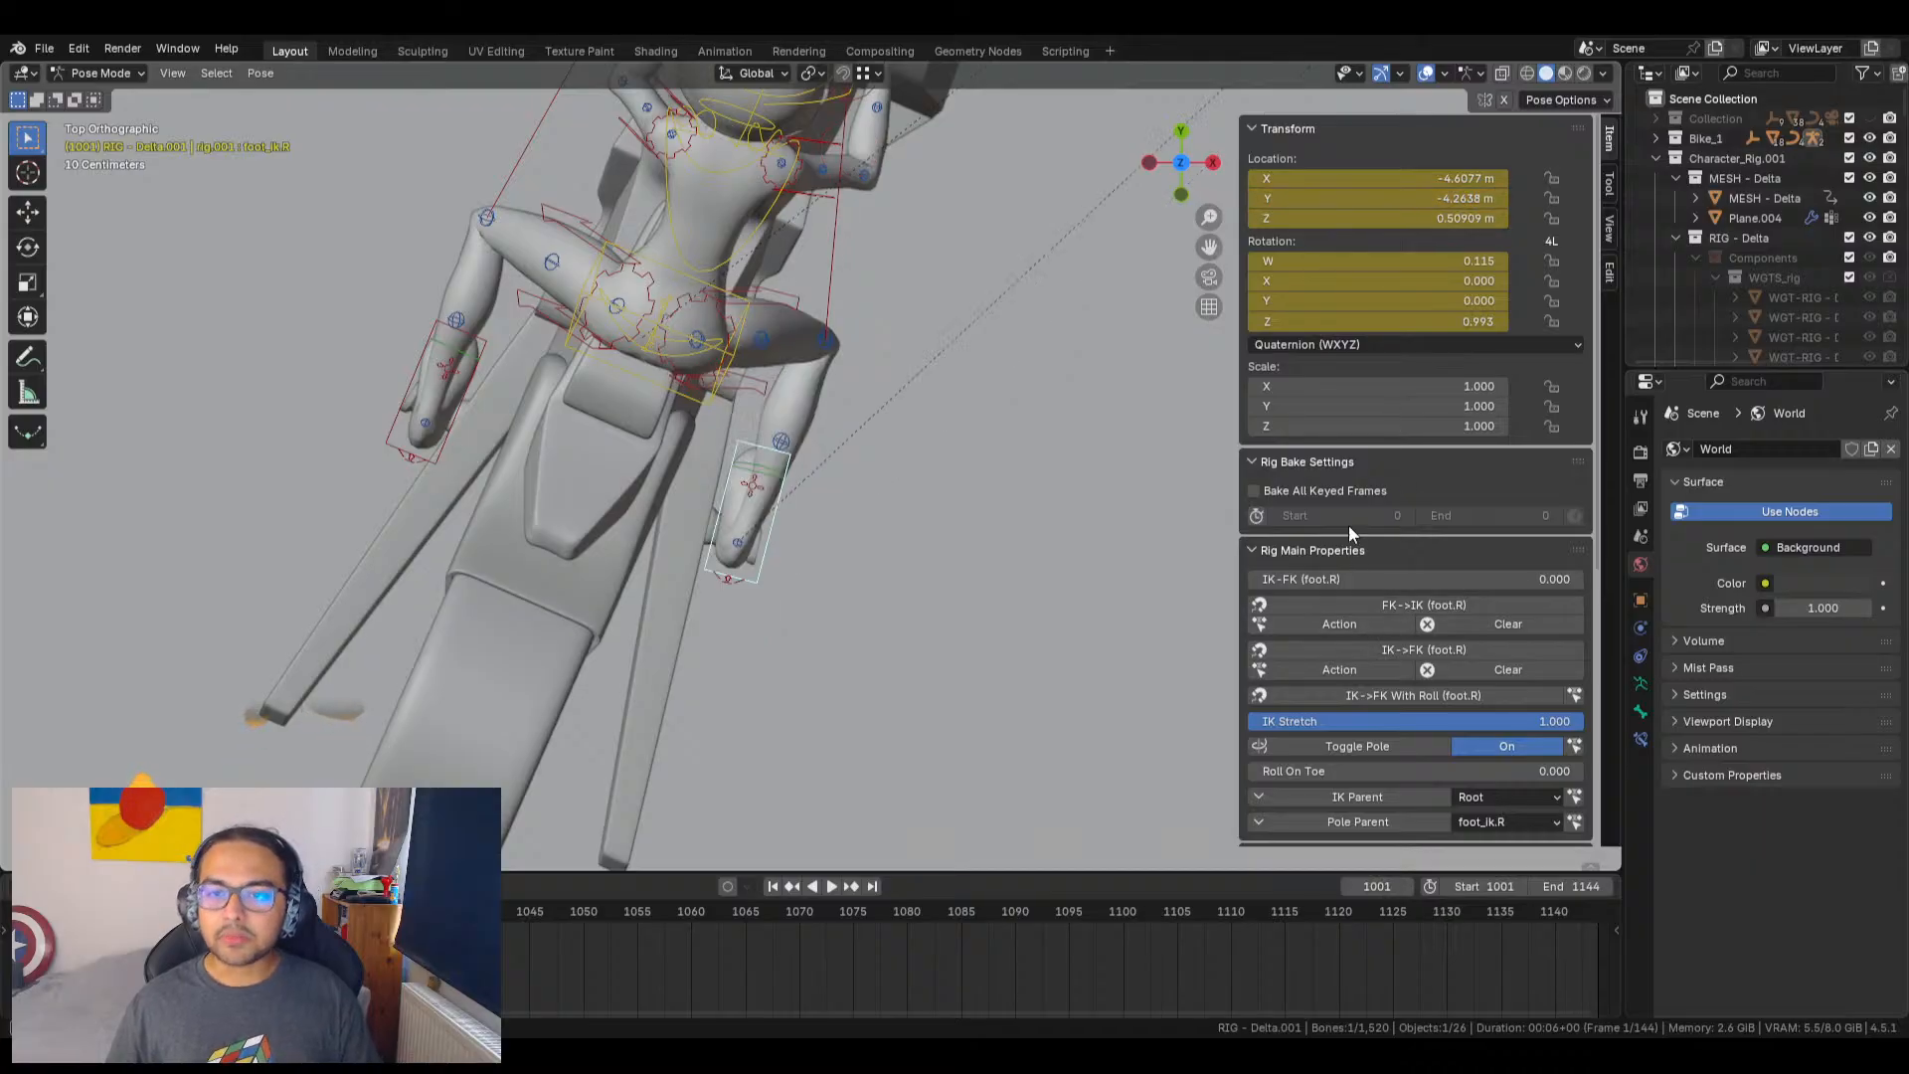
# Step: Review the right foot's Rig Main Properties and the available Rig Layers
pyautogui.scroll(-4, 1353, 686)
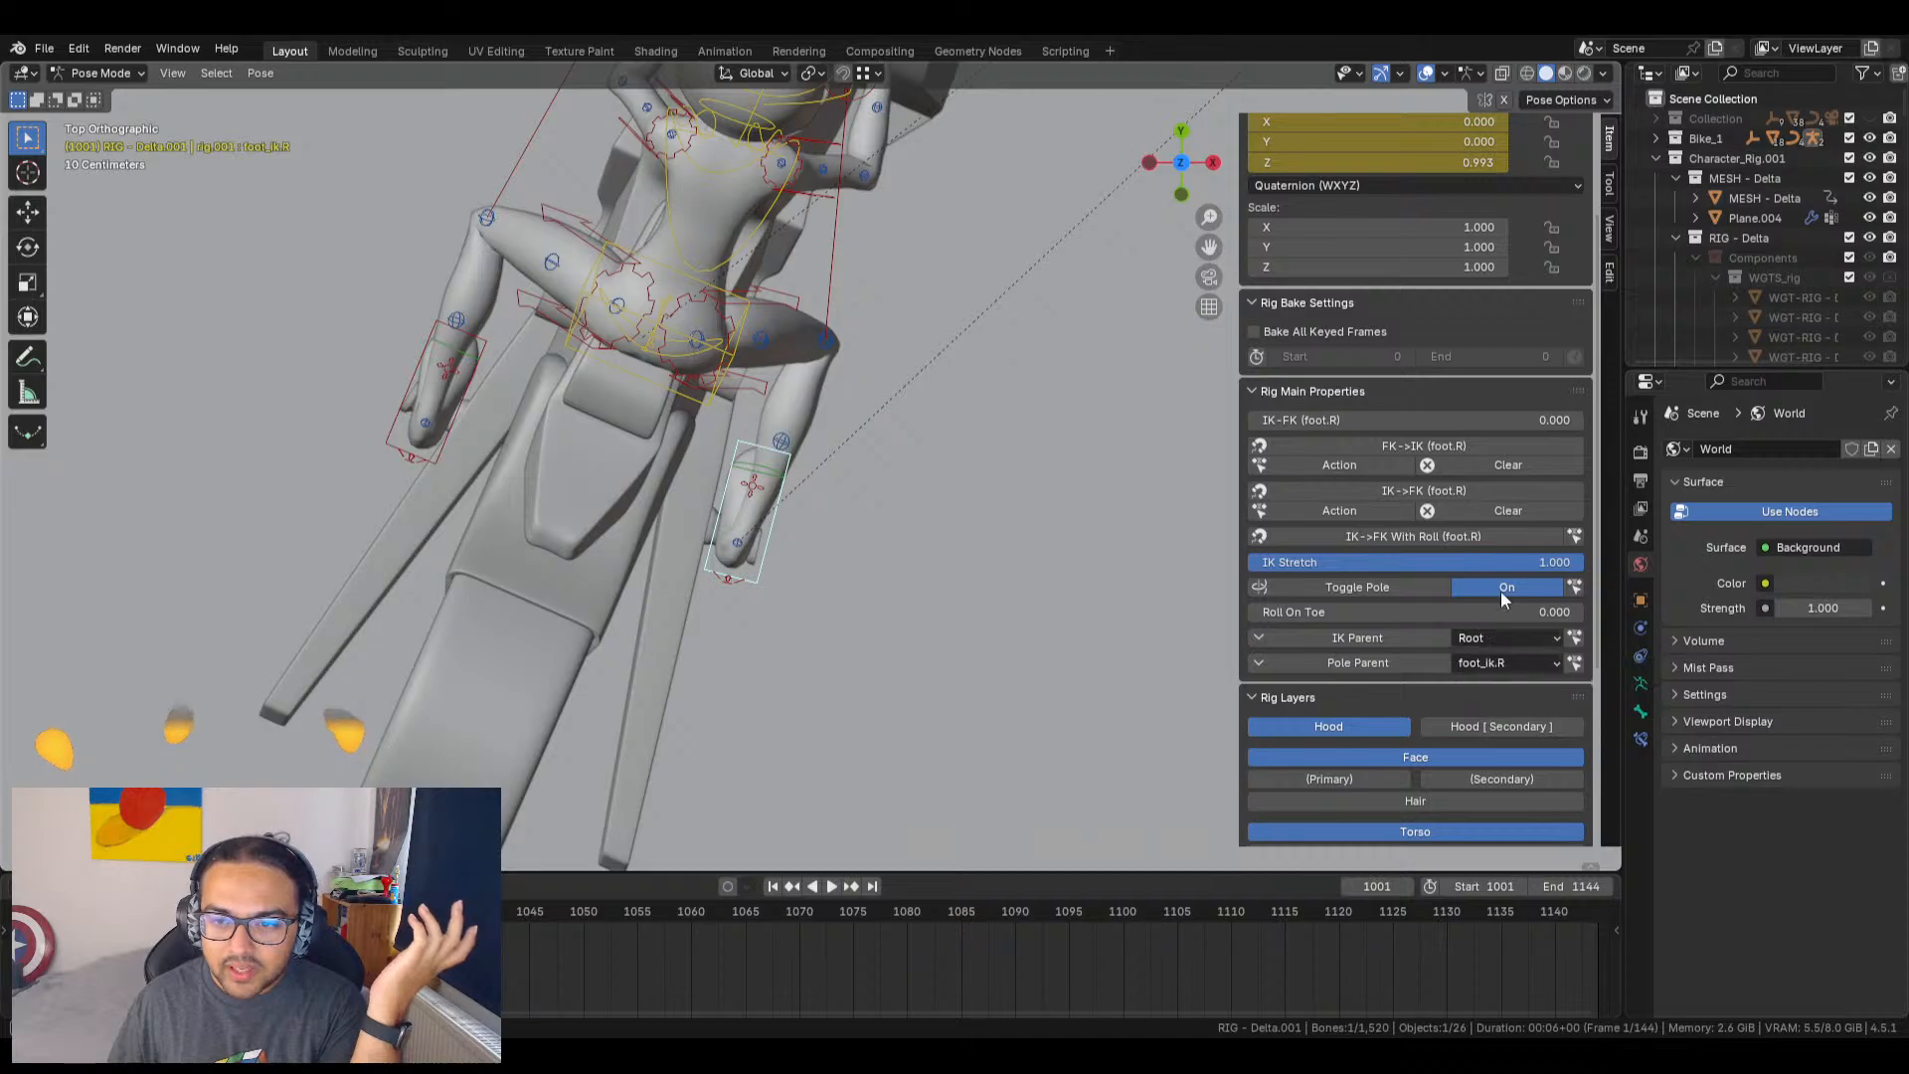
pyautogui.scroll(-7, 1408, 647)
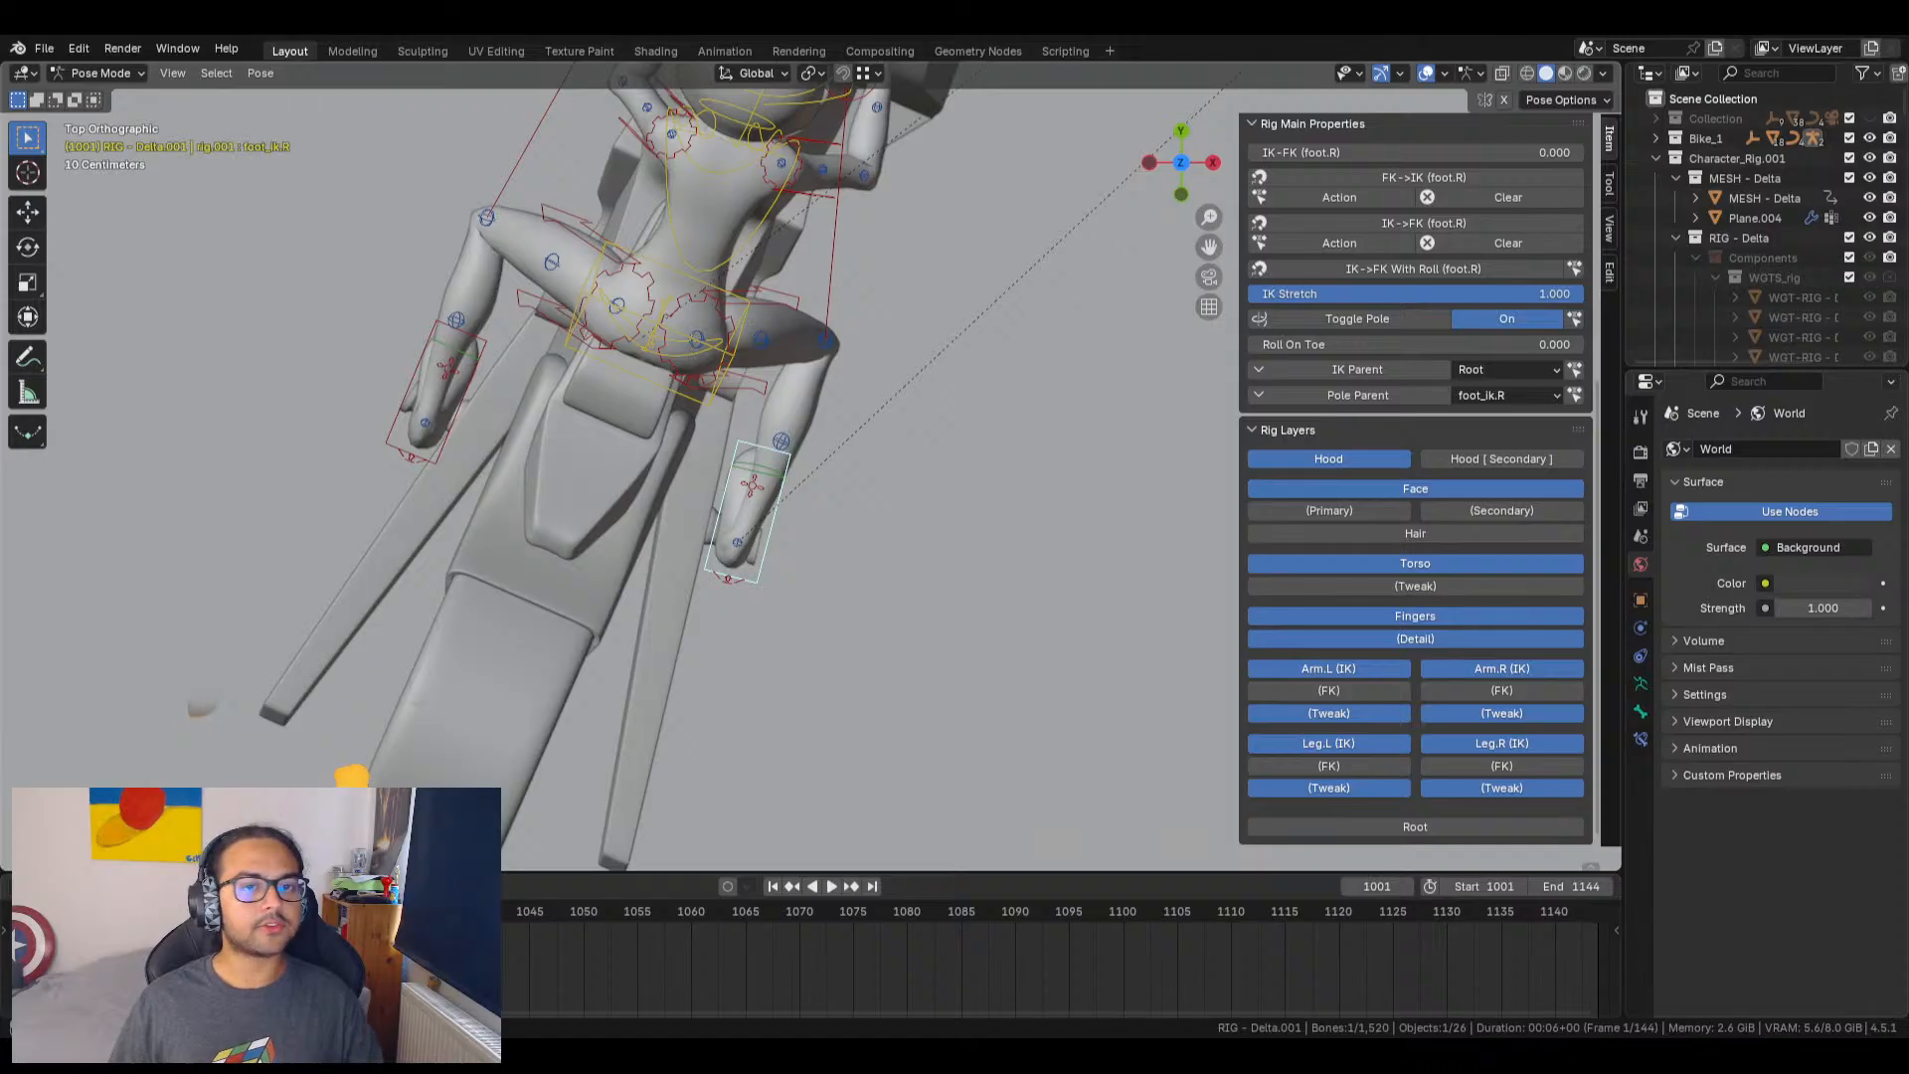
pyautogui.moveTo(888, 508); pyautogui.dragTo(881, 465, button='middle')
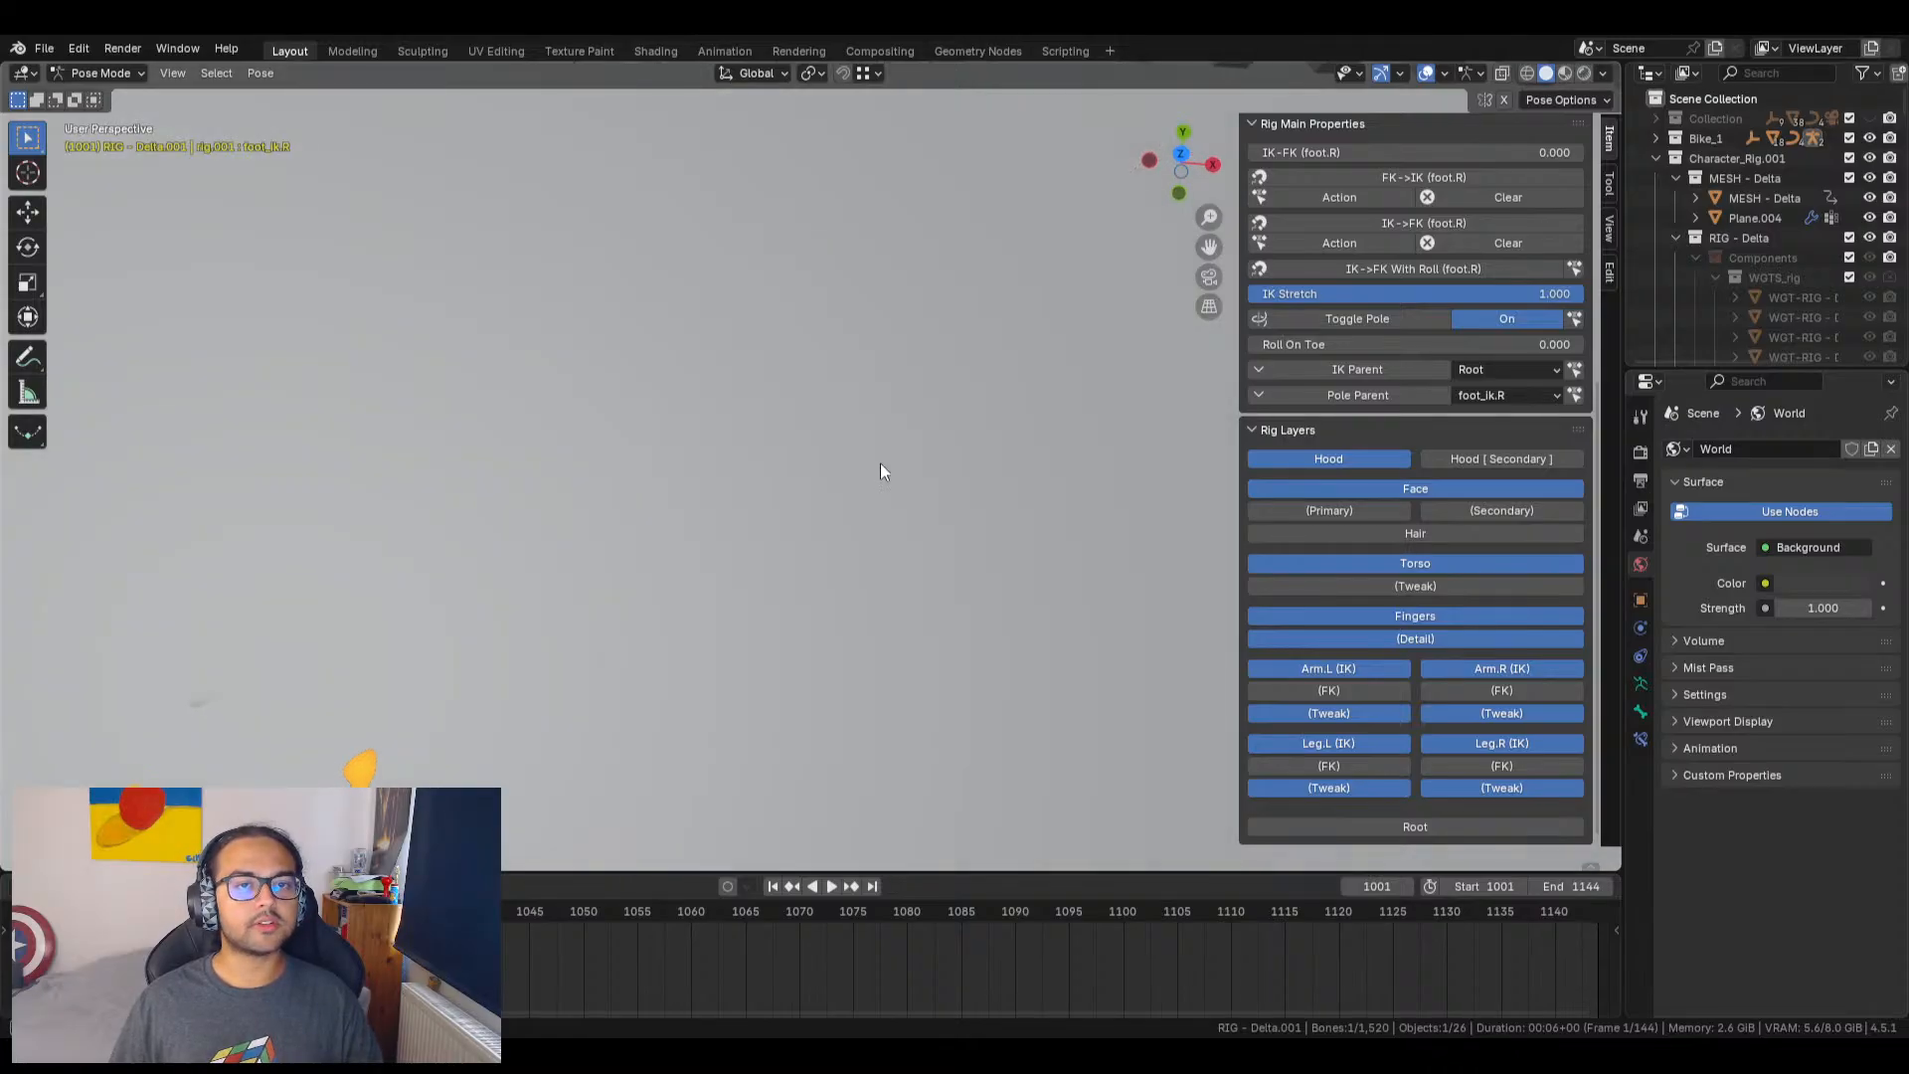
pyautogui.click(1174, 159)
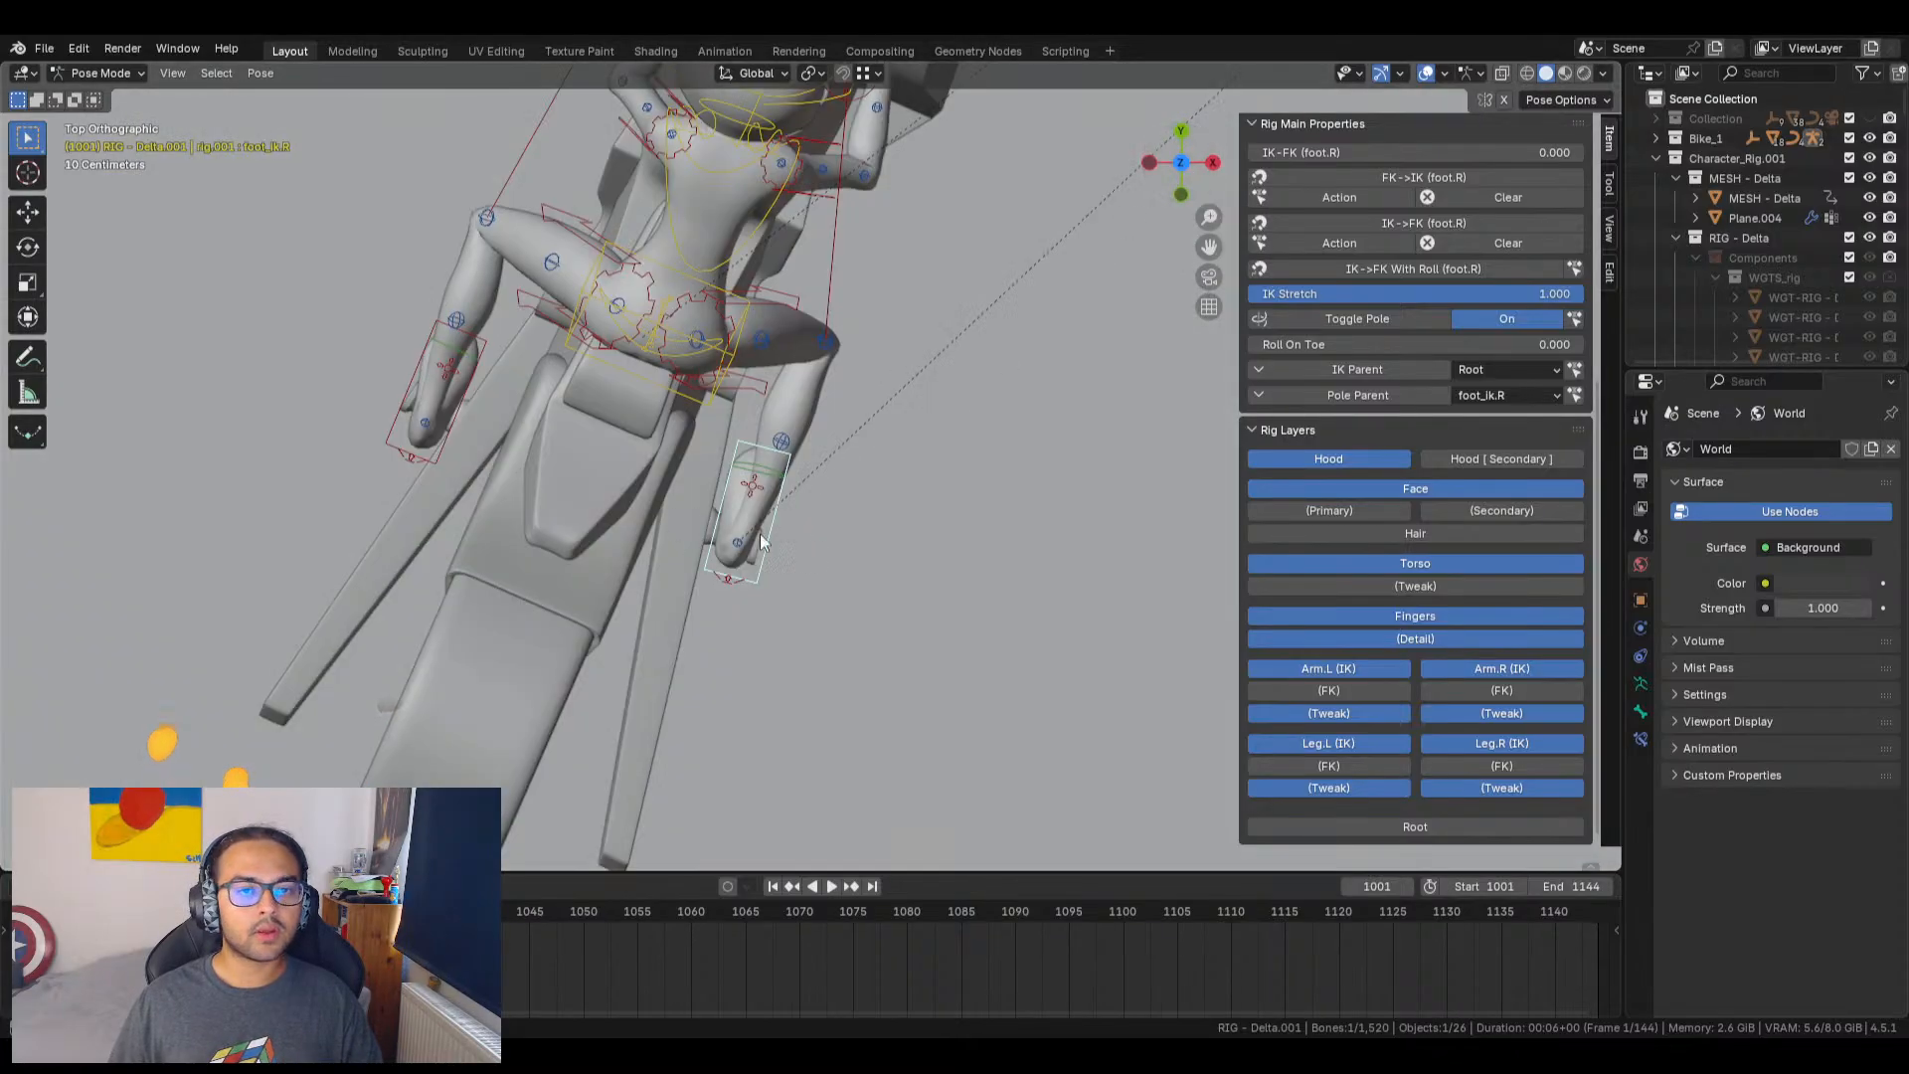
# Step: Move the right foot IK control in top view by about -0.03 m in X and -0.07 m in Y
pyautogui.scroll(2, 776, 529)
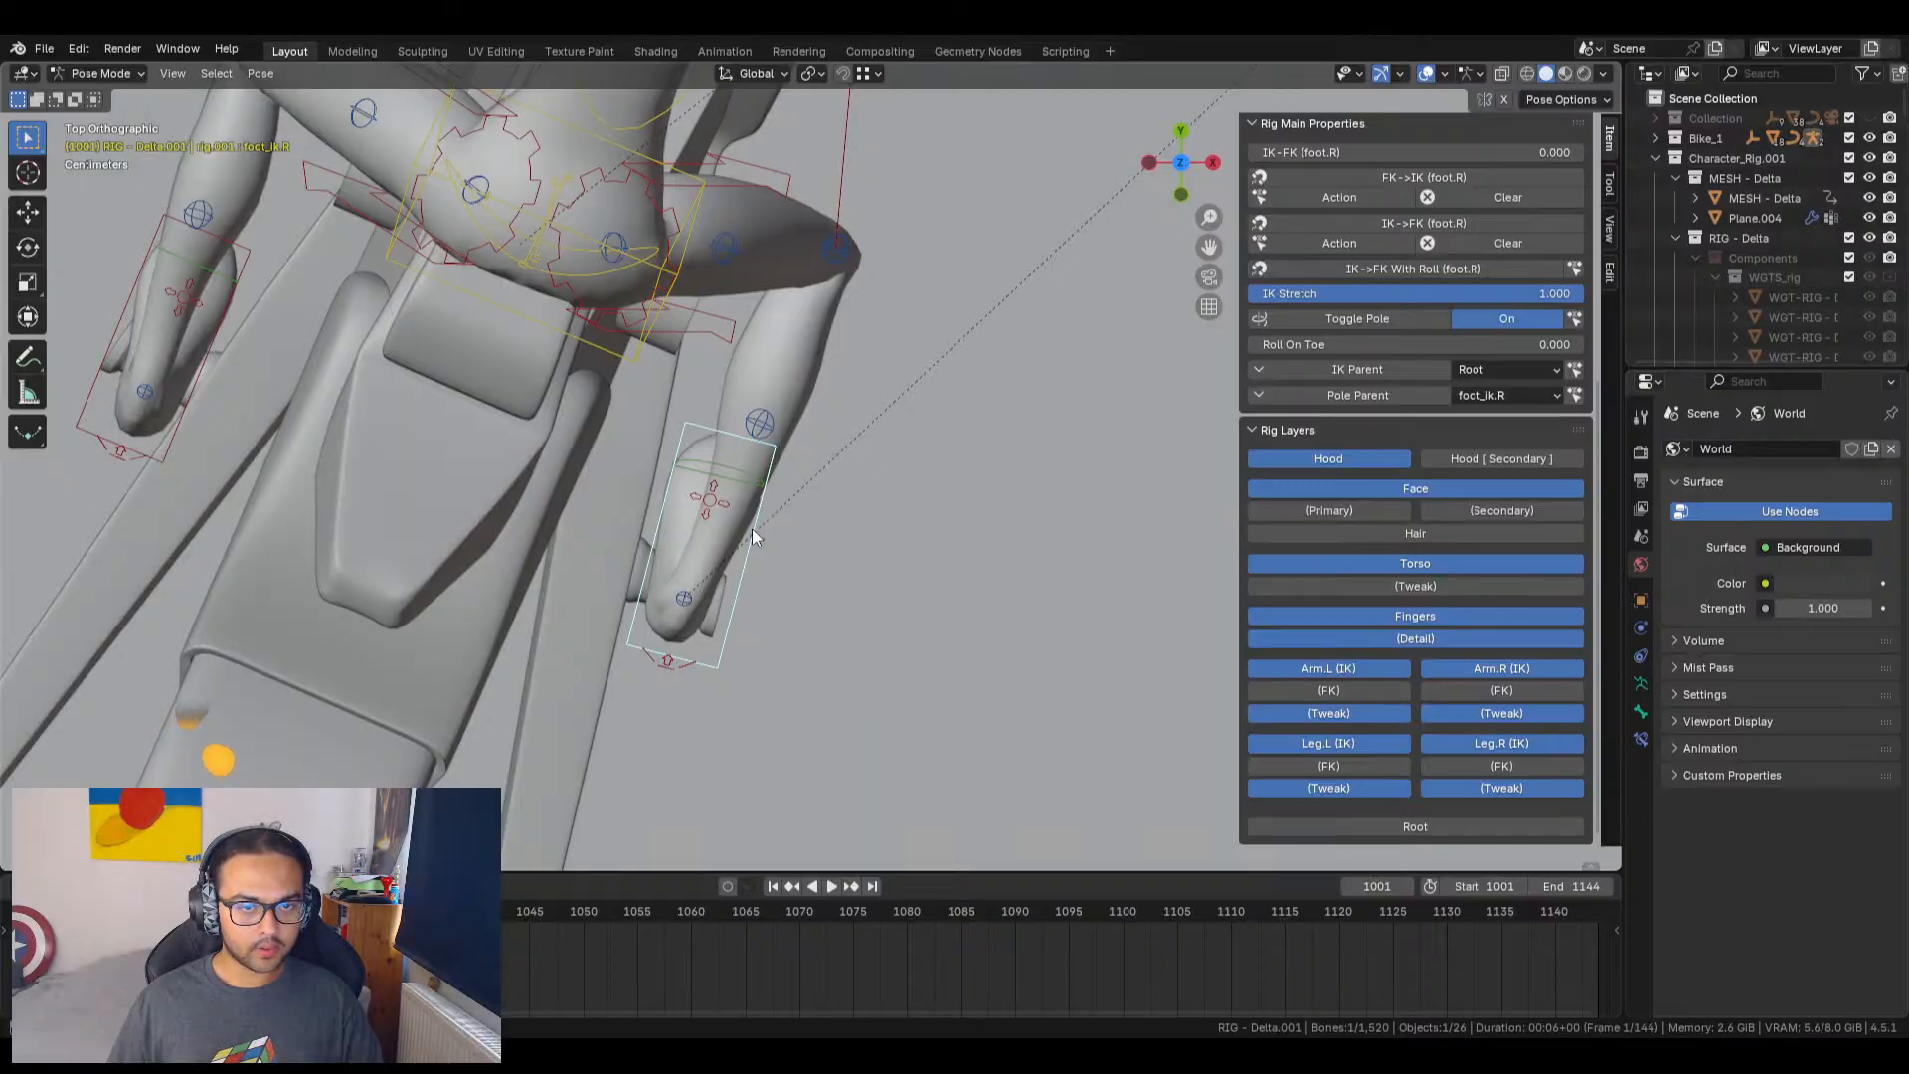
pyautogui.press('g')
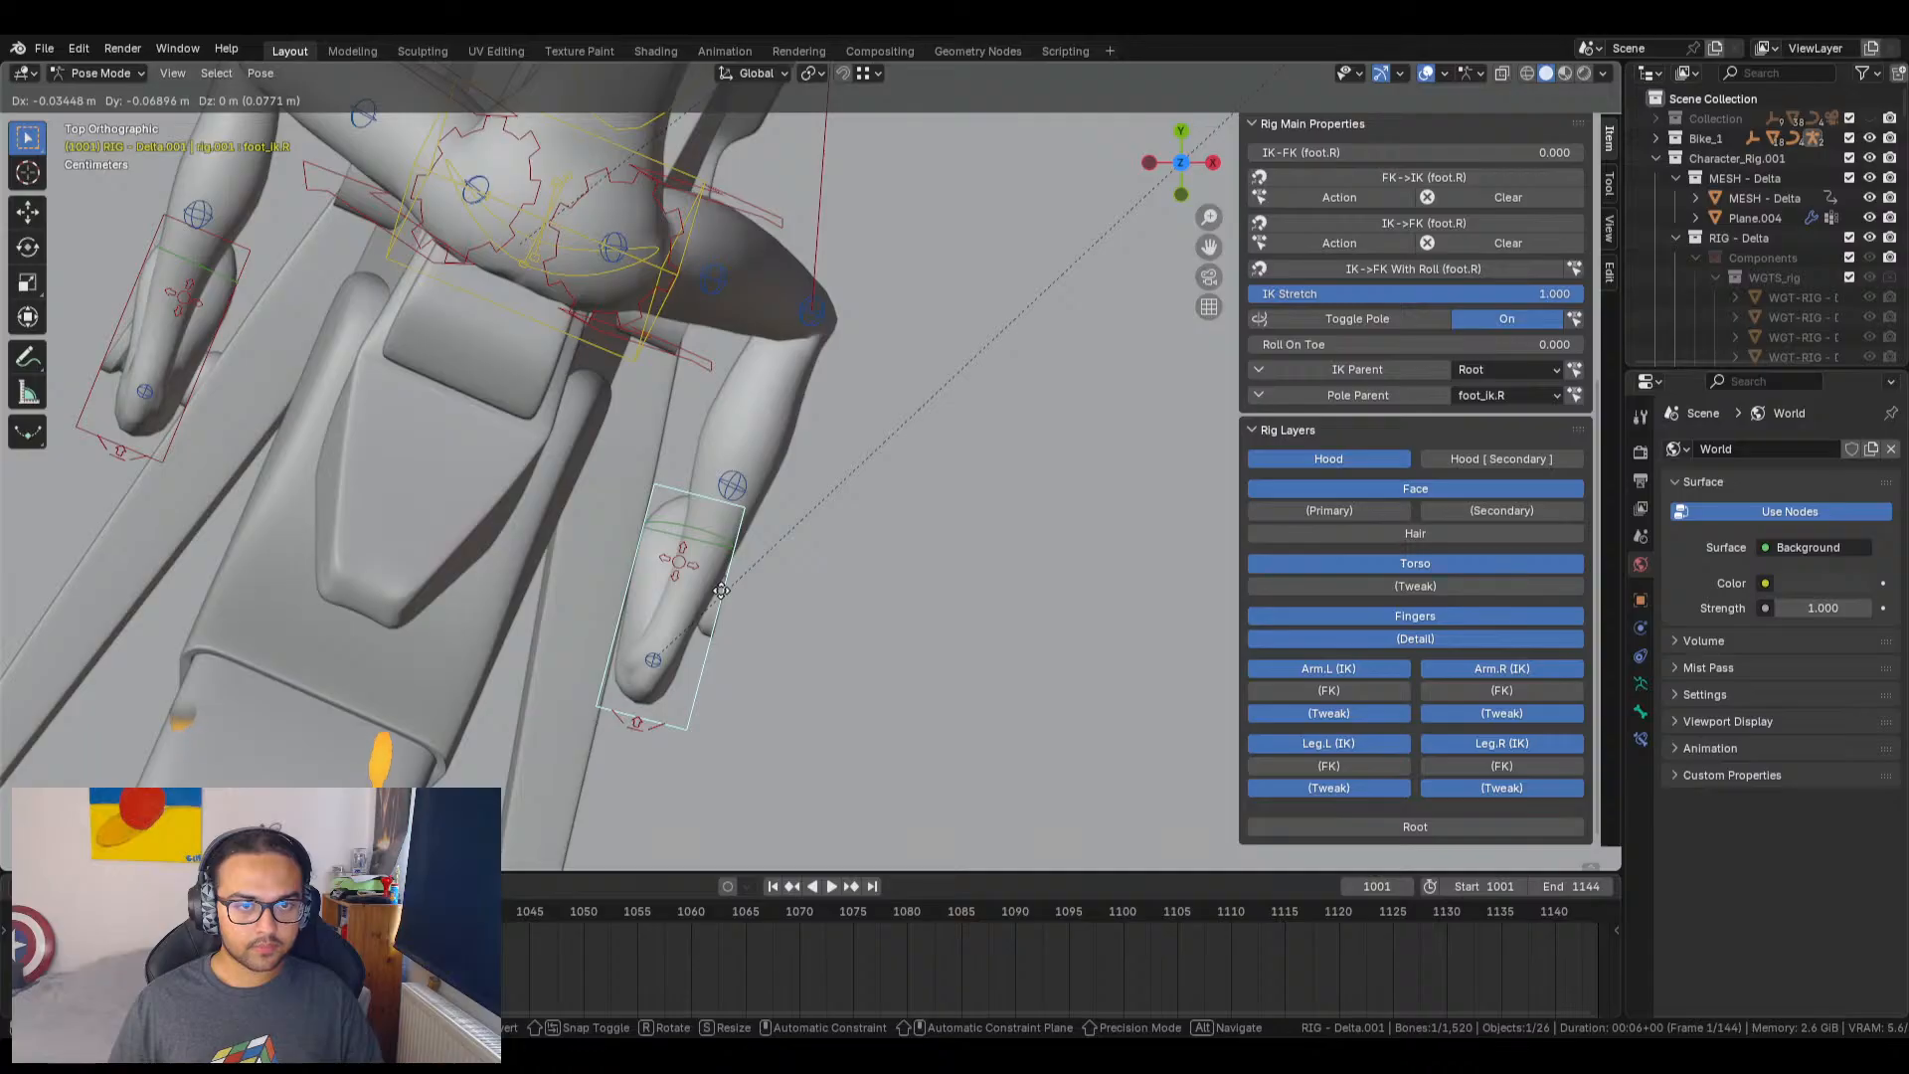
pyautogui.click(722, 597)
# Step: Move the left foot IK control, foot_ik.L, by about 0.001 m in X and -0.063 m in Y
pyautogui.keyDown('shift'); pyautogui.moveTo(813, 506); pyautogui.dragTo(1154, 598, button='middle'); pyautogui.keyUp('shift')
pyautogui.click(738, 485)
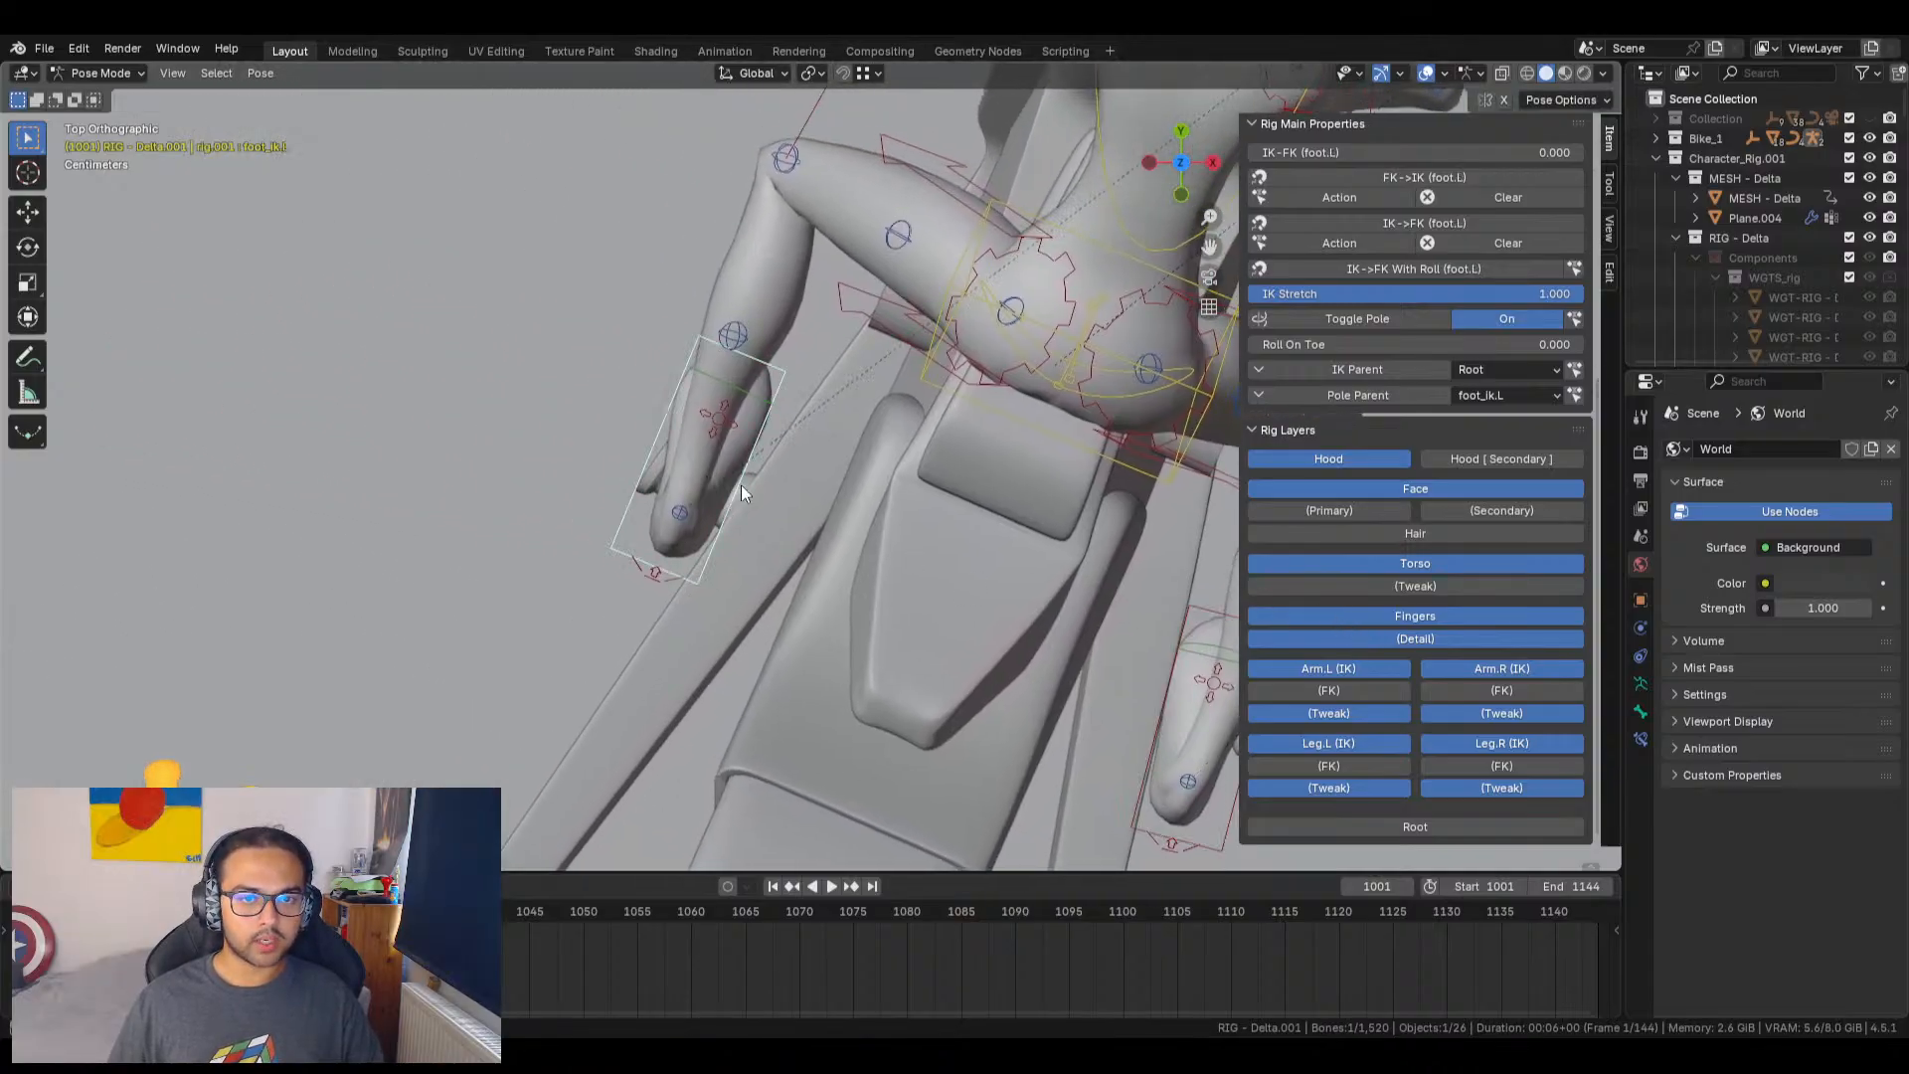
pyautogui.press('g')
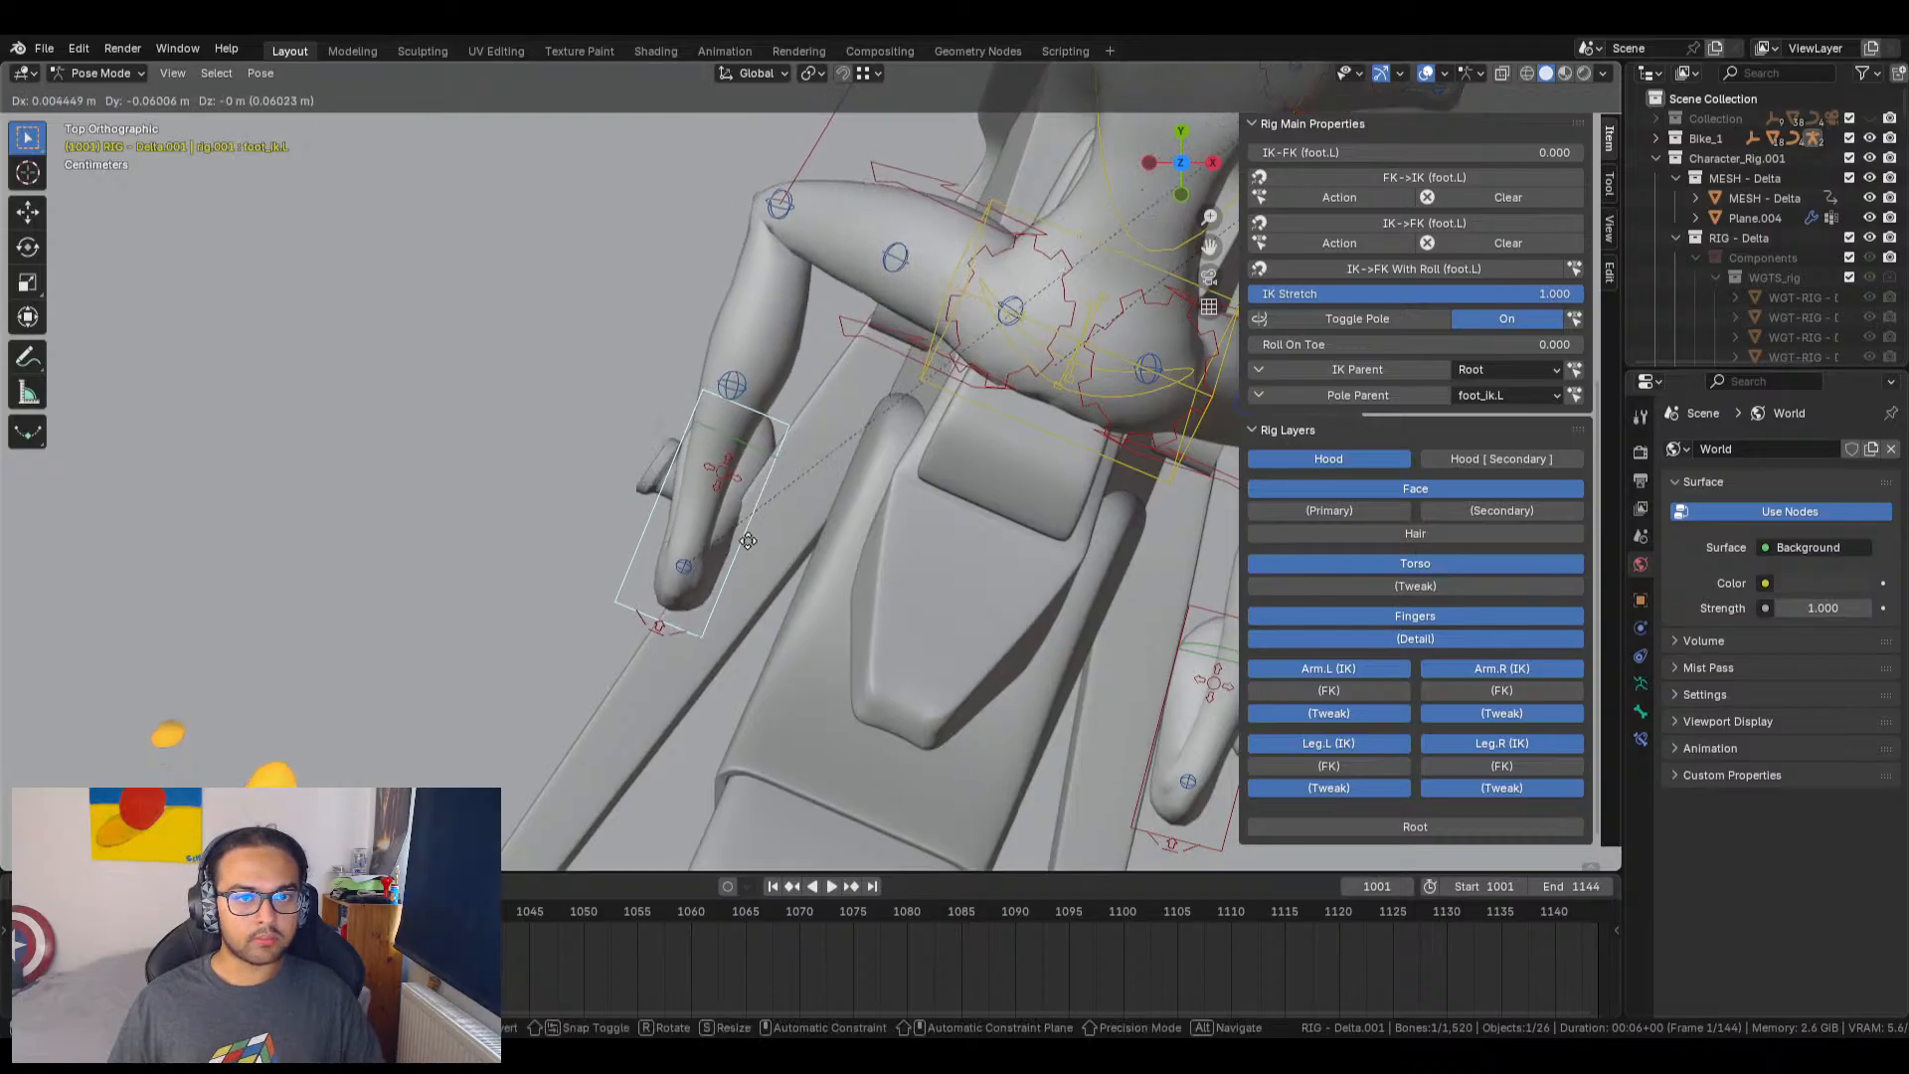
pyautogui.click(742, 541)
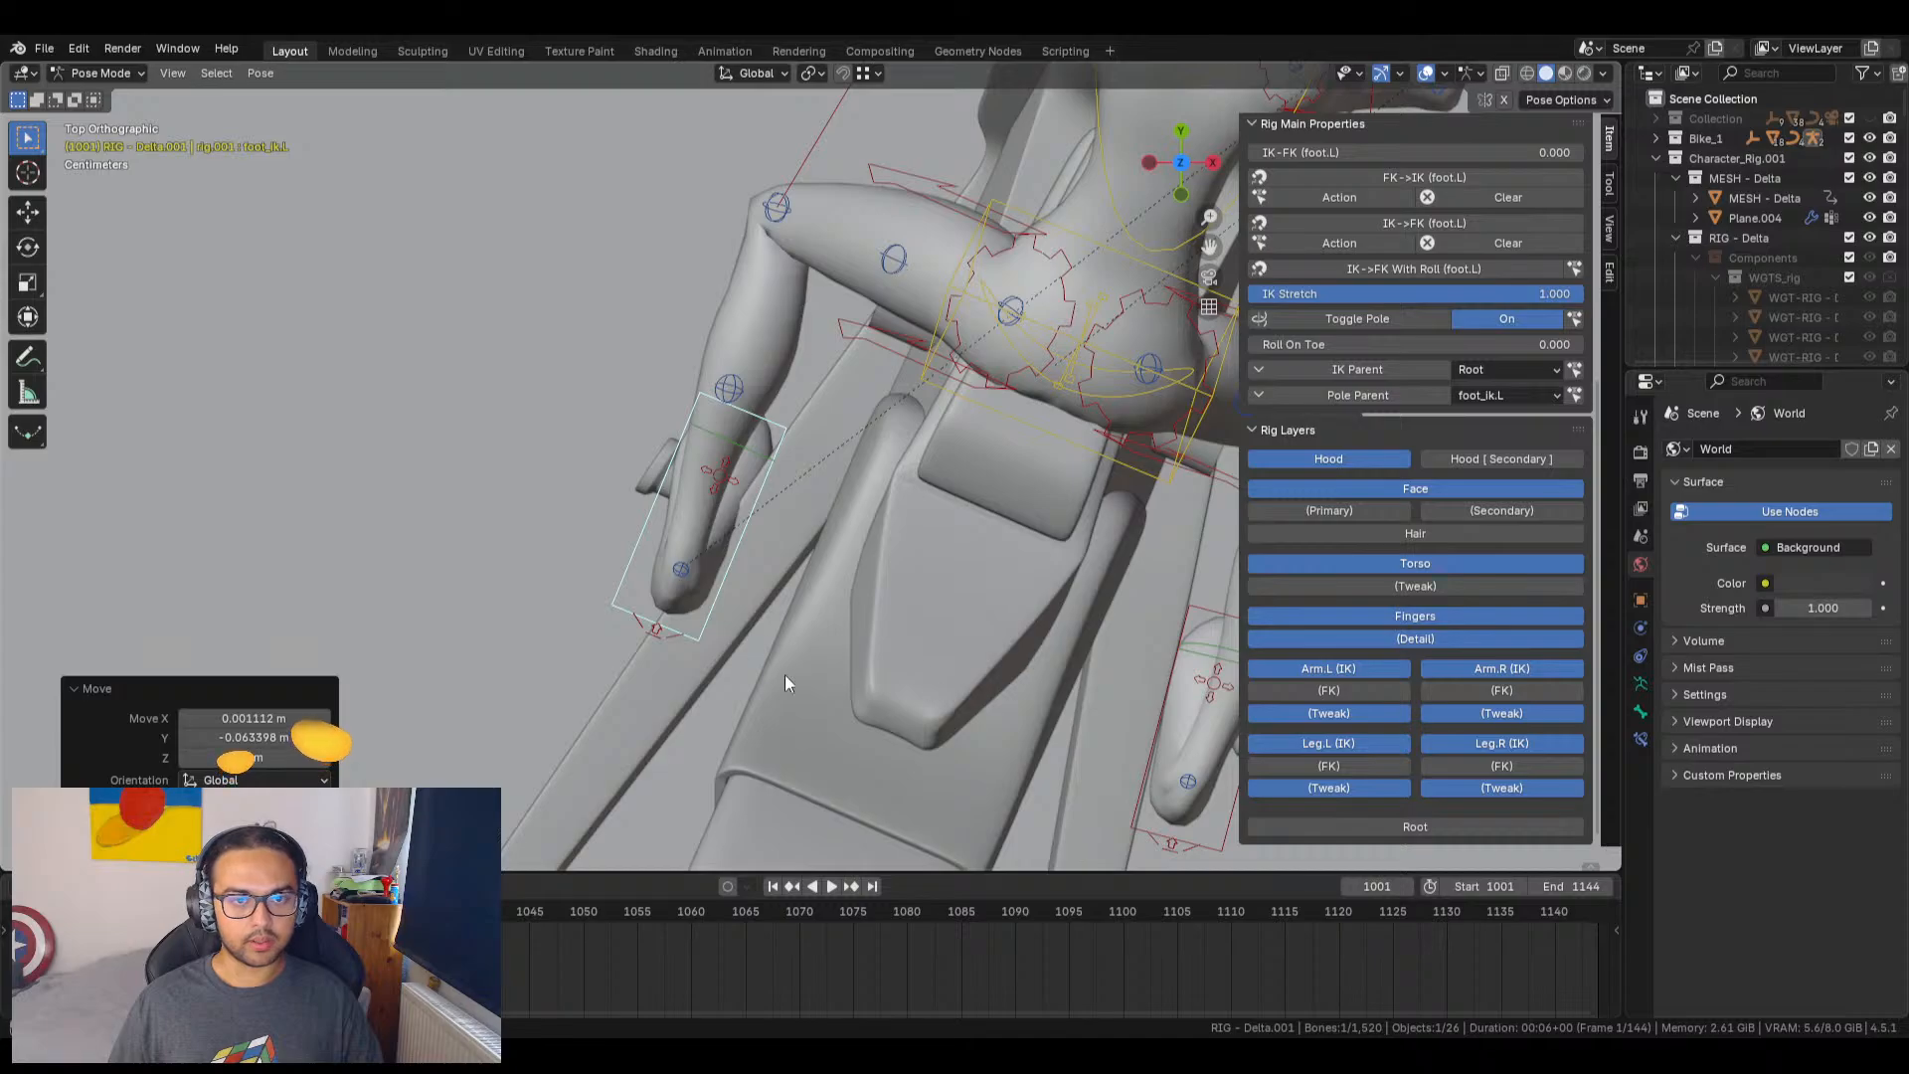
# Step: Rotate the left foot IK control 11.5° in top view and move it about -0.042 m in X and -0.004 m in Y
pyautogui.press('r')
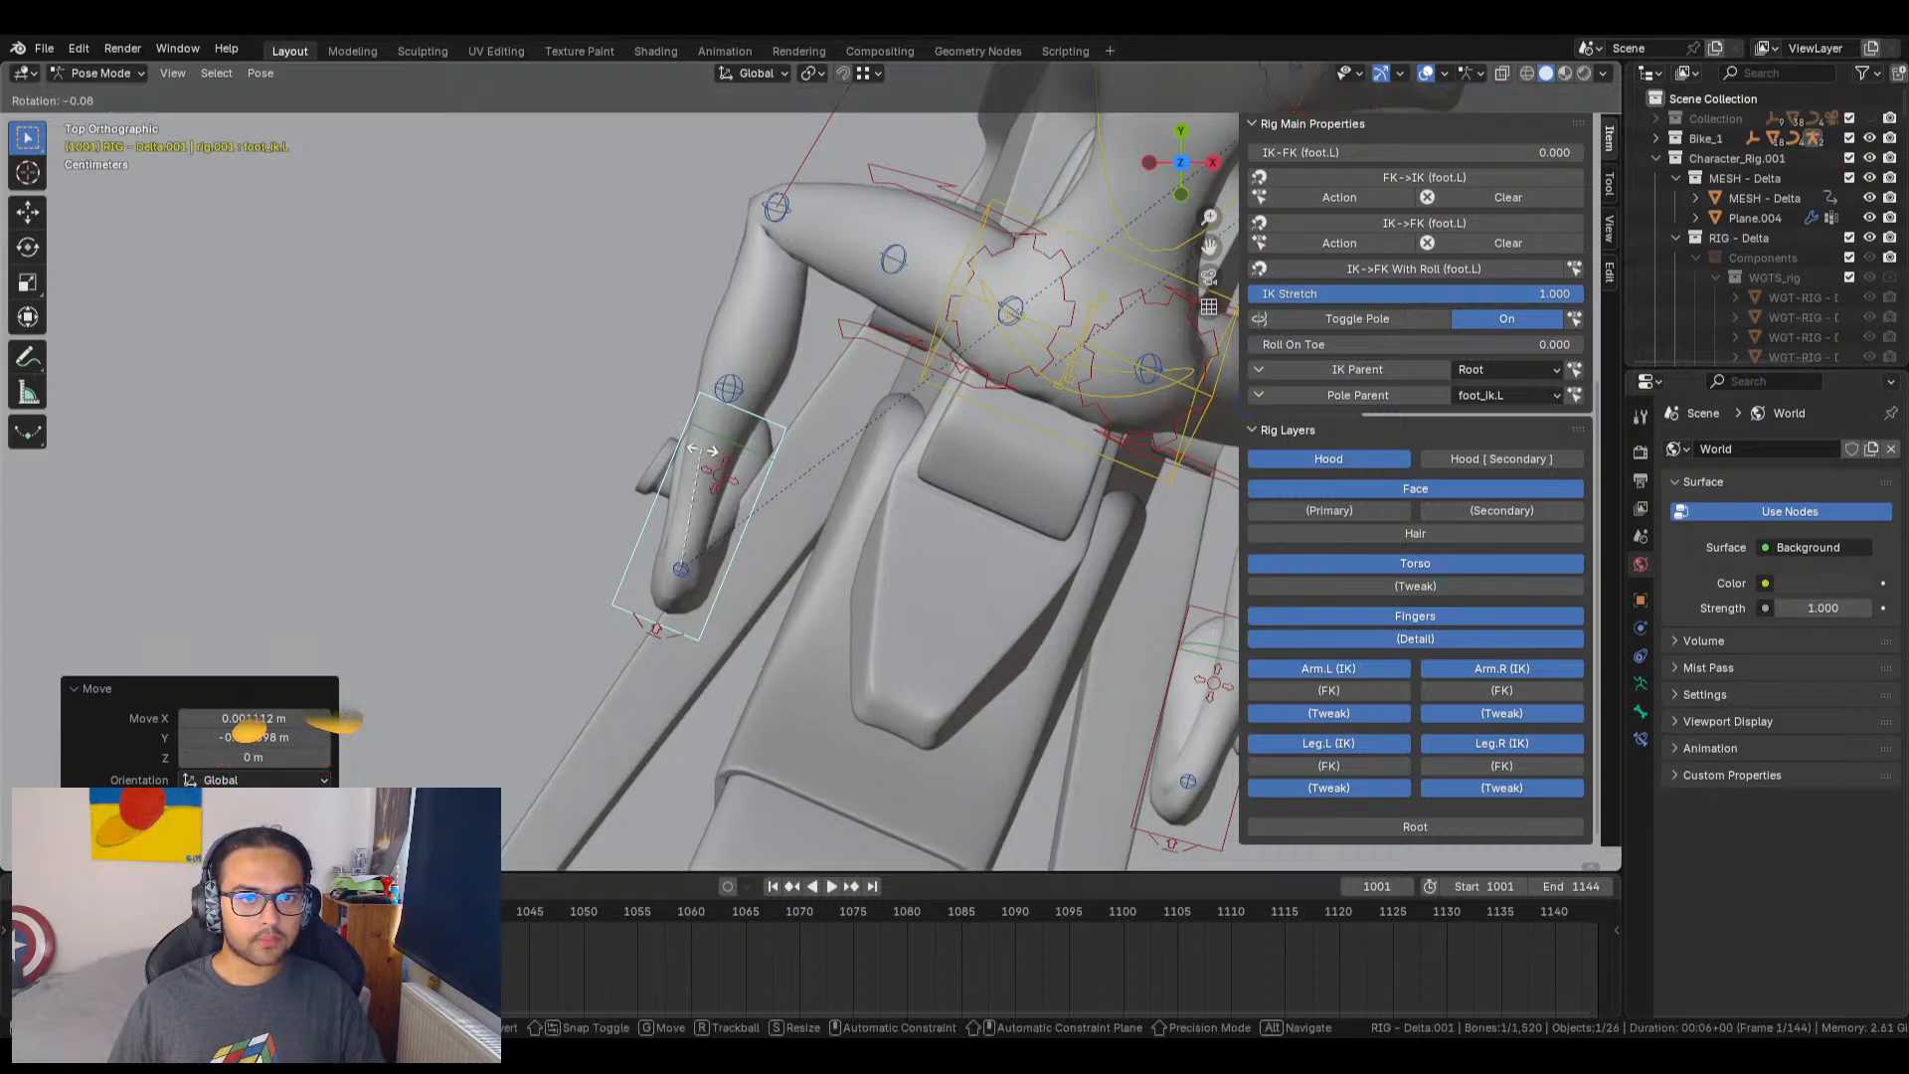
pyautogui.click(733, 438)
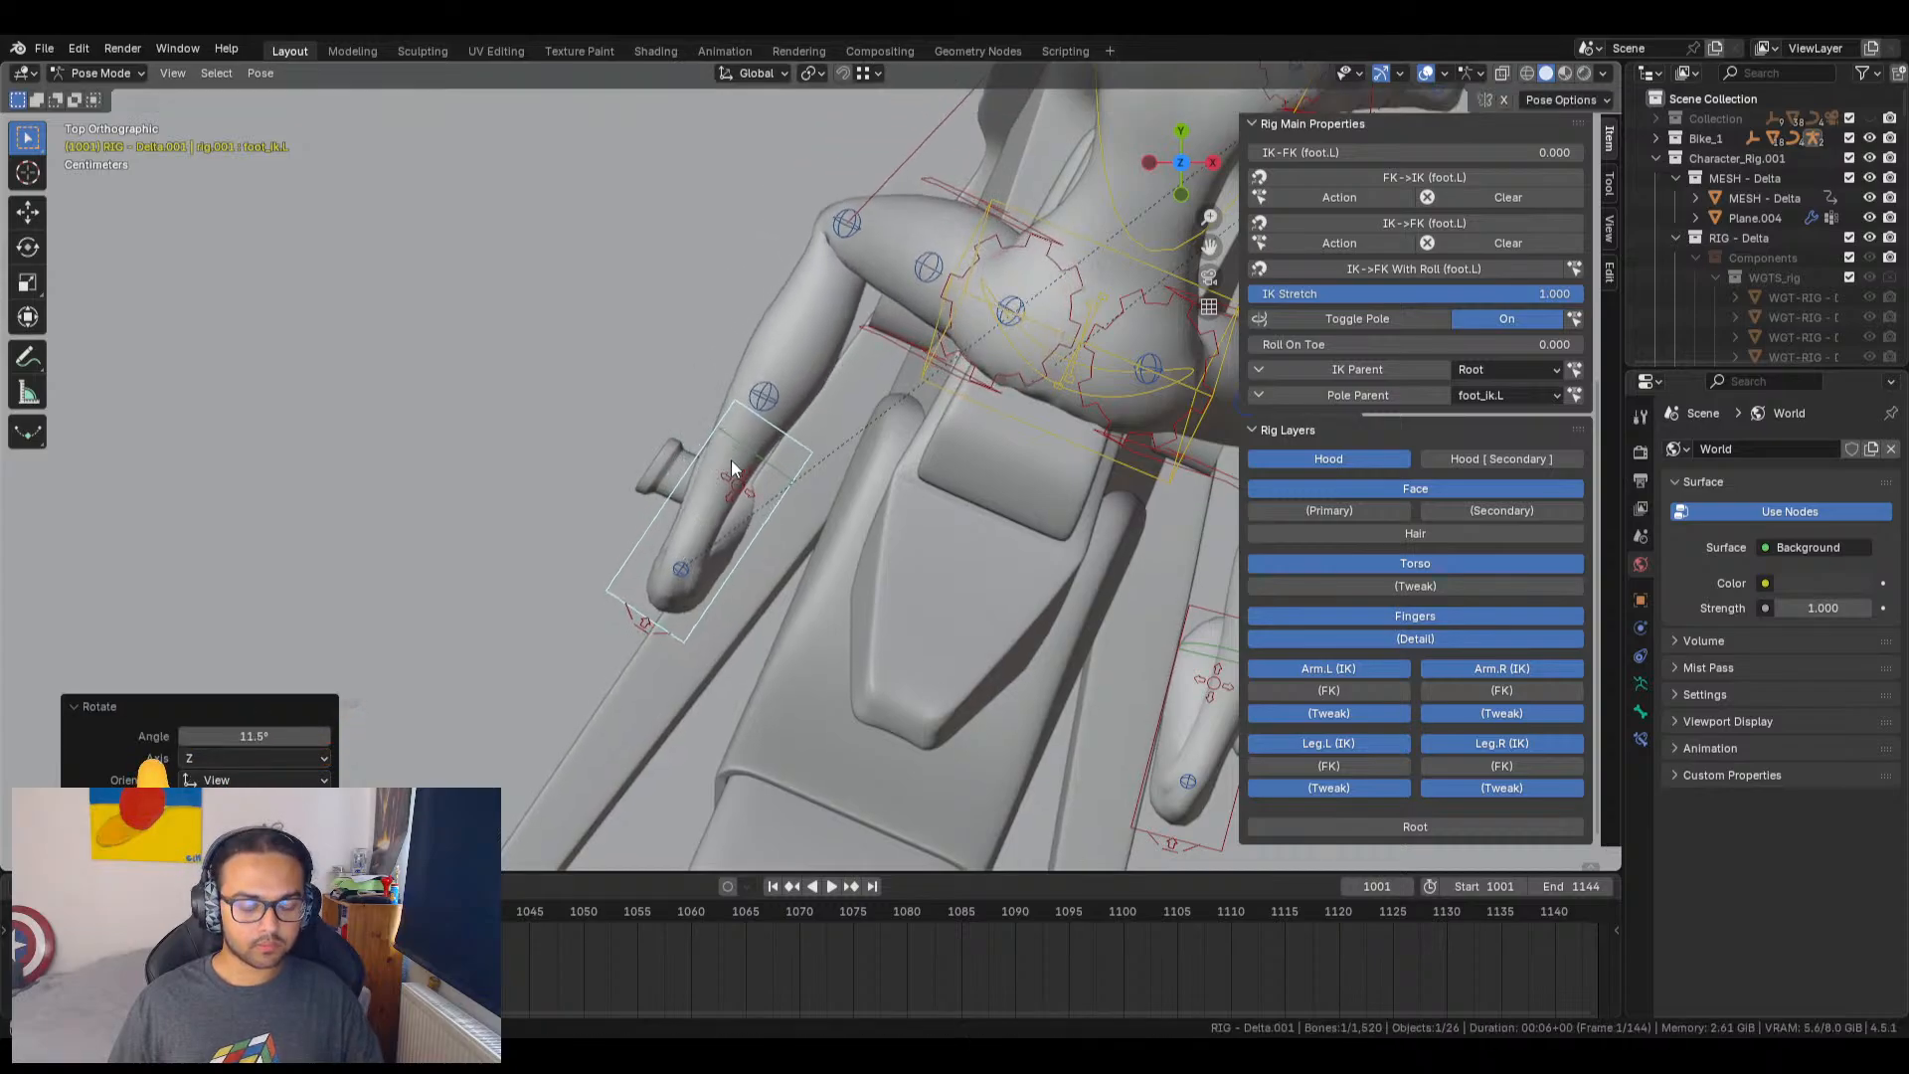
pyautogui.press('g')
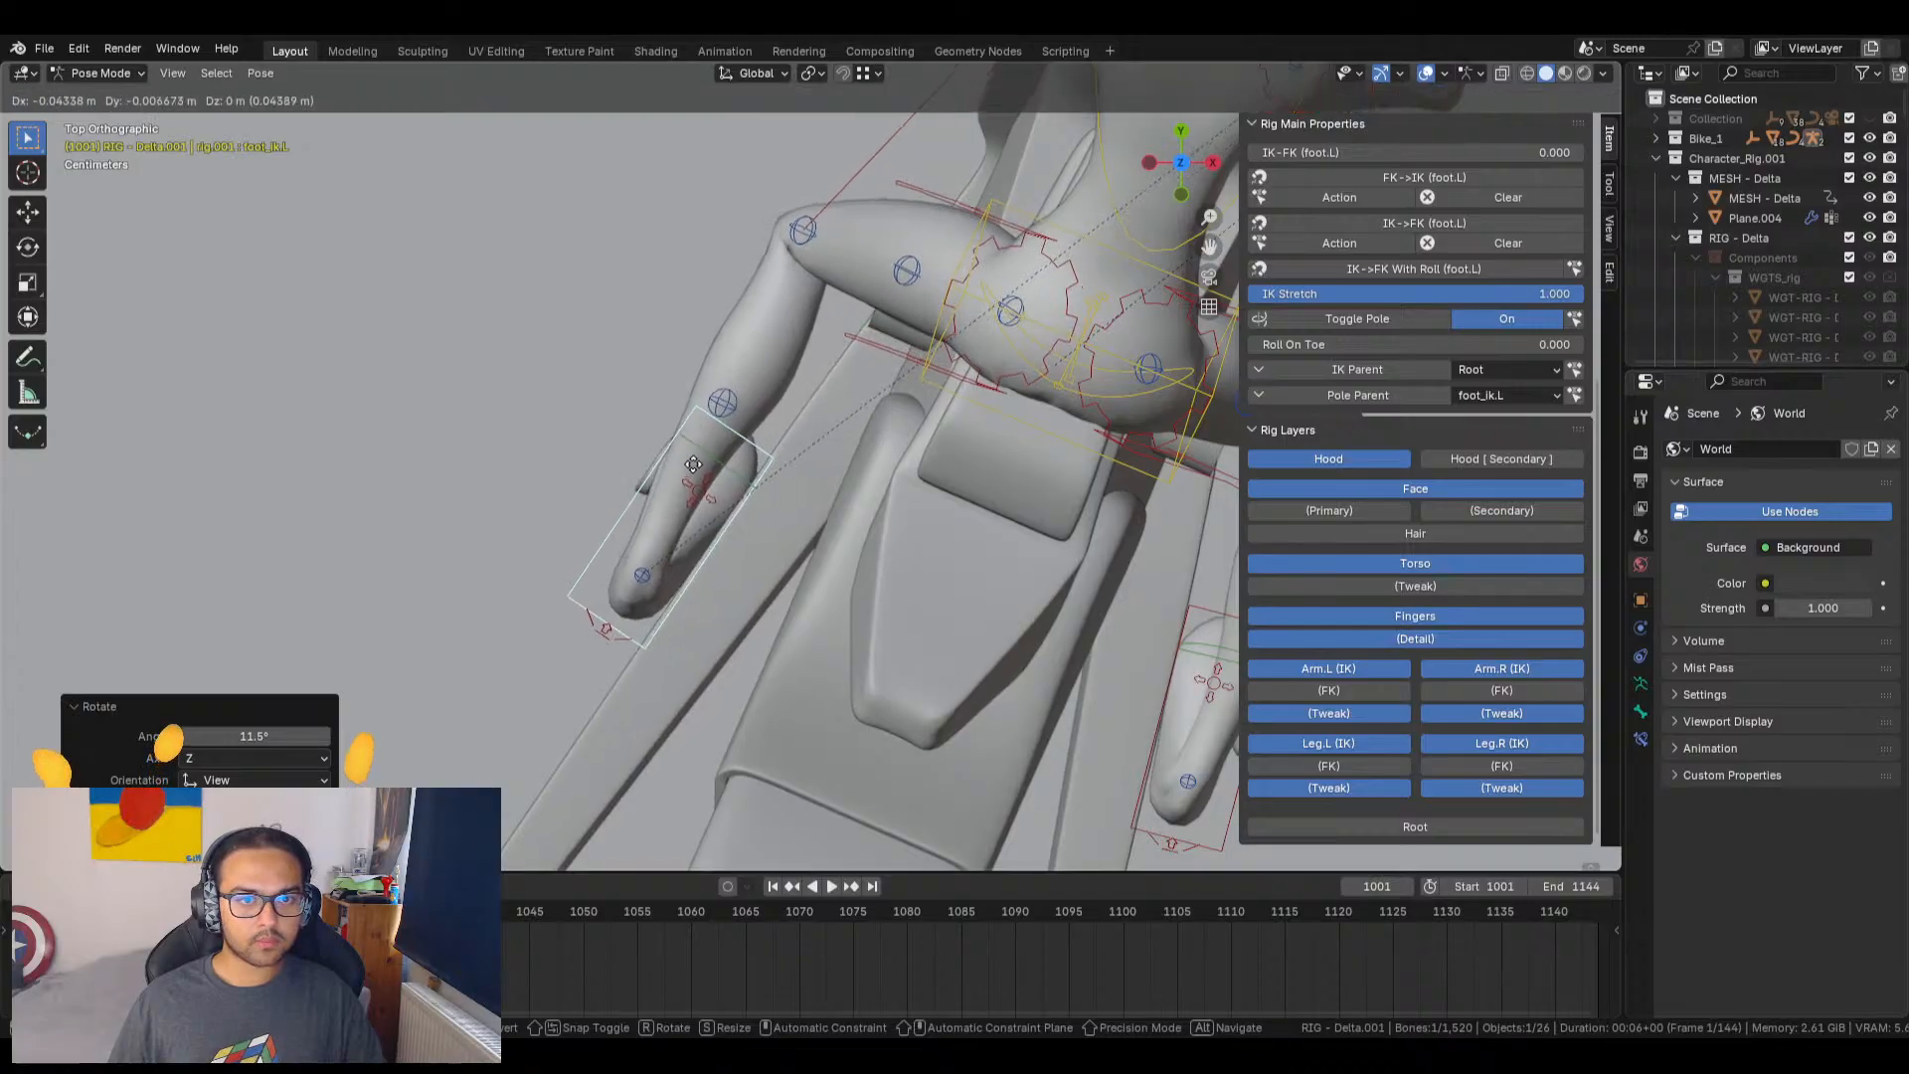
pyautogui.click(698, 465)
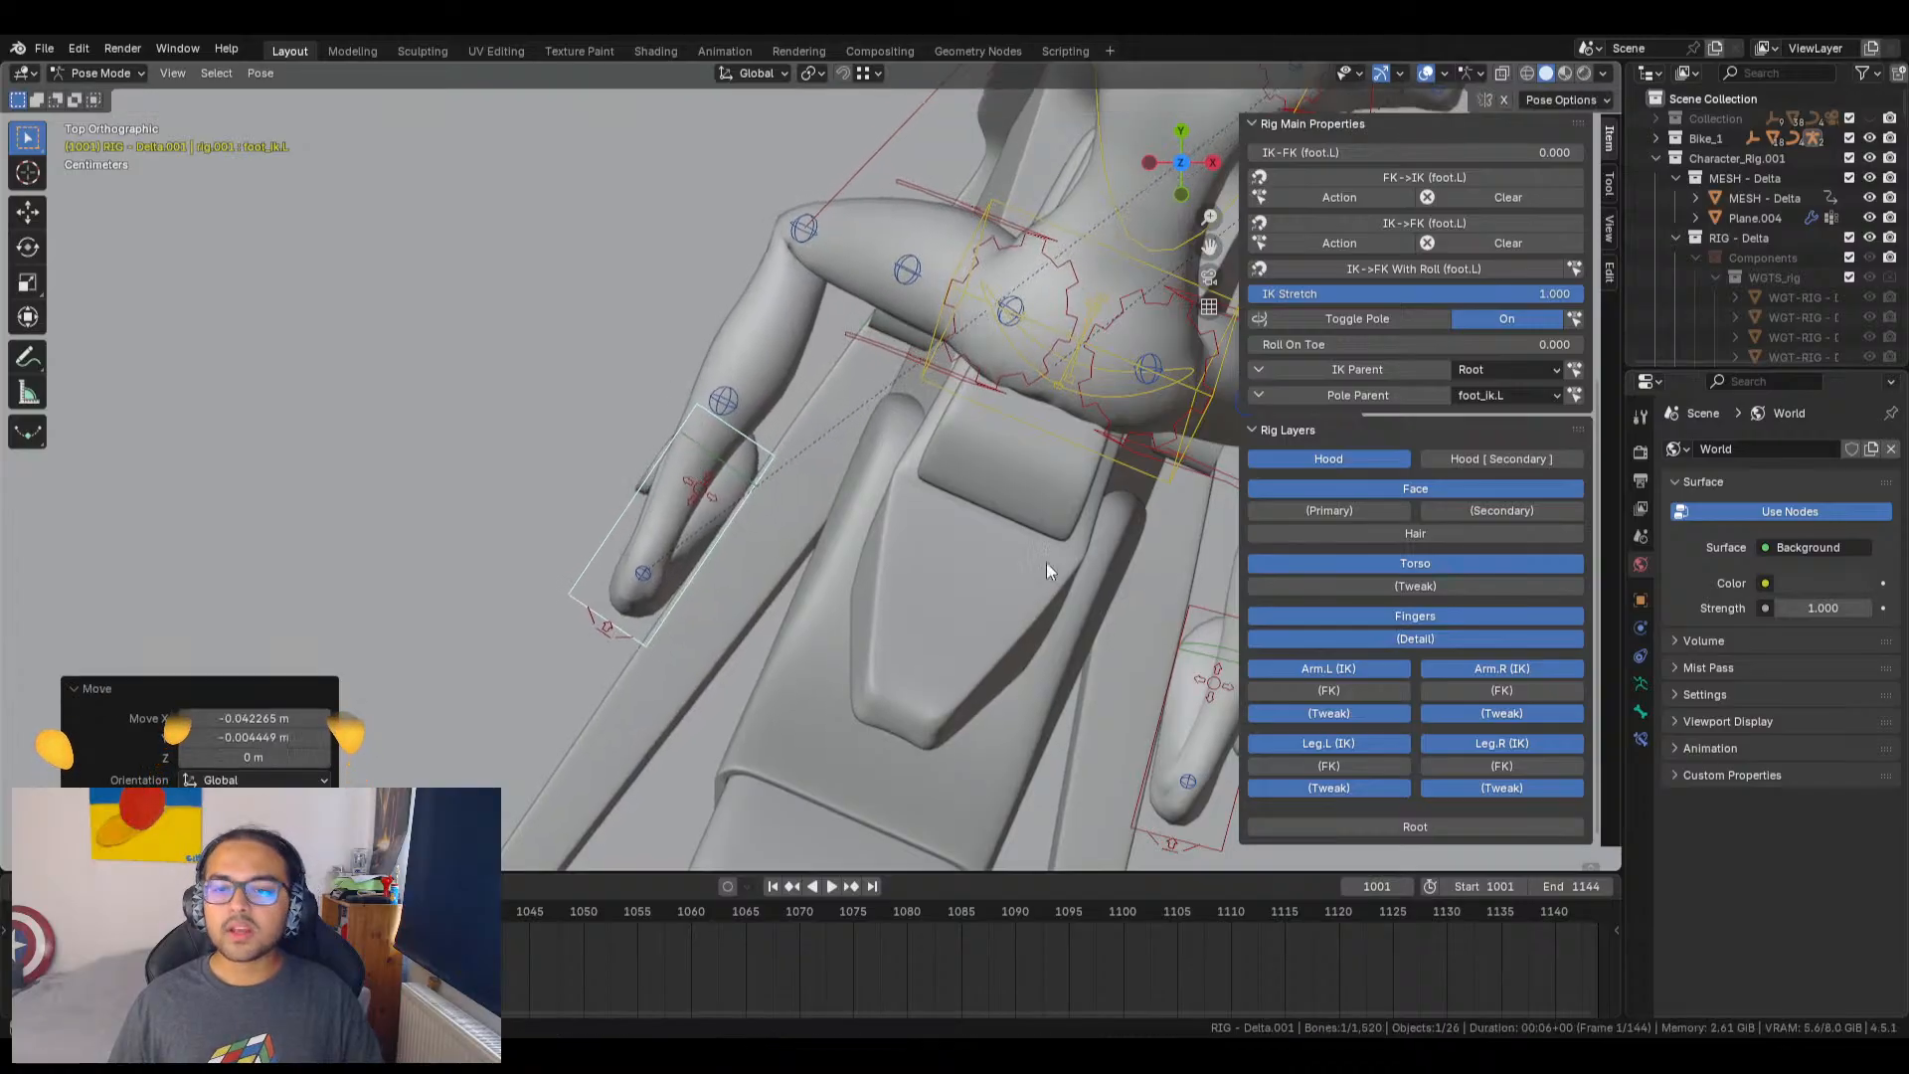
pyautogui.click(1353, 712)
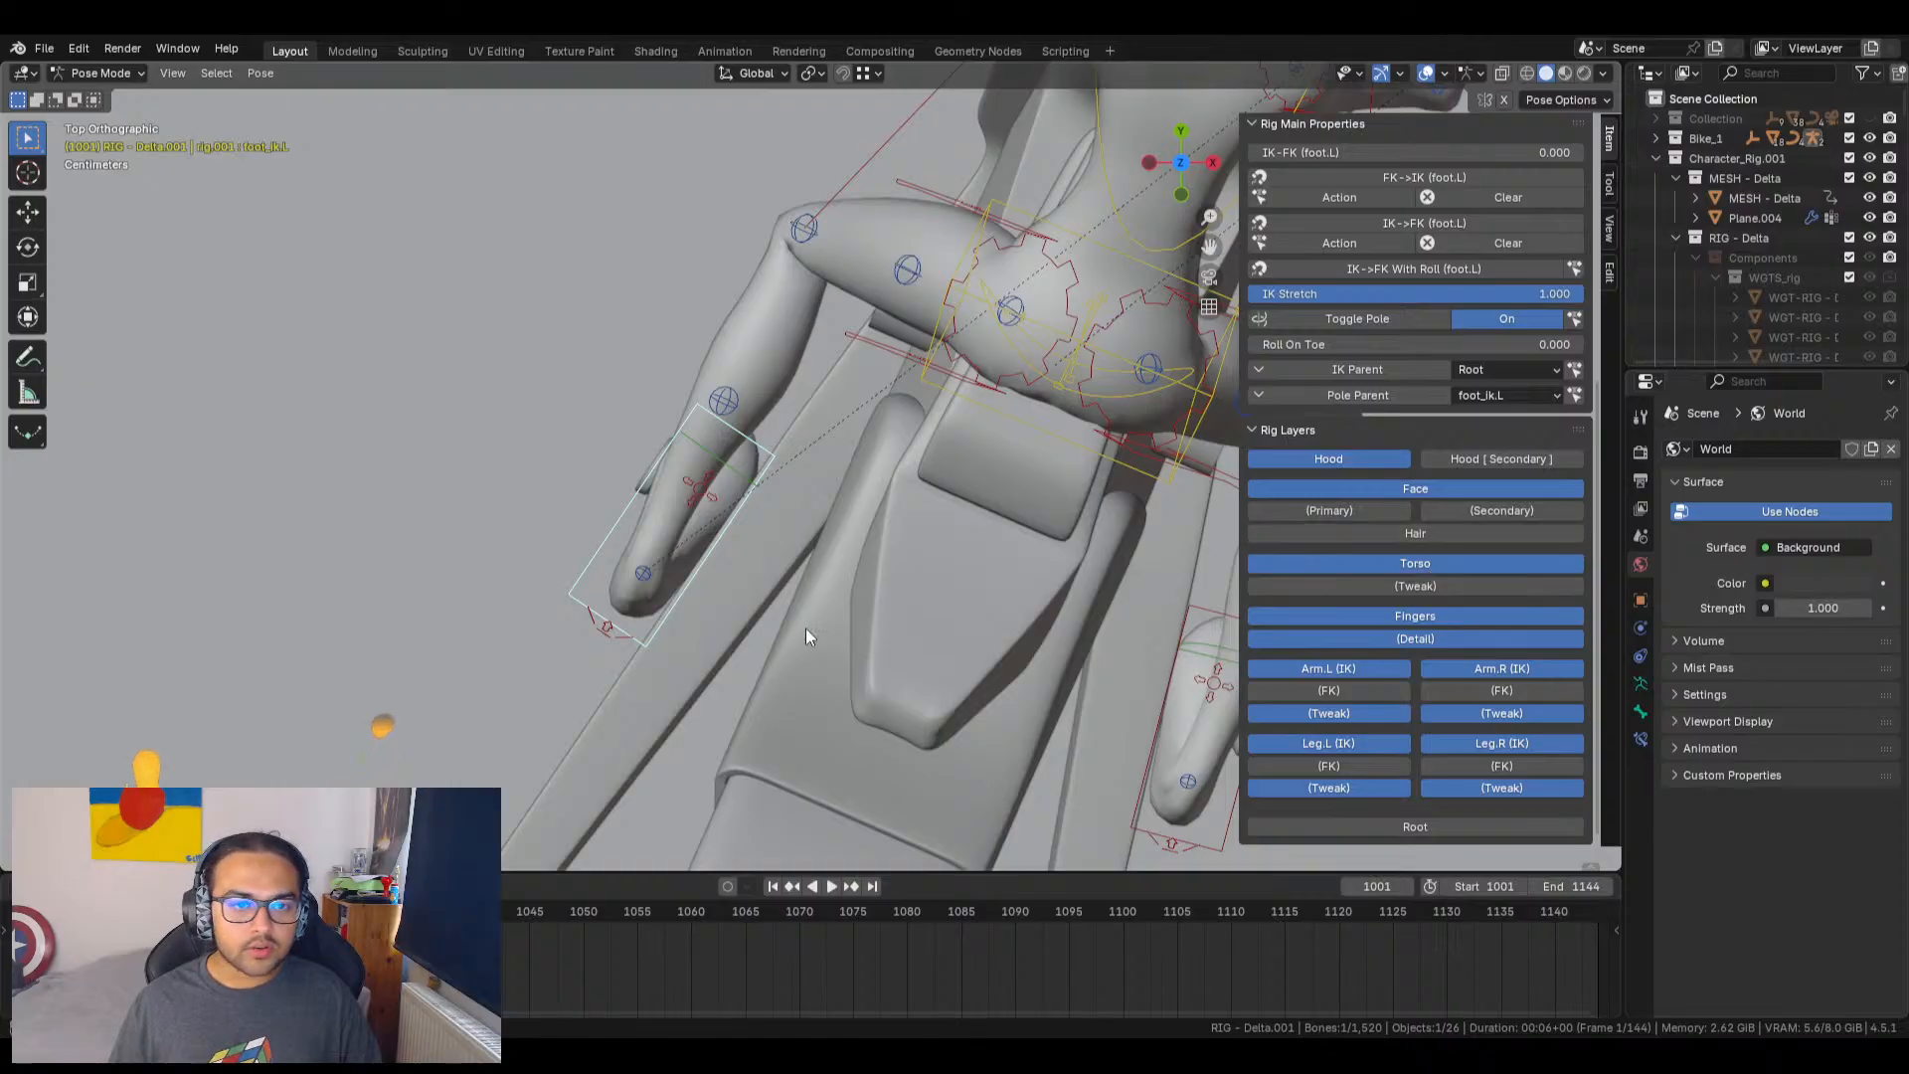
# Step: Lower the left foot IK control along global Z to about 0.499 m, towards the foot peg
pyautogui.moveTo(803, 635); pyautogui.dragTo(1155, 450, button='middle')
pyautogui.scroll(-4, 771, 406)
pyautogui.scroll(4, 927, 298)
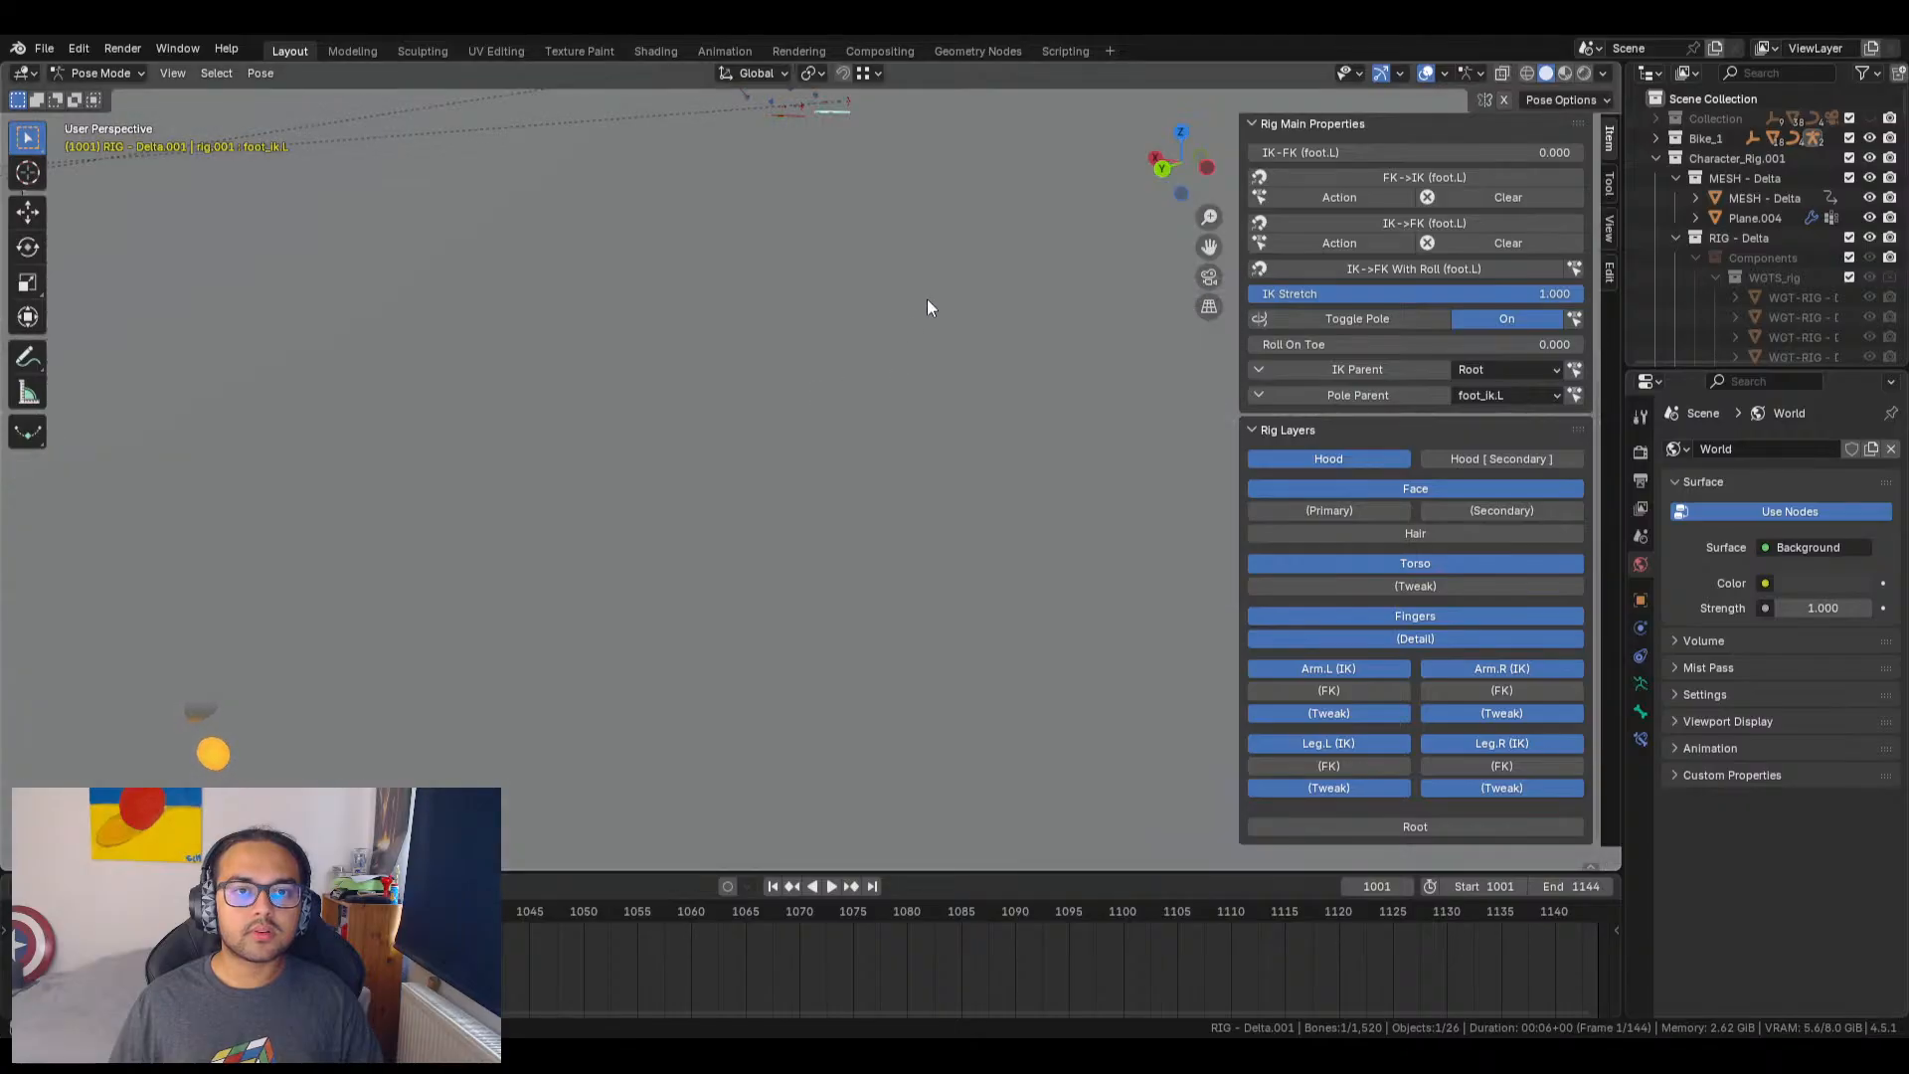
pyautogui.scroll(-3, 875, 618)
pyautogui.keyDown('shift'); pyautogui.moveTo(876, 617); pyautogui.dragTo(1413, 482, button='middle'); pyautogui.keyUp('shift')
pyautogui.moveTo(923, 713); pyautogui.dragTo(854, 334, button='middle')
pyautogui.scroll(3, 856, 497)
pyautogui.press('g')
pyautogui.press('z')
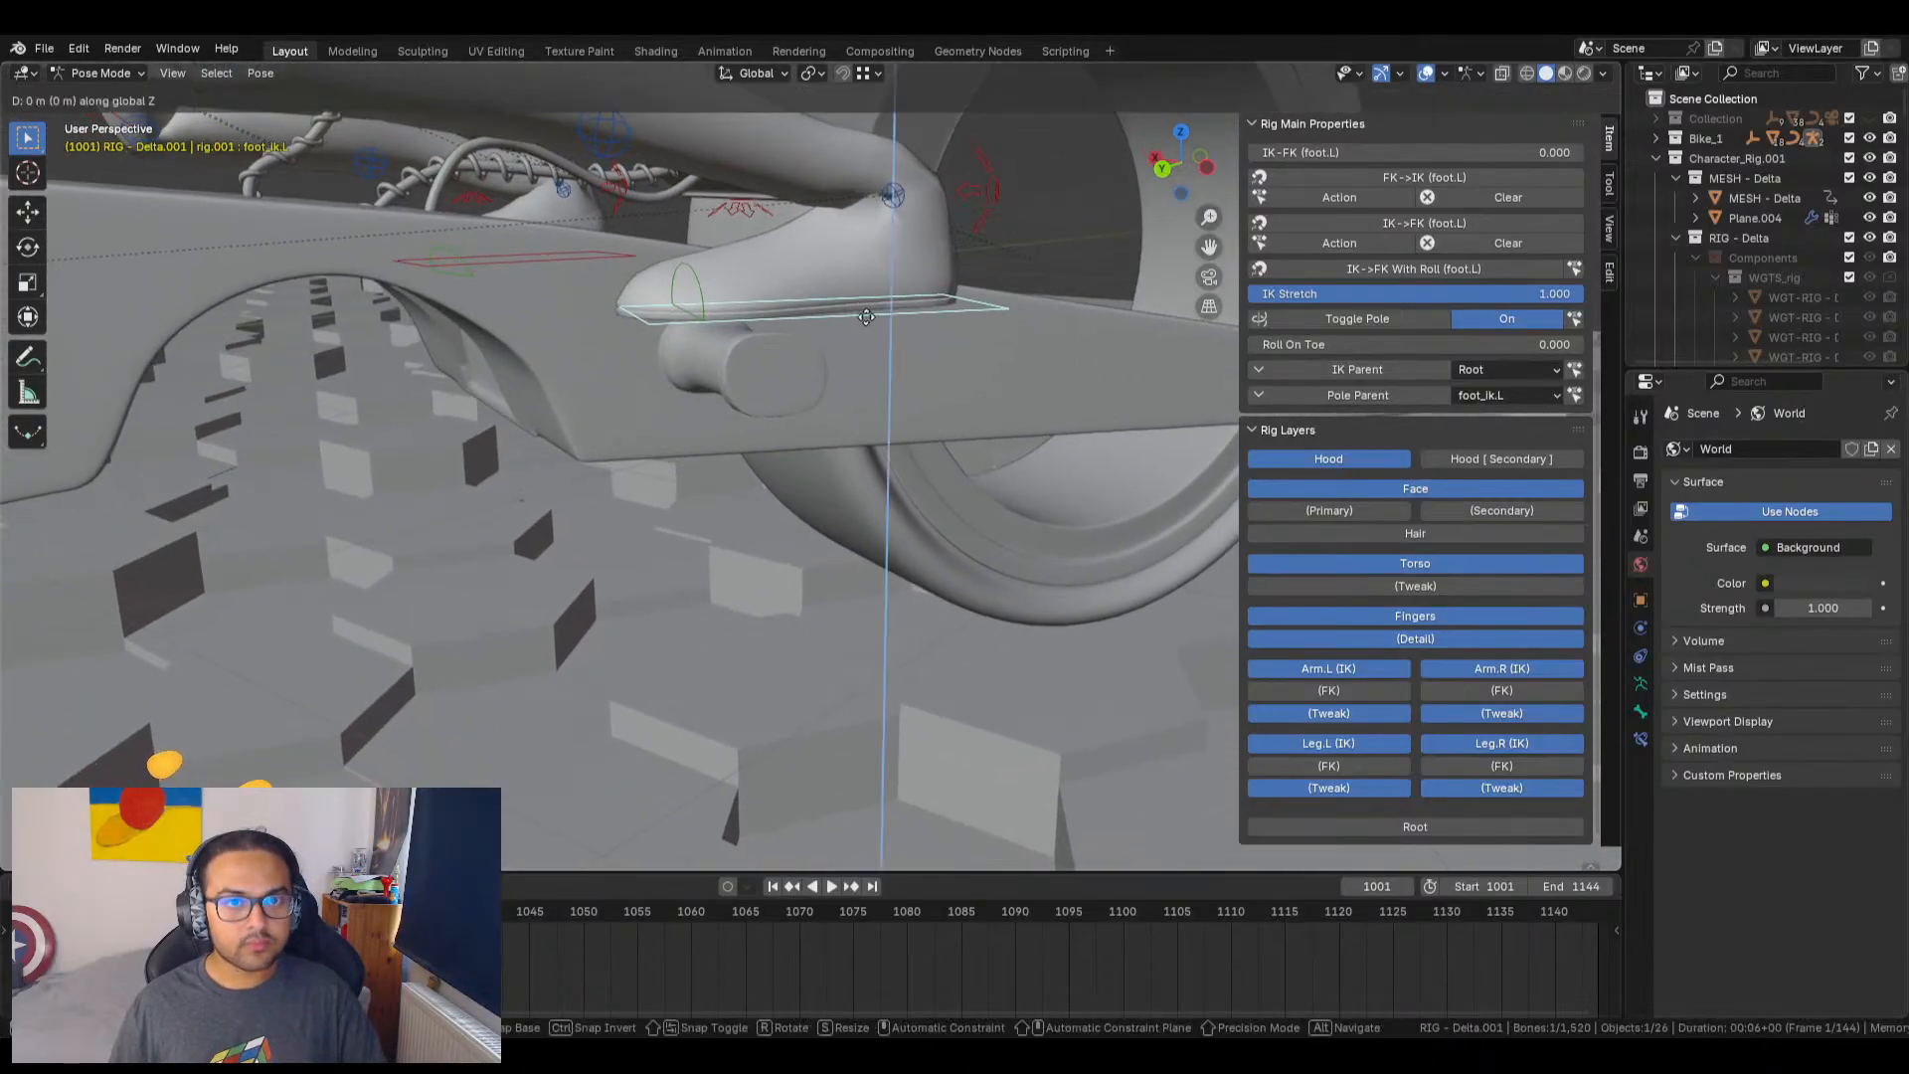
# Step: Bend the left toe control down over the foot peg by adjusting its X rotation value
pyautogui.click(698, 293)
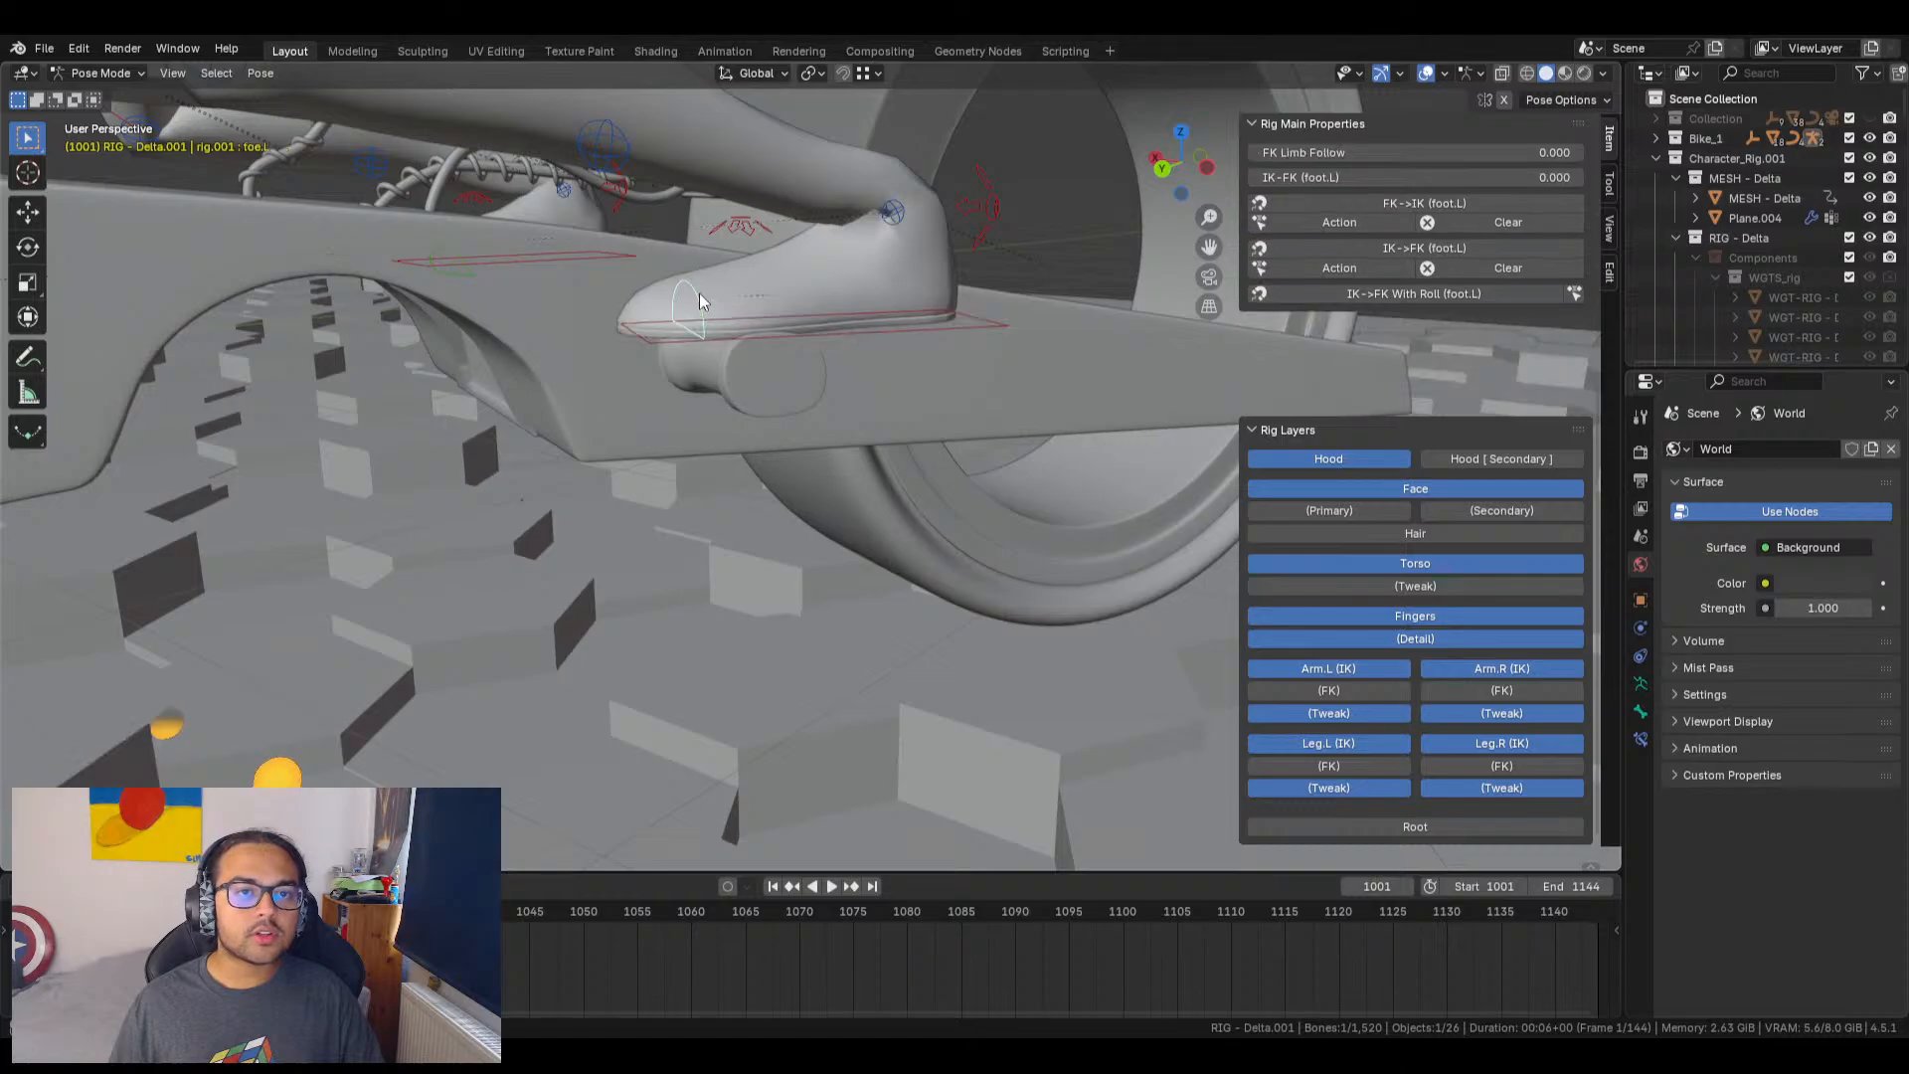
pyautogui.press('r')
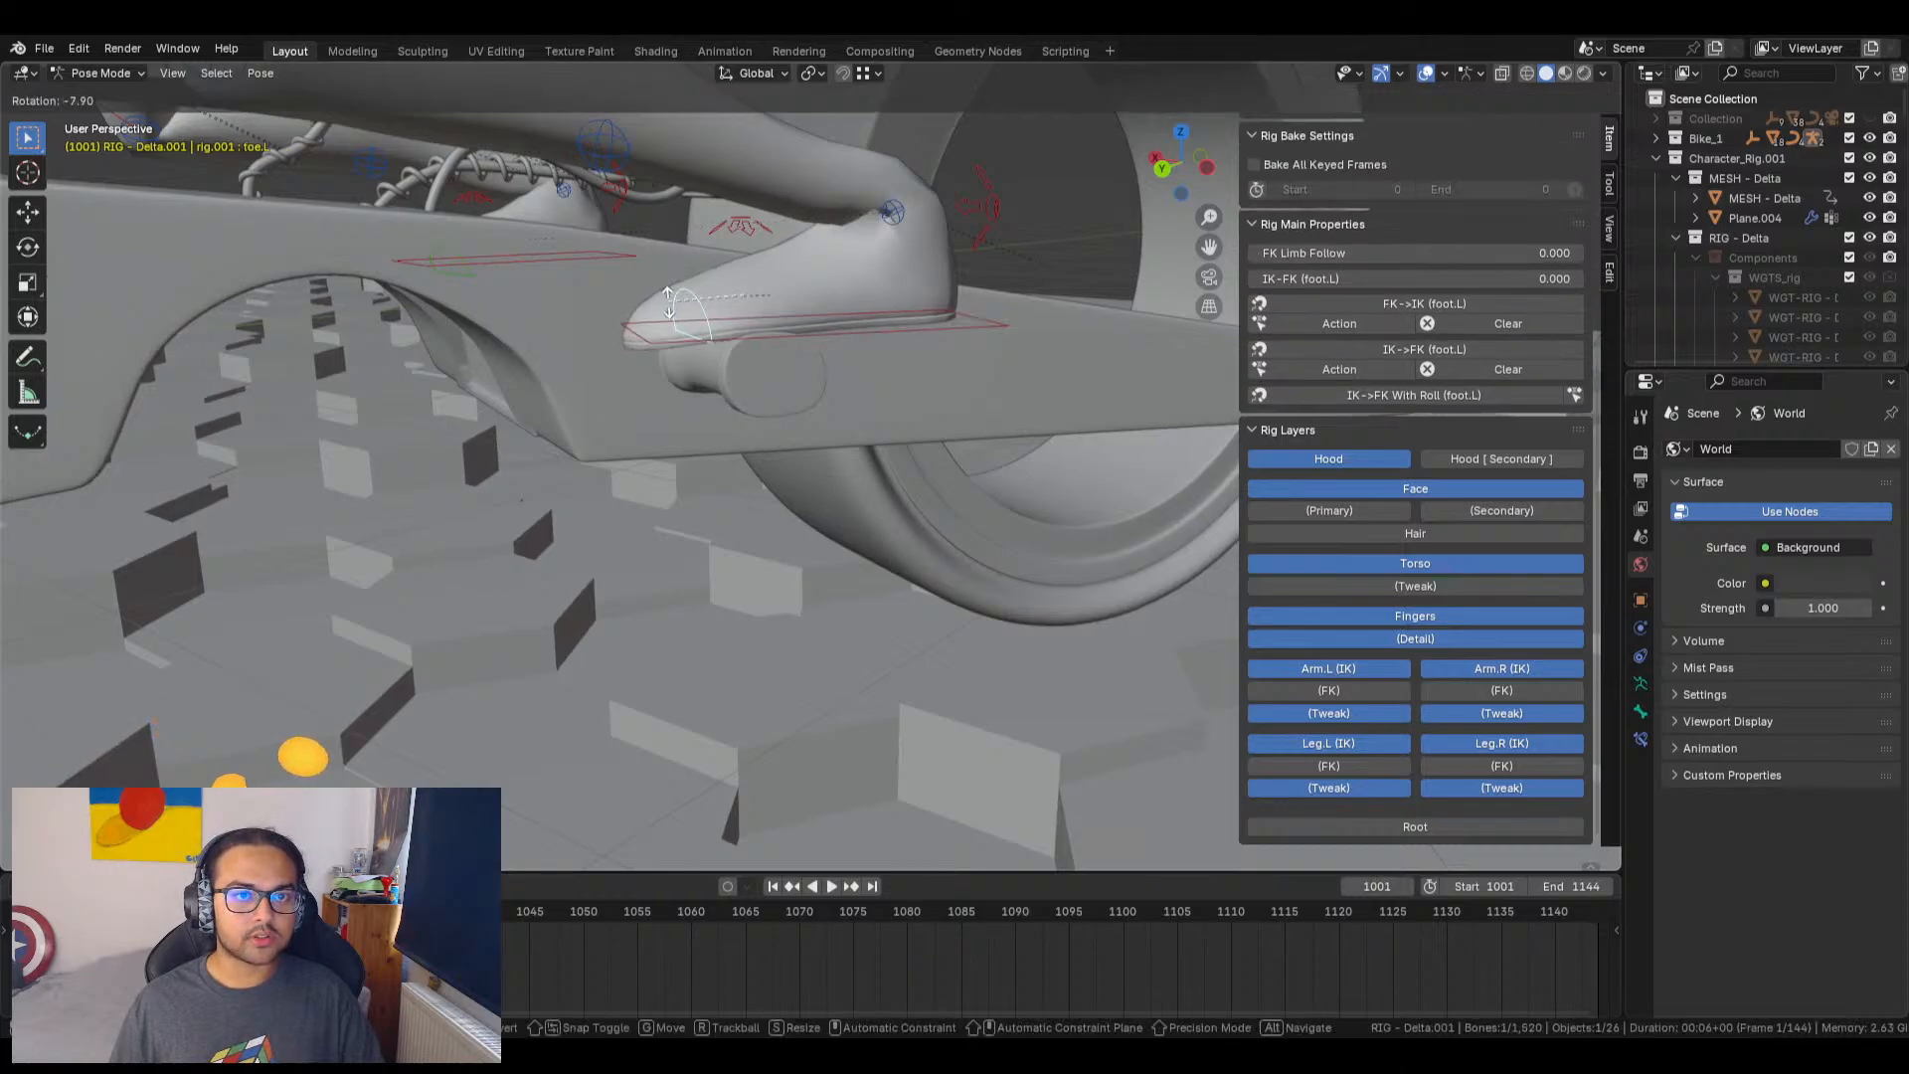
pyautogui.press('Escape')
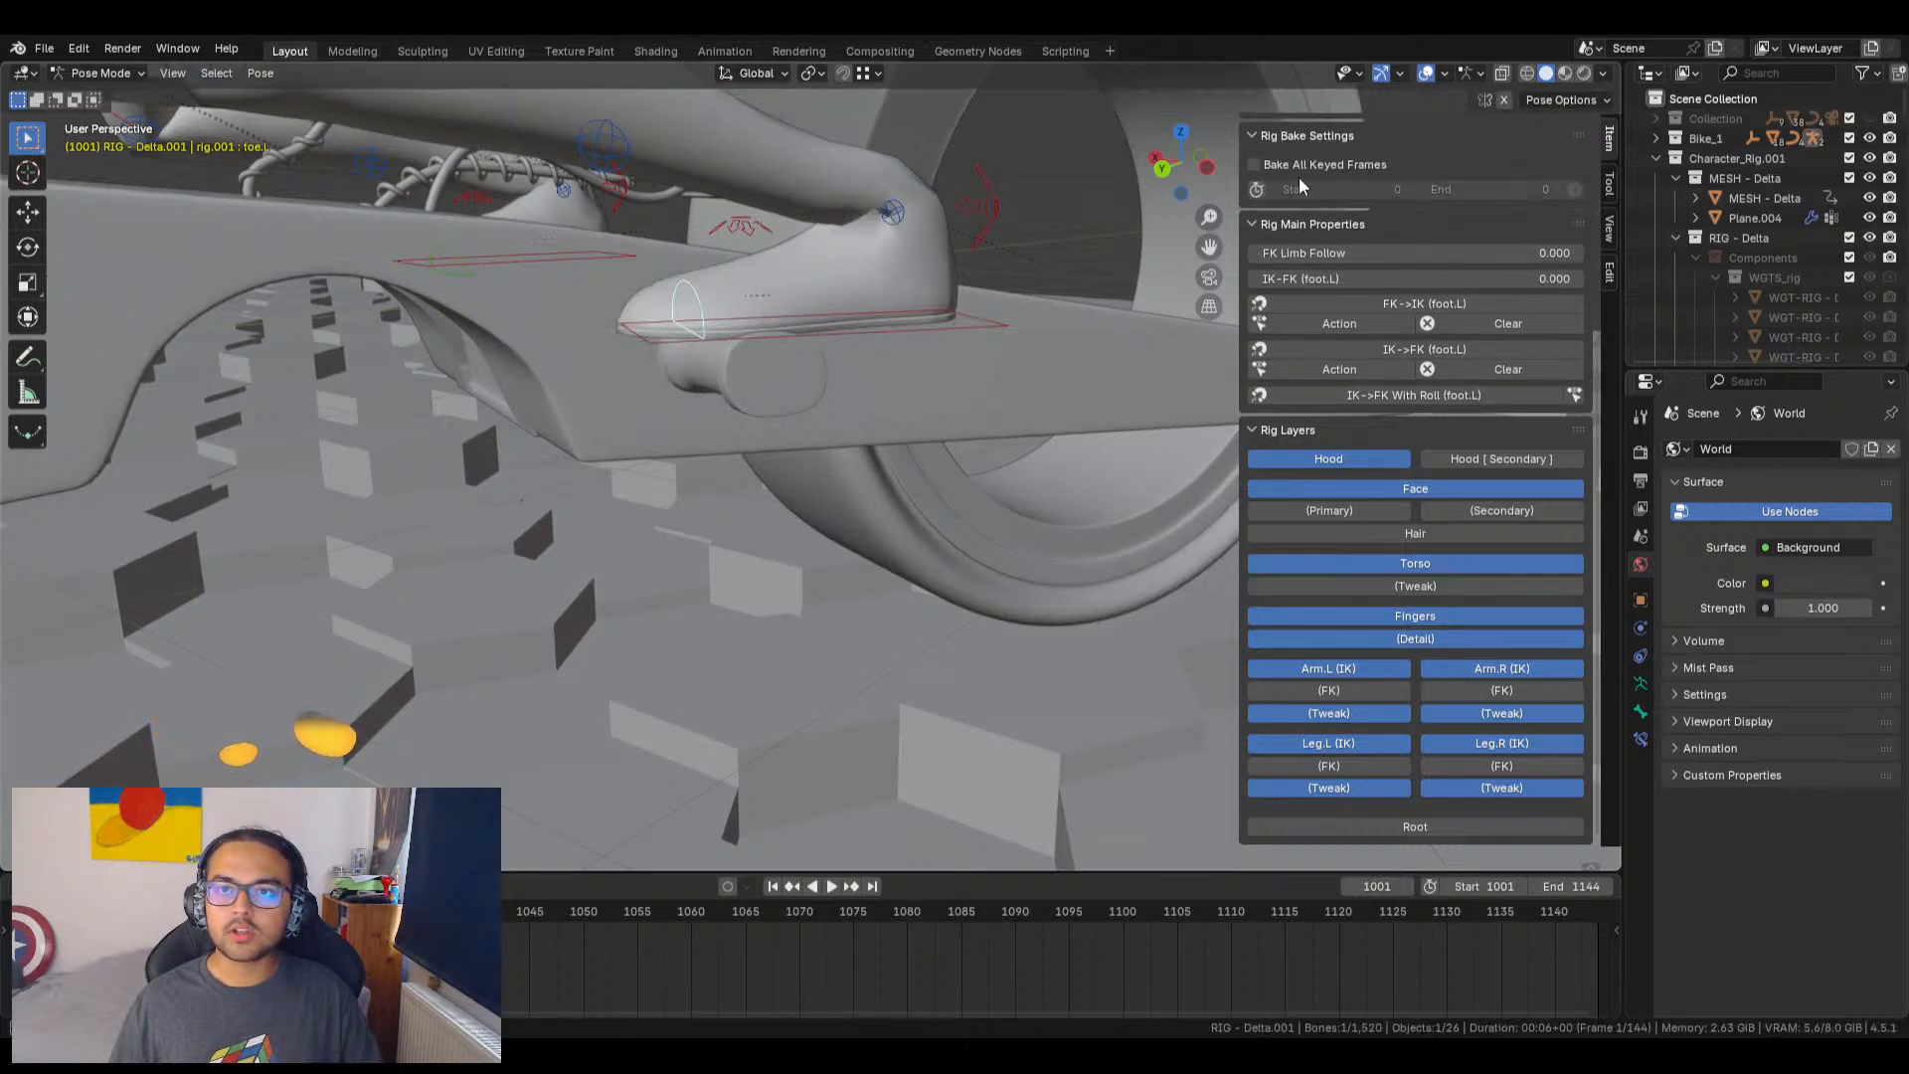
pyautogui.scroll(8, 1366, 248)
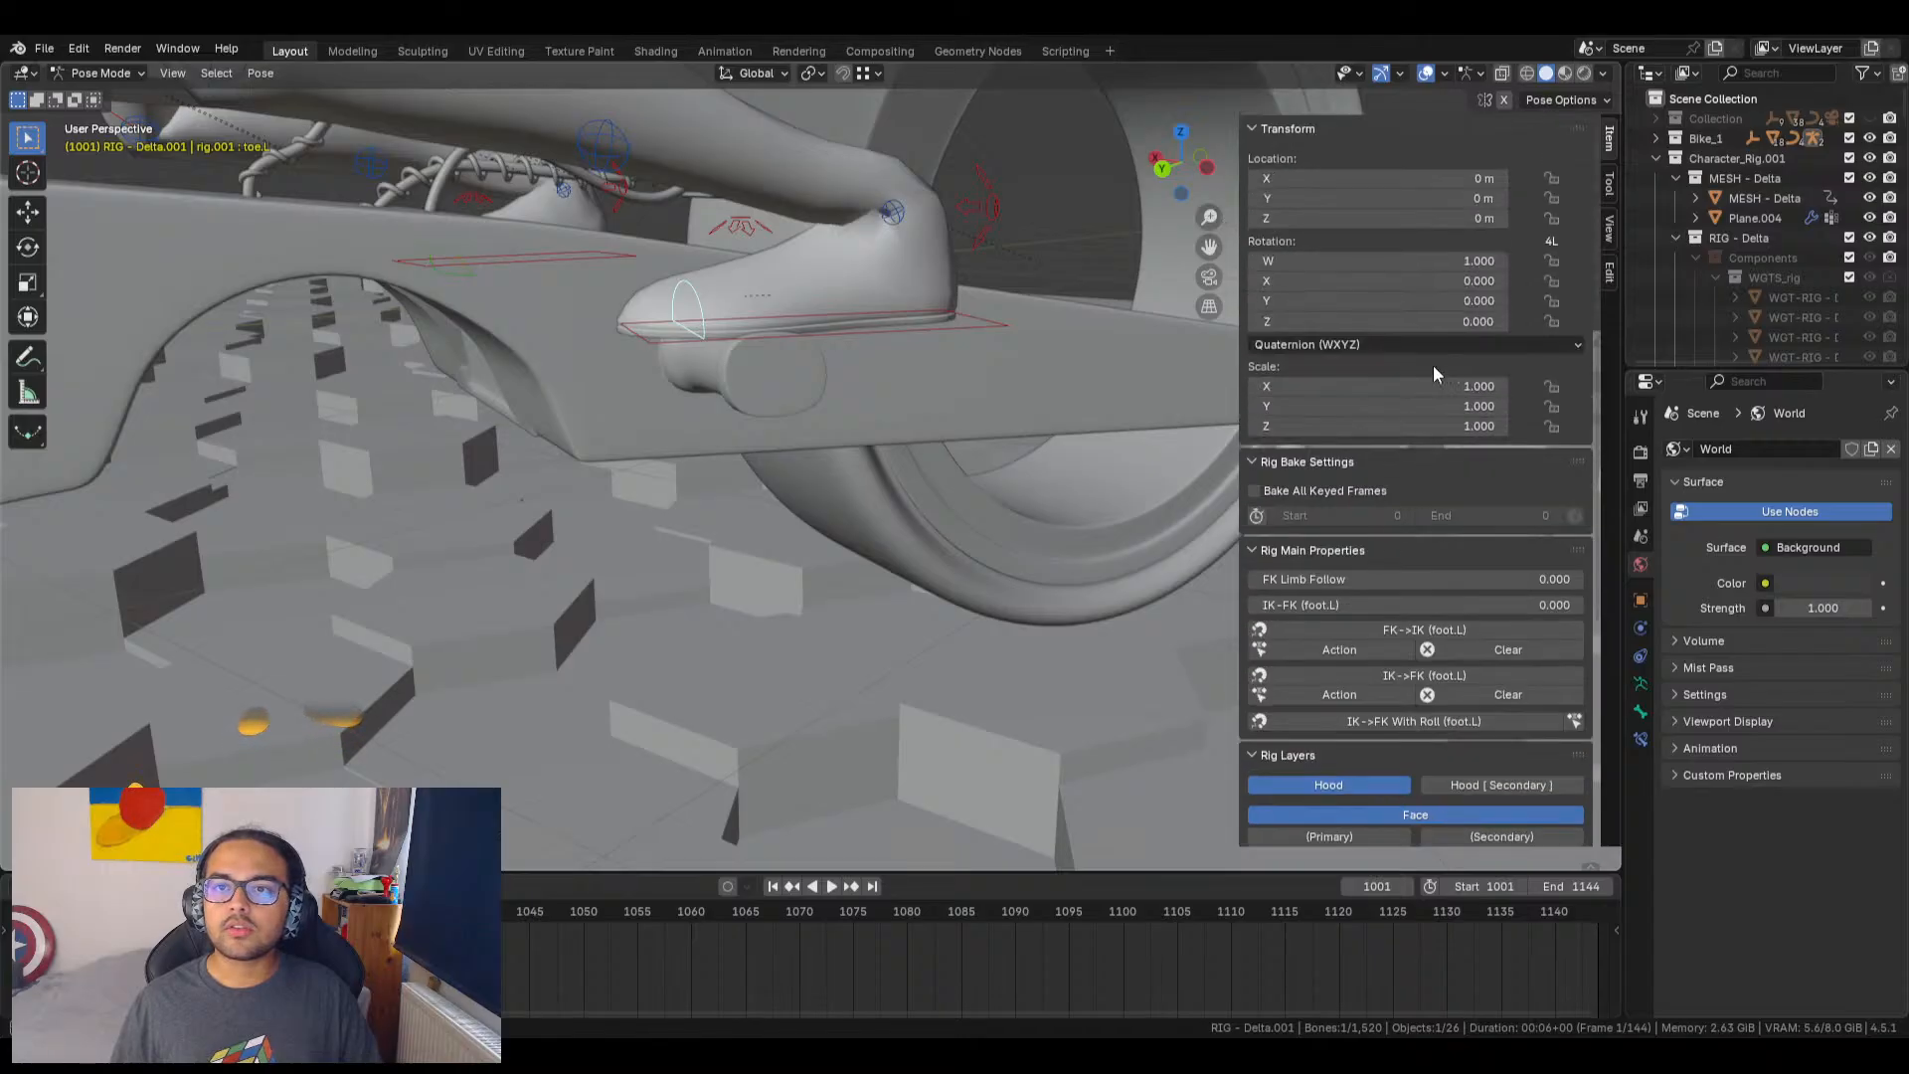
pyautogui.moveTo(1378, 281); pyautogui.dragTo(1329, 280)
# Step: Move foot_ik.L in top view by about 0.014 m in X and 0.020 m in Y
pyautogui.click(967, 317)
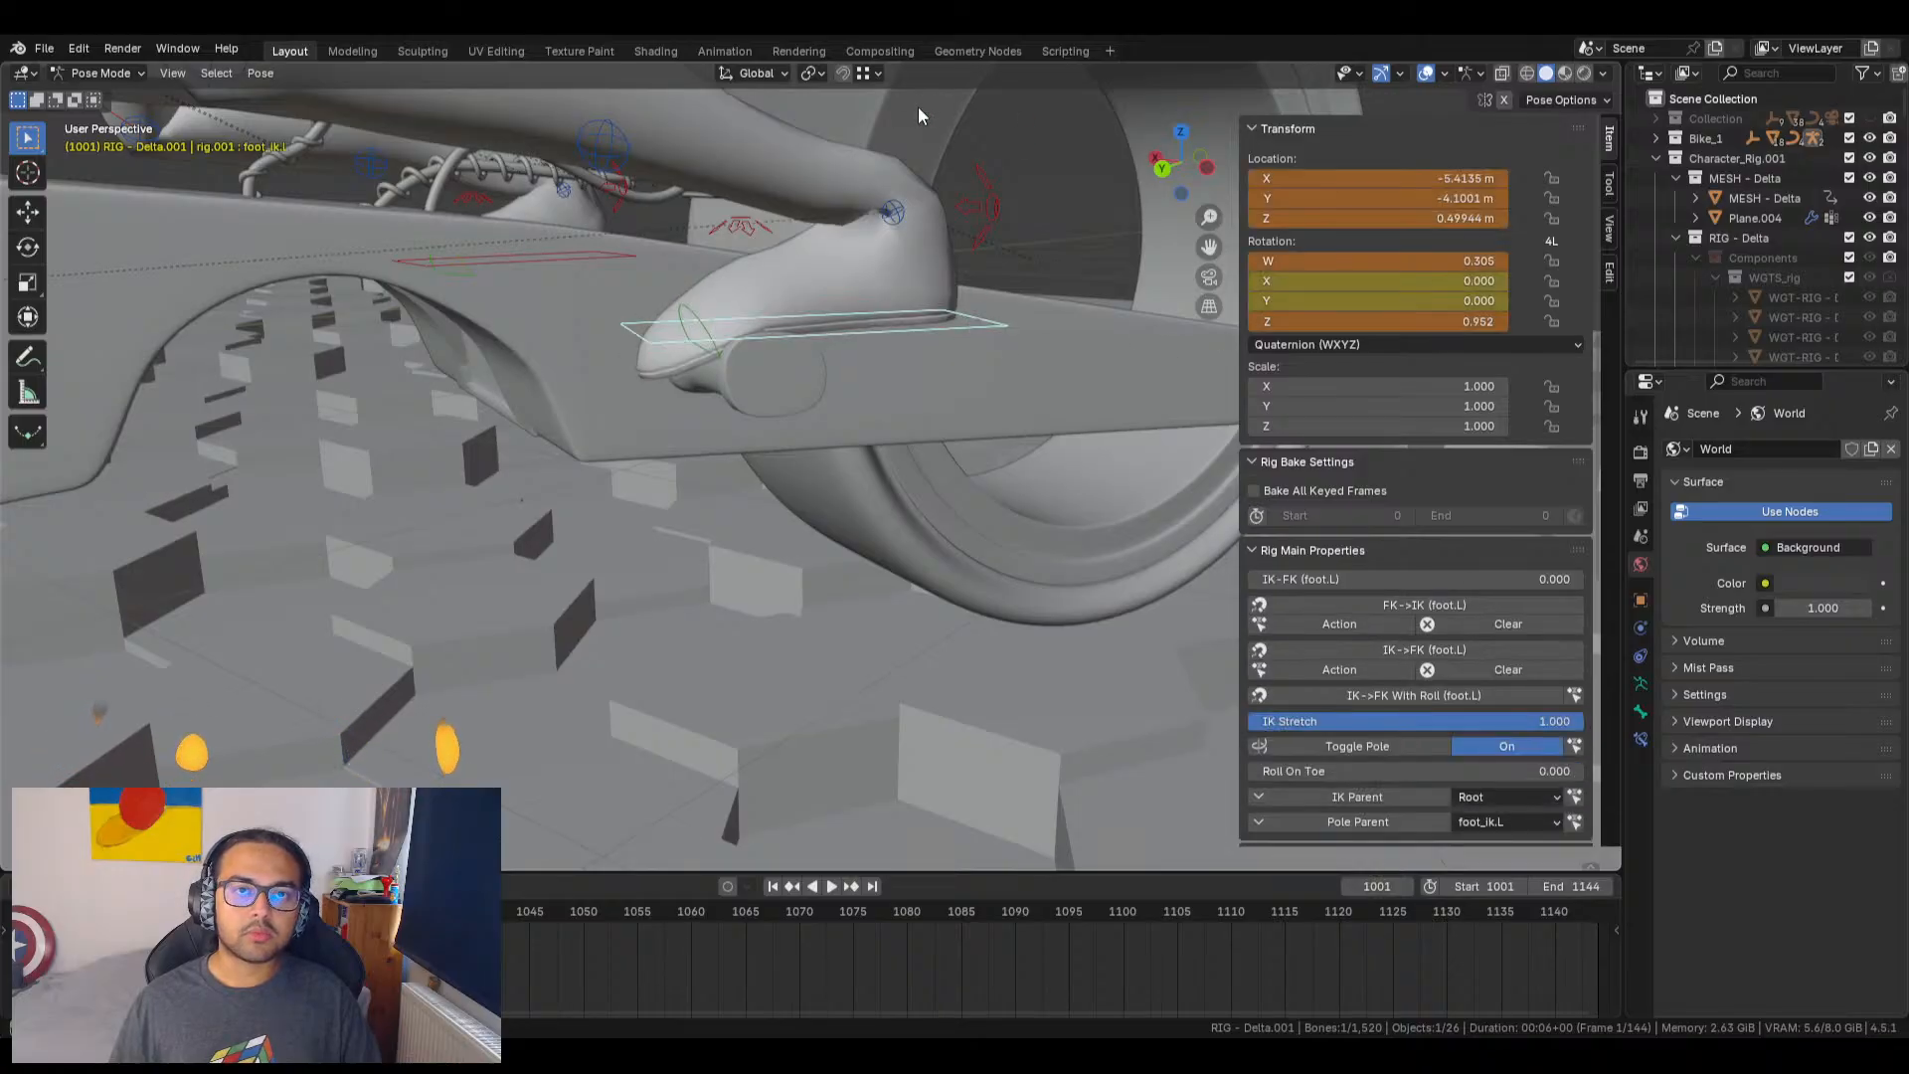
pyautogui.click(1181, 133)
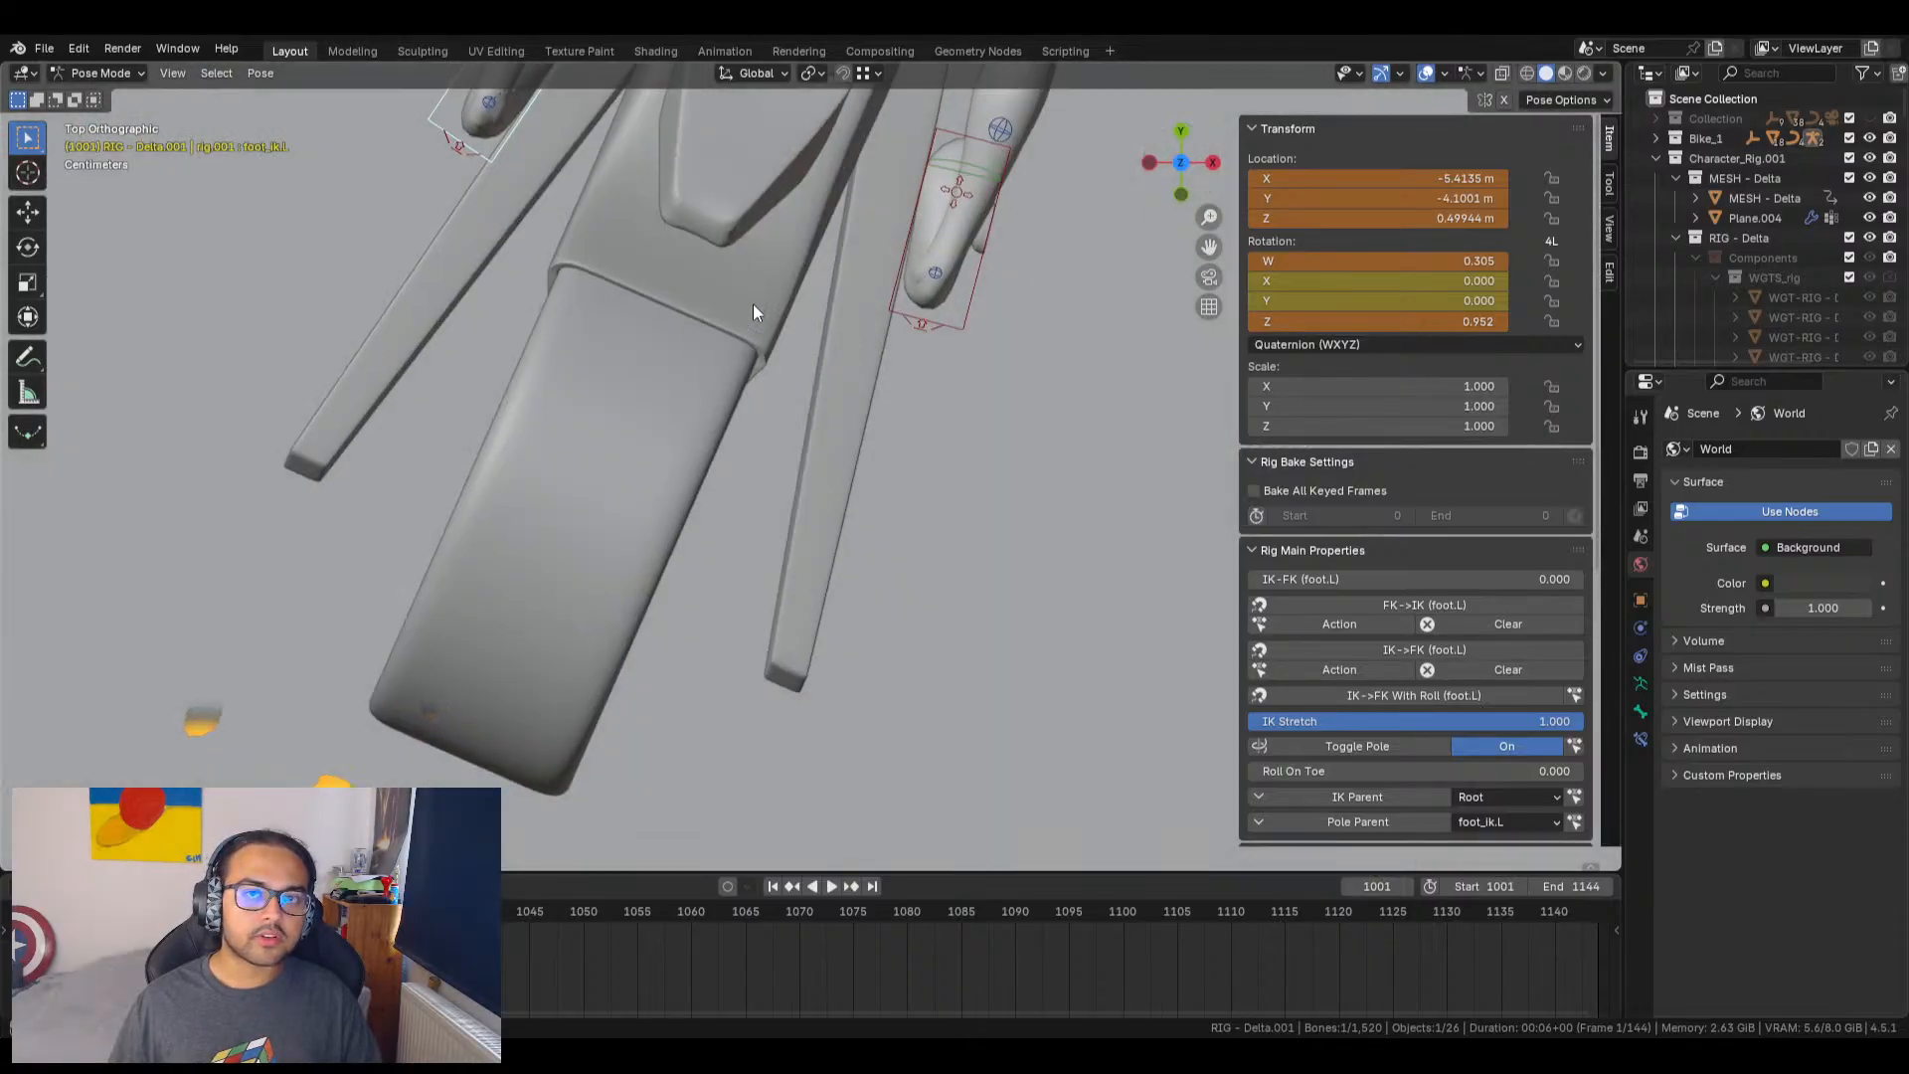
pyautogui.keyDown('shift'); pyautogui.moveTo(754, 312); pyautogui.dragTo(908, 695, button='middle'); pyautogui.keyUp('shift')
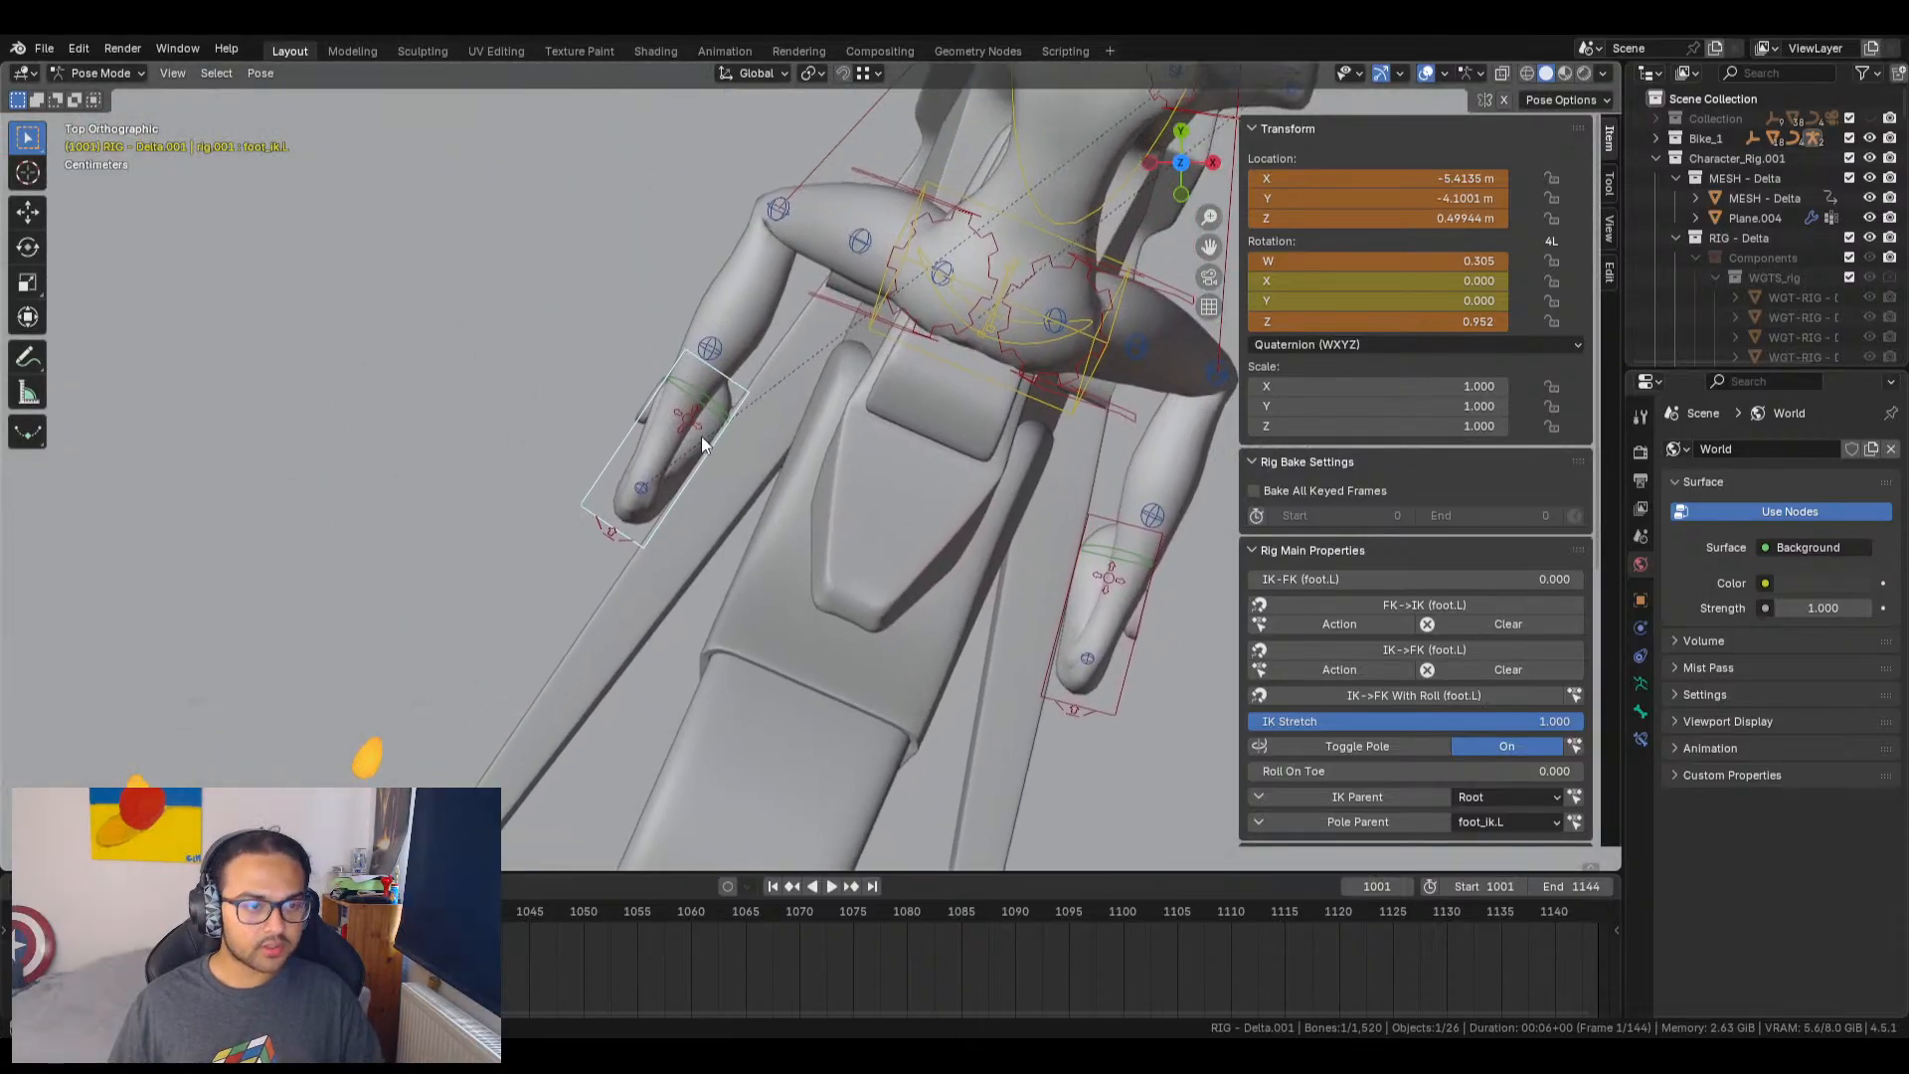
pyautogui.press('g')
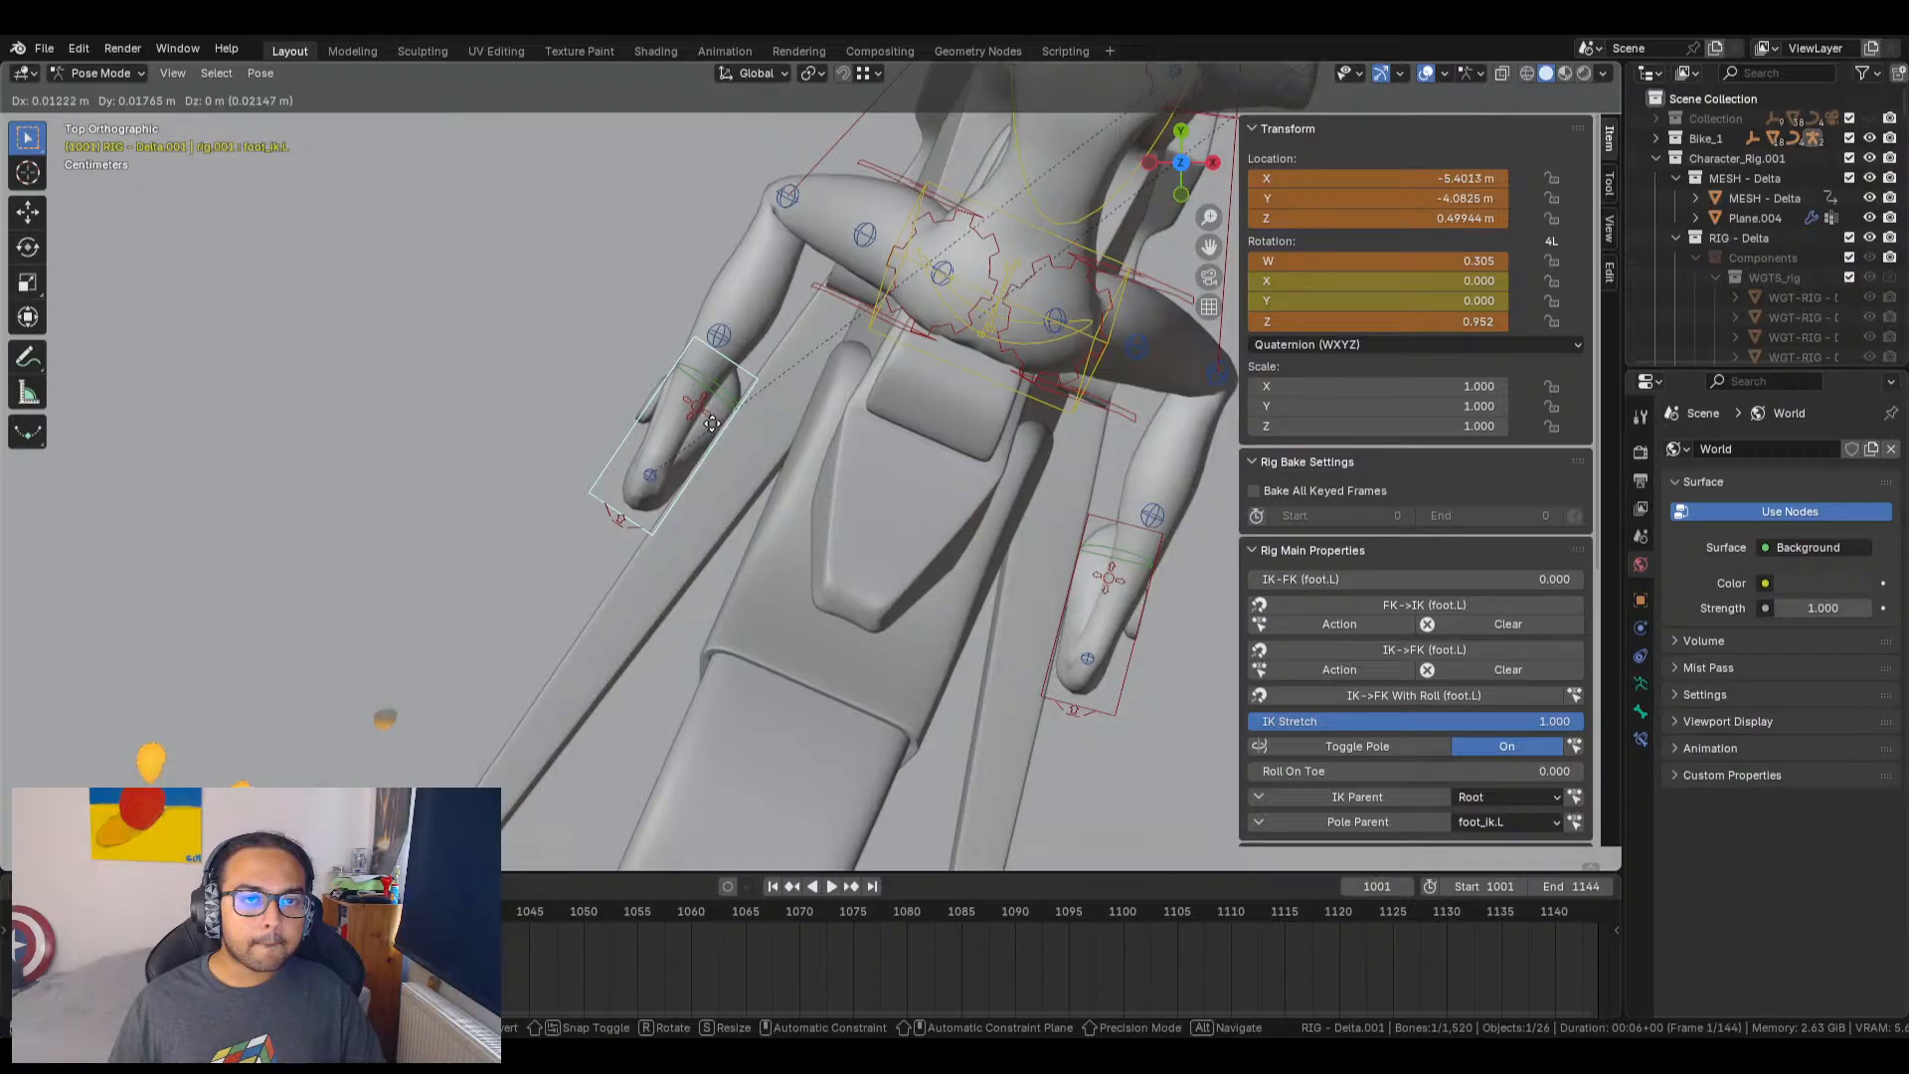
pyautogui.click(712, 421)
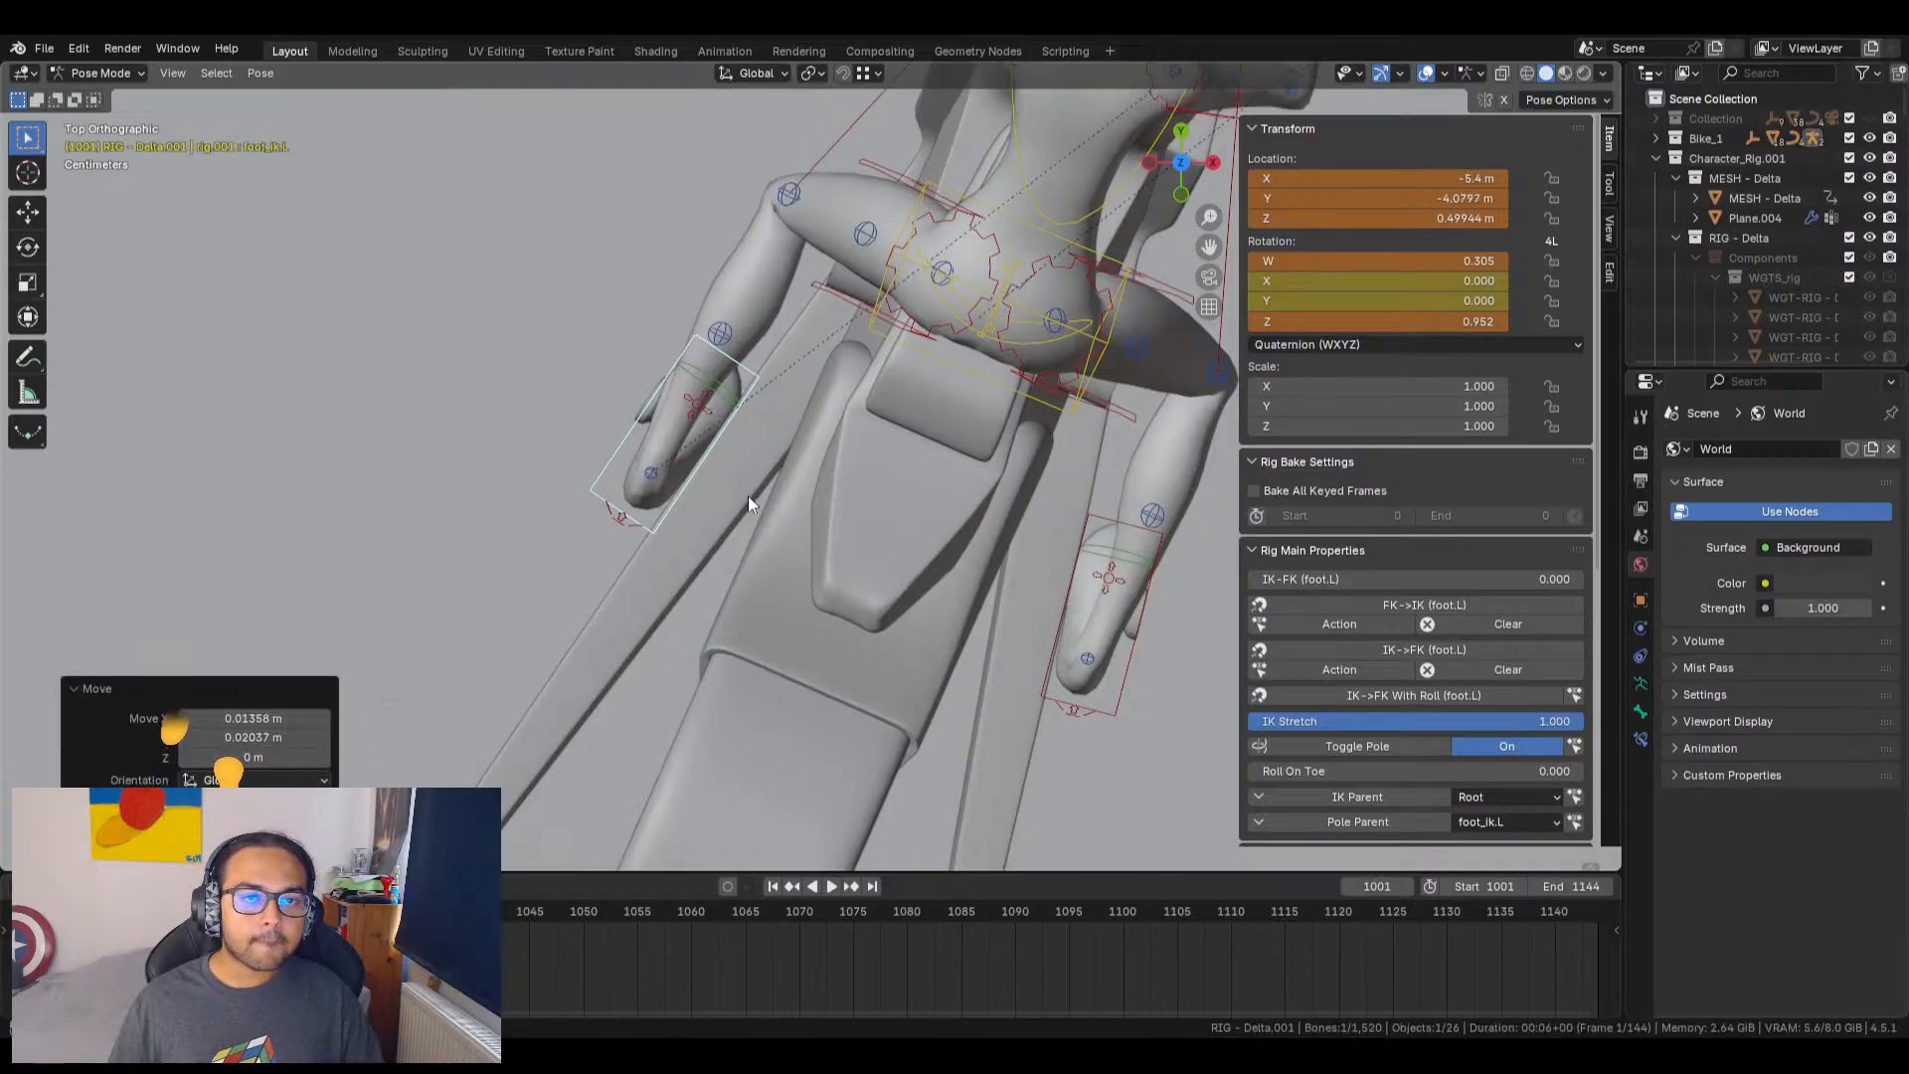
# Step: Lower the right foot IK control, foot_ik.R, by about 0.0066 m along global Z
pyautogui.moveTo(748, 495); pyautogui.dragTo(895, 575, button='middle')
pyautogui.scroll(3, 700, 595)
pyautogui.click(696, 553)
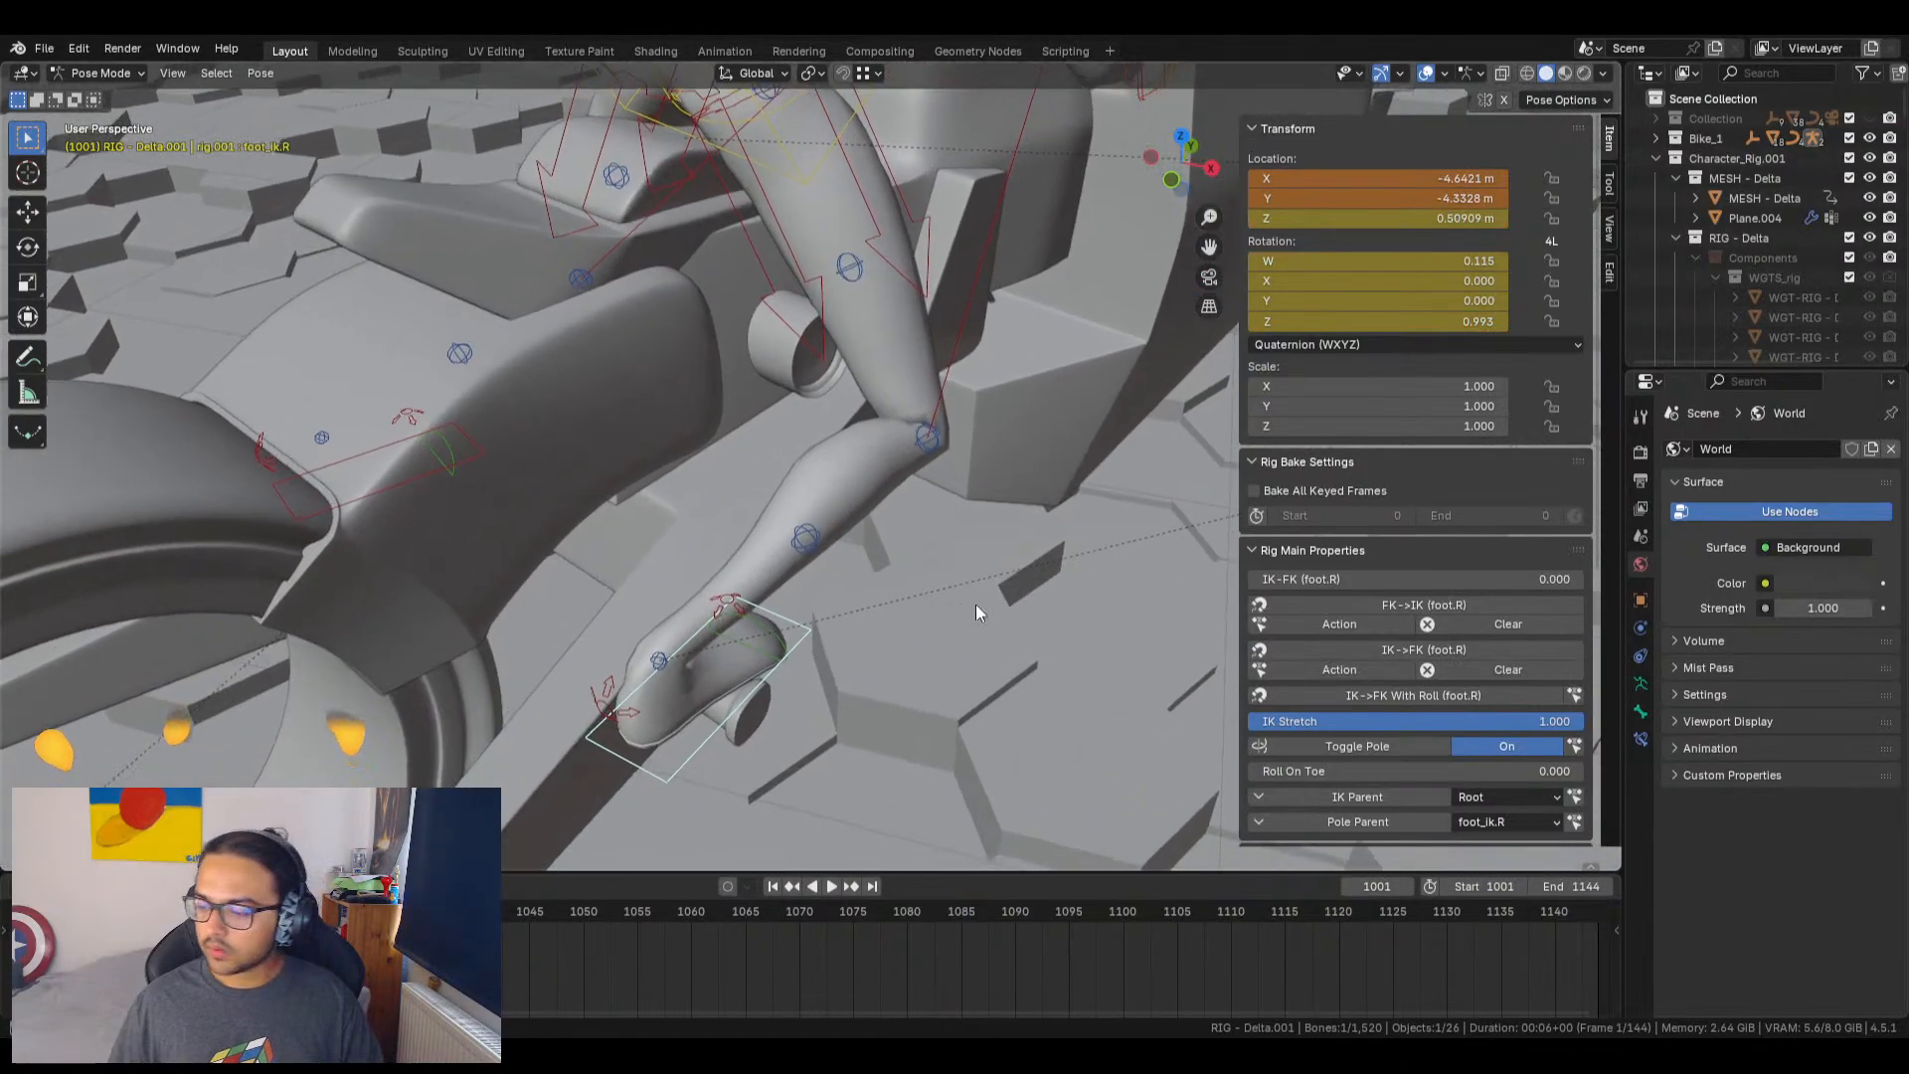
pyautogui.click(1182, 140)
pyautogui.scroll(4, 1019, 534)
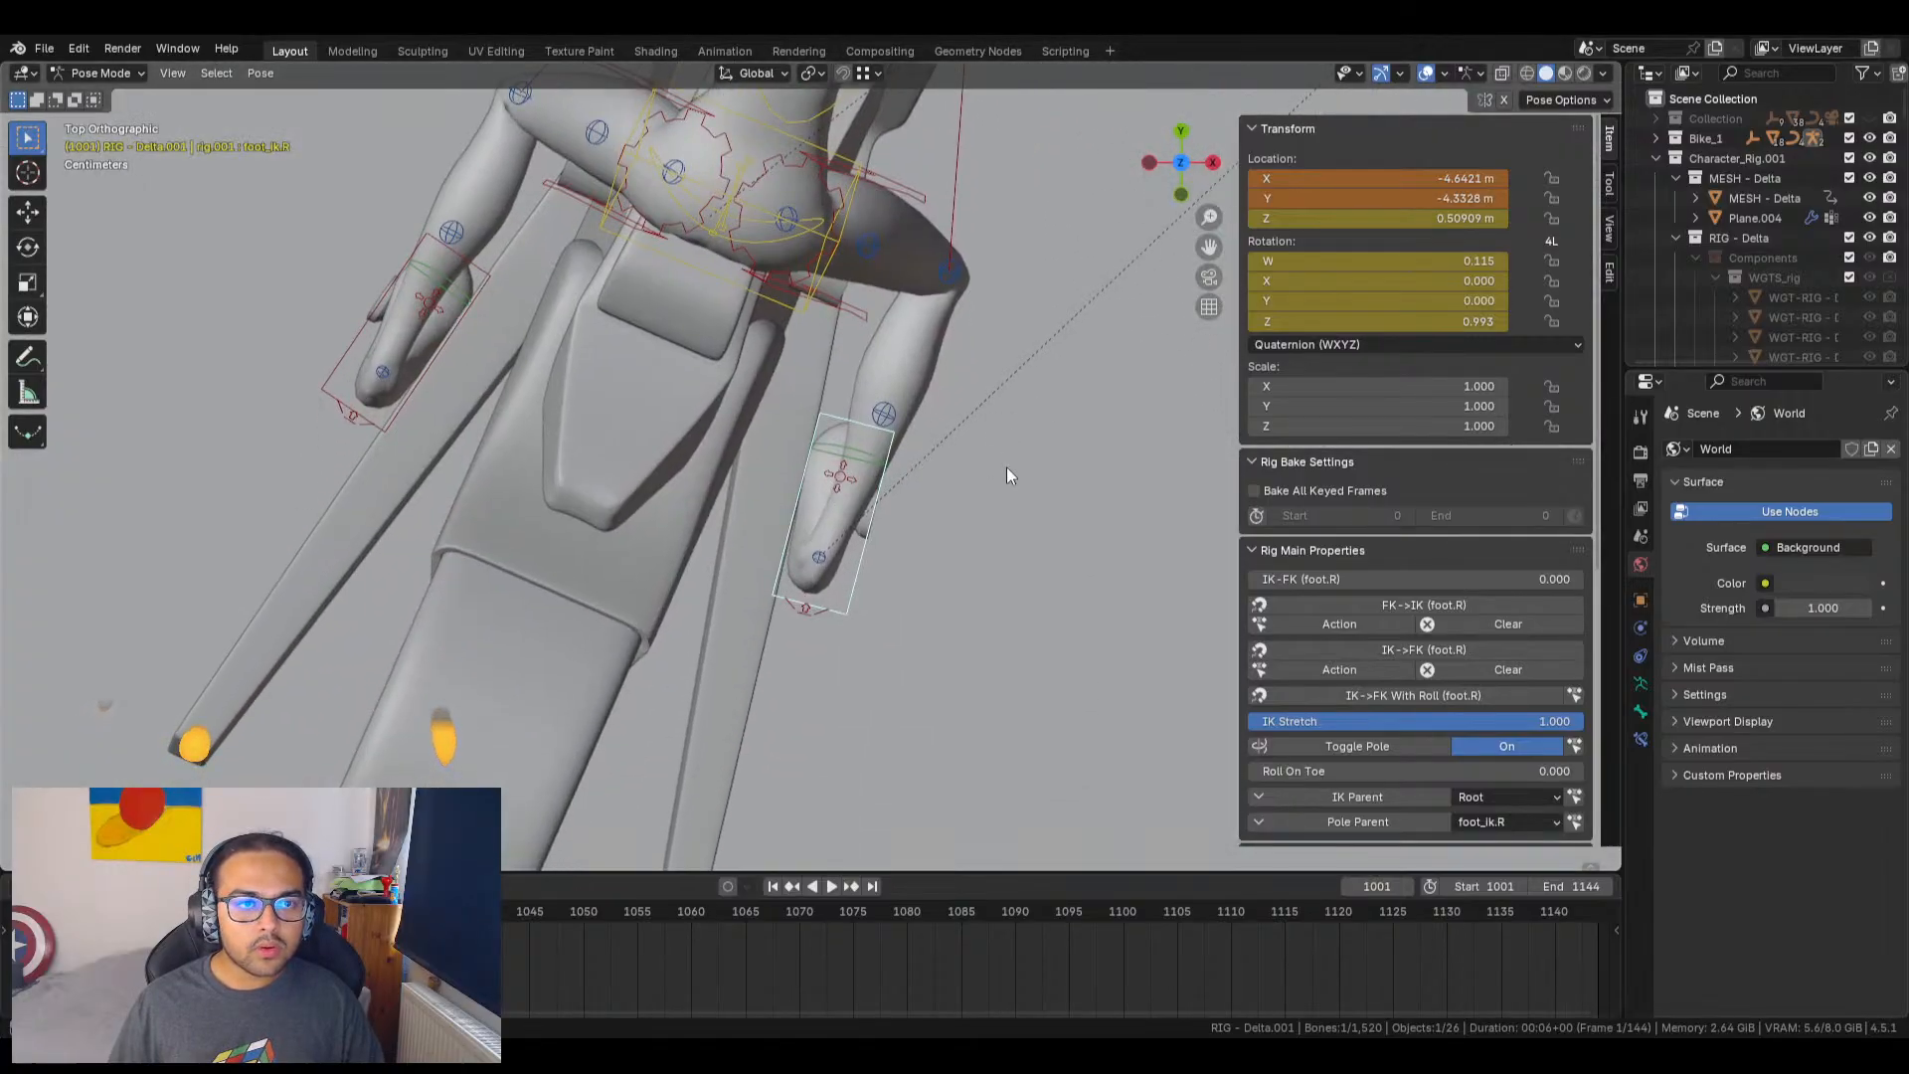
pyautogui.moveTo(1007, 475); pyautogui.dragTo(898, 483, button='middle')
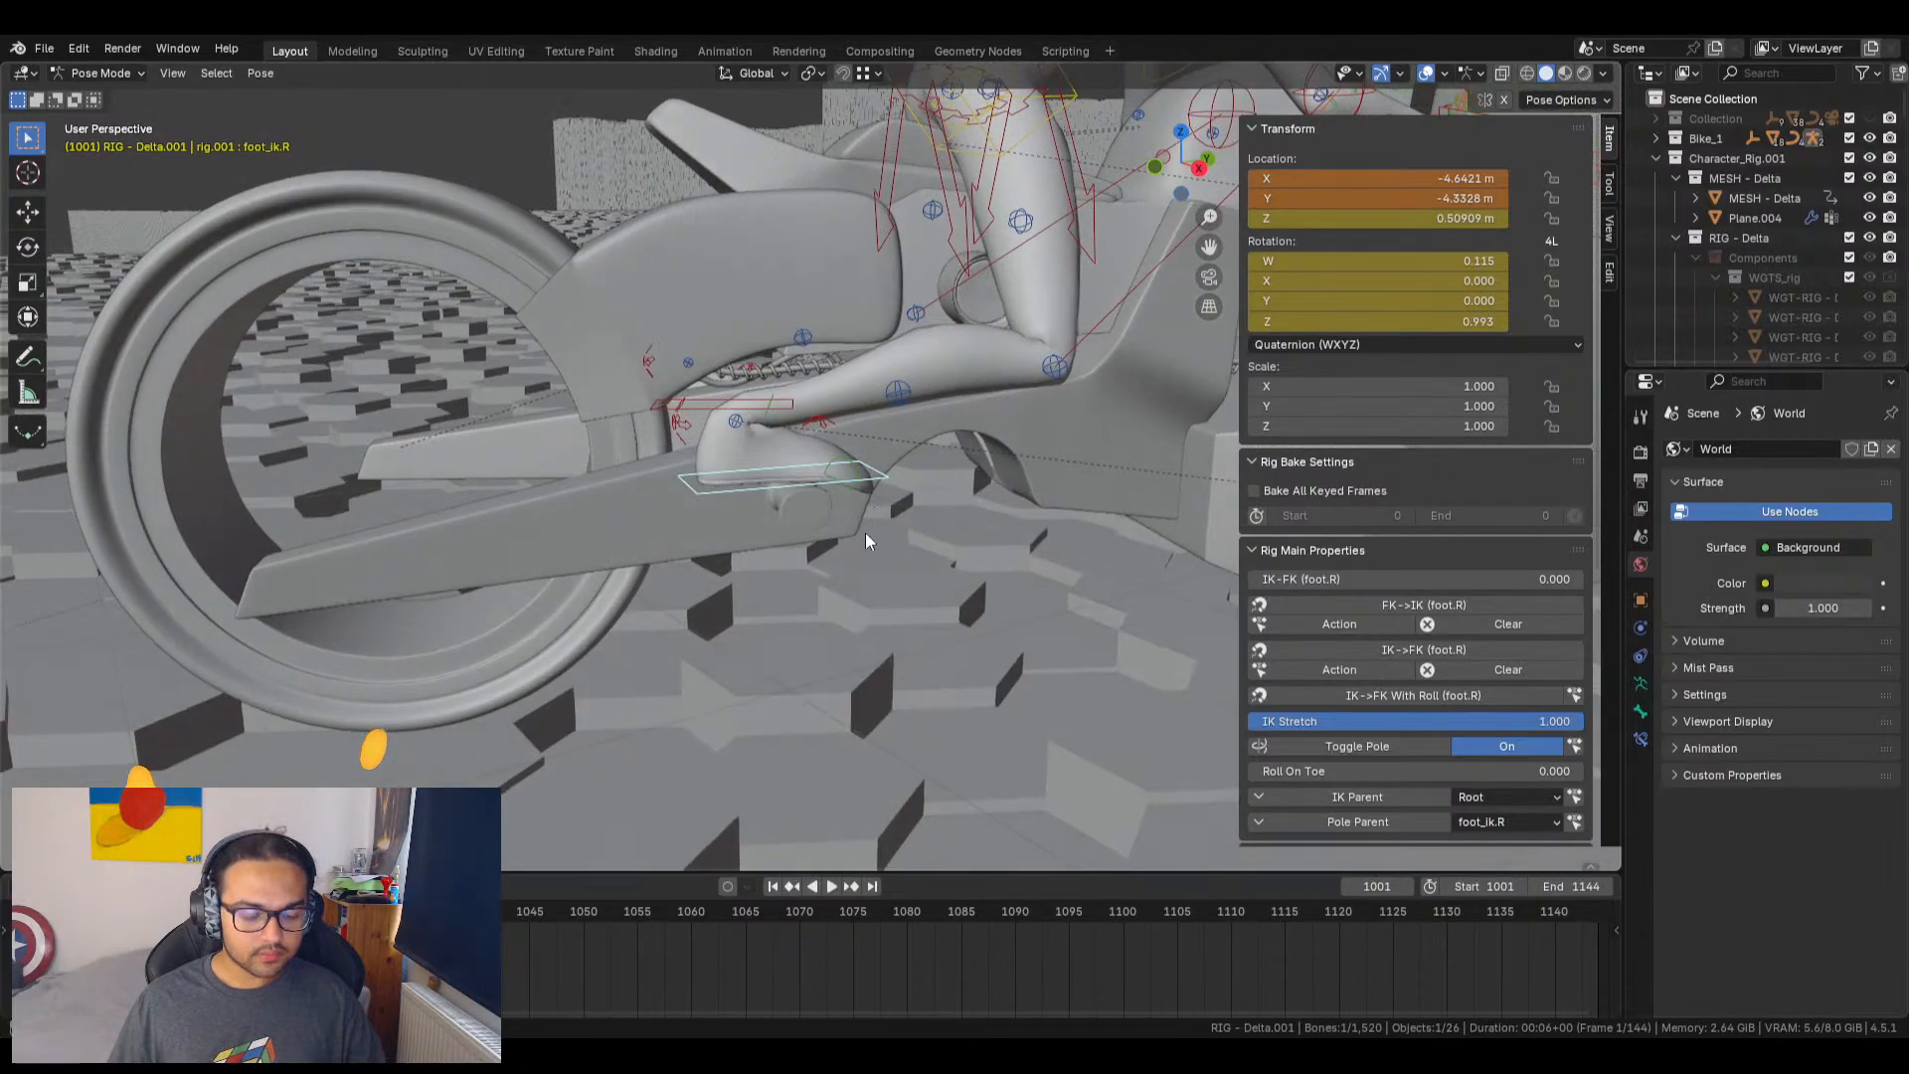
pyautogui.press('g')
pyautogui.press('z')
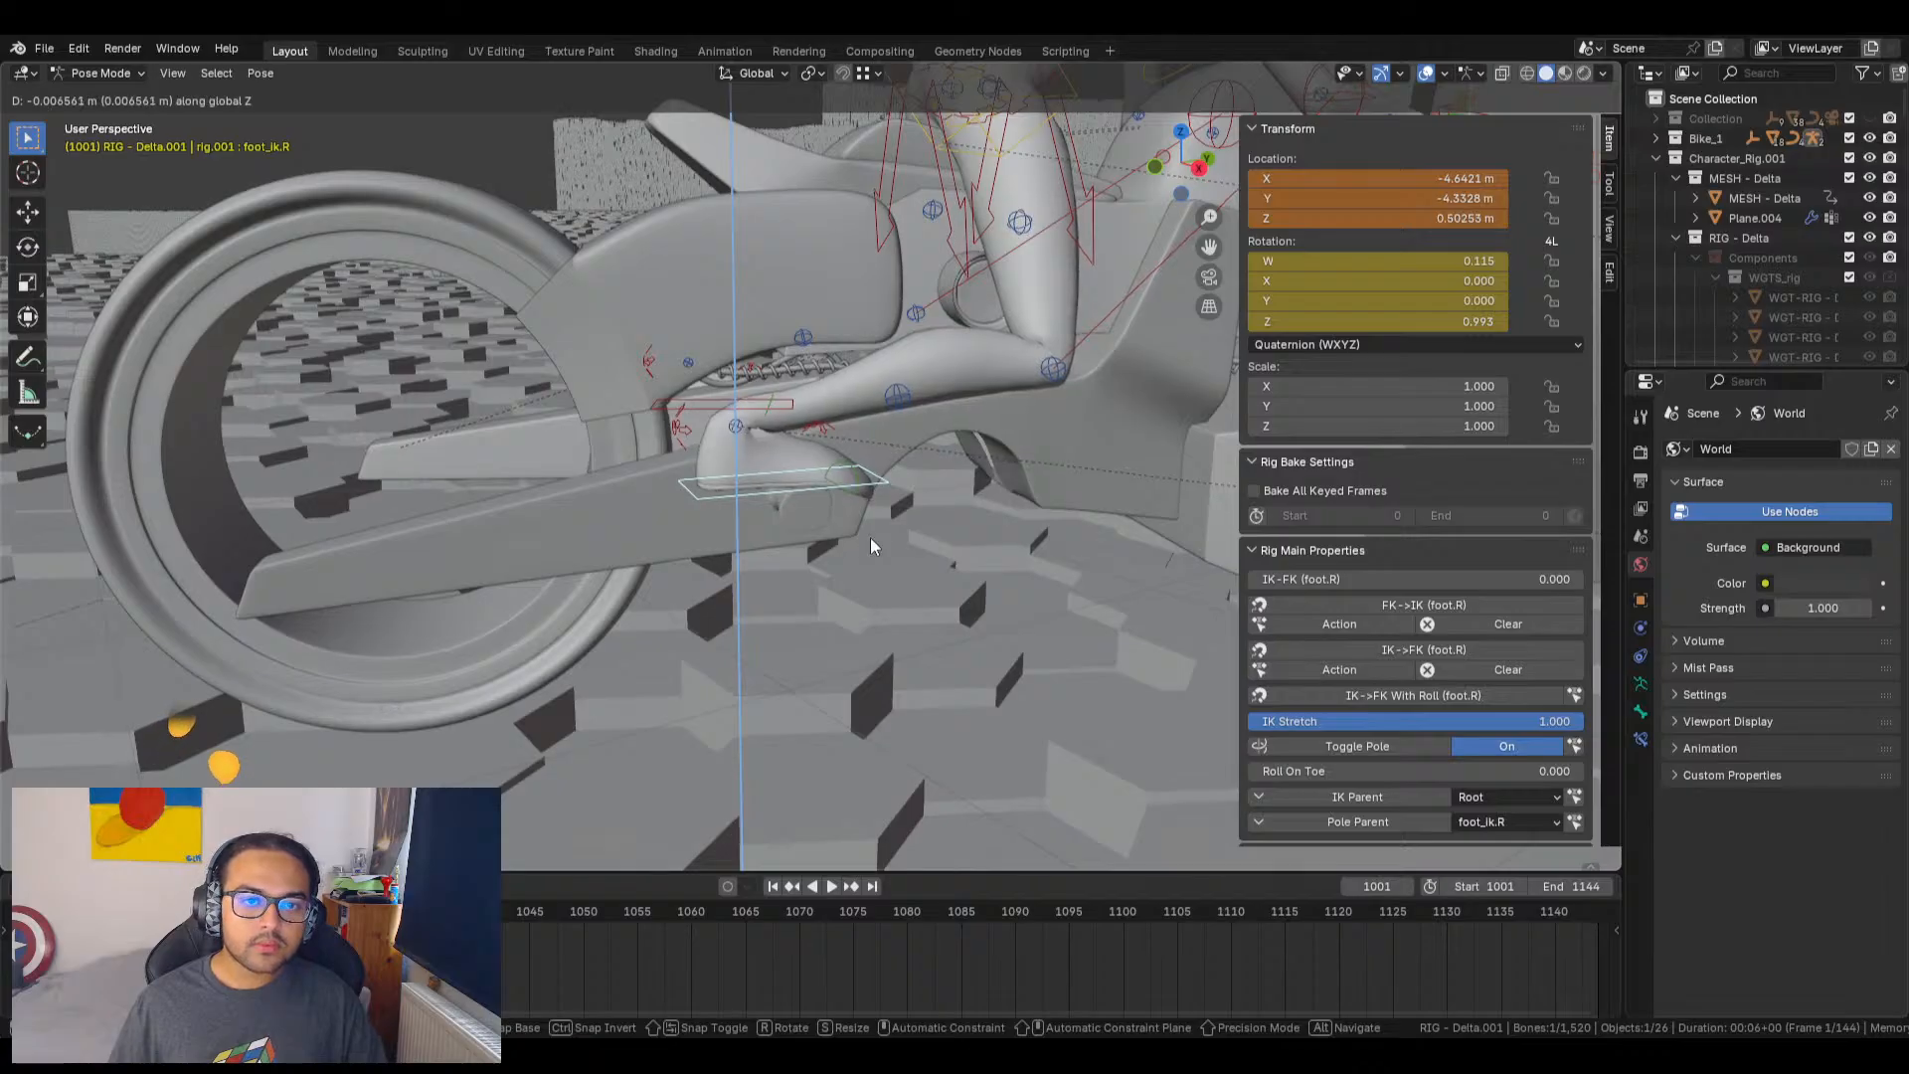
pyautogui.click(873, 546)
# Step: Shift foot_ik.R in top view by about -0.003 m in X and -0.012 m in Y
pyautogui.scroll(4, 778, 537)
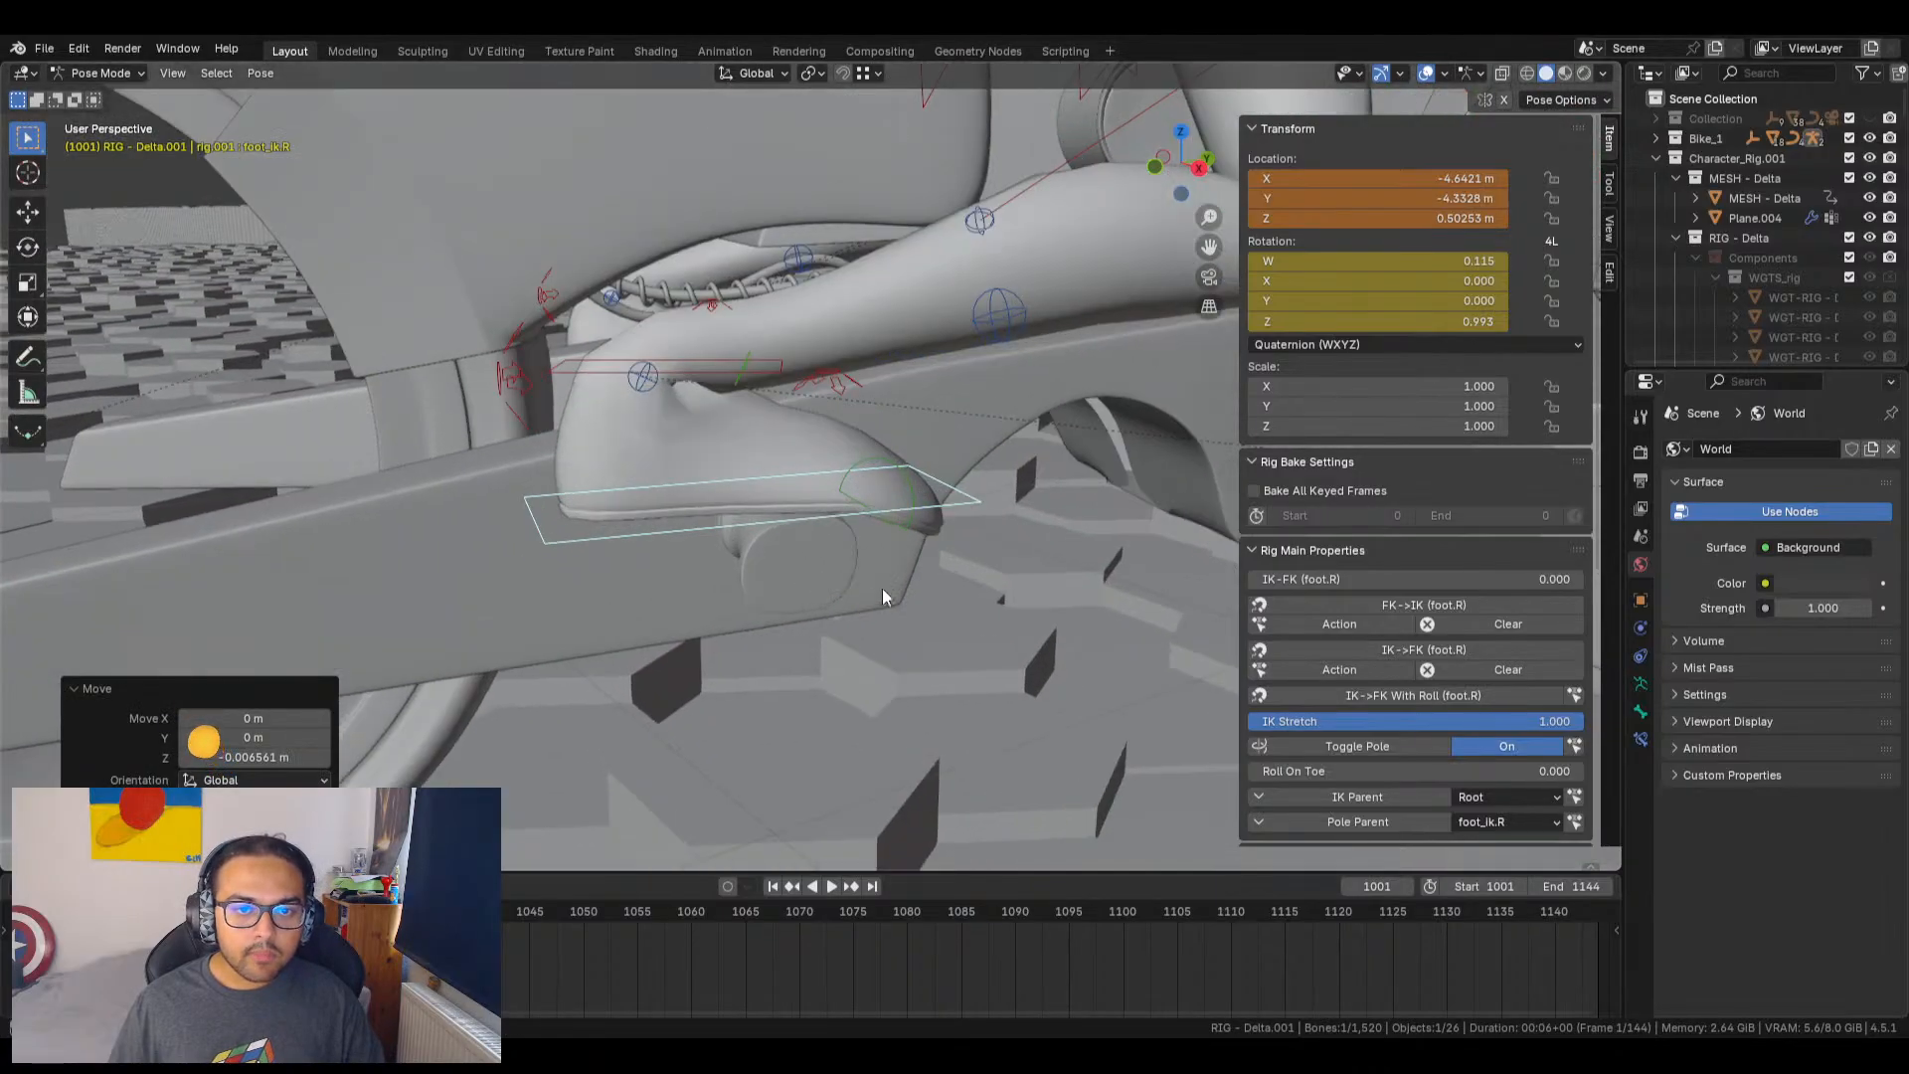
pyautogui.moveTo(881, 588); pyautogui.dragTo(738, 581, button='middle')
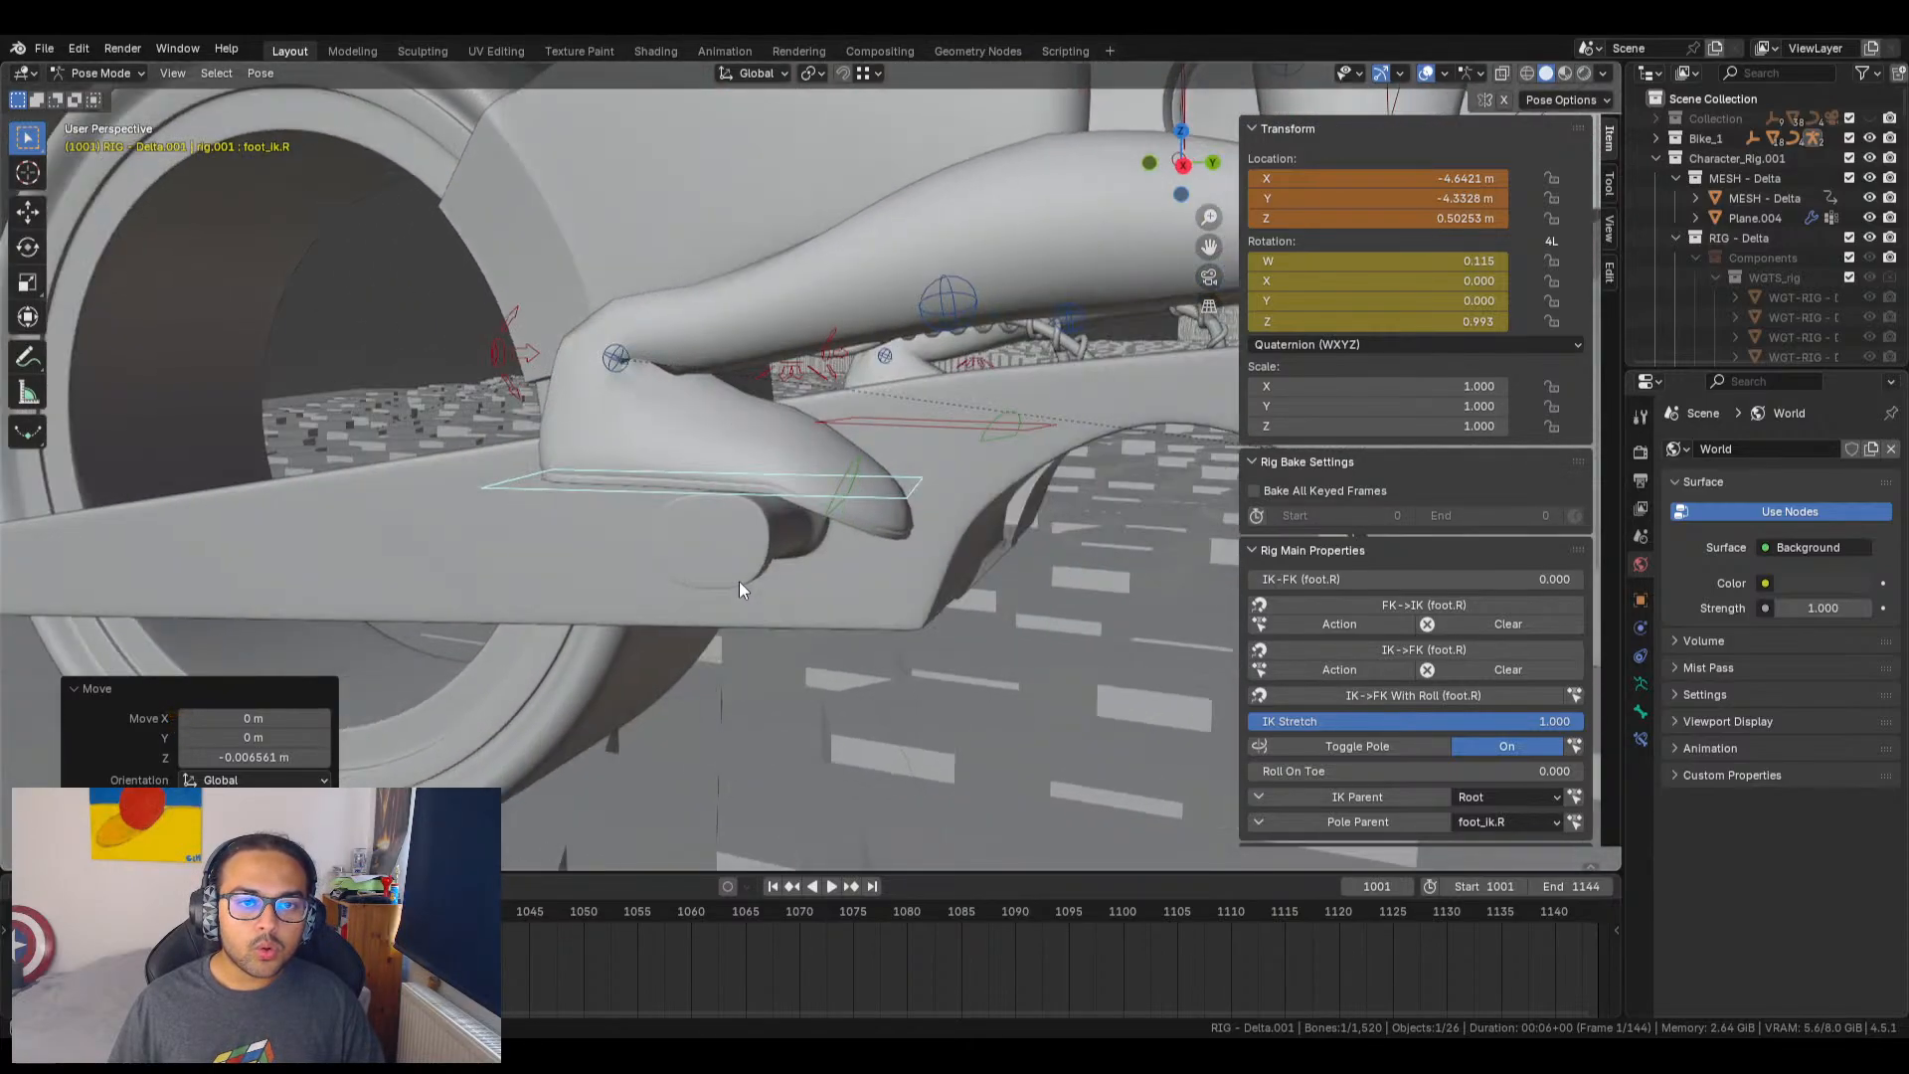
pyautogui.click(1180, 131)
pyautogui.press('g')
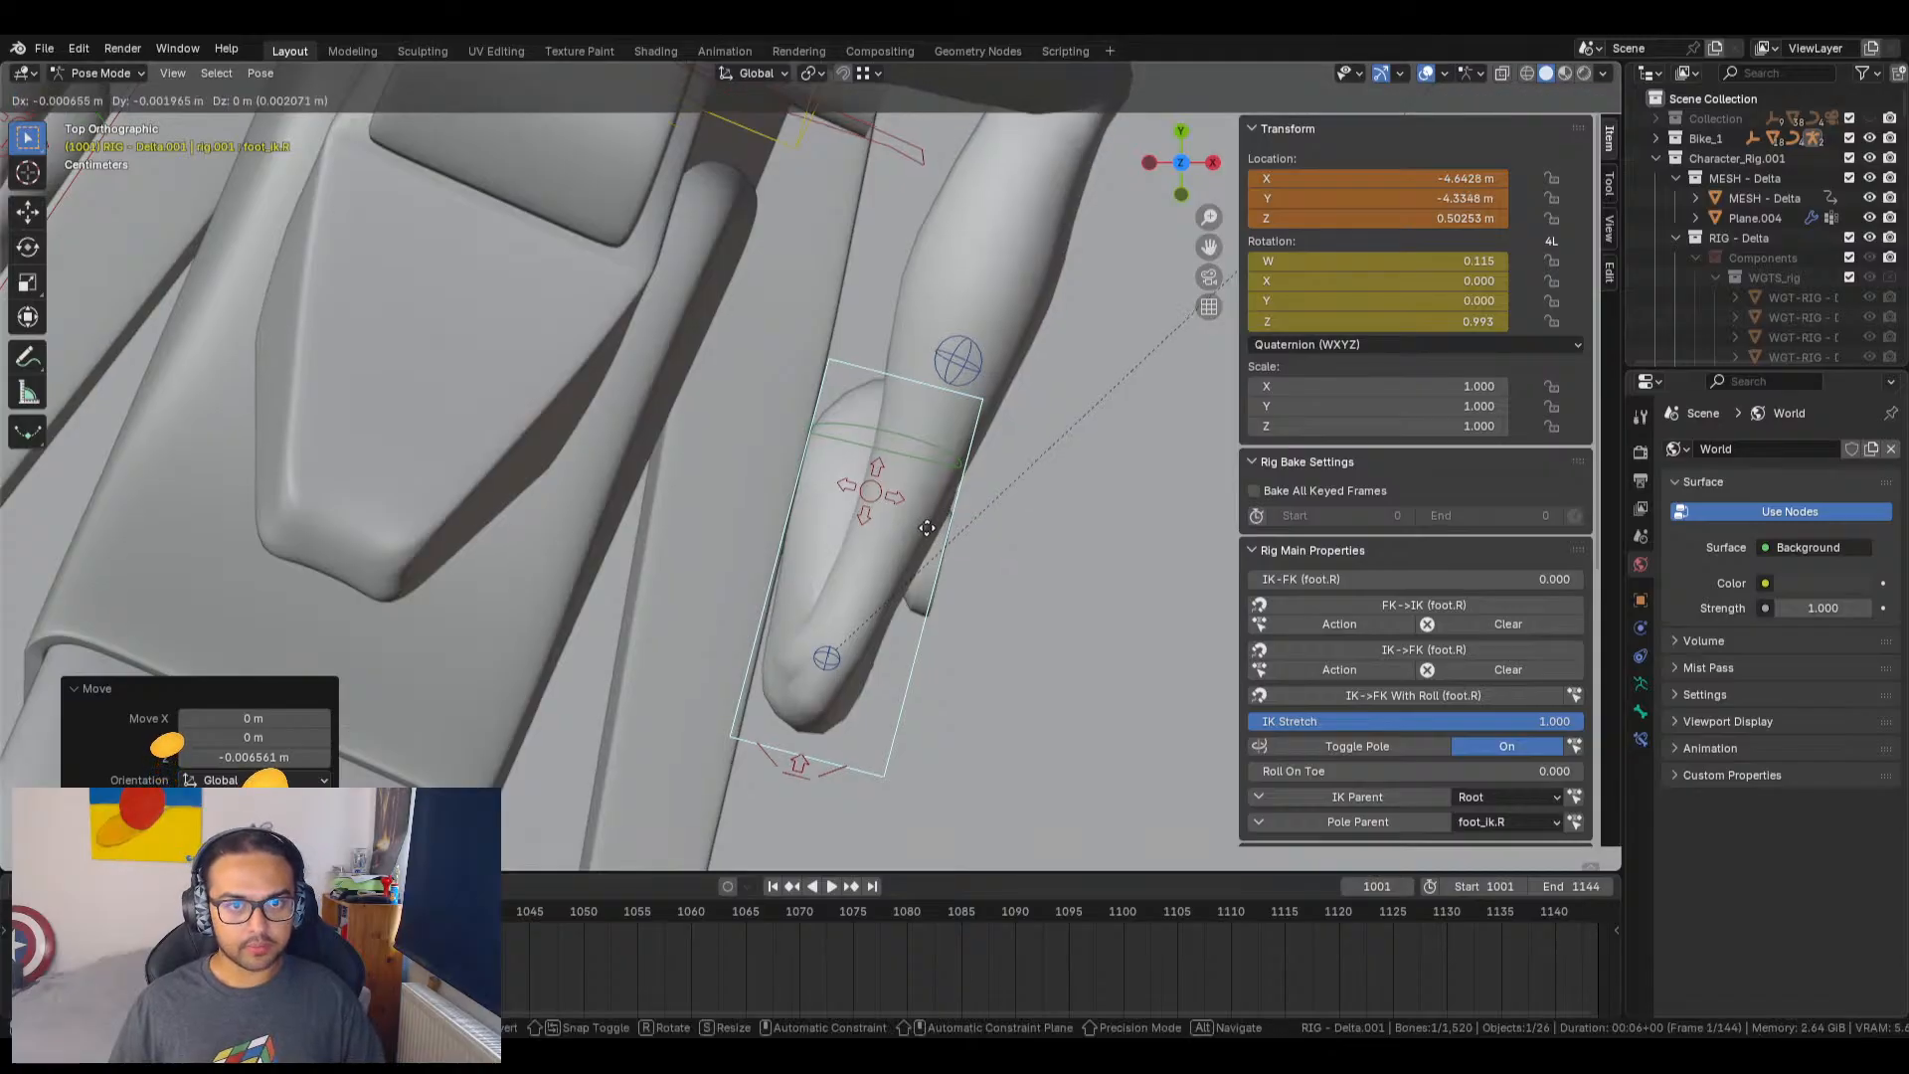
pyautogui.click(926, 539)
# Step: Rotate foot_ik.R about 47.7° in side view and move it about 0.062 m in X, 0.112 m in Y and 0.031 m in Z
pyautogui.moveTo(927, 539); pyautogui.dragTo(876, 327, button='middle')
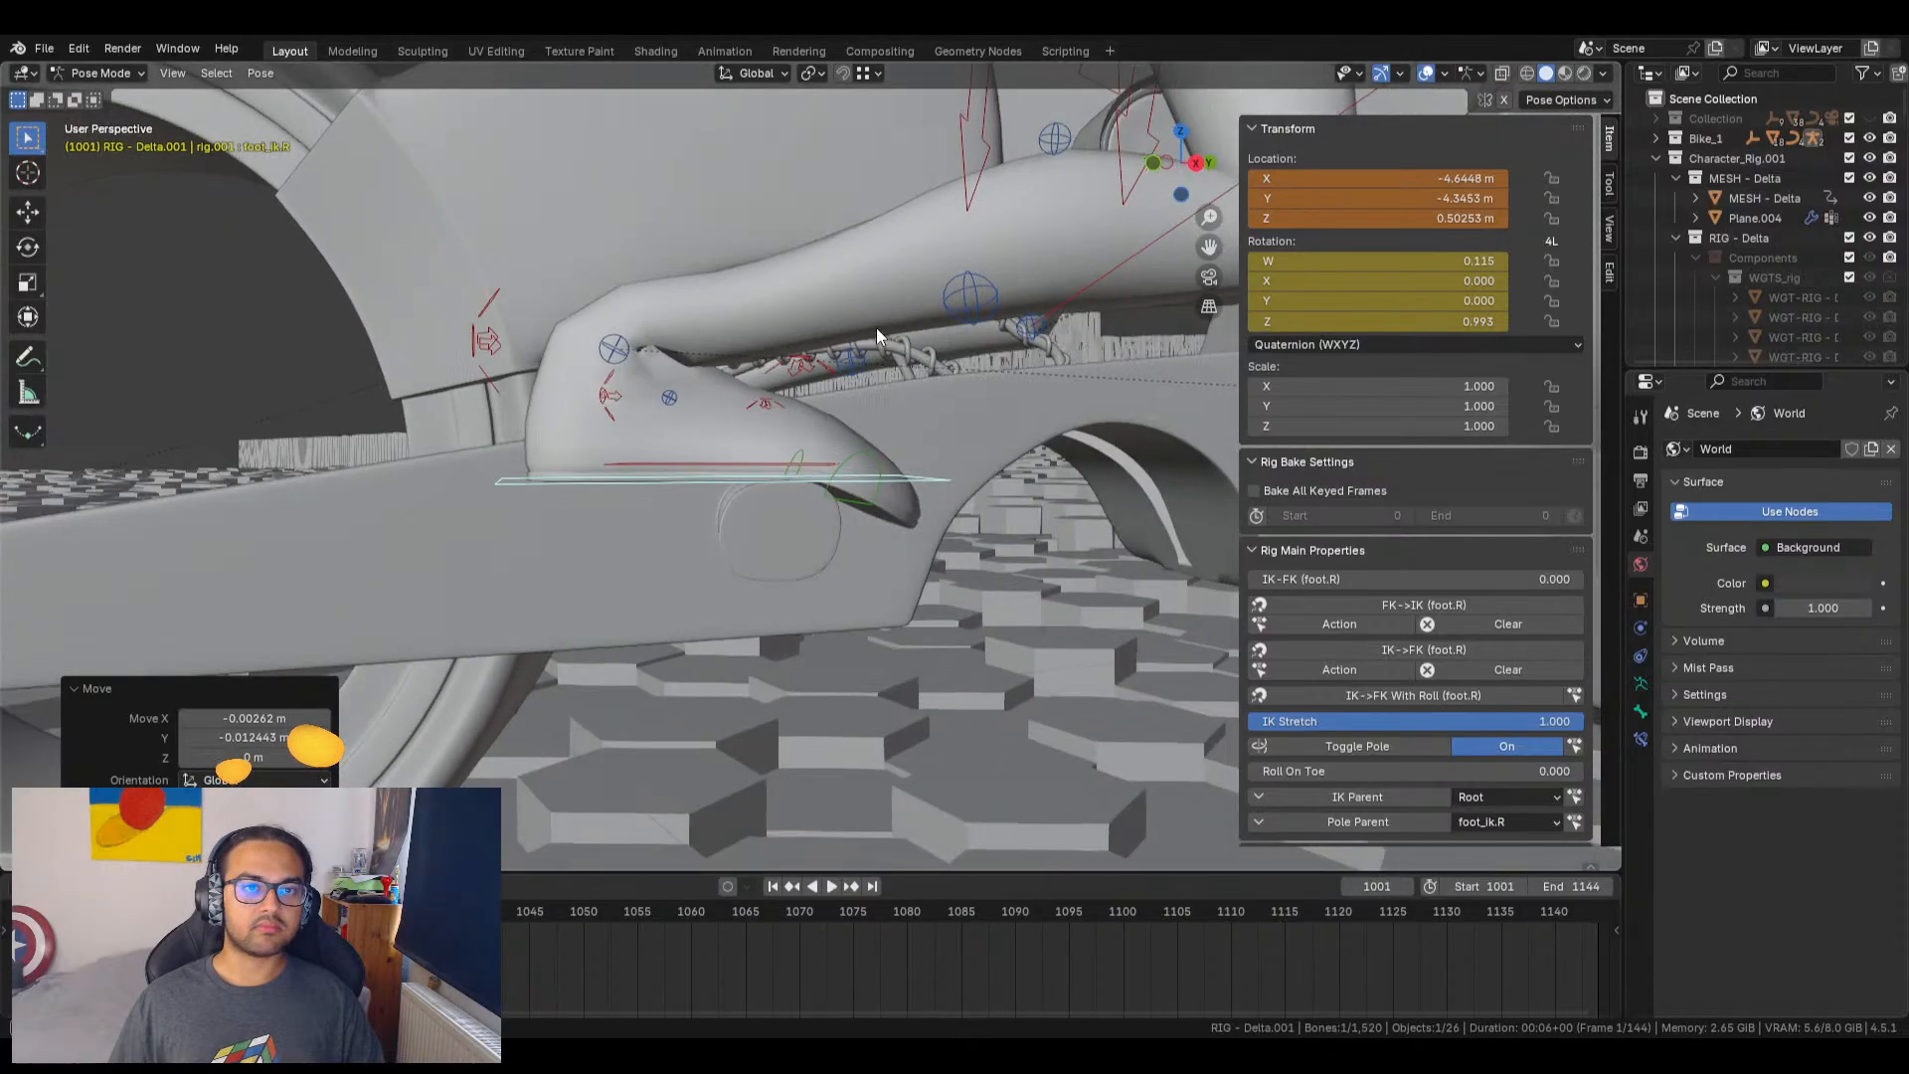
pyautogui.moveTo(999, 487); pyautogui.dragTo(809, 482, button='middle')
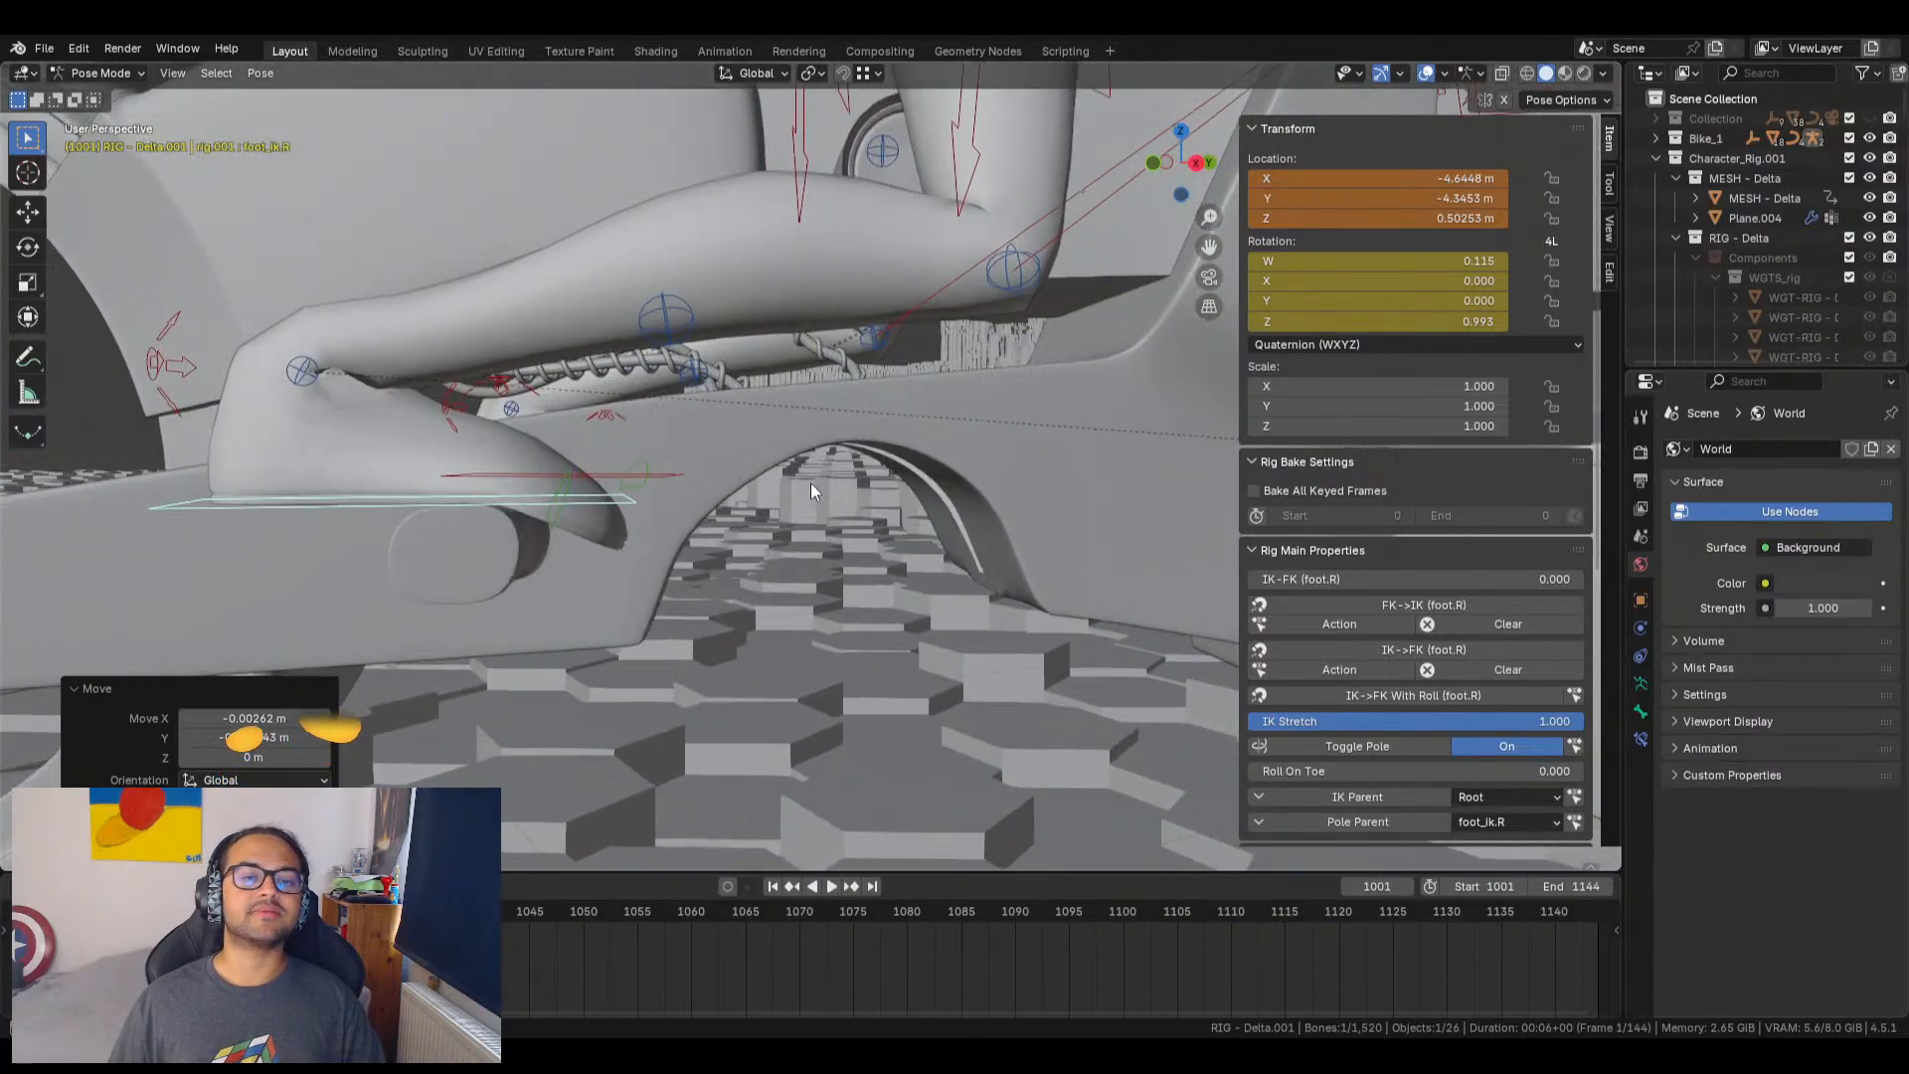
pyautogui.scroll(-3, 817, 486)
pyautogui.scroll(-4, 822, 487)
pyautogui.scroll(4, 825, 487)
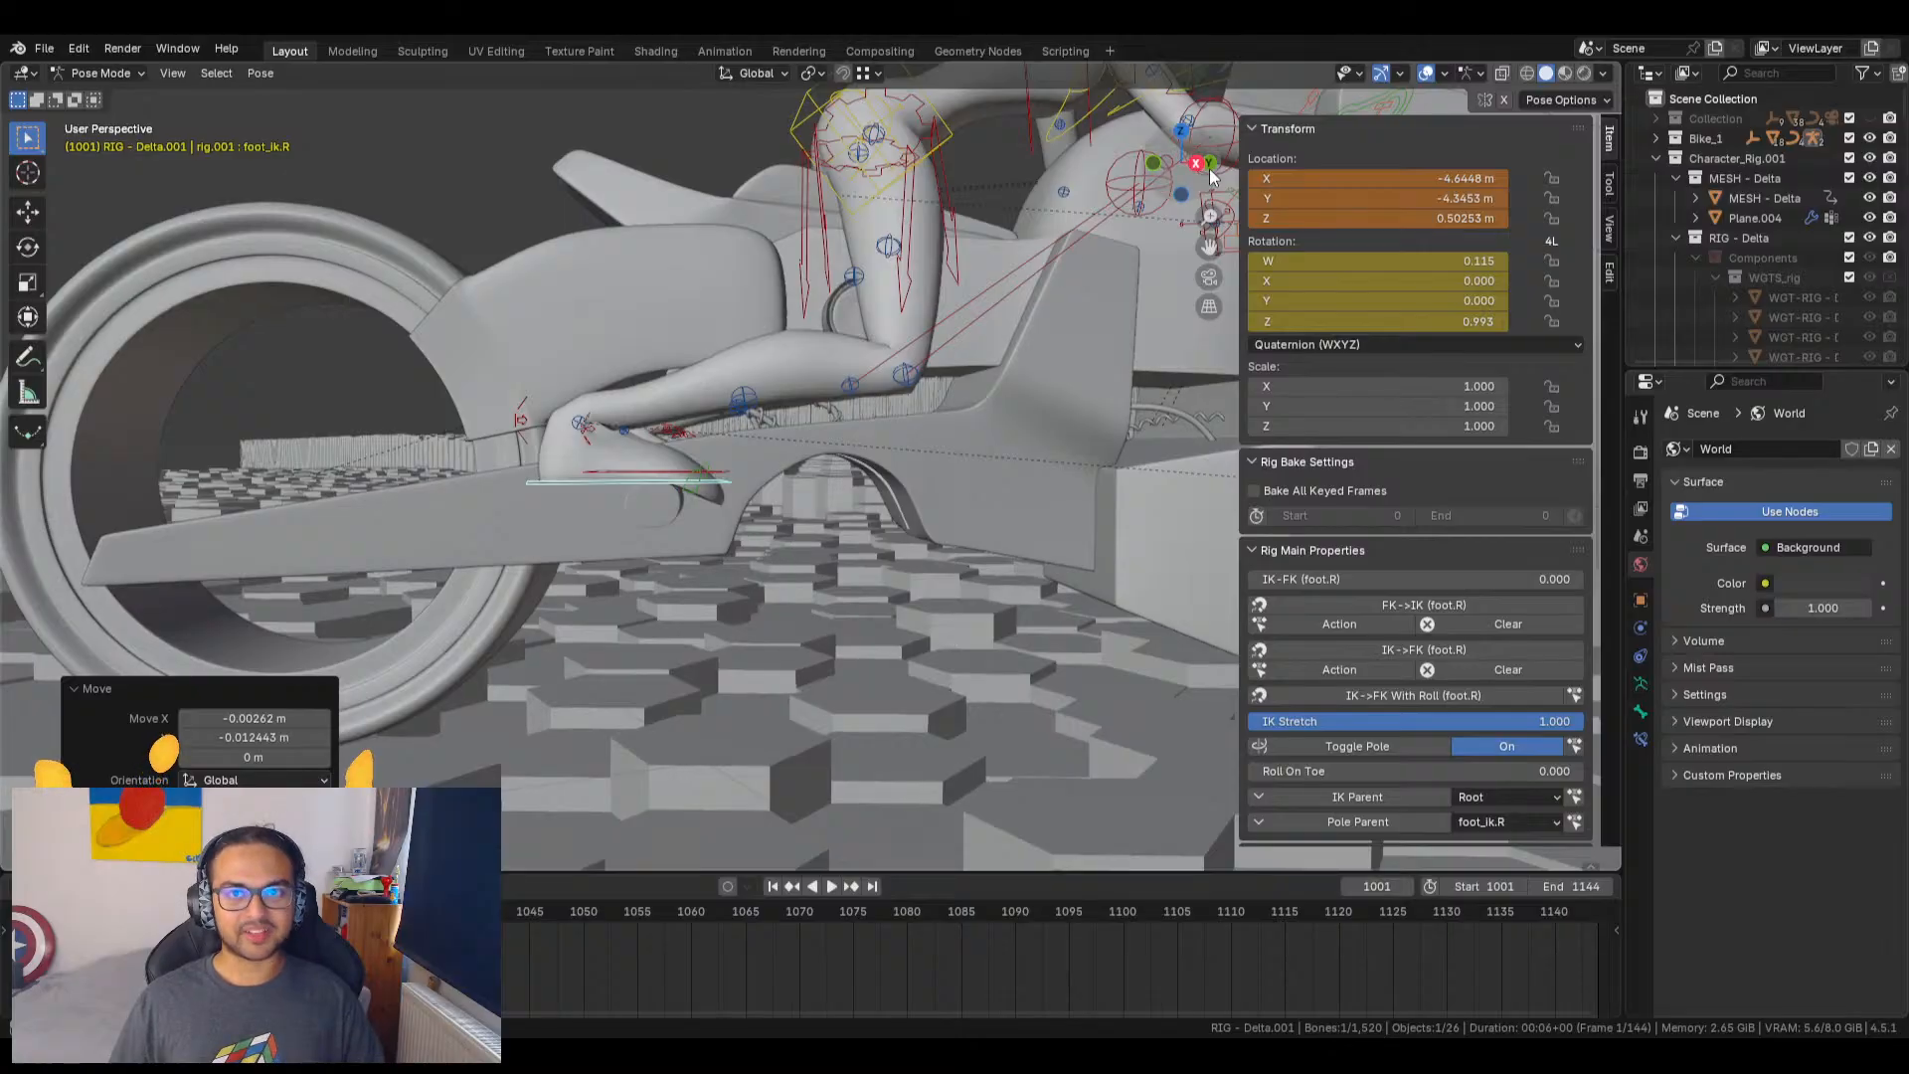
pyautogui.moveTo(779, 563)
pyautogui.mouseDown(button='middle')
pyautogui.moveTo(827, 557)
pyautogui.moveTo(772, 560)
pyautogui.mouseUp(button='middle')
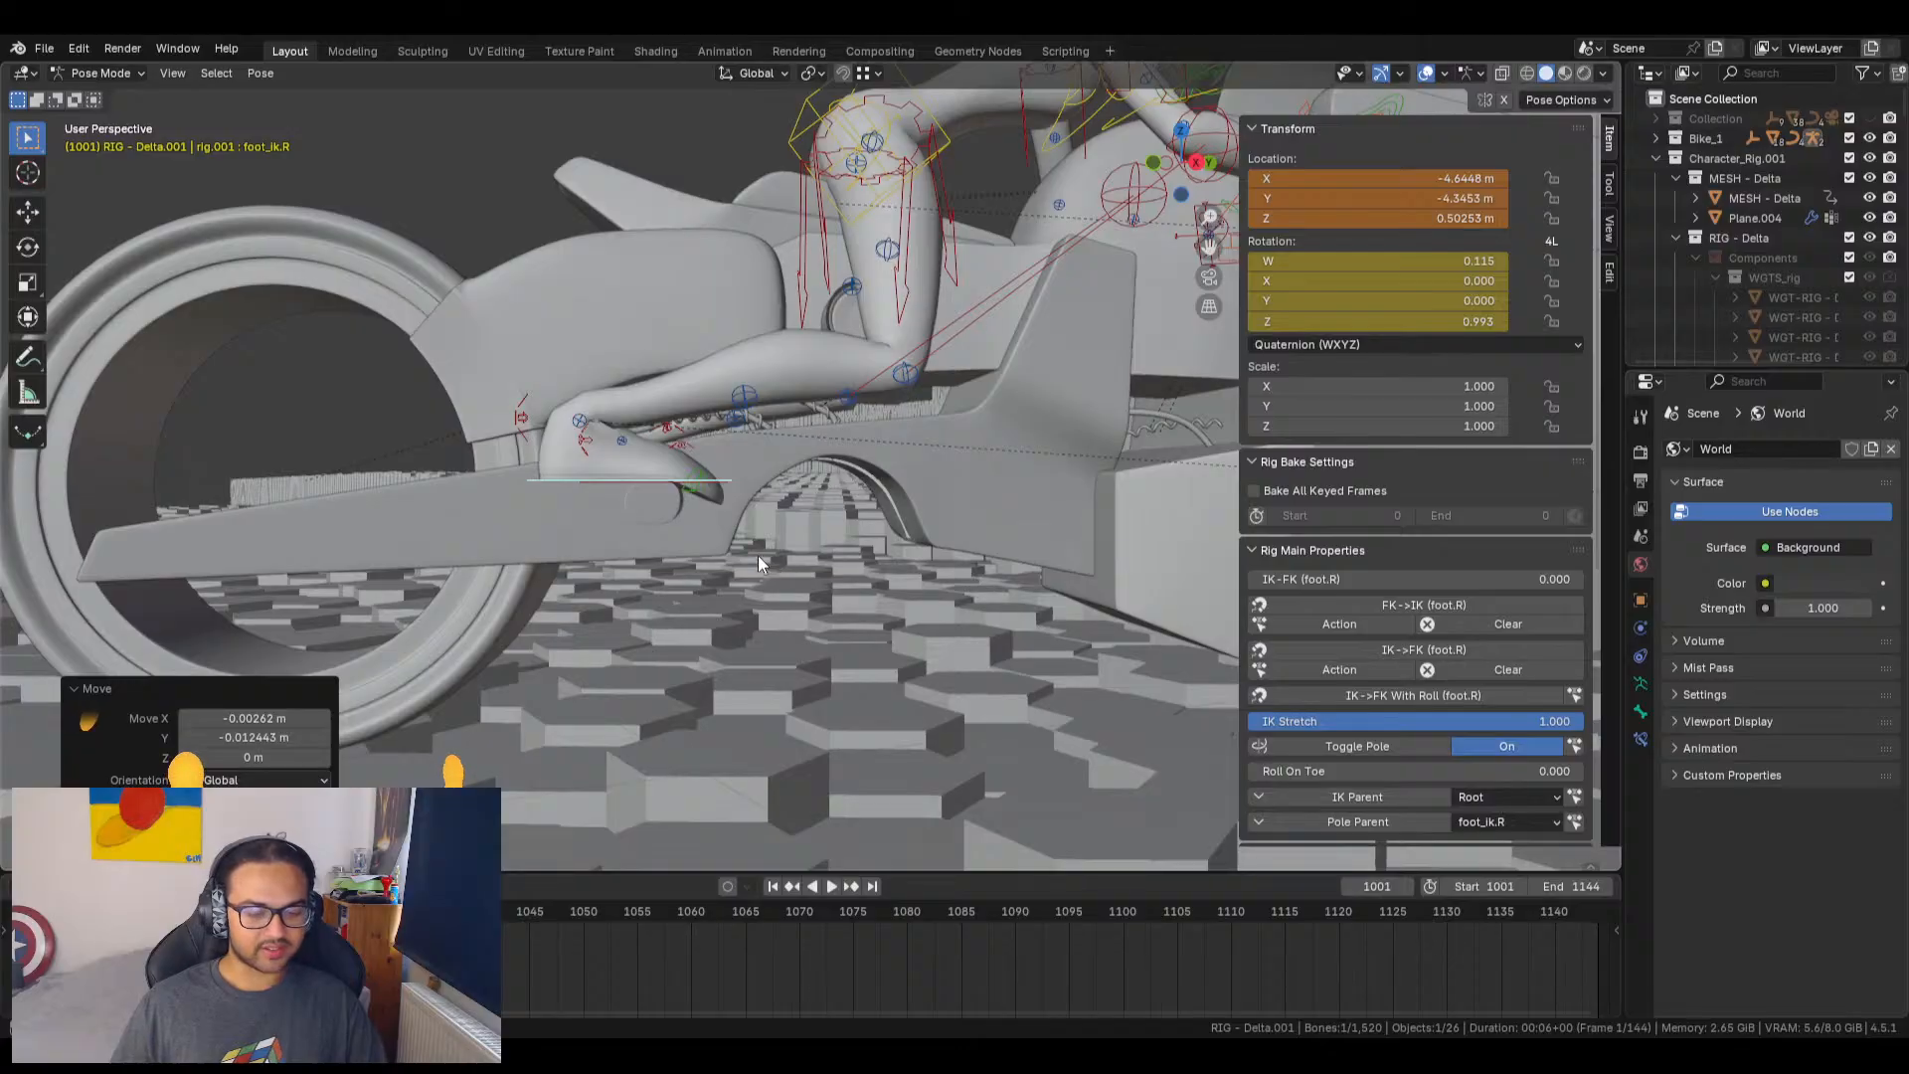
pyautogui.press('r')
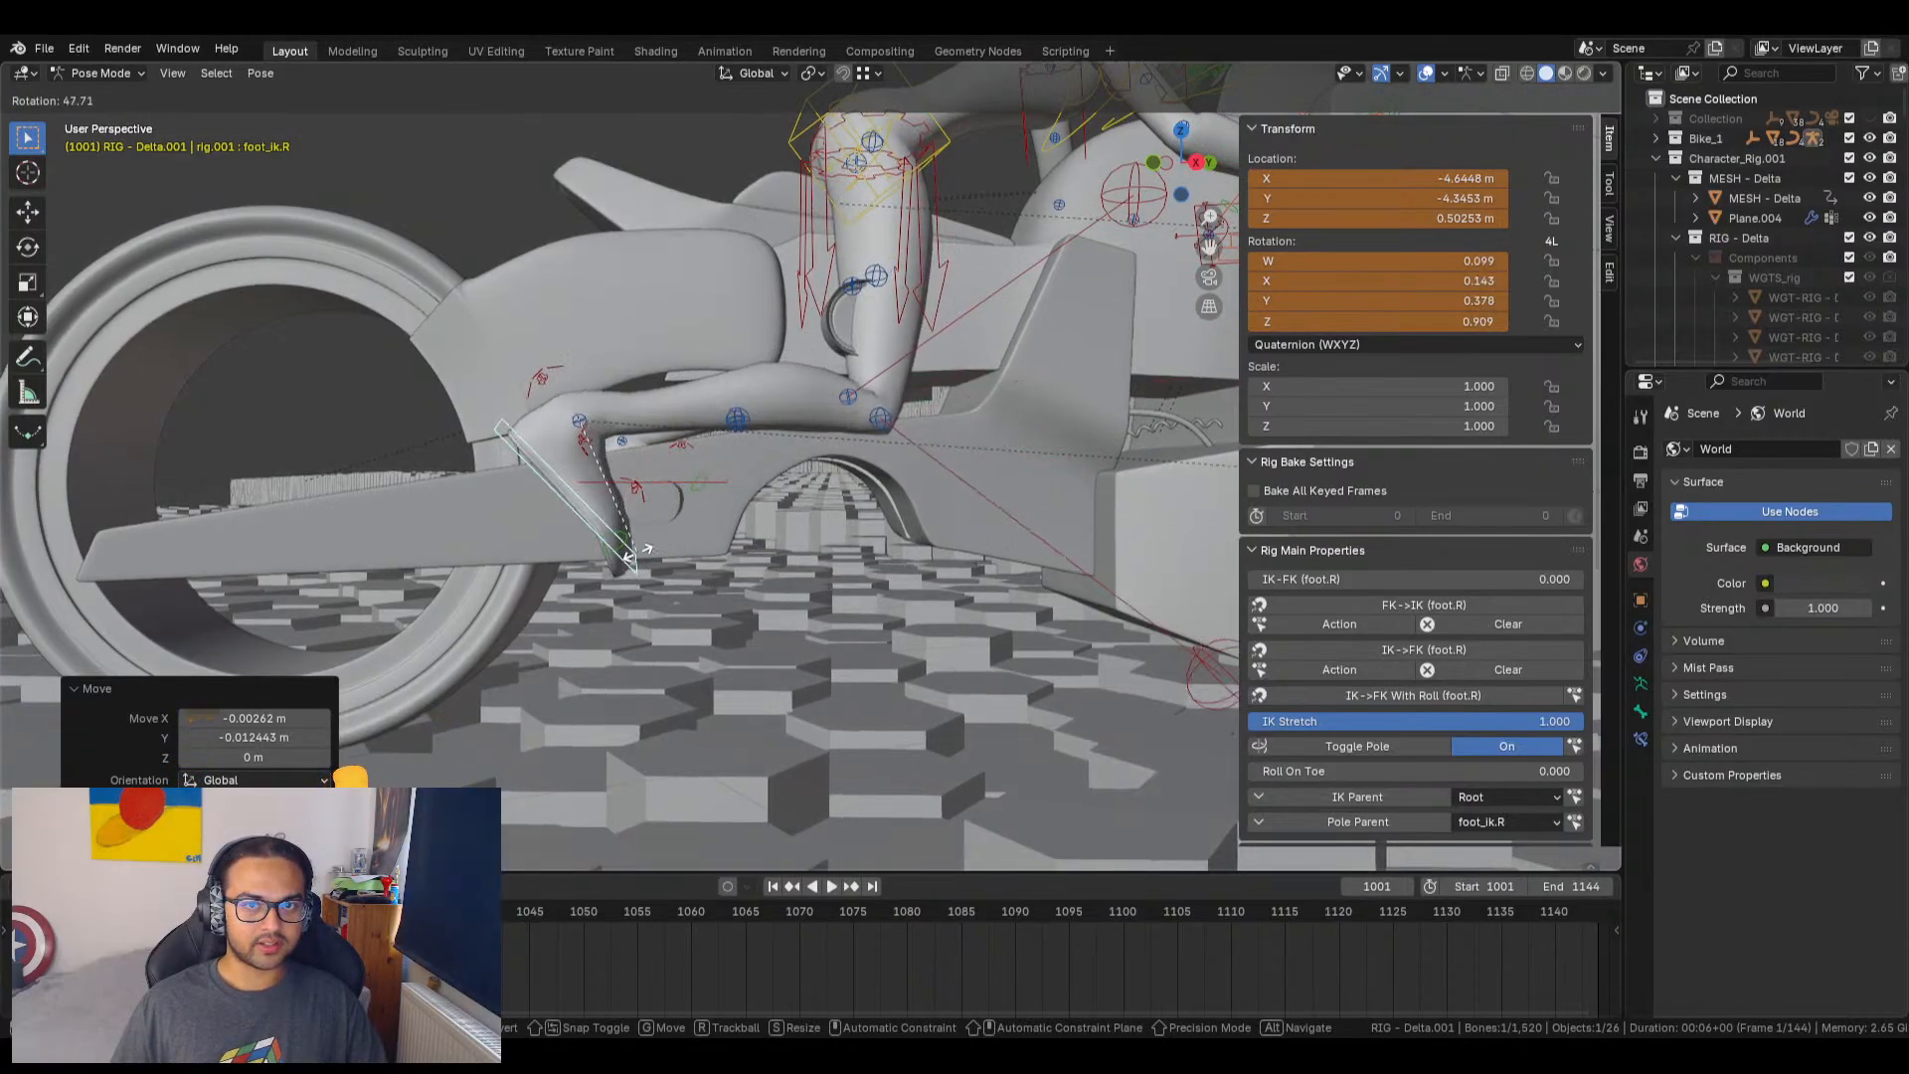
pyautogui.click(642, 553)
pyautogui.press('g')
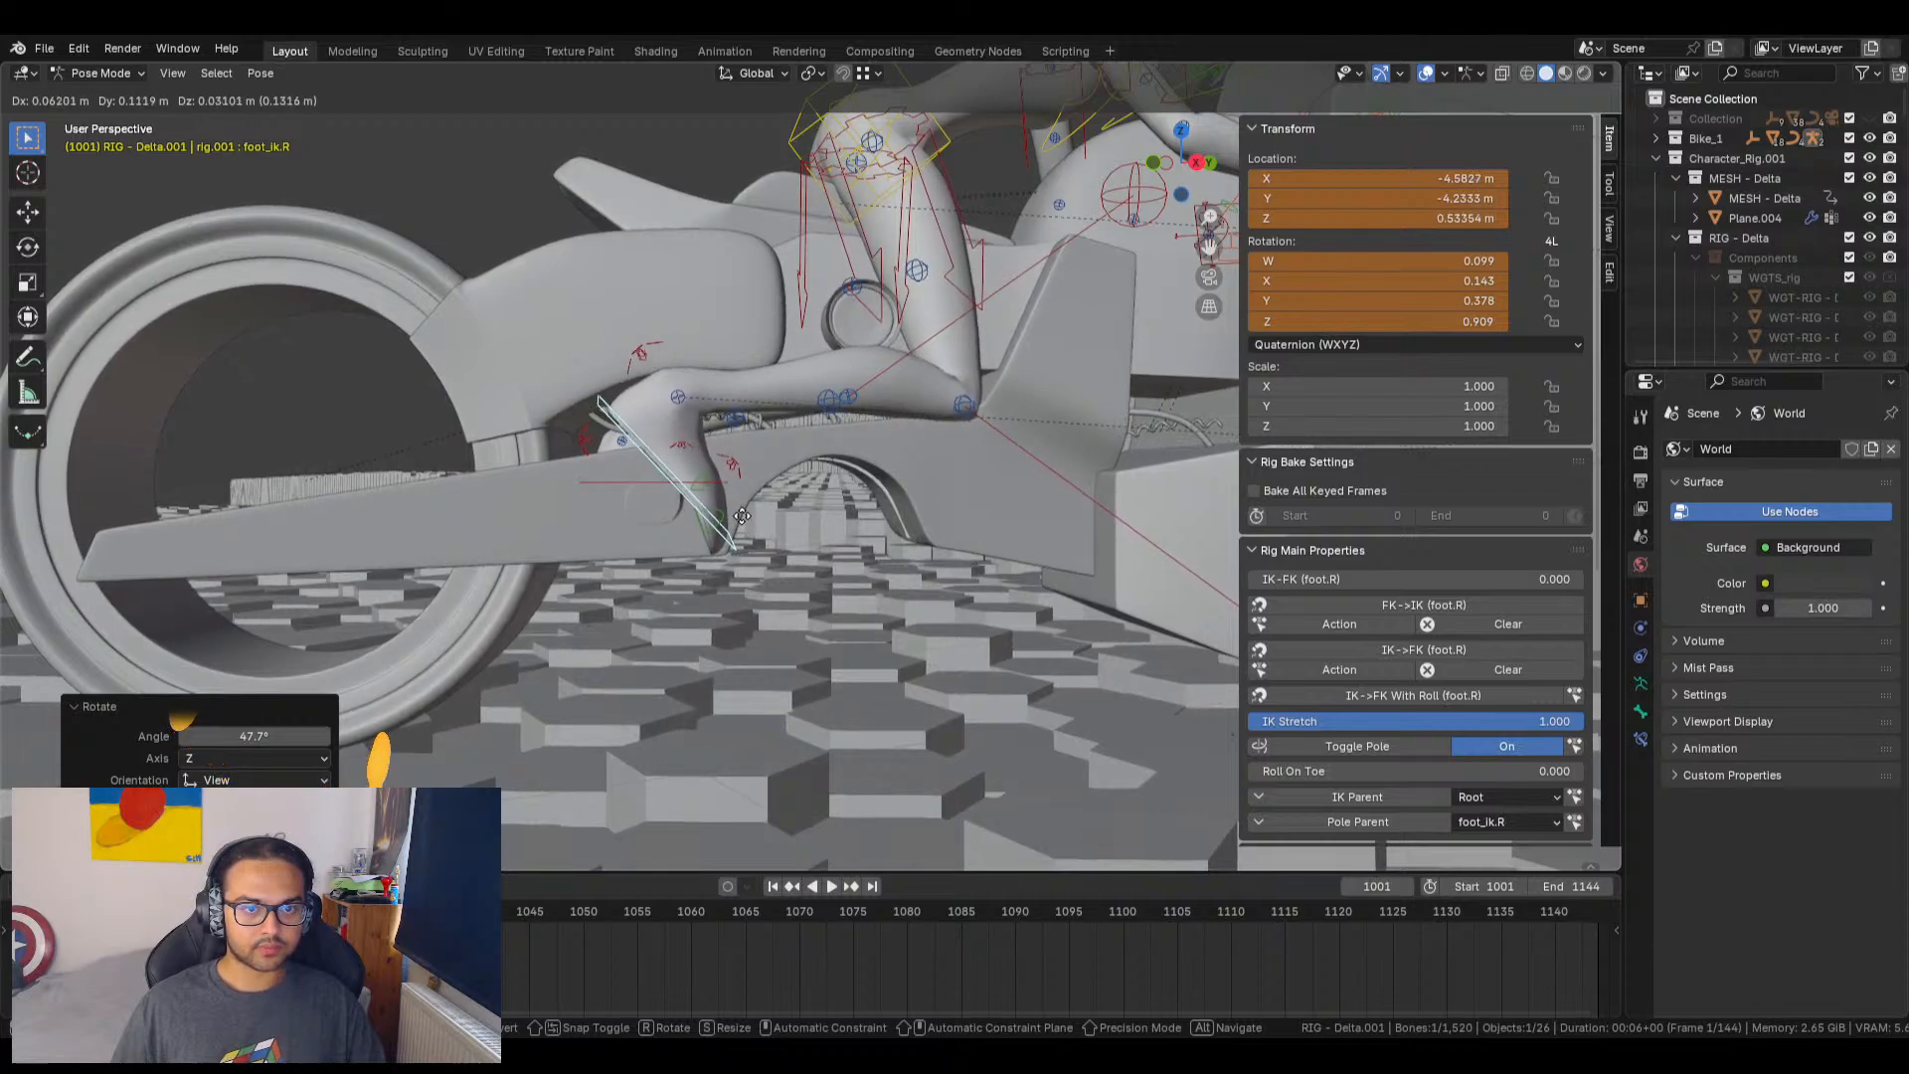
pyautogui.click(743, 521)
# Step: Check the rider's feet from several sides, expand the Bike_1 collection and unhide its Empty
pyautogui.moveTo(742, 515); pyautogui.dragTo(1333, 493, button='middle')
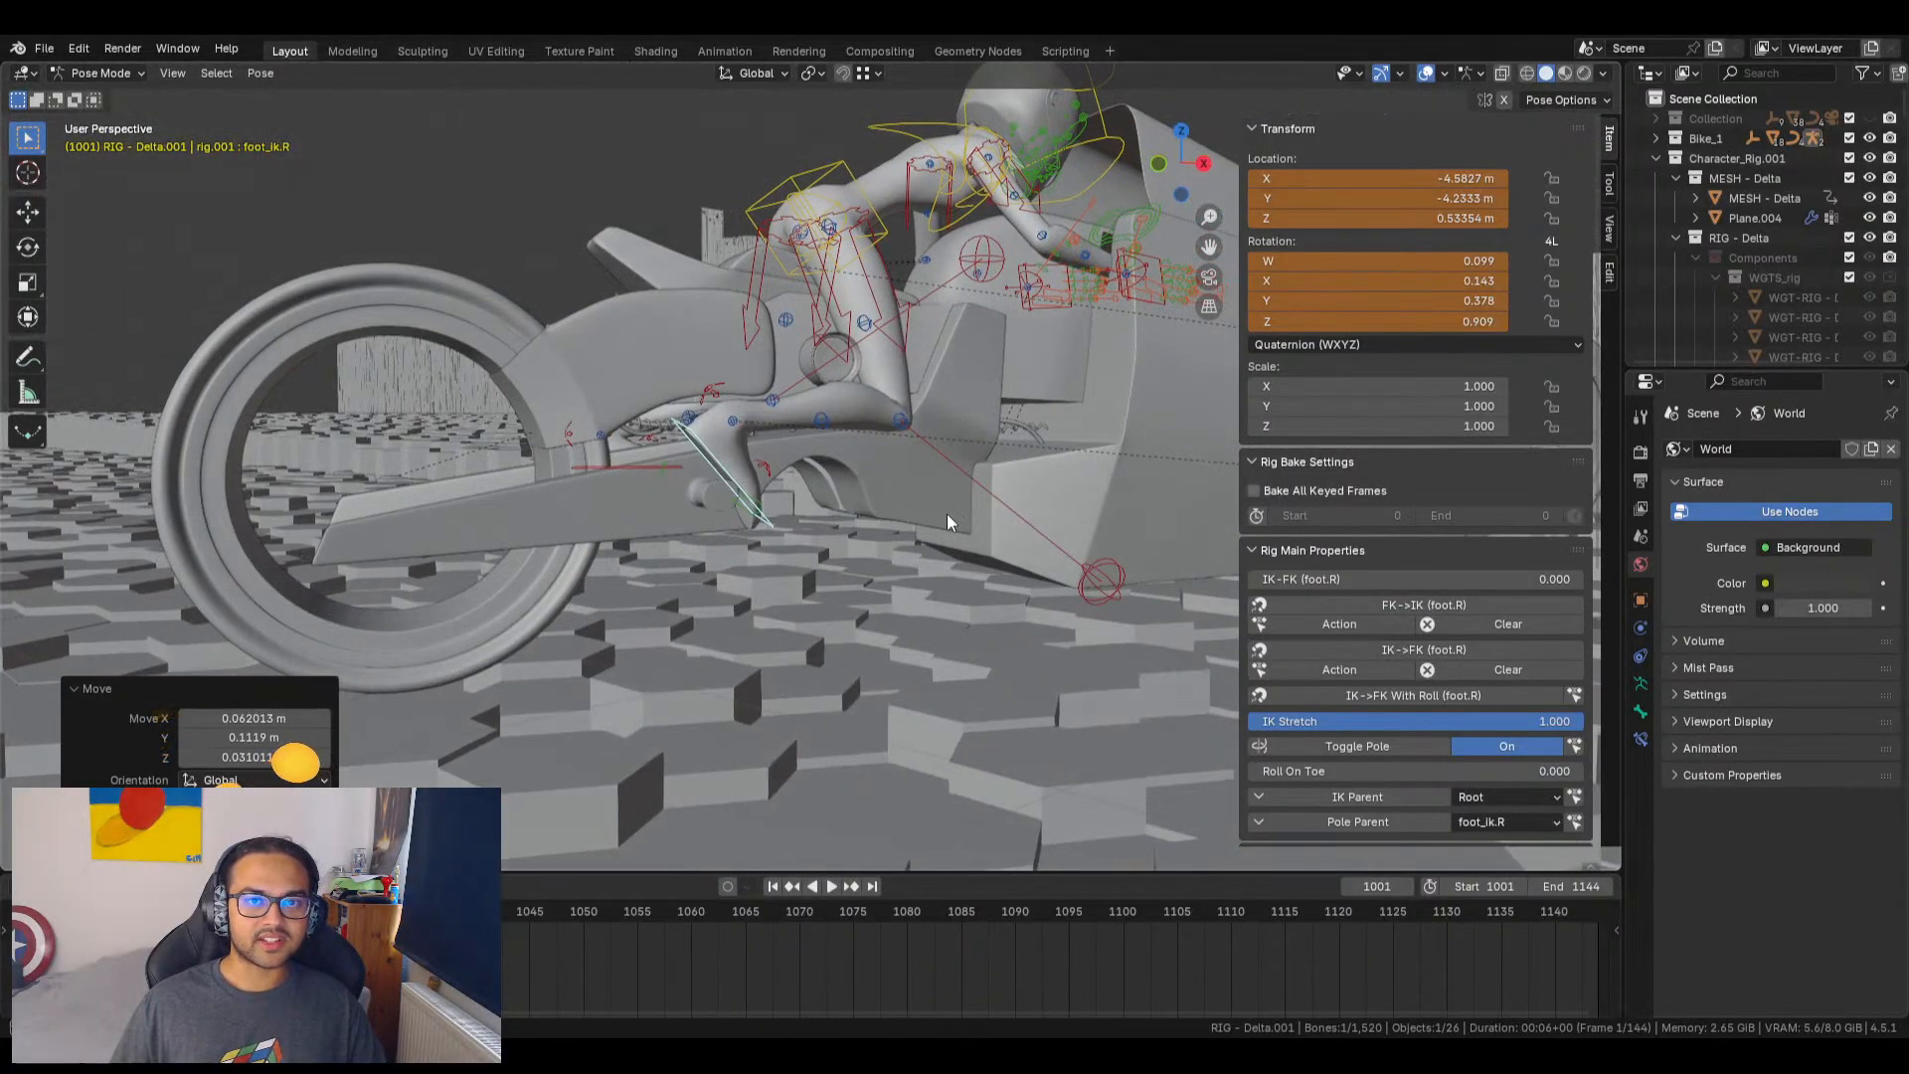
pyautogui.moveTo(947, 513); pyautogui.dragTo(1136, 558, button='middle')
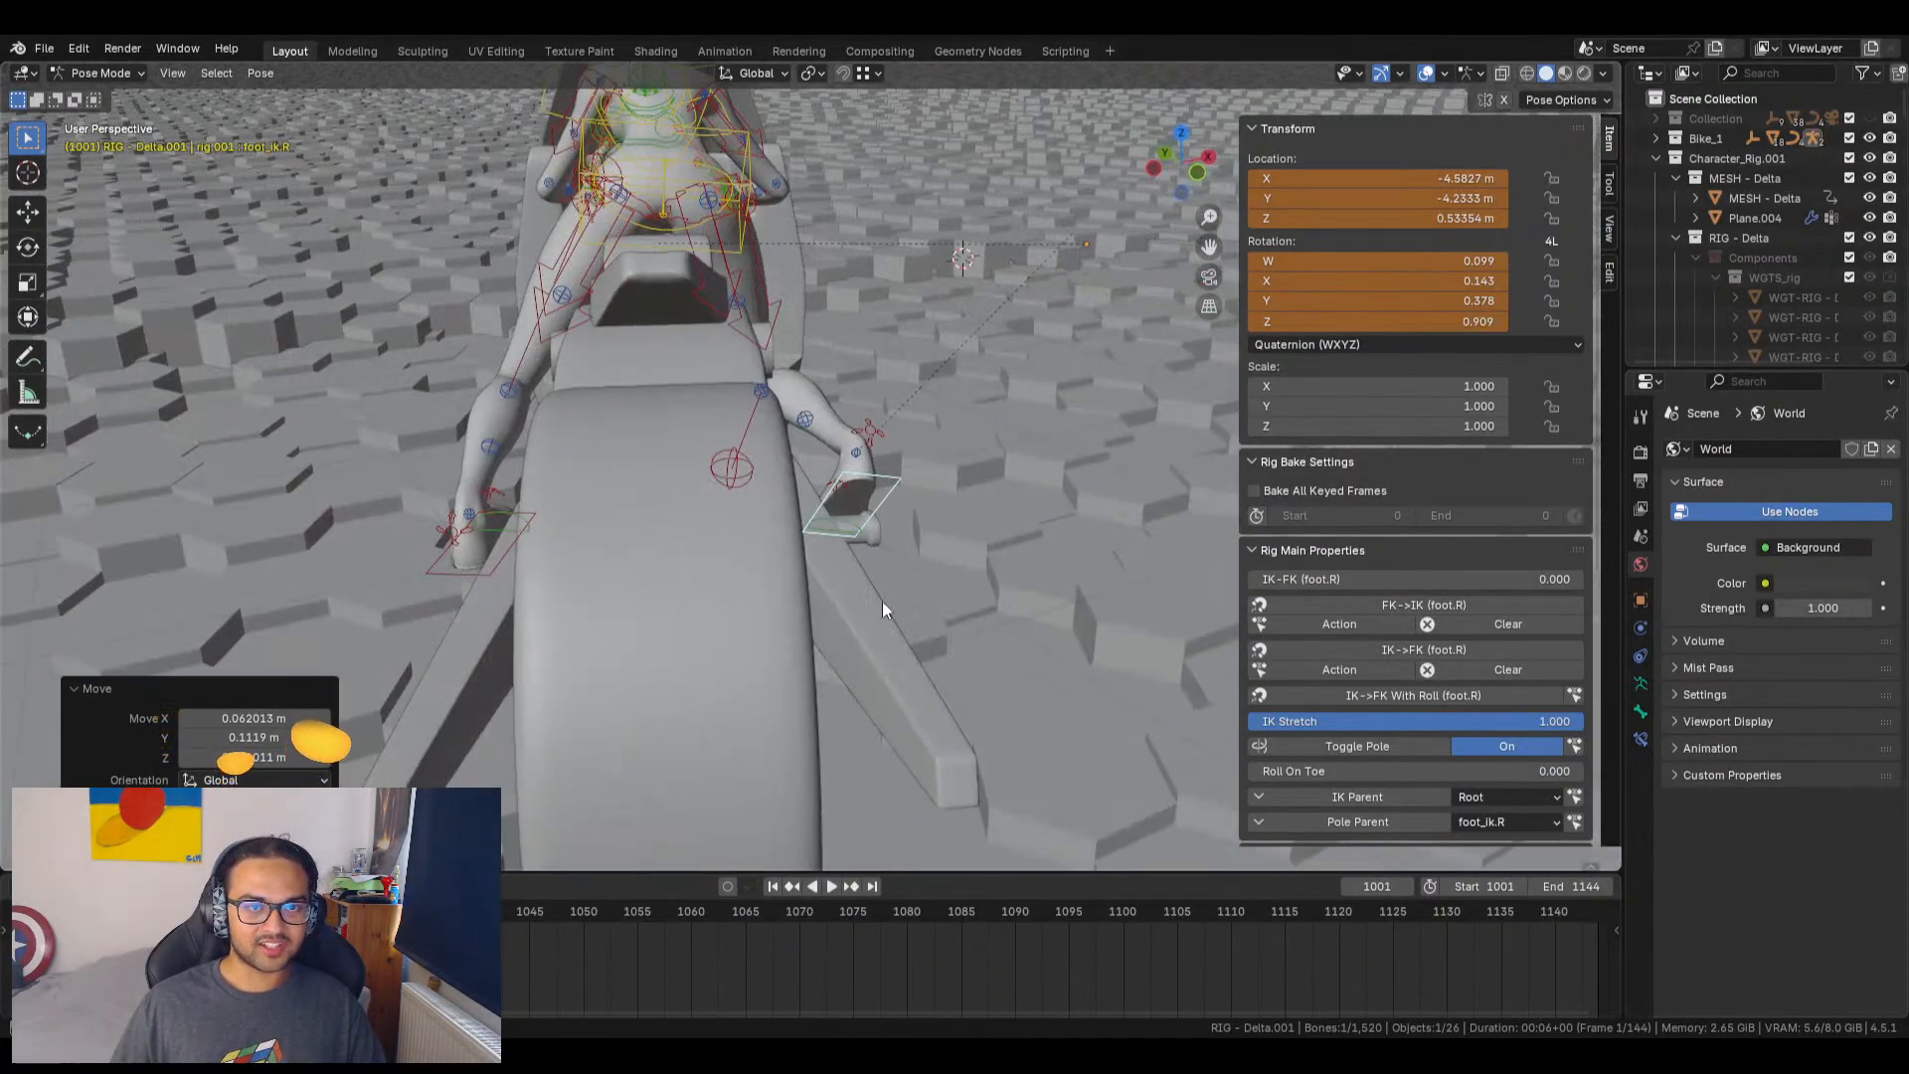
pyautogui.moveTo(883, 609); pyautogui.dragTo(1038, 553, button='middle')
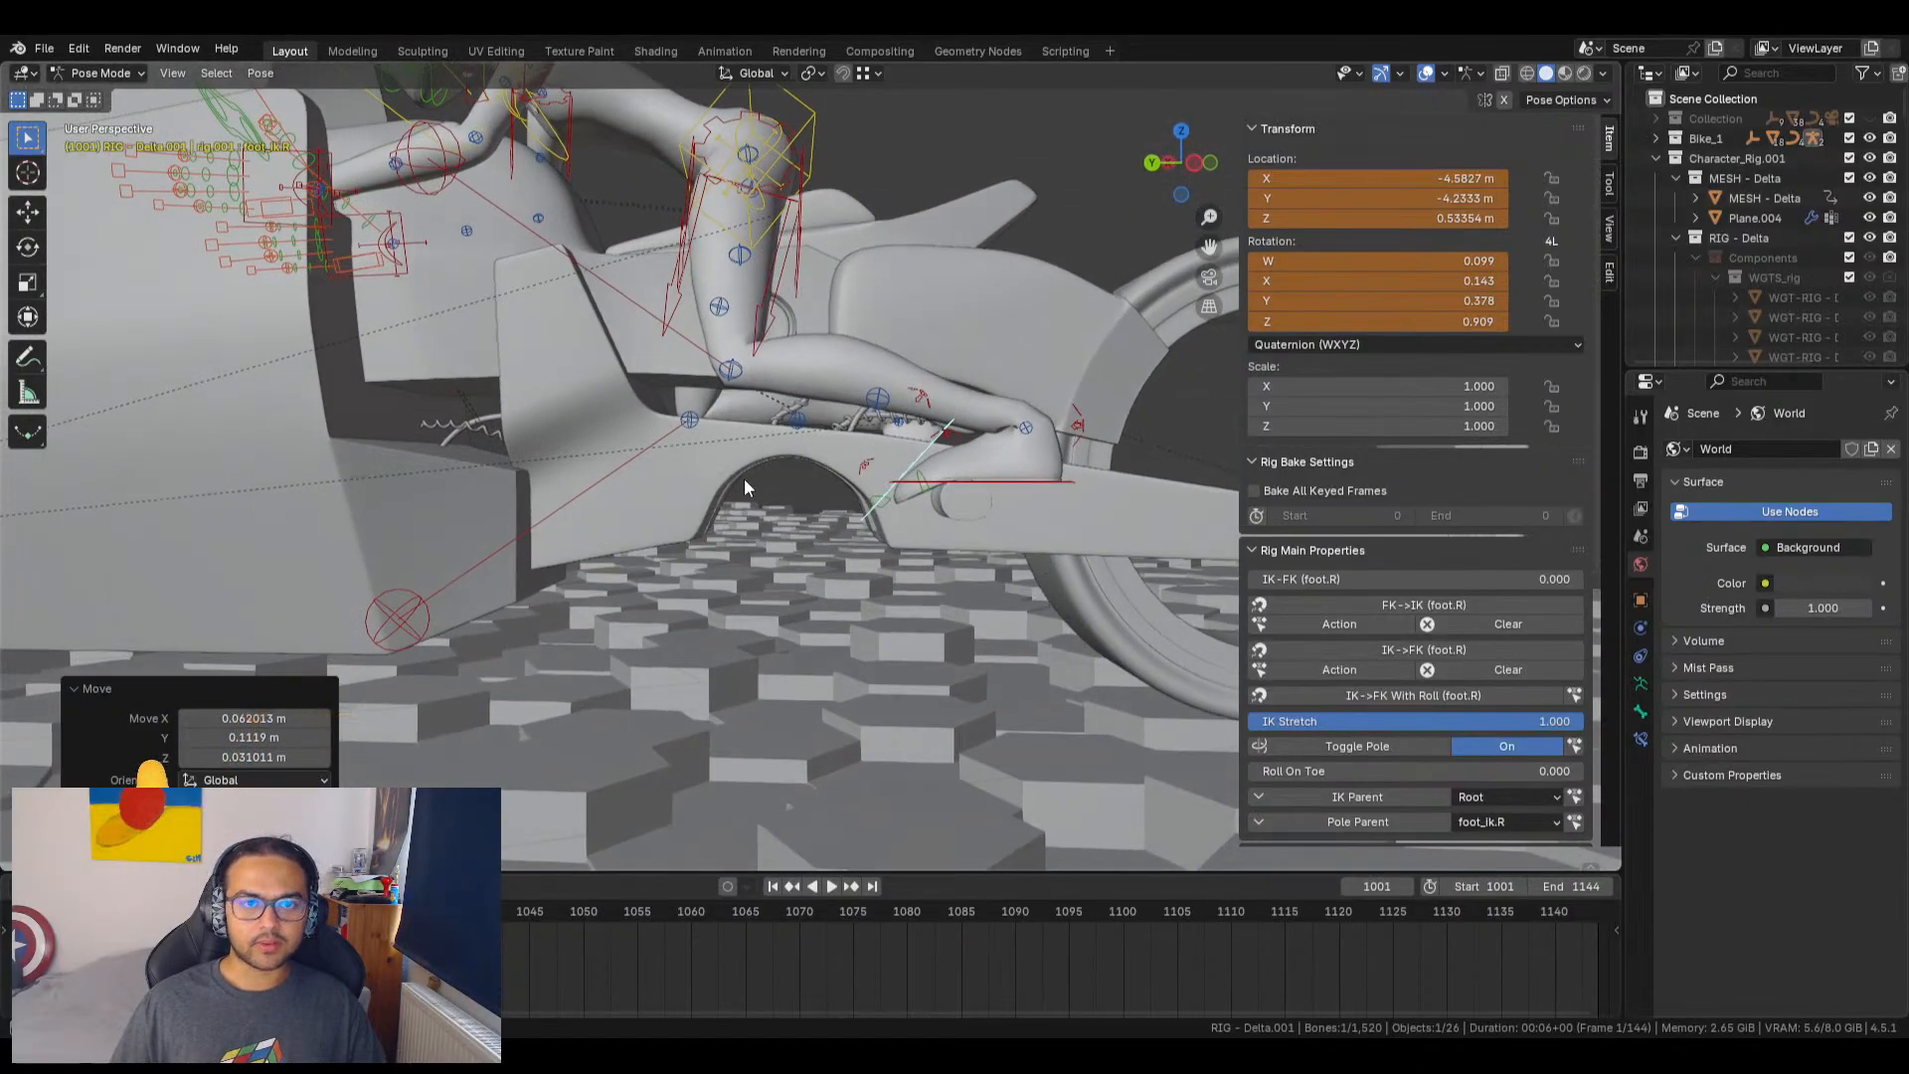
pyautogui.moveTo(746, 481); pyautogui.dragTo(716, 557, button='middle')
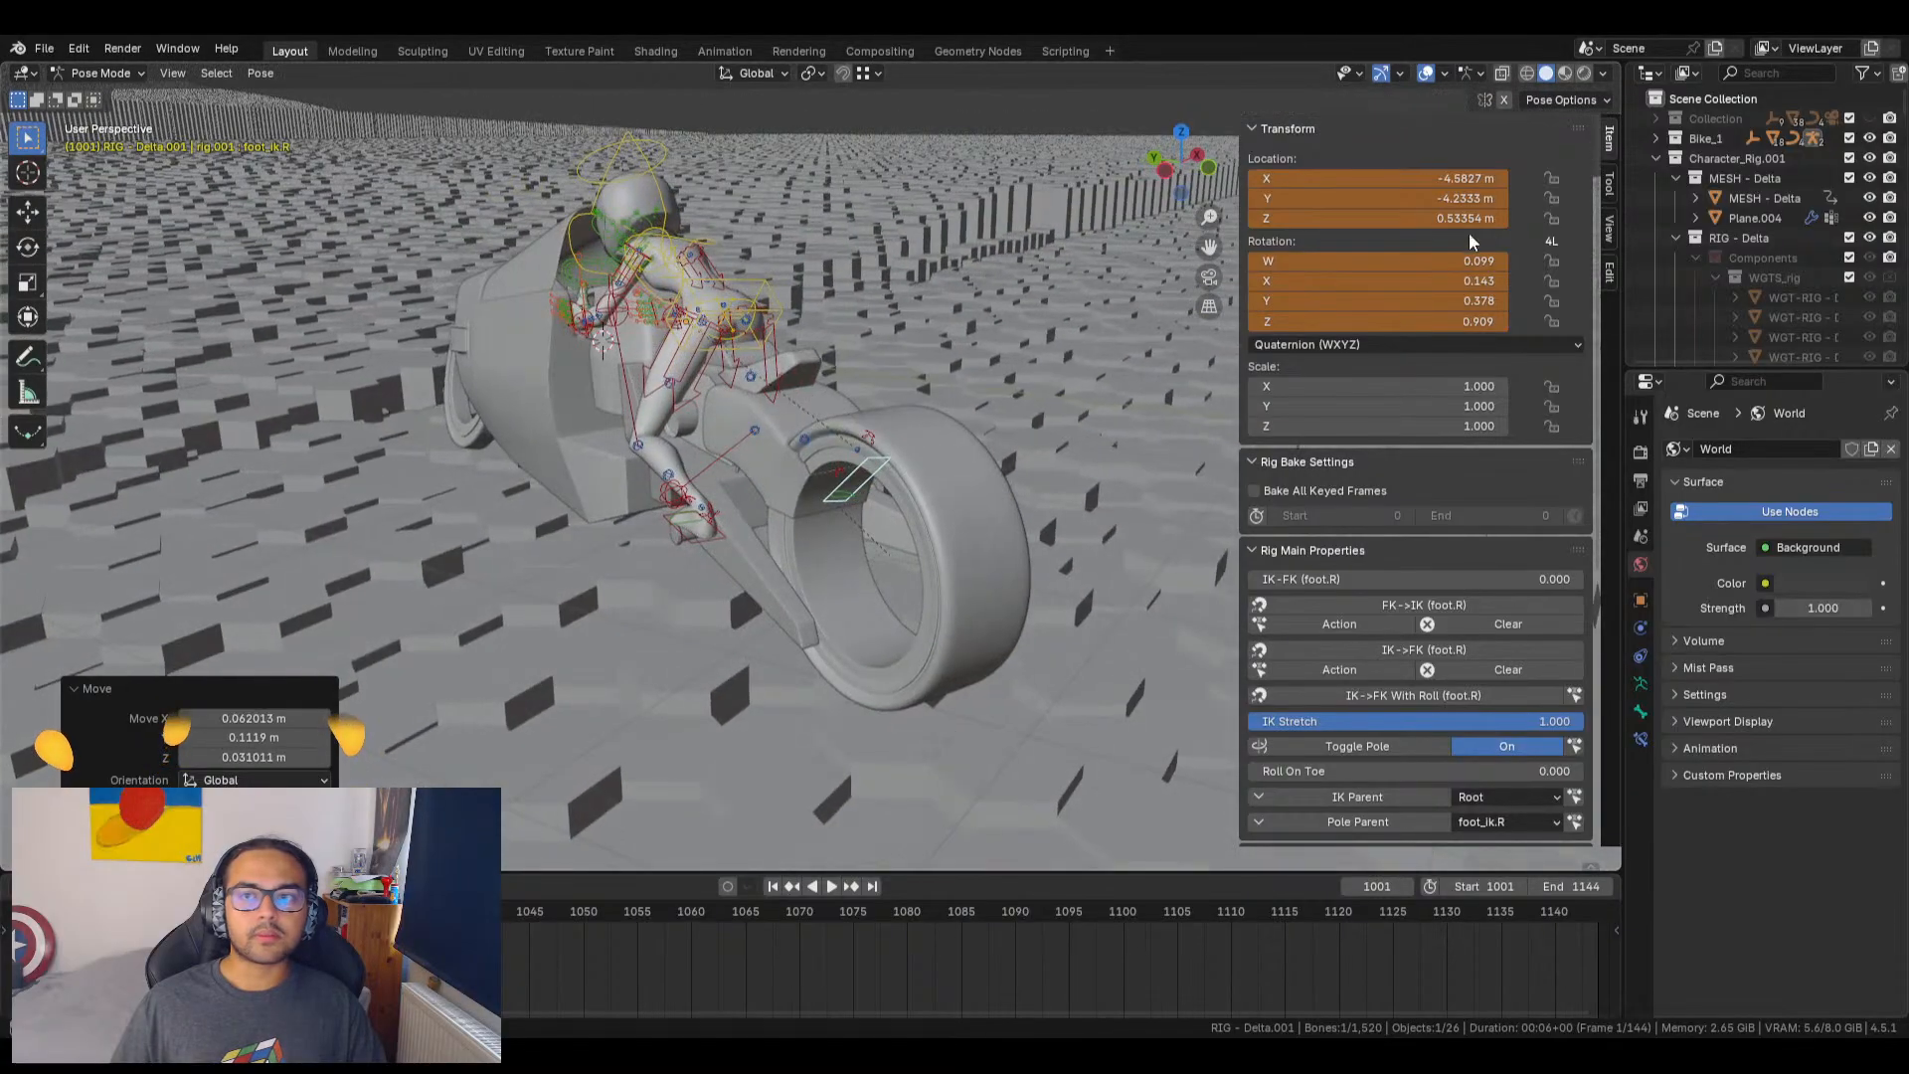
pyautogui.click(1656, 138)
pyautogui.scroll(-3, 1746, 219)
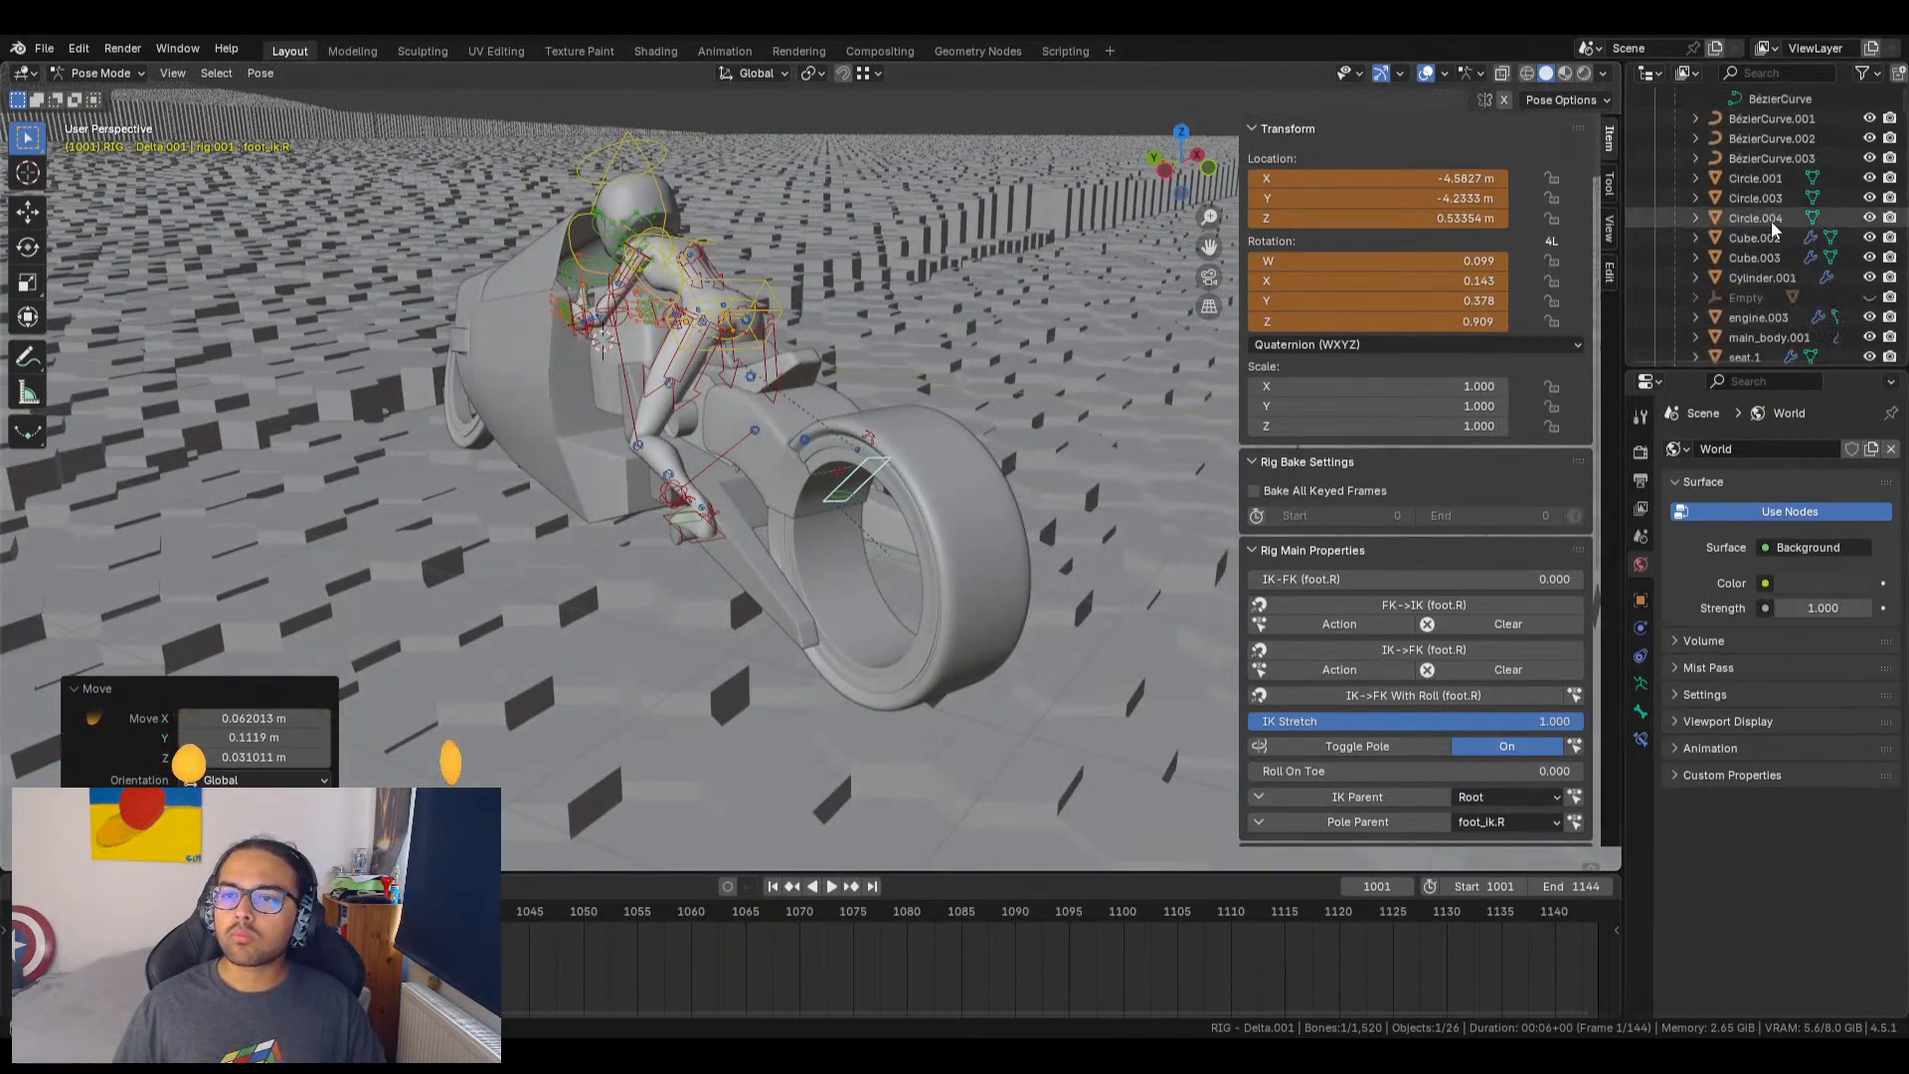
pyautogui.scroll(-2, 1771, 221)
pyautogui.click(1868, 257)
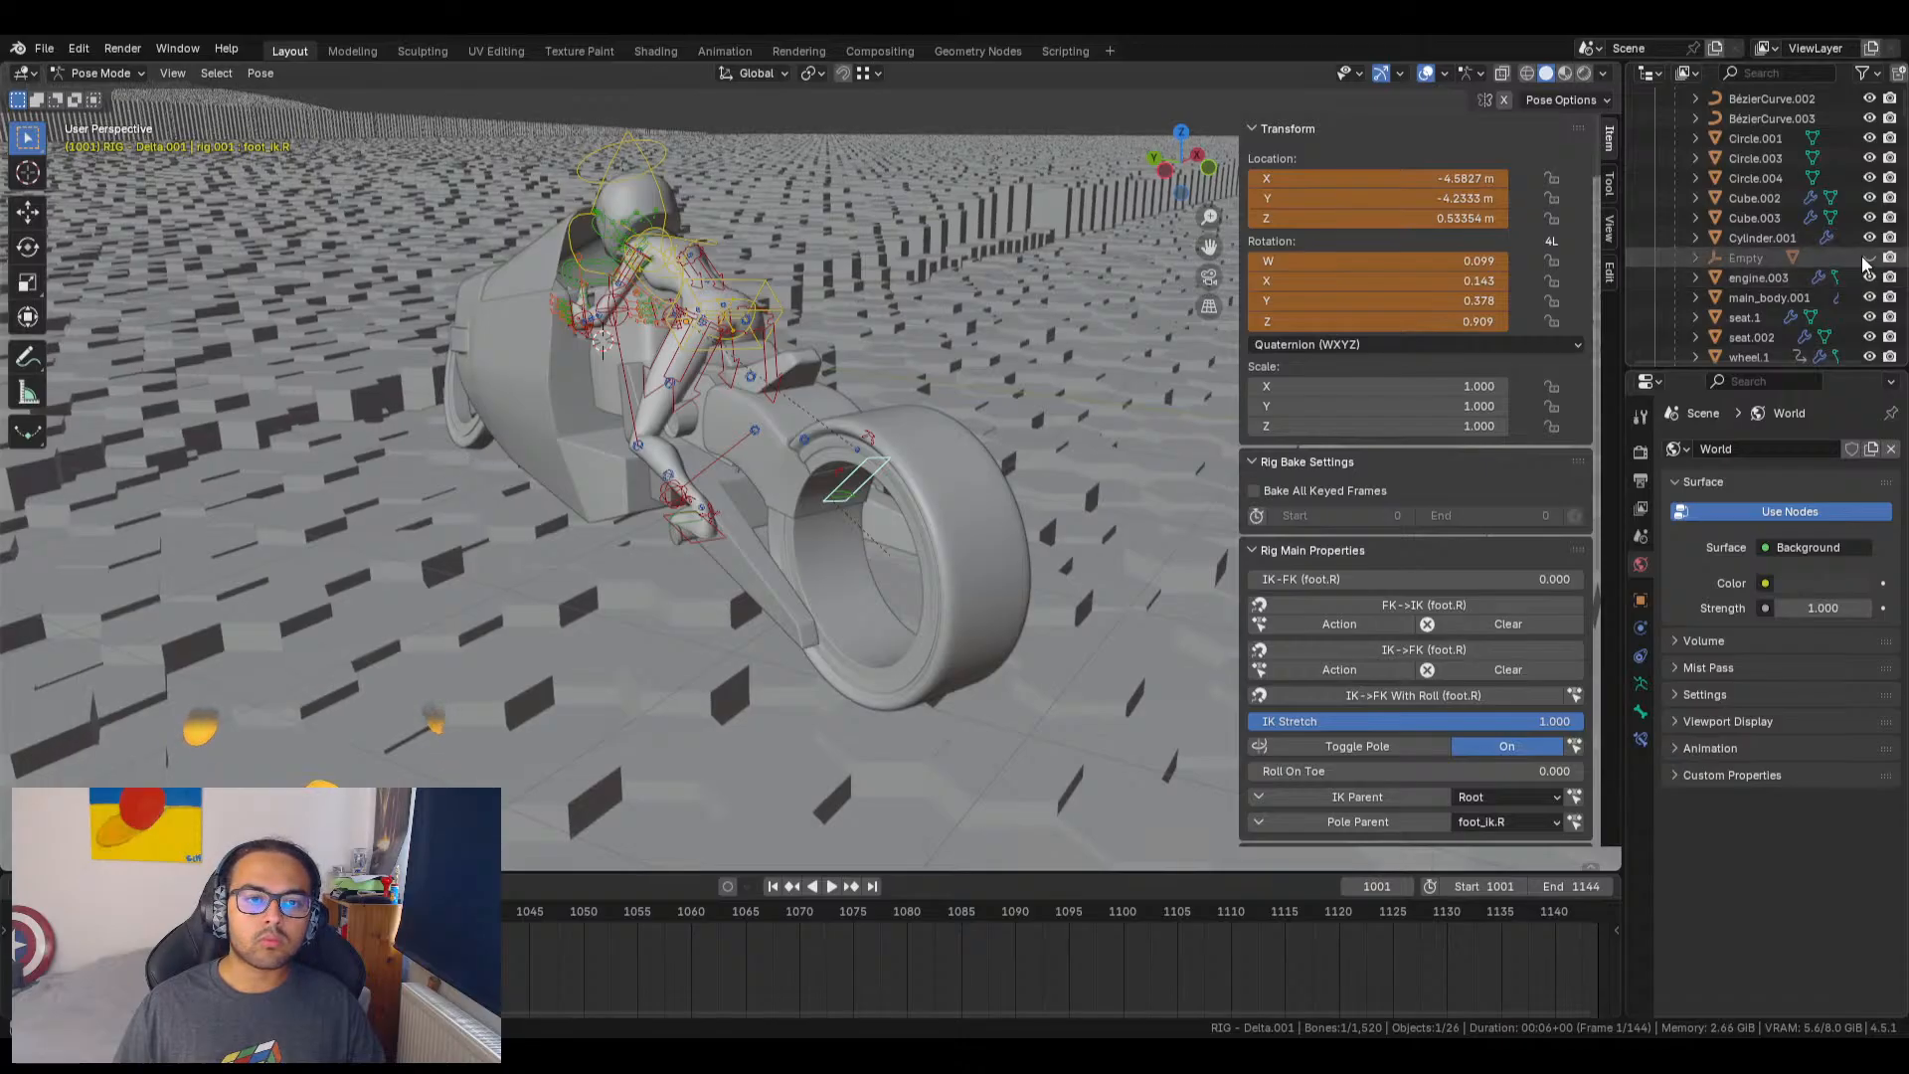
# Step: Hide the Empty in the Bike_1 collection again and view the bike and rider from the side
pyautogui.click(1868, 258)
pyautogui.scroll(-6, 1796, 232)
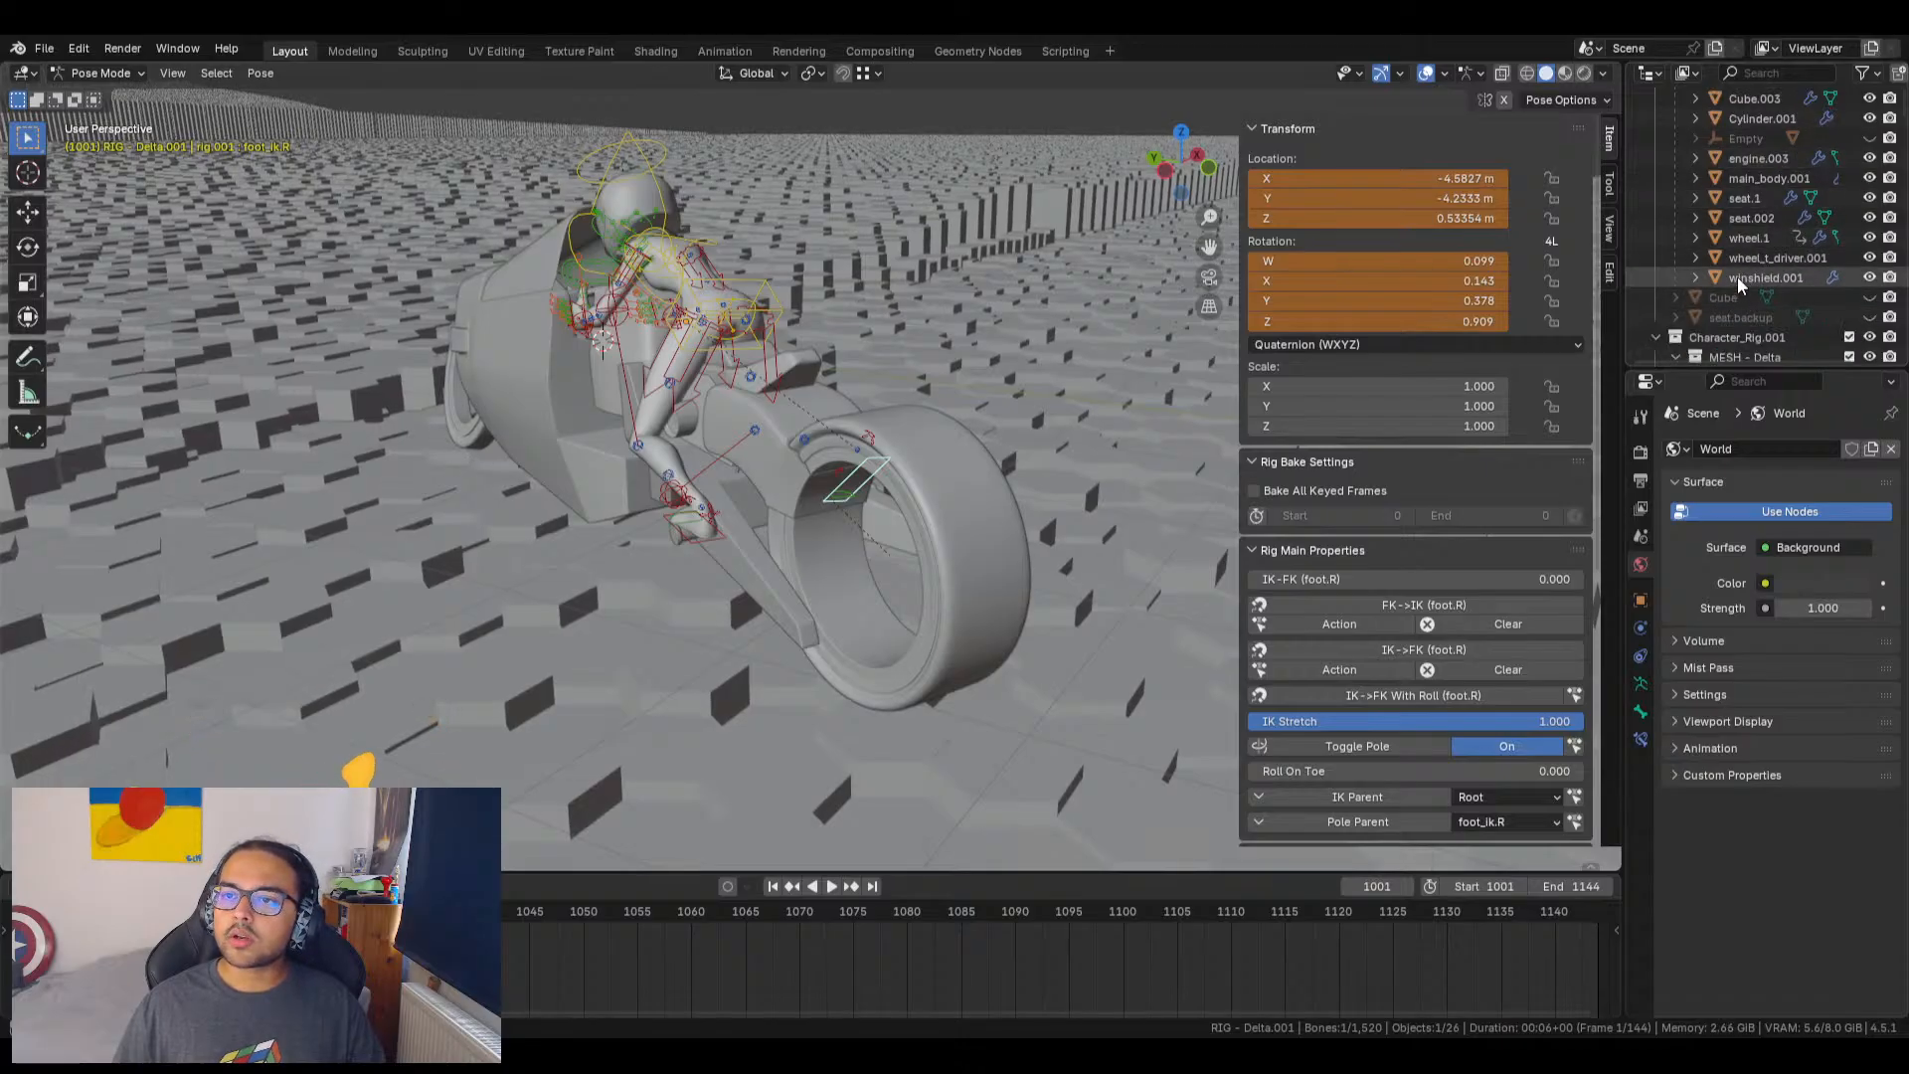
pyautogui.scroll(4, 1757, 165)
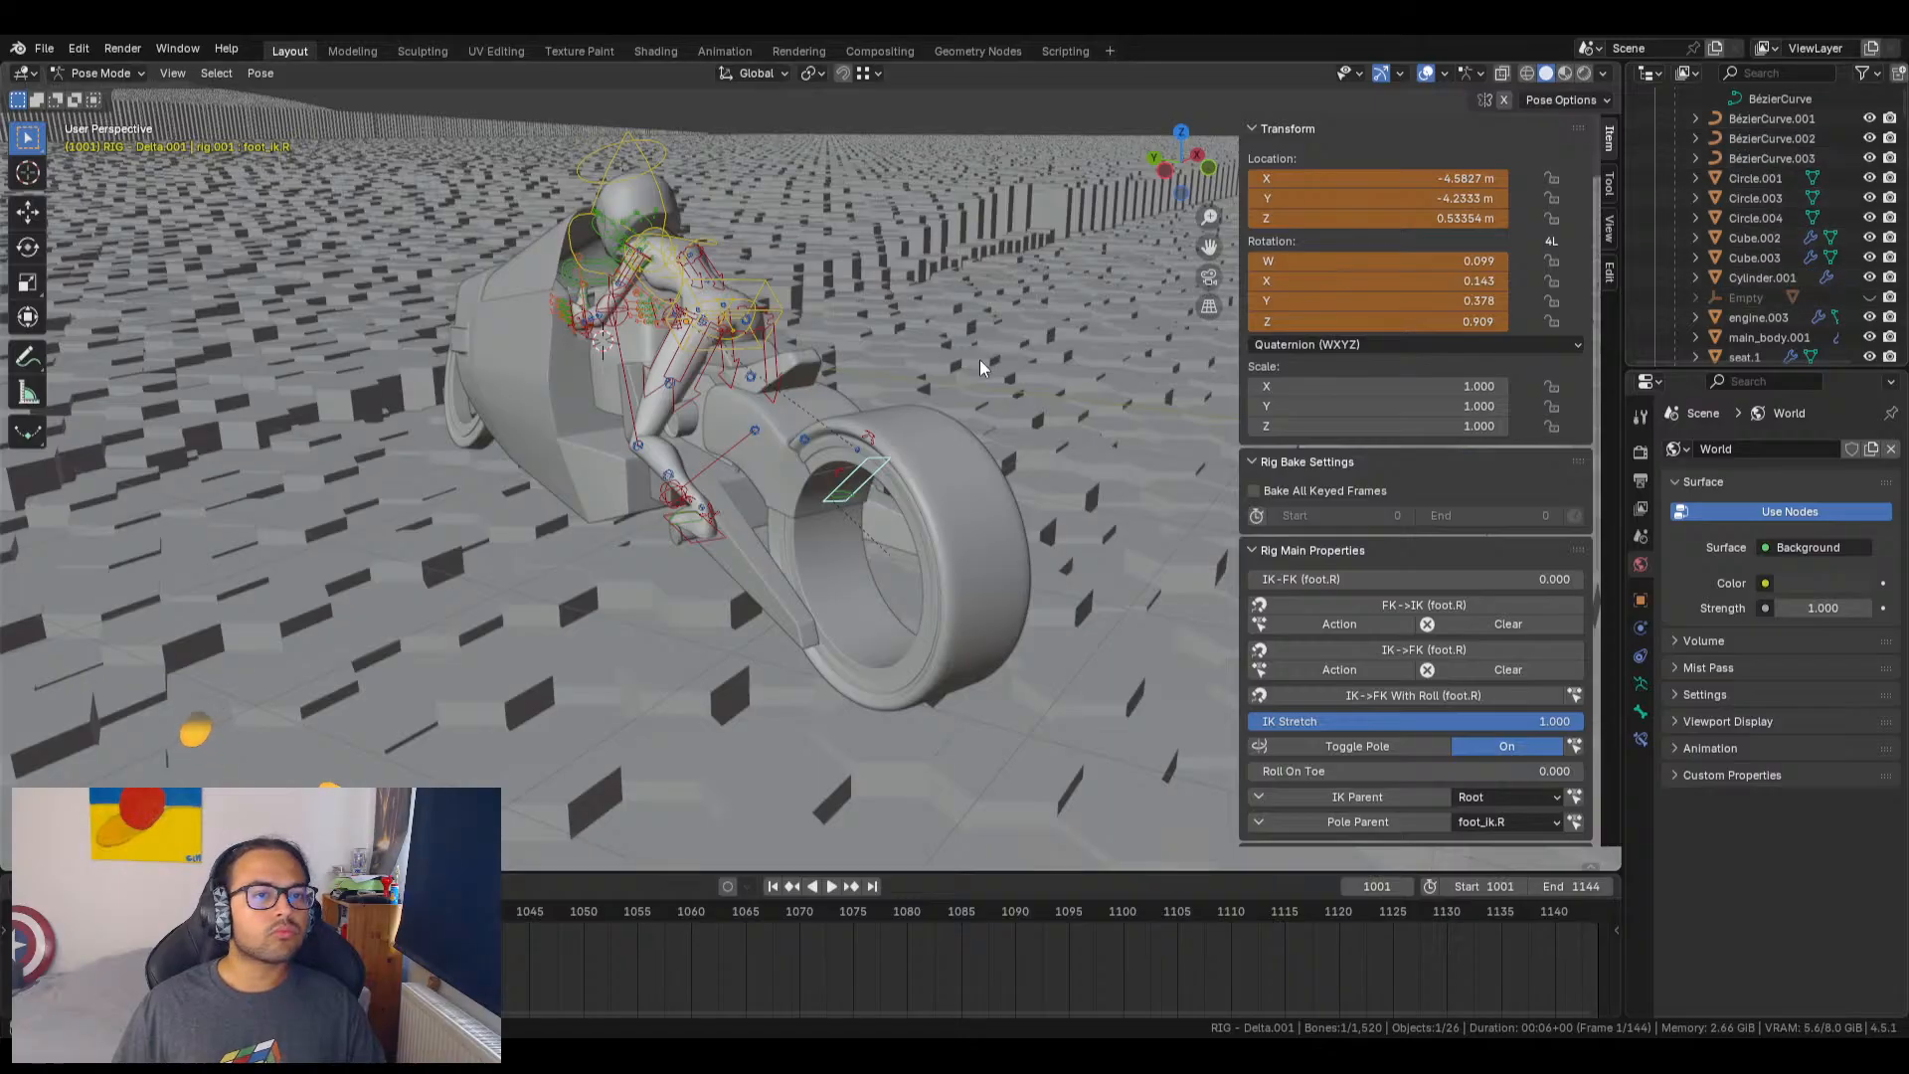
pyautogui.moveTo(965, 395); pyautogui.dragTo(1124, 363, button='middle')
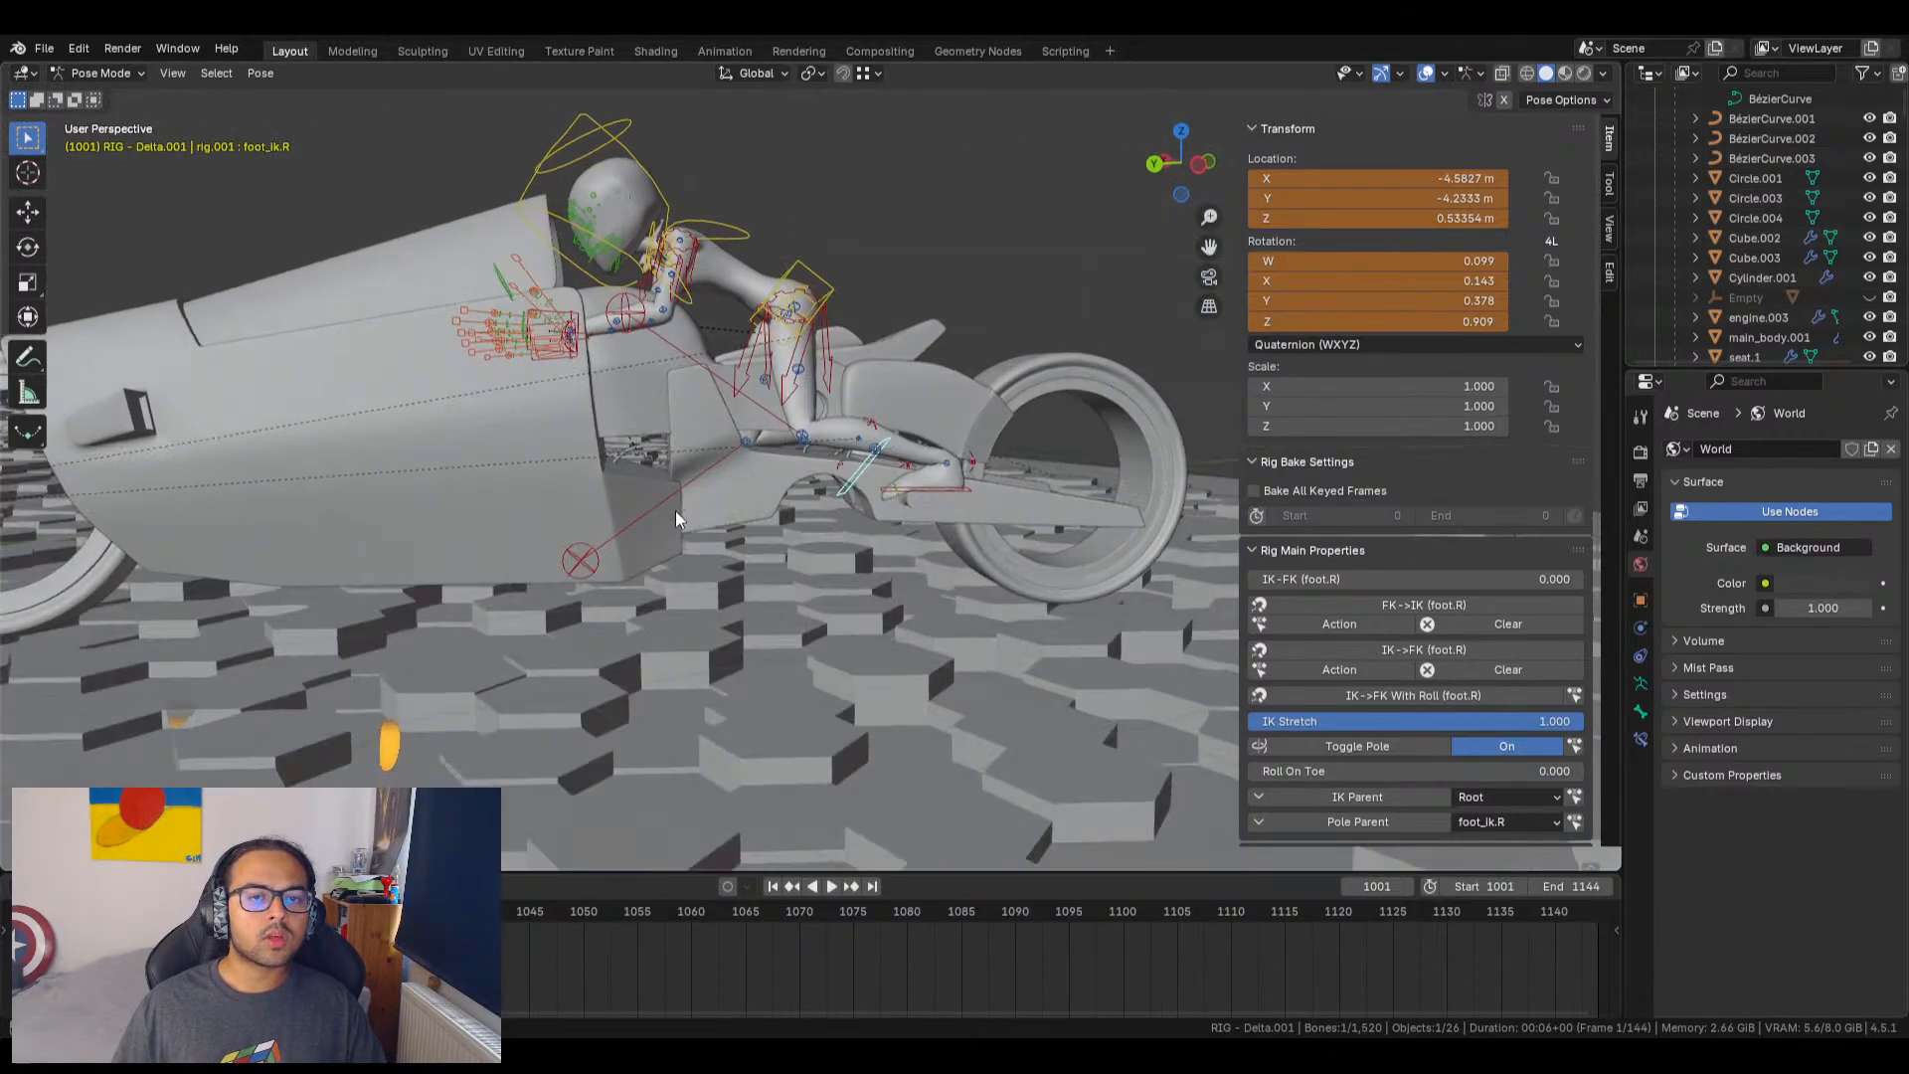
pyautogui.scroll(-5, 567, 523)
pyautogui.moveTo(567, 523); pyautogui.dragTo(671, 534, button='middle')
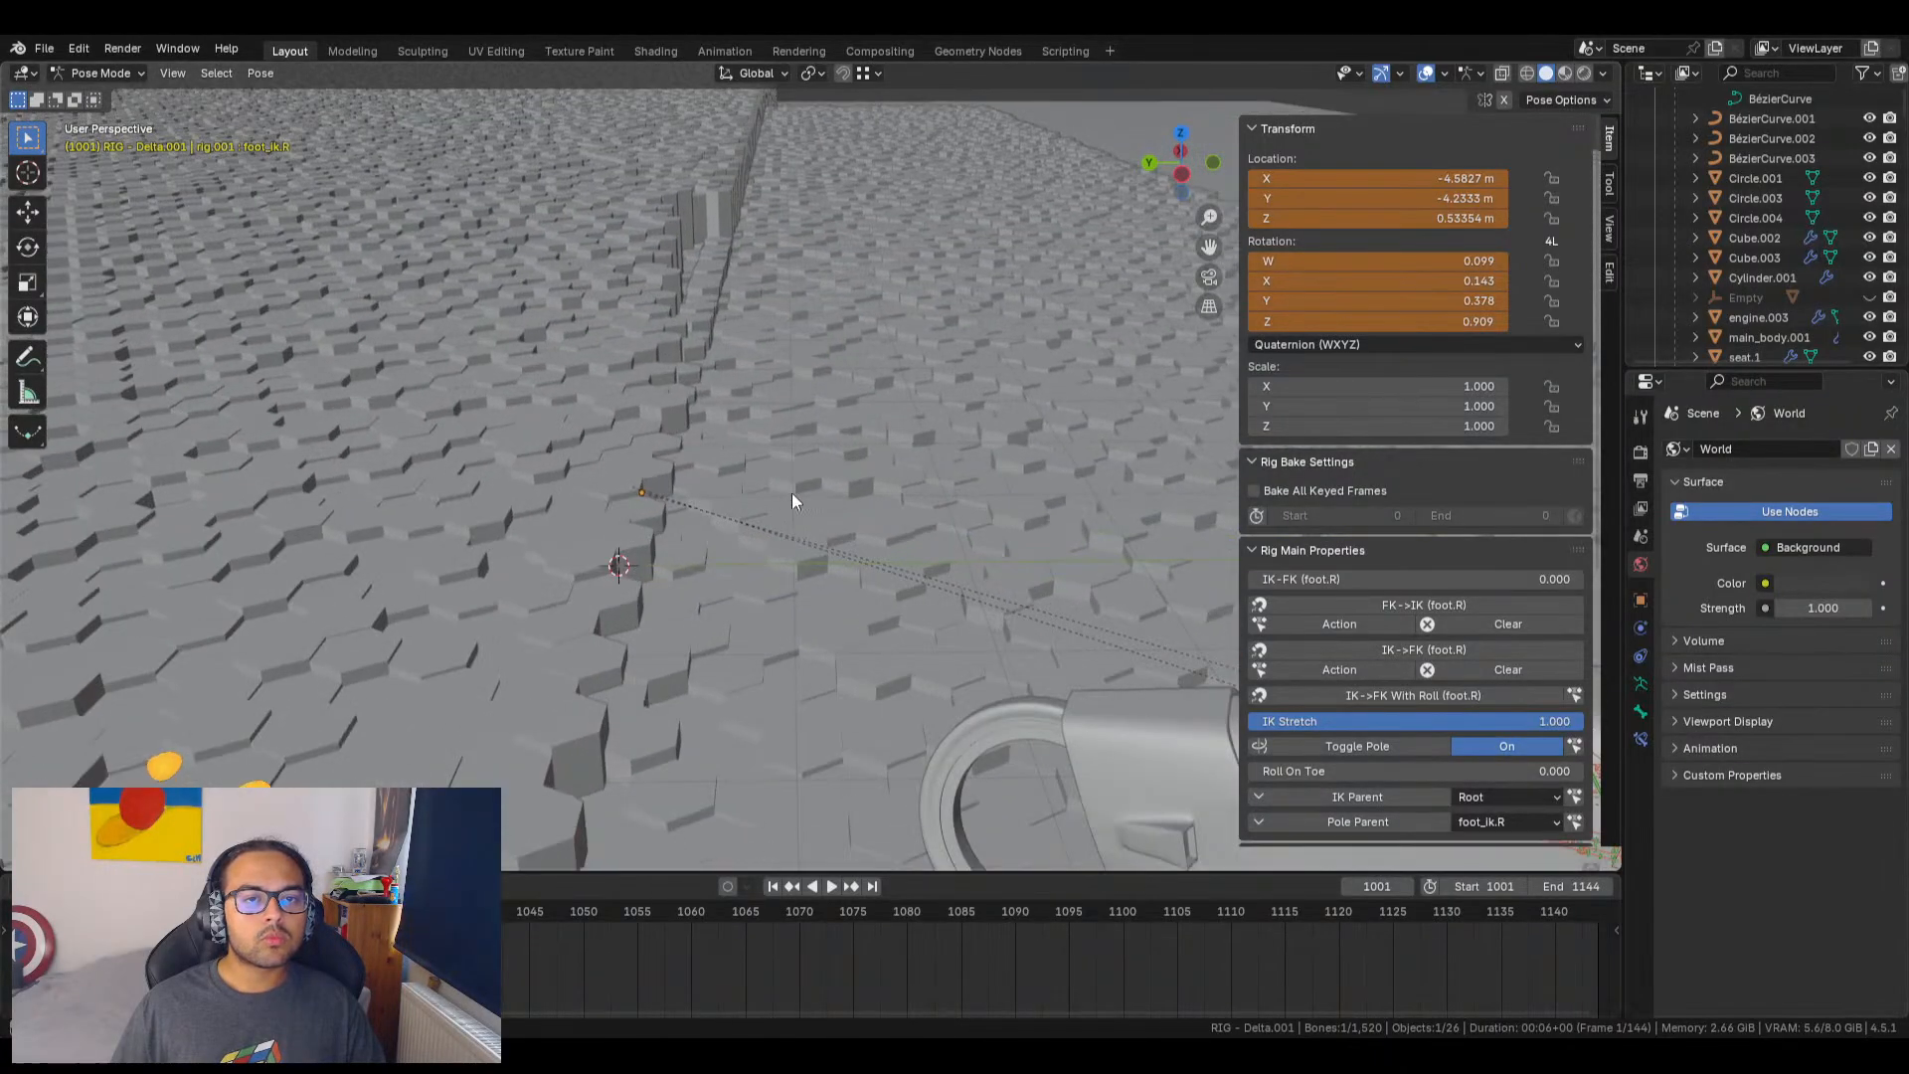
pyautogui.moveTo(792, 494); pyautogui.dragTo(892, 463, button='middle')
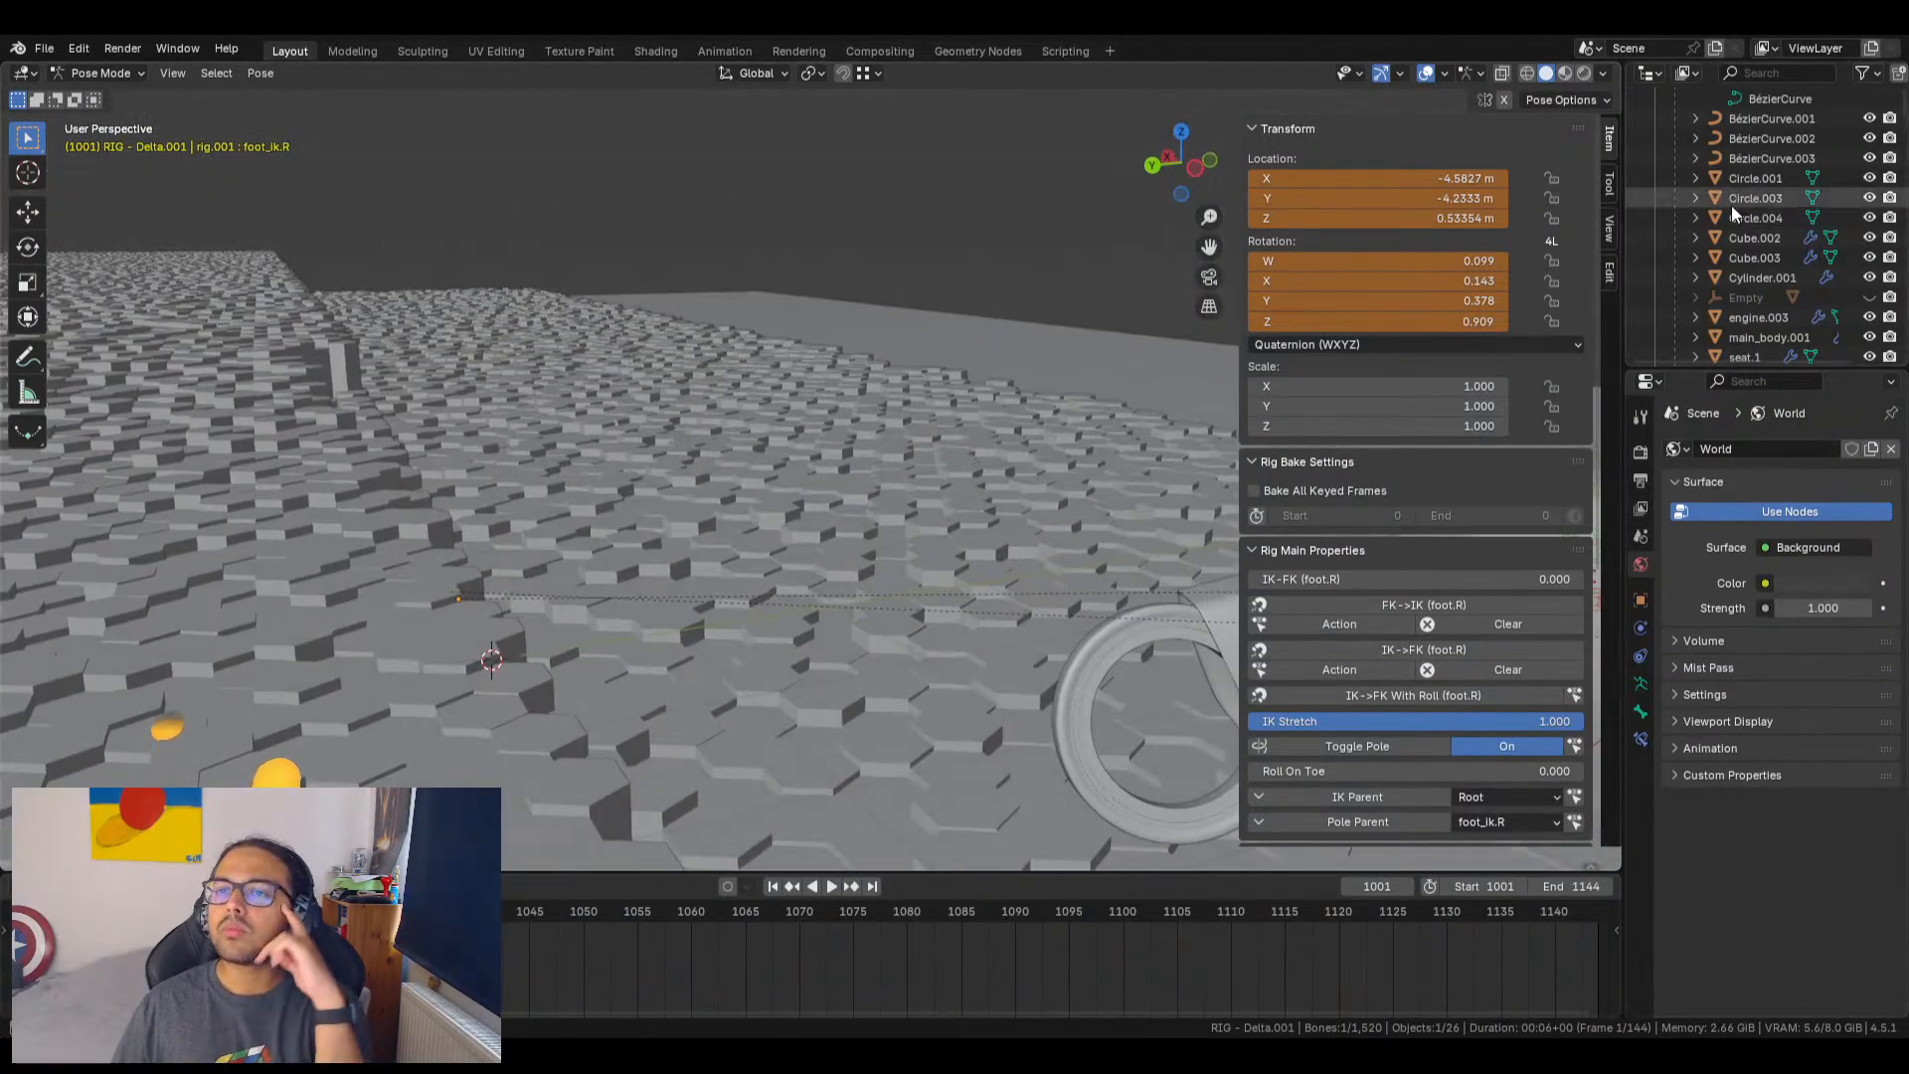
# Step: Select the Bike_1 parts in the Outliner from BézierCurve.001 through winshield.001 and check which parts of the bike they cover
pyautogui.scroll(4, 1733, 205)
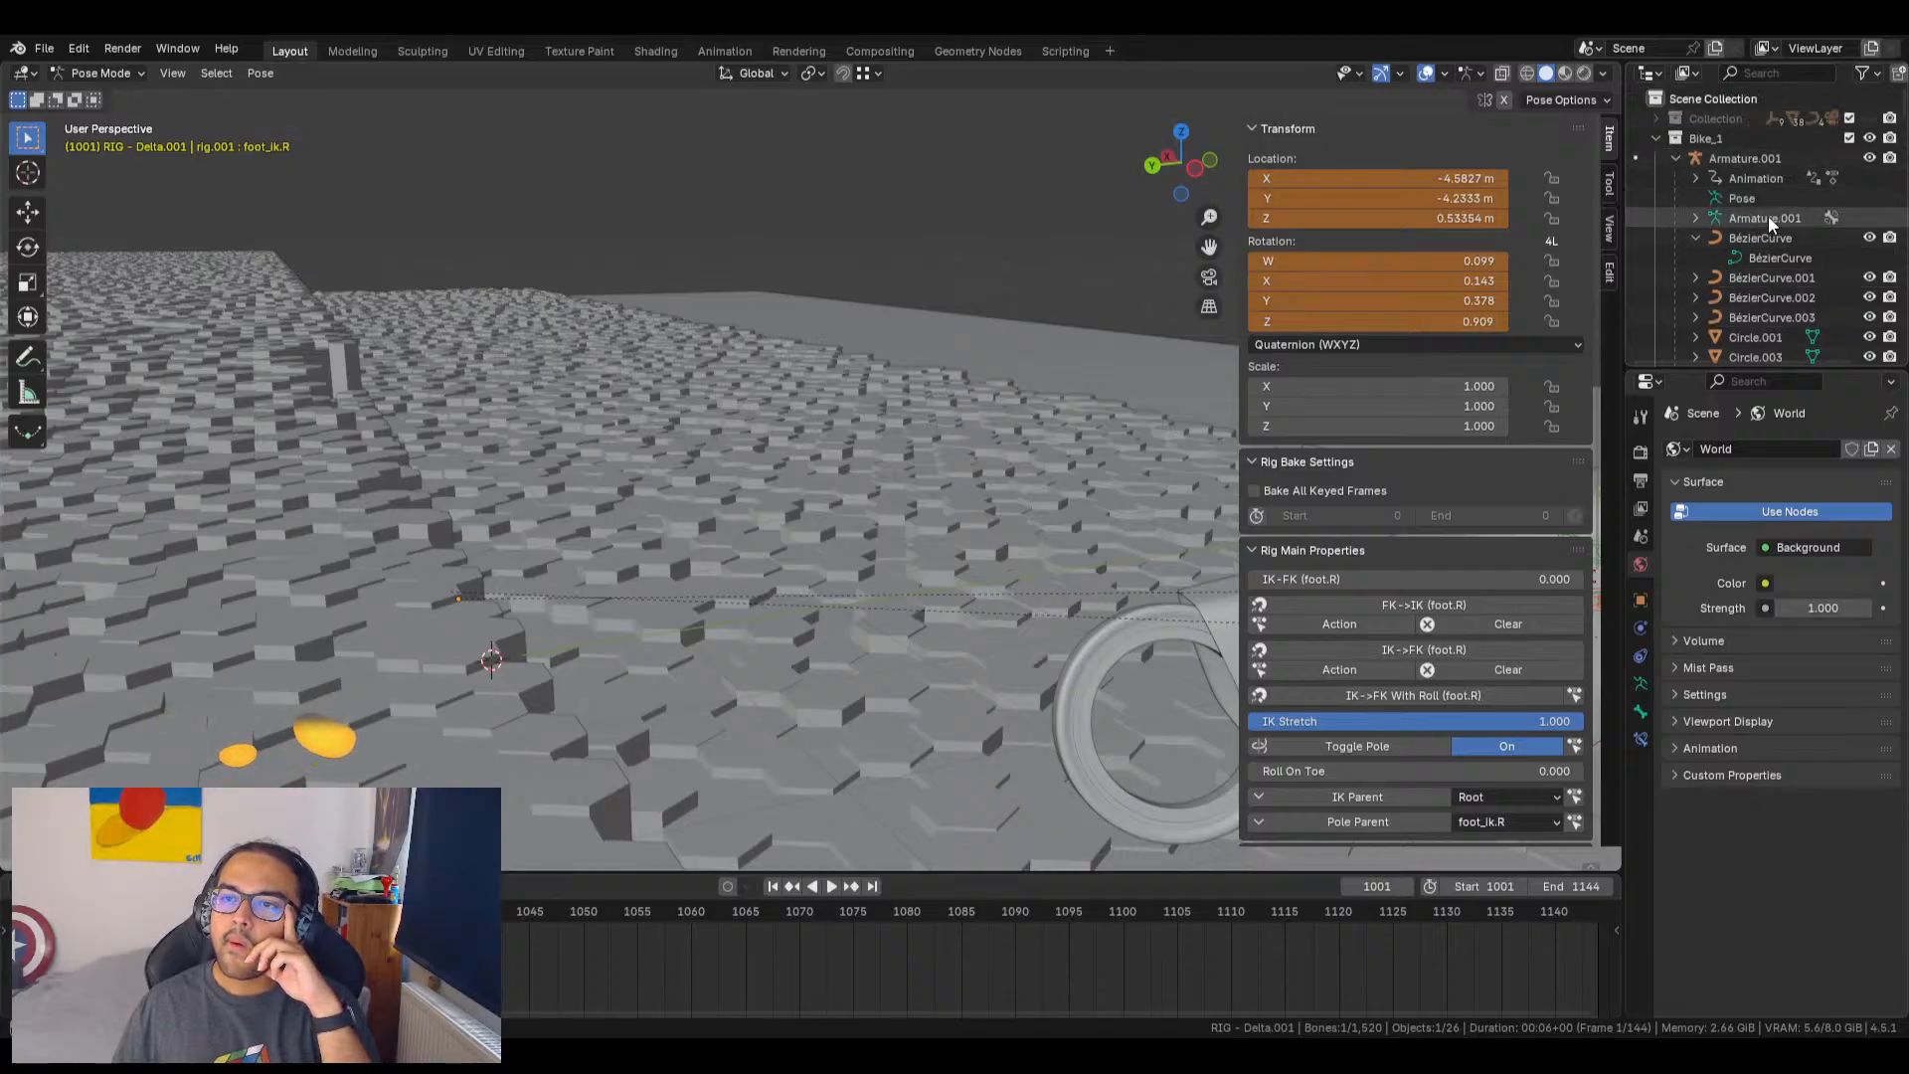
pyautogui.click(1767, 244)
pyautogui.scroll(-2, 1772, 261)
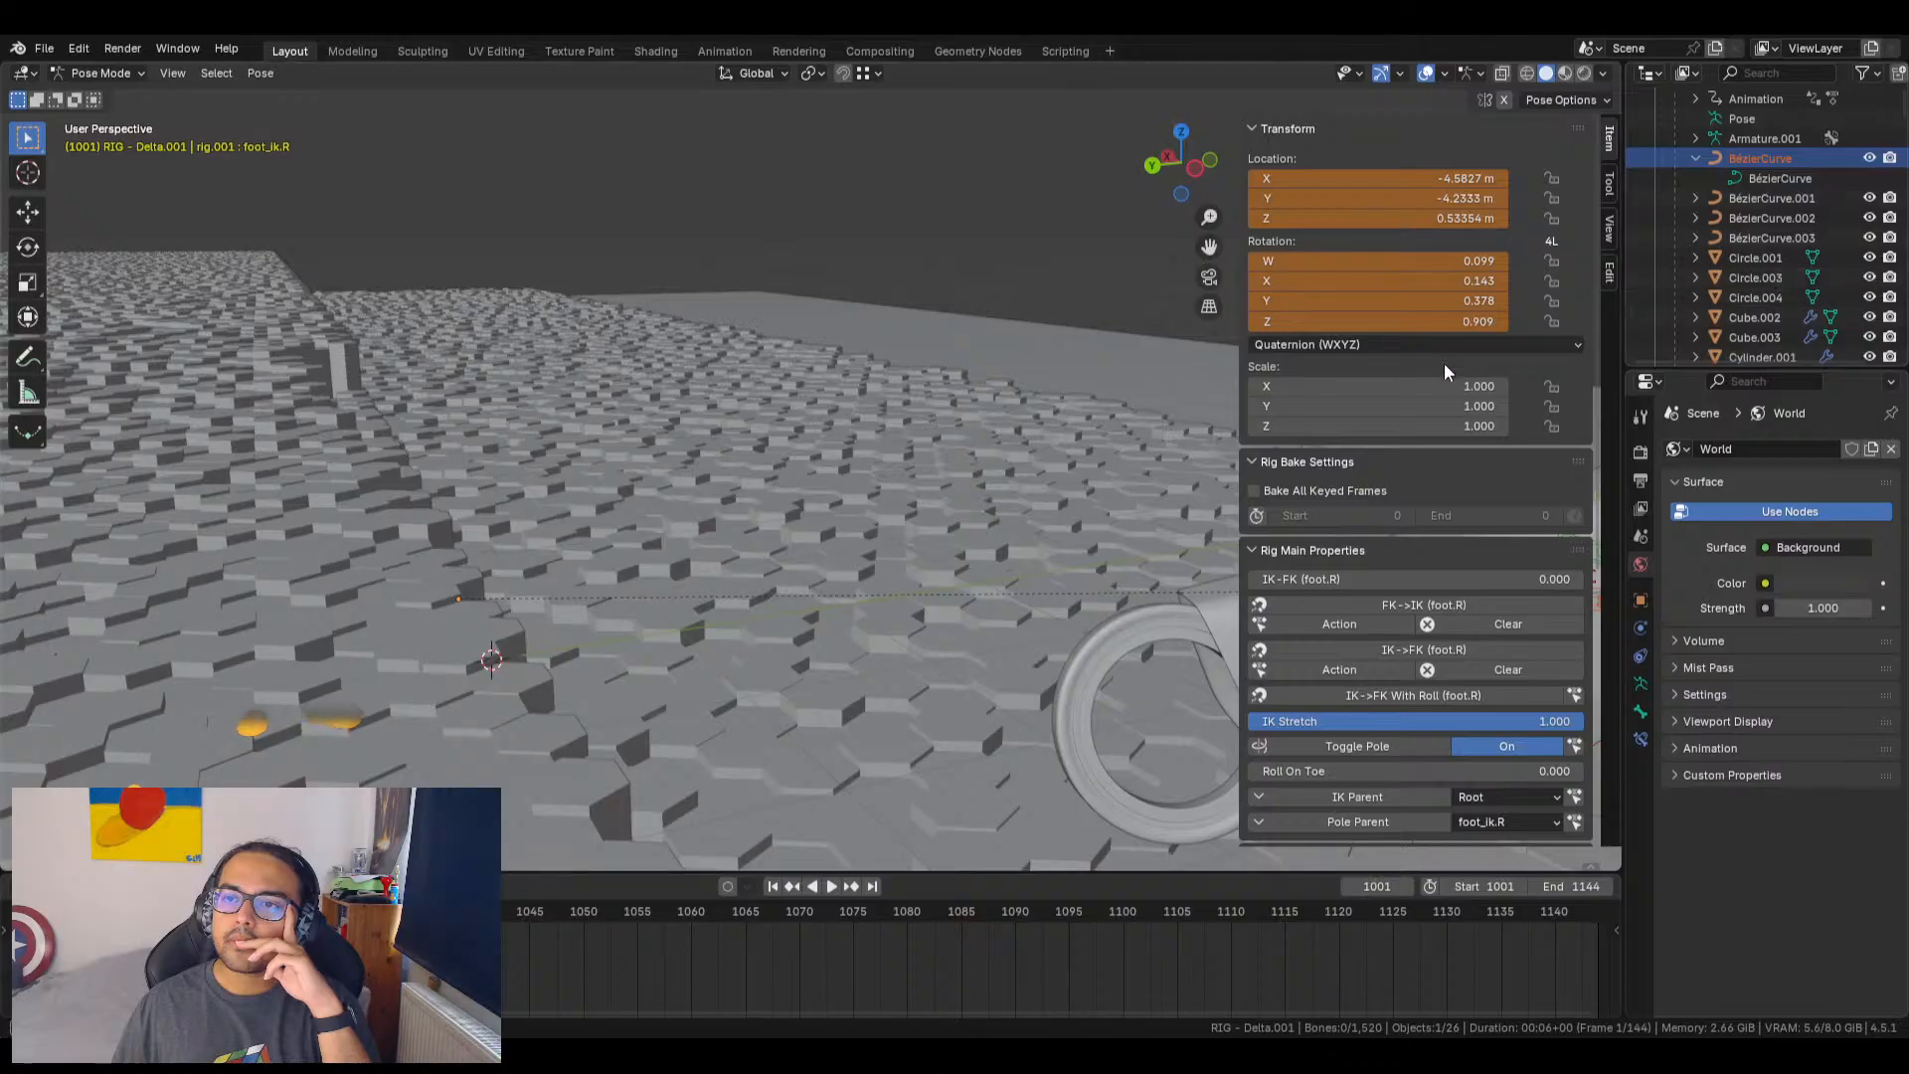
pyautogui.keyDown('shift'); pyautogui.moveTo(1029, 572); pyautogui.dragTo(278, 368, button='middle'); pyautogui.keyUp('shift')
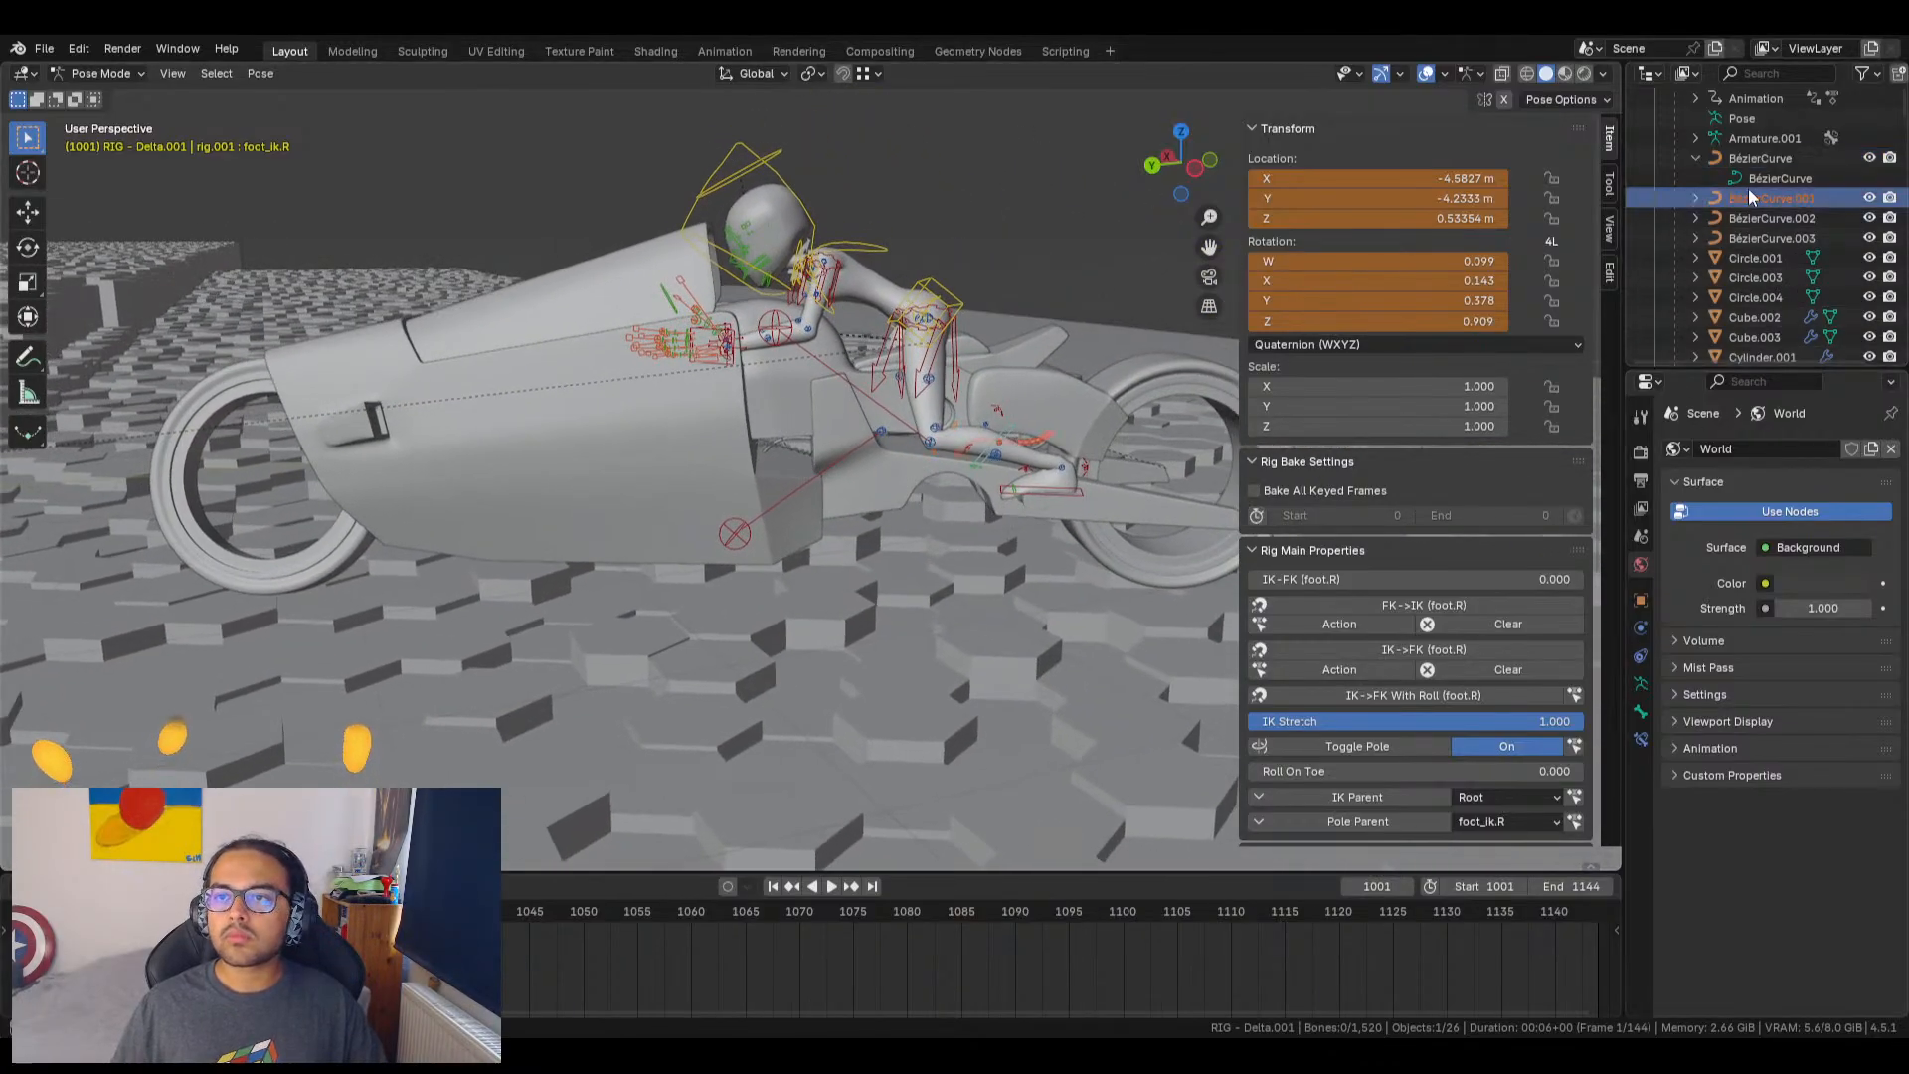
pyautogui.scroll(2, 1748, 188)
pyautogui.click(1732, 141)
pyautogui.click(1741, 154)
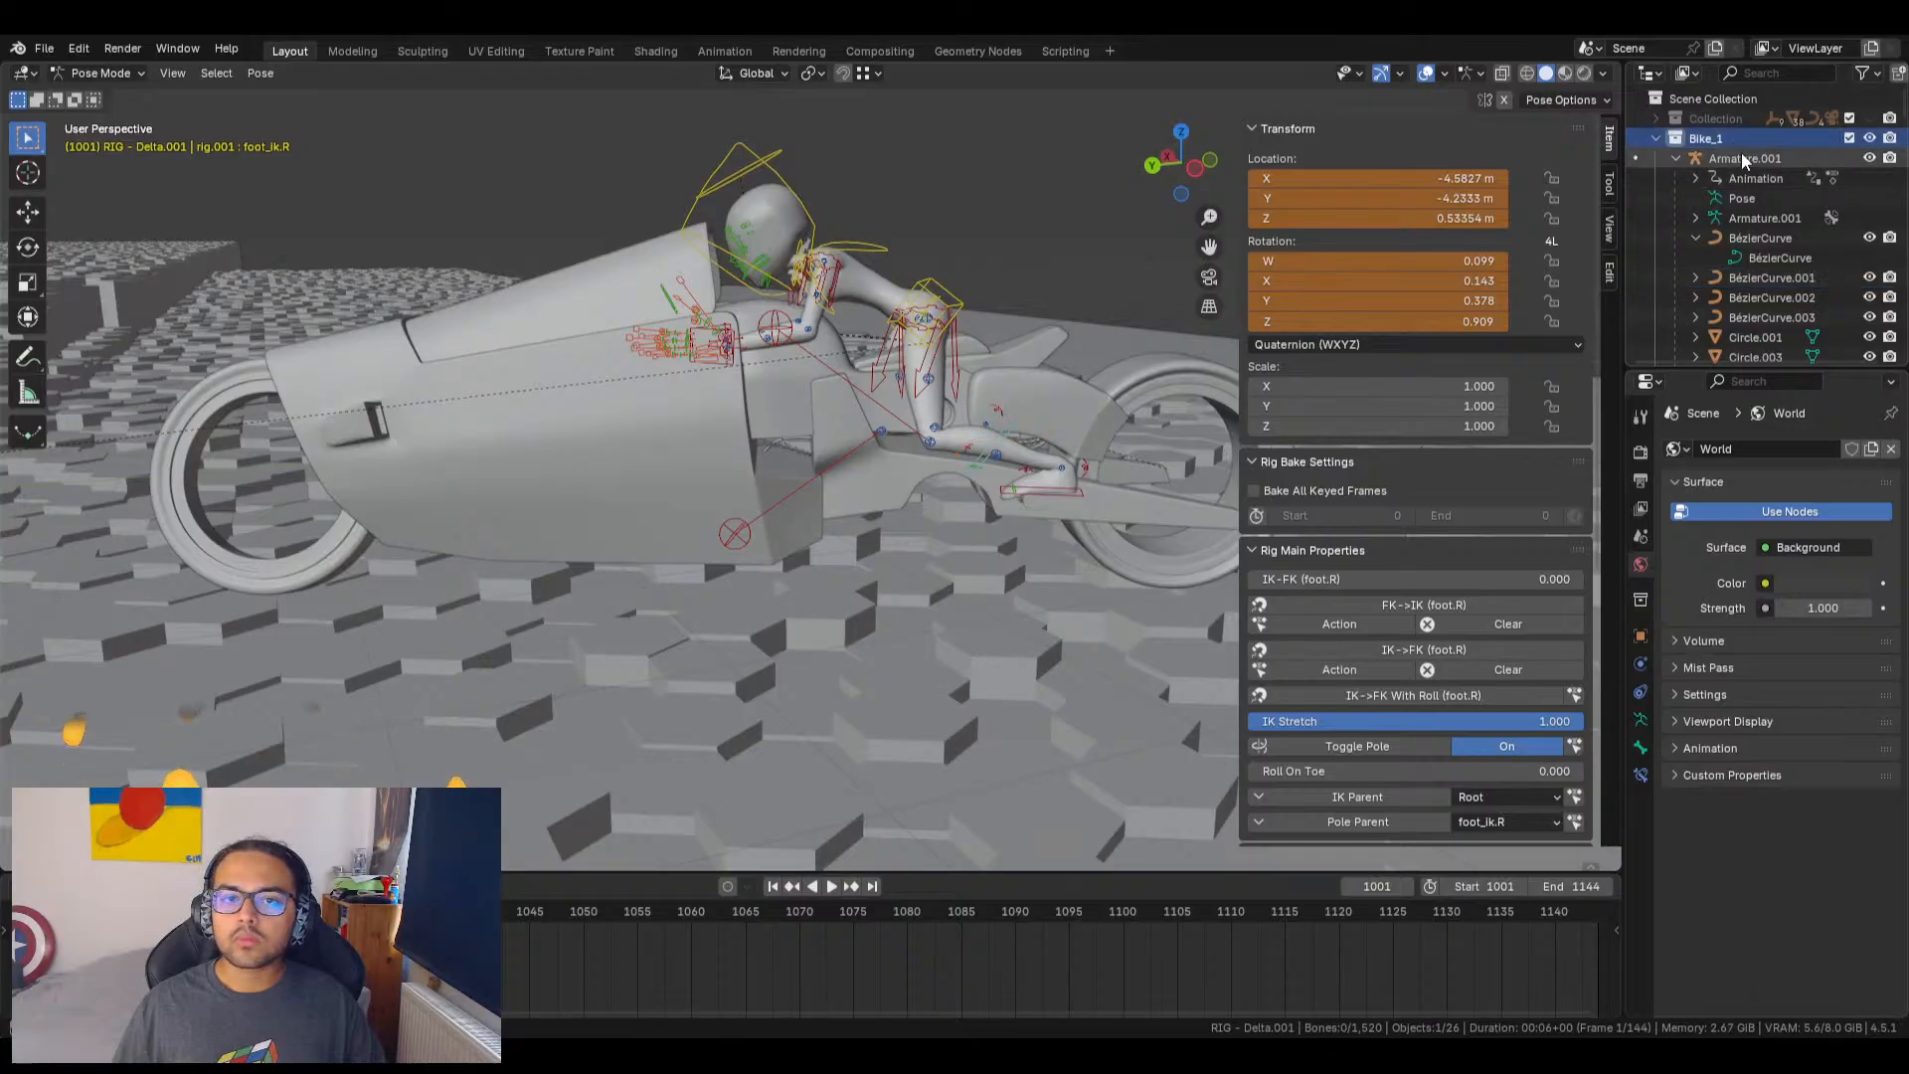
pyautogui.scroll(-1, 1762, 254)
pyautogui.click(1752, 241)
pyautogui.scroll(-2, 1766, 284)
pyautogui.scroll(-6, 1765, 292)
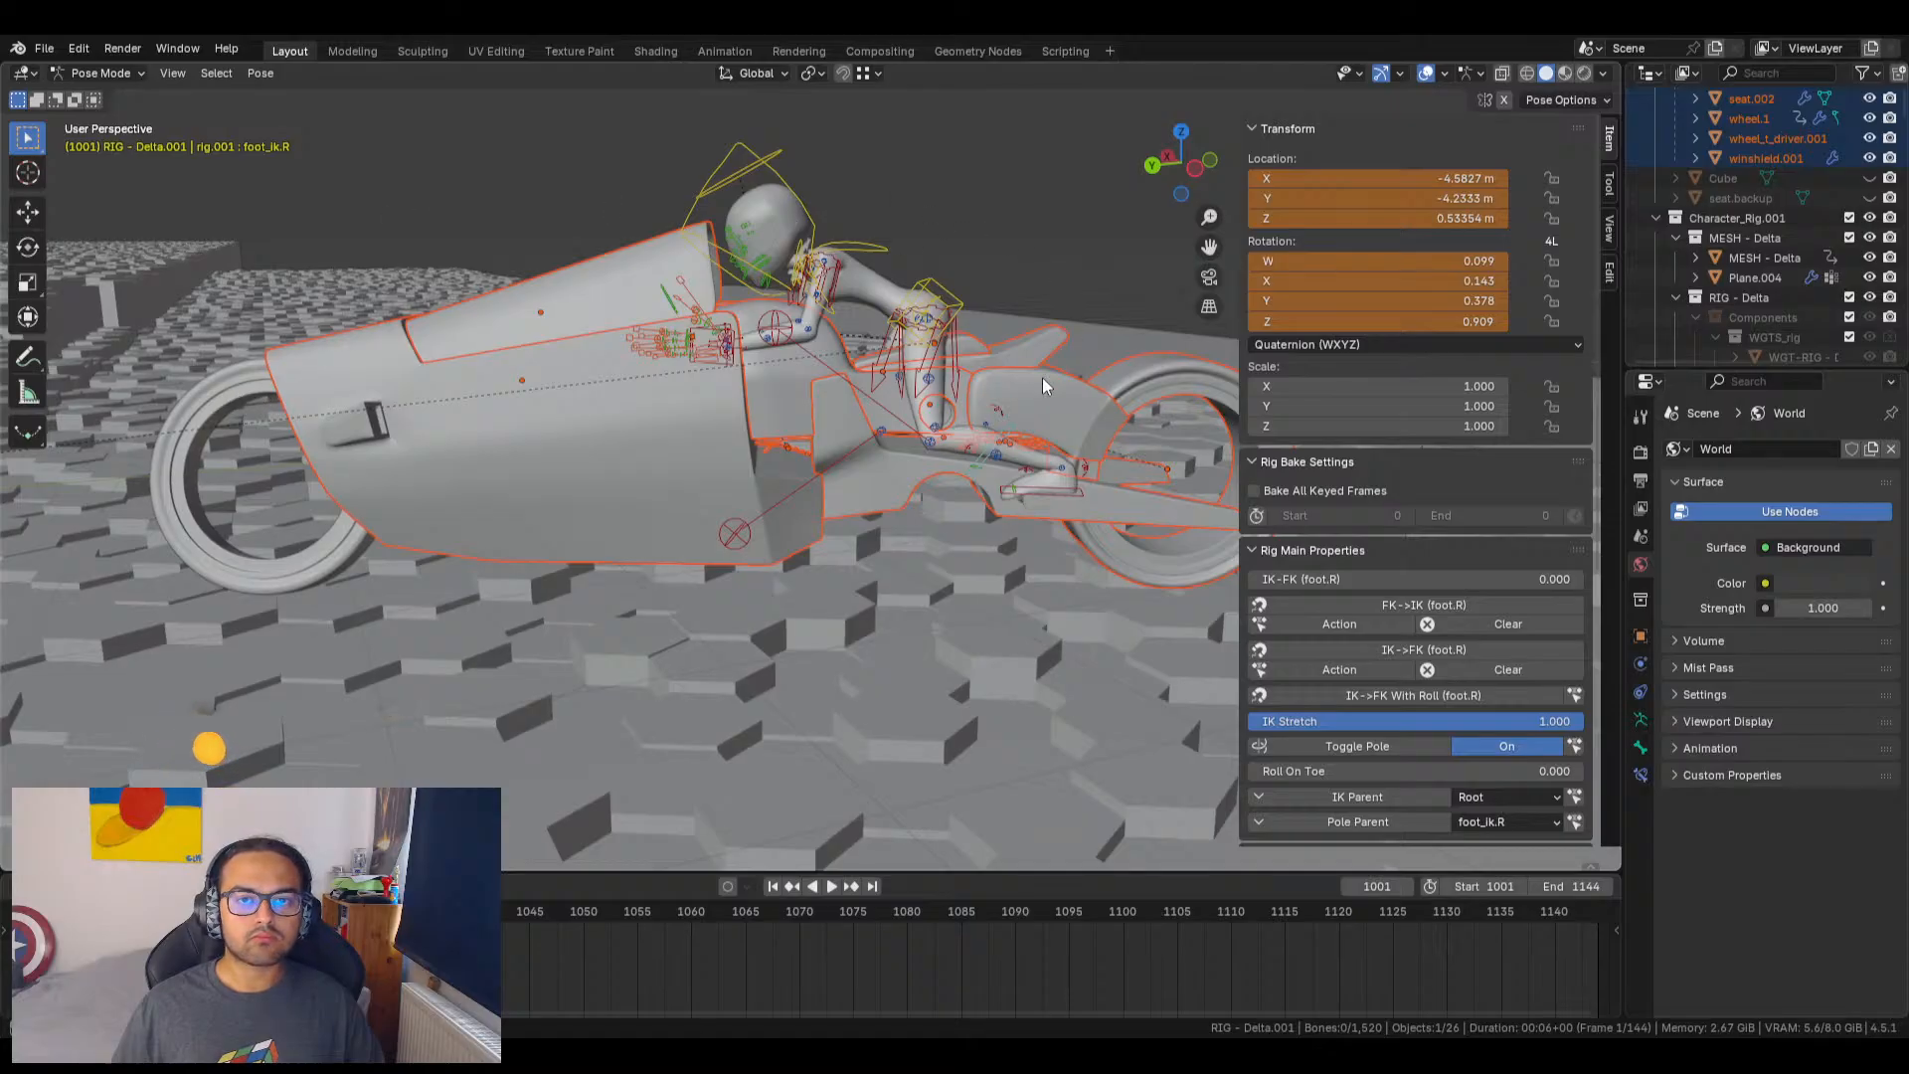
pyautogui.moveTo(1042, 378); pyautogui.dragTo(945, 517, button='middle')
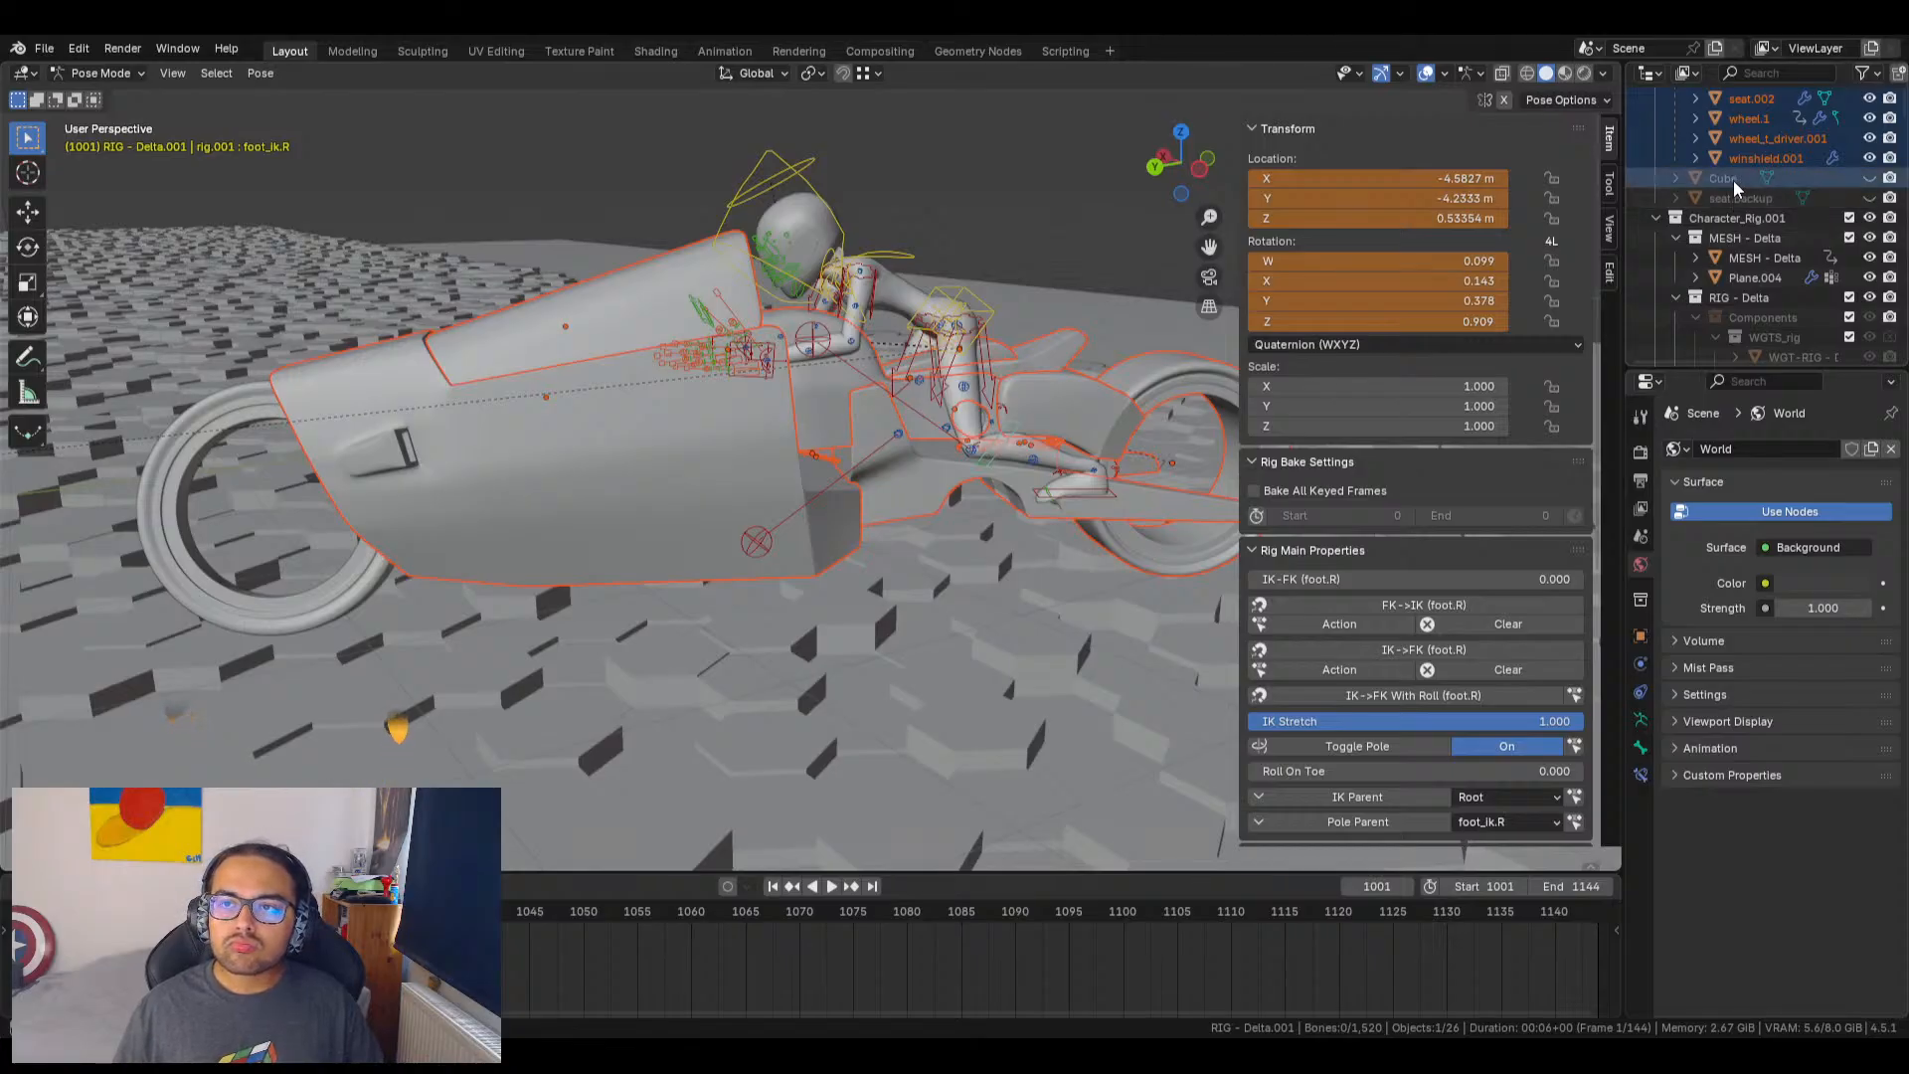
# Step: Toggle the visibility of the hidden objects Cube, seat.backup and Cube.005 to check what each one is
pyautogui.click(1870, 178)
pyautogui.click(1870, 178)
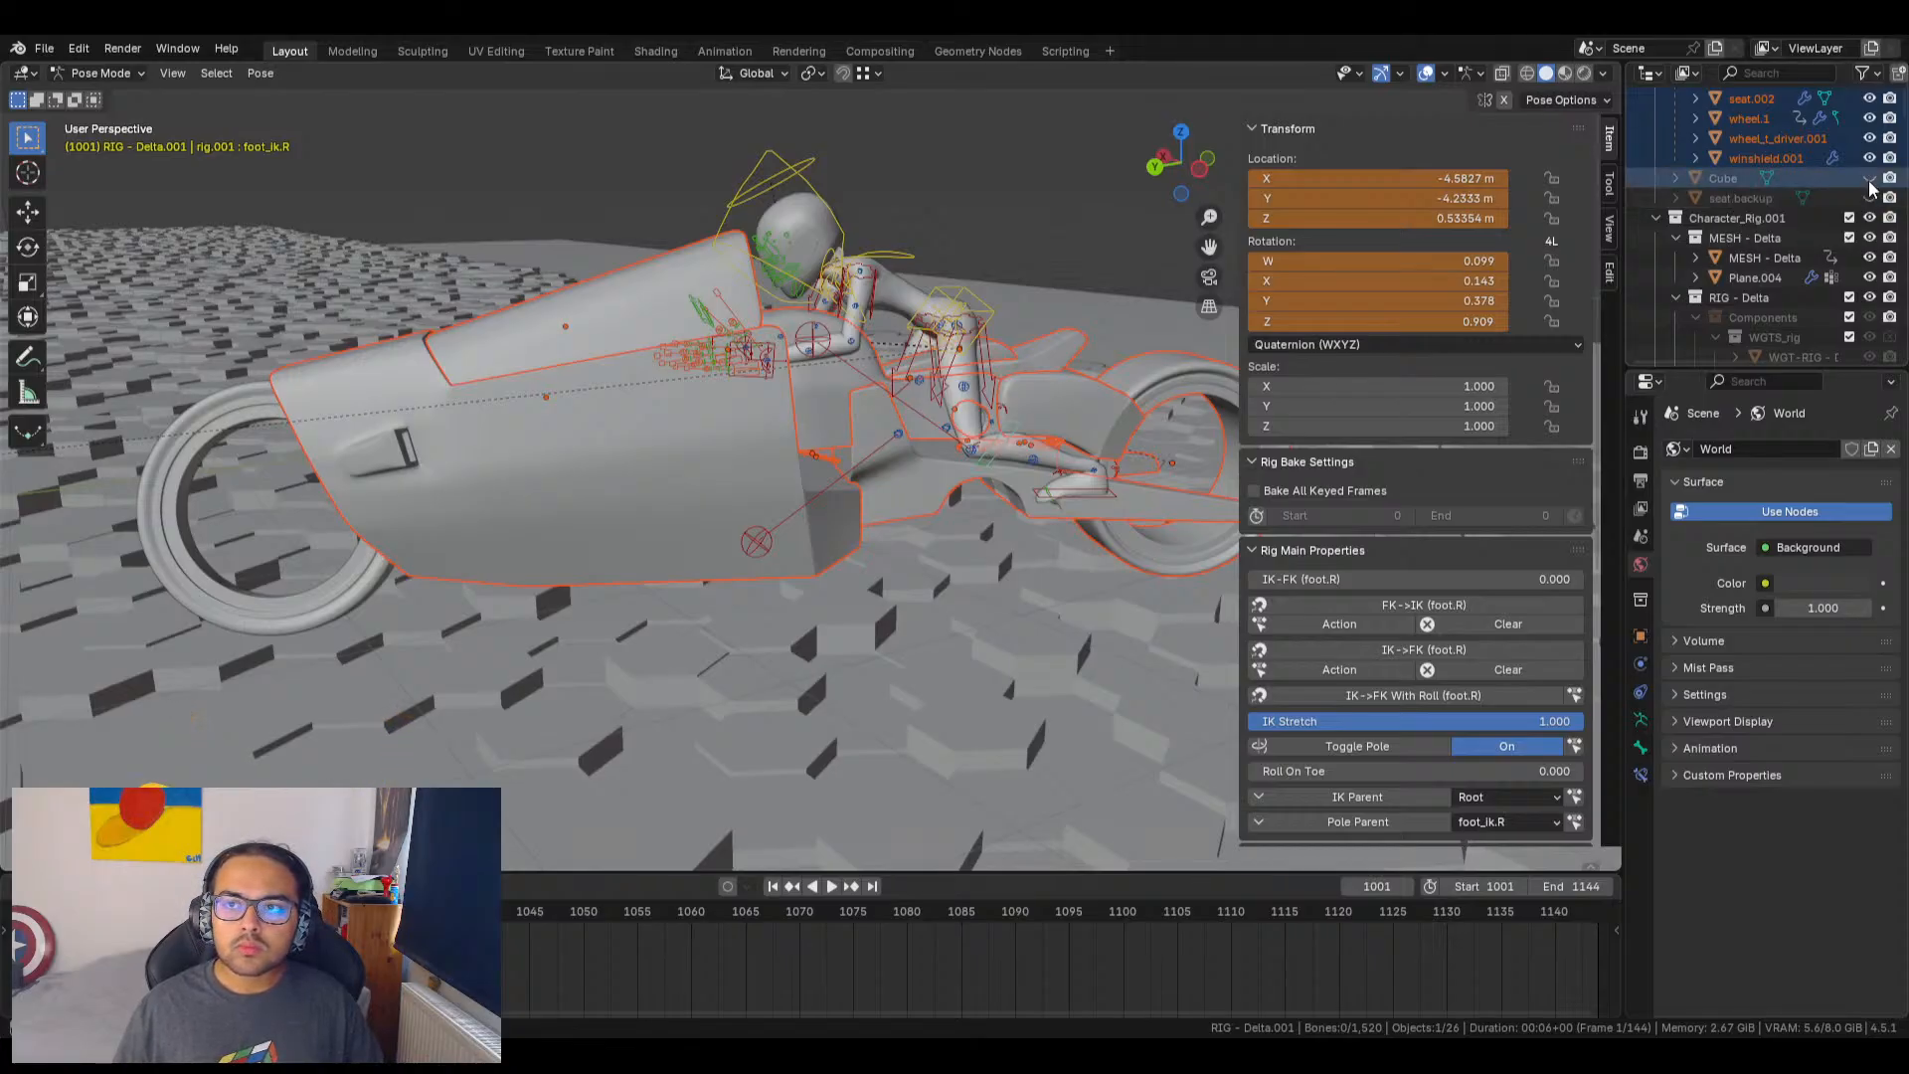
pyautogui.click(1870, 198)
pyautogui.scroll(10, 1850, 199)
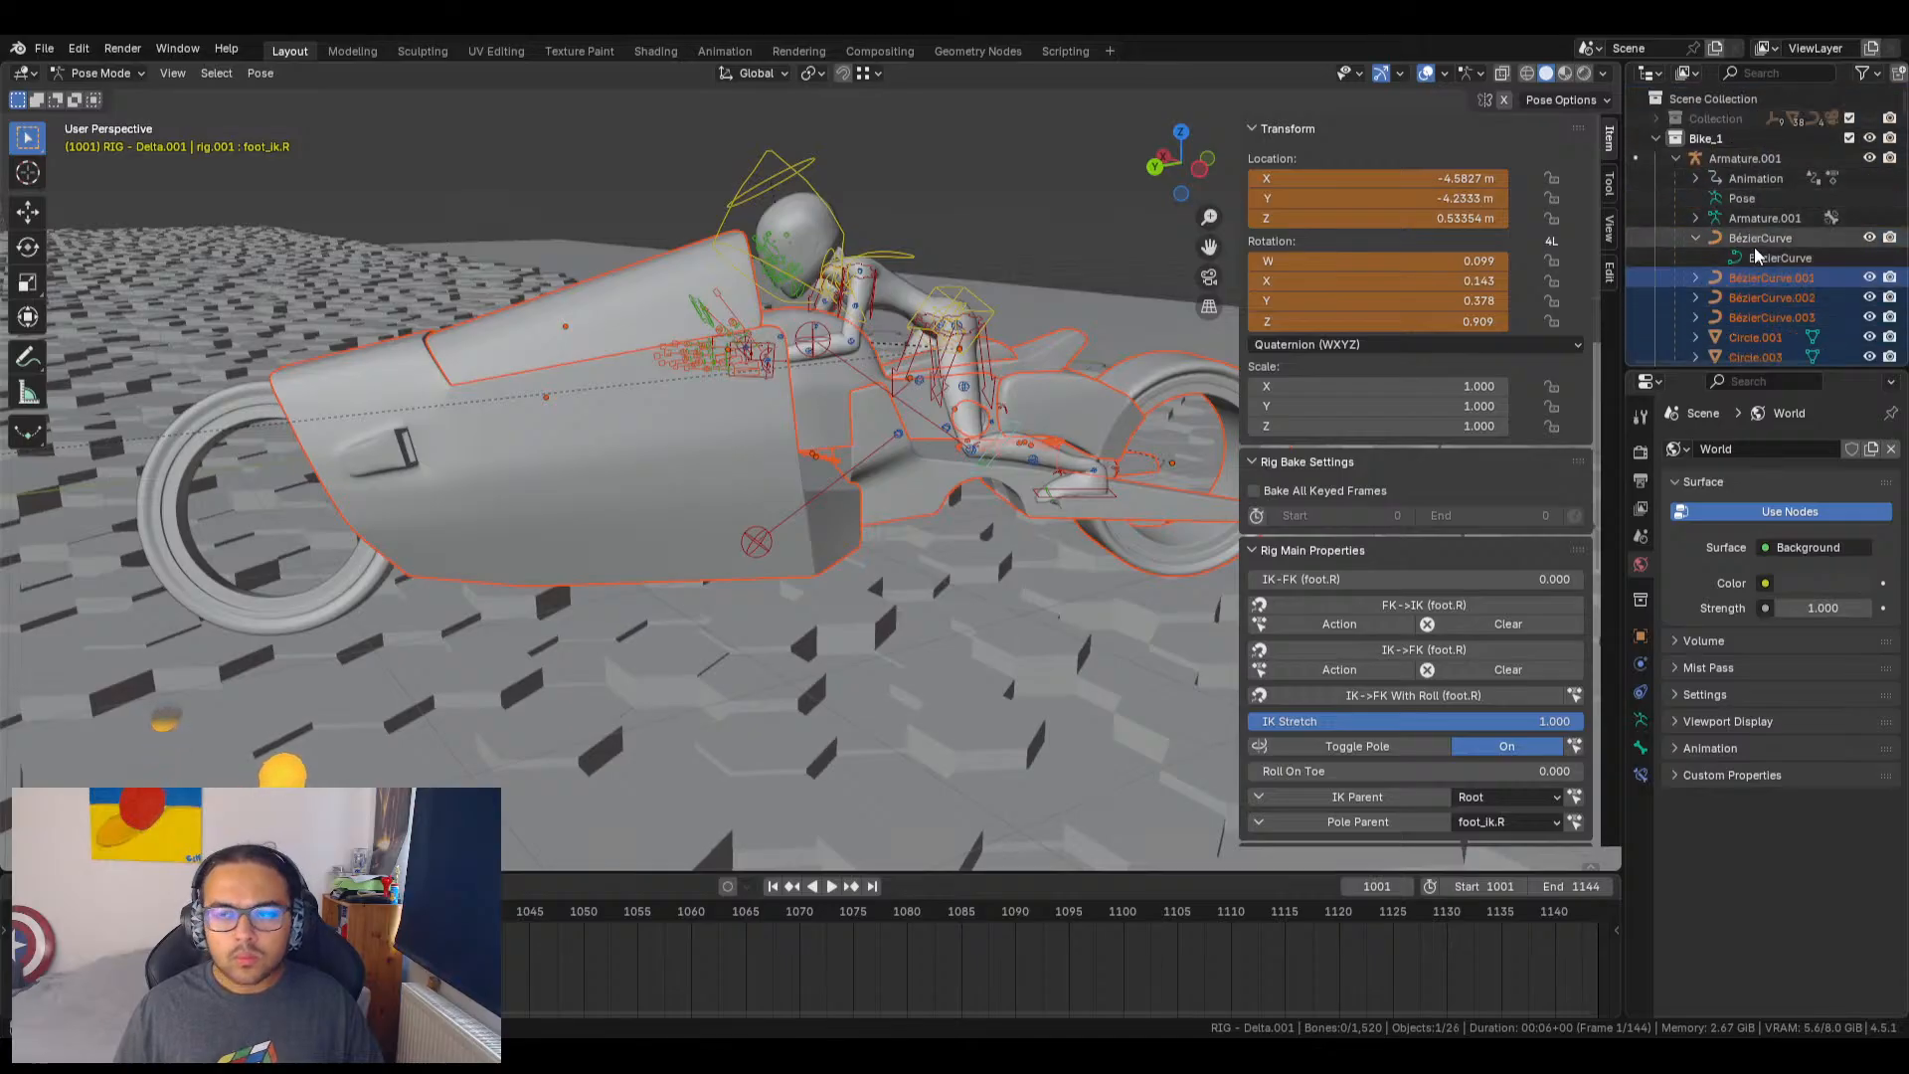
pyautogui.scroll(-15, 1796, 237)
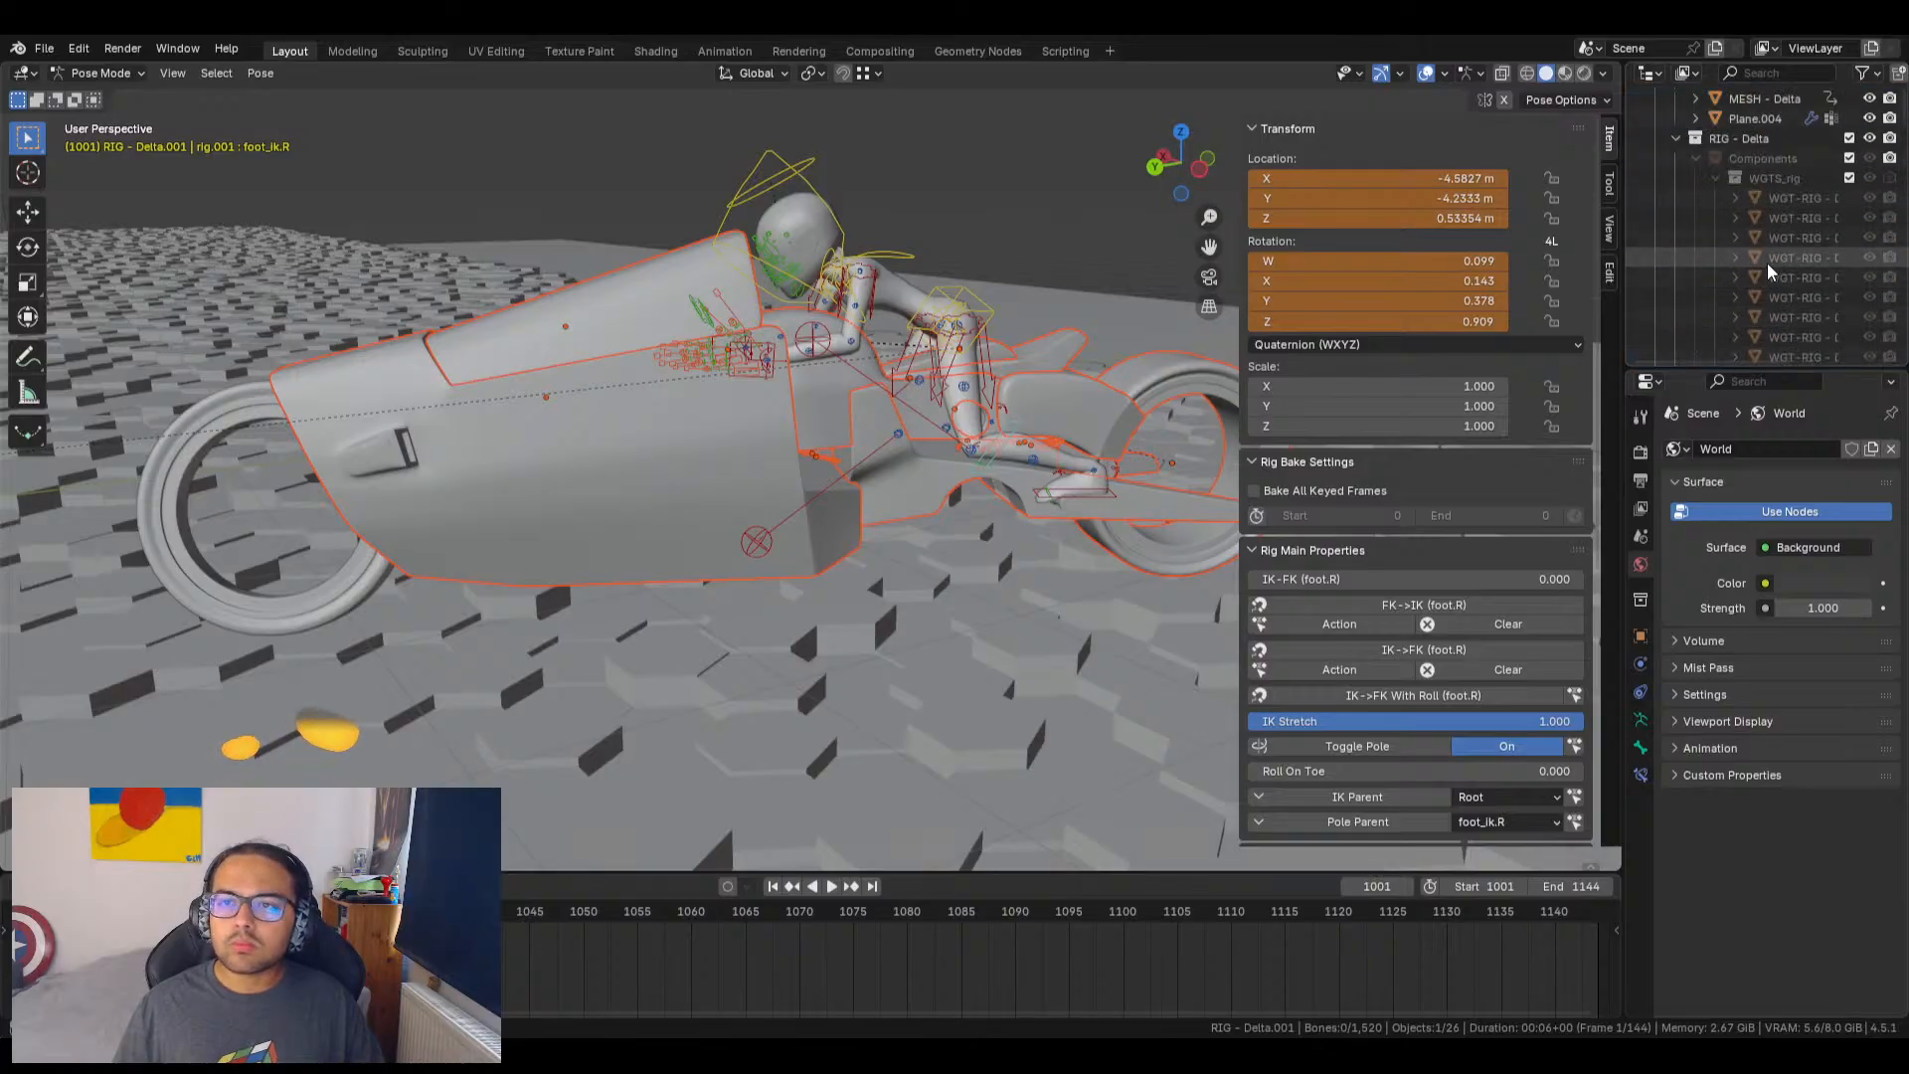
pyautogui.scroll(8, 1675, 141)
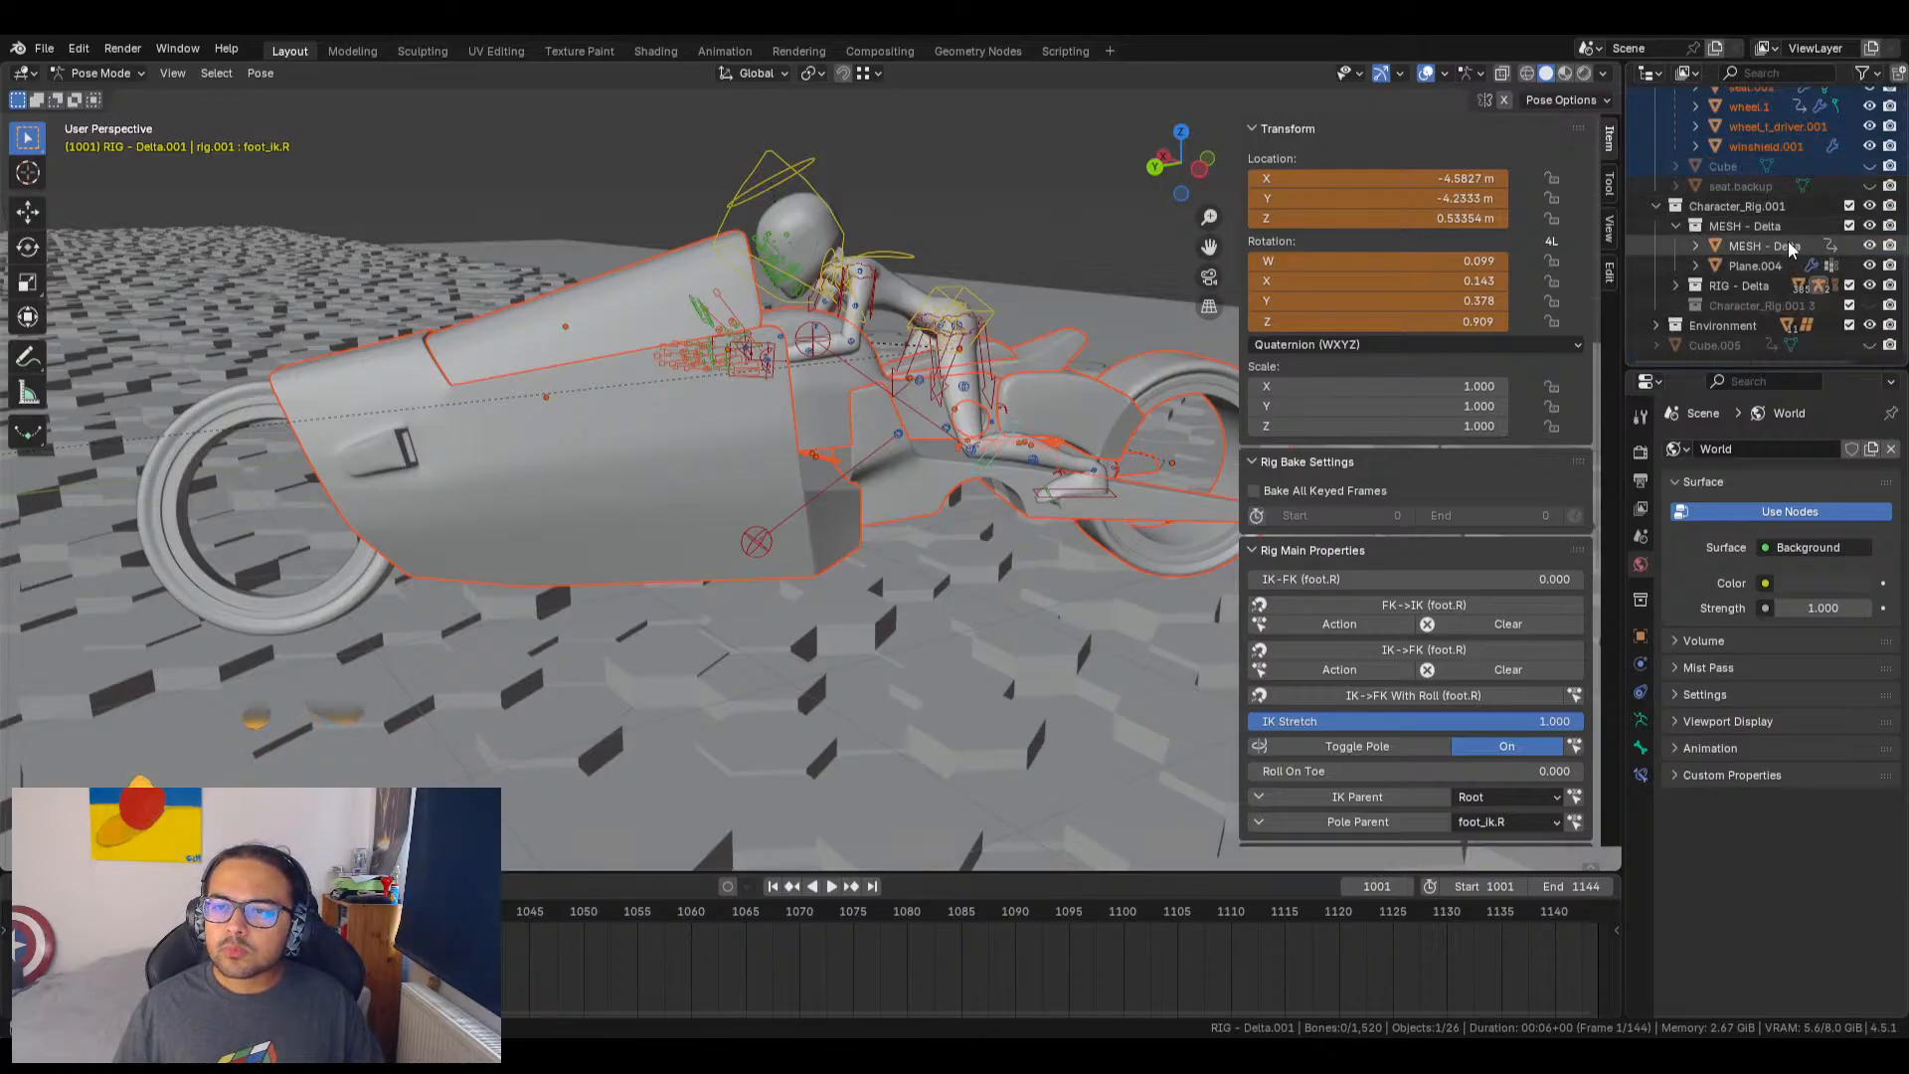
pyautogui.click(1868, 345)
pyautogui.click(1868, 345)
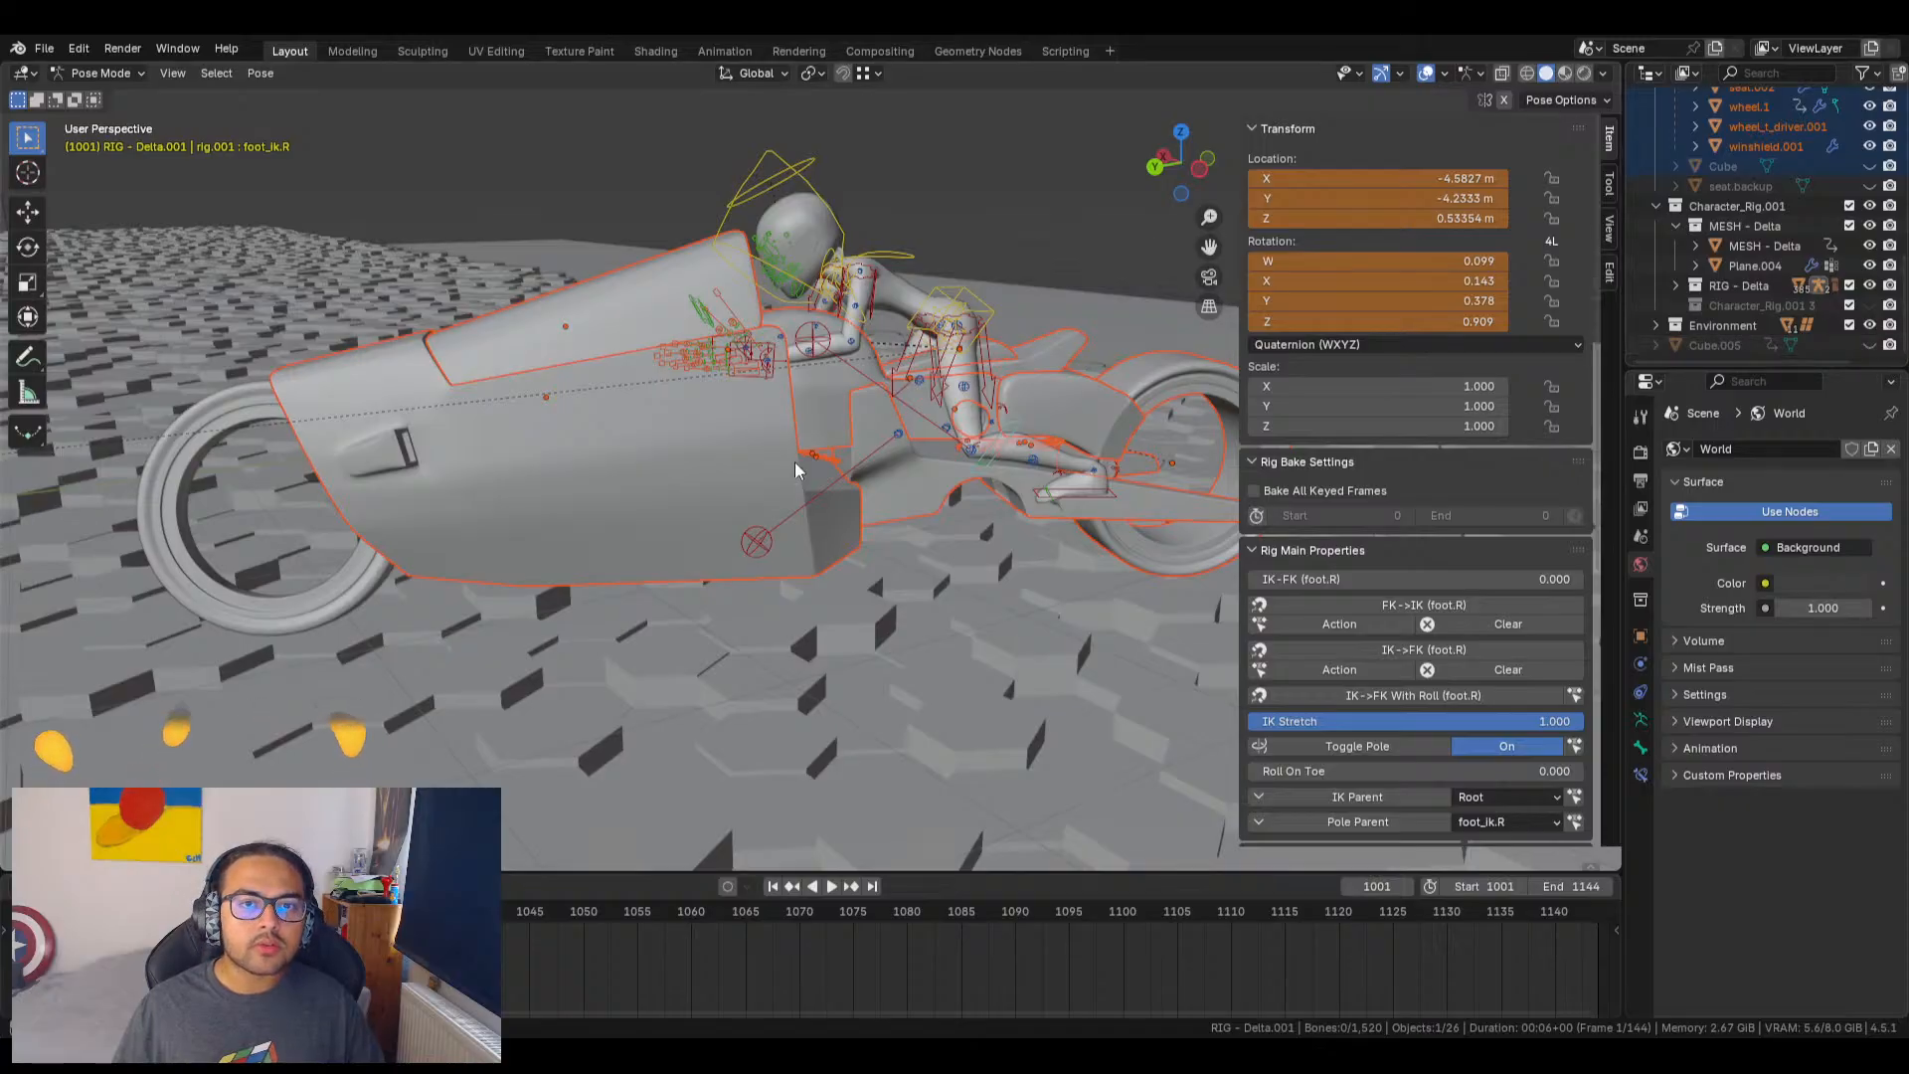
# Step: Switch the rider's rig from Pose Mode to Object Mode
pyautogui.moveTo(796, 462); pyautogui.dragTo(876, 457, button='middle')
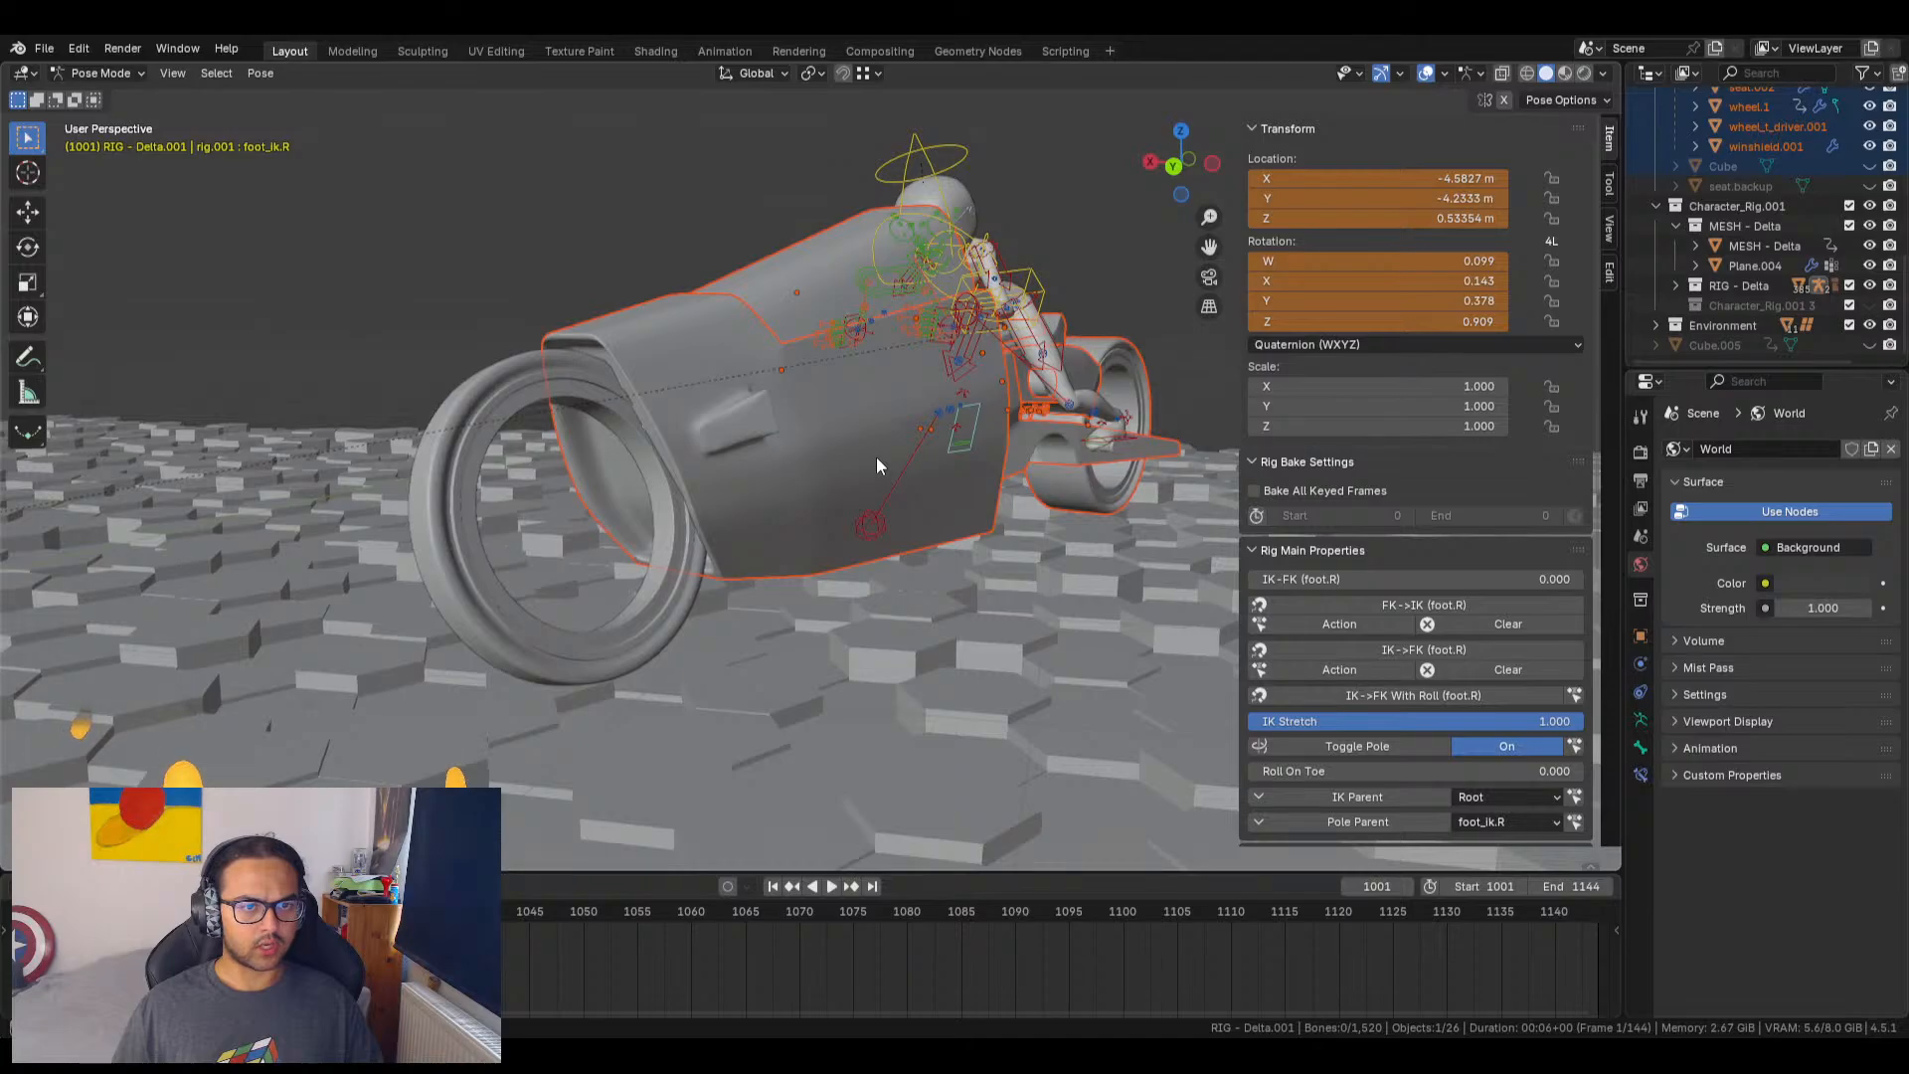
pyautogui.press('Tab')
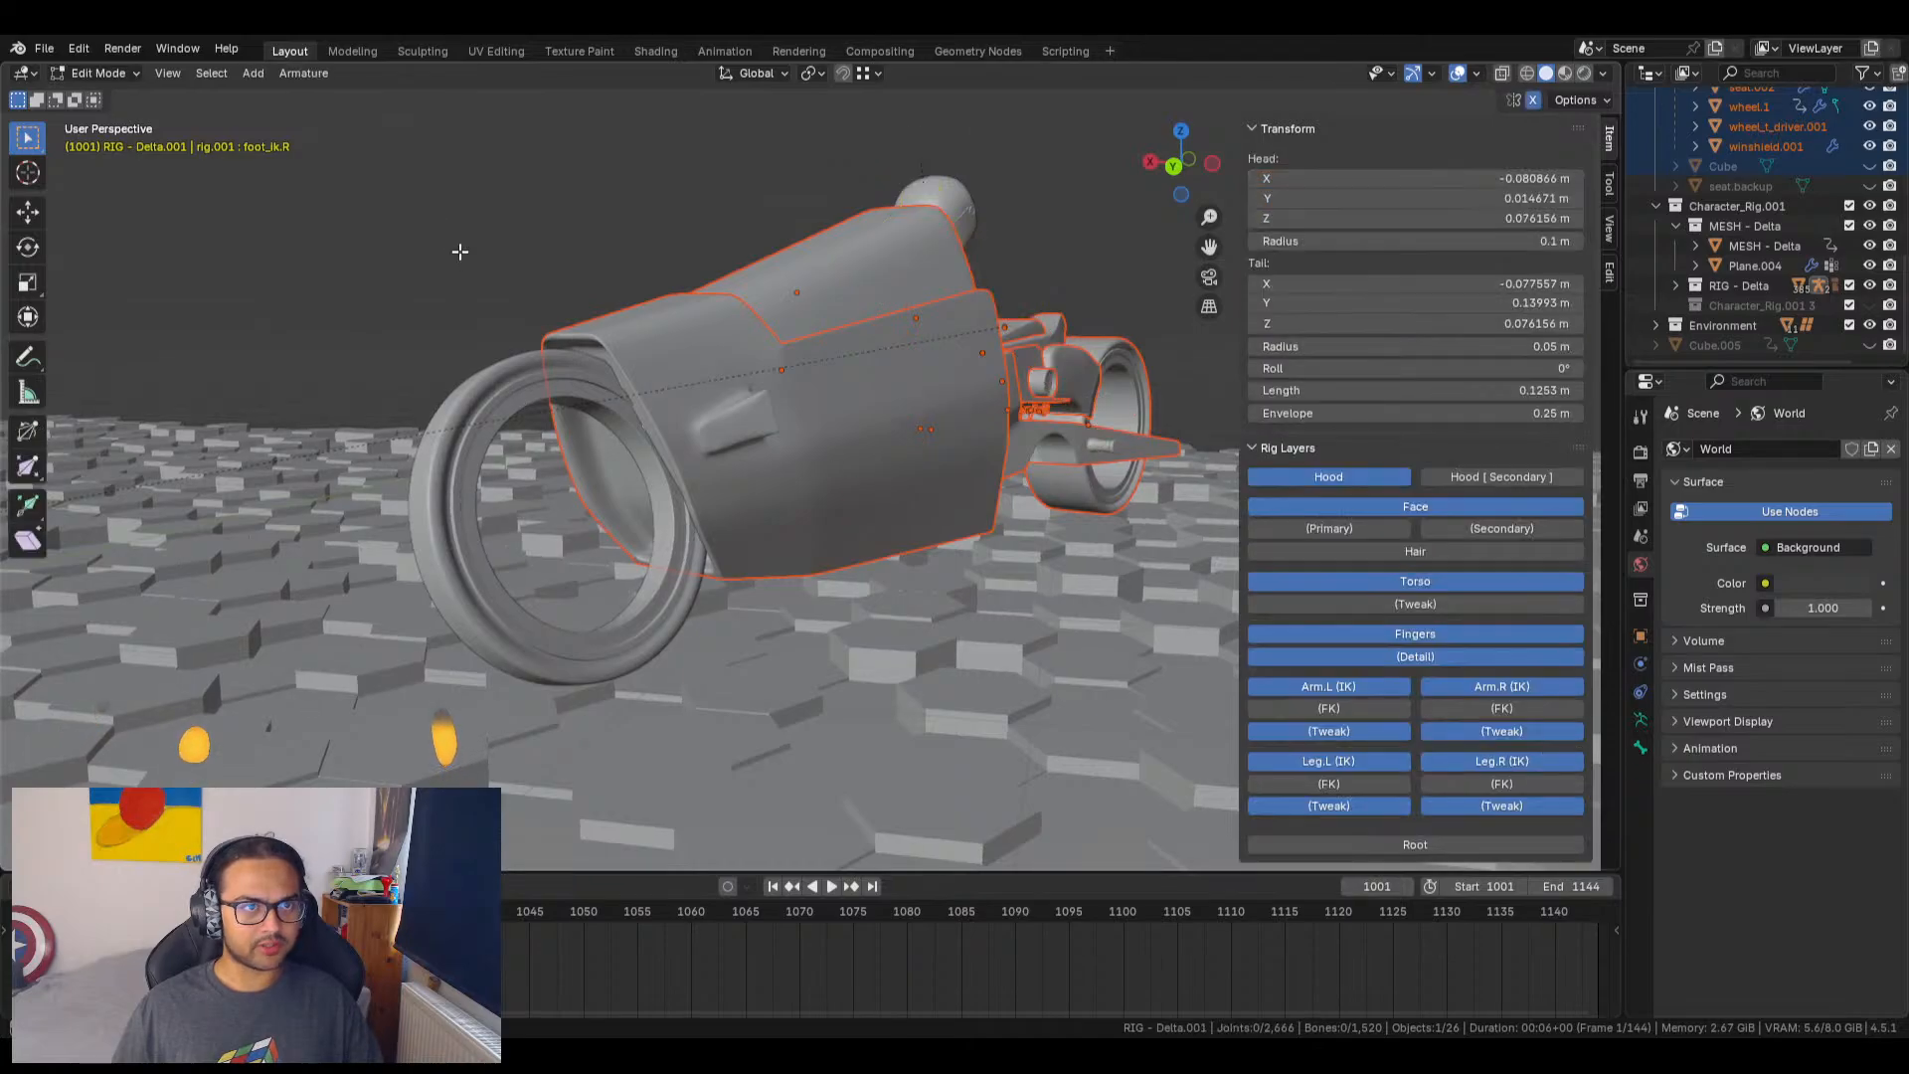
pyautogui.press('Tab')
pyautogui.click(116, 75)
pyautogui.click(121, 98)
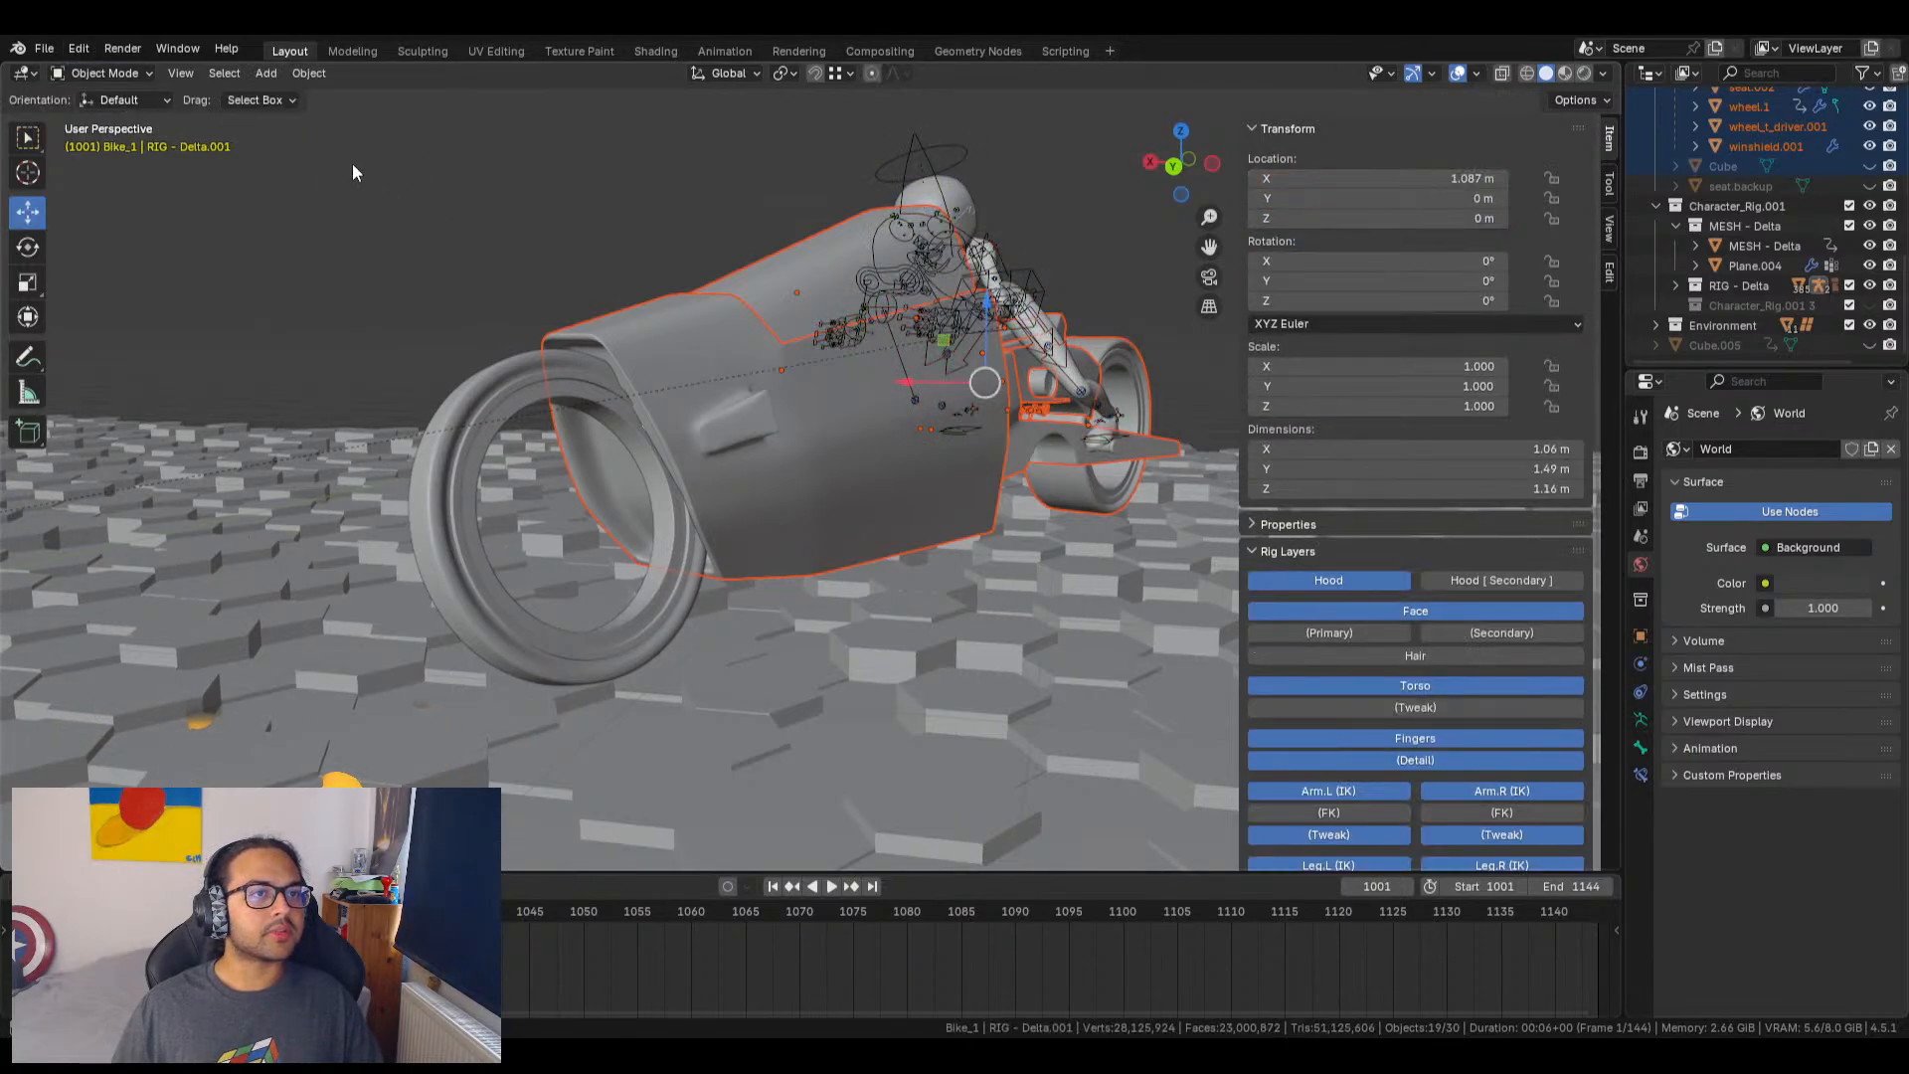
# Step: Unhide the Empty in Bike_1 and select all bike objects from Armature.001 through winshield.001
pyautogui.click(470, 433)
pyautogui.moveTo(816, 454); pyautogui.dragTo(708, 491, button='middle')
pyautogui.click(1772, 152)
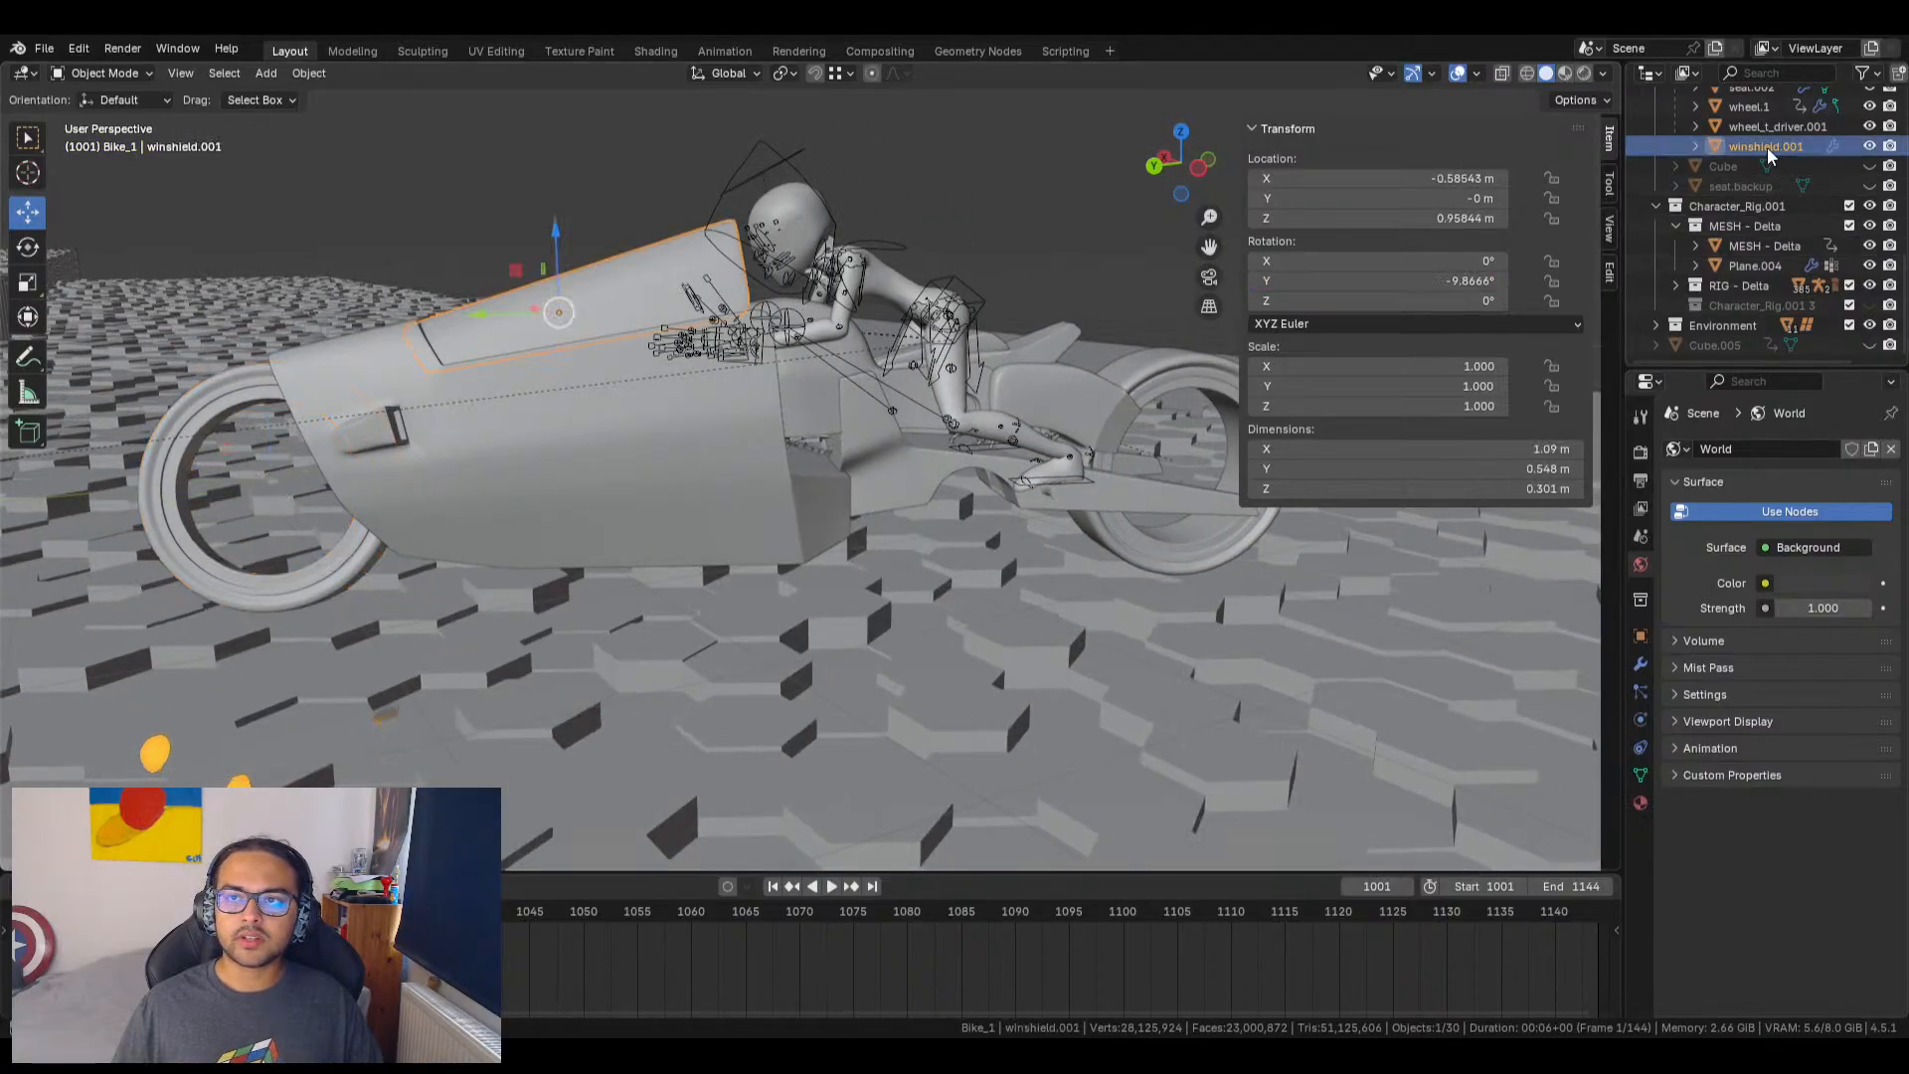
pyautogui.scroll(5, 1760, 189)
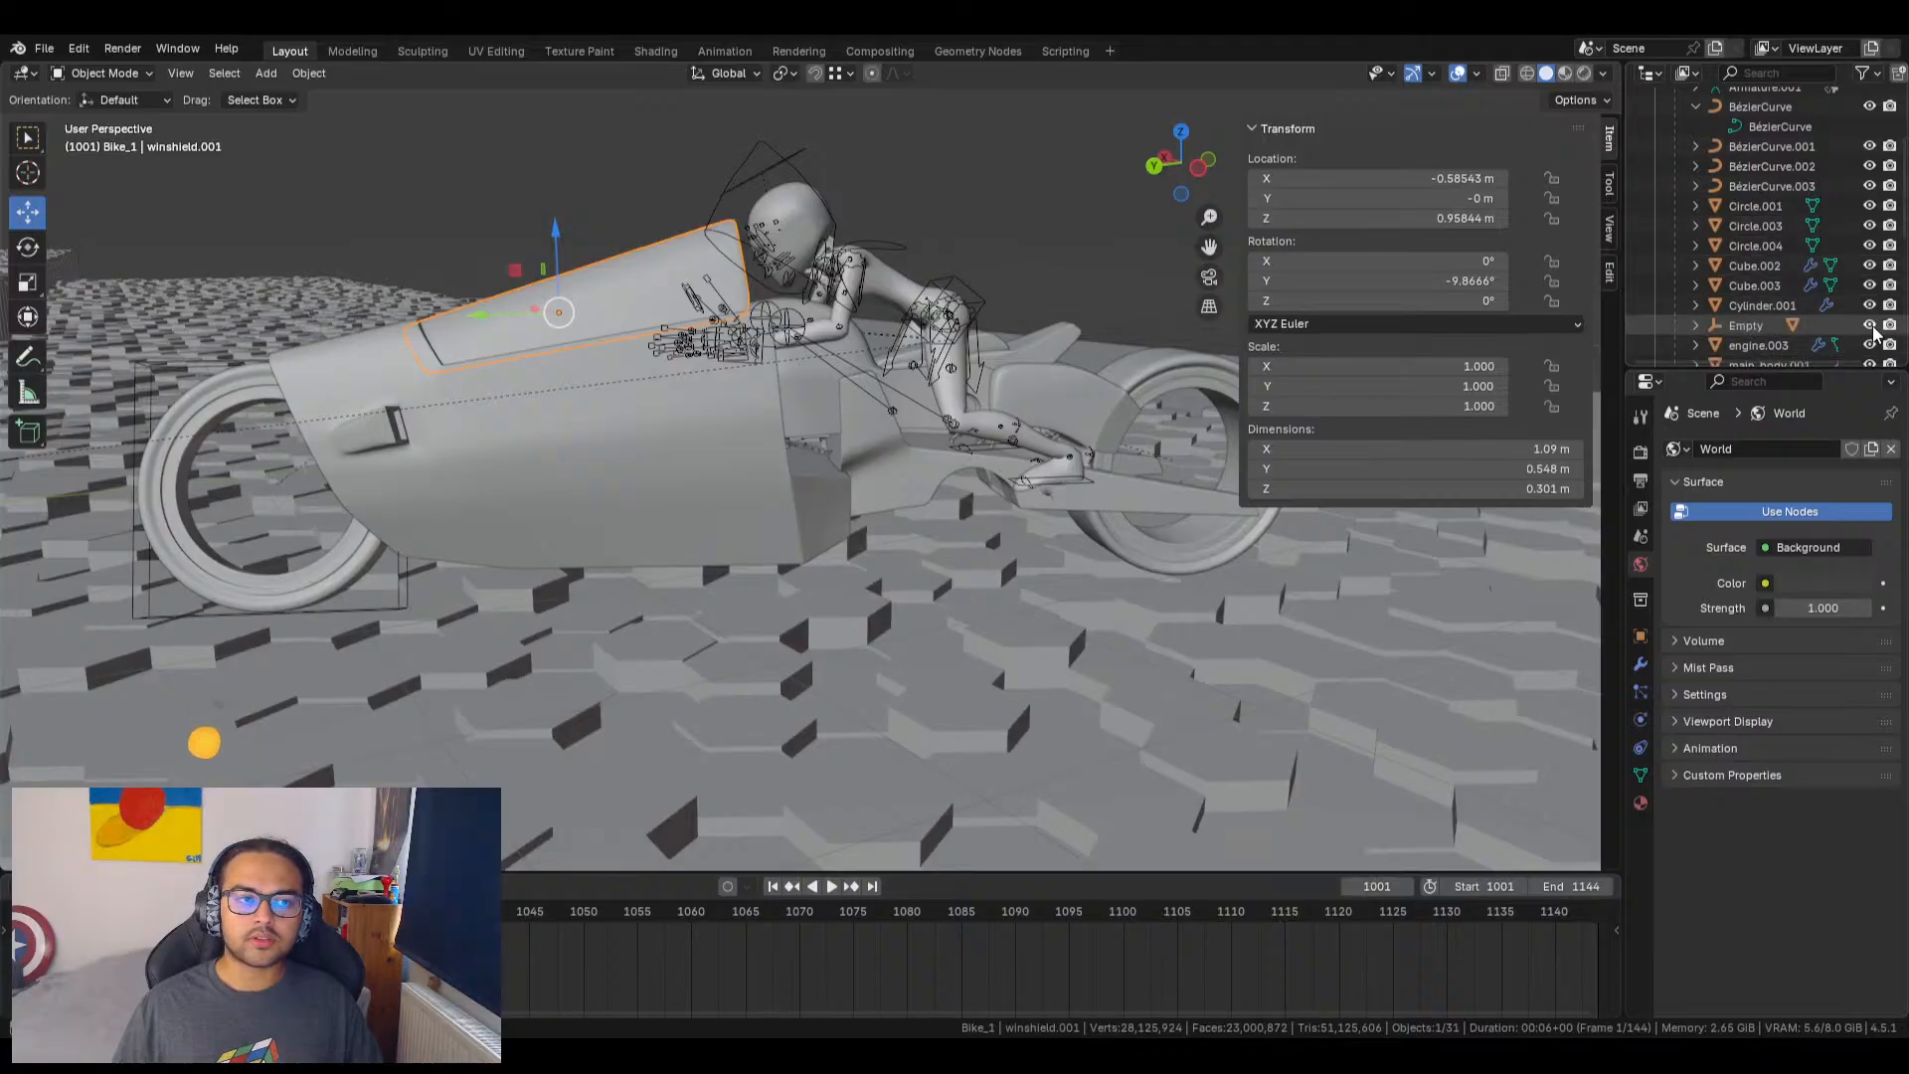
pyautogui.scroll(4, 1730, 164)
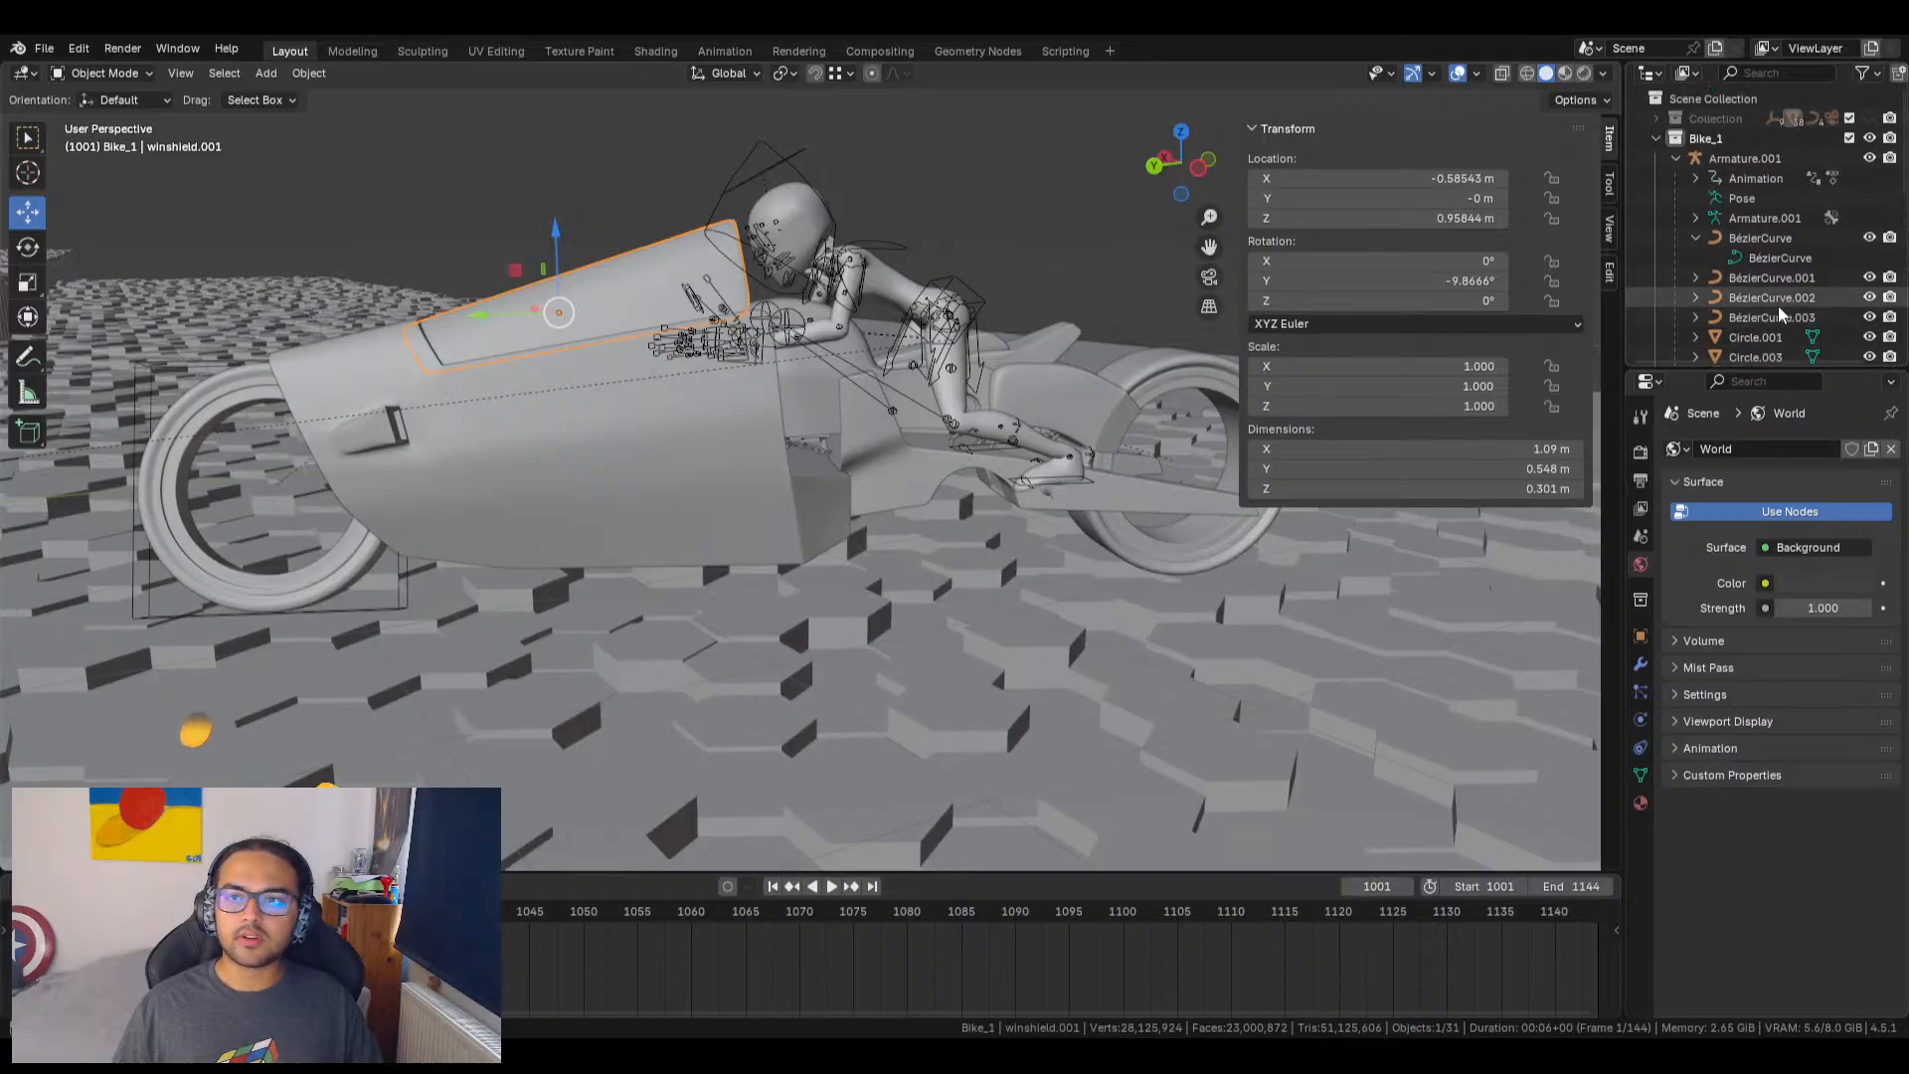
pyautogui.keyDown('shift'); pyautogui.click(1730, 159); pyautogui.keyUp('shift')
pyautogui.moveTo(950, 540); pyautogui.dragTo(808, 402, button='middle')
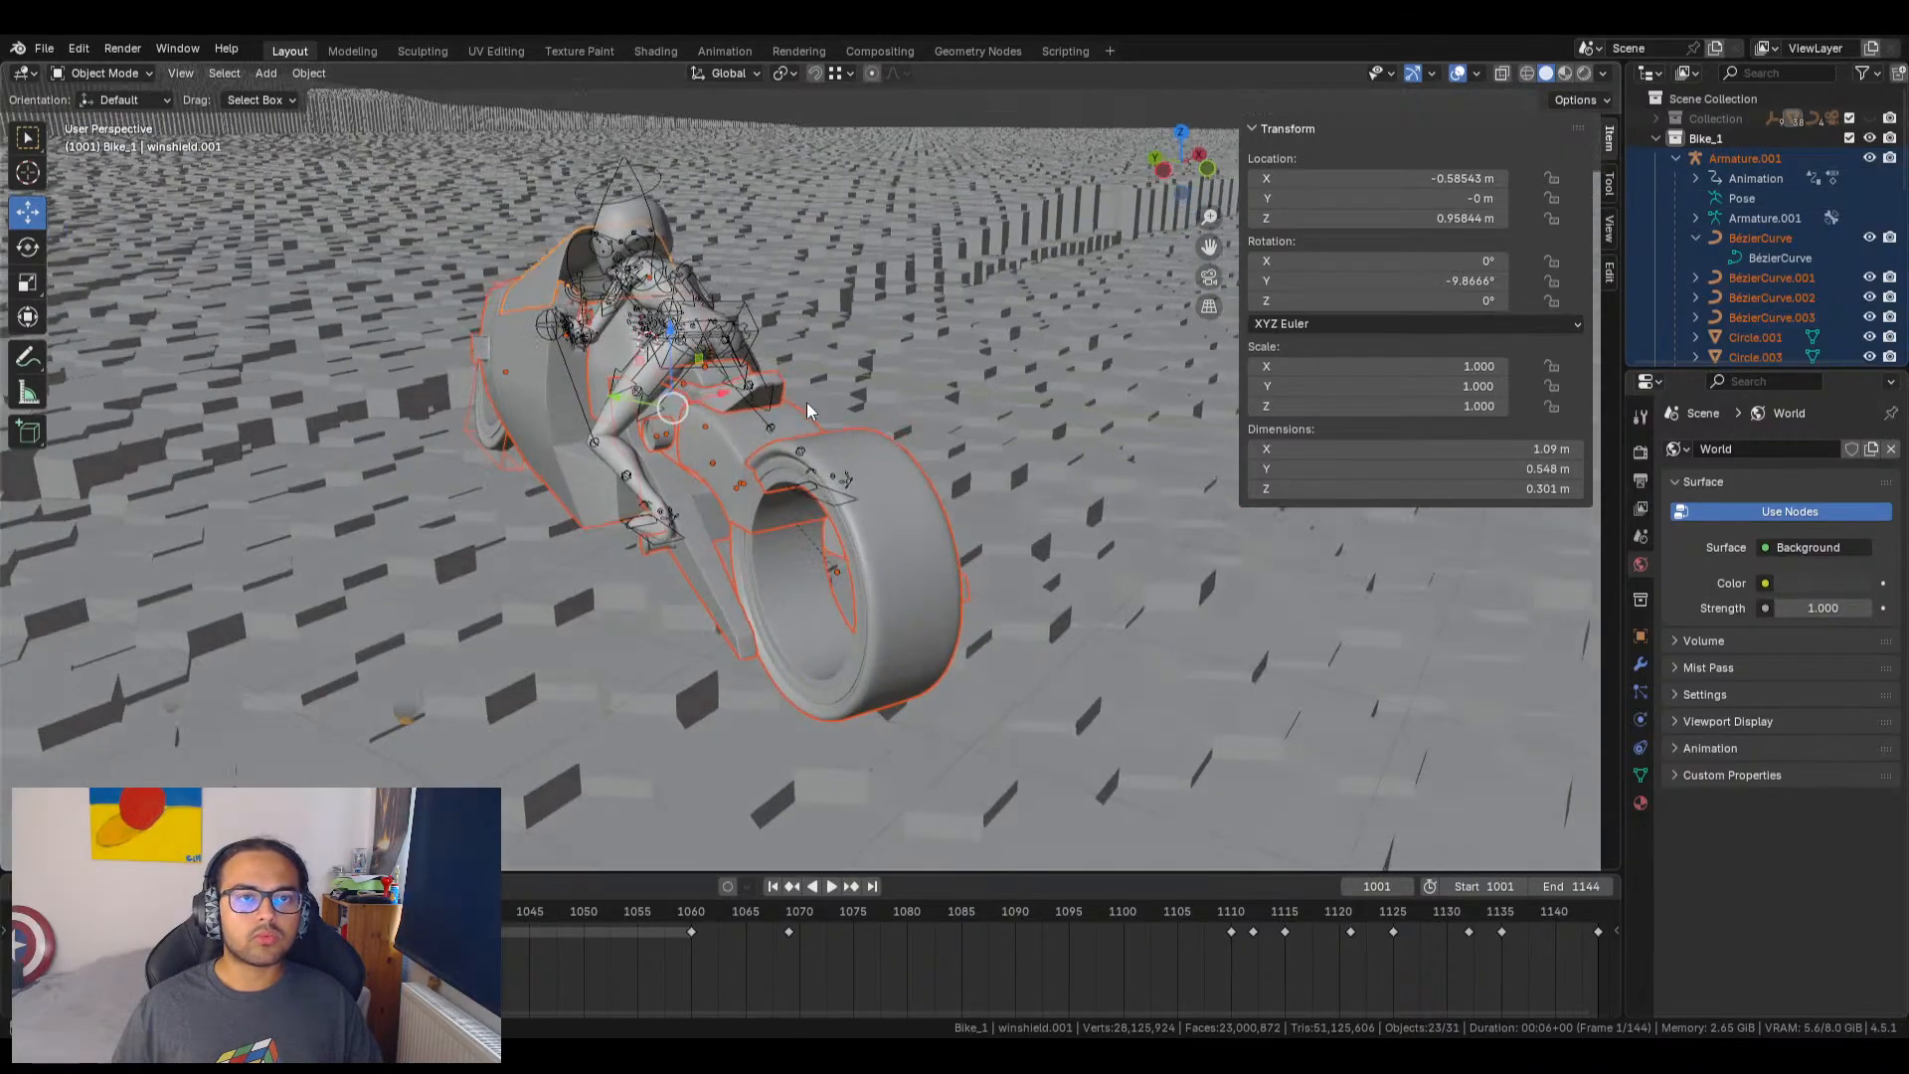
# Step: Isolate the selected bike objects in local view, inspect them from several angles, and return to the full scene
pyautogui.scroll(-5, 807, 402)
pyautogui.press('KP_Divide')
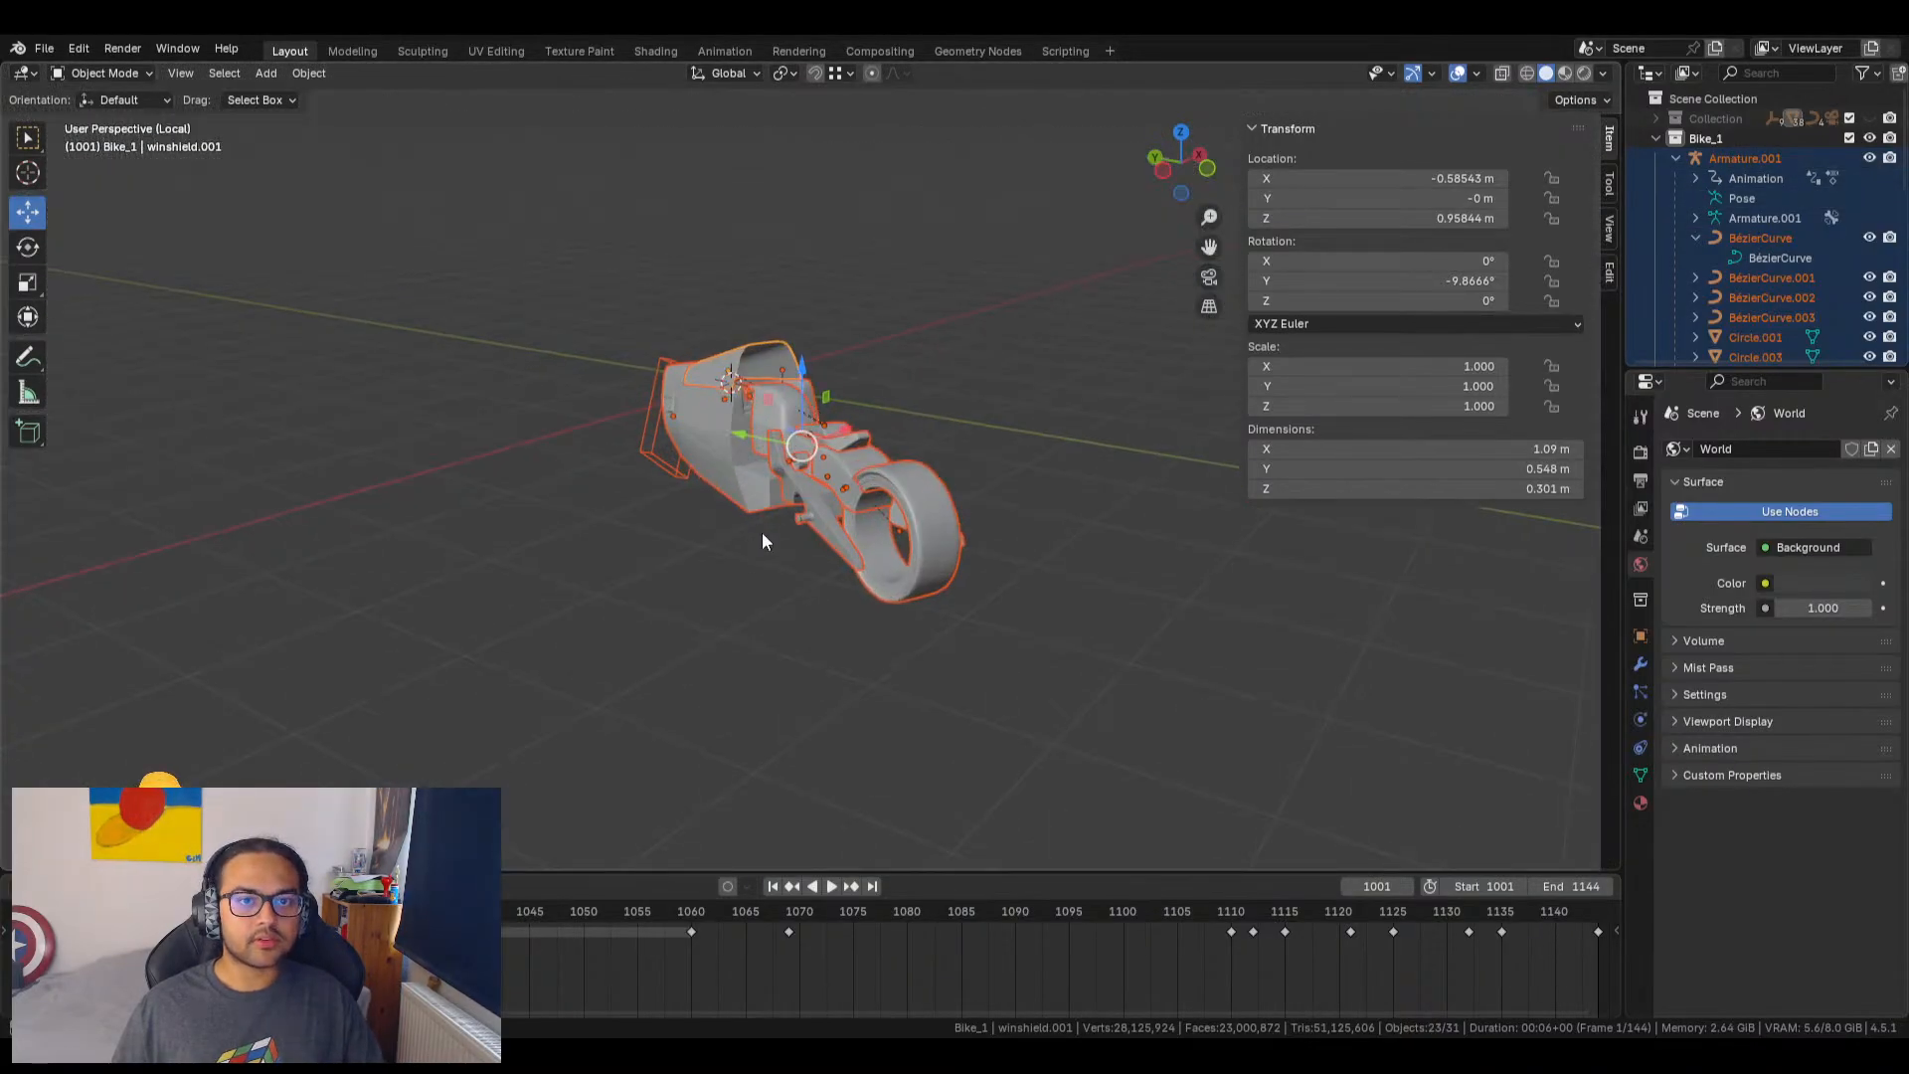
pyautogui.moveTo(763, 535); pyautogui.dragTo(1125, 525, button='middle')
pyautogui.moveTo(861, 529); pyautogui.dragTo(1077, 541, button='middle')
pyautogui.scroll(-10, 633, 493)
pyautogui.press('KP_Divide')
pyautogui.scroll(8, 795, 545)
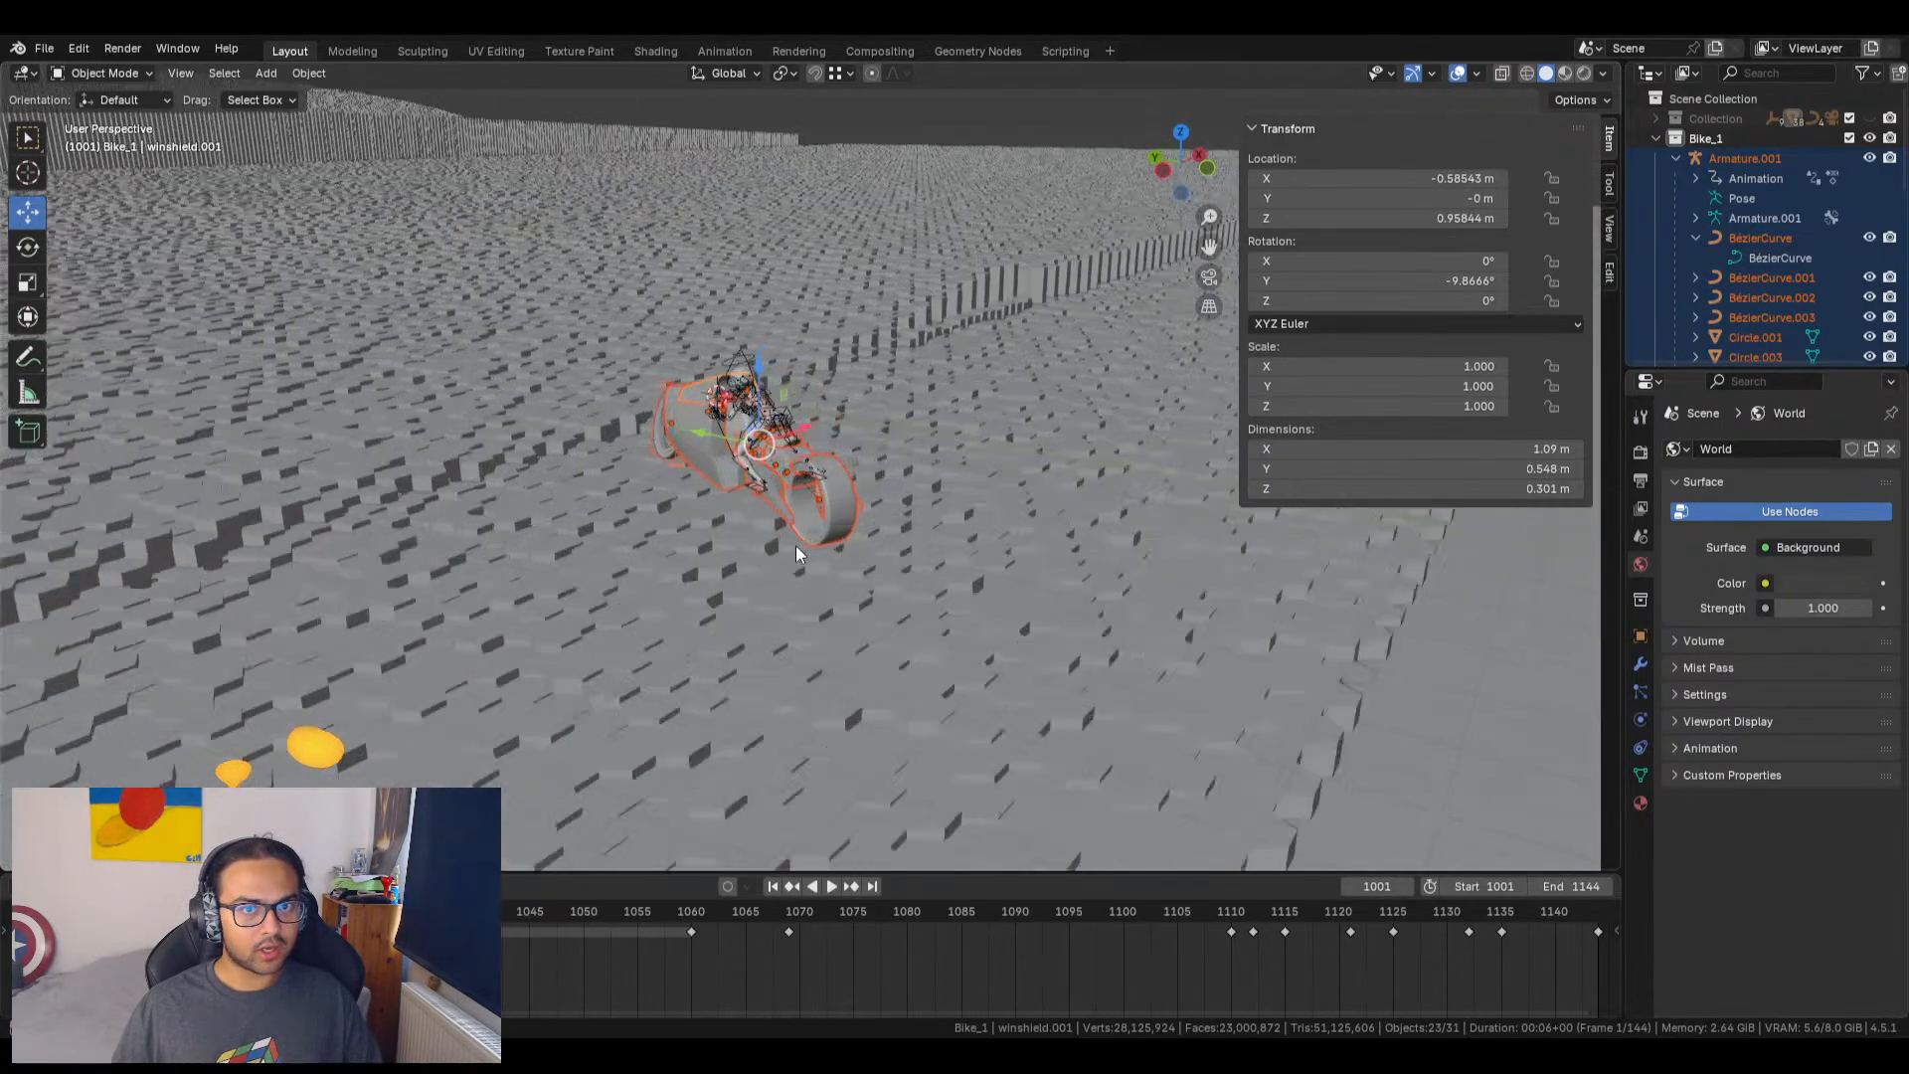
pyautogui.moveTo(775, 562); pyautogui.dragTo(1371, 515, button='middle')
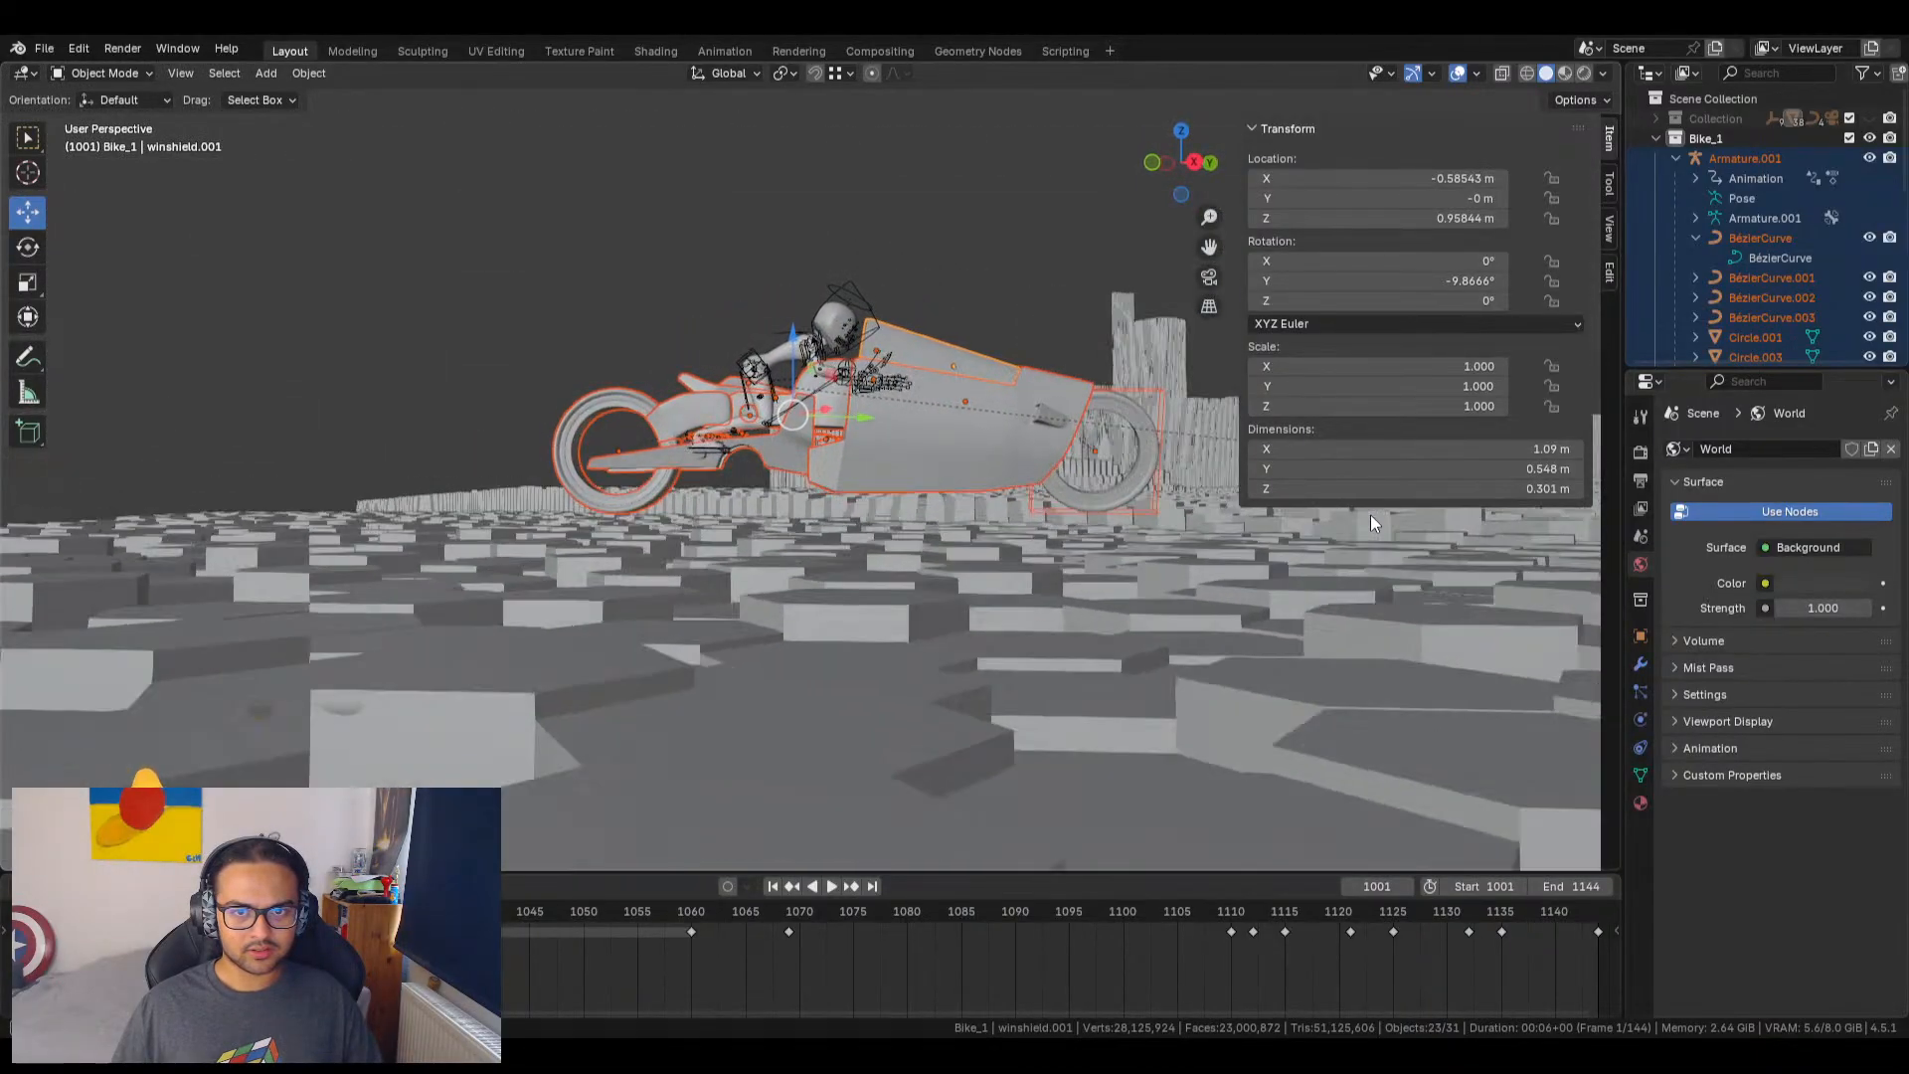
# Step: Check the shot through the scene camera and return to the free perspective view
pyautogui.click(1209, 277)
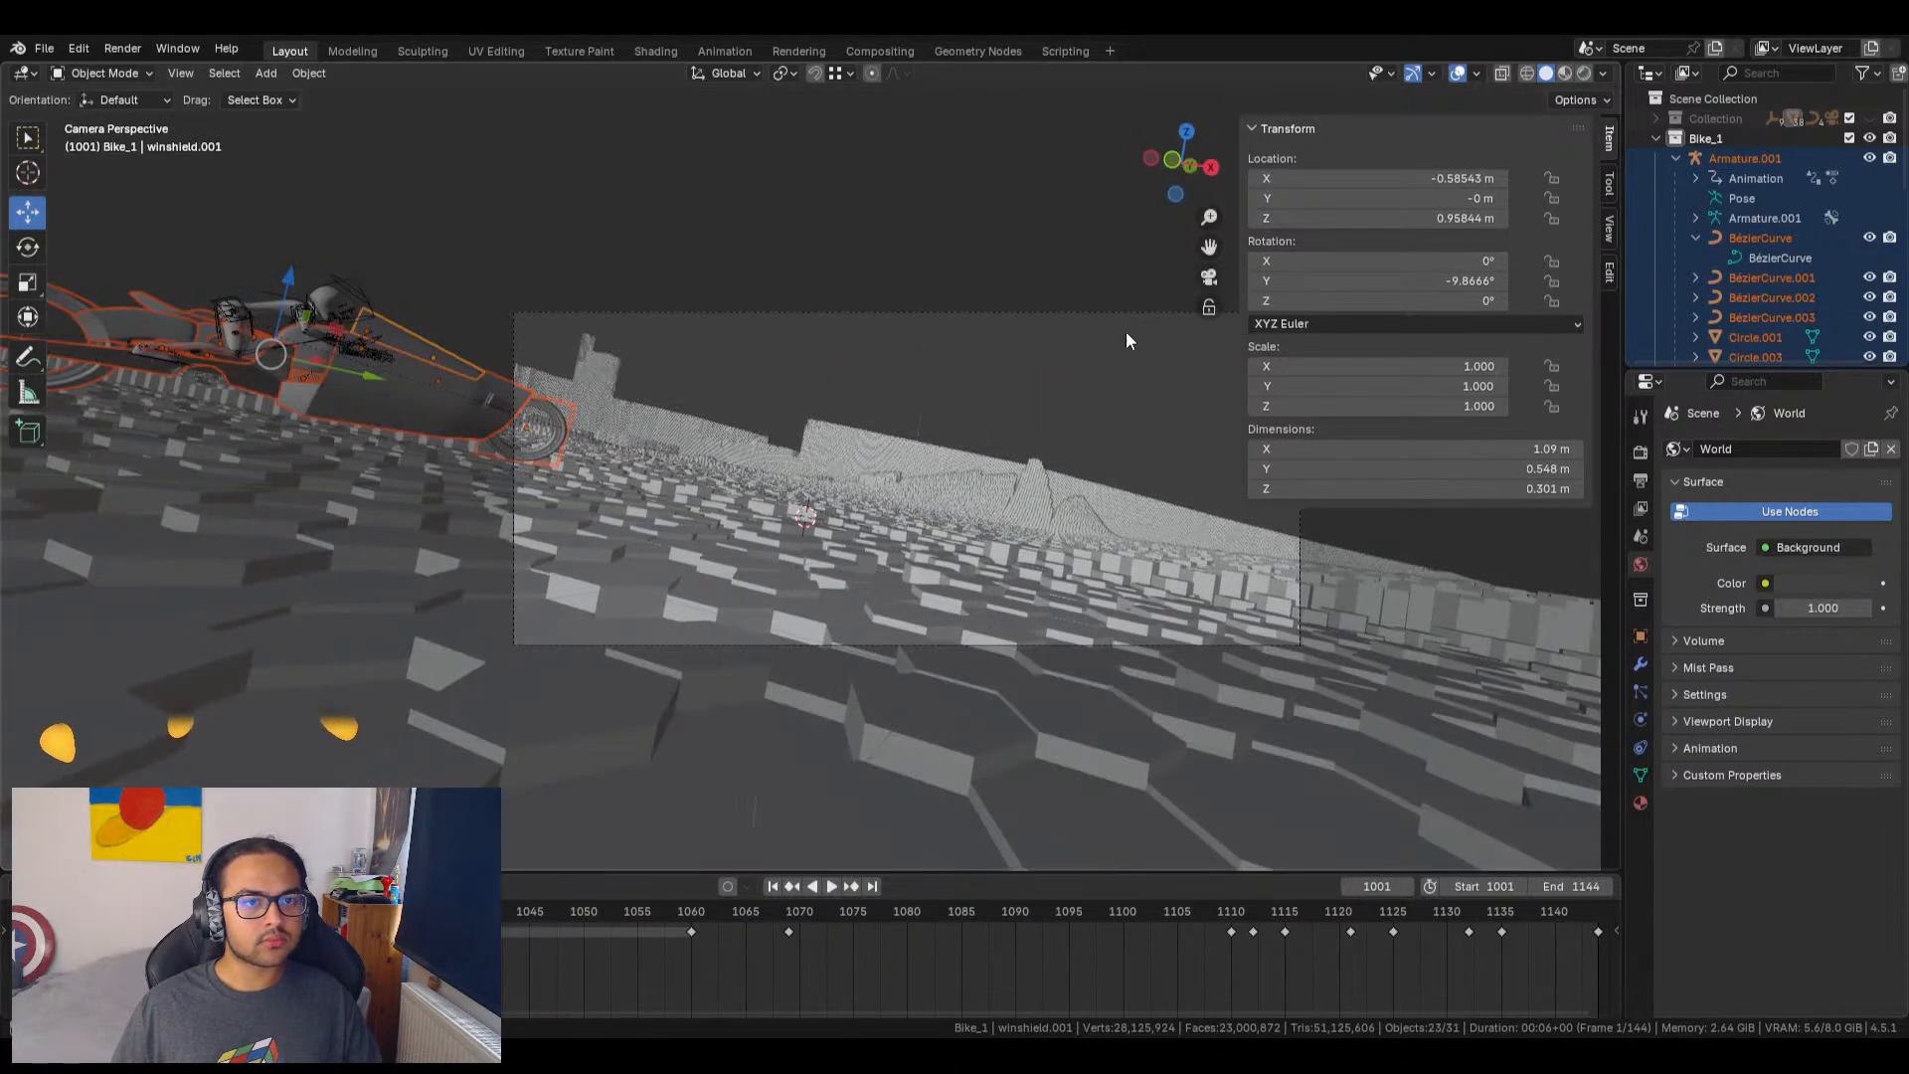
pyautogui.click(1209, 278)
pyautogui.moveTo(843, 409); pyautogui.dragTo(940, 545, button='middle')
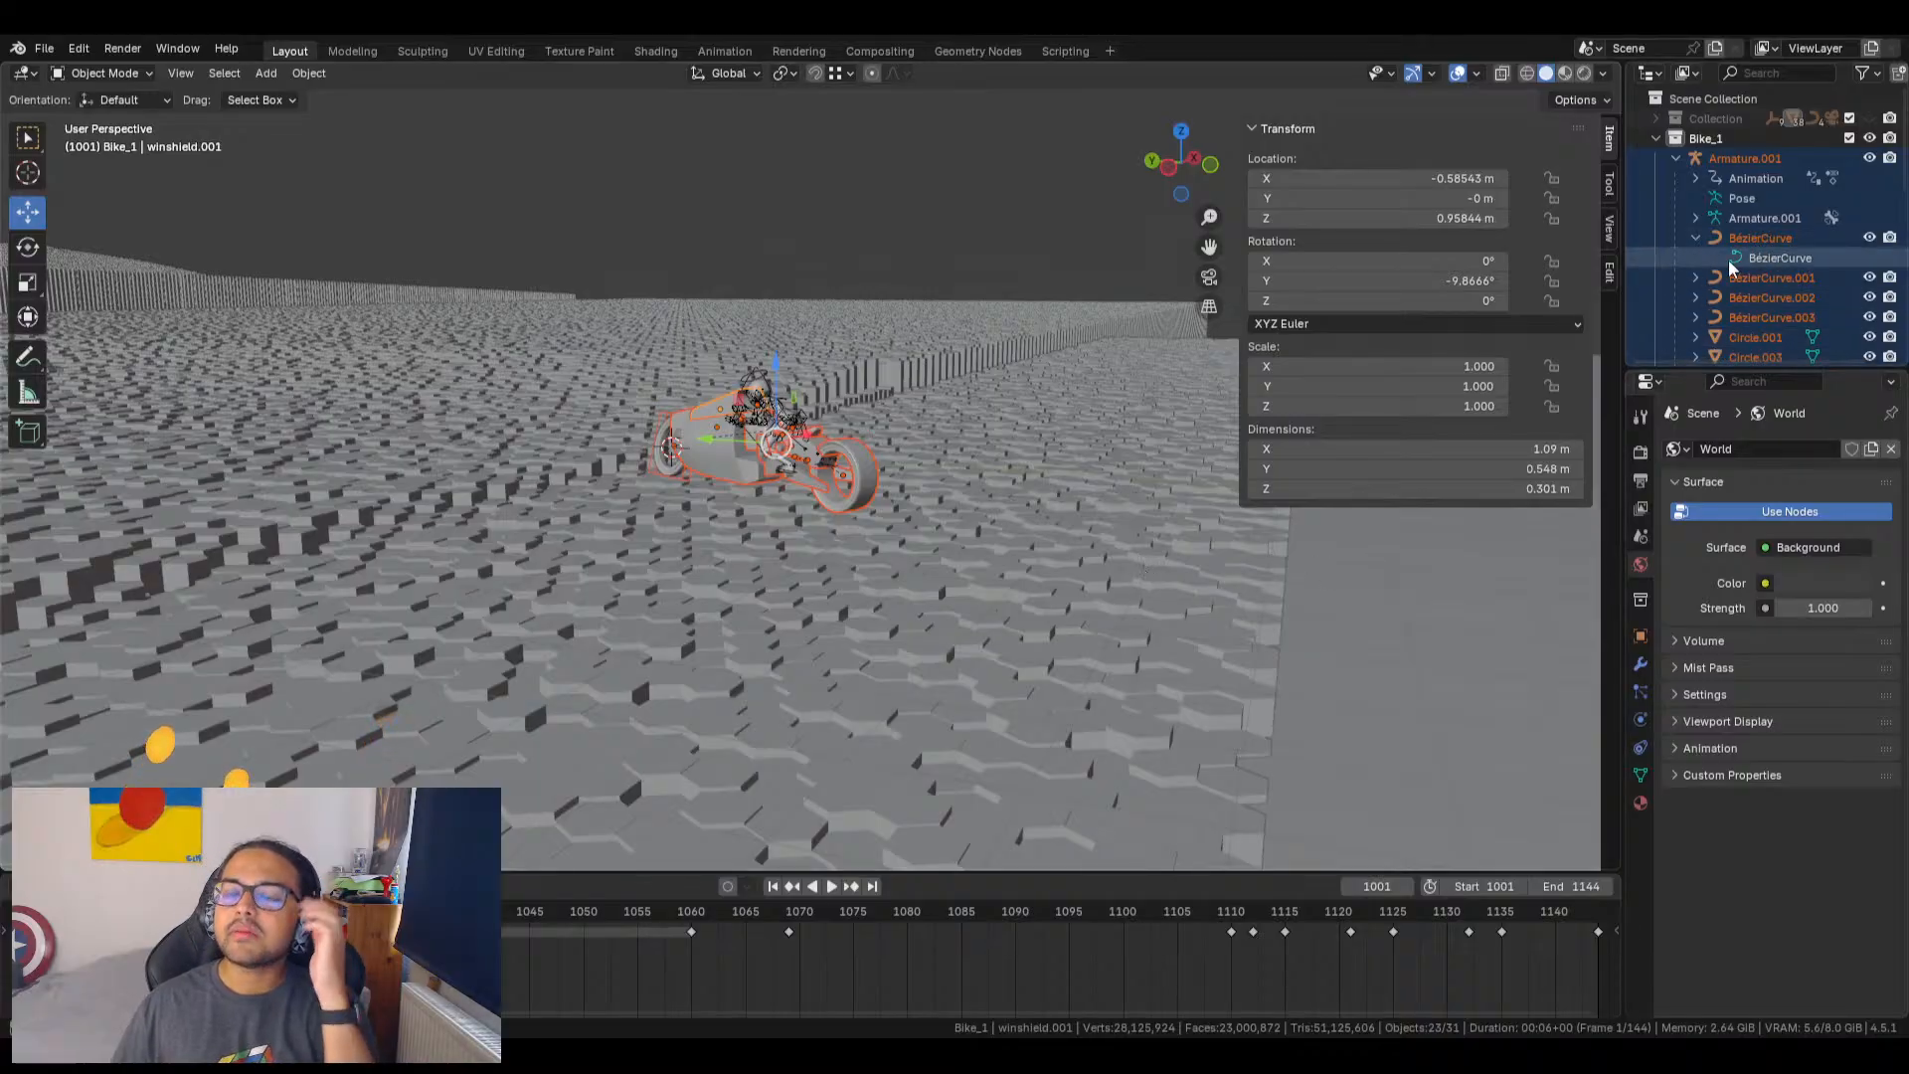
# Step: Make Bike_1 the active collection and save the file RR_Blender_Template_v2_GM_12.blend
pyautogui.click(1753, 141)
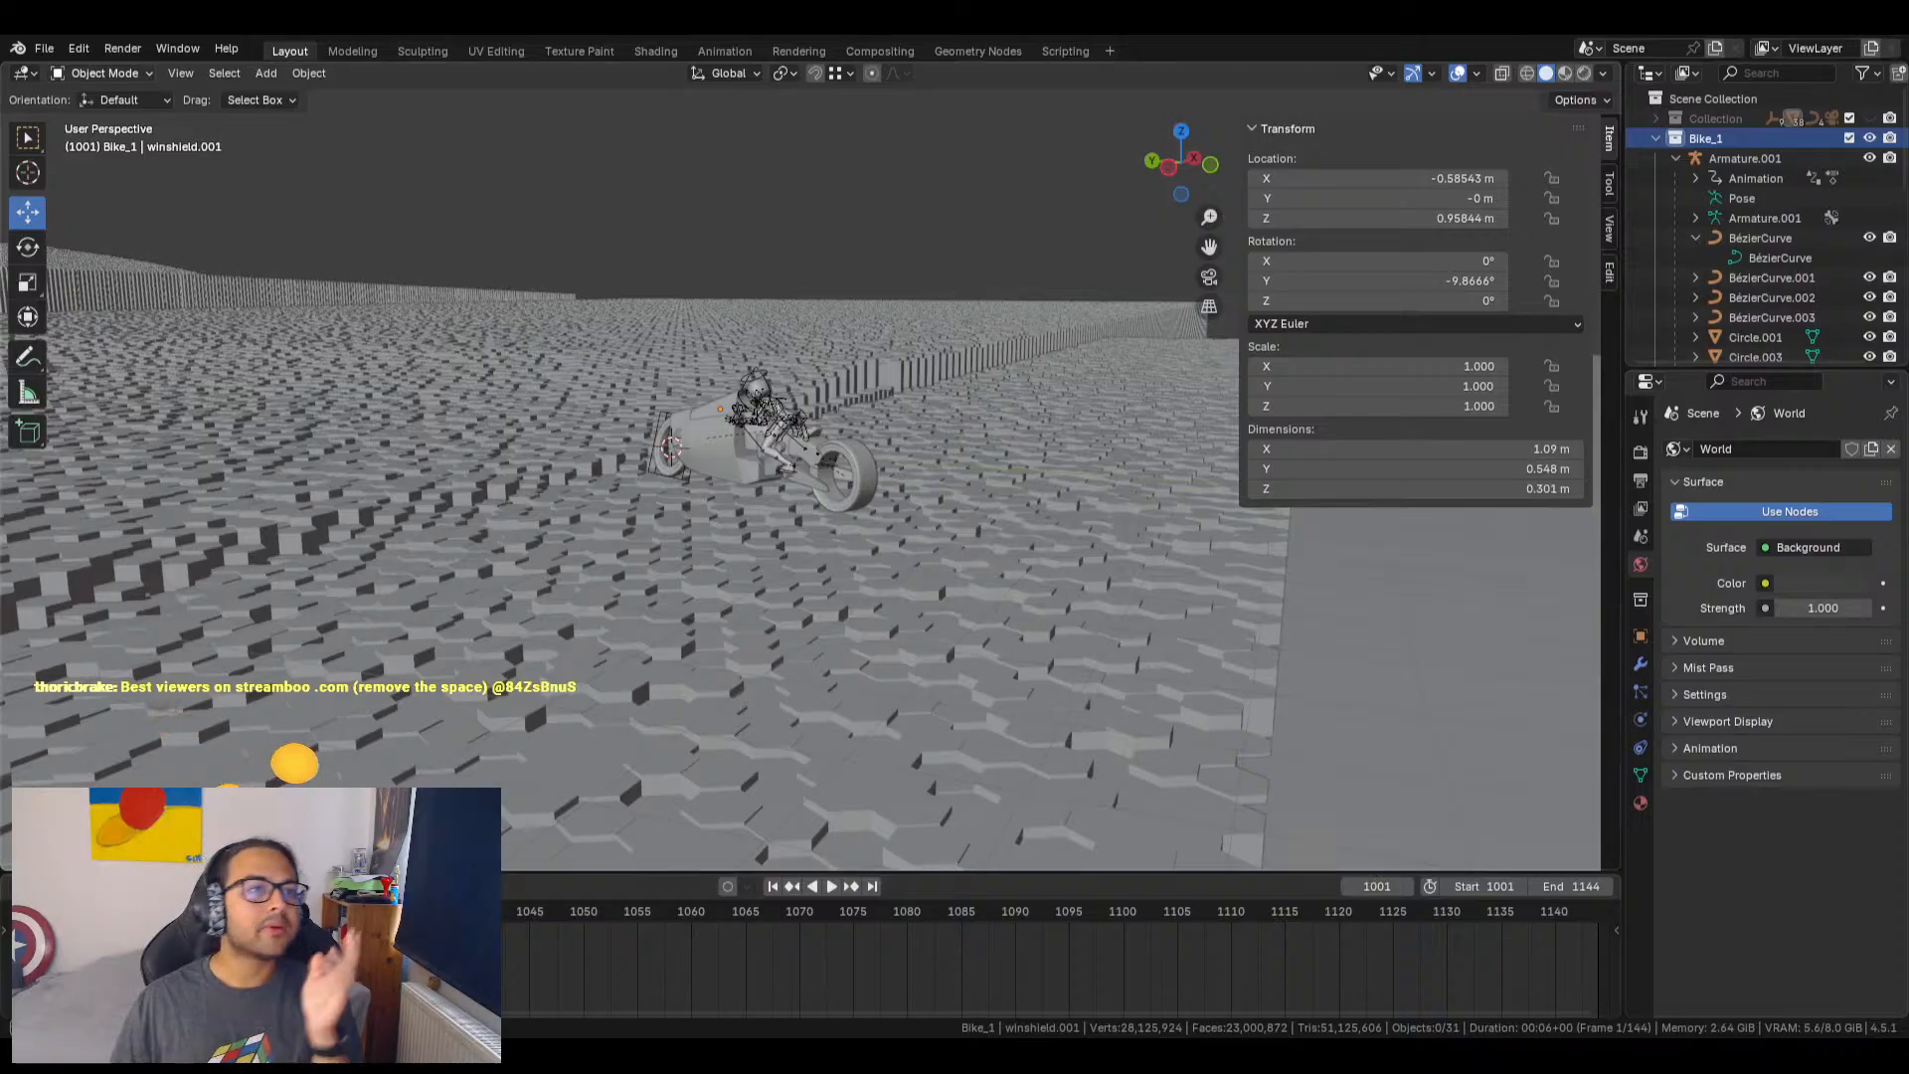
pyautogui.click(44, 48)
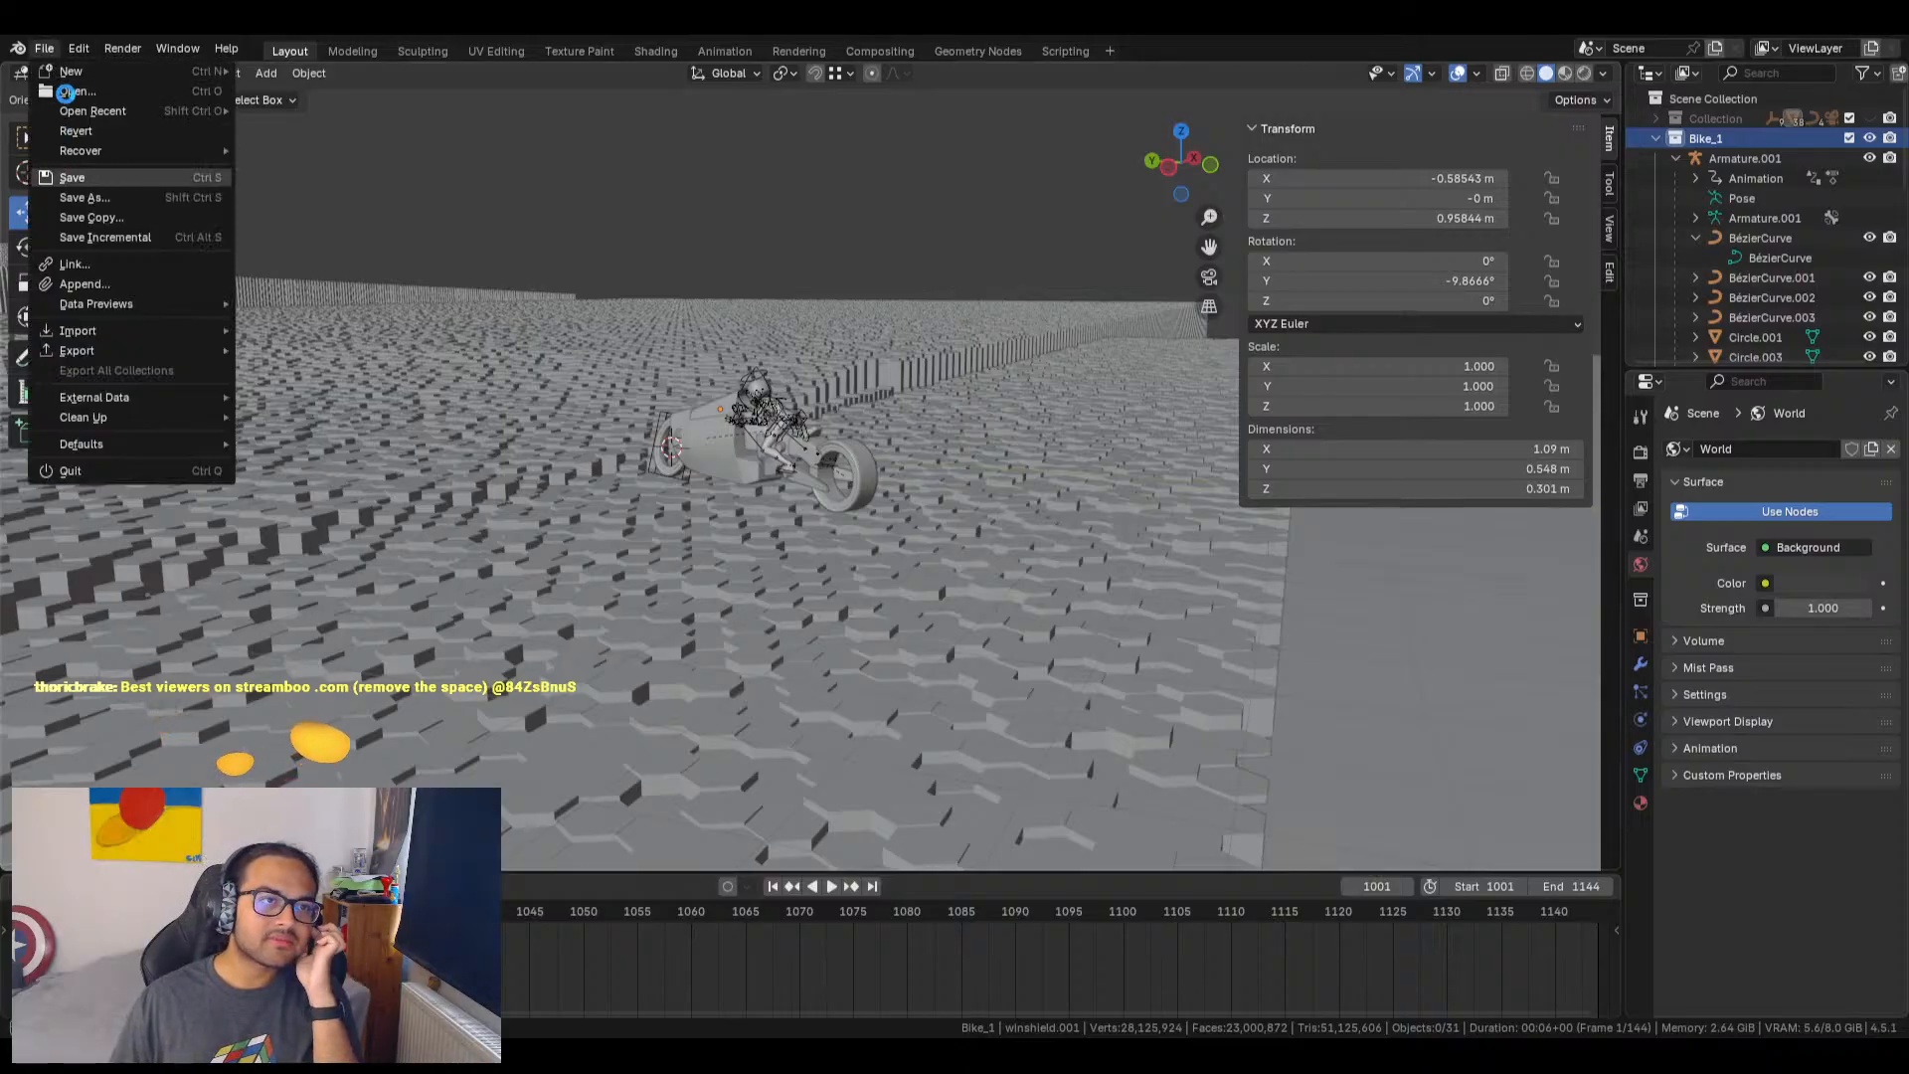
pyautogui.click(71, 177)
# Step: Open the earlier version RR_Blender_Template_v2_GM_11.blend and deselect the bike armature's Main Bone.001
pyautogui.click(44, 48)
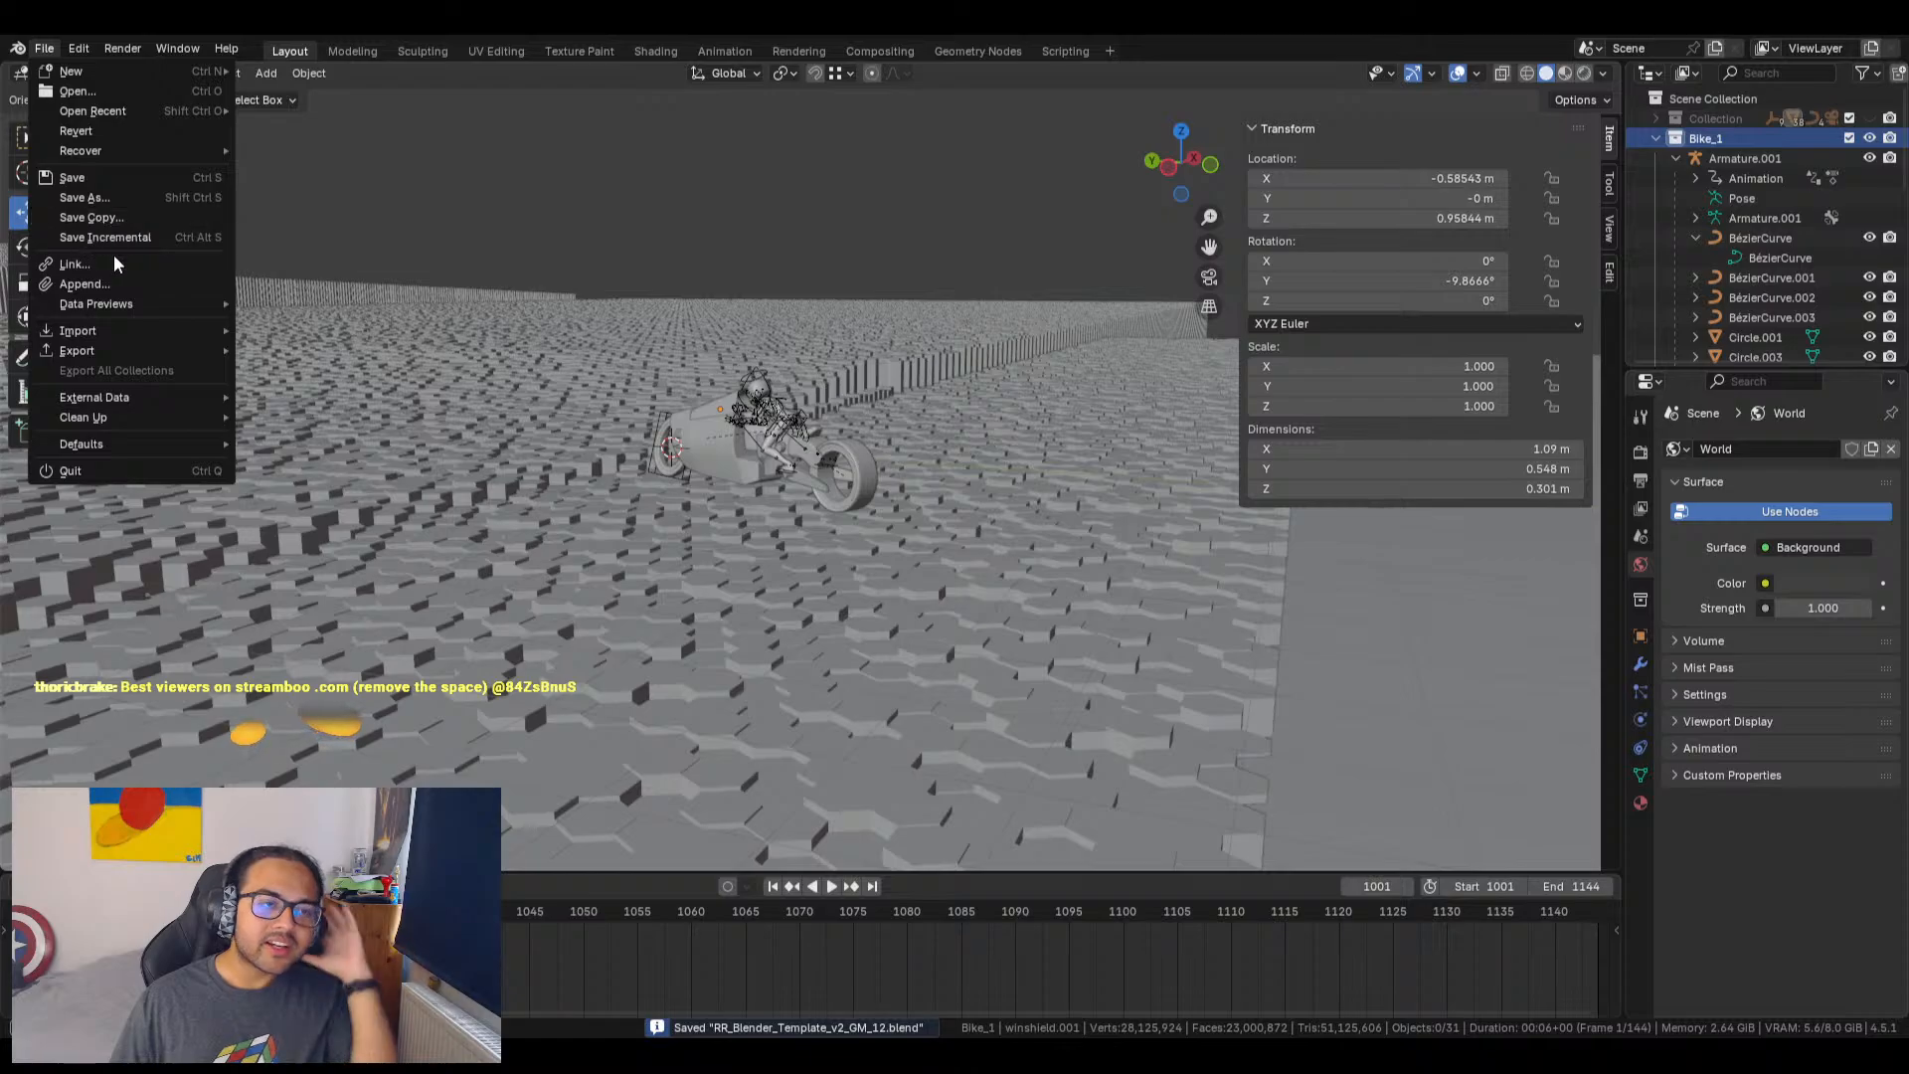
pyautogui.moveTo(134, 111)
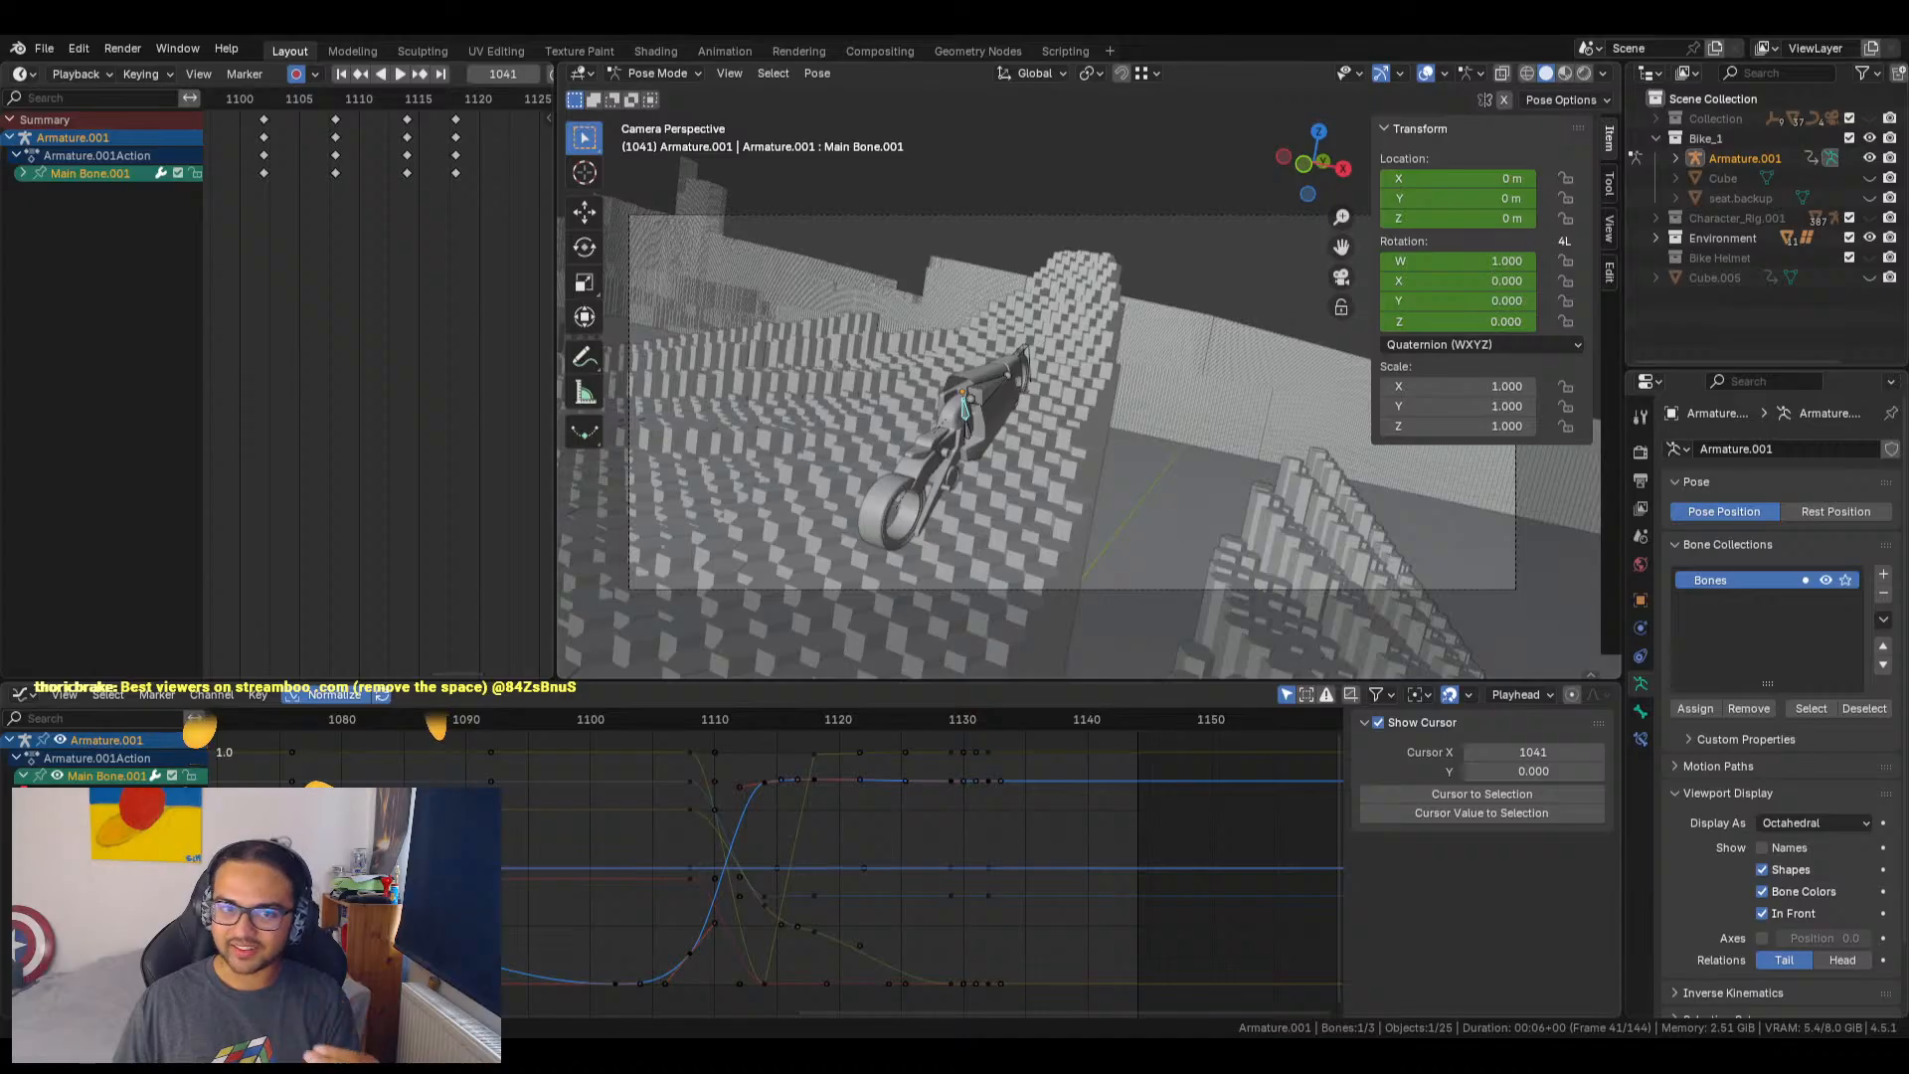
pyautogui.click(957, 482)
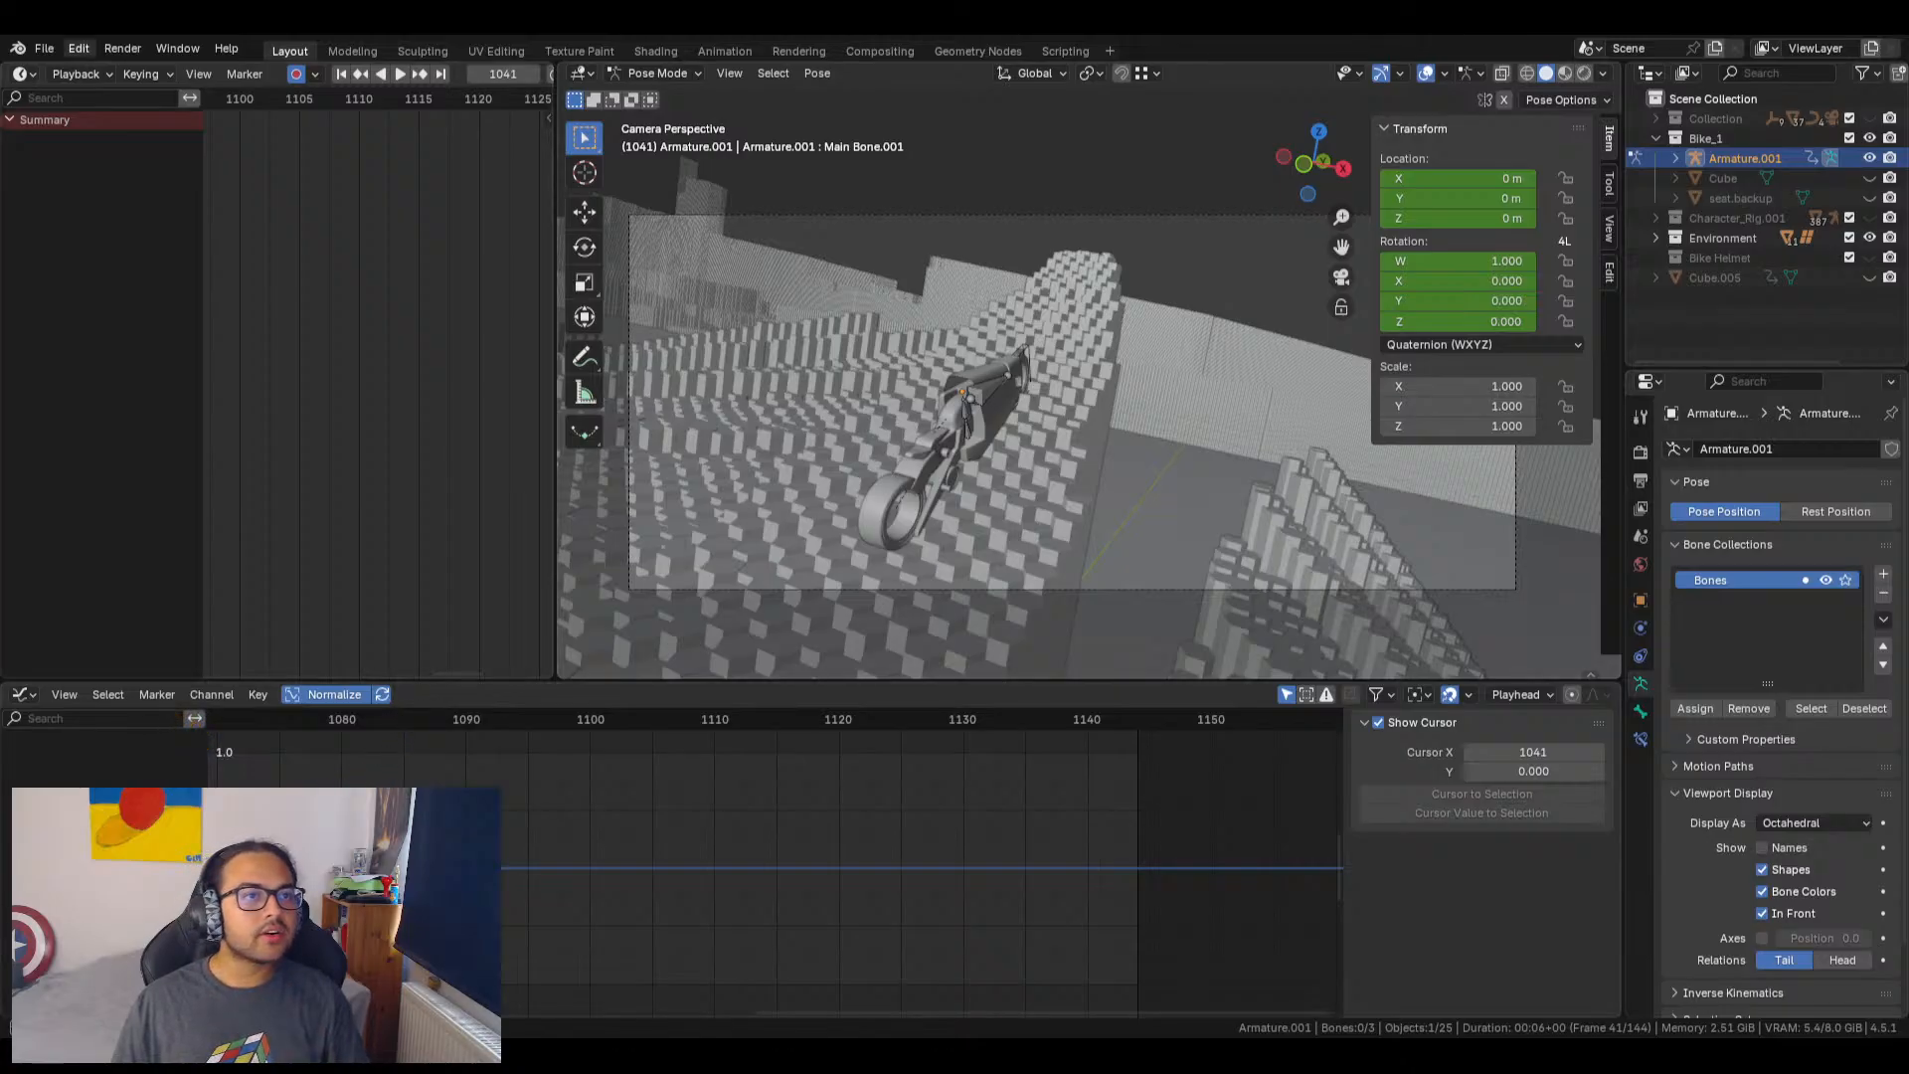
# Step: Reopen the recent file RR_Blender_Template_v2_GM_12.blend without saving the changes to RR_Blender_Template_v2_GM_11.blend
pyautogui.click(44, 48)
pyautogui.moveTo(135, 111)
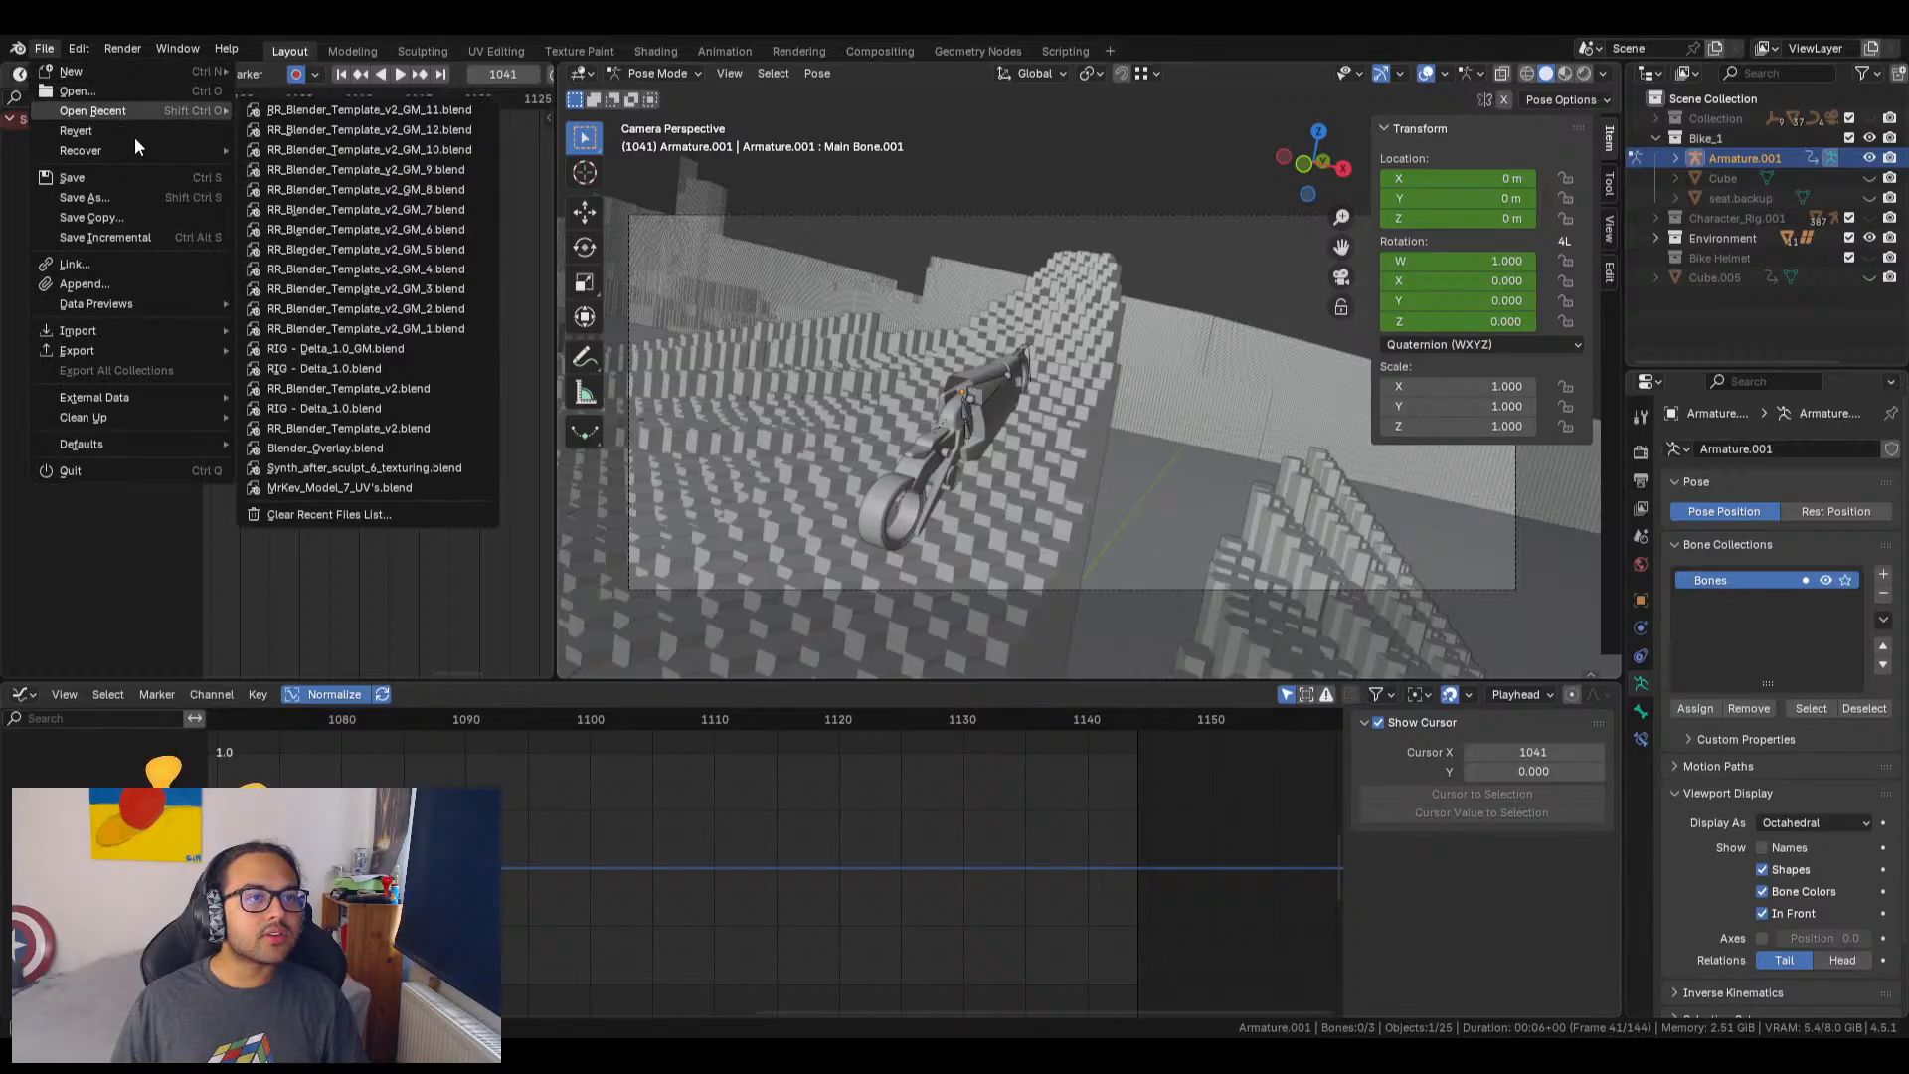
pyautogui.click(366, 131)
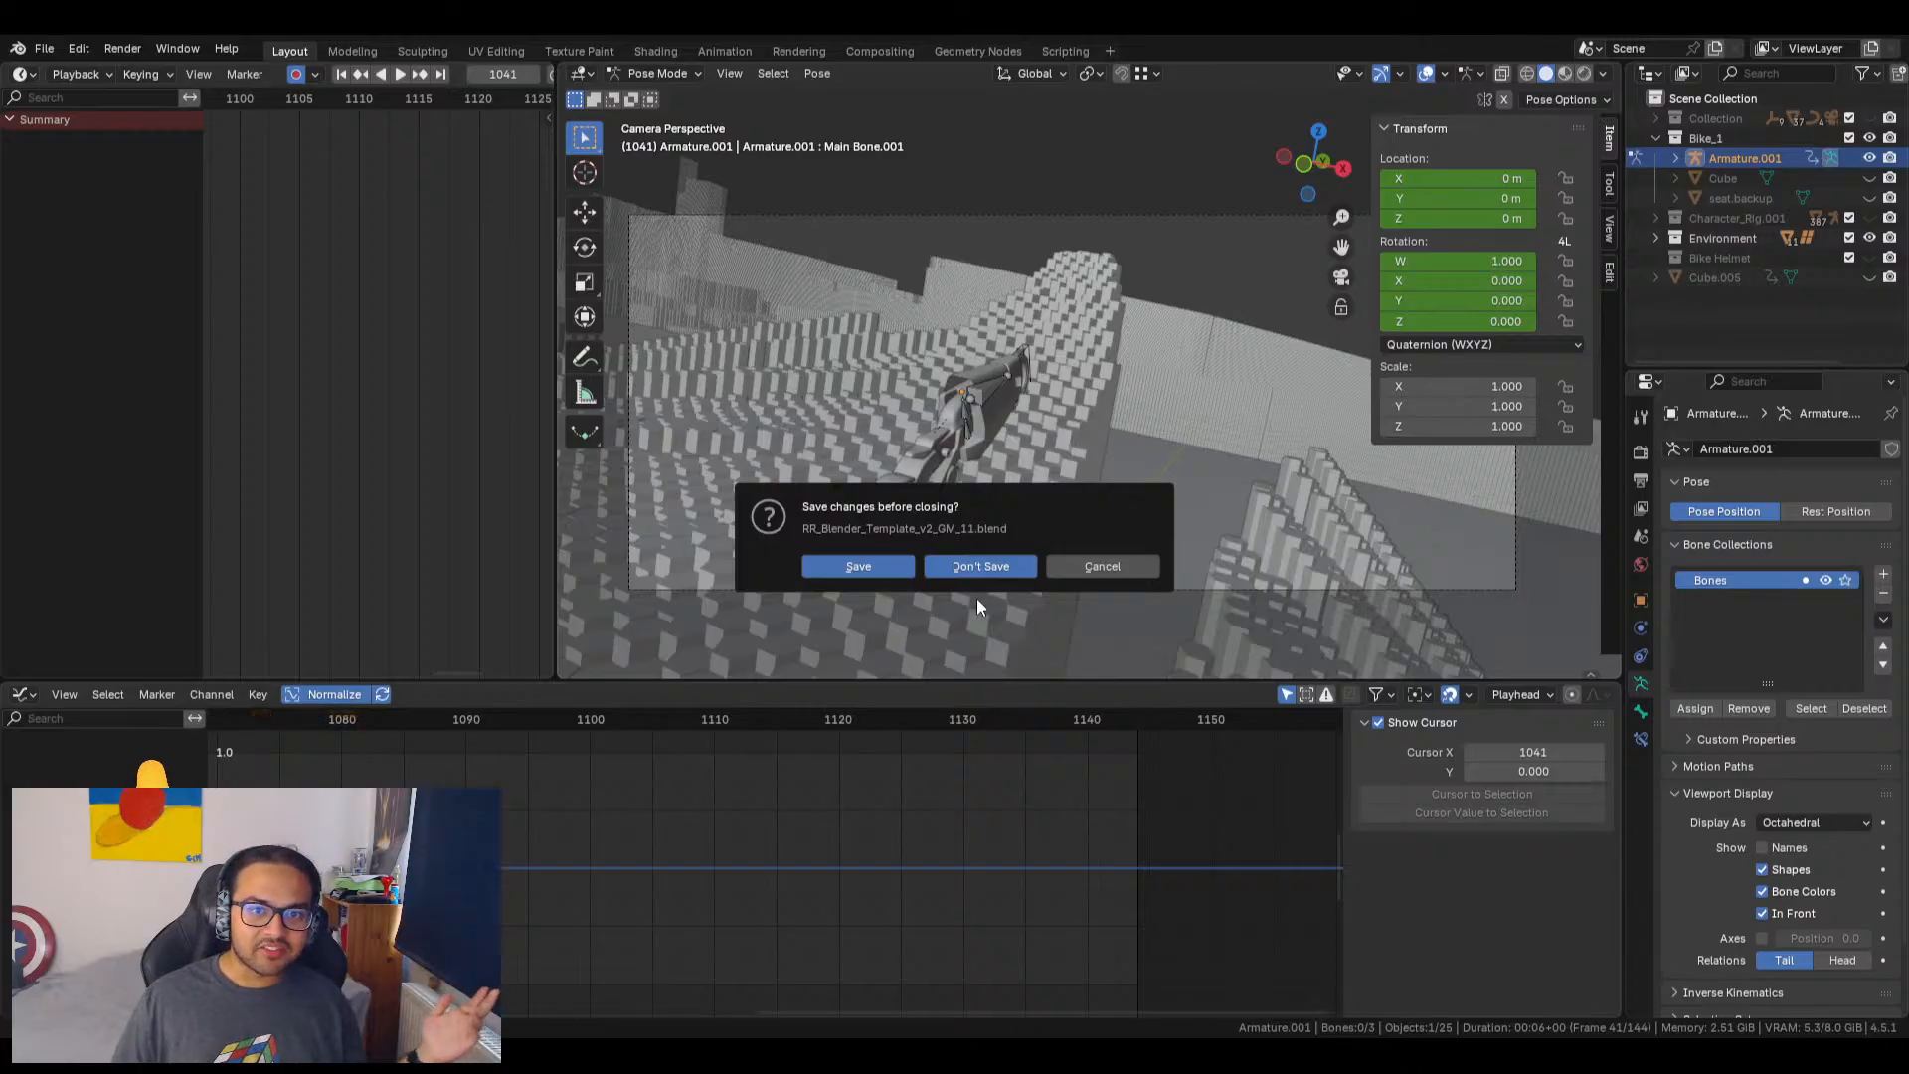
pyautogui.click(976, 564)
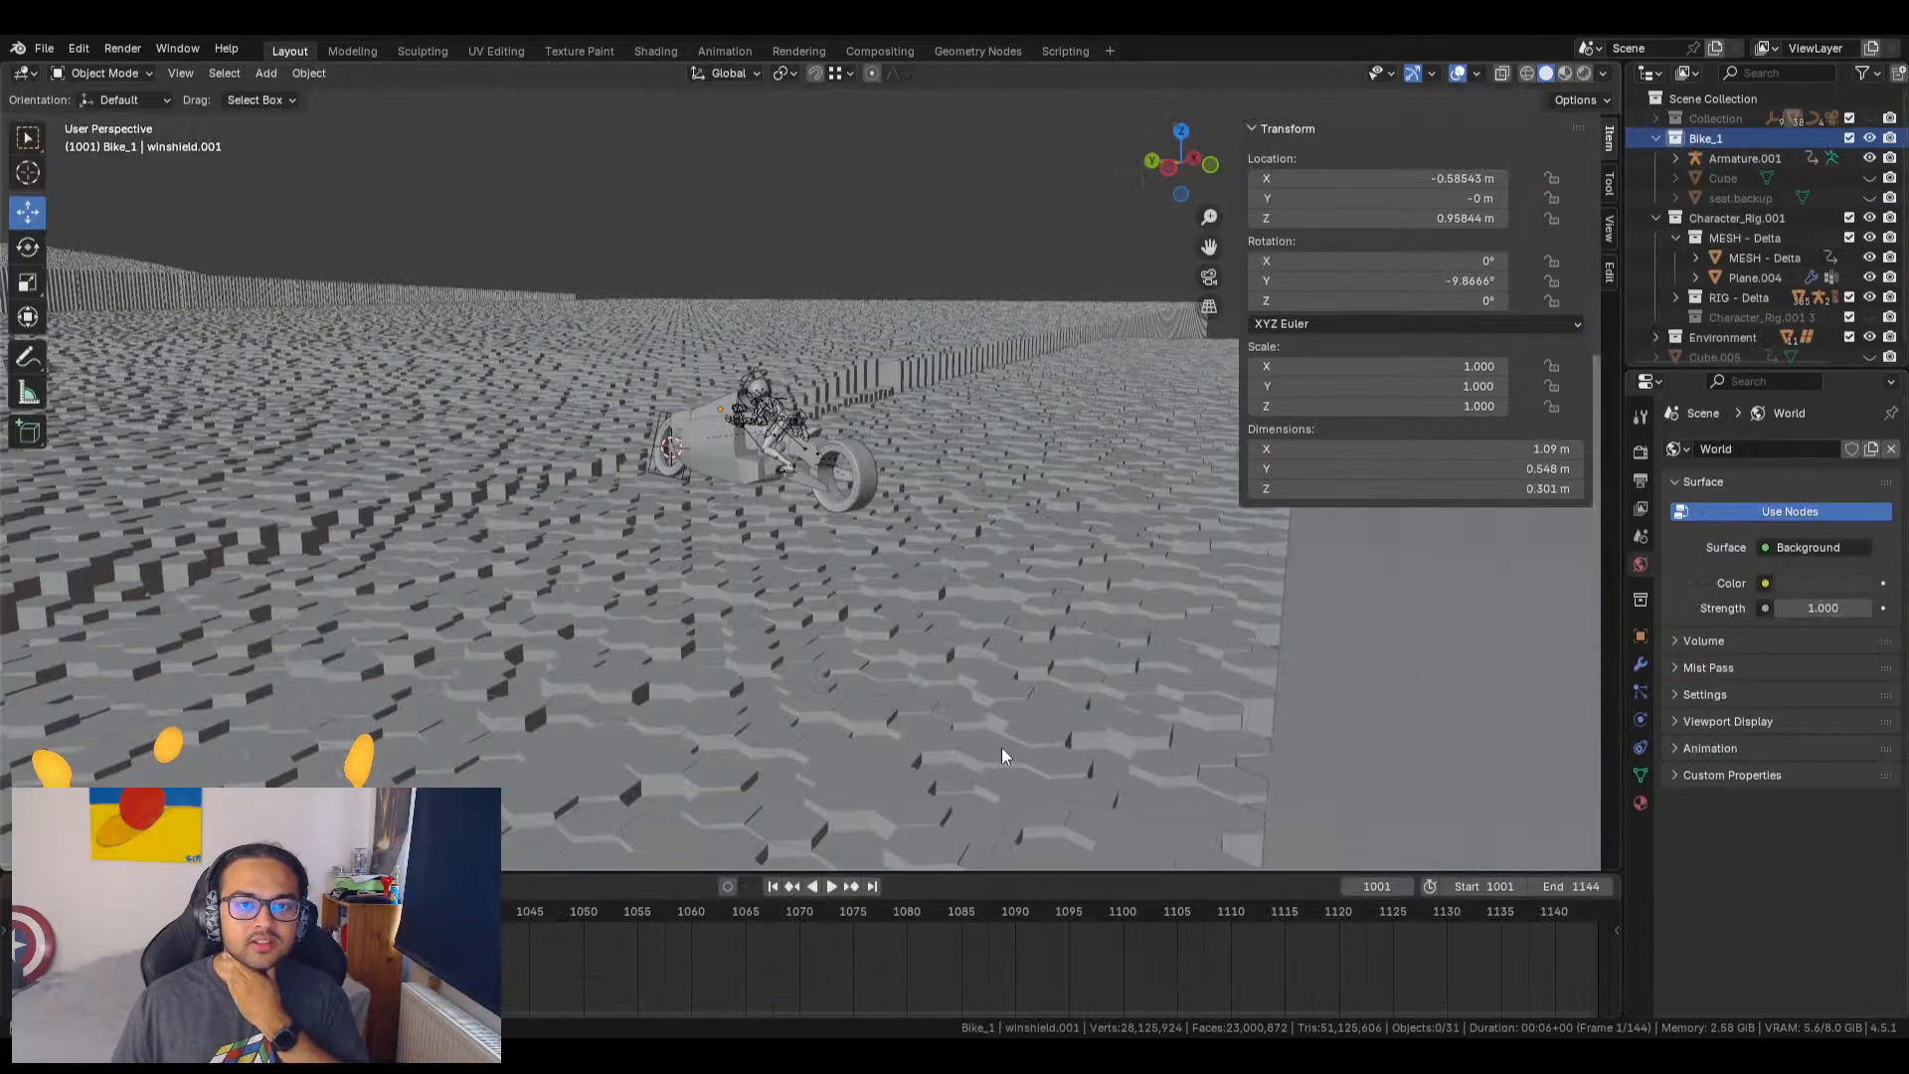
pyautogui.moveTo(766, 460); pyautogui.dragTo(833, 557, button='middle')
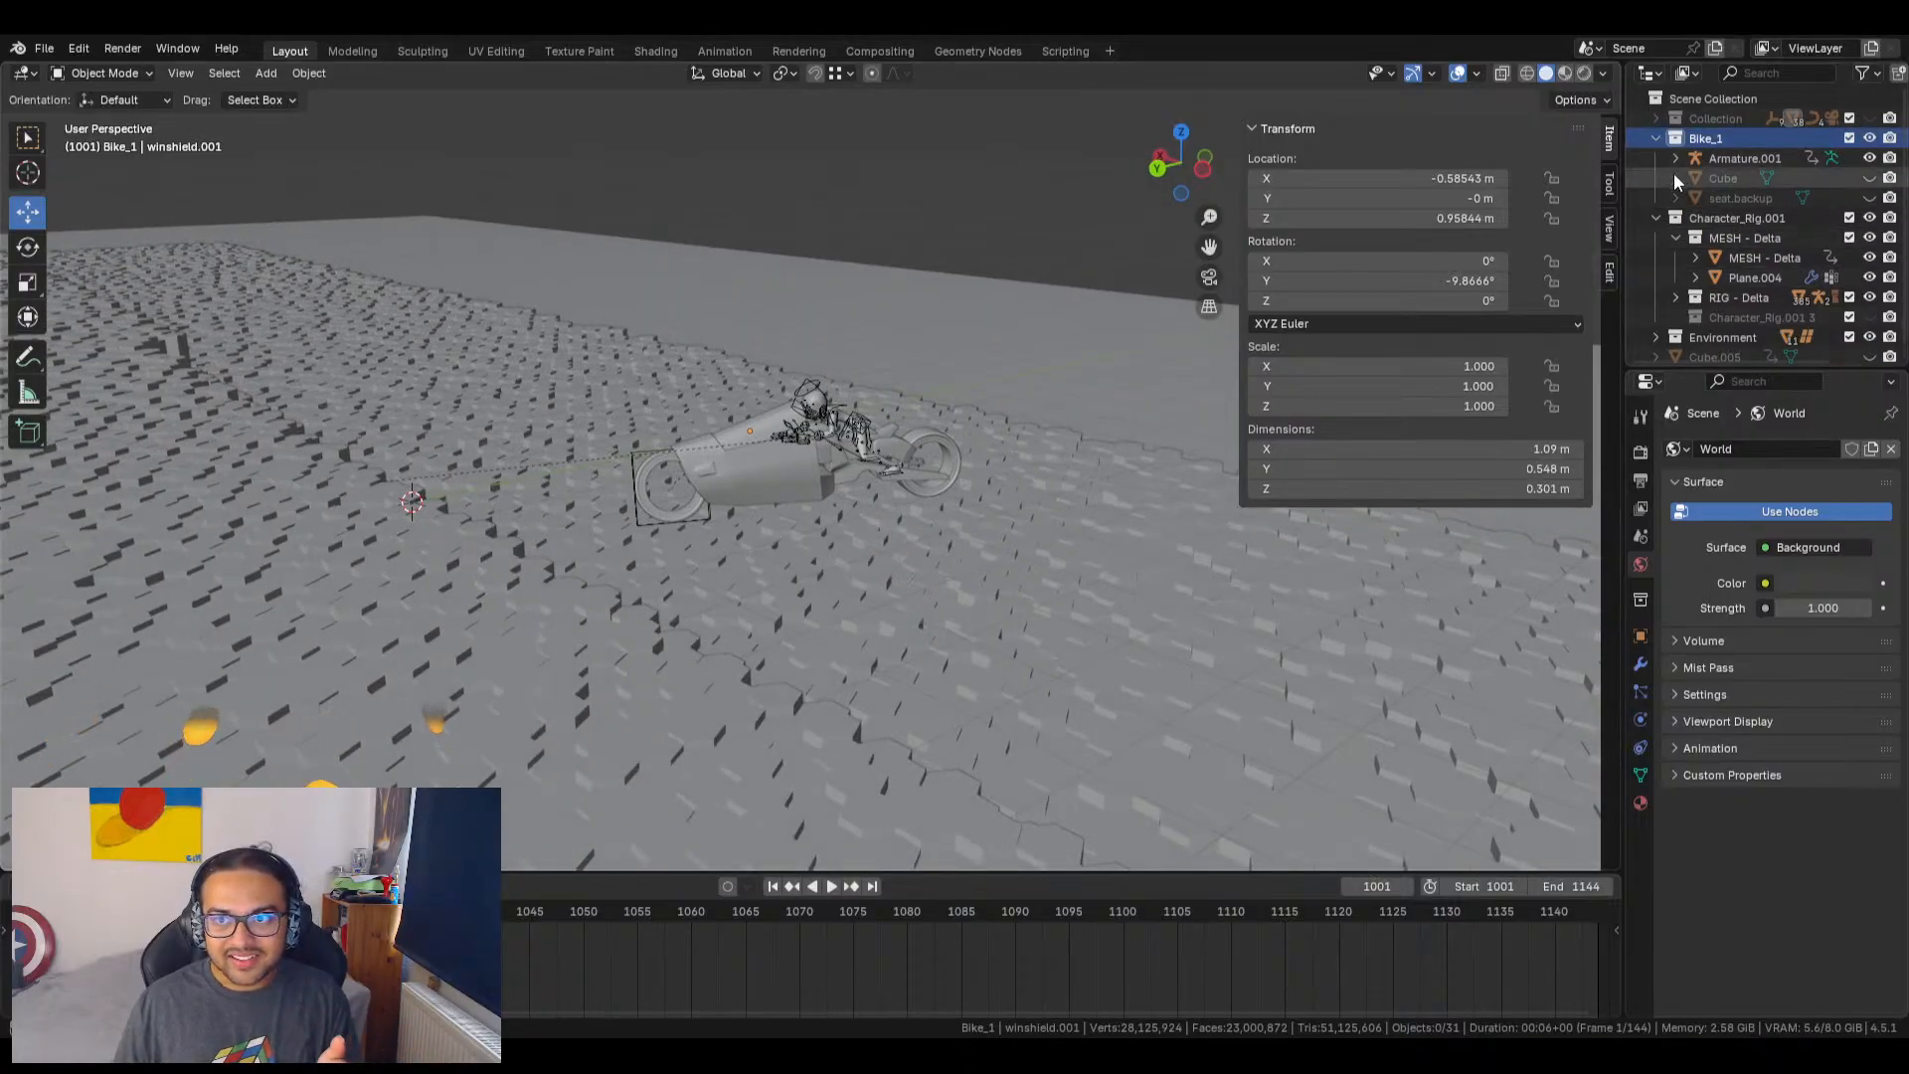
# Step: Show the hidden seat.backup object of Bike_1 in the viewport and inspect it together with the bike from several angles
pyautogui.click(1676, 158)
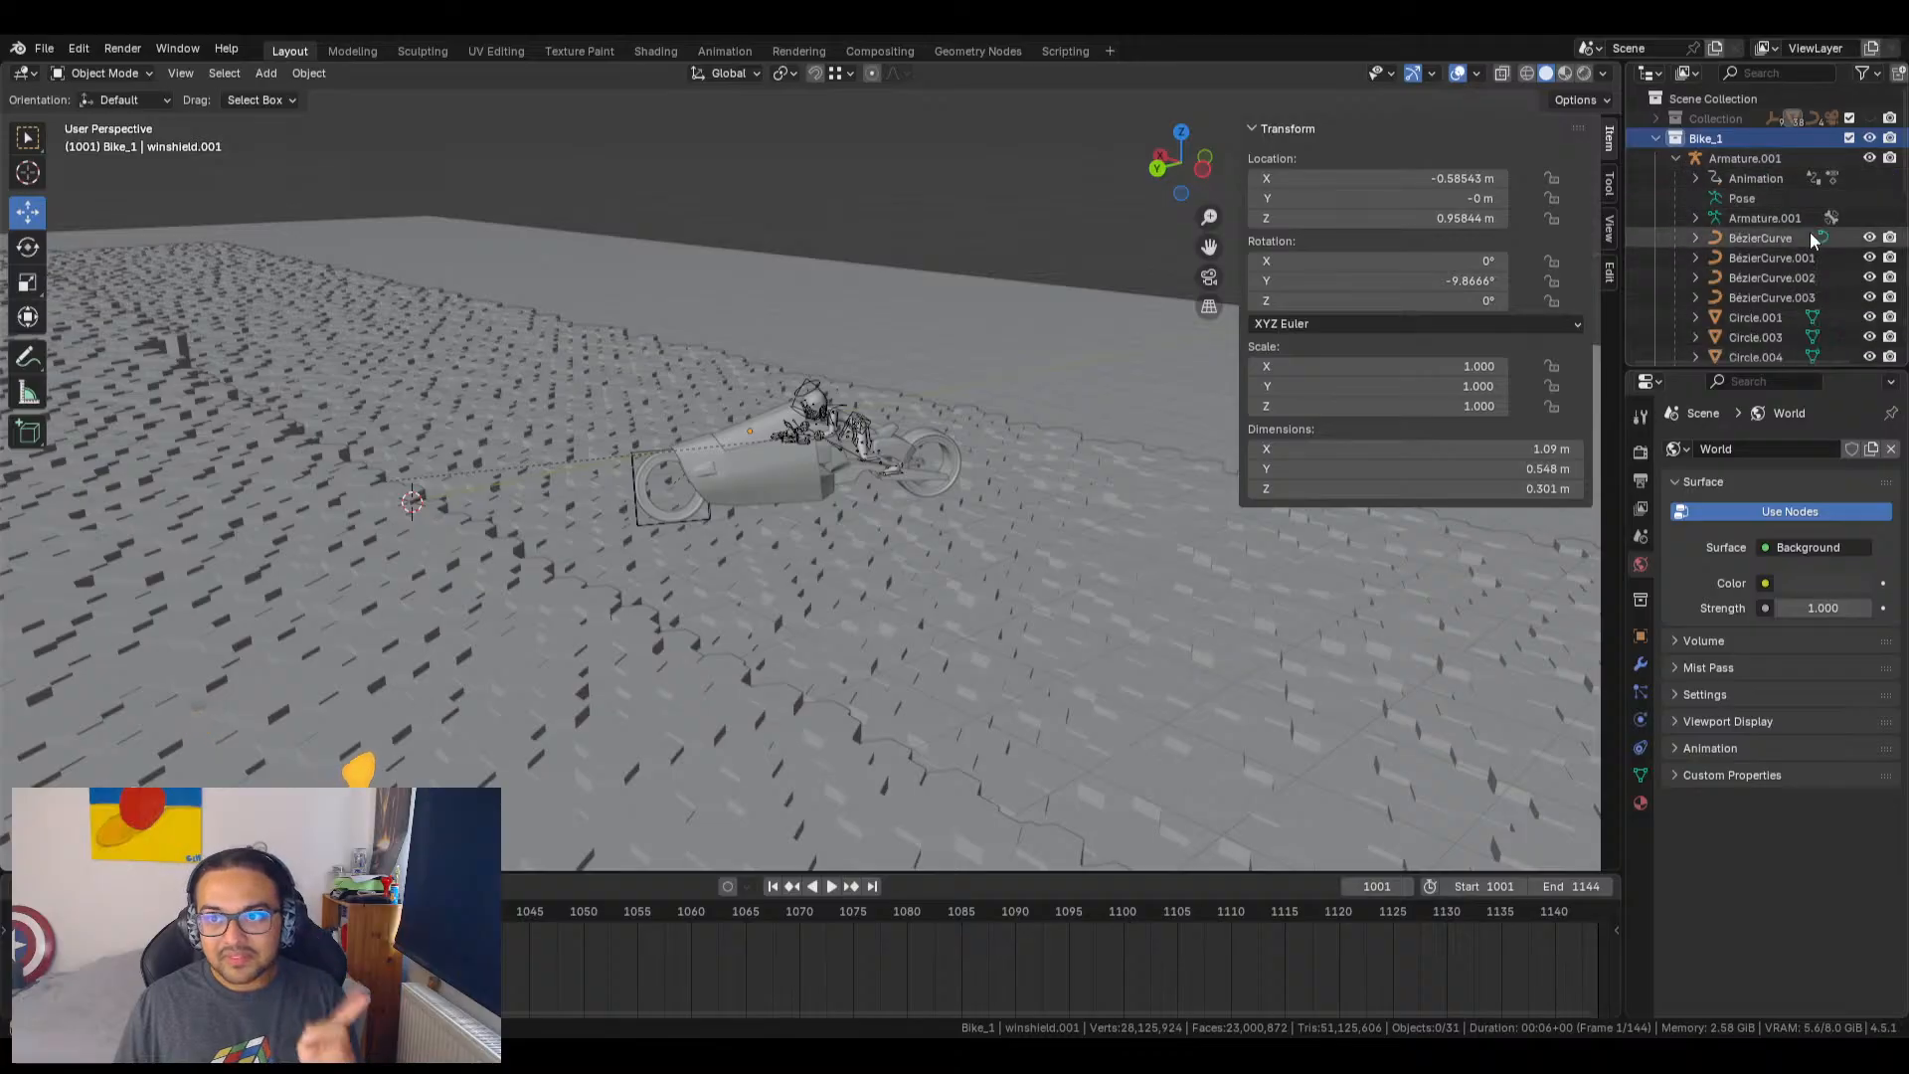
pyautogui.click(1676, 159)
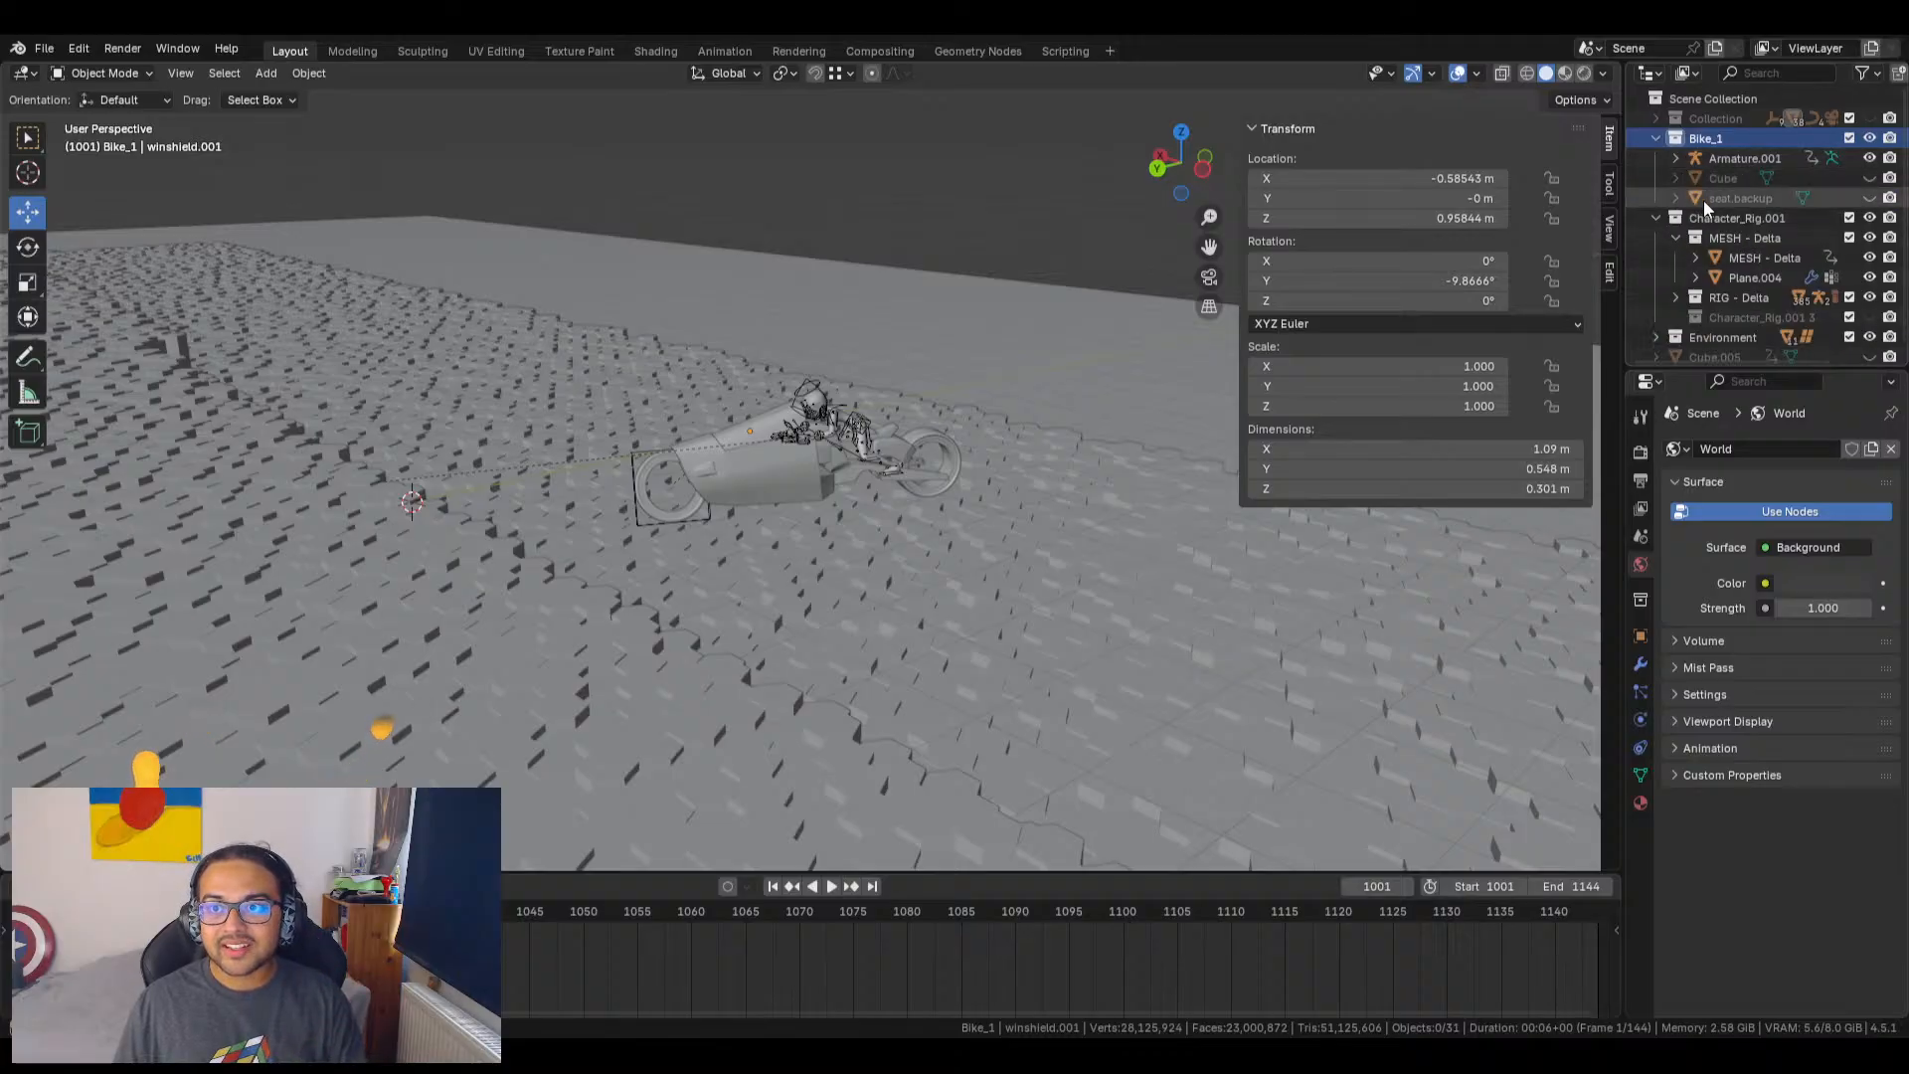
pyautogui.click(1703, 199)
pyautogui.click(1676, 198)
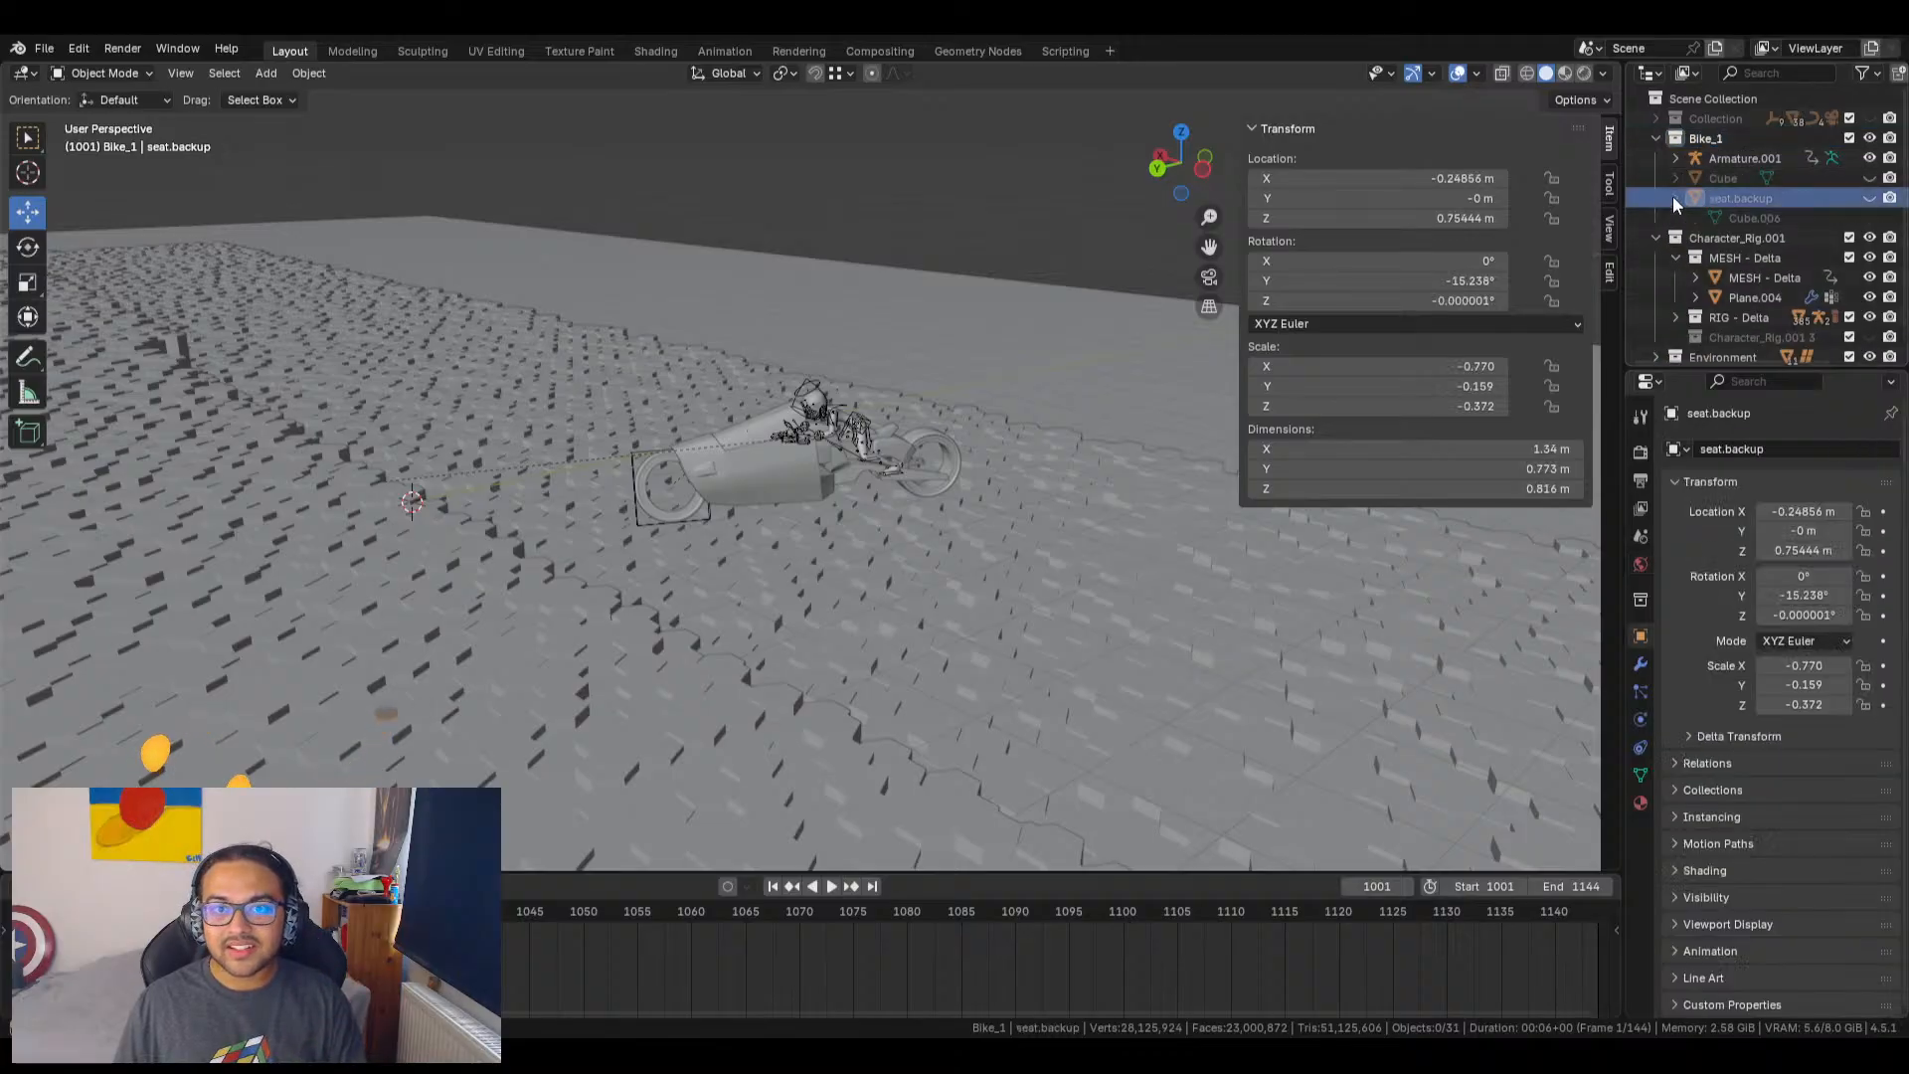
pyautogui.click(1868, 199)
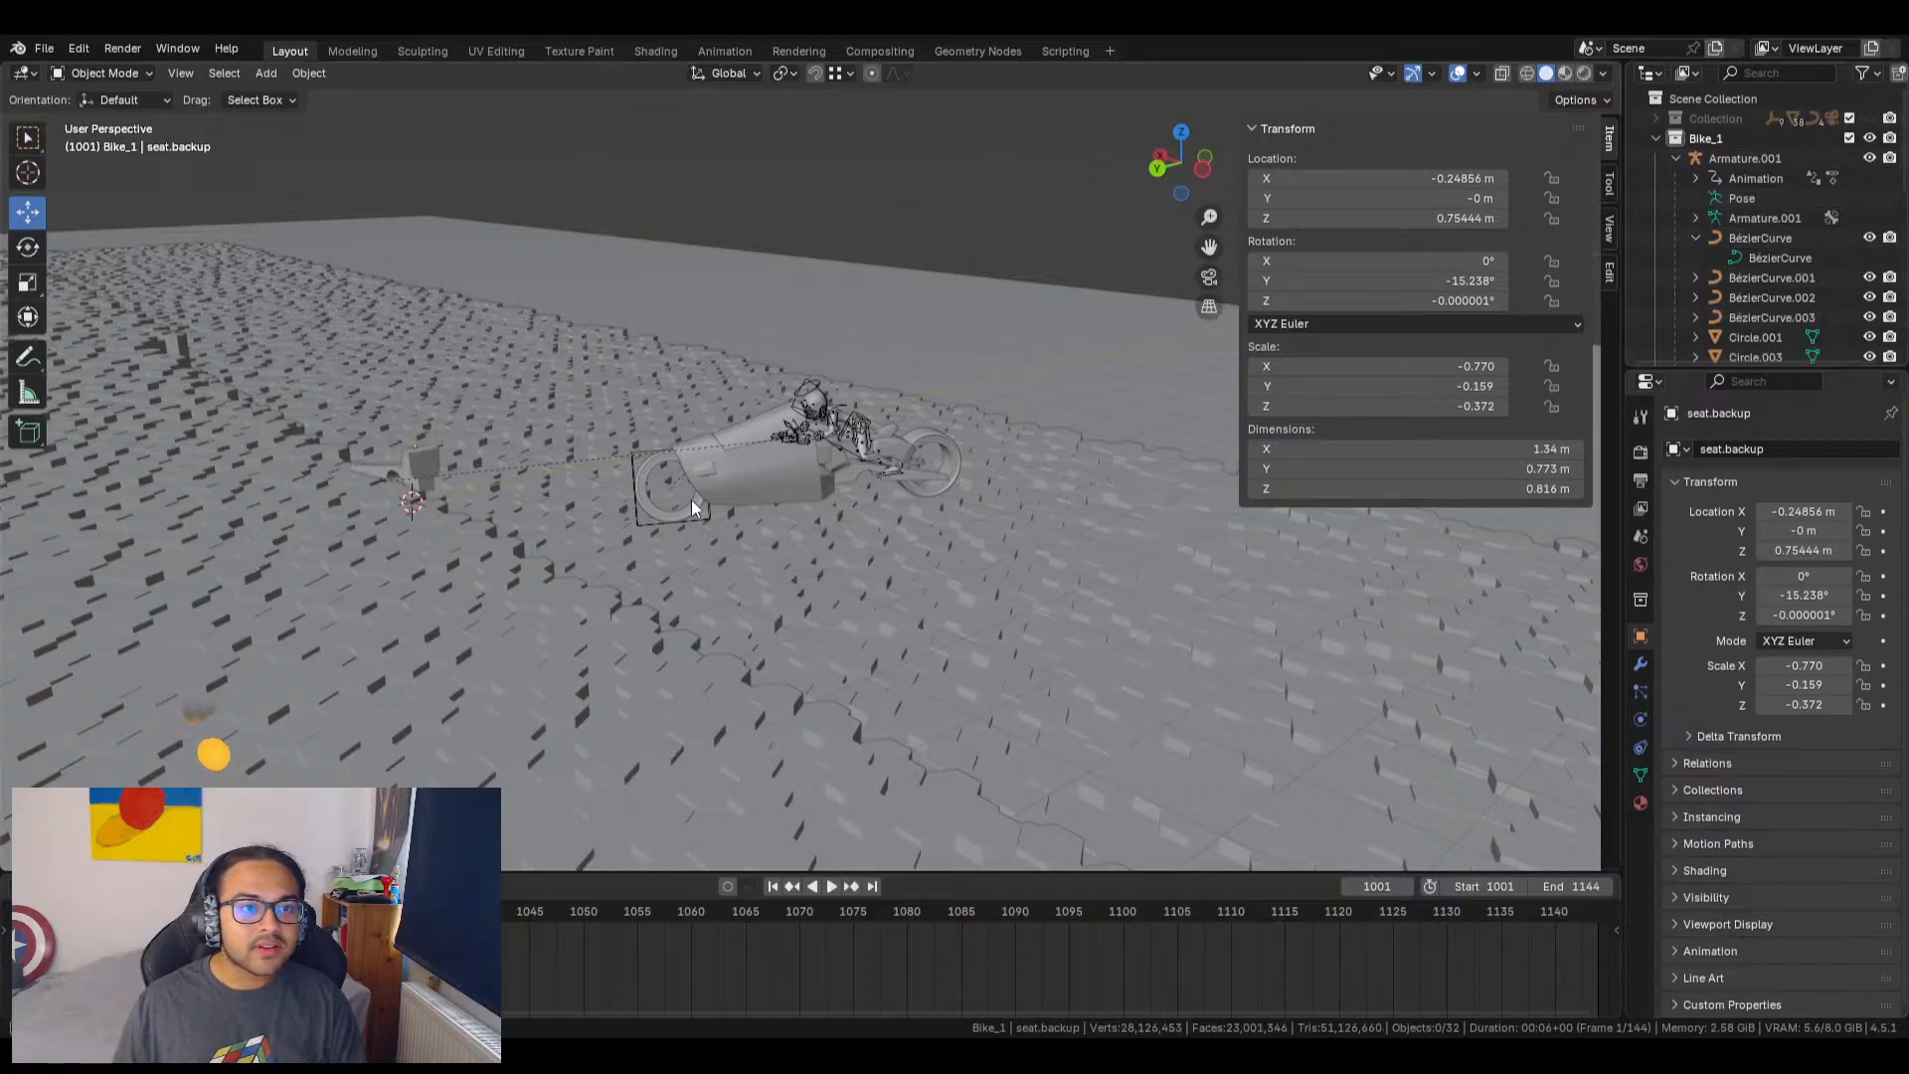
pyautogui.moveTo(692, 508); pyautogui.dragTo(835, 501, button='middle')
pyautogui.scroll(3, 693, 557)
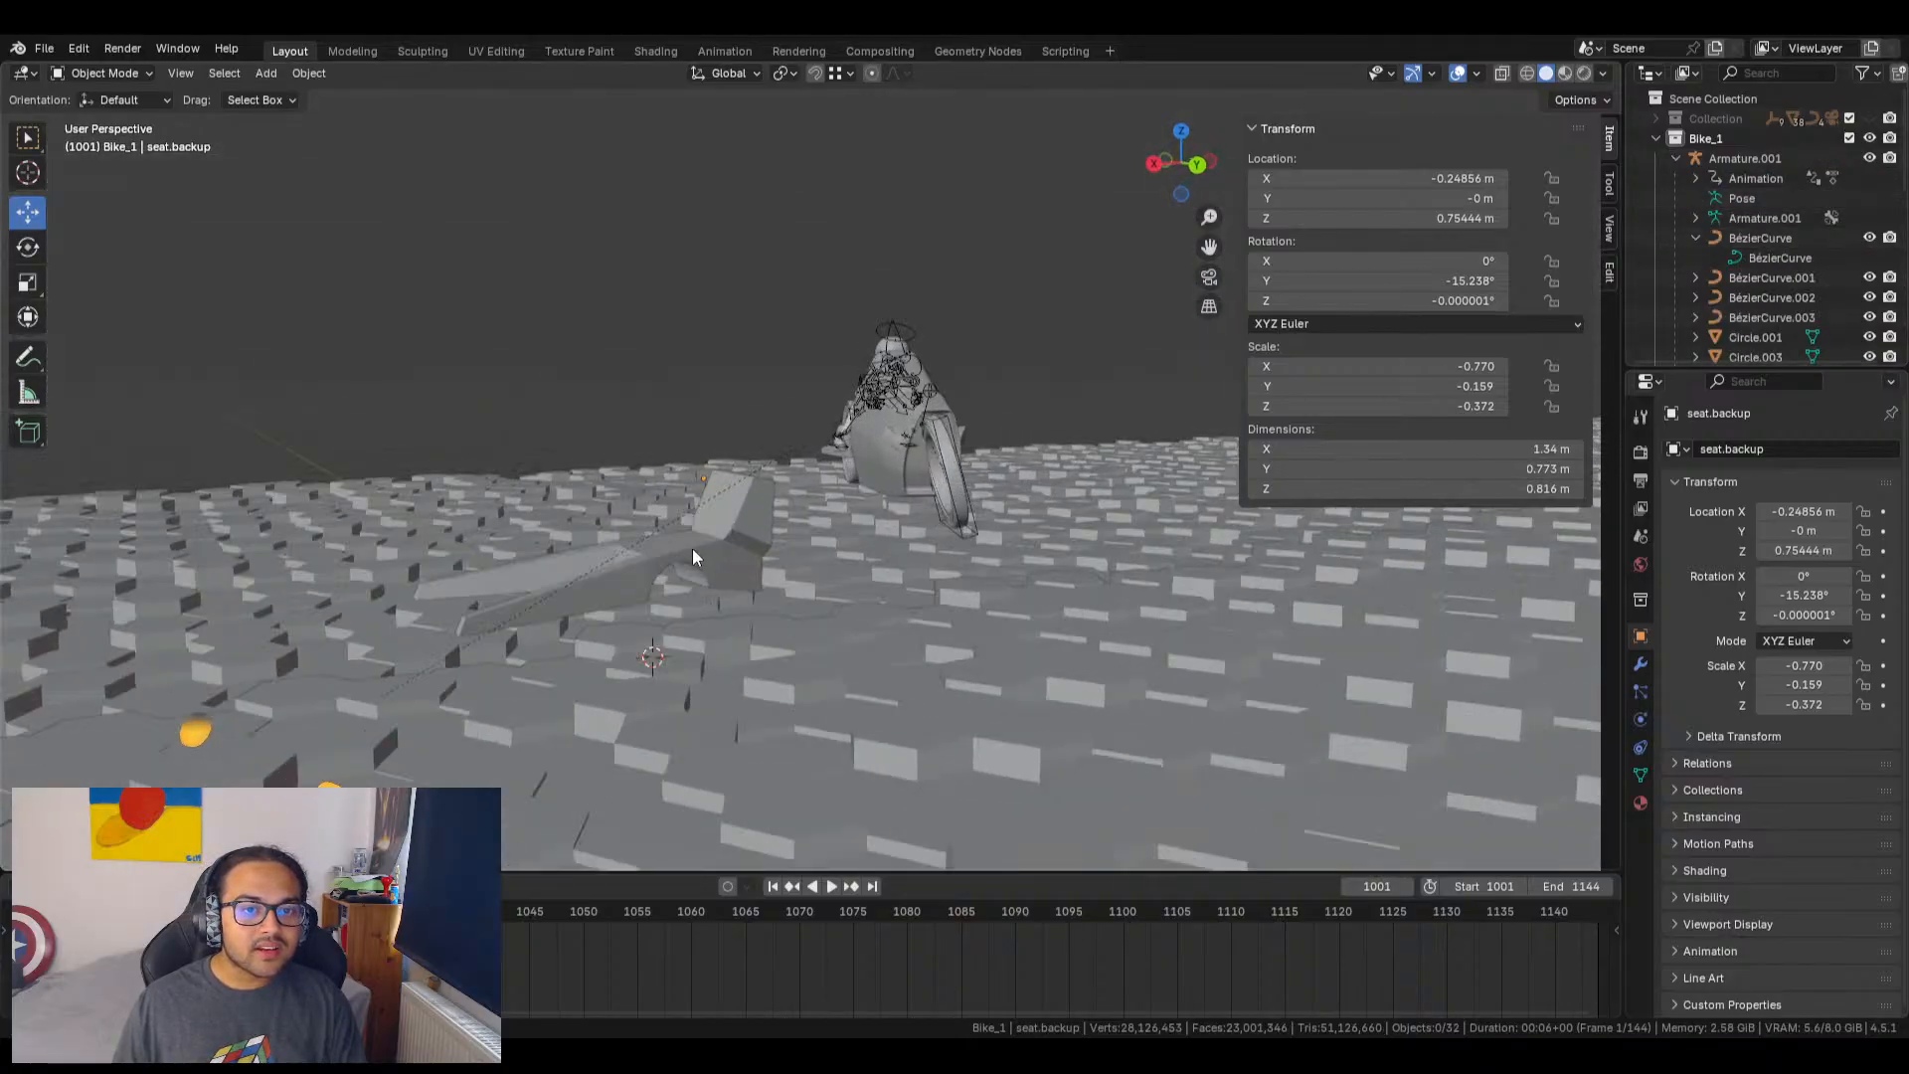
pyautogui.moveTo(693, 557); pyautogui.dragTo(702, 564, button='middle')
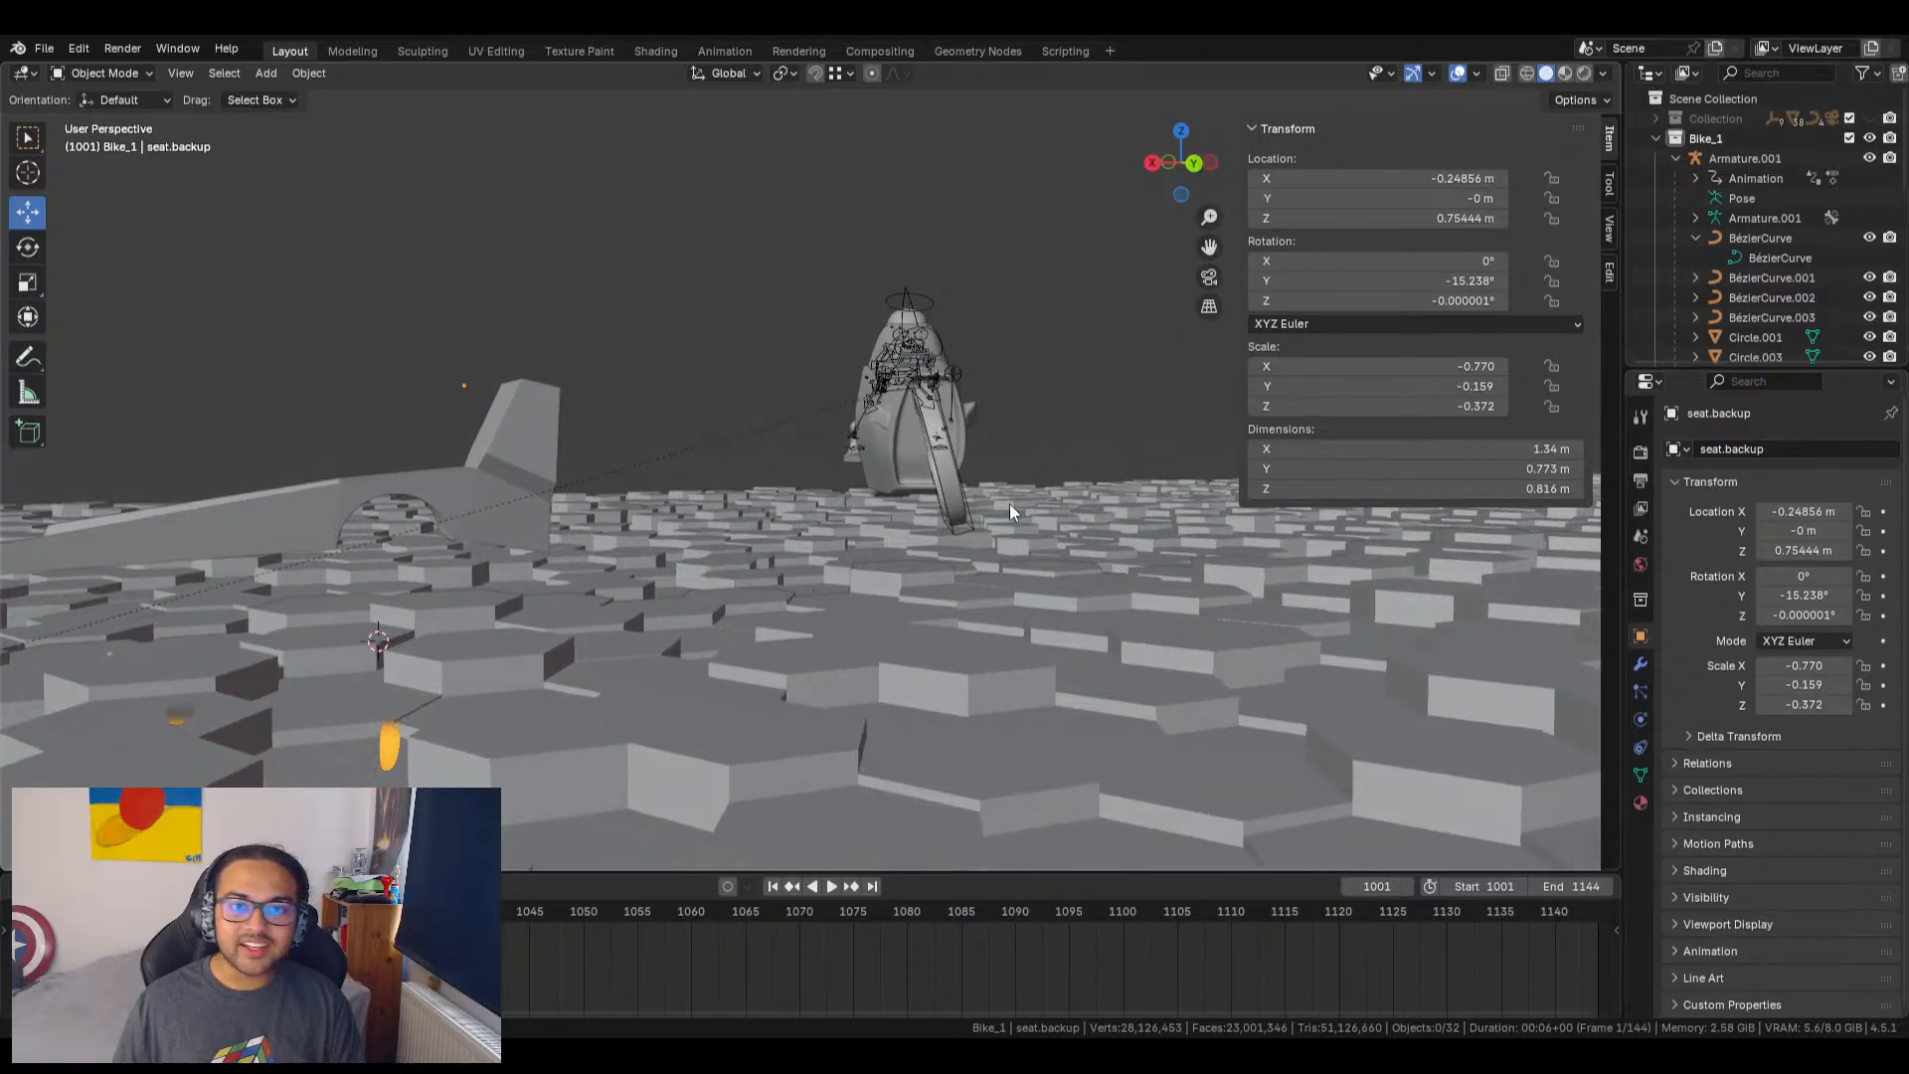
pyautogui.moveTo(1011, 504); pyautogui.dragTo(1186, 426, button='middle')
pyautogui.scroll(-5, 1780, 199)
pyautogui.scroll(4, 1775, 195)
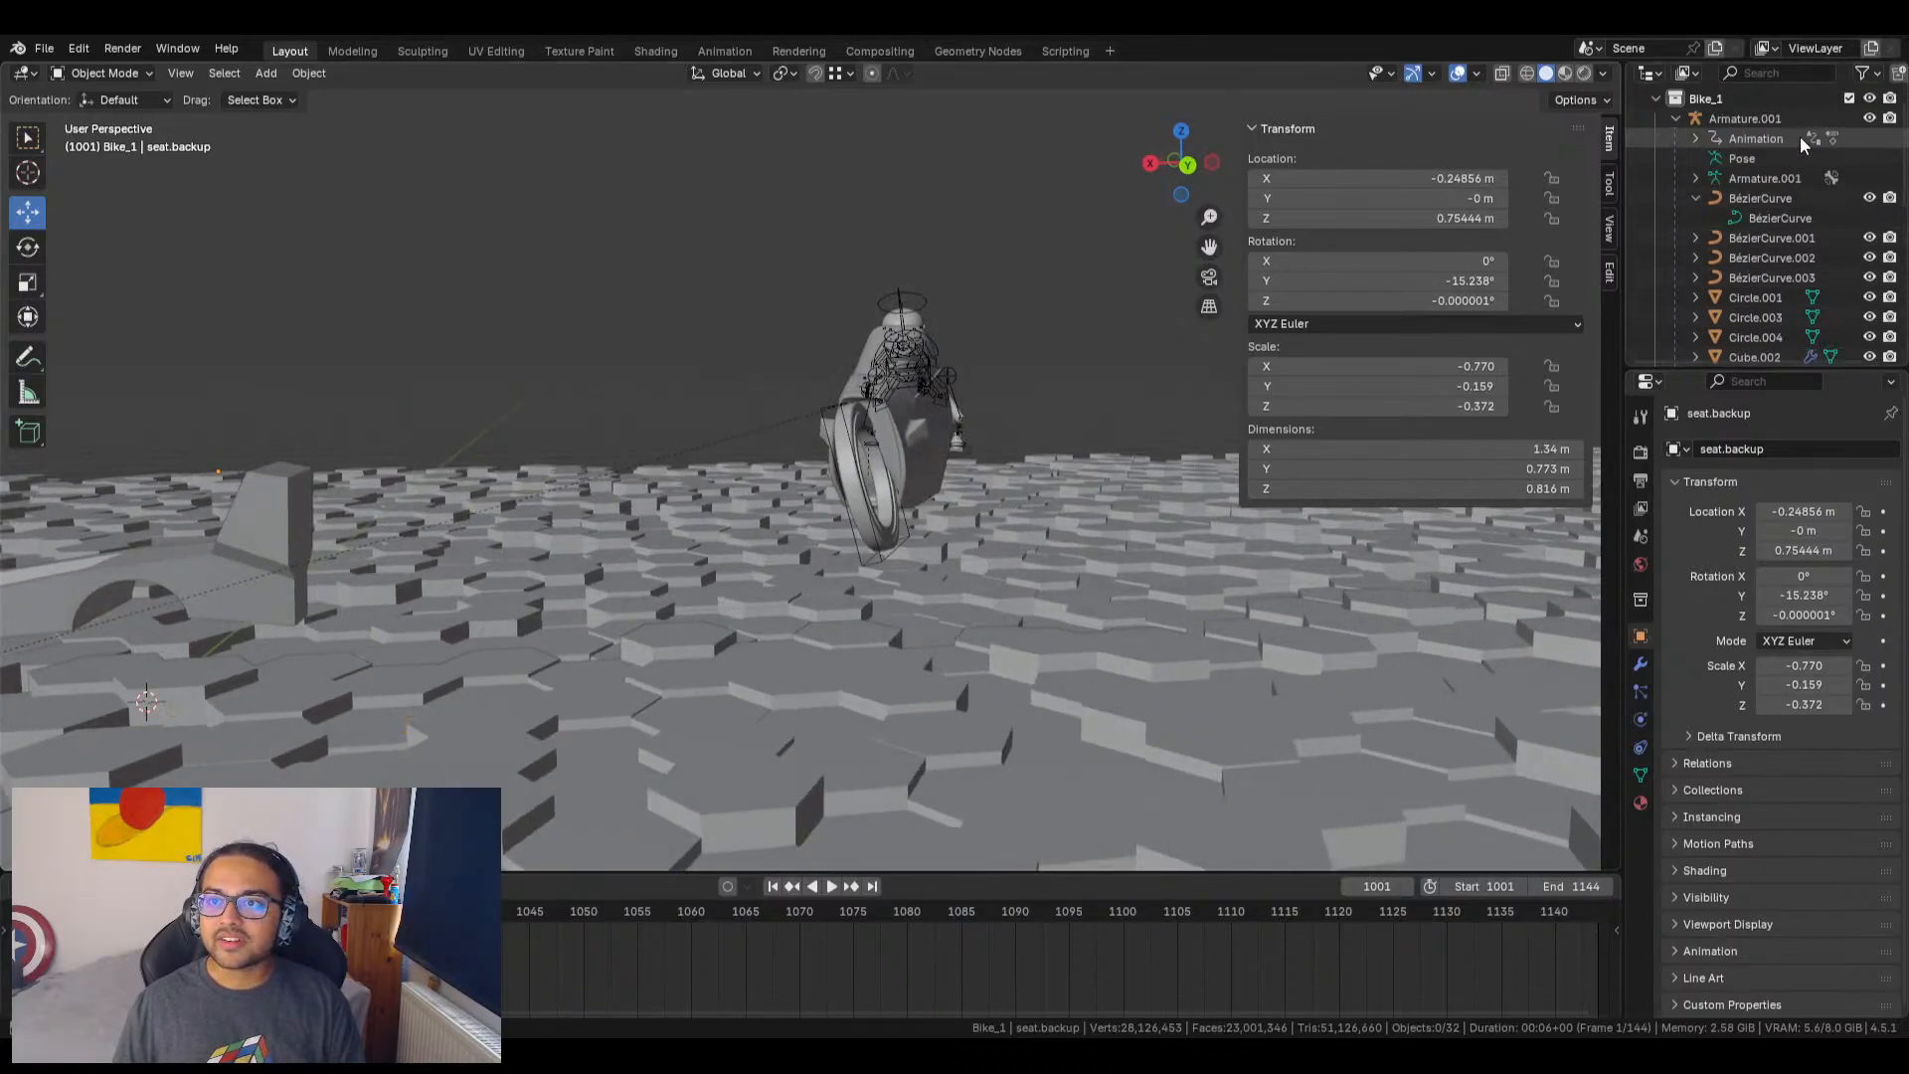
# Step: Search the scene's object tree for "engine" and clear the search
pyautogui.click(1785, 72)
pyautogui.write('e')
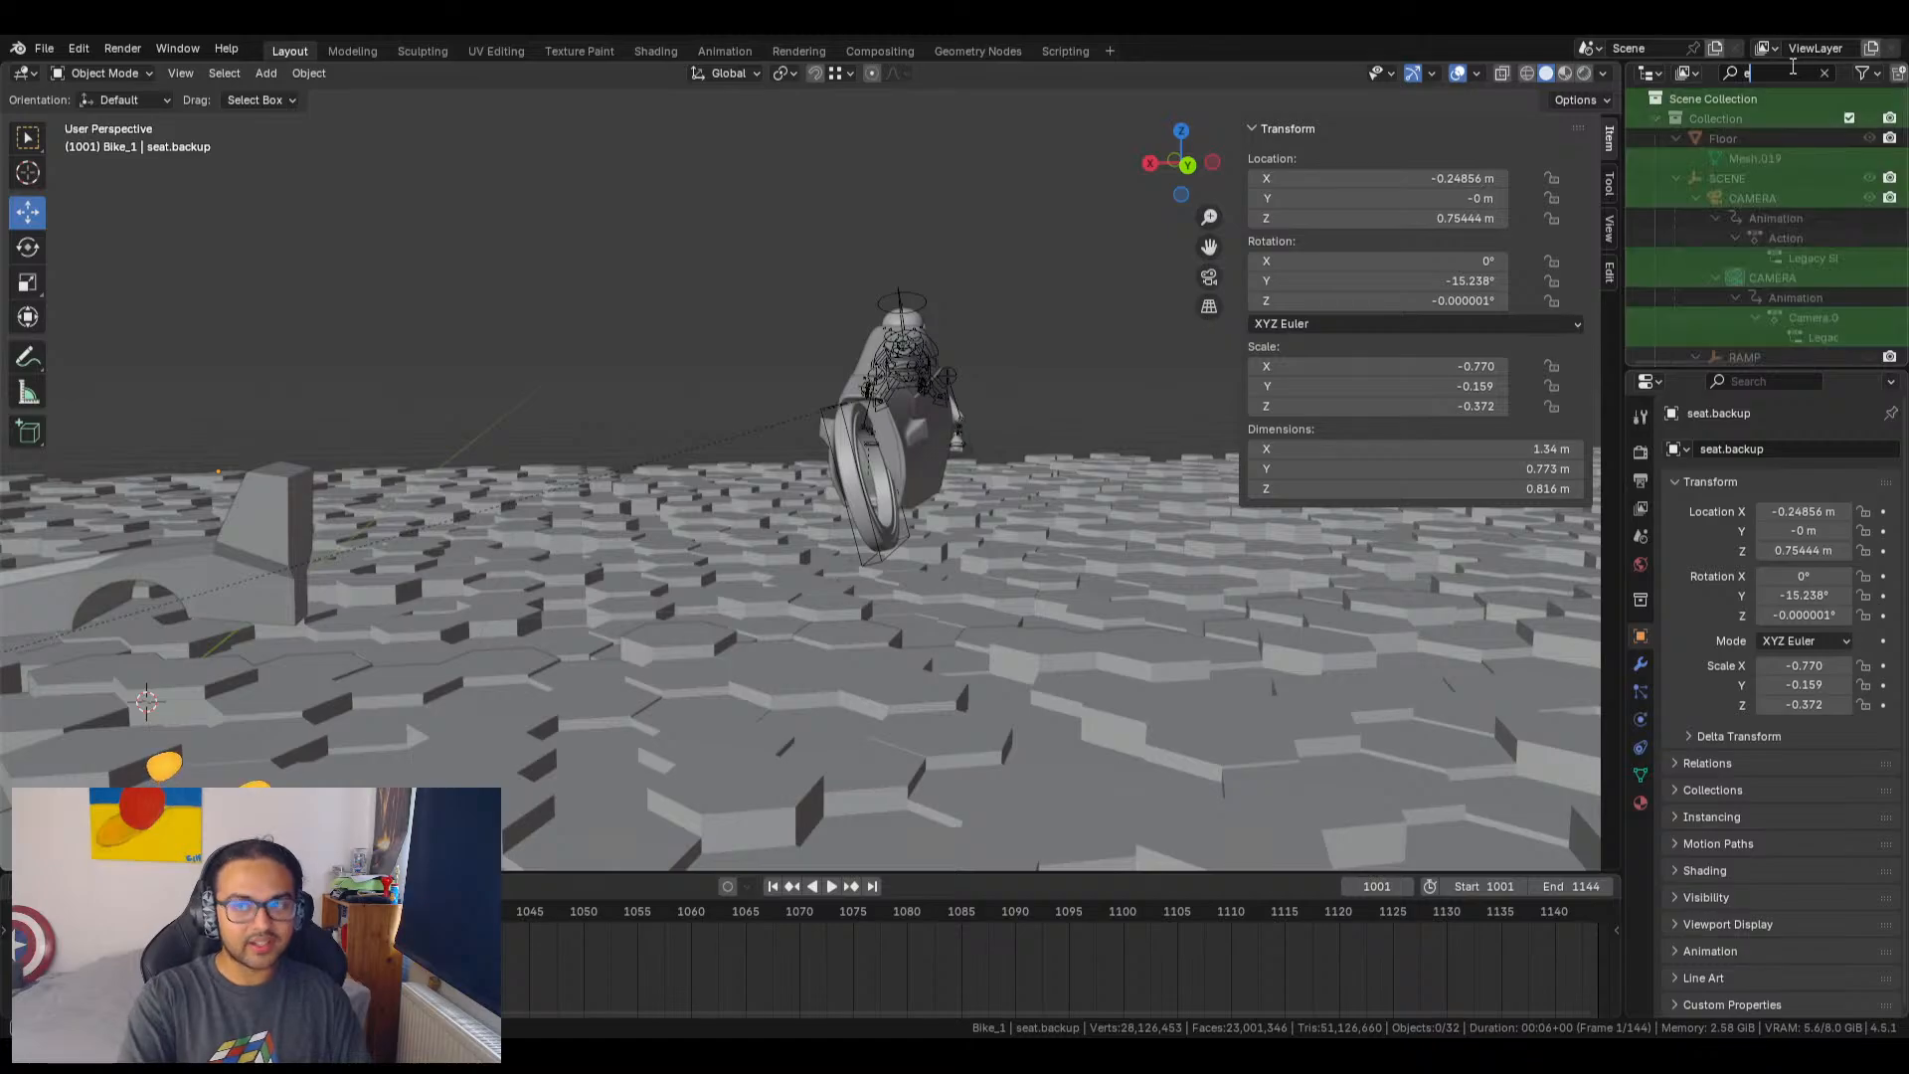
pyautogui.write('ngine')
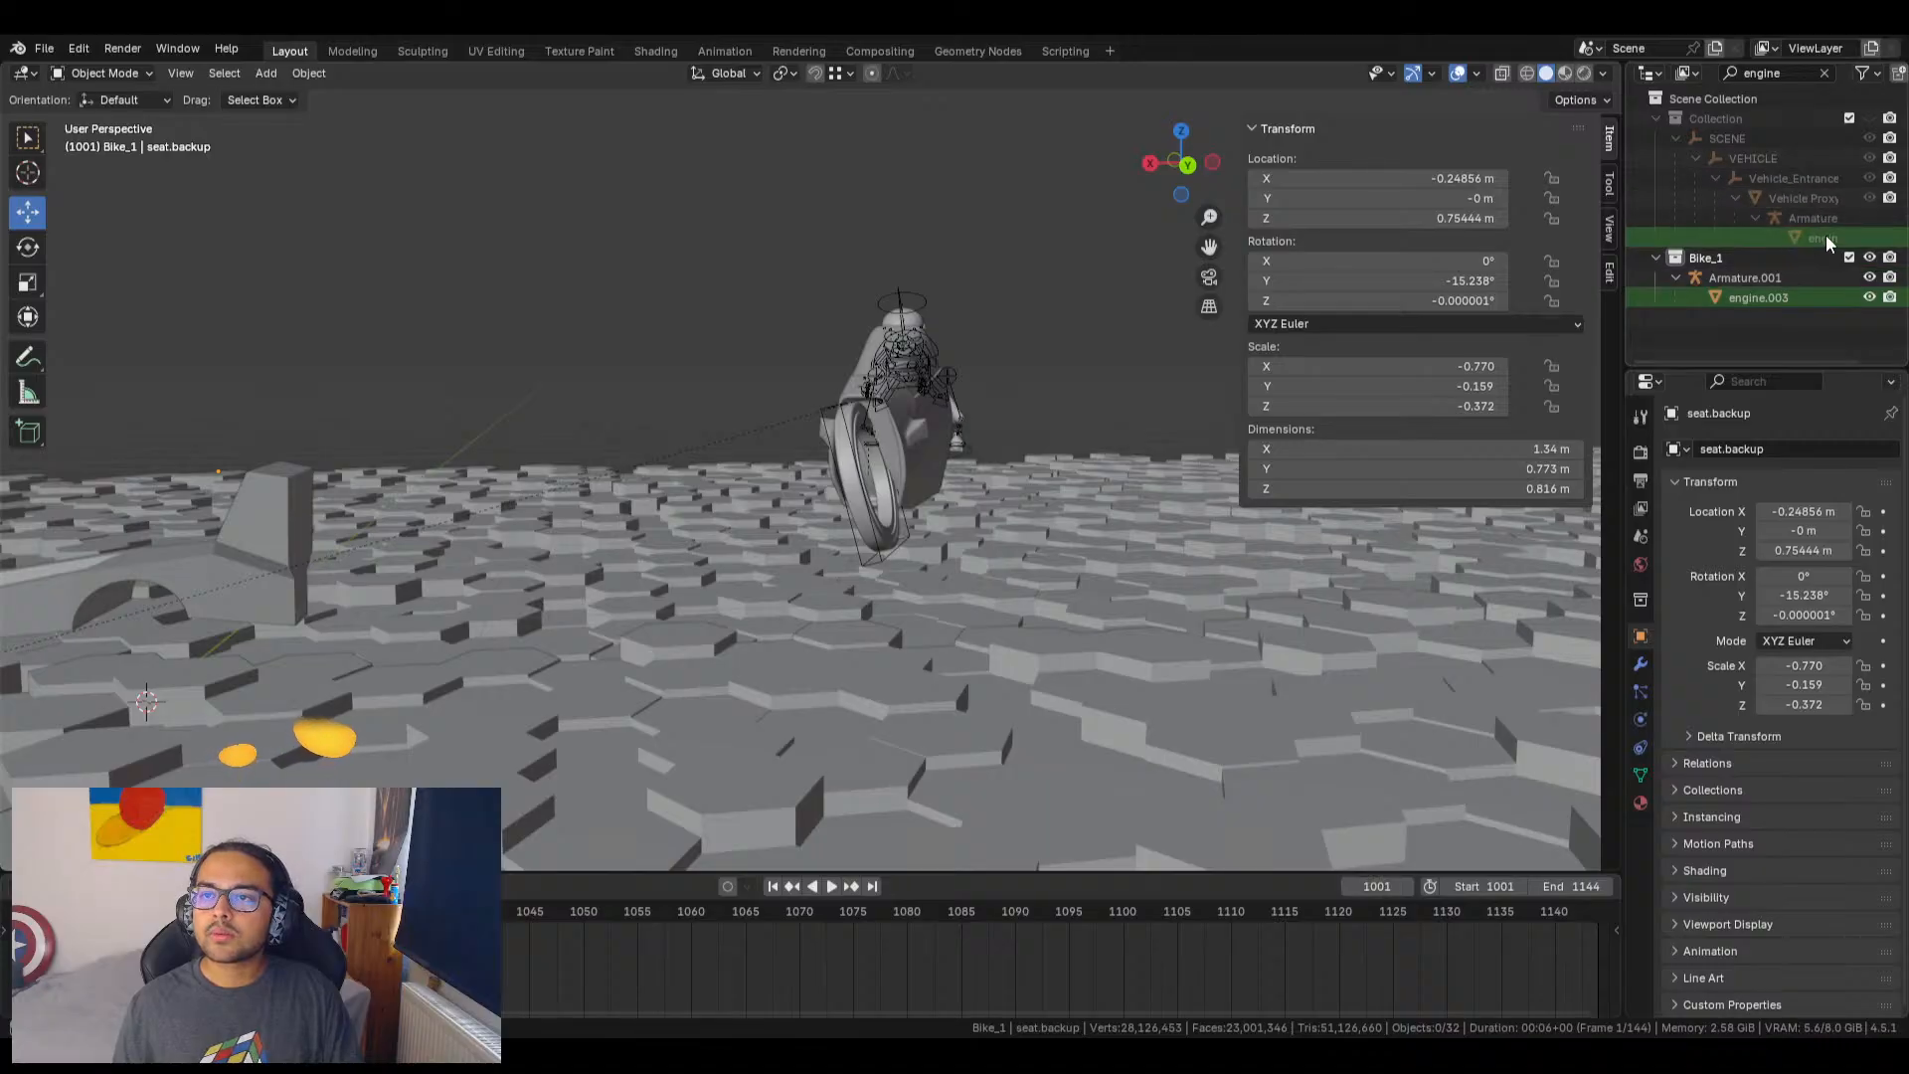
pyautogui.click(1826, 73)
# Step: Expand the hidden Collection, look through its scene and vehicle hierarchy, and filter the object tree by "engi"
pyautogui.click(1657, 118)
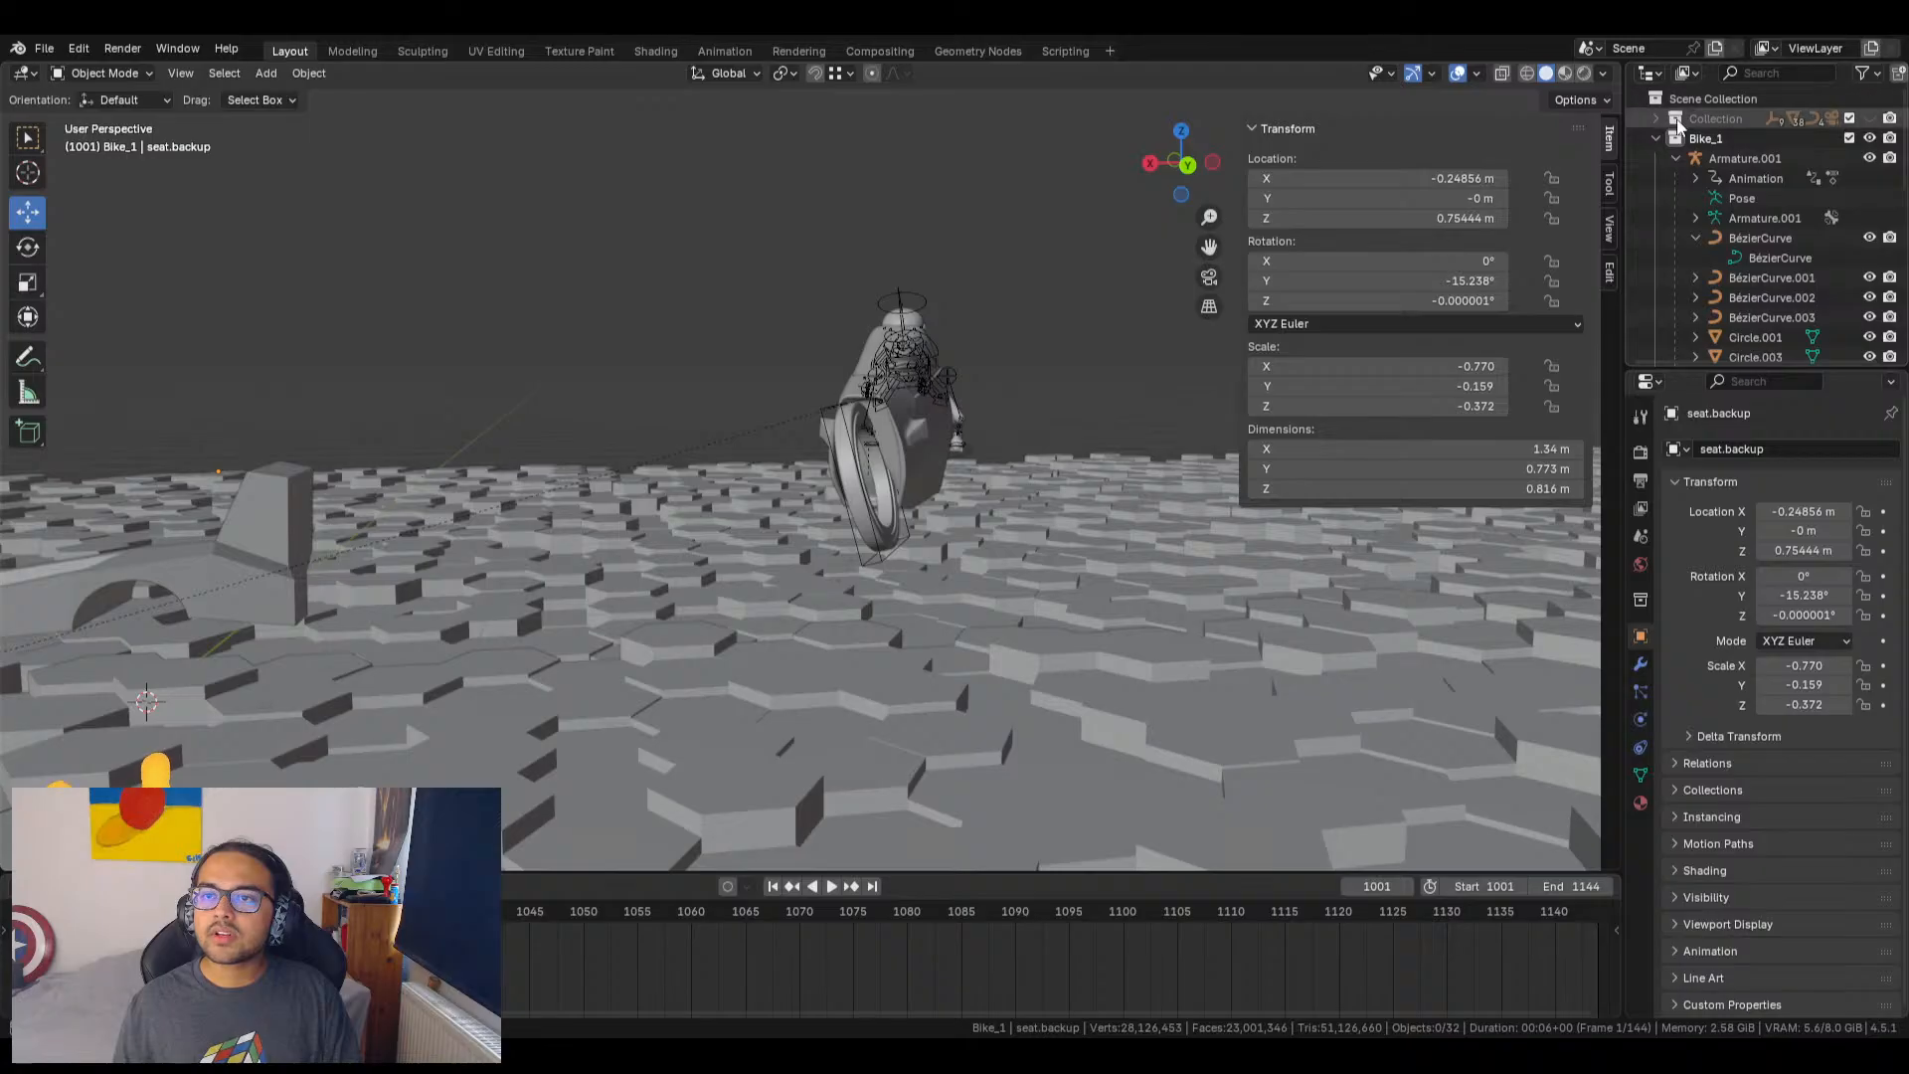
pyautogui.click(1671, 122)
pyautogui.click(1657, 118)
pyautogui.scroll(-10, 1864, 261)
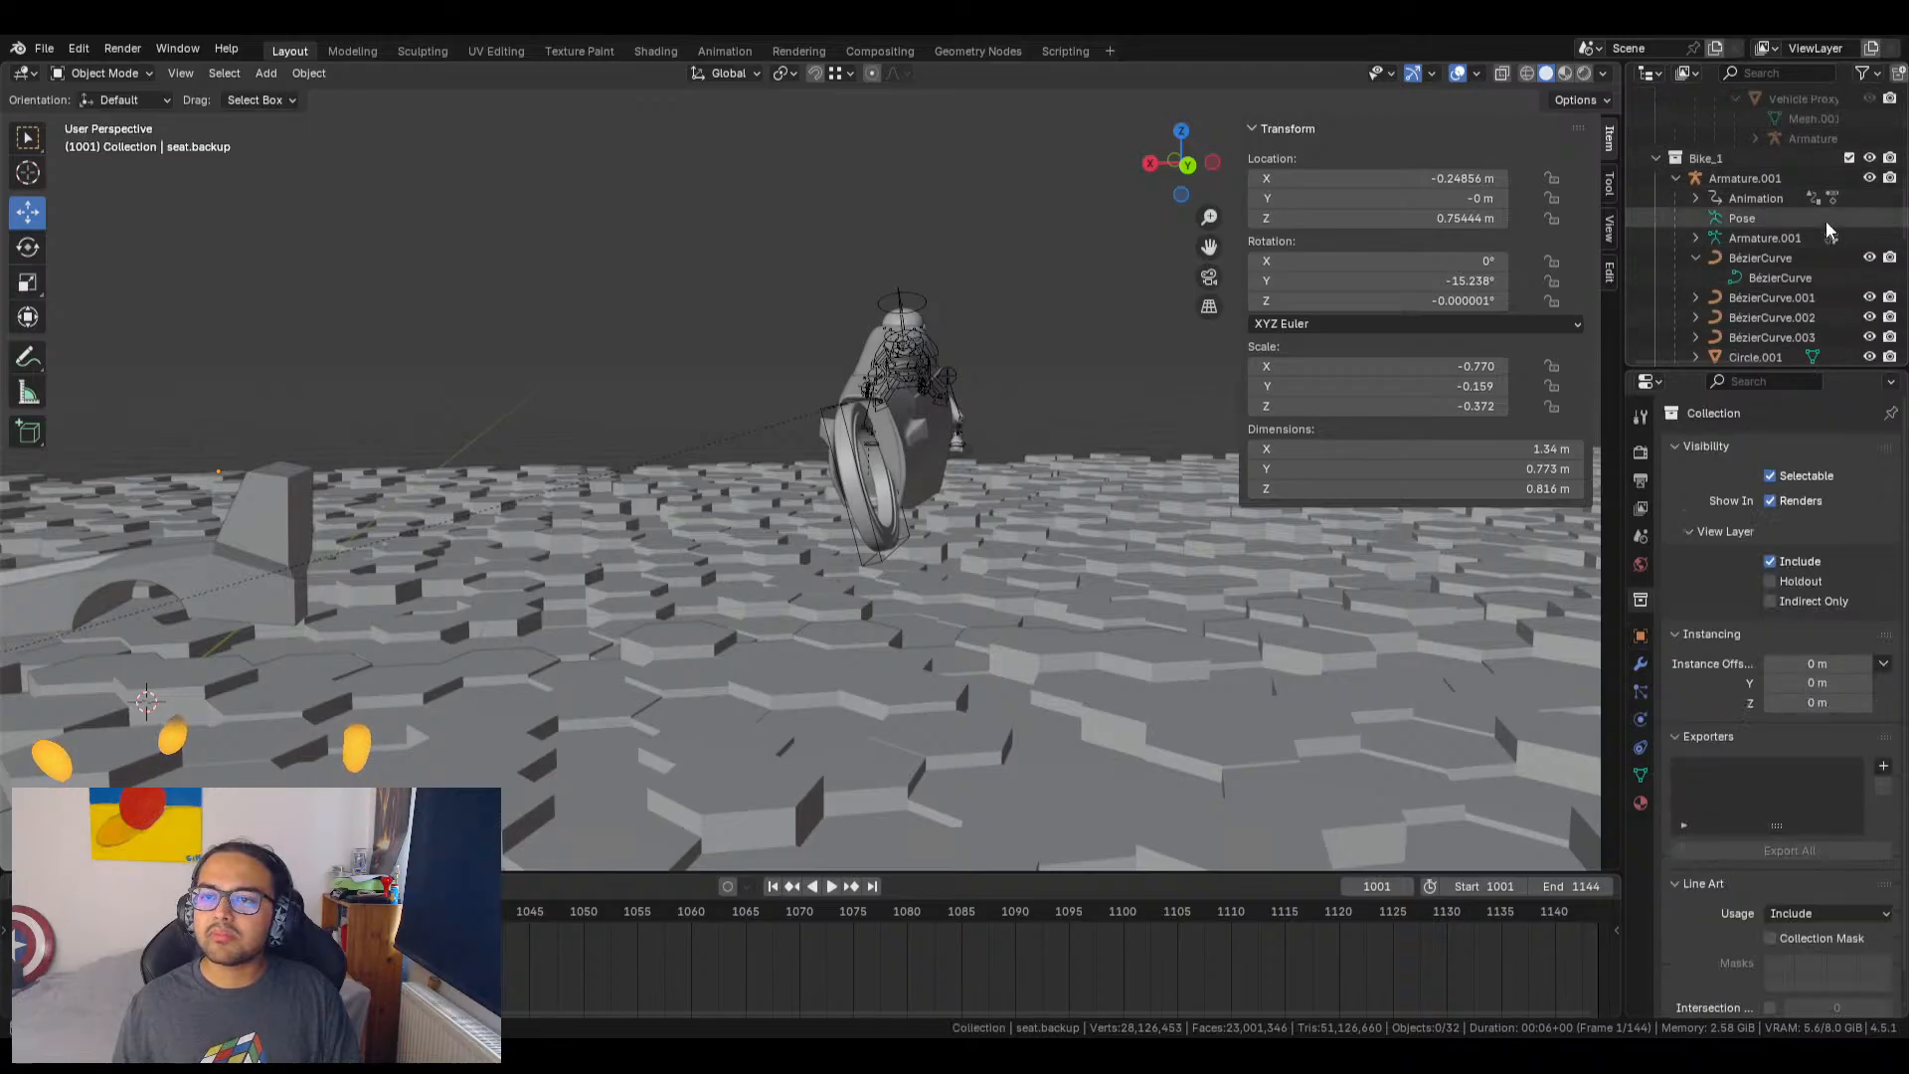
pyautogui.scroll(1, 1824, 223)
pyautogui.scroll(6, 1824, 222)
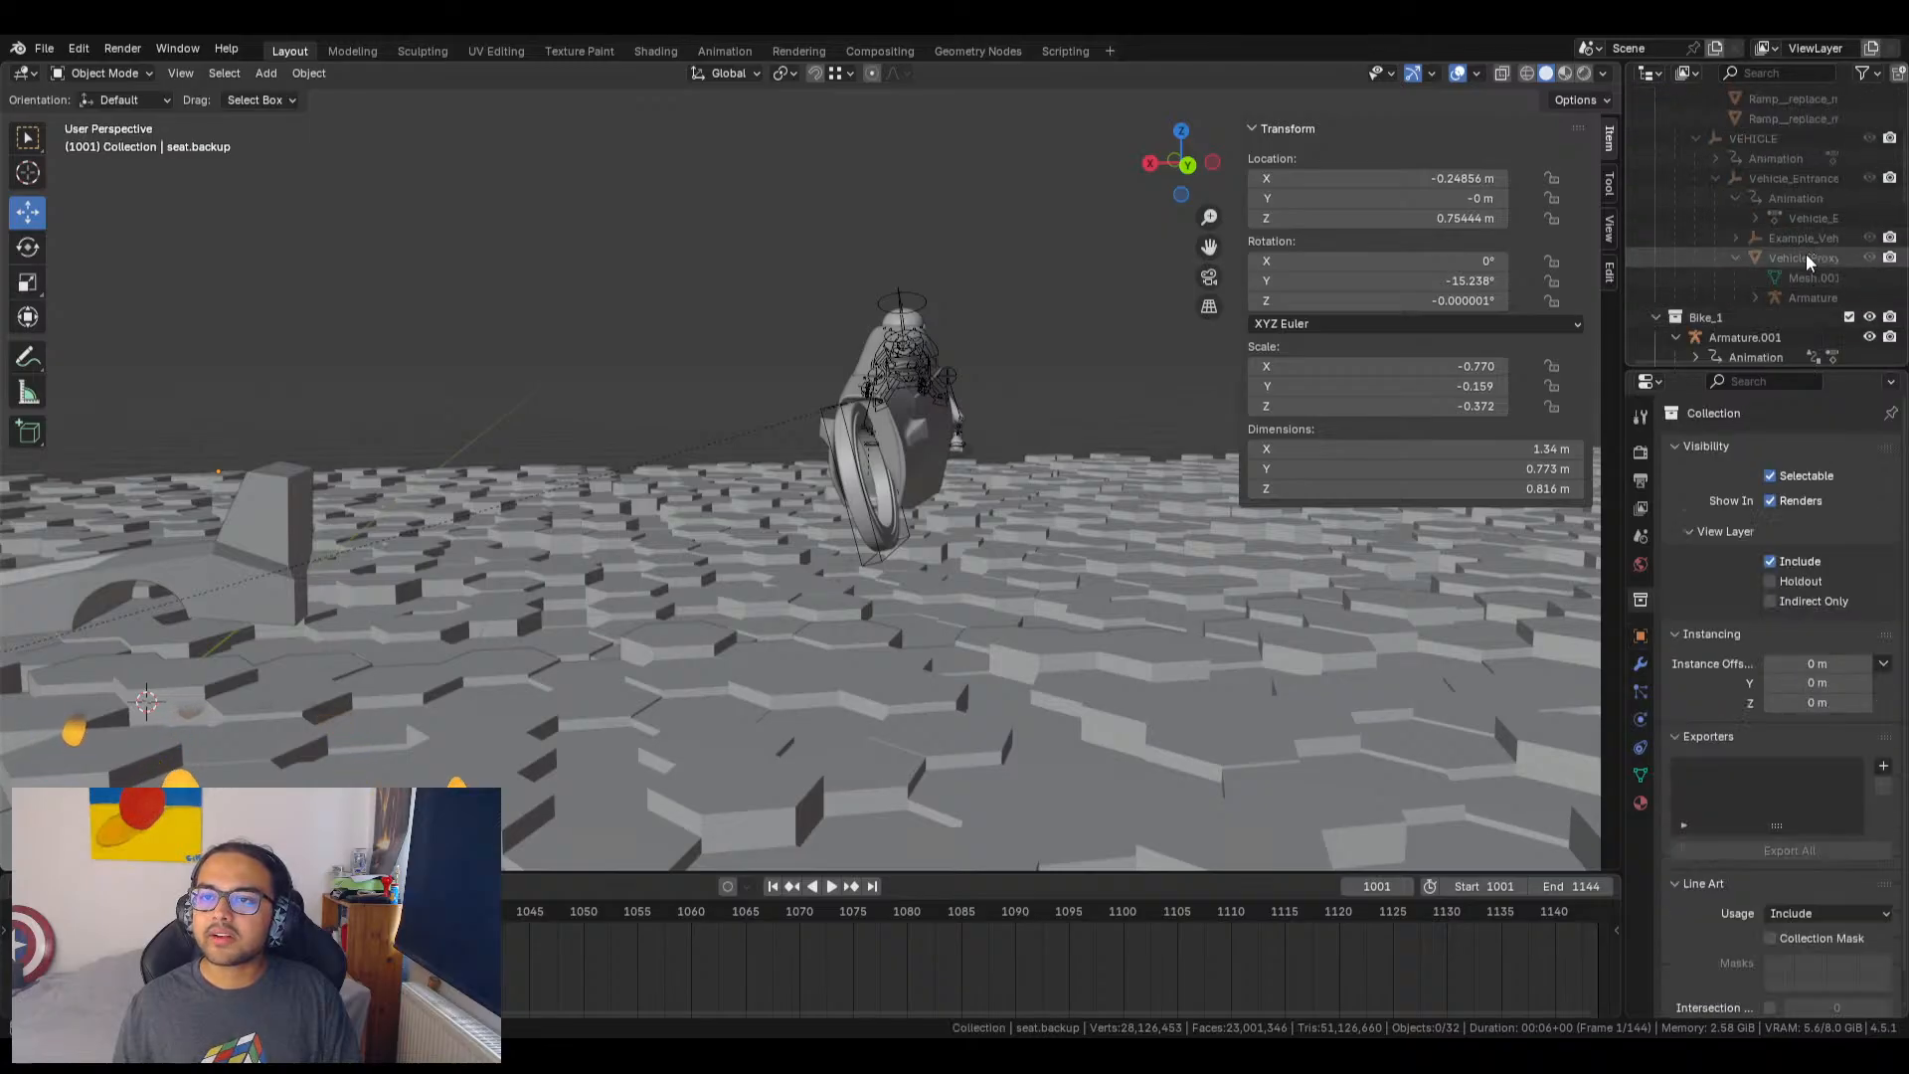
pyautogui.scroll(3, 1769, 282)
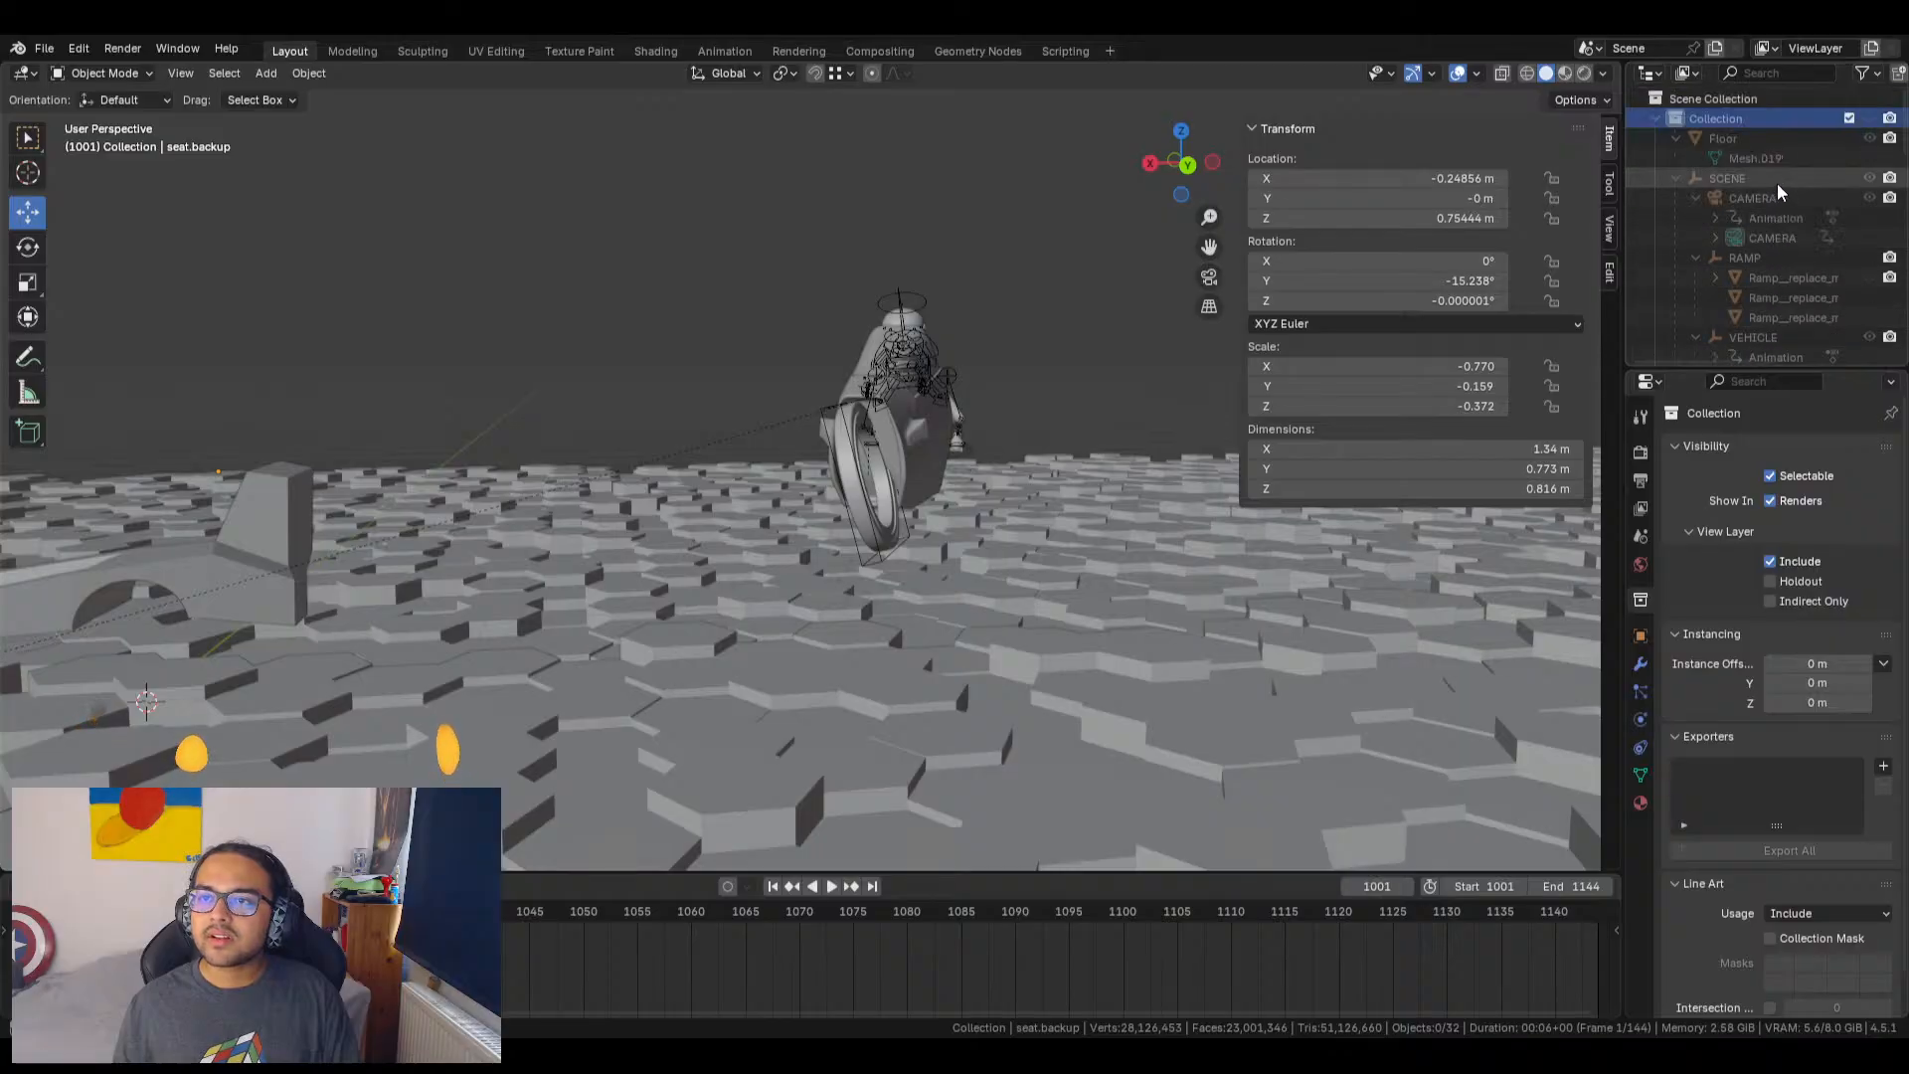
pyautogui.scroll(-3, 1780, 179)
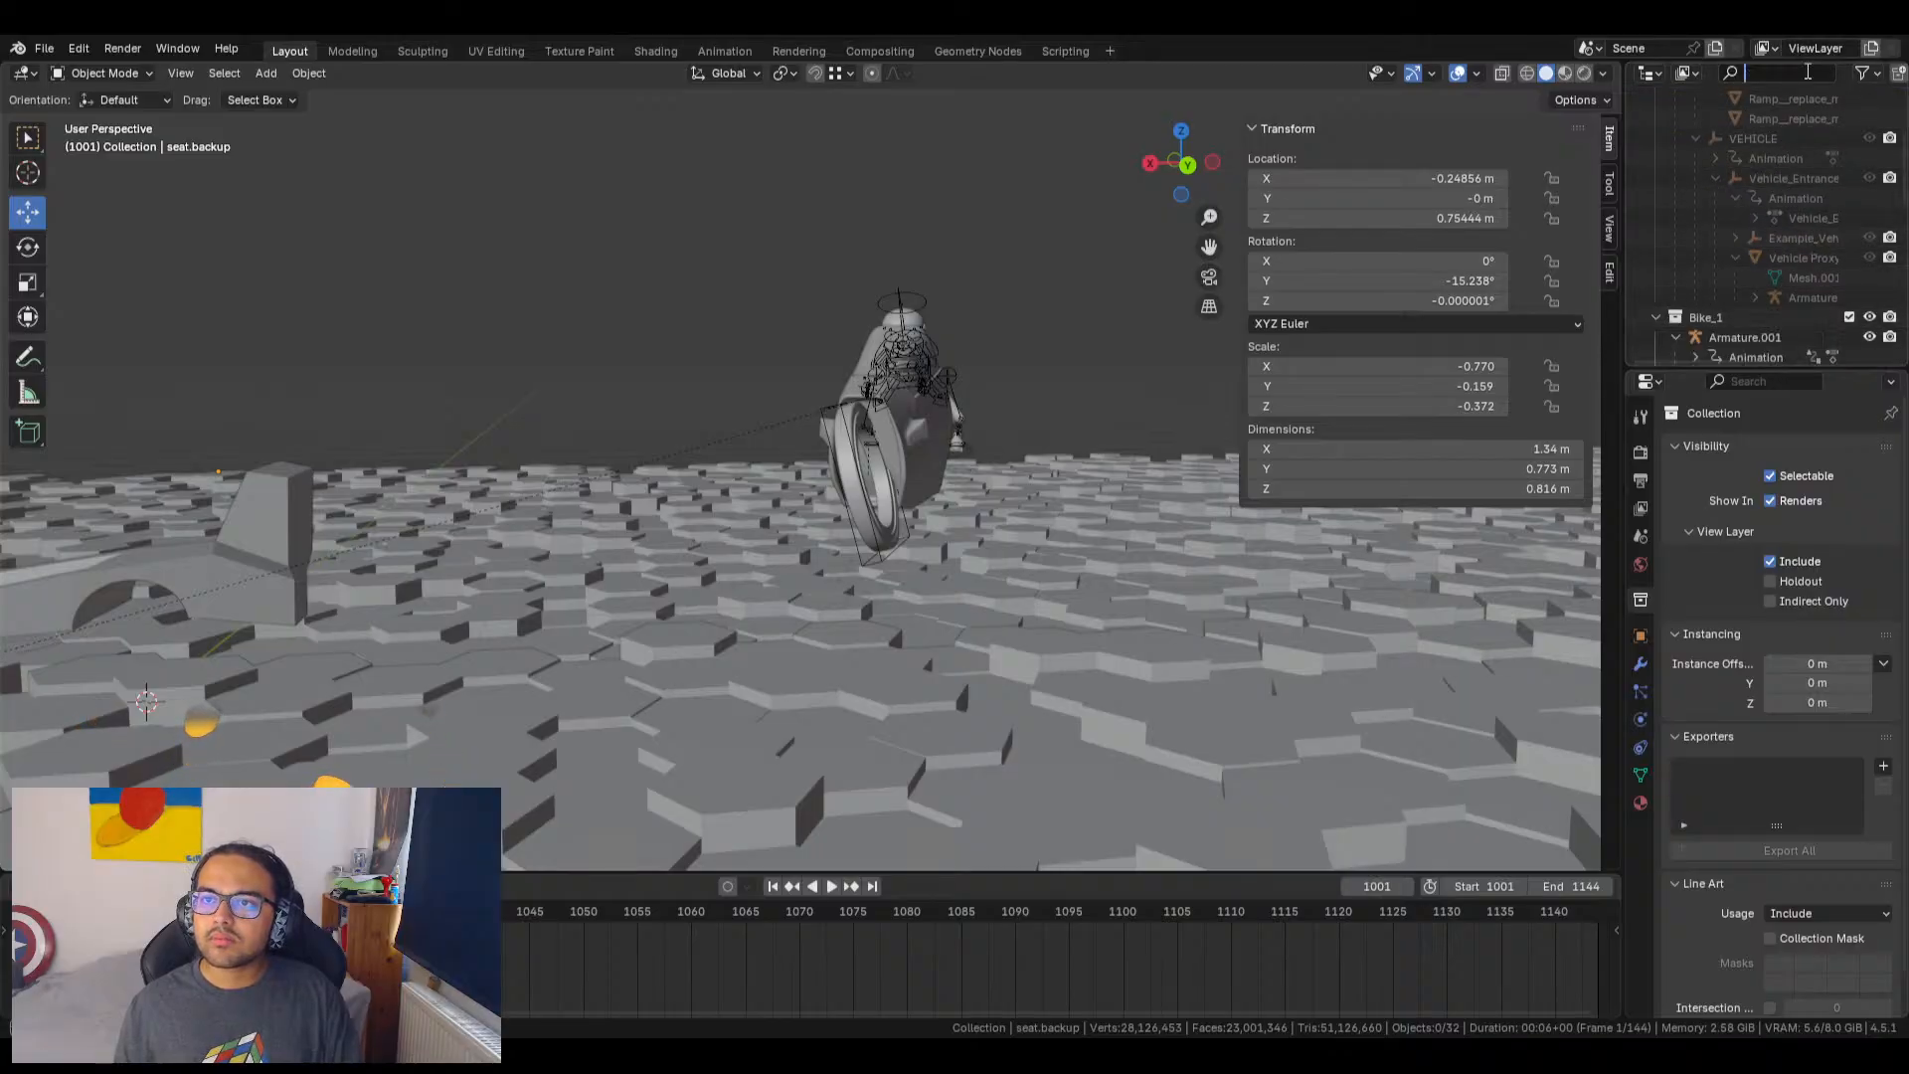
pyautogui.write('engi')
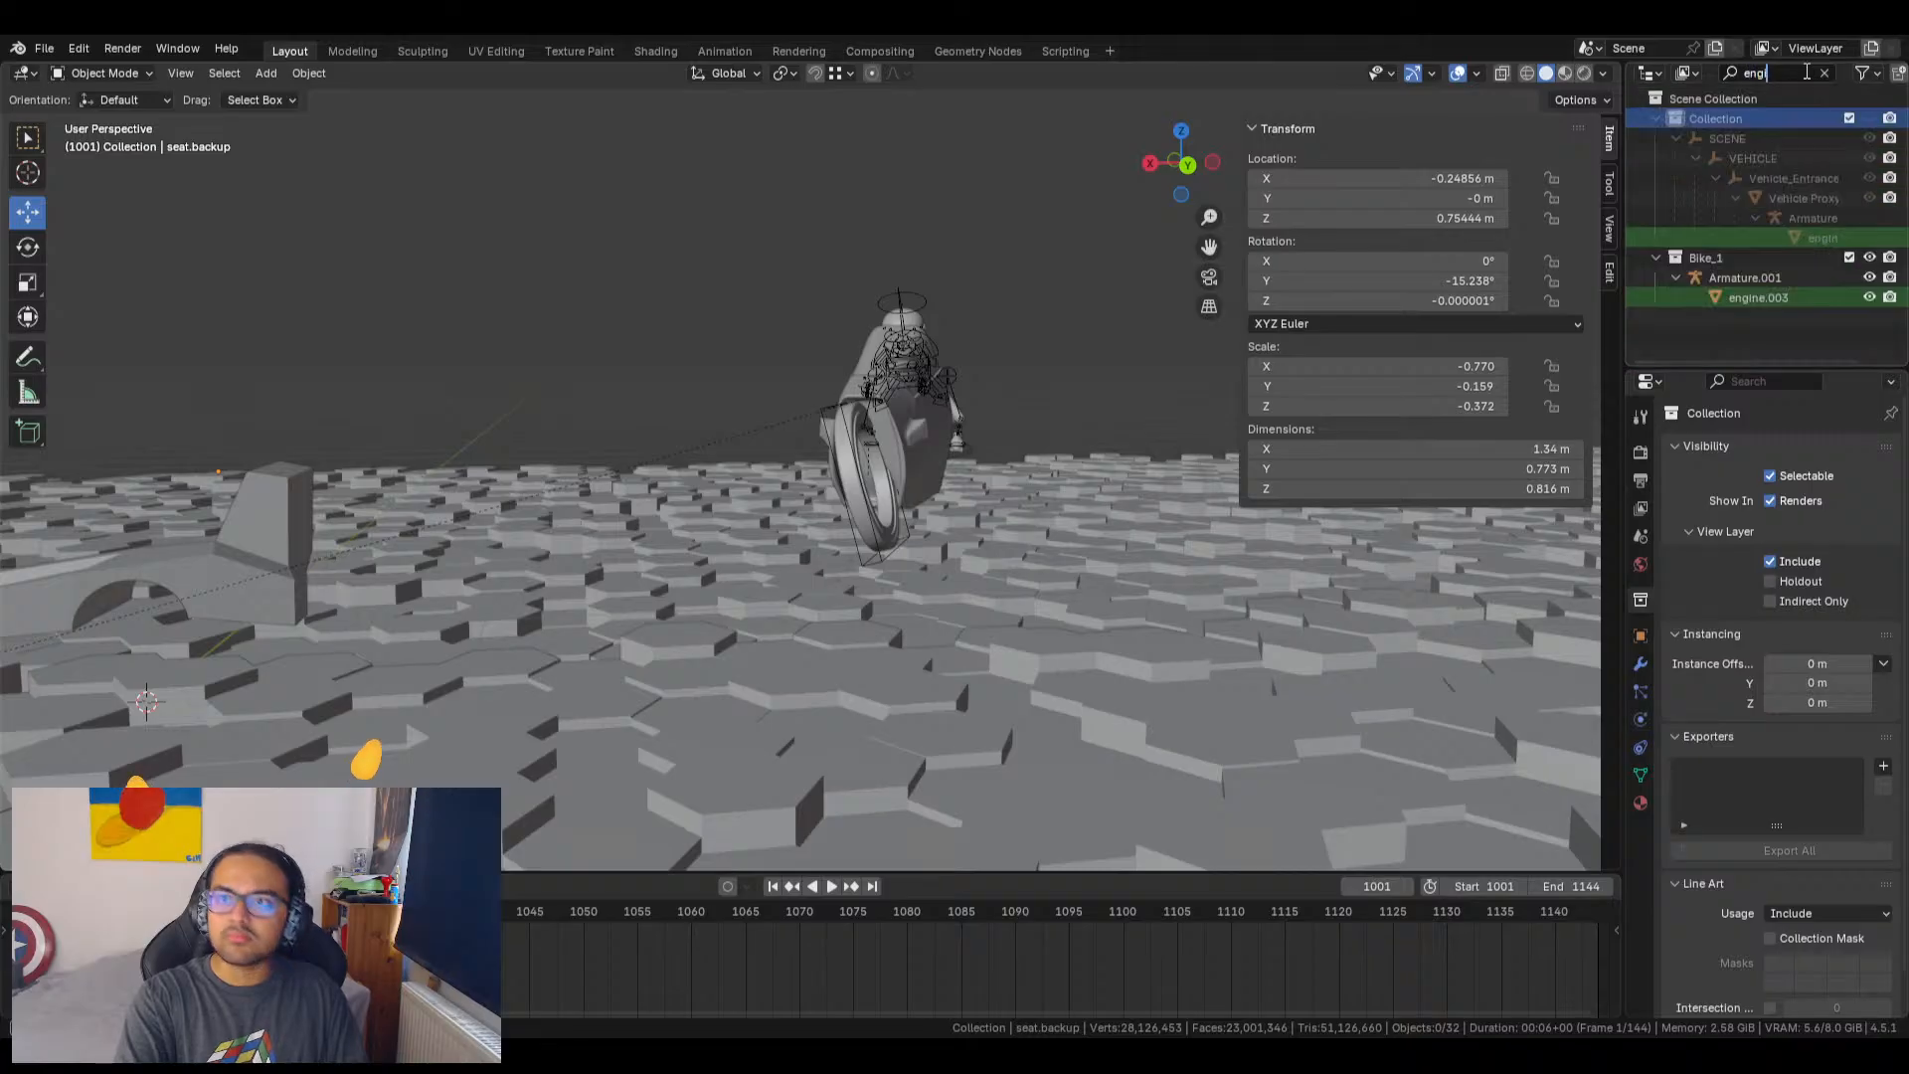
# Step: Show Collection in the viewport and move the Vehicle Proxy box about 0.24 m in X, 0.39 m in Y and -0.09 m in Z
pyautogui.click(1870, 118)
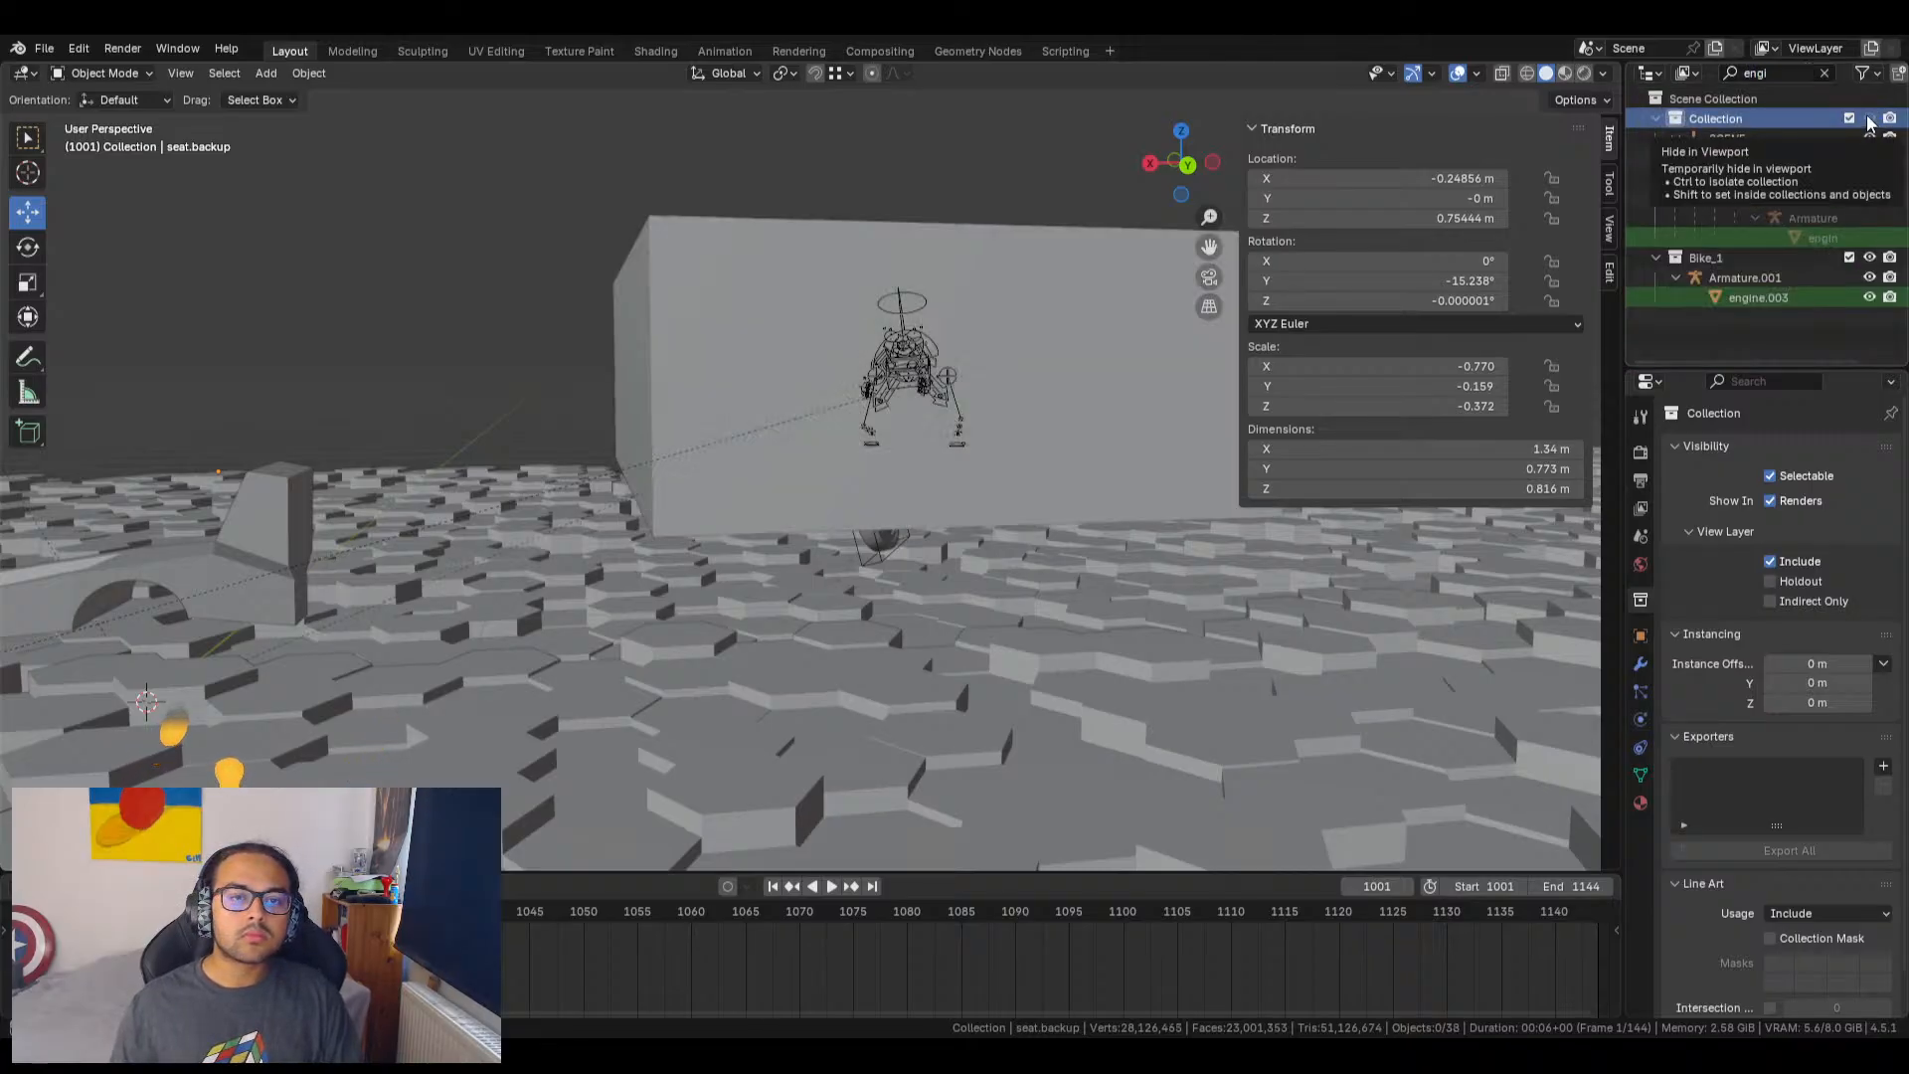
pyautogui.moveTo(935, 547); pyautogui.dragTo(1057, 545, button='middle')
pyautogui.scroll(5, 1129, 522)
pyautogui.scroll(5, 1315, 530)
pyautogui.click(911, 489)
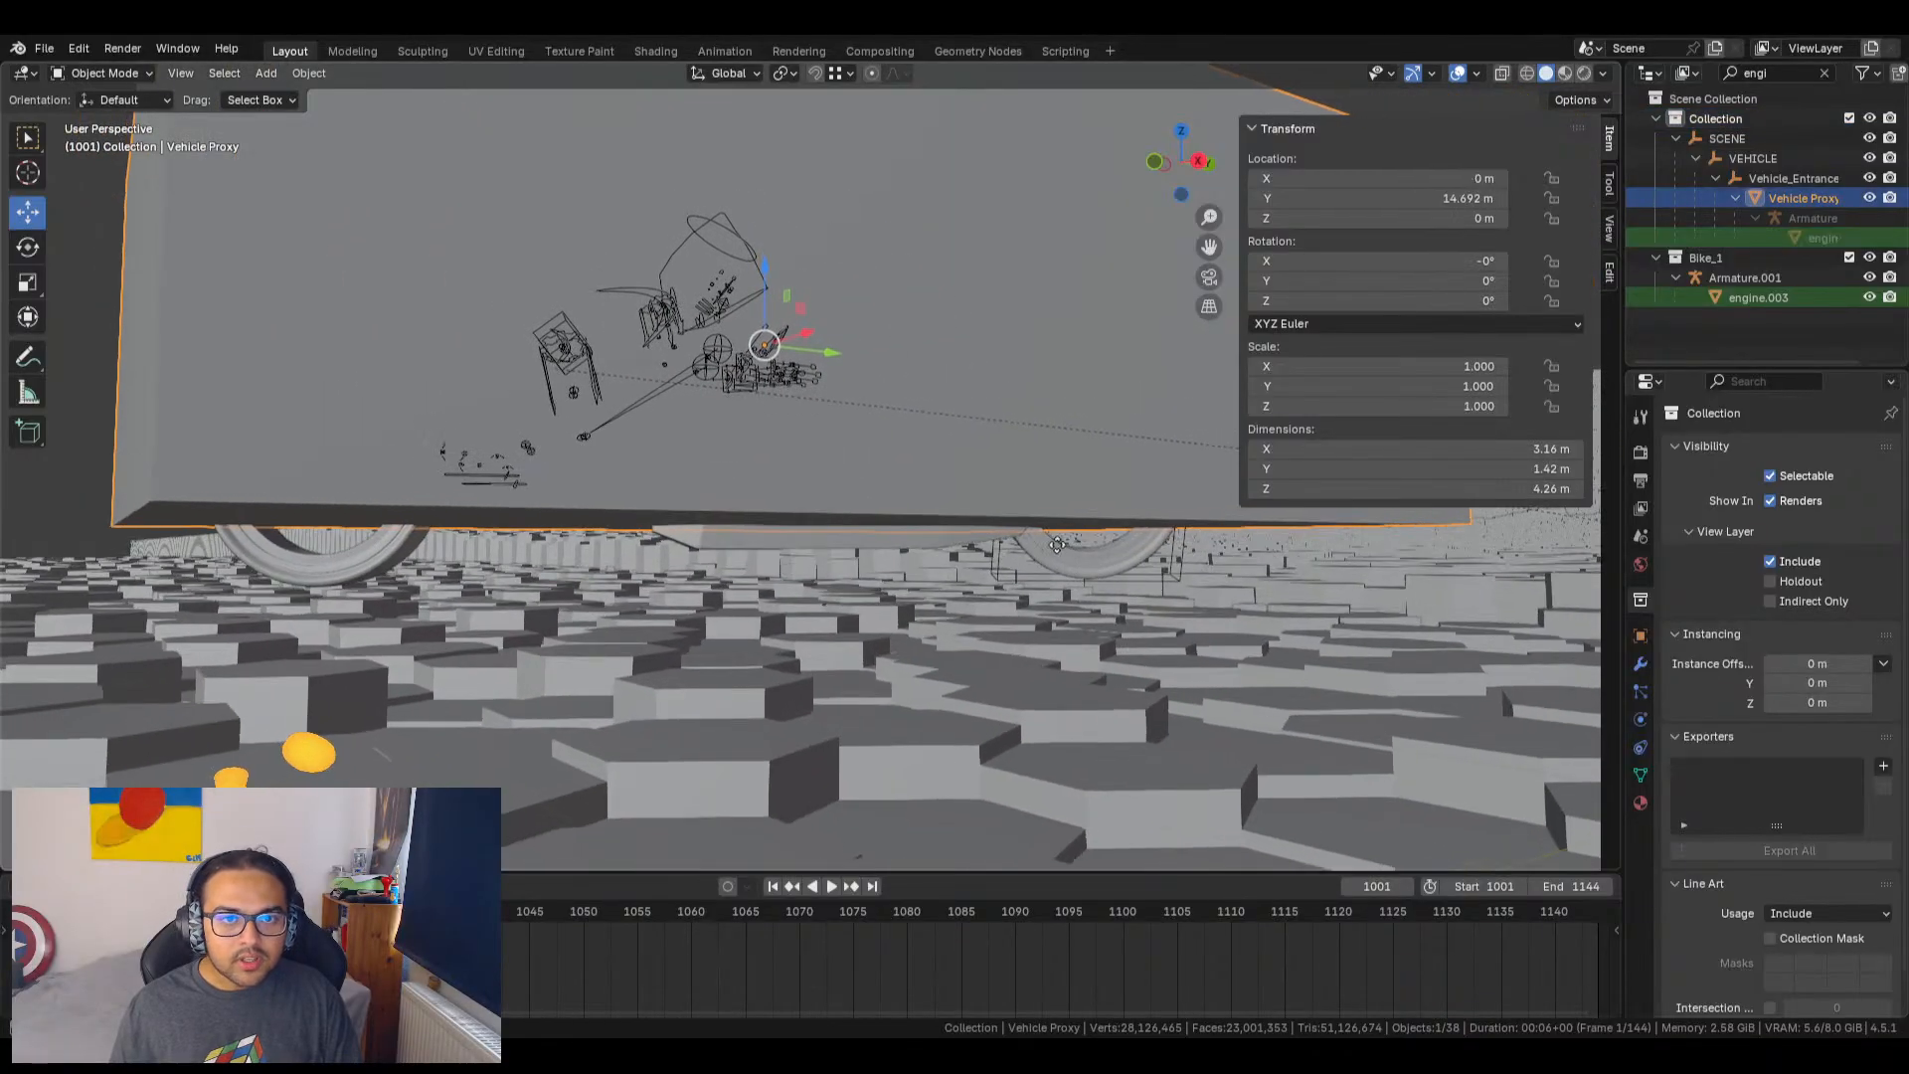
pyautogui.press('g')
pyautogui.click(820, 479)
pyautogui.scroll(2, 736, 547)
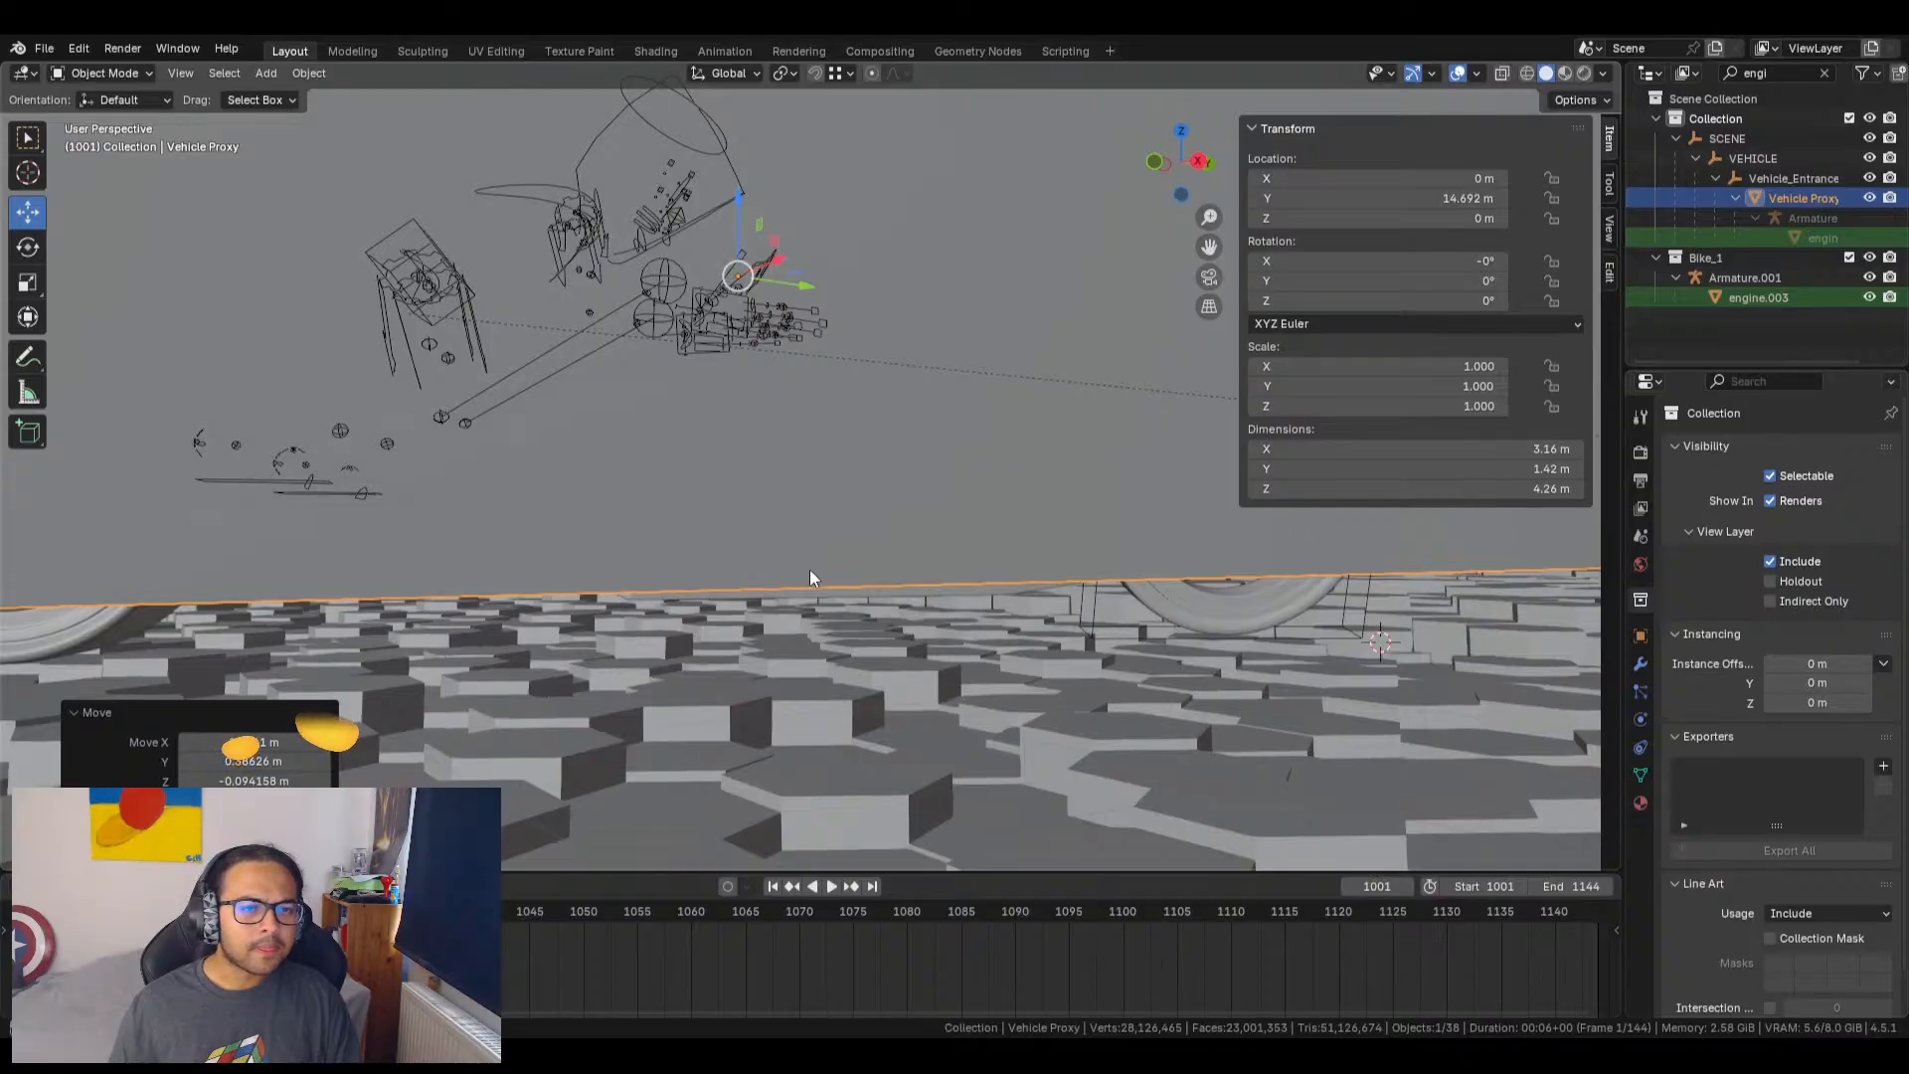
# Step: Inspect the rider and bike inside the proxy box, view the box from outside, and hide Collection again
pyautogui.keyDown('shift'); pyautogui.moveTo(811, 570); pyautogui.dragTo(1040, 702, button='middle'); pyautogui.keyUp('shift')
pyautogui.scroll(2, 963, 656)
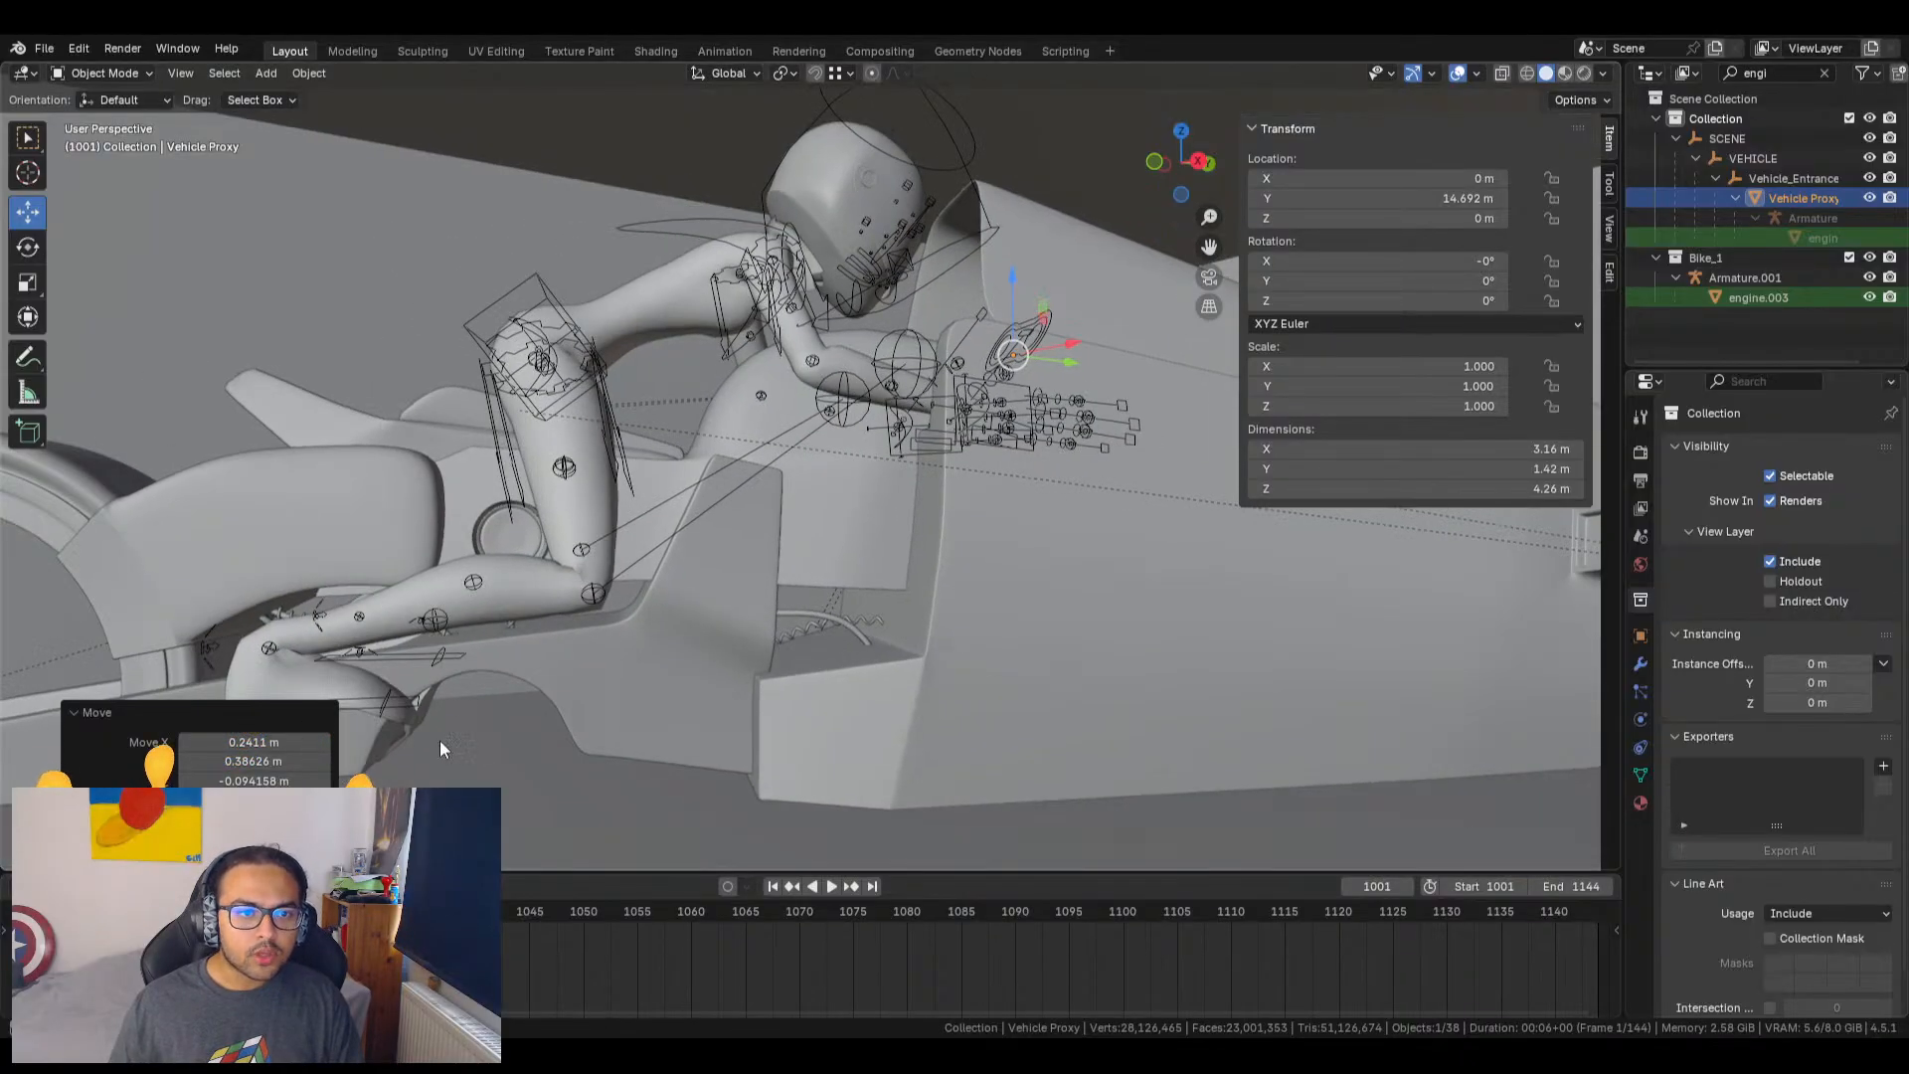
pyautogui.scroll(-8, 875, 722)
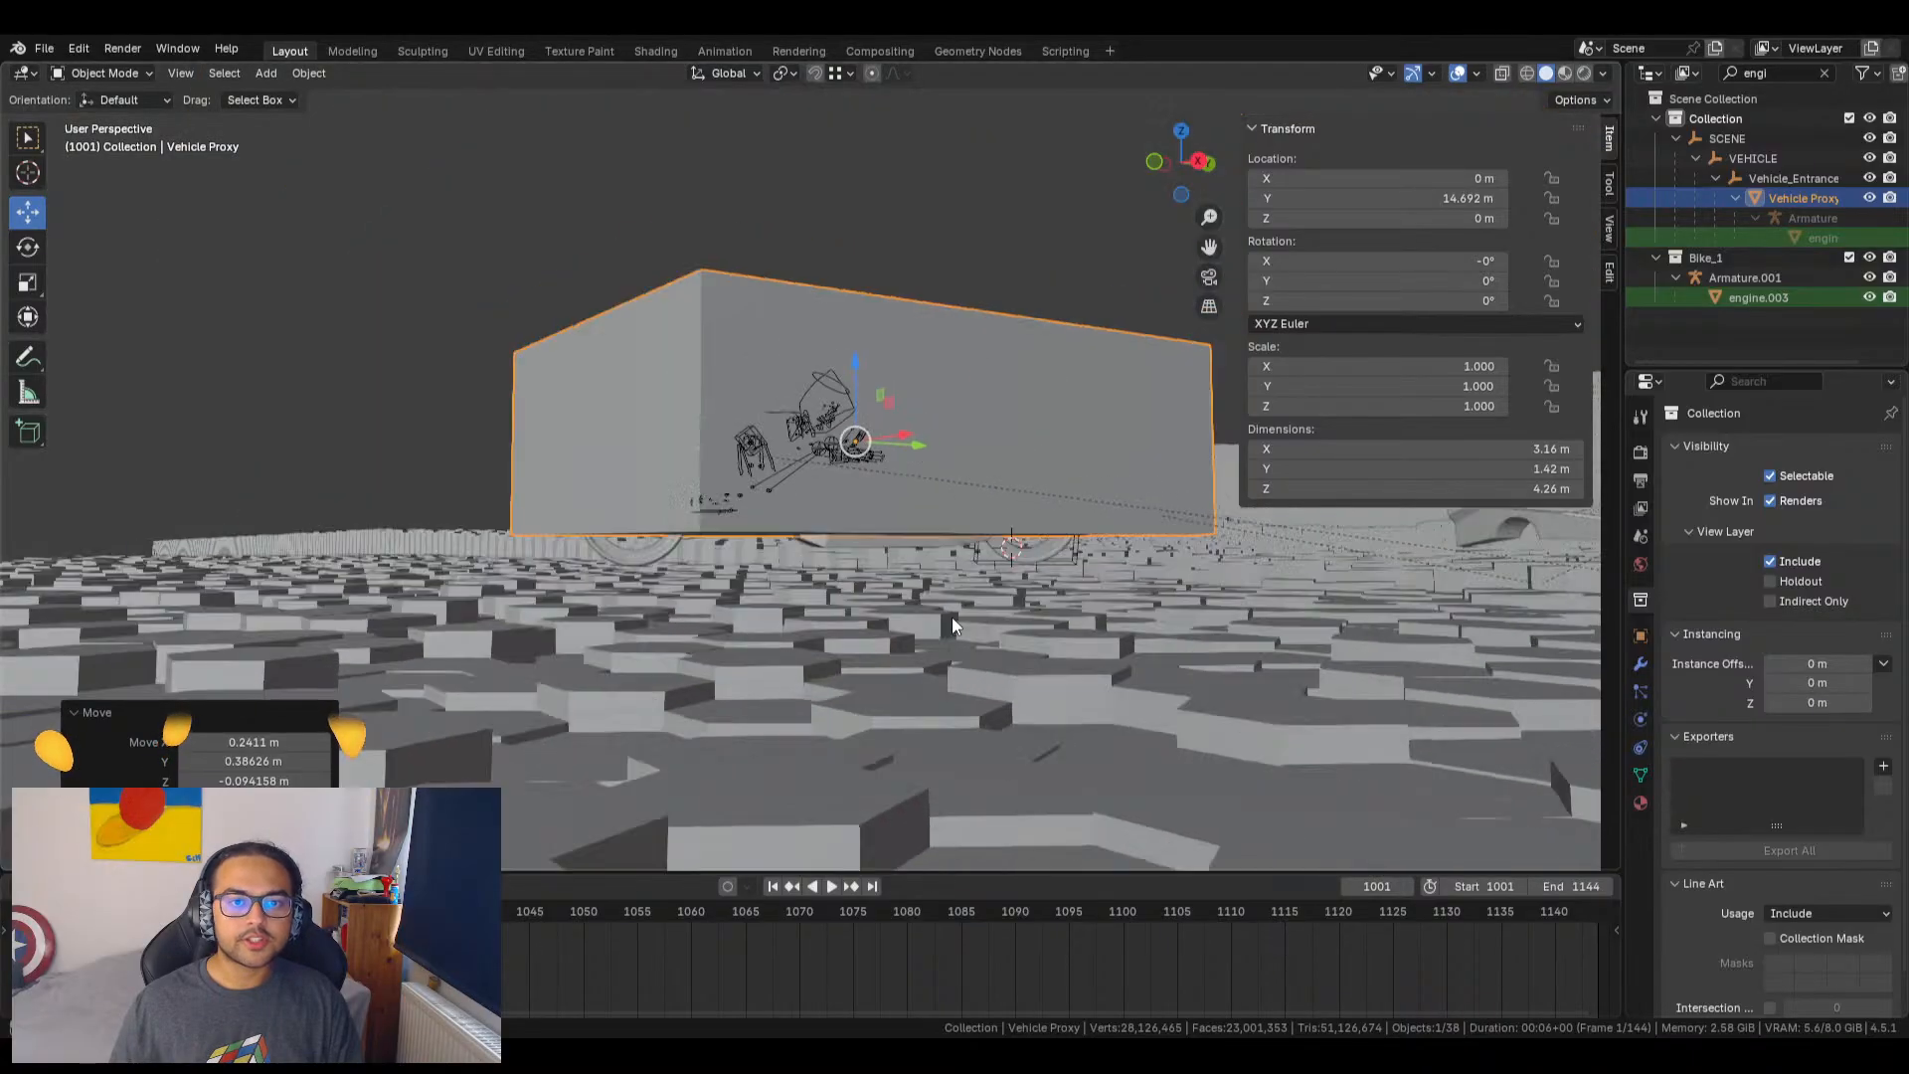
pyautogui.moveTo(1100, 571); pyautogui.dragTo(986, 648, button='middle')
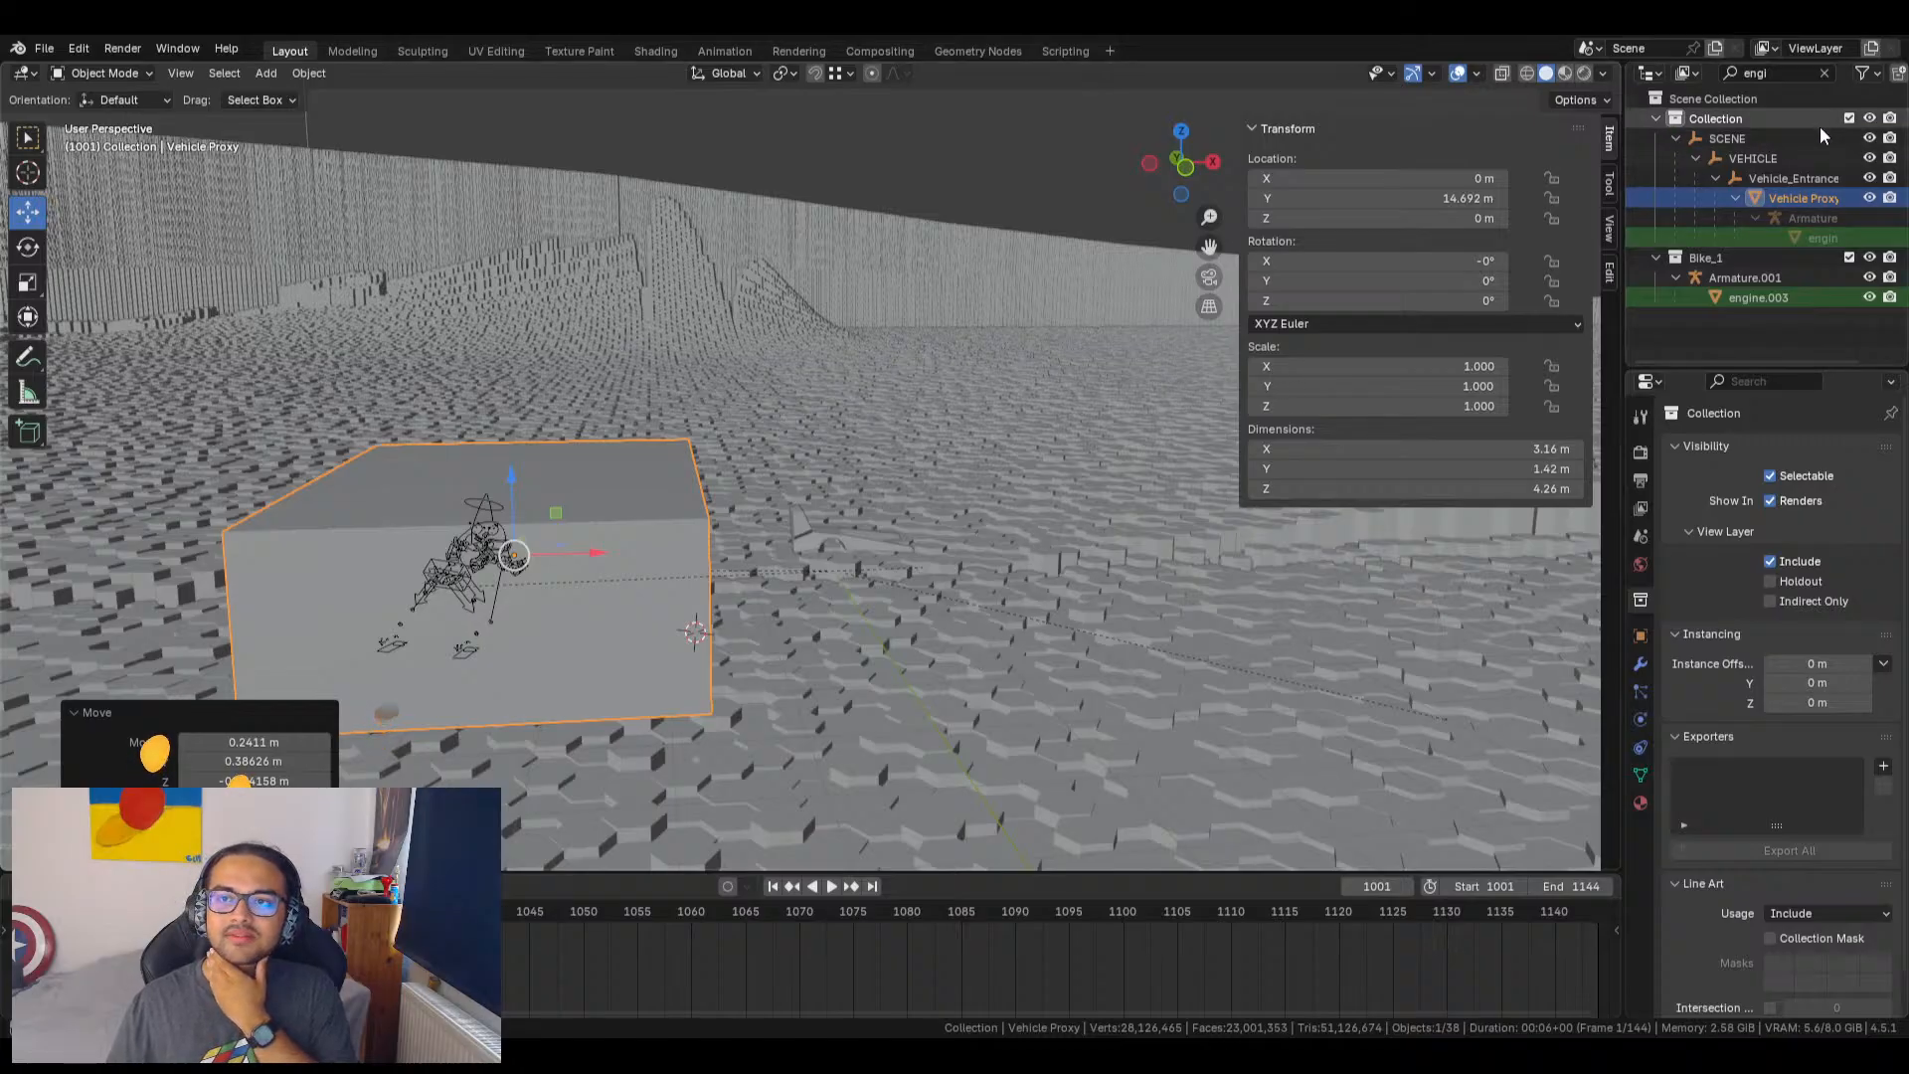
pyautogui.click(1870, 118)
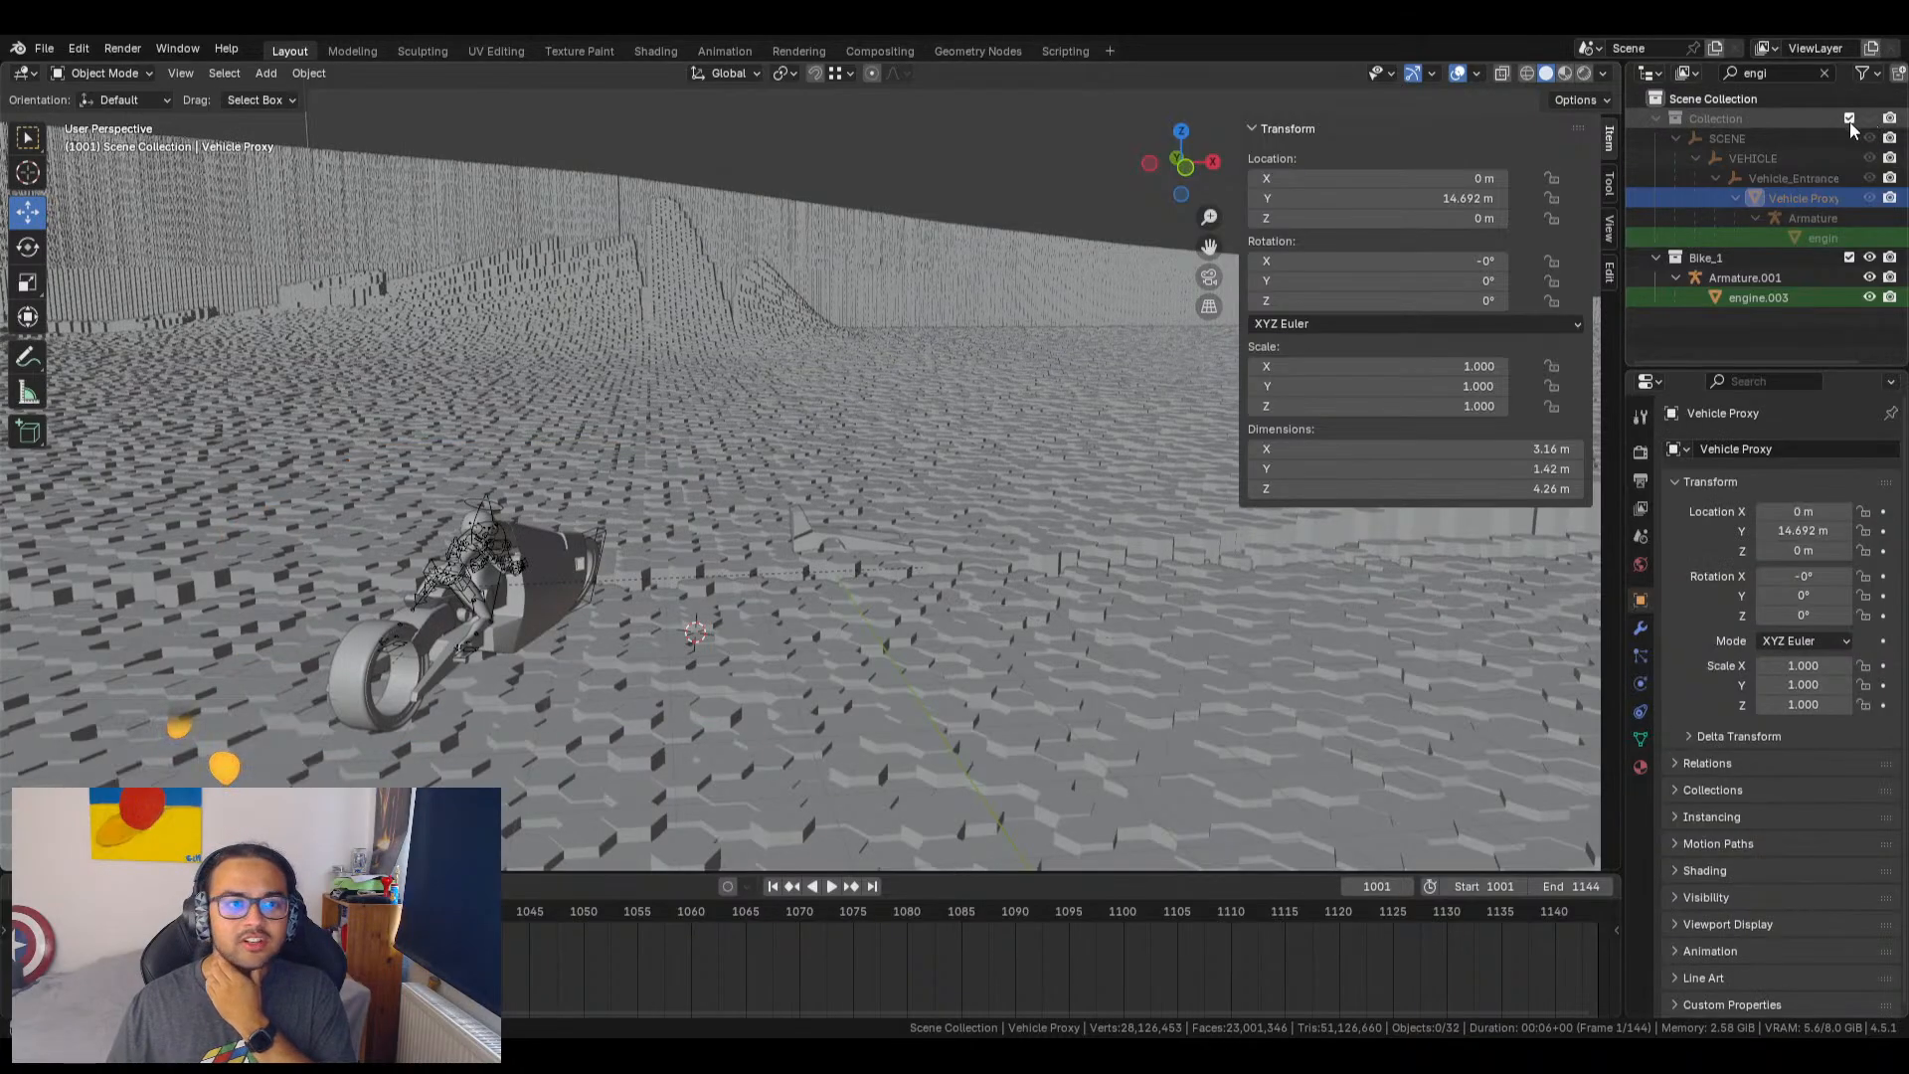
# Step: Clear the object filter, collapse Collection, and toggle engine.003 in Bike_1 on and off, leaving it hidden
pyautogui.click(826, 528)
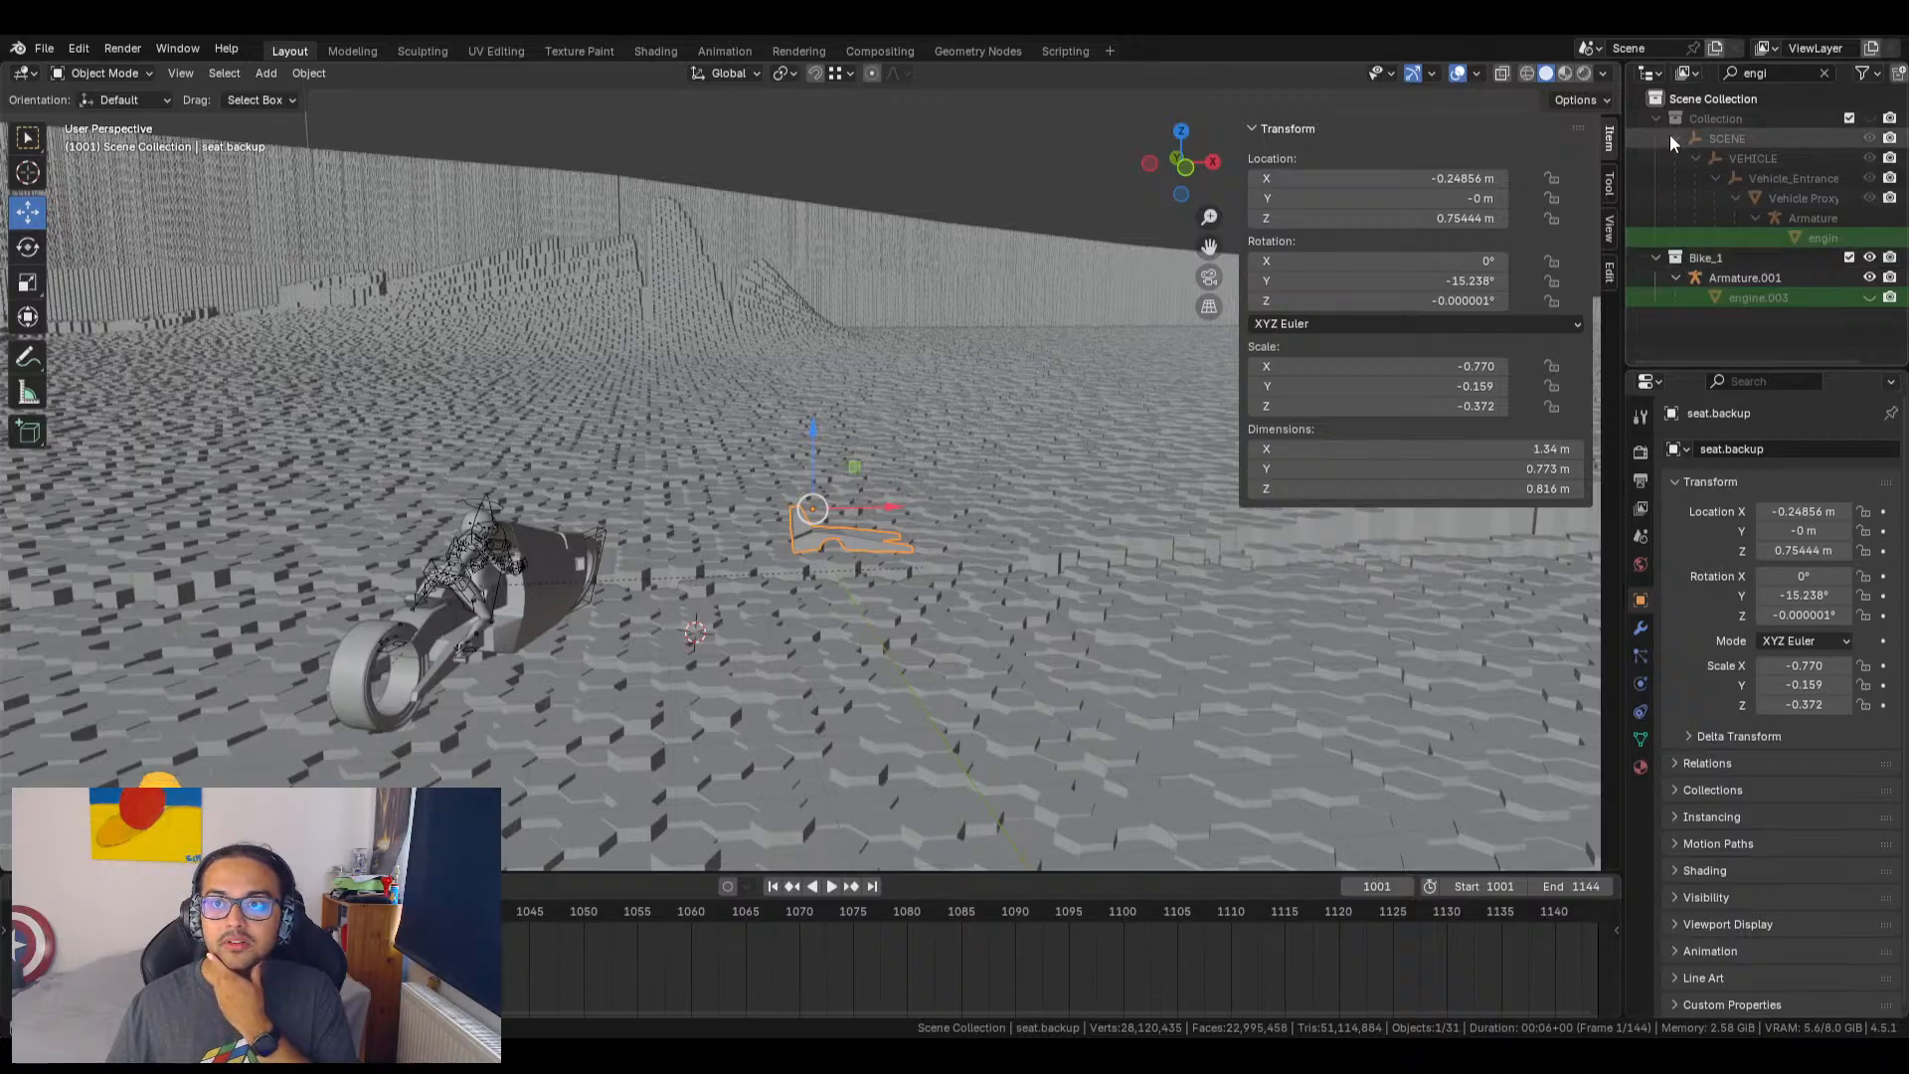
pyautogui.click(1825, 73)
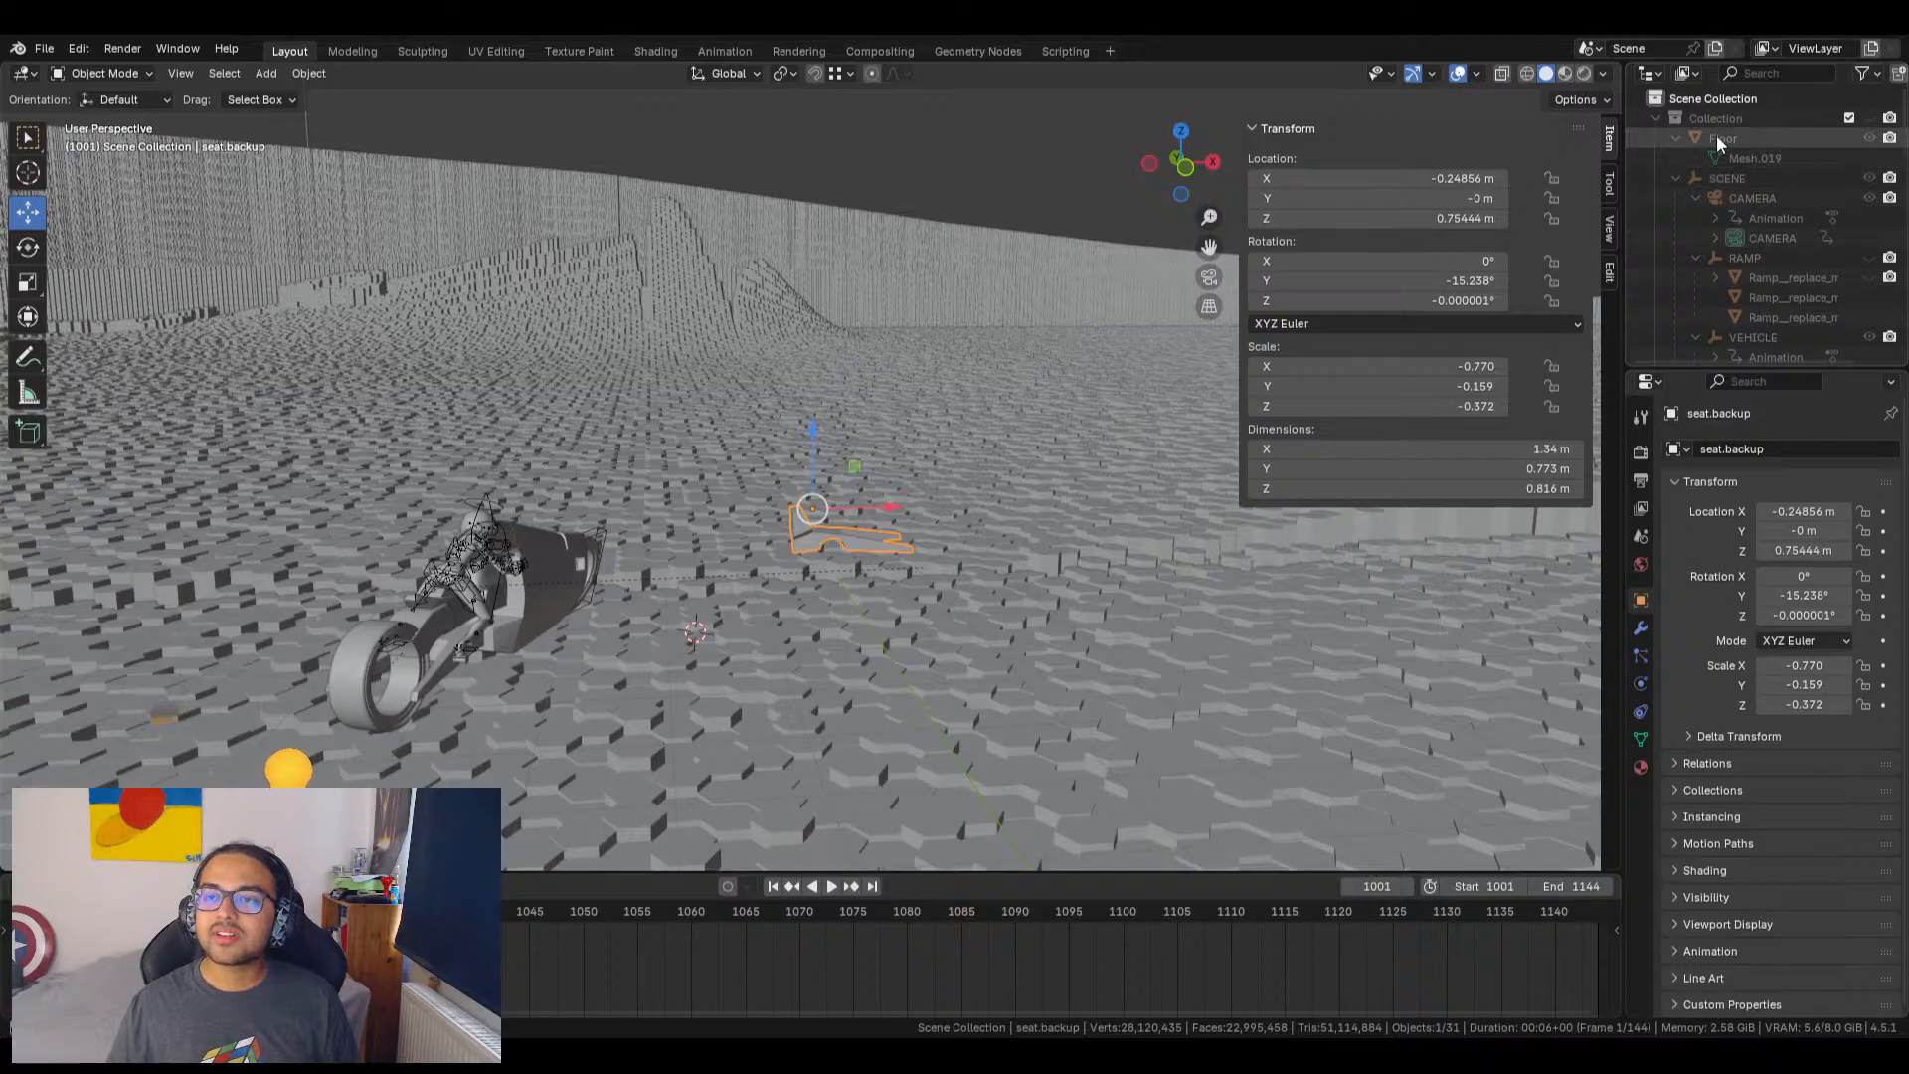
pyautogui.click(1656, 119)
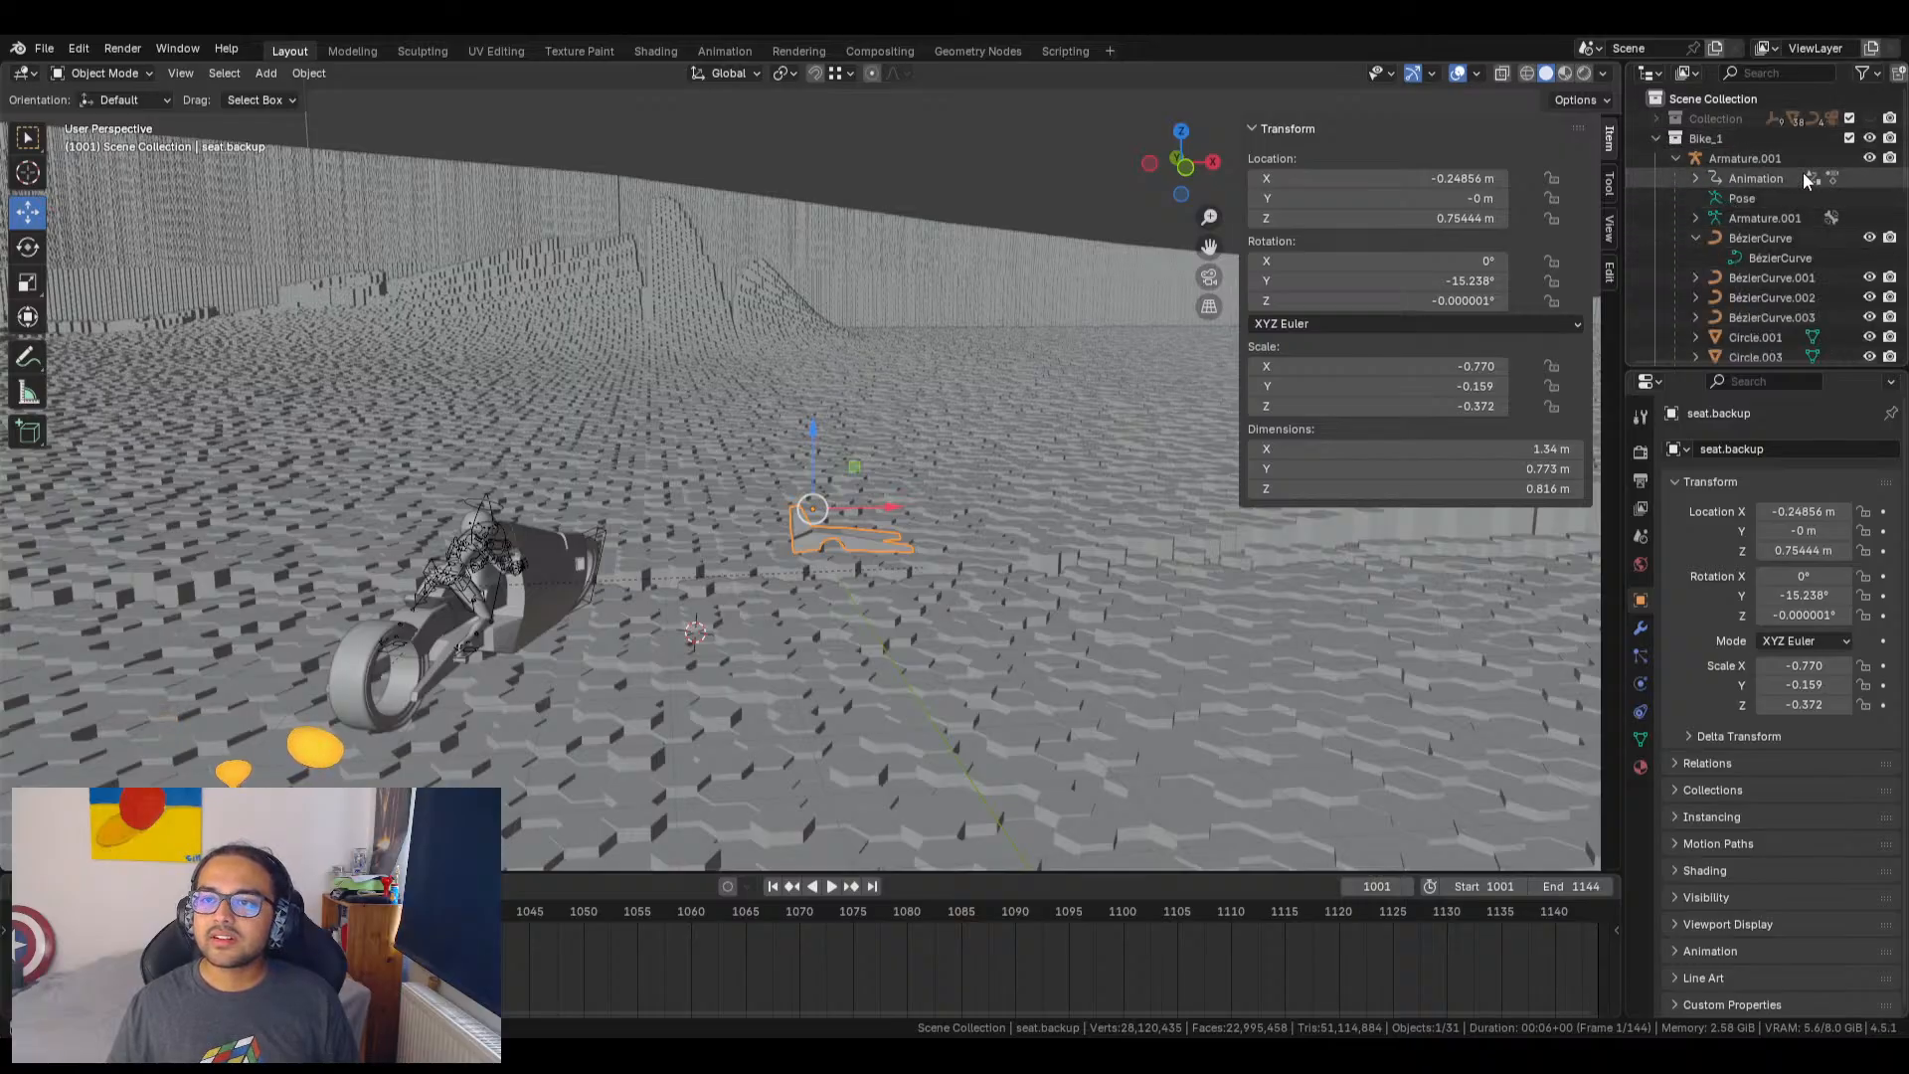
pyautogui.scroll(-5, 1800, 316)
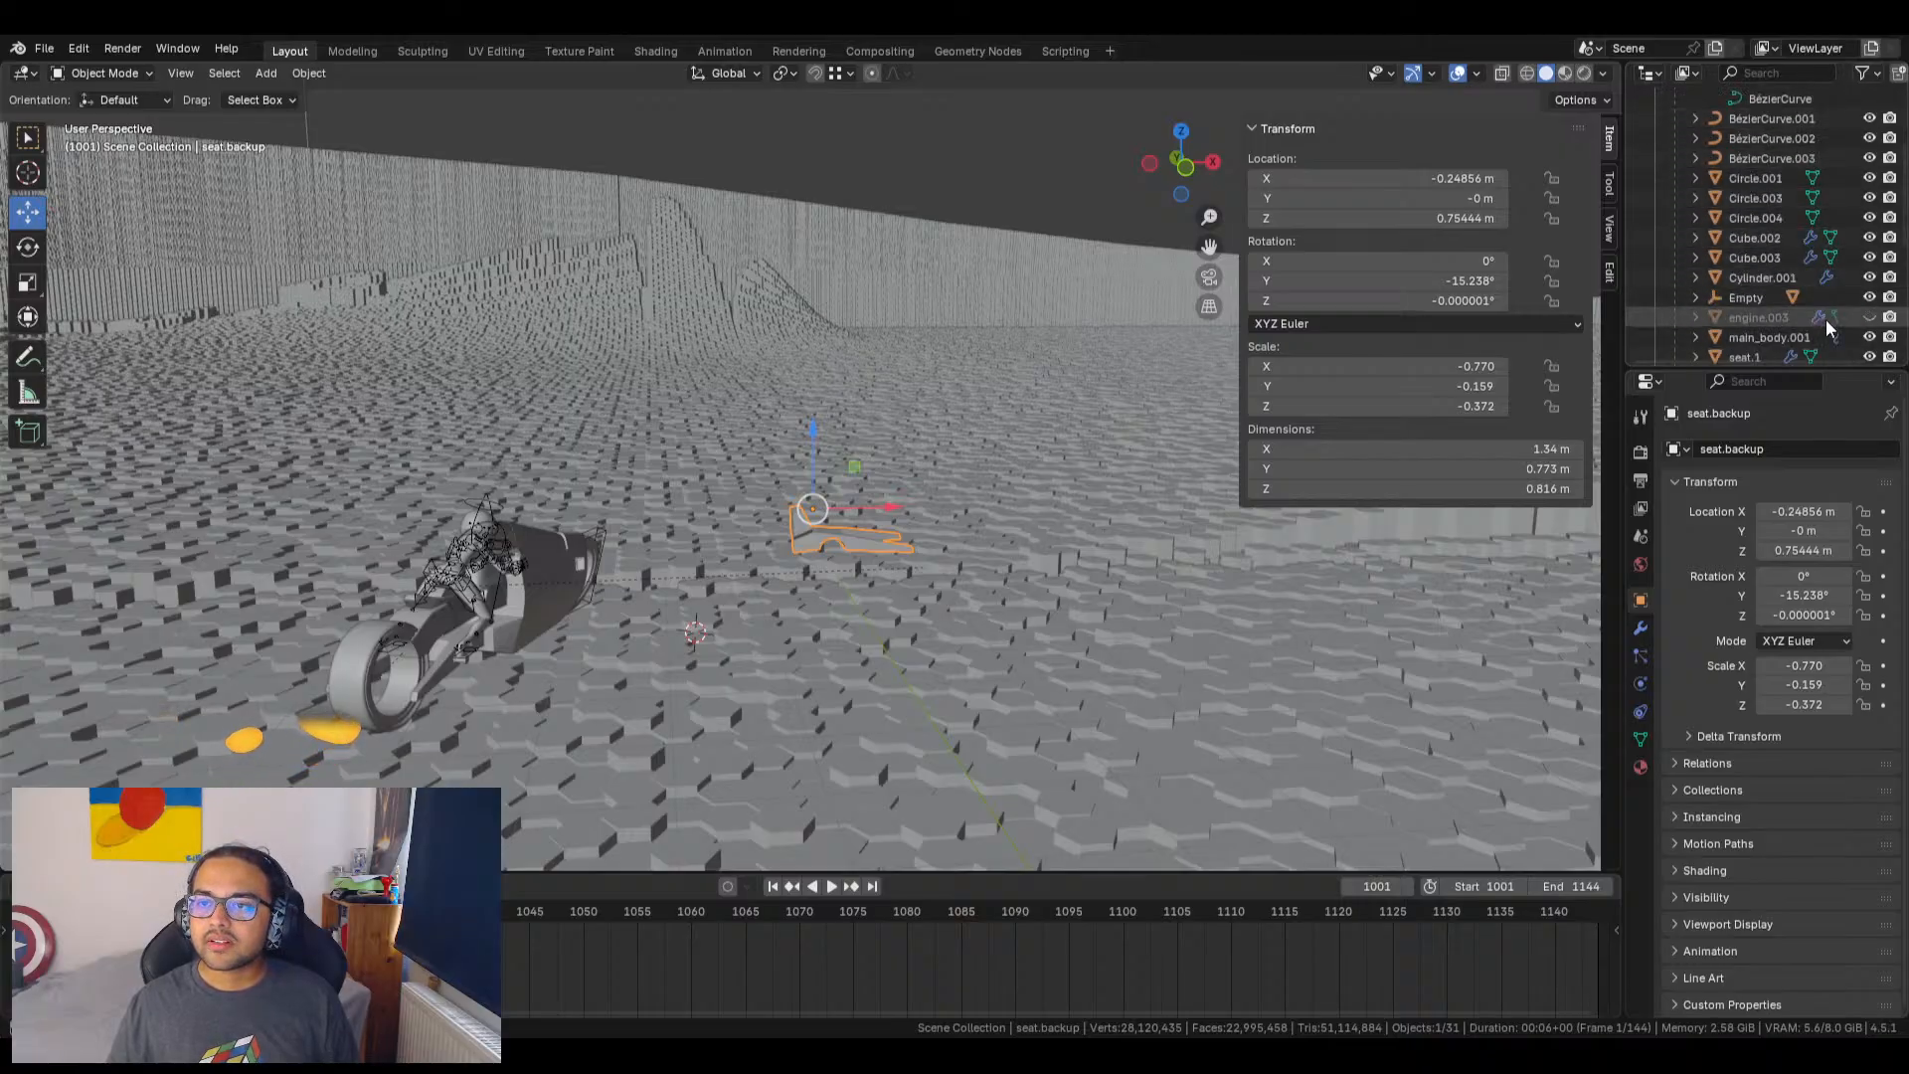
pyautogui.click(1870, 317)
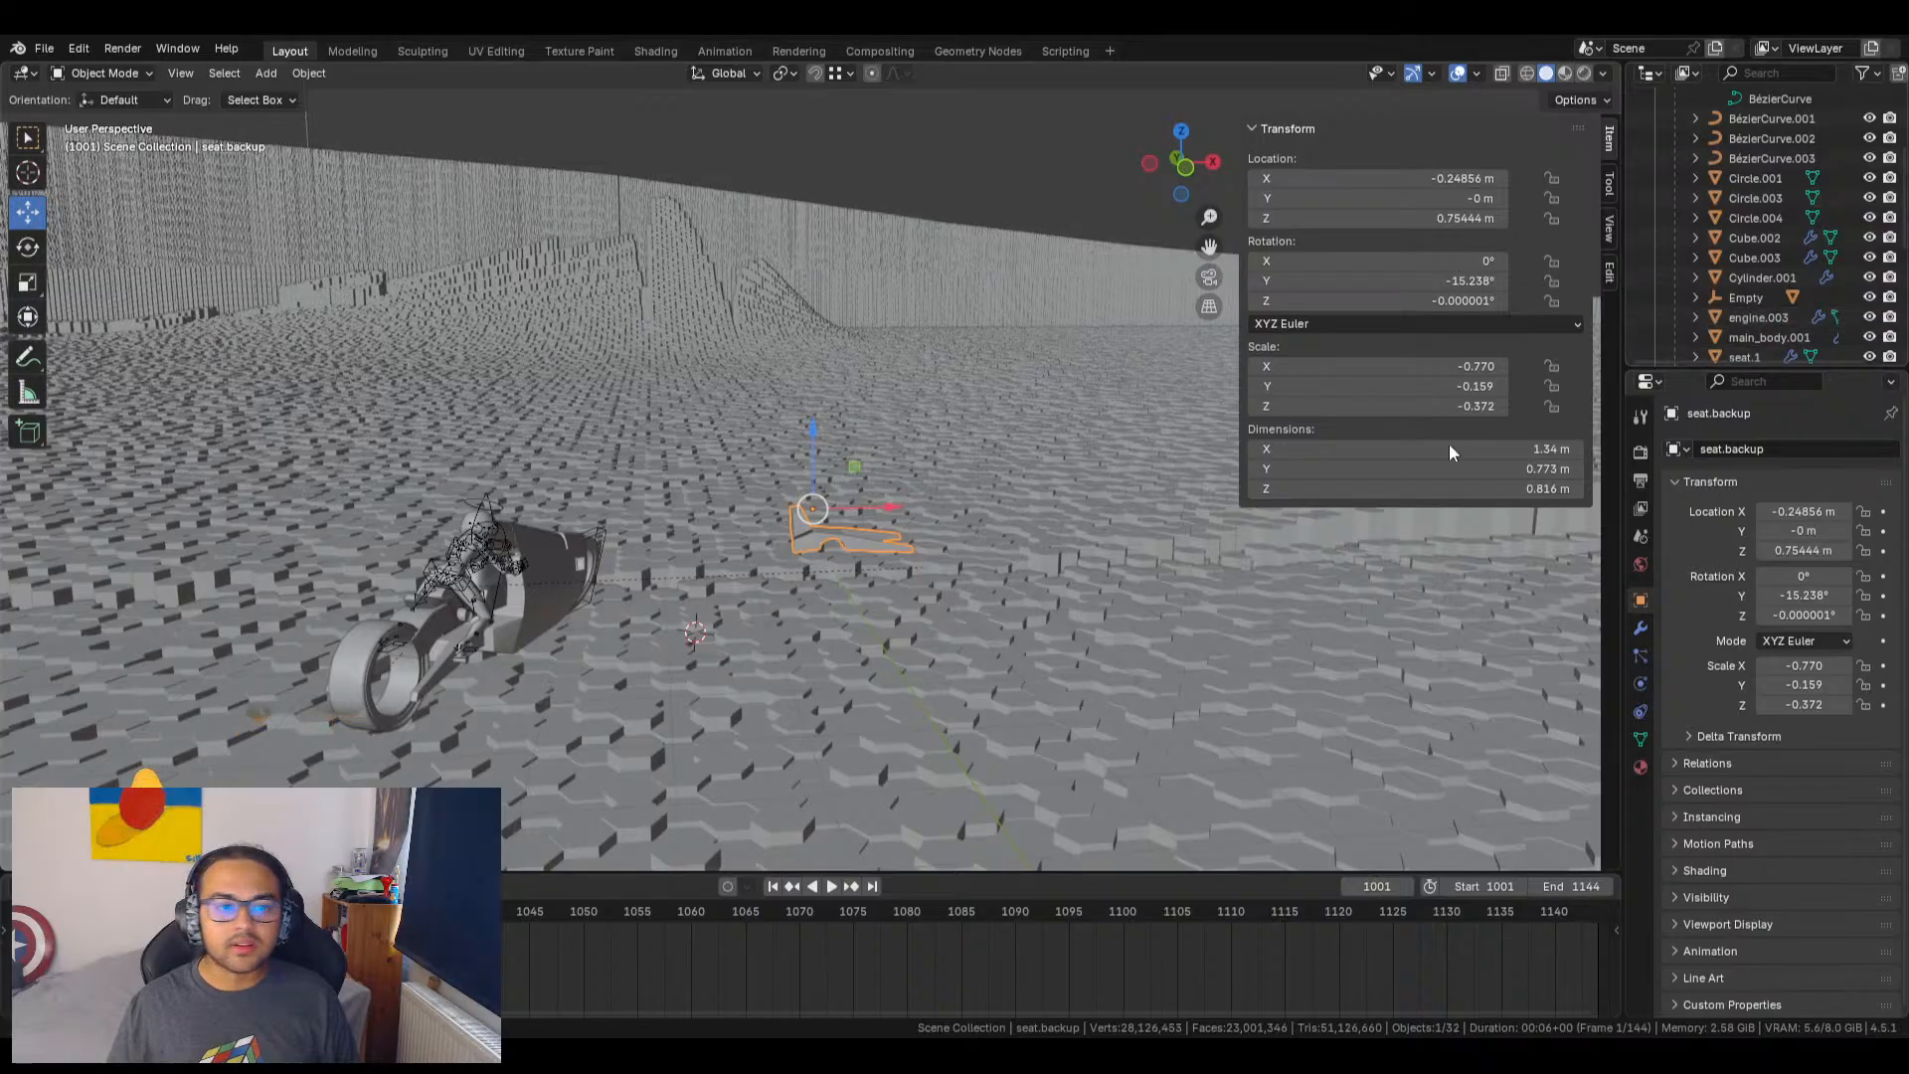
pyautogui.click(1870, 317)
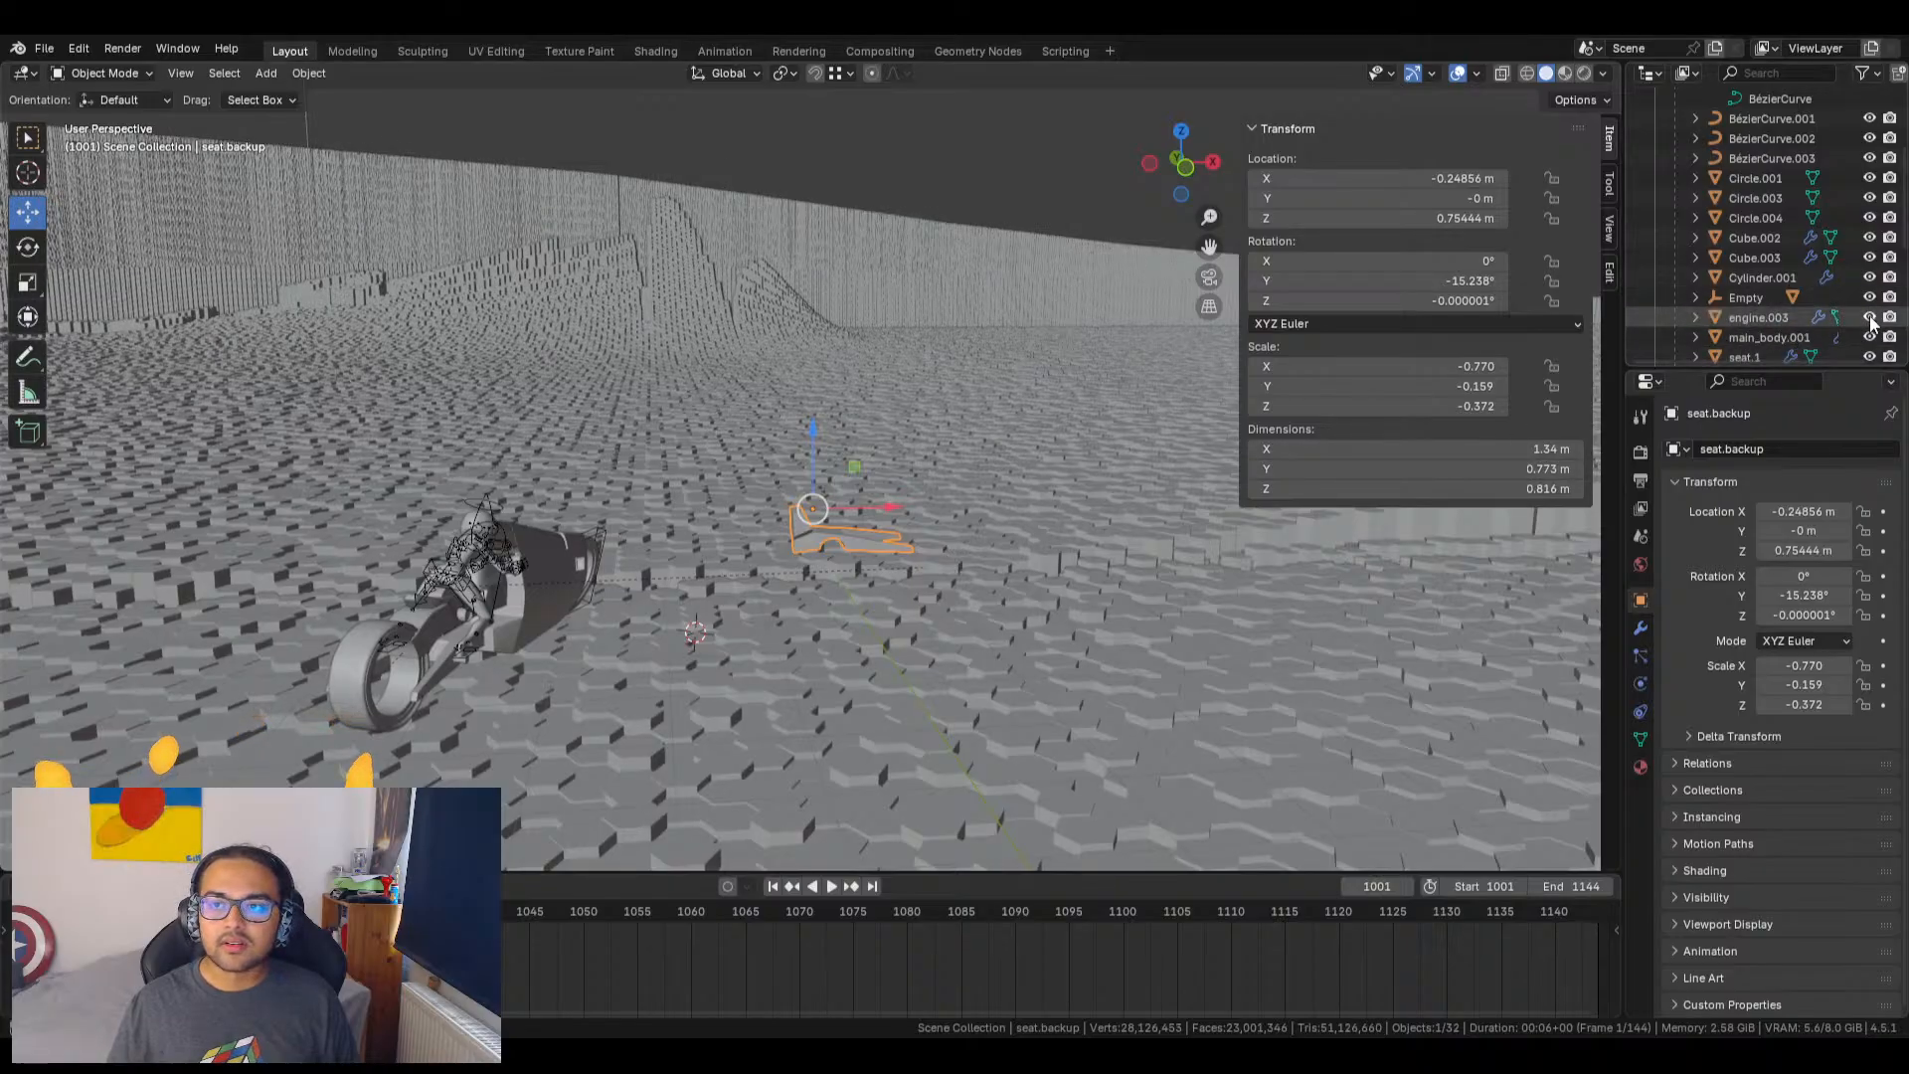
# Step: Select the stray seat.backup object lying on the hexagon tiles and hide it in the viewport
pyautogui.click(995, 517)
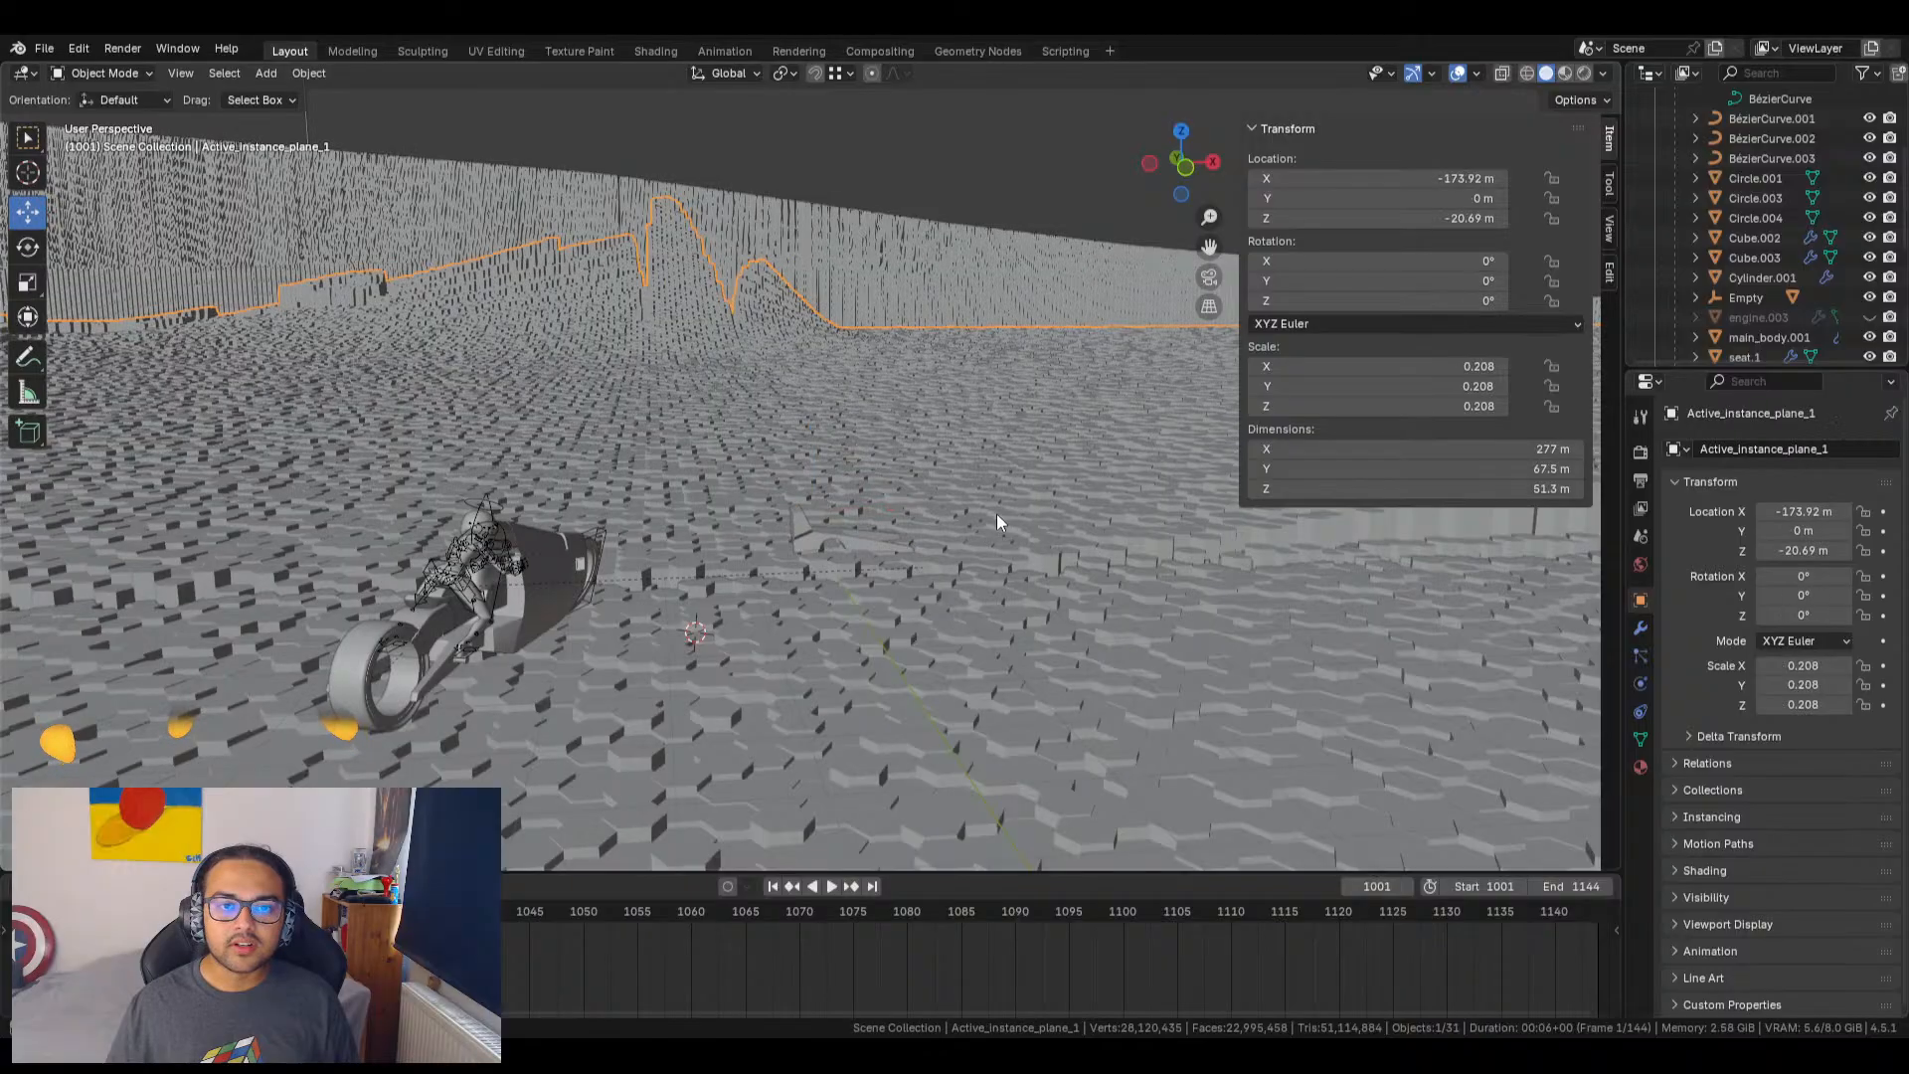
pyautogui.click(811, 542)
pyautogui.scroll(-5, 1850, 289)
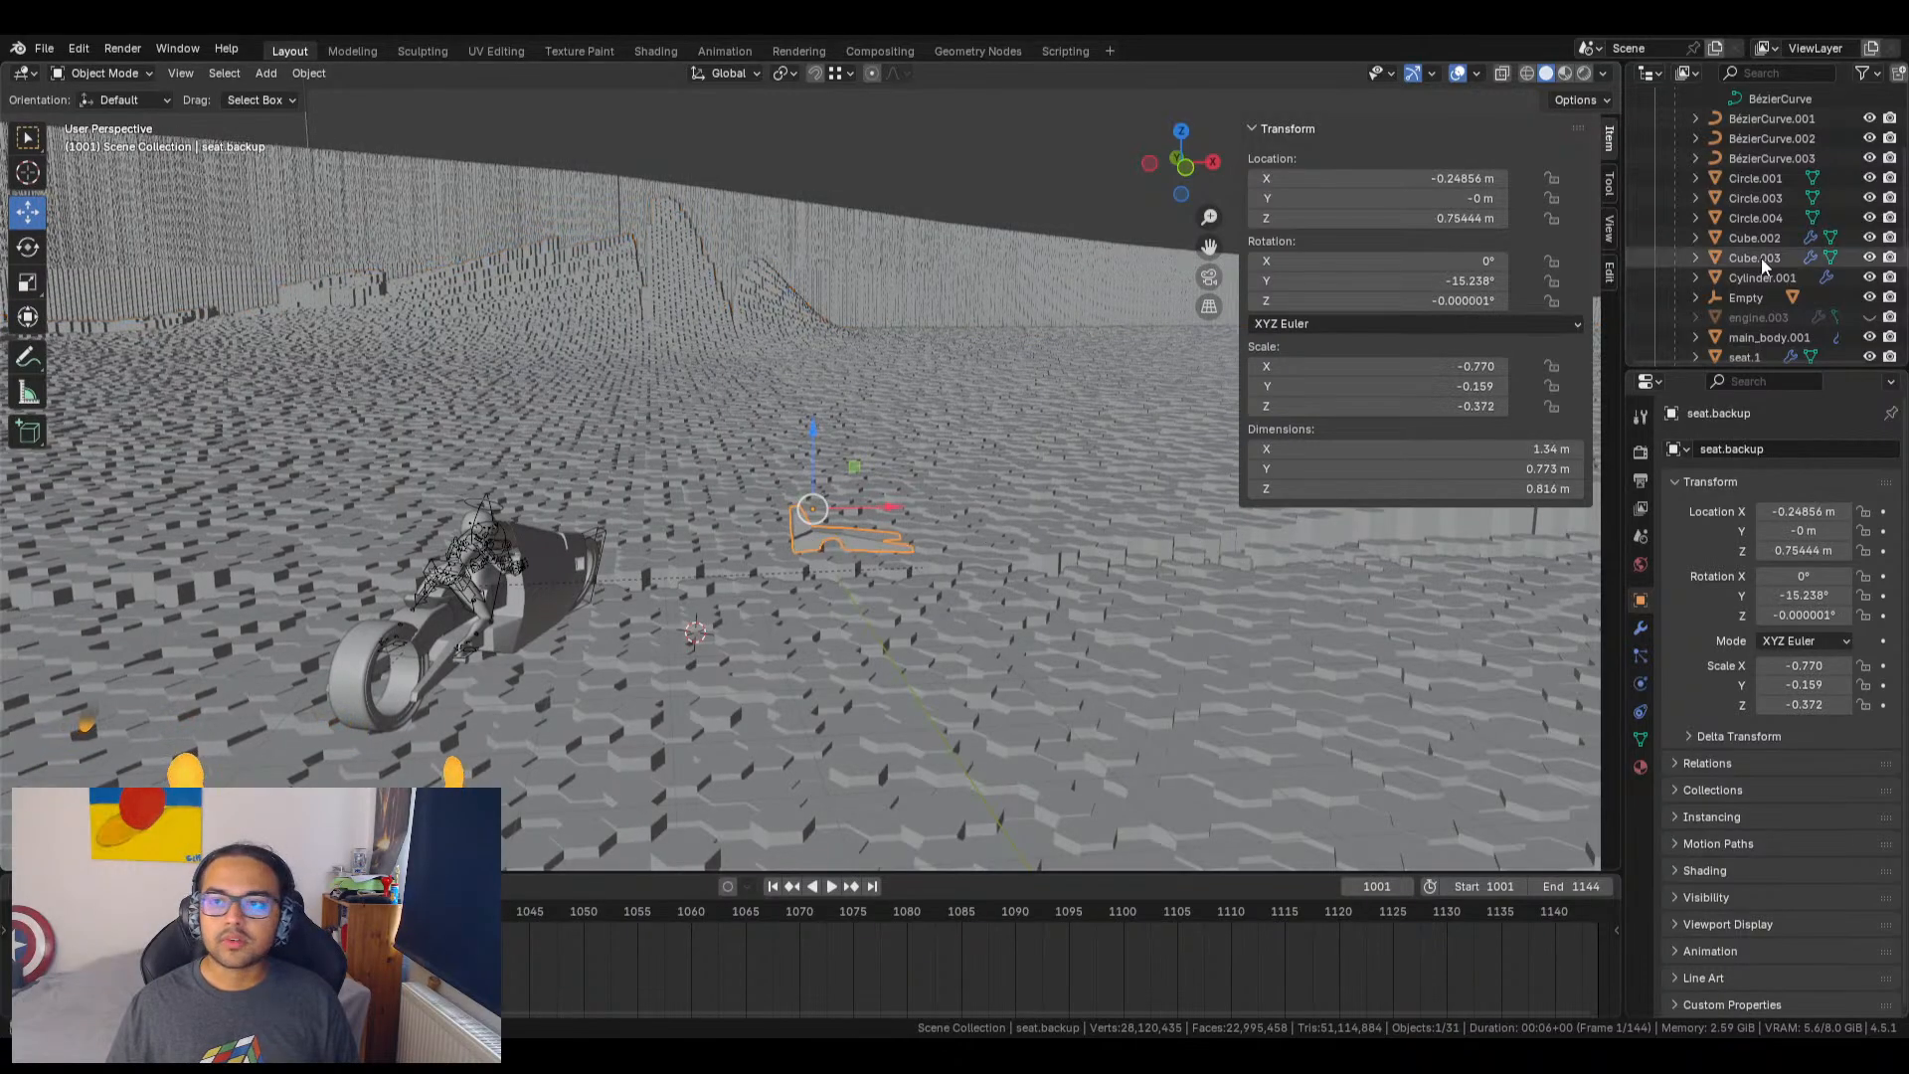
pyautogui.click(1869, 277)
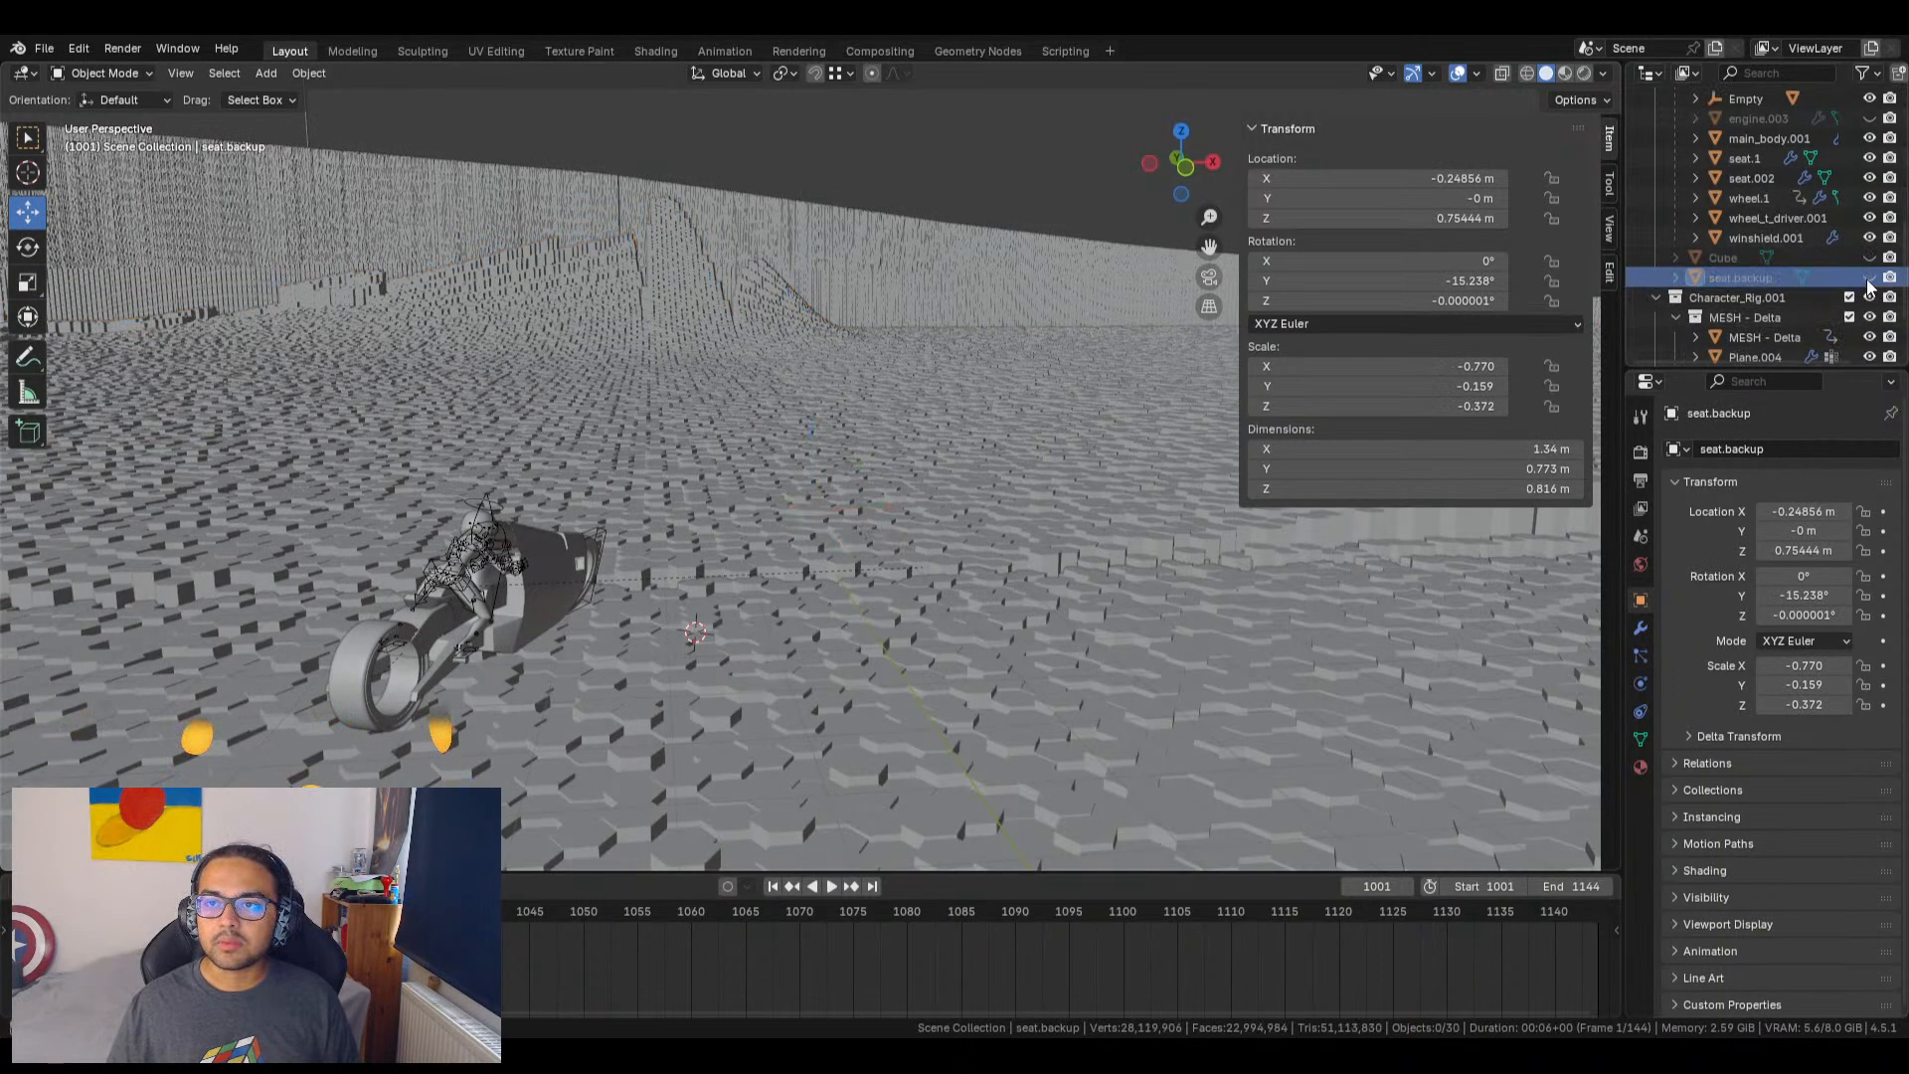
# Step: Select engine.003 in Bike_1, make it visible in the viewport, and inspect the bike and rider up close
pyautogui.click(1808, 251)
pyautogui.click(1787, 118)
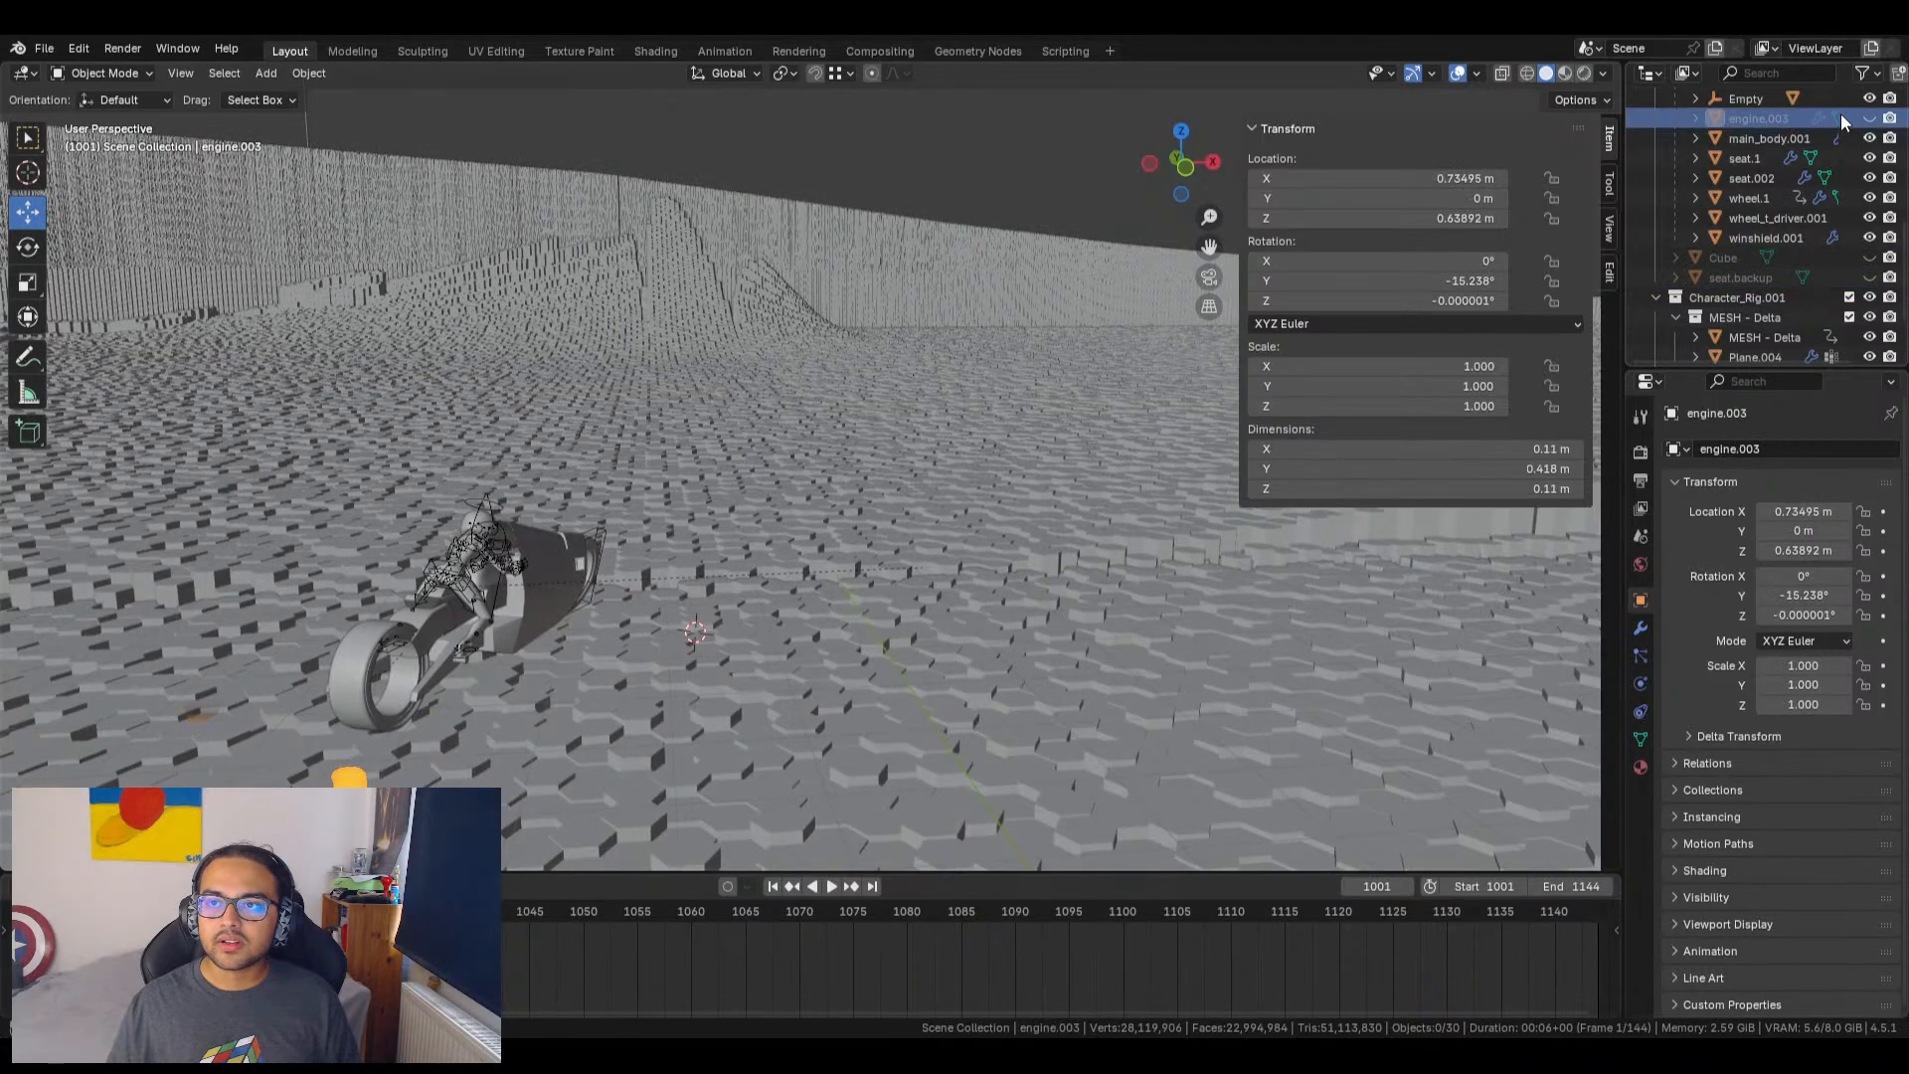
pyautogui.click(1870, 118)
pyautogui.click(1870, 119)
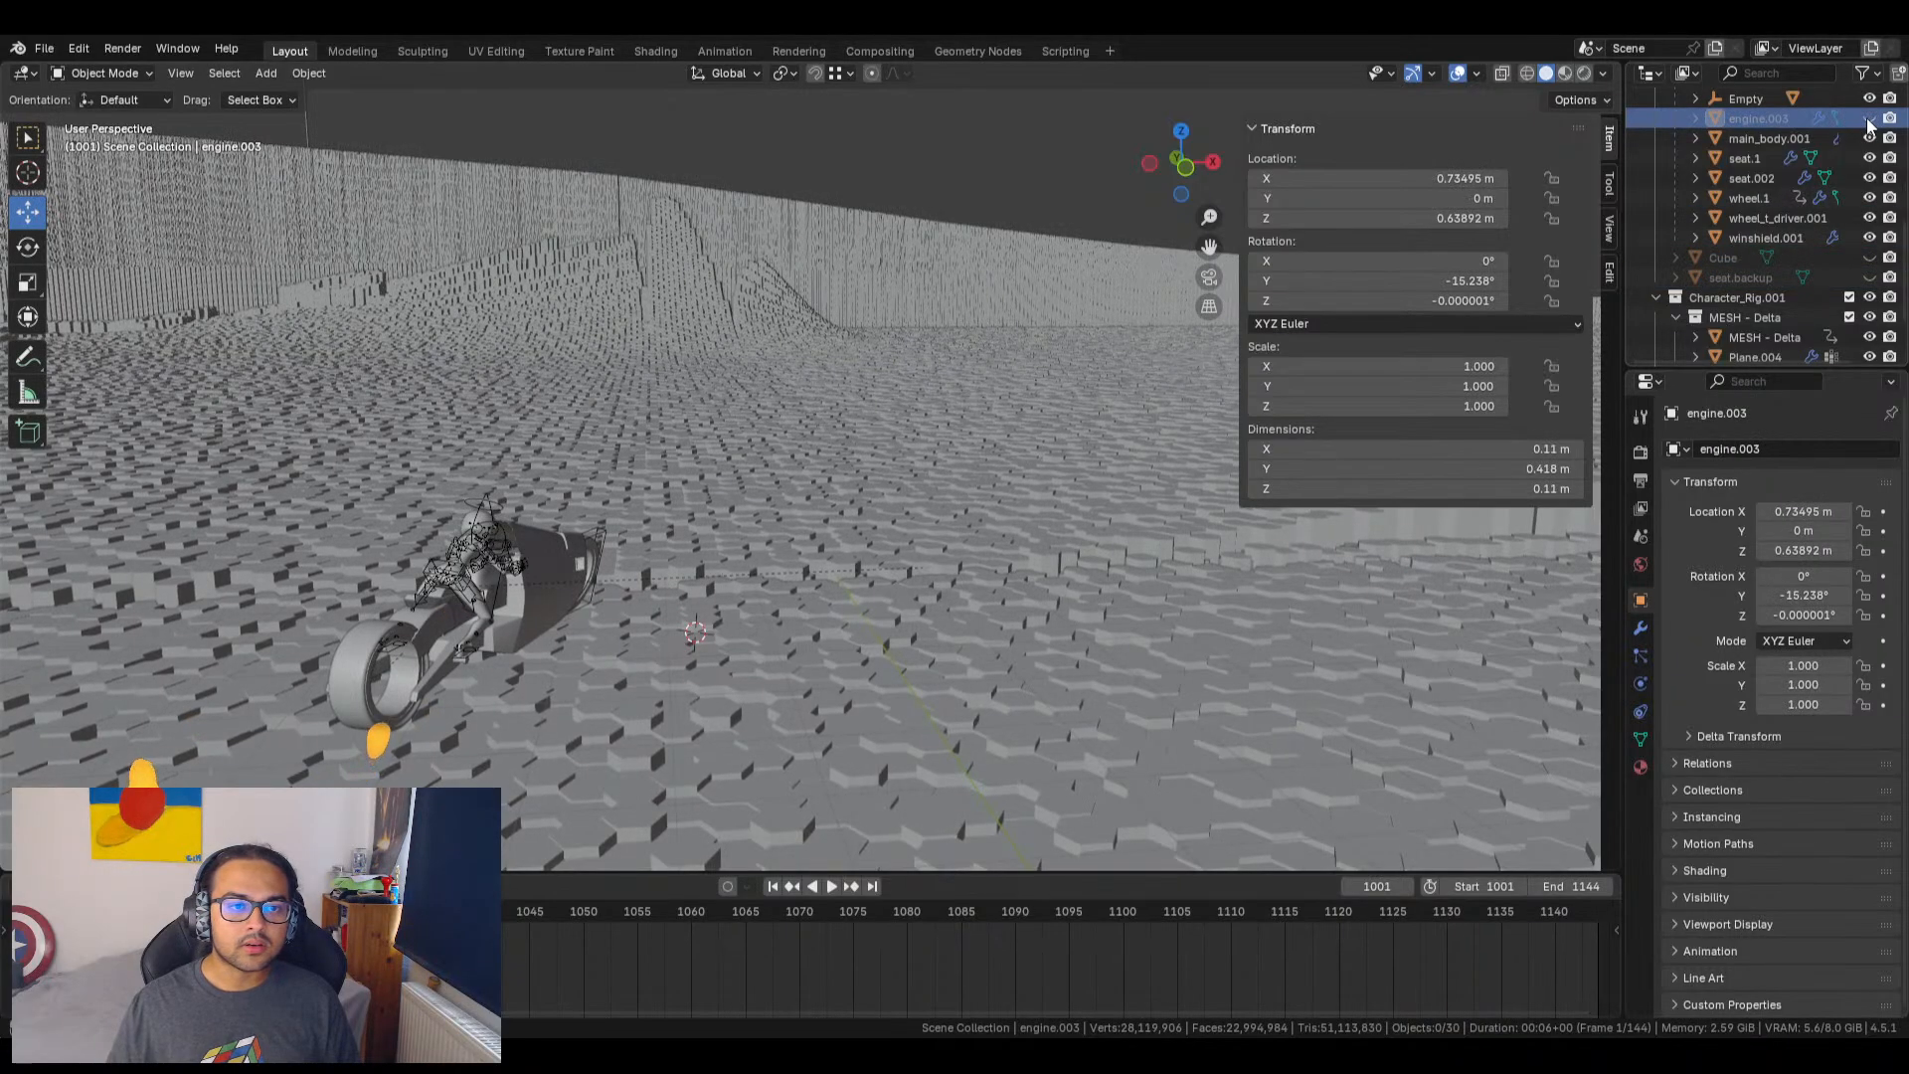
pyautogui.scroll(1, 533, 662)
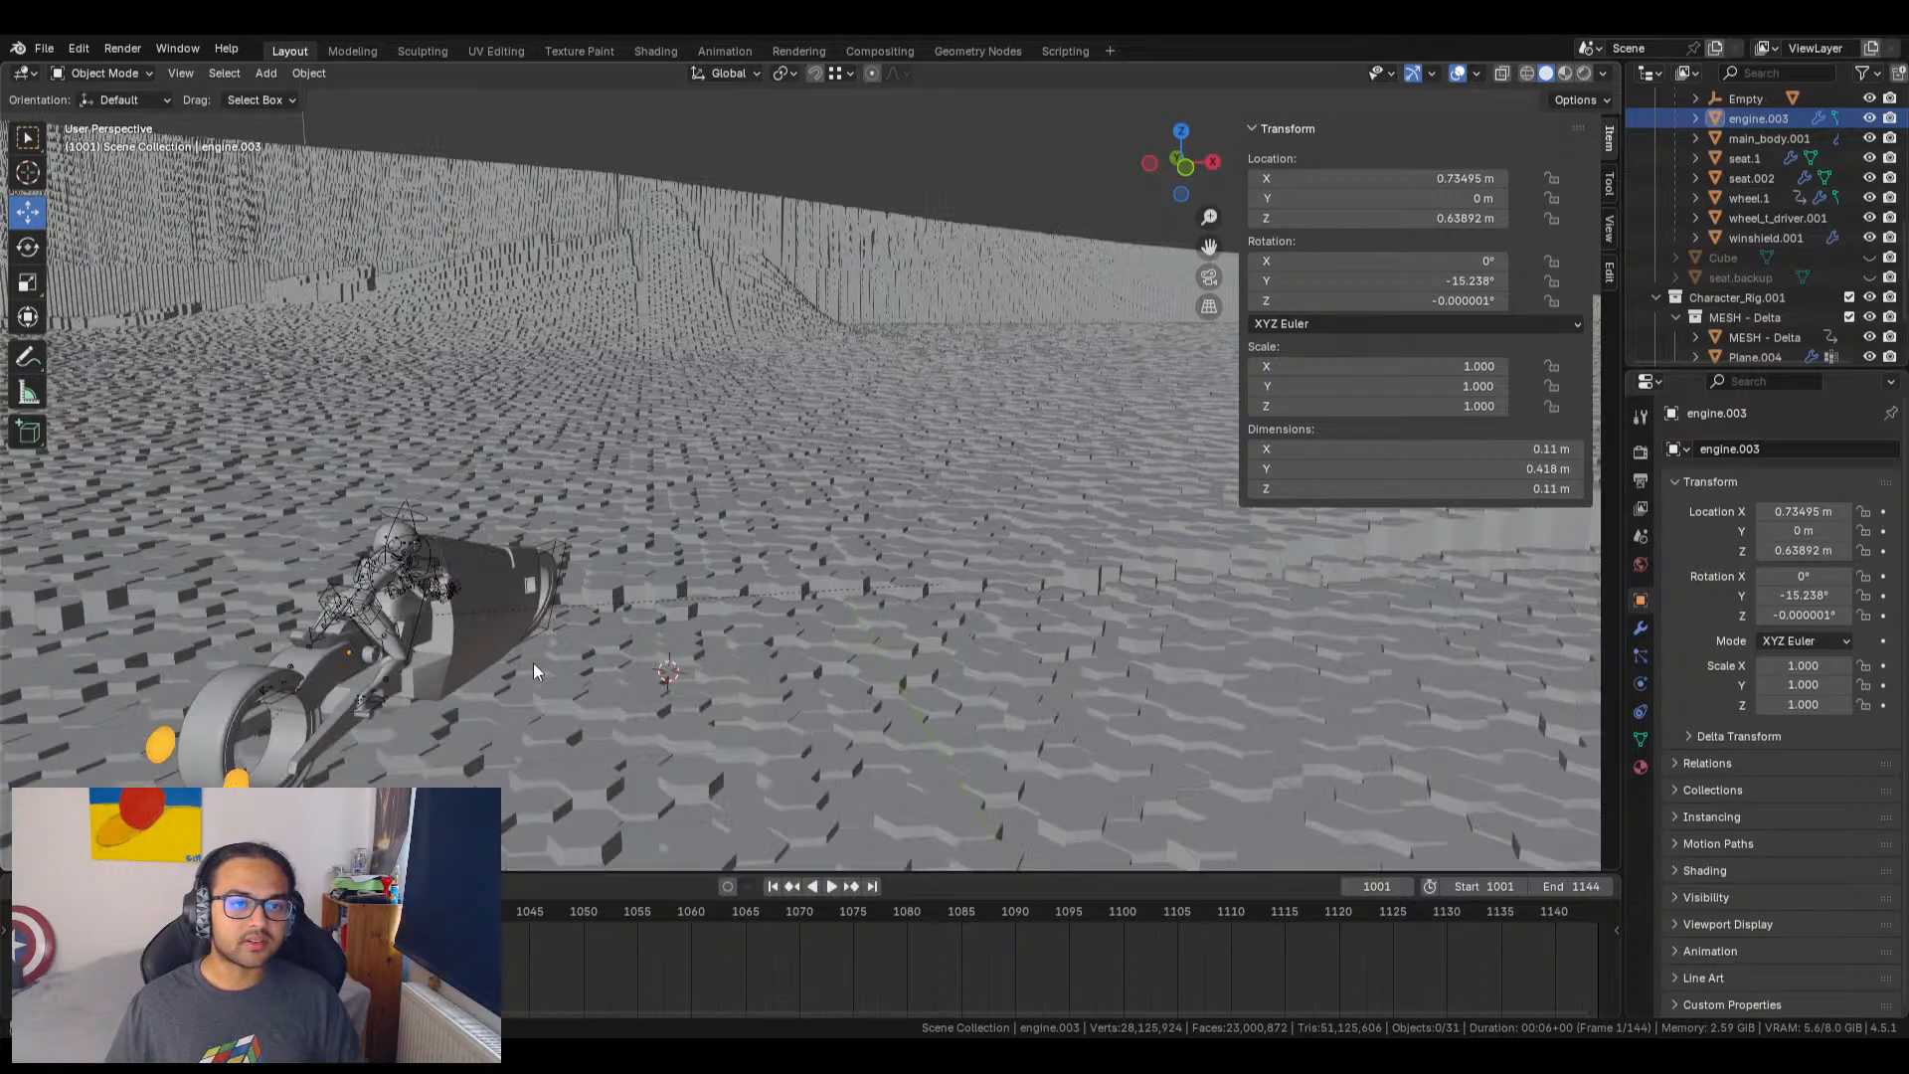
pyautogui.keyDown('shift'); pyautogui.moveTo(679, 606); pyautogui.dragTo(810, 560, button='middle'); pyautogui.keyUp('shift')
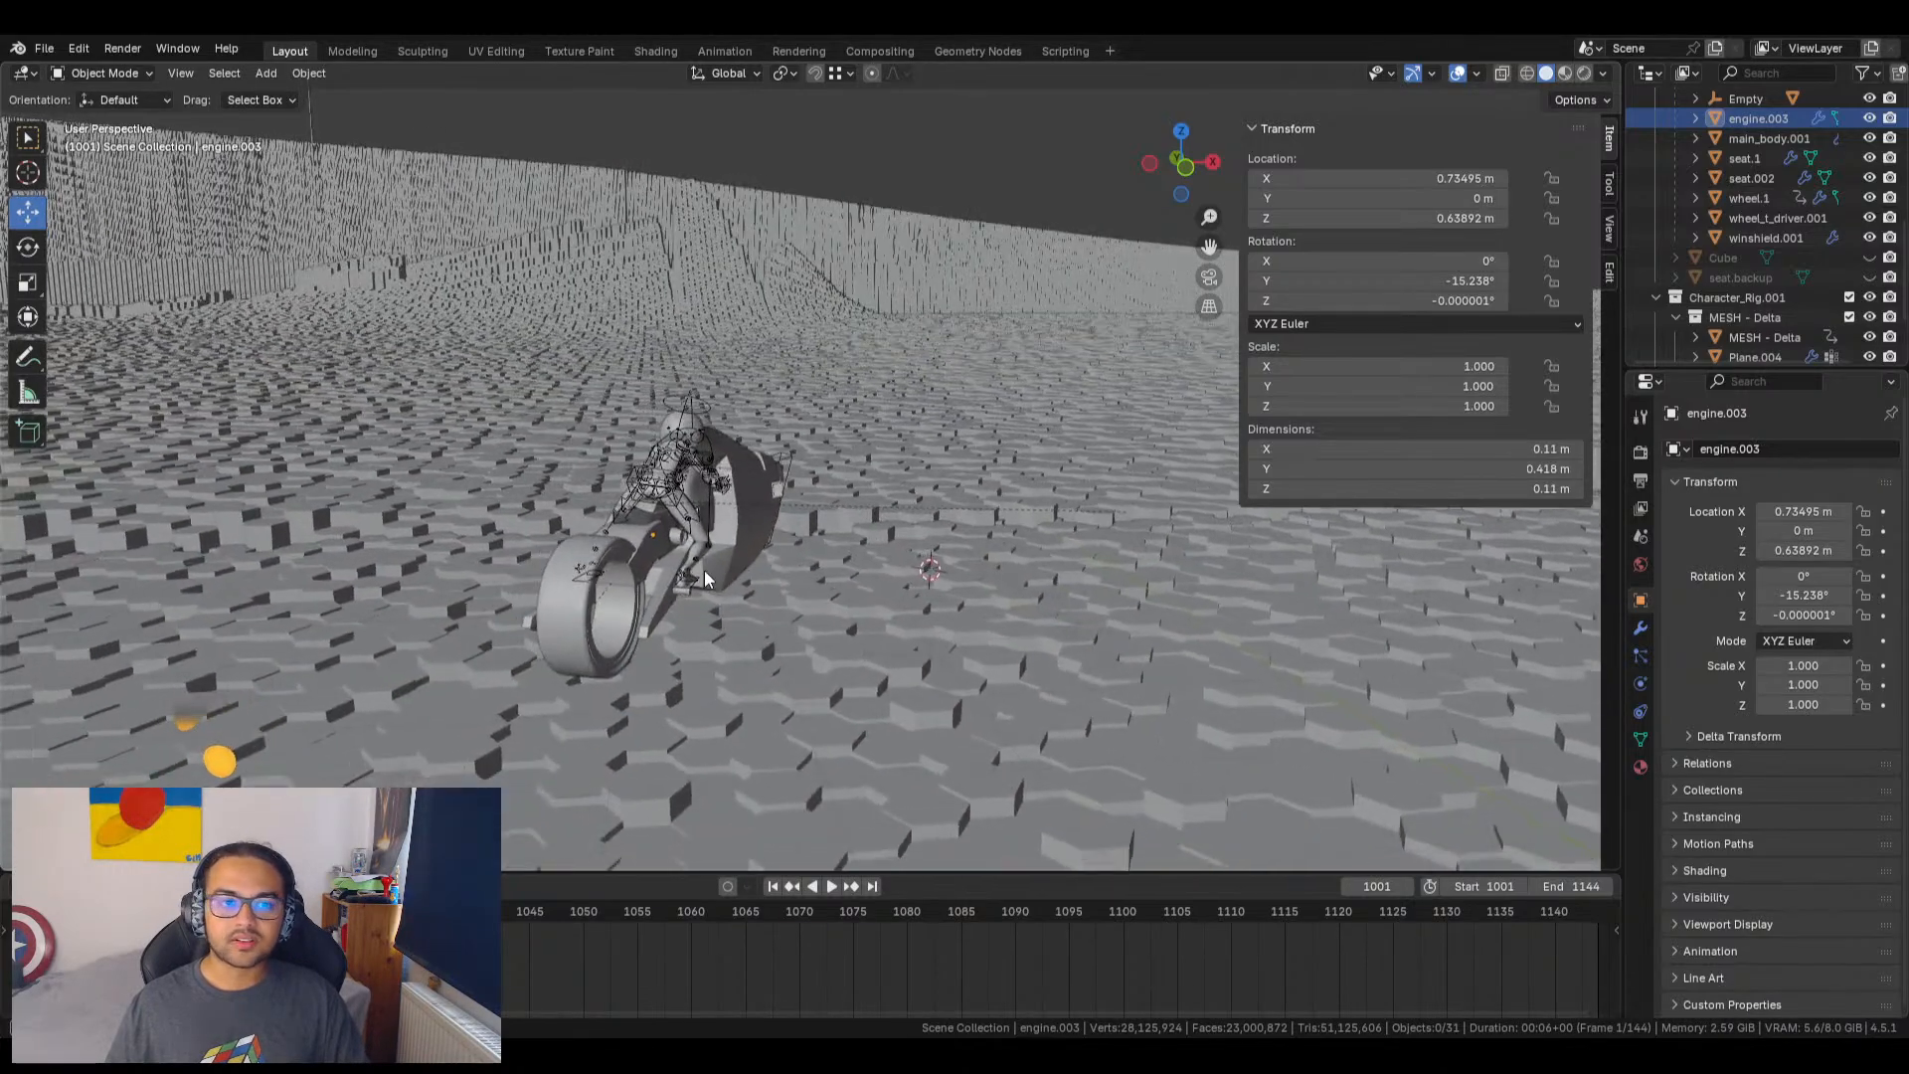
pyautogui.scroll(1, 704, 570)
pyautogui.moveTo(636, 630); pyautogui.dragTo(767, 617, button='middle')
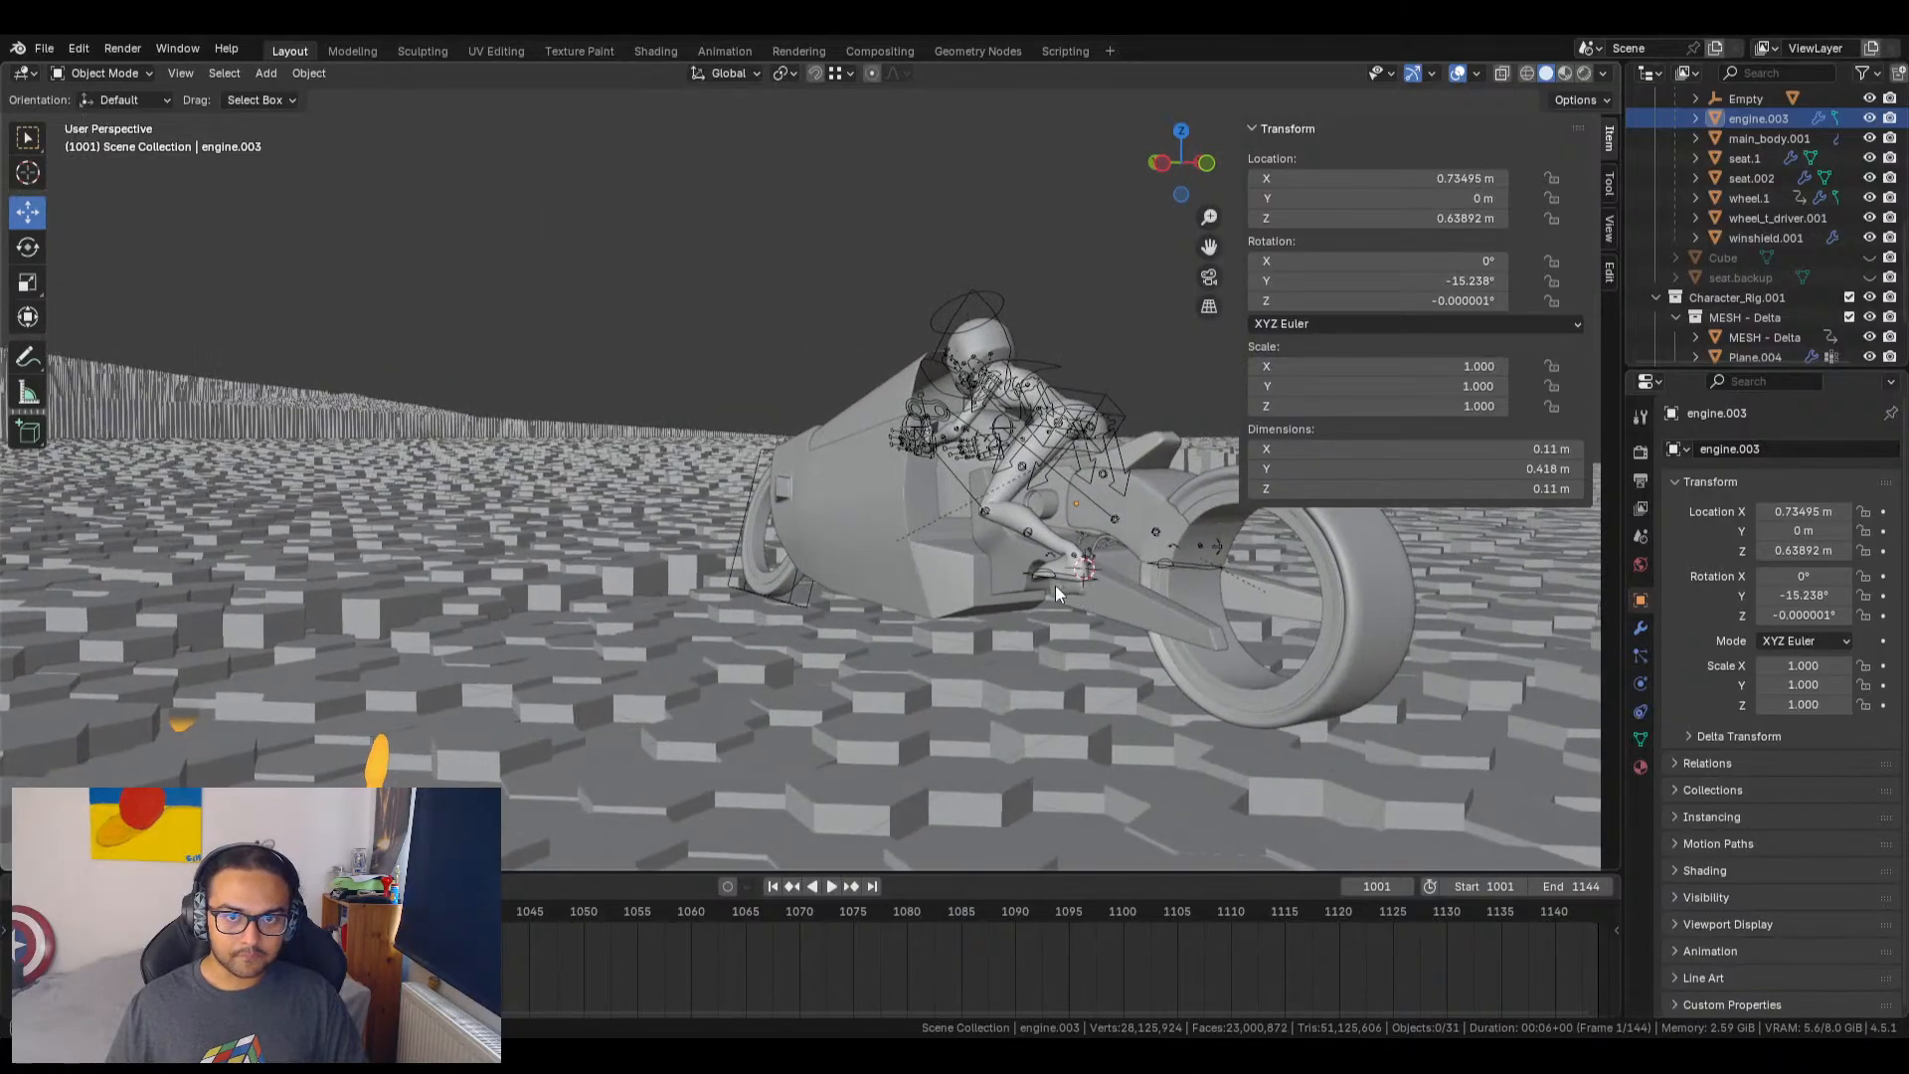
pyautogui.scroll(2, 1020, 583)
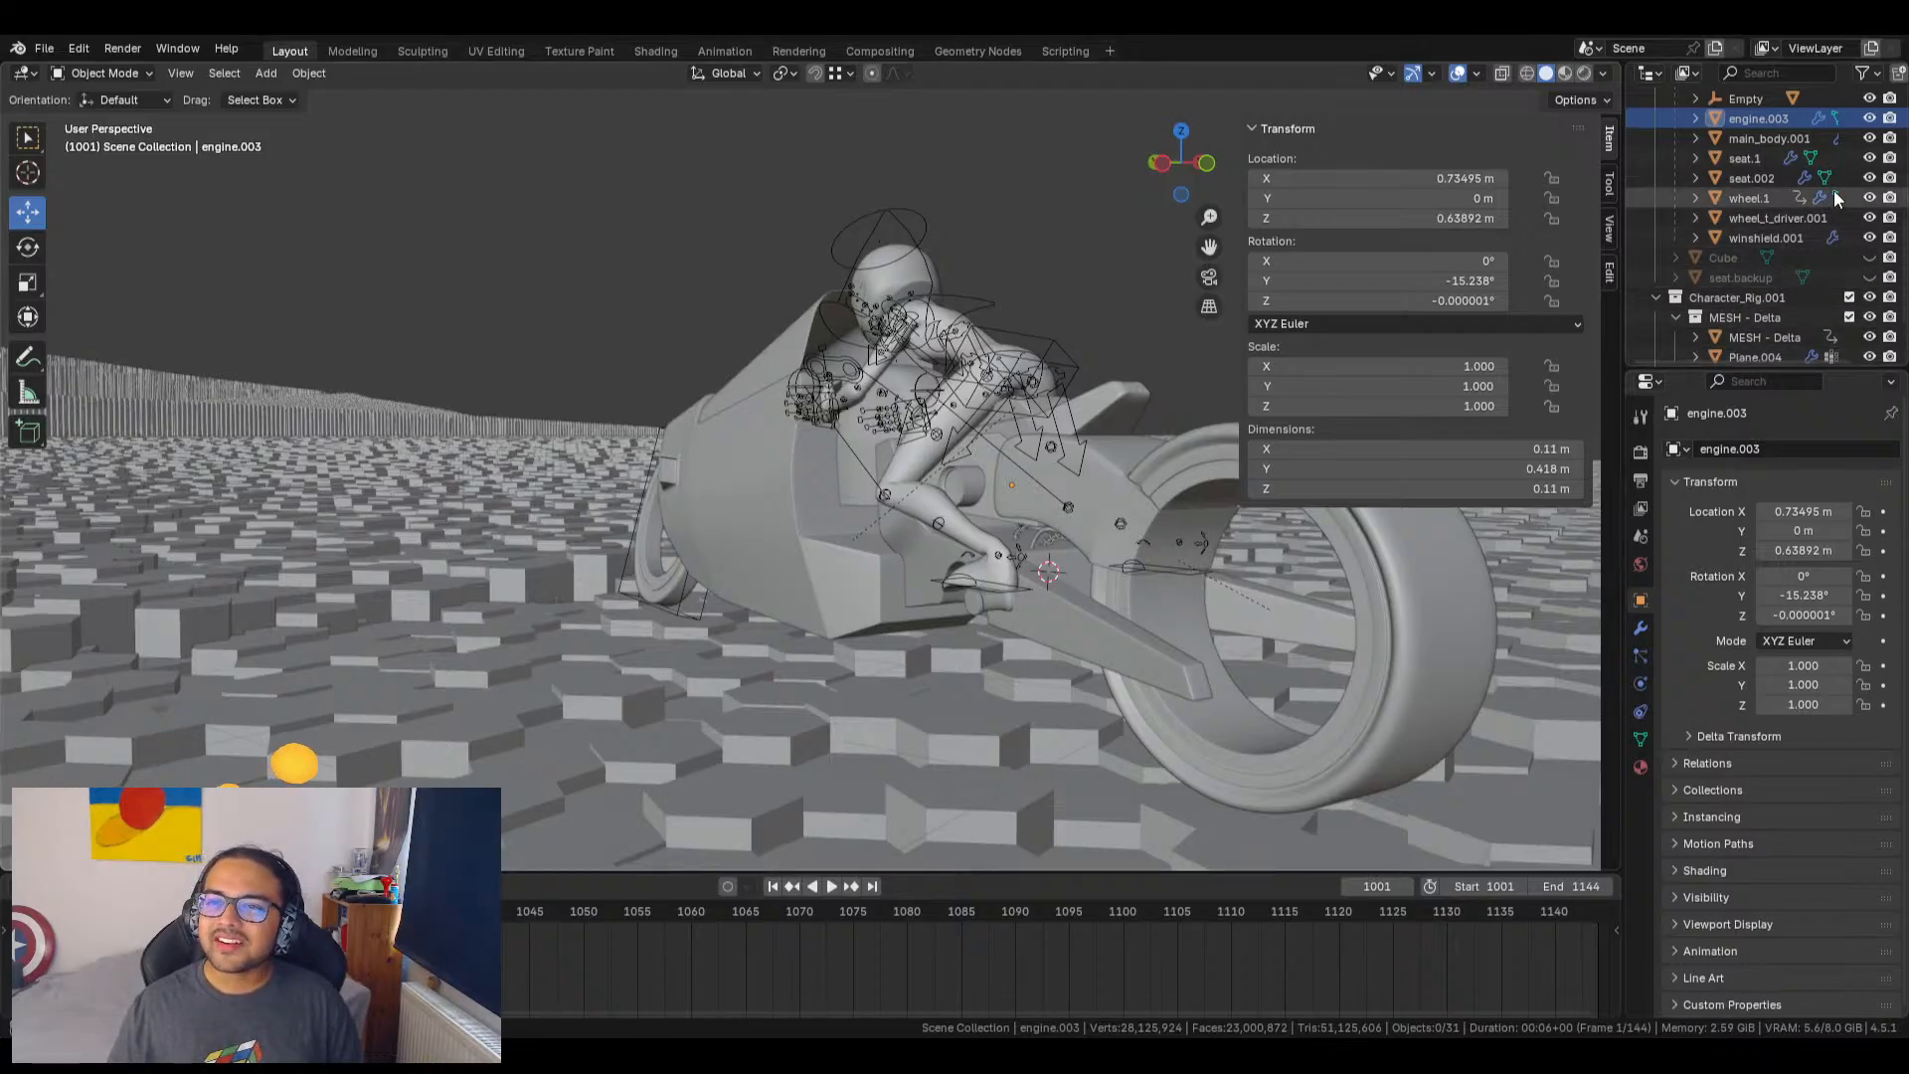
# Step: Show the Cube object, locate it on the hexagon tiles beside the bike, and hide it again
pyautogui.click(1869, 258)
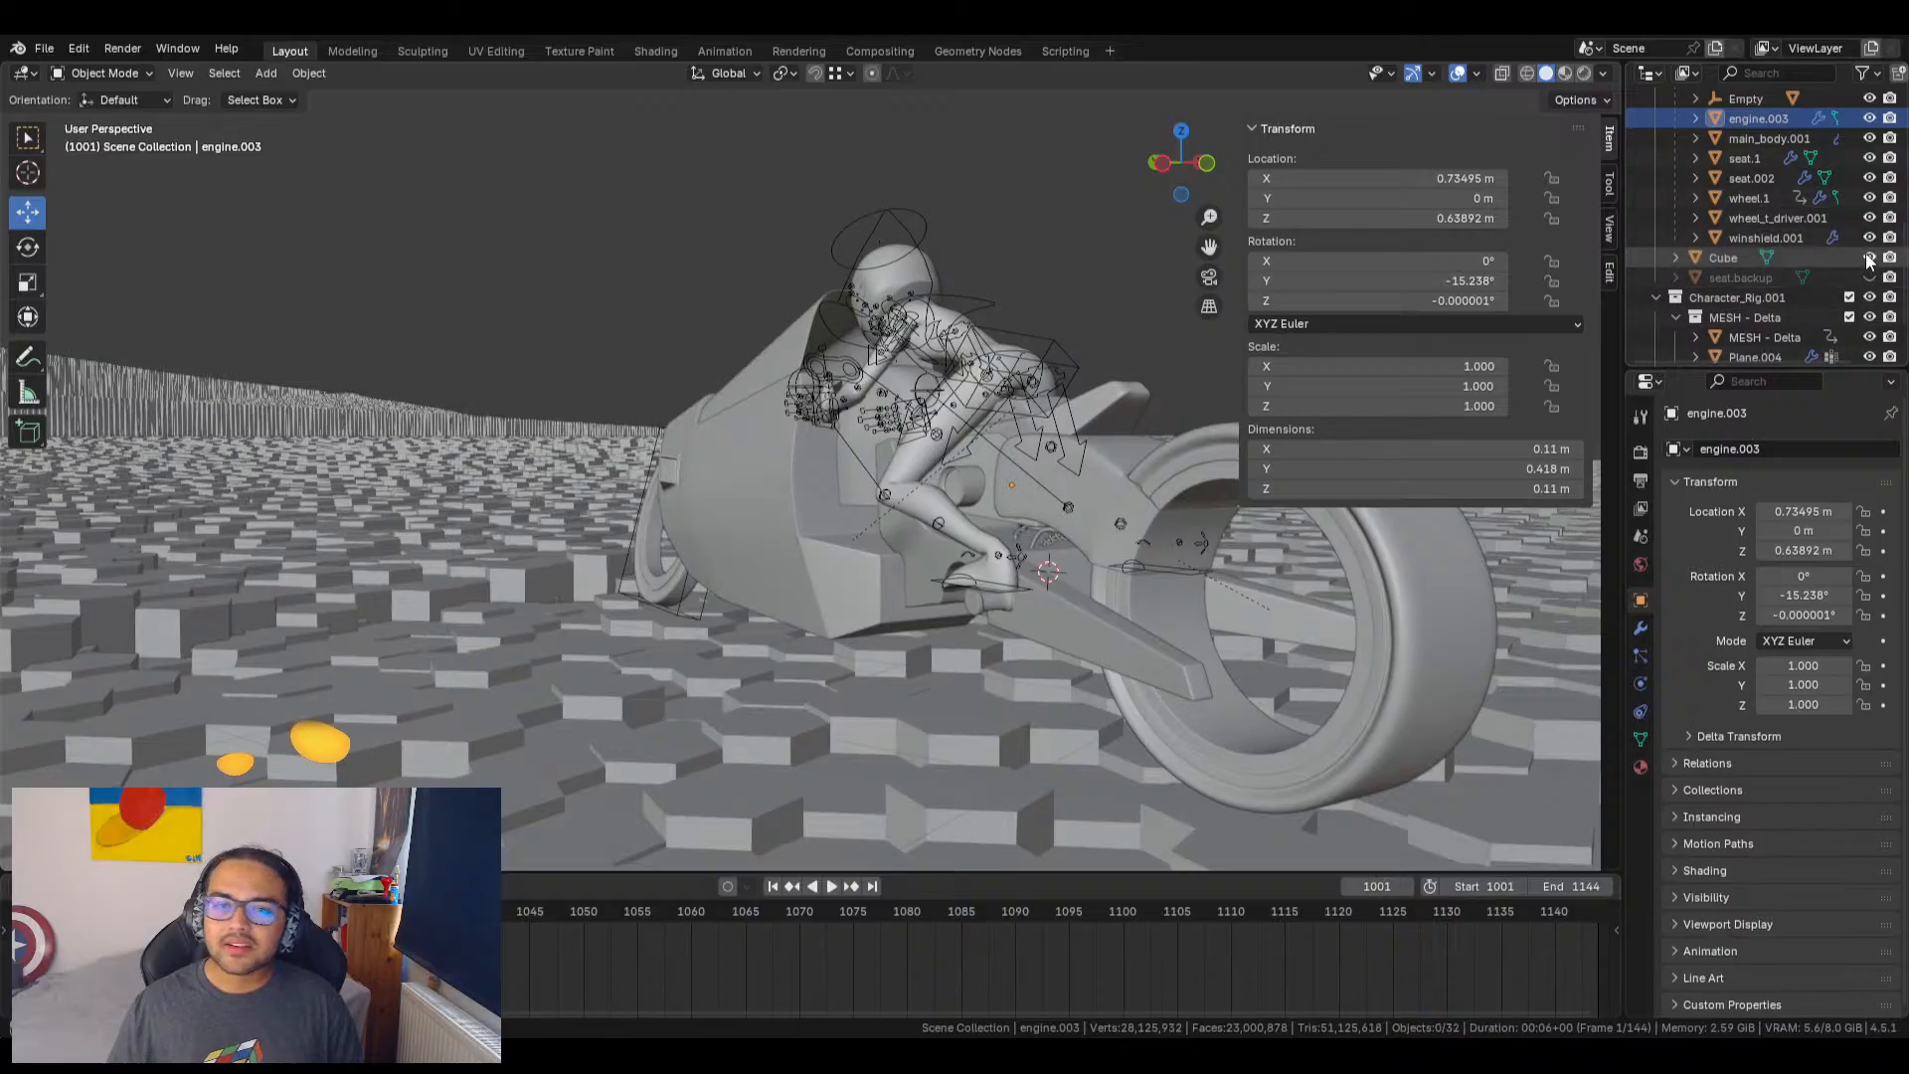
pyautogui.scroll(-12, 1130, 553)
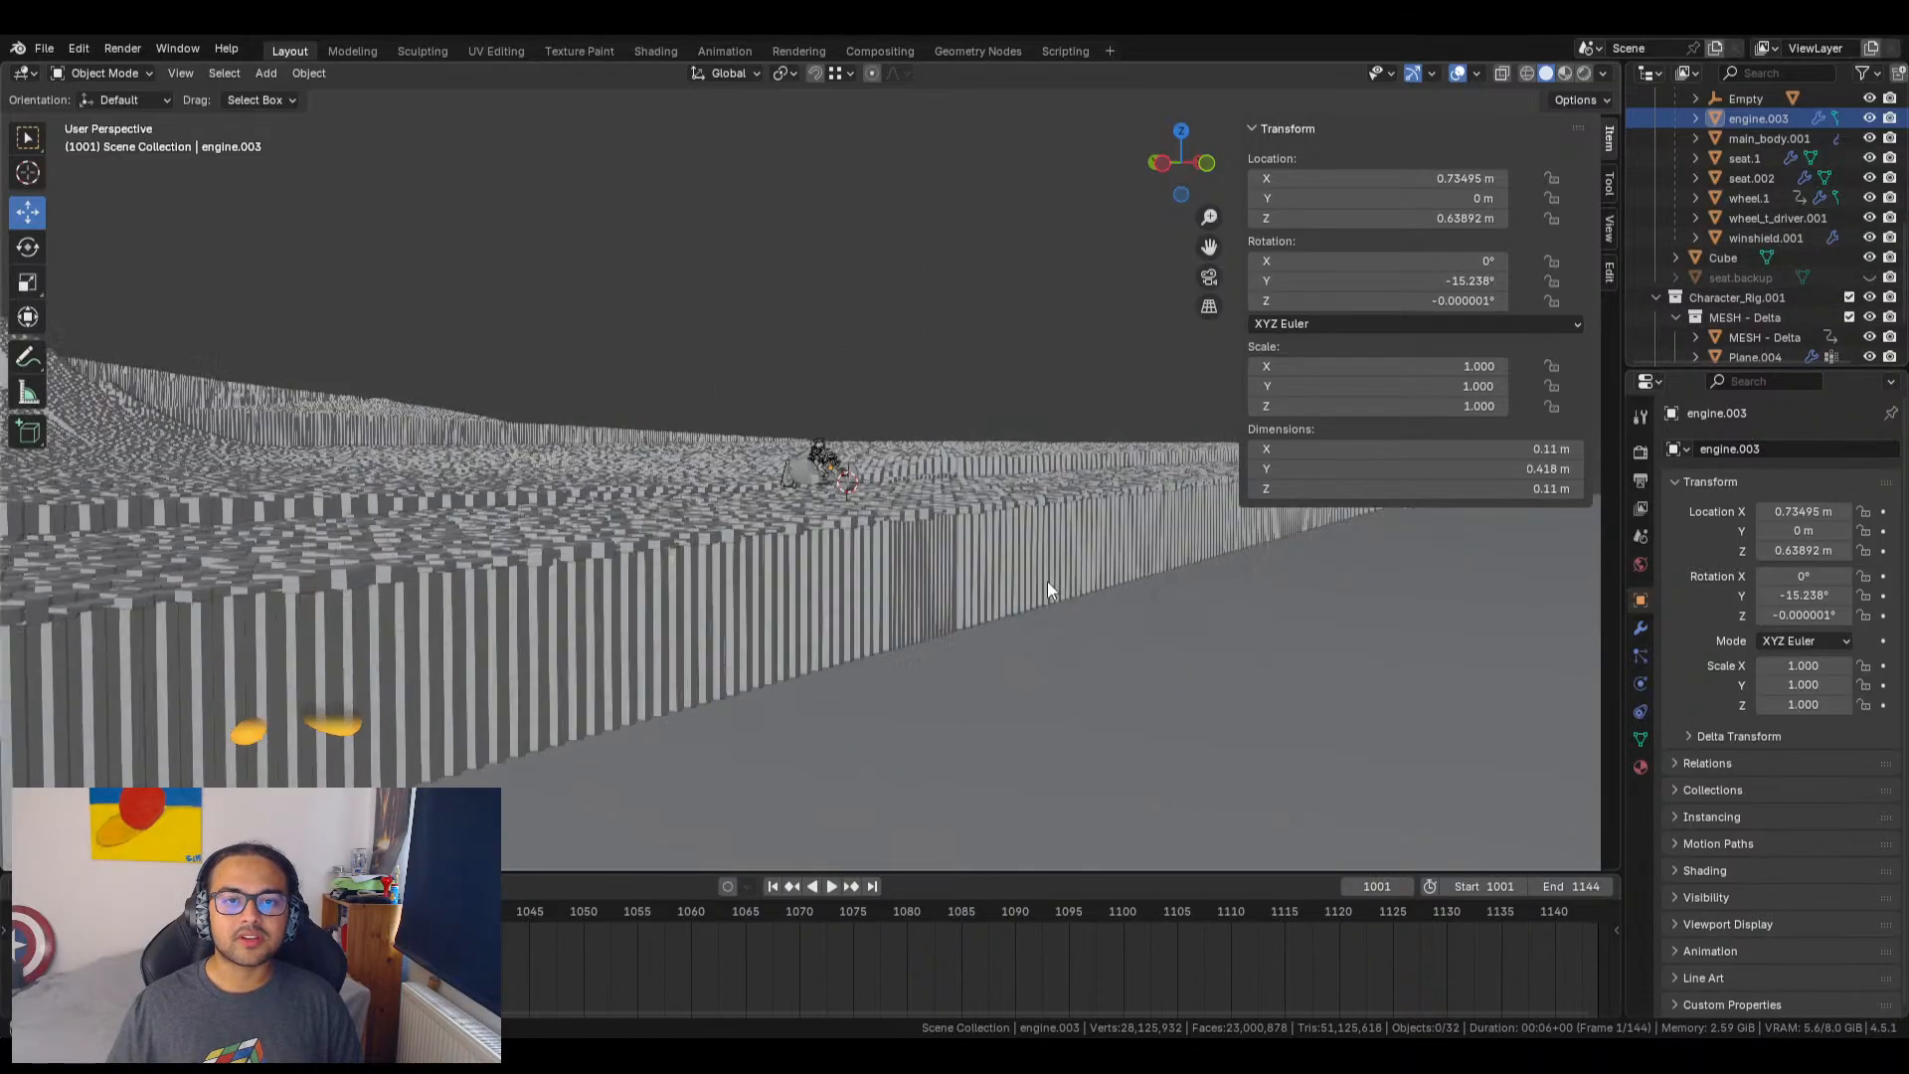
pyautogui.moveTo(1047, 581); pyautogui.dragTo(897, 482, button='middle')
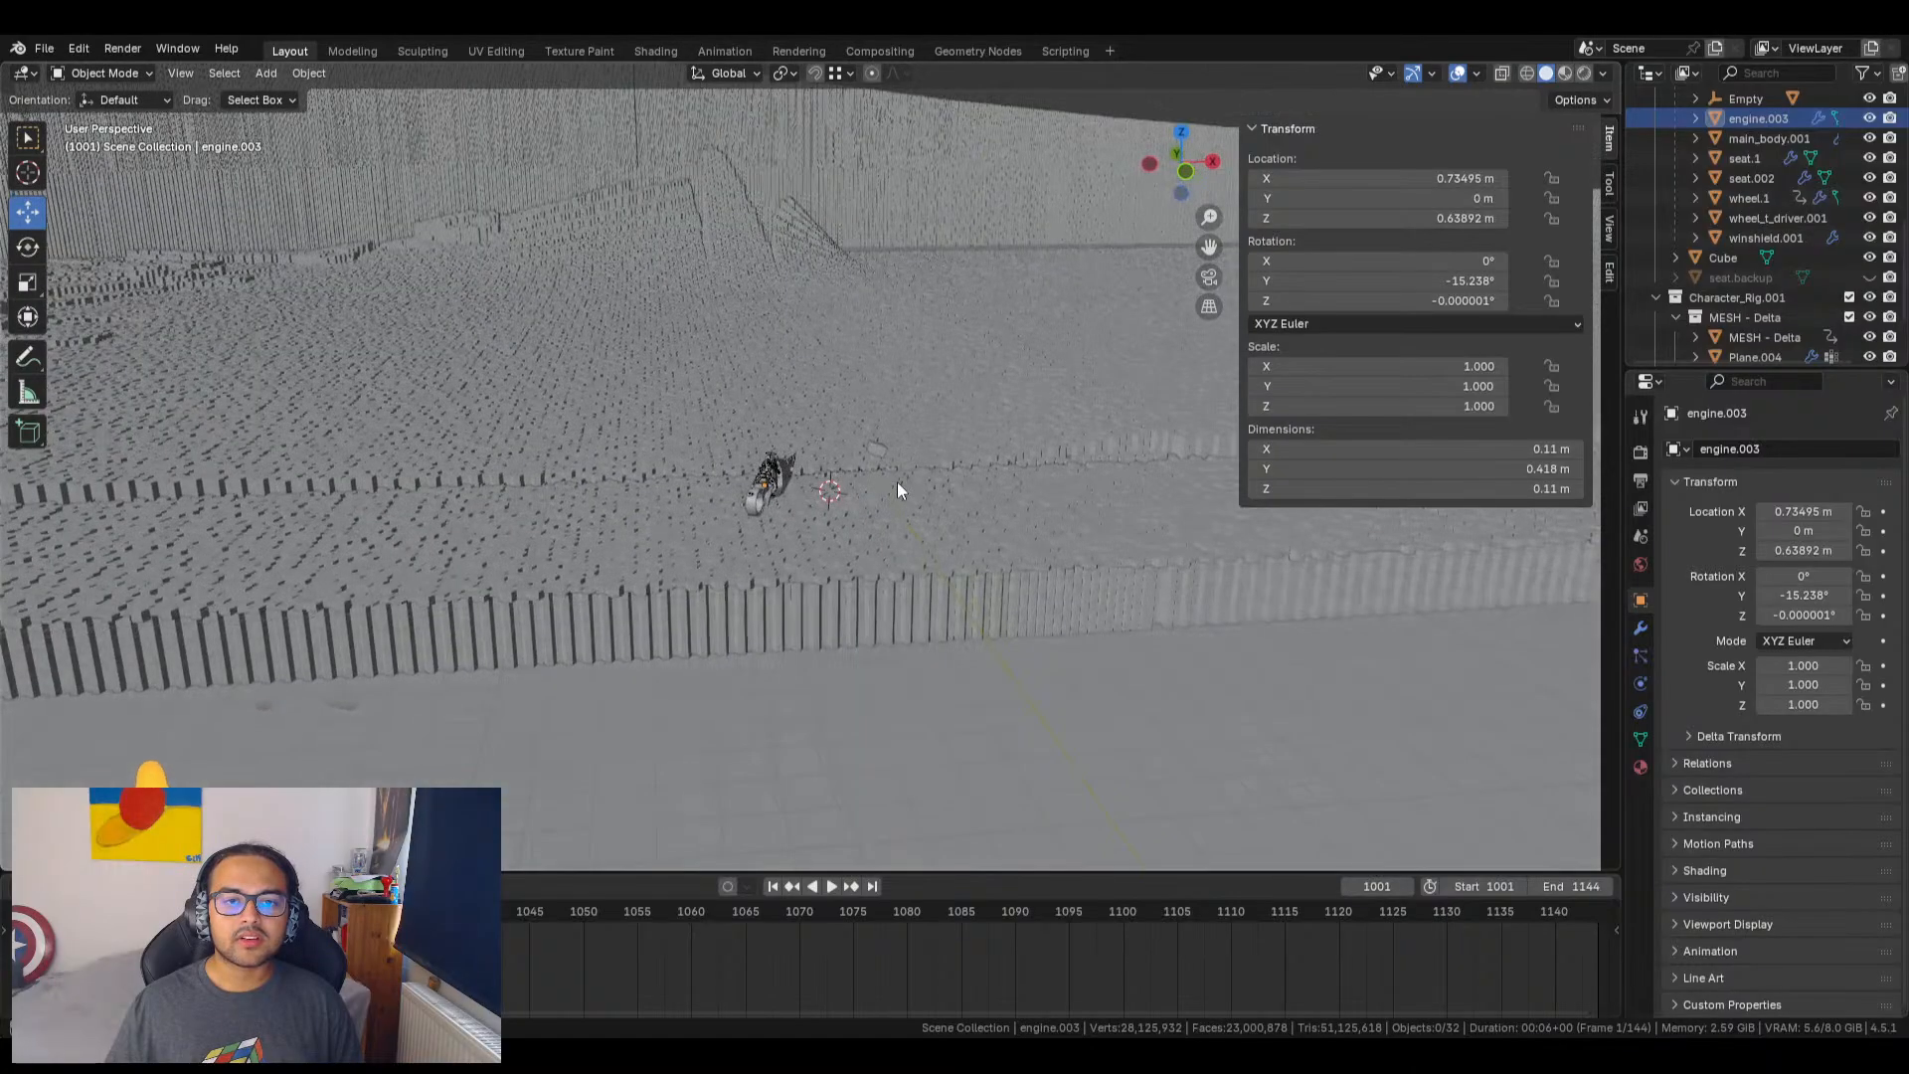
pyautogui.scroll(3, 897, 481)
pyautogui.scroll(2, 897, 482)
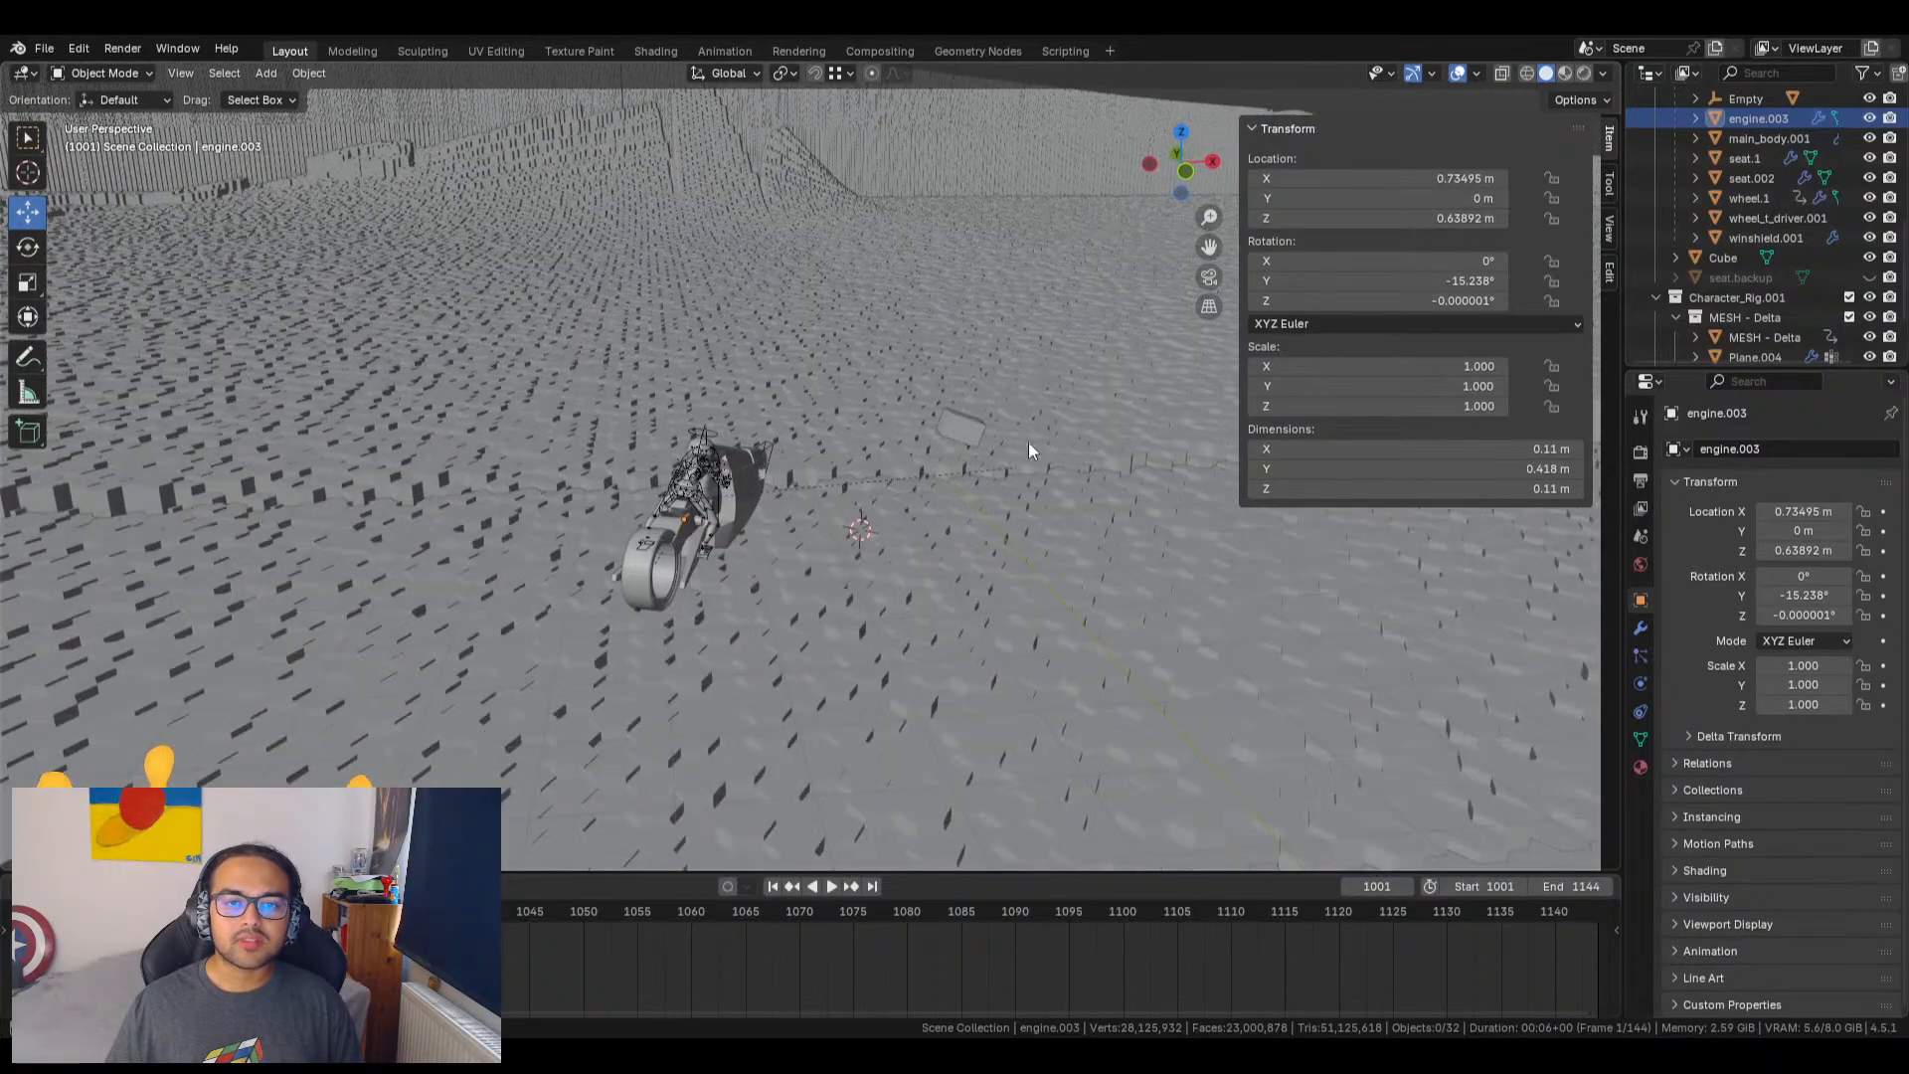
pyautogui.click(1870, 259)
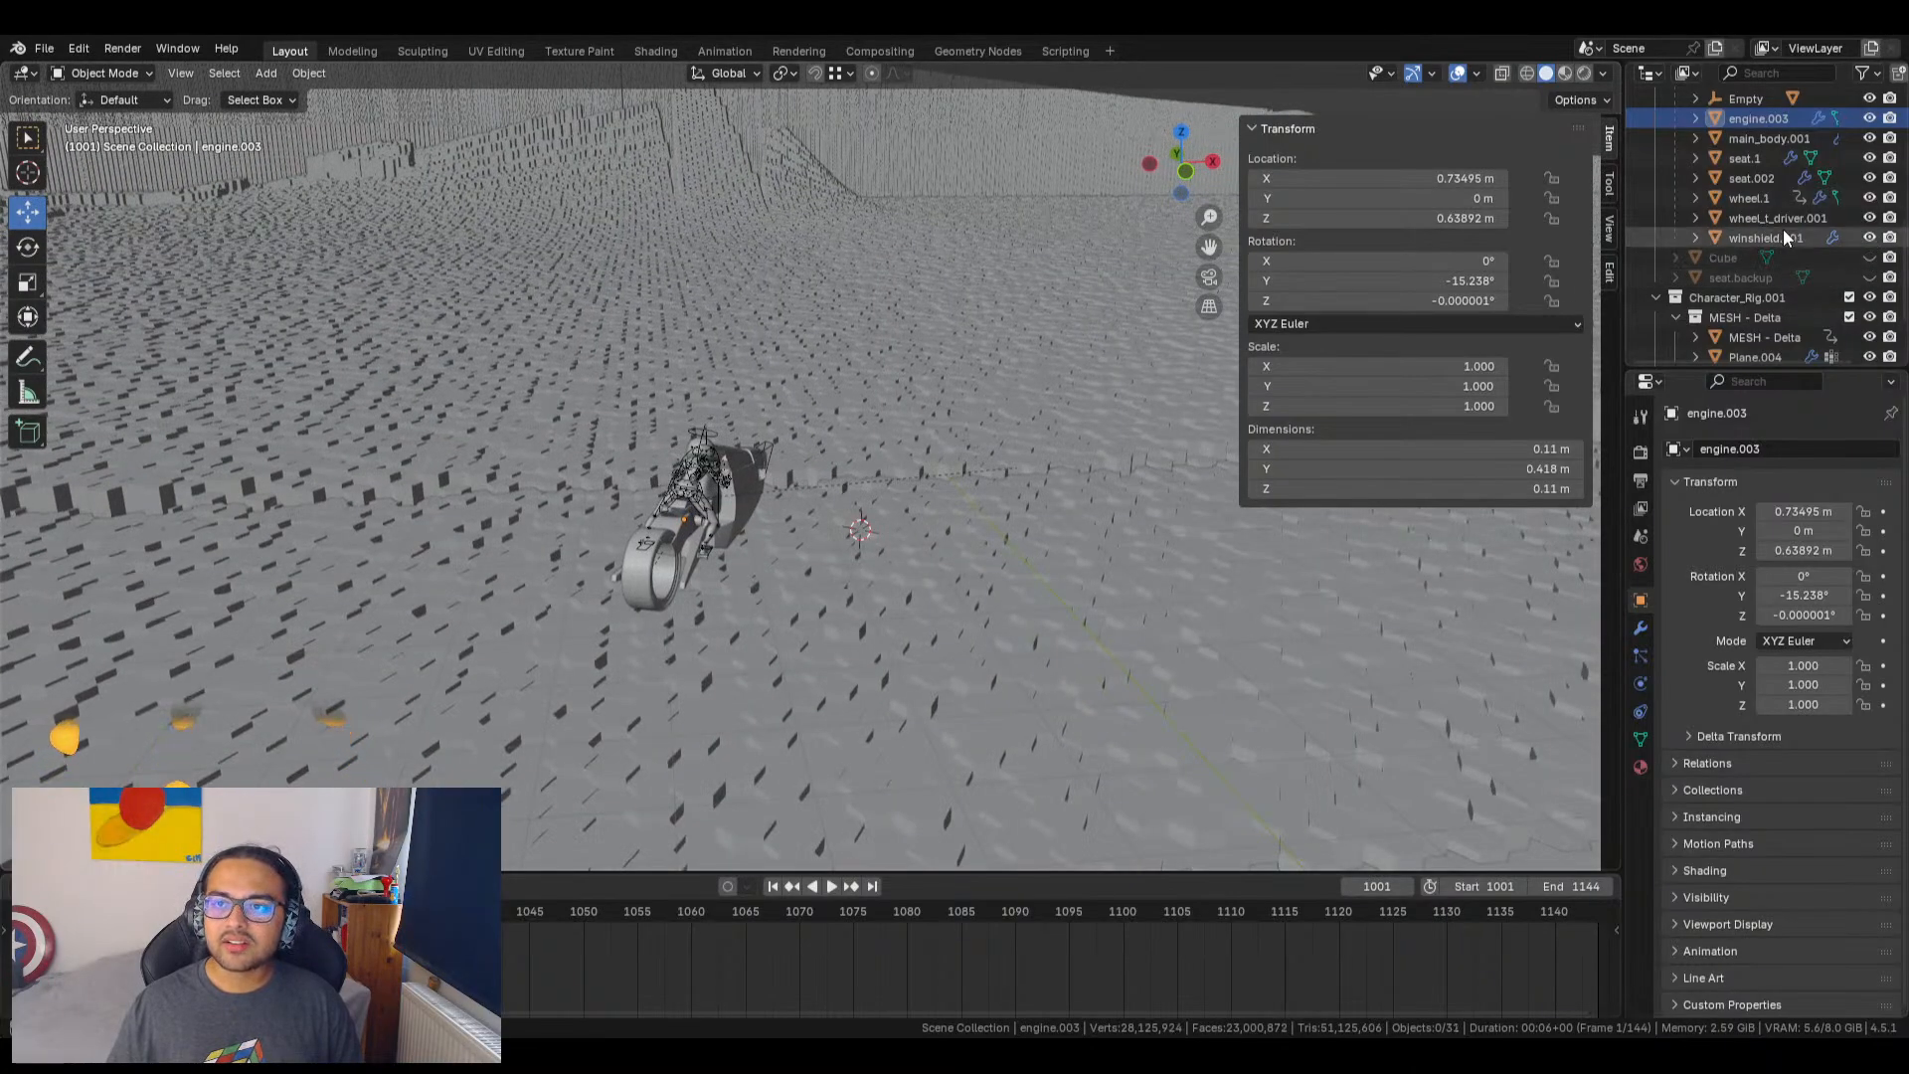
# Step: Look through the outliner's object list and toggle Cube.005 on and off to identify it, leaving it hidden
pyautogui.scroll(4, 1784, 227)
pyautogui.scroll(4, 1784, 219)
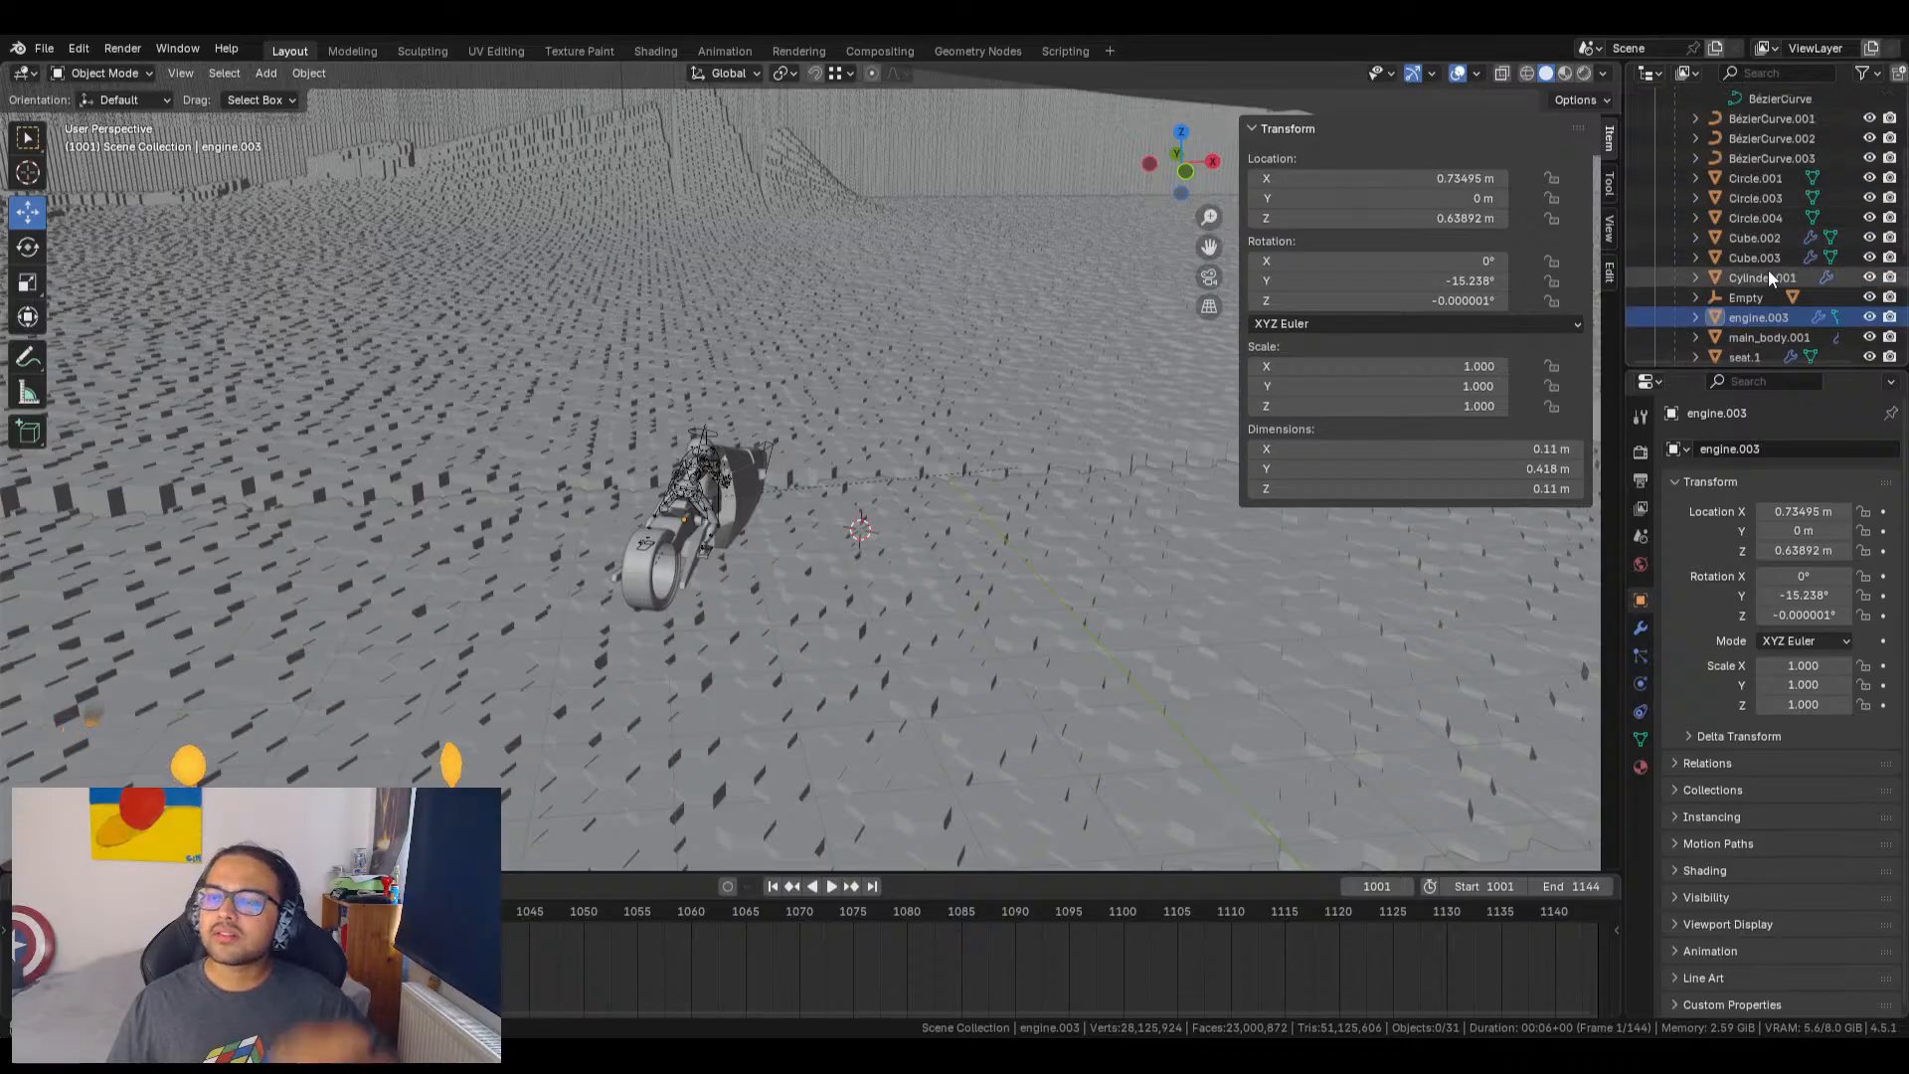
pyautogui.scroll(-12, 1802, 179)
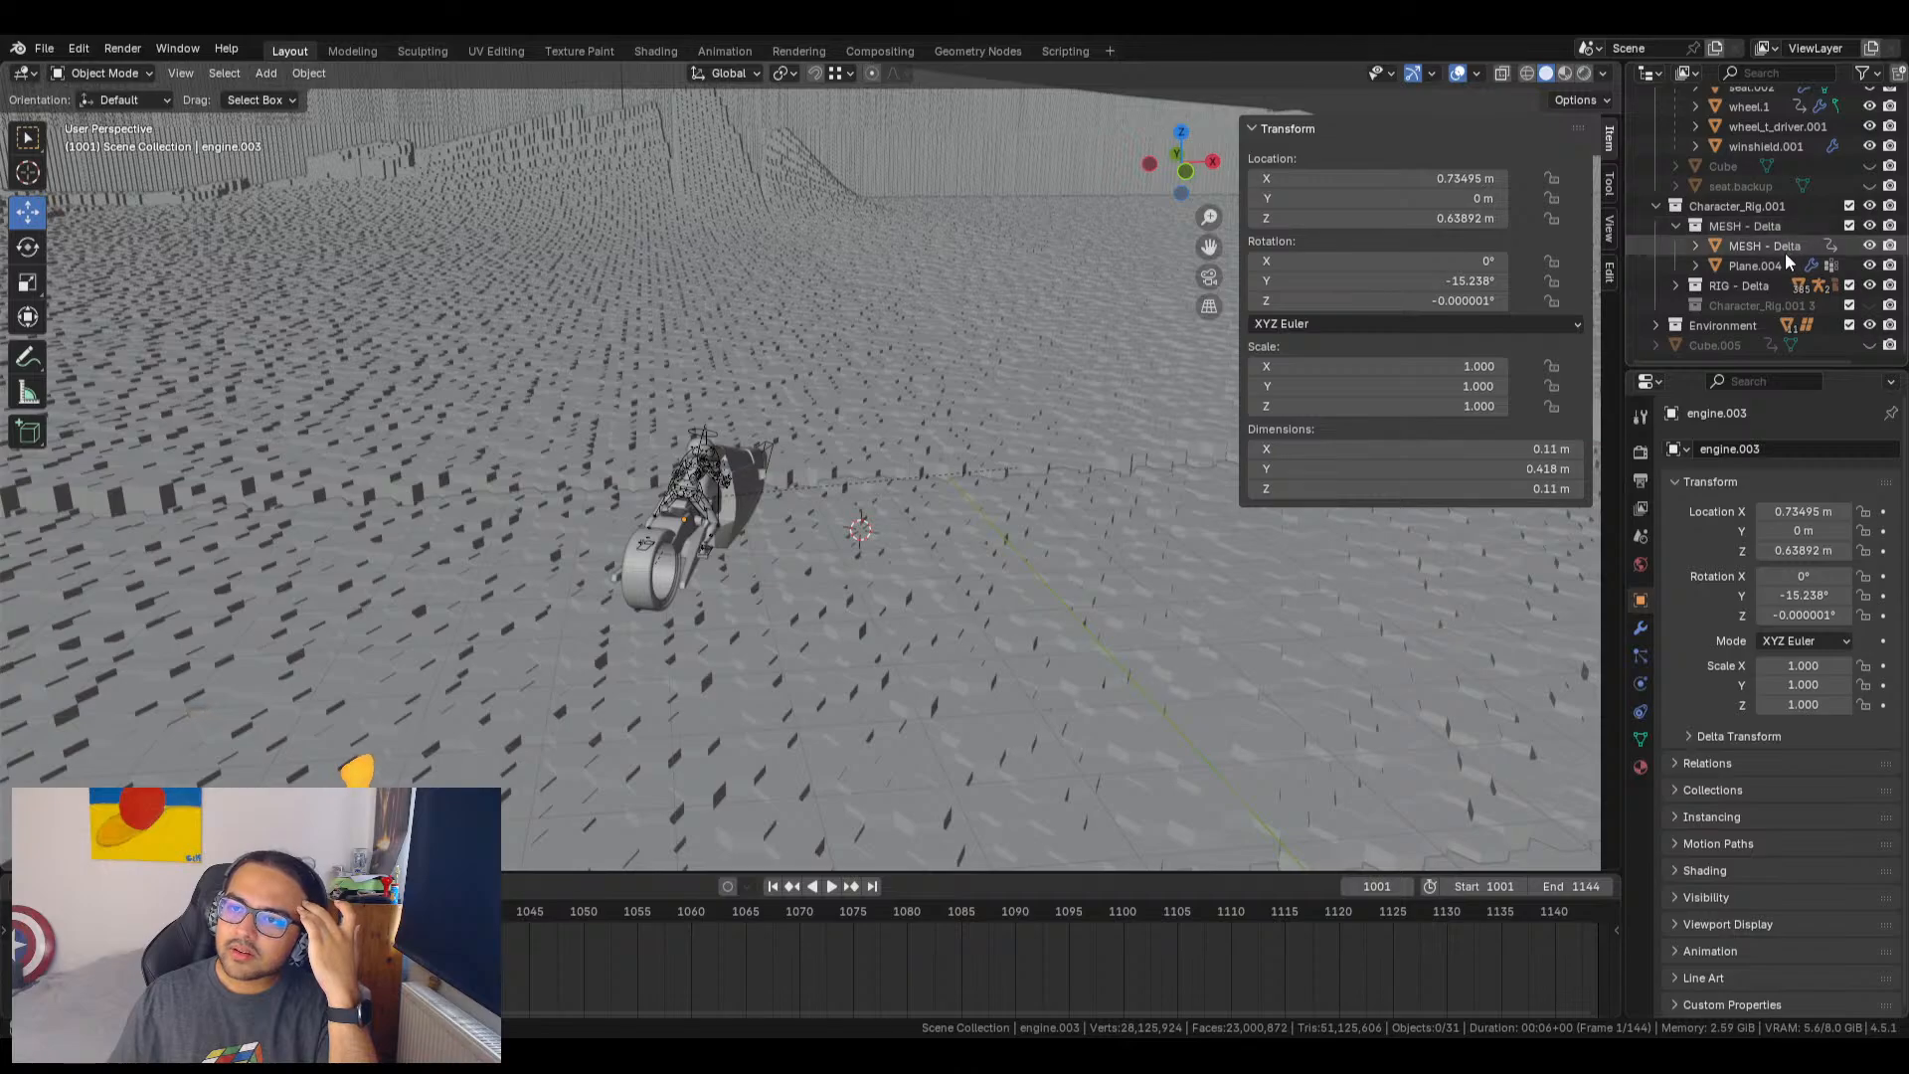
pyautogui.click(1871, 346)
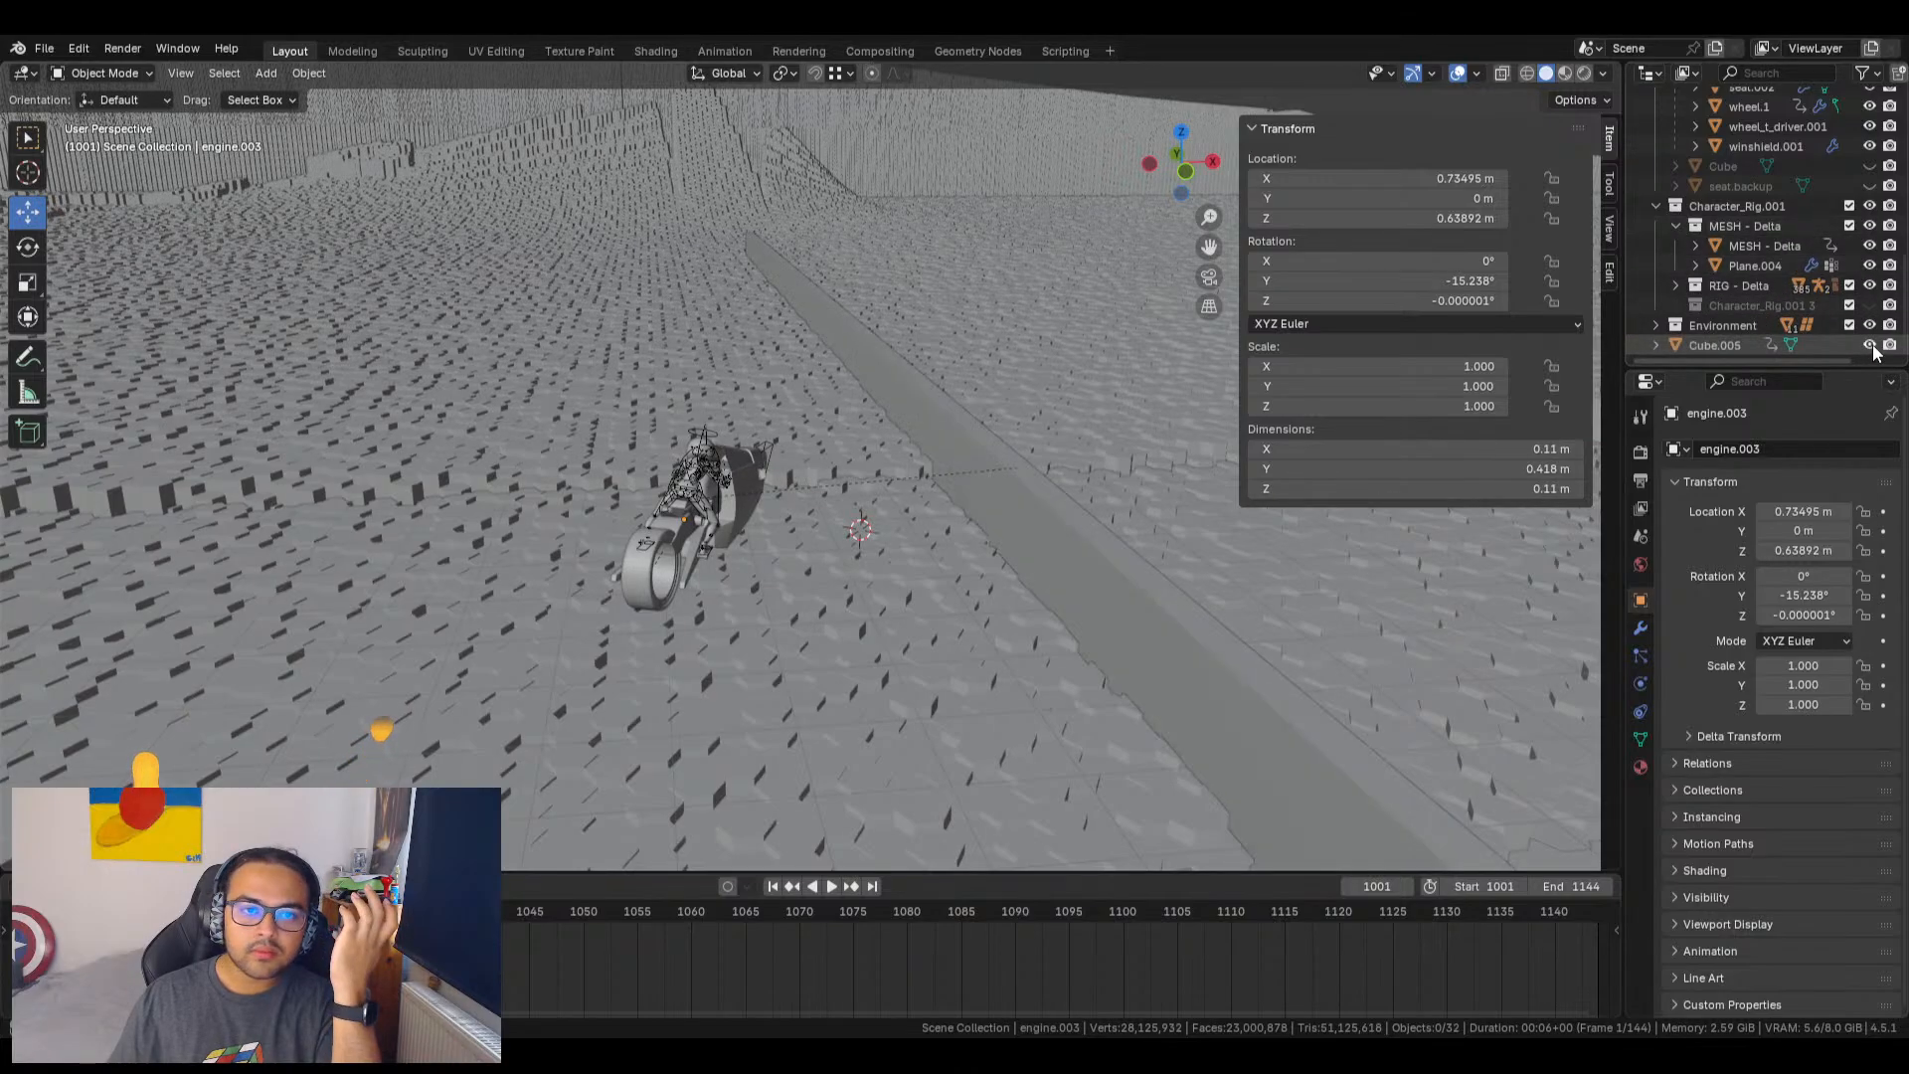
pyautogui.click(1871, 346)
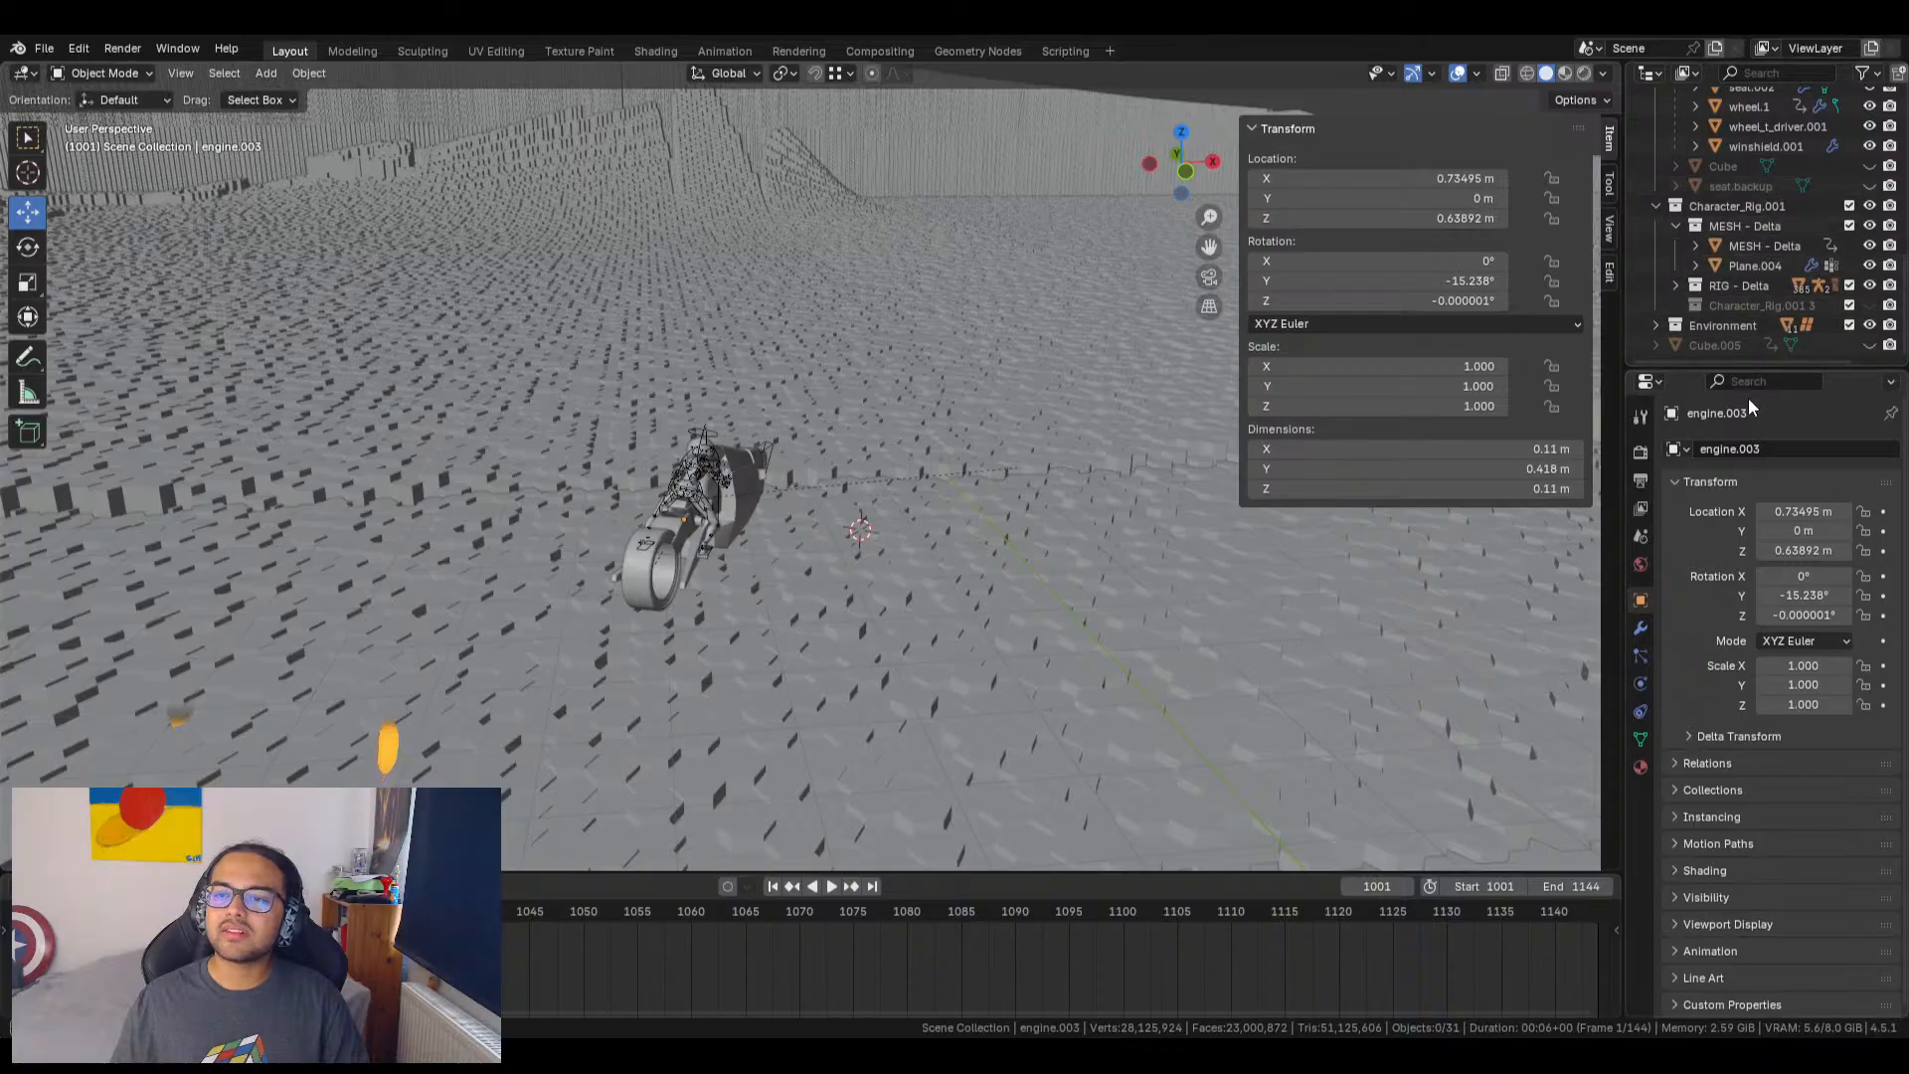
# Step: Check the Environment collection's hidden objects by toggling with bevel and Cube.004 on and off, leaving both hidden, and collapse the collection
pyautogui.click(1656, 325)
pyautogui.scroll(-5, 1732, 254)
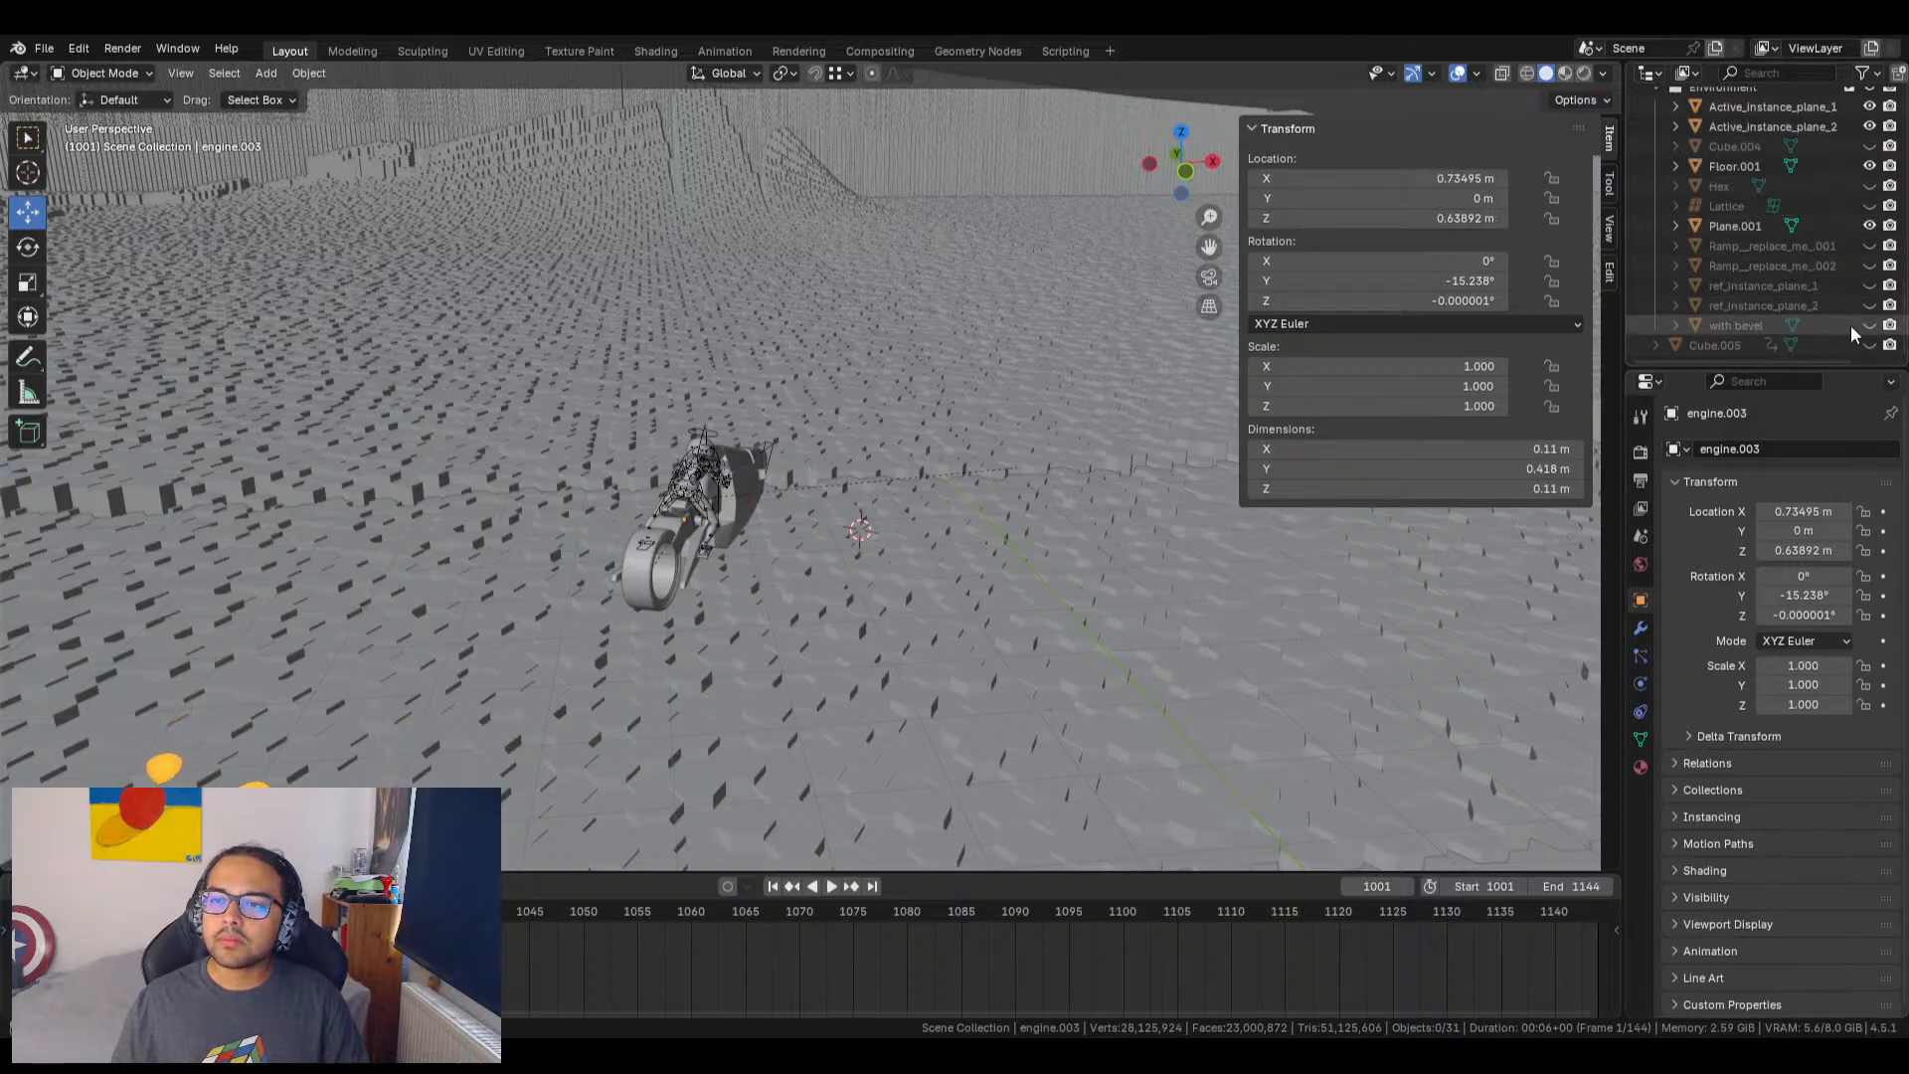
pyautogui.click(1870, 326)
pyautogui.click(1870, 326)
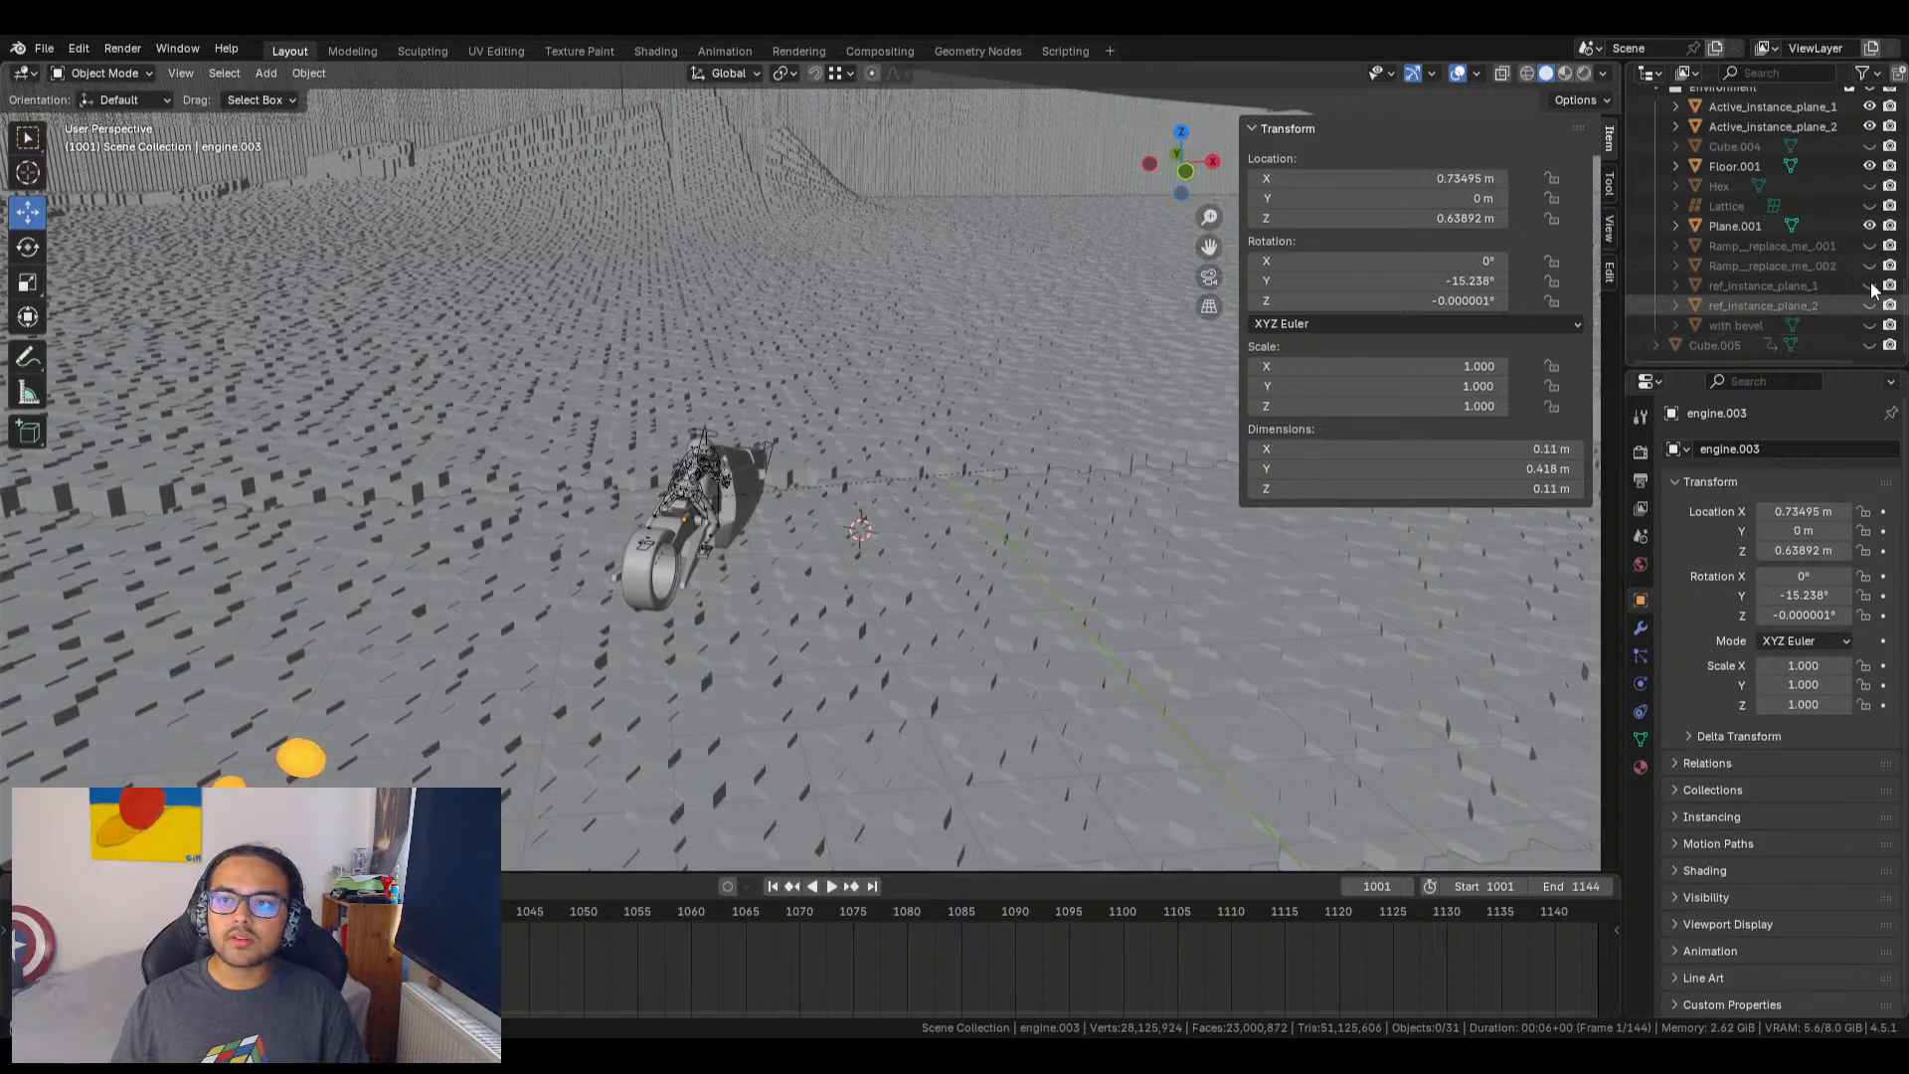
pyautogui.click(1868, 150)
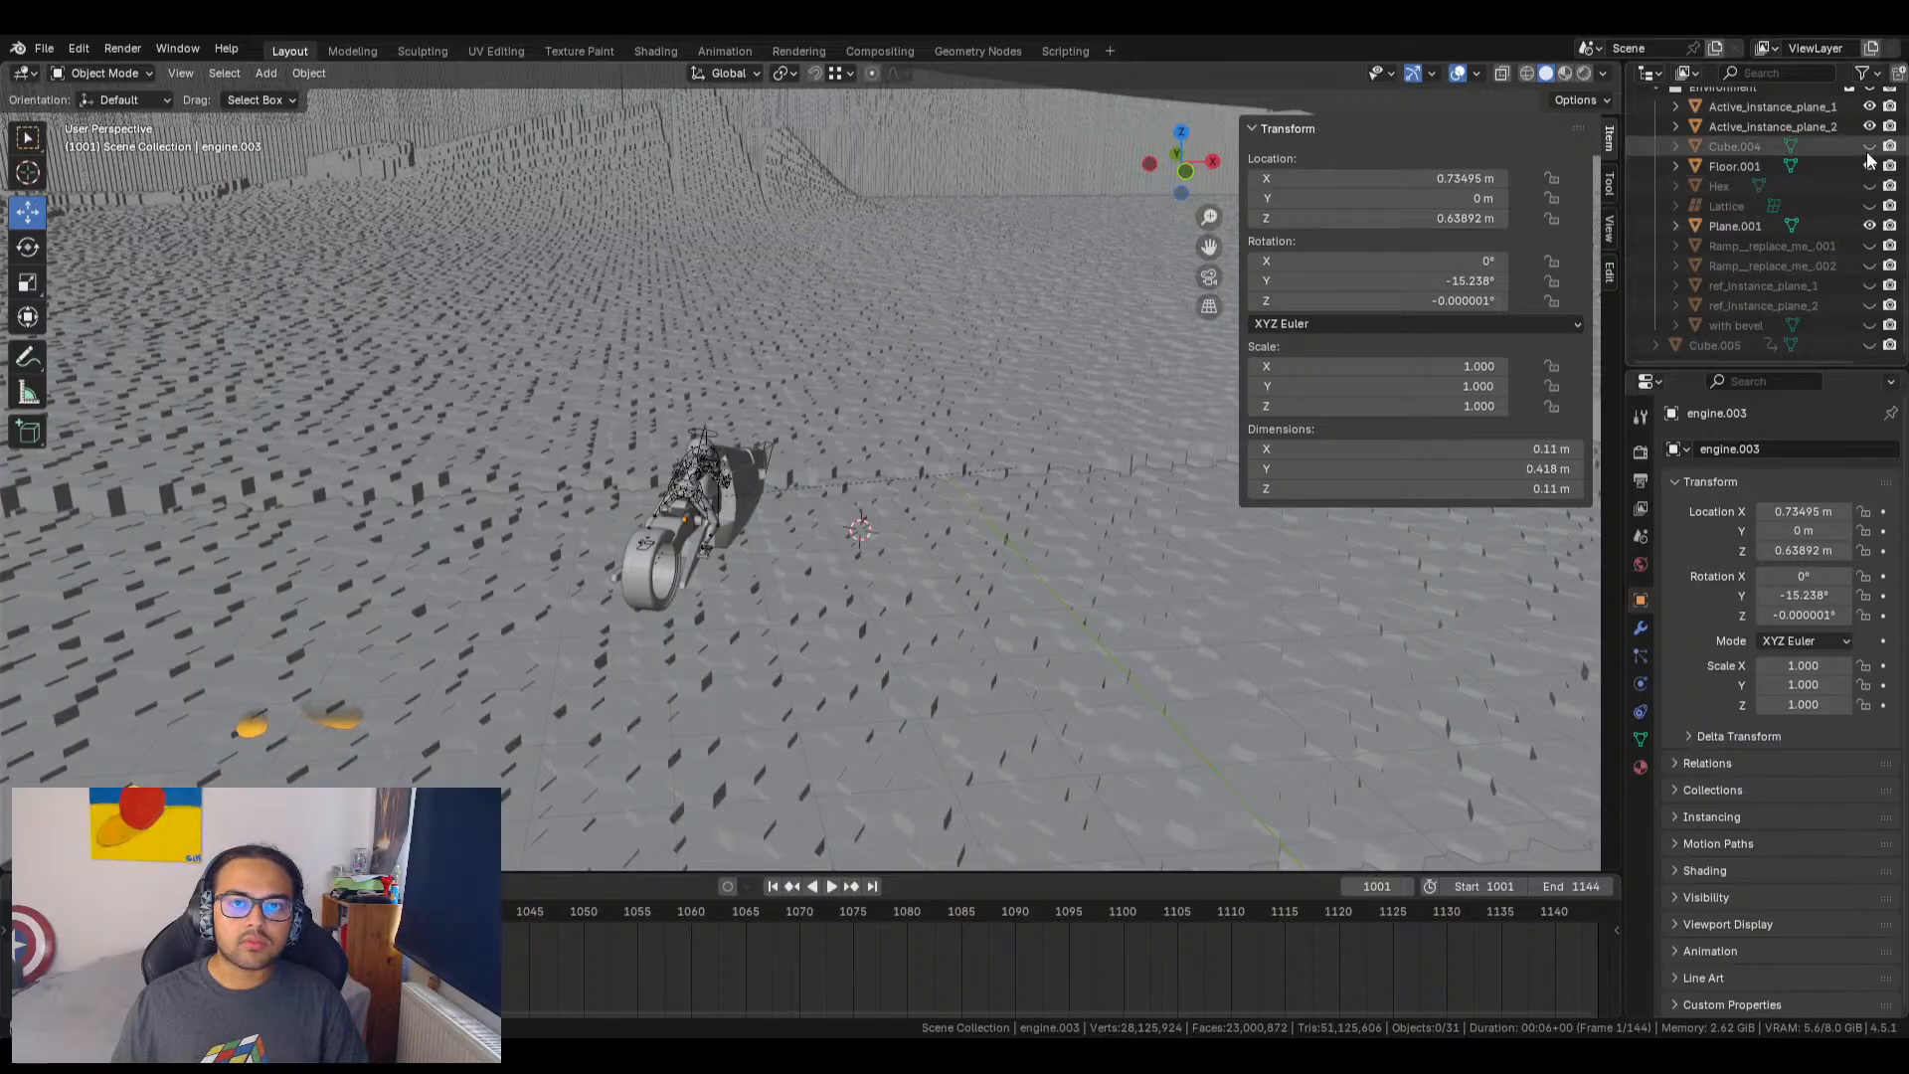
pyautogui.click(1870, 146)
pyautogui.scroll(4, 1848, 252)
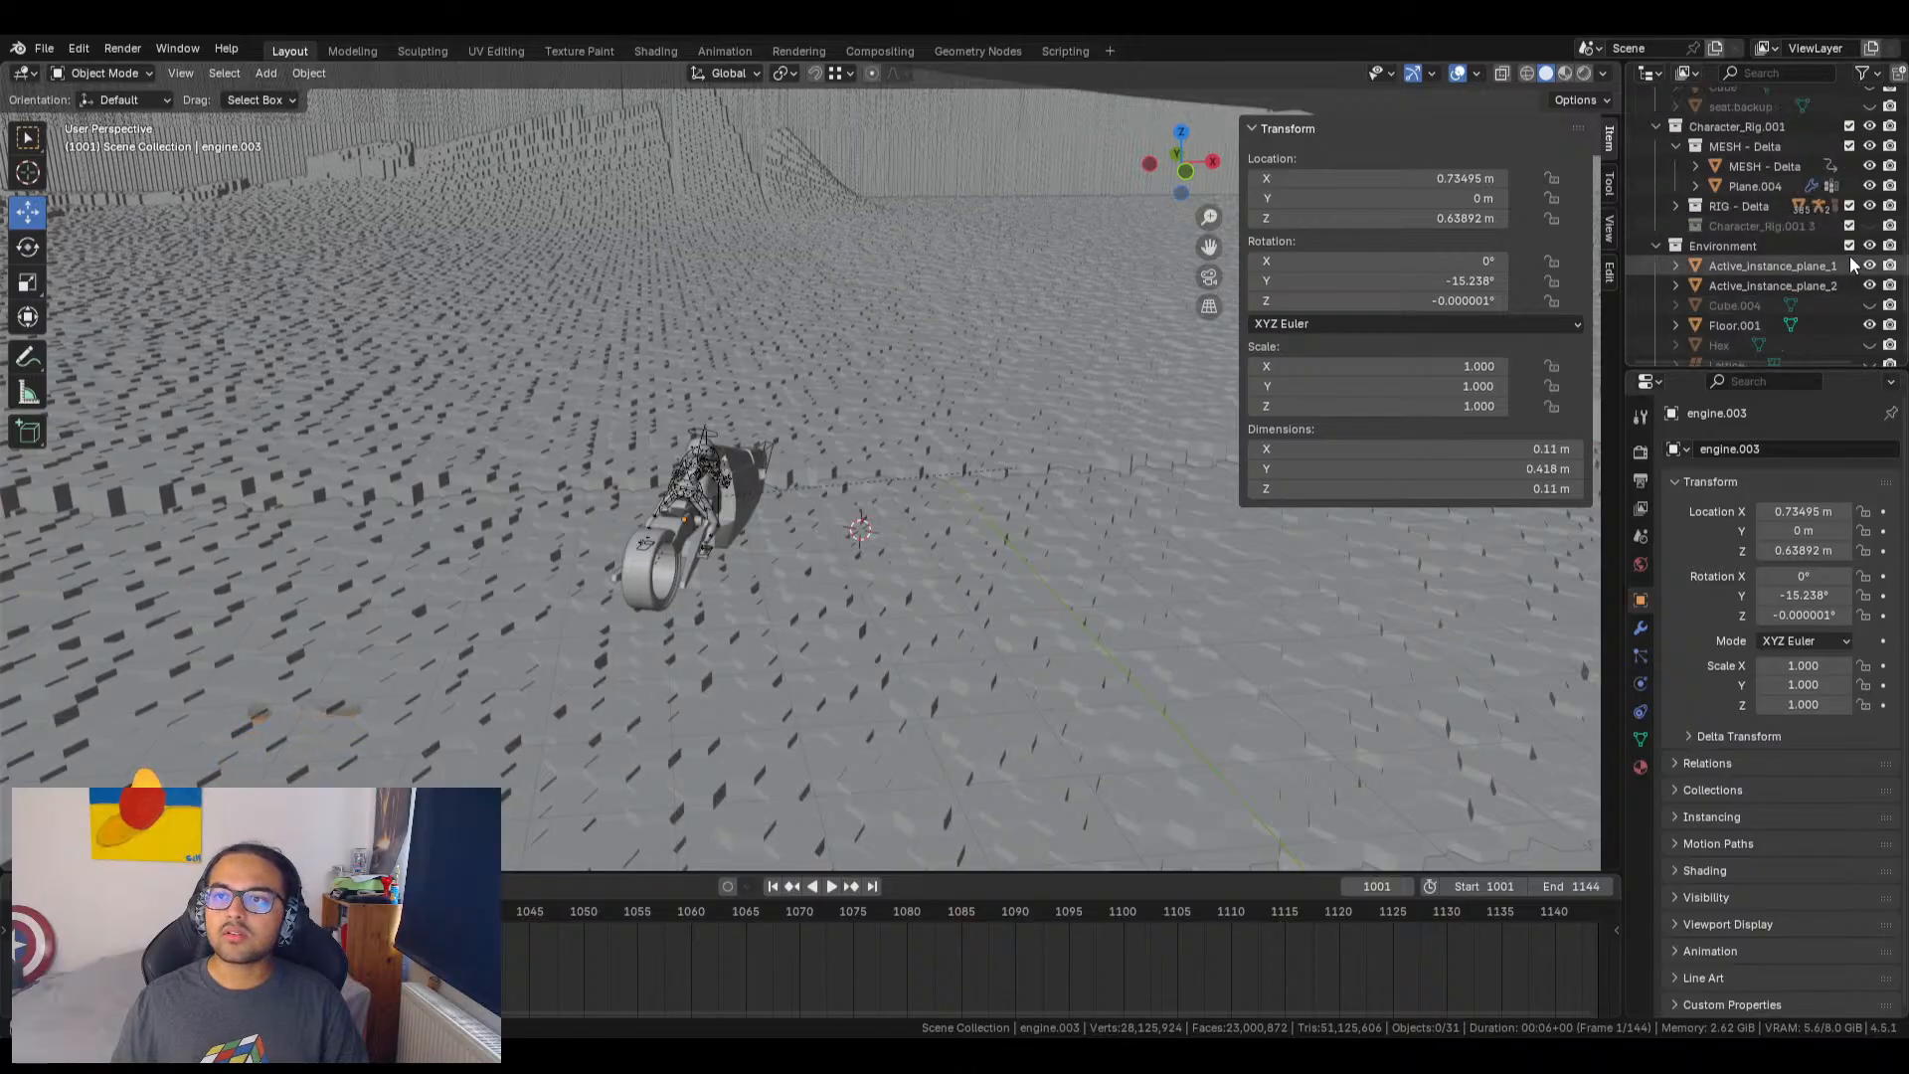
pyautogui.click(1656, 247)
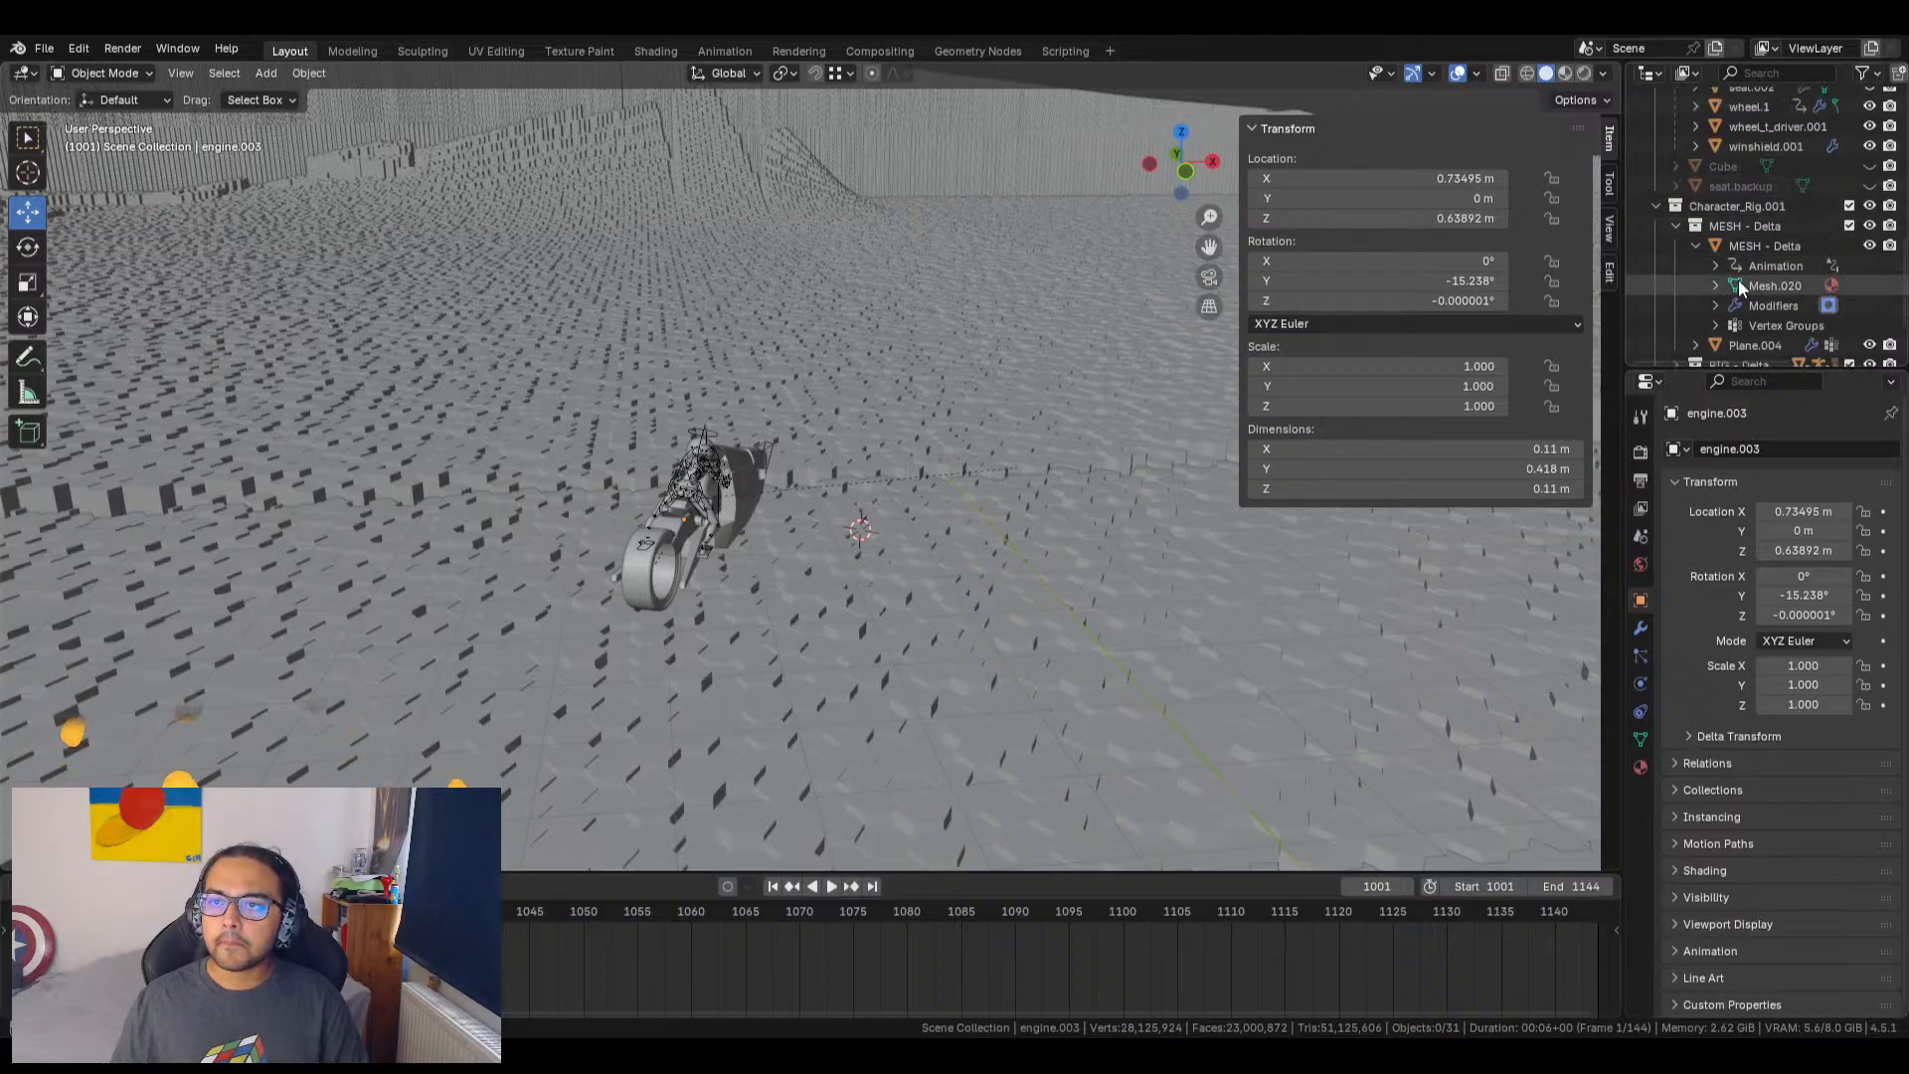
# Step: Examine the contents of the MESH - Delta object and Plane.004 in Character_Rig.001, selecting Plane.004
pyautogui.click(1696, 247)
pyautogui.click(1697, 247)
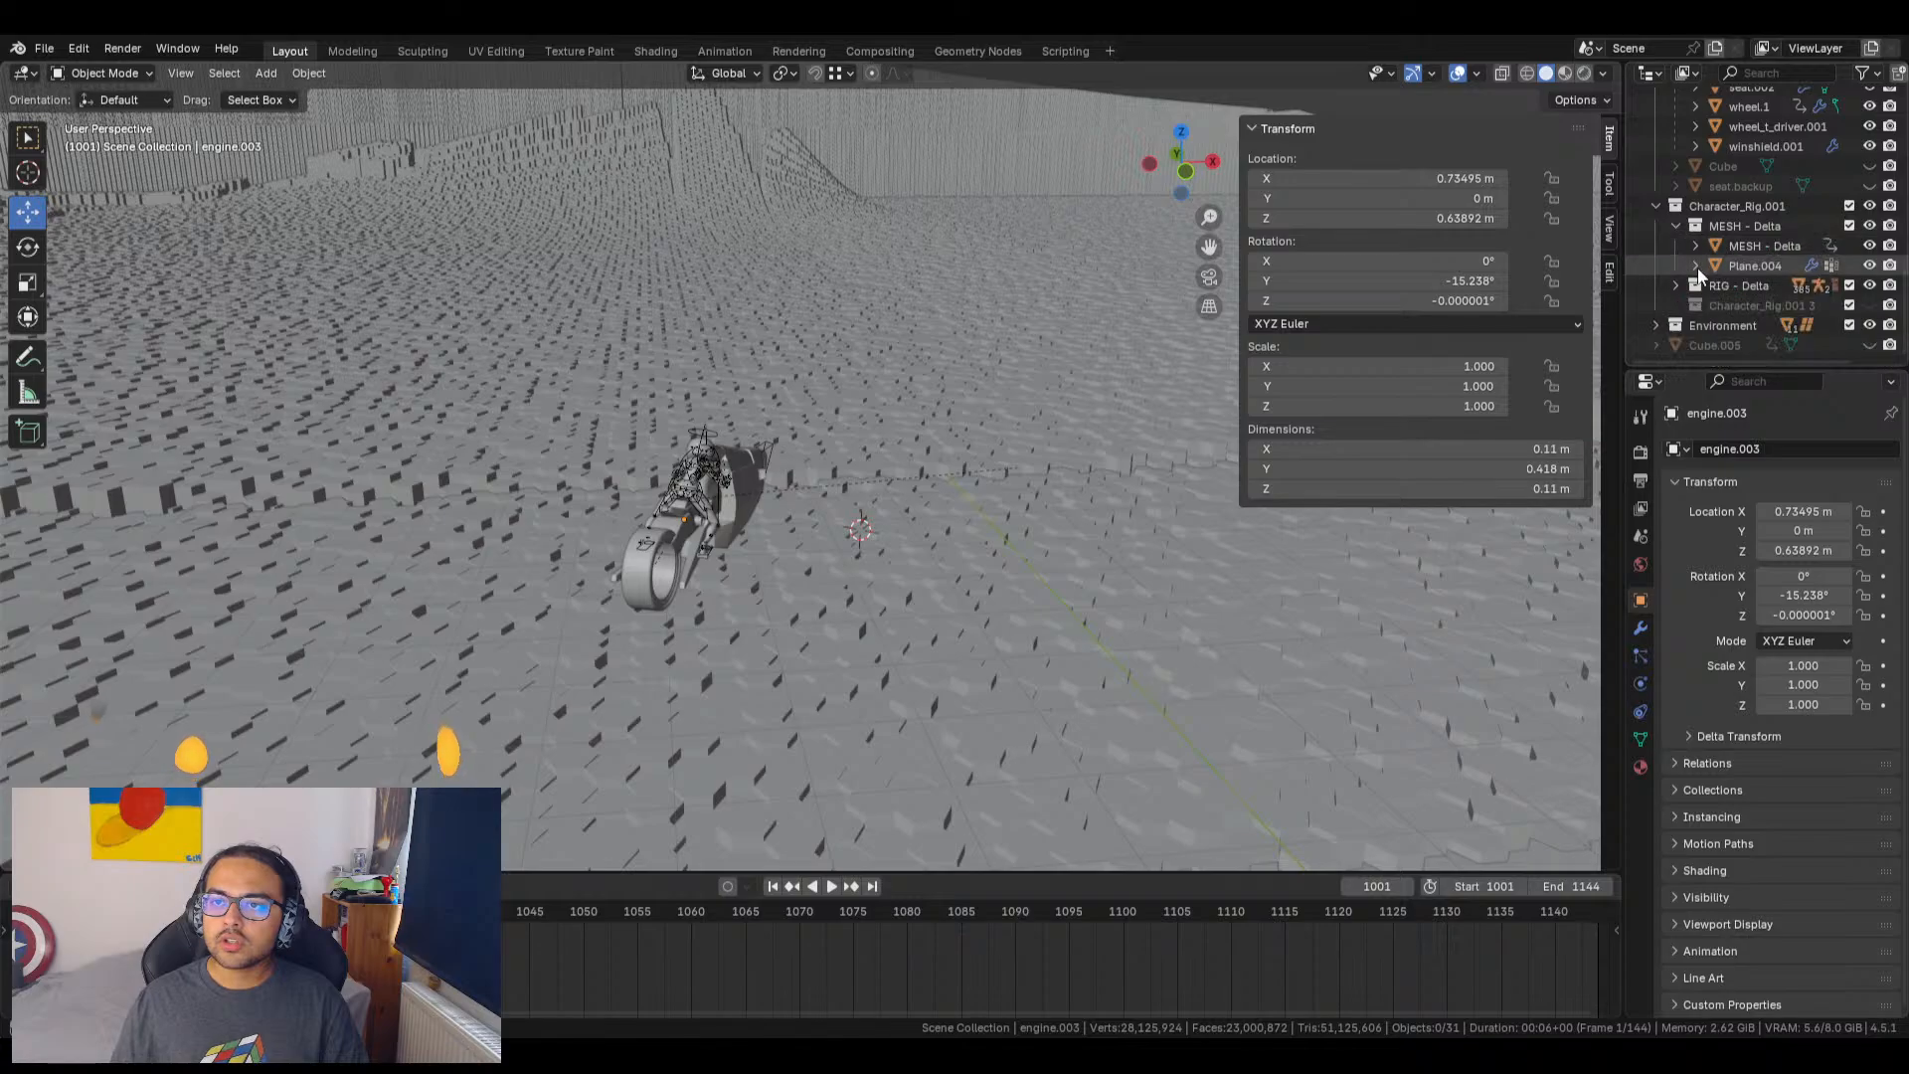
pyautogui.click(1697, 267)
pyautogui.click(1697, 266)
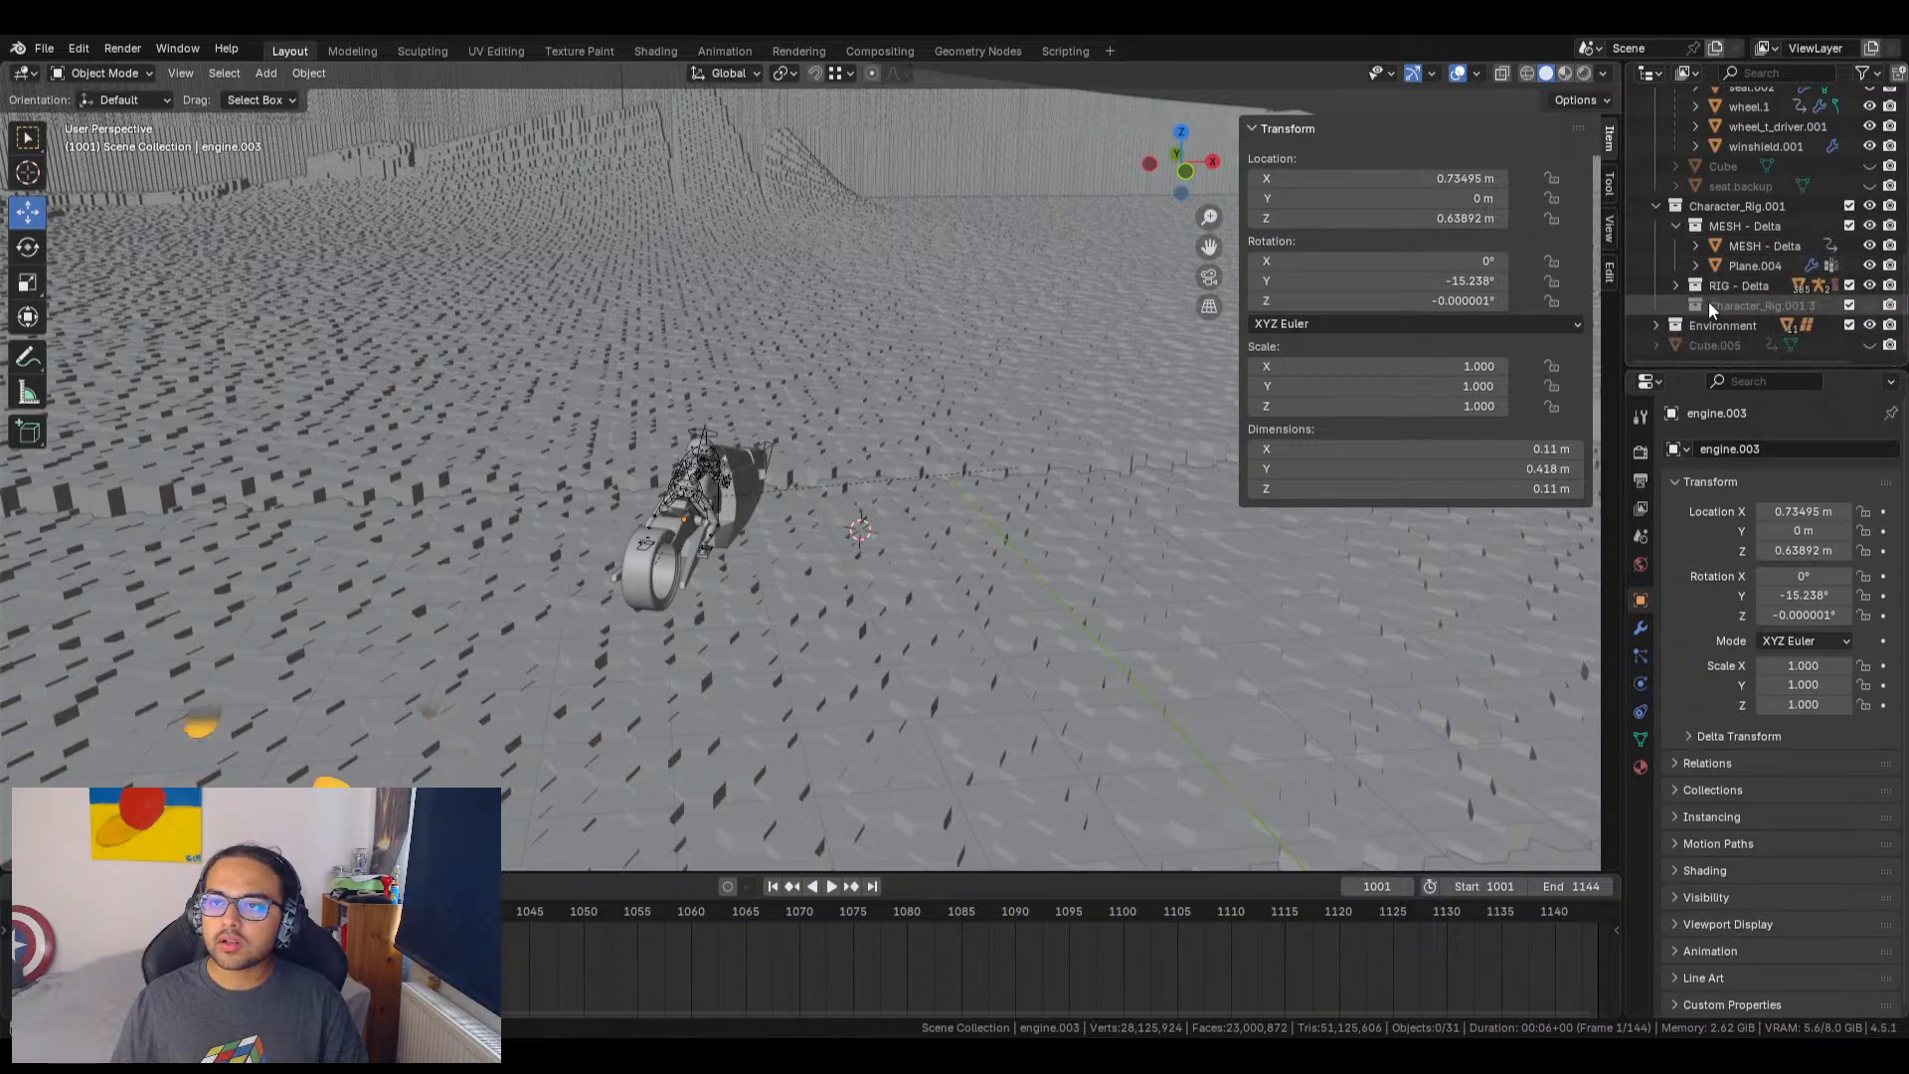
pyautogui.click(1705, 262)
pyautogui.click(1697, 266)
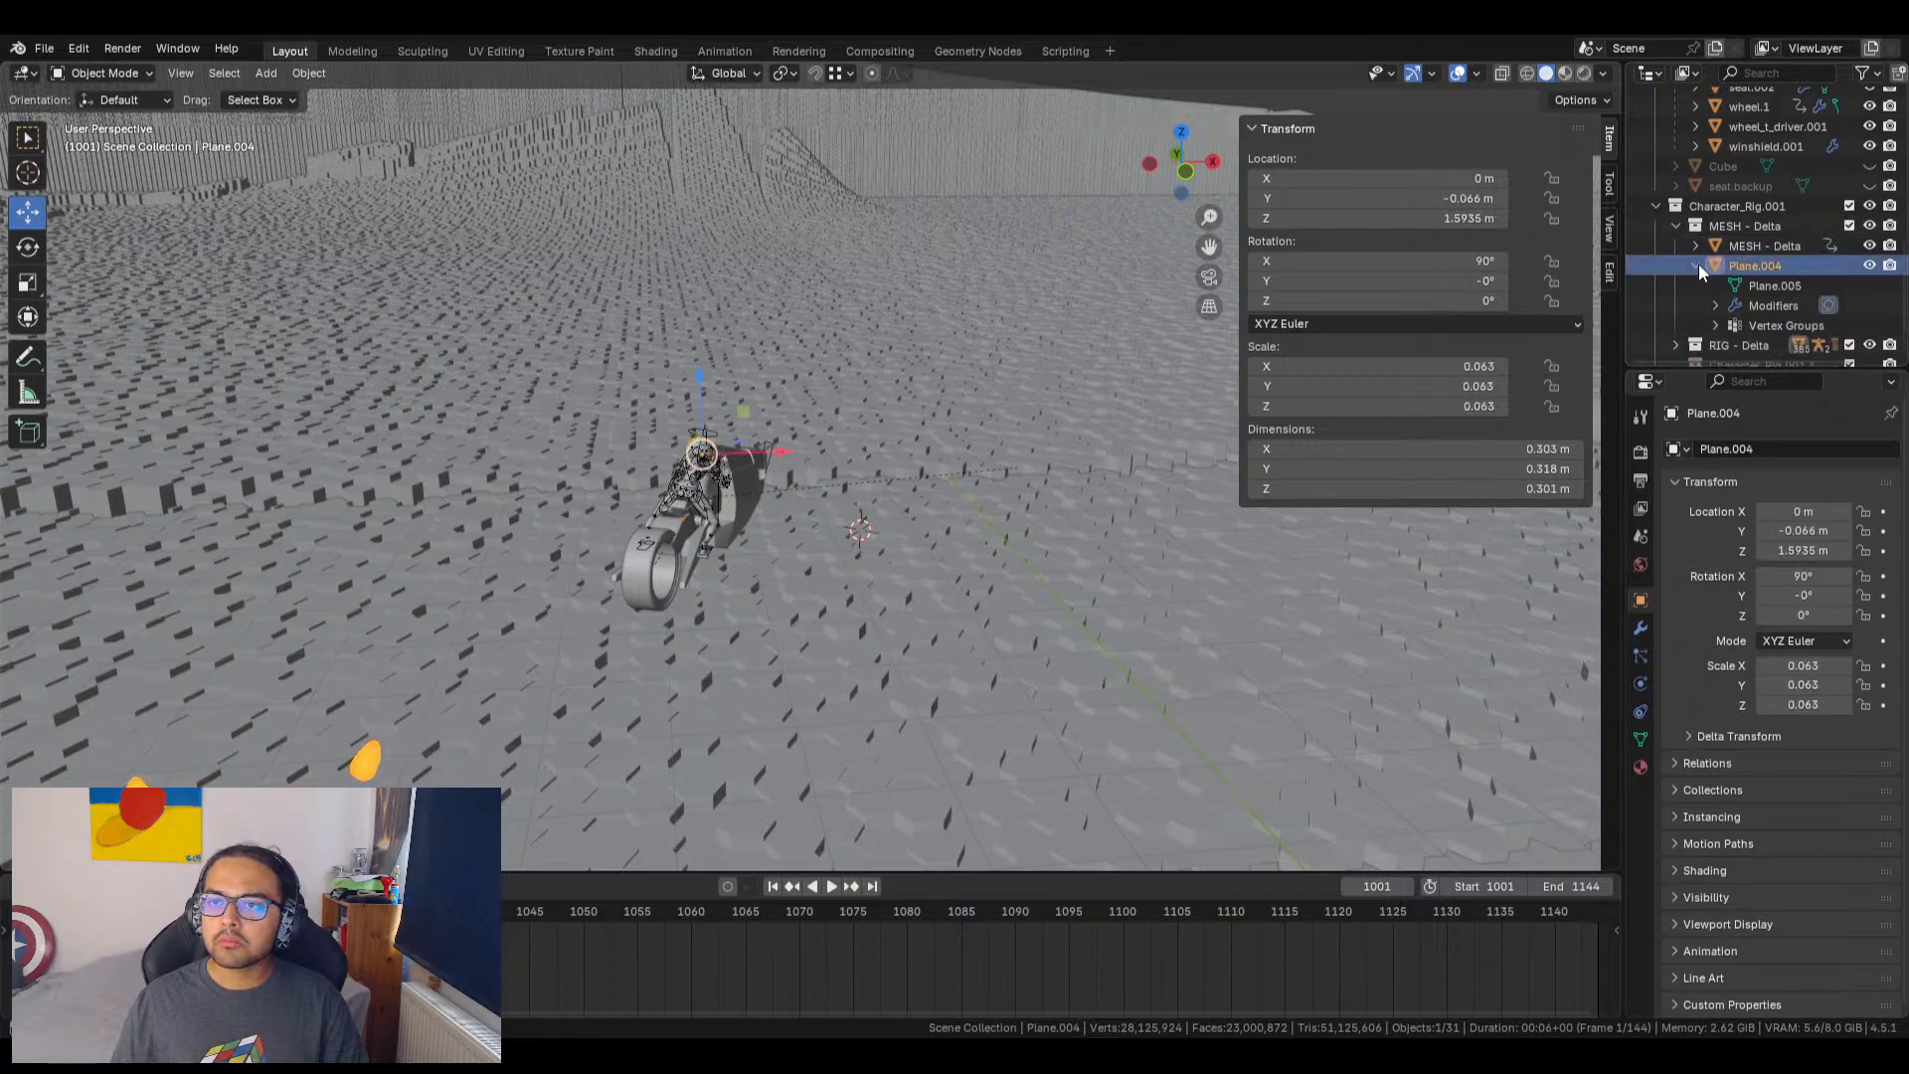
pyautogui.scroll(8, 1716, 298)
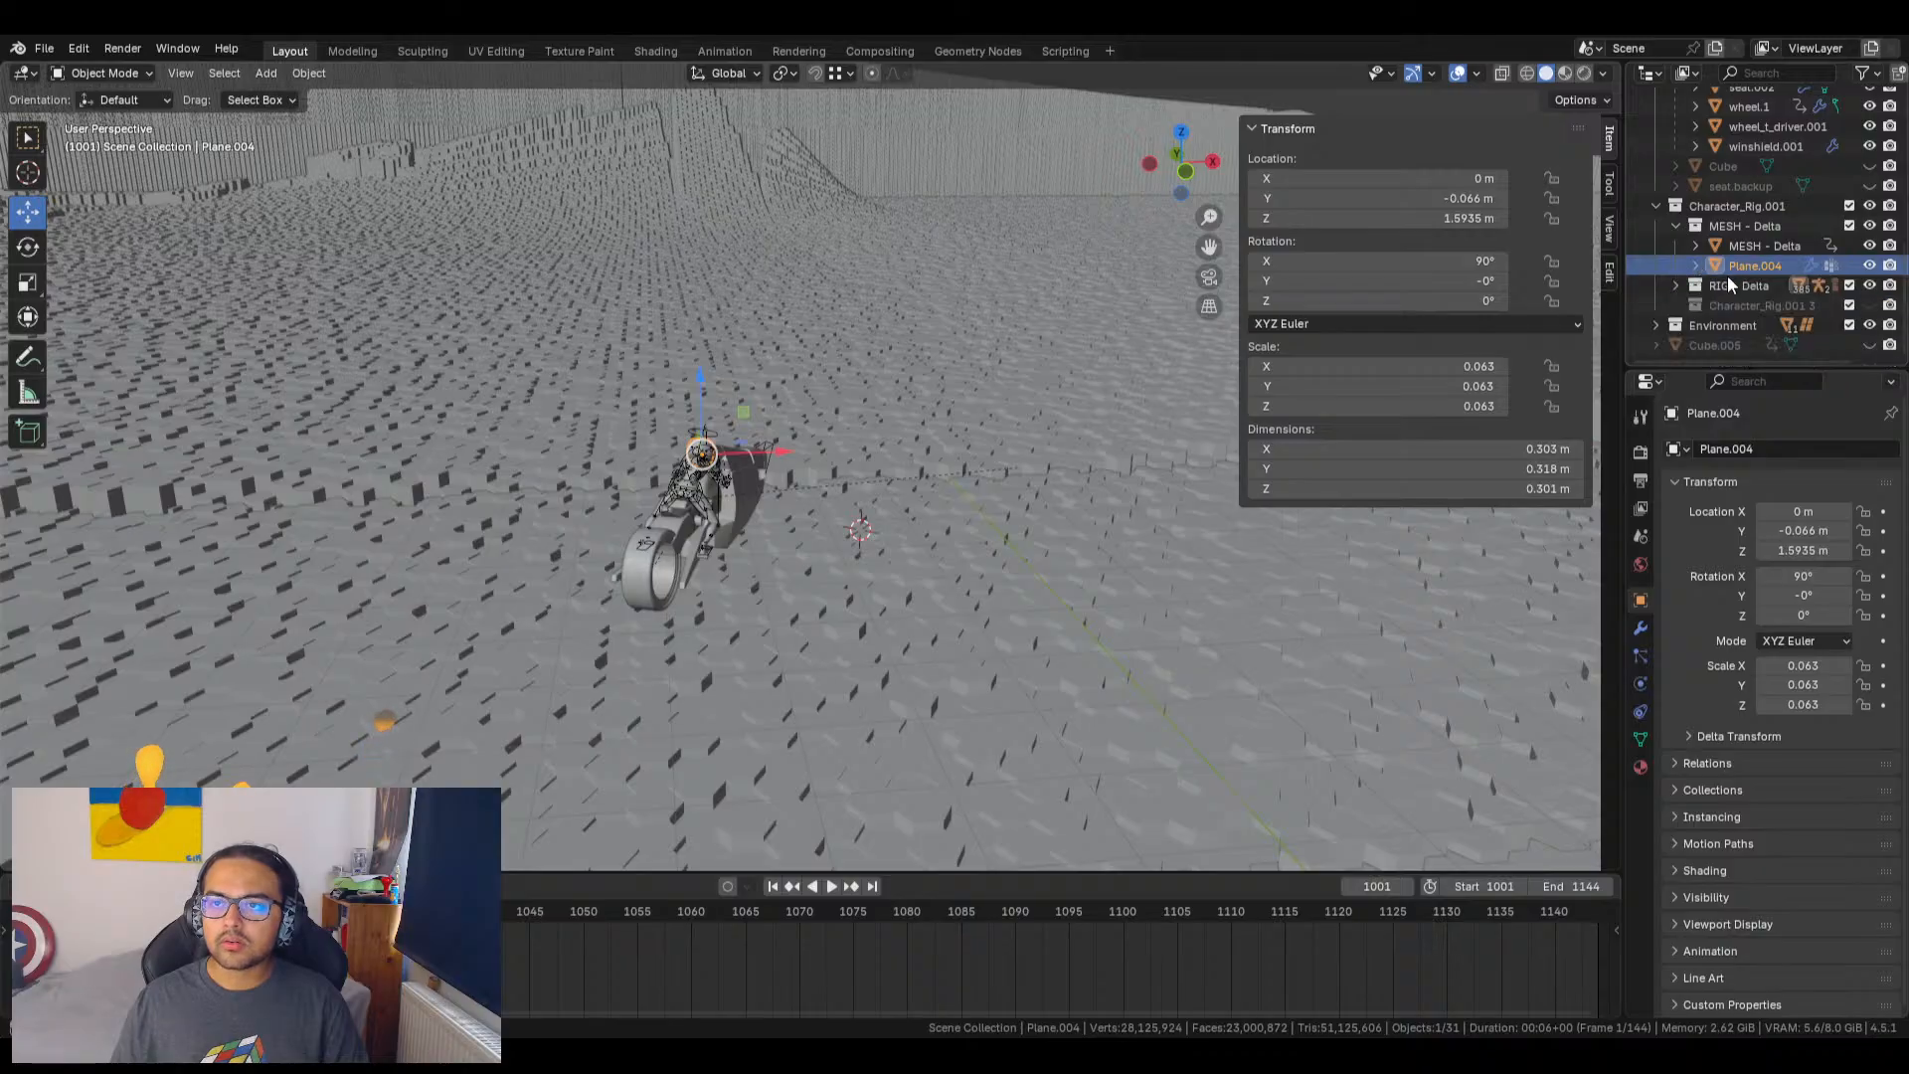
# Step: Collapse Bike_1, then show Collection to view the Vehicle Proxy box around the rider and hide Collection again
pyautogui.scroll(10, 1730, 259)
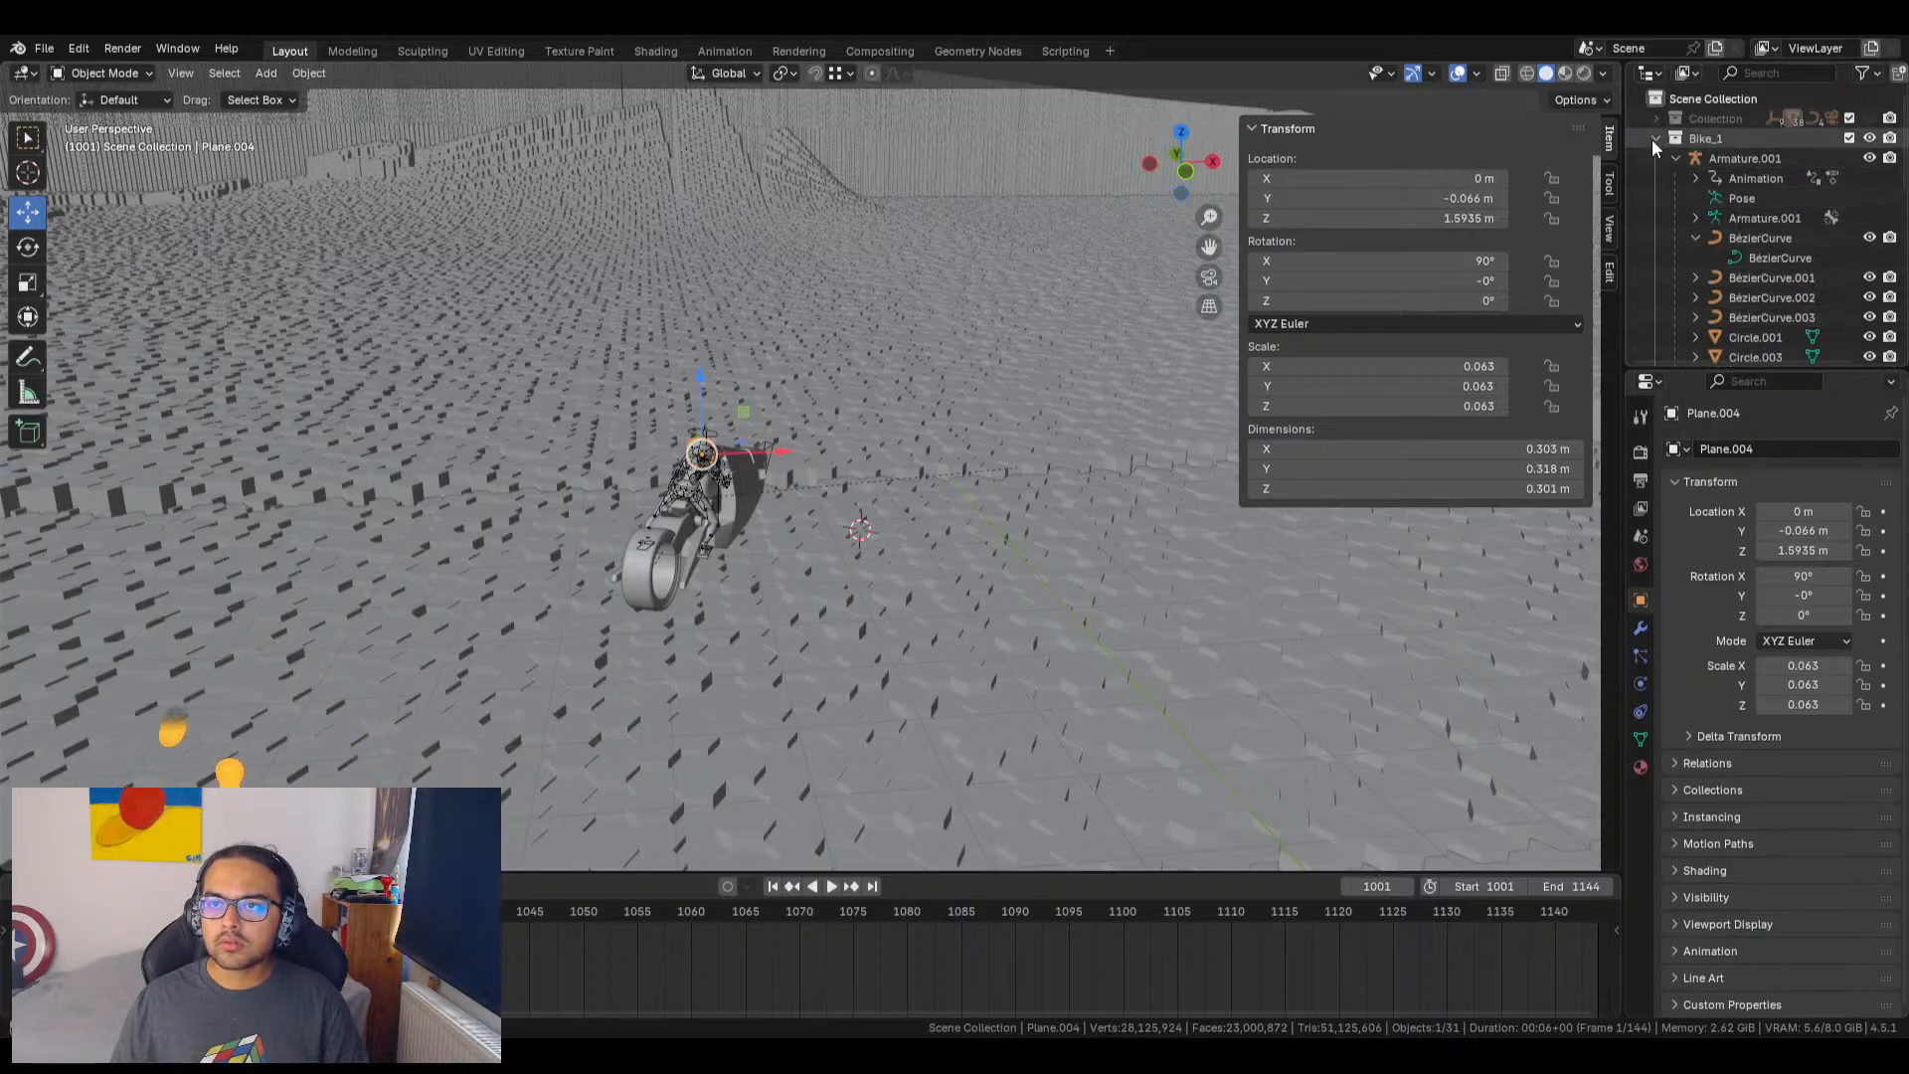
pyautogui.scroll(-5, 1750, 218)
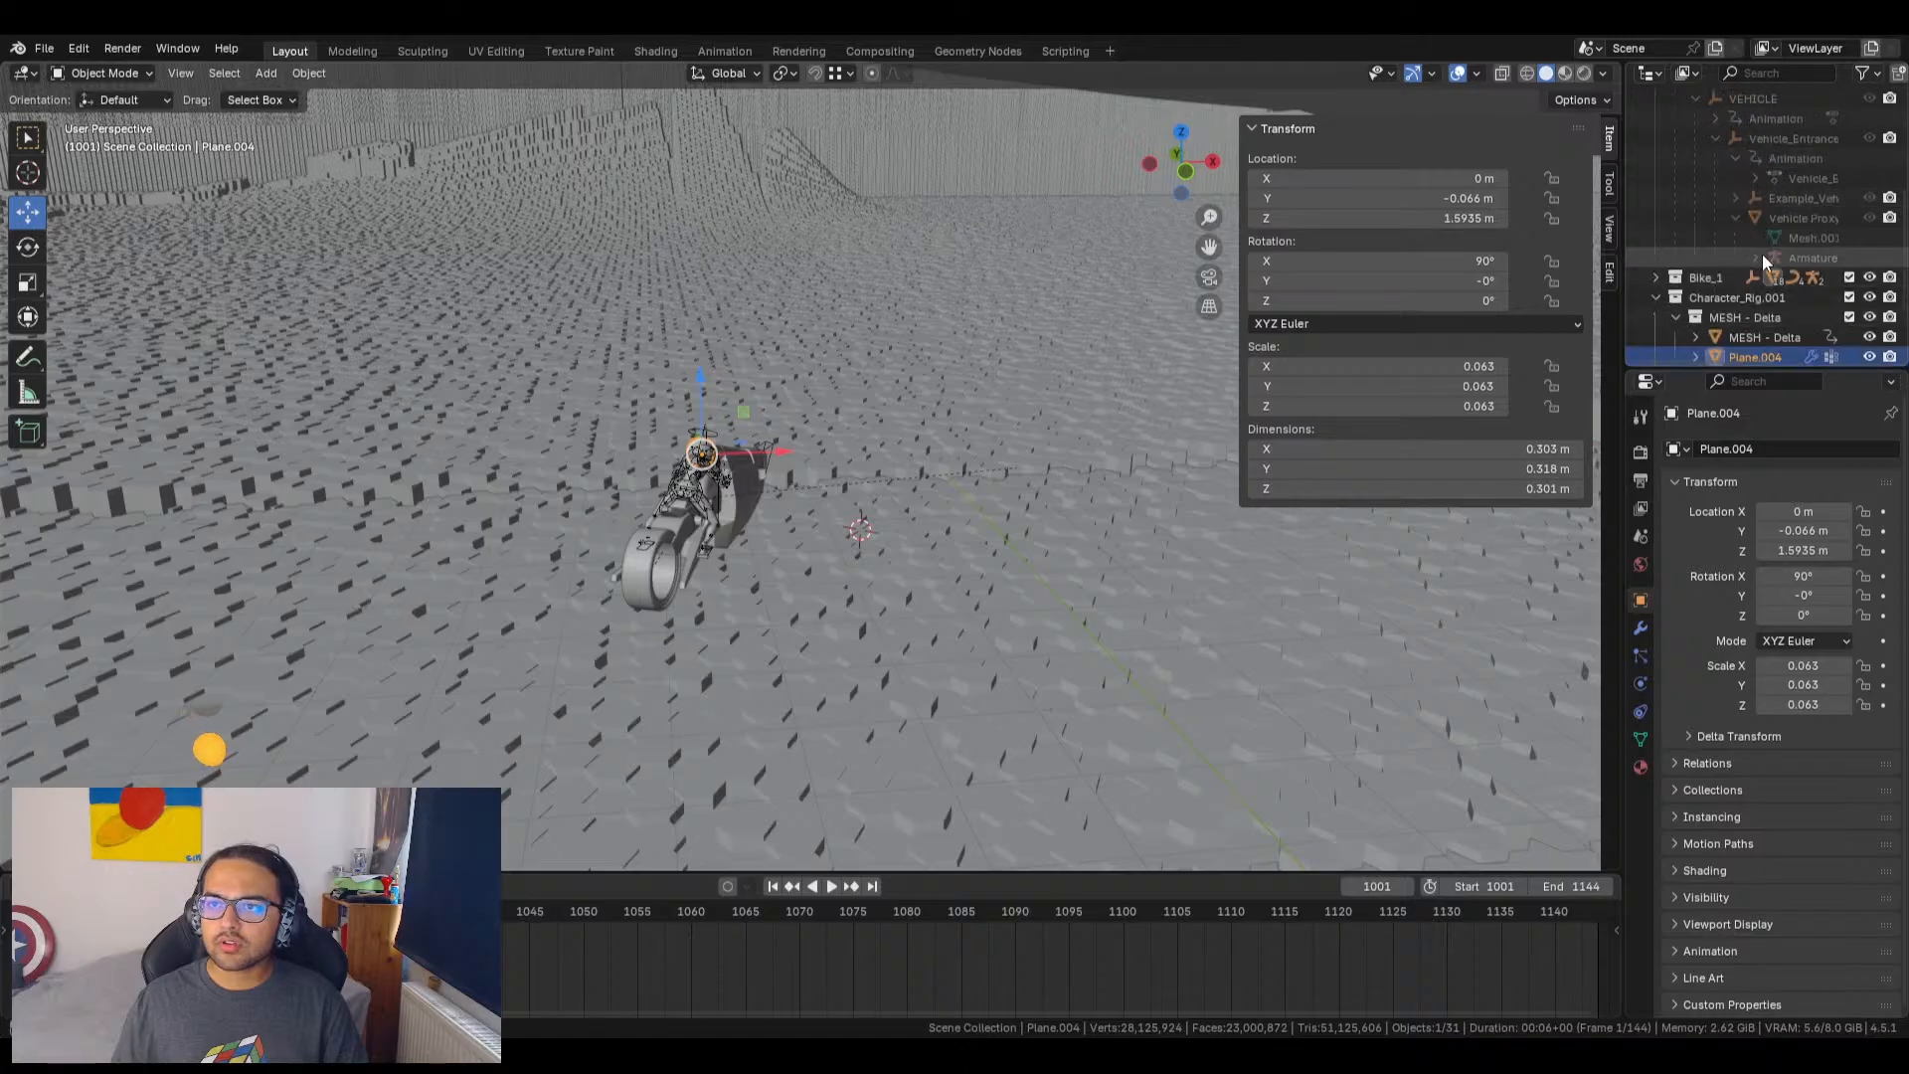
pyautogui.scroll(5, 1852, 147)
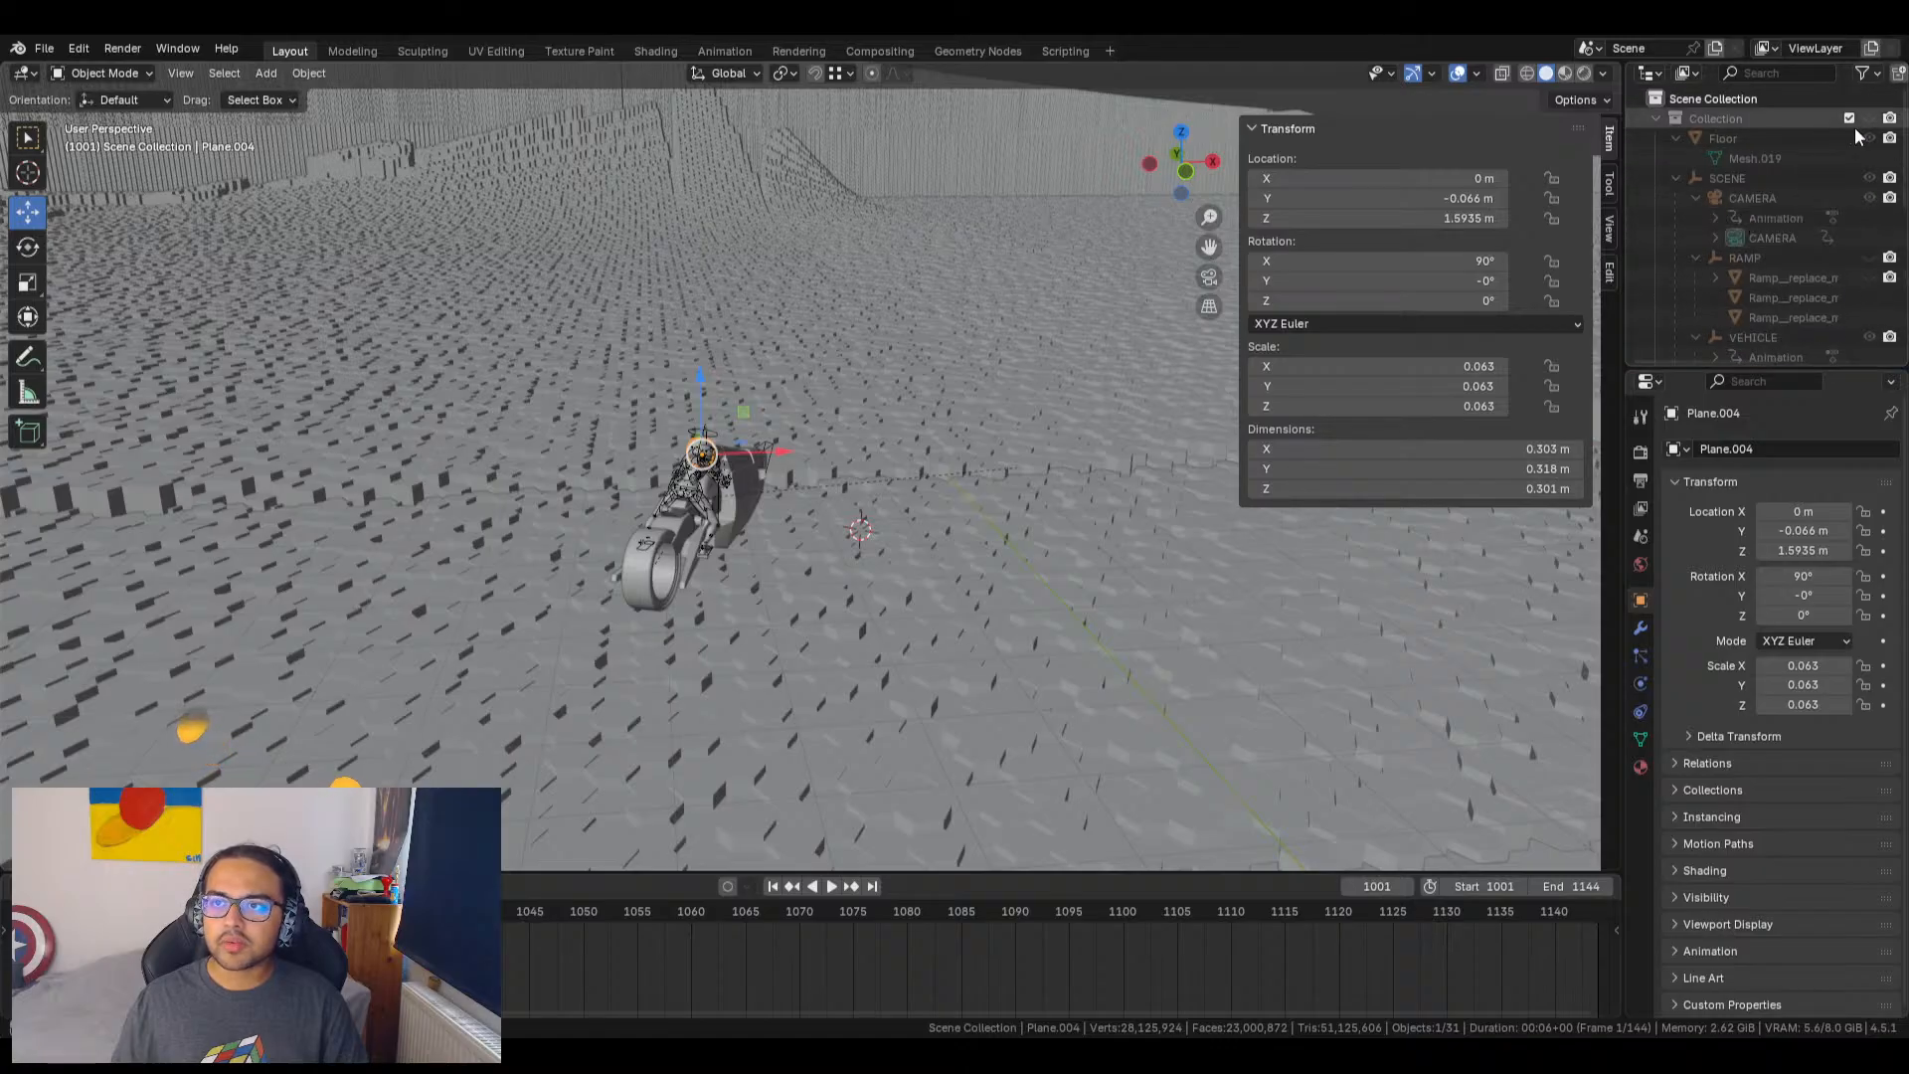
pyautogui.click(1867, 124)
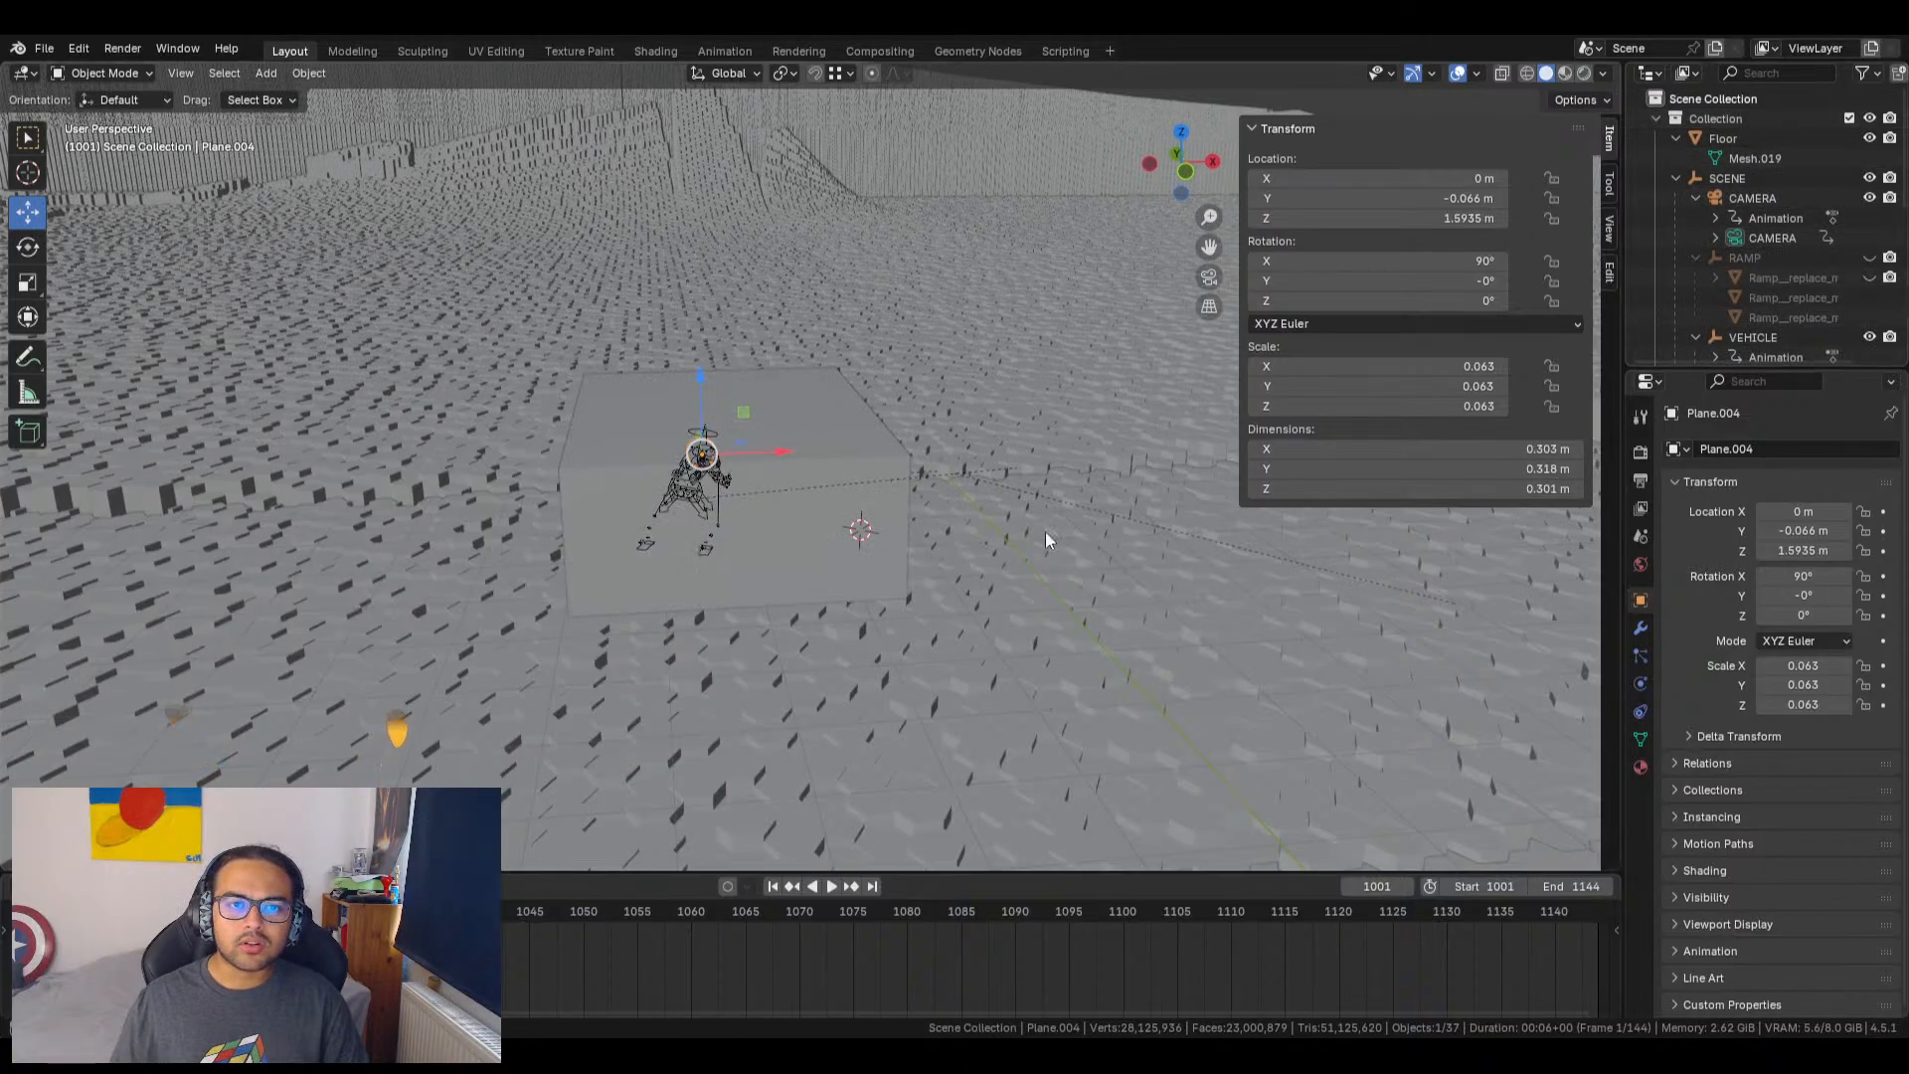
pyautogui.moveTo(1177, 522); pyautogui.dragTo(655, 498, button='middle')
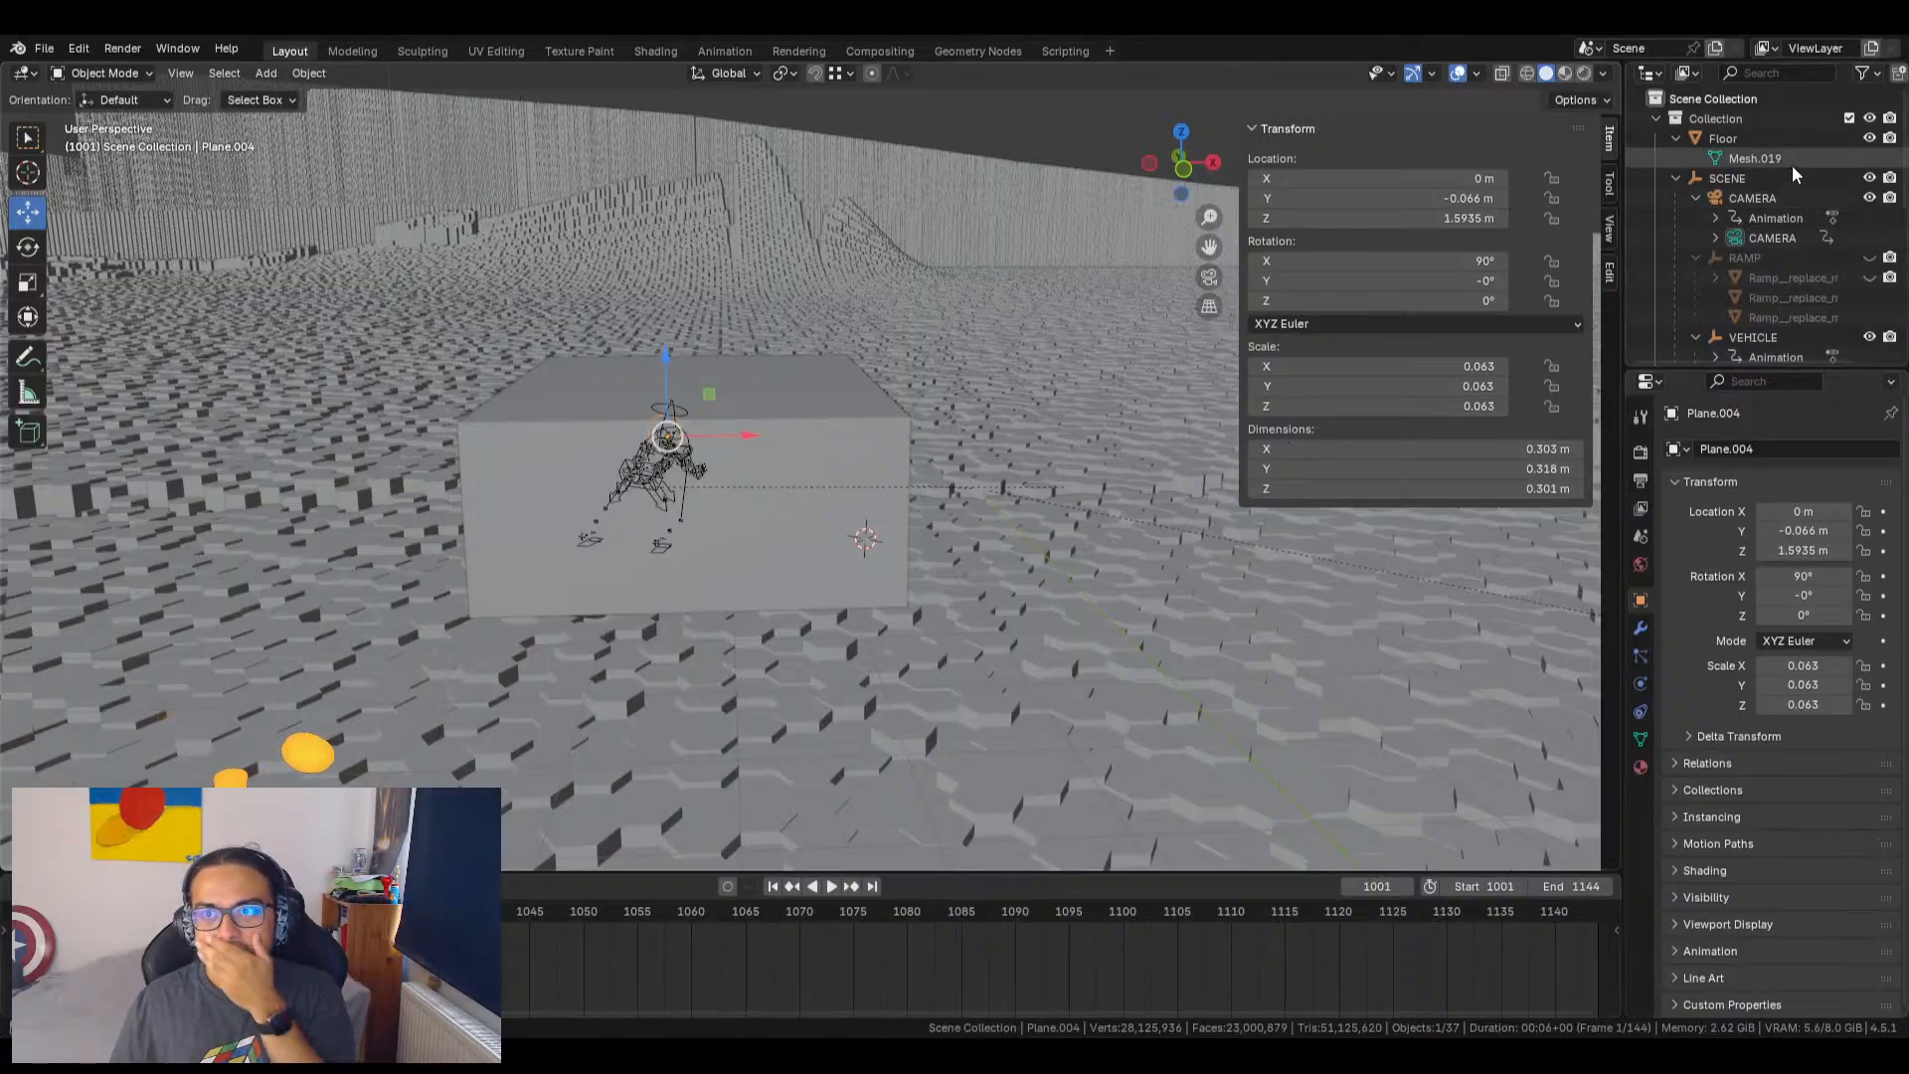
pyautogui.click(1871, 118)
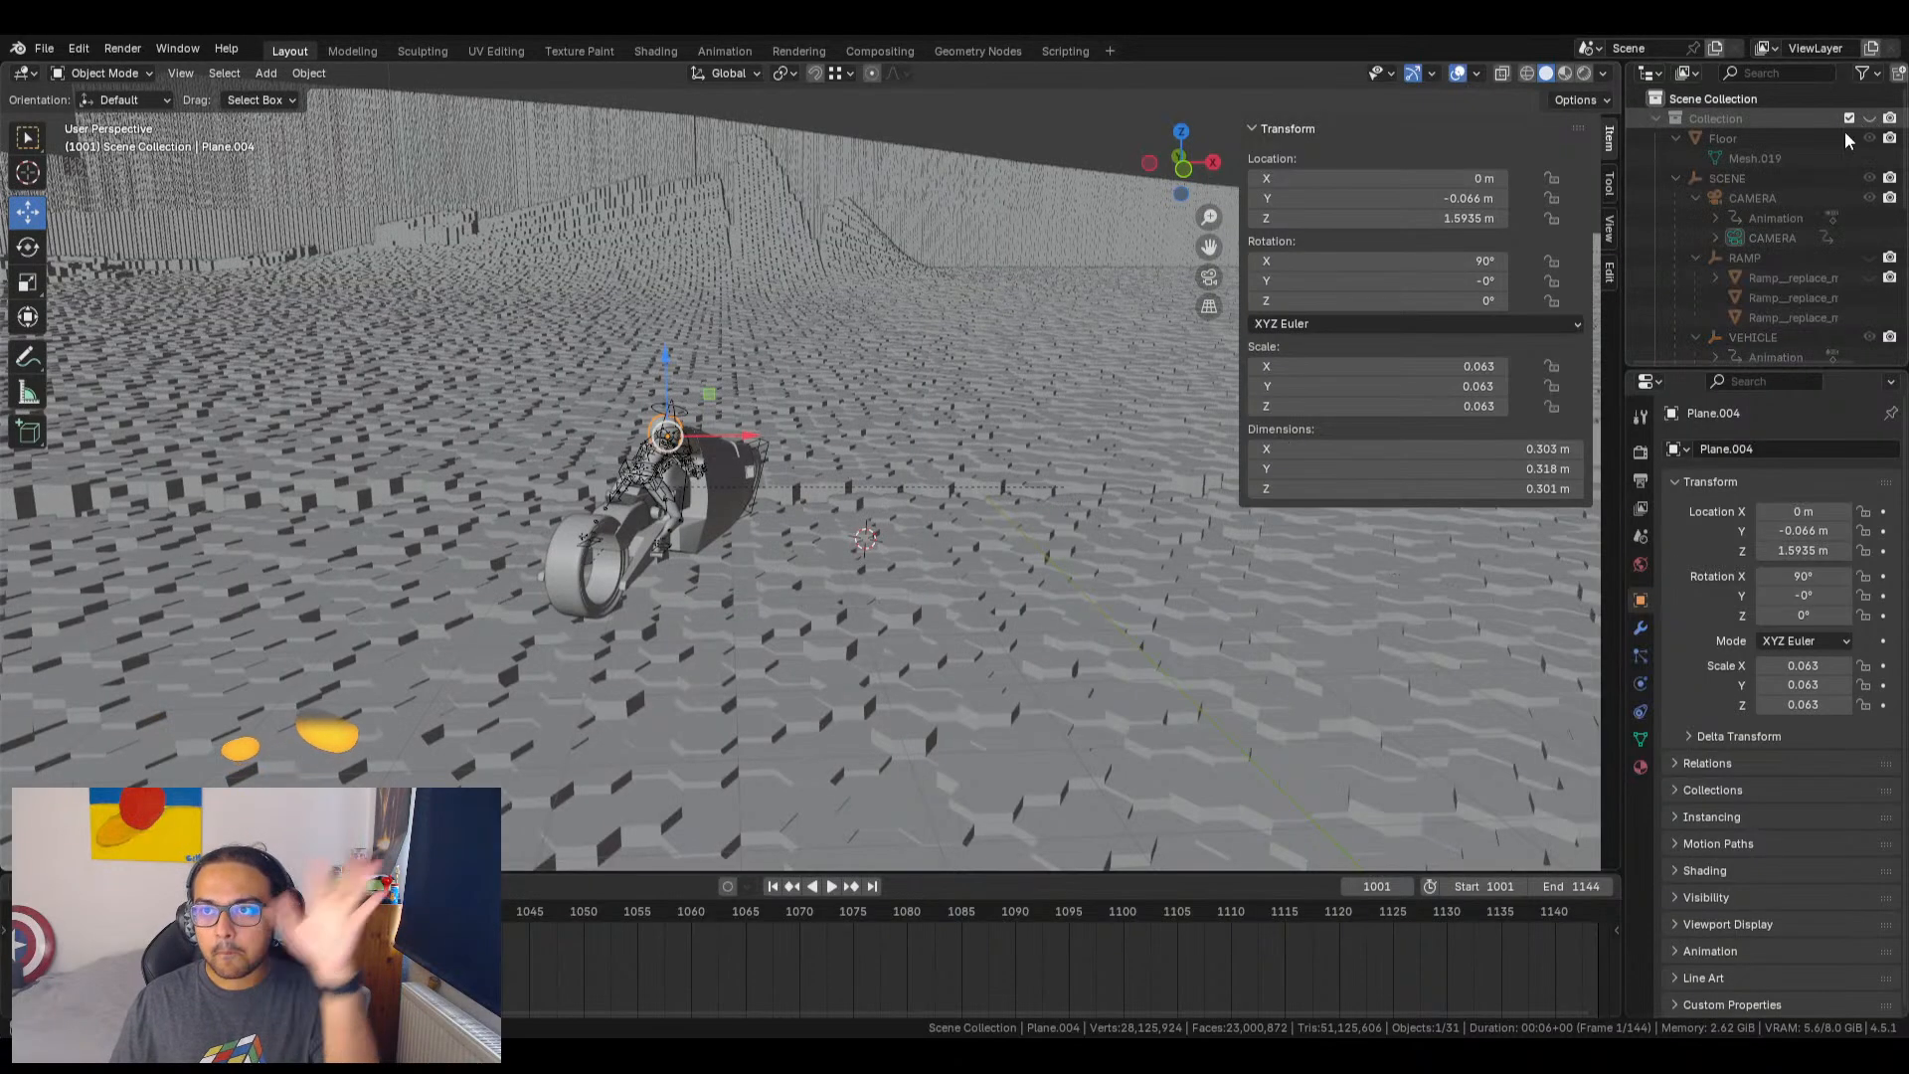
# Step: Collapse Collection, expand Bike_1 to reveal its armature and parts, and make Bike_1 the active collection
pyautogui.scroll(-5, 1746, 233)
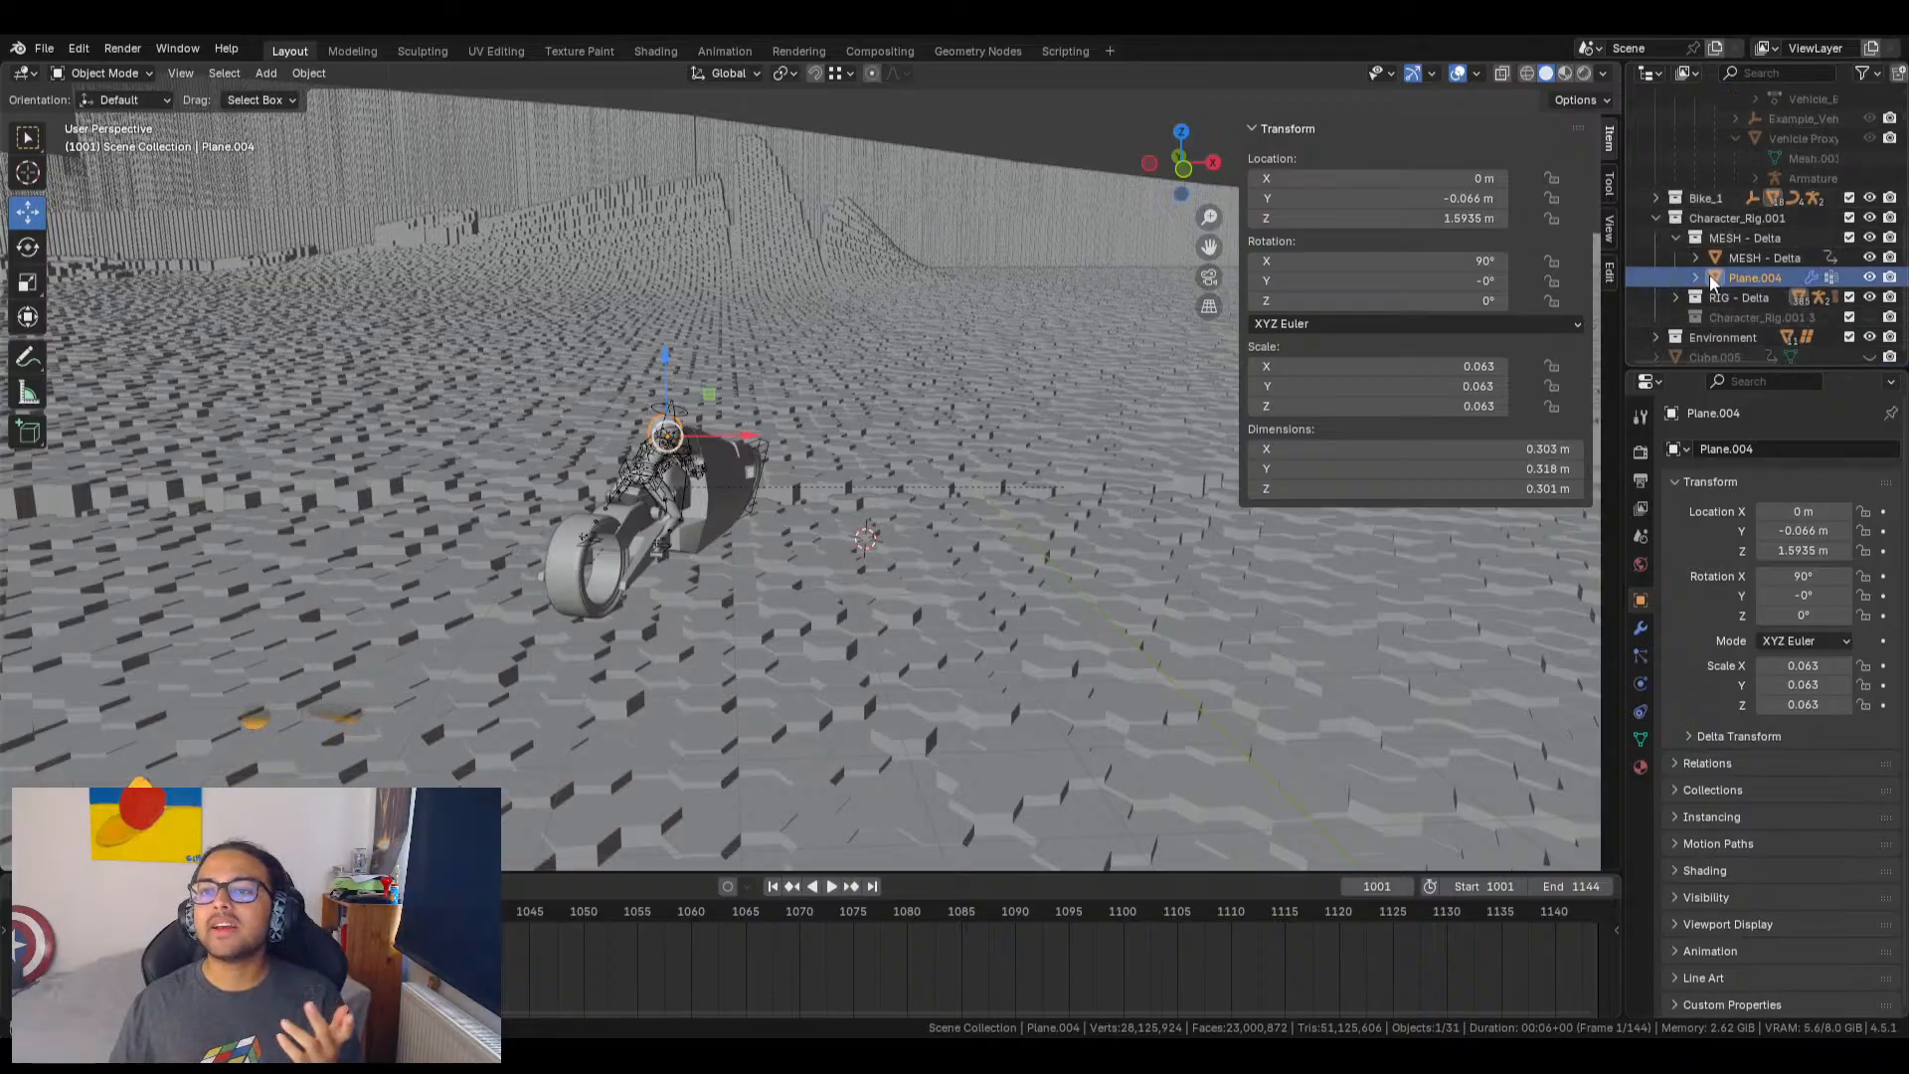
pyautogui.click(1656, 297)
pyautogui.scroll(5, 1651, 219)
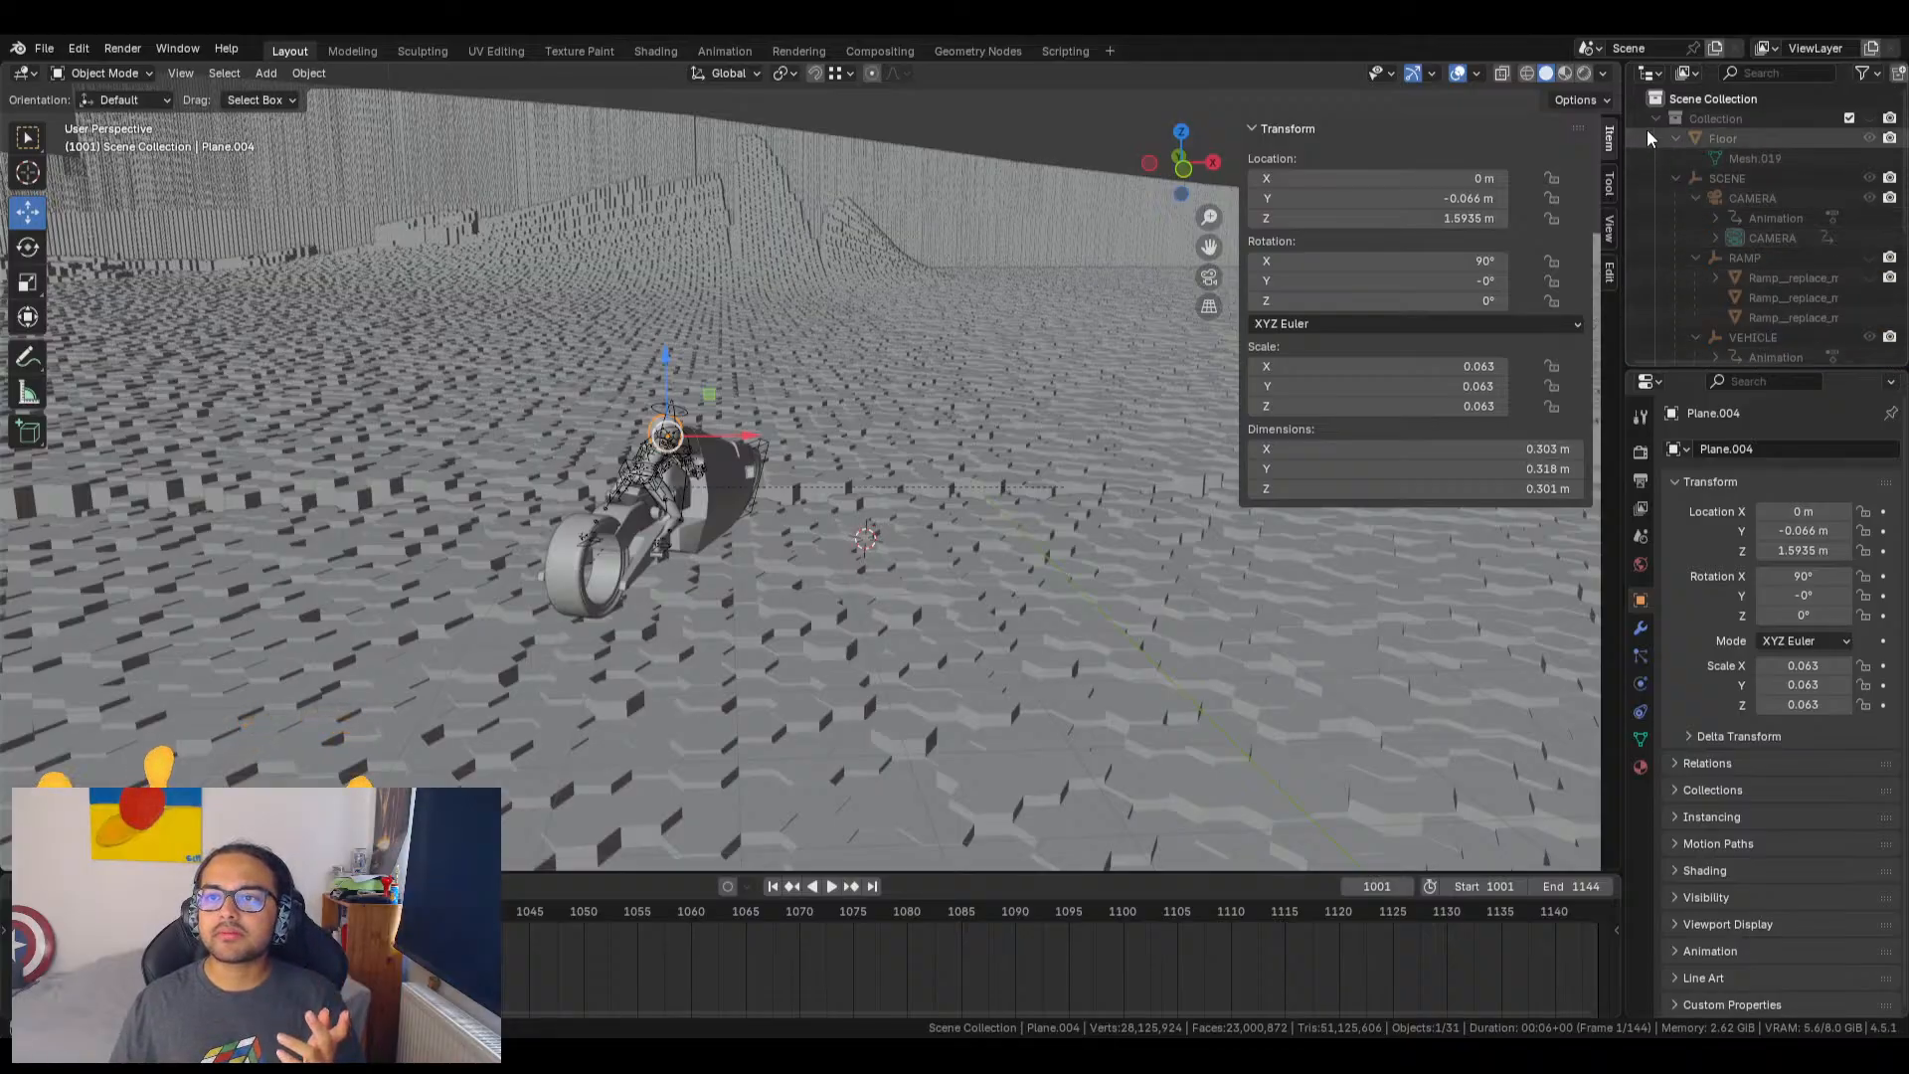
pyautogui.click(1656, 118)
pyautogui.click(1656, 139)
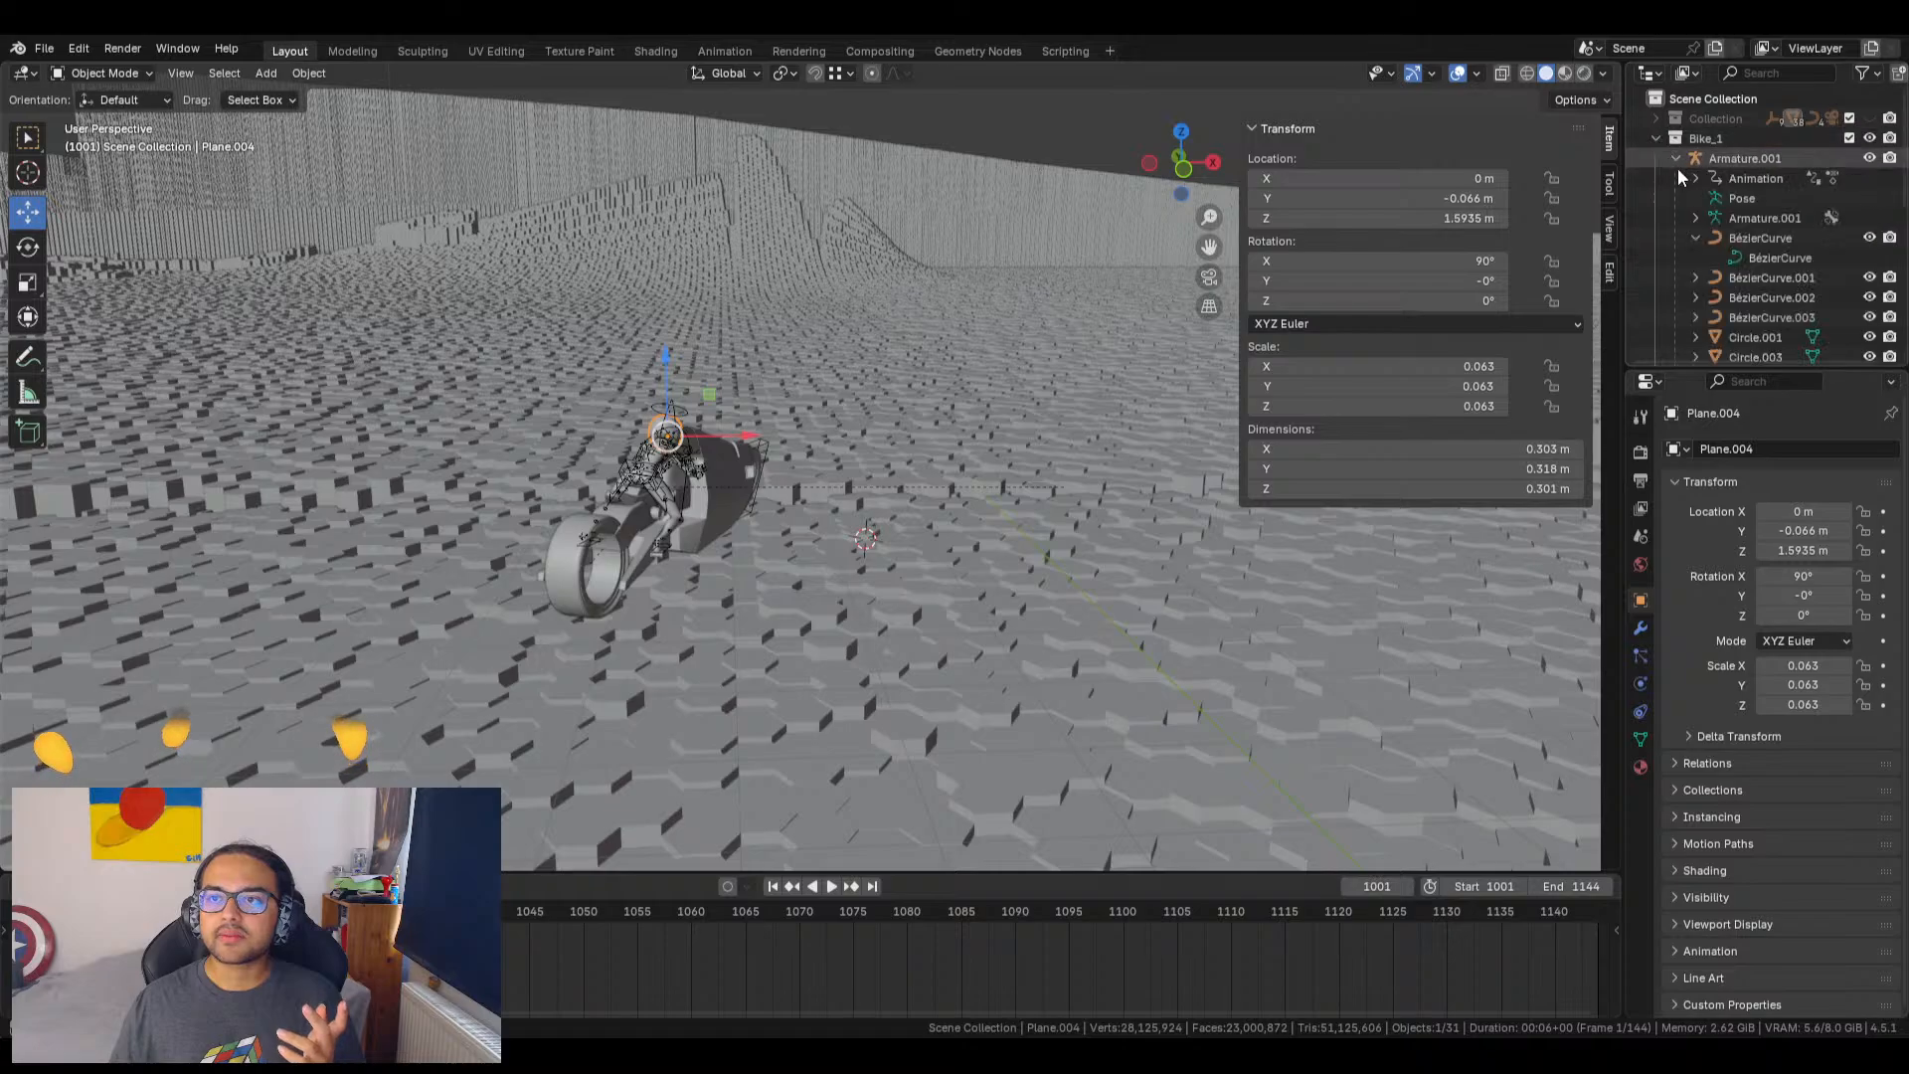
pyautogui.click(1756, 138)
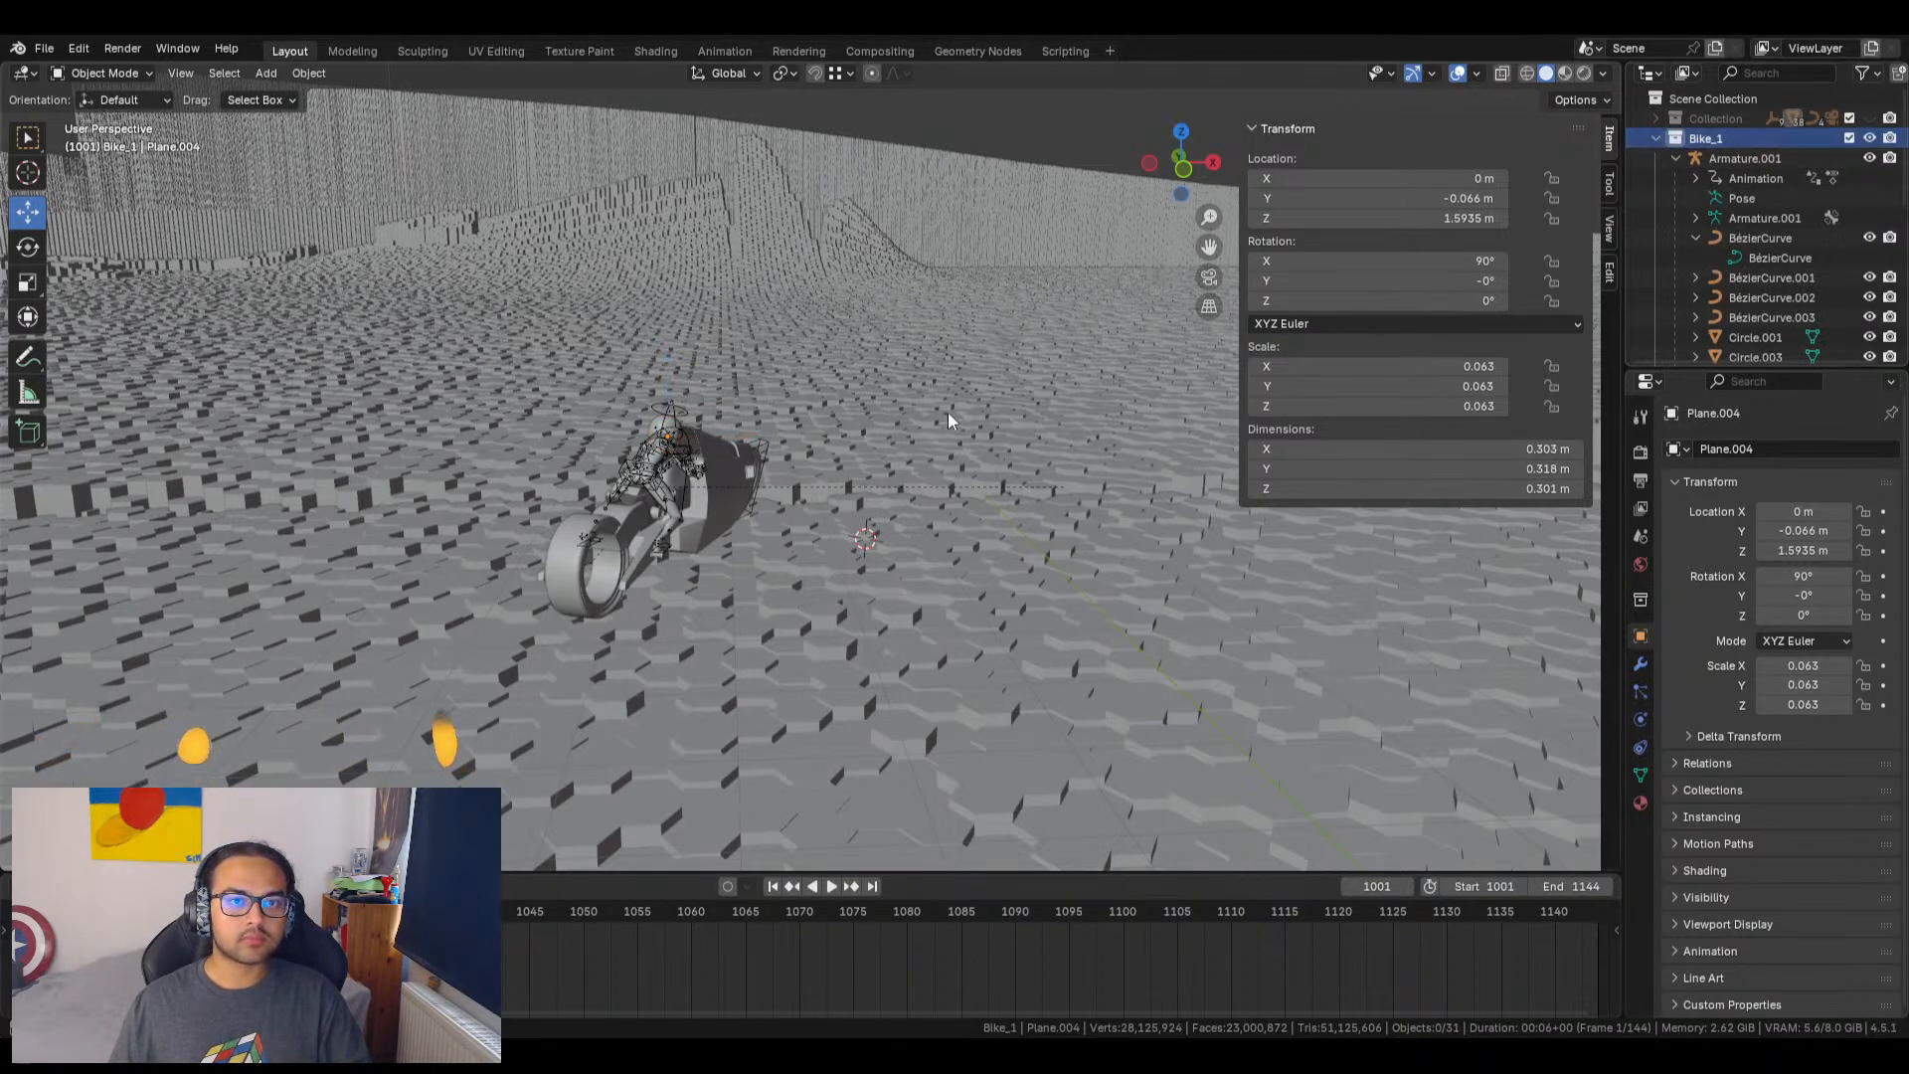
pyautogui.moveTo(1001, 517); pyautogui.dragTo(879, 461, button='middle')
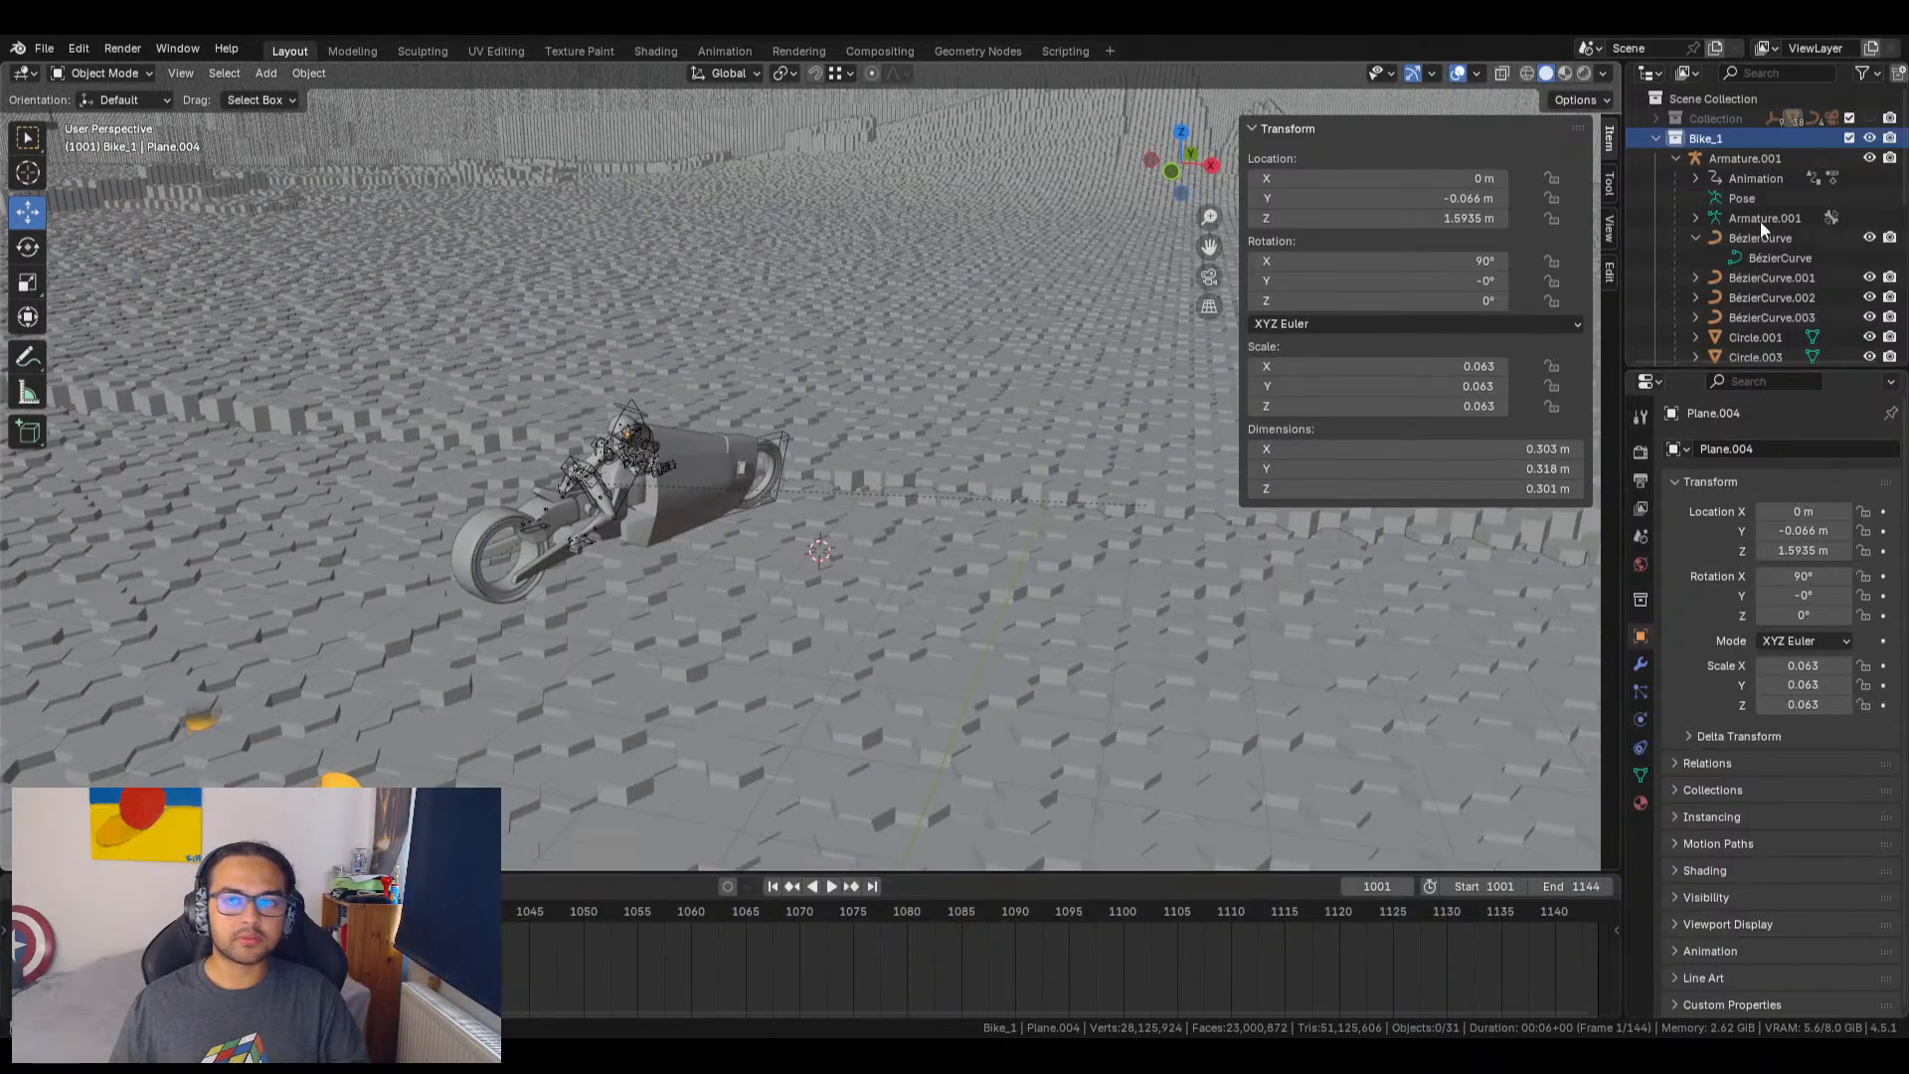
# Step: Isolate Armature.001, BézierCurve and Circle.001 one at a time in local view to examine them, returning to the full scene after each
pyautogui.click(1783, 157)
pyautogui.press('KP_Divide')
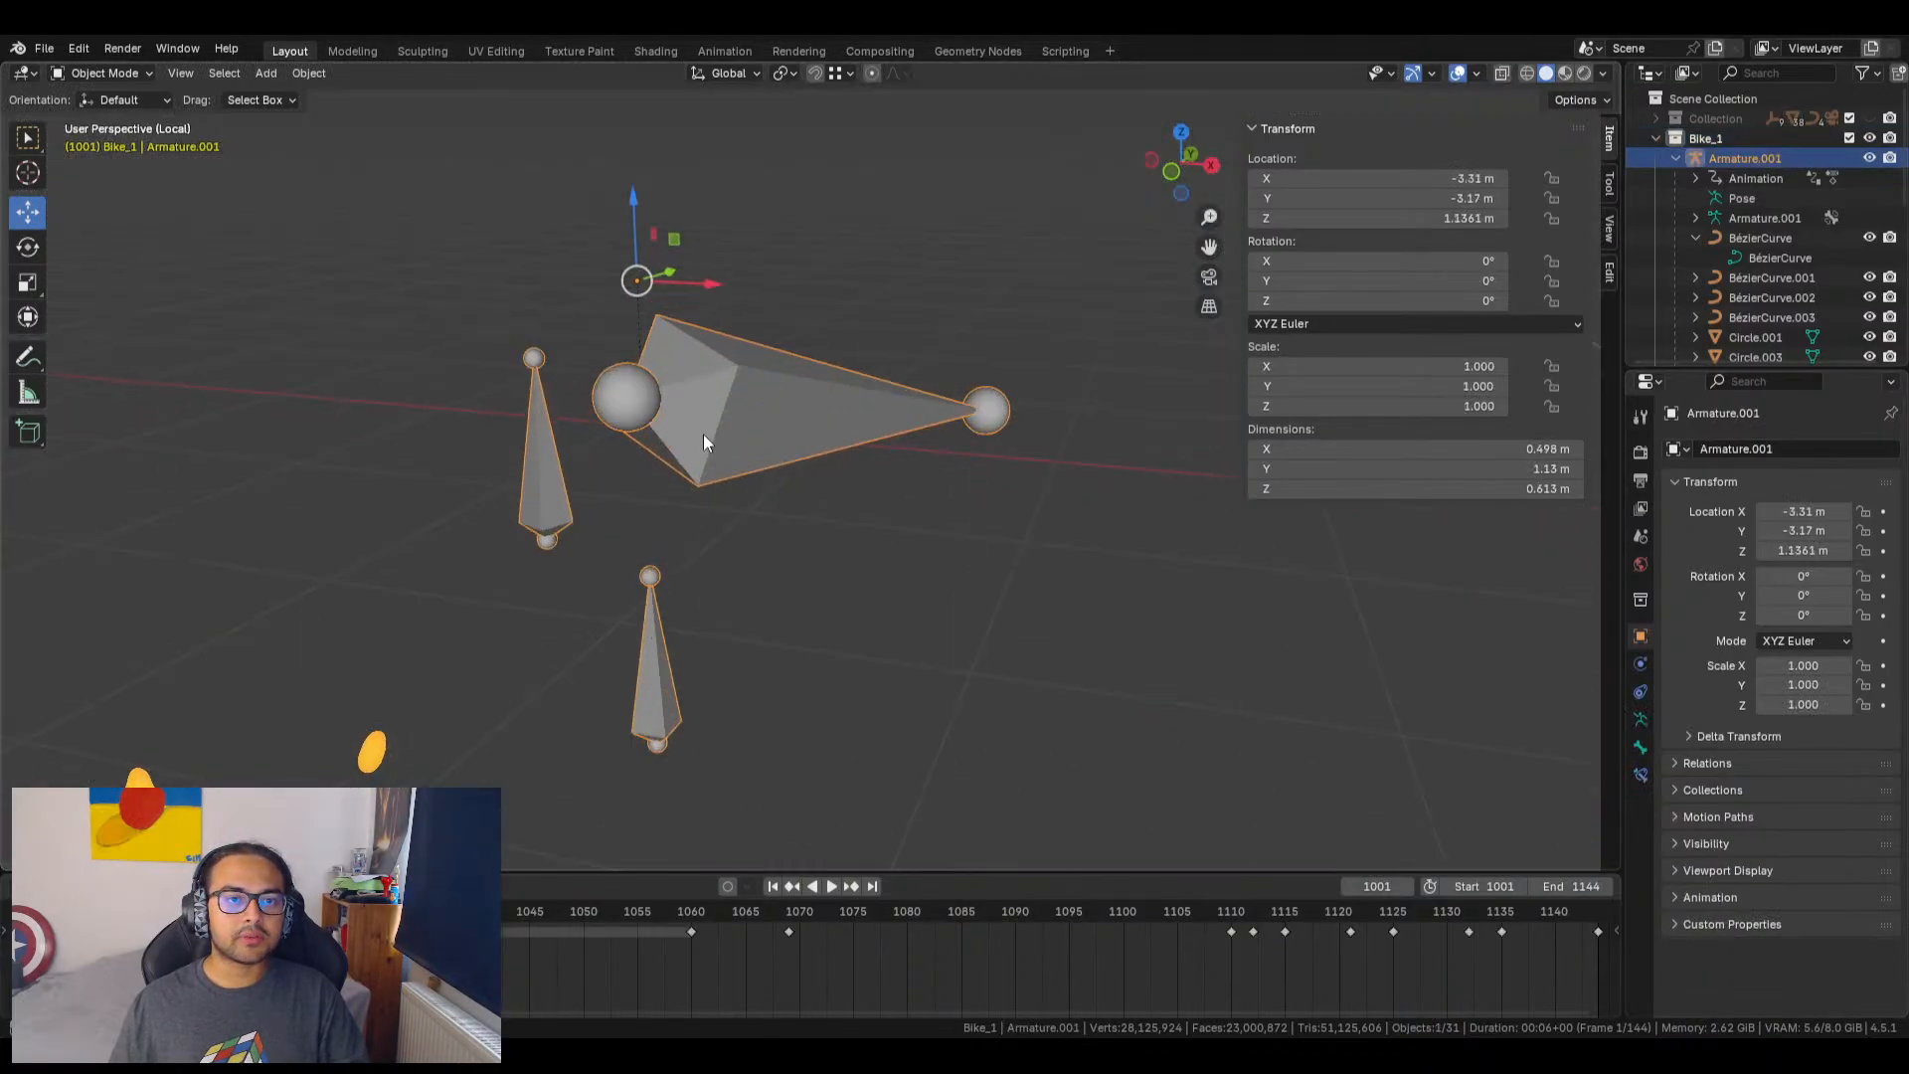
pyautogui.press('KP_Divide')
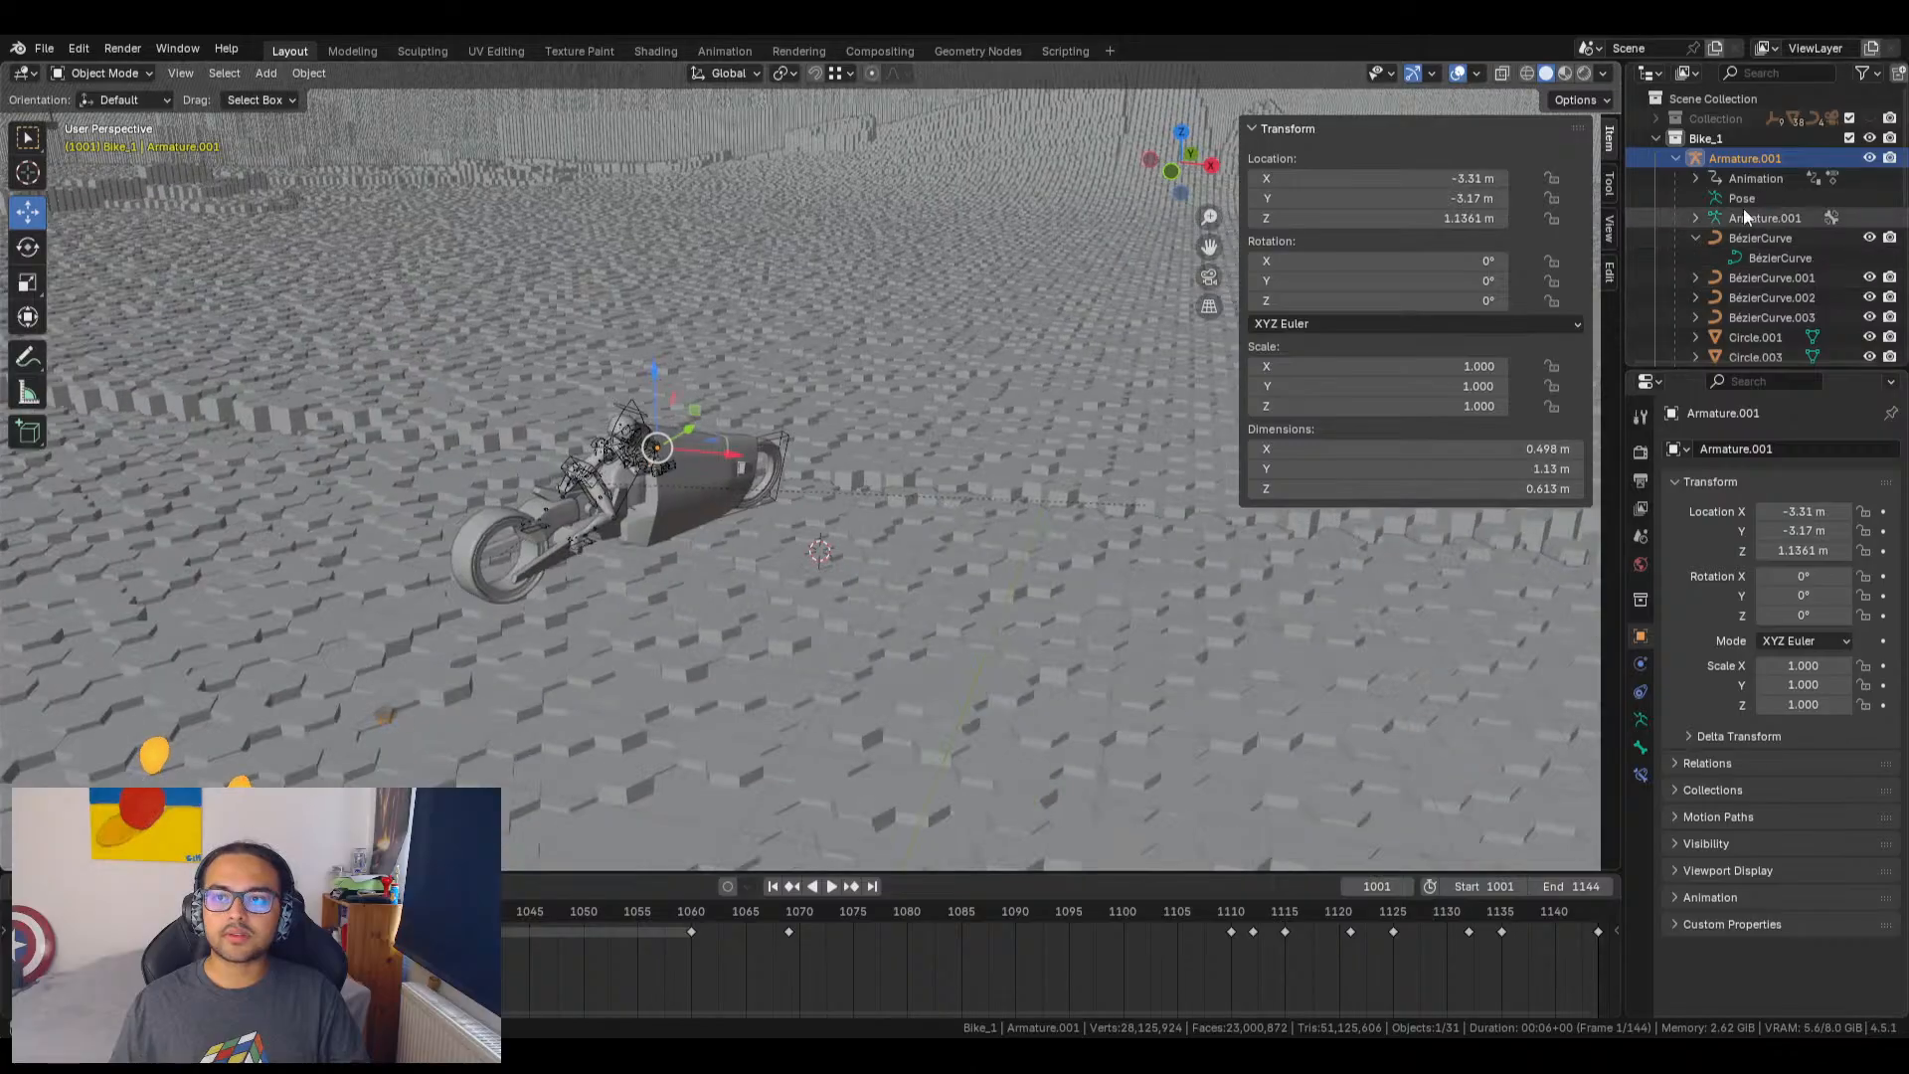
pyautogui.click(1750, 278)
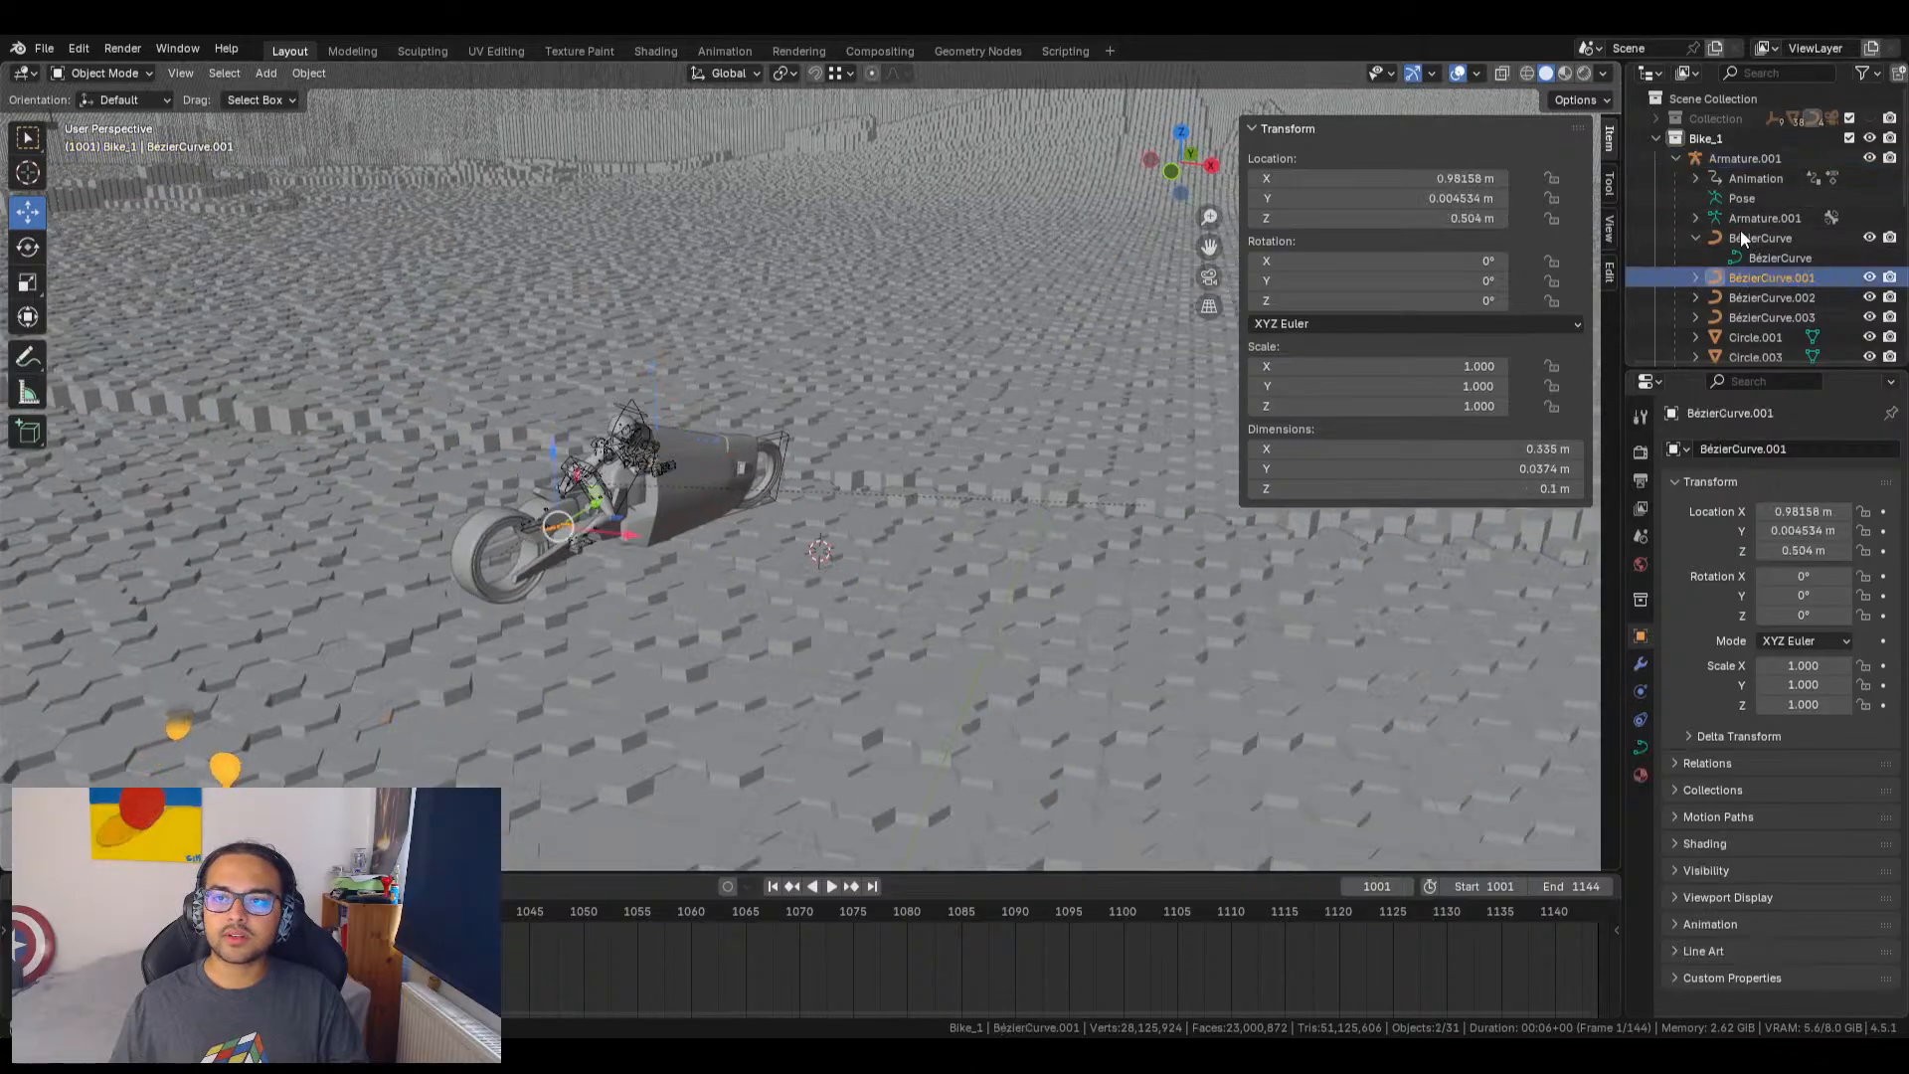
pyautogui.click(1741, 235)
pyautogui.press('KP_Divide')
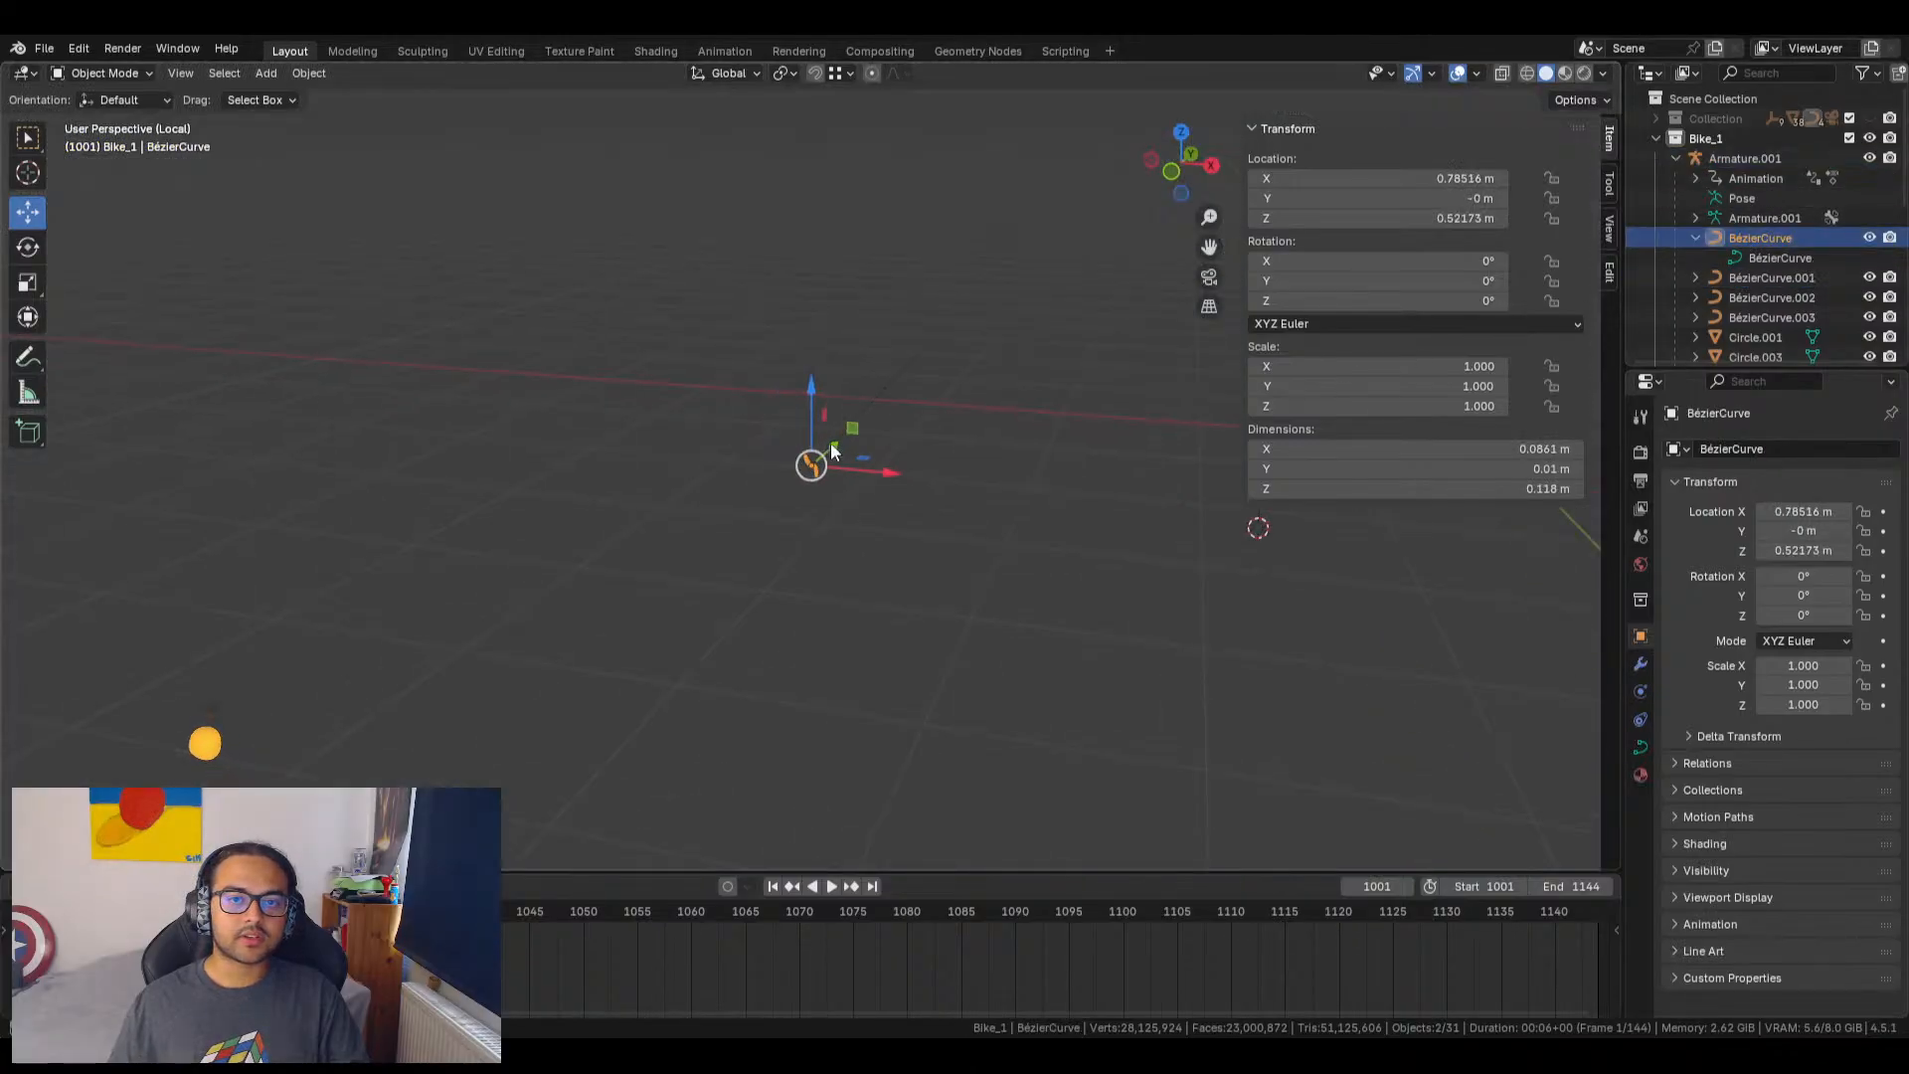
pyautogui.press('KP_Divide')
pyautogui.click(1776, 338)
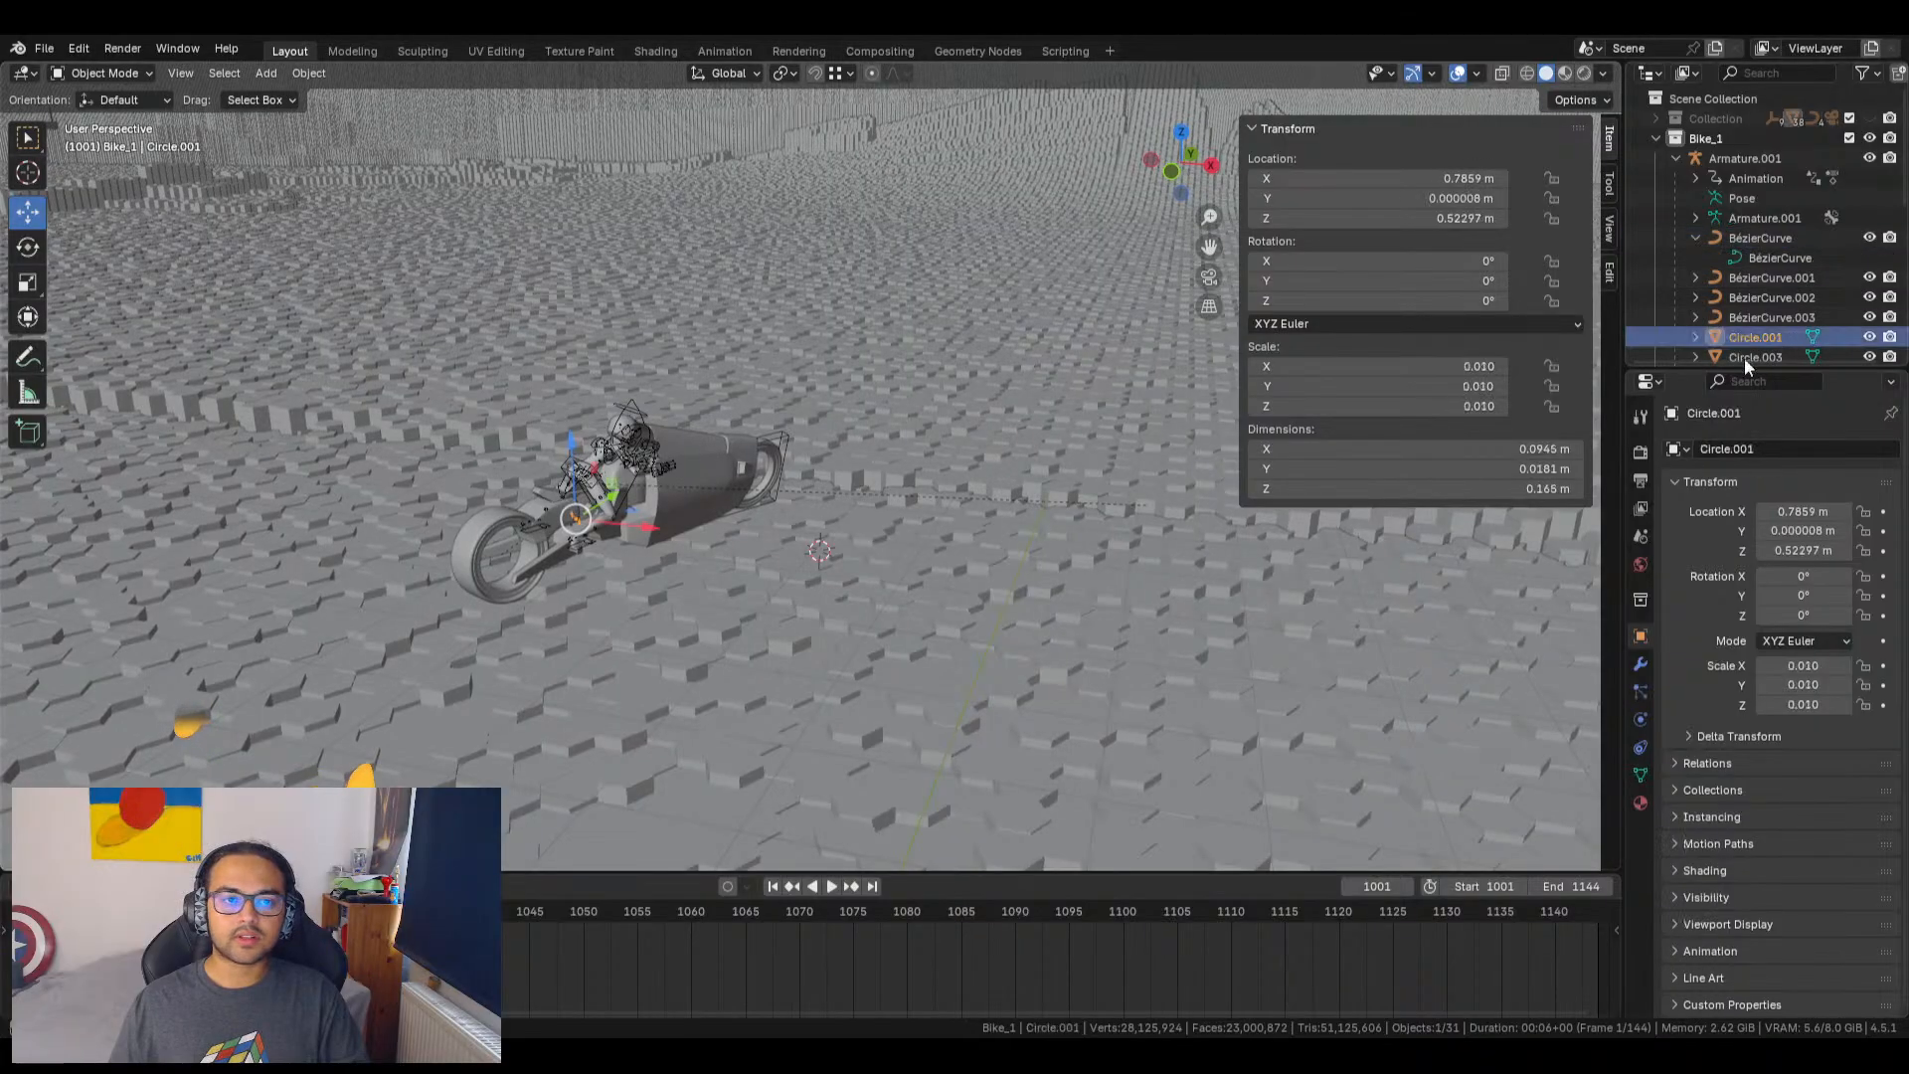
pyautogui.press('KP_Divide')
pyautogui.press('KP_Divide')
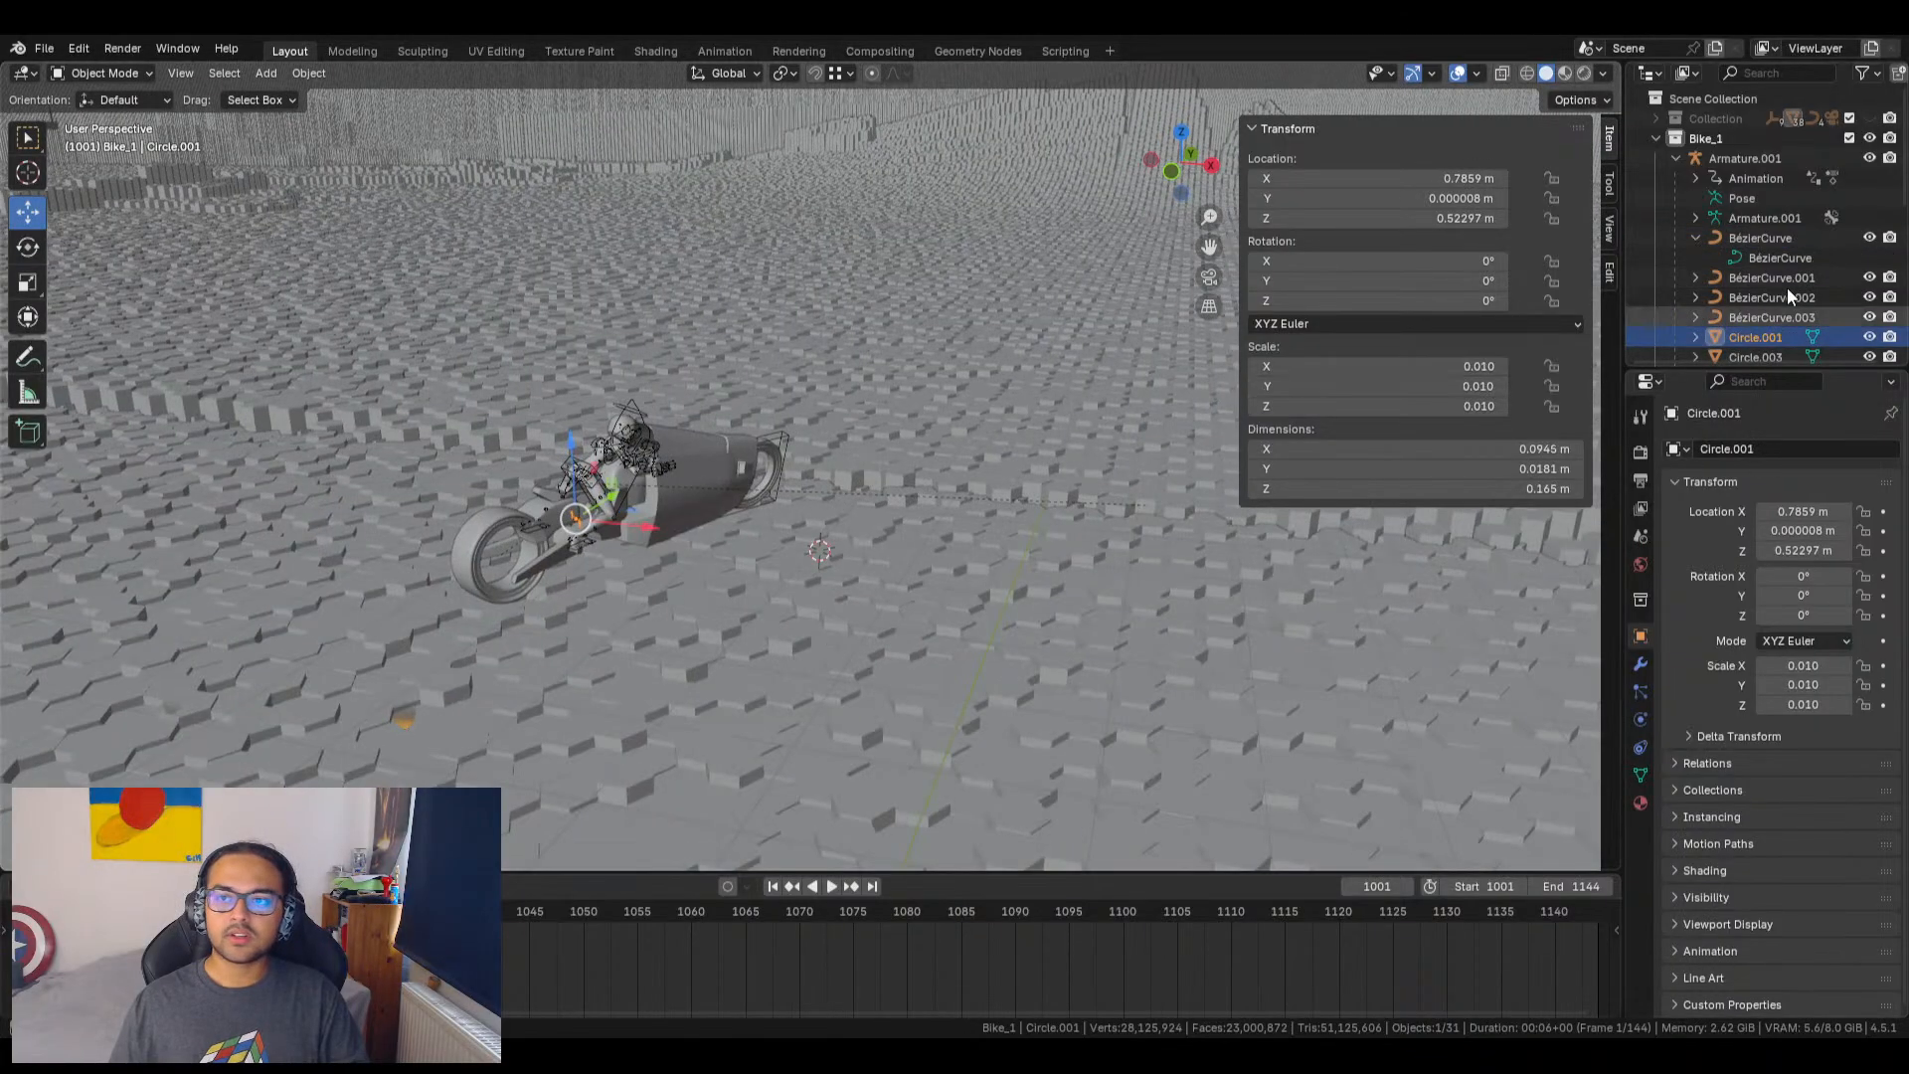
# Step: Check the Bike_1 parts in order from Cube.002, Cube.003, Cylinder.001 and Empty to engine.003, main_body.001 and seat.1 by selecting each one
pyautogui.scroll(-3, 1781, 289)
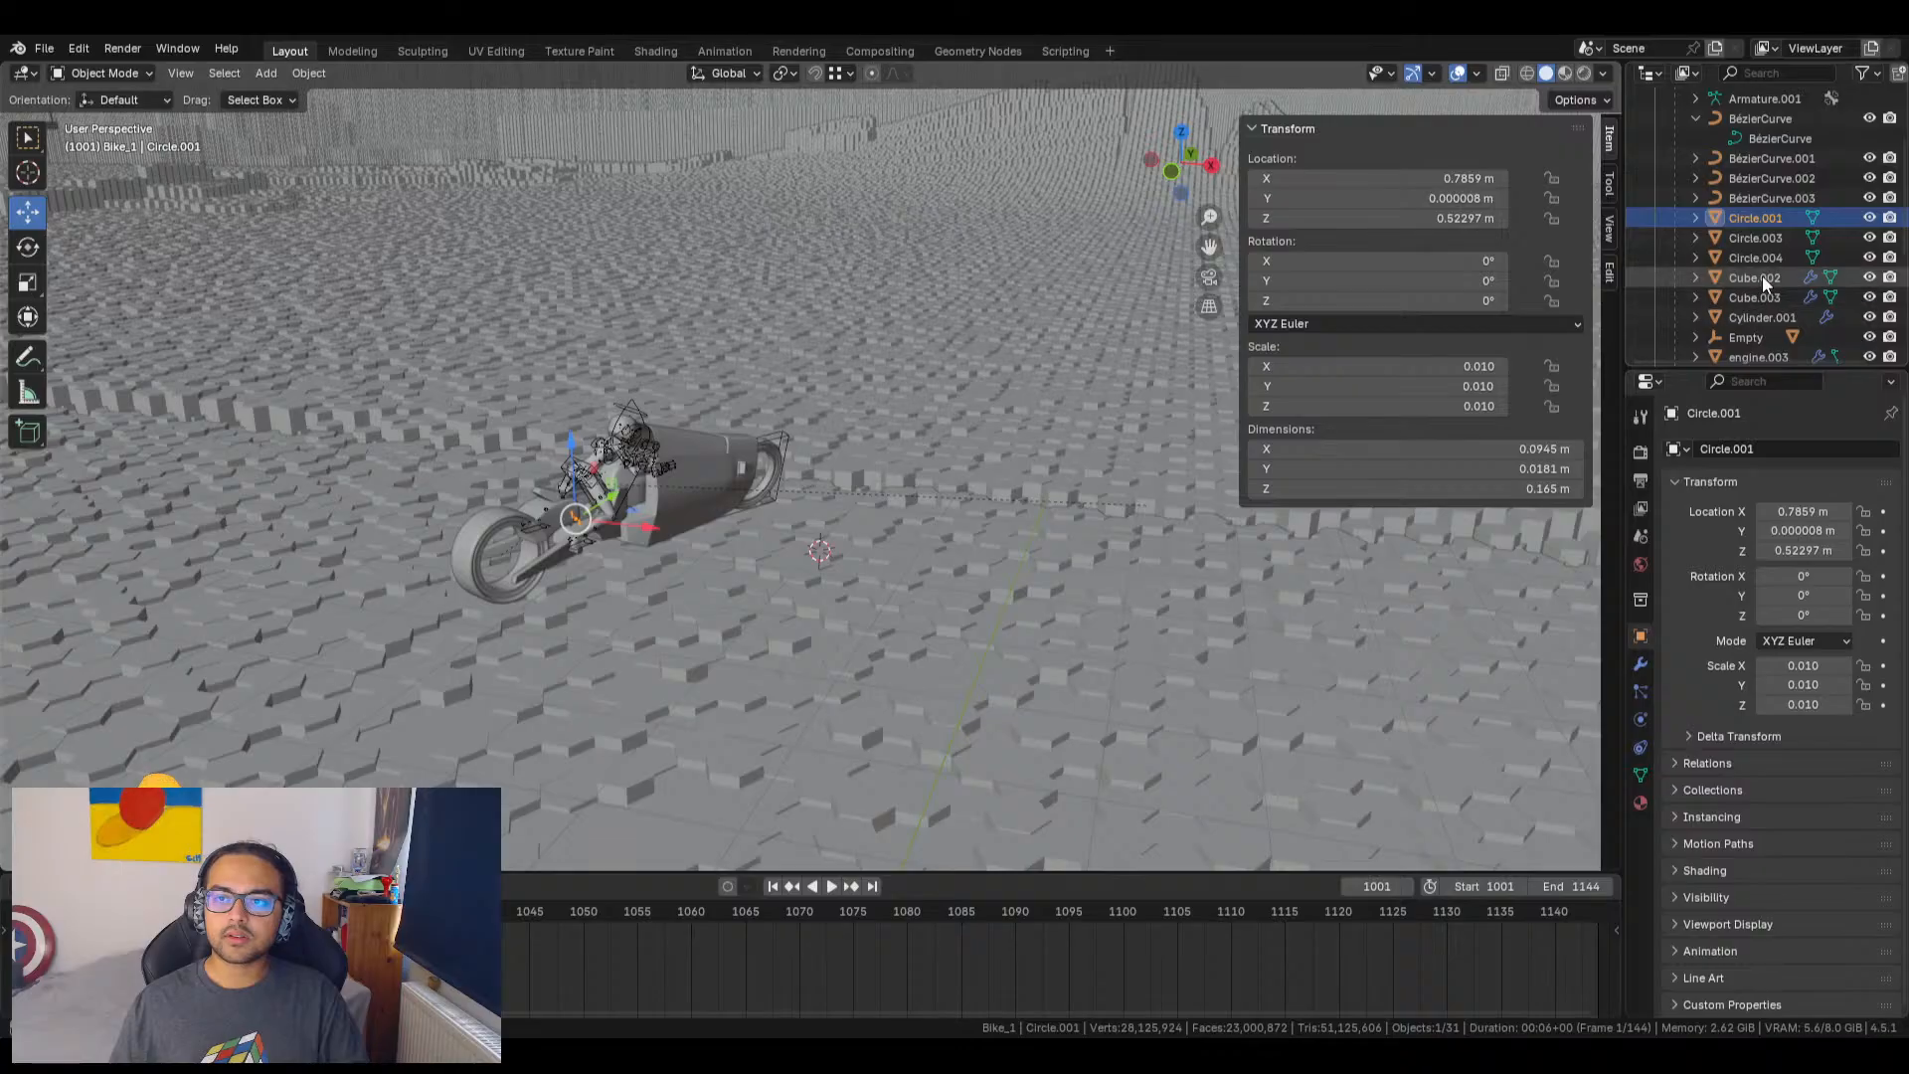
pyautogui.click(1762, 276)
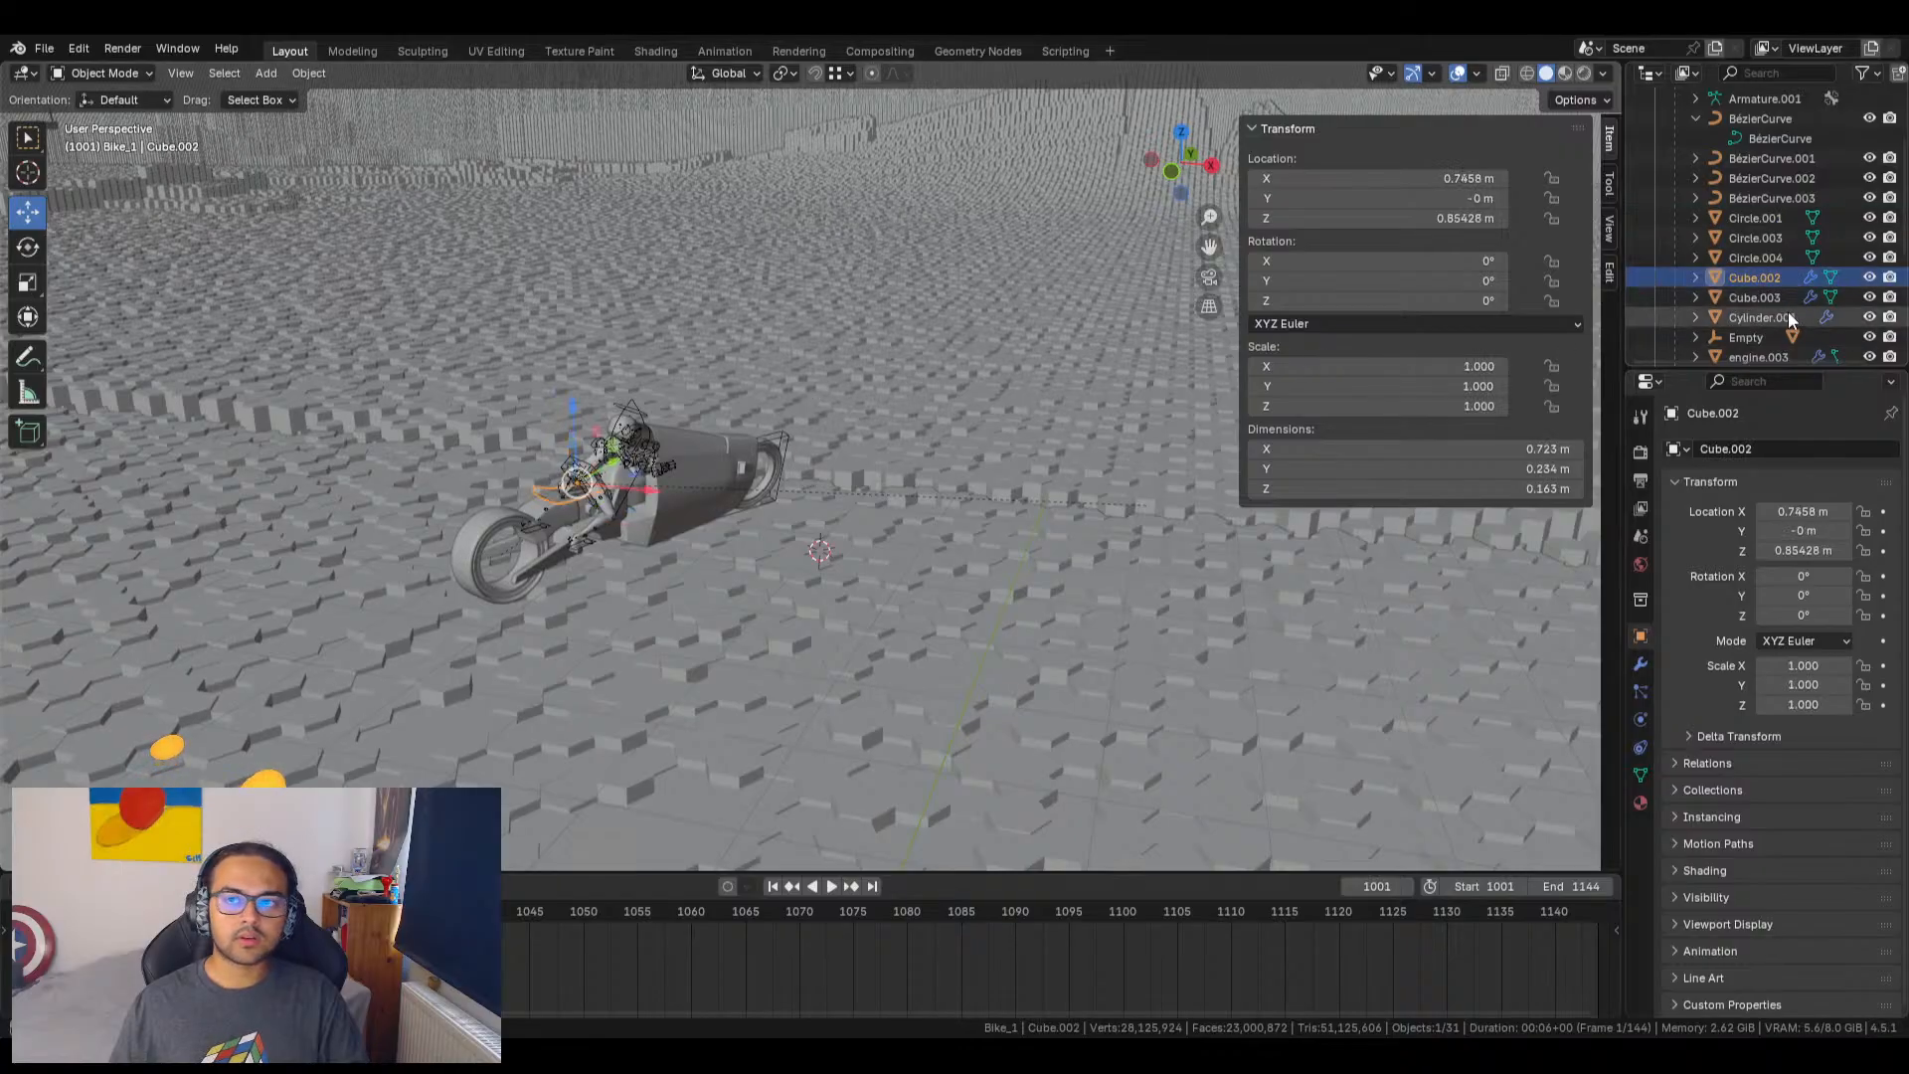
pyautogui.click(1753, 297)
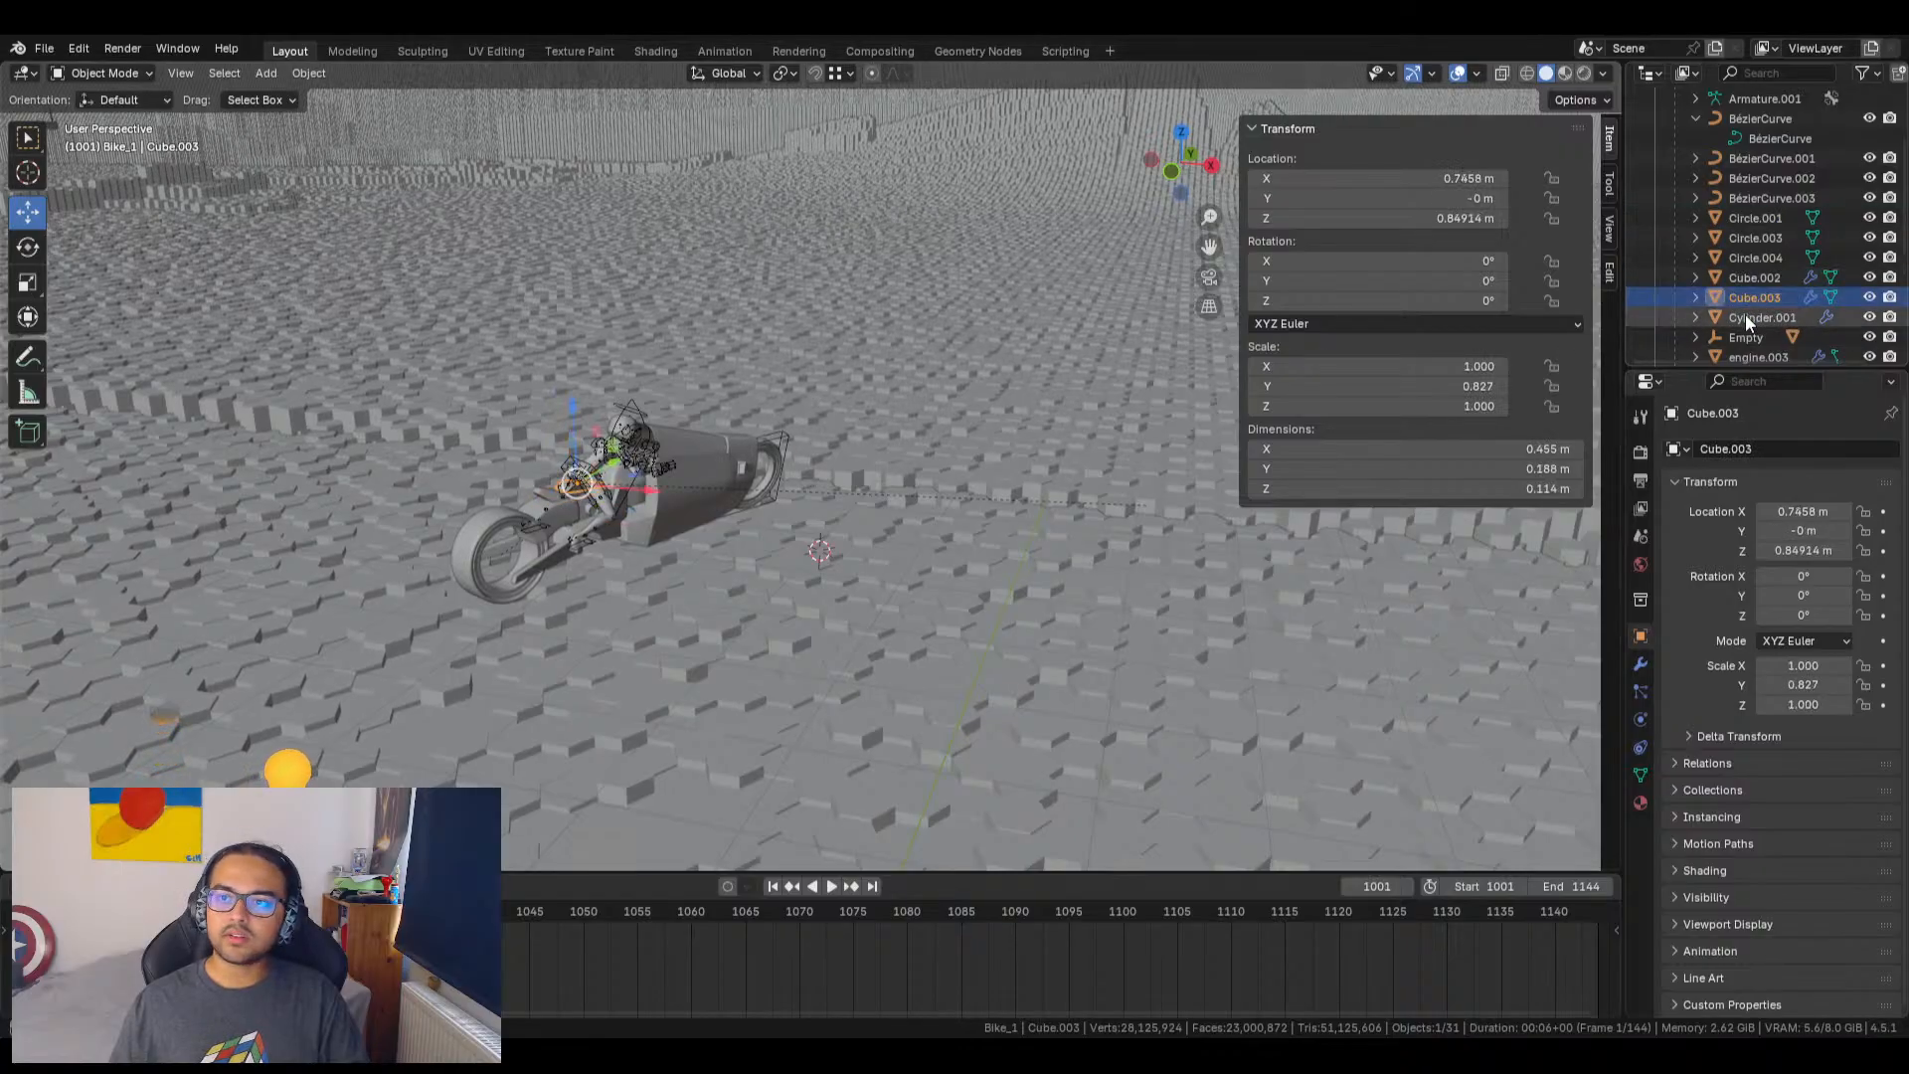
pyautogui.click(1746, 315)
pyautogui.scroll(-4, 1745, 318)
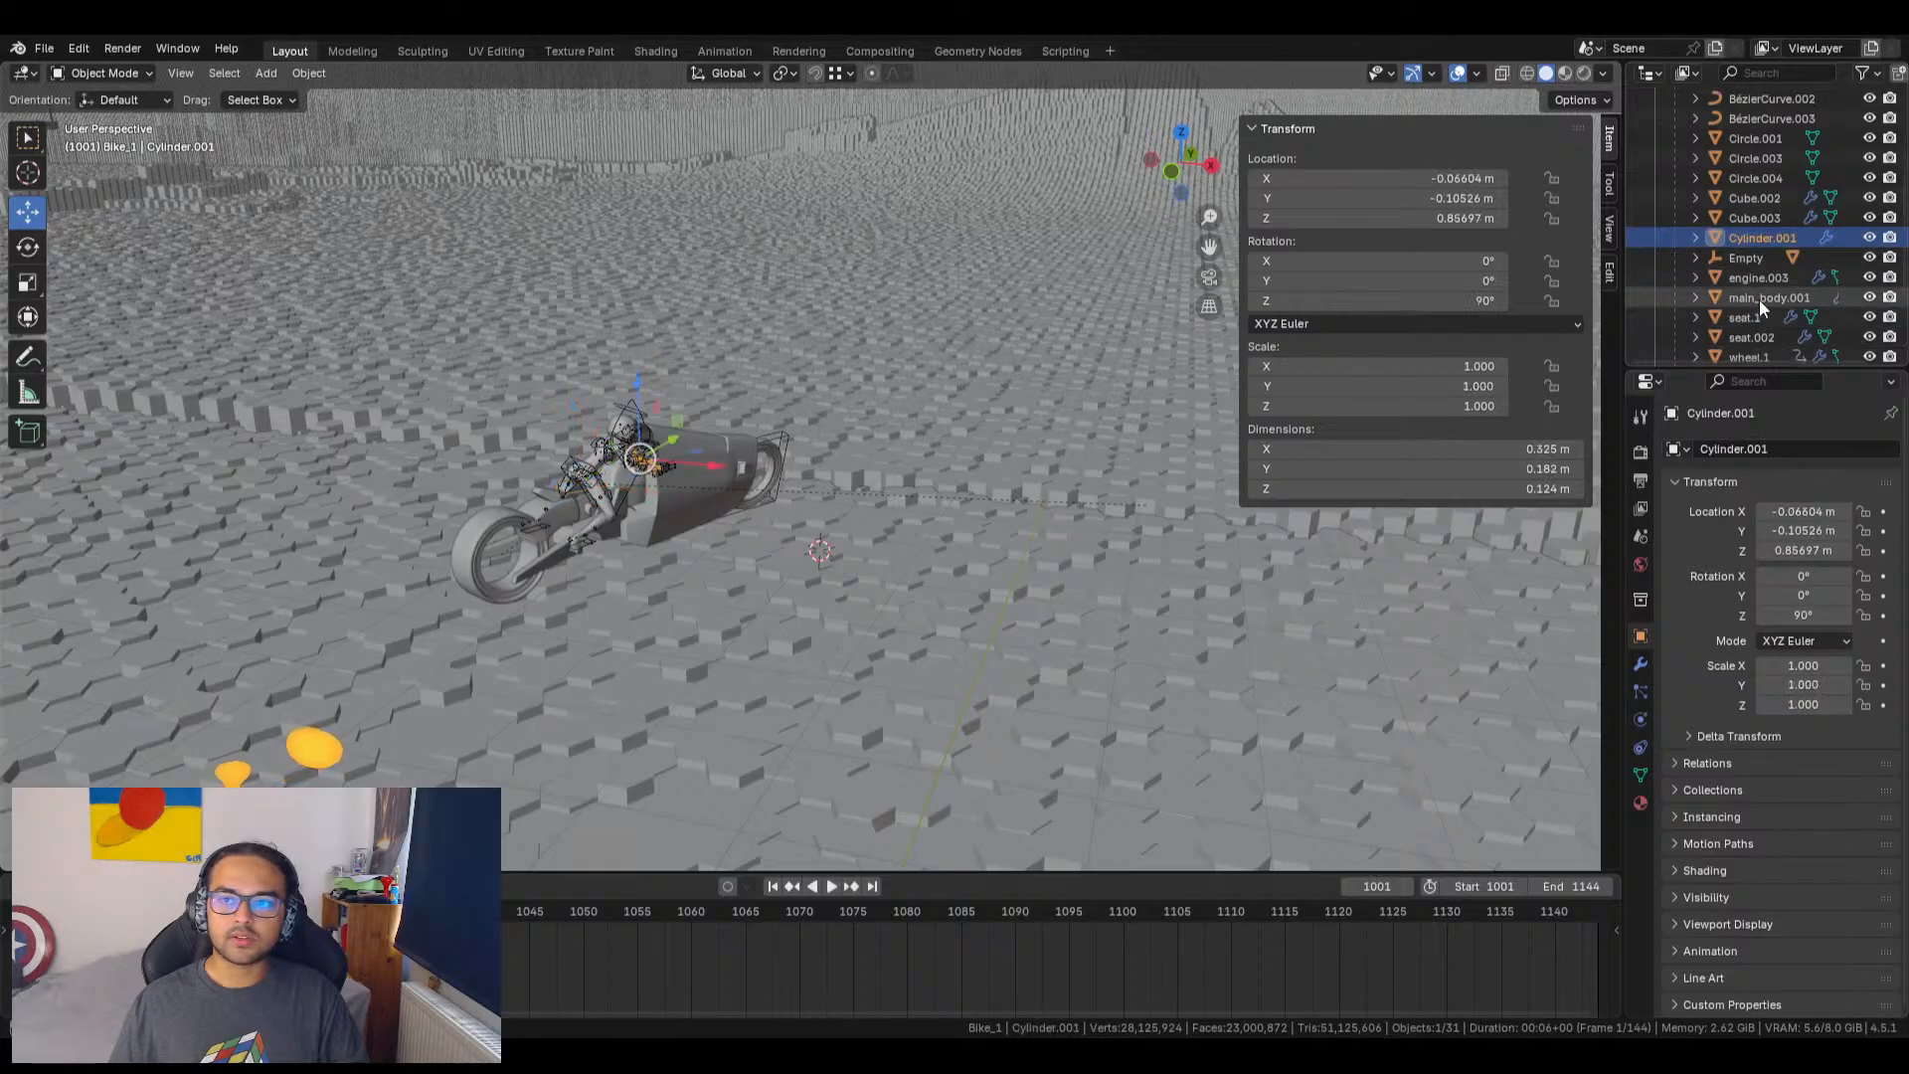
pyautogui.click(1752, 260)
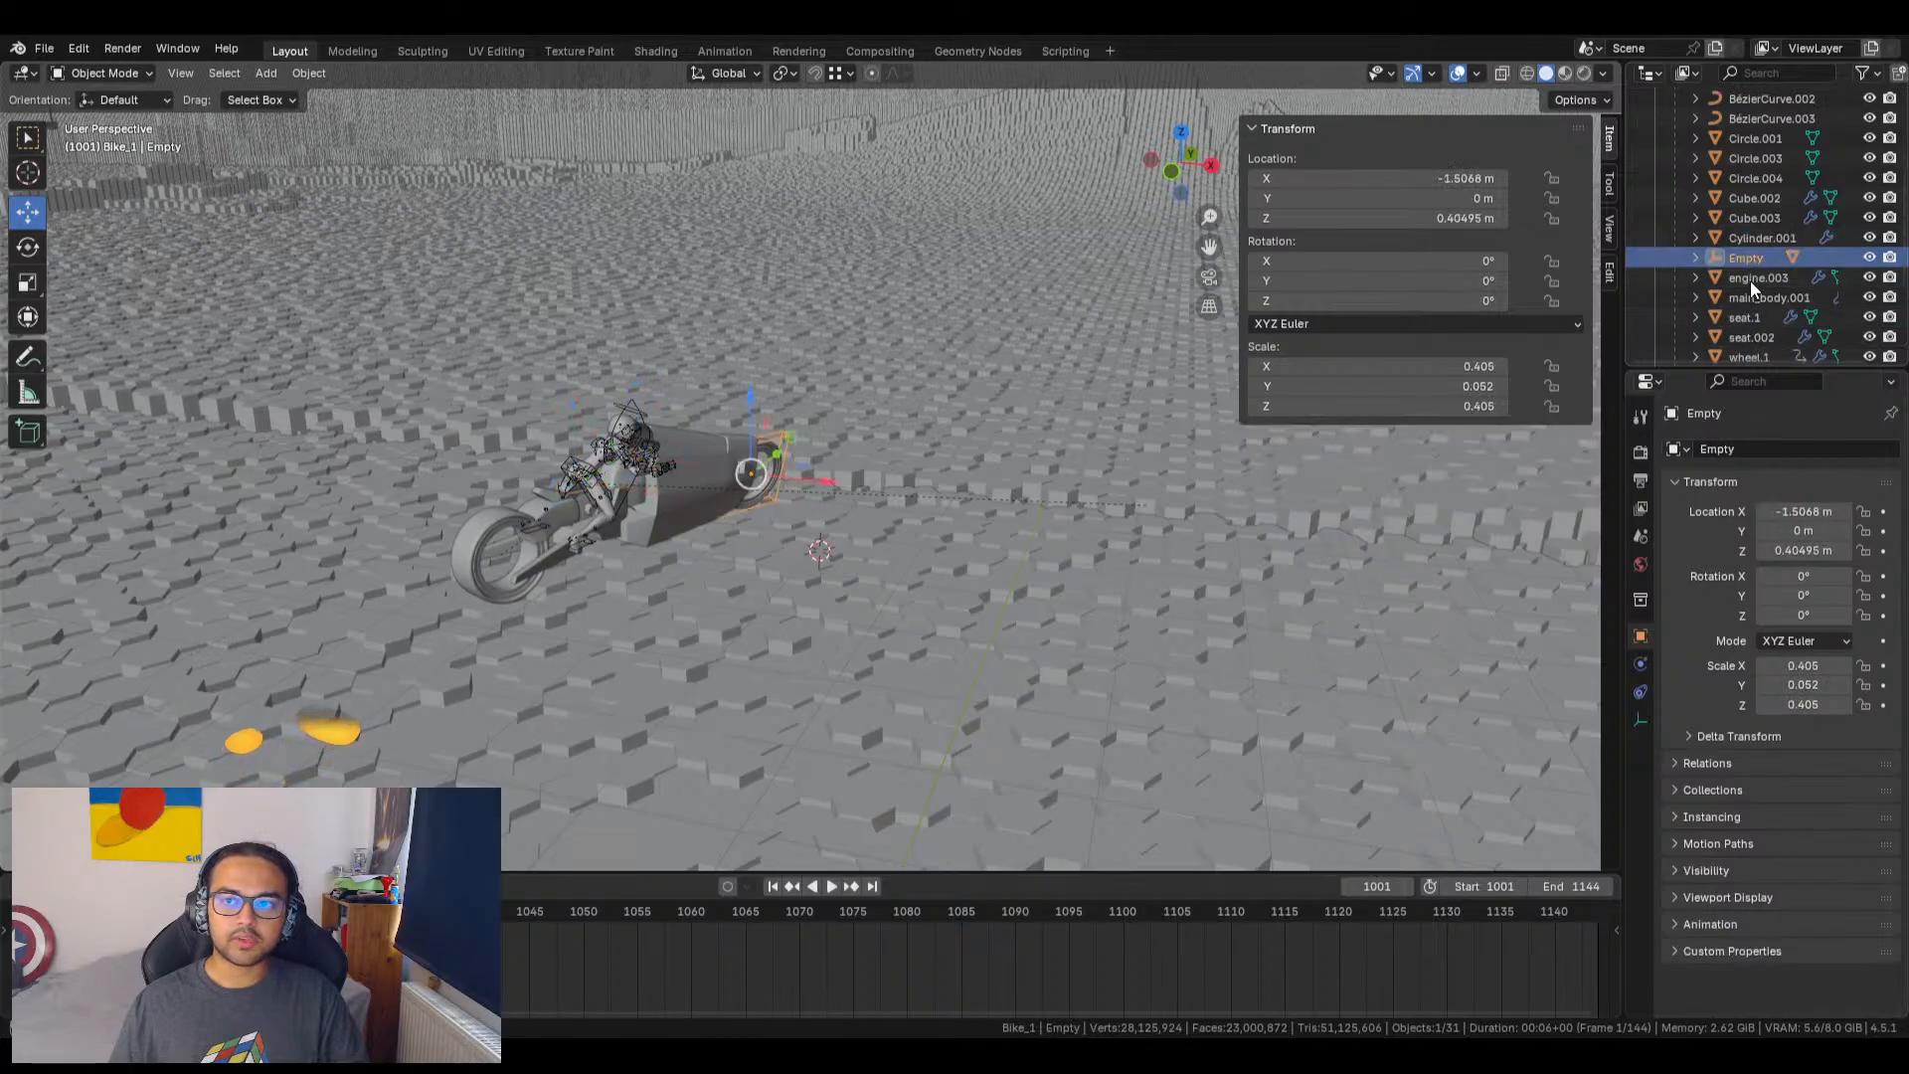
pyautogui.click(1750, 279)
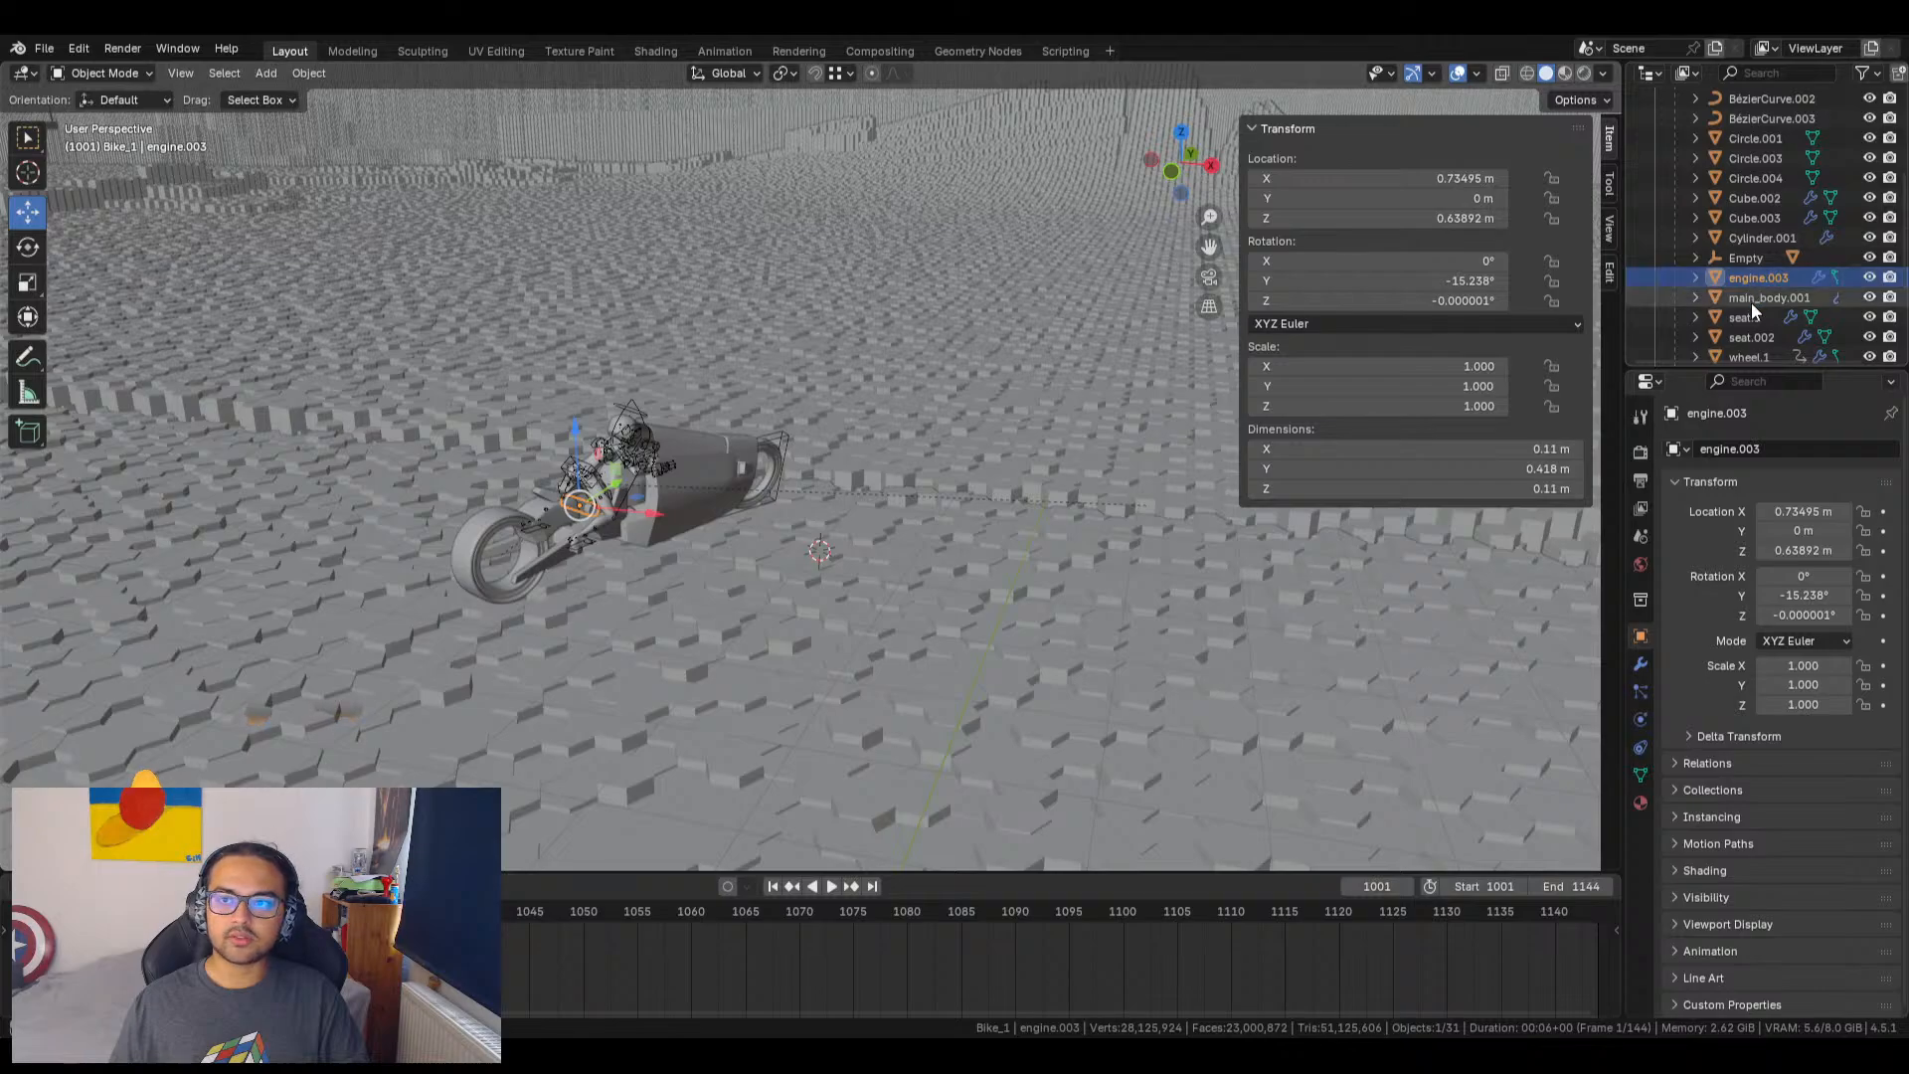
pyautogui.click(1752, 303)
pyautogui.click(1752, 316)
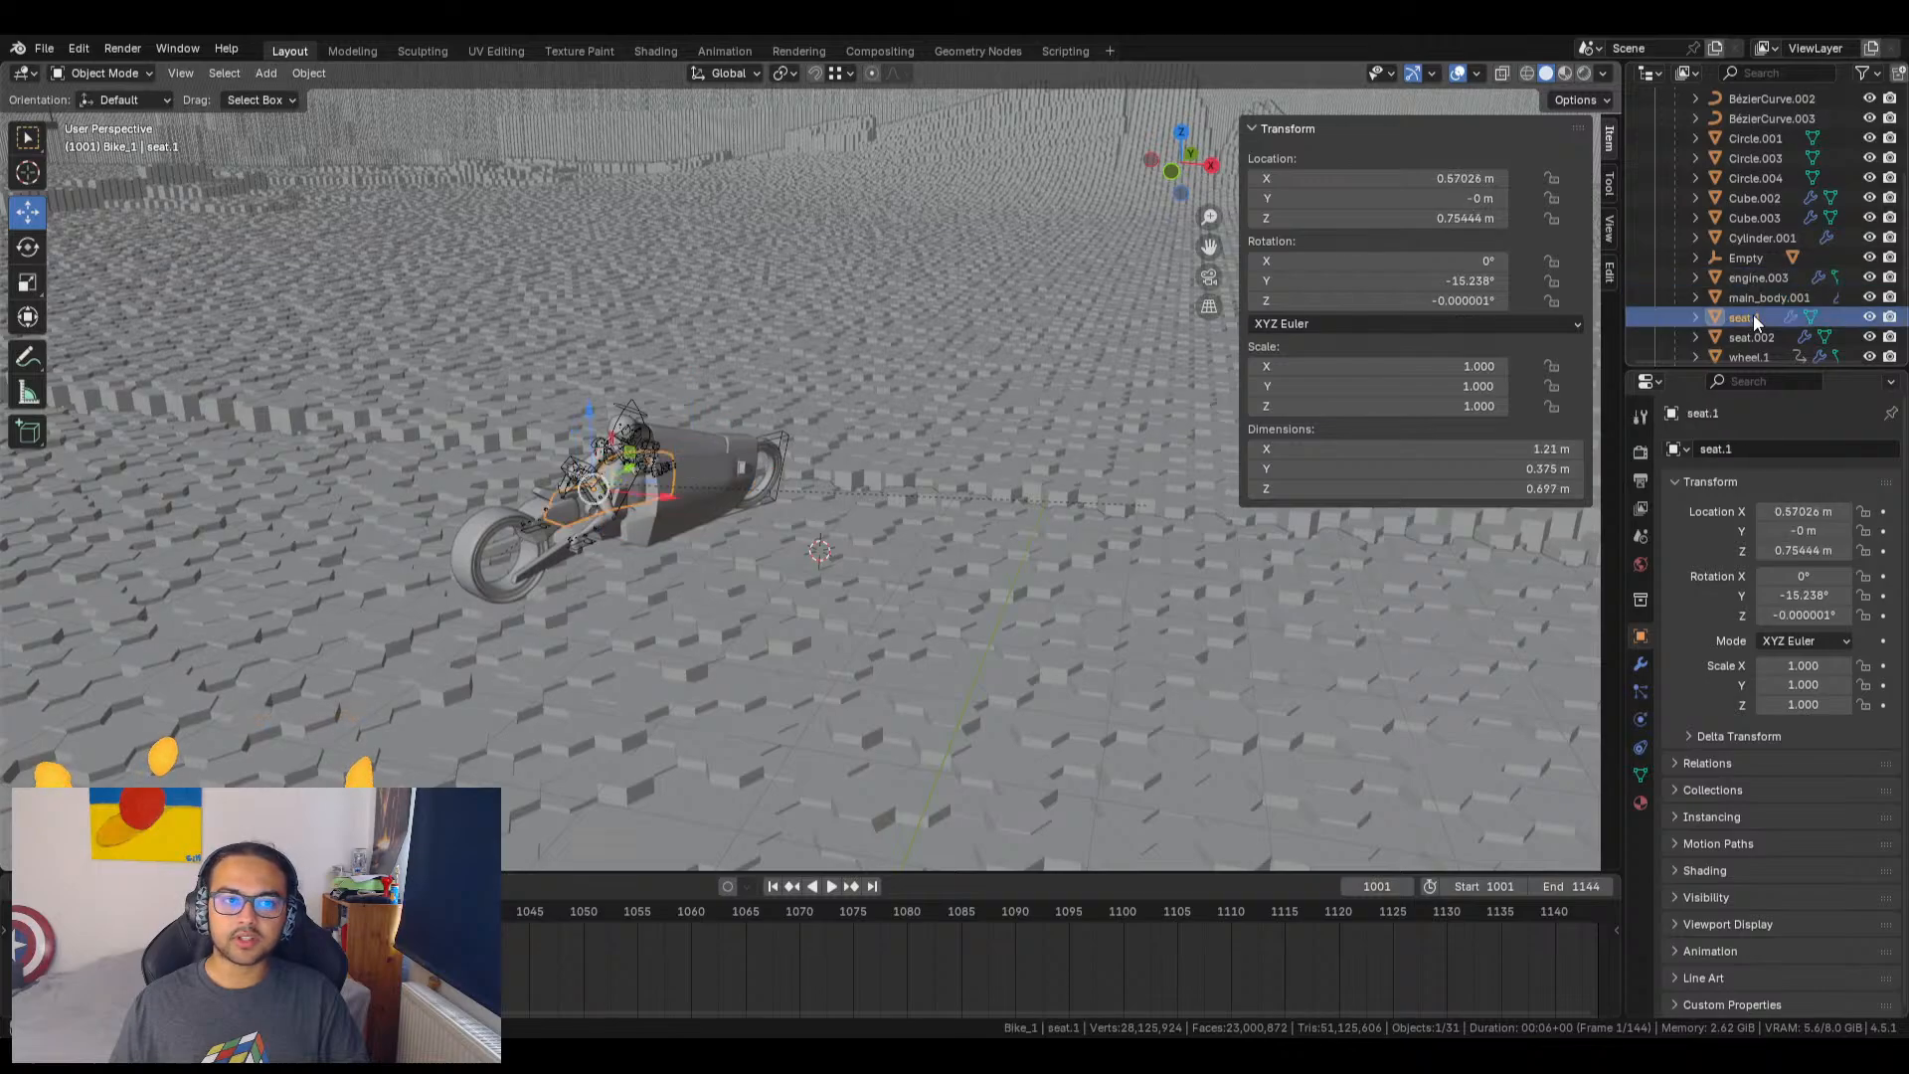
# Step: Identify the remaining visible Bike_1 parts by selecting seat.002, wheel.1, wheel_t_driver.001 and winshield.001 in turn
pyautogui.scroll(-5, 1757, 316)
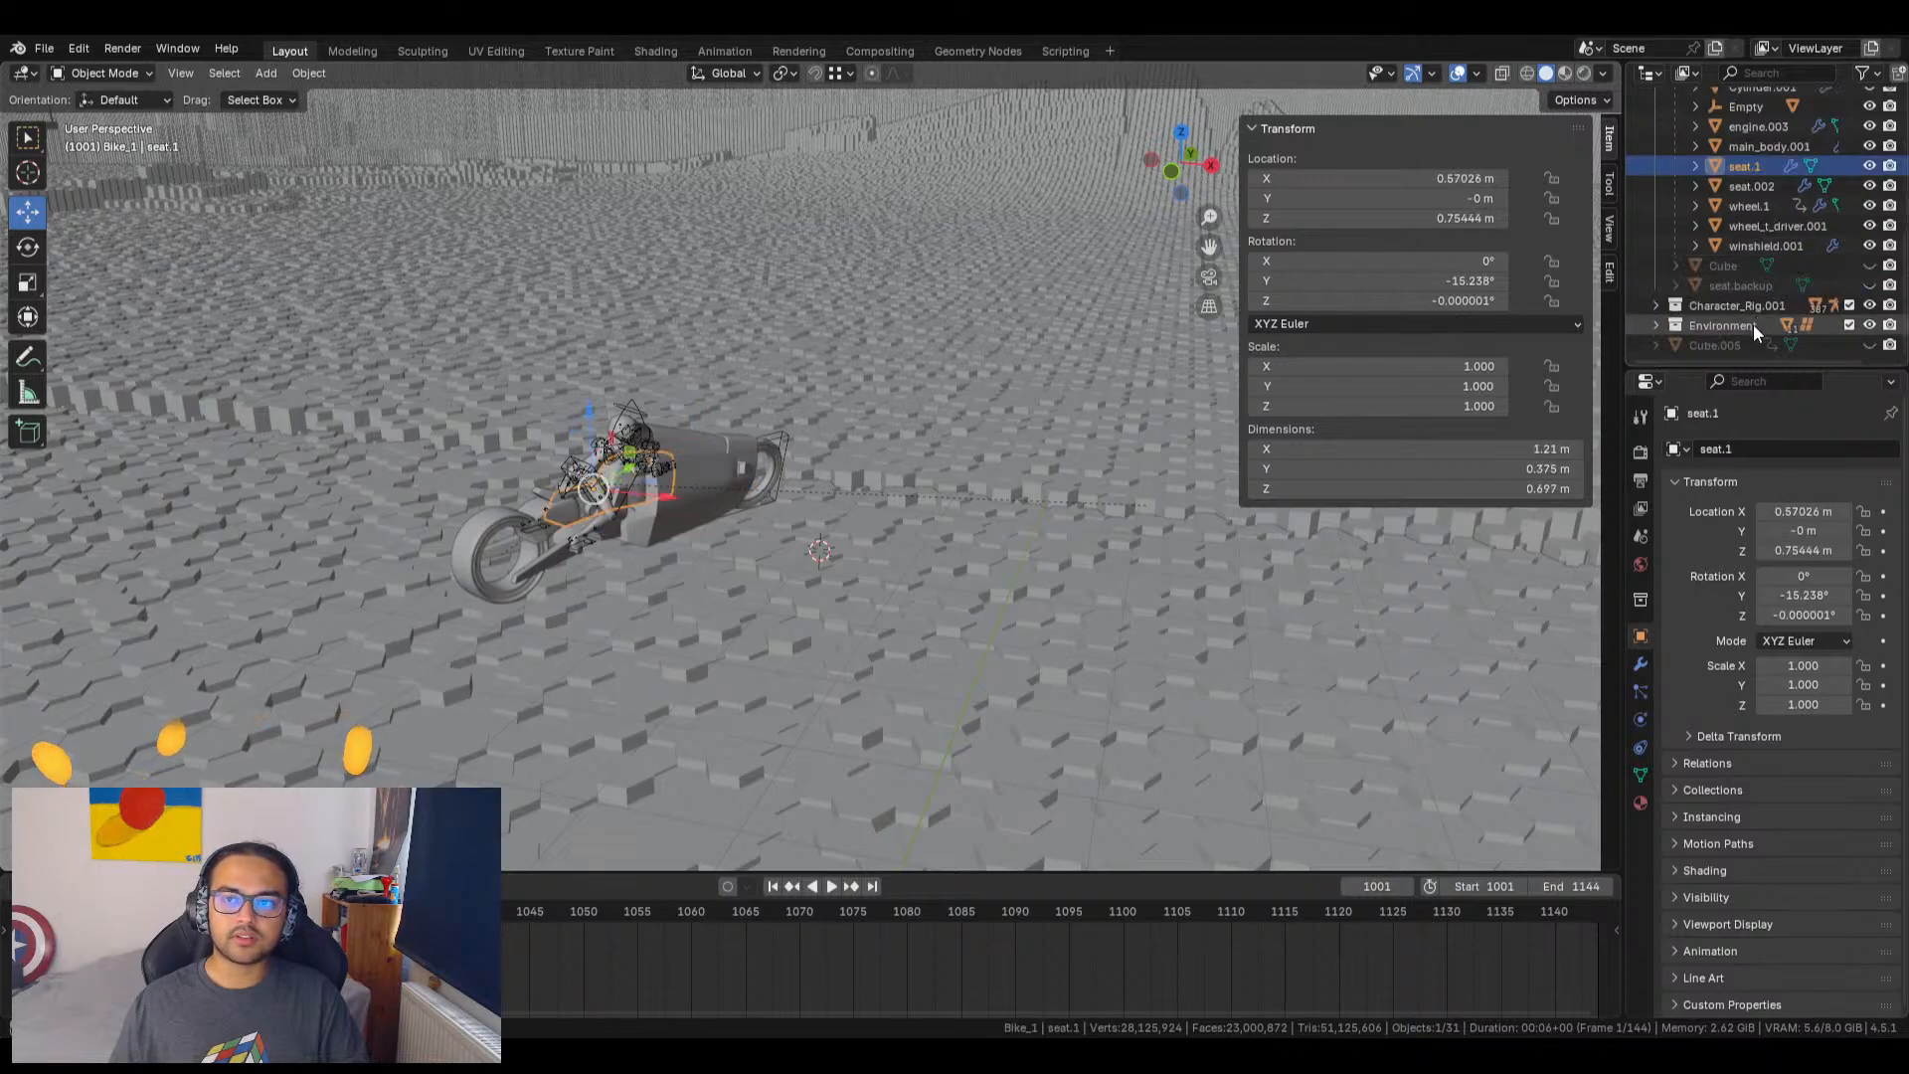
pyautogui.click(1743, 192)
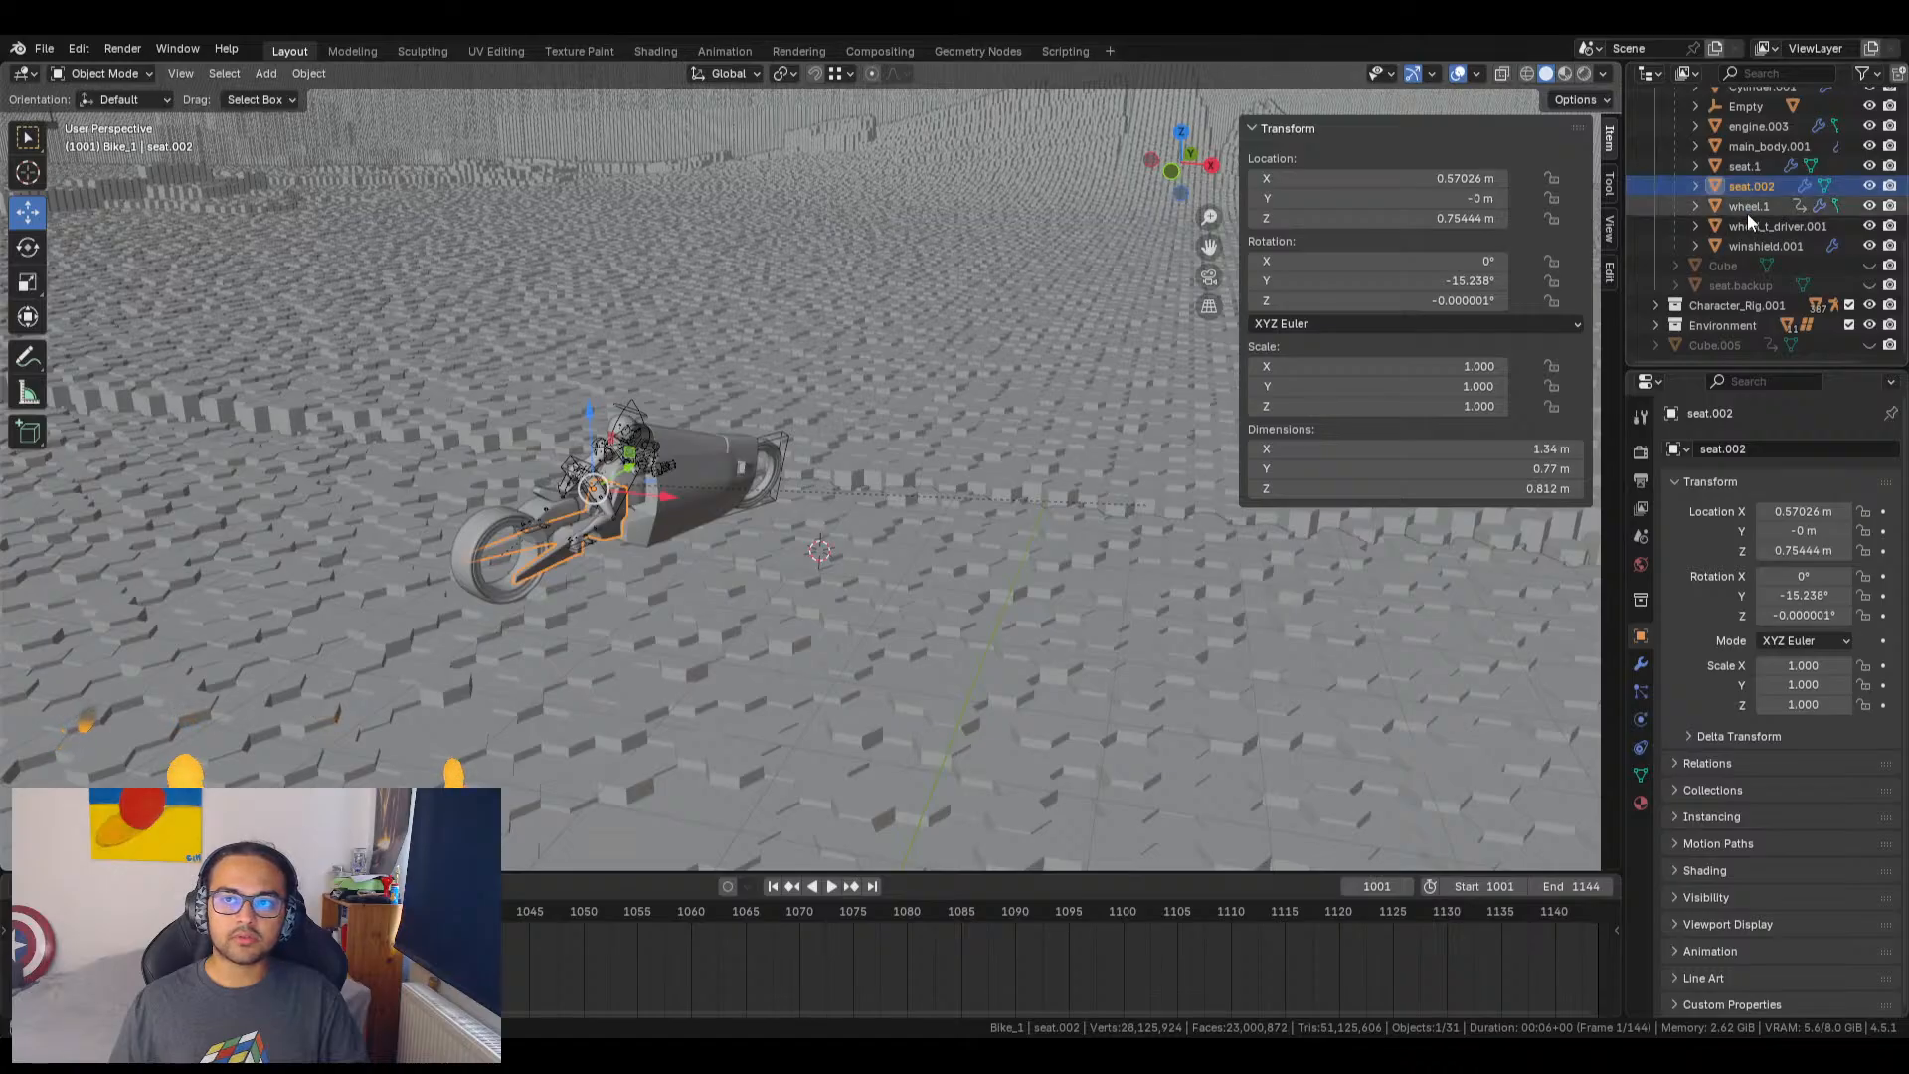
pyautogui.click(1747, 210)
pyautogui.click(1751, 227)
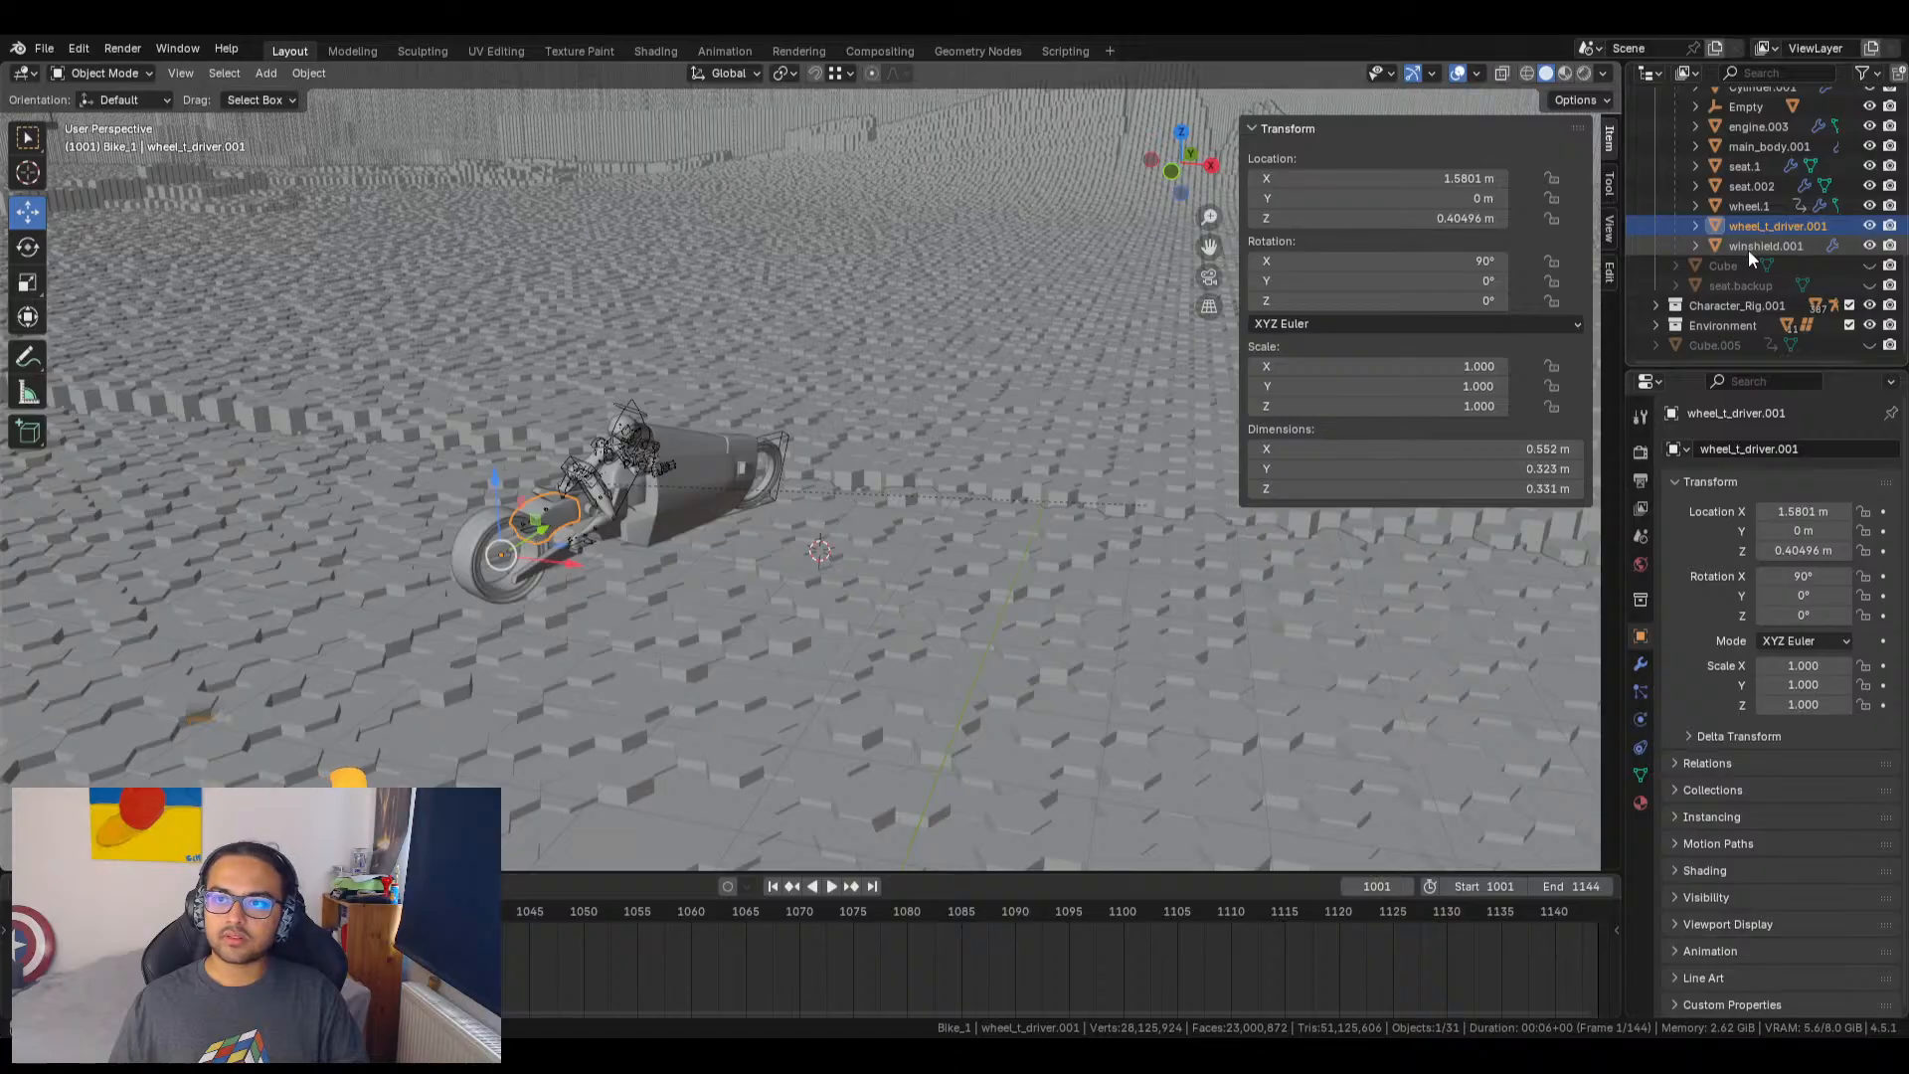
pyautogui.click(1749, 247)
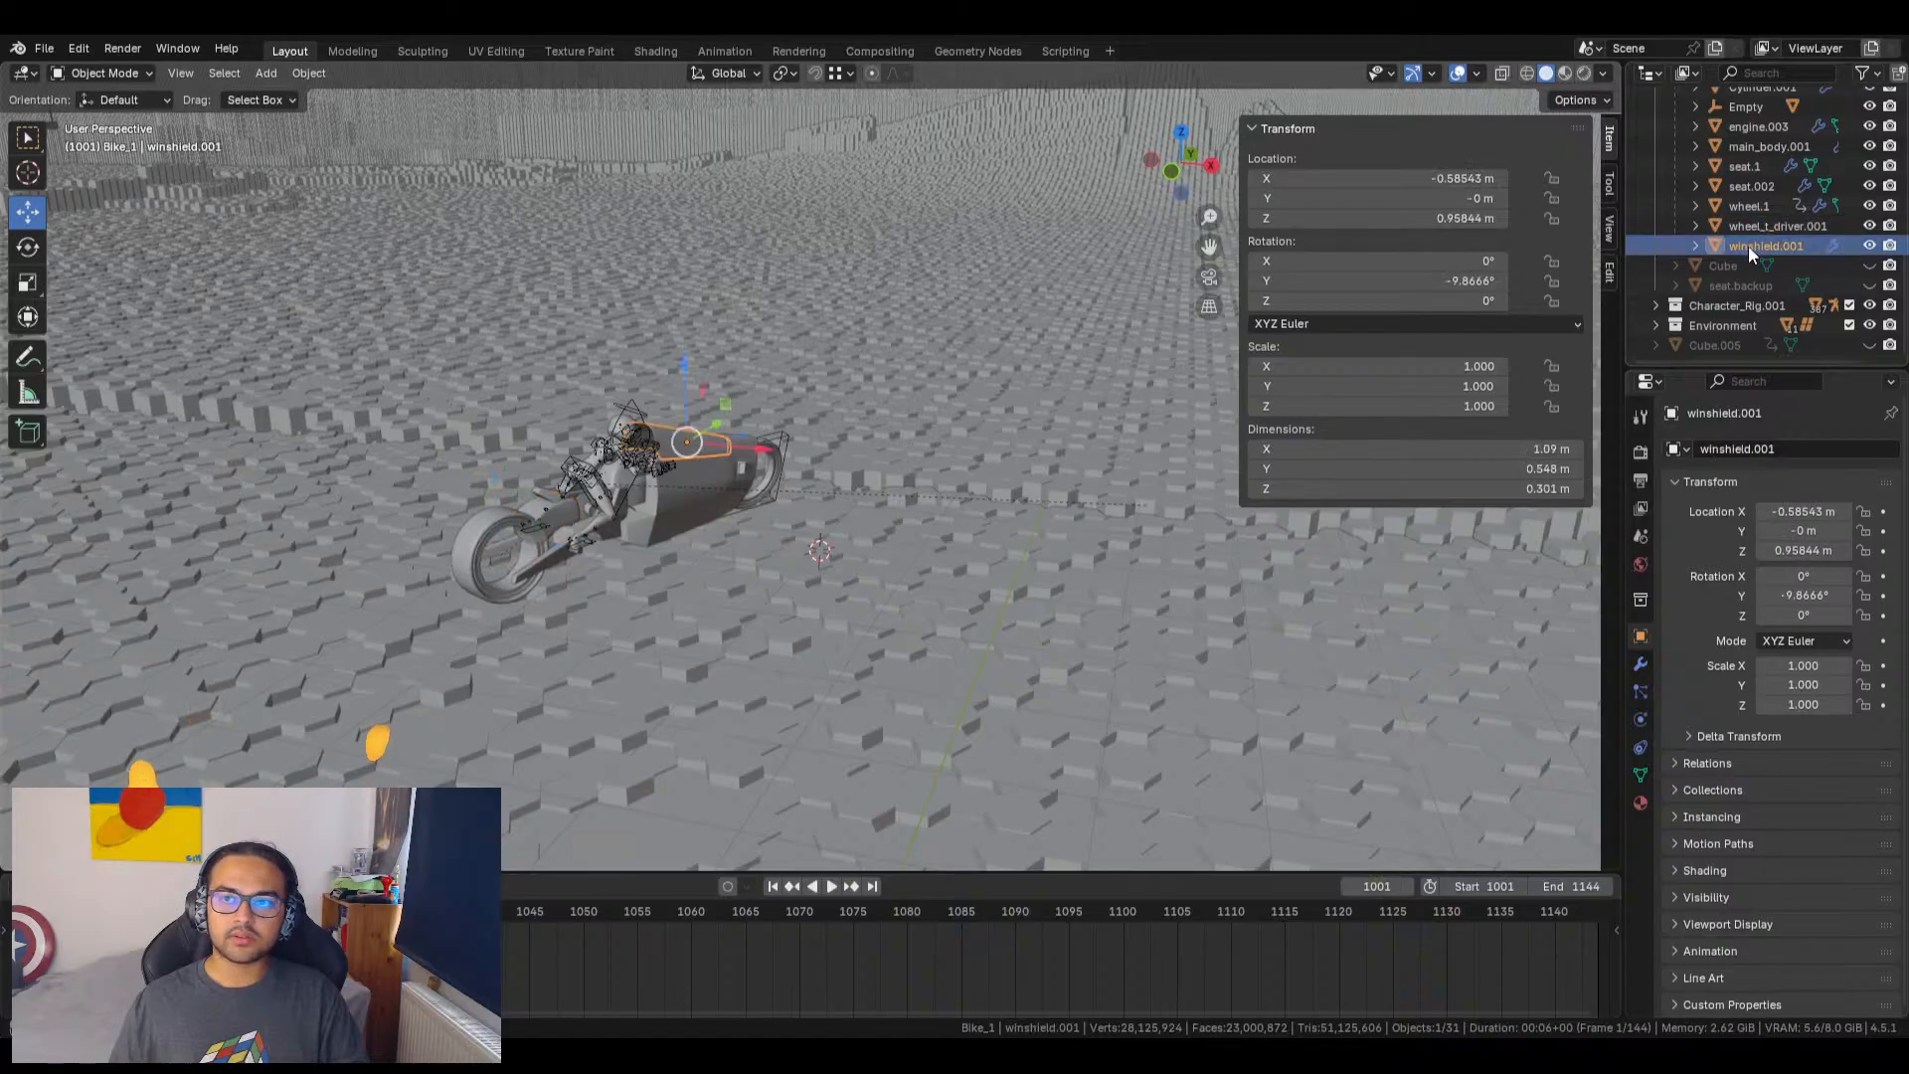
# Step: Select the bike's rear wheel, look for it in Bike_1 and the expanded Environment collection, and move it to the Bike_1 collection
pyautogui.click(778, 476)
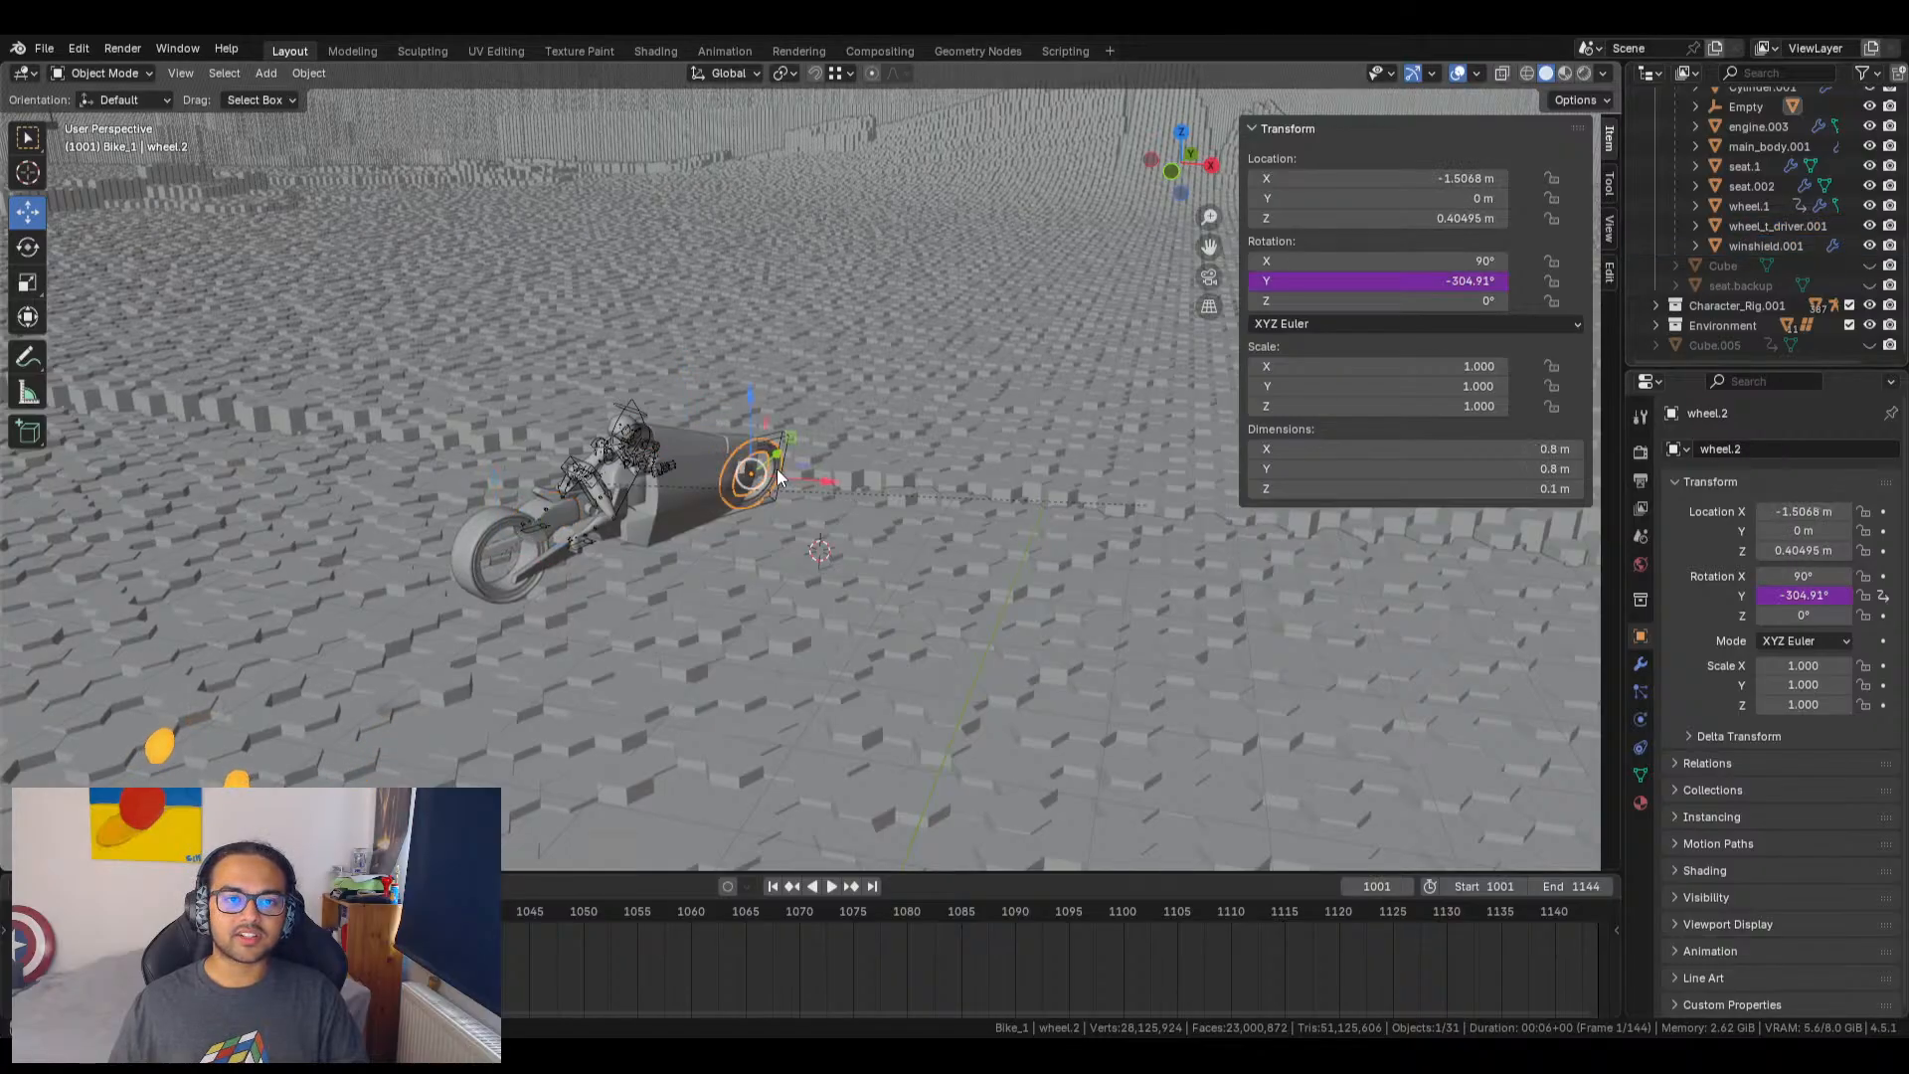
pyautogui.scroll(10, 1739, 247)
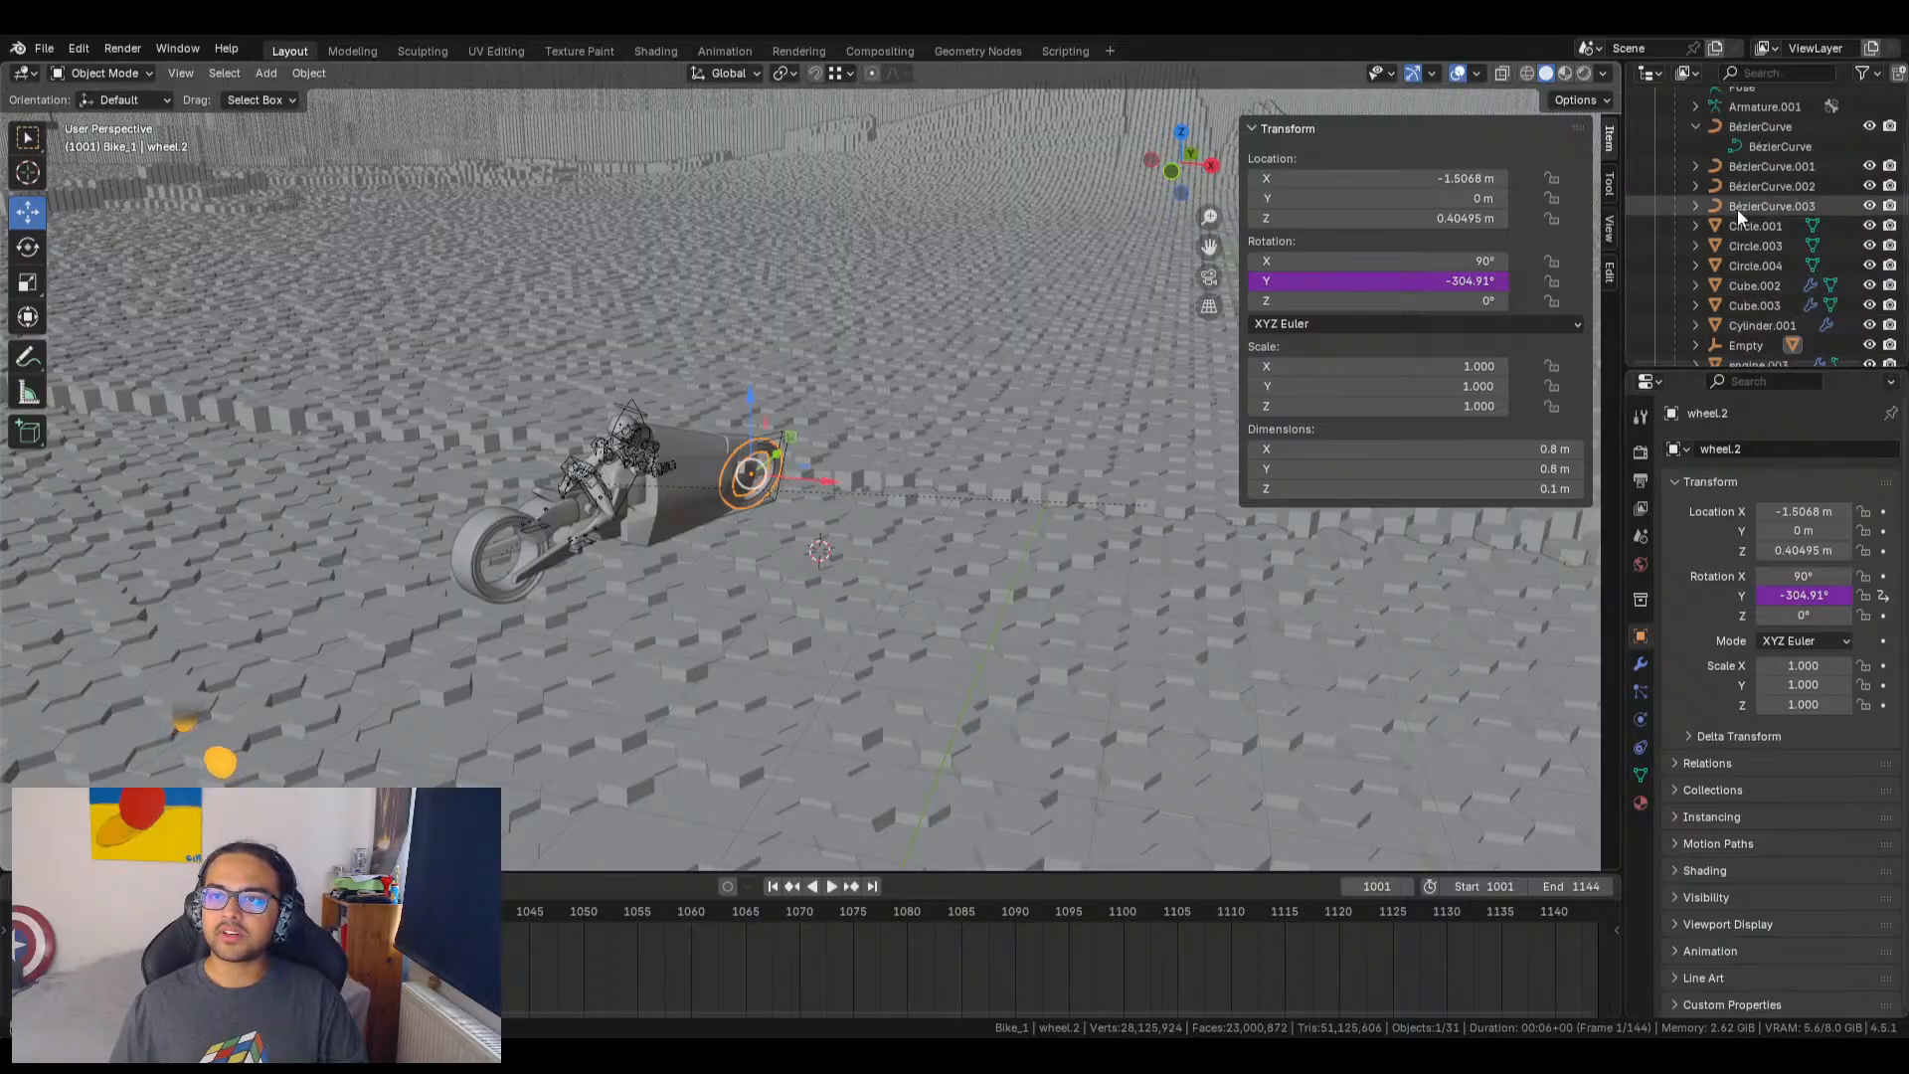
pyautogui.scroll(-10, 1738, 207)
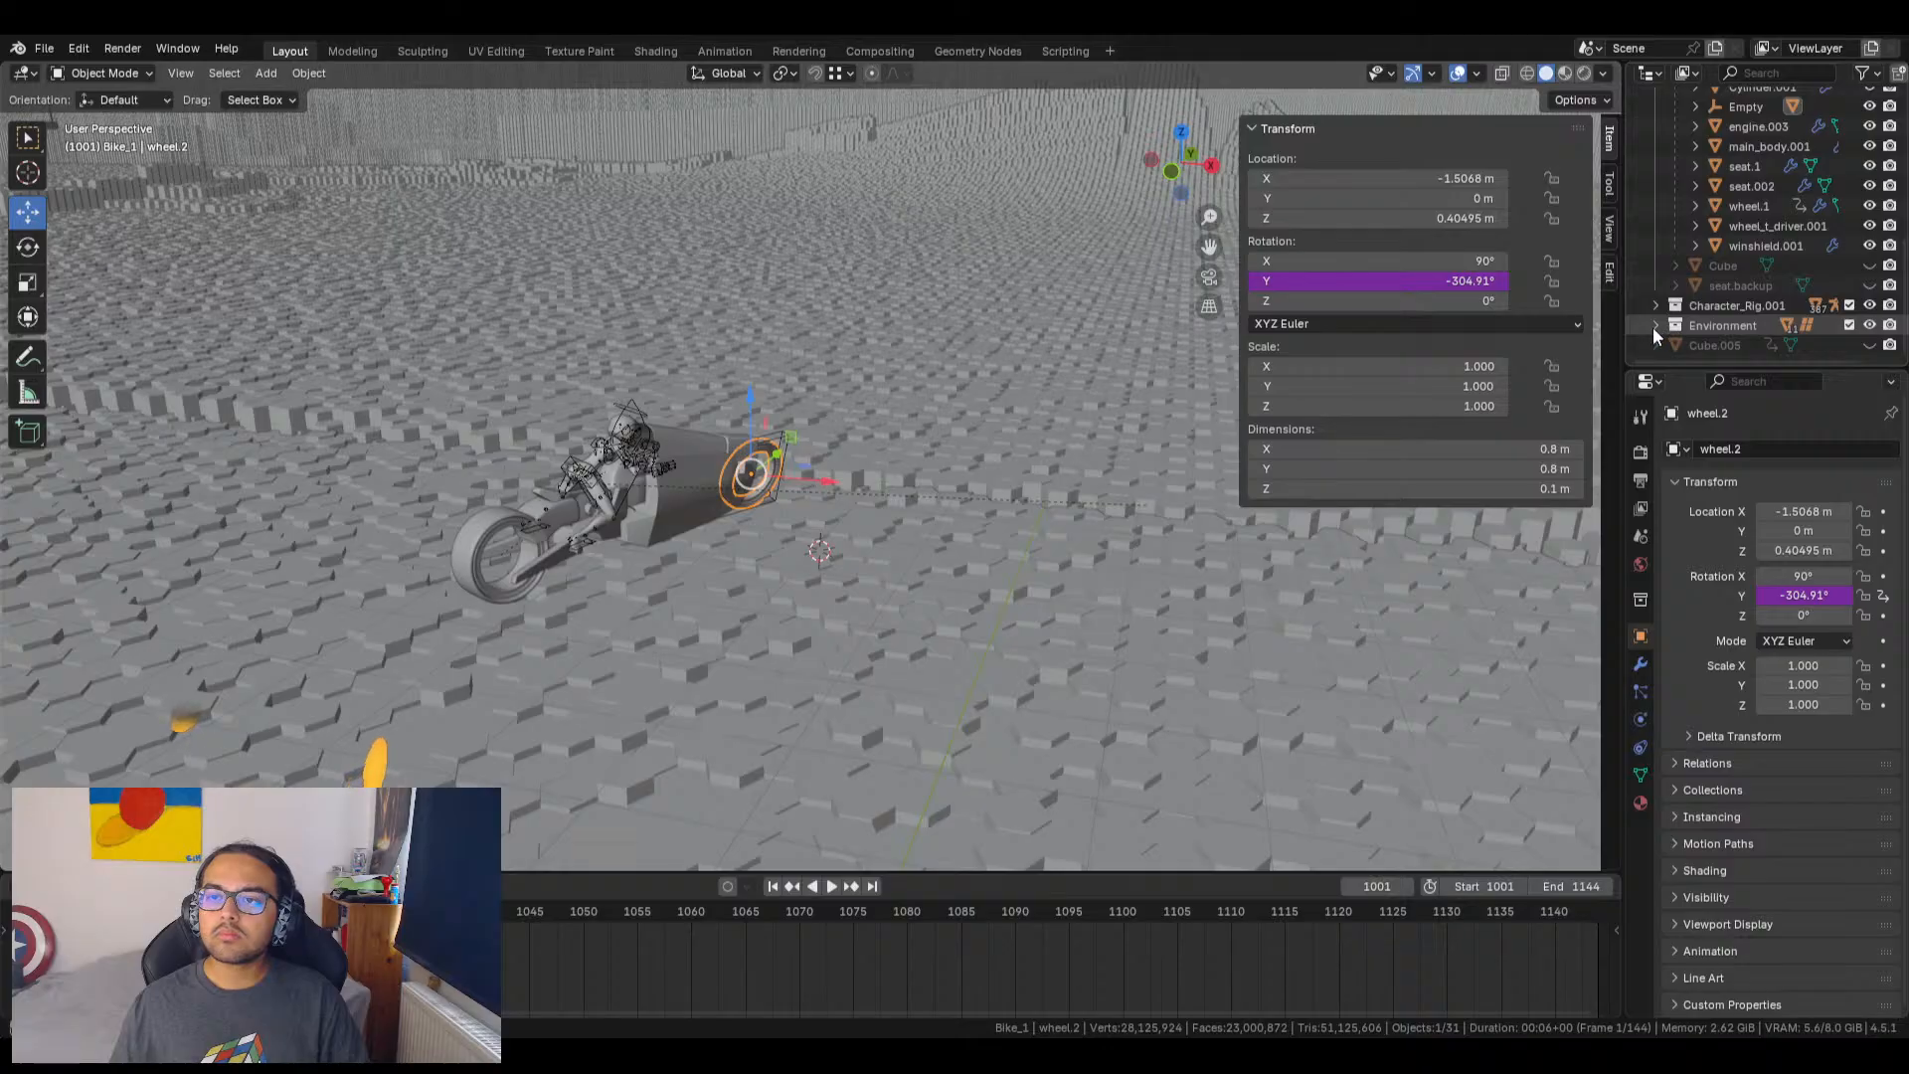
pyautogui.click(1655, 325)
pyautogui.scroll(-5, 1716, 276)
pyautogui.scroll(6, 1717, 271)
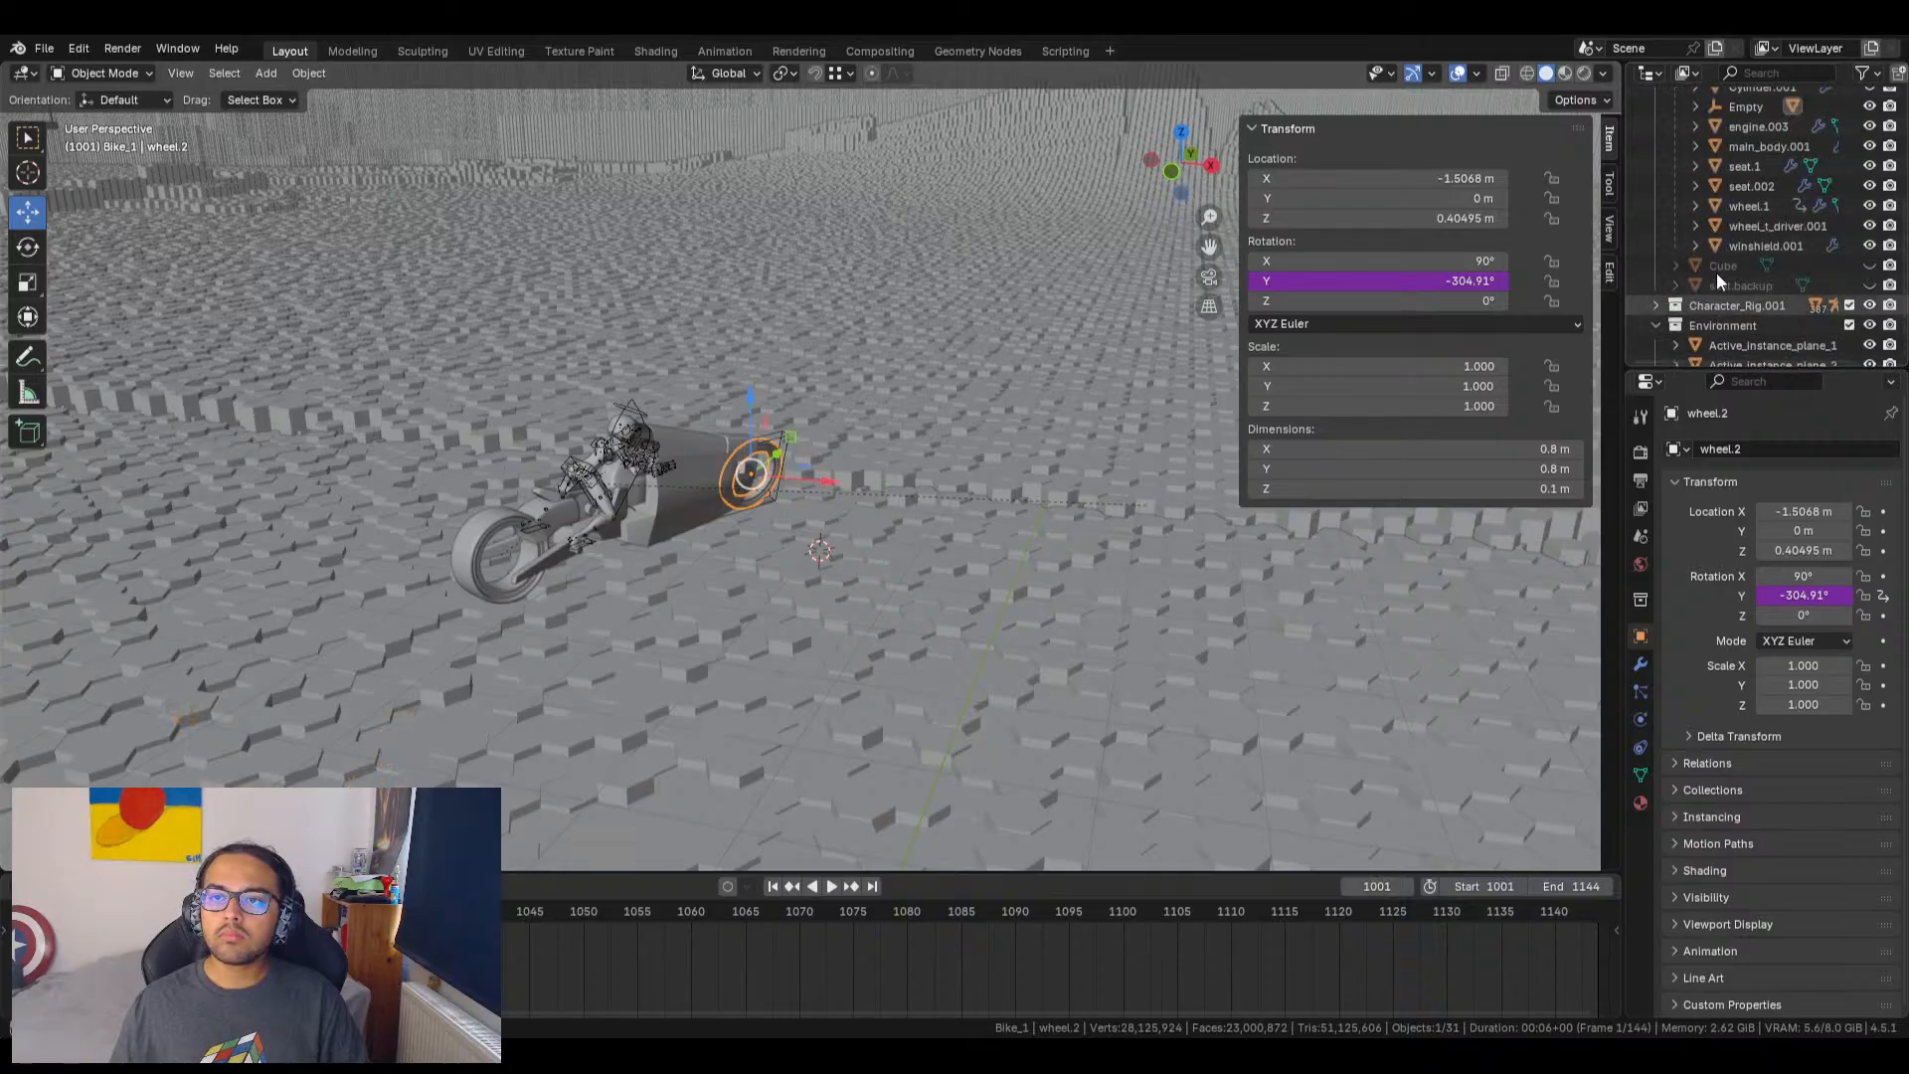
pyautogui.scroll(5, 1725, 185)
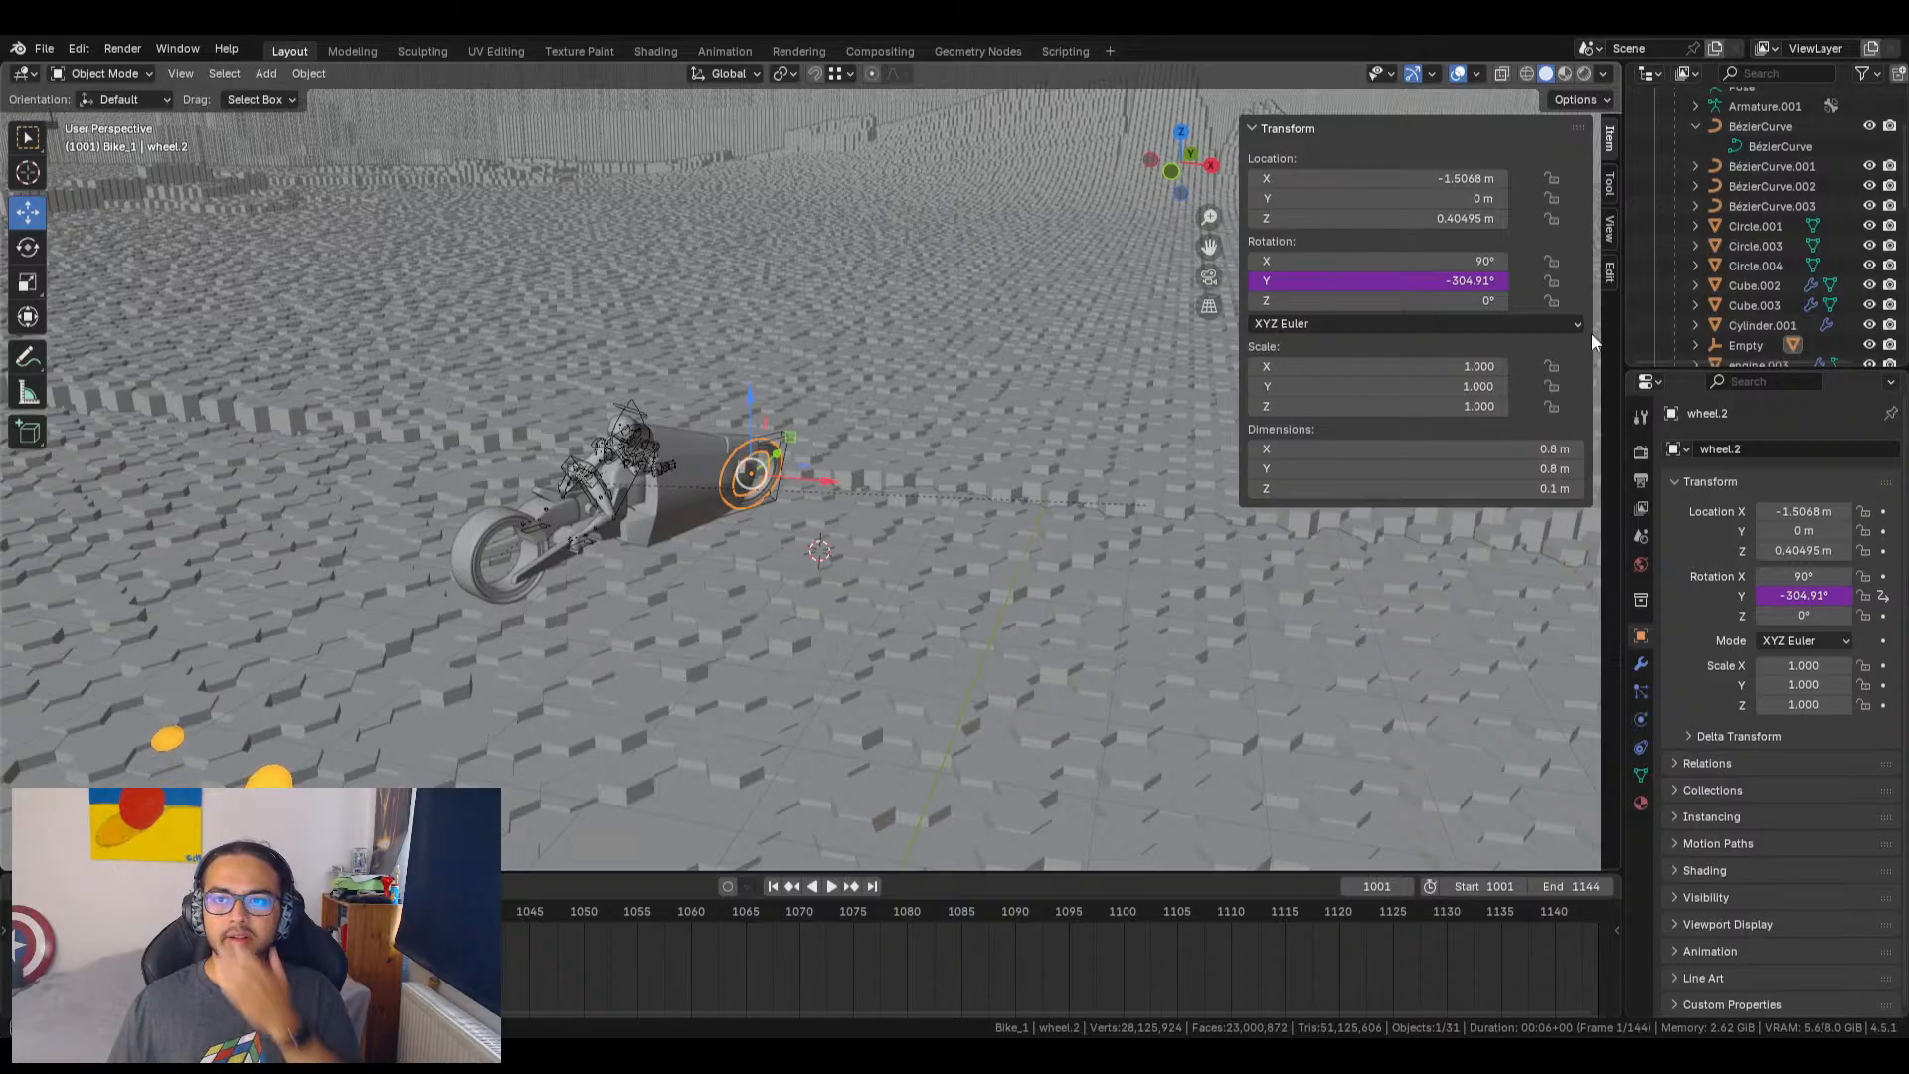
pyautogui.press('m')
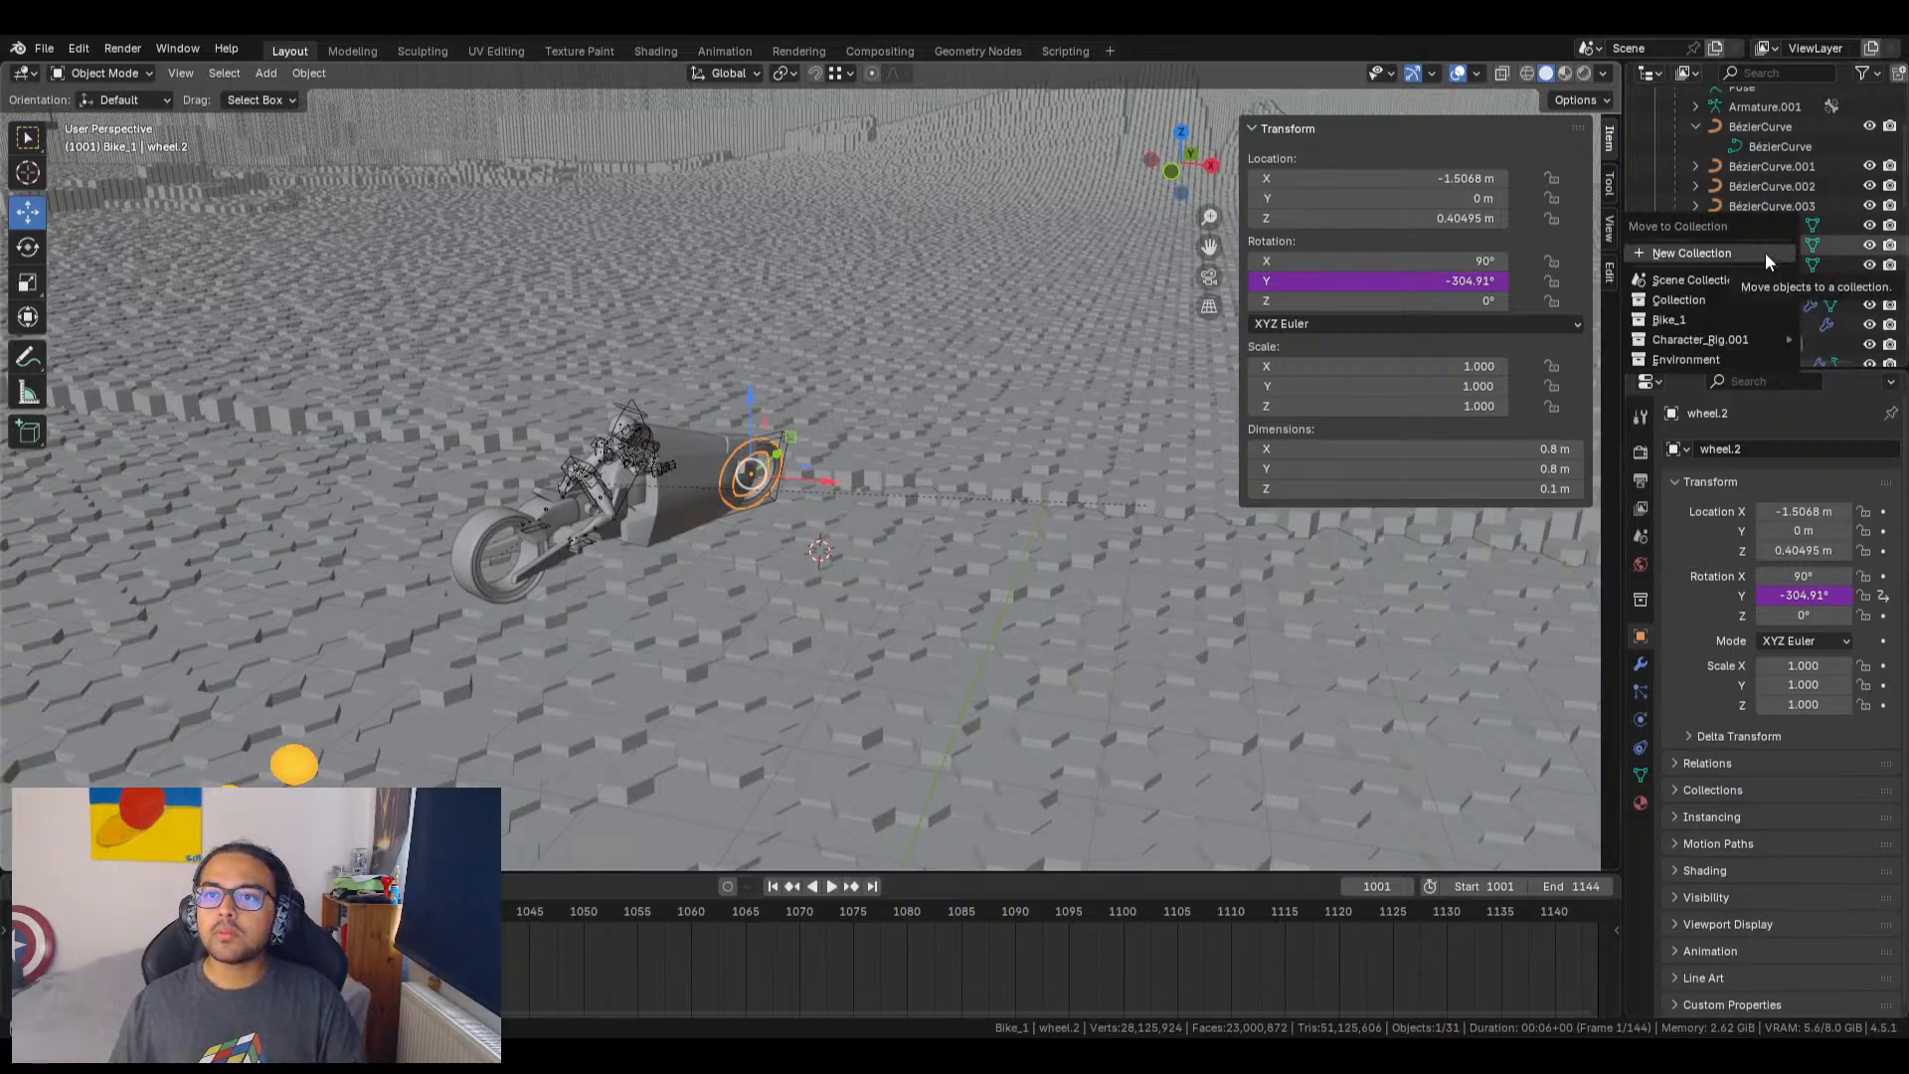
pyautogui.click(1716, 320)
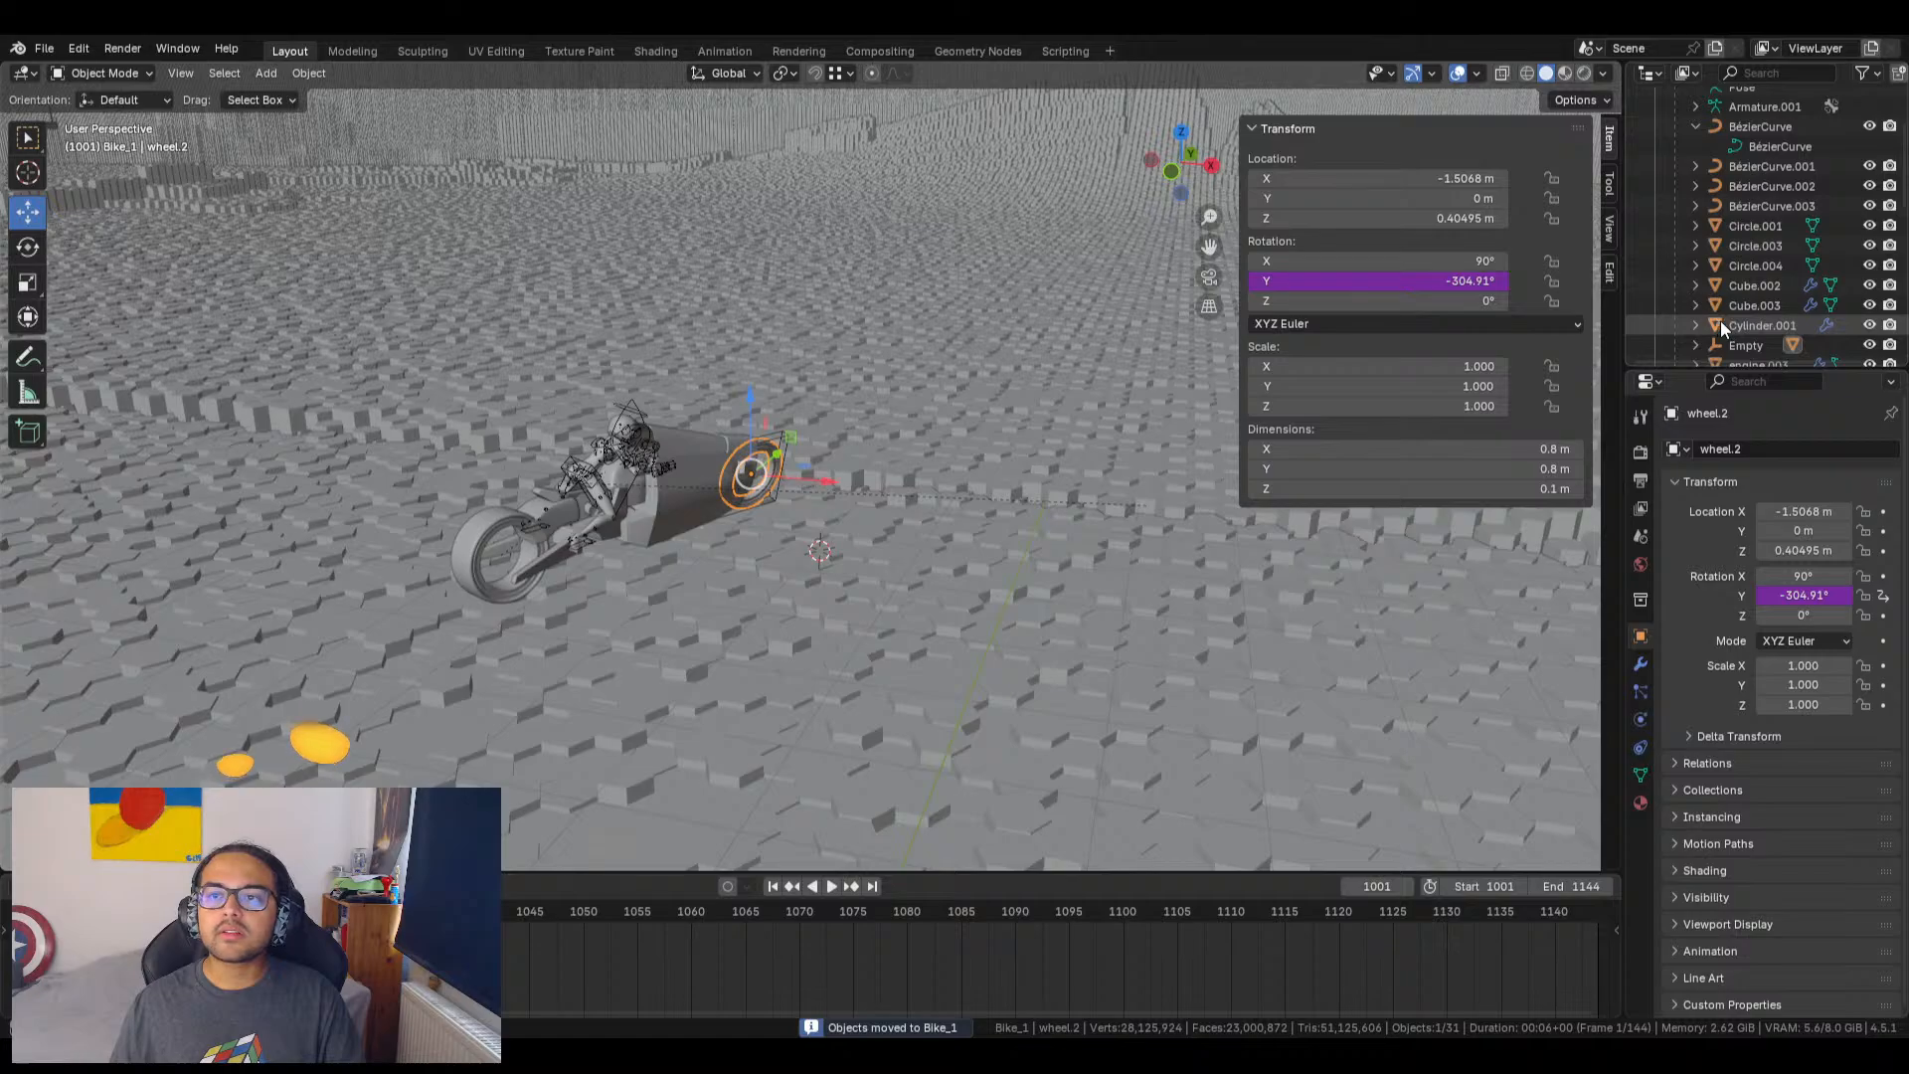
# Step: Look for the rear wheel in Bike_1's hierarchy, reselecting it in the scene and stepping through the parts from wheel.1 back to engine.003
pyautogui.scroll(-5, 1748, 238)
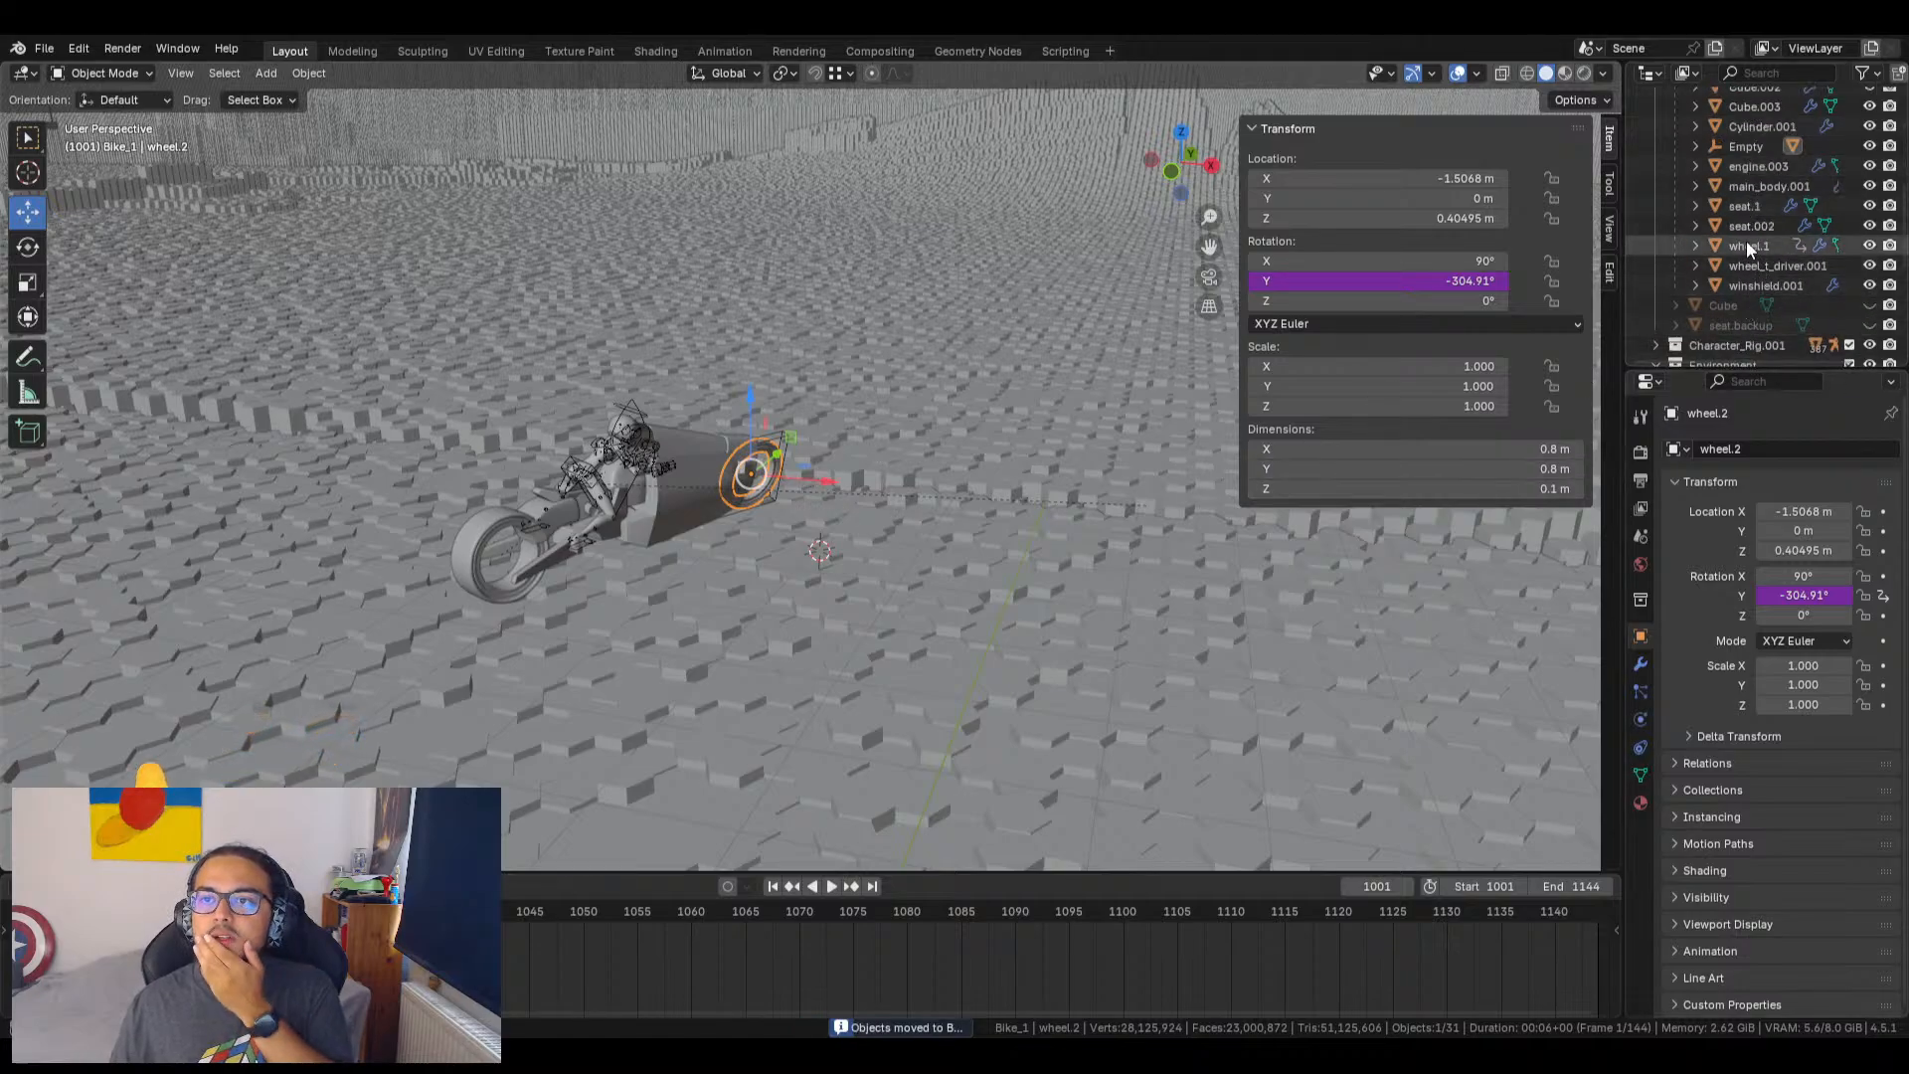
pyautogui.scroll(1, 1745, 173)
pyautogui.click(1745, 149)
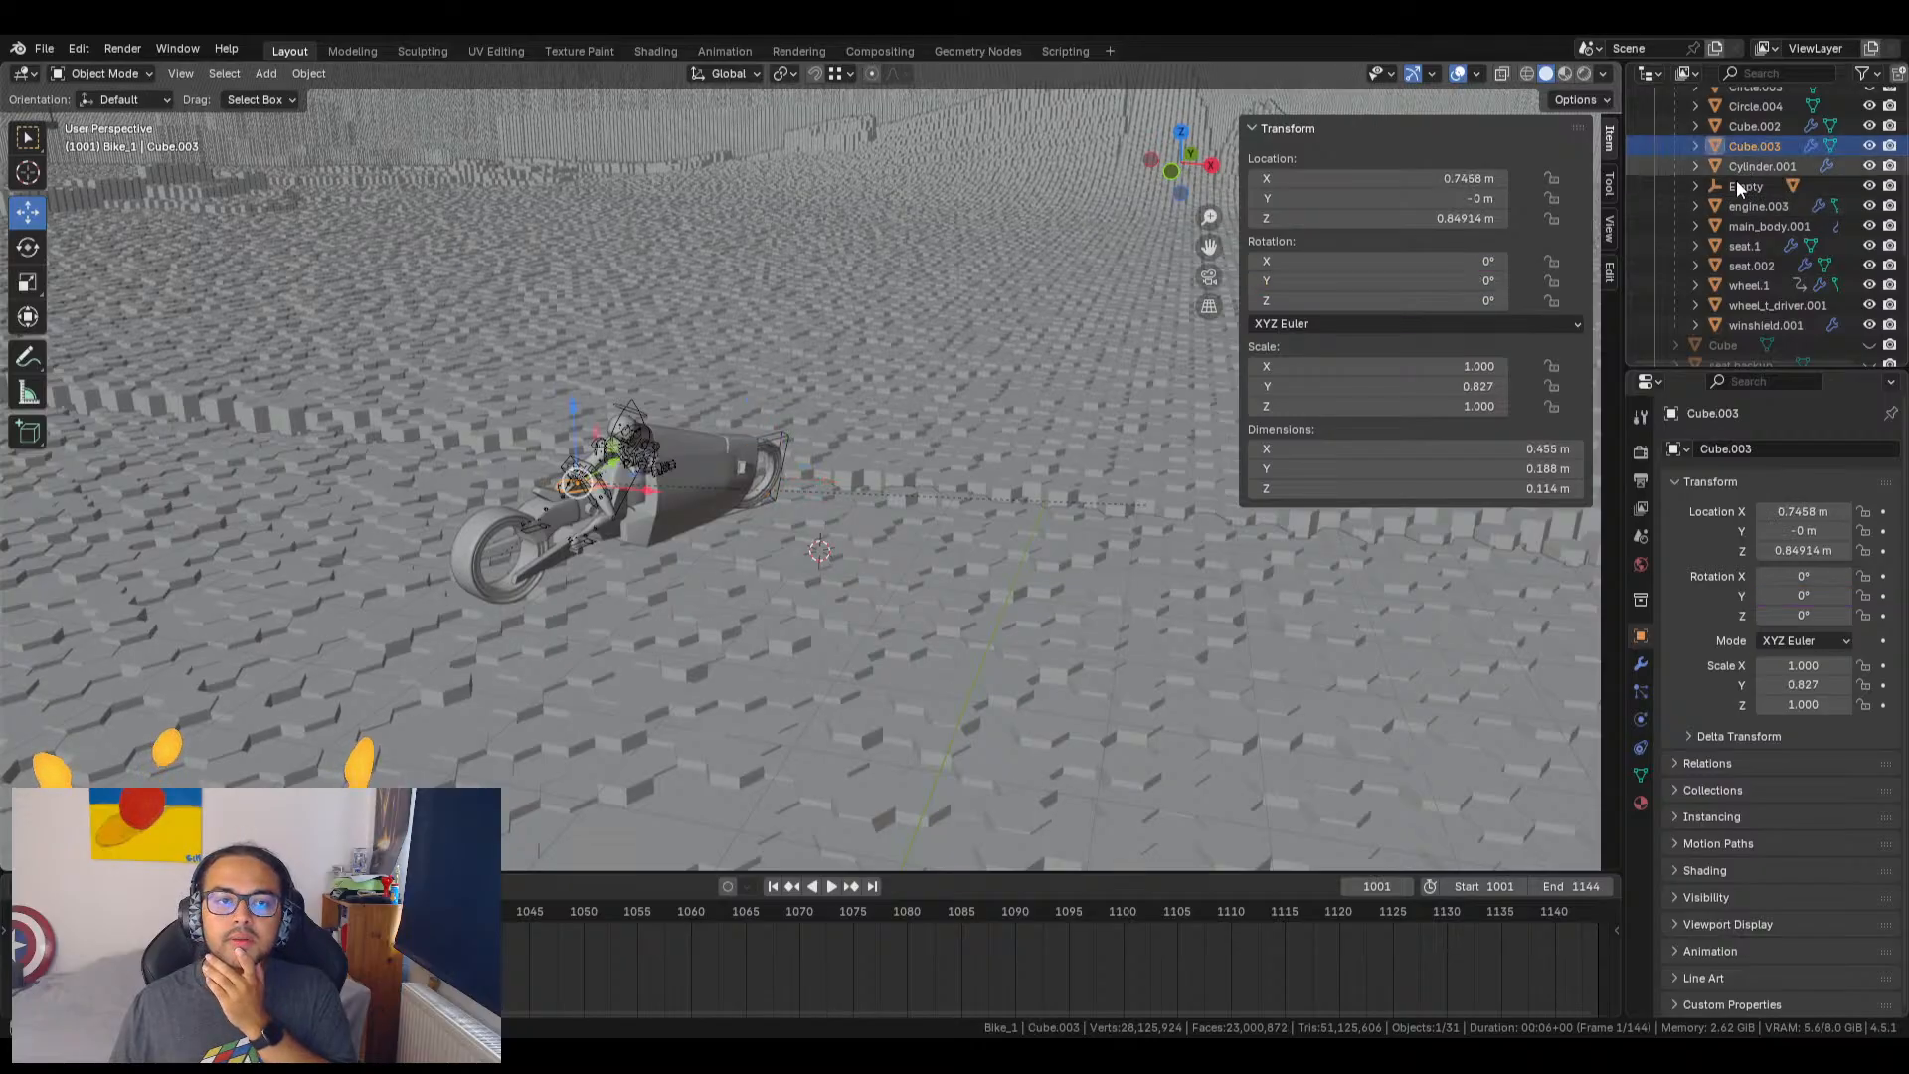
pyautogui.click(793, 460)
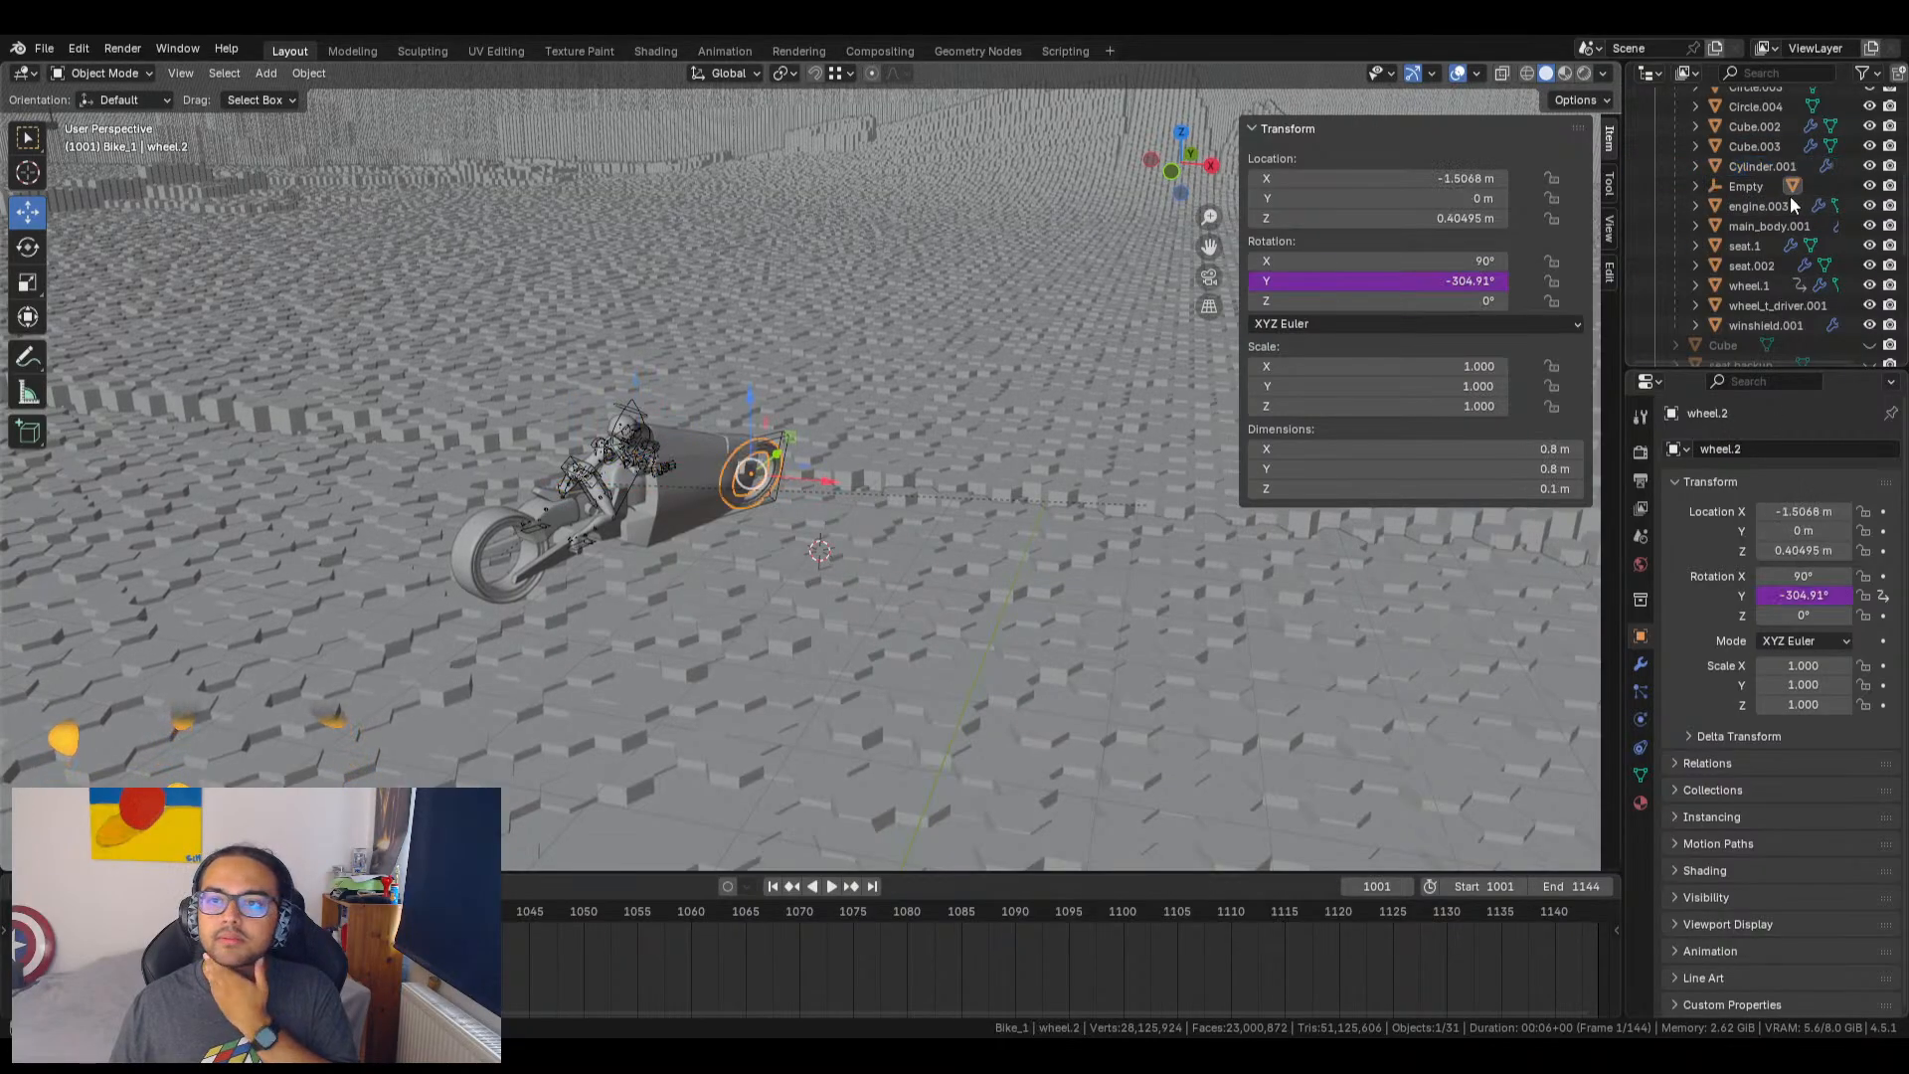
pyautogui.scroll(-2, 1743, 200)
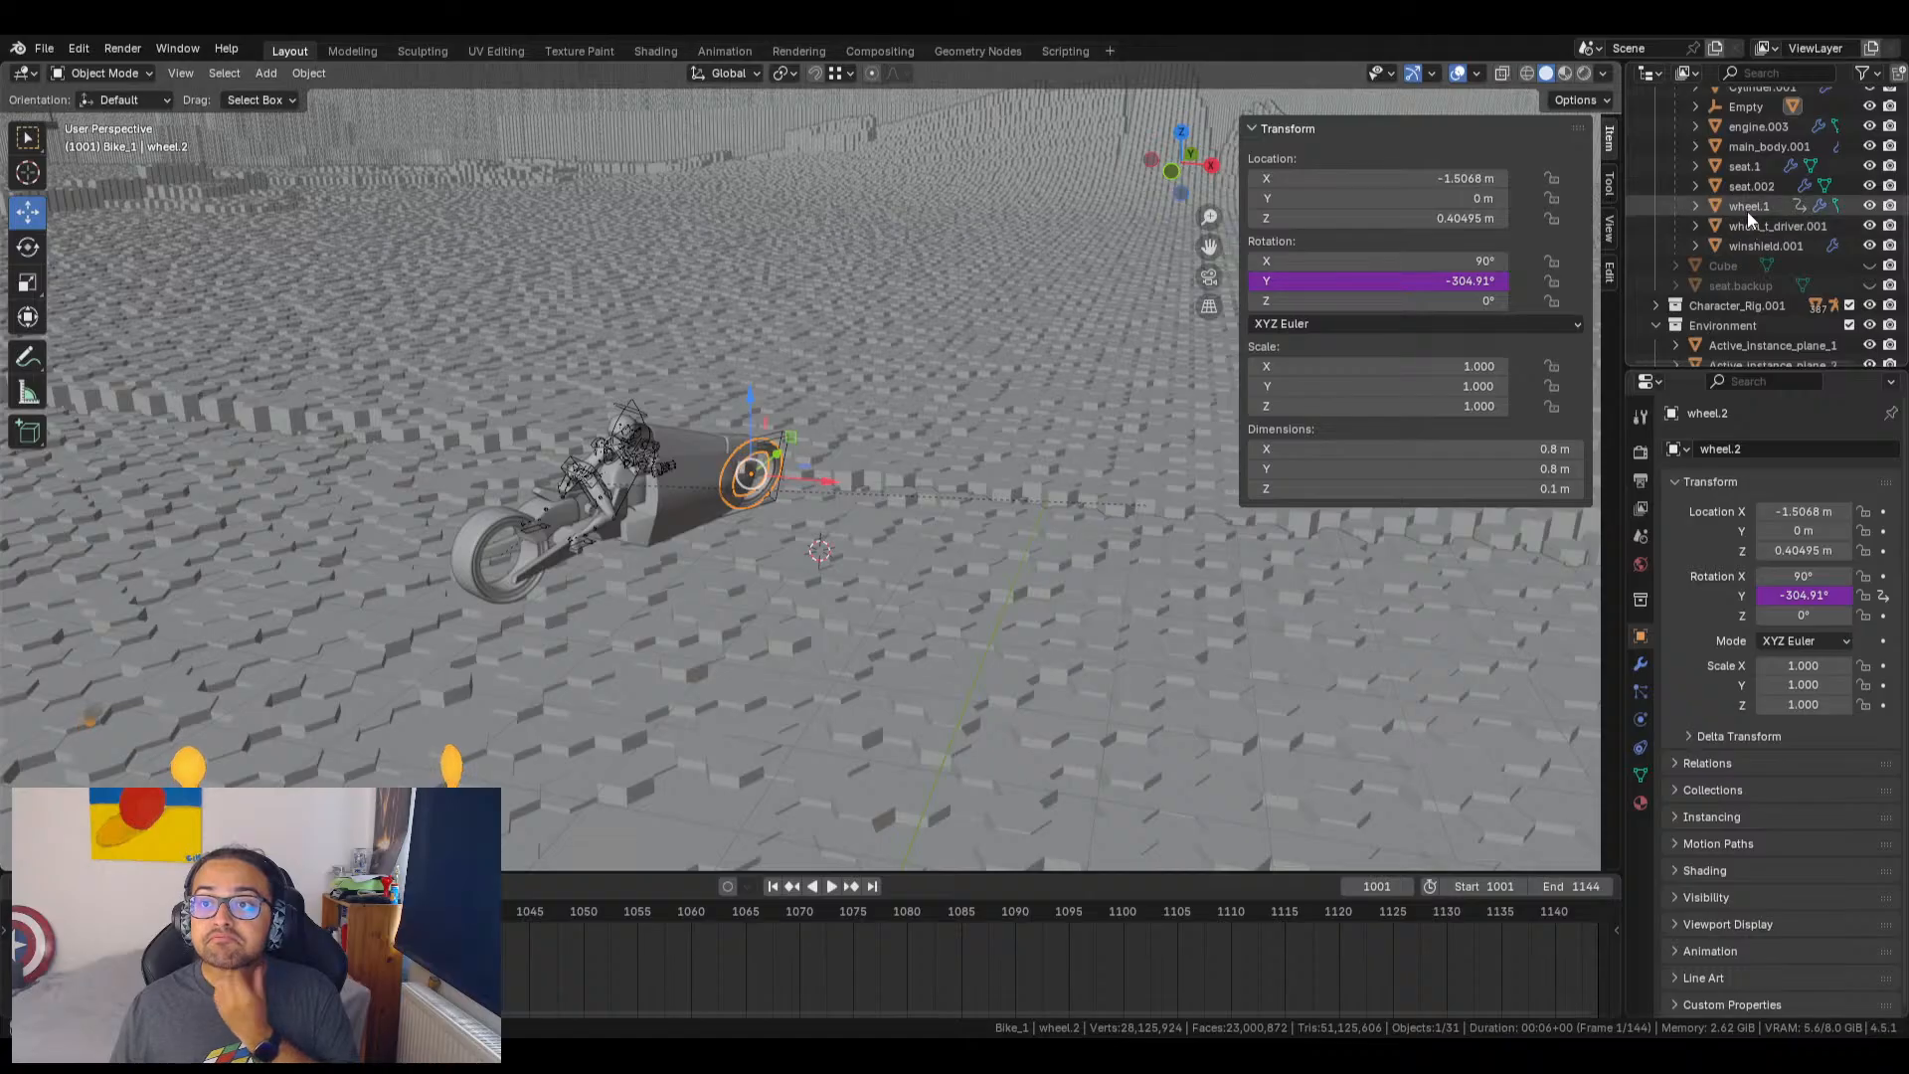
pyautogui.click(1746, 208)
pyautogui.click(1748, 186)
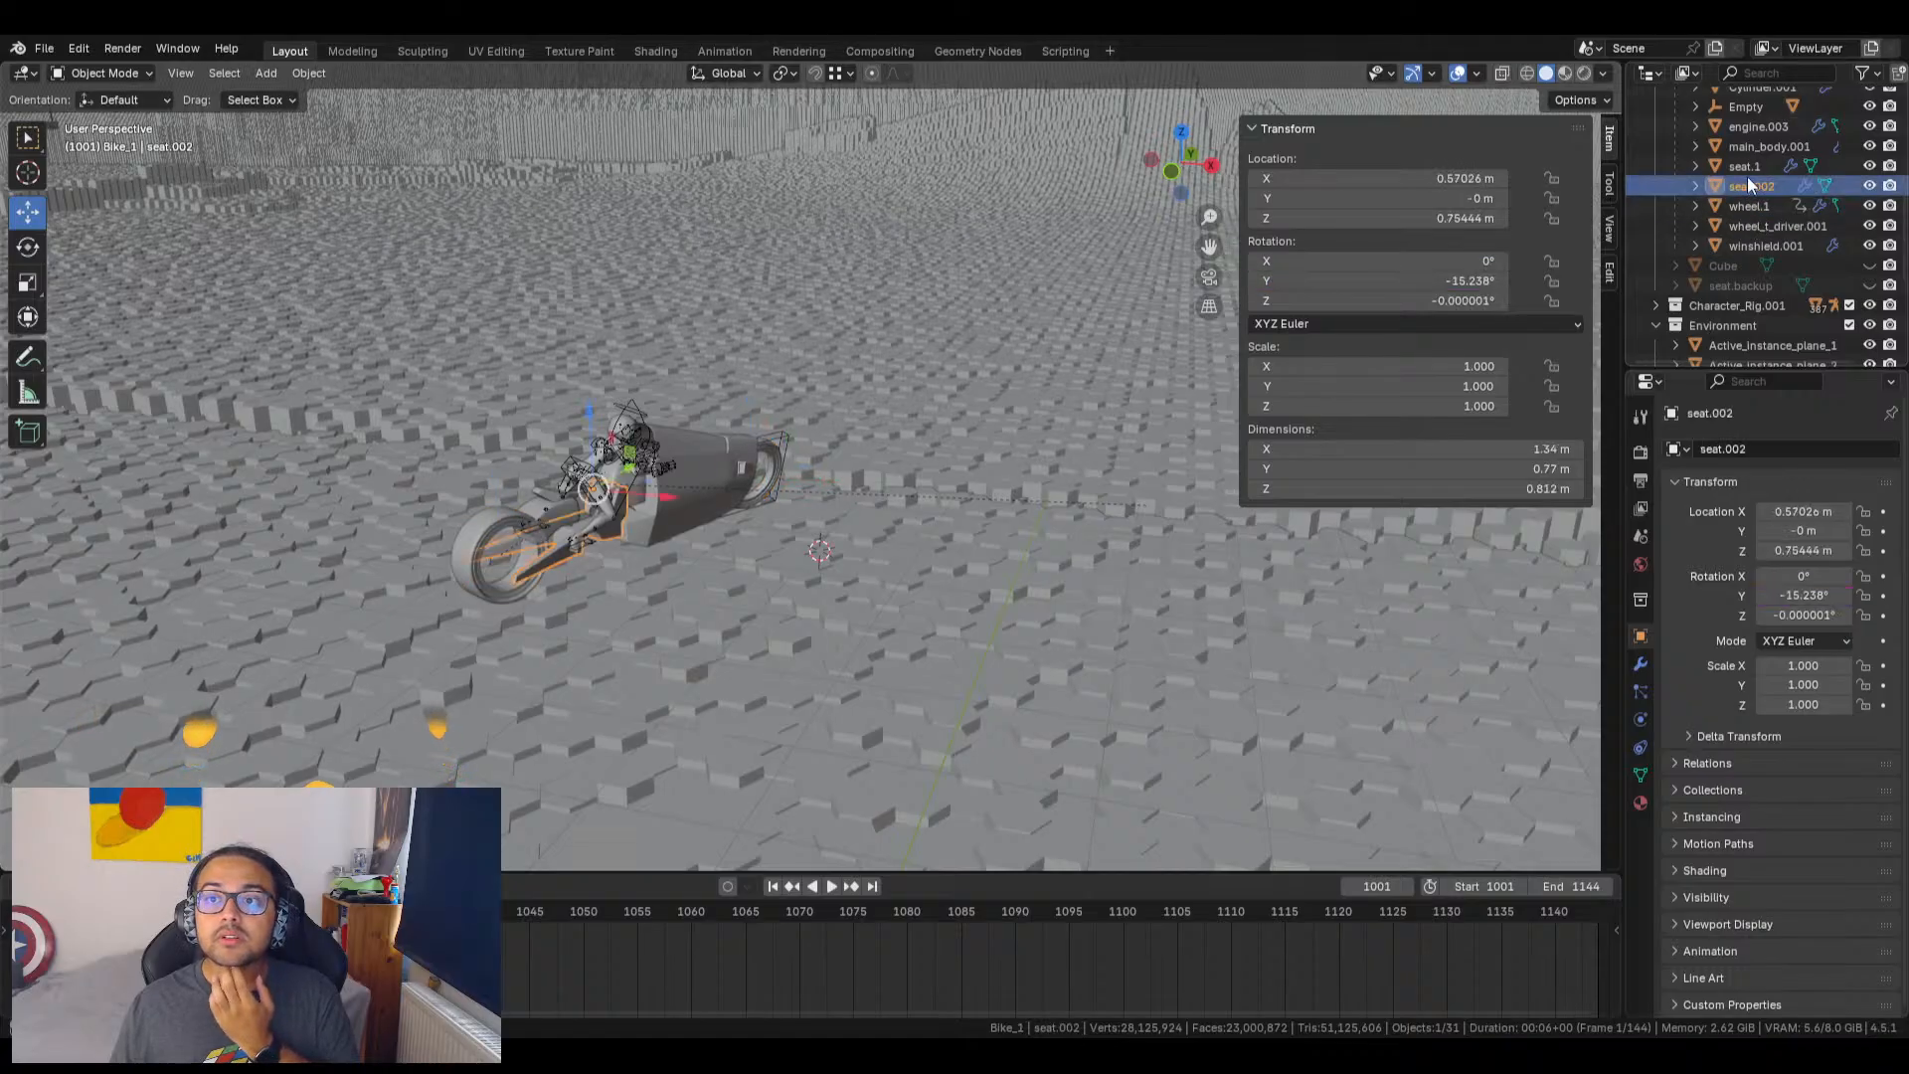
pyautogui.click(1744, 165)
pyautogui.click(1746, 146)
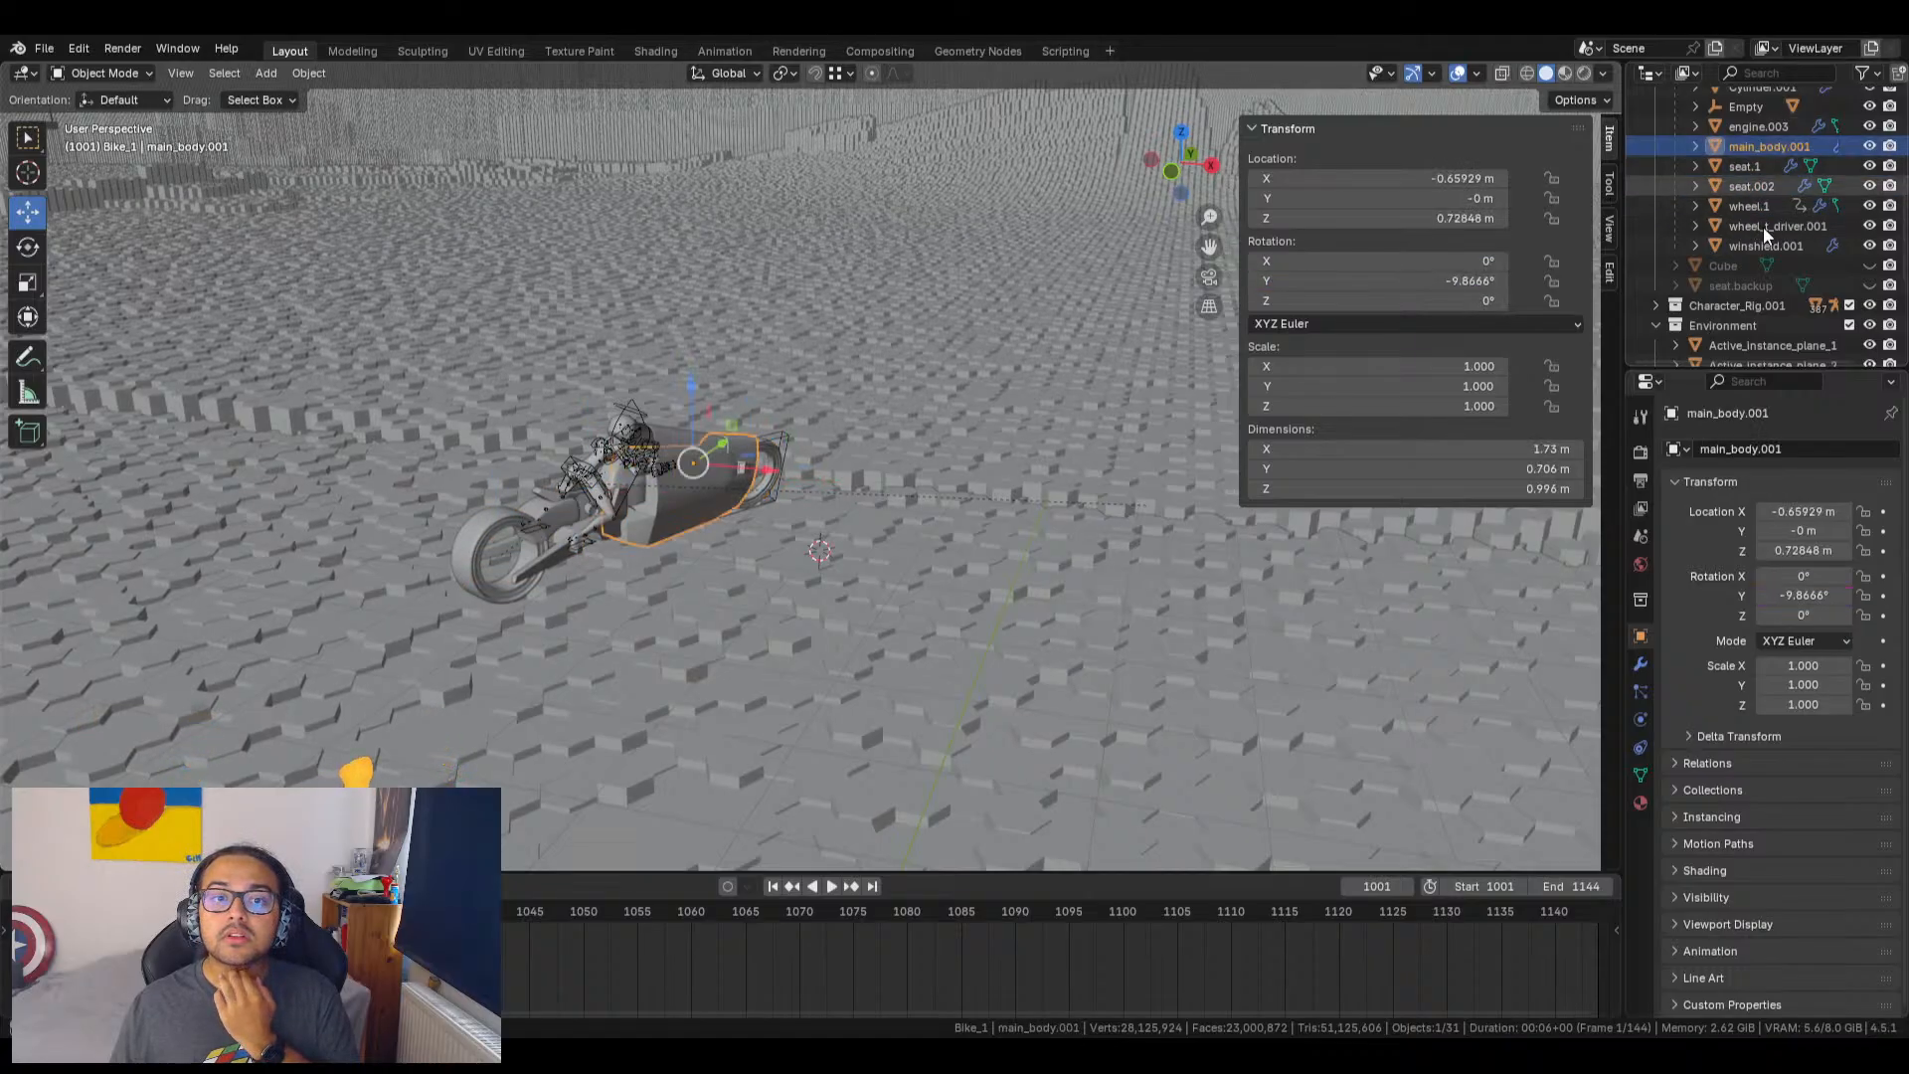
pyautogui.scroll(4, 1764, 227)
pyautogui.click(1739, 284)
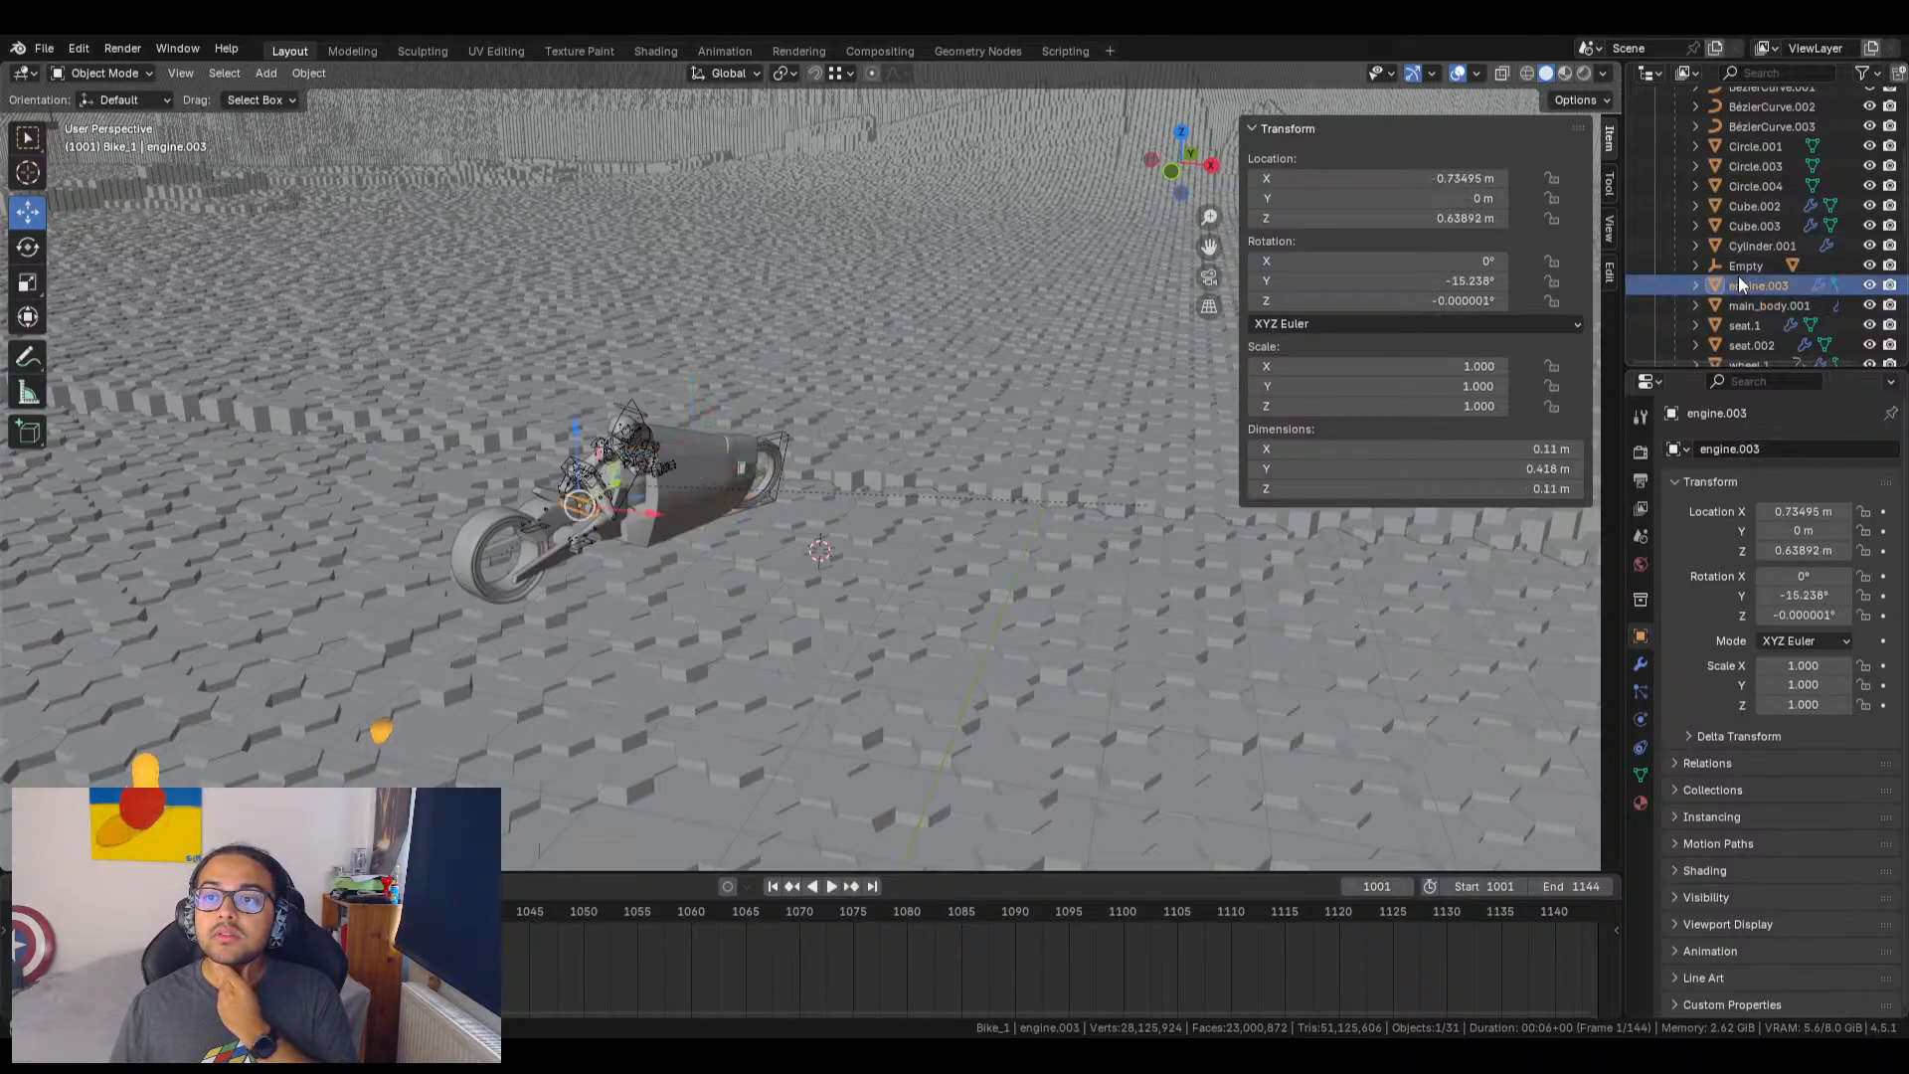
# Step: Select Empty in Bike_1 and expand it to inspect its child wheel.2 and that object's data, leaving wheel.2 collapsed
pyautogui.click(1739, 264)
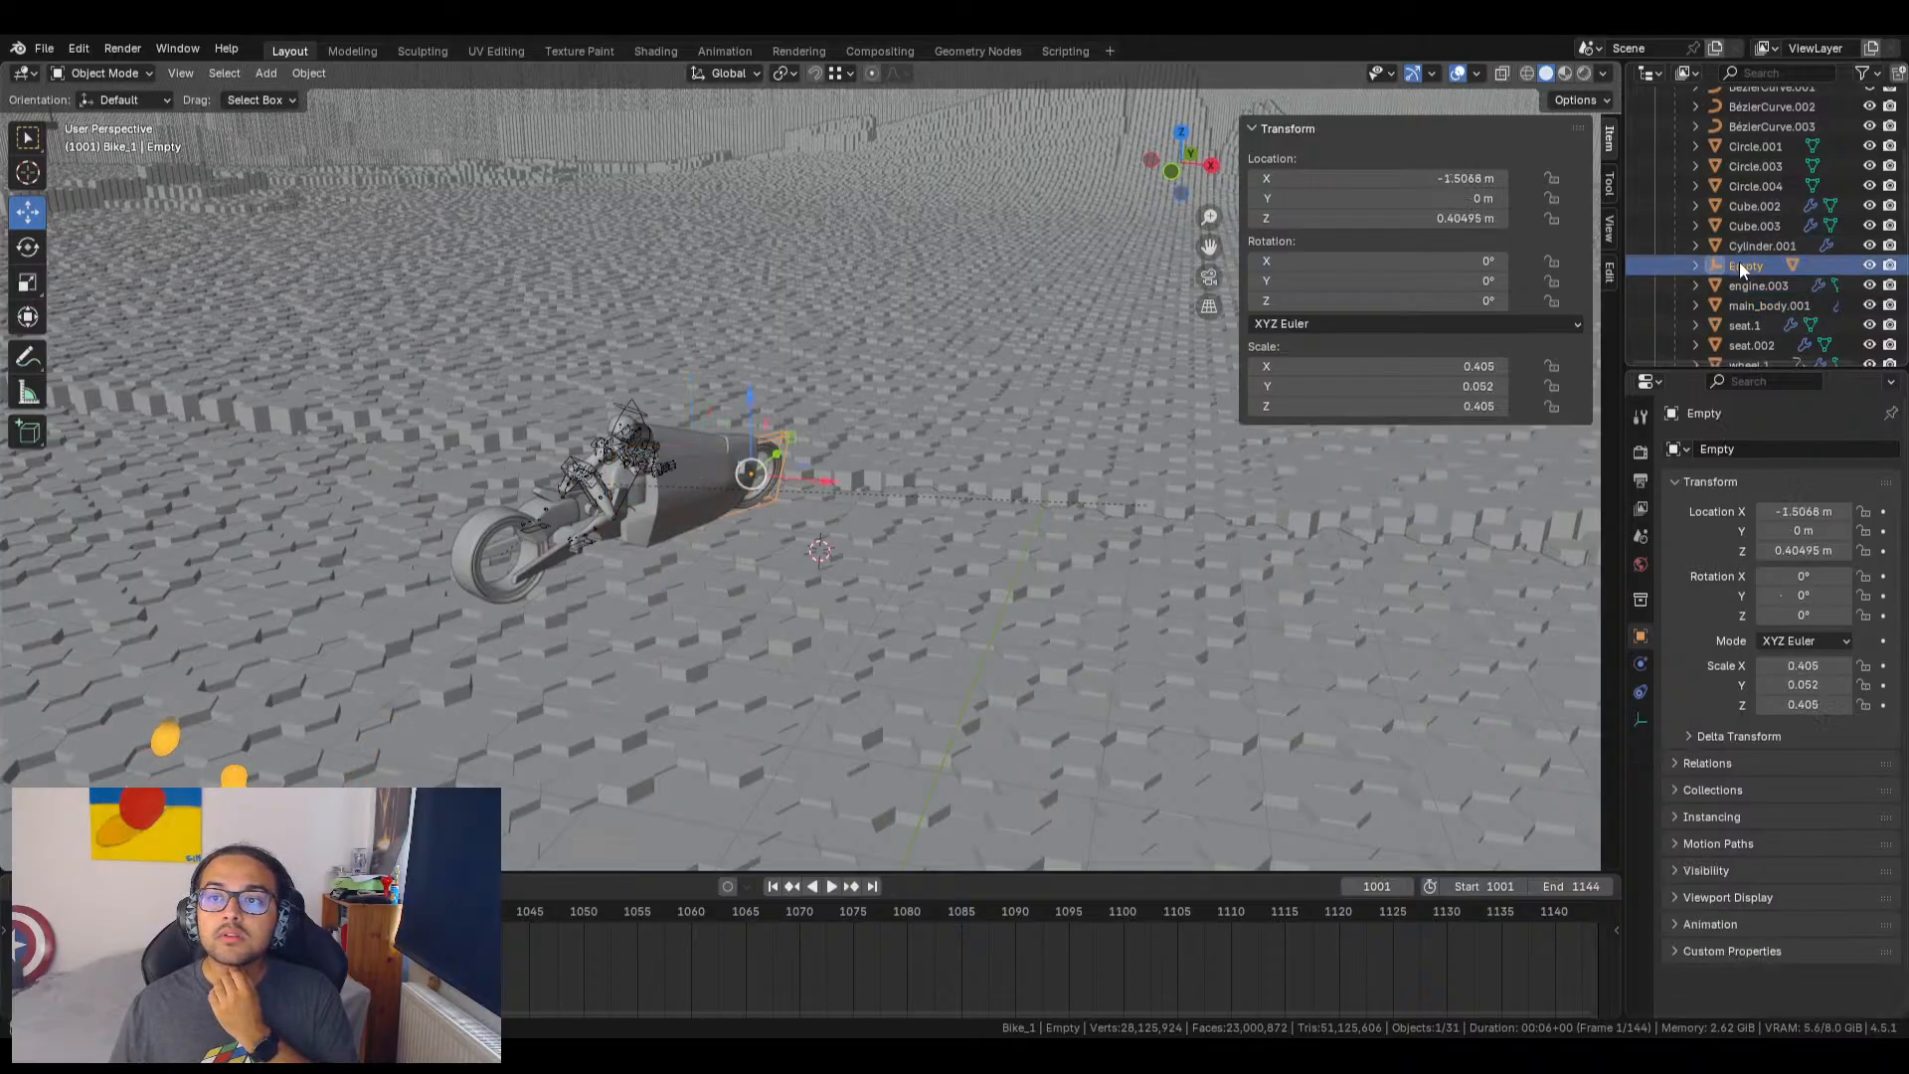
pyautogui.click(1697, 266)
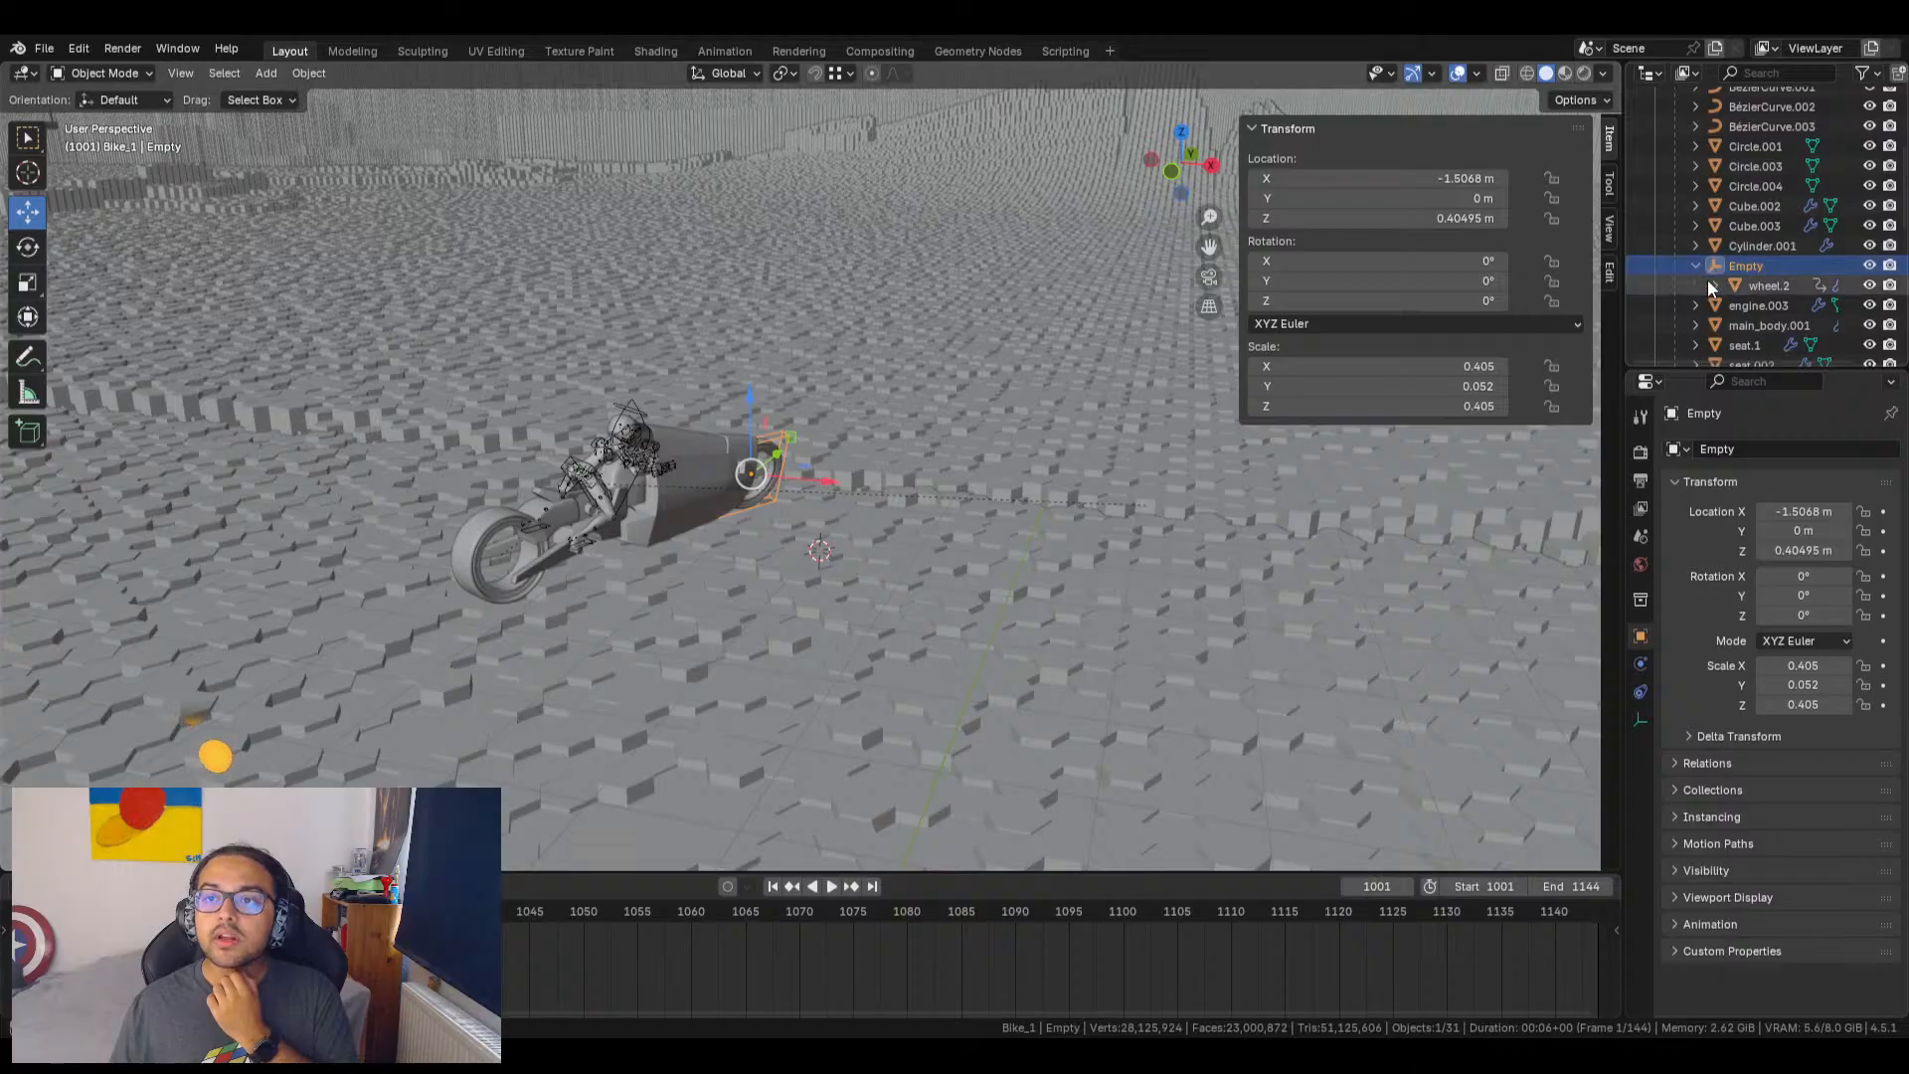
pyautogui.click(1715, 285)
pyautogui.scroll(-2, 1716, 285)
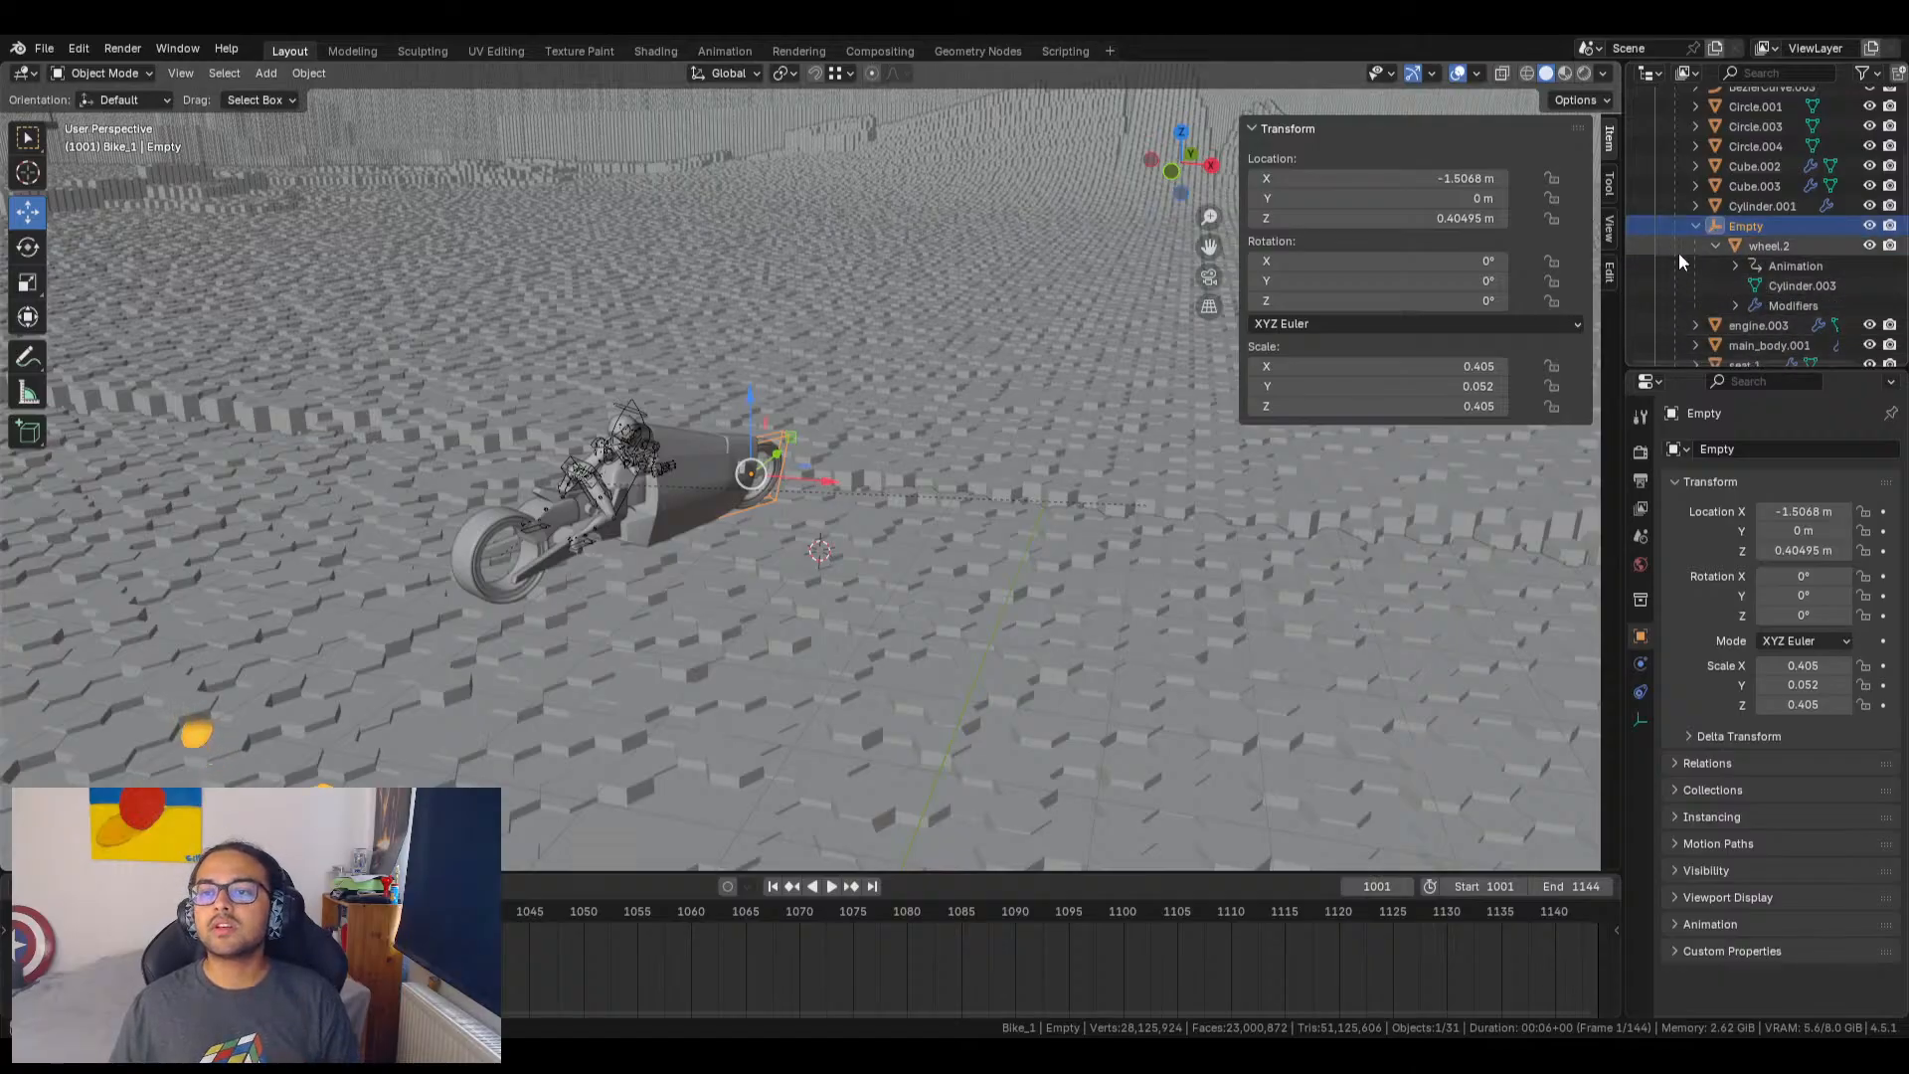
pyautogui.click(1715, 247)
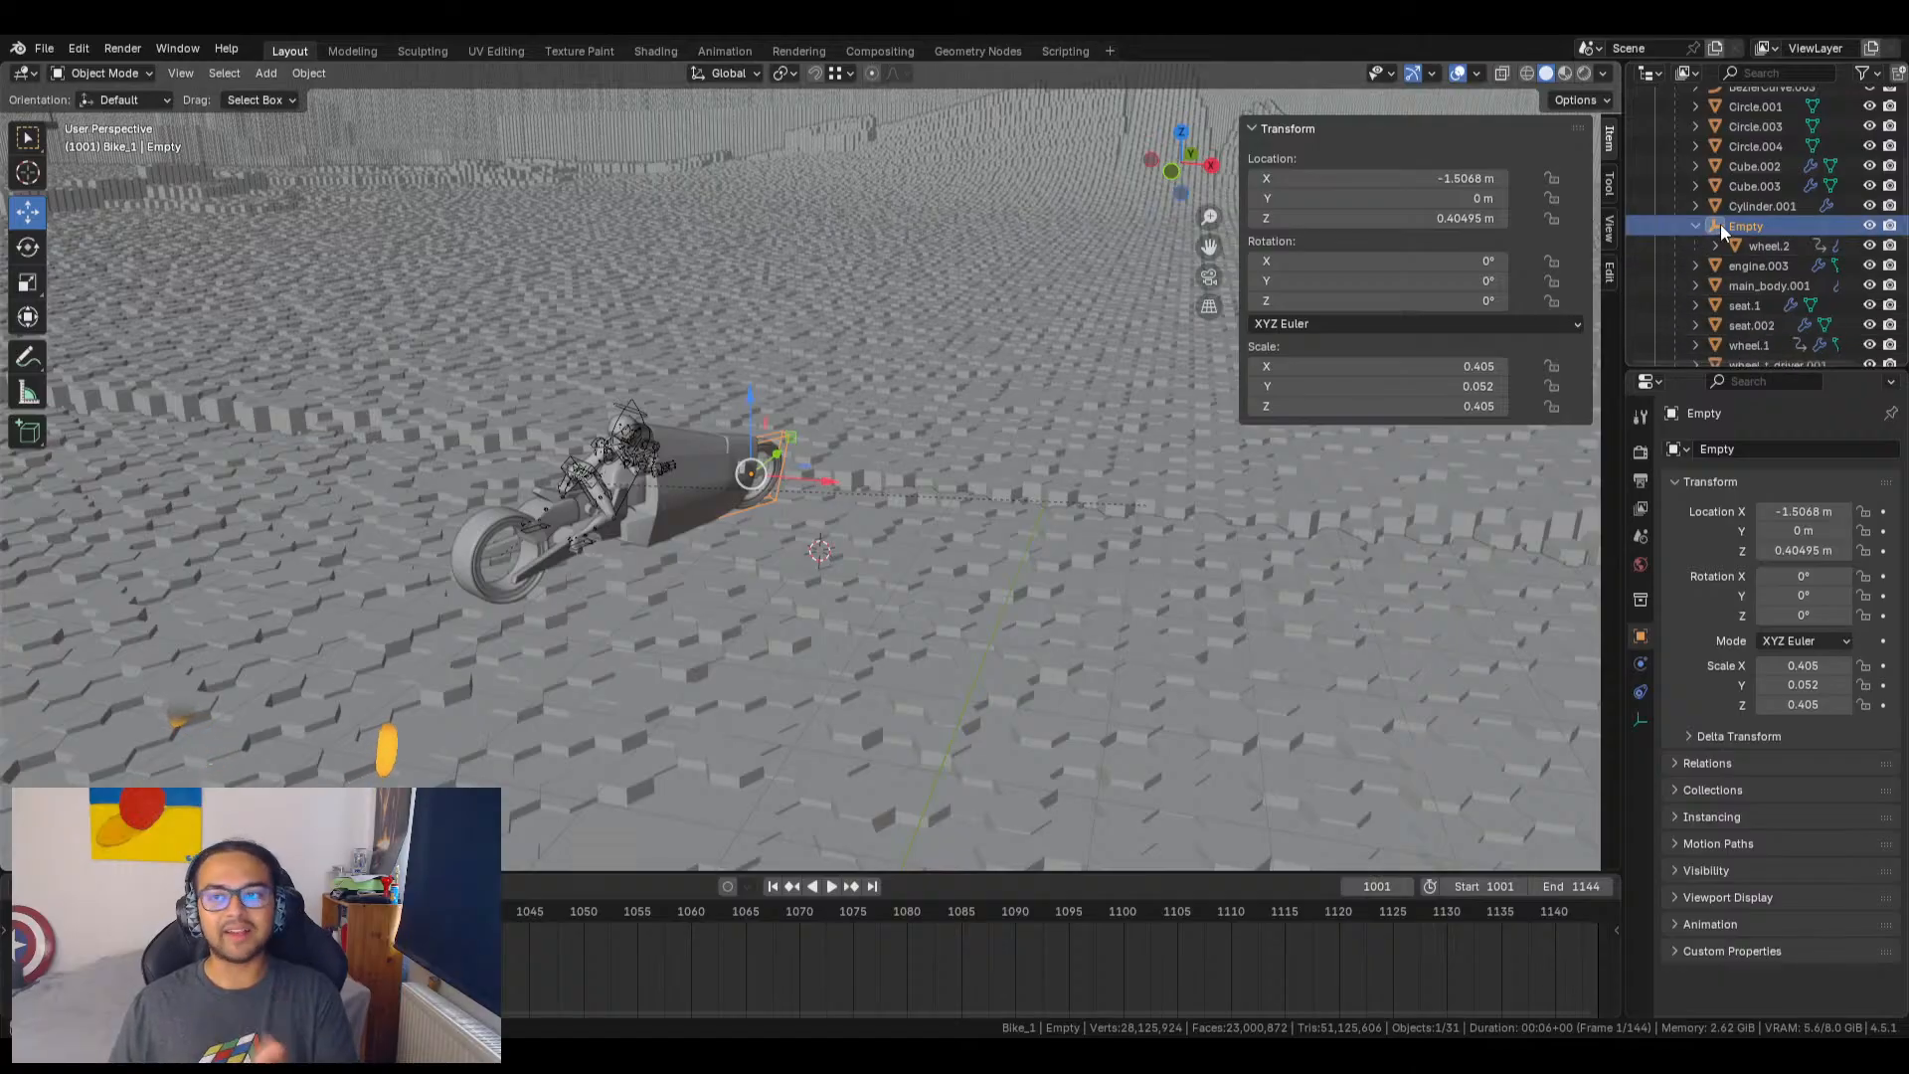
# Step: Check wheel.2's visibility and look through the remaining Bike_1 parts and the Environment collection's objects
pyautogui.click(1871, 249)
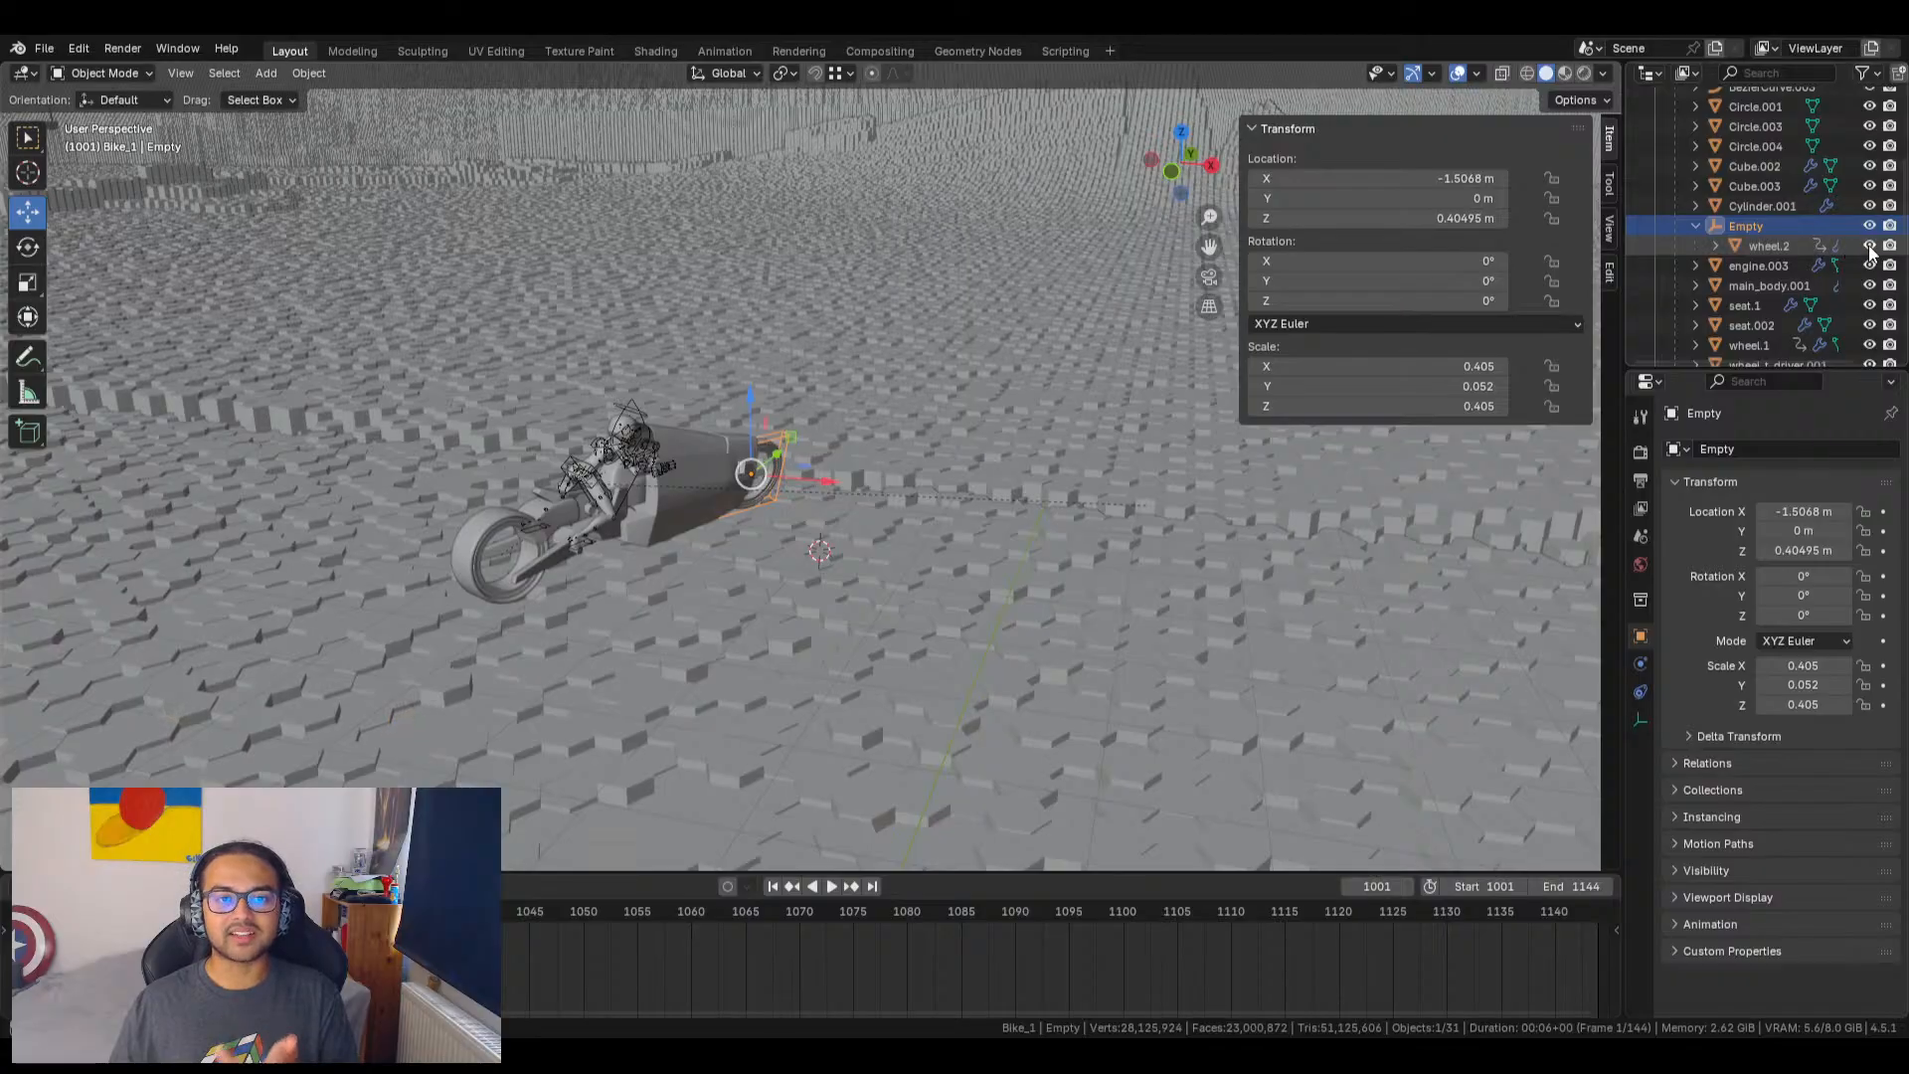
pyautogui.scroll(-5, 1751, 266)
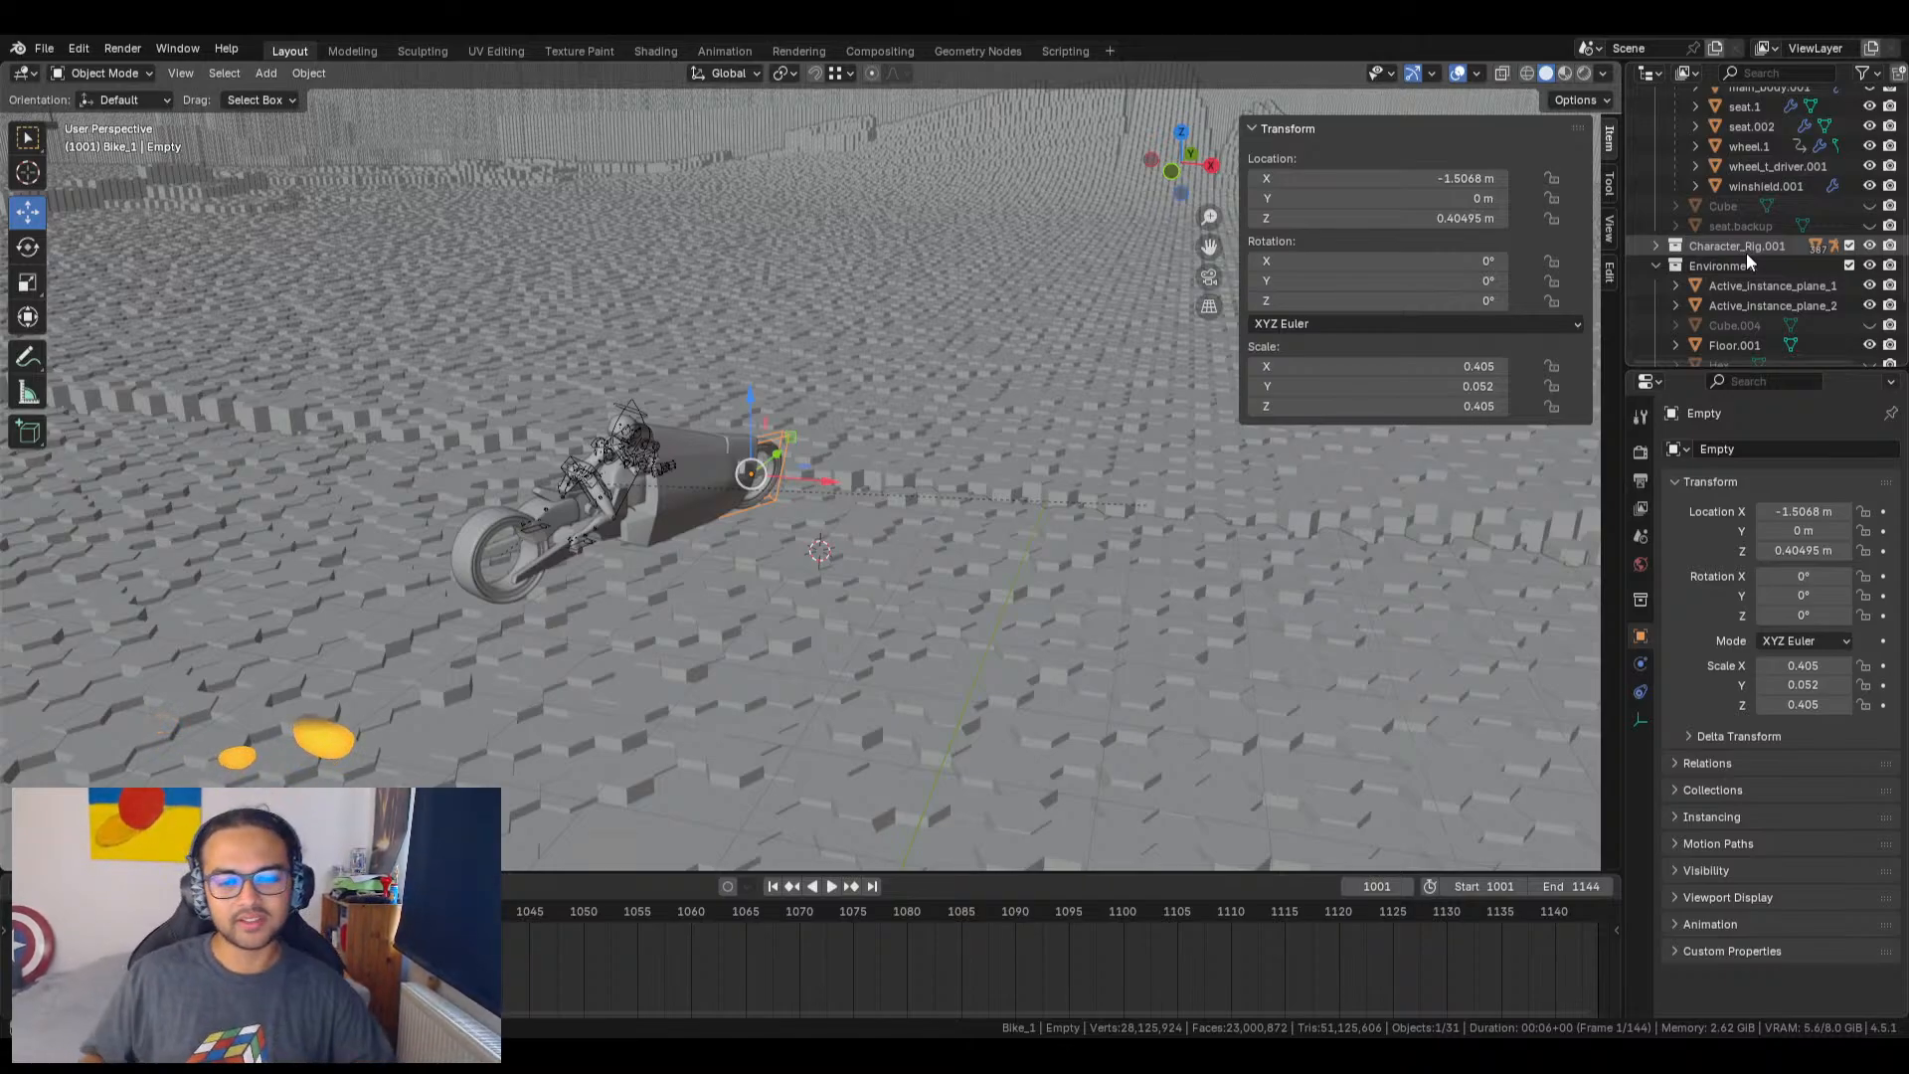
pyautogui.scroll(-5, 1786, 264)
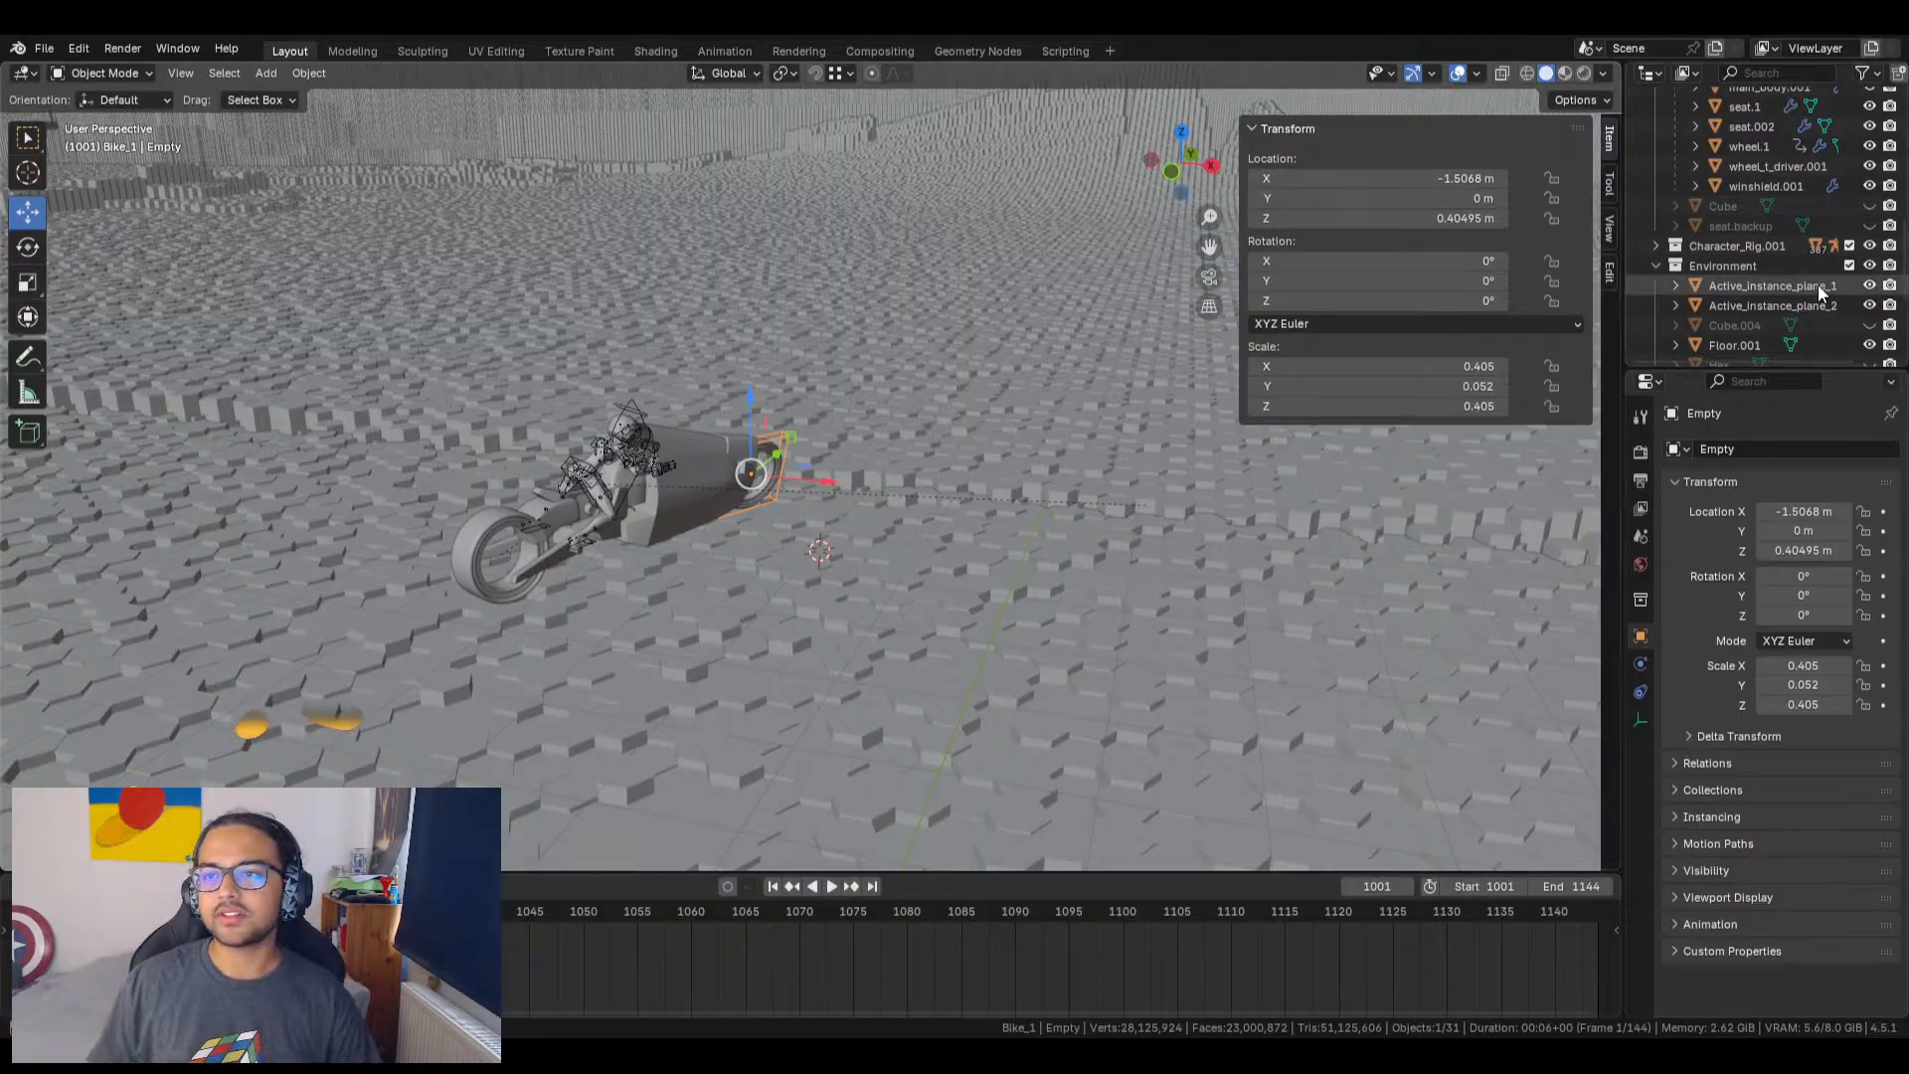
# Step: Open the recent file RR_Blender_Template_v2_GM_11.blend
pyautogui.click(52, 51)
pyautogui.moveTo(130, 108)
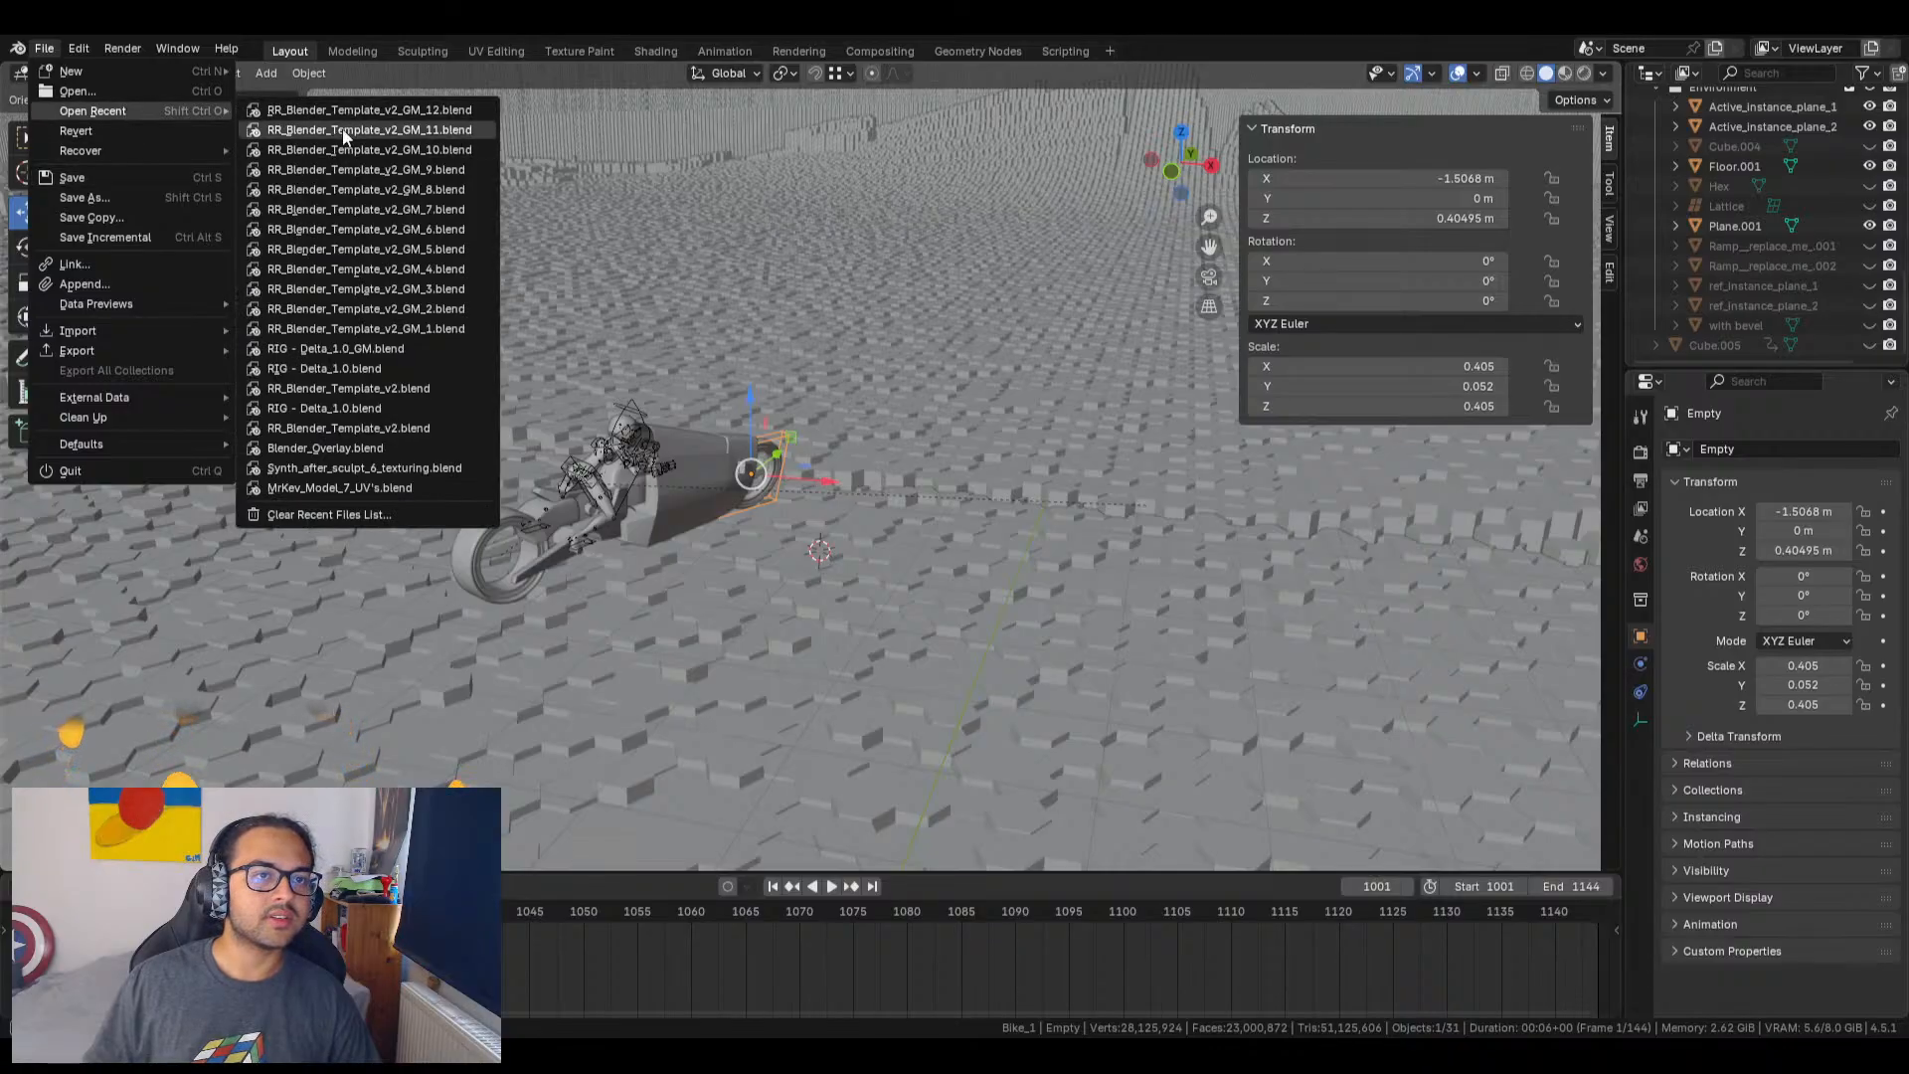
pyautogui.click(341, 126)
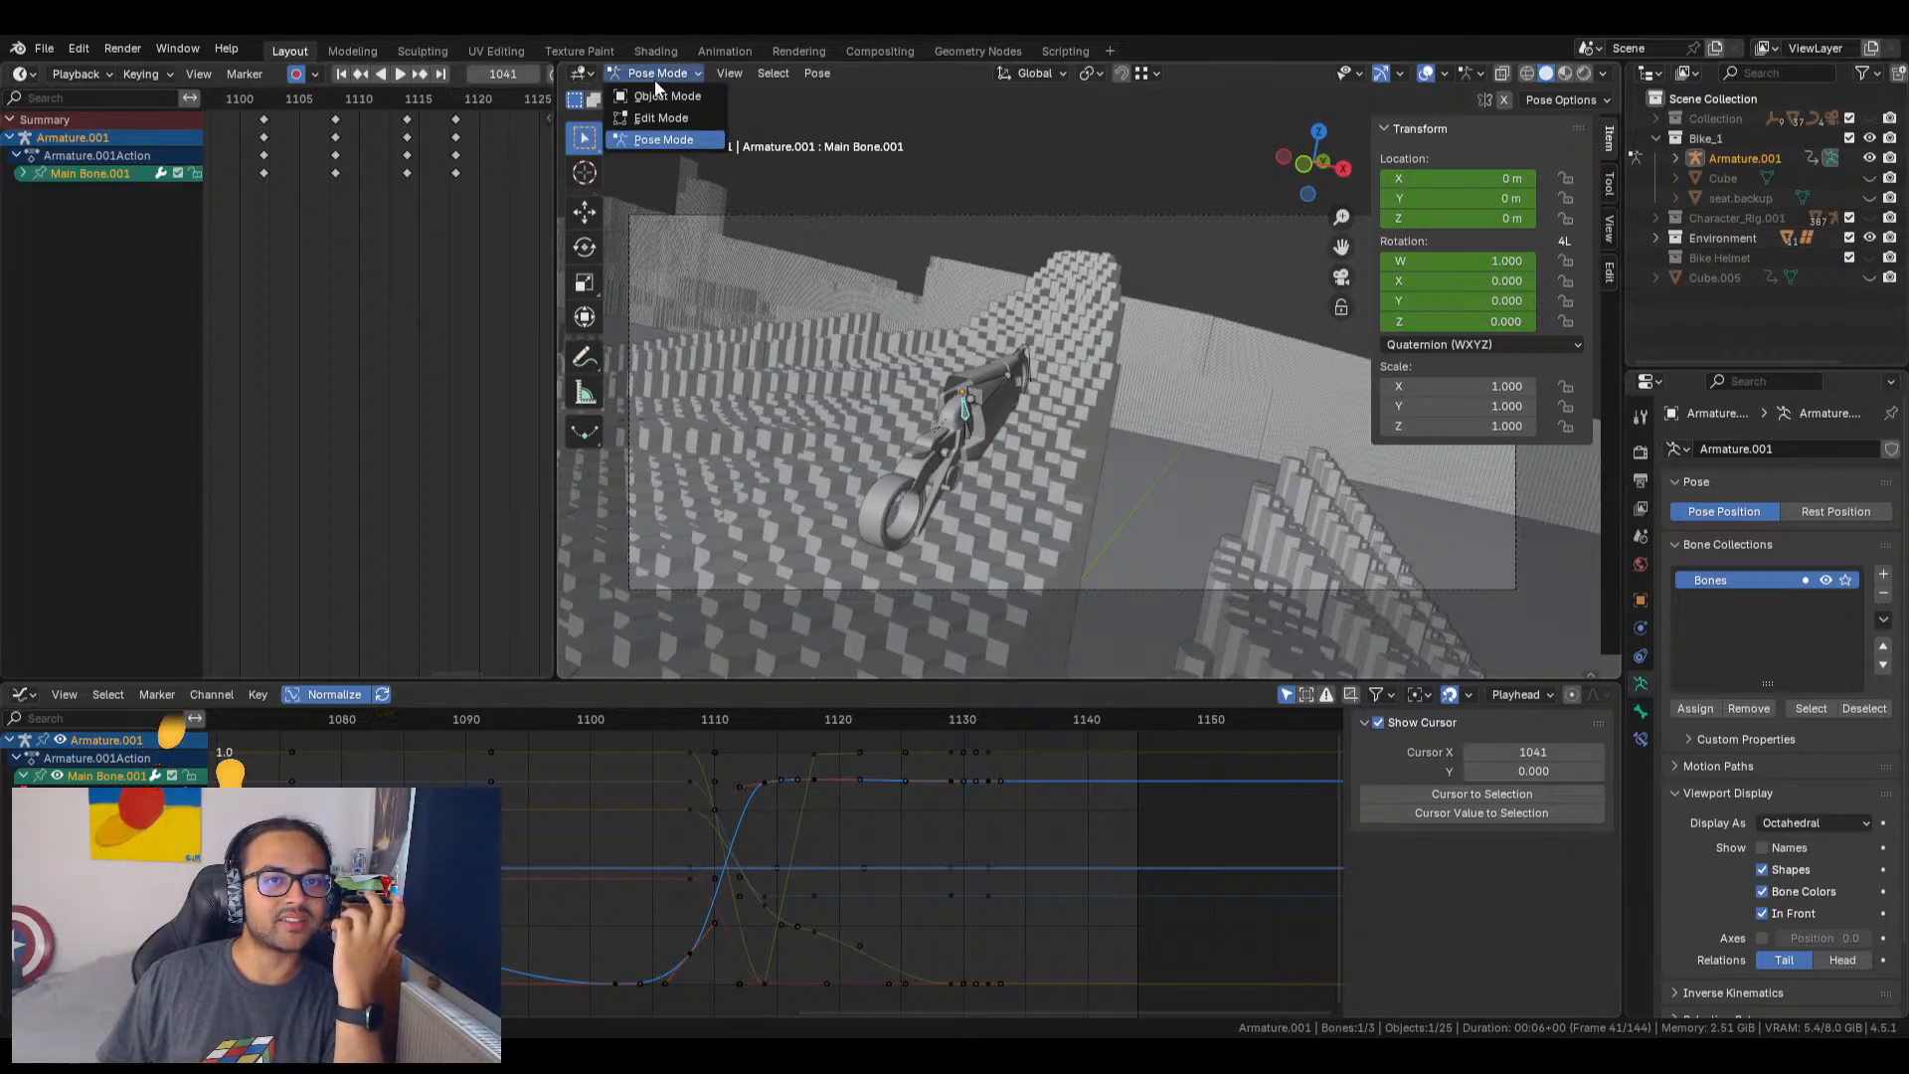
# Step: Switch the armature from Pose Mode to Object Mode and select the bike's engine part near the large wheel
pyautogui.click(668, 96)
pyautogui.scroll(2, 1084, 439)
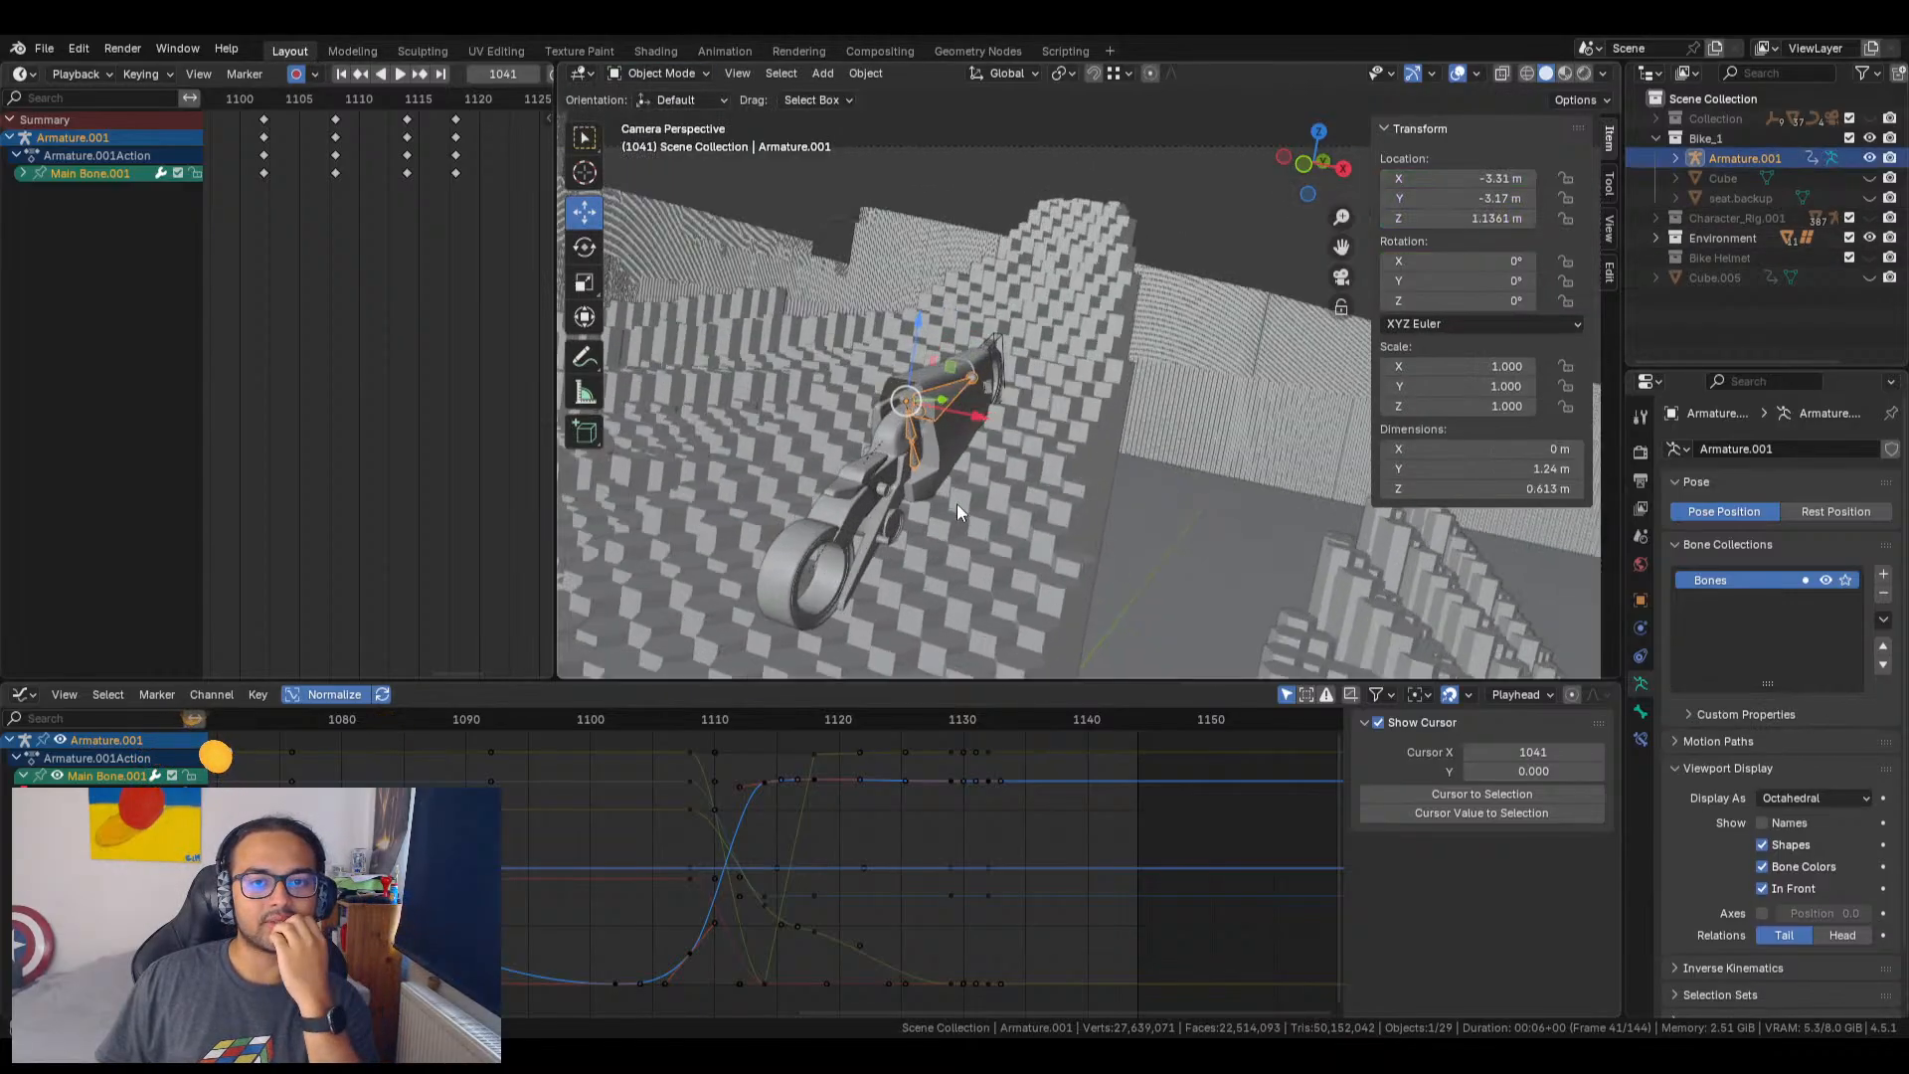
pyautogui.click(892, 522)
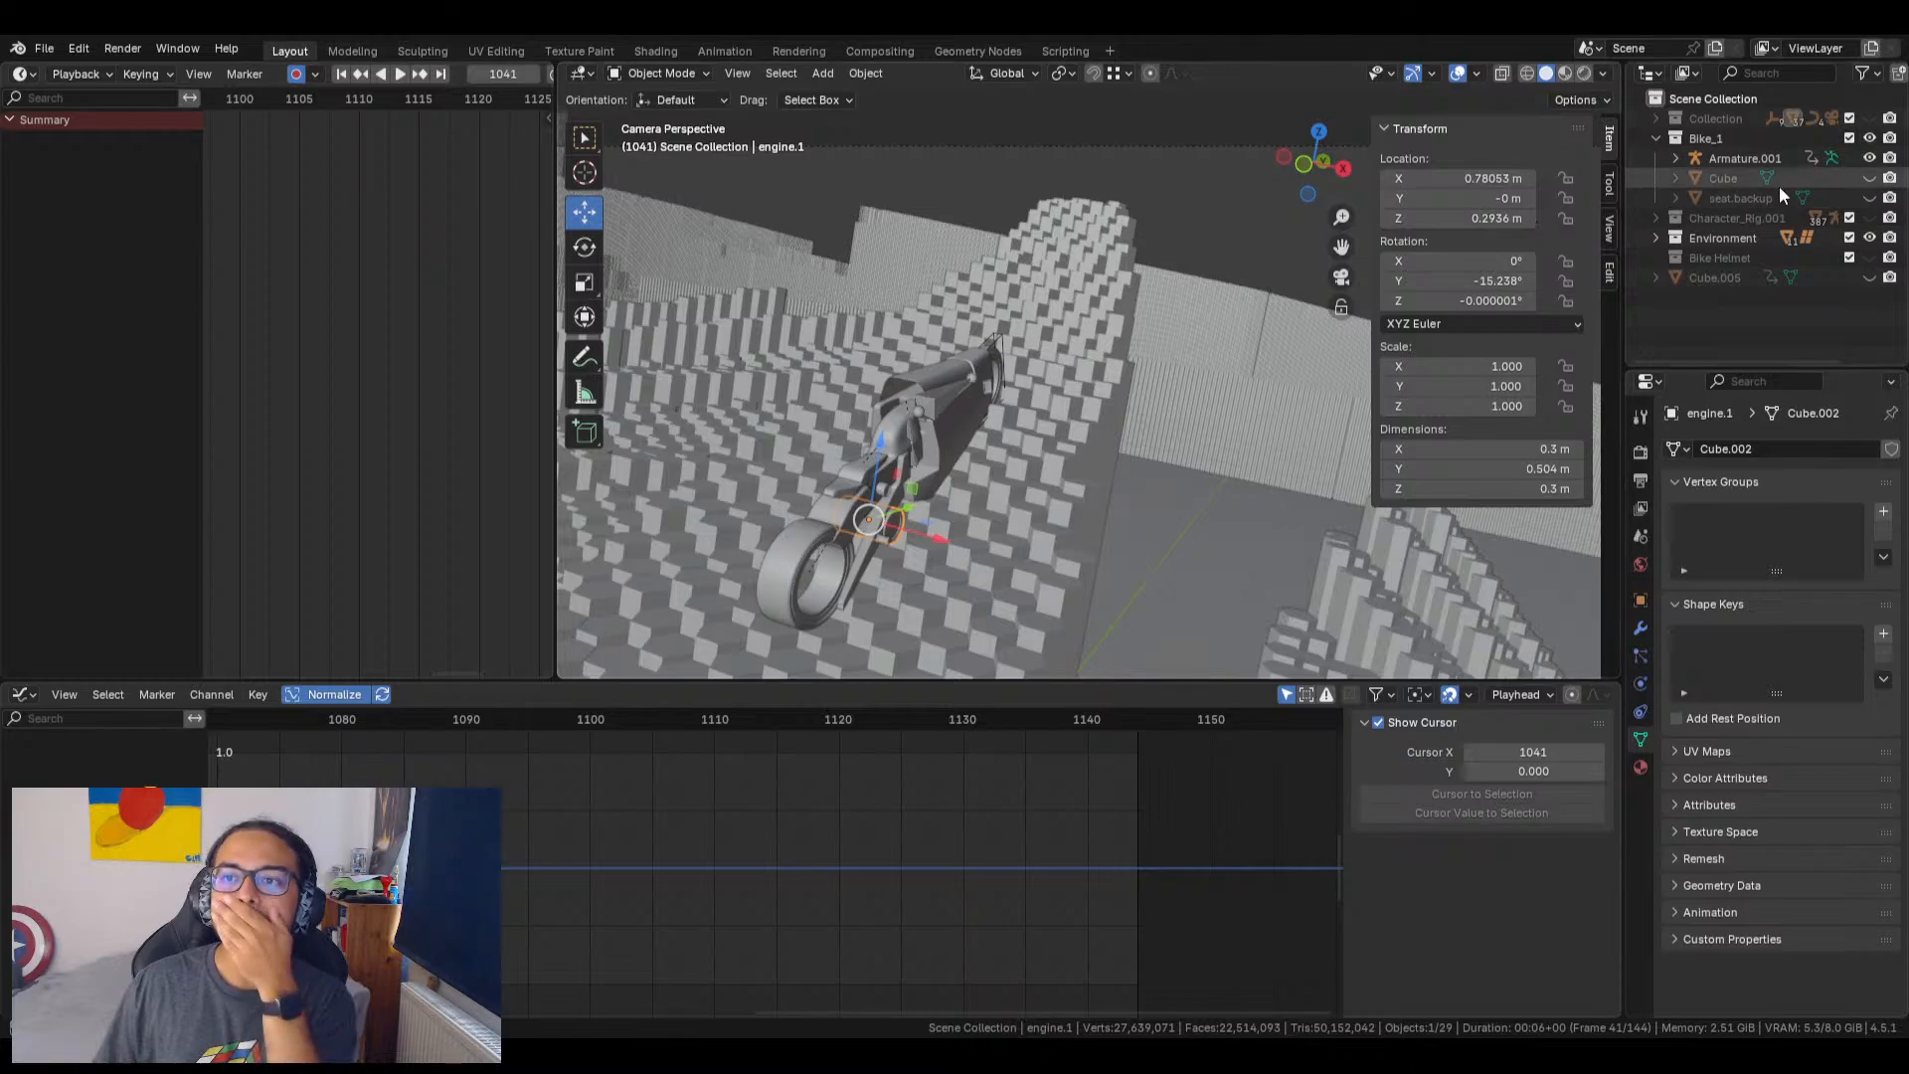
# Step: Find engine.1 under Armature.001 in the Bike_1 collection and toggle its visibility off and back on
pyautogui.click(1657, 140)
pyautogui.click(1656, 140)
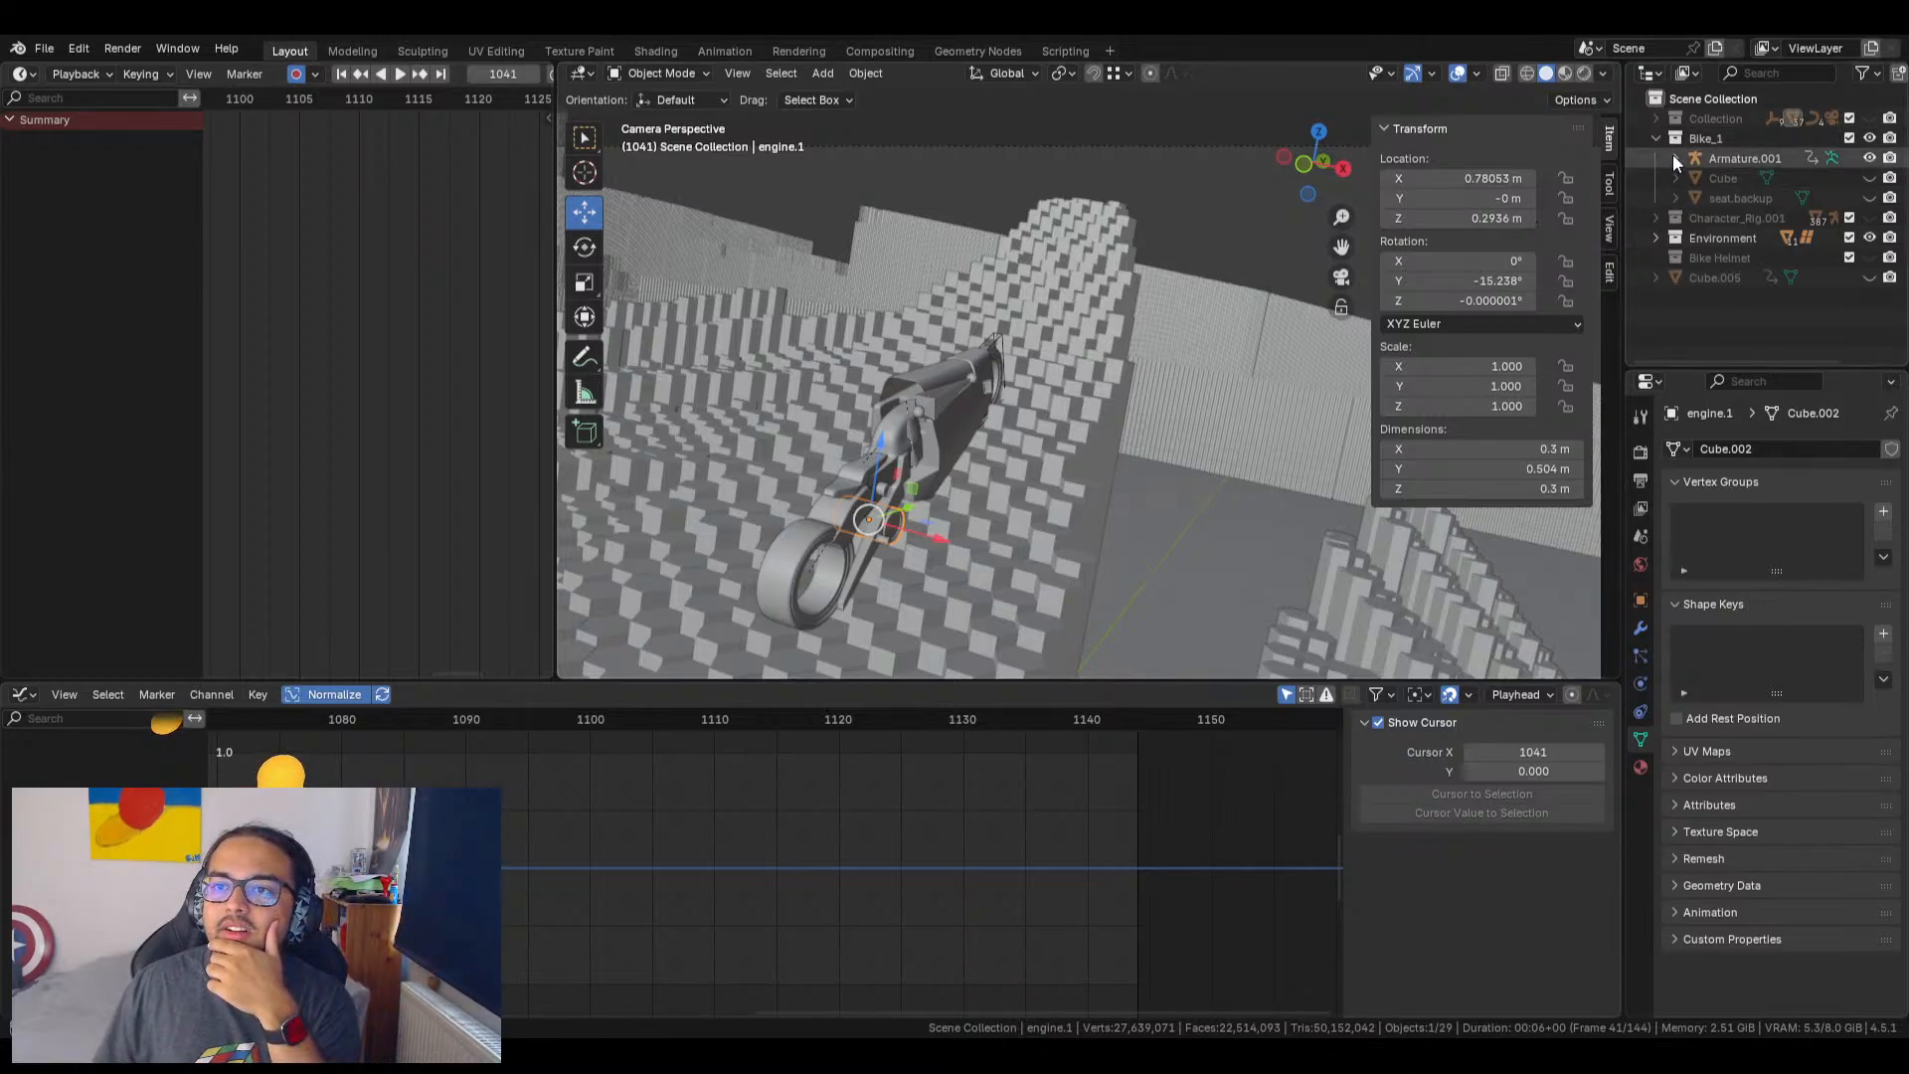
pyautogui.click(1676, 158)
pyautogui.scroll(-6, 1765, 254)
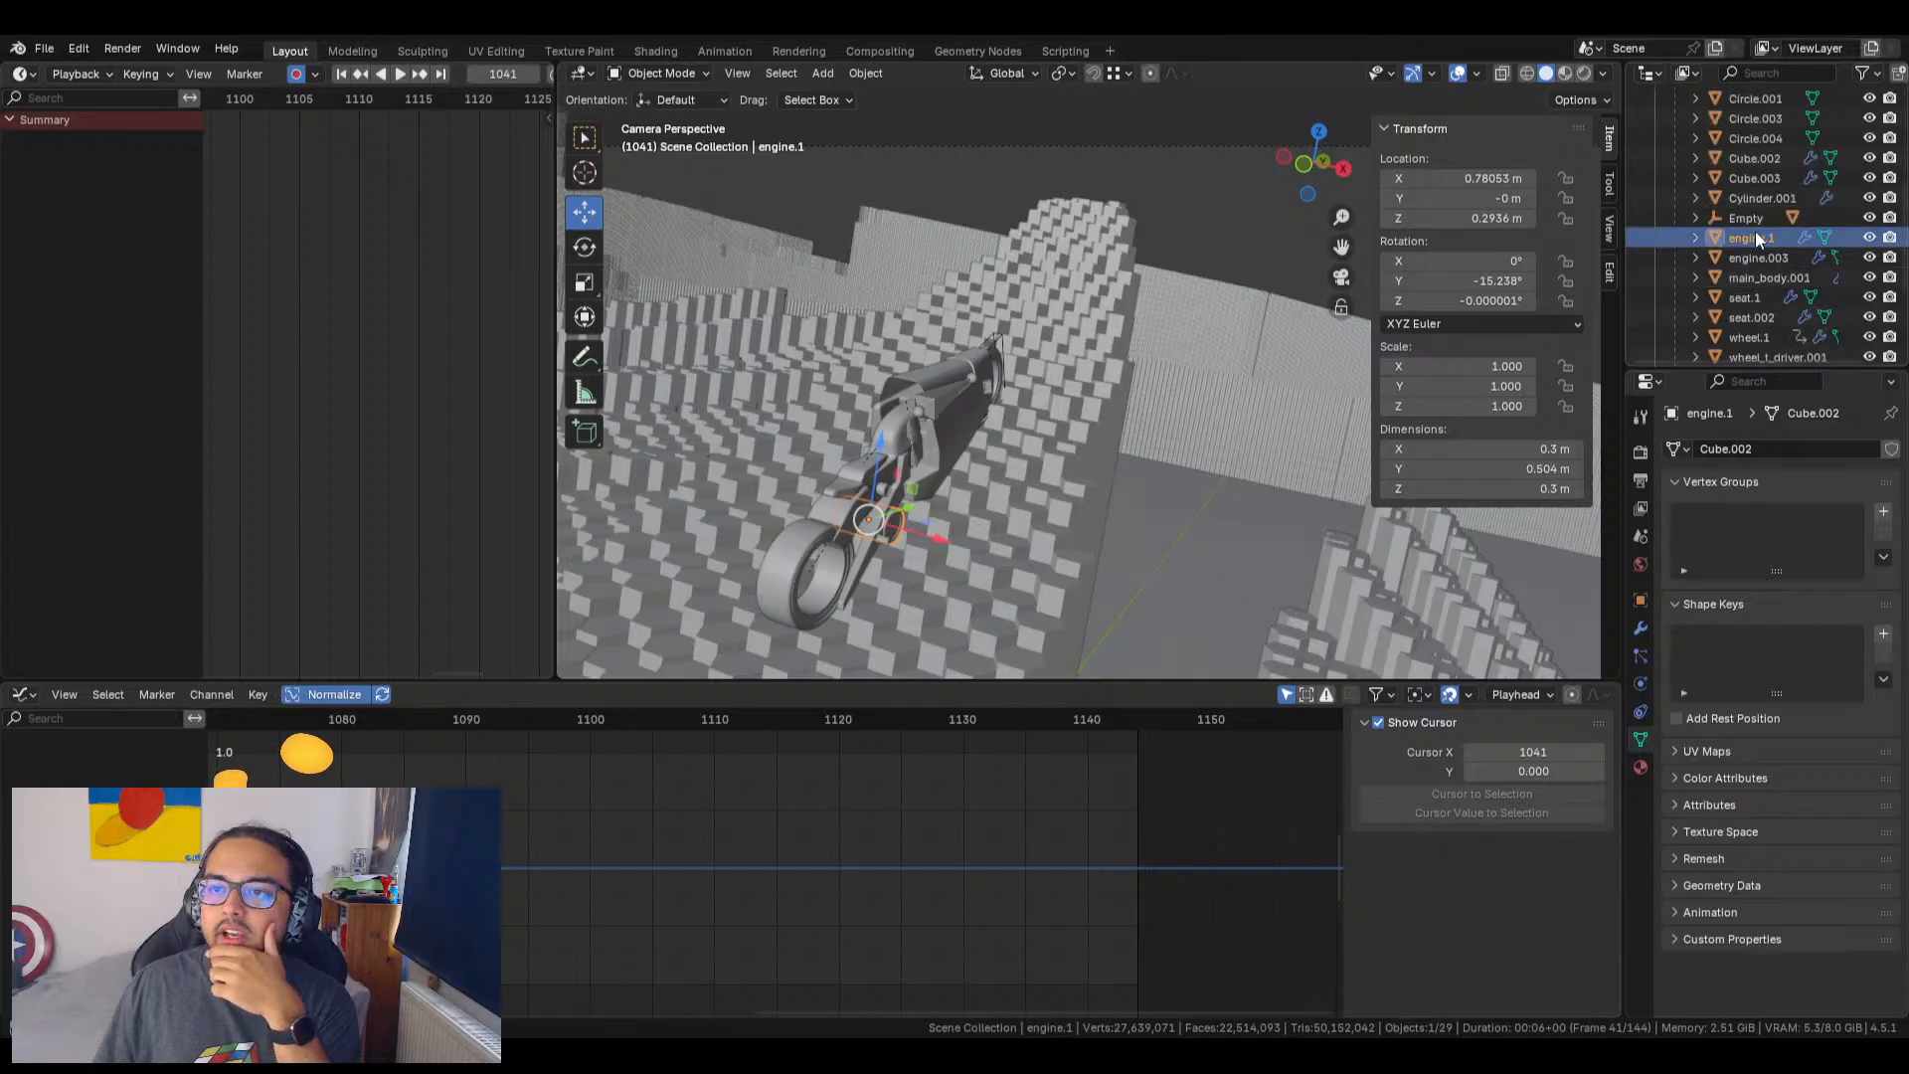
pyautogui.click(1870, 238)
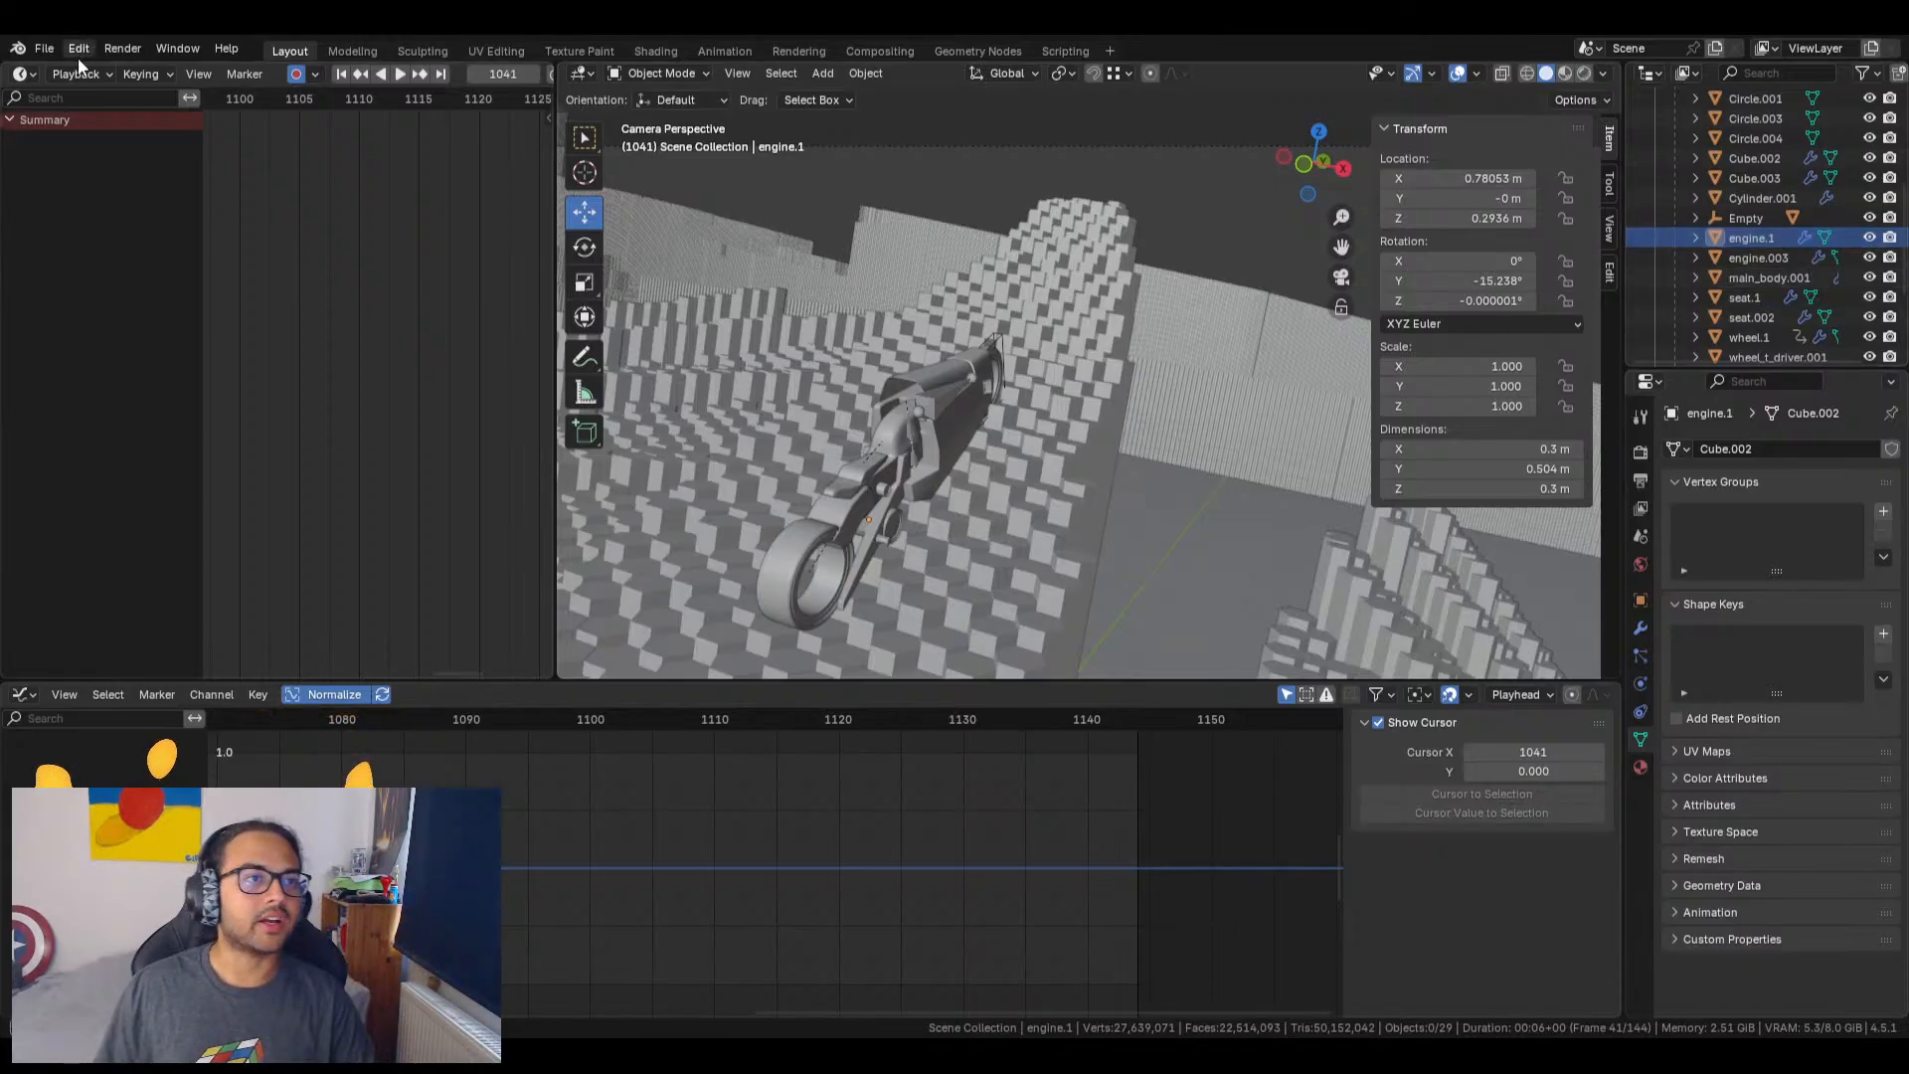
# Step: Export the bike's engine part as an FBX file
pyautogui.click(47, 49)
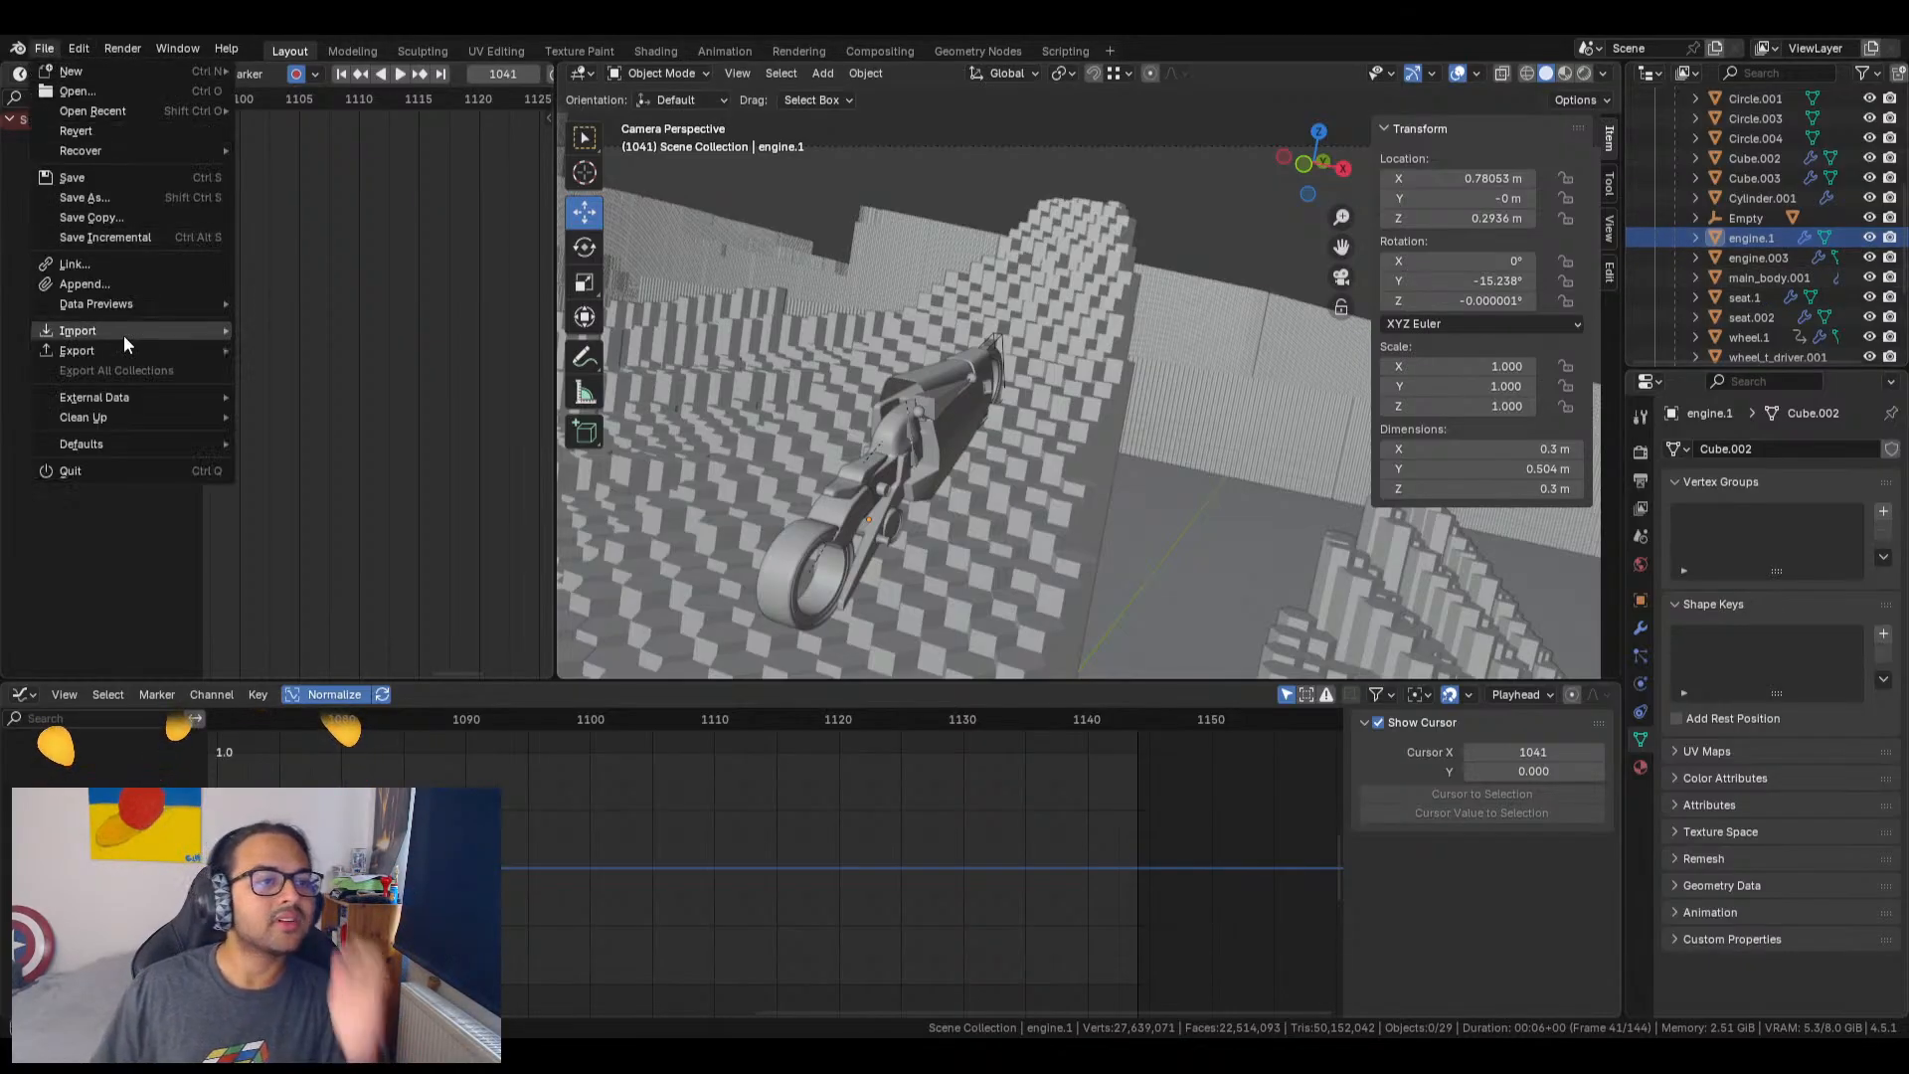
pyautogui.moveTo(126, 332)
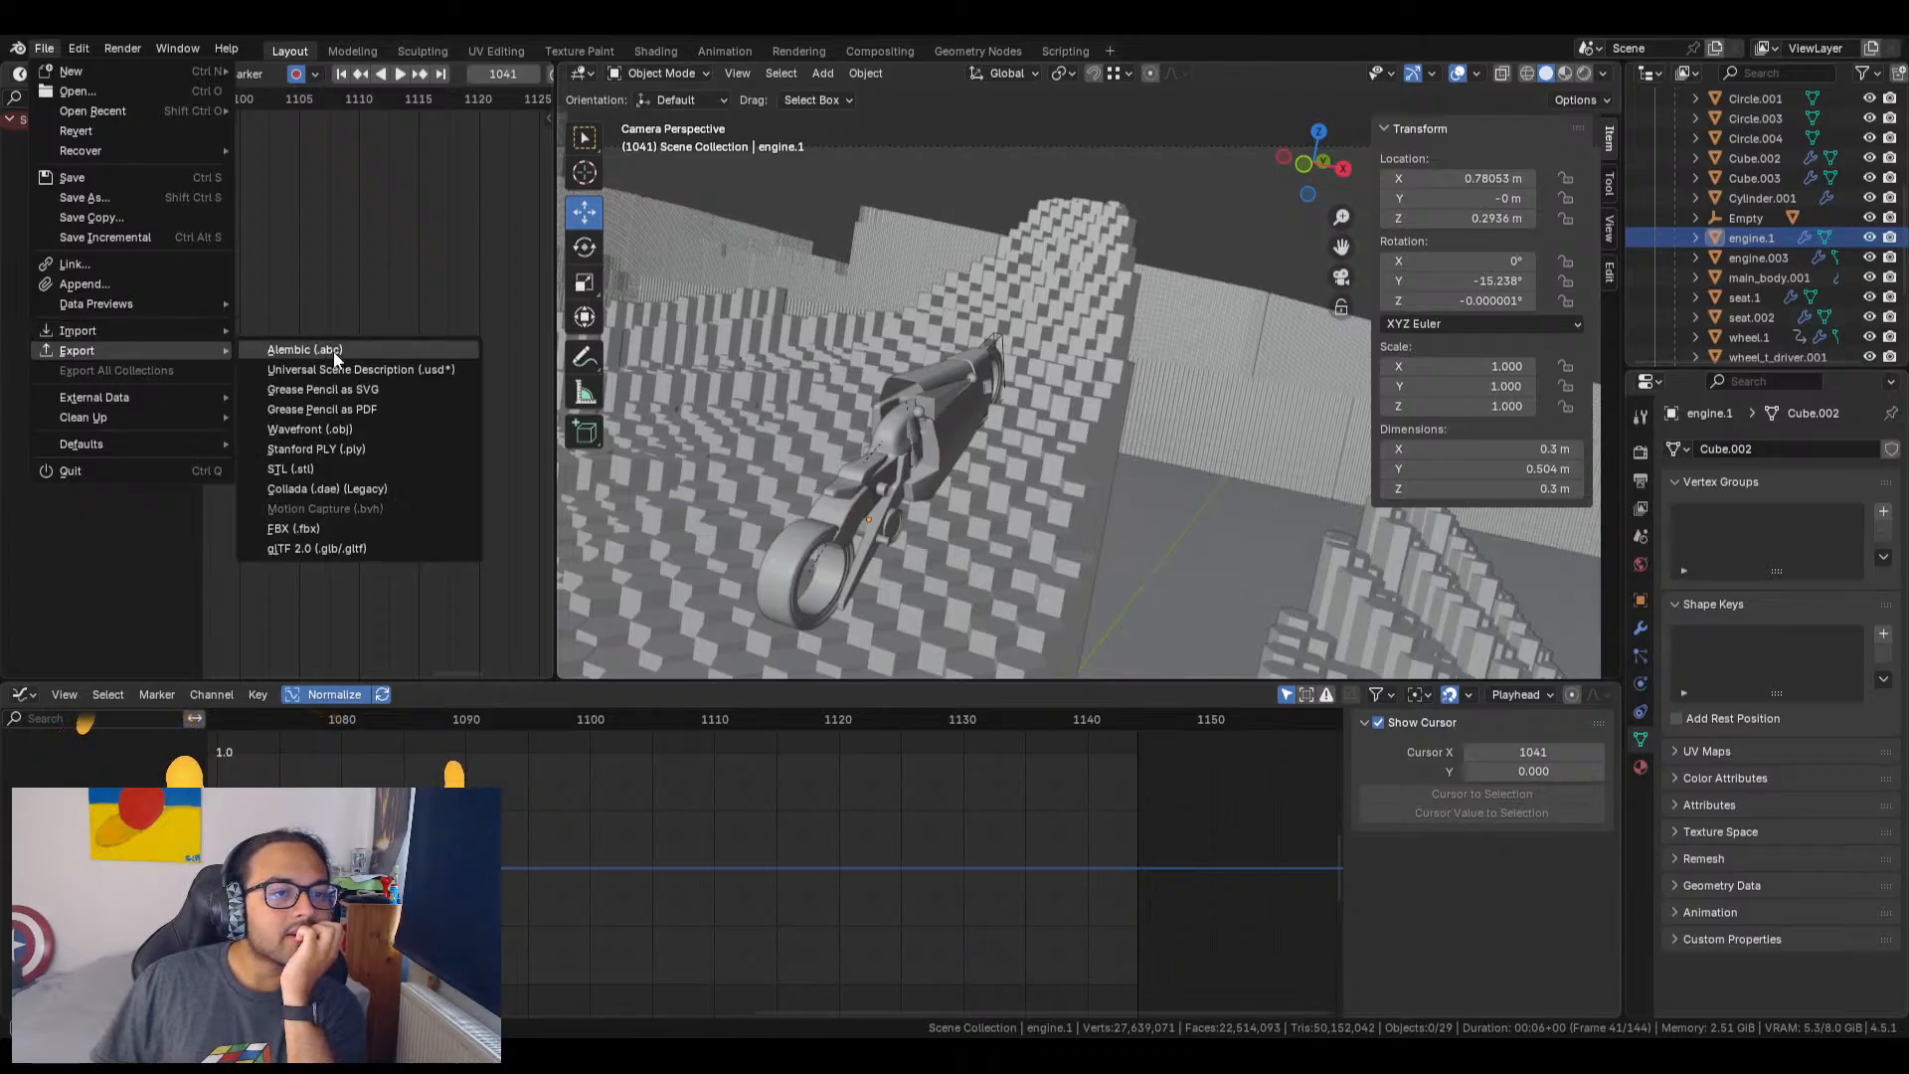
pyautogui.click(345, 531)
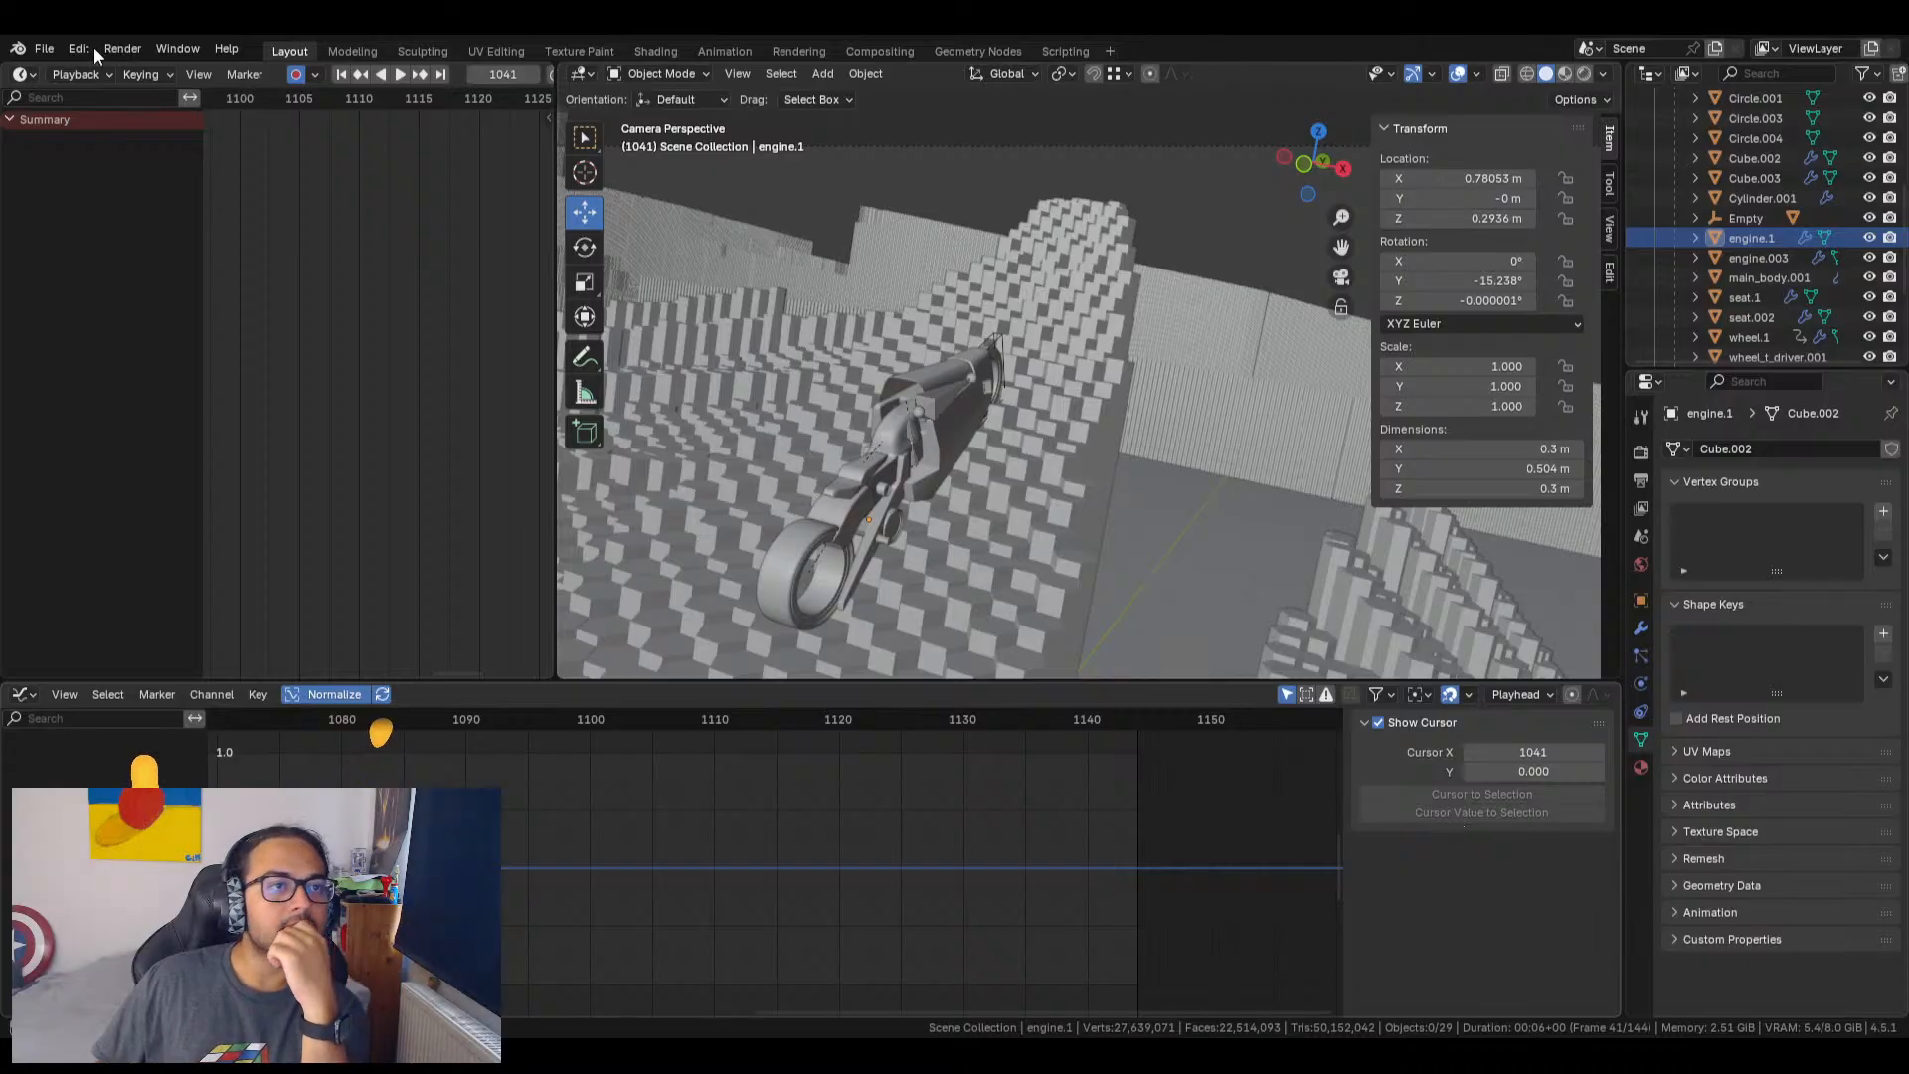
# Step: Reopen the recent file RR_Blender_Template_v2_GM_12.blend without saving the changes to RR_Blender_Template_v2_GM_11.blend
pyautogui.click(44, 49)
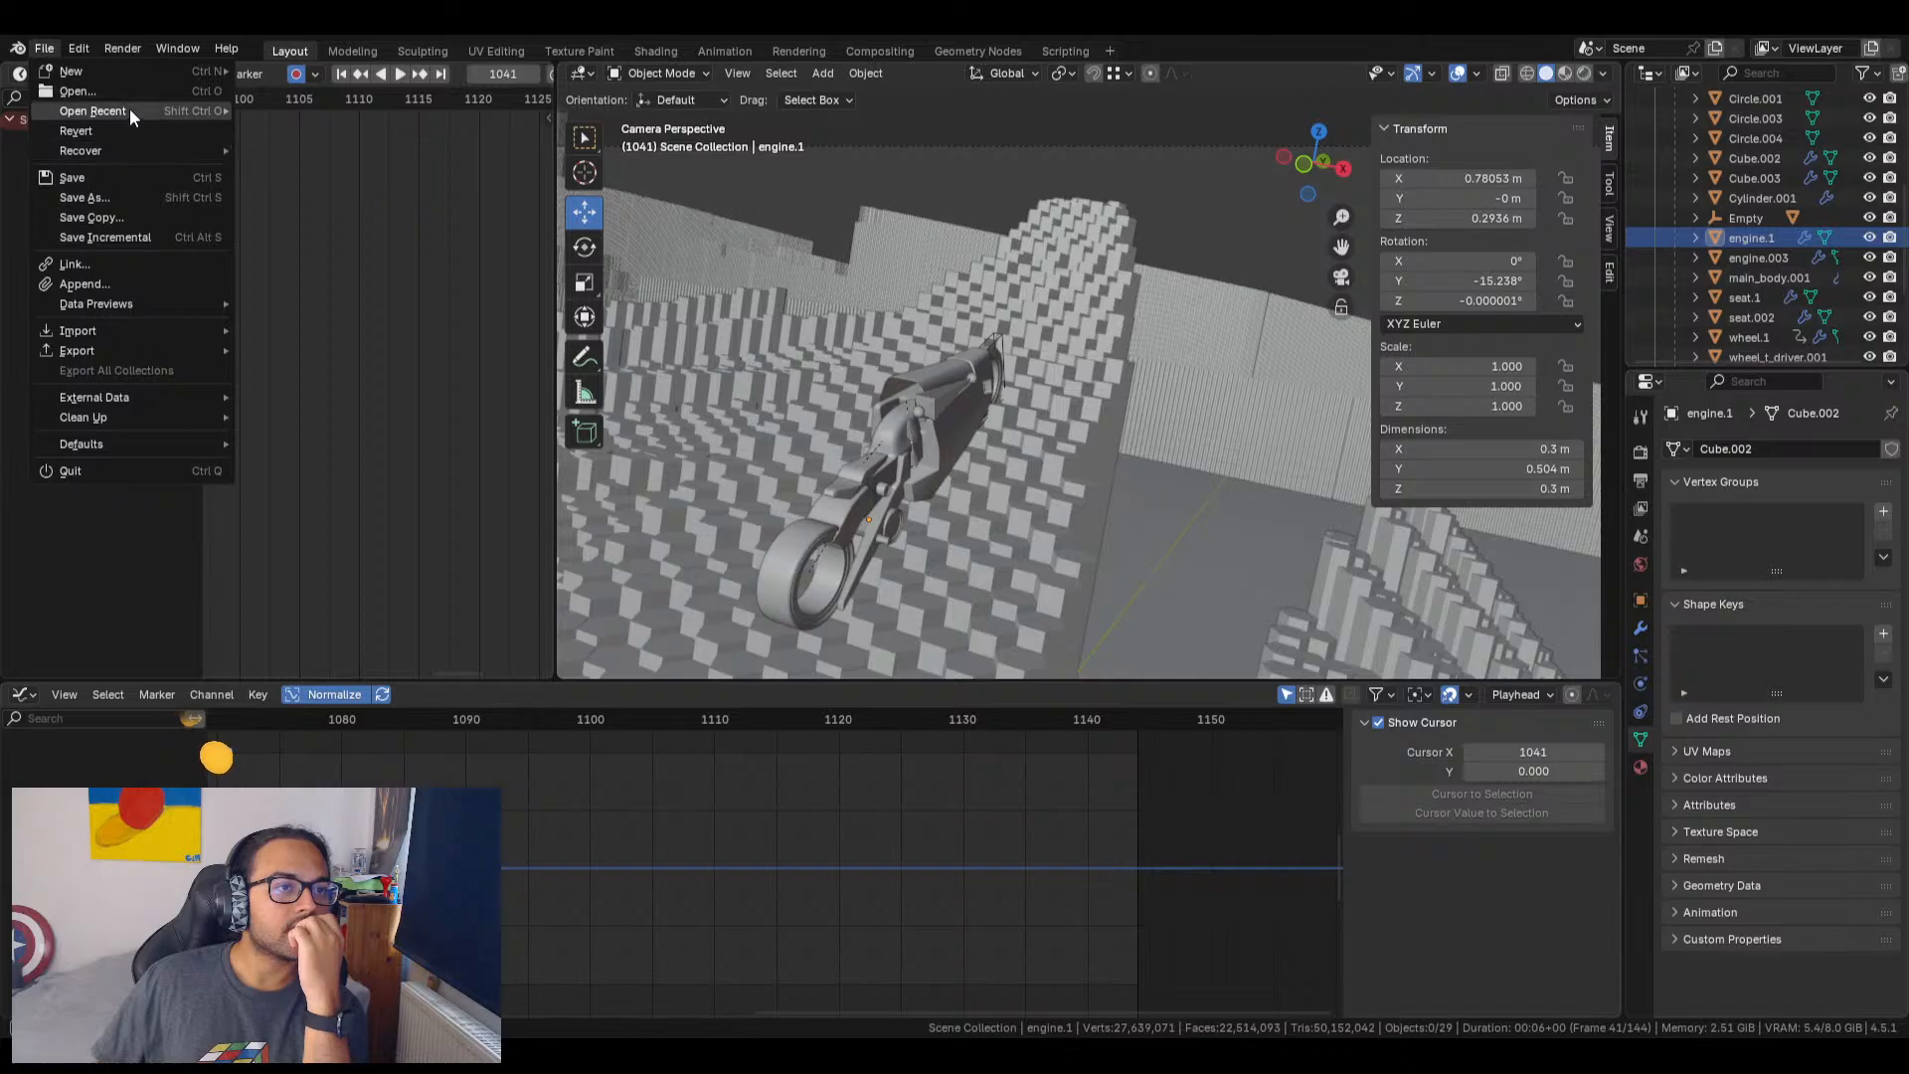
pyautogui.moveTo(130, 109)
pyautogui.click(363, 129)
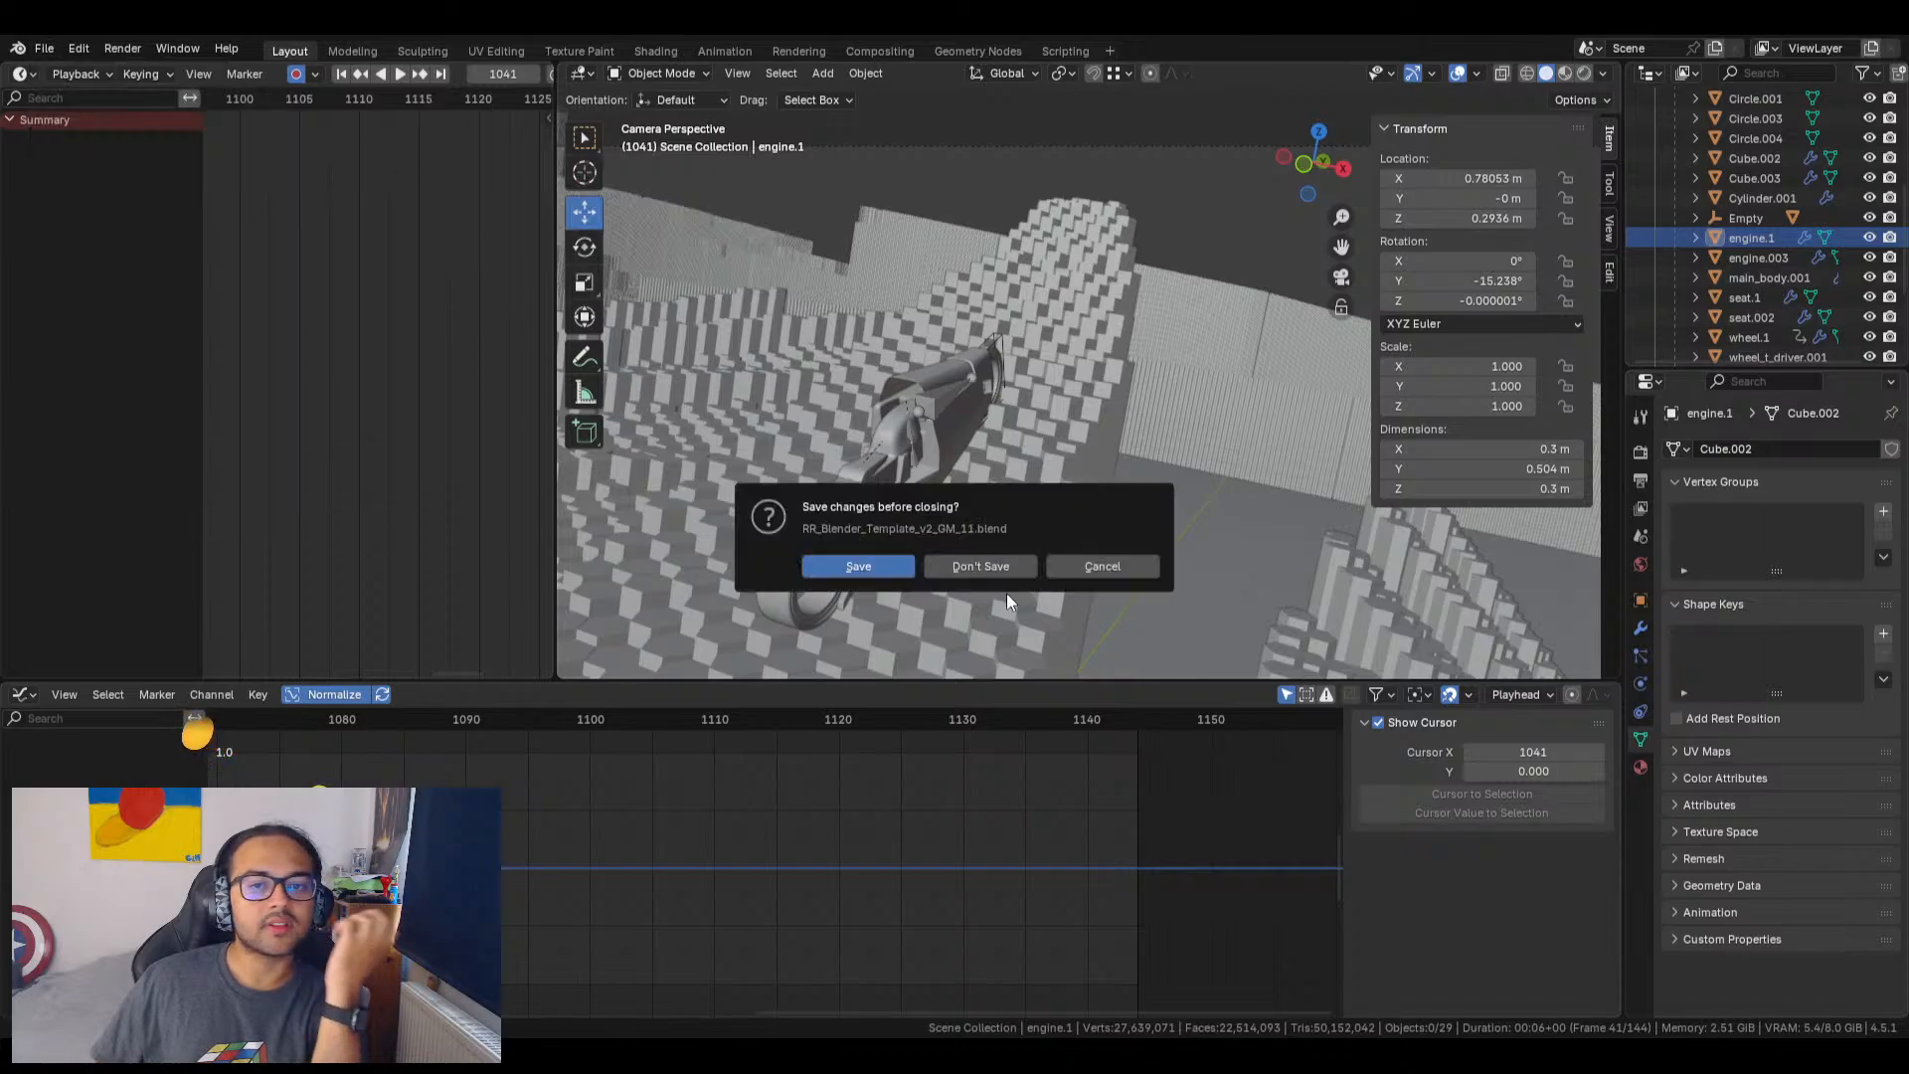
pyautogui.click(979, 563)
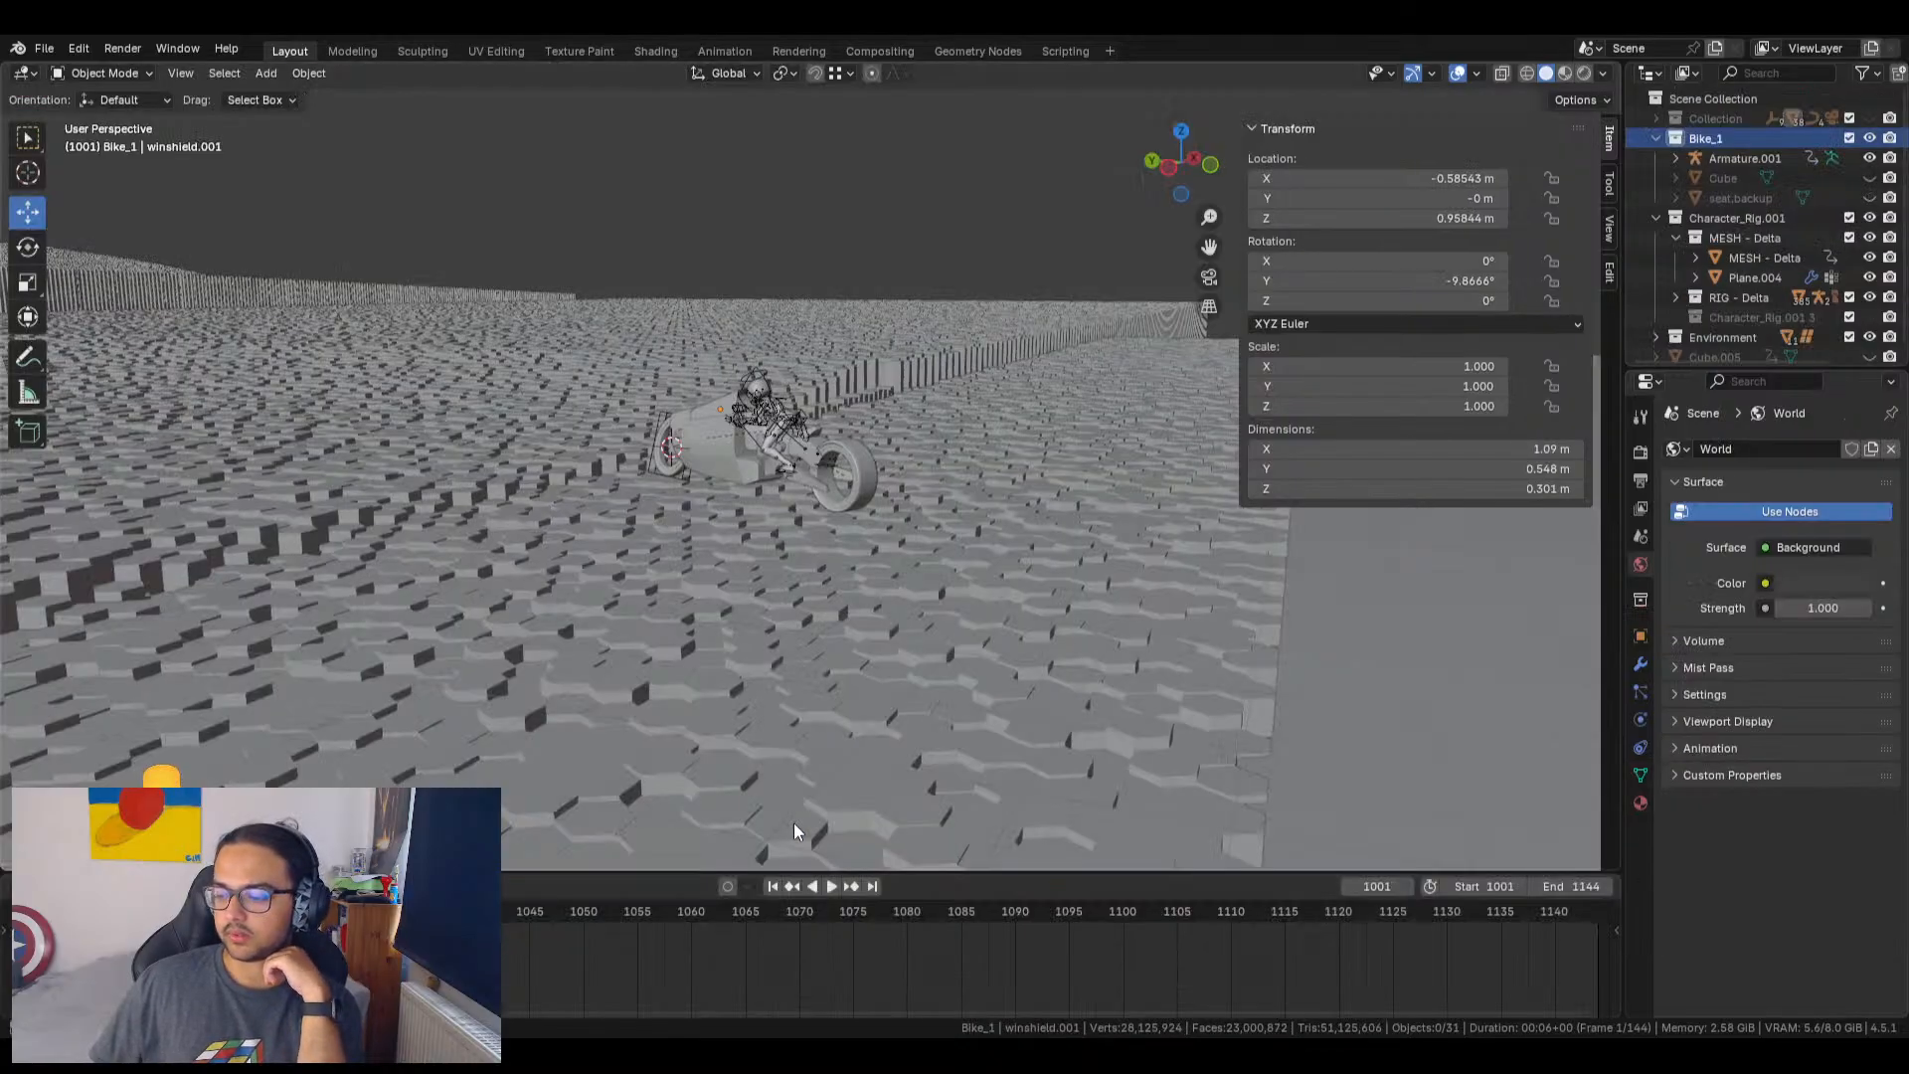
# Step: Try to import the exported engine file into the reopened bike scene
pyautogui.scroll(10, 732, 535)
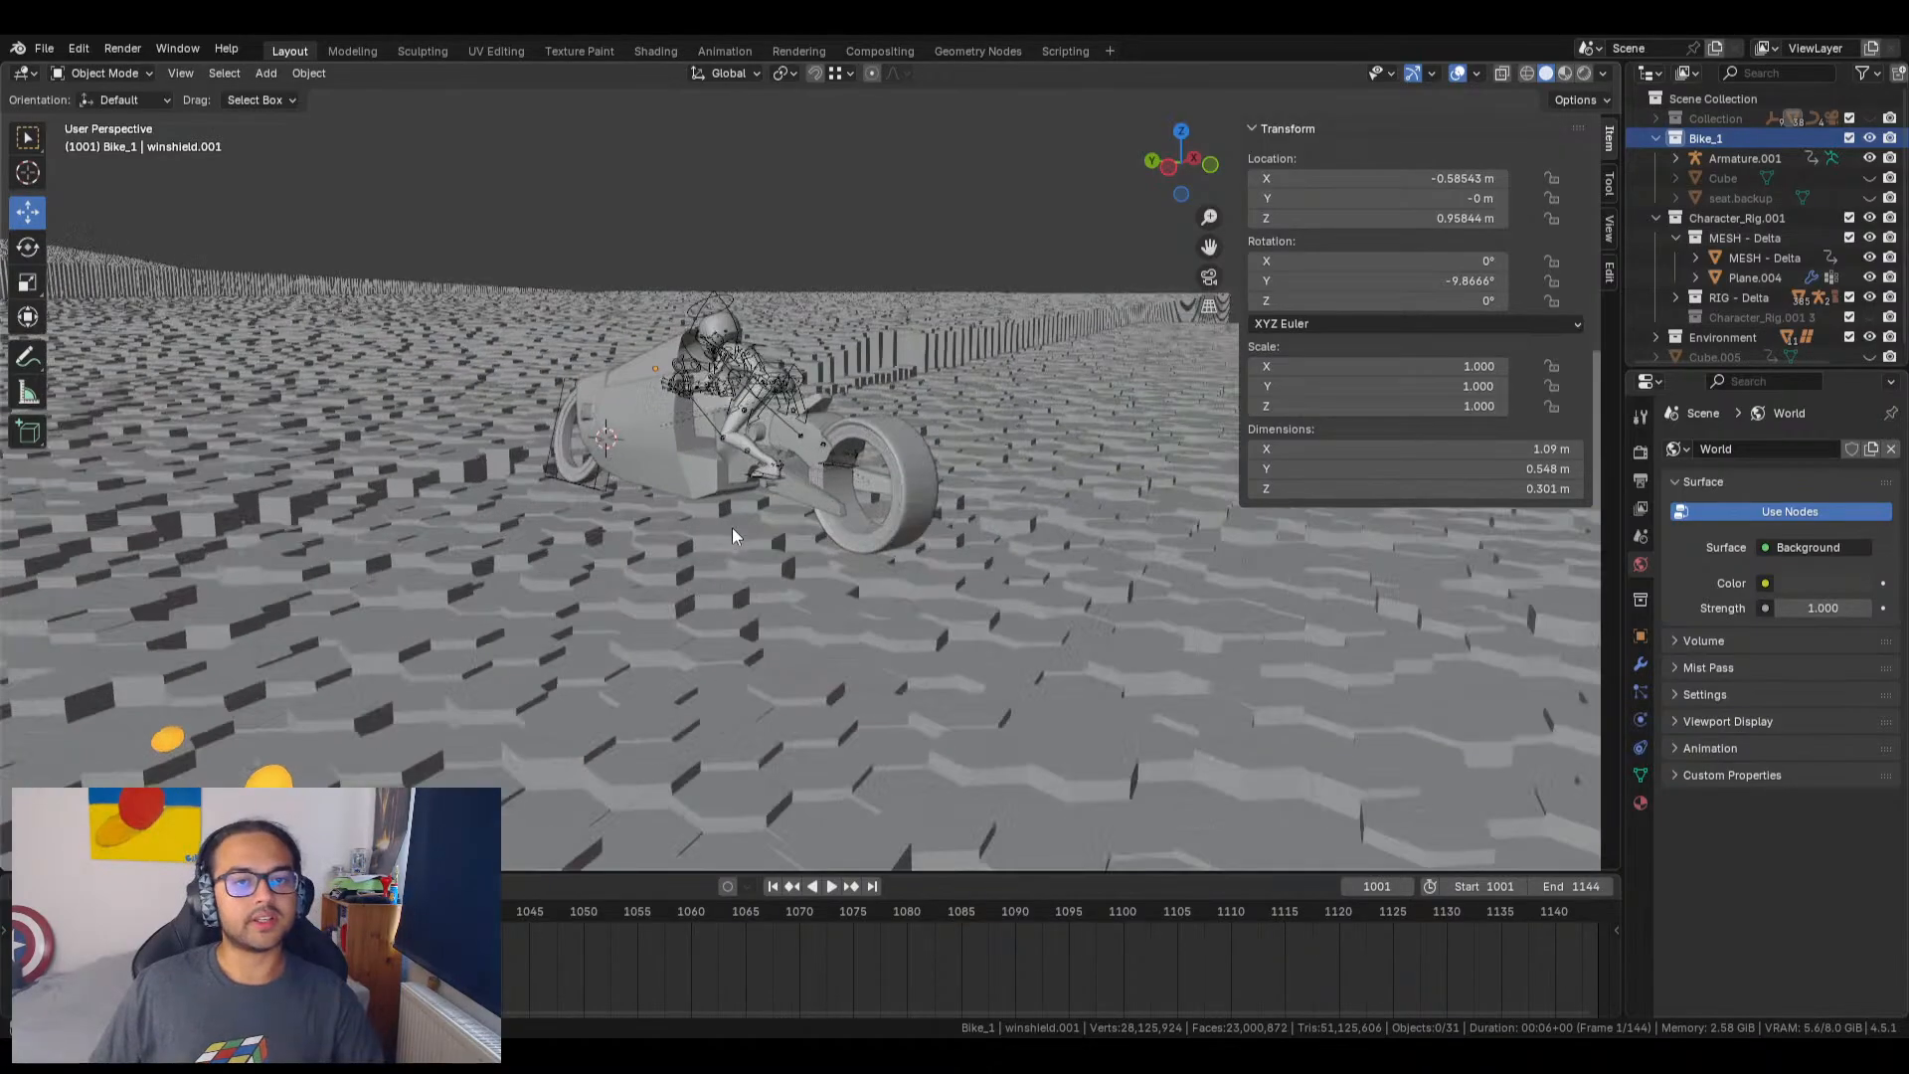
pyautogui.click(50, 52)
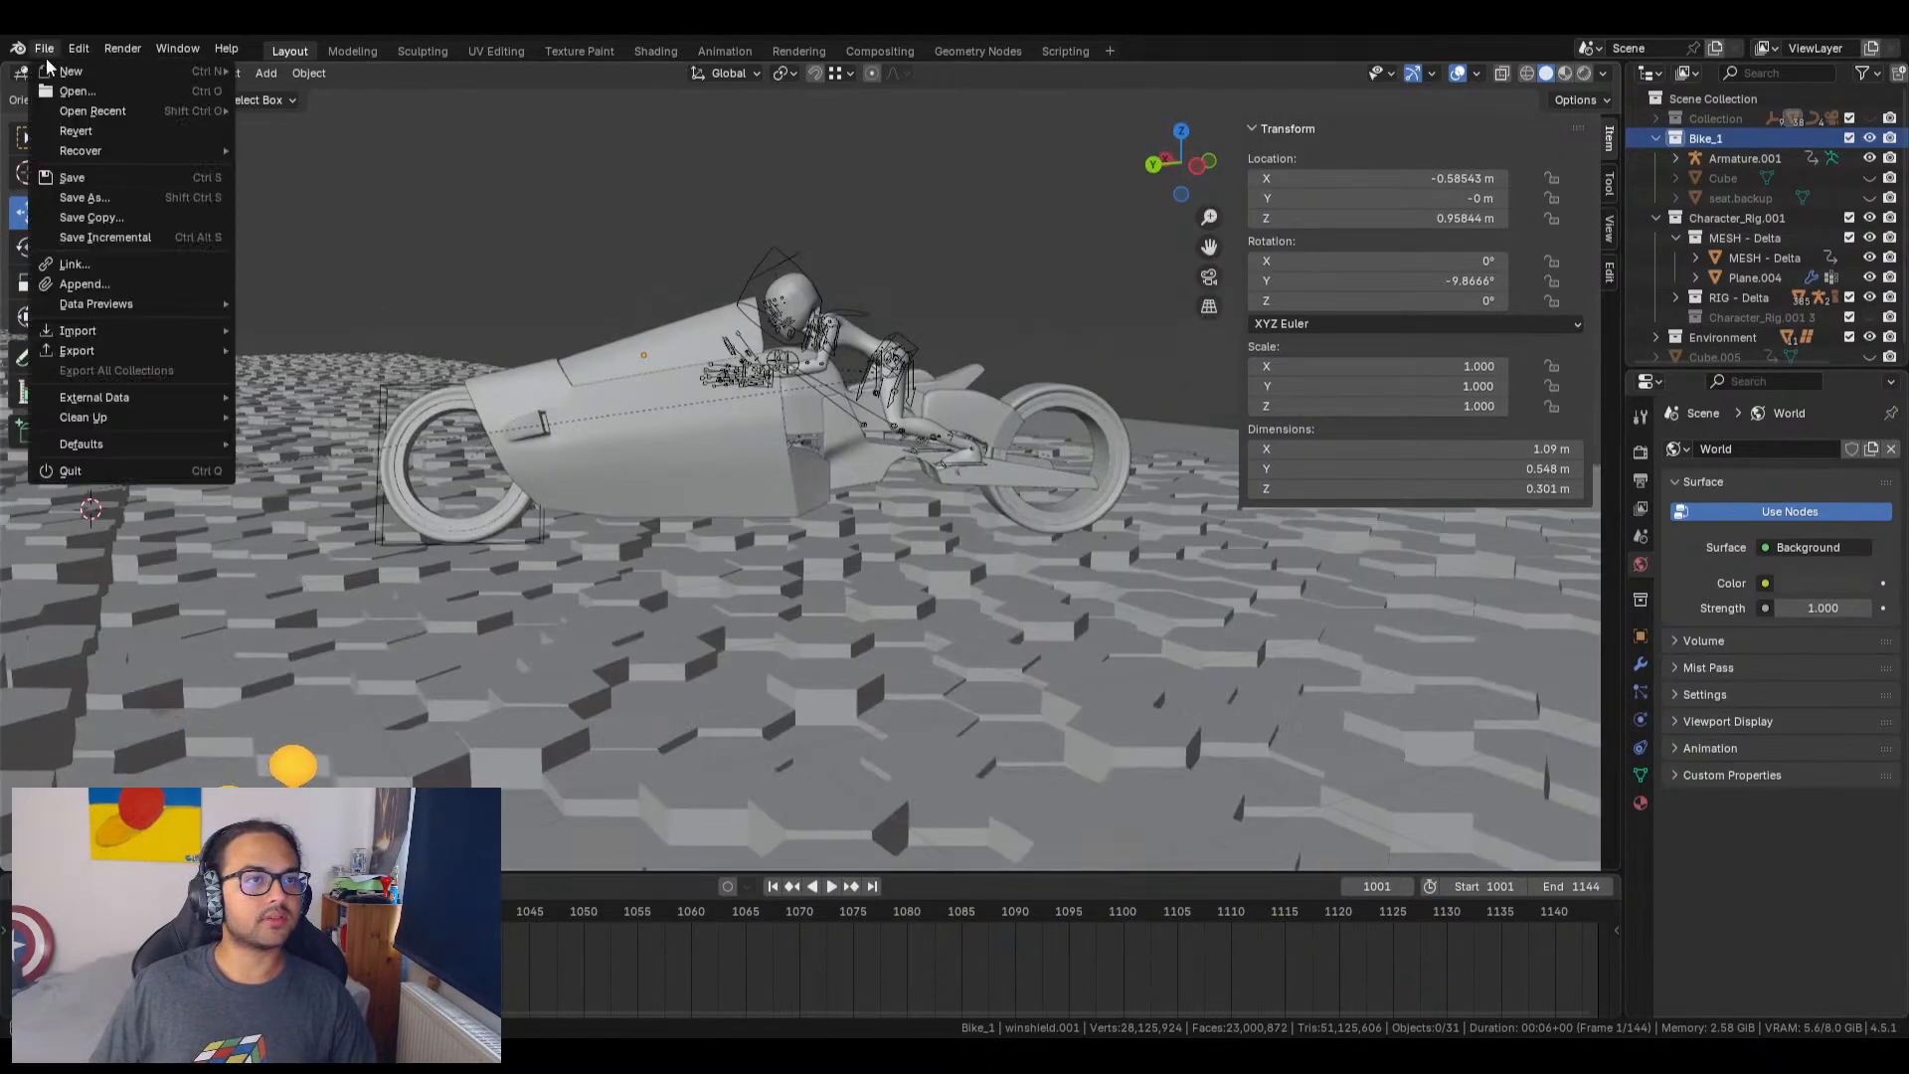
pyautogui.moveTo(99, 331)
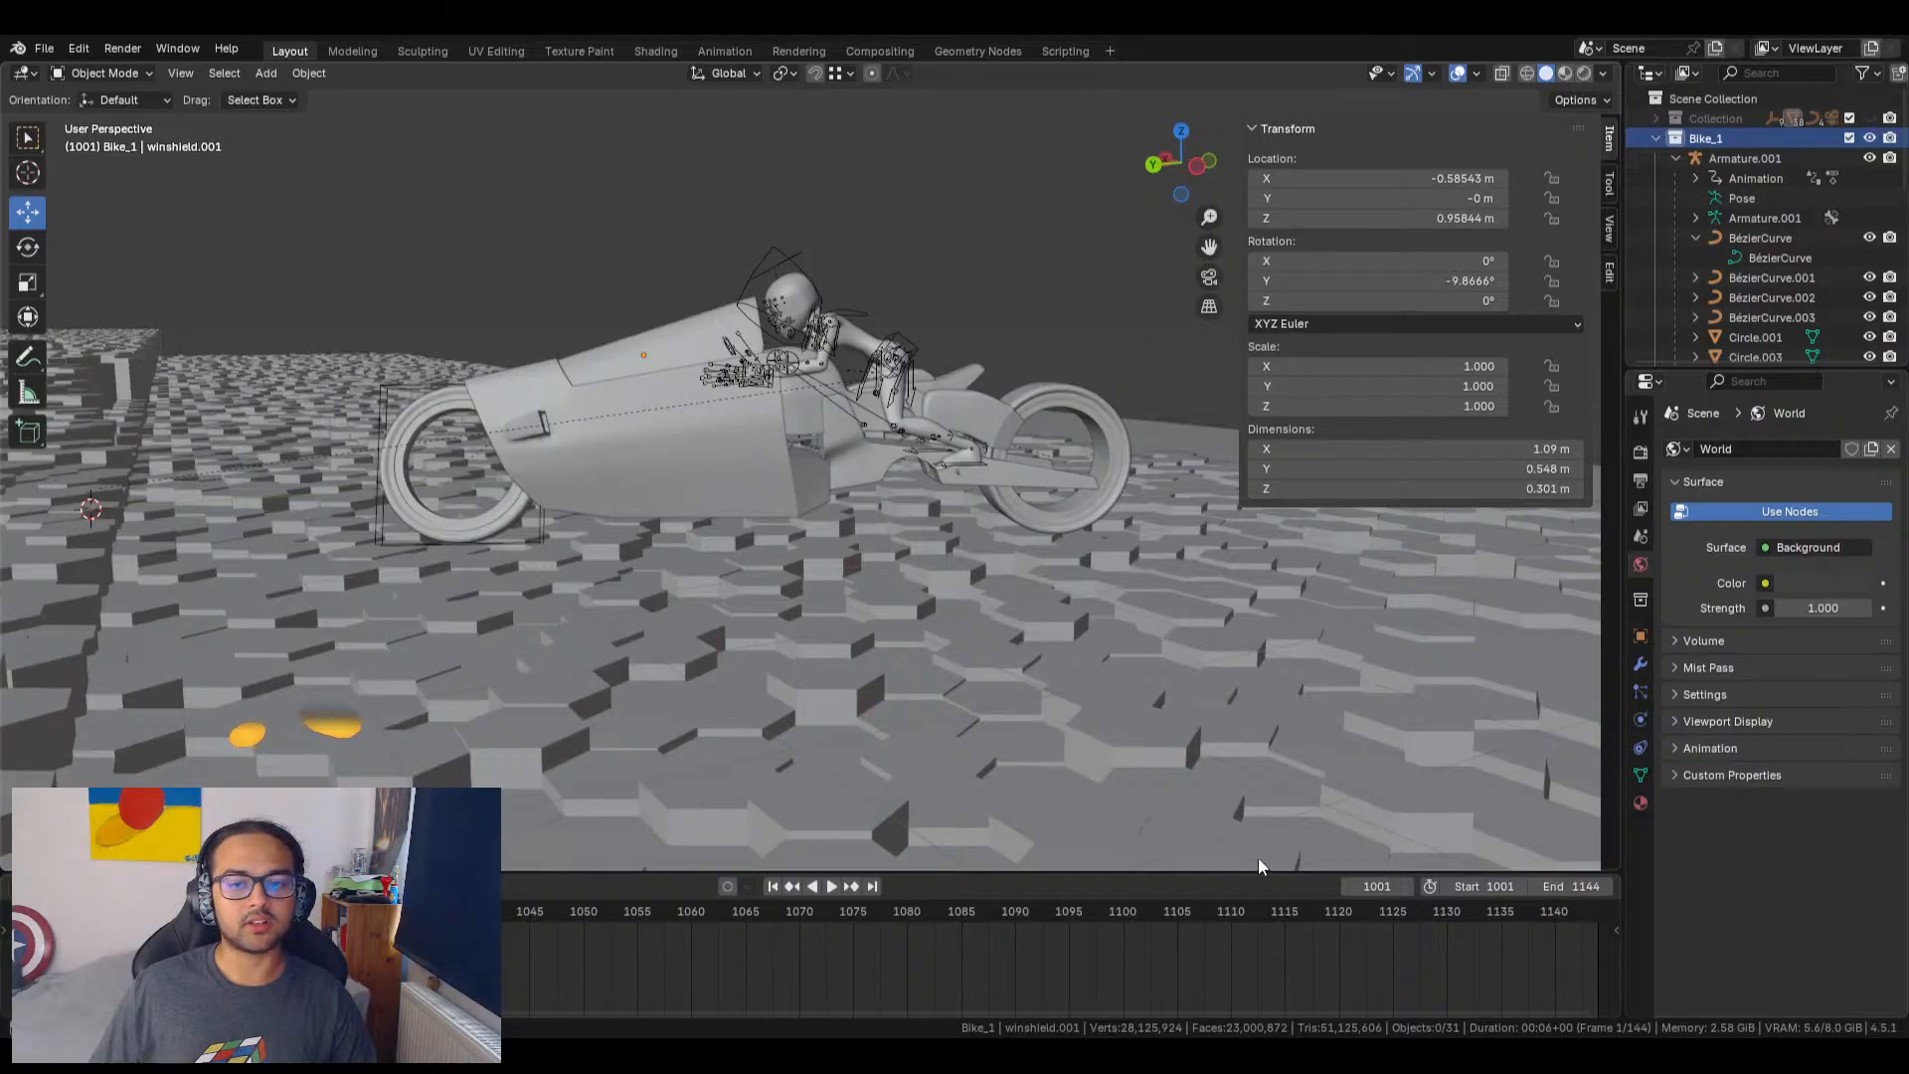
# Step: Look for the imported engine around the bike and among the parts under Armature.001 in Bike_1
pyautogui.moveTo(772, 612); pyautogui.dragTo(919, 510, button='middle')
pyautogui.scroll(-7, 815, 647)
pyautogui.scroll(5, 974, 615)
pyautogui.scroll(-5, 934, 513)
pyautogui.scroll(-10, 1800, 253)
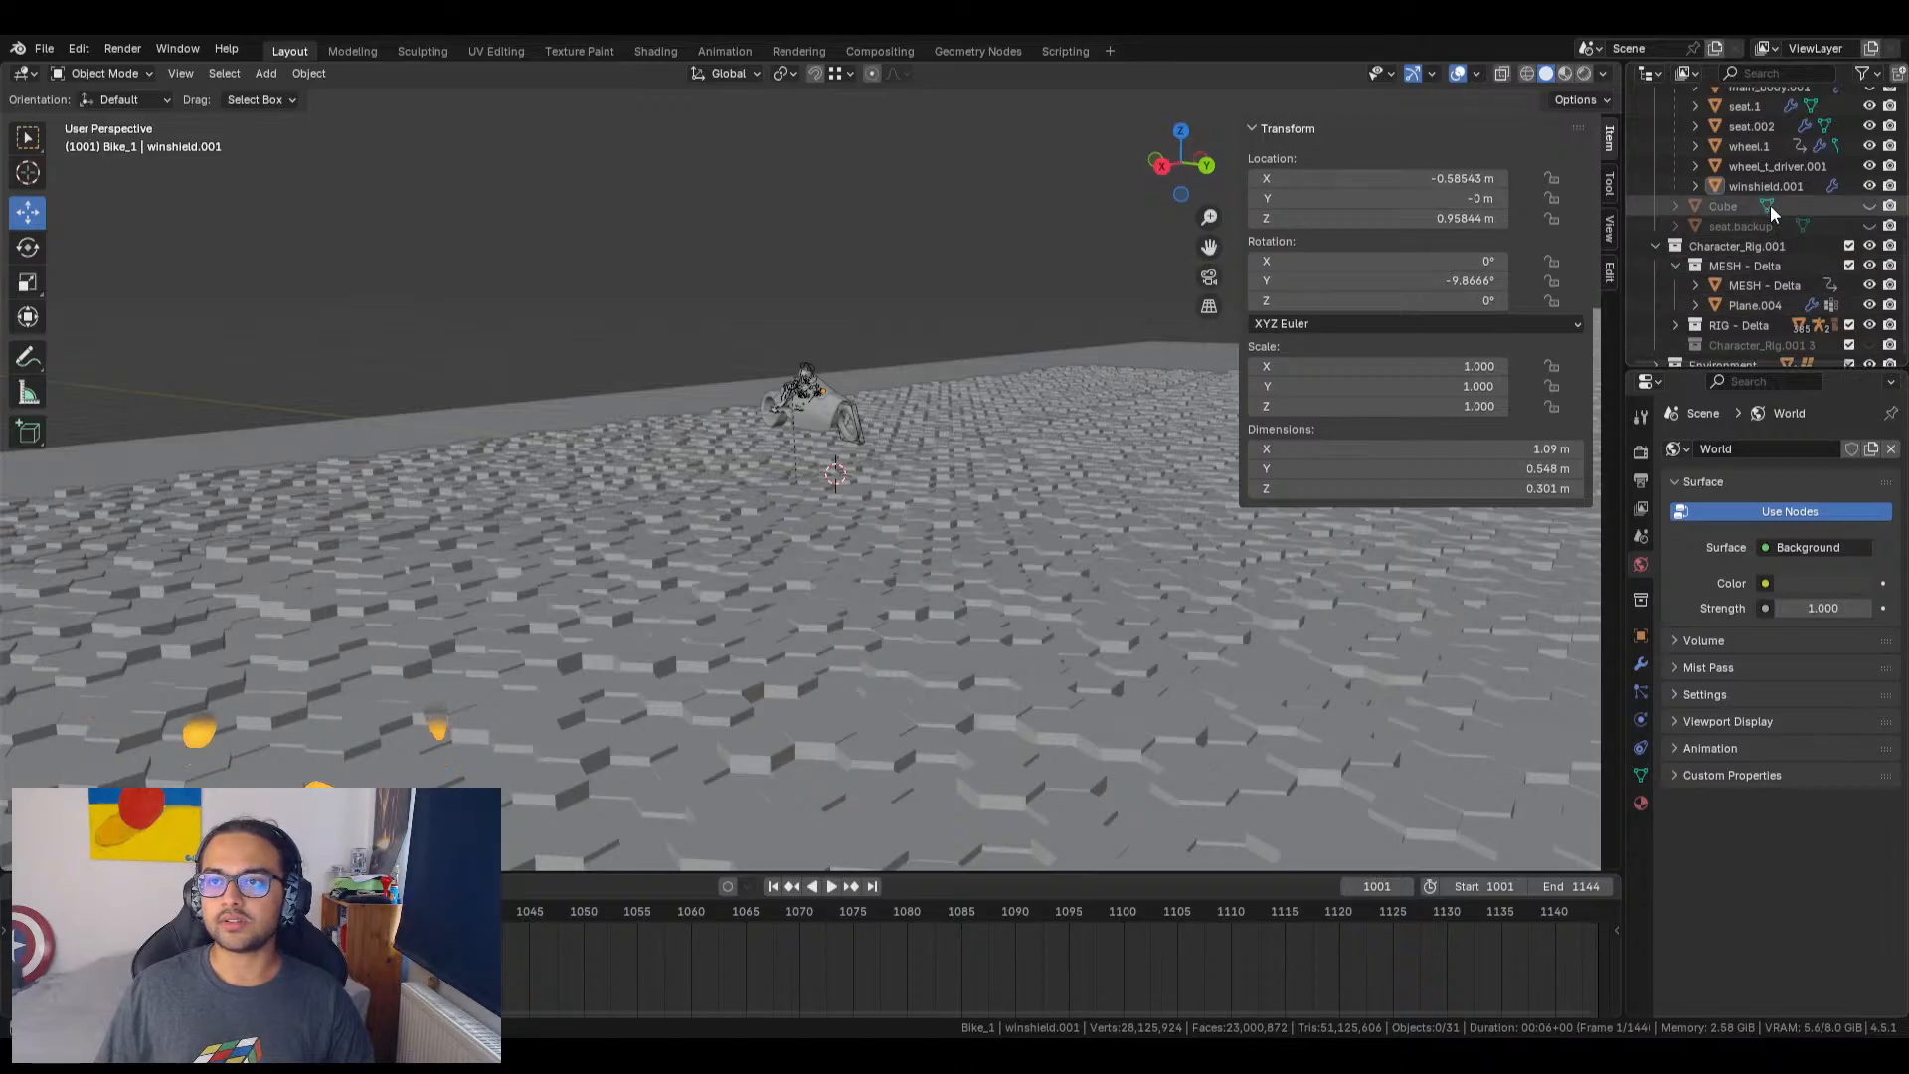
pyautogui.scroll(5, 1770, 205)
pyautogui.scroll(10, 1762, 278)
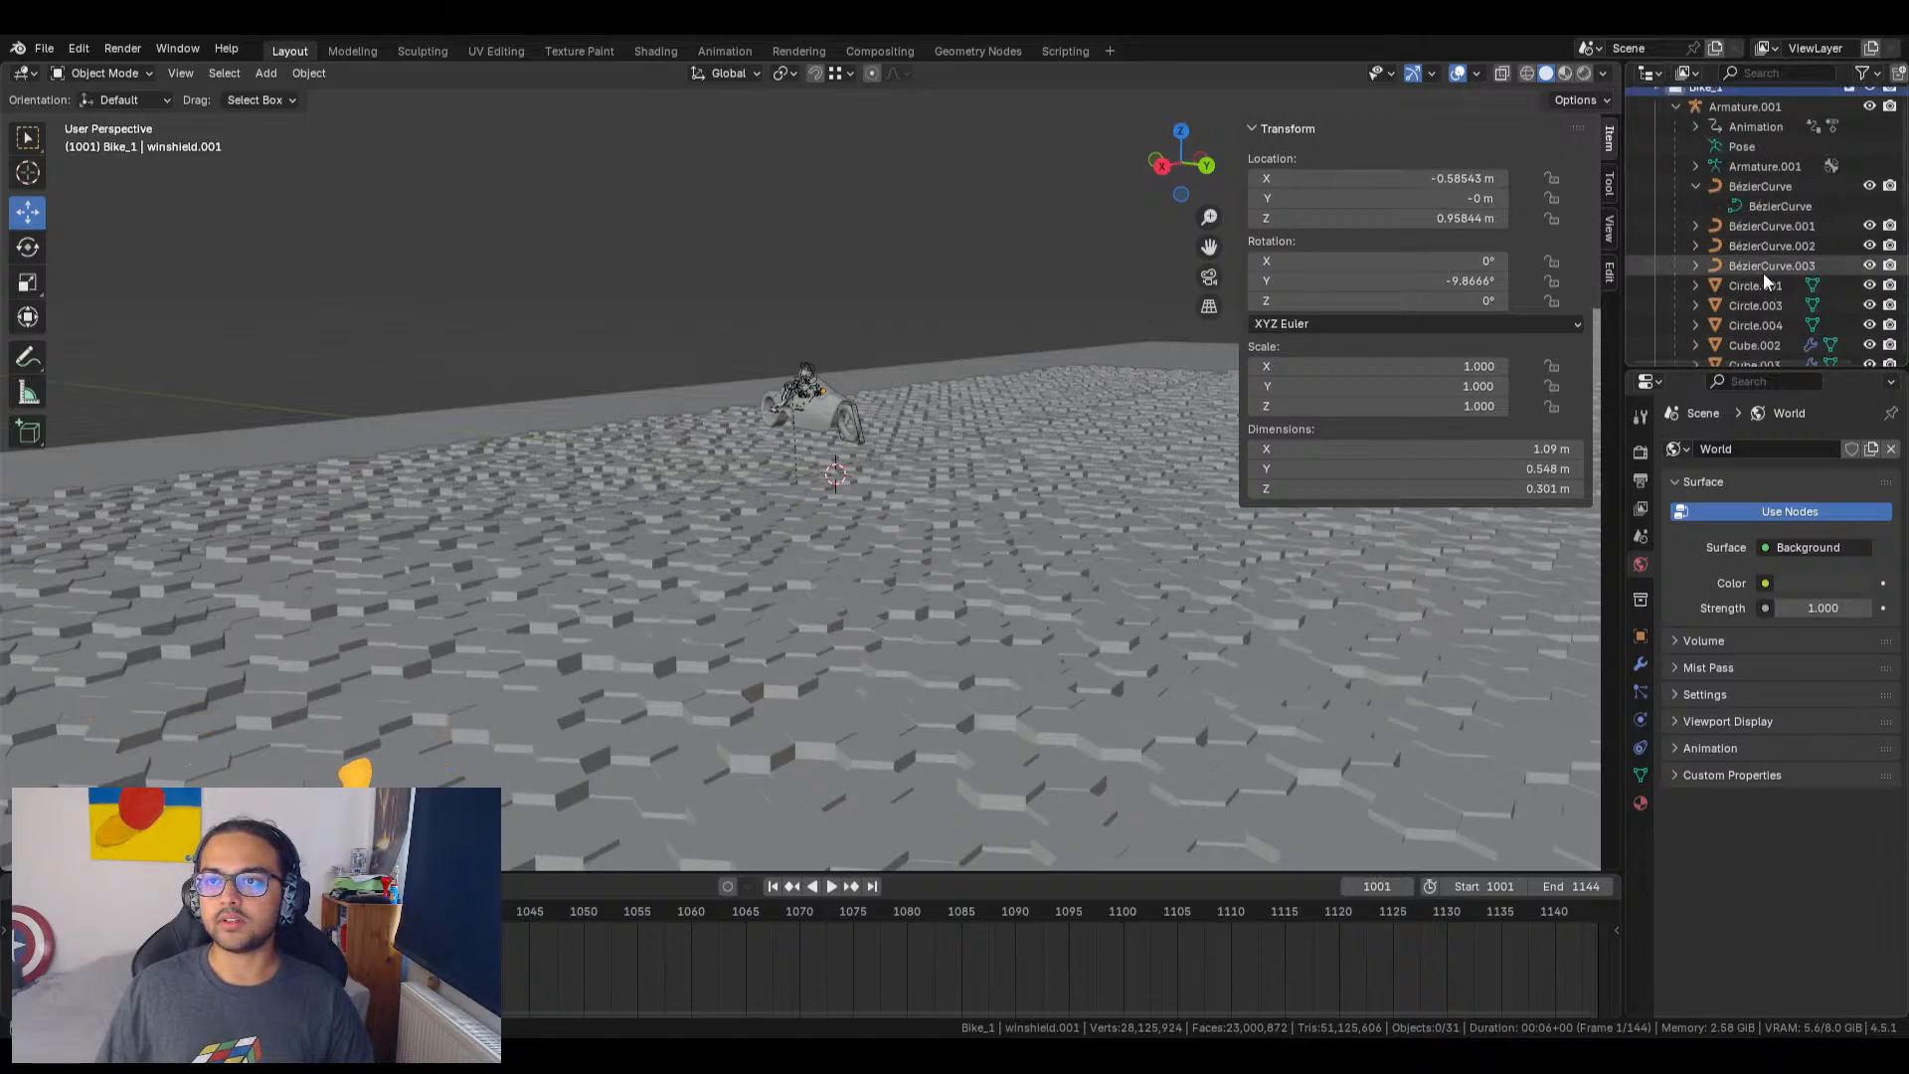
# Step: Search the scene's objects for "engine", show the hidden Collection, and inspect the area around engine.003
pyautogui.click(1776, 74)
pyautogui.write('engine')
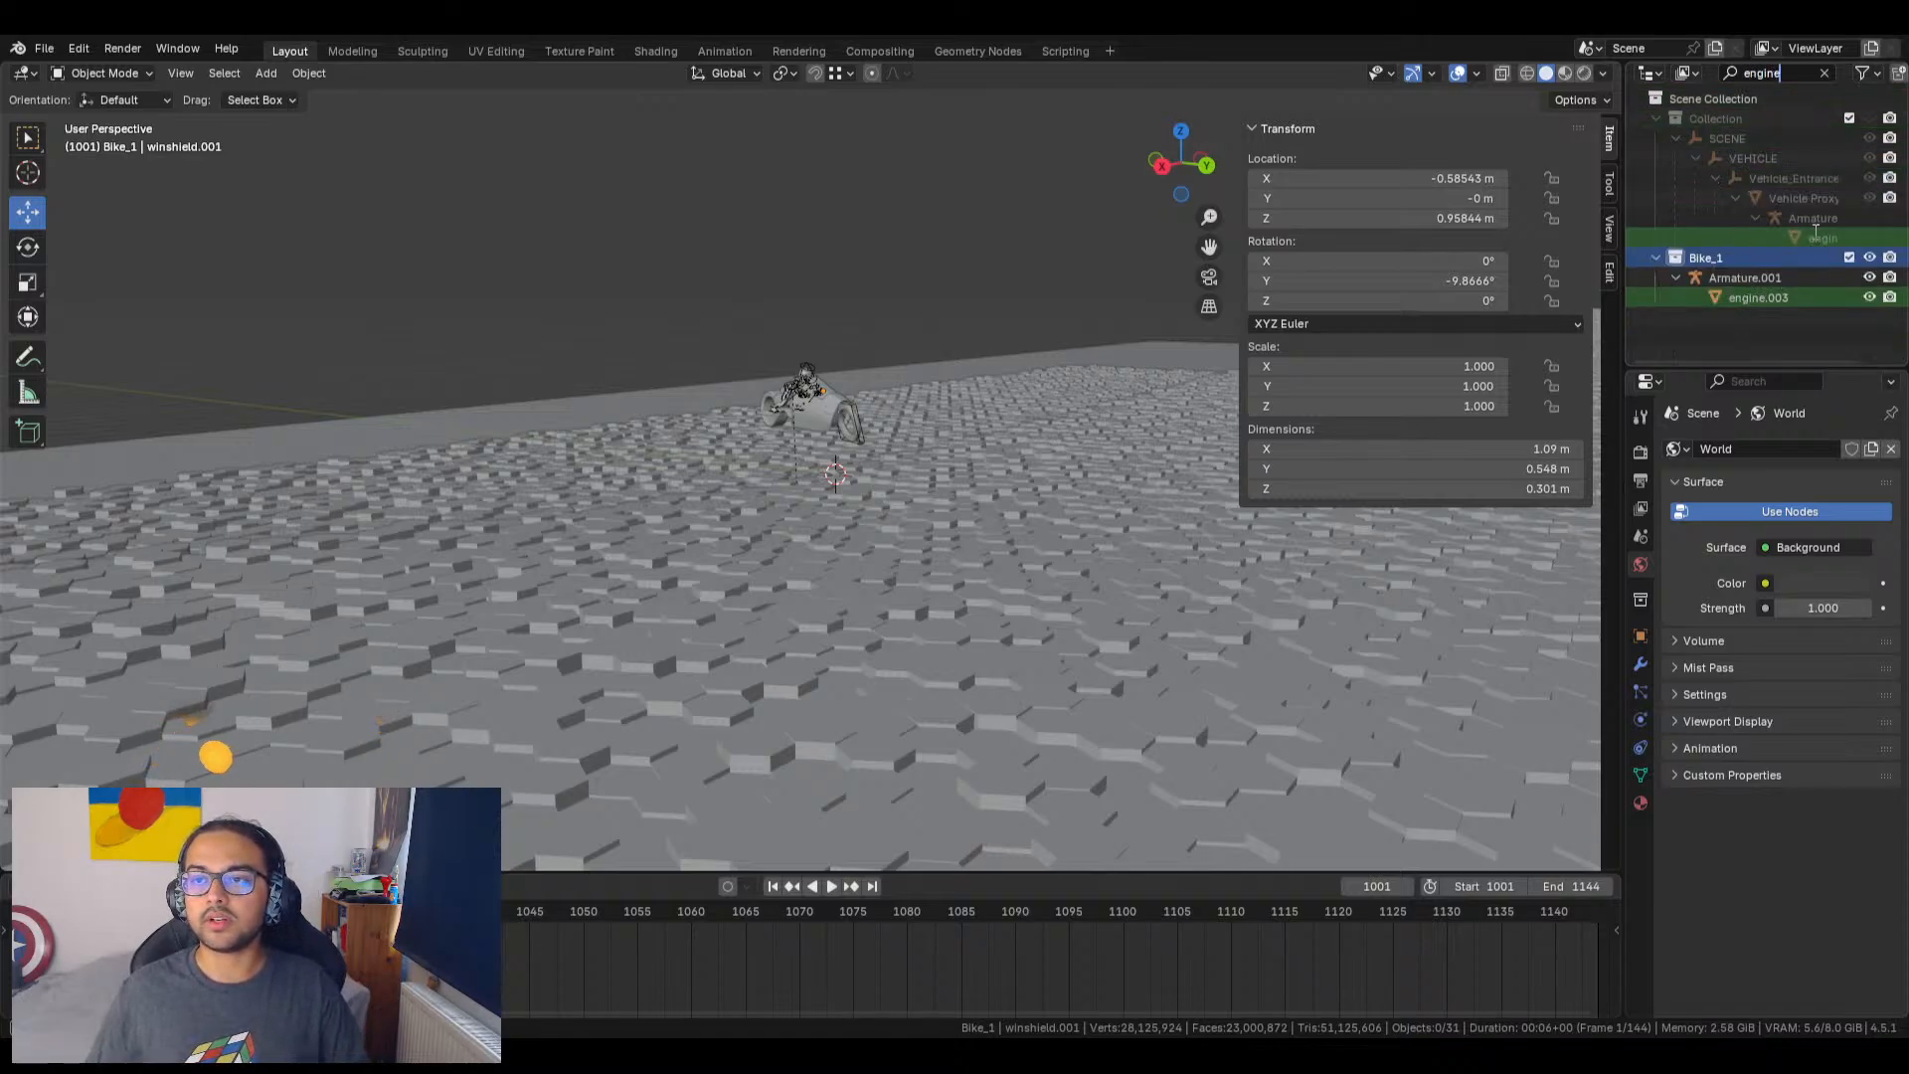
pyautogui.click(1870, 118)
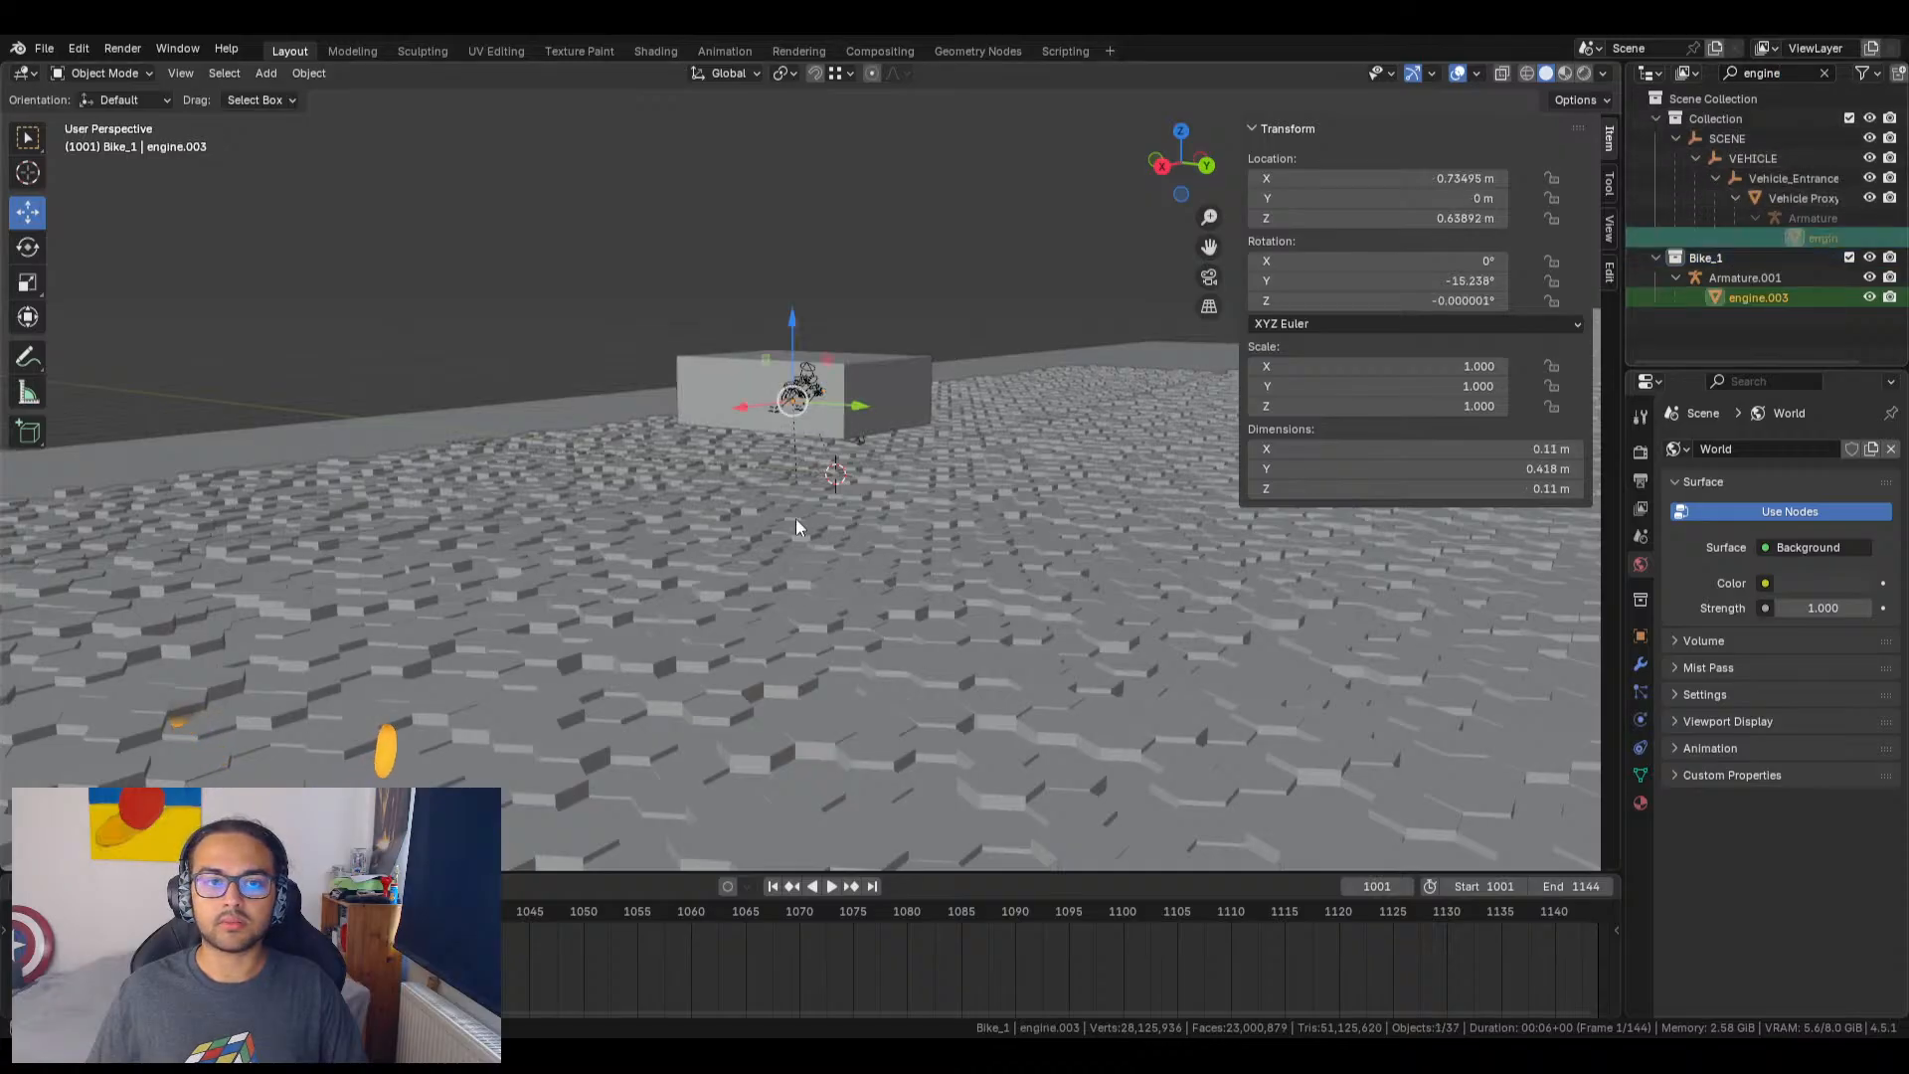
pyautogui.moveTo(796, 517); pyautogui.dragTo(690, 414, button='middle')
pyautogui.scroll(5, 699, 409)
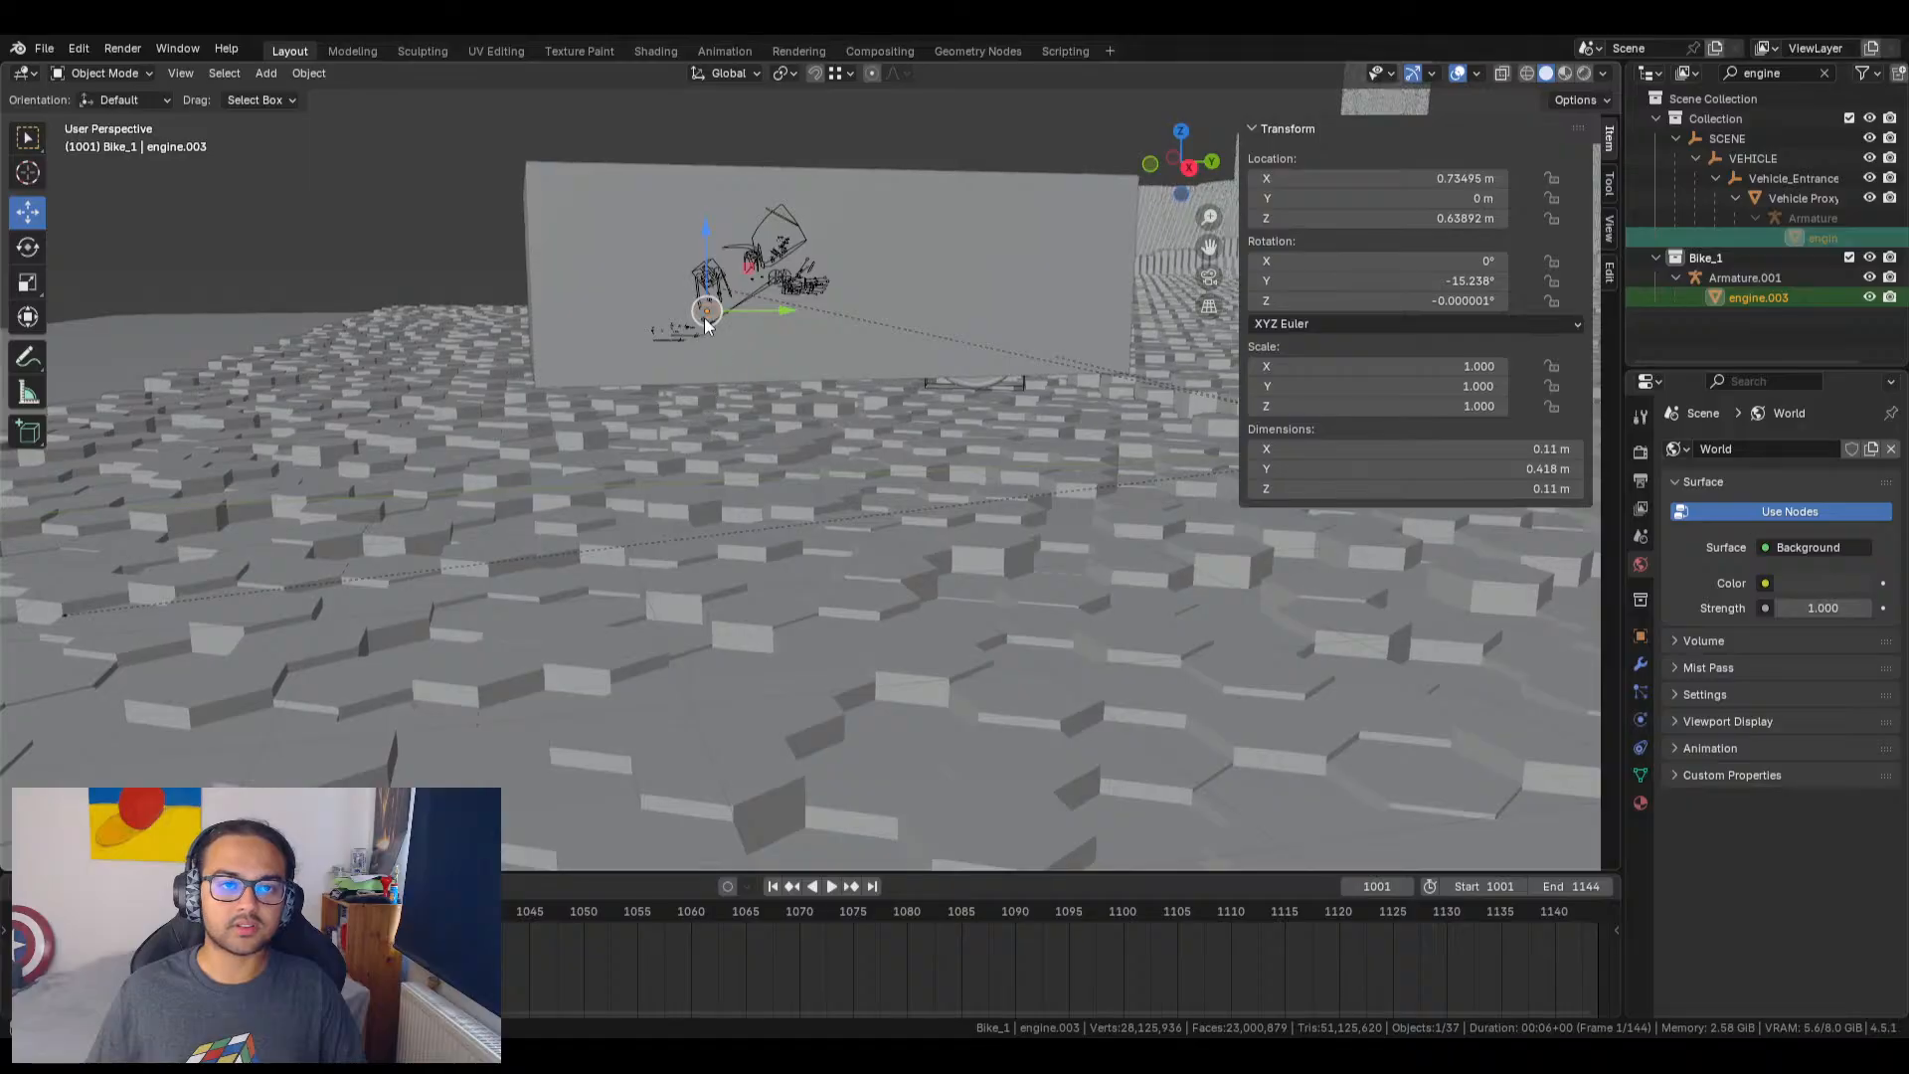
pyautogui.scroll(5, 708, 322)
pyautogui.scroll(-3, 826, 484)
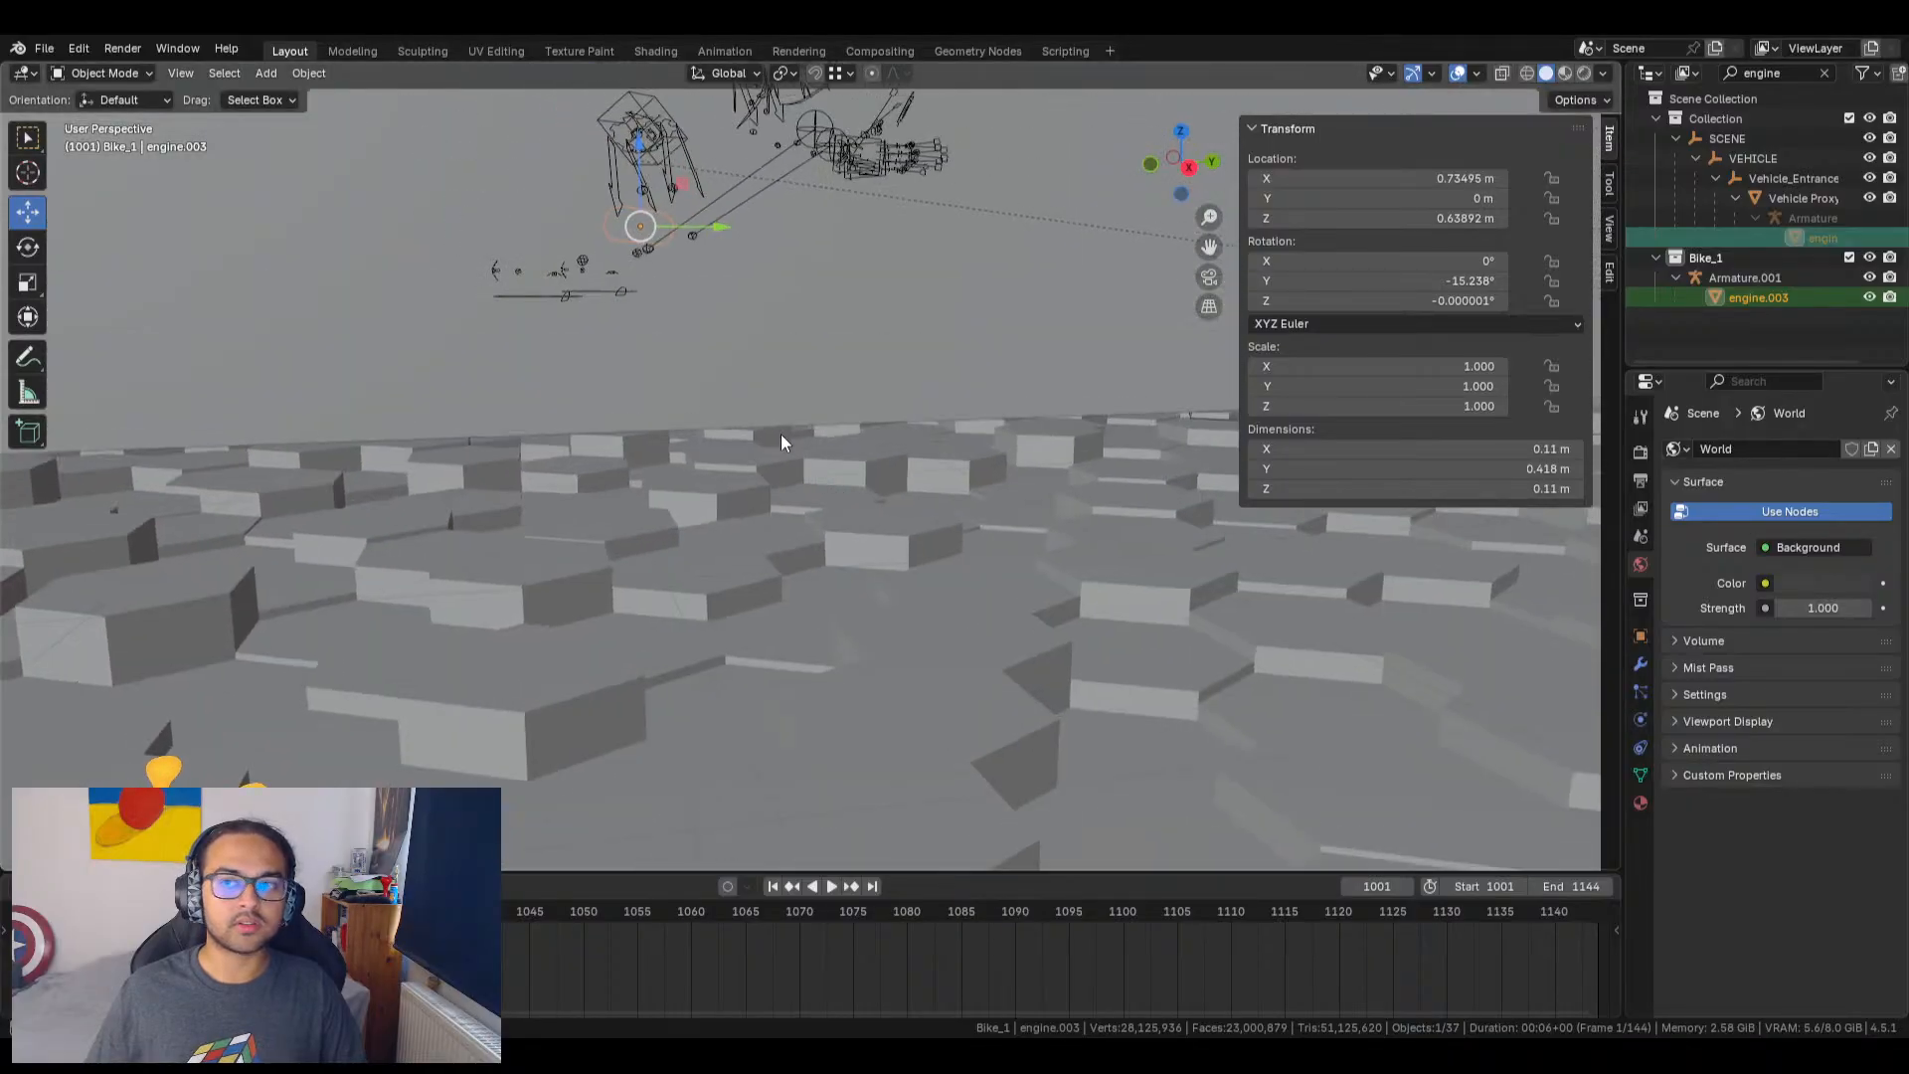
pyautogui.moveTo(712, 321); pyautogui.dragTo(756, 331, button='middle')
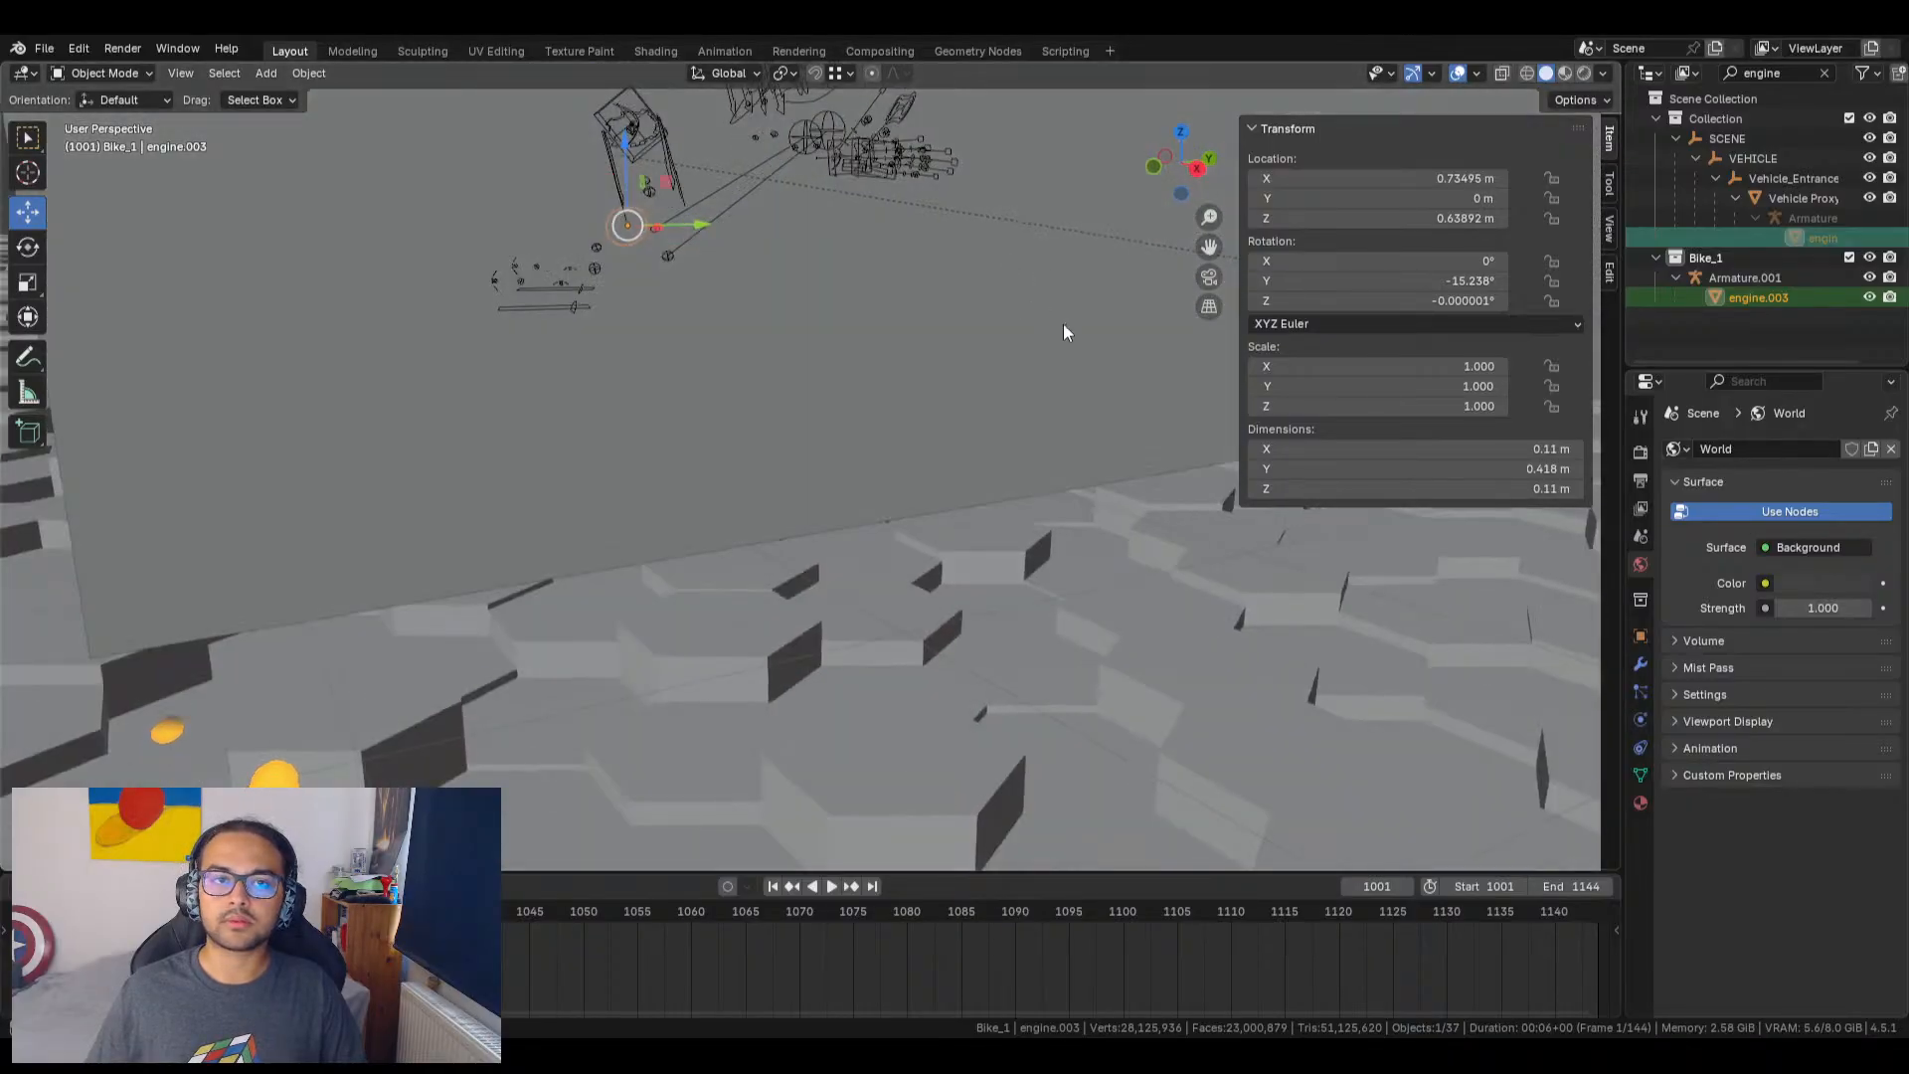
# Step: Toggle engine.003's visibility off and back on, then hide Collection again
pyautogui.click(1064, 325)
pyautogui.click(1810, 237)
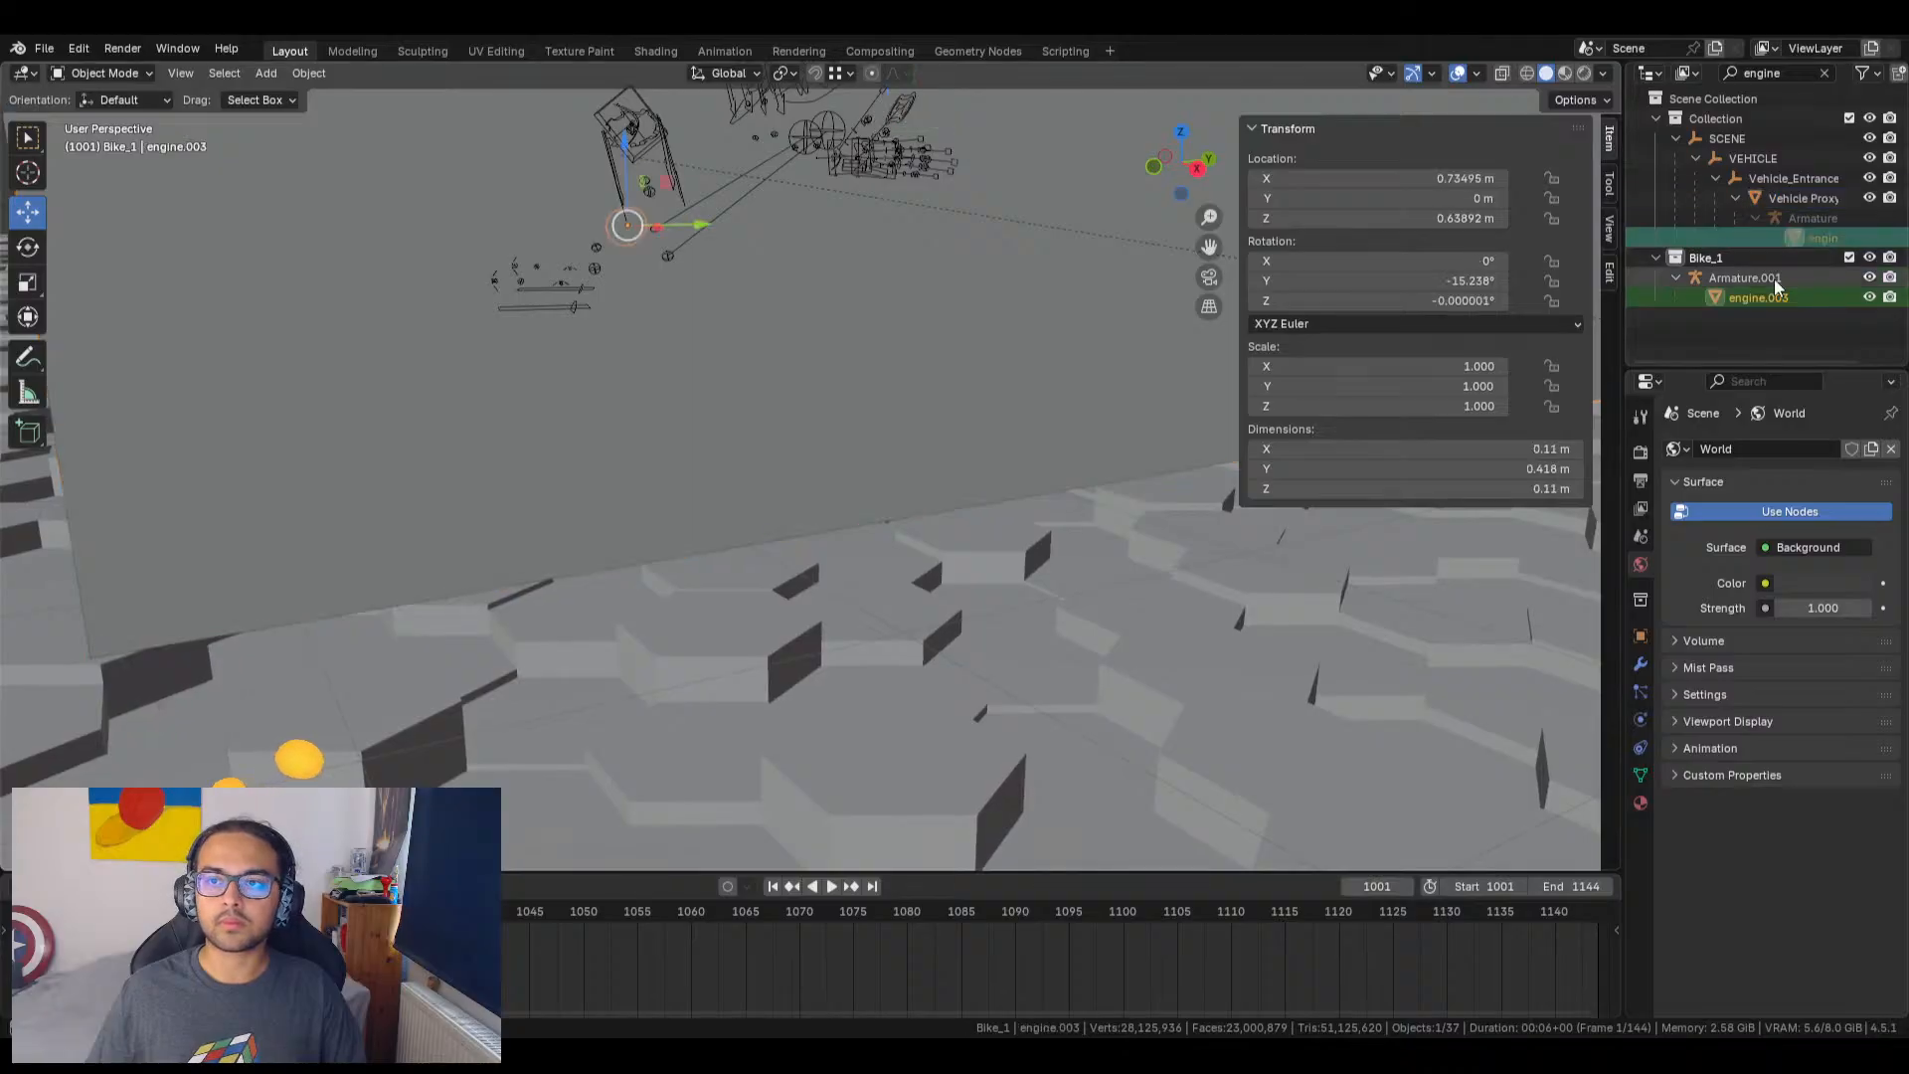
pyautogui.click(1870, 297)
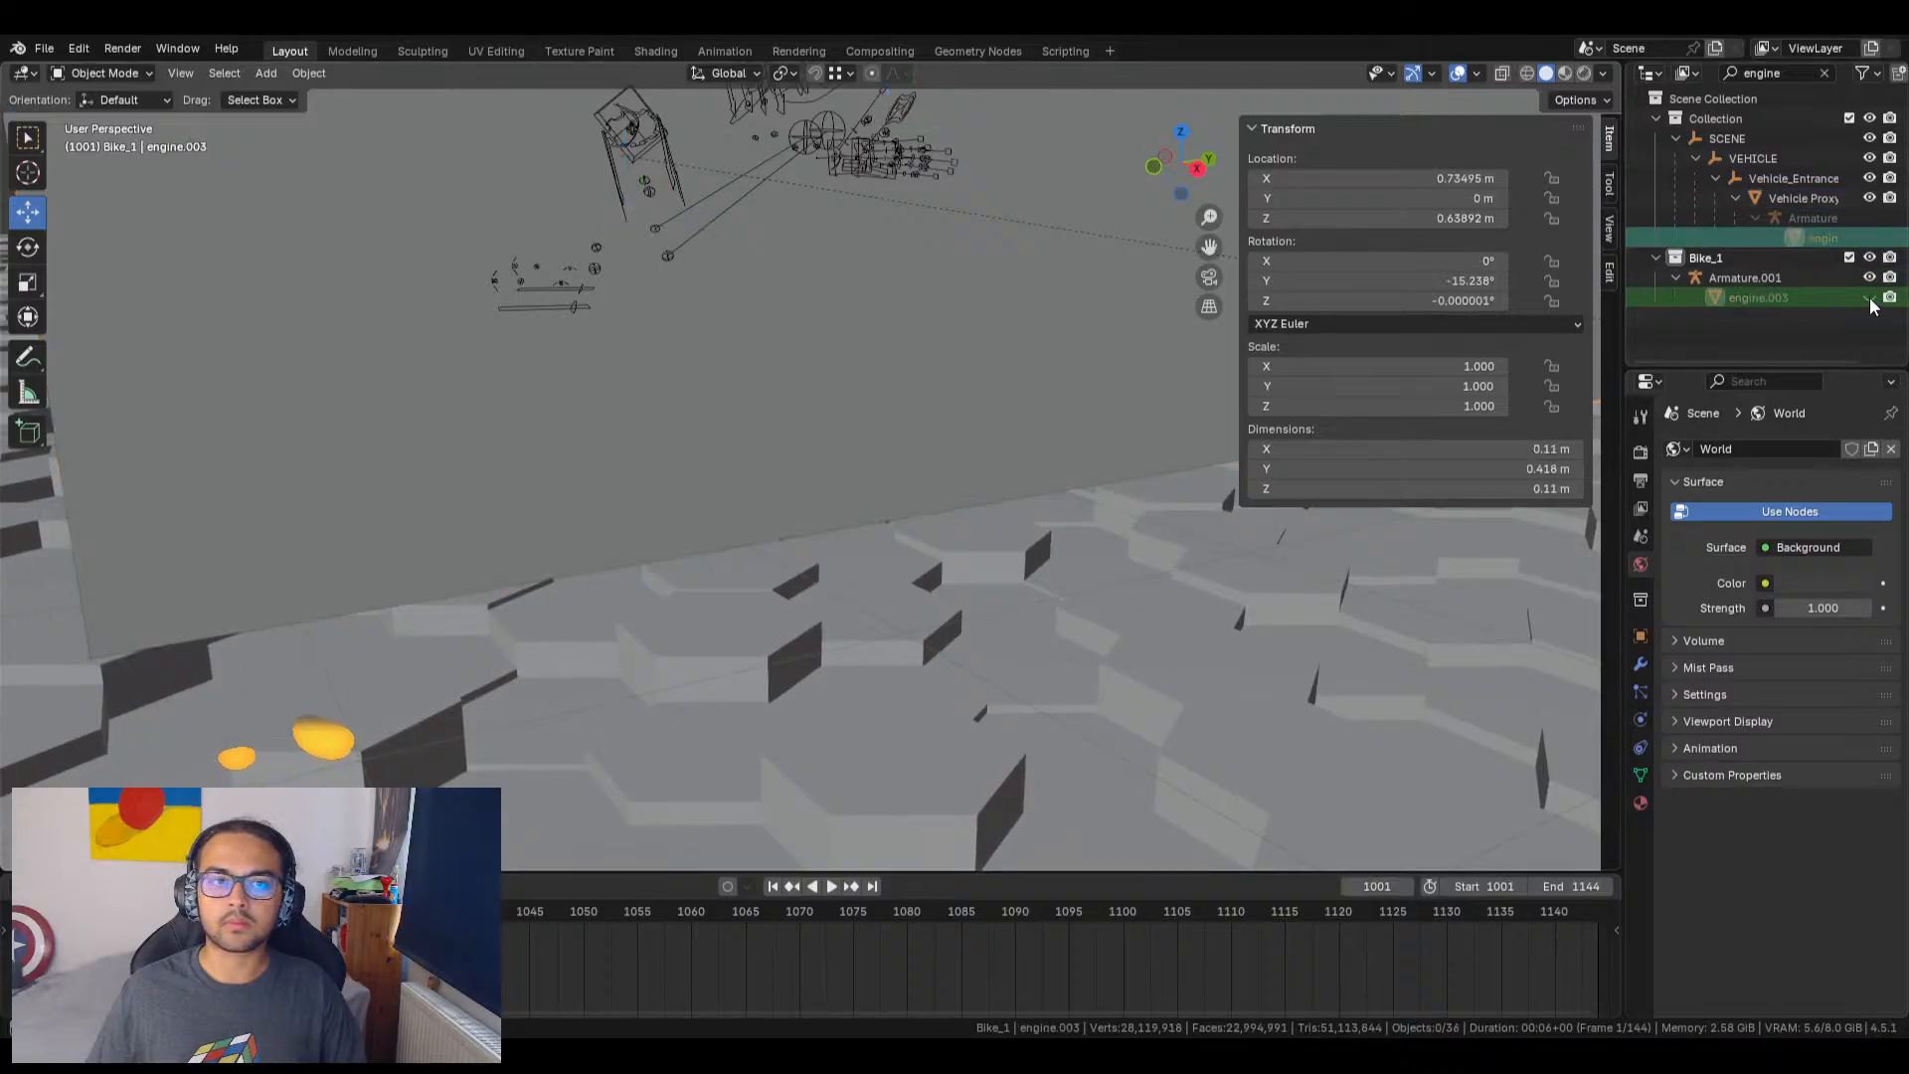
pyautogui.click(1870, 297)
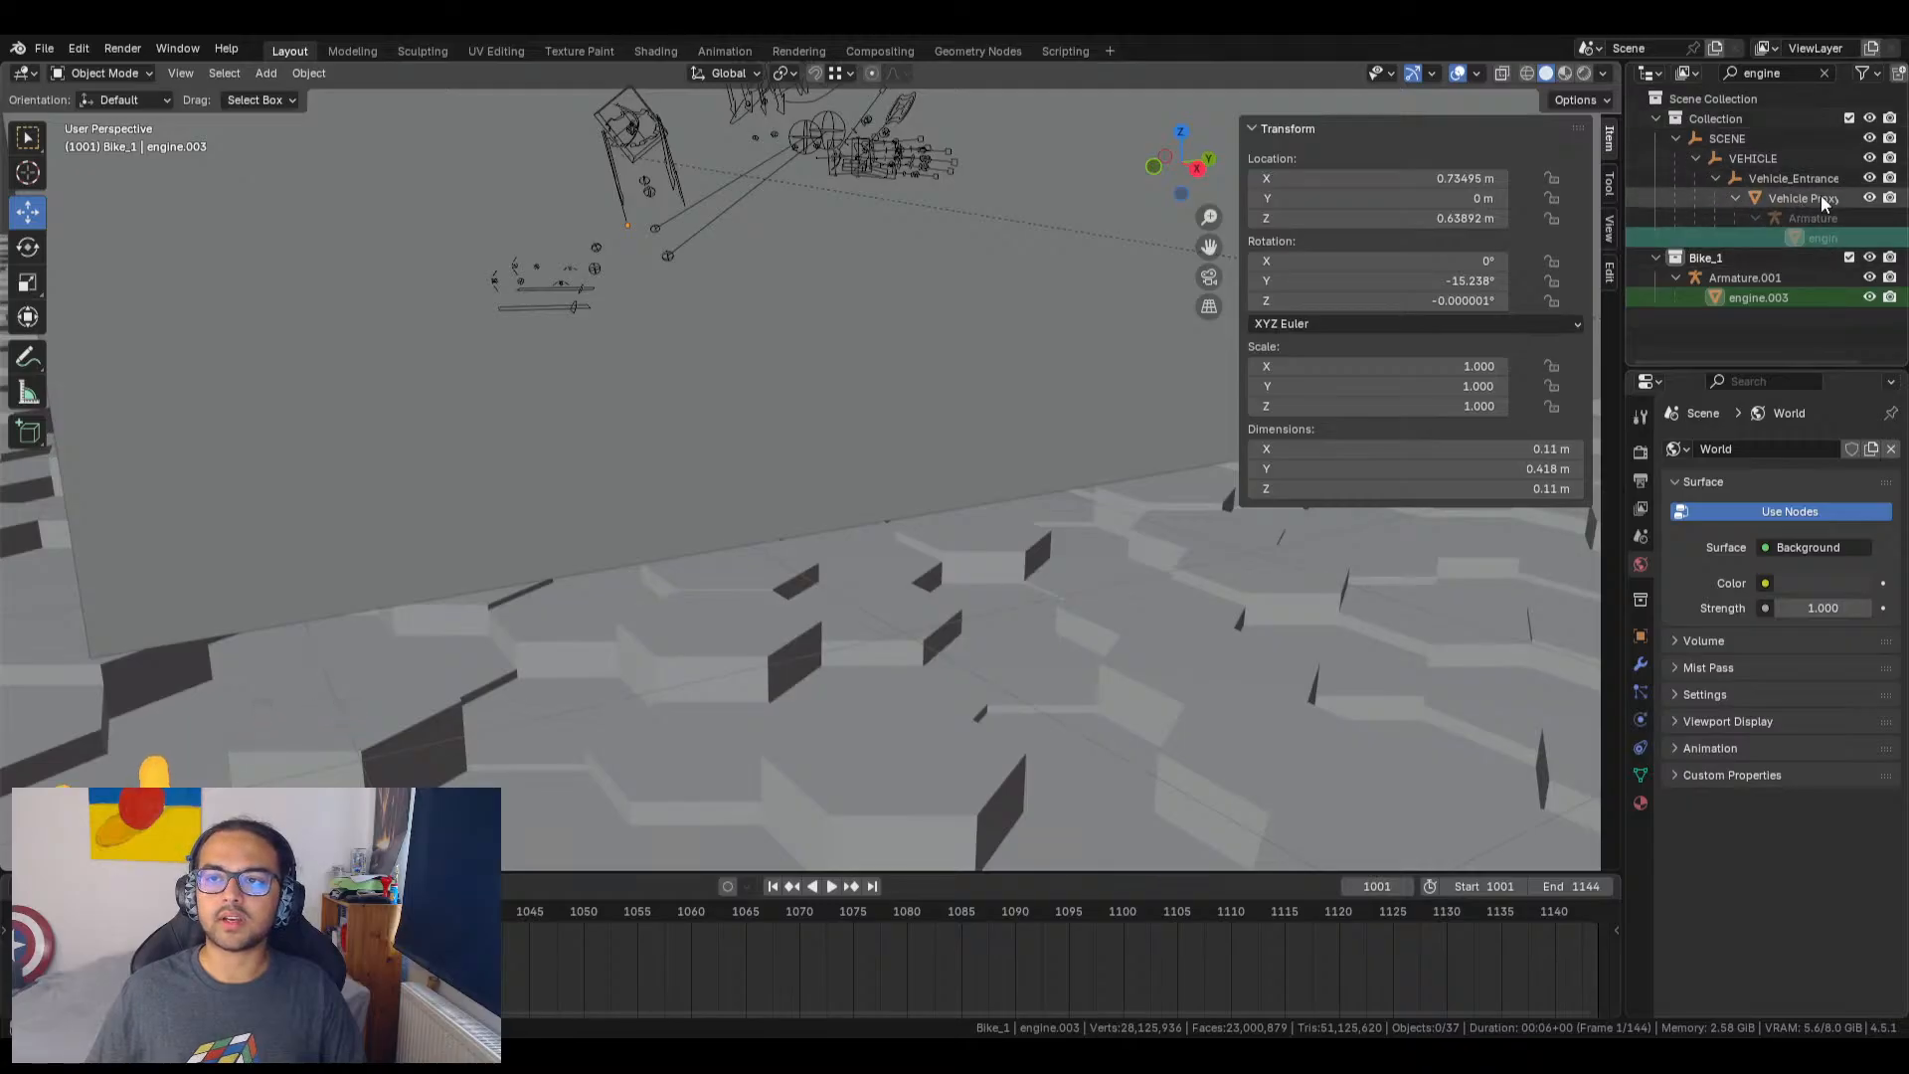
pyautogui.click(1870, 118)
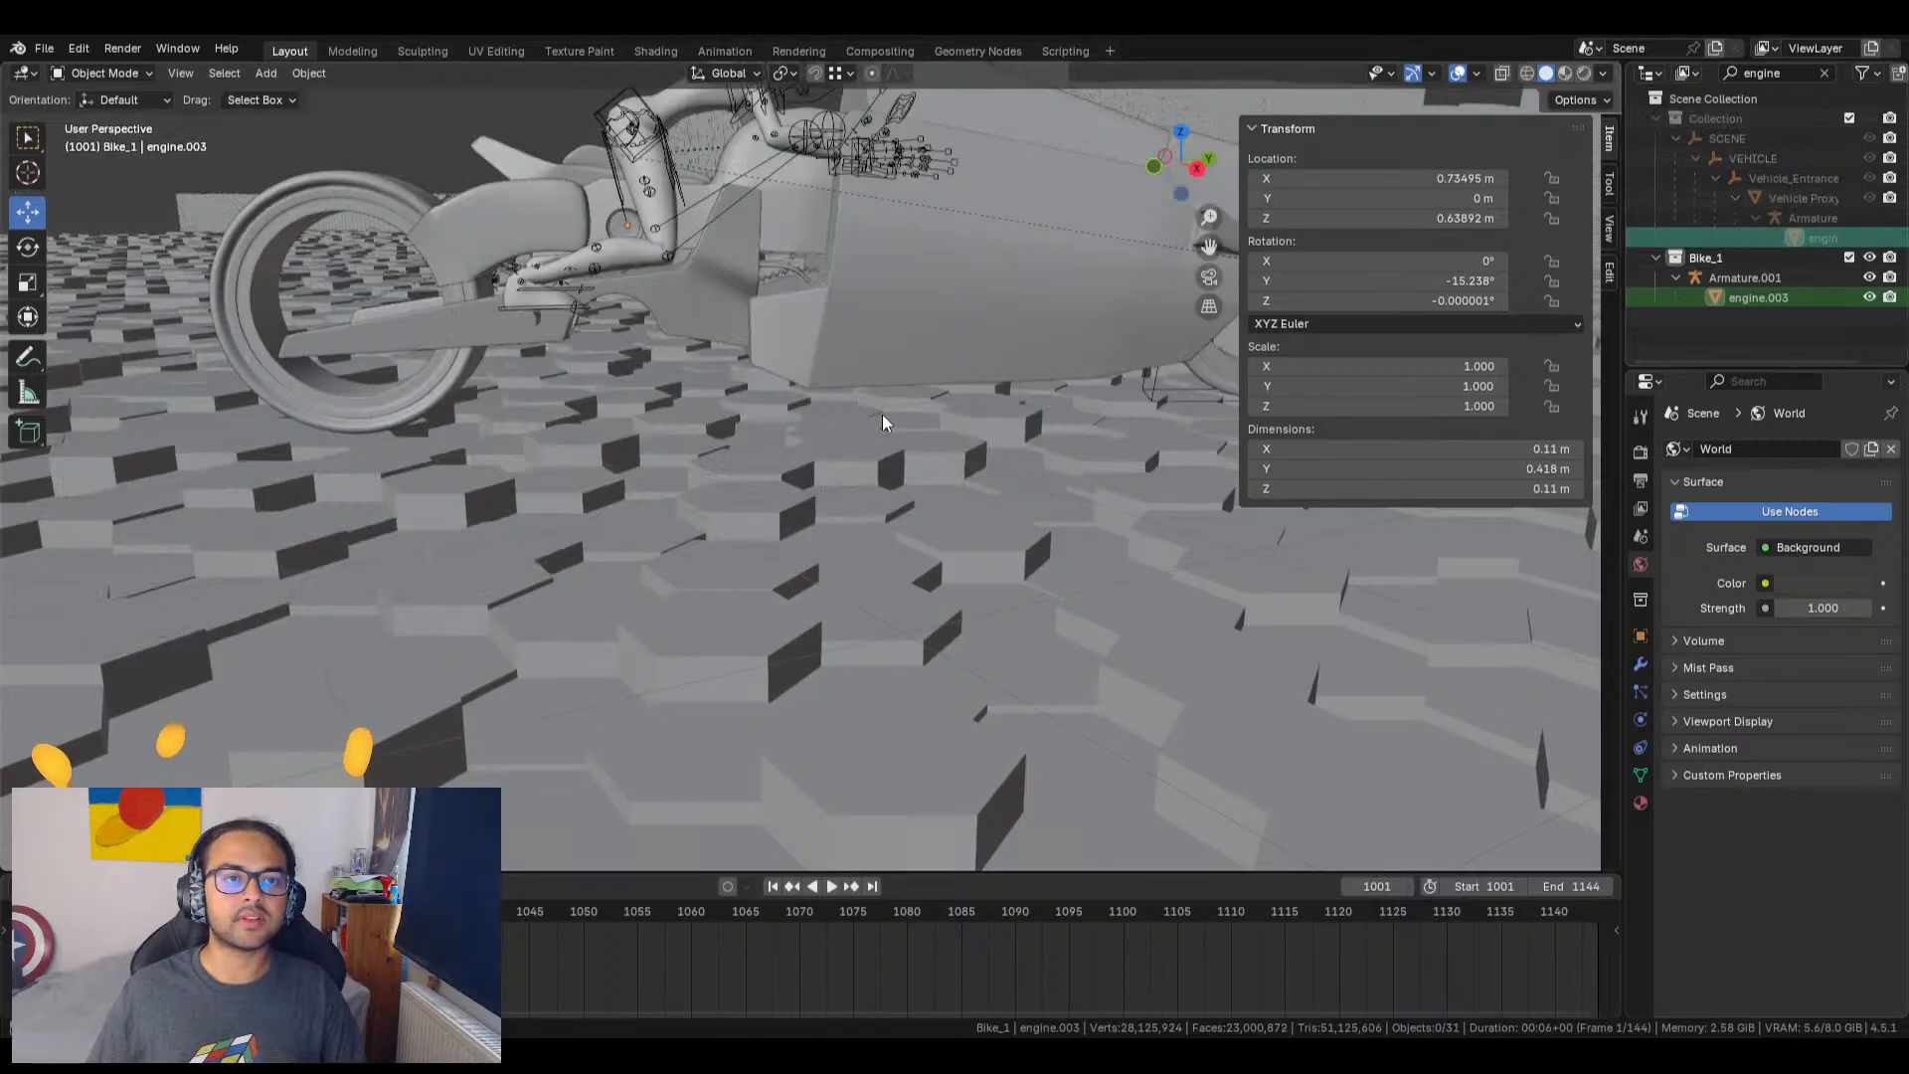
# Step: Try to import the exported engine as an FBX file into the bike scene again
pyautogui.scroll(-8, 881, 414)
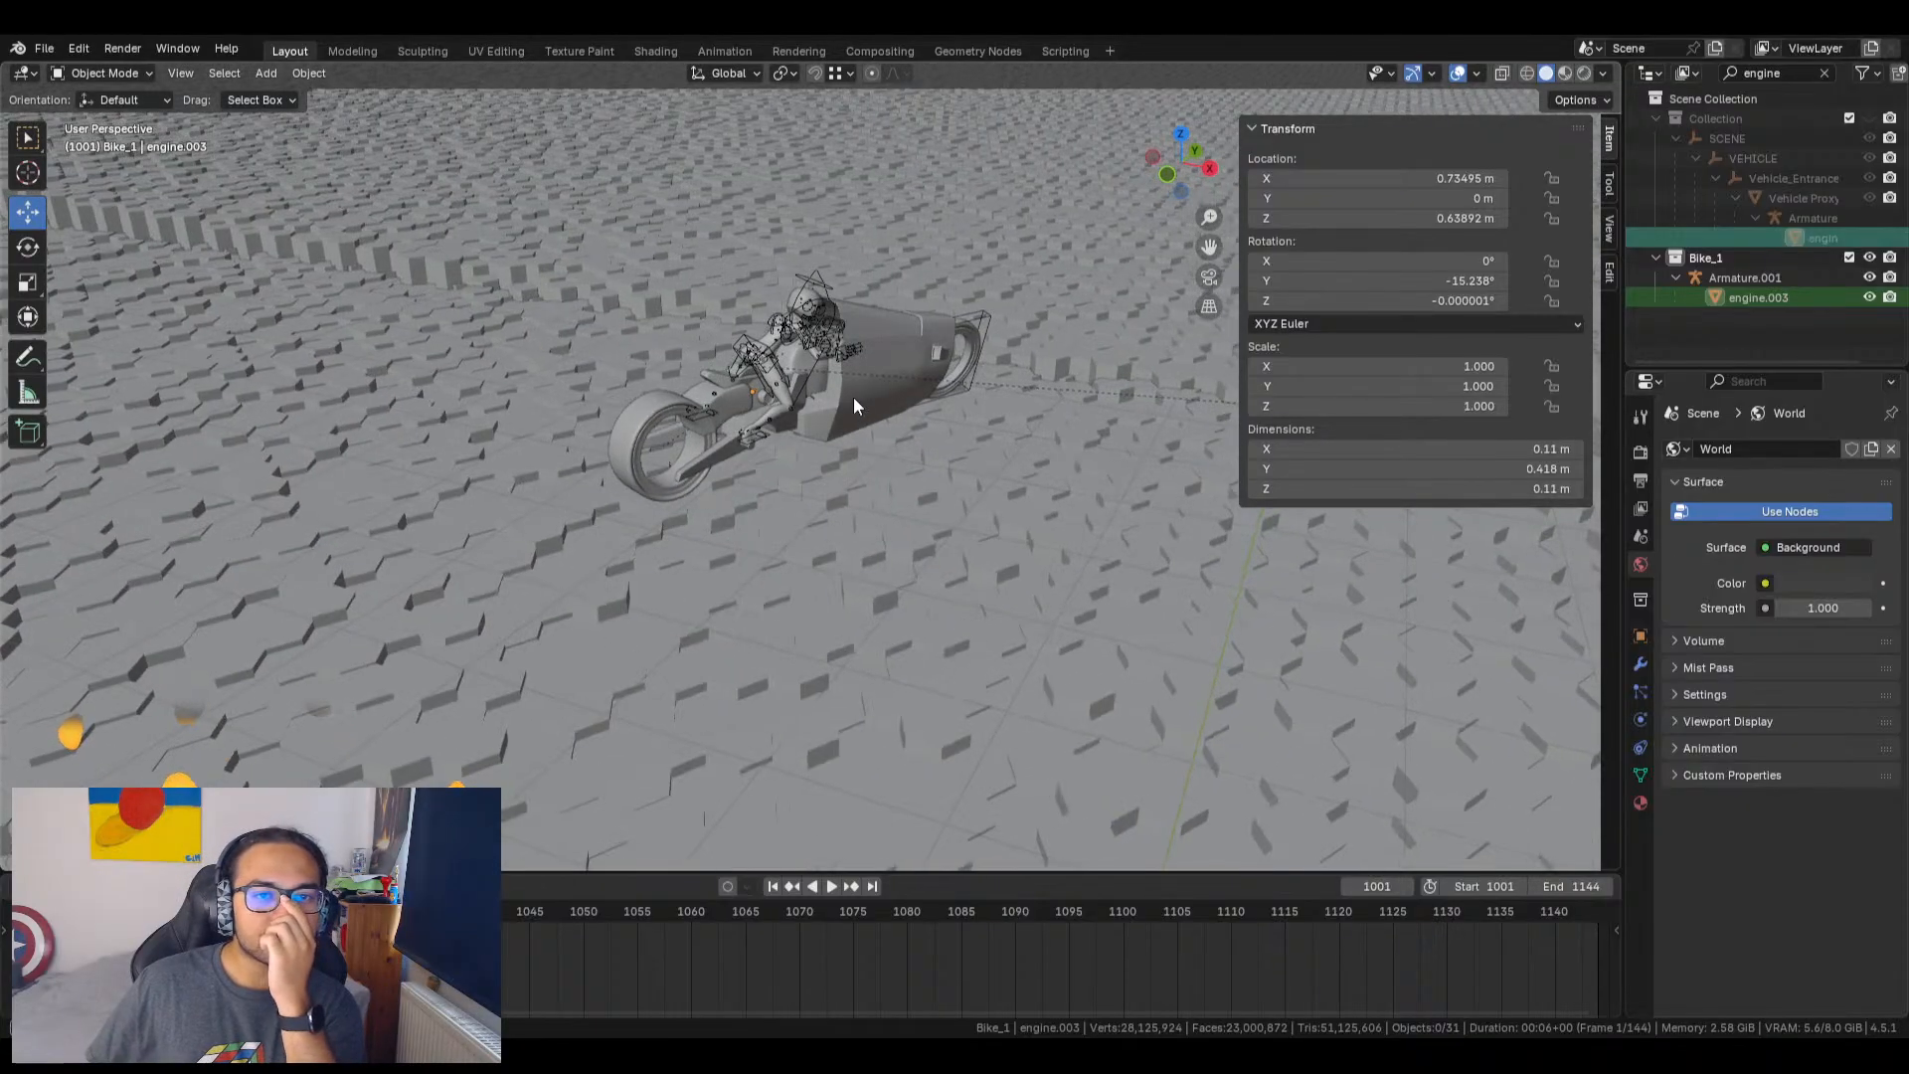
pyautogui.scroll(-6, 865, 402)
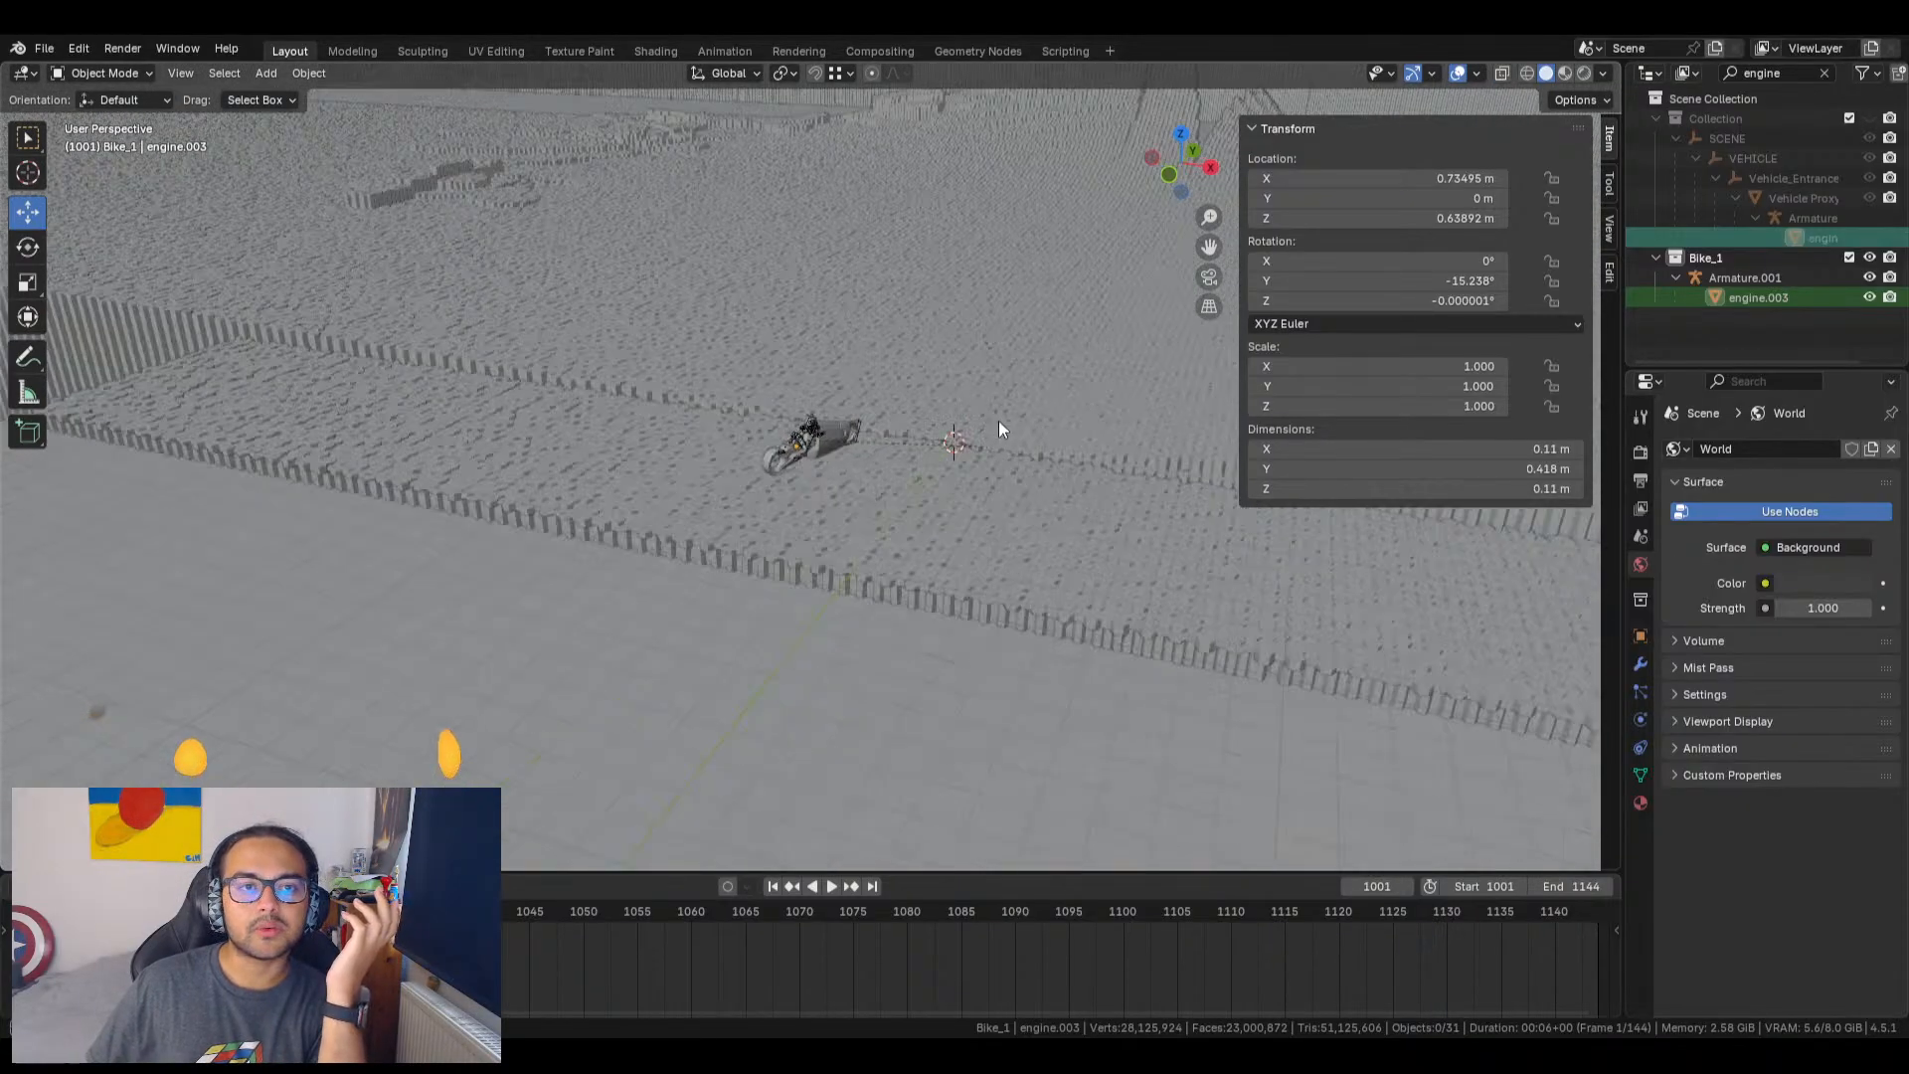
pyautogui.moveTo(998, 421); pyautogui.dragTo(949, 542, button='middle')
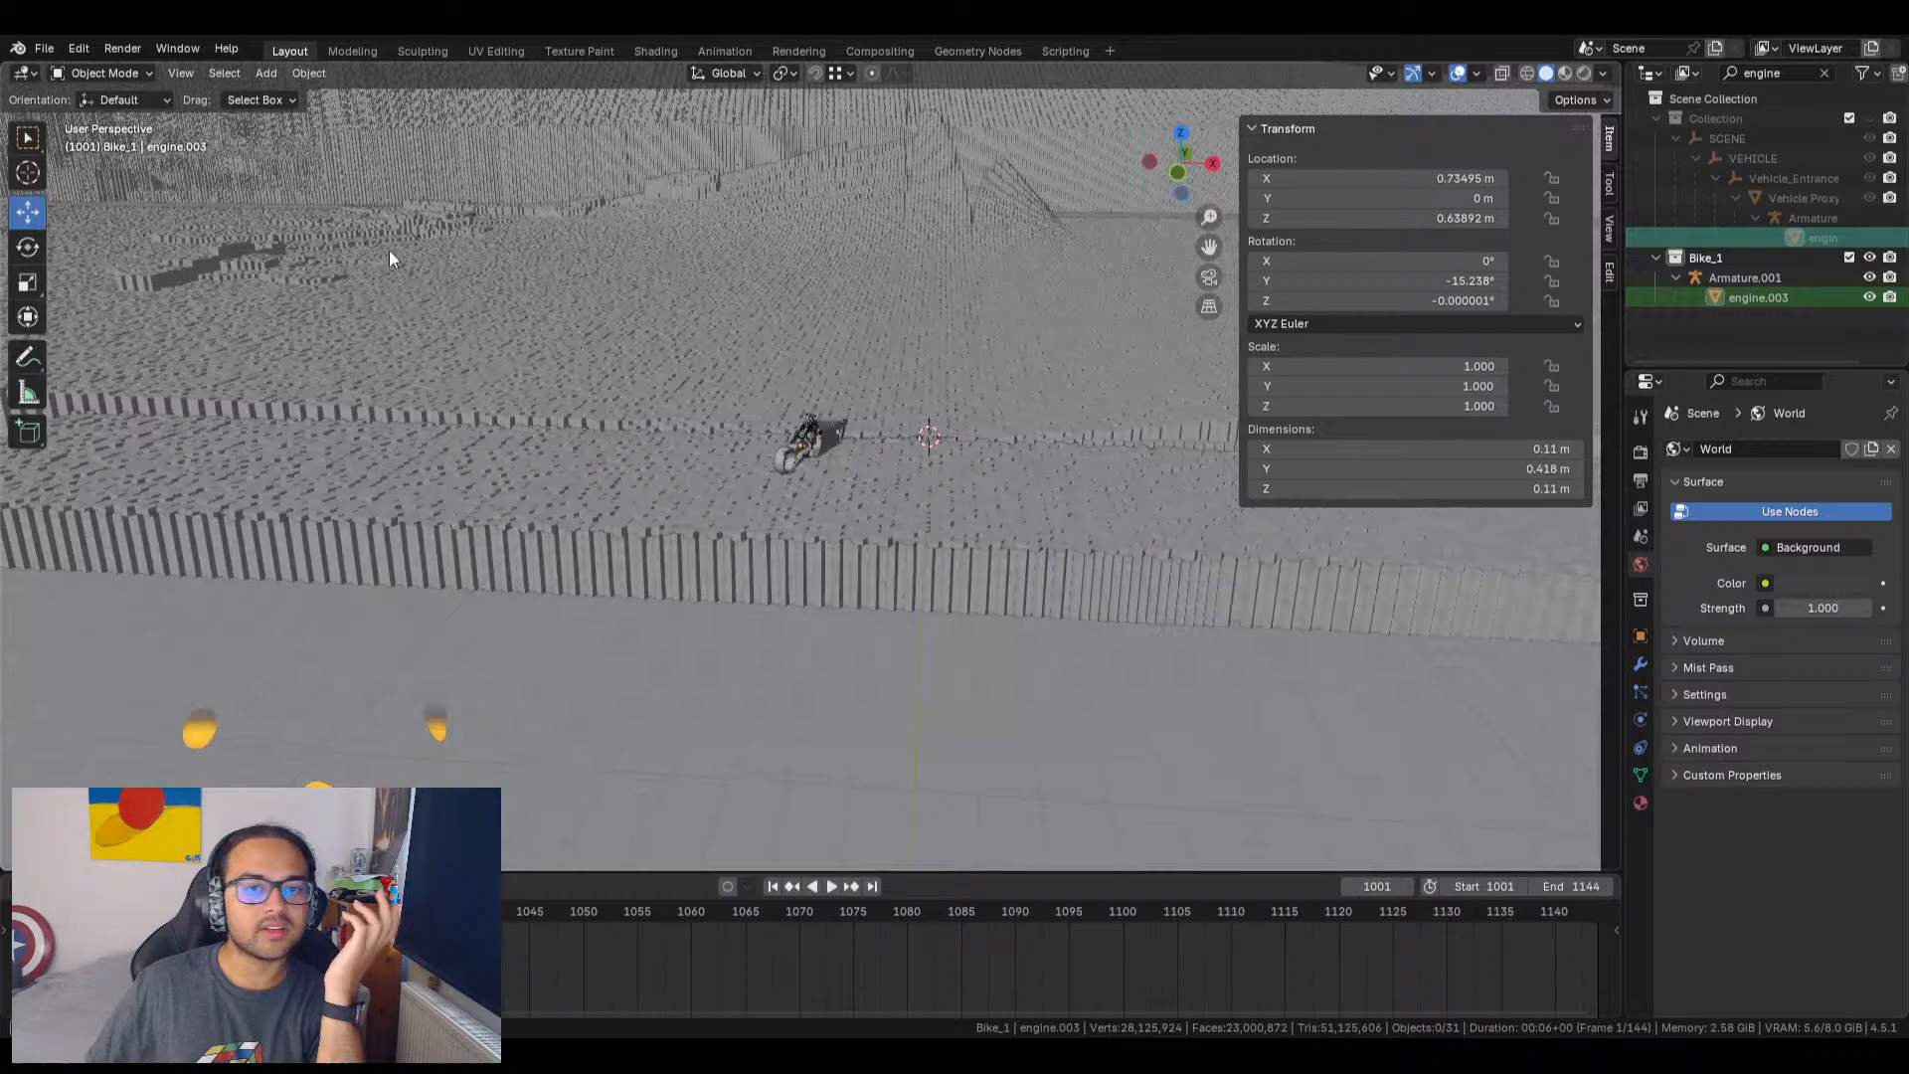
pyautogui.click(48, 47)
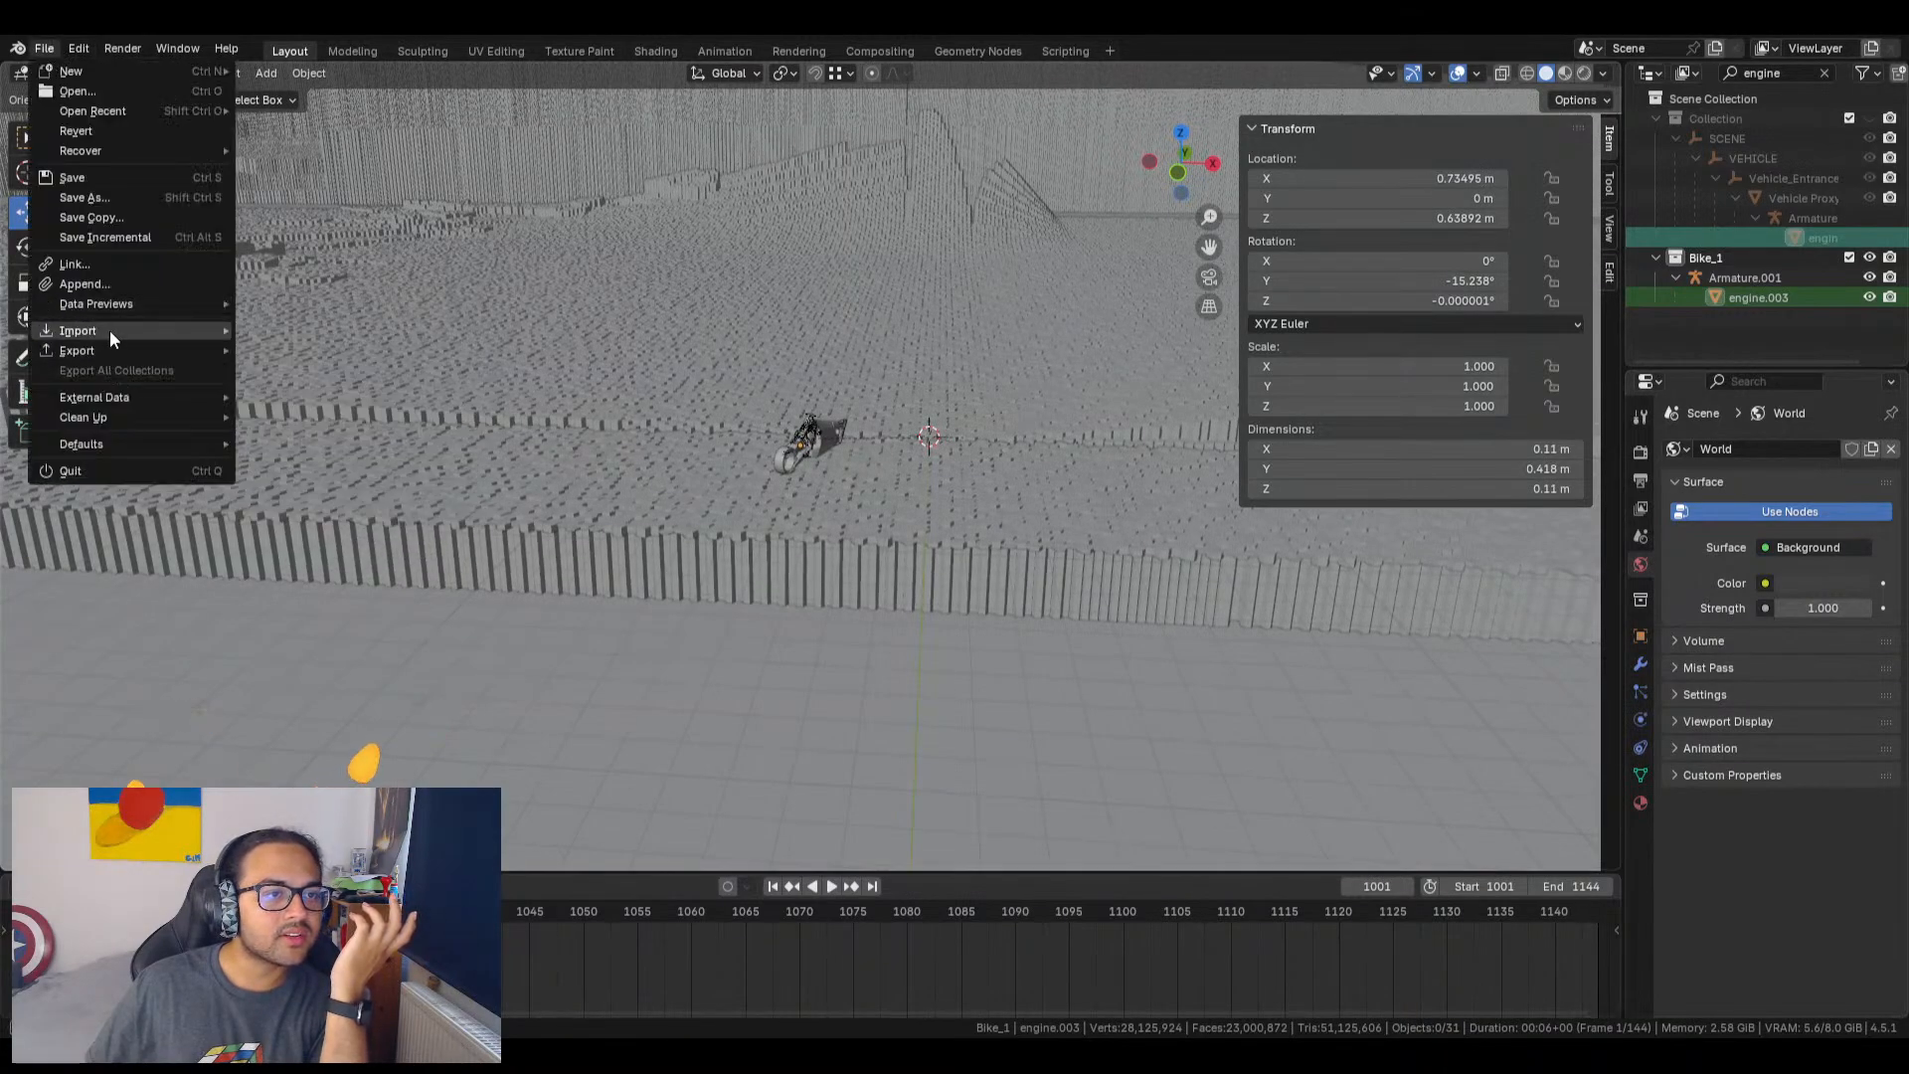
pyautogui.moveTo(111, 336)
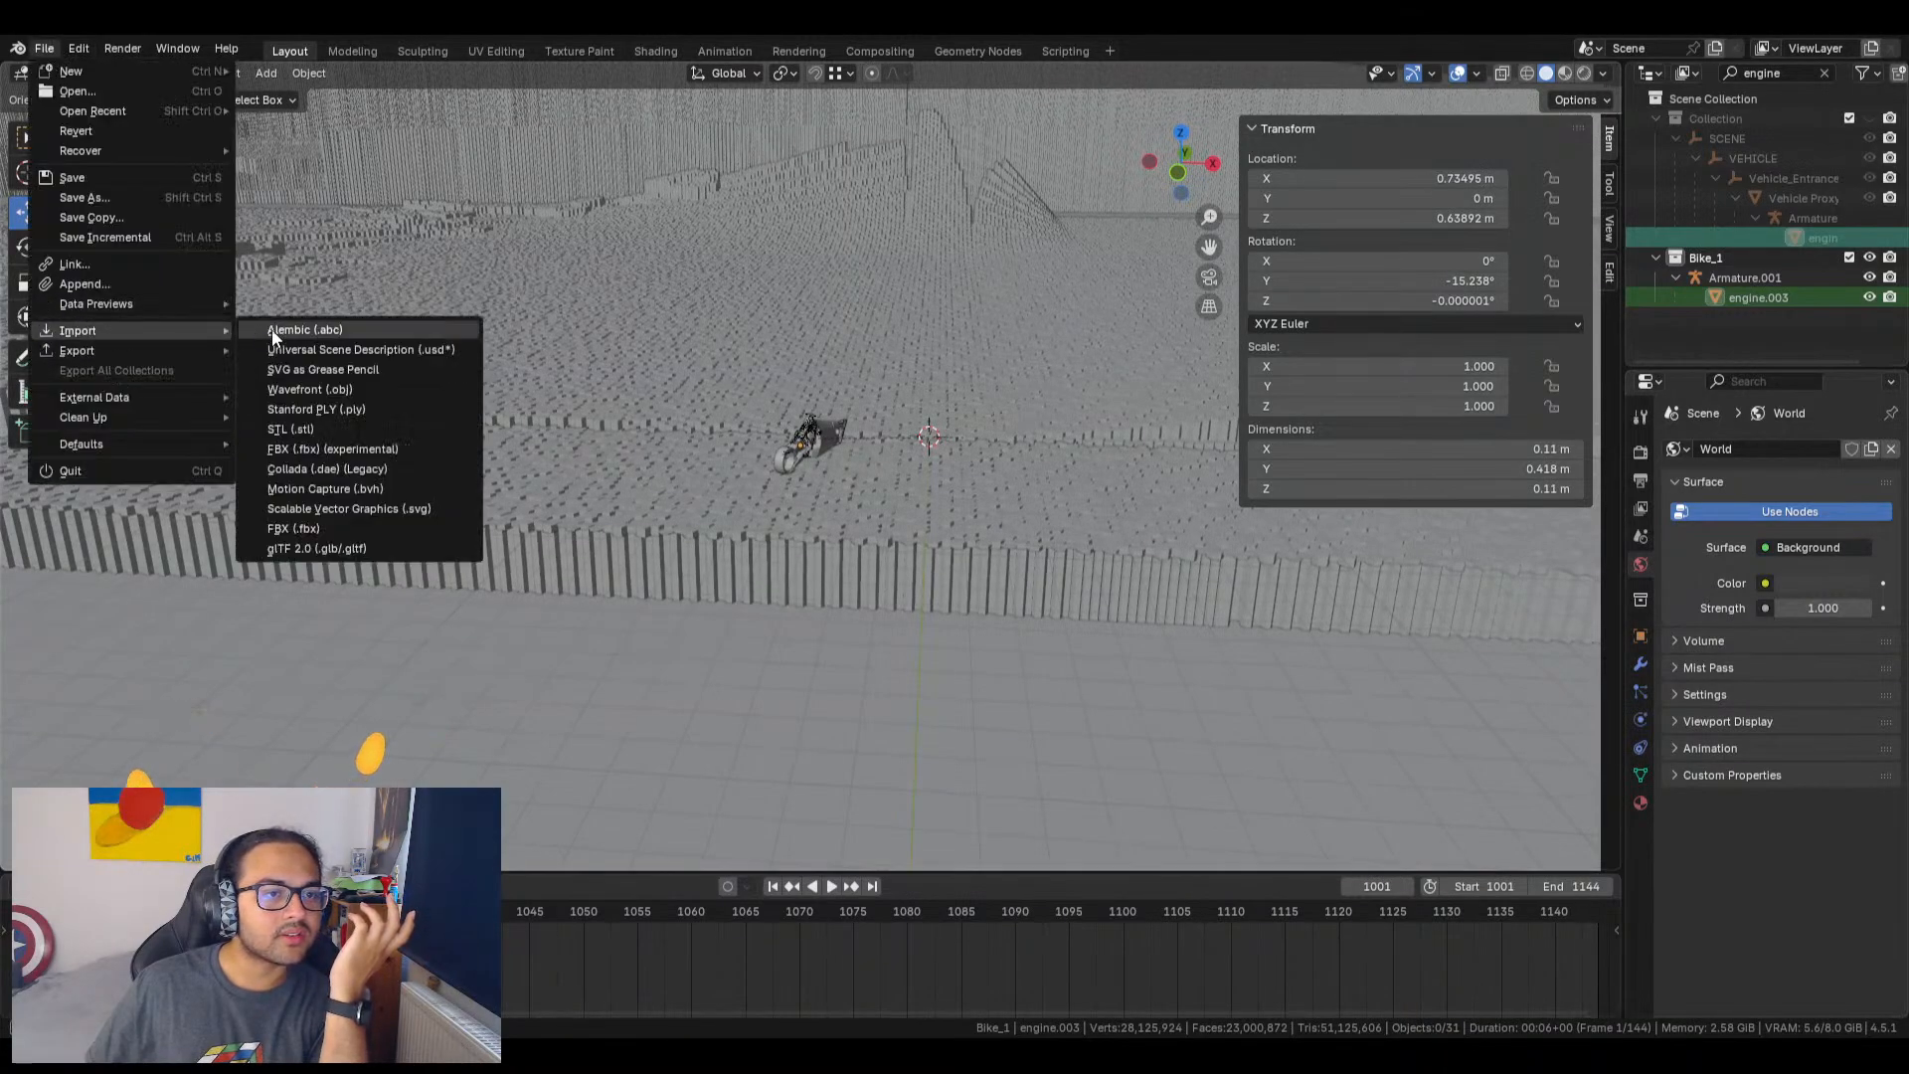
pyautogui.click(331, 537)
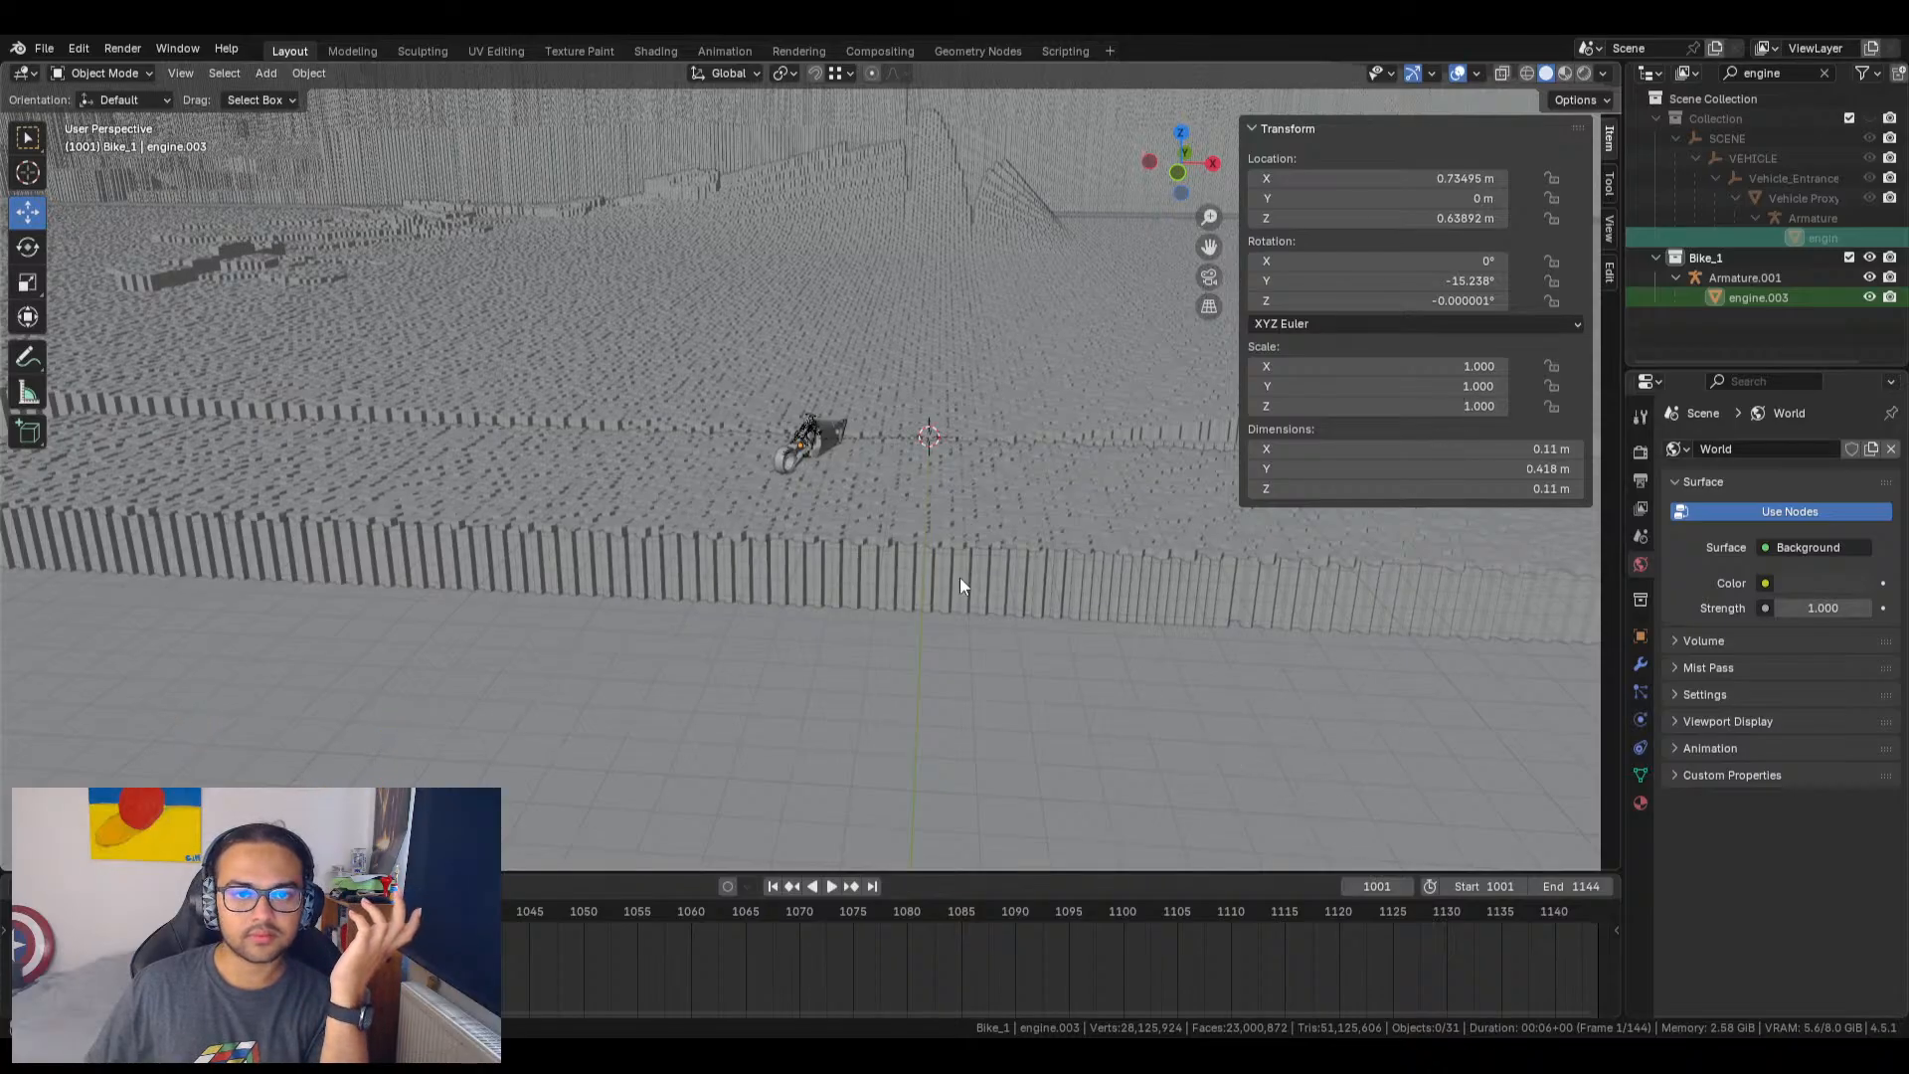
# Step: Open the earlier file RR_Blender_Template_v2_GM_11.blend
pyautogui.scroll(4, 839, 485)
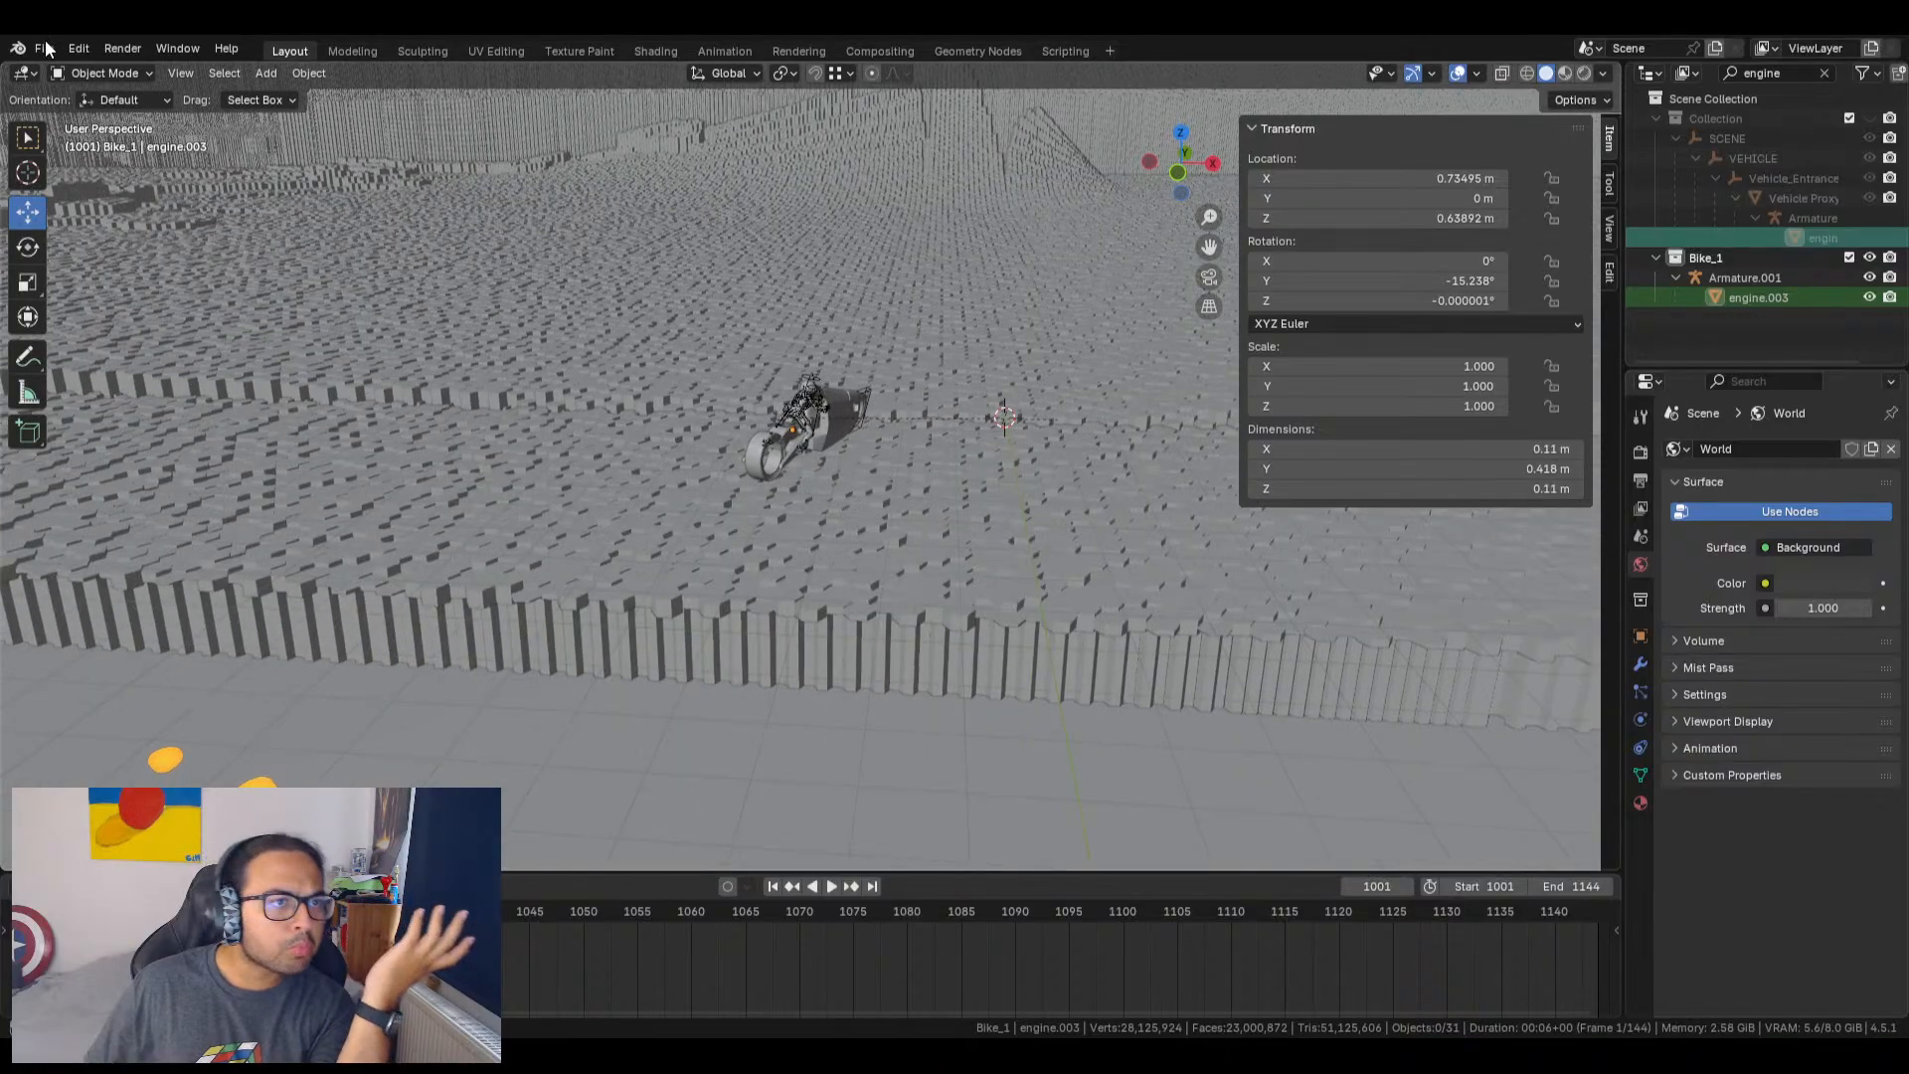
pyautogui.click(45, 45)
pyautogui.moveTo(137, 118)
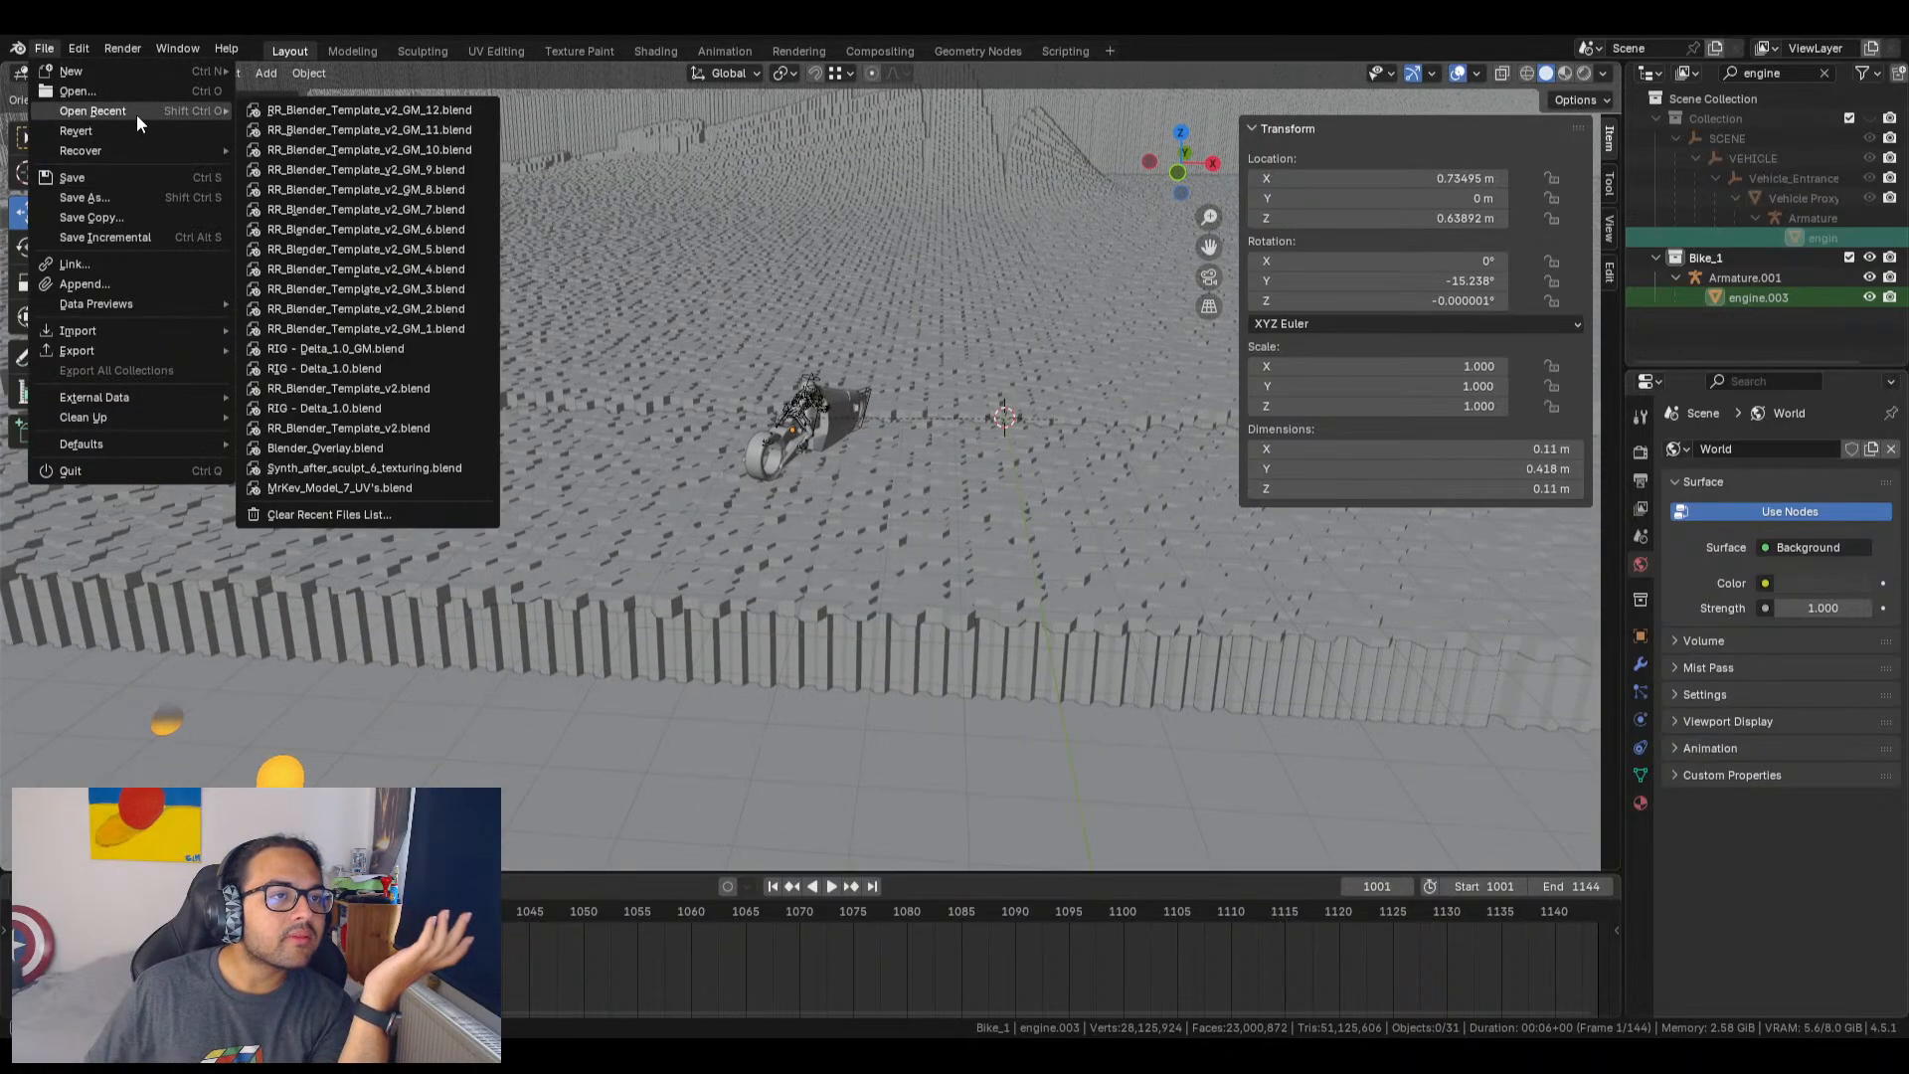
pyautogui.click(384, 121)
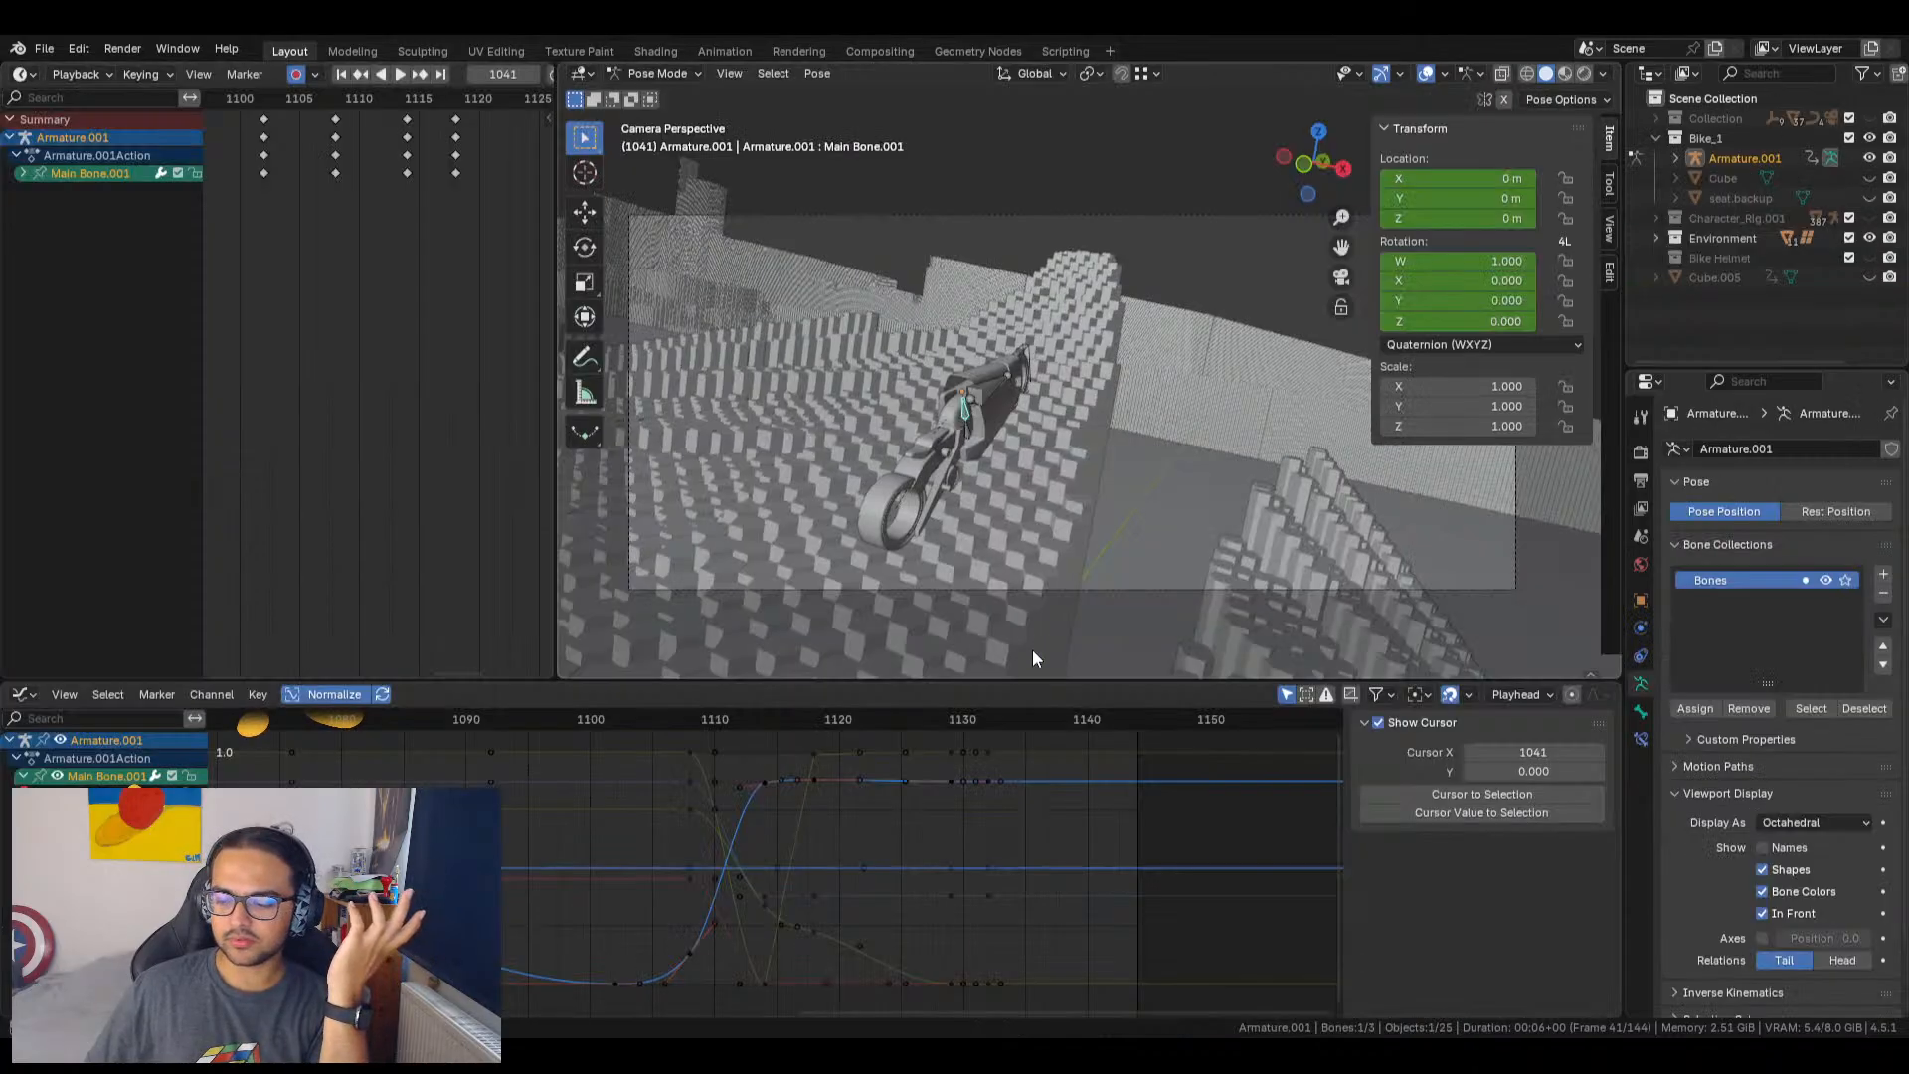
# Step: Switch Armature.001 from Pose Mode to Object Mode and select engine.1 on the bike
pyautogui.scroll(2, 952, 475)
pyautogui.scroll(-2, 946, 484)
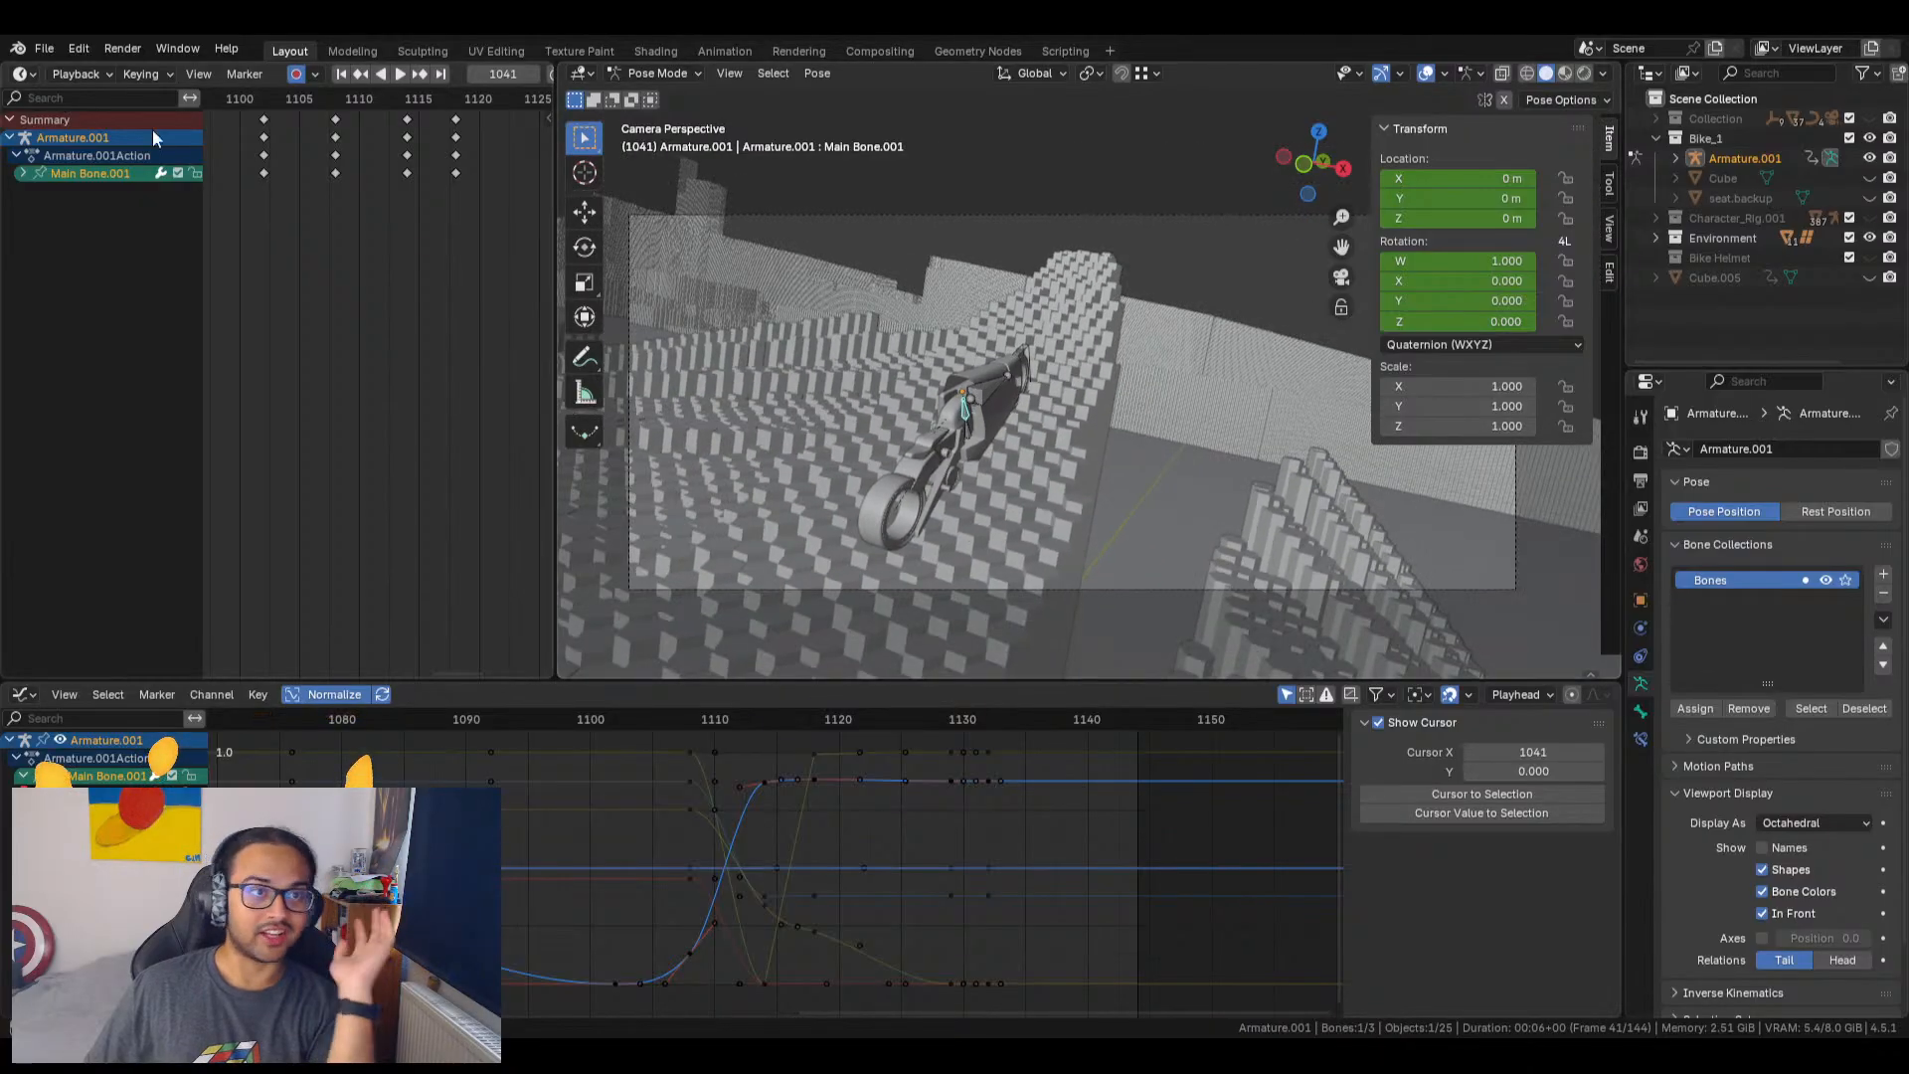
pyautogui.click(642, 75)
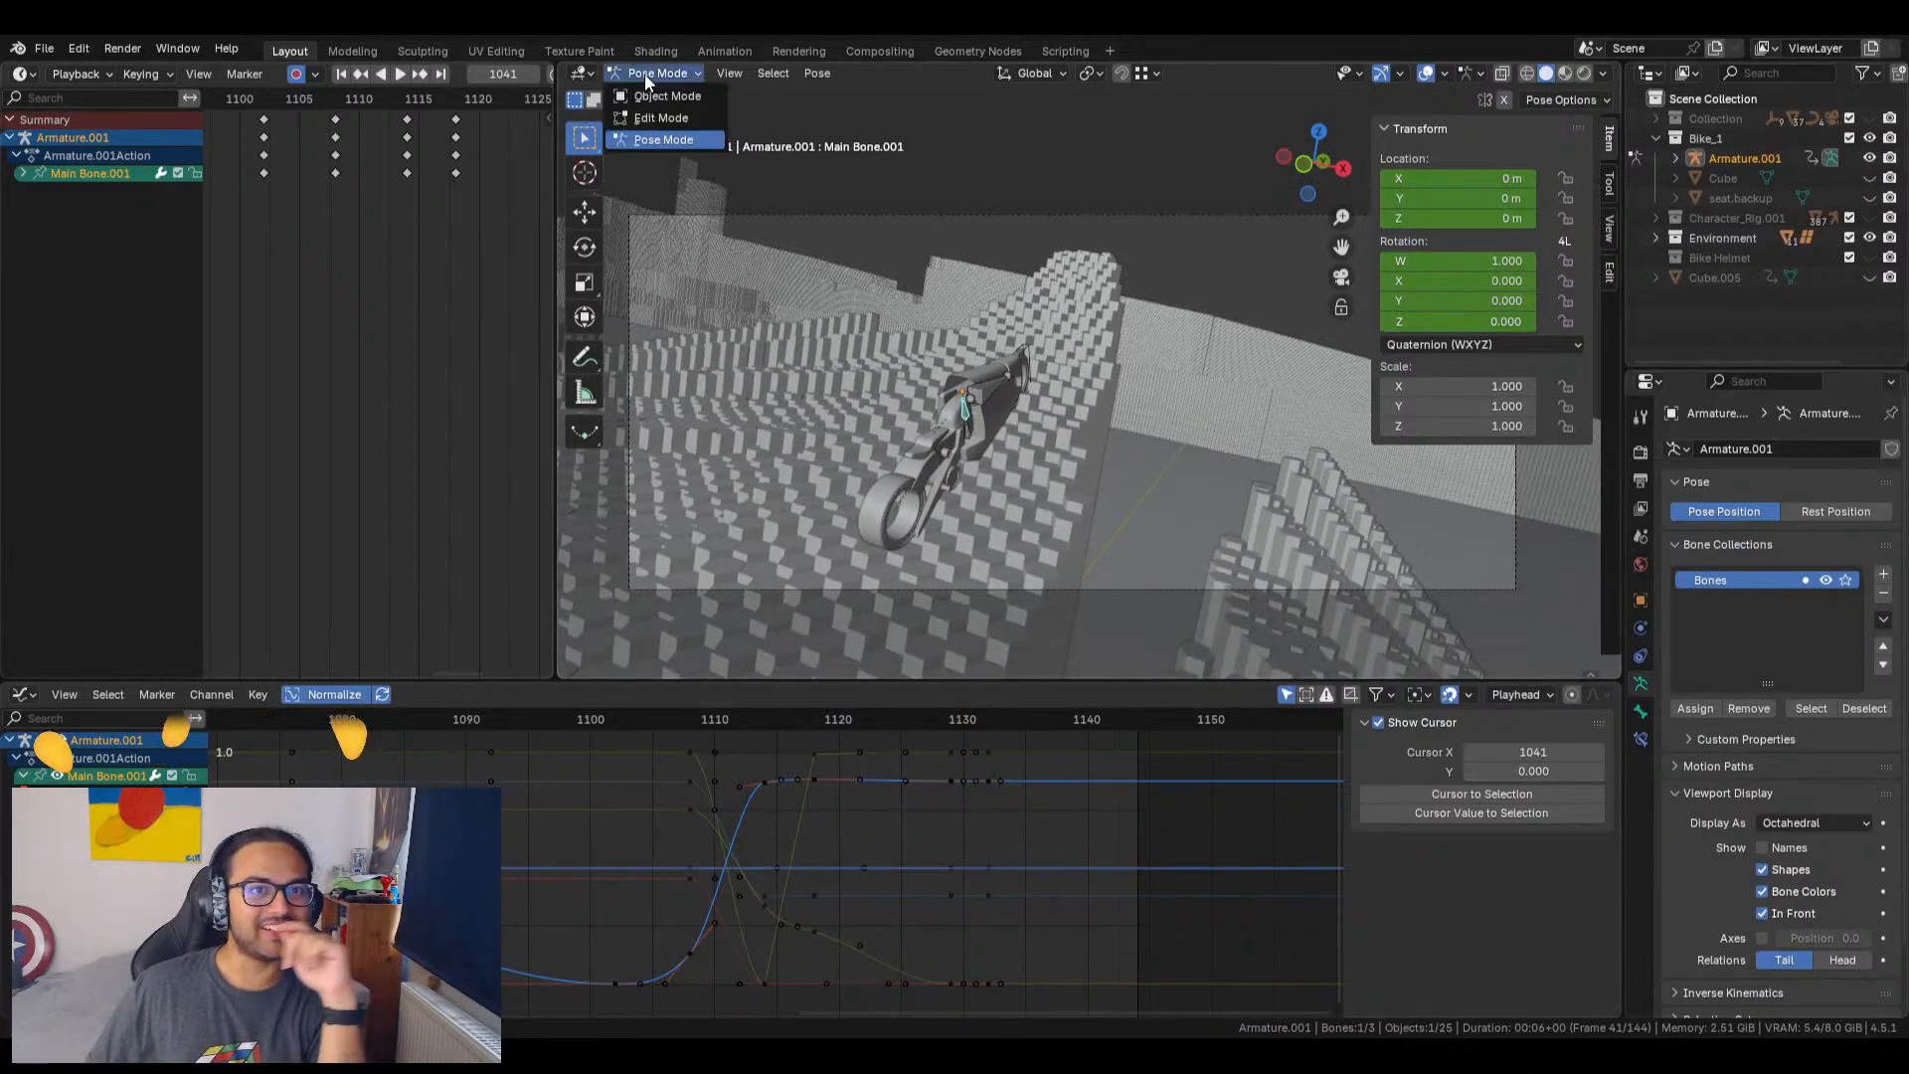
pyautogui.click(678, 97)
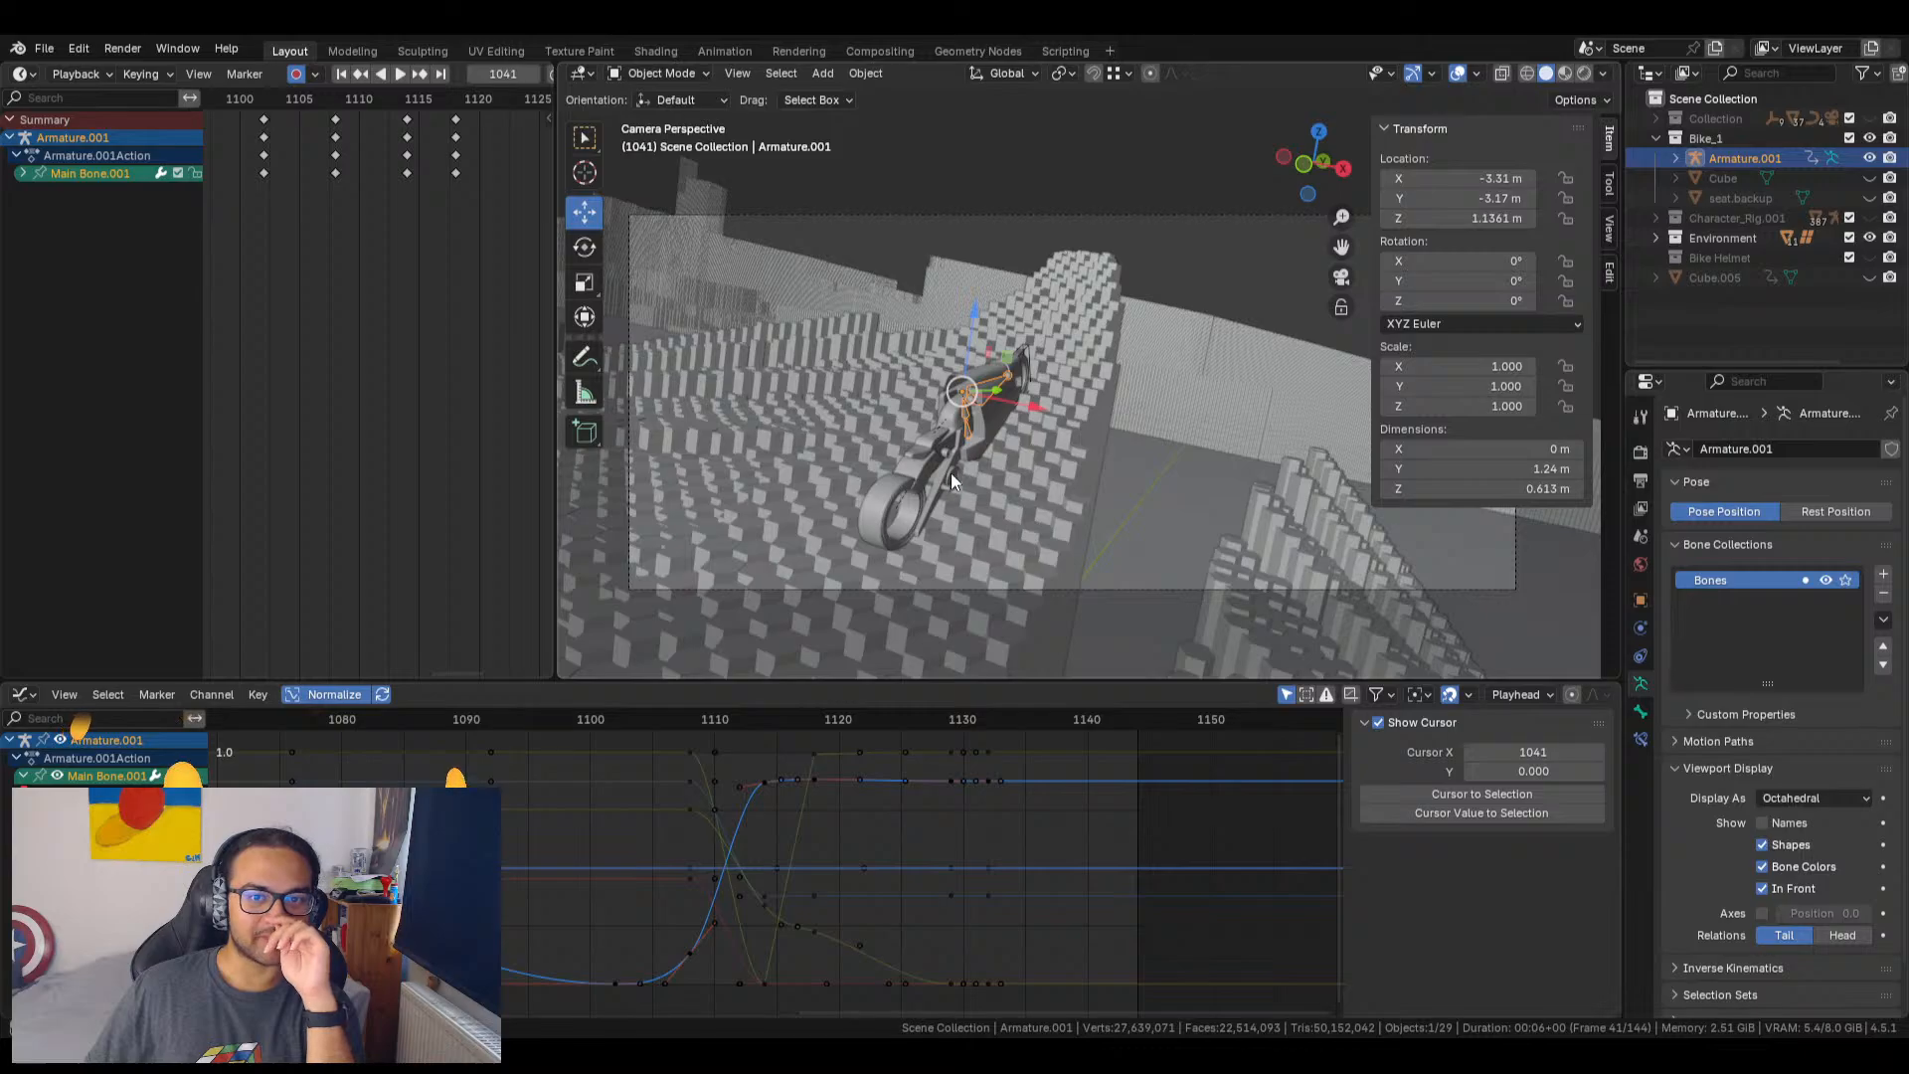
pyautogui.click(951, 473)
pyautogui.click(953, 476)
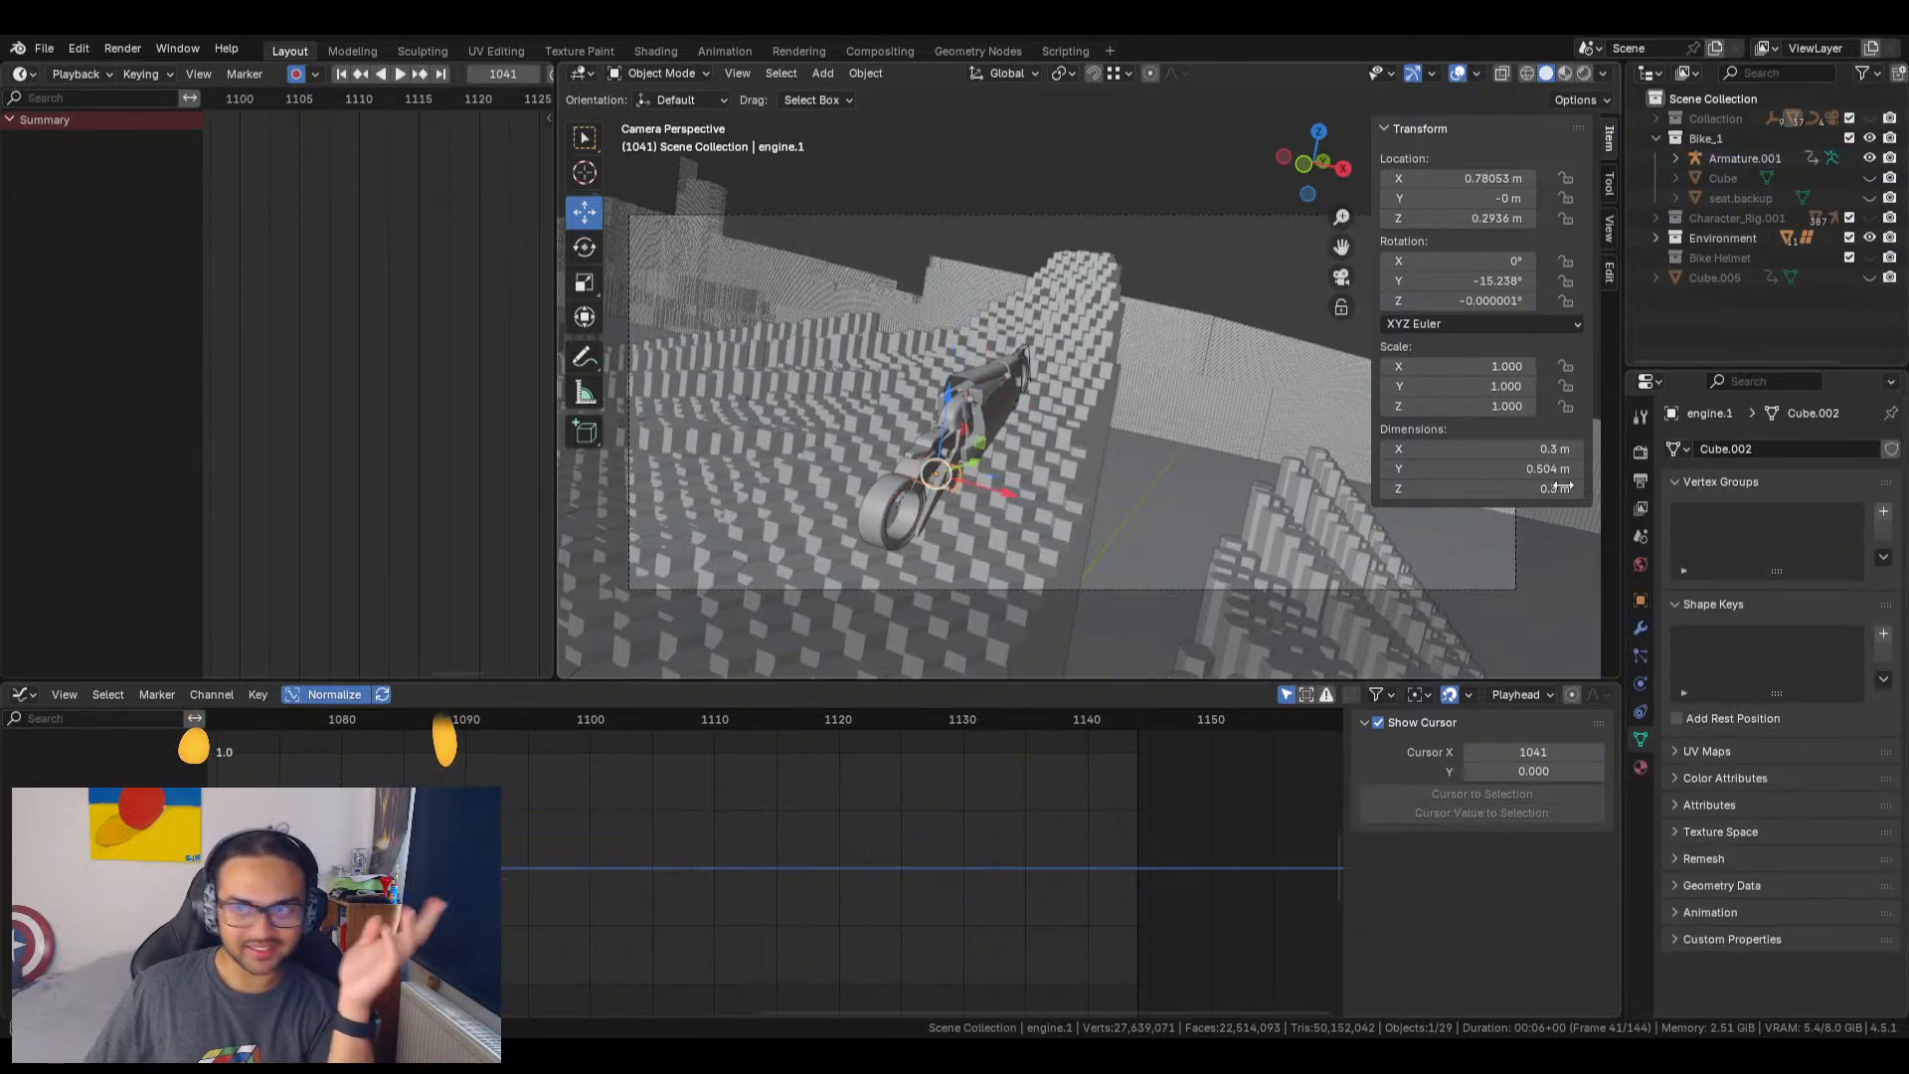
# Step: Export the engine.1 part as an FBX file
pyautogui.click(45, 49)
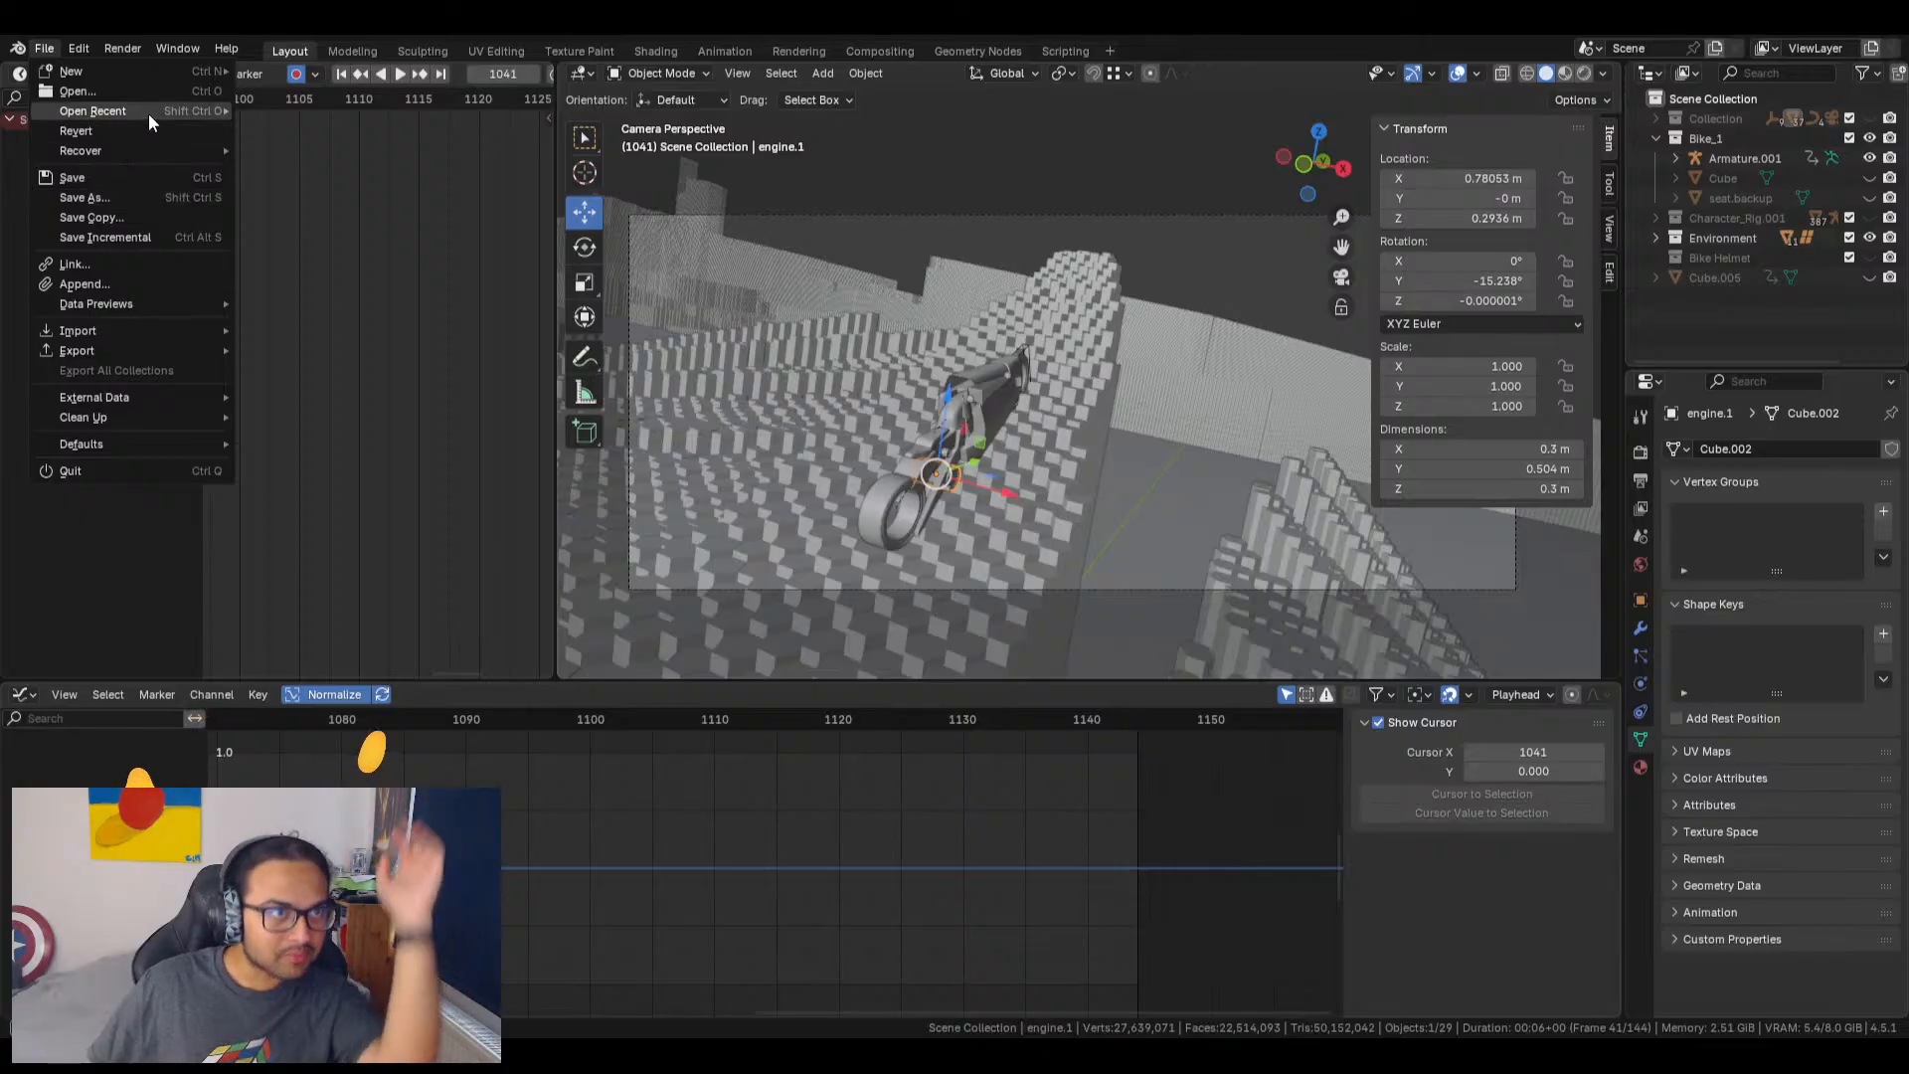
pyautogui.moveTo(149, 117)
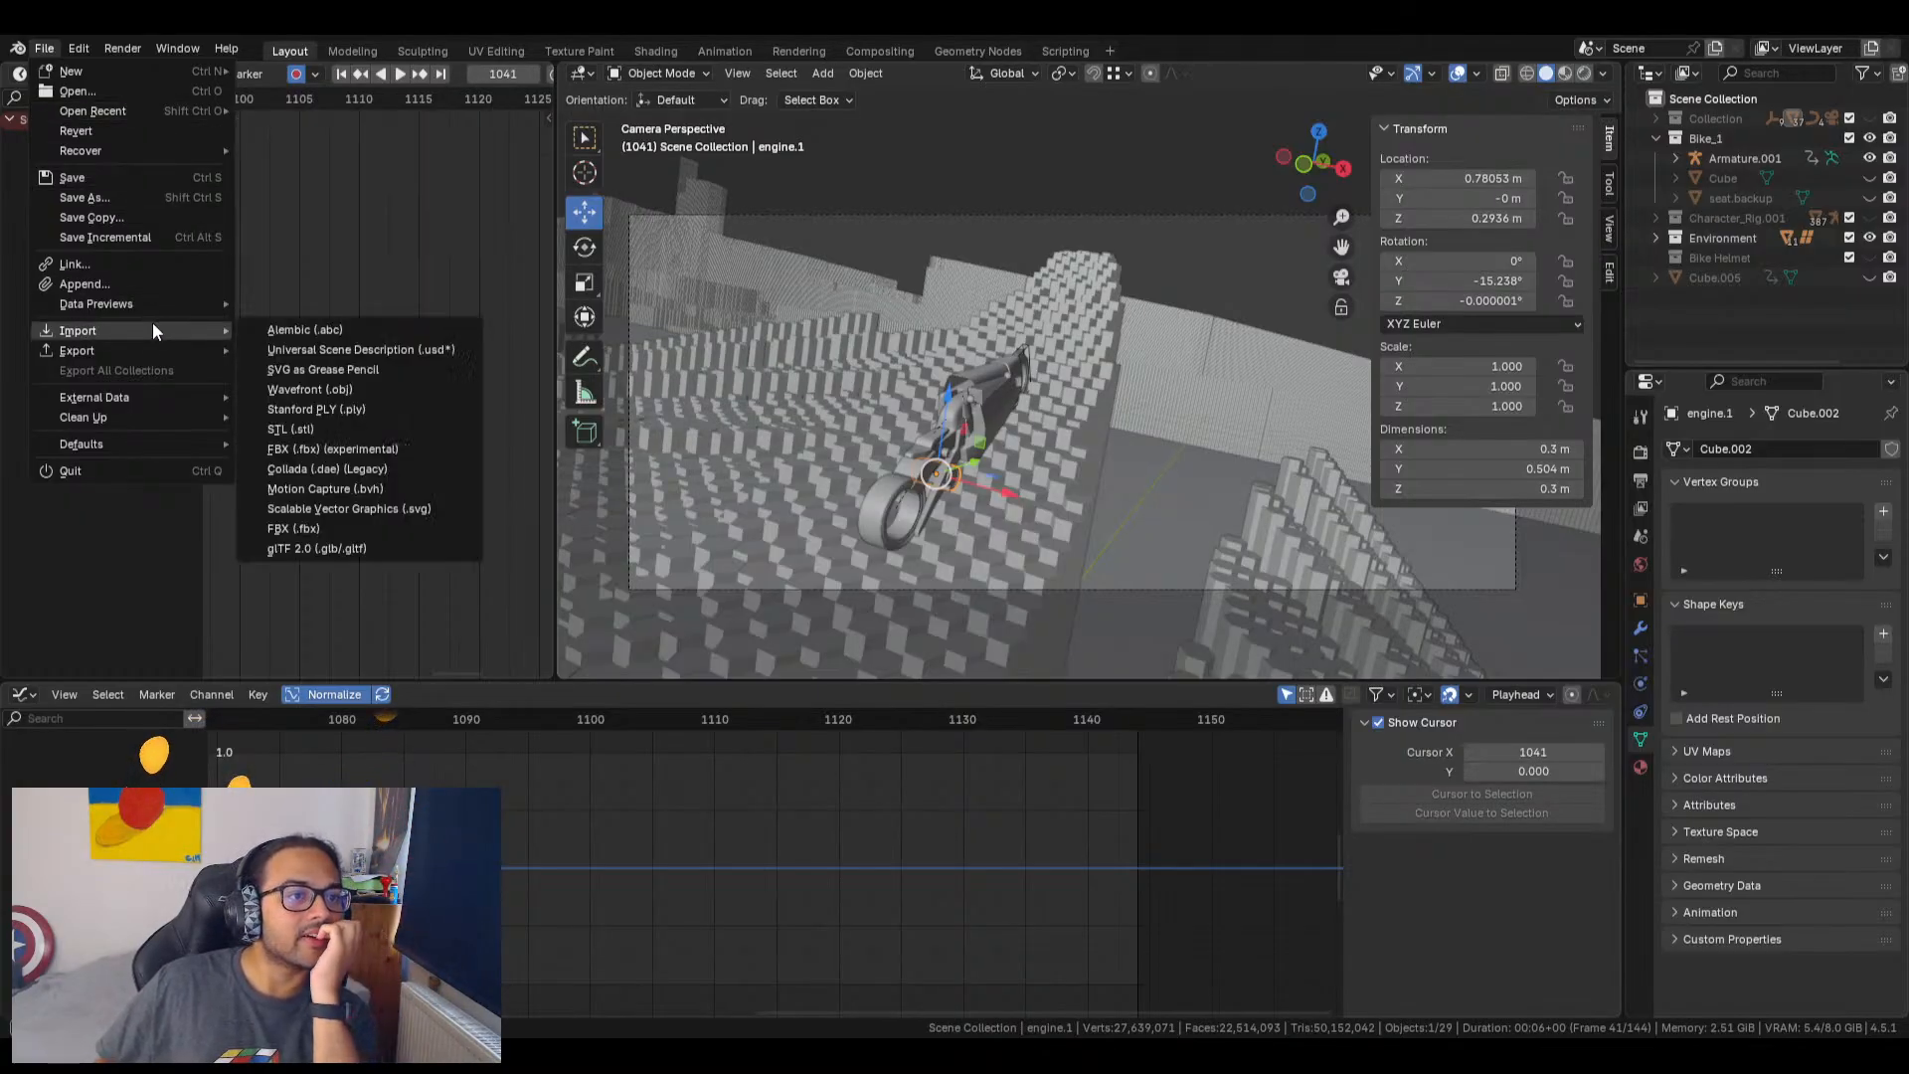
pyautogui.moveTo(149, 350)
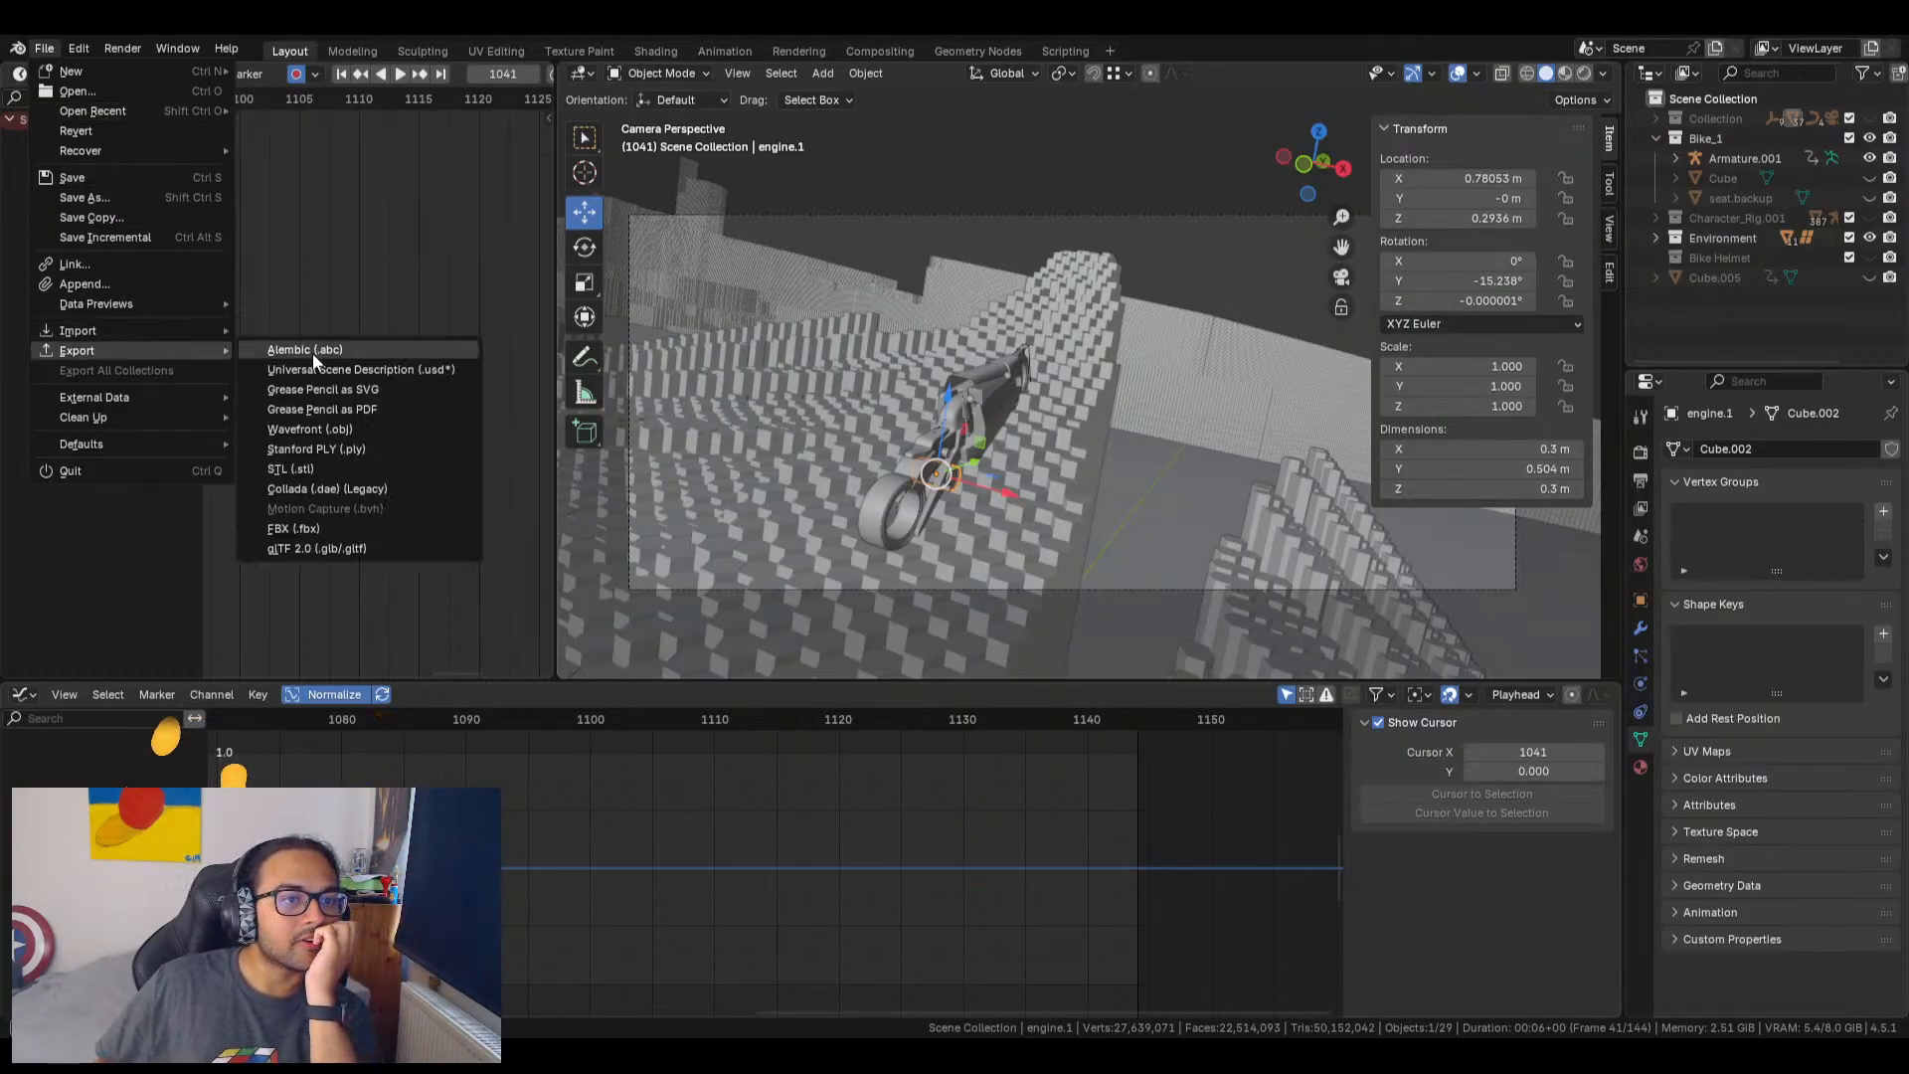
pyautogui.click(297, 530)
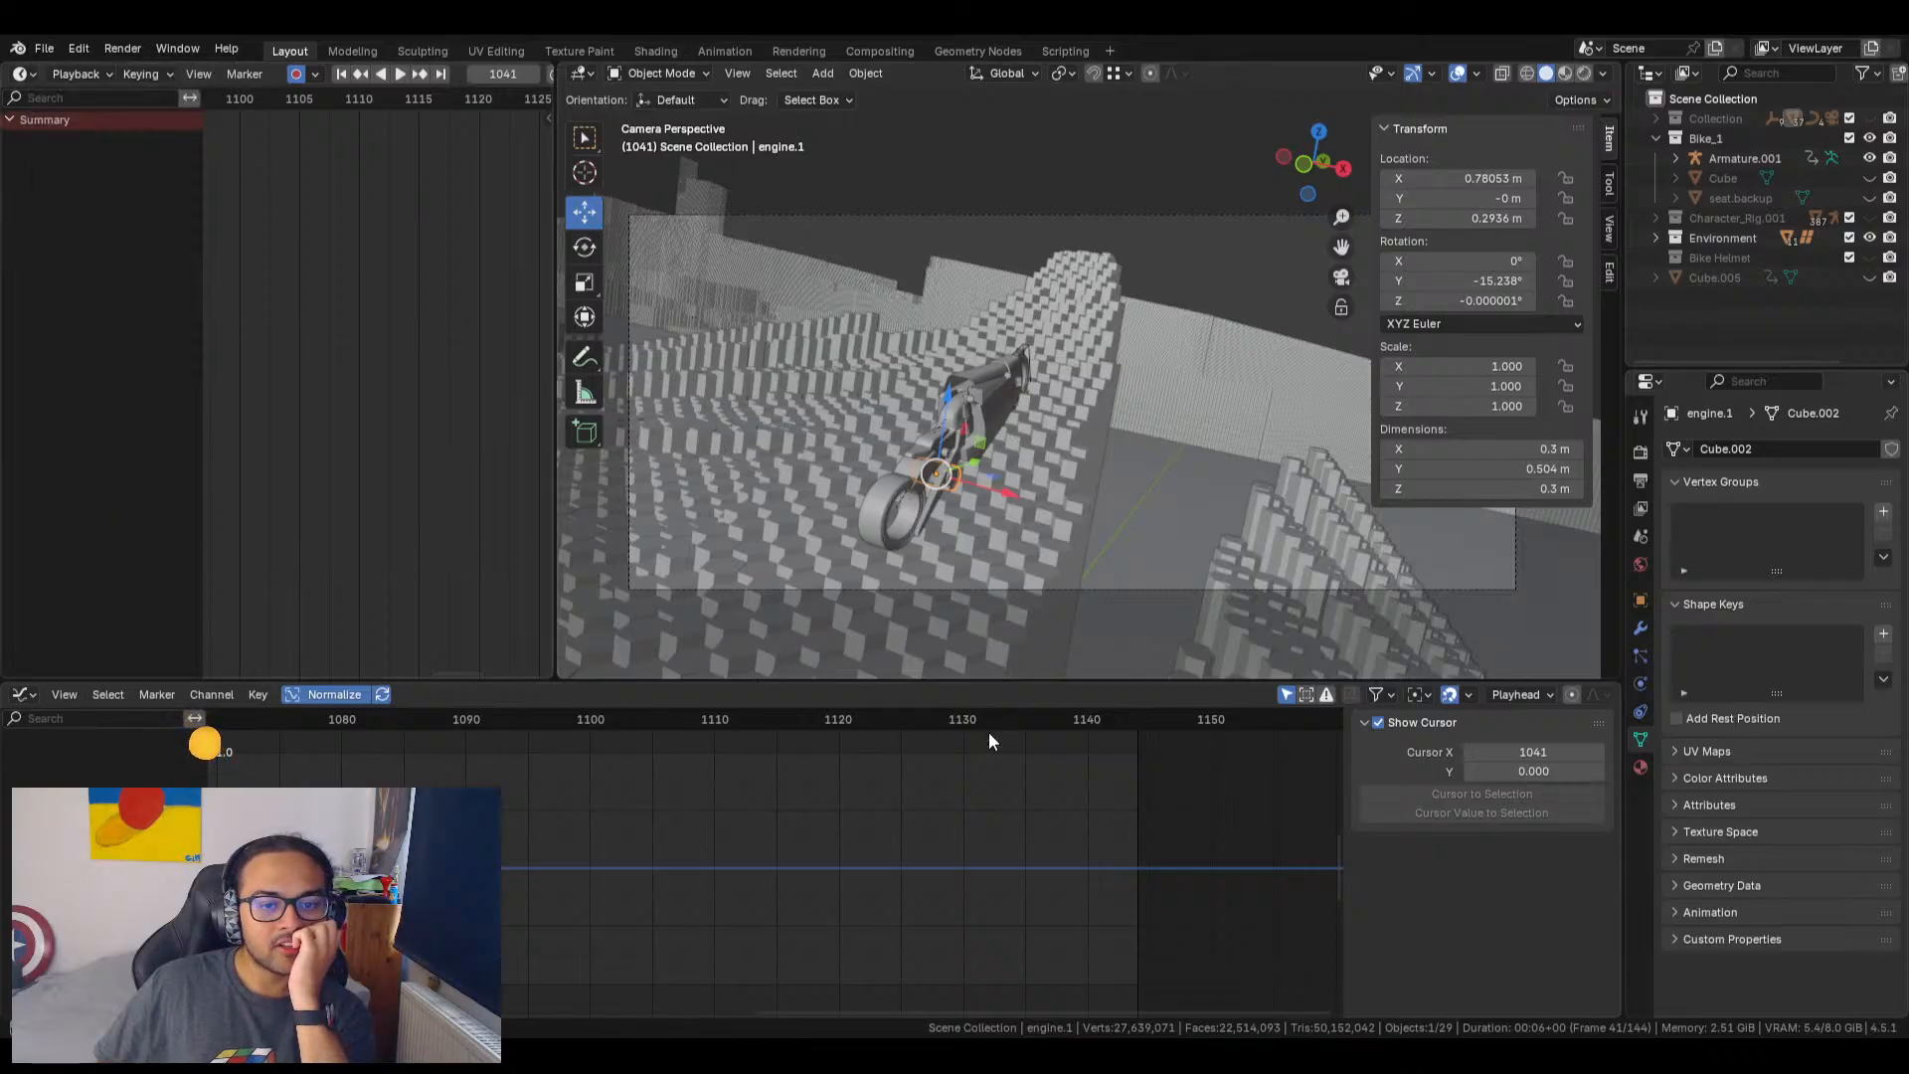
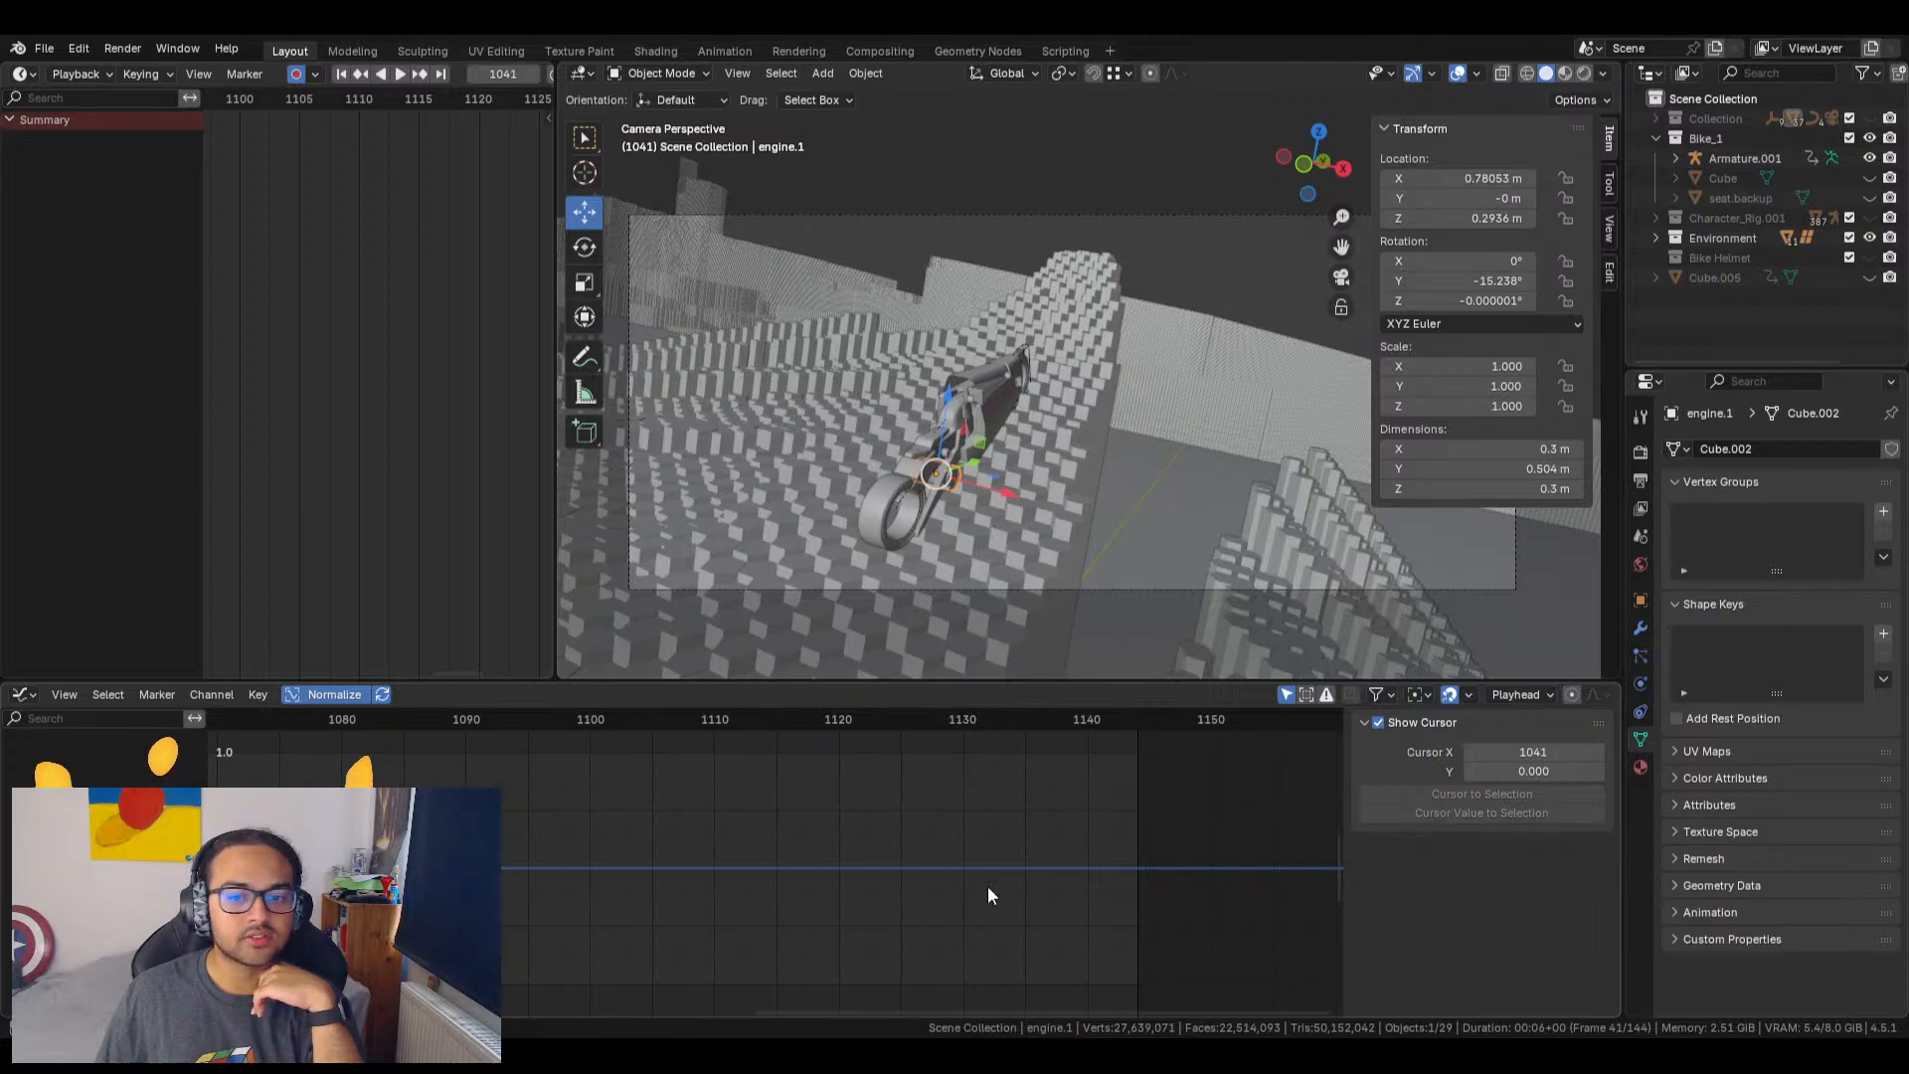
# Step: Save the current file and reopen RR_Blender_Template_v2_GM_12.blend
pyautogui.click(45, 50)
pyautogui.click(106, 171)
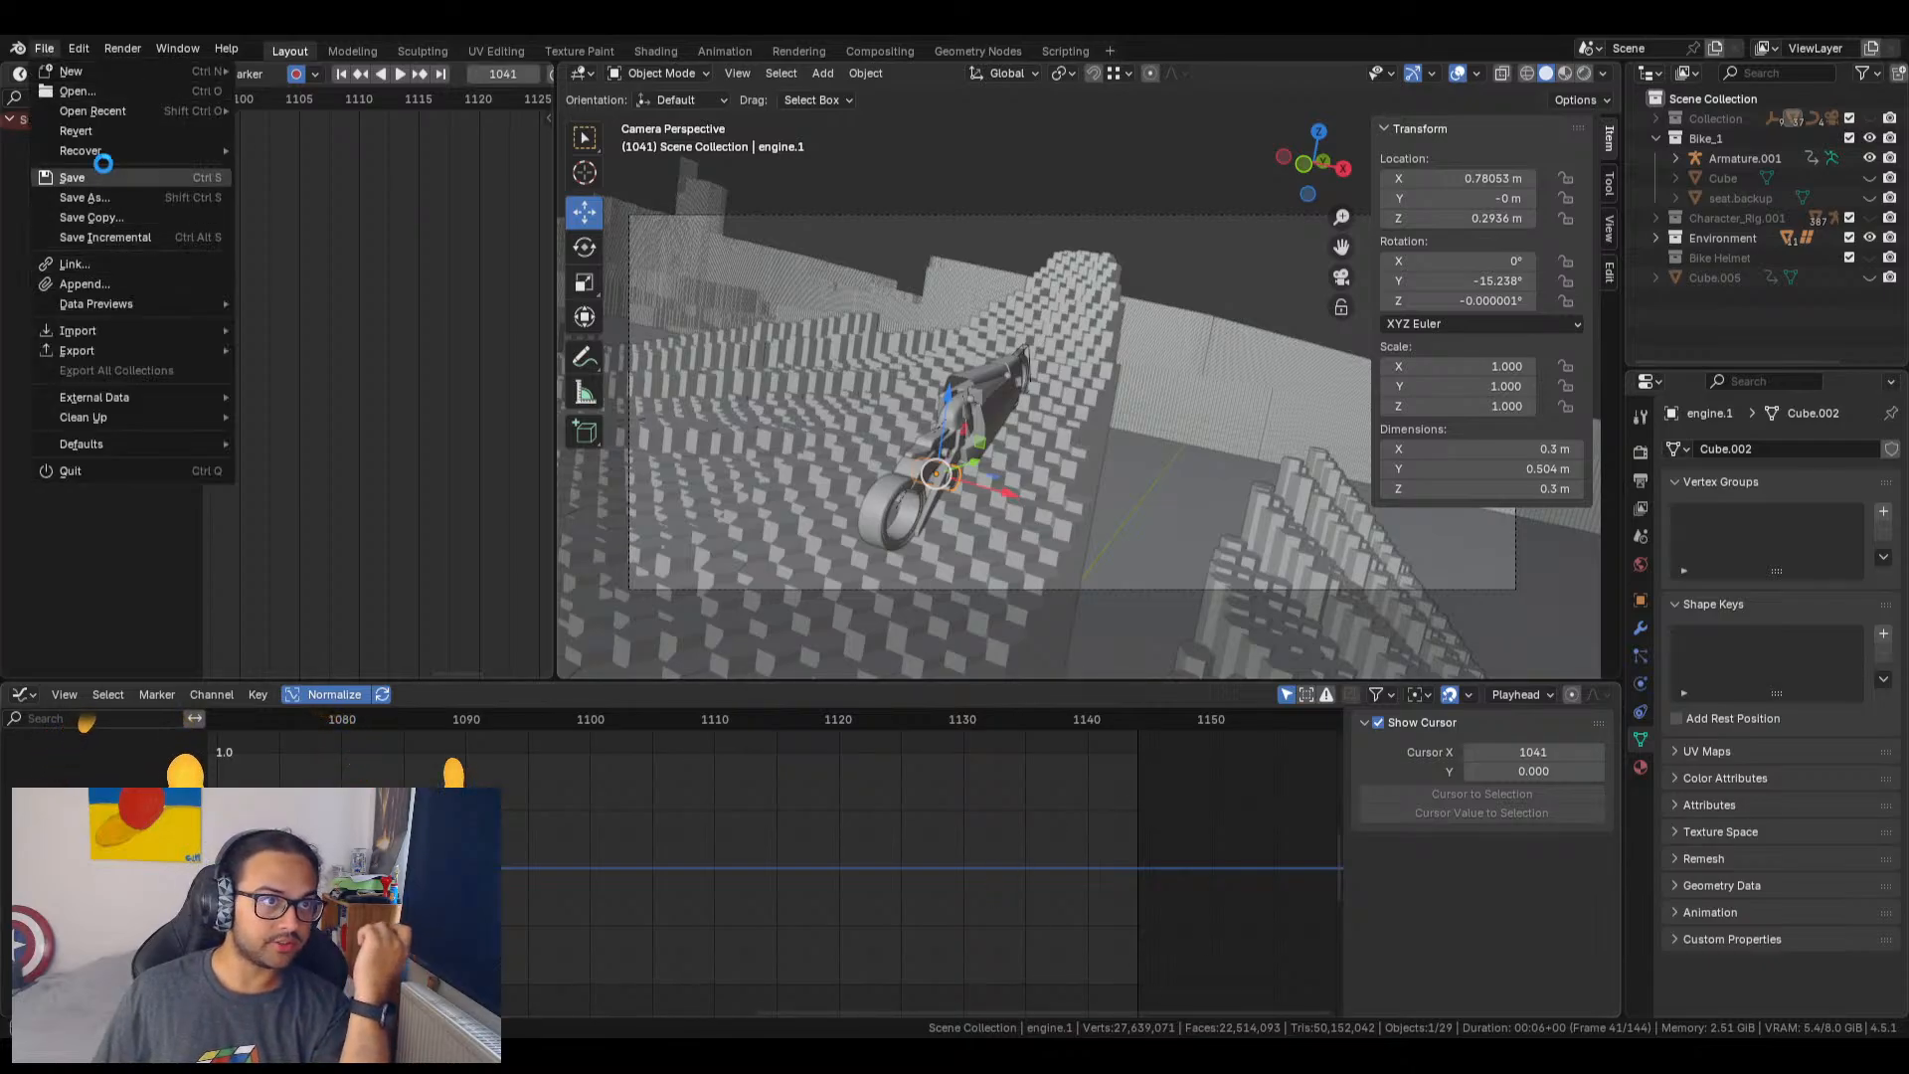
pyautogui.click(46, 49)
pyautogui.moveTo(139, 110)
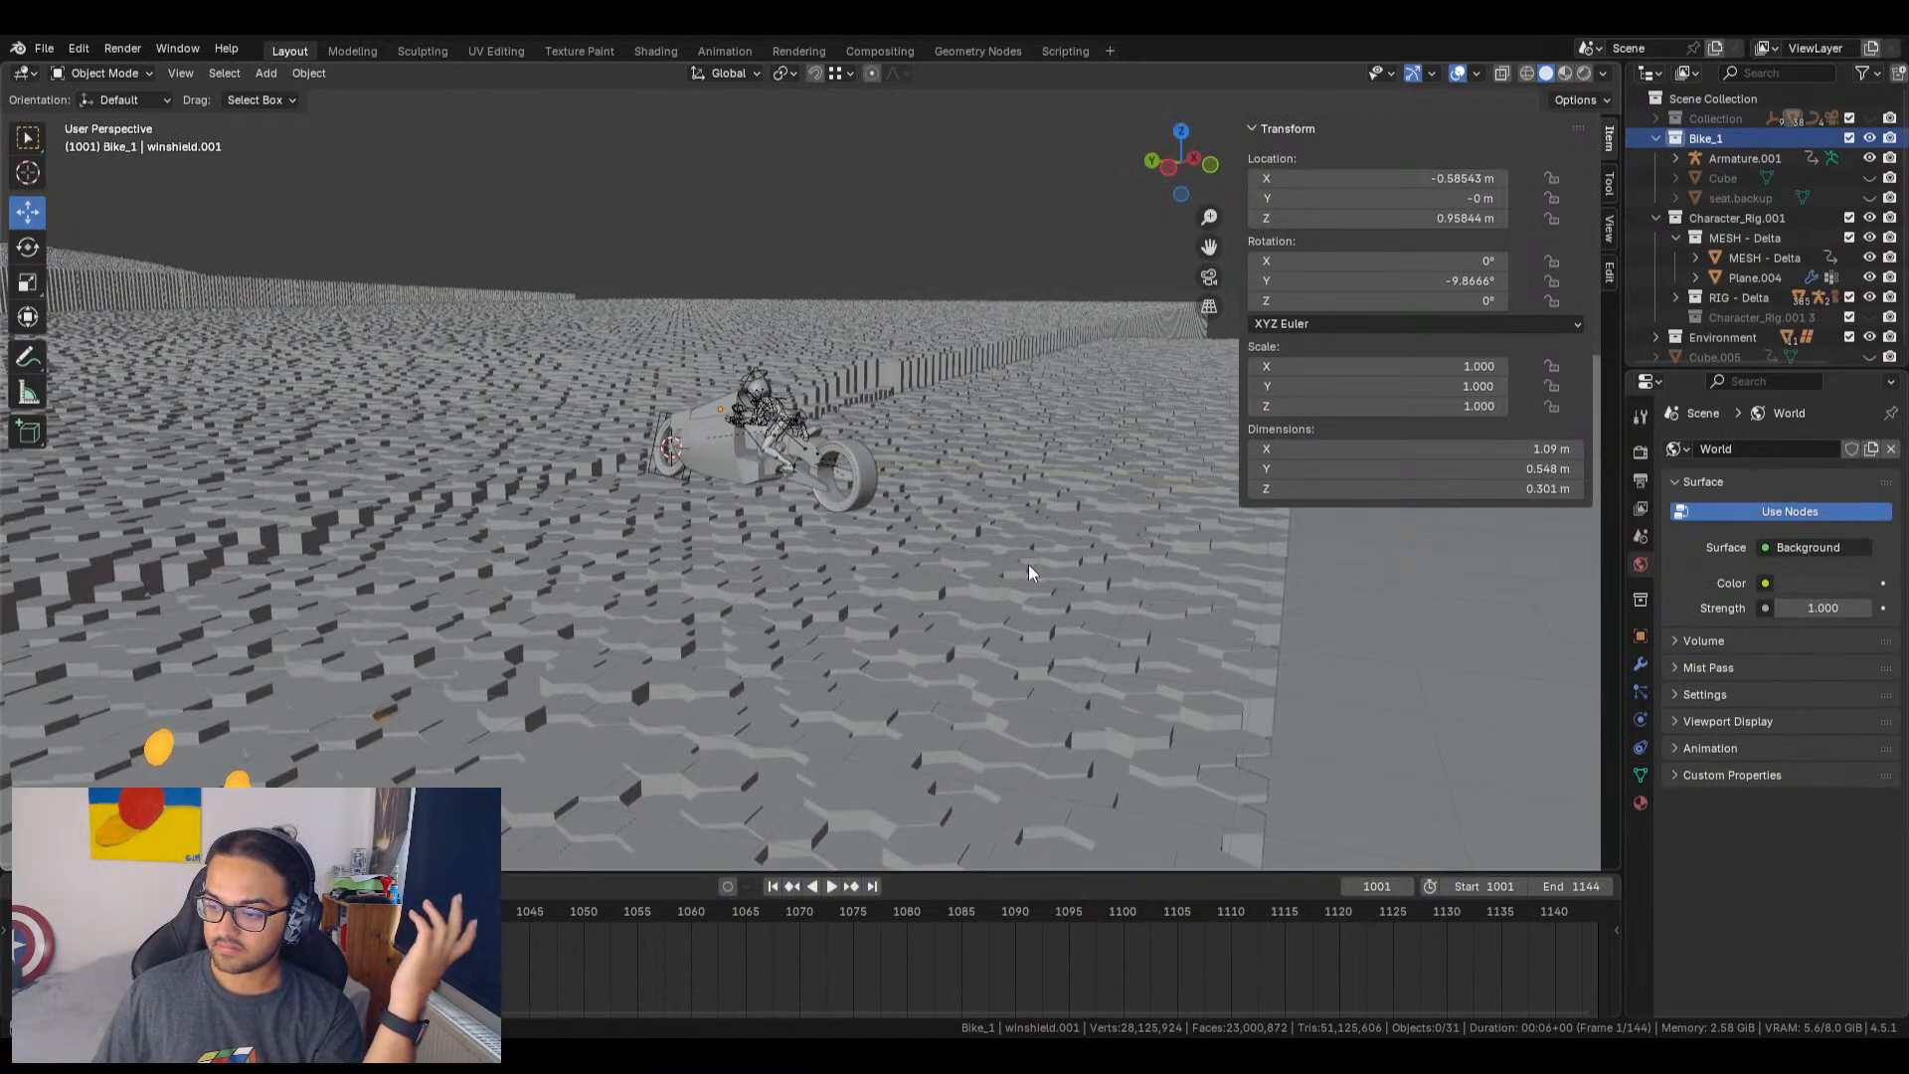
# Step: Import the newly exported engine FBX into the Bike_1 collection
pyautogui.click(45, 48)
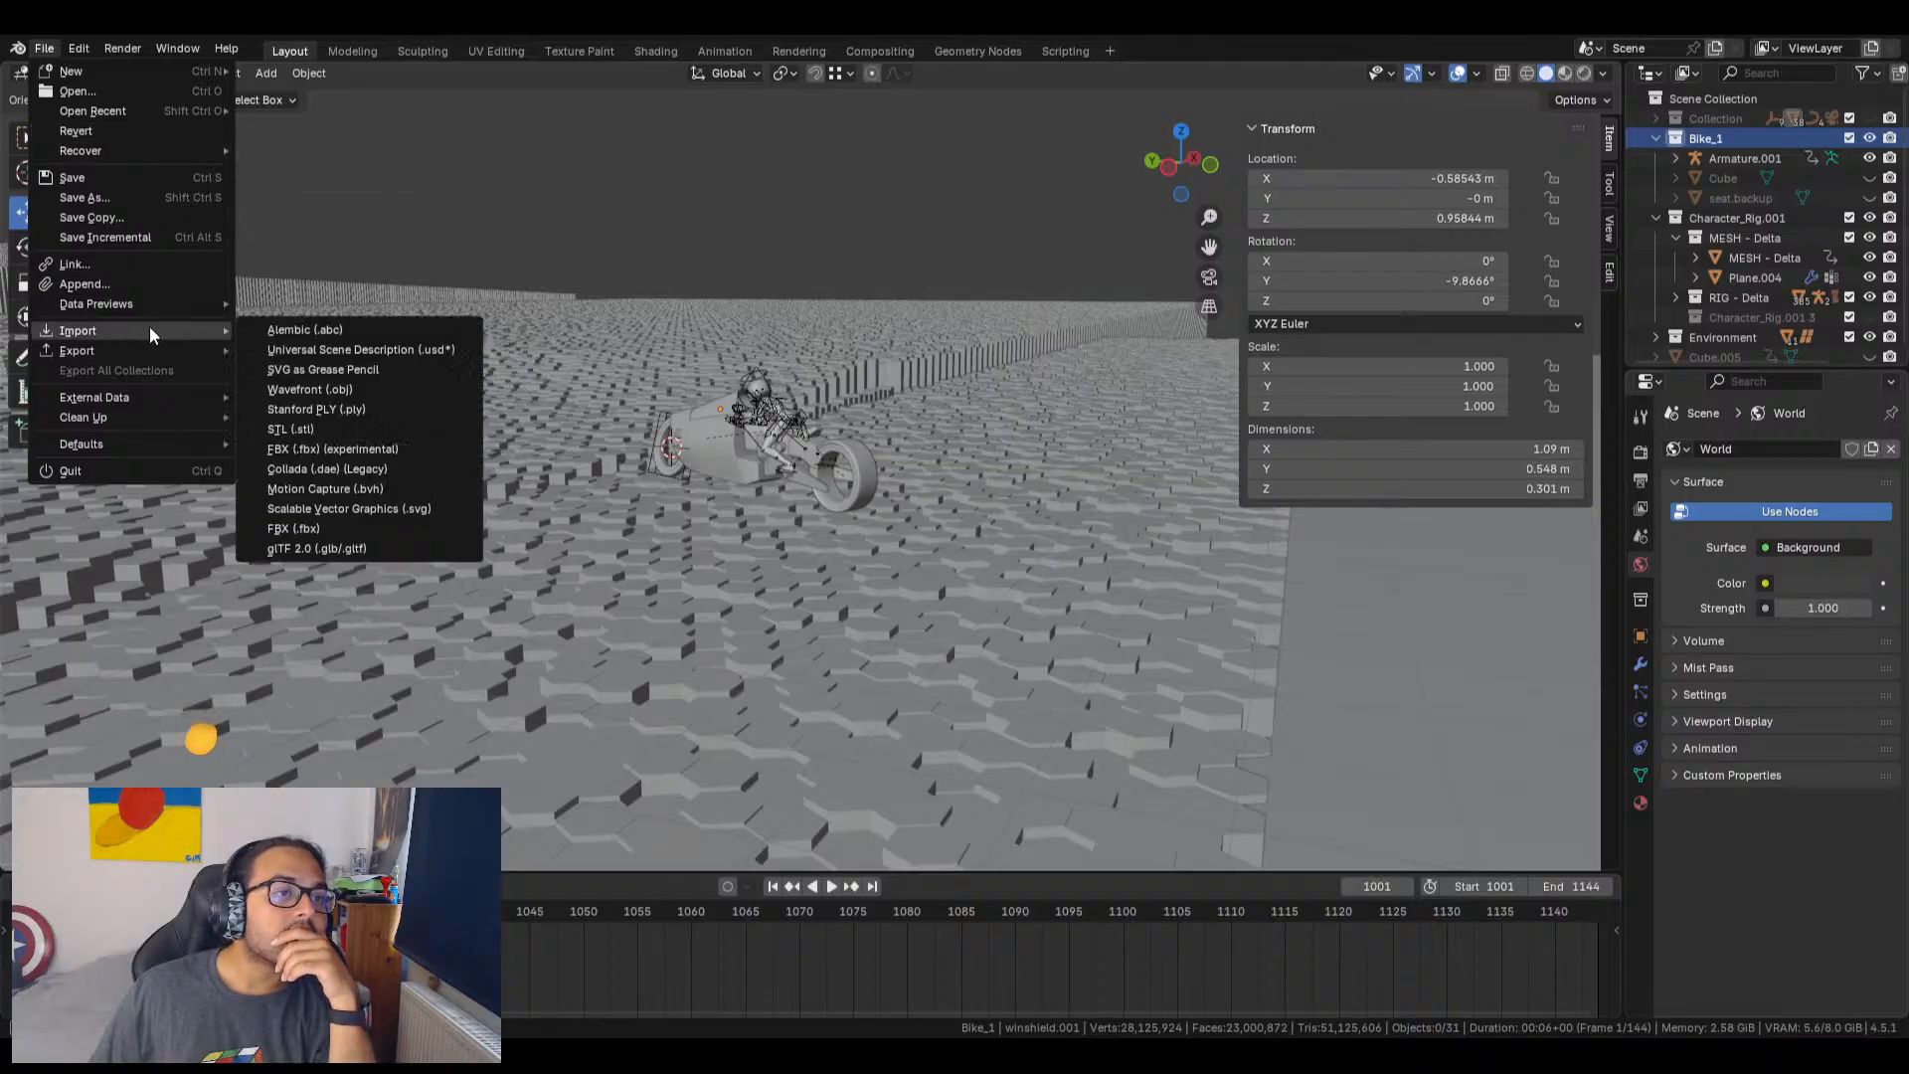
pyautogui.moveTo(152, 355)
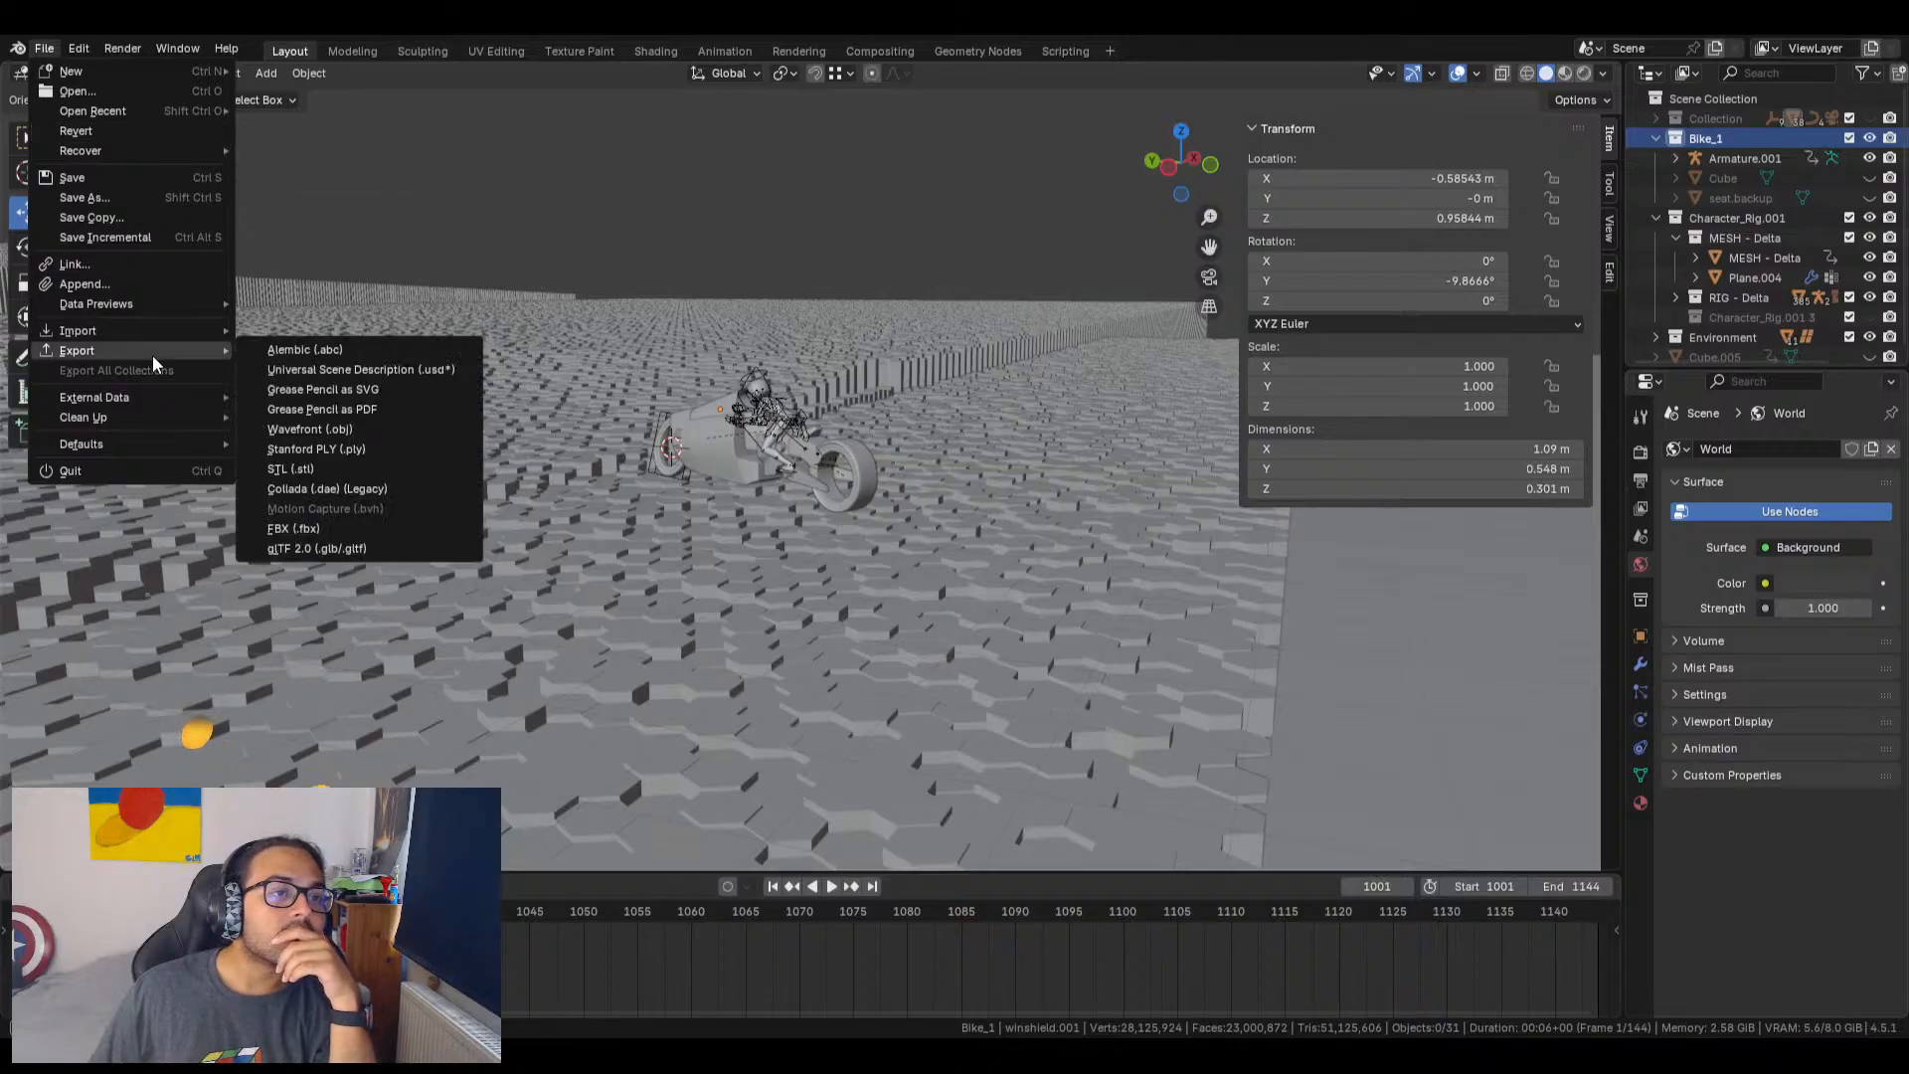
pyautogui.click(337, 521)
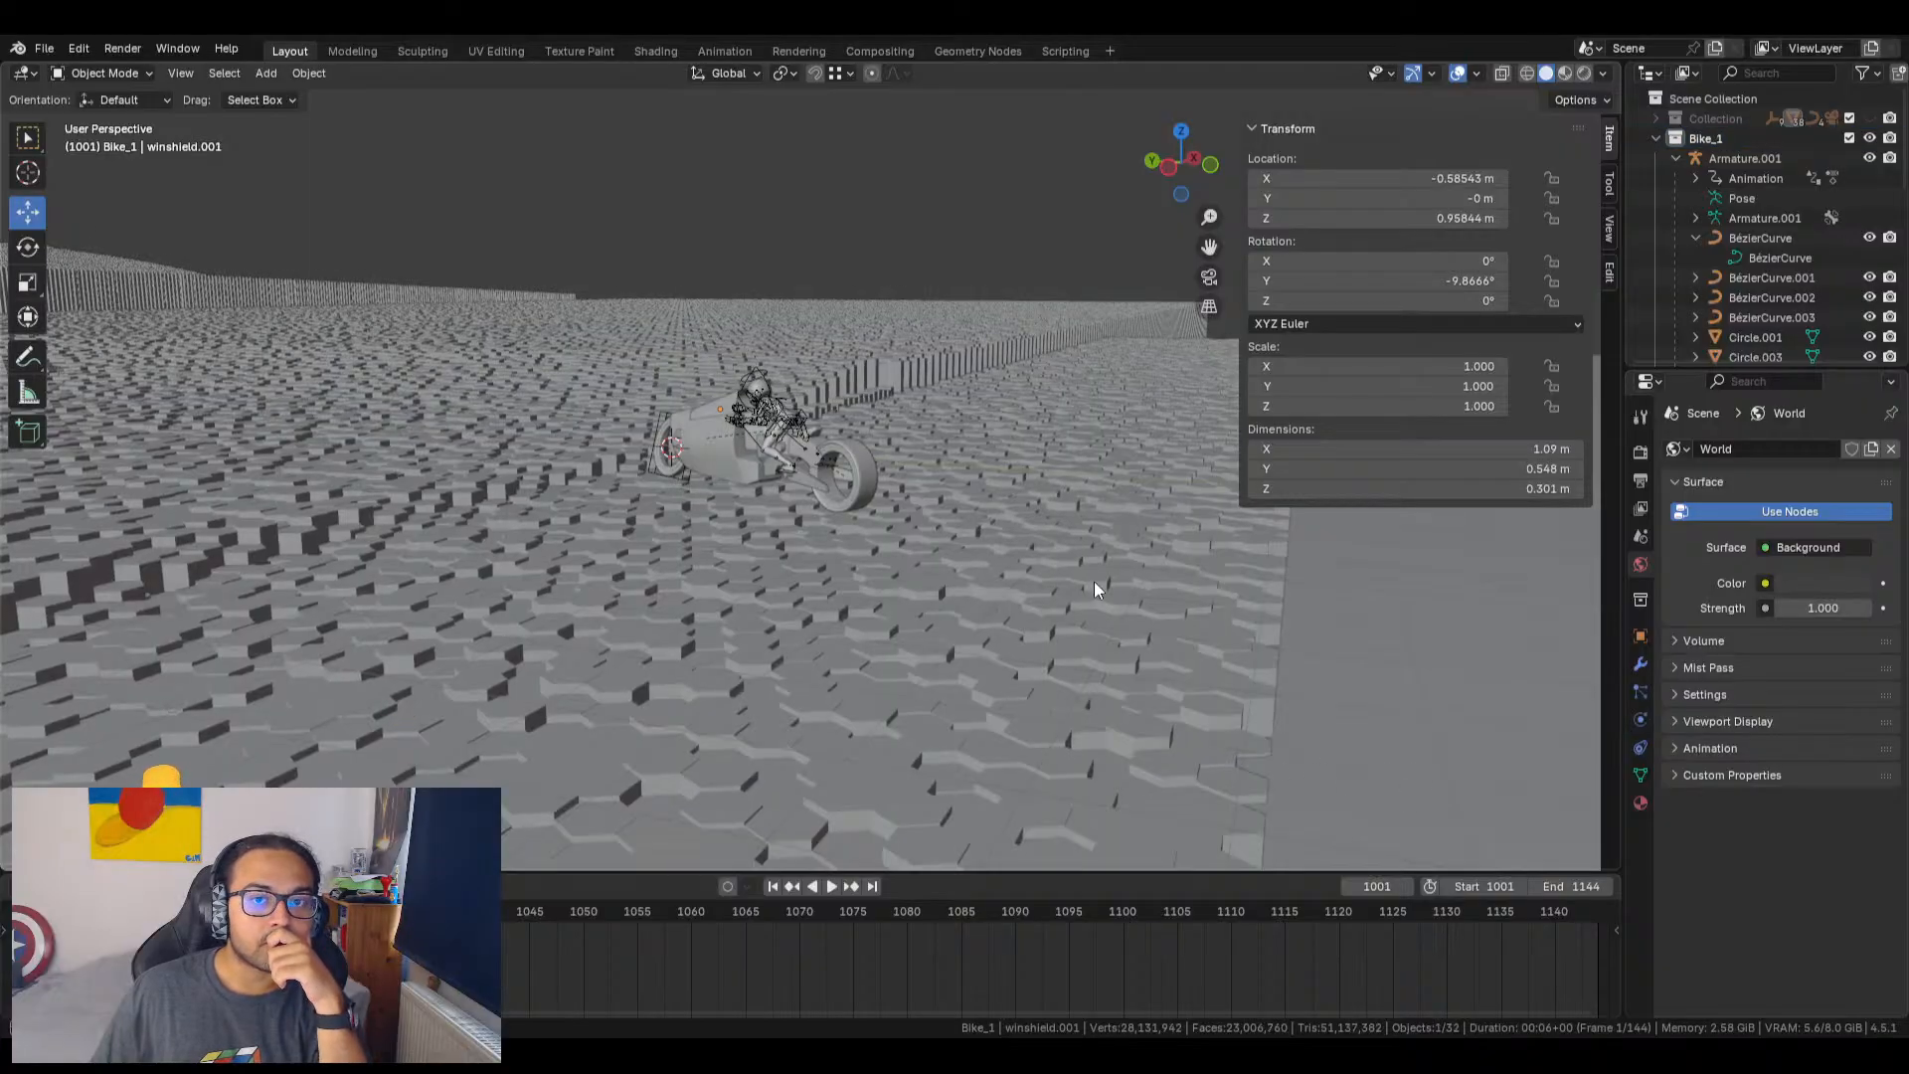
# Step: Look for the imported engine around the bike and through the scene's object list, including the contents of Environment and Cube.005
pyautogui.moveTo(1094, 580); pyautogui.dragTo(839, 563, button='middle')
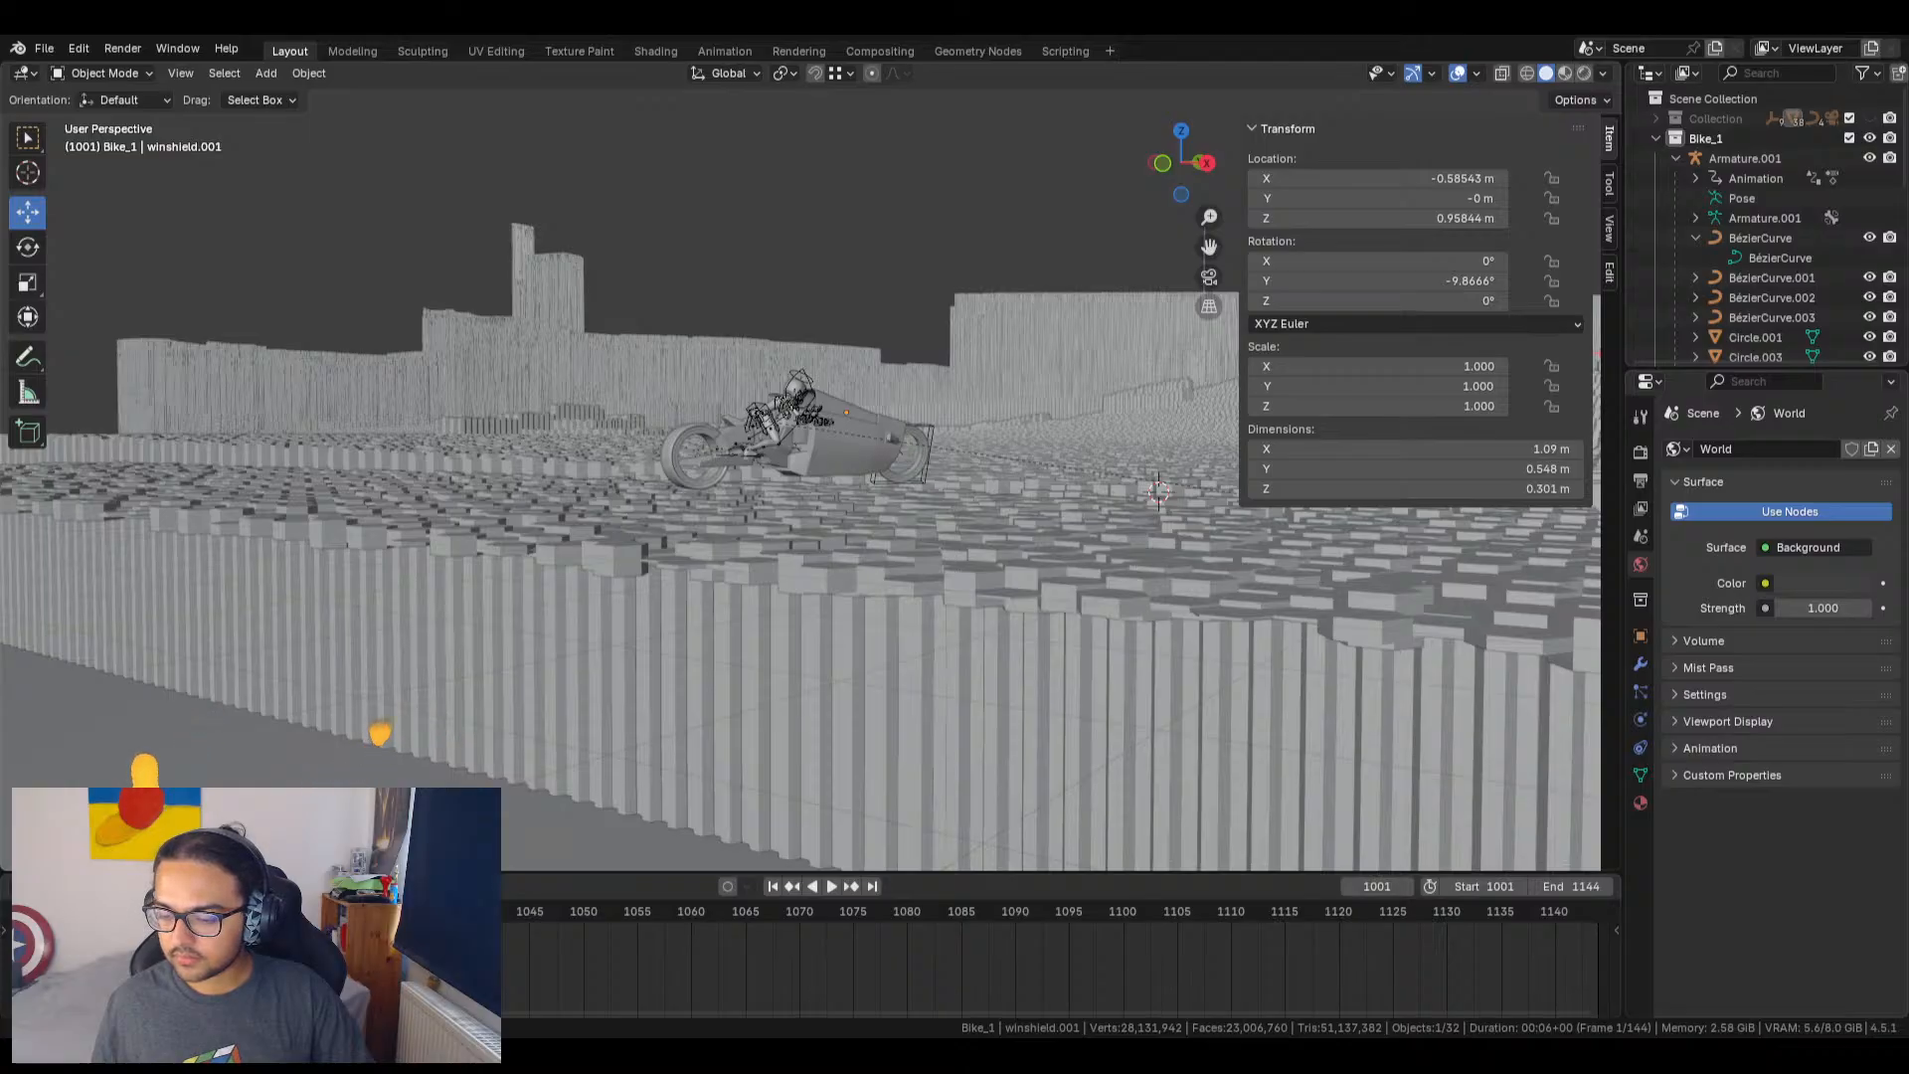
pyautogui.scroll(-5, 1760, 229)
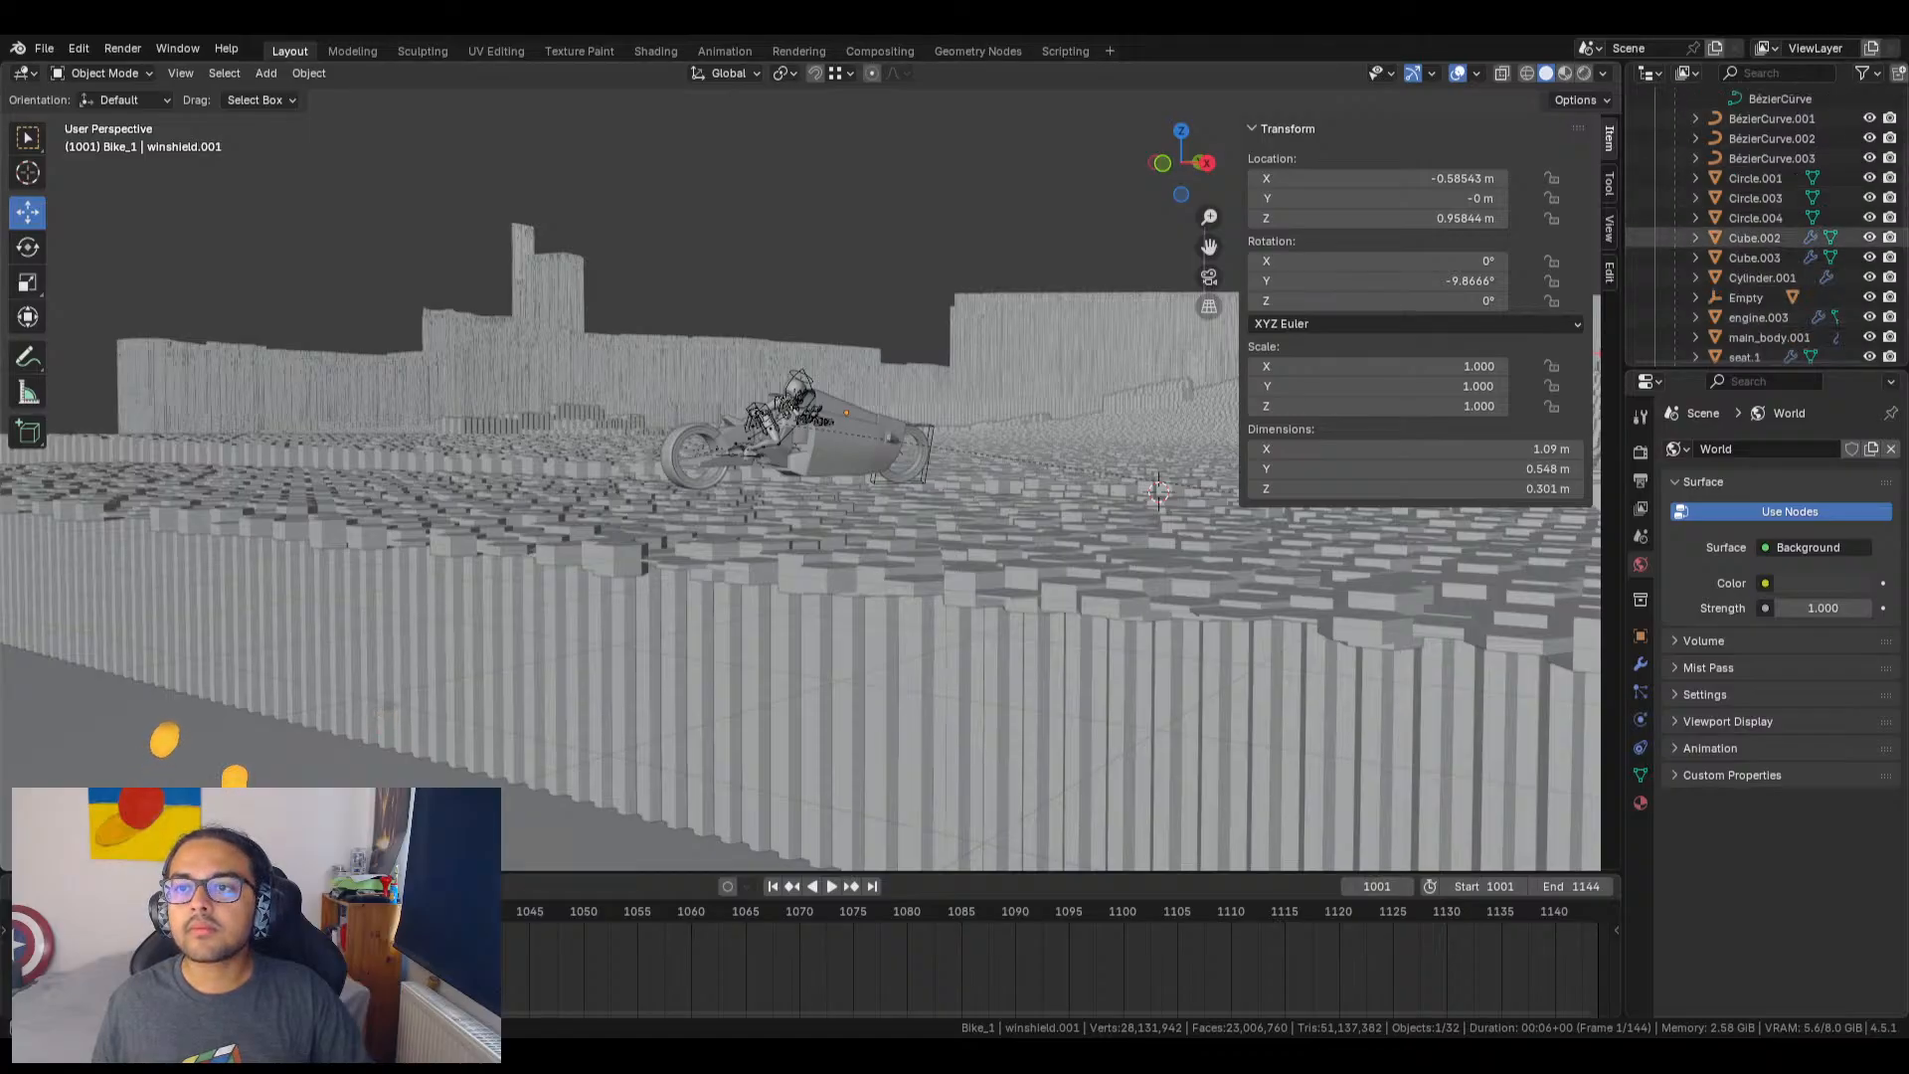
pyautogui.scroll(-5, 1760, 229)
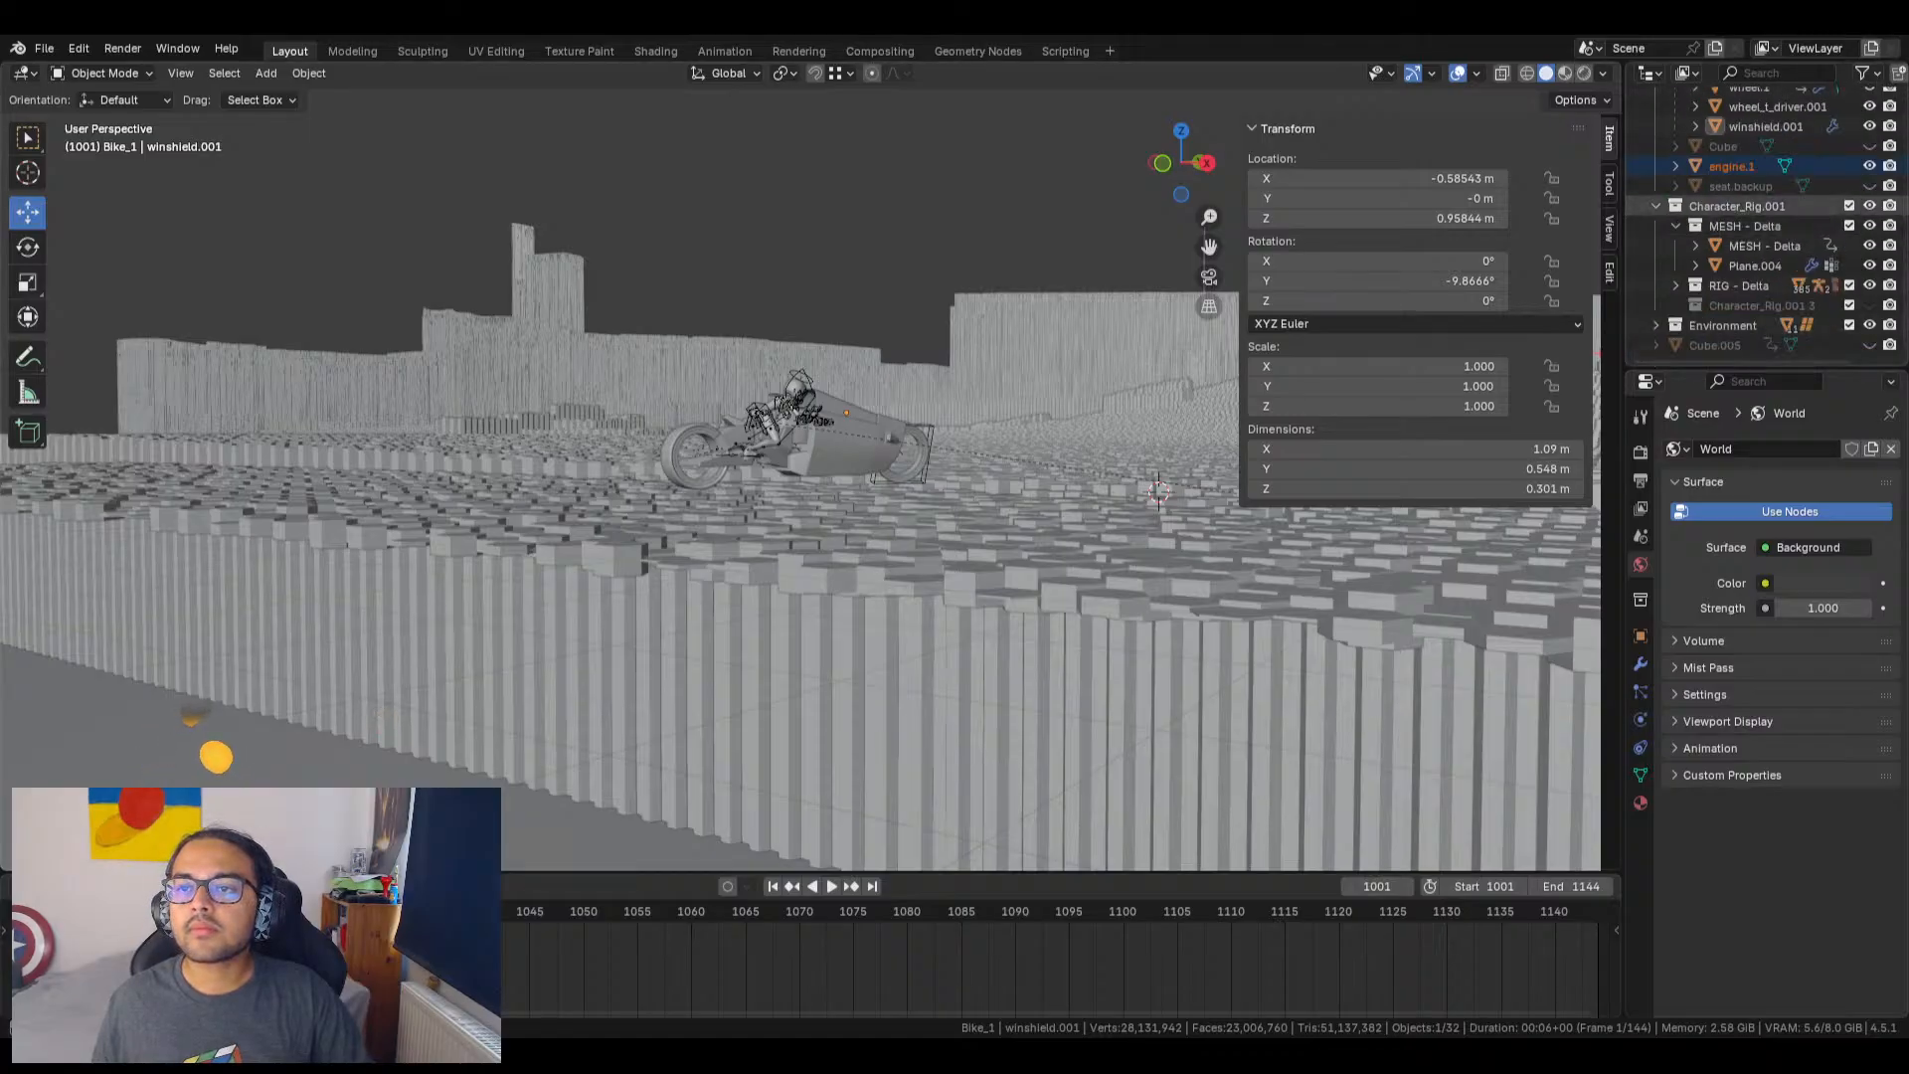
pyautogui.click(1656, 325)
pyautogui.scroll(-6, 1714, 298)
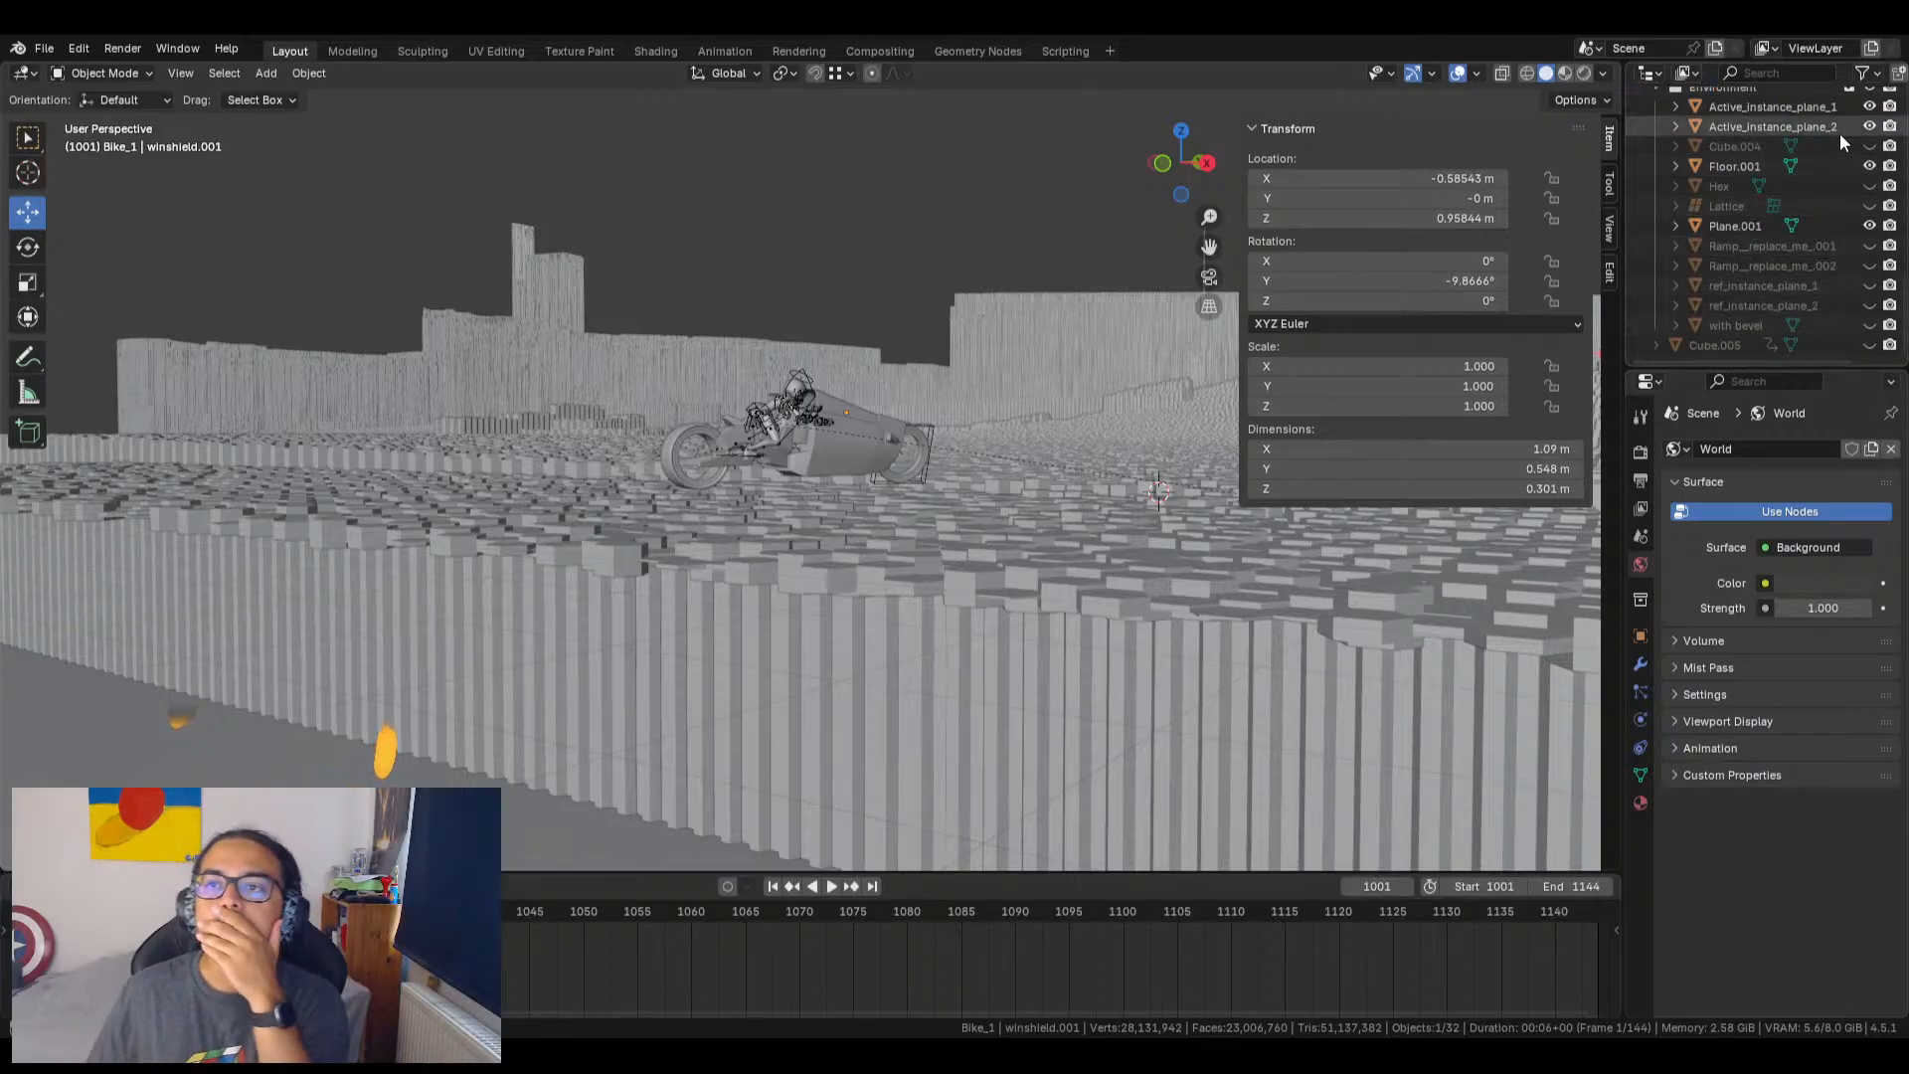
pyautogui.click(1655, 345)
pyautogui.scroll(-1, 1703, 296)
# Step: Show Cube.005, inspect the ground around the bike, and hide it again
pyautogui.click(1870, 306)
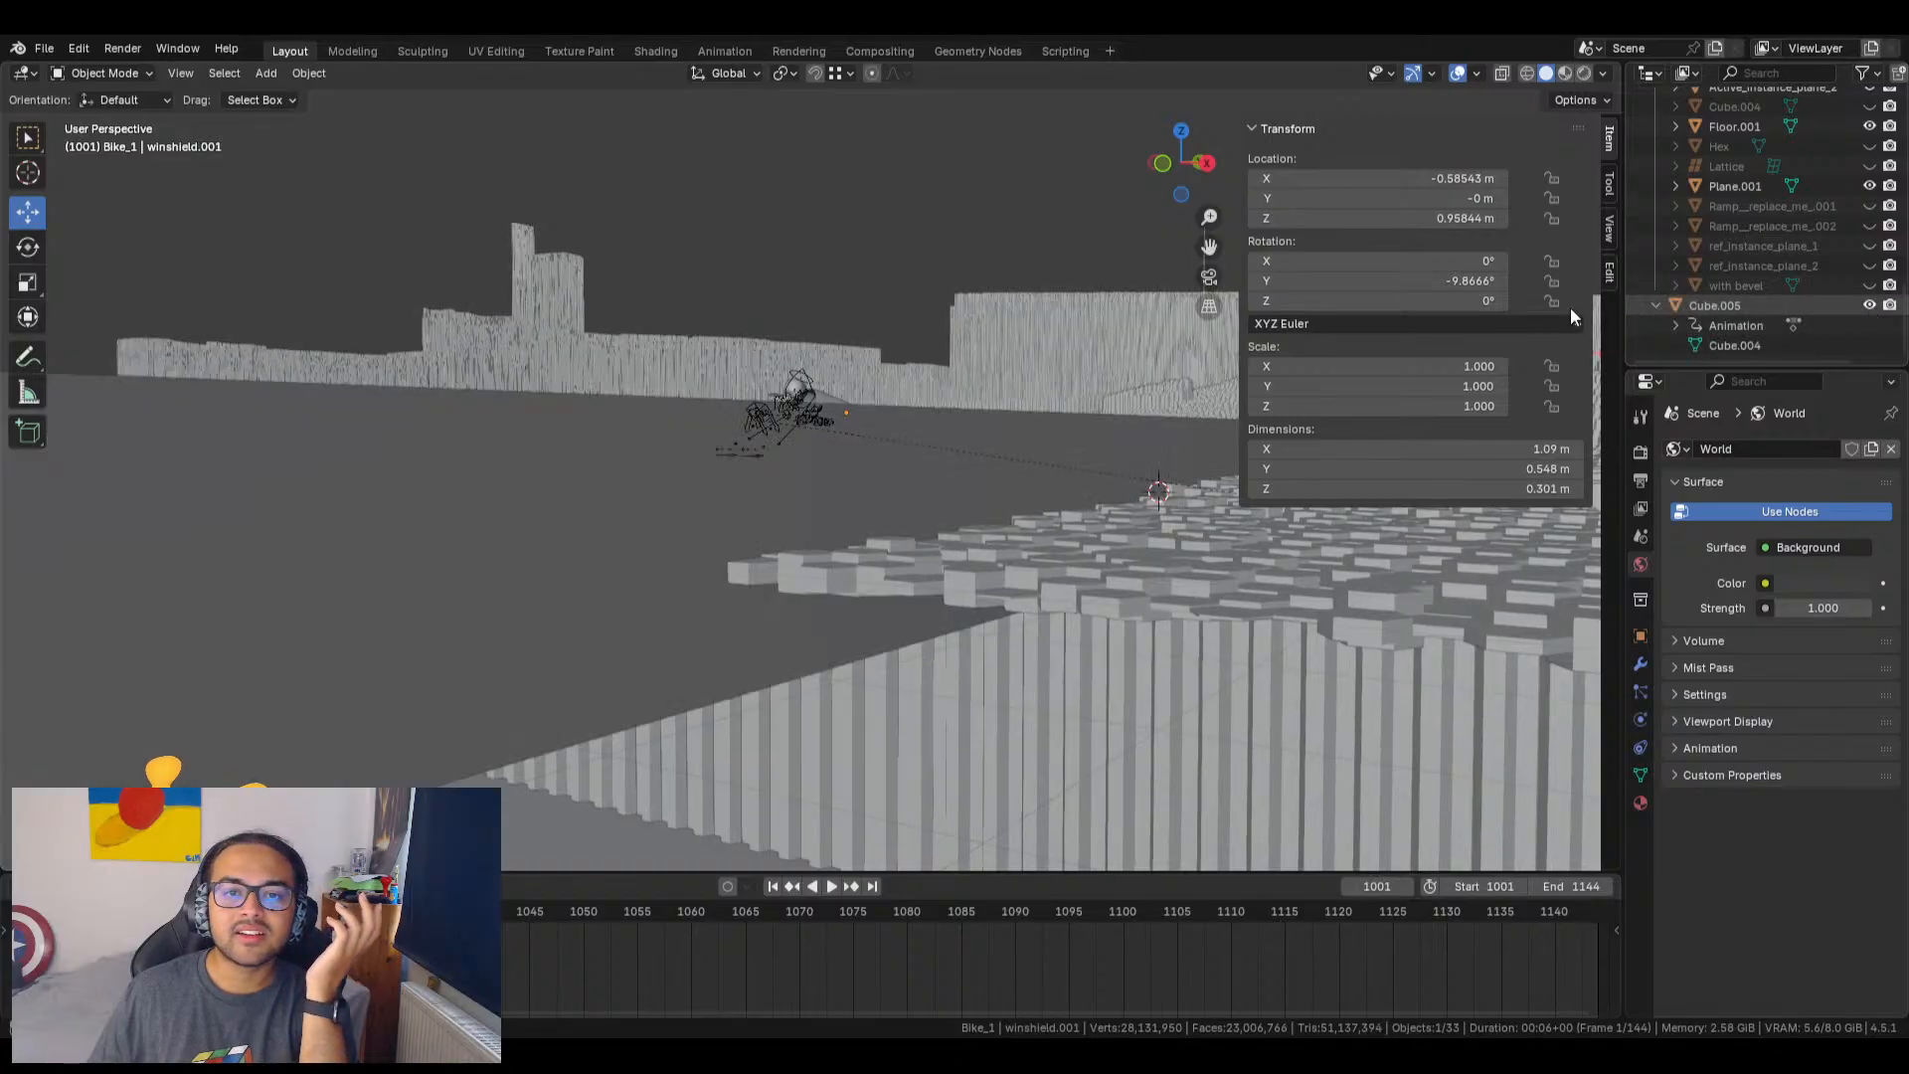
pyautogui.moveTo(1029, 433); pyautogui.dragTo(1183, 414, button='middle')
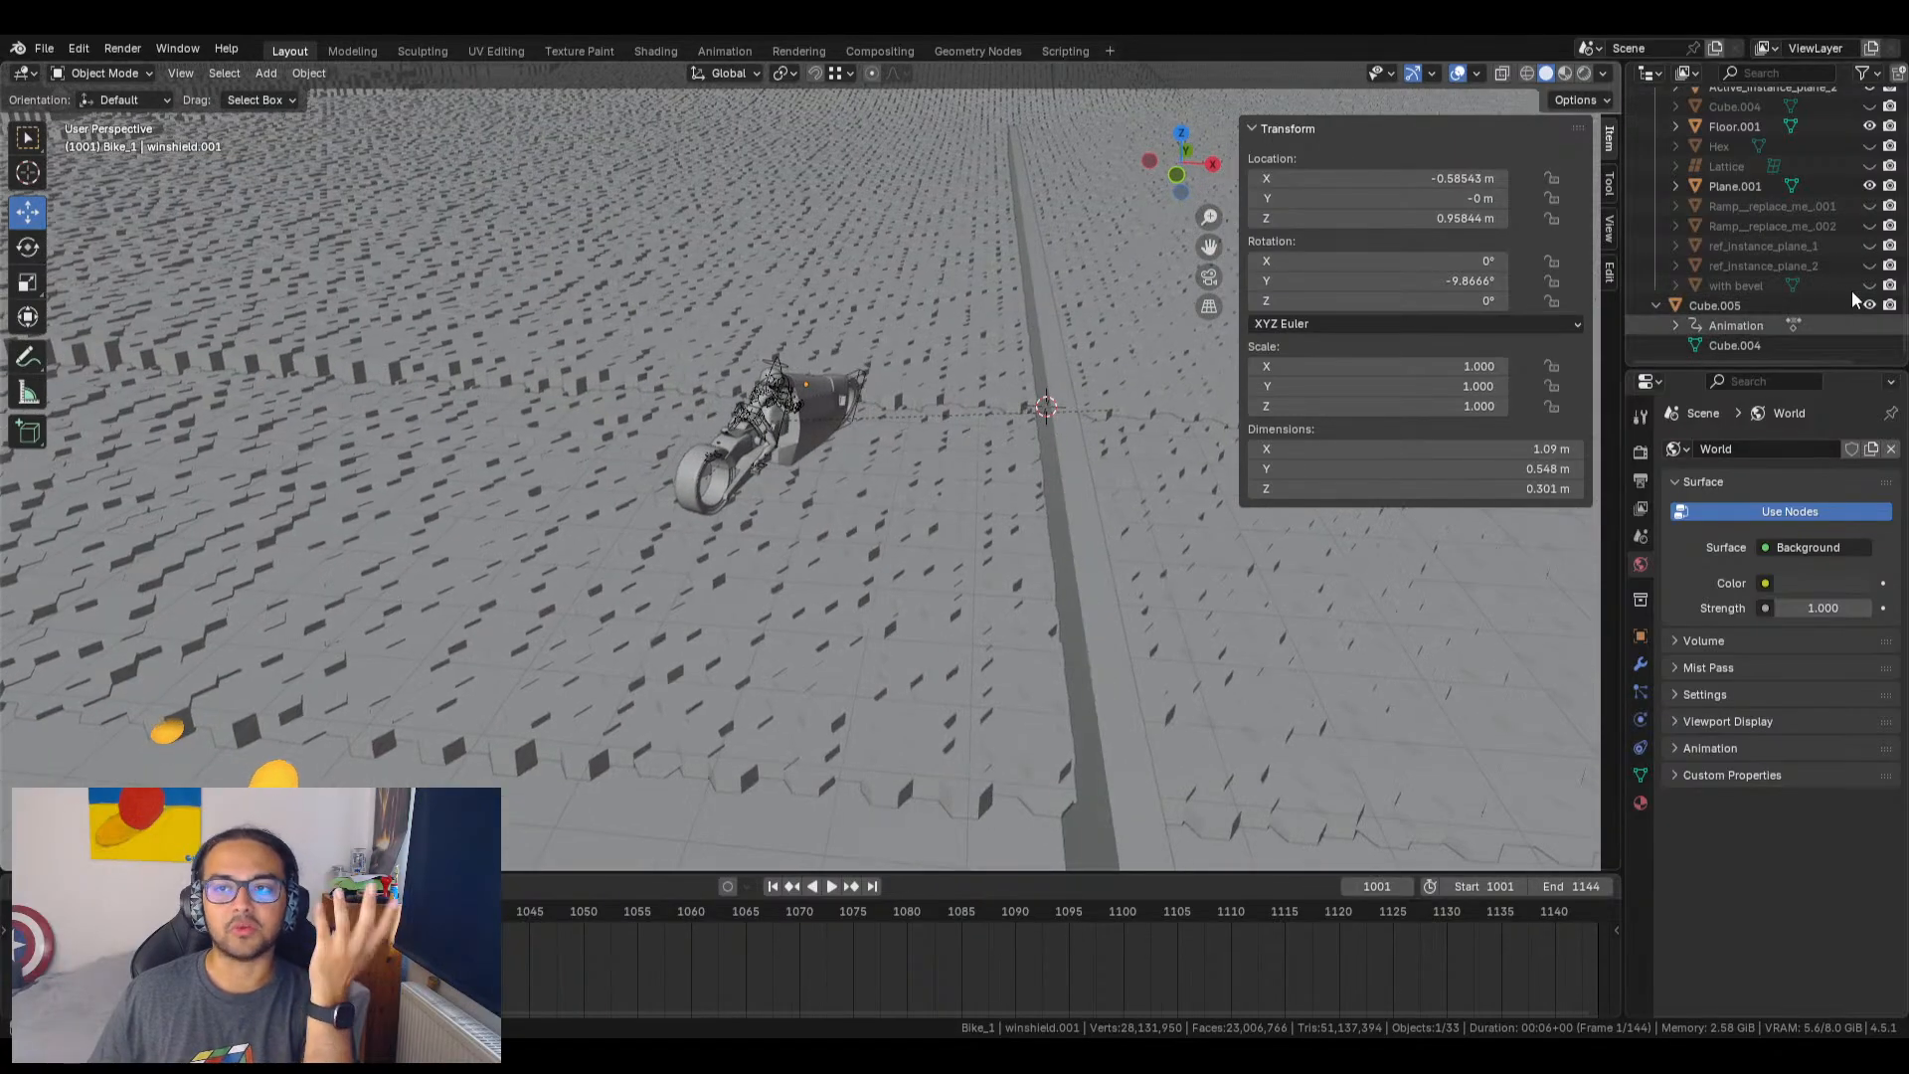
pyautogui.click(1869, 306)
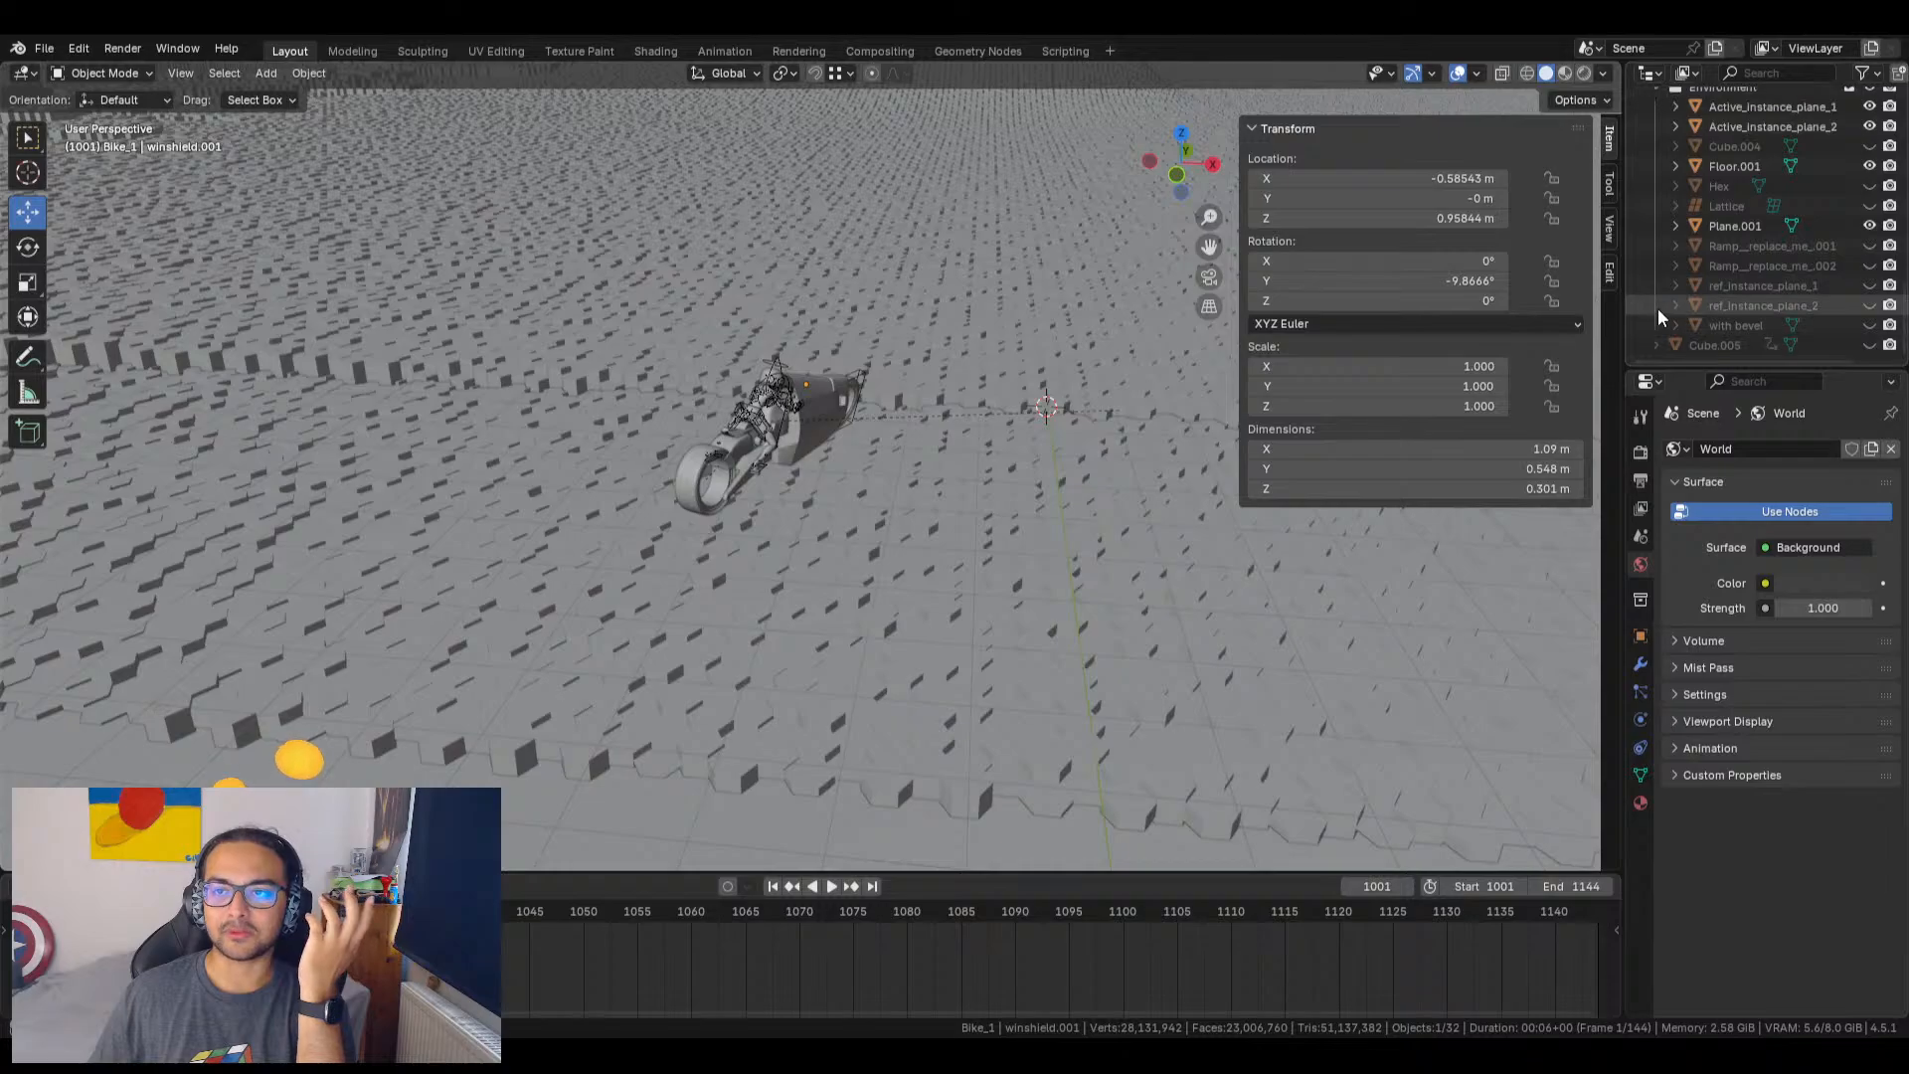
# Step: Hide the Environment and Character_Rig.001 collections so that only the Bike_1 collection is shown
pyautogui.scroll(6, 1688, 284)
pyautogui.scroll(2, 1701, 275)
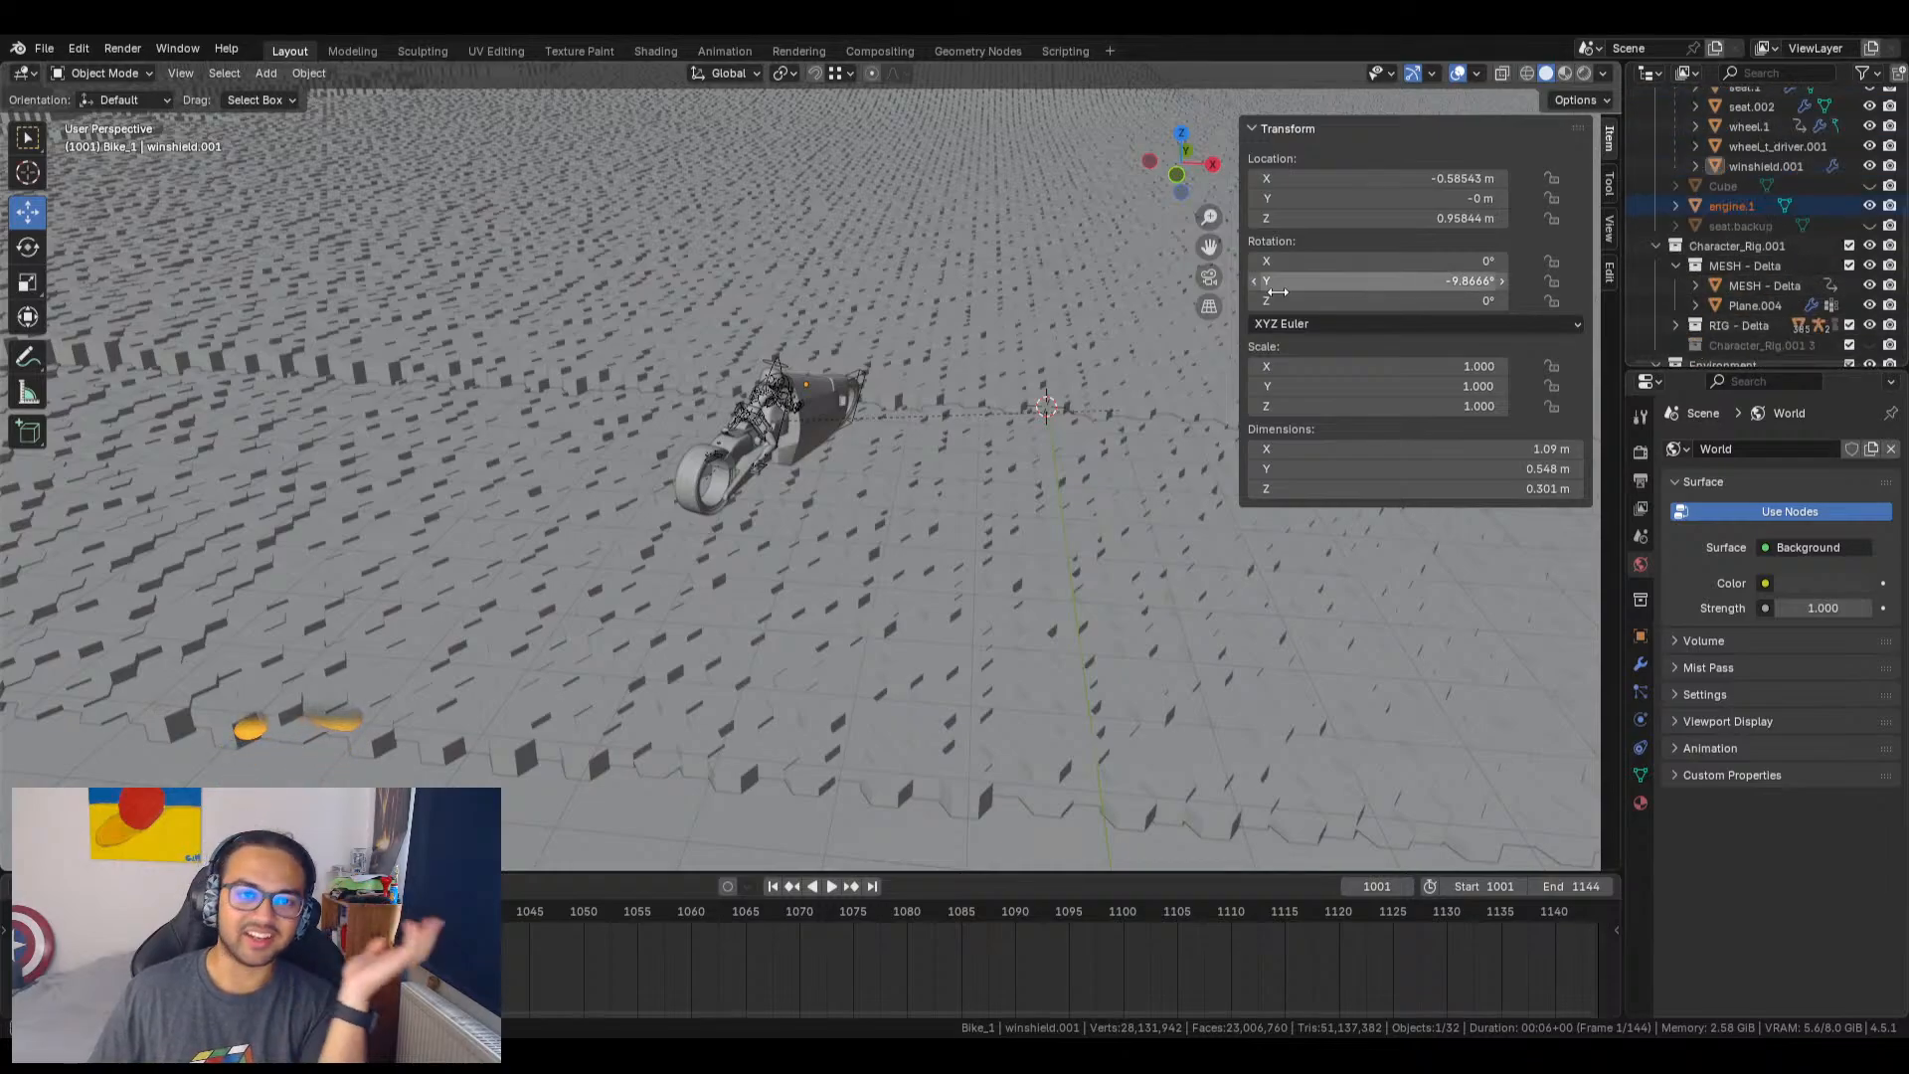
pyautogui.scroll(3, 847, 407)
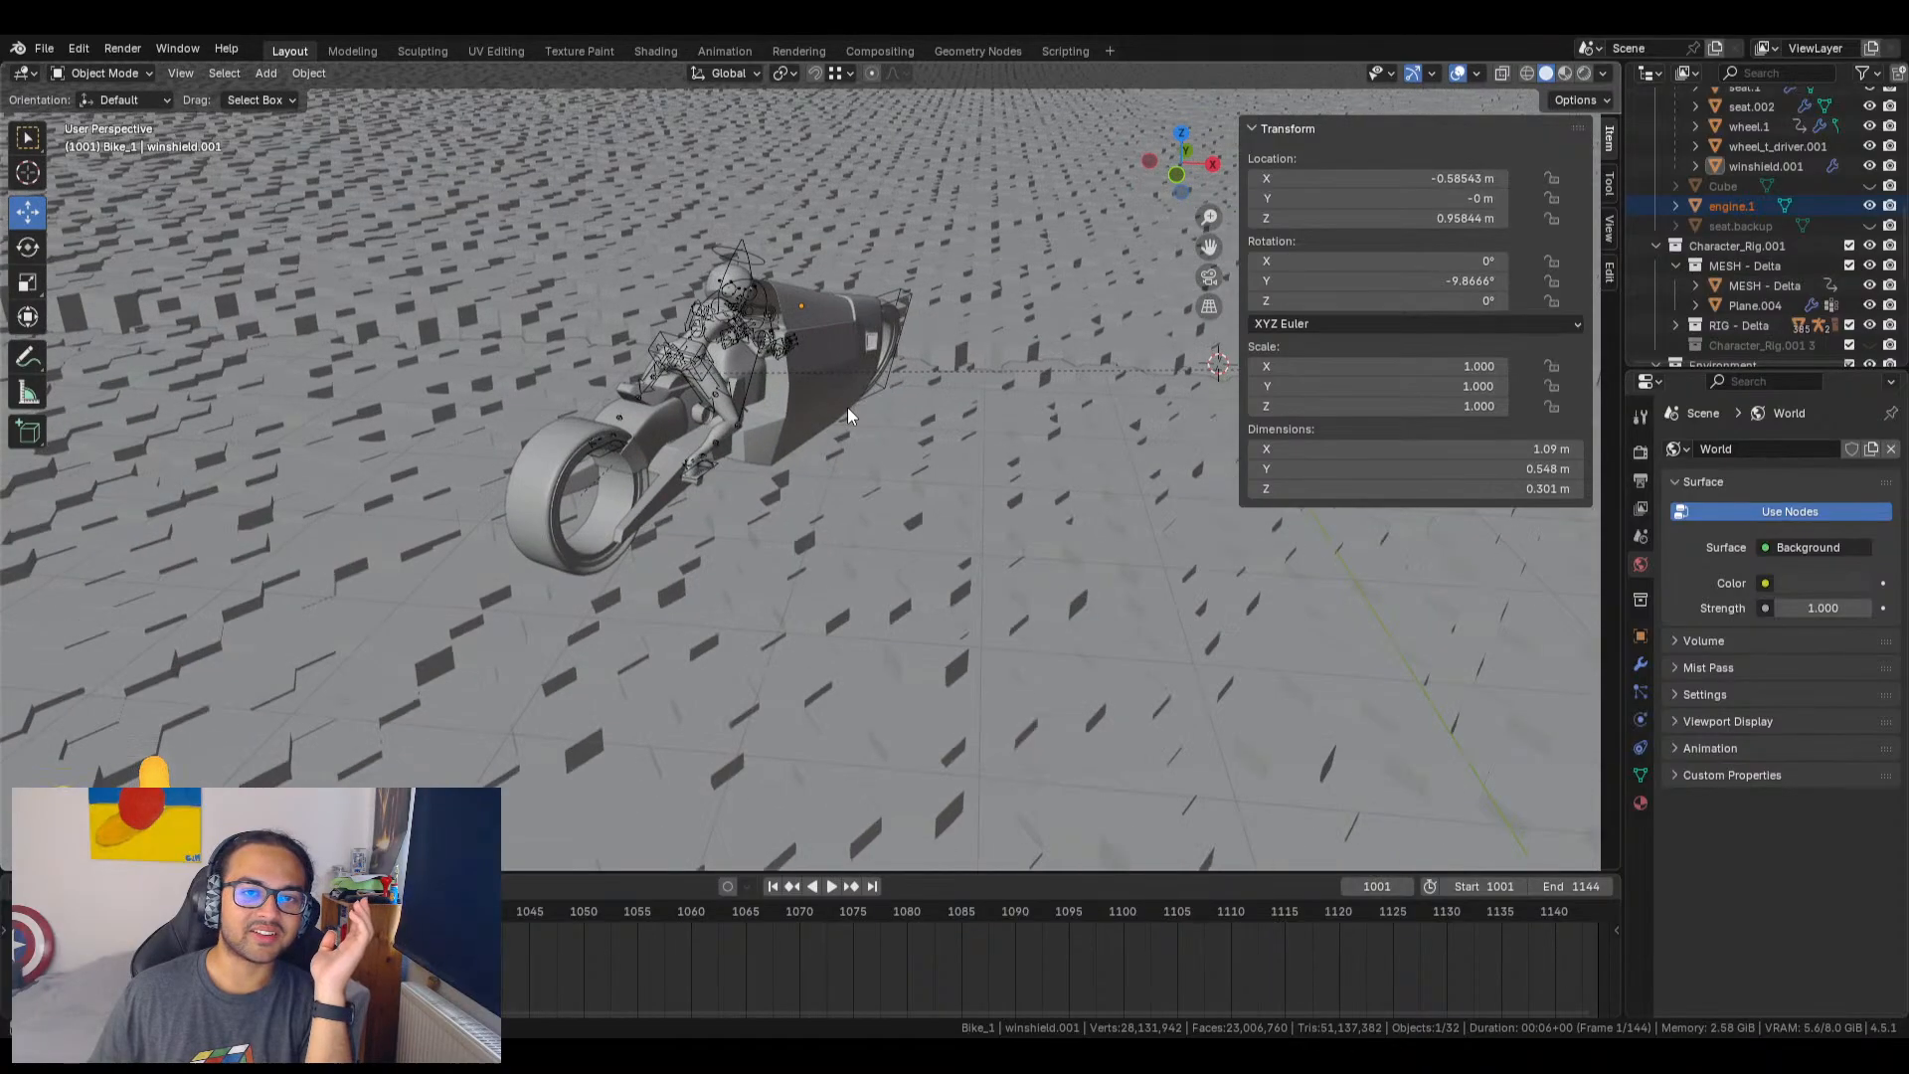
pyautogui.scroll(10, 1800, 209)
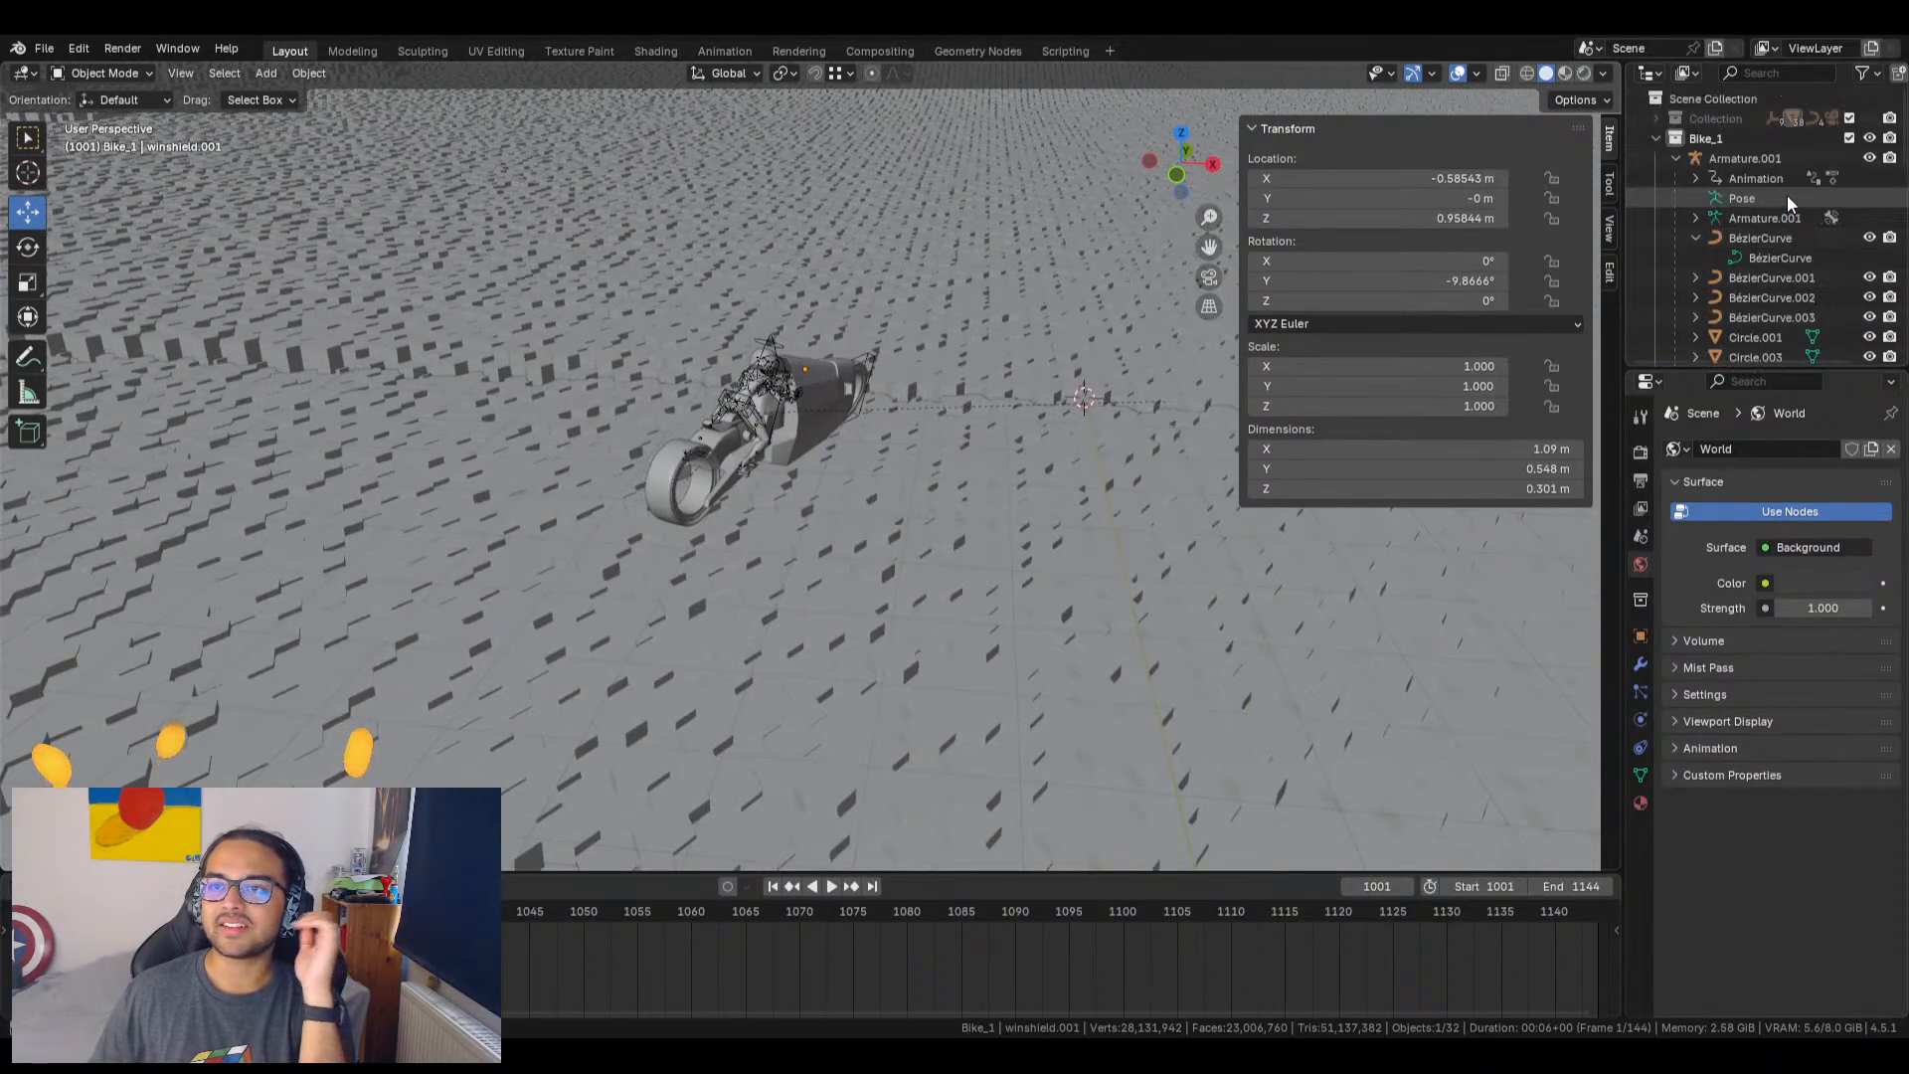
pyautogui.click(1850, 138)
pyautogui.scroll(-8, 1830, 223)
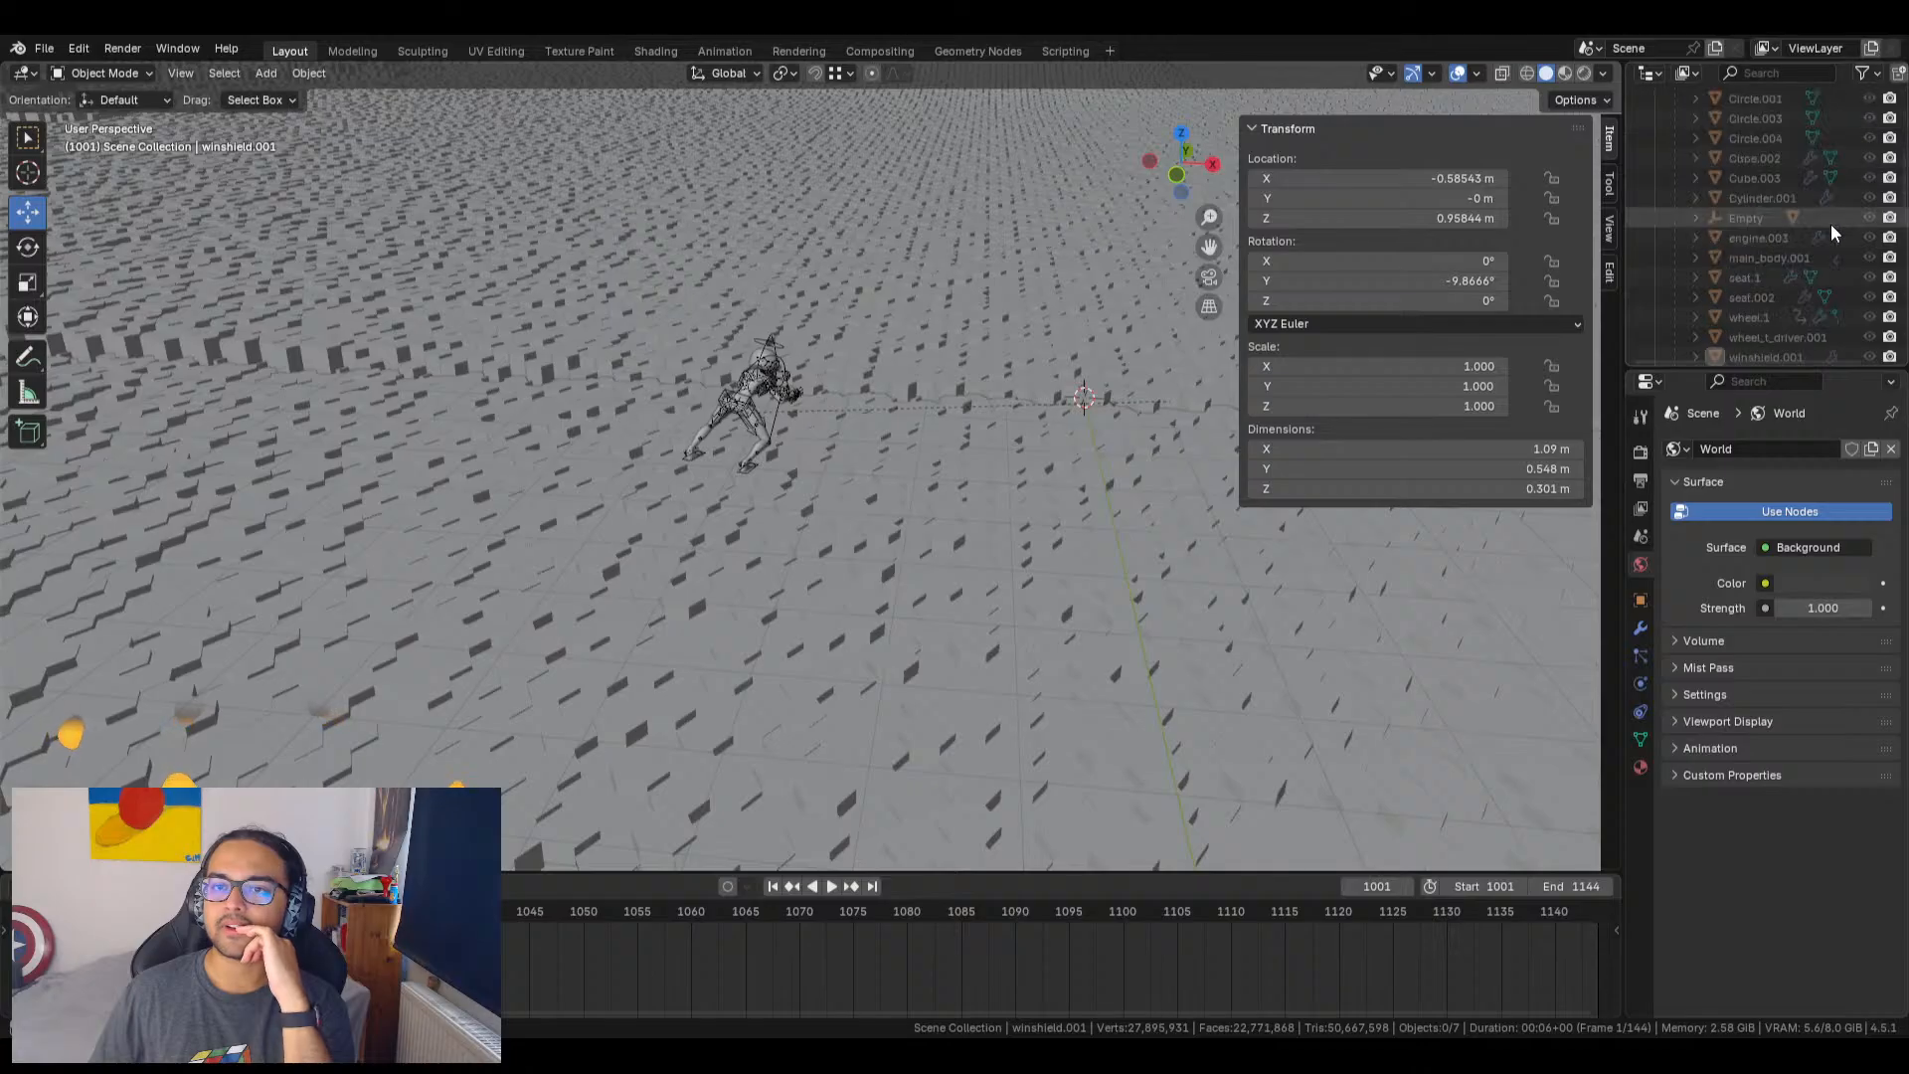
pyautogui.scroll(-2, 1830, 224)
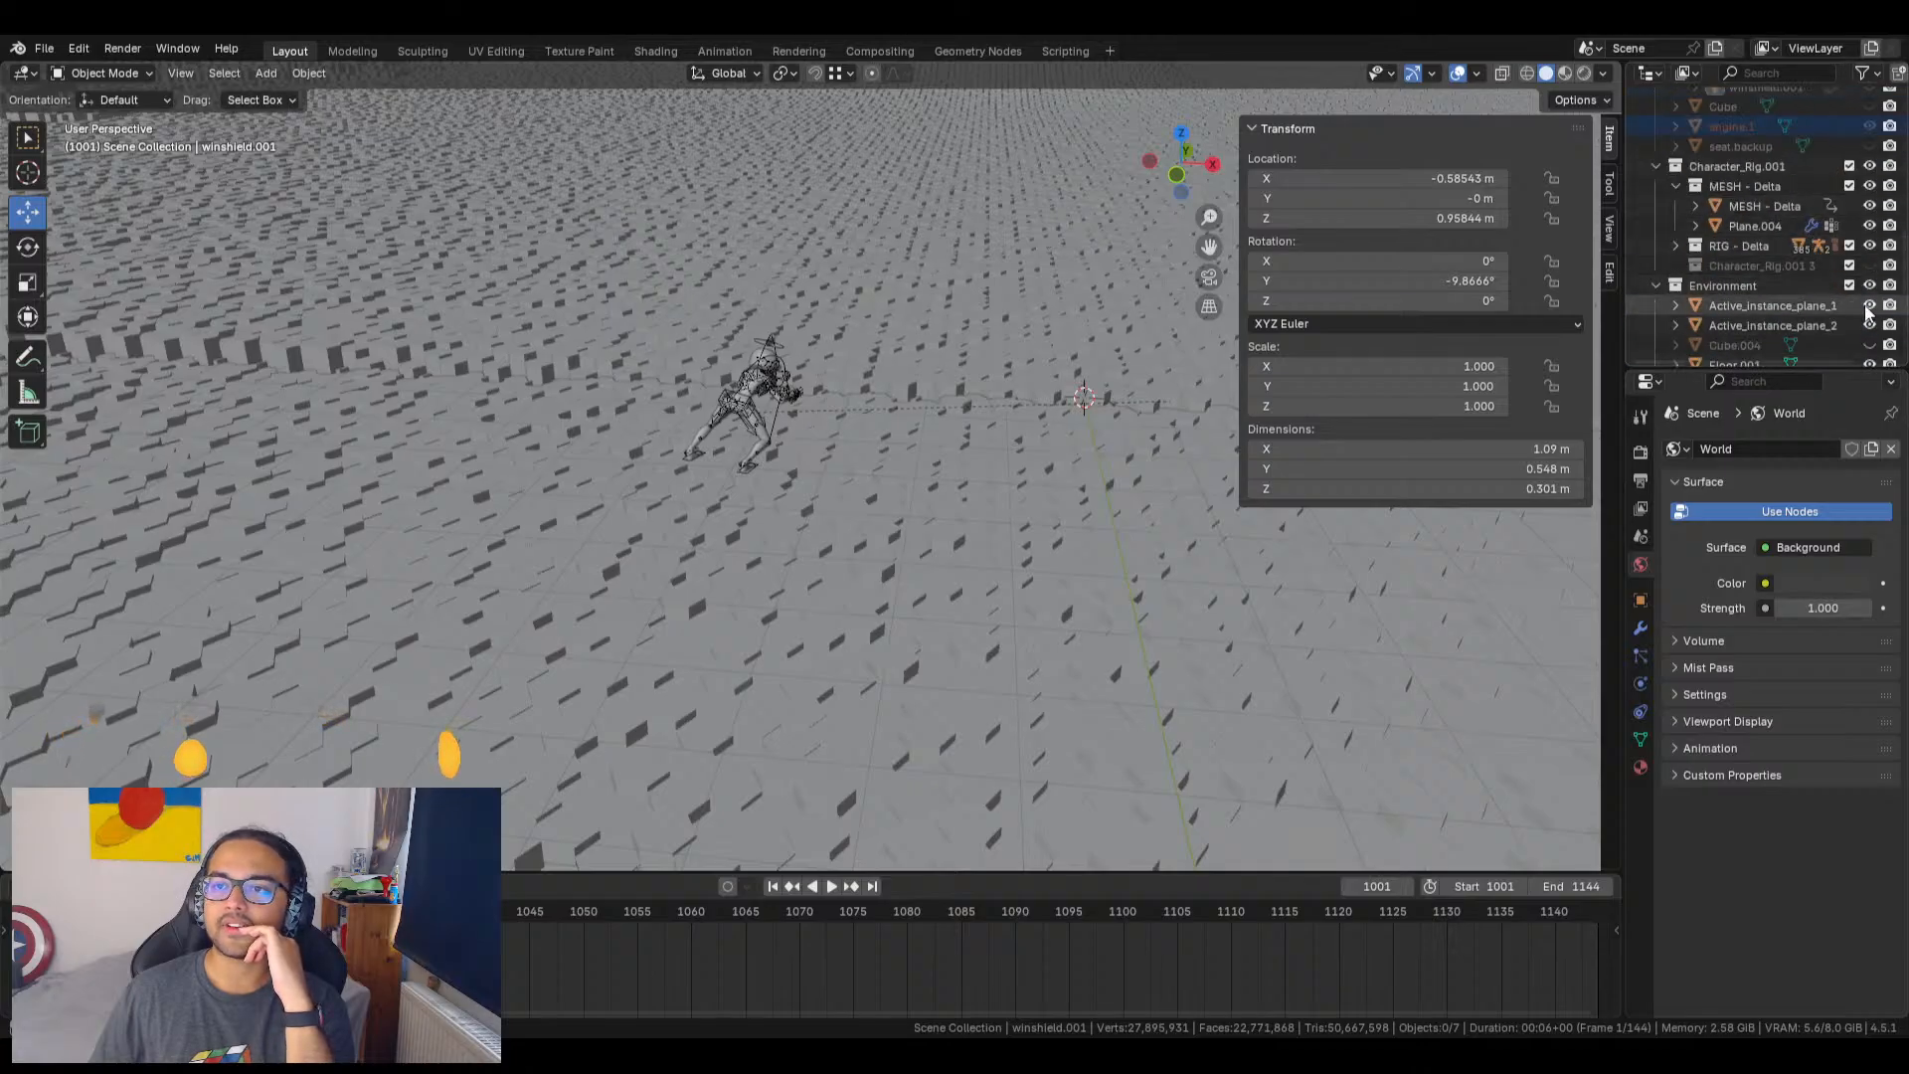
pyautogui.click(1870, 285)
pyautogui.click(1870, 166)
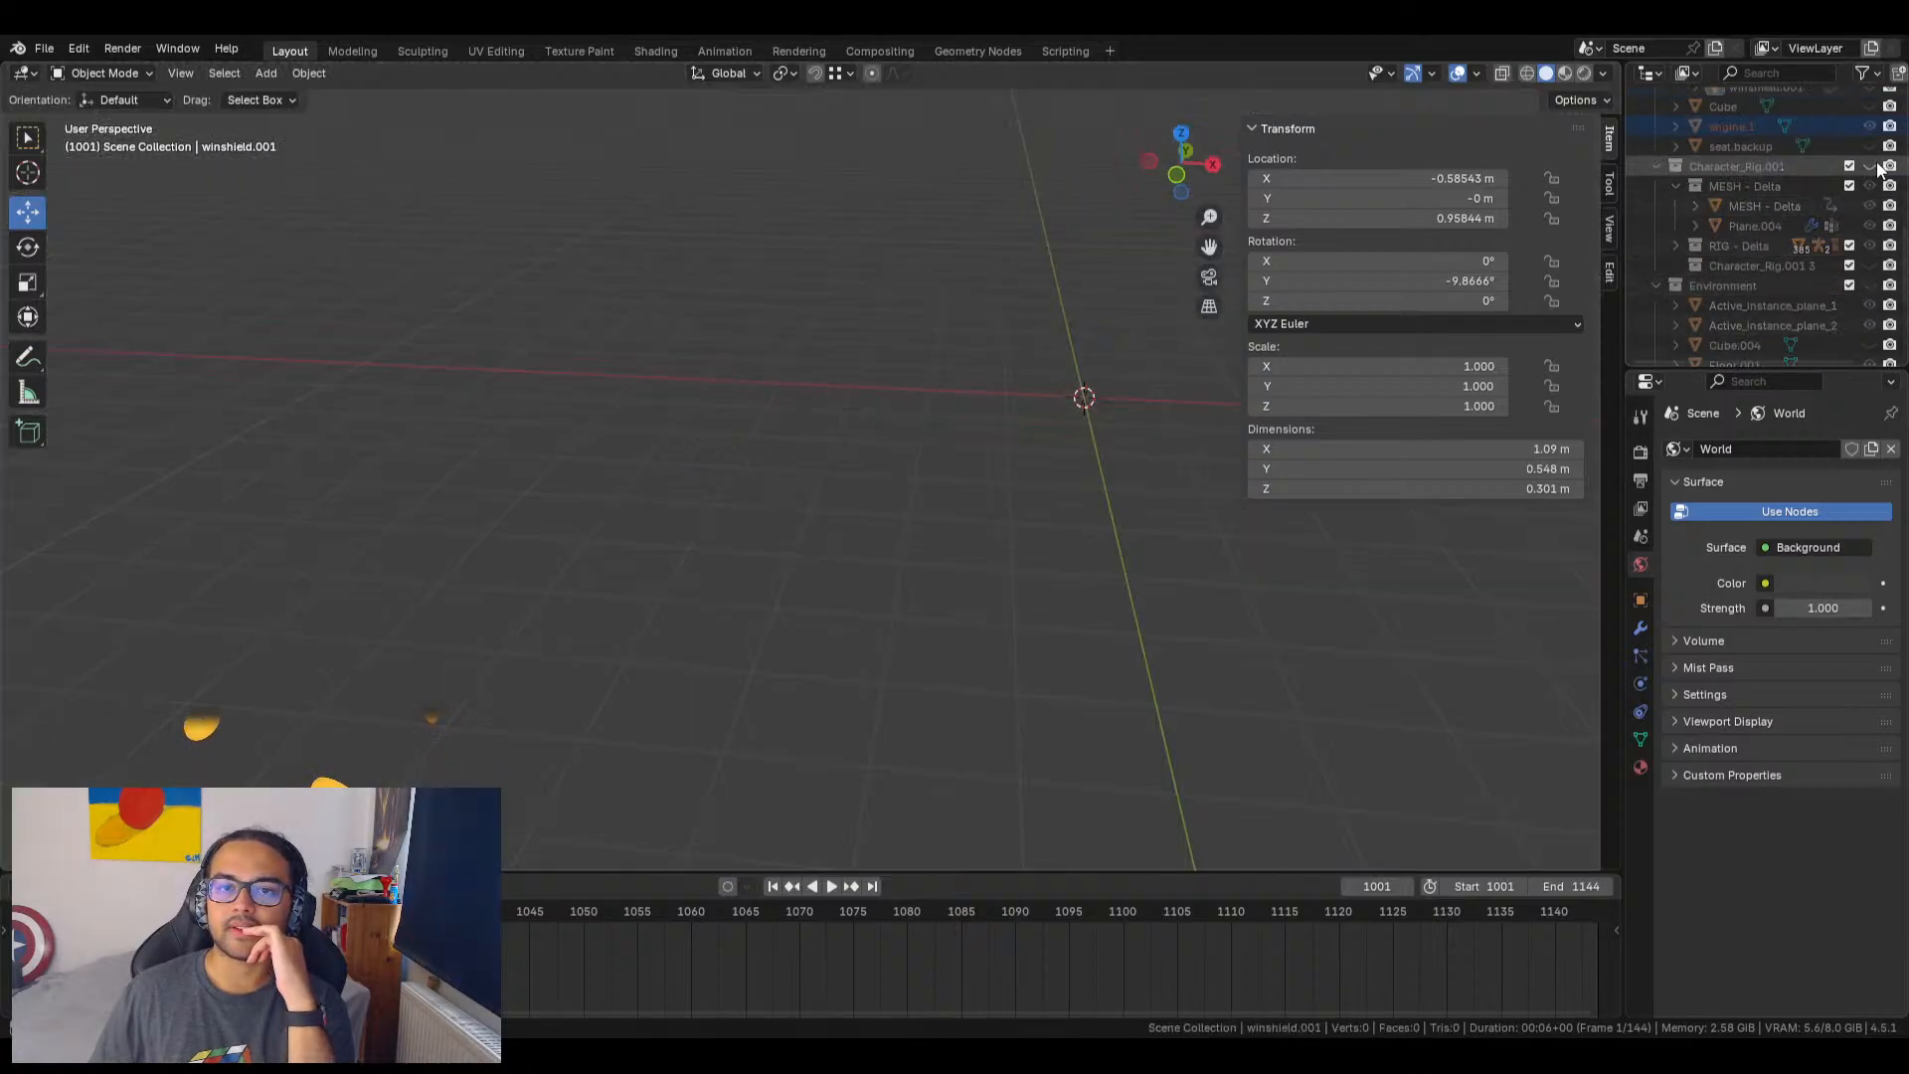
pyautogui.scroll(2, 1832, 199)
pyautogui.scroll(10, 1826, 214)
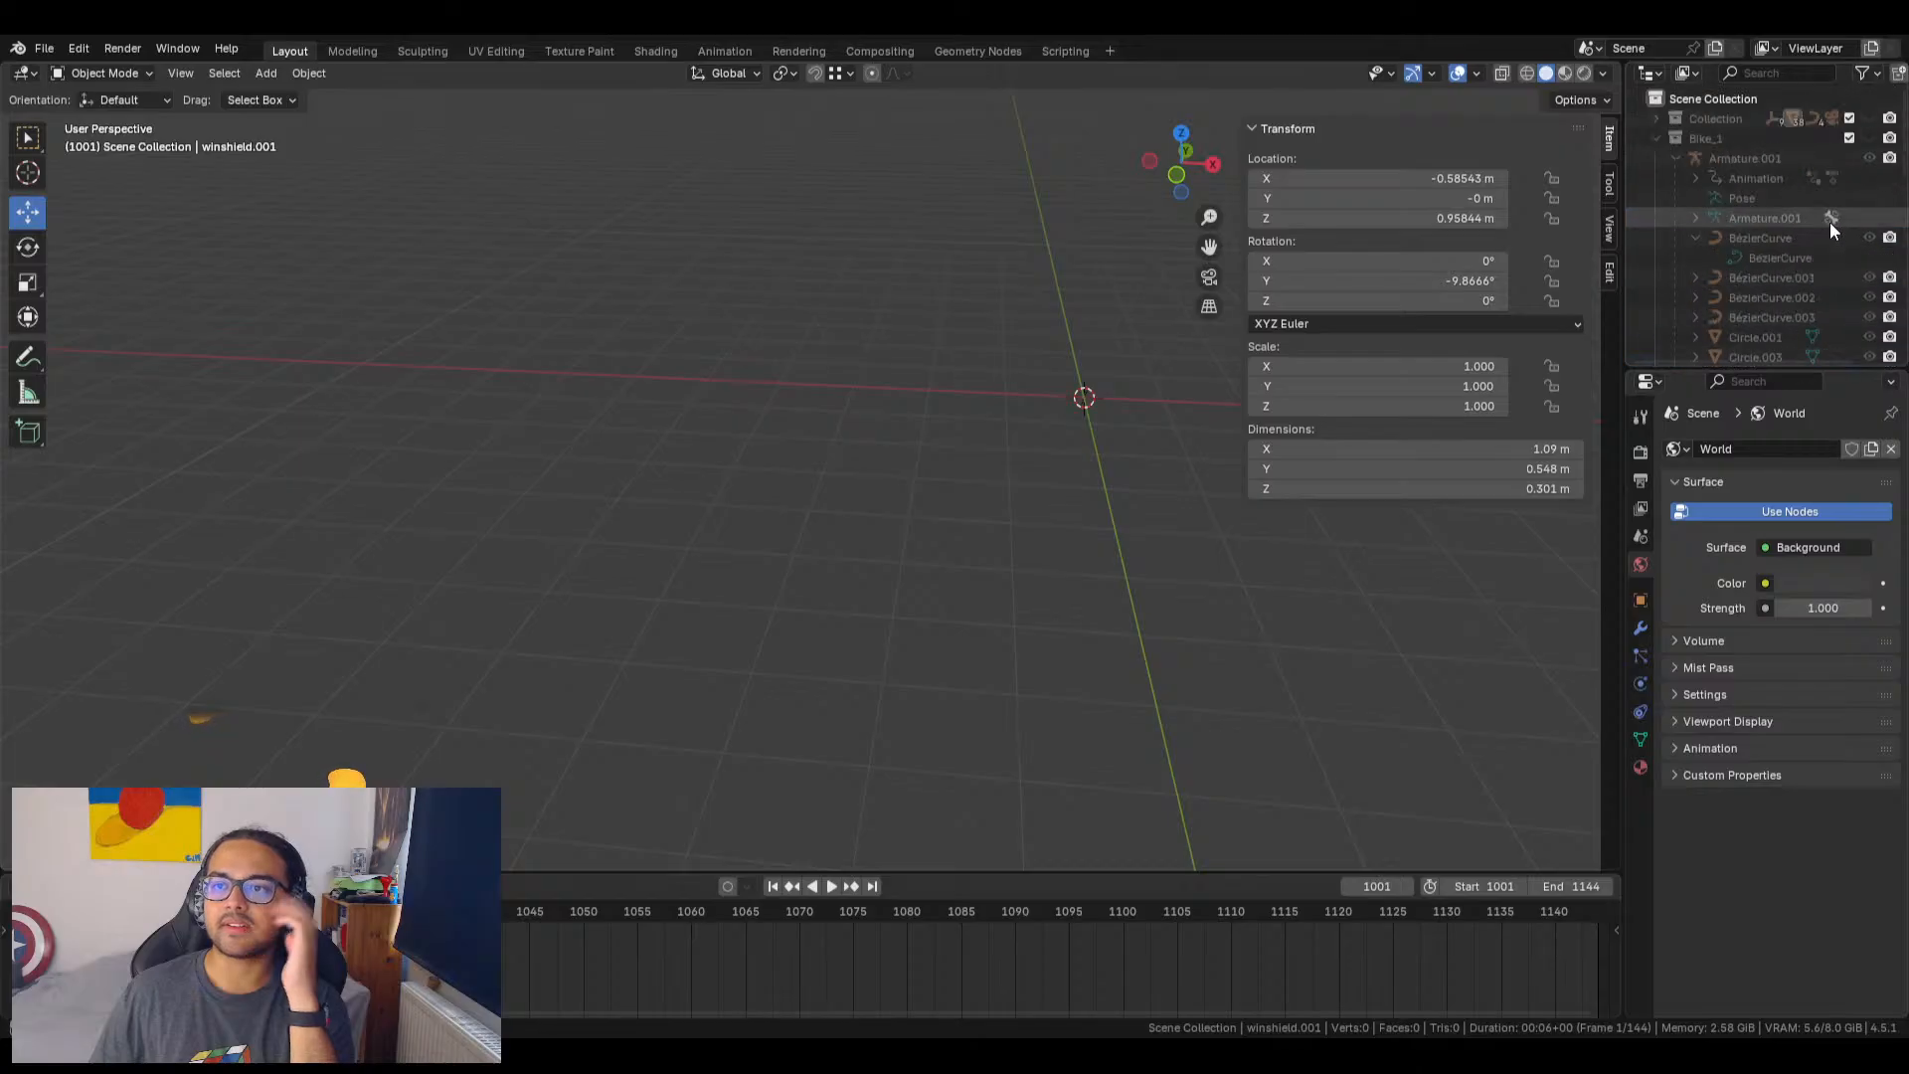
pyautogui.click(1870, 141)
# Step: Search the space around the bike for the imported engine.1, select it and isolate it in local view
pyautogui.moveTo(796, 577); pyautogui.dragTo(1096, 528, button='middle')
pyautogui.scroll(-6, 707, 537)
pyautogui.moveTo(796, 542); pyautogui.dragTo(1441, 571, button='middle')
pyautogui.scroll(10, 772, 332)
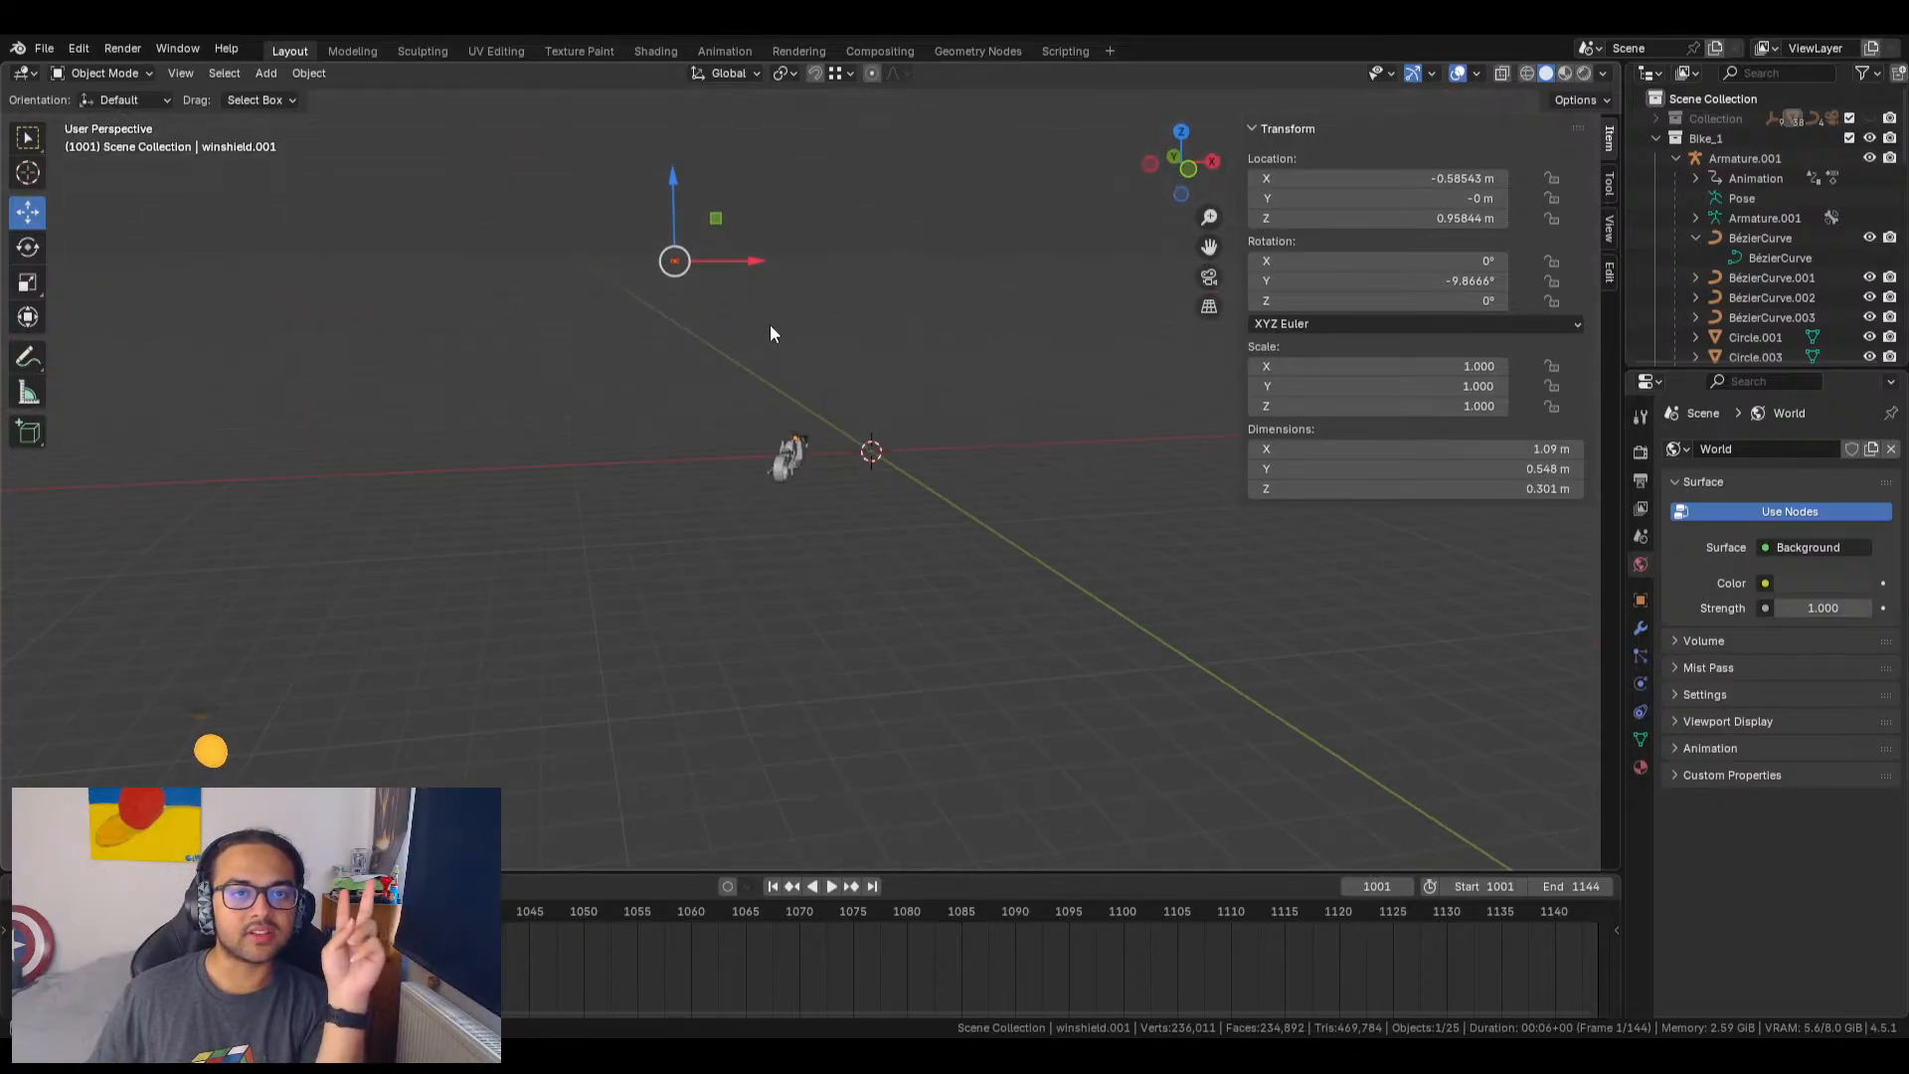
pyautogui.scroll(6, 833, 358)
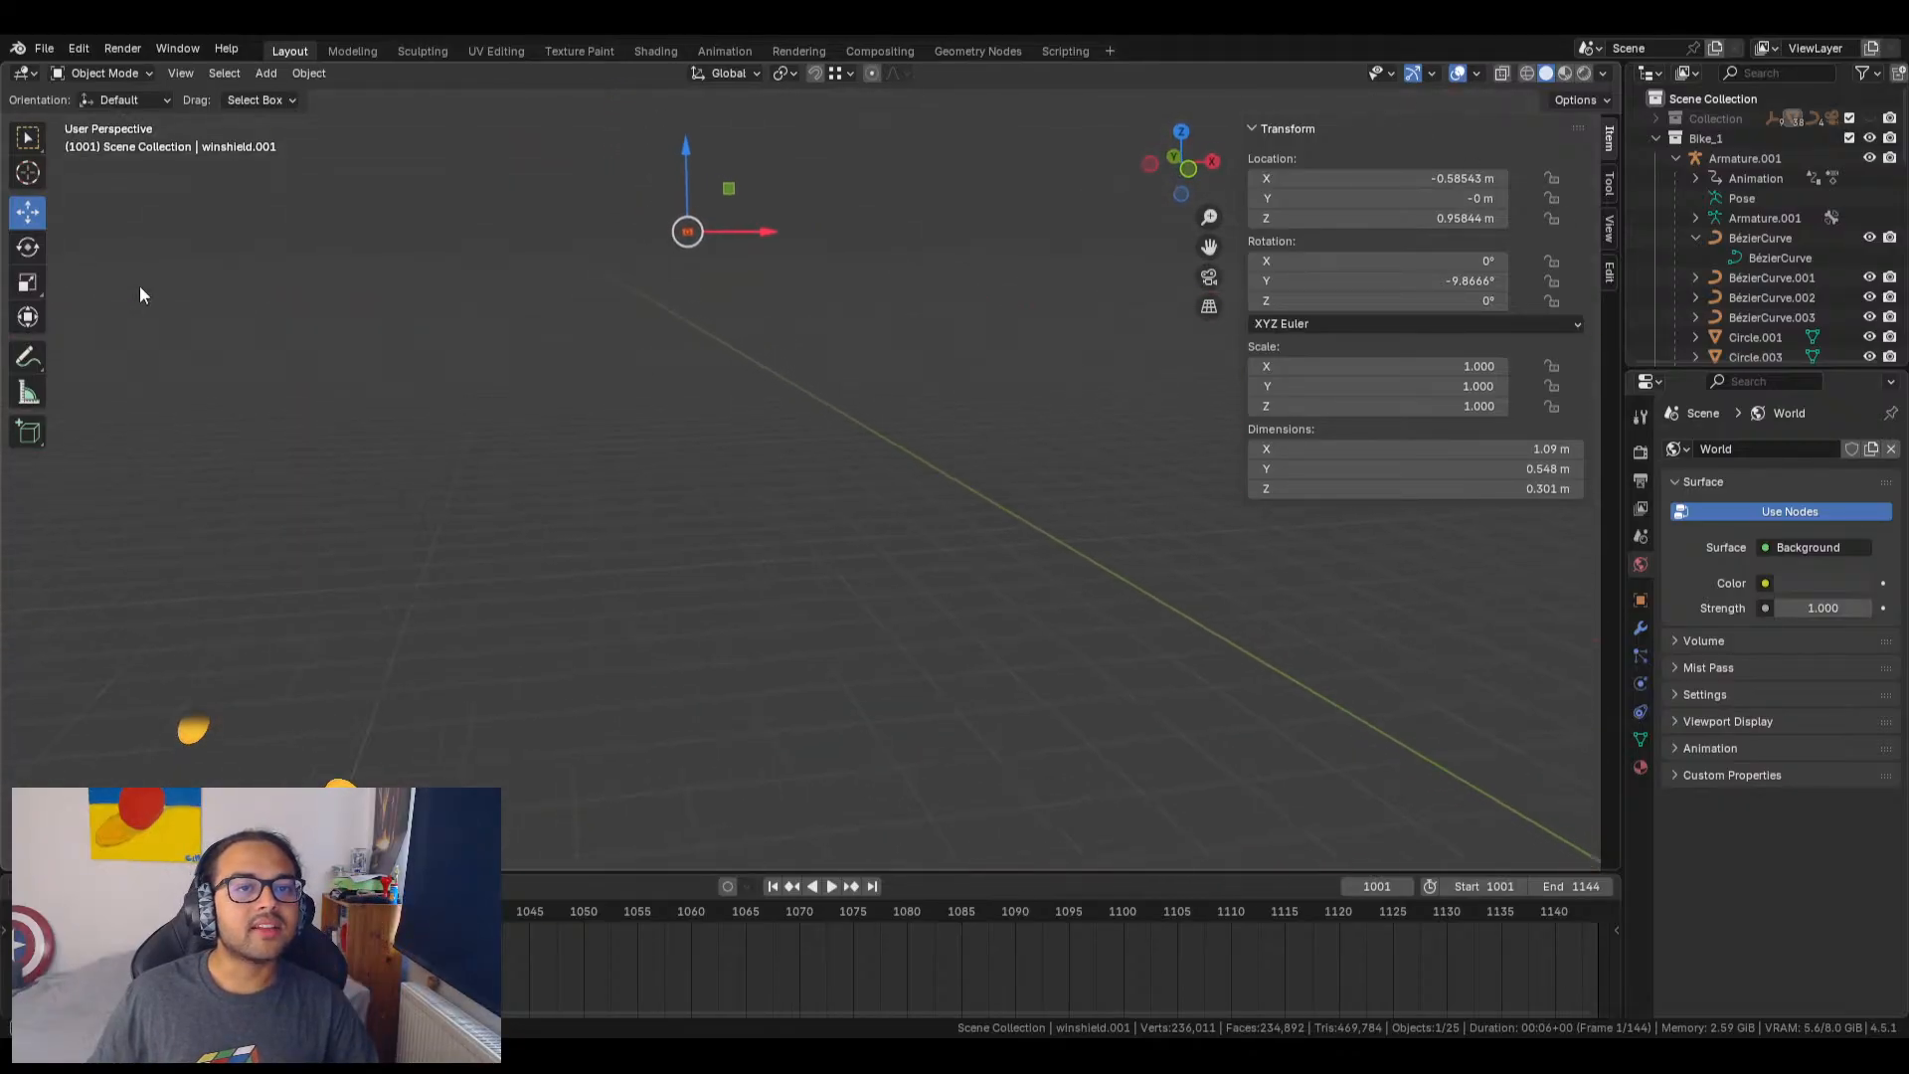
pyautogui.click(682, 225)
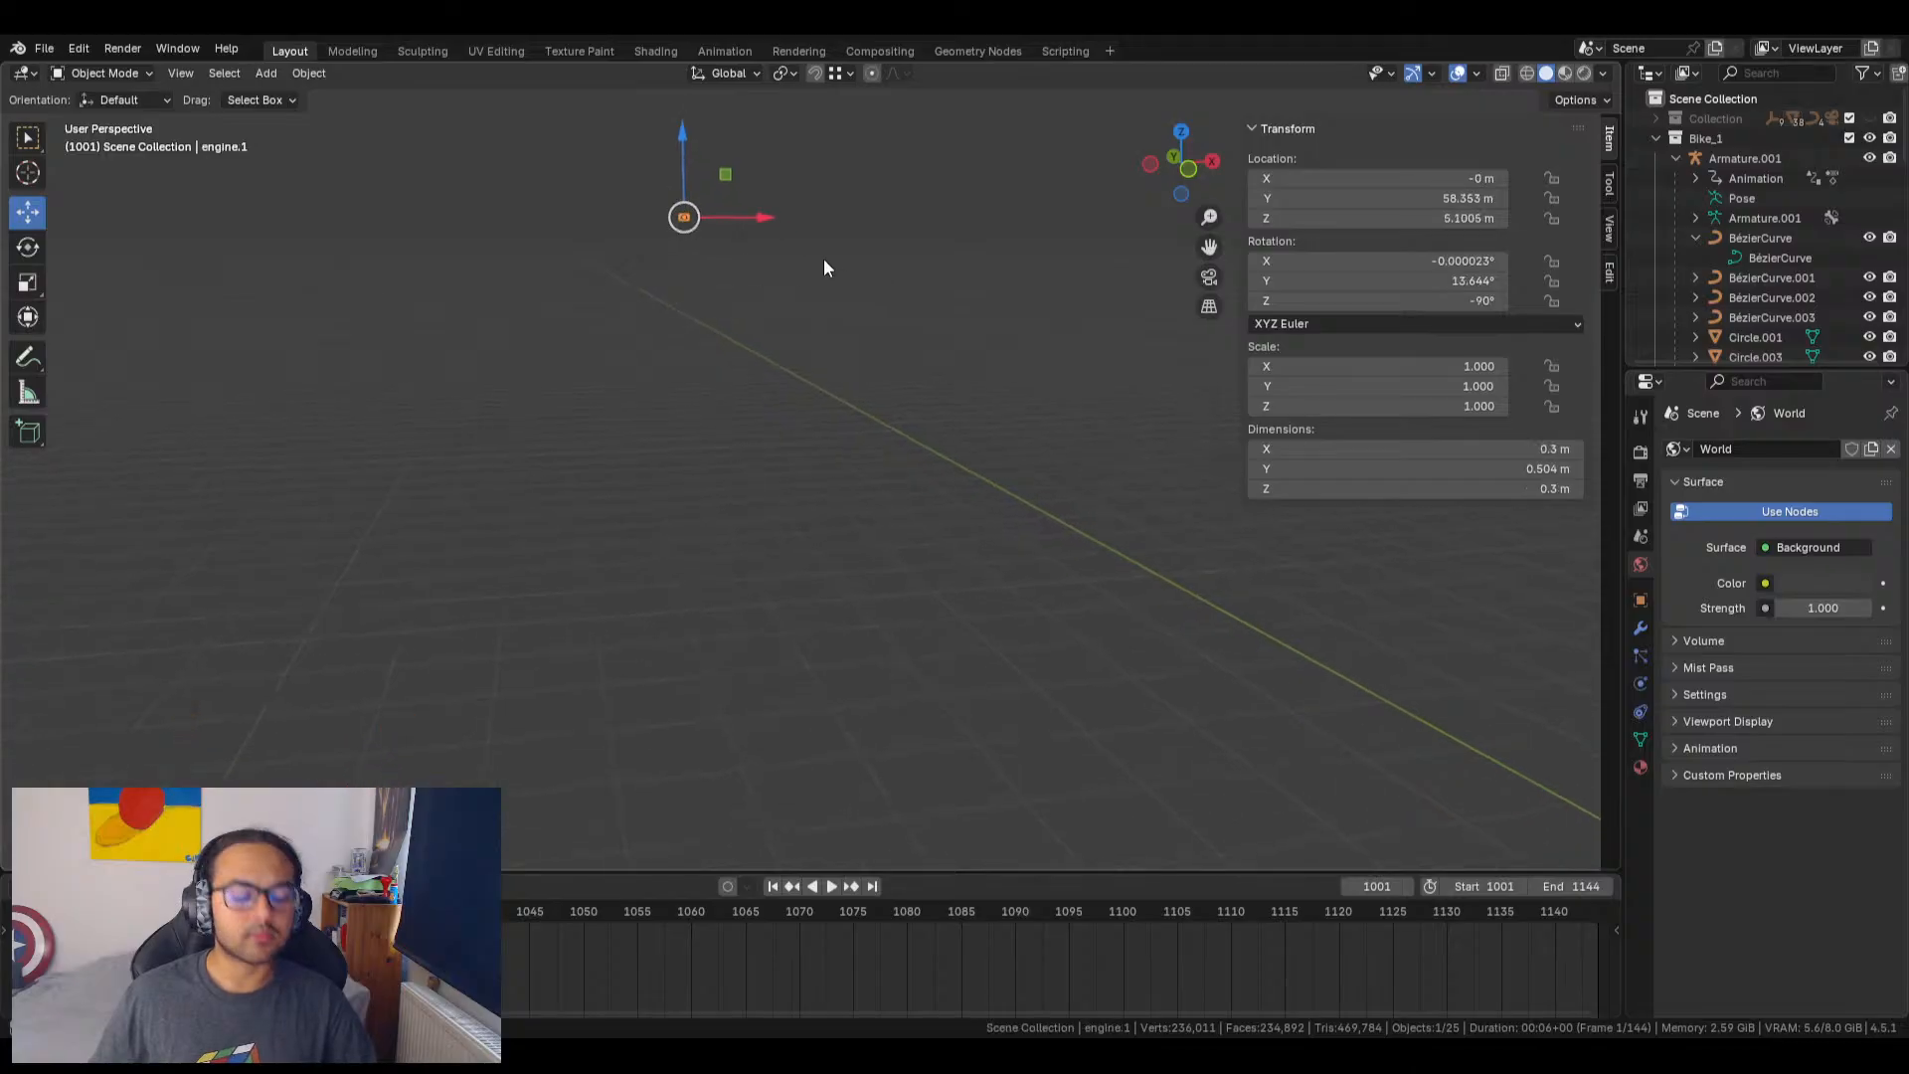
pyautogui.press('KP_Divide')
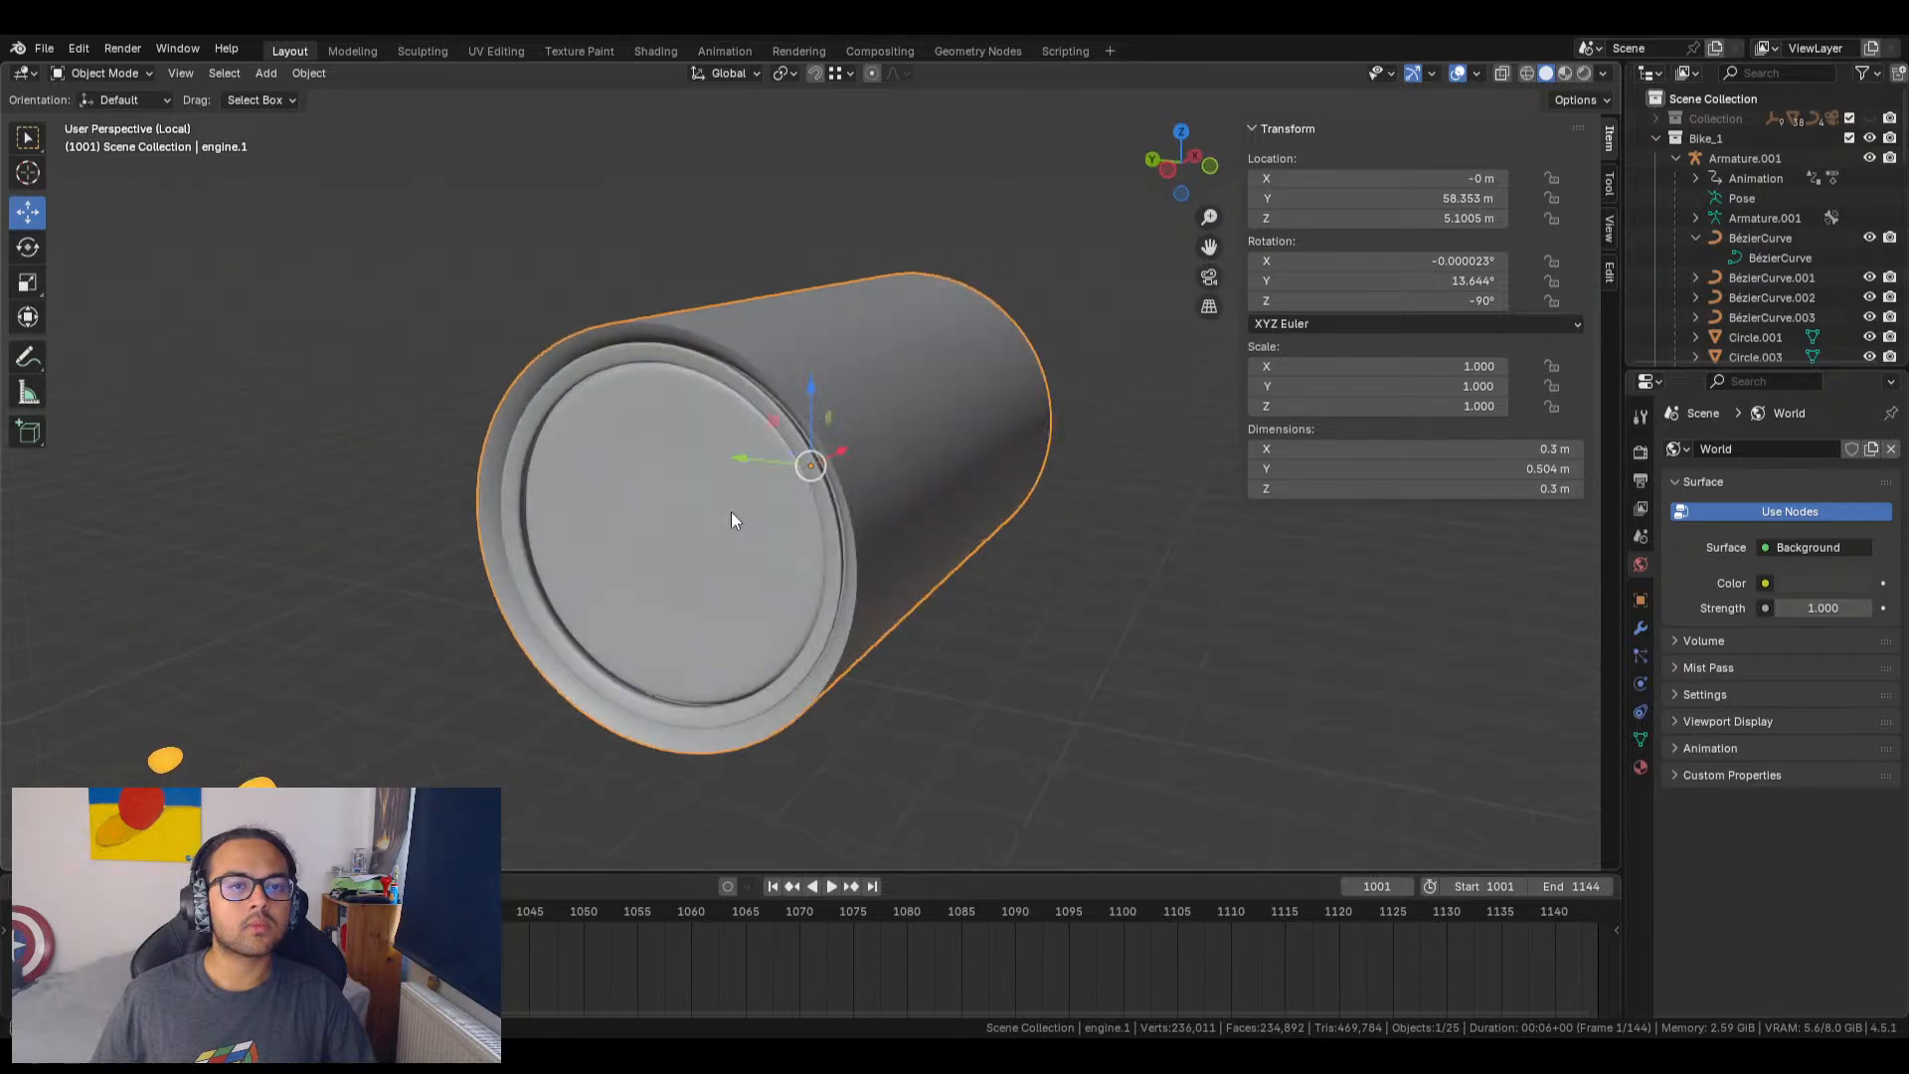
# Step: Examine the isolated engine's position relative to the world origin from several angles, at different animation frames and through the camera
pyautogui.scroll(-6, 746, 509)
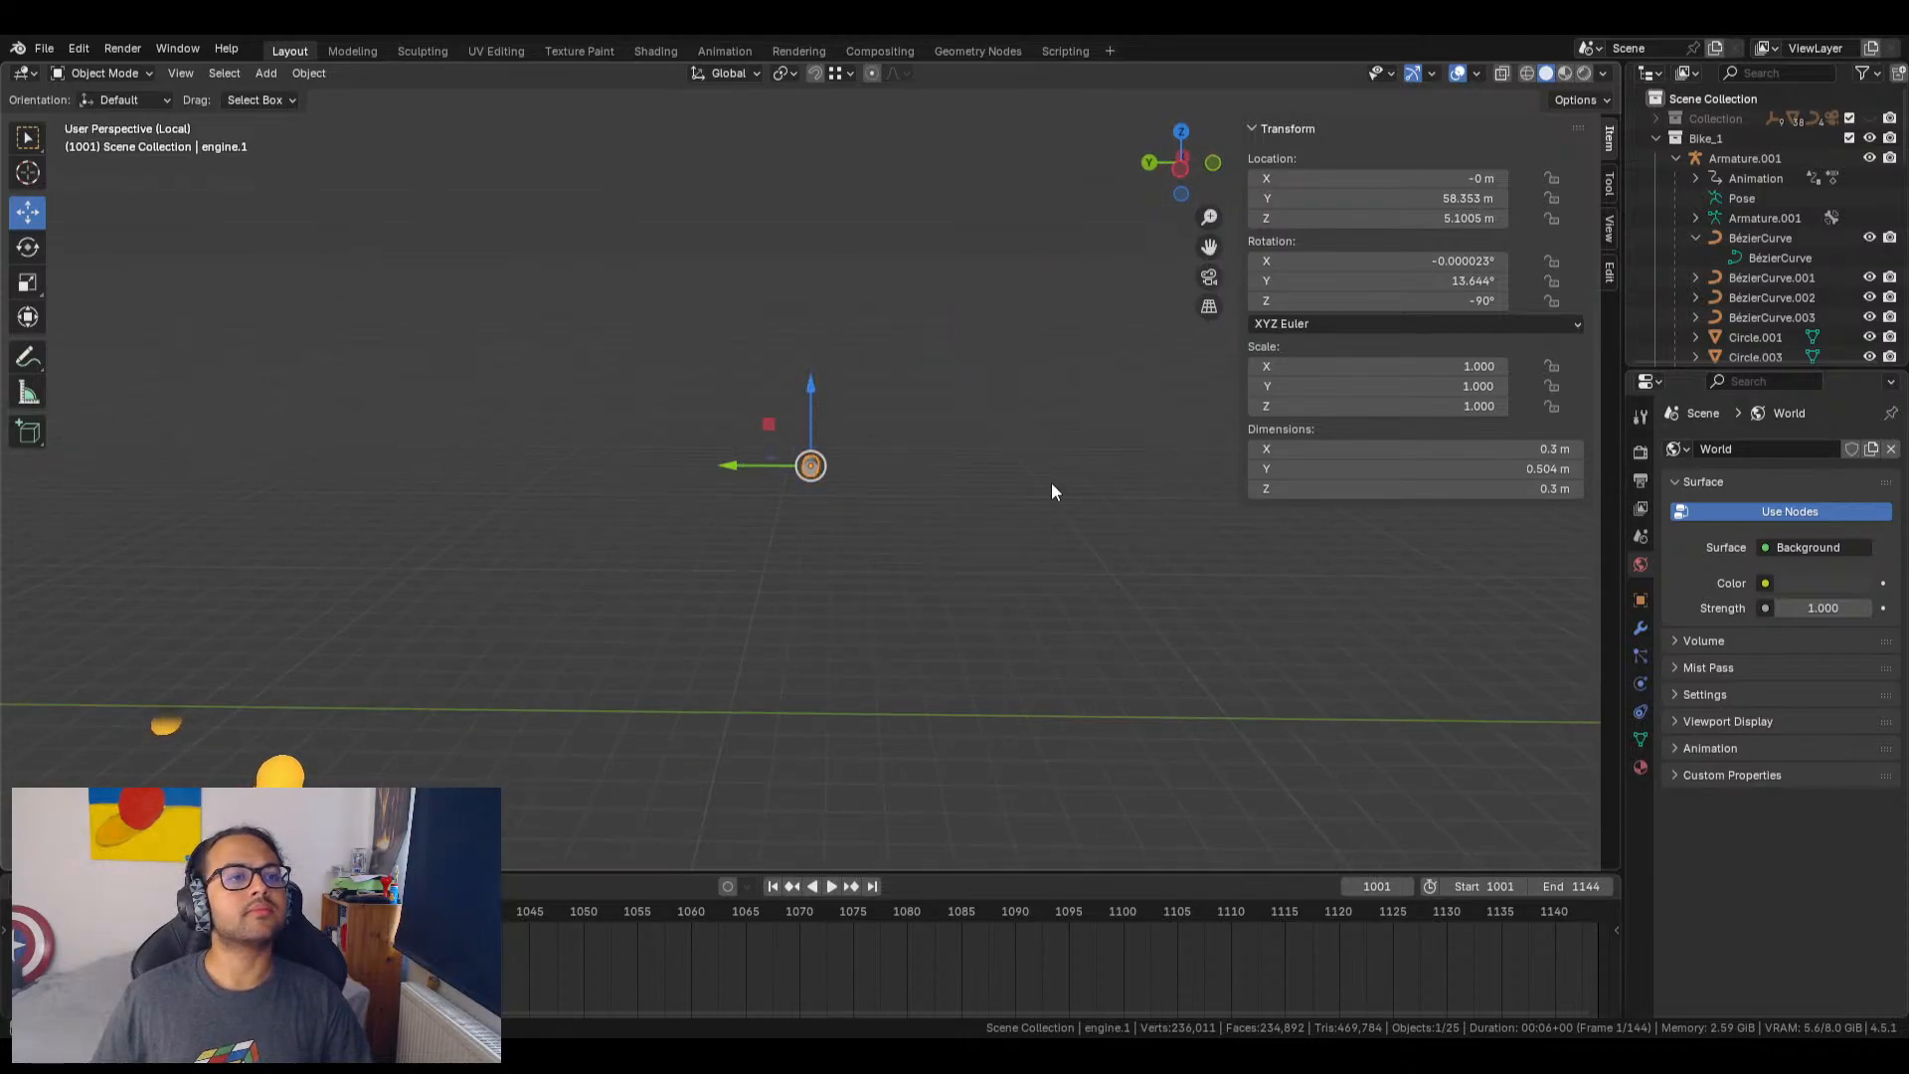
pyautogui.moveTo(1052, 491); pyautogui.dragTo(993, 534, button='middle')
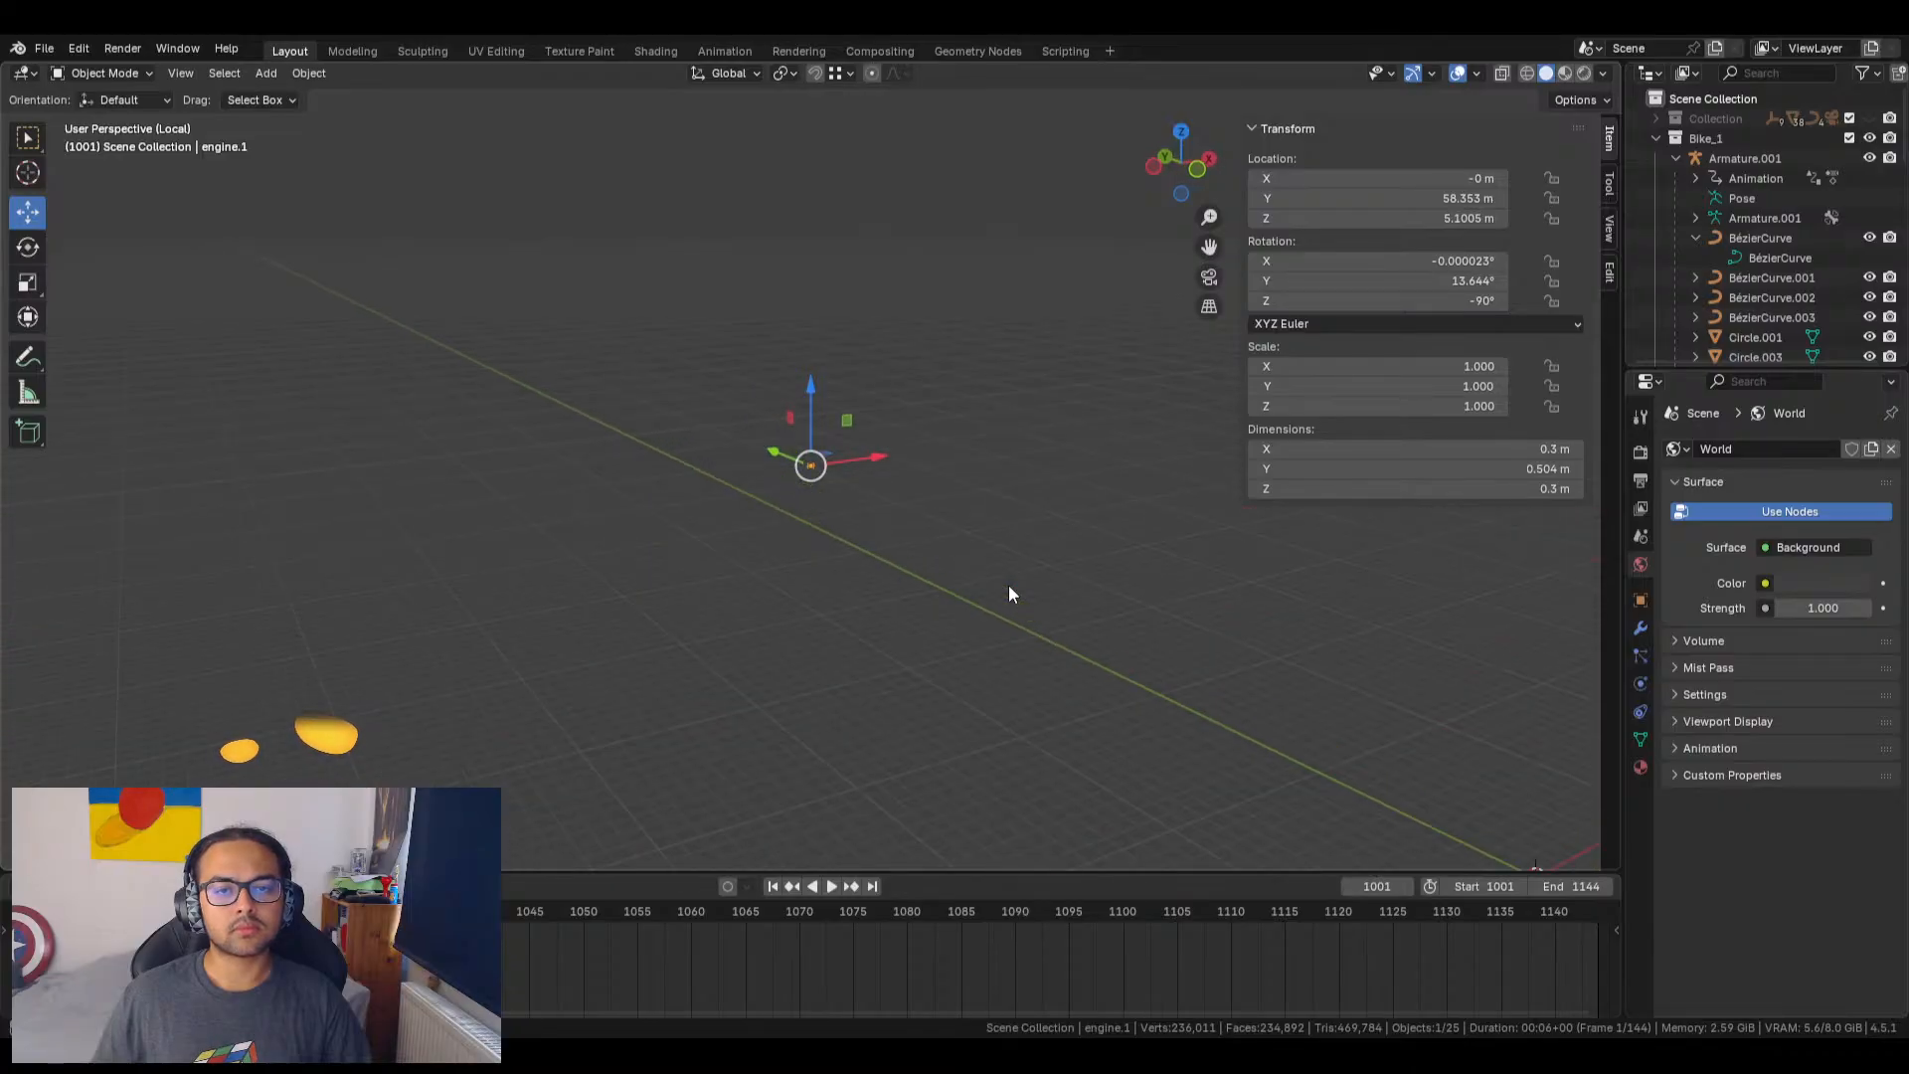
pyautogui.keyDown('shift'); pyautogui.moveTo(1087, 596); pyautogui.dragTo(930, 402, button='middle'); pyautogui.keyUp('shift')
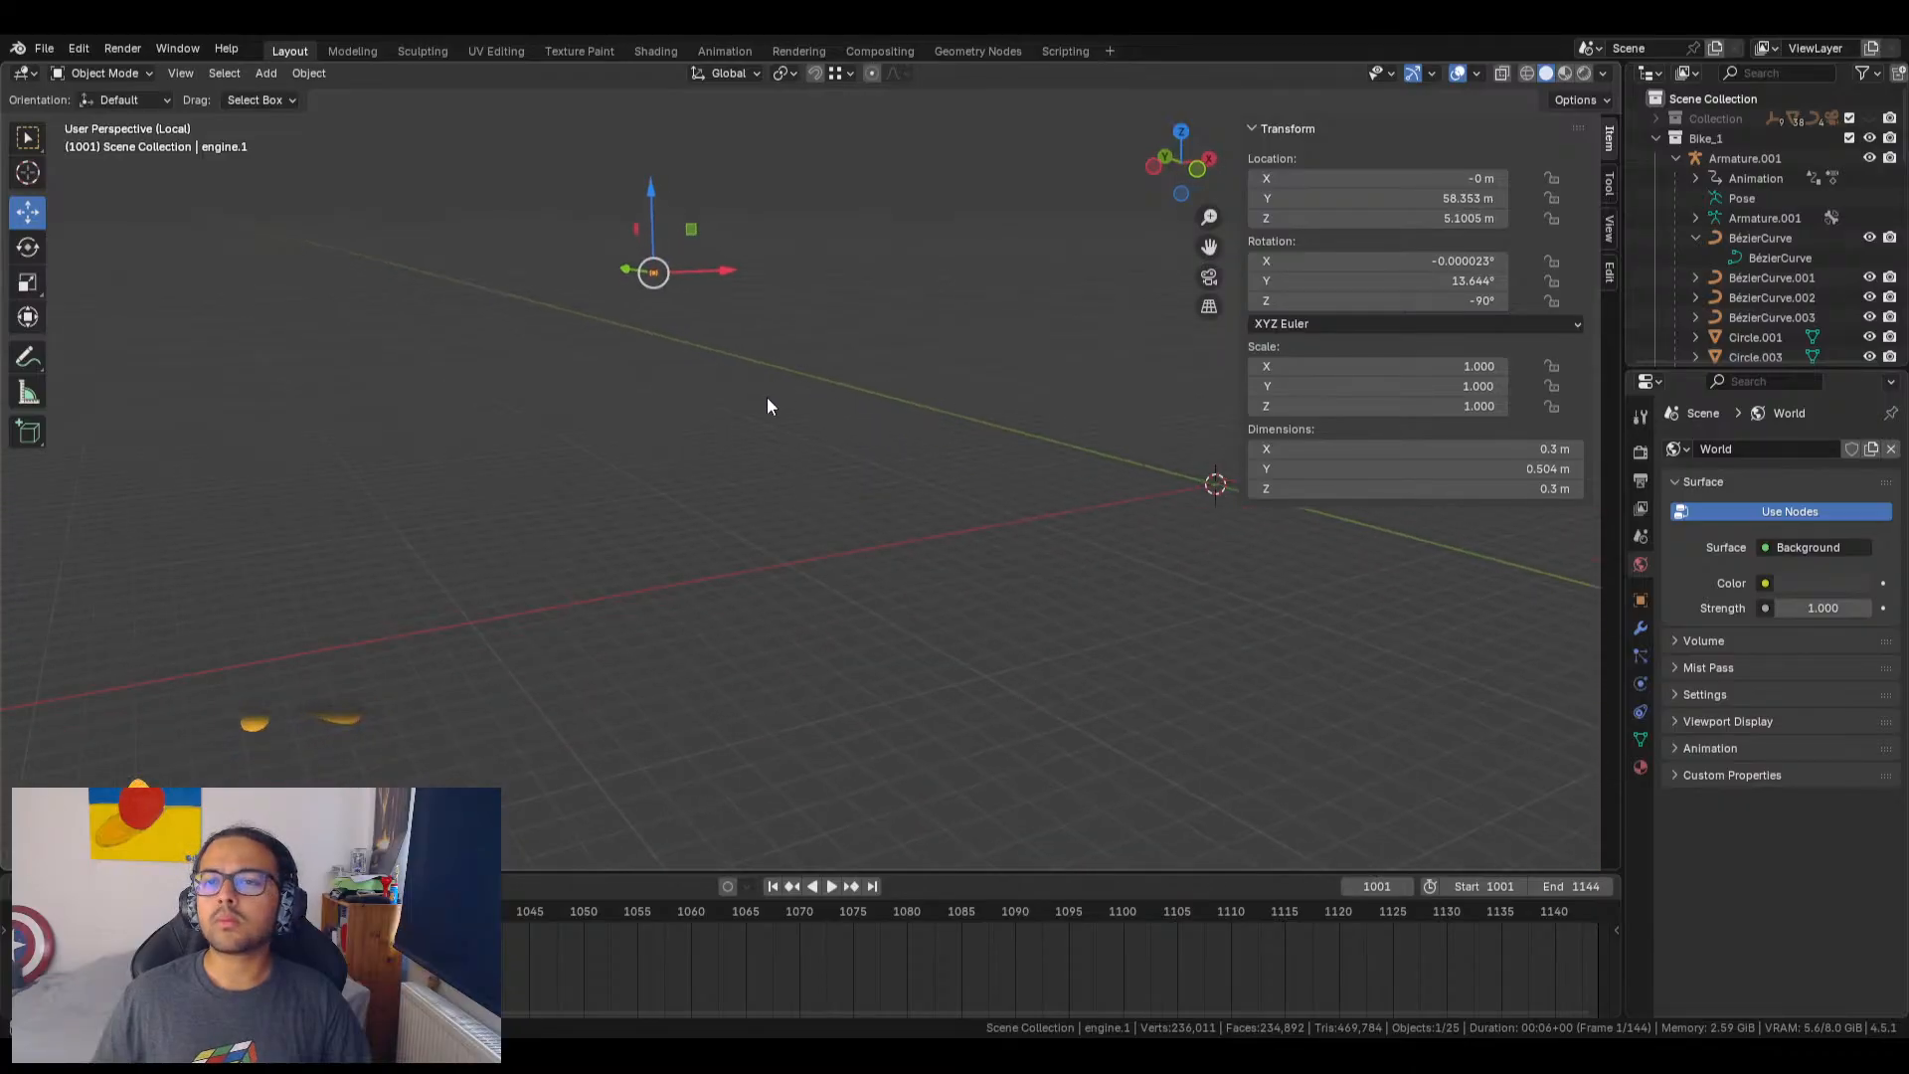
pyautogui.moveTo(767, 405); pyautogui.dragTo(608, 549, button='middle')
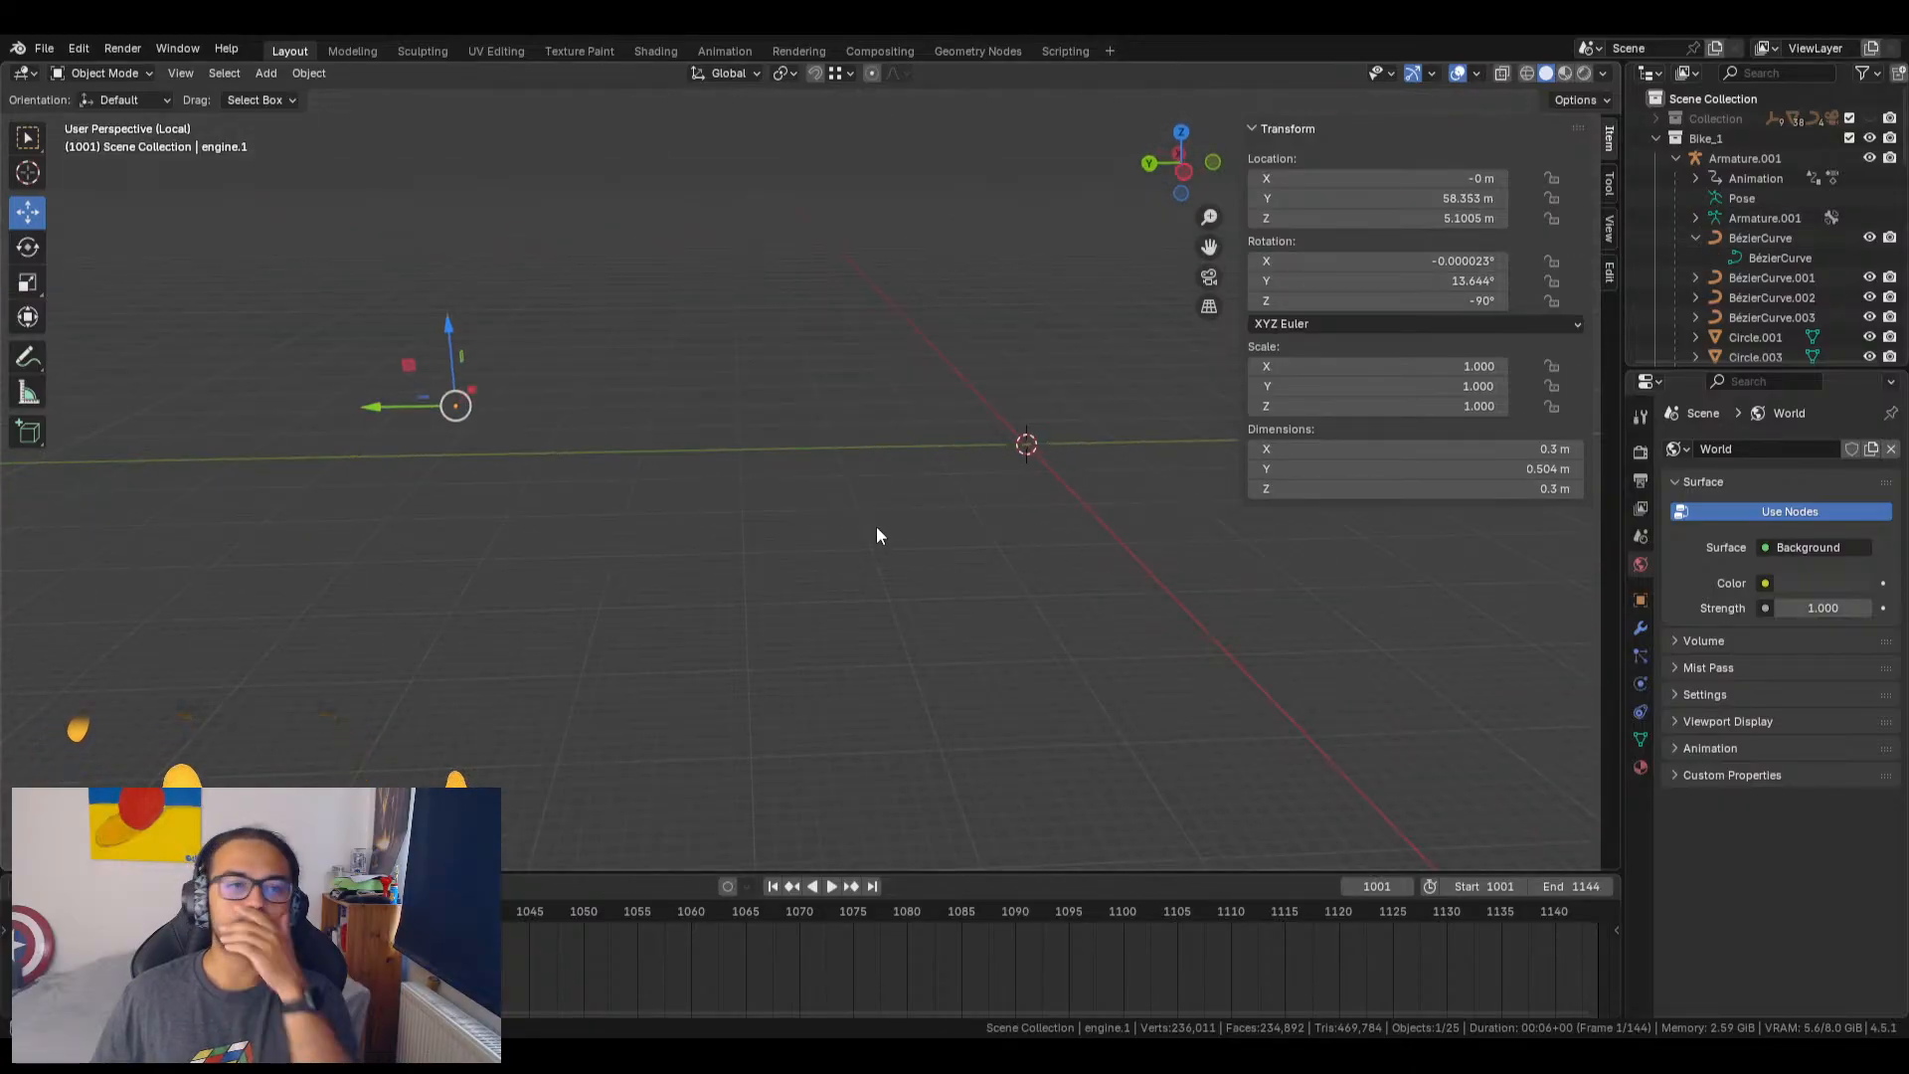
pyautogui.click(558, 909)
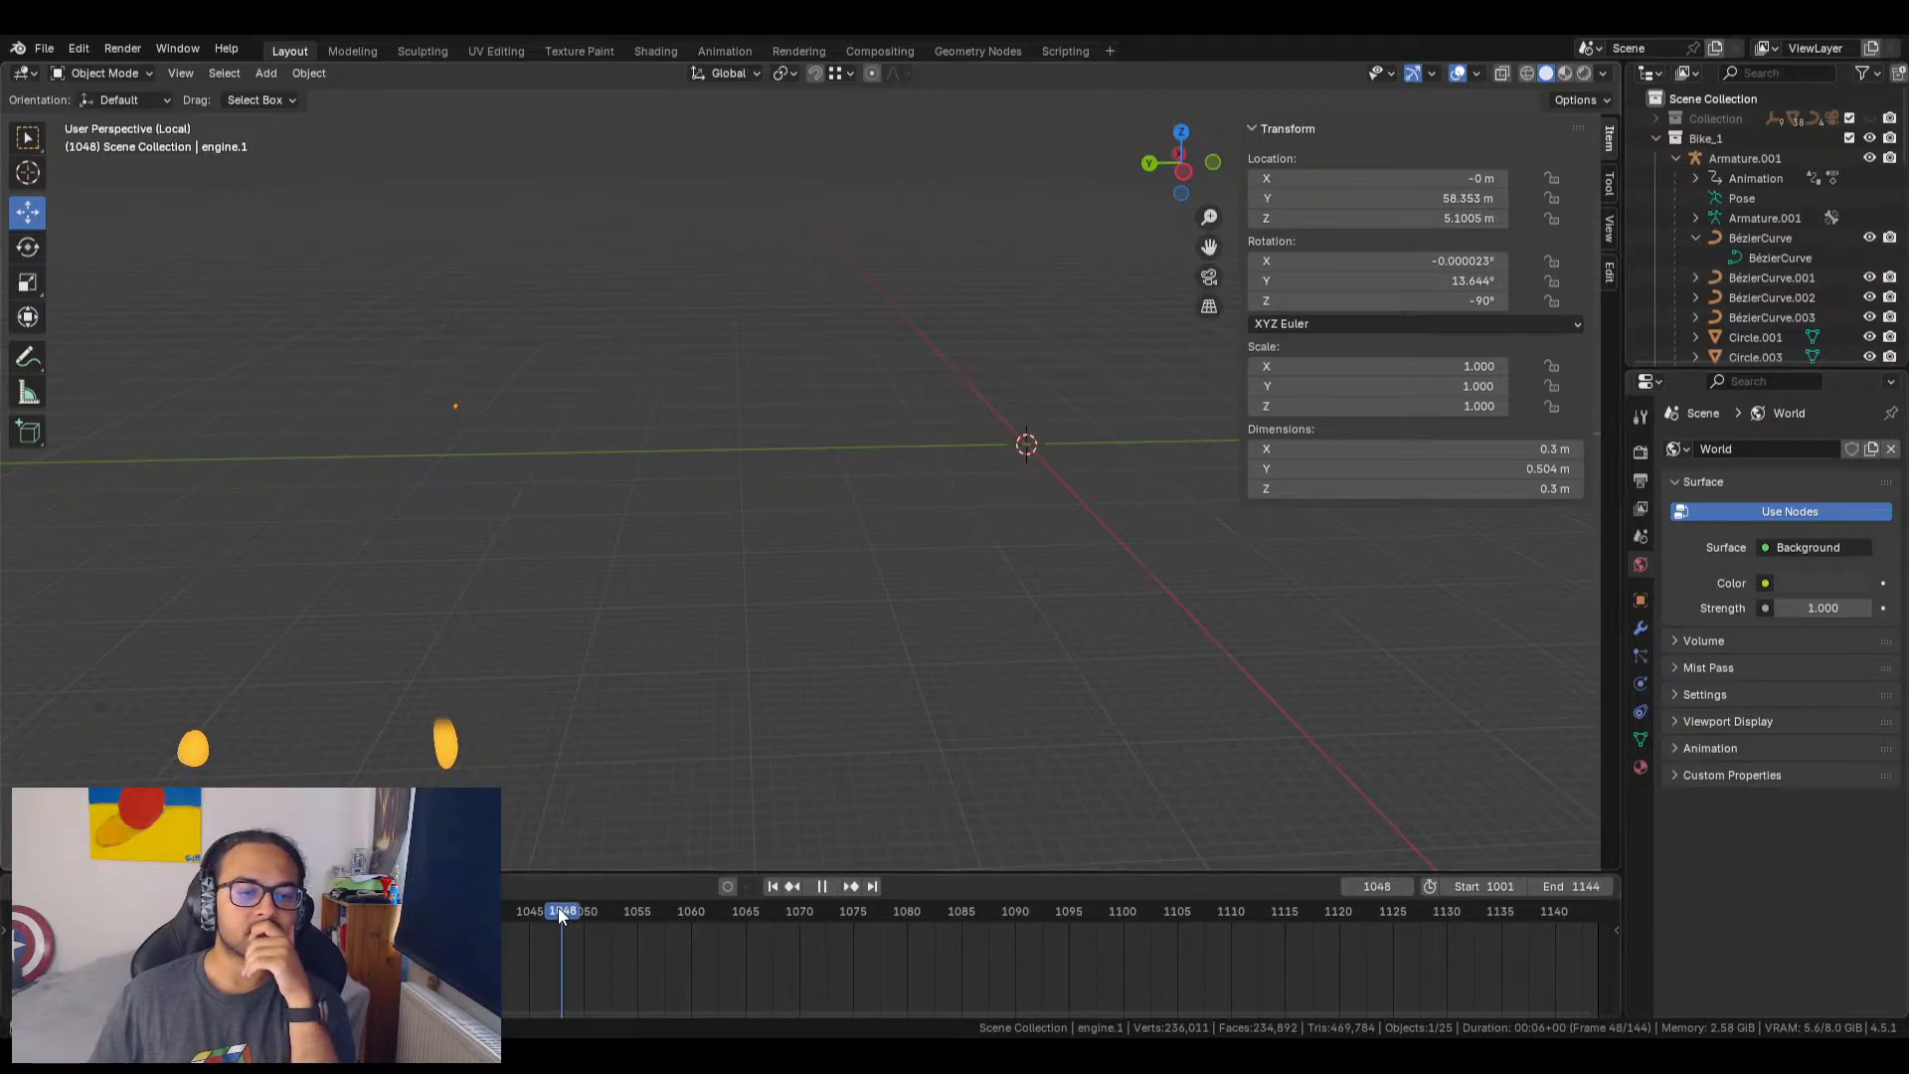
pyautogui.press('space')
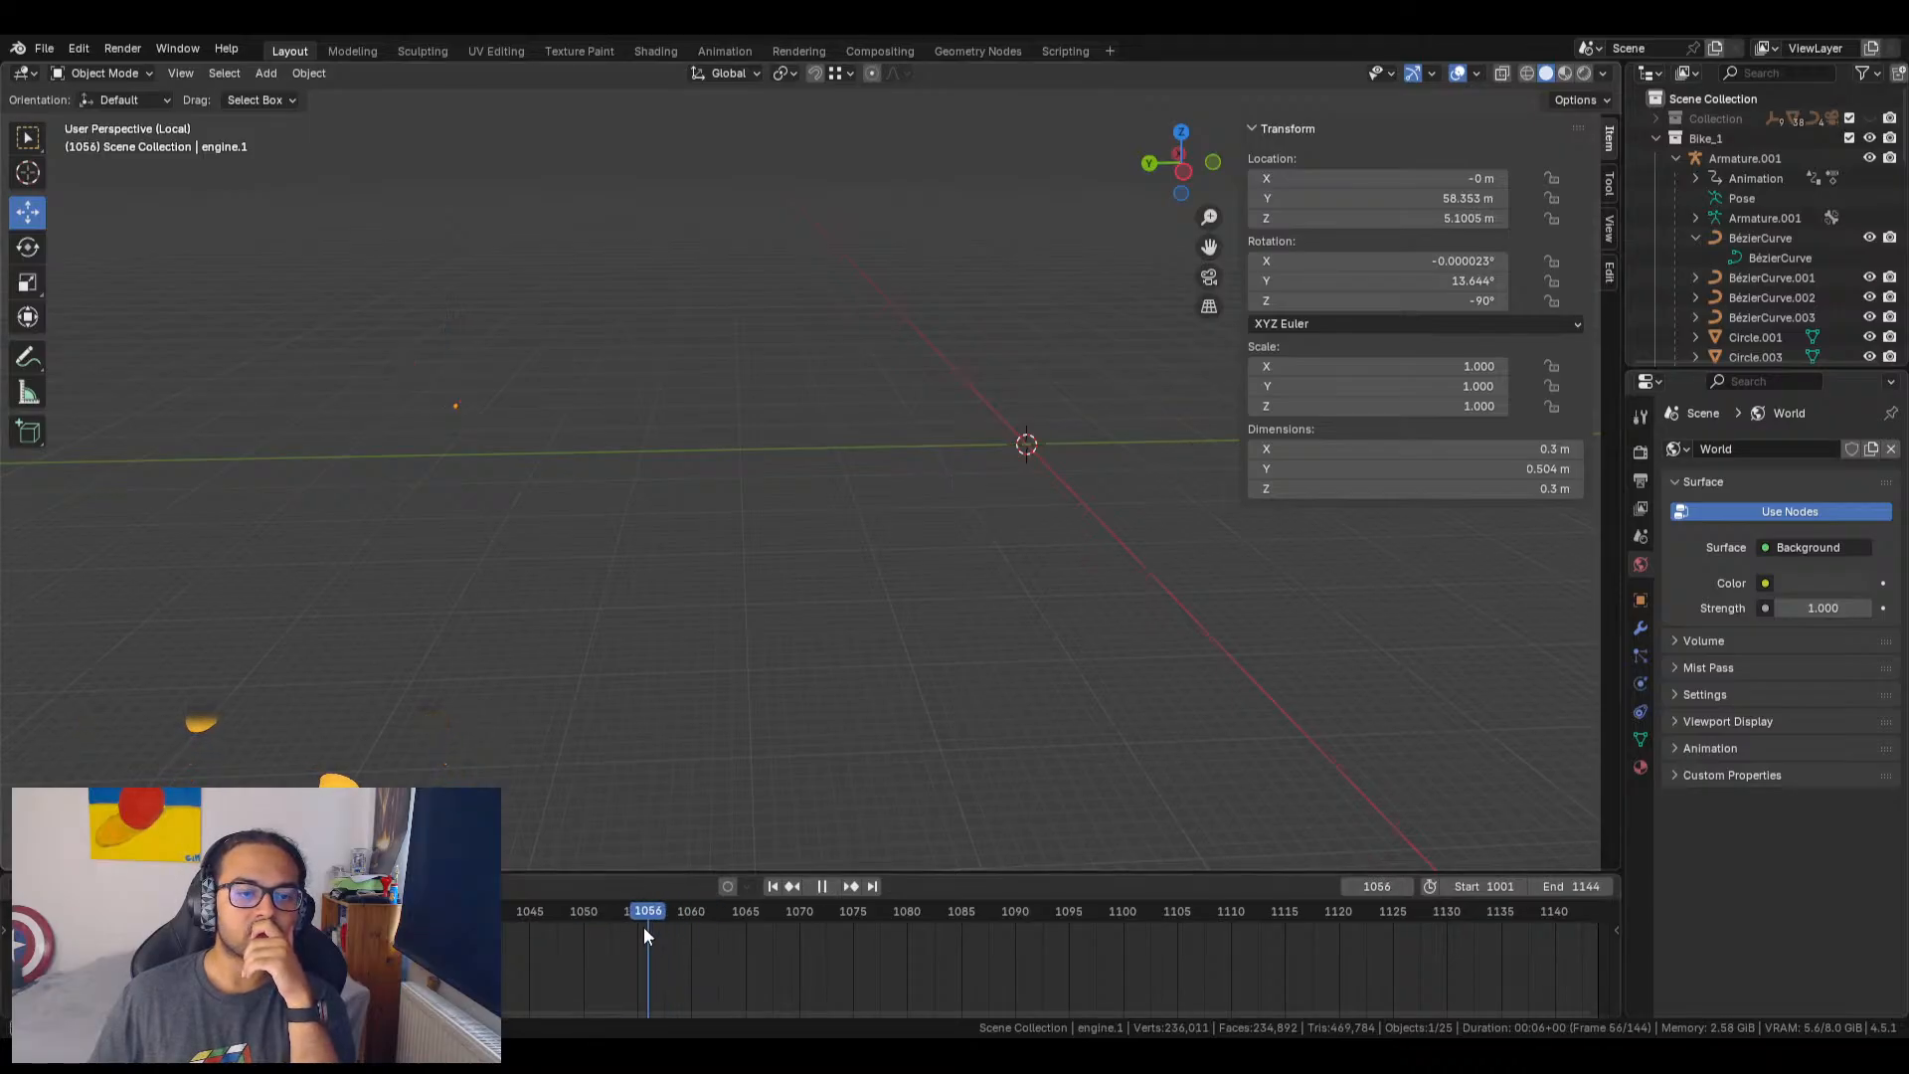
pyautogui.press('space')
pyautogui.moveTo(1068, 474); pyautogui.dragTo(616, 641, button='middle')
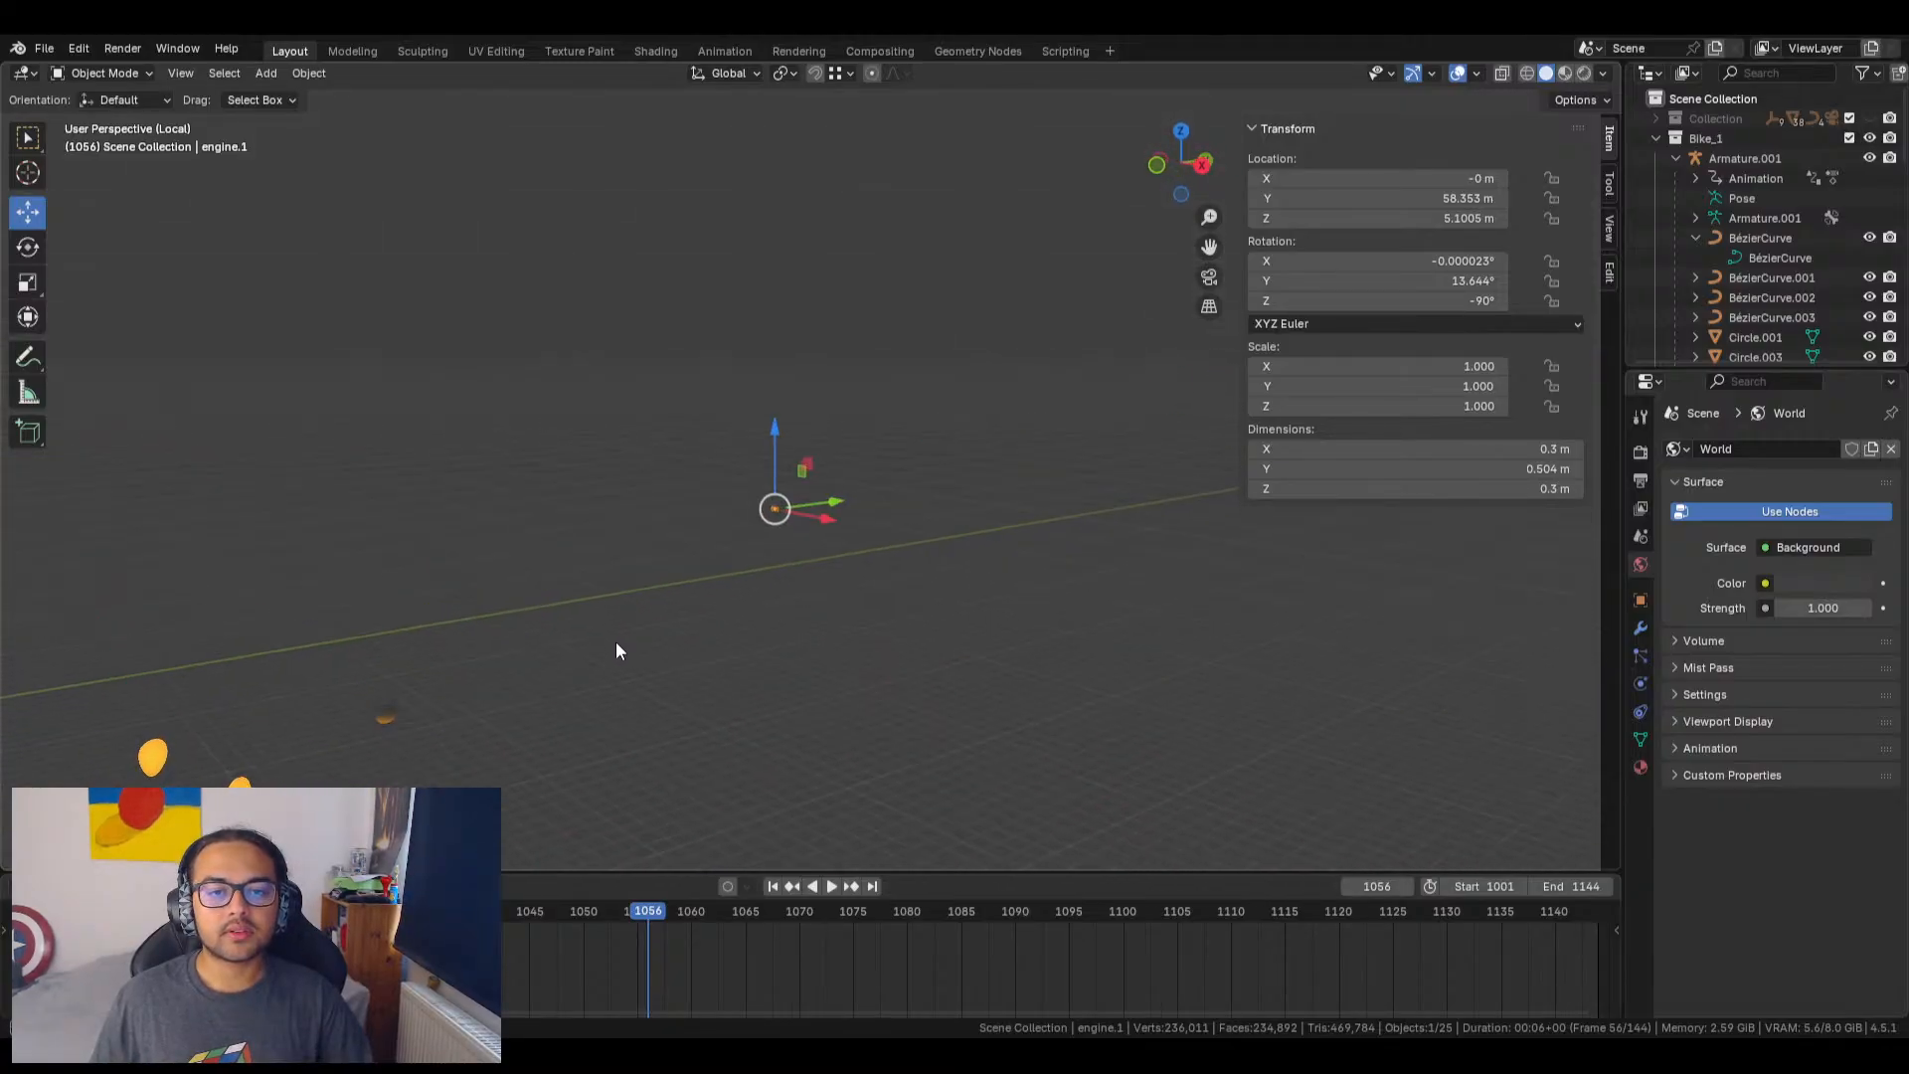
pyautogui.scroll(12, 786, 591)
pyautogui.keyDown('shift'); pyautogui.moveTo(748, 668); pyautogui.dragTo(1061, 473, button='middle'); pyautogui.keyUp('shift')
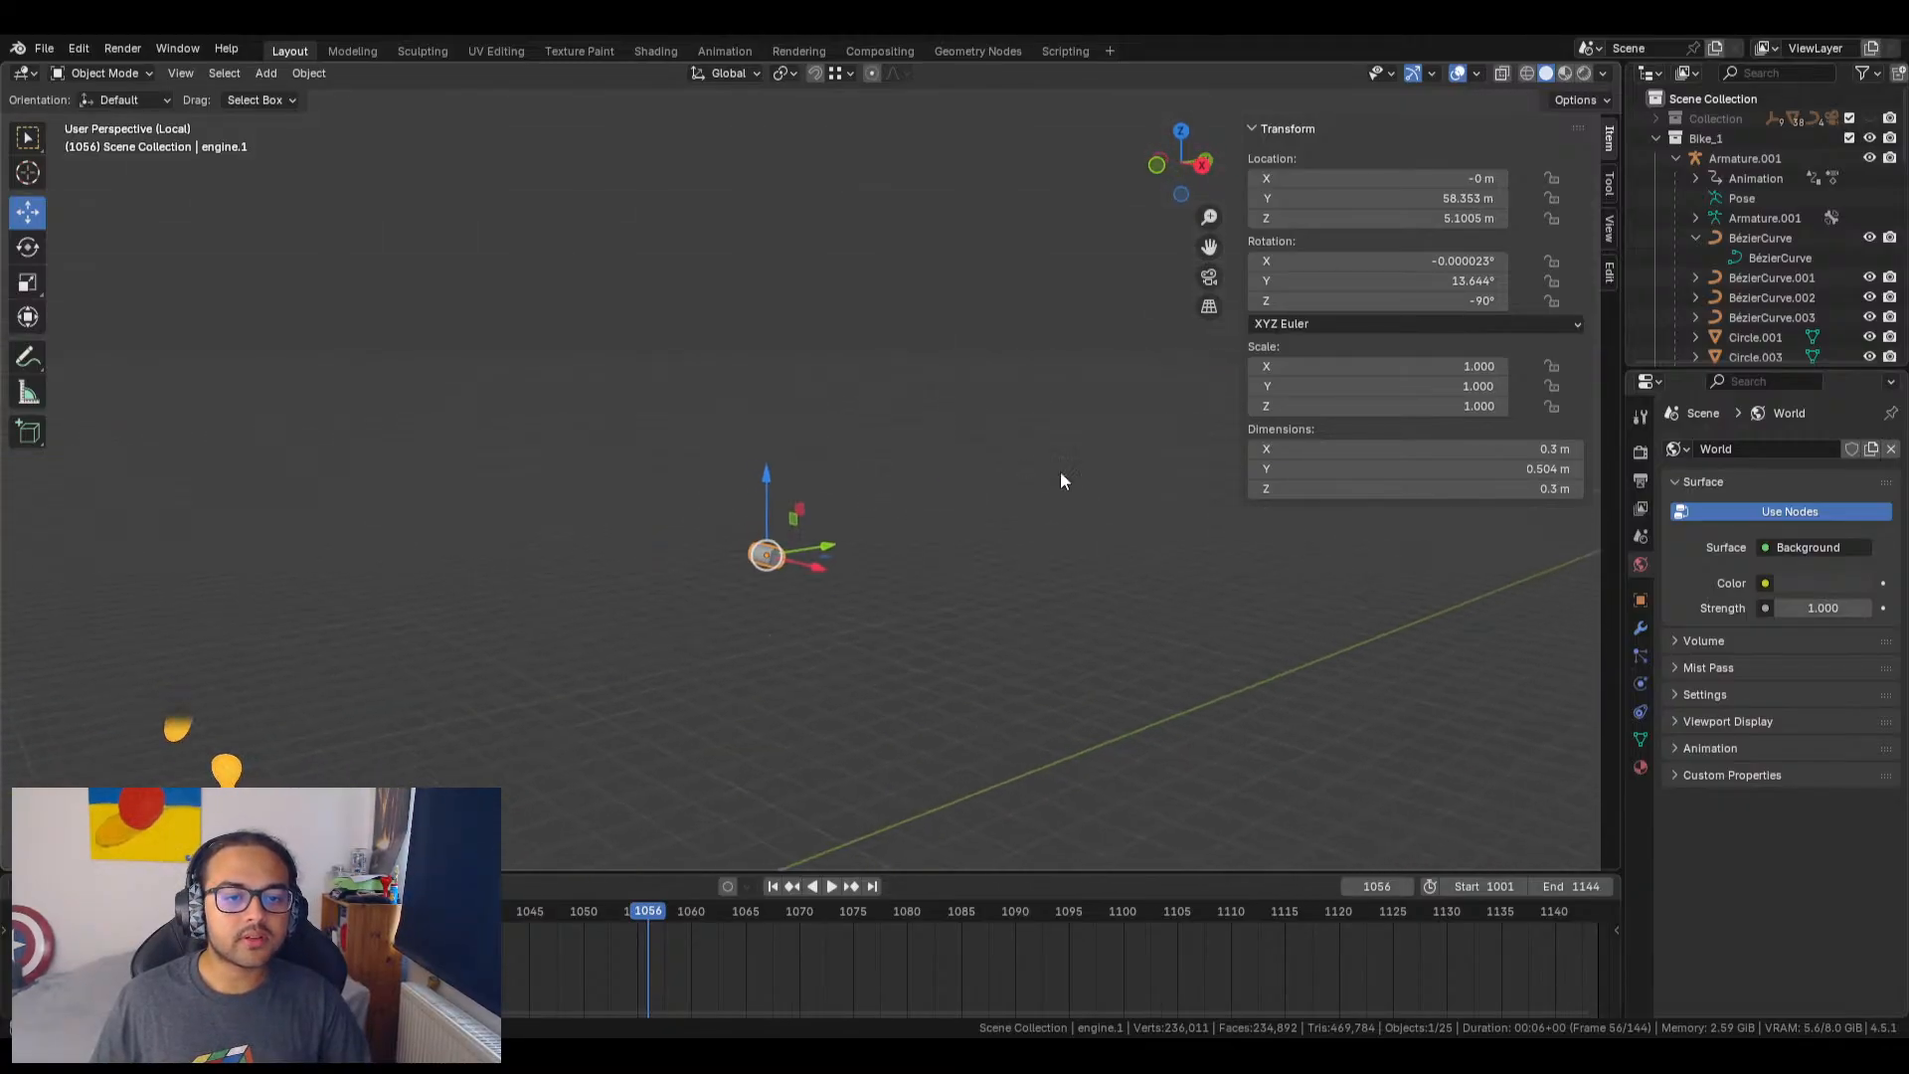
pyautogui.click(1207, 278)
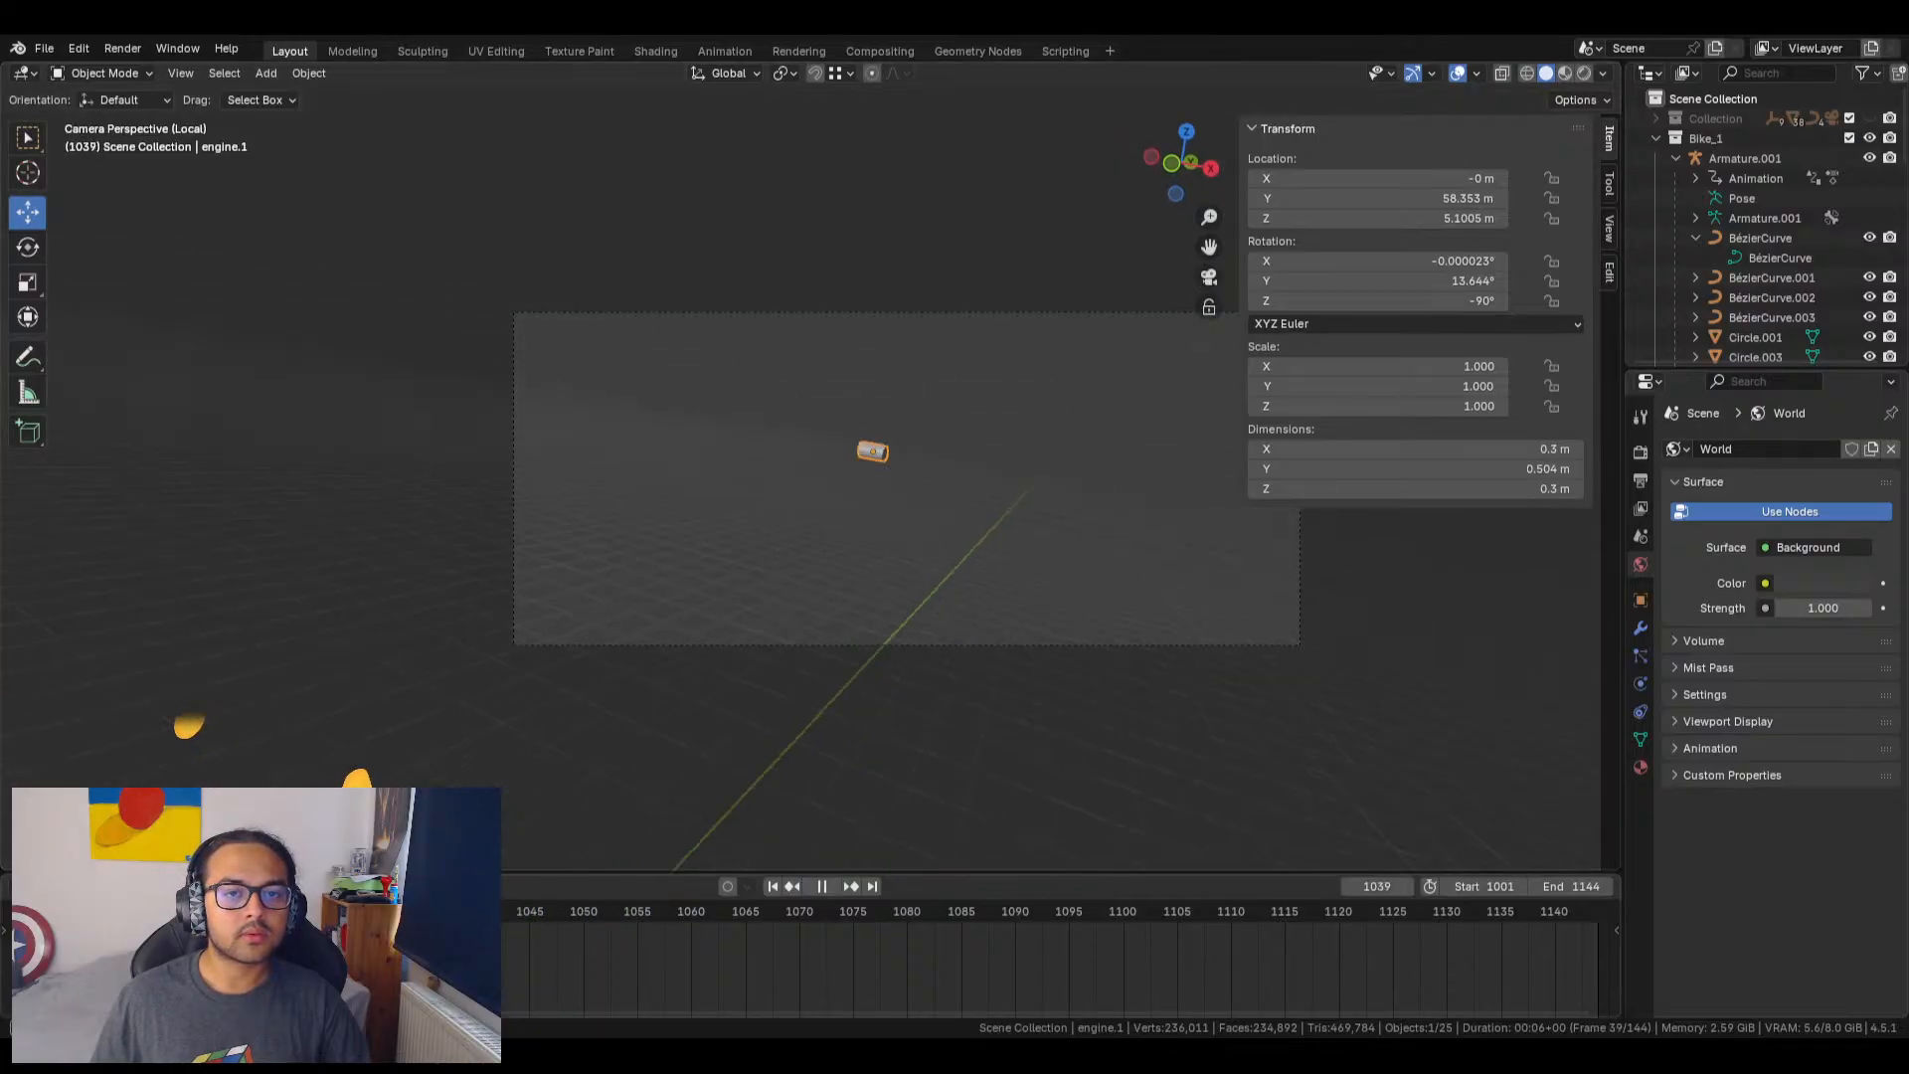
pyautogui.press('Escape')
# Step: Make Scene Collection the active collection and leave local view to show the whole bike again
pyautogui.click(1808, 137)
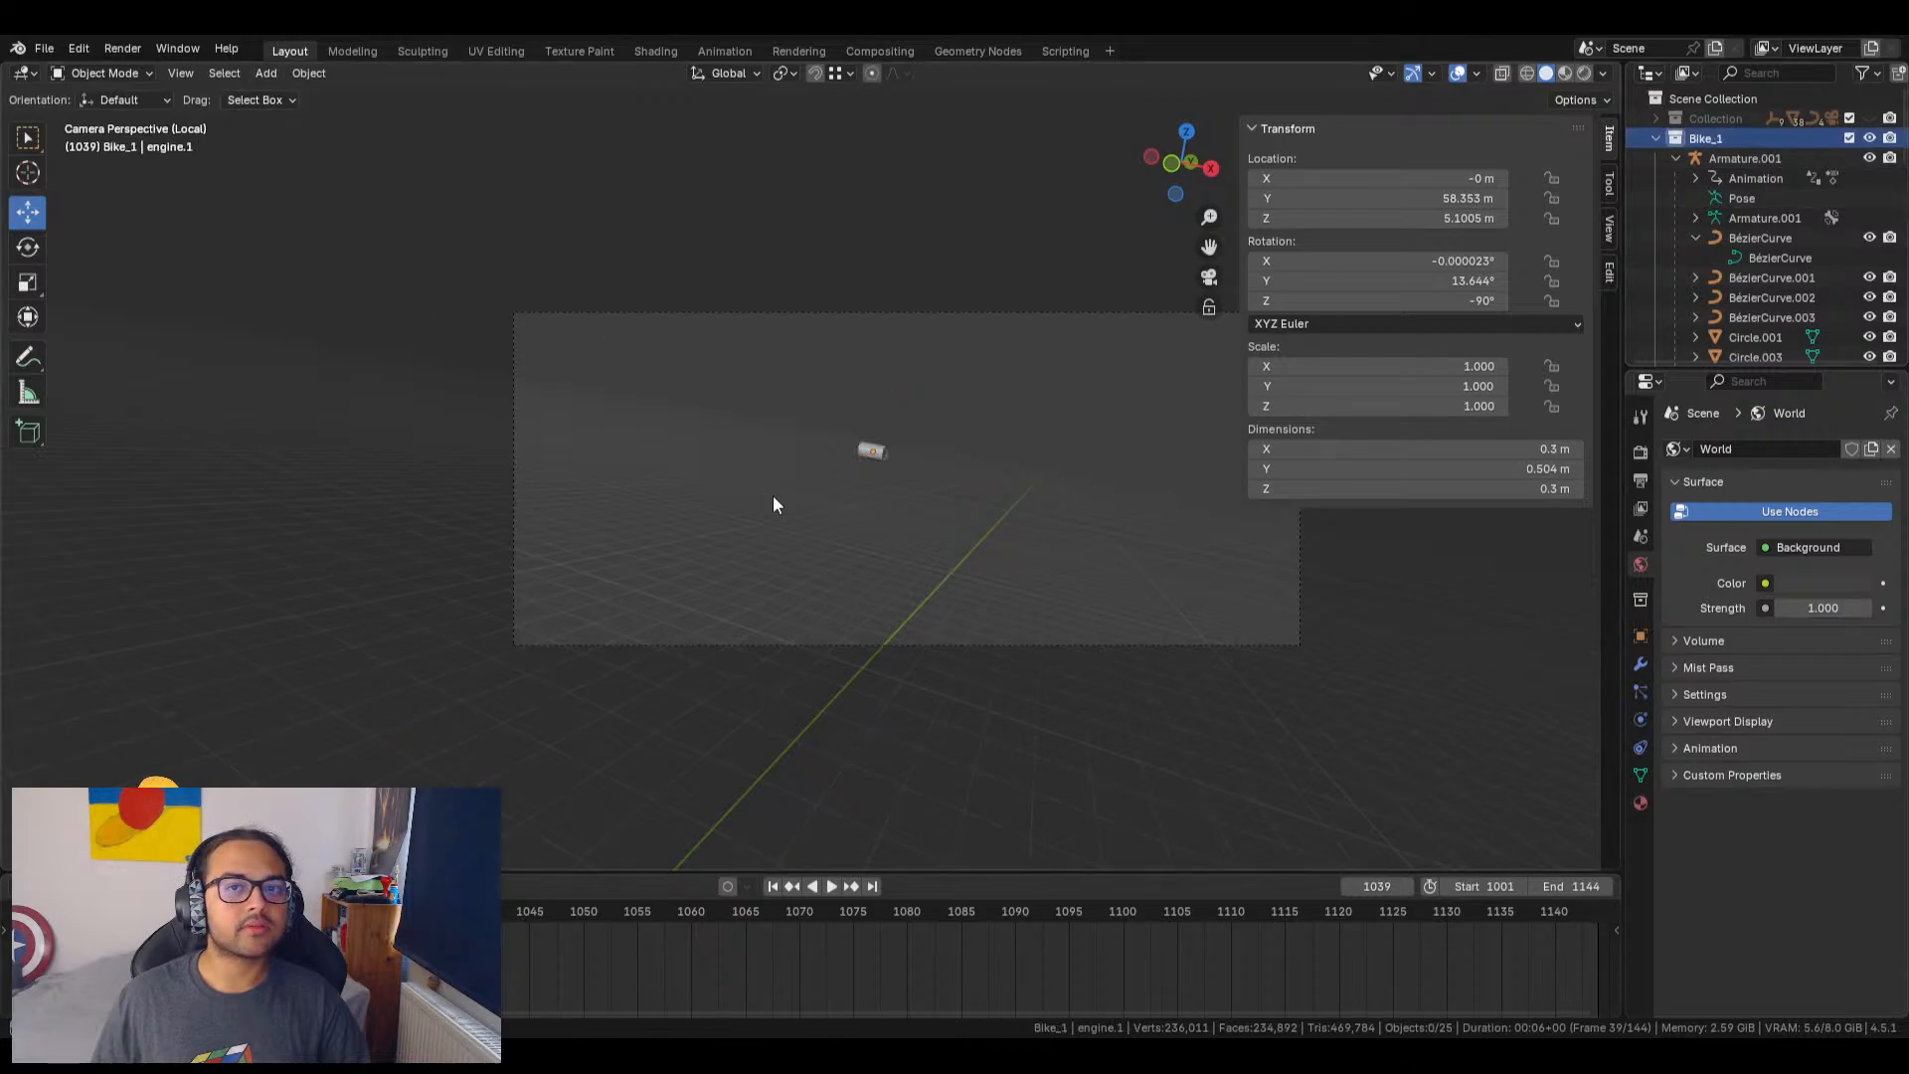
pyautogui.moveTo(772, 505); pyautogui.dragTo(707, 511, button='middle')
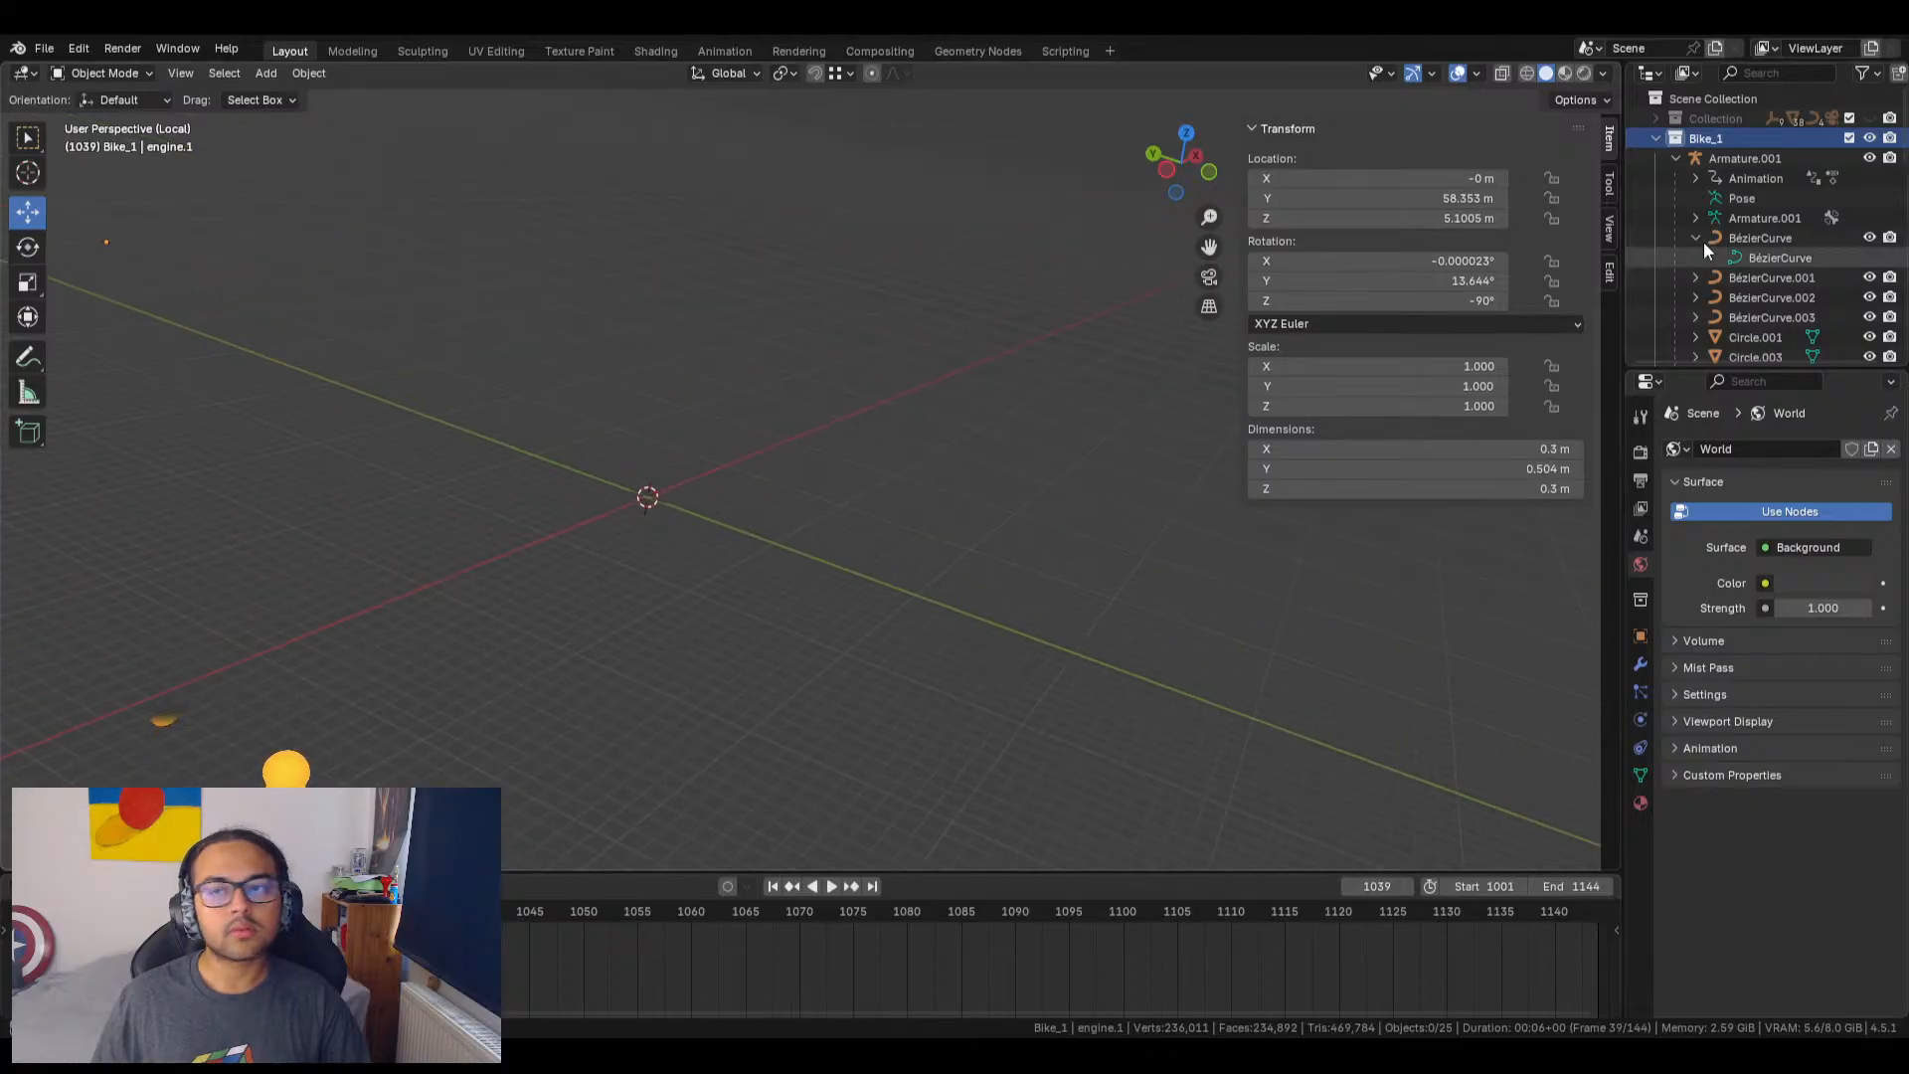
pyautogui.click(1830, 99)
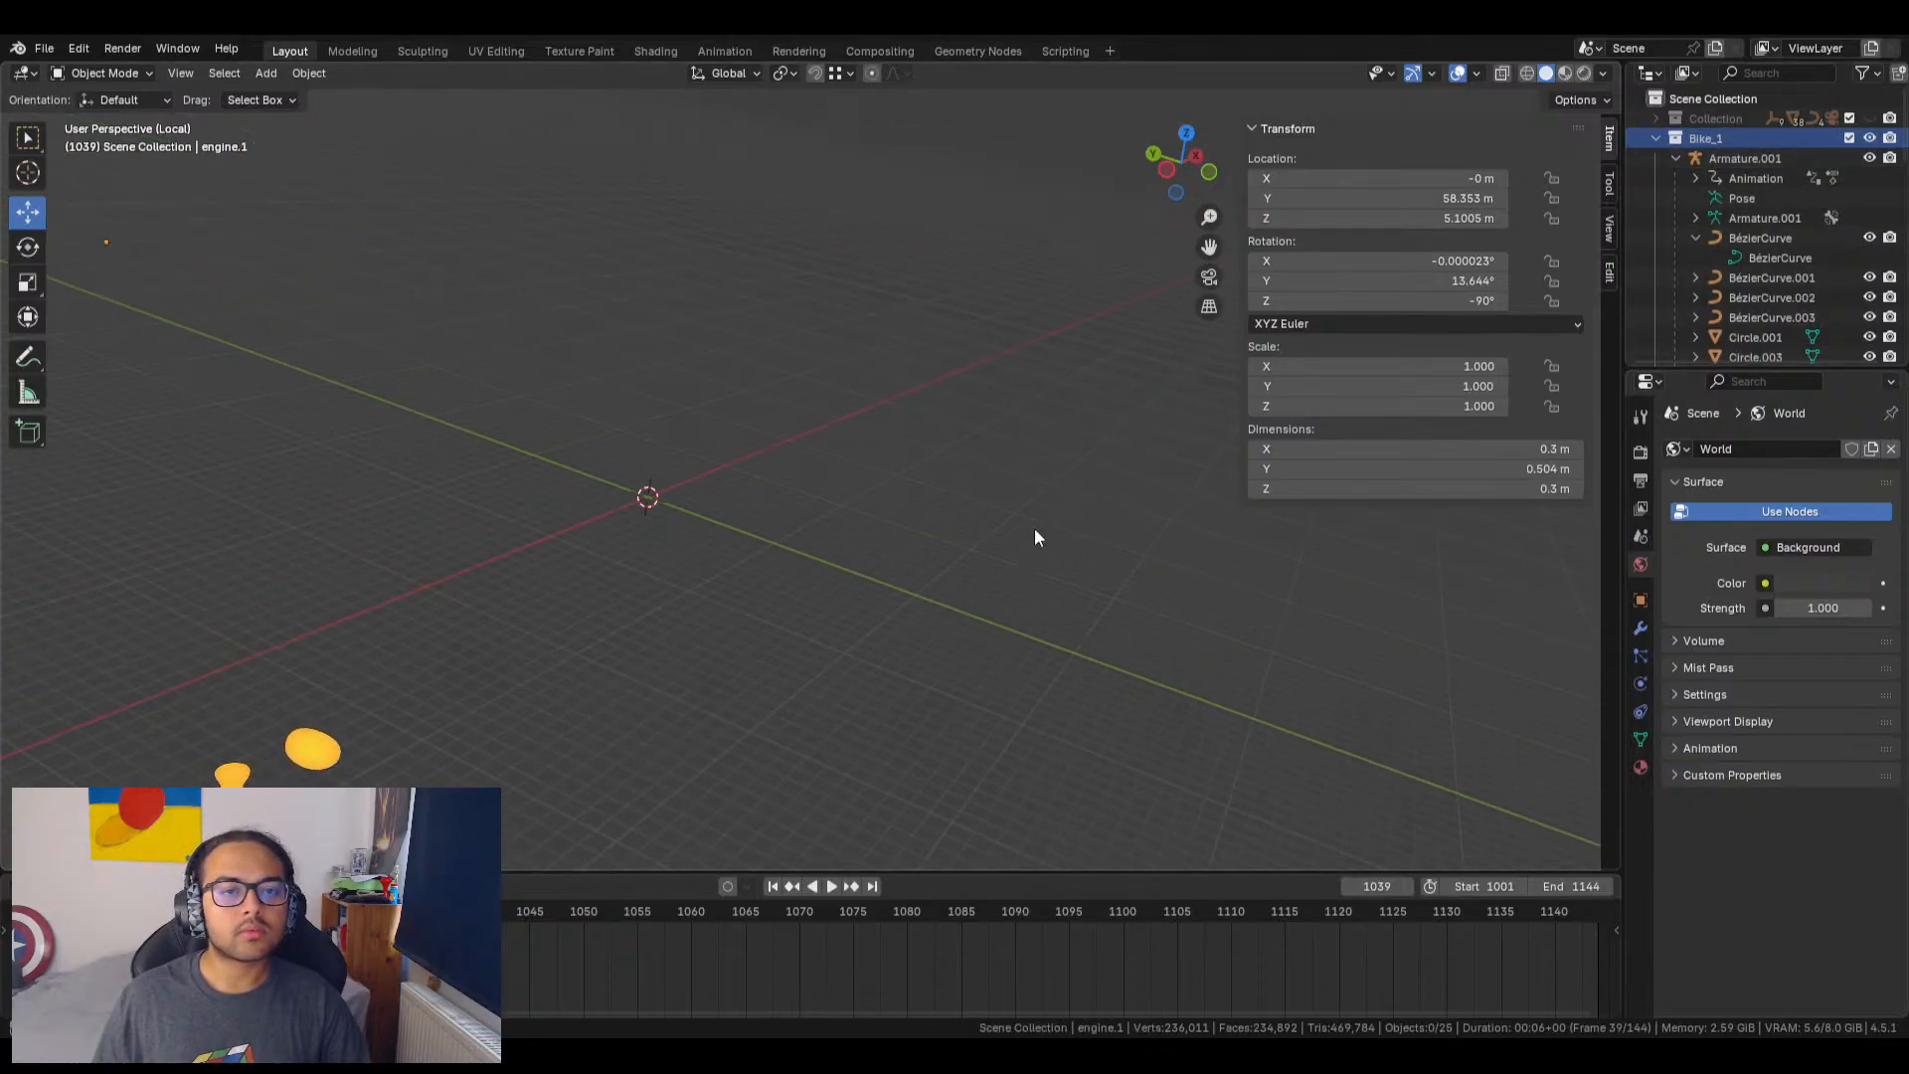
pyautogui.moveTo(1034, 537); pyautogui.dragTo(934, 595, button='middle')
pyautogui.press('KP_Divide')
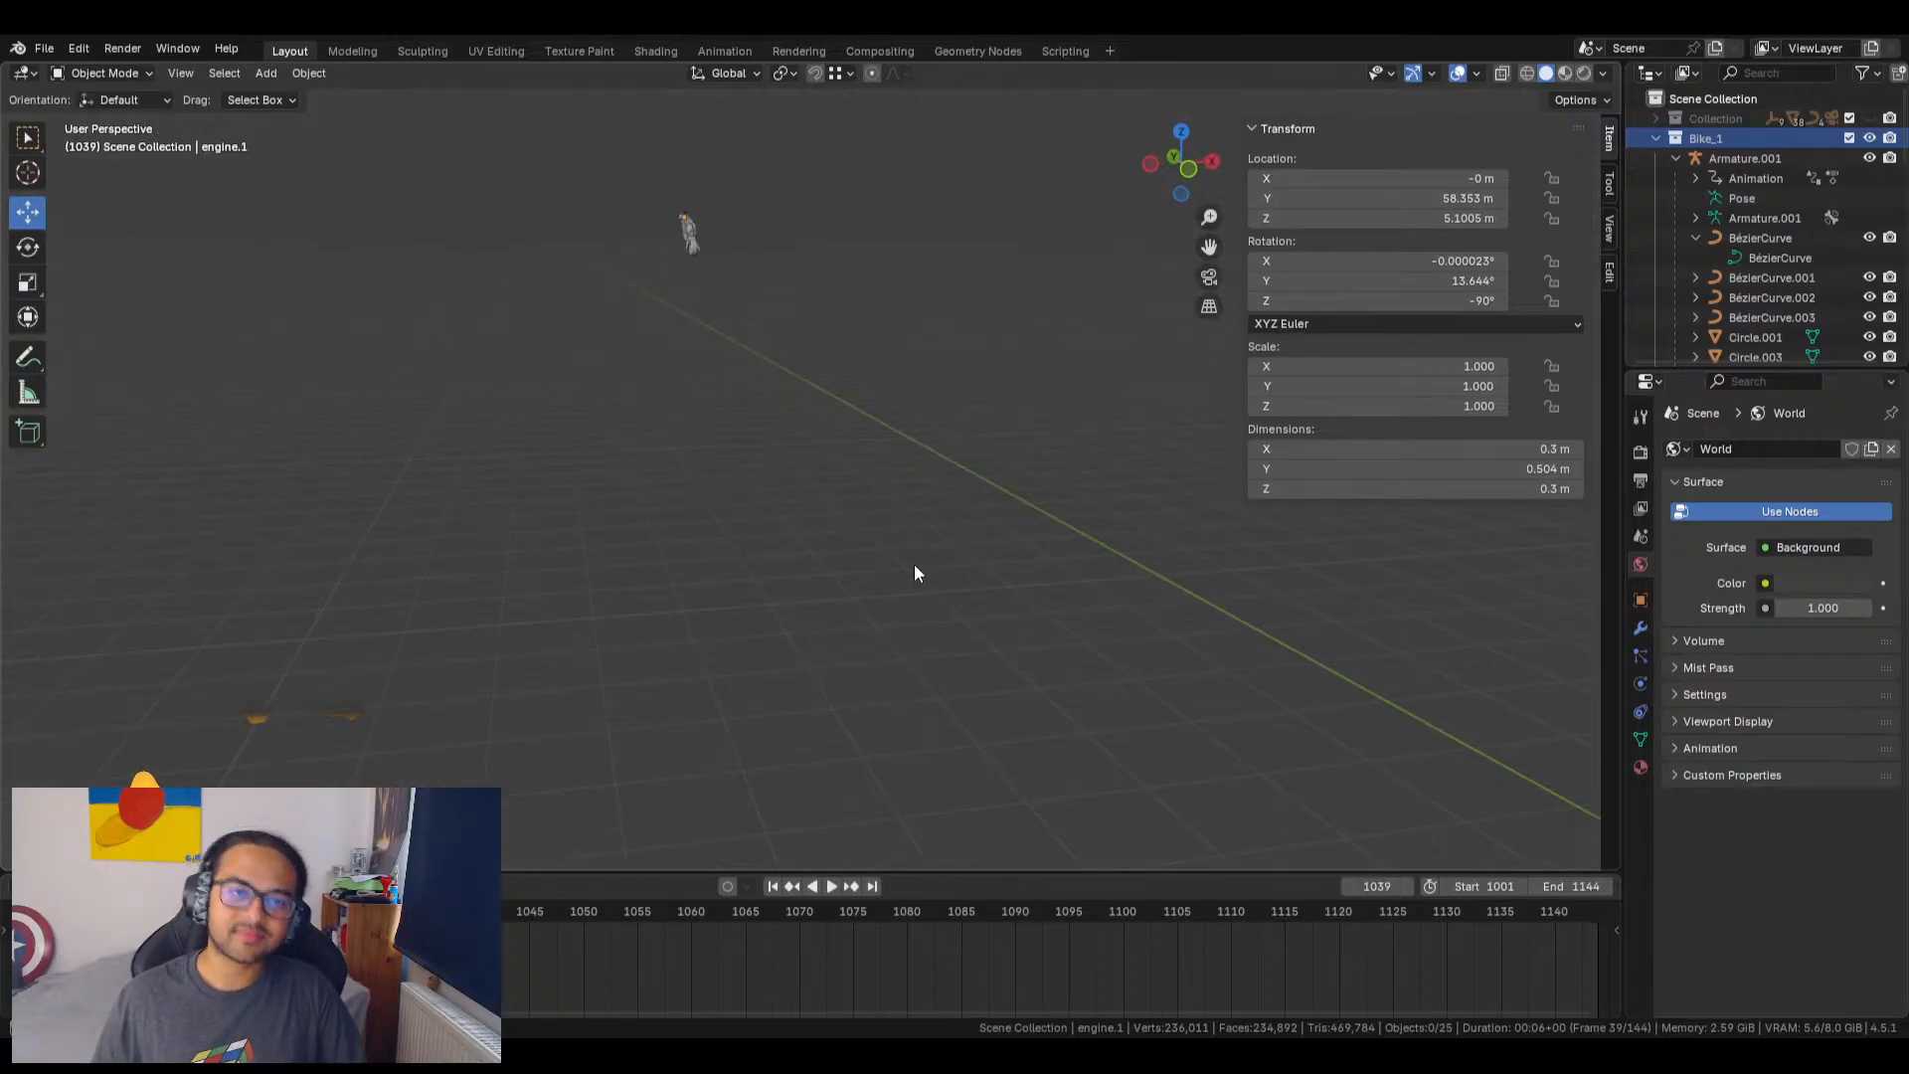
# Step: View the bike and engine through the scene camera and play the animation to frame 1041
pyautogui.moveTo(860, 388); pyautogui.dragTo(714, 403, button='middle')
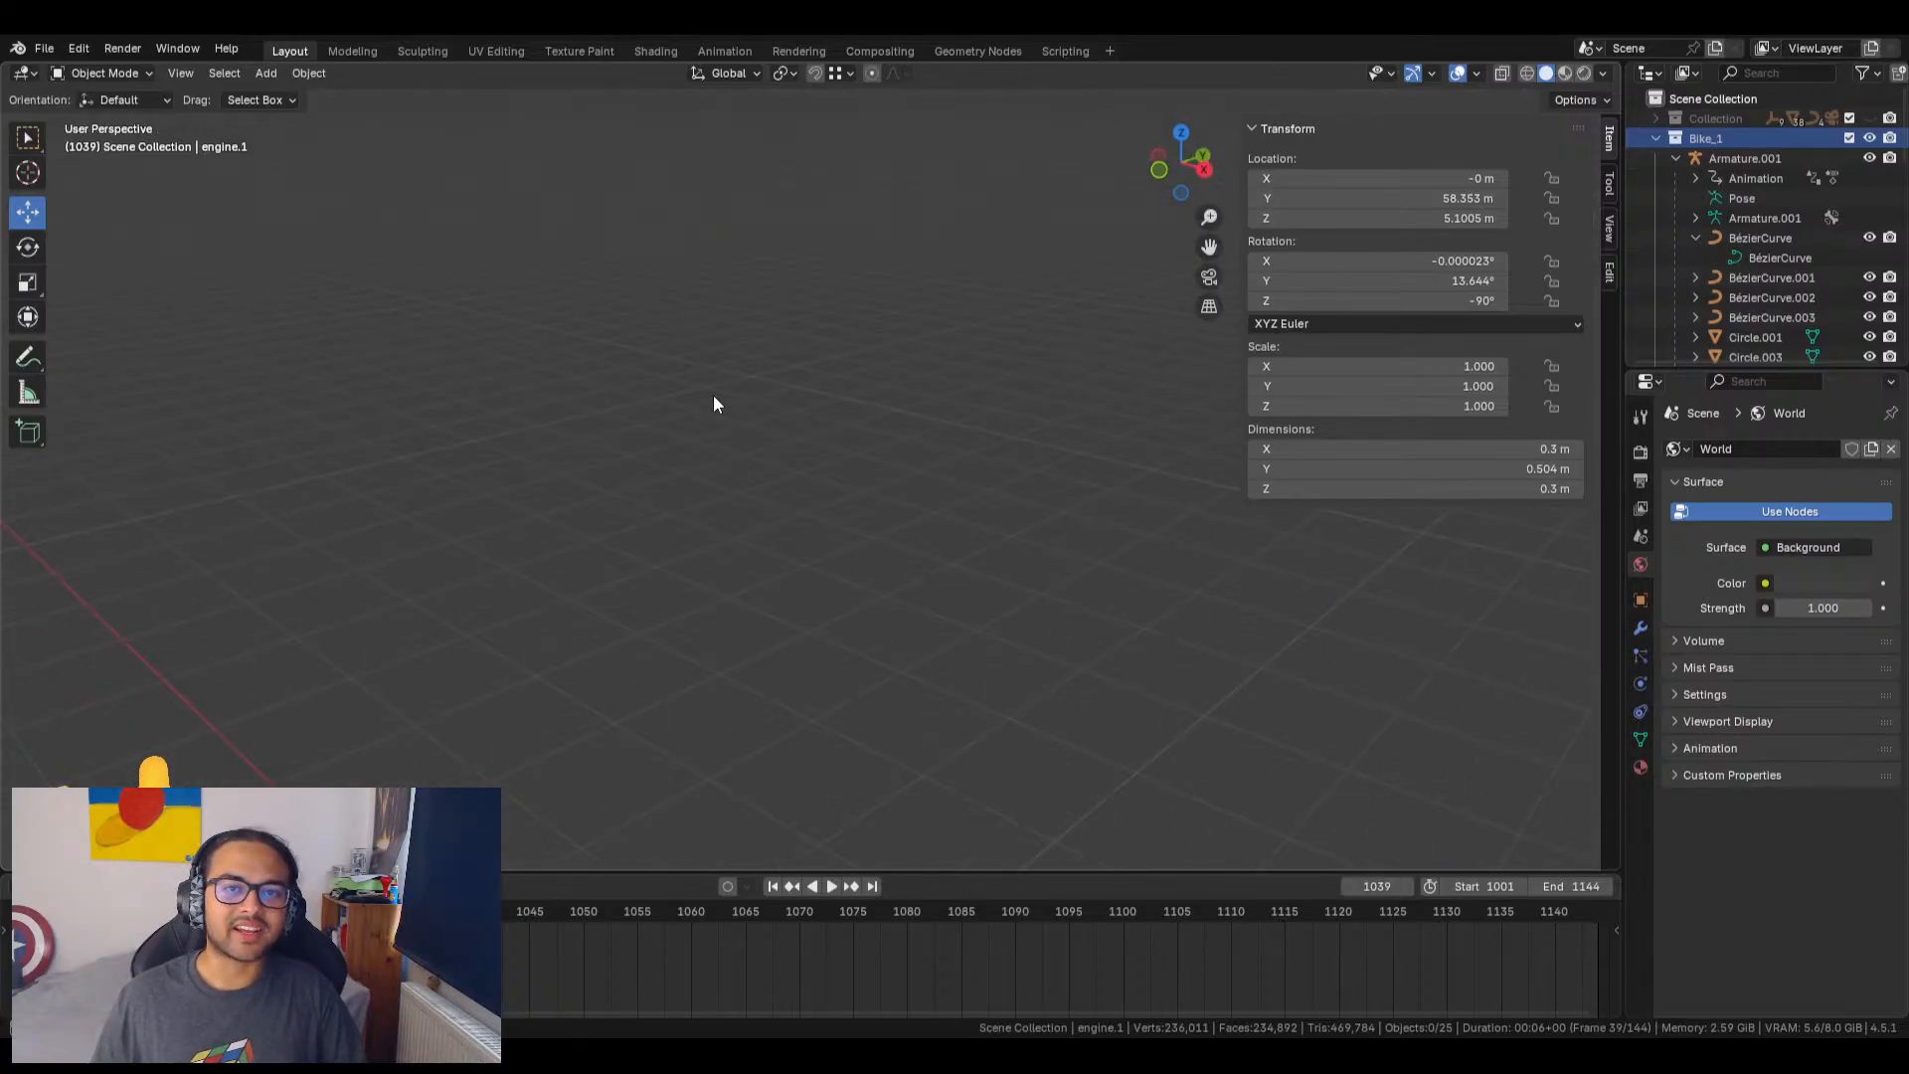
pyautogui.click(1209, 277)
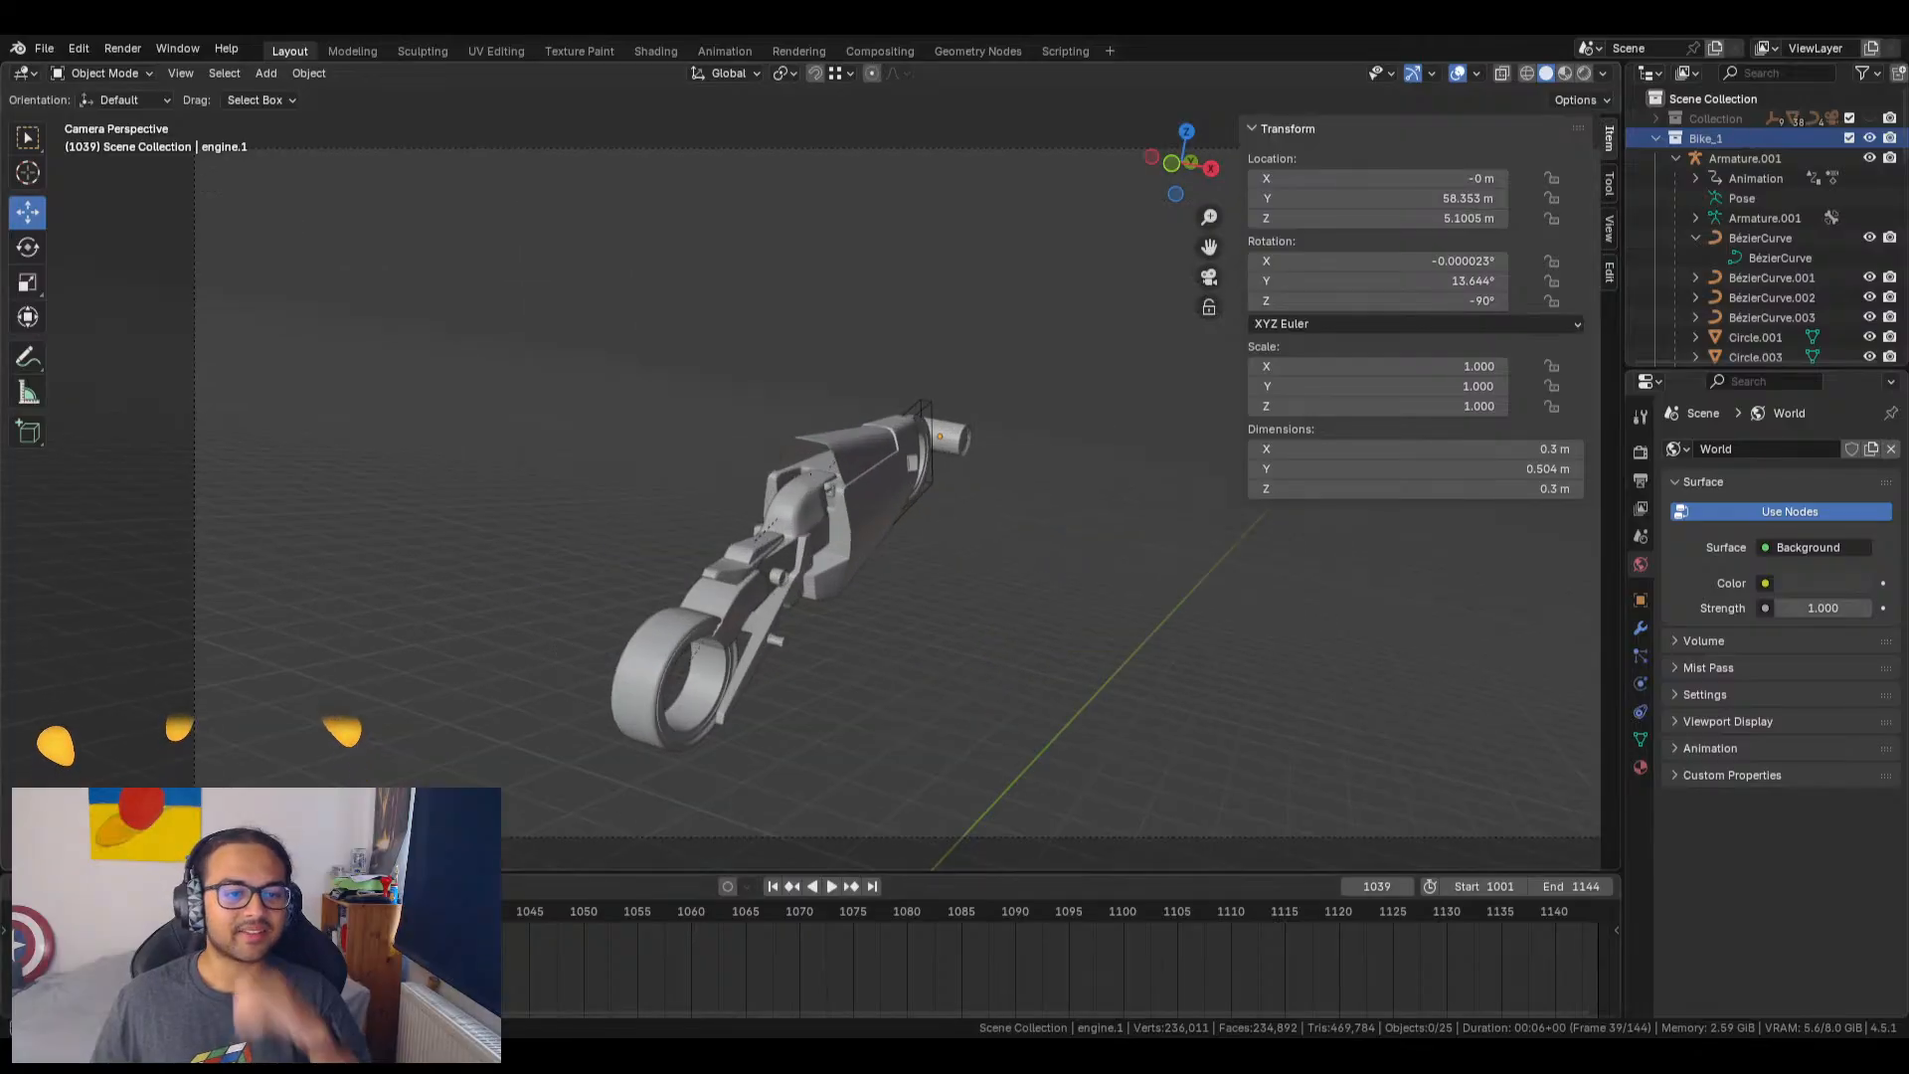
pyautogui.press('space')
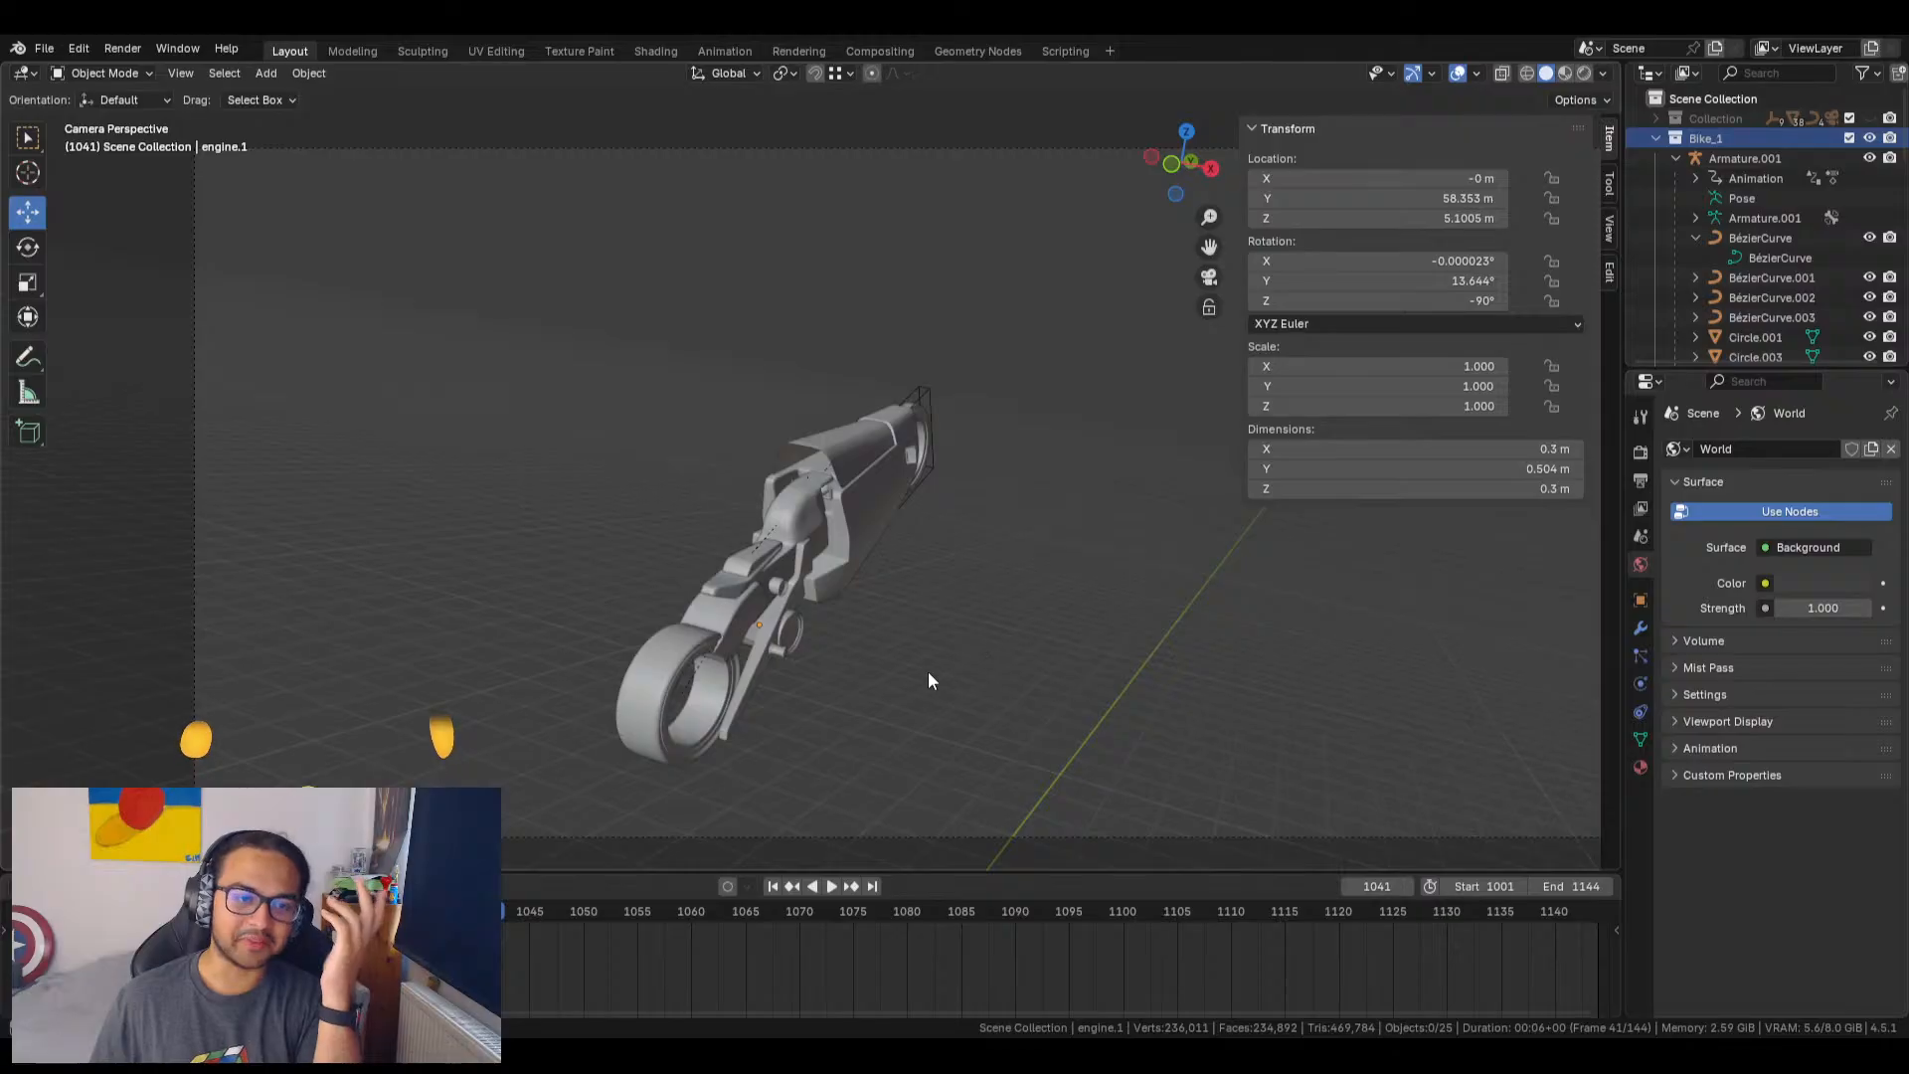
# Step: Try to parent the seat.002 part to engine.1 with the Object option
pyautogui.moveTo(928, 672); pyautogui.dragTo(1006, 686, button='middle')
pyautogui.moveTo(563, 714); pyautogui.dragTo(1023, 696, button='middle')
pyautogui.scroll(5, 491, 521)
pyautogui.scroll(4, 593, 641)
pyautogui.keyDown('shift'); pyautogui.moveTo(764, 553); pyautogui.dragTo(910, 472, button='middle'); pyautogui.keyUp('shift')
pyautogui.click(832, 653)
pyautogui.keyDown('shift'); pyautogui.click(749, 503); pyautogui.keyUp('shift')
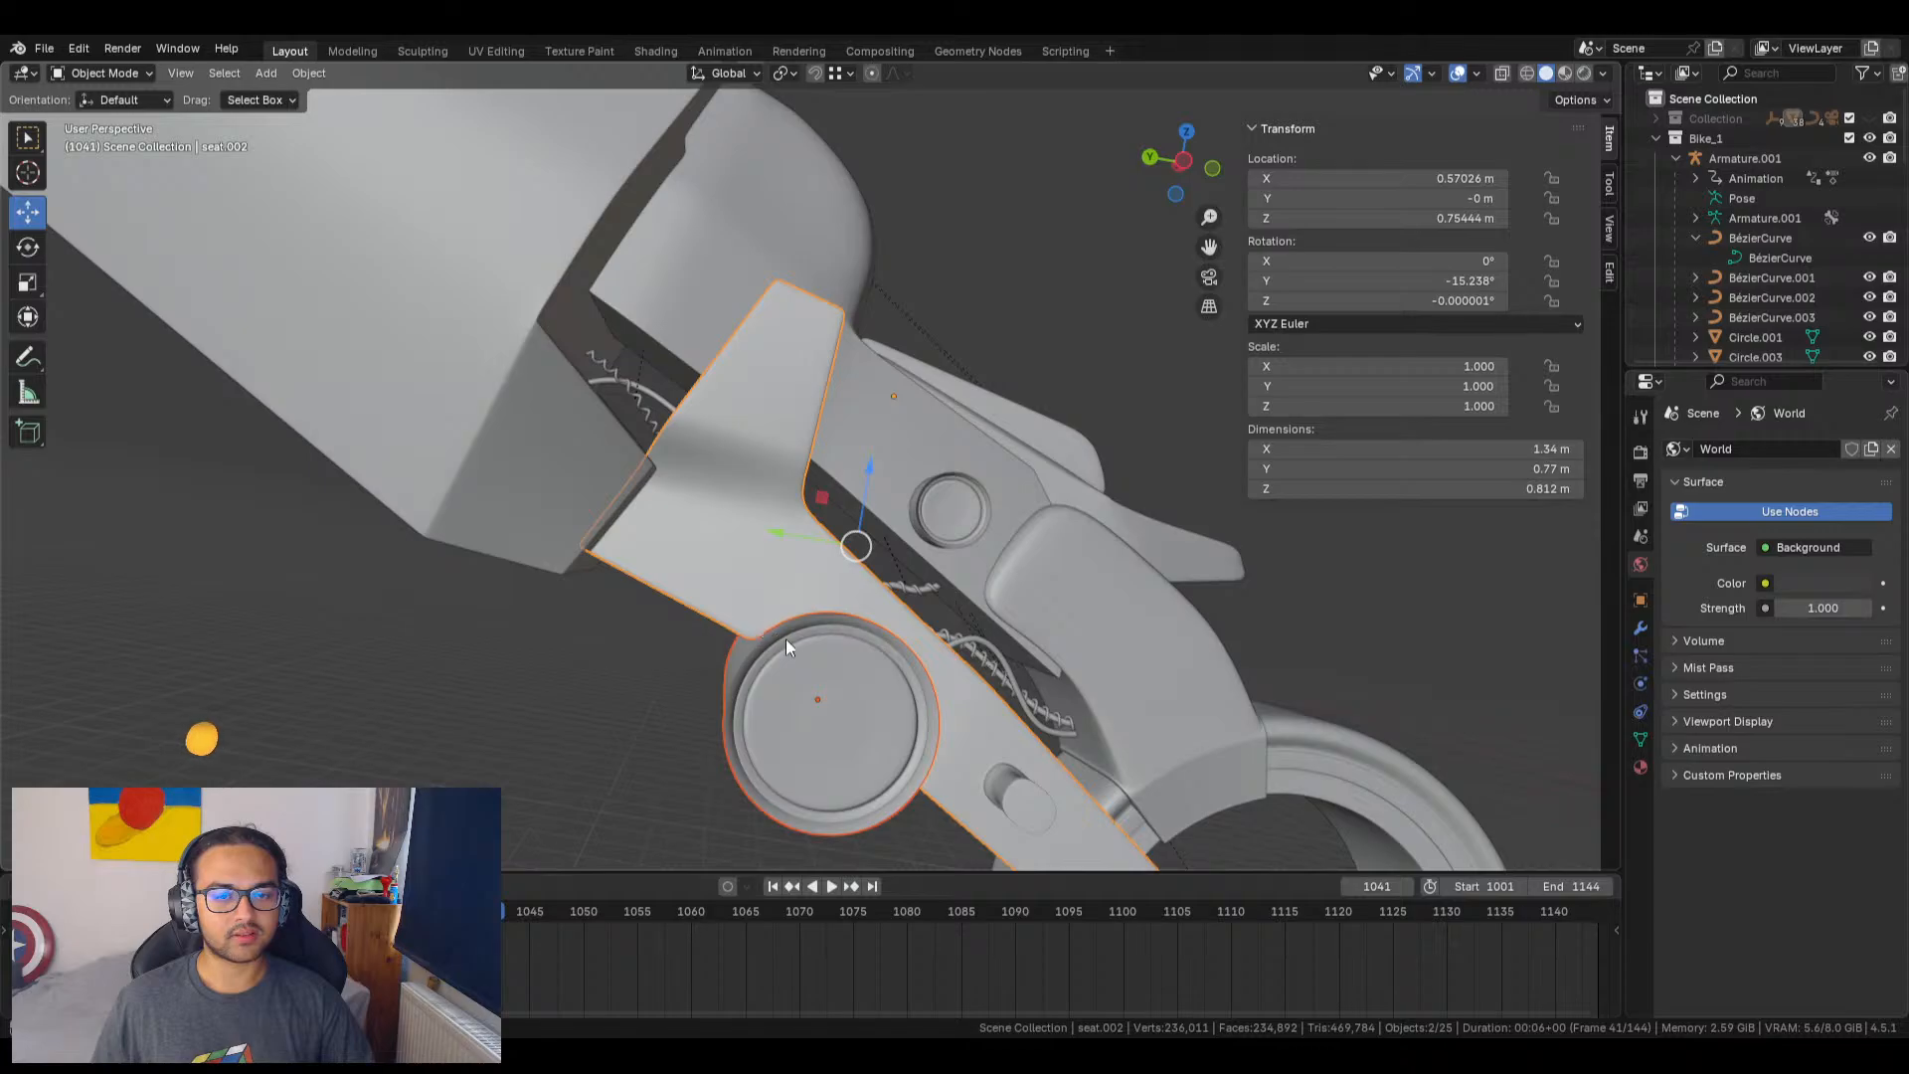
pyautogui.keyDown('shift'); pyautogui.click(795, 688); pyautogui.keyUp('shift')
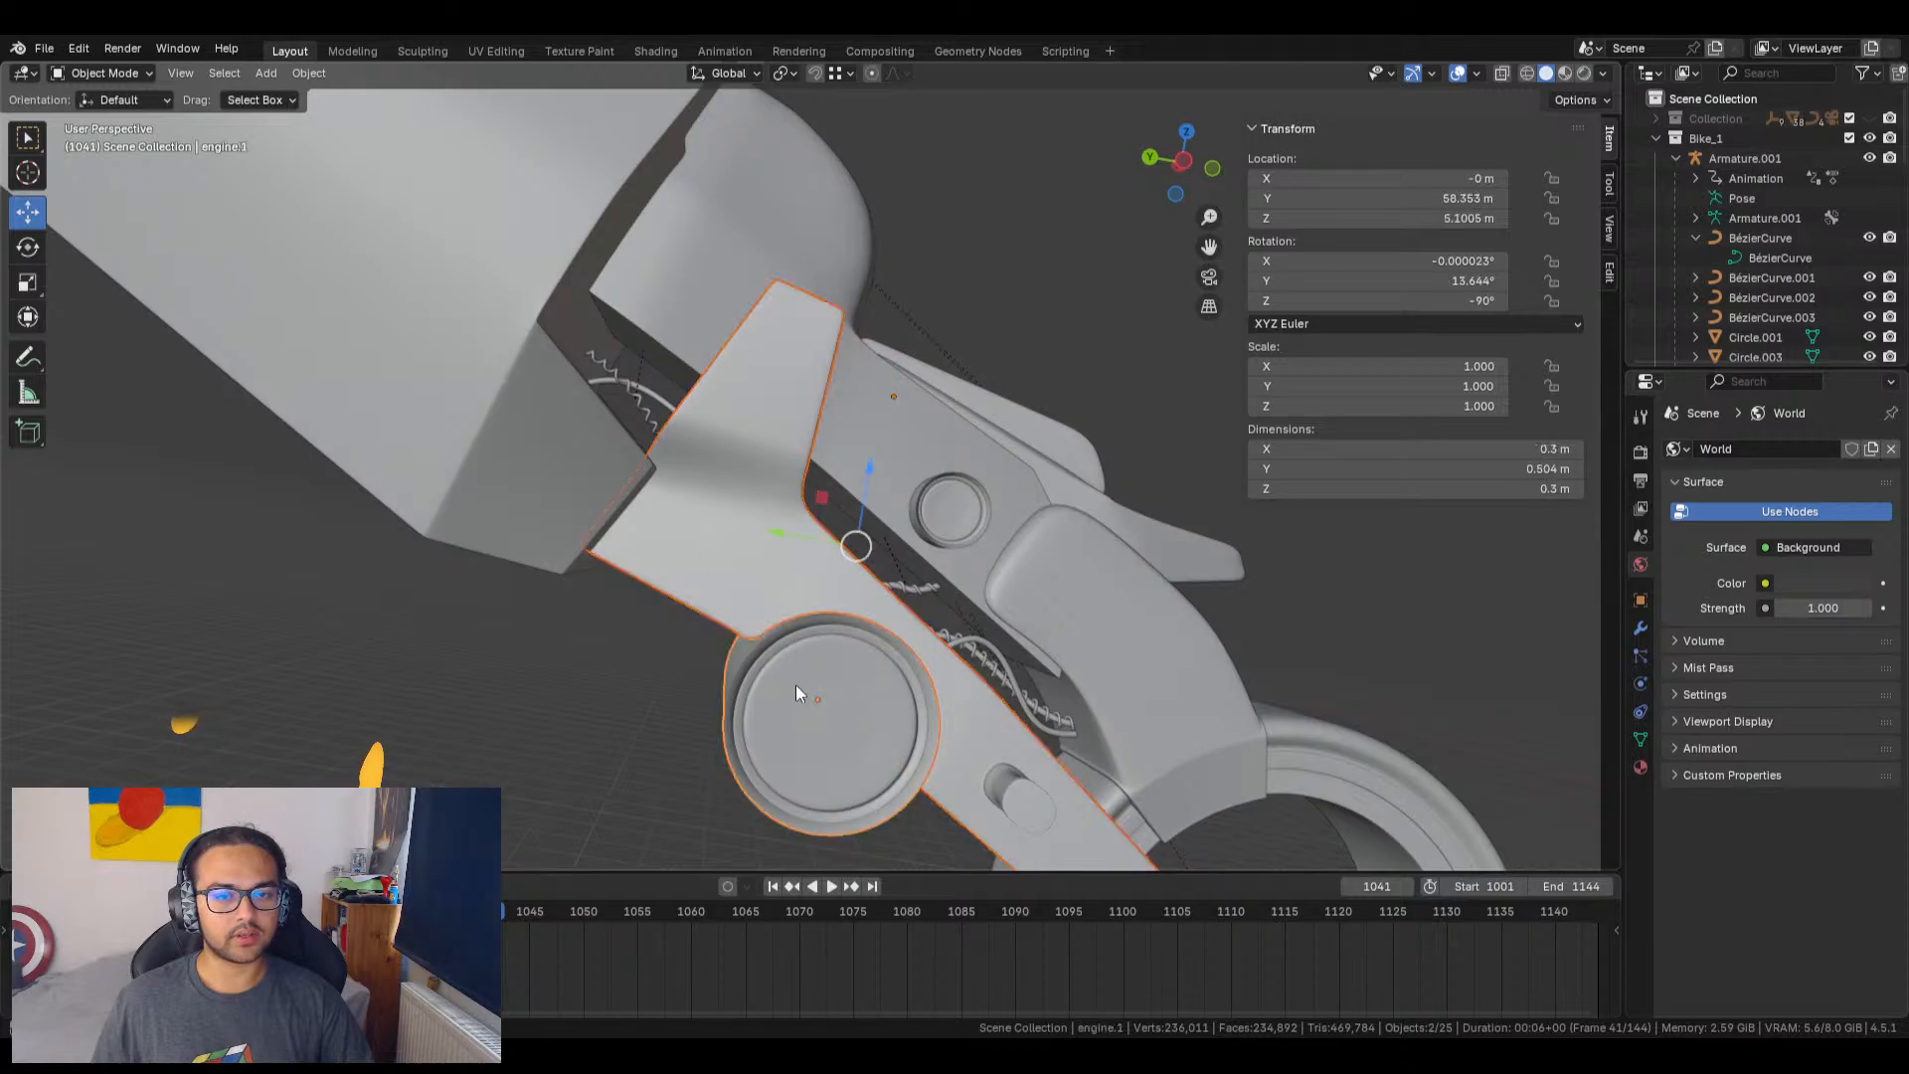
pyautogui.rightClick(796, 677)
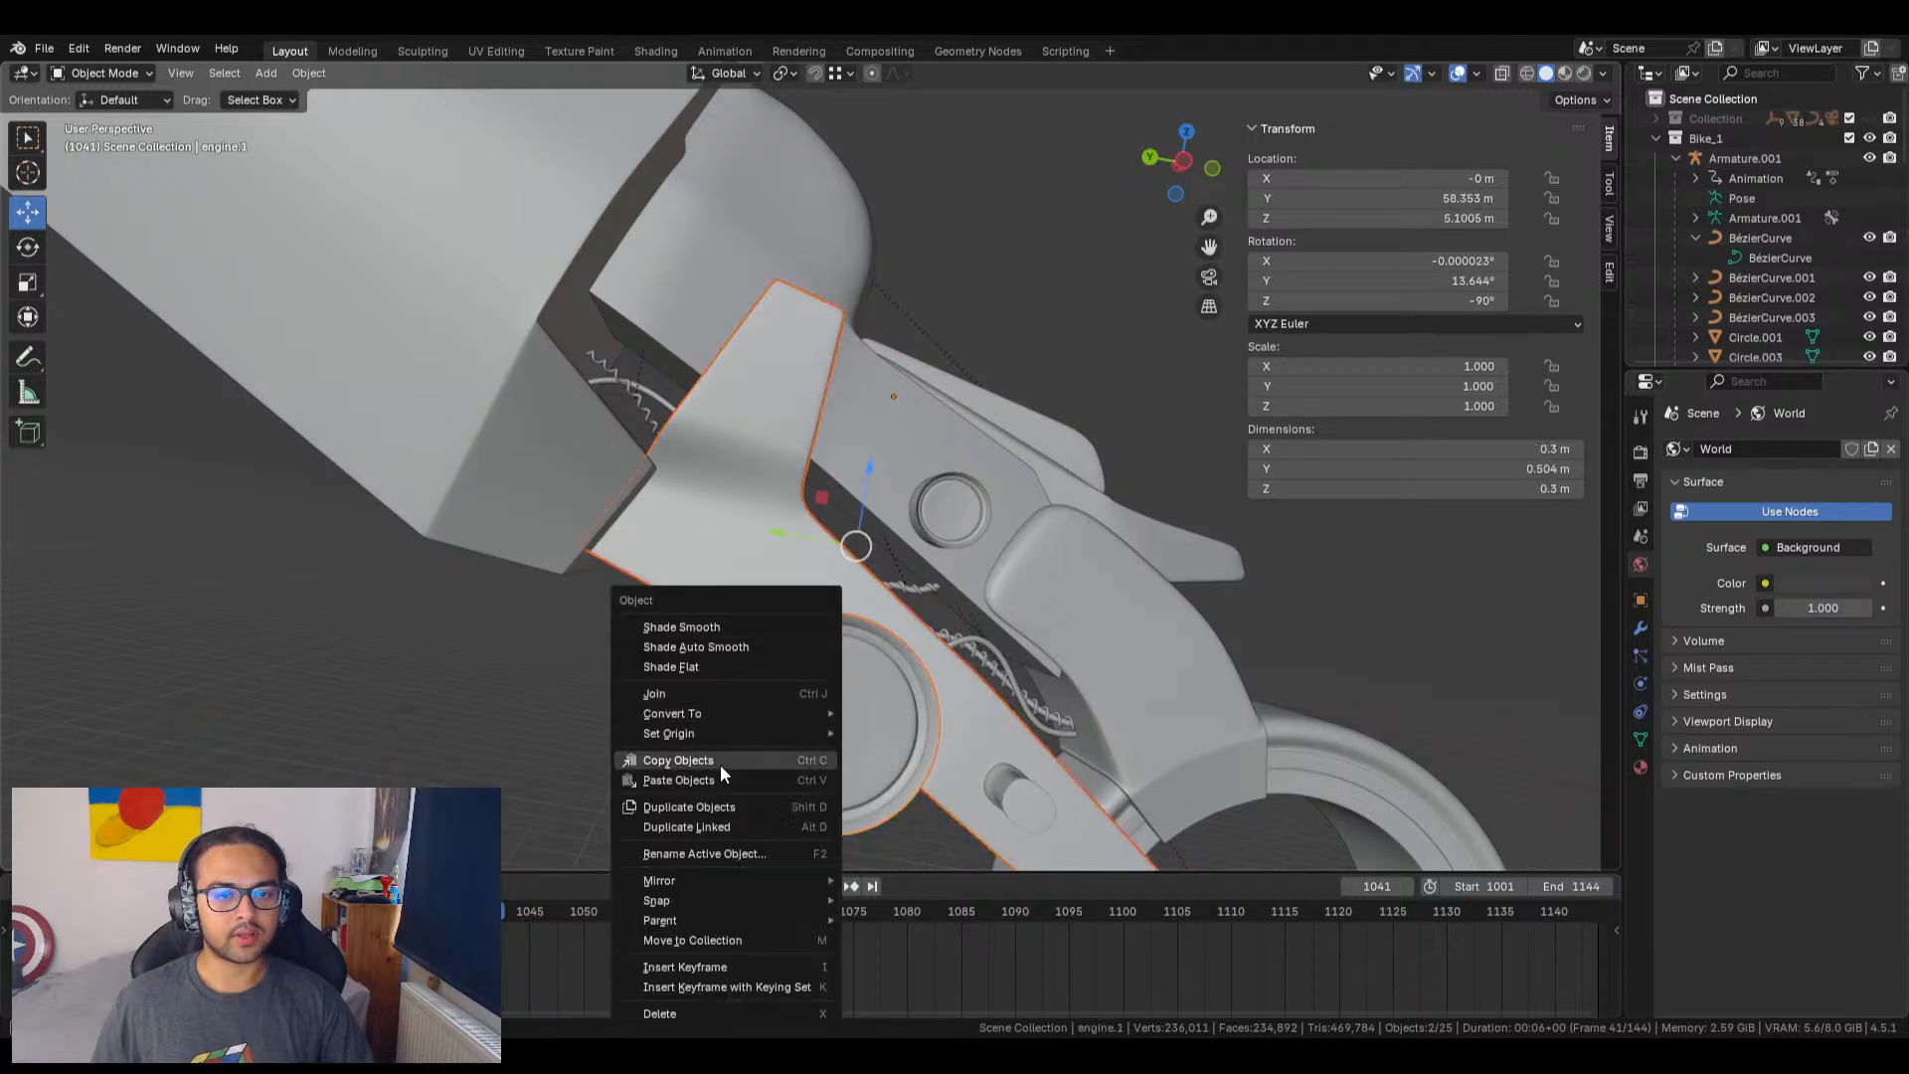
pyautogui.hotkey('ctrl', 'p')
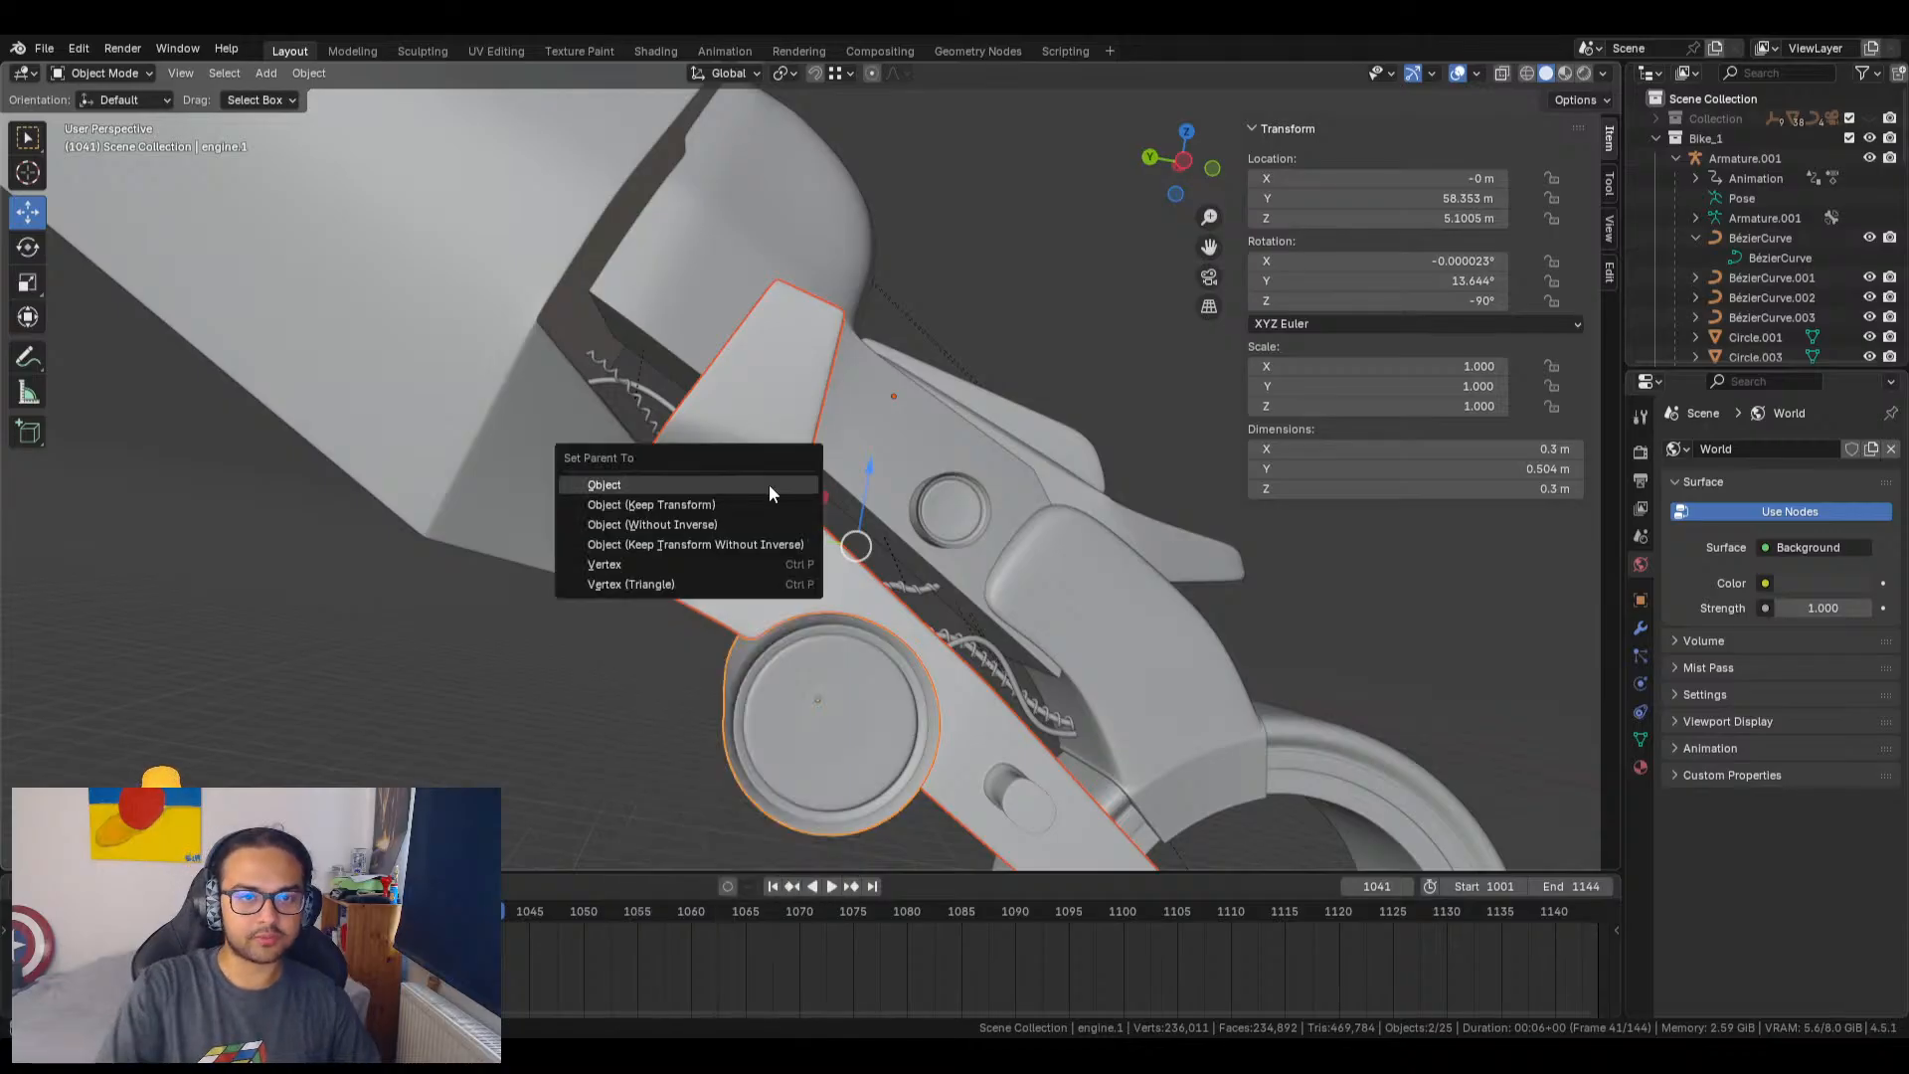
pyautogui.click(770, 487)
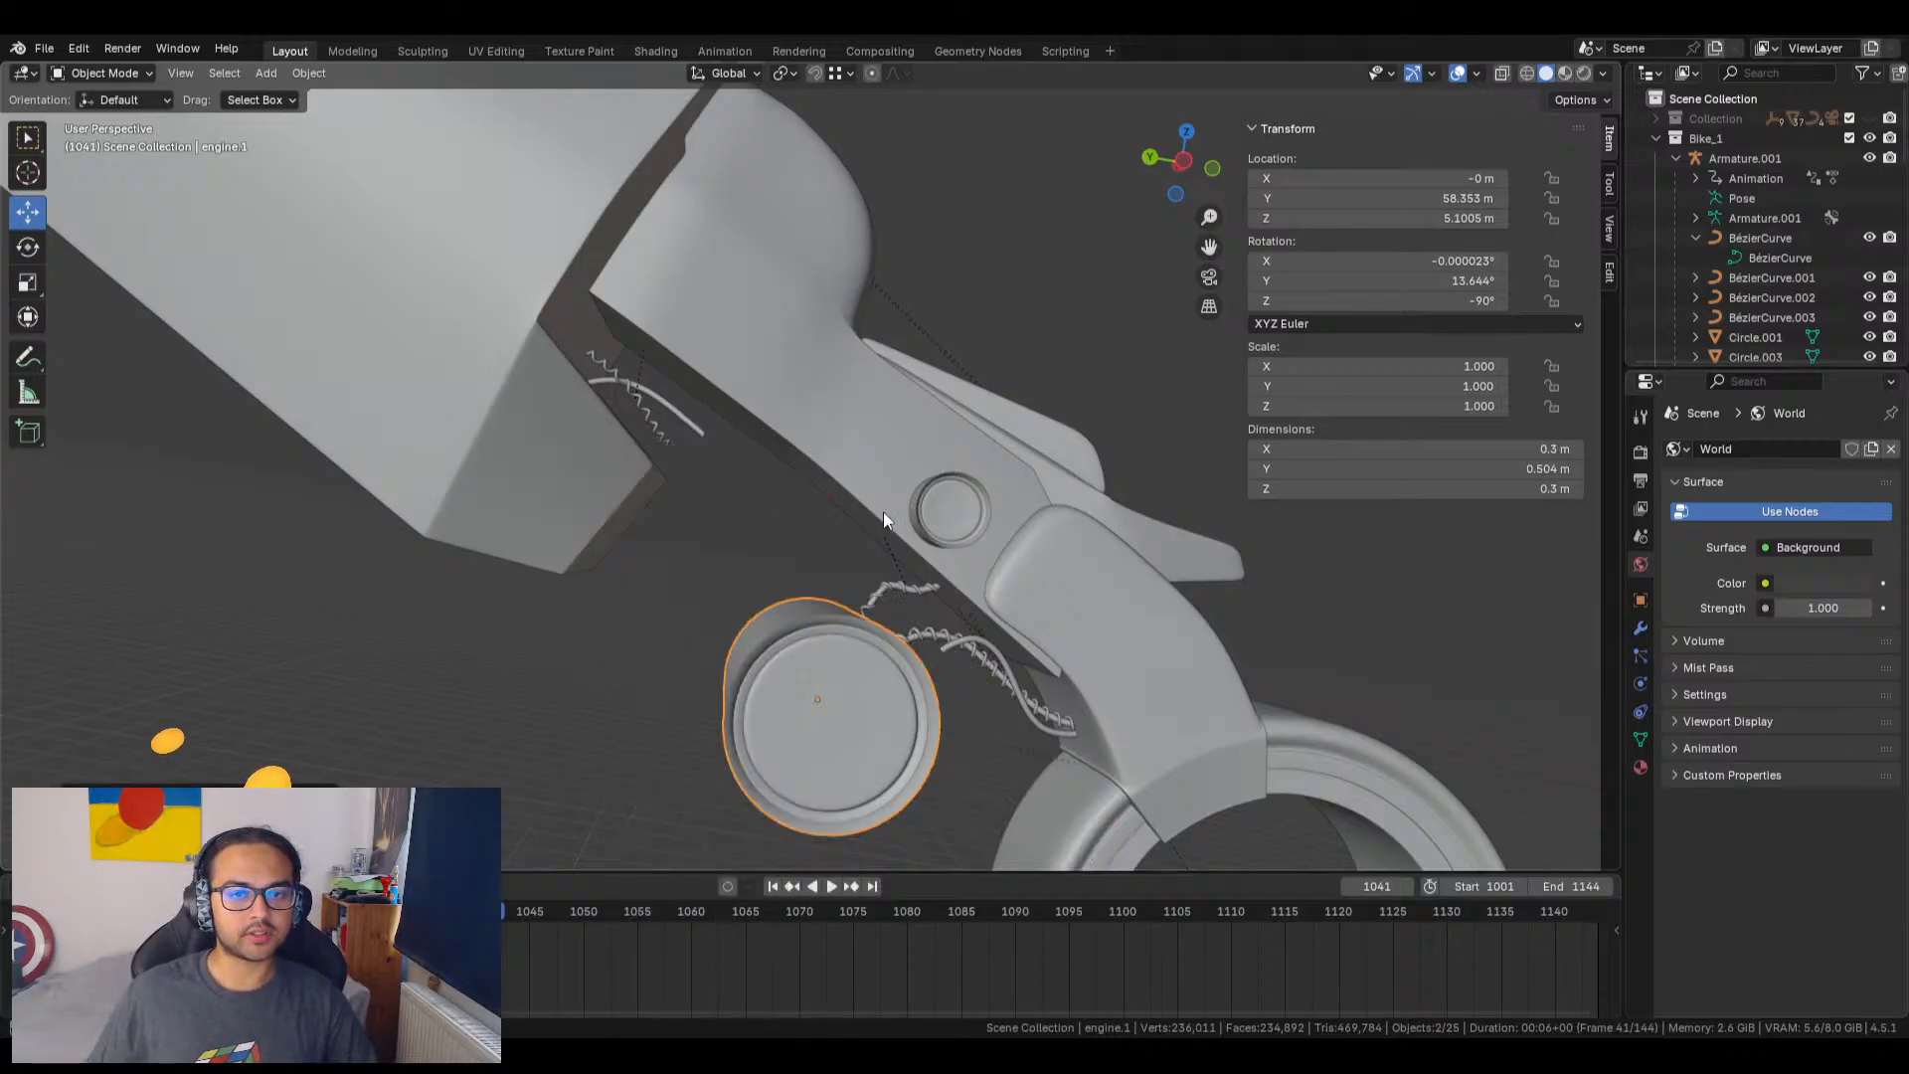
pyautogui.scroll(-9, 883, 520)
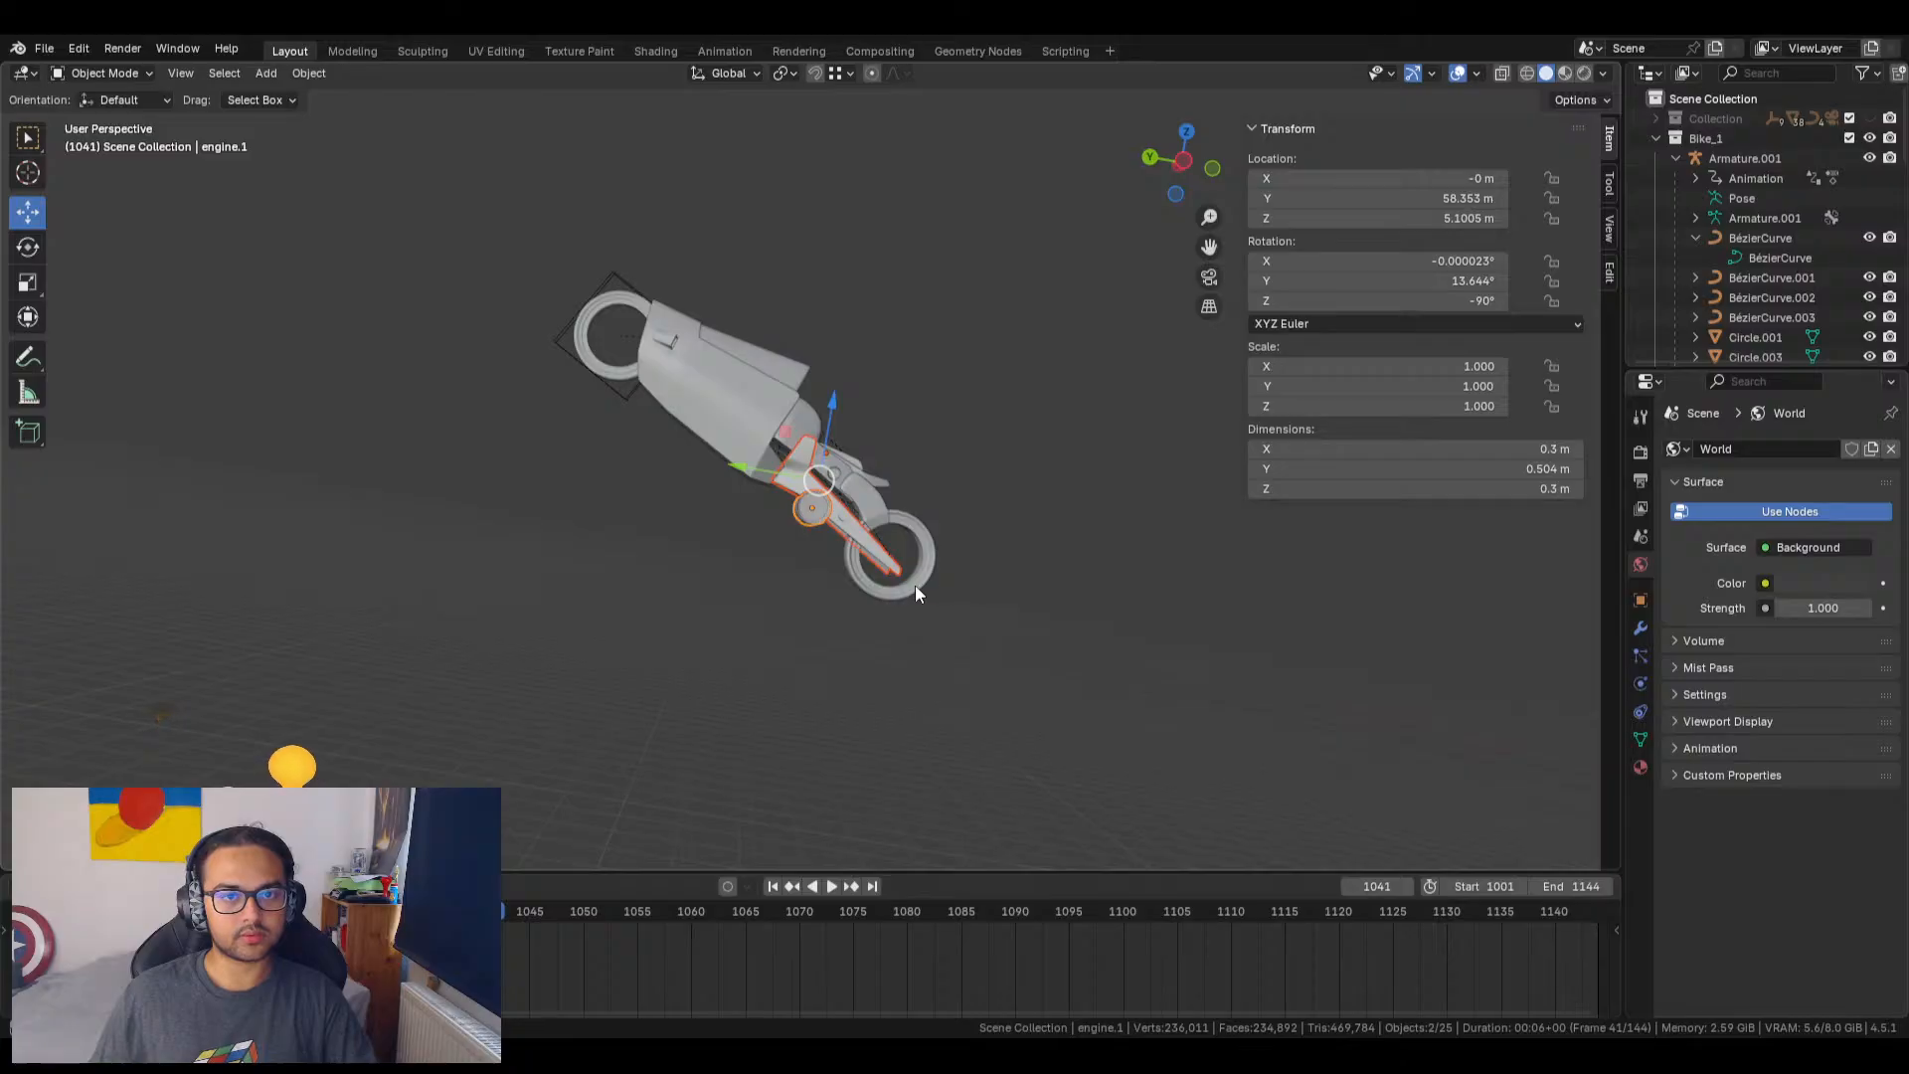
# Step: Parent engine.1 to the bike's seat.002 part with the Object option
pyautogui.scroll(7, 875, 591)
pyautogui.click(811, 594)
pyautogui.keyDown('shift'); pyautogui.click(802, 486); pyautogui.keyUp('shift')
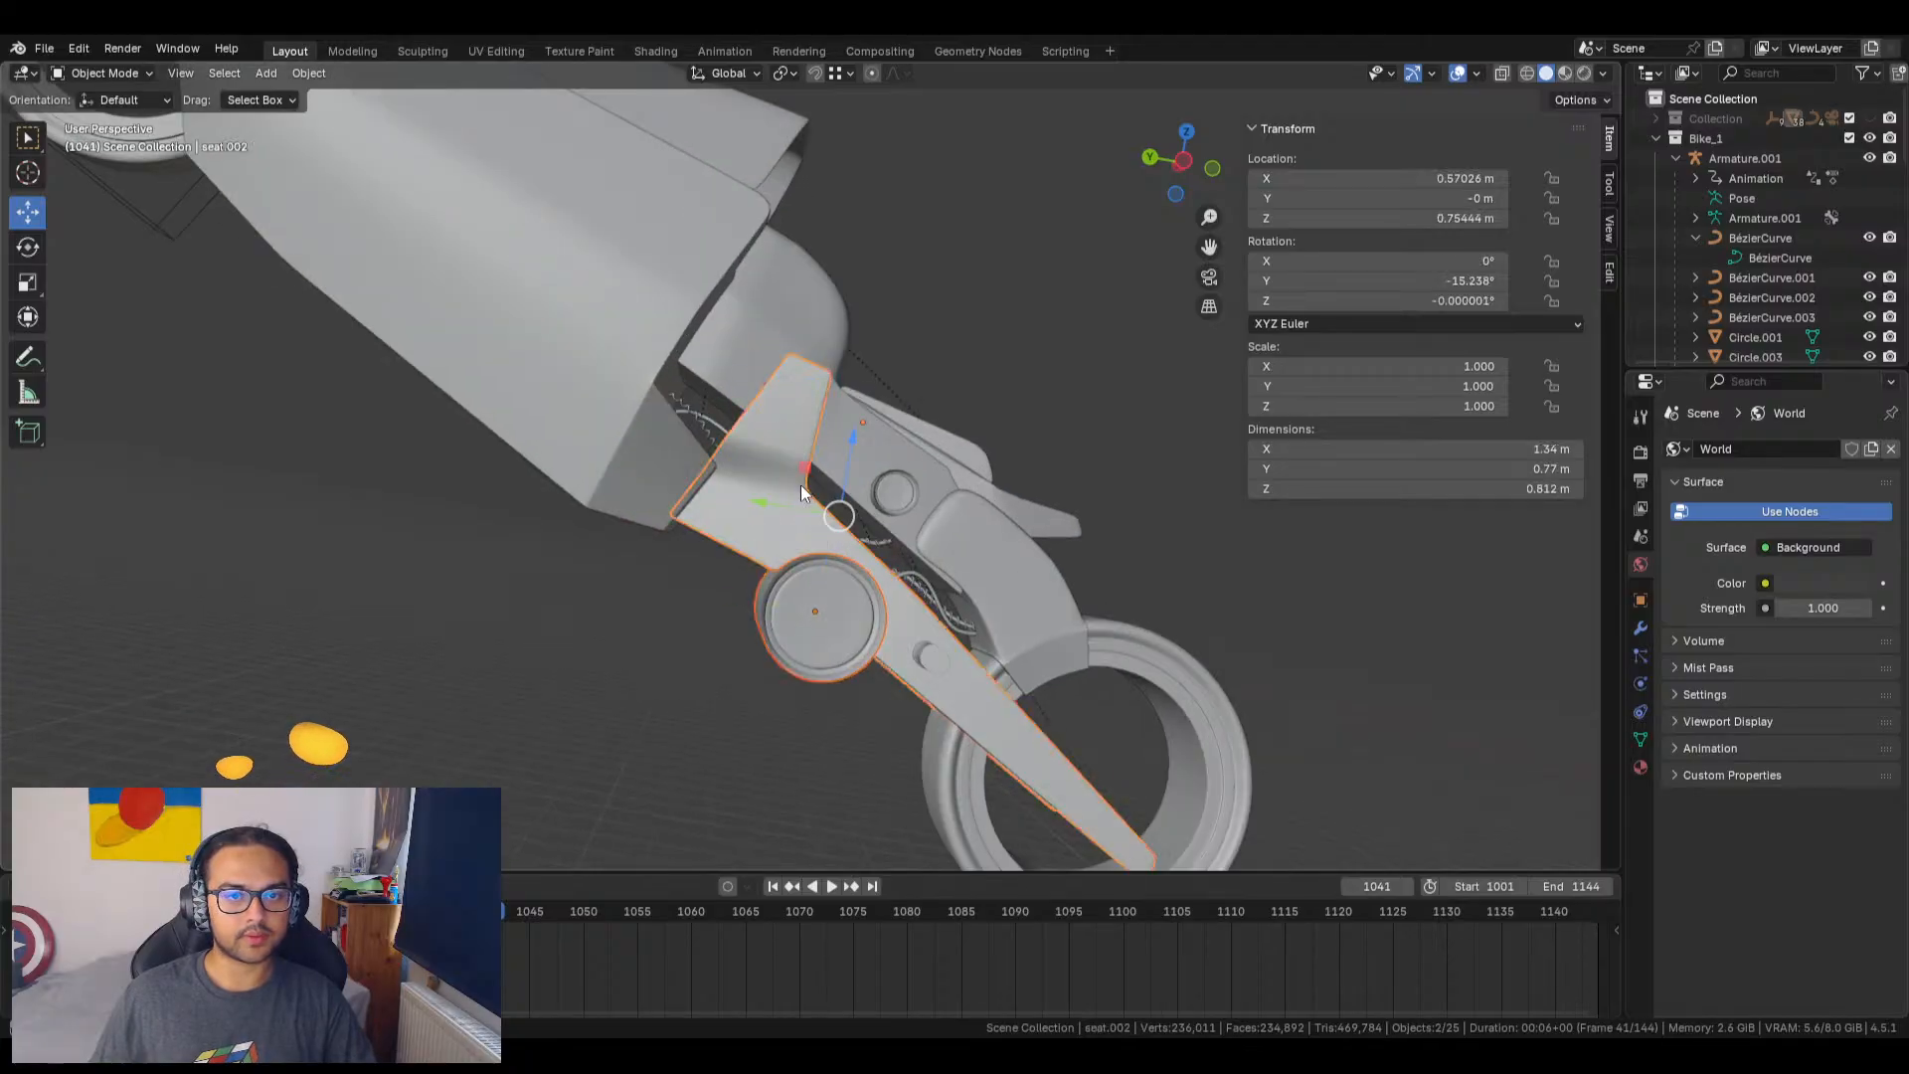
pyautogui.hotkey('ctrl', 'p')
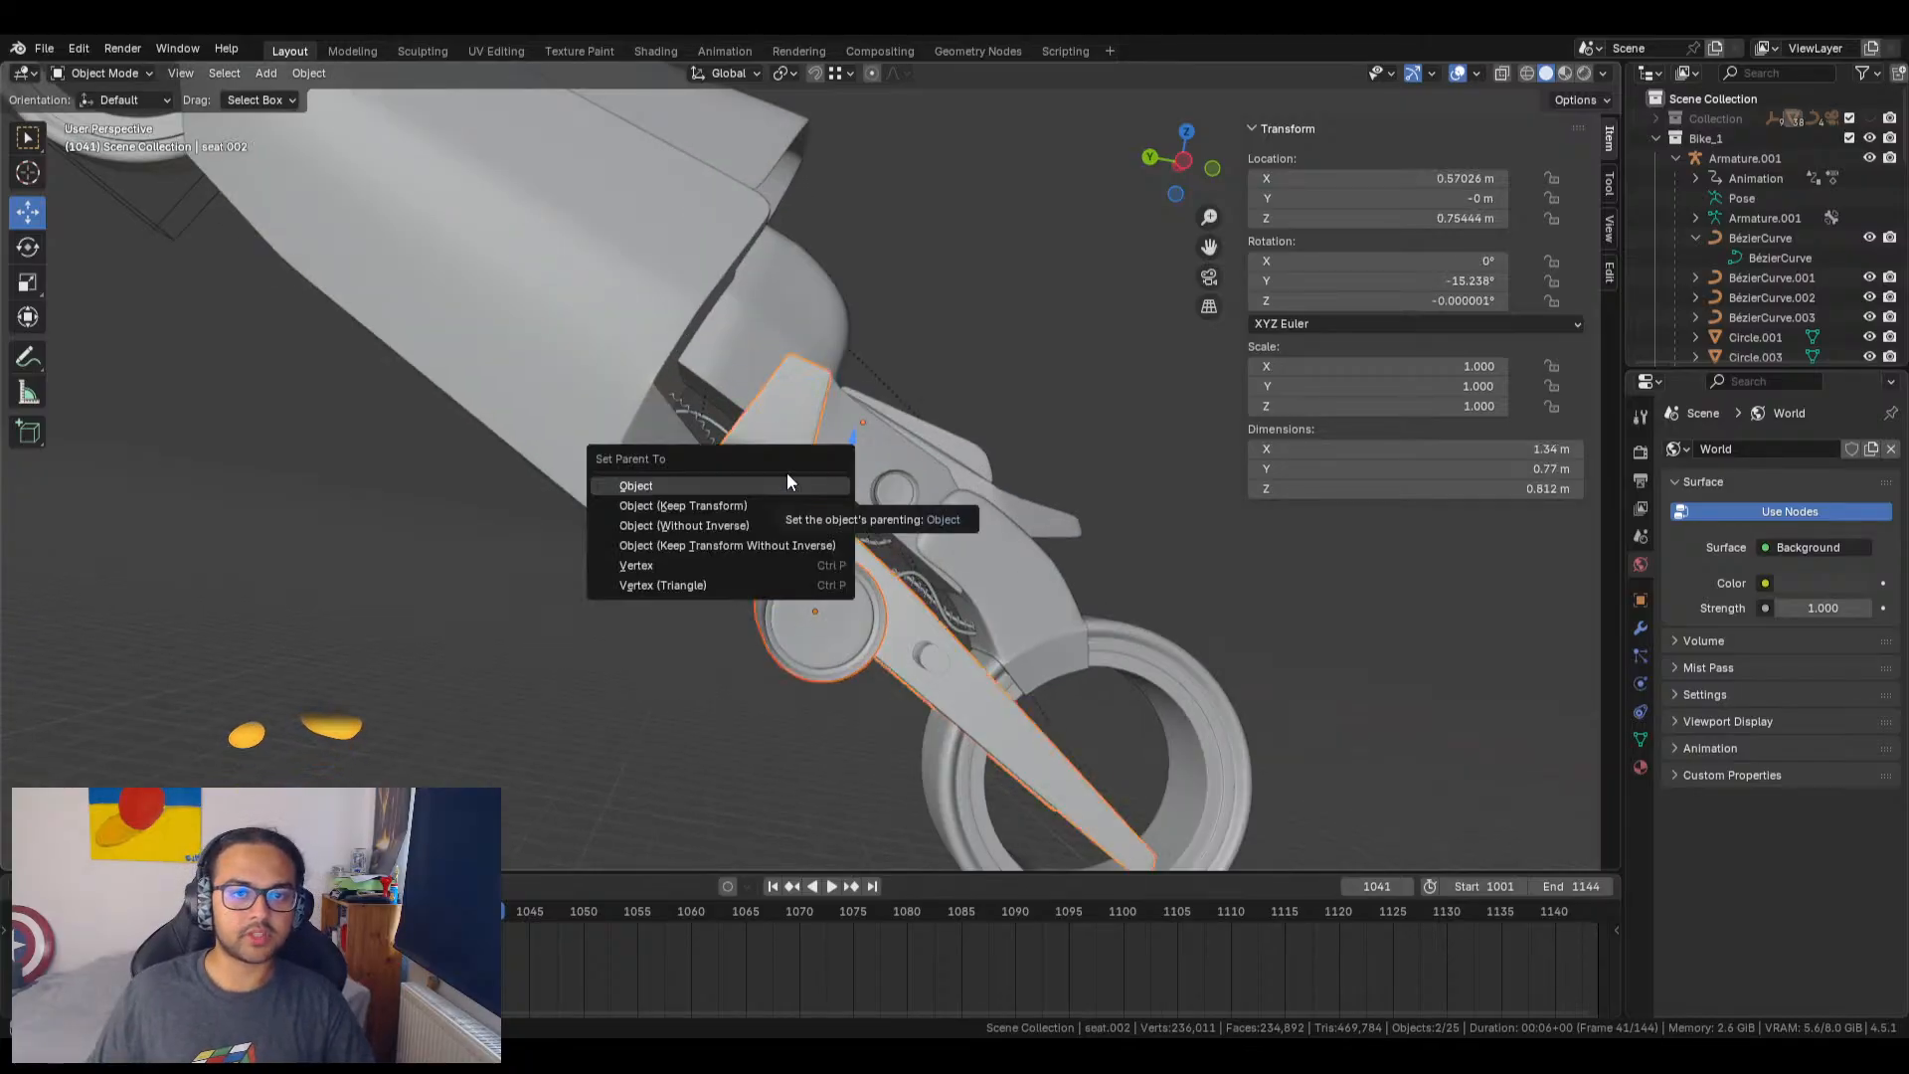
pyautogui.click(784, 485)
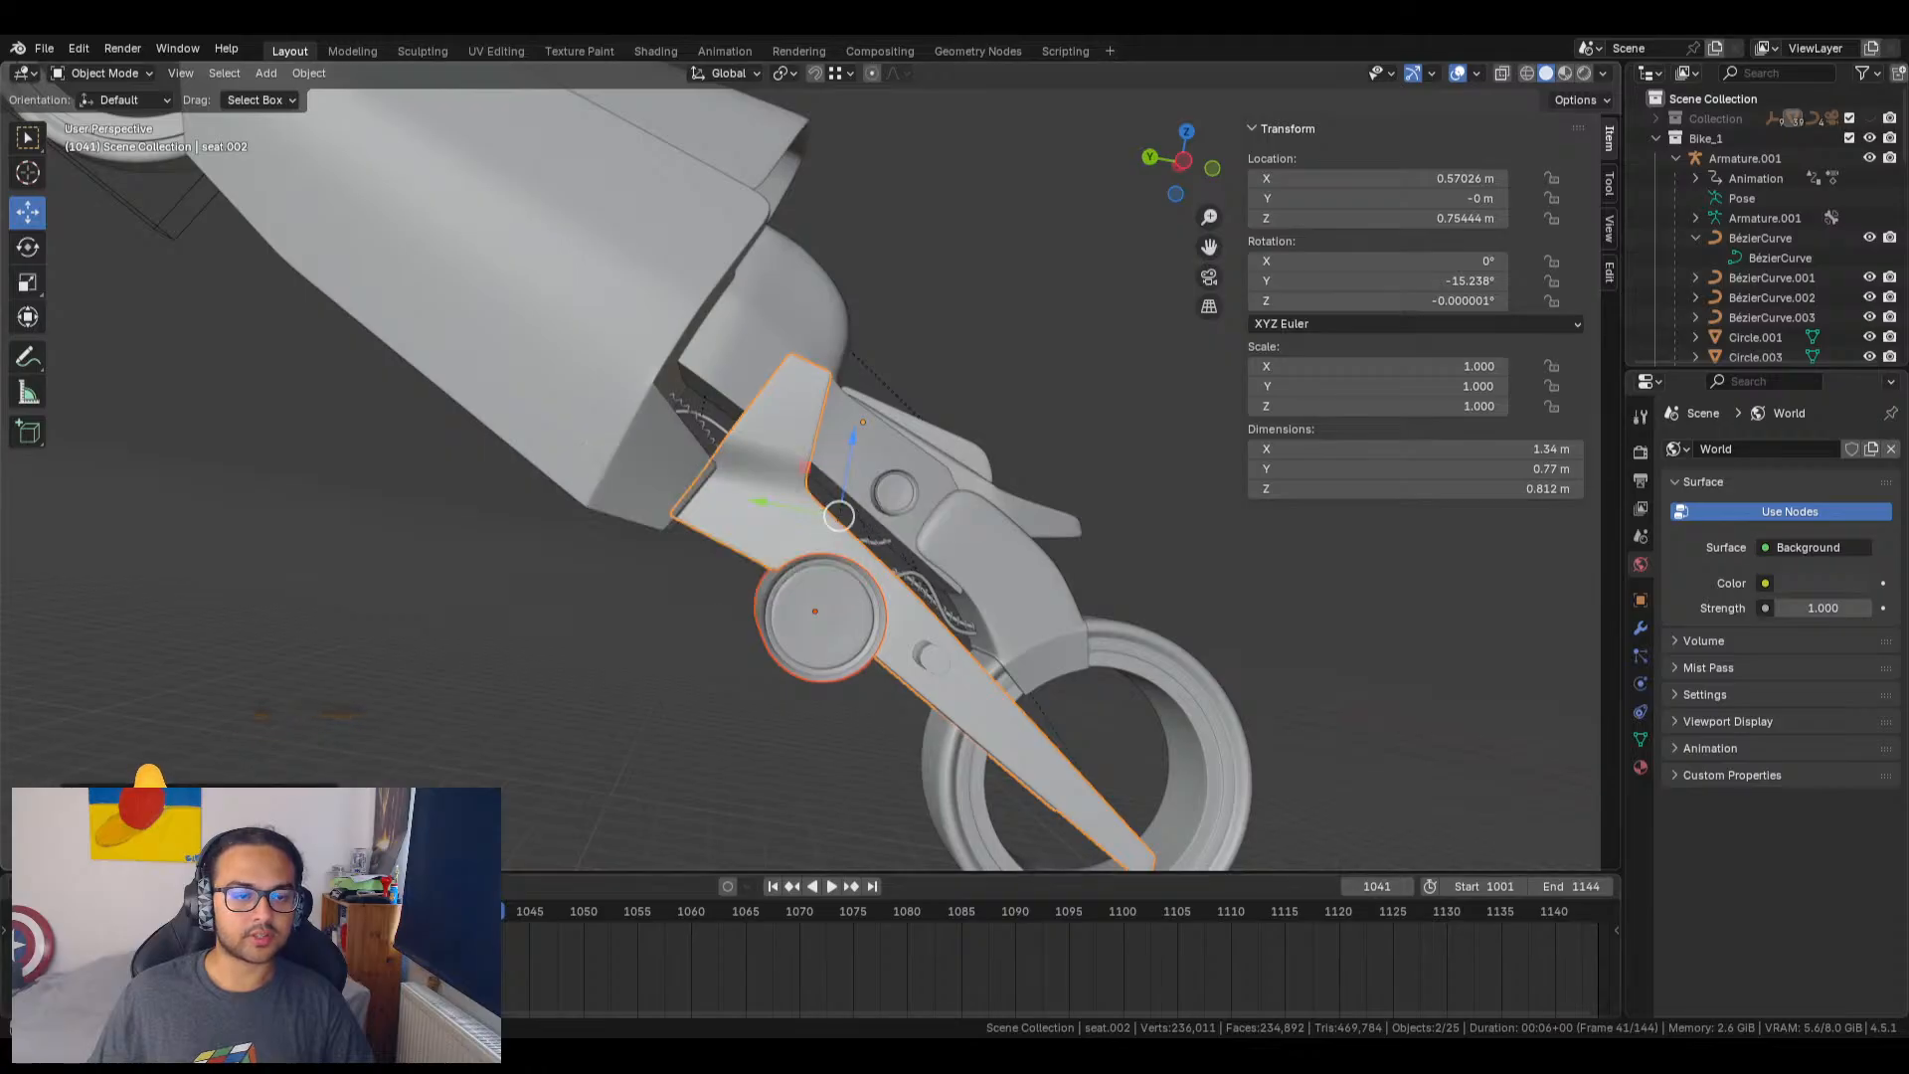
# Step: Return the animation to frame 1001 and expand seat.002 in the scene hierarchy to check the engine's parenting
pyautogui.moveTo(486, 911); pyautogui.dragTo(476, 911)
pyautogui.scroll(-3, 842, 661)
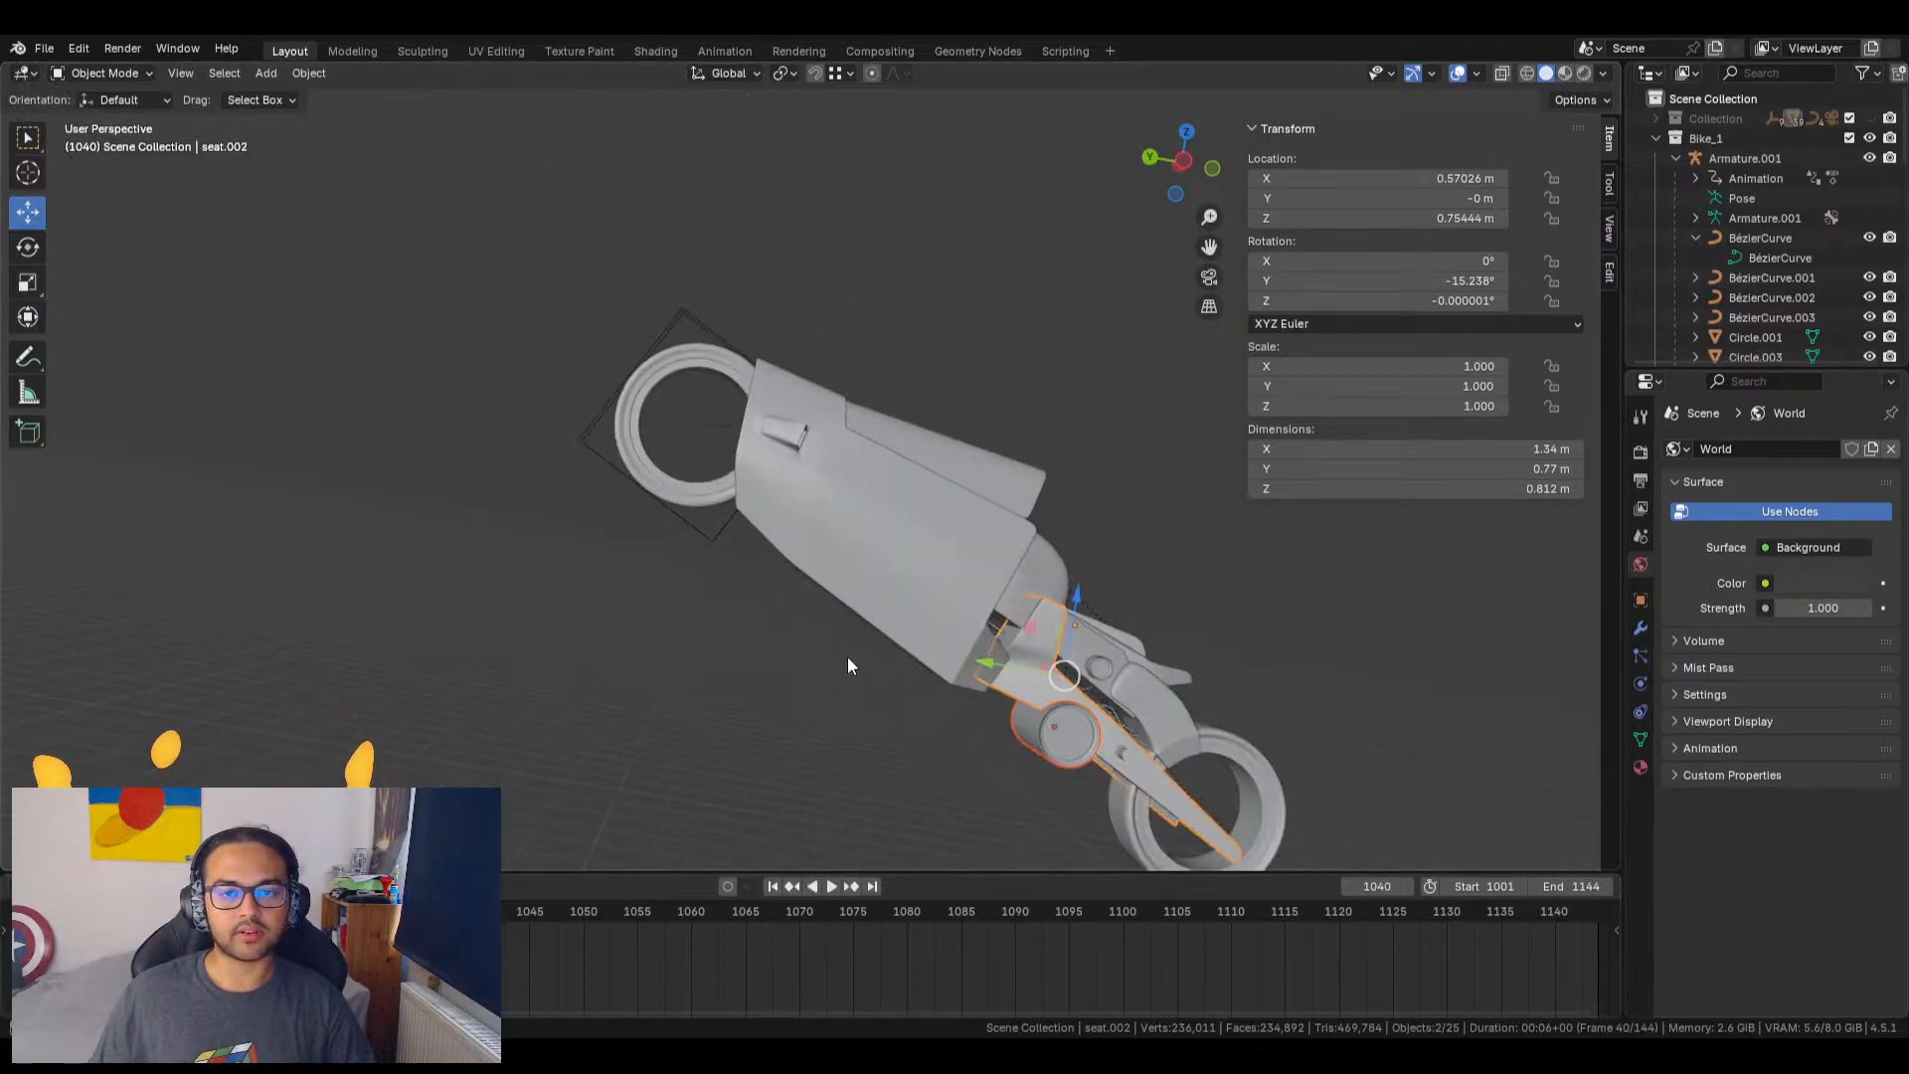
pyautogui.hotkey('shift', 'Left')
pyautogui.press('space')
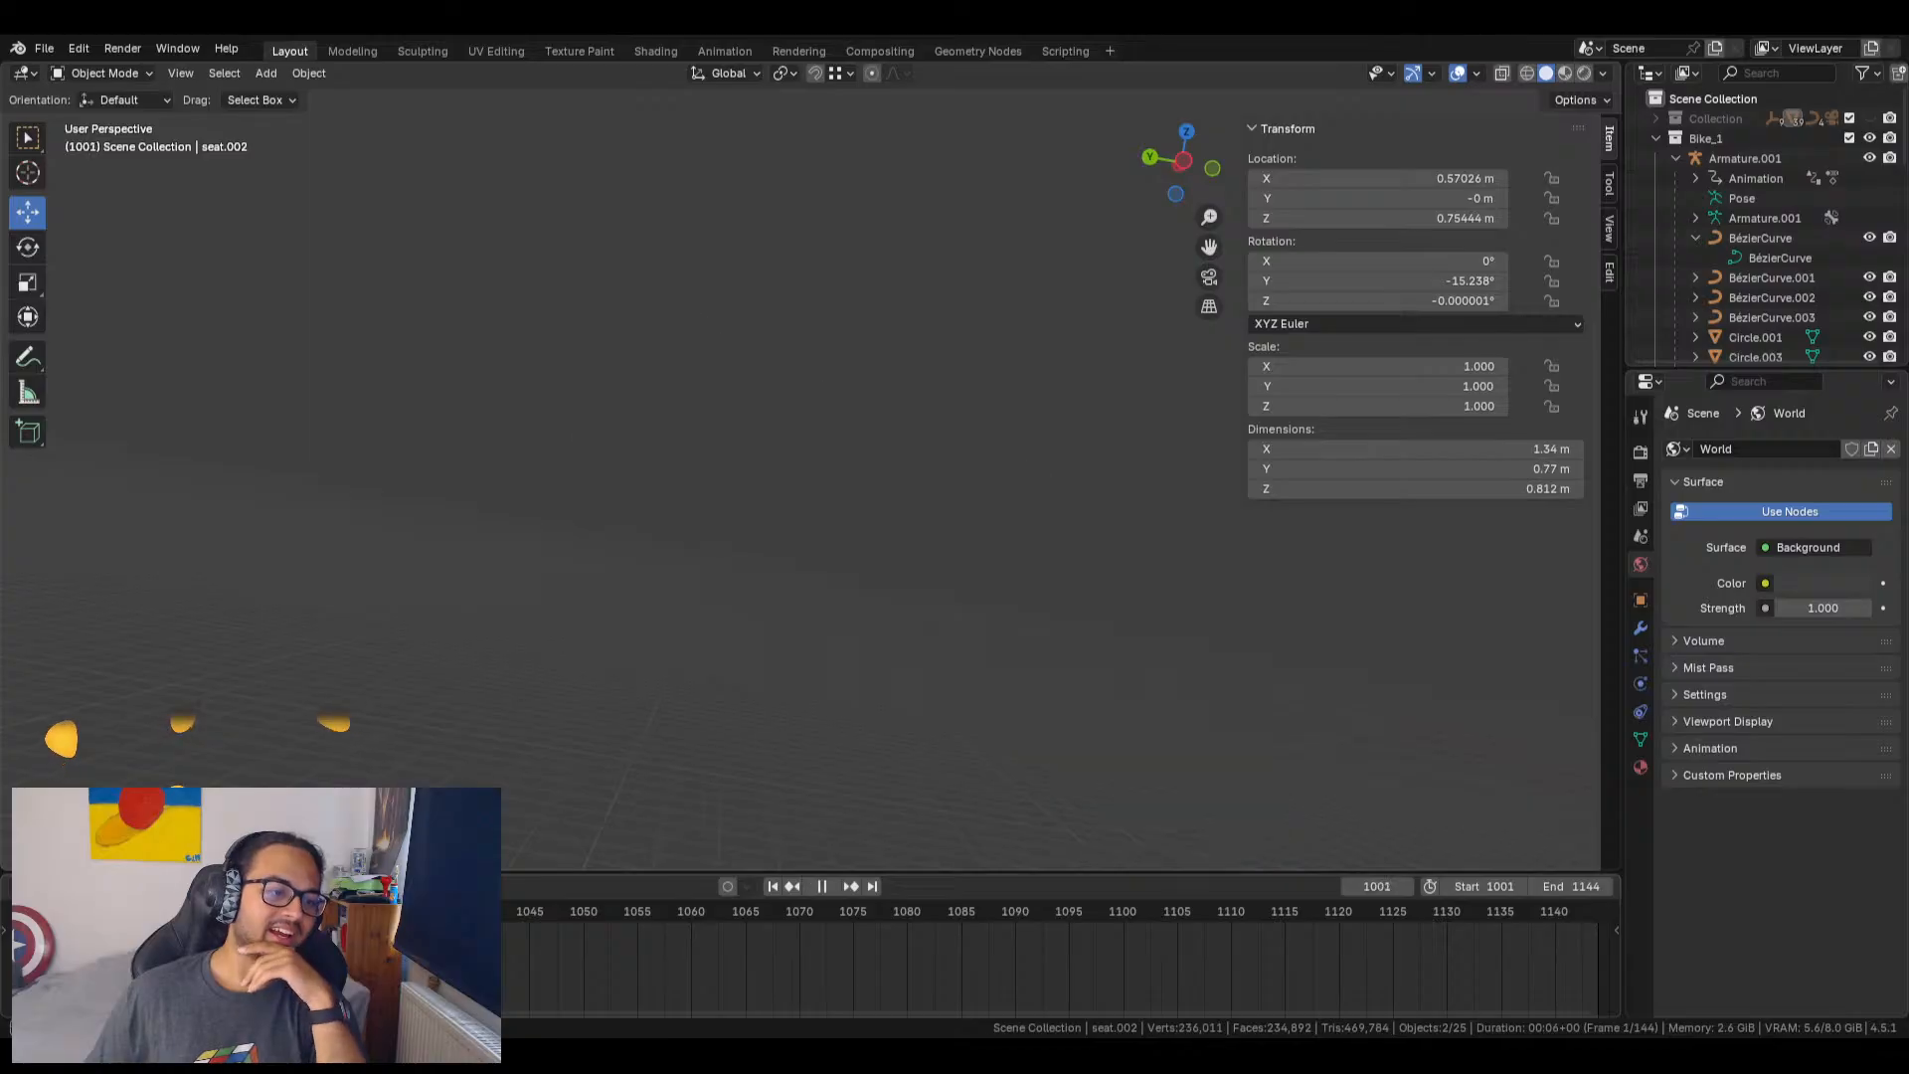
pyautogui.scroll(-8, 1765, 195)
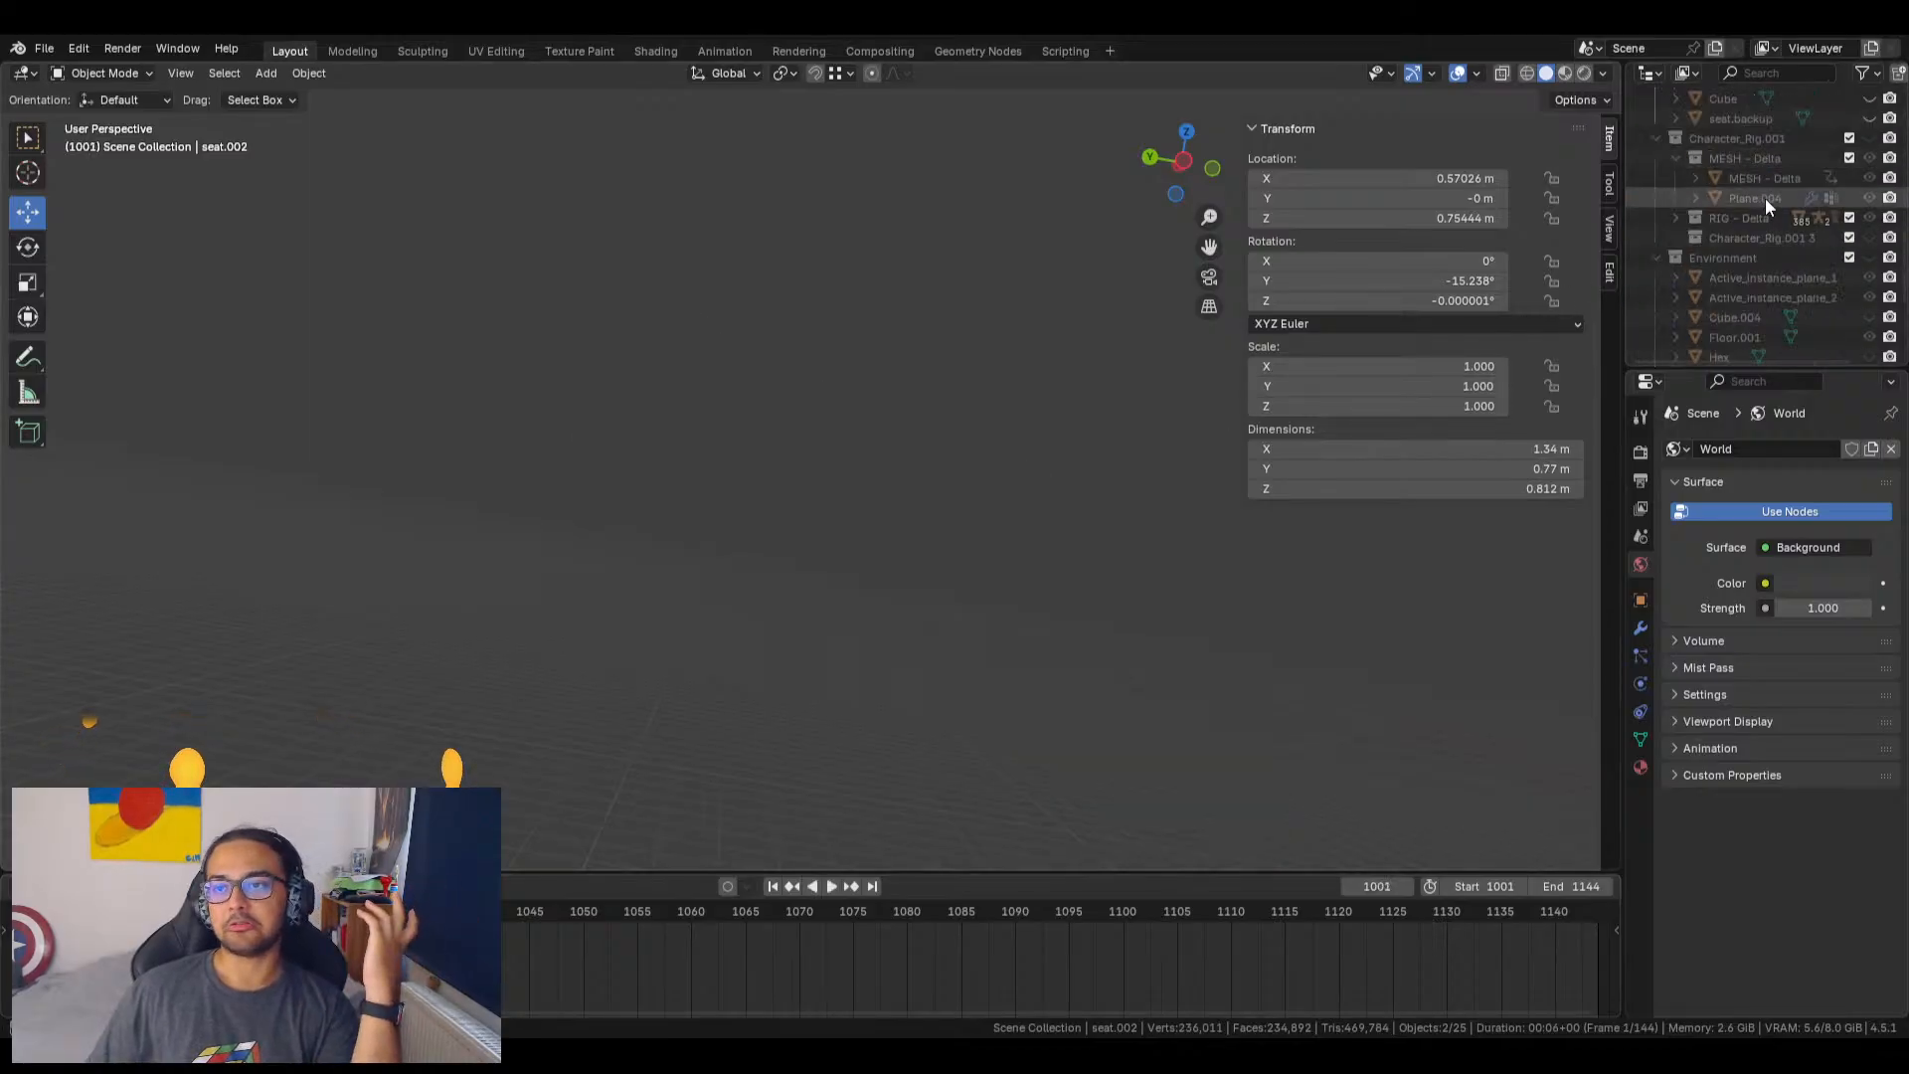
pyautogui.click(1697, 179)
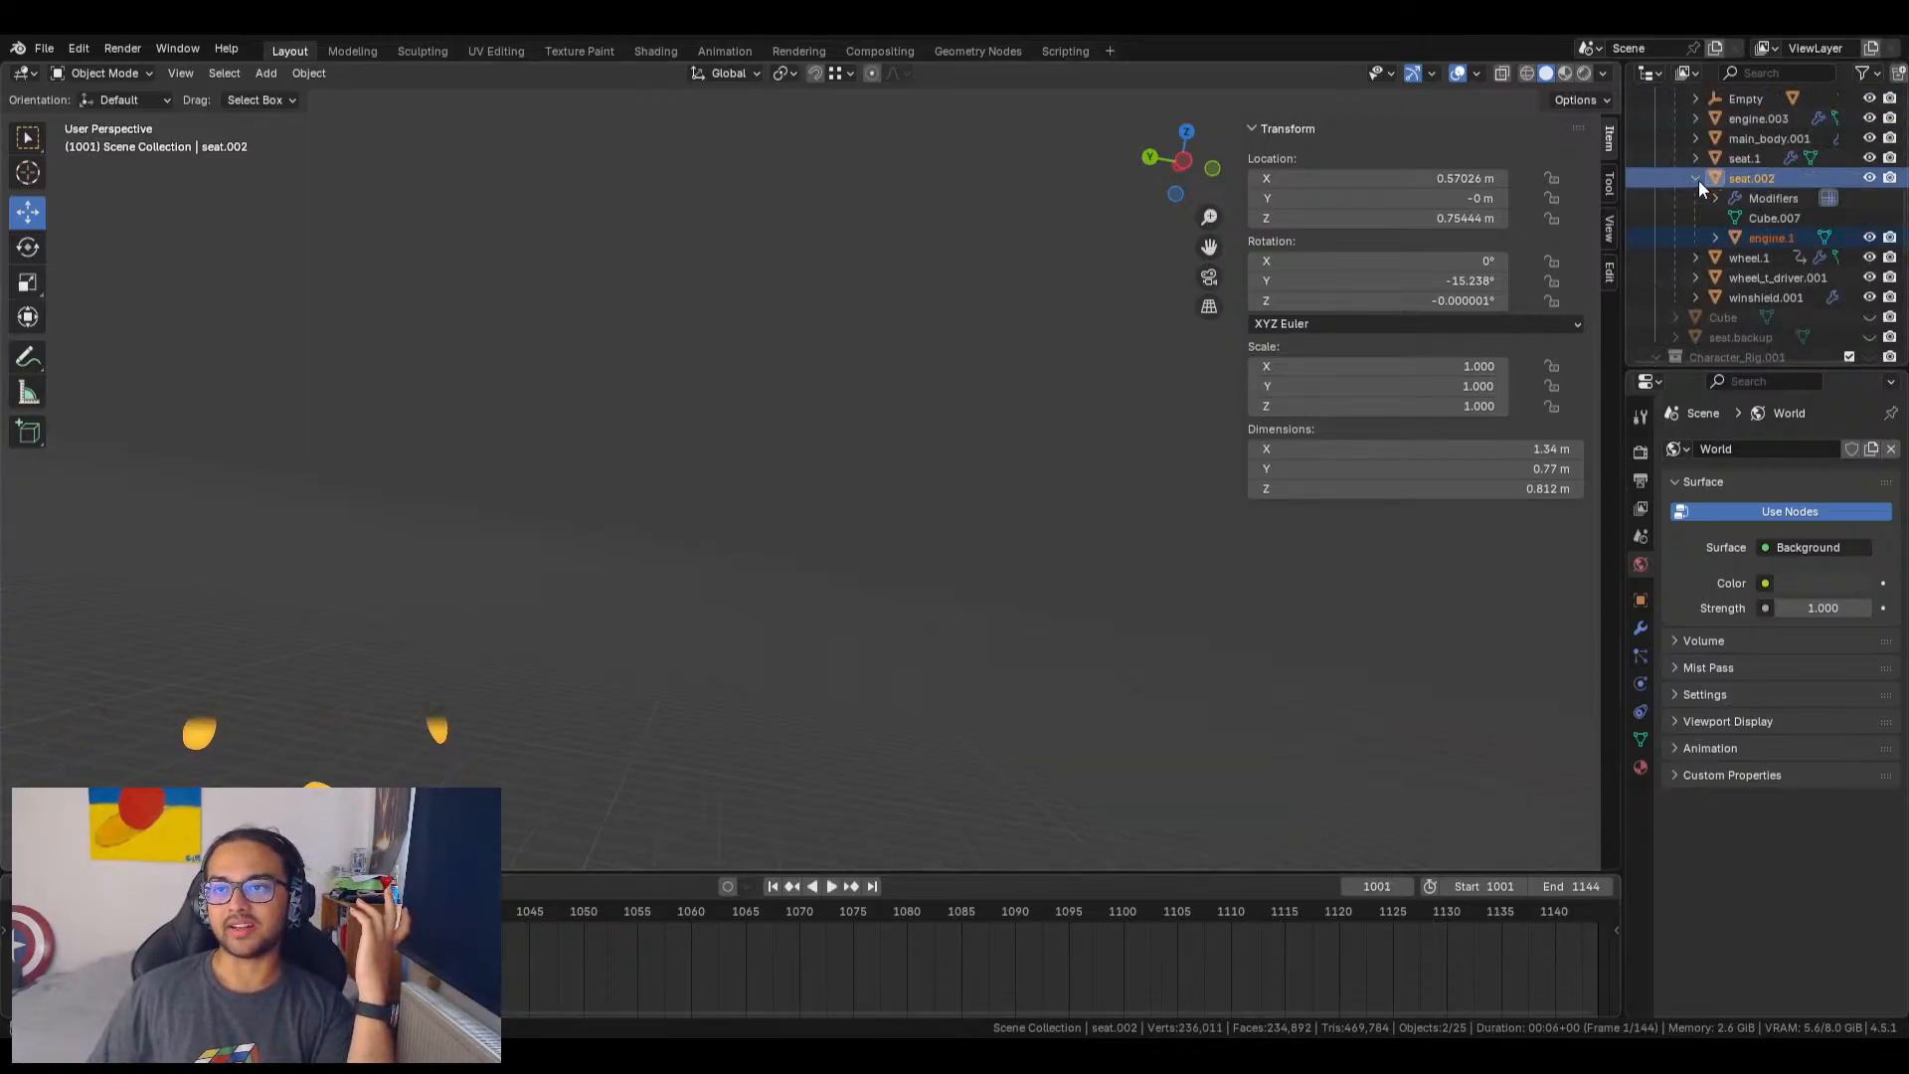
pyautogui.click(1718, 237)
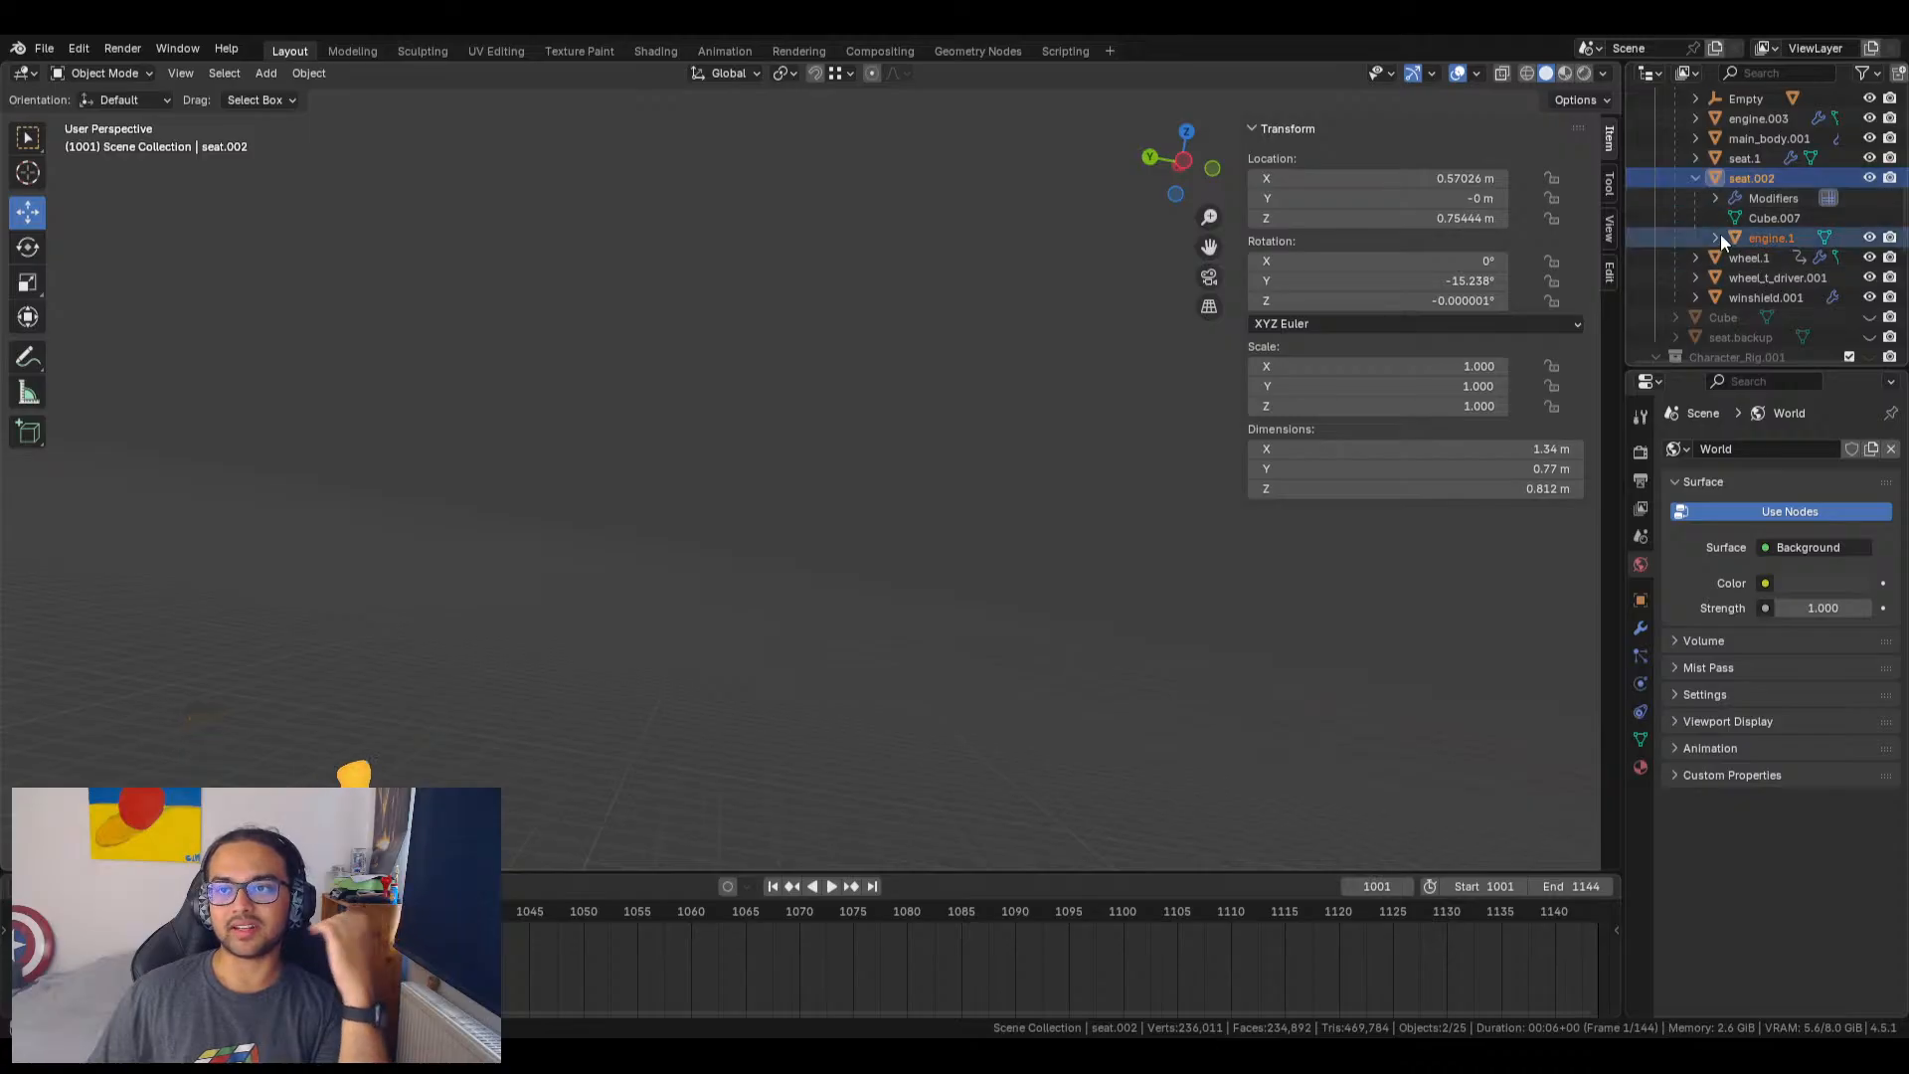
pyautogui.click(1718, 236)
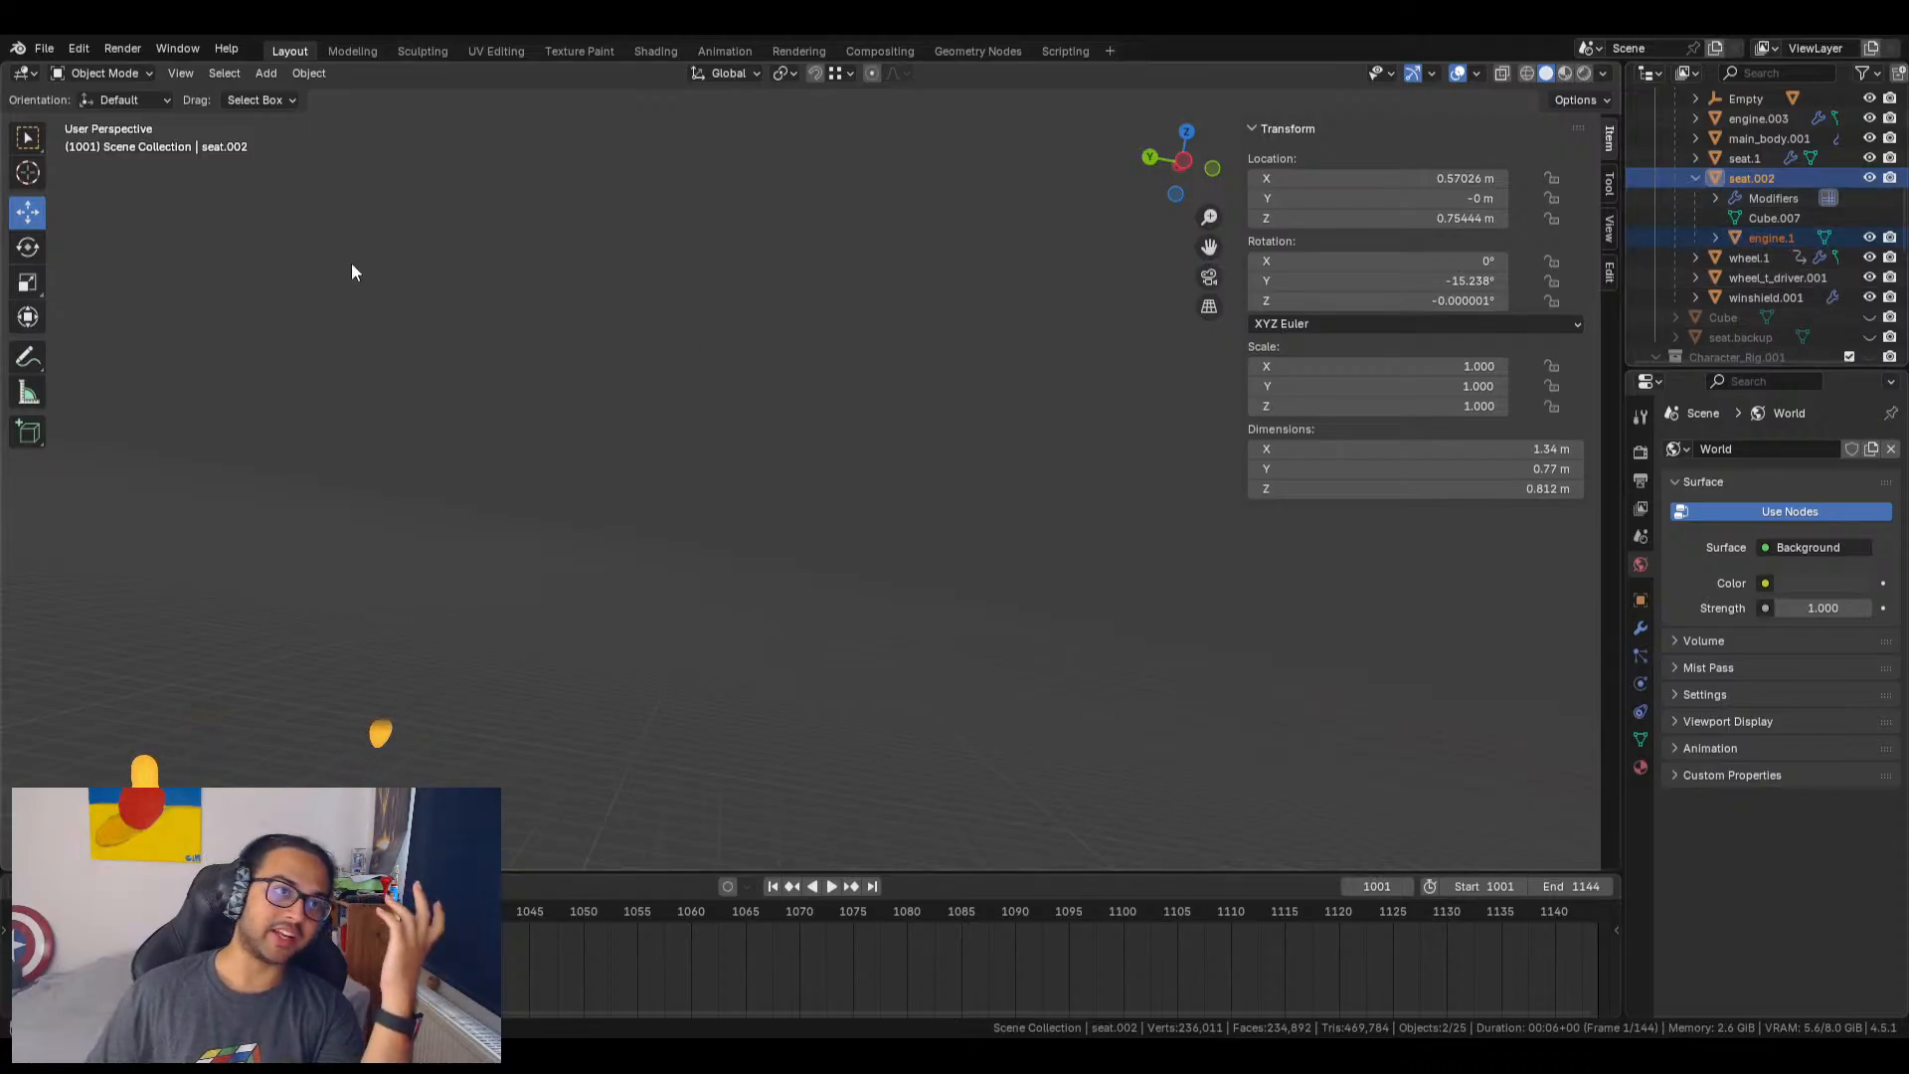
# Step: Collapse the Bike_1, Character_Rig.001 and Environment collections and make the character rig and environment visible again
pyautogui.scroll(10, 1744, 120)
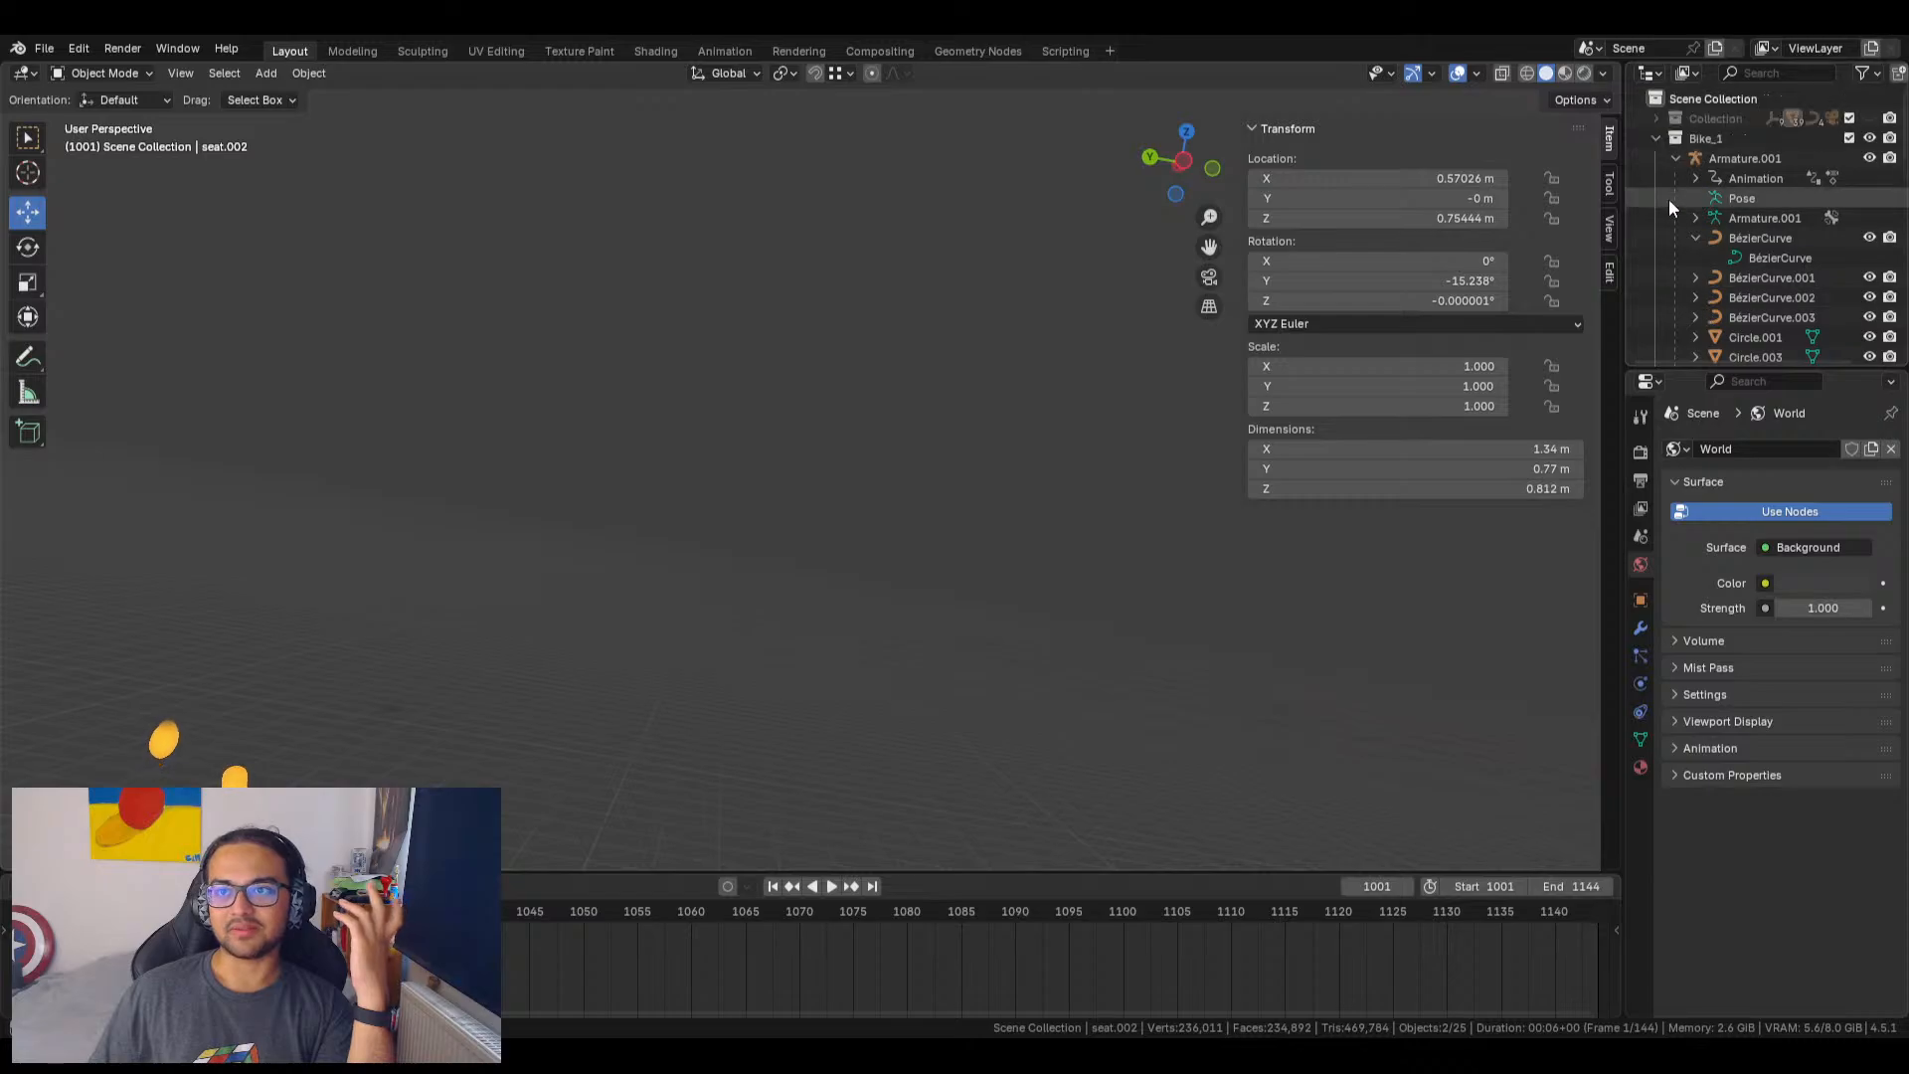
pyautogui.click(1657, 139)
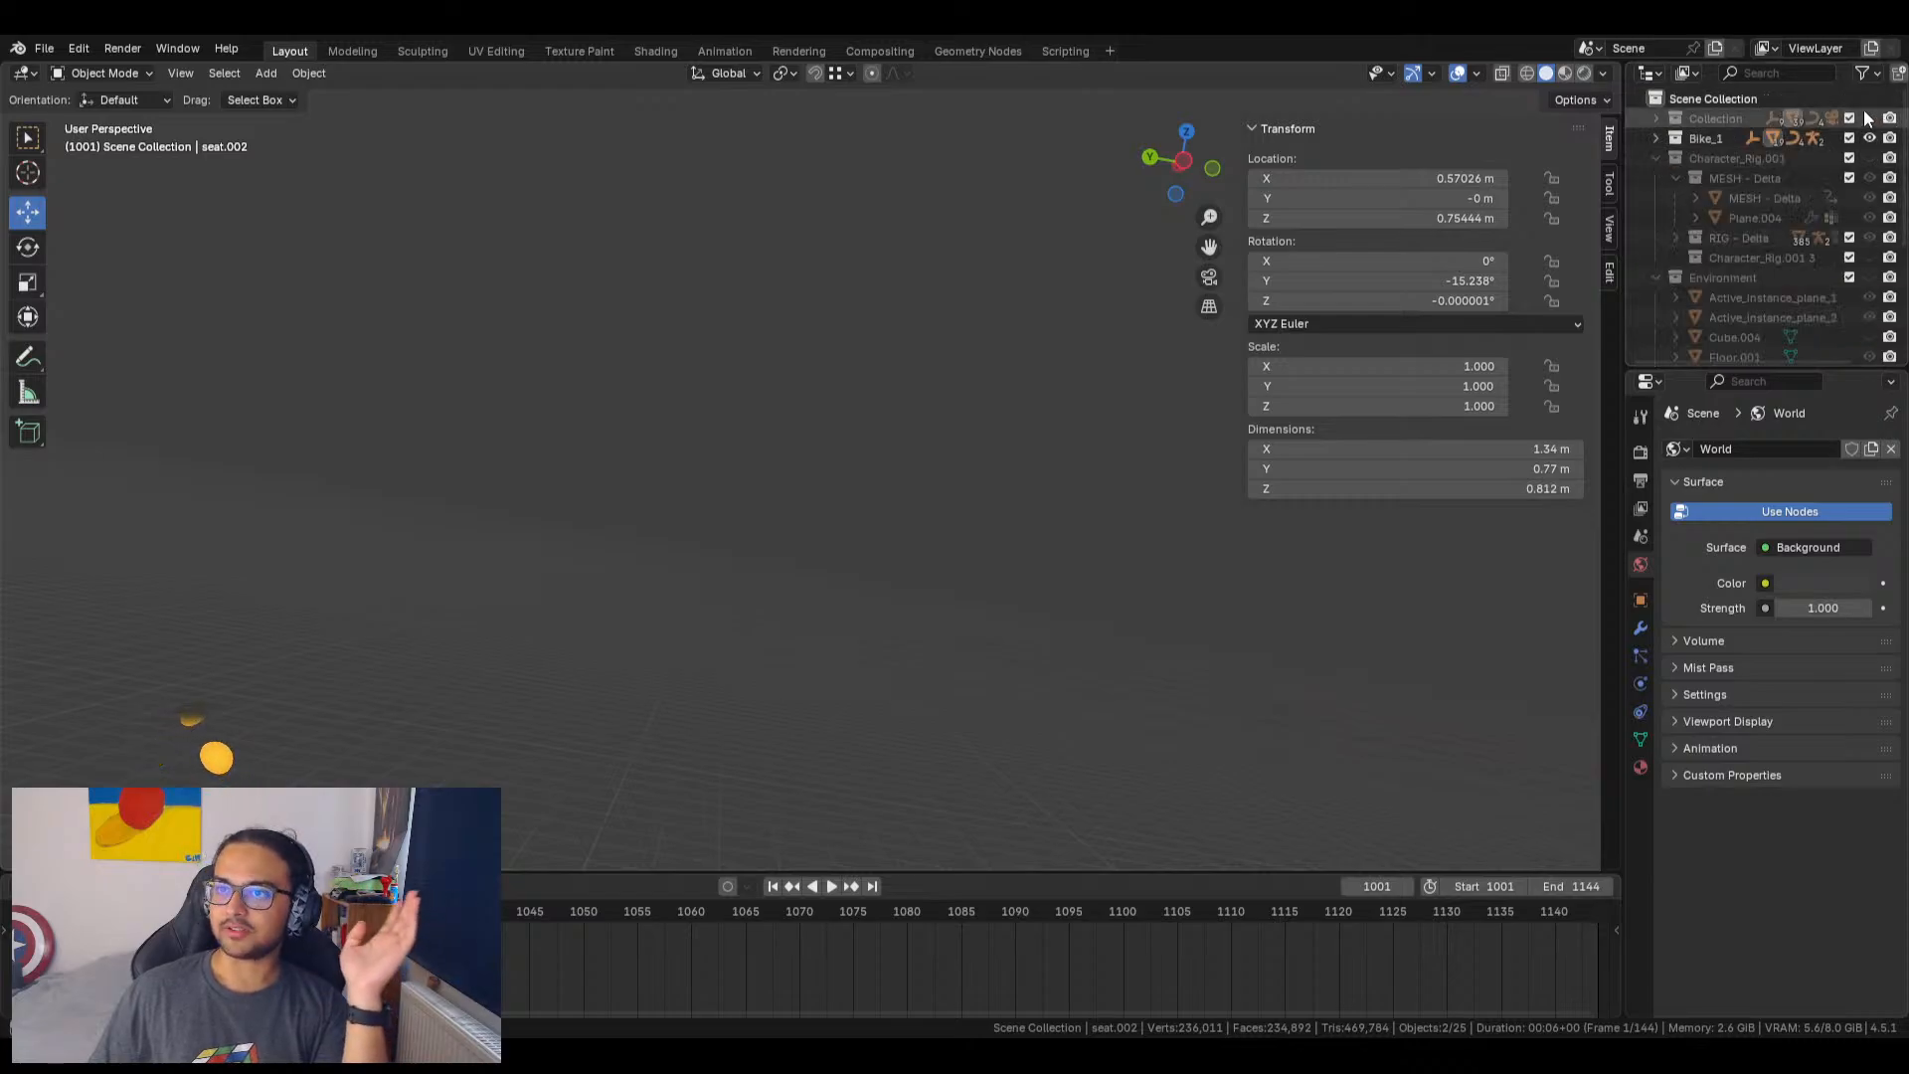
pyautogui.scroll(-5, 1846, 179)
pyautogui.scroll(5, 1690, 199)
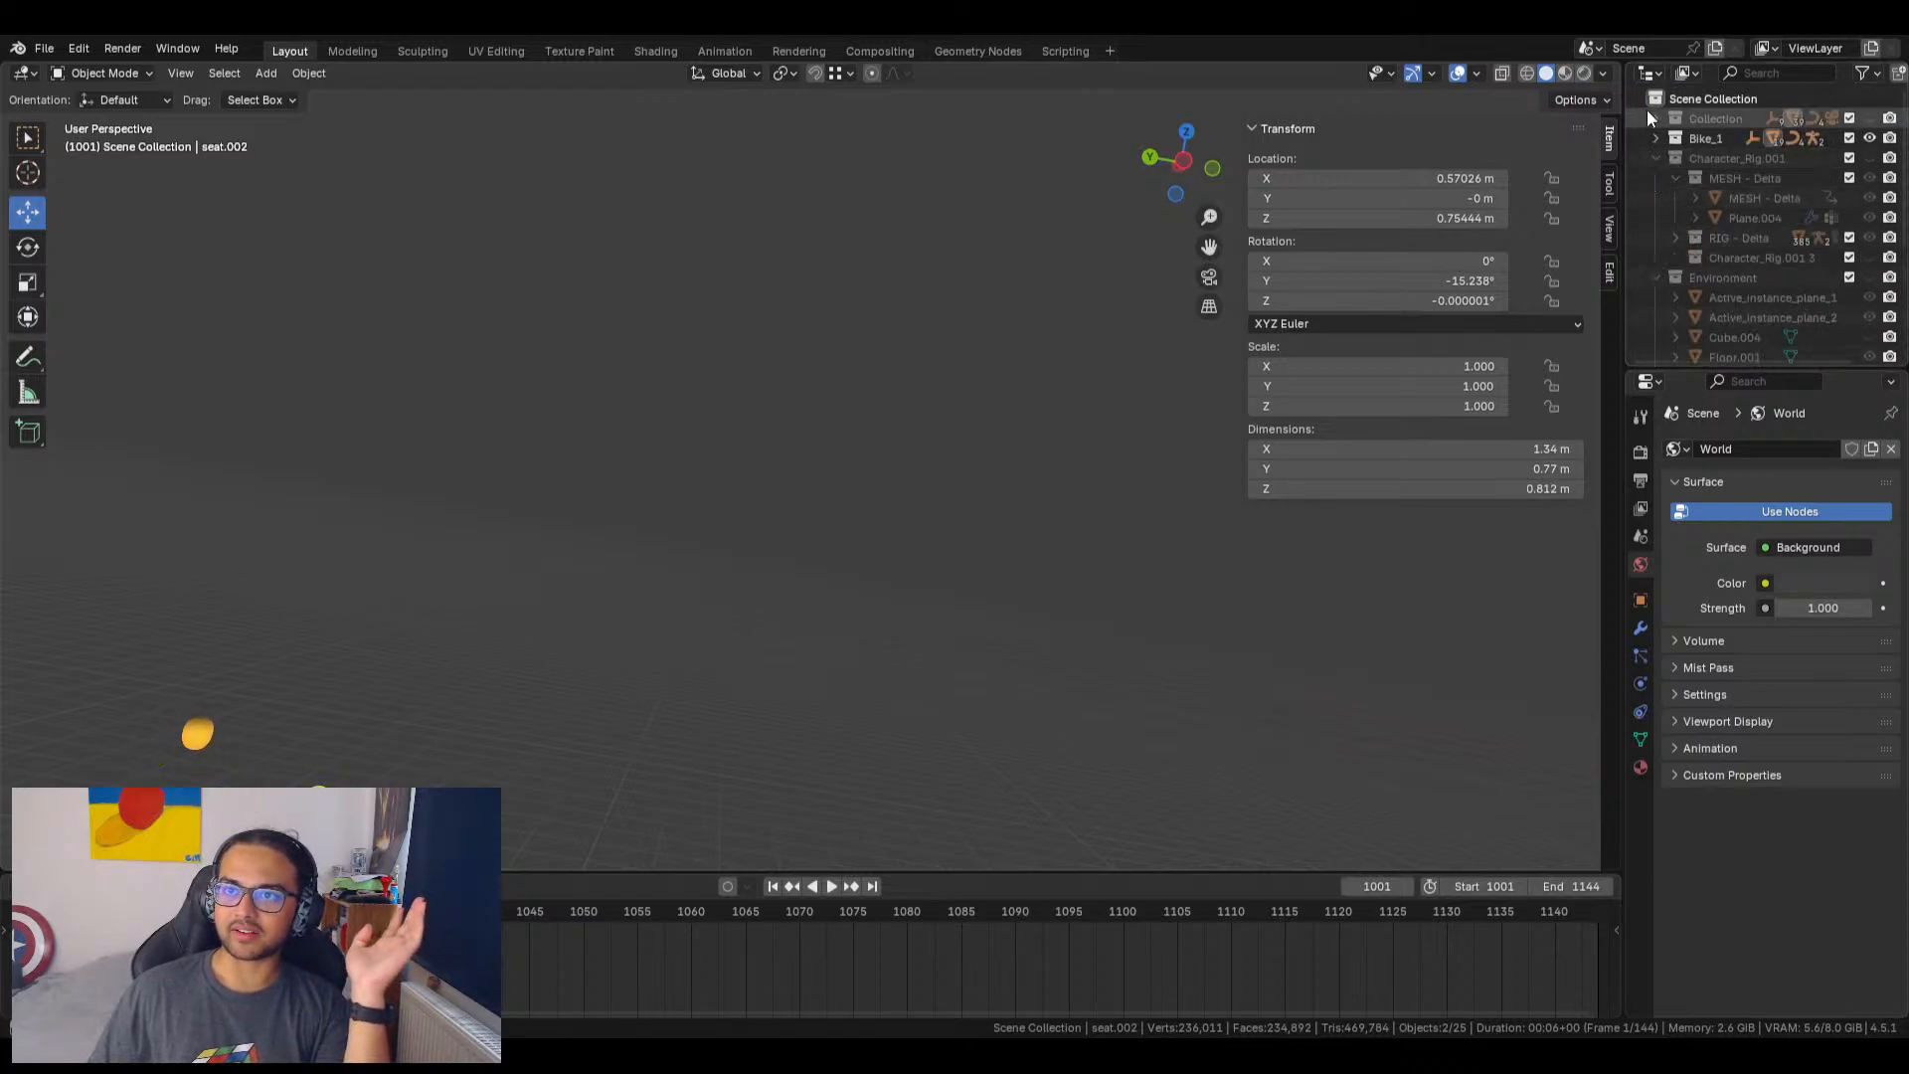
pyautogui.click(1656, 158)
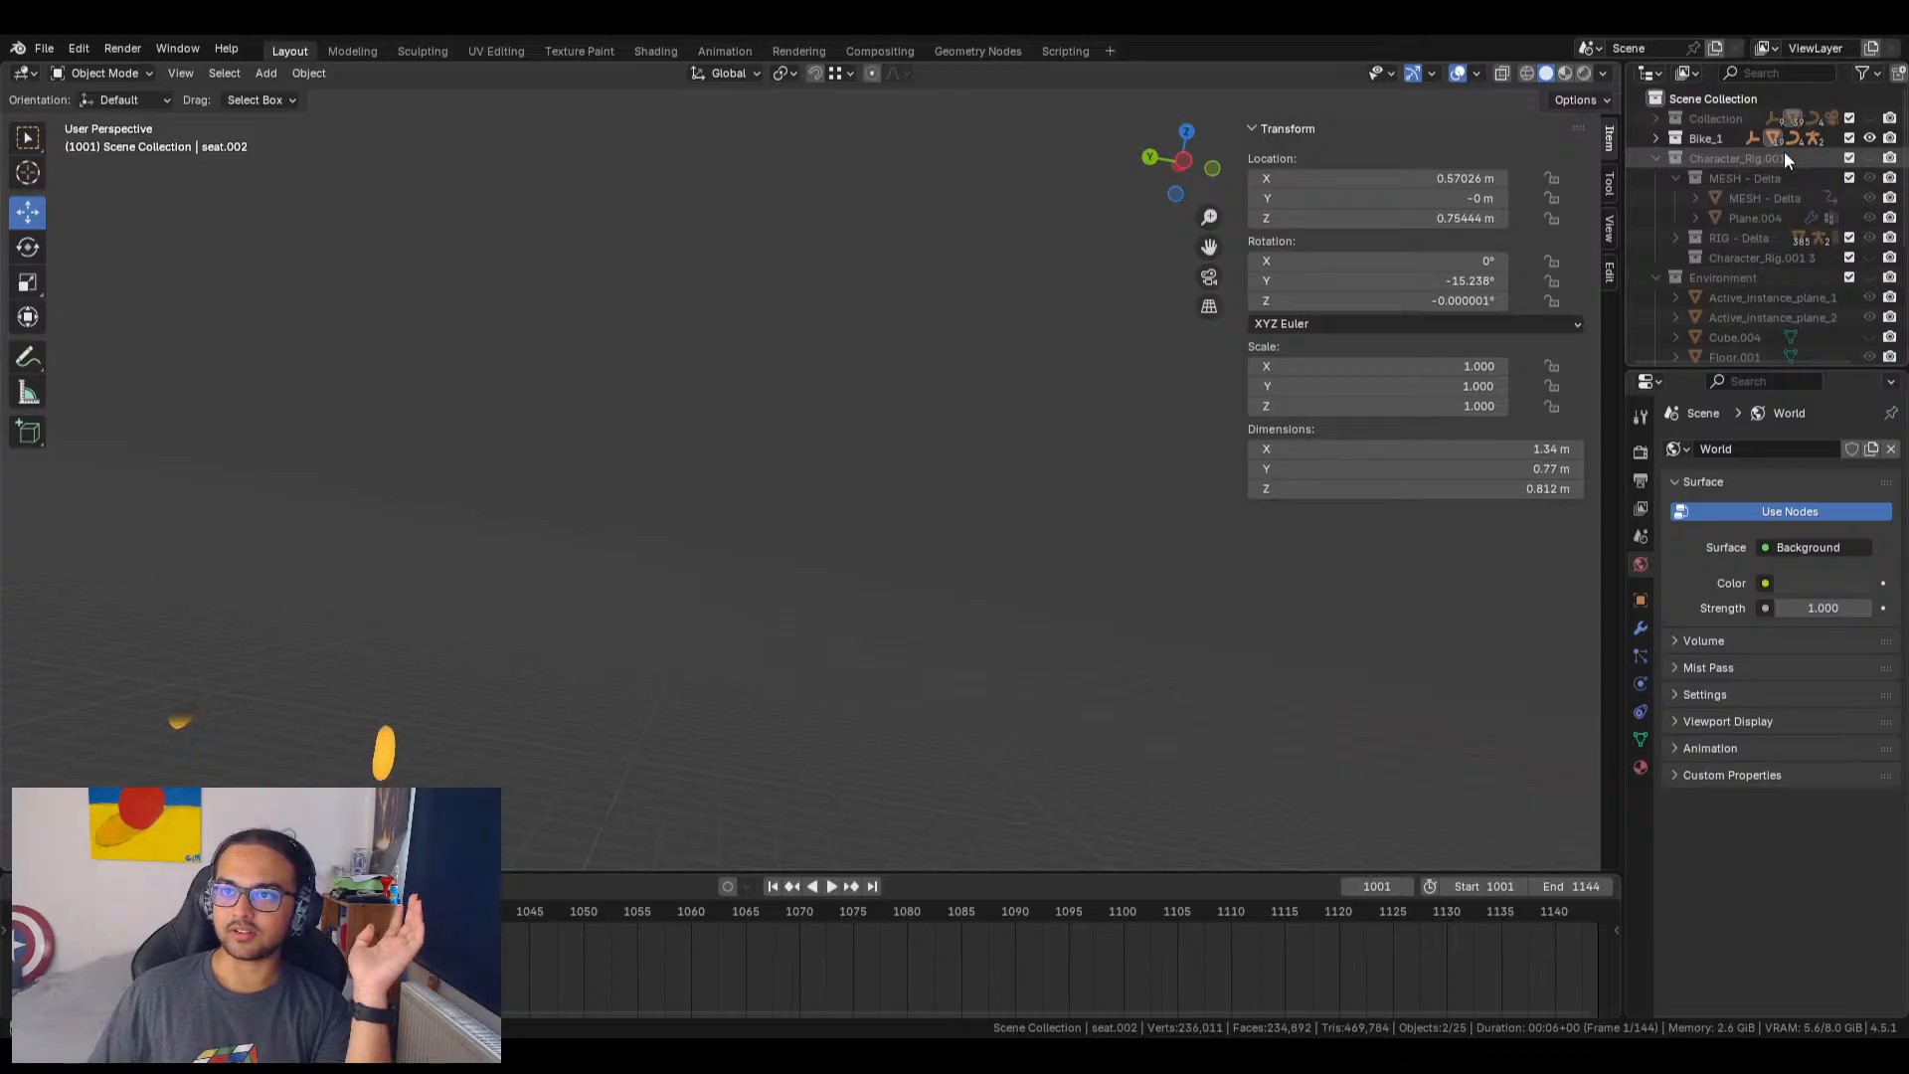
pyautogui.click(1657, 178)
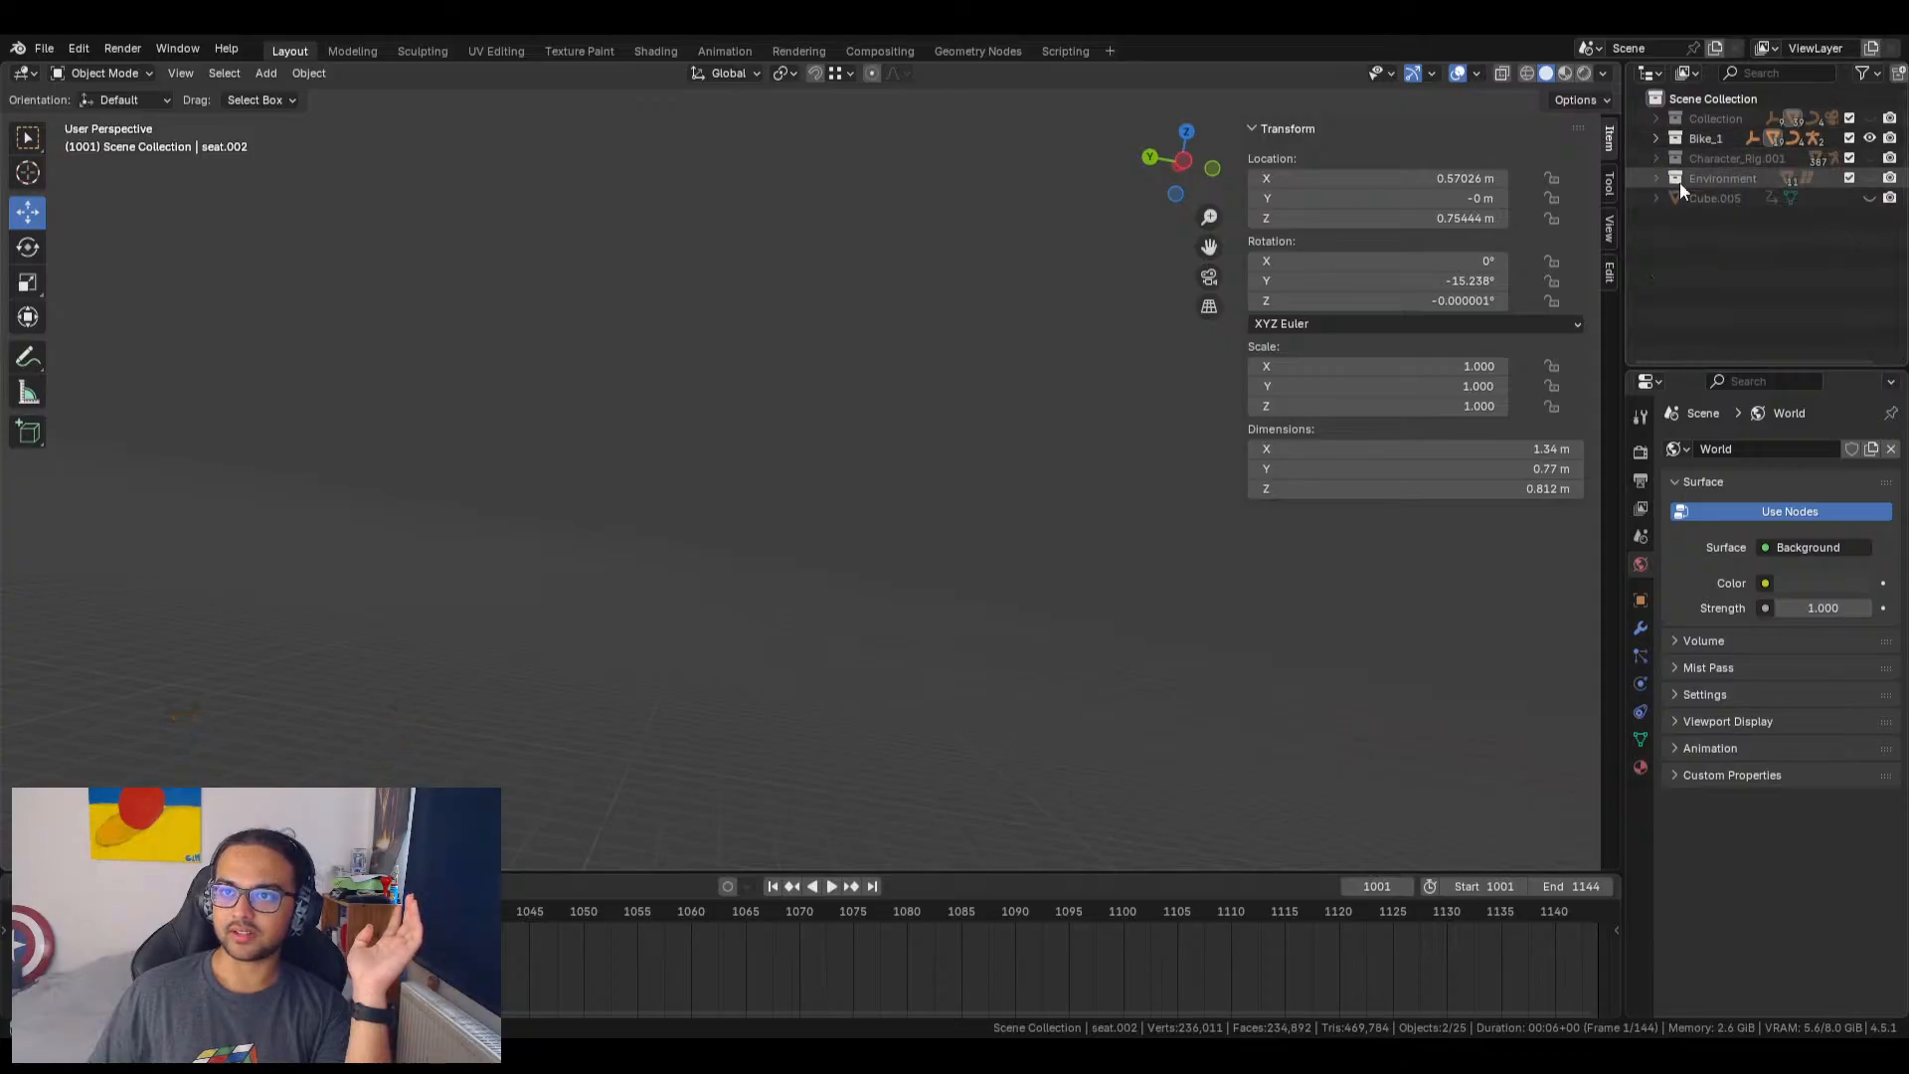
pyautogui.click(1870, 161)
pyautogui.click(1870, 177)
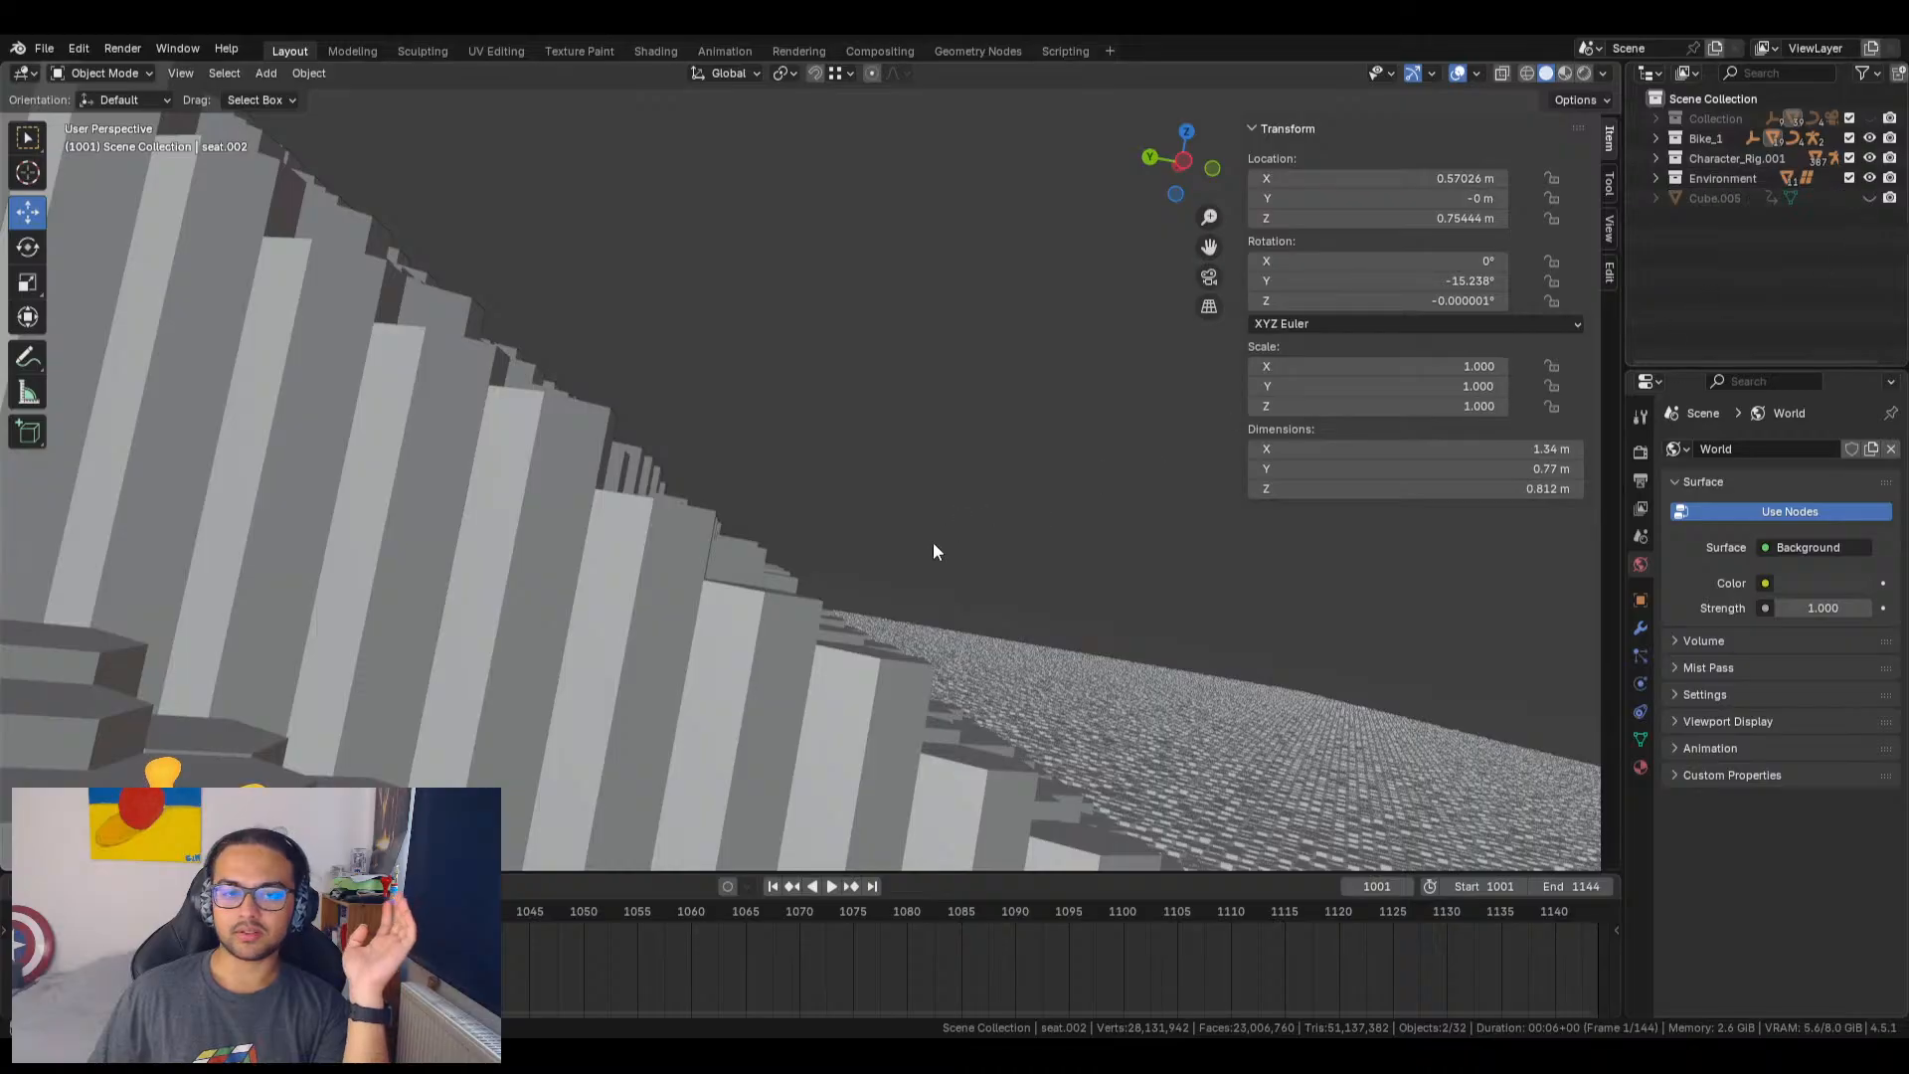
# Step: Examine the bike and rider through the scene camera, from above and up close around the engine and feet
pyautogui.click(1211, 279)
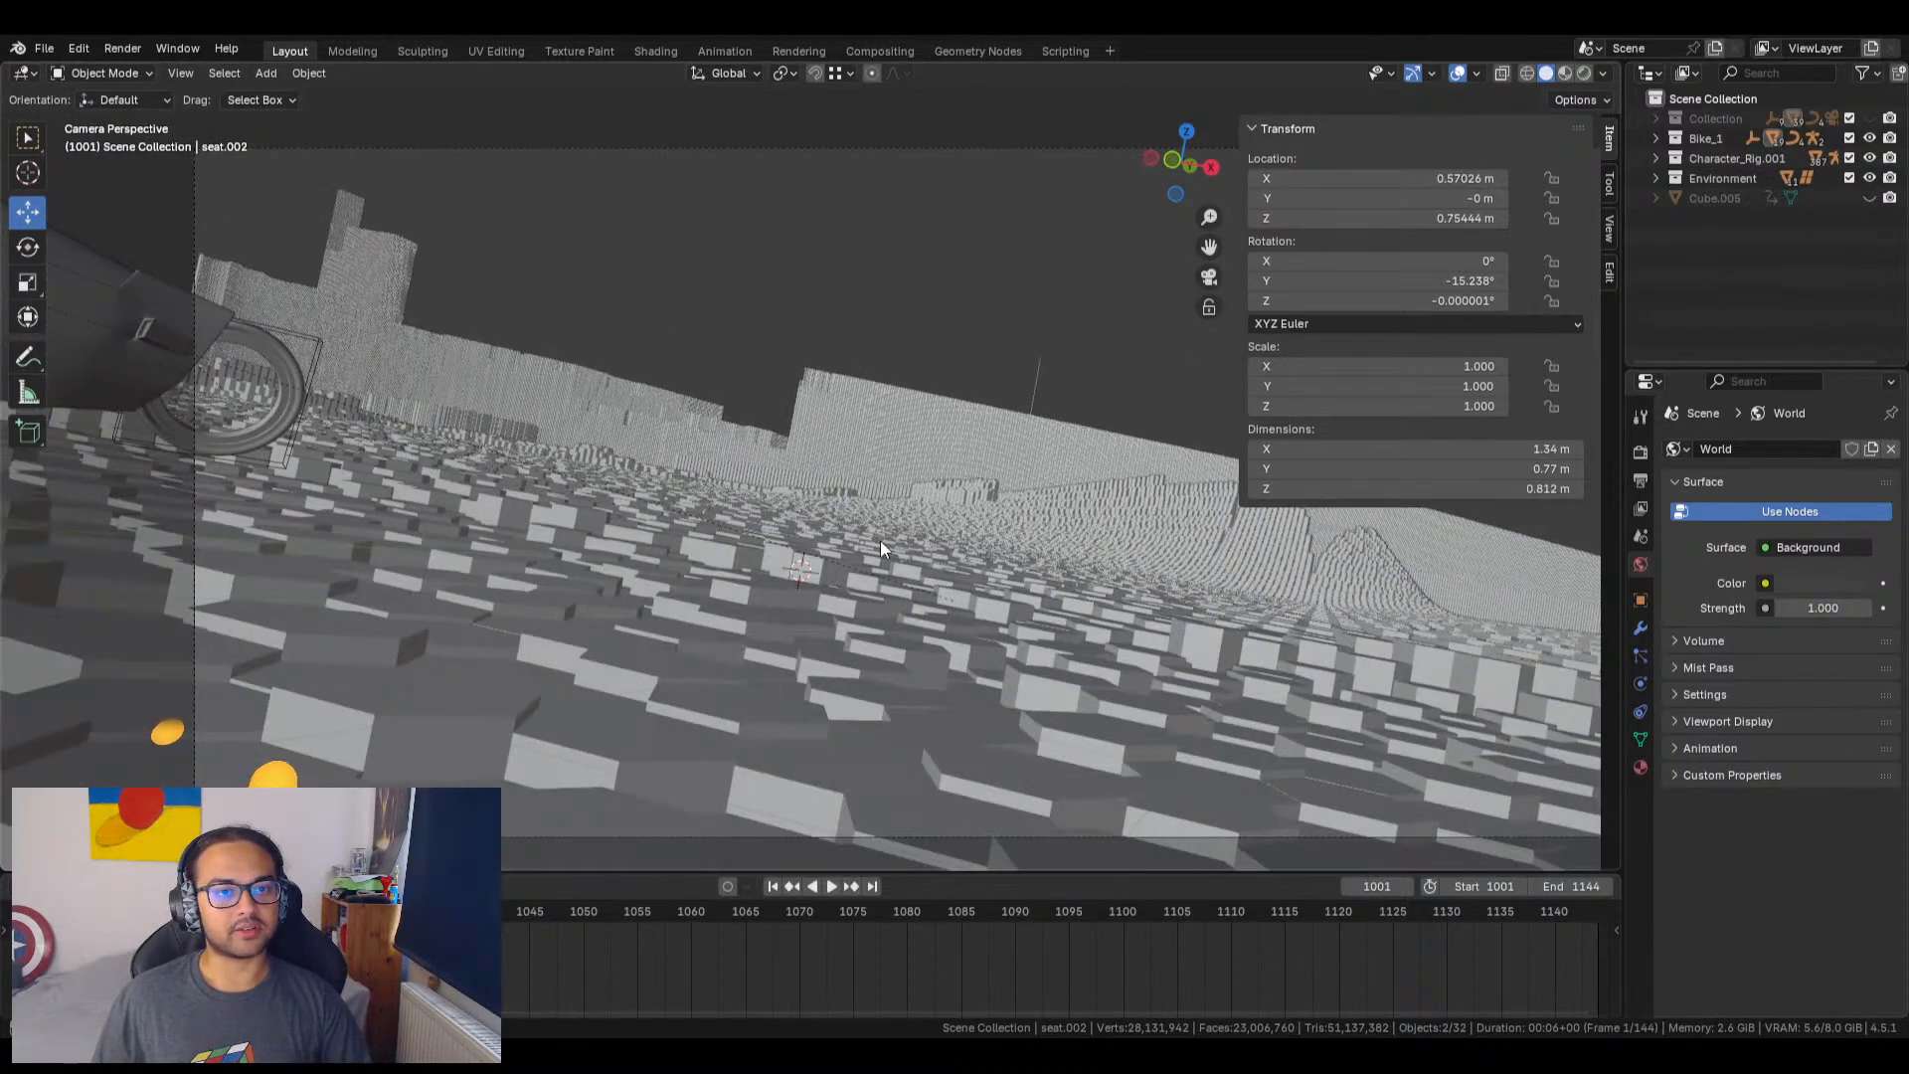
pyautogui.moveTo(786, 494); pyautogui.dragTo(917, 724, button='middle')
pyautogui.keyDown('shift'); pyautogui.moveTo(1003, 658); pyautogui.dragTo(805, 553, button='middle'); pyautogui.keyUp('shift')
pyautogui.scroll(3, 784, 469)
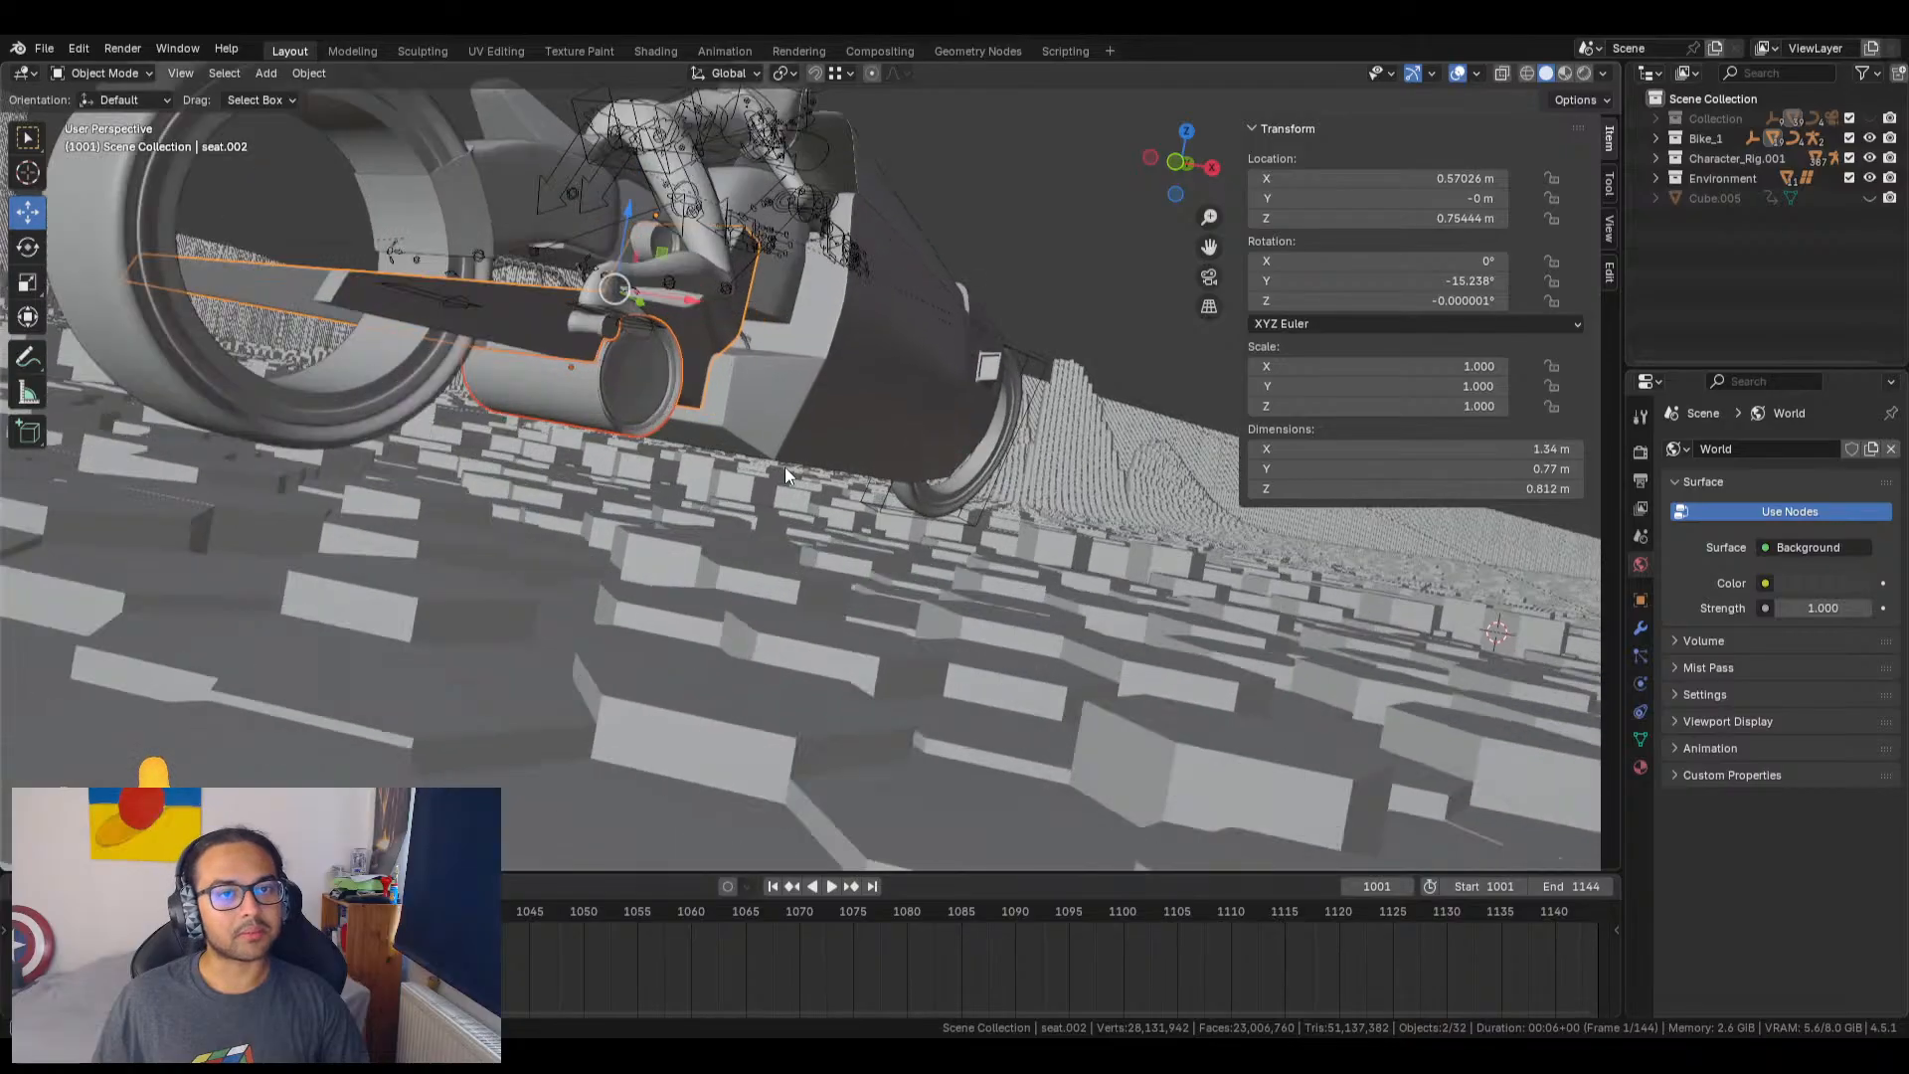
pyautogui.keyDown('shift'); pyautogui.moveTo(743, 428); pyautogui.dragTo(900, 505, button='middle'); pyautogui.keyUp('shift')
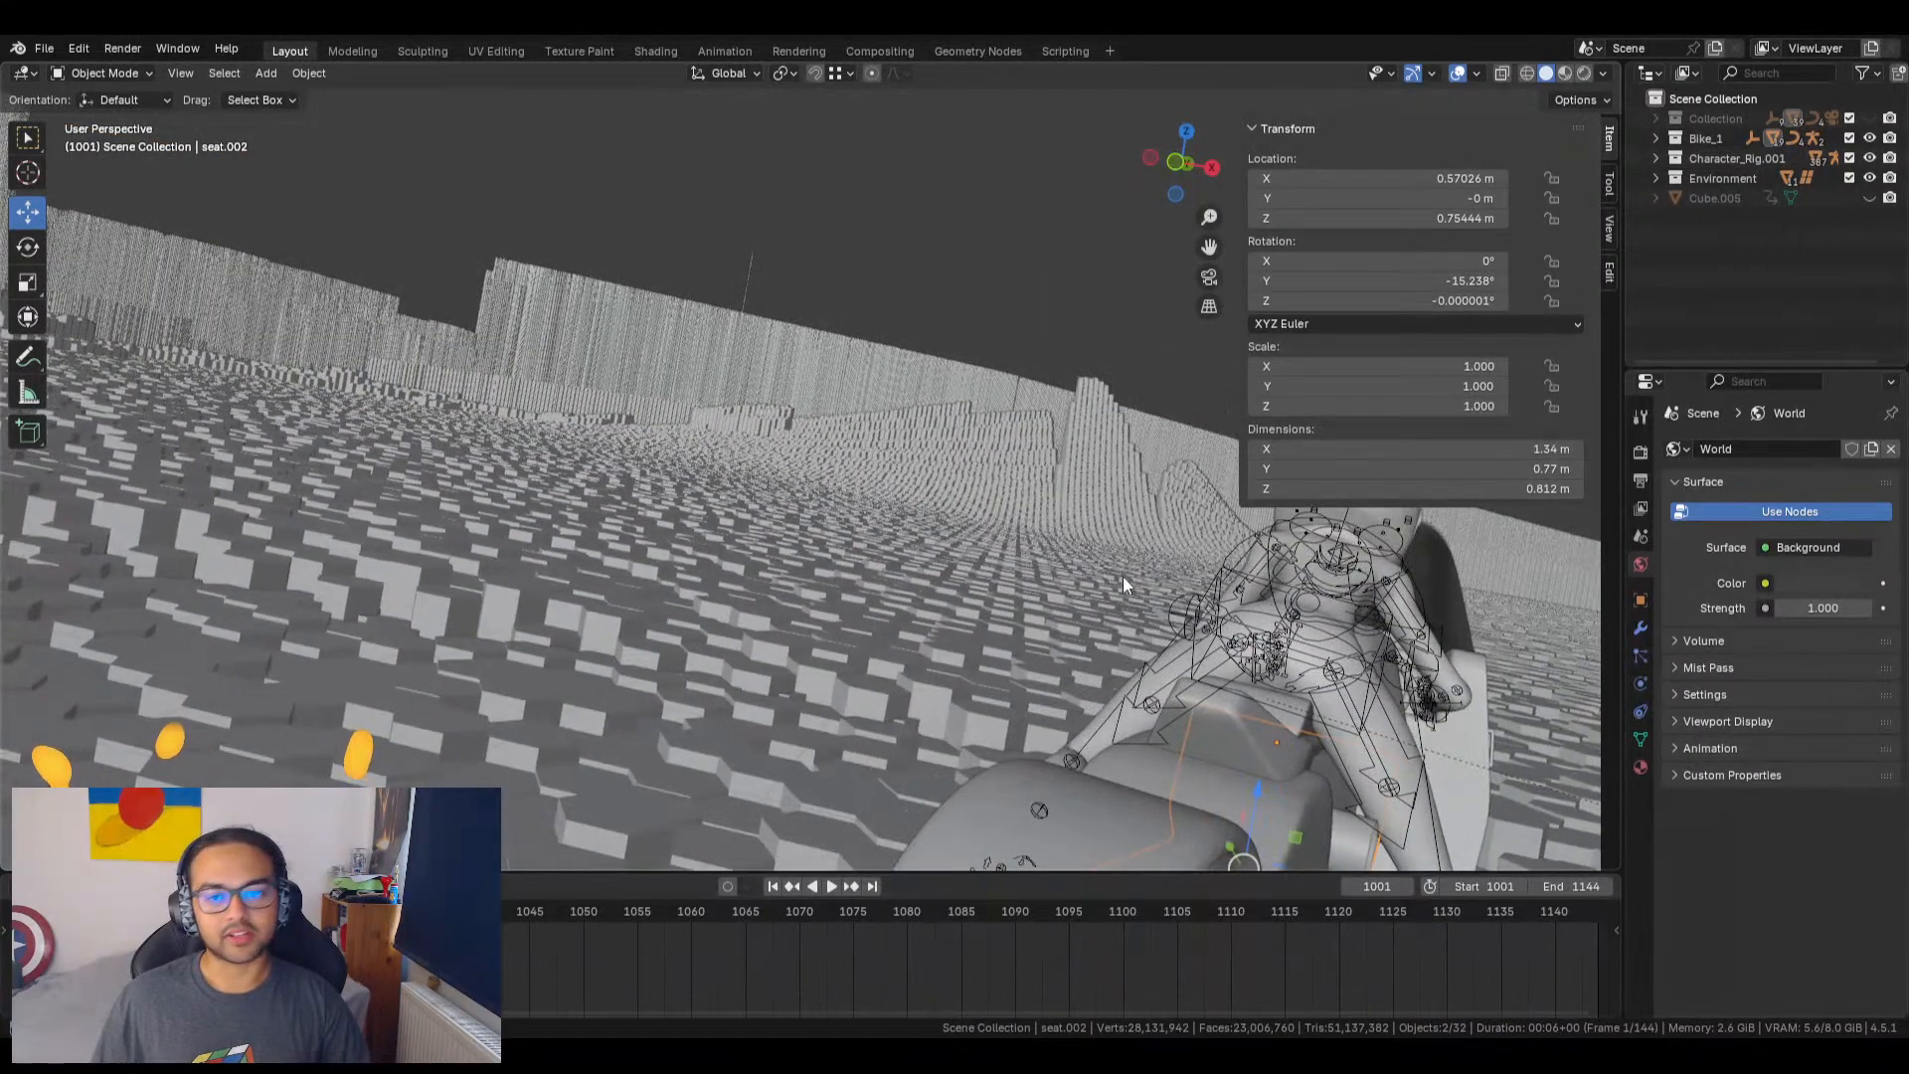
pyautogui.scroll(10, 1123, 562)
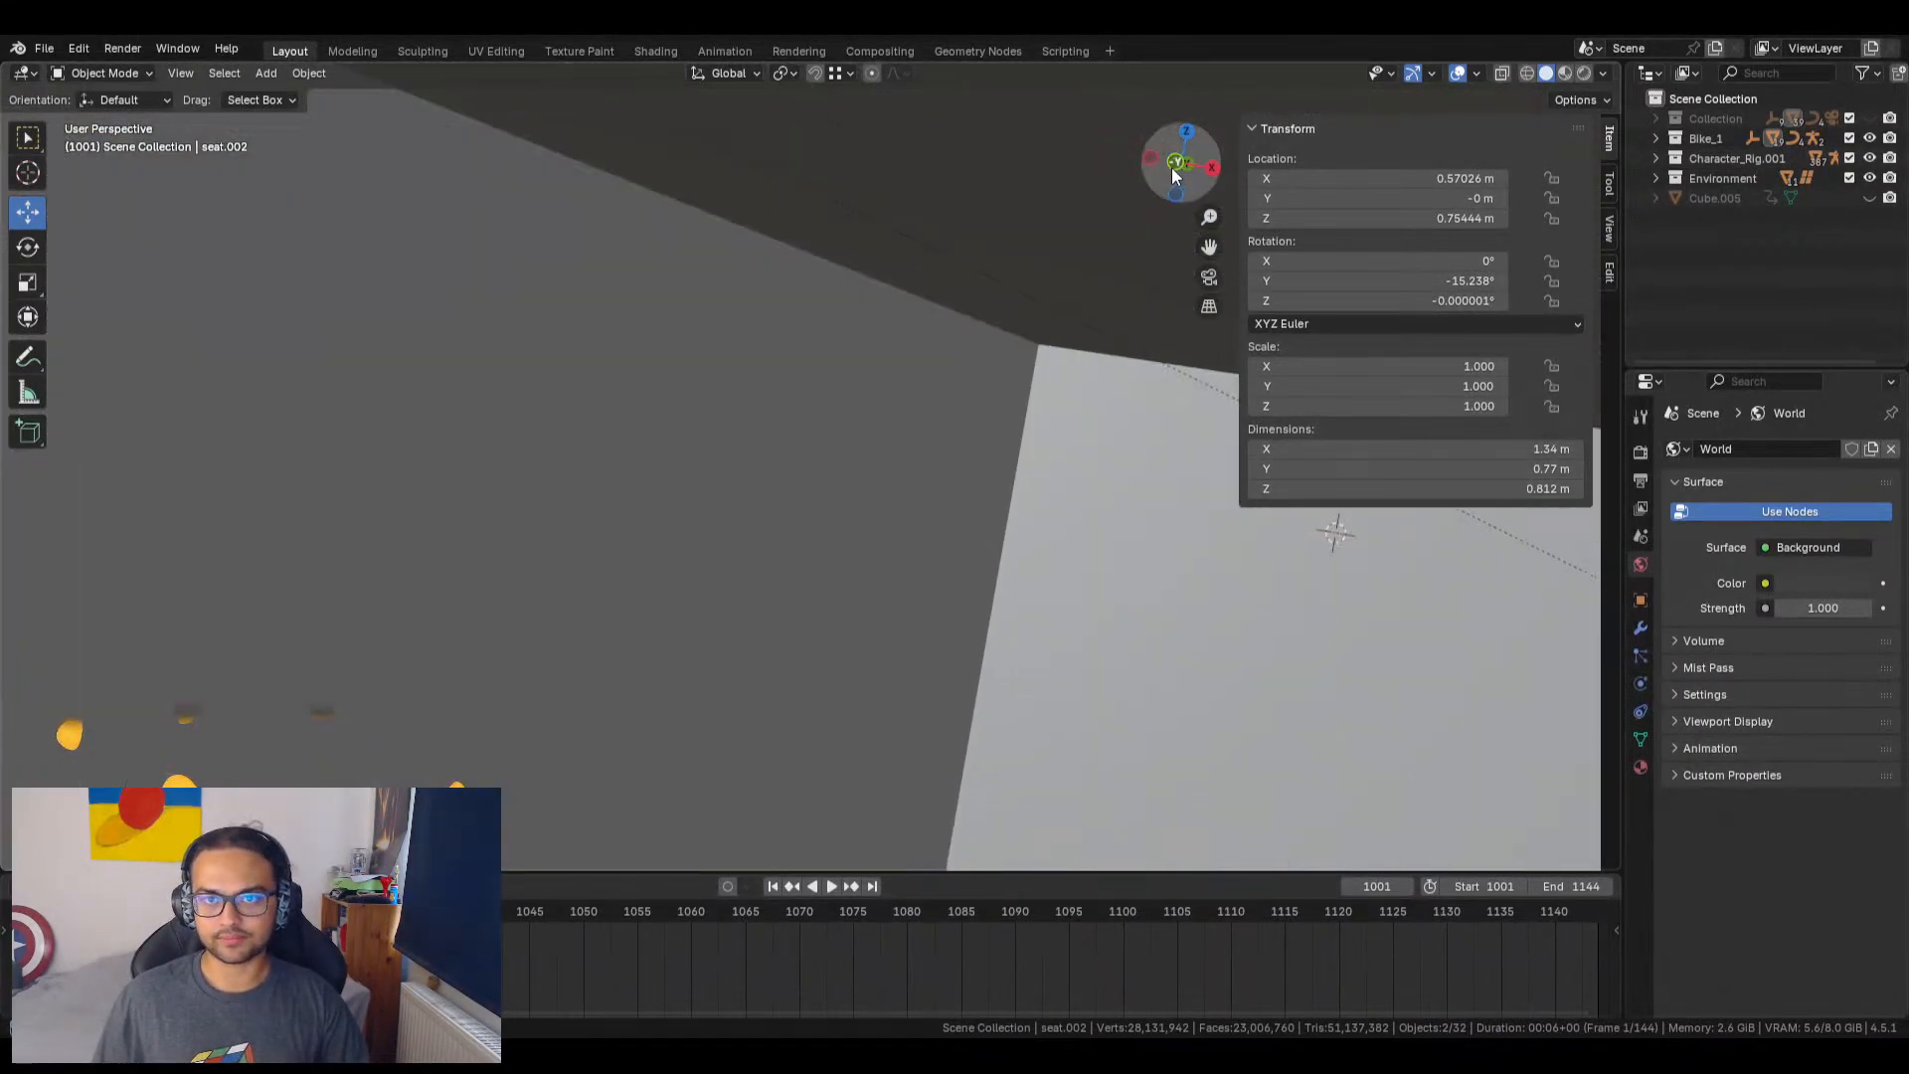
pyautogui.click(1174, 176)
pyautogui.click(1181, 133)
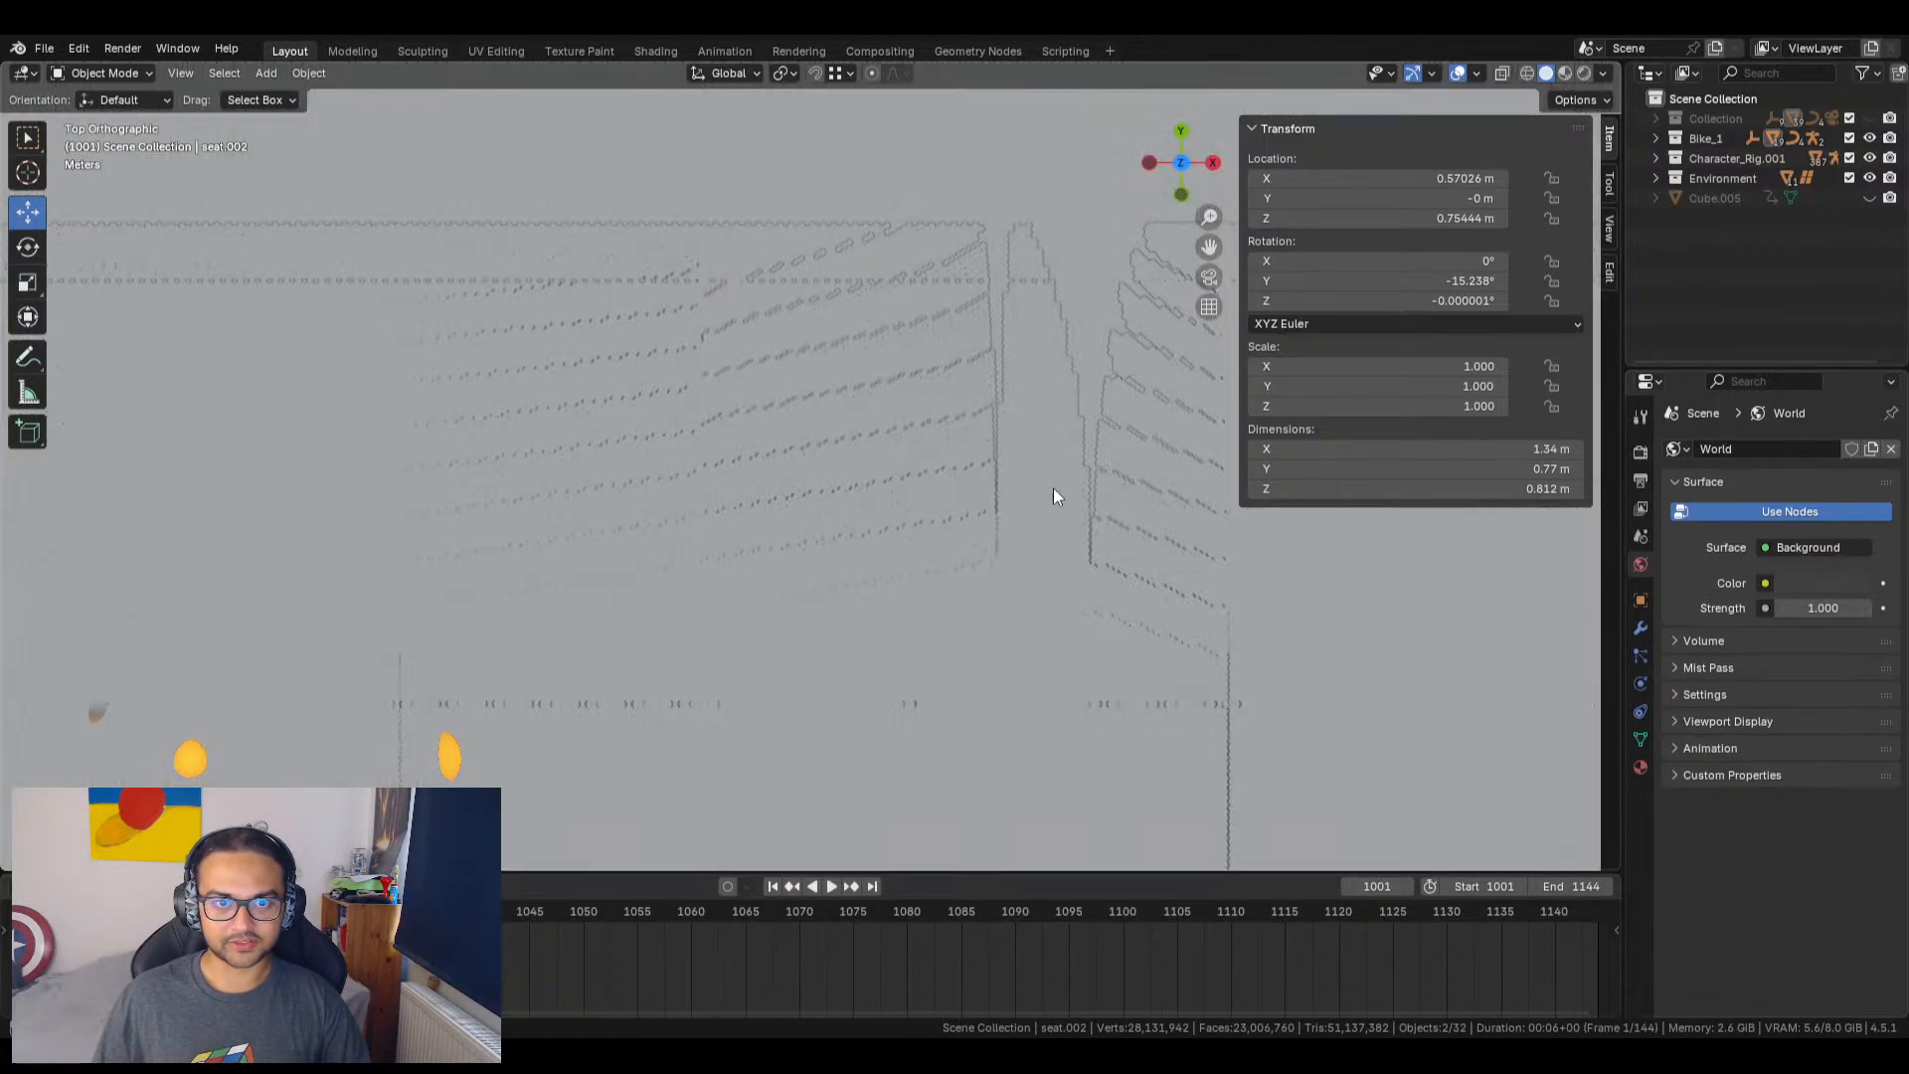
pyautogui.keyDown('shift'); pyautogui.moveTo(877, 611); pyautogui.dragTo(903, 392, button='middle'); pyautogui.keyUp('shift')
pyautogui.scroll(13, 903, 392)
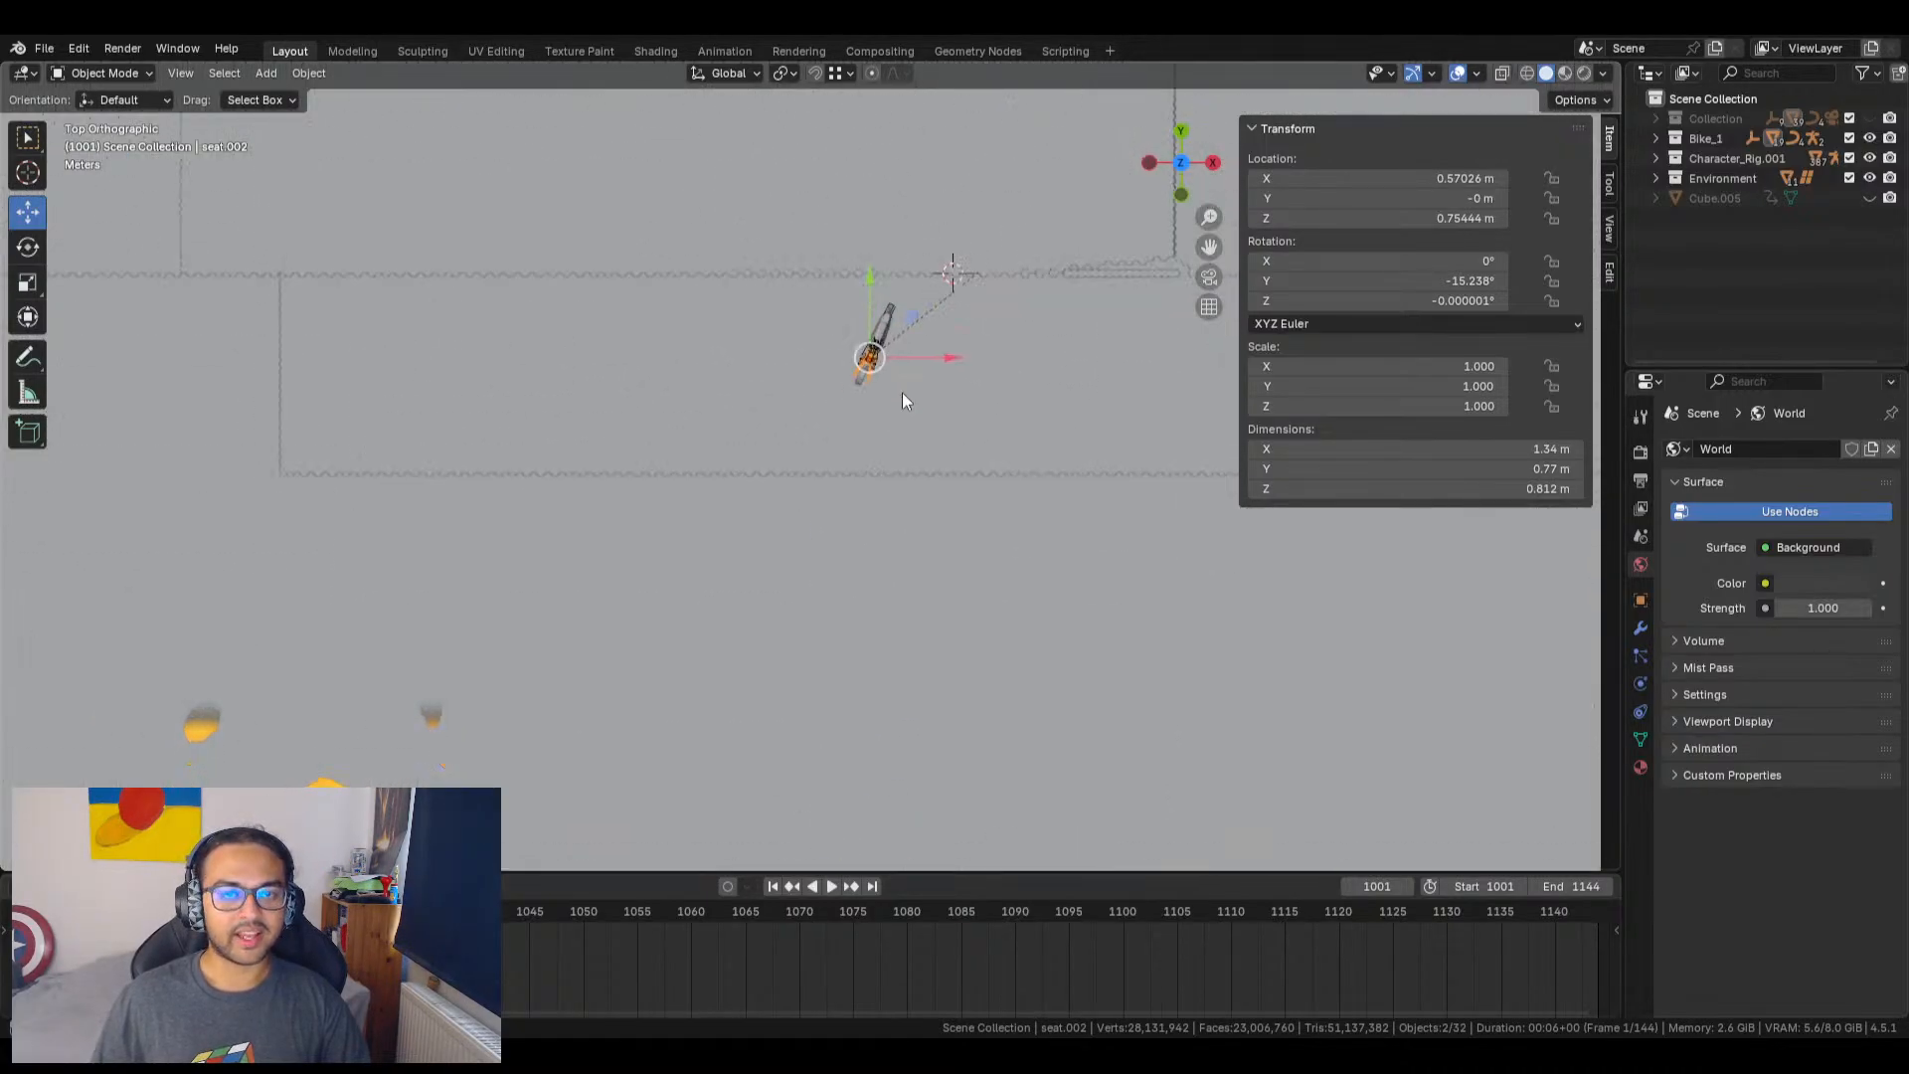
pyautogui.keyDown('shift'); pyautogui.moveTo(815, 570); pyautogui.dragTo(796, 805, button='middle'); pyautogui.keyUp('shift')
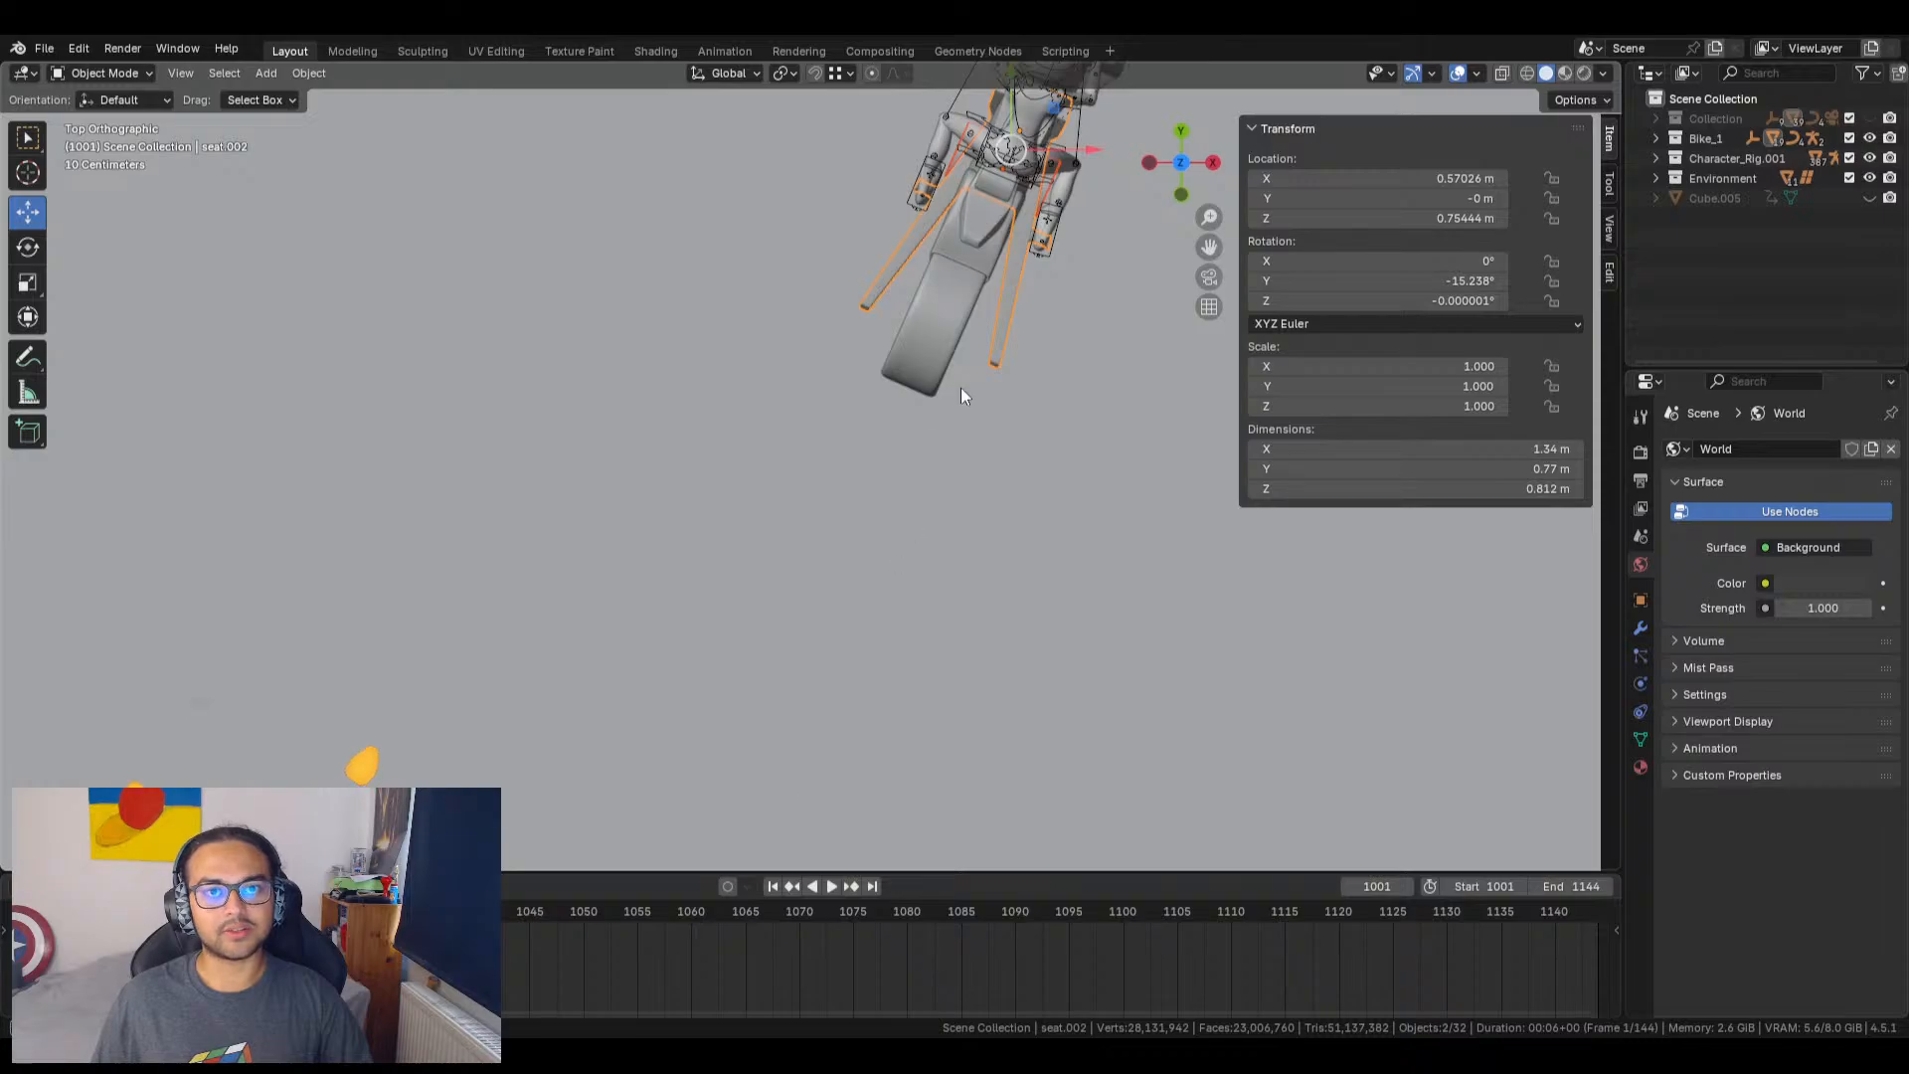
pyautogui.keyDown('shift'); pyautogui.moveTo(961, 388); pyautogui.dragTo(768, 619, button='middle'); pyautogui.keyUp('shift')
pyautogui.scroll(6, 851, 523)
pyautogui.moveTo(850, 523); pyautogui.dragTo(933, 548, button='middle')
# Step: Put the character rig RIG - Delta.001 into Pose Mode and save the file
pyautogui.click(953, 532)
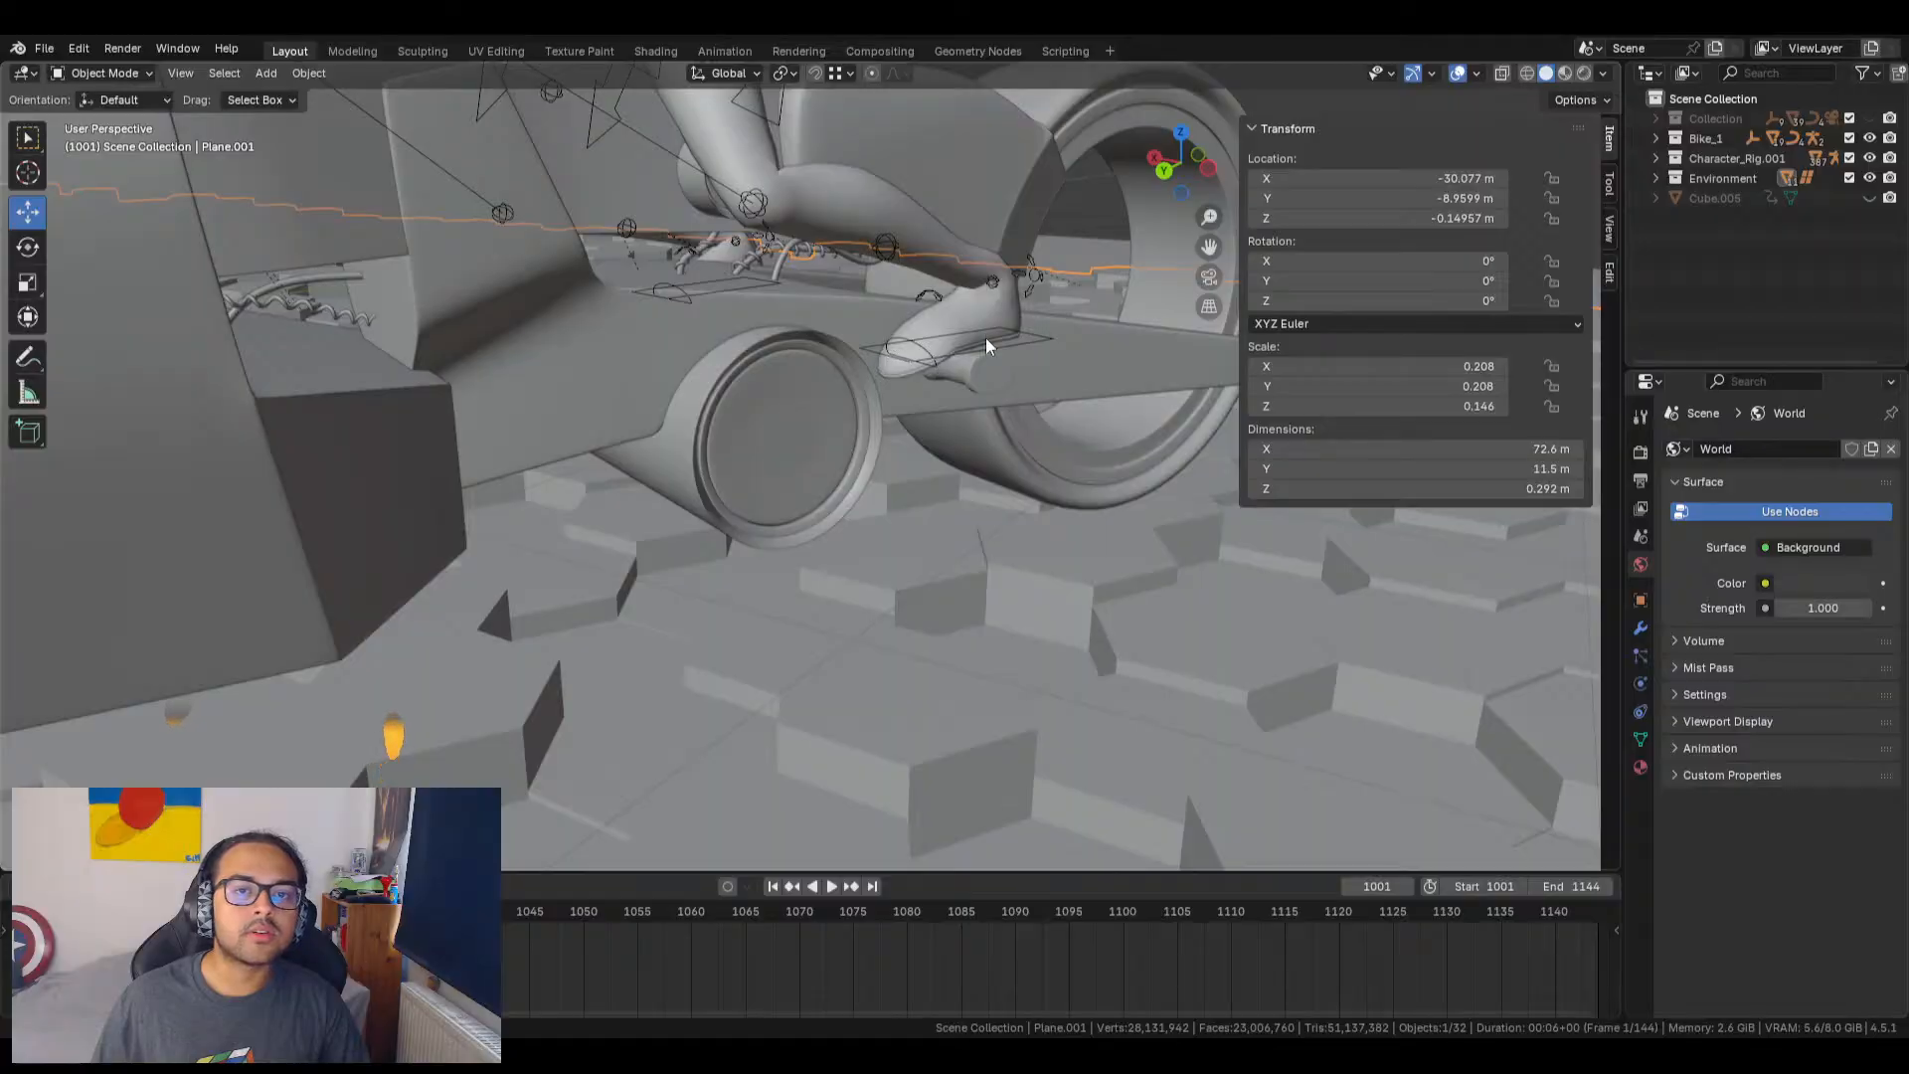
pyautogui.click(1039, 337)
pyautogui.click(97, 69)
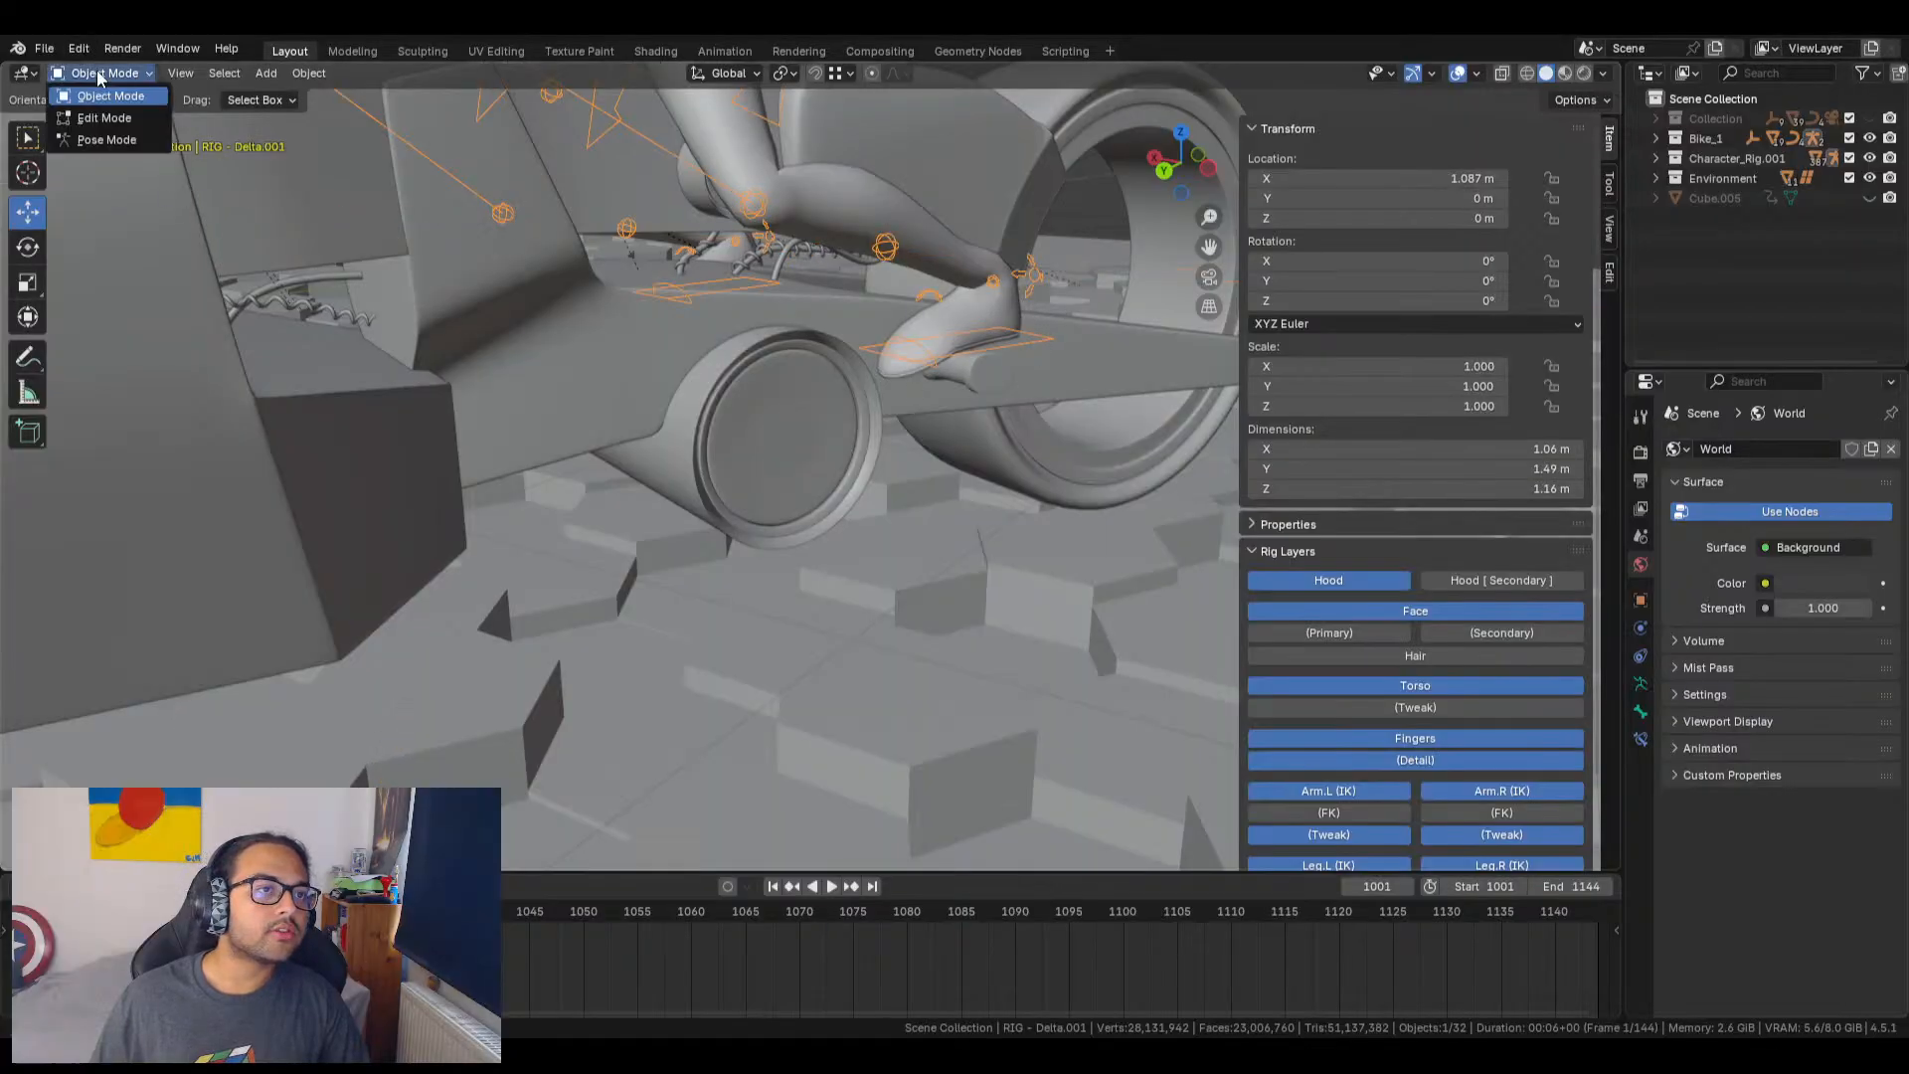
pyautogui.click(99, 145)
pyautogui.click(42, 49)
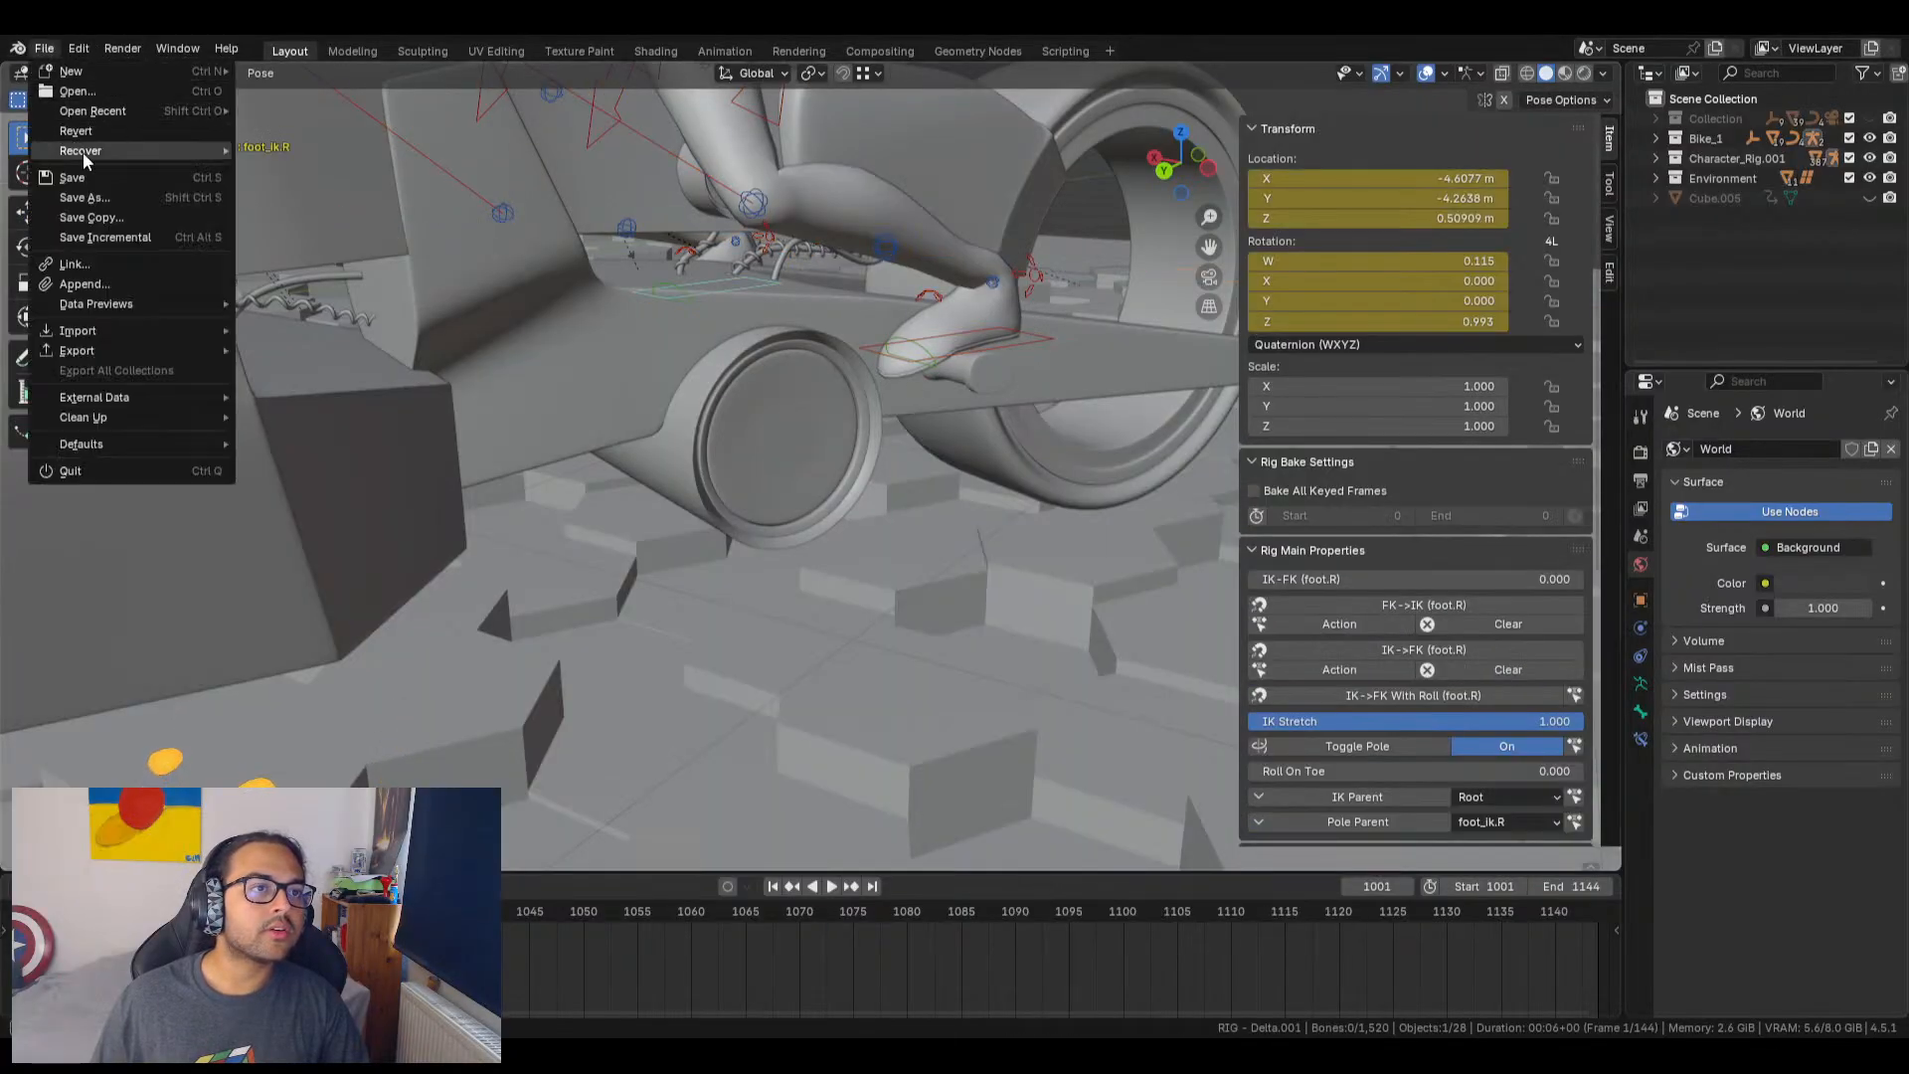
pyautogui.click(147, 181)
# Step: Rotate the rider's foot_ik.R control about 33° in the side view and move it about 0.03 m toward the engine
pyautogui.moveTo(875, 392); pyautogui.dragTo(483, 374, button='middle')
pyautogui.scroll(1, 710, 431)
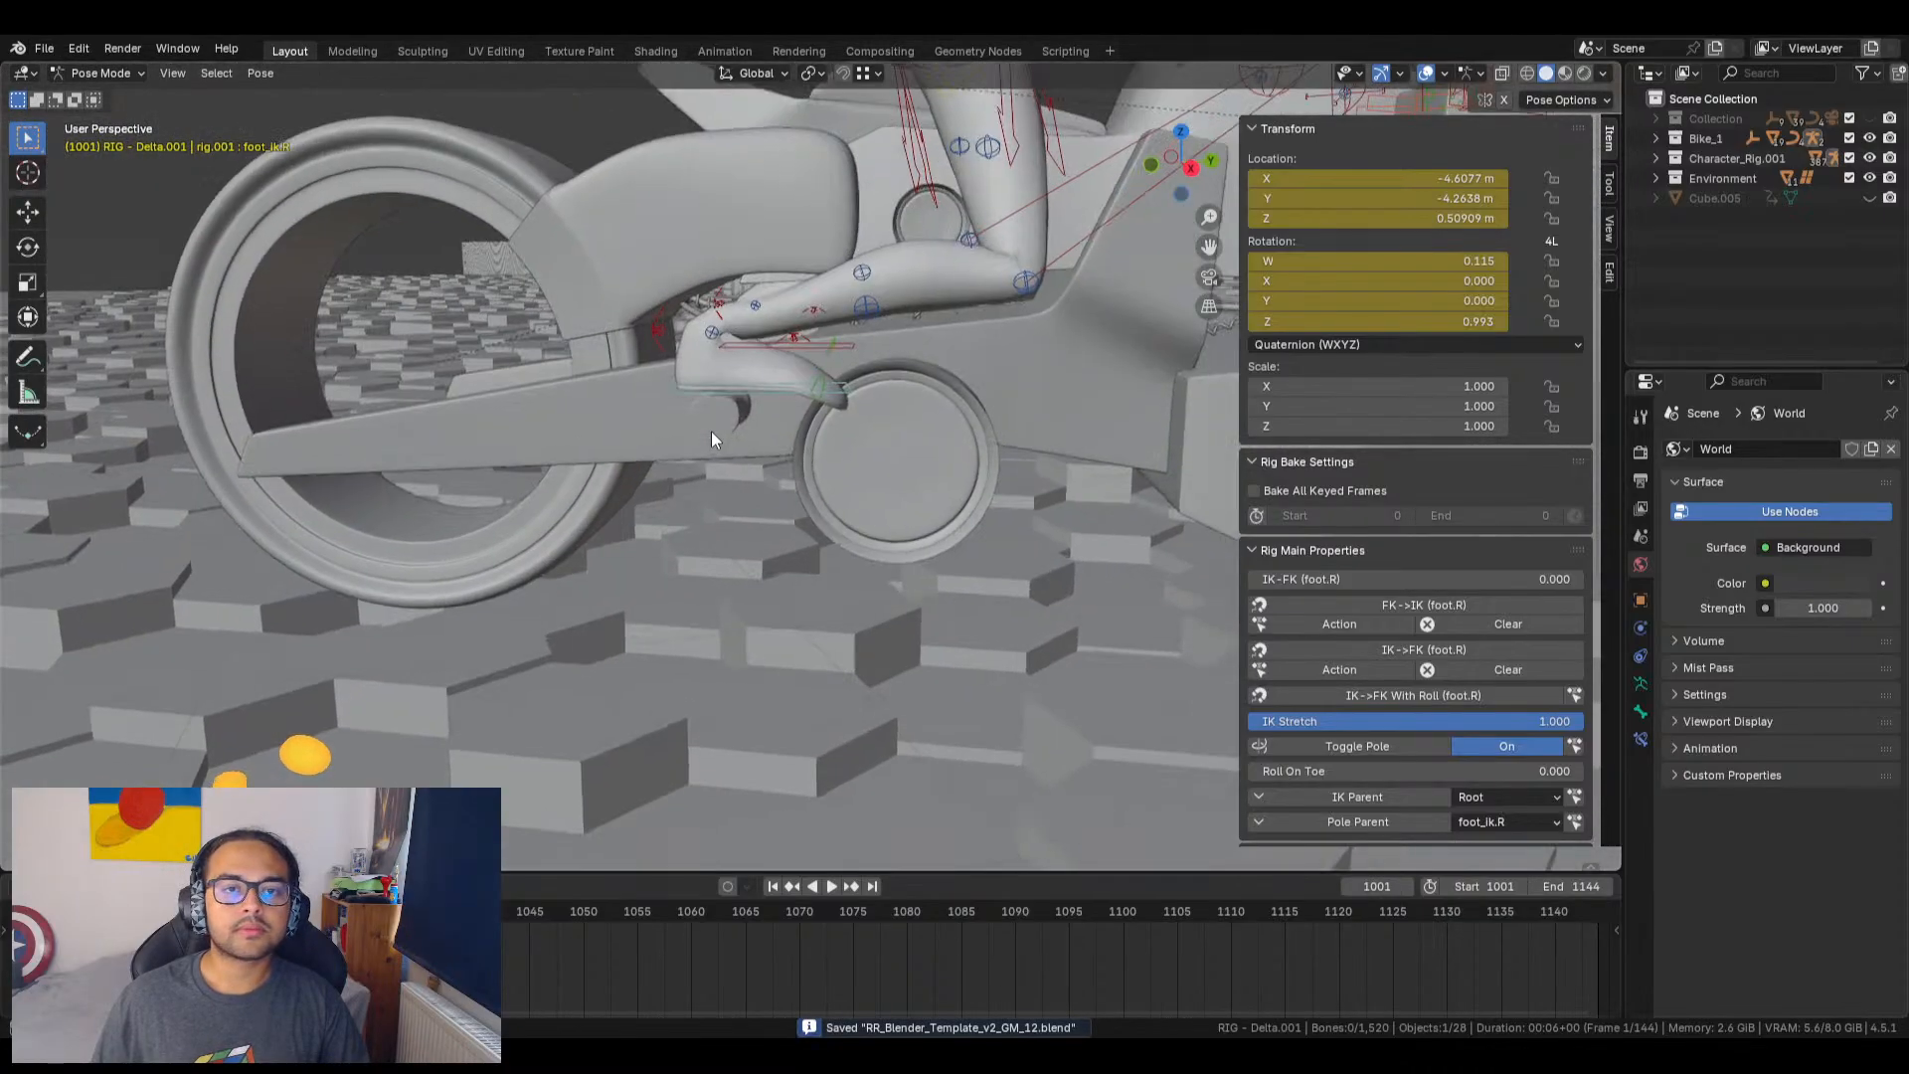
pyautogui.scroll(1, 760, 421)
pyautogui.moveTo(752, 463); pyautogui.dragTo(874, 402, button='middle')
pyautogui.scroll(-2, 898, 376)
pyautogui.click(784, 384)
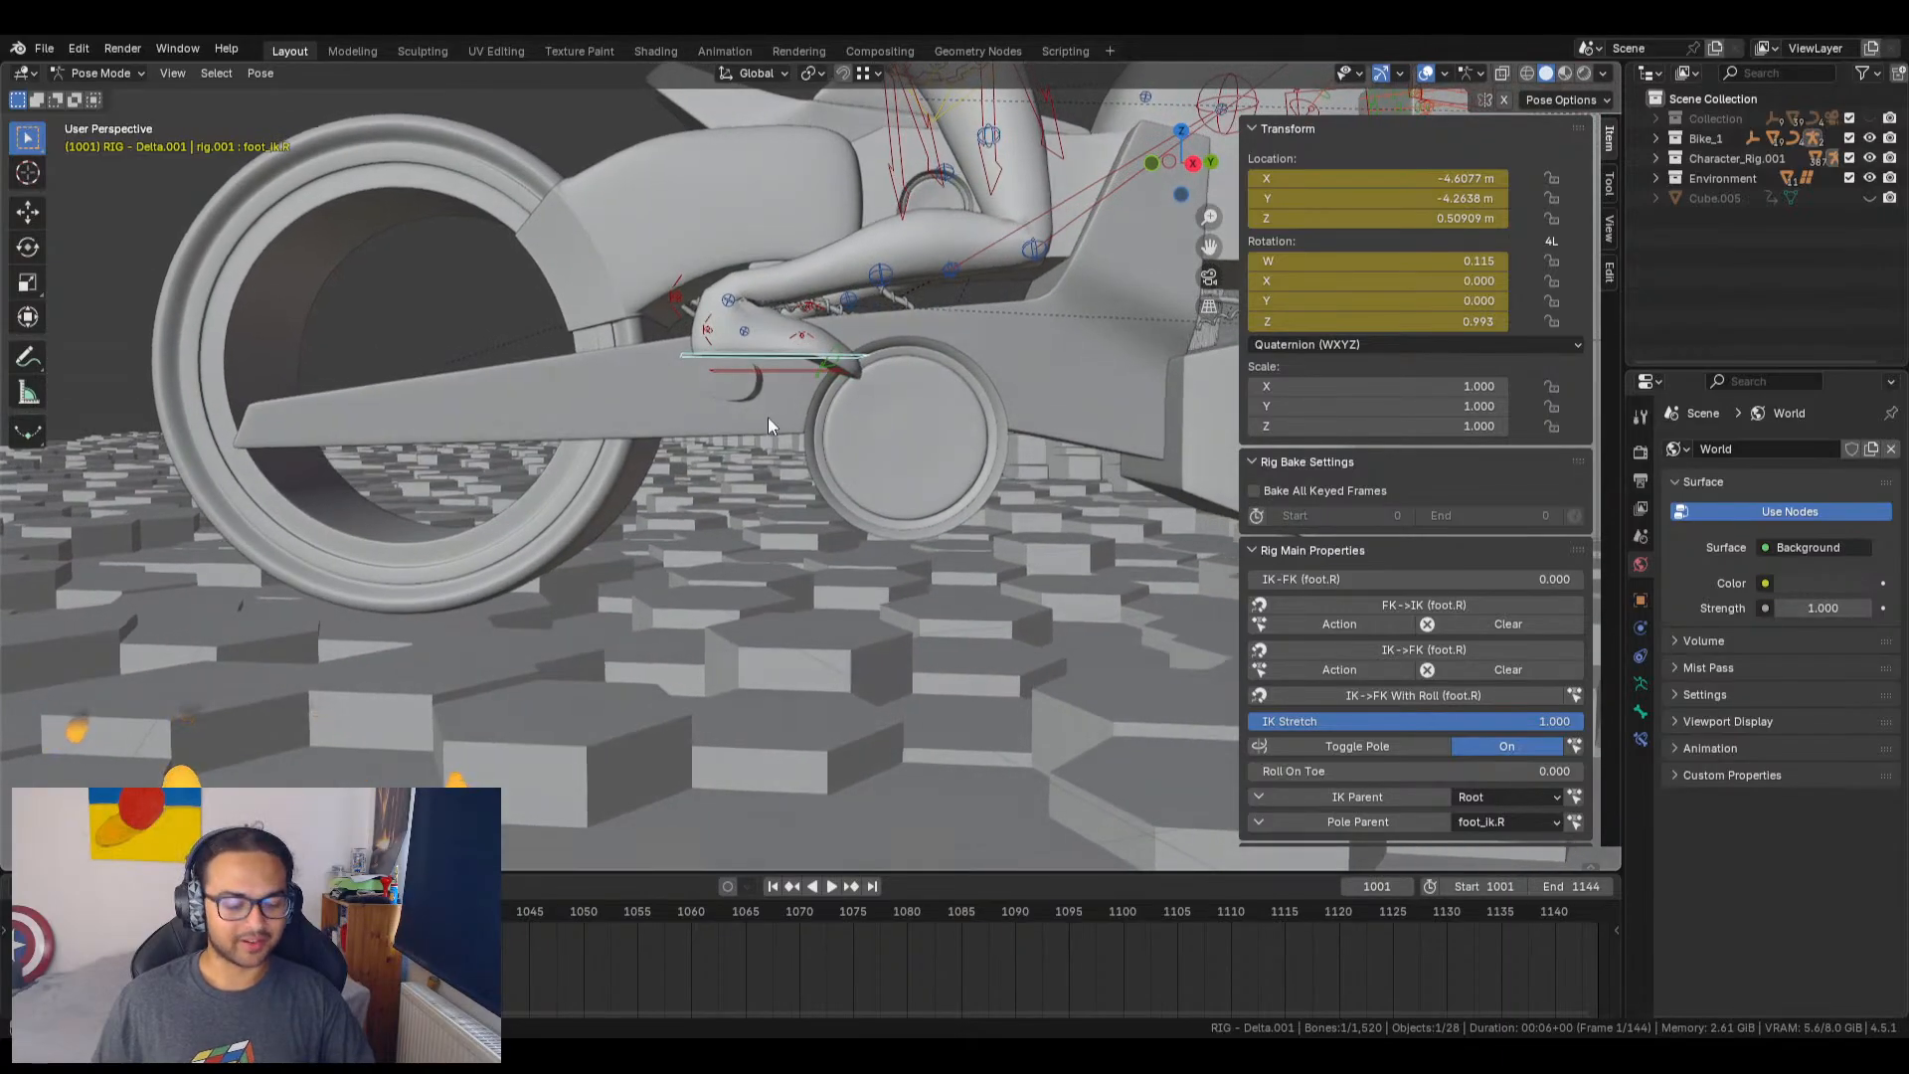
pyautogui.press('r')
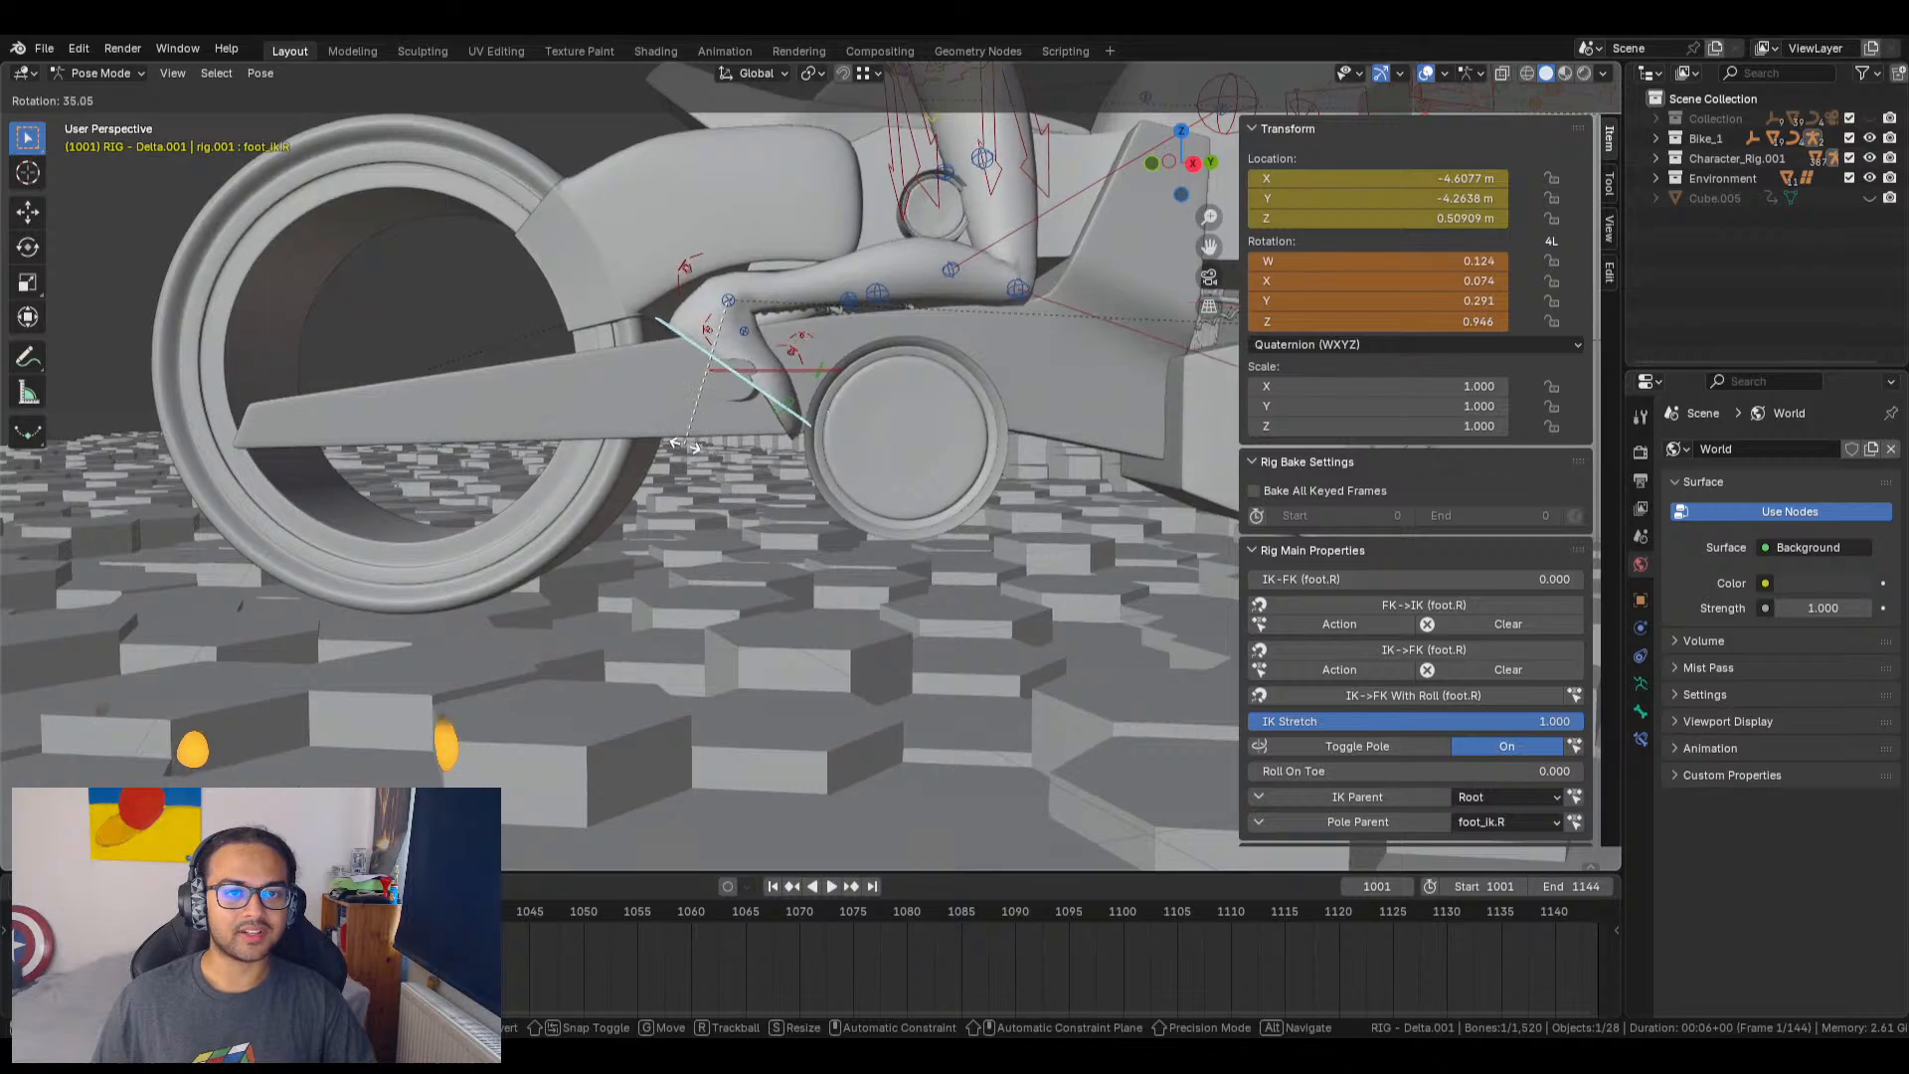
pyautogui.click(690, 445)
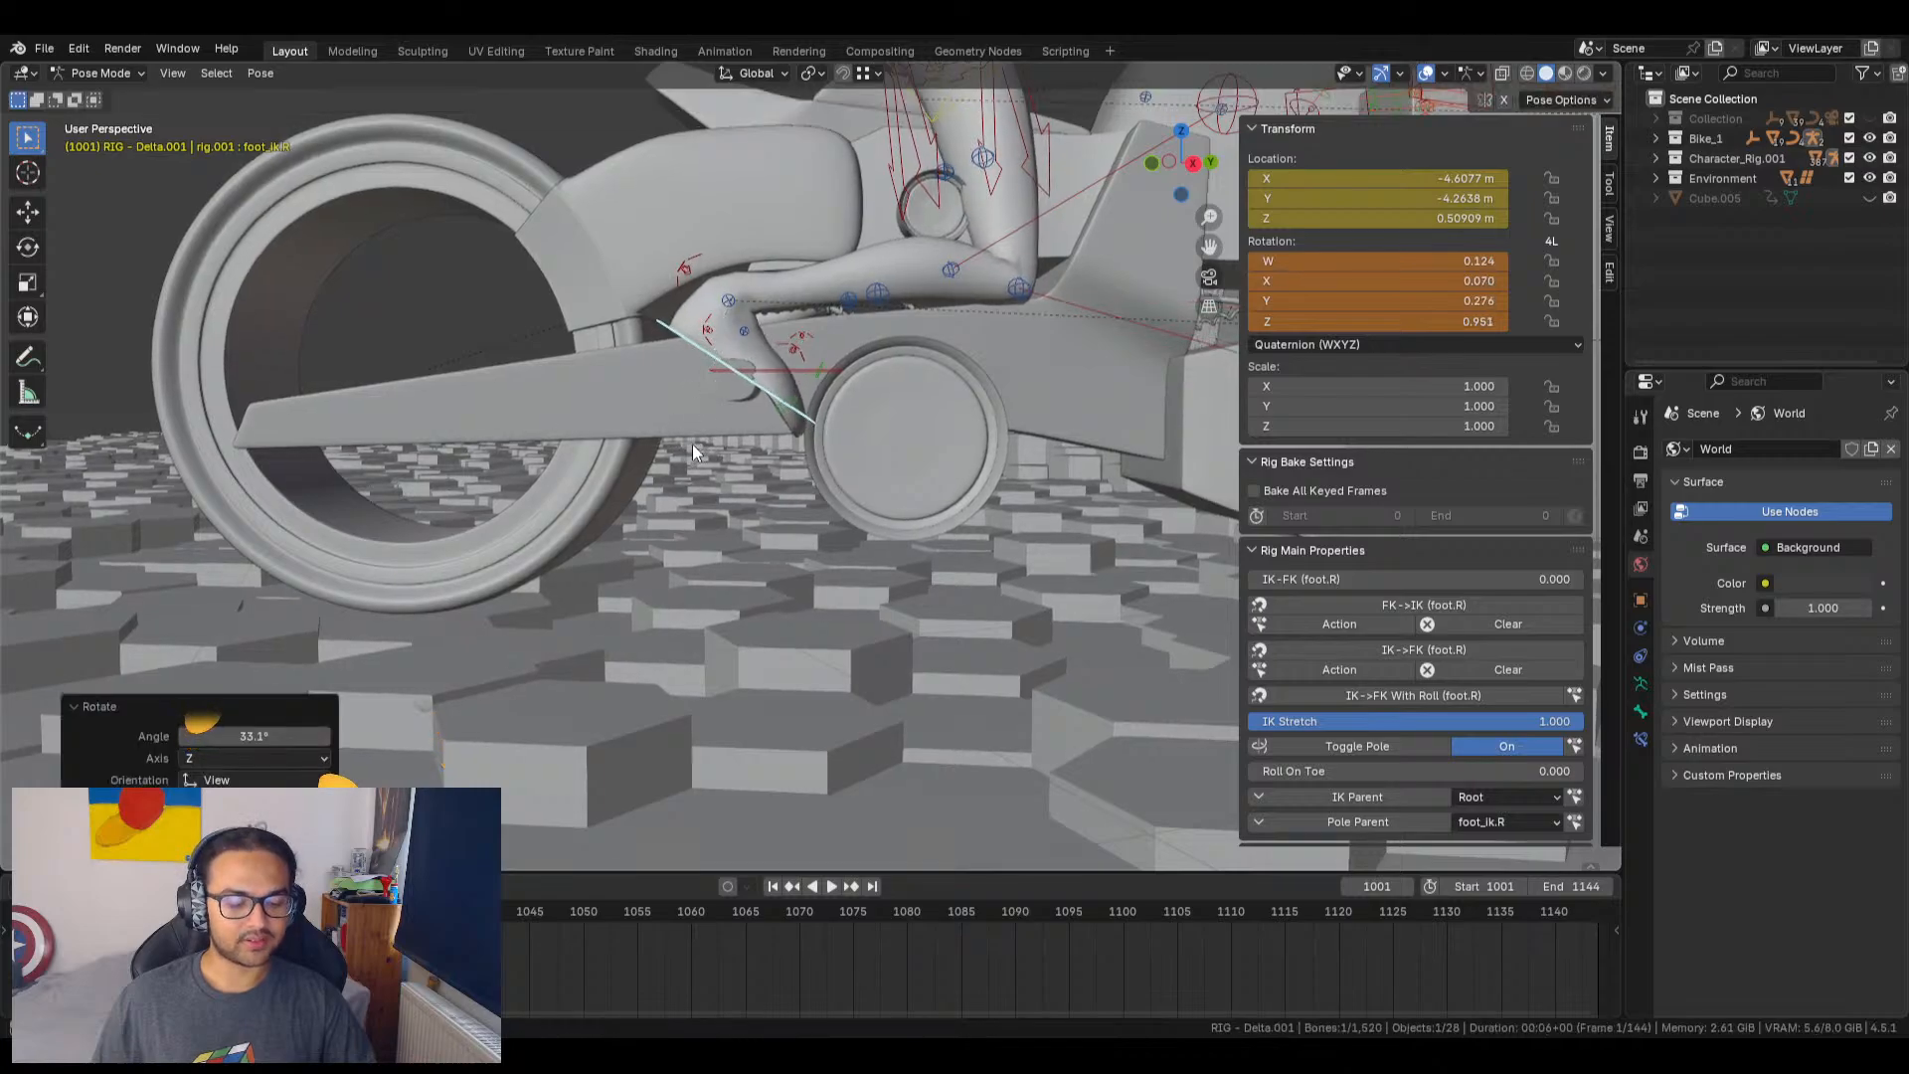
pyautogui.press('g')
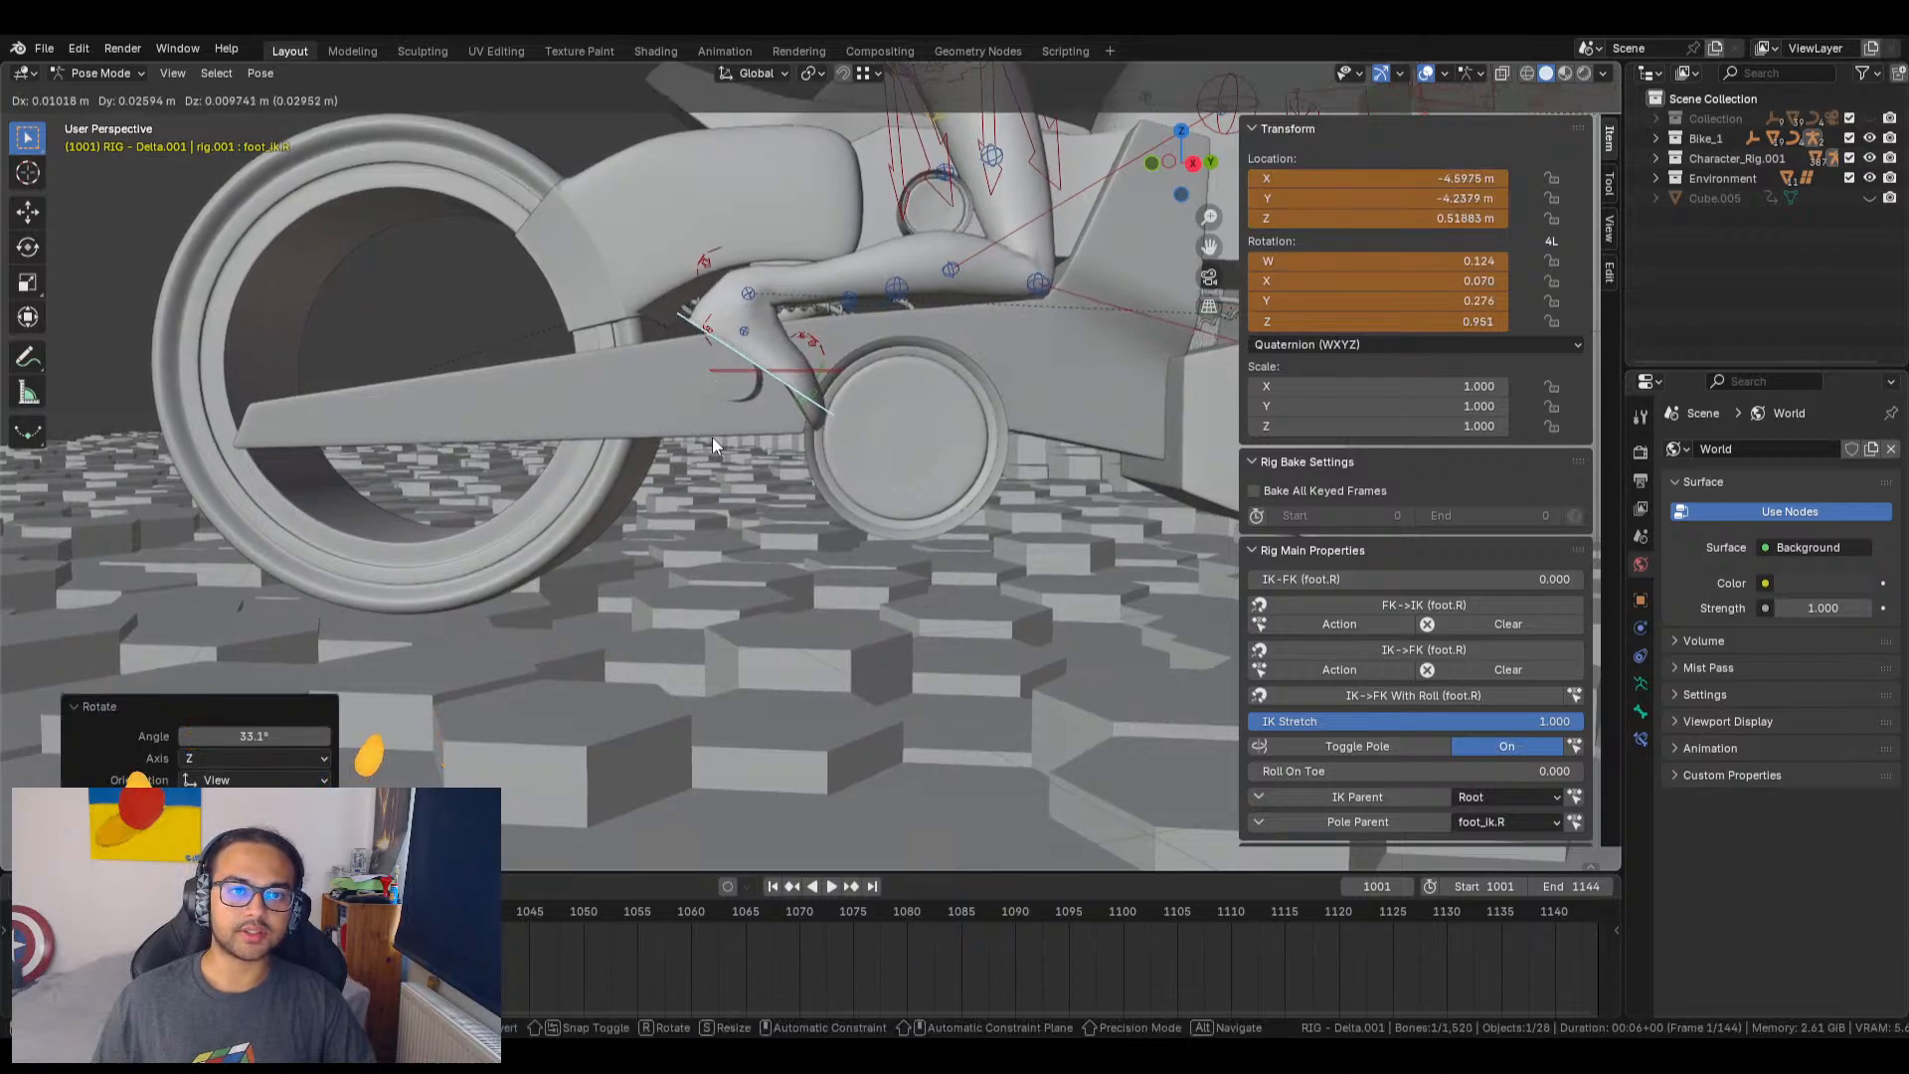
pyautogui.click(713, 443)
# Step: Rotate the rider's foot_ik.L control about -35° in the opposite side view and move it about 0.06 m toward the engine
pyautogui.moveTo(750, 445); pyautogui.dragTo(1160, 434, button='middle')
pyautogui.click(952, 348)
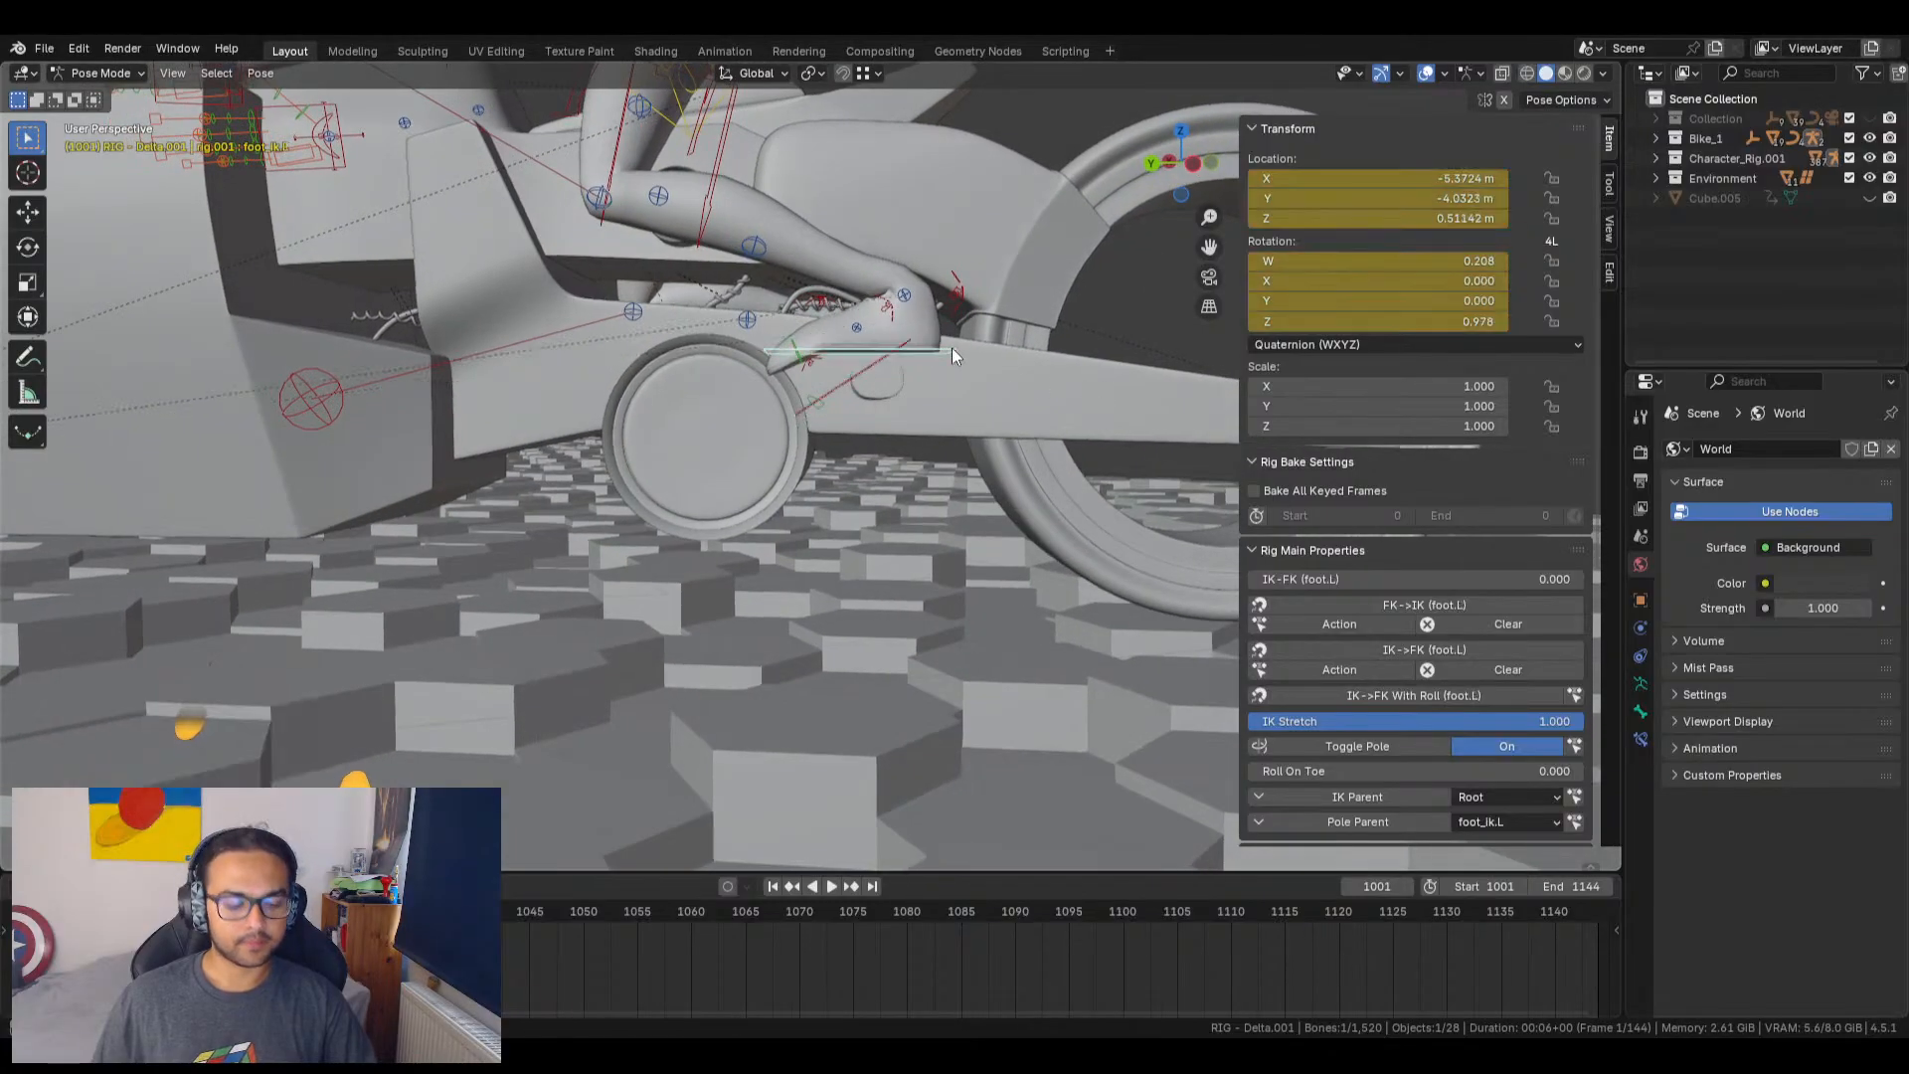
pyautogui.press('r')
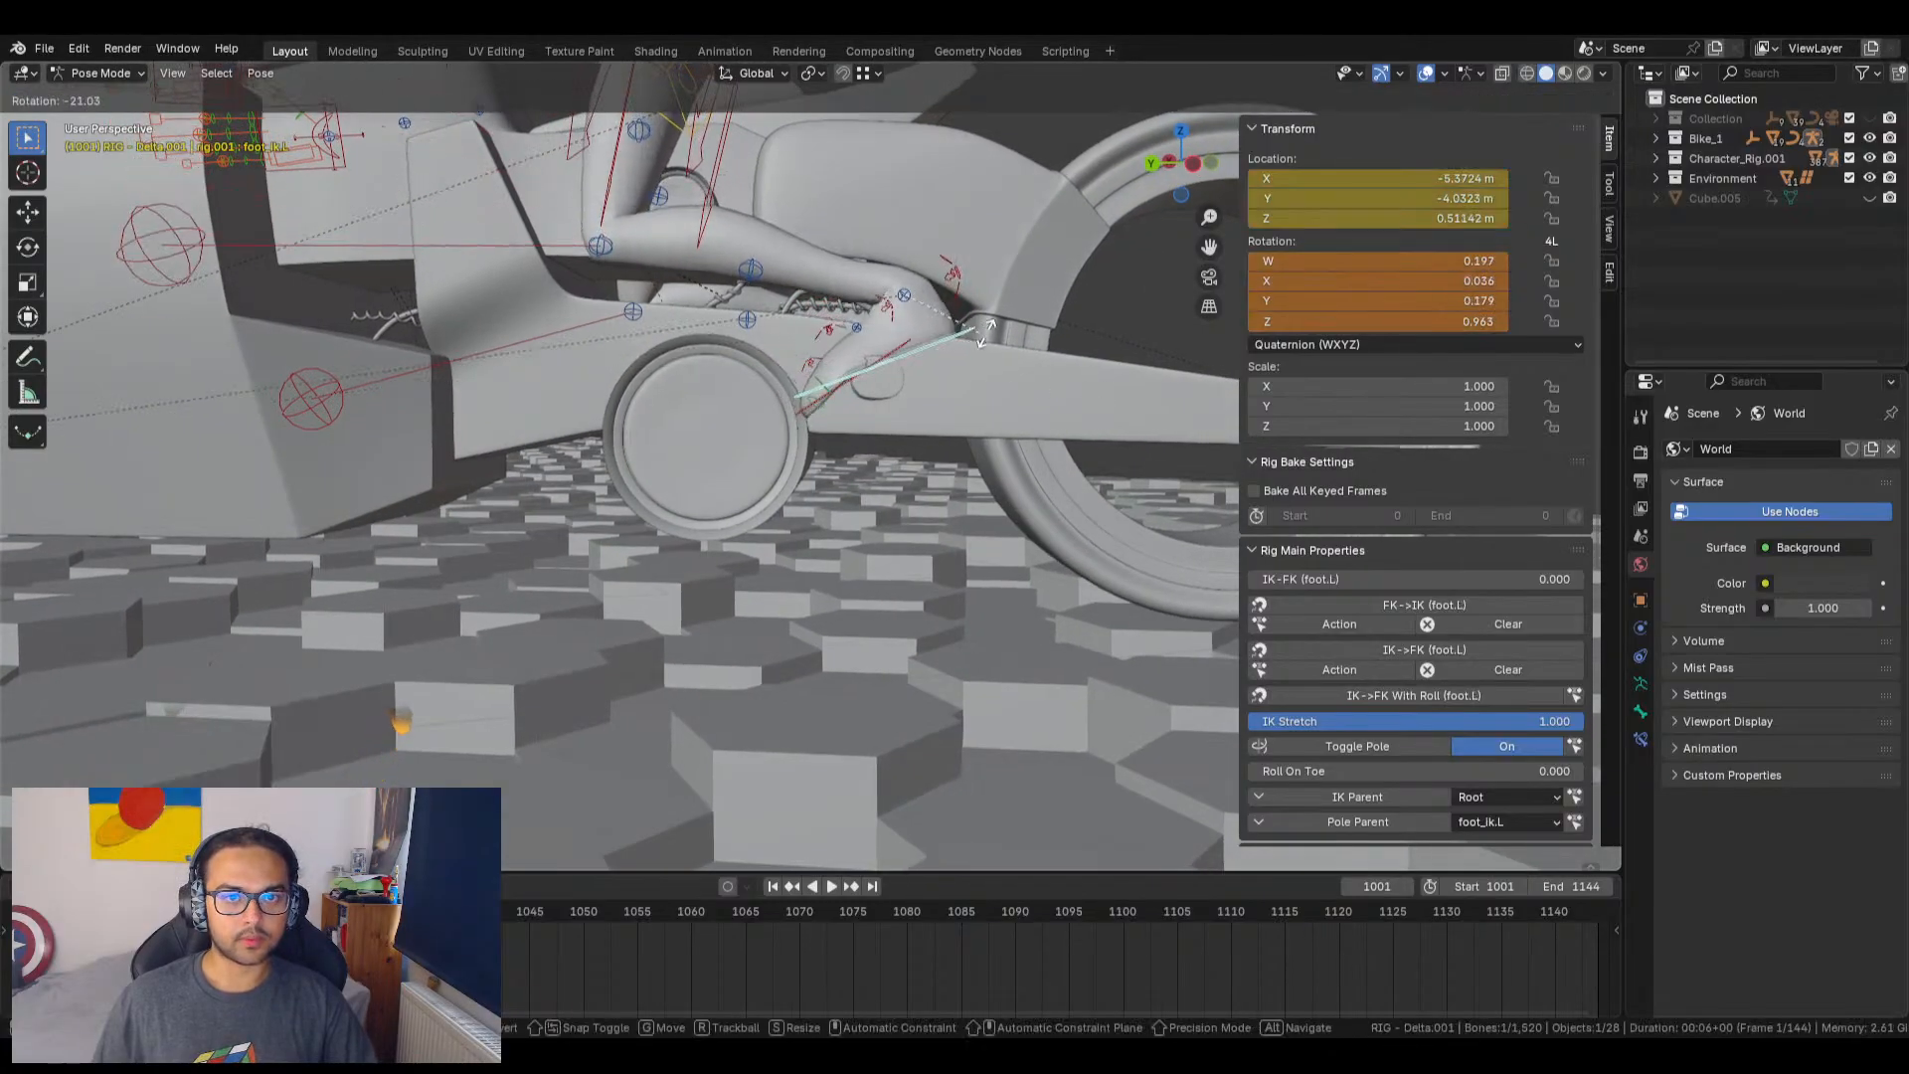
pyautogui.click(1028, 322)
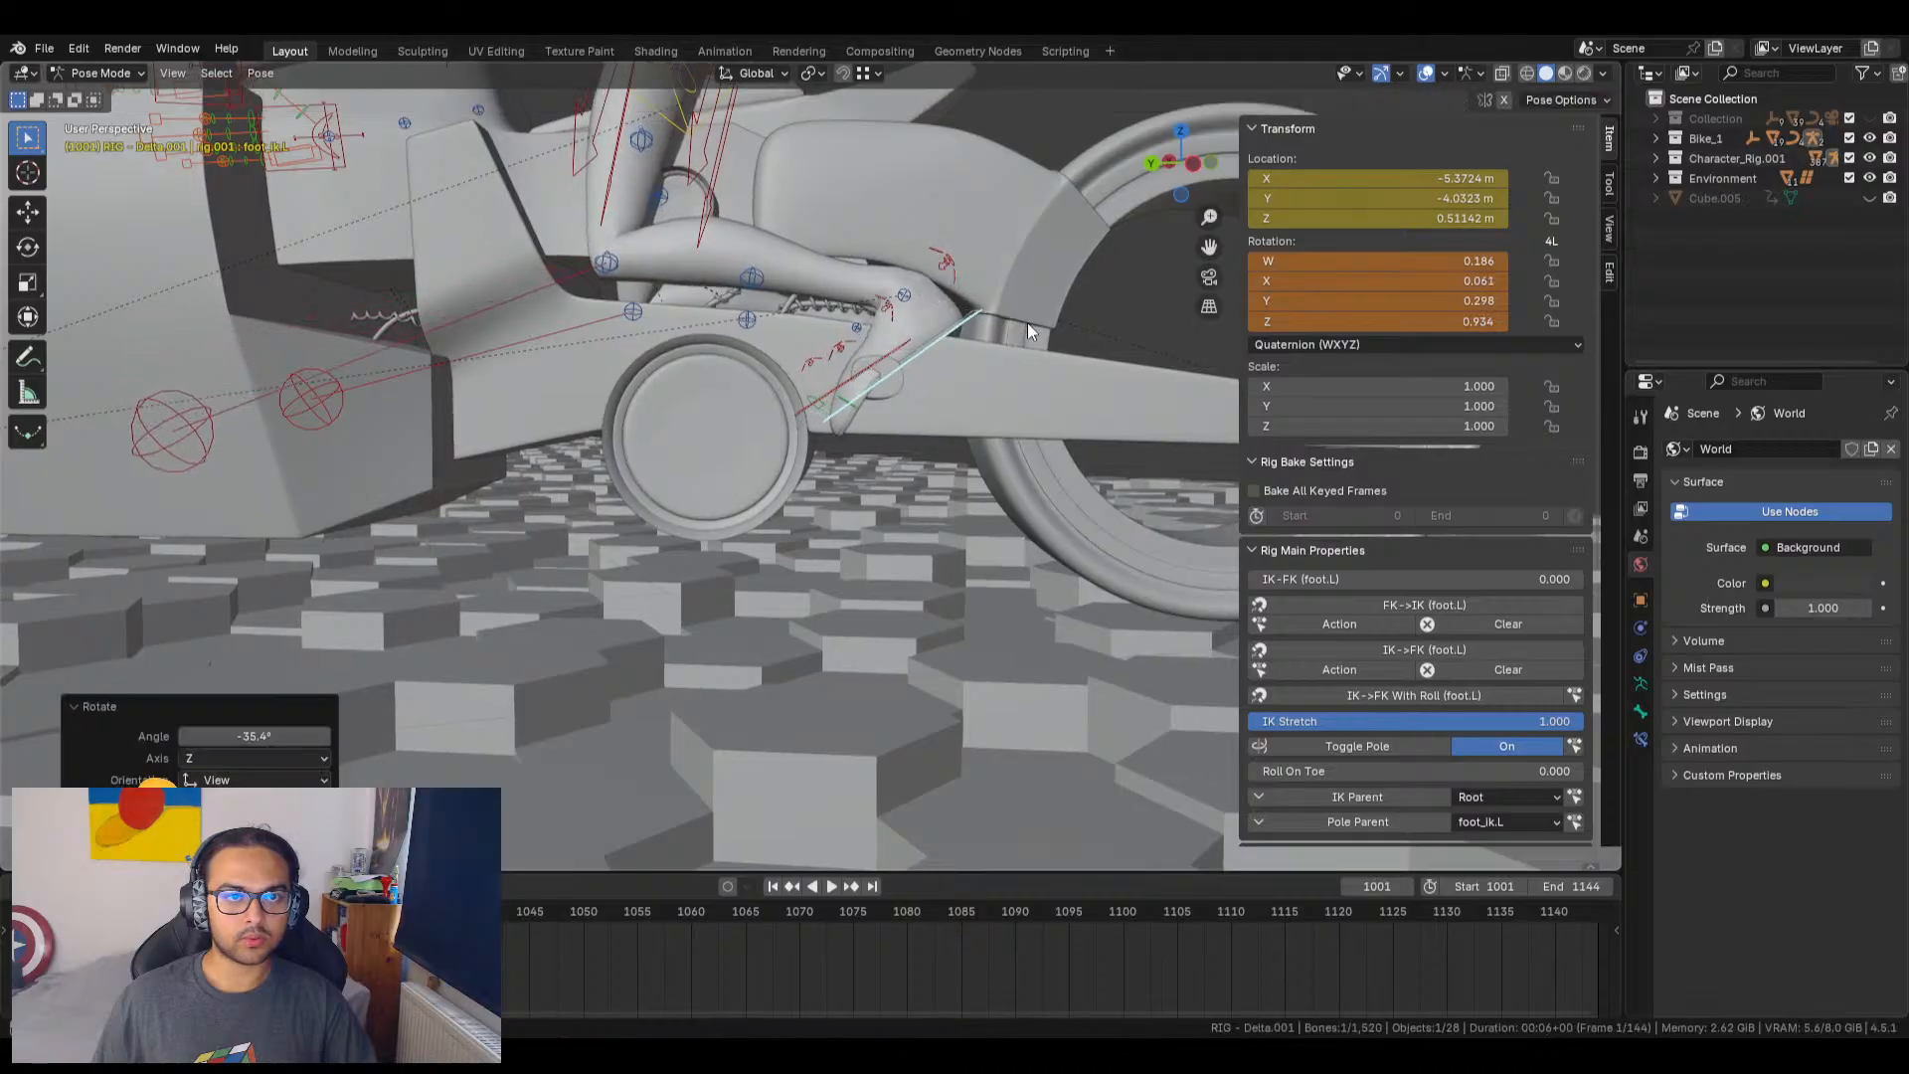
pyautogui.press('g')
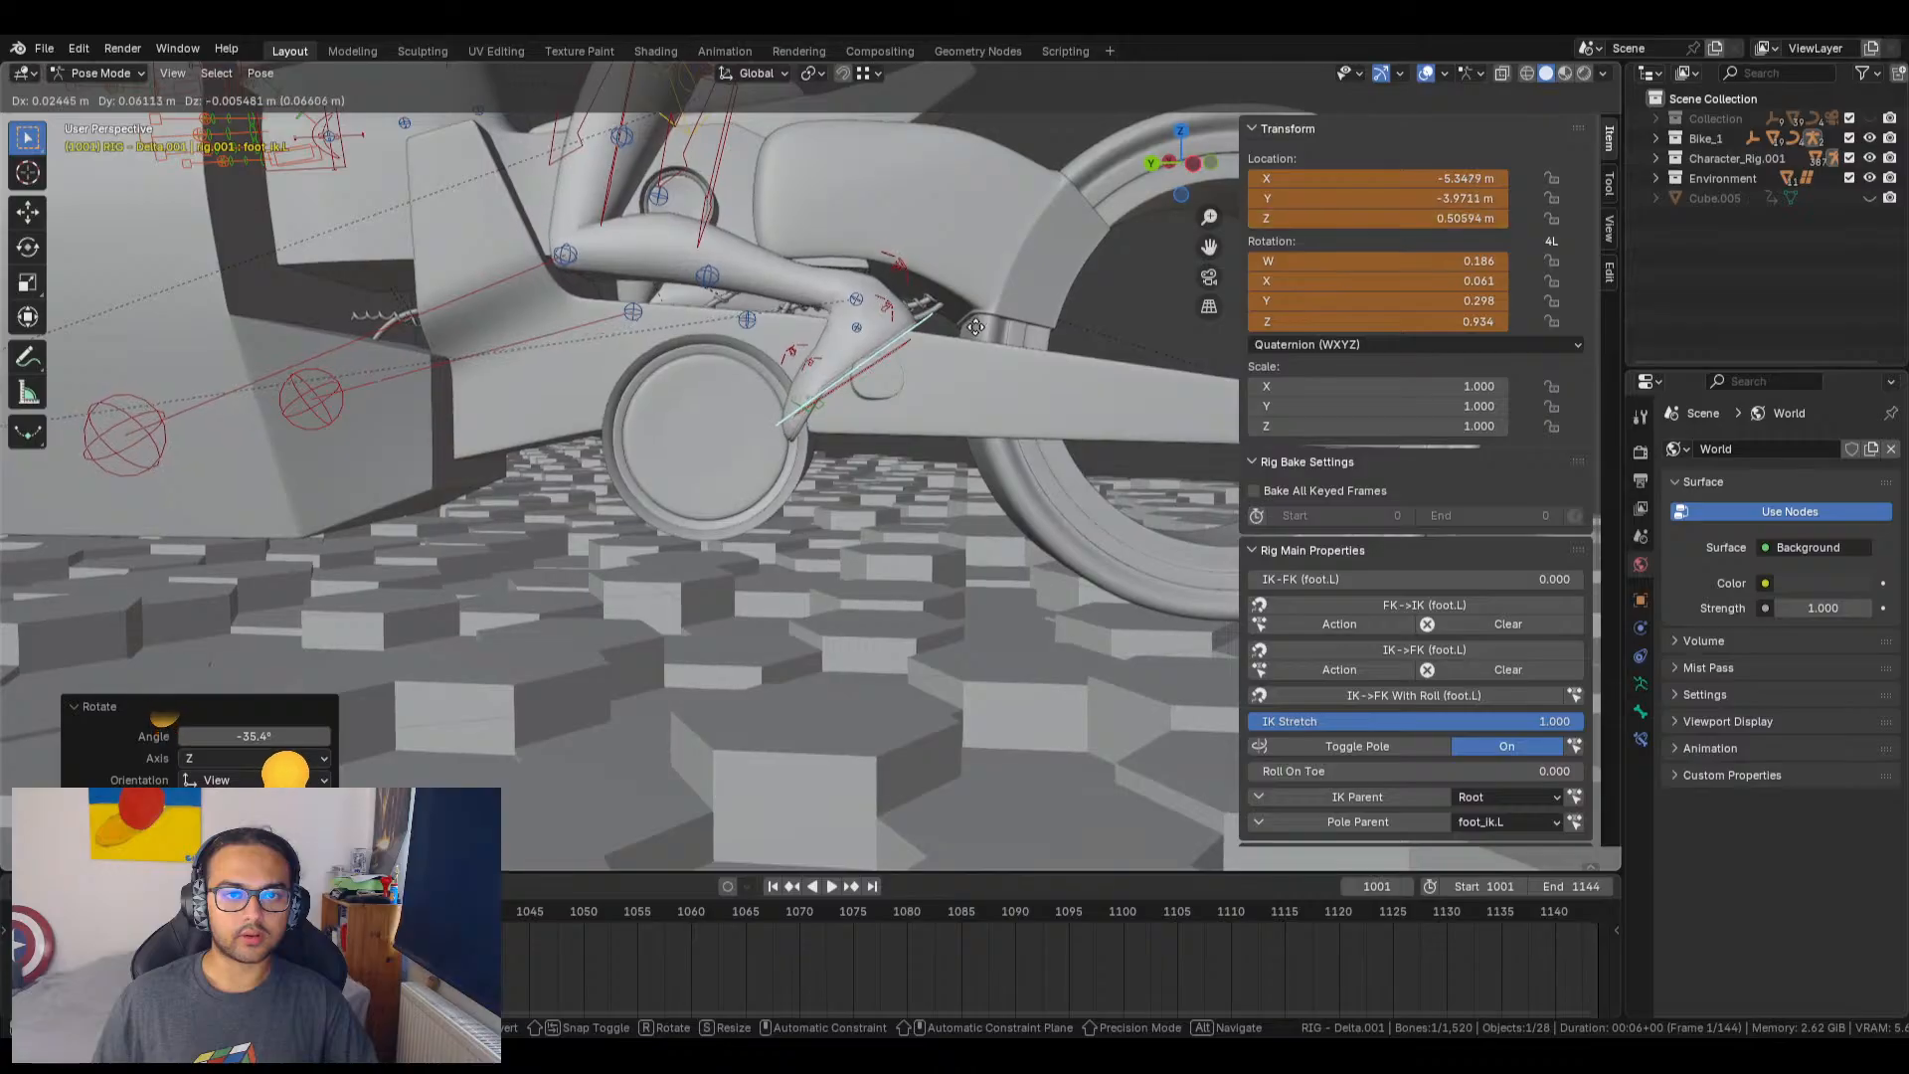
pyautogui.click(976, 331)
pyautogui.moveTo(873, 423); pyautogui.dragTo(1194, 622, button='middle')
pyautogui.click(1180, 159)
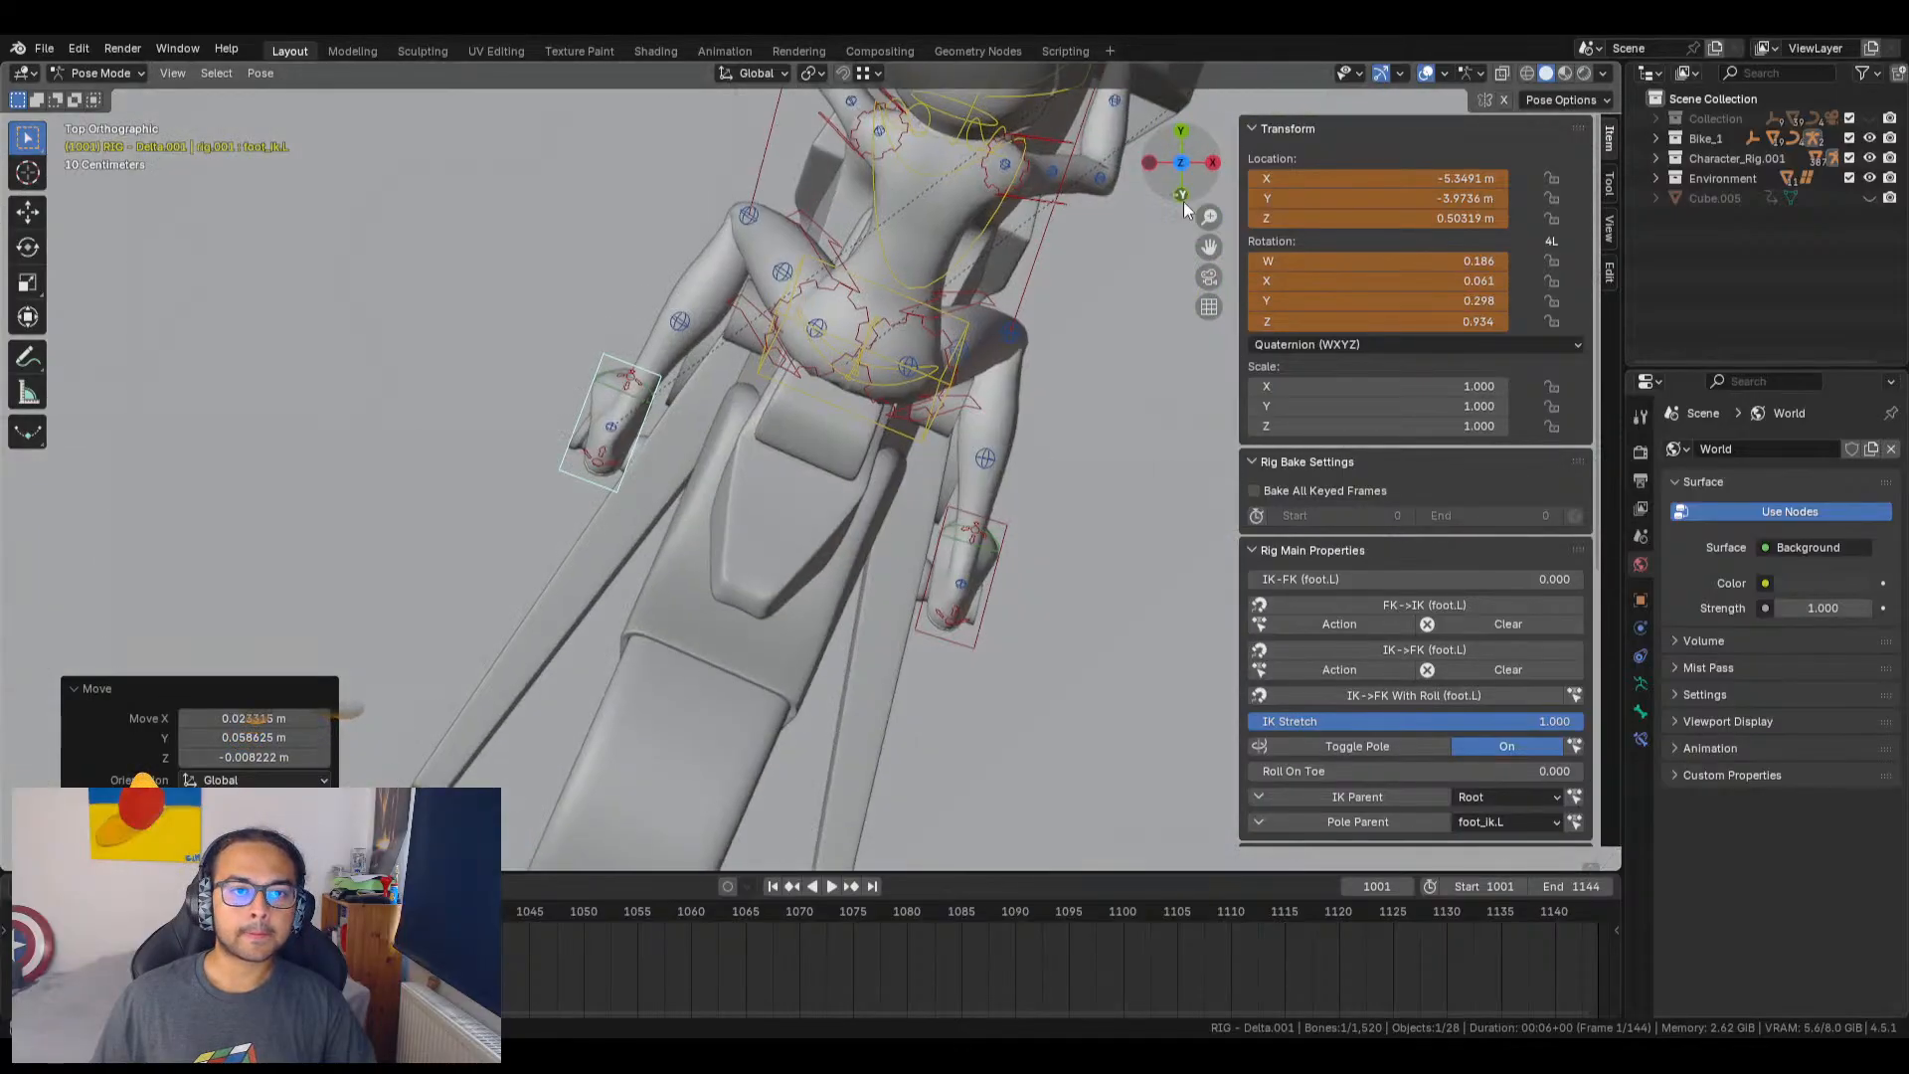
# Step: In the top view, rotate foot_ik.L about 18°, turn it back about 5°, and move it about 0.012 m toward the bike
pyautogui.scroll(4, 985, 611)
pyautogui.moveTo(876, 635); pyautogui.dragTo(720, 628, button='middle')
pyautogui.click(1180, 165)
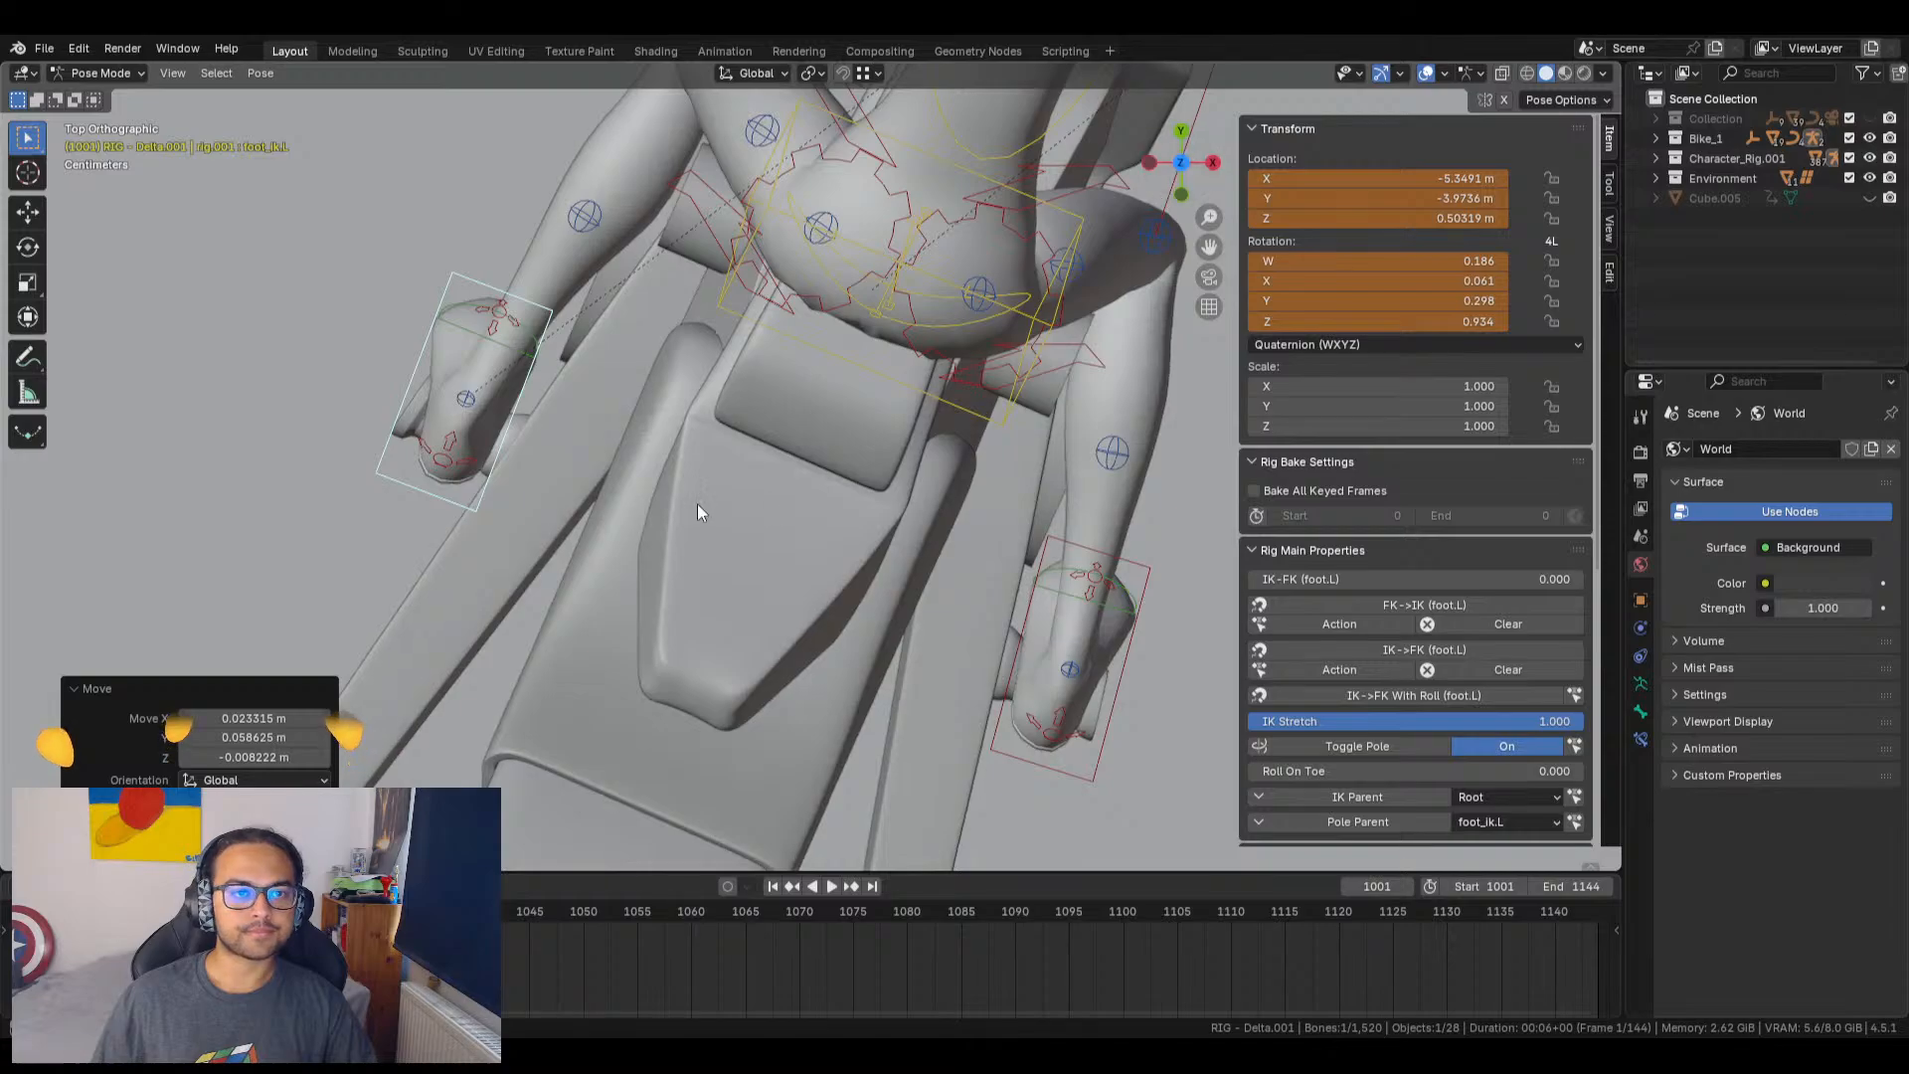
pyautogui.keyDown('shift'); pyautogui.moveTo(696, 503); pyautogui.dragTo(1025, 593, button='middle'); pyautogui.keyUp('shift')
pyautogui.press('r')
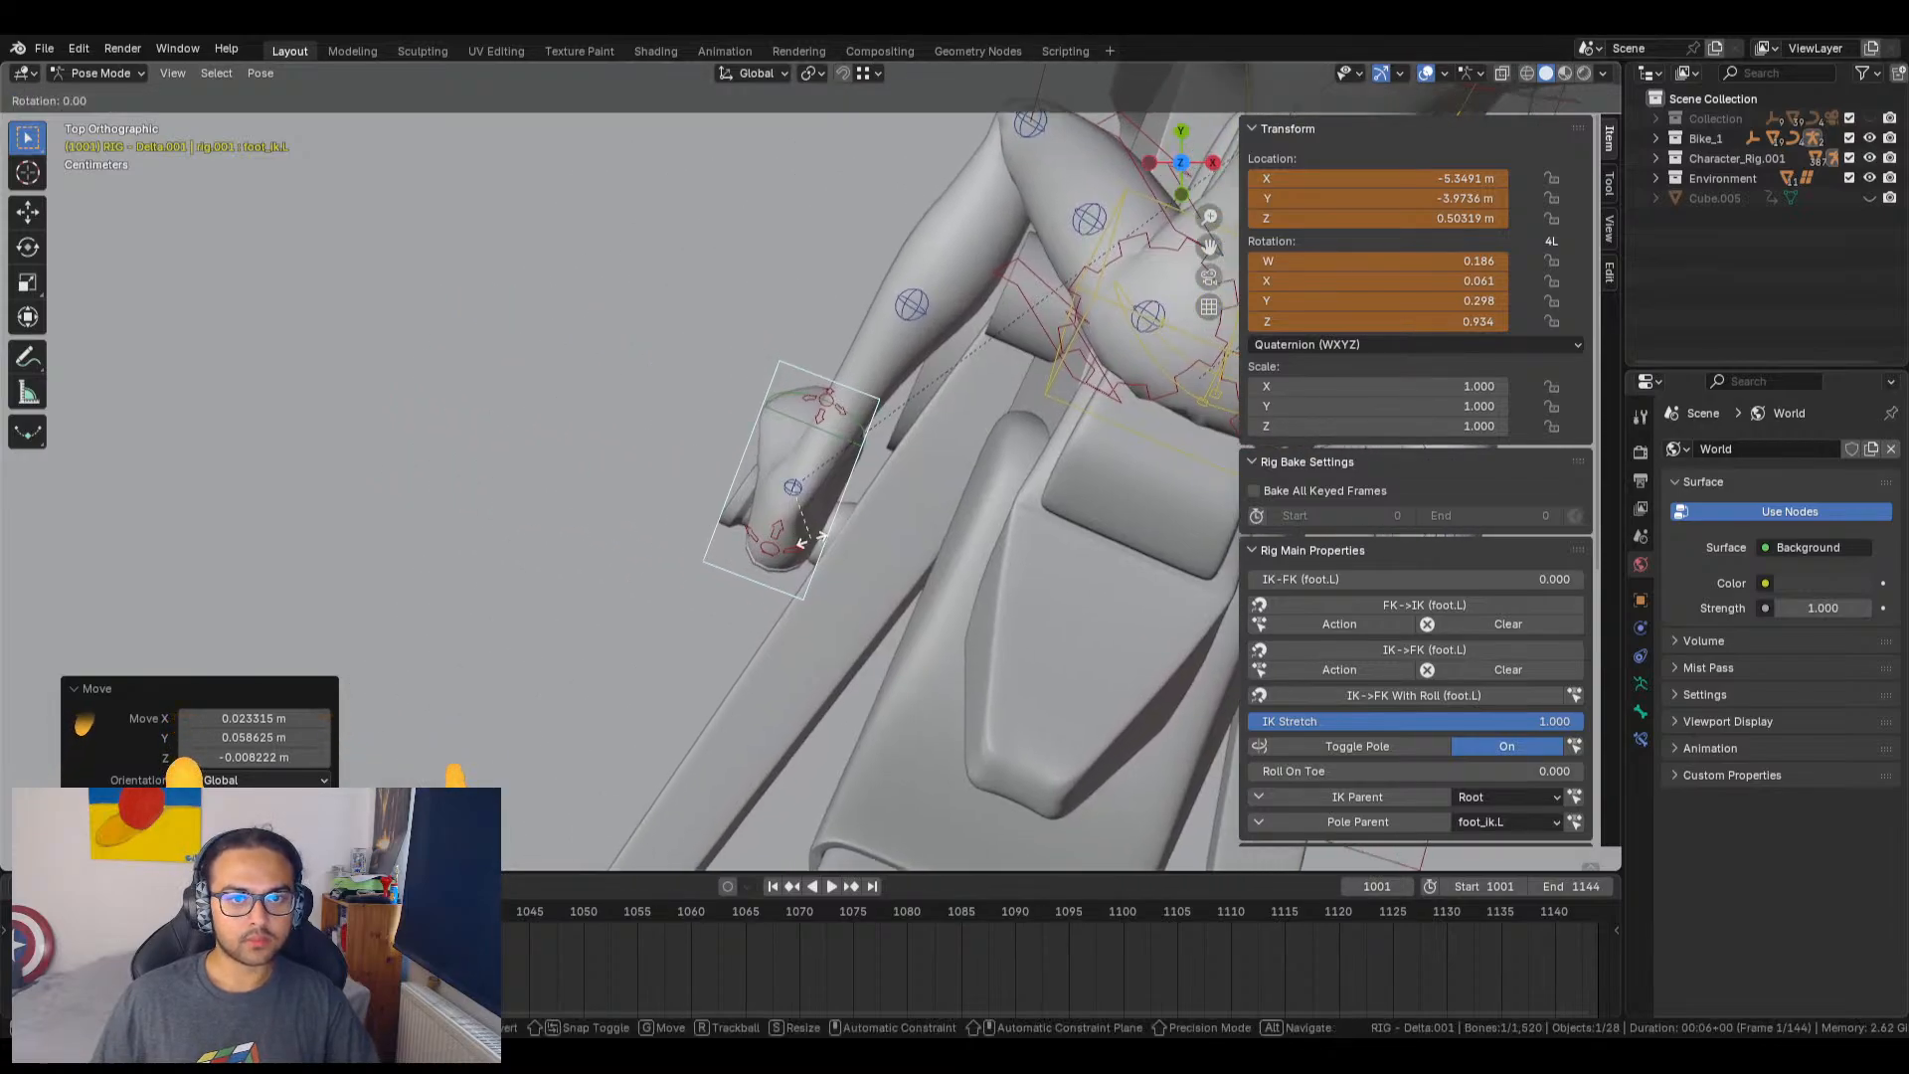
pyautogui.click(794, 539)
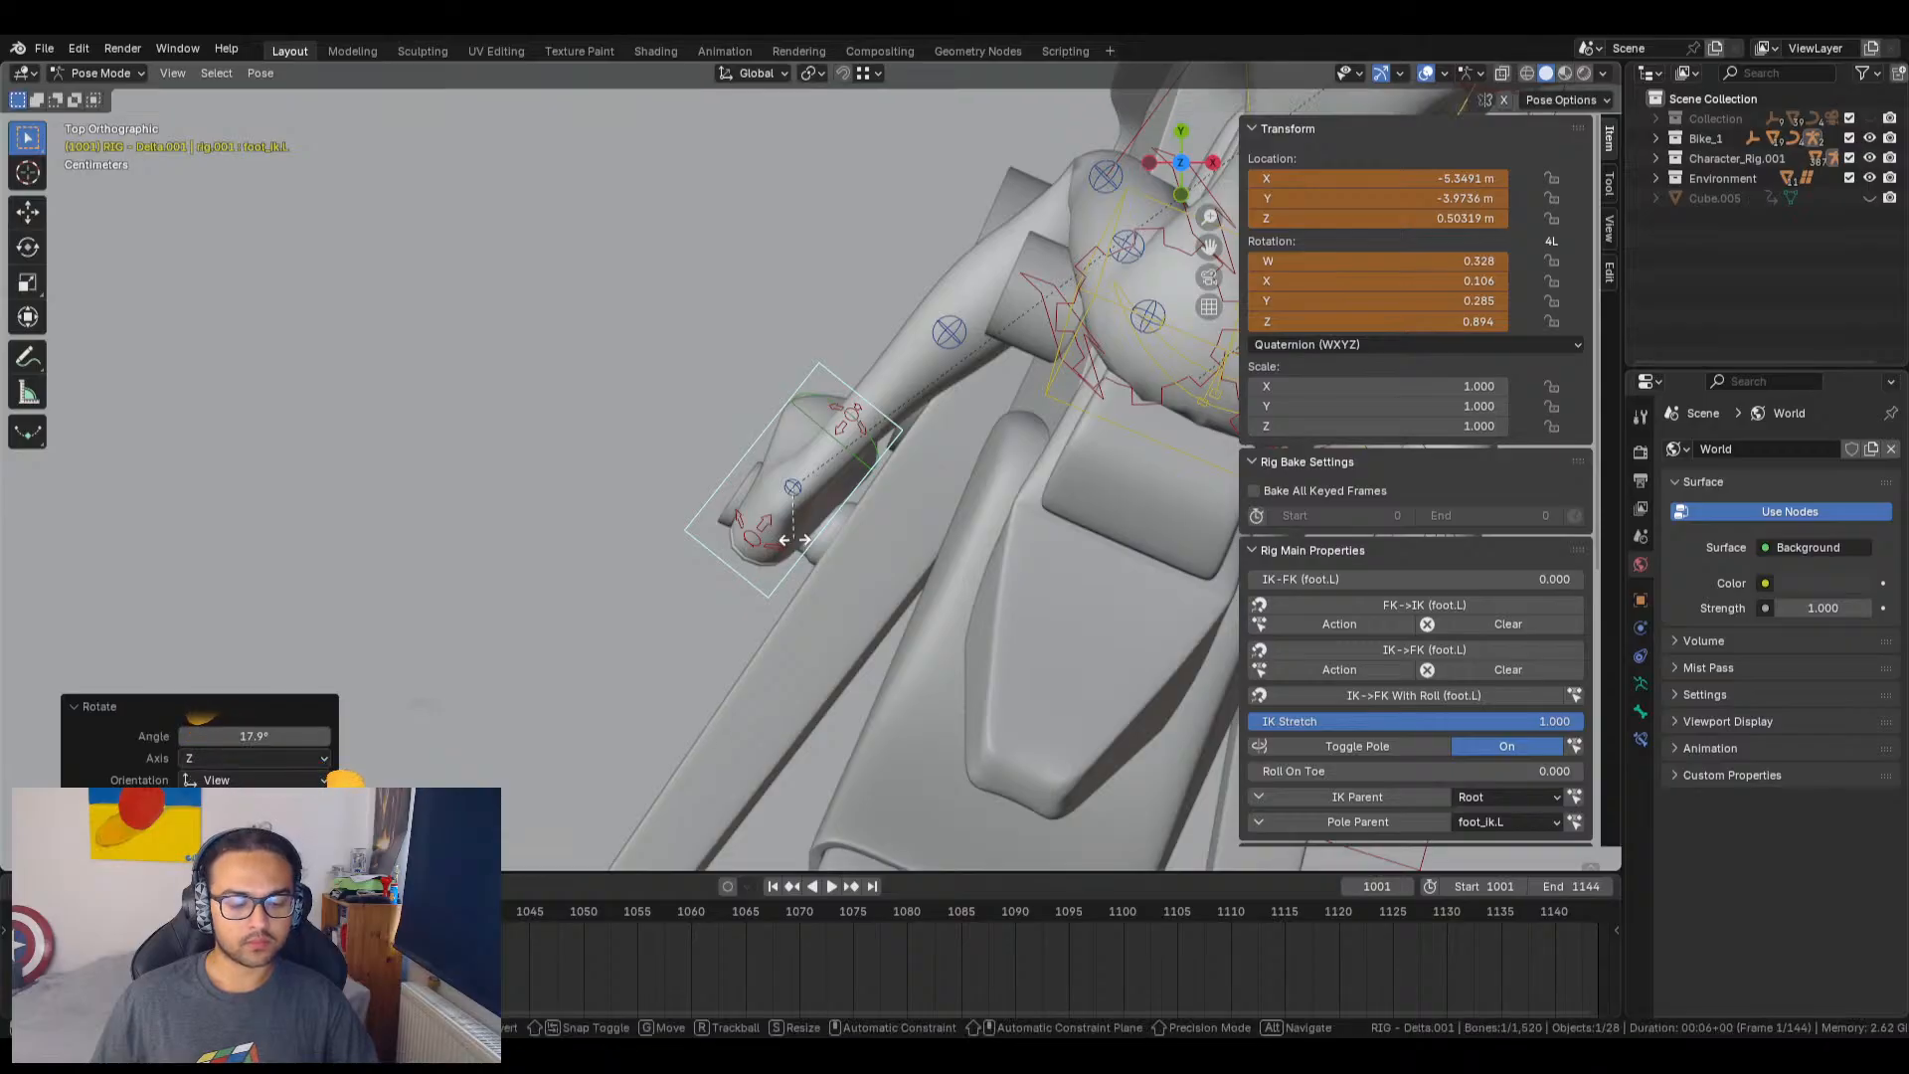
pyautogui.press('r')
pyautogui.click(799, 539)
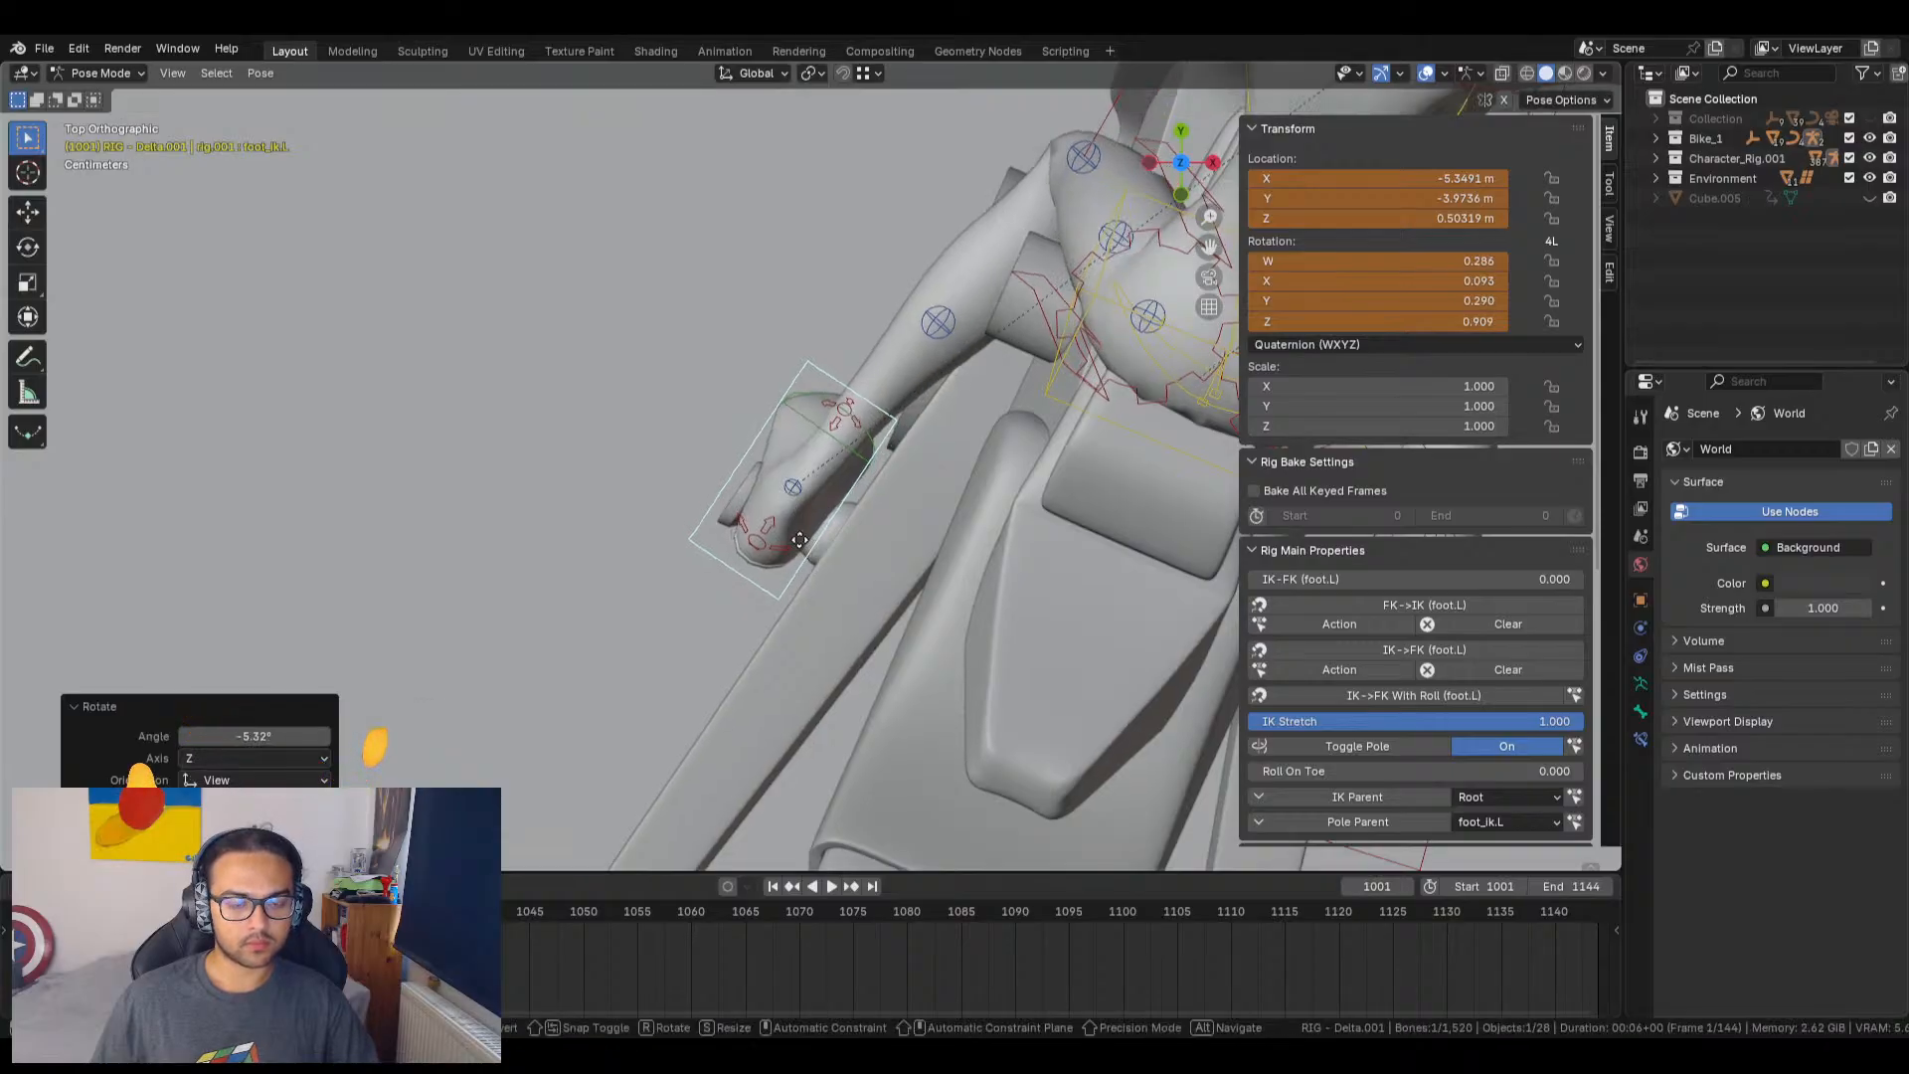
pyautogui.press('g')
pyautogui.click(811, 541)
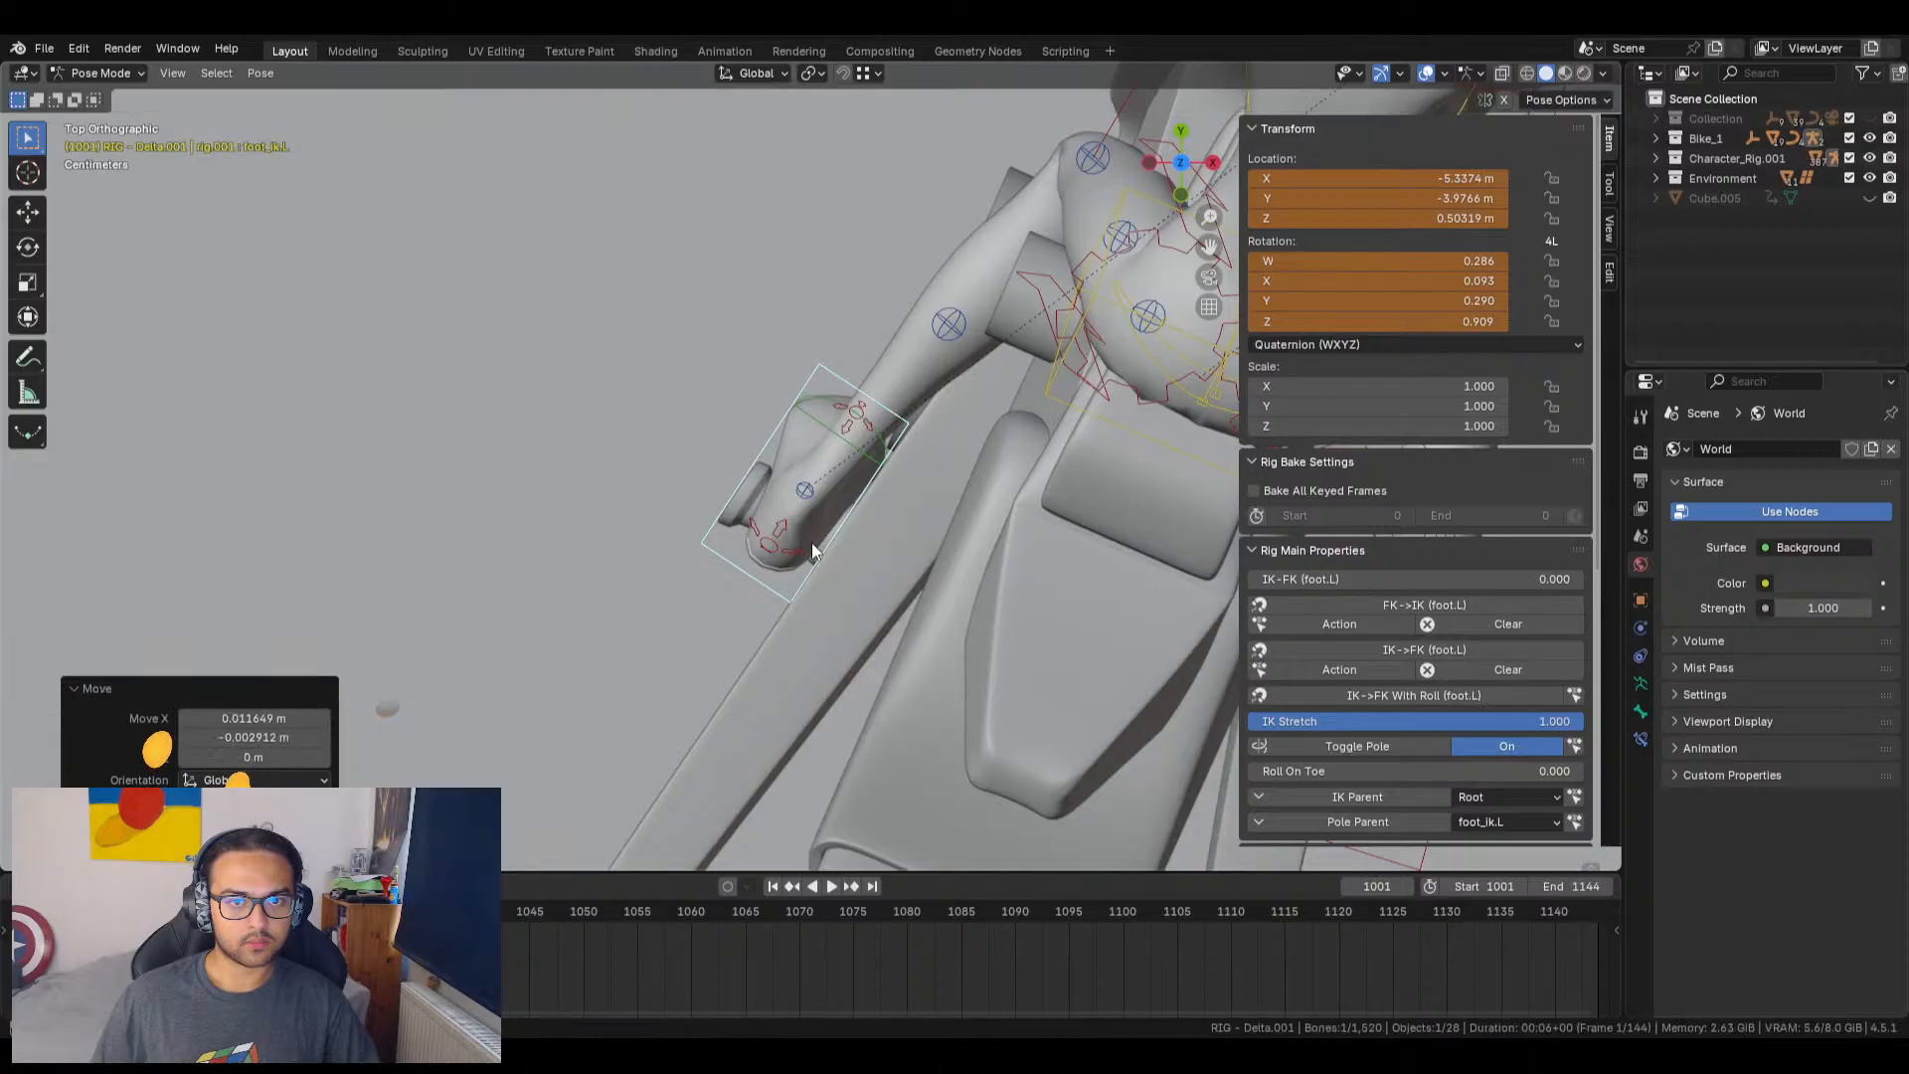
# Step: Try moving the left knee's pole target about 0.28 m toward the ground, and clear its location
pyautogui.moveTo(812, 541); pyautogui.dragTo(863, 300, button='middle')
pyautogui.scroll(-2, 862, 301)
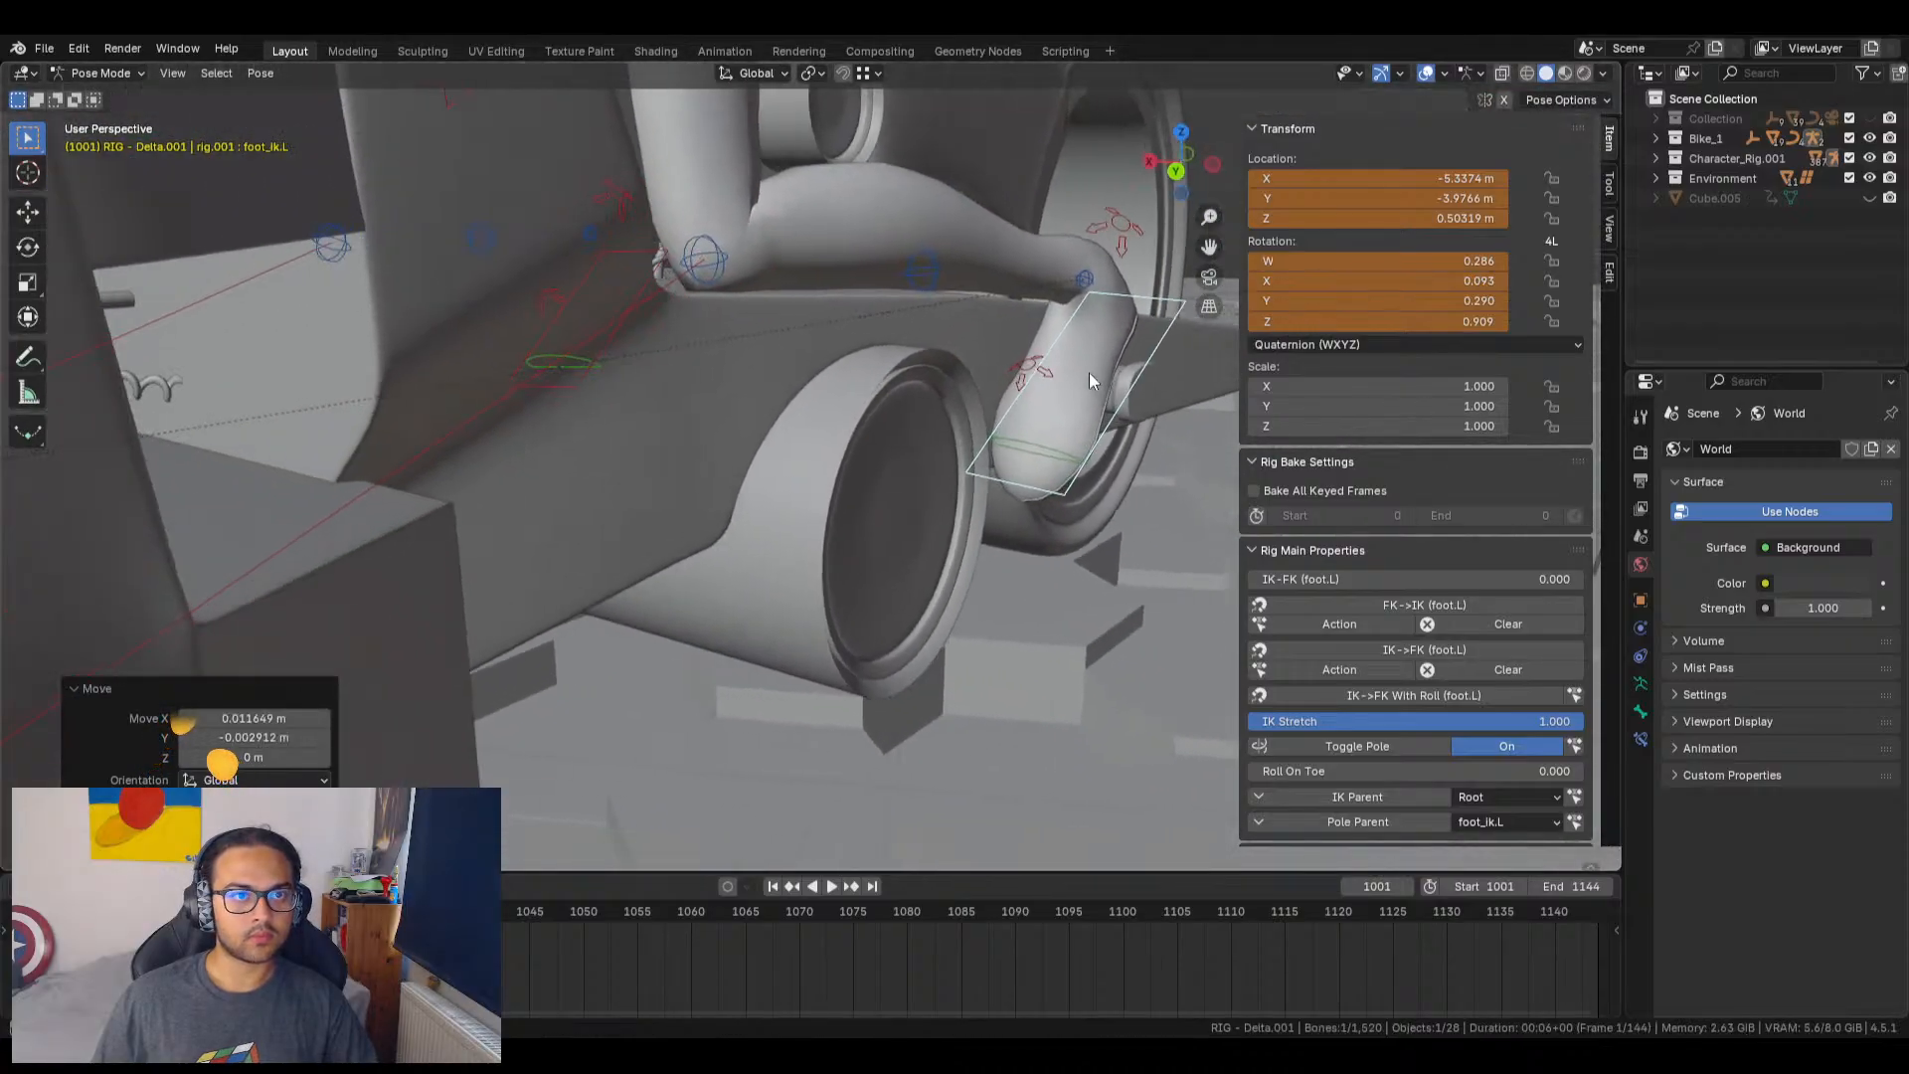
pyautogui.scroll(-1, 868, 410)
pyautogui.scroll(-1, 867, 408)
pyautogui.moveTo(858, 470); pyautogui.dragTo(718, 504, button='middle')
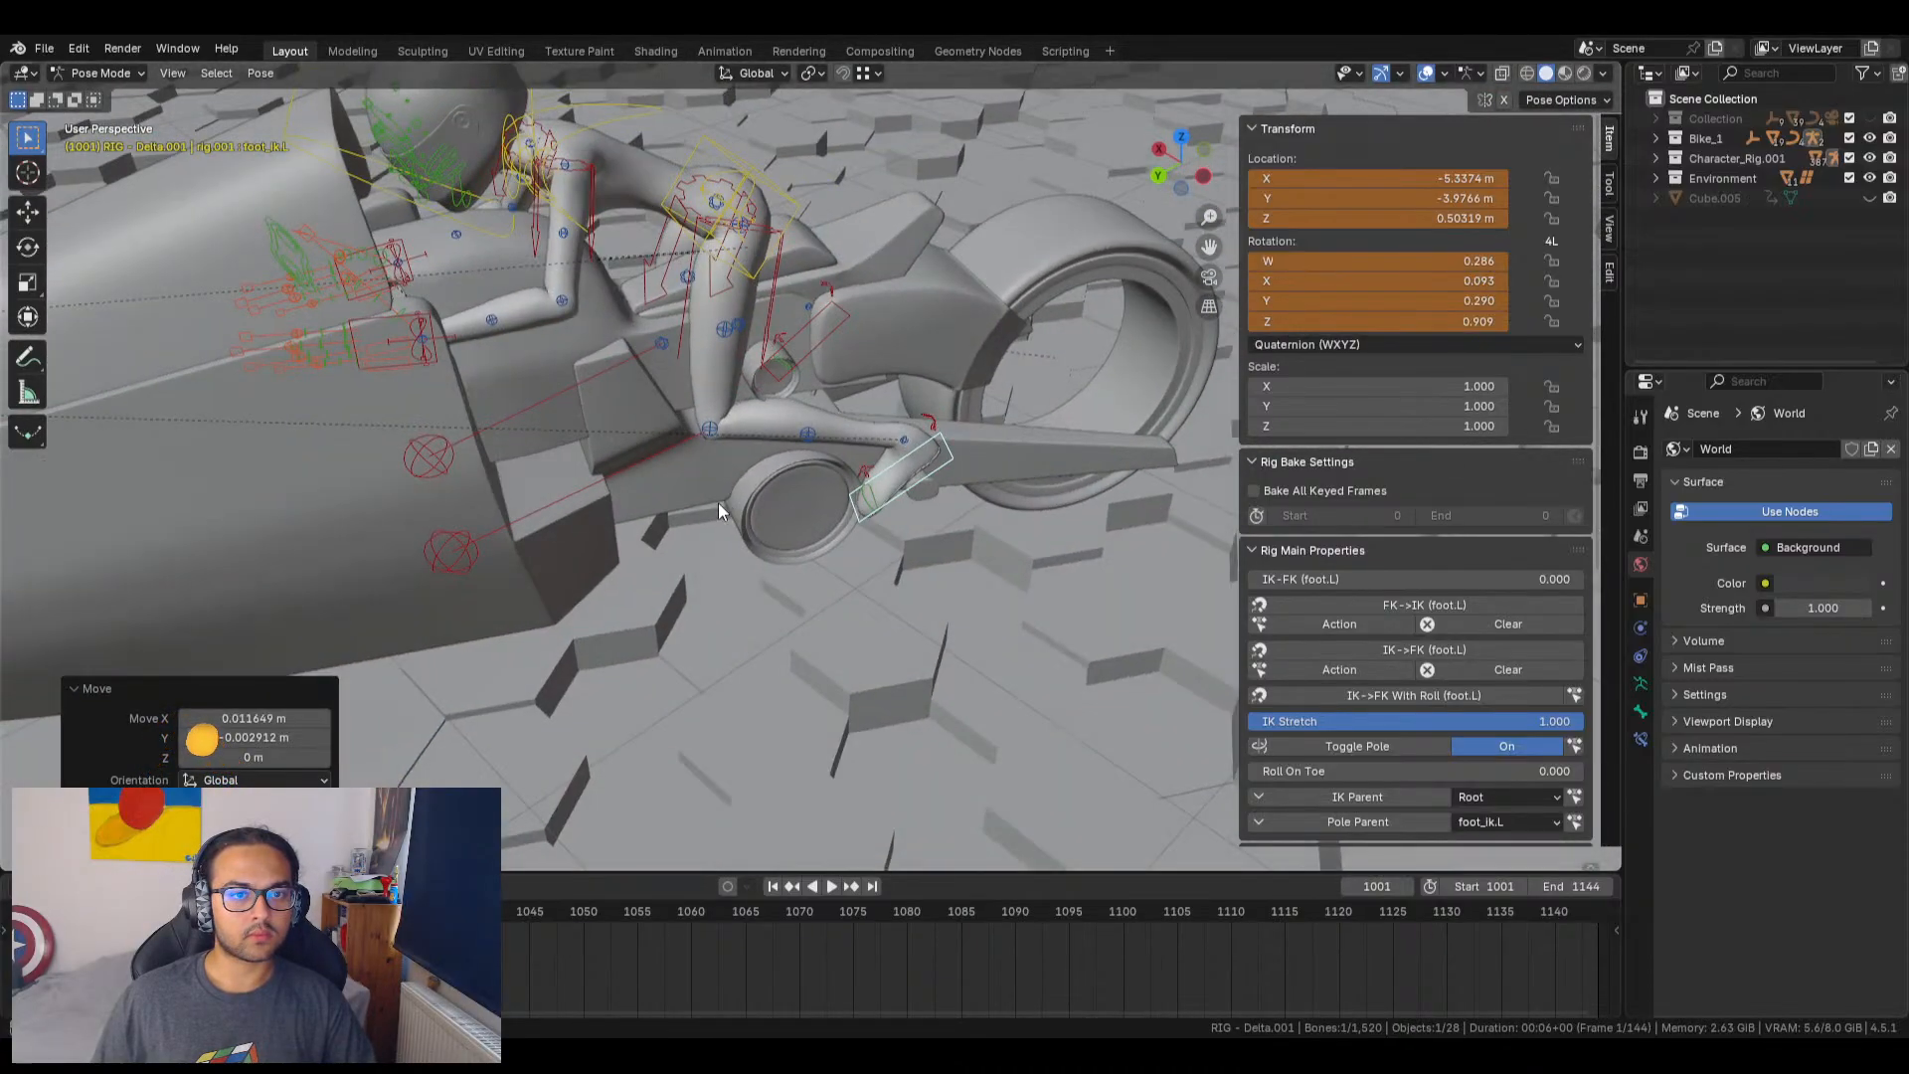
pyautogui.click(453, 557)
pyautogui.press('g')
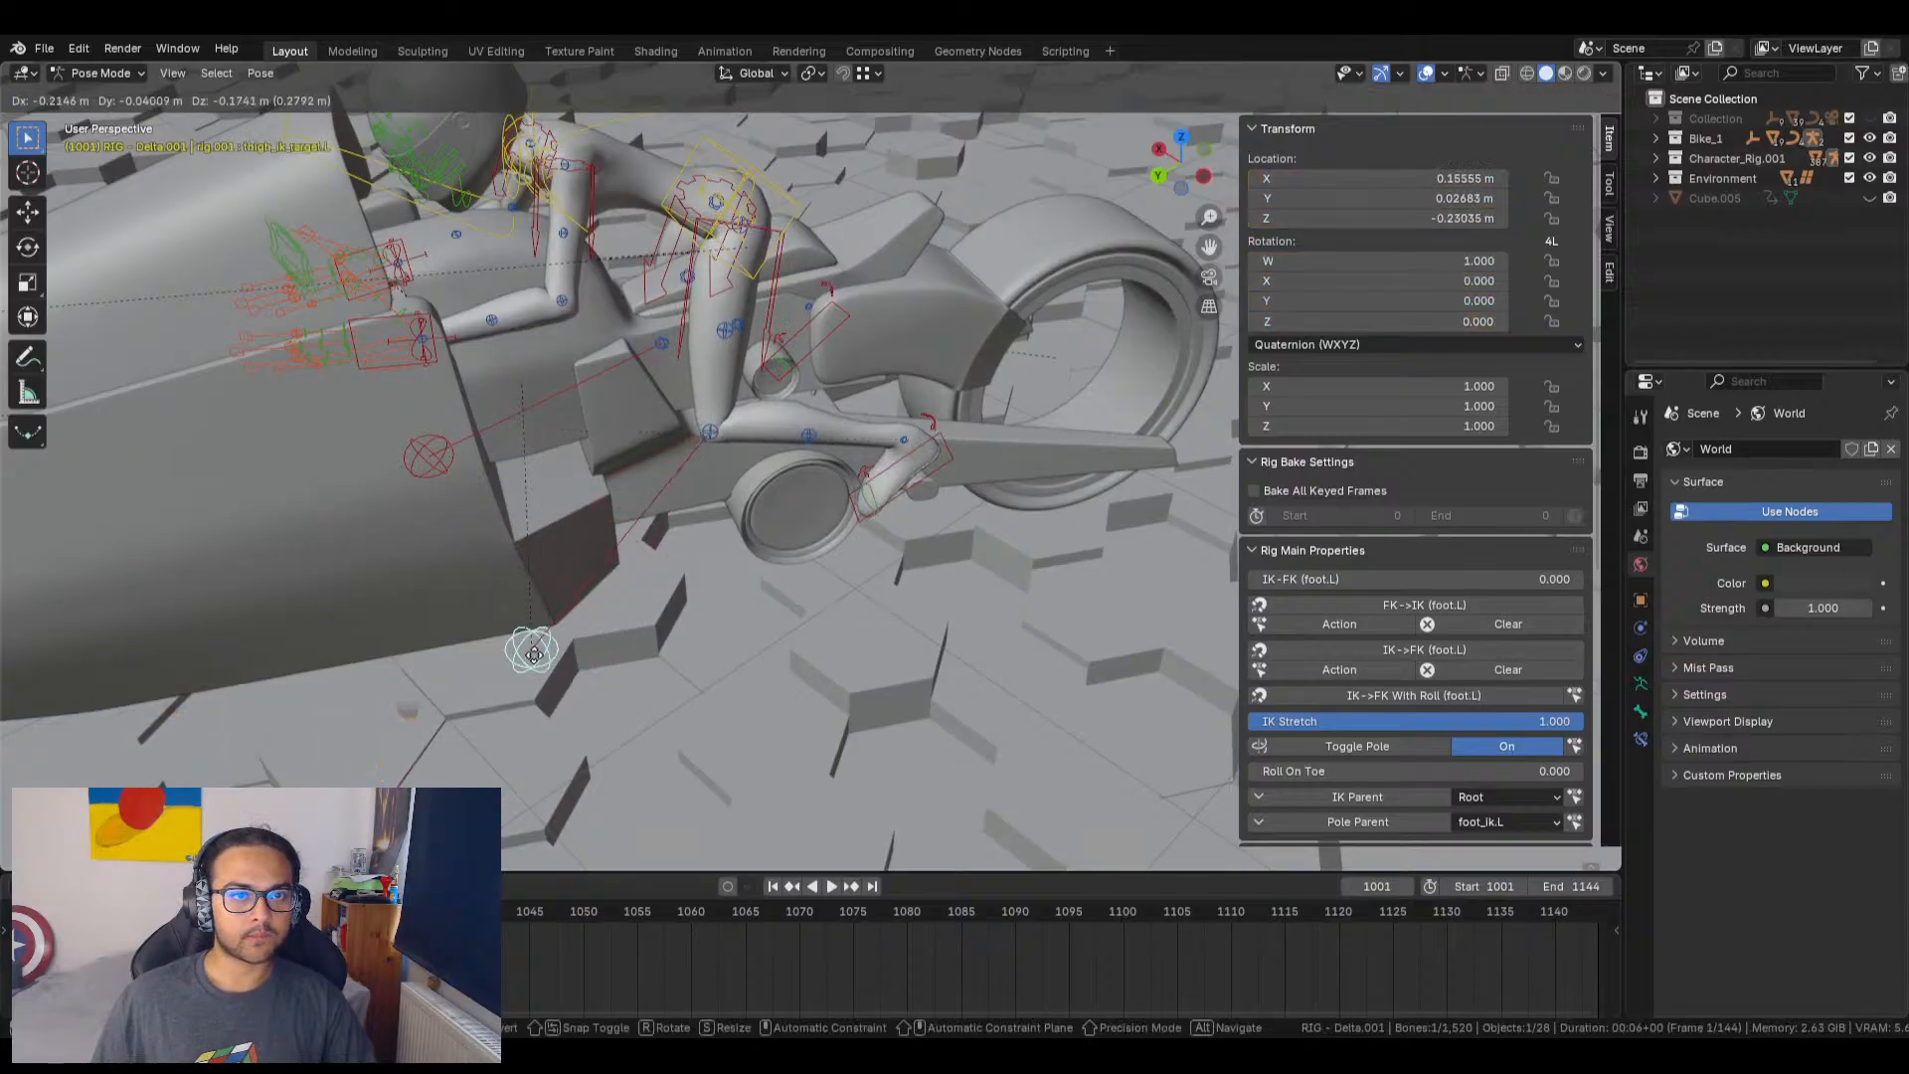
pyautogui.click(534, 654)
pyautogui.moveTo(603, 660); pyautogui.dragTo(639, 614, button='middle')
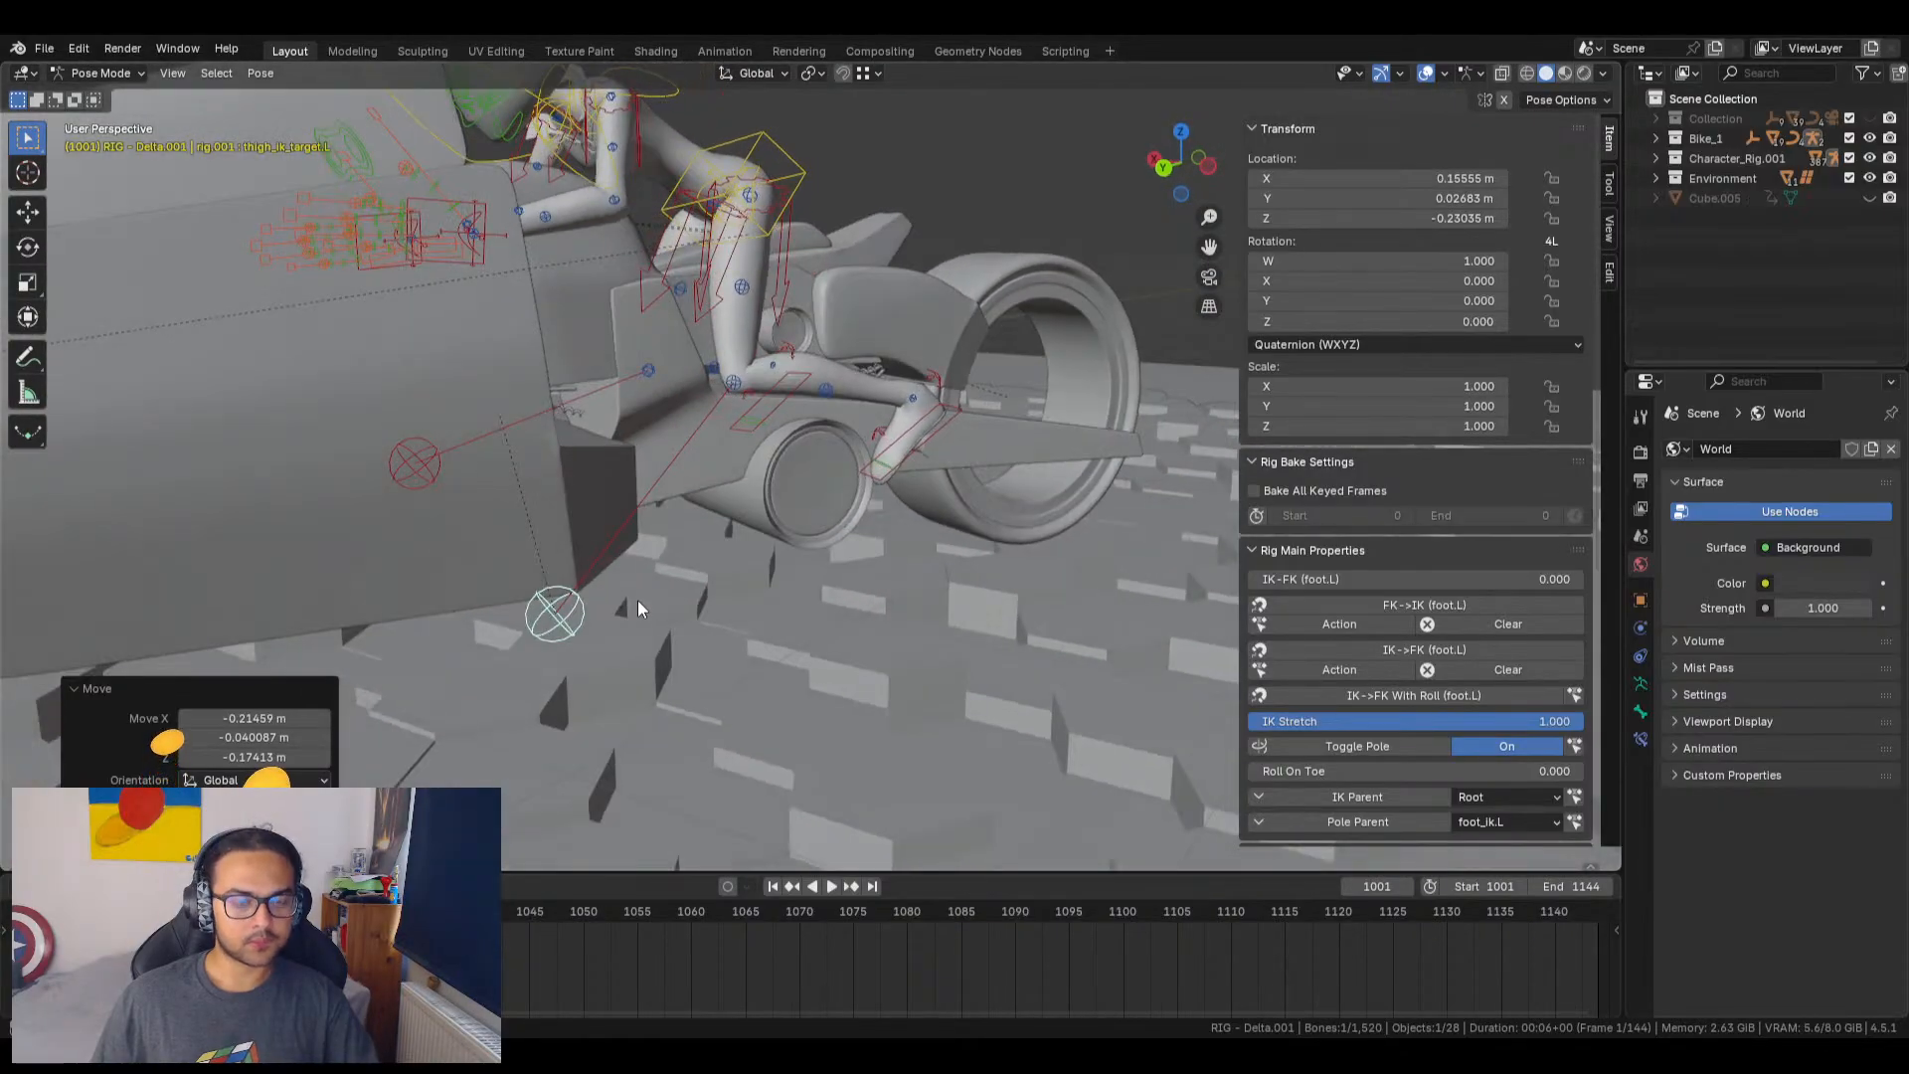
pyautogui.hotkey('alt', 'g')
pyautogui.click(782, 283)
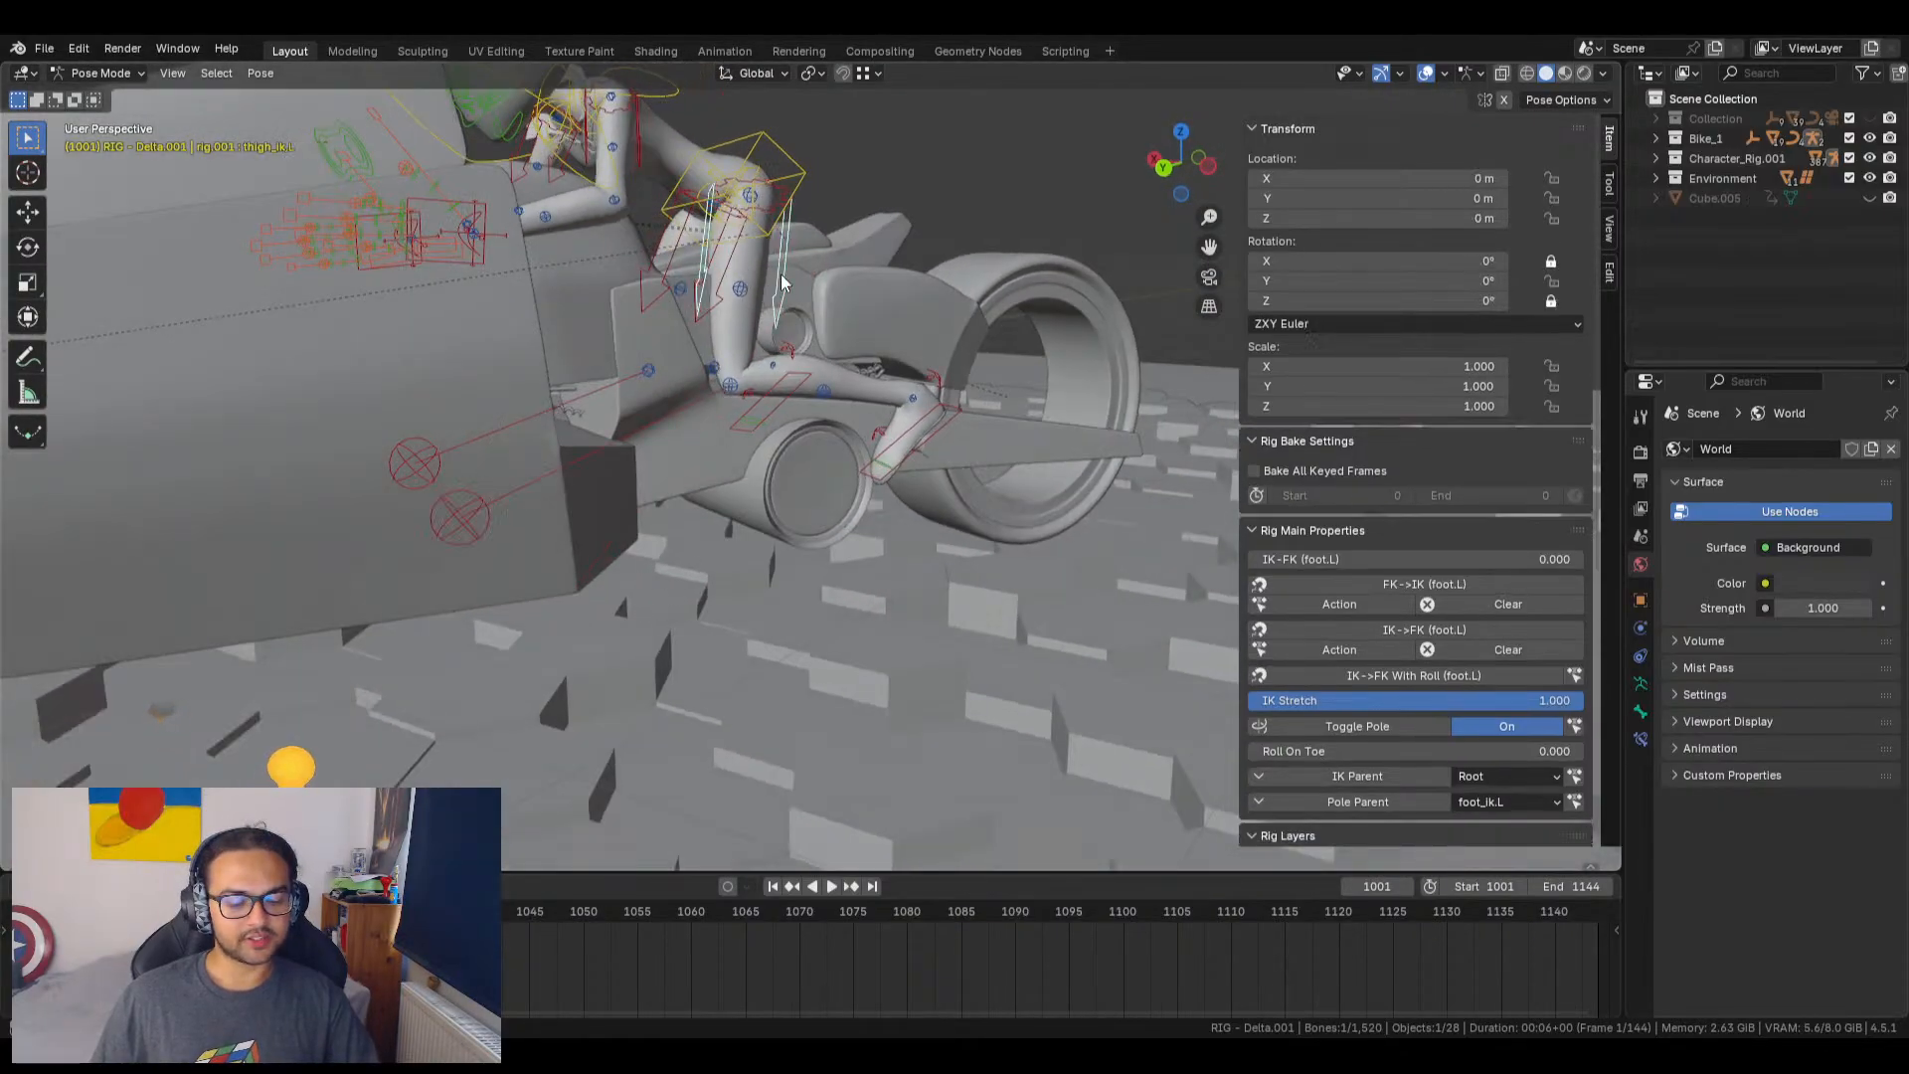
pyautogui.press('r')
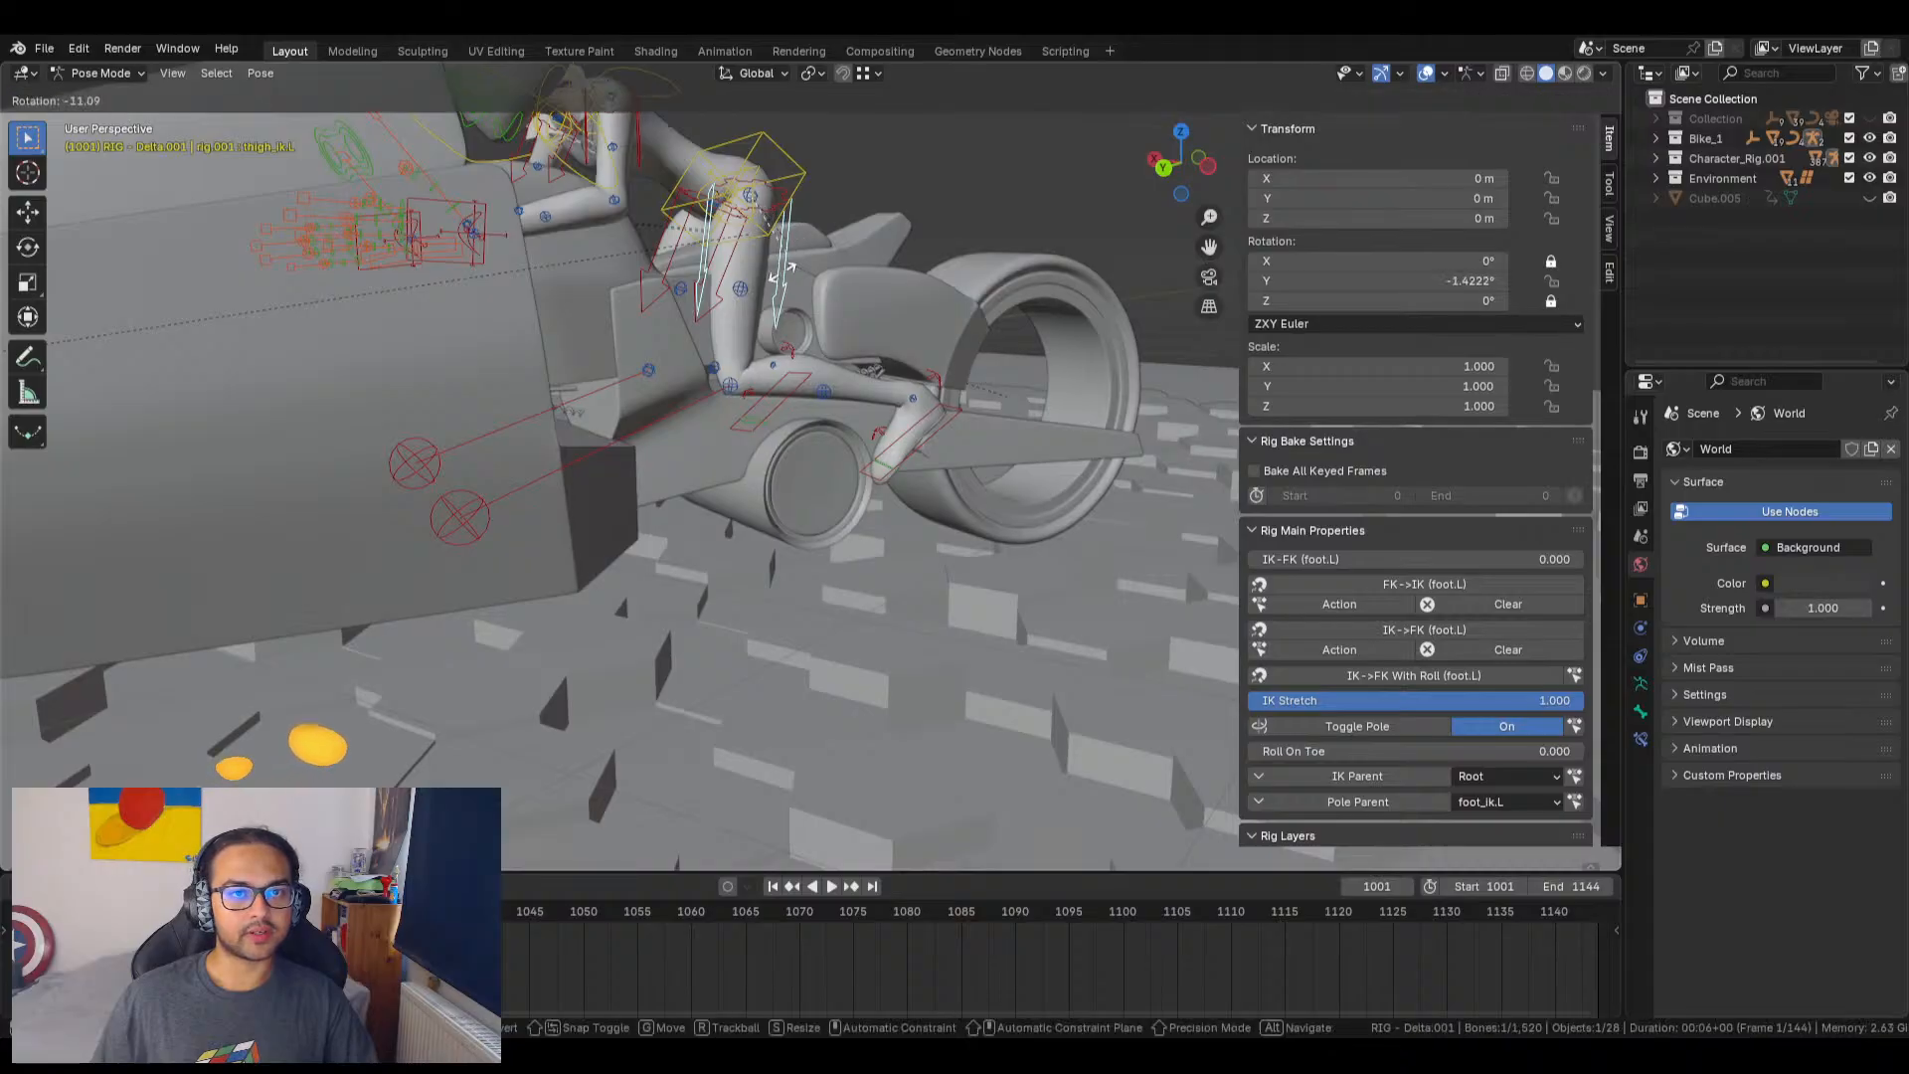
pyautogui.press('Escape')
pyautogui.moveTo(791, 295); pyautogui.dragTo(813, 340, button='middle')
pyautogui.press('r')
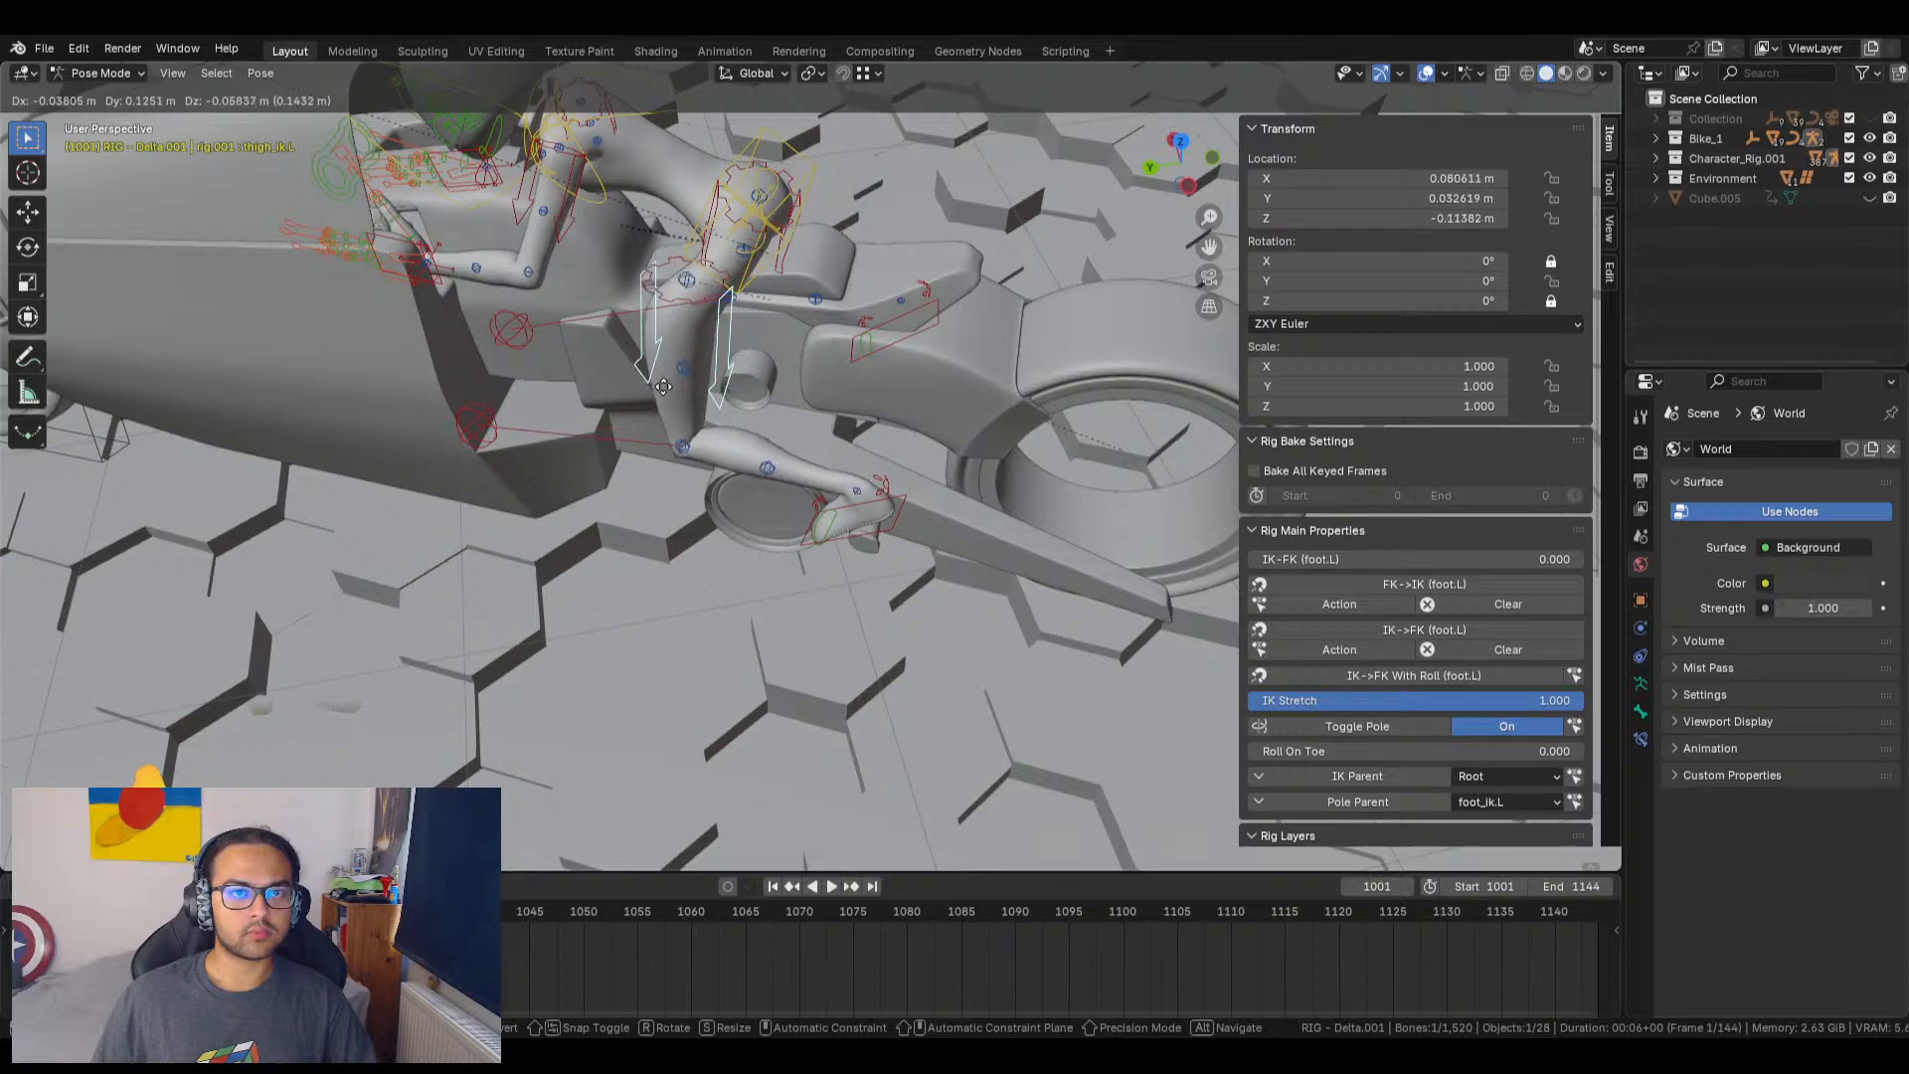
pyautogui.press('Escape')
pyautogui.click(757, 265)
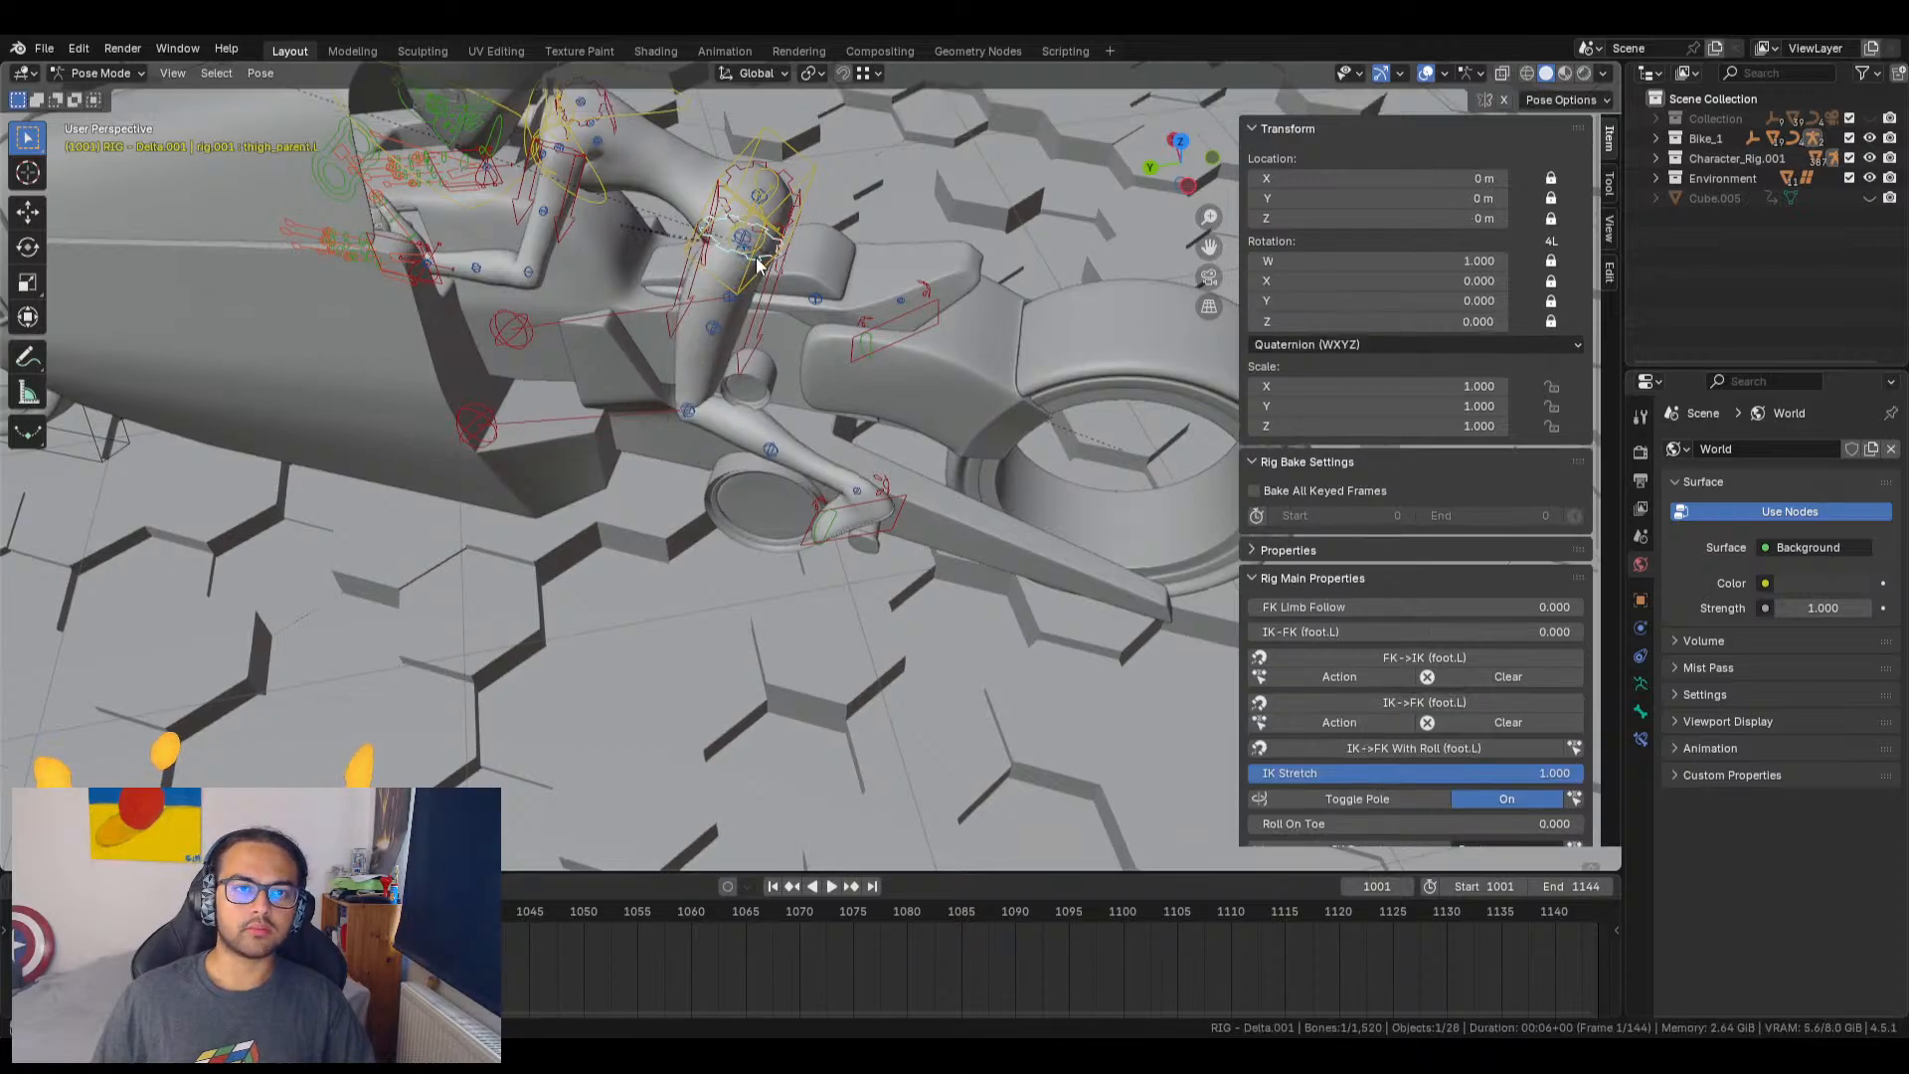
pyautogui.press('r')
pyautogui.press('Escape')
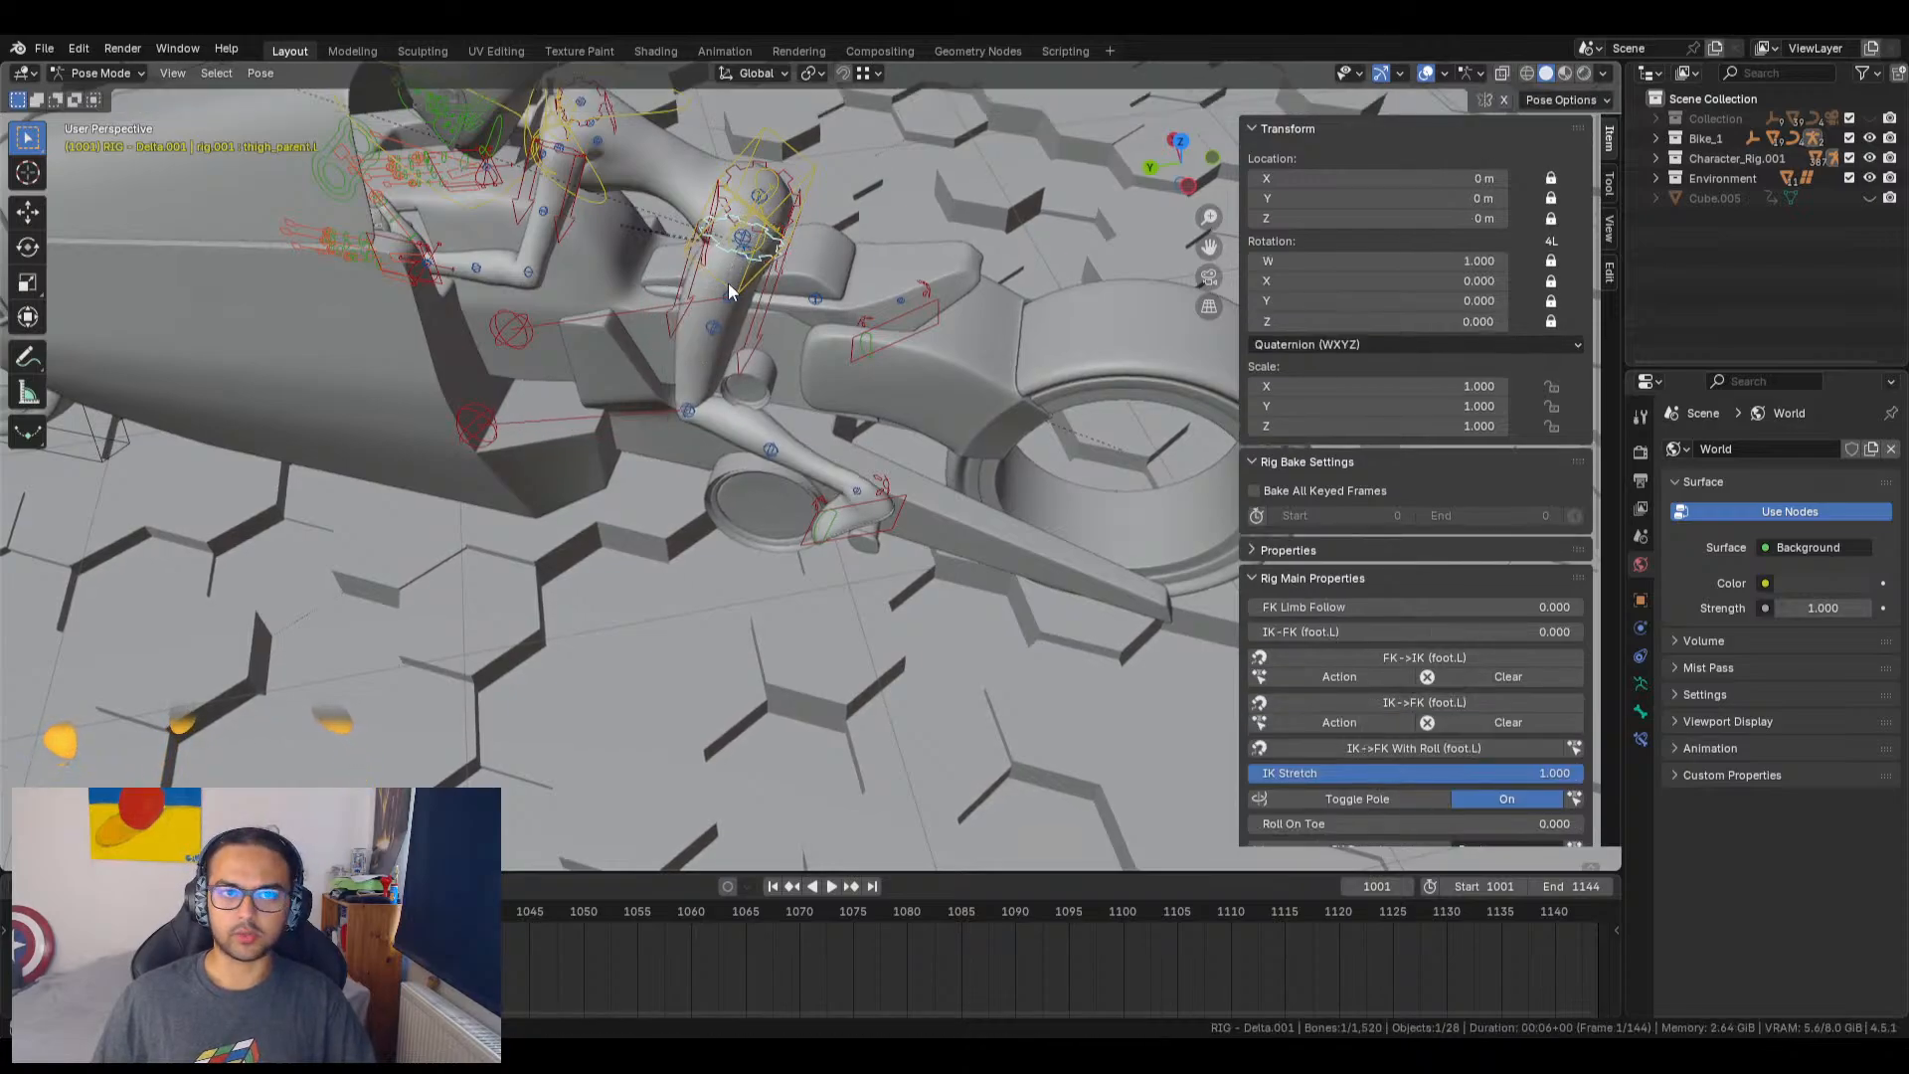
# Step: Select foot_ik.L, review its rig properties, and hide the Fingers layer of the rig
pyautogui.scroll(-5, 1375, 750)
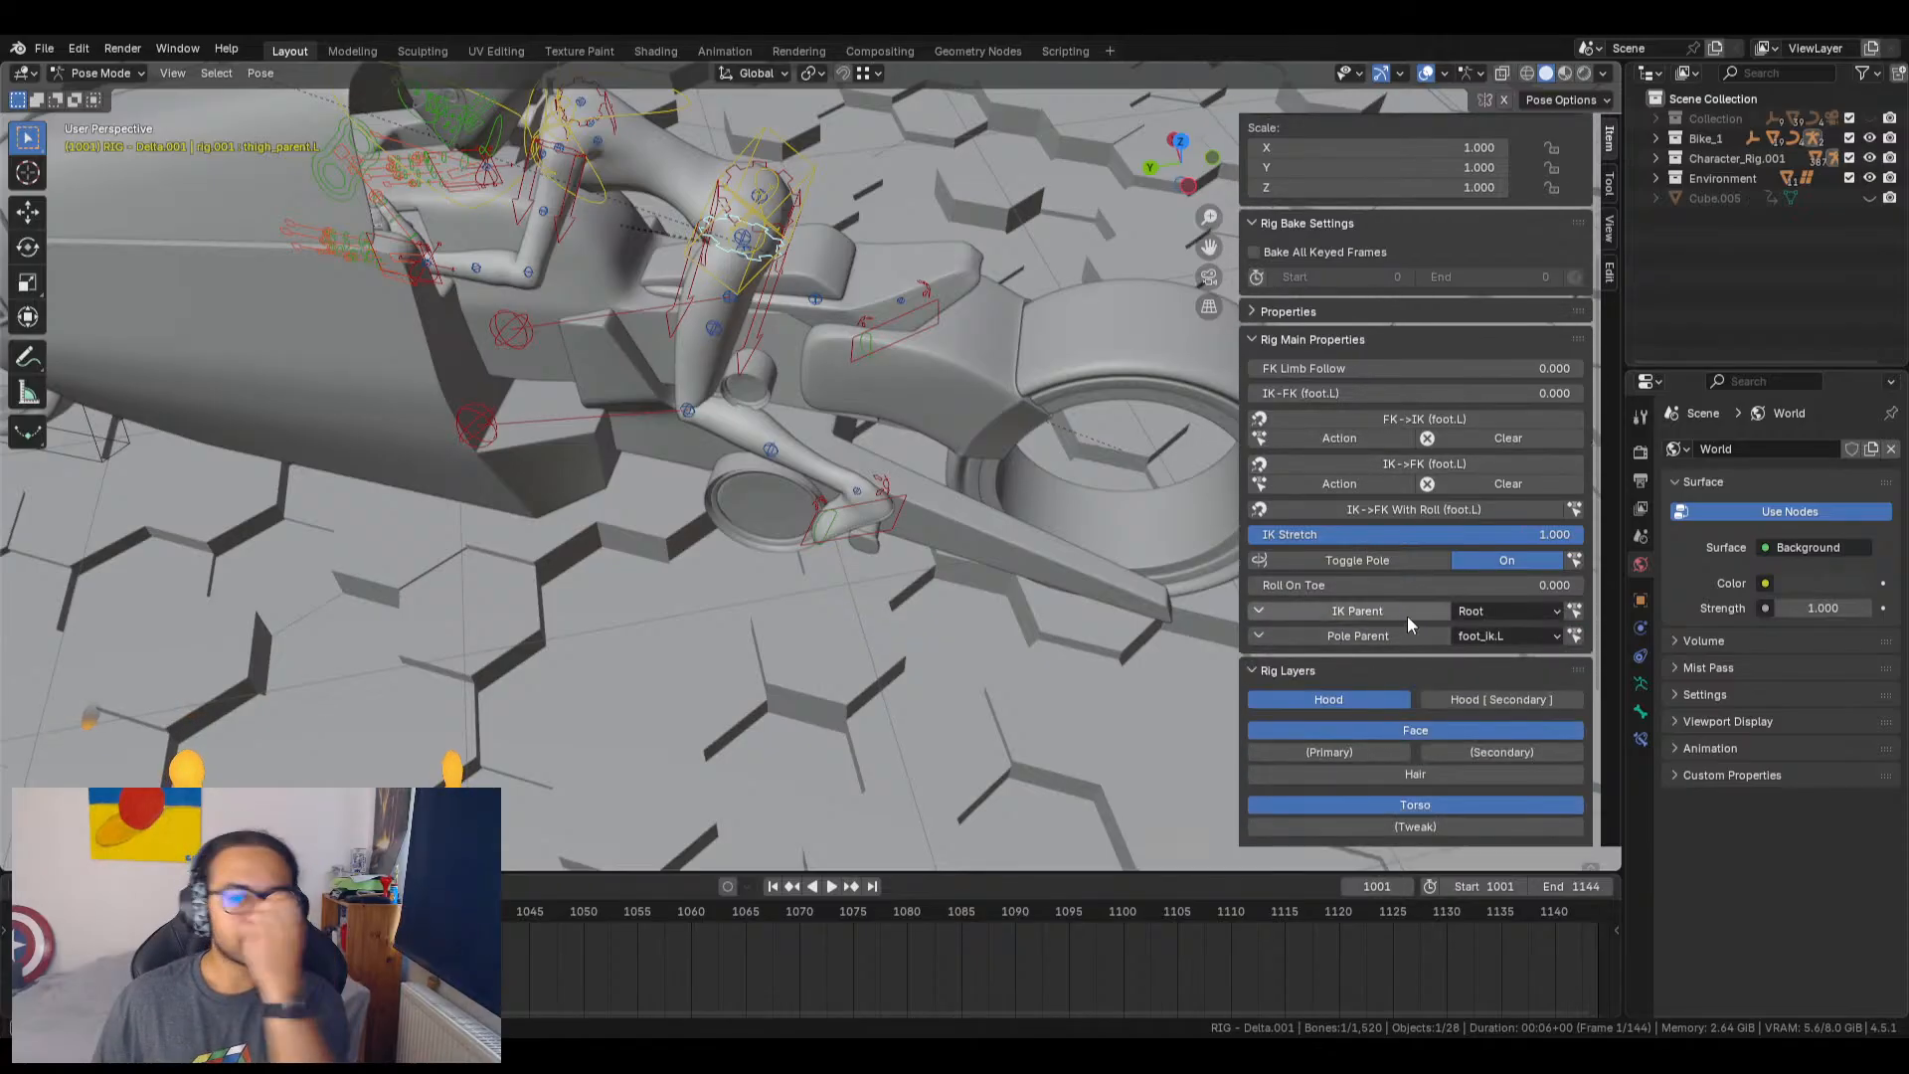
pyautogui.click(904, 491)
pyautogui.scroll(2, 1387, 594)
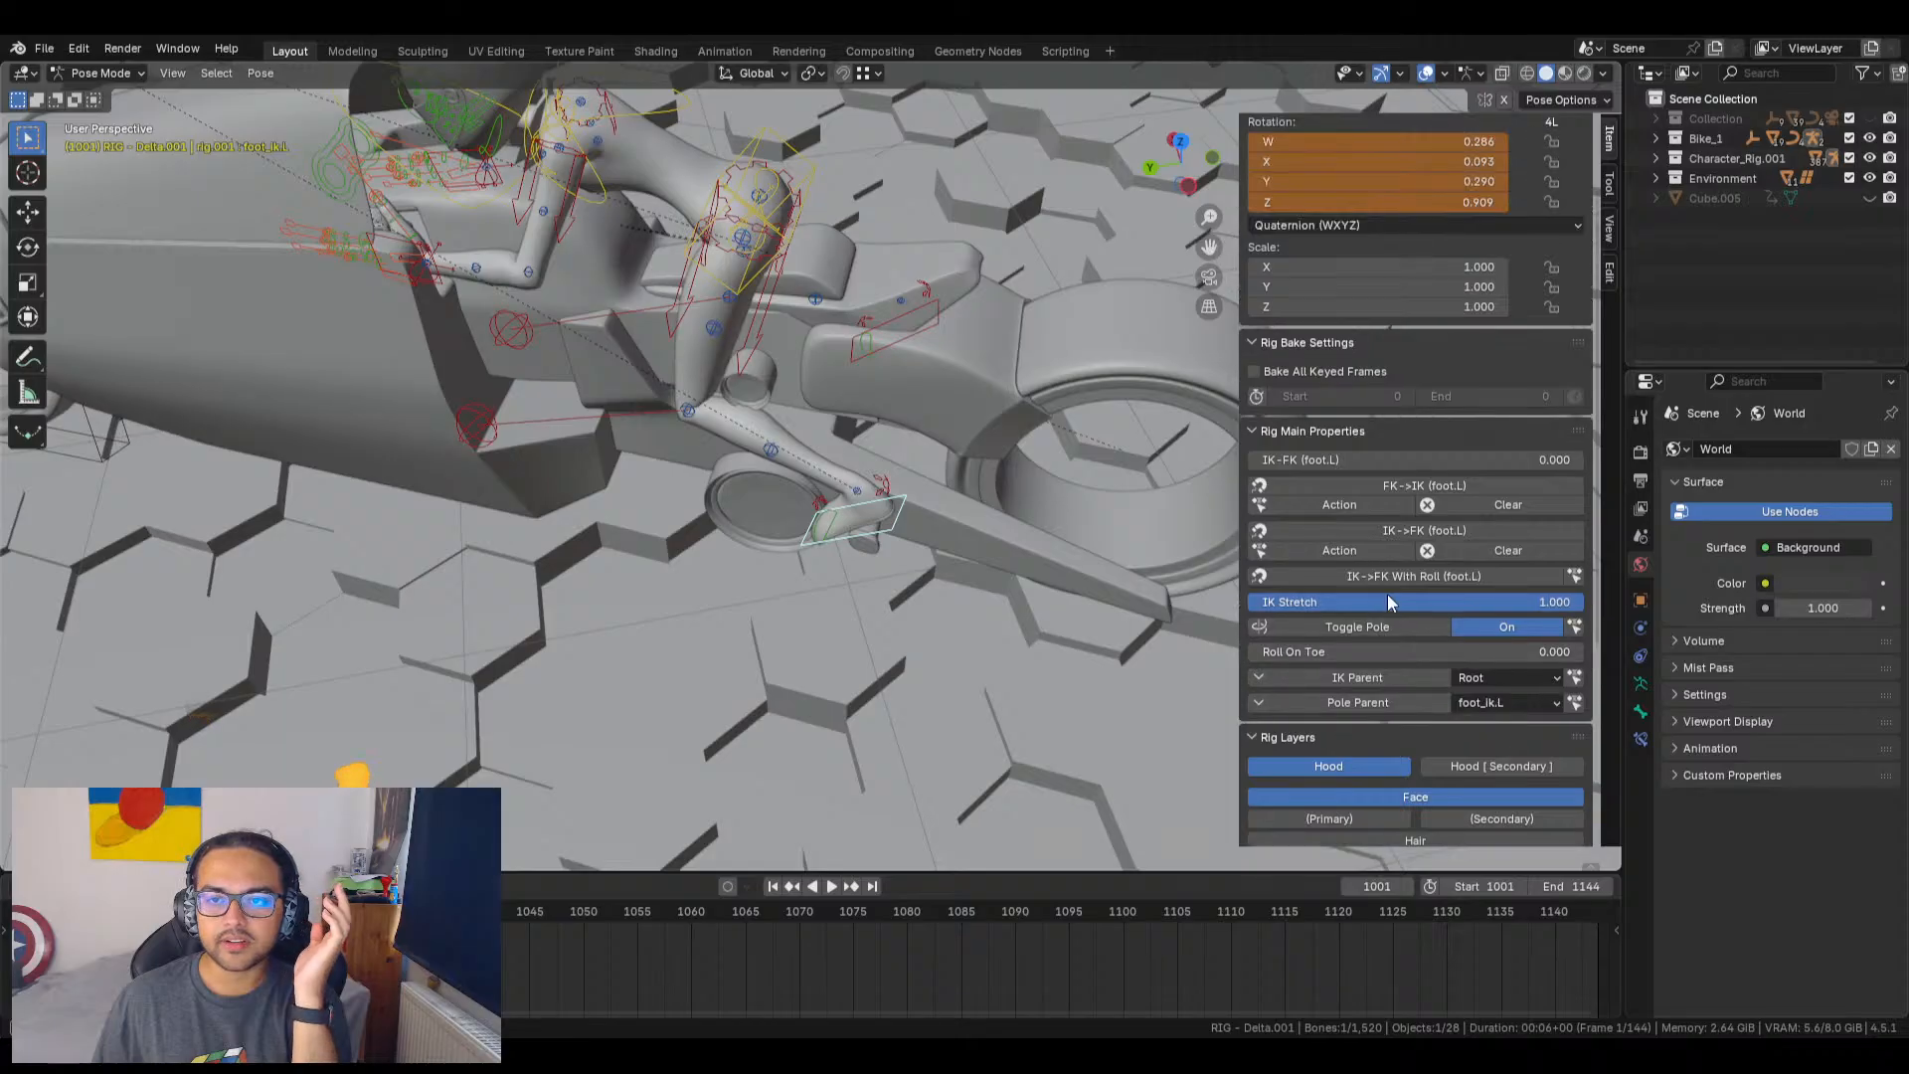
pyautogui.scroll(-6, 1387, 594)
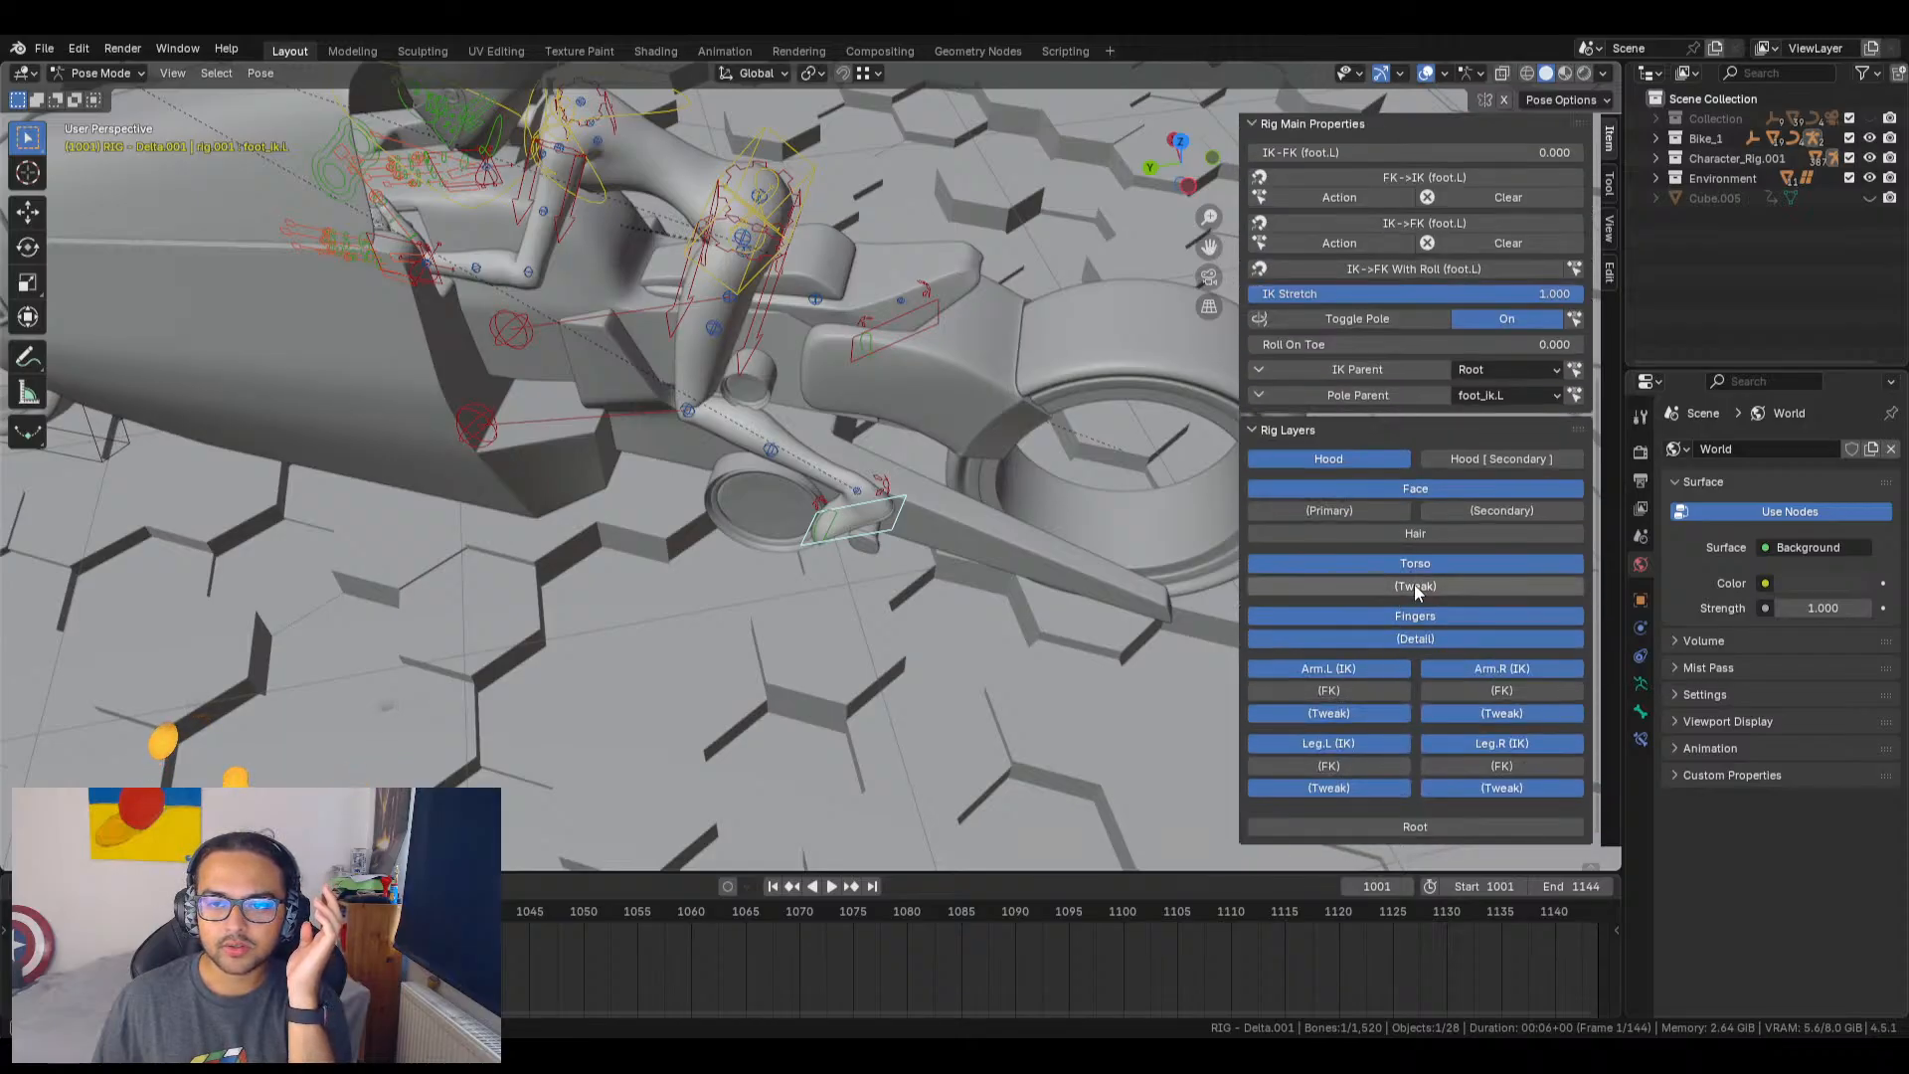
pyautogui.click(1422, 641)
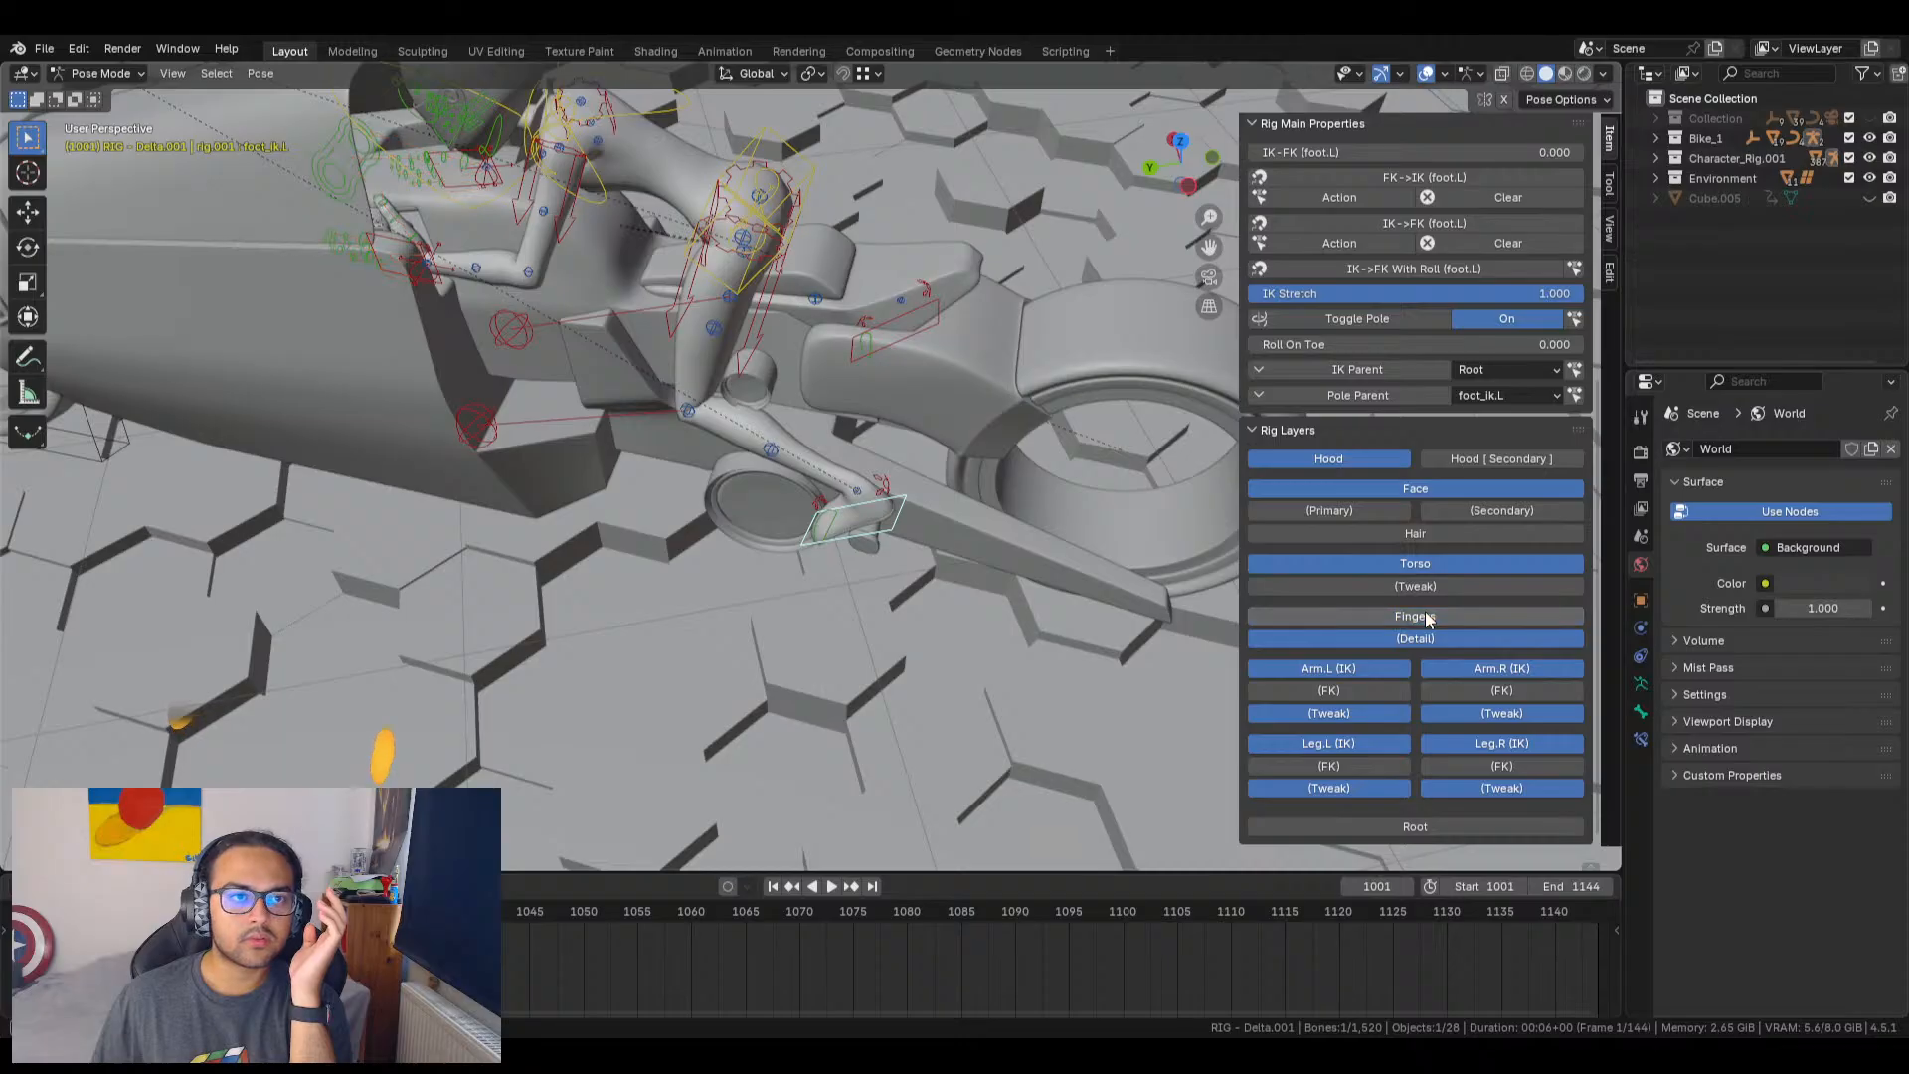
pyautogui.click(1428, 617)
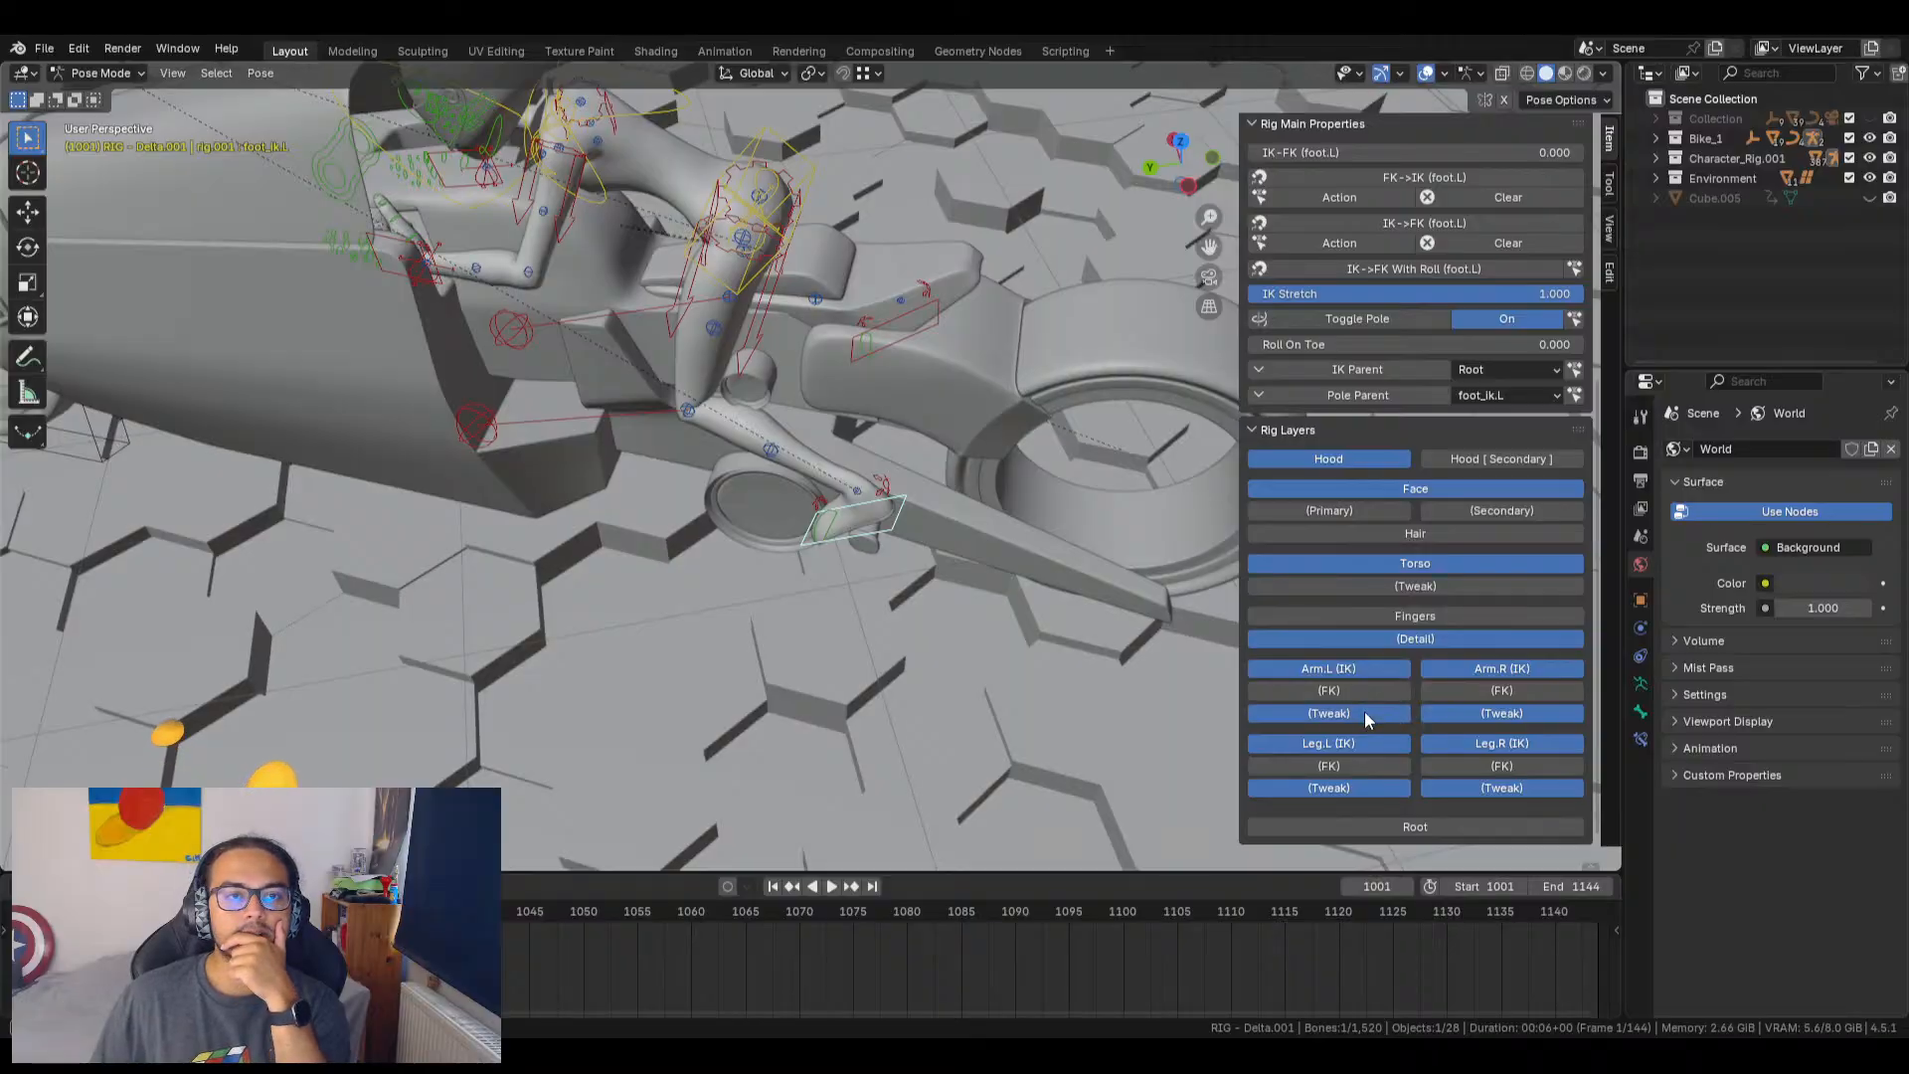
pyautogui.scroll(6, 1372, 558)
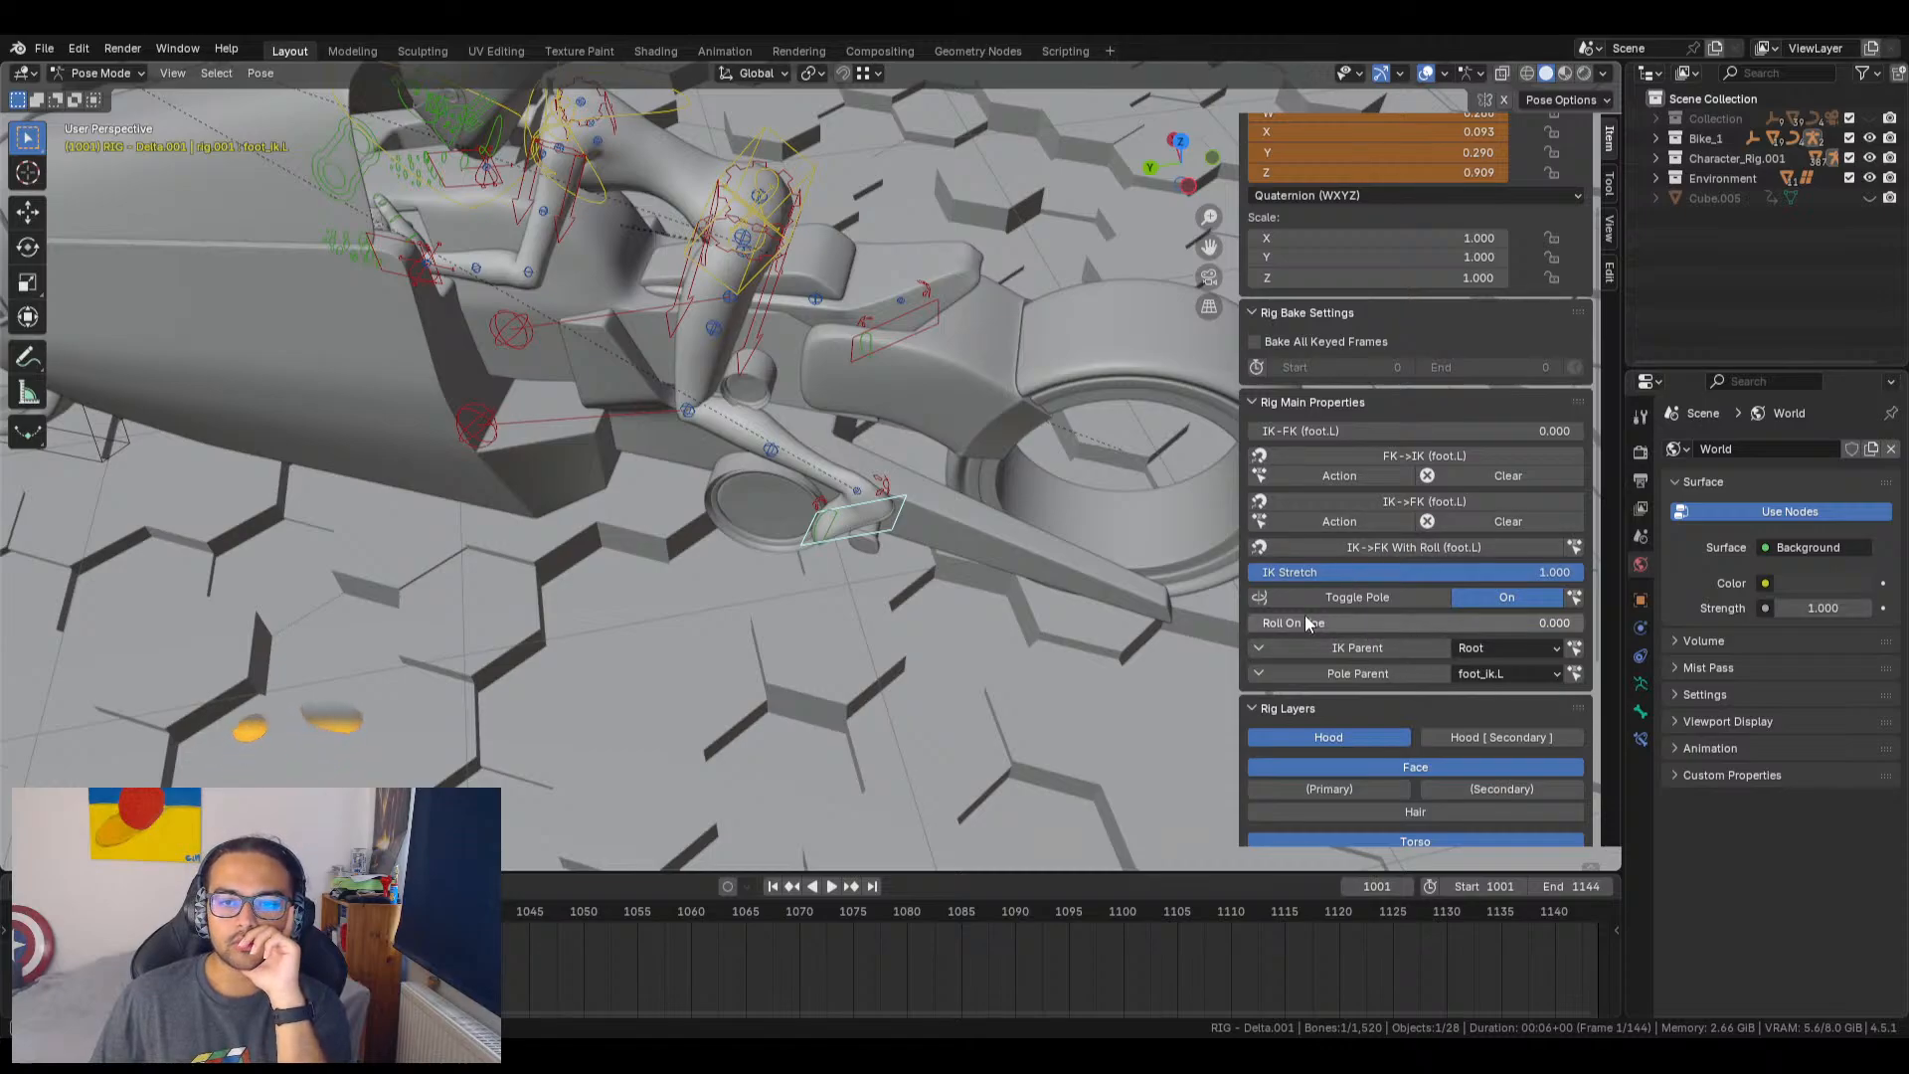
# Step: Try scrubbing the Y rotation of the left thigh control thigh_ik.L to about -68°
pyautogui.moveTo(859, 471); pyautogui.dragTo(700, 465, button='middle')
pyautogui.scroll(8, 925, 385)
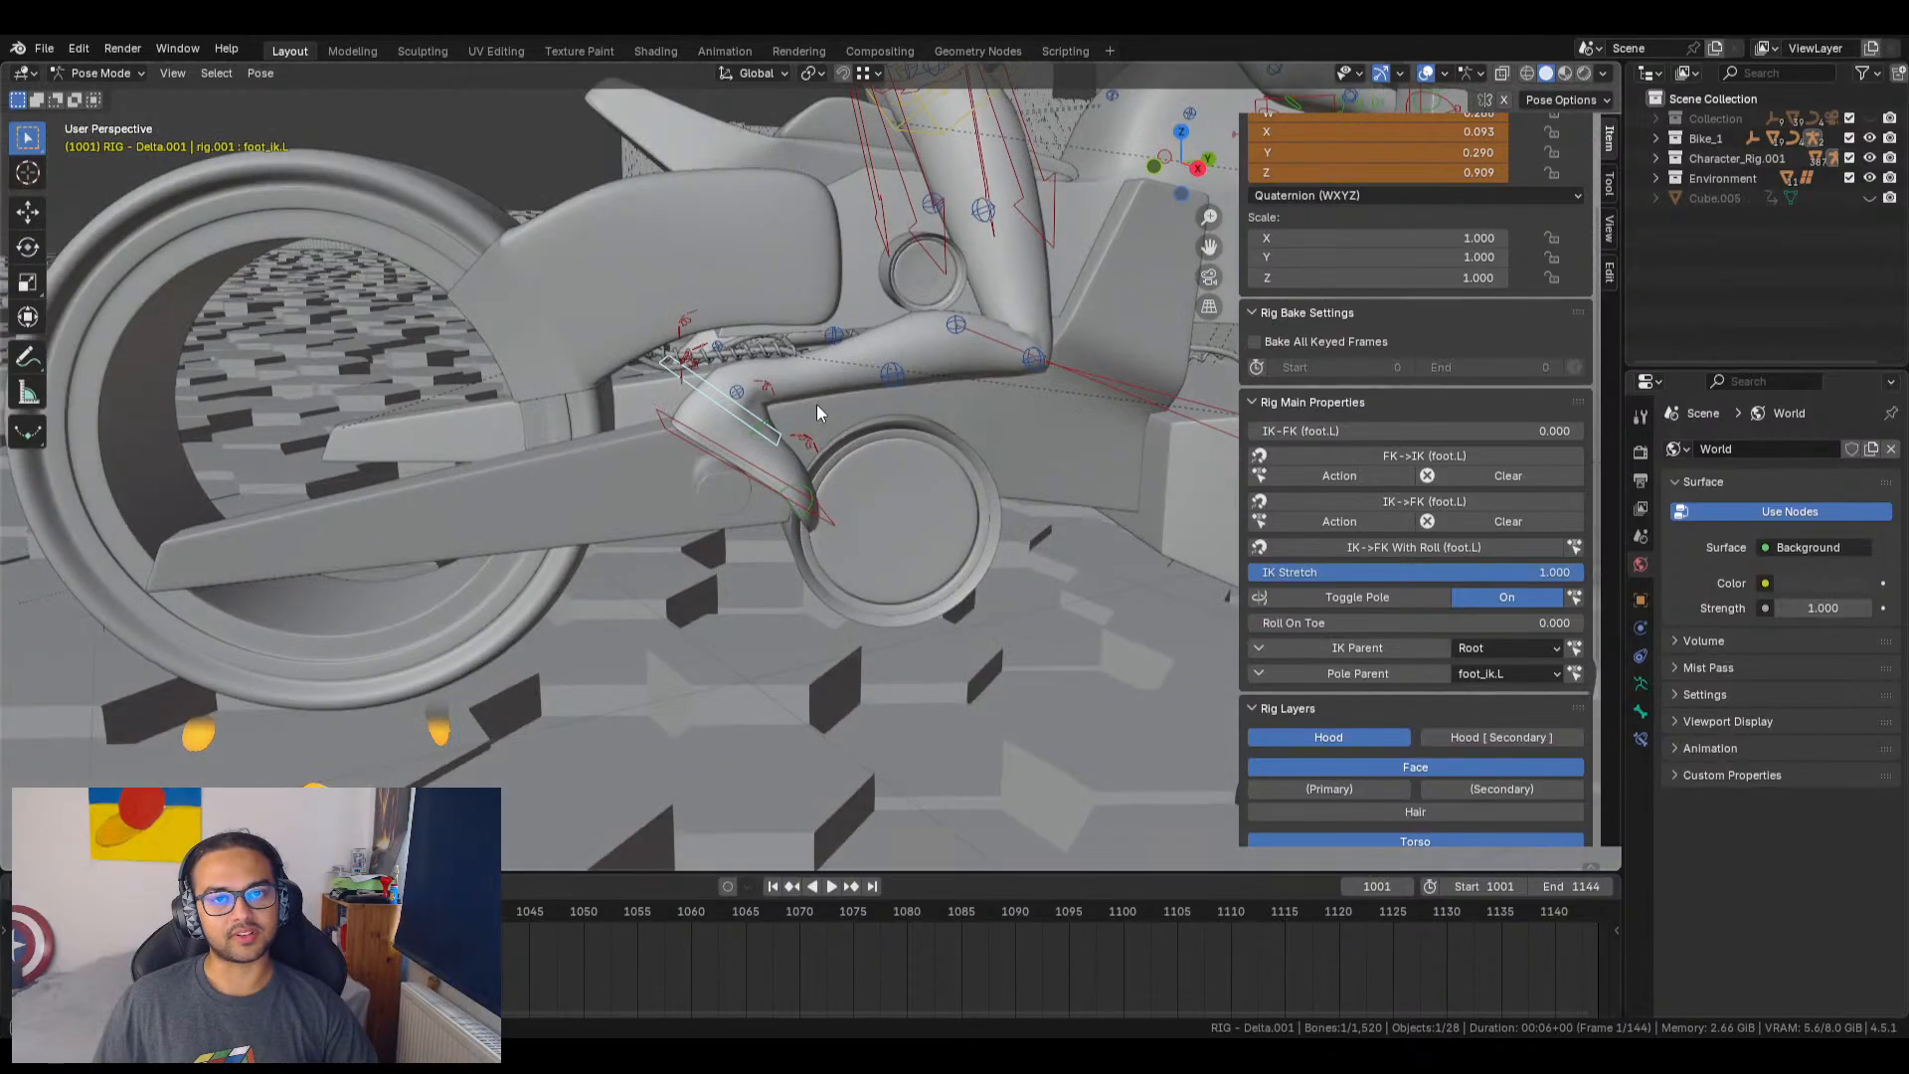
pyautogui.moveTo(815, 404); pyautogui.dragTo(1262, 409, button='middle')
pyautogui.moveTo(736, 300); pyautogui.dragTo(819, 392, button='middle')
pyautogui.click(760, 361)
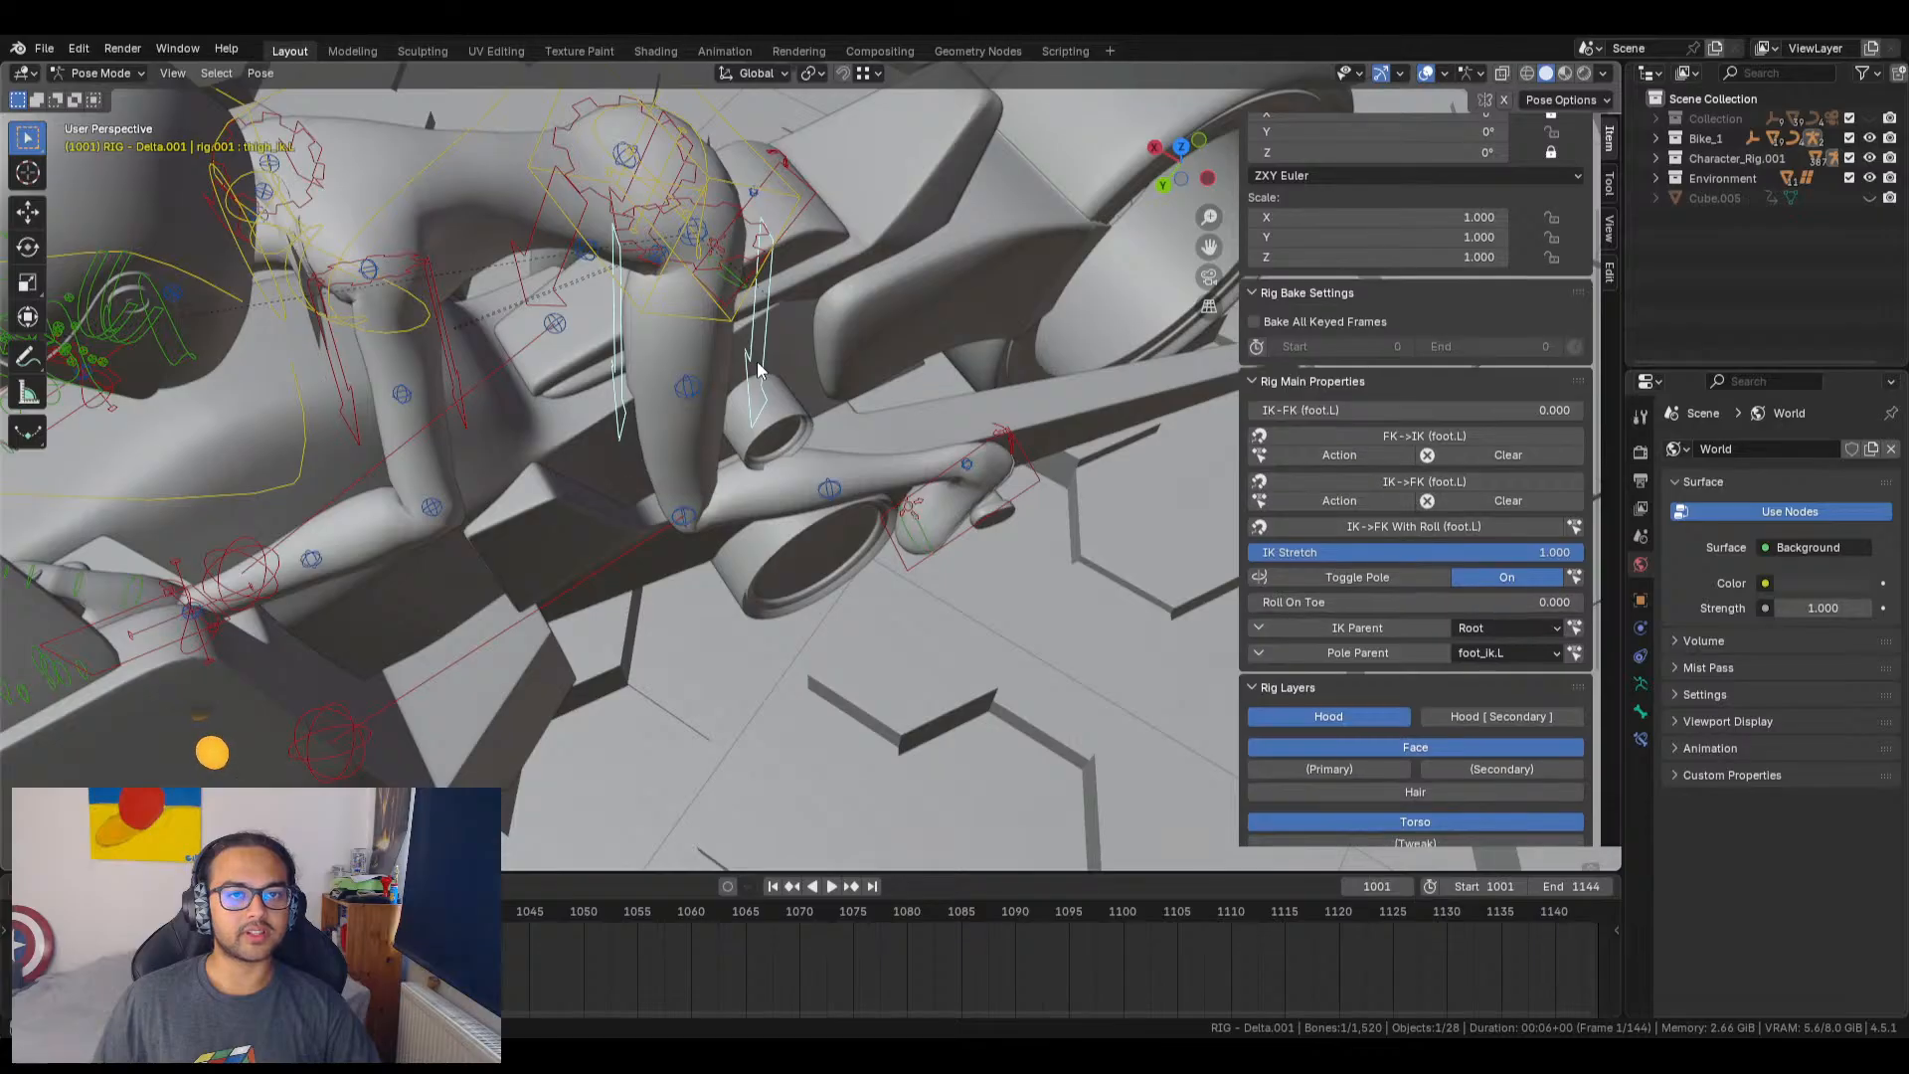
pyautogui.scroll(2, 1403, 324)
pyautogui.scroll(1, 1404, 324)
pyautogui.moveTo(1404, 281); pyautogui.dragTo(1432, 281)
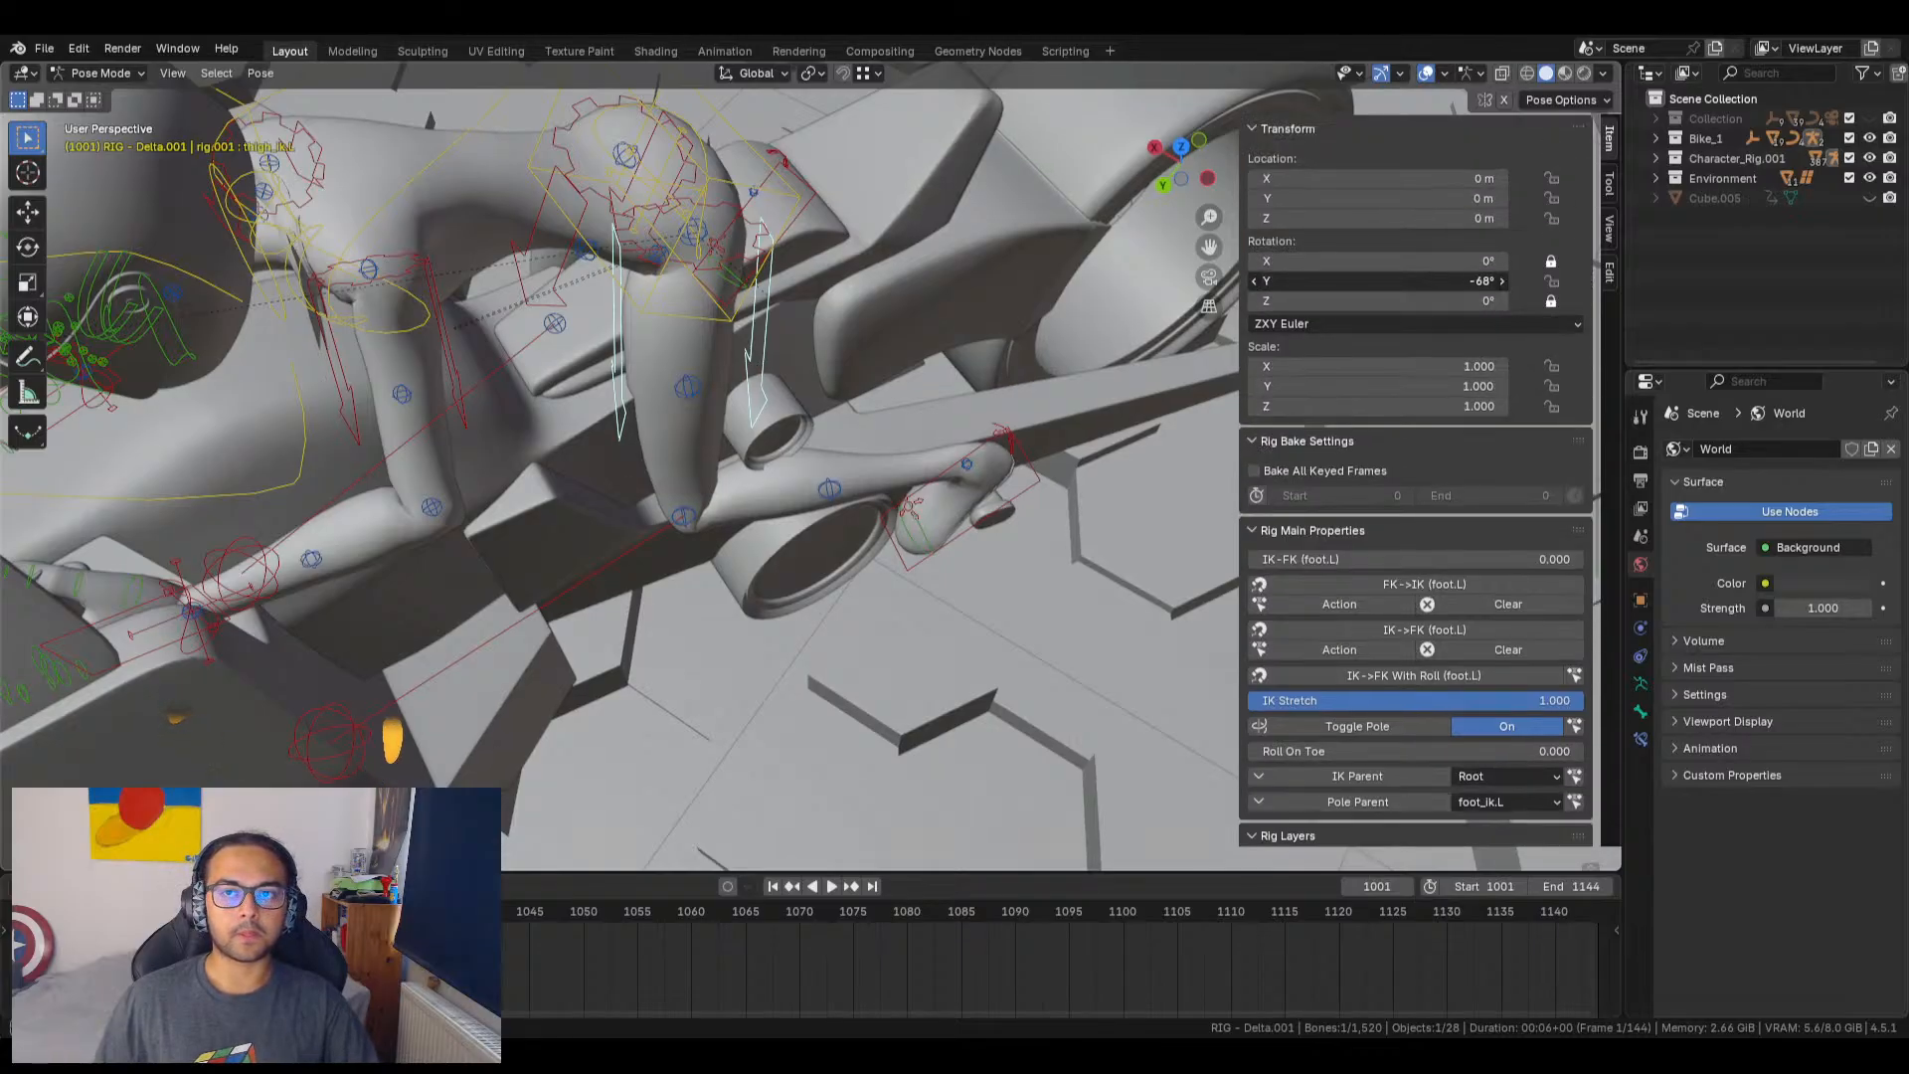
pyautogui.rightClick(1377, 280)
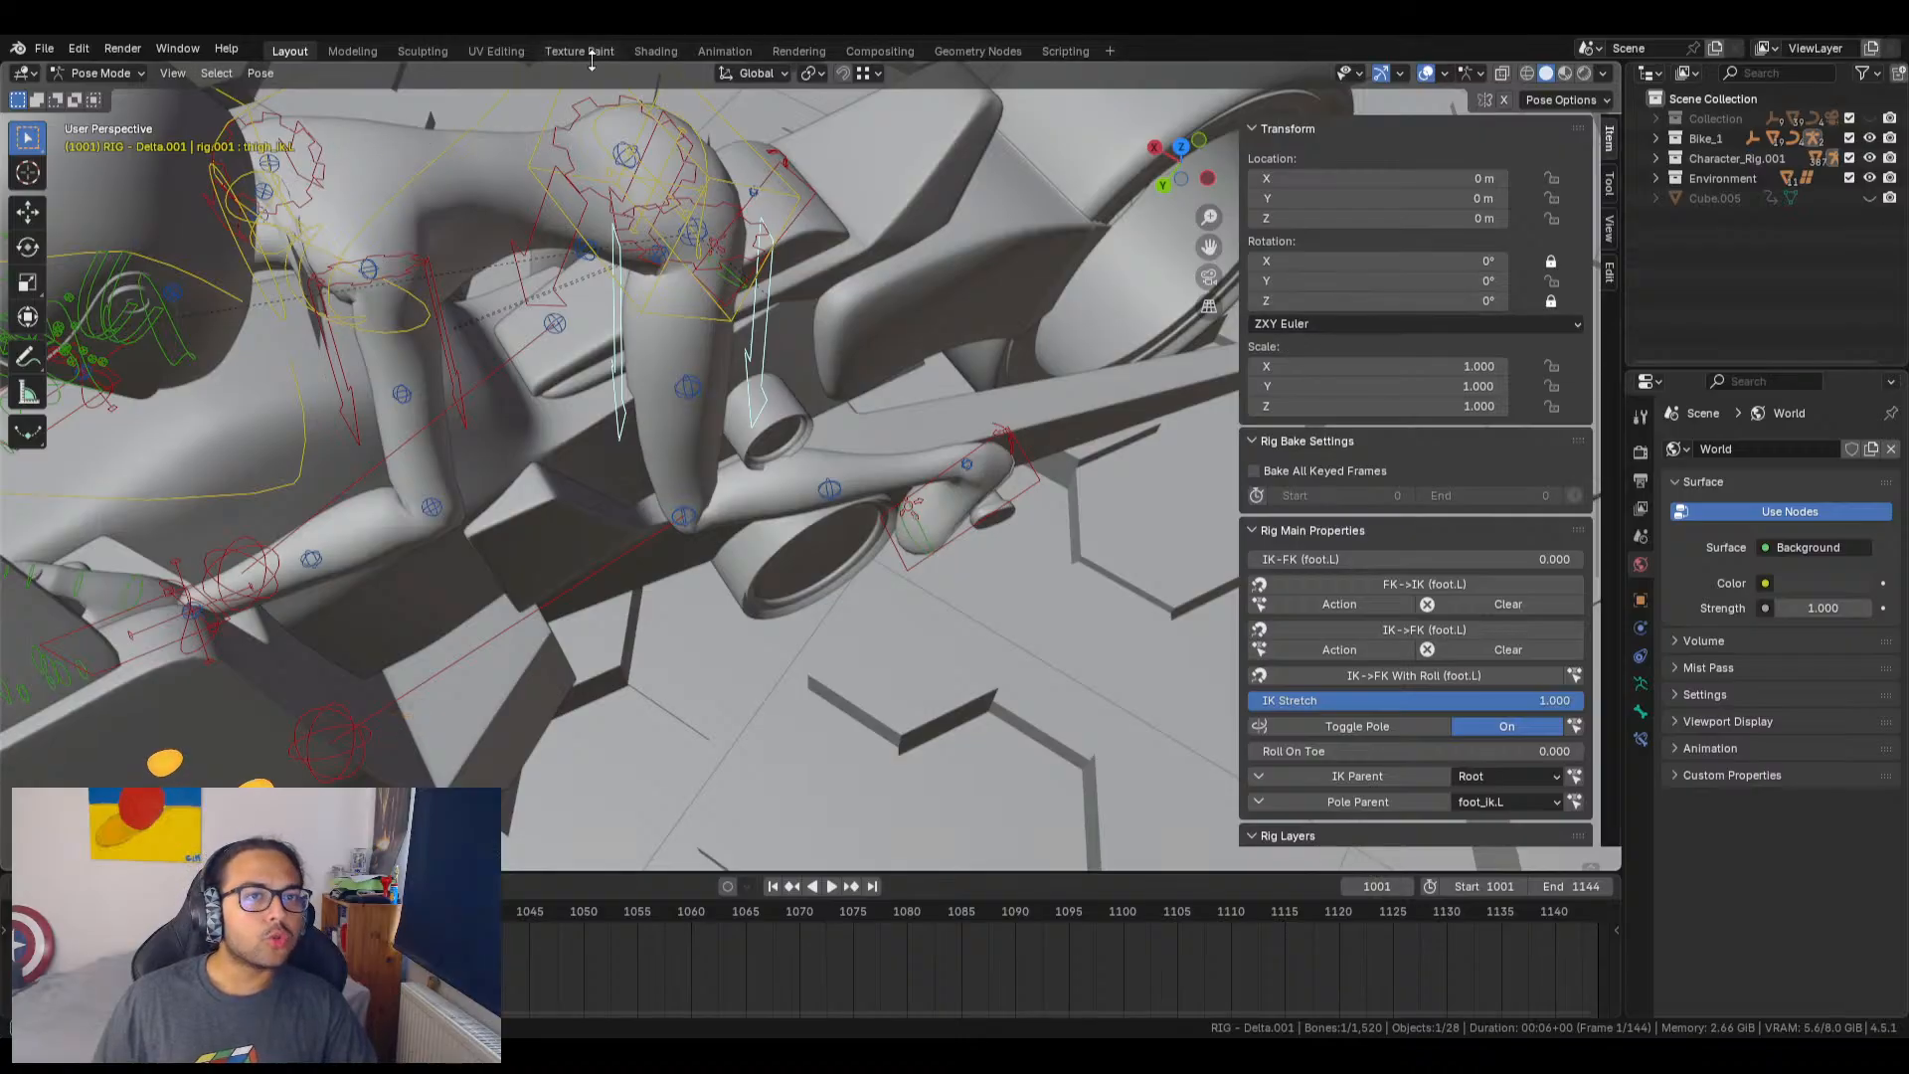
# Step: Switch to the Animation workspace, slightly widen its smaller viewport, and set that viewport to the scene camera view
pyautogui.click(725, 51)
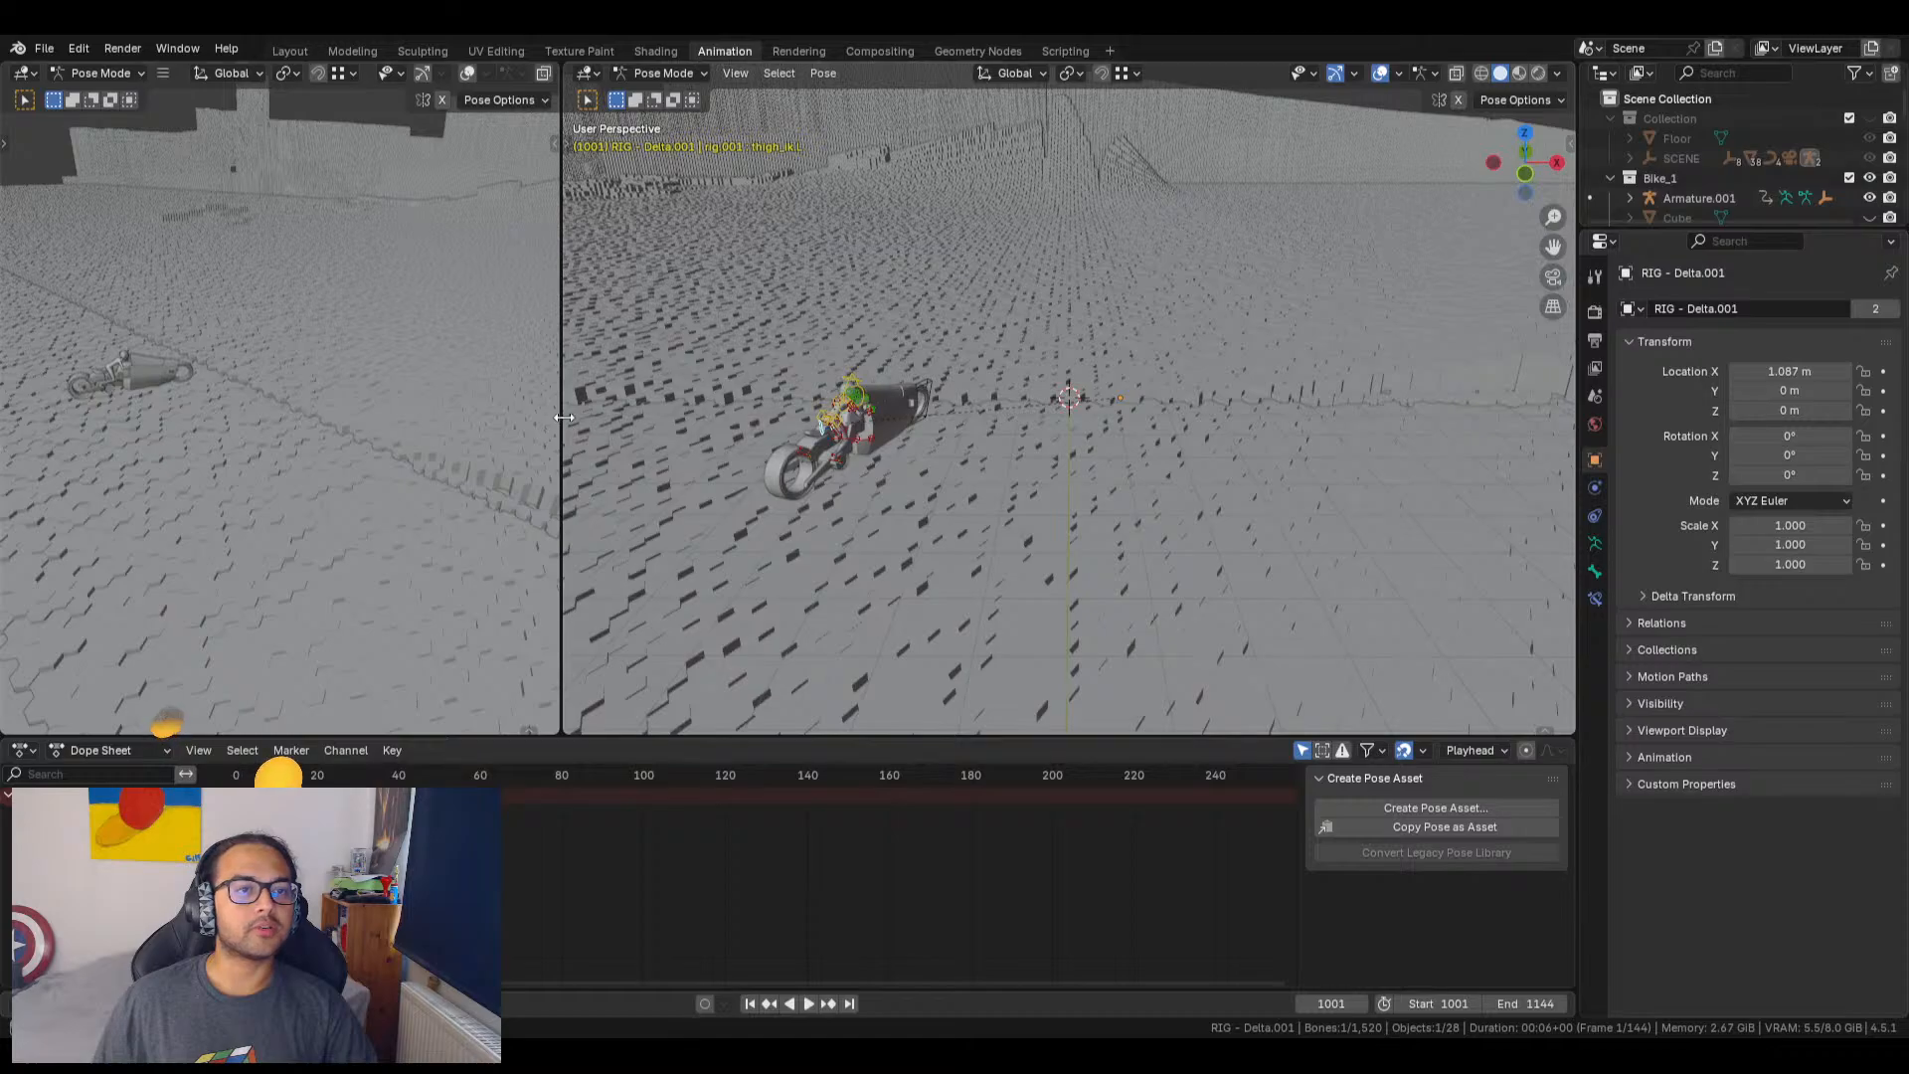
pyautogui.moveTo(564, 409); pyautogui.dragTo(652, 409)
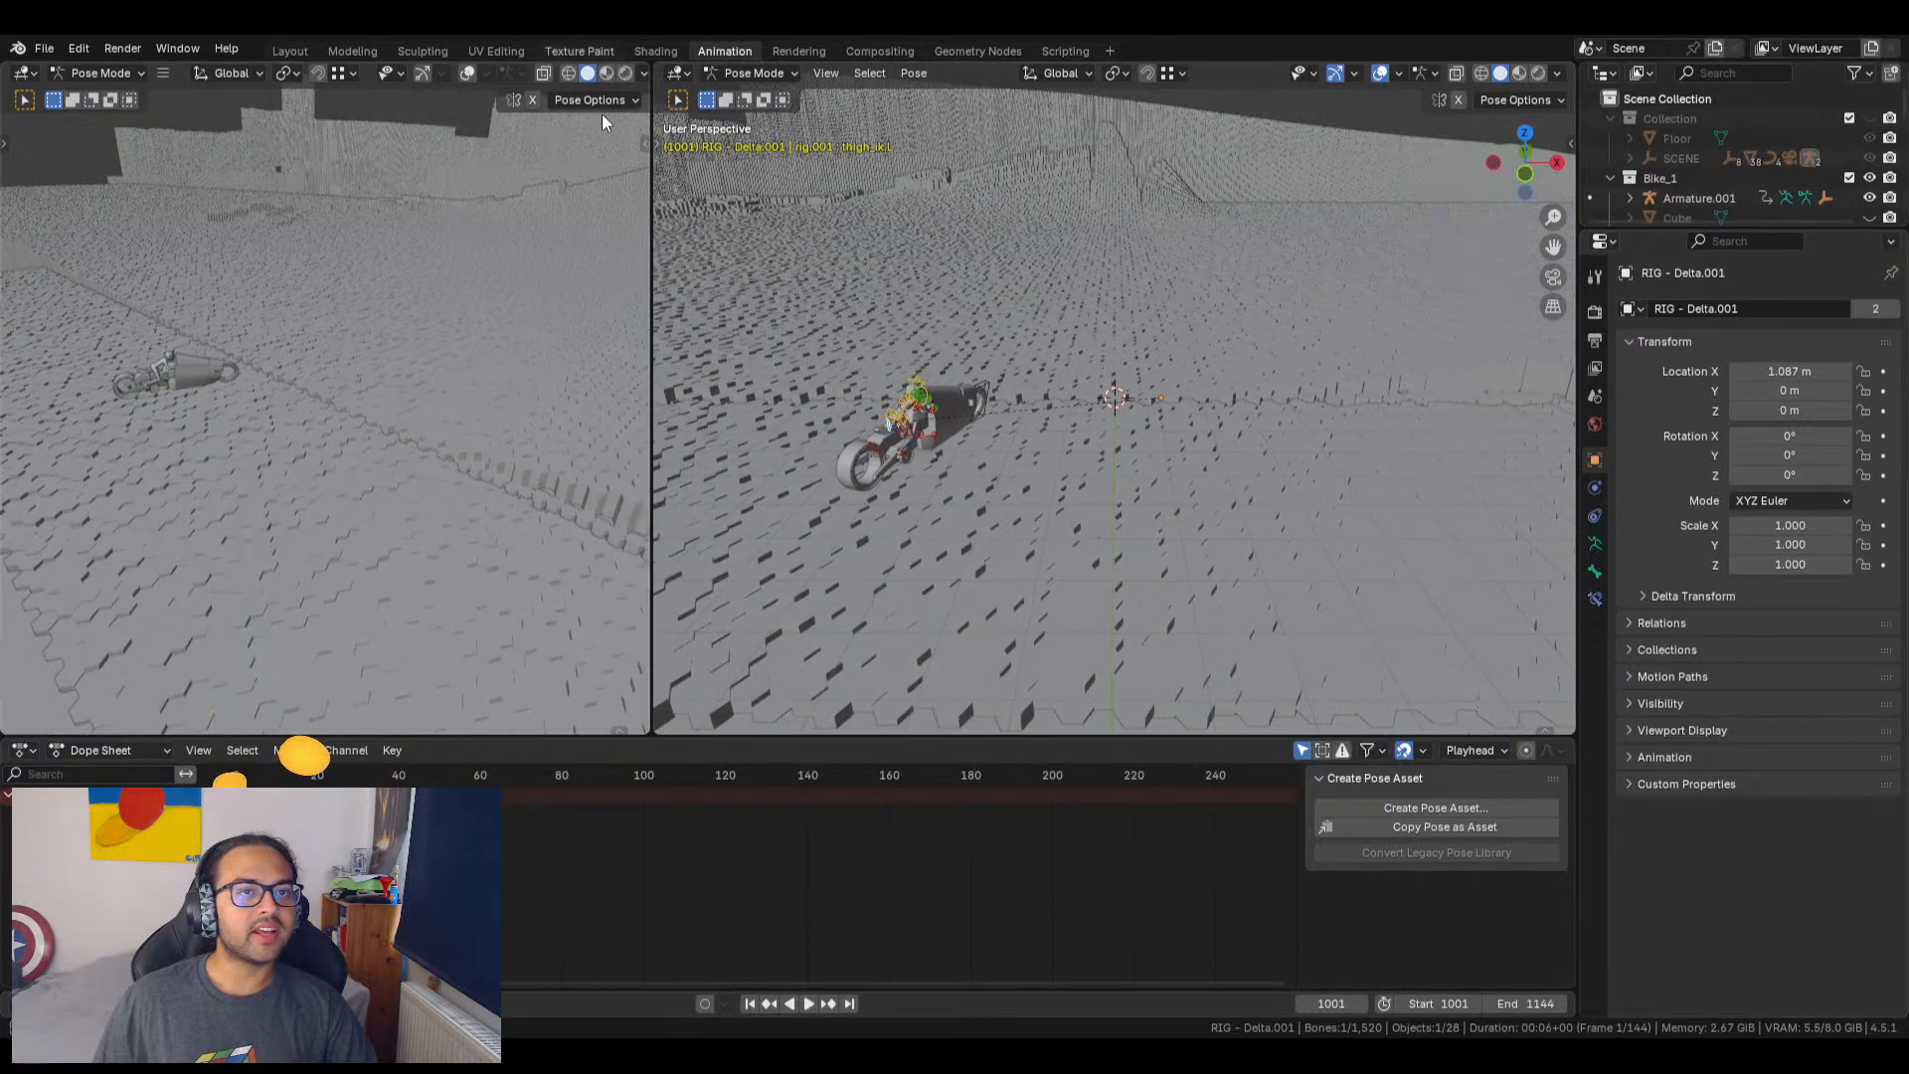
pyautogui.click(641, 145)
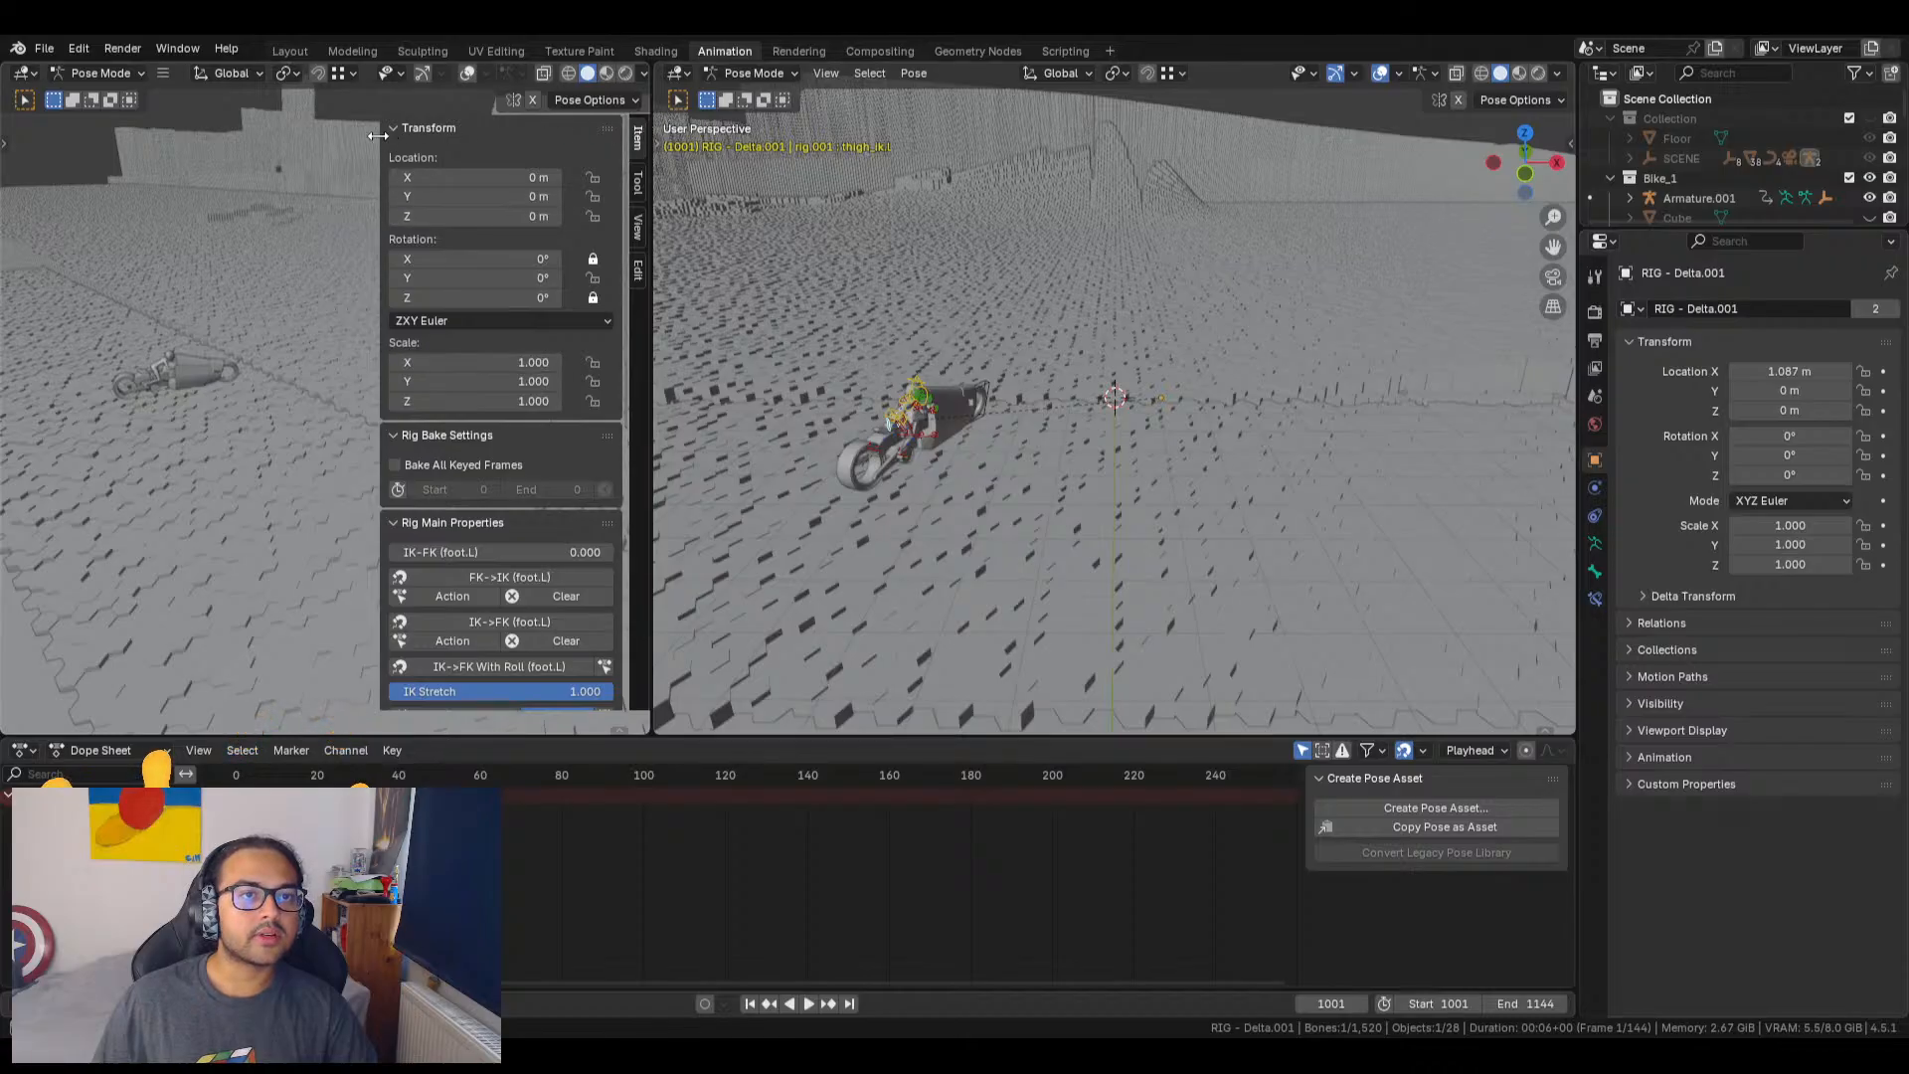
pyautogui.press('n')
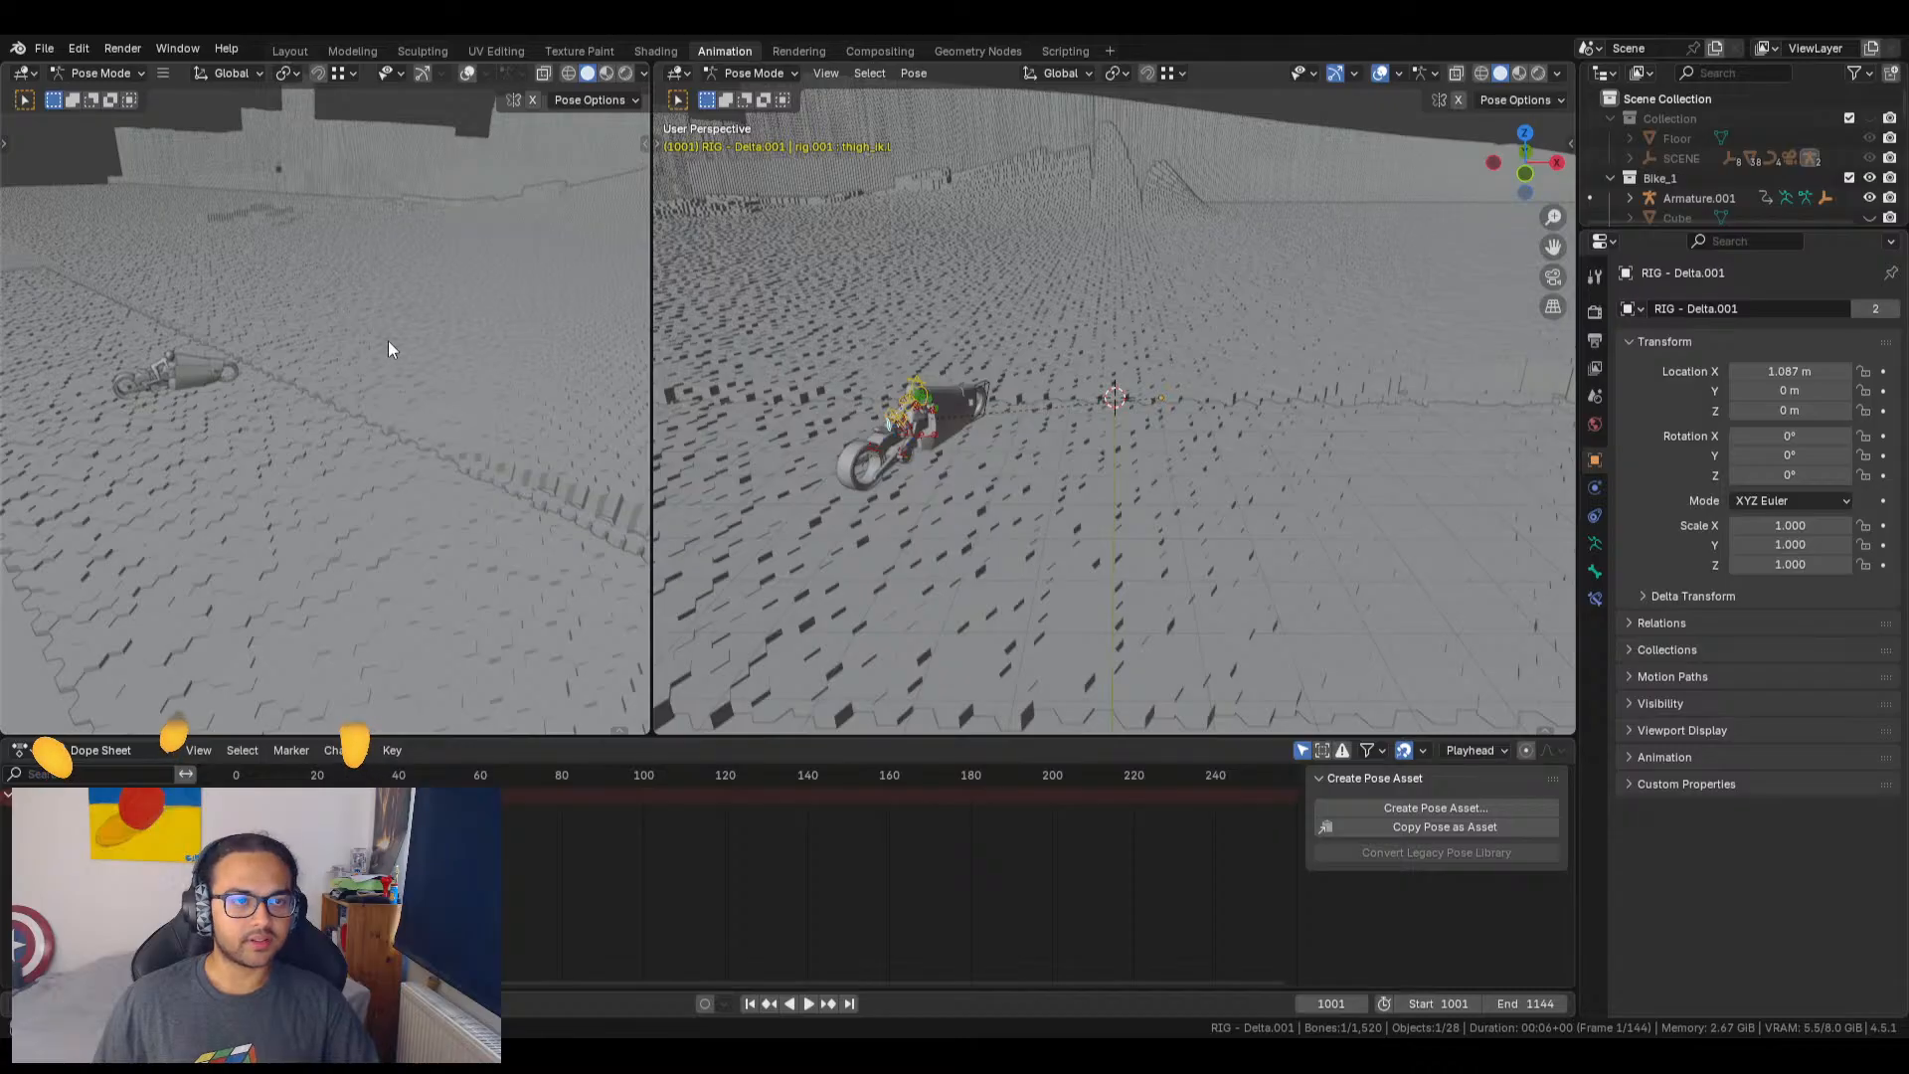
pyautogui.press('KP_0')
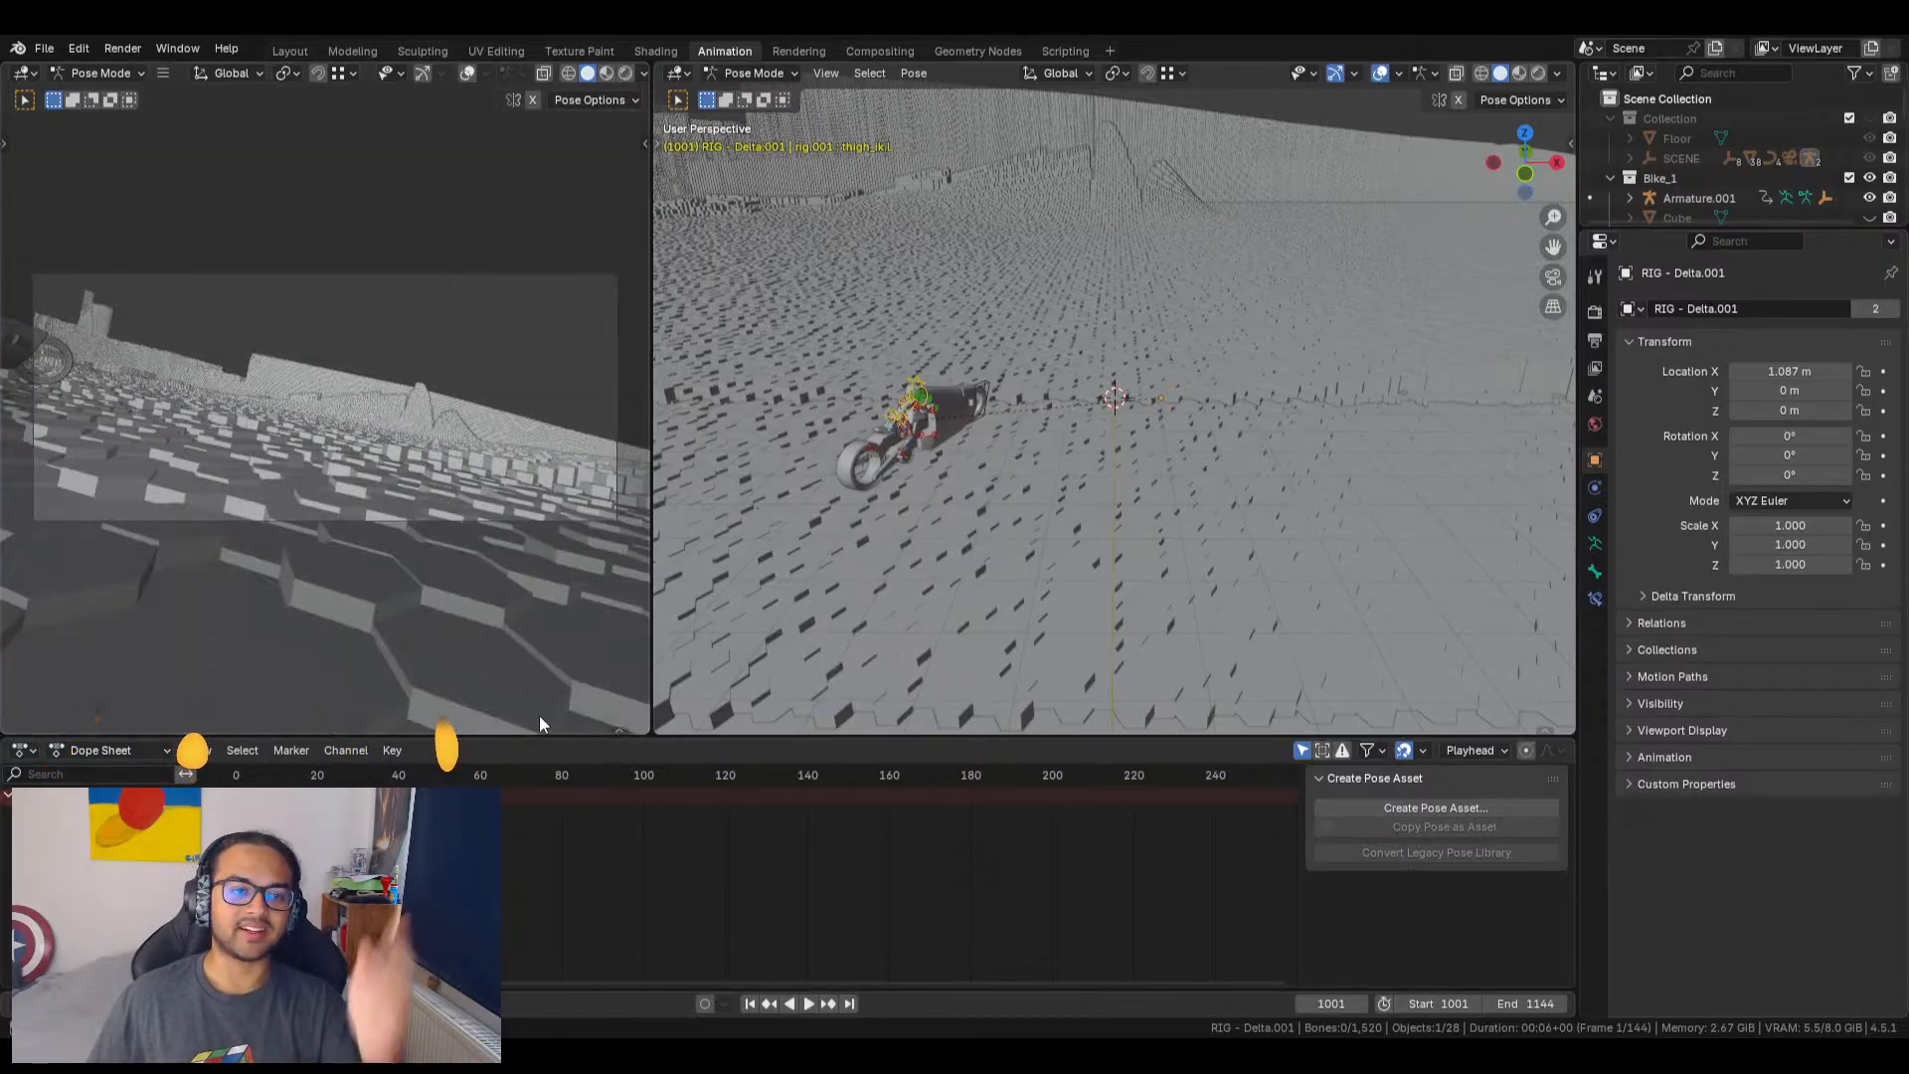
pyautogui.moveTo(655, 467); pyautogui.dragTo(627, 467)
# Step: Select the rider's left thigh control thigh_ik.L and show its transform values and rig properties in the larger viewport
pyautogui.moveTo(1047, 461); pyautogui.dragTo(897, 417, button='middle')
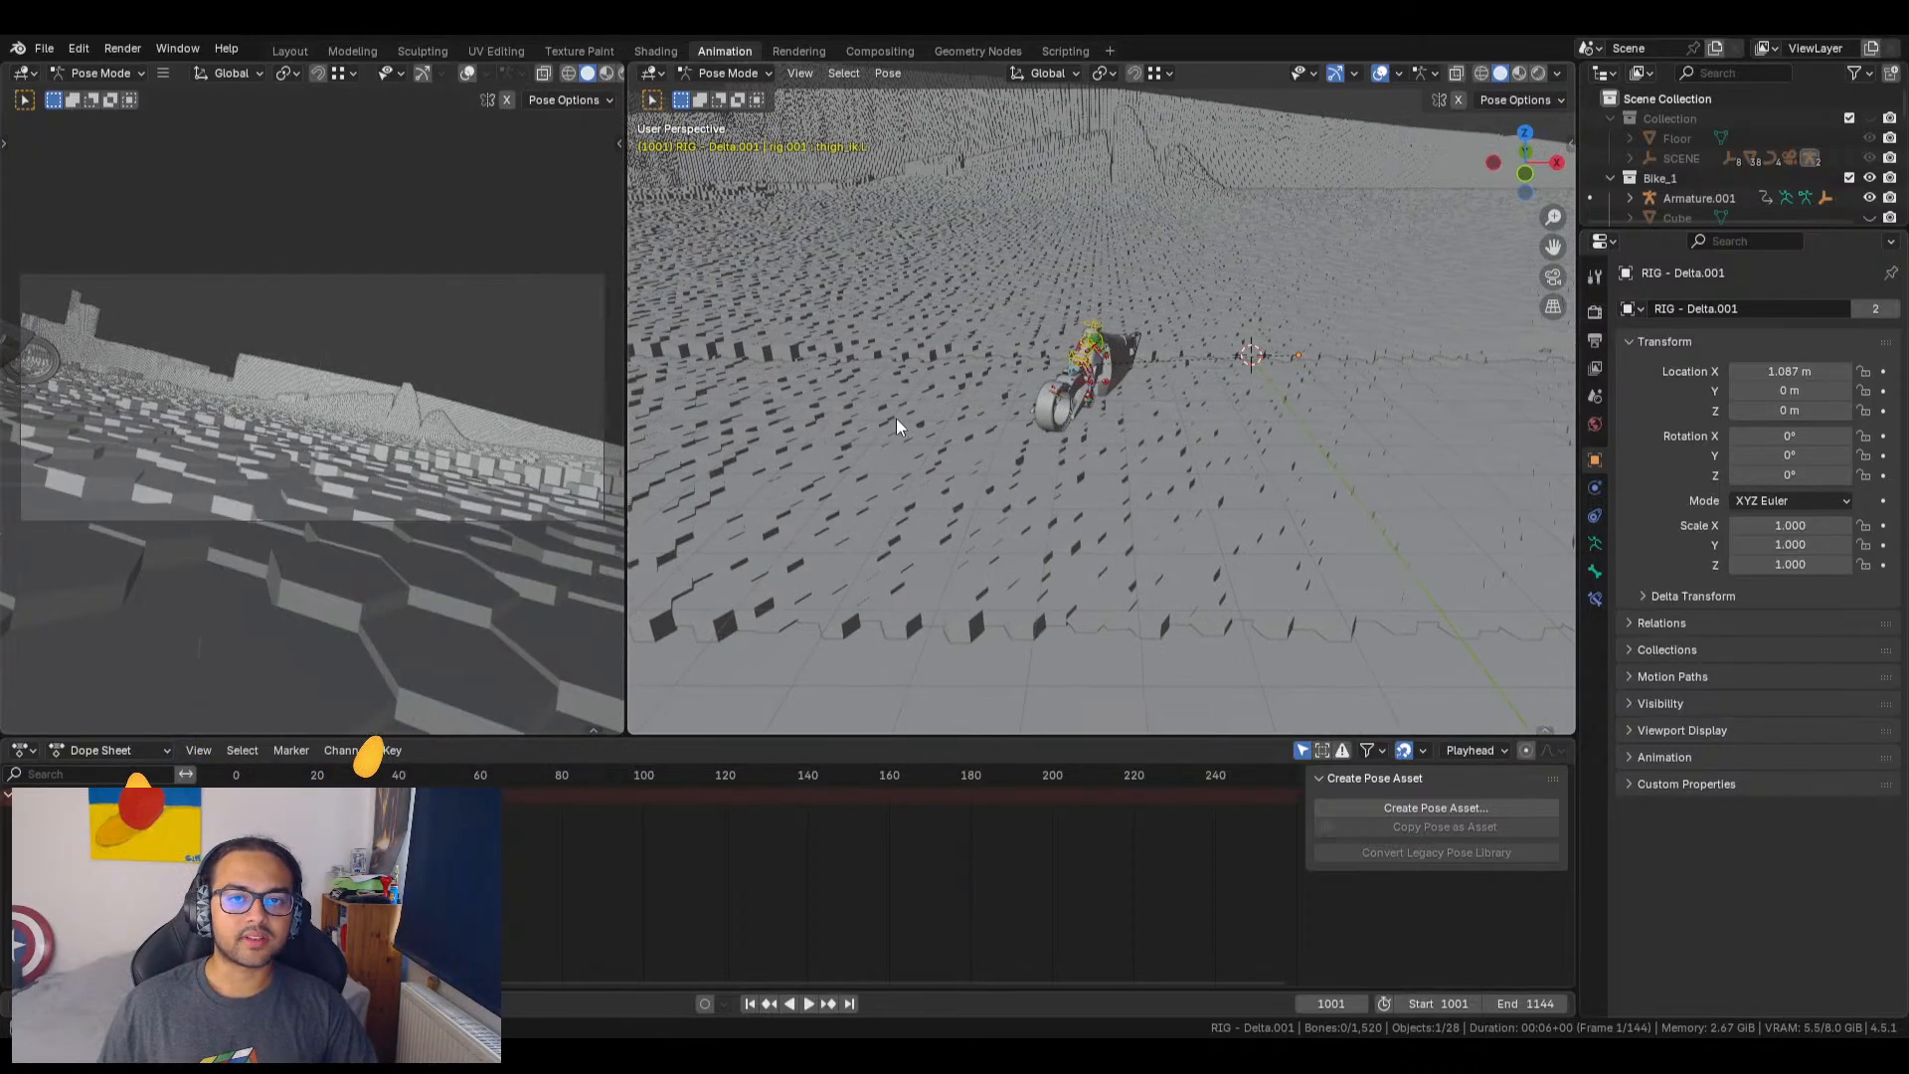
pyautogui.moveTo(1100, 386); pyautogui.dragTo(1484, 326, button='middle')
pyautogui.scroll(3, 855, 296)
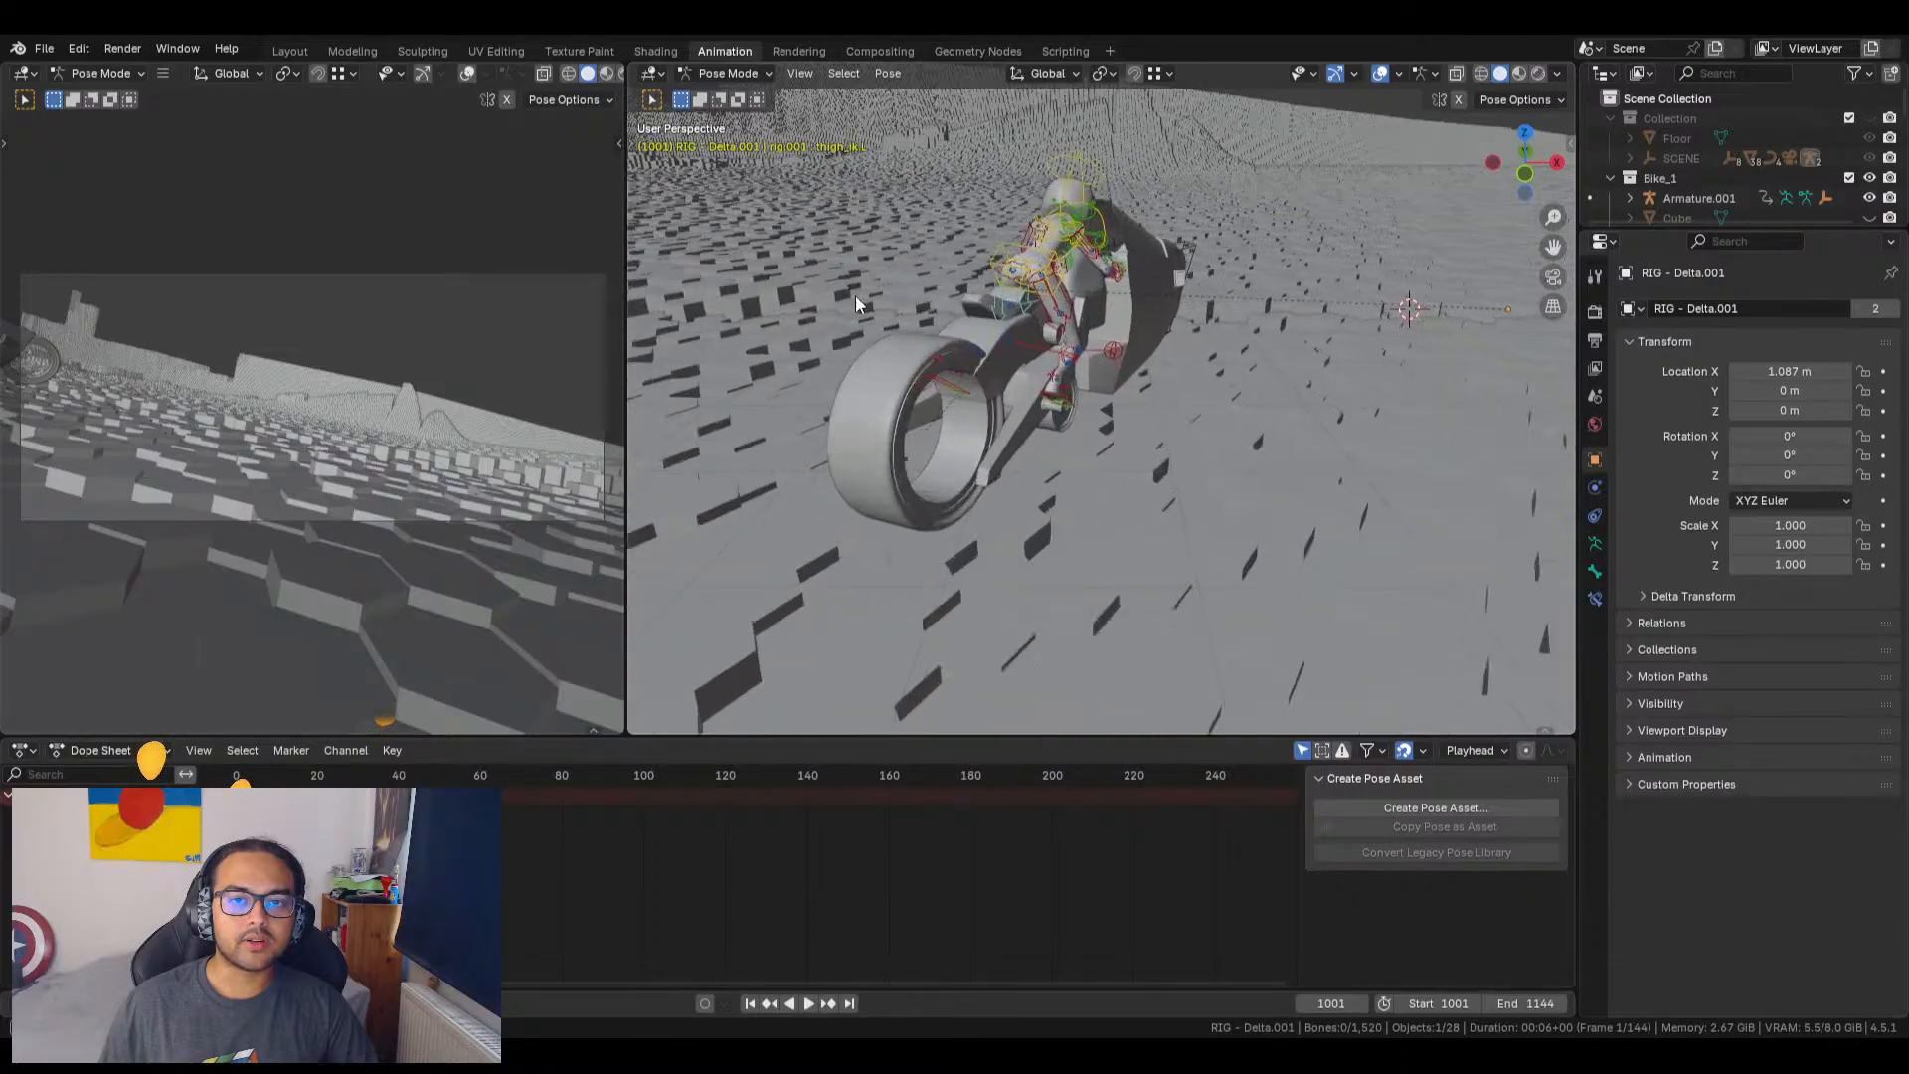
pyautogui.scroll(2, 907, 414)
pyautogui.keyDown('shift'); pyautogui.moveTo(1034, 480); pyautogui.dragTo(1037, 558, button='middle'); pyautogui.keyUp('shift')
pyautogui.moveTo(901, 608); pyautogui.dragTo(1034, 545, button='middle')
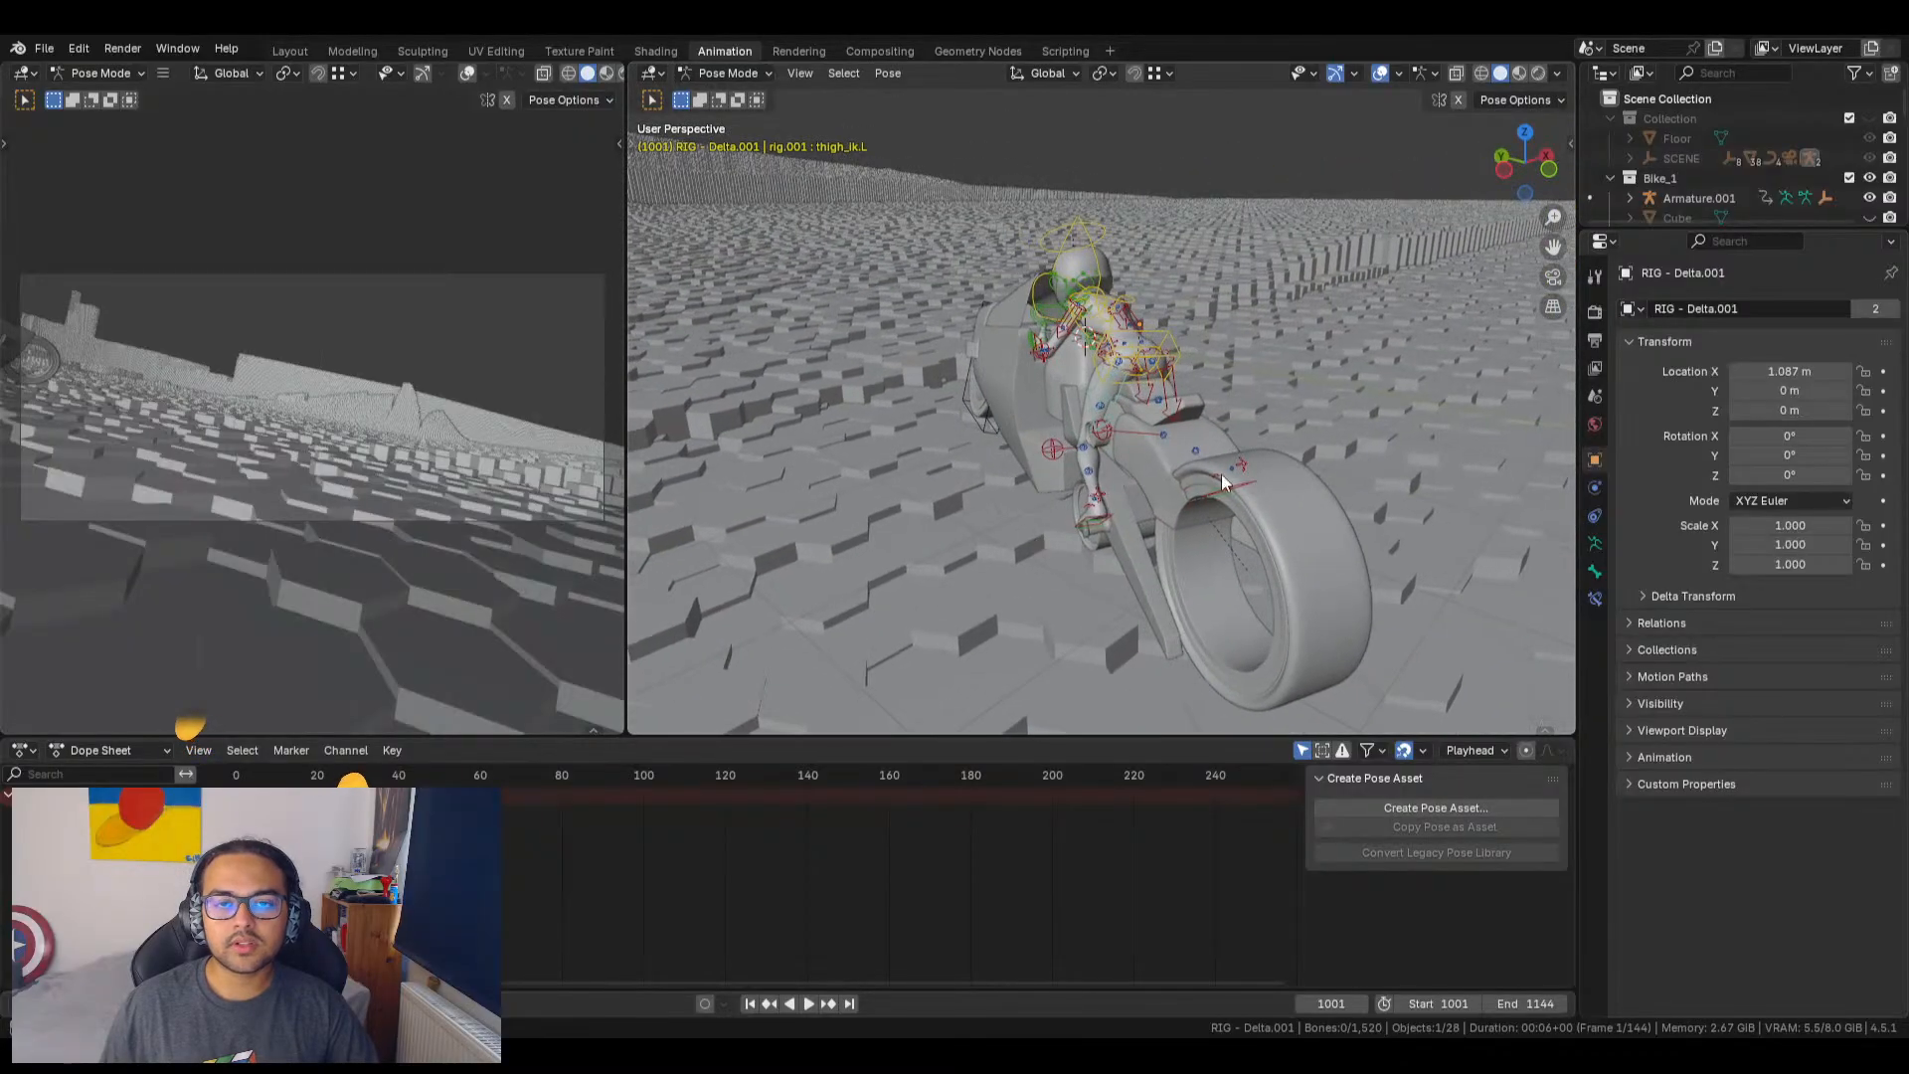
pyautogui.keyDown('ctrl'); pyautogui.moveTo(1221, 473); pyautogui.dragTo(1458, 425, button='middle'); pyautogui.keyUp('ctrl')
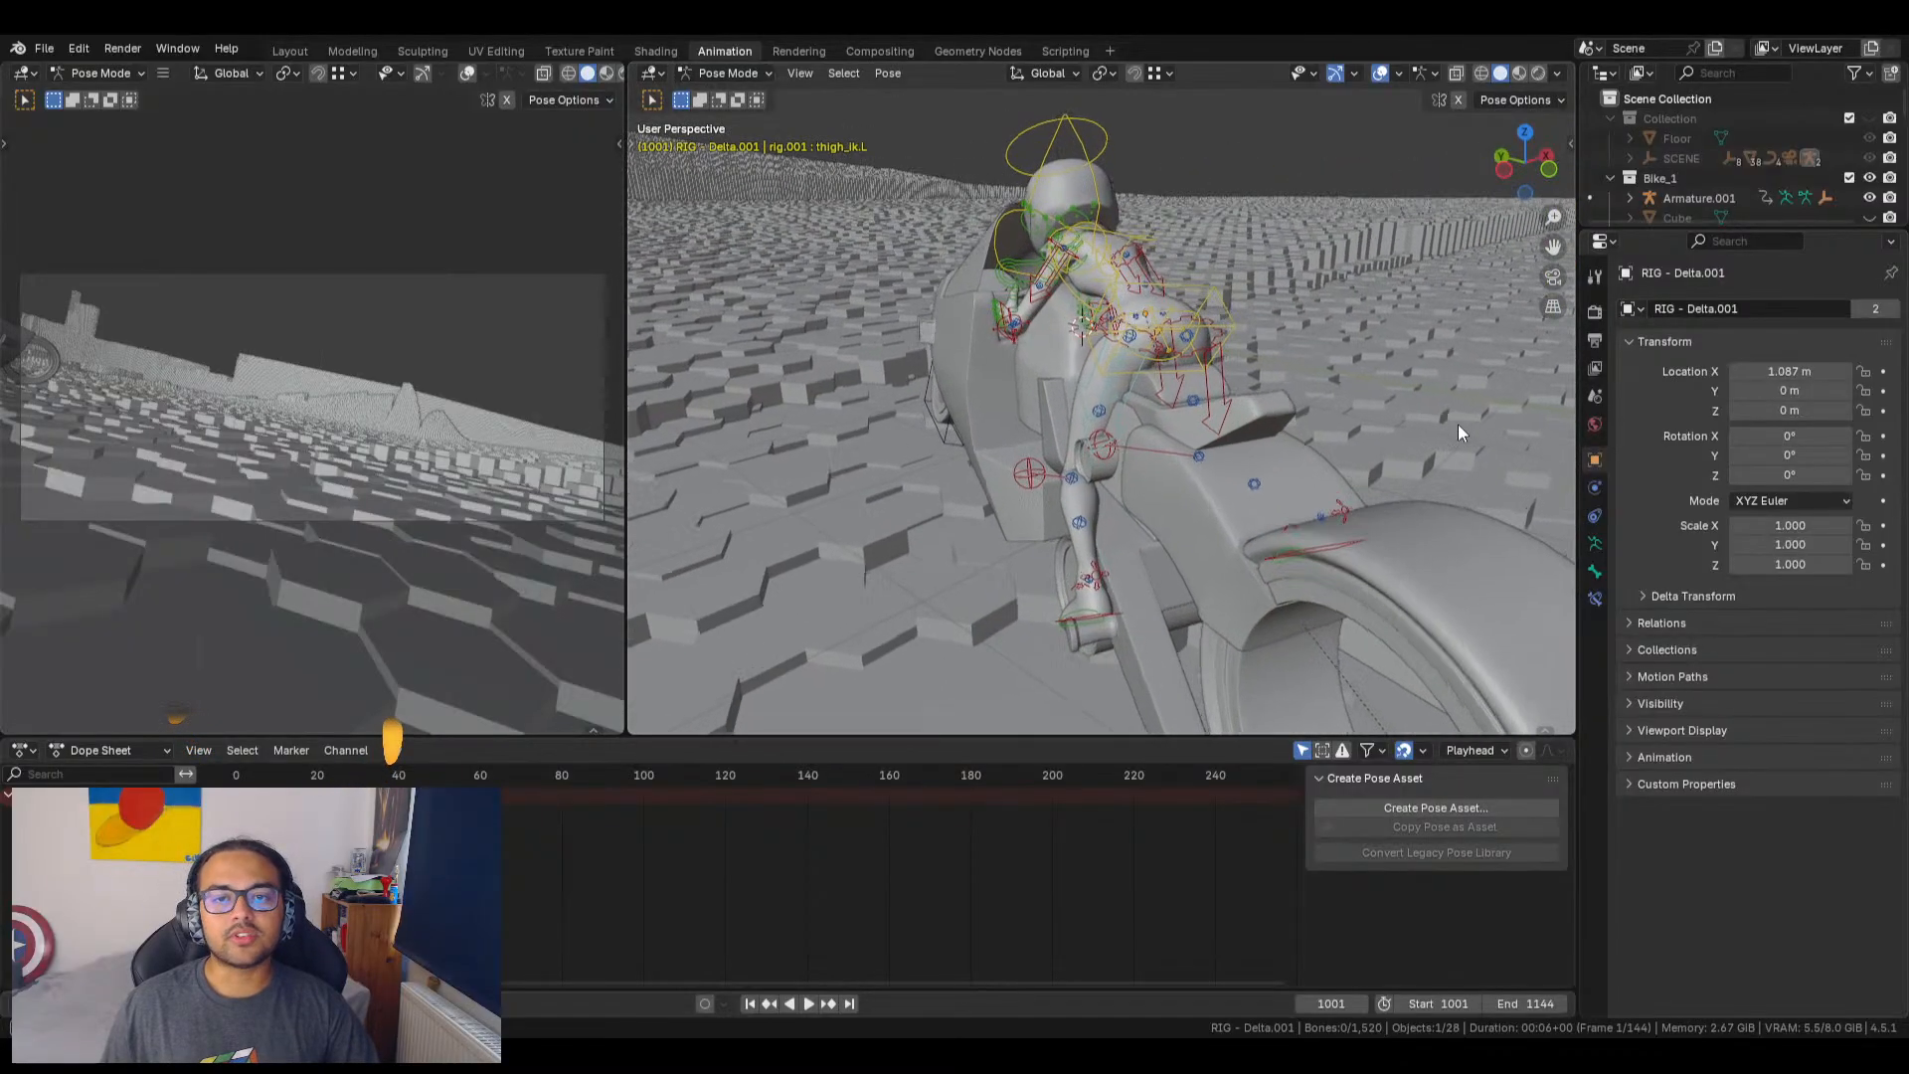
pyautogui.click(1130, 396)
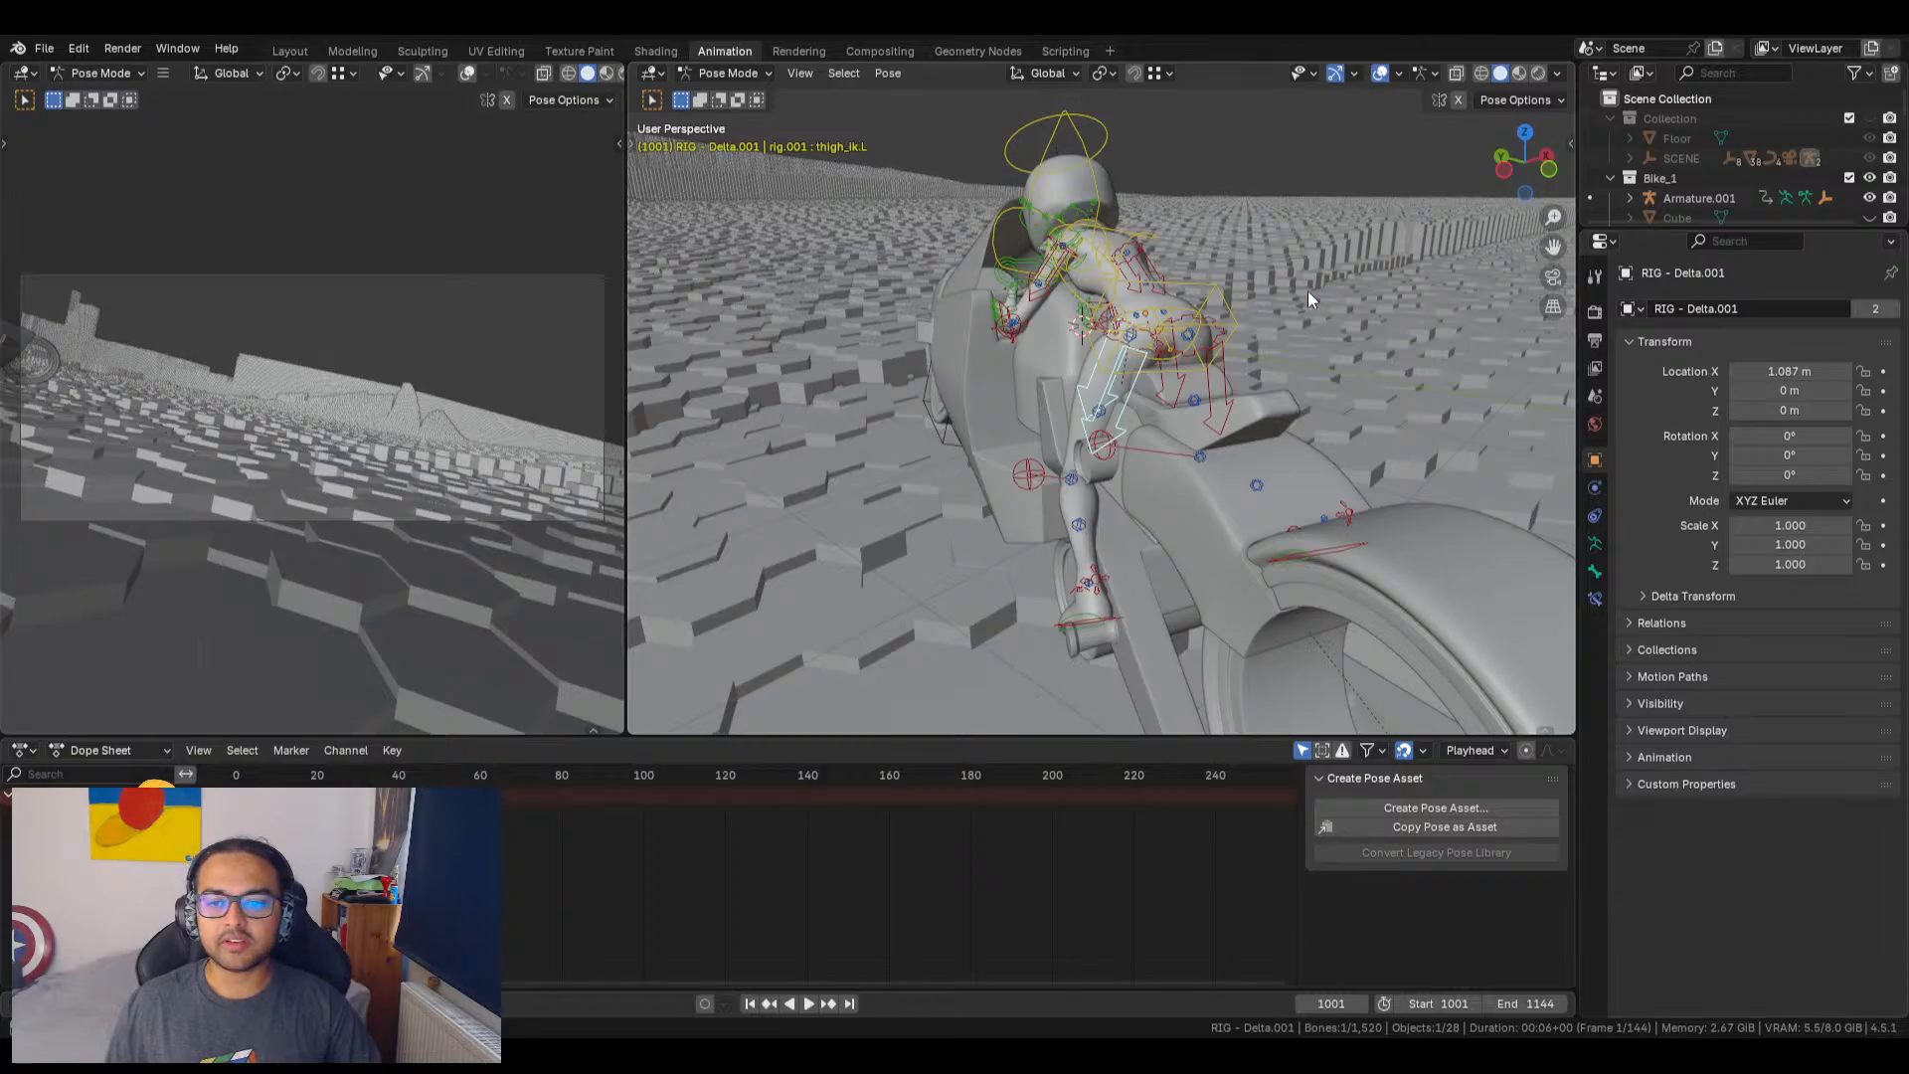
pyautogui.press('n')
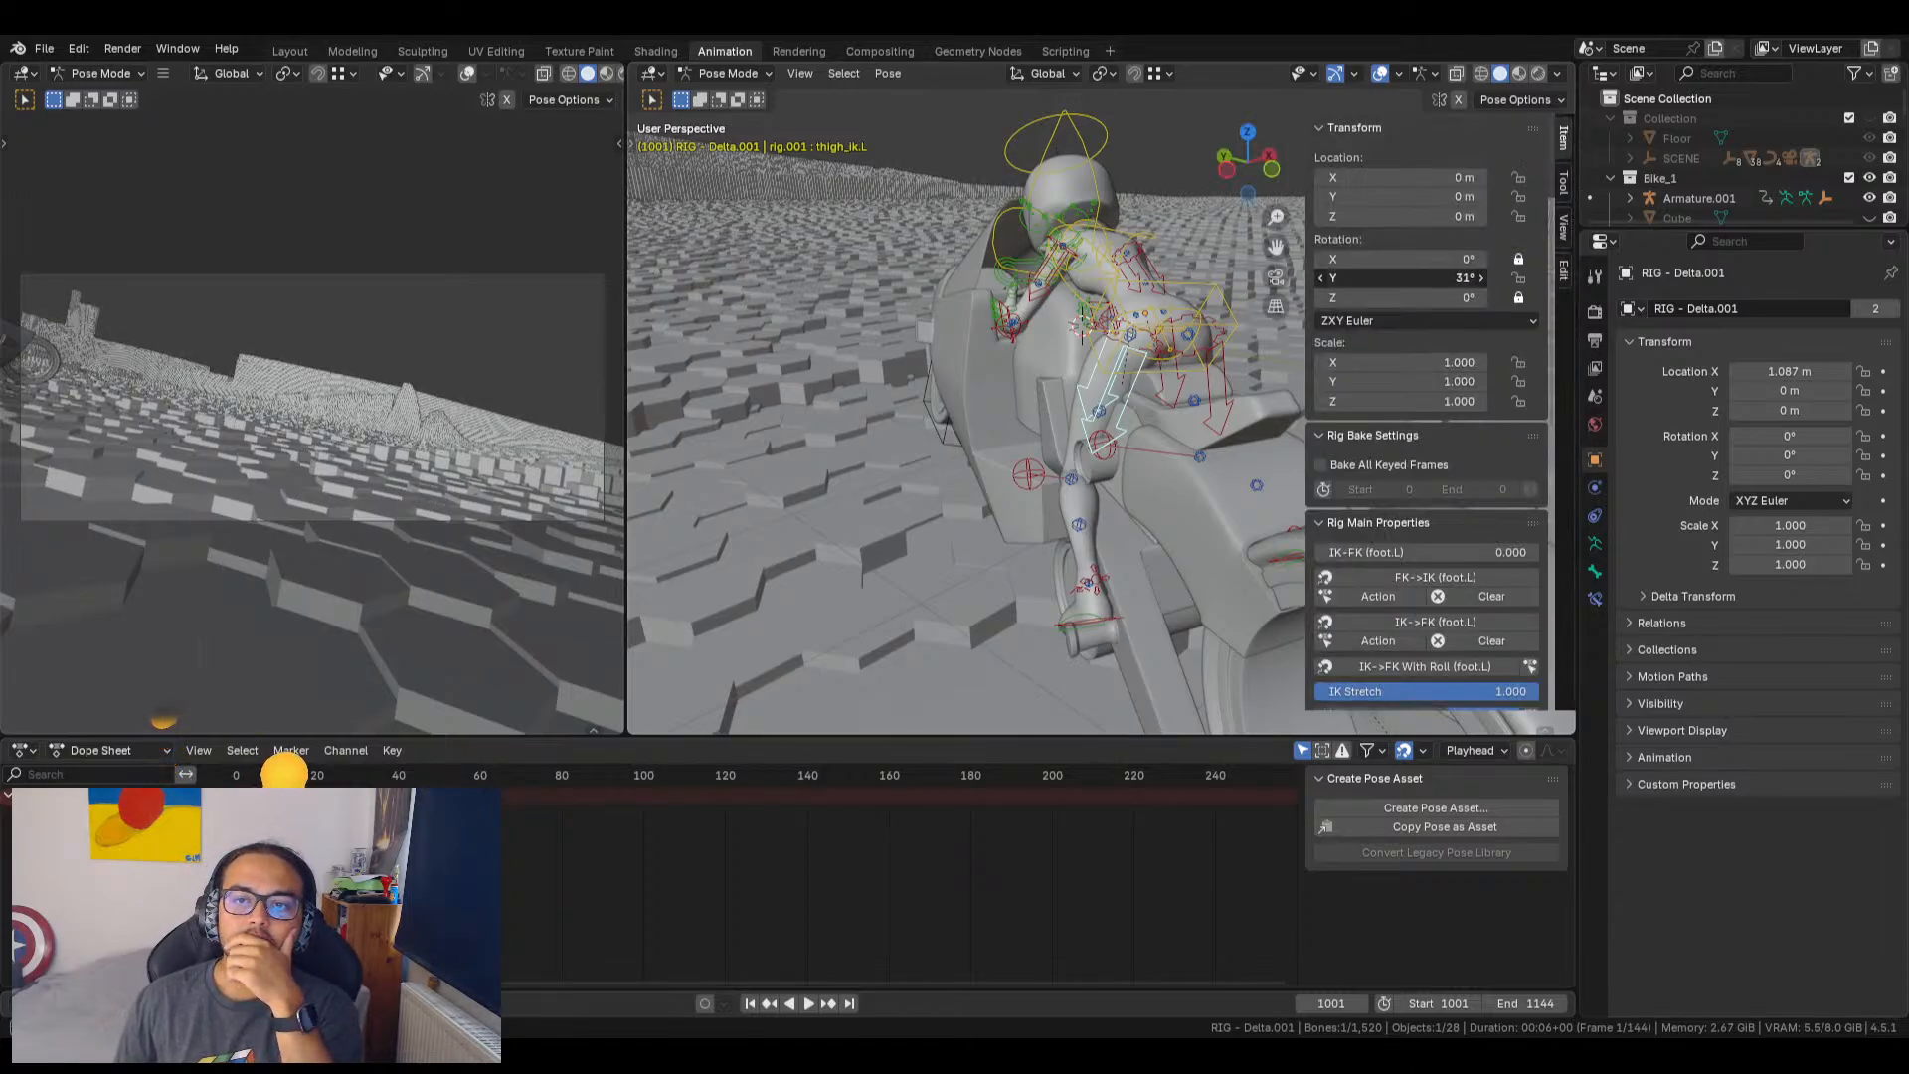
# Step: Try scrubbing the rotation of thigh_ik.L to about 31° on Y and 74° on X, and reselect the control
pyautogui.moveTo(1396, 277)
pyautogui.mouseDown()
pyautogui.moveTo(1368, 278)
pyautogui.moveTo(1432, 258)
pyautogui.moveTo(1413, 257)
pyautogui.mouseUp()
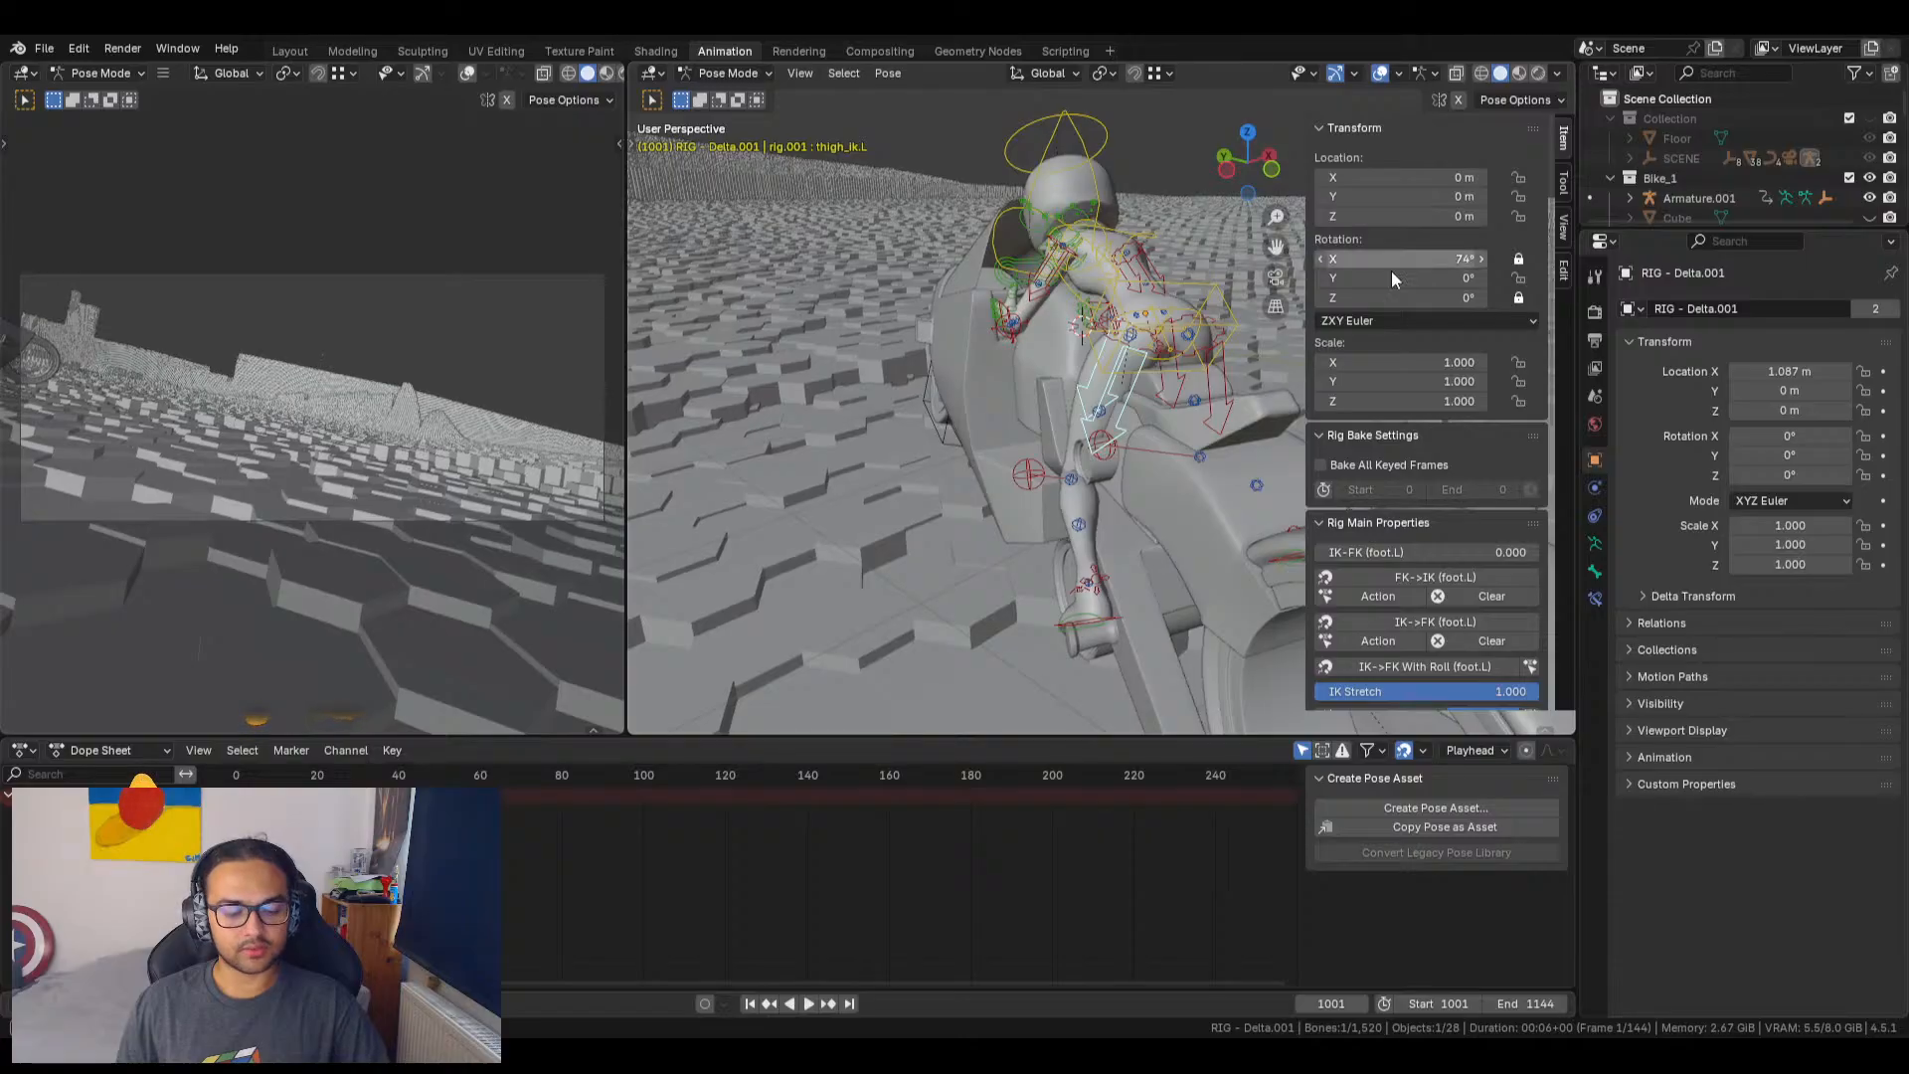
pyautogui.click(1108, 374)
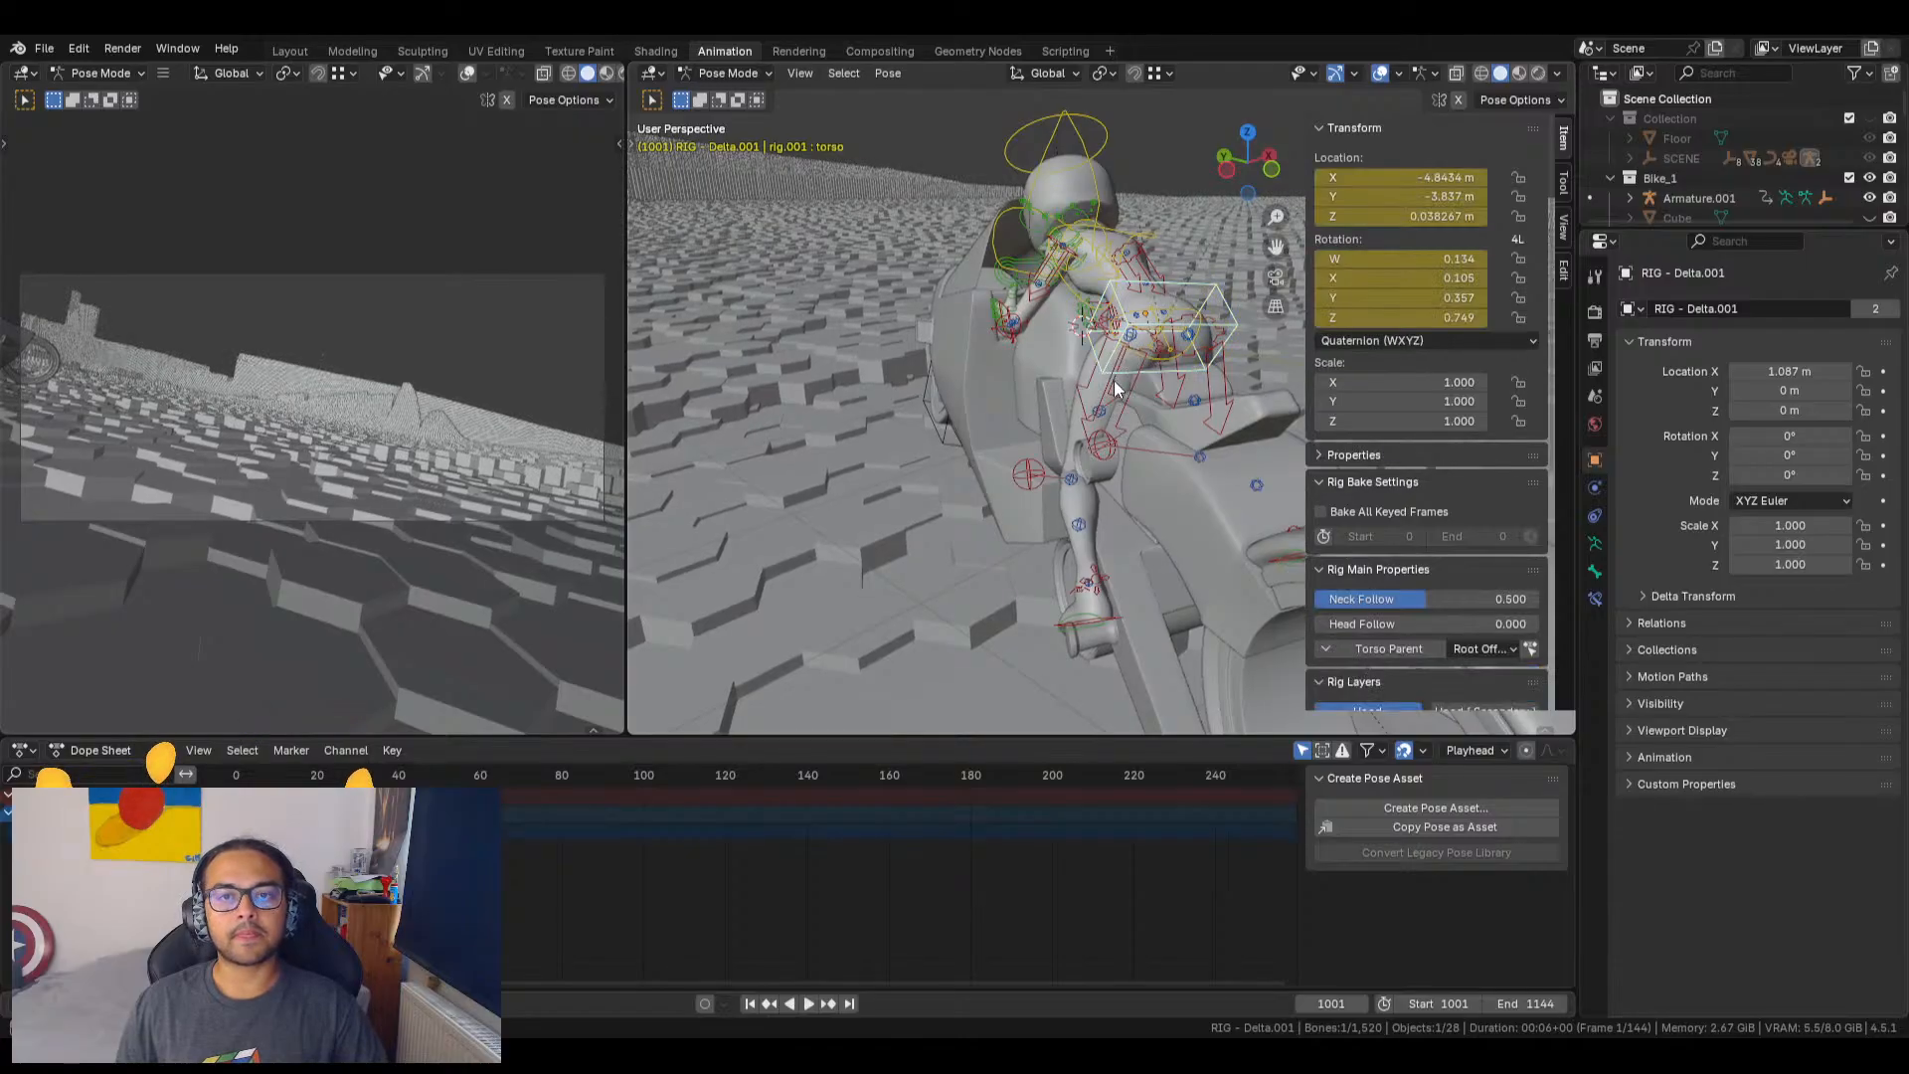
pyautogui.click(1106, 398)
pyautogui.moveTo(922, 437)
pyautogui.mouseDown(button='middle')
pyautogui.moveTo(1005, 439)
pyautogui.moveTo(863, 410)
pyautogui.moveTo(935, 428)
pyautogui.mouseUp(button='middle')
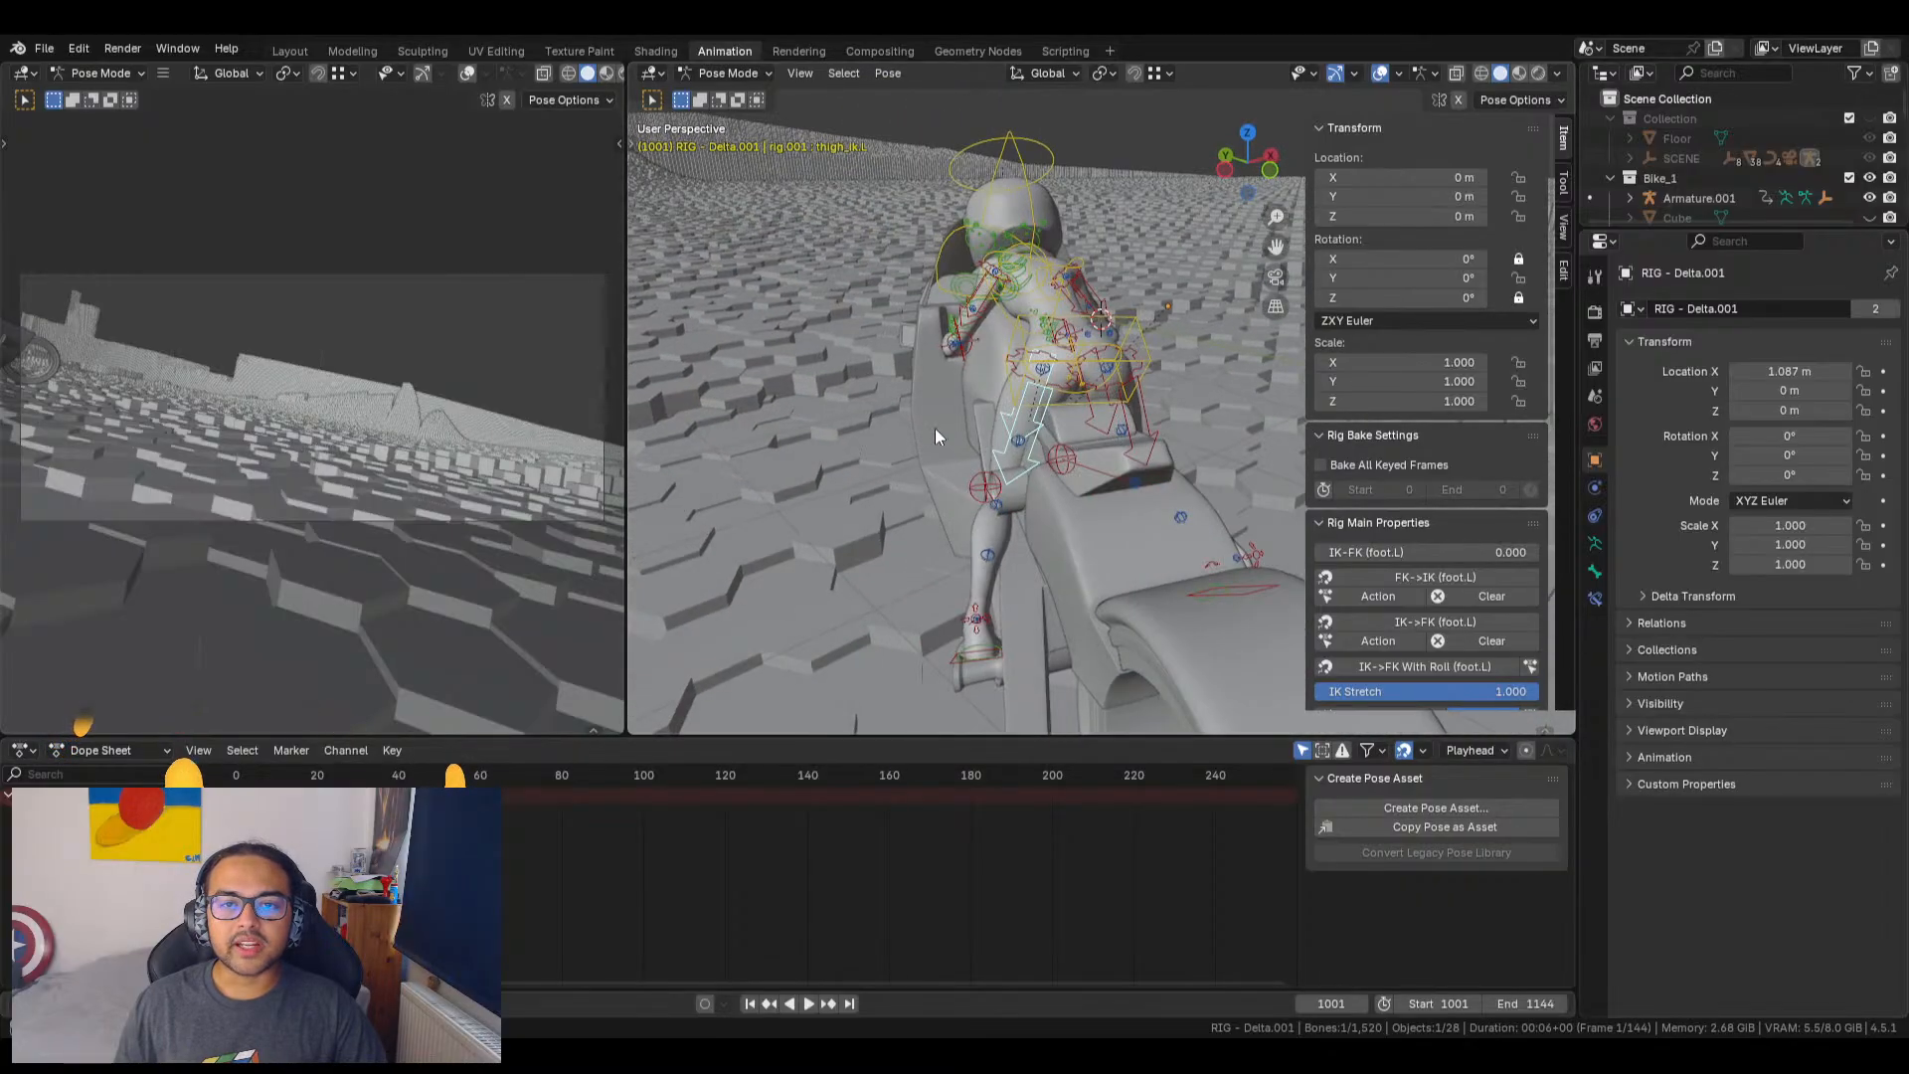
# Step: Try rotating the rider's left upper arm IK control by about 14°, and discard the rotation
pyautogui.click(977, 314)
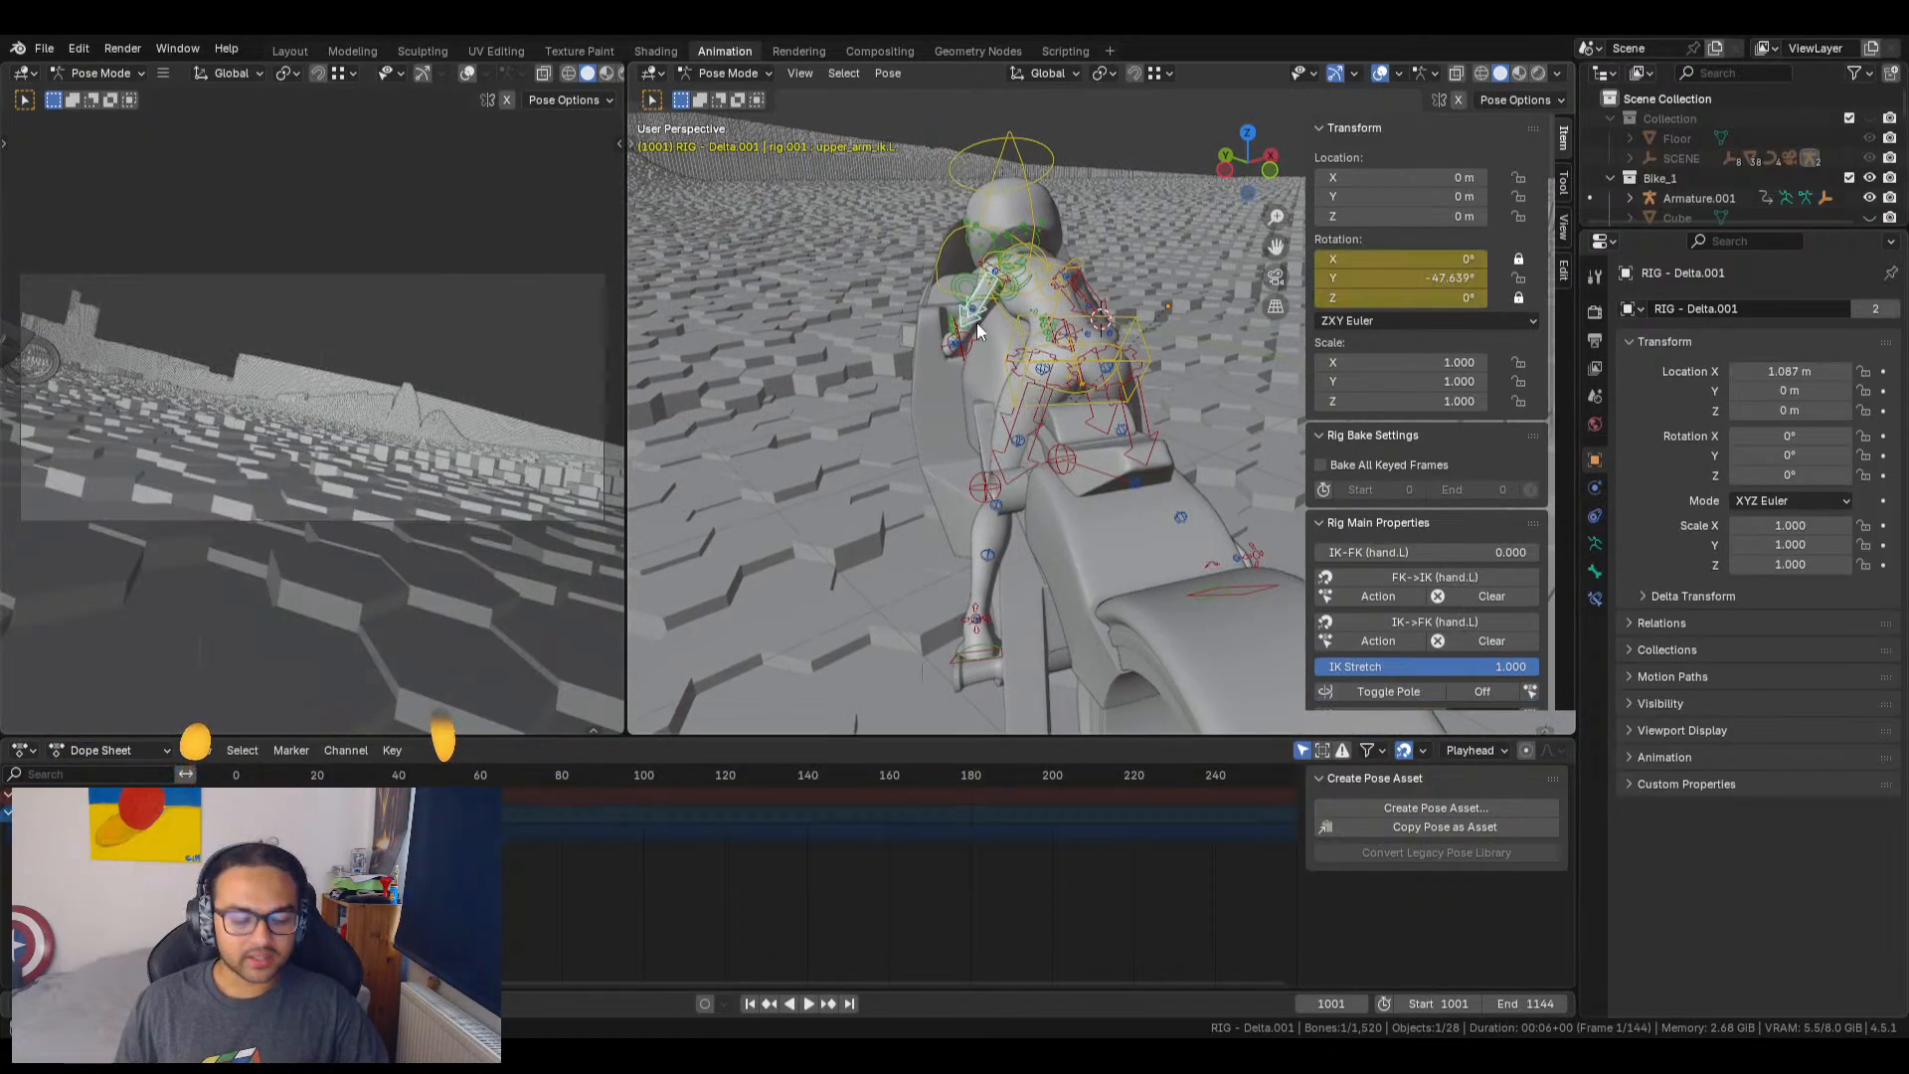
pyautogui.press('r')
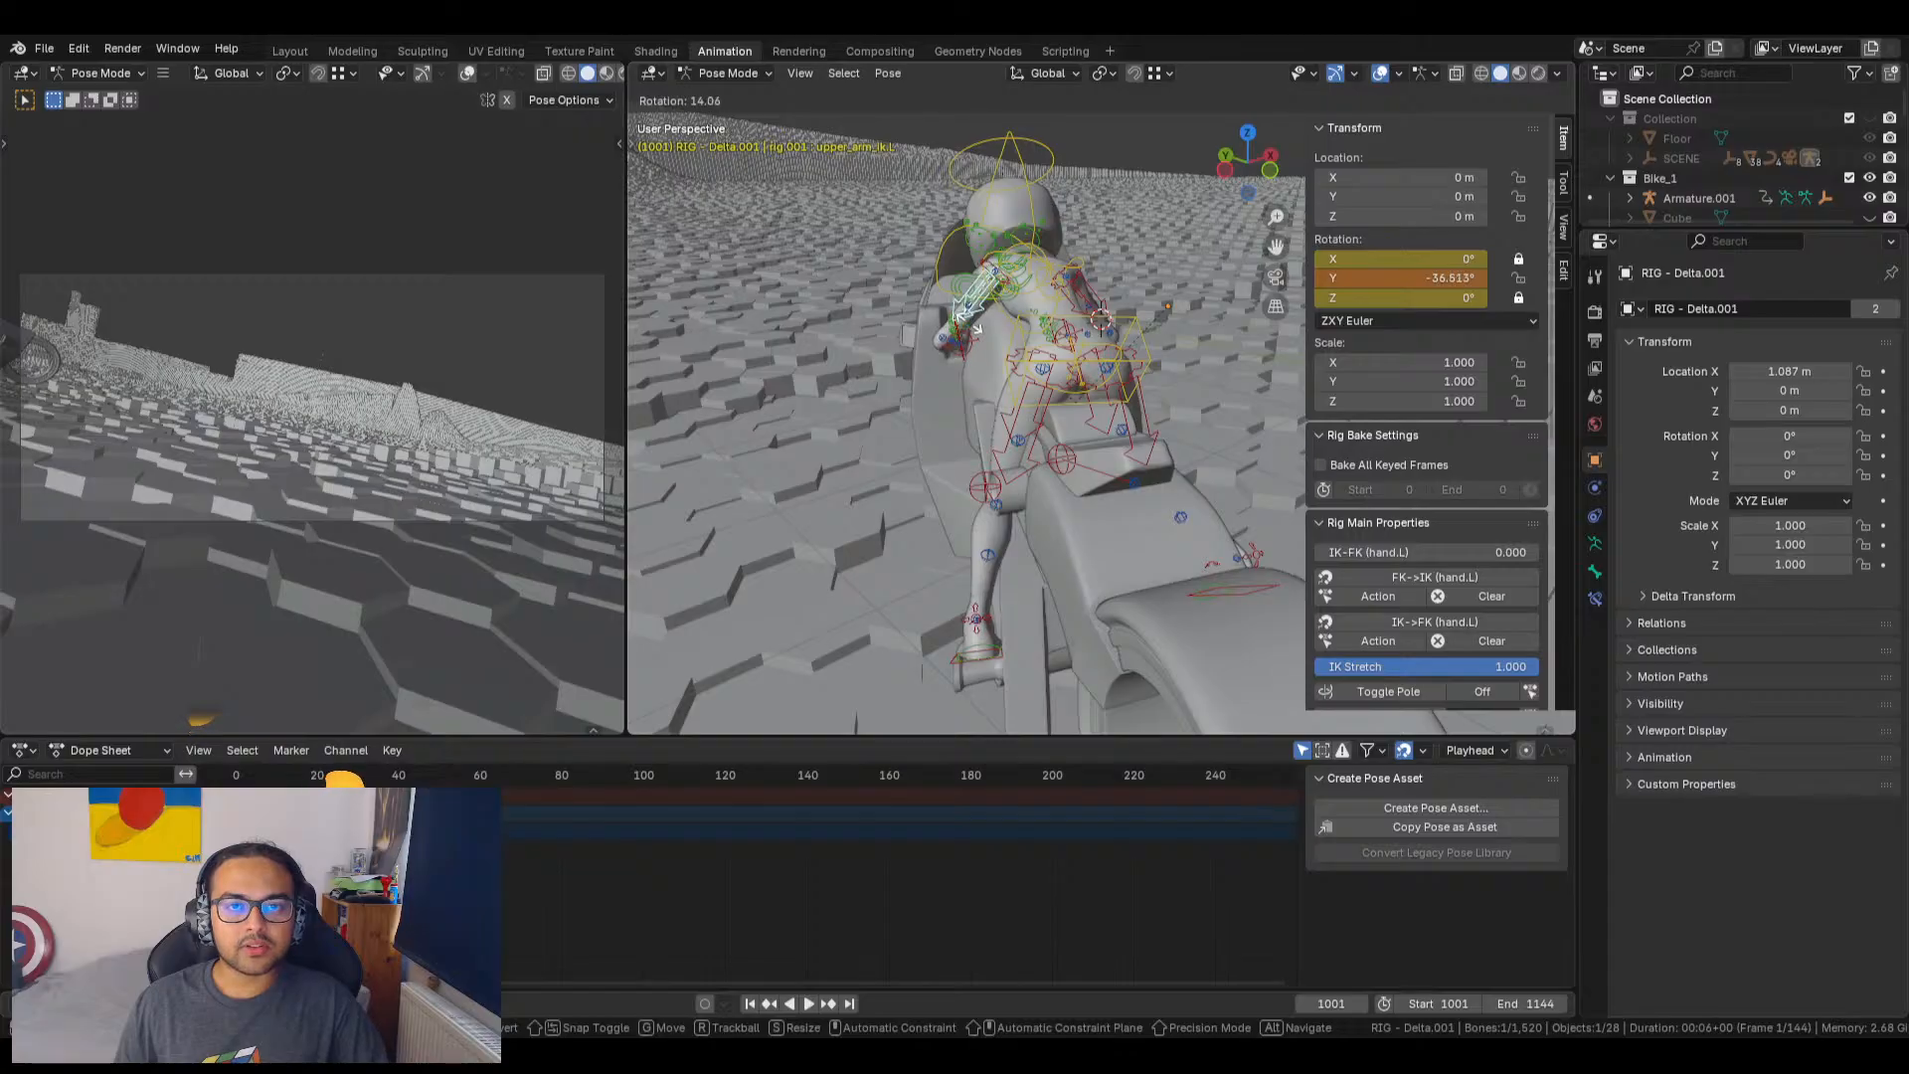
pyautogui.click(987, 325)
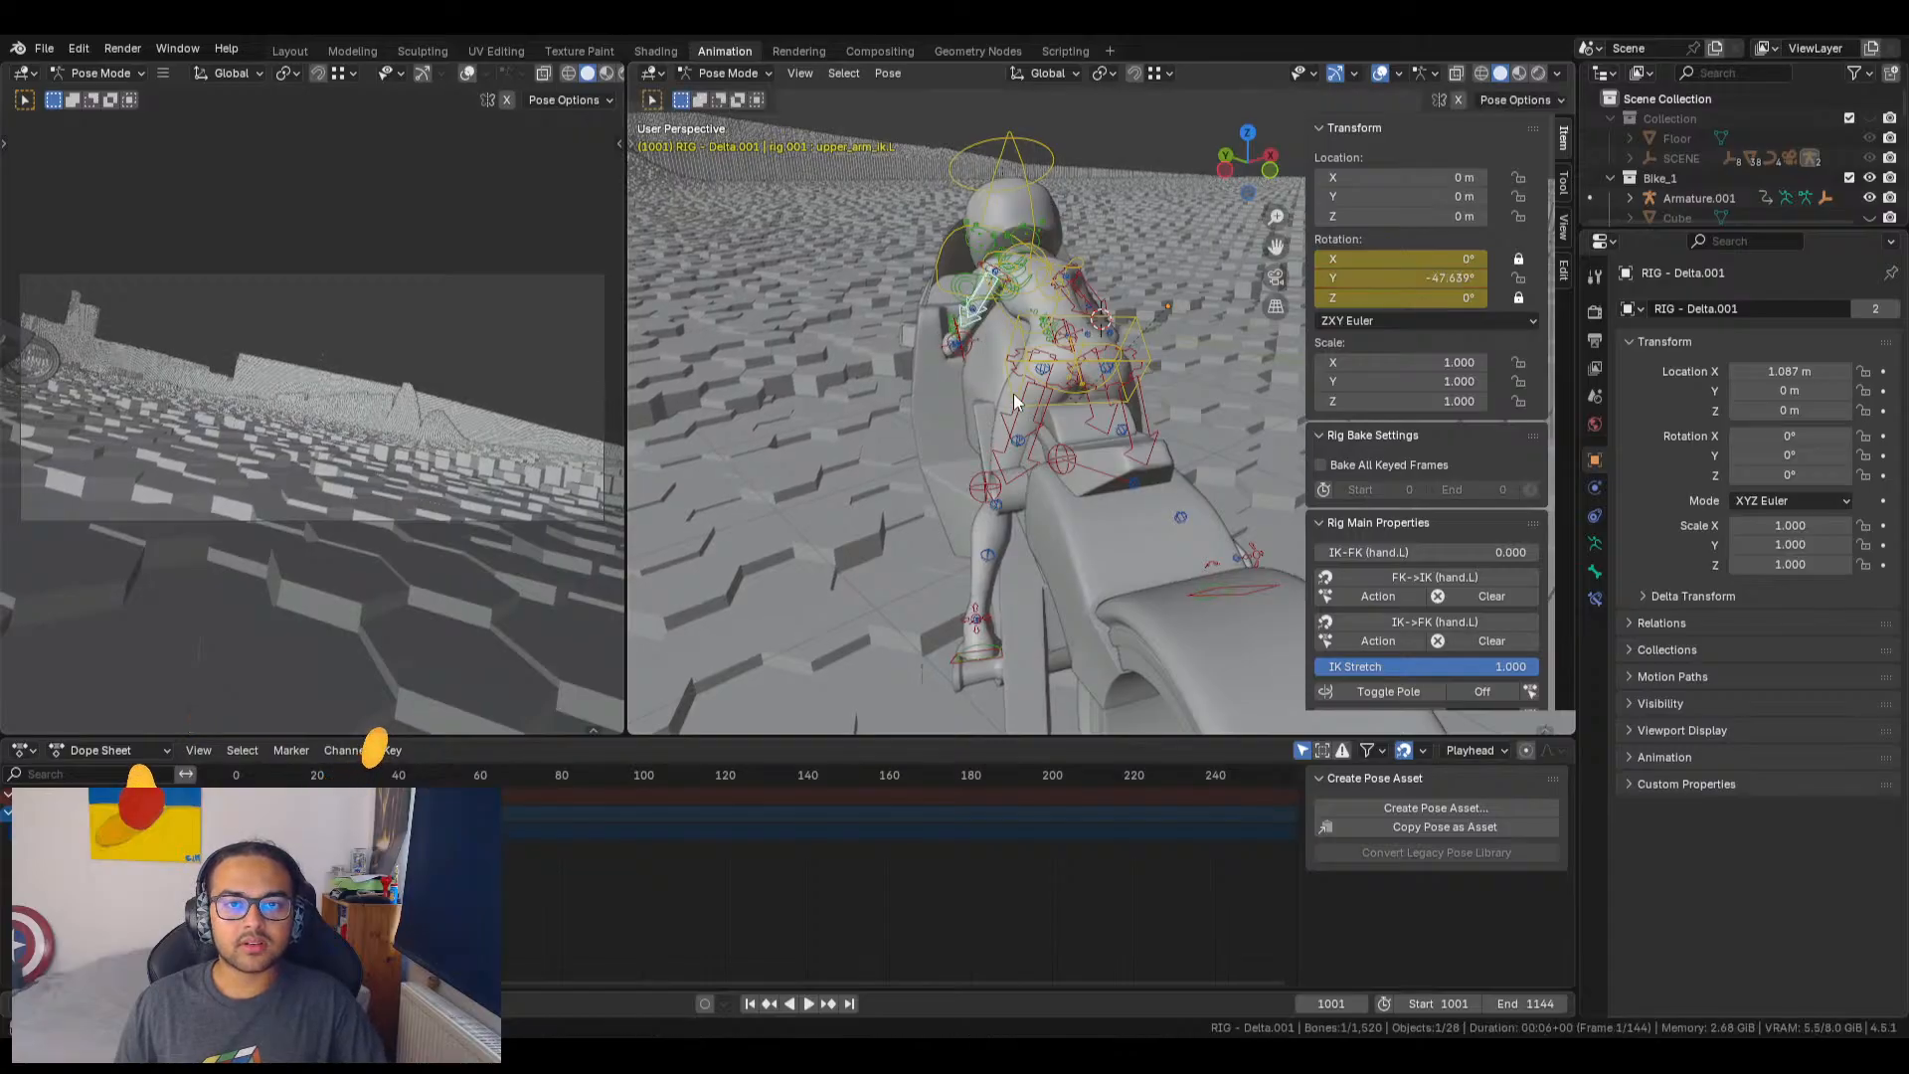
# Step: Try to rotate the rider's left thigh IK control
pyautogui.click(1016, 421)
pyautogui.press('r')
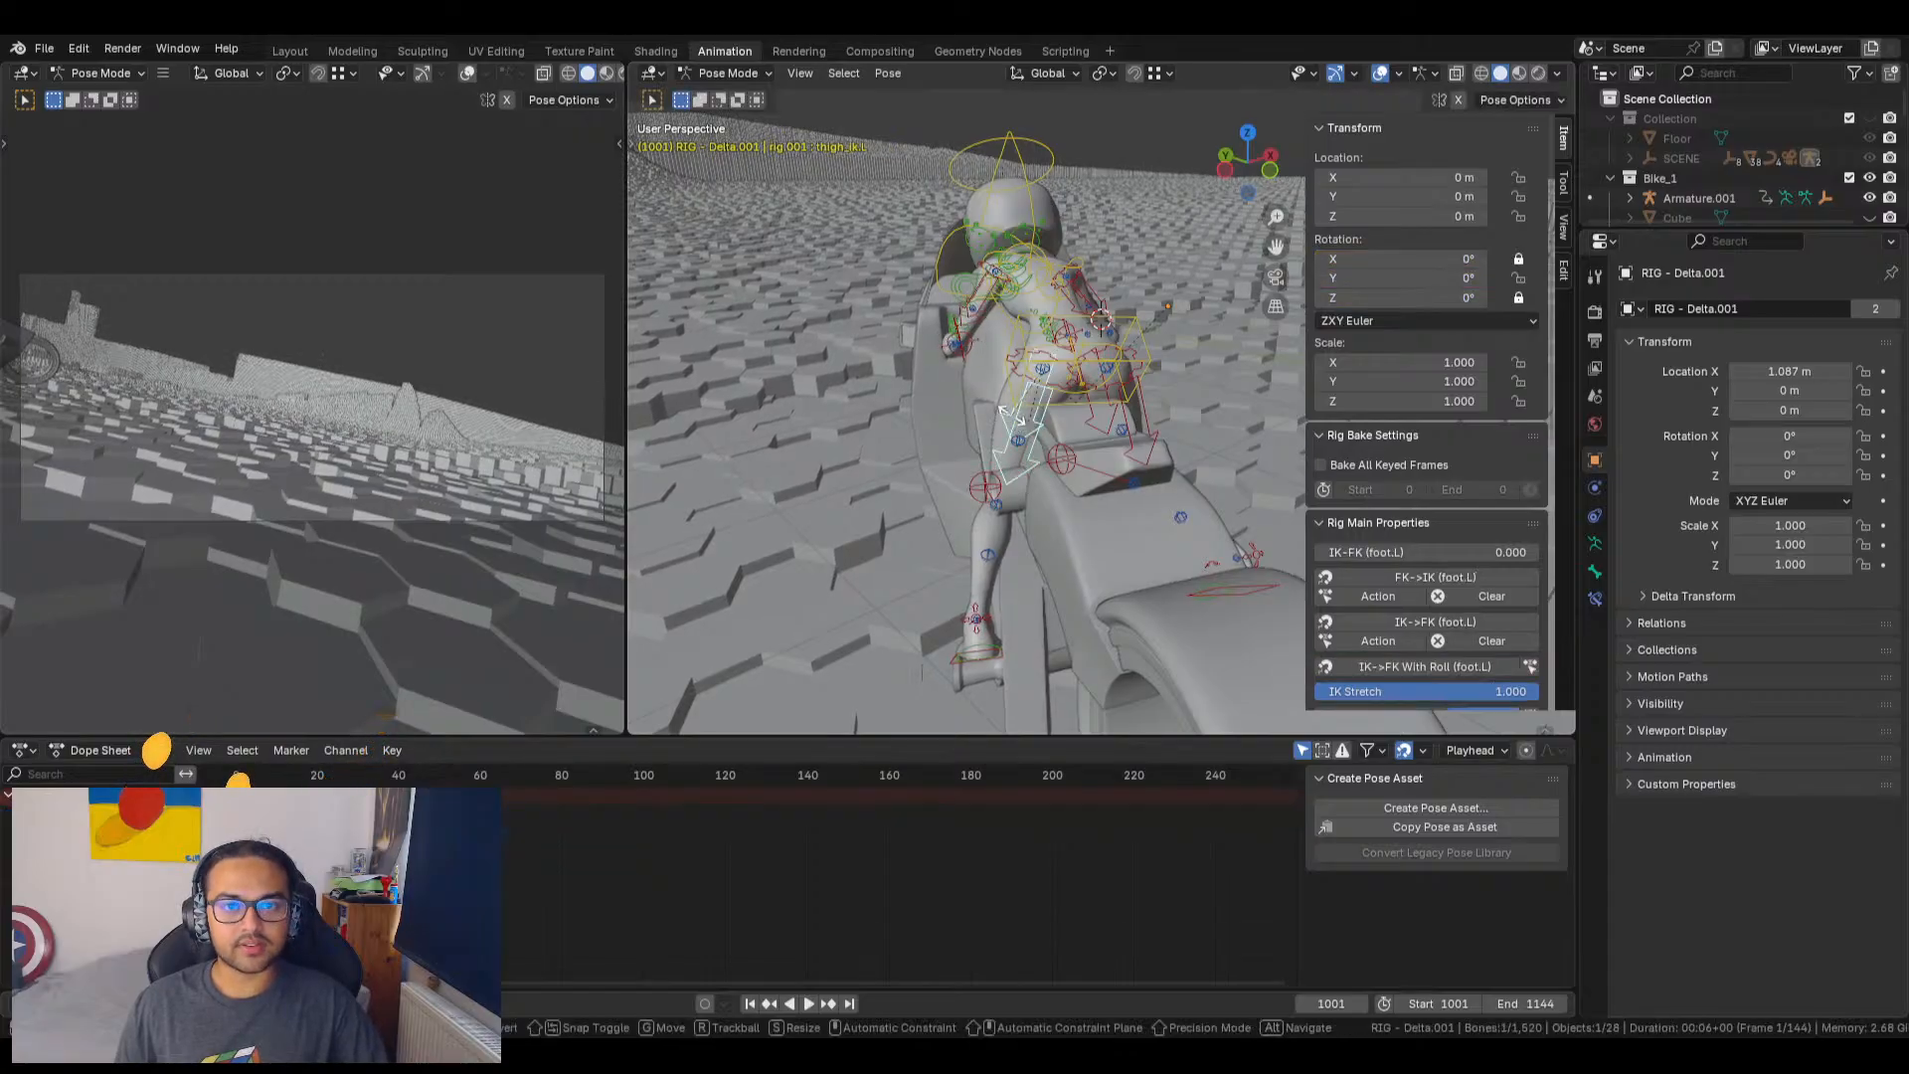
pyautogui.press('Escape')
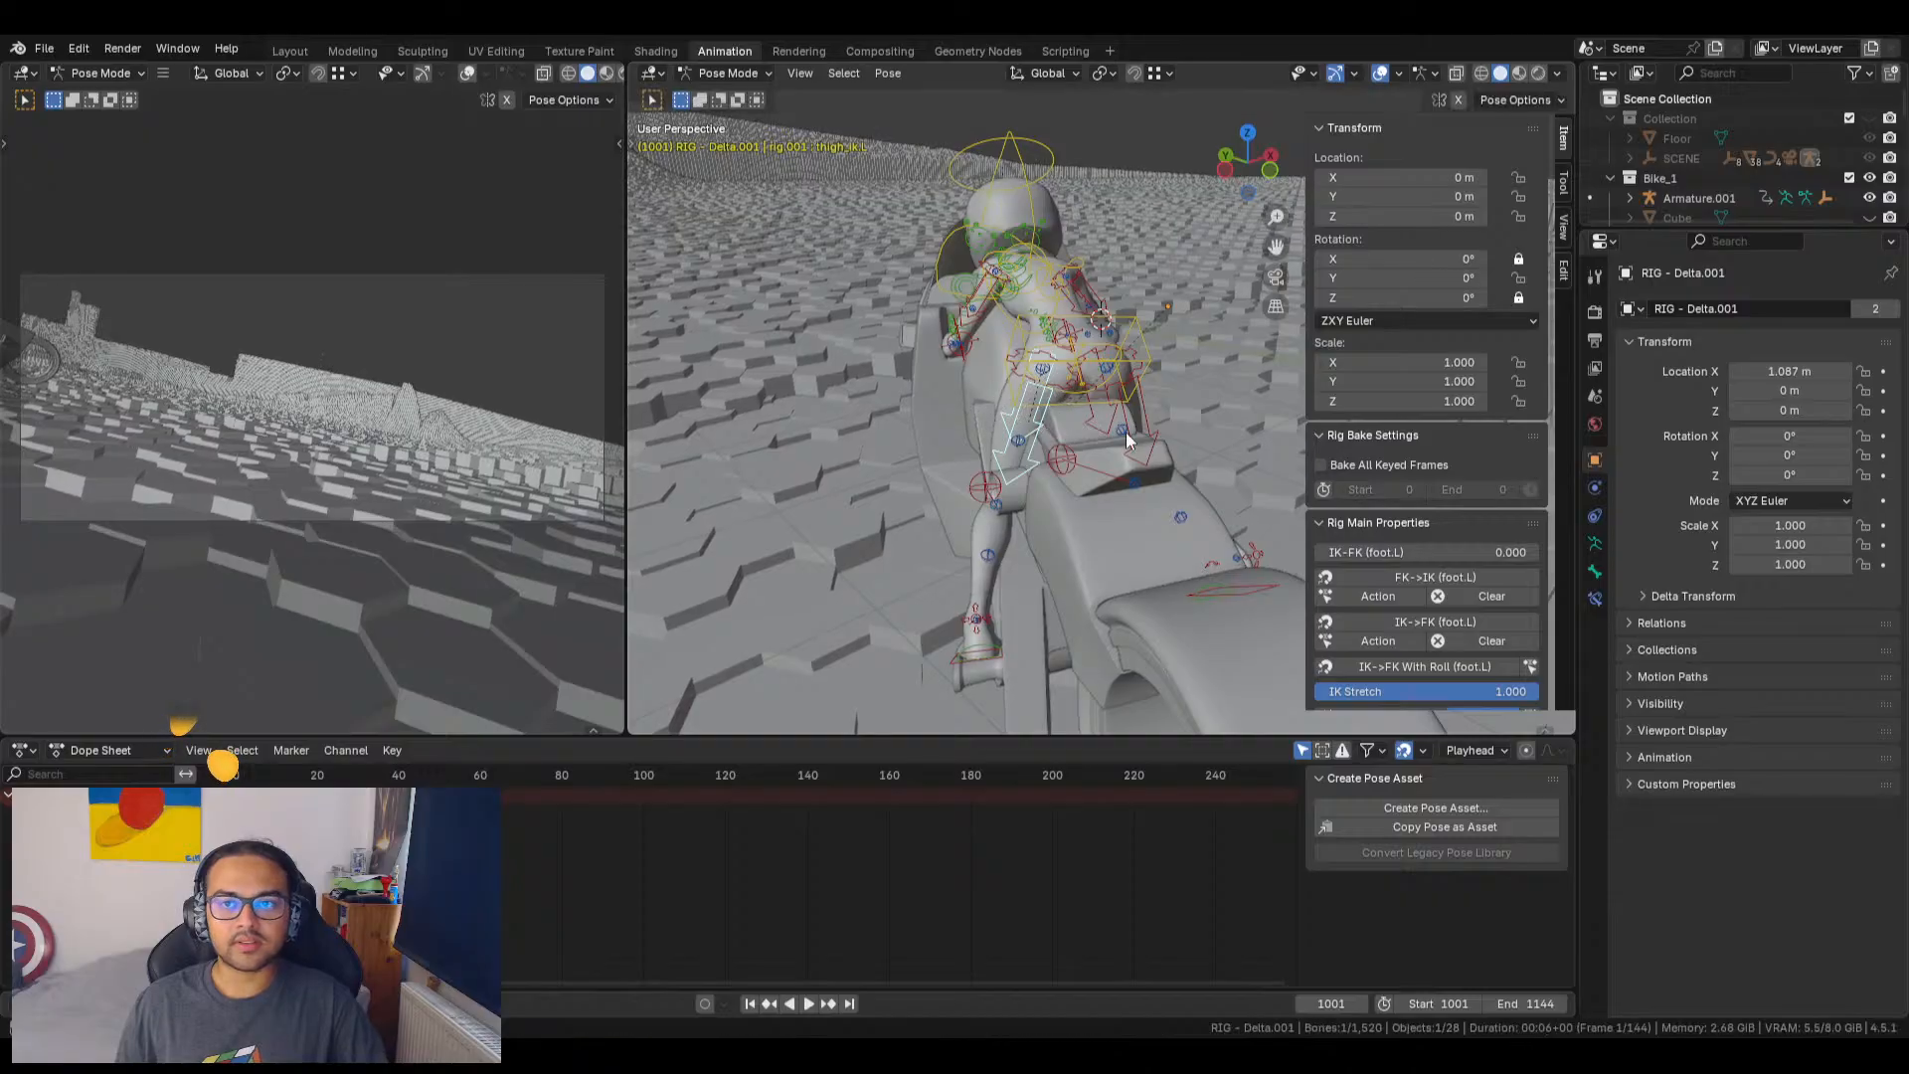
# Step: Try snapping the rider's left leg with IK->FK (foot.L), and undo the snap
pyautogui.scroll(-2, 1429, 533)
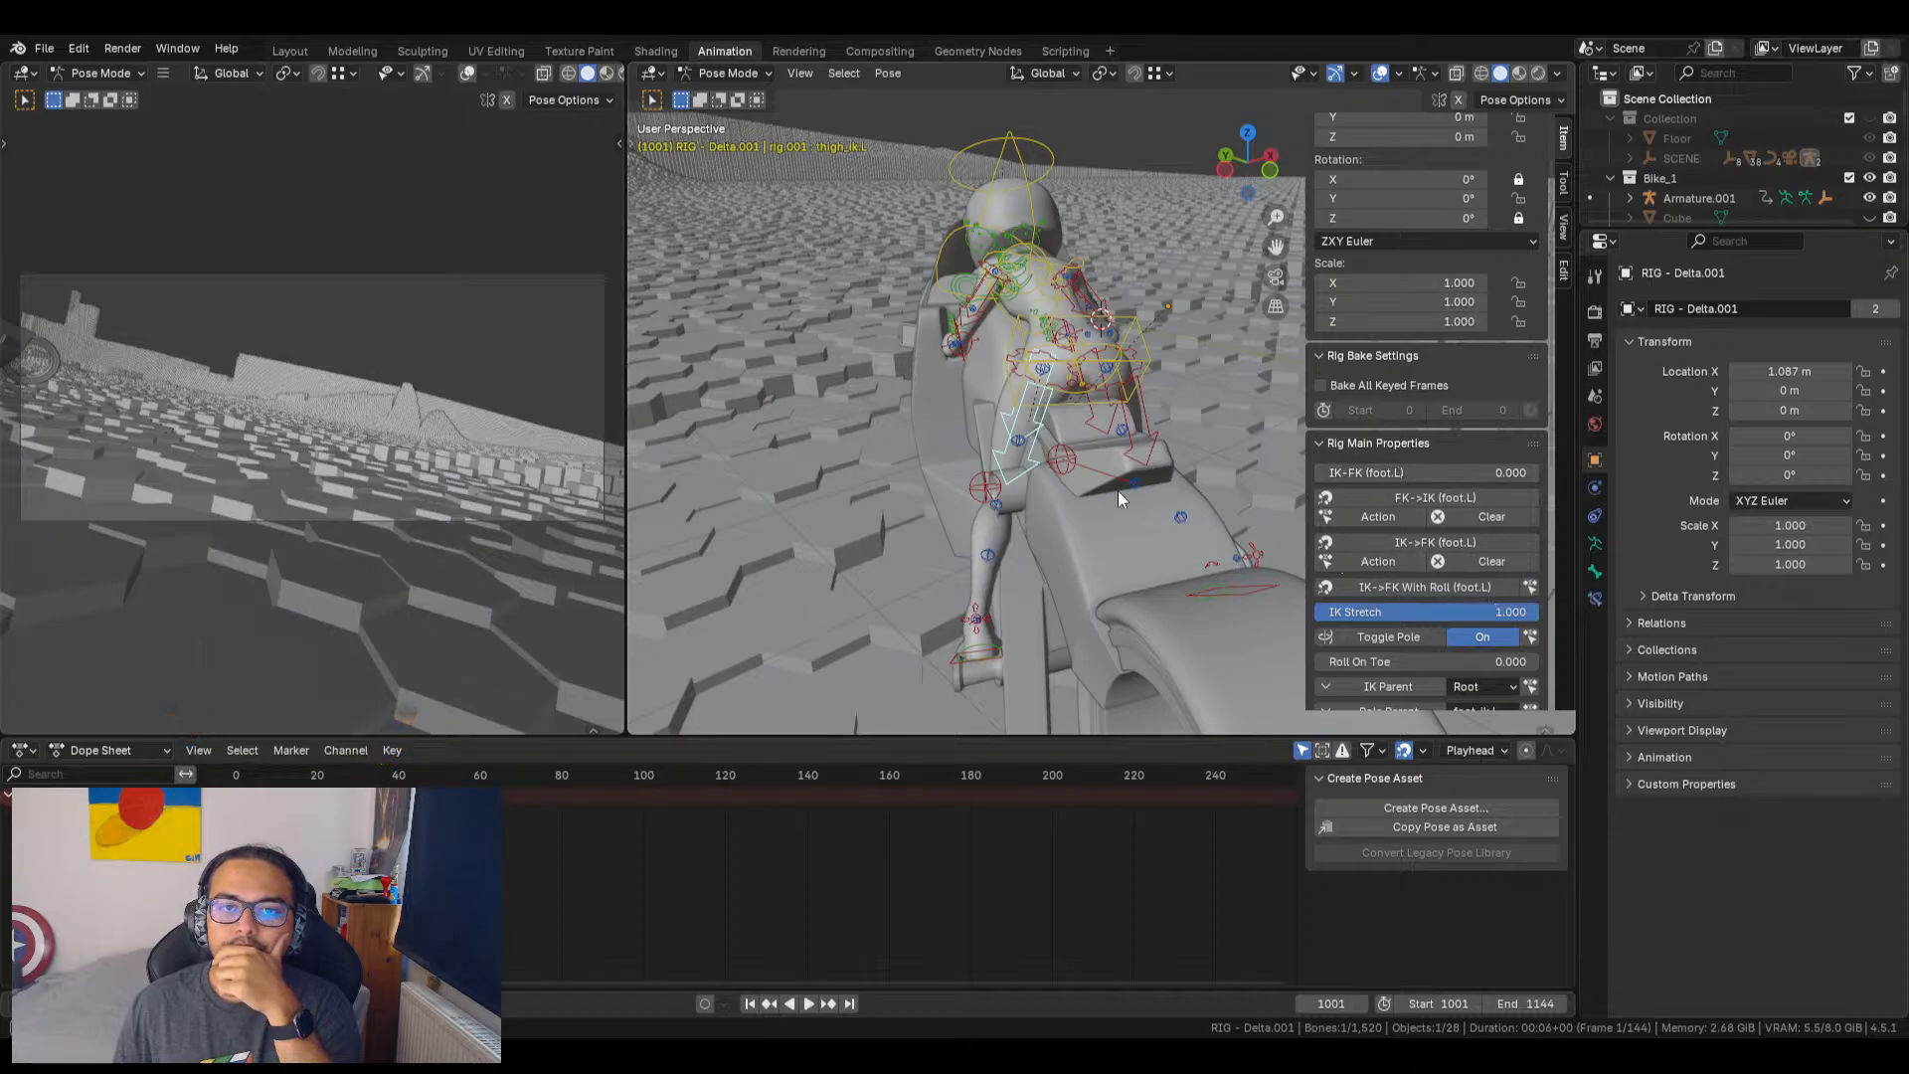
pyautogui.moveTo(1118, 491); pyautogui.dragTo(1130, 479, button='middle')
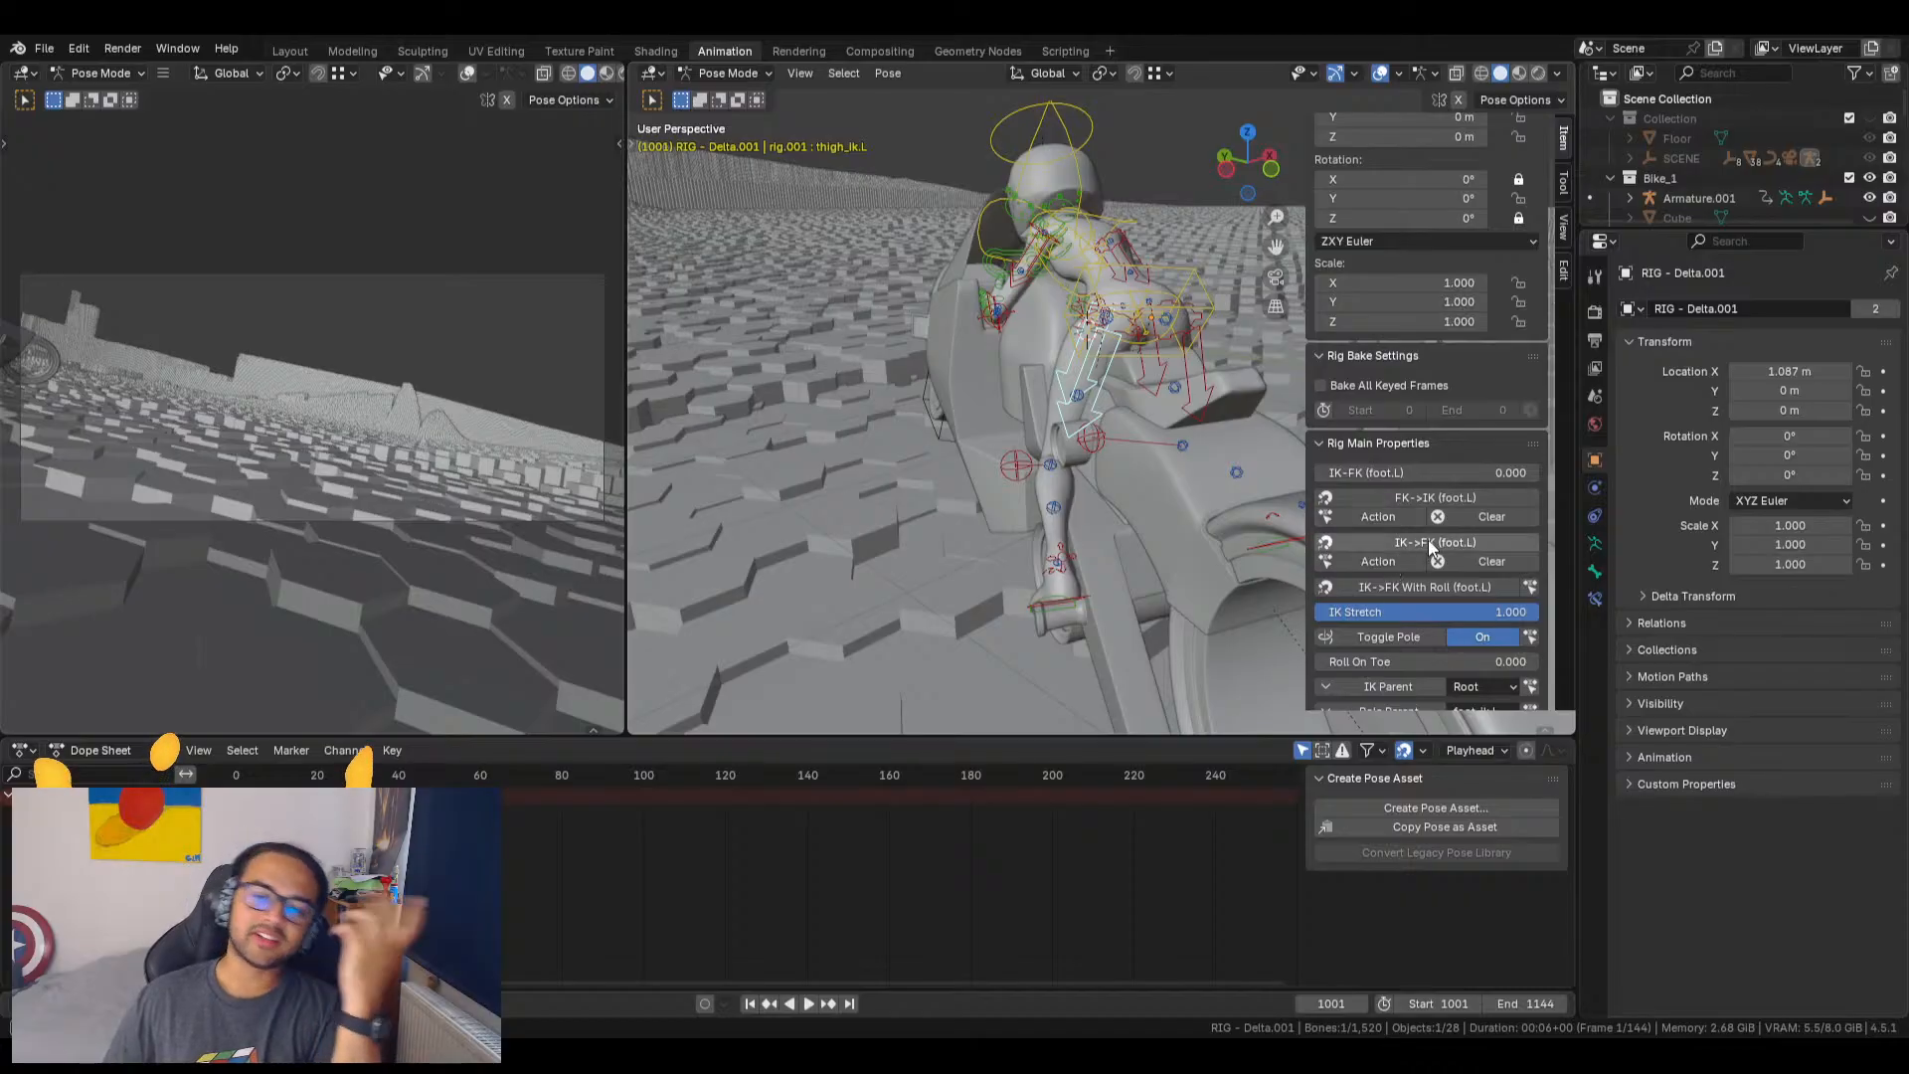
pyautogui.scroll(-2, 1430, 537)
pyautogui.click(1432, 464)
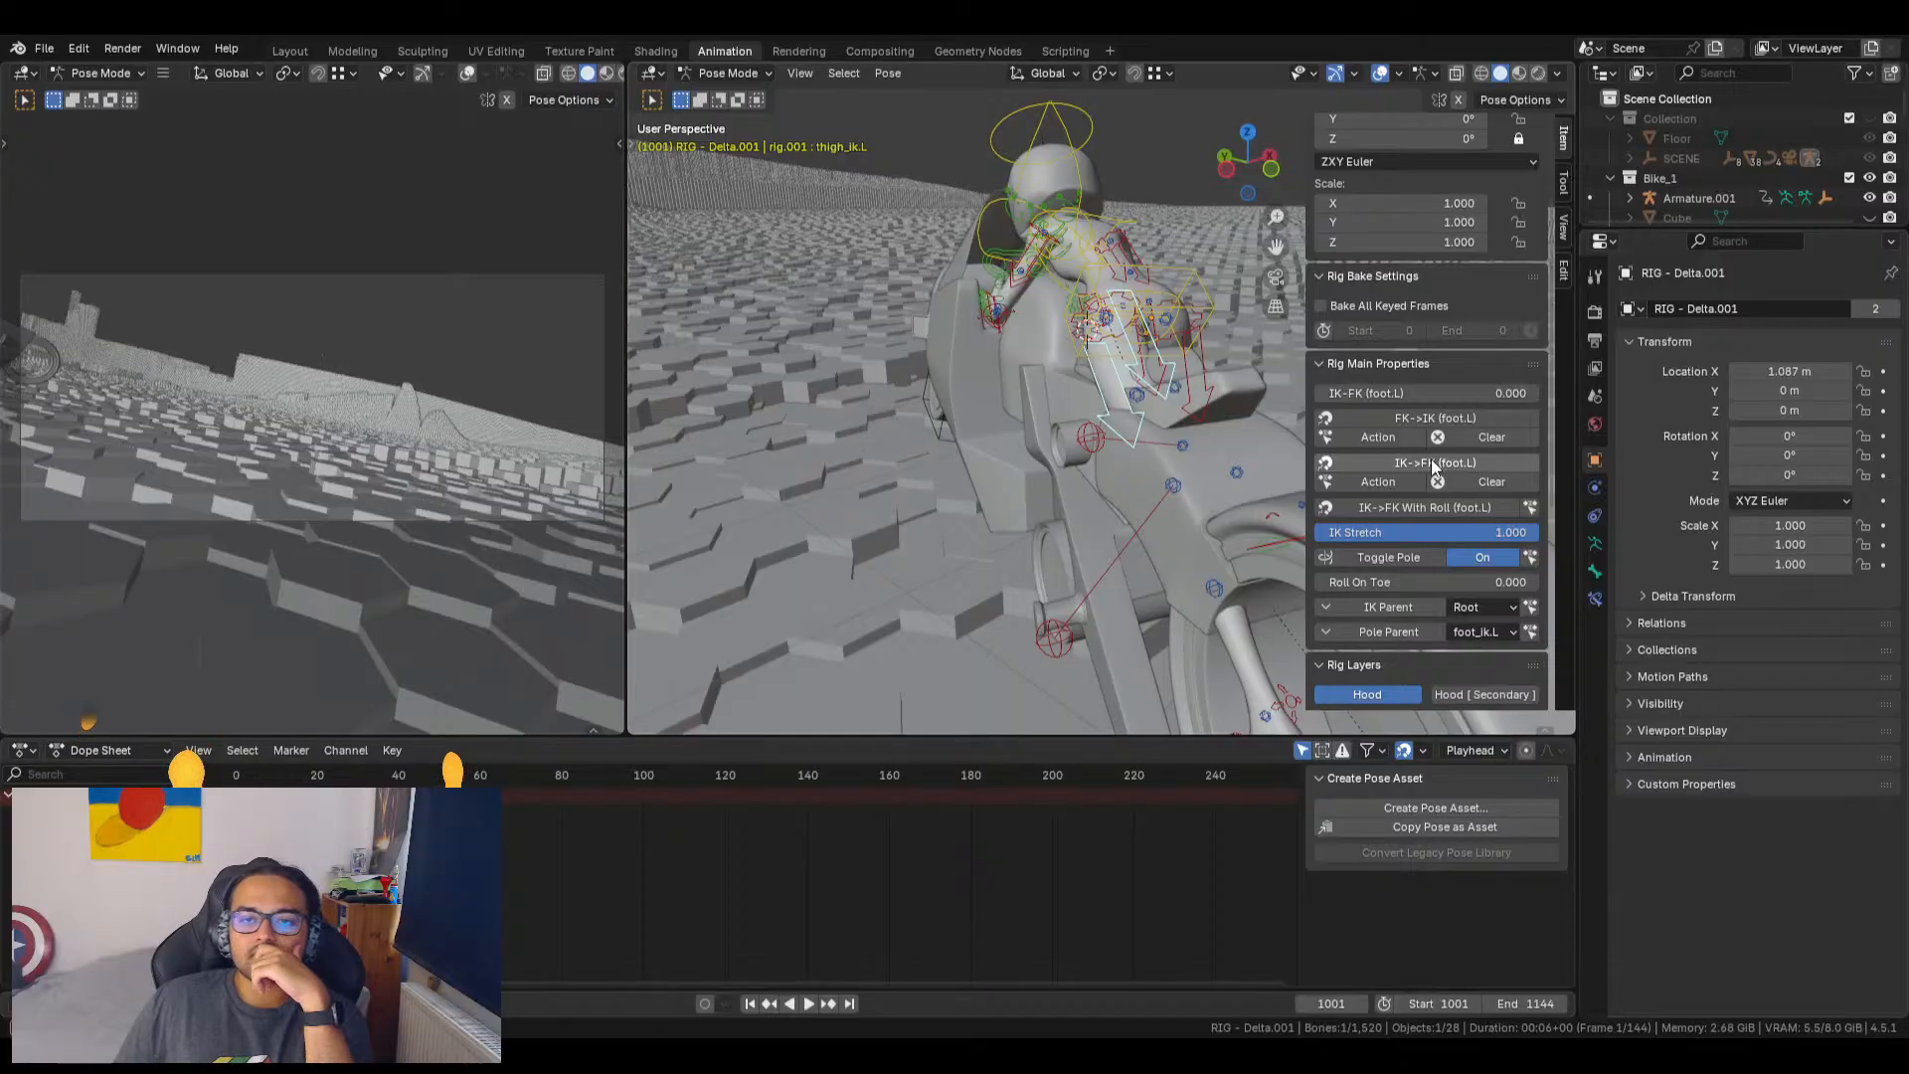
pyautogui.scroll(-3, 1120, 515)
pyautogui.scroll(-4, 1120, 515)
pyautogui.scroll(4, 1121, 514)
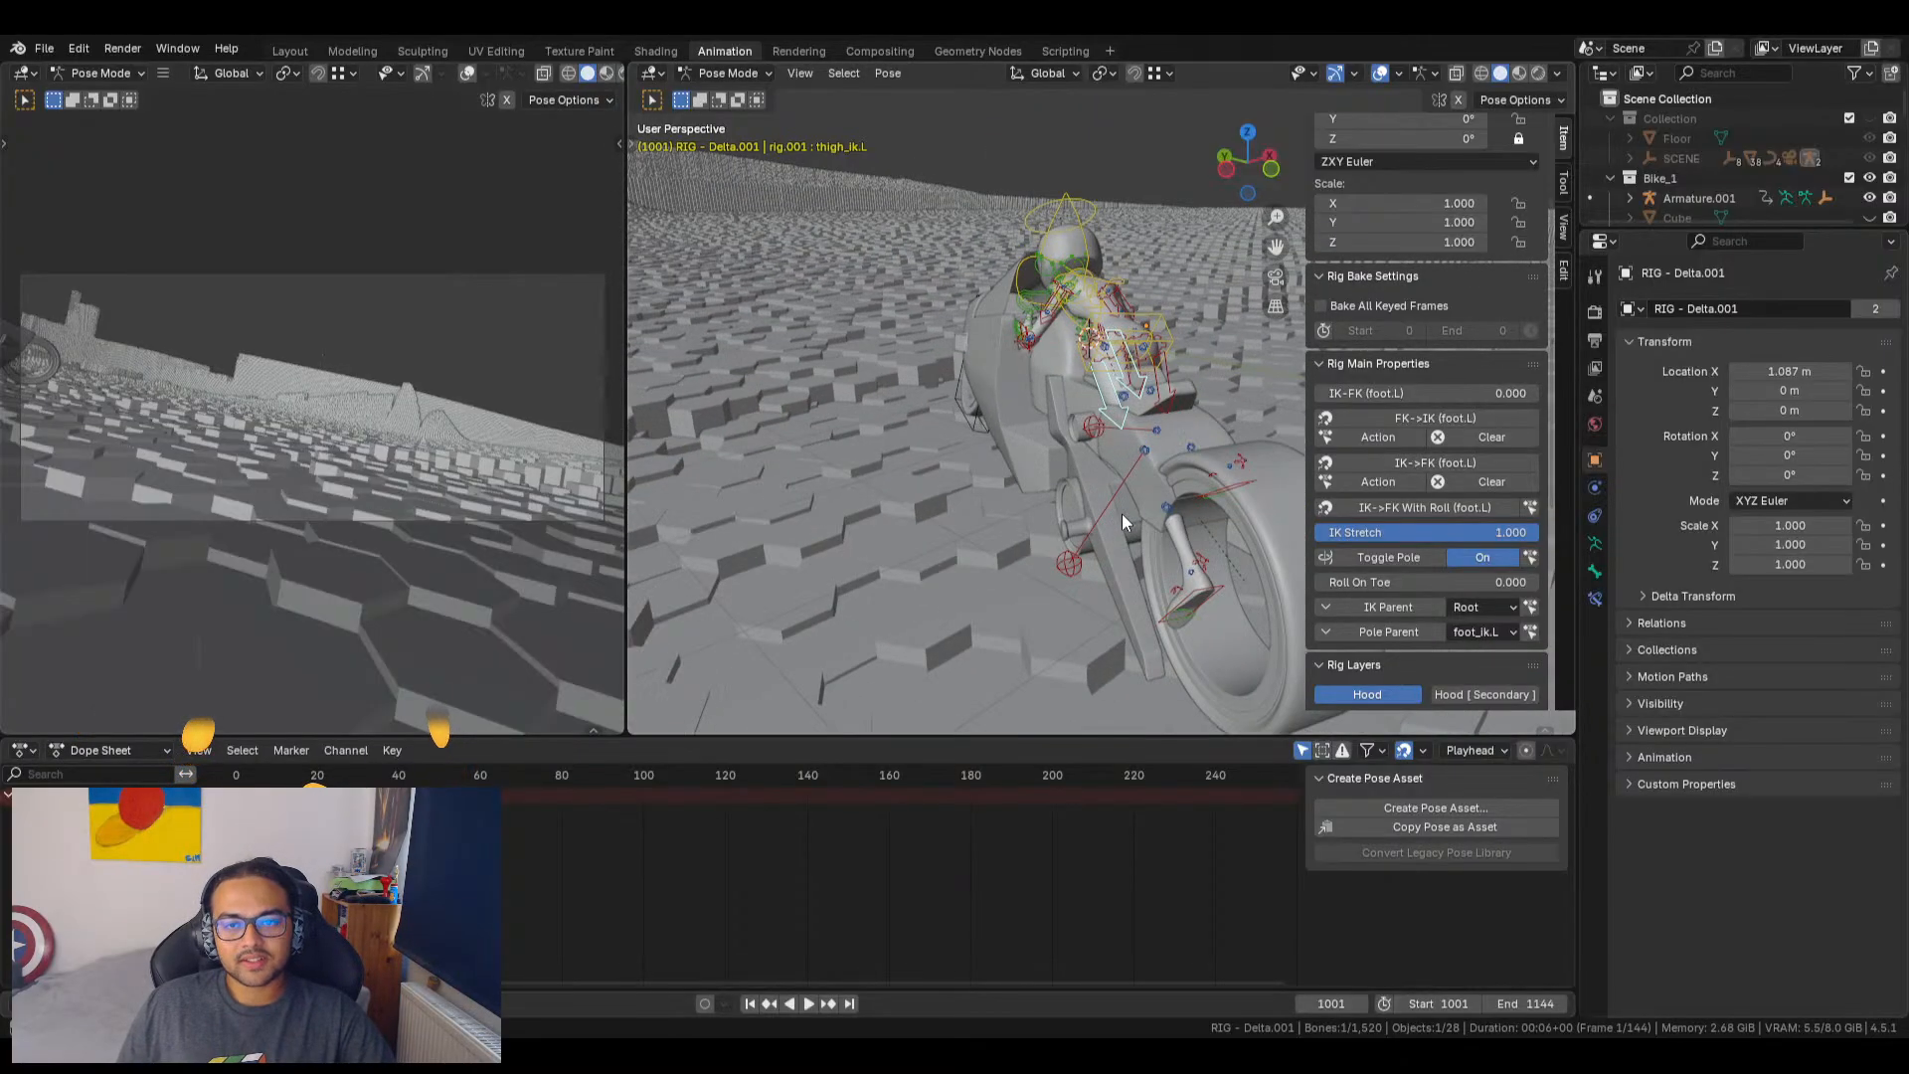
pyautogui.hotkey('ctrl', 'z')
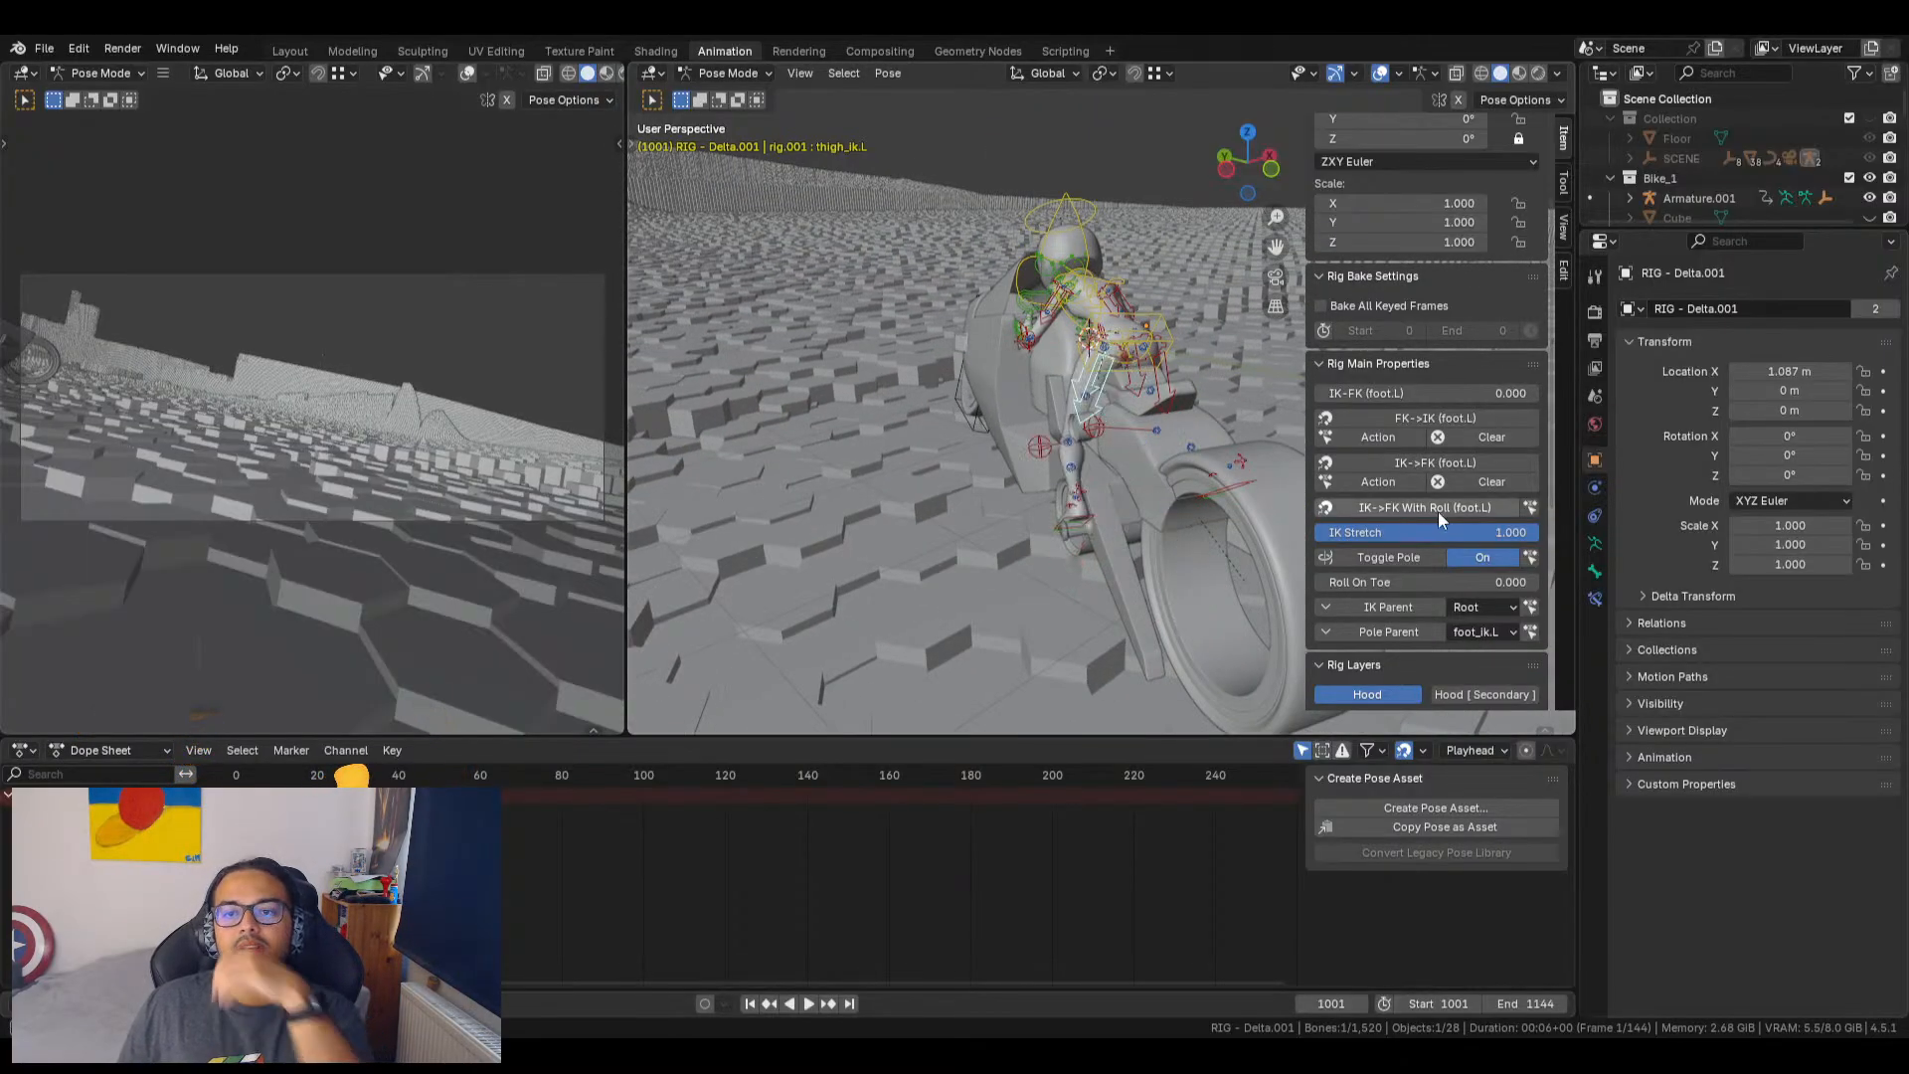
# Step: Try raising the left foot's Roll On Toe value, and undo the change
pyautogui.scroll(-2, 1429, 592)
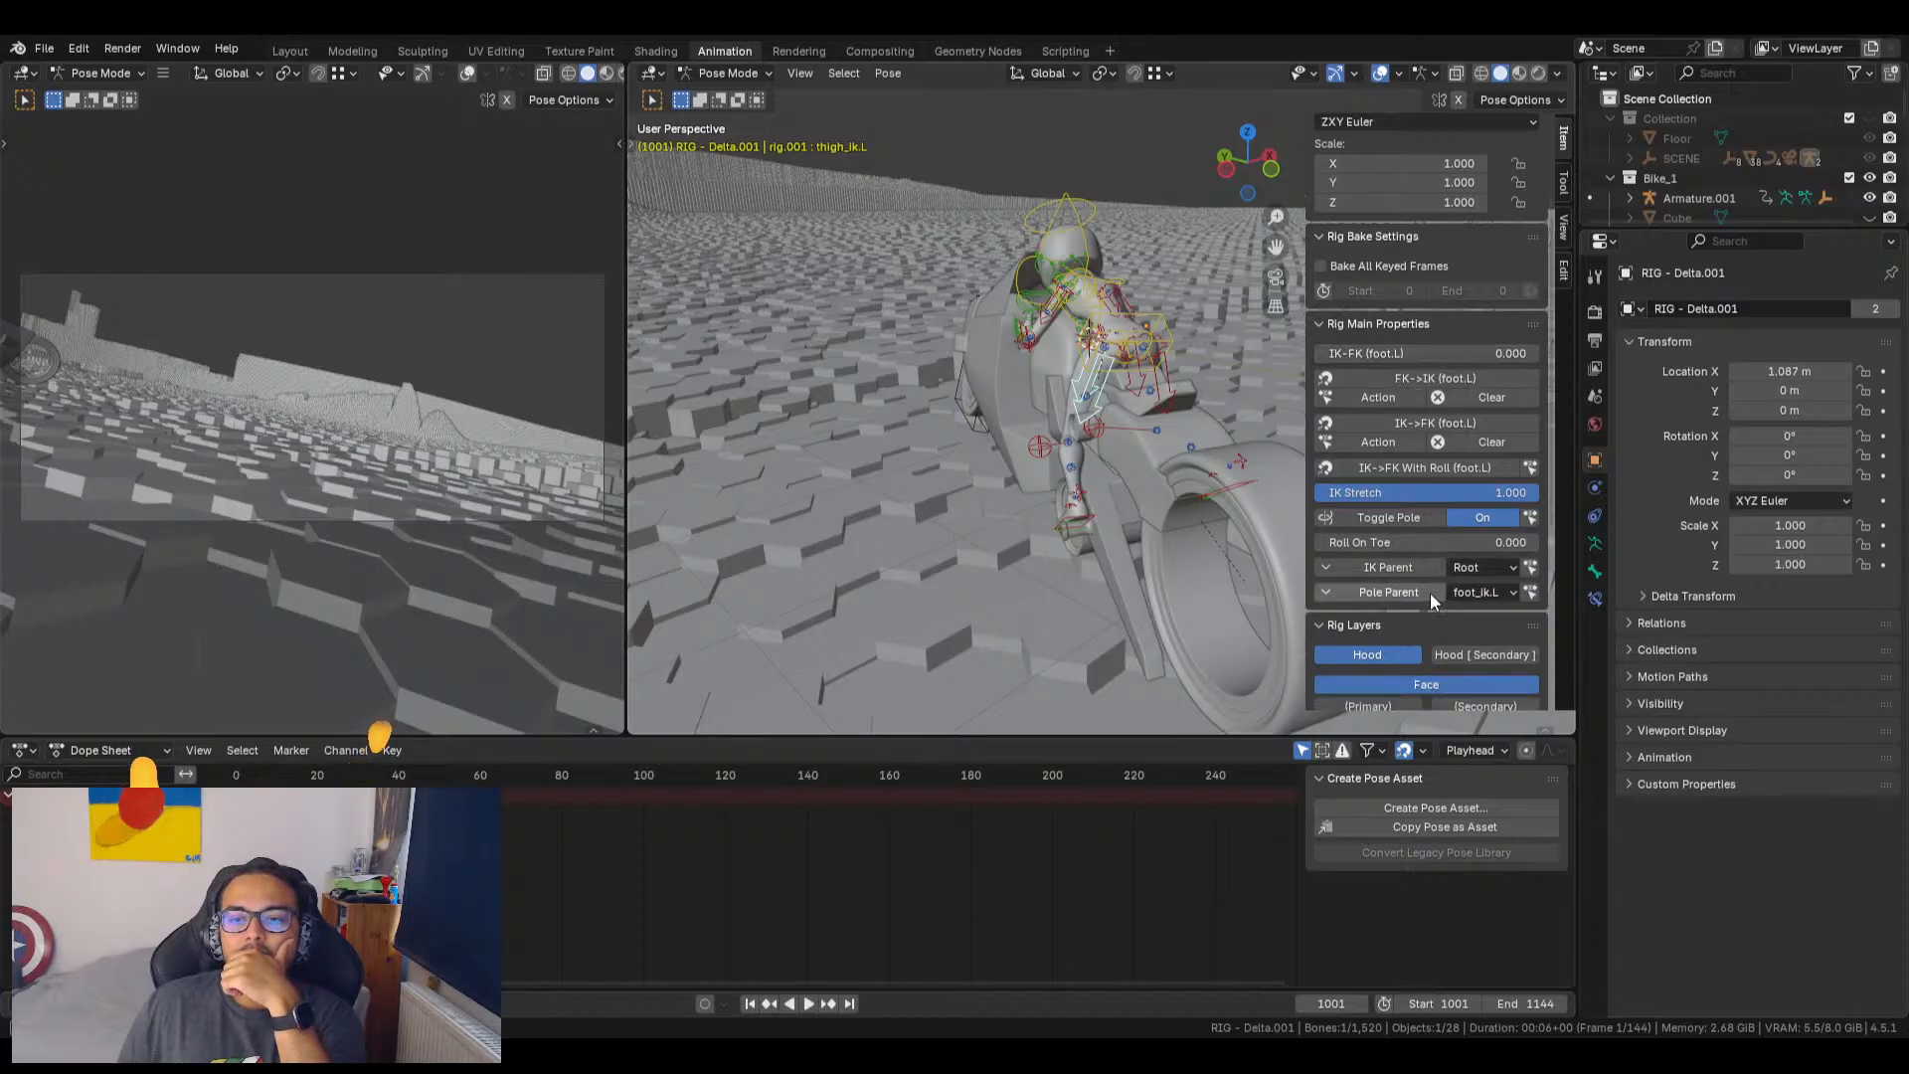
pyautogui.scroll(-2, 1428, 593)
pyautogui.moveTo(1417, 418); pyautogui.dragTo(1506, 423)
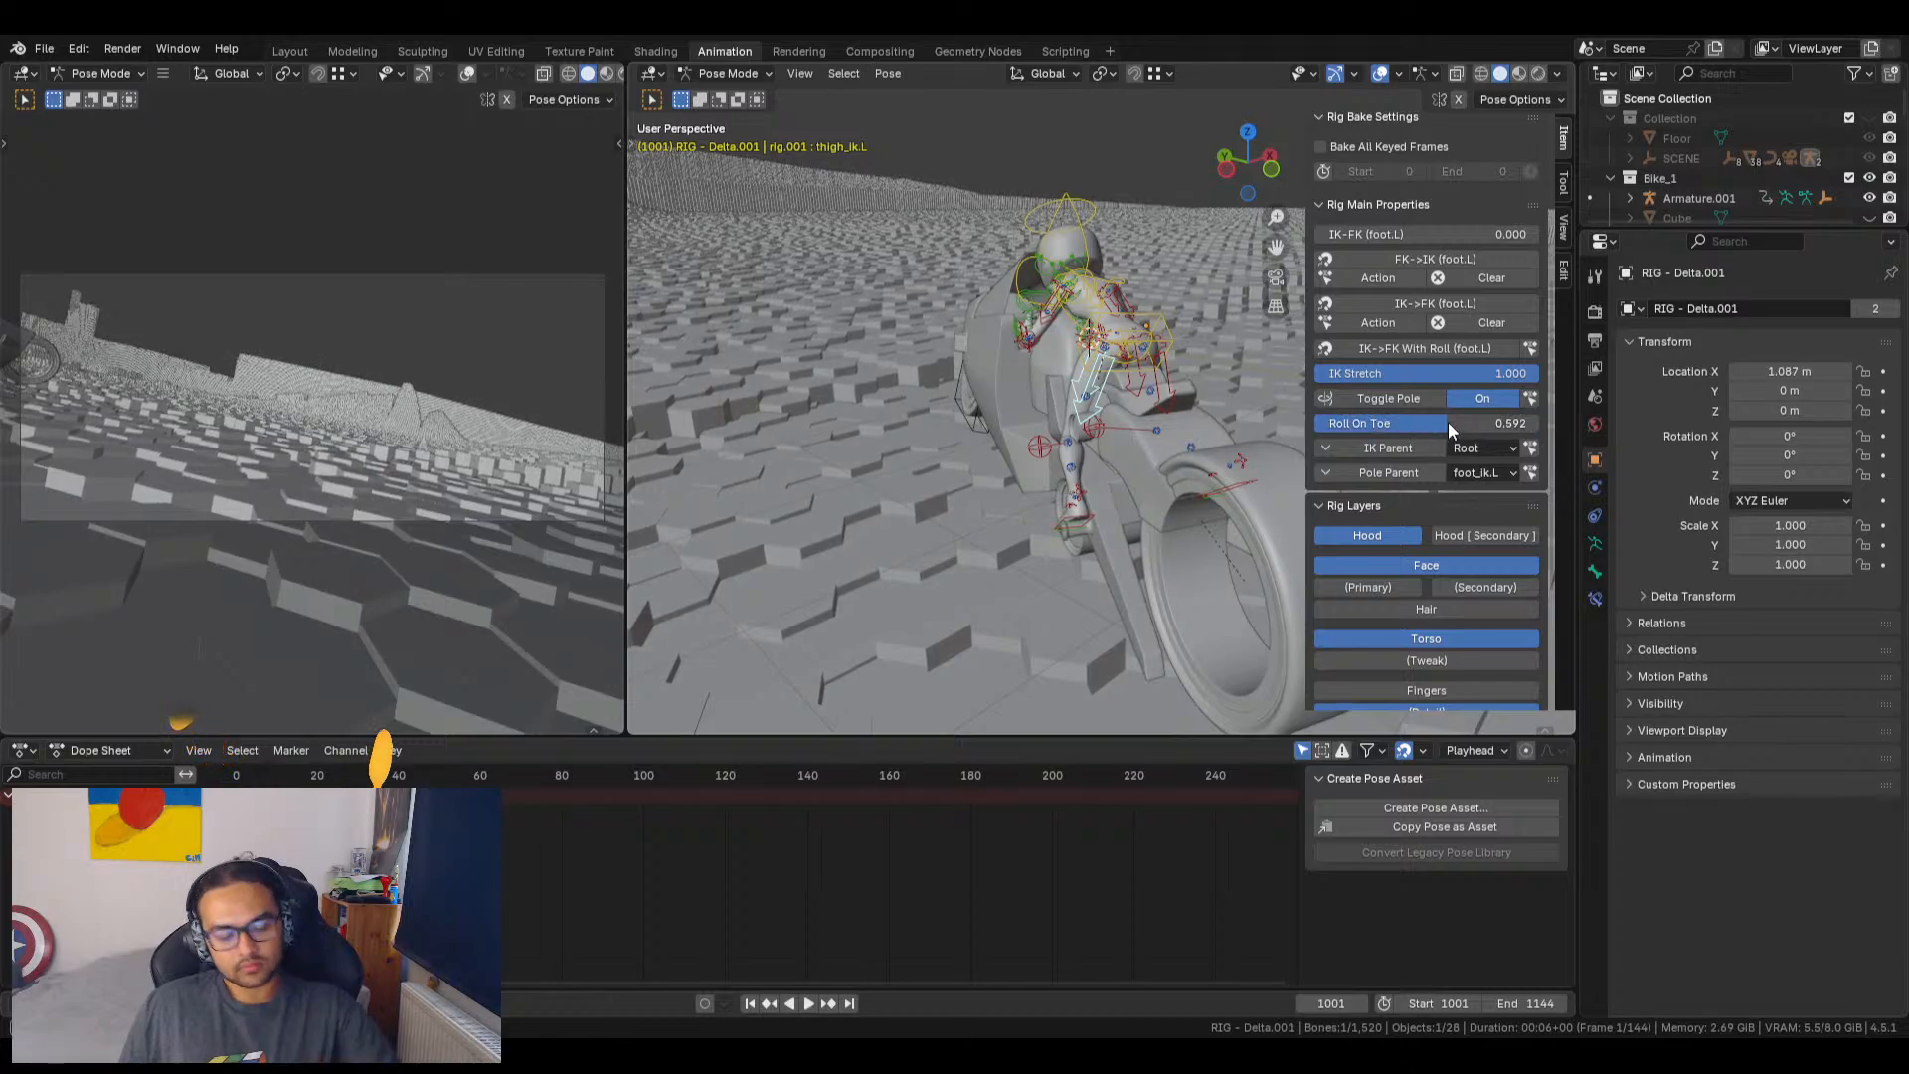
pyautogui.hotkey('ctrl', 'z')
pyautogui.moveTo(1096, 604); pyautogui.dragTo(1487, 320, button='middle')
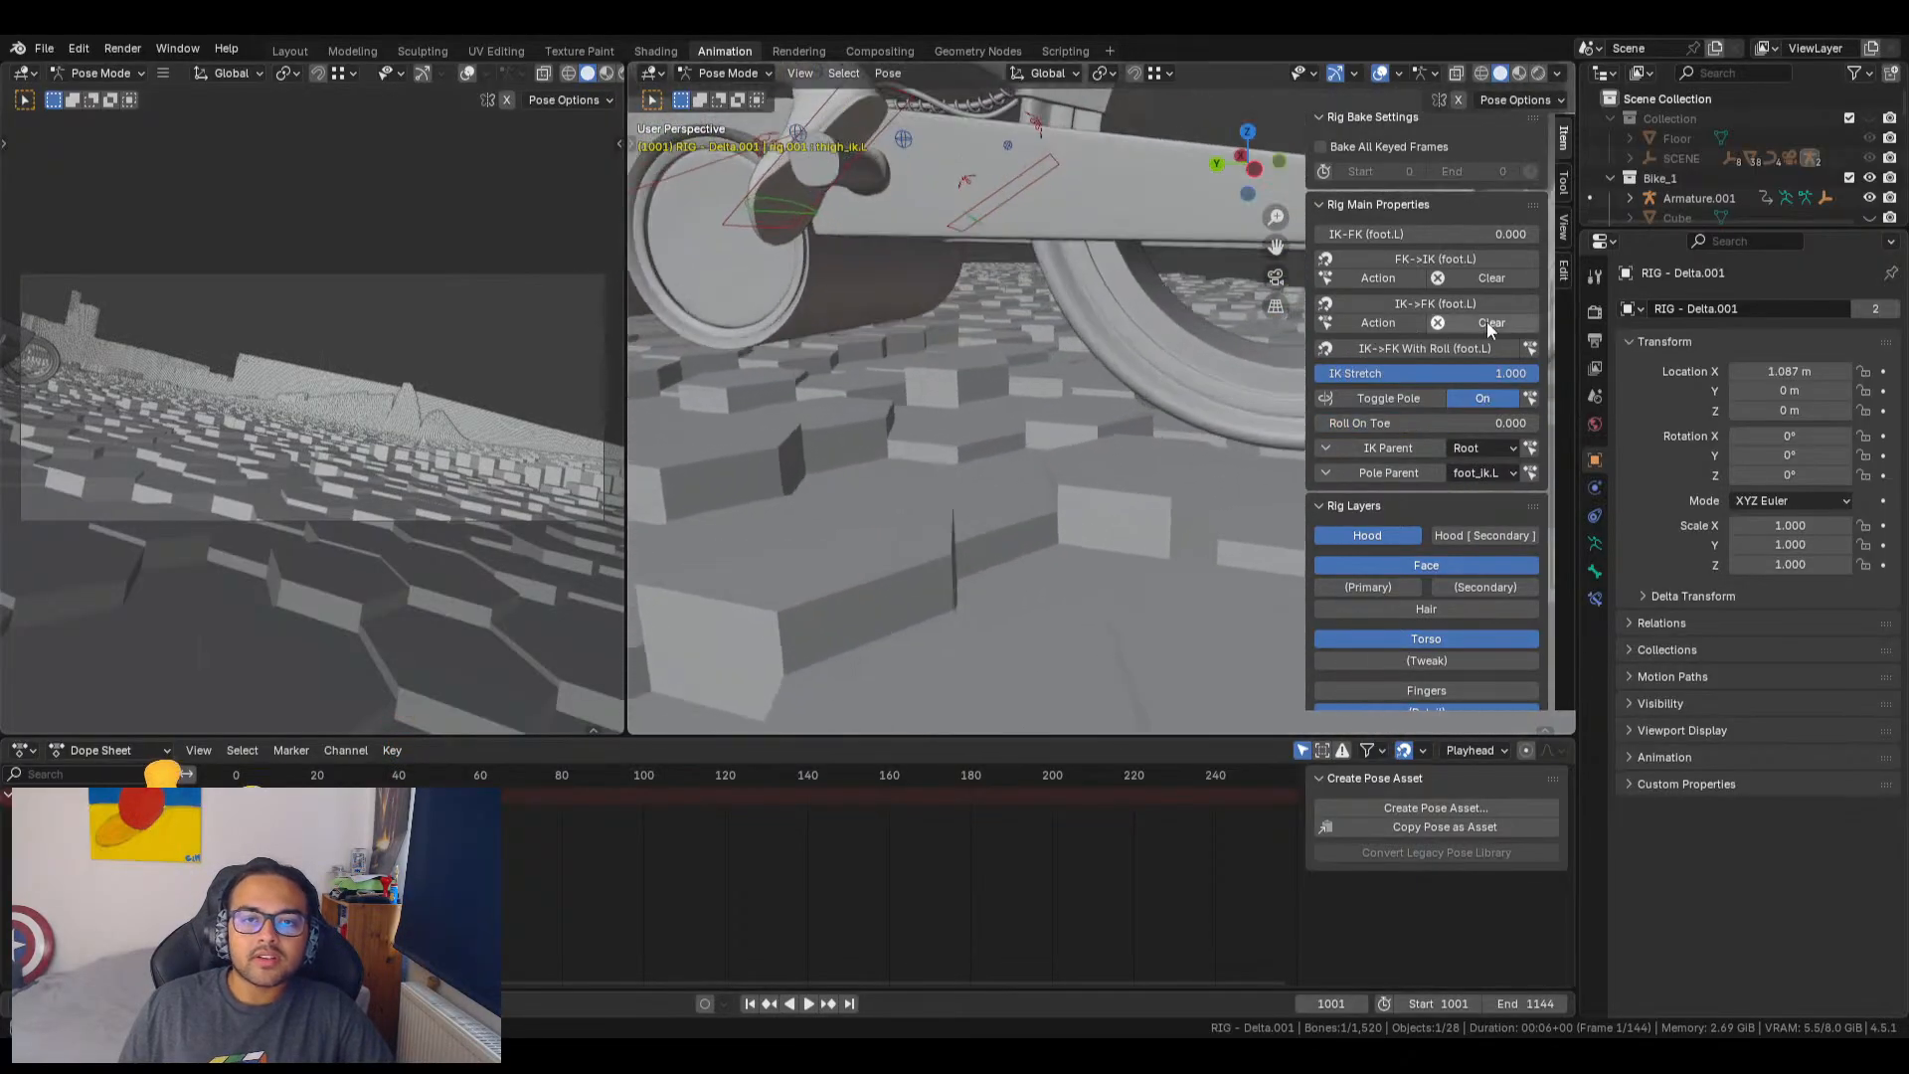
pyautogui.keyDown('ctrl'); pyautogui.moveTo(1102, 477); pyautogui.dragTo(1134, 391, button='middle'); pyautogui.keyUp('ctrl')
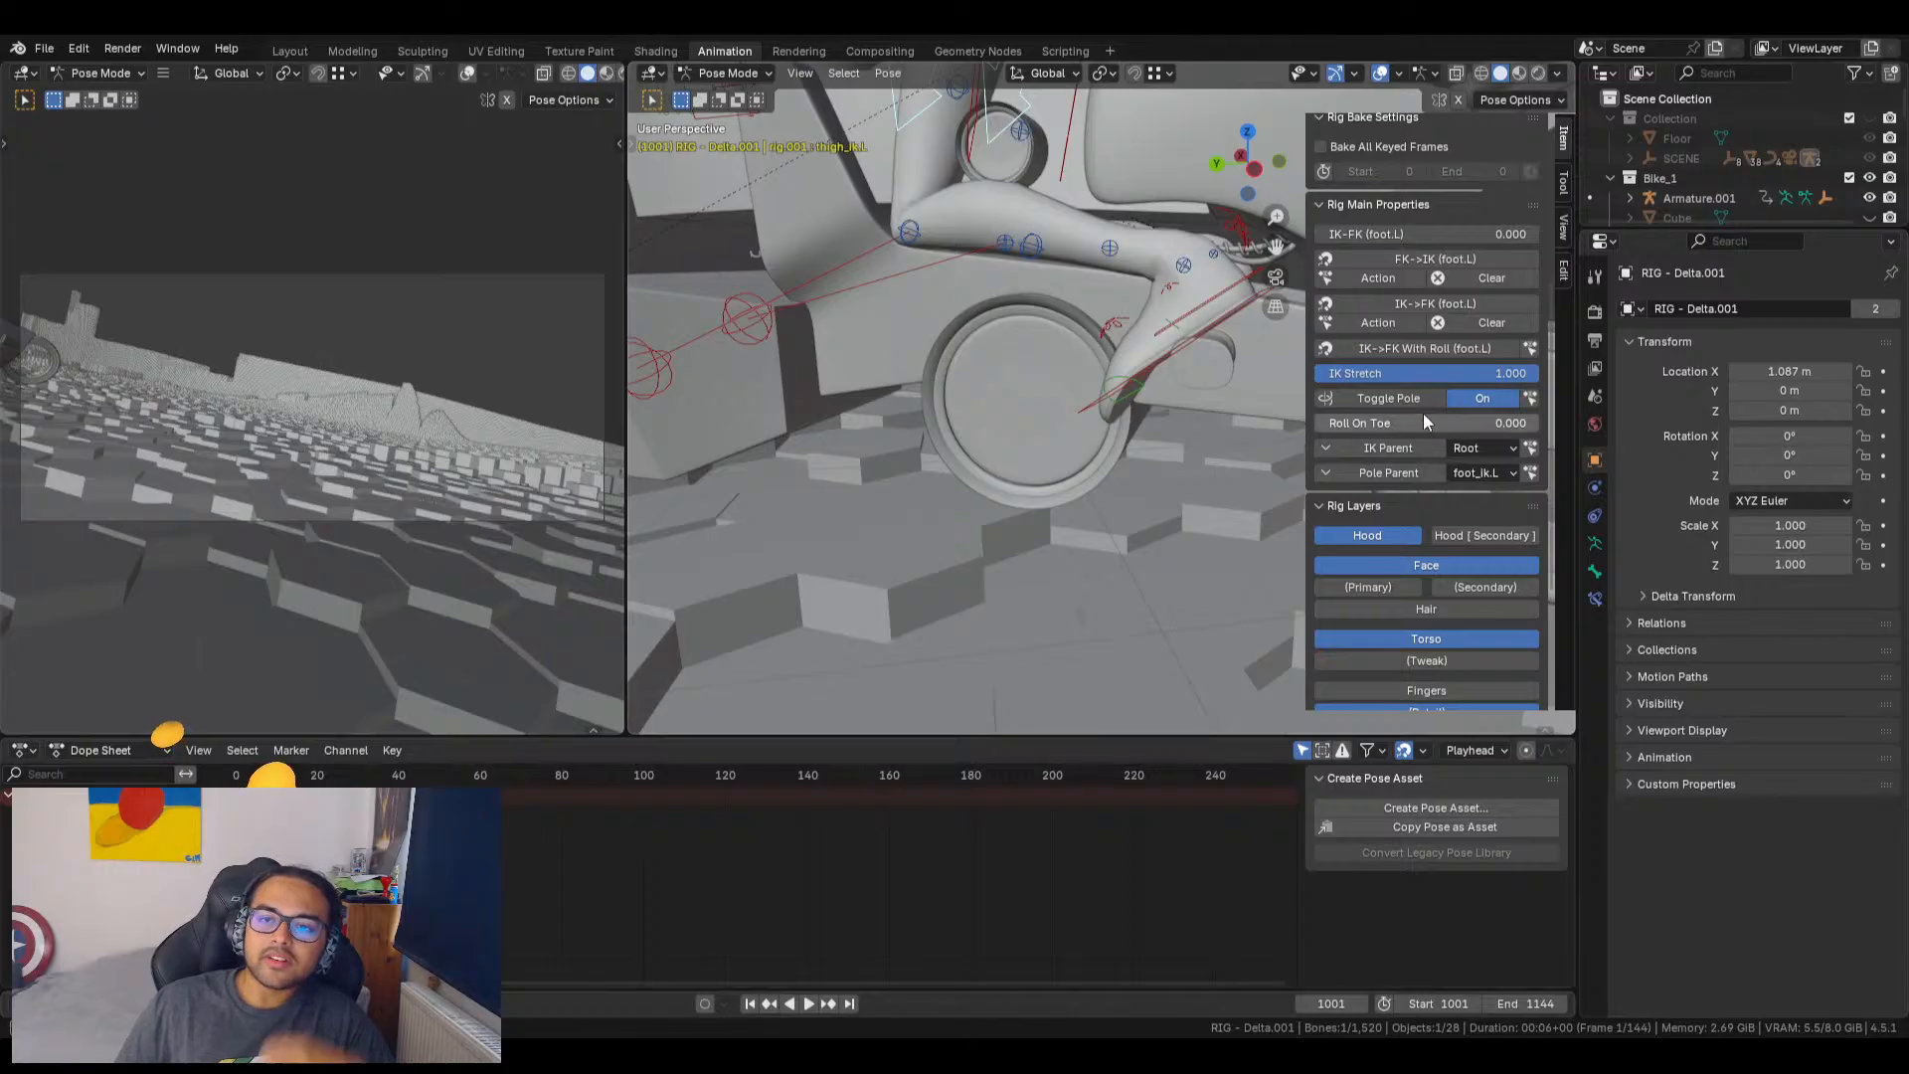
pyautogui.moveTo(1392, 417)
pyautogui.mouseDown()
pyautogui.moveTo(1501, 418)
pyautogui.moveTo(1382, 420)
pyautogui.mouseUp()
# Step: Show the right leg's FK controls in the rig layers
pyautogui.scroll(-5, 1391, 539)
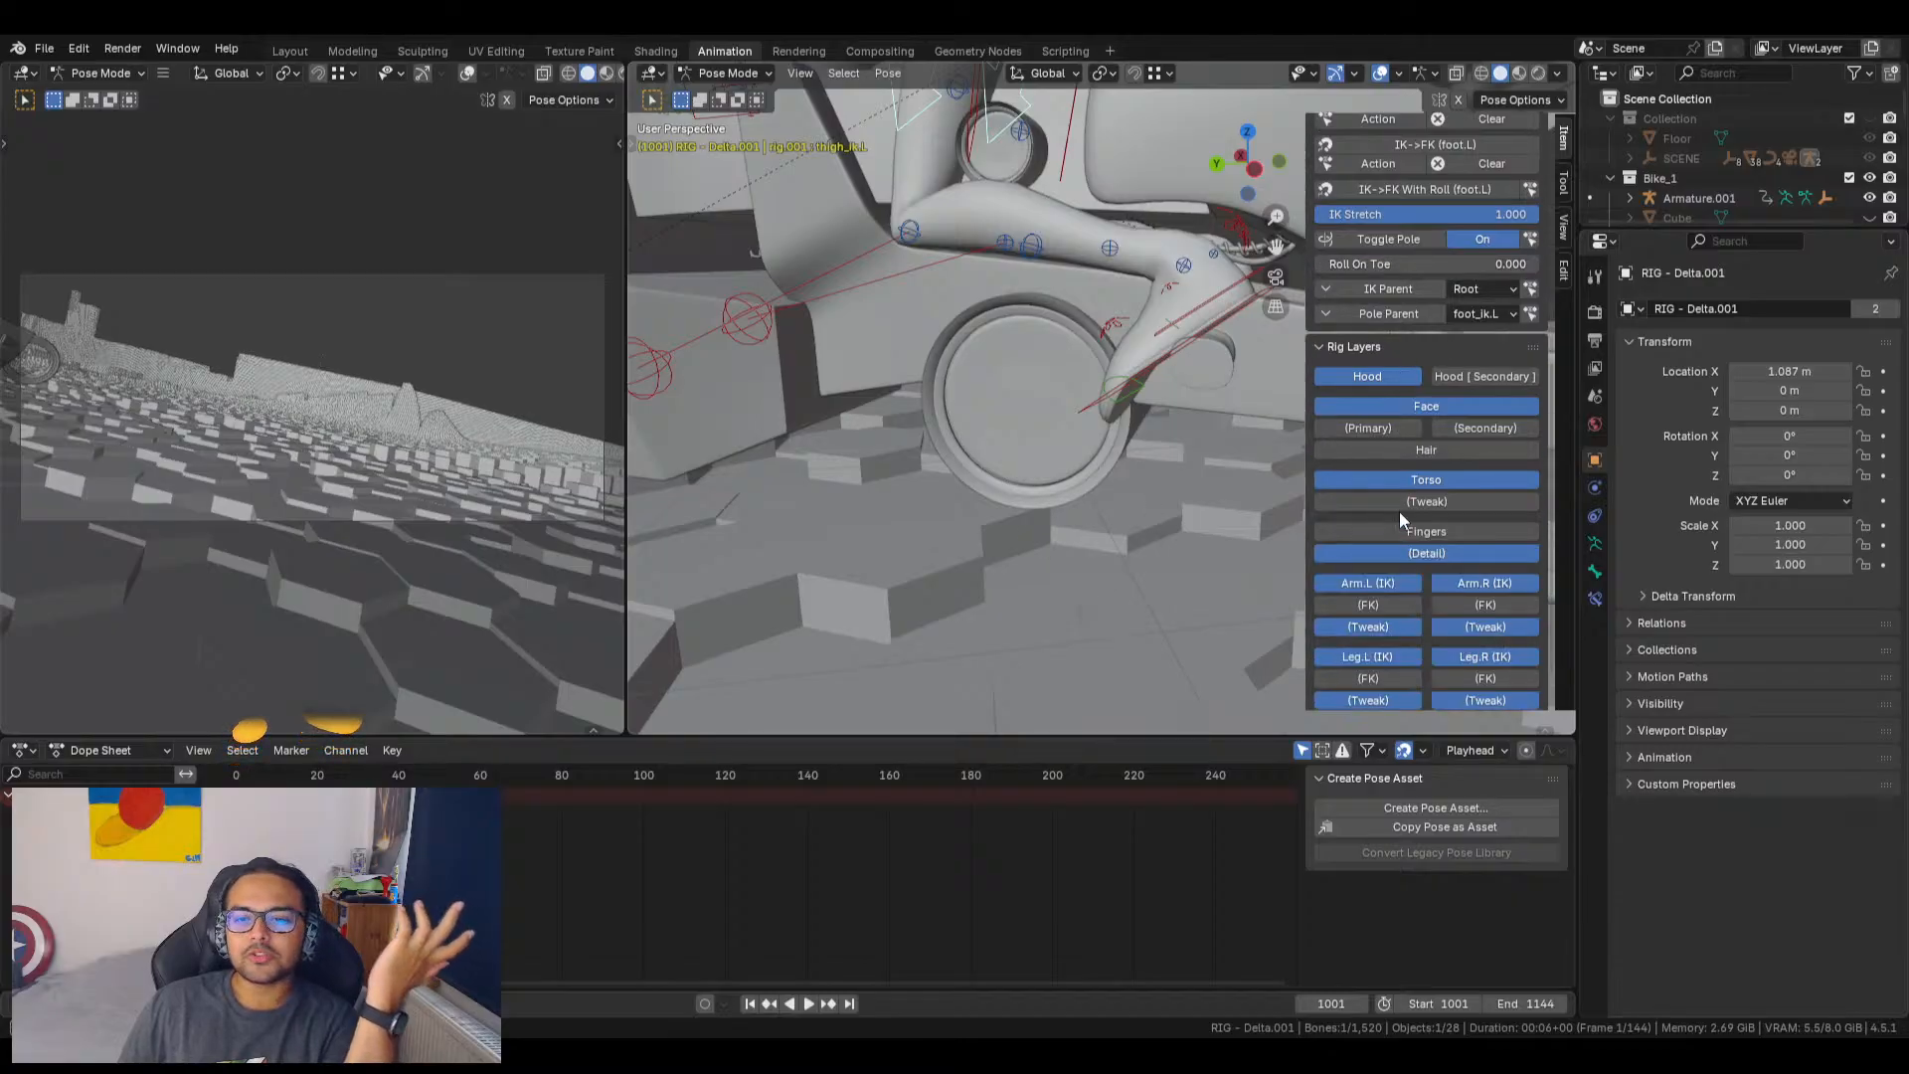
pyautogui.scroll(-4, 1237, 599)
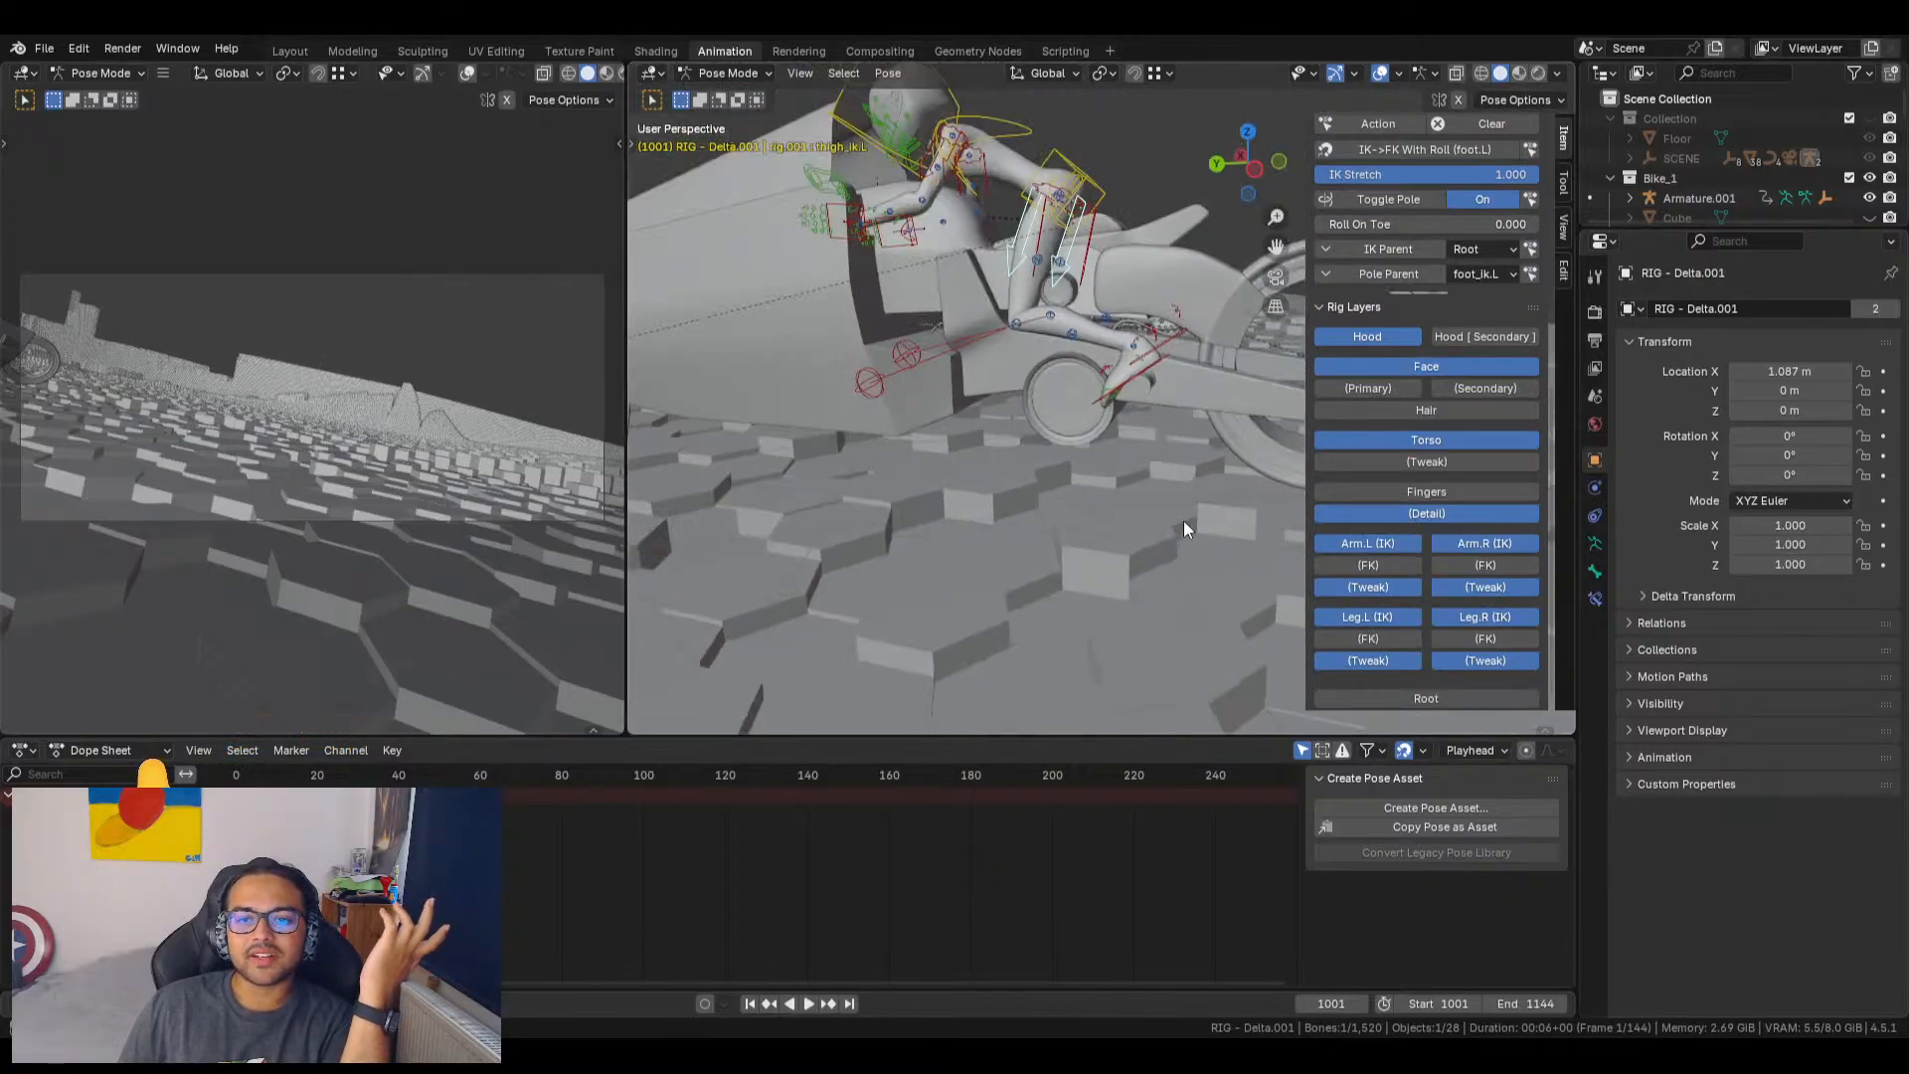
pyautogui.moveTo(1183, 521)
pyautogui.mouseDown(button='middle')
pyautogui.moveTo(1166, 489)
pyautogui.moveTo(1172, 504)
pyautogui.mouseUp(button='middle')
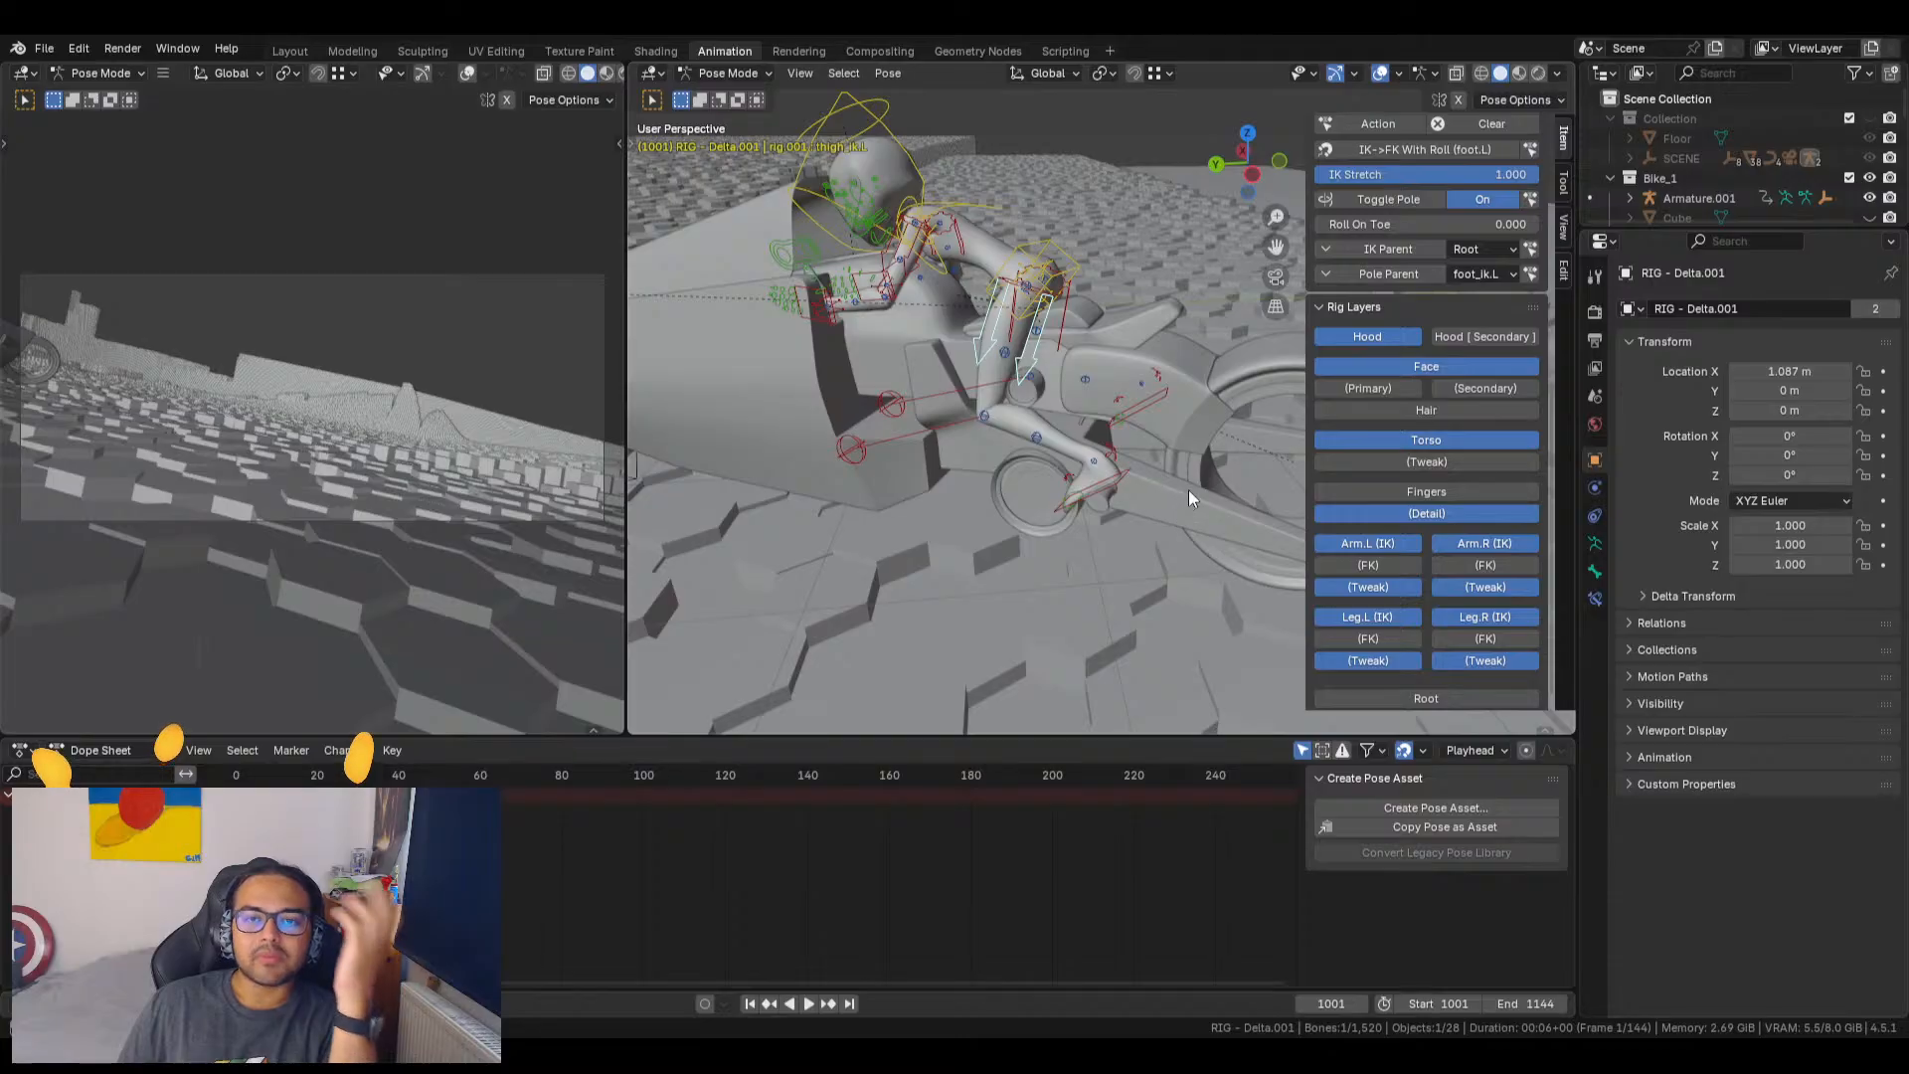
pyautogui.scroll(-1, 1422, 629)
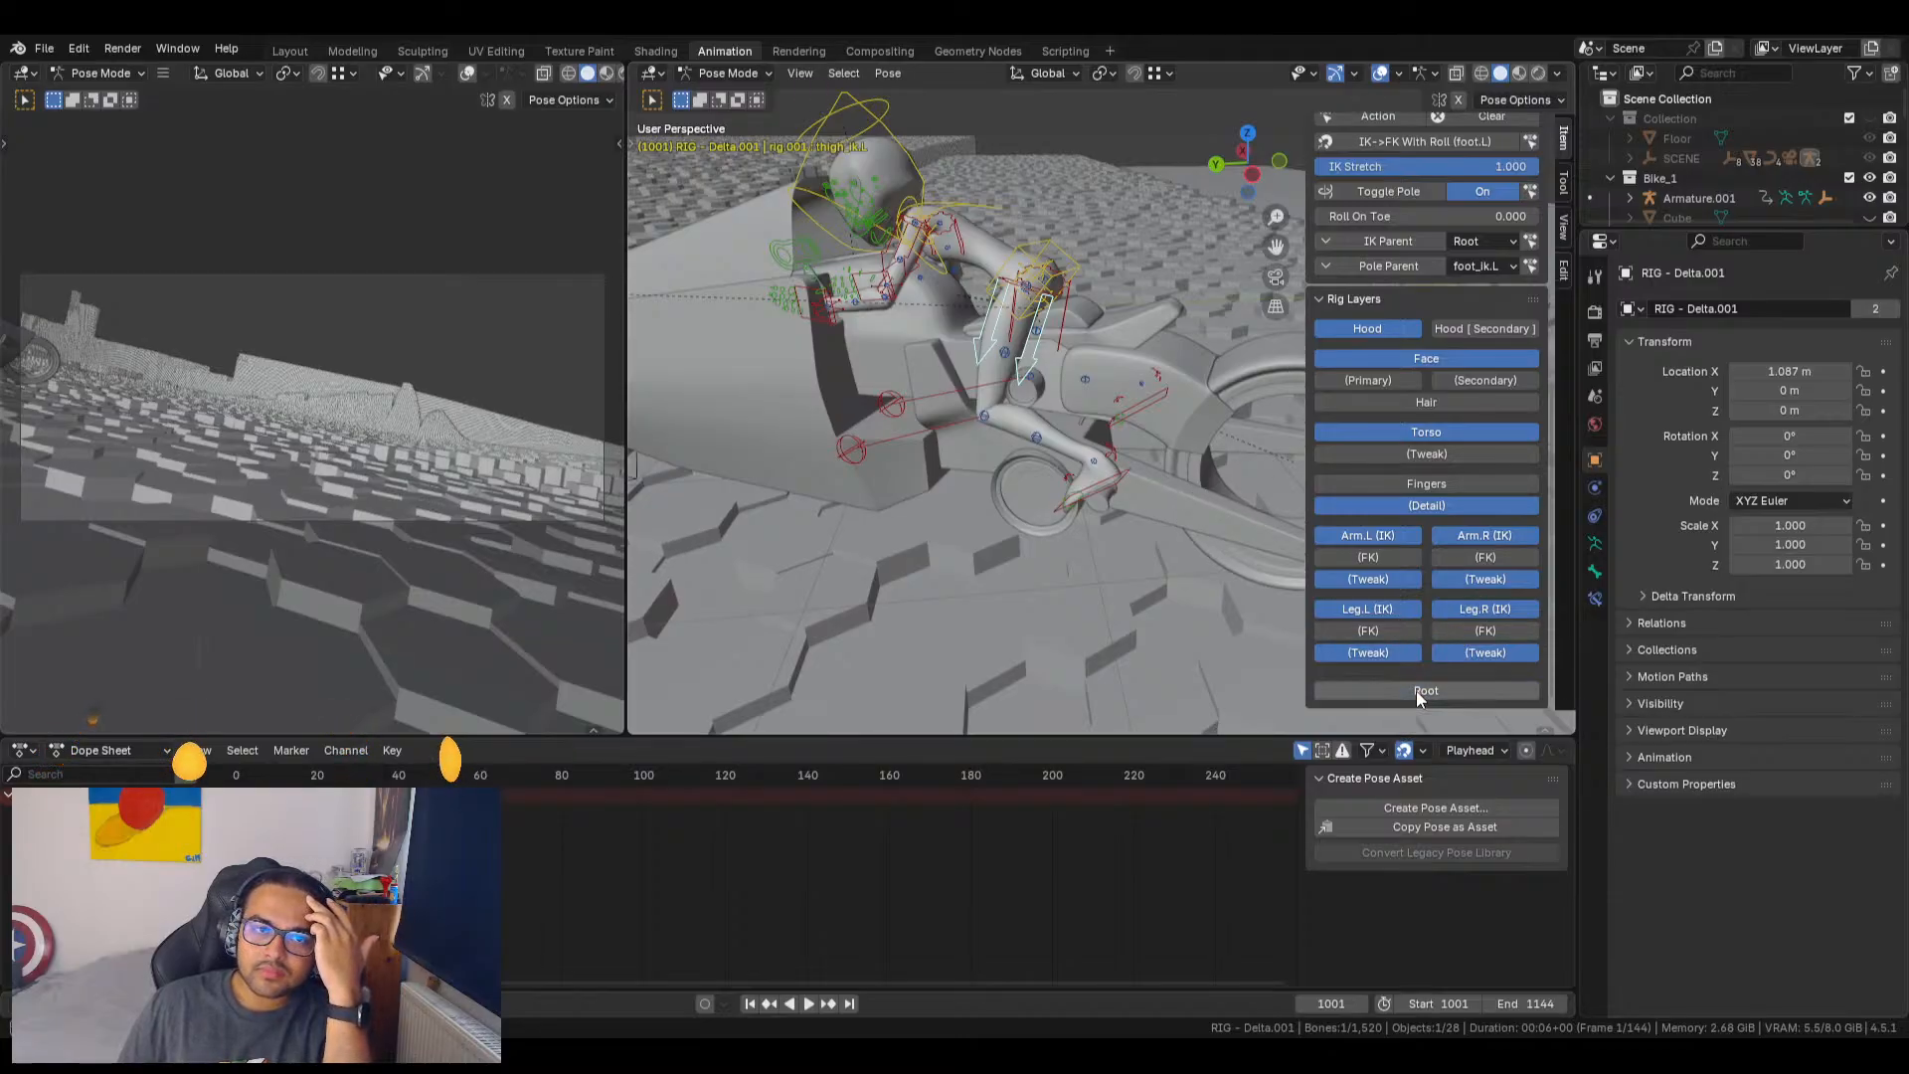
pyautogui.click(1473, 555)
pyautogui.click(1481, 627)
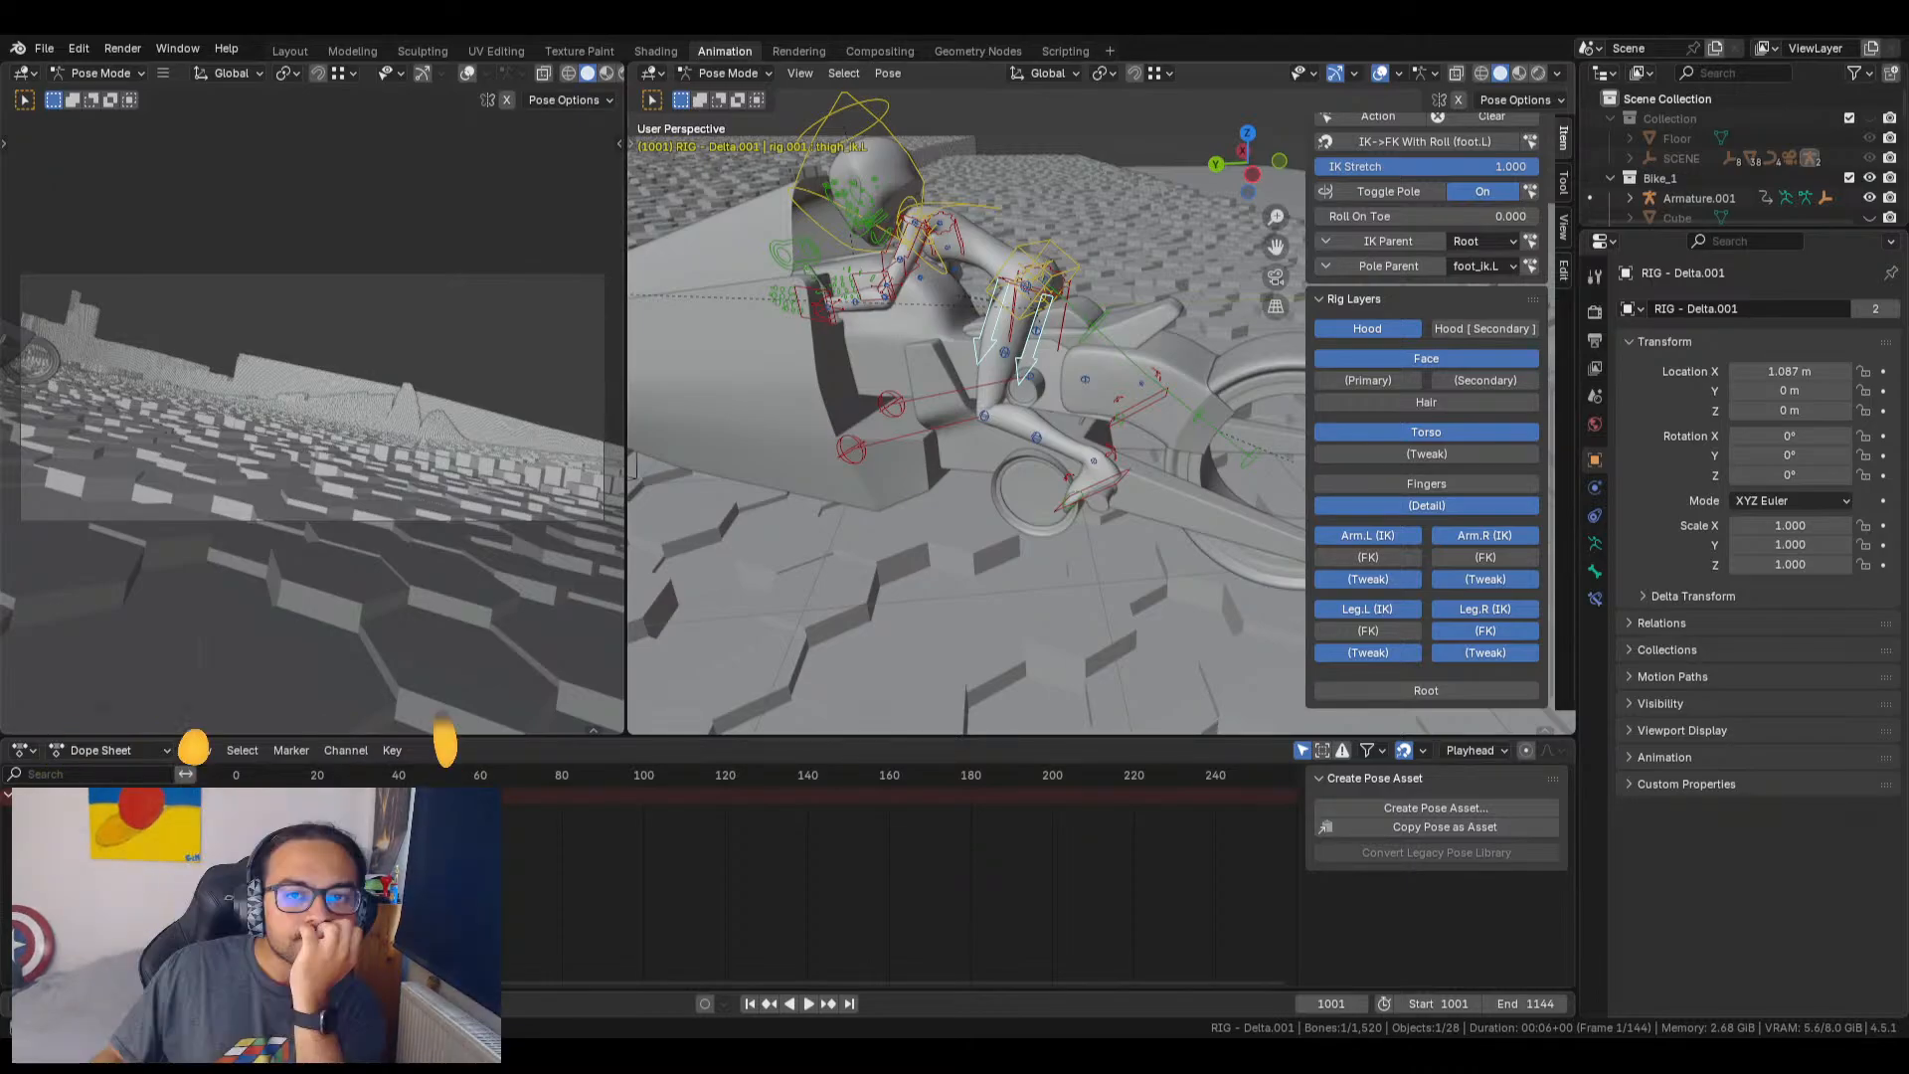
# Step: Try moving the left knee's IK pole target away from the bike, and undo the move
pyautogui.moveTo(1103, 423); pyautogui.dragTo(1098, 429, button='middle')
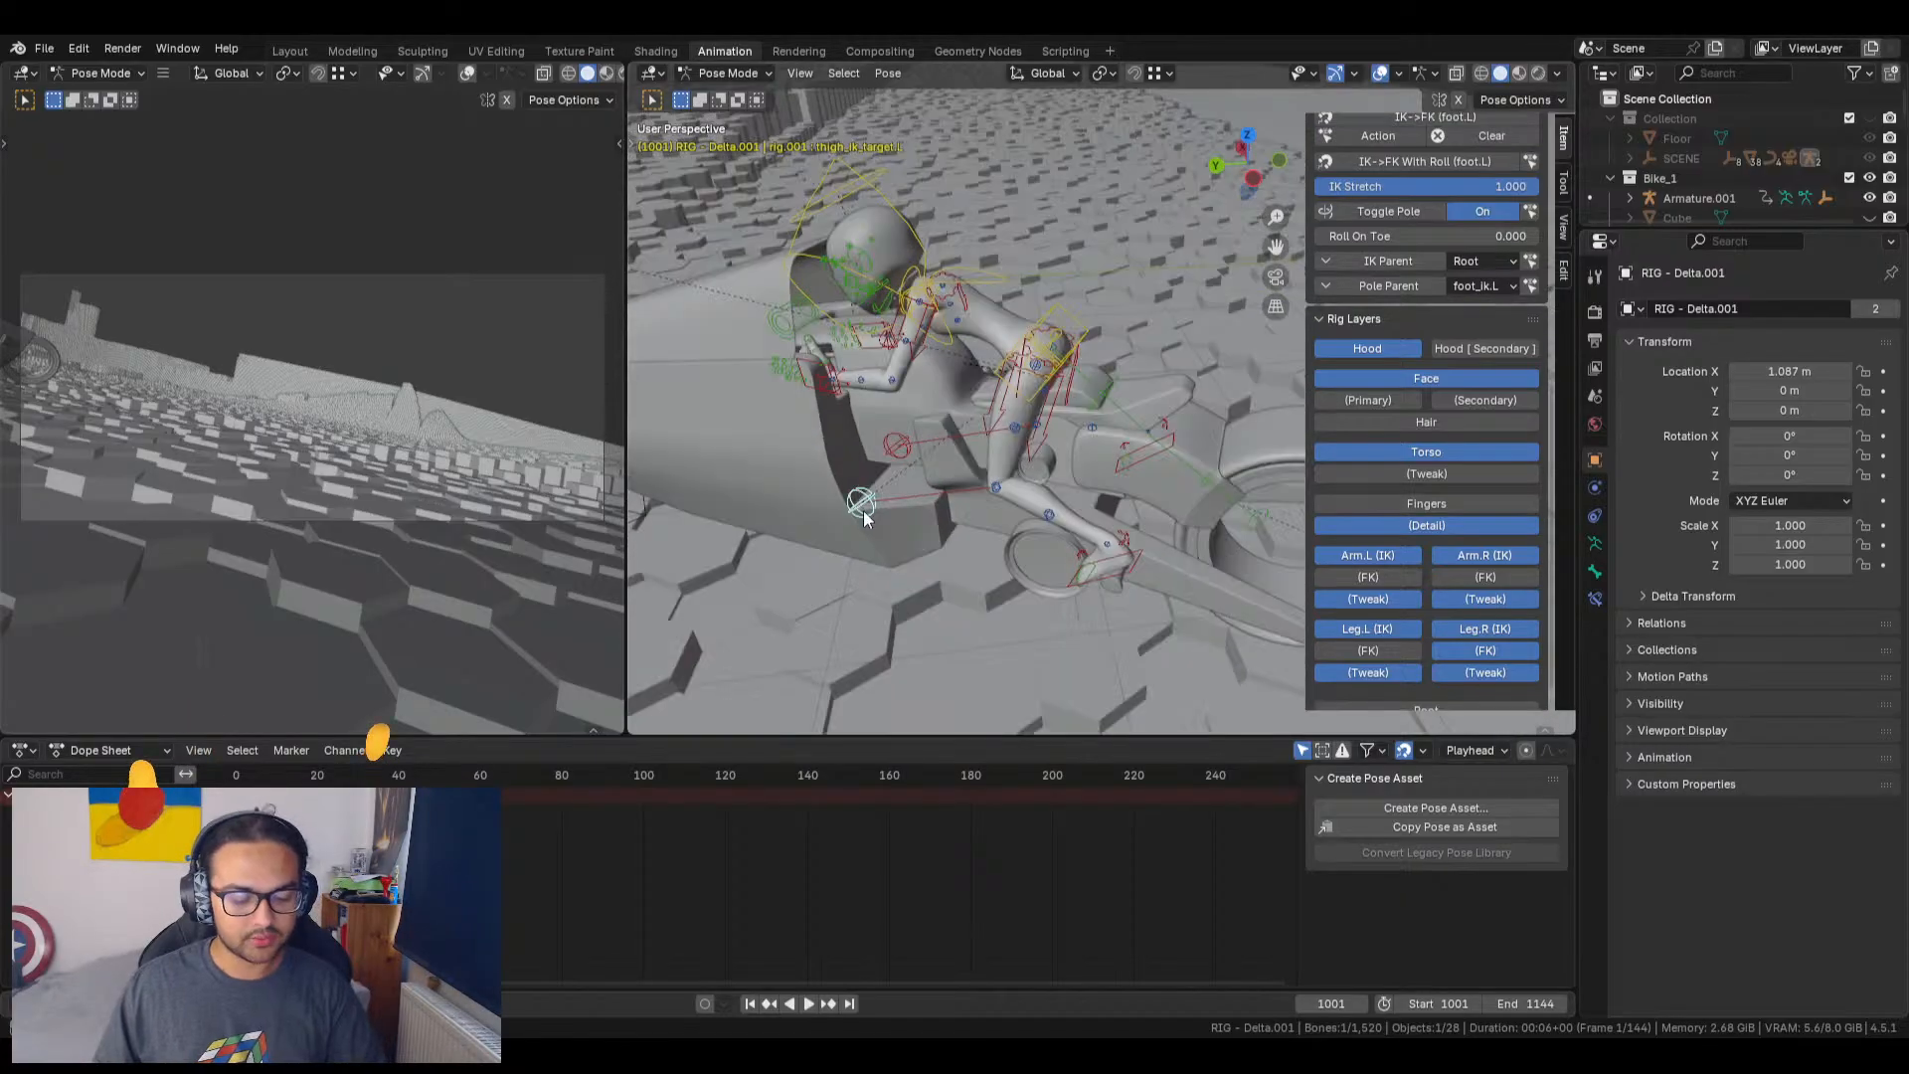
pyautogui.press('g')
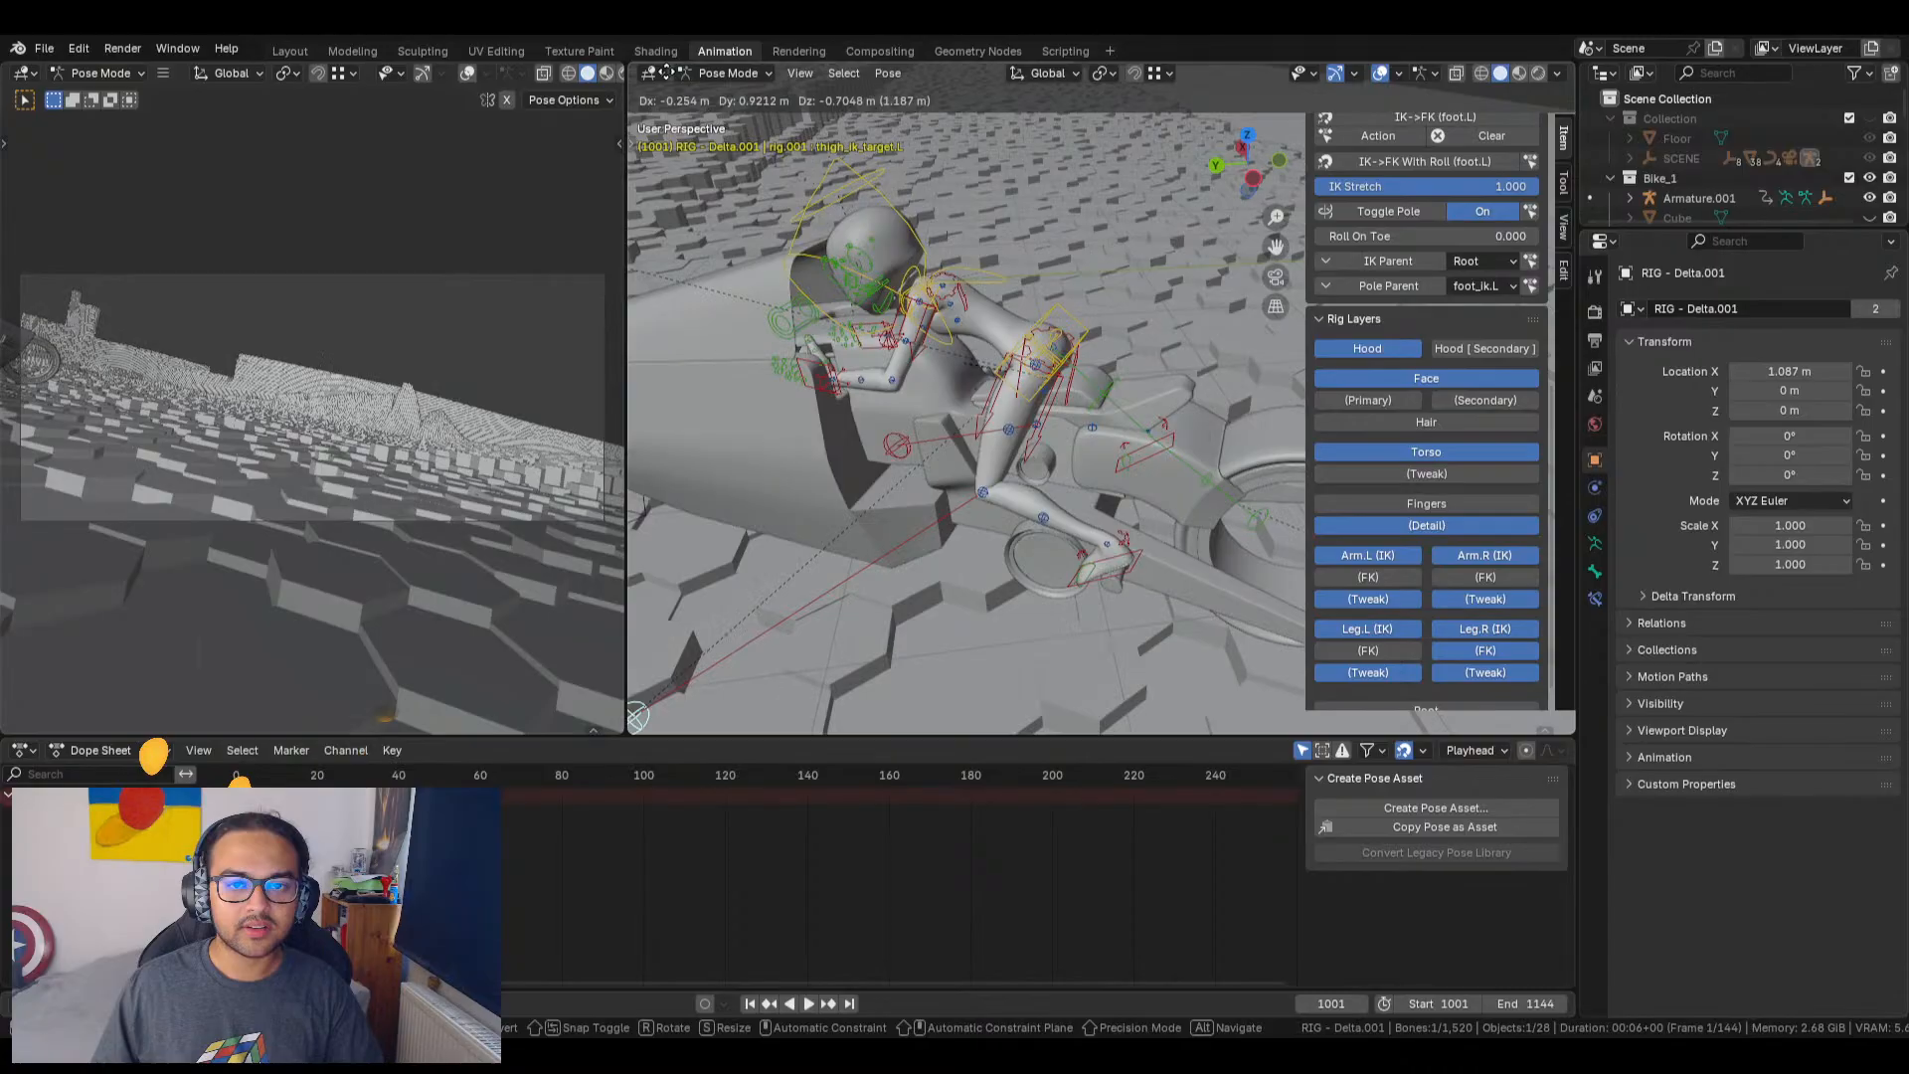
pyautogui.click(885, 345)
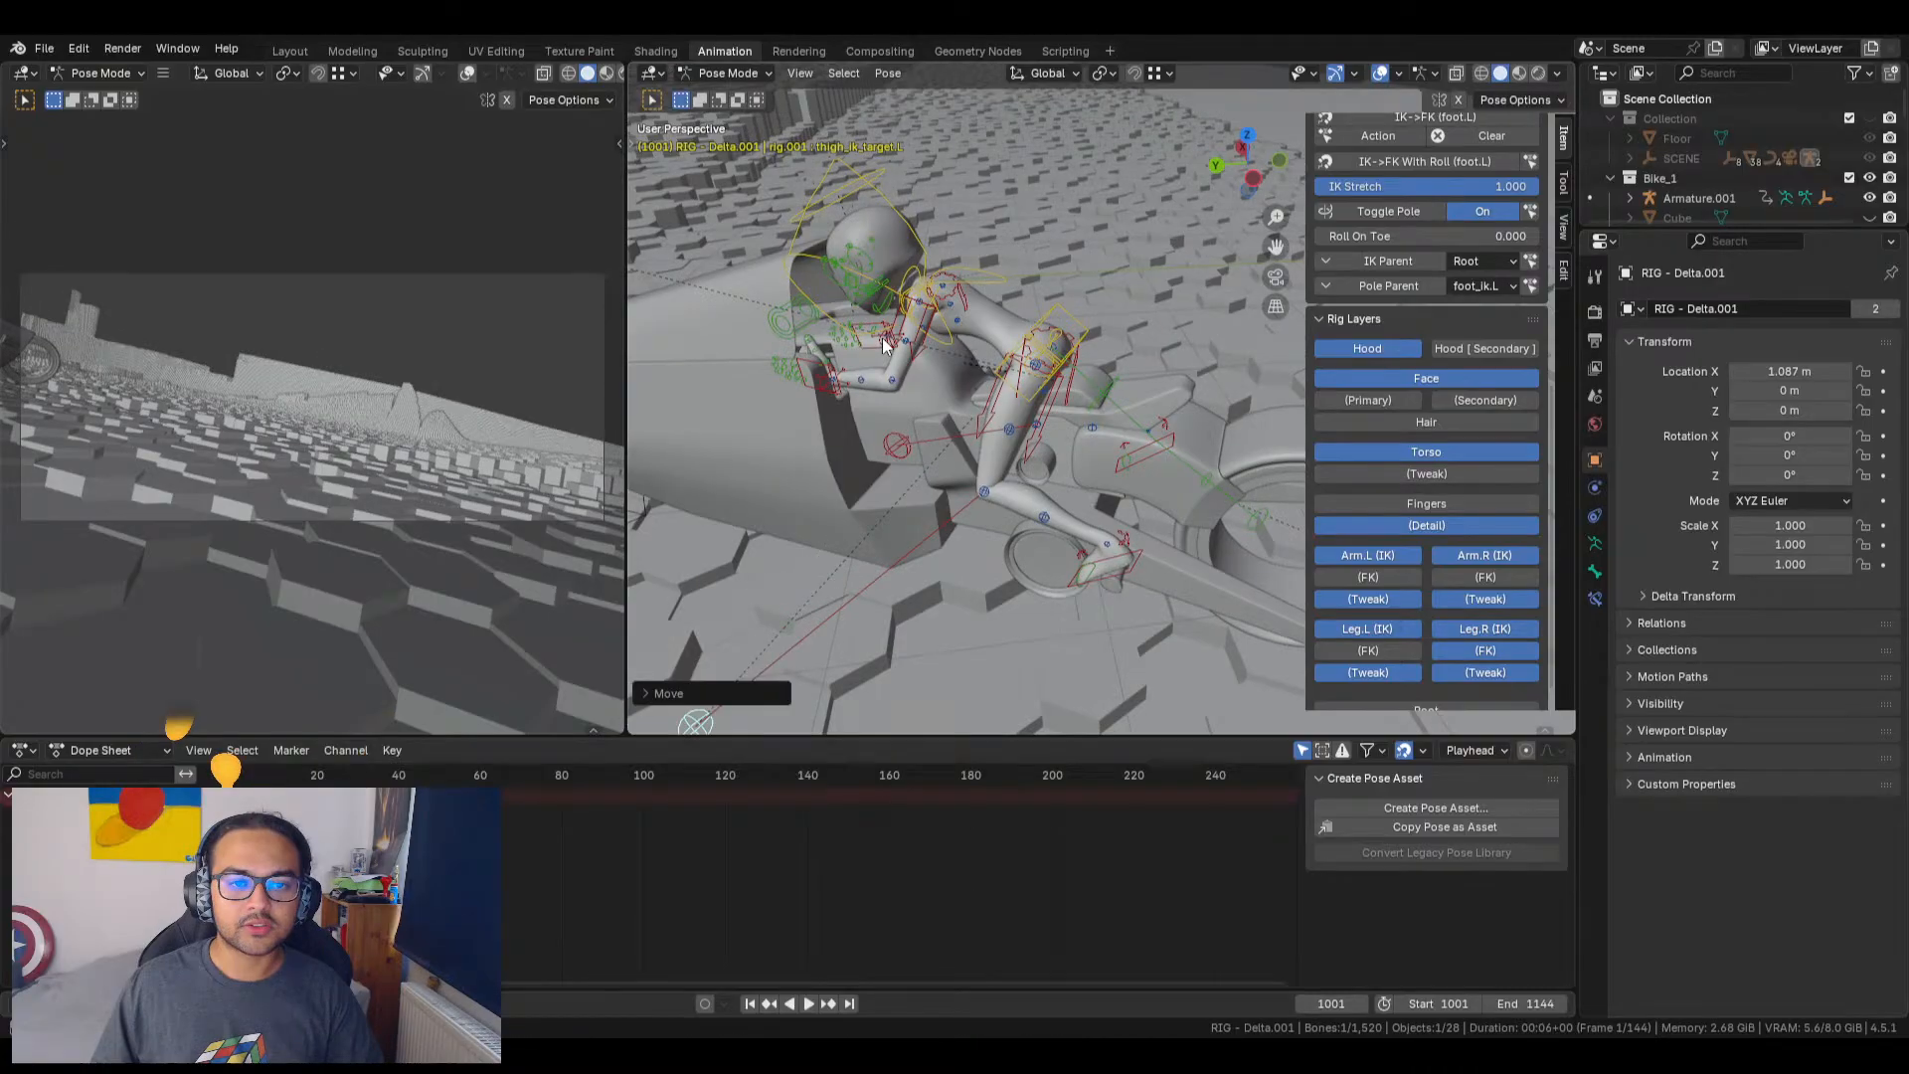
pyautogui.moveTo(883, 345); pyautogui.dragTo(905, 360, button='middle')
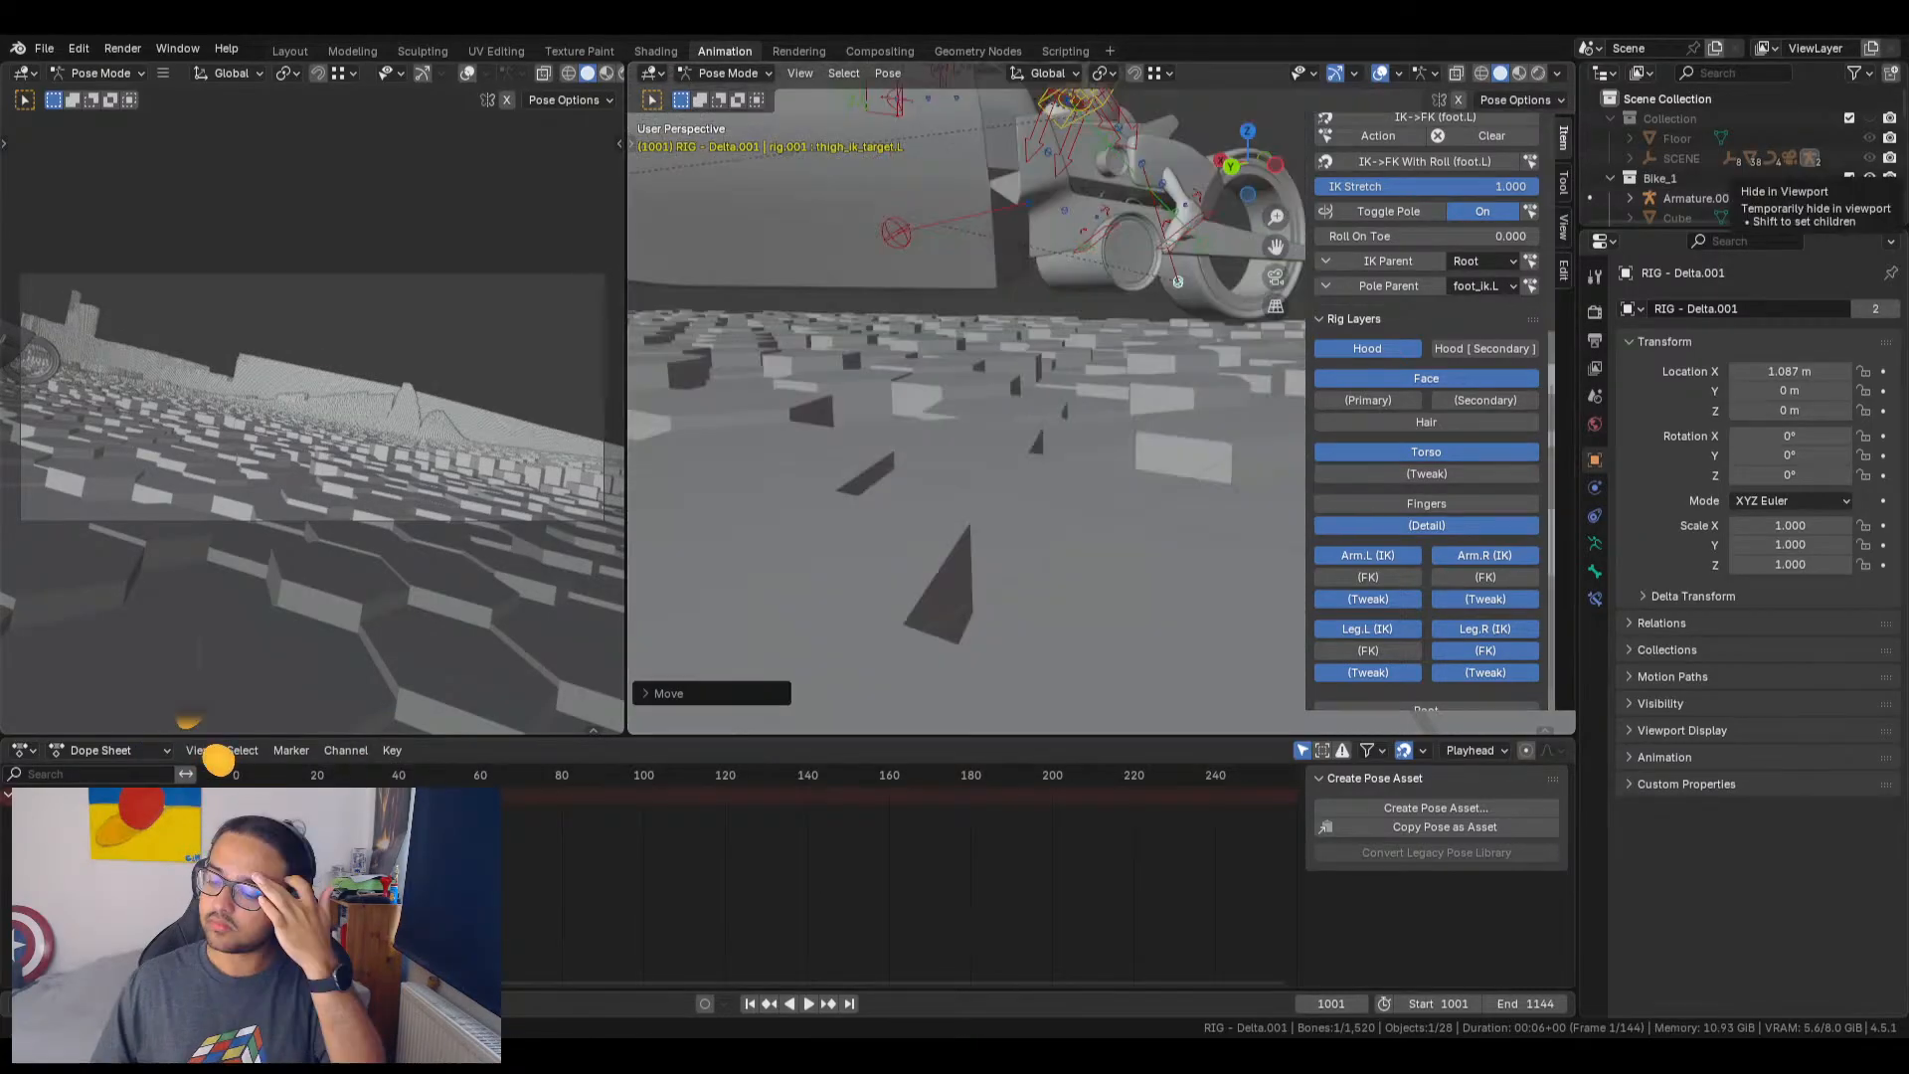
pyautogui.moveTo(1080, 332)
pyautogui.mouseDown(button='middle')
pyautogui.moveTo(1024, 397)
pyautogui.moveTo(1064, 404)
pyautogui.moveTo(1096, 354)
pyautogui.mouseUp(button='middle')
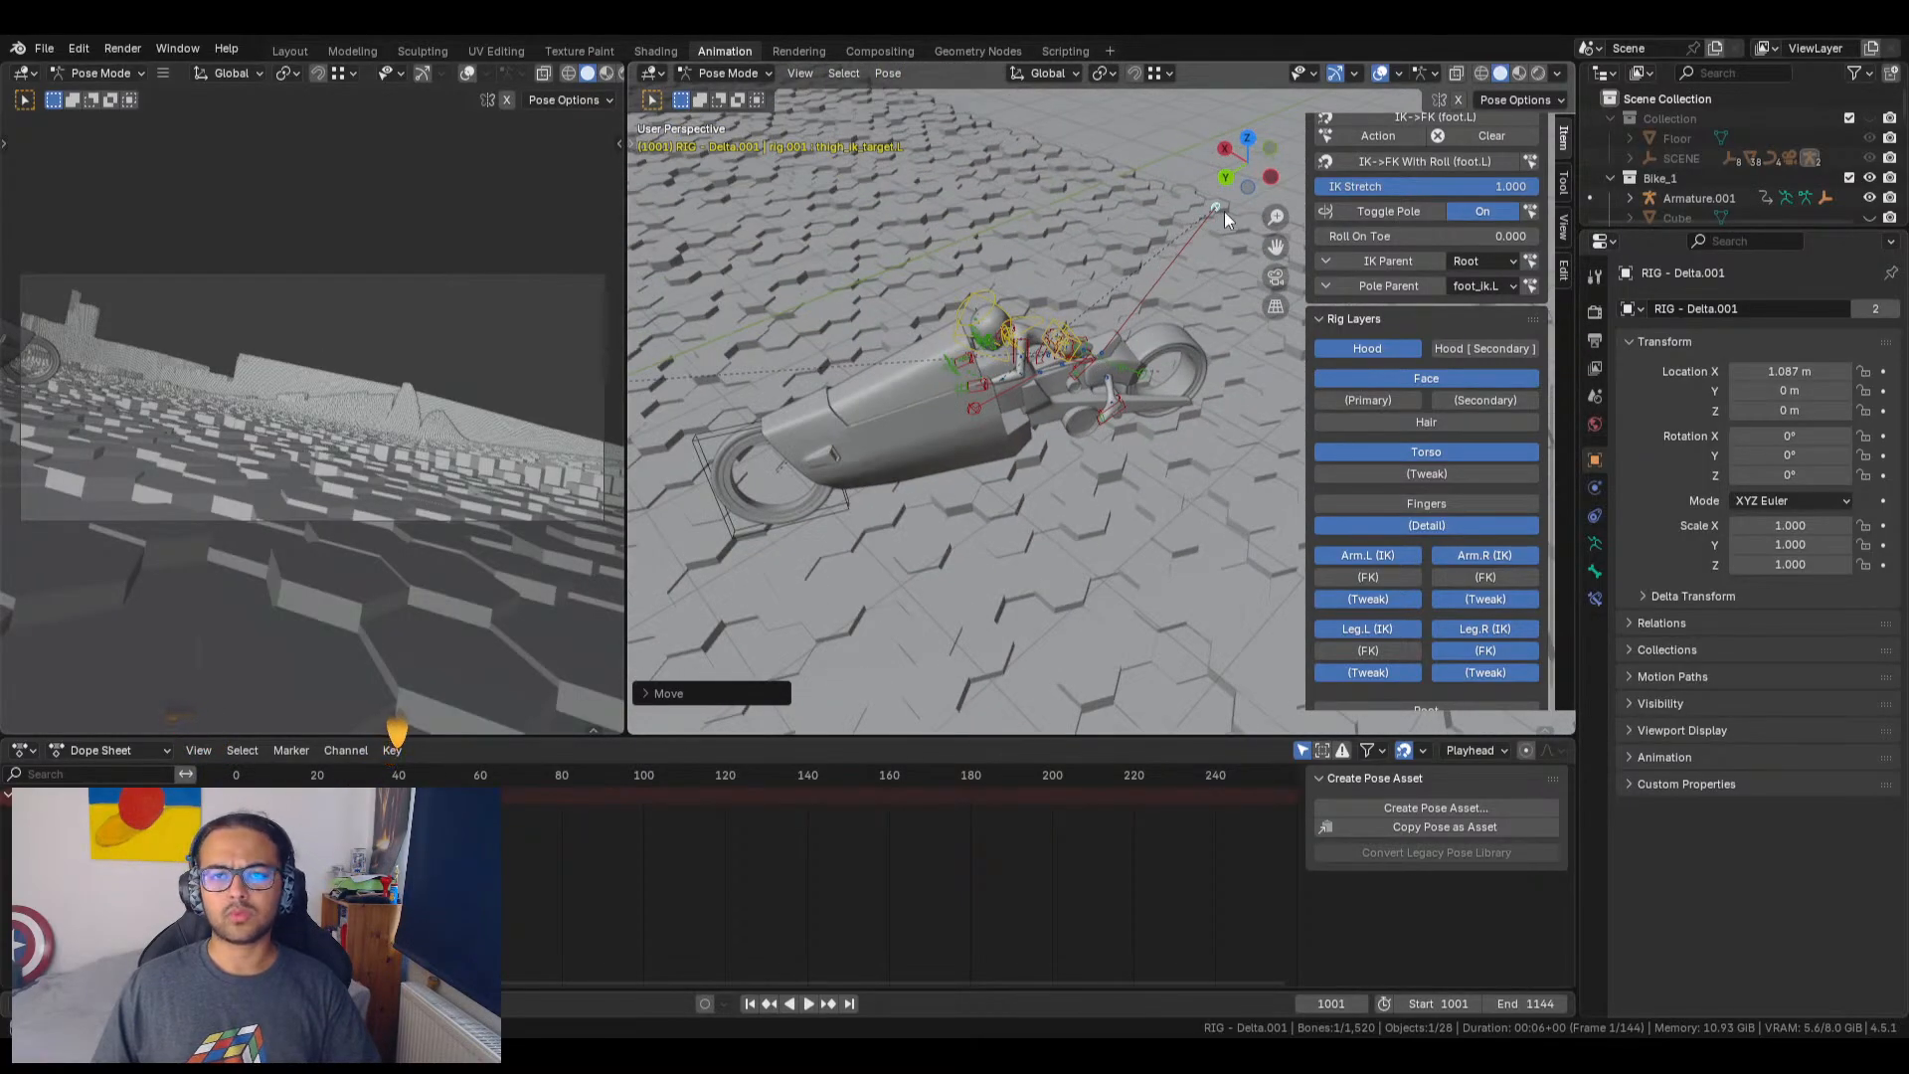
pyautogui.hotkey('ctrl', 'z')
pyautogui.scroll(8, 1148, 447)
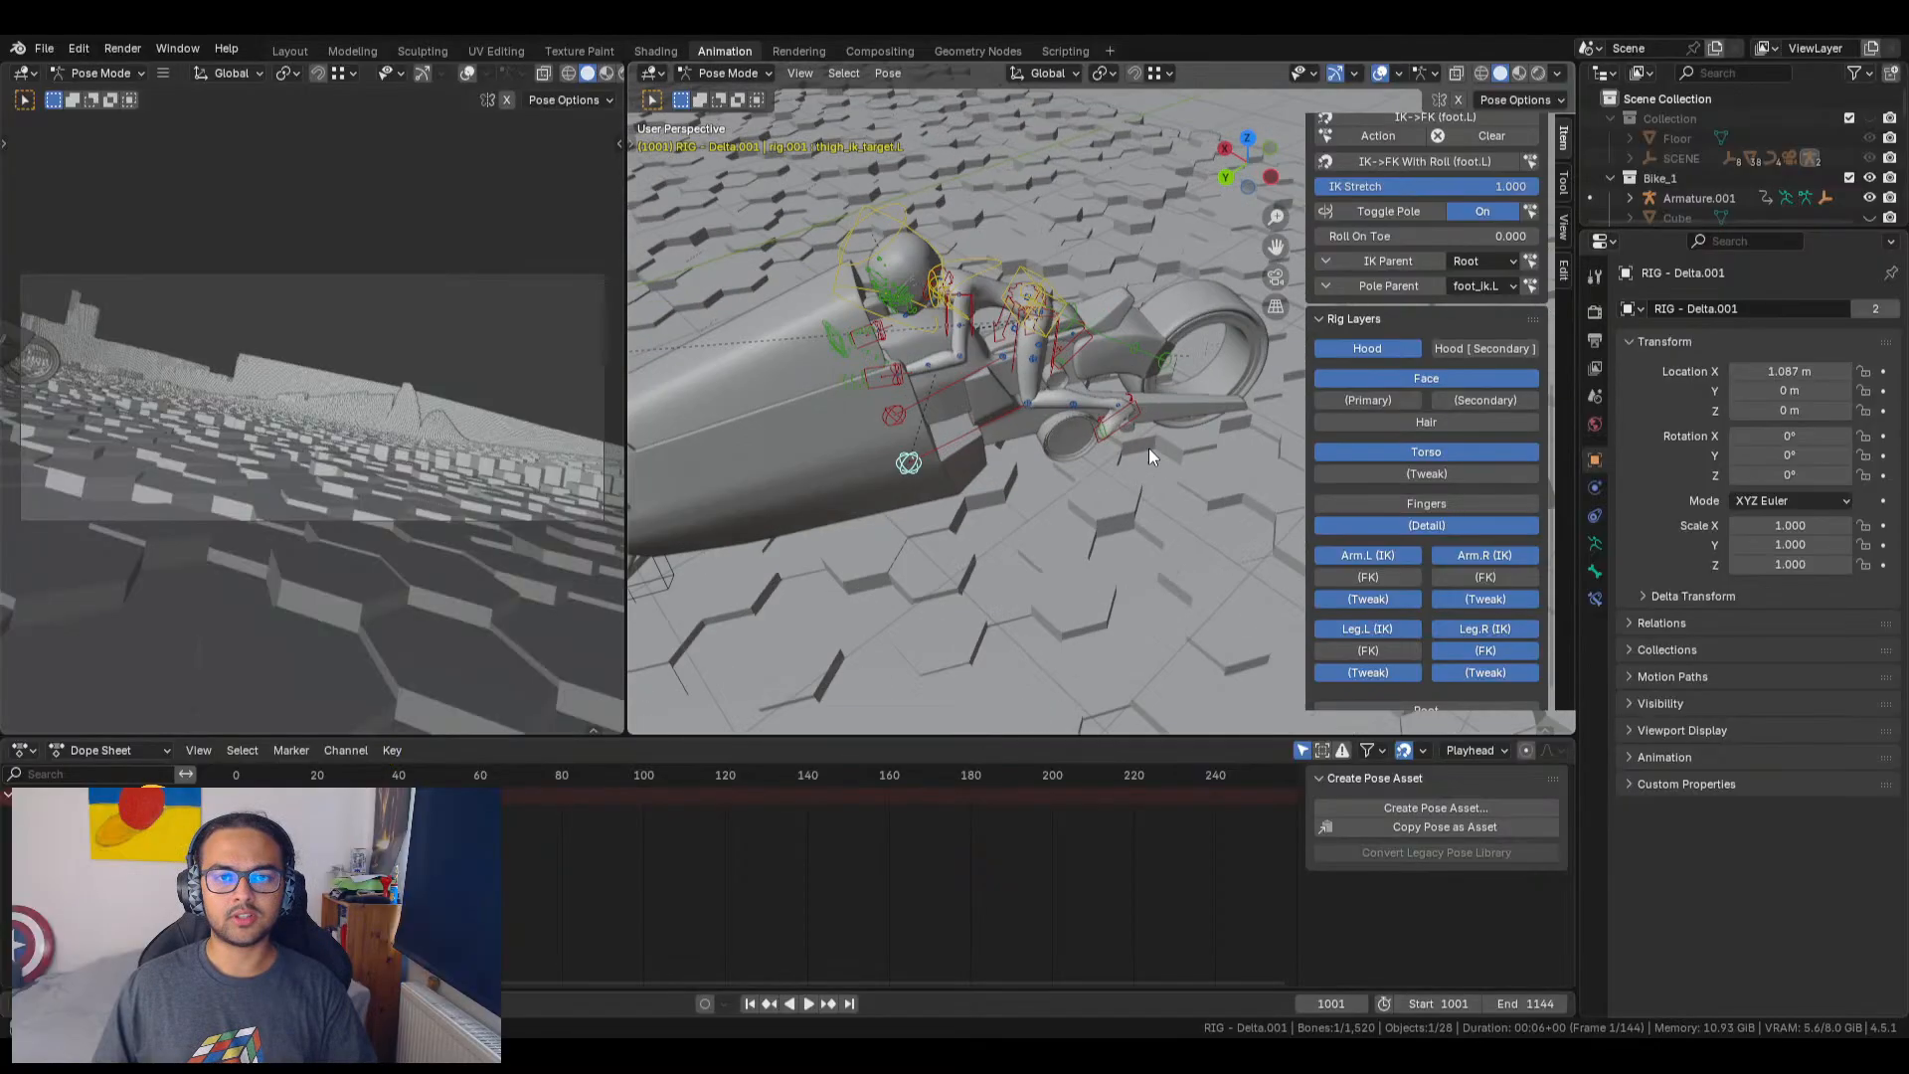
# Step: Move the right knee's IK pole target outward by about 0.24 m, keeping its global Z height locked
pyautogui.moveTo(881, 493)
pyautogui.mouseDown(button='middle')
pyautogui.moveTo(831, 529)
pyautogui.moveTo(927, 491)
pyautogui.moveTo(941, 461)
pyautogui.moveTo(865, 517)
pyautogui.mouseUp(button='middle')
pyautogui.click(1247, 159)
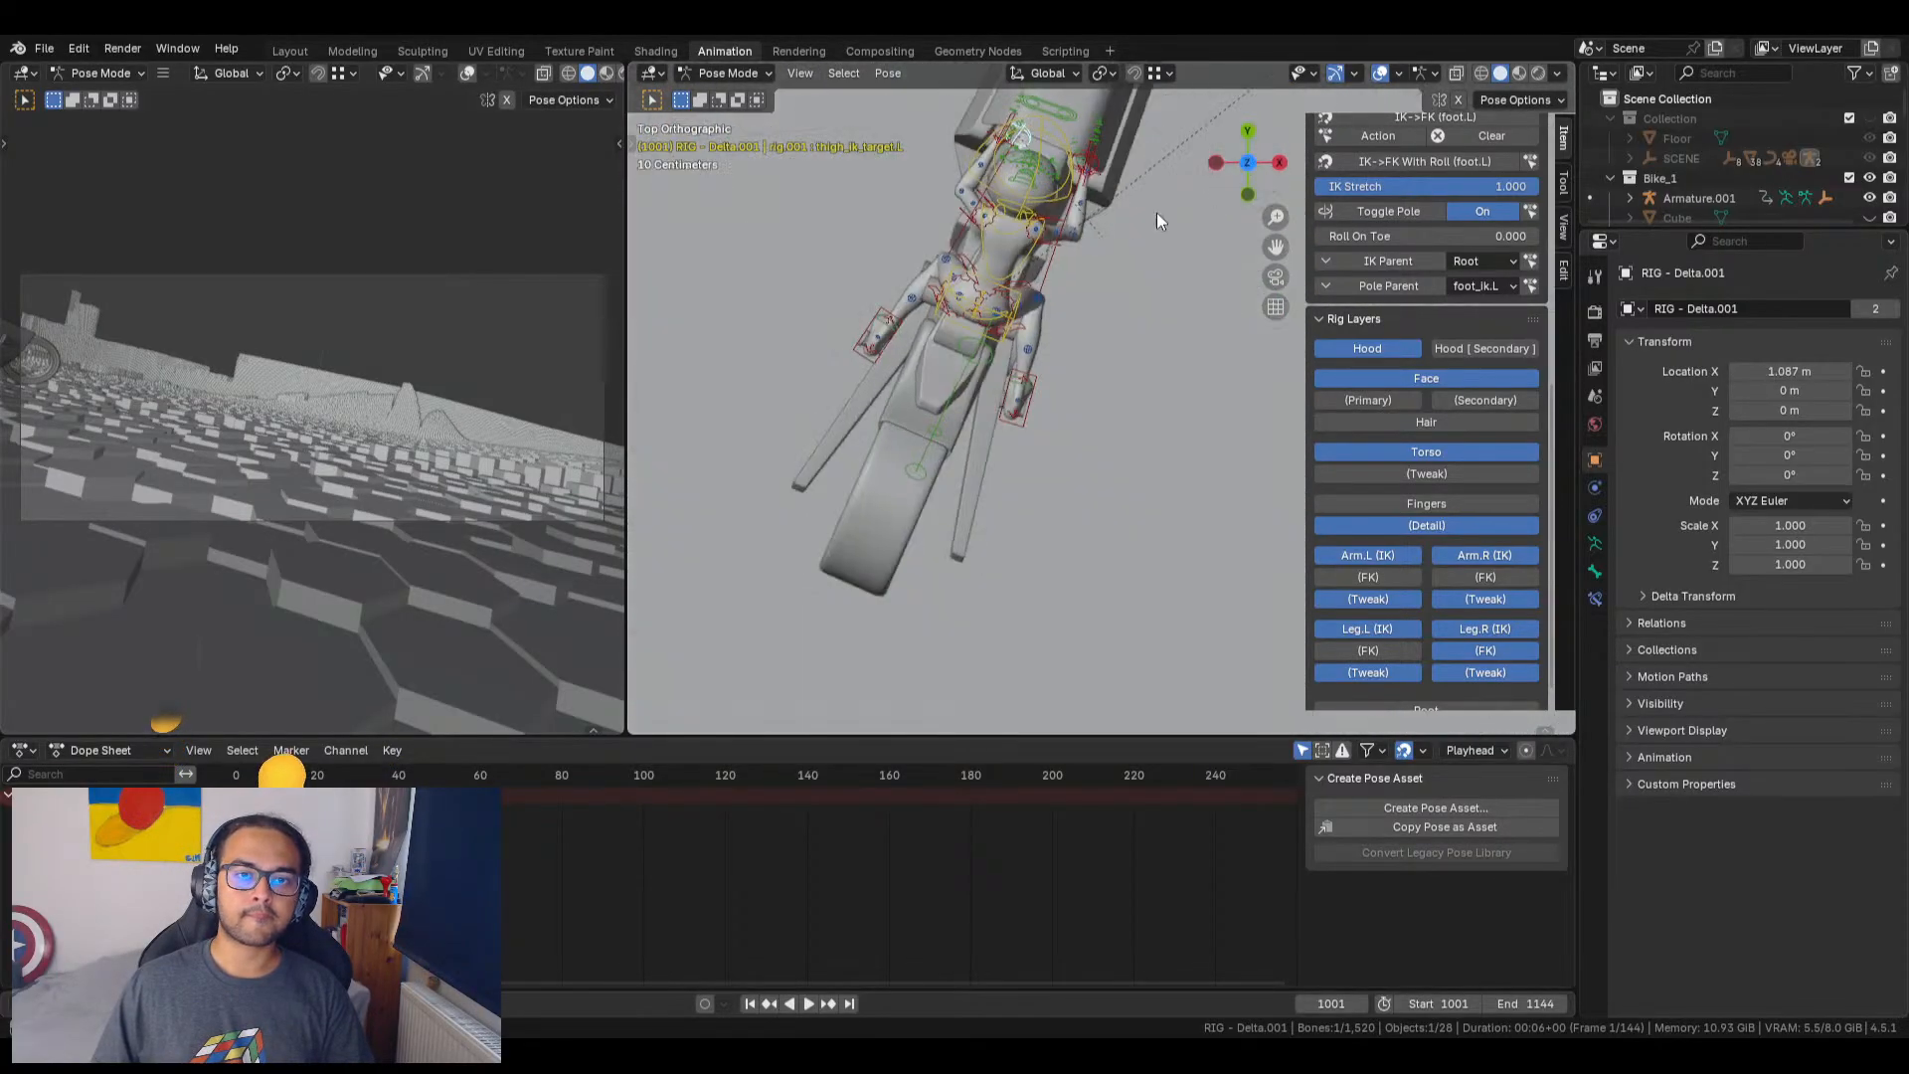
pyautogui.keyDown('shift'); pyautogui.moveTo(957, 343); pyautogui.dragTo(1122, 352, button='middle'); pyautogui.keyUp('shift')
pyautogui.scroll(2, 969, 308)
pyautogui.scroll(3, 999, 370)
pyautogui.scroll(-3, 988, 334)
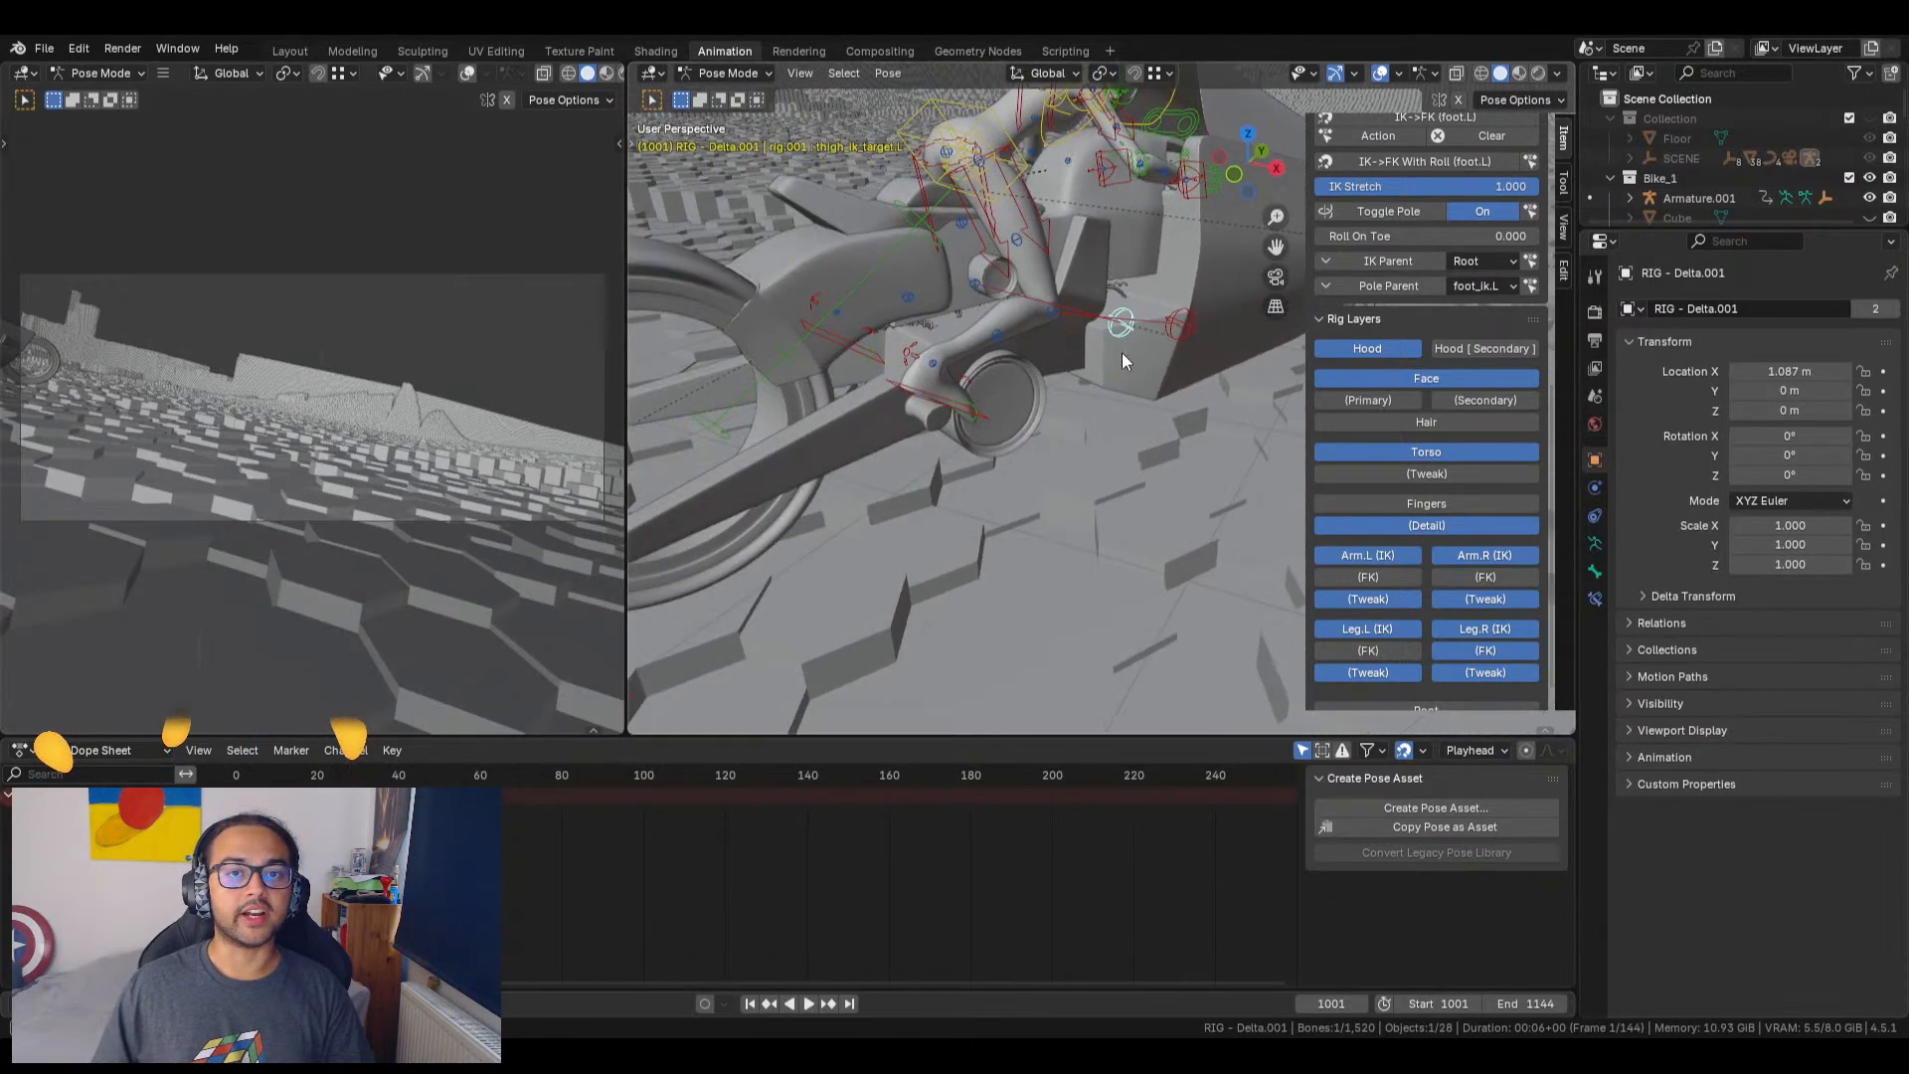
pyautogui.click(1191, 321)
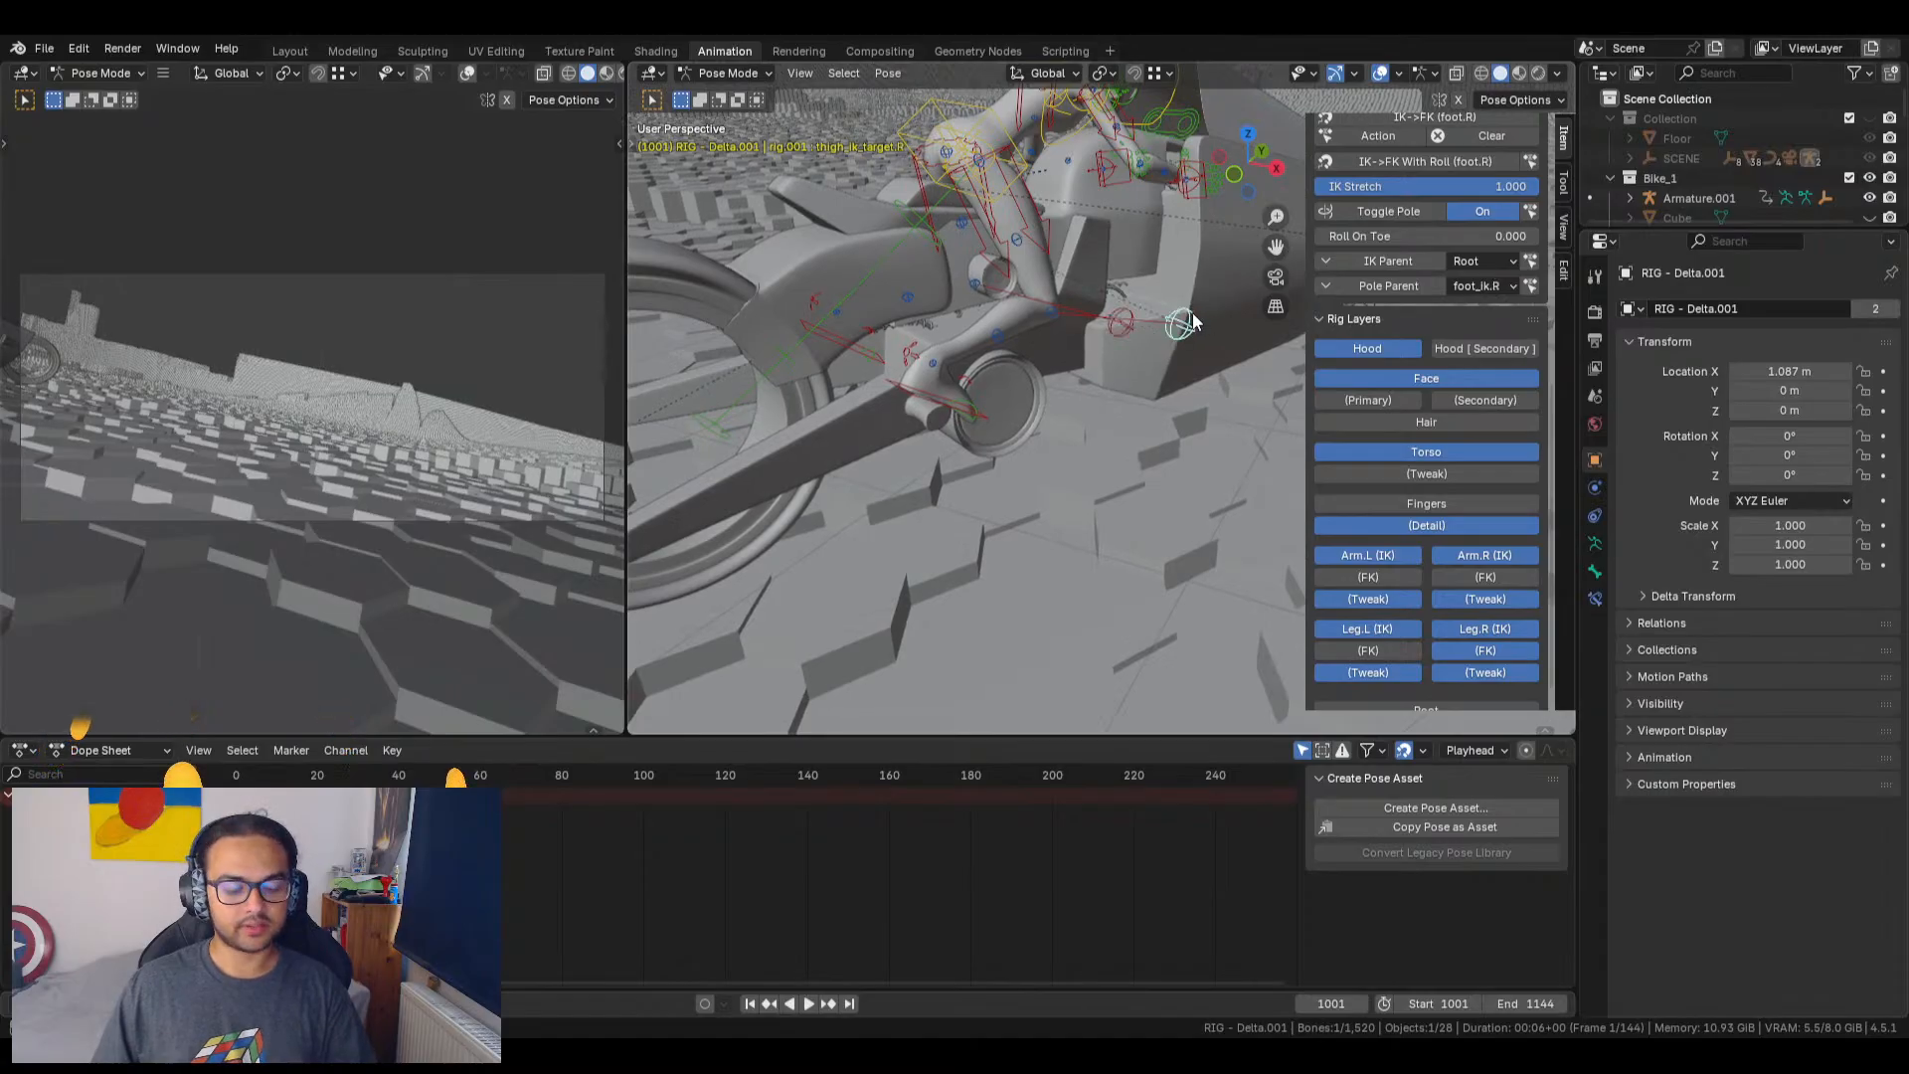
pyautogui.press('g')
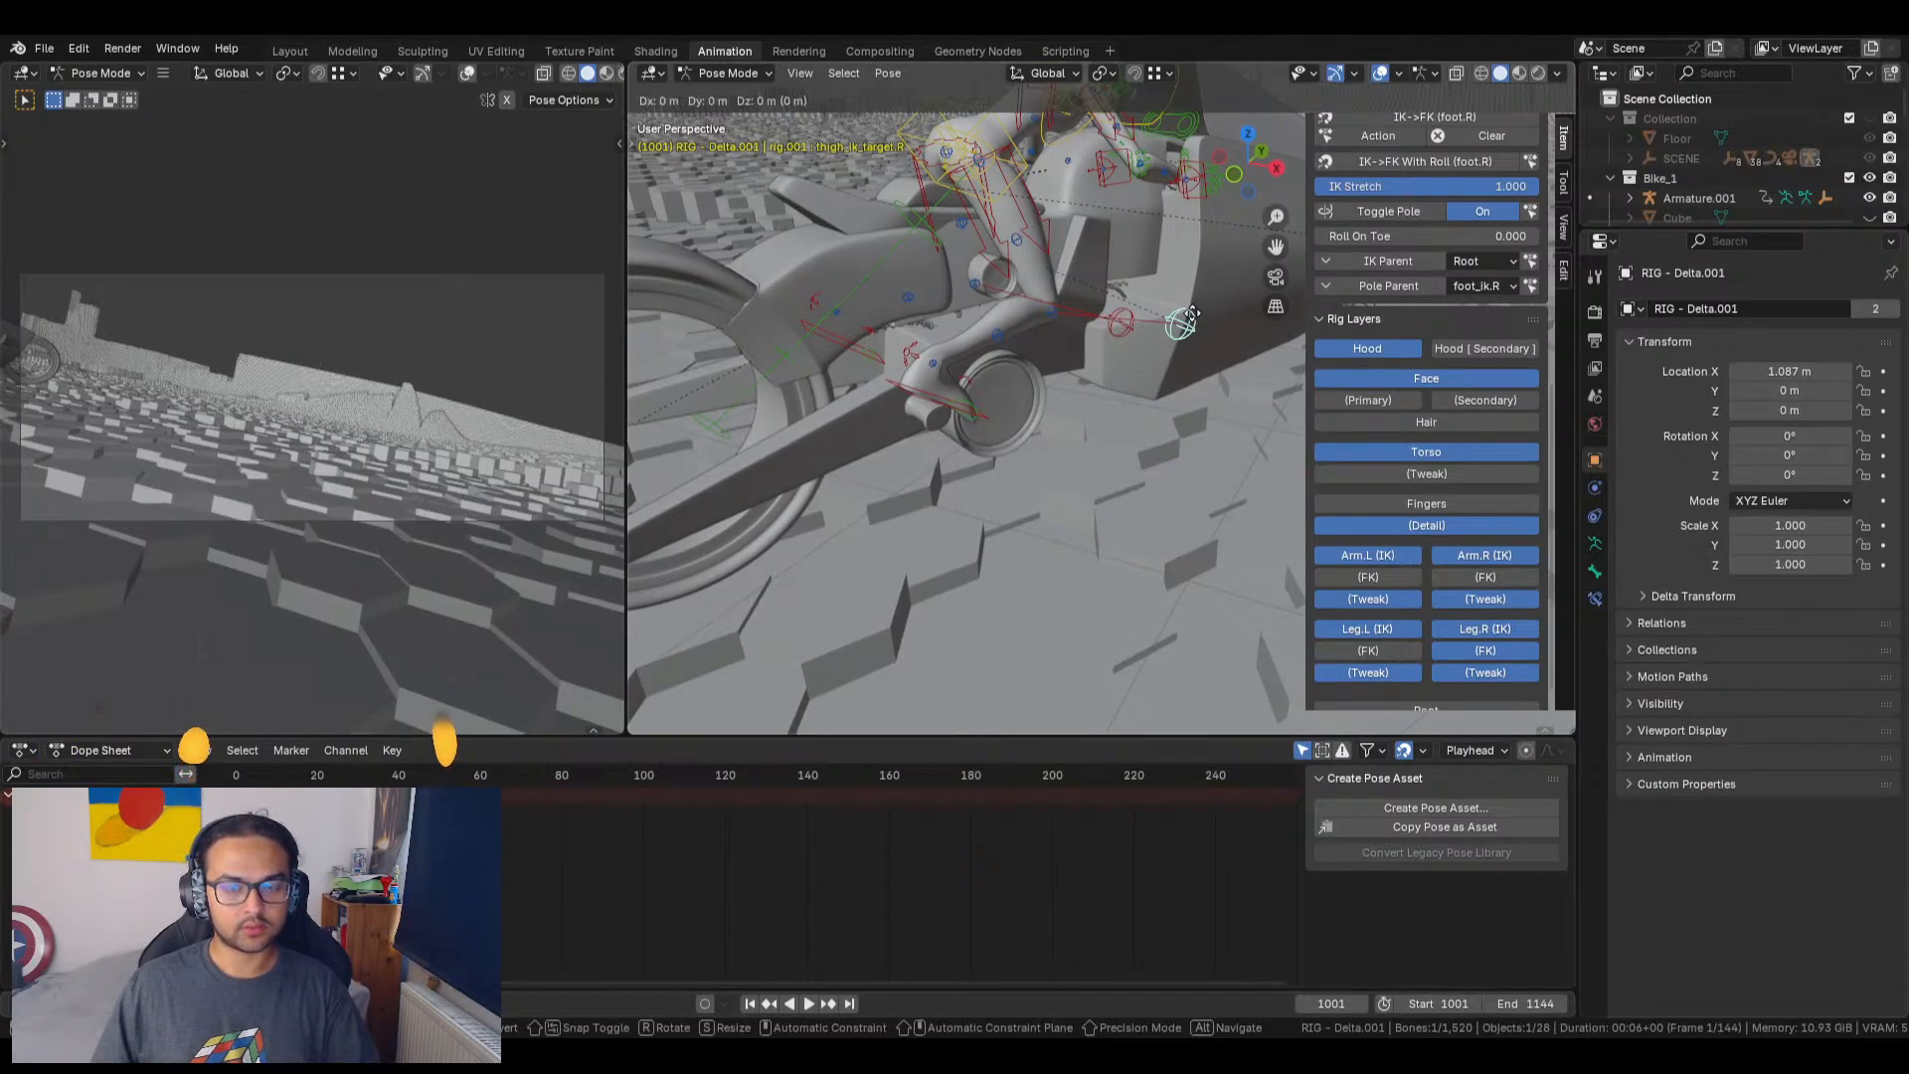
pyautogui.hotkey('shift', 'z')
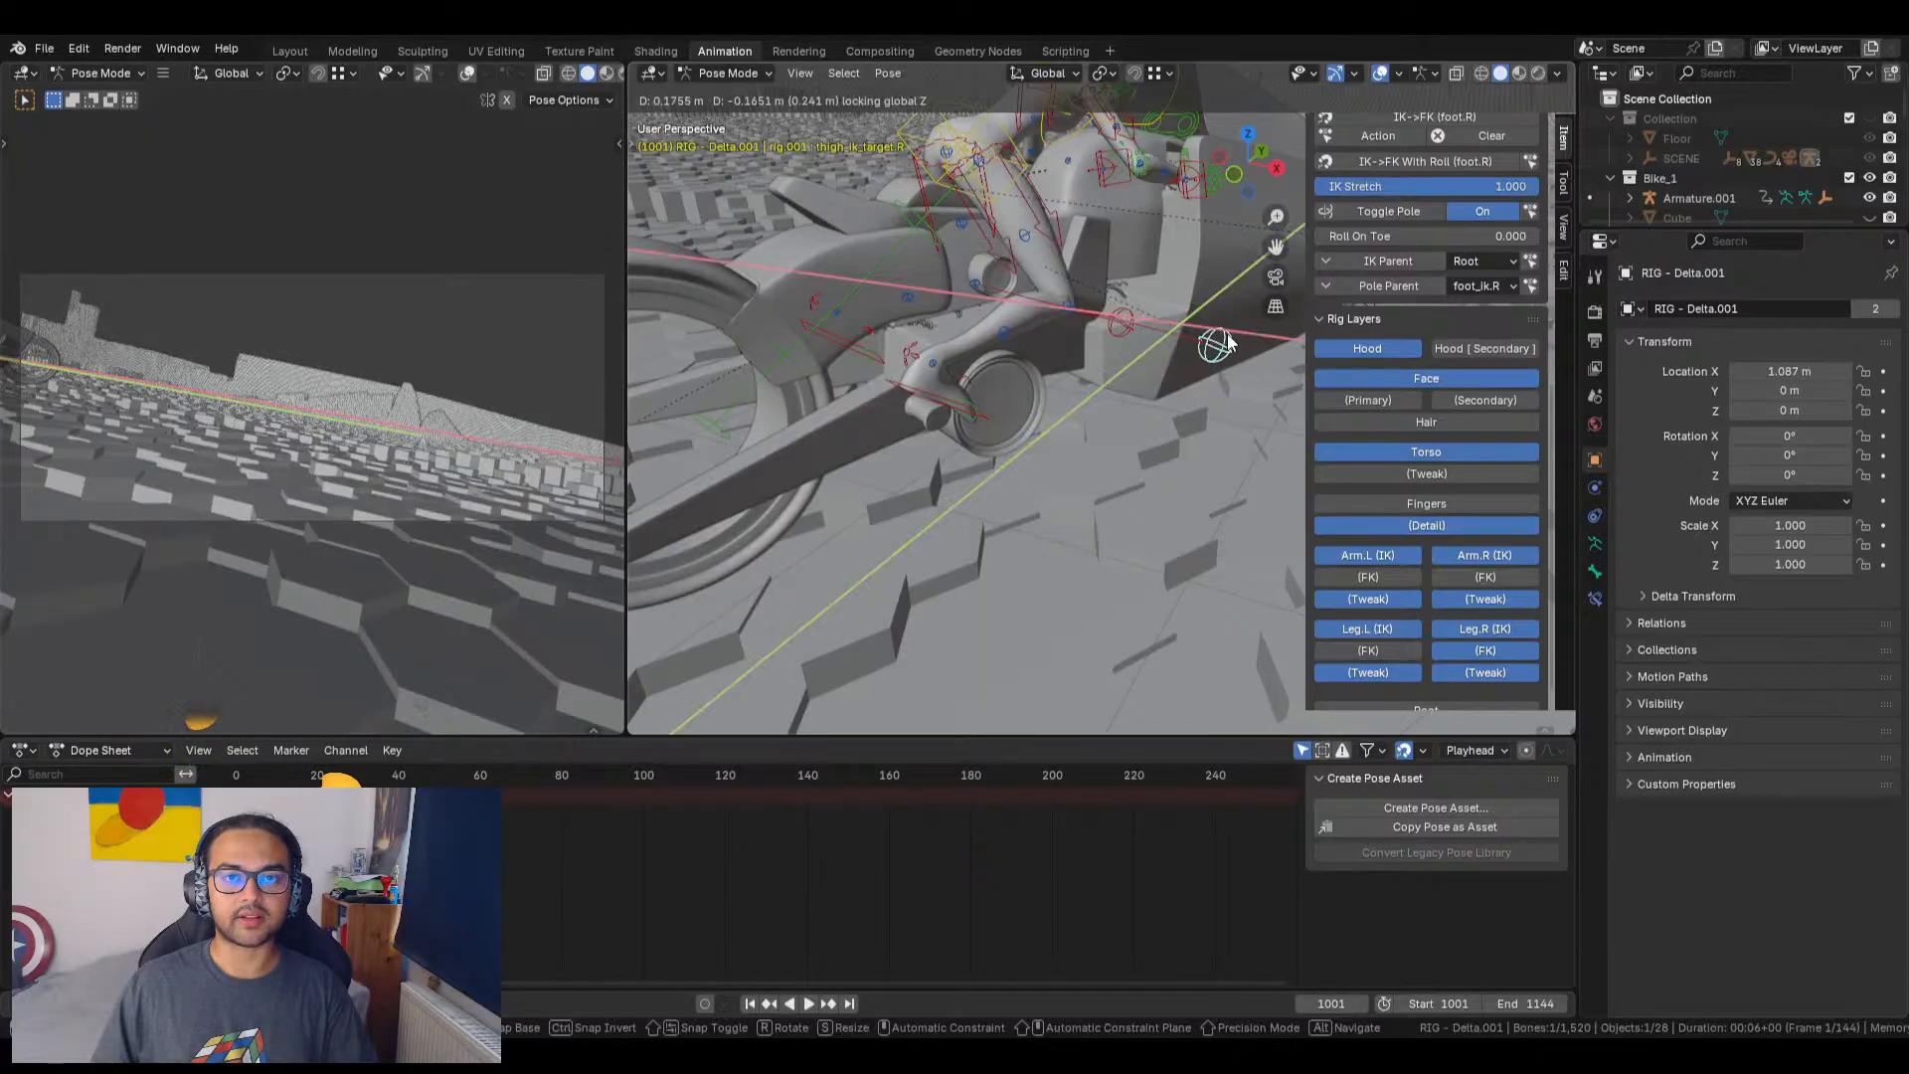
pyautogui.click(1229, 342)
# Step: Move the left knee's IK pole target outward by about 0.23 m with global Z locked, keeping solid viewport shading
pyautogui.moveTo(1147, 402); pyautogui.dragTo(1070, 380, button='middle')
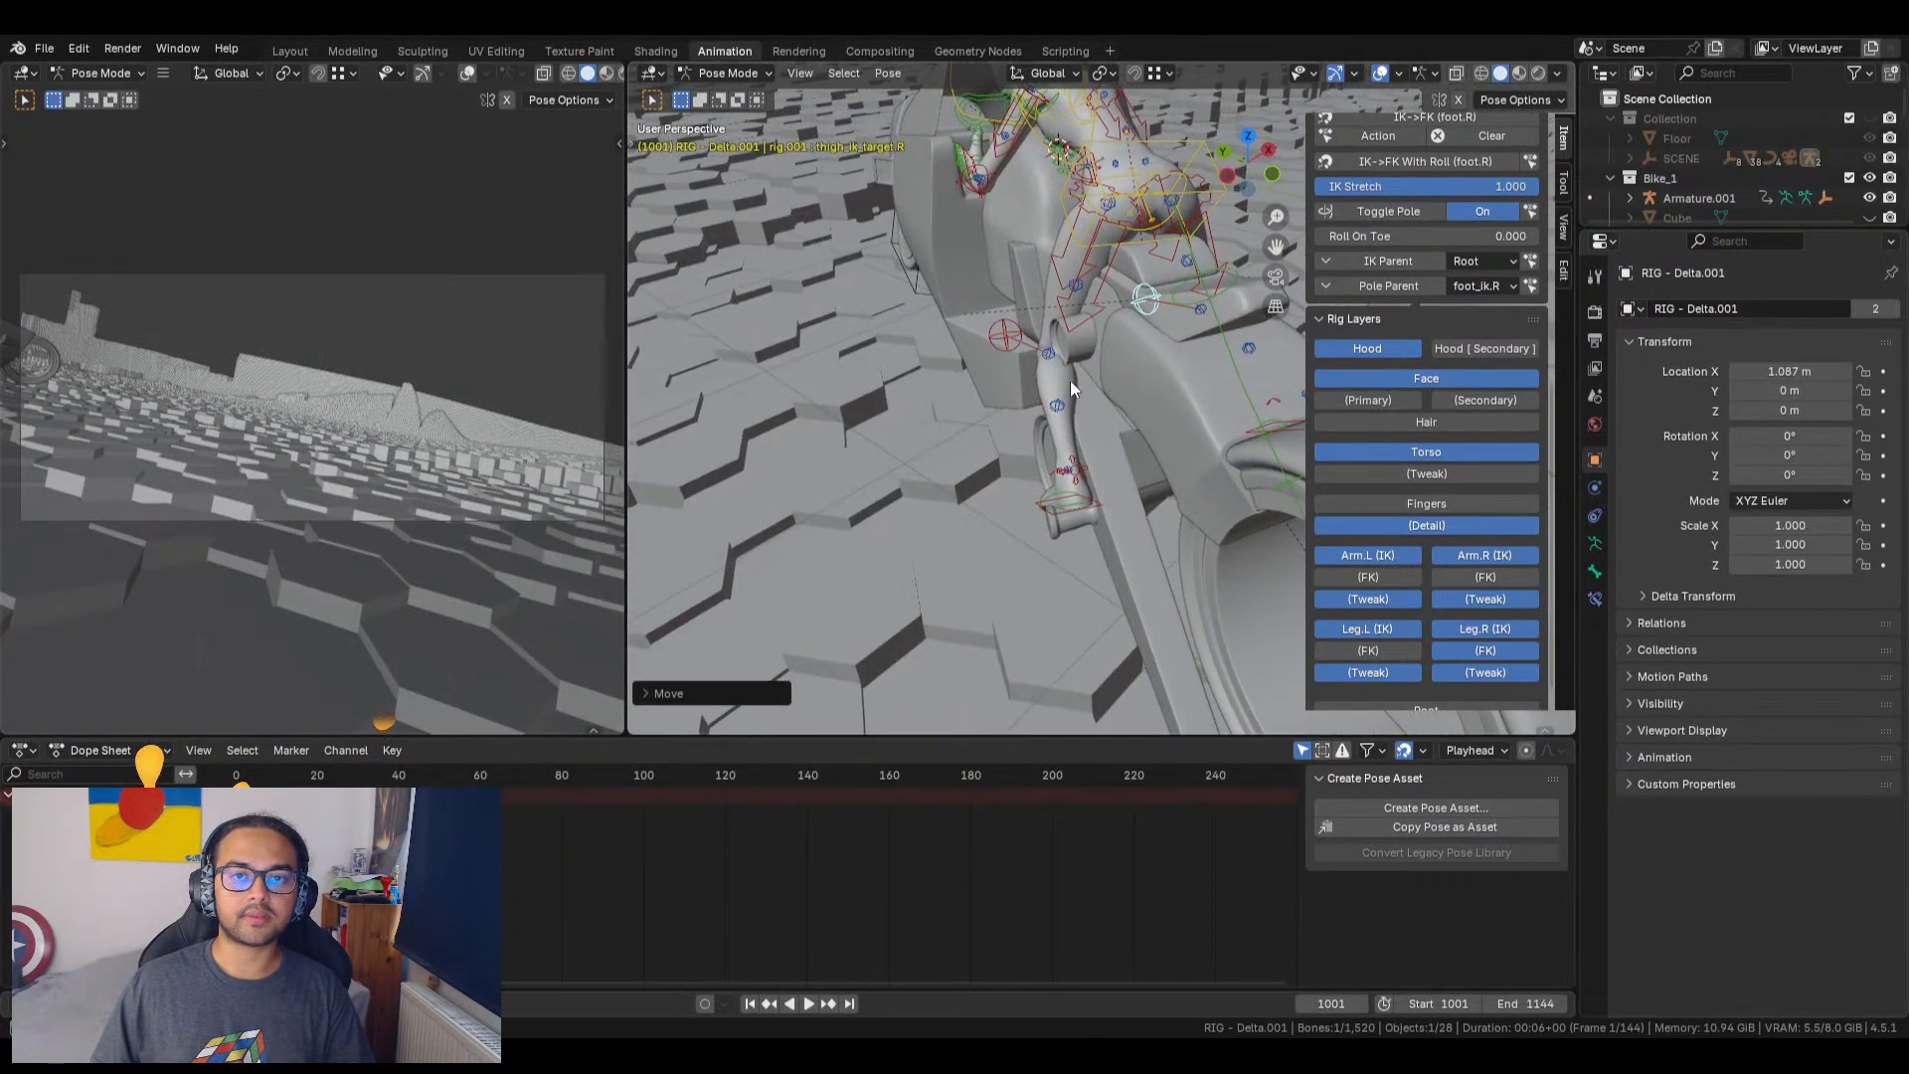
pyautogui.click(1004, 333)
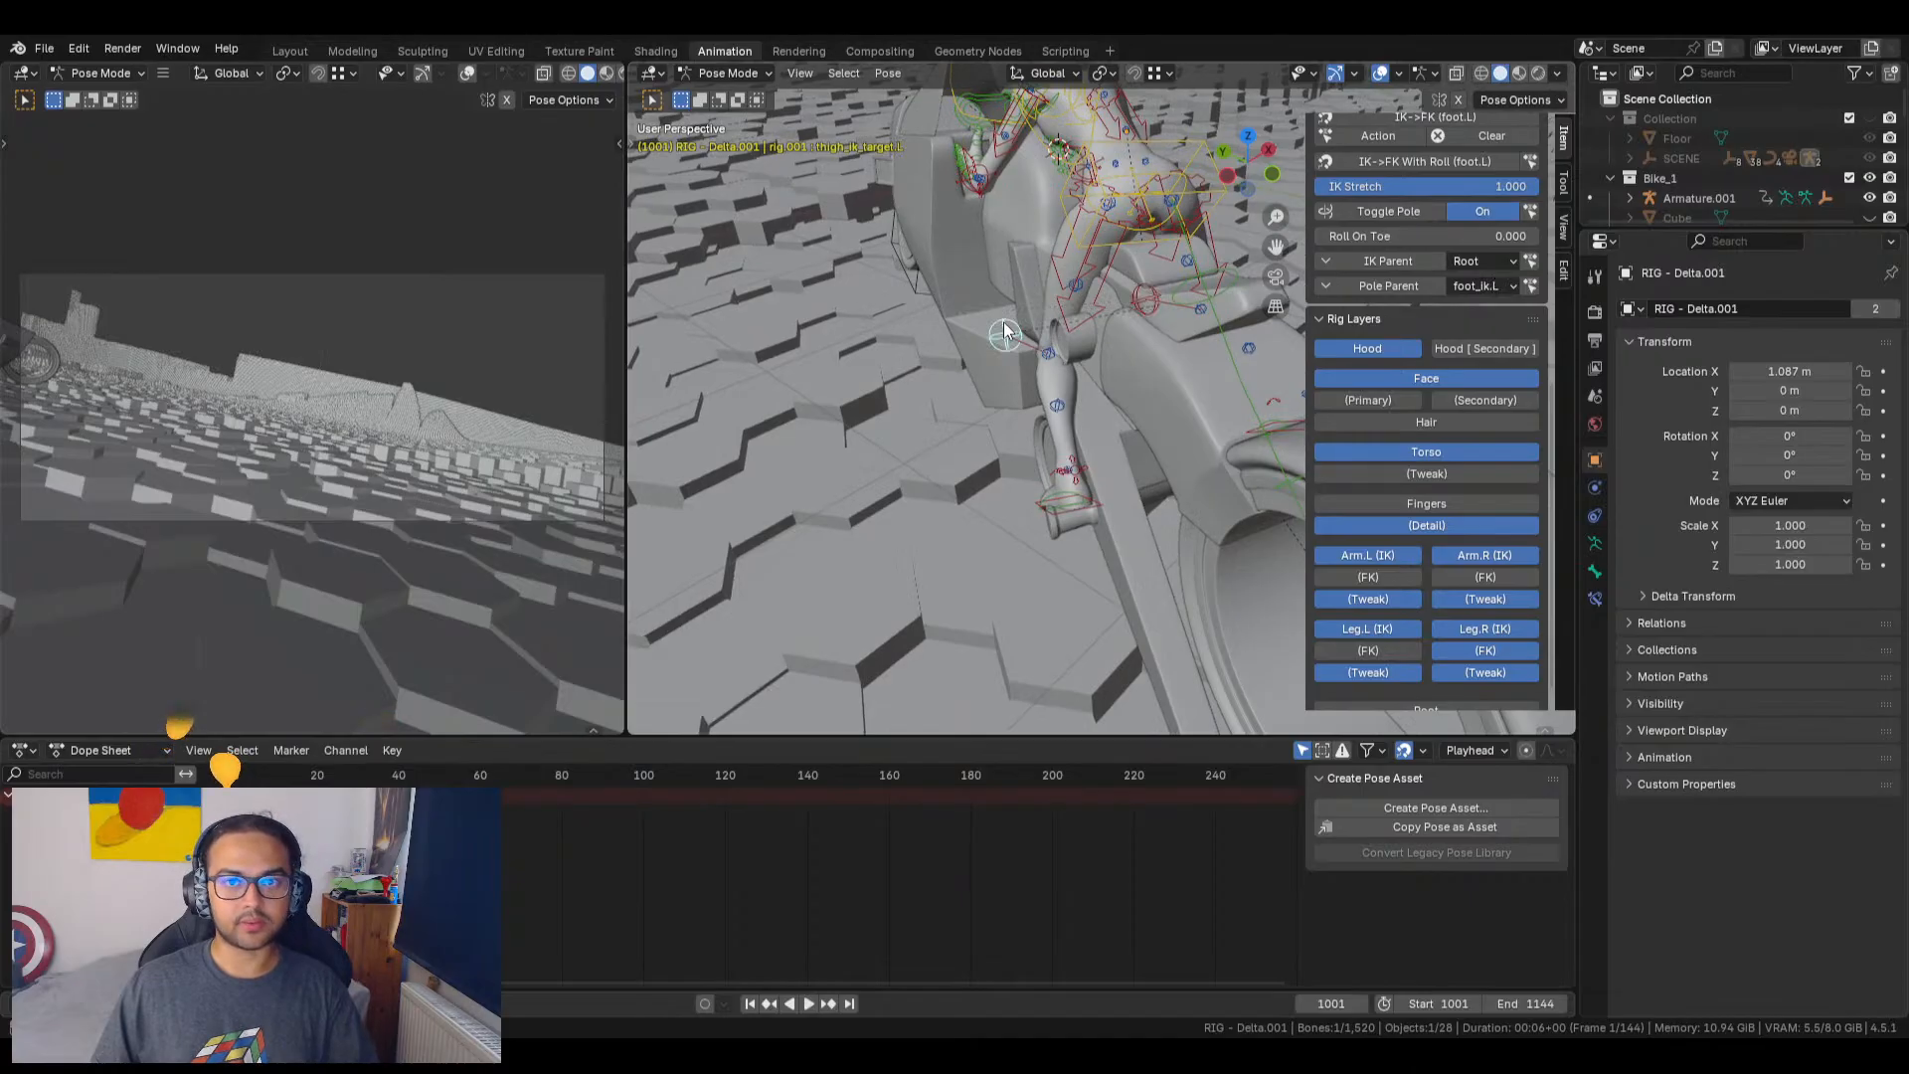
pyautogui.hotkey('shift', 'z')
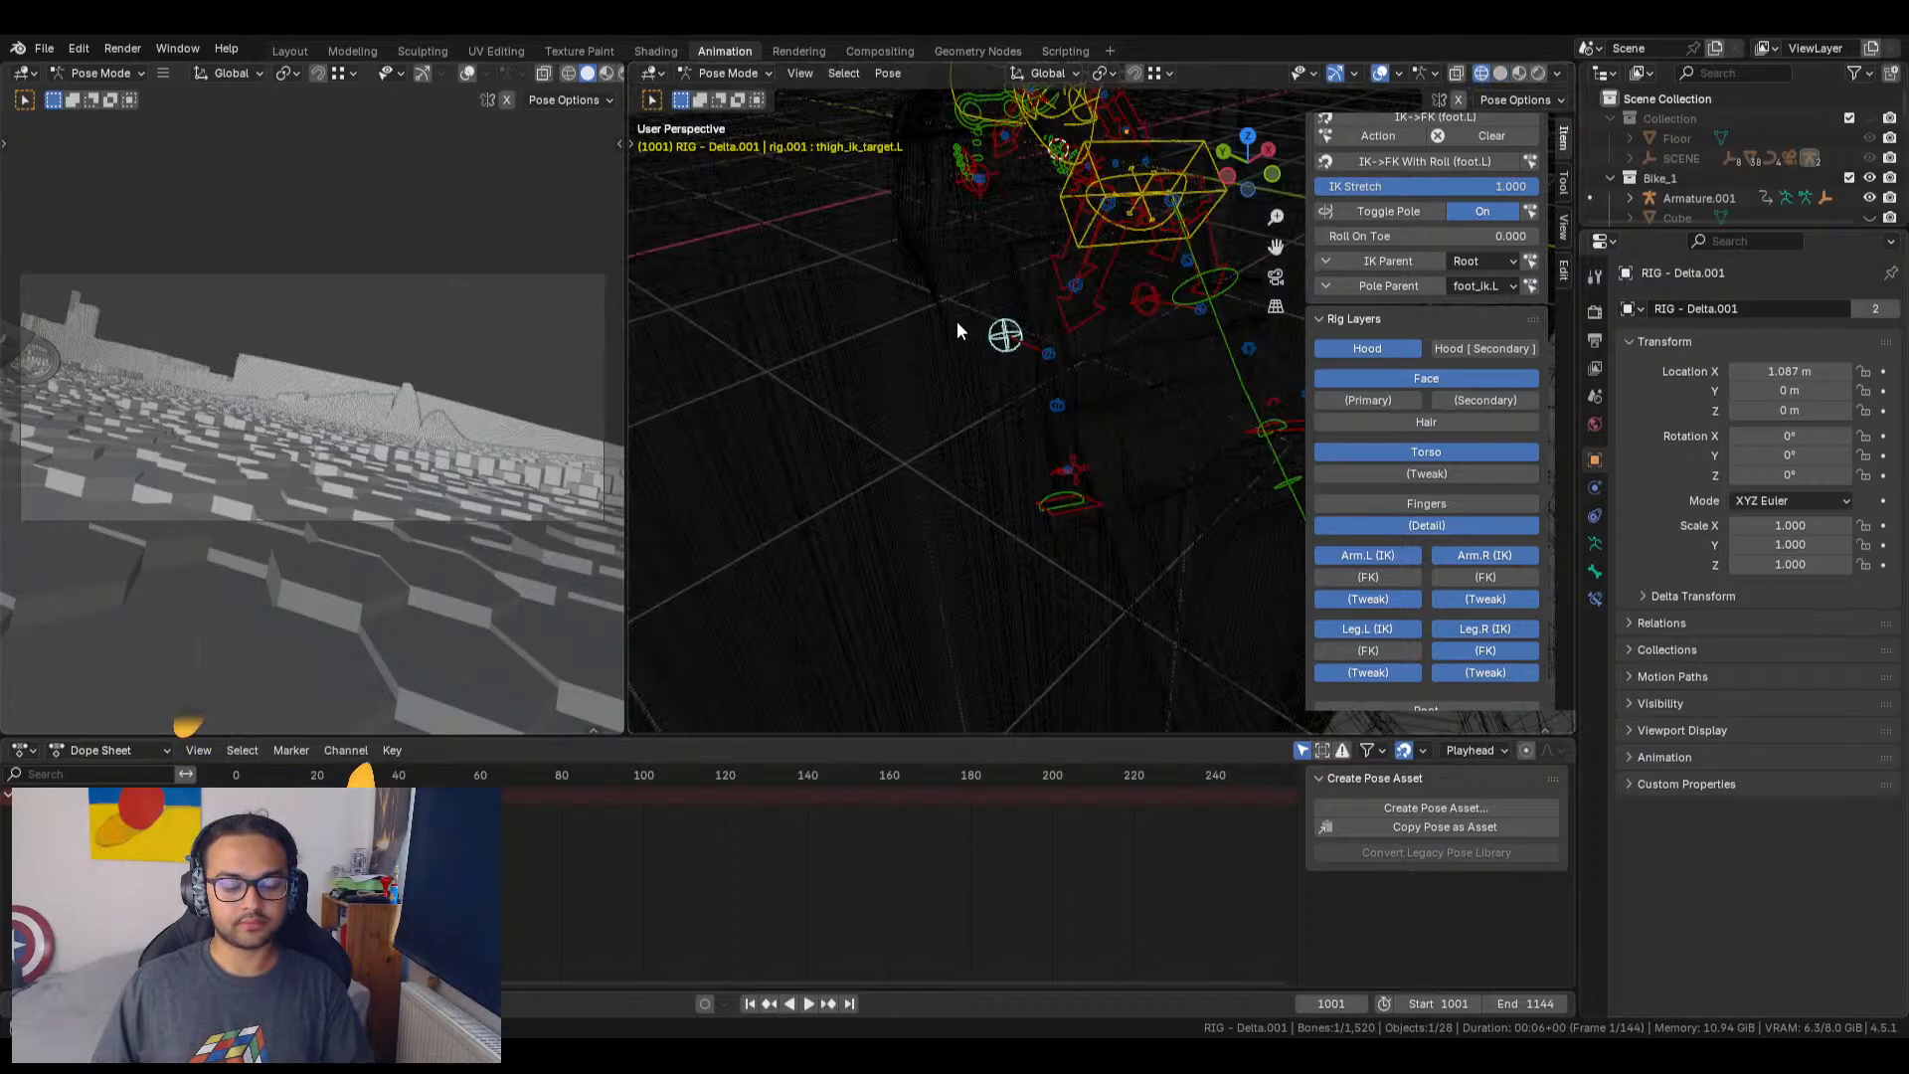
pyautogui.press('z')
pyautogui.click(1094, 321)
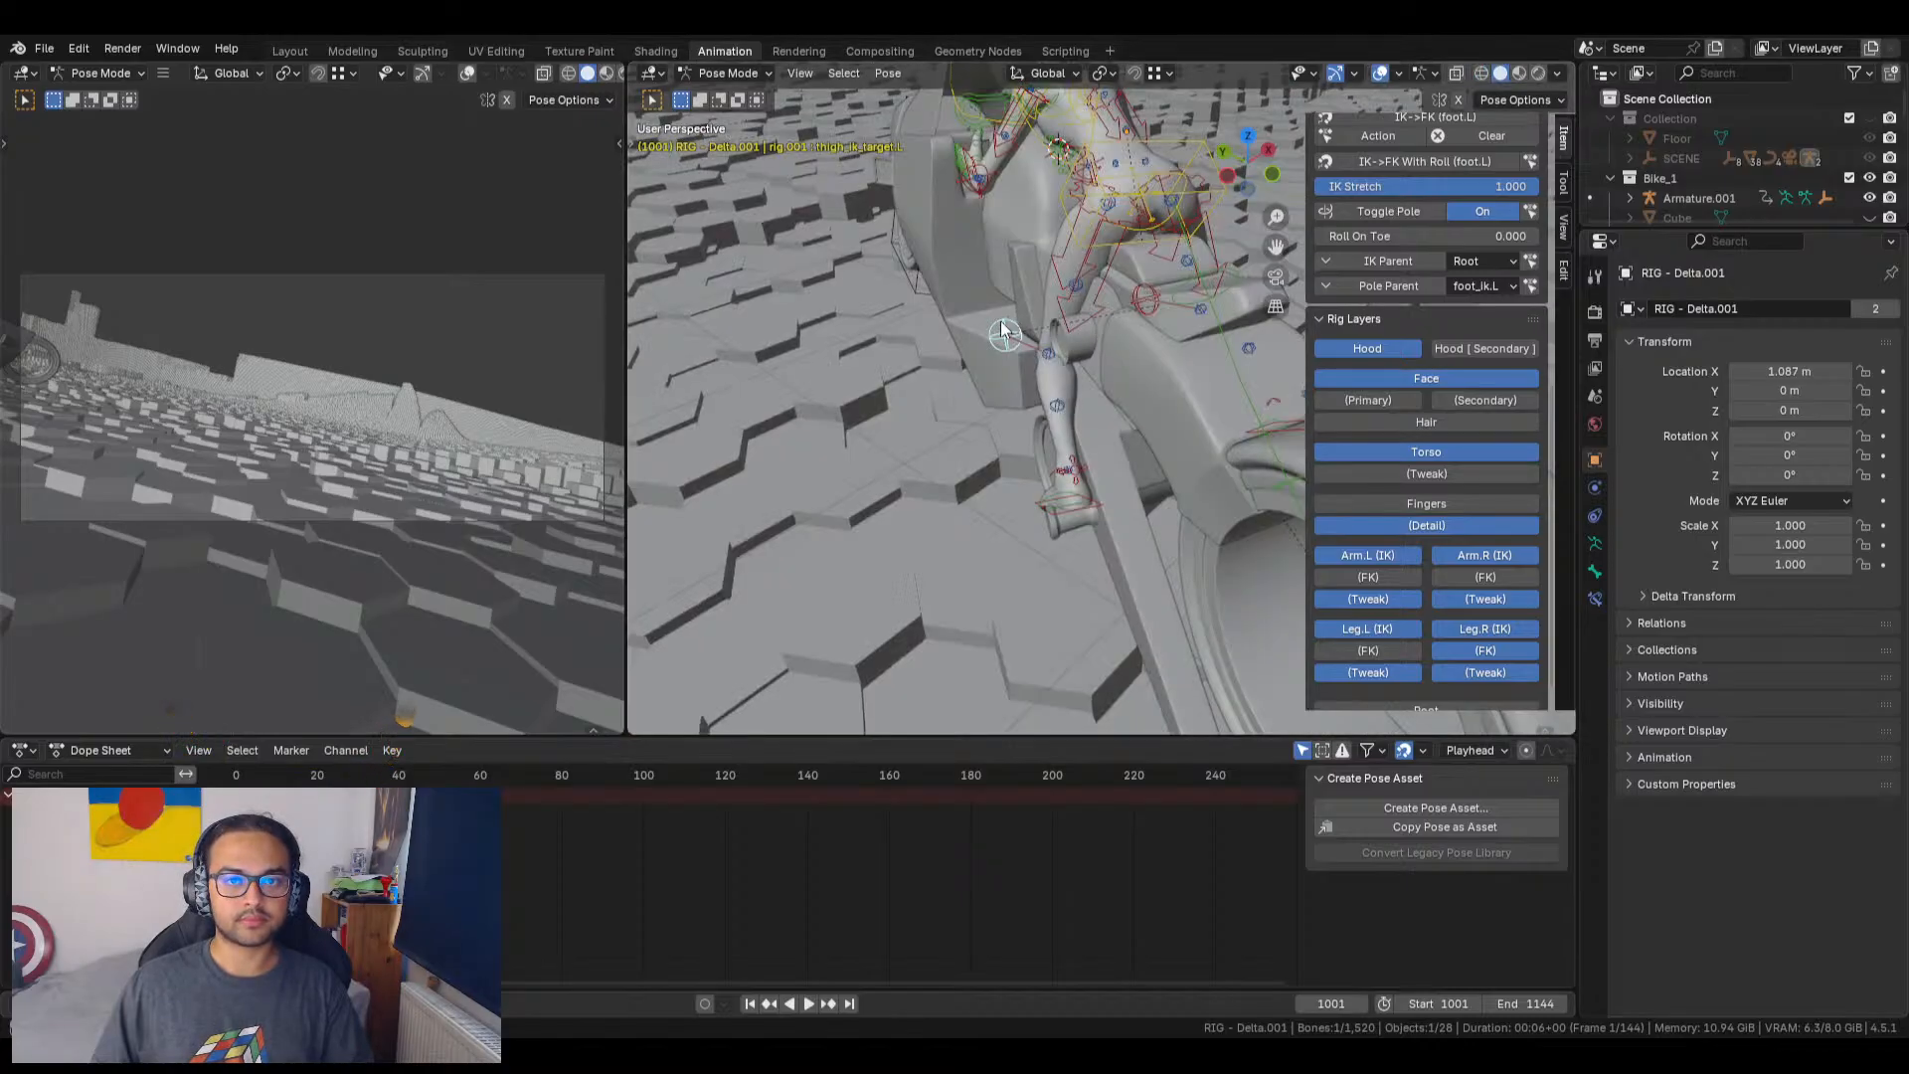
pyautogui.press('g')
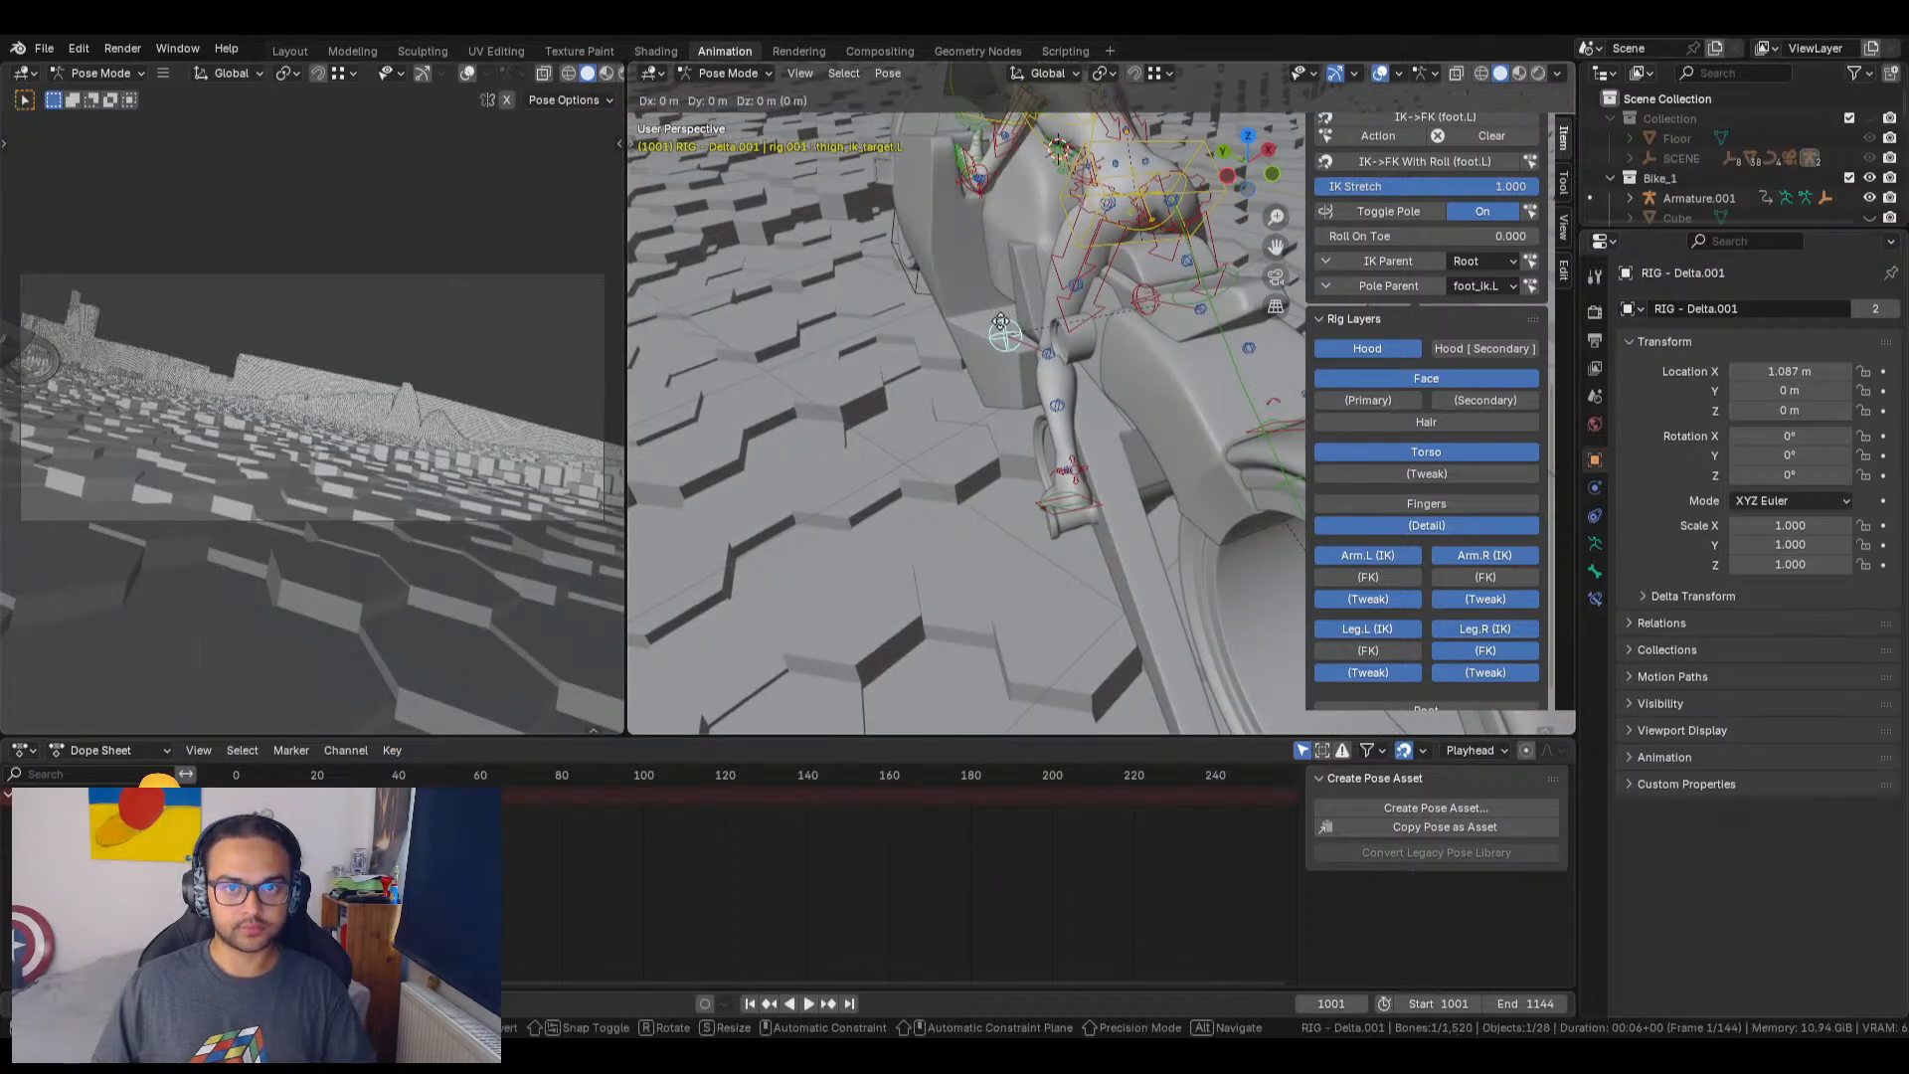
pyautogui.hotkey('shift', 'z')
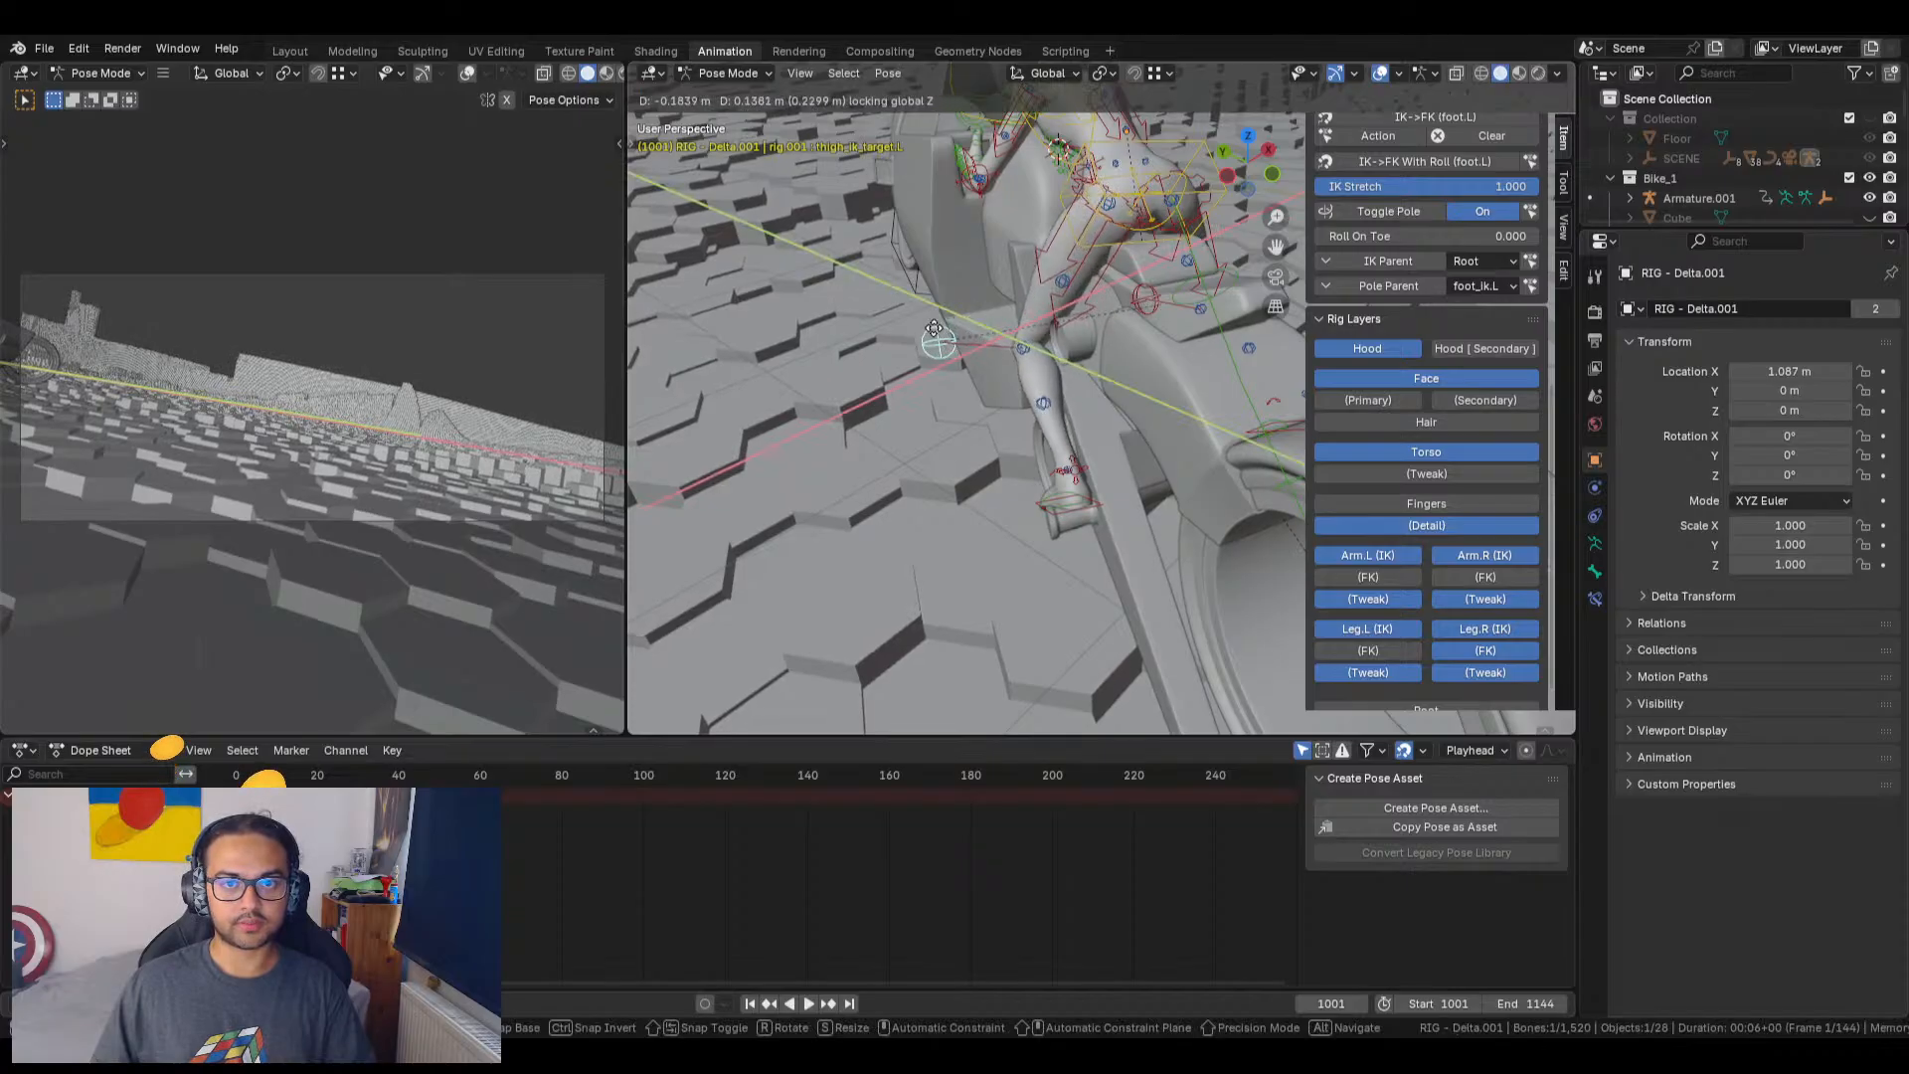
pyautogui.click(940, 333)
# Step: Rotate the rider's chest control by about 27° to raise the upper body and head
pyautogui.moveTo(916, 410); pyautogui.dragTo(1024, 436, button='middle')
pyautogui.scroll(3, 957, 418)
pyautogui.click(1140, 358)
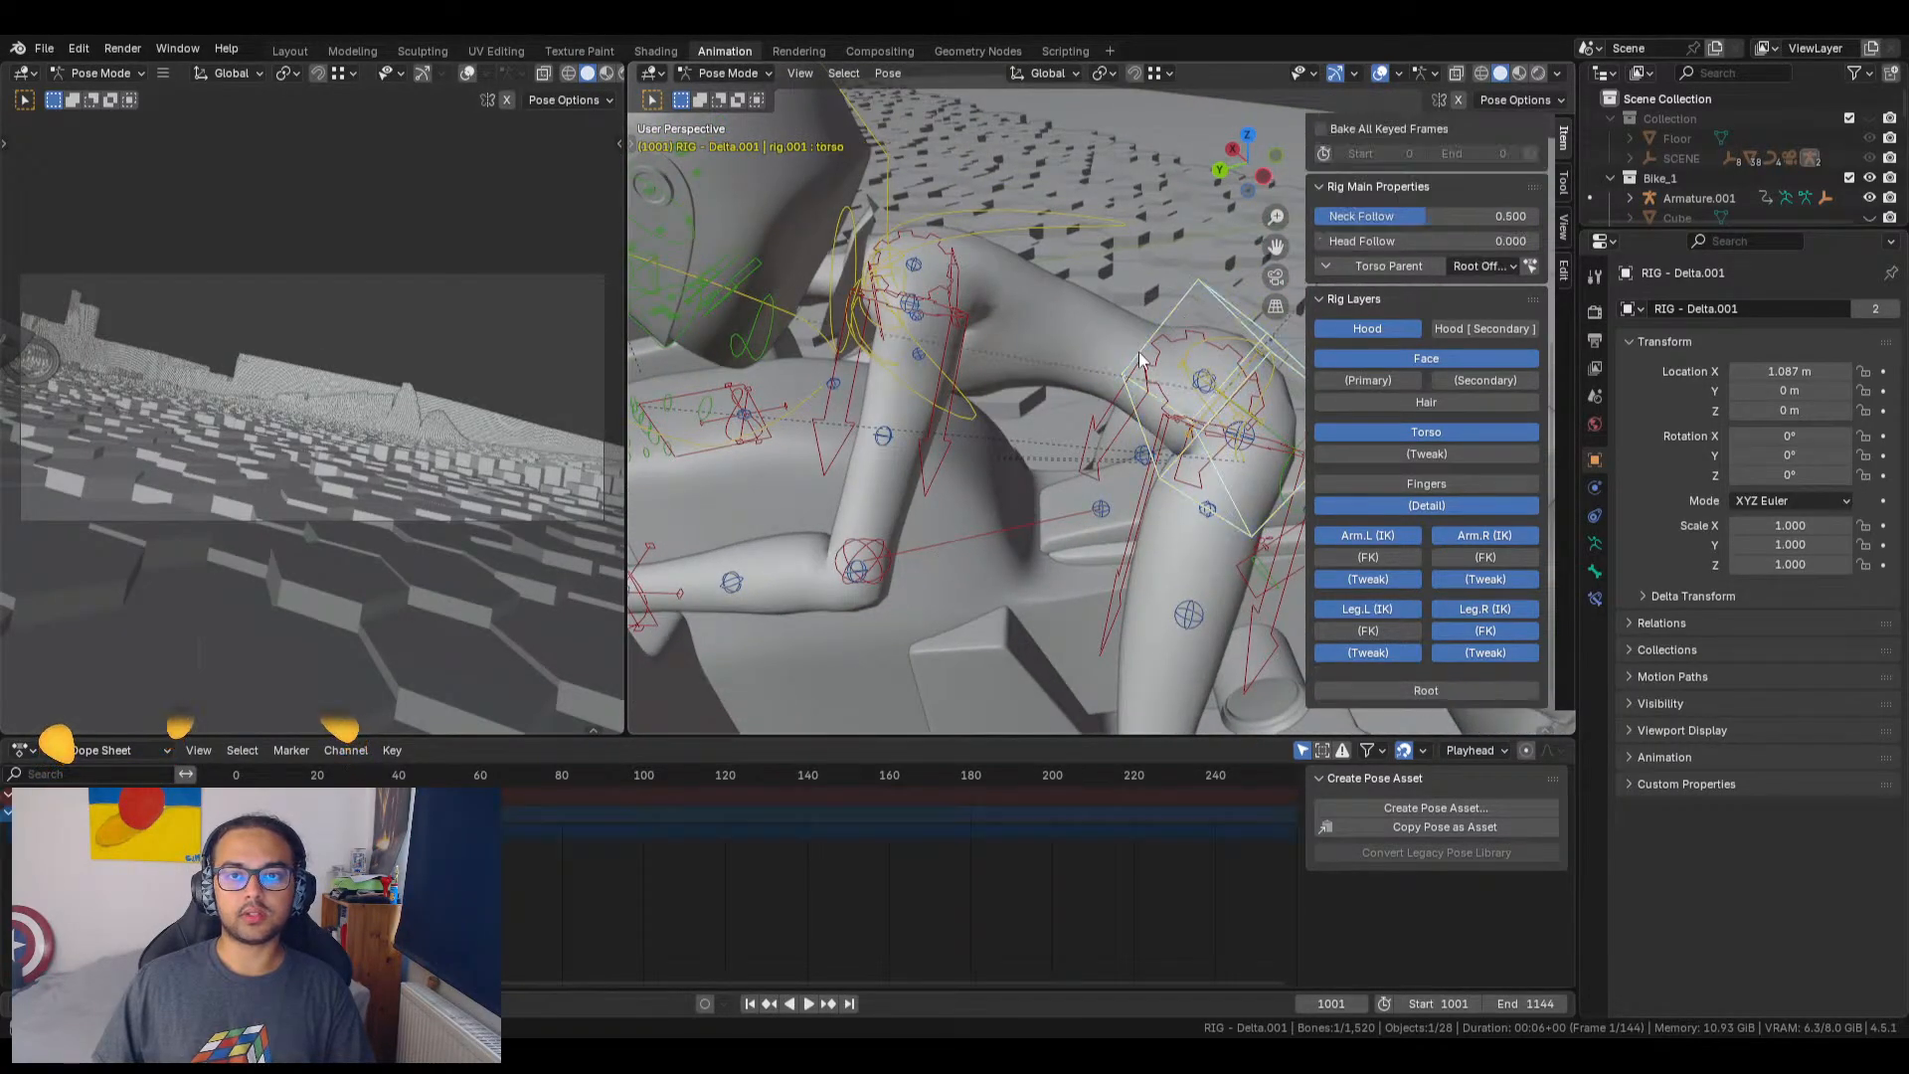
pyautogui.scroll(-3, 1140, 353)
pyautogui.click(1065, 309)
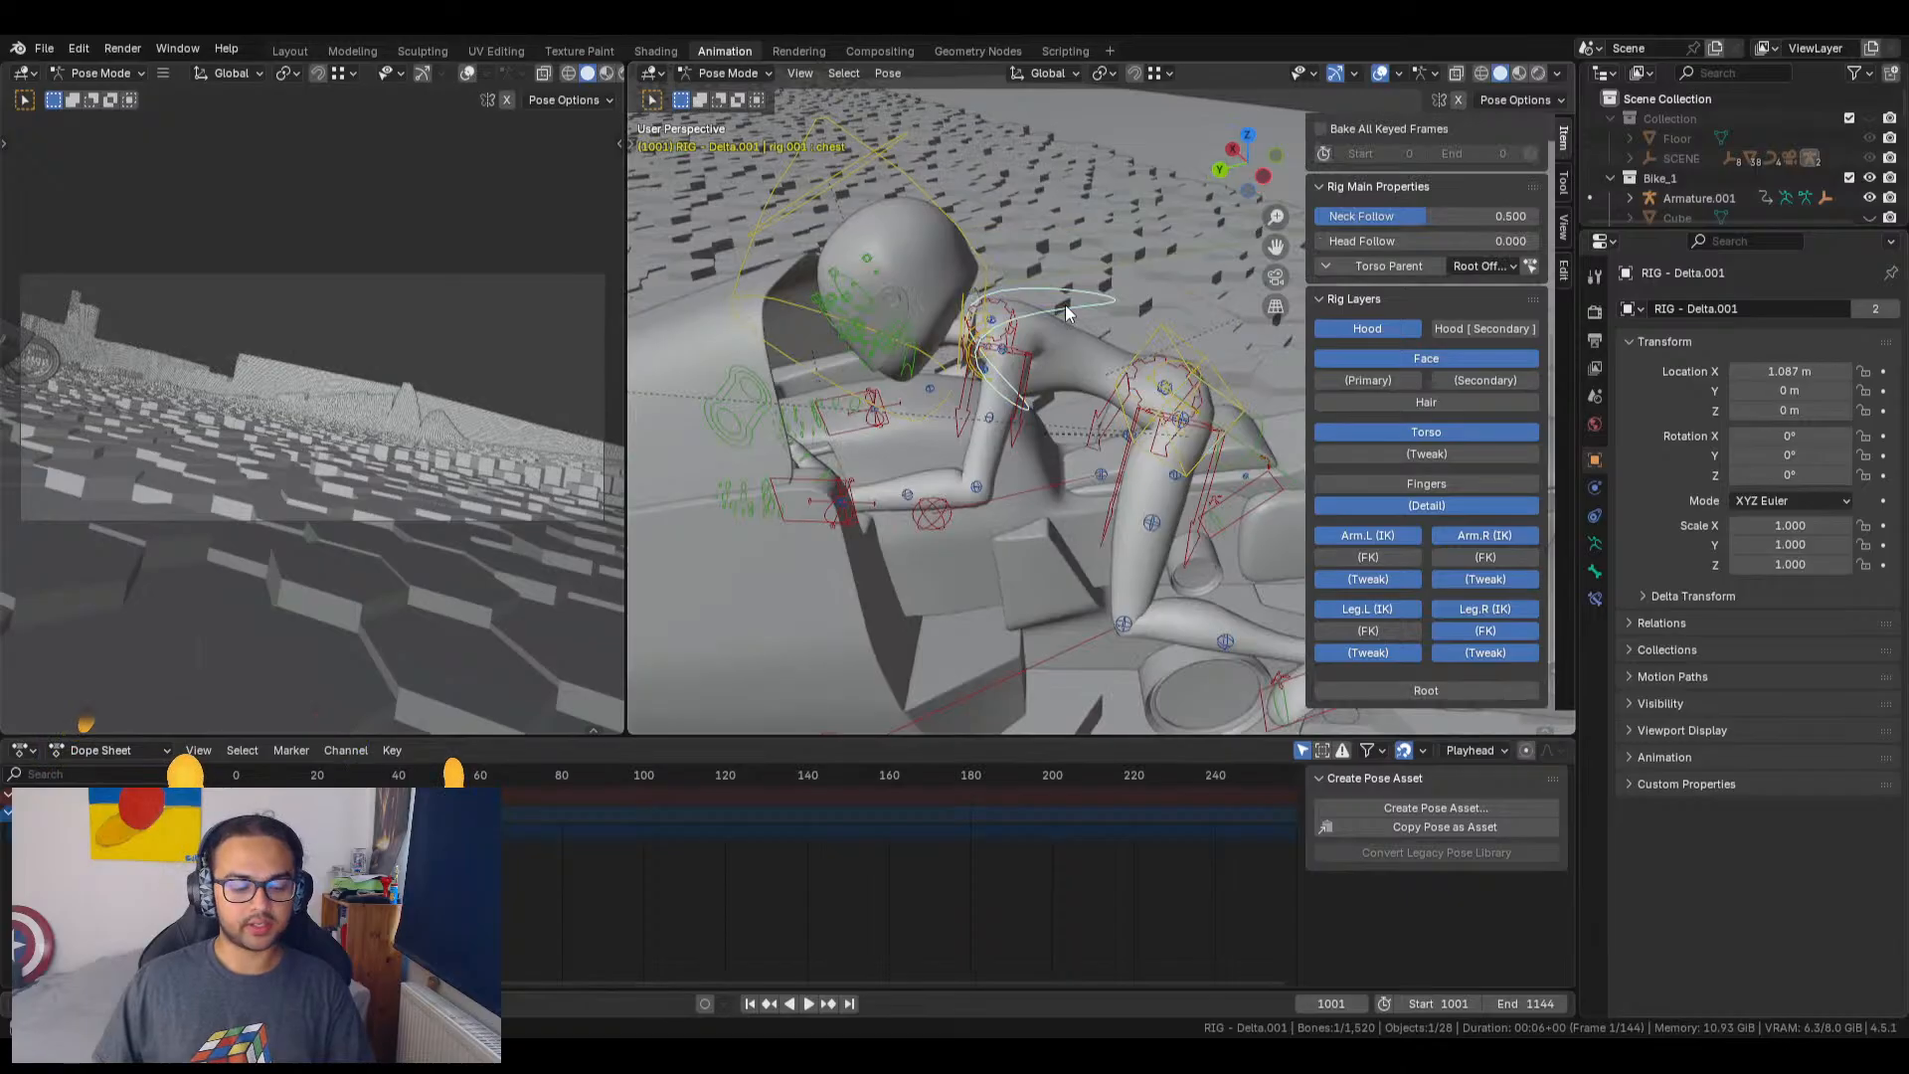
pyautogui.press('r')
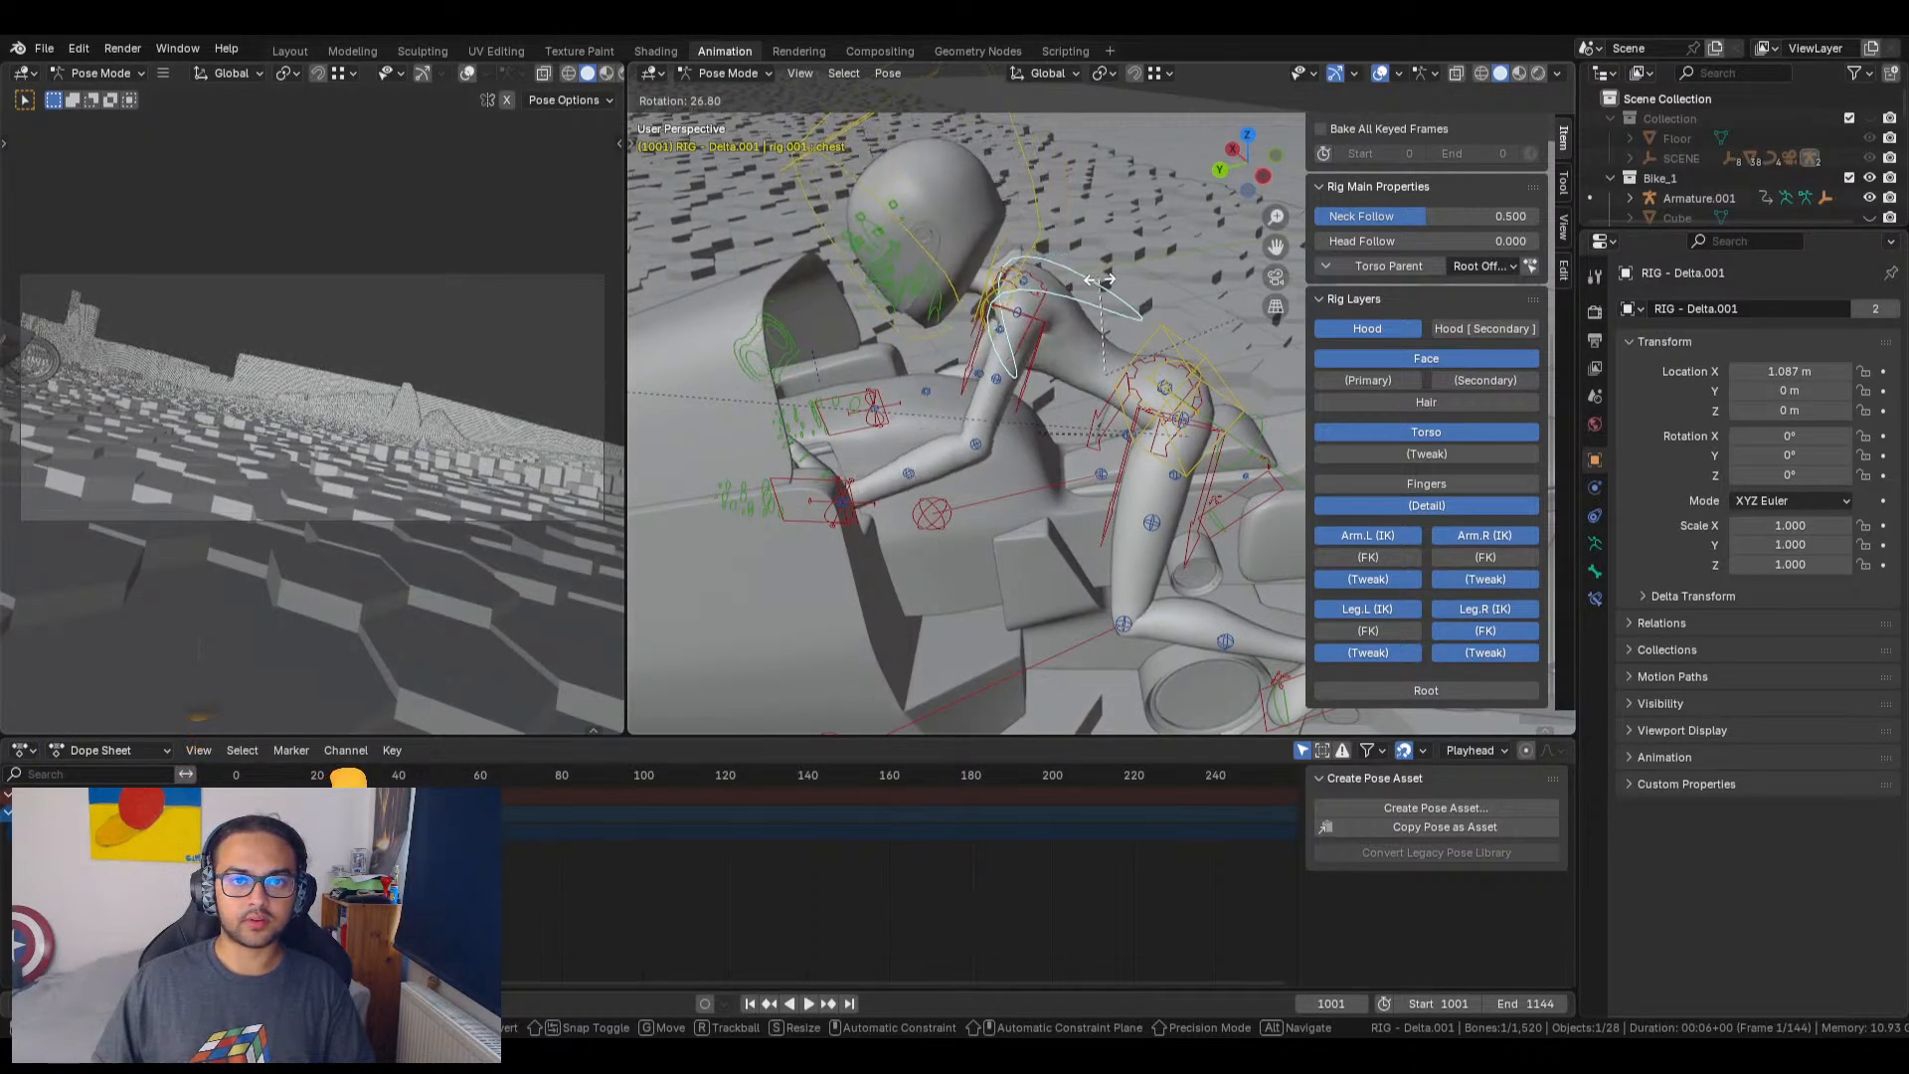
pyautogui.click(1100, 287)
# Step: Select the right hand's IK control beside the bike and show its transform values
pyautogui.moveTo(988, 384); pyautogui.dragTo(1090, 443, button='middle')
pyautogui.scroll(5, 963, 402)
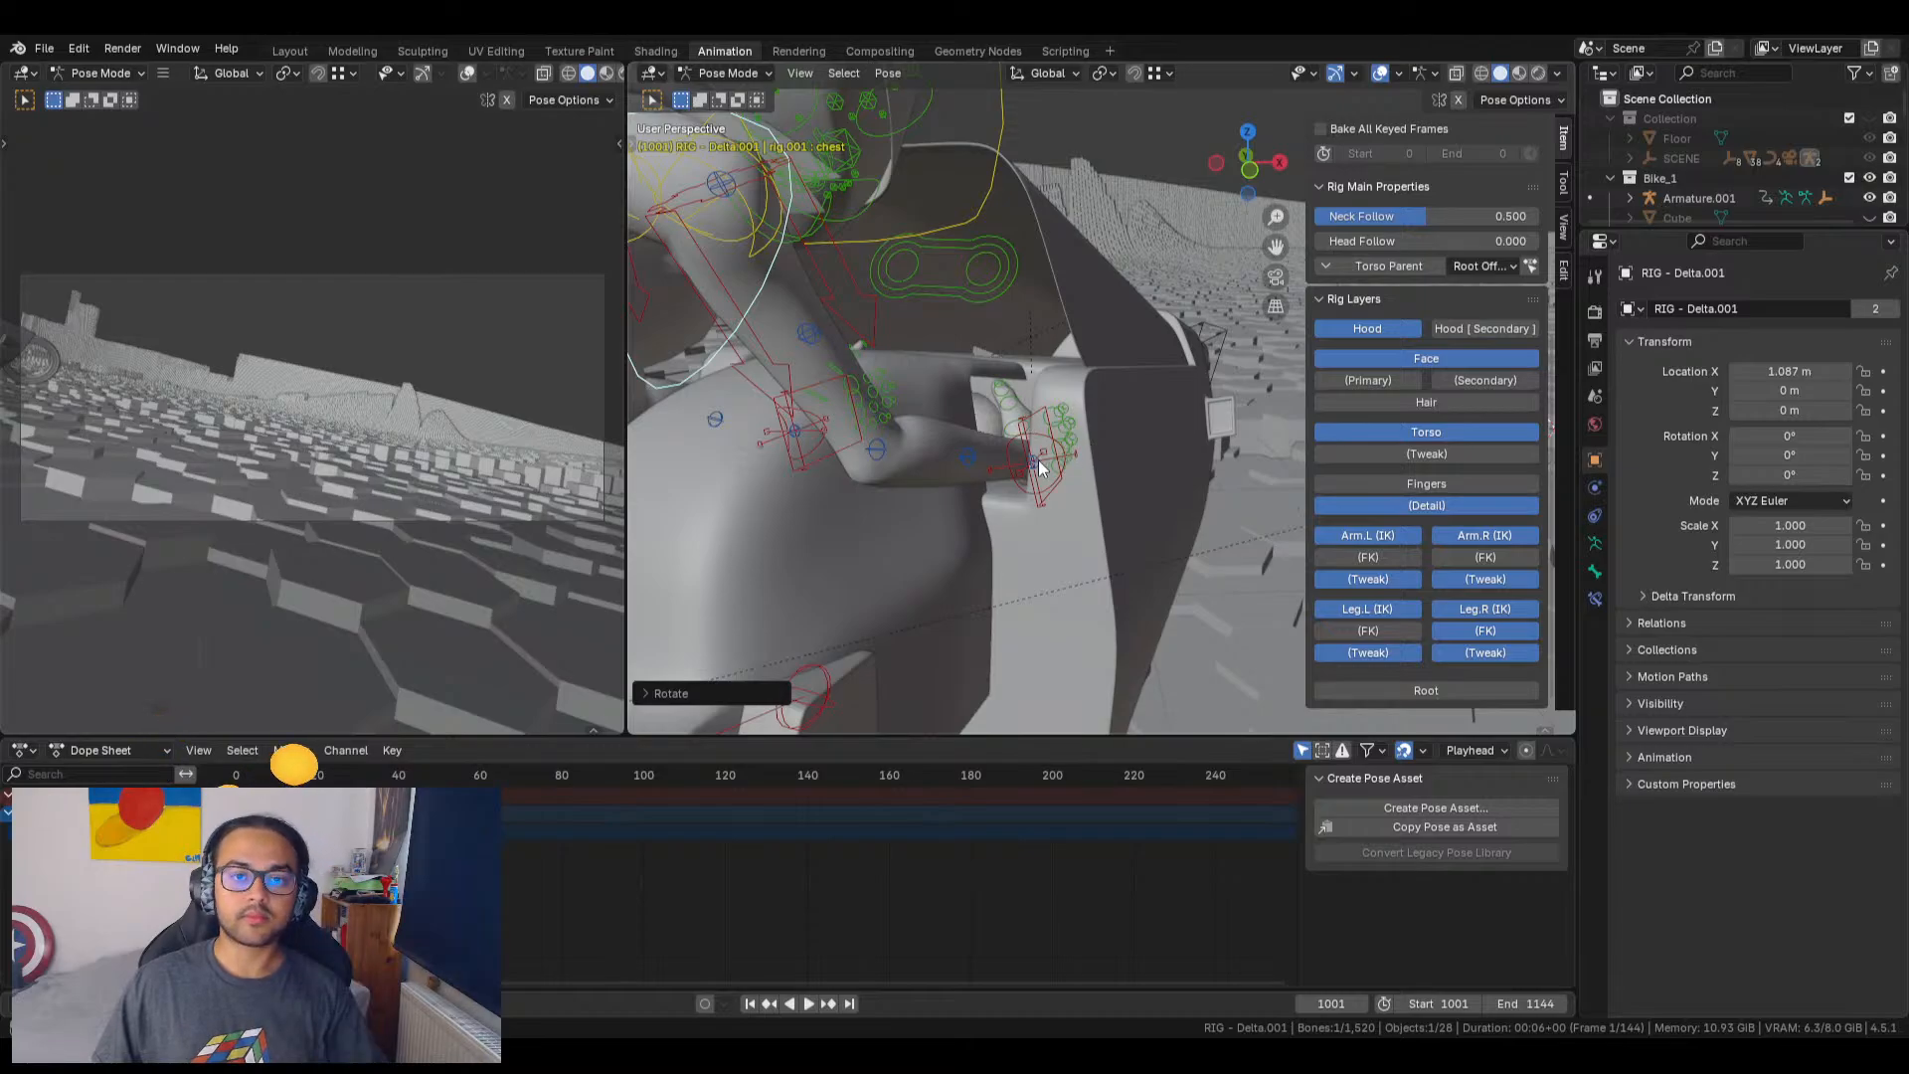
pyautogui.moveTo(1038, 460); pyautogui.dragTo(1053, 566, button='middle')
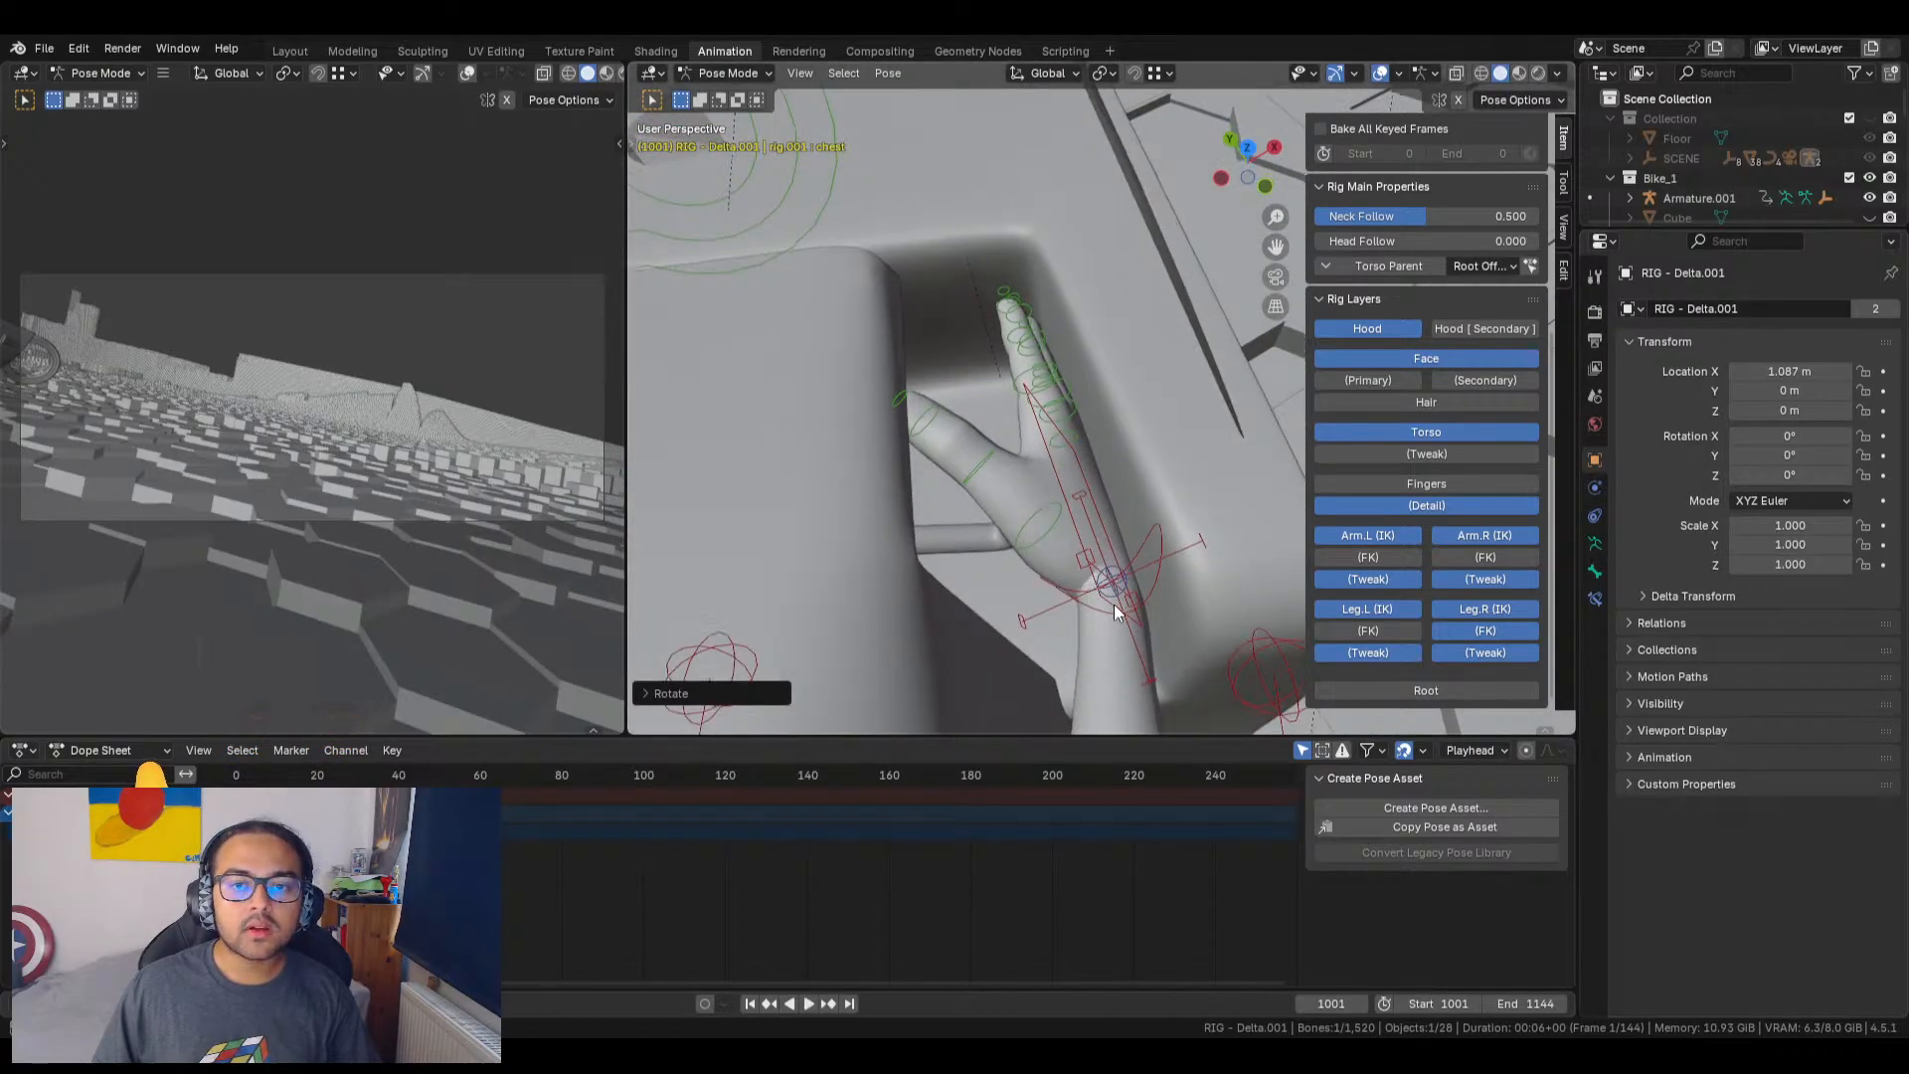
pyautogui.click(1070, 505)
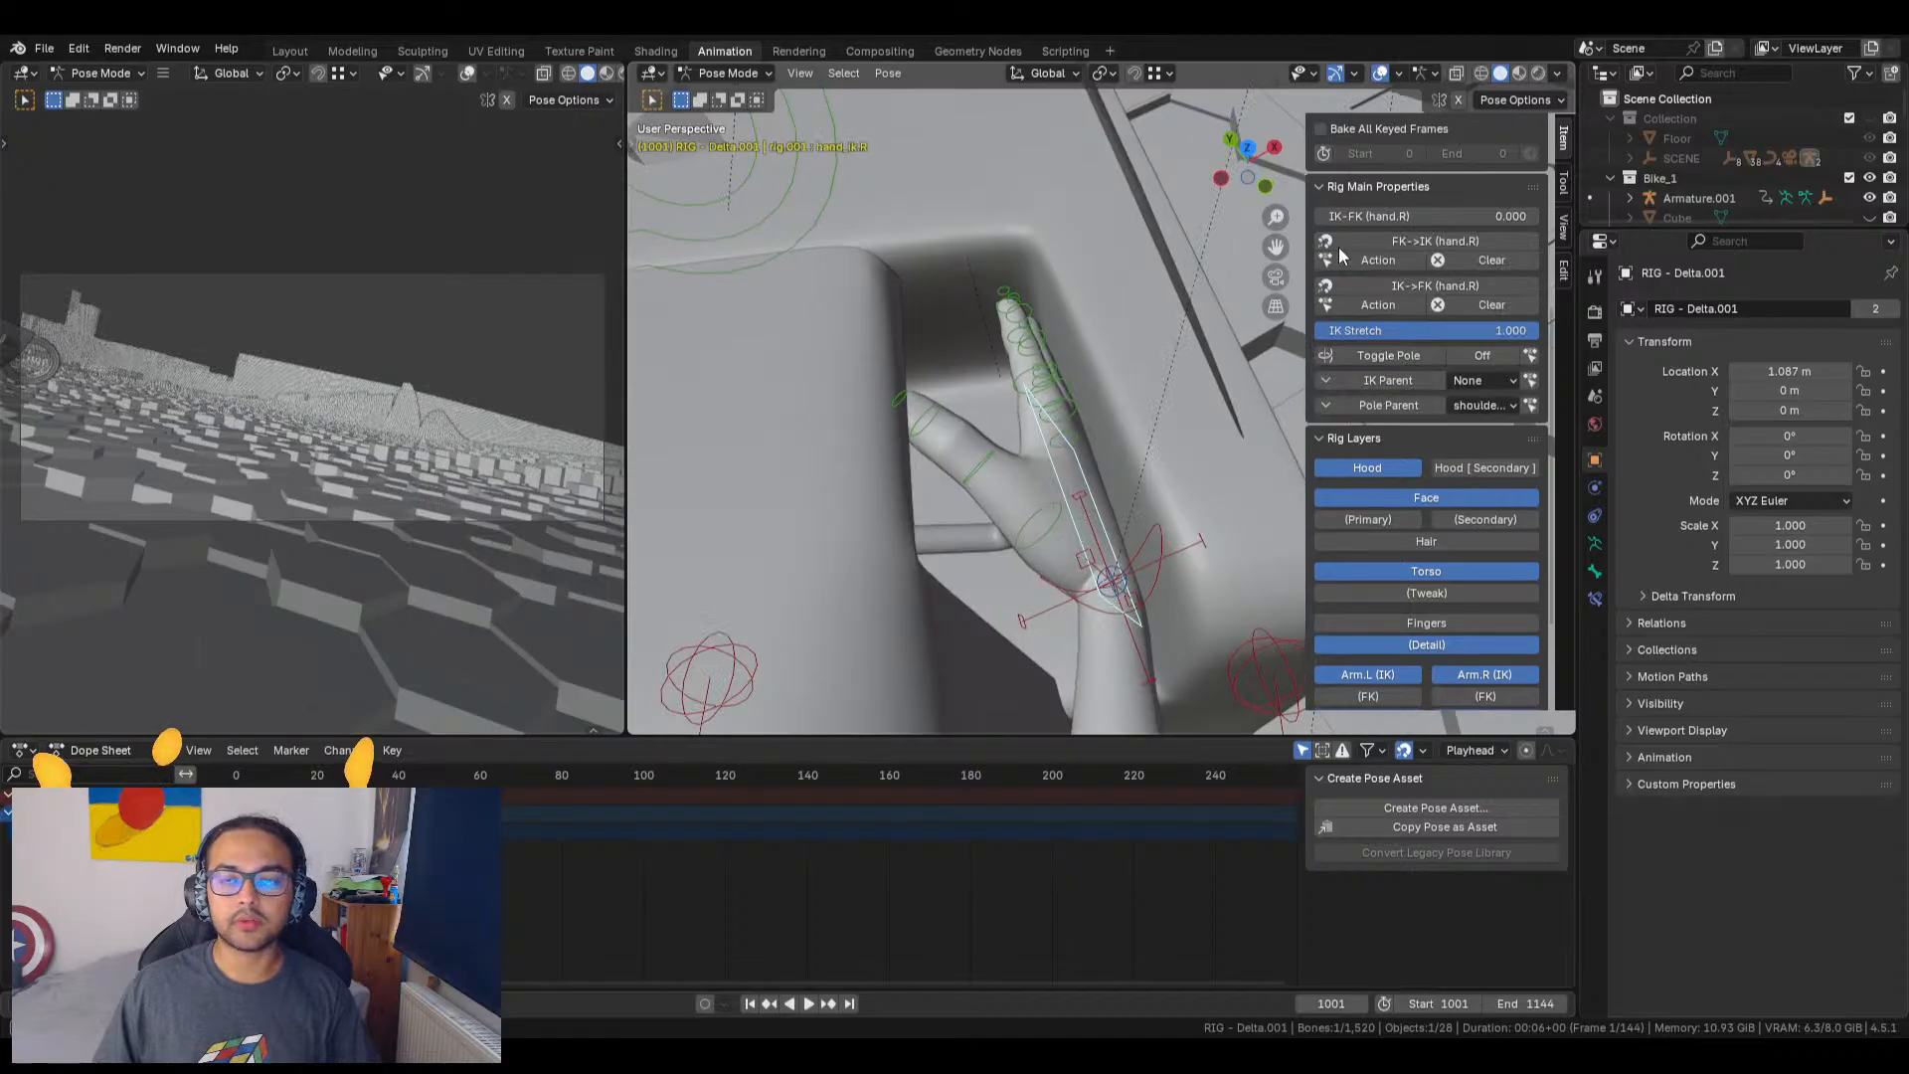
pyautogui.scroll(8, 1345, 259)
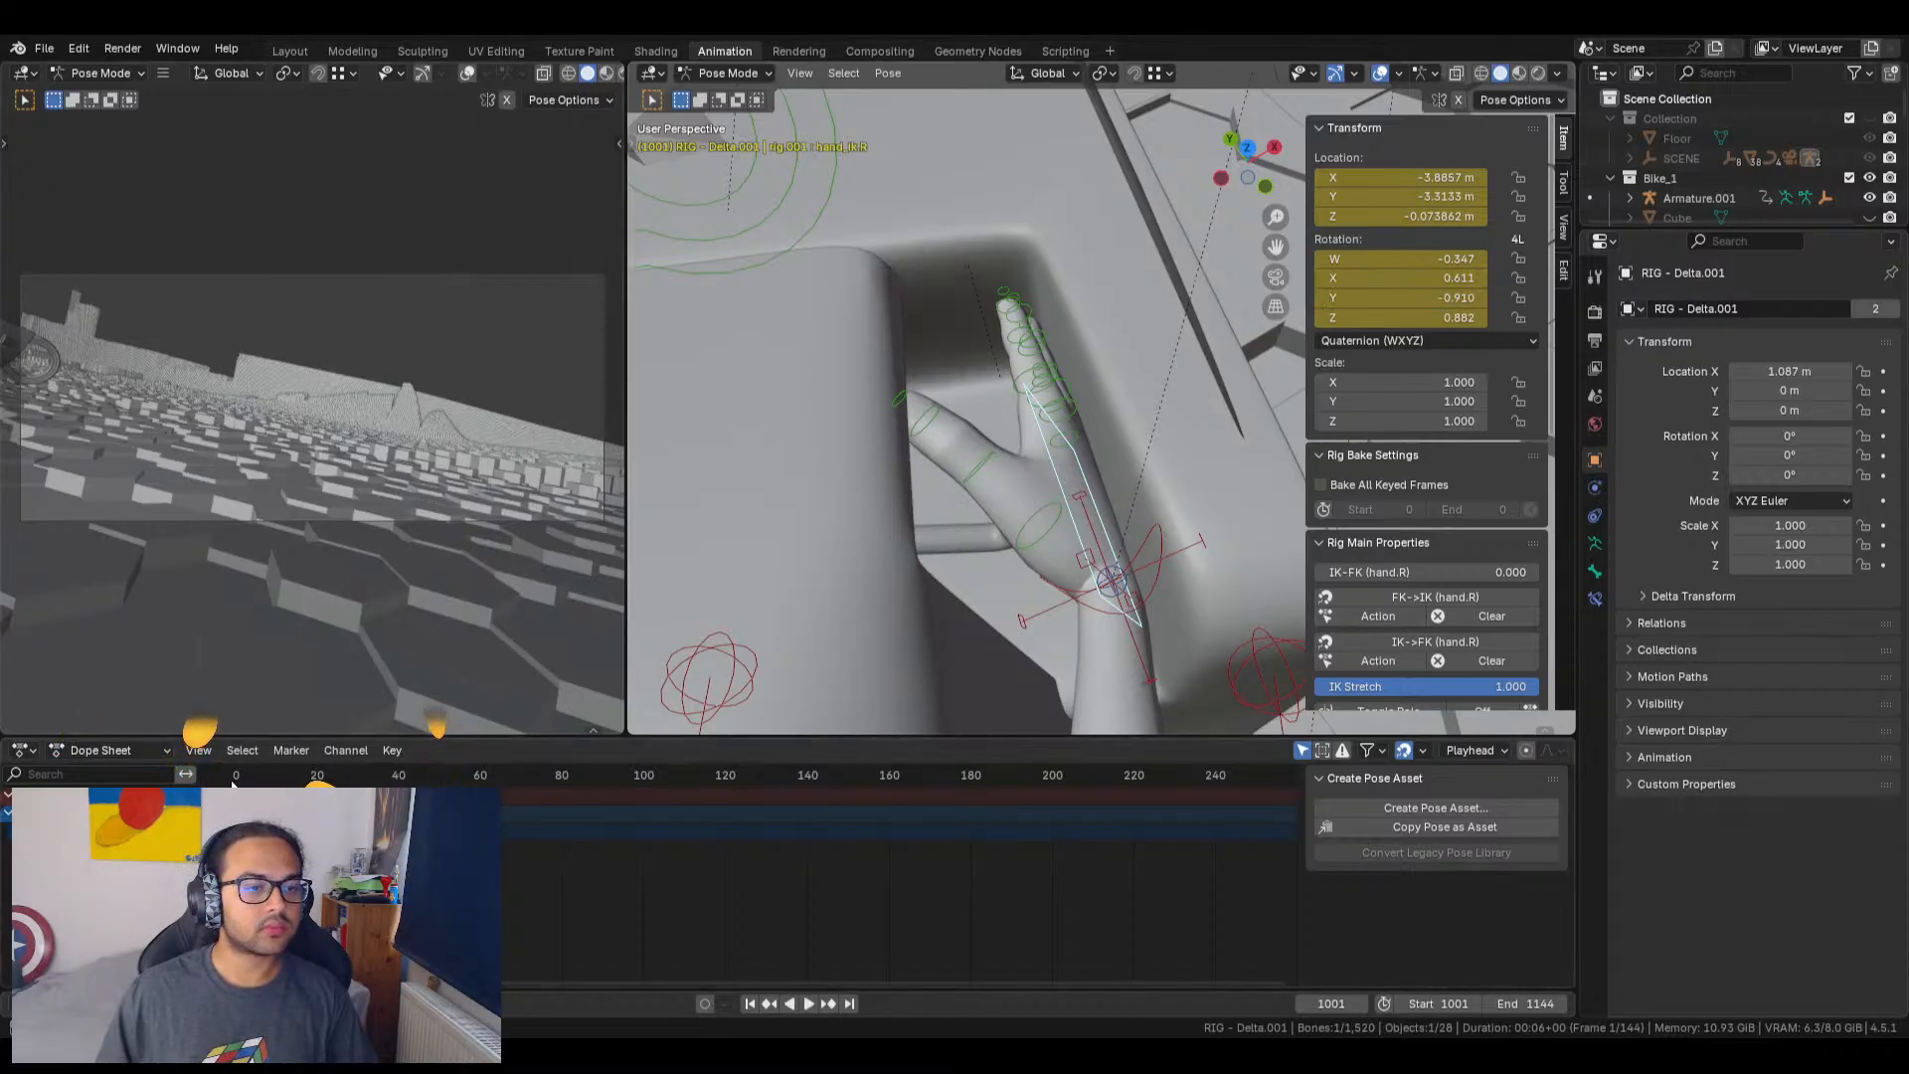
# Step: Change the Dope Sheet editor to a Timeline and go to frame 1
pyautogui.click(109, 754)
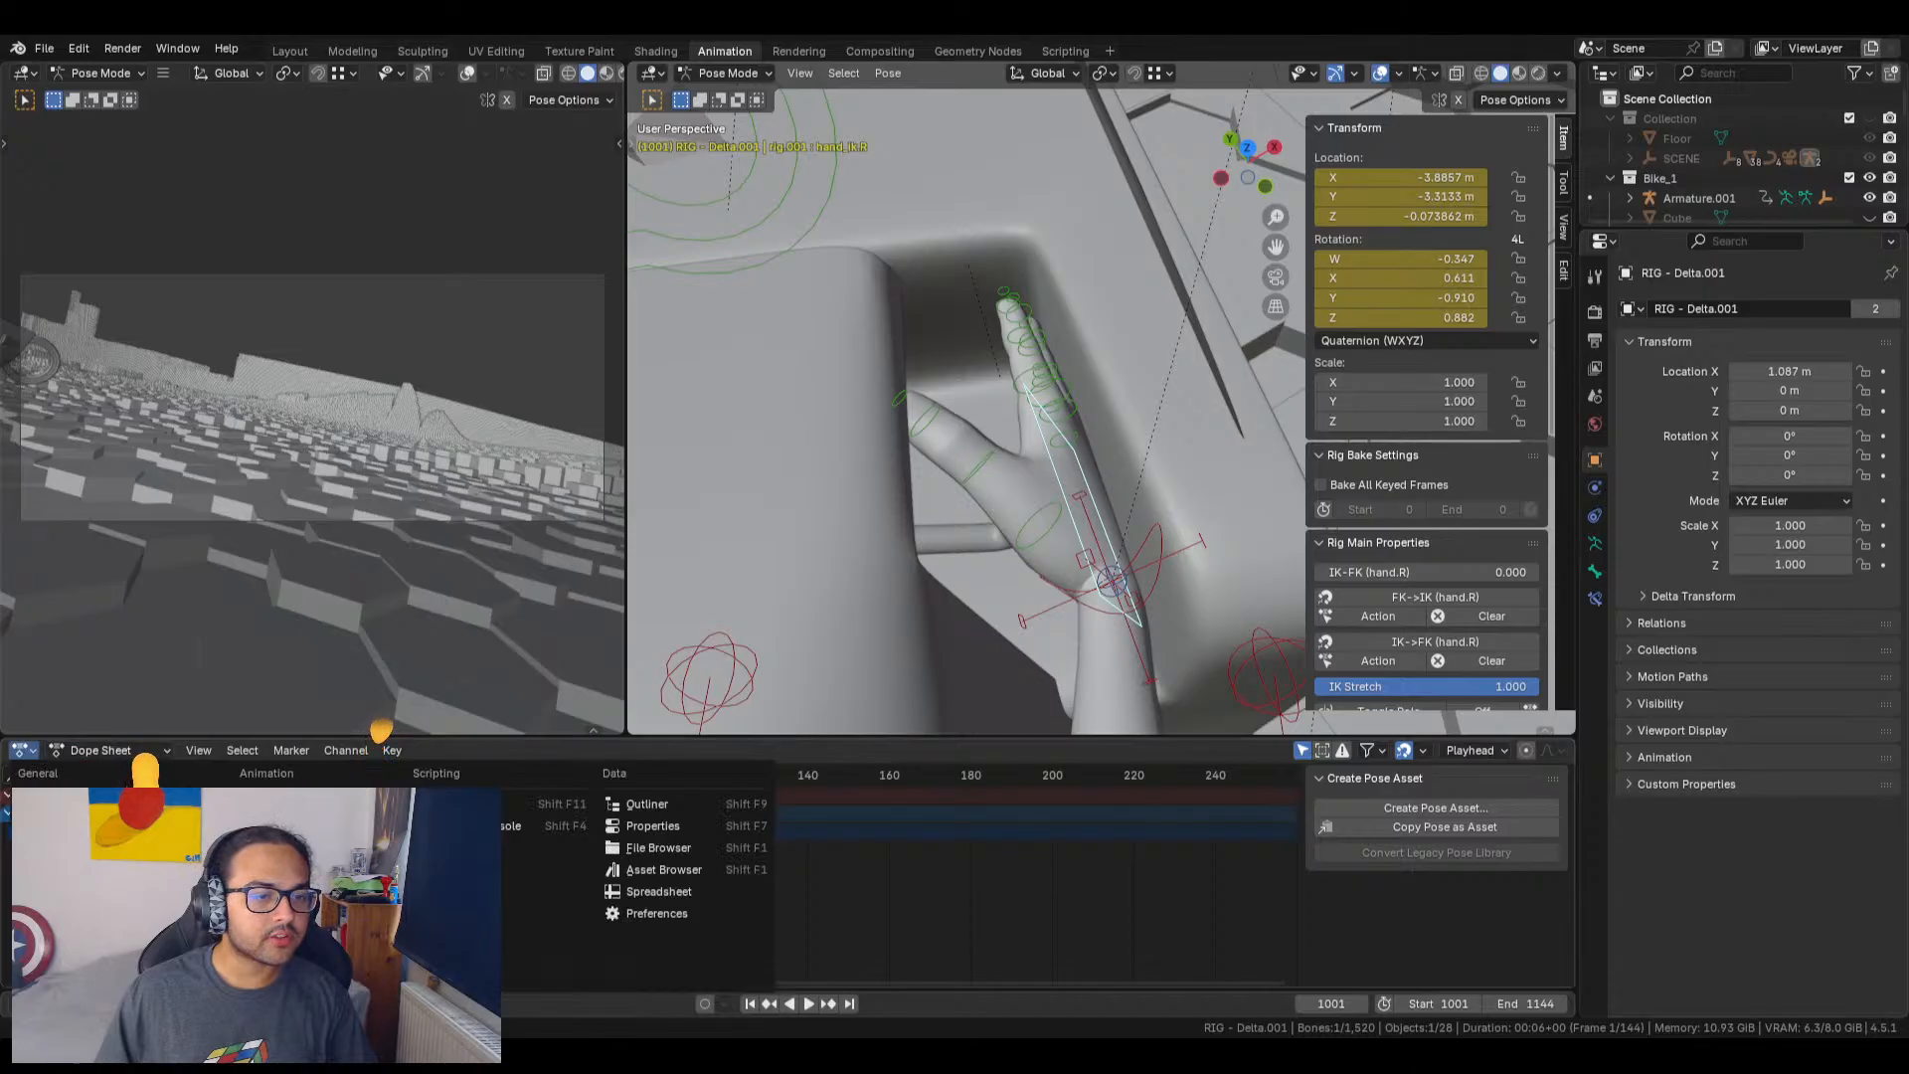
pyautogui.click(283, 826)
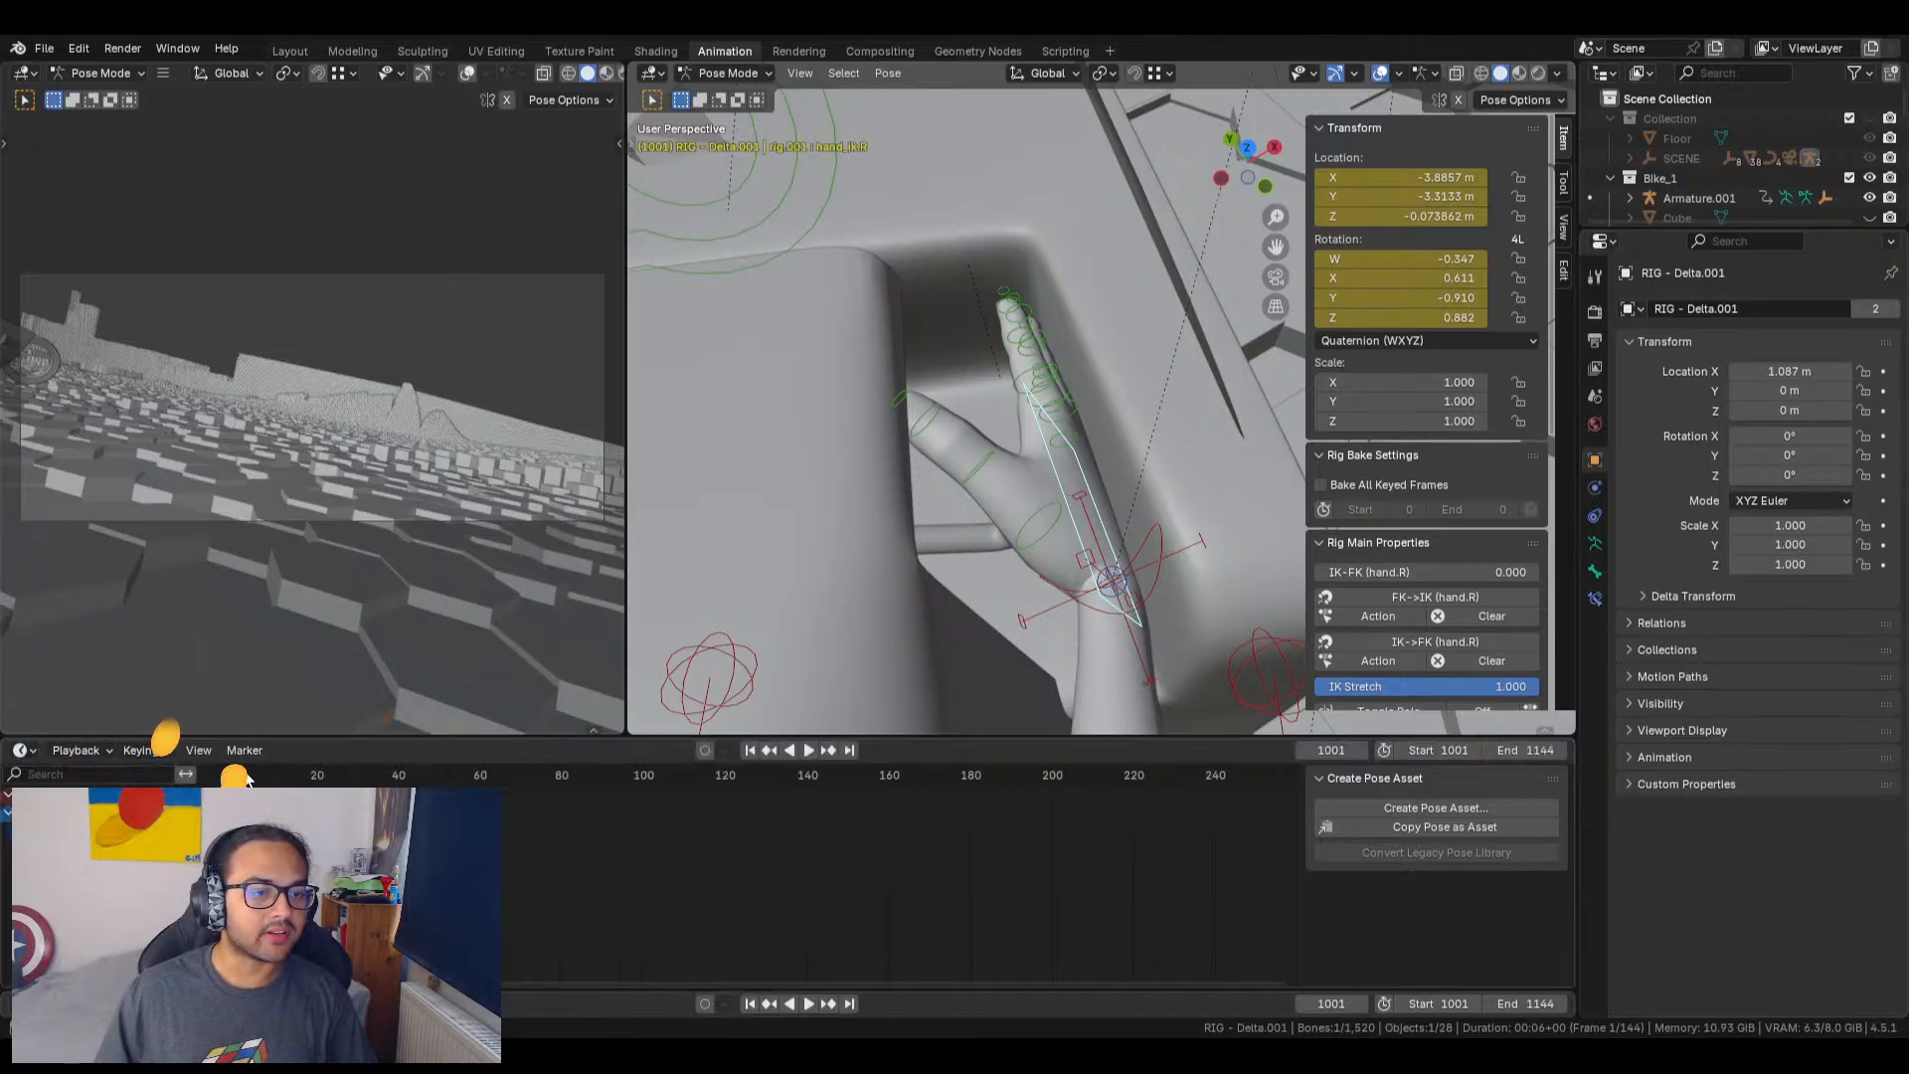
pyautogui.moveTo(260, 784); pyautogui.dragTo(251, 783)
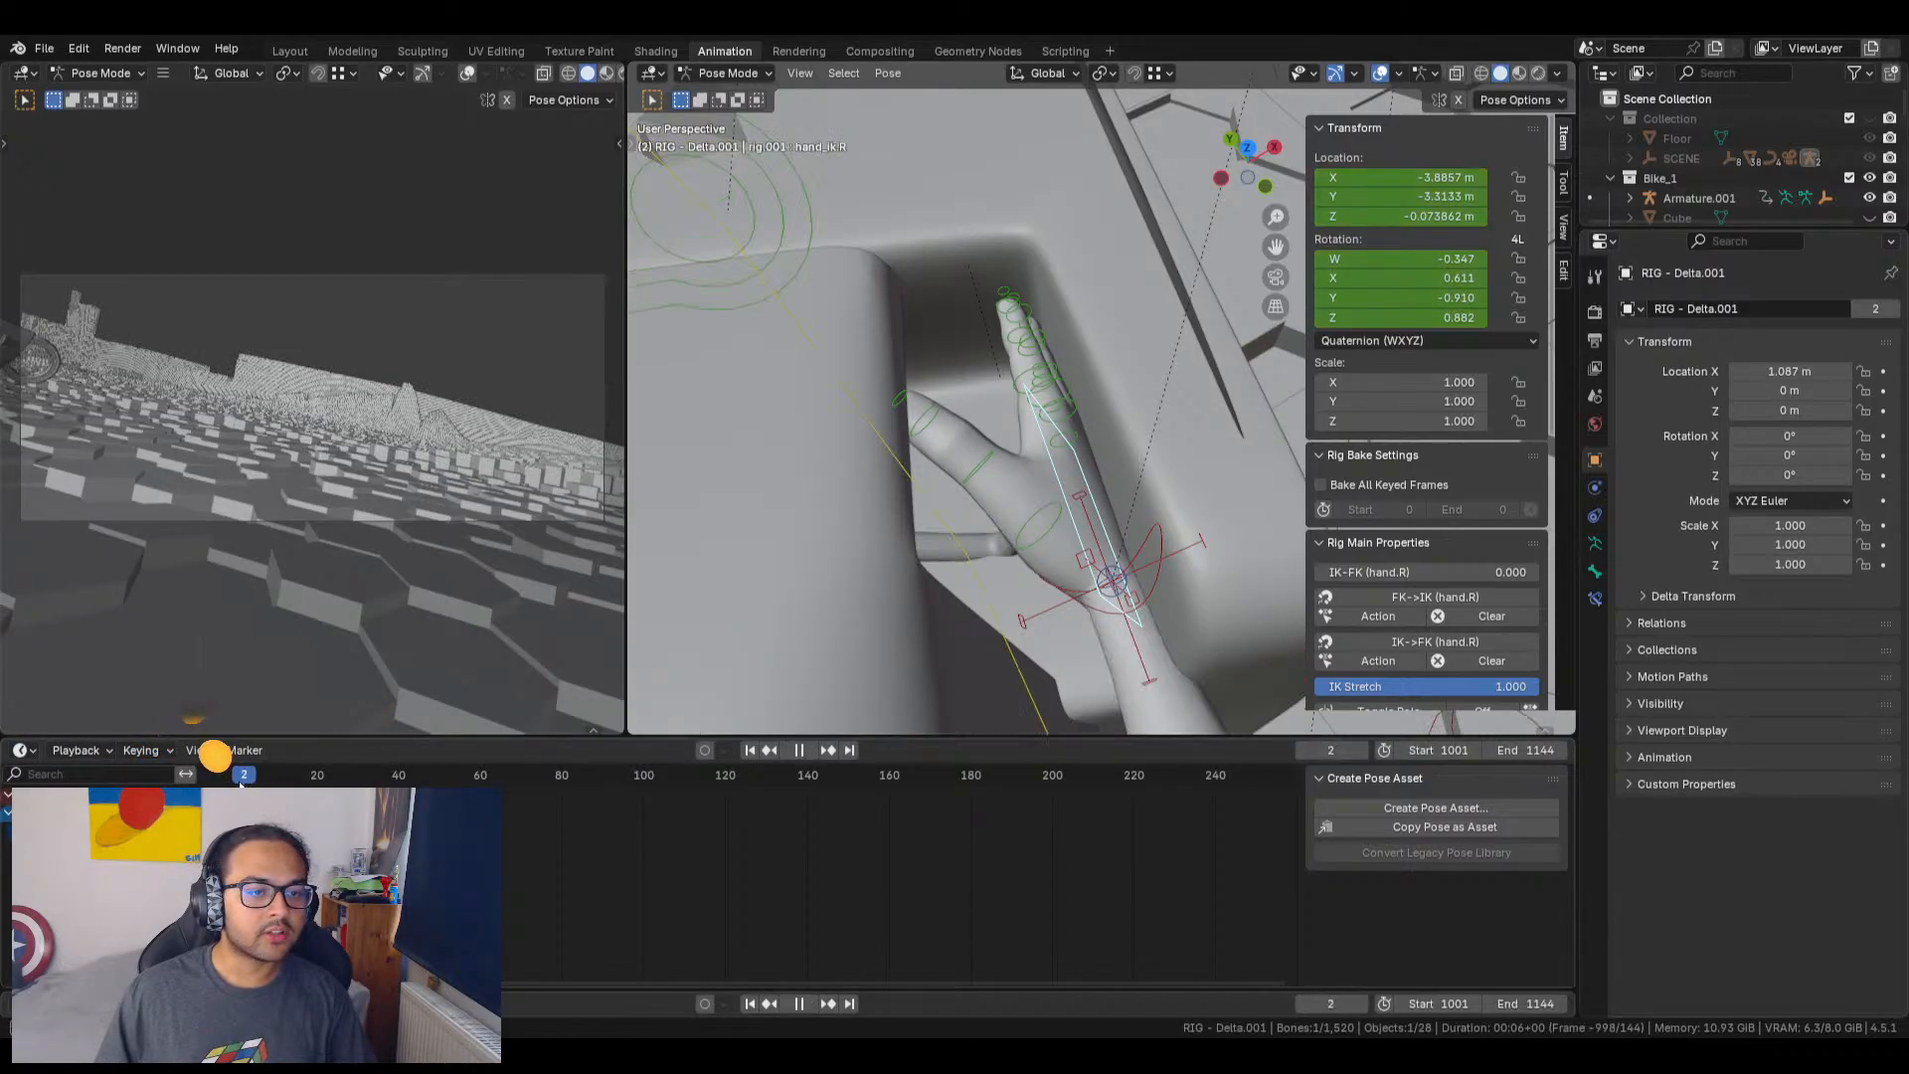
pyautogui.press('KP_8')
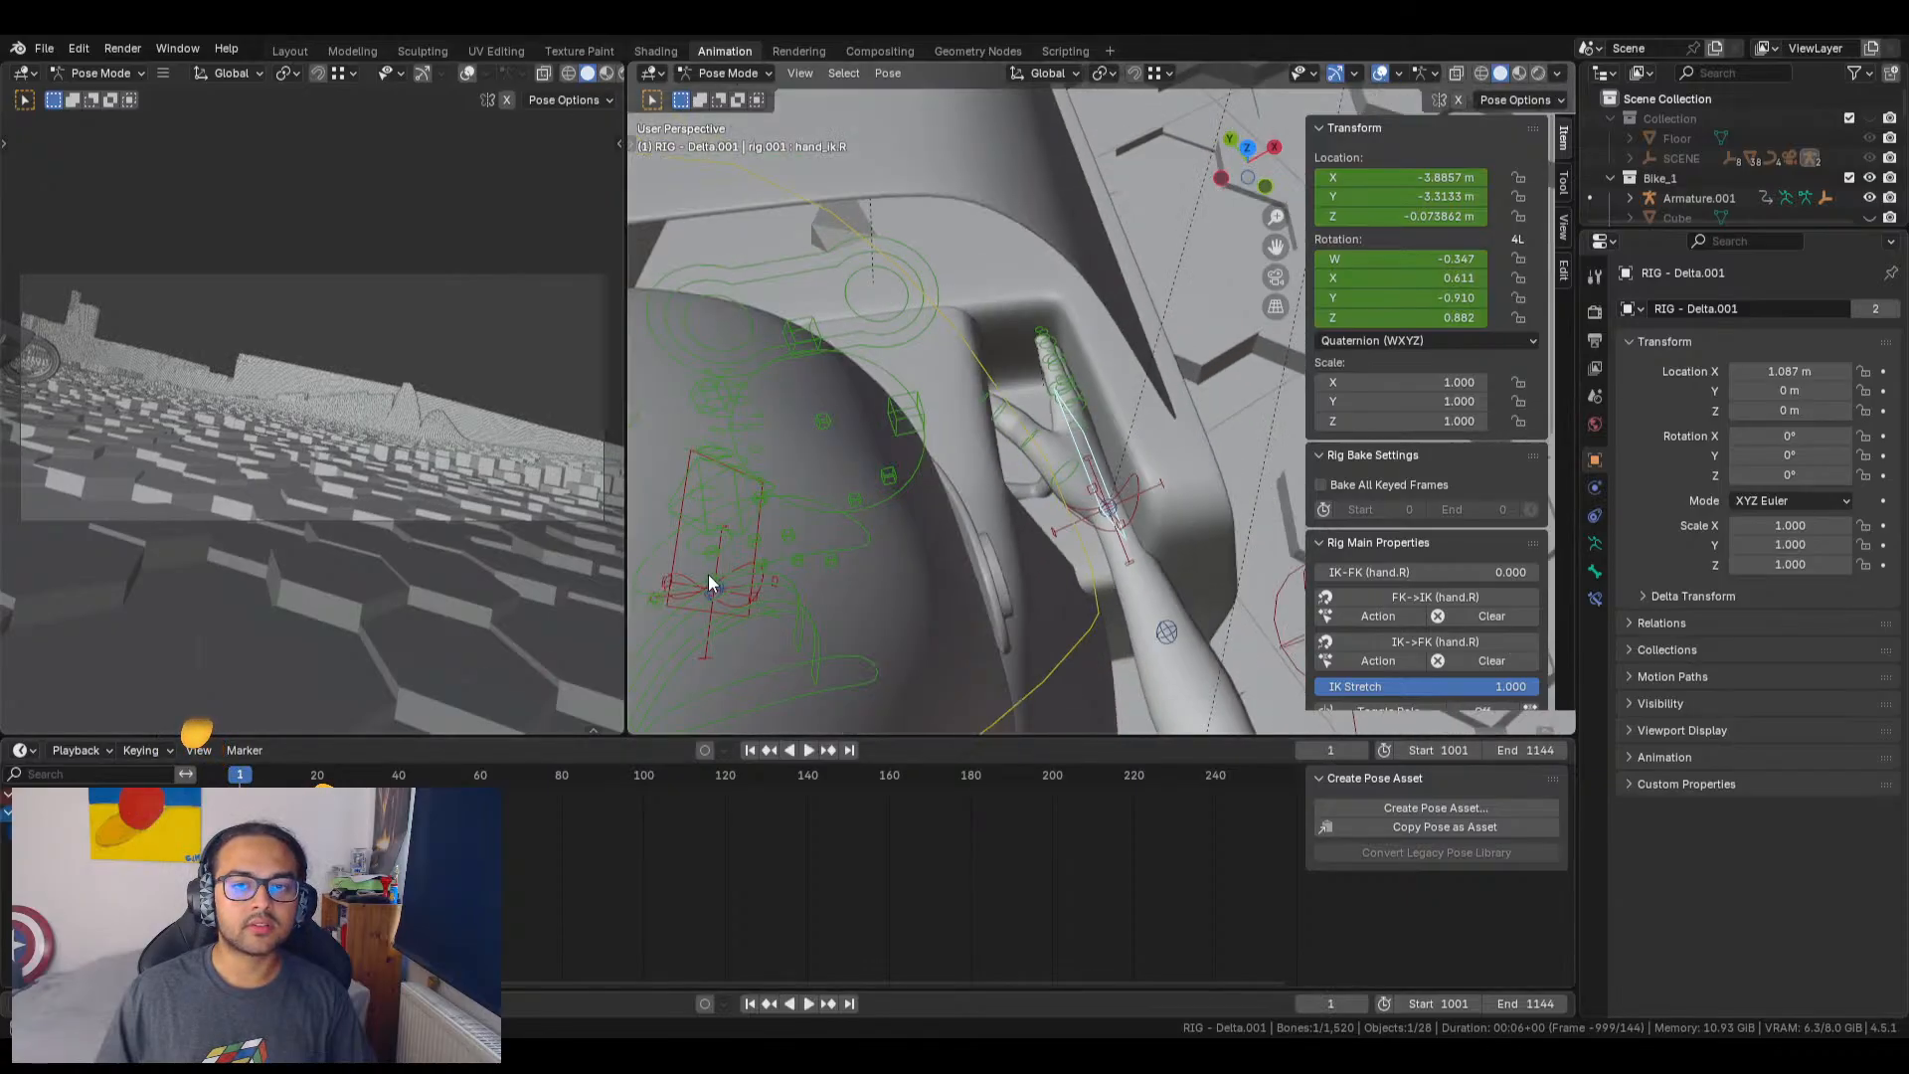
pyautogui.press('KP_2')
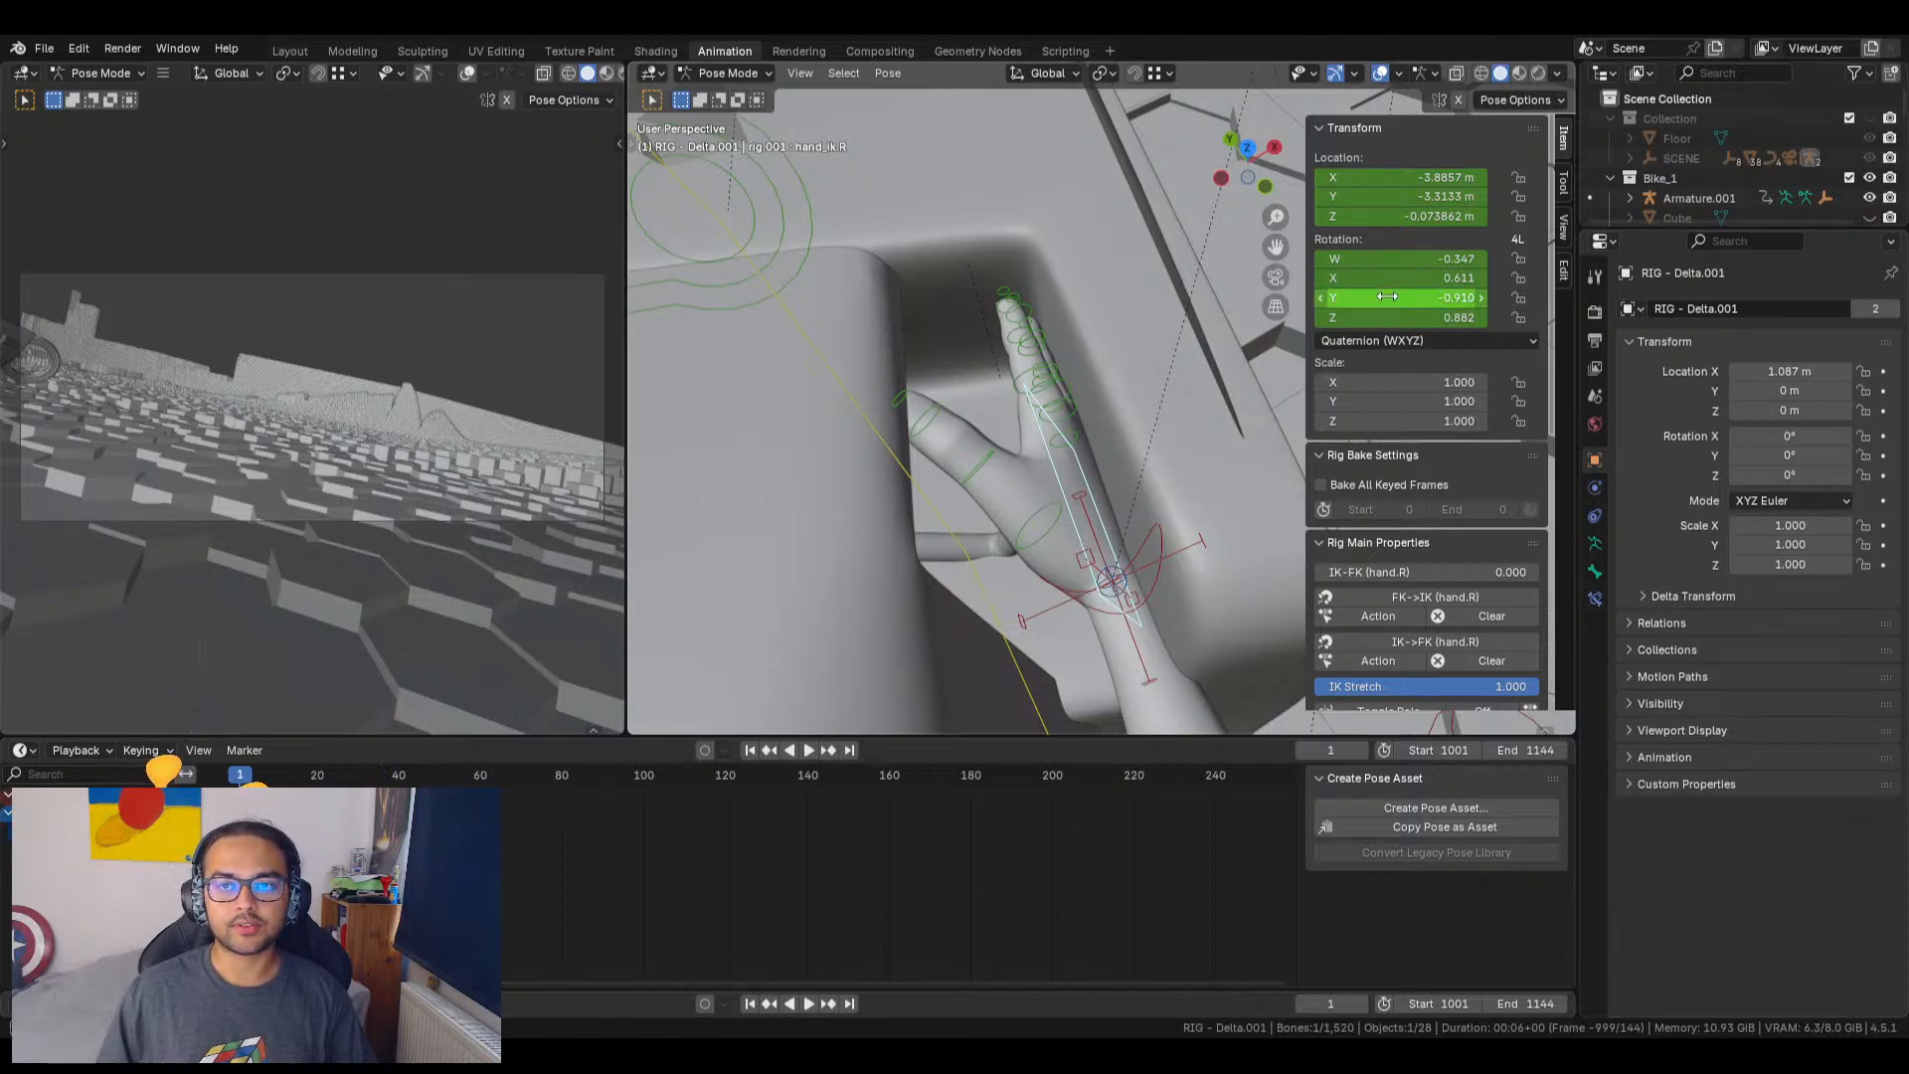
# Step: Set the right hand IK control's quaternion rotation to W 0.353, Y -1.810 and Z 1.882
pyautogui.moveTo(1387, 297); pyautogui.dragTo(1576, 296)
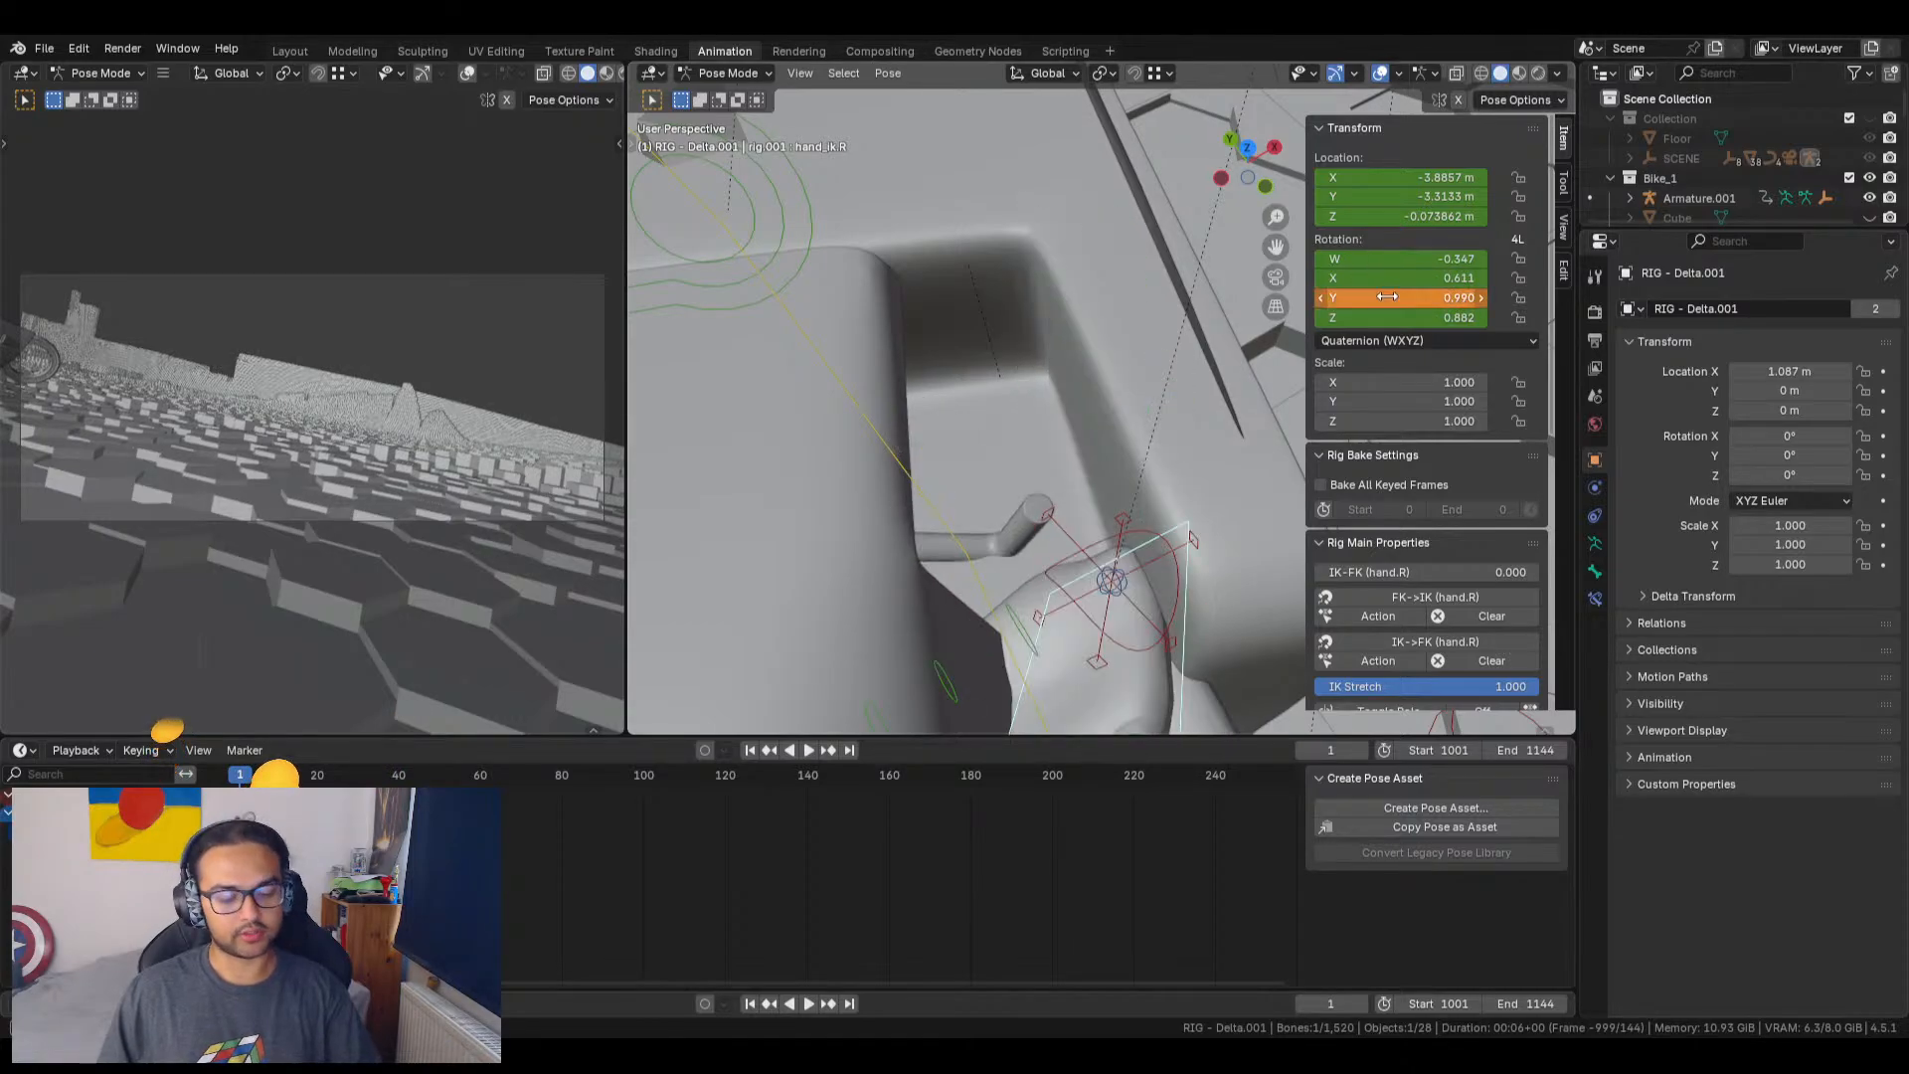
pyautogui.hotkey('ctrl', 'z')
pyautogui.moveTo(1387, 317); pyautogui.dragTo(1286, 317)
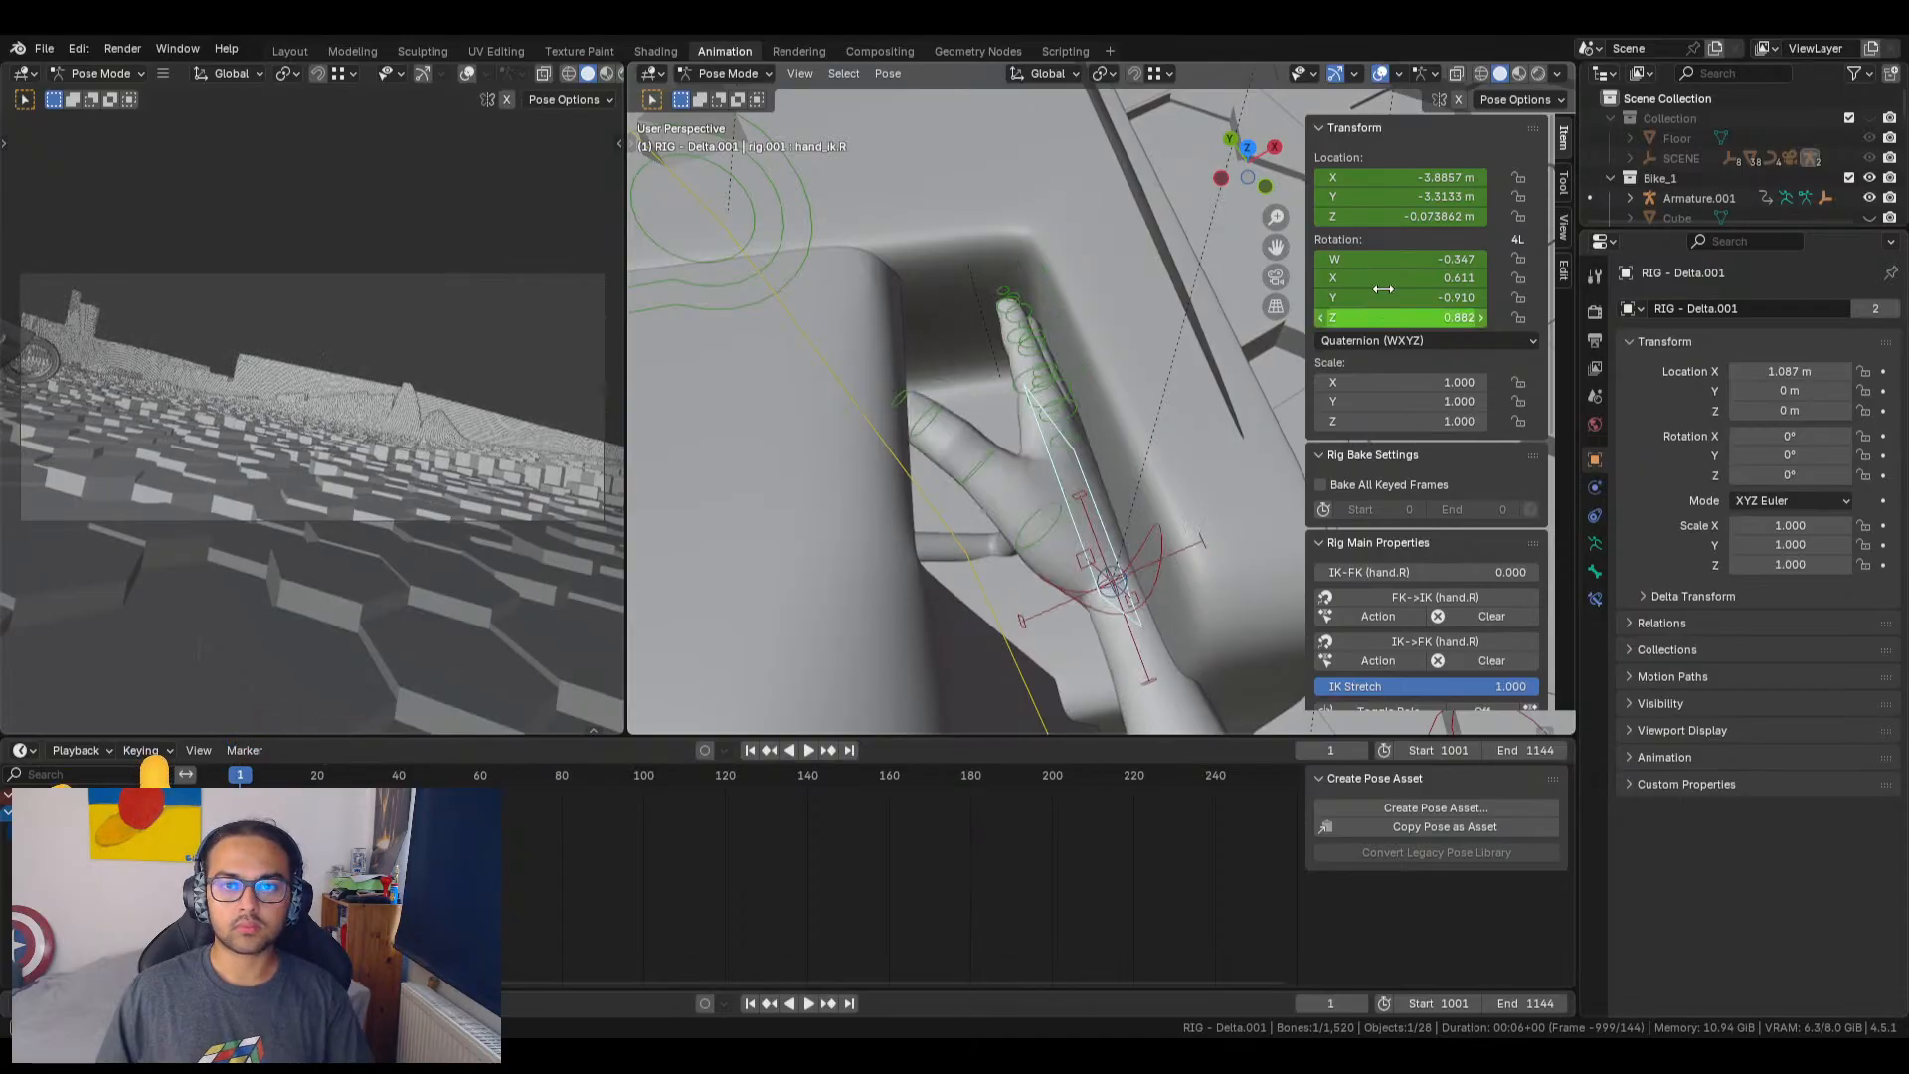
pyautogui.moveTo(1392, 278); pyautogui.dragTo(1481, 318)
pyautogui.hotkey('ctrl', 'z')
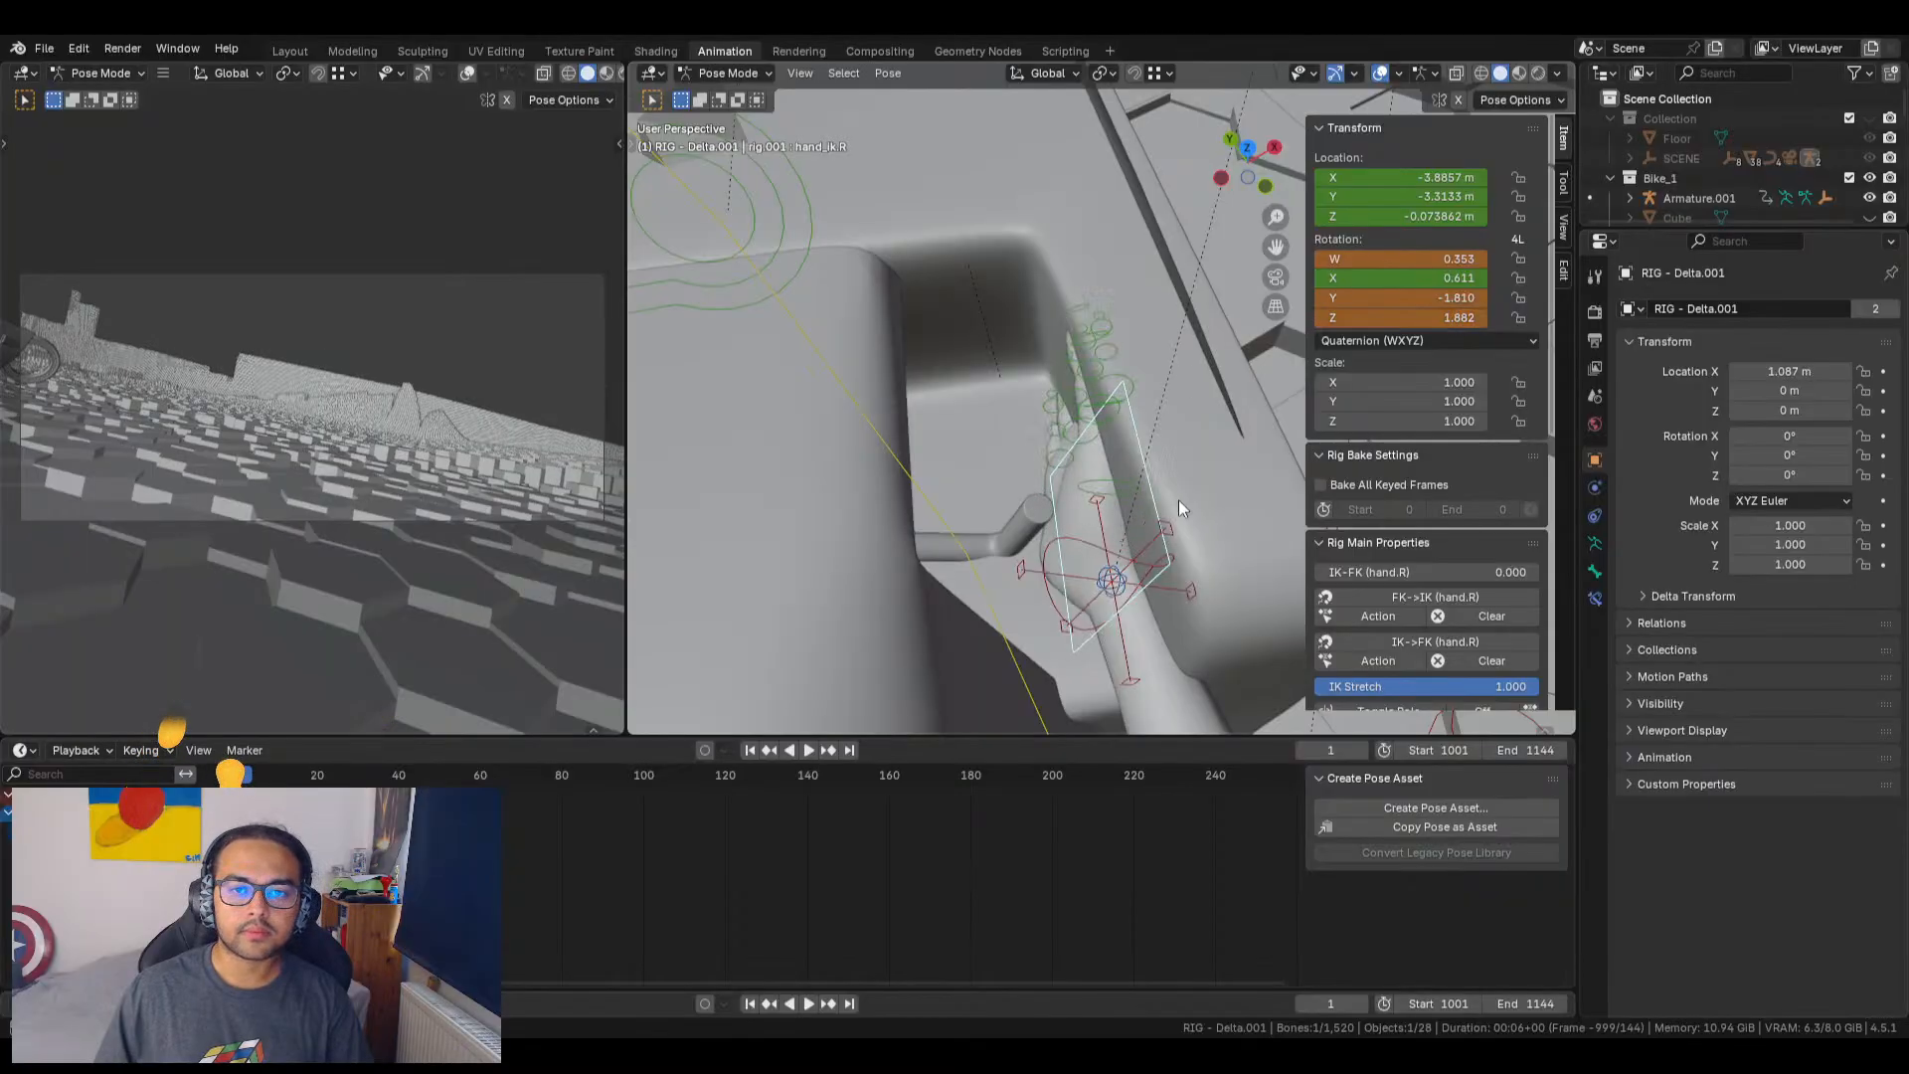
# Step: Try rotating the right hand's IK control by about 17° in the view plane
pyautogui.moveTo(1086, 585); pyautogui.dragTo(1118, 473, button='middle')
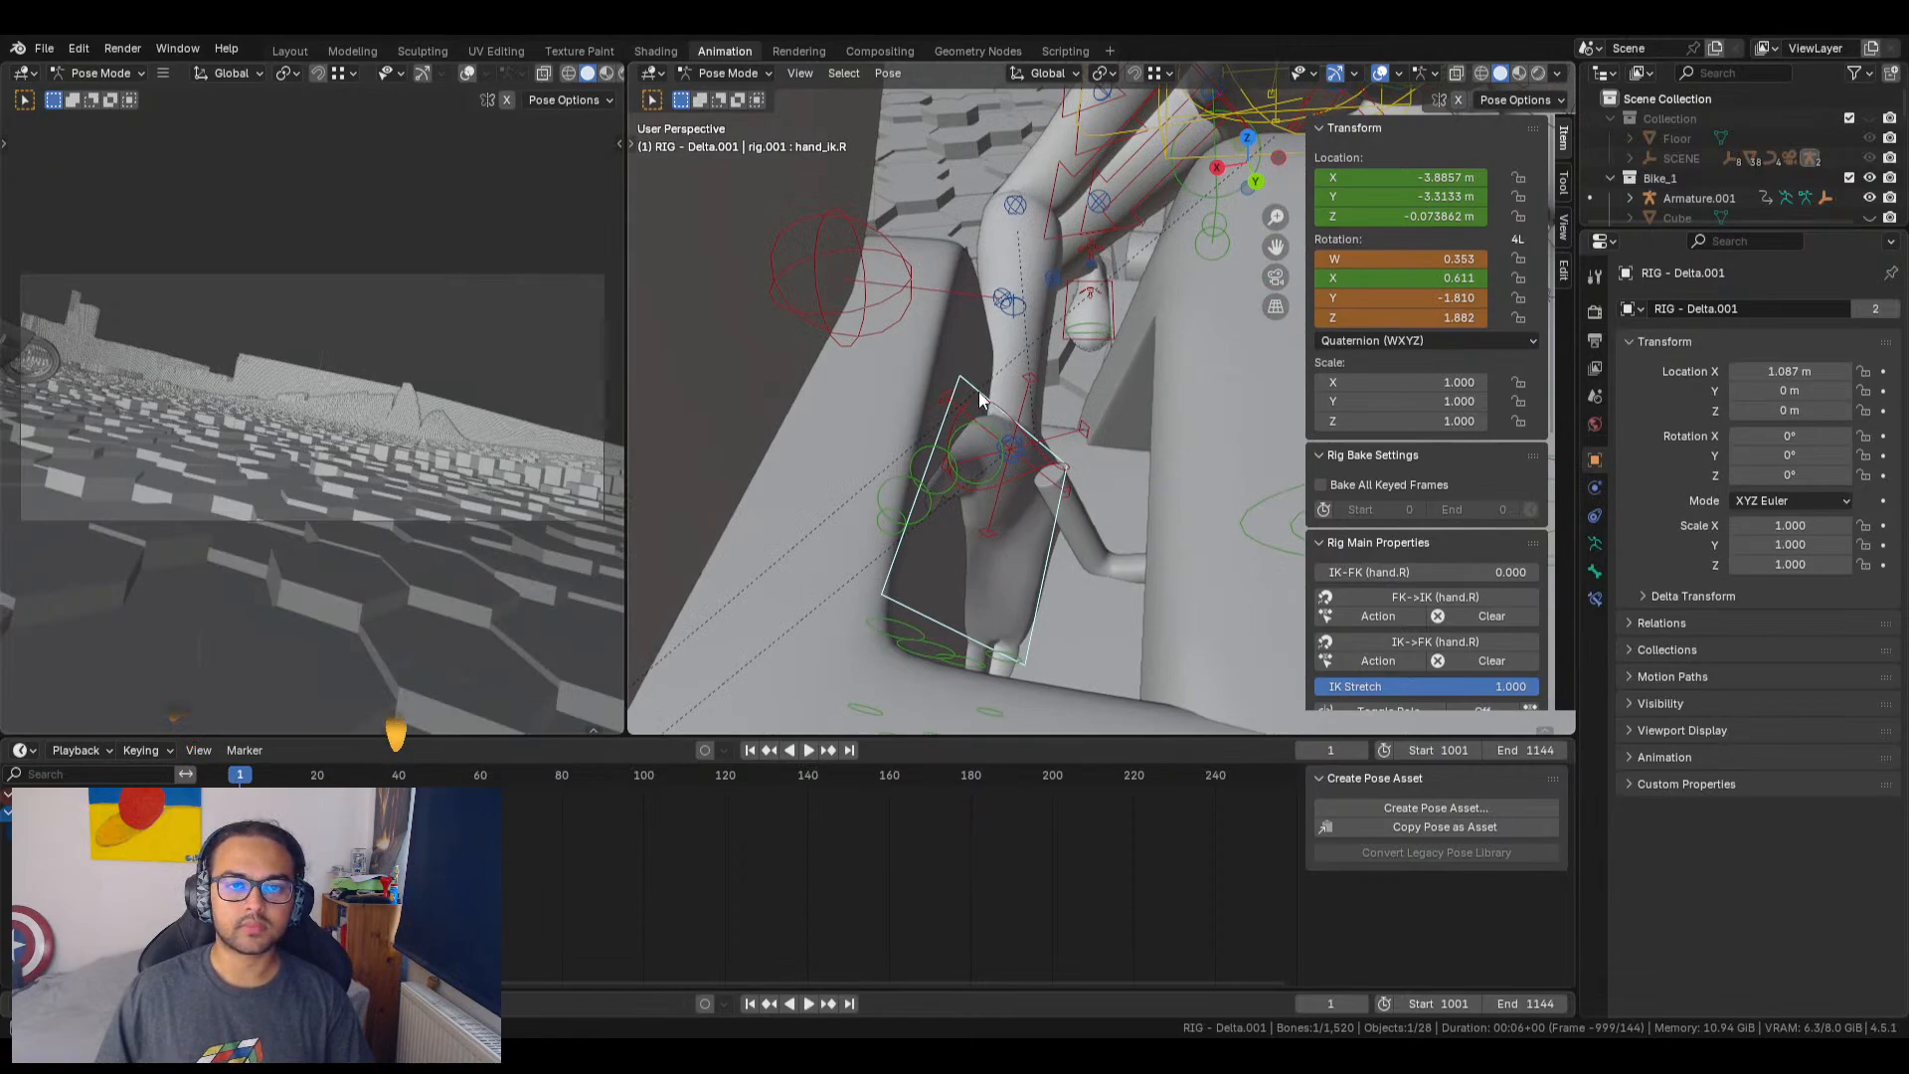
pyautogui.press('r')
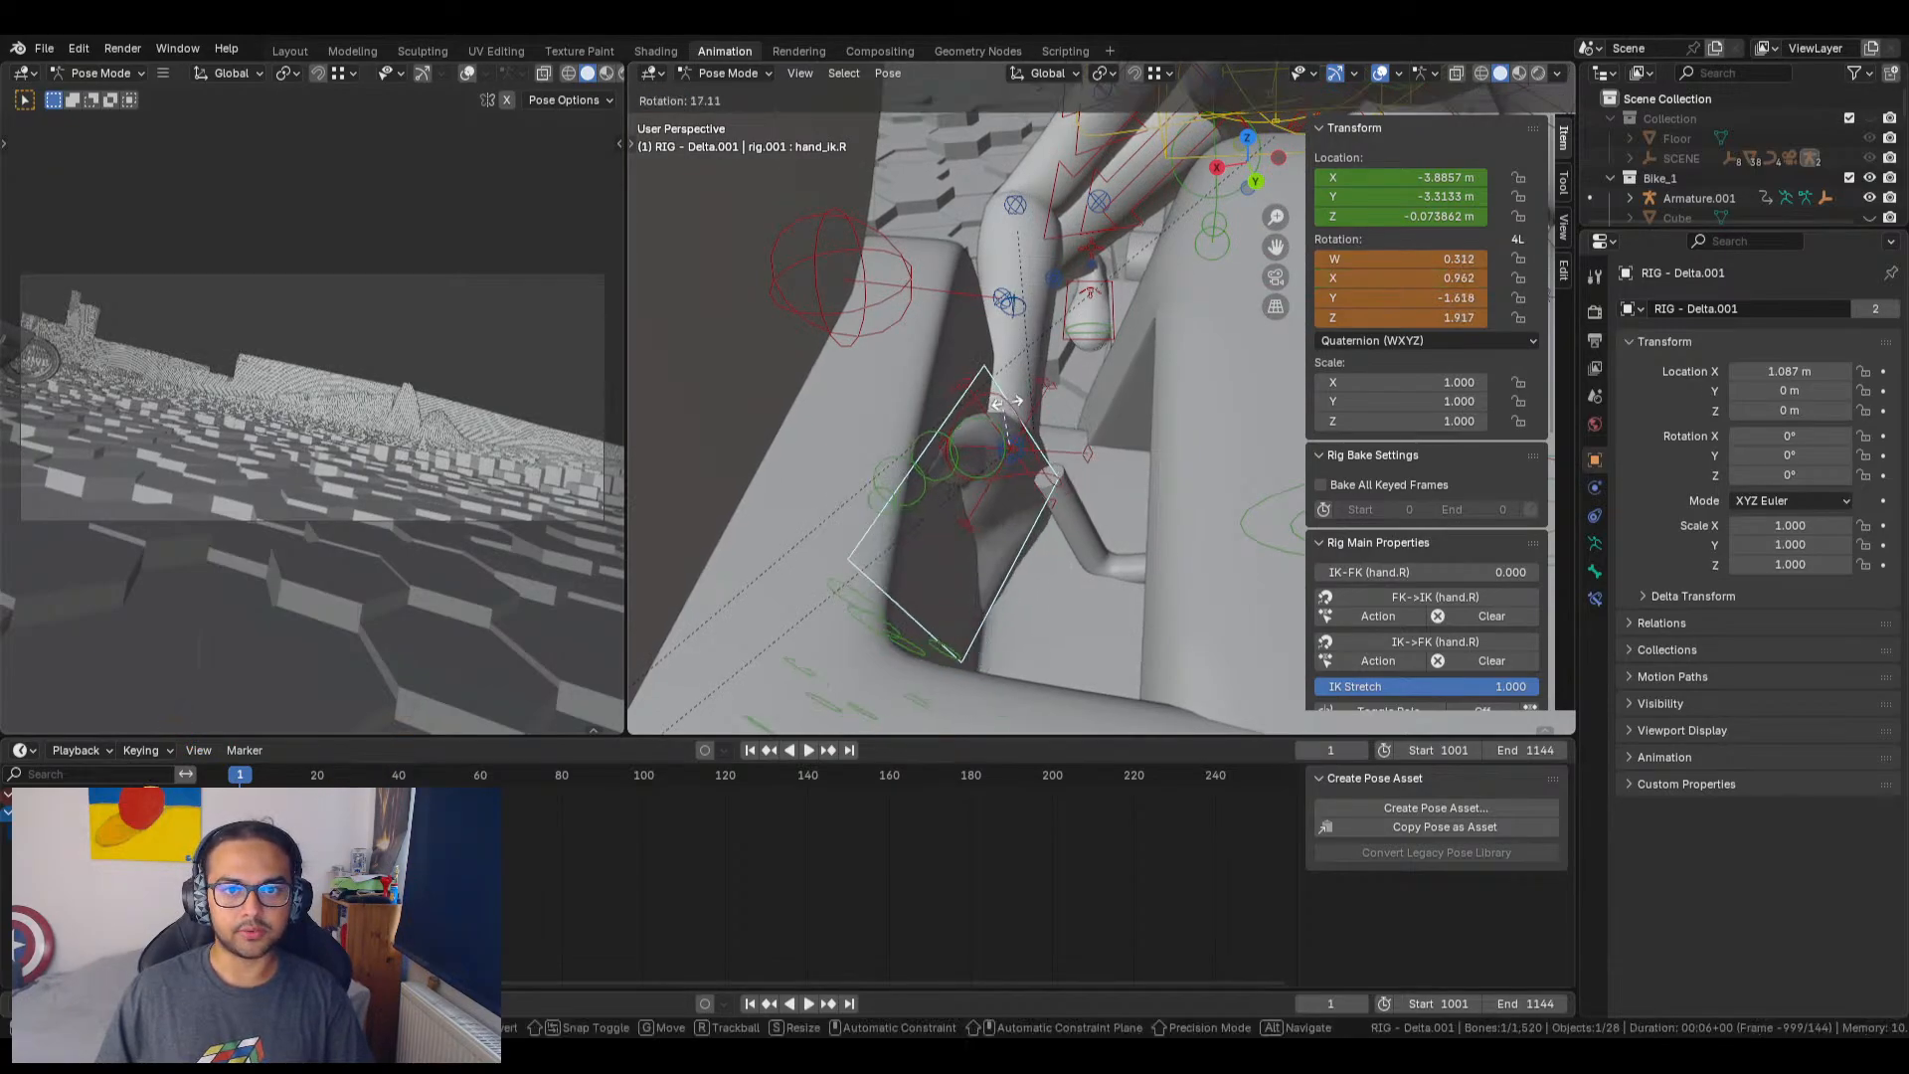
pyautogui.click(1016, 412)
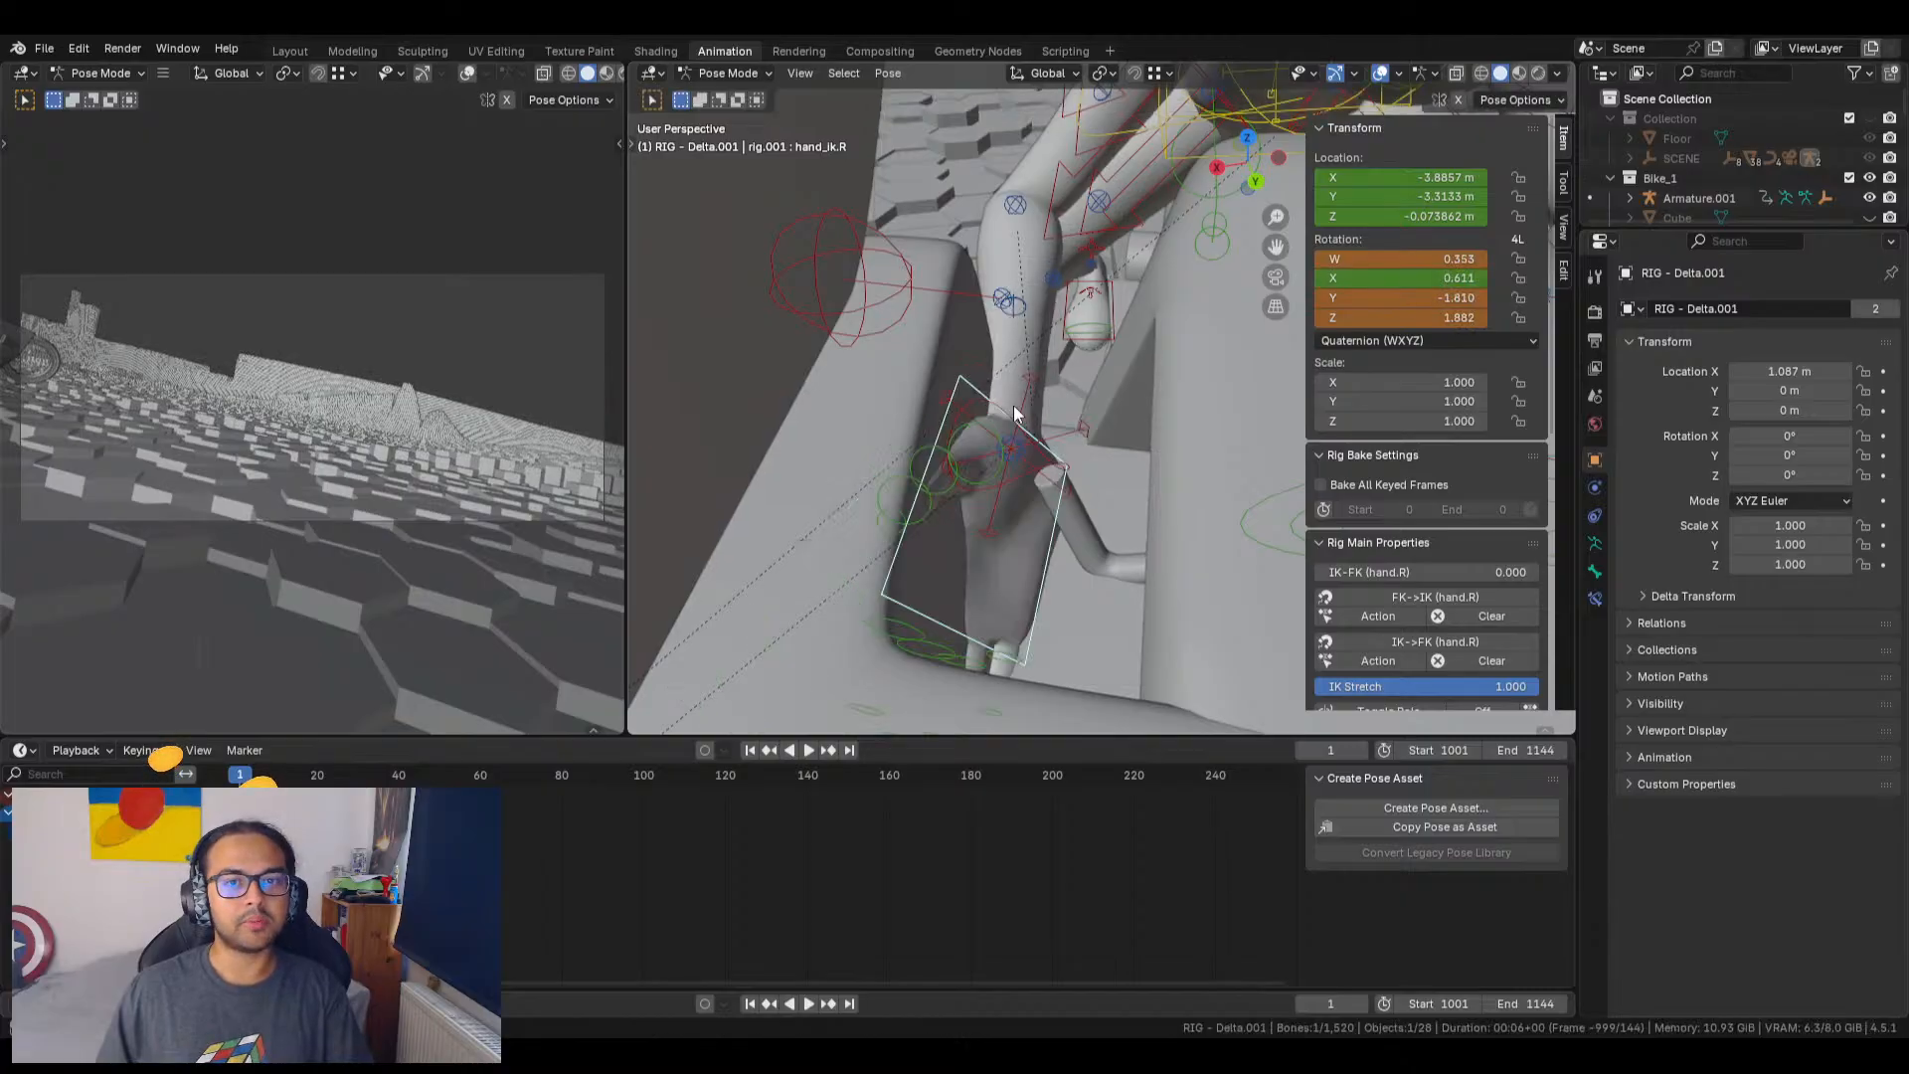
# Step: Try rotating the right hand's IK wrist control from two different viewing angles
pyautogui.moveTo(1124, 571); pyautogui.dragTo(1152, 458, button='middle')
pyautogui.click(1019, 460)
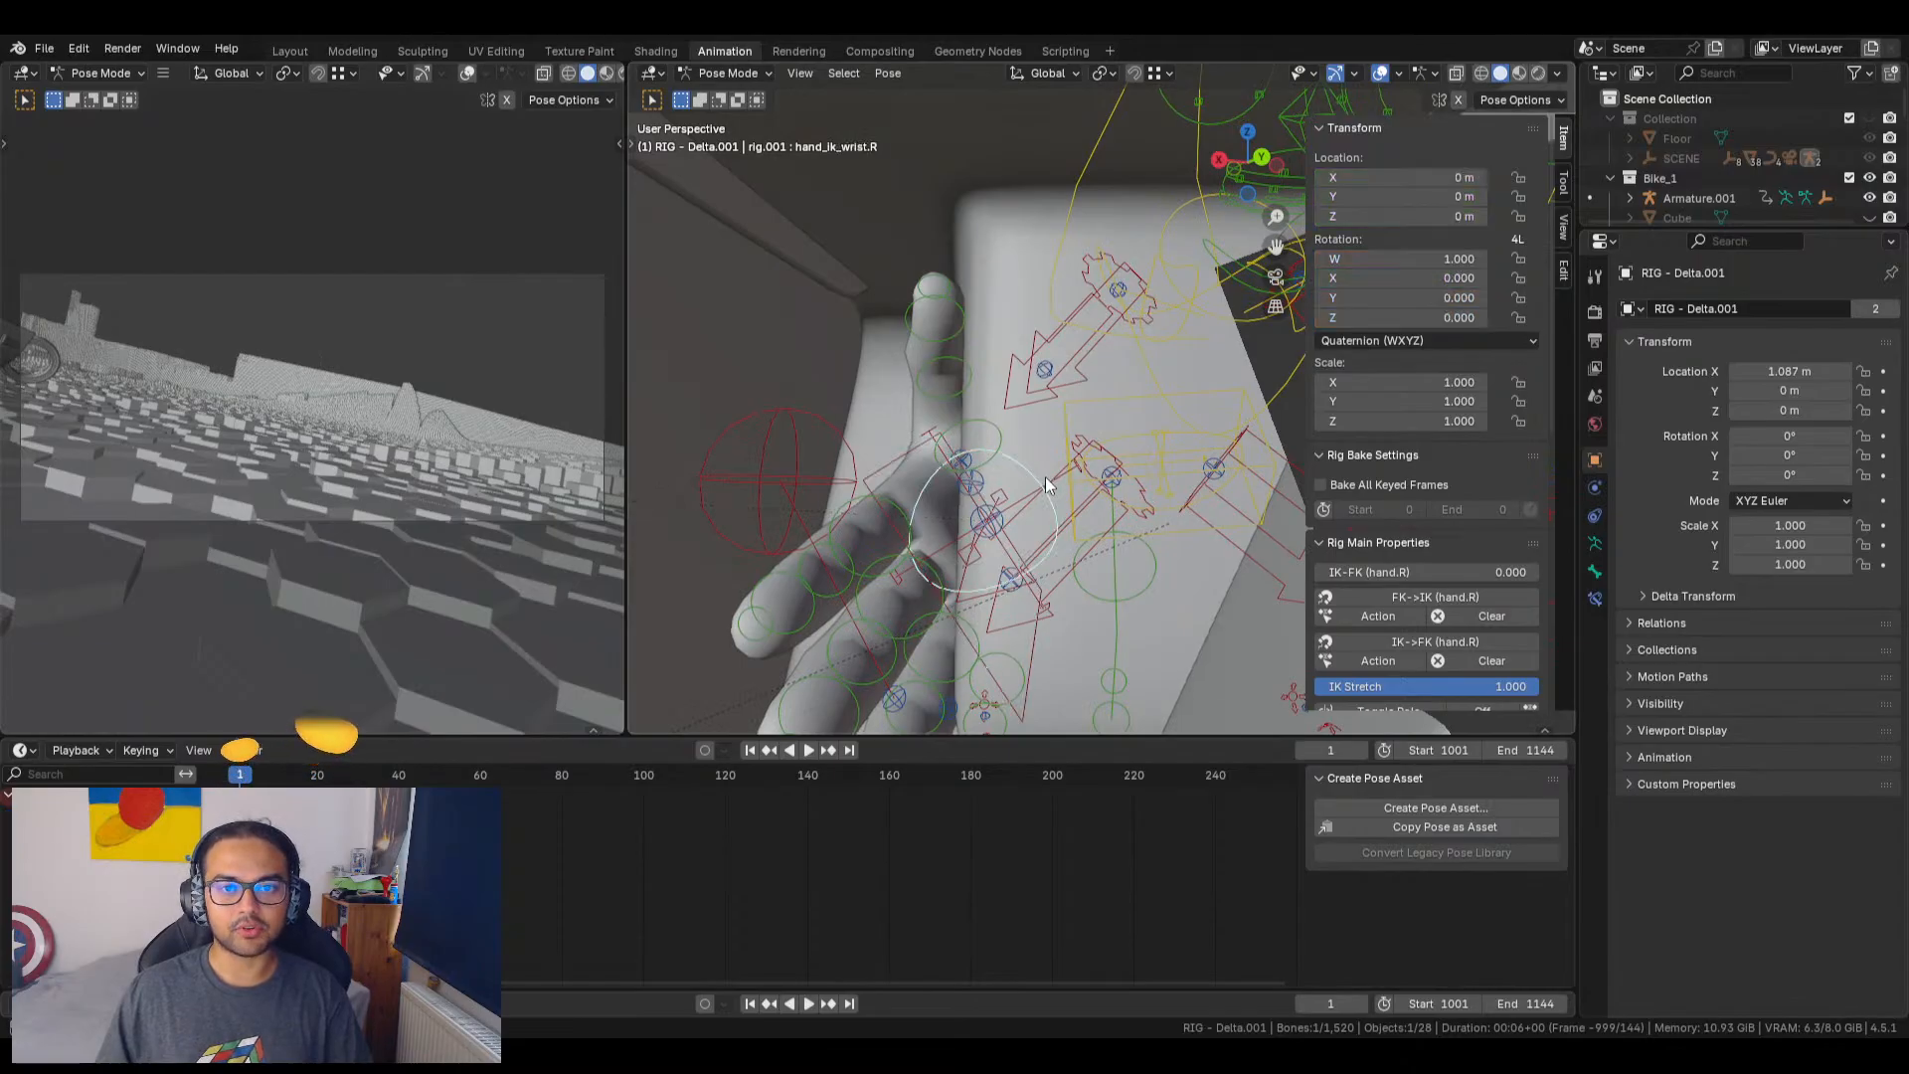
pyautogui.press('r')
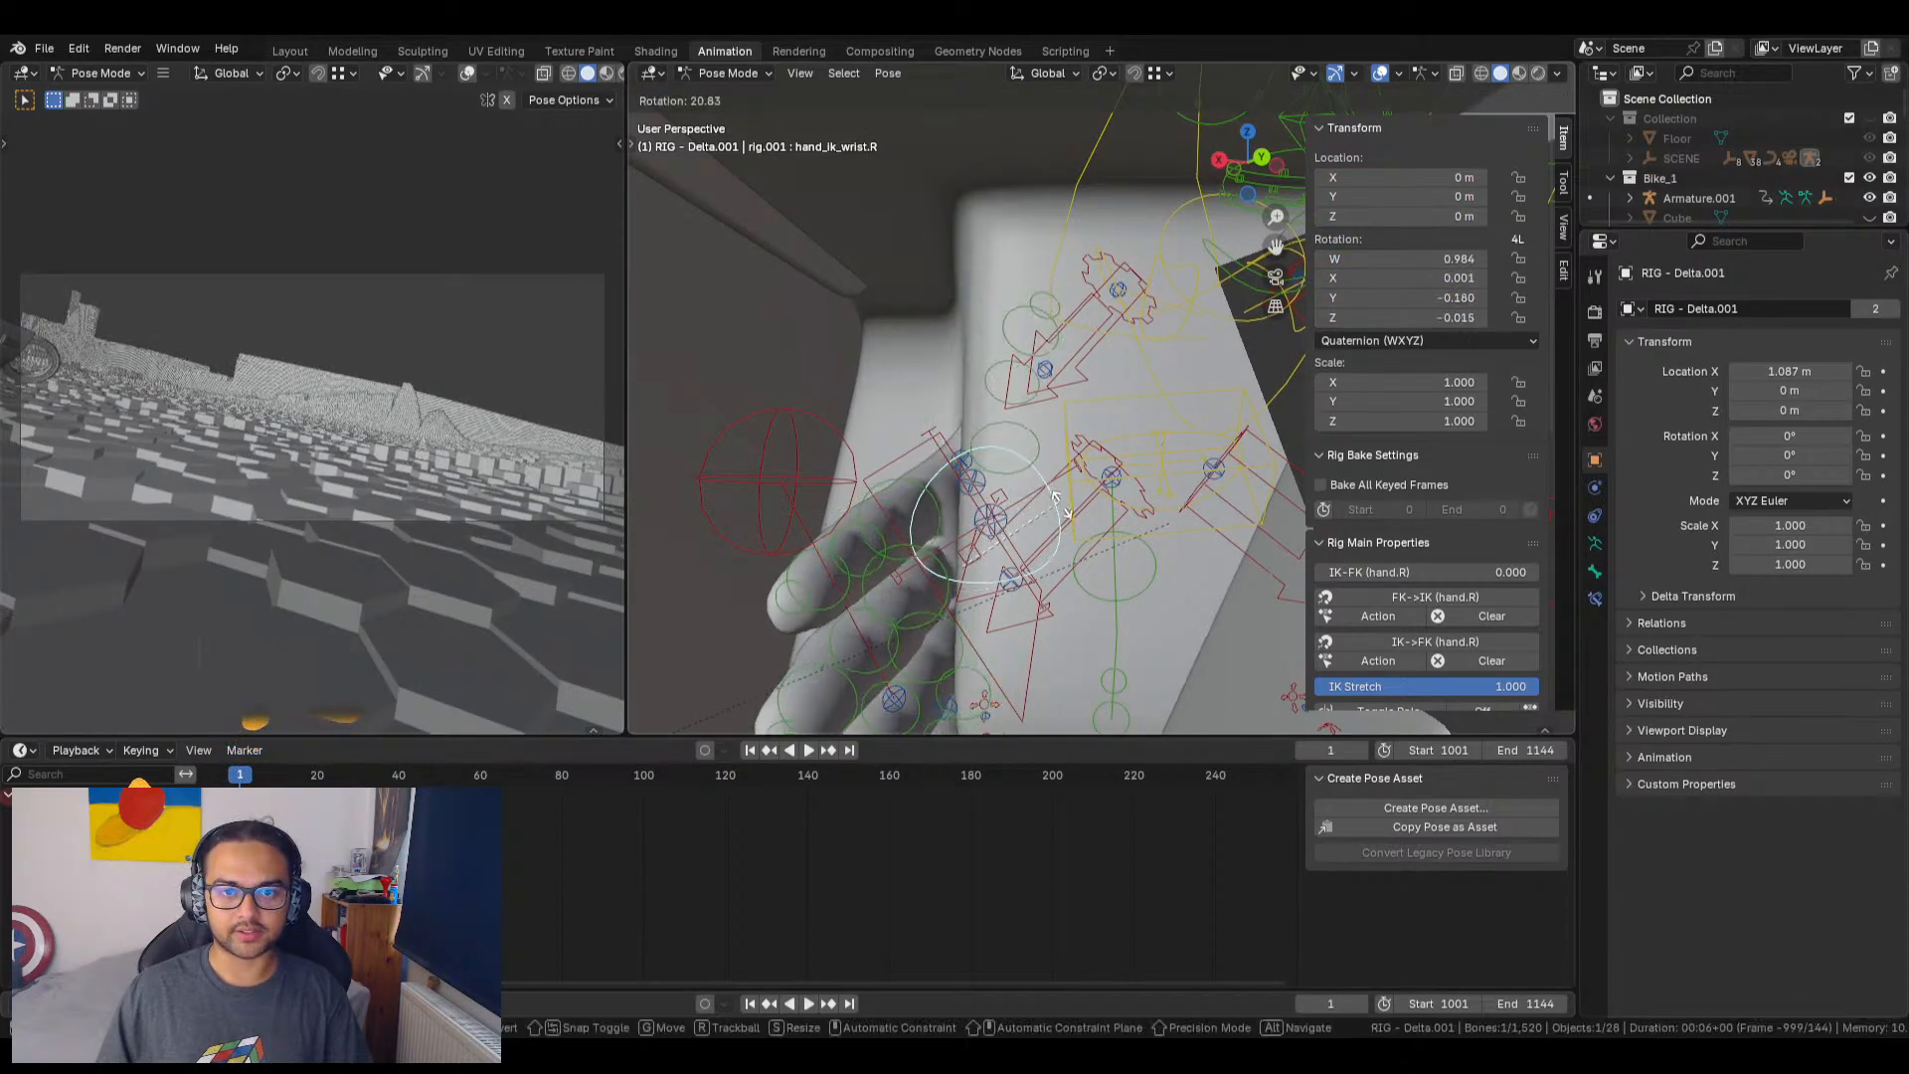
pyautogui.rightClick(1041, 485)
pyautogui.moveTo(1142, 454); pyautogui.dragTo(1042, 412, button='middle')
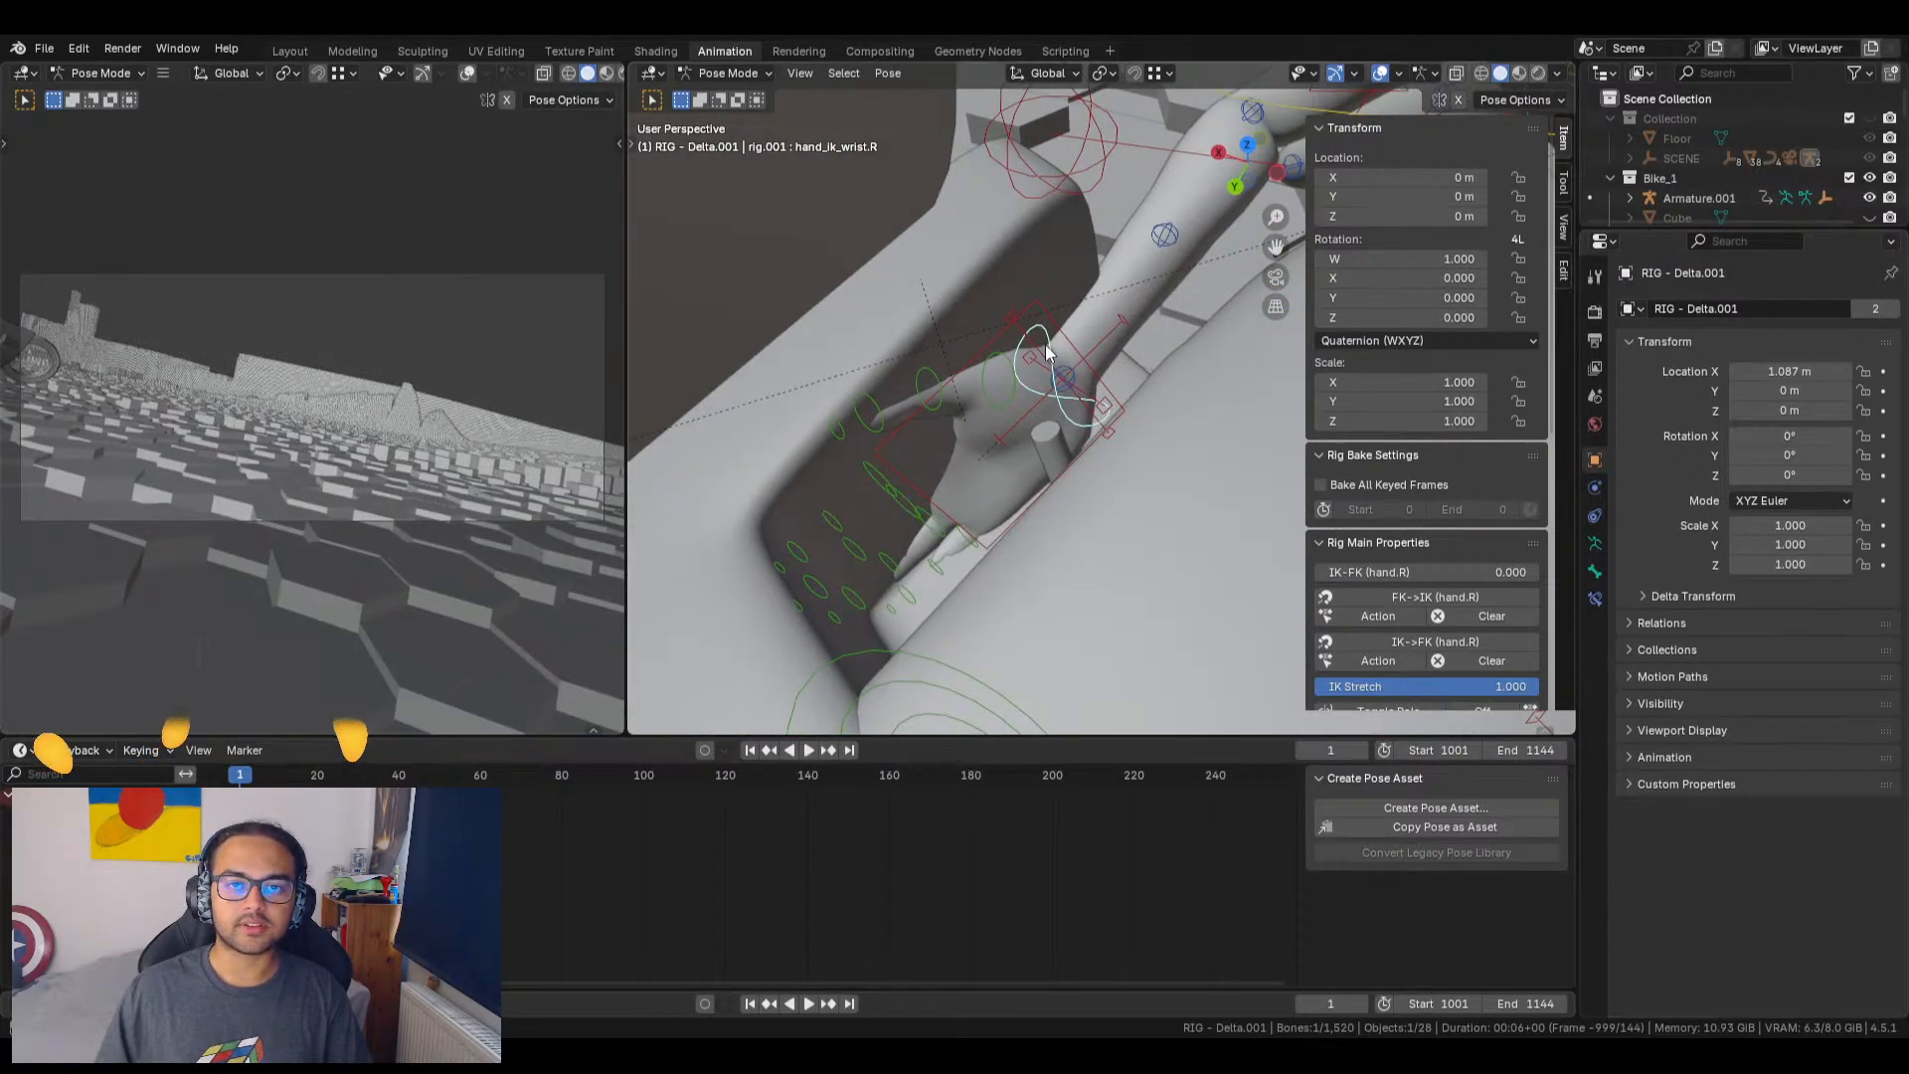
pyautogui.press('r')
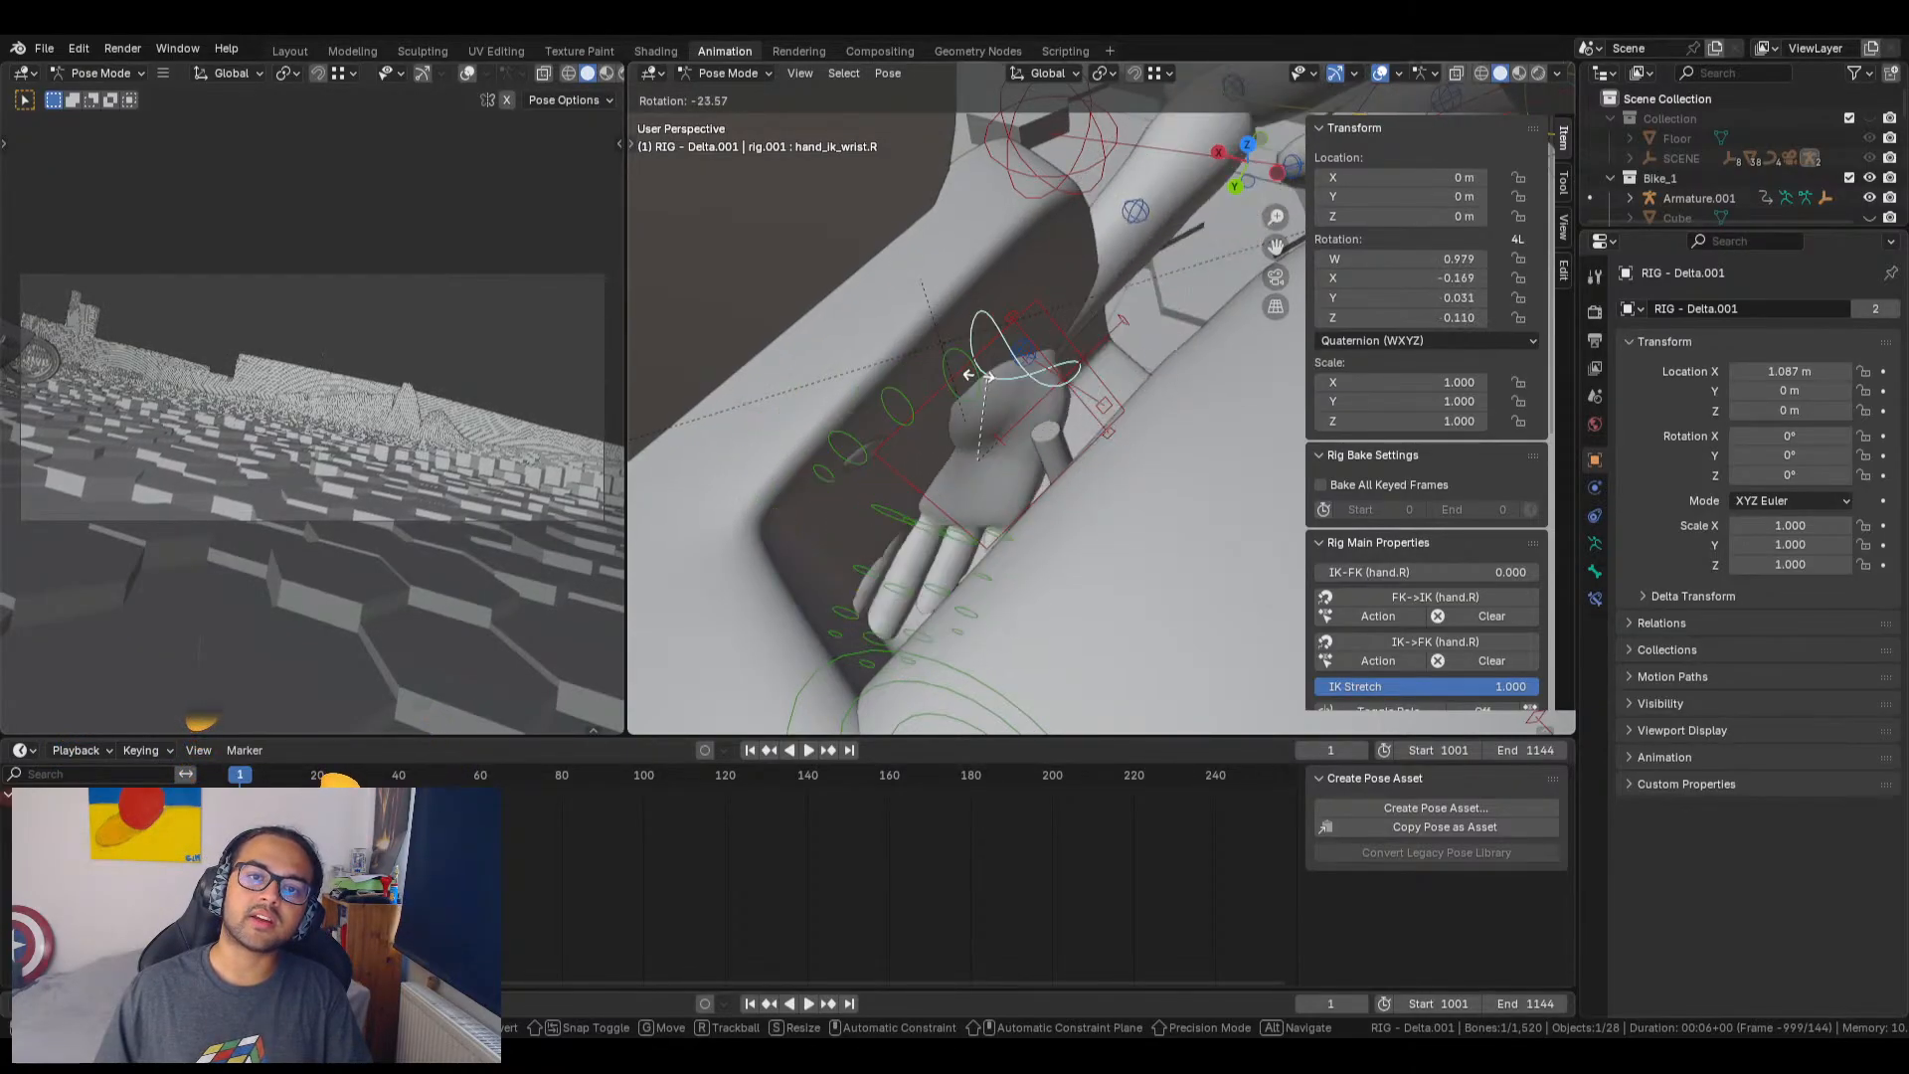
pyautogui.rightClick(1047, 392)
# Step: Try rotating the right hand's main IK control by about 21° from the overhead view
pyautogui.click(1052, 314)
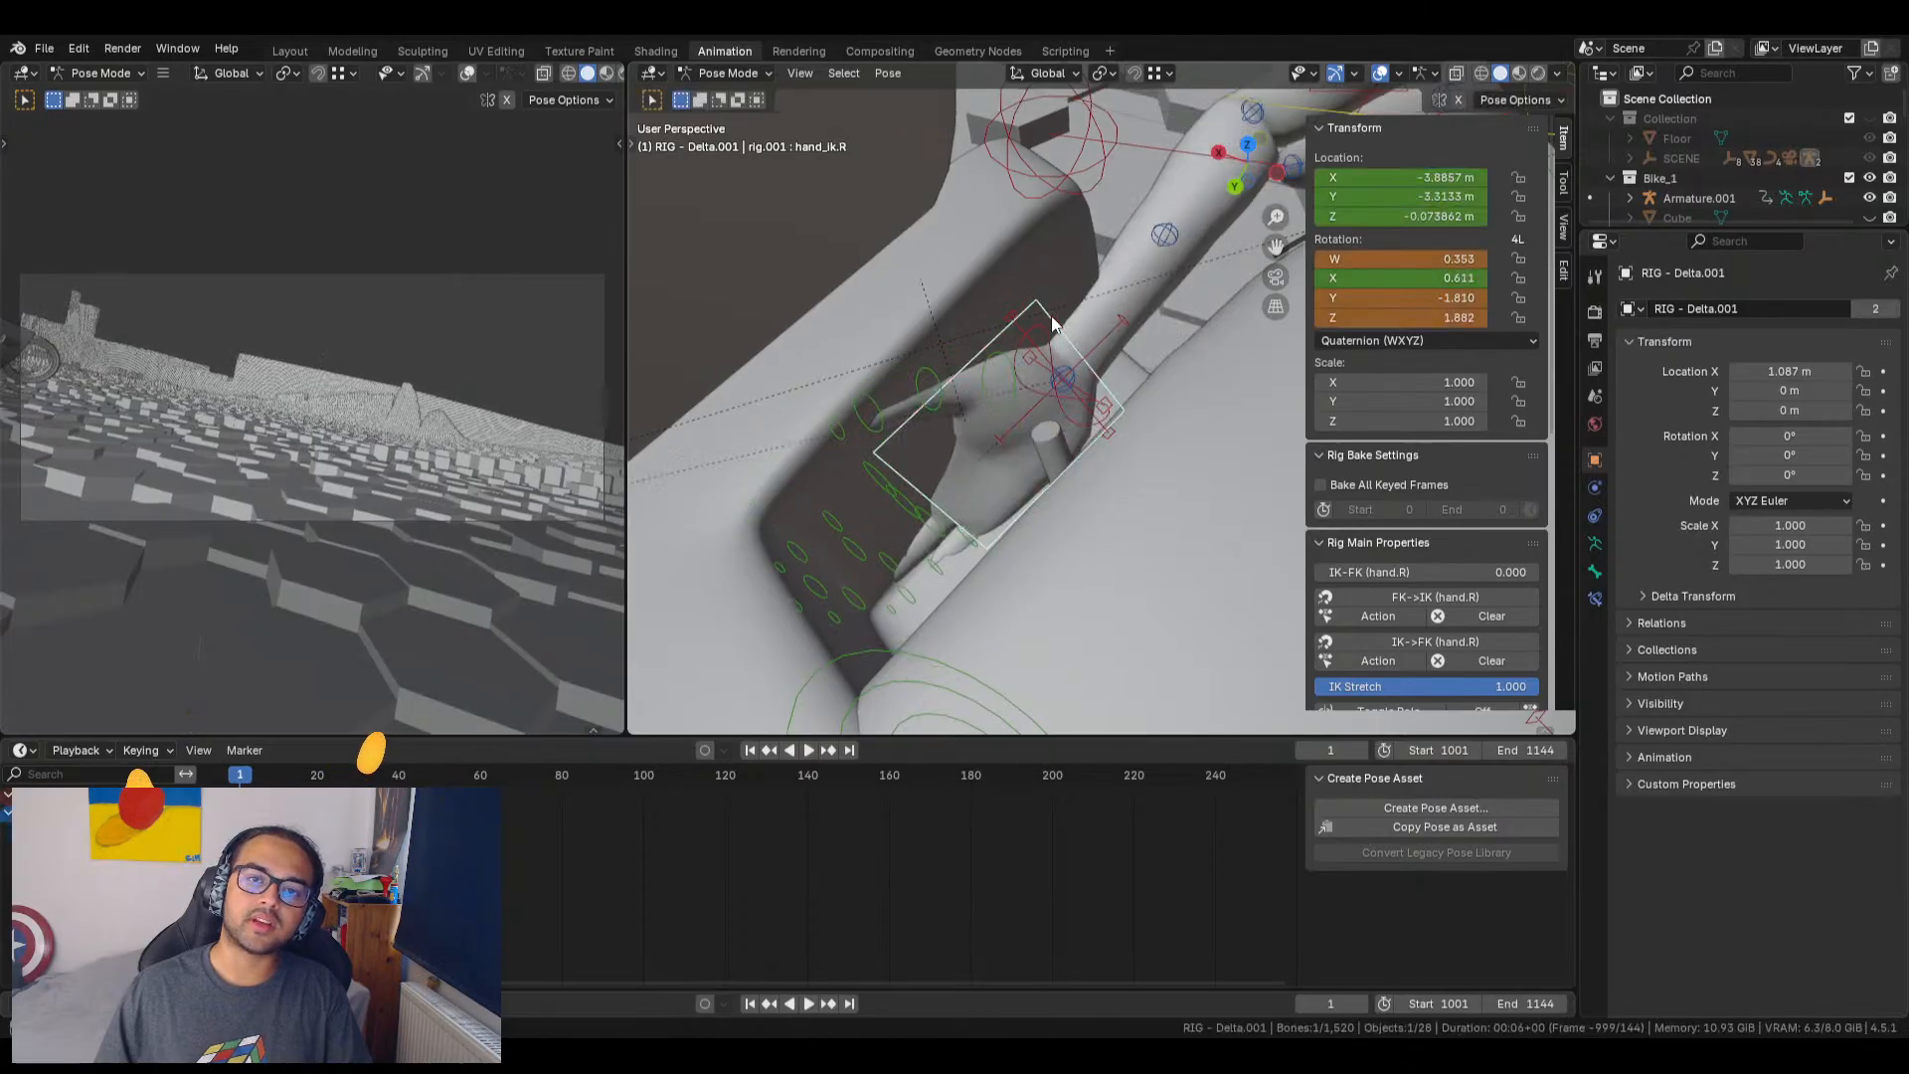
pyautogui.press('r')
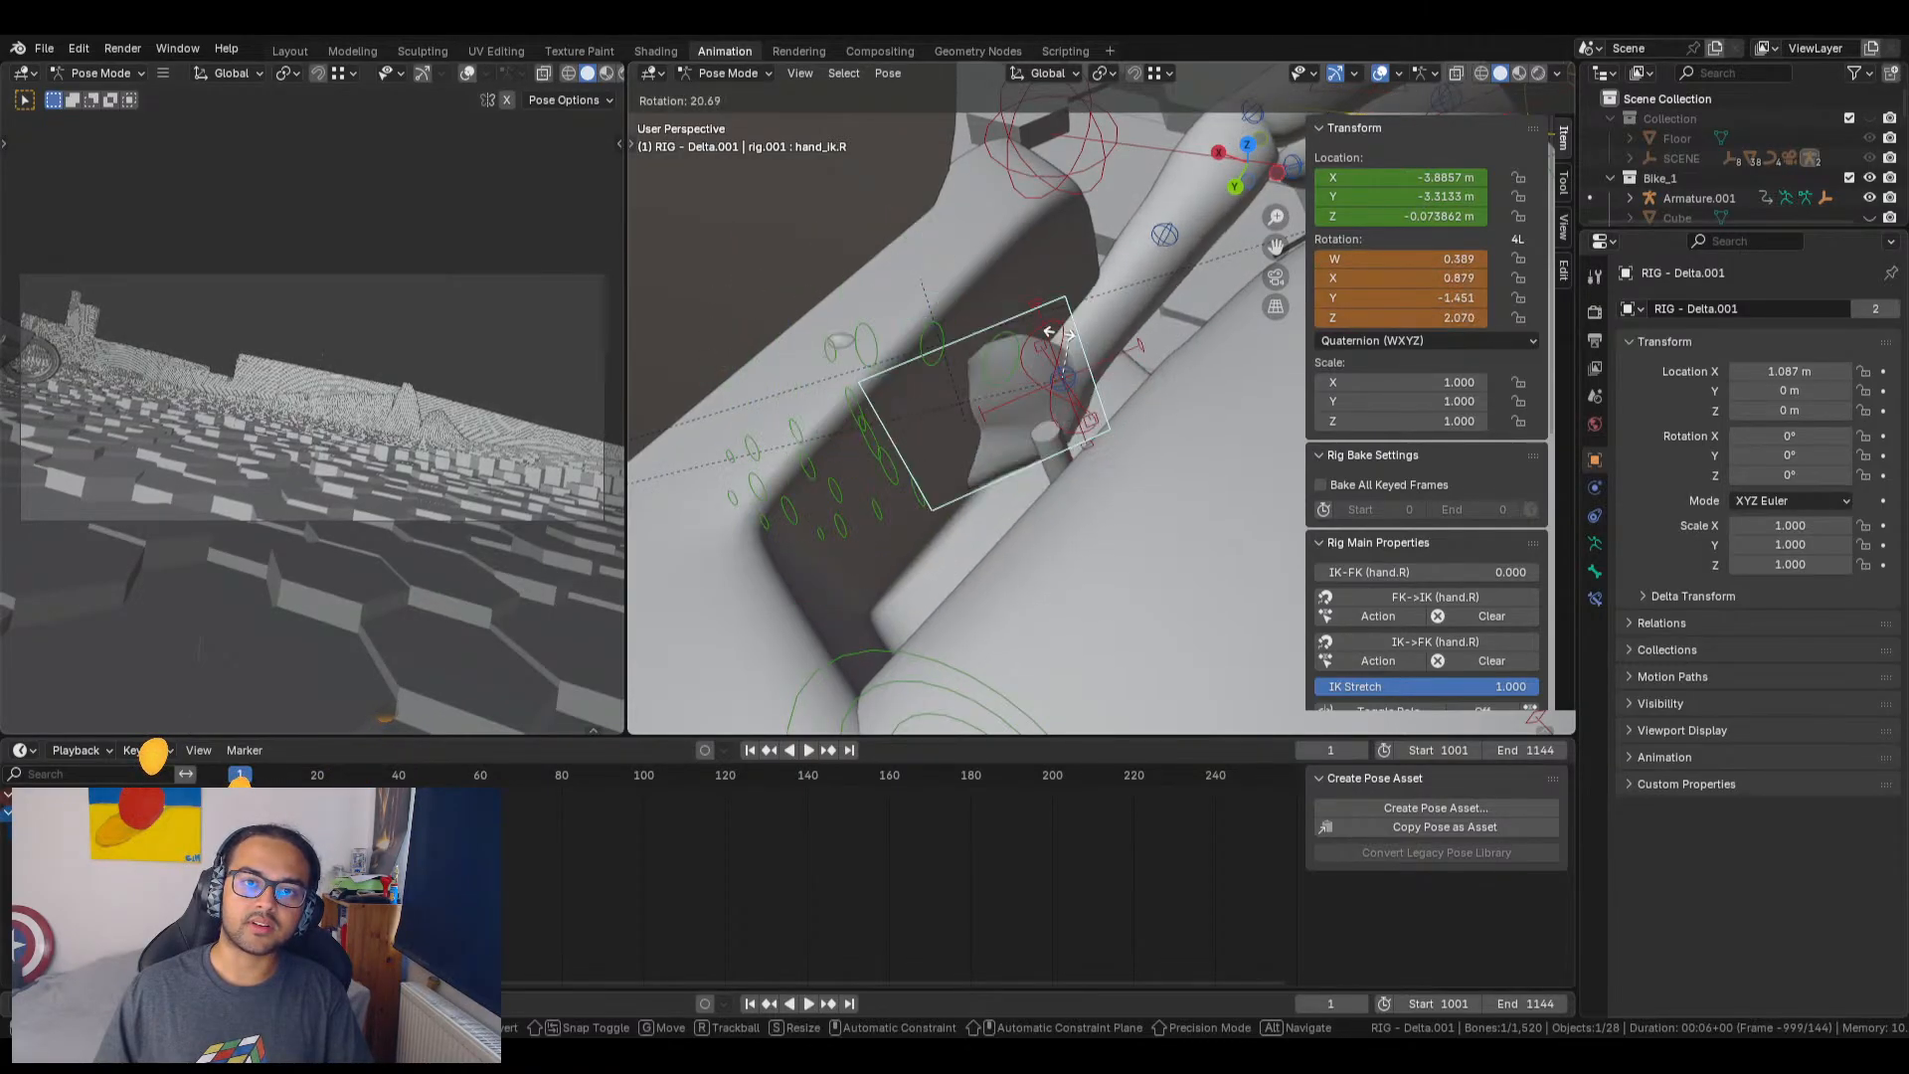
pyautogui.click(1060, 343)
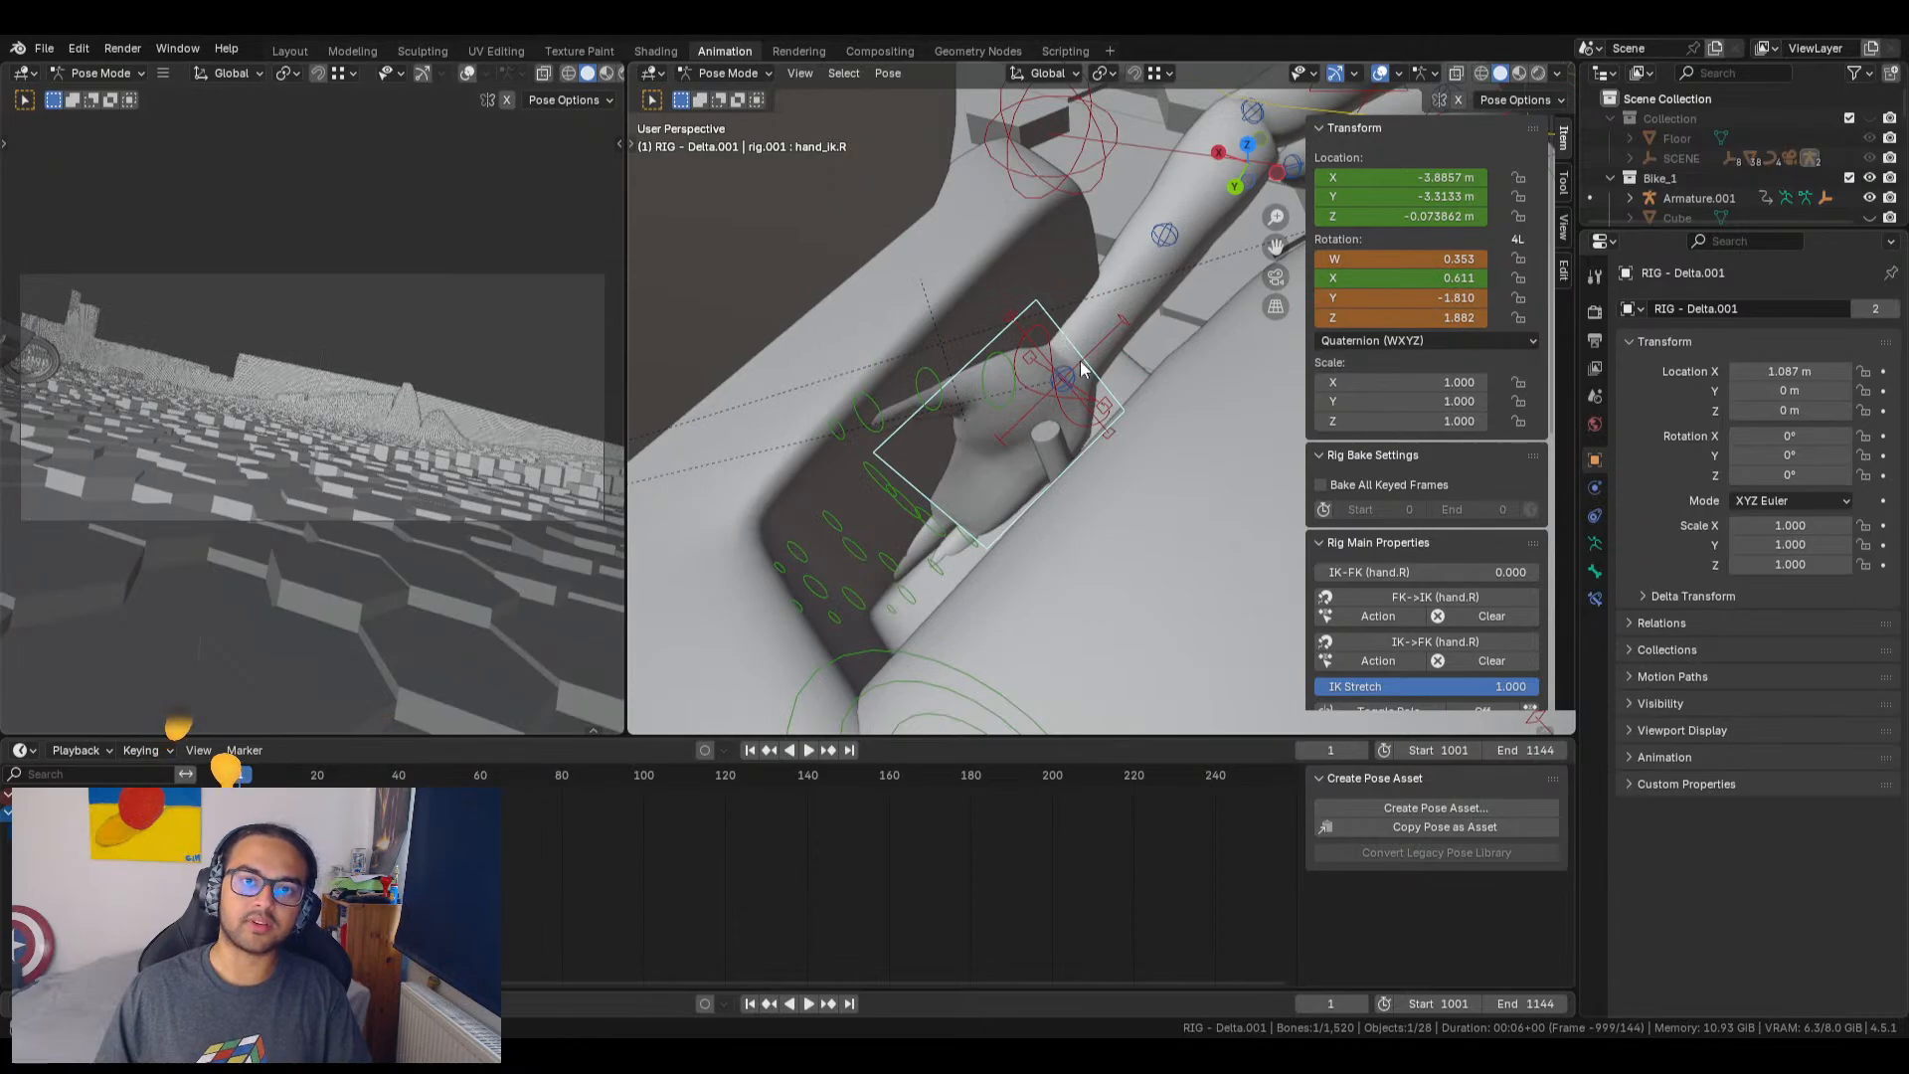
# Step: Set the quaternion Z rotation of the right hand's IK pivot control to 0.100
pyautogui.click(1124, 319)
pyautogui.press('r')
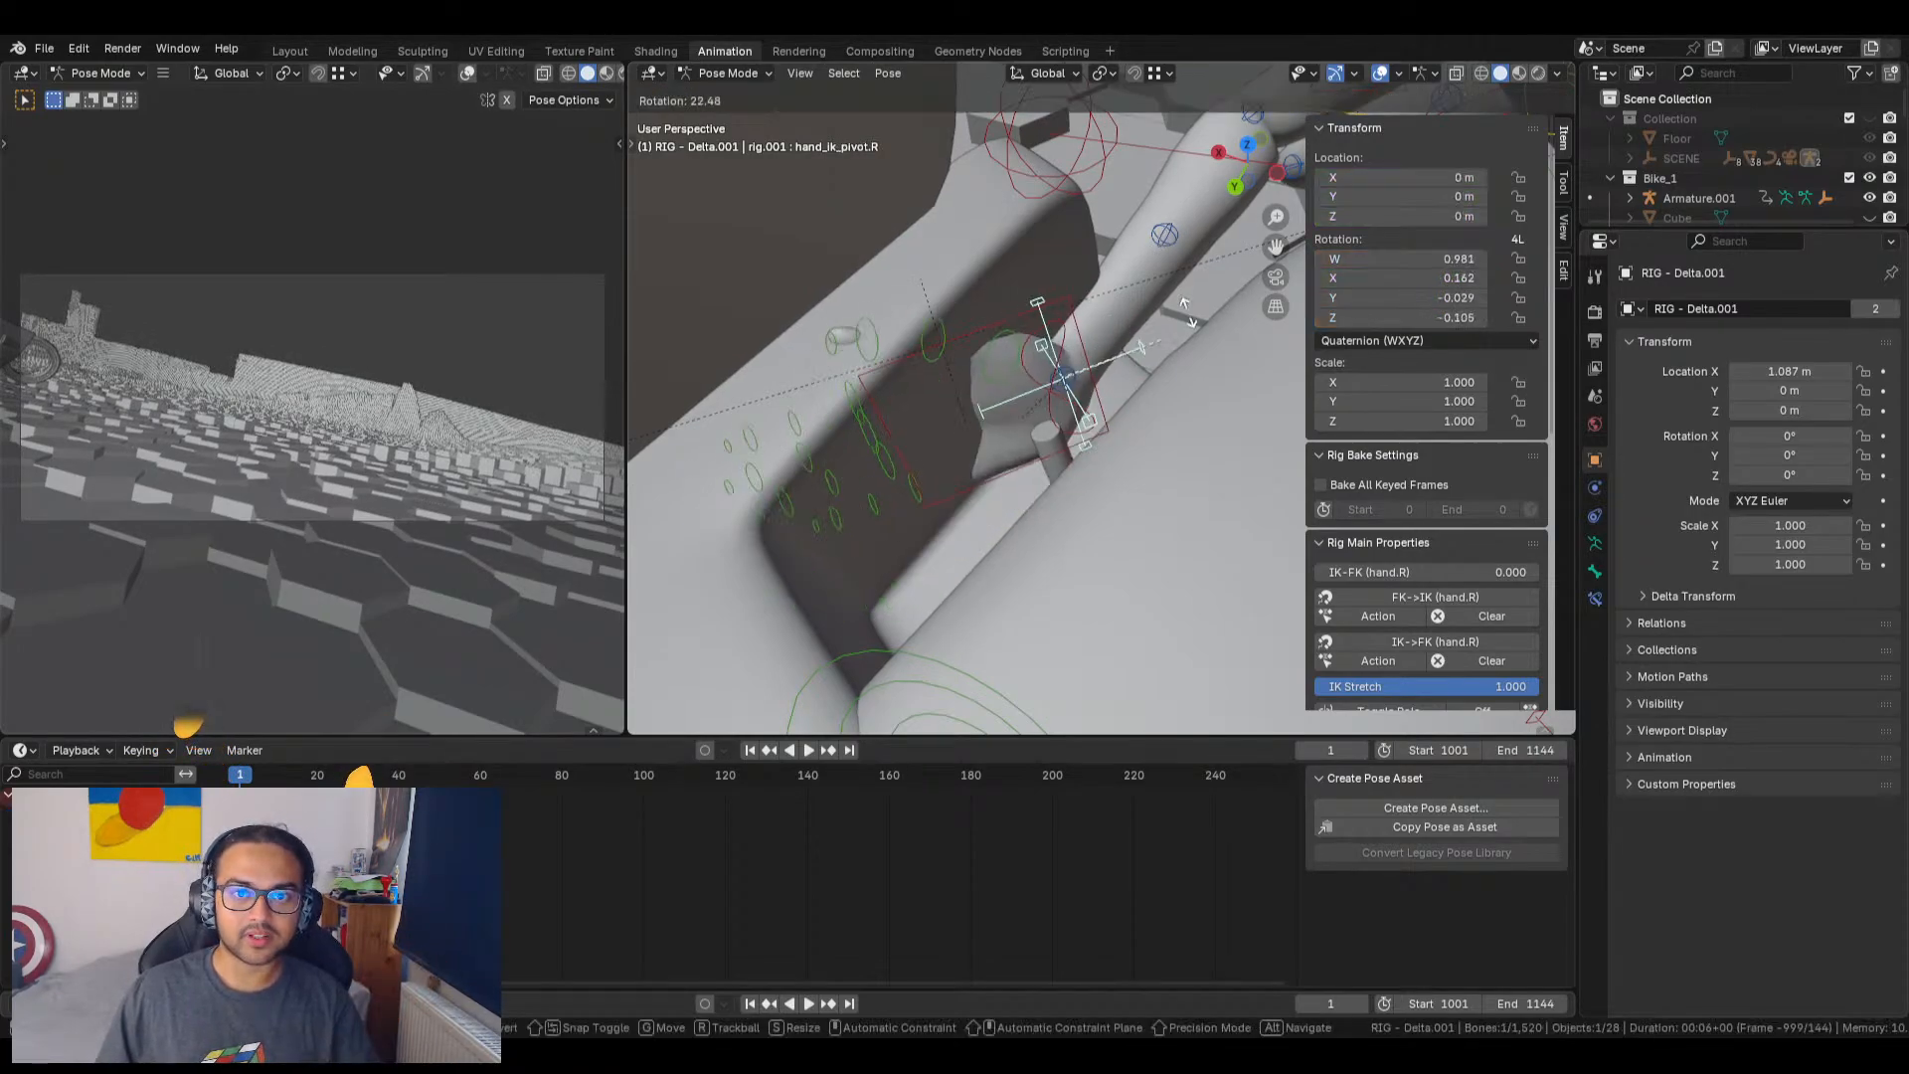
pyautogui.rightClick(1141, 288)
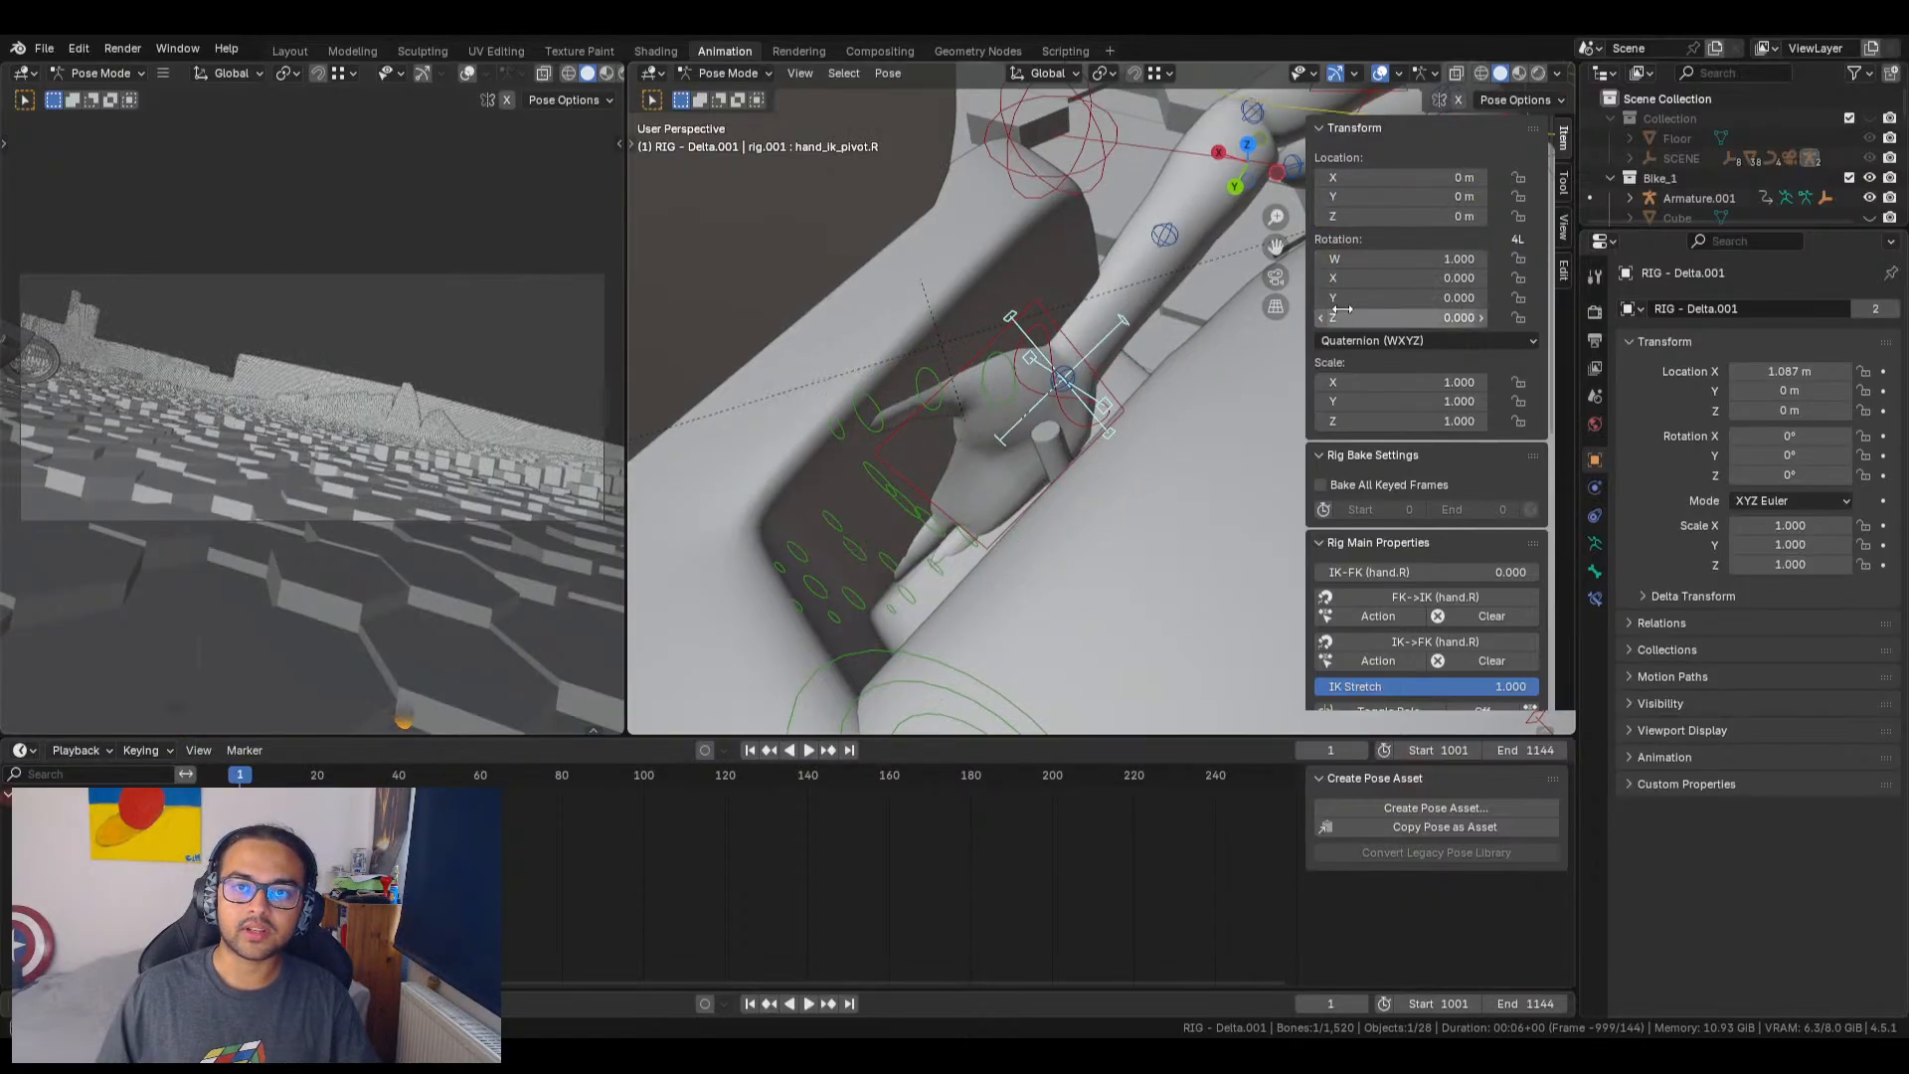
pyautogui.moveTo(1399, 298)
pyautogui.mouseDown()
pyautogui.moveTo(1350, 298)
pyautogui.moveTo(1418, 315)
pyautogui.mouseUp()
pyautogui.hotkey('ctrl', 'z')
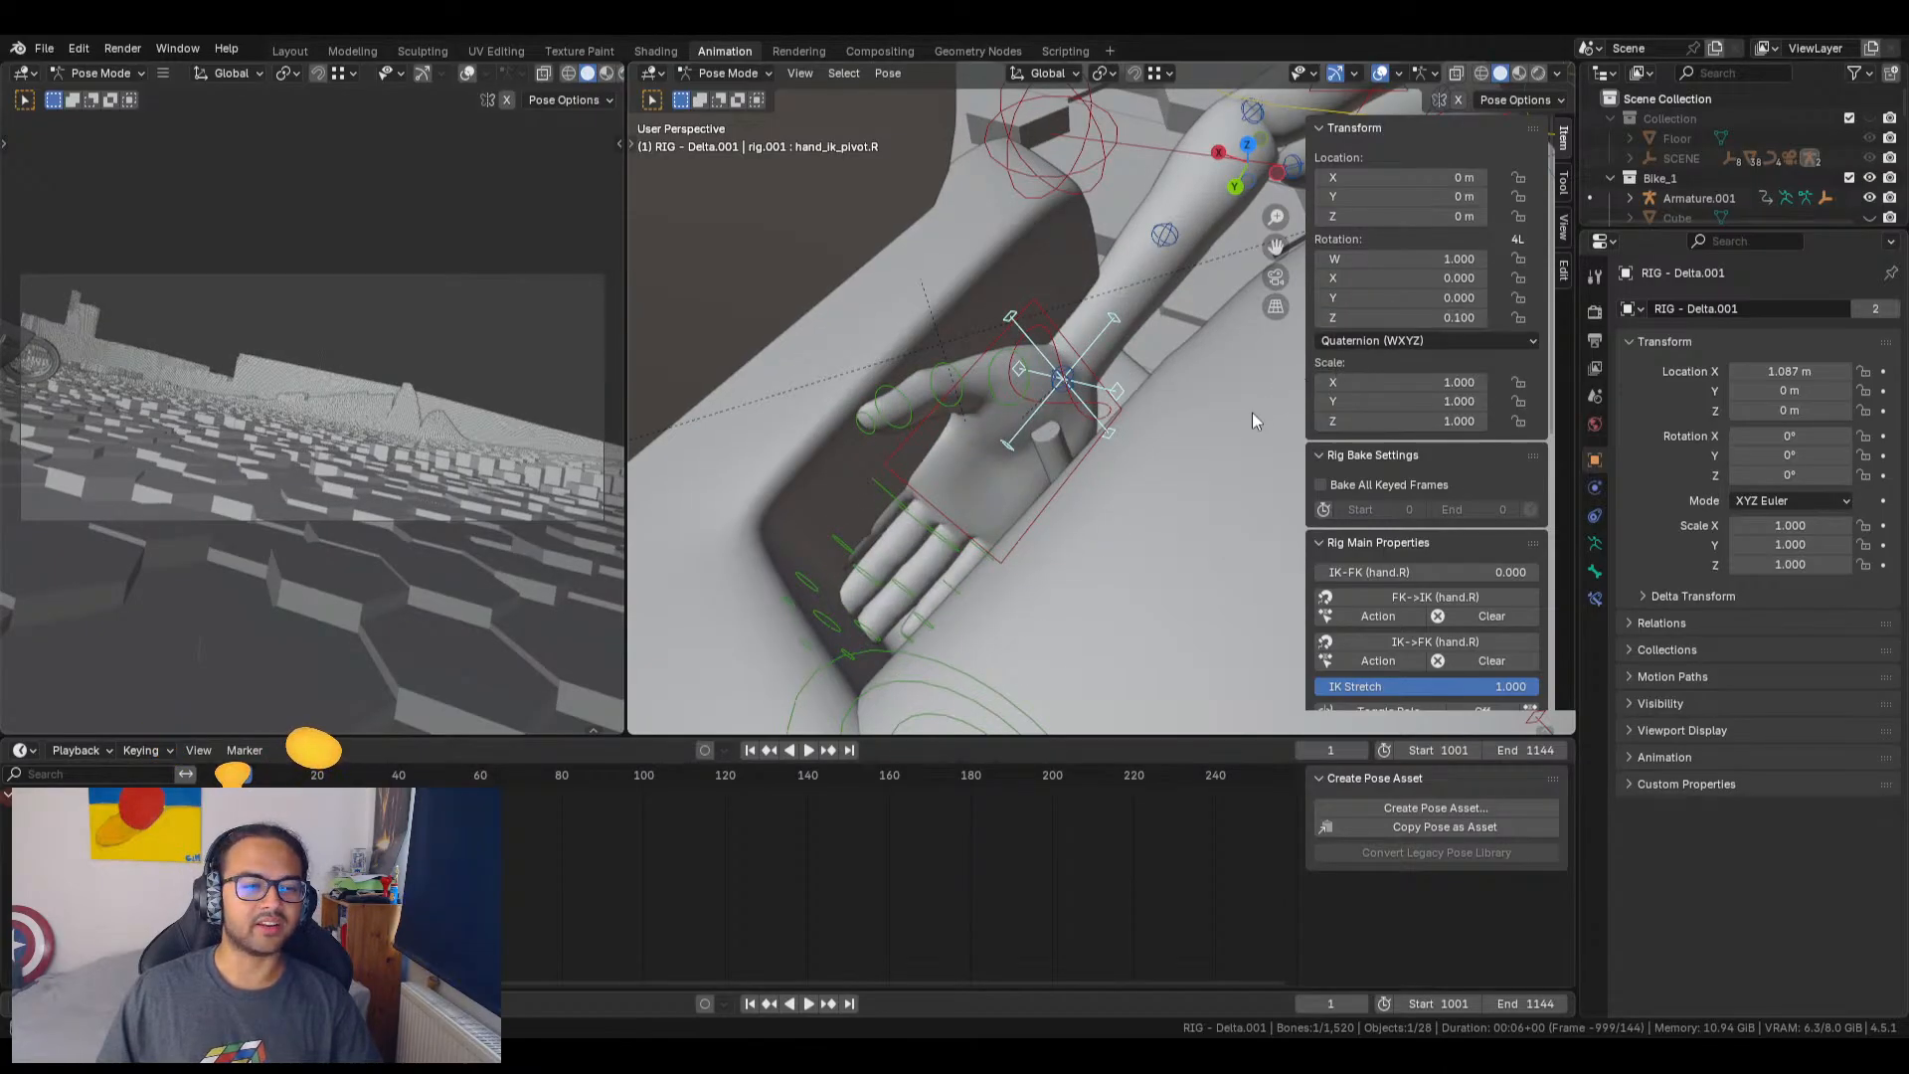
# Step: Insert keyframes for the right hand IK pivot's rotation and location at frame 1
pyautogui.rightClick(1384, 278)
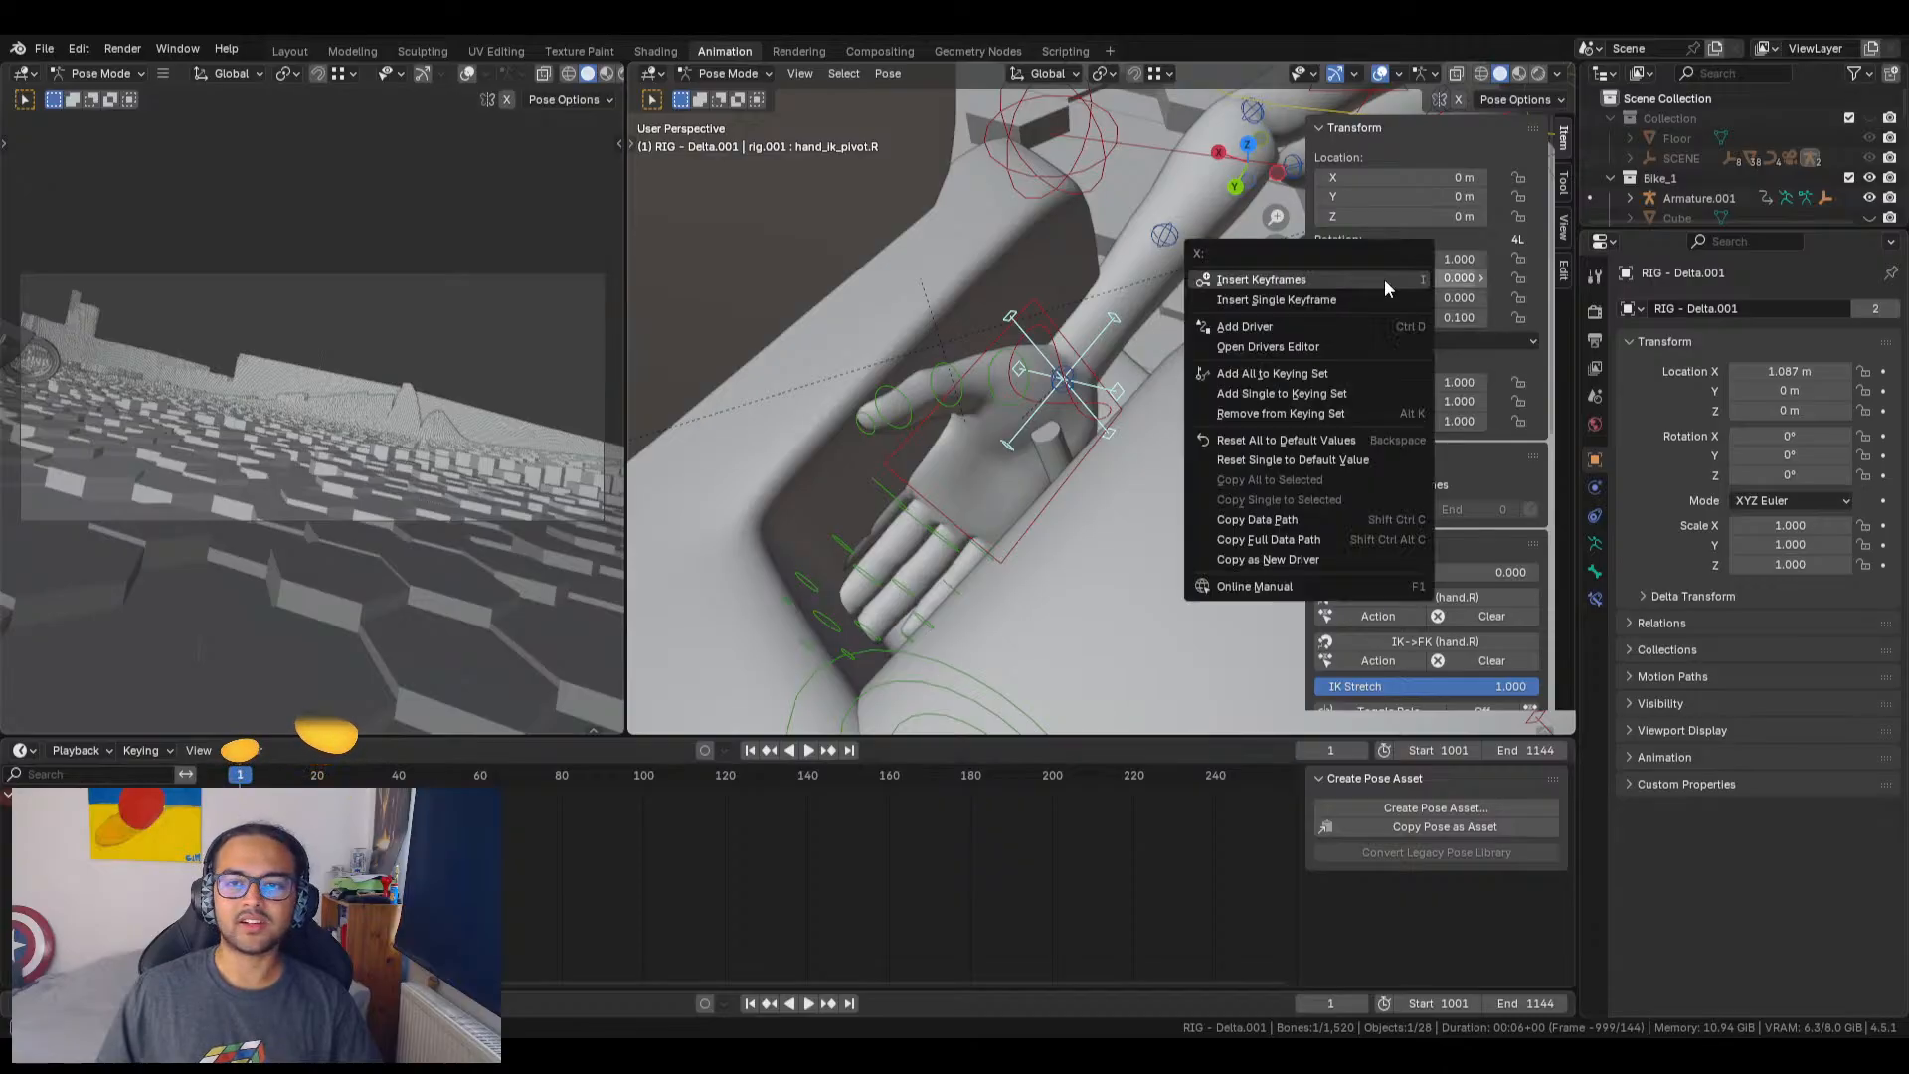
pyautogui.click(1323, 280)
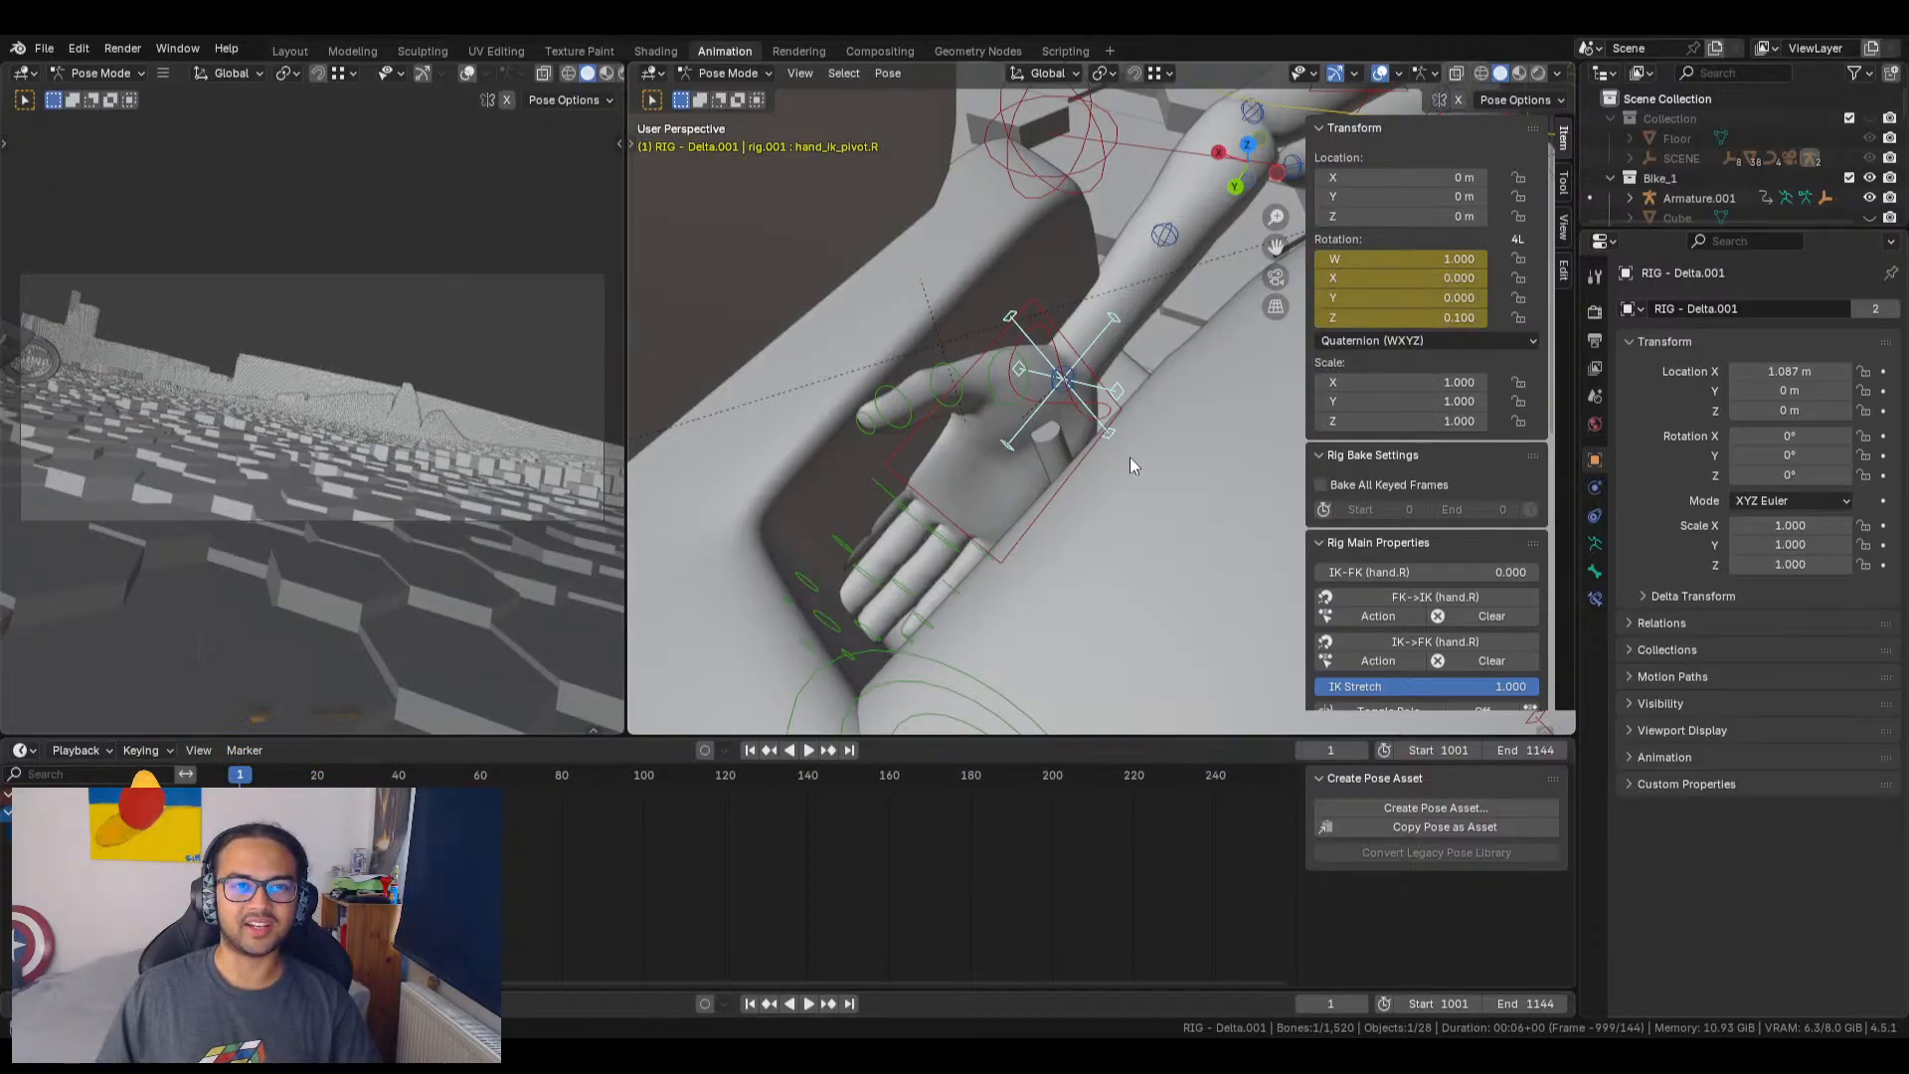
pyautogui.moveTo(1060, 461); pyautogui.dragTo(1138, 424, button='middle')
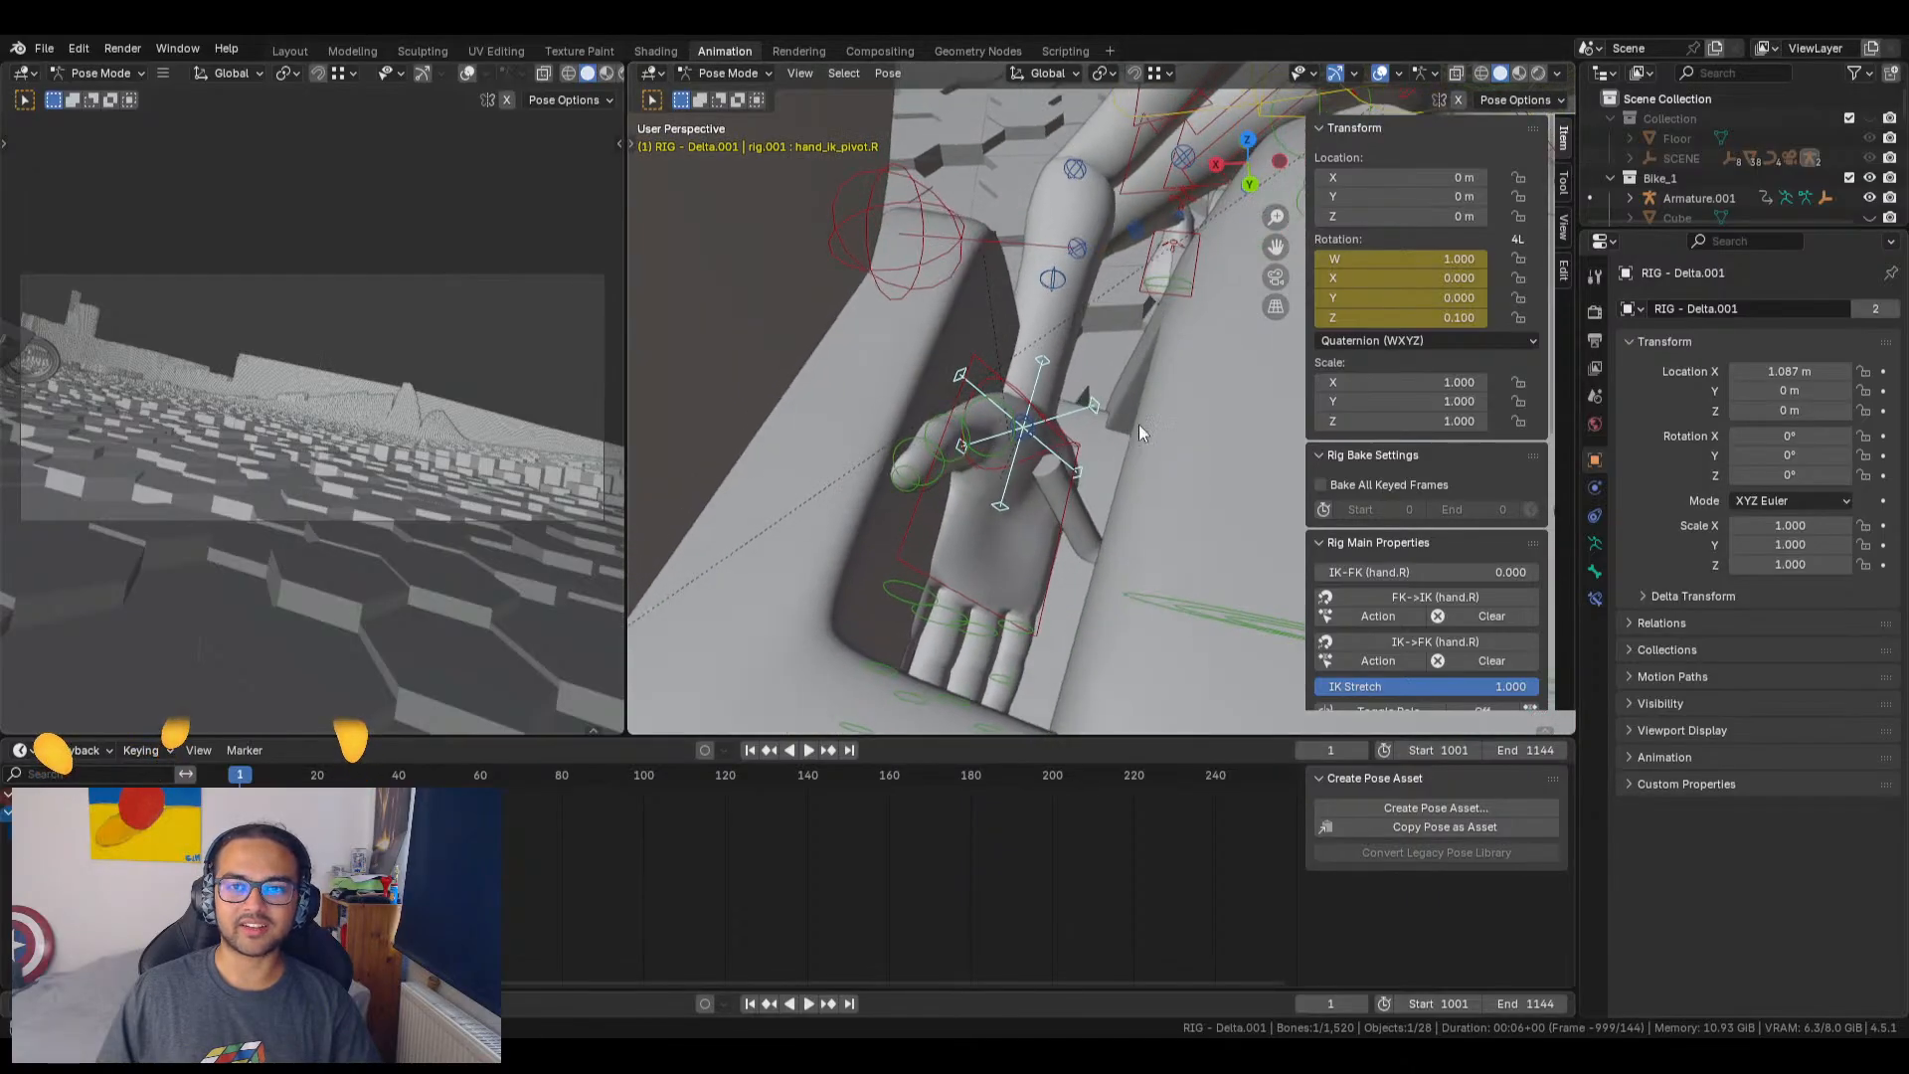
pyautogui.rightClick(1380, 199)
pyautogui.click(1326, 201)
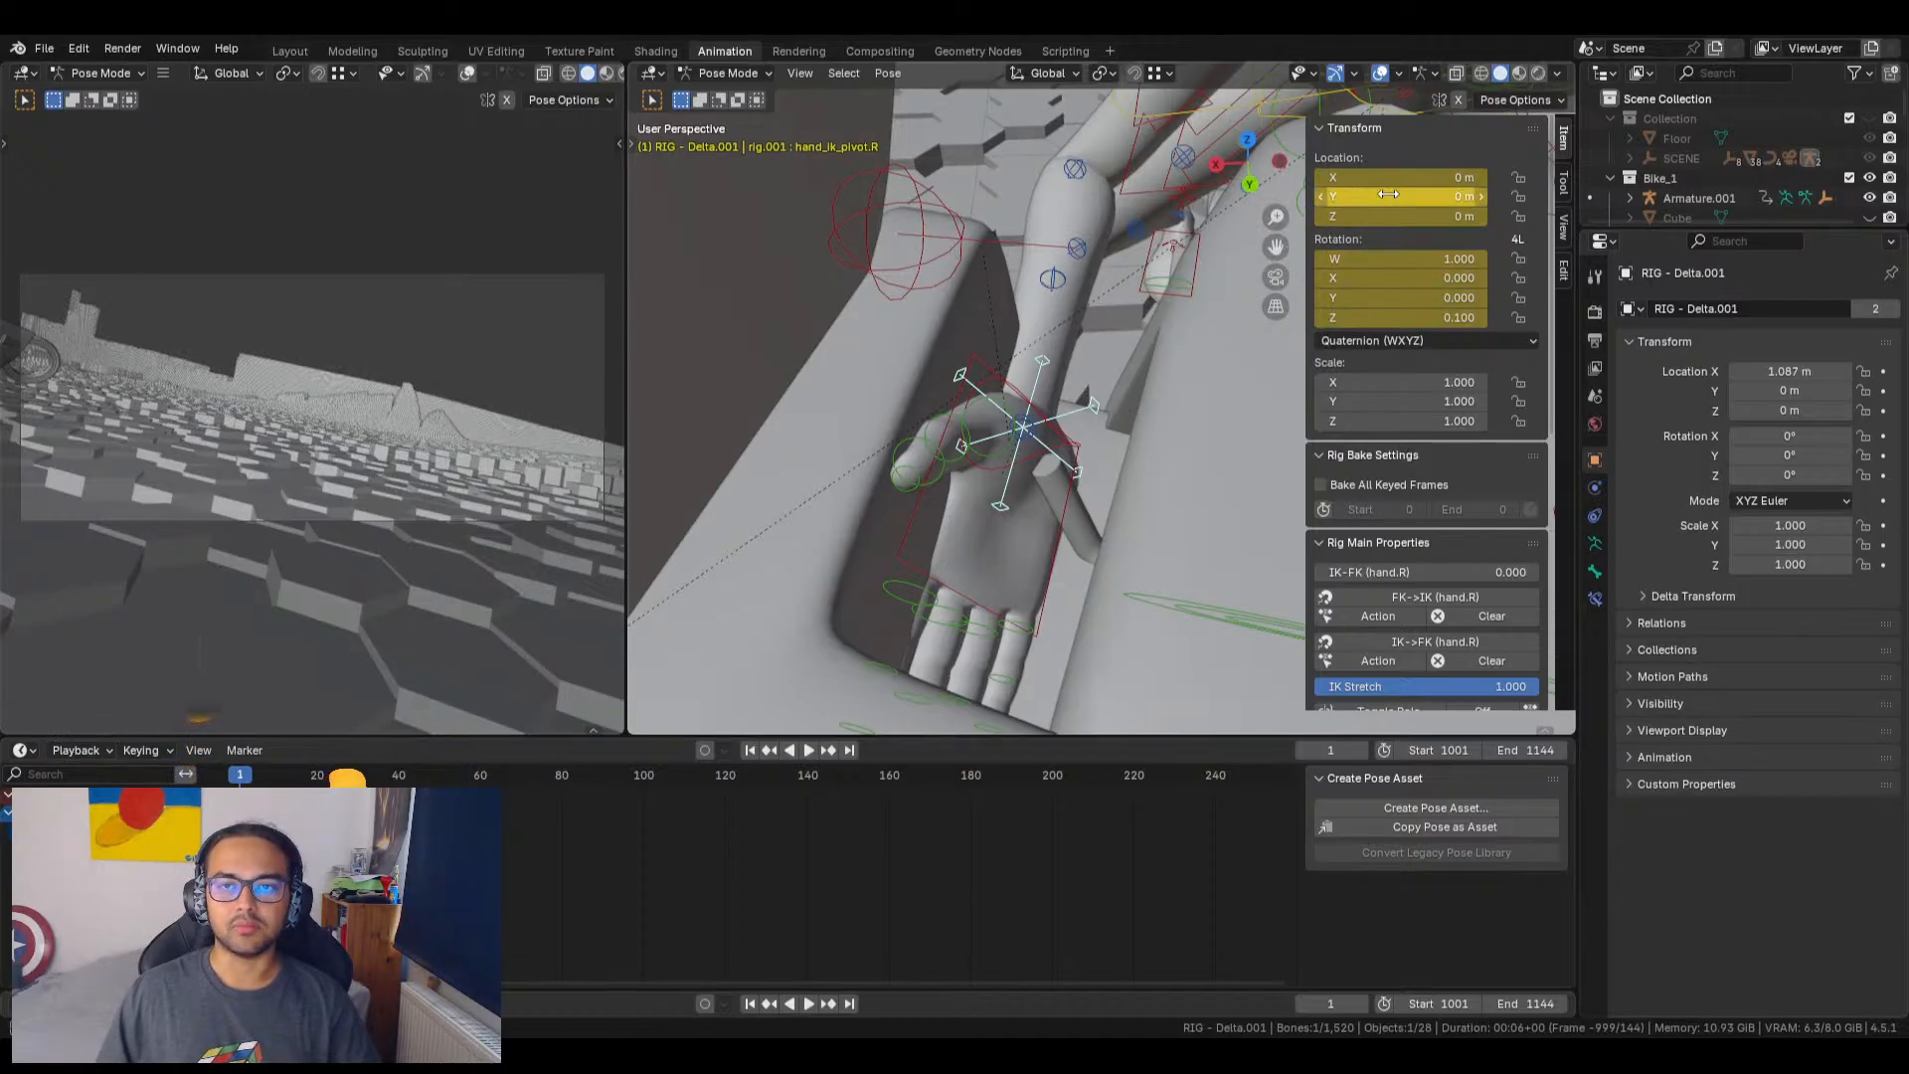
# Step: Try shifting the right hand IK pivot's location, including 0.04 m in X, and undo the changes
pyautogui.moveTo(1388, 194)
pyautogui.mouseDown()
pyautogui.moveTo(1356, 196)
pyautogui.moveTo(1404, 217)
pyautogui.moveTo(1367, 217)
pyautogui.moveTo(1414, 177)
pyautogui.mouseUp()
pyautogui.hotkey('ctrl', 'z')
pyautogui.hotkey('ctrl', 'z')
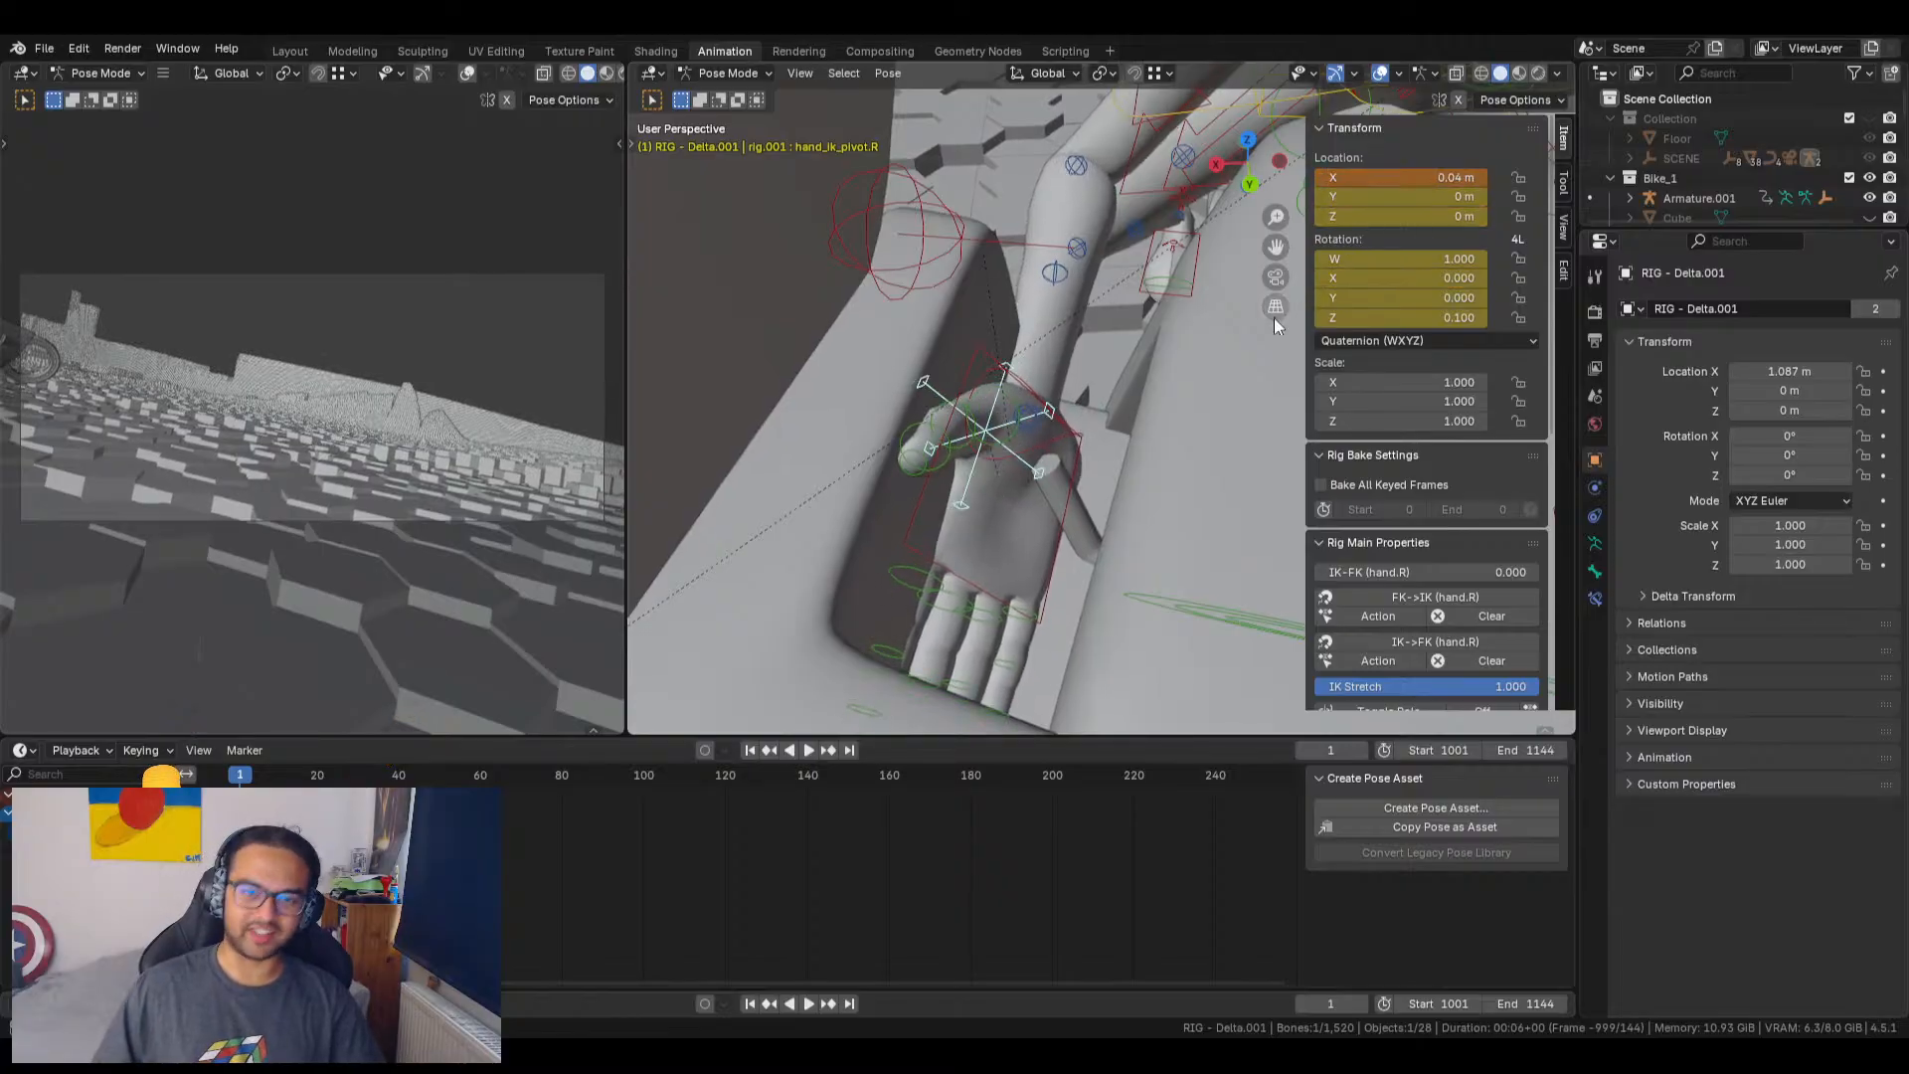
pyautogui.hotkey('ctrl', 'z')
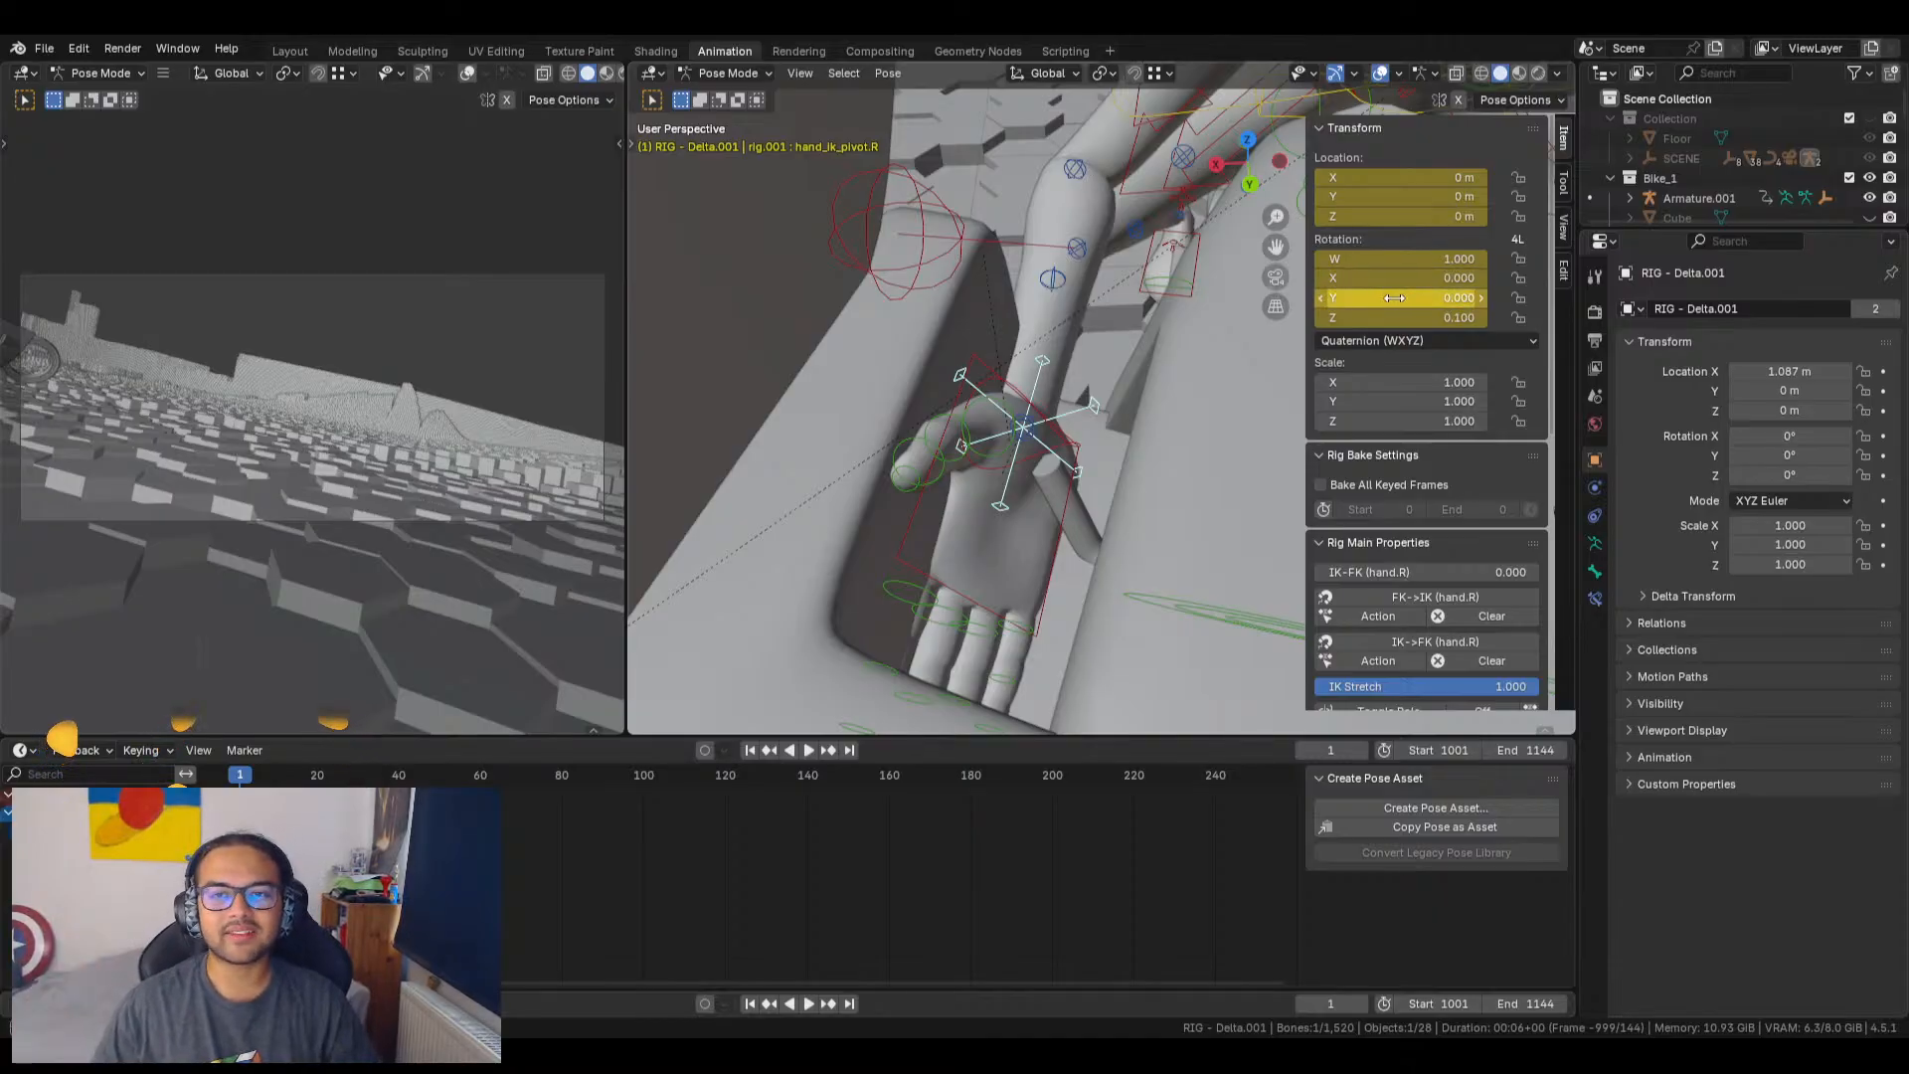
# Step: Set the right hand IK pivot's quaternion Y rotation to -0.200
pyautogui.moveTo(1391, 279)
pyautogui.mouseDown()
pyautogui.moveTo(1442, 260)
pyautogui.moveTo(1323, 259)
pyautogui.moveTo(1391, 259)
pyautogui.moveTo(1422, 297)
pyautogui.moveTo(1373, 298)
pyautogui.mouseUp()
pyautogui.hotkey('ctrl', 'z')
pyautogui.hotkey('ctrl', 'z')
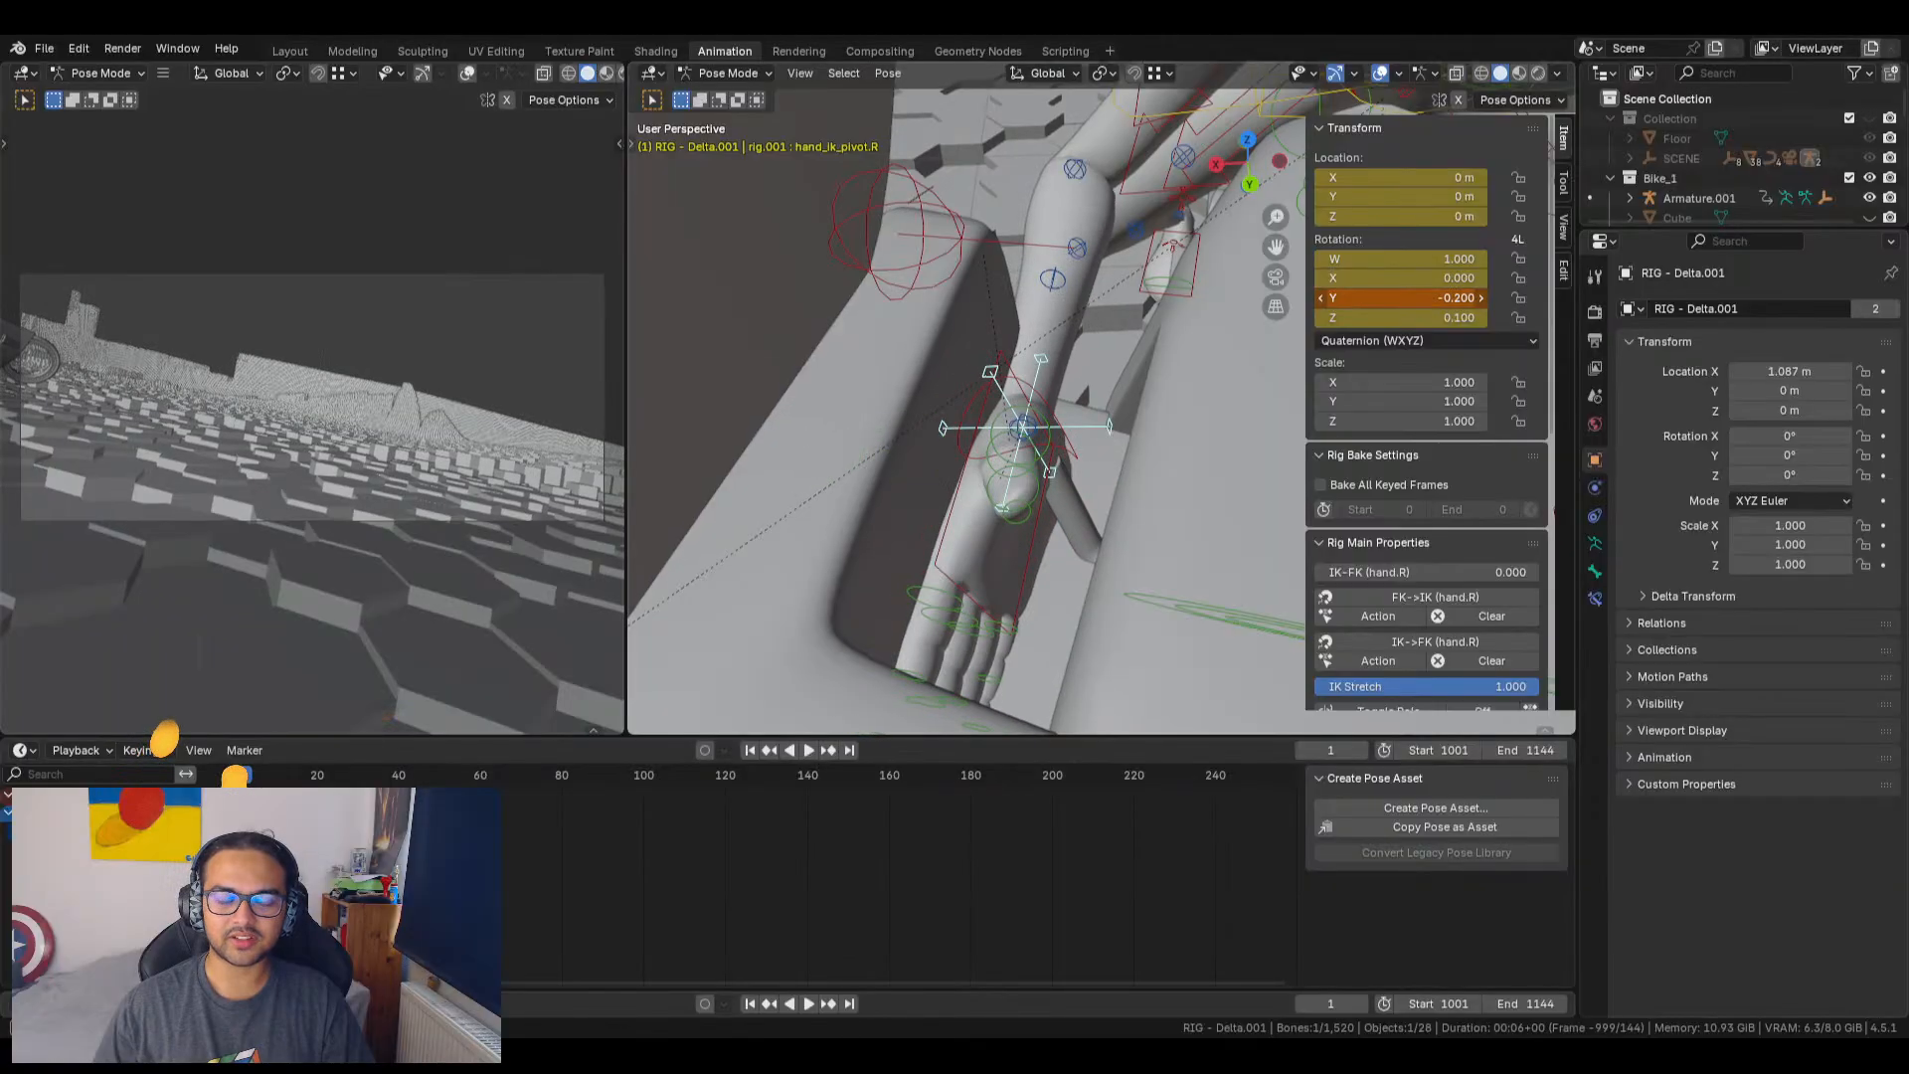
# Step: Set the quaternion Y rotation of the right hand's IK pivot control to -0.070
pyautogui.click(1404, 298)
pyautogui.click(1384, 329)
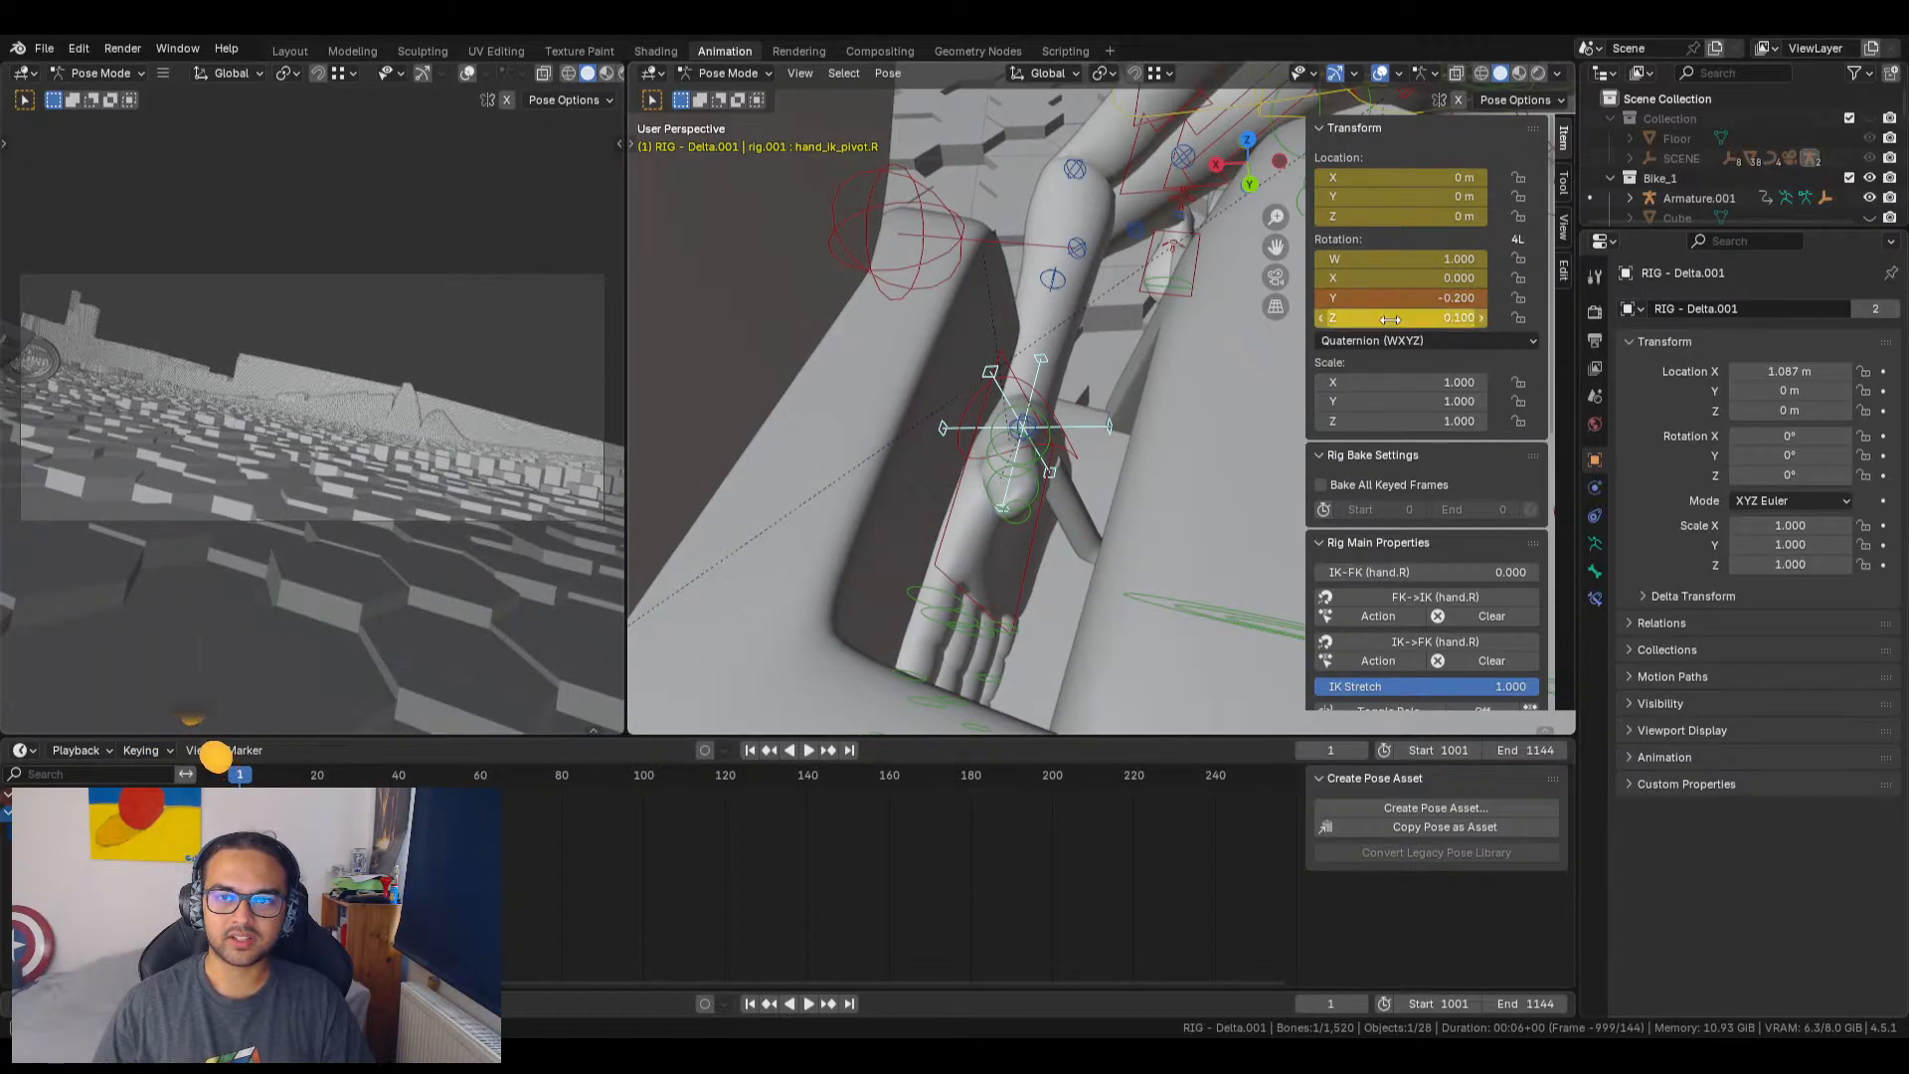
pyautogui.moveTo(1400, 317)
pyautogui.keyDown('ctrl'); pyautogui.mouseDown()
pyautogui.moveTo(1372, 317)
pyautogui.moveTo(1401, 318)
pyautogui.mouseUp(); pyautogui.keyUp('ctrl')
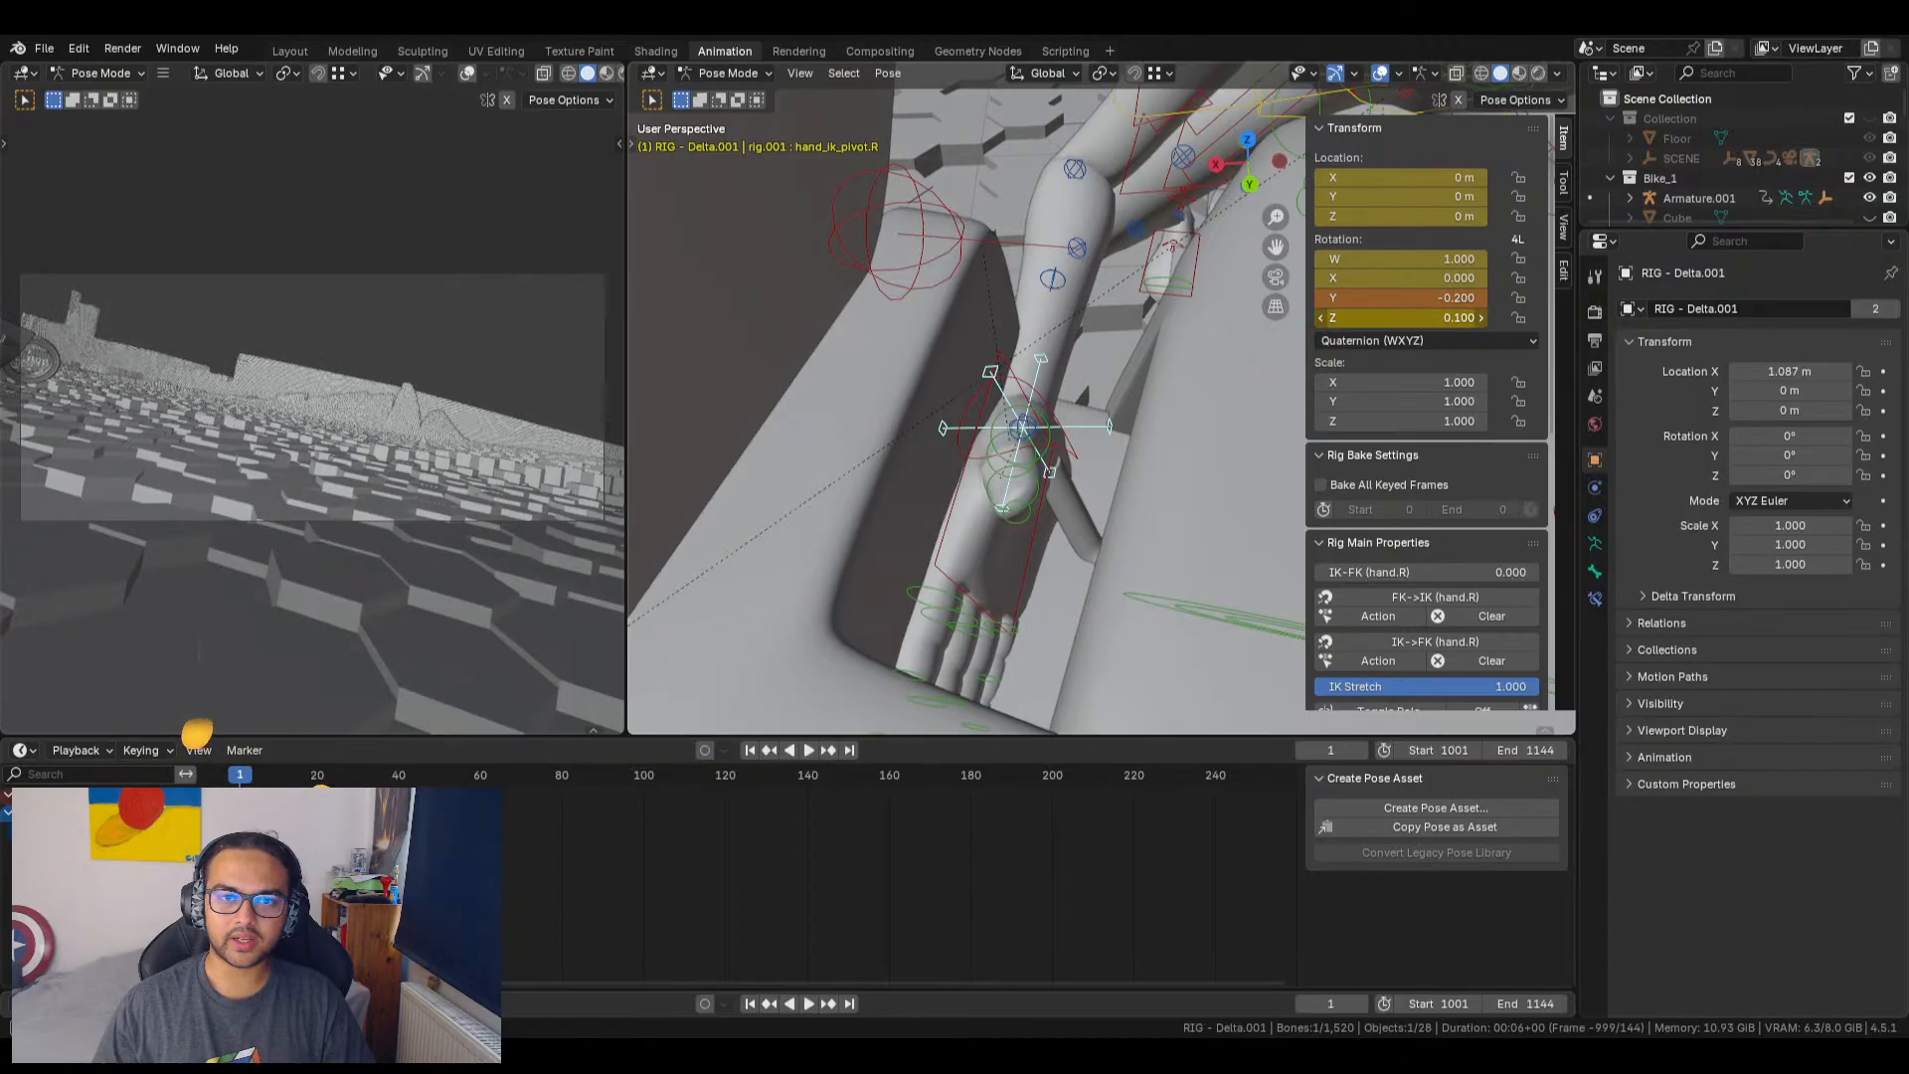
pyautogui.moveTo(1077, 522); pyautogui.dragTo(636, 507, button='middle')
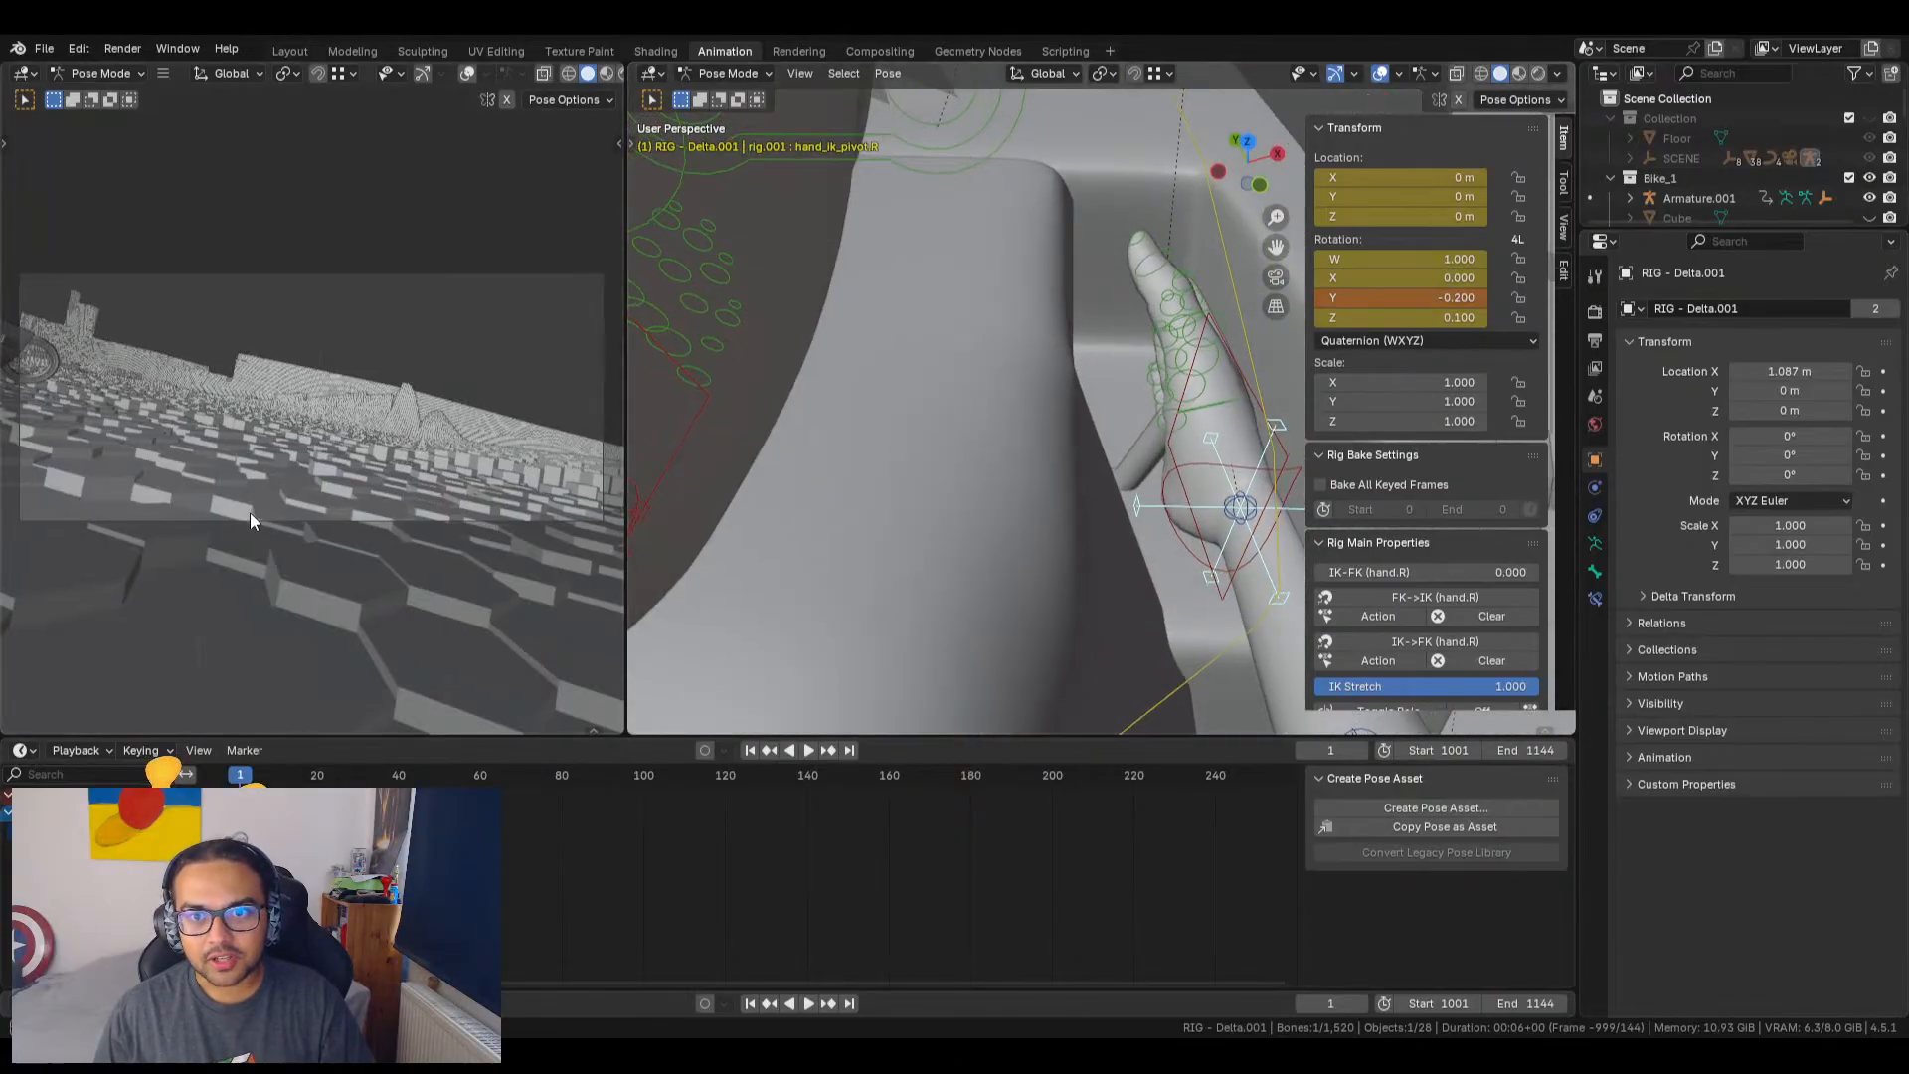
pyautogui.keyDown('shift'); pyautogui.moveTo(249, 513); pyautogui.dragTo(280, 495, button='middle'); pyautogui.keyUp('shift')
pyautogui.keyDown('shift'); pyautogui.moveTo(940, 456); pyautogui.dragTo(805, 407, button='middle'); pyautogui.keyUp('shift')
pyautogui.scroll(-1, 462, 531)
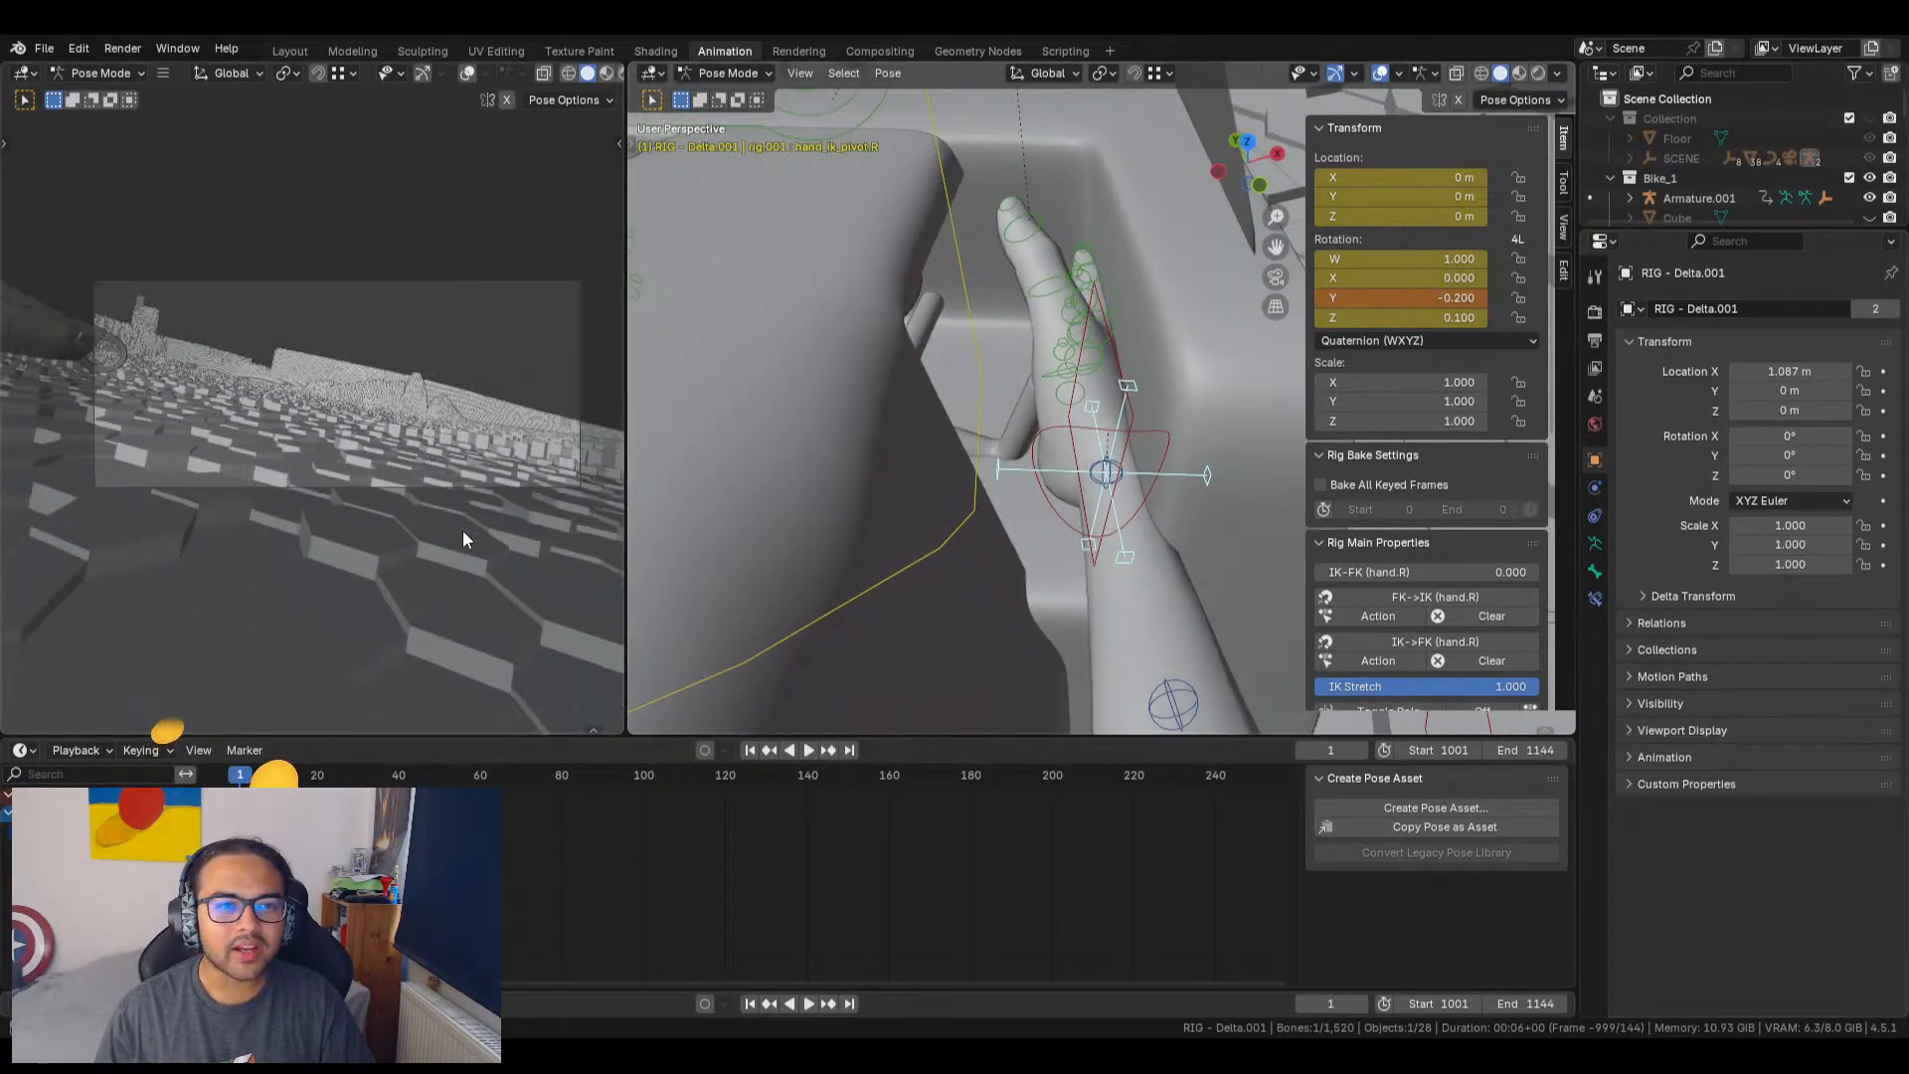
pyautogui.keyDown('shift'); pyautogui.moveTo(459, 472); pyautogui.dragTo(421, 491, button='middle'); pyautogui.keyUp('shift')
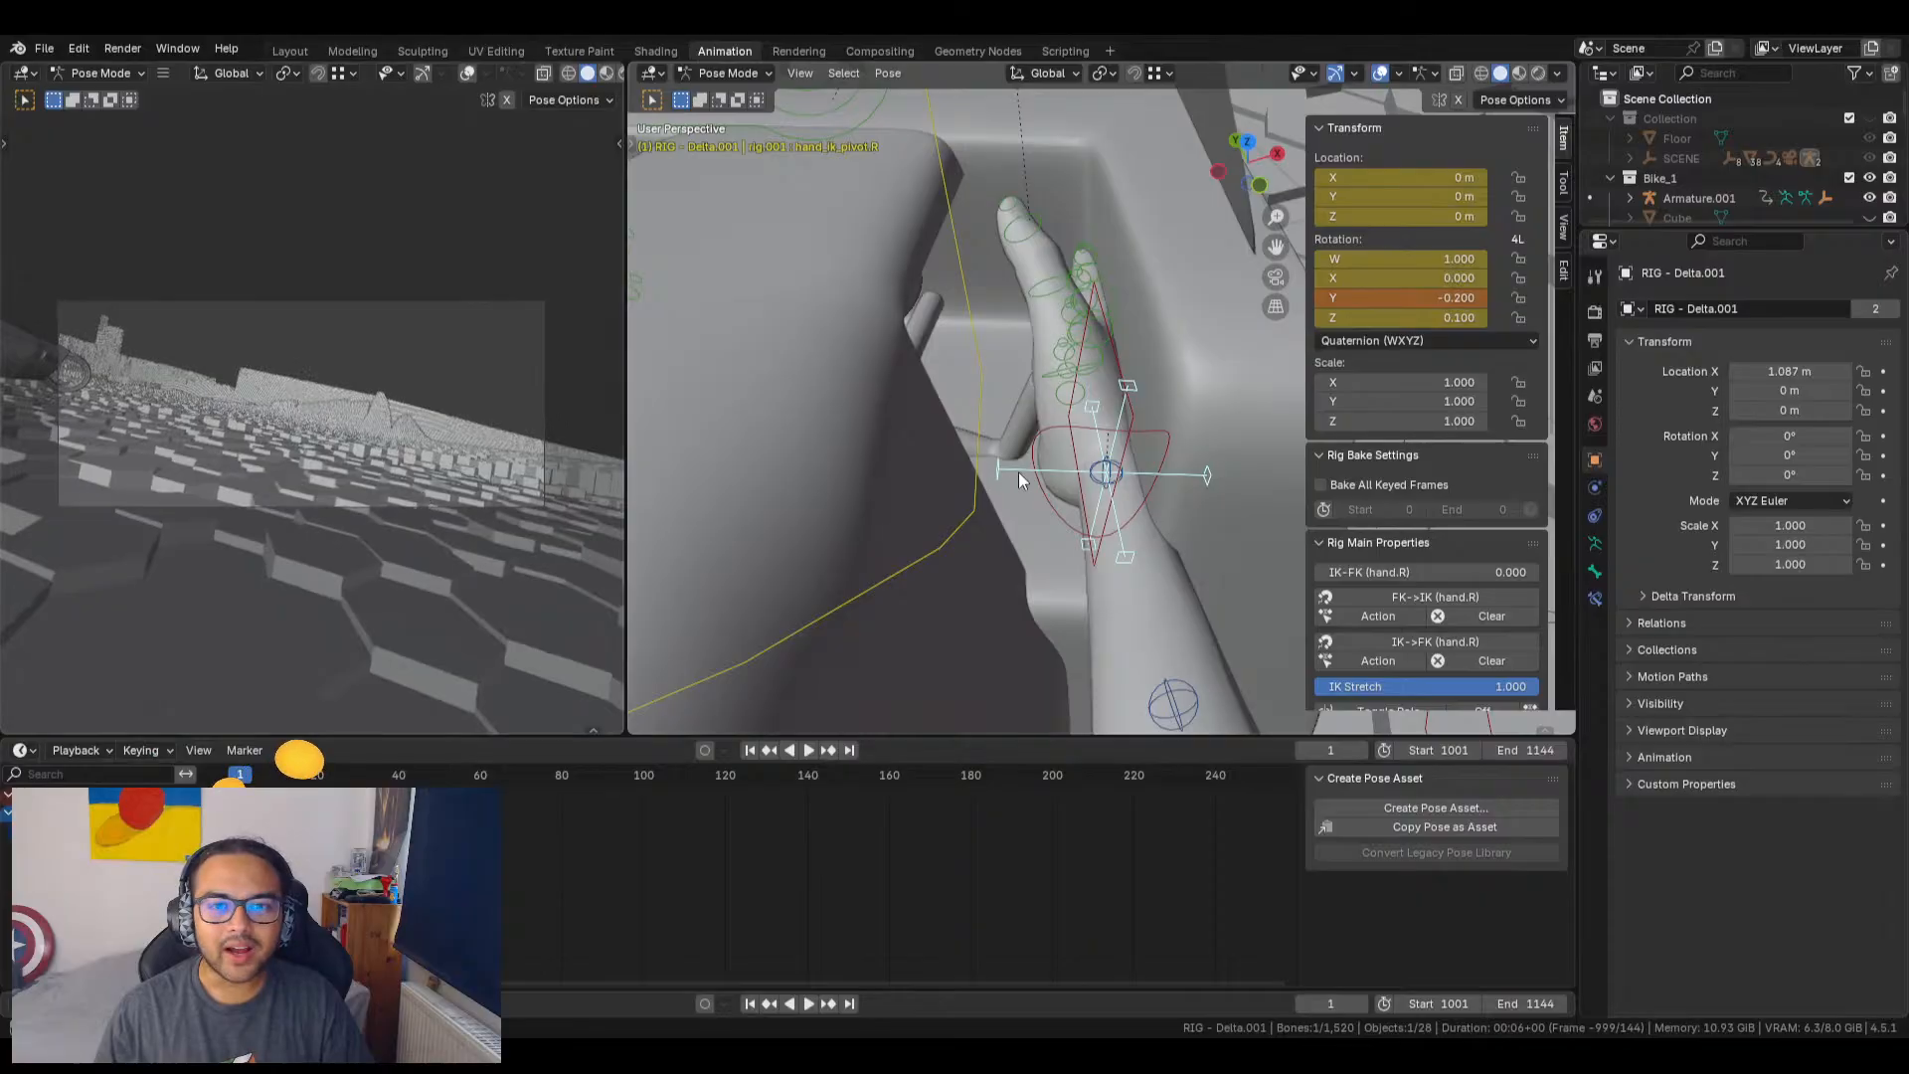
pyautogui.scroll(1, 1022, 466)
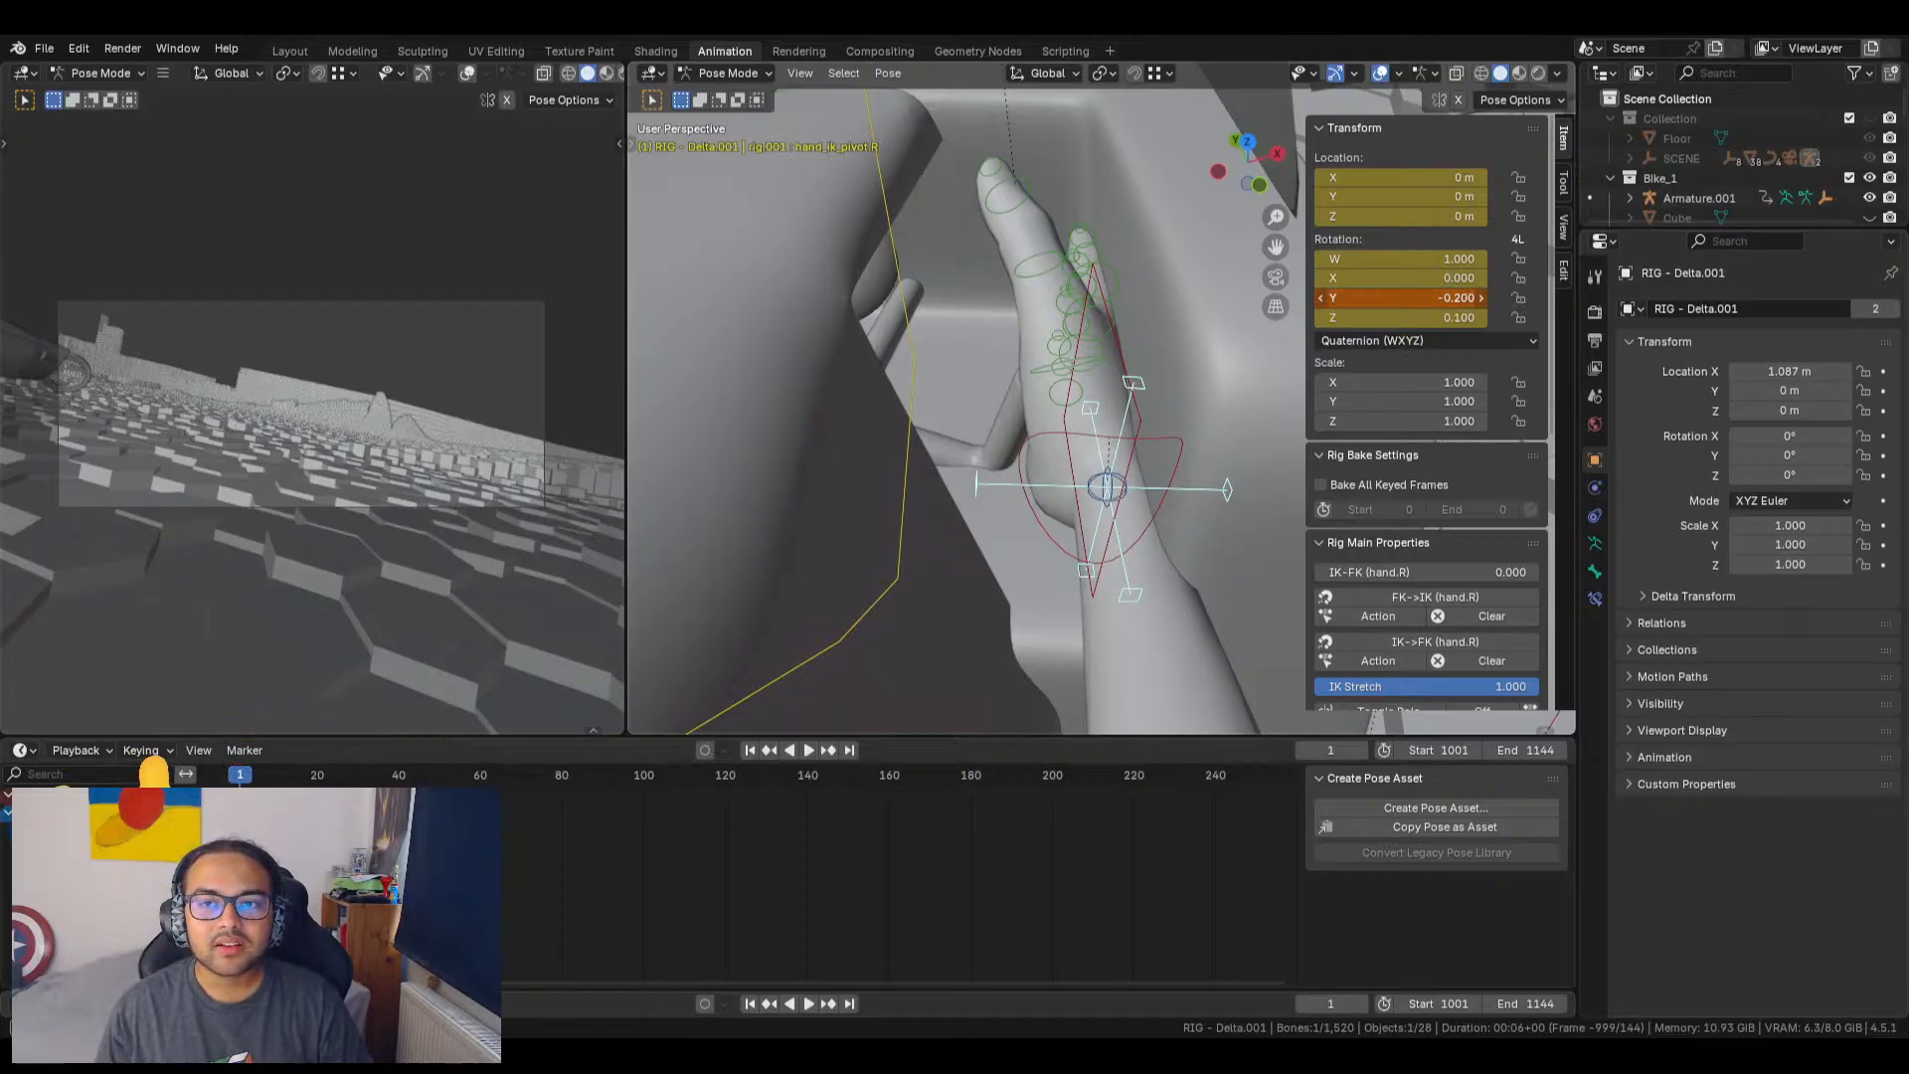
pyautogui.moveTo(1422, 298)
pyautogui.mouseDown()
pyautogui.moveTo(1462, 298)
pyautogui.moveTo(1397, 302)
pyautogui.mouseUp()
# Step: Try rotating the right thumb's base control, including a quaternion Y rotation of -0.300, and the thumb's tip control
pyautogui.moveTo(1064, 348); pyautogui.dragTo(1210, 397, button='middle')
pyautogui.click(1086, 360)
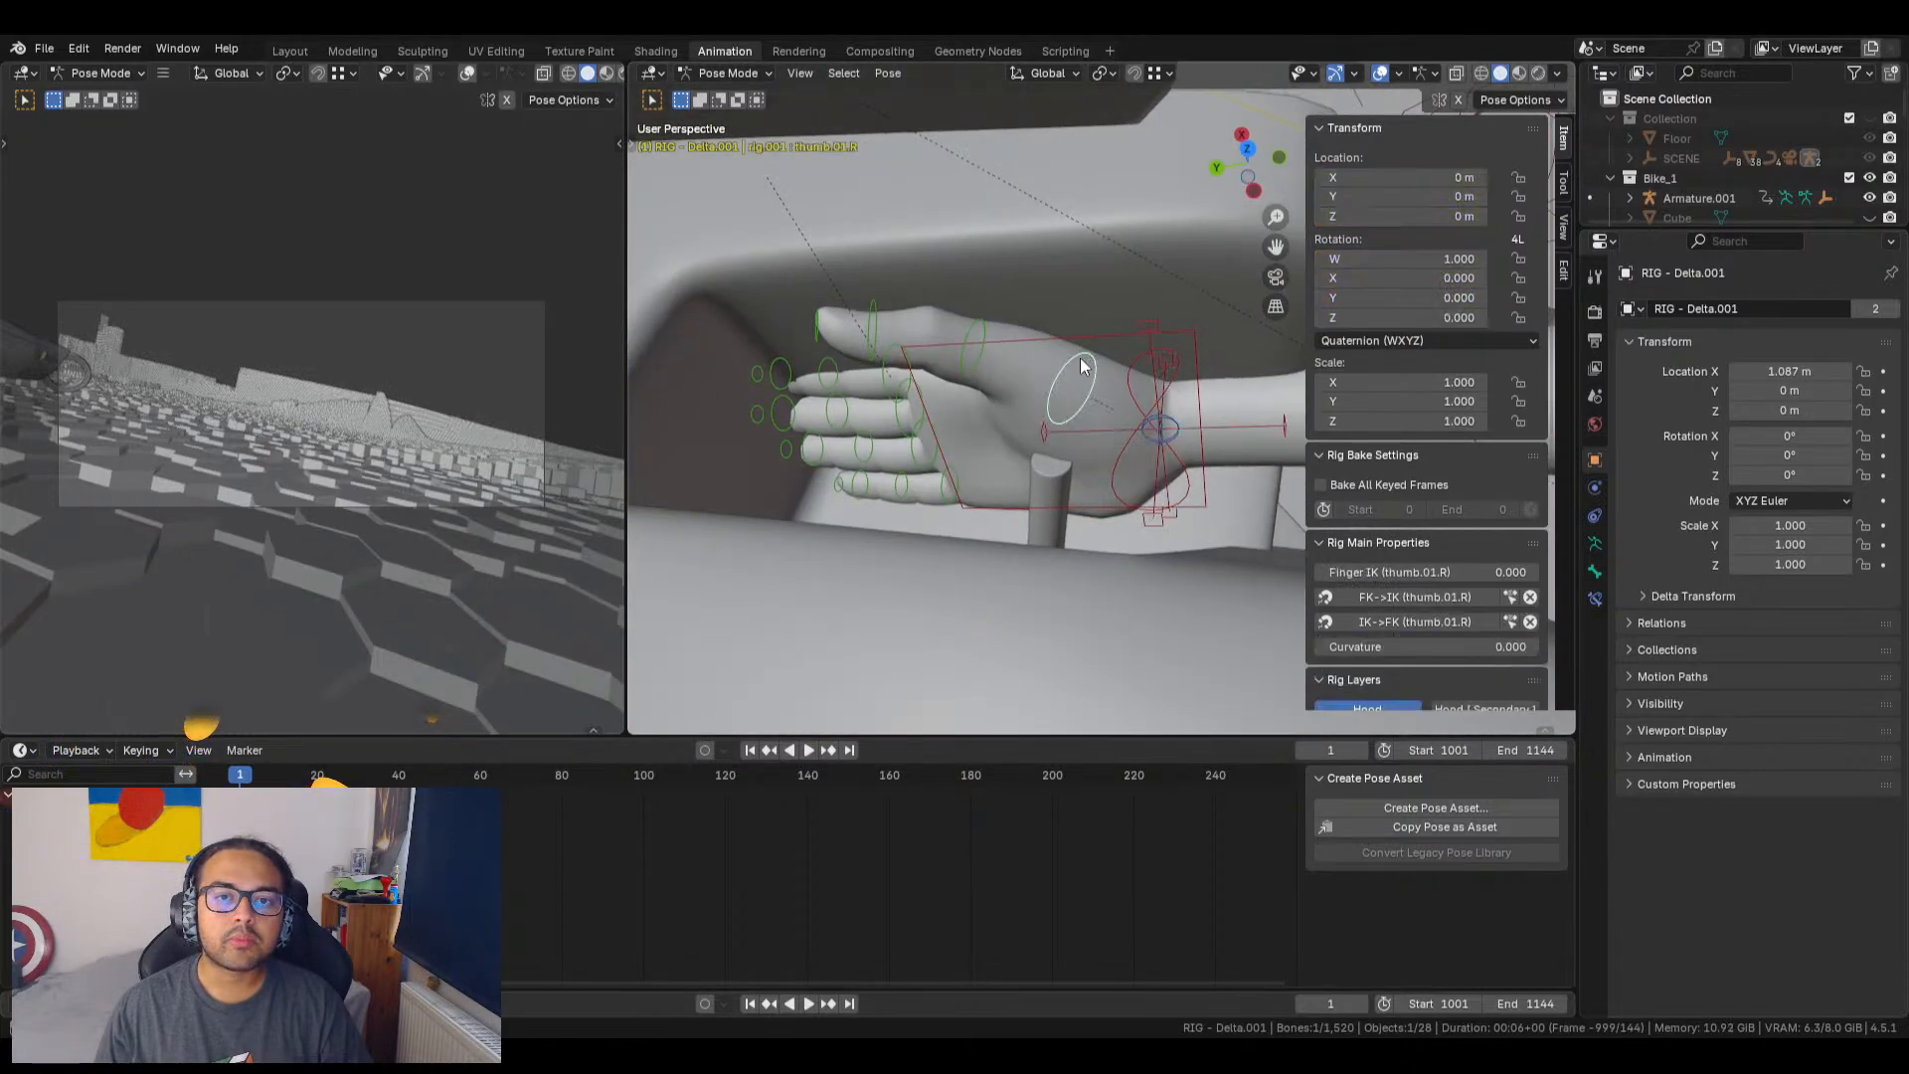
pyautogui.press('r')
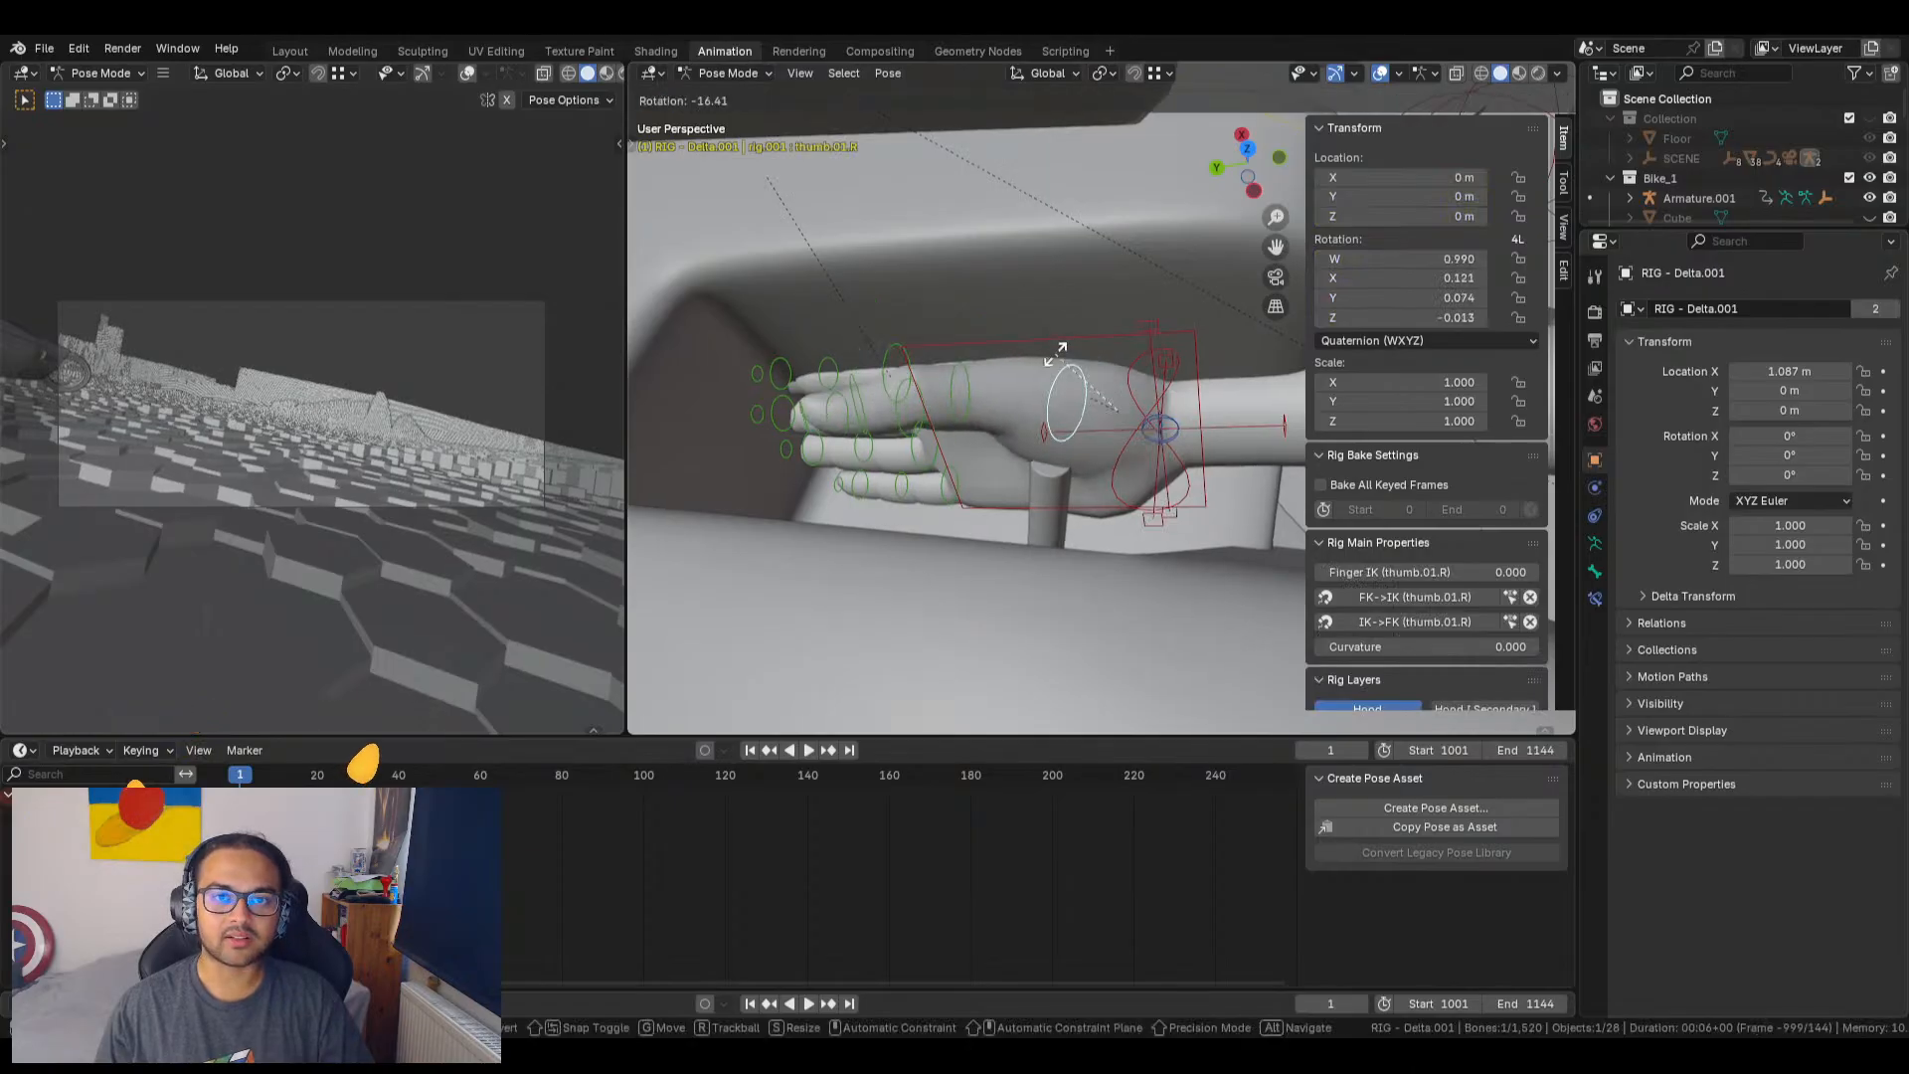
pyautogui.rightClick(1070, 358)
pyautogui.moveTo(1363, 305)
pyautogui.mouseDown()
pyautogui.moveTo(1433, 304)
pyautogui.moveTo(1365, 297)
pyautogui.mouseUp()
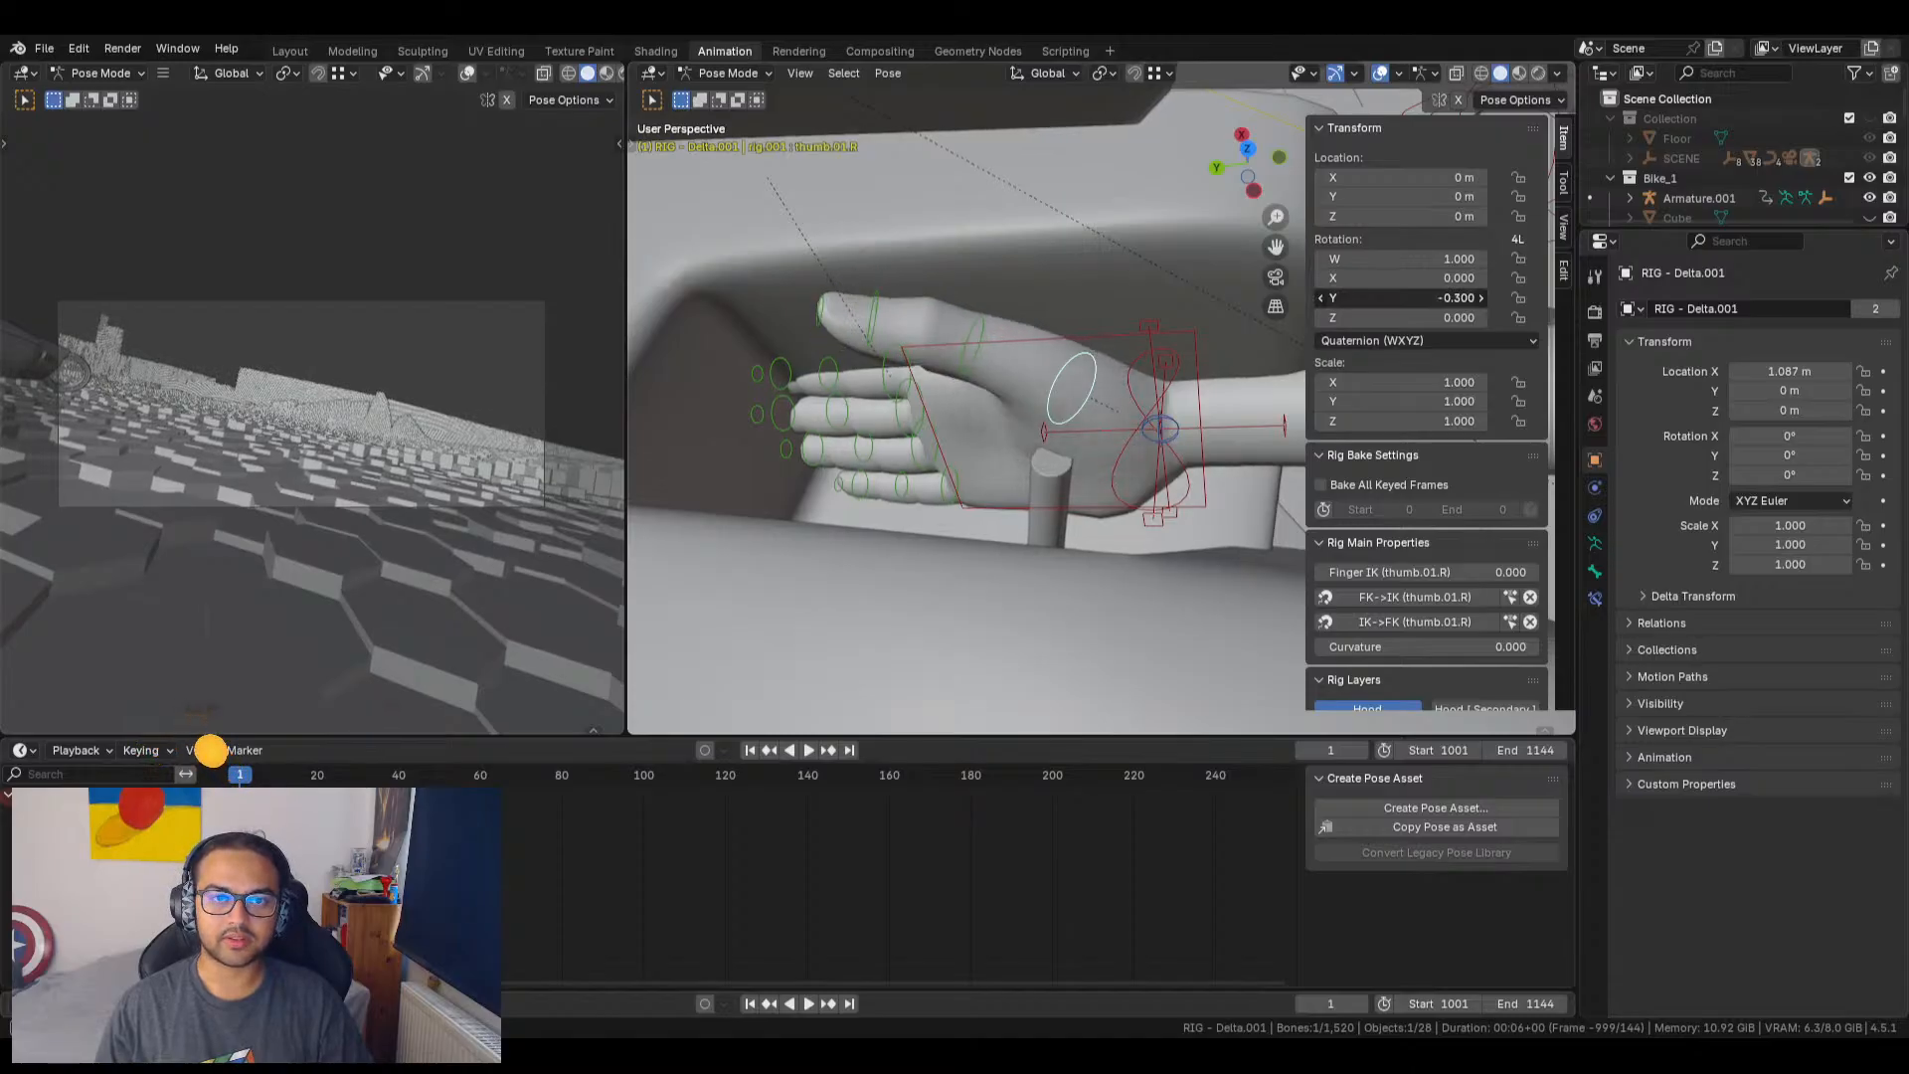
pyautogui.hotkey('ctrl', 'z')
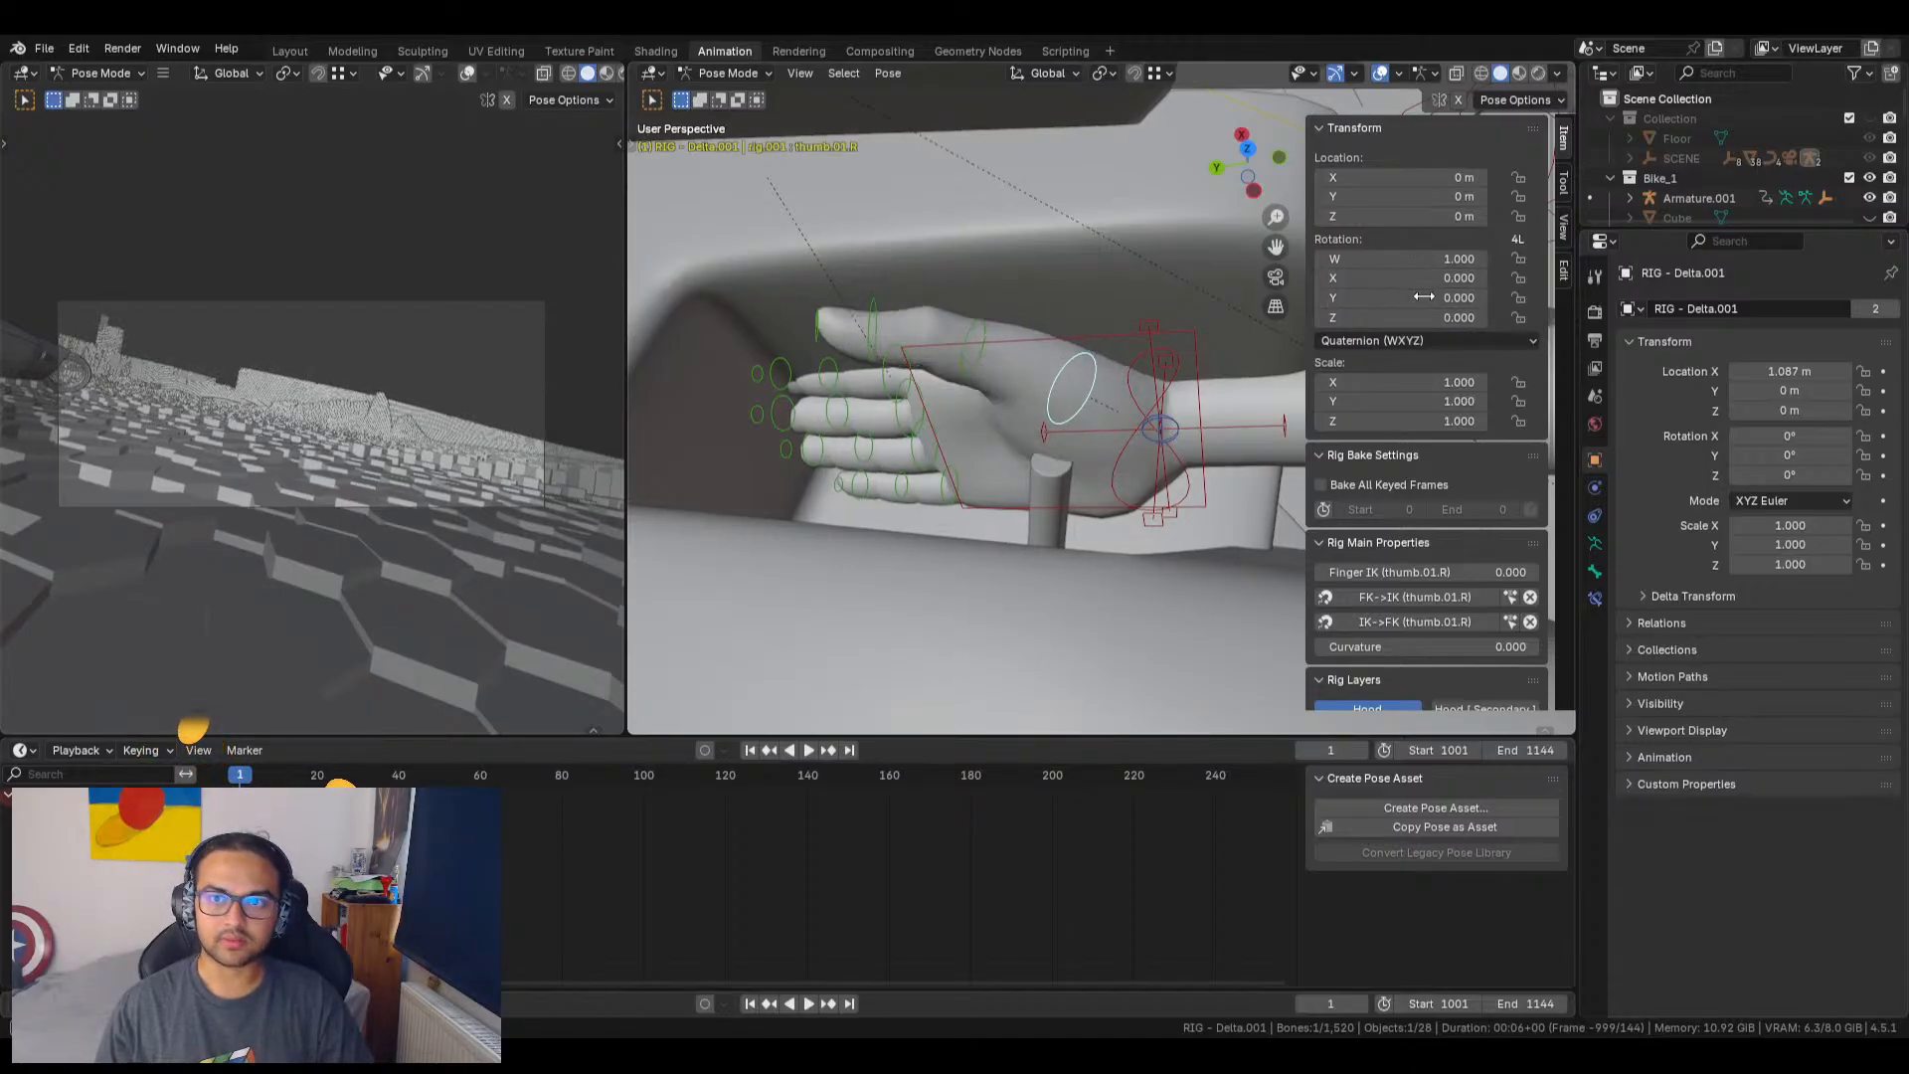
pyautogui.rightClick(1417, 296)
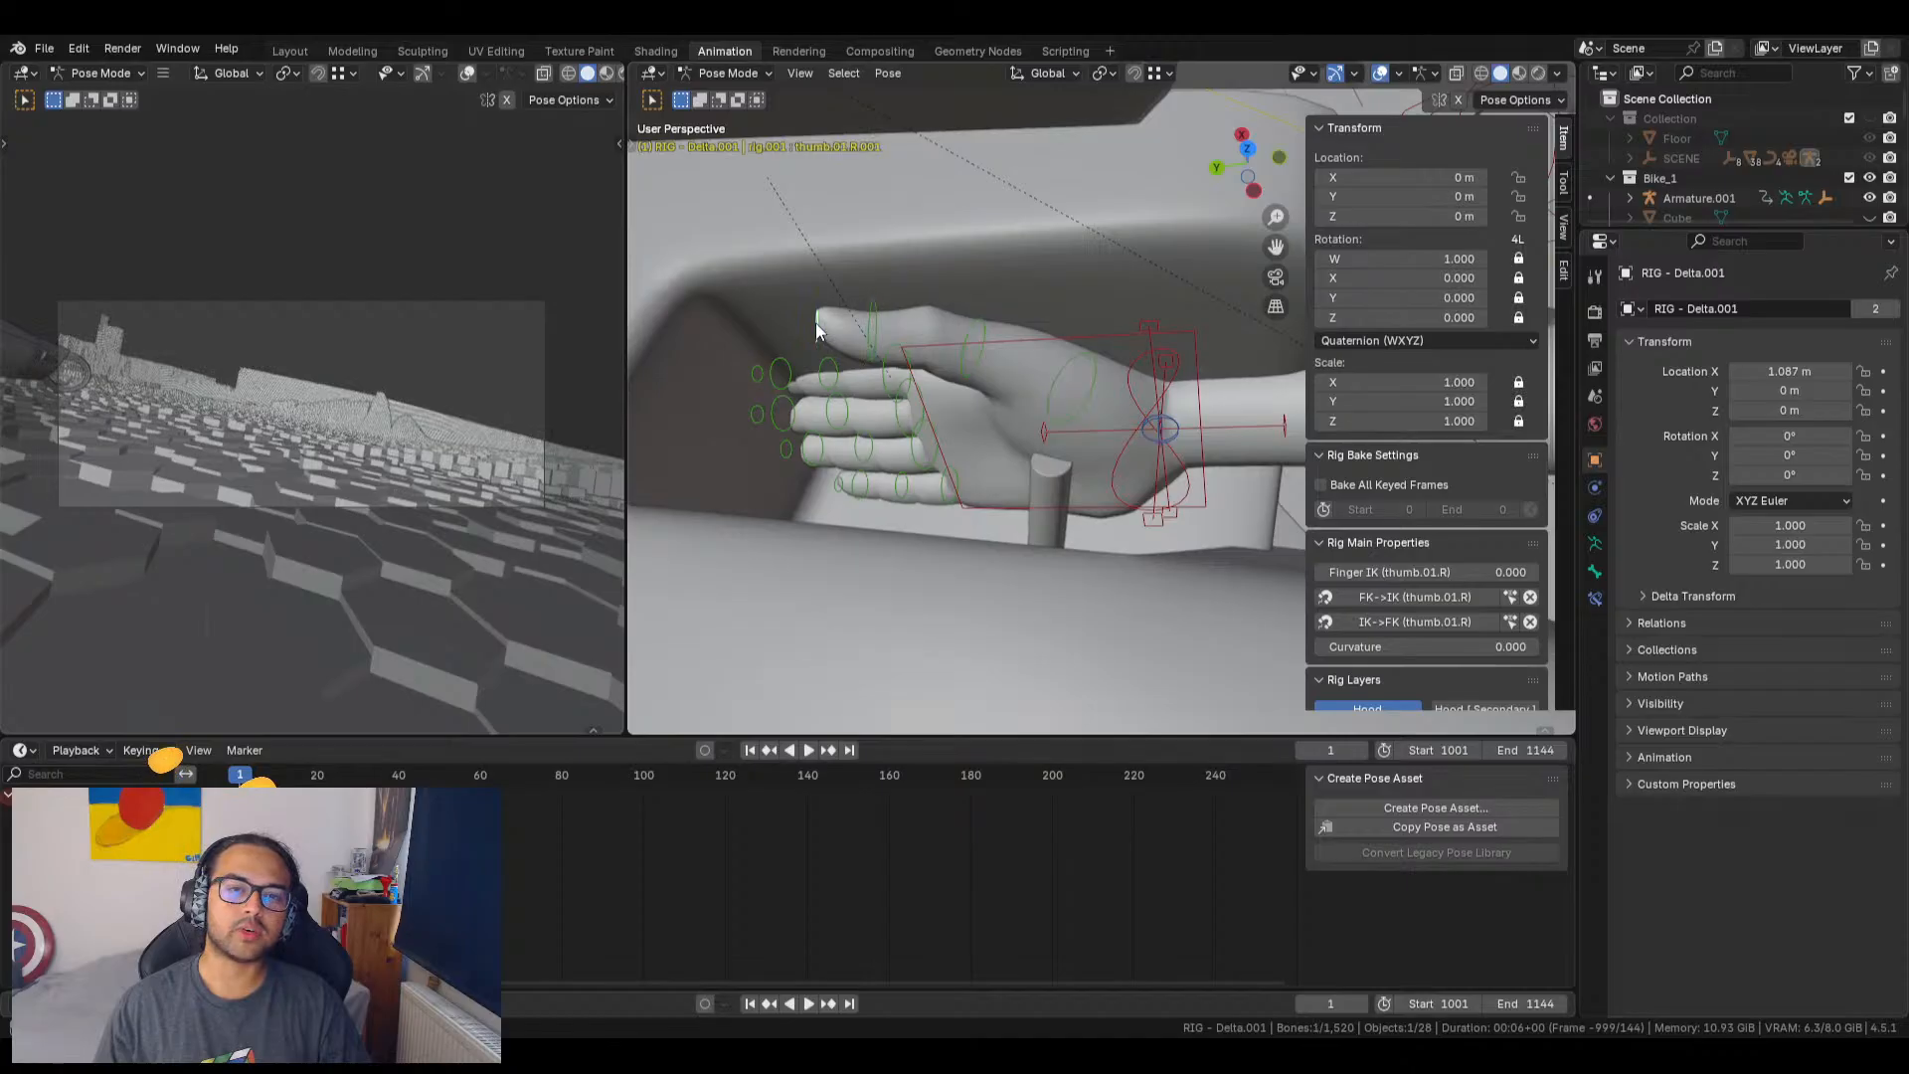
pyautogui.press('r')
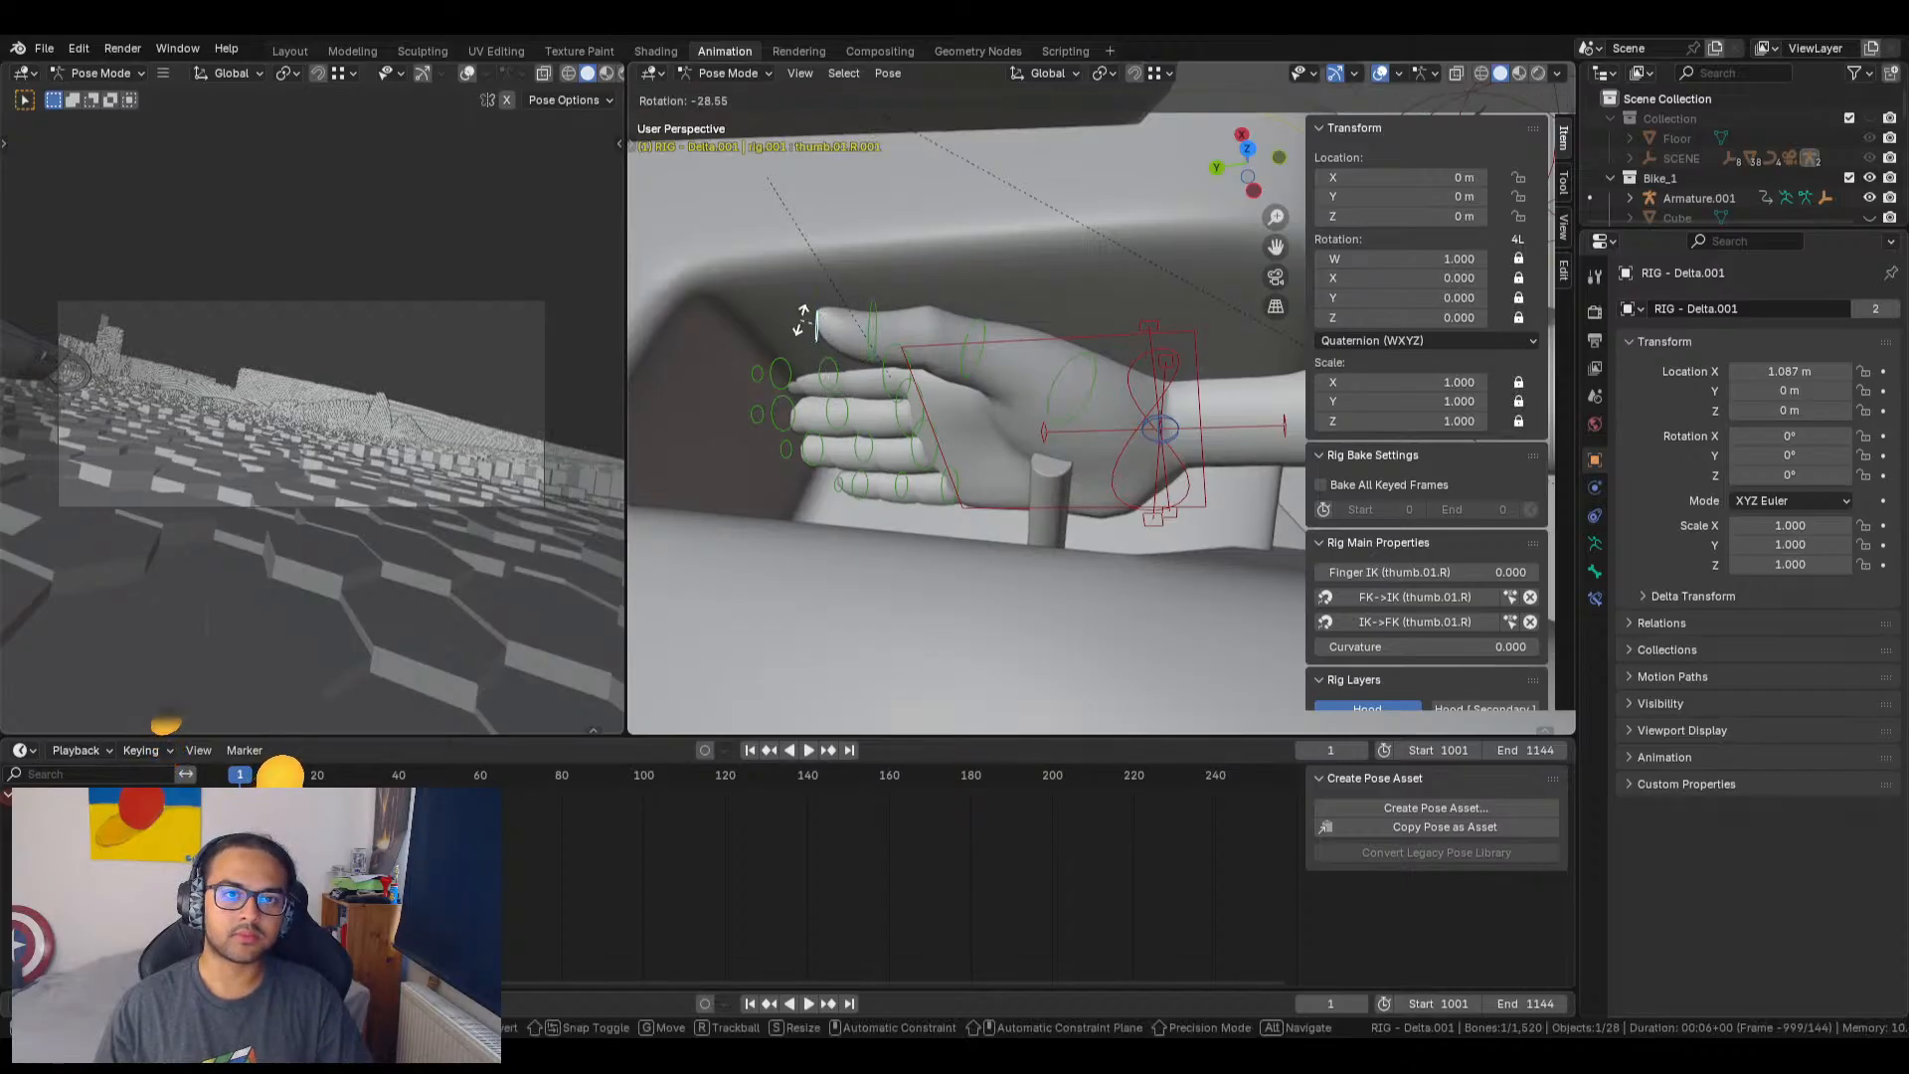
pyautogui.rightClick(851, 329)
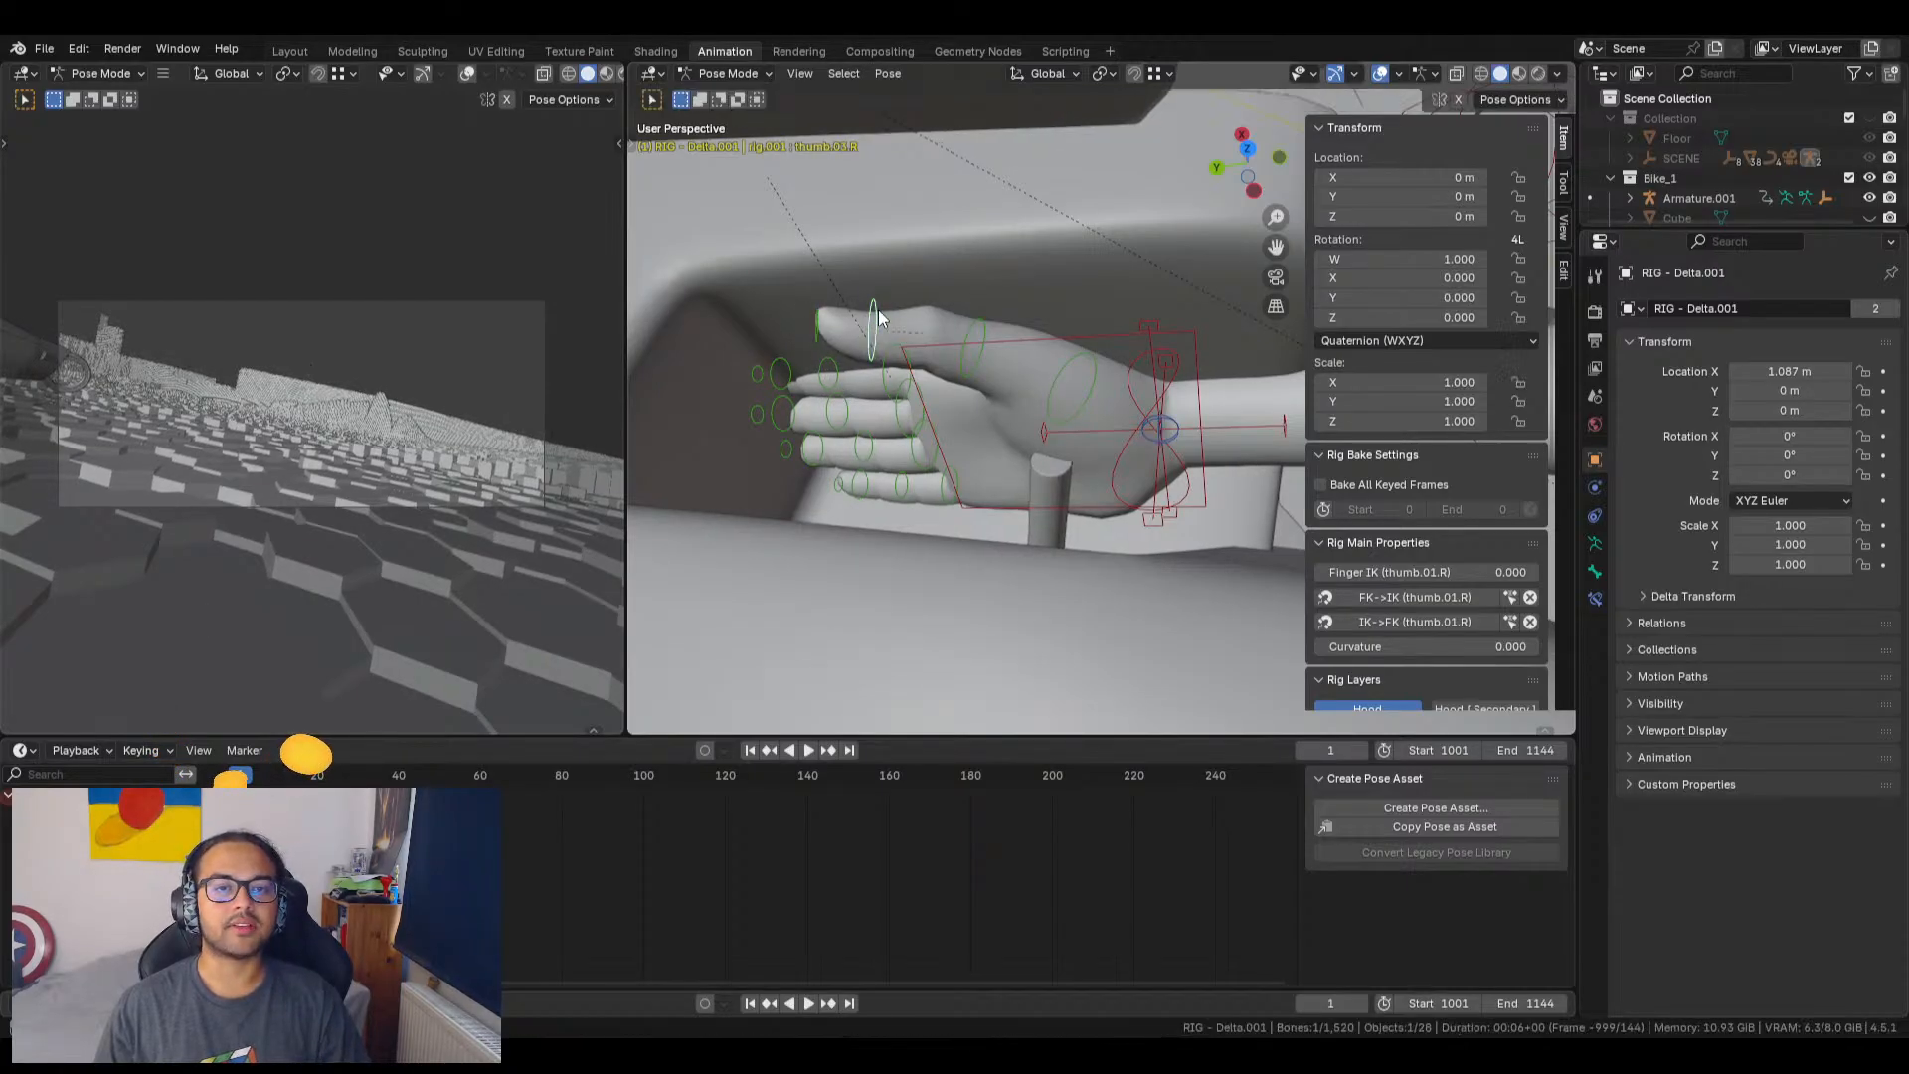
# Step: Select the right hand's thumb, index, middle, ring and pinky controls and insert rotation keyframes for the active pinky control at frame 1
pyautogui.click(1034, 368)
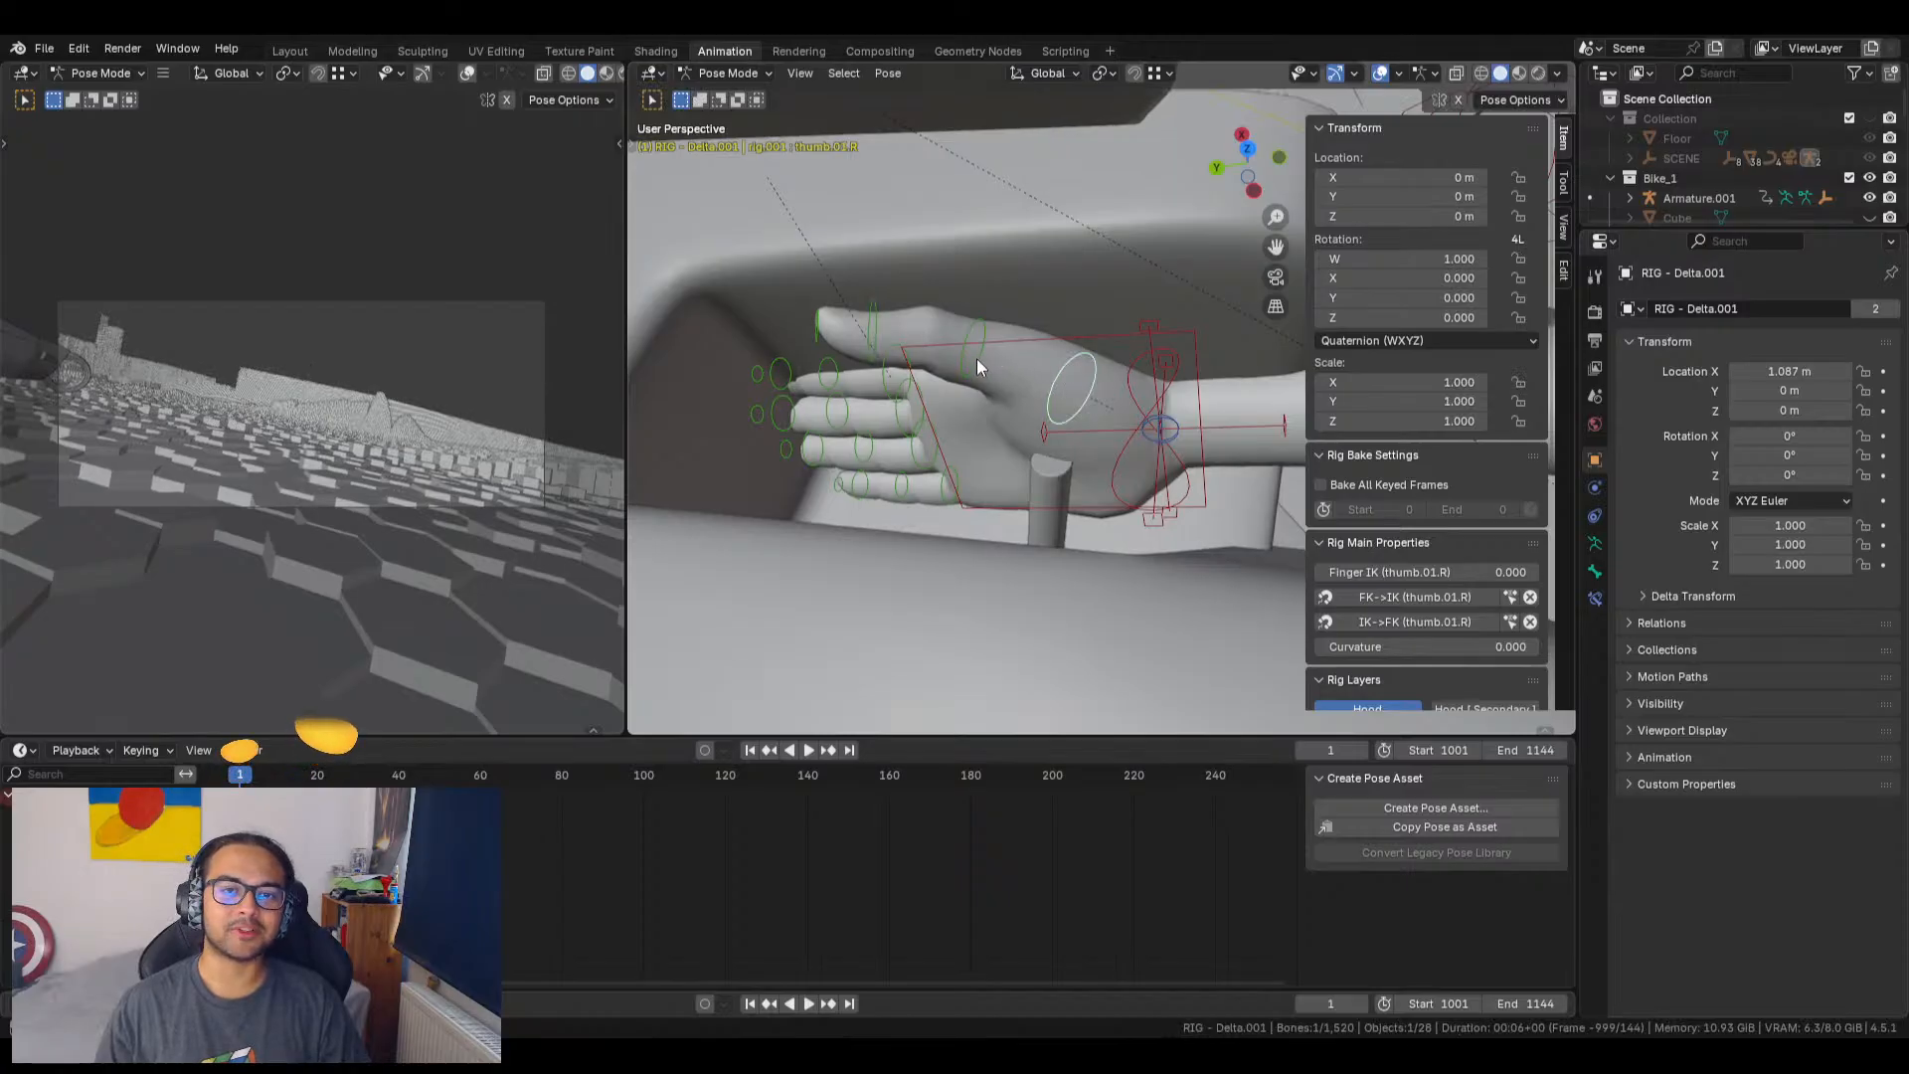
pyautogui.keyDown('shift'); pyautogui.click(887, 374); pyautogui.keyUp('shift')
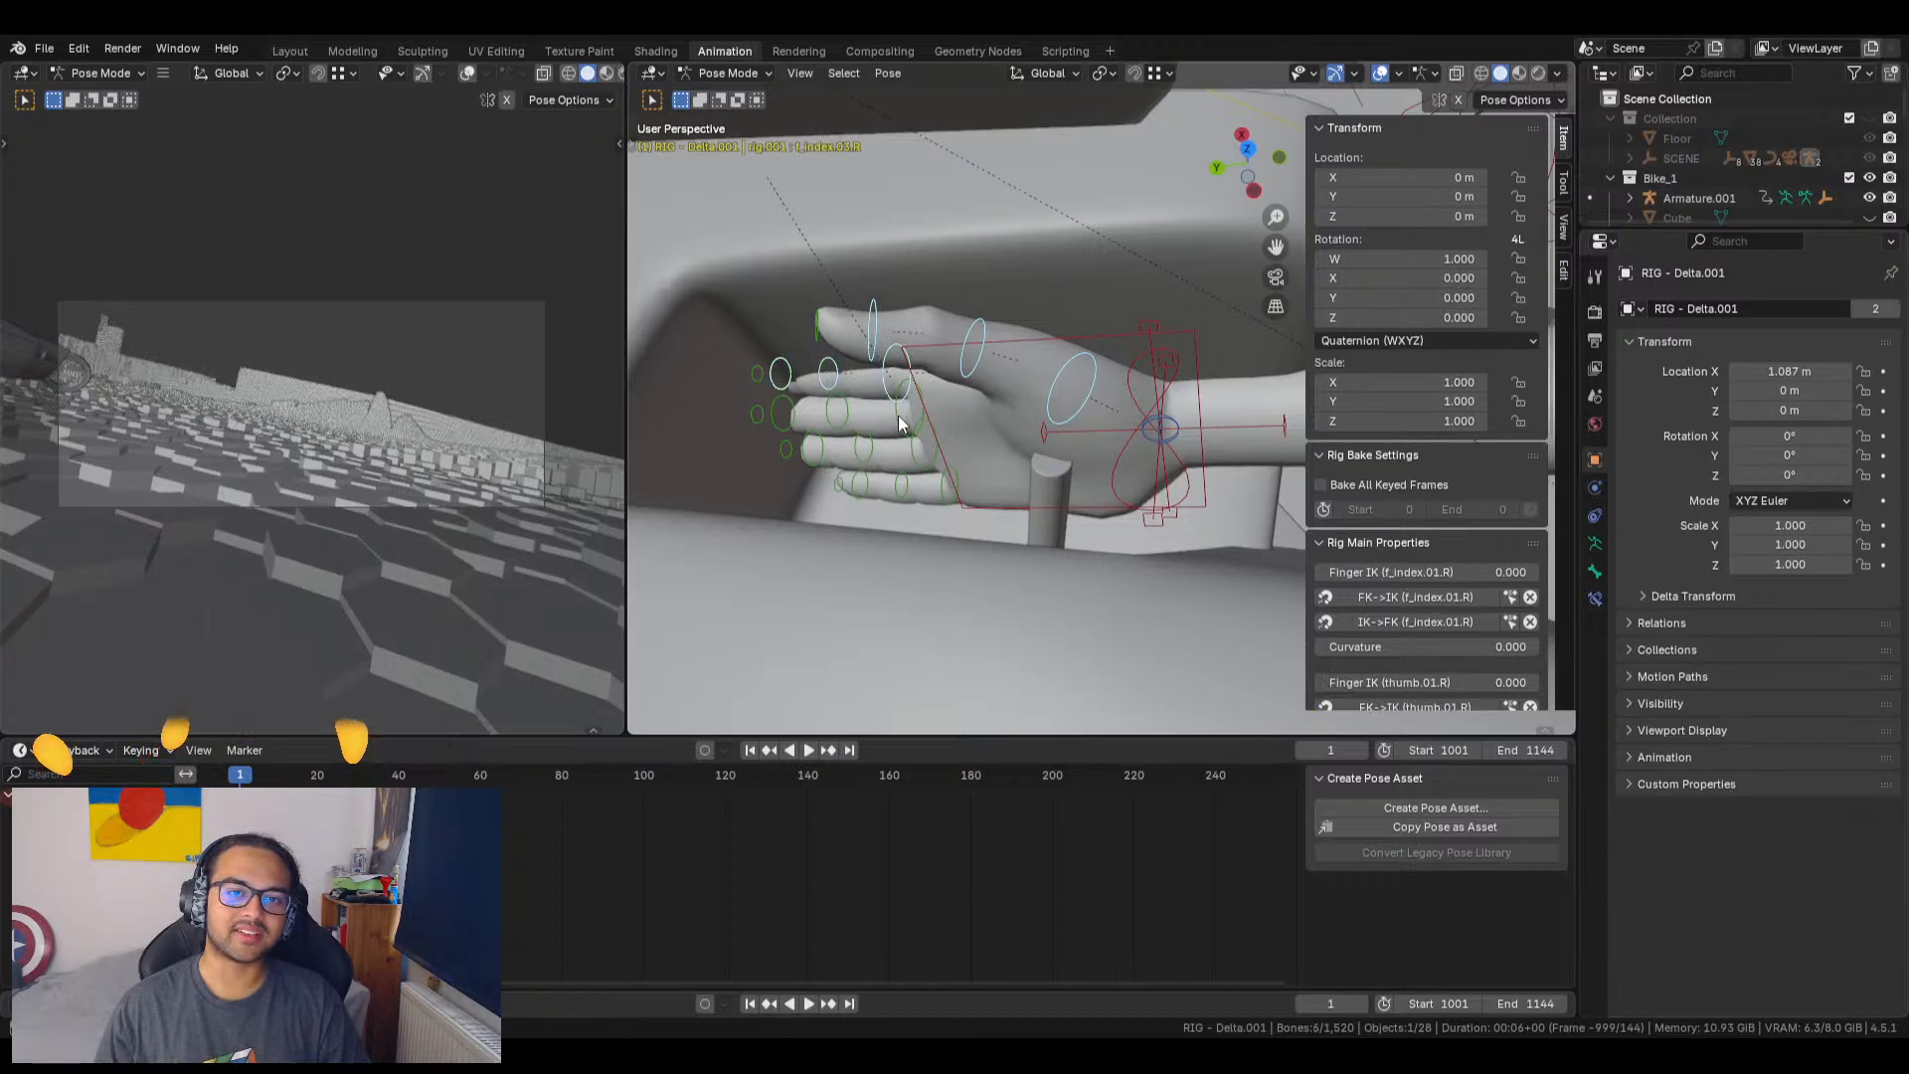
pyautogui.keyDown('shift'); pyautogui.click(828, 418); pyautogui.keyUp('shift')
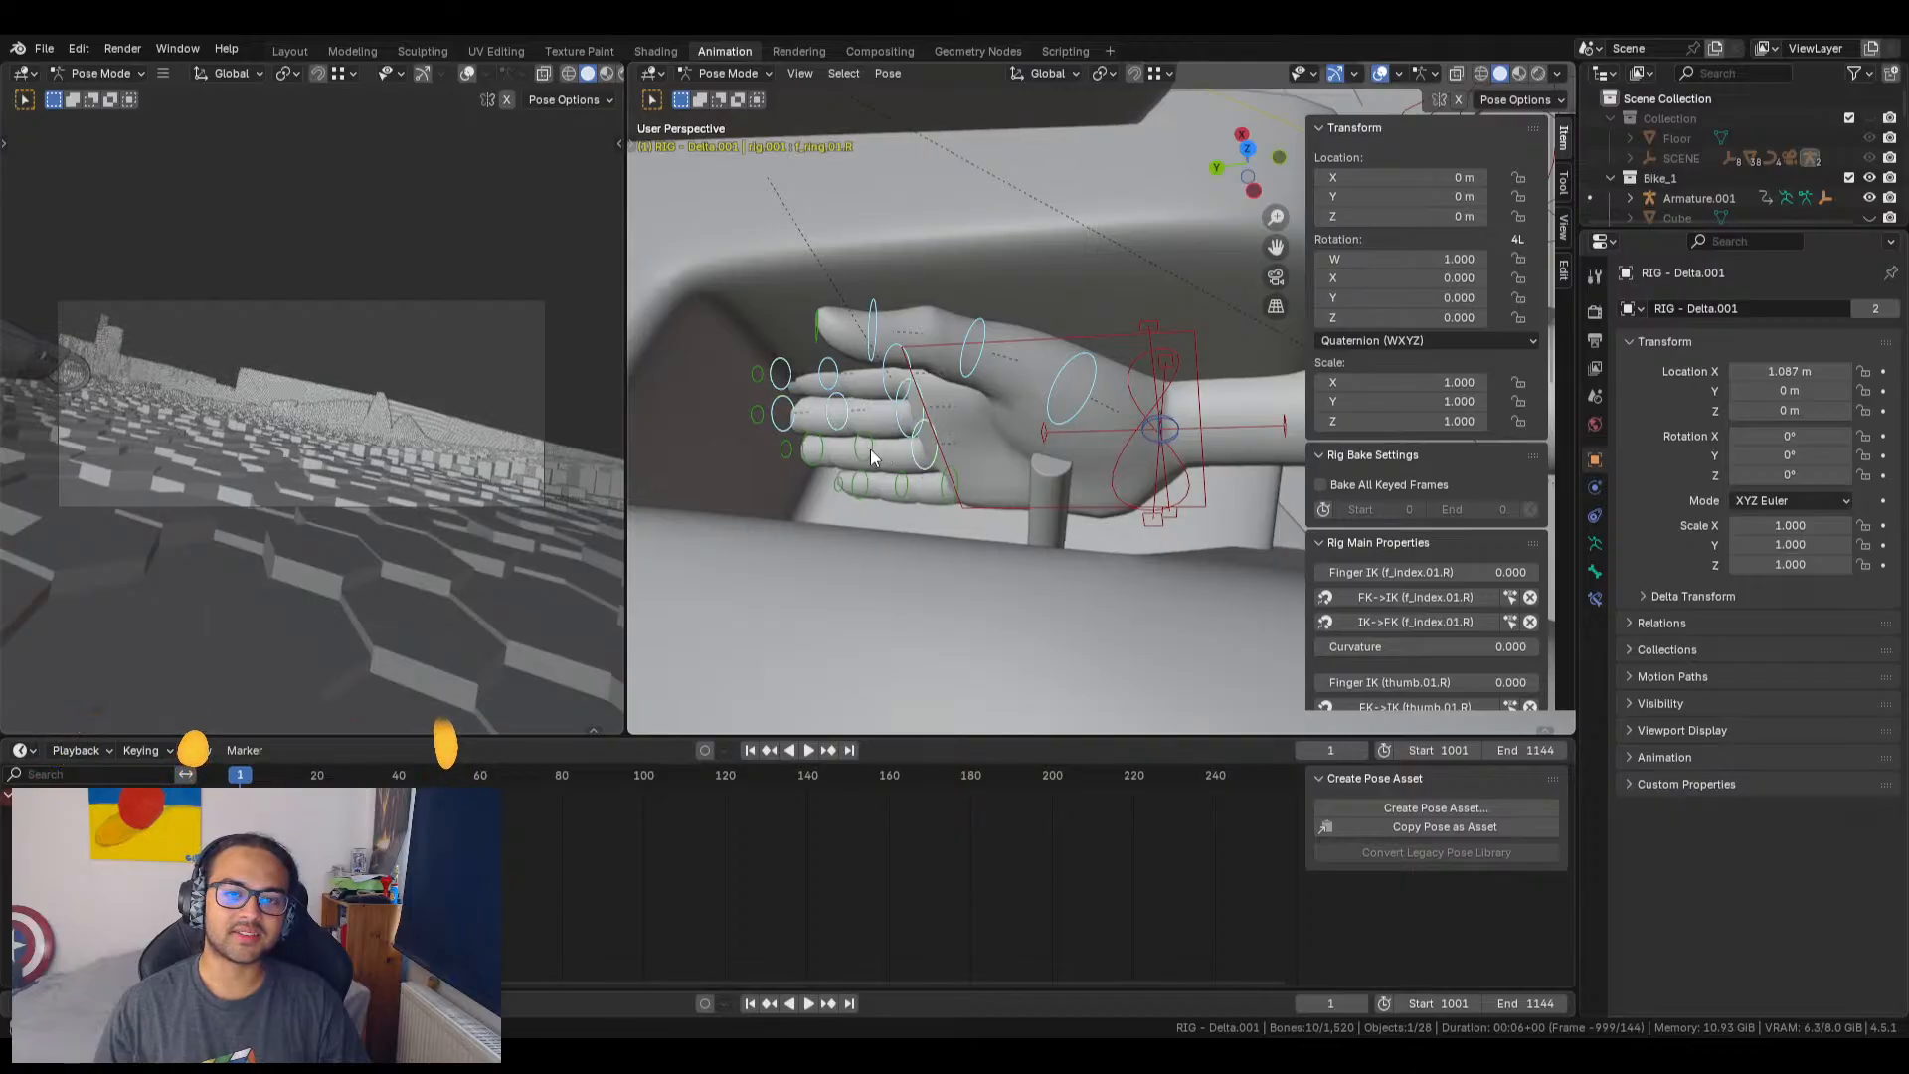
pyautogui.keyDown('shift'); pyautogui.click(818, 450); pyautogui.keyUp('shift')
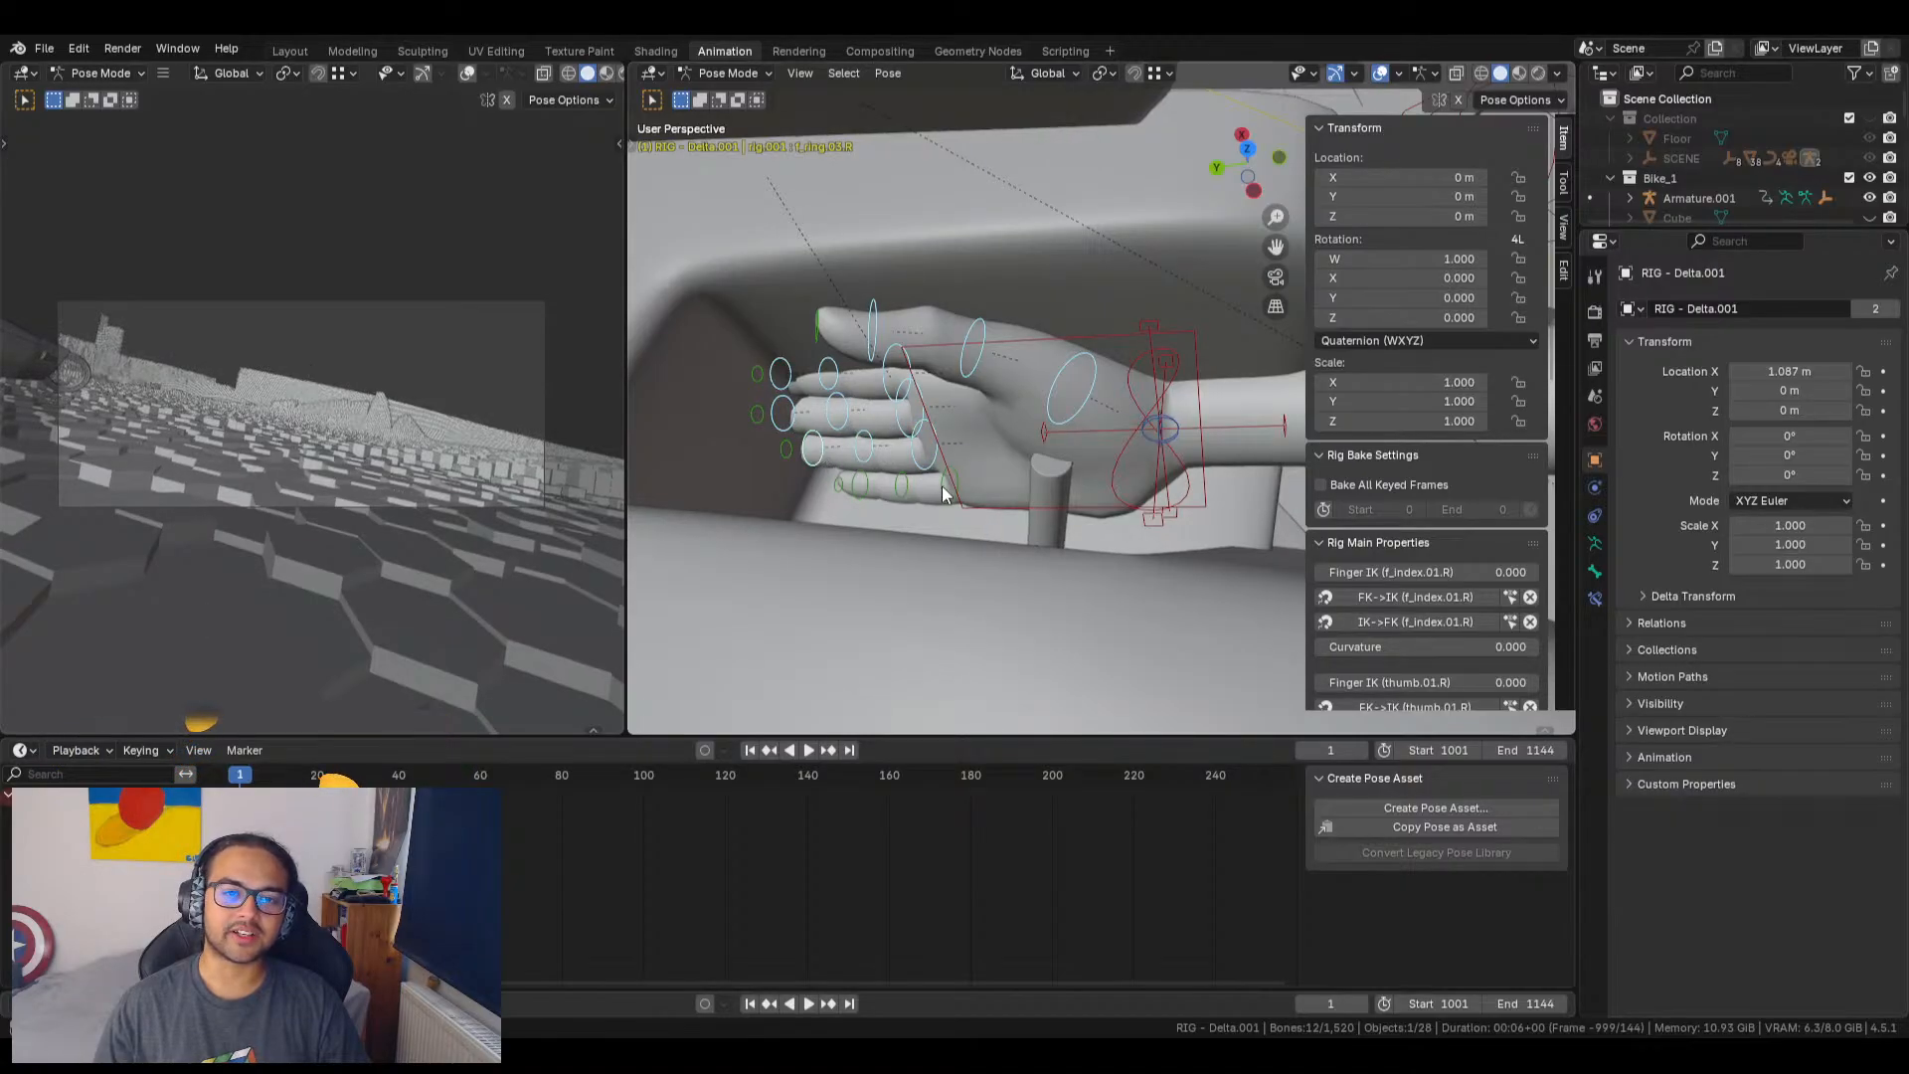
pyautogui.keyDown('shift'); pyautogui.click(942, 485); pyautogui.keyUp('shift')
pyautogui.keyDown('shift'); pyautogui.click(900, 486); pyautogui.keyUp('shift')
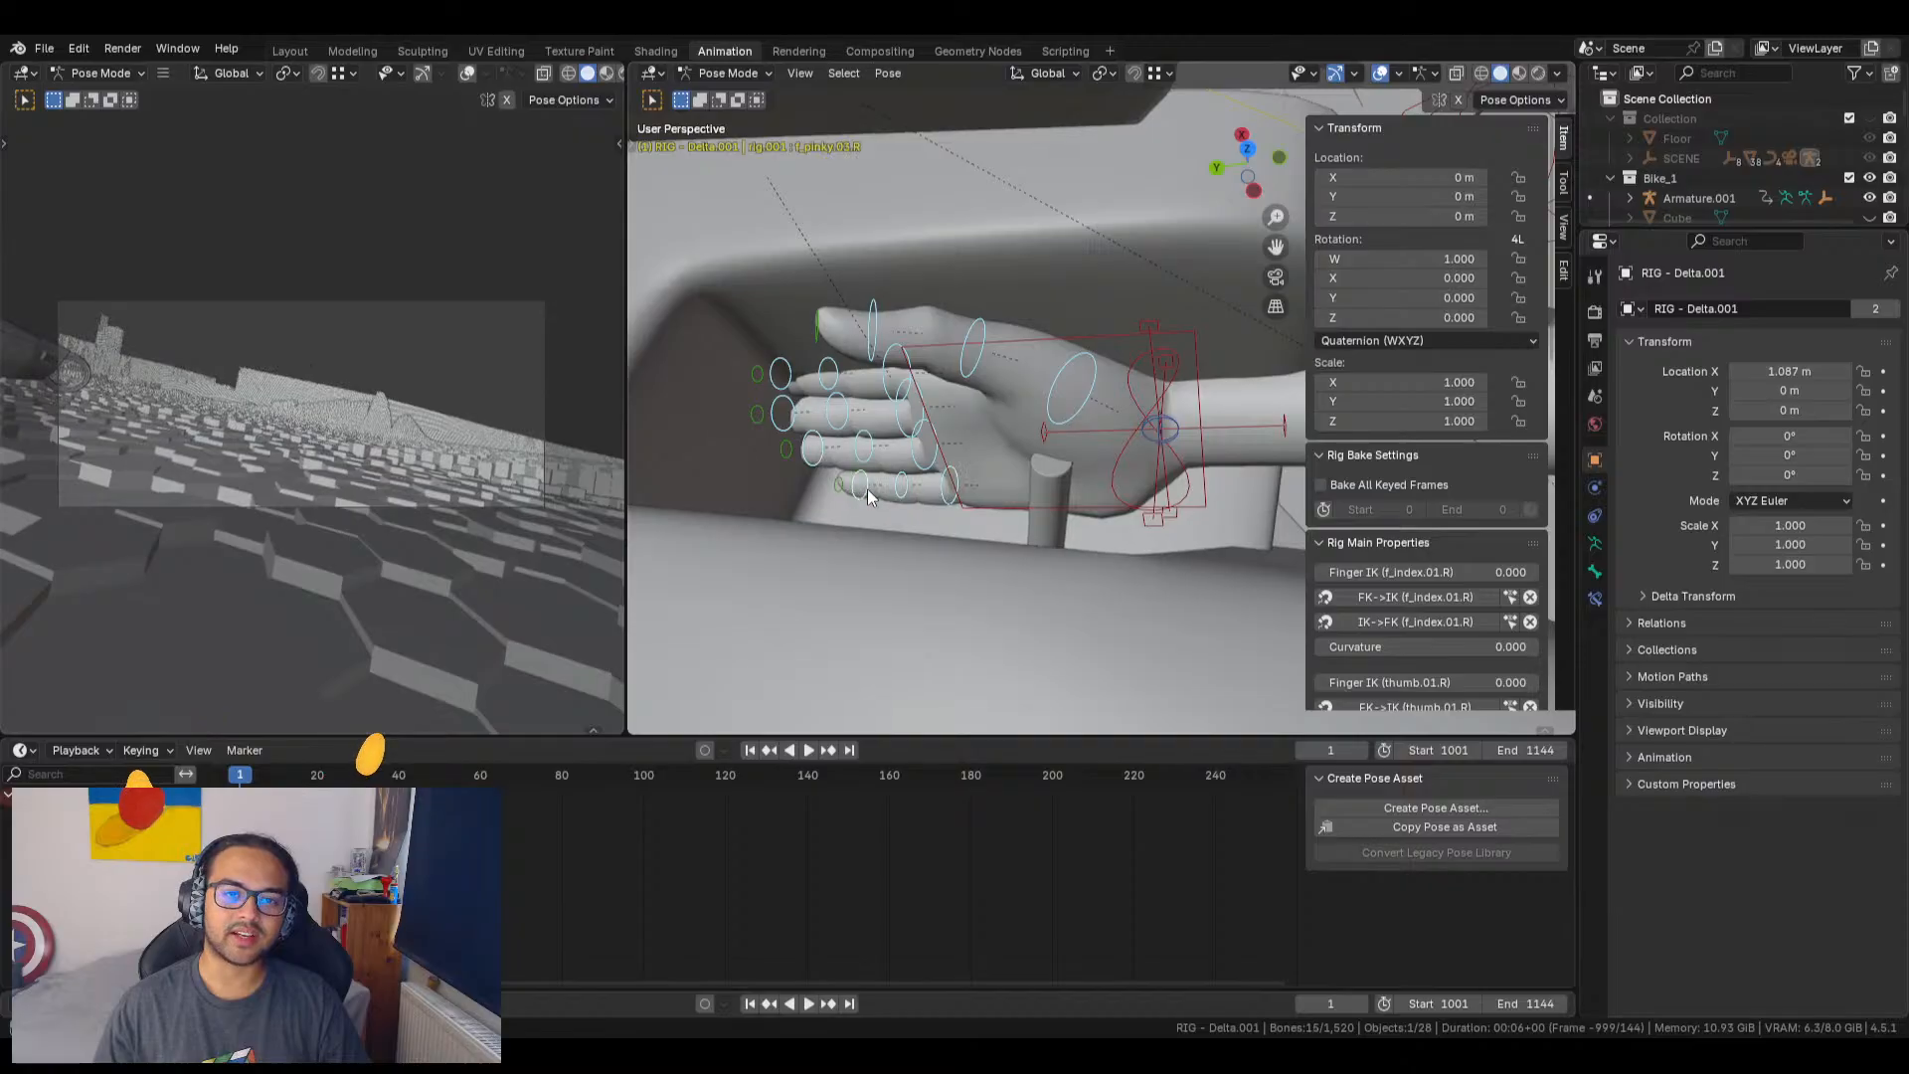
pyautogui.rightClick(1328, 298)
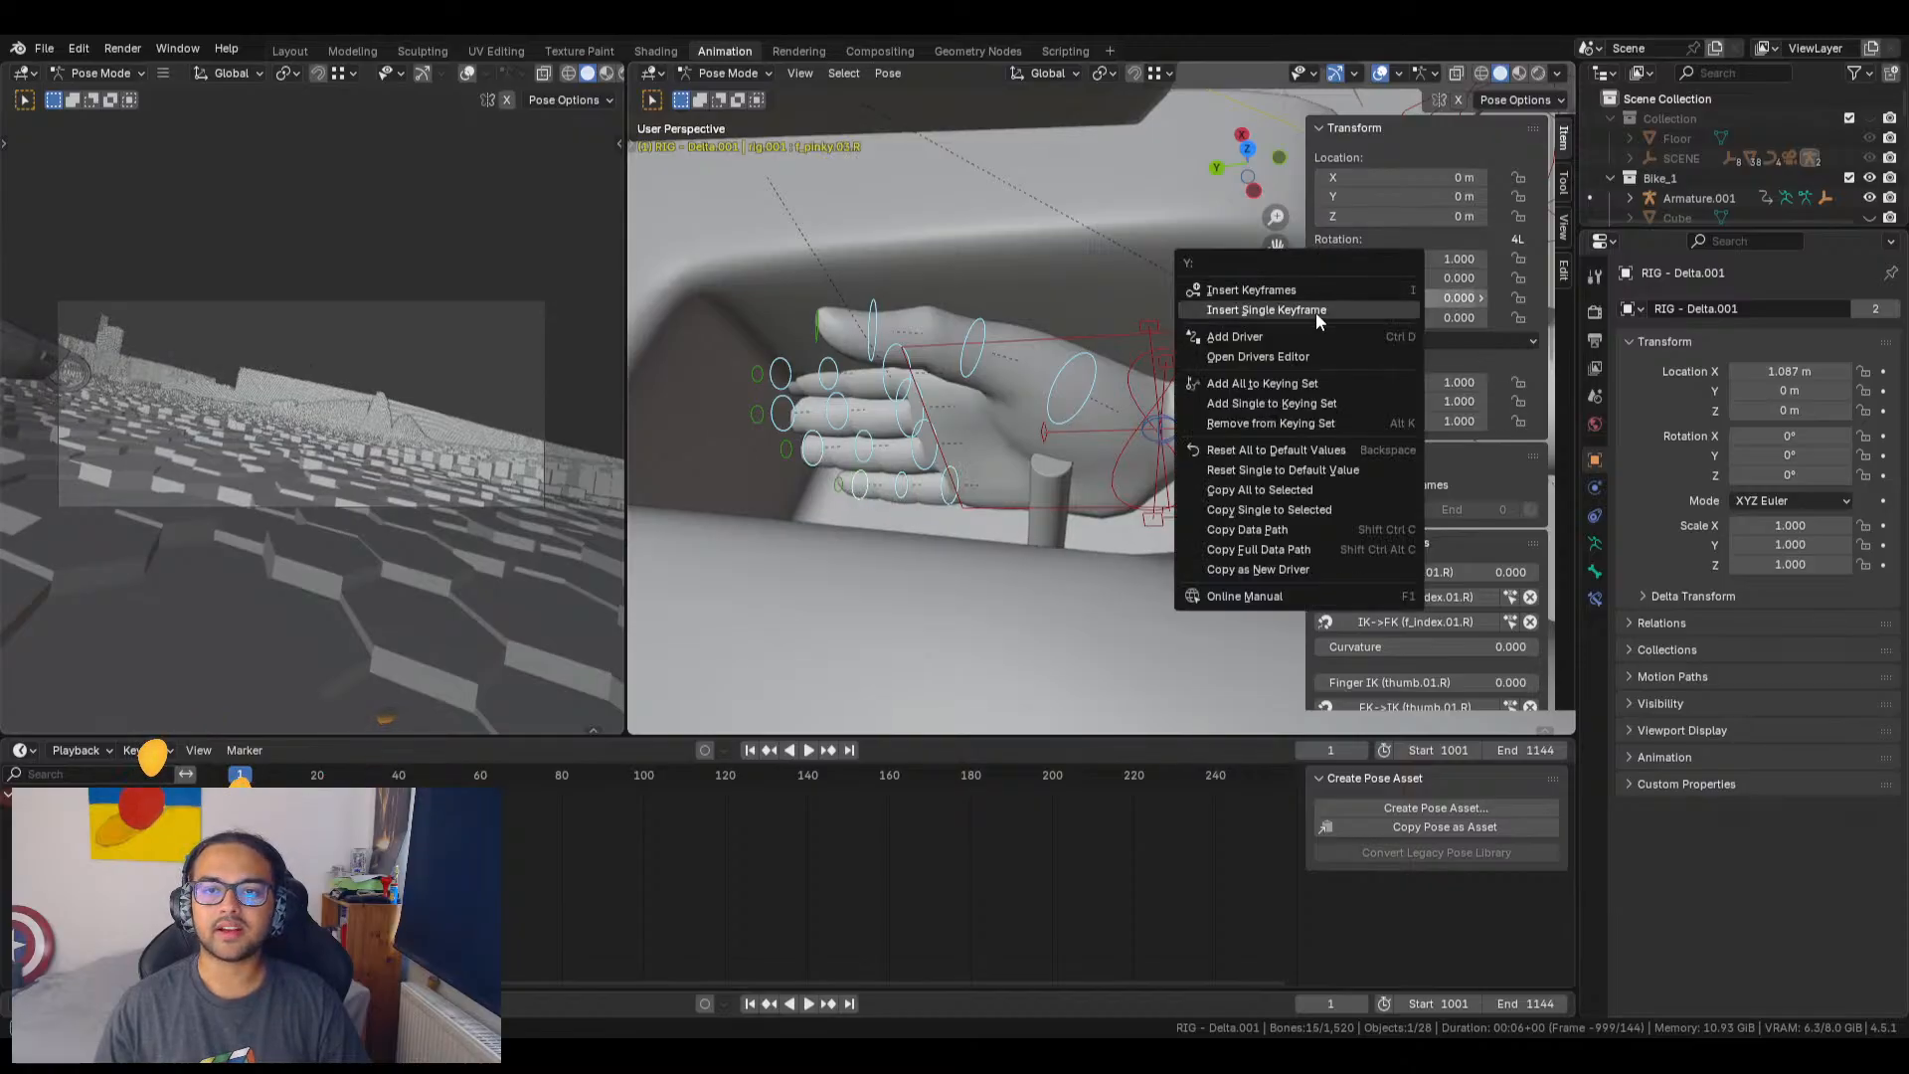
pyautogui.click(1277, 295)
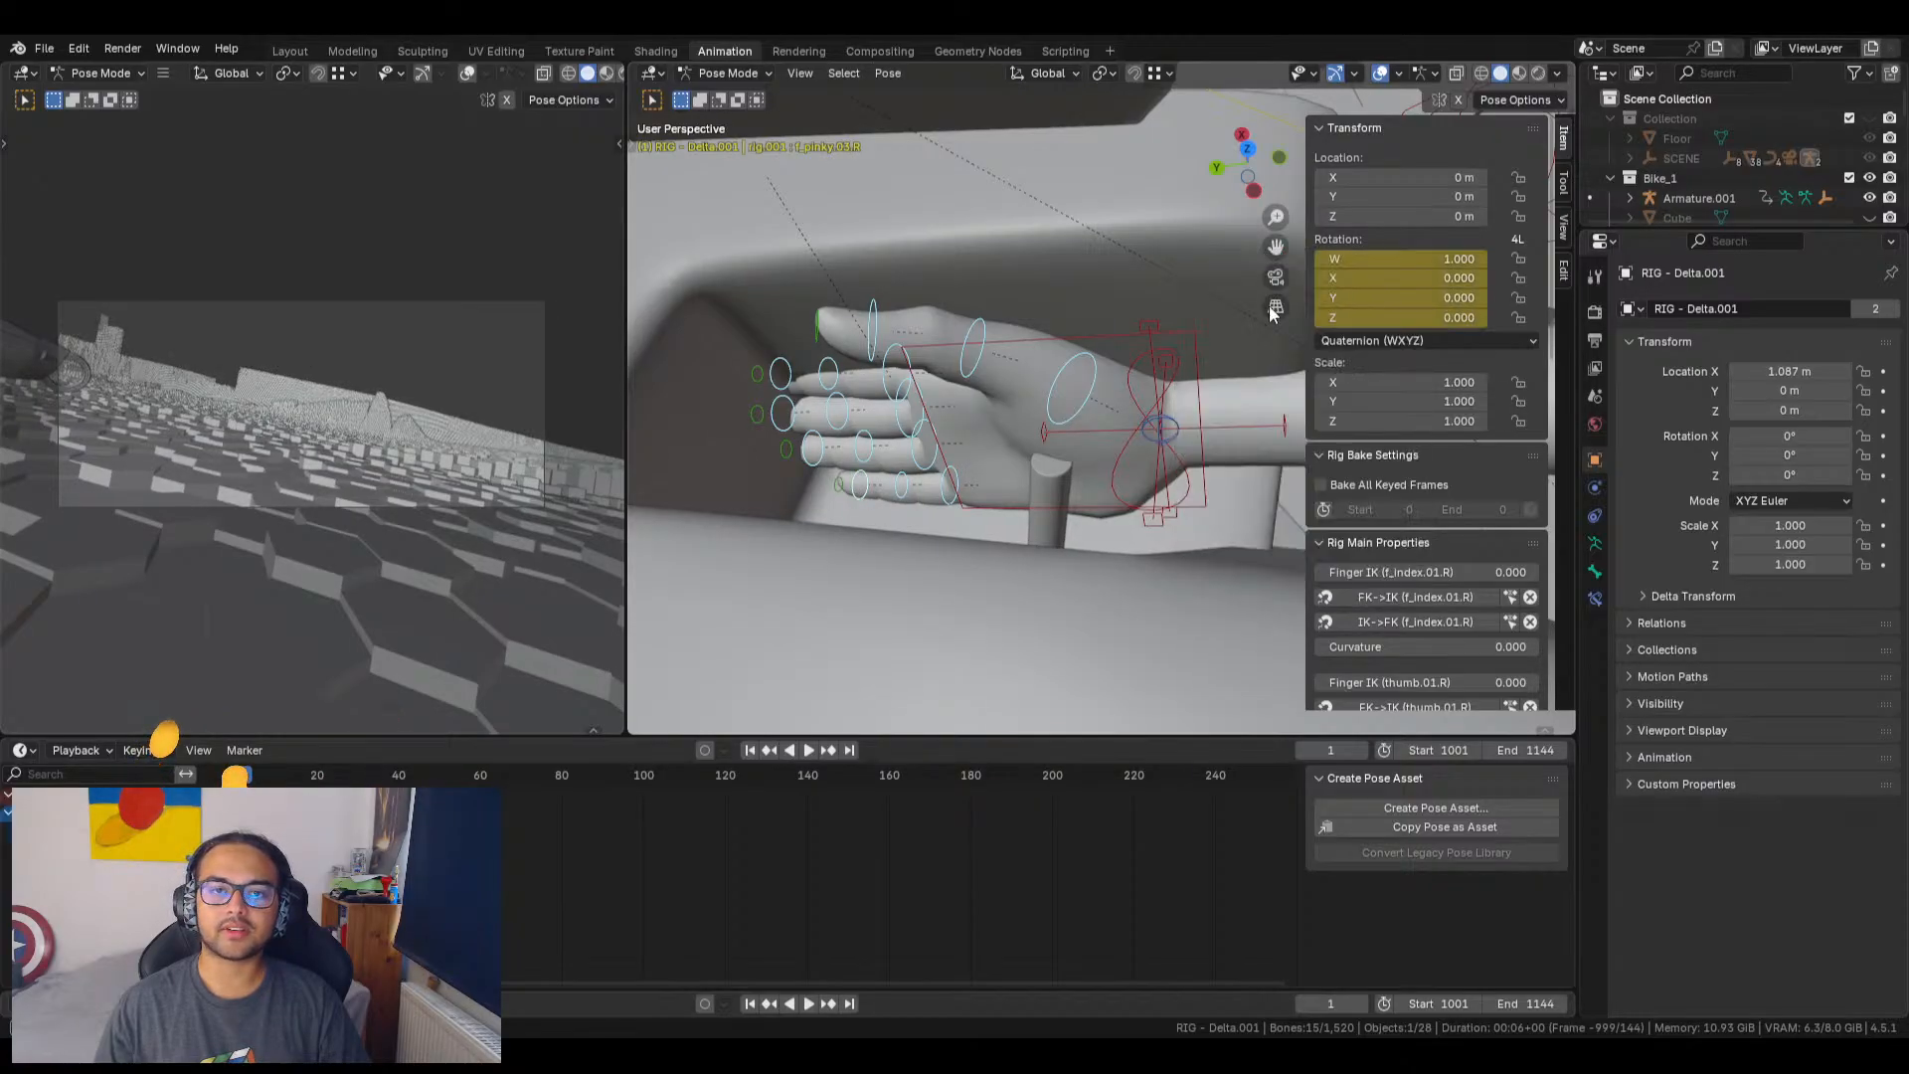
# Step: Try keyframing the rotation of the right thumb's base control alone and undo back to the full finger-control selection
pyautogui.click(1094, 374)
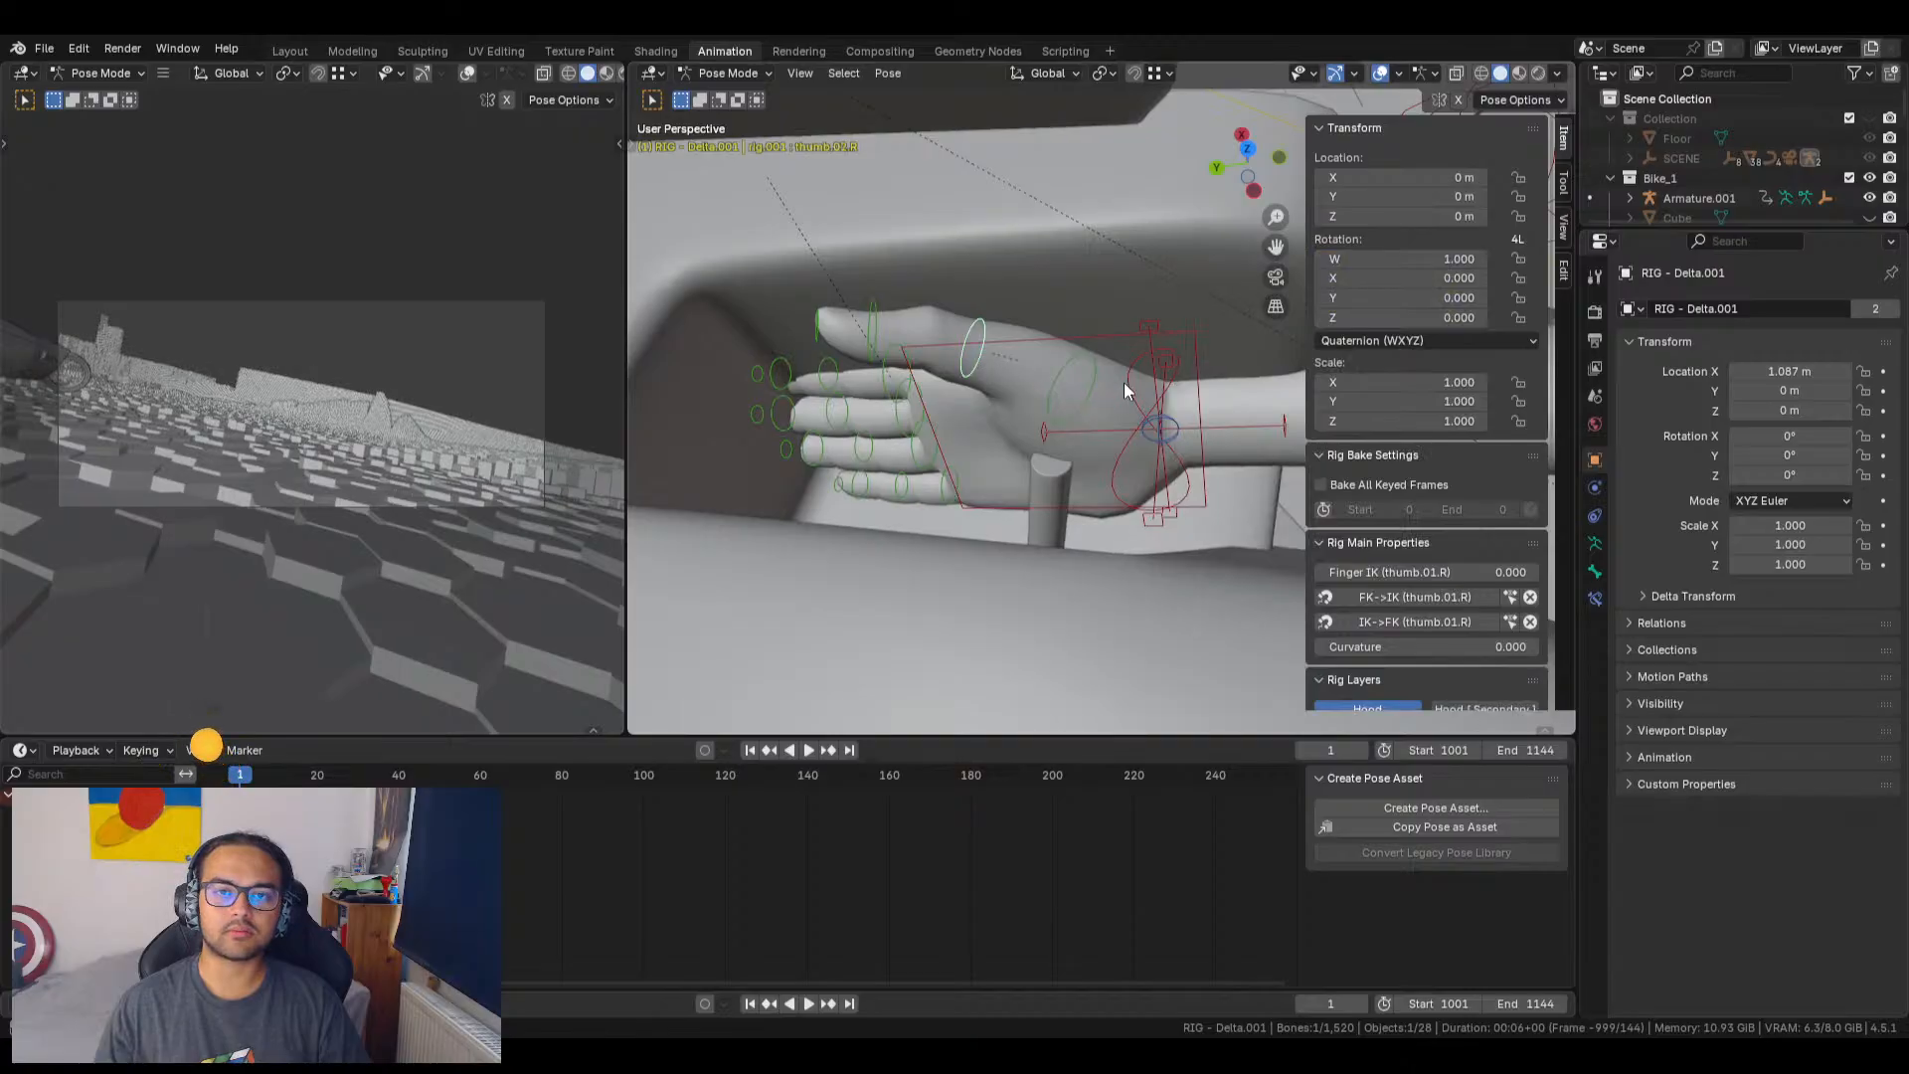
pyautogui.click(1090, 384)
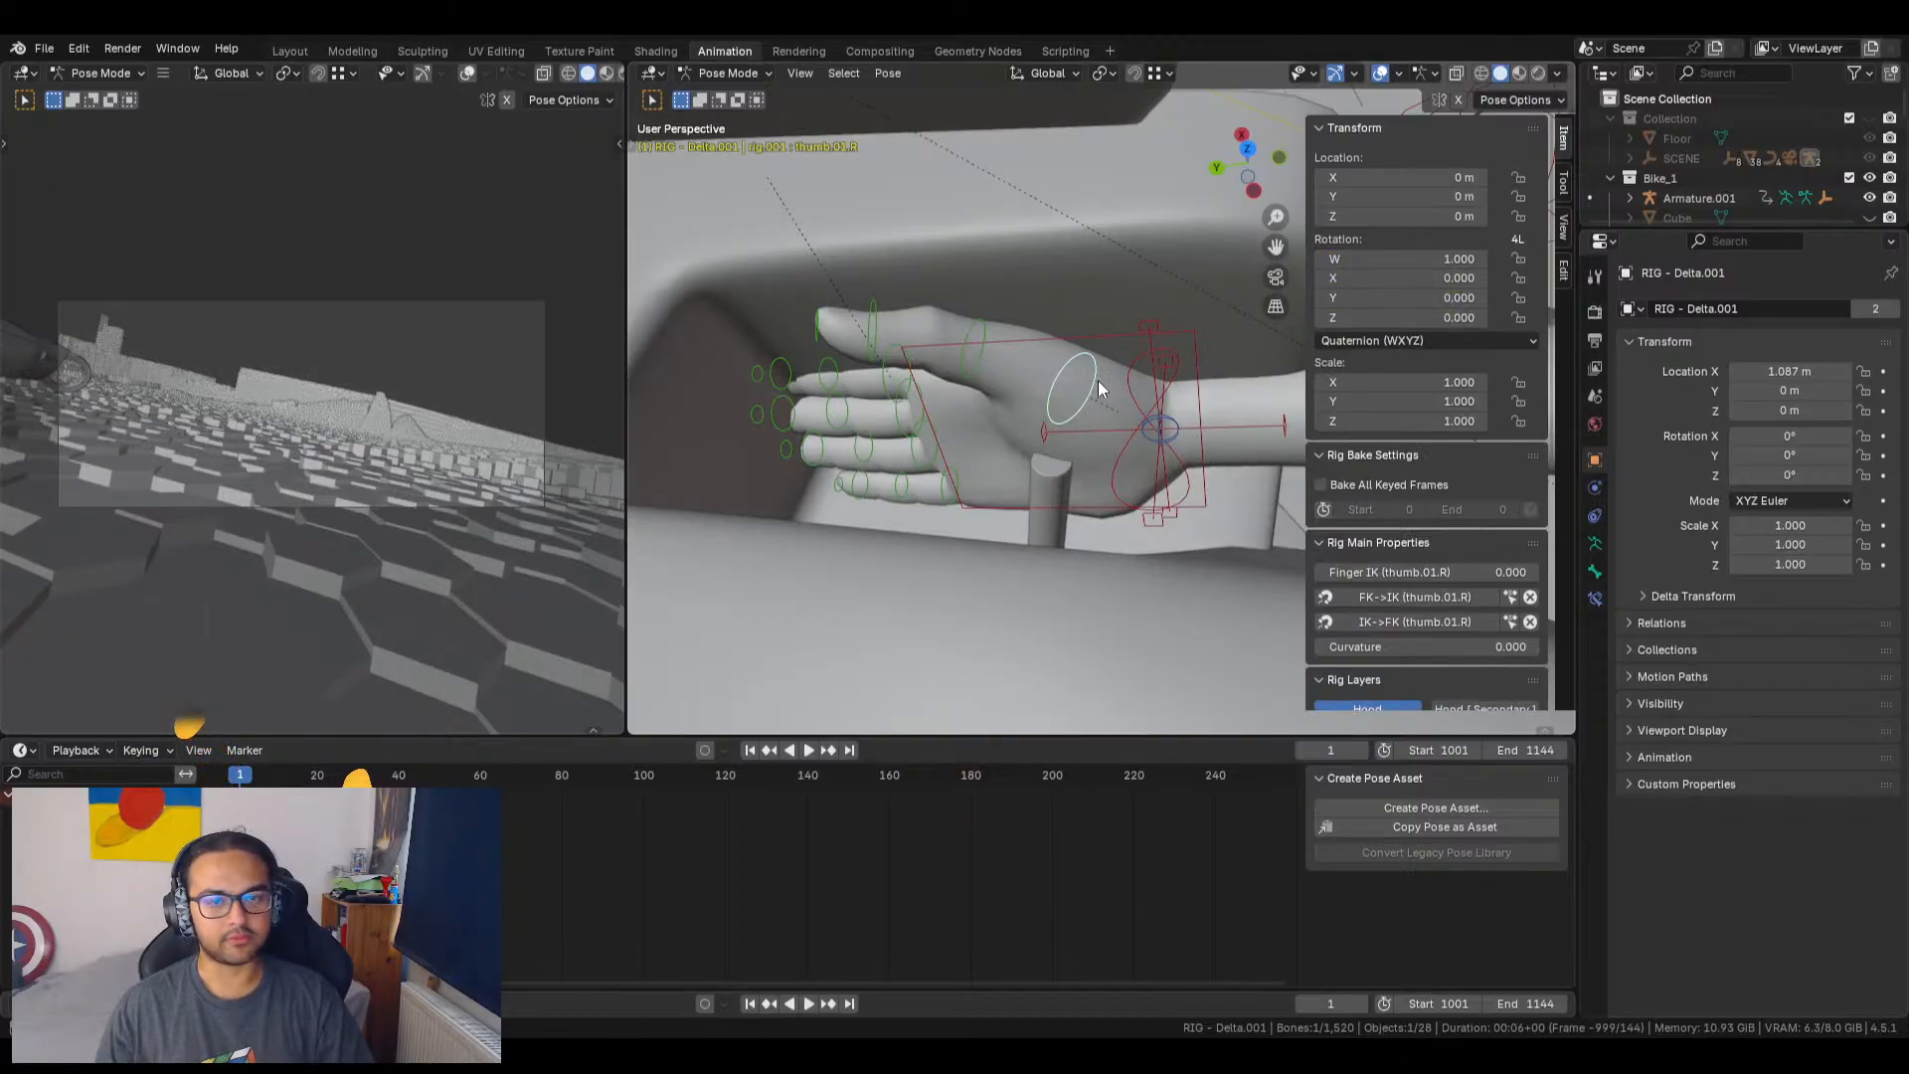
pyautogui.hotkey('ctrl', 'z')
pyautogui.hotkey('ctrl', 'z')
pyautogui.hotkey('ctrl', 'z')
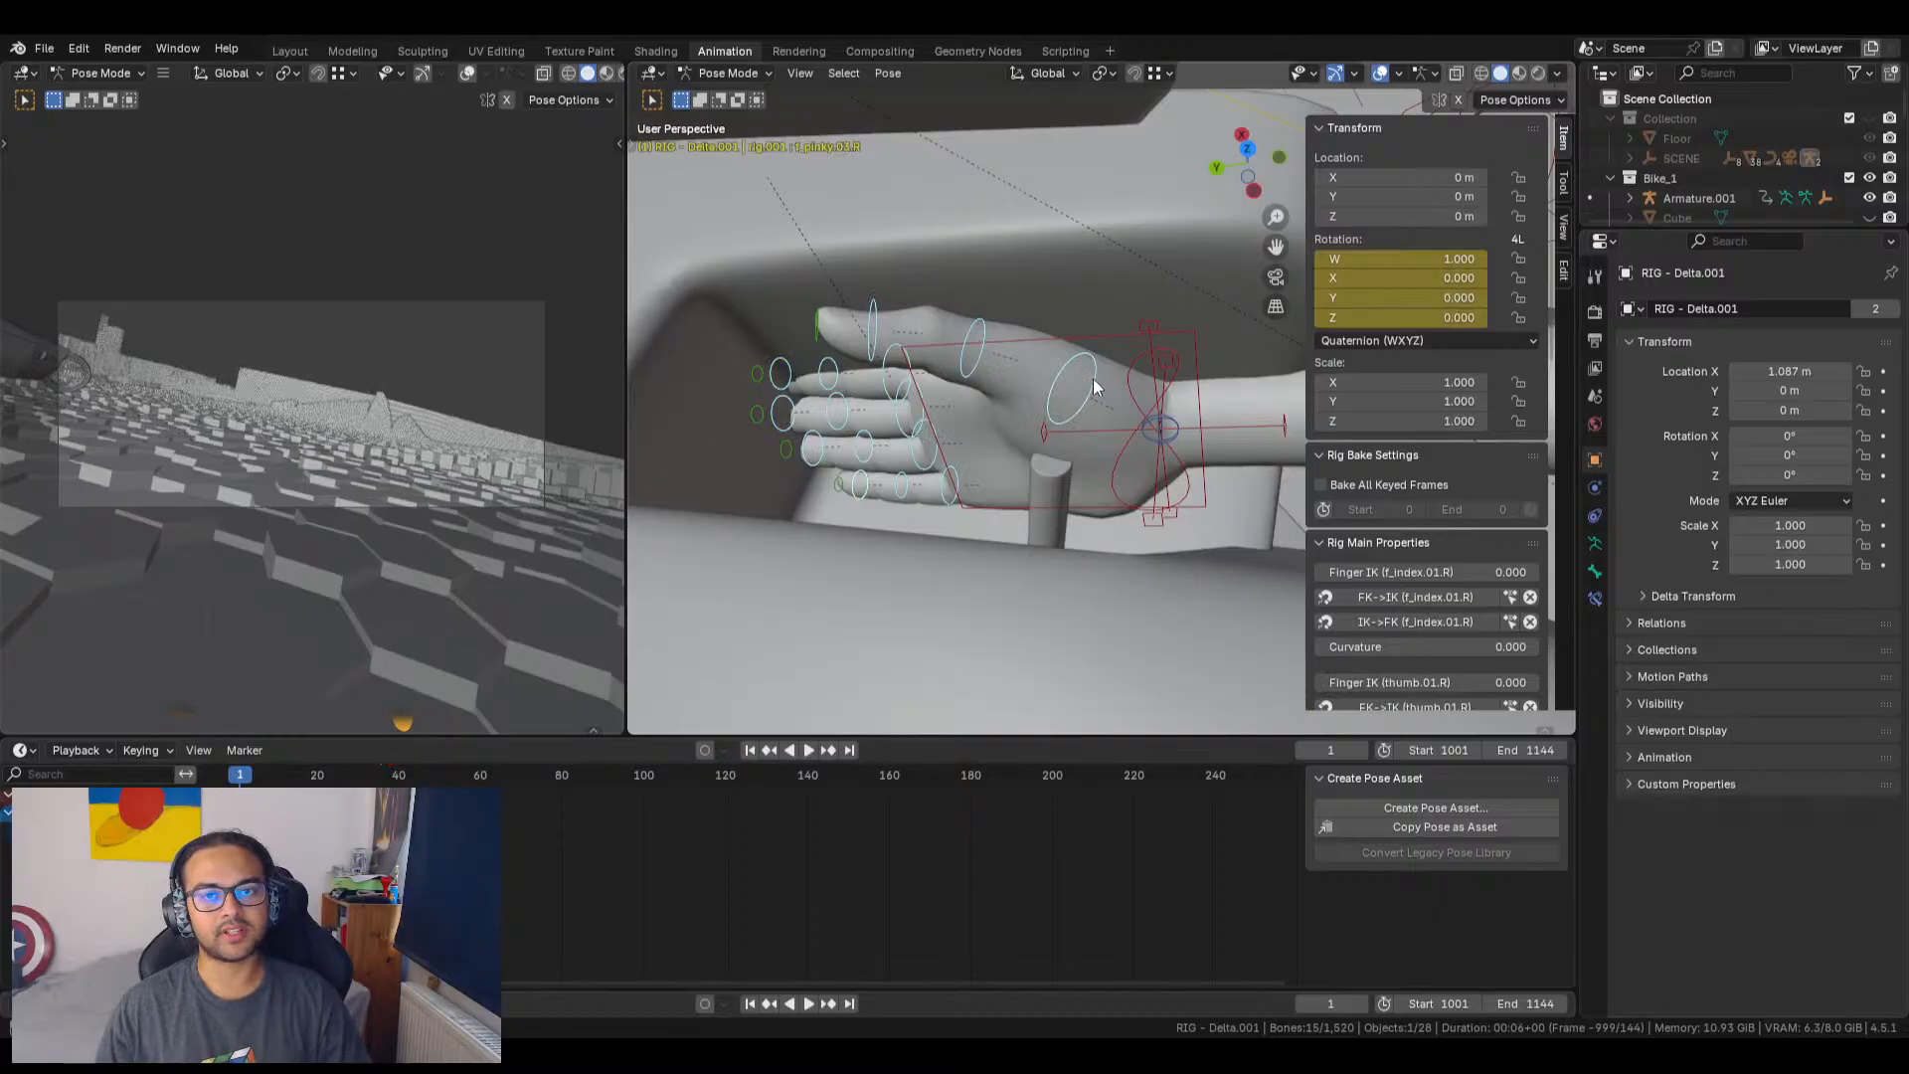
pyautogui.click(1094, 378)
pyautogui.rightClick(1406, 297)
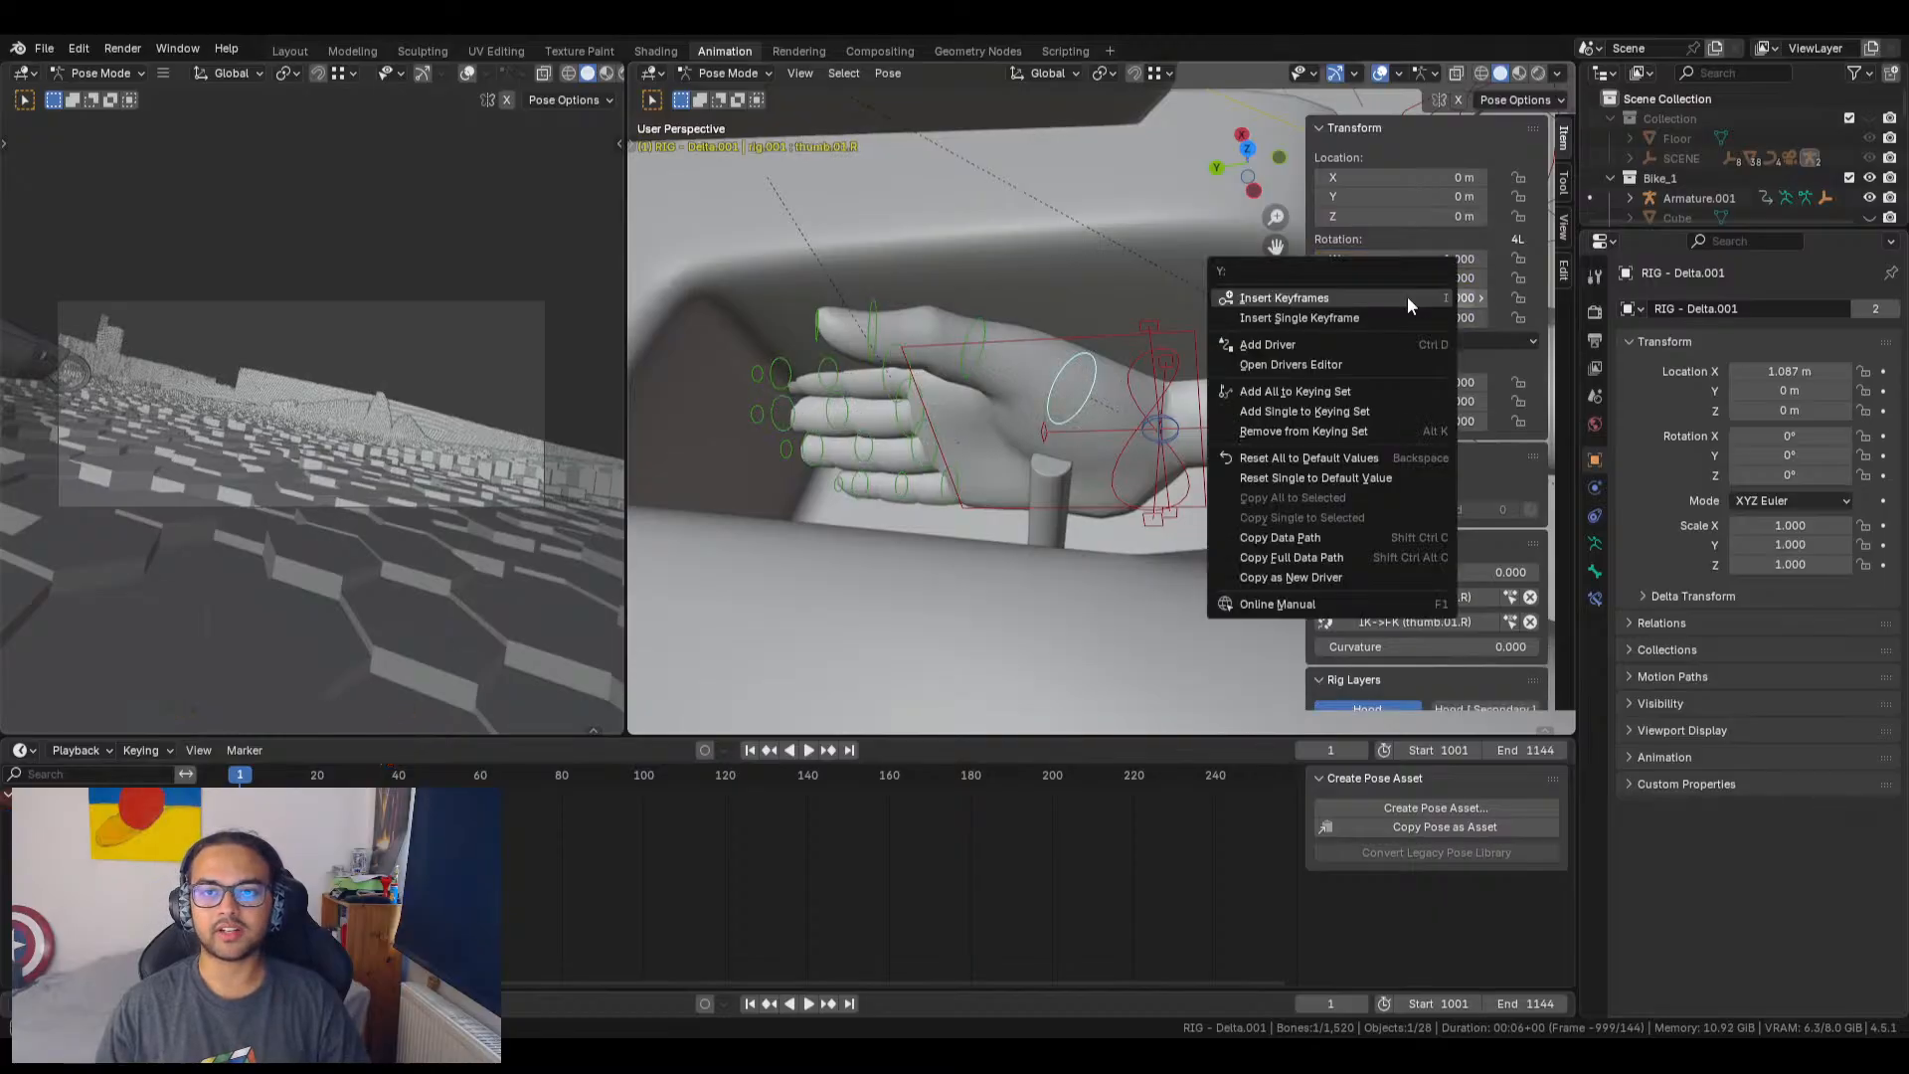
pyautogui.click(1344, 294)
pyautogui.hotkey('ctrl', 'z')
pyautogui.hotkey('ctrl', 'z')
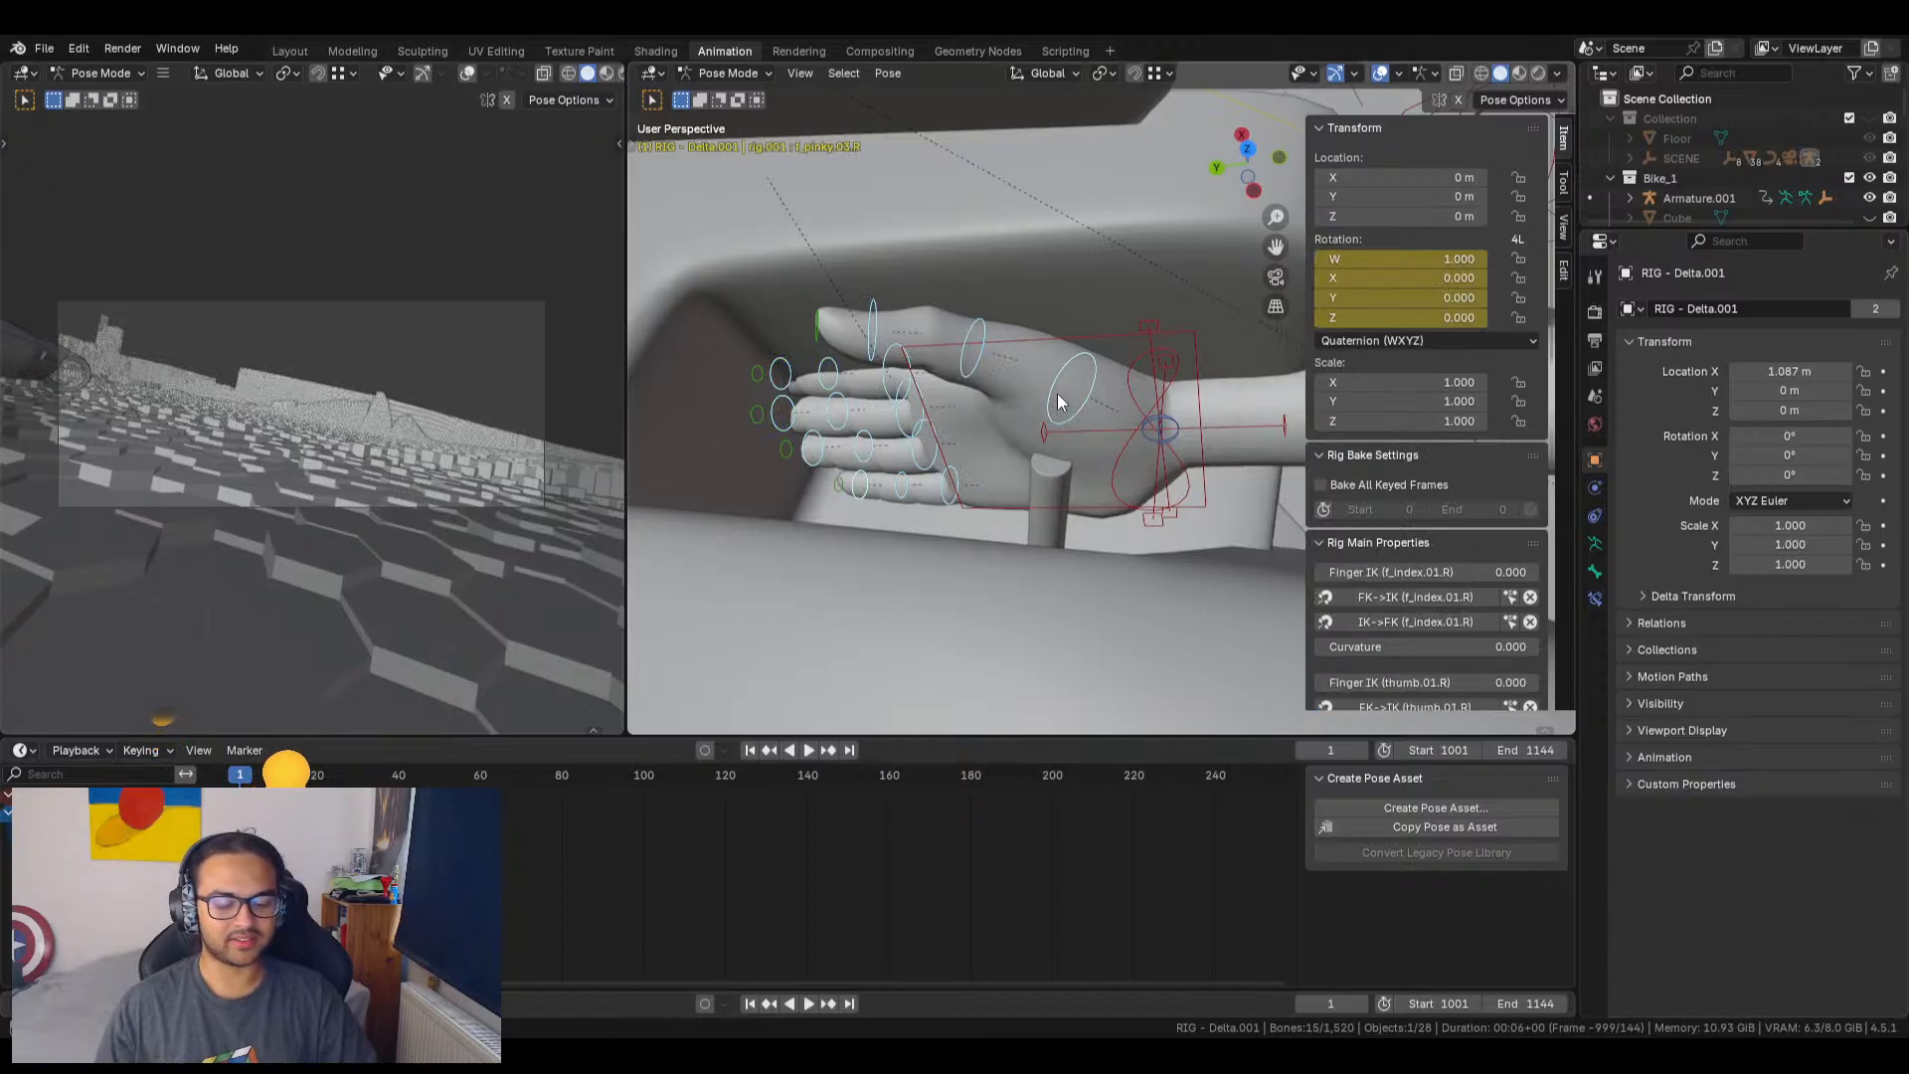
# Step: Insert location, rotation and scale keyframes at frame 1 for the selected right-hand finger controls and the right wrist control
pyautogui.press('i')
pyautogui.click(1083, 389)
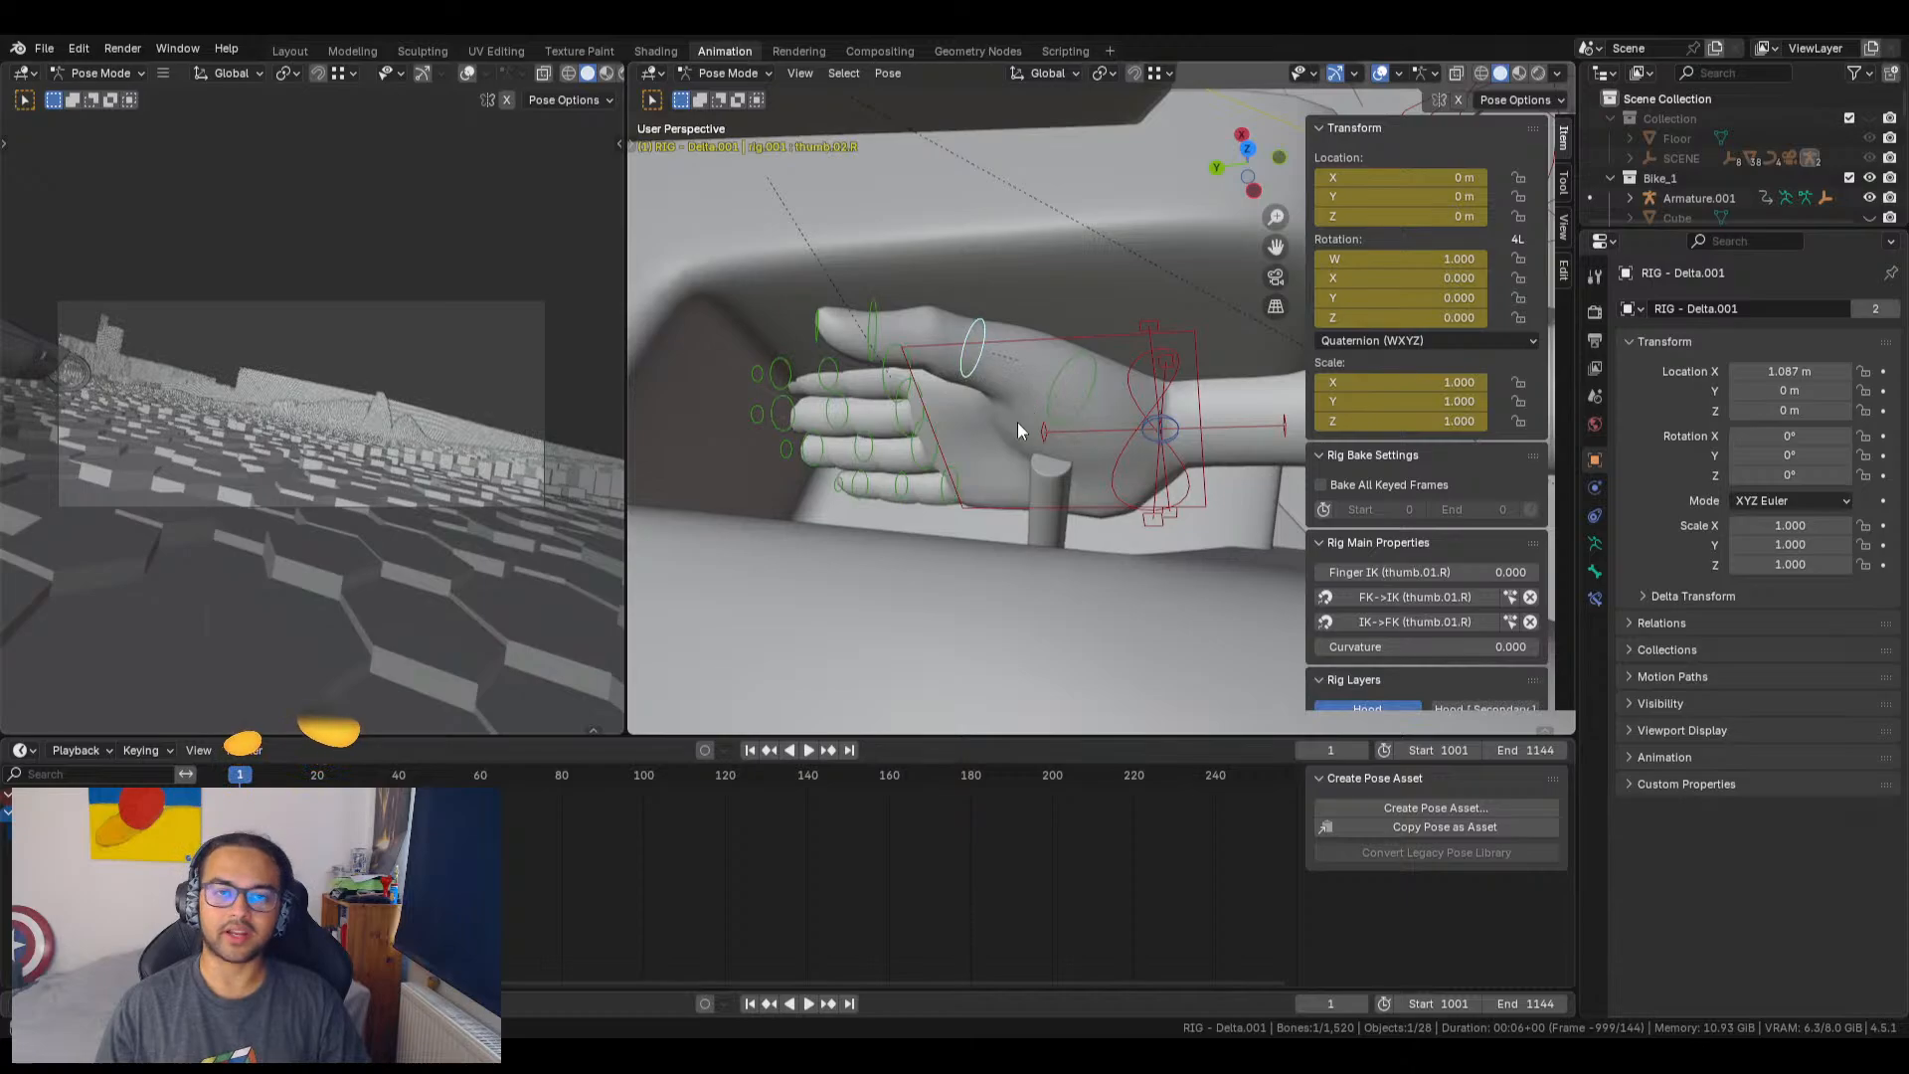
pyautogui.moveTo(1075, 409); pyautogui.dragTo(1011, 500, button='middle')
pyautogui.click(1122, 420)
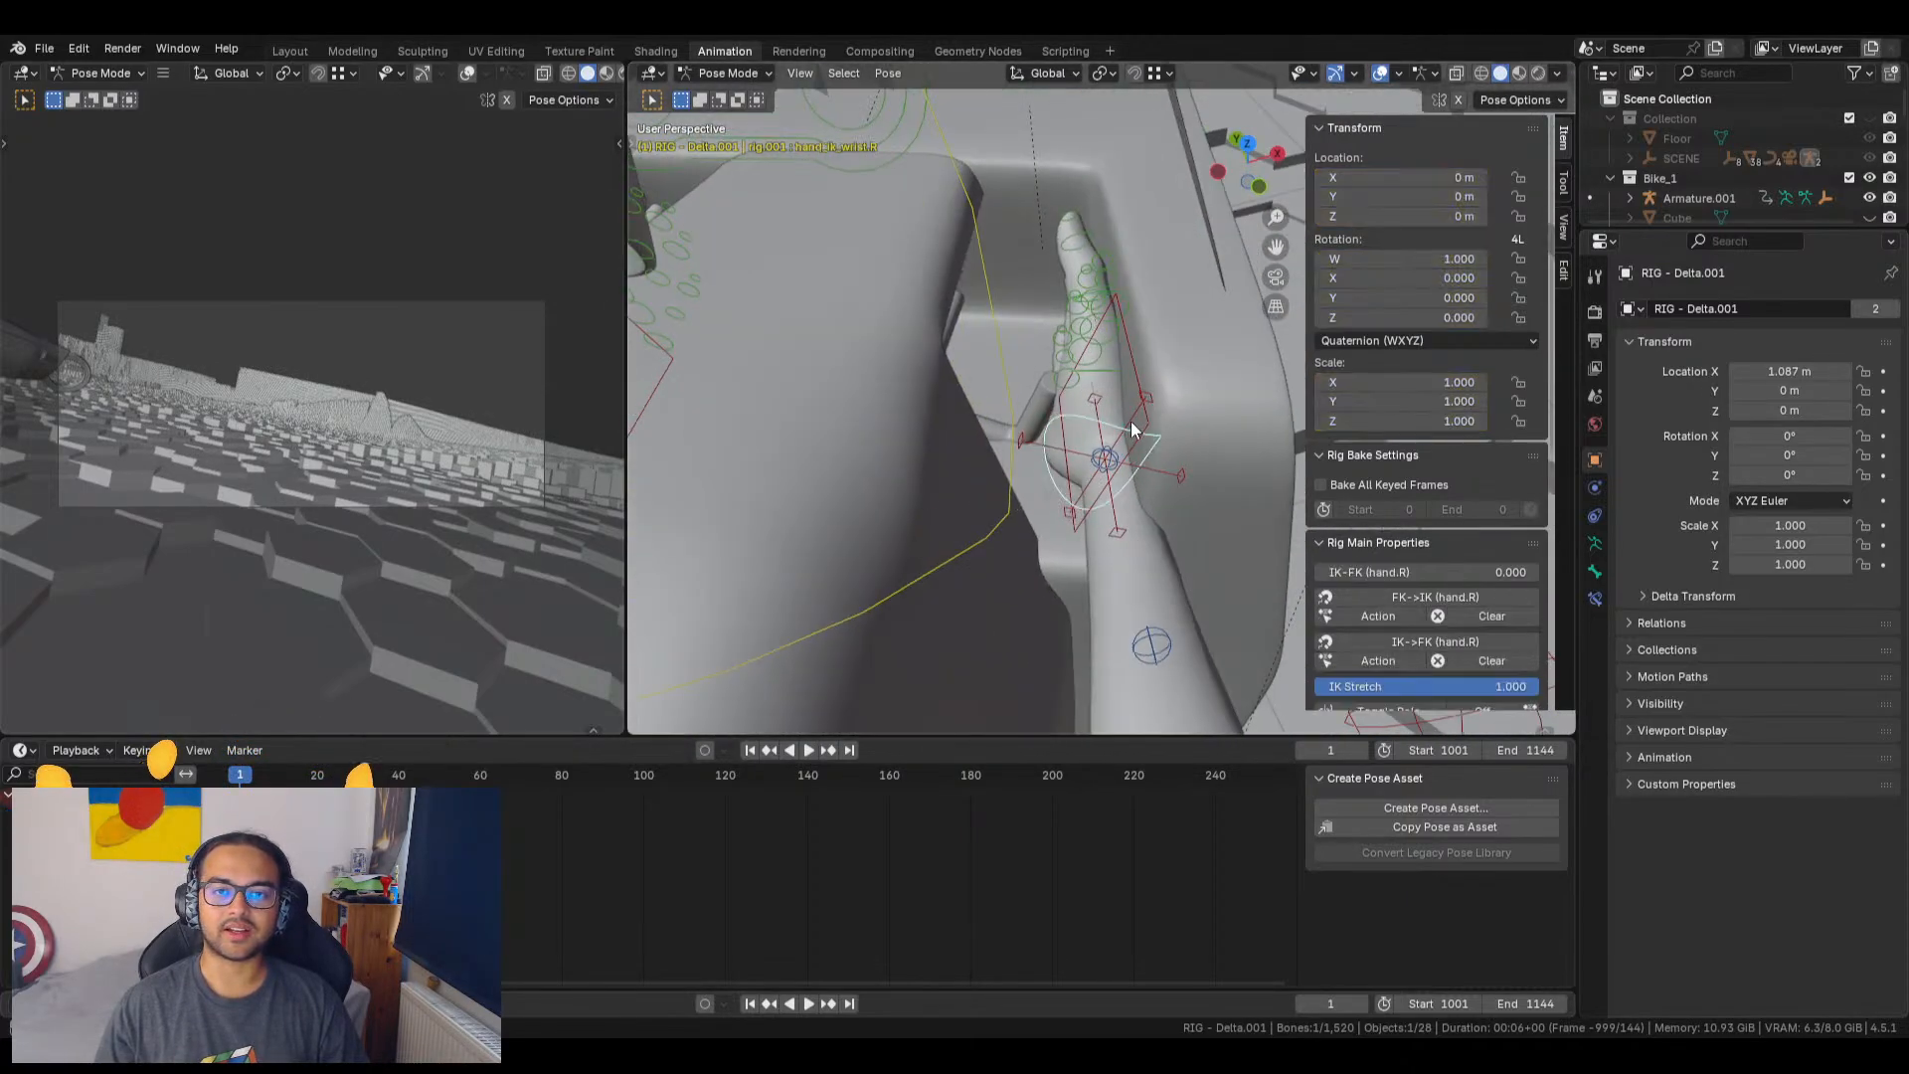
pyautogui.click(1078, 421)
pyautogui.press('i')
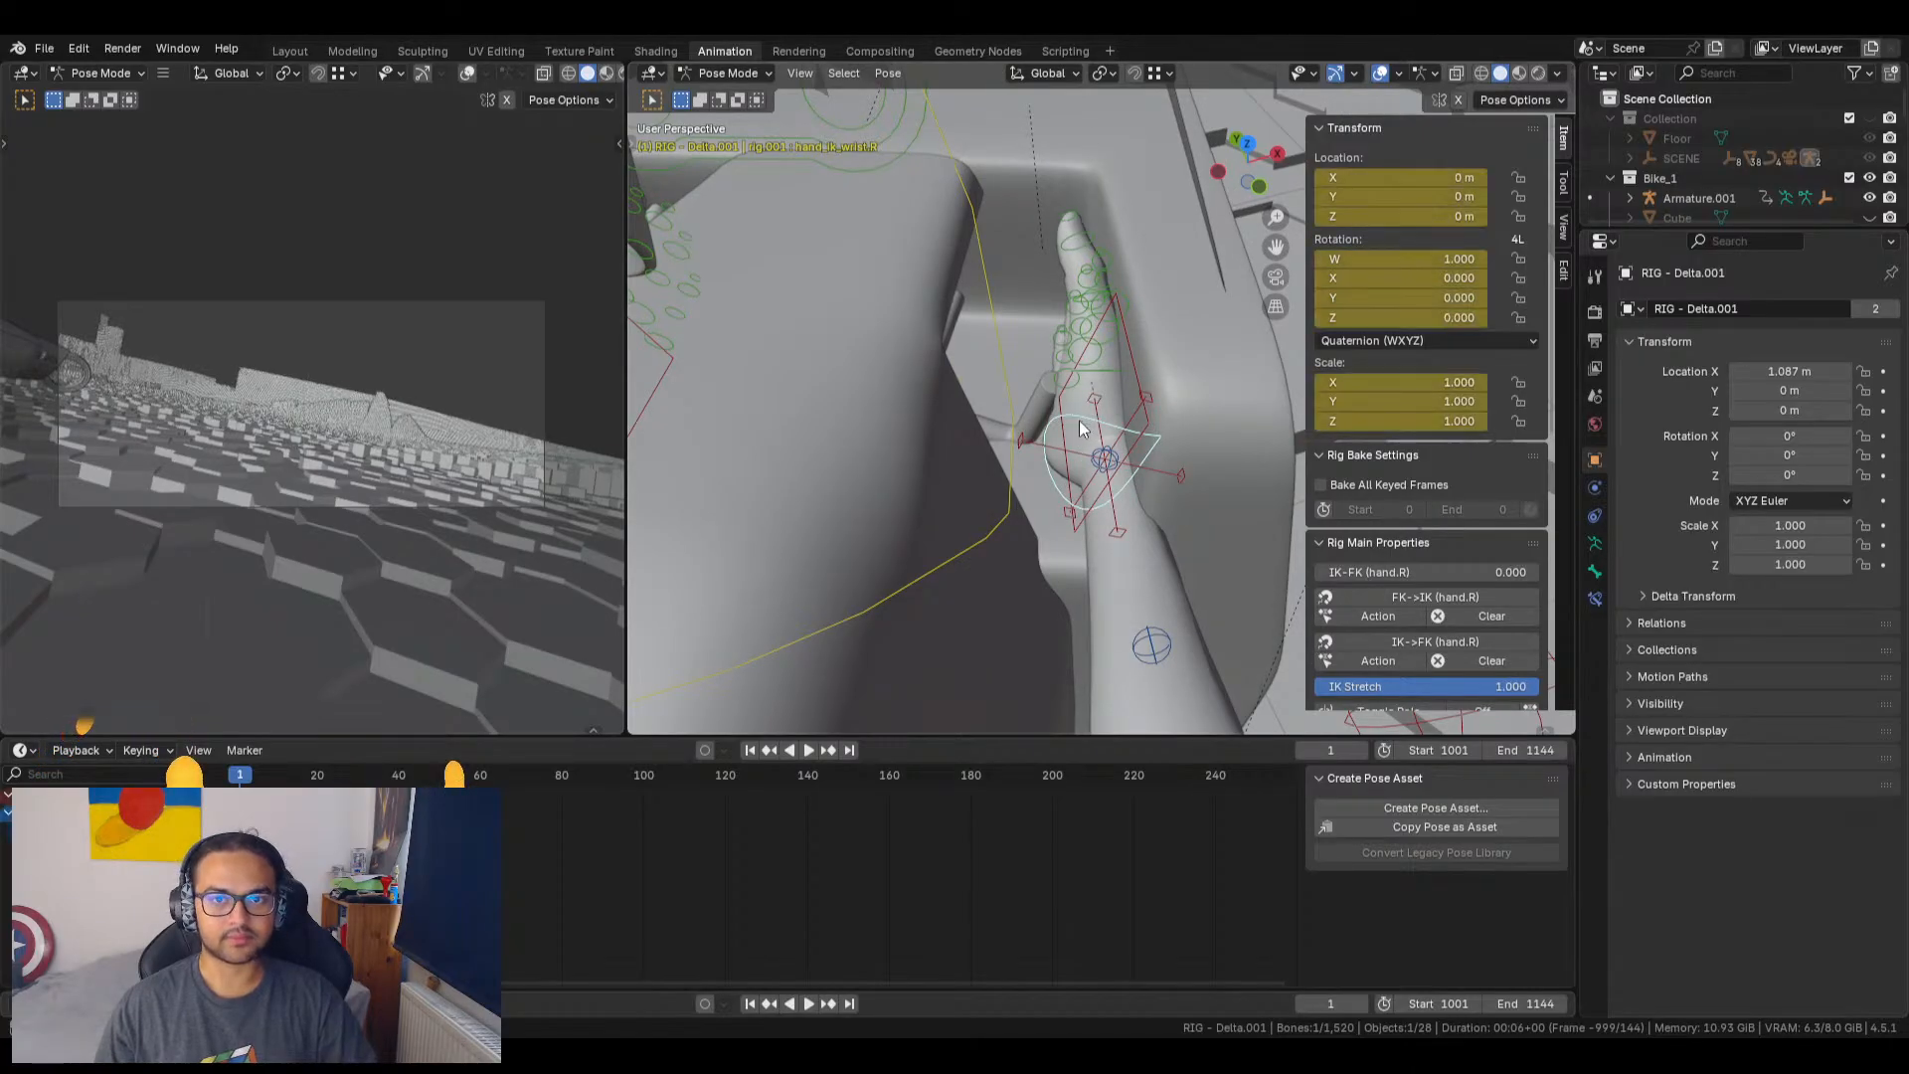
# Step: Move the right hand's main IK control (hand_ik.R) to about X -3.9006 m, Y -3.3536 m and Z -0.0751 m
pyautogui.click(1125, 368)
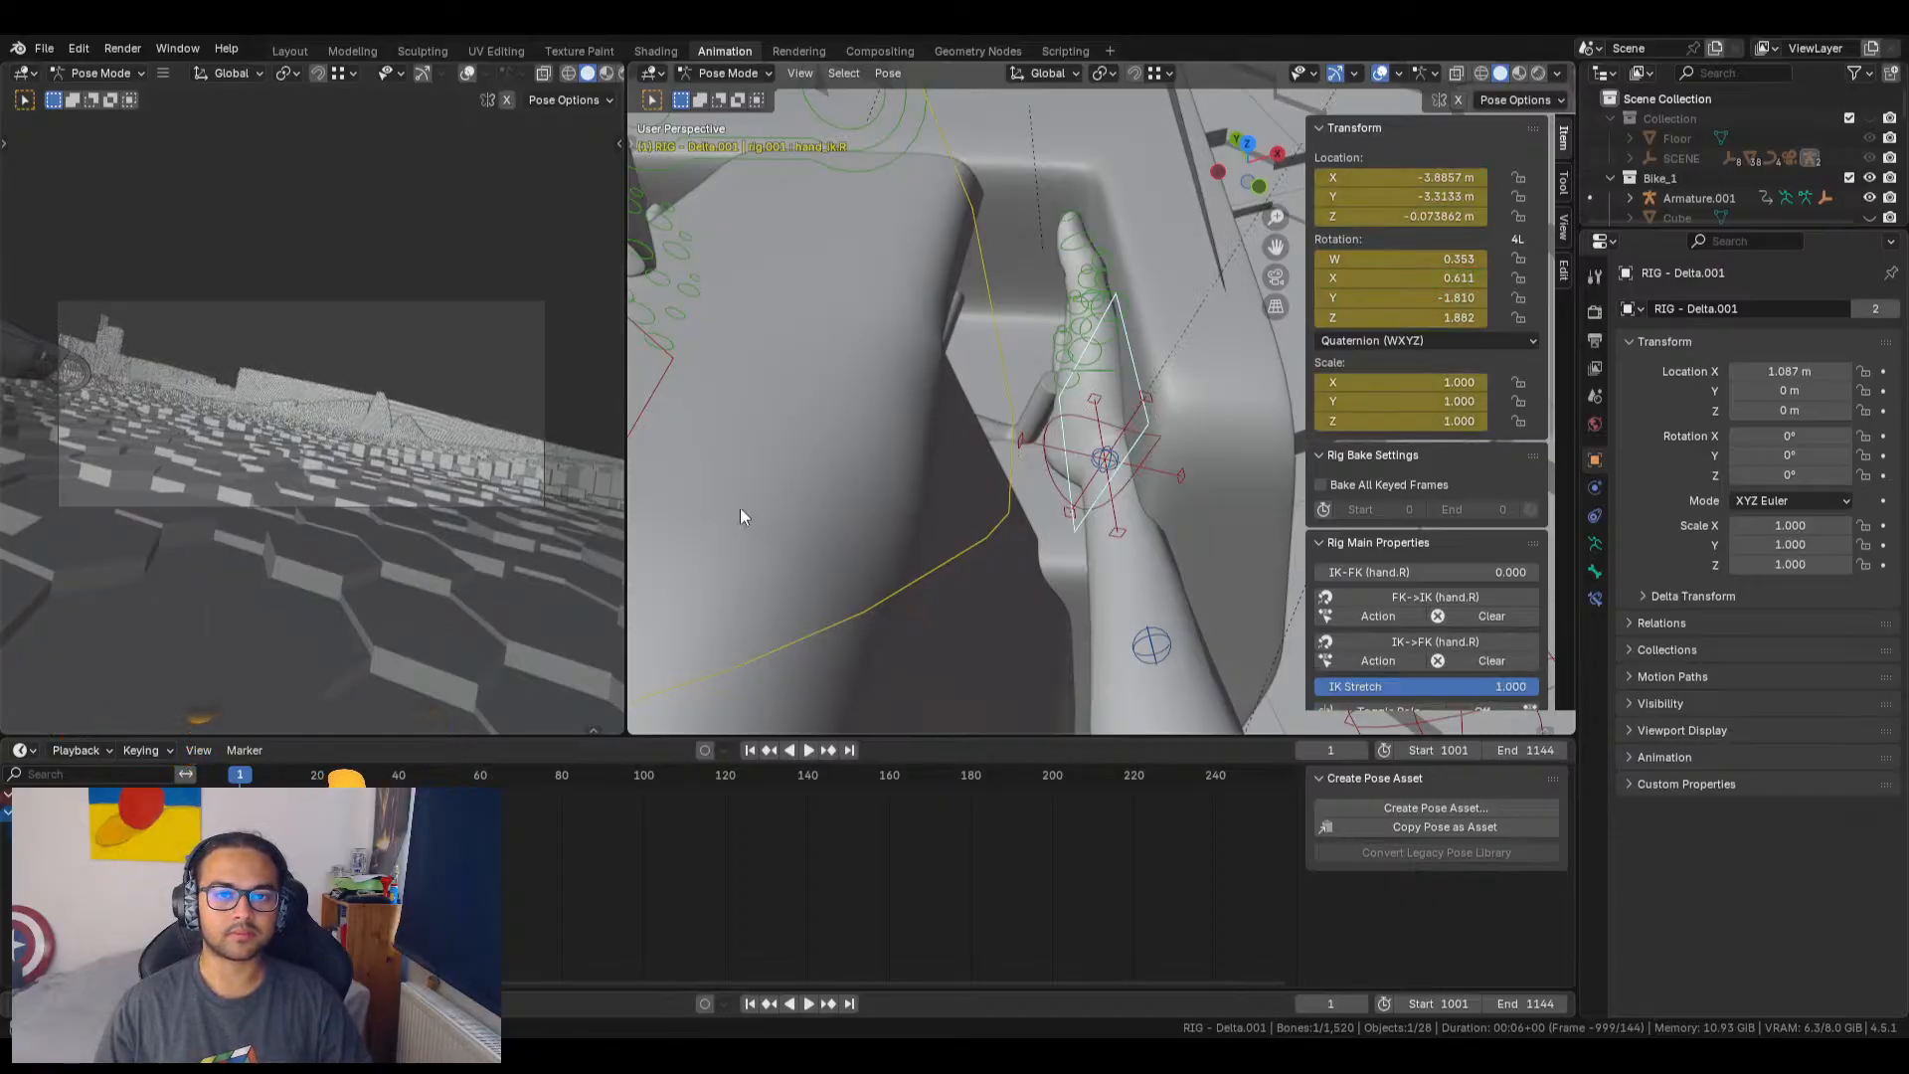
pyautogui.moveTo(740, 507); pyautogui.dragTo(1760, 419, button='middle')
pyautogui.moveTo(1036, 486)
pyautogui.mouseDown(button='middle')
pyautogui.moveTo(1219, 473)
pyautogui.moveTo(1247, 525)
pyautogui.moveTo(975, 451)
pyautogui.moveTo(1119, 502)
pyautogui.moveTo(1195, 450)
pyautogui.moveTo(1146, 469)
pyautogui.moveTo(1162, 509)
pyautogui.moveTo(1222, 469)
pyautogui.moveTo(1083, 418)
pyautogui.moveTo(1094, 449)
pyautogui.moveTo(1050, 471)
pyautogui.mouseUp(button='middle')
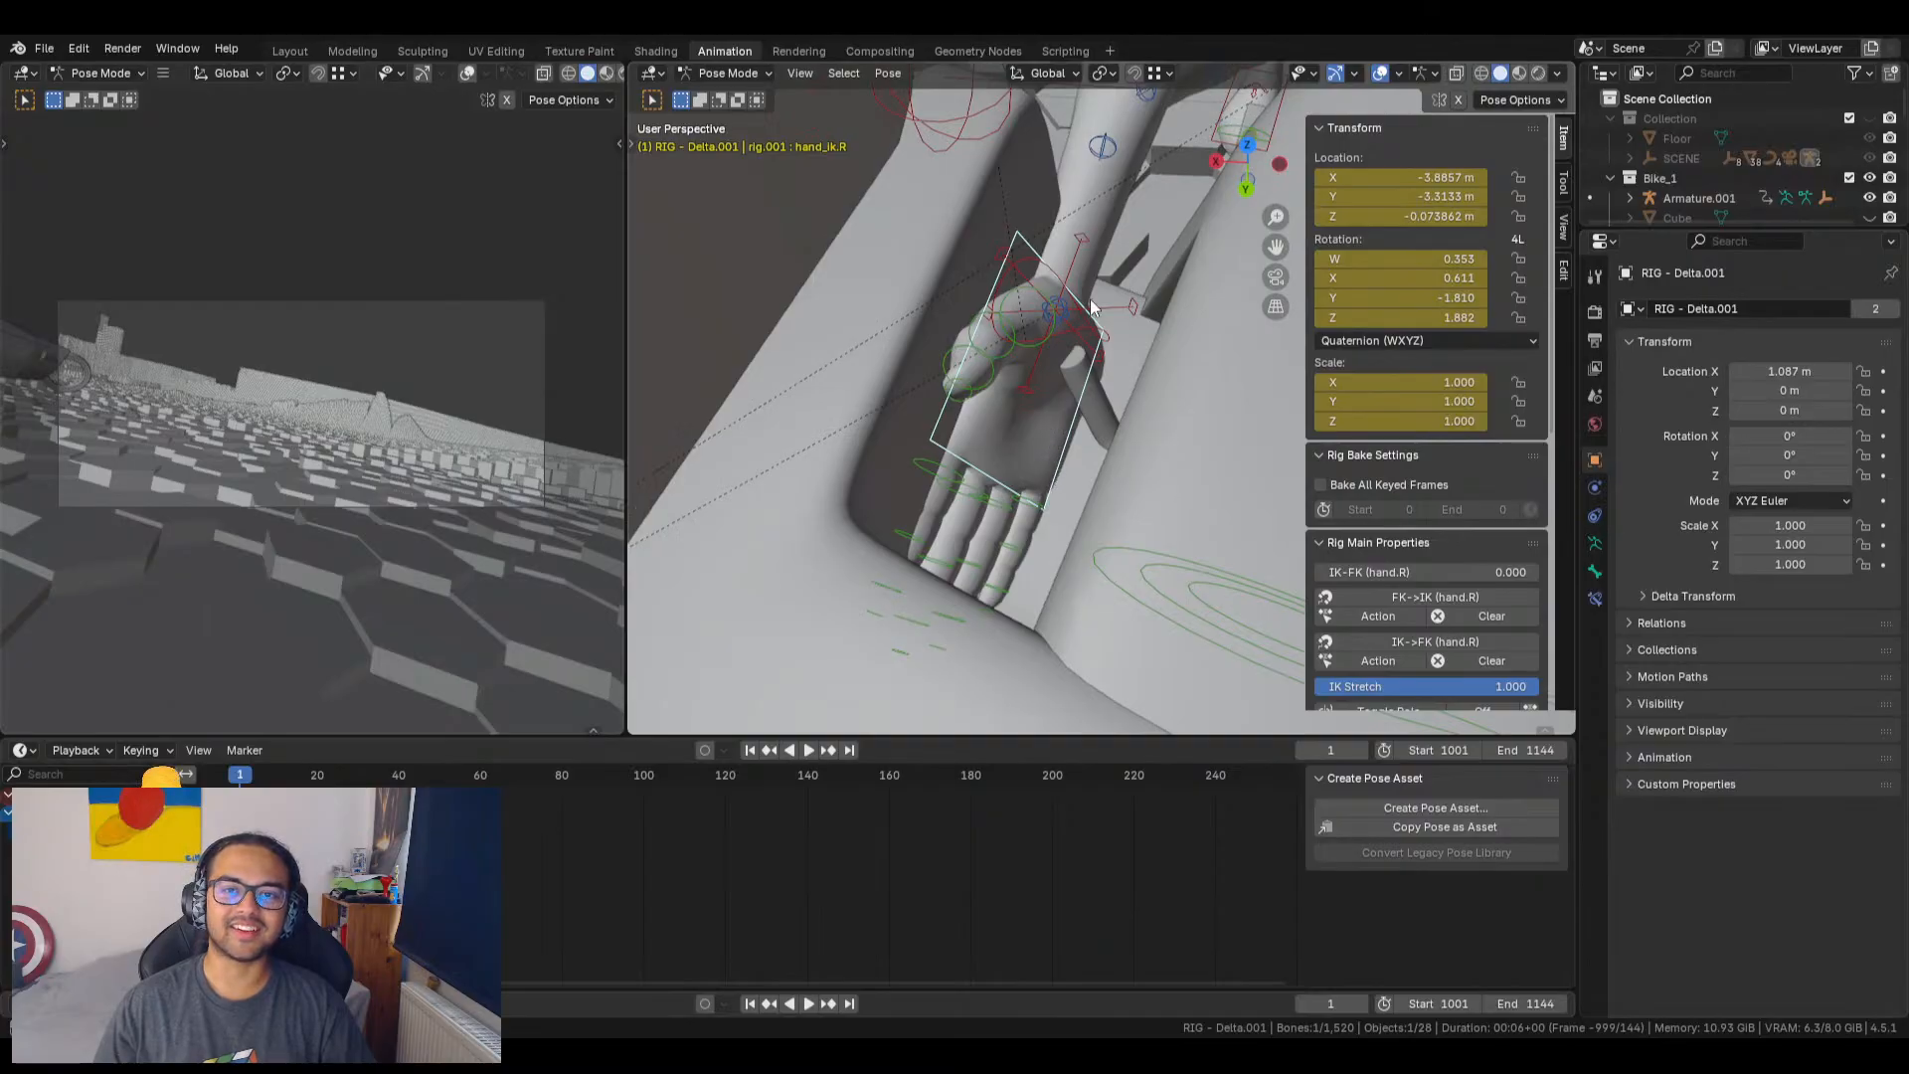
pyautogui.click(1071, 269)
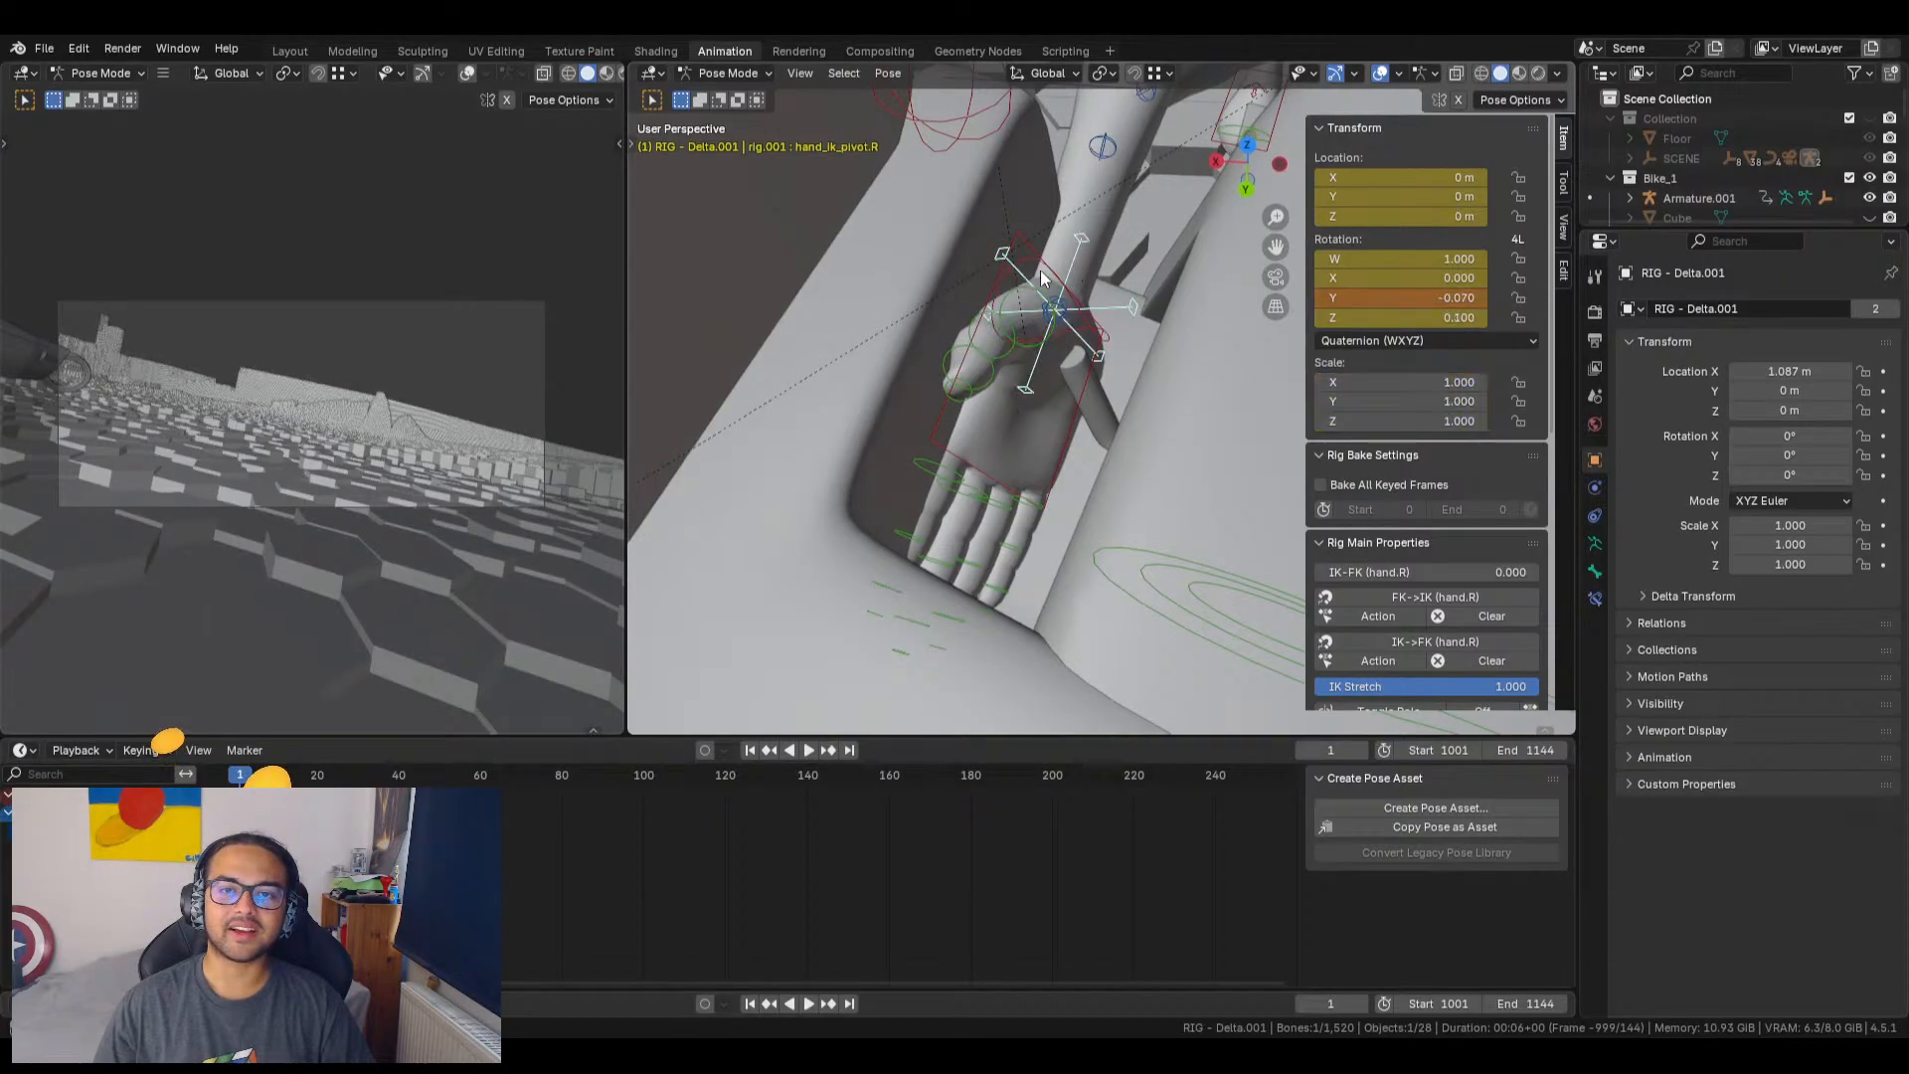
pyautogui.click(1033, 251)
pyautogui.click(1247, 144)
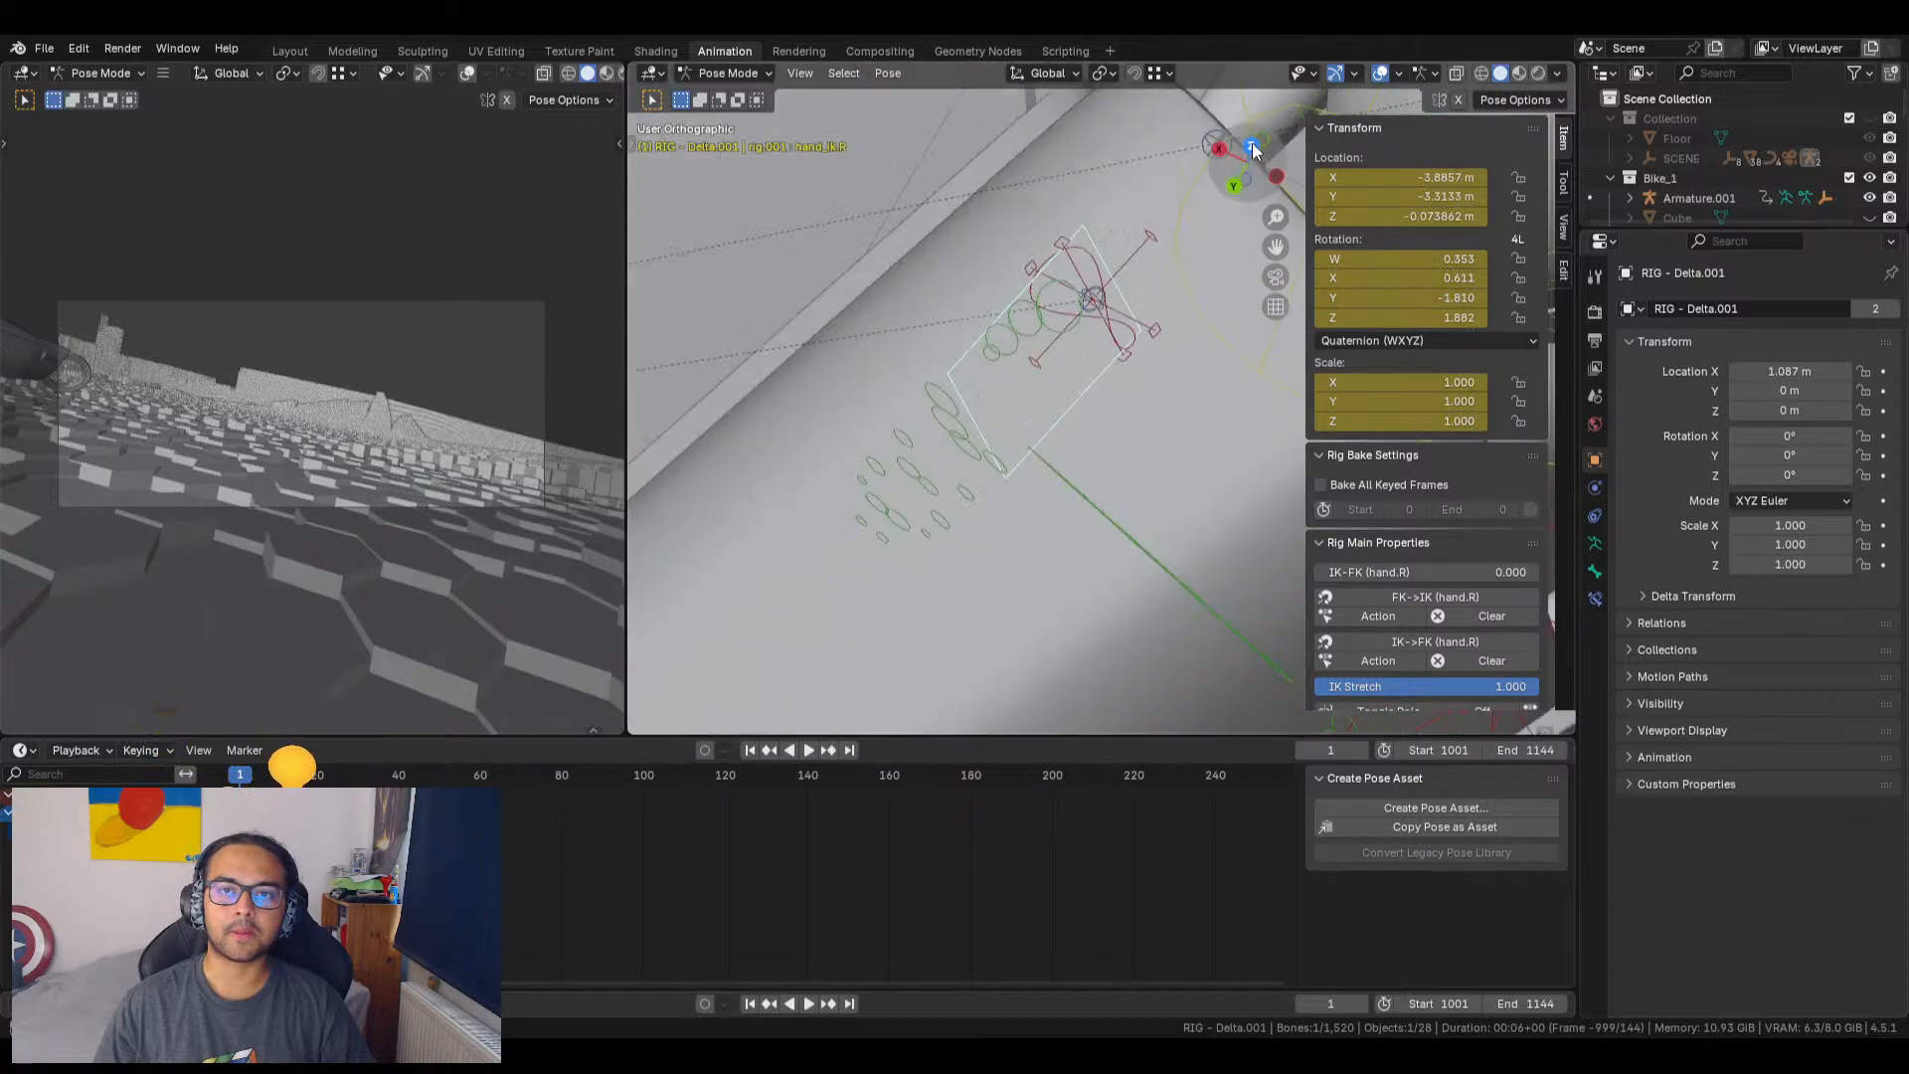
pyautogui.moveTo(1182, 516); pyautogui.dragTo(1143, 377, button='middle')
pyautogui.press('g')
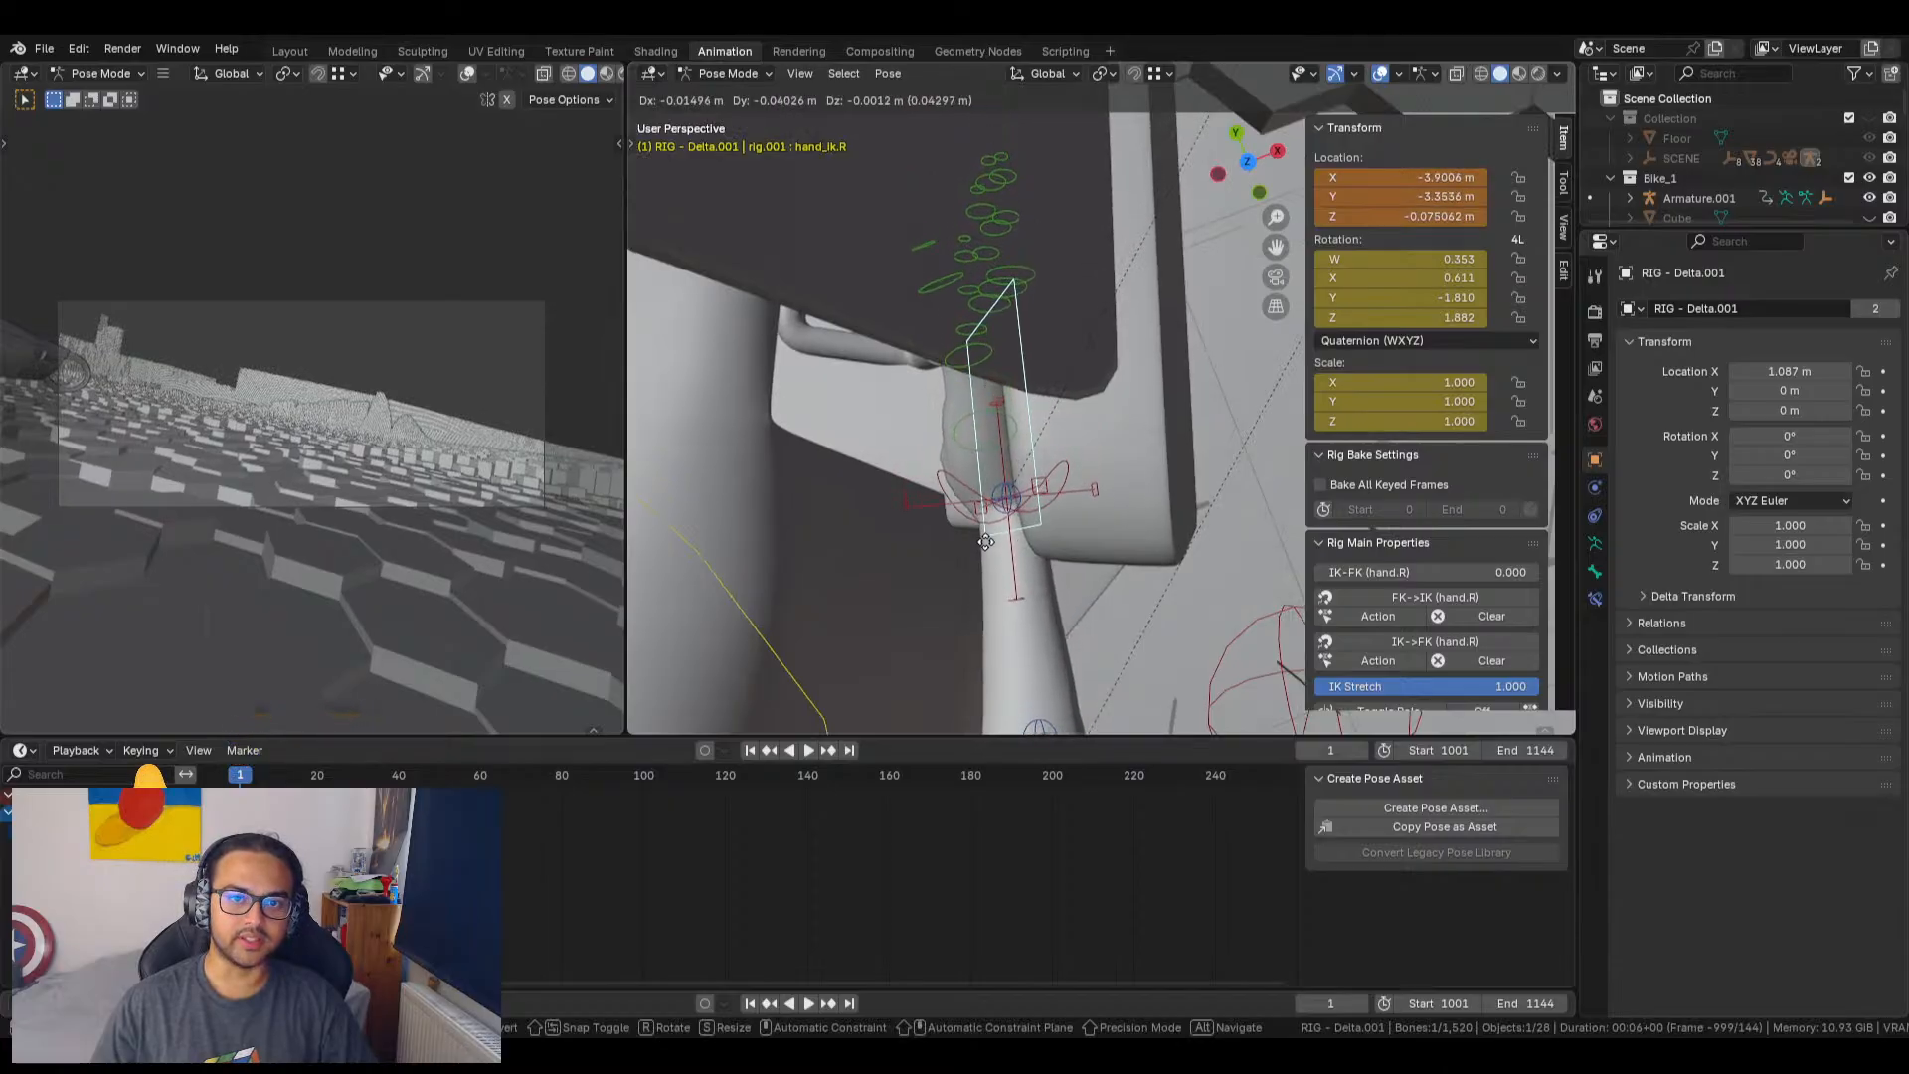
pyautogui.click(998, 593)
# Step: Reposition the right hand's main IK control to about X -3.9068 m, Y -3.3453 m and Z -0.0699 m
pyautogui.moveTo(998, 593); pyautogui.dragTo(1131, 409, button='middle')
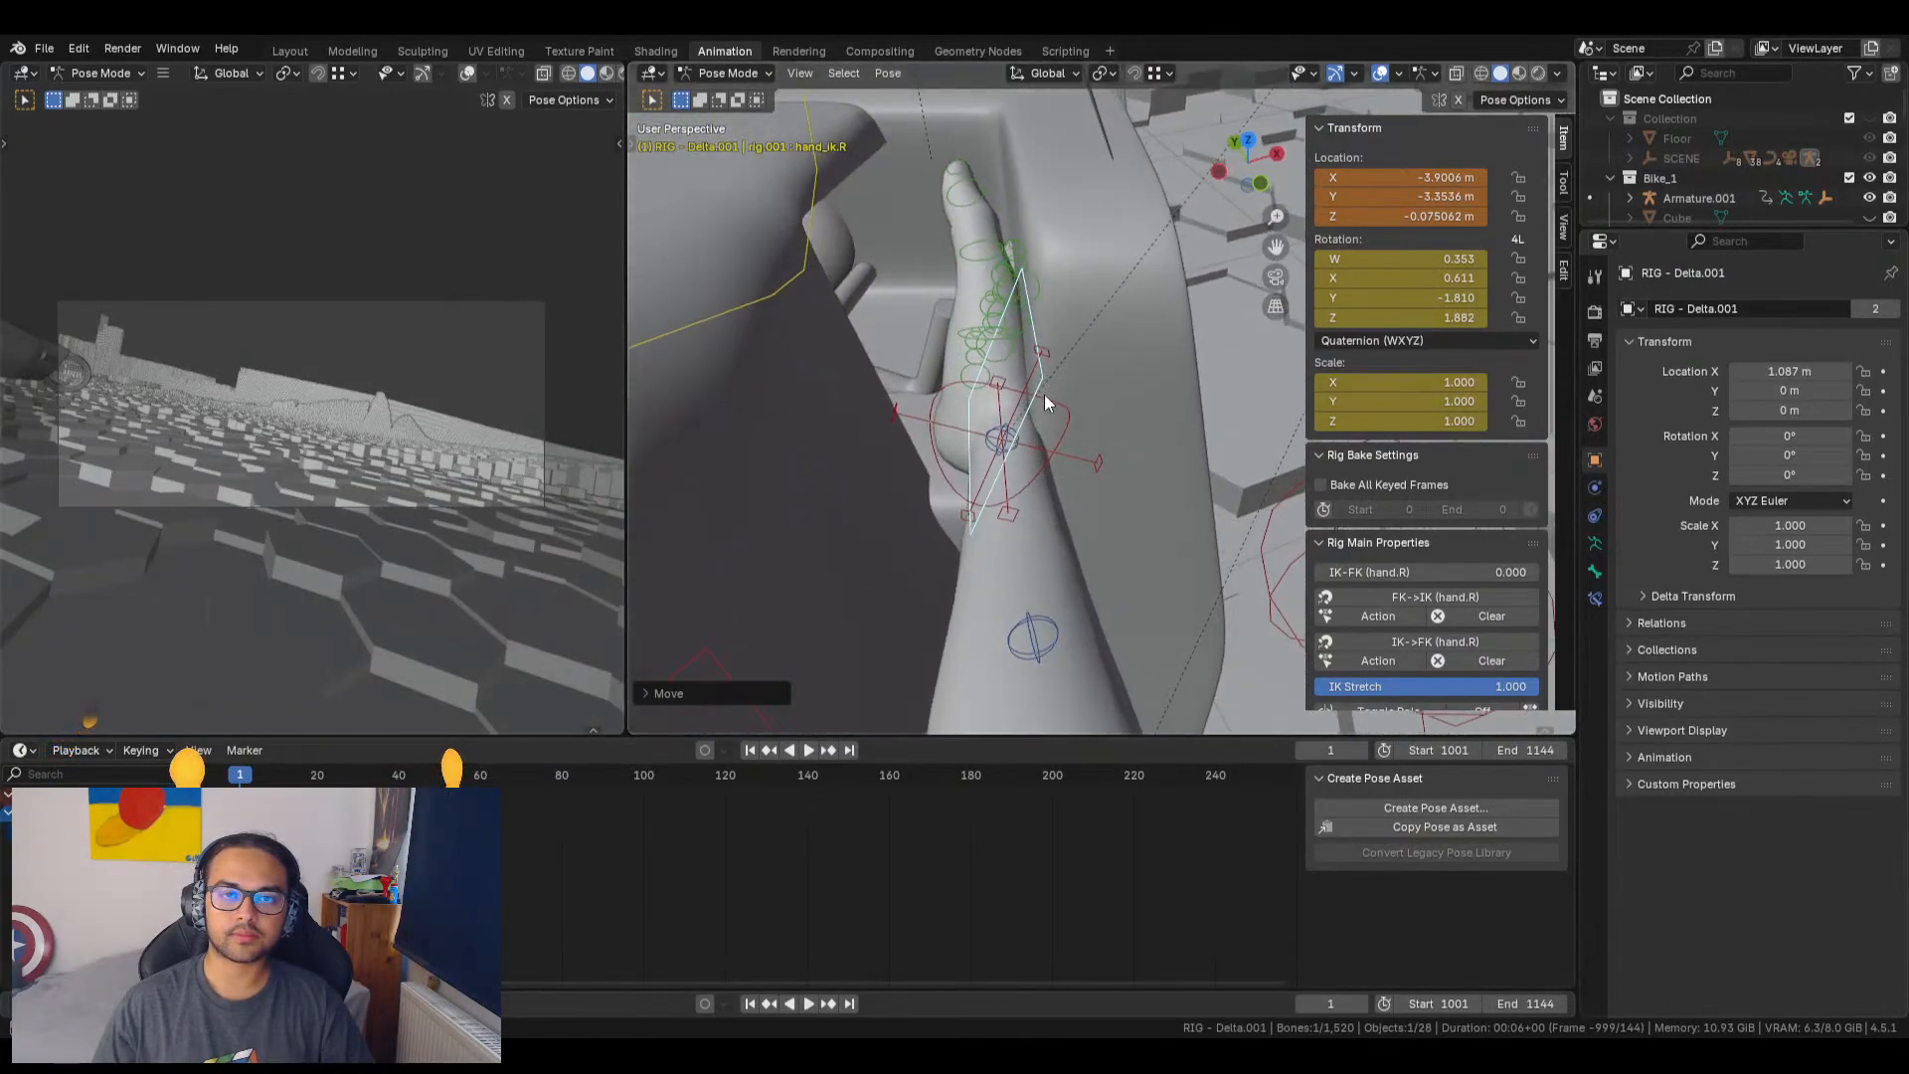
pyautogui.press('g')
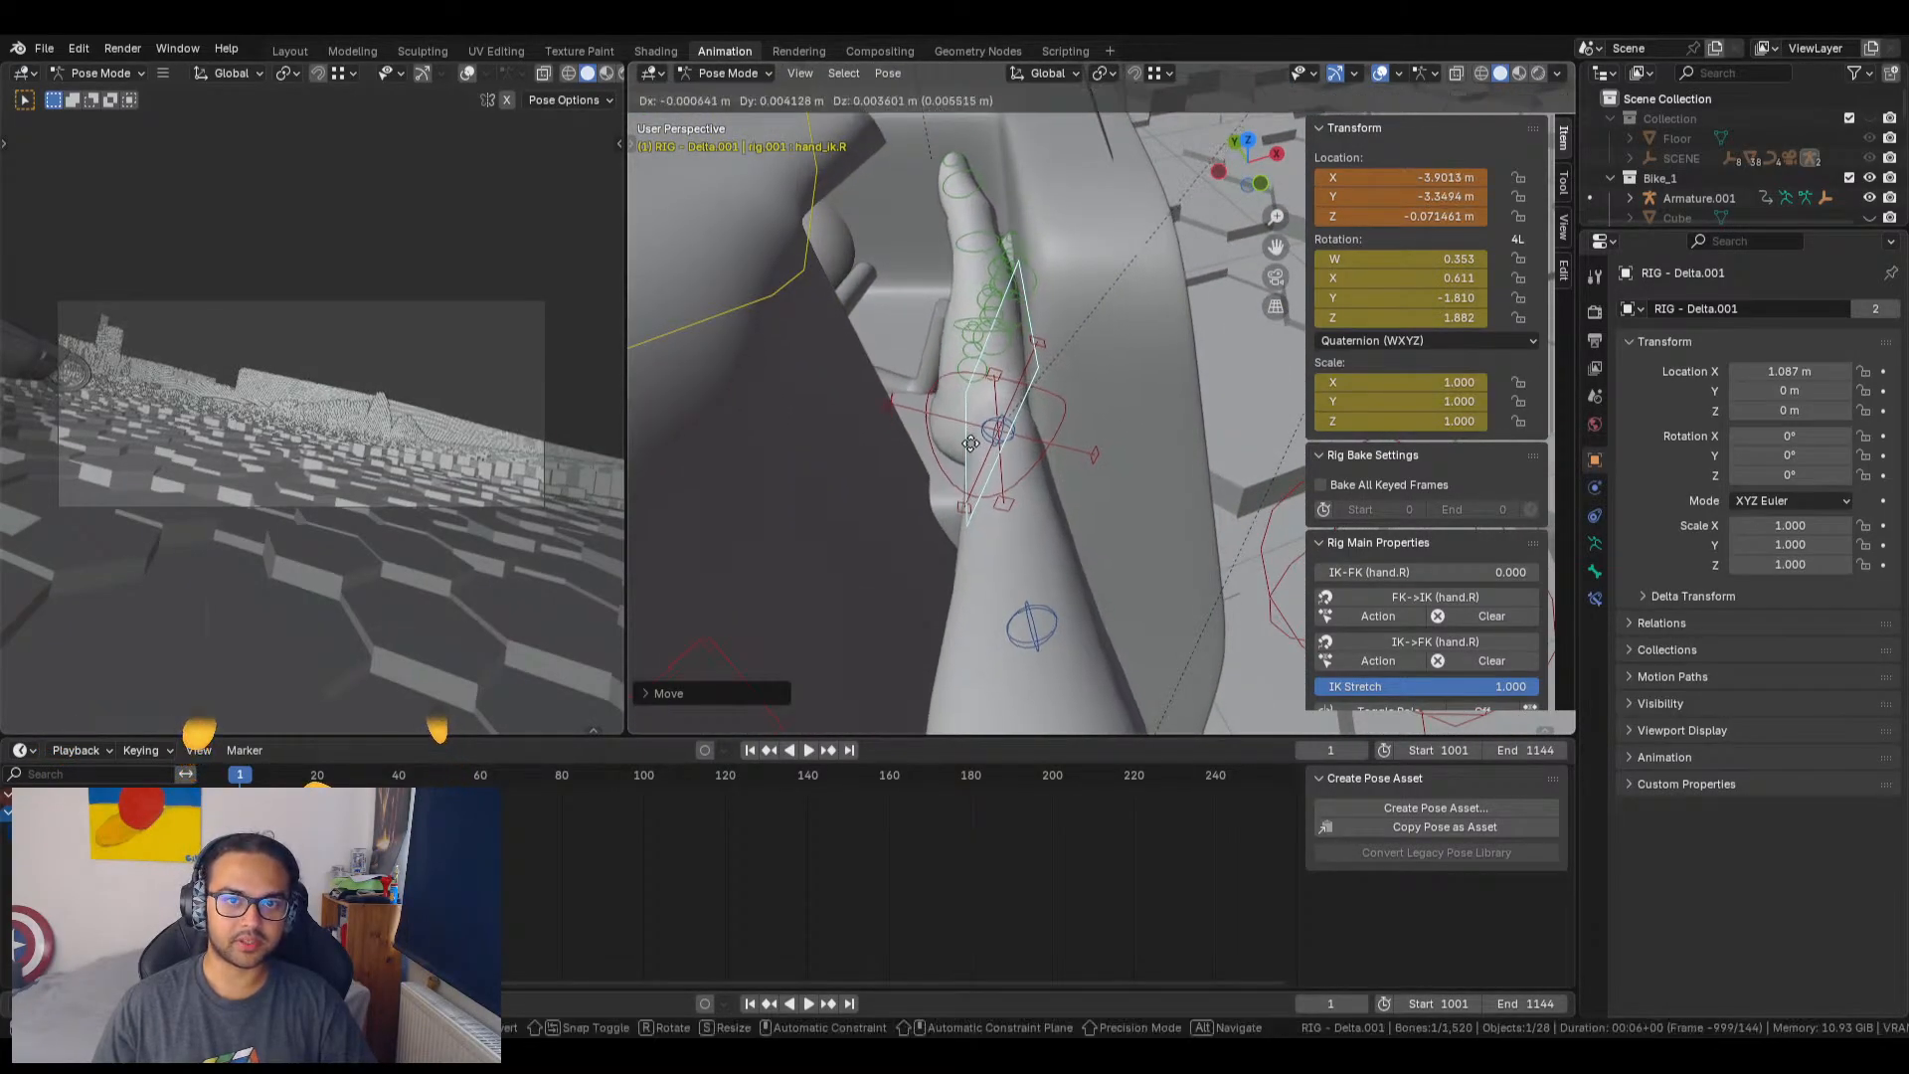
pyautogui.click(958, 440)
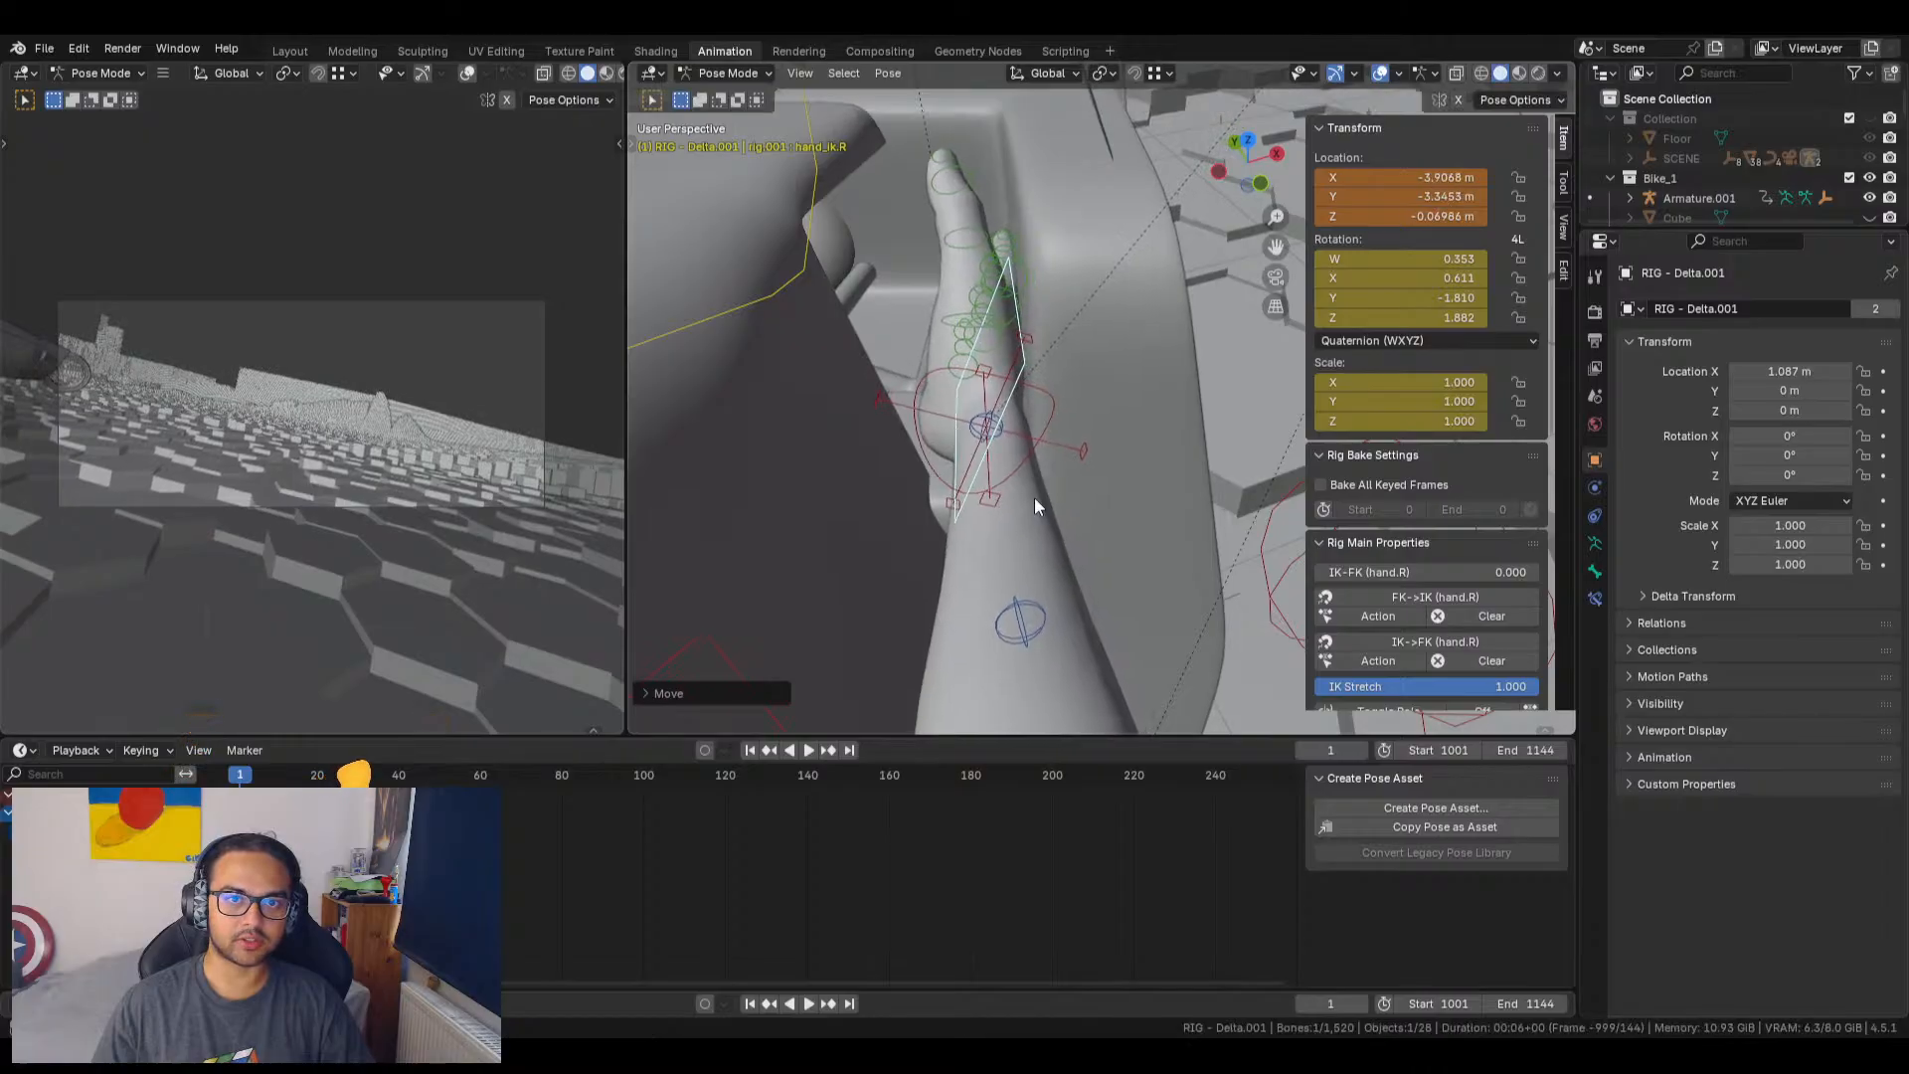
# Step: Curl the right index finger by setting the X rotation of its base, middle and tip controls to 0.500, 0.540 and 0.710
pyautogui.press('KP_Divide')
pyautogui.moveTo(1130, 520); pyautogui.dragTo(1096, 489, button='middle')
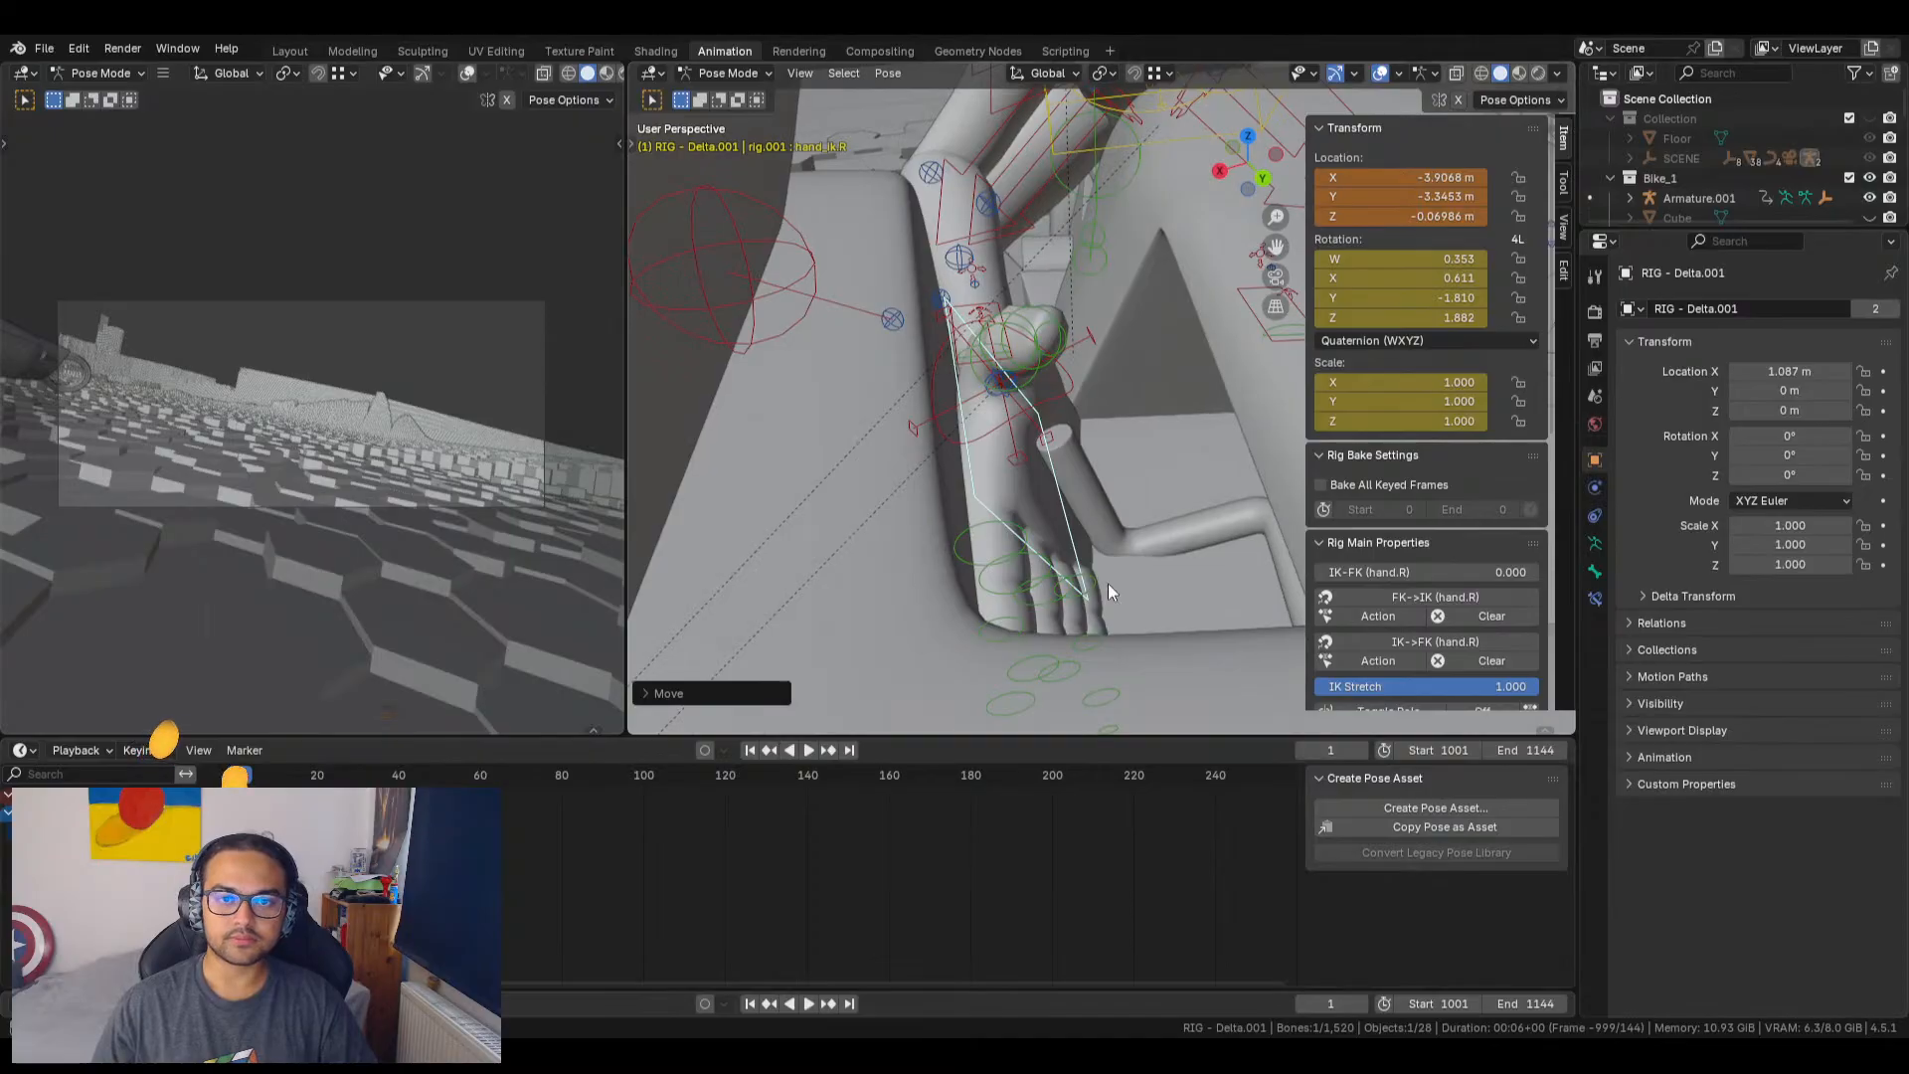
pyautogui.moveTo(1108, 583); pyautogui.dragTo(1078, 604, button='middle')
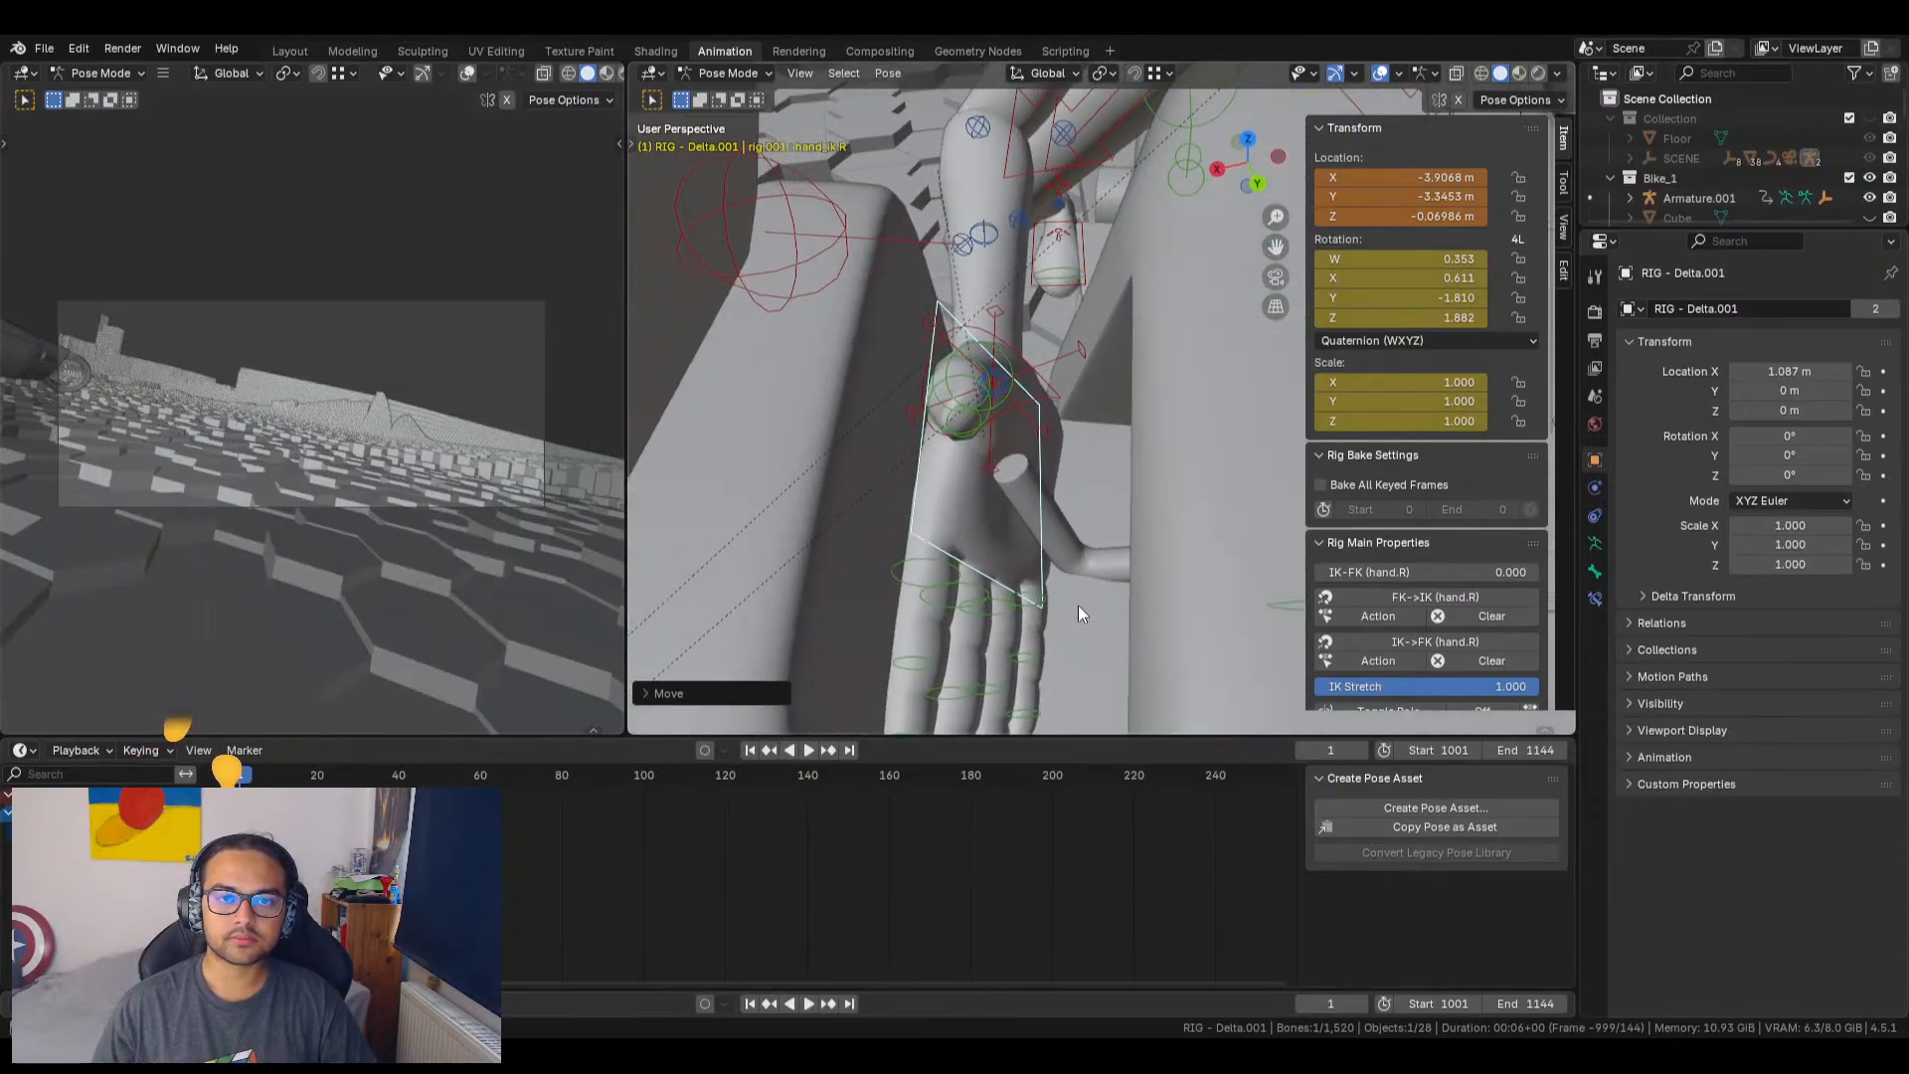
pyautogui.click(951, 563)
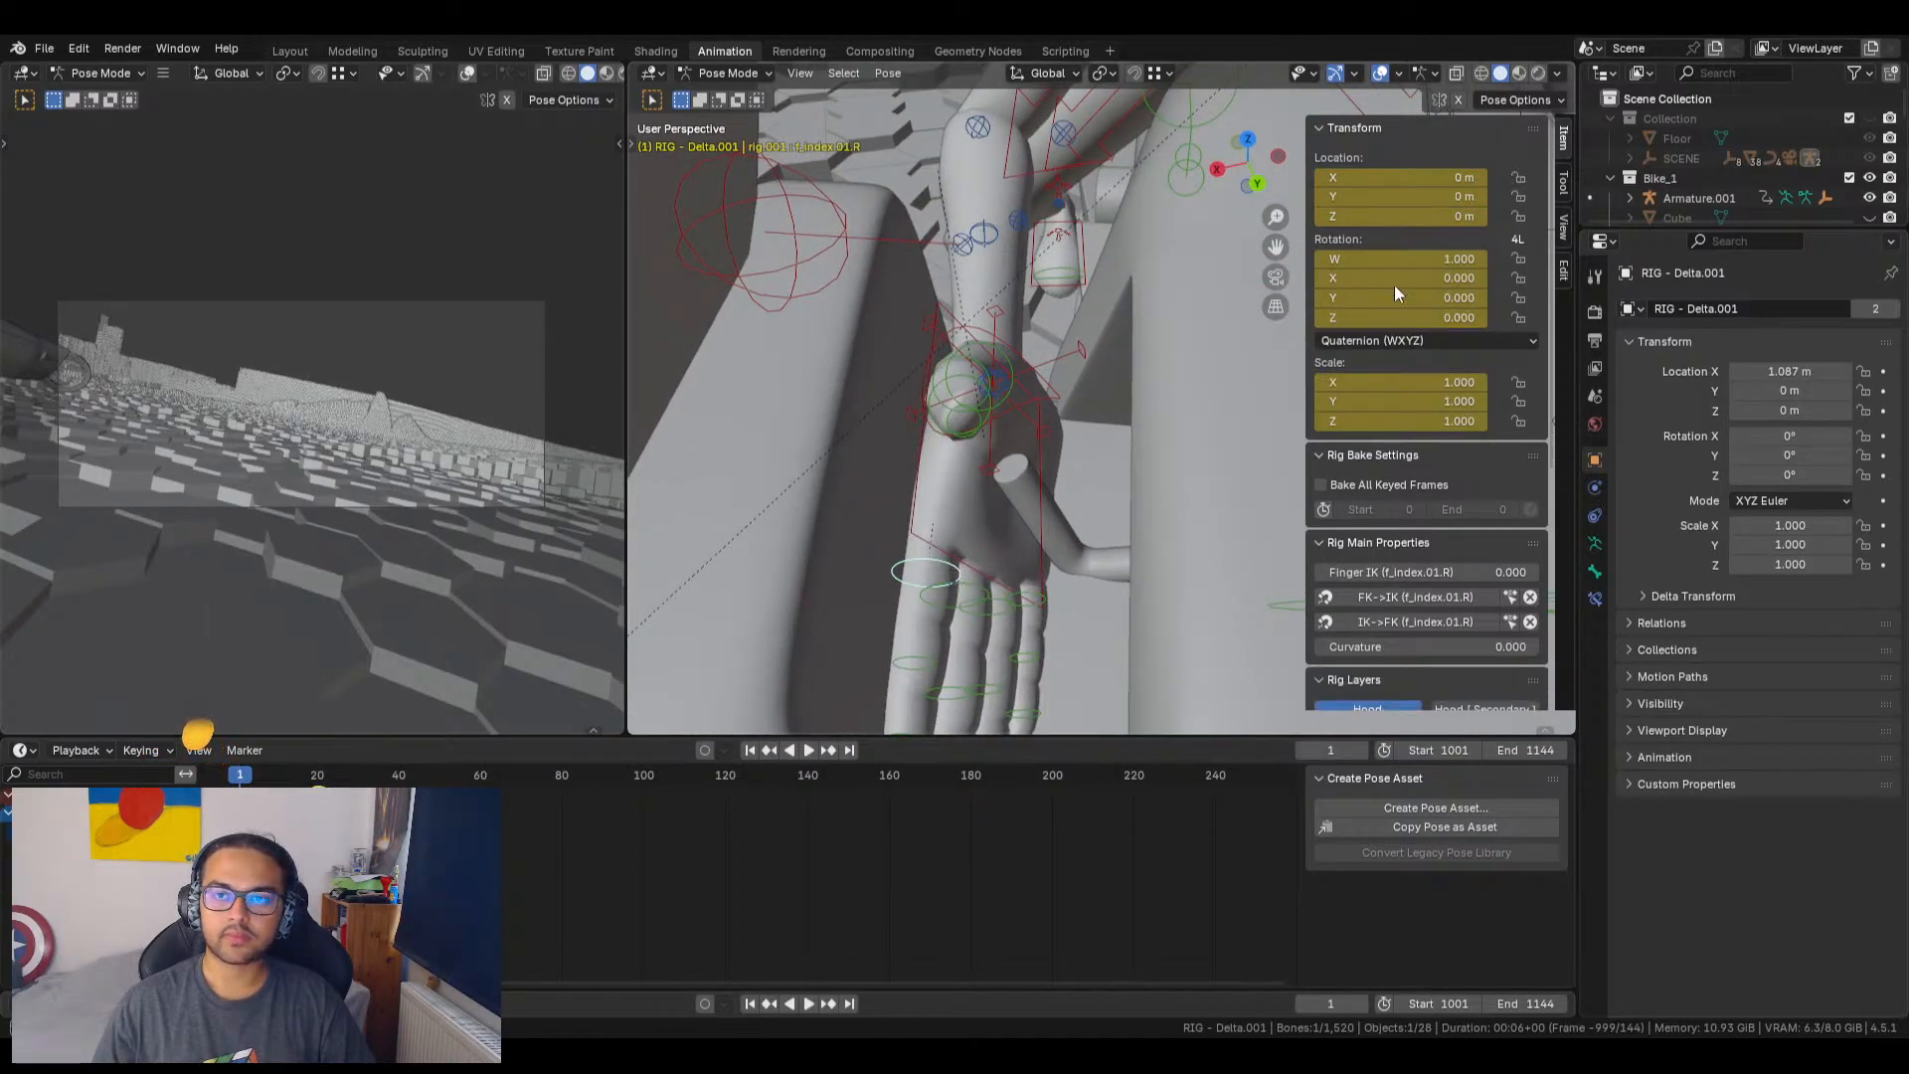
pyautogui.moveTo(1394, 298); pyautogui.dragTo(1454, 278)
pyautogui.hotkey('ctrl', 'z')
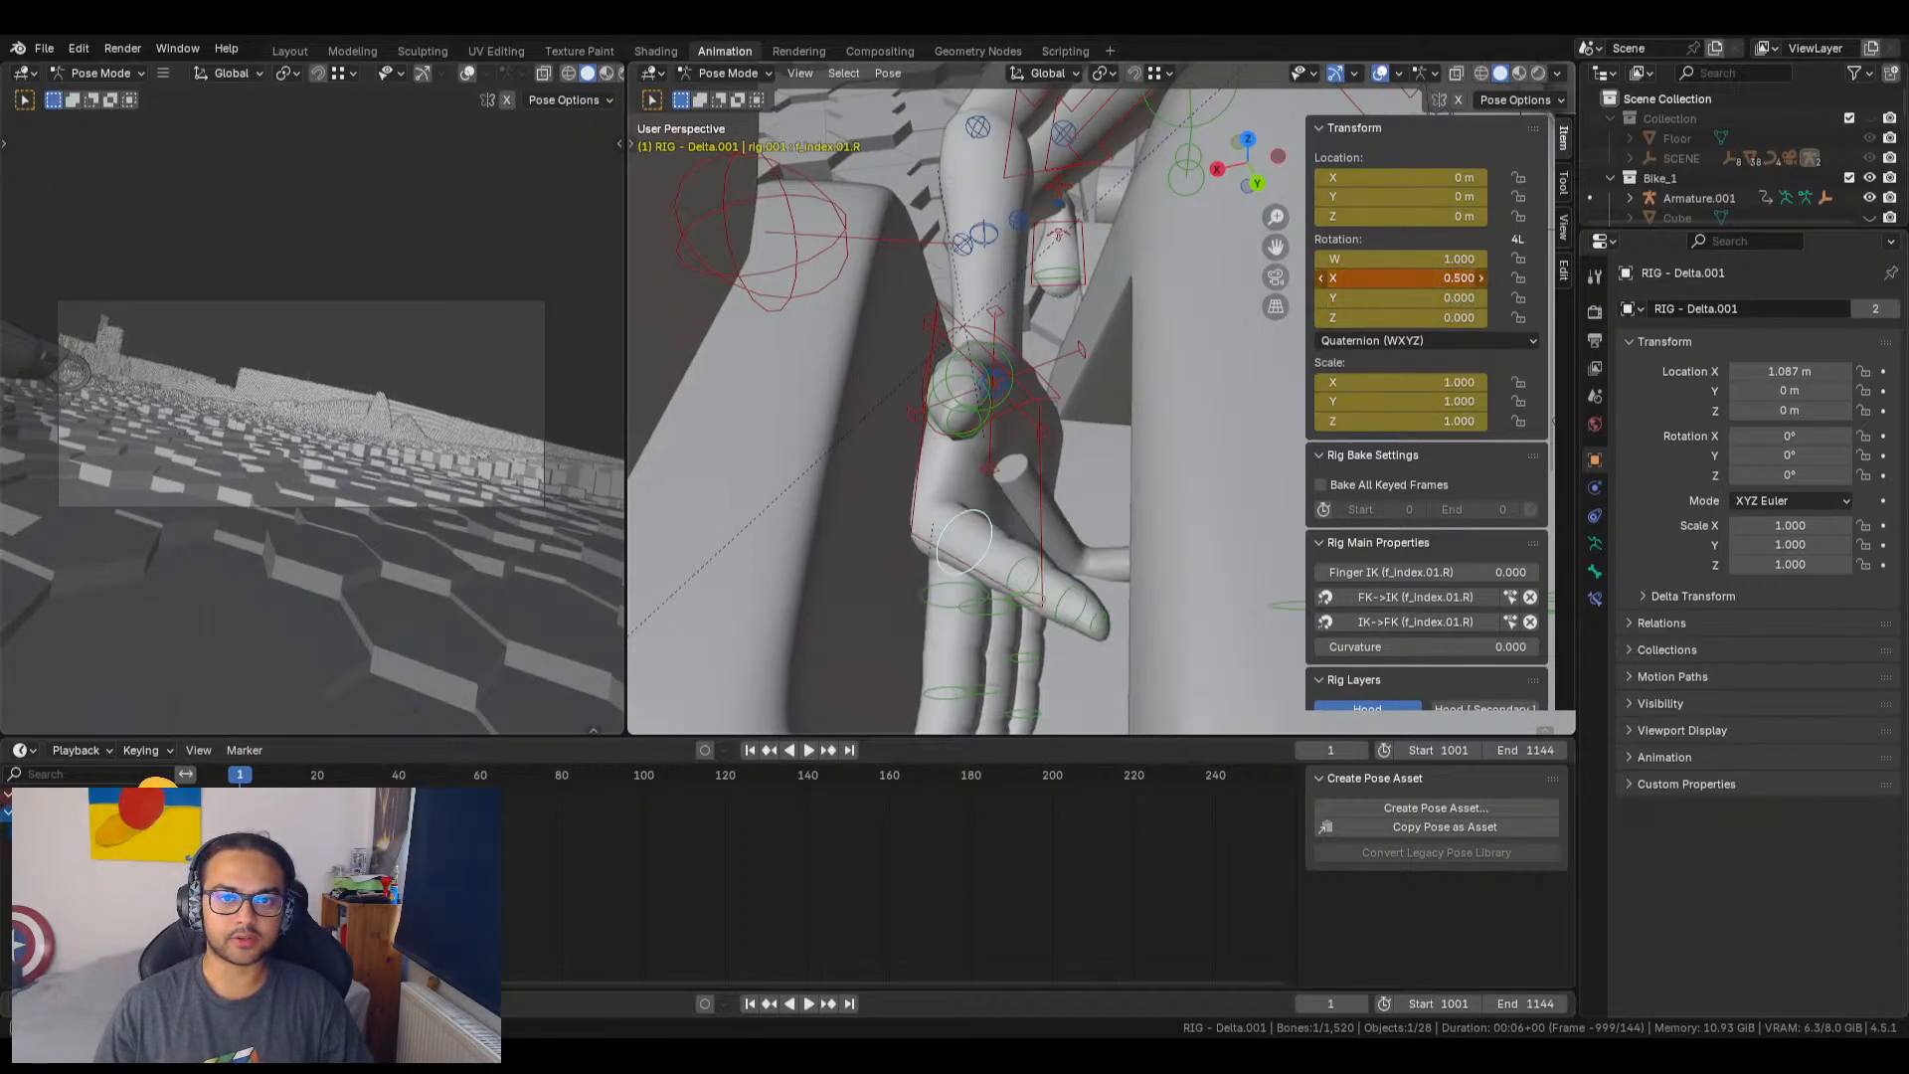
pyautogui.click(1026, 573)
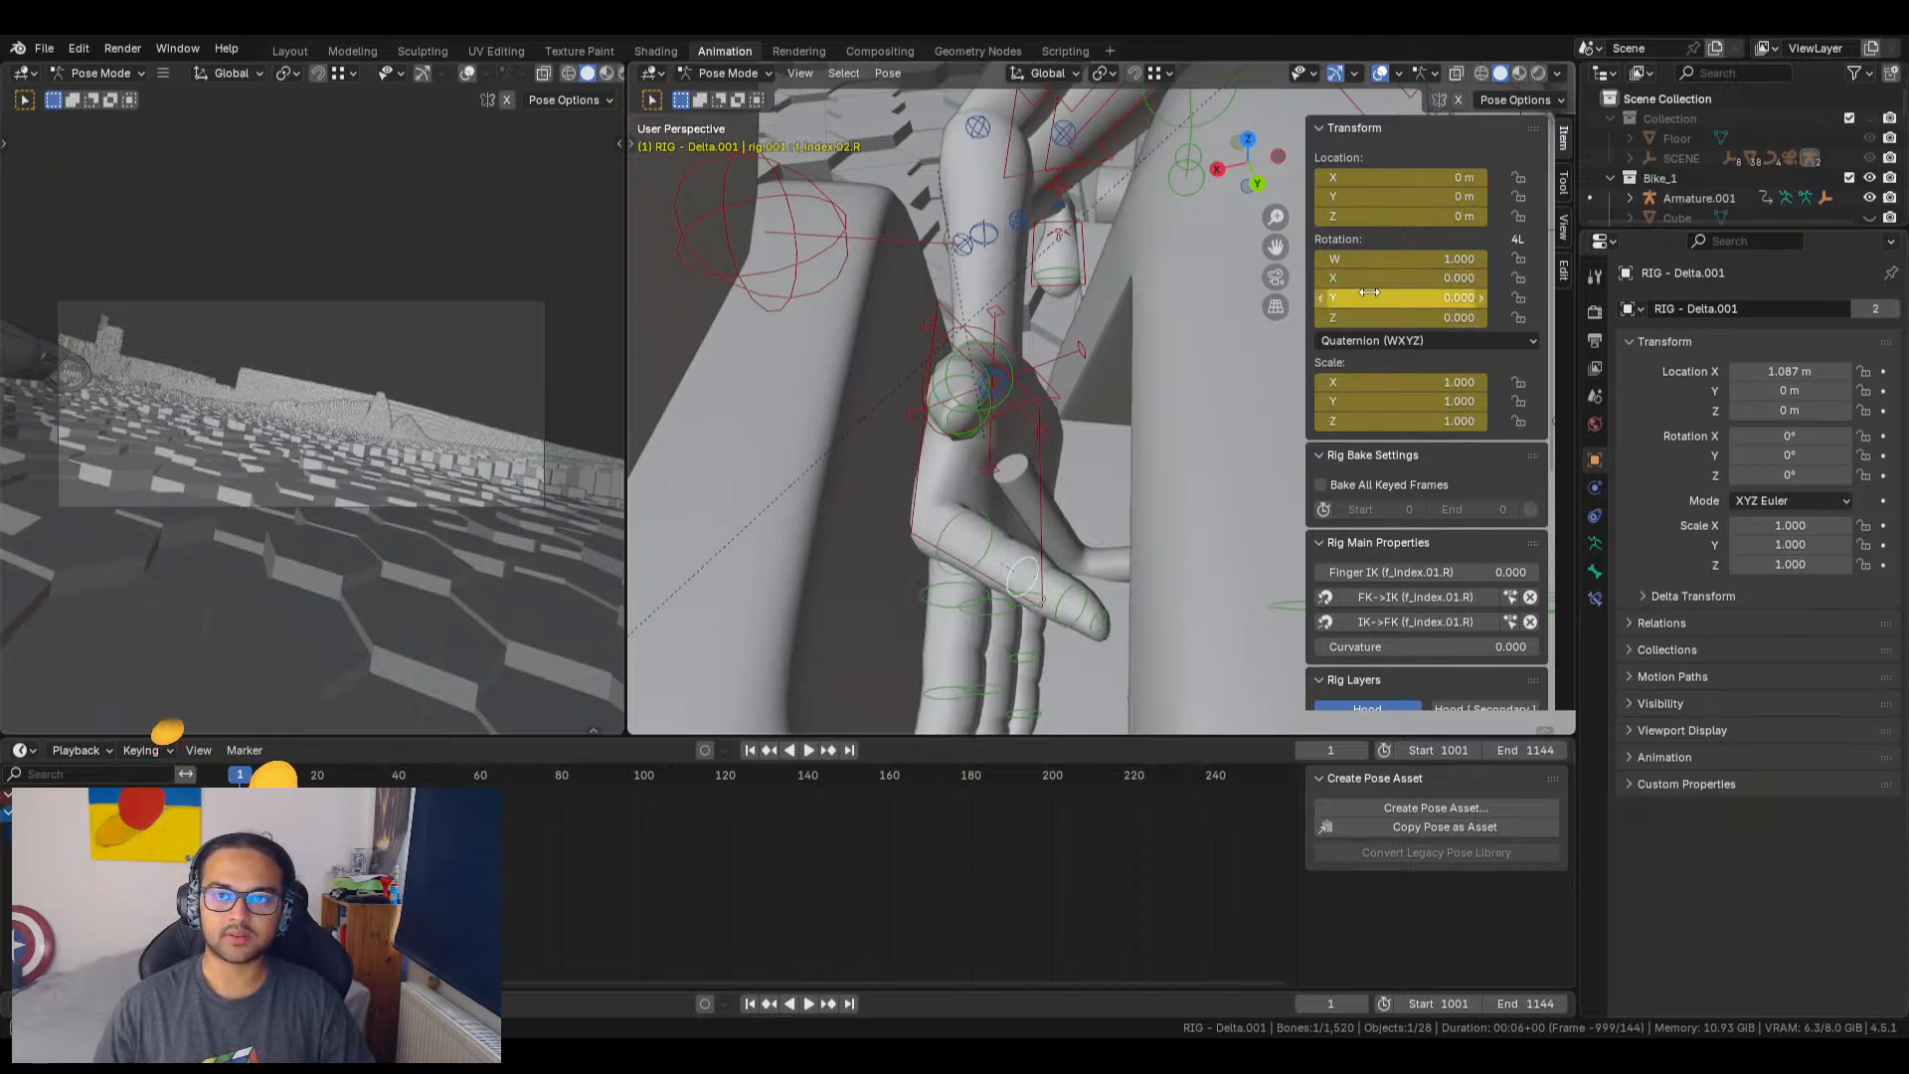
pyautogui.moveTo(1370, 278); pyautogui.dragTo(1423, 277)
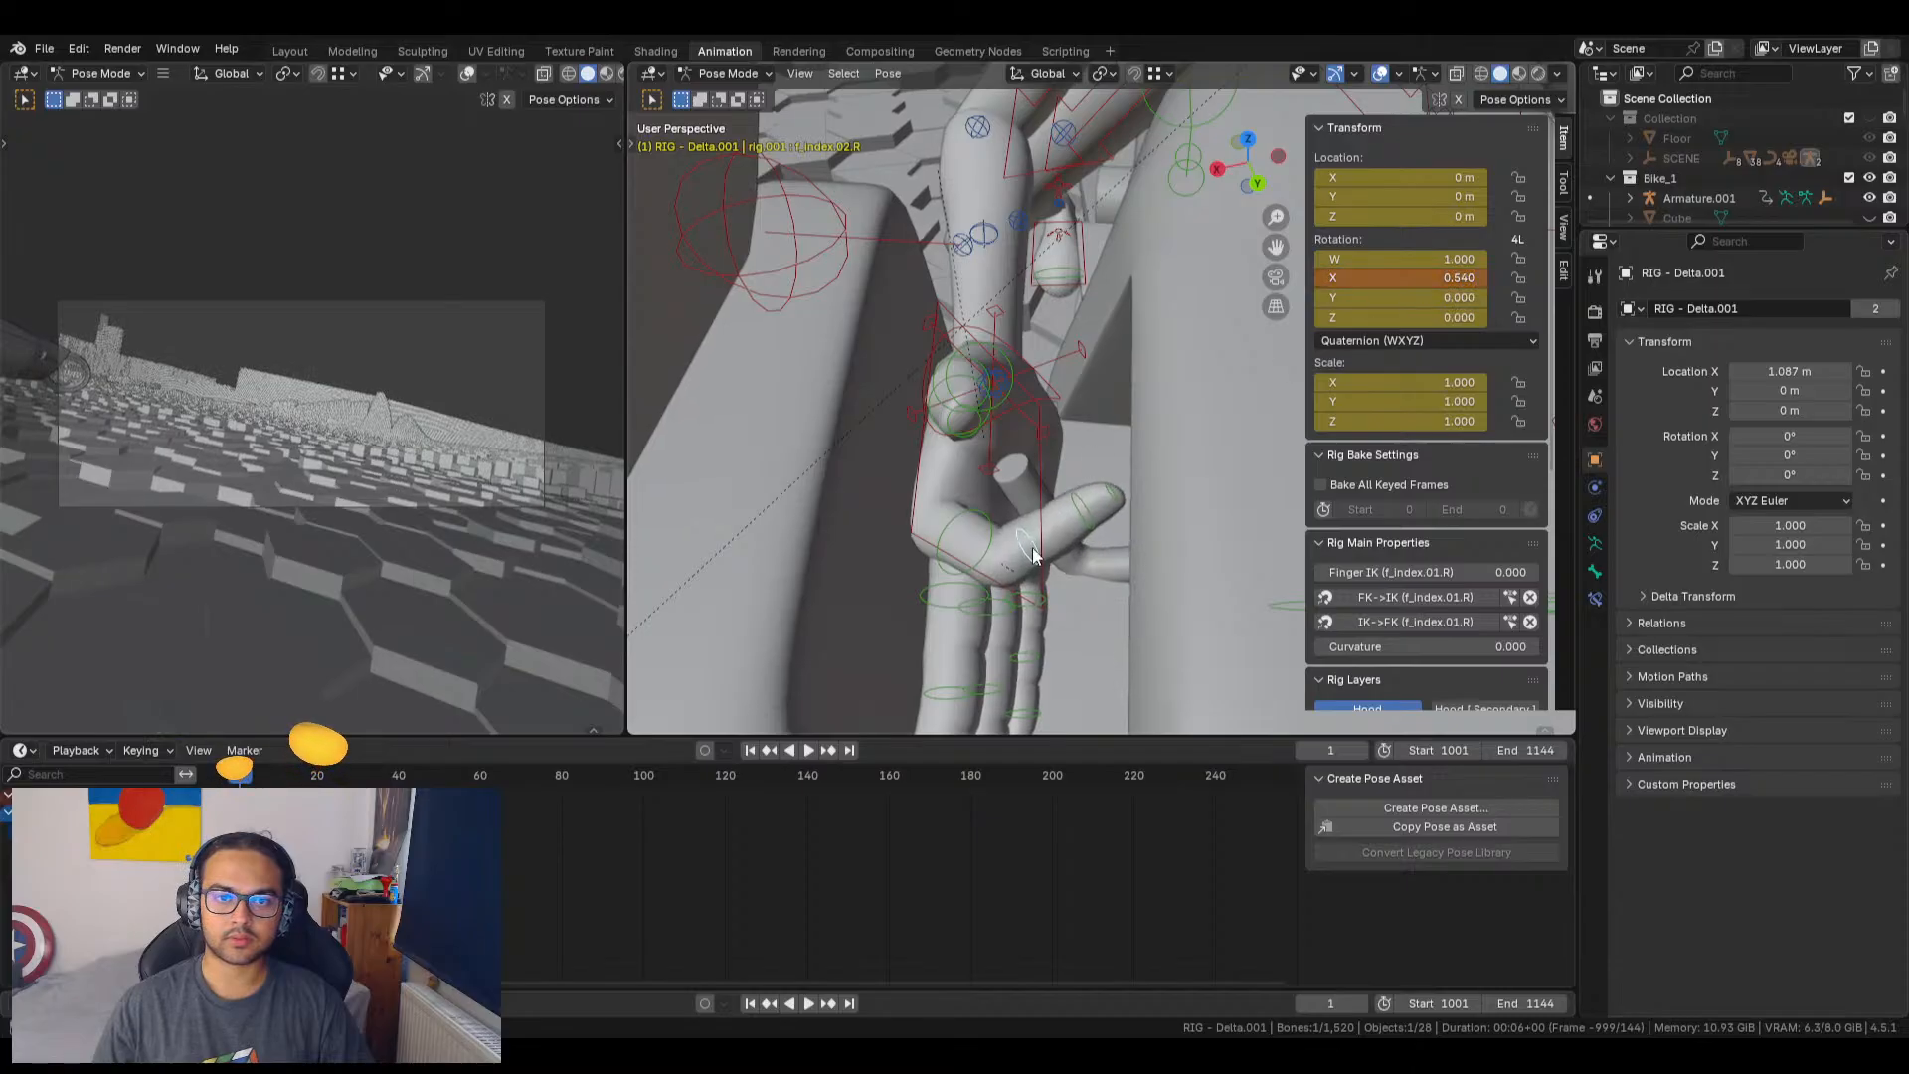
pyautogui.keyDown('shift'); pyautogui.click(1080, 505); pyautogui.keyUp('shift')
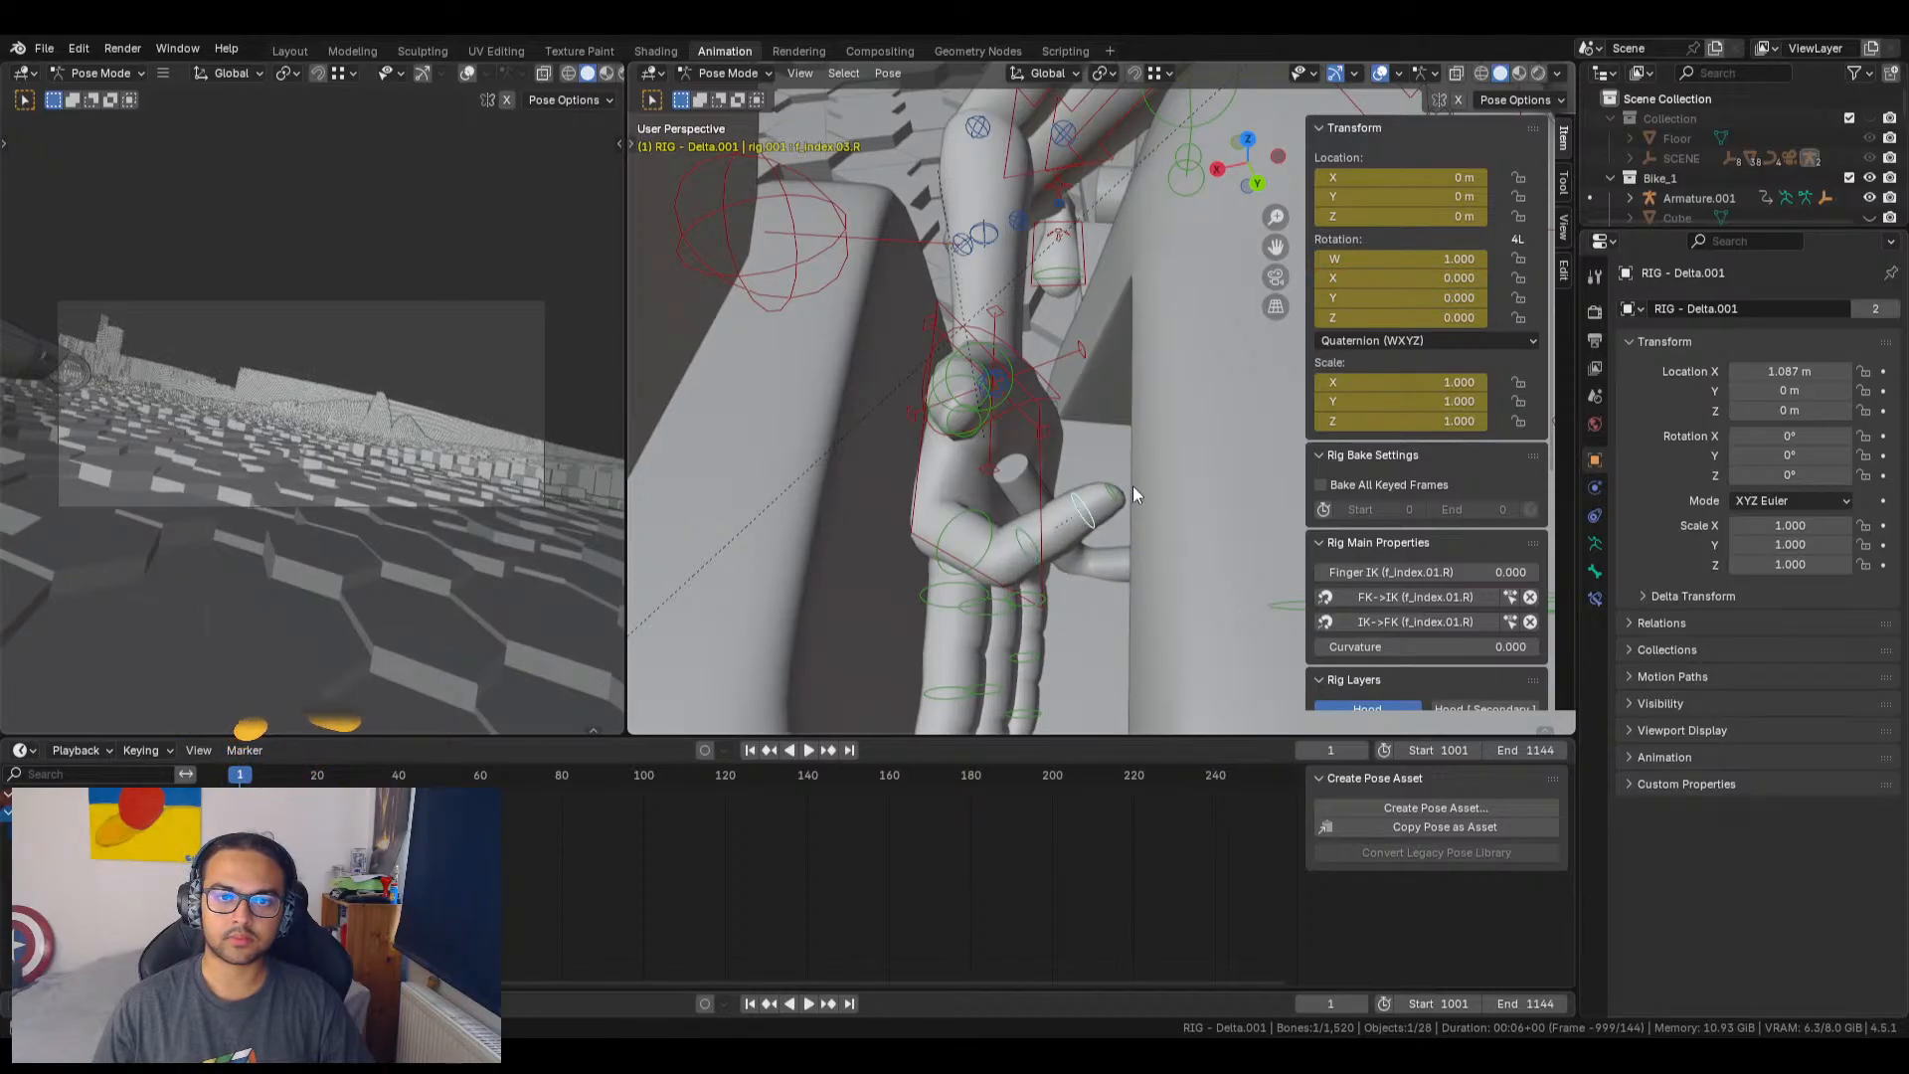
pyautogui.moveTo(1356, 284); pyautogui.dragTo(1412, 284)
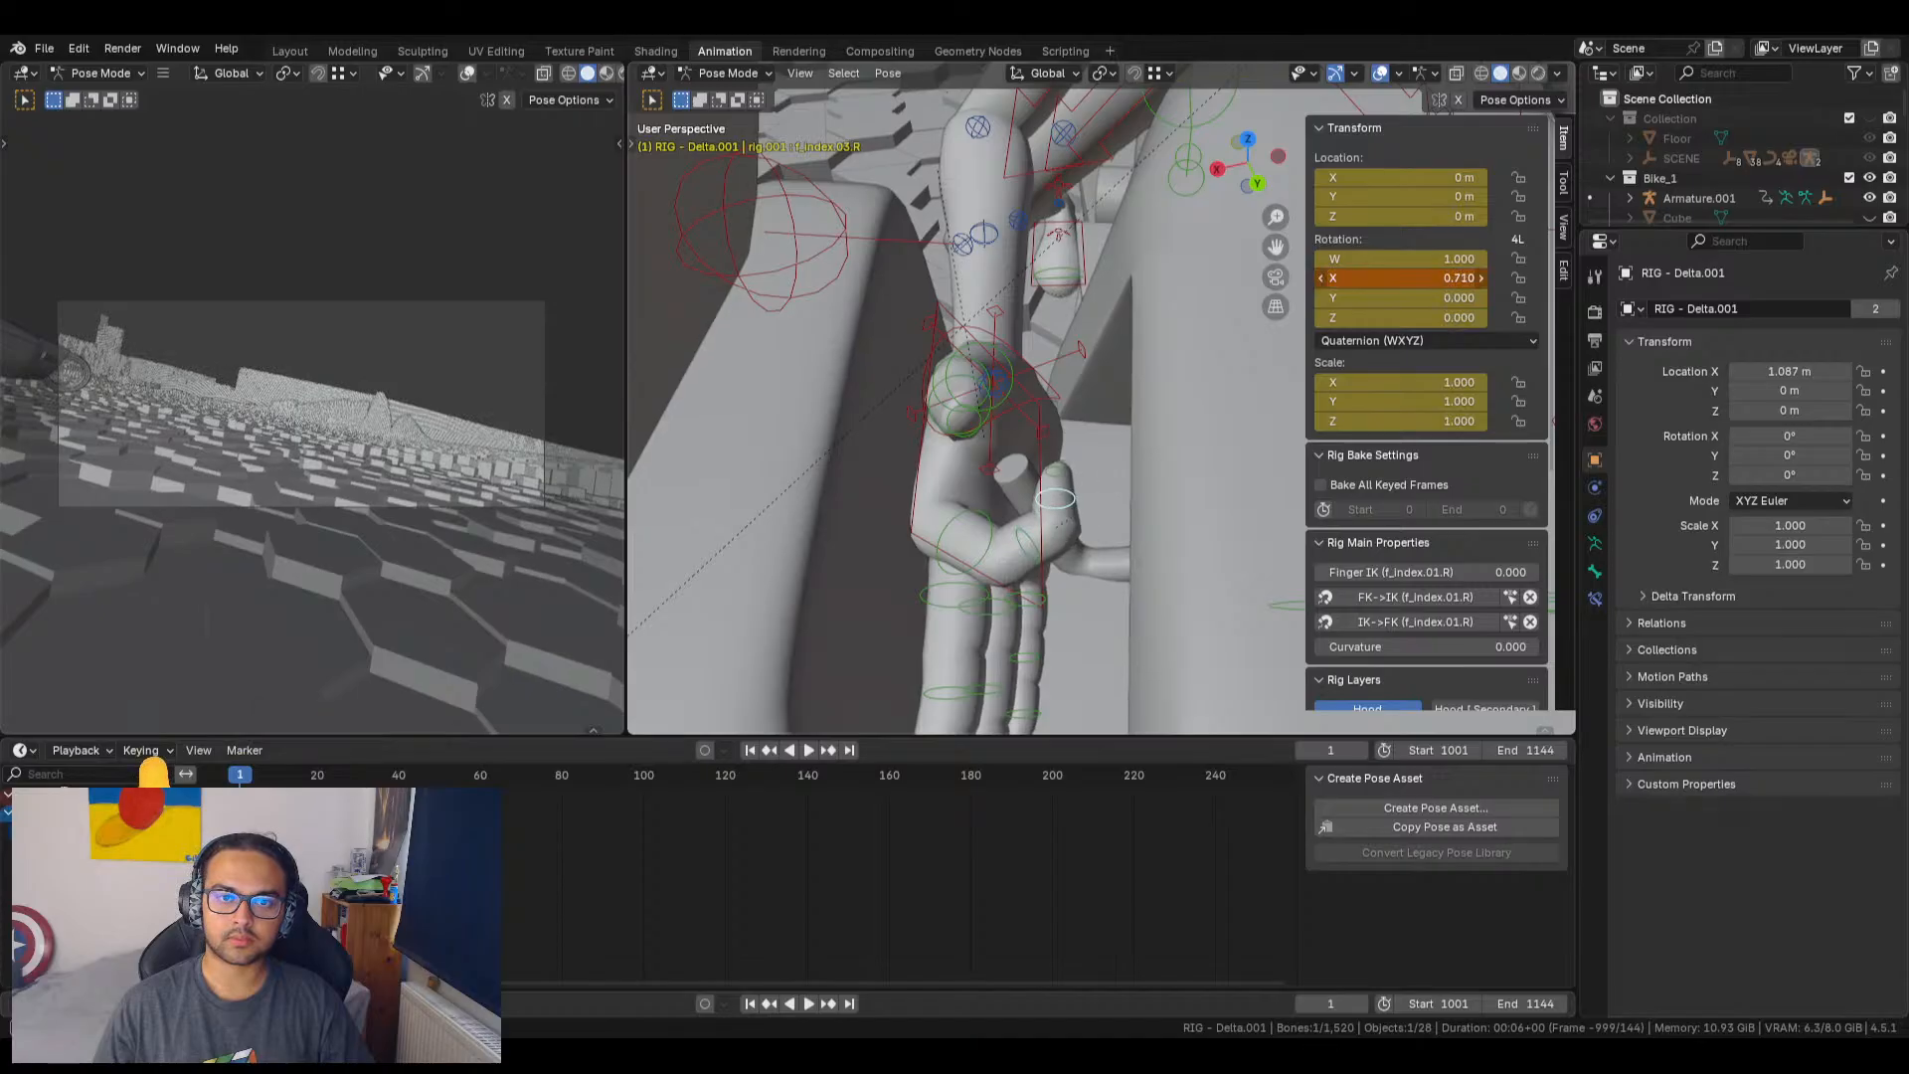
# Step: Curl the right middle finger toward the handlebar, setting its base control's X rotation to 0.500
pyautogui.keyDown('shift'); pyautogui.moveTo(1030, 529); pyautogui.dragTo(1190, 517, button='middle'); pyautogui.keyUp('shift')
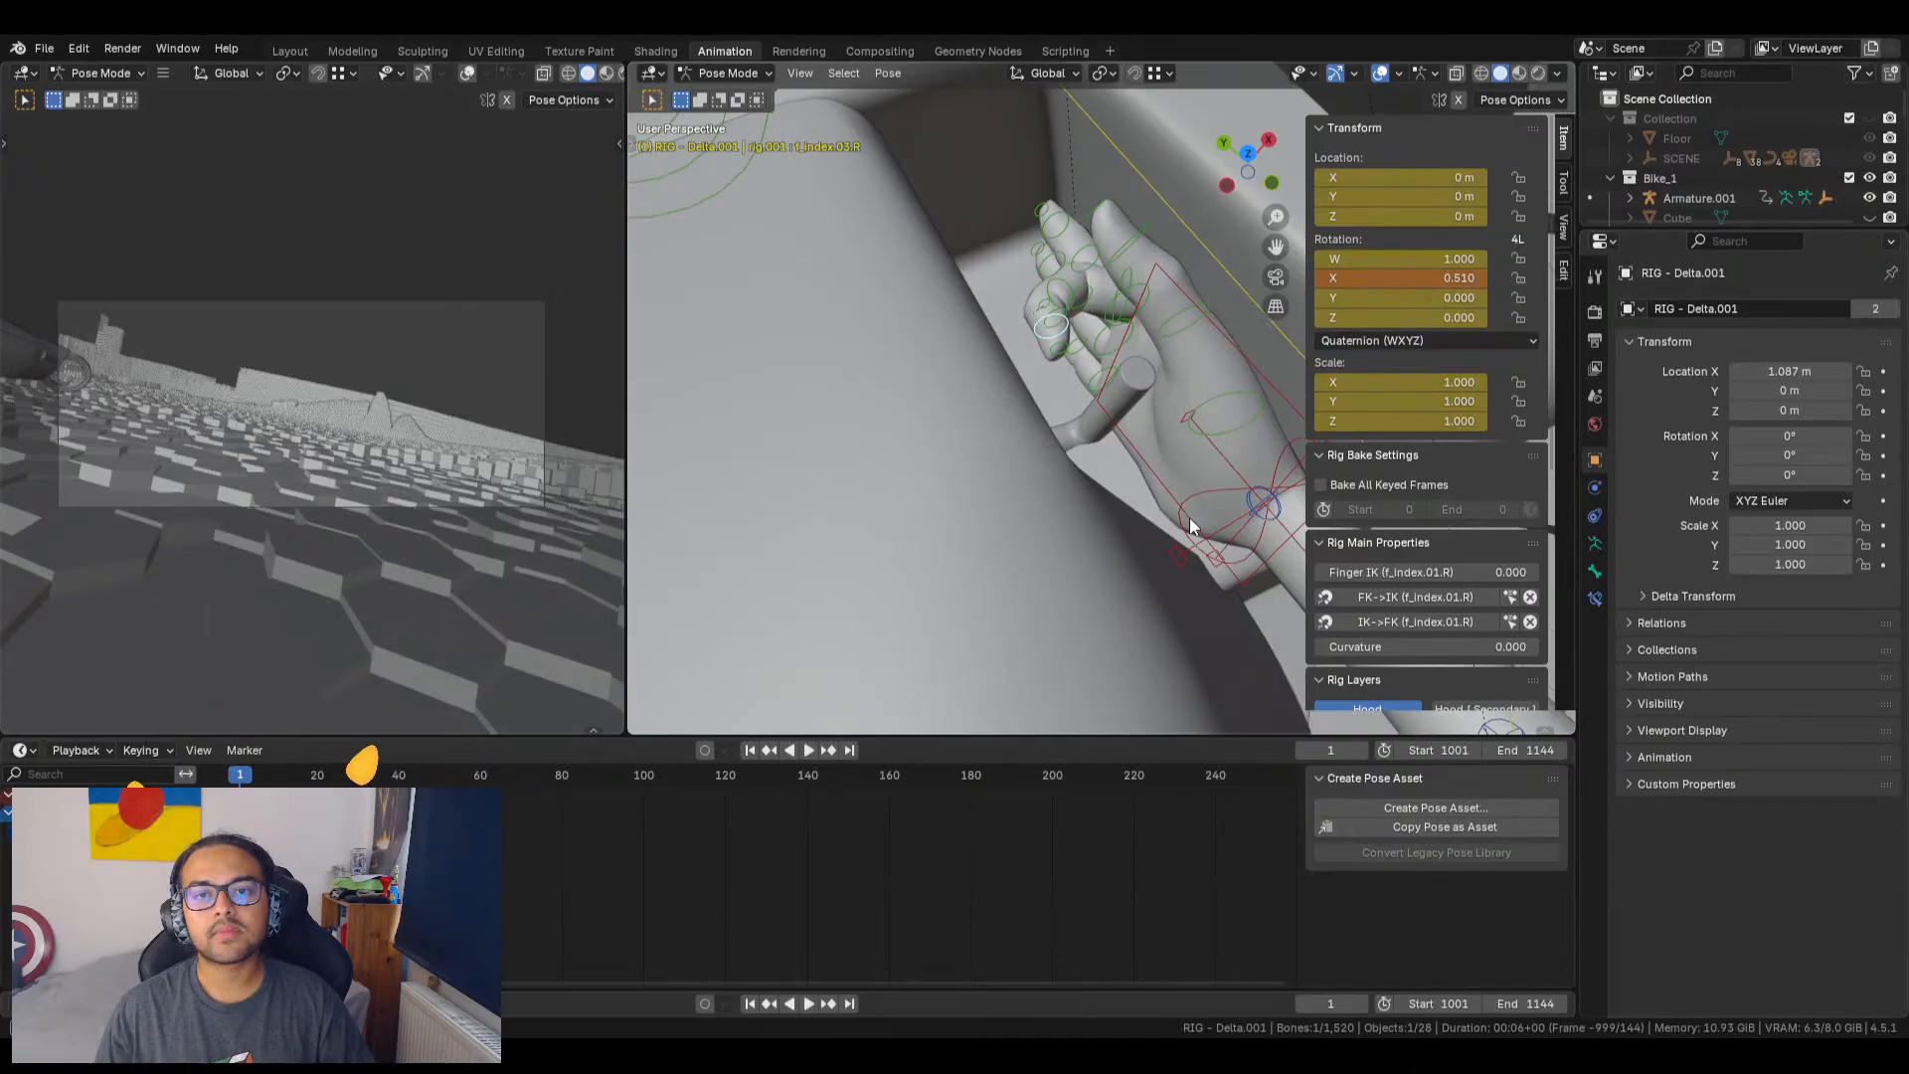
pyautogui.moveTo(1100, 374); pyautogui.dragTo(975, 310, button='middle')
pyautogui.click(982, 315)
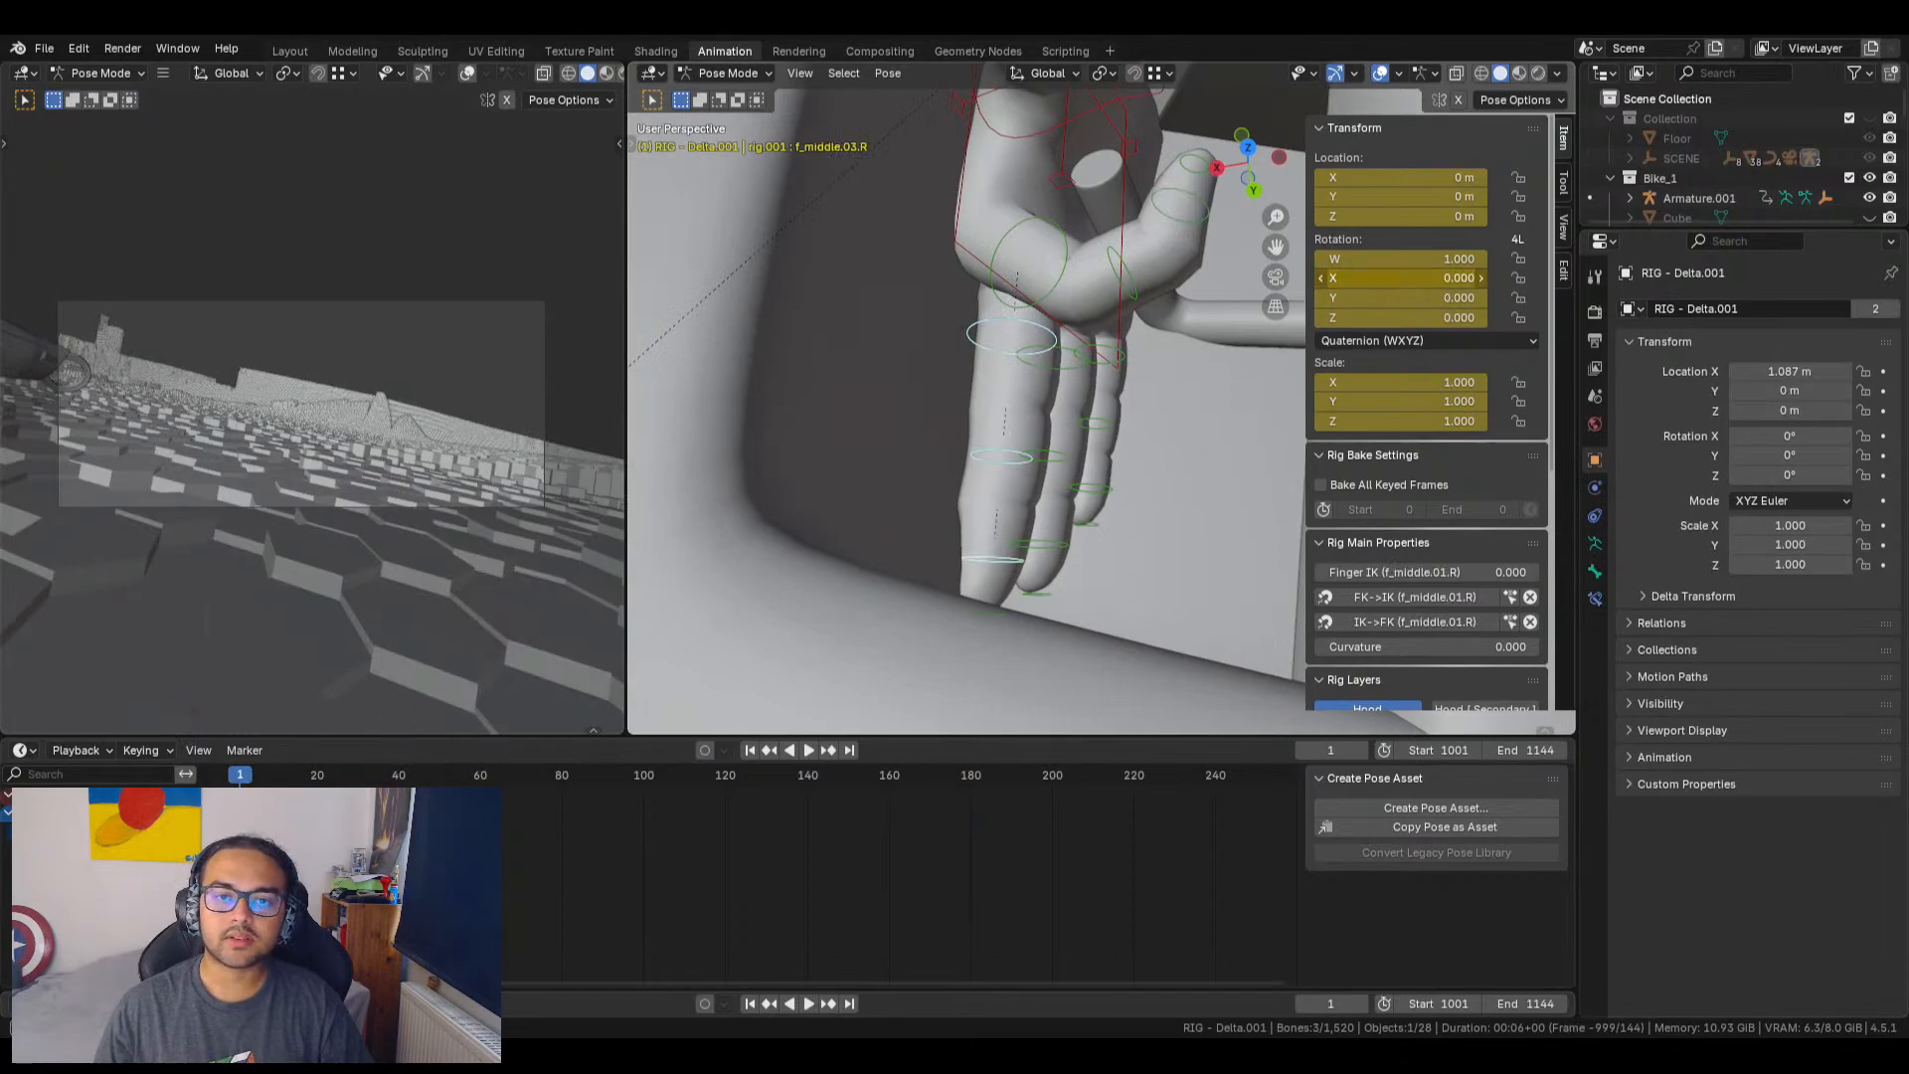
pyautogui.moveTo(1383, 278); pyautogui.dragTo(1438, 279)
pyautogui.click(1004, 452)
pyautogui.click(998, 322)
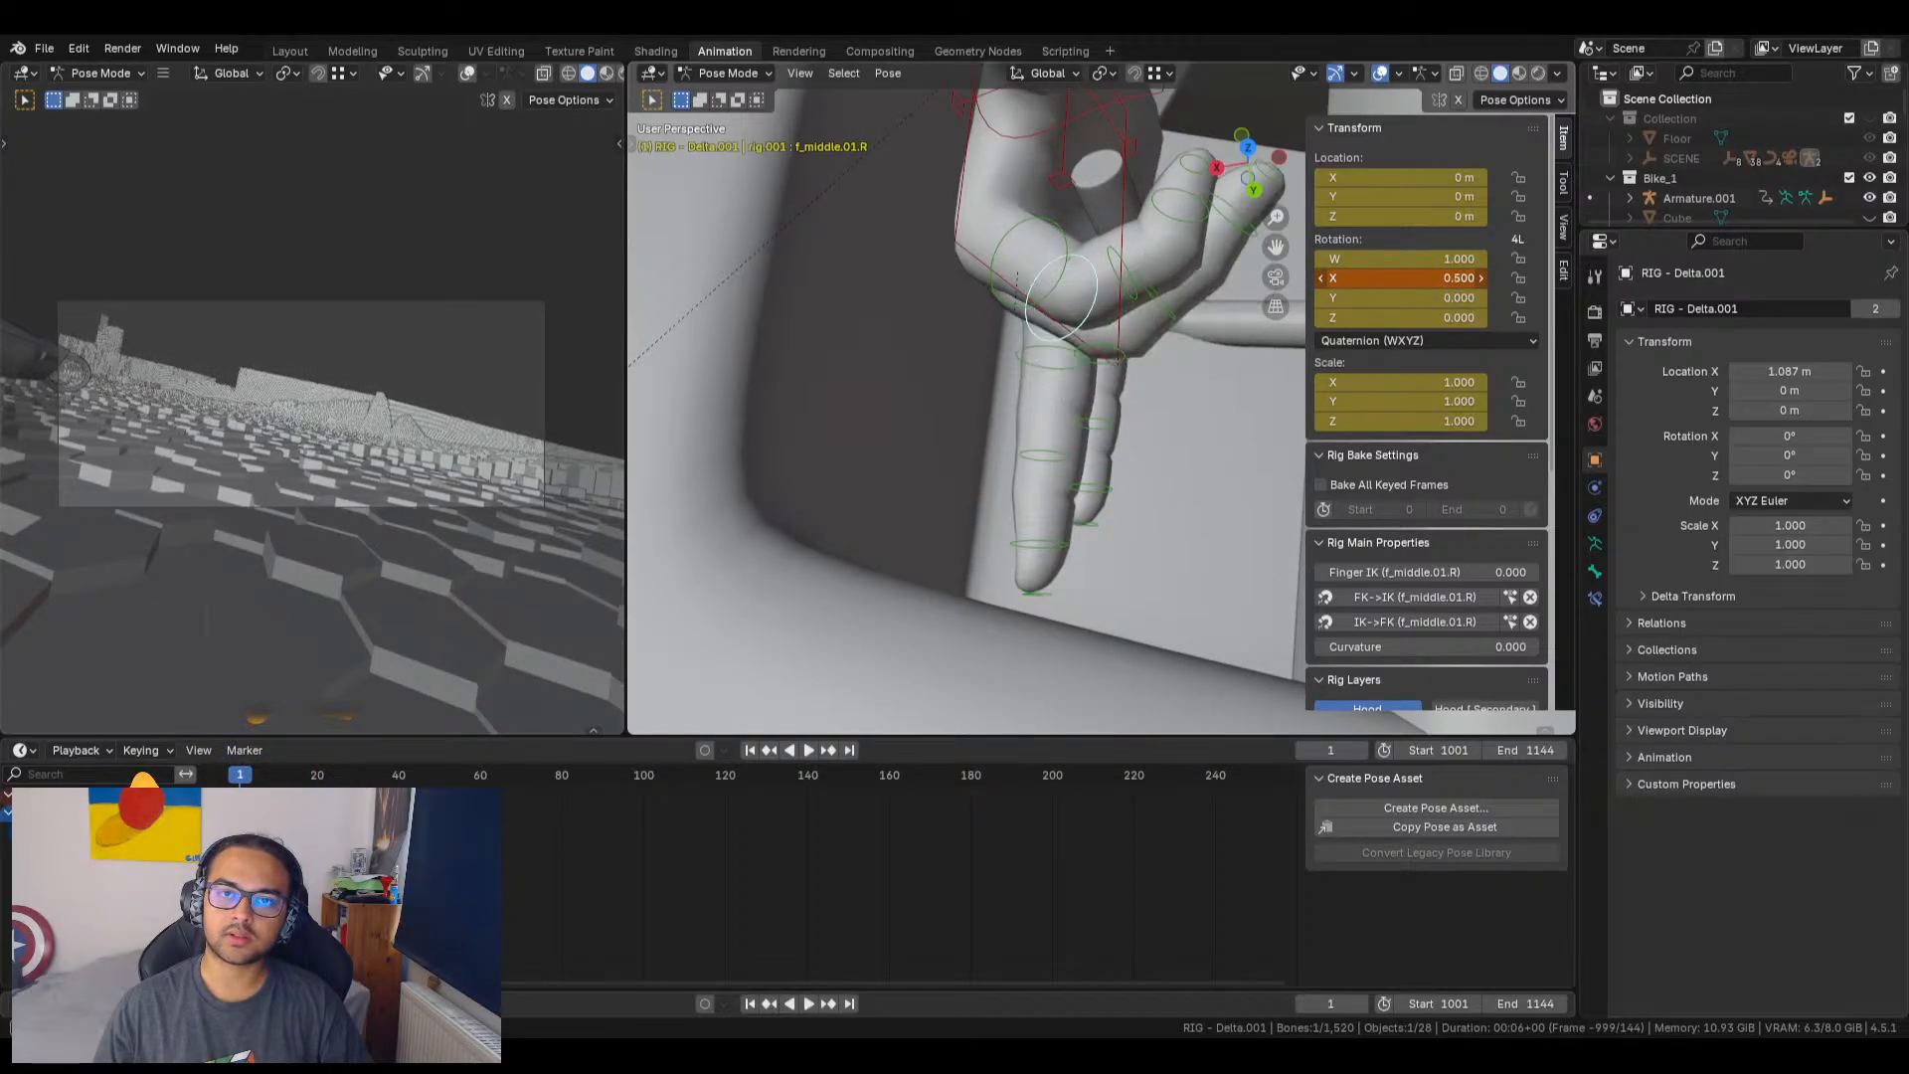
# Step: Curl the right ring finger by bending its base control and setting X rotation to 0.700 on the middle control and 0.600 on the tip
pyautogui.click(1047, 348)
pyautogui.moveTo(1402, 279)
pyautogui.mouseDown()
pyautogui.moveTo(1442, 278)
pyautogui.moveTo(1422, 279)
pyautogui.mouseUp()
pyautogui.click(1166, 342)
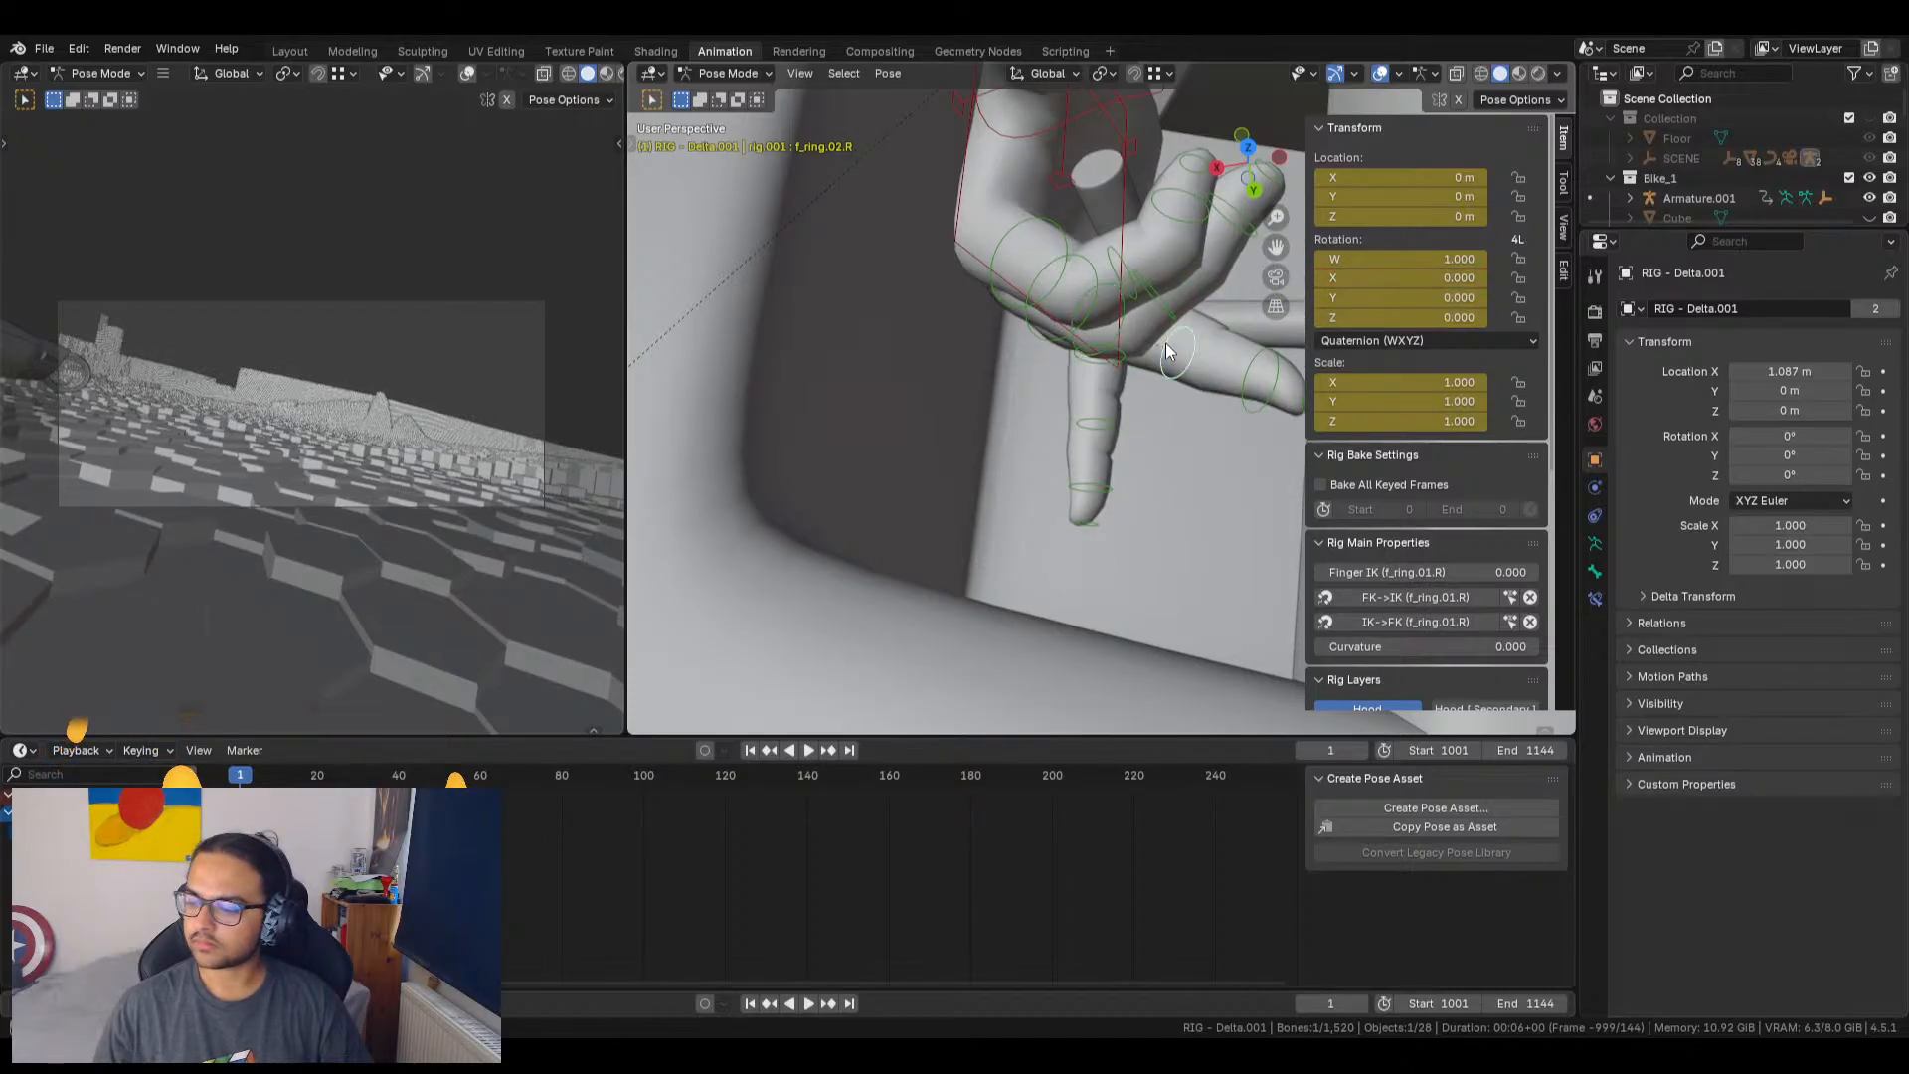
pyautogui.moveTo(1402, 278); pyautogui.dragTo(1457, 278)
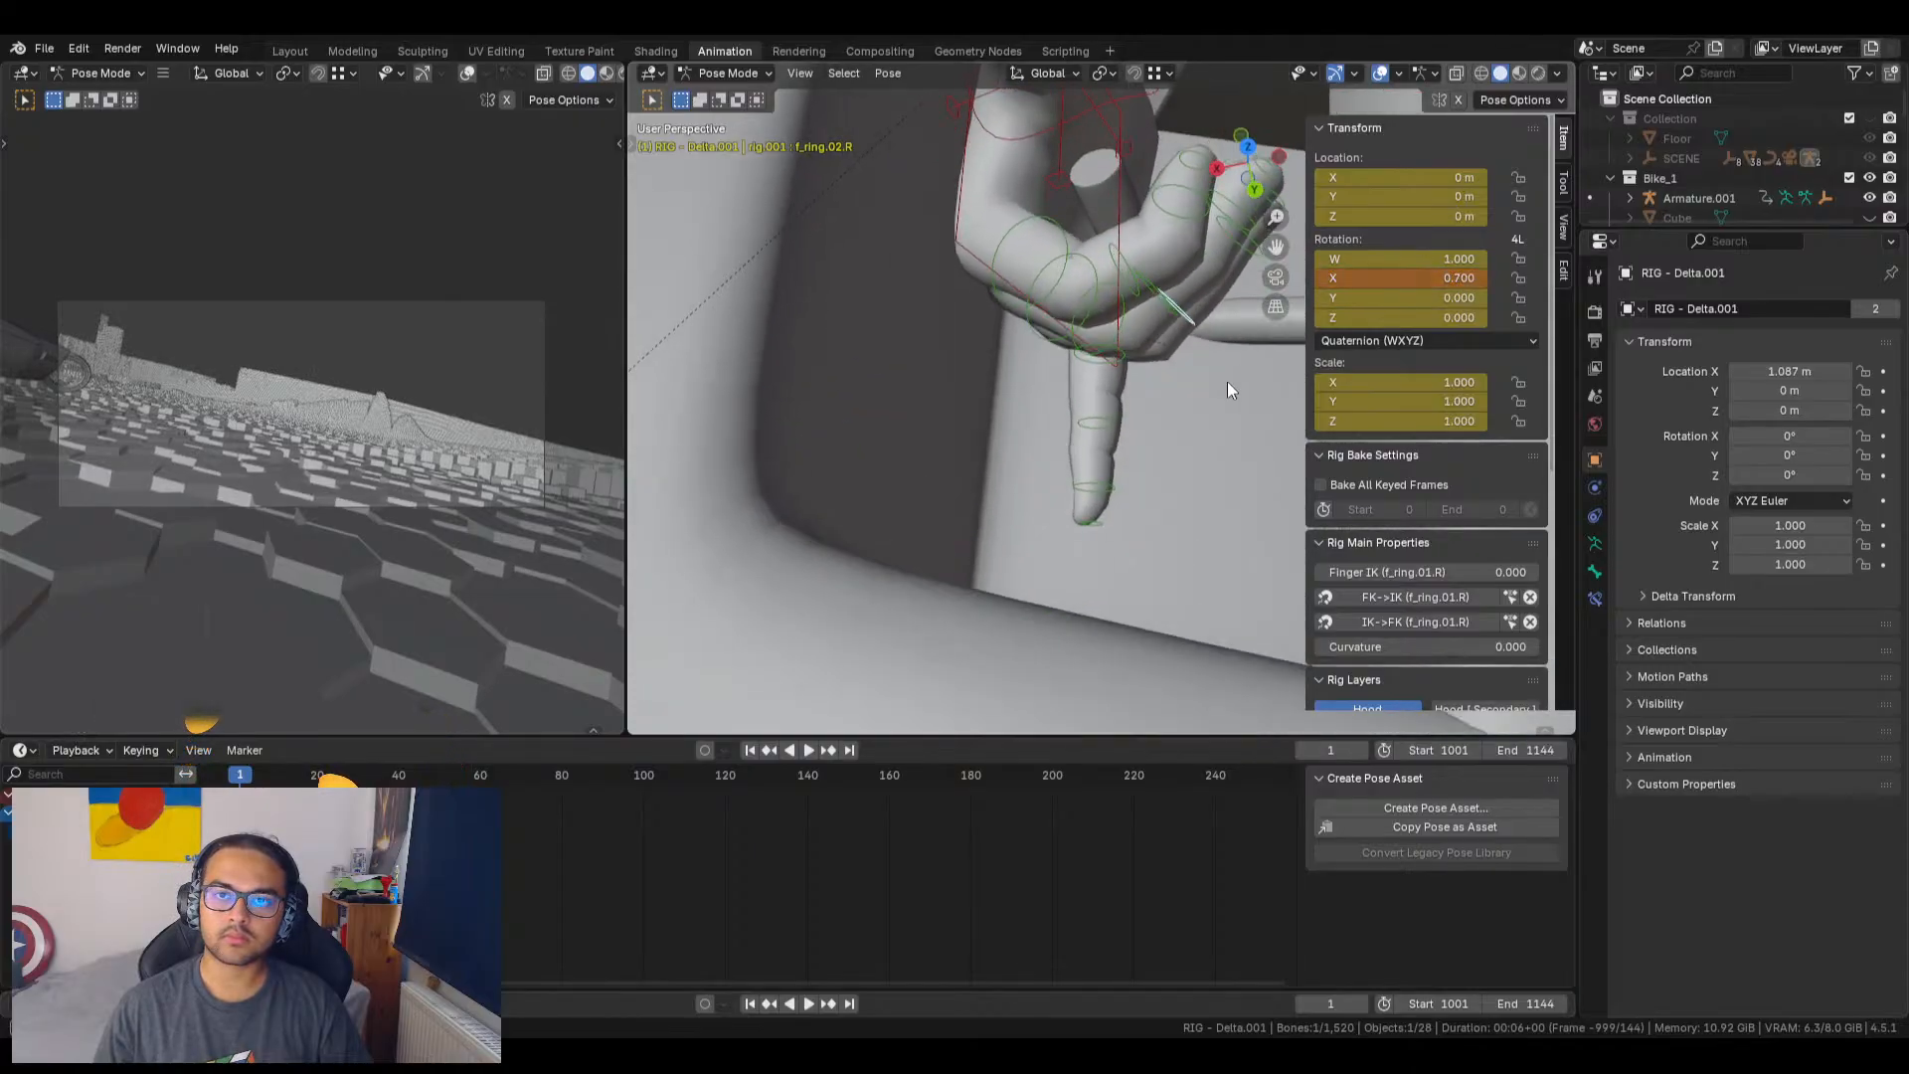
pyautogui.moveTo(1229, 383); pyautogui.dragTo(1195, 431, button='middle')
pyautogui.click(1233, 336)
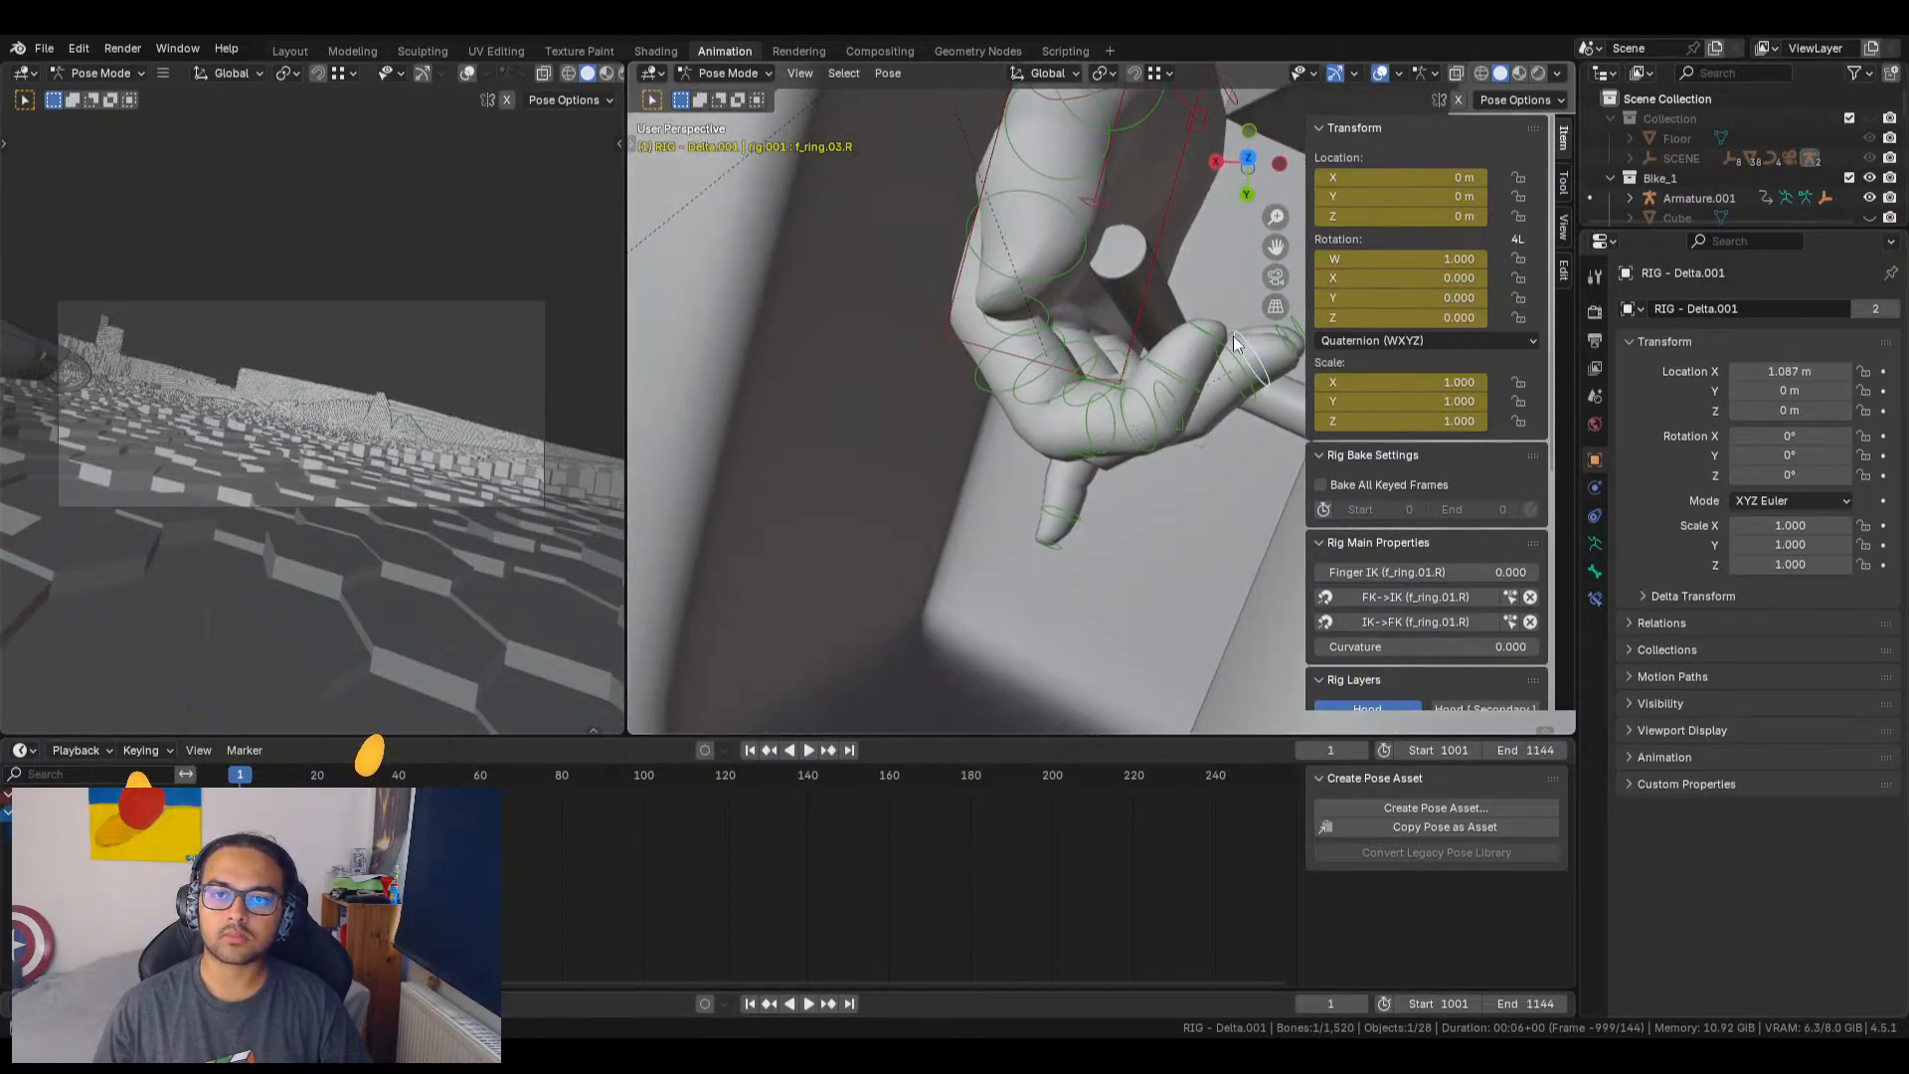
pyautogui.moveTo(1432, 279); pyautogui.dragTo(1461, 279)
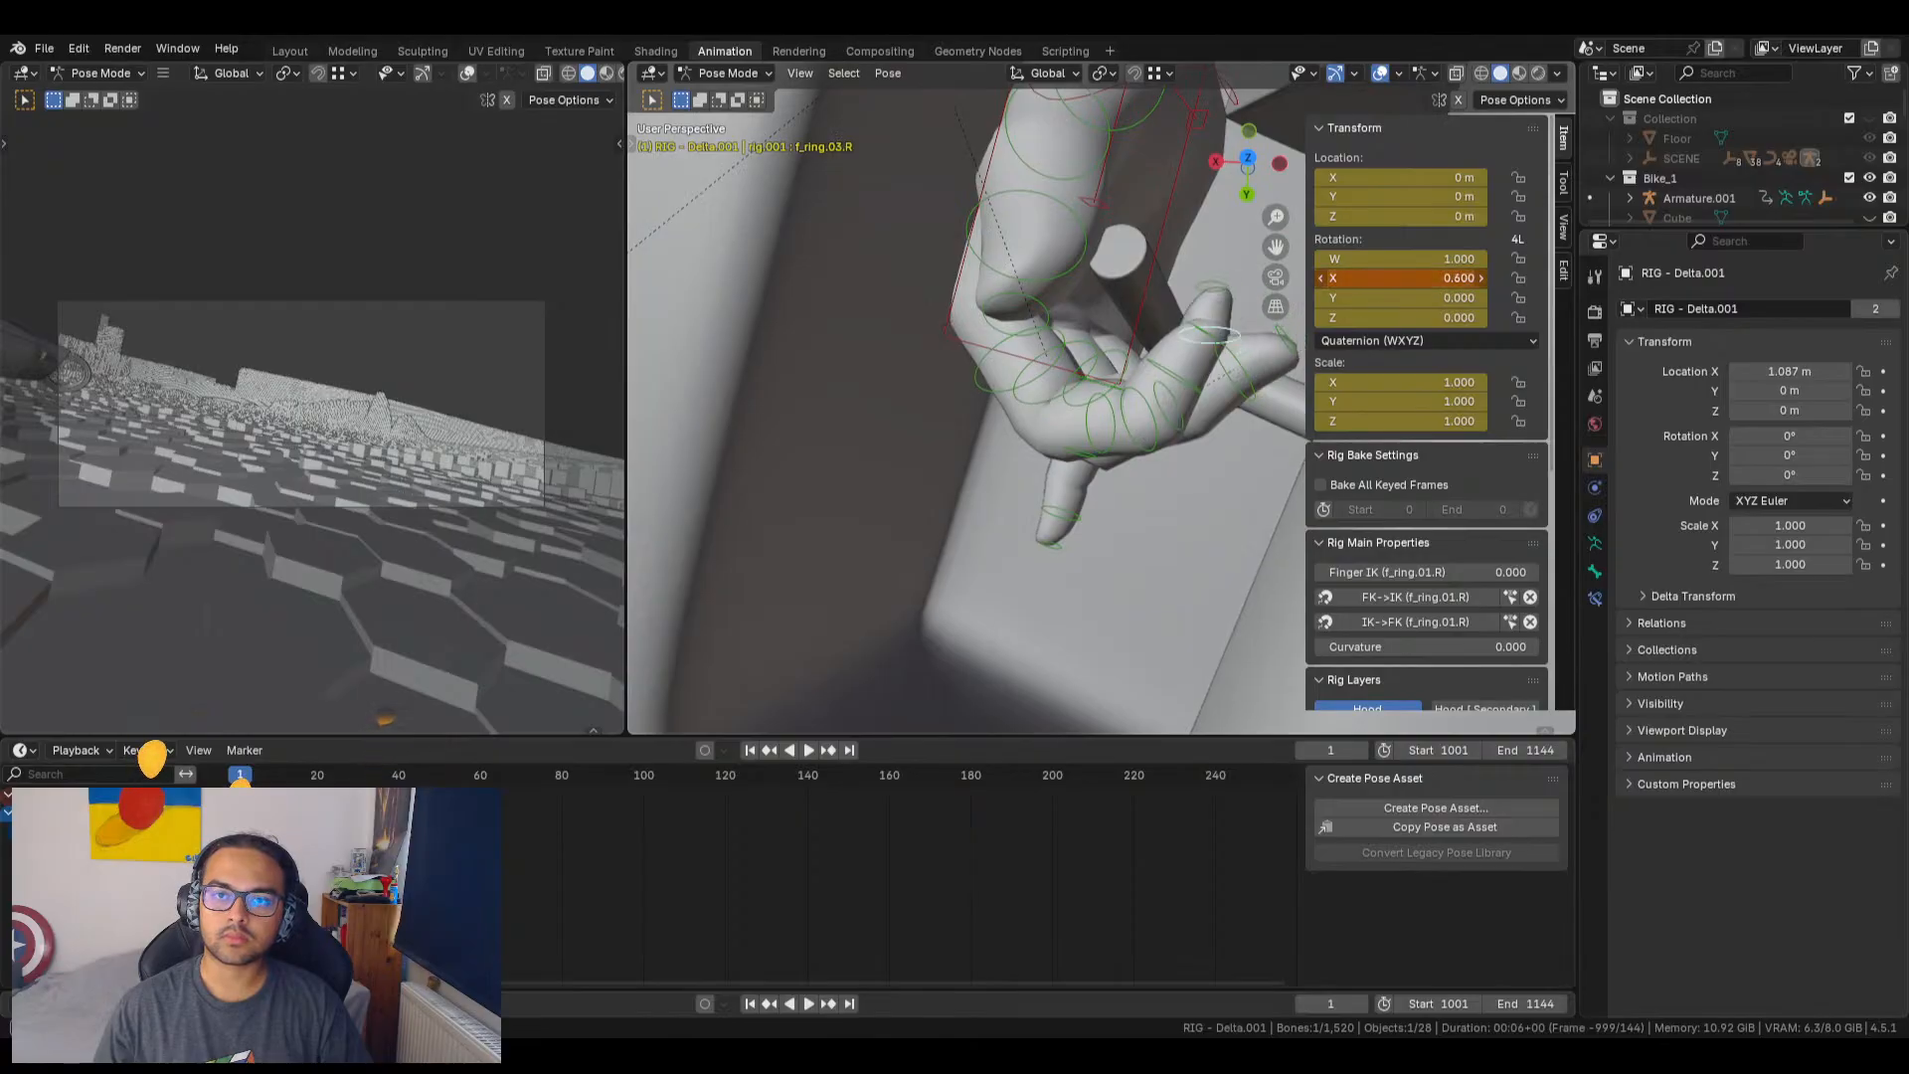
# Step: Set the X rotation of the right middle finger's tip control (f_middle.03.R) to 0.290
pyautogui.click(1235, 378)
pyautogui.moveTo(1233, 454); pyautogui.dragTo(1243, 361, button='middle')
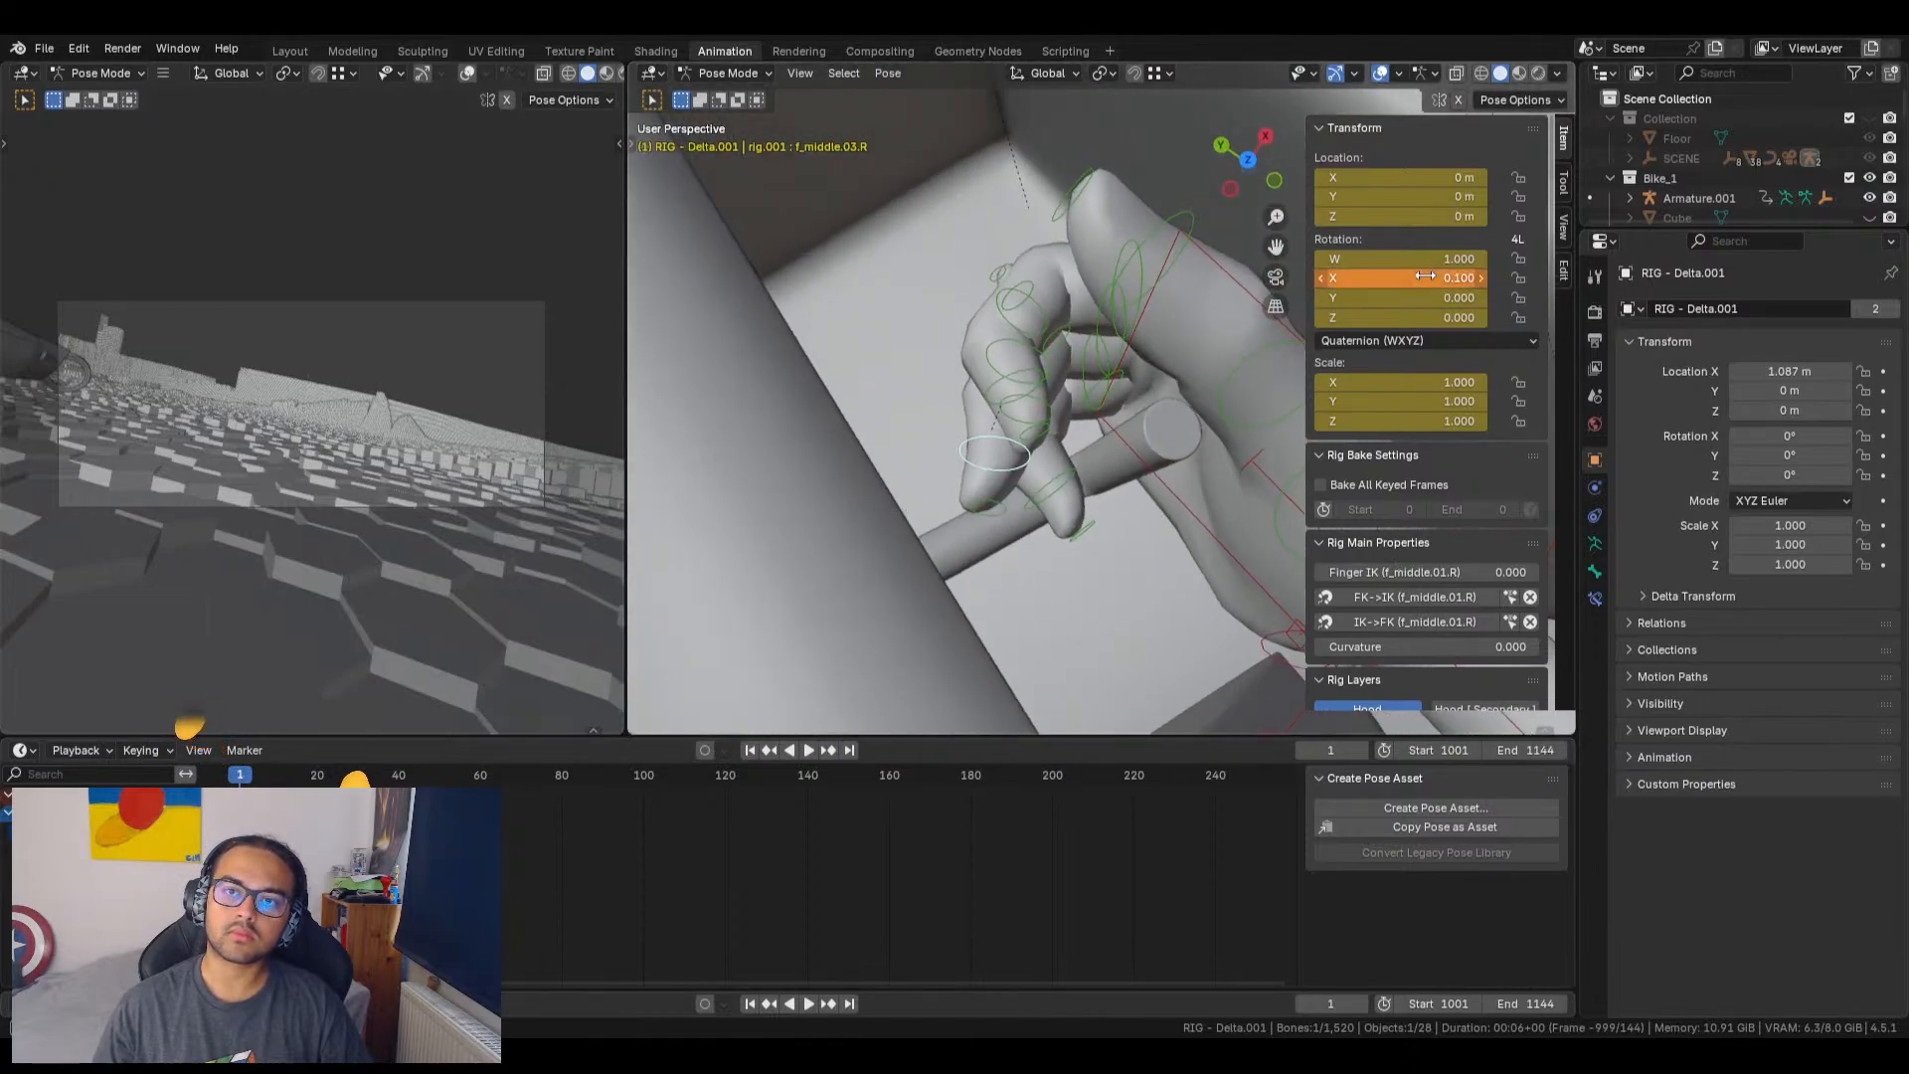
pyautogui.moveTo(1432, 278); pyautogui.dragTo(1448, 279)
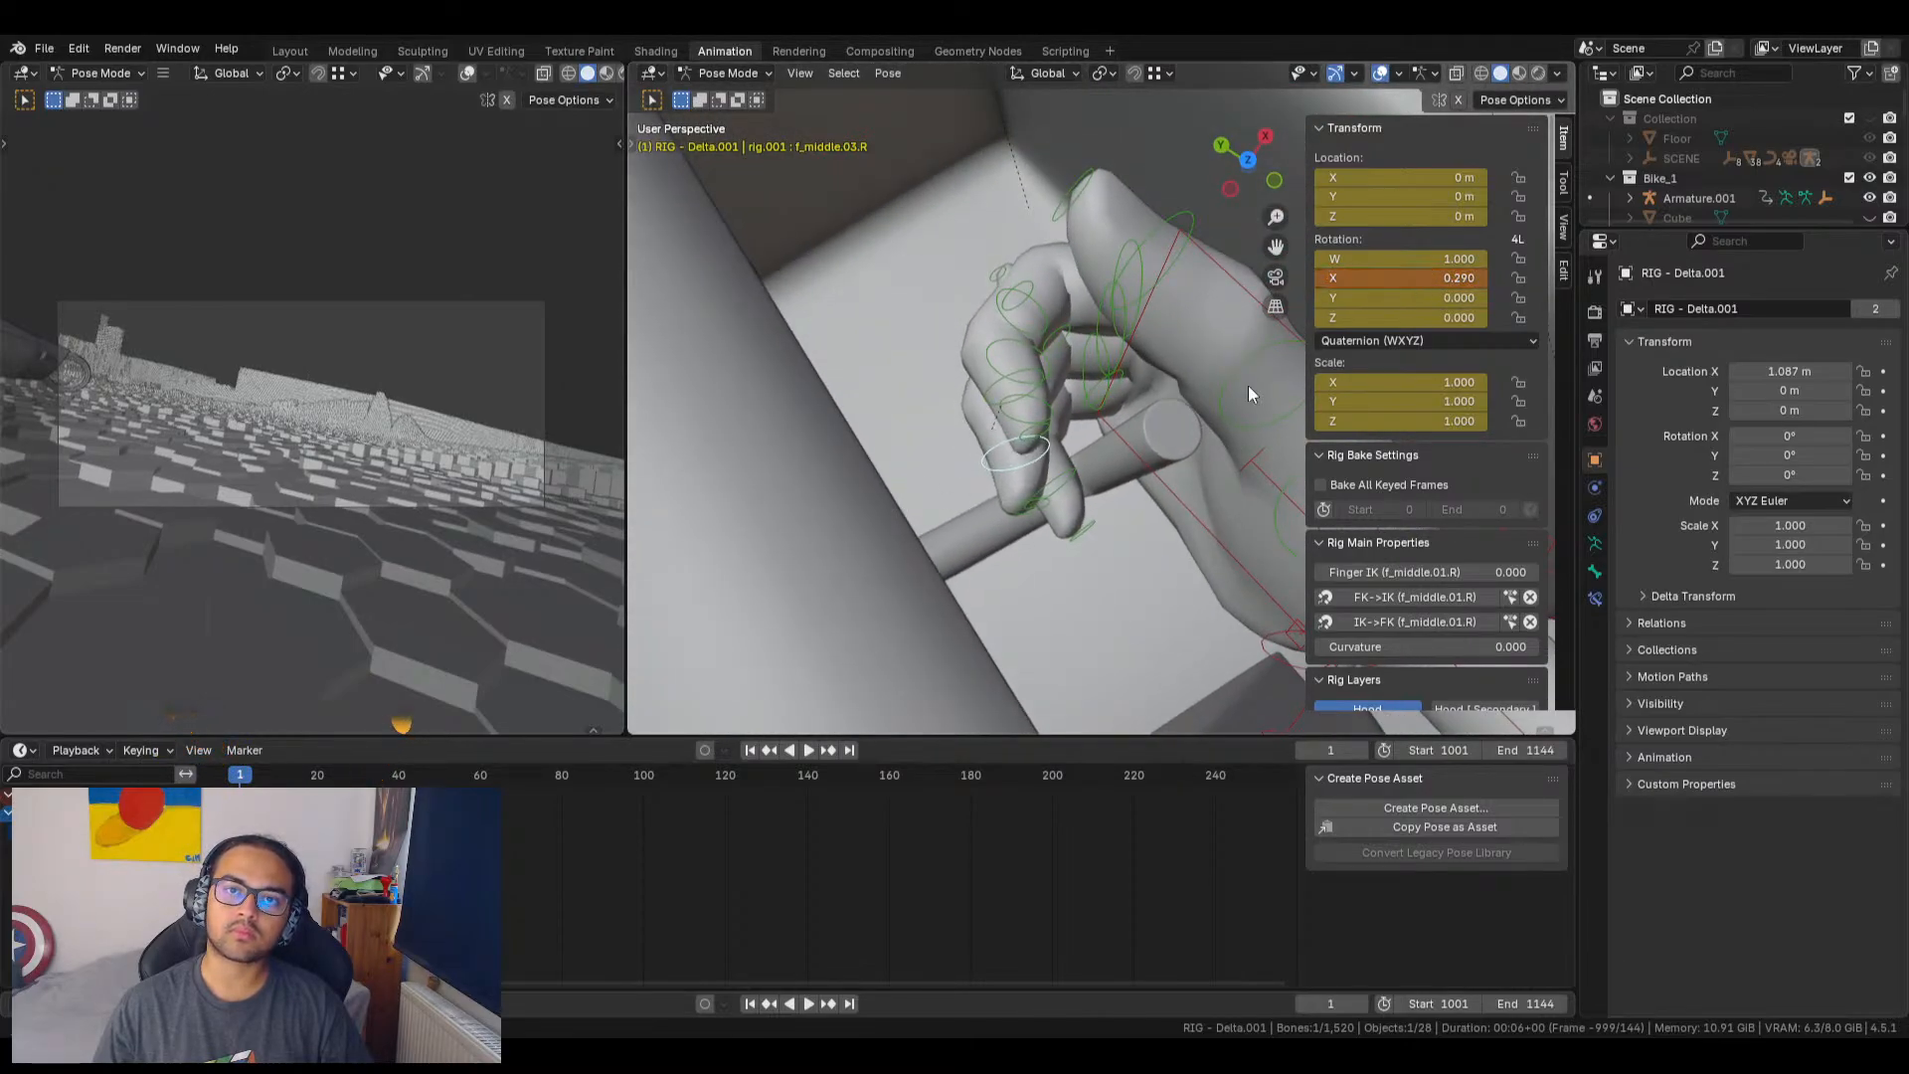
# Step: Curl the right pinky by bending its base control and setting X rotation to 0.580 on the middle control and 0.450 on the tip
pyautogui.moveTo(1249, 385); pyautogui.dragTo(1469, 417, button='middle')
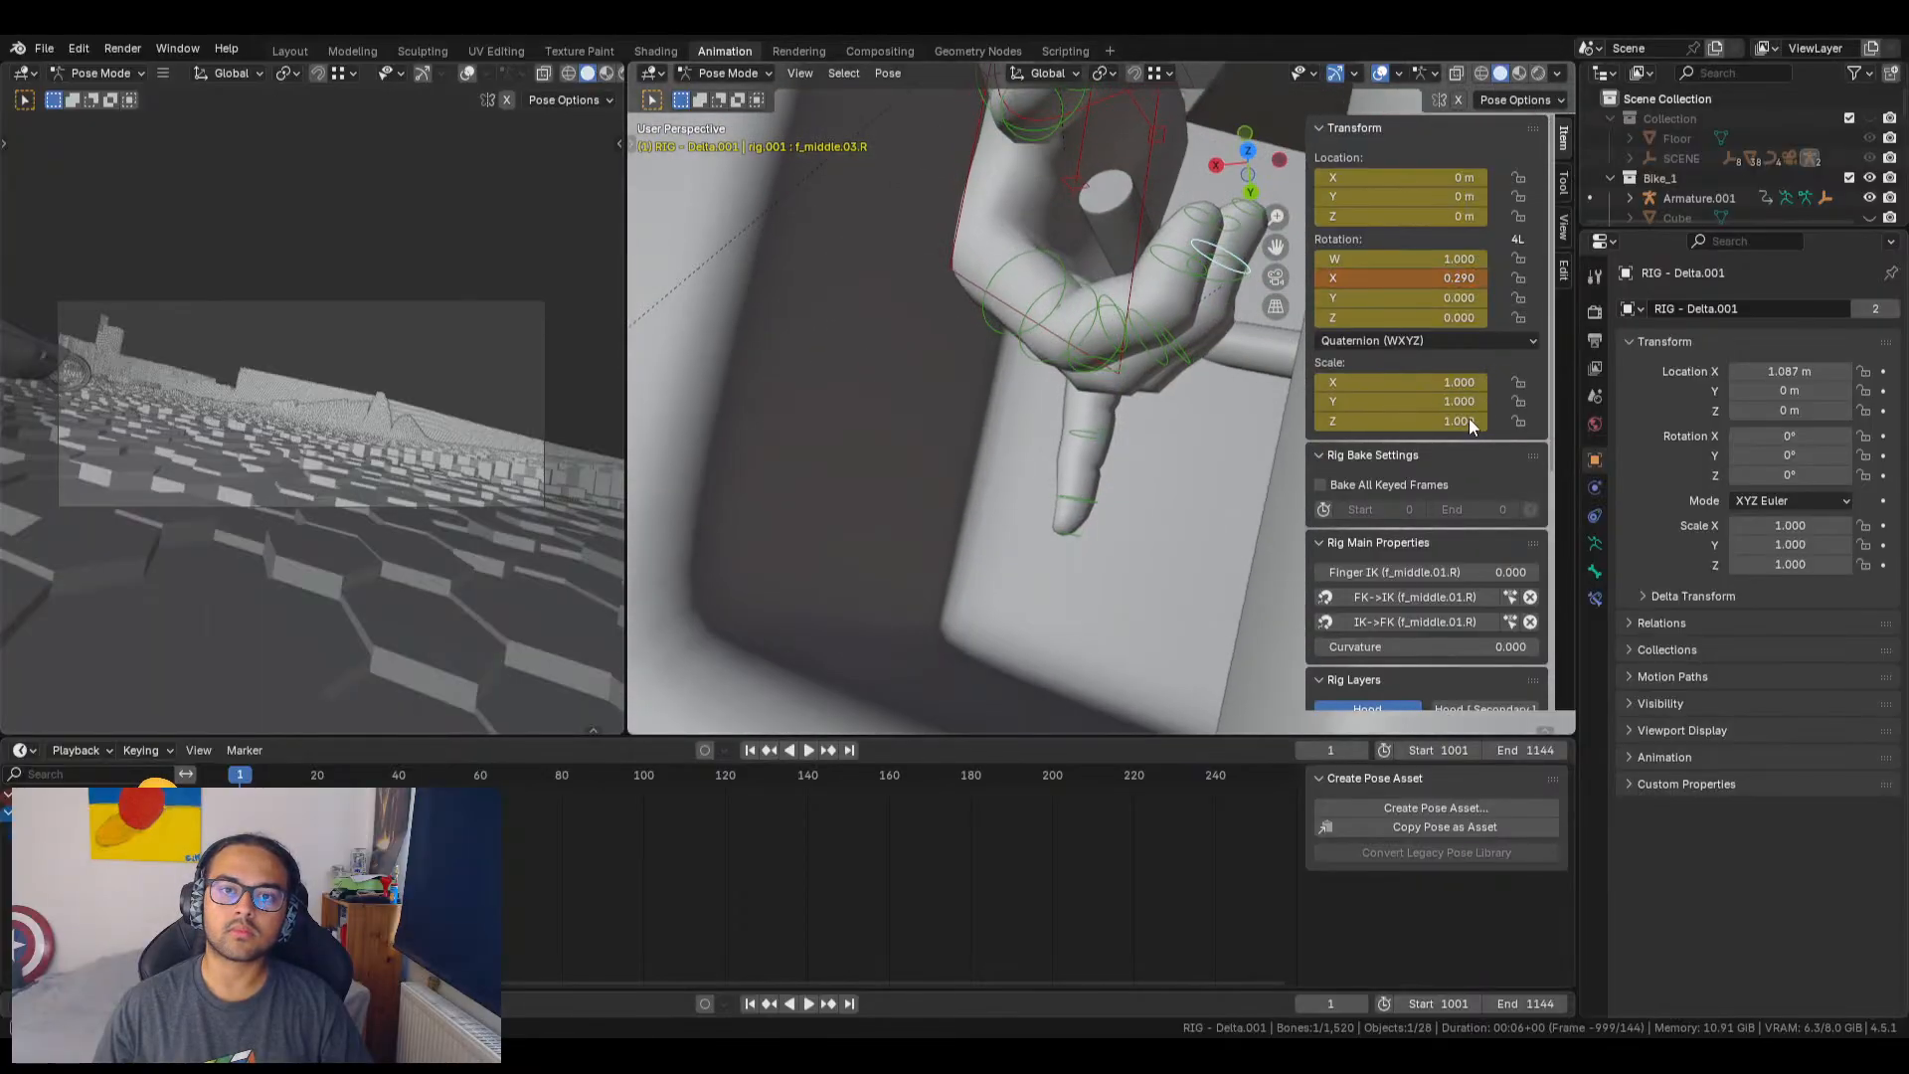
pyautogui.moveTo(1092, 469); pyautogui.dragTo(1100, 367, button='middle')
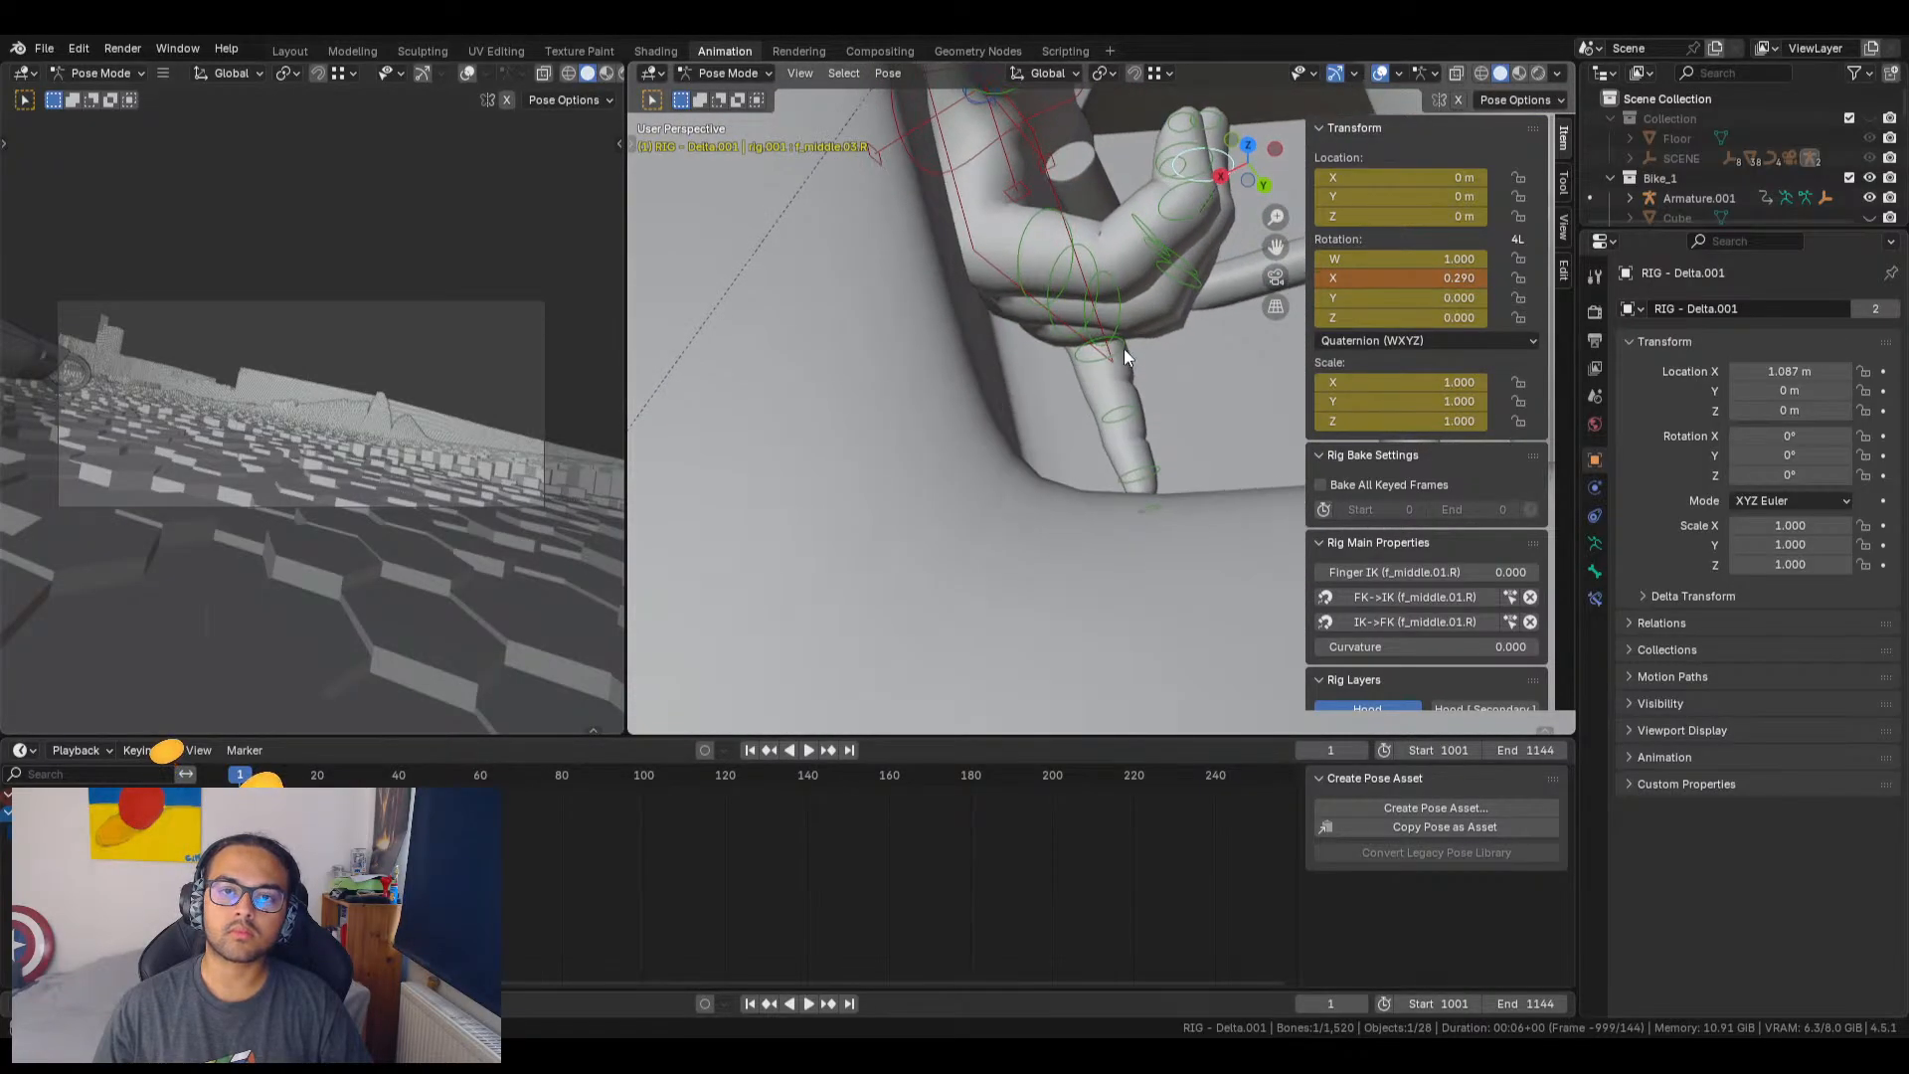
pyautogui.click(1124, 348)
pyautogui.moveTo(1359, 279); pyautogui.dragTo(1392, 279)
pyautogui.click(1172, 349)
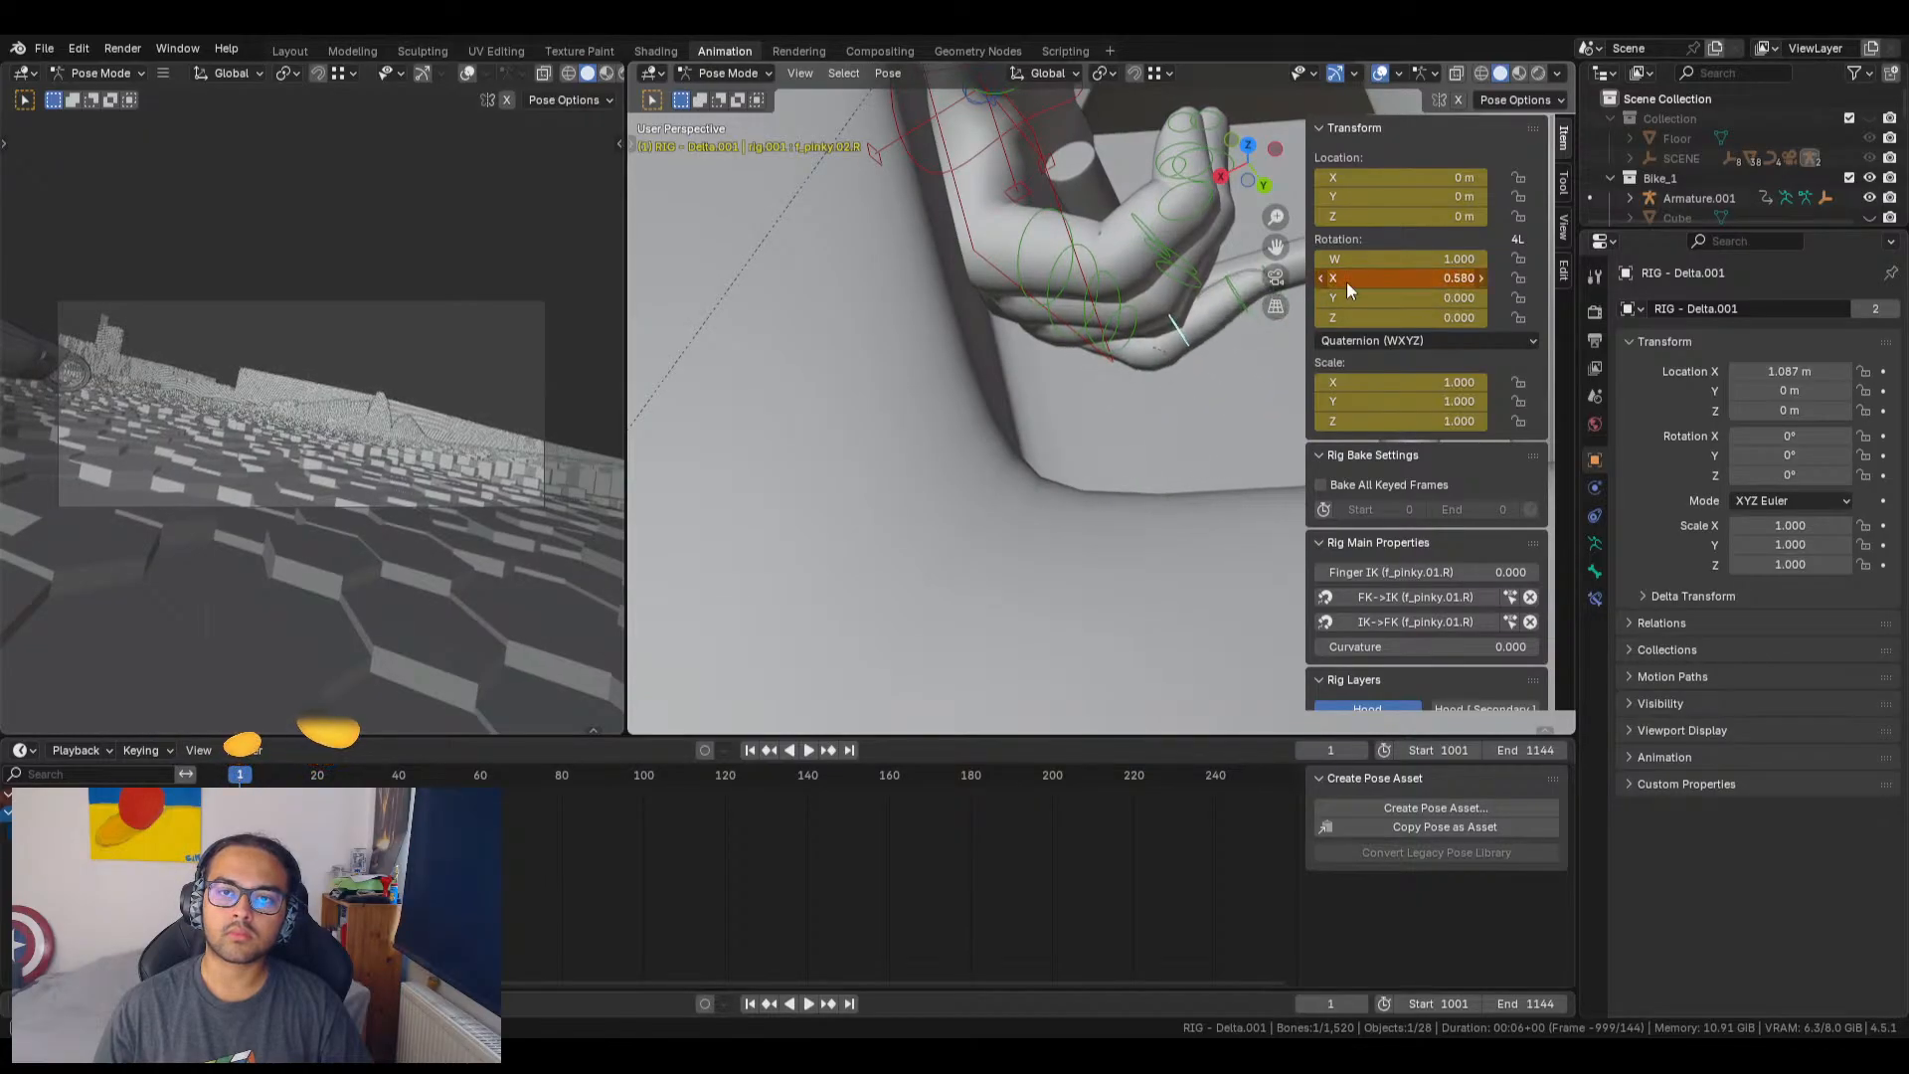
pyautogui.click(1238, 290)
pyautogui.moveTo(1359, 279); pyautogui.dragTo(1374, 278)
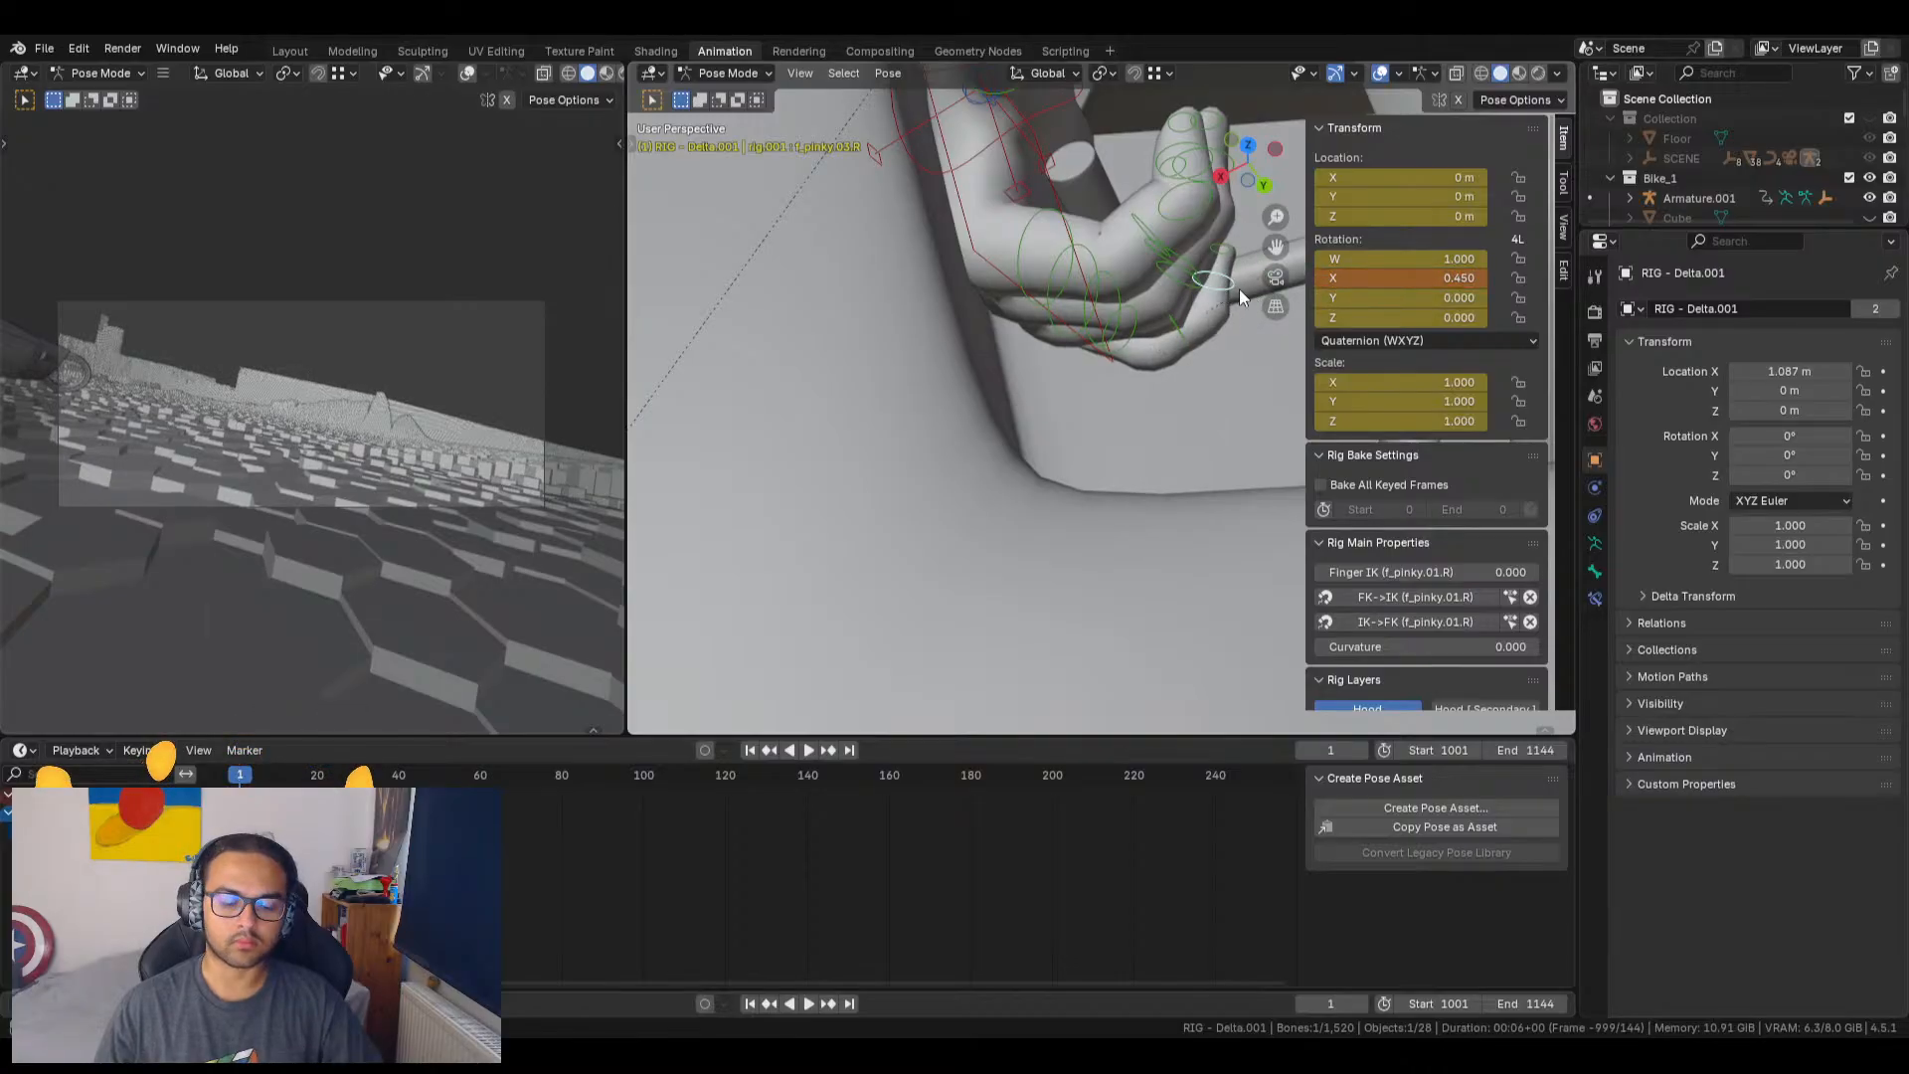
pyautogui.moveTo(1204, 294); pyautogui.dragTo(1170, 402, button='middle')
pyautogui.press('a')
pyautogui.scroll(-7, 950, 452)
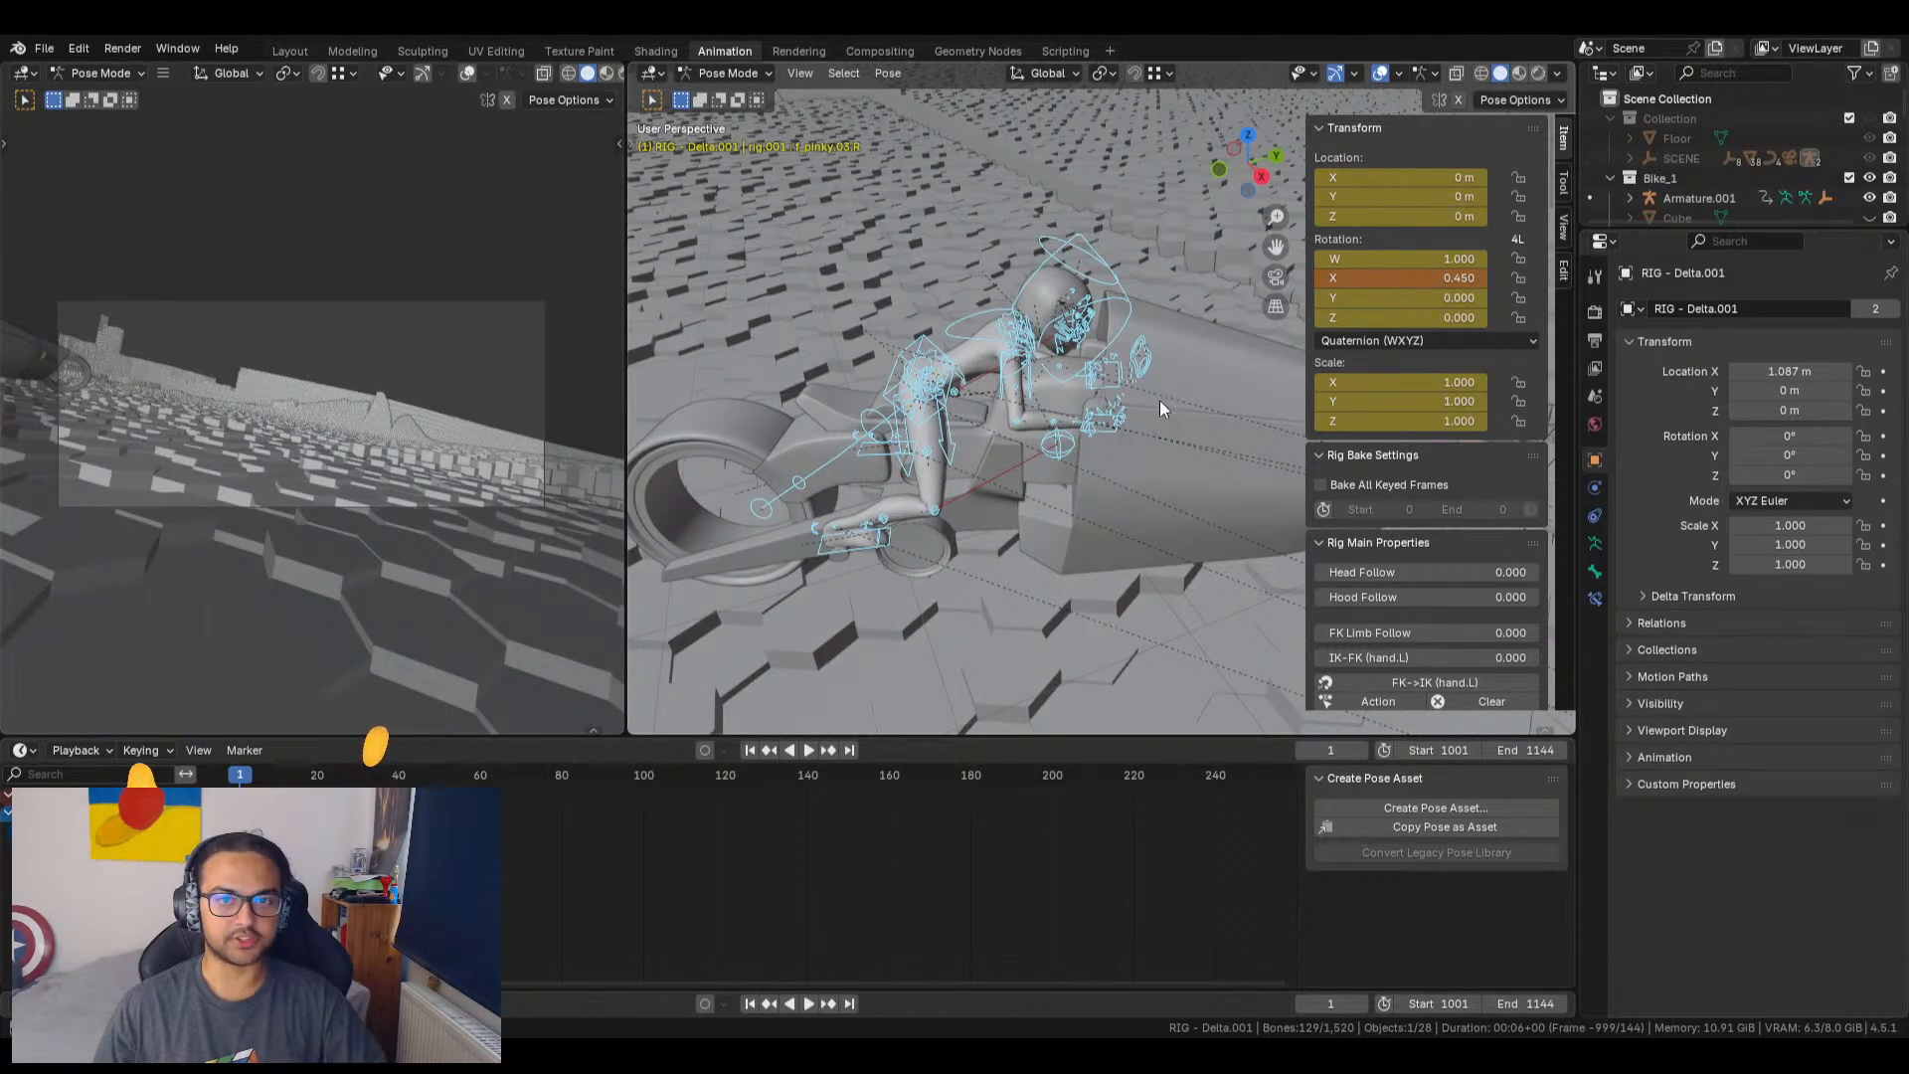
pyautogui.scroll(2, 1185, 454)
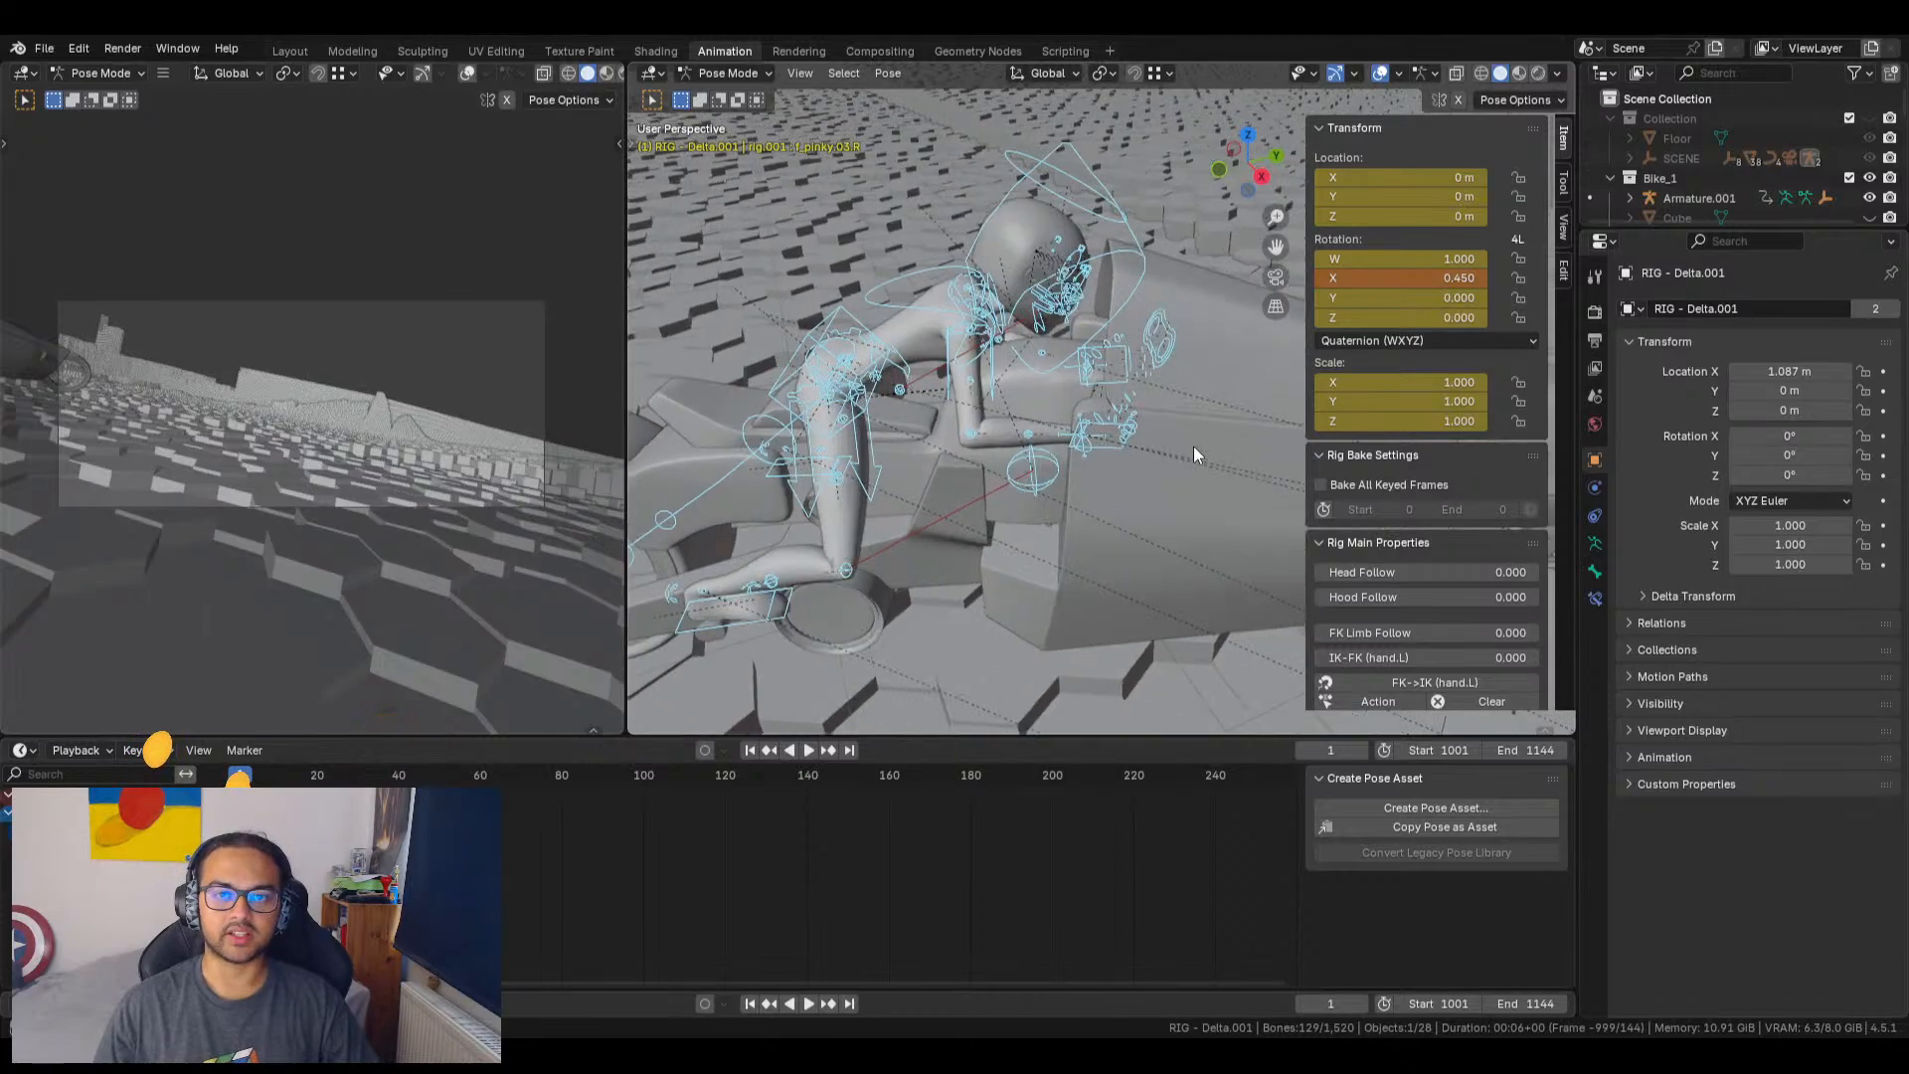
pyautogui.click(1089, 506)
# Step: Move the left hand's main IK control (hand_ik.L) to about X -5.2342 m, Y -3.1788 m and Z -0.0134 m
pyautogui.moveTo(1197, 504)
pyautogui.mouseDown(button='middle')
pyautogui.moveTo(1380, 531)
pyautogui.moveTo(1209, 486)
pyautogui.mouseUp(button='middle')
pyautogui.scroll(4, 1181, 463)
pyautogui.scroll(6, 1153, 443)
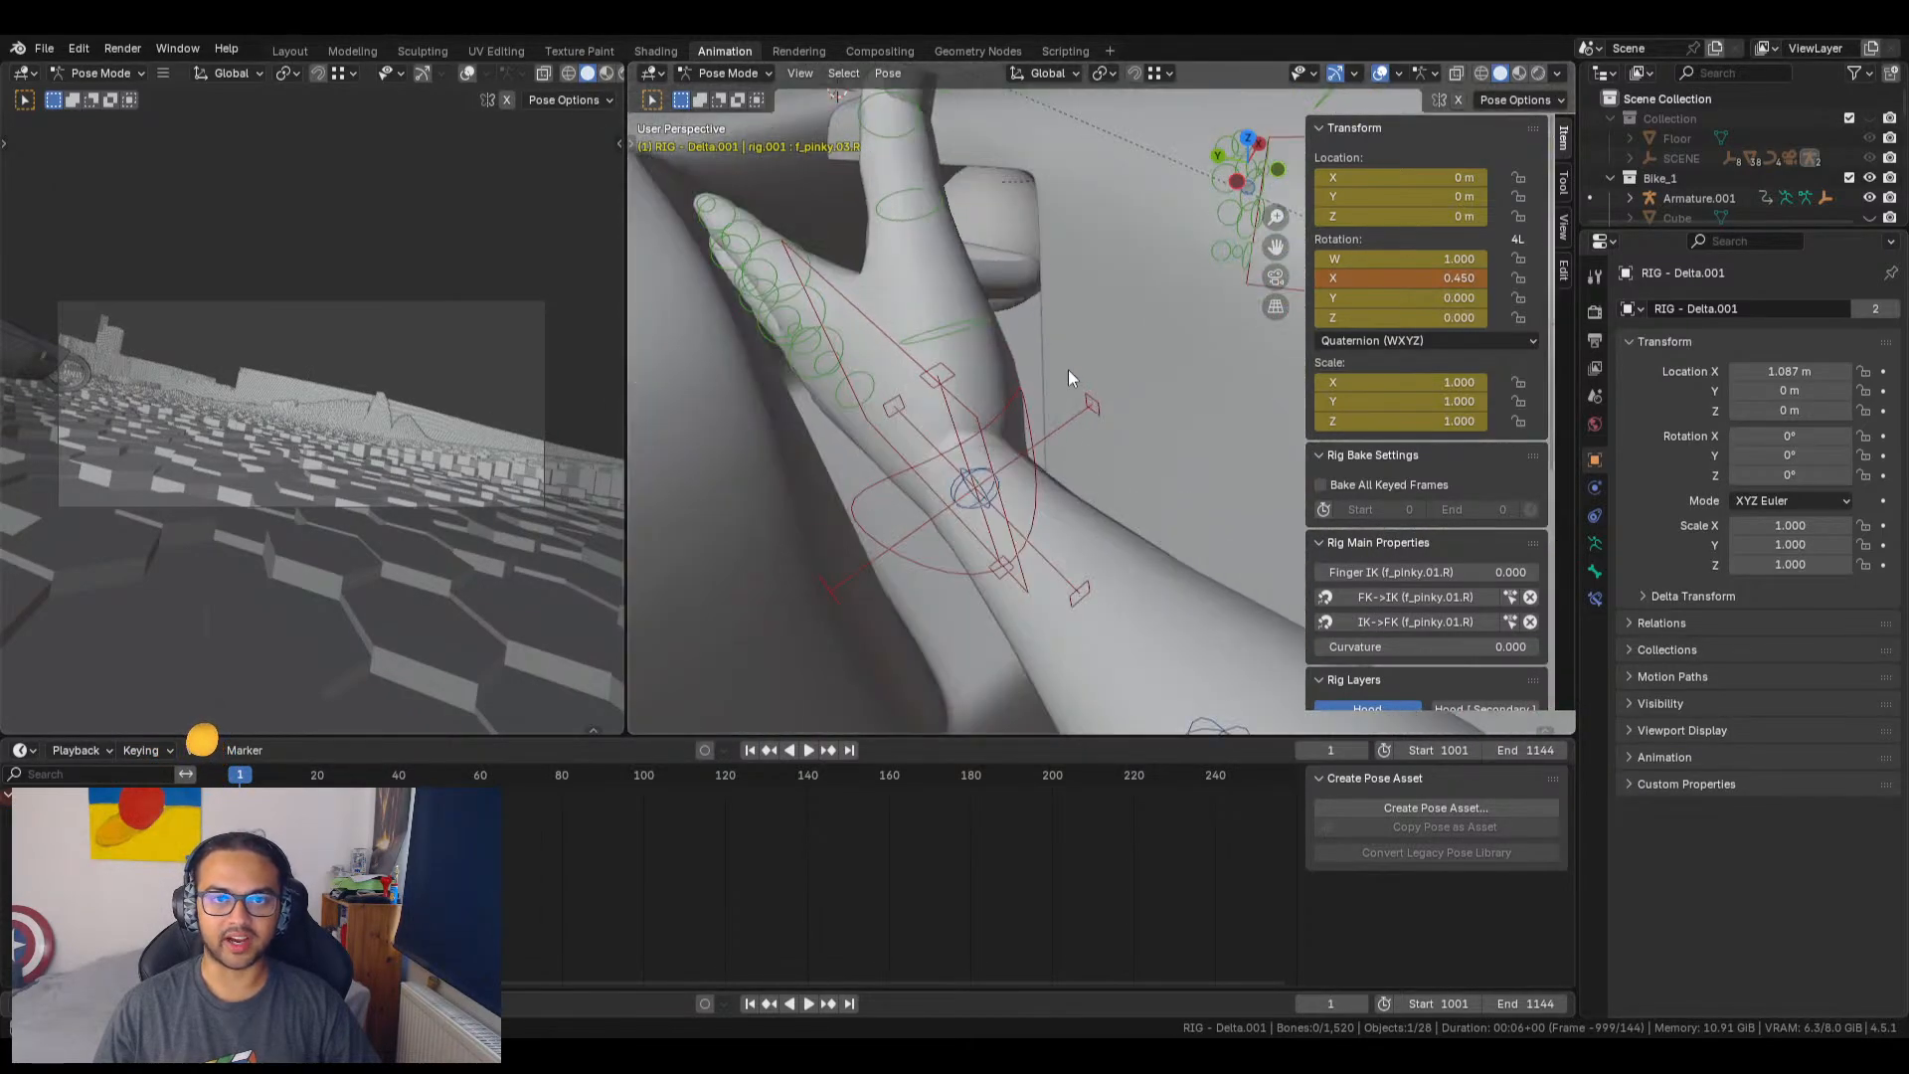
pyautogui.moveTo(1068, 368); pyautogui.dragTo(975, 396, button='middle')
pyautogui.click(974, 394)
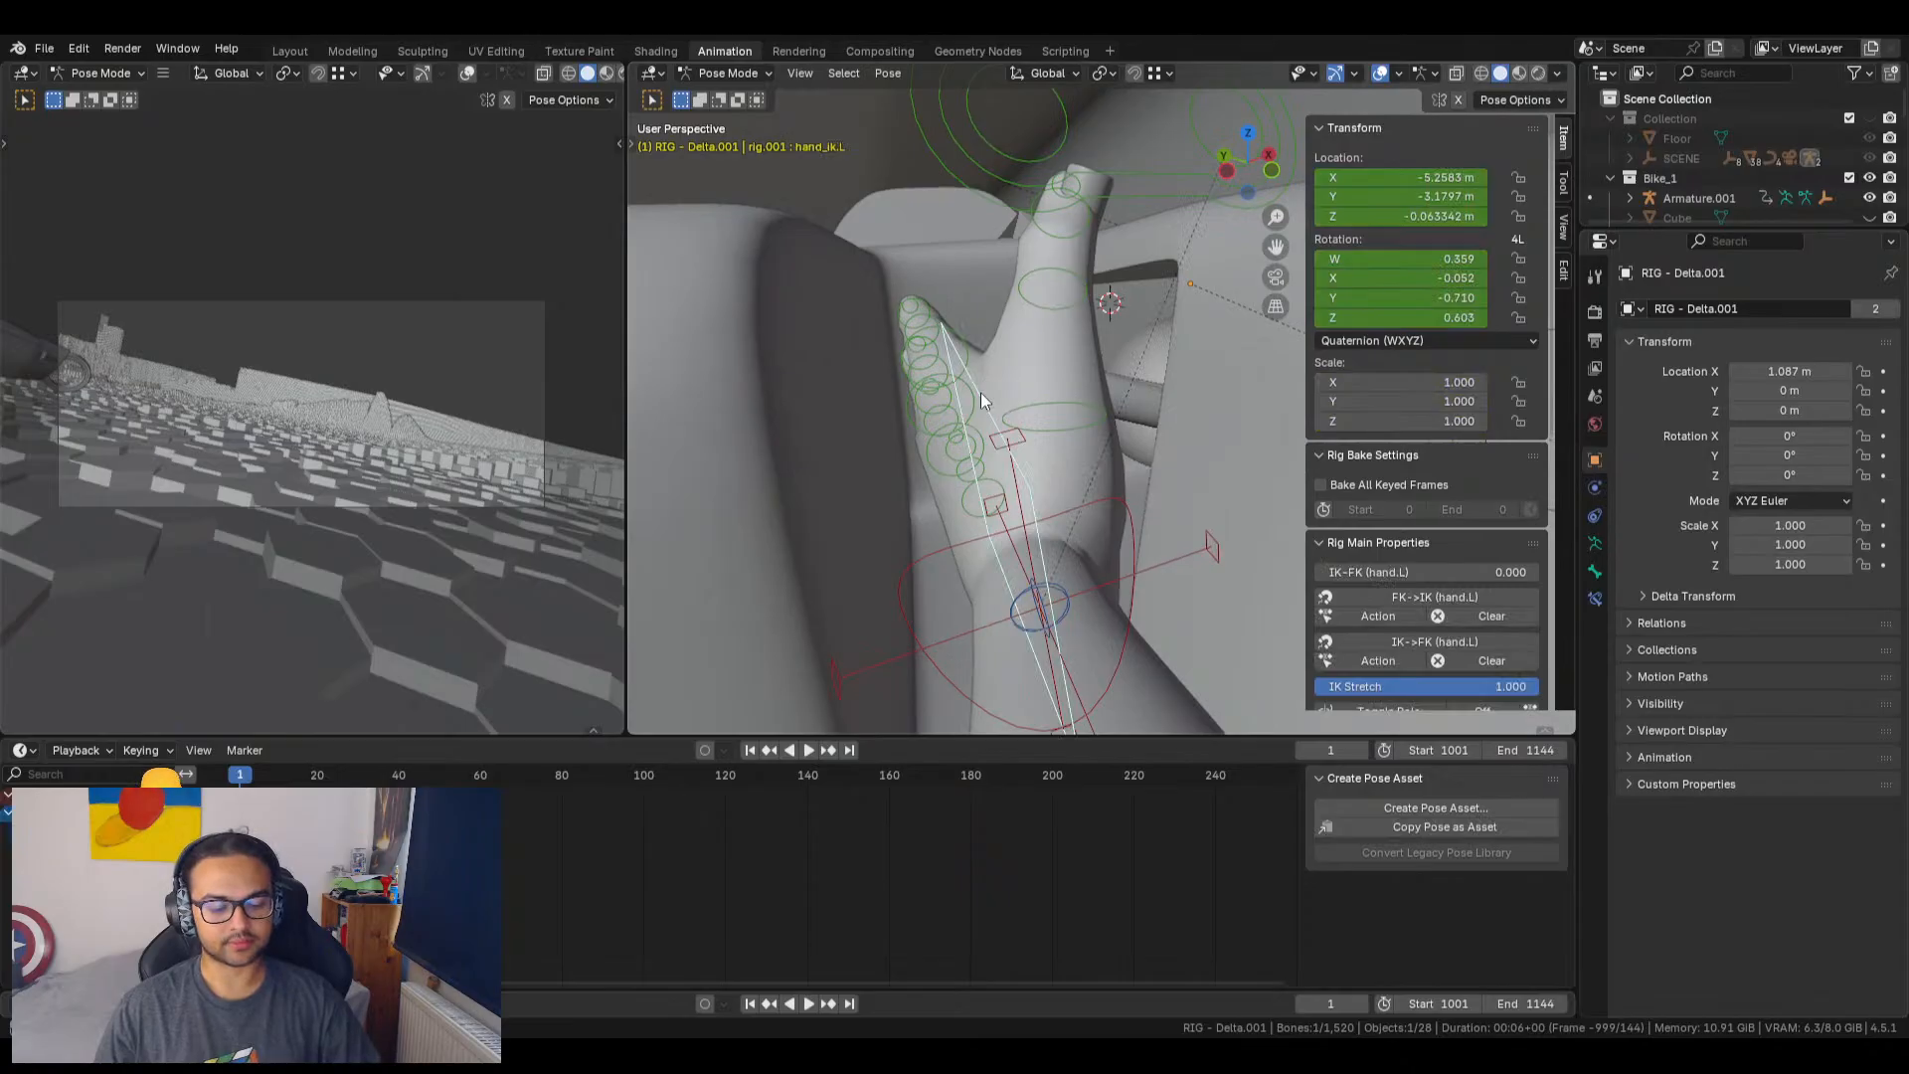
pyautogui.press('g')
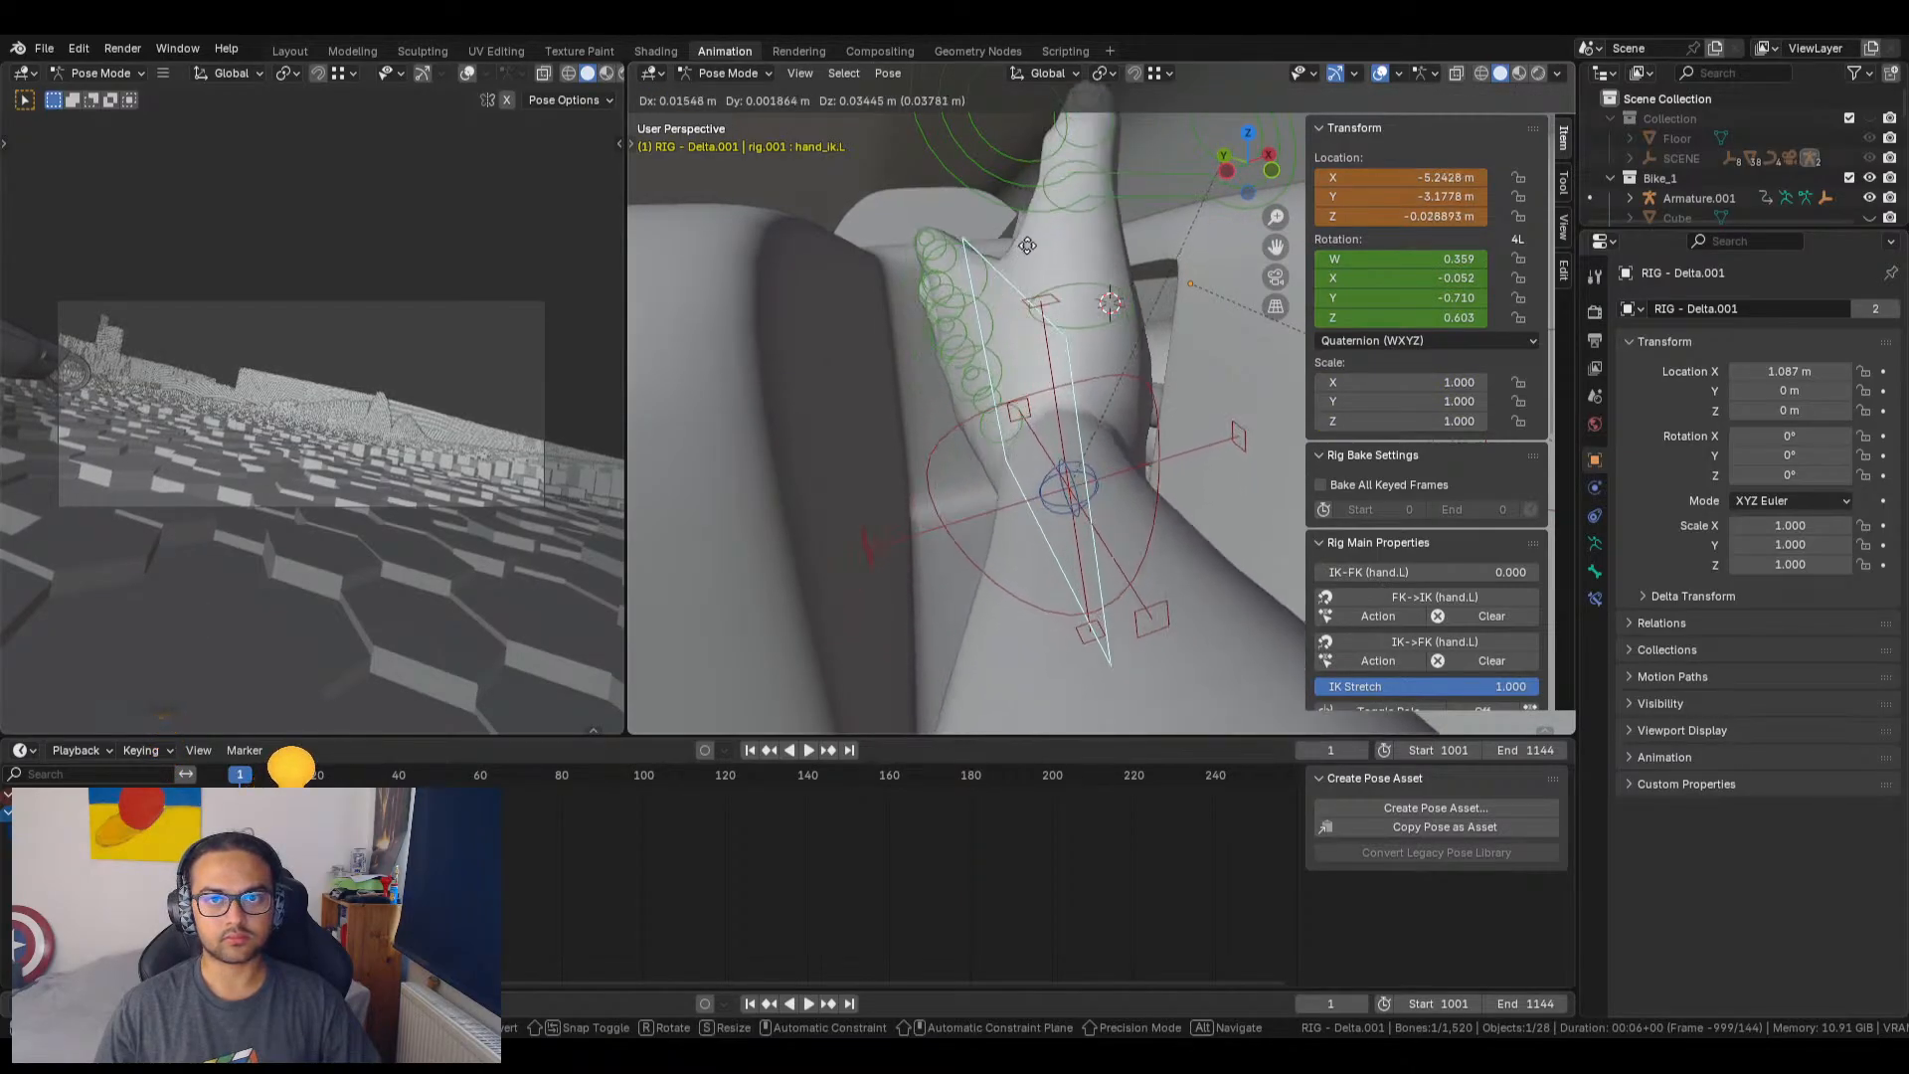
pyautogui.click(1053, 289)
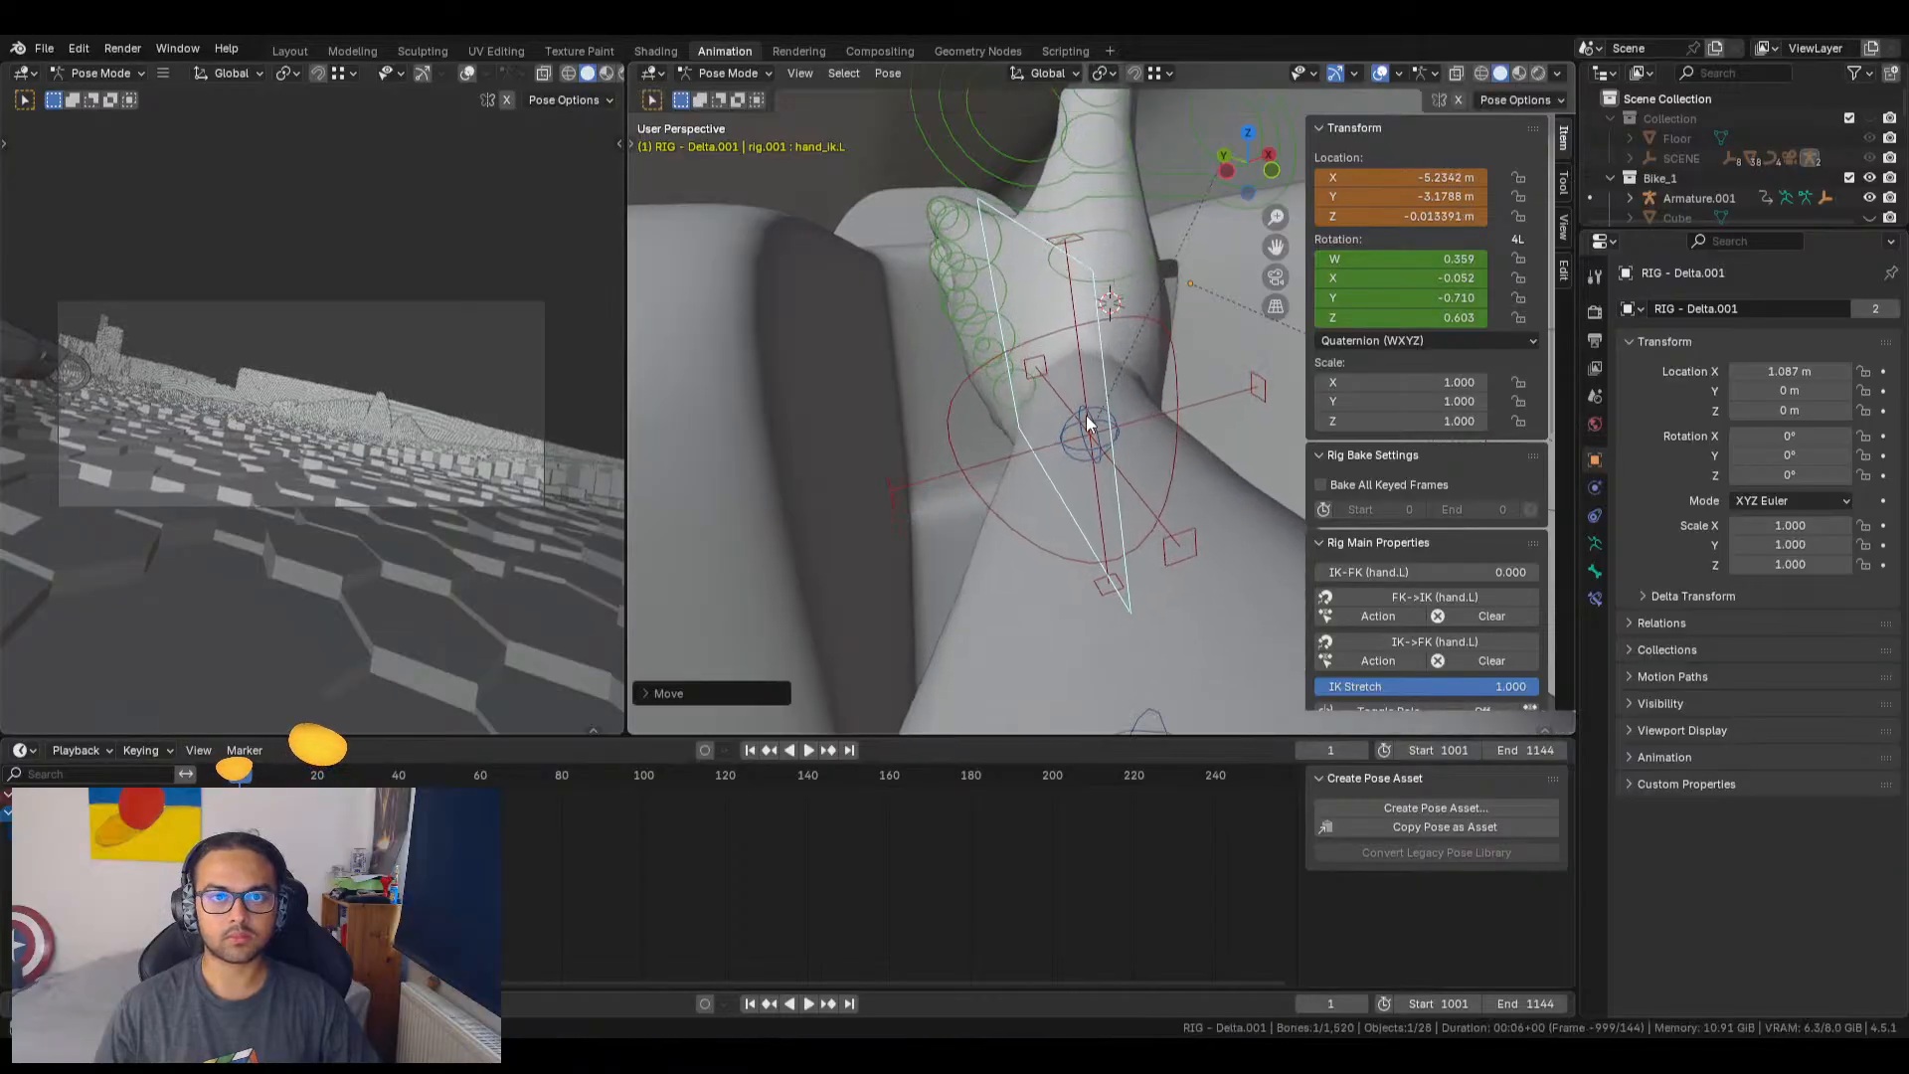
# Step: Set the Y rotation of the left hand's IK pivot control to 0.150 to turn the hand around the handlebar
pyautogui.moveTo(1086, 415); pyautogui.dragTo(1070, 464, button='middle')
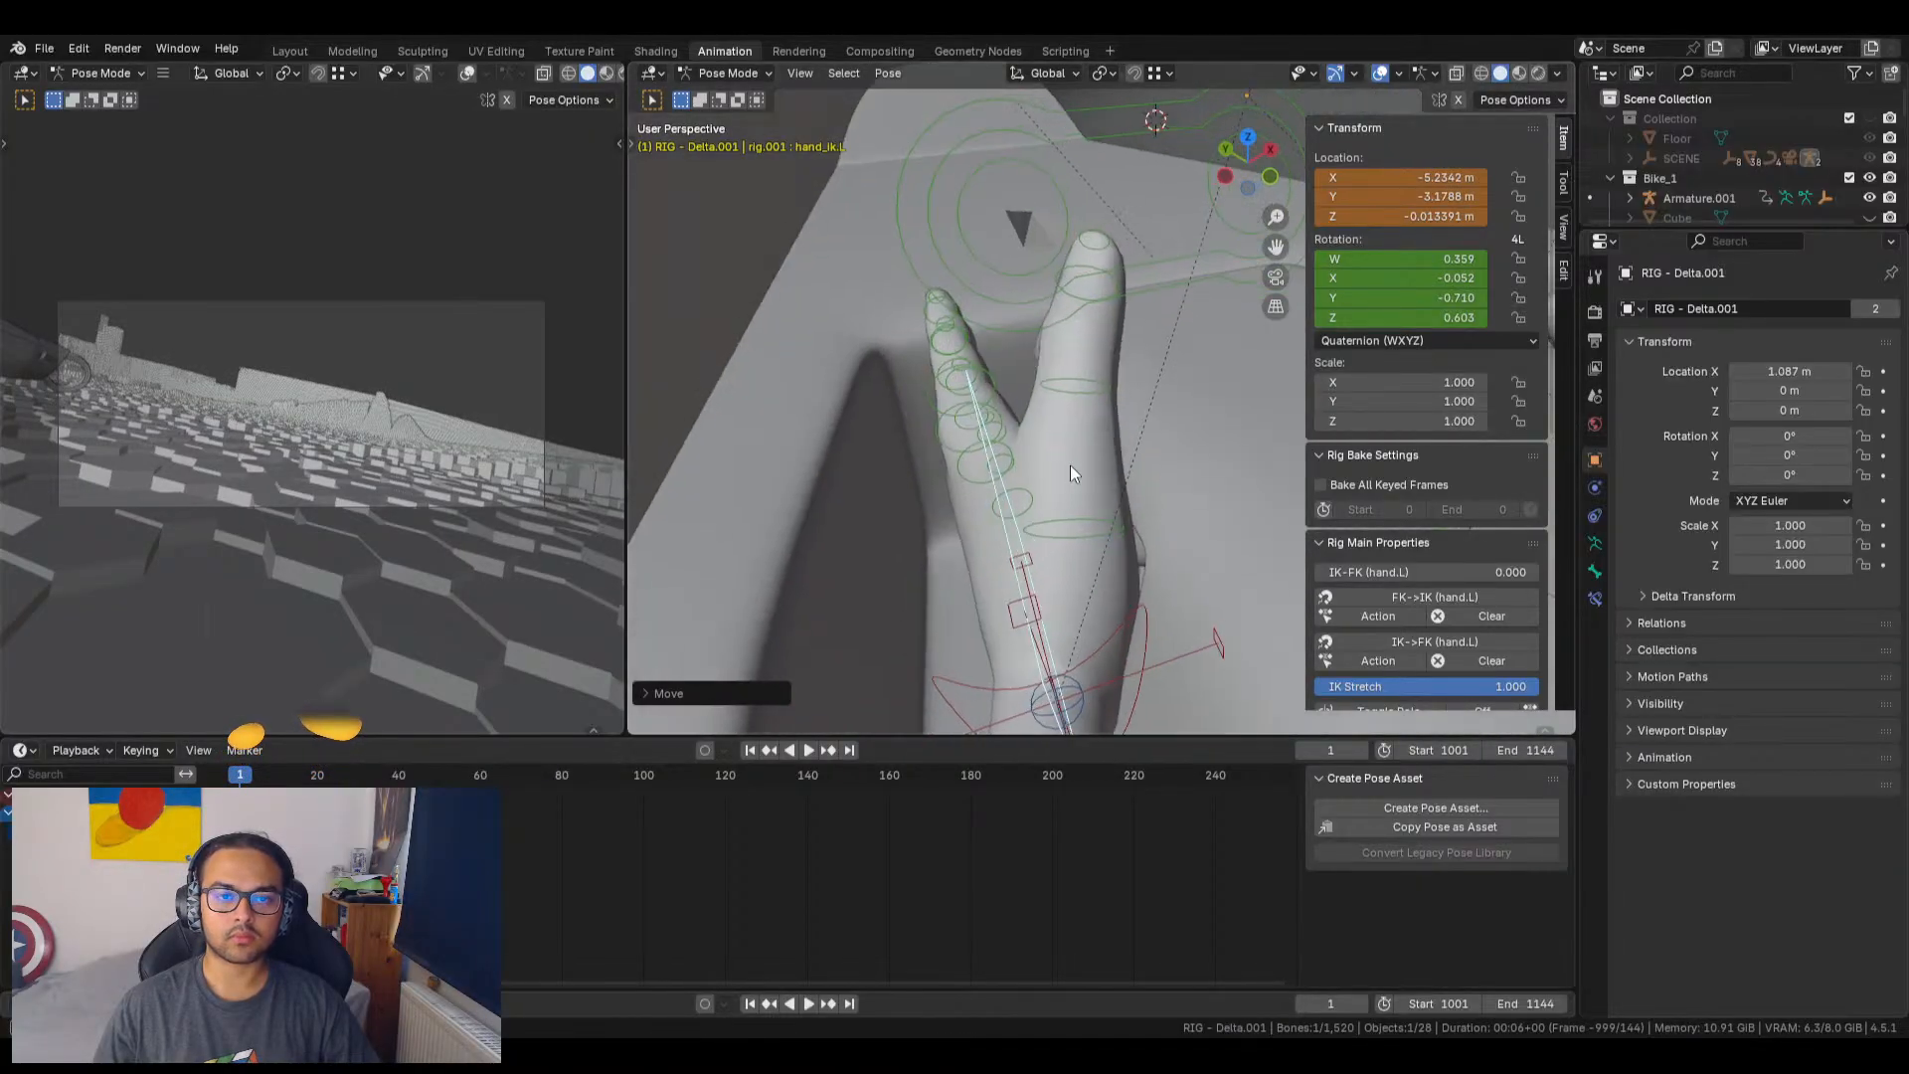
pyautogui.click(1179, 657)
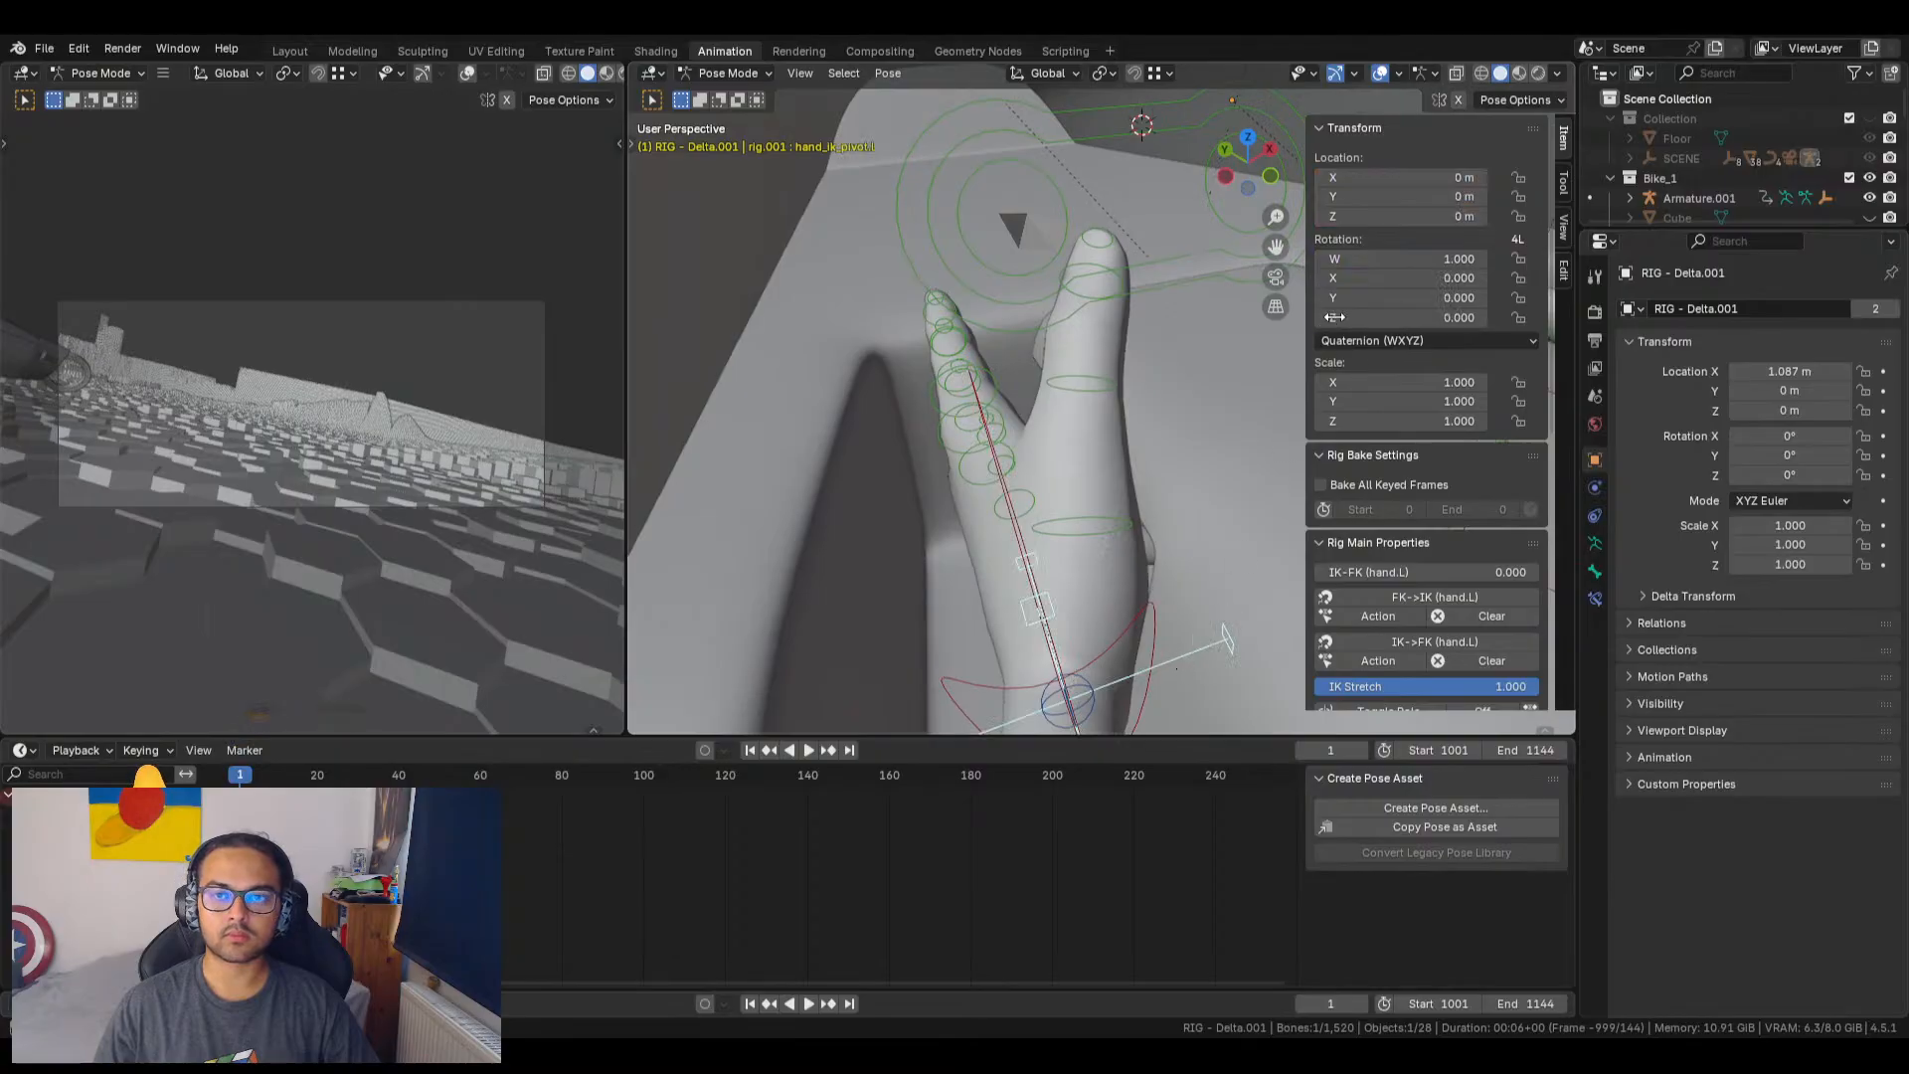
pyautogui.moveTo(1353, 279); pyautogui.dragTo(1387, 298)
pyautogui.hotkey('ctrl', 'z')
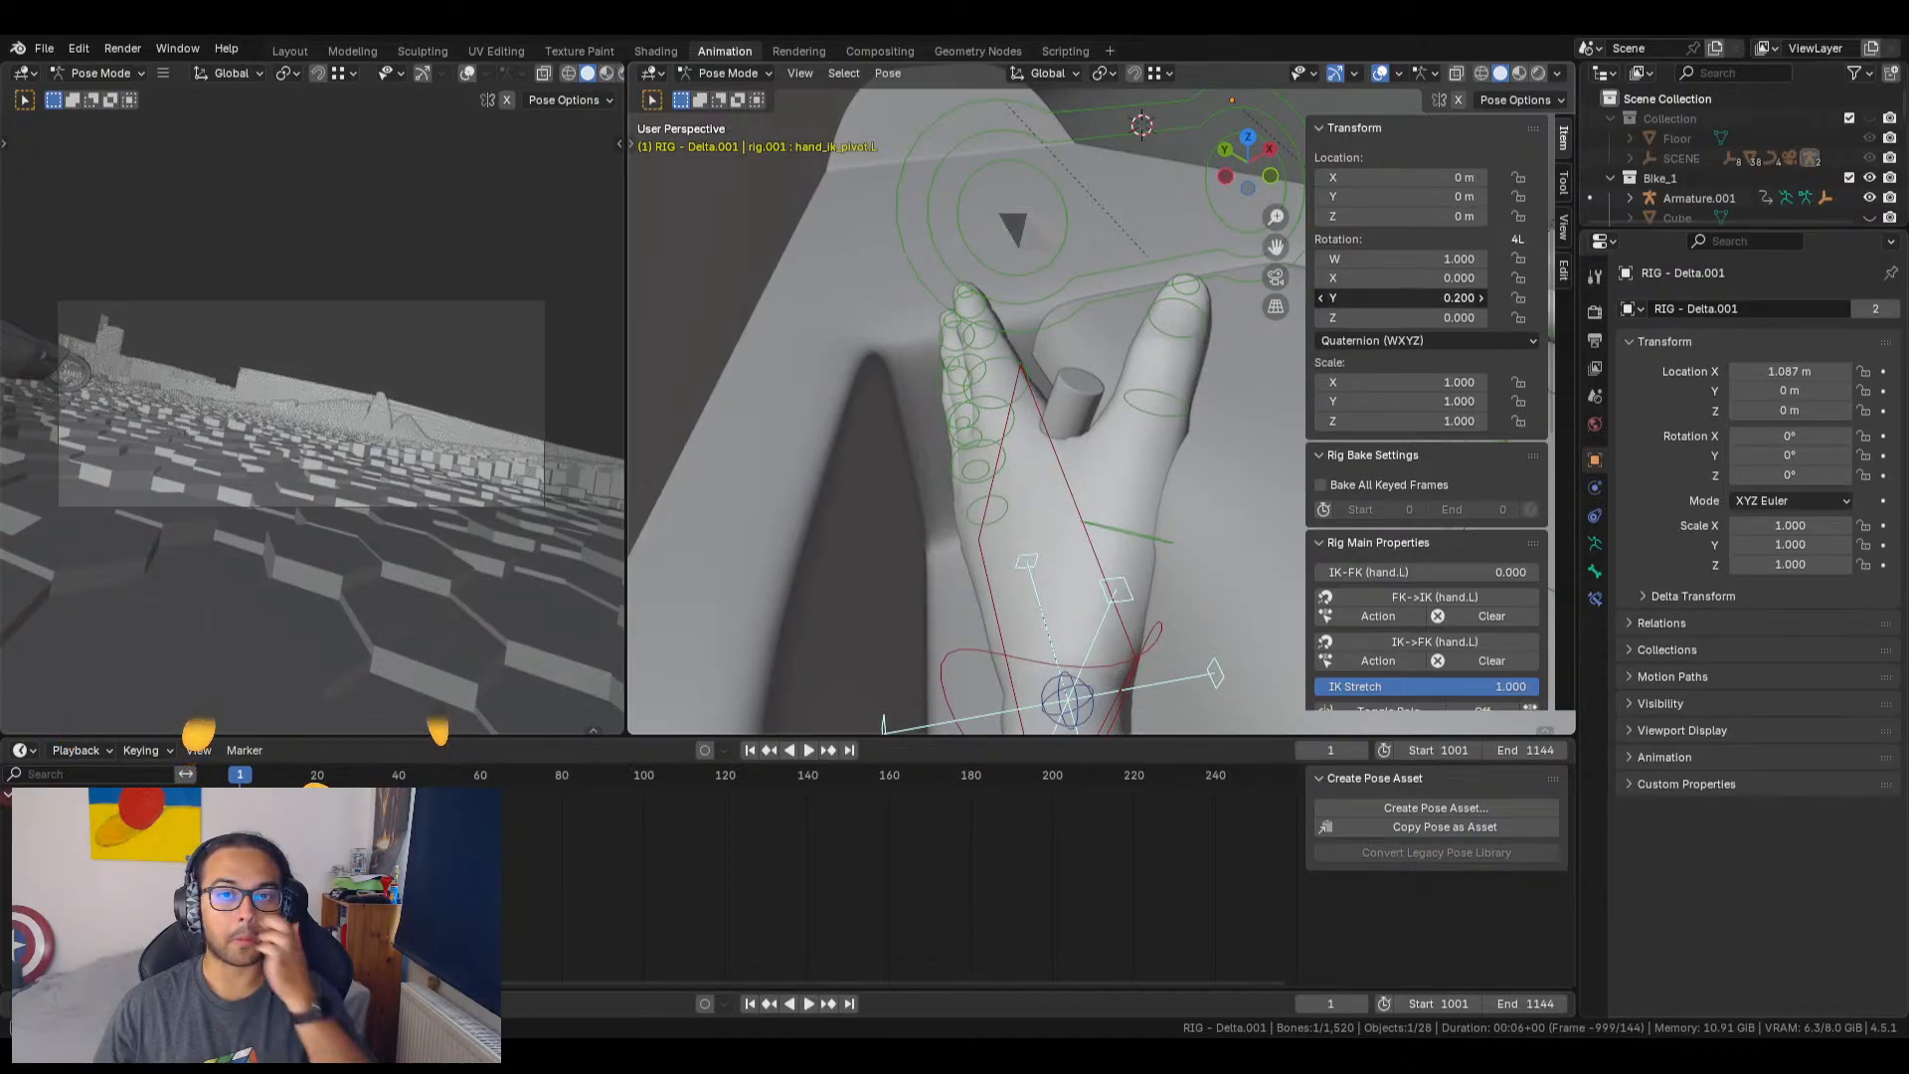
pyautogui.moveTo(1432, 297); pyautogui.dragTo(1390, 298)
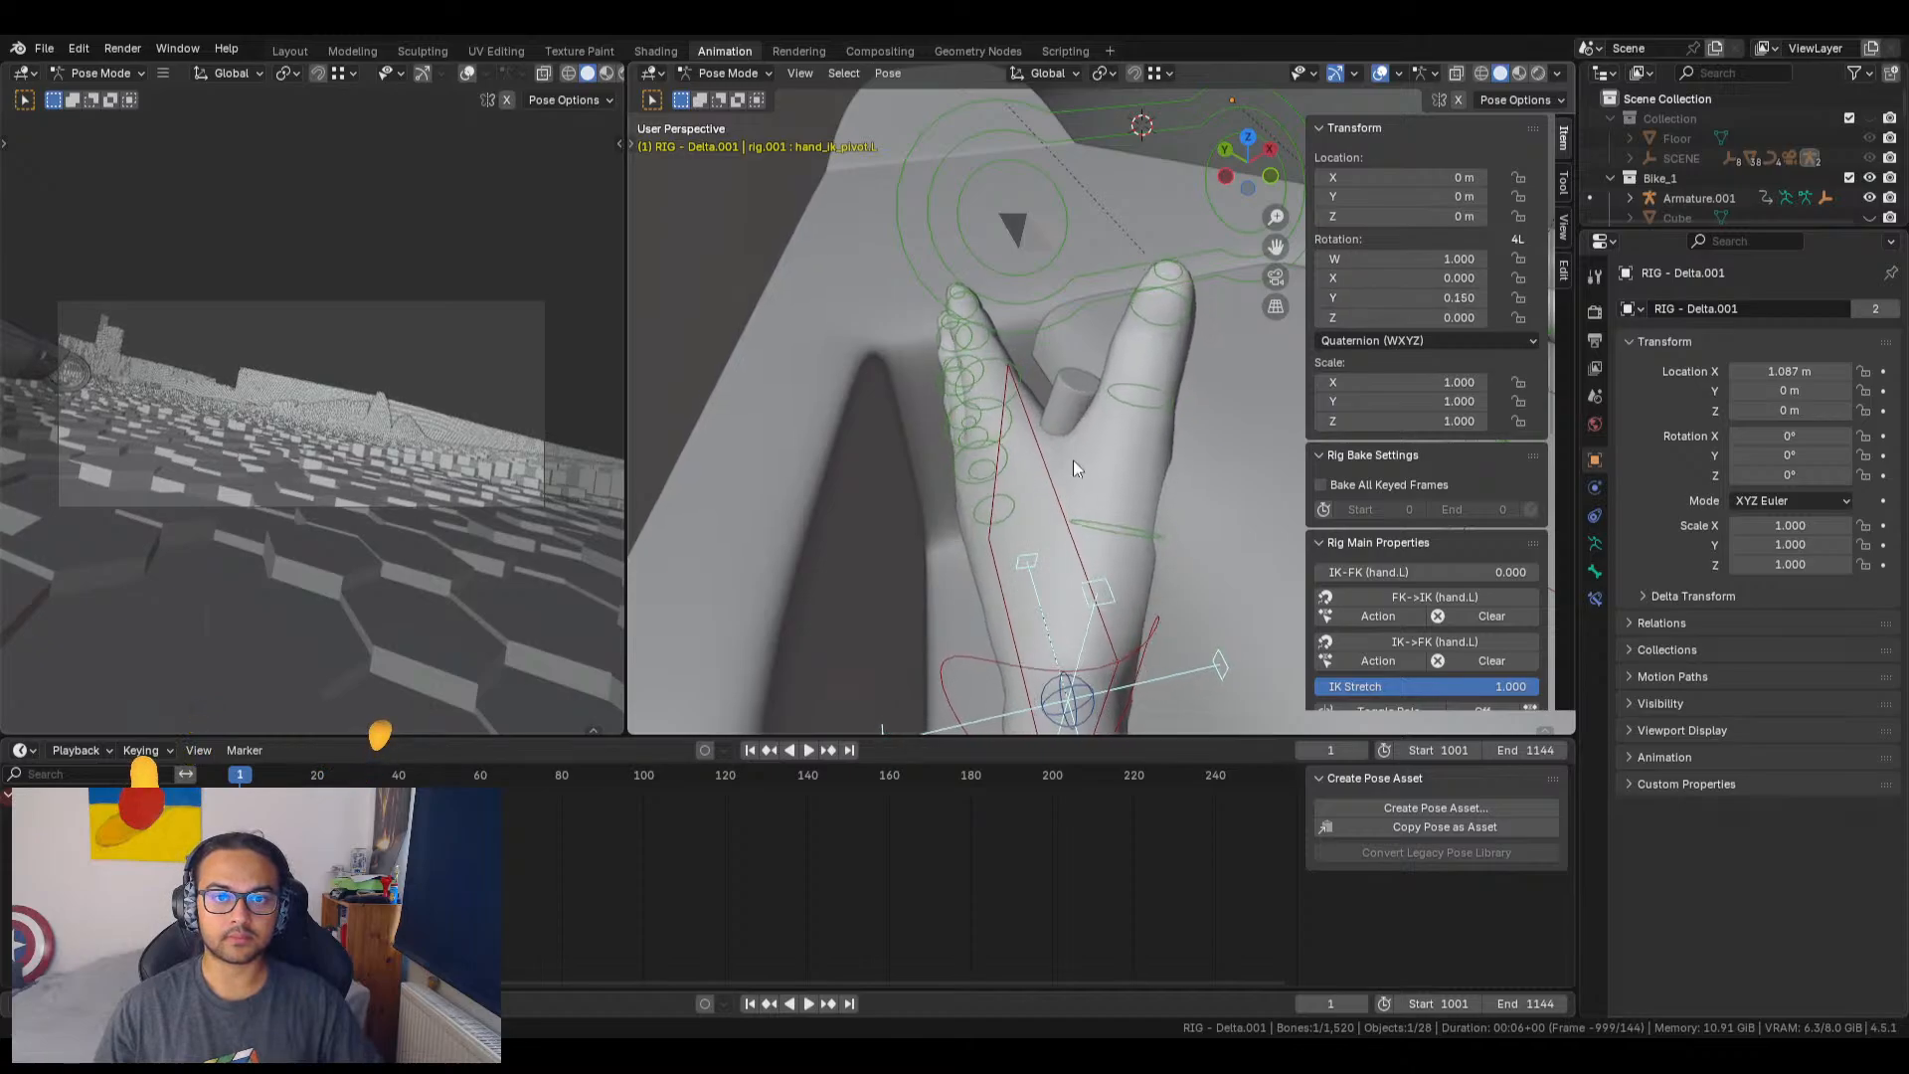
# Step: Move the left hand's main IK control (hand_ik.L) to about X -5.2405 m, Y -3.1686 m and Z -0.0098 m
pyautogui.click(1043, 469)
pyautogui.keyDown('shift'); pyautogui.moveTo(1153, 603); pyautogui.dragTo(1096, 459, button='middle'); pyautogui.keyUp('shift')
pyautogui.press('g')
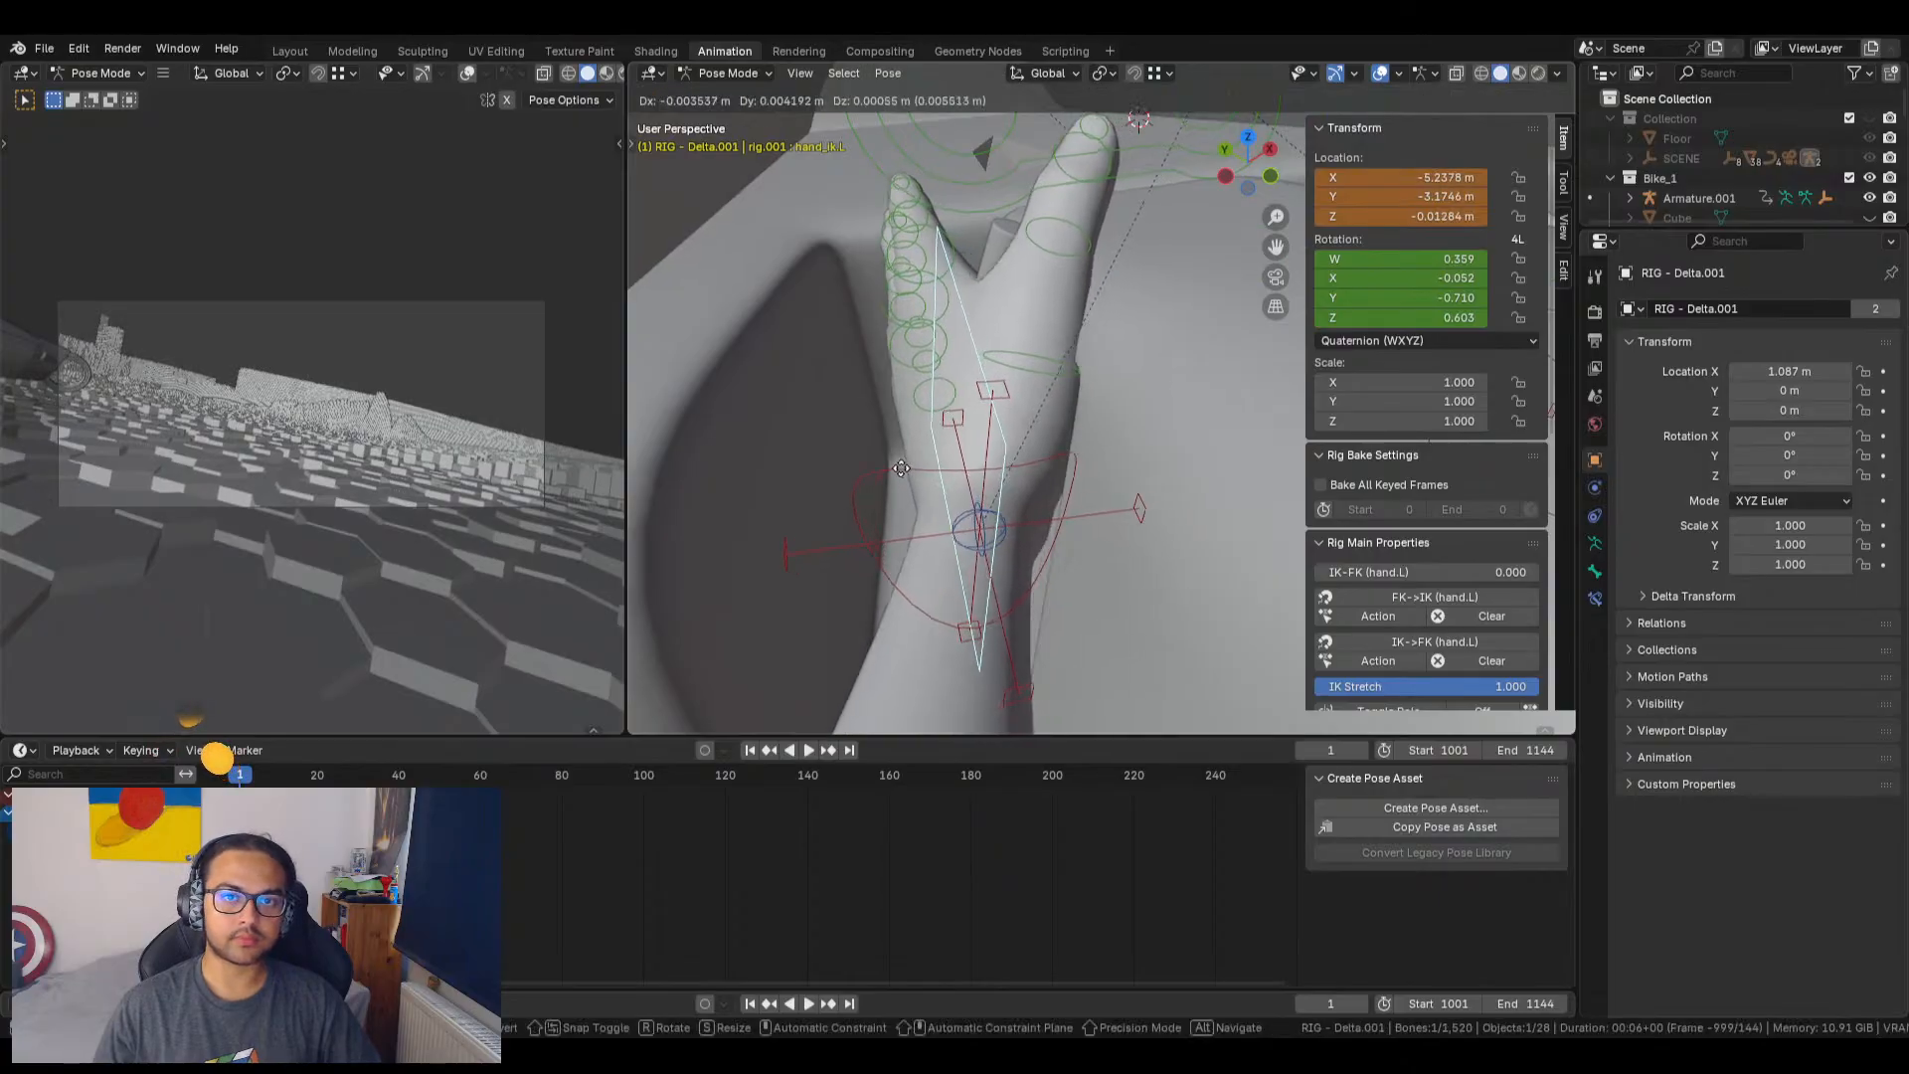
pyautogui.click(891, 461)
# Step: Set the left thumb's base control (thumb.01.L) to X rotation 0.030 and Y rotation 0.090
pyautogui.moveTo(1052, 439); pyautogui.dragTo(971, 370, button='middle')
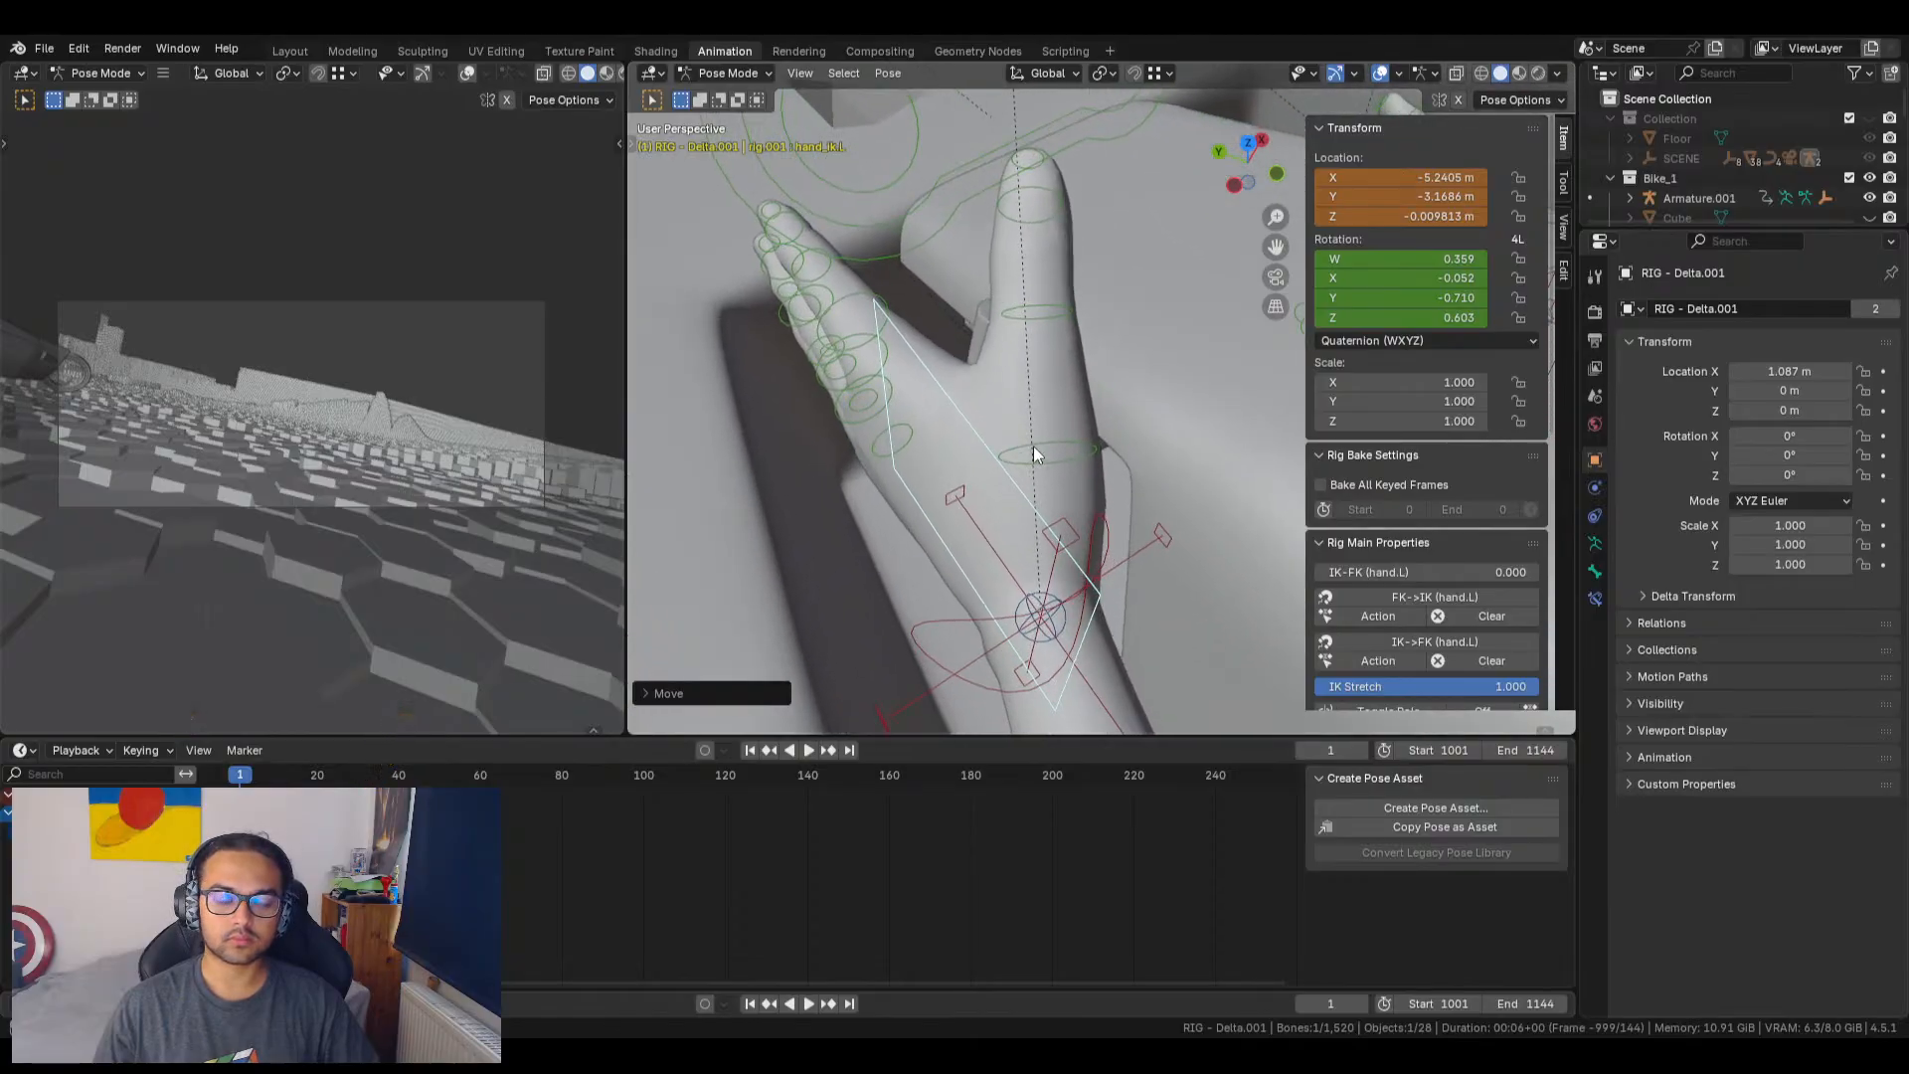
pyautogui.click(1056, 457)
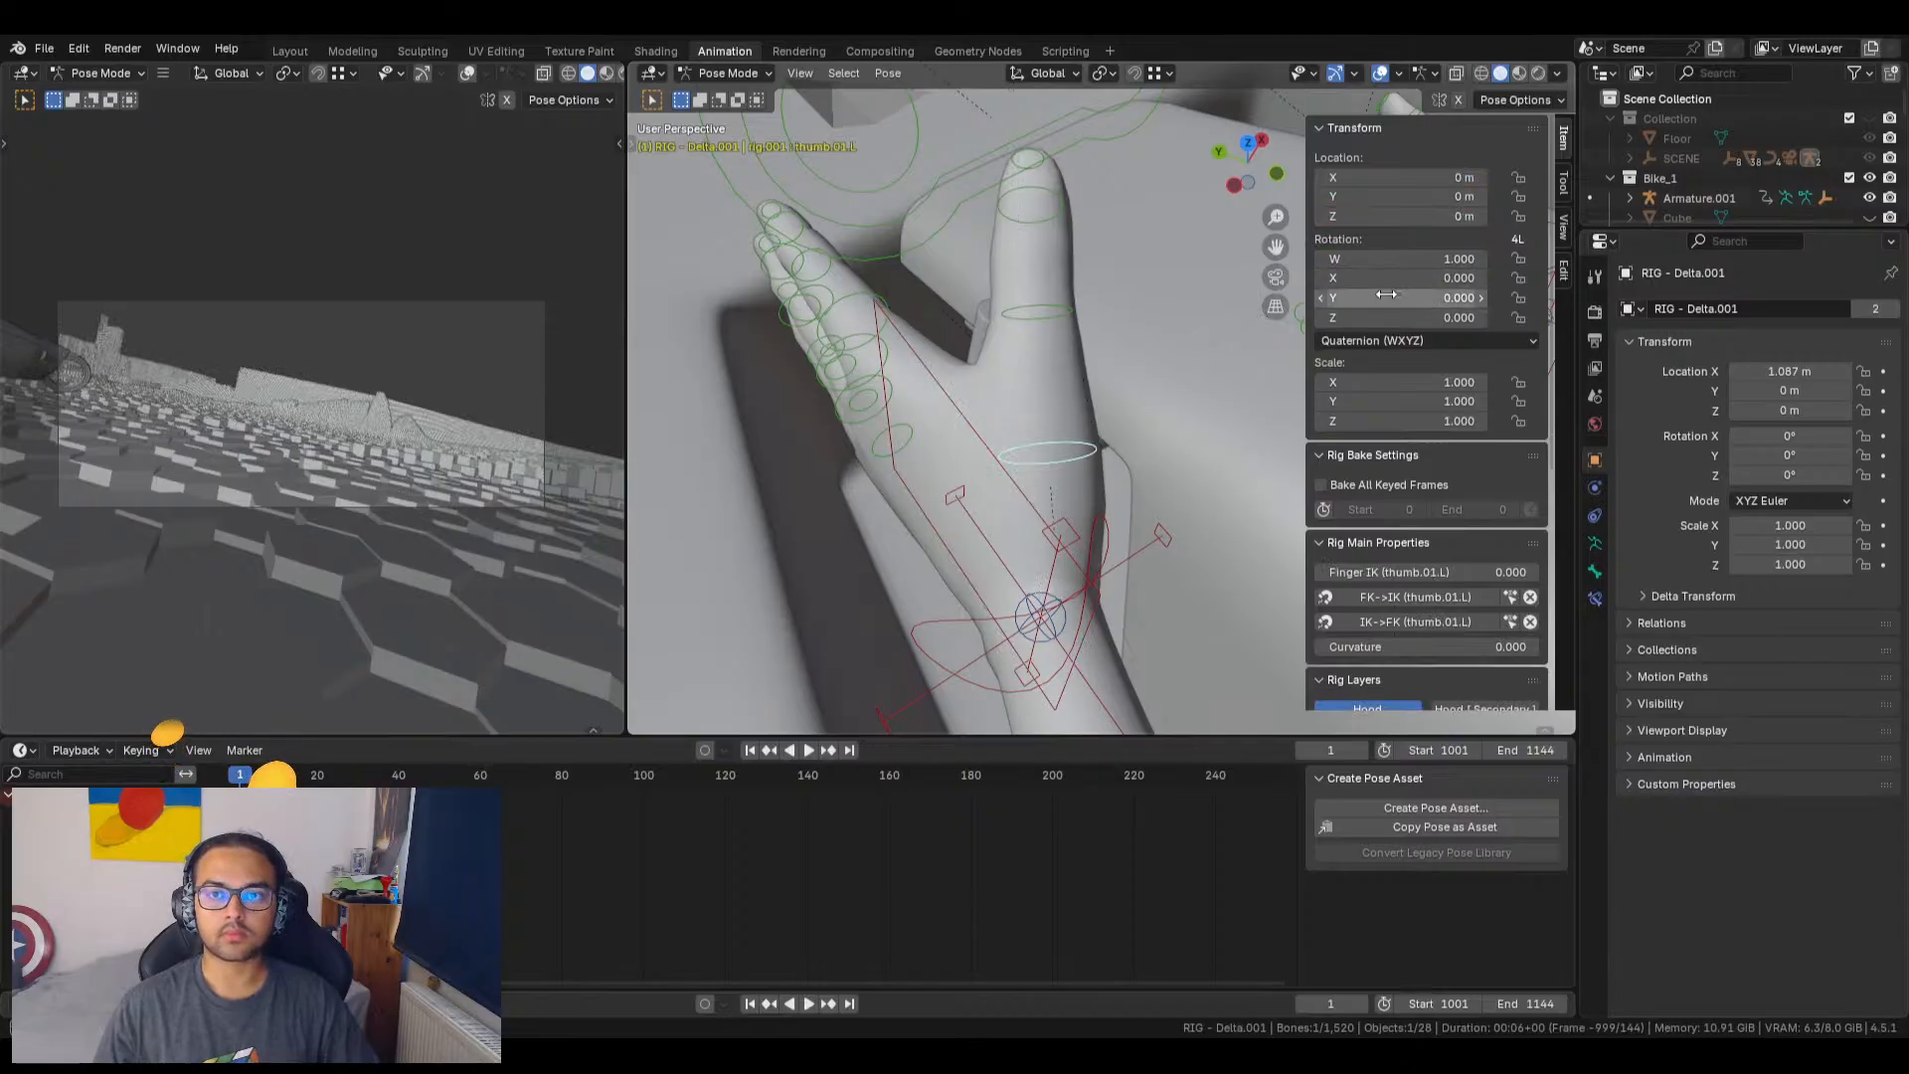
pyautogui.moveTo(1386, 294)
pyautogui.mouseDown()
pyautogui.moveTo(1432, 295)
pyautogui.moveTo(1385, 294)
pyautogui.moveTo(1397, 278)
pyautogui.mouseUp()
pyautogui.hotkey('ctrl', 'z')
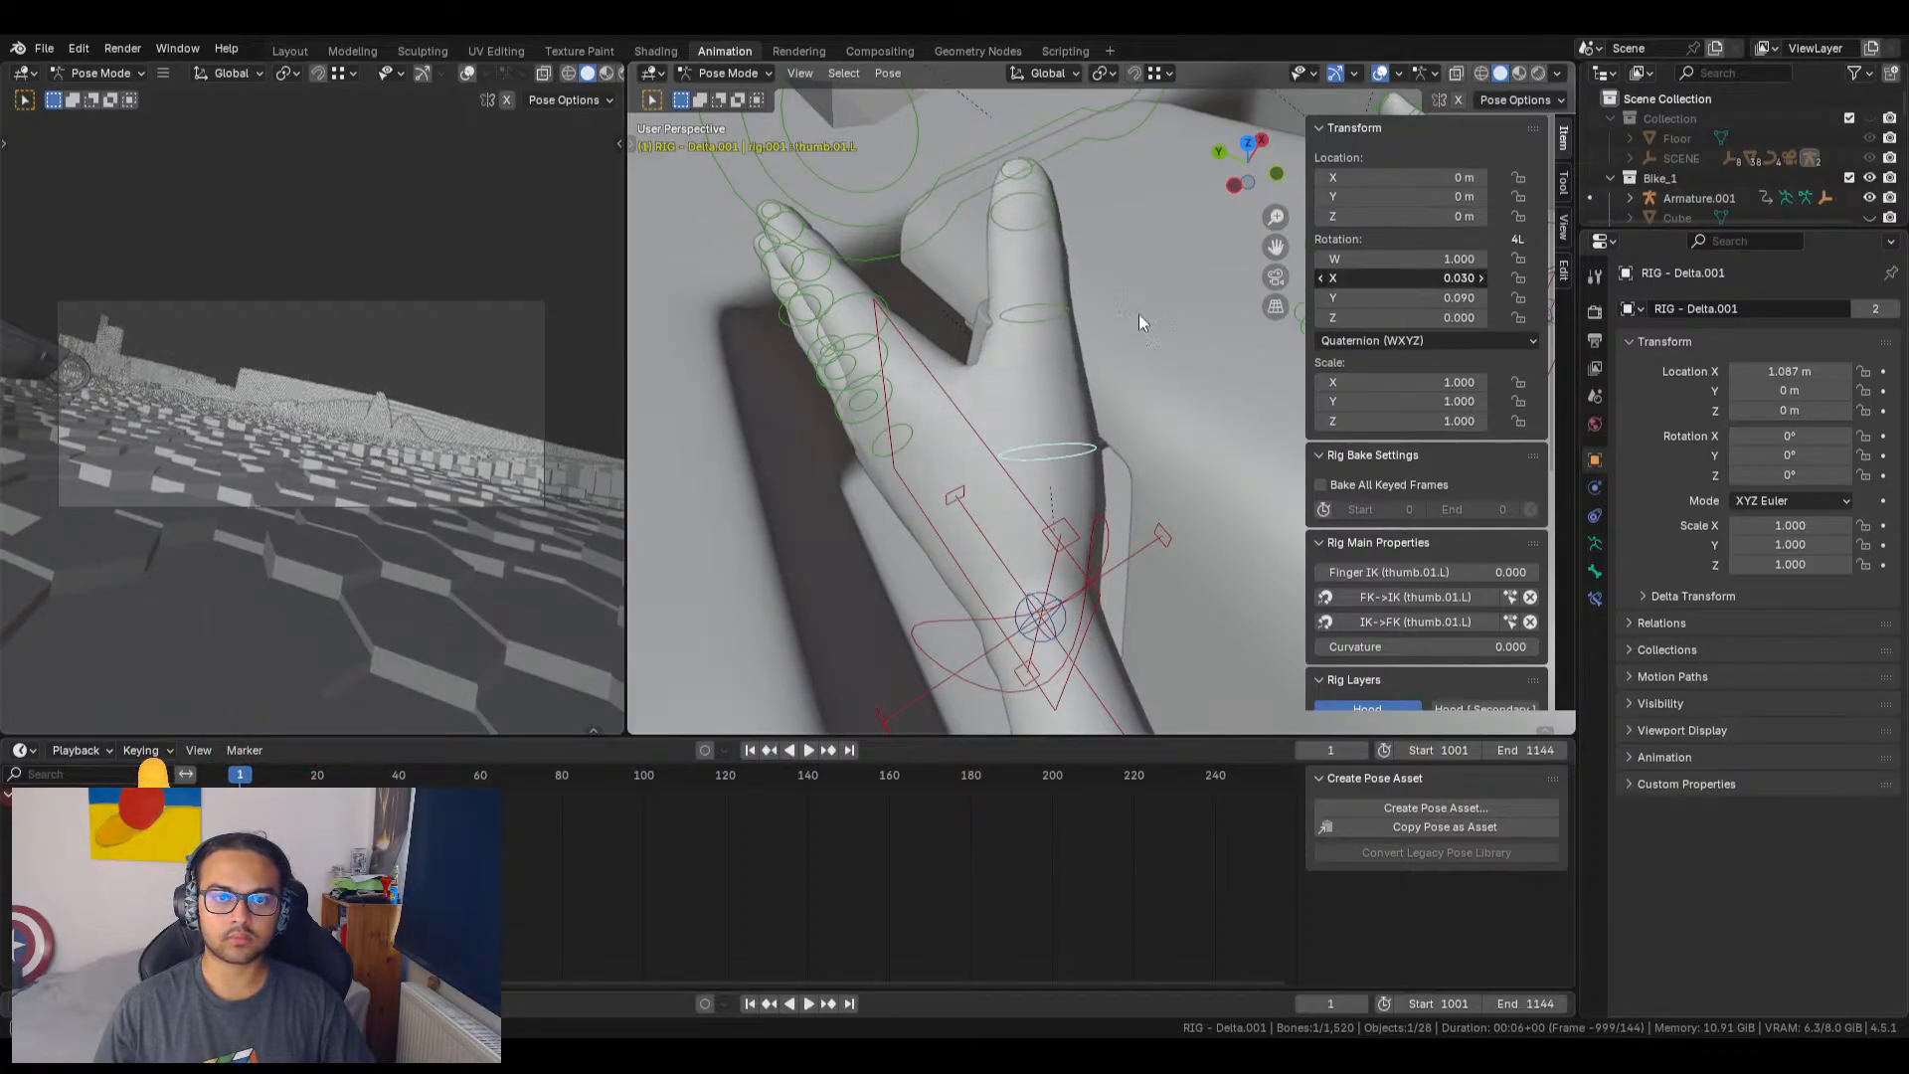
# Step: Bend the right thumb by setting X rotation to 0.070 on its base control (thumb.01.R) and 0.160 on thumb.02.R
pyautogui.keyDown('shift'); pyautogui.moveTo(1139, 315); pyautogui.dragTo(1310, 476, button='middle'); pyautogui.keyUp('shift')
pyautogui.moveTo(867, 447); pyautogui.dragTo(1046, 463, button='middle')
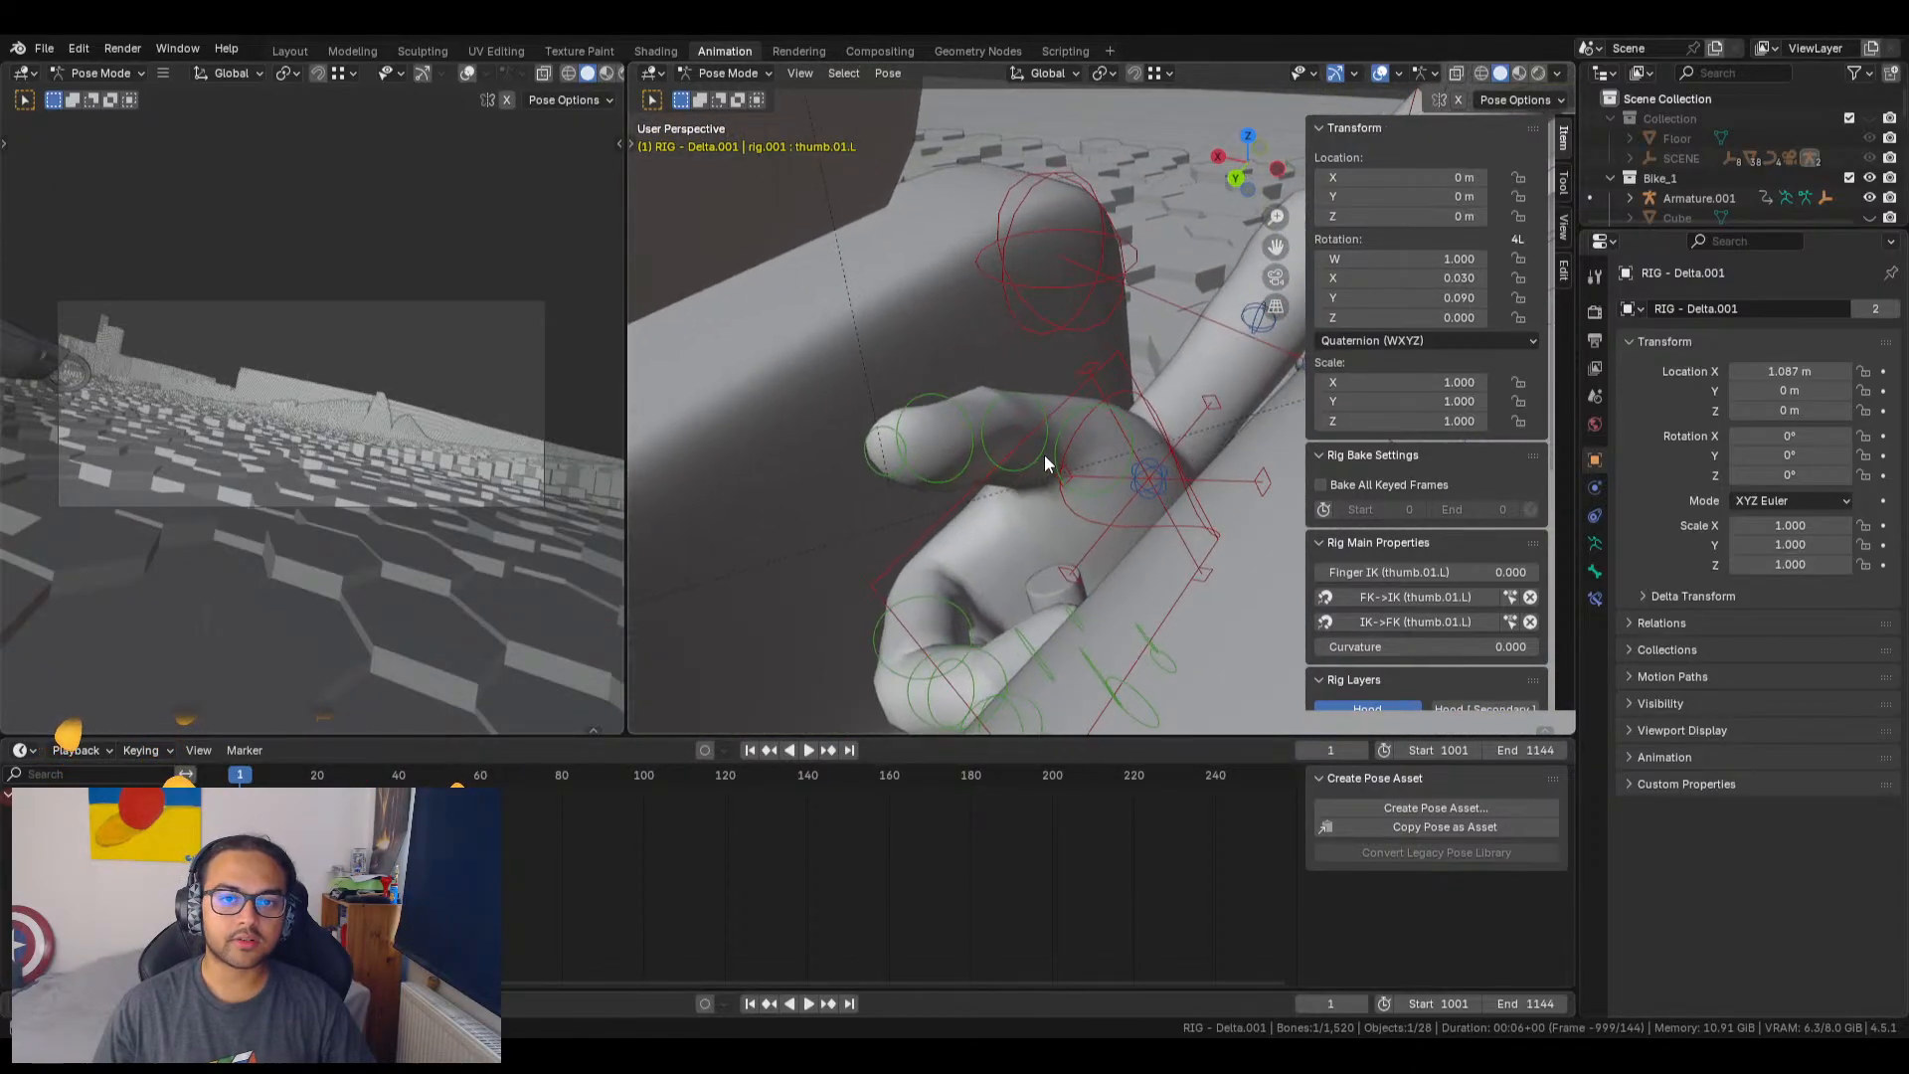
pyautogui.click(1072, 408)
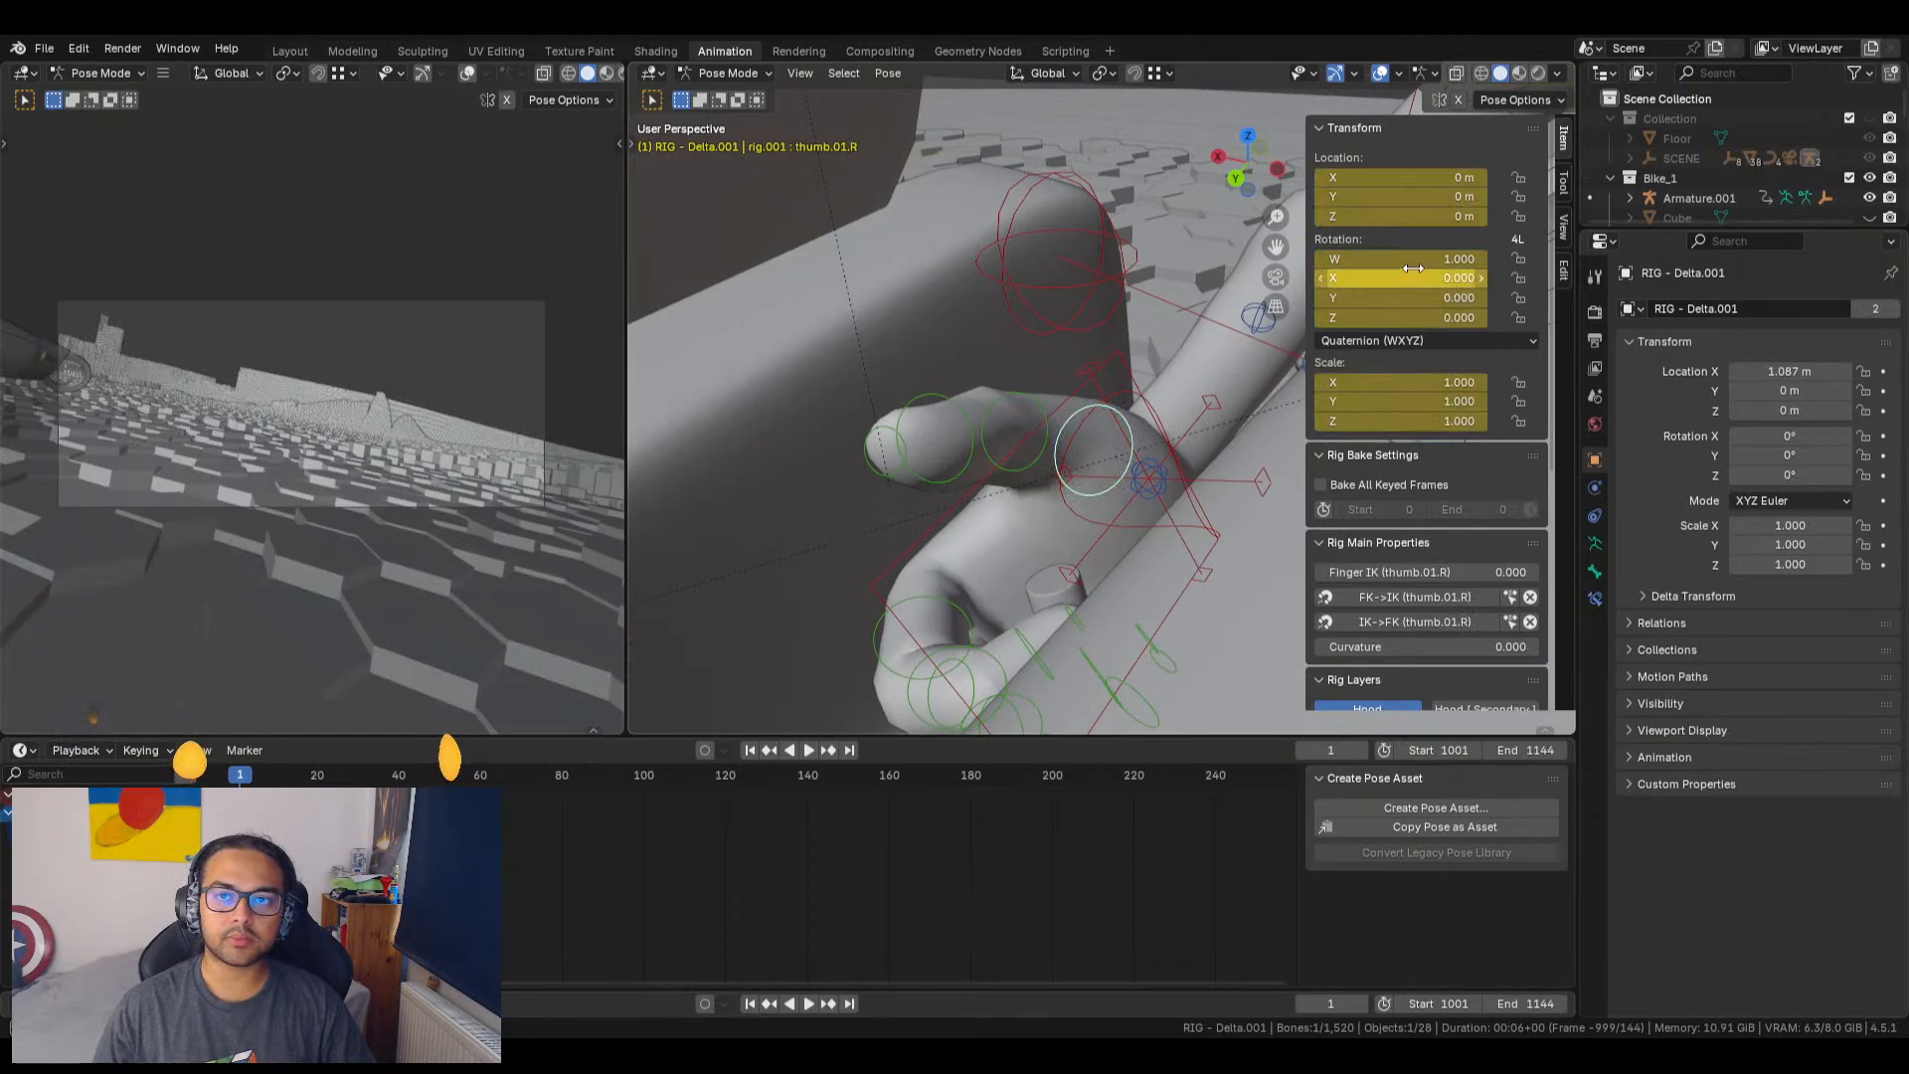
pyautogui.moveTo(1411, 283); pyautogui.dragTo(1420, 280)
pyautogui.click(1039, 456)
pyautogui.moveTo(1148, 491); pyautogui.dragTo(1196, 469, button='middle')
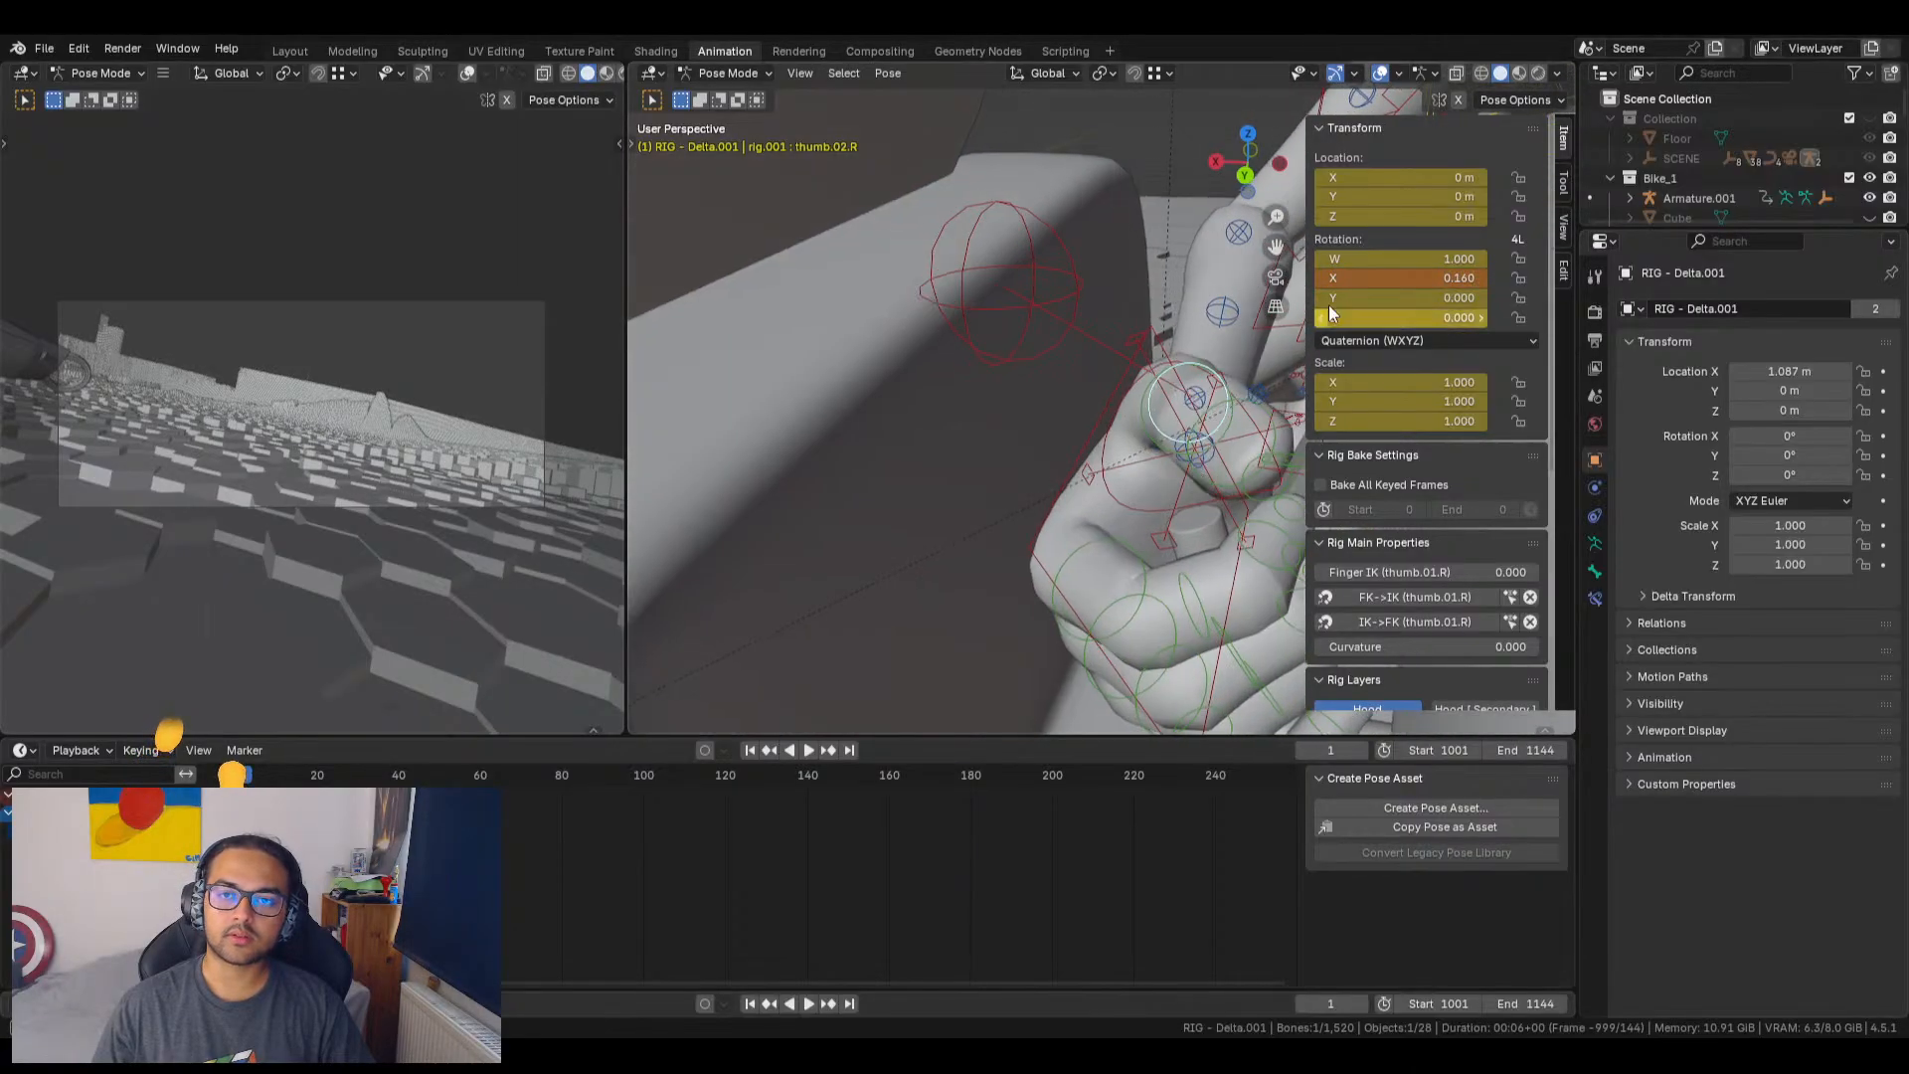
pyautogui.moveTo(1375, 299); pyautogui.dragTo(1360, 303)
pyautogui.hotkey('ctrl', 'z')
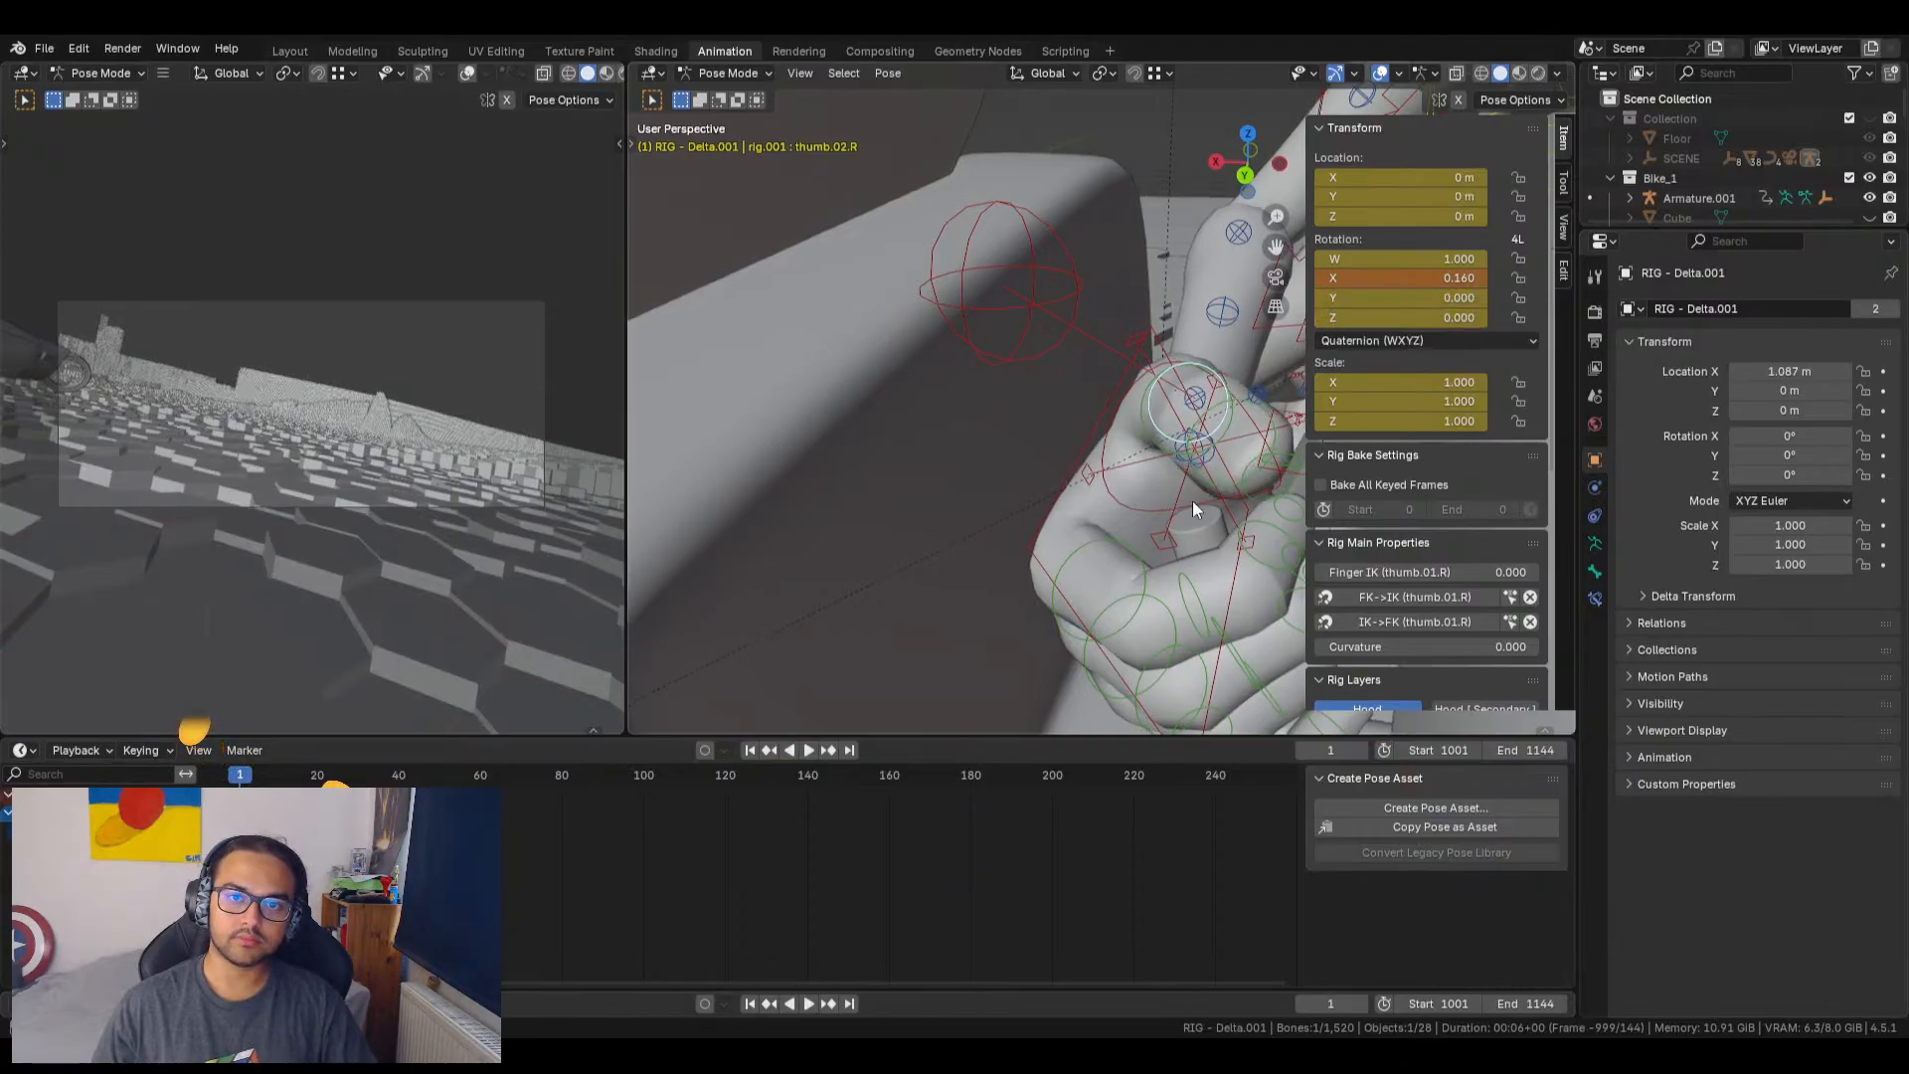
# Step: Set the Y rotation of the right thumb's base control (thumb.01.R) to -0.210
pyautogui.moveTo(1191, 500); pyautogui.dragTo(1118, 540, button='middle')
pyautogui.click(1076, 471)
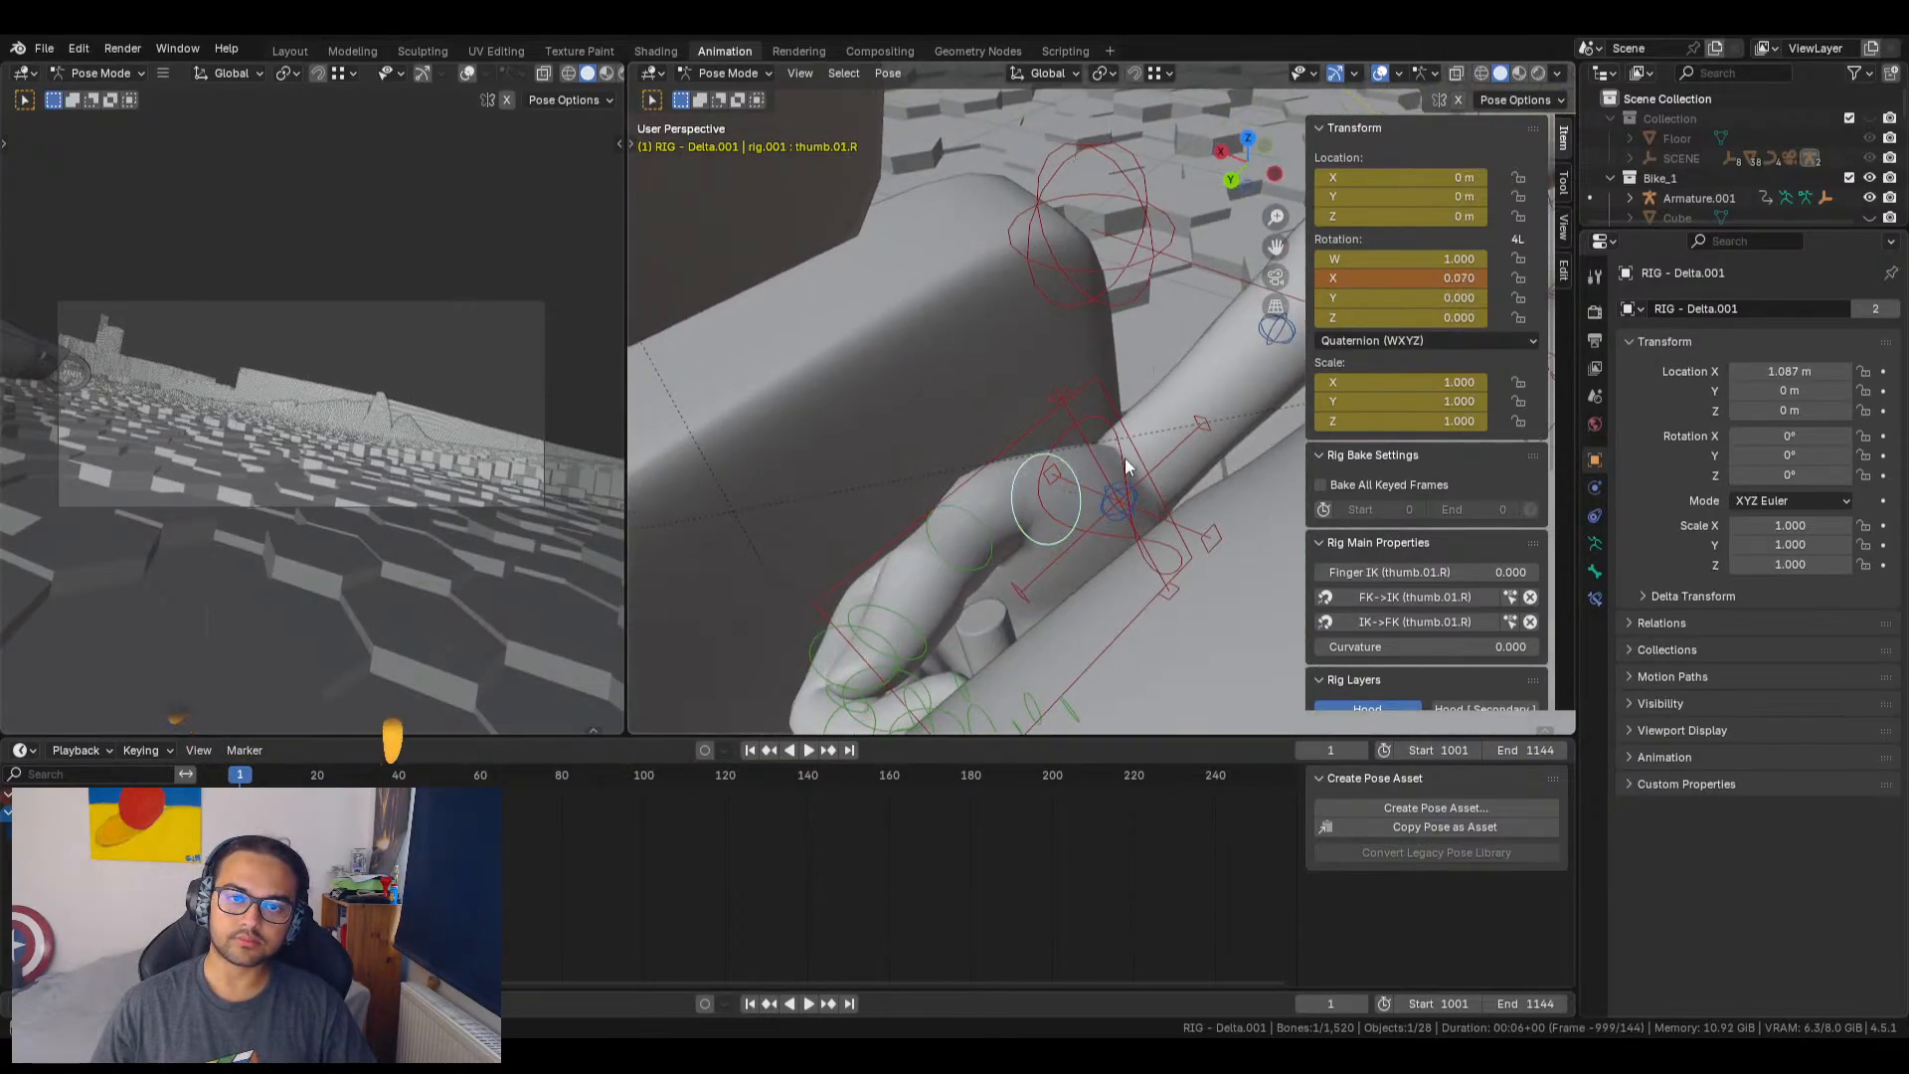
pyautogui.moveTo(1390, 304); pyautogui.dragTo(1333, 305)
# Step: Set the Y rotation of the left thumb's base control (thumb.01.L) to 0.260
pyautogui.moveTo(1117, 496); pyautogui.dragTo(1058, 474, button='middle')
pyautogui.scroll(-10, 823, 455)
pyautogui.scroll(-8, 838, 407)
pyautogui.scroll(4, 968, 442)
pyautogui.scroll(2, 924, 508)
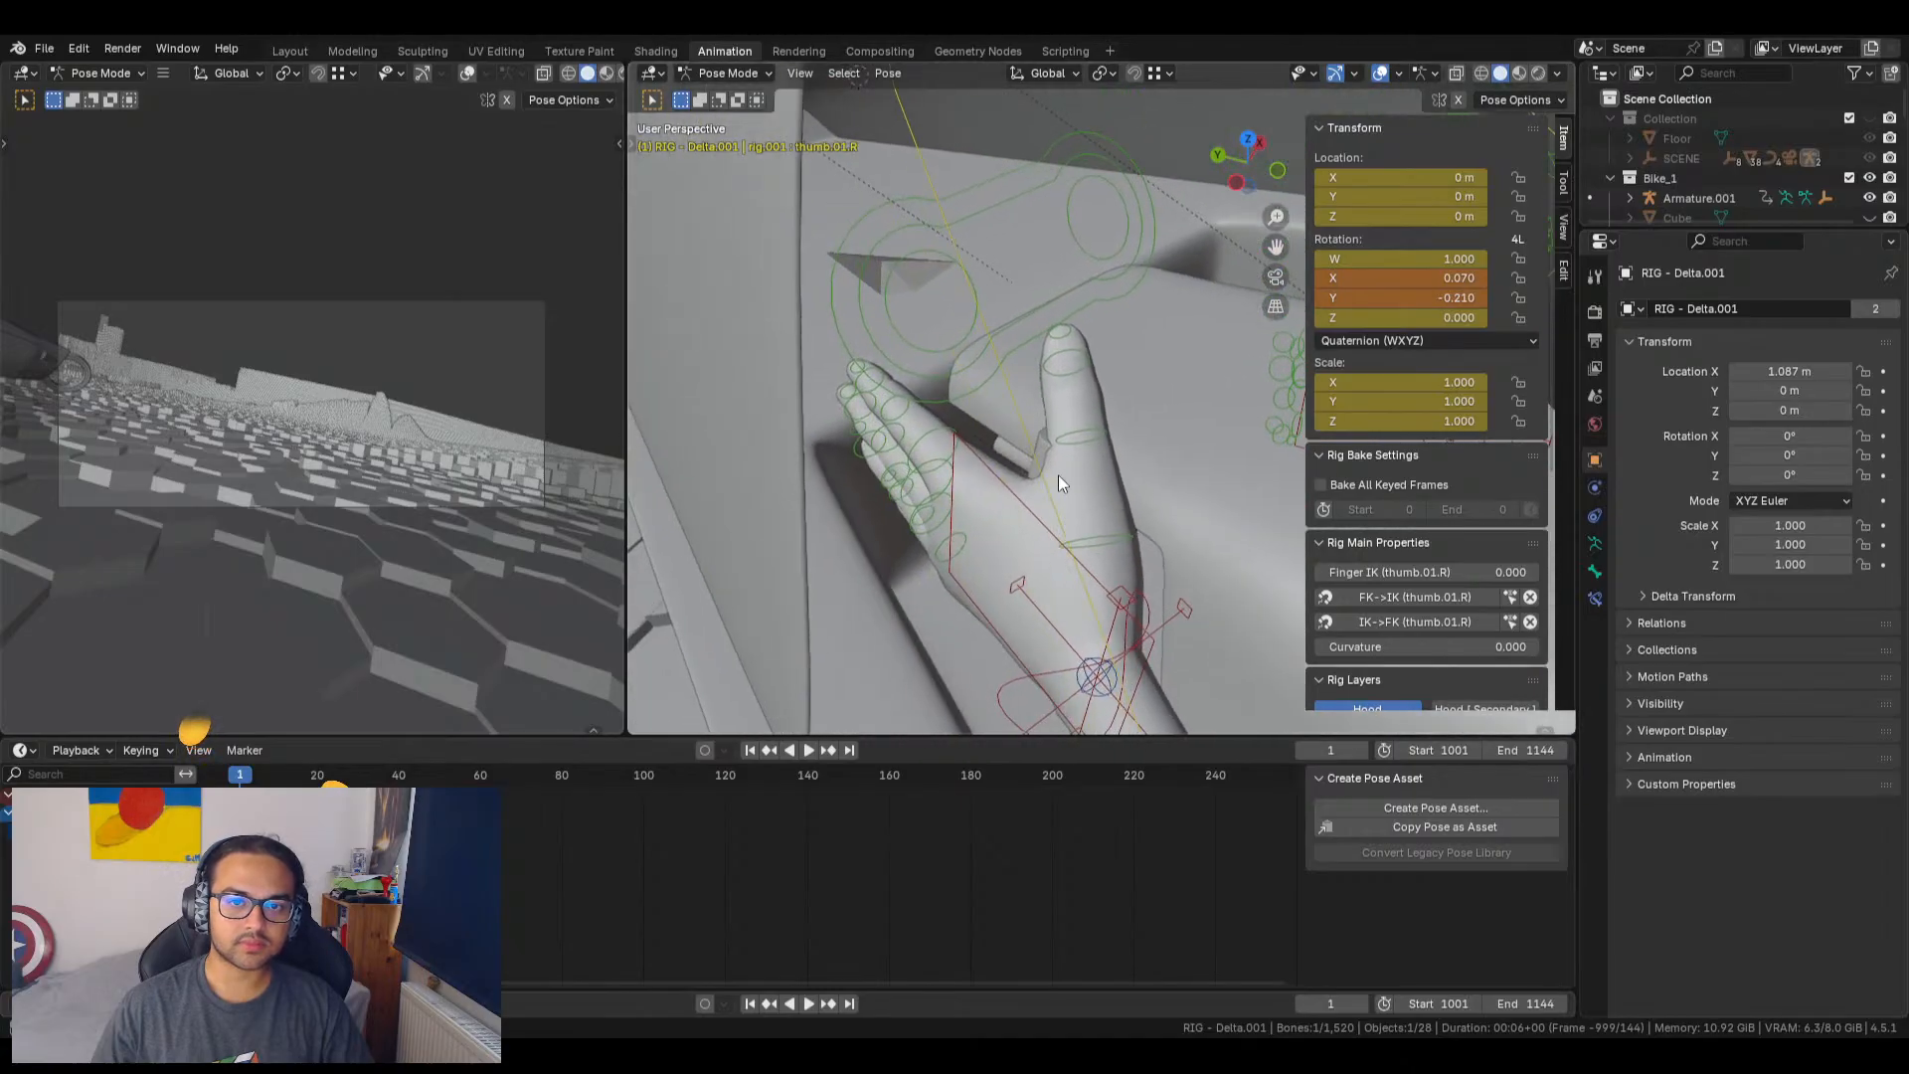
pyautogui.click(1102, 539)
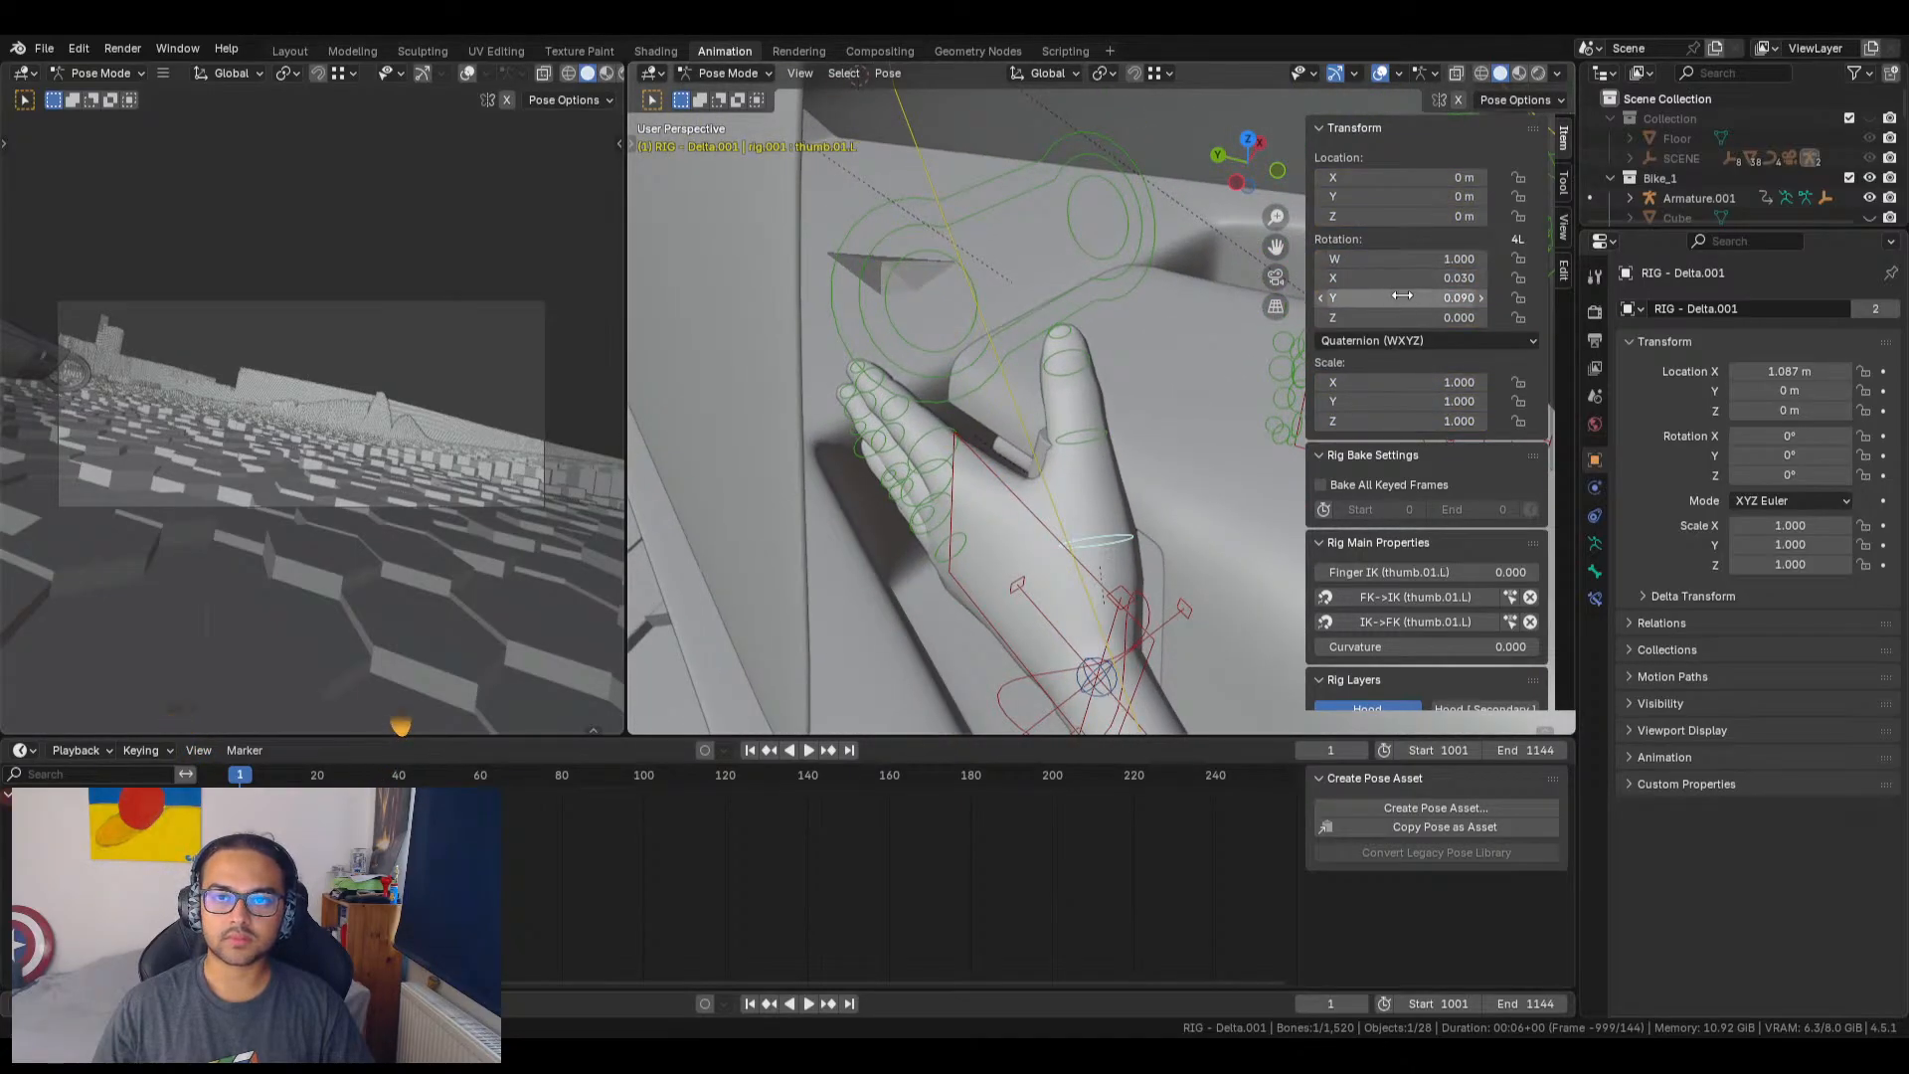
pyautogui.moveTo(1402, 297); pyautogui.dragTo(1438, 298)
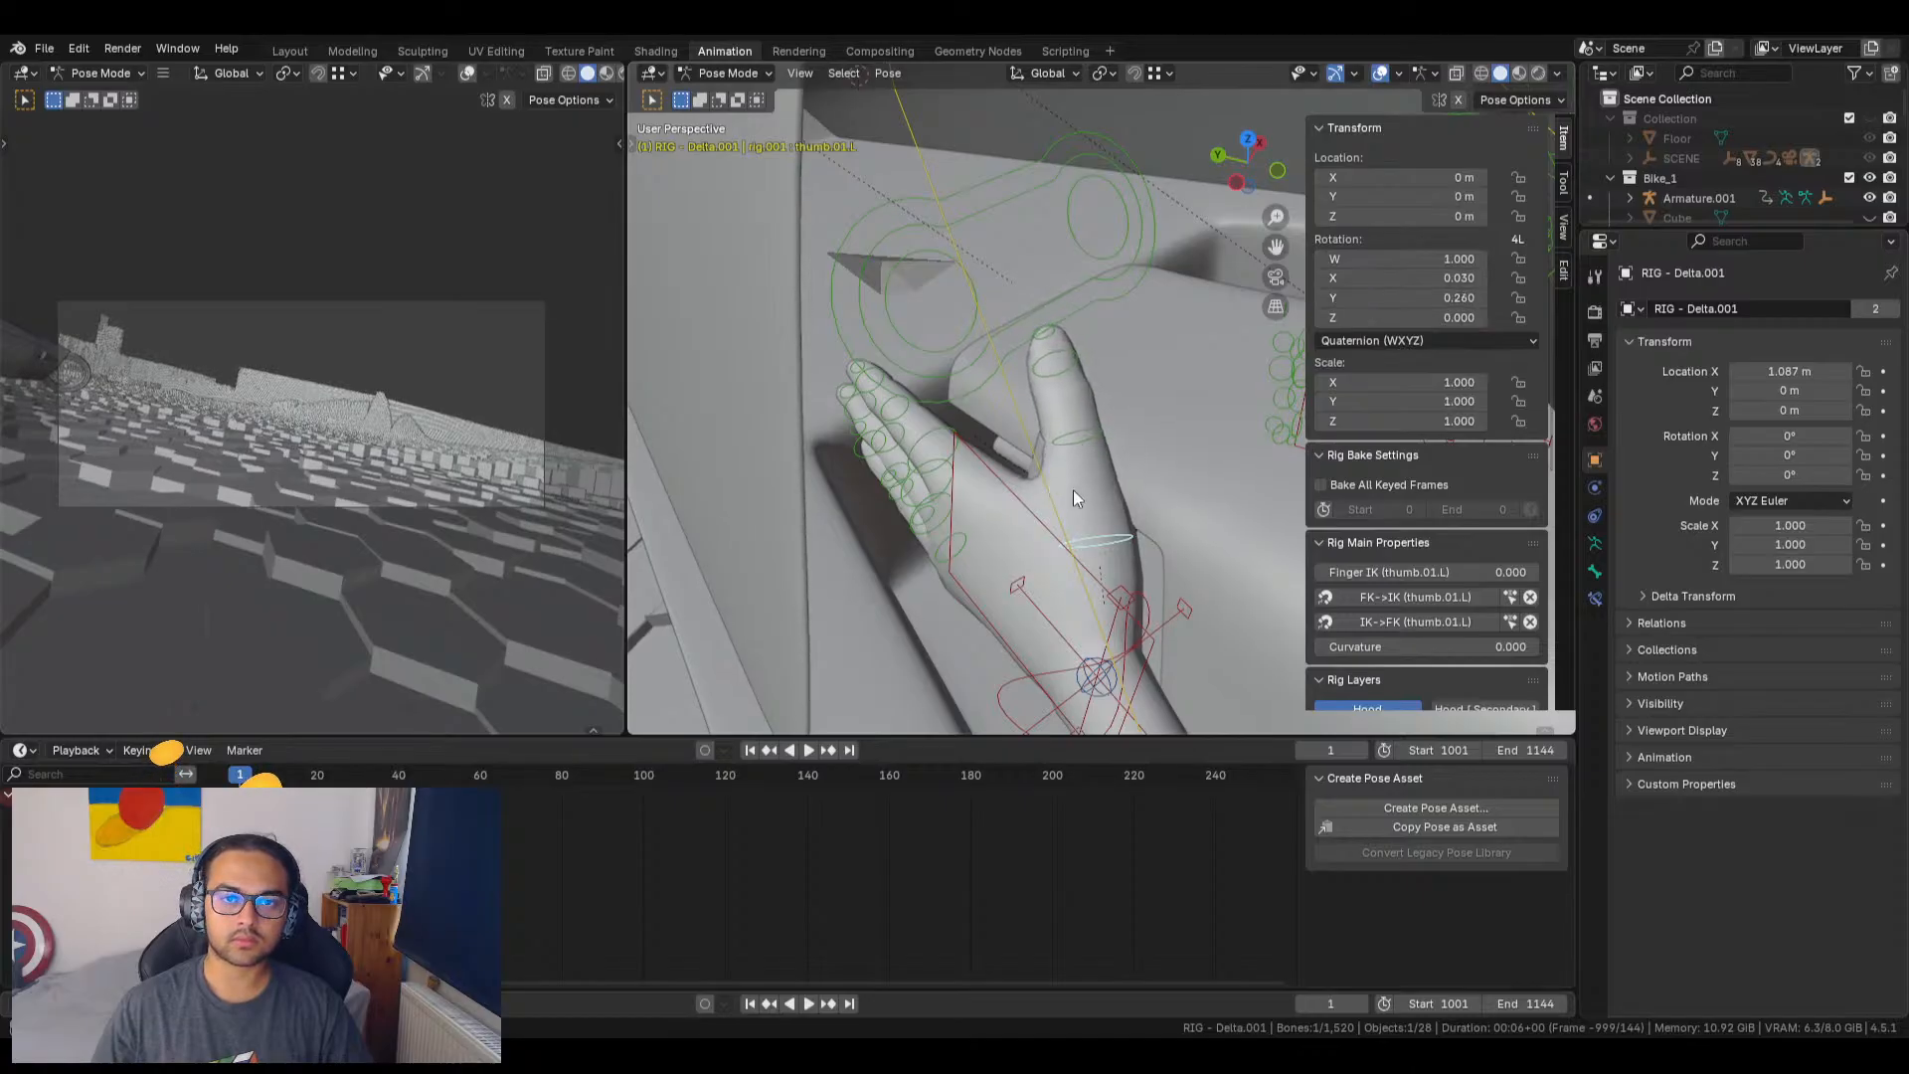
# Step: Bend the left thumb's middle control (thumb.02.L) to an X rotation of 0.150
pyautogui.keyDown('shift'); pyautogui.moveTo(1072, 489); pyautogui.dragTo(1041, 426, button='middle'); pyautogui.keyUp('shift')
pyautogui.click(1050, 374)
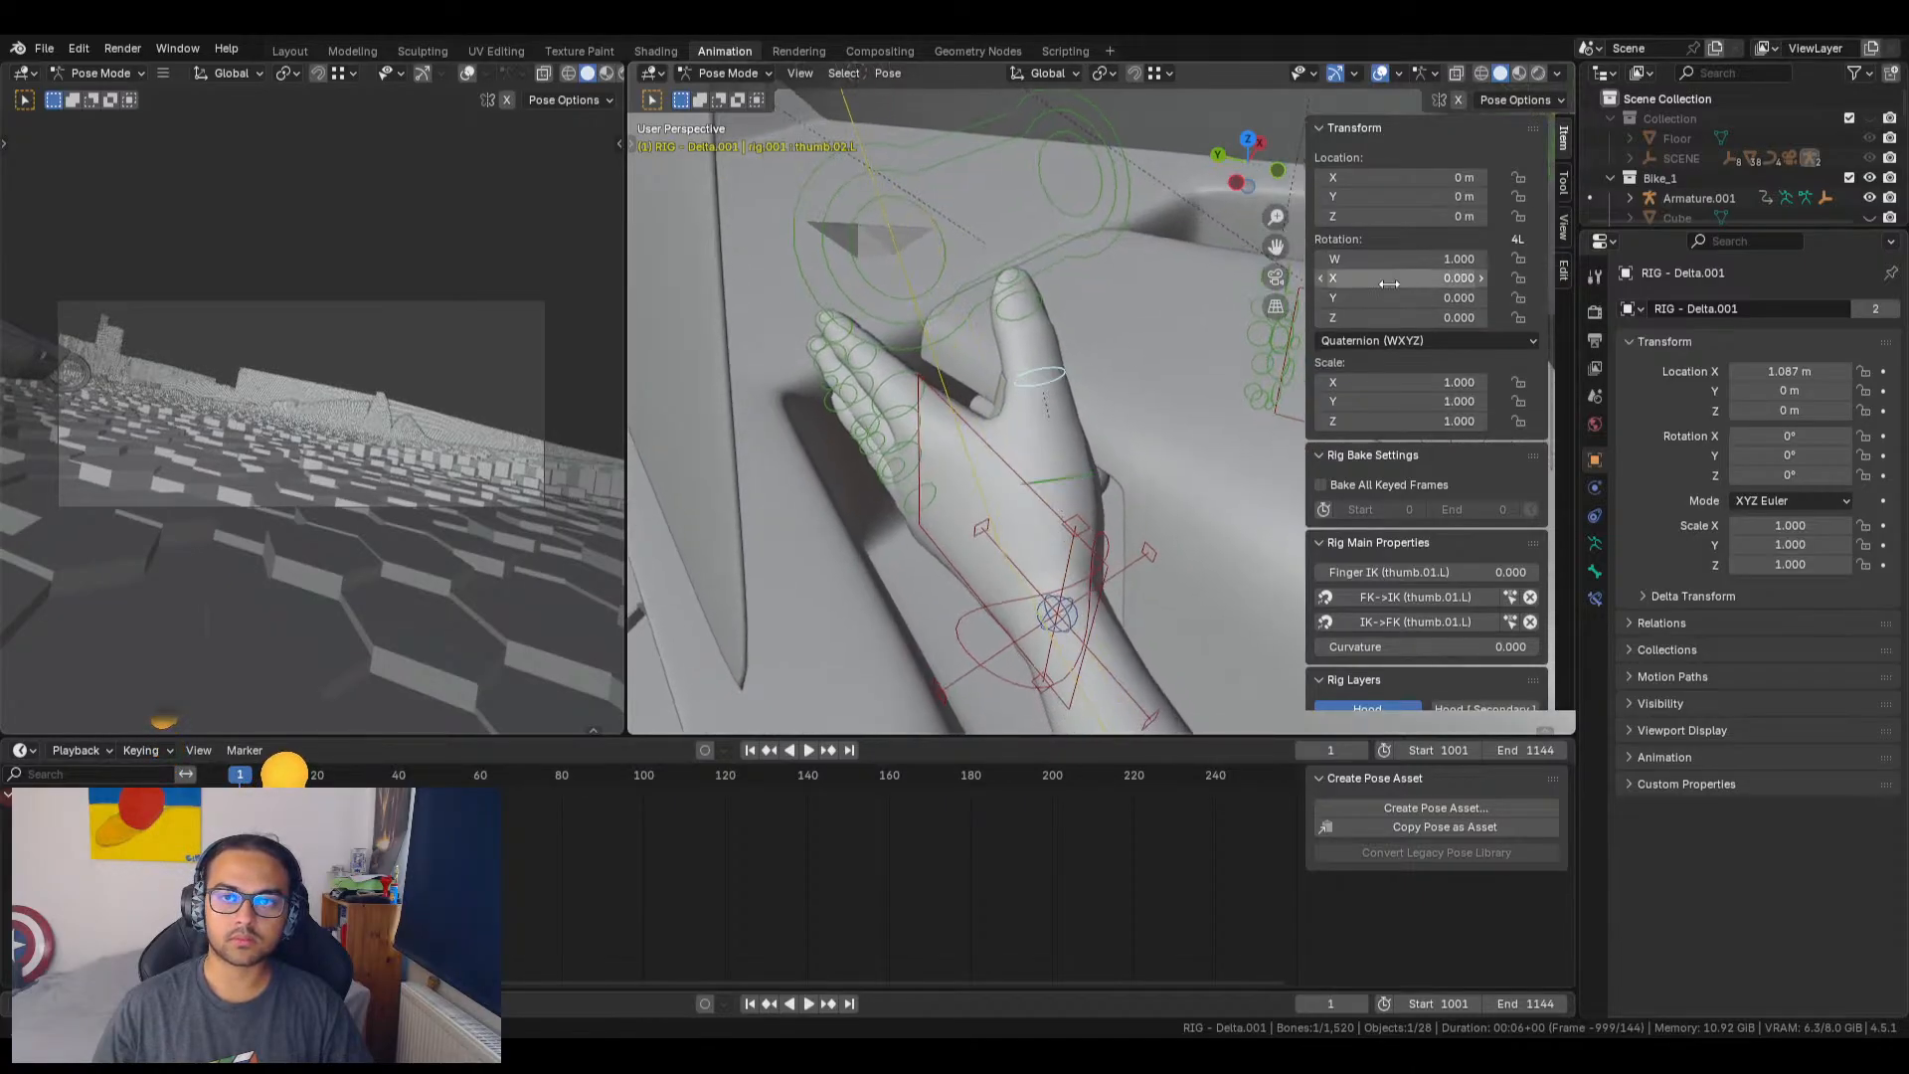
pyautogui.moveTo(1382, 278); pyautogui.dragTo(1419, 277)
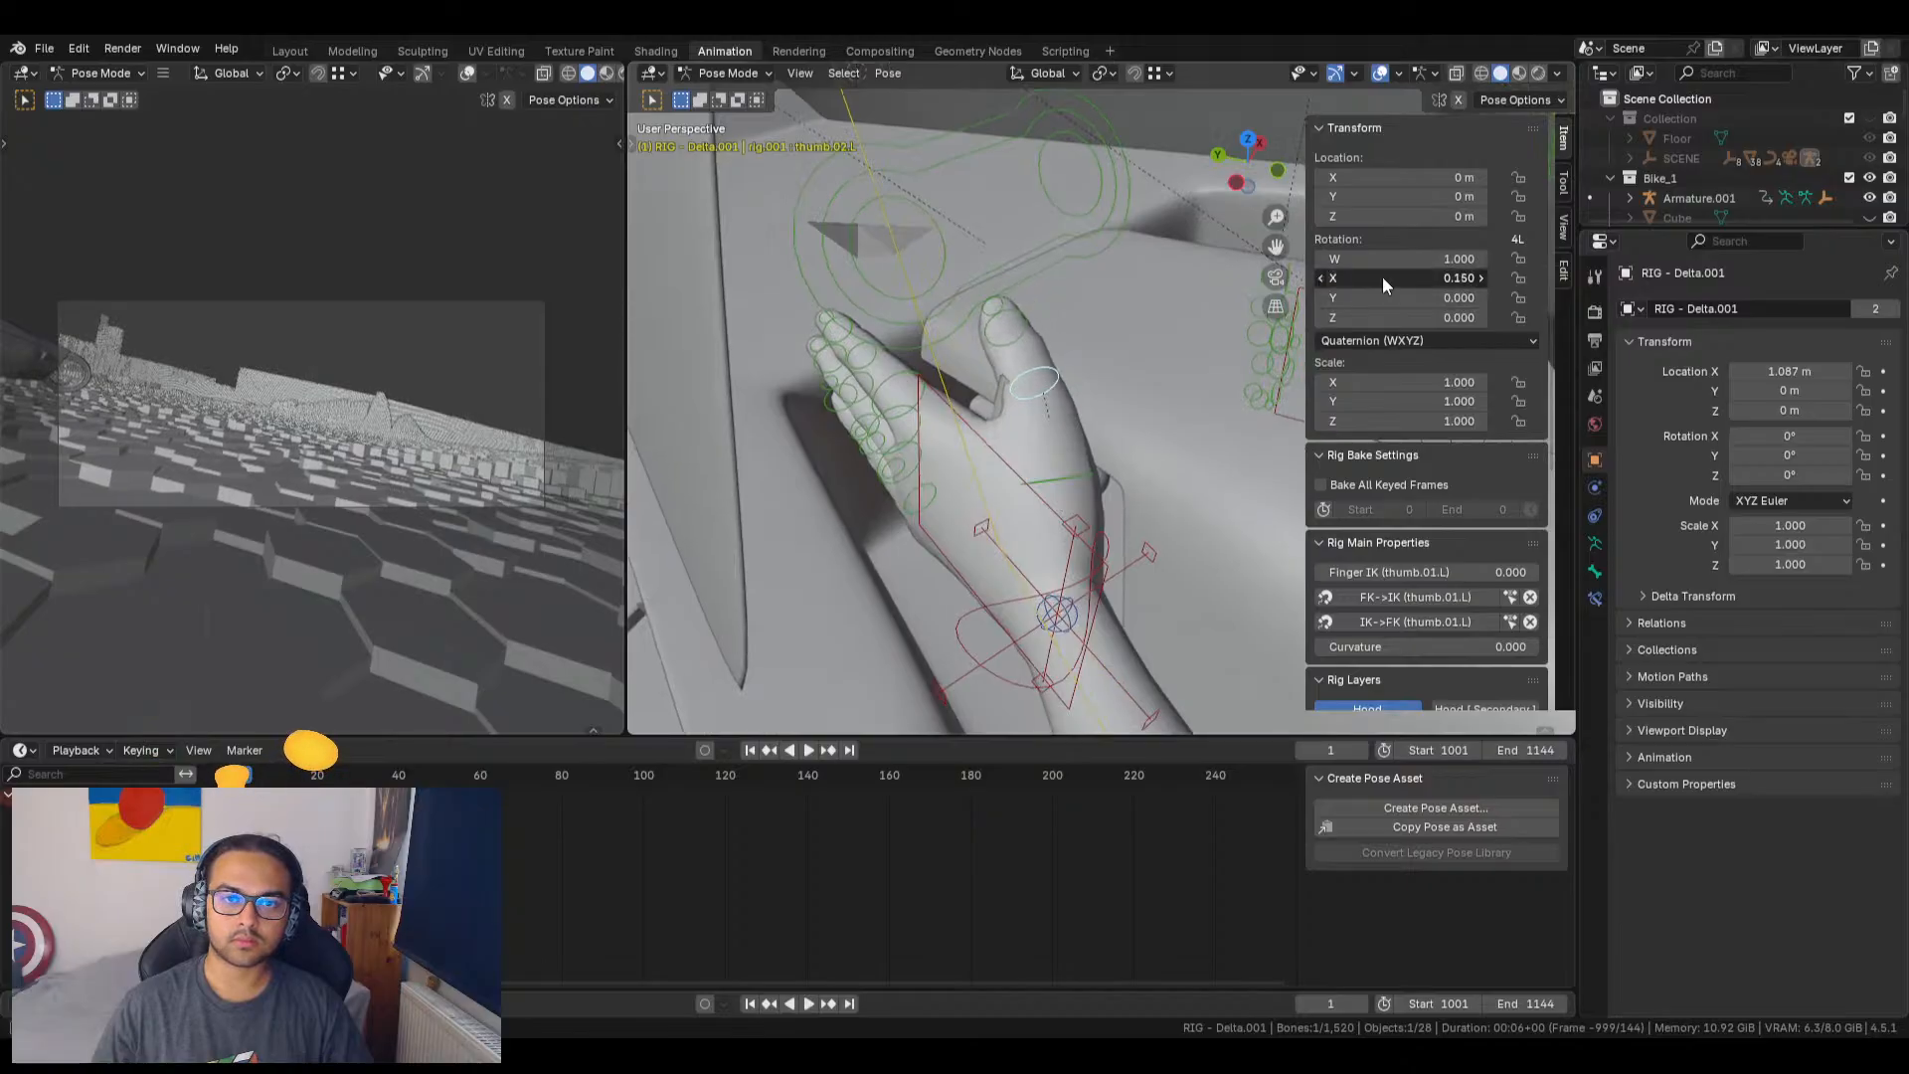
# Step: Raise the left hand's main IK control (hand_ik.L) along the global Z axis to about Z 0.007 m
pyautogui.click(992, 453)
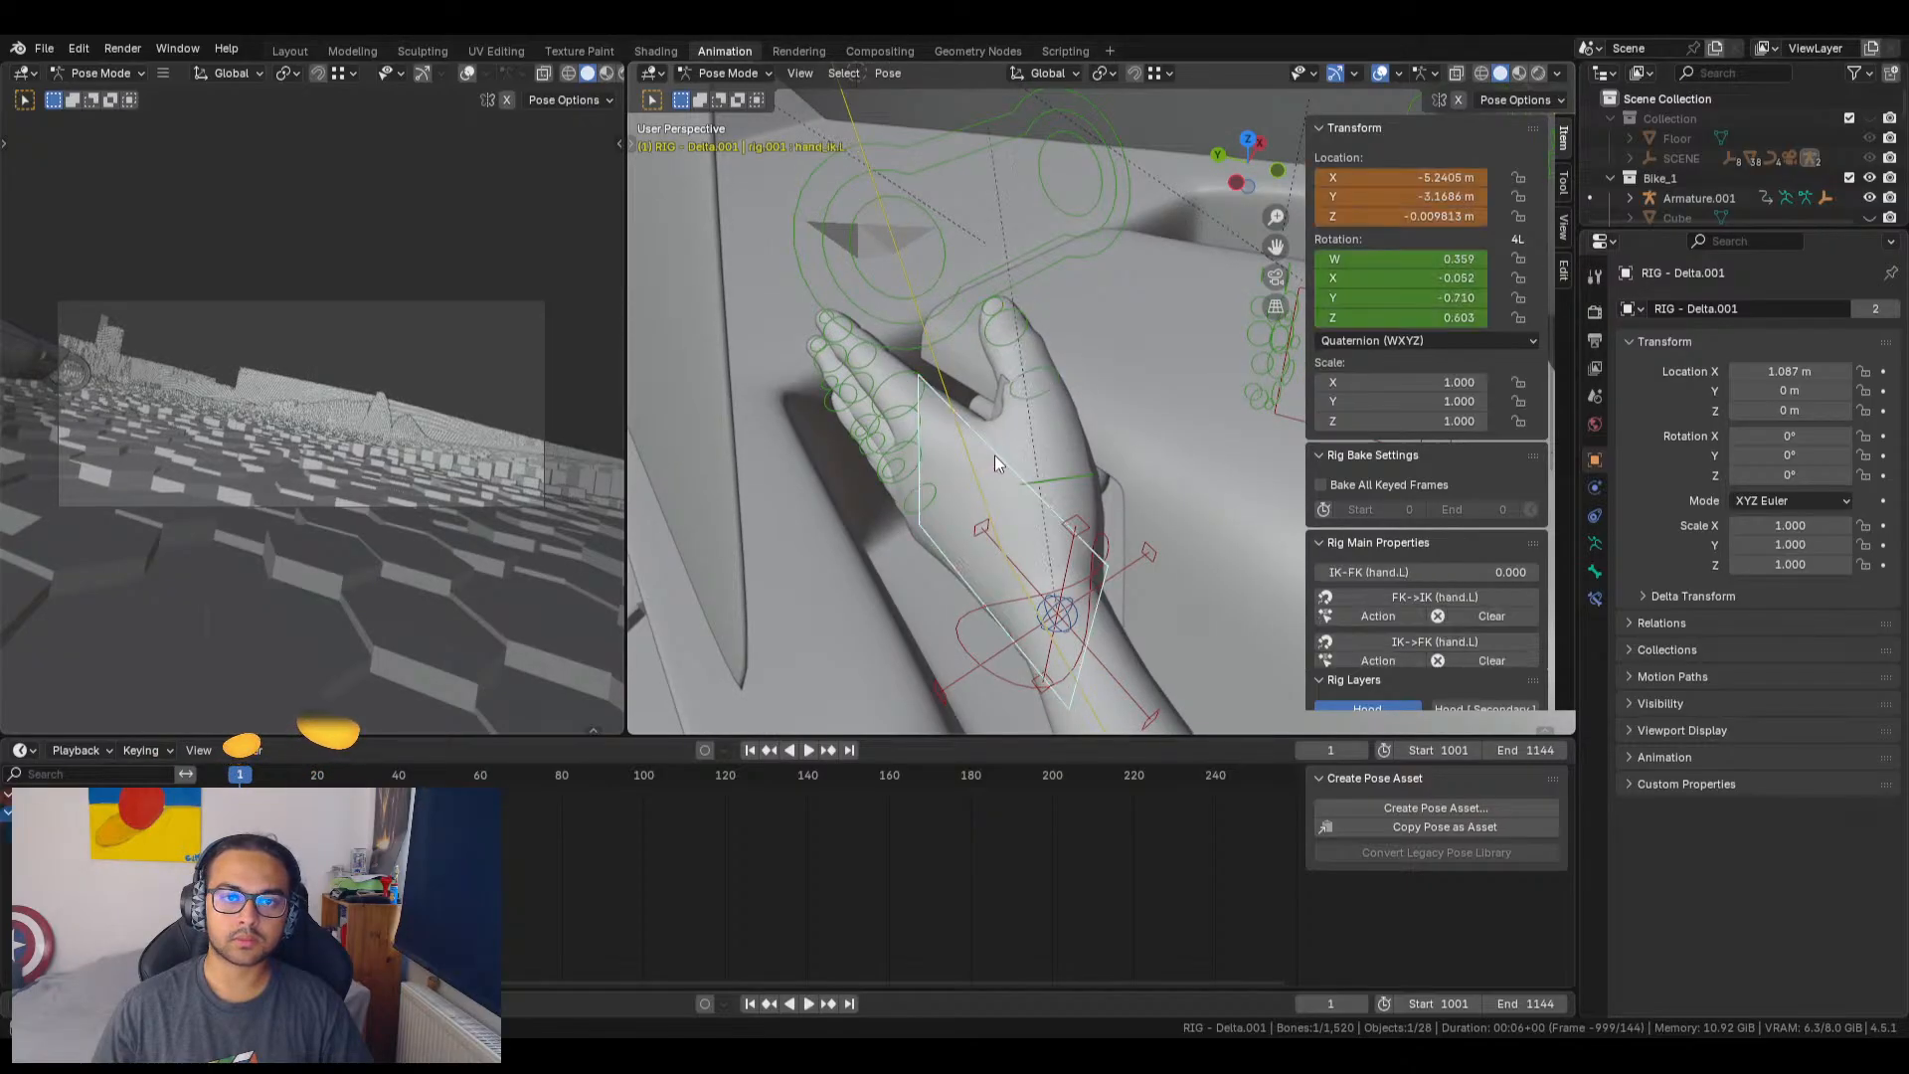
pyautogui.press('g')
pyautogui.press('z')
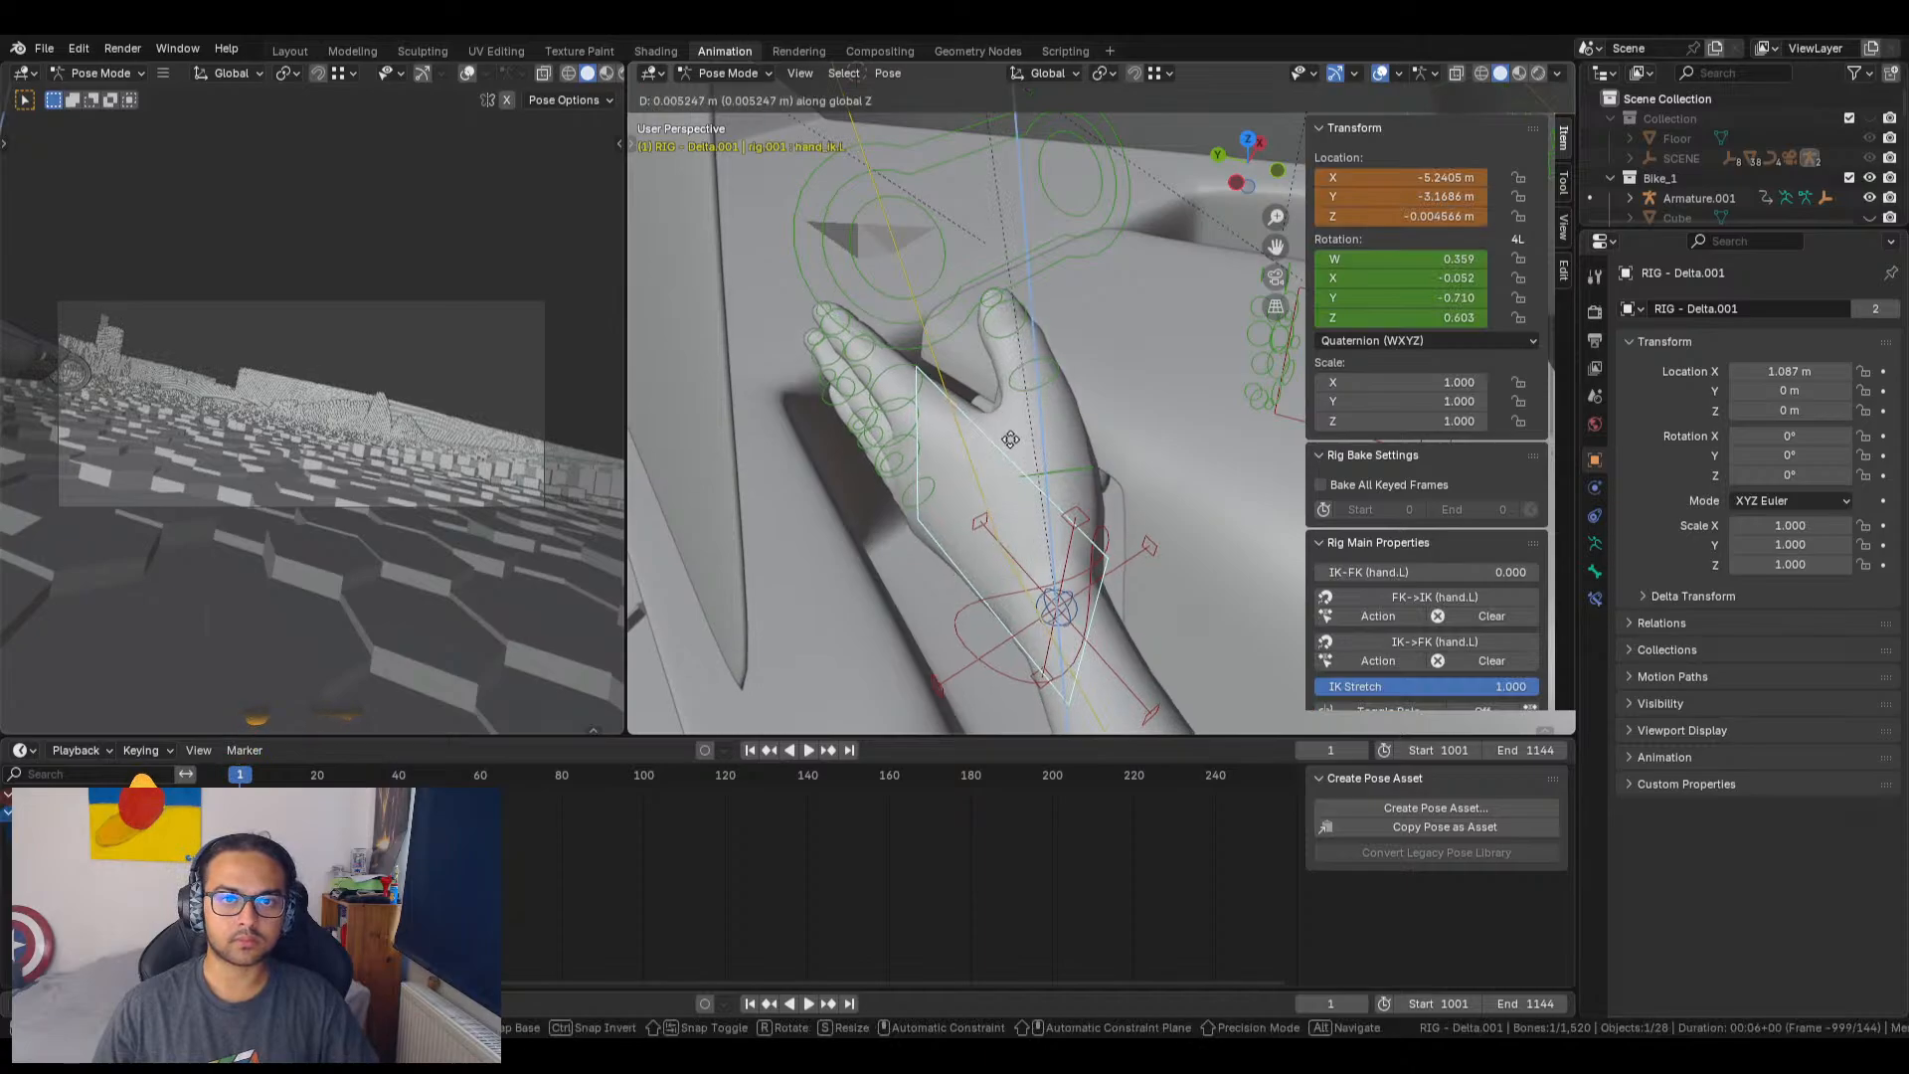
pyautogui.click(1019, 423)
# Step: Turn the left hand further around the handlebar by setting its IK pivot control's Y rotation to 0.220
pyautogui.moveTo(1107, 432); pyautogui.dragTo(812, 430, button='middle')
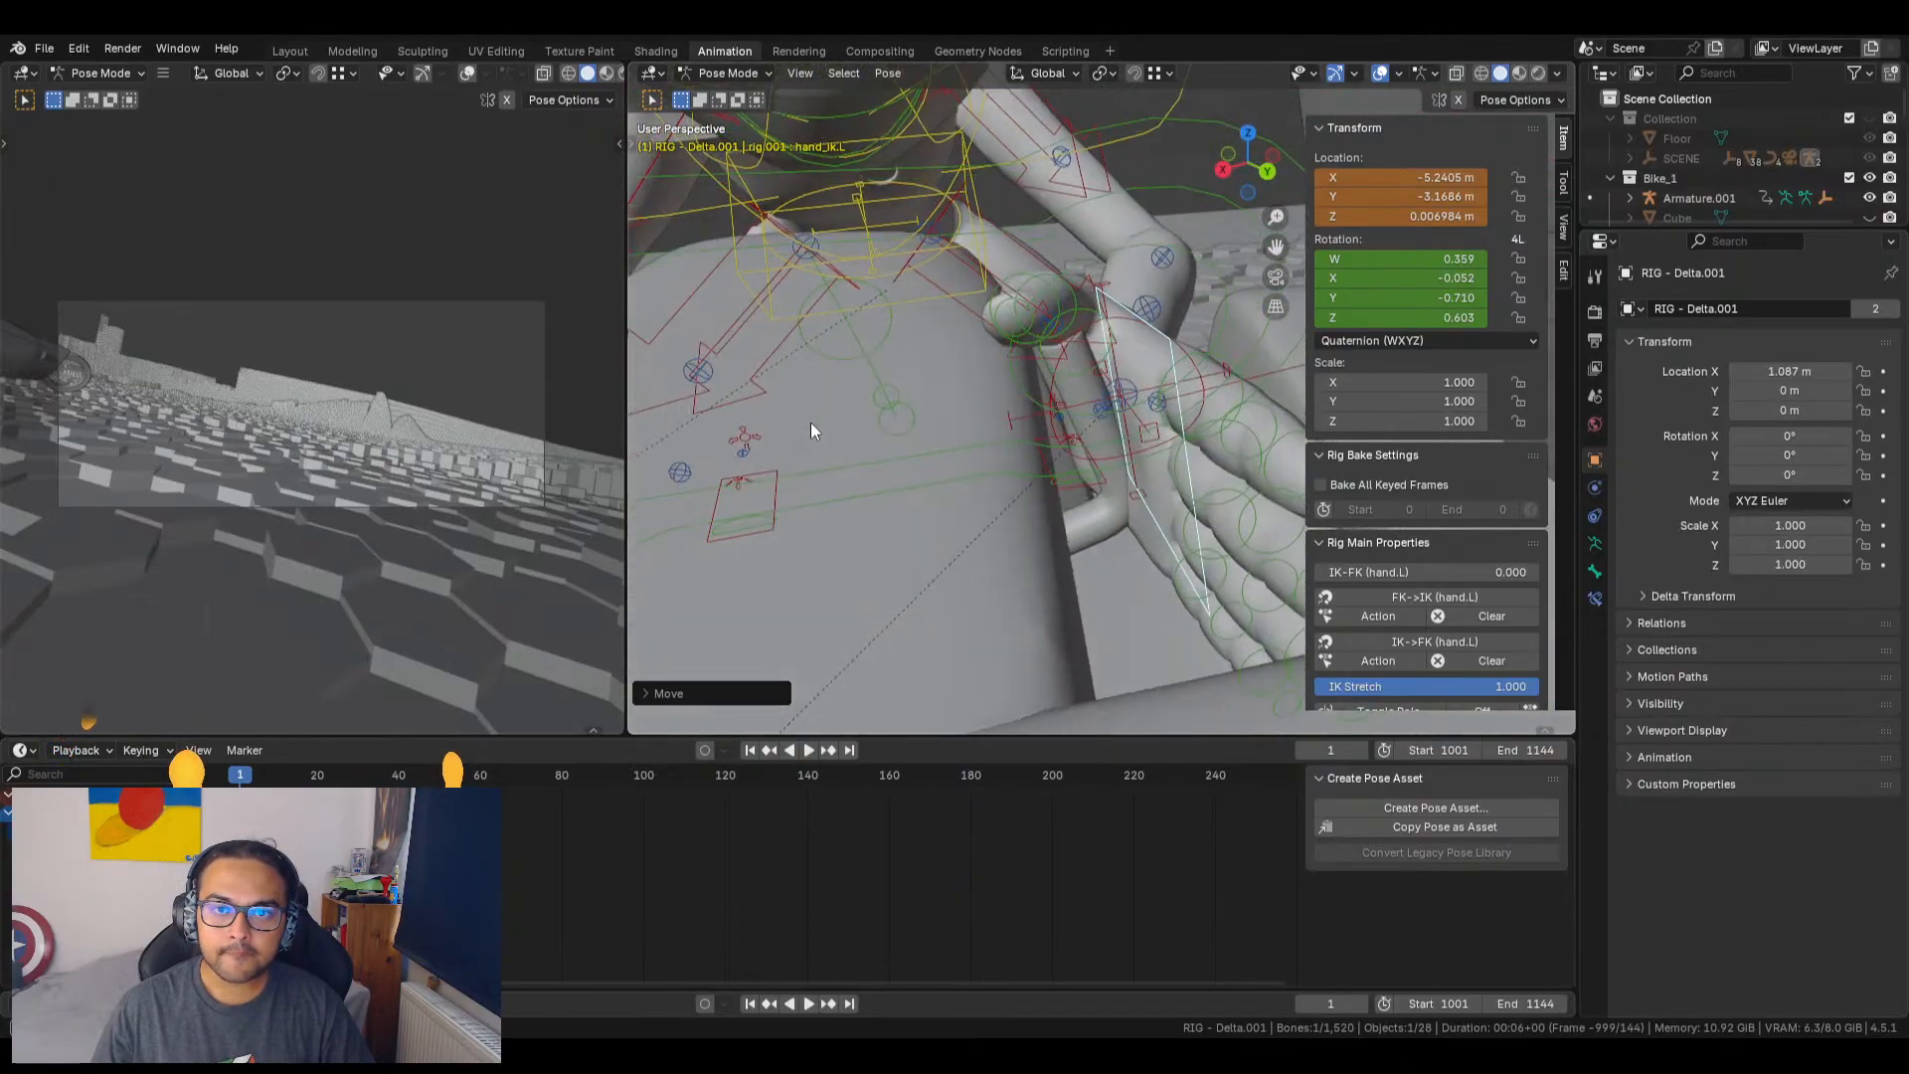
pyautogui.click(1106, 282)
pyautogui.moveTo(1412, 298); pyautogui.dragTo(1472, 298)
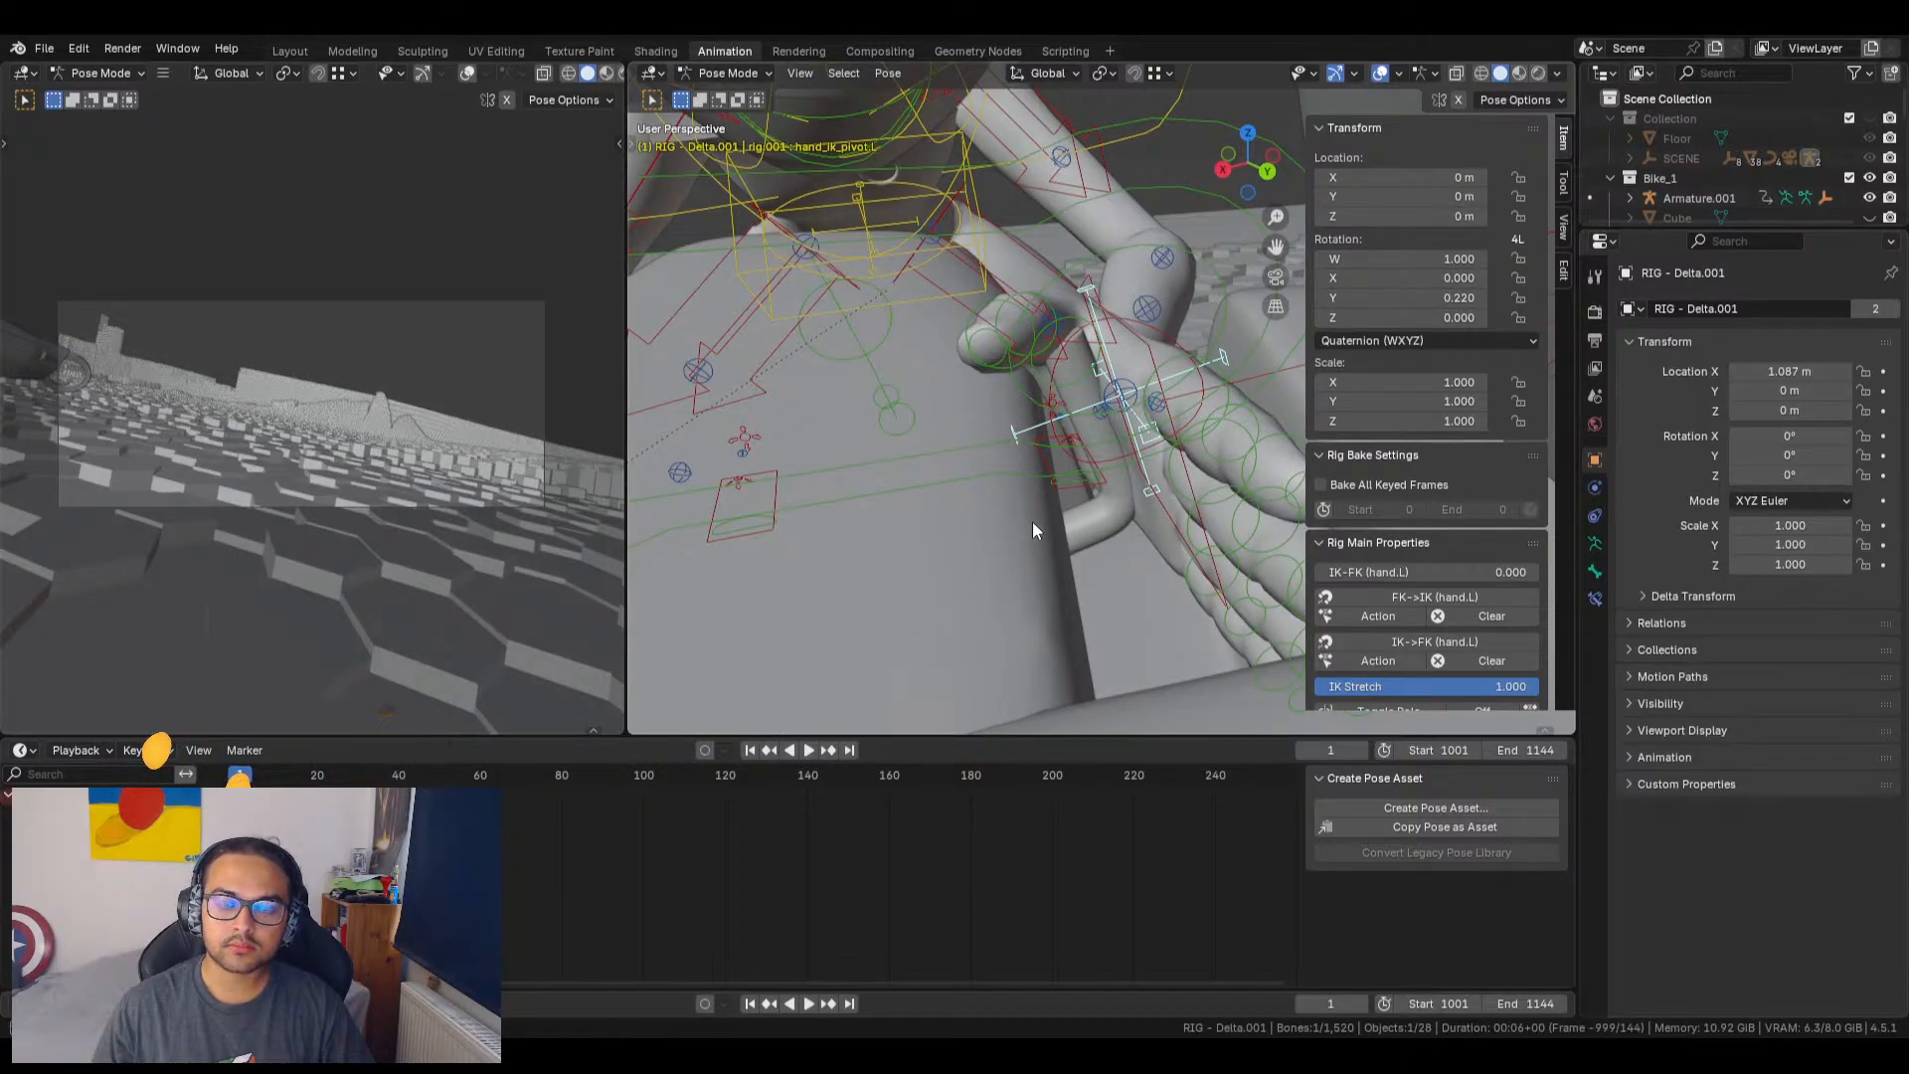
pyautogui.moveTo(1032, 521); pyautogui.dragTo(1159, 542, button='middle')
pyautogui.moveTo(859, 396); pyautogui.dragTo(1013, 533, button='middle')
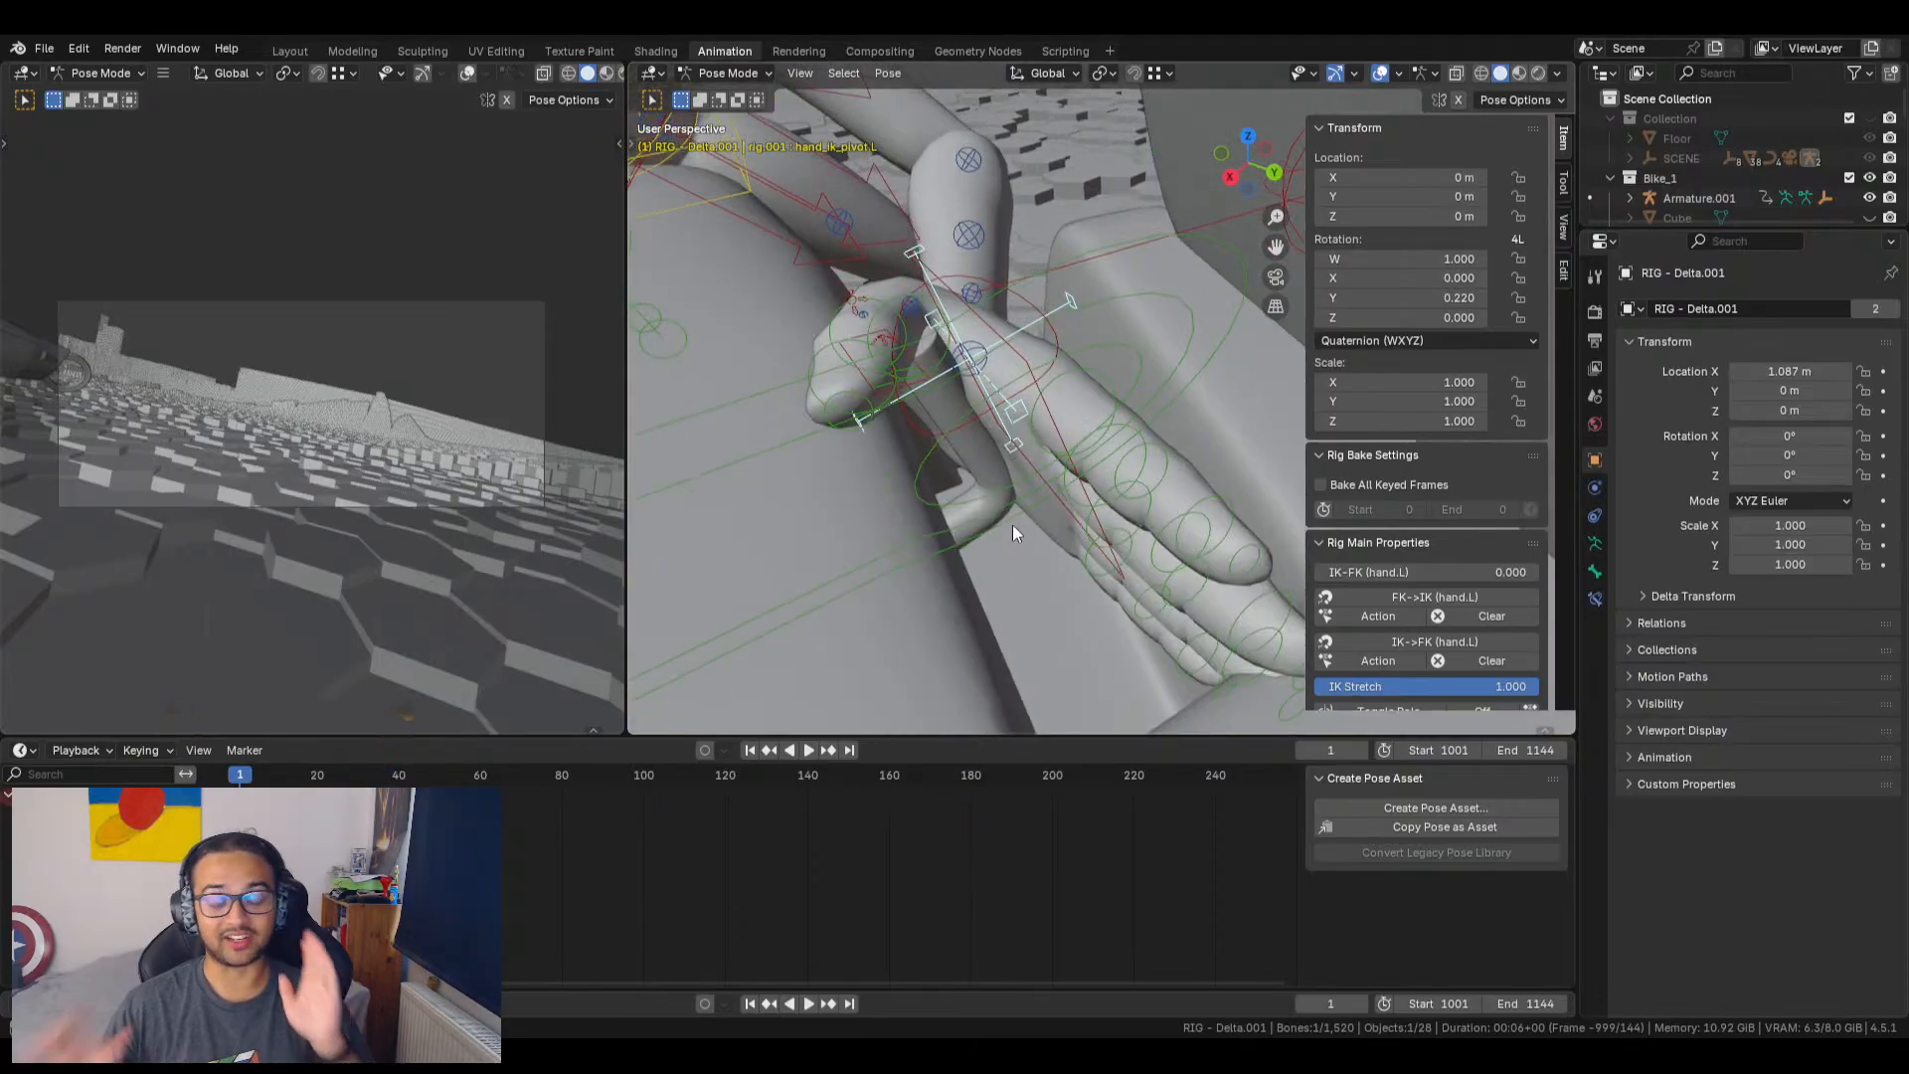
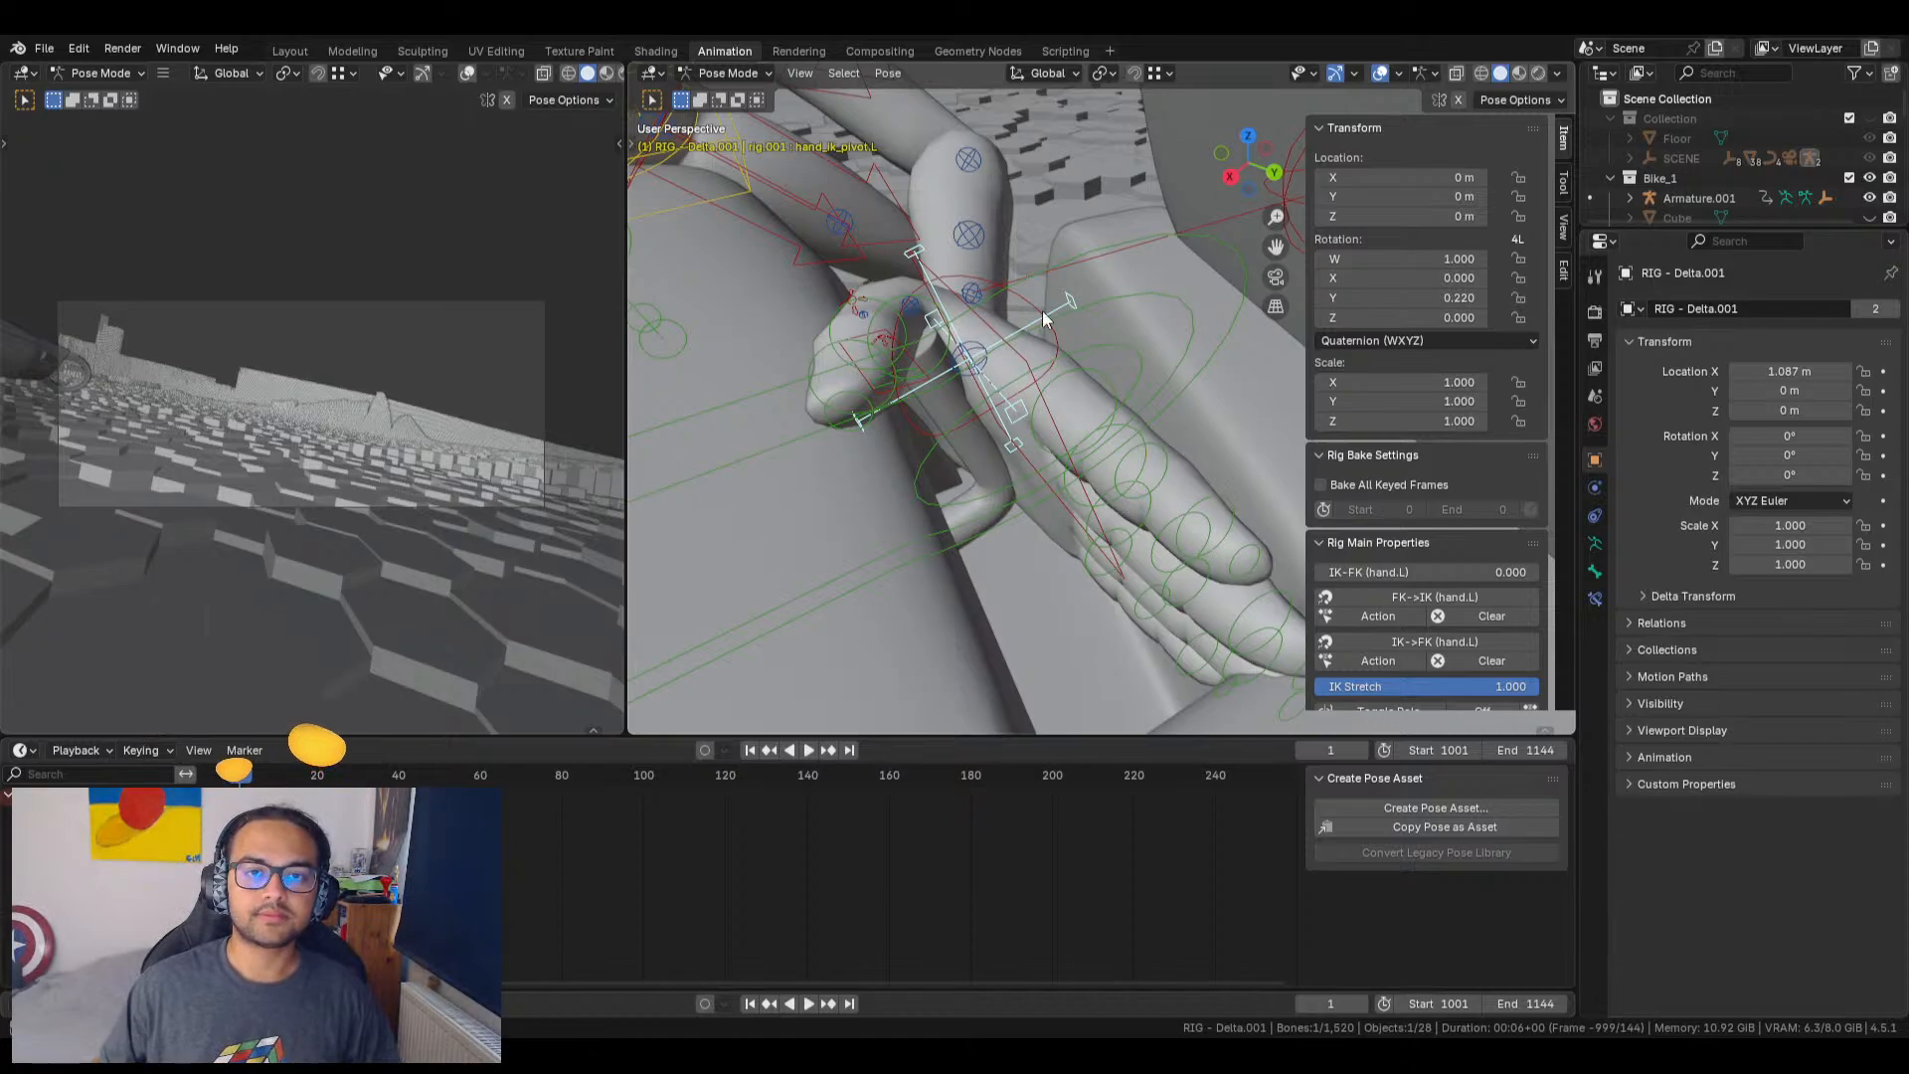
# Step: Curl the left index finger by bending its base and middle controls and setting the tip control's X rotation to 0.530
pyautogui.click(1027, 363)
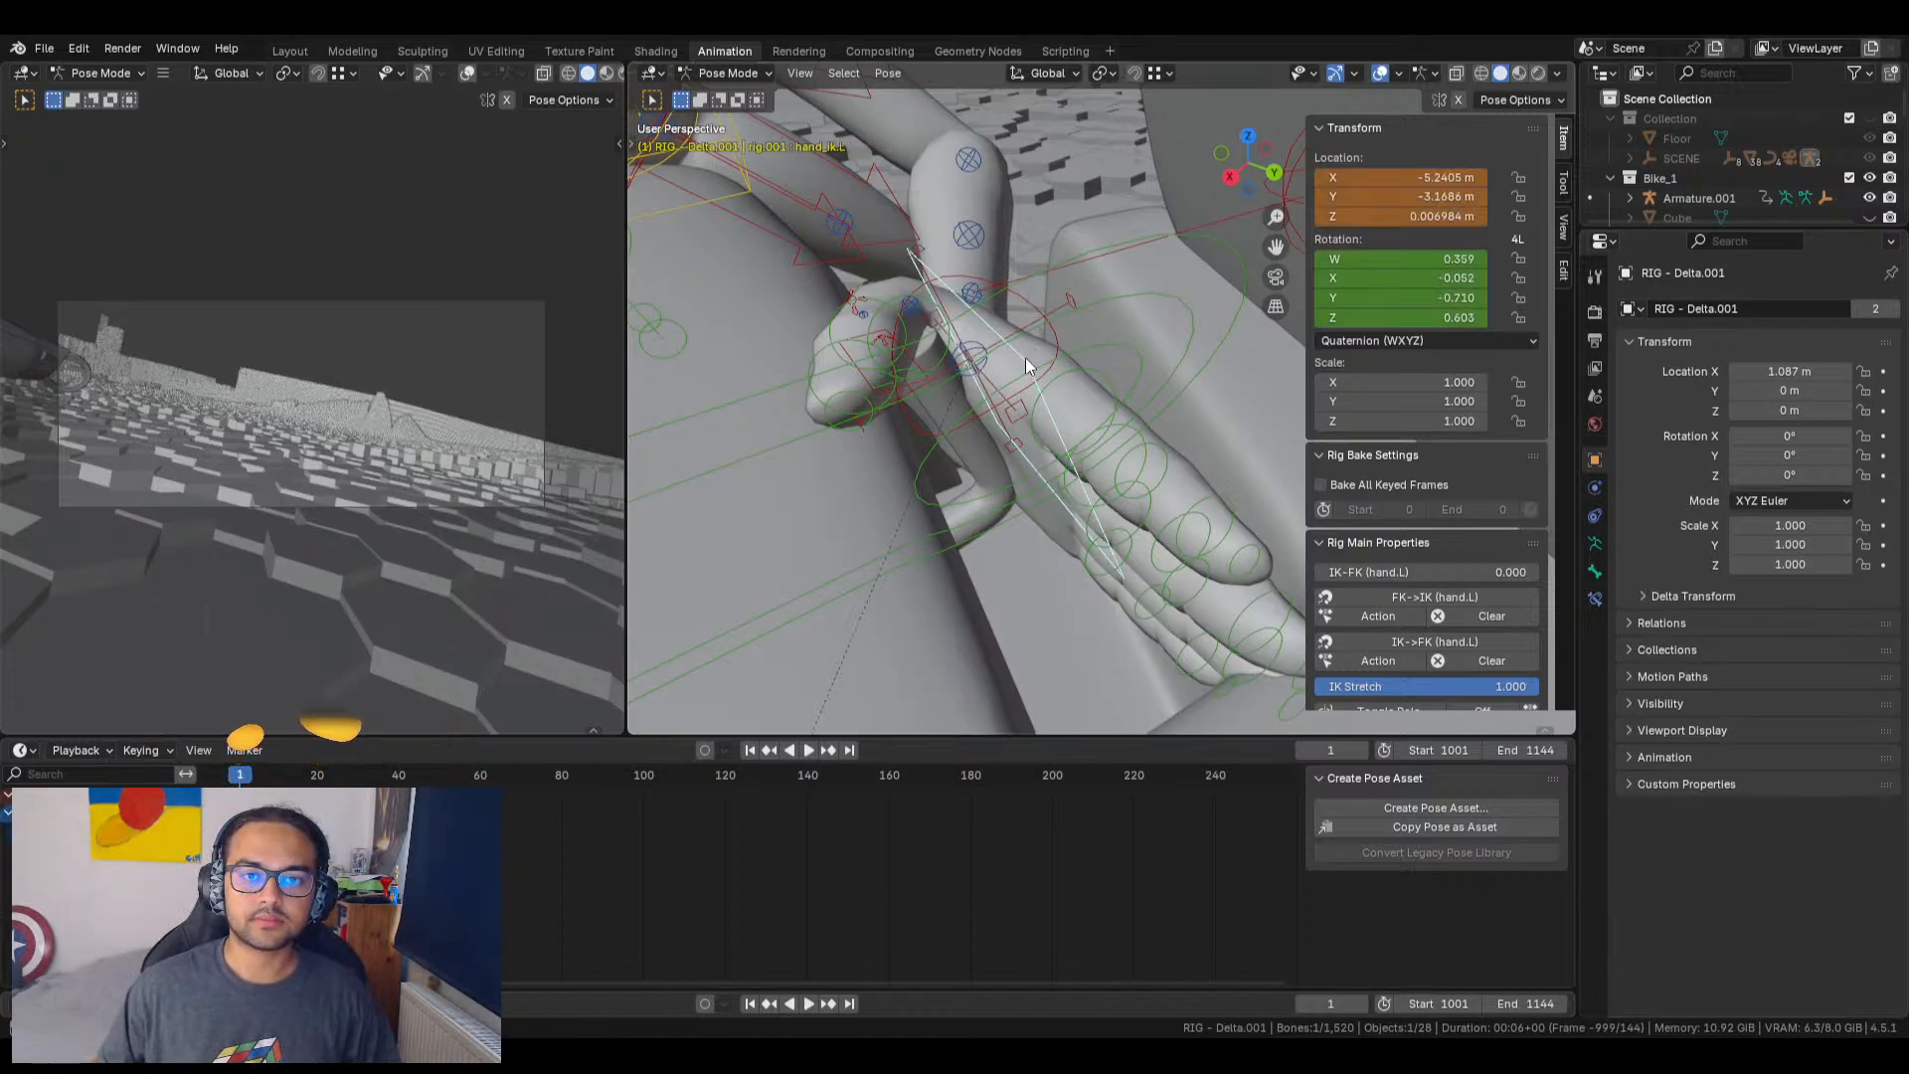
pyautogui.click(1094, 367)
pyautogui.moveTo(1130, 487)
pyautogui.mouseDown(button='middle')
pyautogui.moveTo(1274, 462)
pyautogui.moveTo(1119, 455)
pyautogui.mouseUp(button='middle')
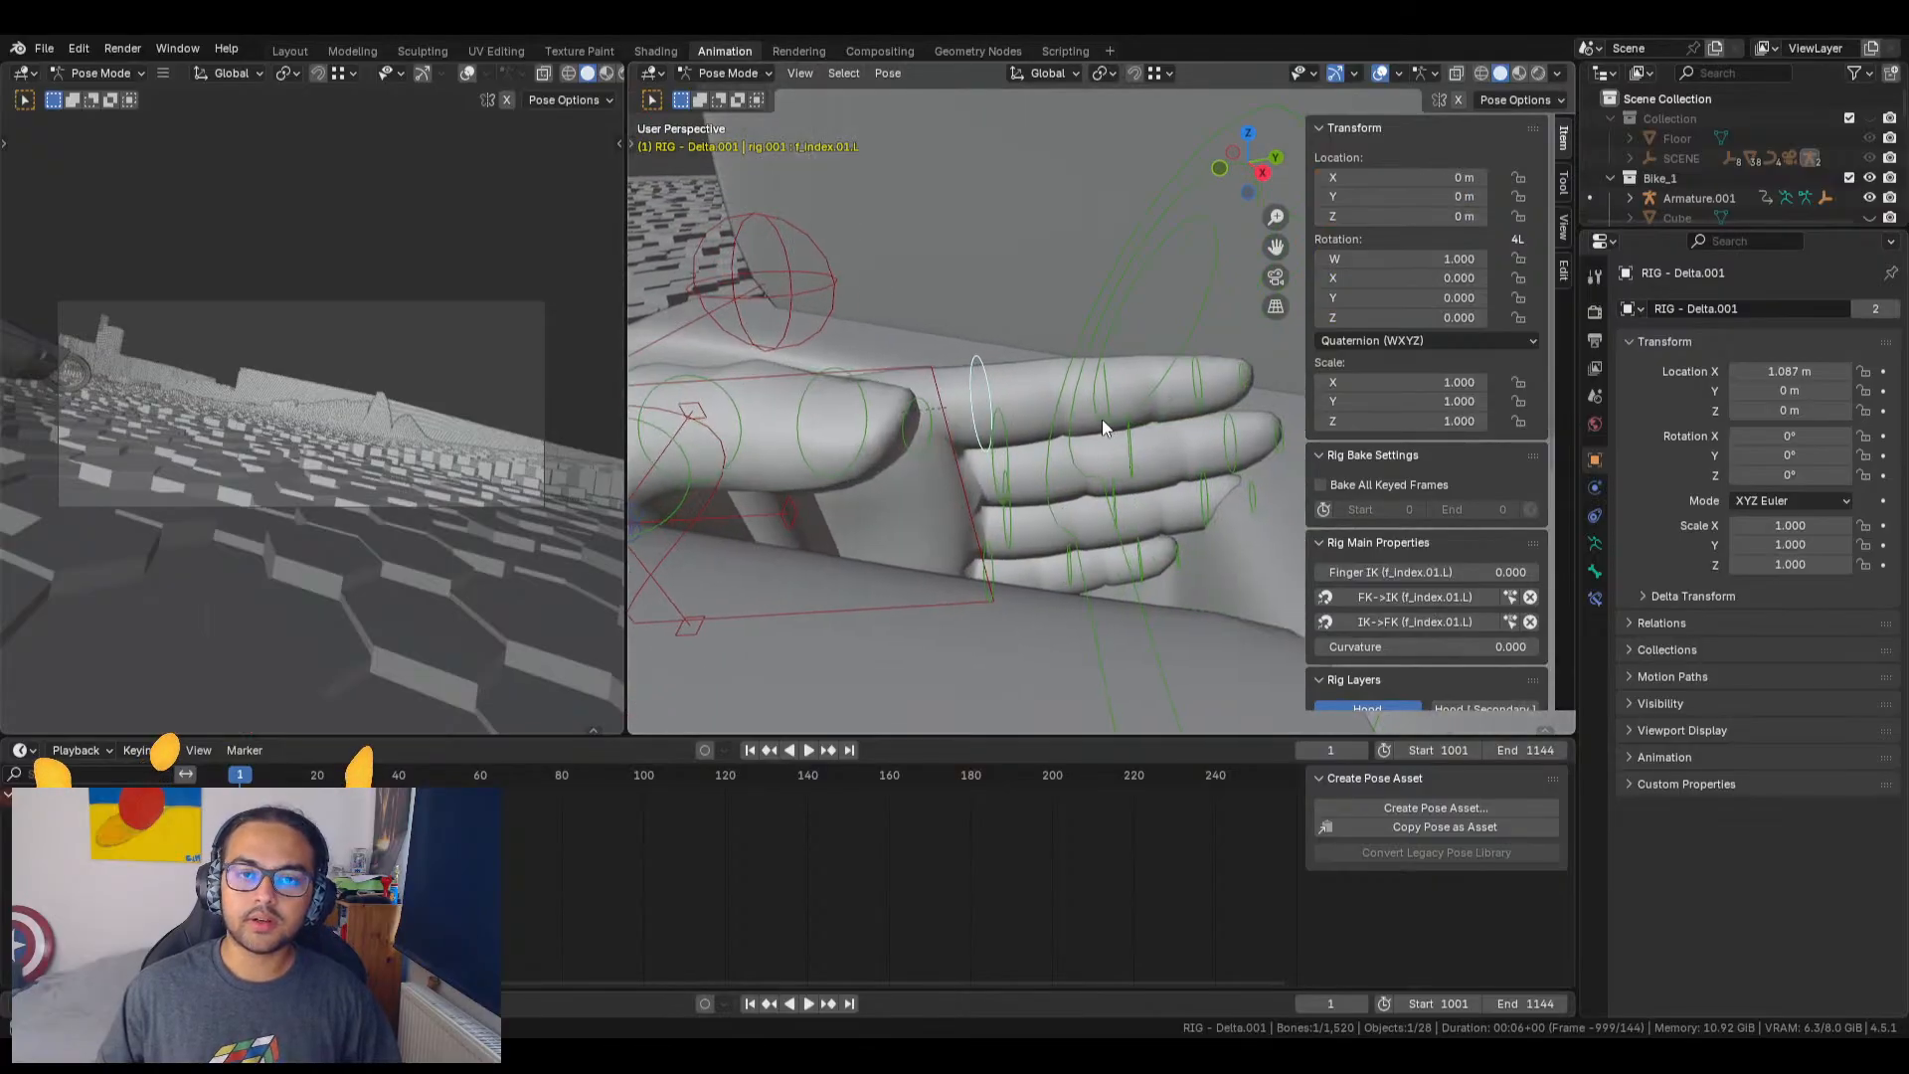
pyautogui.moveTo(1392, 281); pyautogui.dragTo(1330, 318)
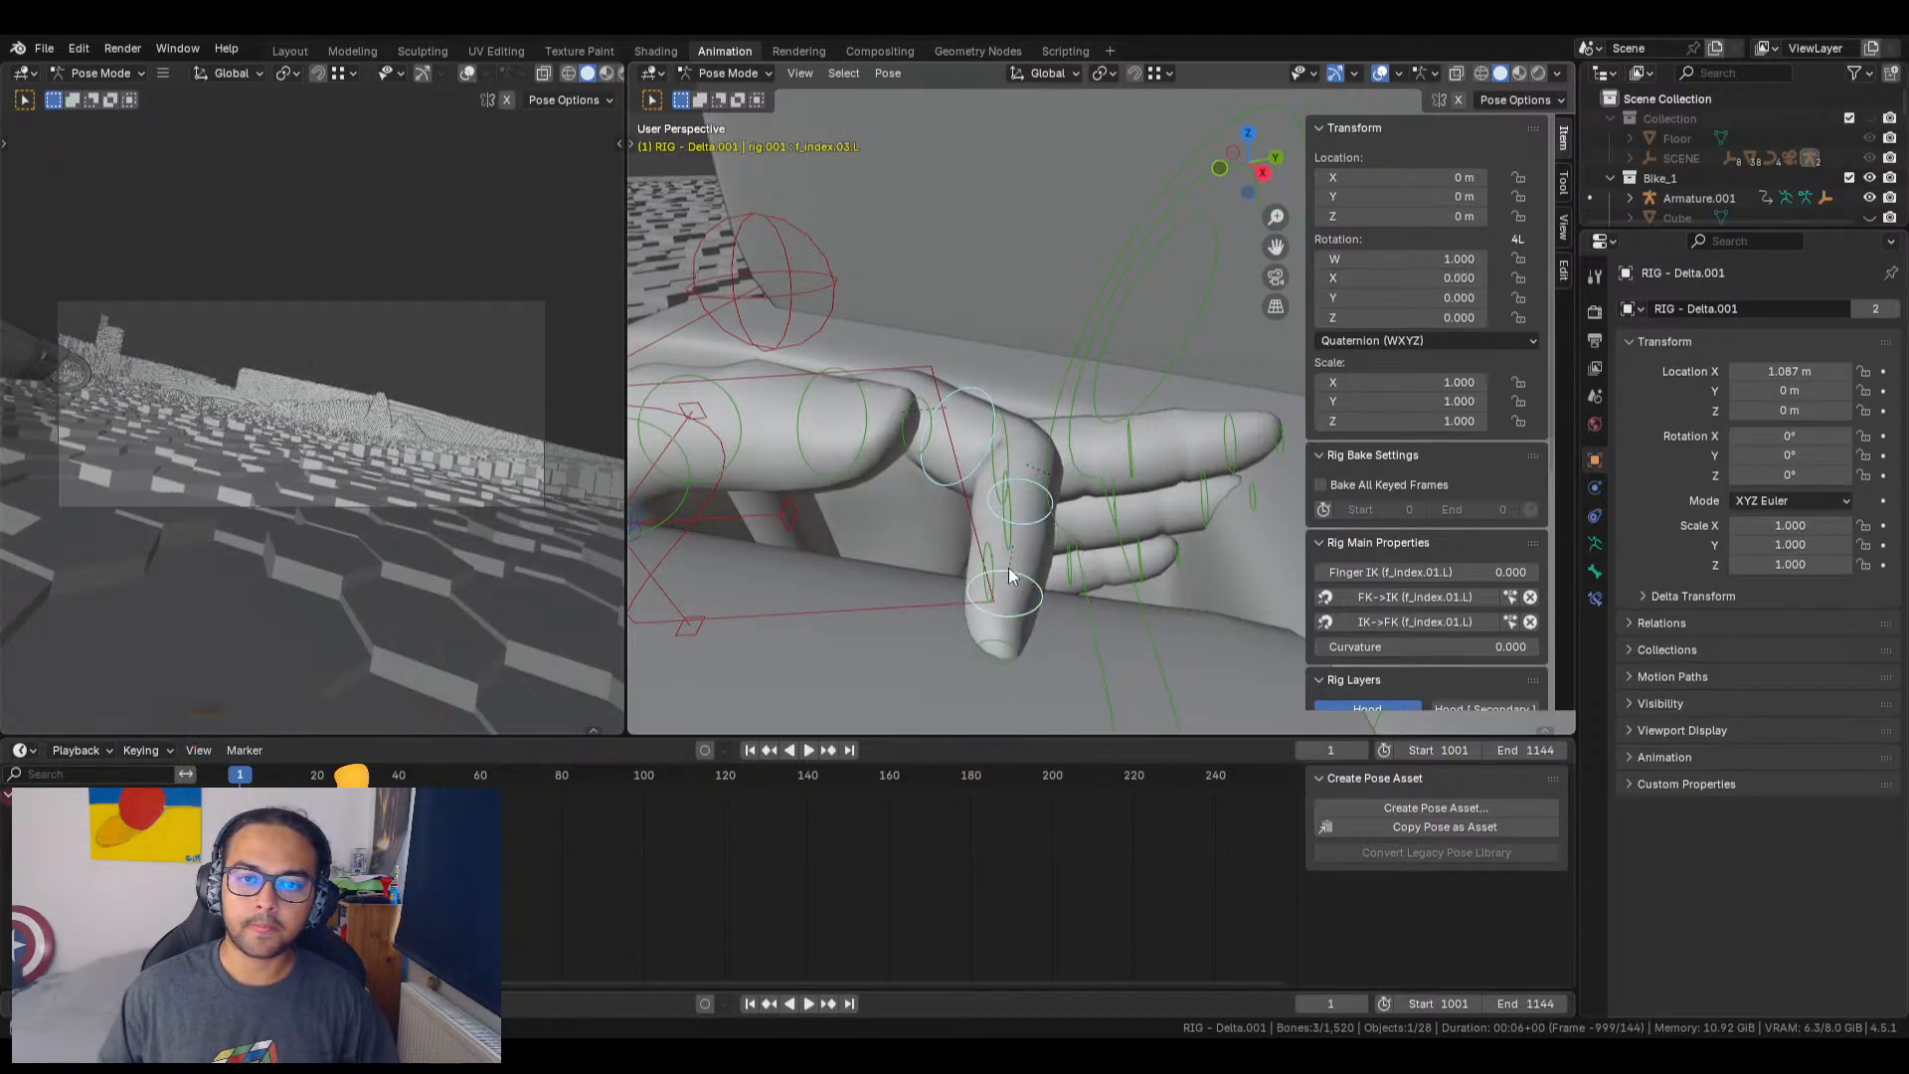
pyautogui.moveTo(1396, 278)
pyautogui.mouseDown()
pyautogui.moveTo(1472, 280)
pyautogui.moveTo(1432, 280)
pyautogui.mouseUp()
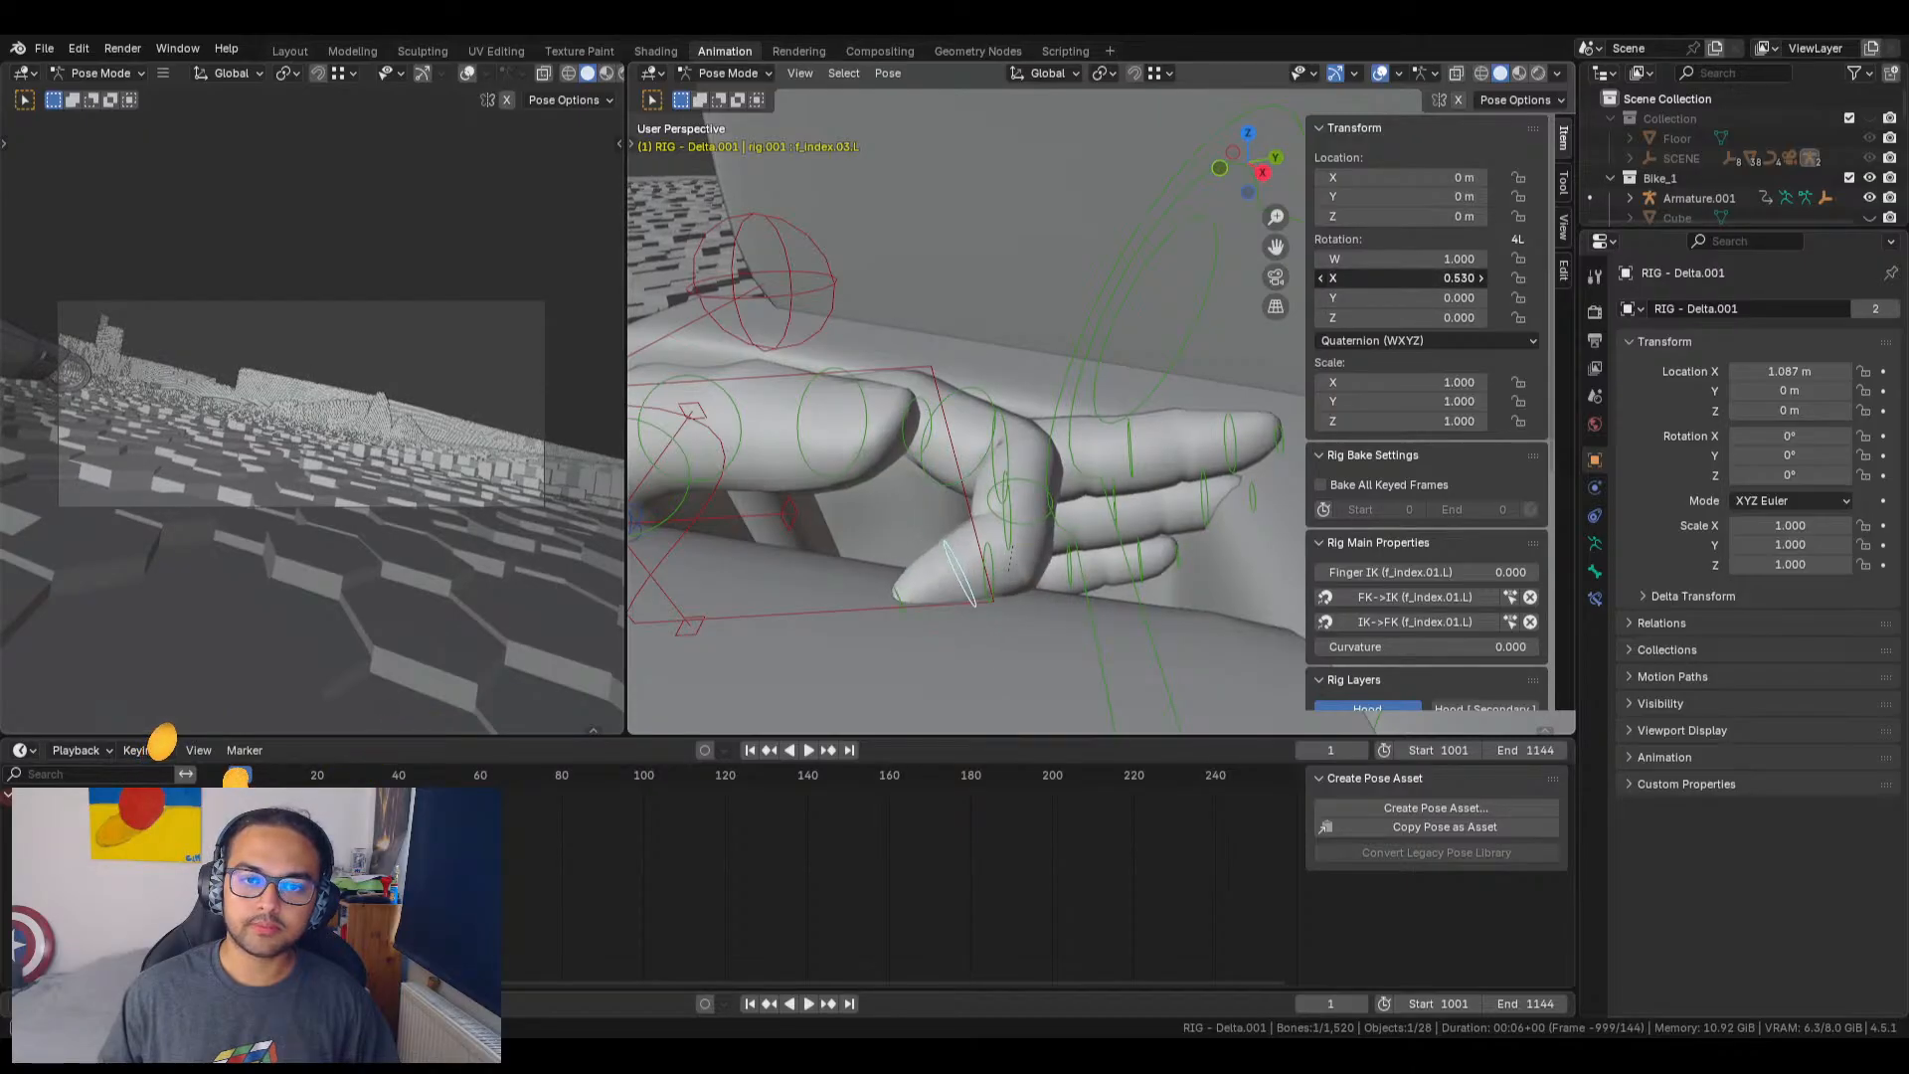
# Step: Curl the left middle finger by giving its base, middle and tip controls an X rotation of 0.320 each
pyautogui.moveTo(969, 502); pyautogui.dragTo(1033, 471, button='middle')
pyautogui.click(1103, 320)
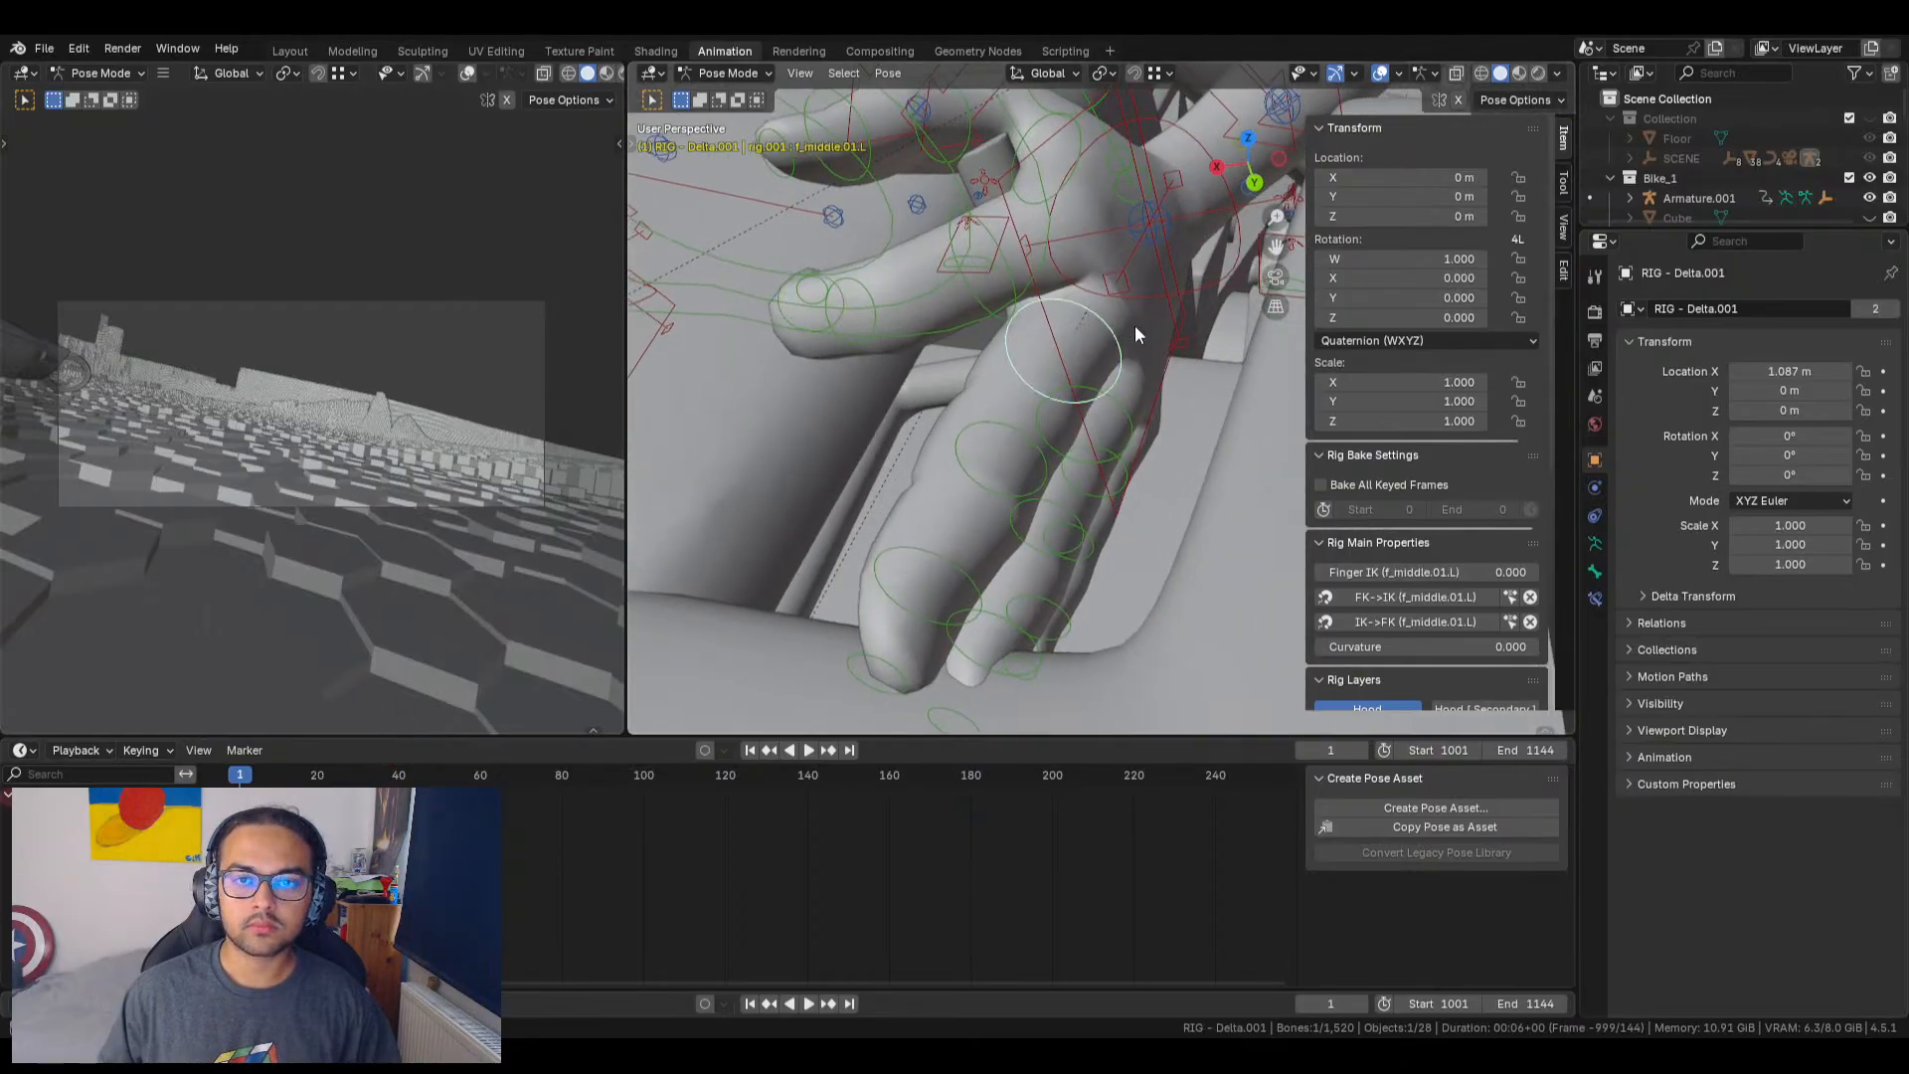
pyautogui.moveTo(1363, 279); pyautogui.dragTo(1395, 278)
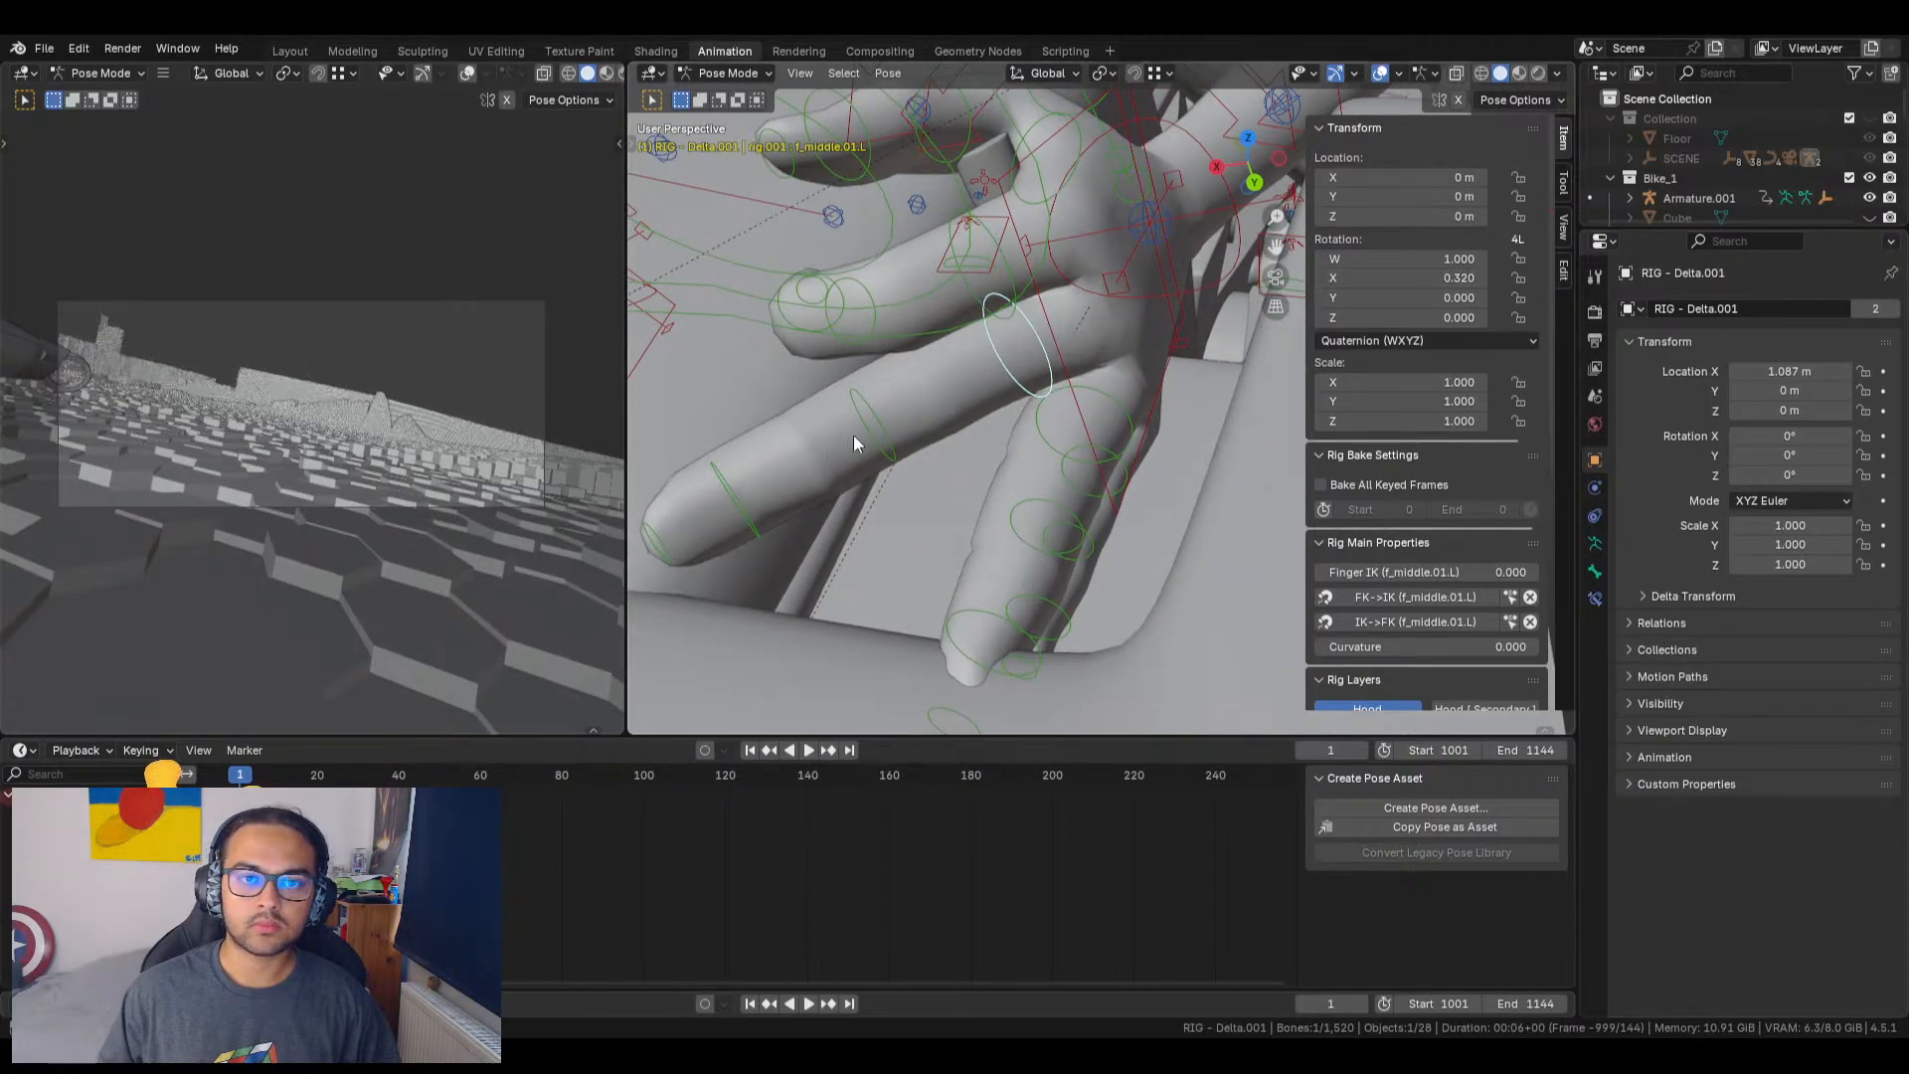
pyautogui.click(882, 427)
pyautogui.hotkey('ctrl', 'v')
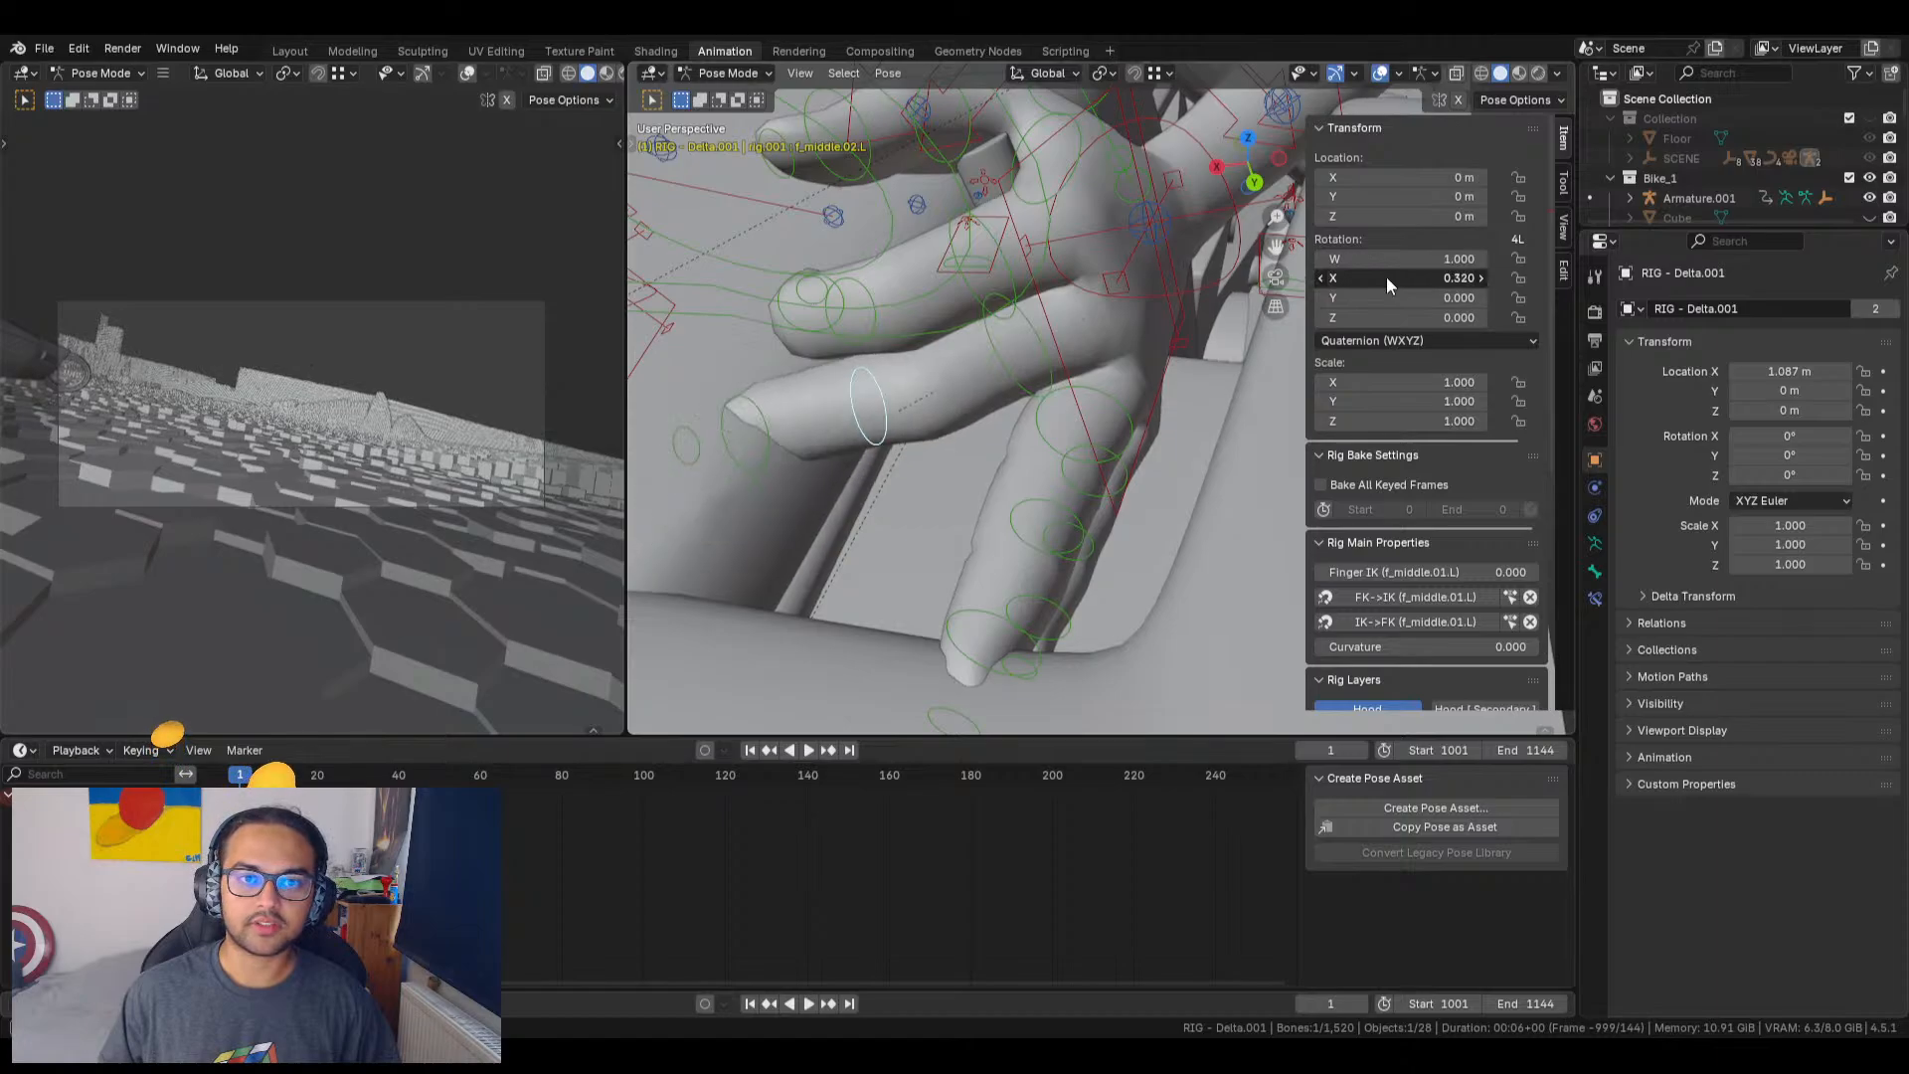
pyautogui.click(748, 403)
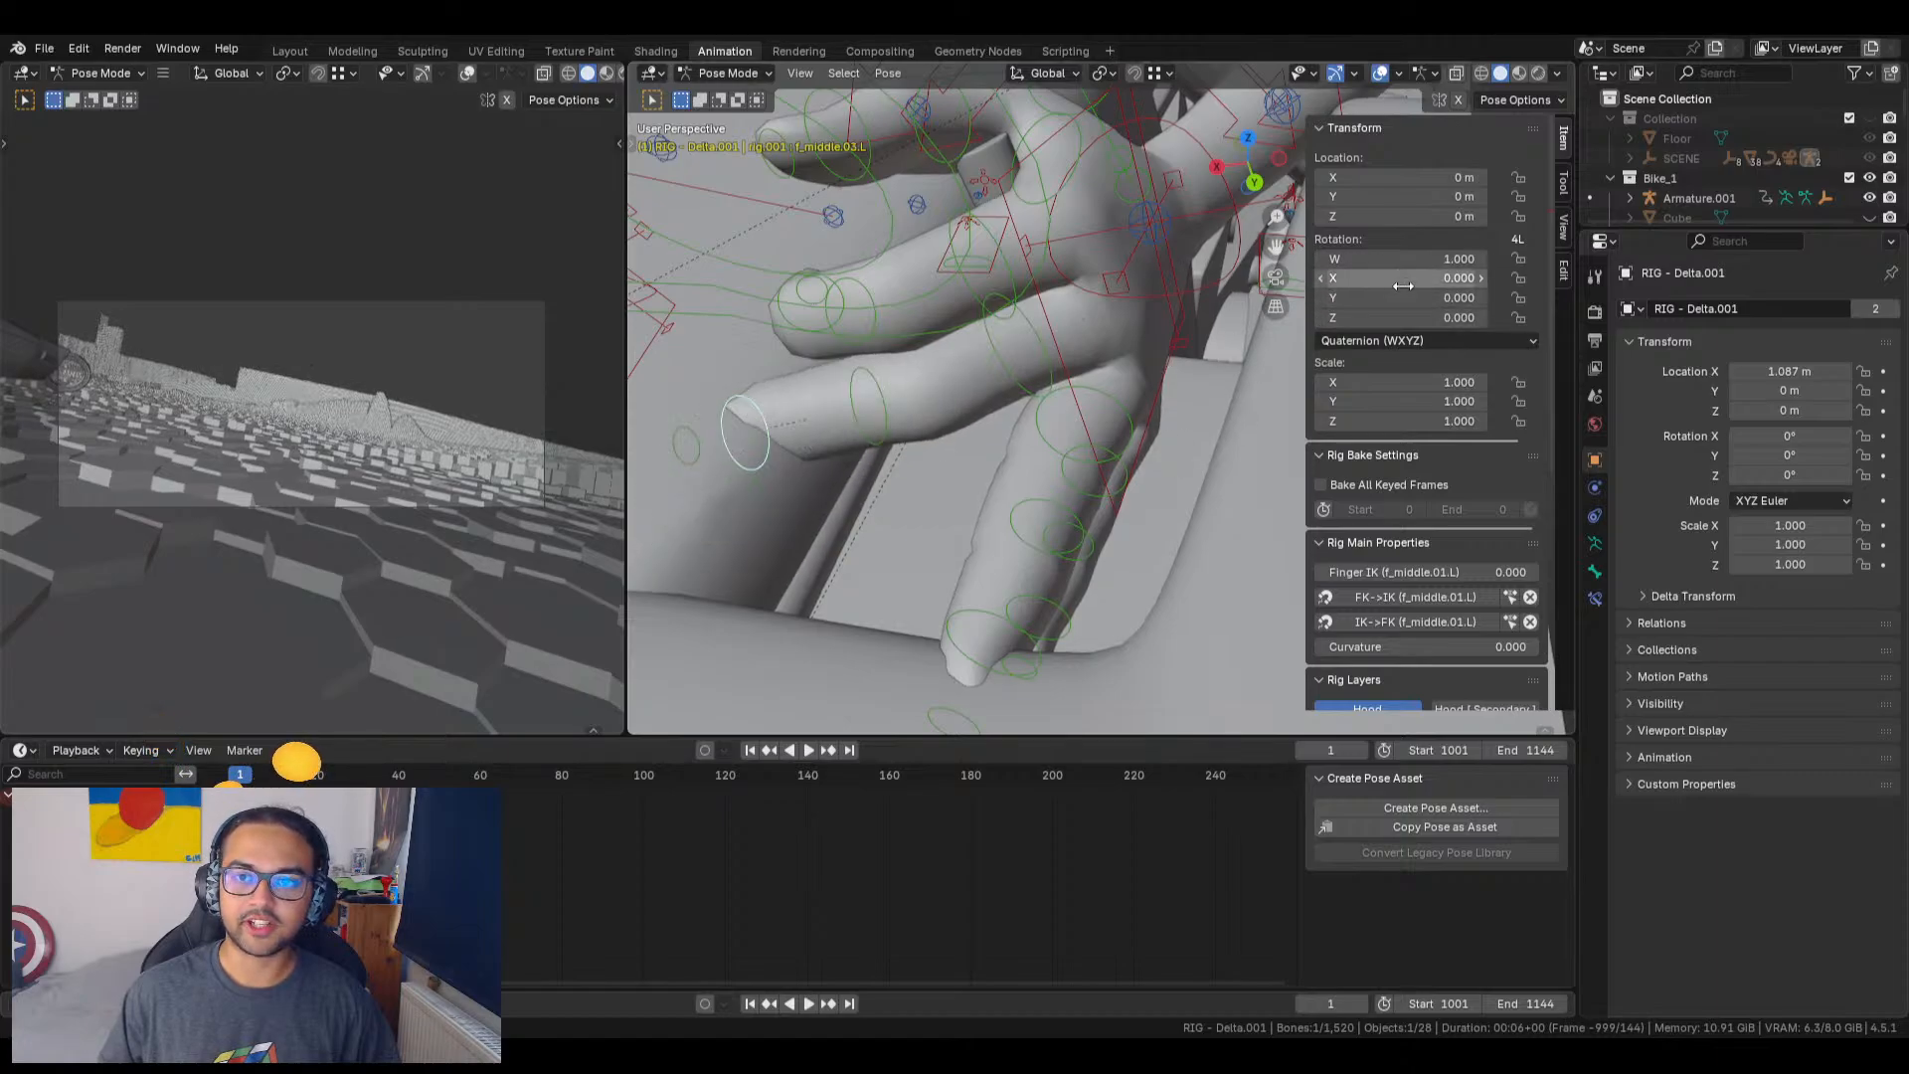
pyautogui.moveTo(1412, 278); pyautogui.dragTo(1393, 278)
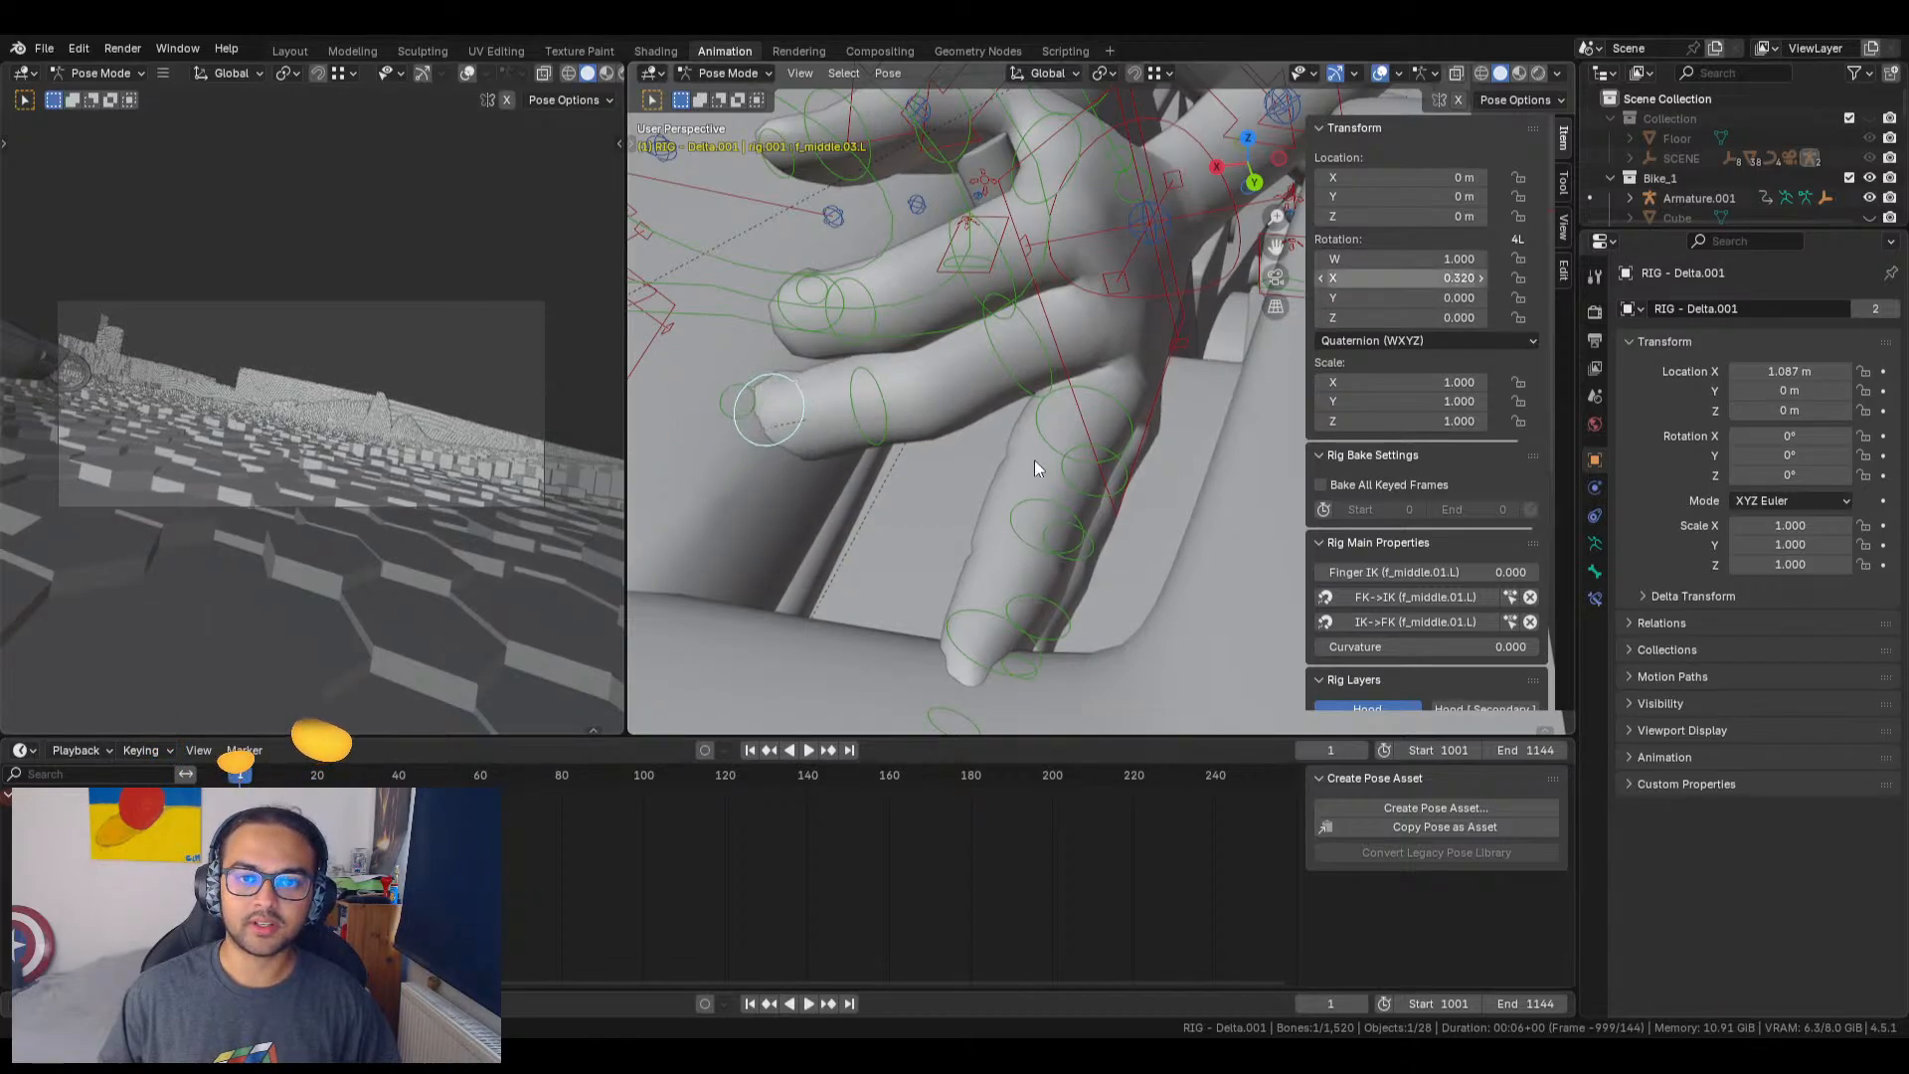
# Step: Curl the left ring finger around the handlebar by bending its base, middle and tip controls about X
pyautogui.click(1114, 402)
pyautogui.moveTo(1400, 277)
pyautogui.mouseDown()
pyautogui.moveTo(1439, 277)
pyautogui.moveTo(1398, 277)
pyautogui.mouseUp()
pyautogui.click(935, 487)
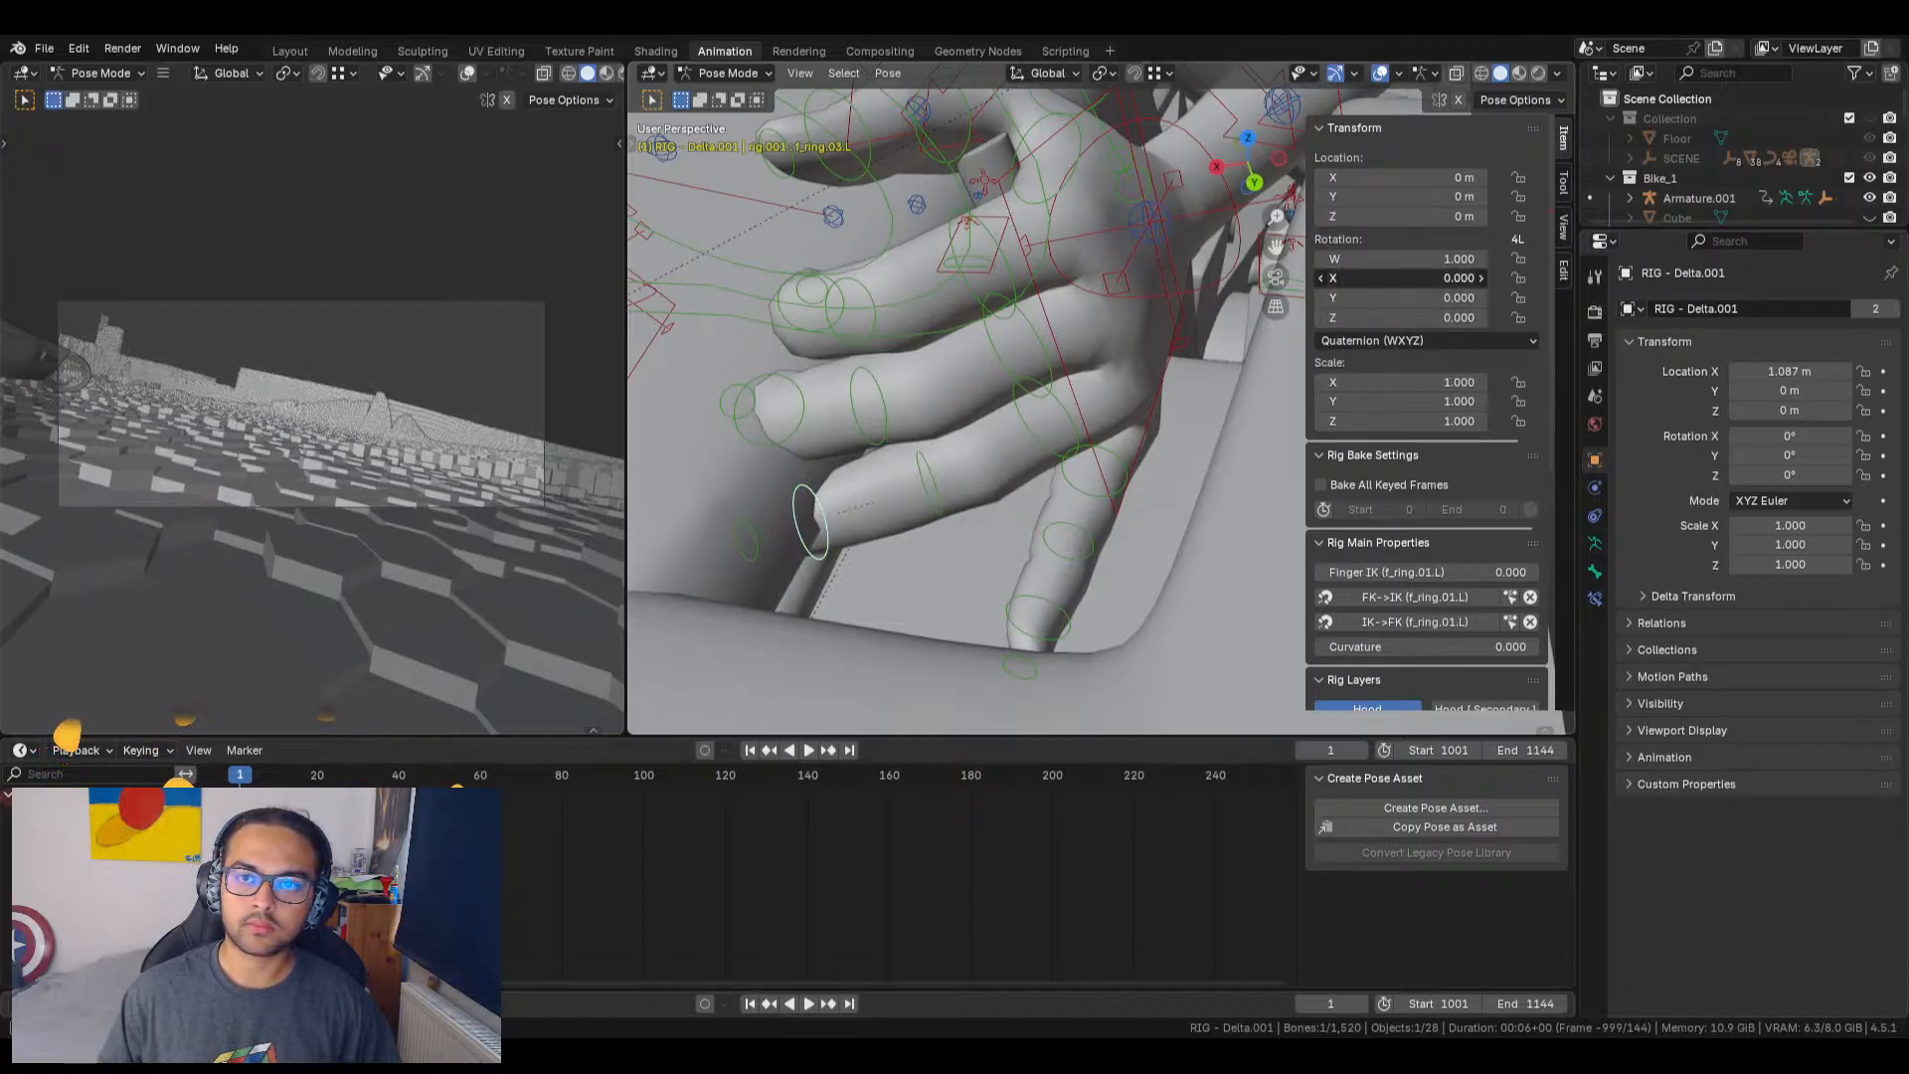
pyautogui.moveTo(1423, 278)
pyautogui.mouseDown()
pyautogui.moveTo(1468, 278)
pyautogui.moveTo(1396, 287)
pyautogui.mouseUp()
# Step: Curl the left pinky by bending its base and middle controls and setting the tip control's X rotation to 0.210
pyautogui.click(1111, 462)
pyautogui.click(1017, 515)
pyautogui.click(901, 545)
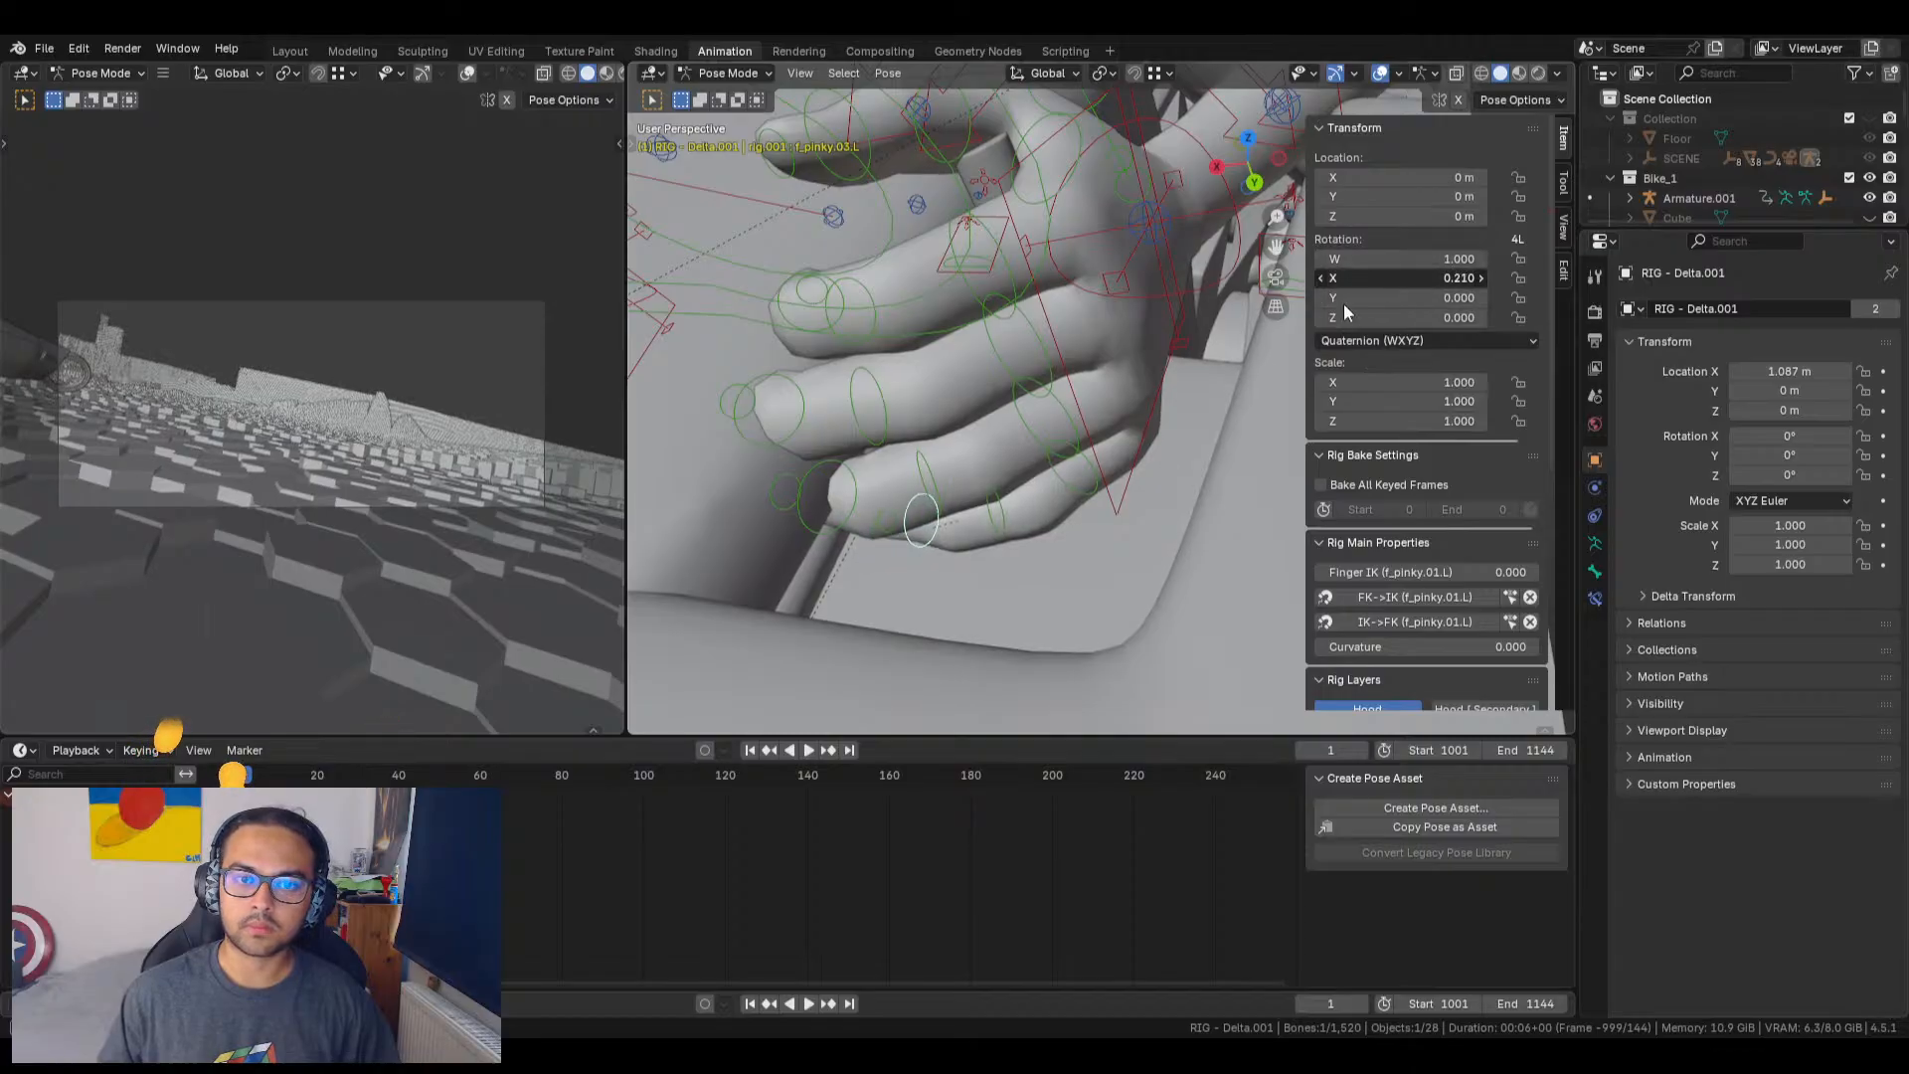
# Step: Select the left hand's main IK control (hand_ik.L) and switch the rider's rig to Edit Mode
pyautogui.scroll(-2, 928, 431)
pyautogui.scroll(2, 895, 464)
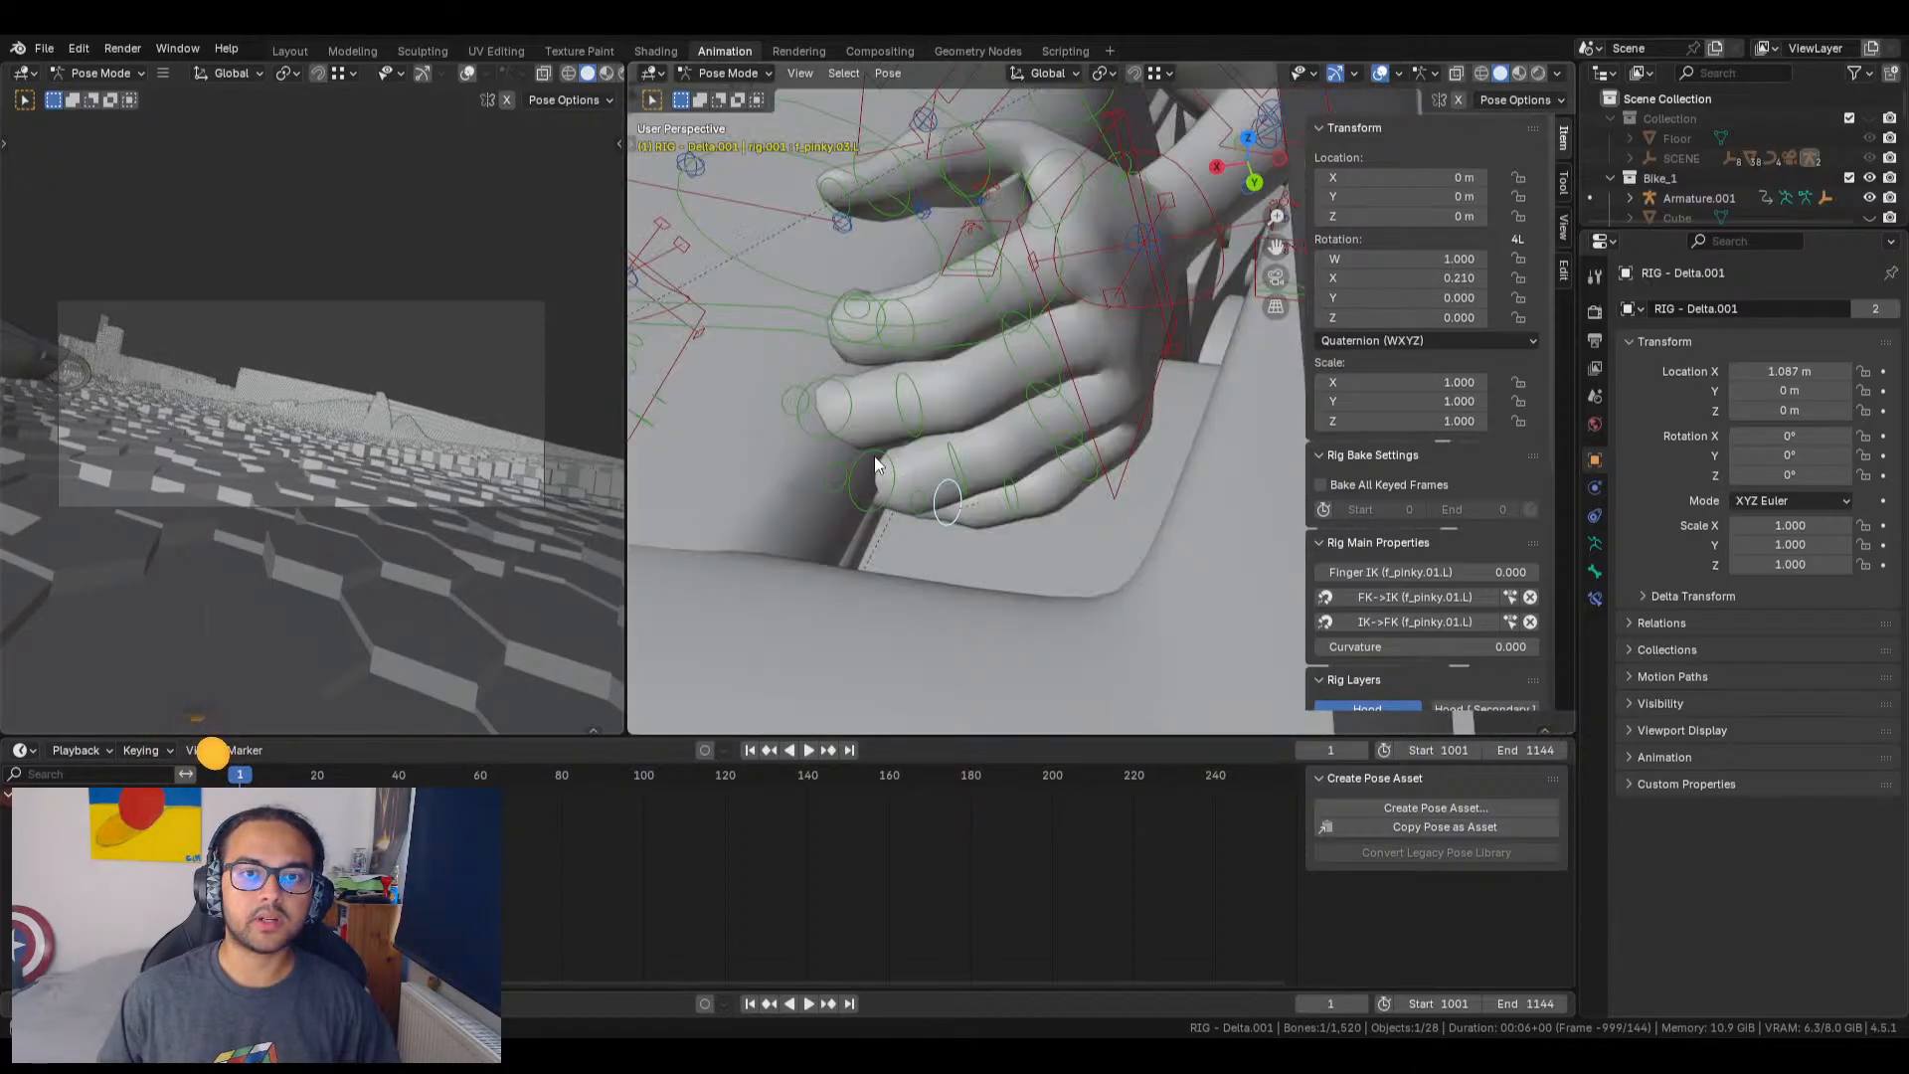
pyautogui.moveTo(874, 459); pyautogui.dragTo(1095, 558, button='middle')
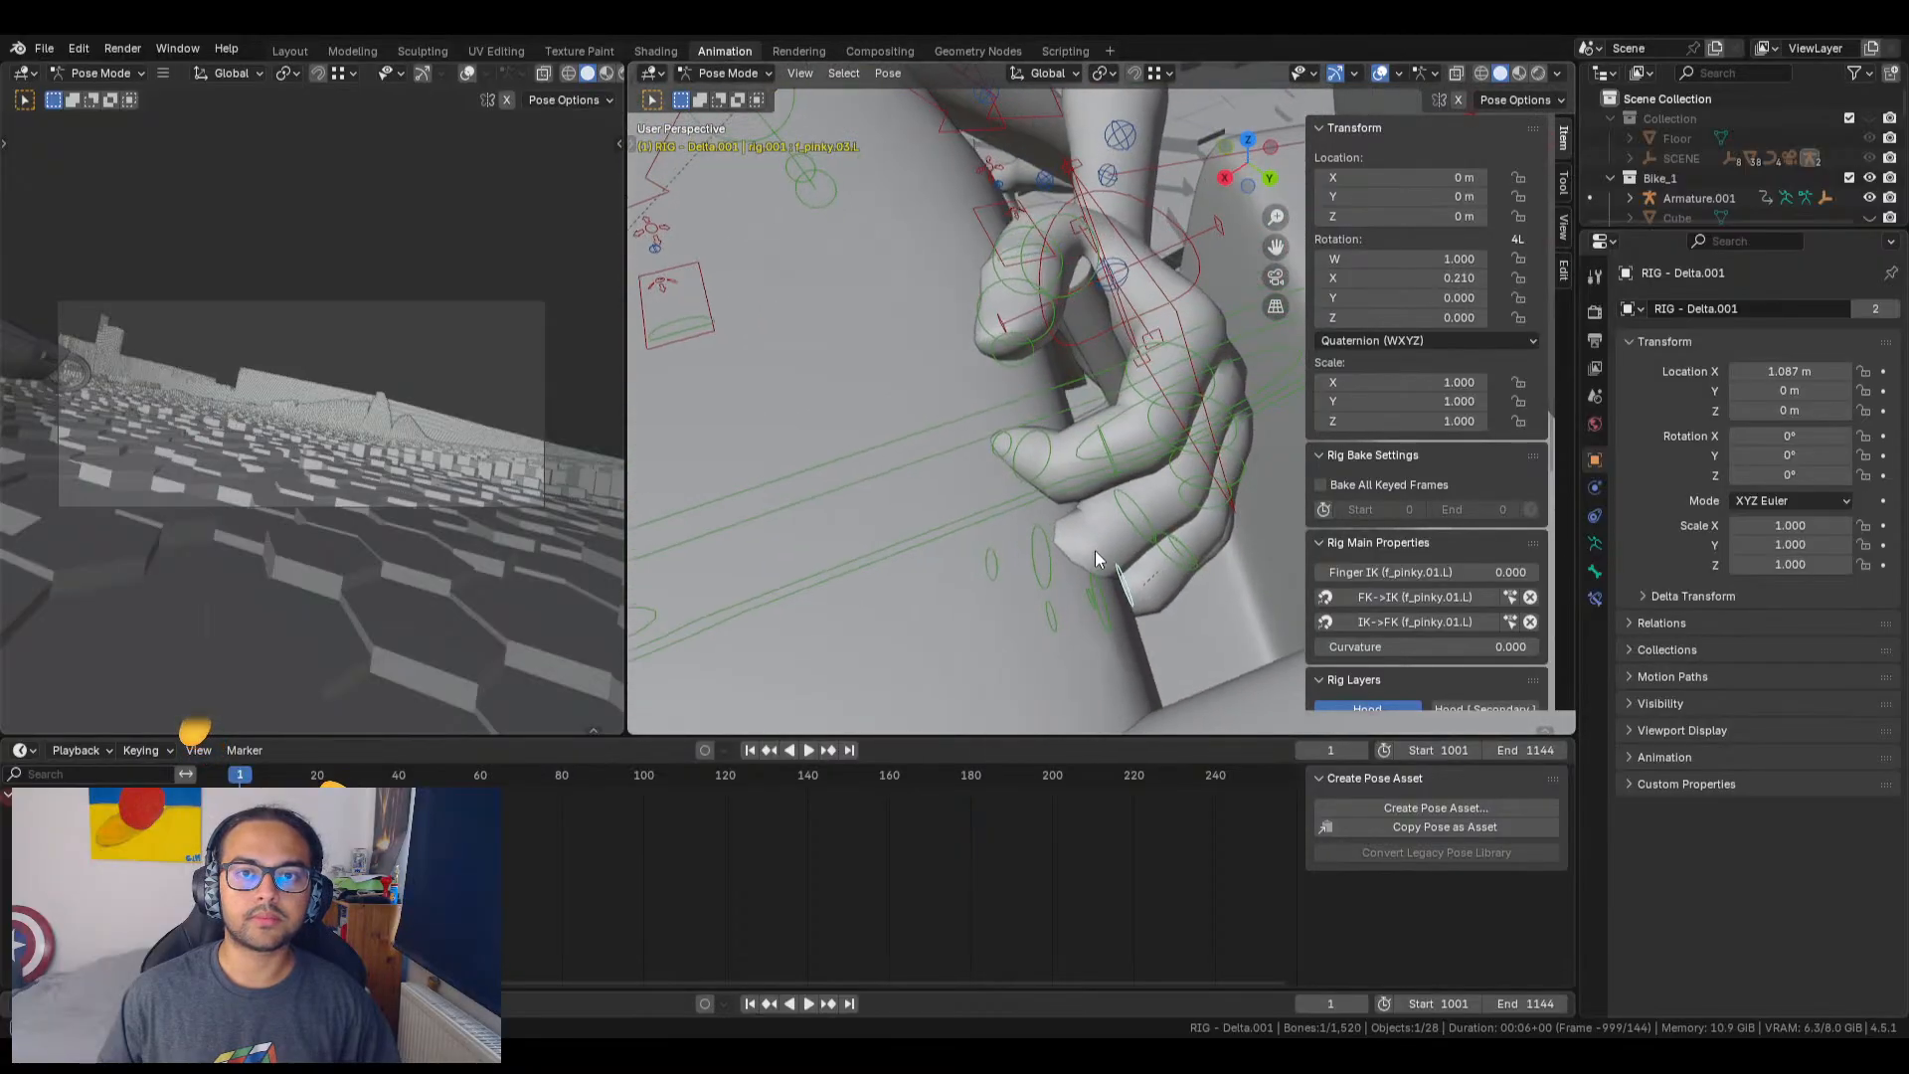
pyautogui.click(1172, 316)
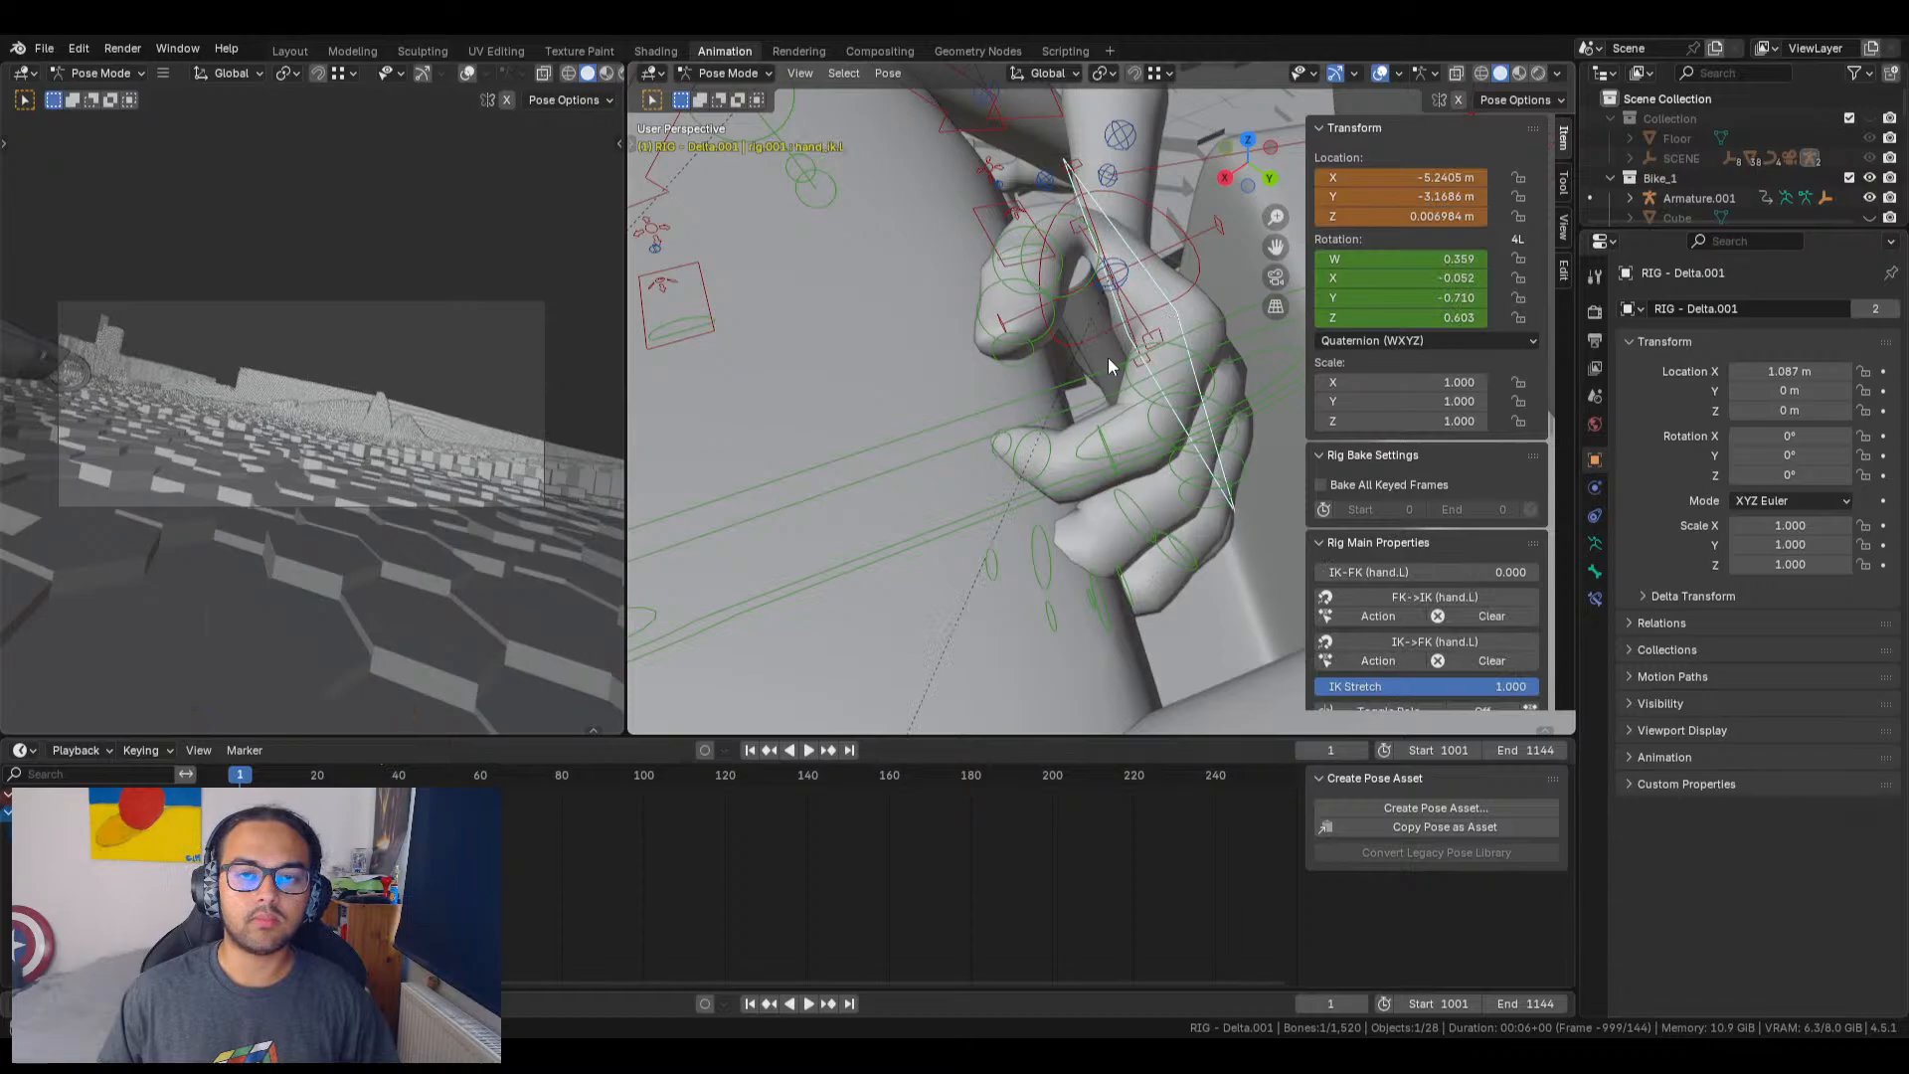
pyautogui.press('Tab')
pyautogui.click(1093, 332)
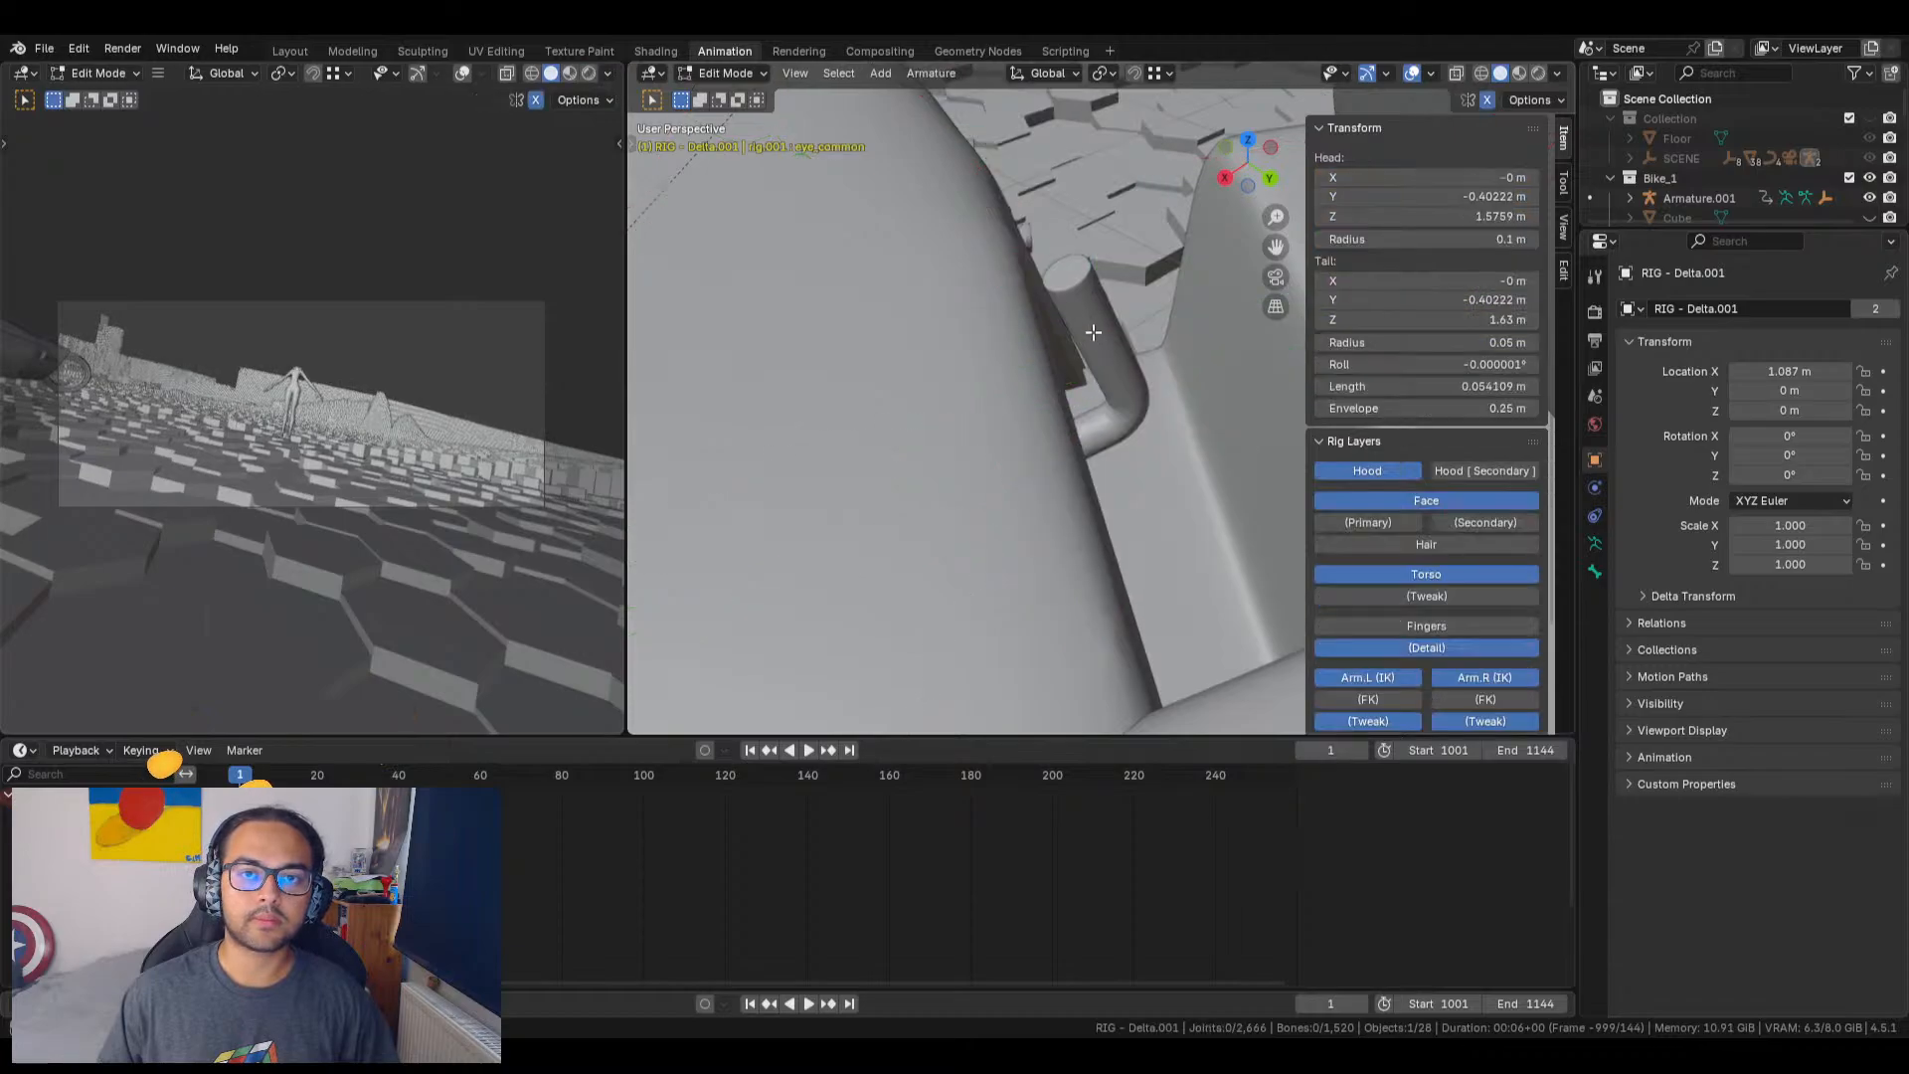
# Step: Select the handlebar mesh (Cylinder.001) together with the rider's rig, and put the rig in Pose Mode
pyautogui.press('Tab')
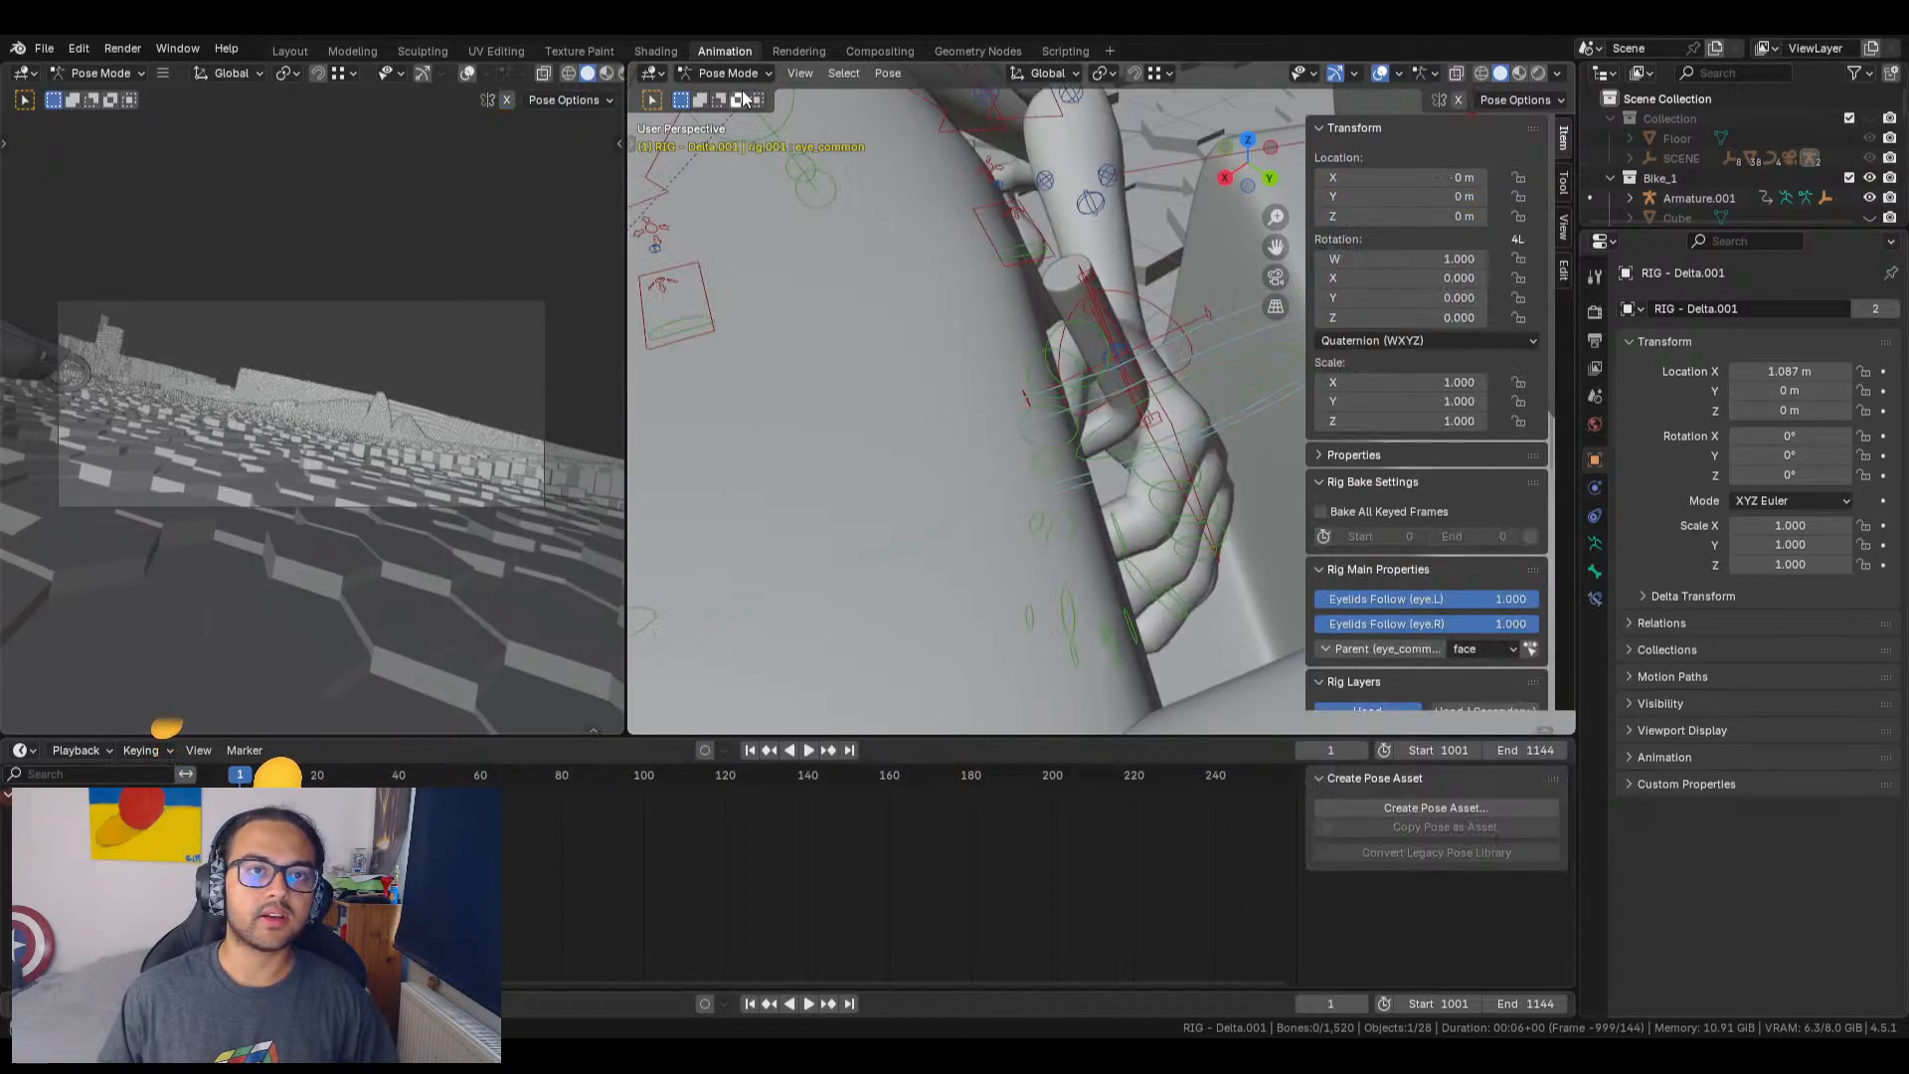
pyautogui.click(729, 73)
pyautogui.click(752, 99)
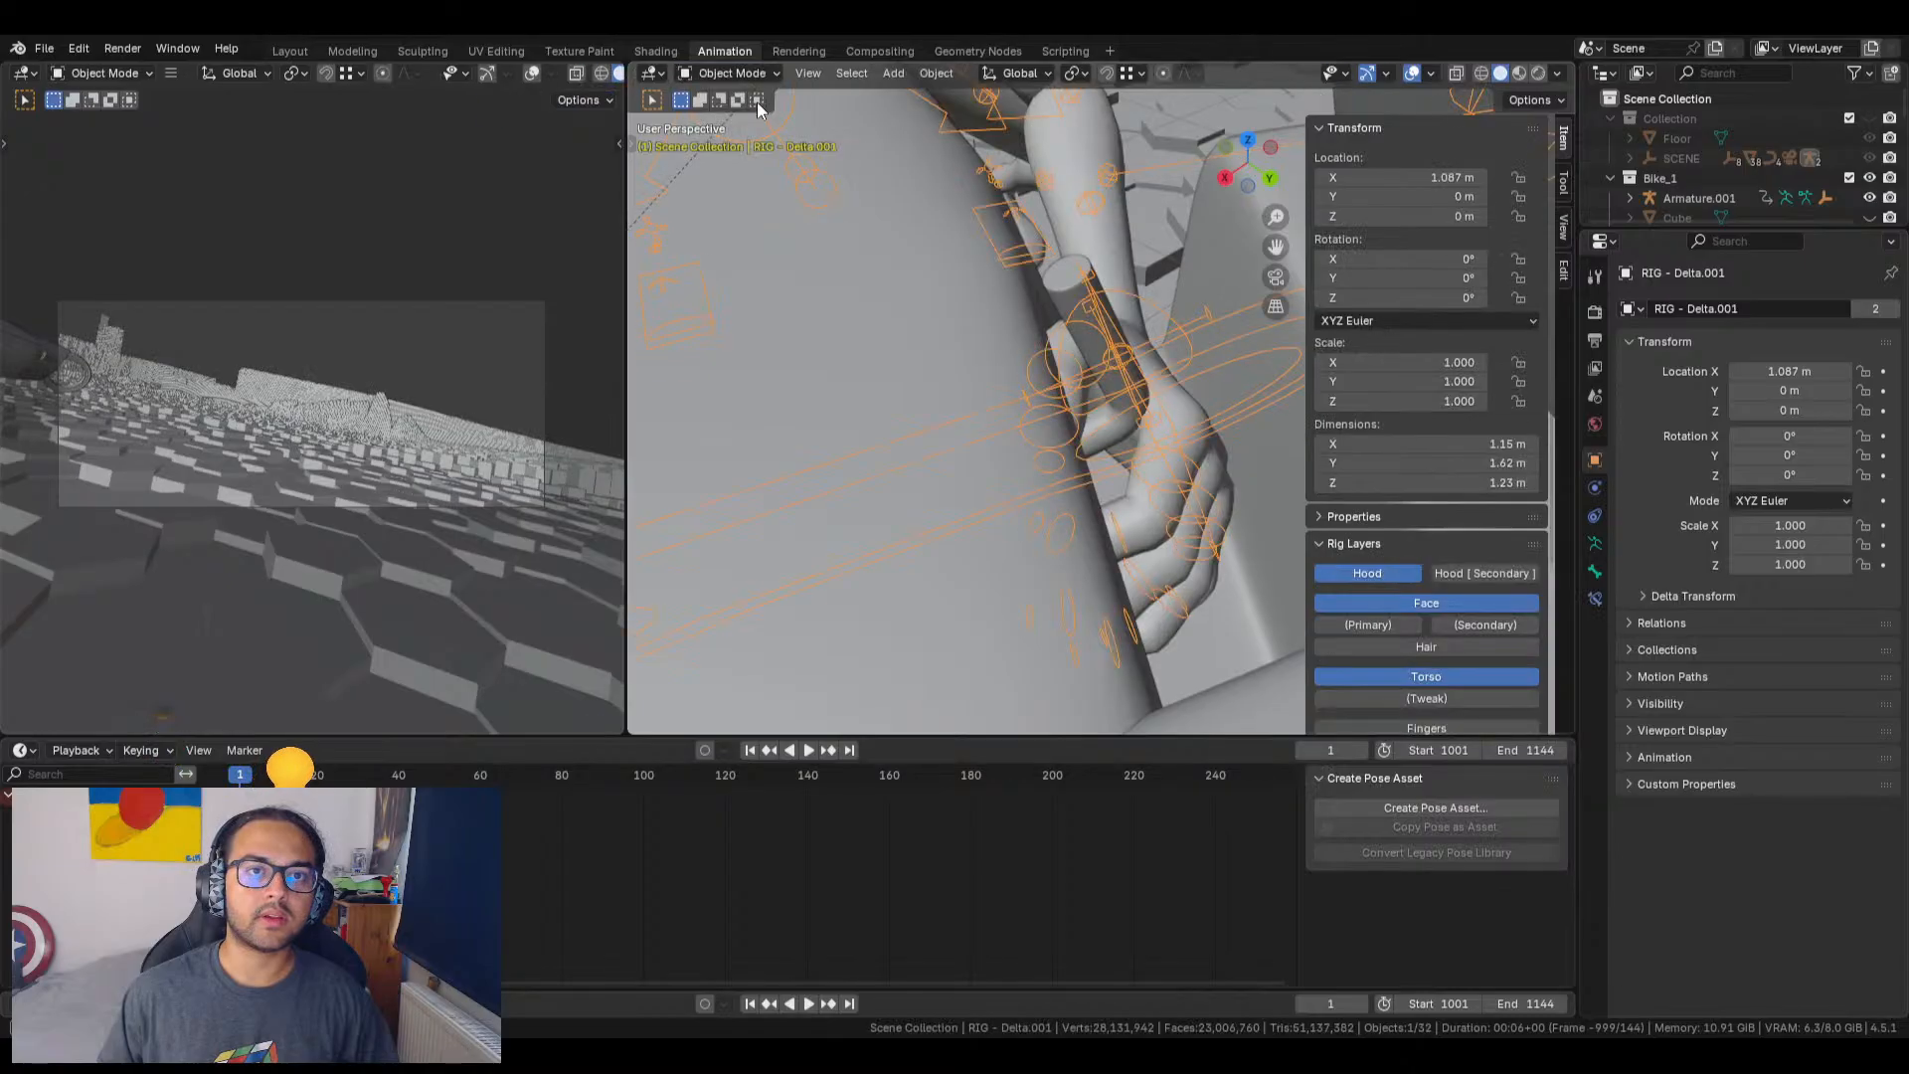
pyautogui.click(1061, 290)
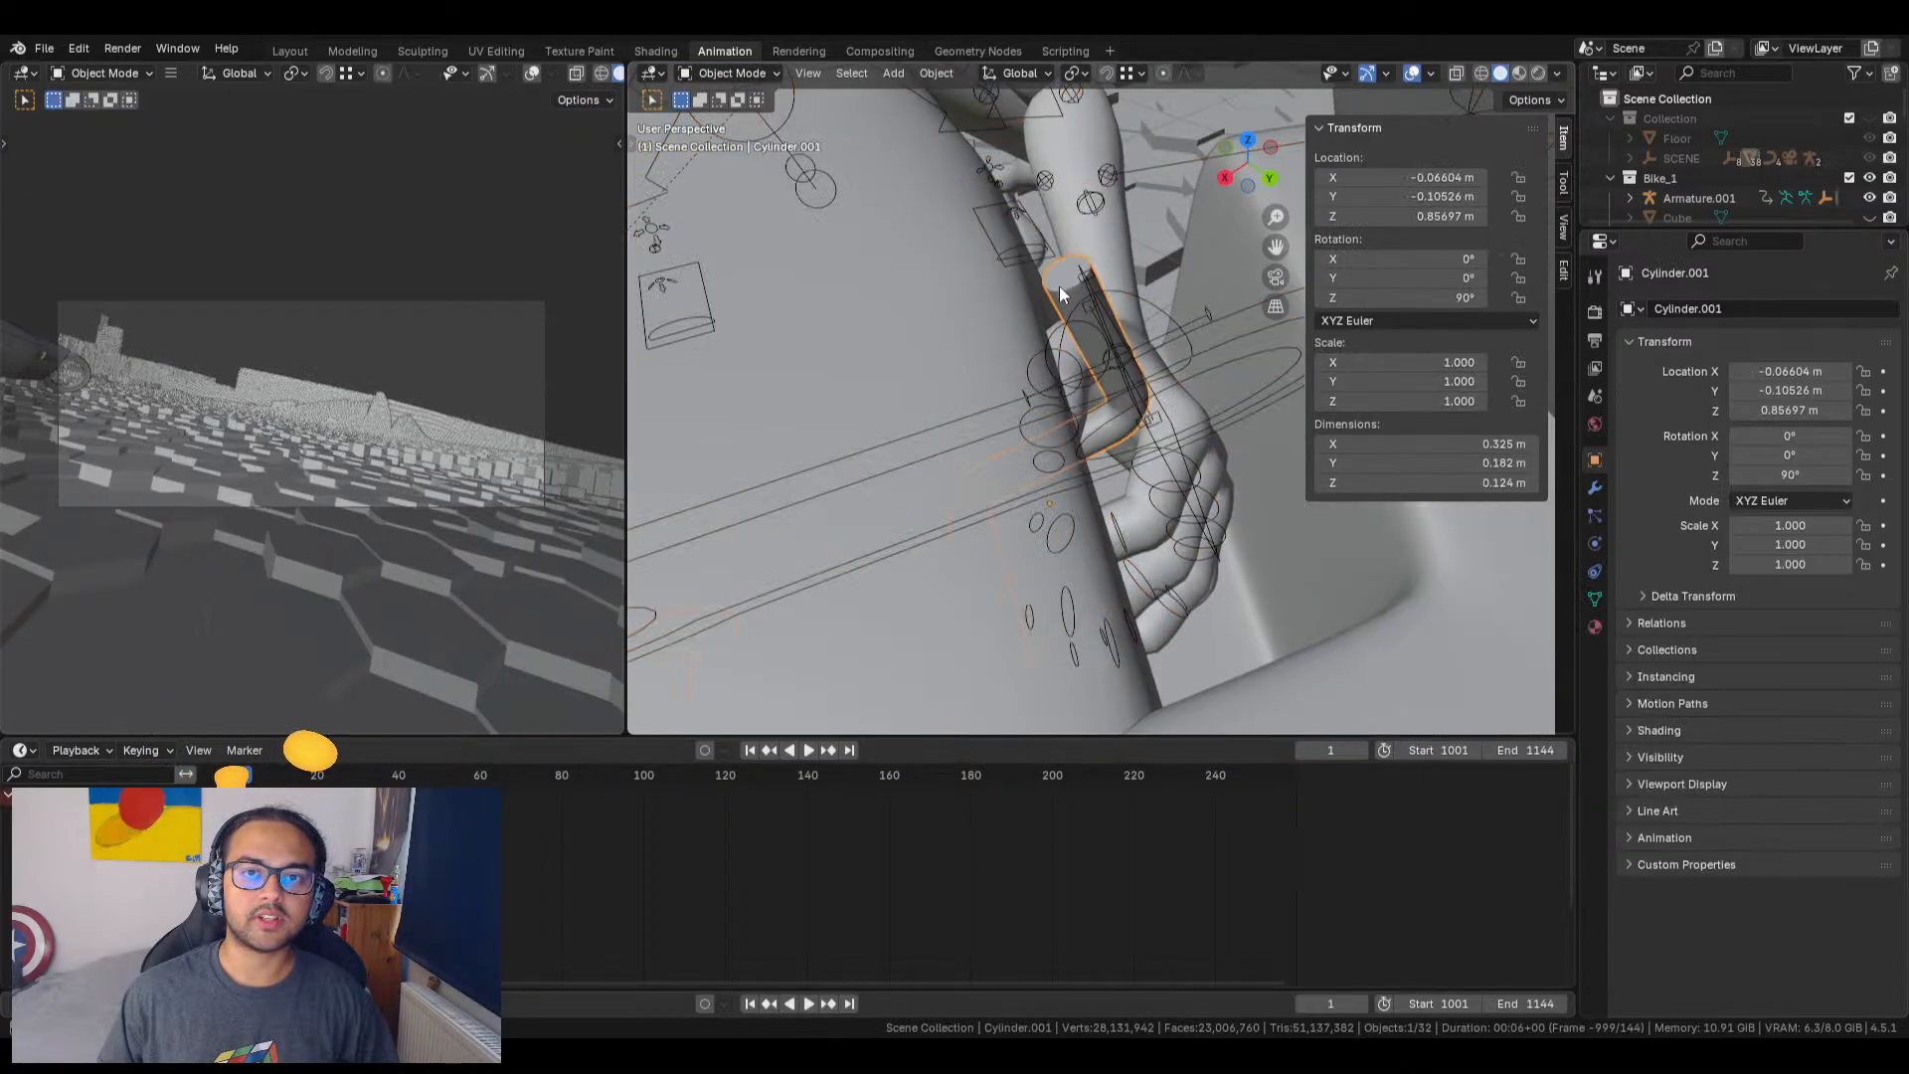
pyautogui.click(1222, 342)
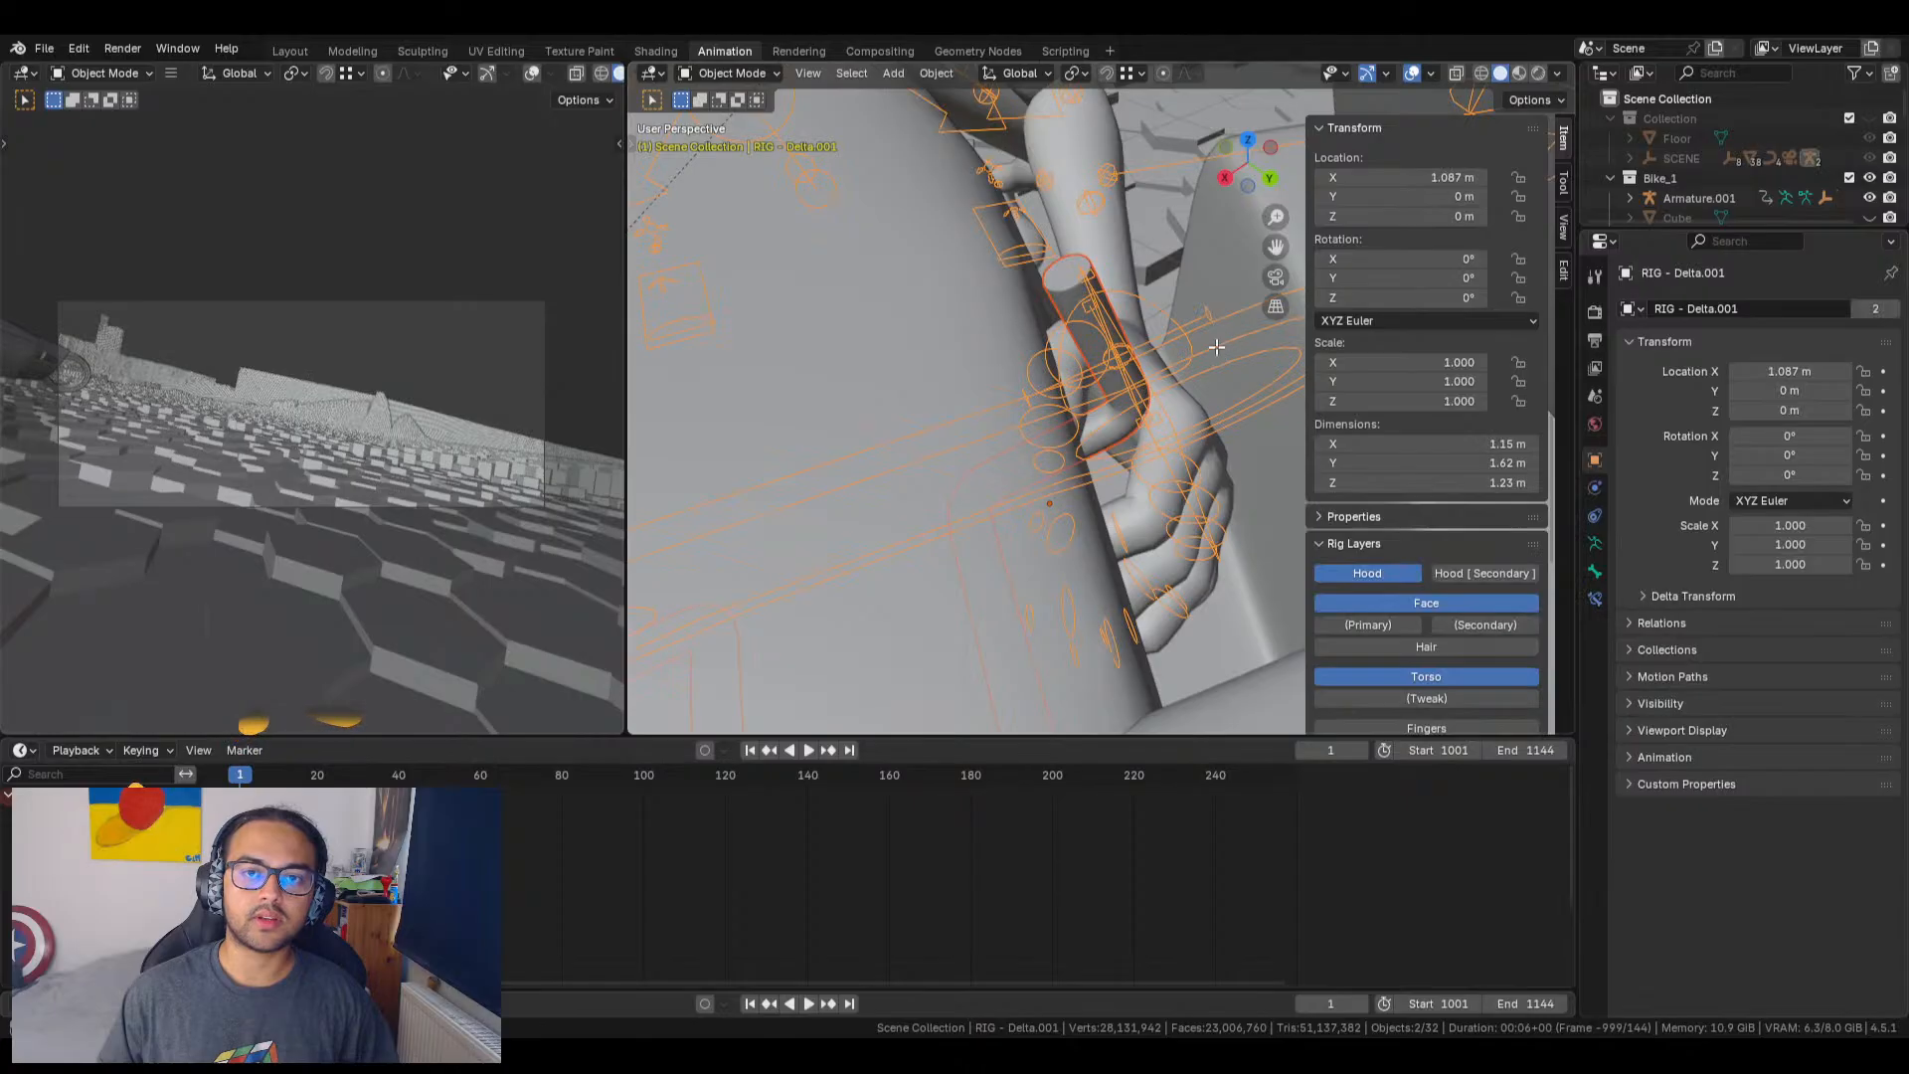
pyautogui.press('Tab')
pyautogui.press('Tab')
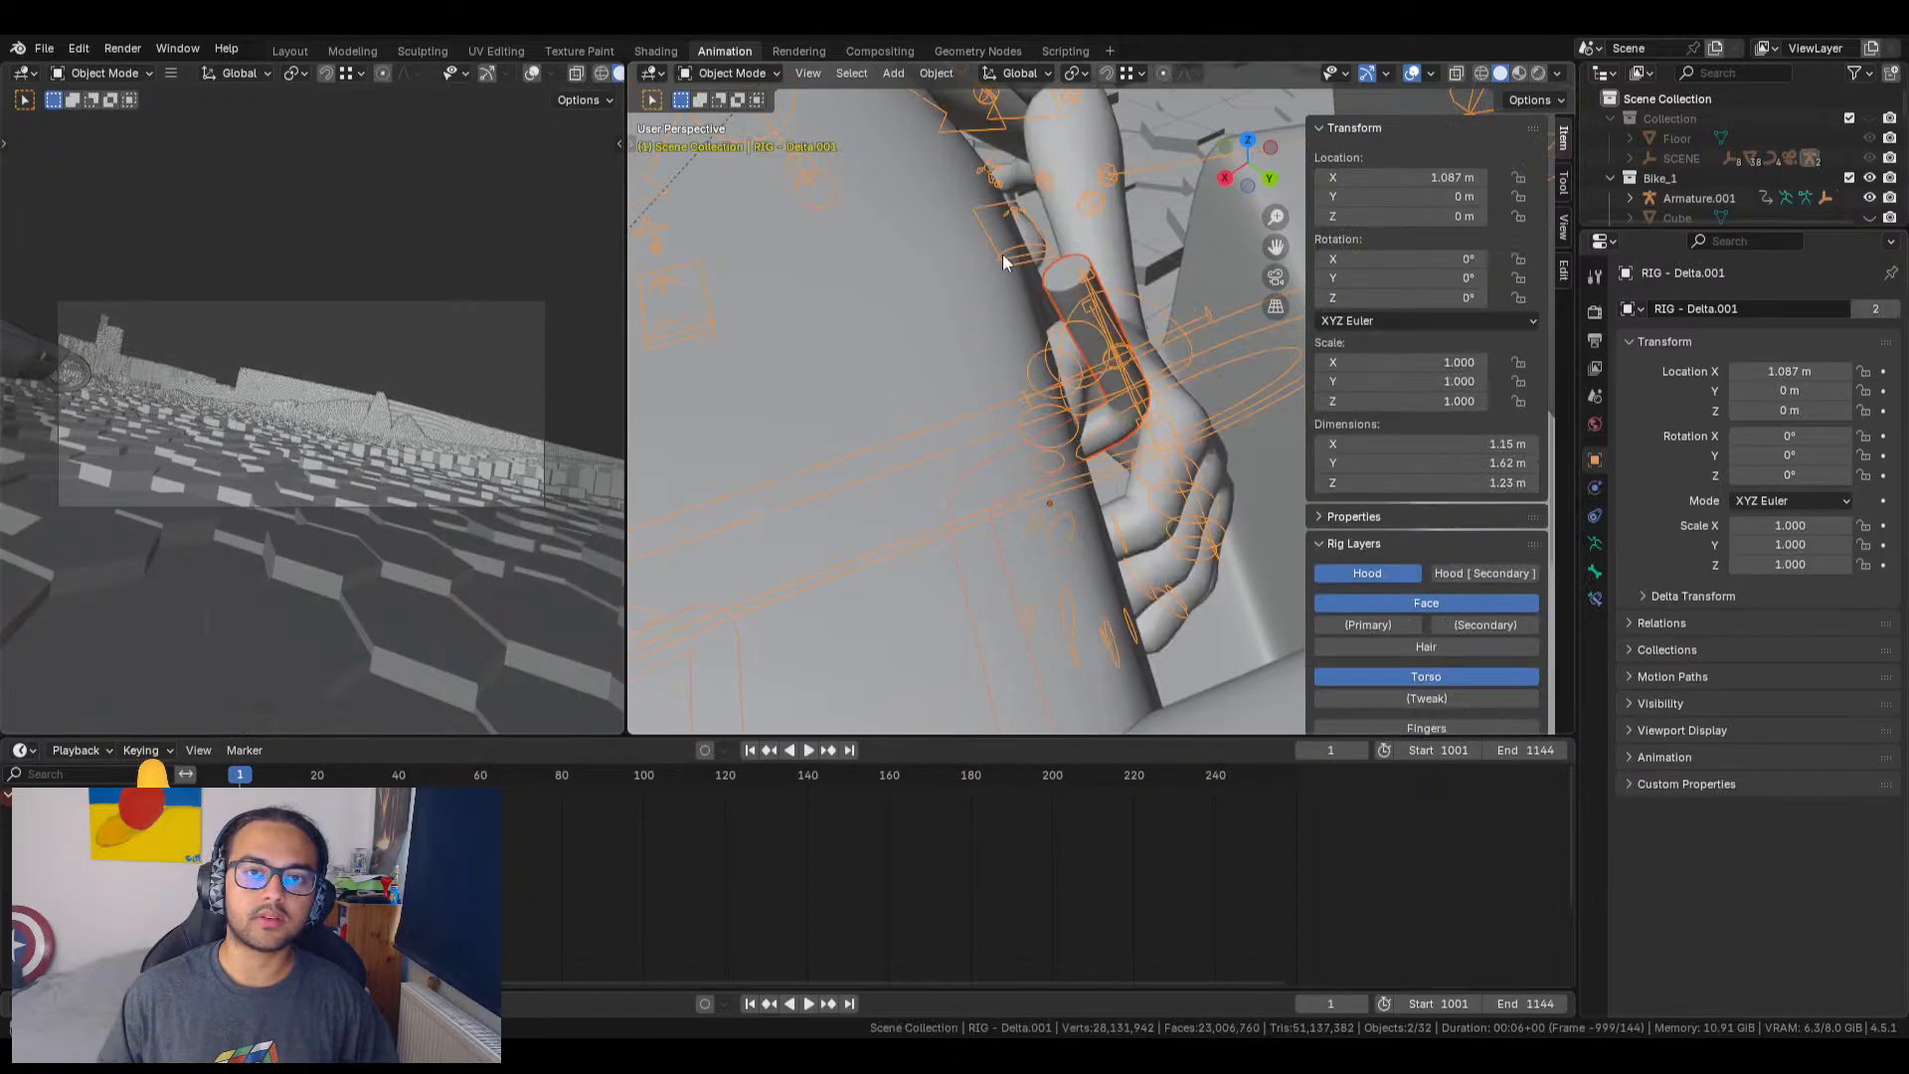
pyautogui.click(731, 73)
pyautogui.click(744, 140)
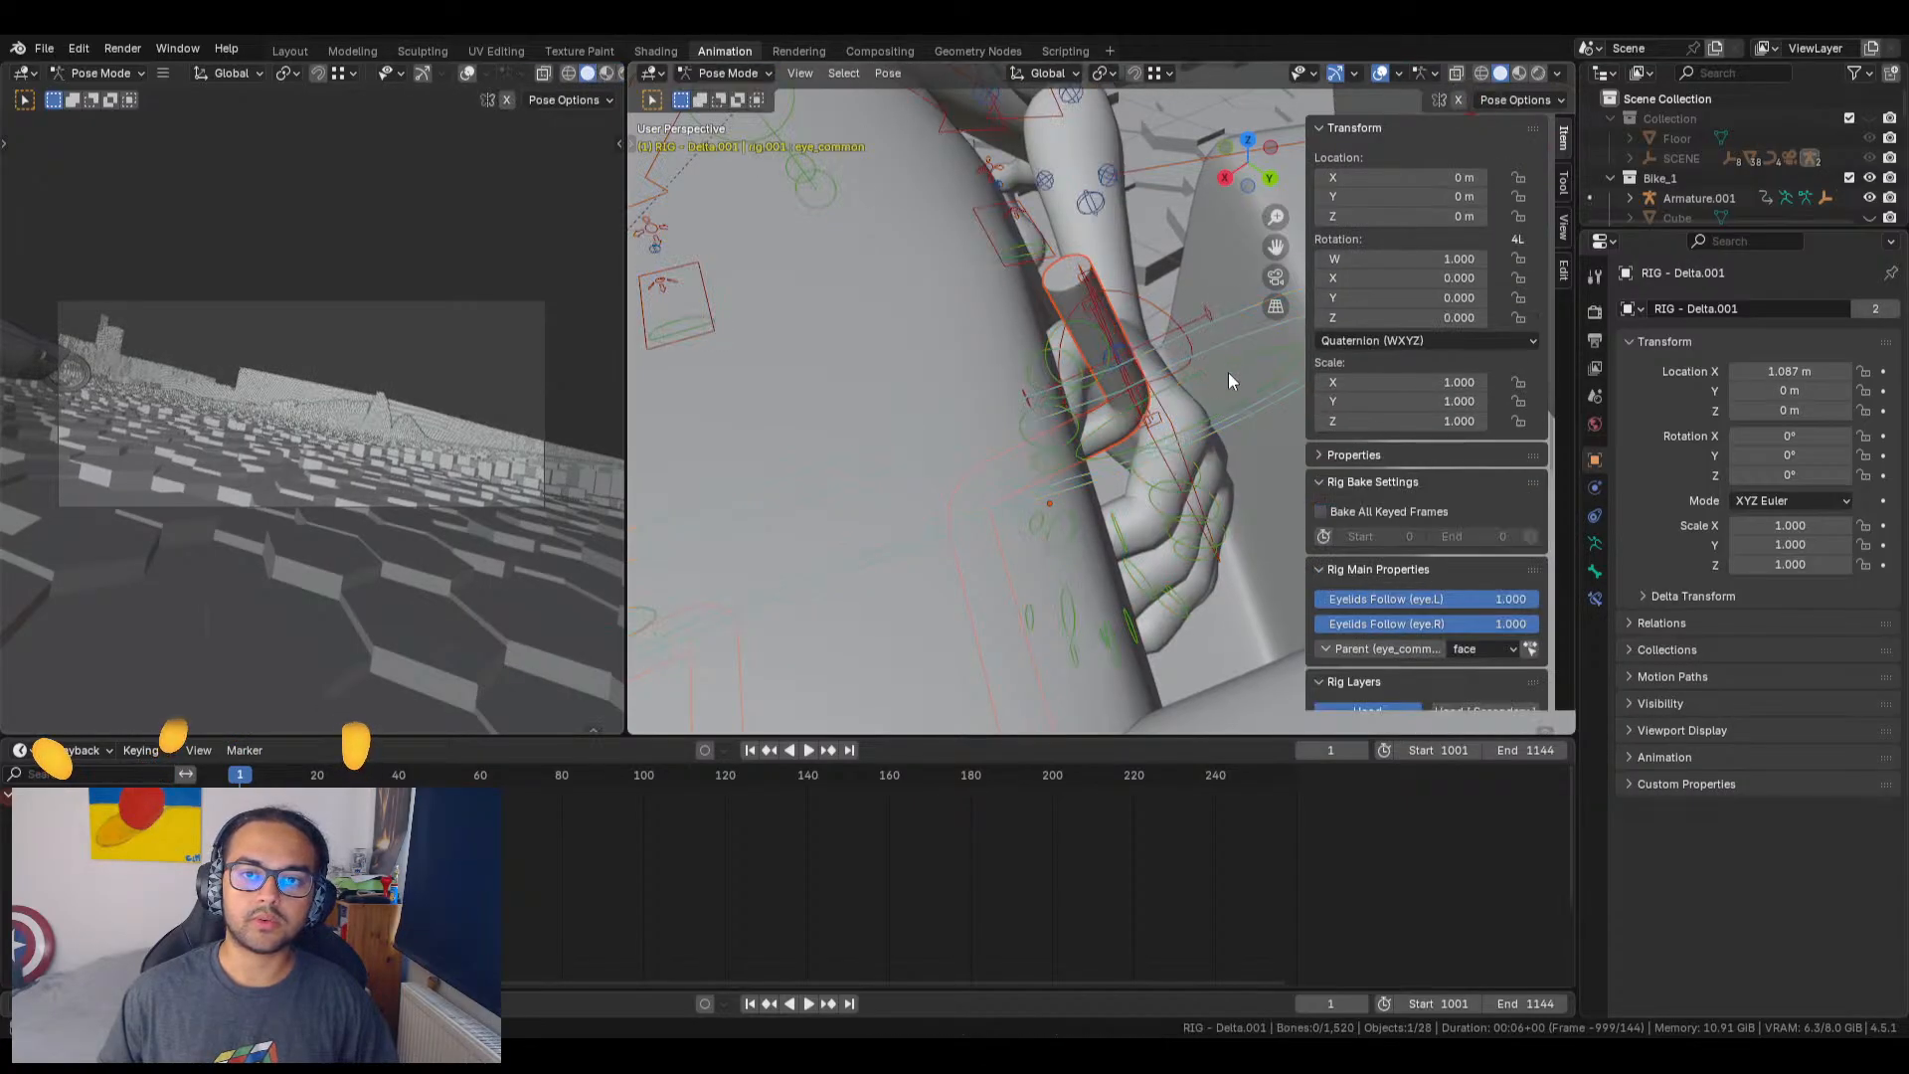
# Step: Try to parent the handlebar mesh to the left hand's IK control (hand_ik.L) with the Object option
pyautogui.moveTo(1119, 320); pyautogui.dragTo(1196, 455, button='middle')
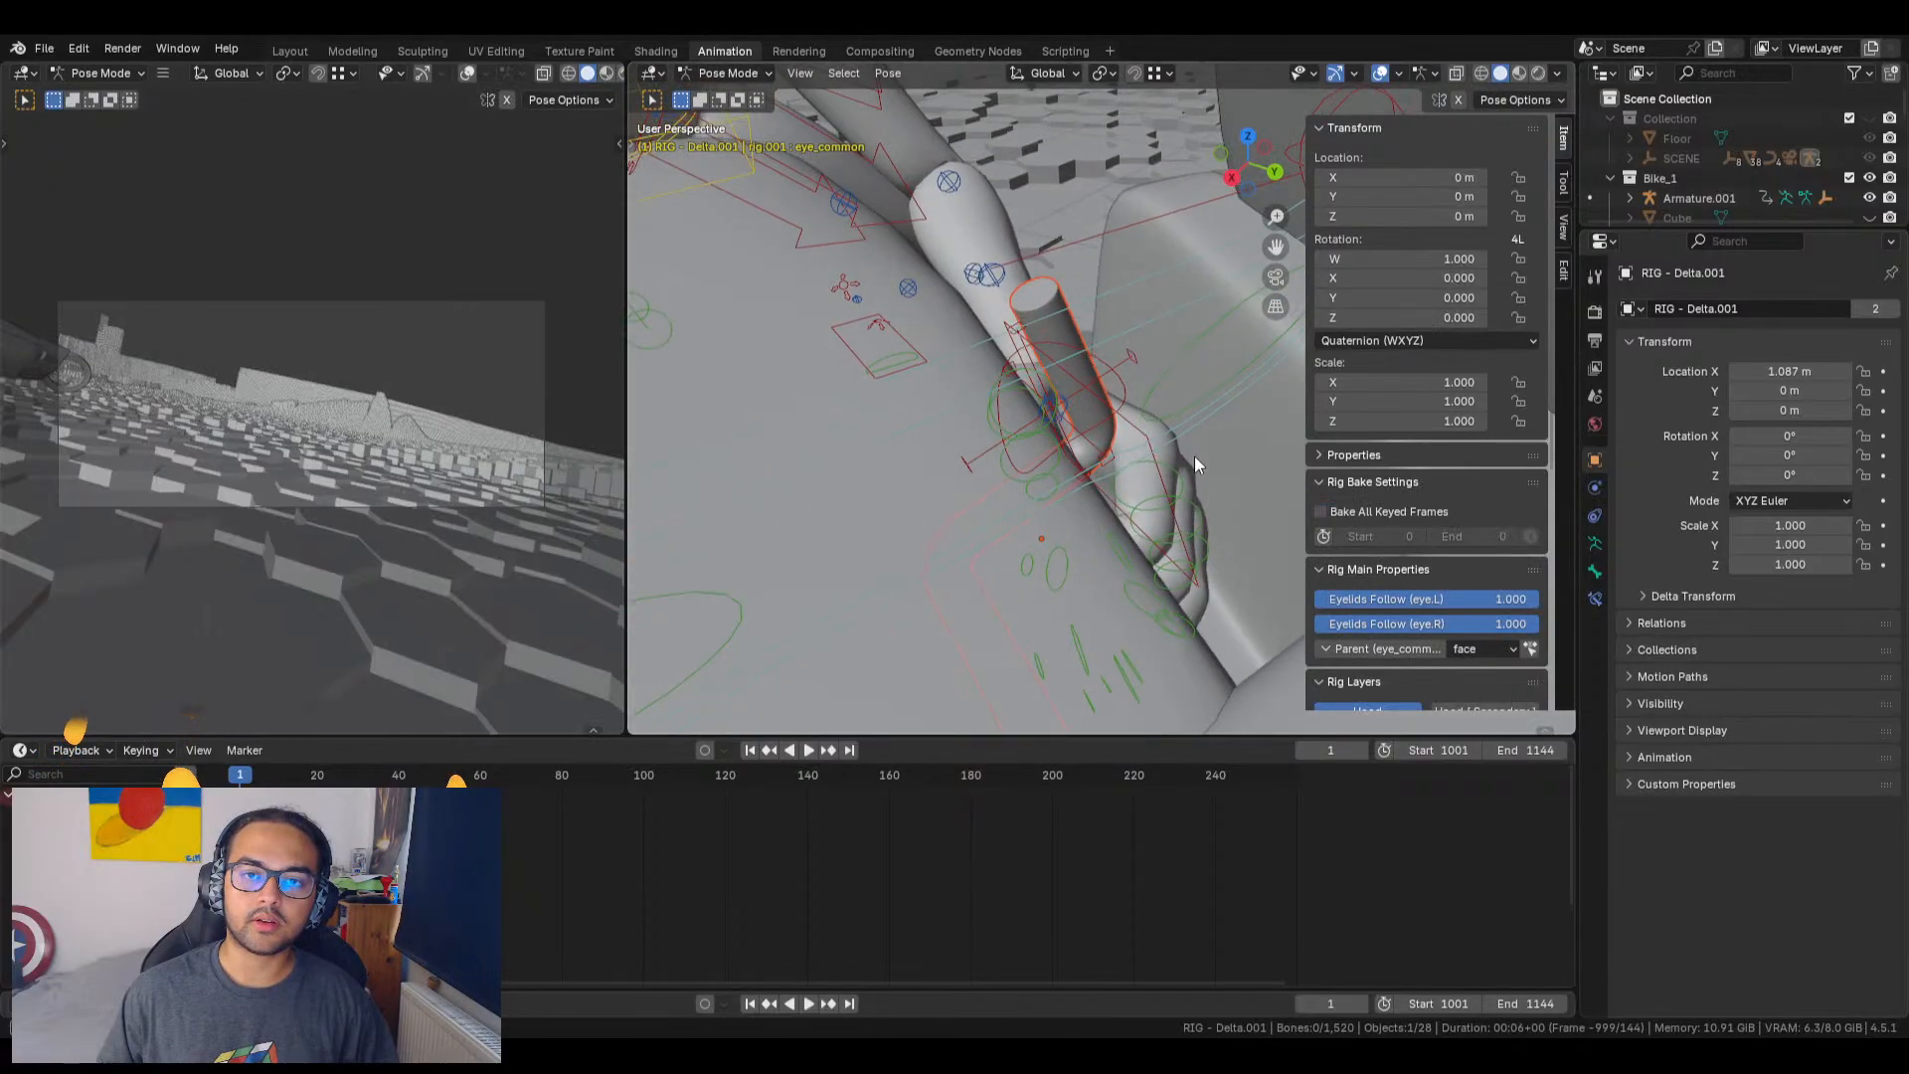
pyautogui.click(1144, 438)
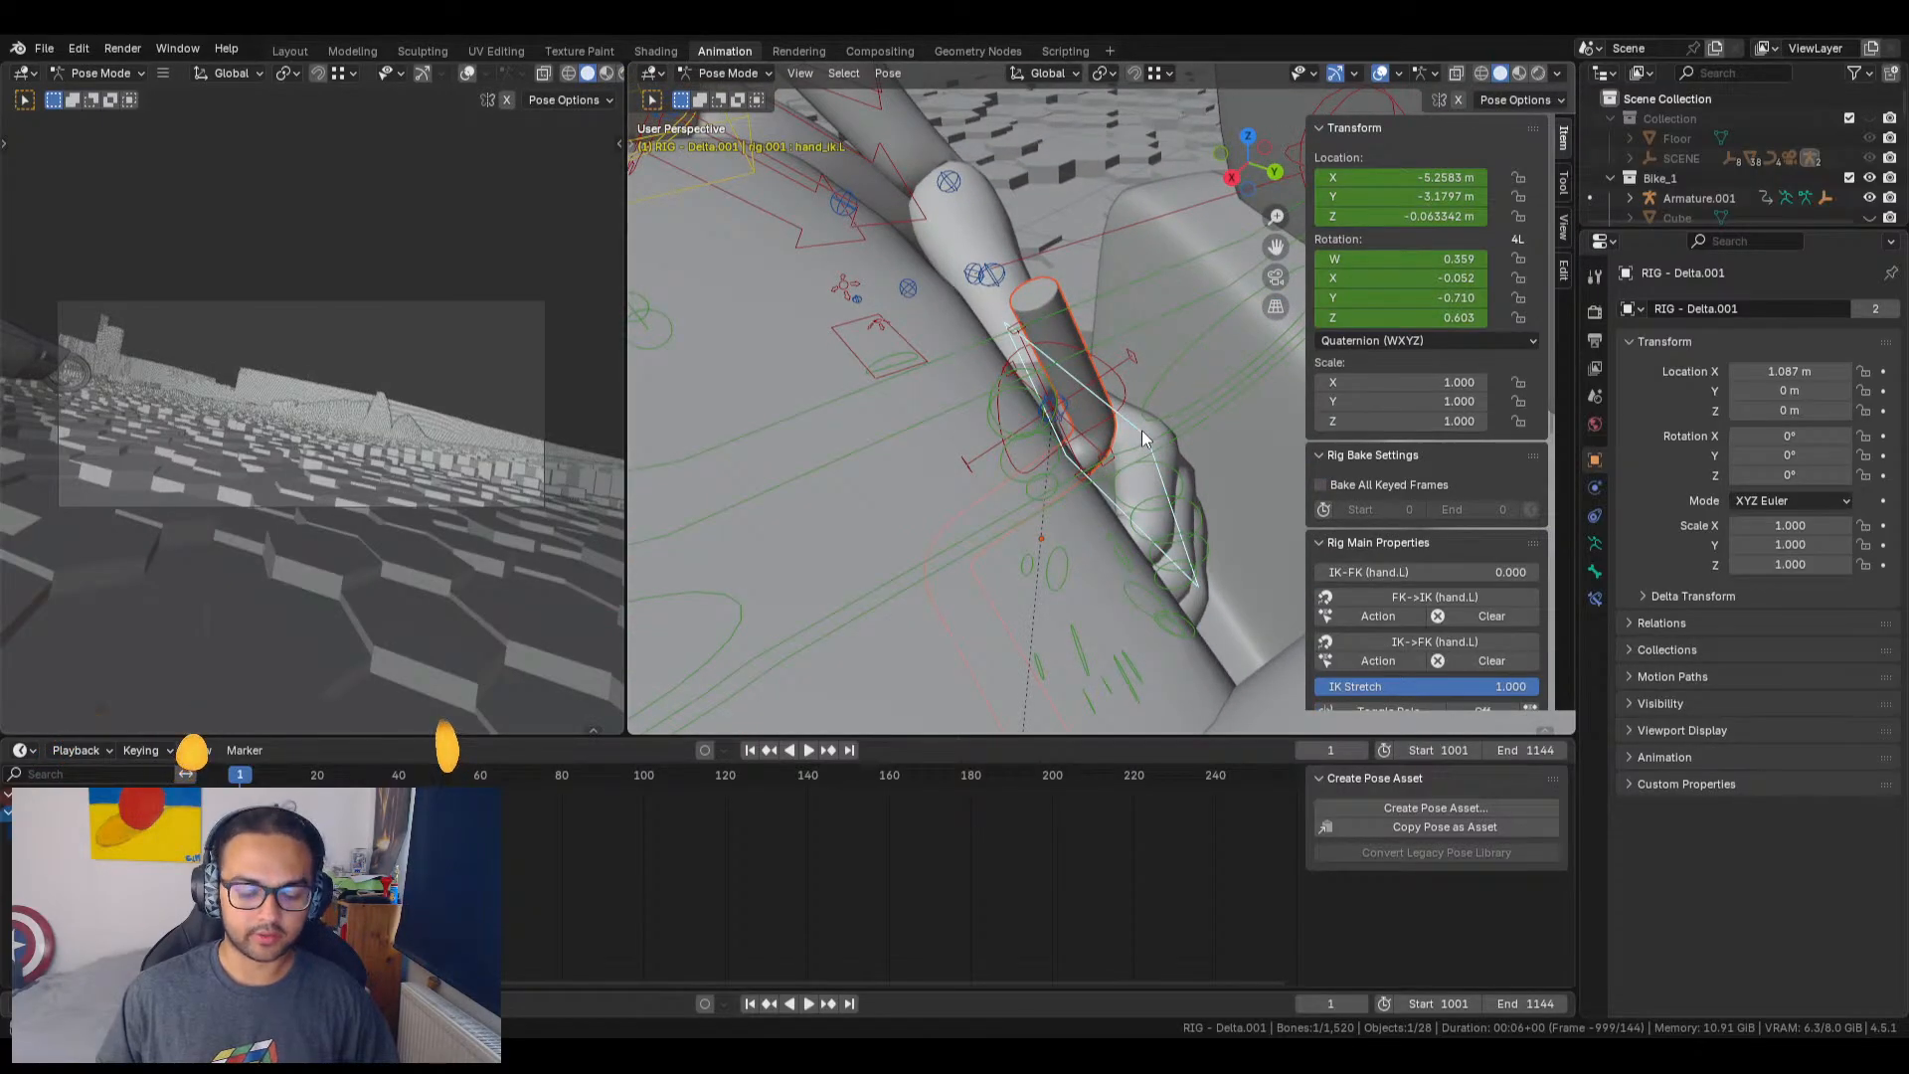
pyautogui.hotkey('ctrl', 'p')
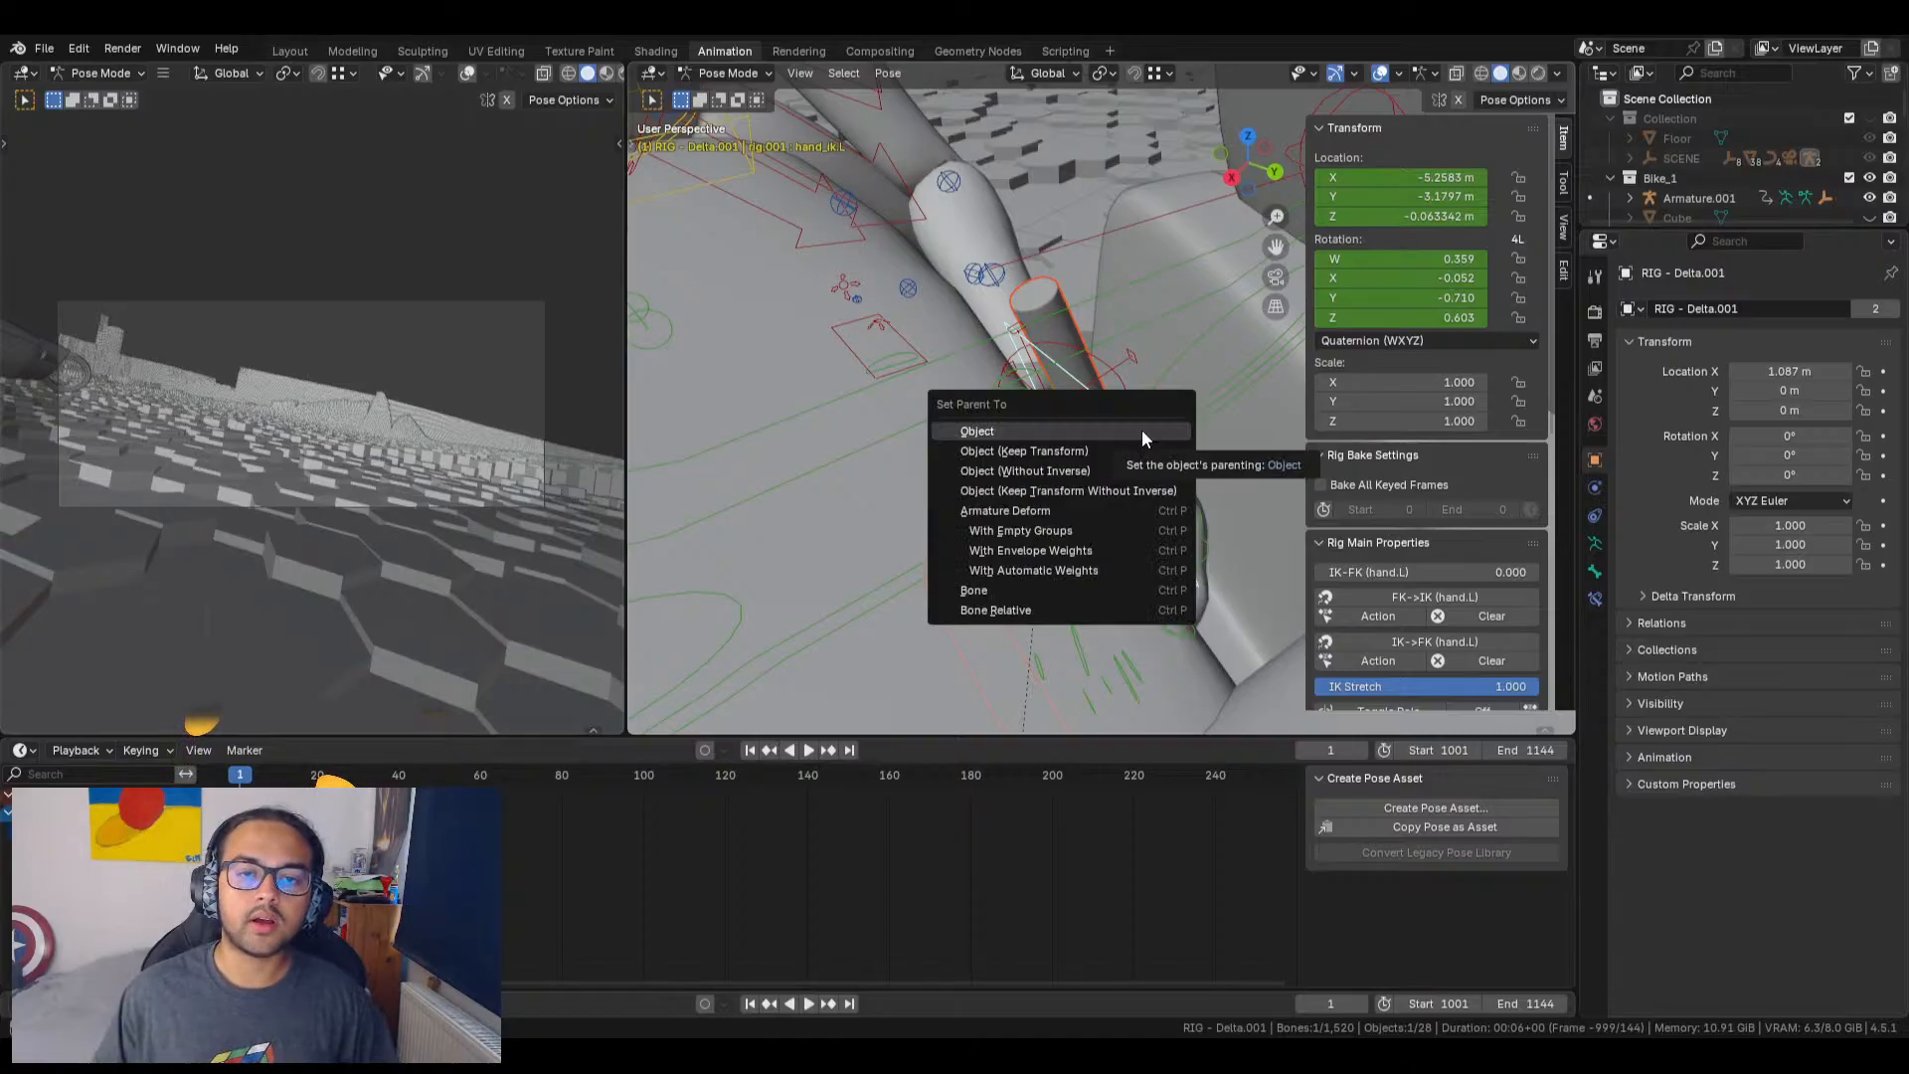
pyautogui.click(1124, 431)
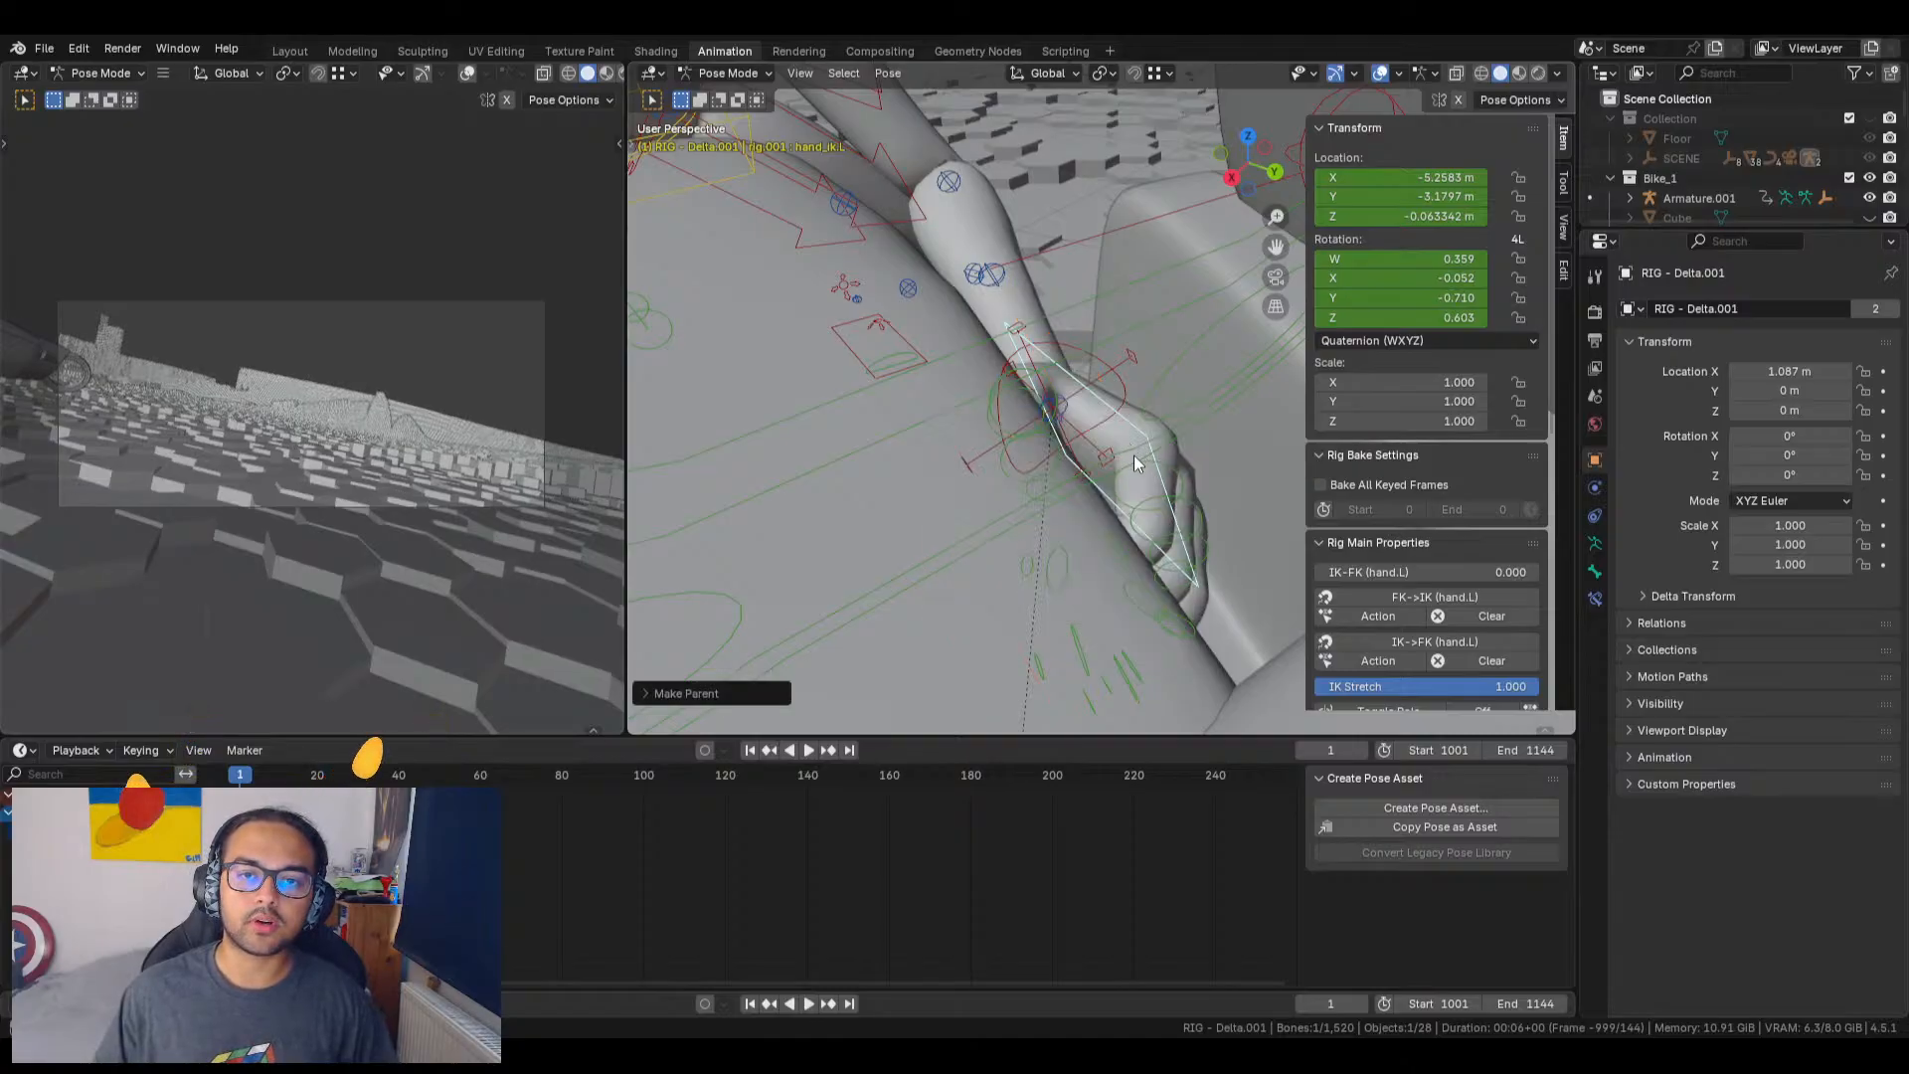
pyautogui.moveTo(1137, 463)
pyautogui.mouseDown(button='middle')
pyautogui.moveTo(928, 471)
pyautogui.moveTo(1148, 475)
pyautogui.mouseUp(button='middle')
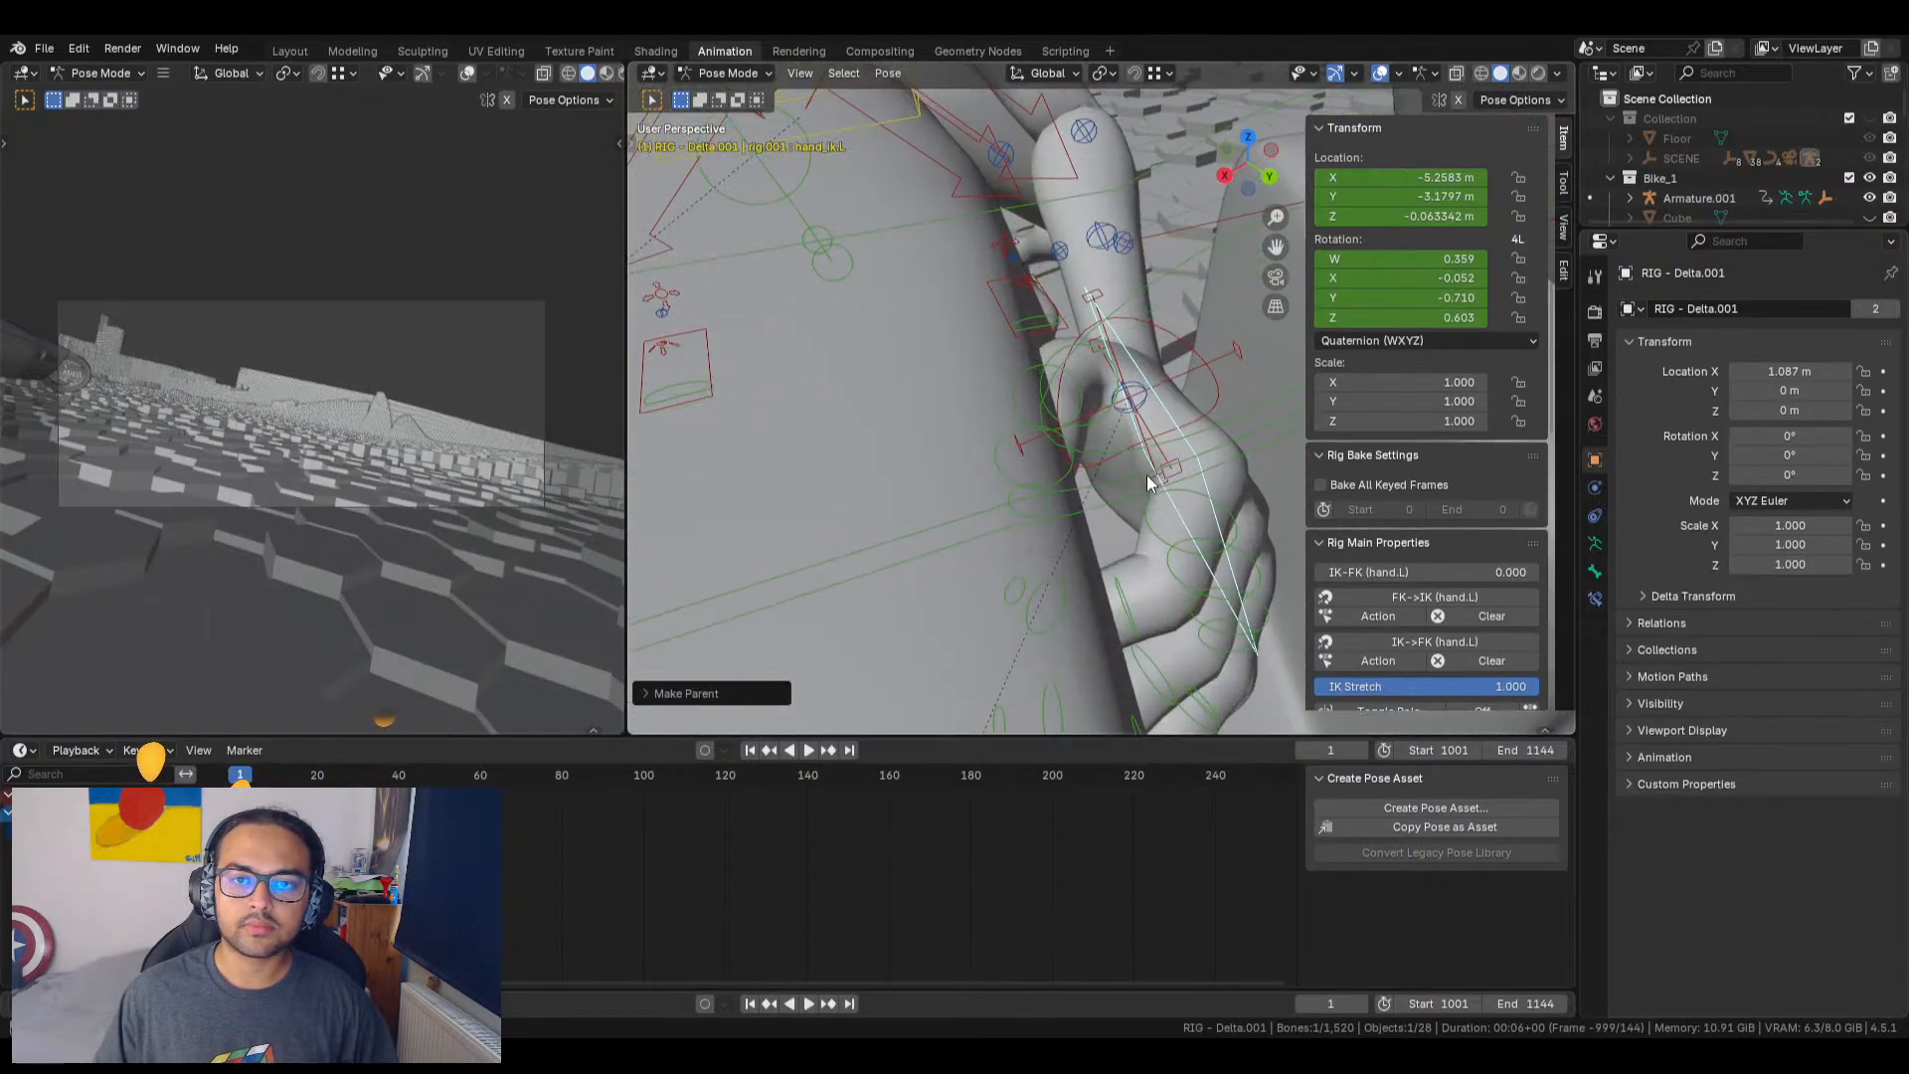
pyautogui.scroll(1, 1168, 487)
pyautogui.scroll(-2, 1167, 486)
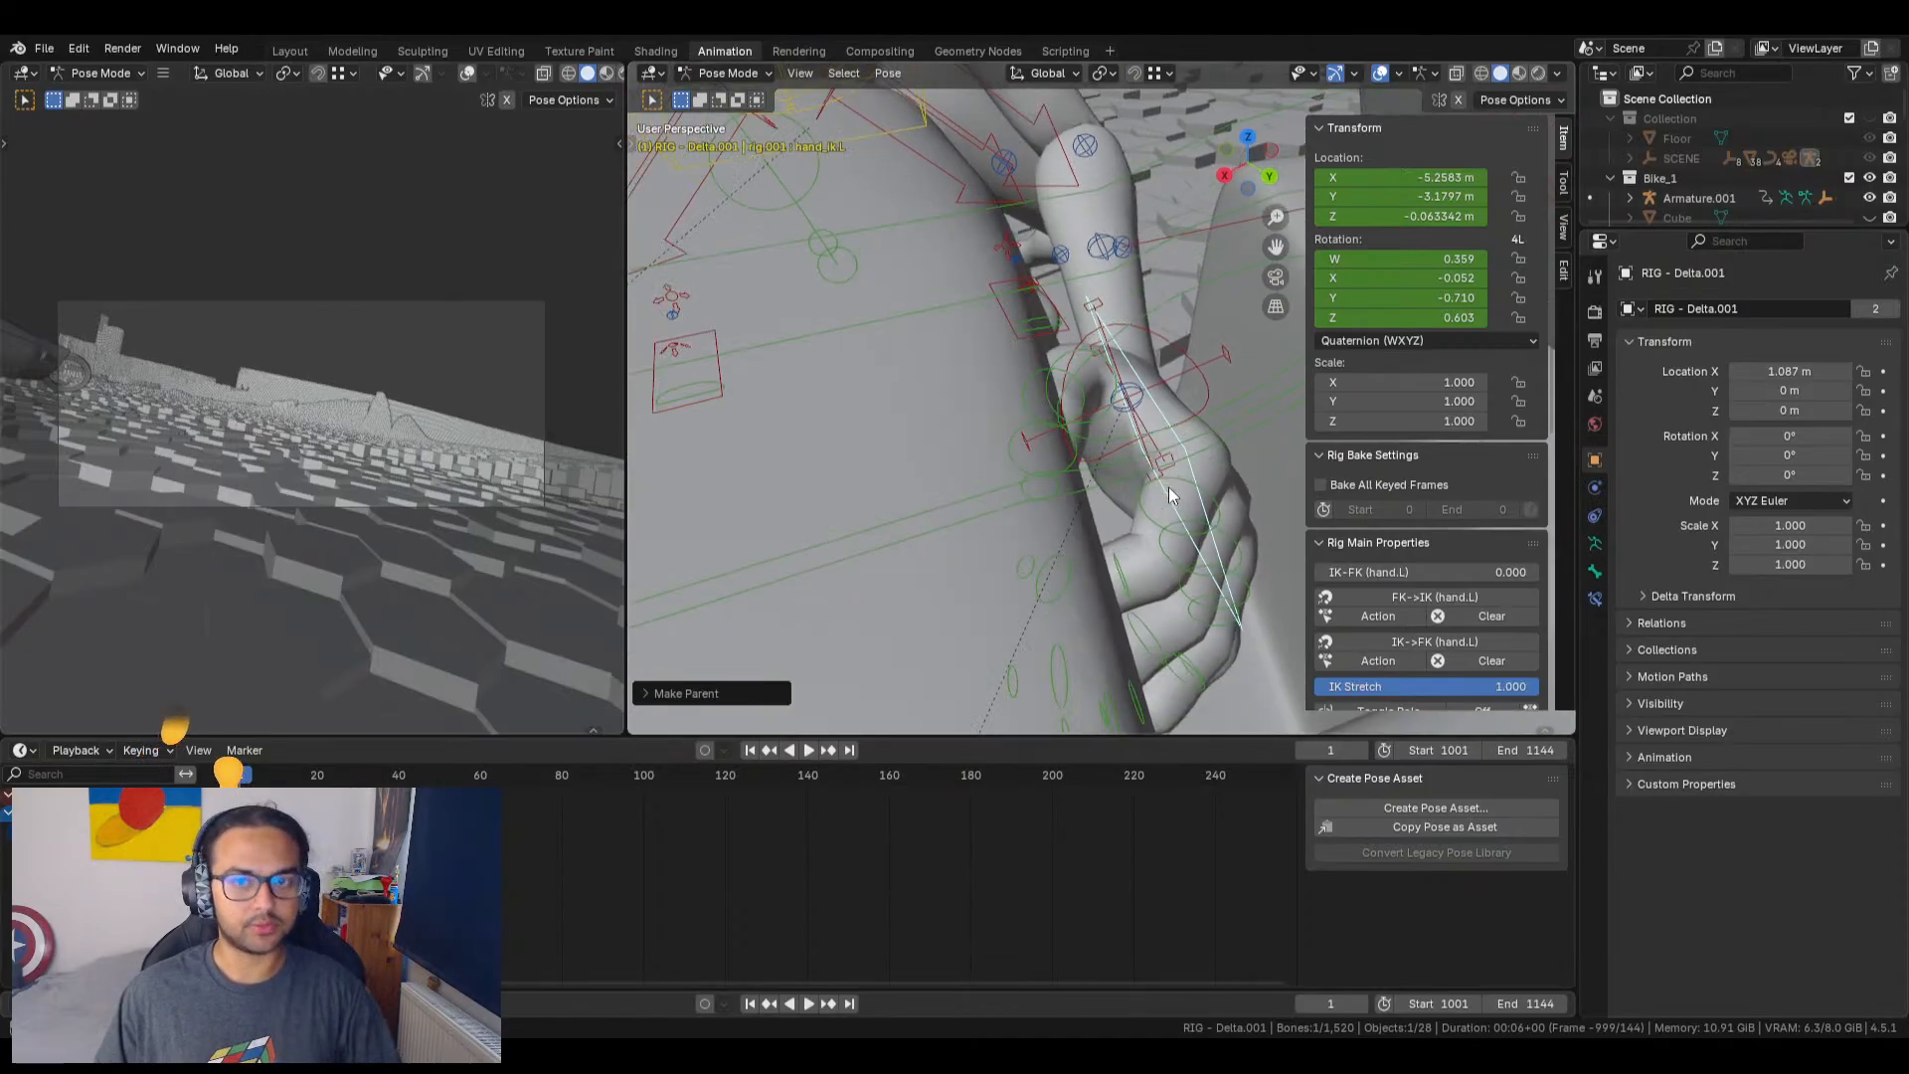
pyautogui.click(1167, 486)
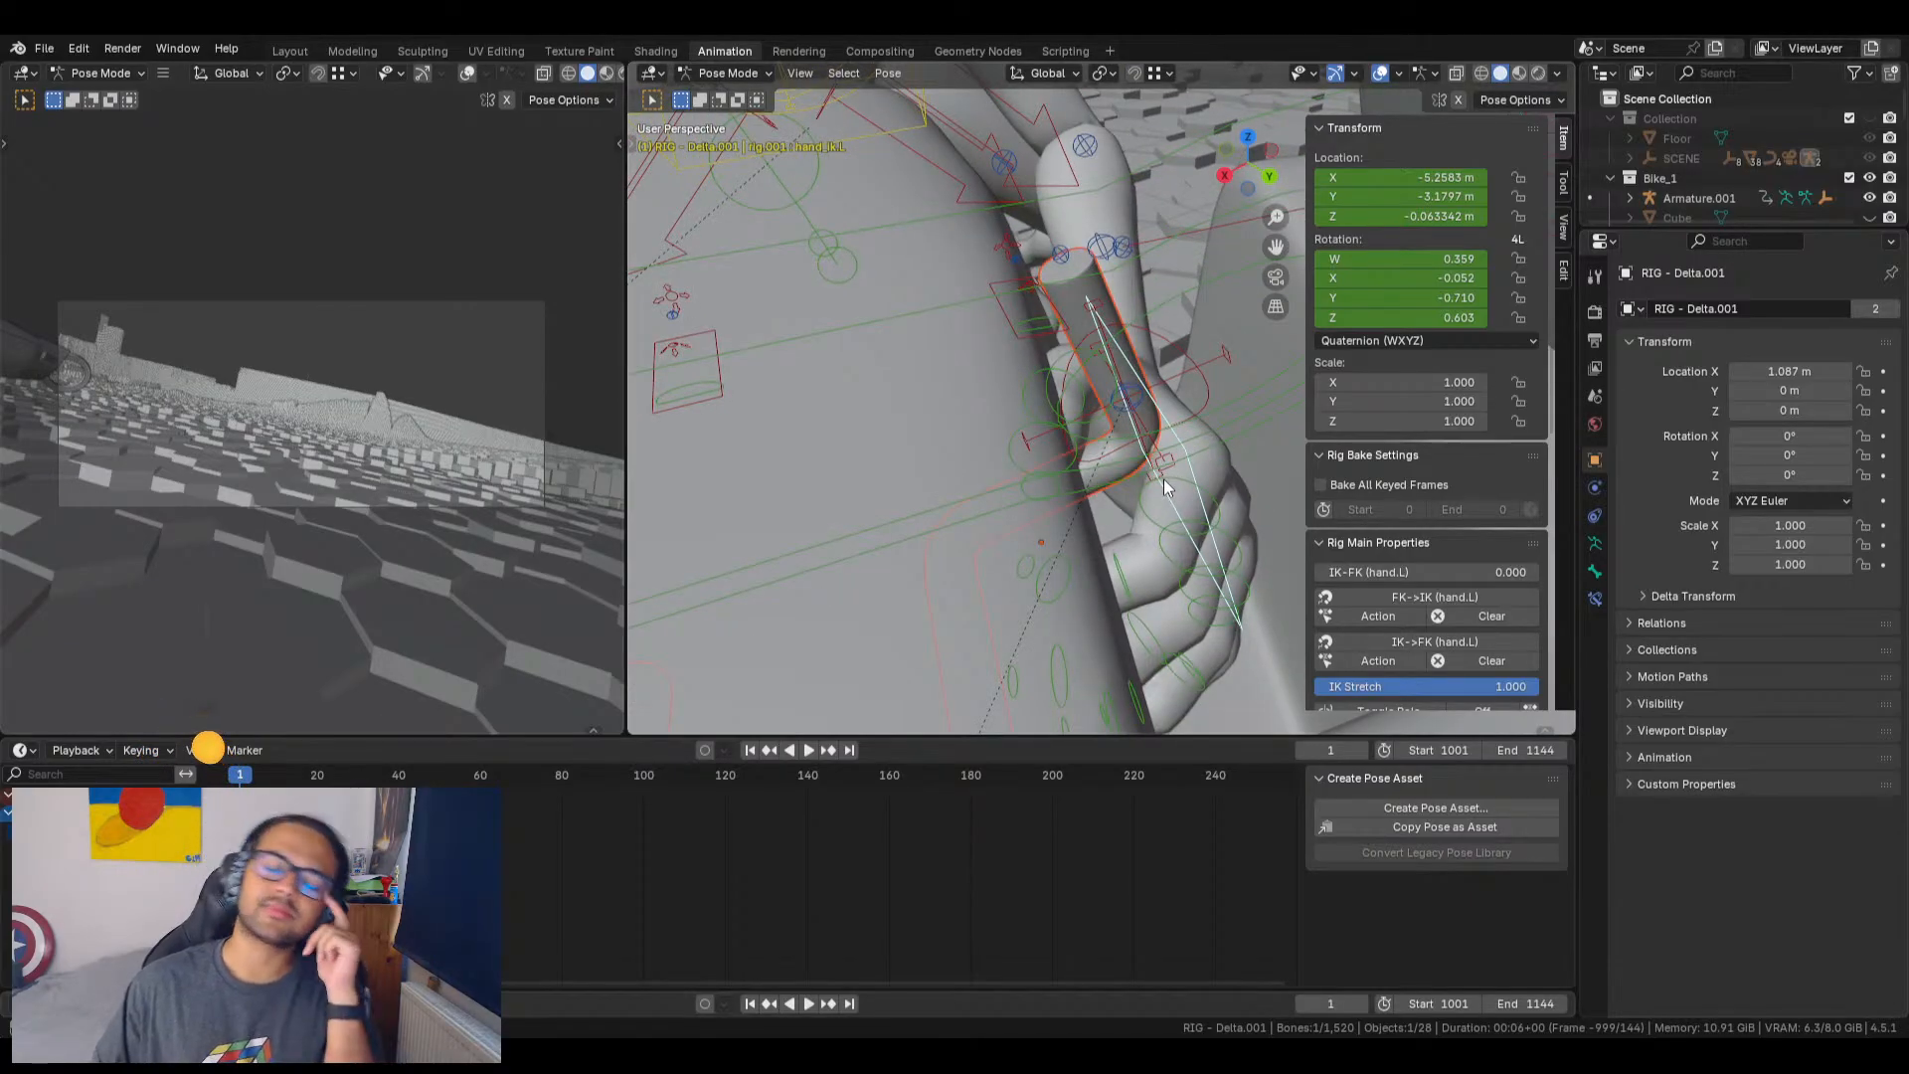
# Step: Deselect the handlebar mesh, return the rig to Pose Mode and reselect hand_ik.L to inspect the left hand
pyautogui.click(1245, 467)
pyautogui.press('Tab')
pyautogui.press('Tab')
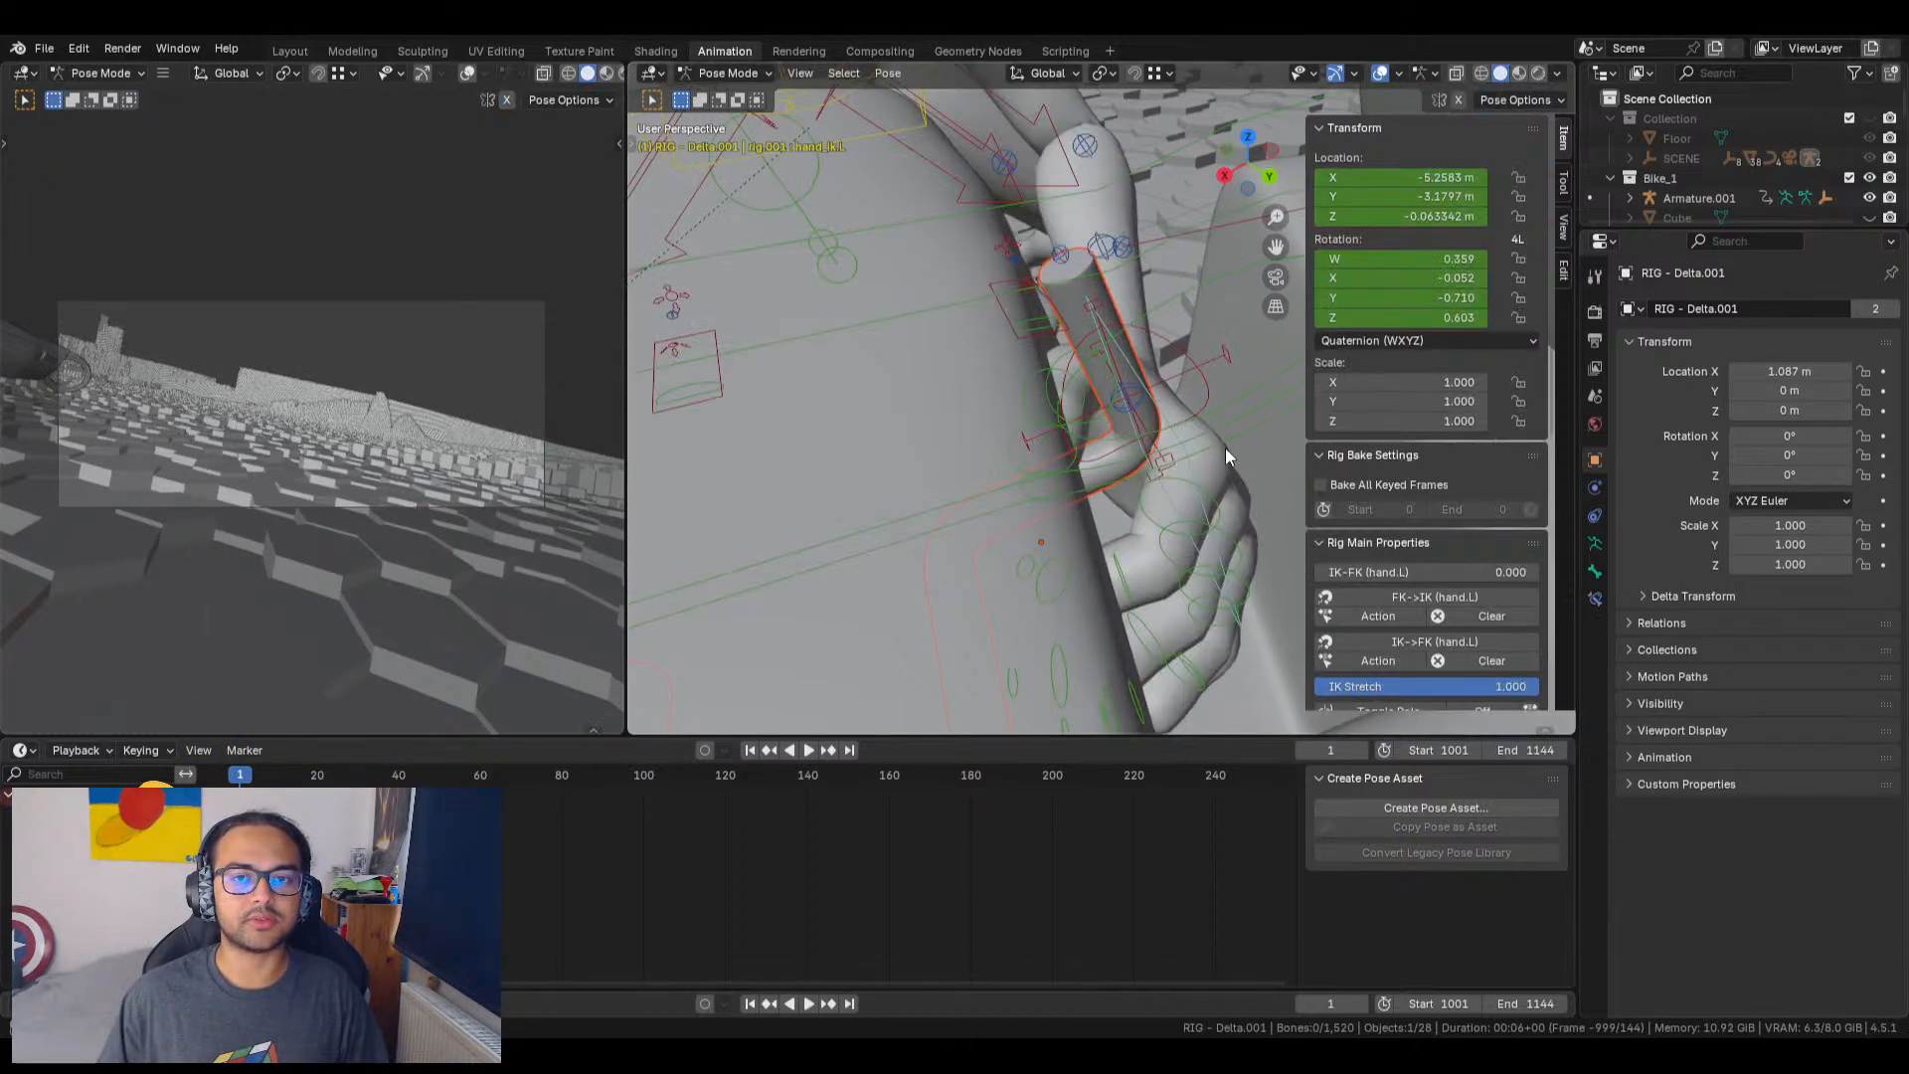
pyautogui.click(726, 73)
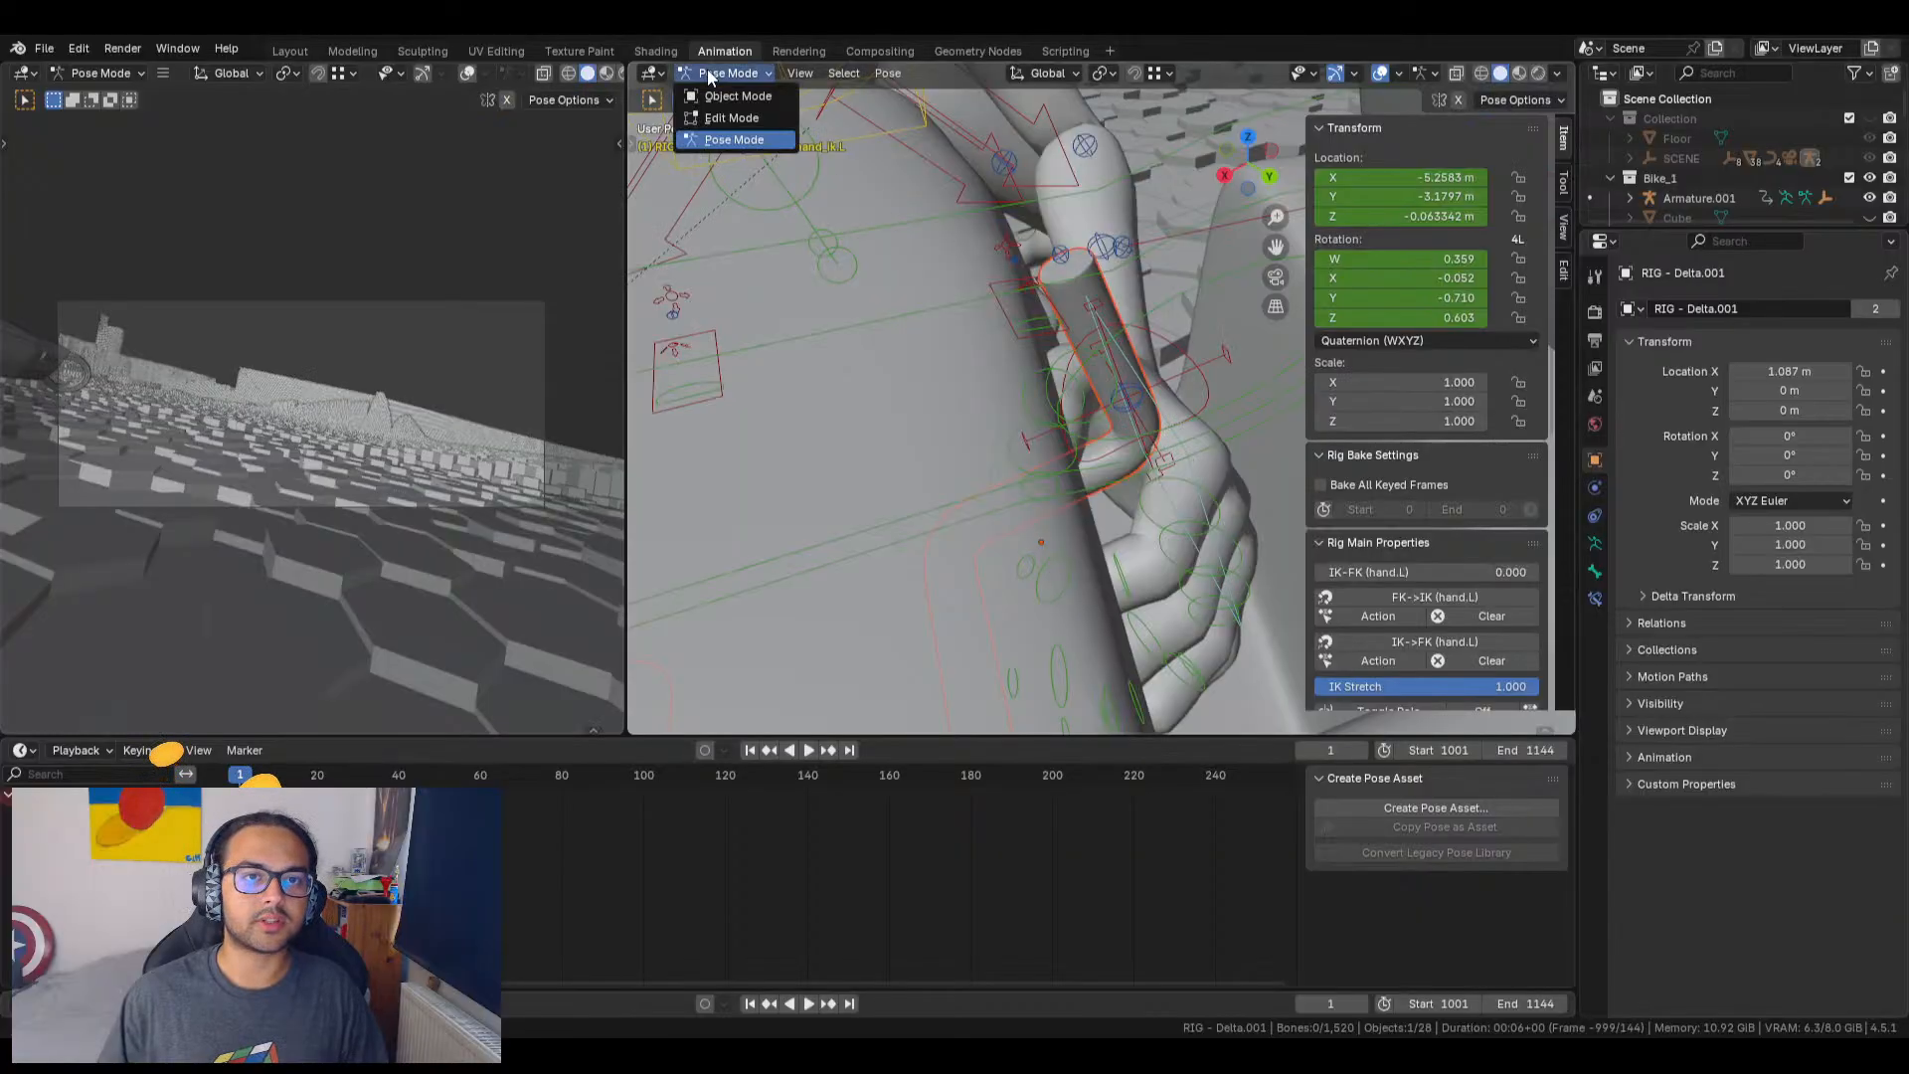
pyautogui.click(740, 95)
pyautogui.click(1197, 470)
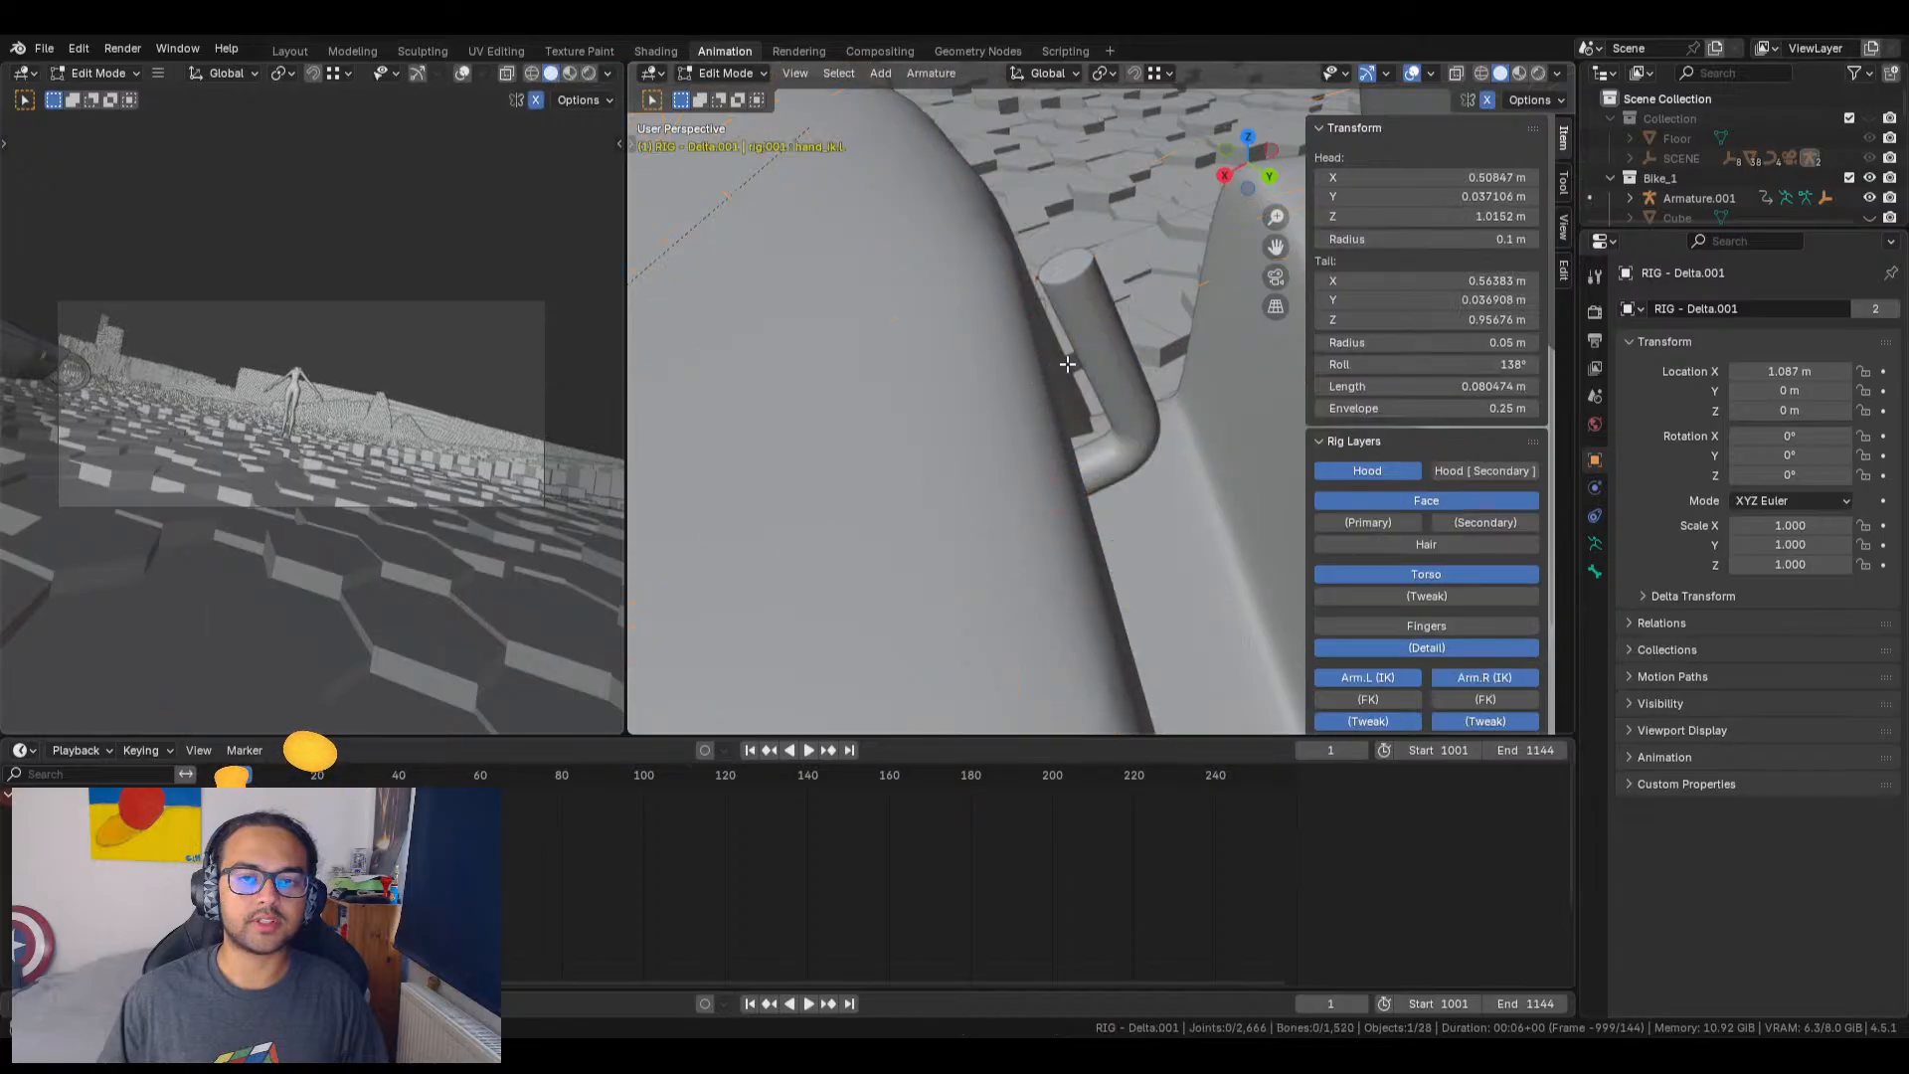
pyautogui.click(726, 72)
pyautogui.click(736, 139)
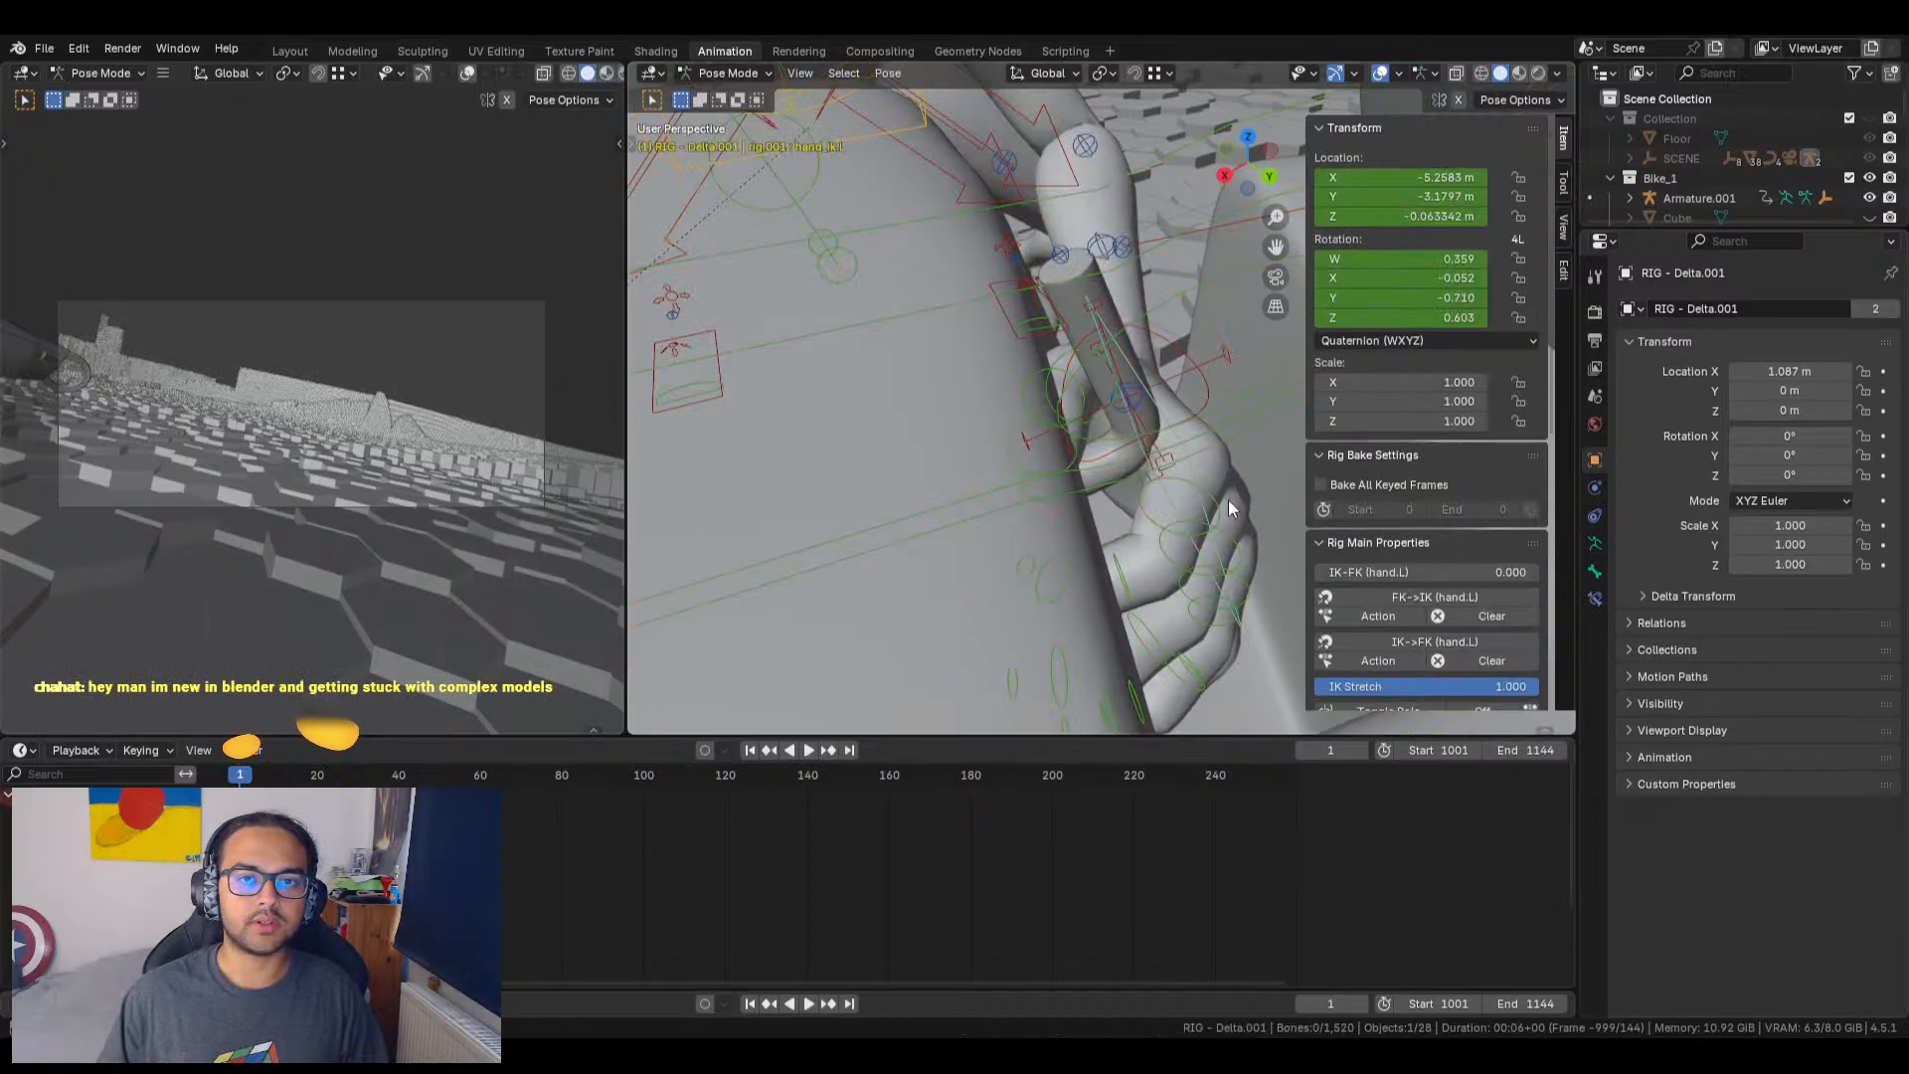
pyautogui.click(1189, 461)
pyautogui.click(1190, 468)
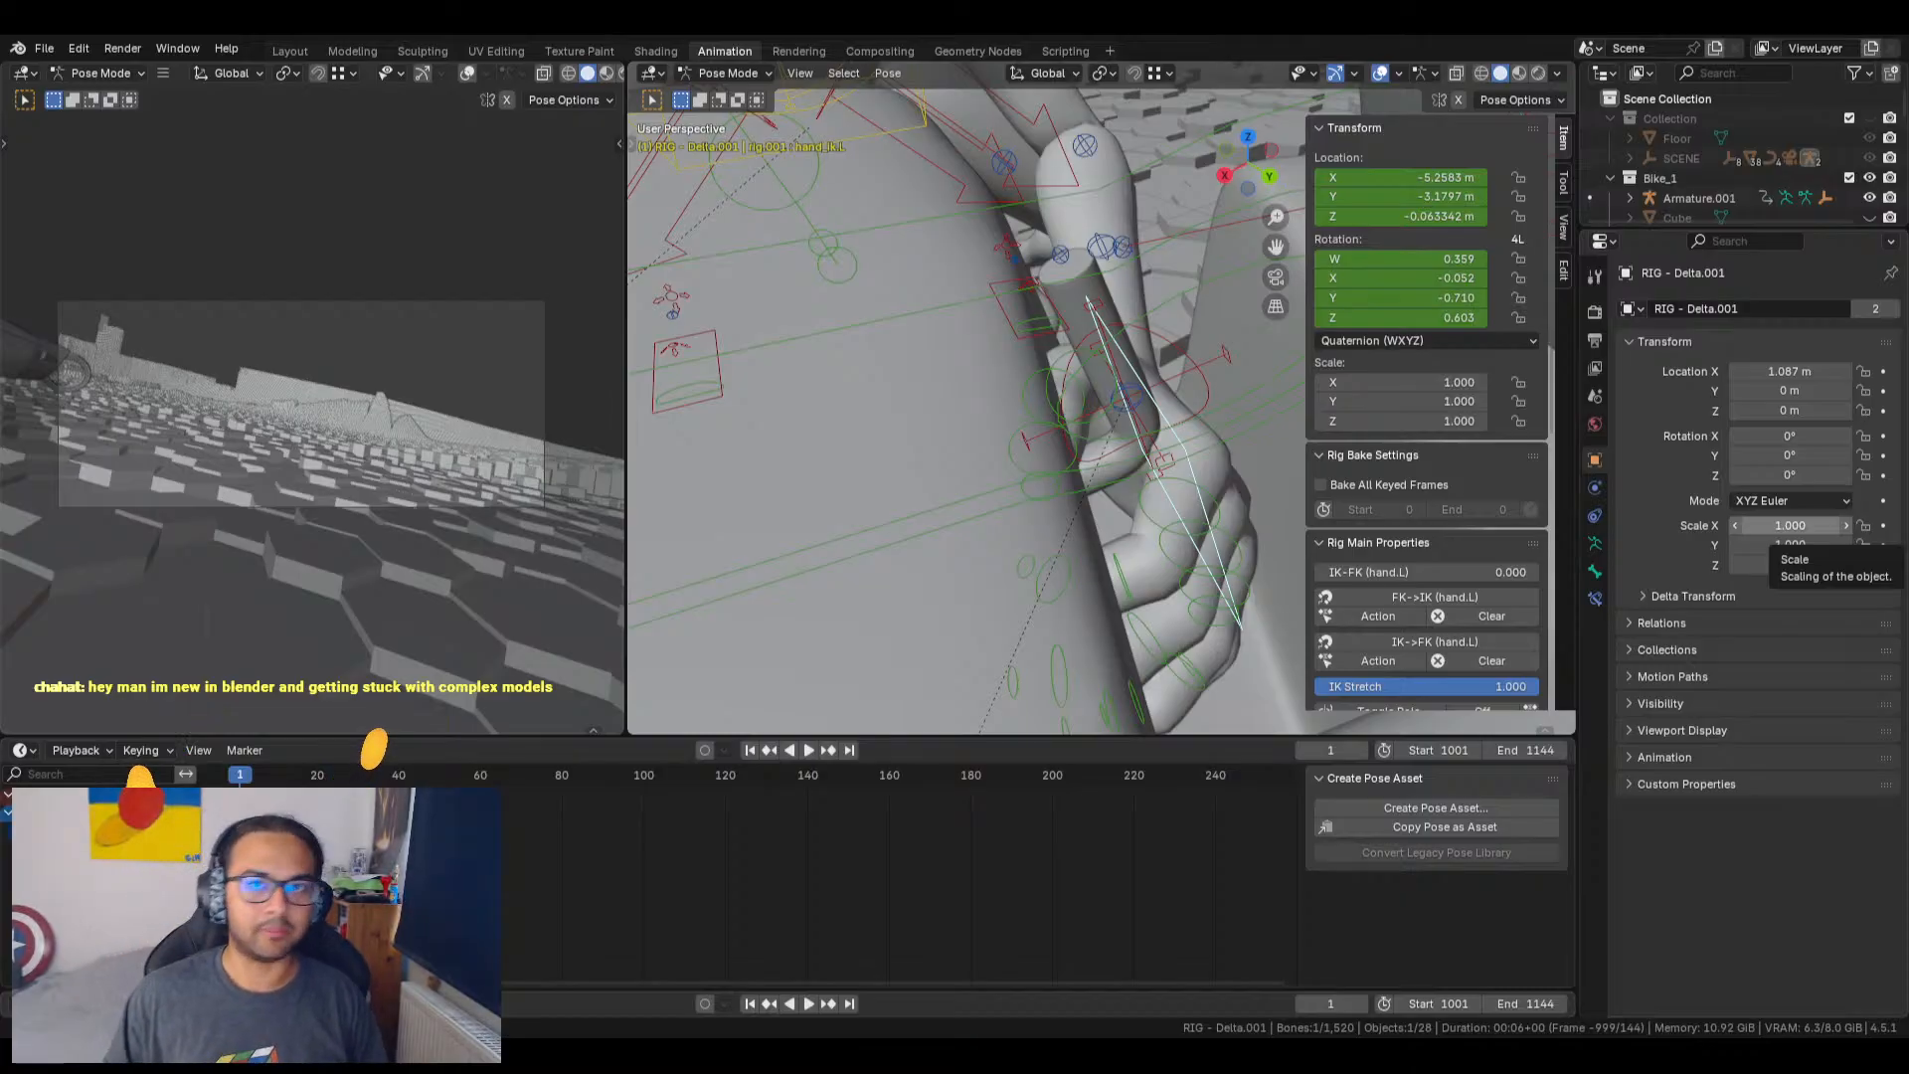
pyautogui.moveTo(1102, 297); pyautogui.dragTo(990, 443, button='middle')
pyautogui.scroll(2, 1147, 465)
pyautogui.moveTo(1124, 485); pyautogui.dragTo(880, 455, button='middle')
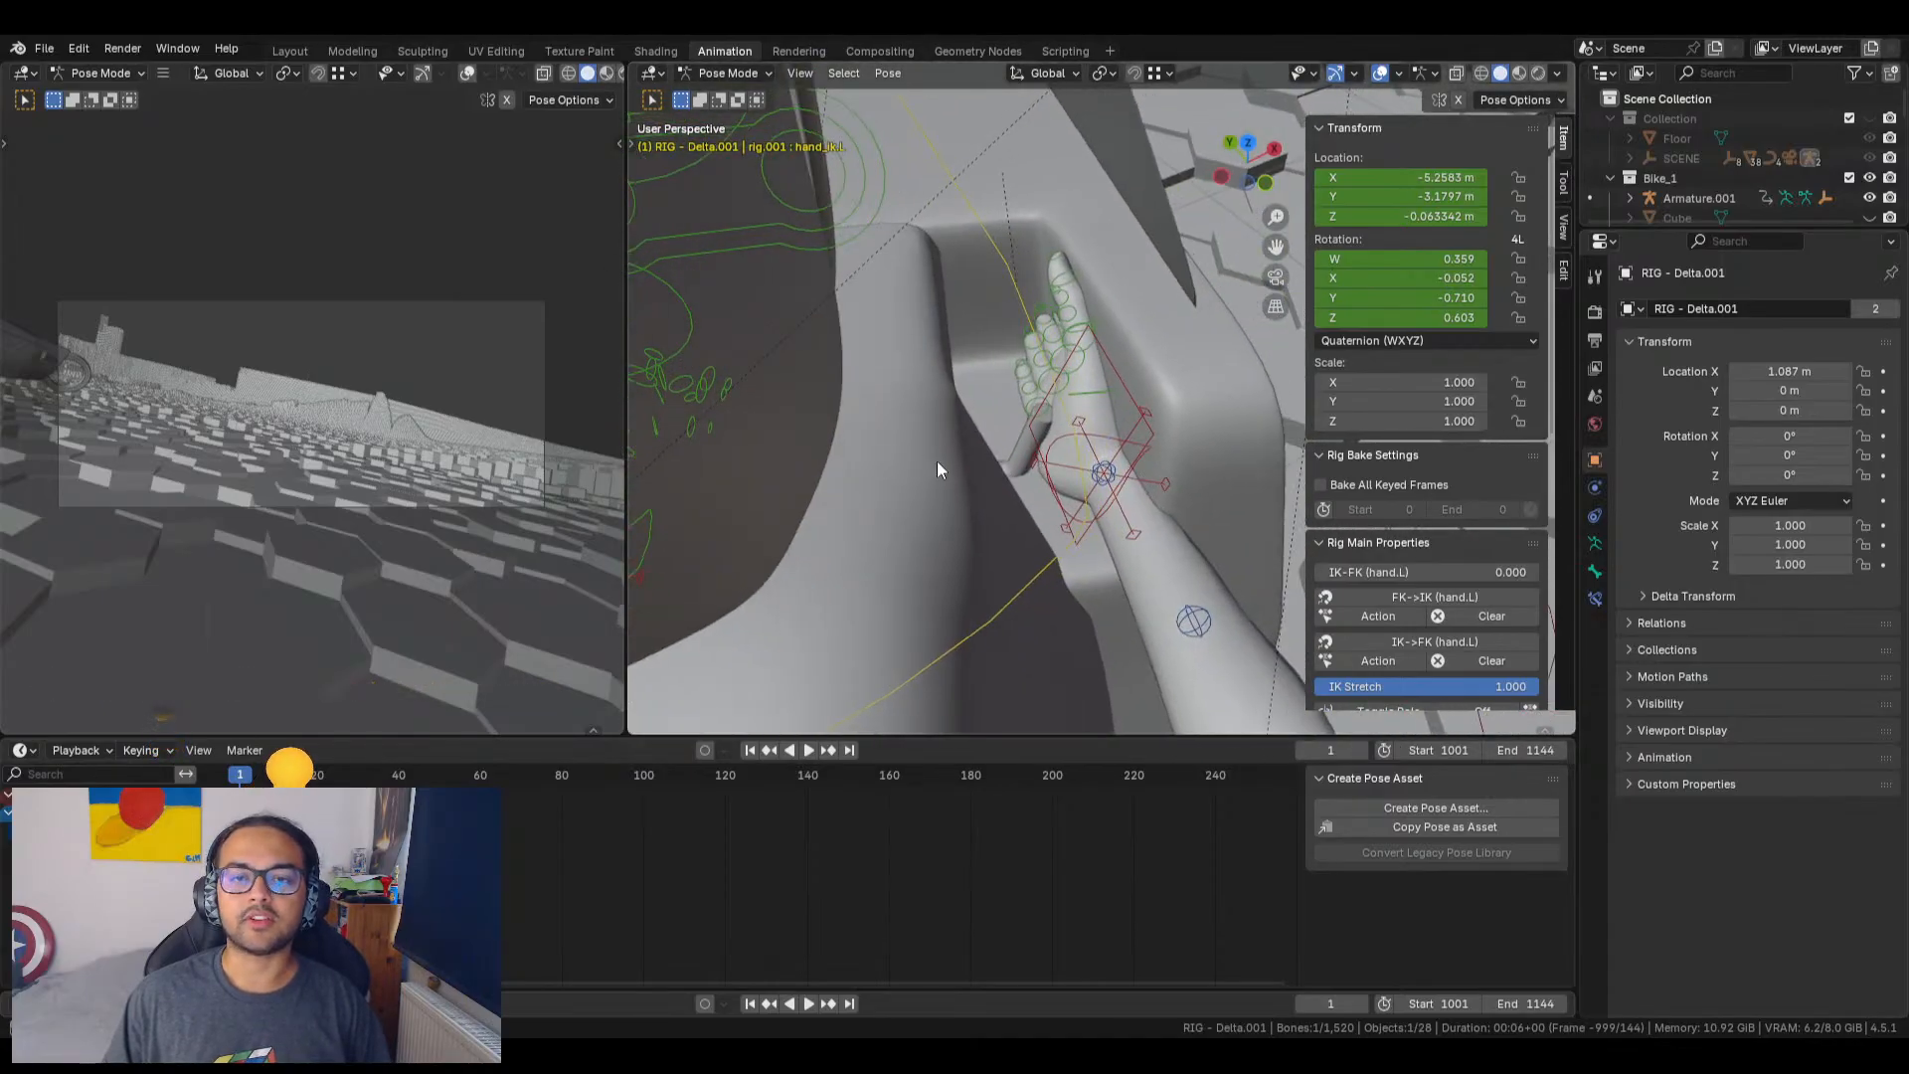
# Step: Undo the mode switches, selections and parenting attempt back to the curled left-hand pose in Pose Mode
pyautogui.click(978, 469)
pyautogui.hotkey('ctrl', 'z')
pyautogui.hotkey('ctrl', 'z')
pyautogui.hotkey('ctrl', 'z')
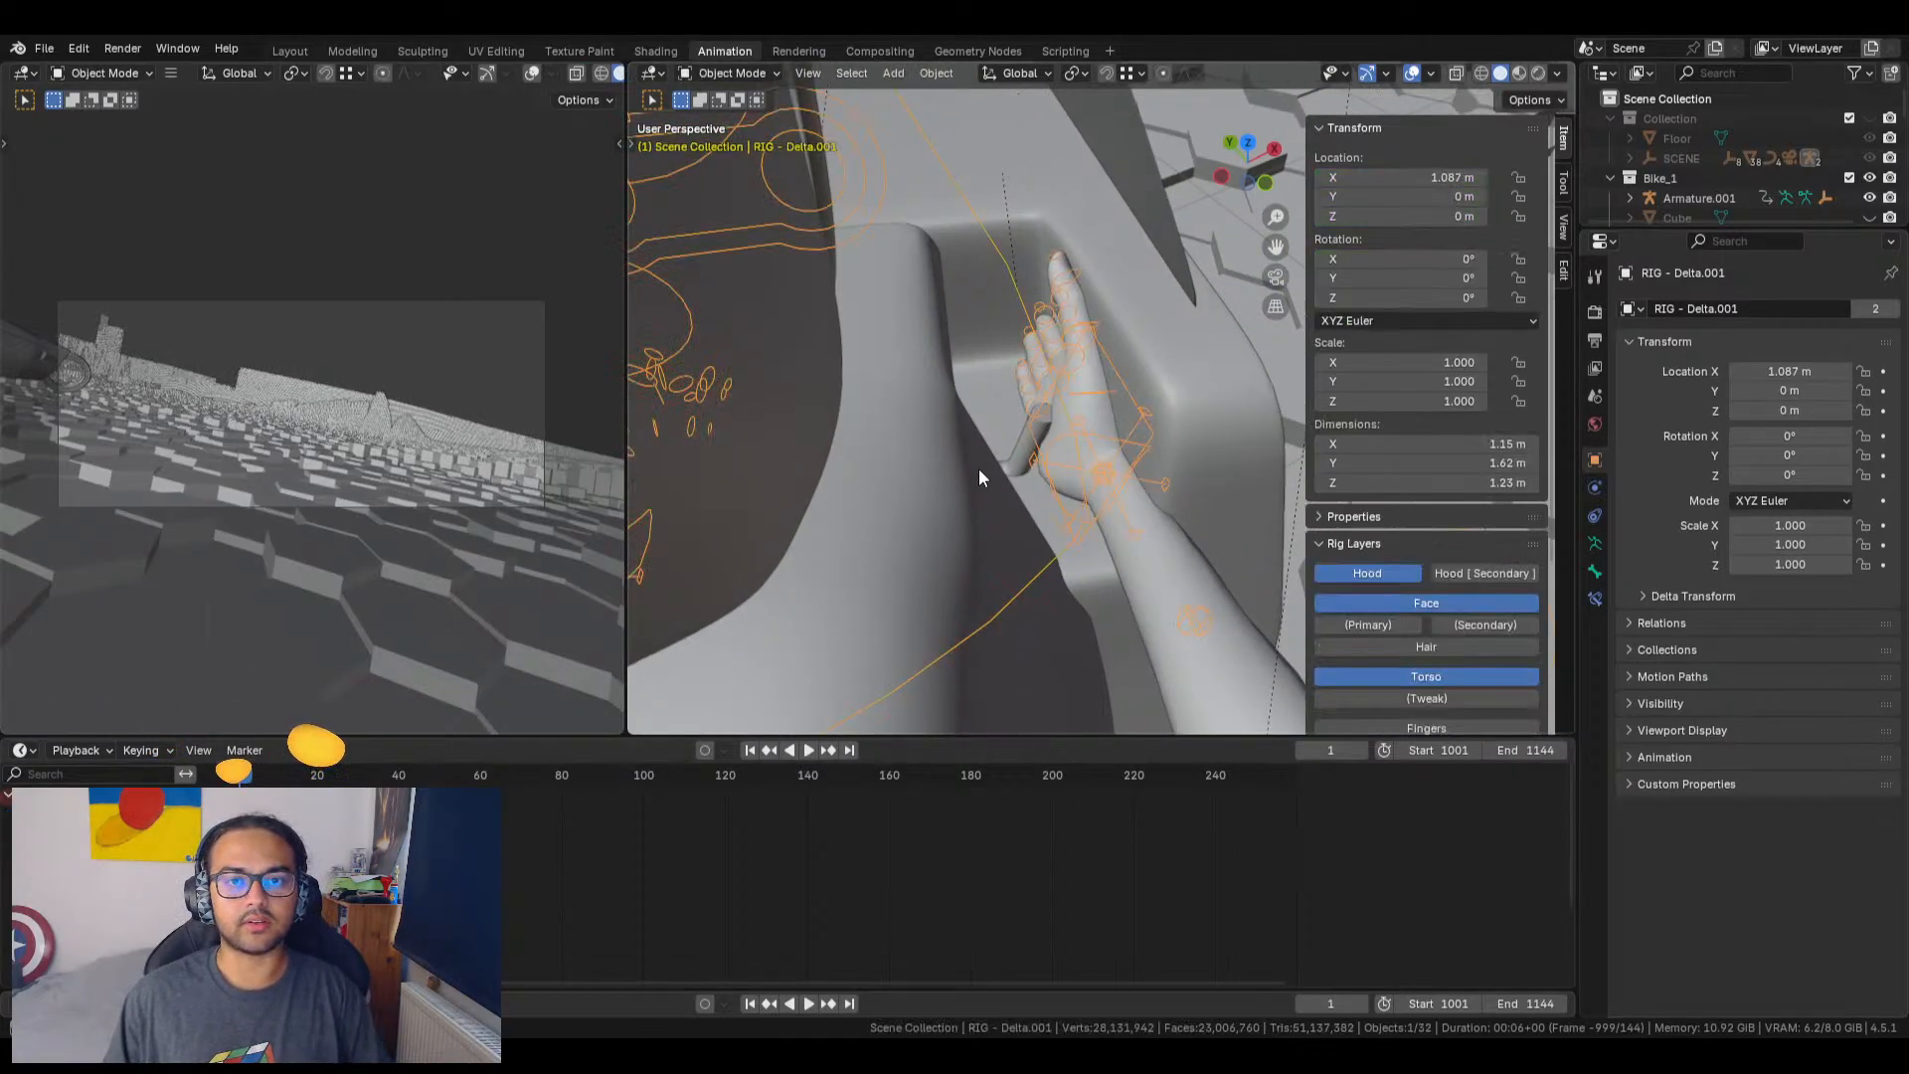
pyautogui.hotkey('ctrl', 'z')
pyautogui.hotkey('ctrl', 'z')
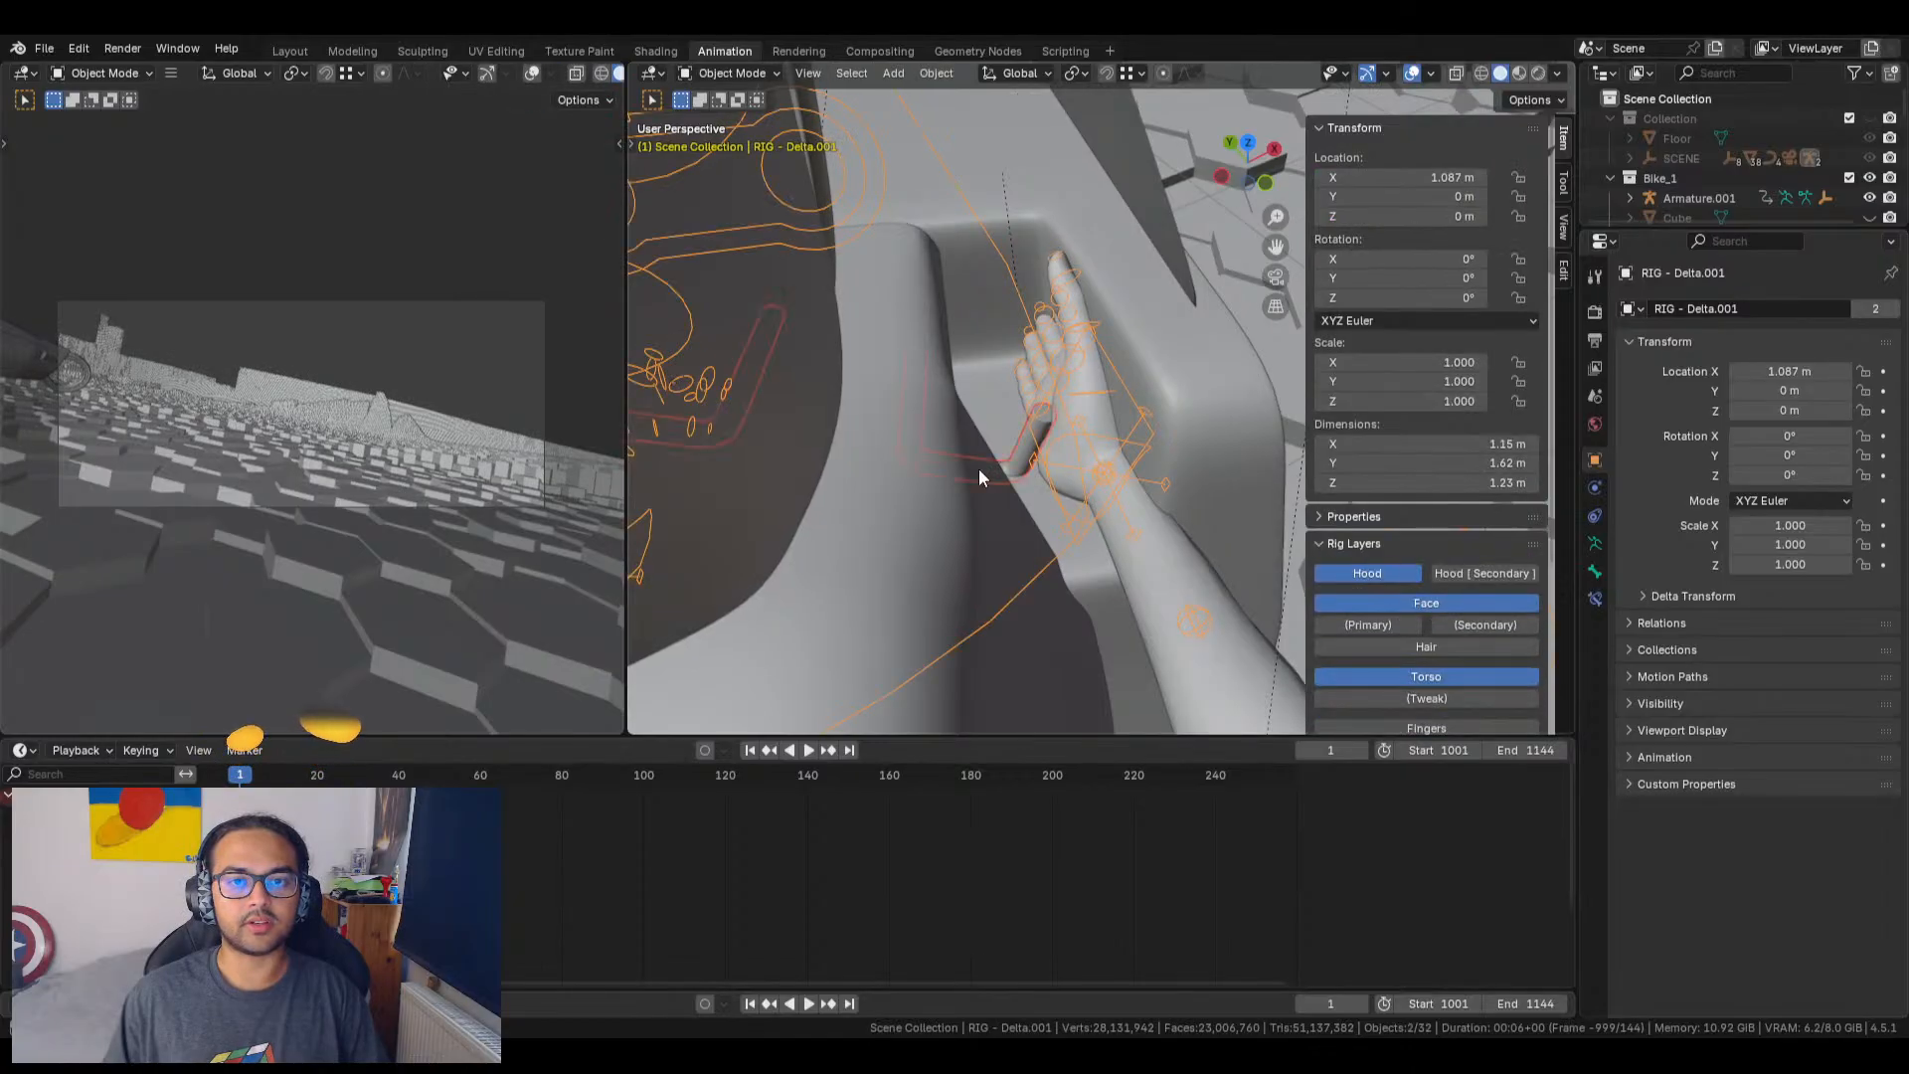
pyautogui.hotkey('ctrl', 'z')
pyautogui.hotkey('ctrl', 'z')
pyautogui.hotkey('ctrl', 'z')
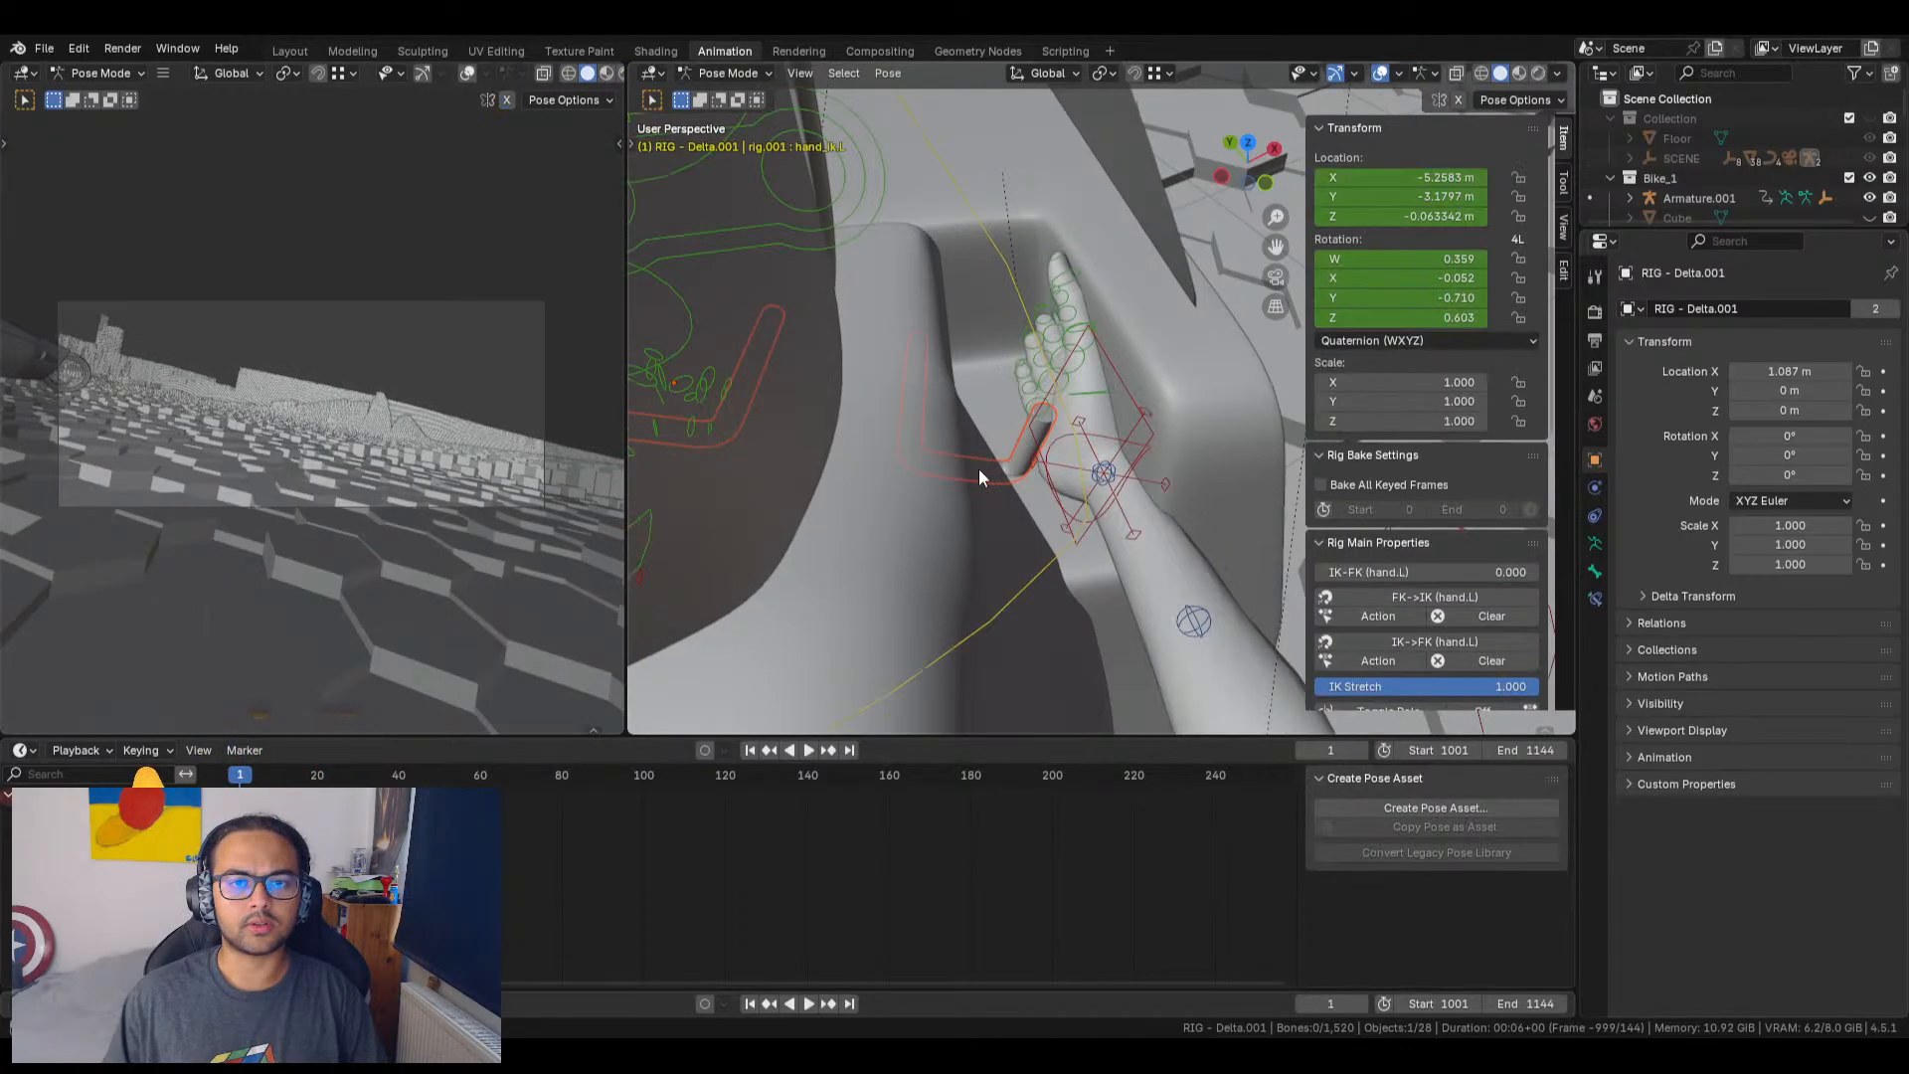
pyautogui.hotkey('ctrl', 'z')
pyautogui.hotkey('ctrl', 'z')
pyautogui.hotkey('ctrl', 'z')
pyautogui.hotkey('ctrl', 'z')
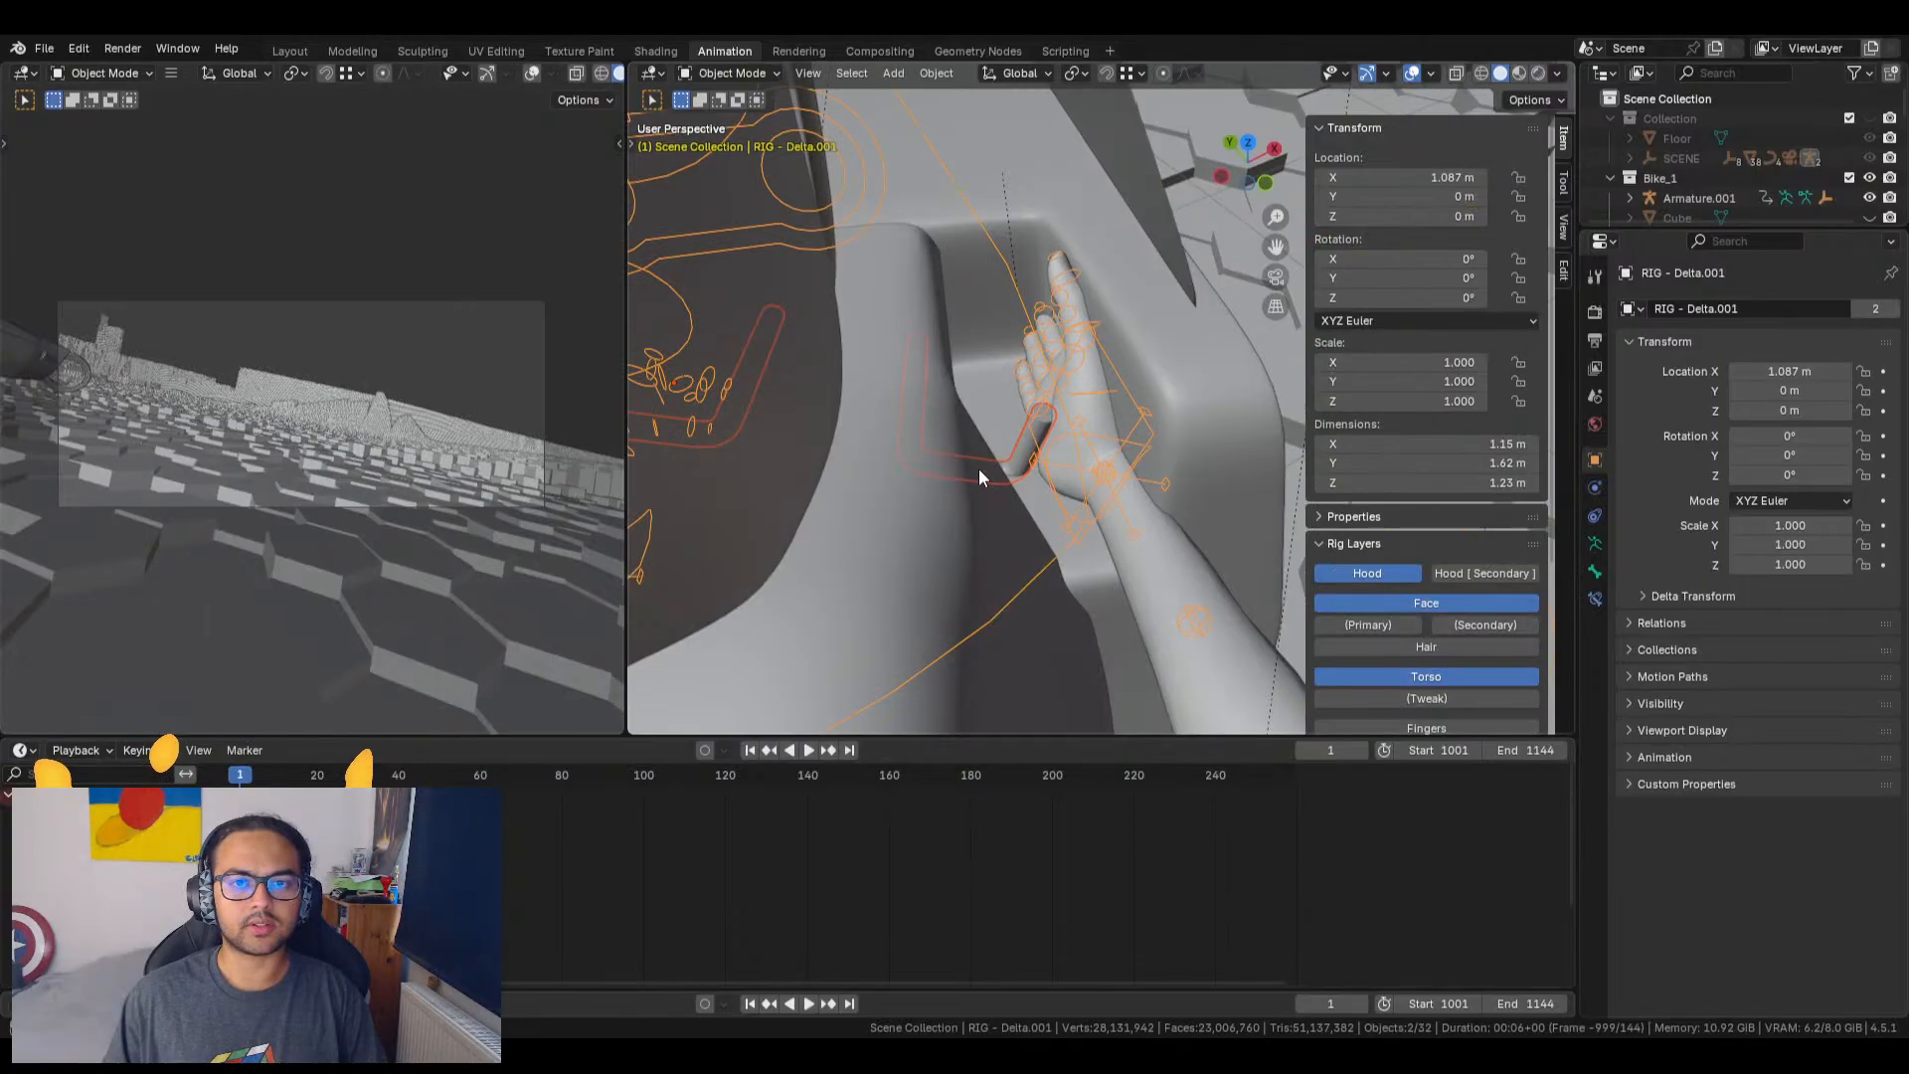
pyautogui.hotkey('ctrl', 'z')
pyautogui.hotkey('ctrl', 'z')
pyautogui.hotkey('ctrl', 'z')
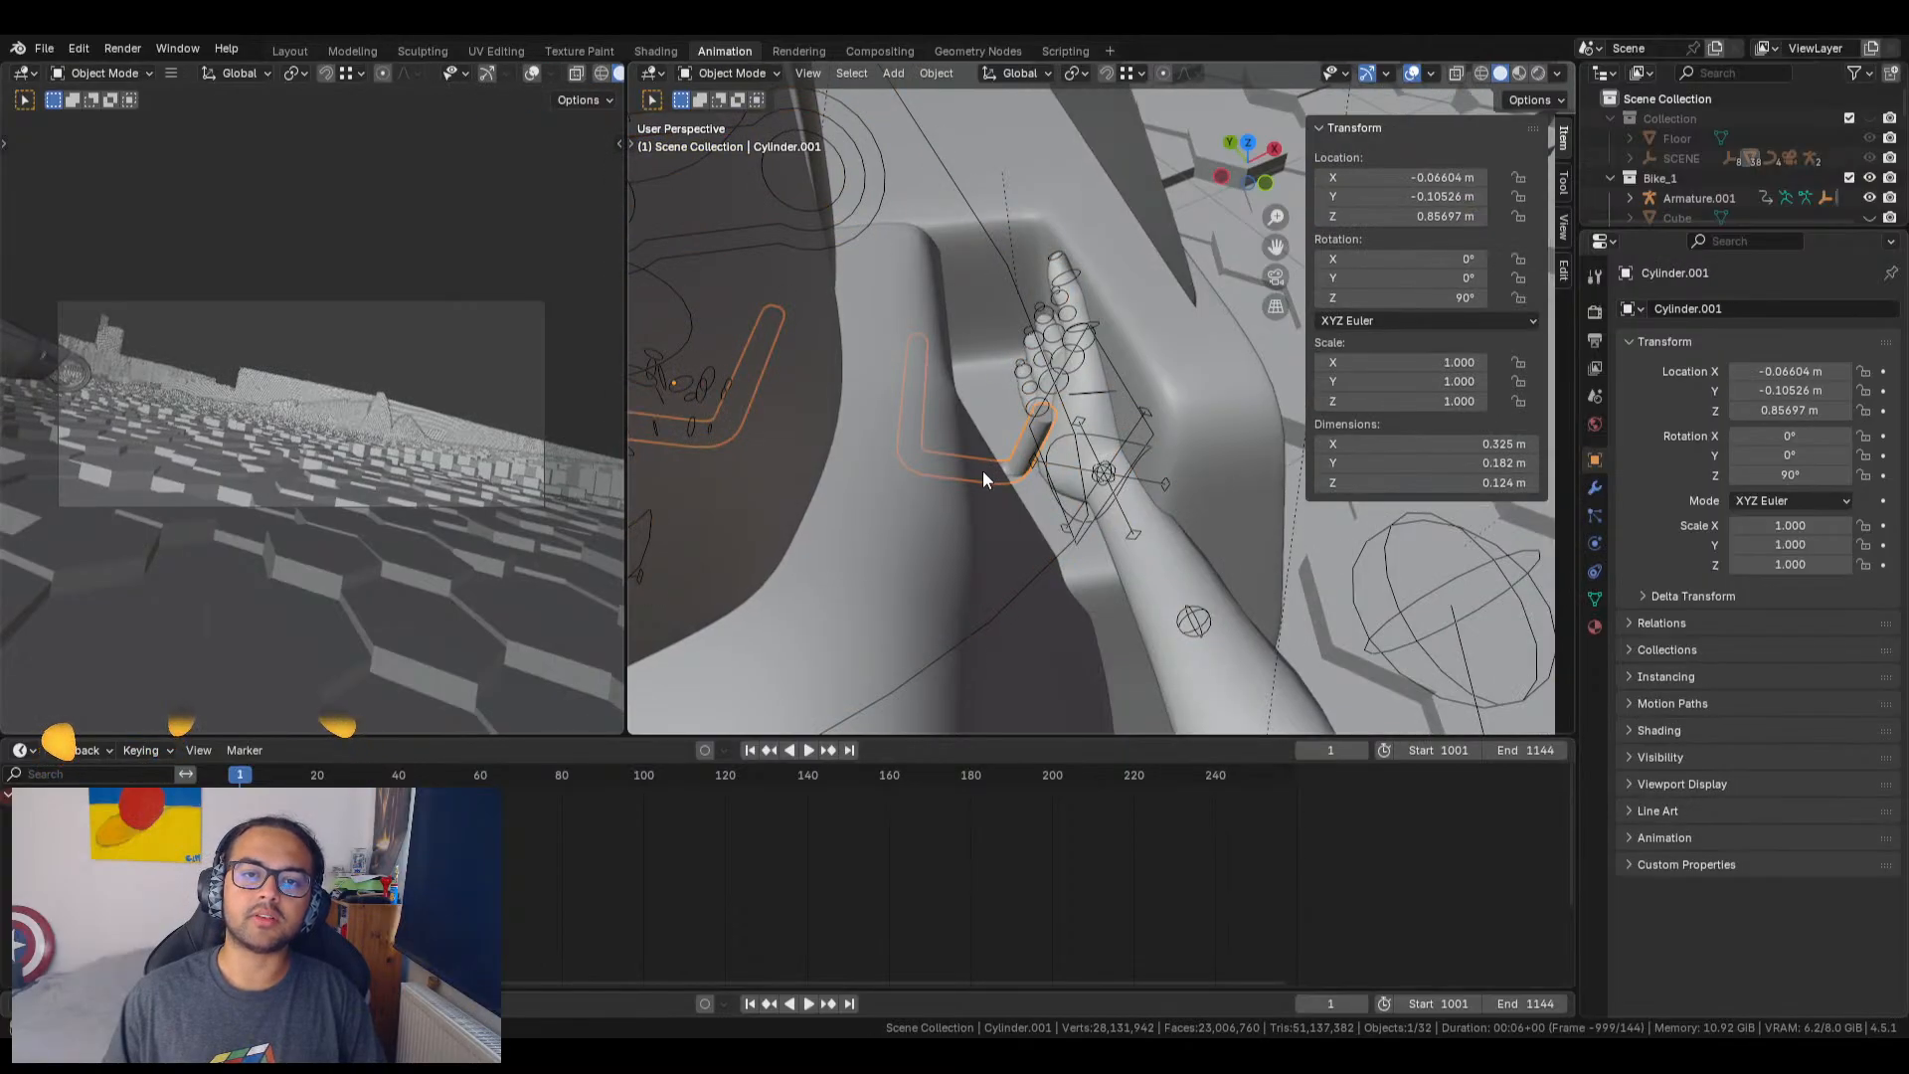
pyautogui.hotkey('ctrl', 'z')
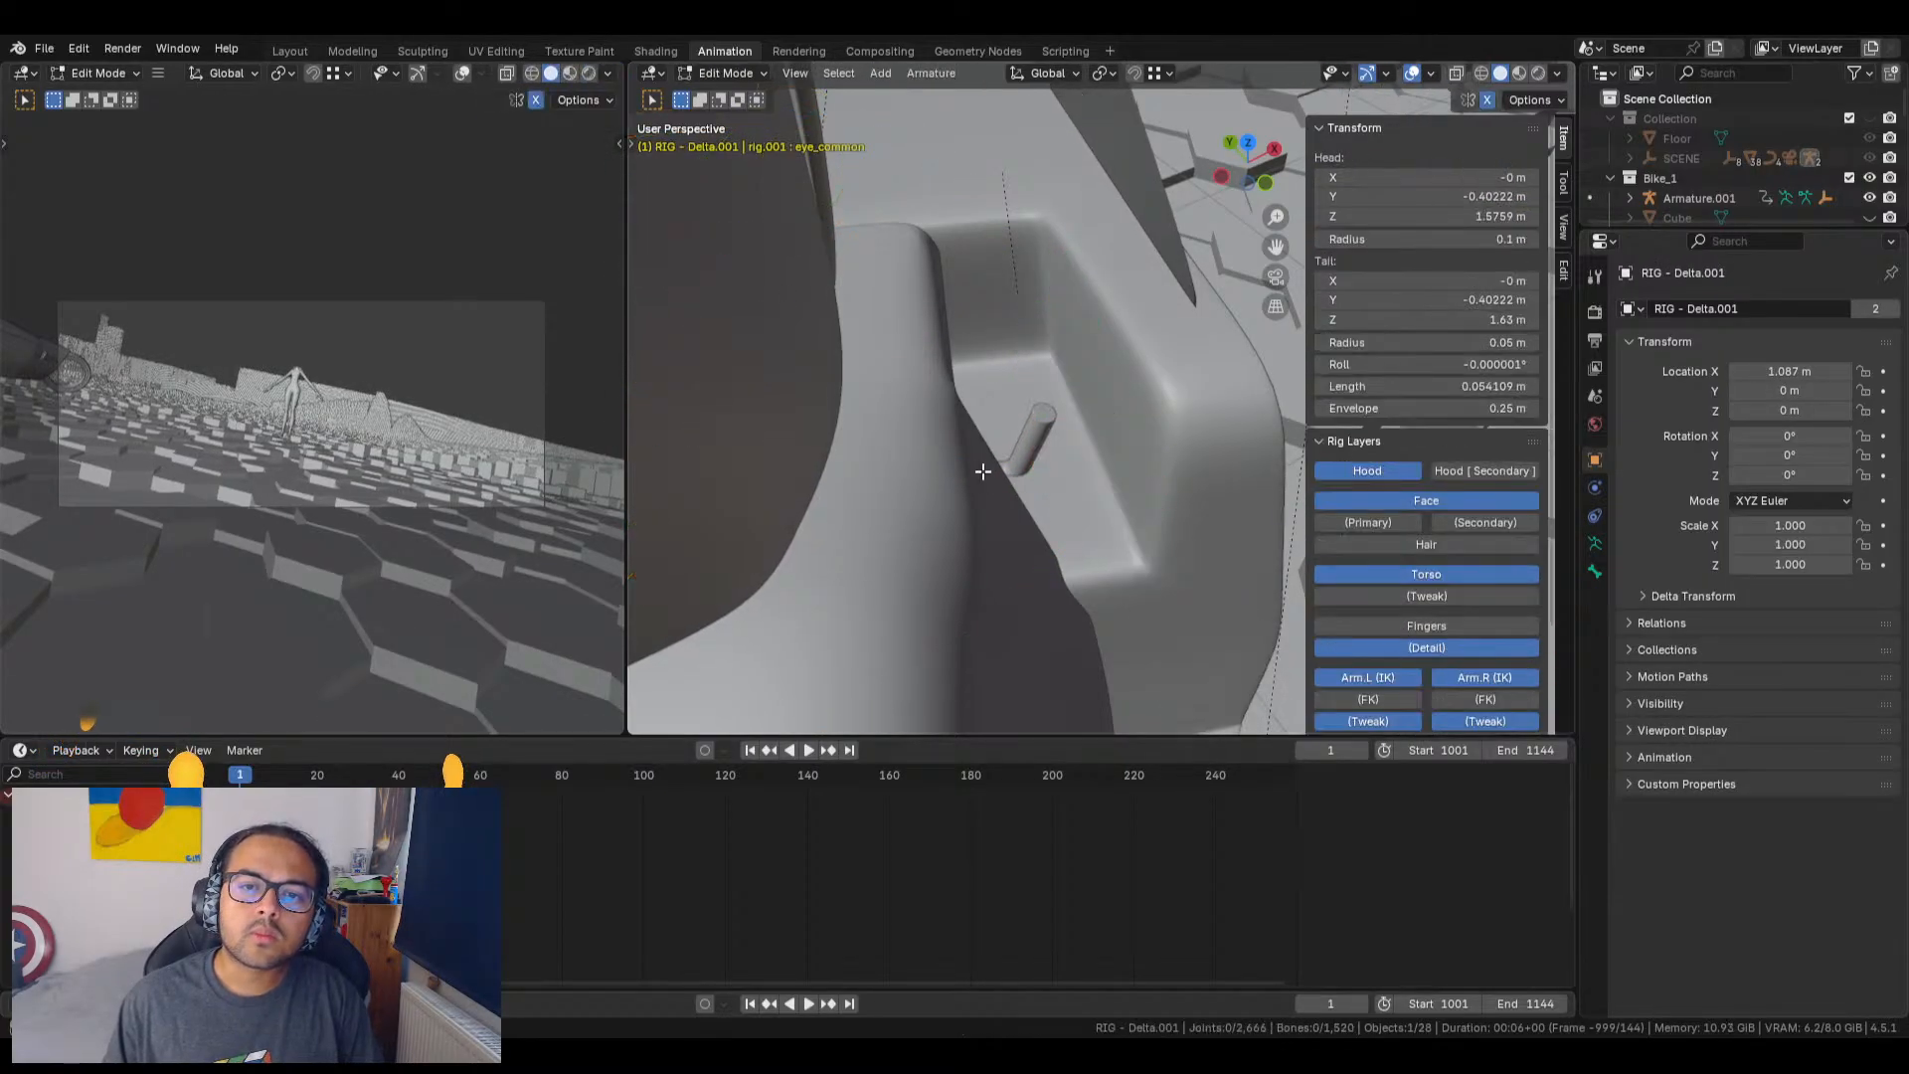
pyautogui.hotkey('ctrl', 'z')
pyautogui.hotkey('ctrl', 'z')
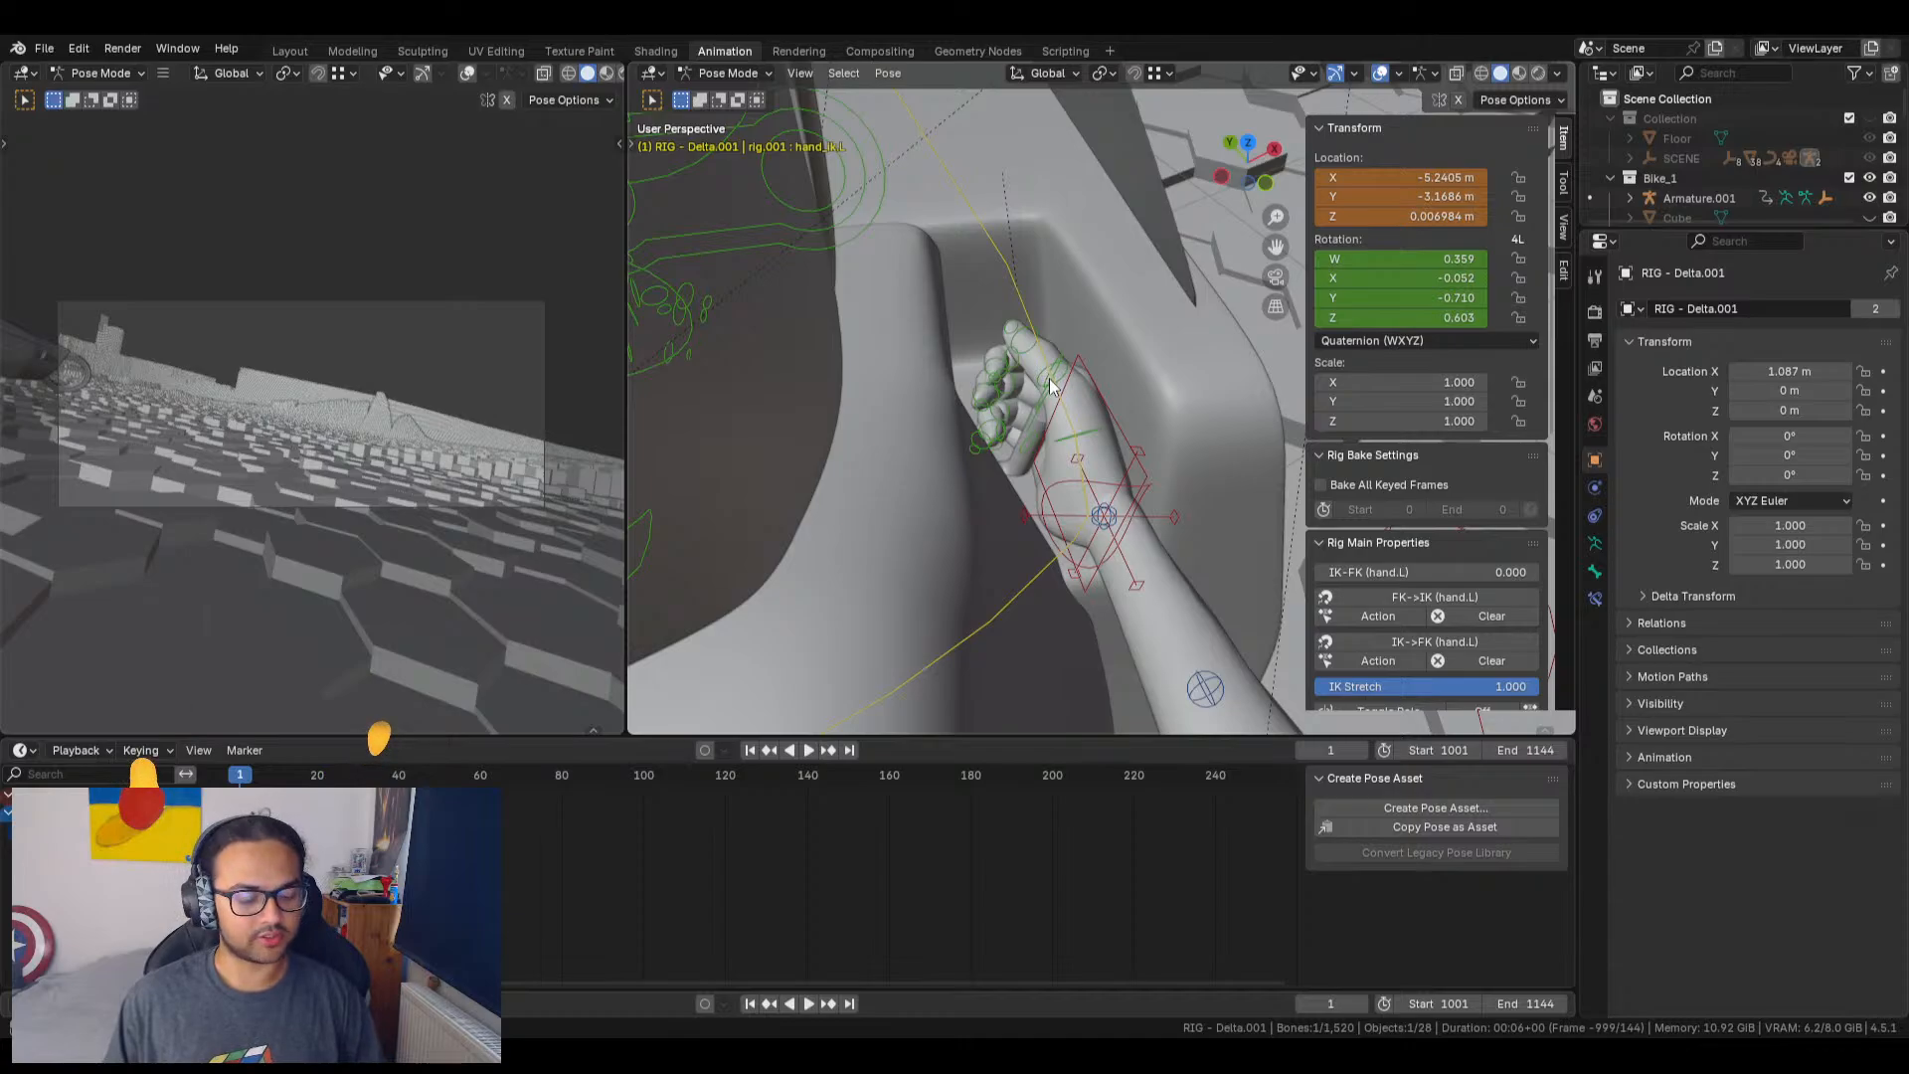
# Step: Select all of the rider rig's bones and keyframe the whole pose at frame 1
pyautogui.press('a')
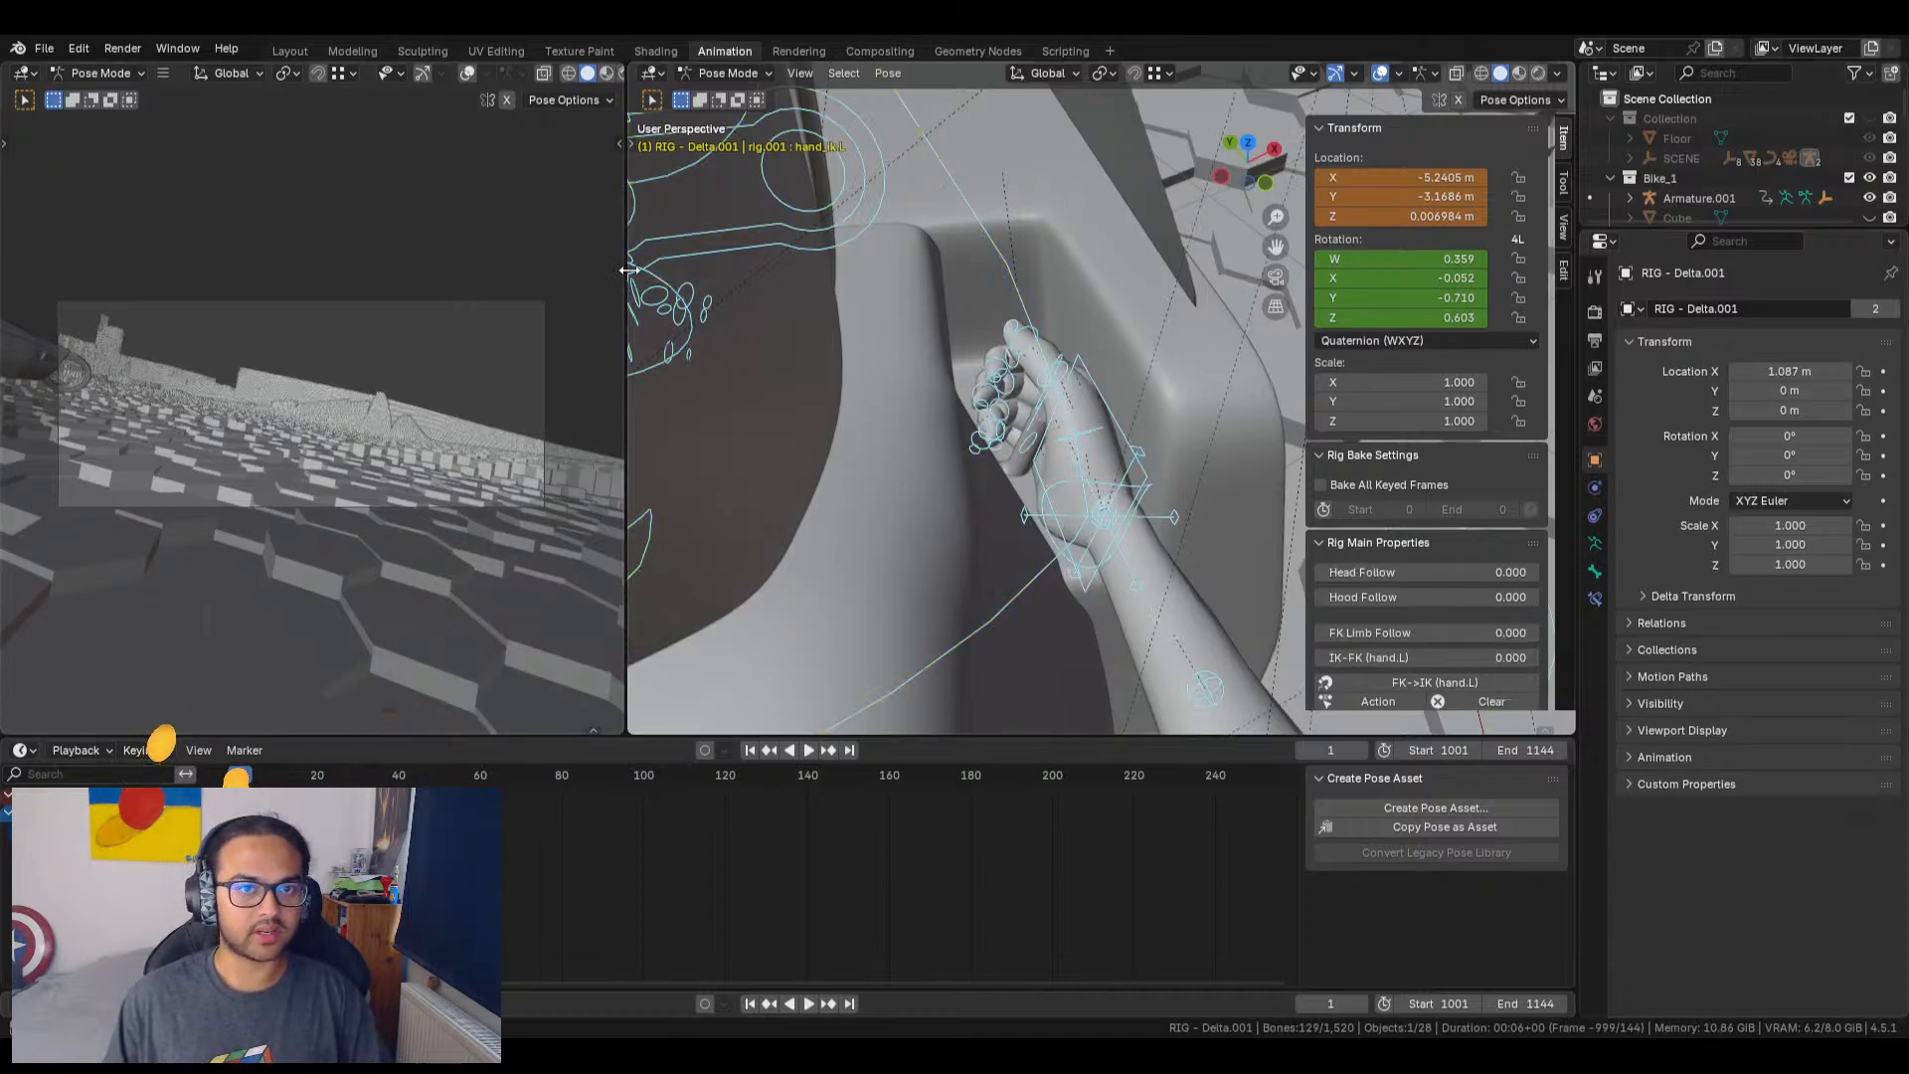
pyautogui.press('i')
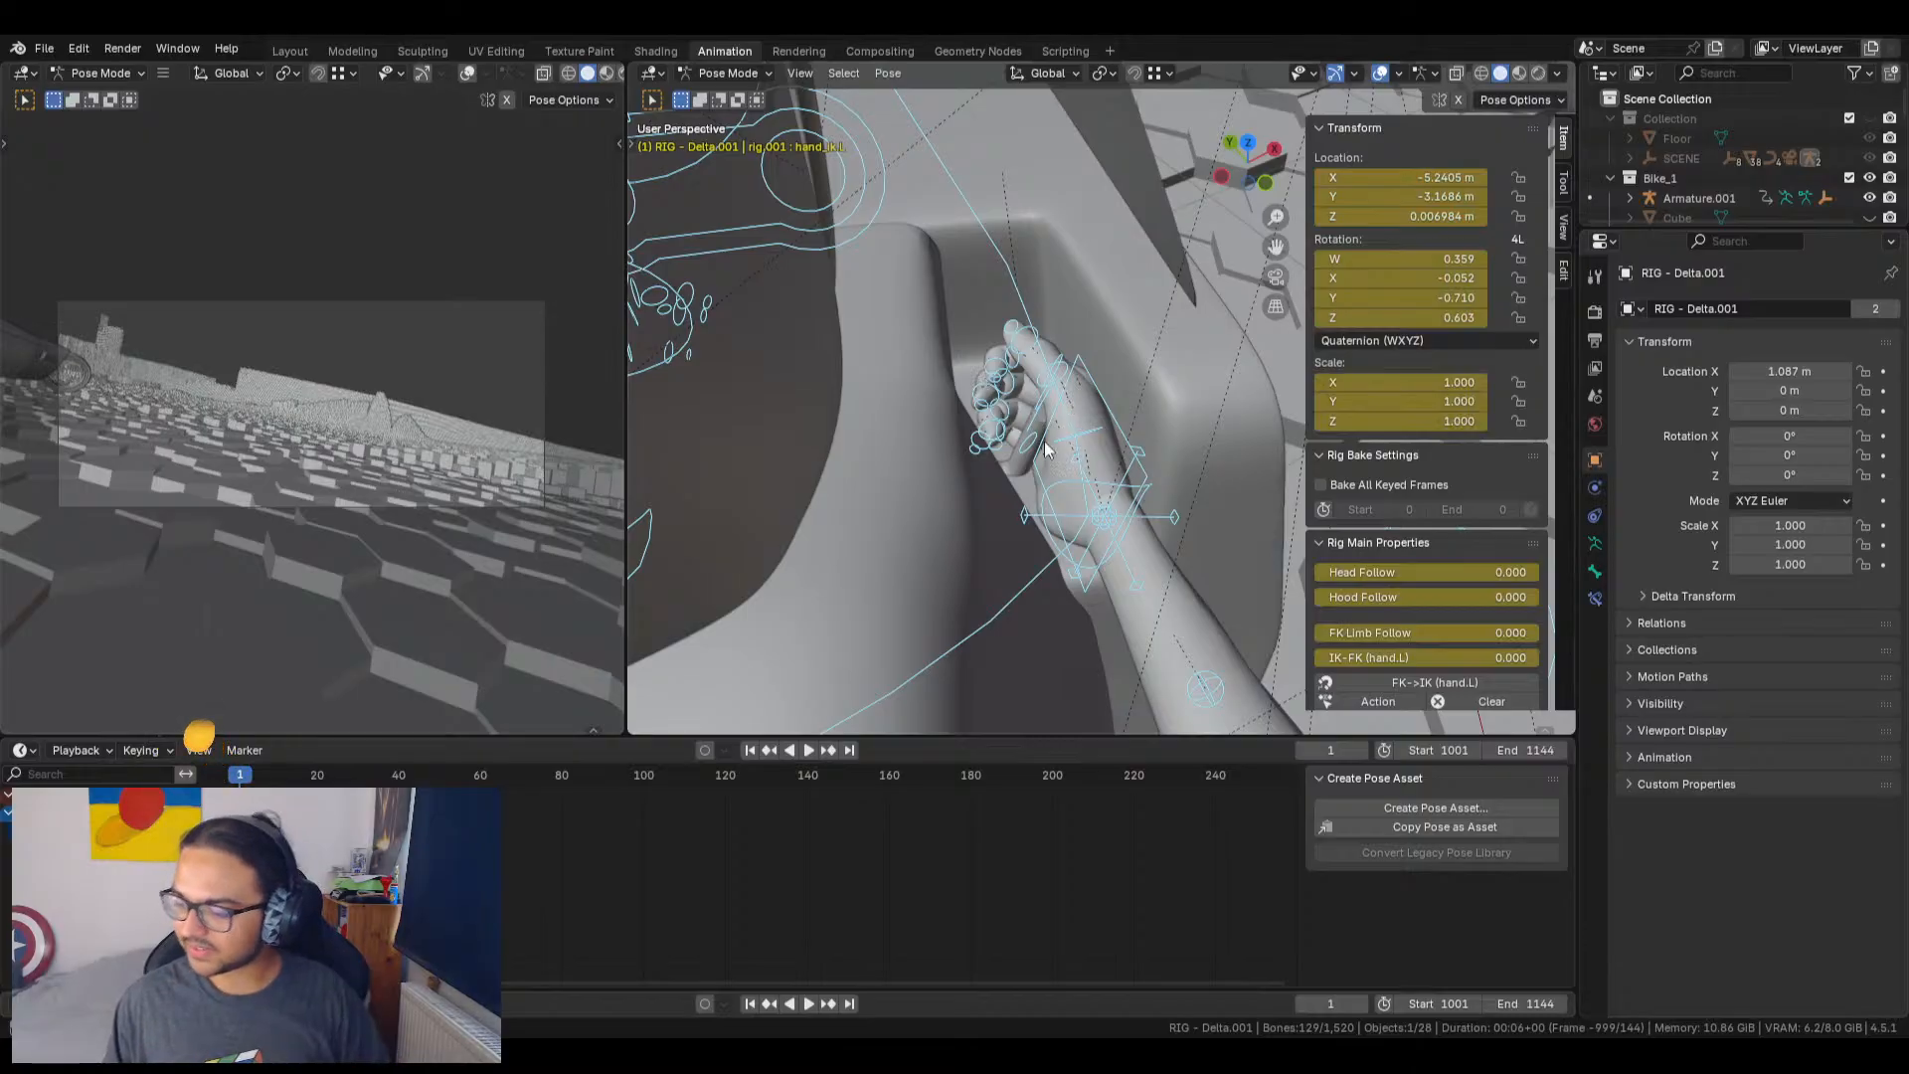
pyautogui.click(1214, 305)
pyautogui.moveTo(995, 433); pyautogui.dragTo(832, 517, button='middle')
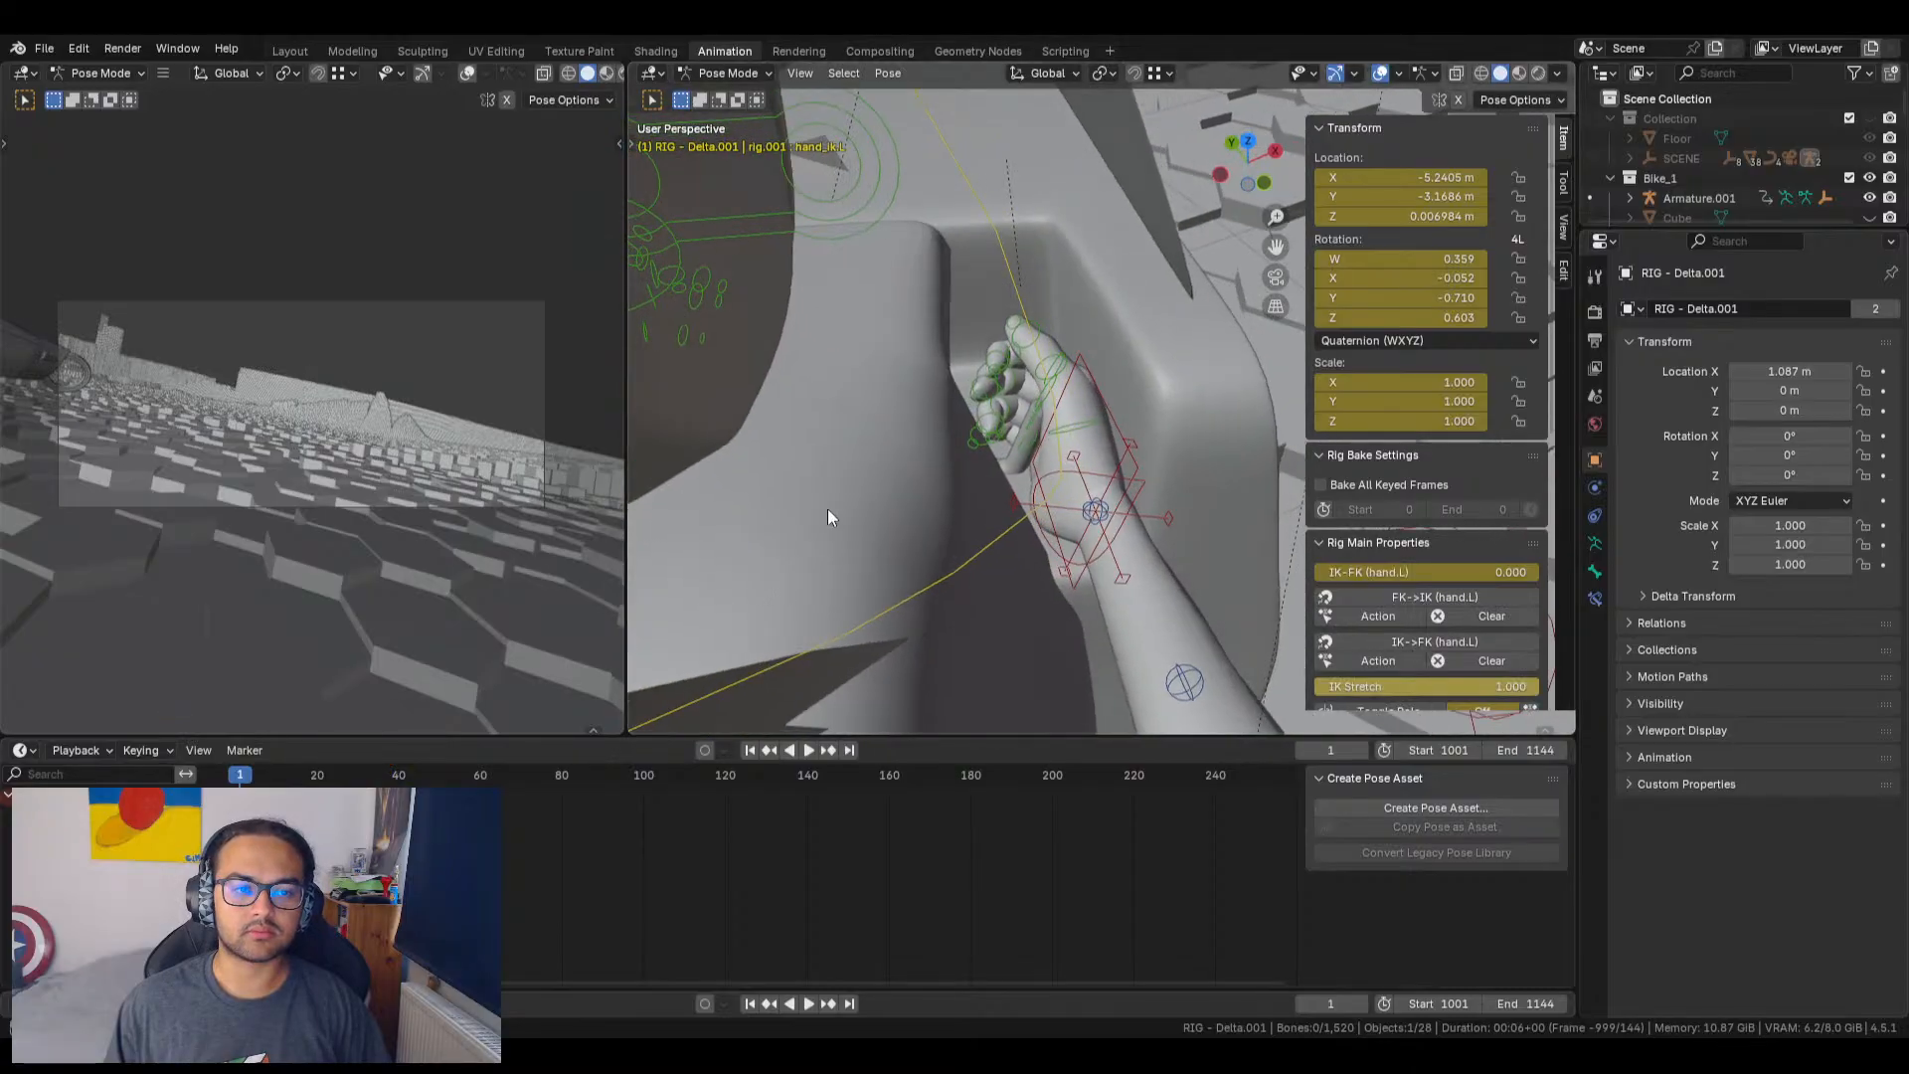
pyautogui.moveTo(671, 522); pyautogui.dragTo(1010, 391, button='middle')
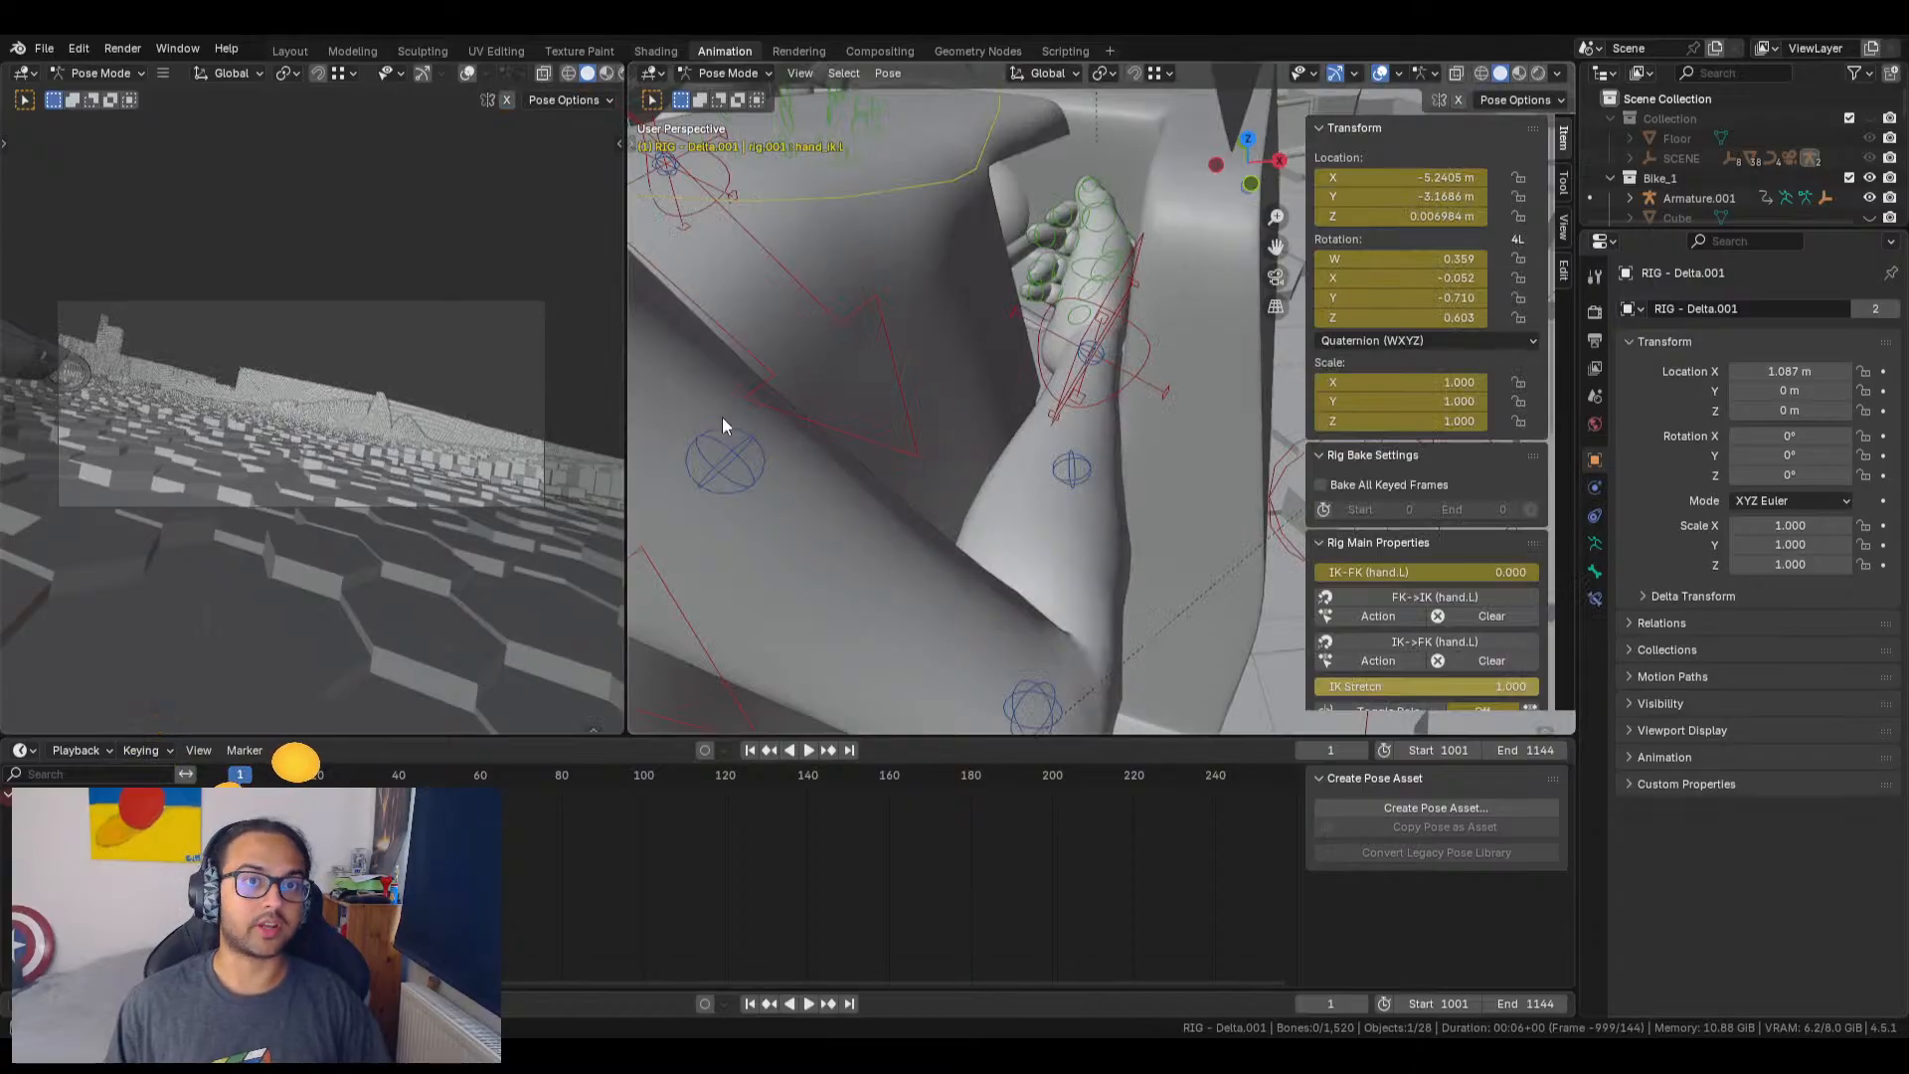
pyautogui.moveTo(723, 418); pyautogui.dragTo(1035, 307, button='middle')
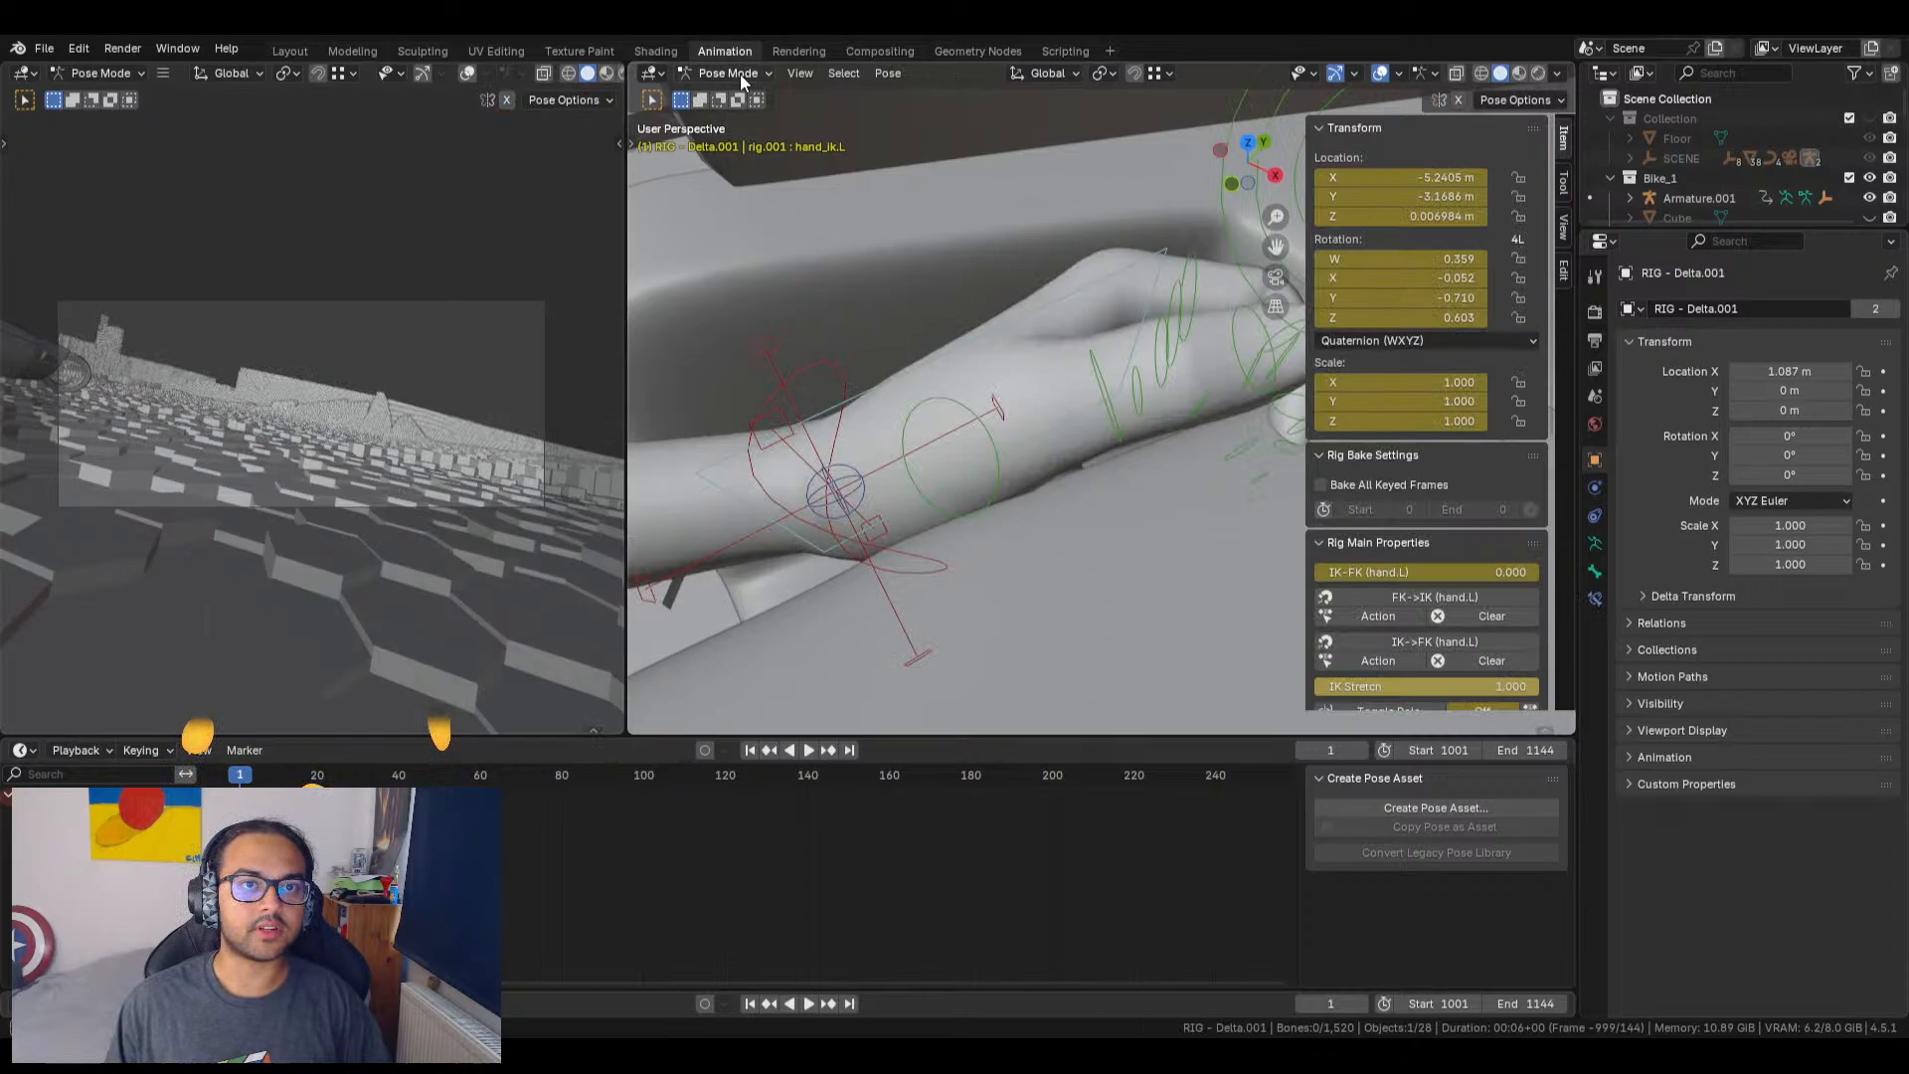
pyautogui.click(740, 74)
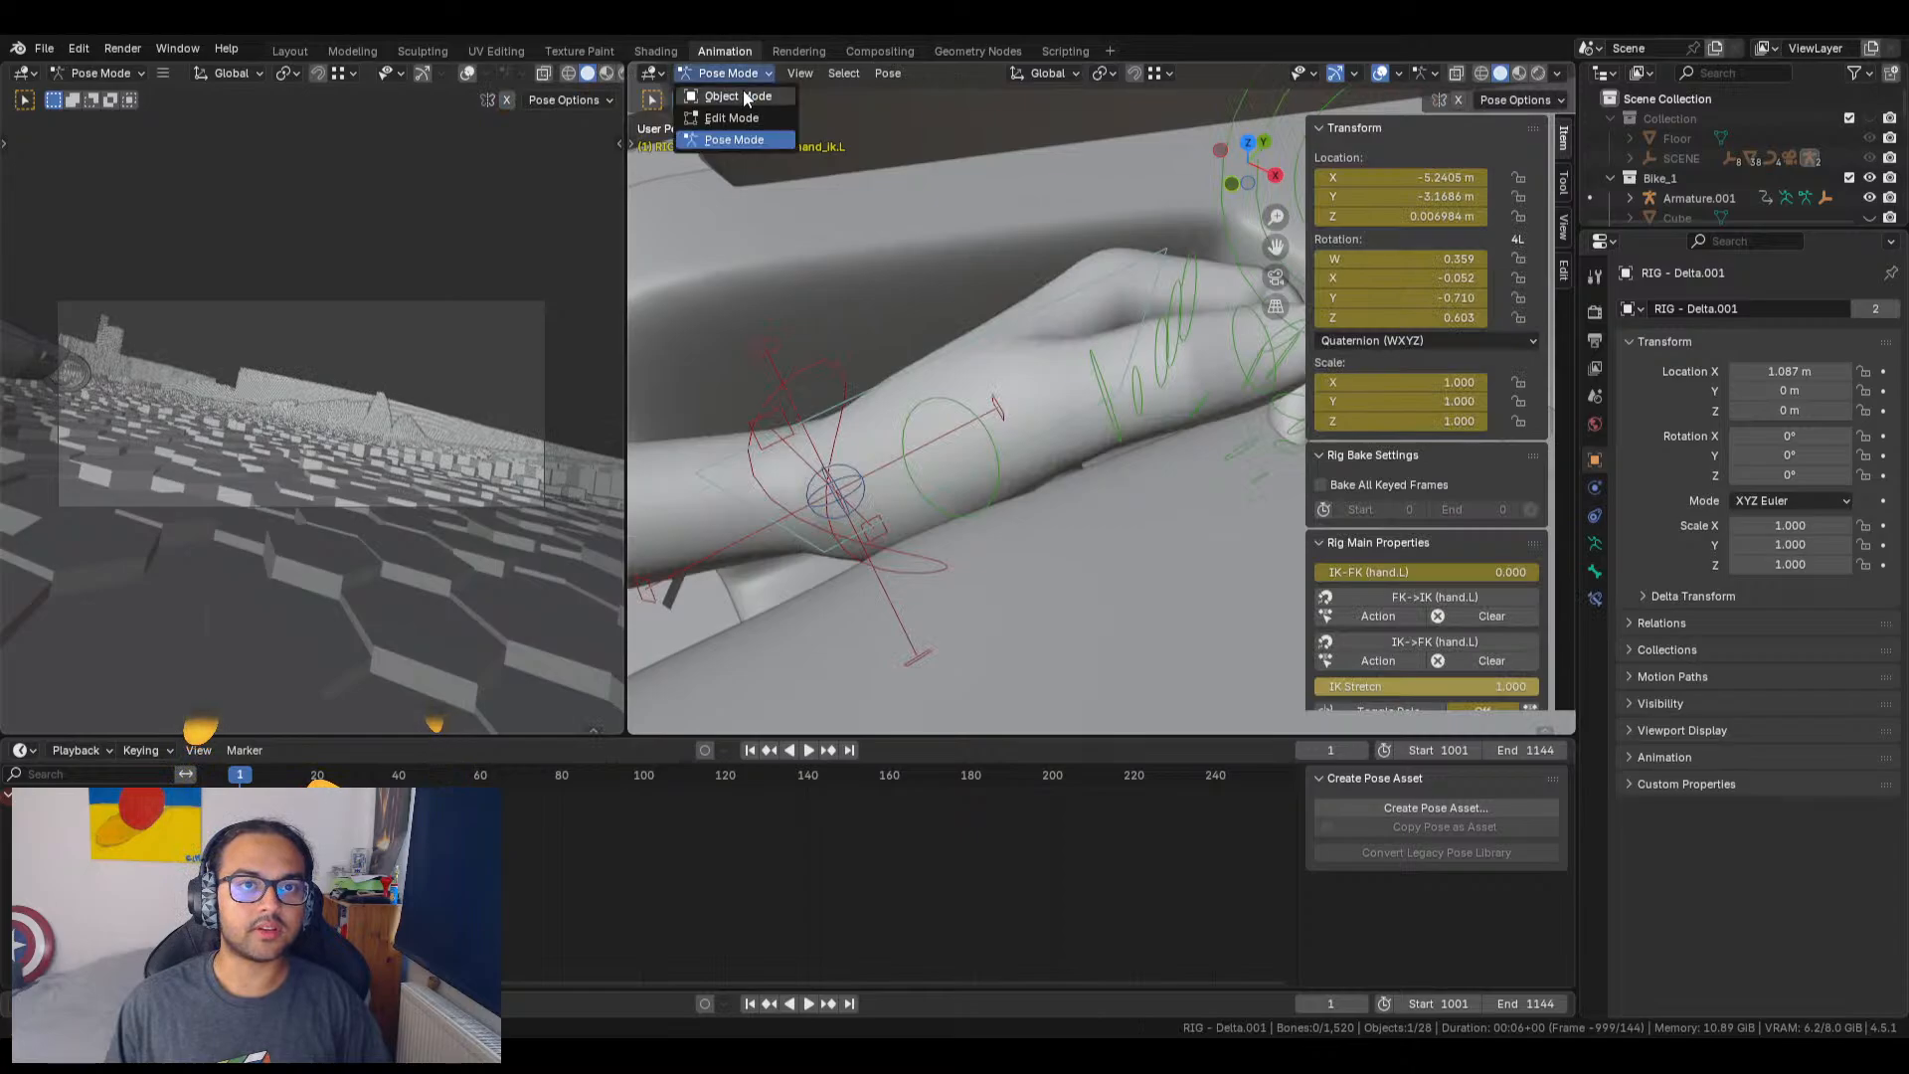
pyautogui.click(743, 90)
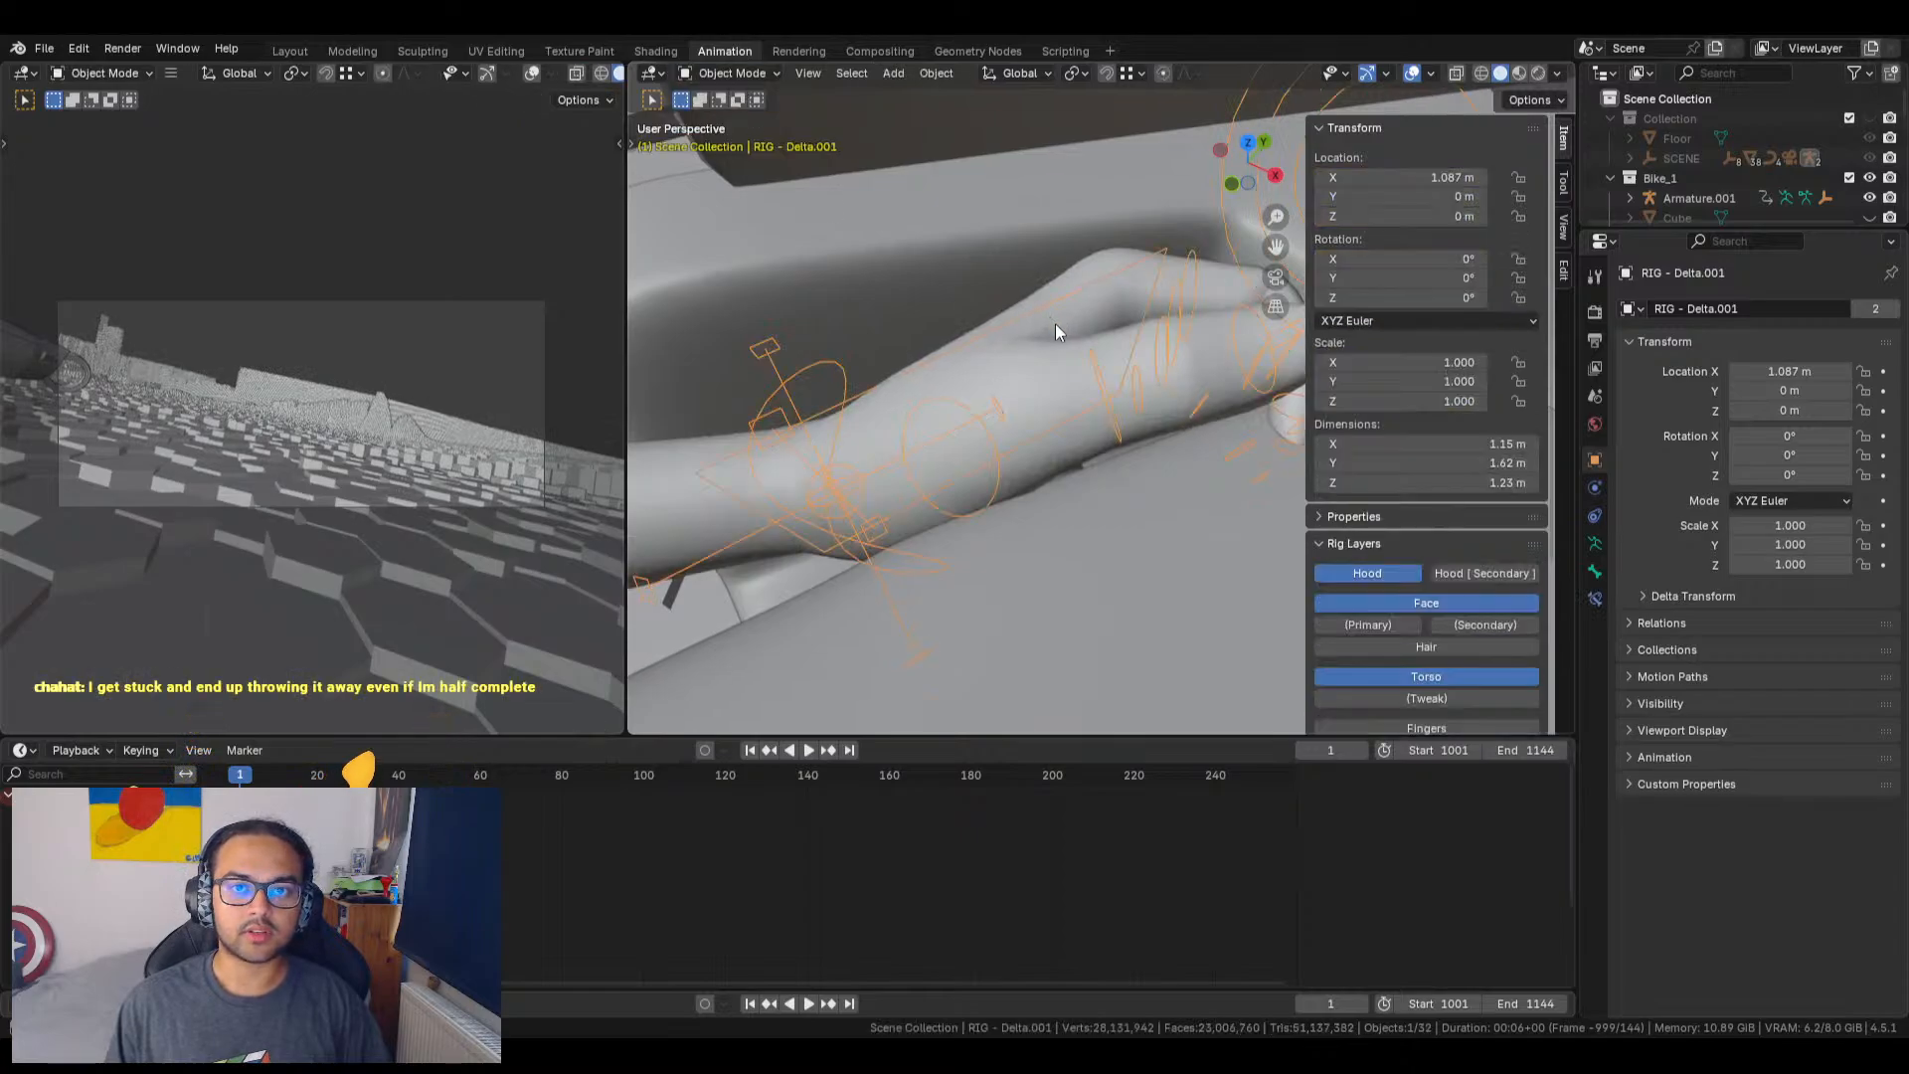
pyautogui.moveTo(1058, 344); pyautogui.dragTo(998, 405, button='middle')
pyautogui.press('Tab')
pyautogui.press('Tab')
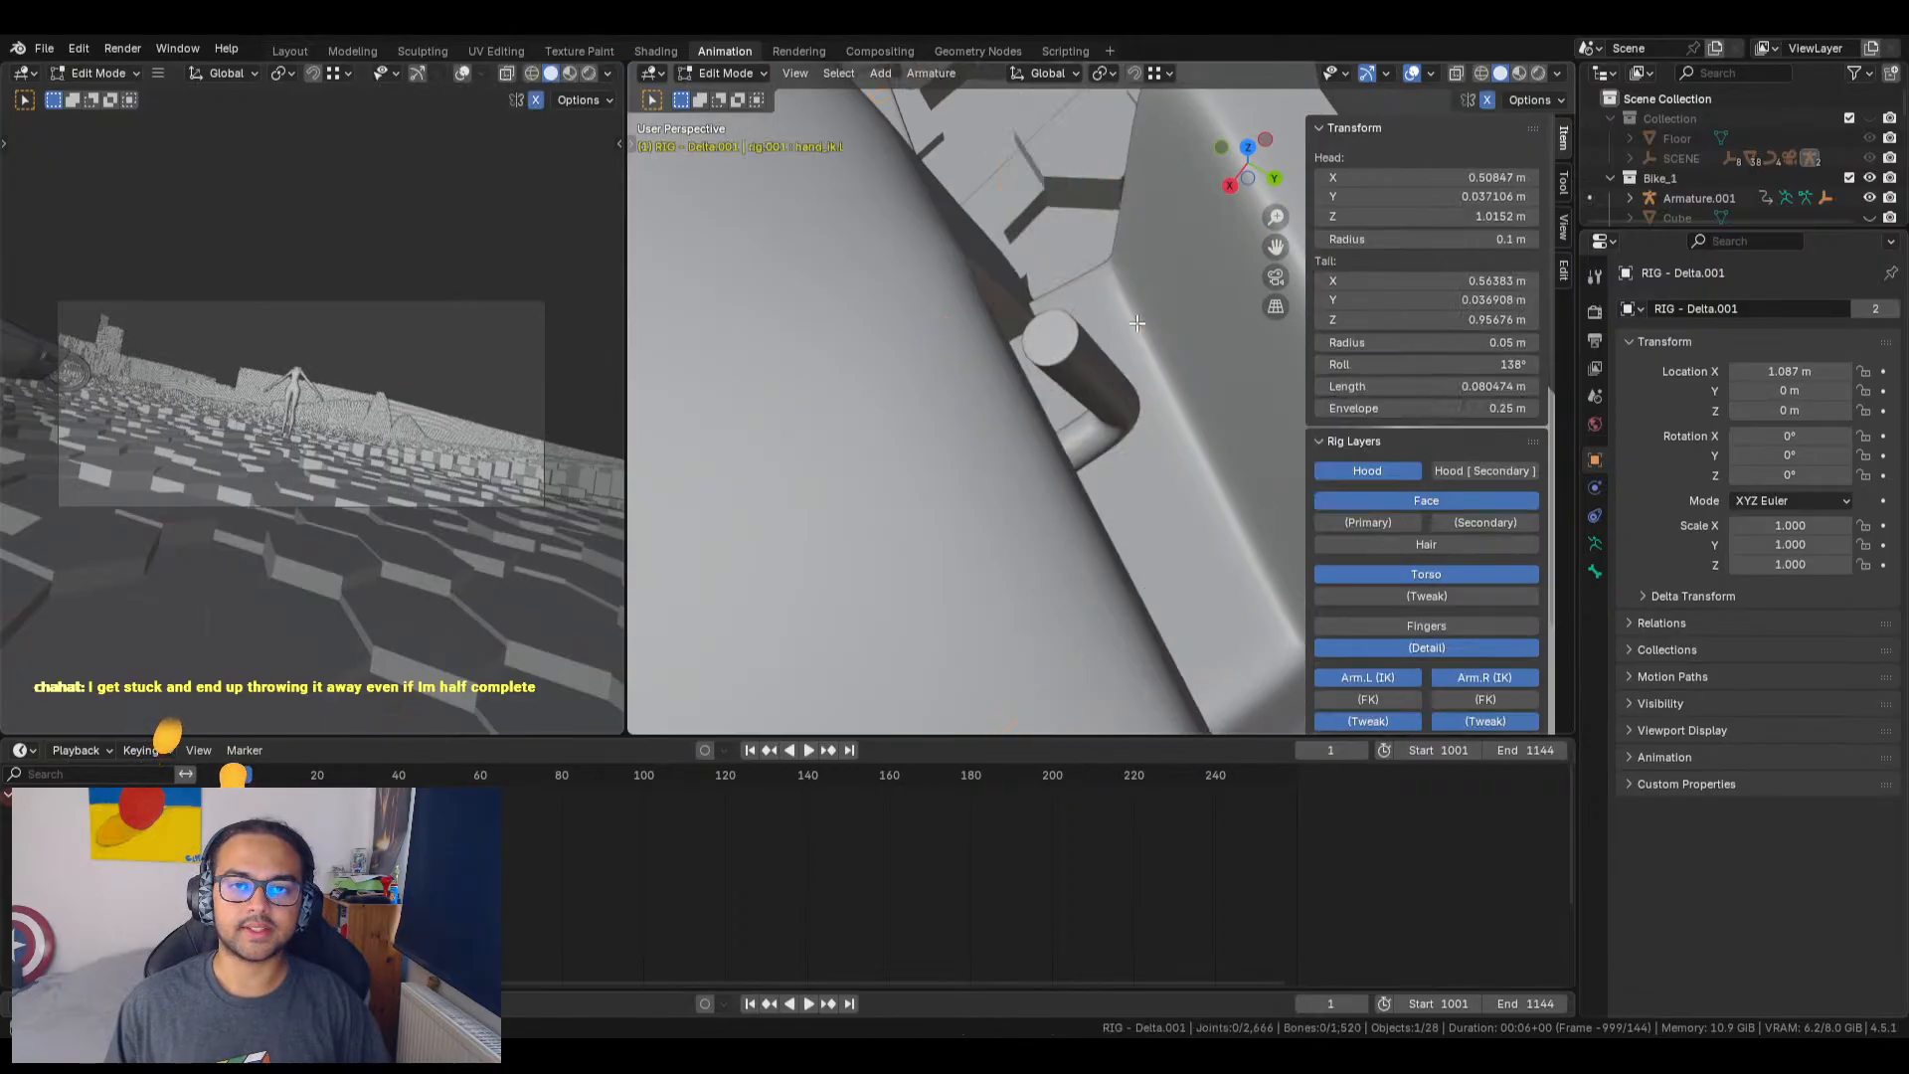
# Step: Return the rider rig to Pose Mode and select the left hand's IK control (hand_ik.L)
pyautogui.click(731, 74)
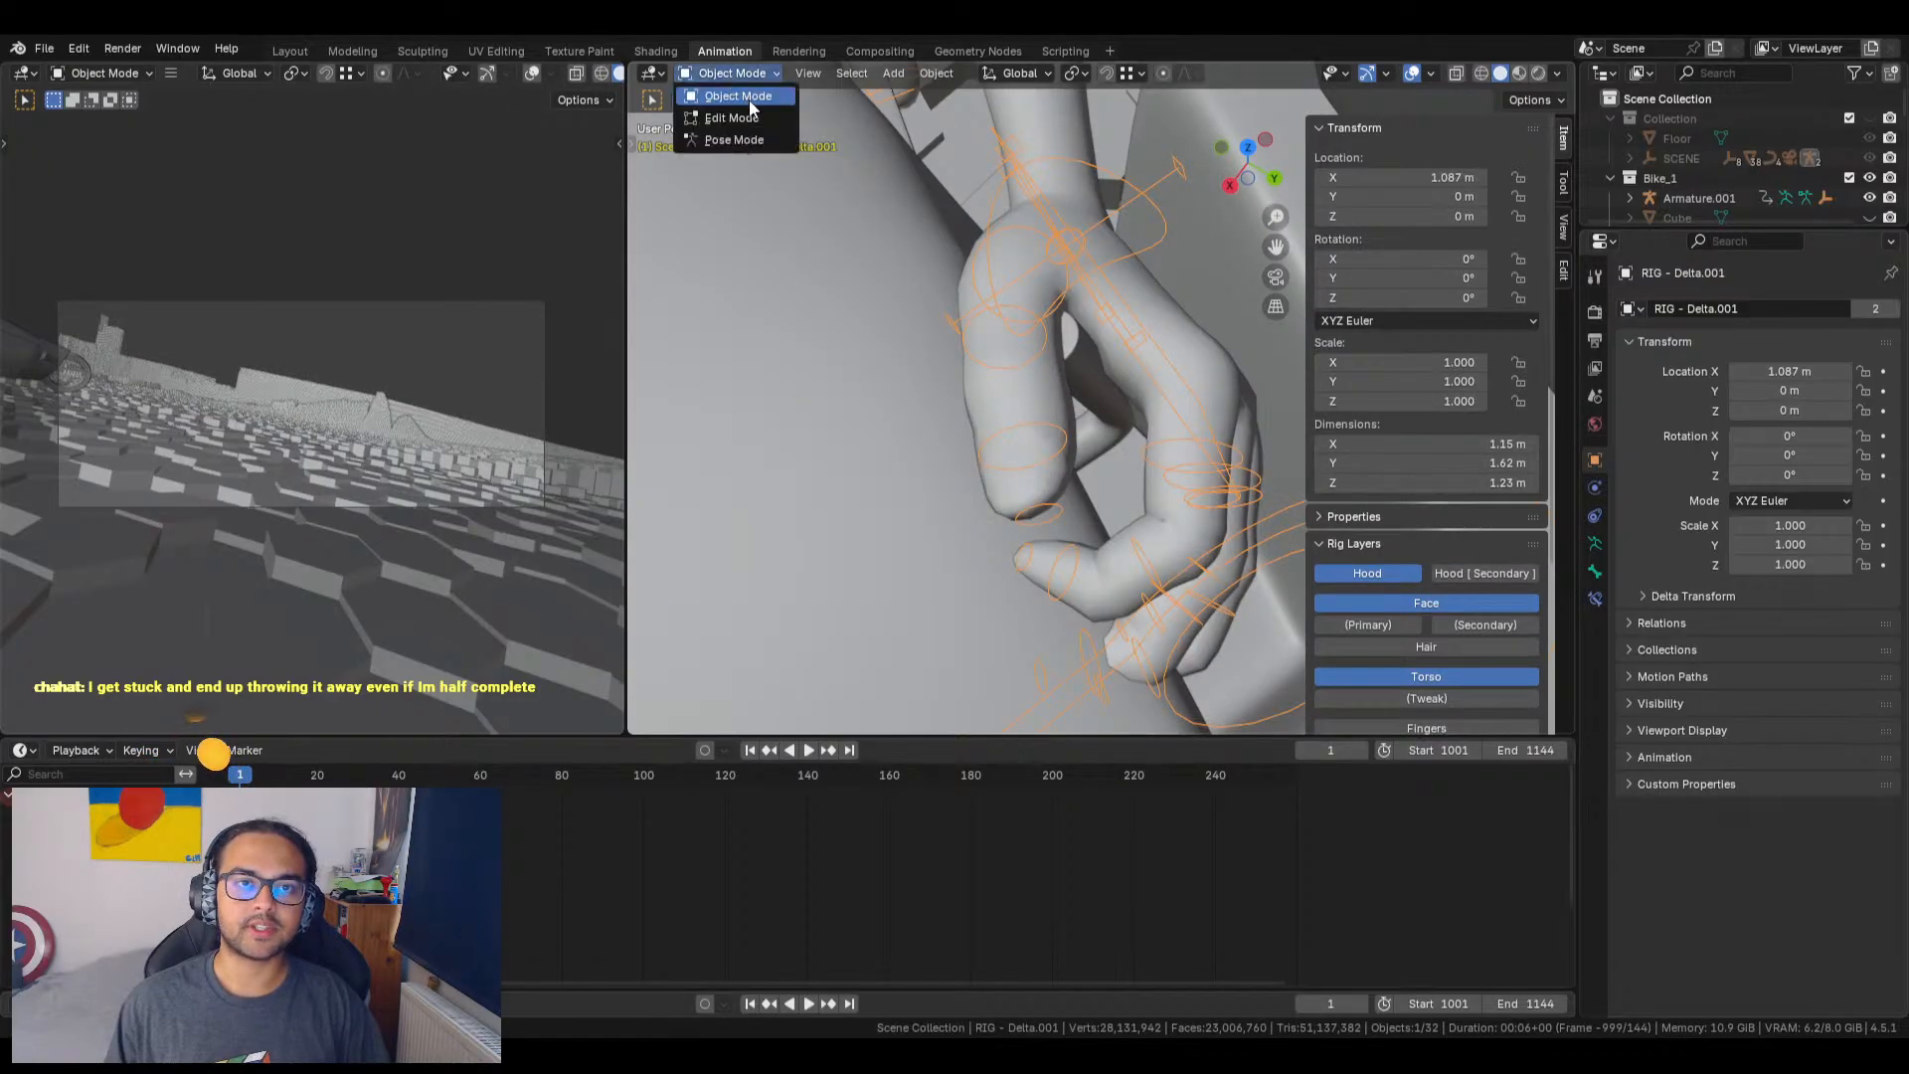
pyautogui.click(748, 140)
pyautogui.click(1176, 370)
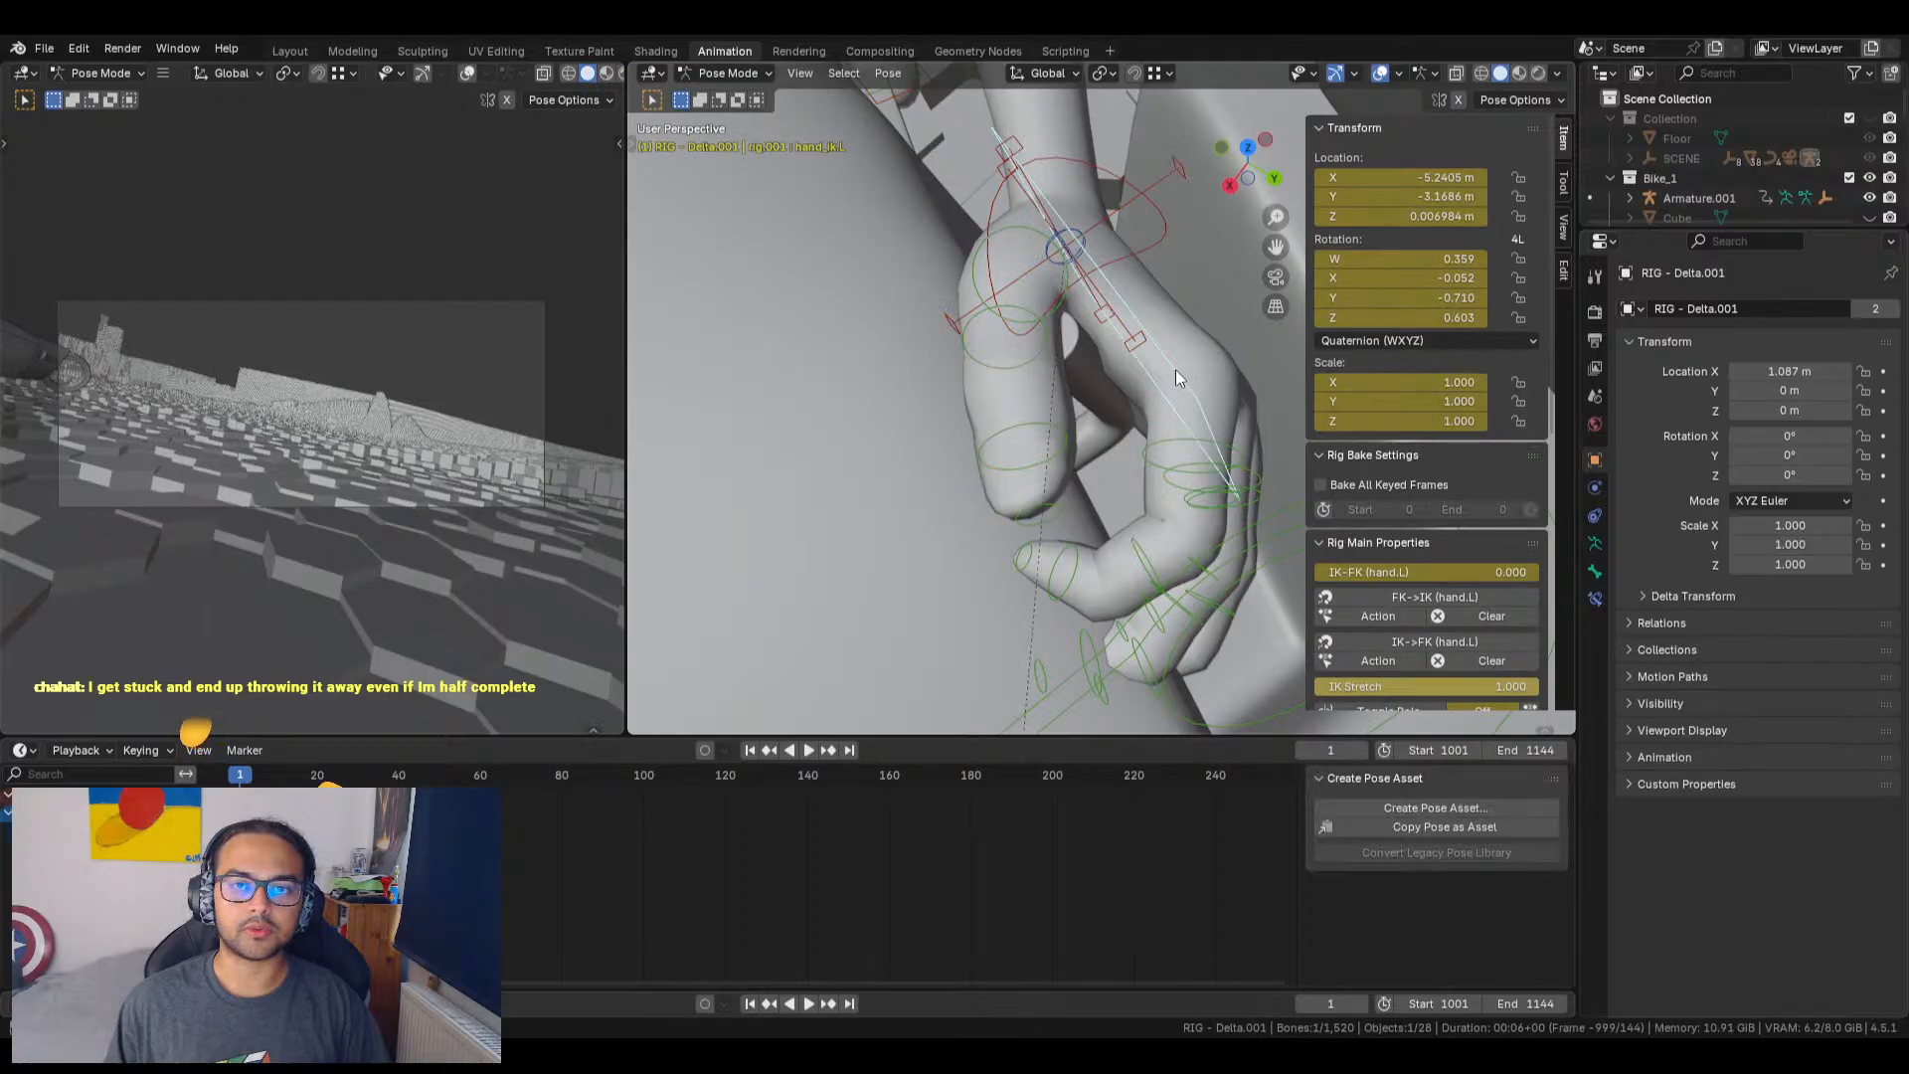
# Step: In Object Mode, parent the rider rig to the handlebar mesh (Cylinder.001) using the Object option
pyautogui.click(728, 73)
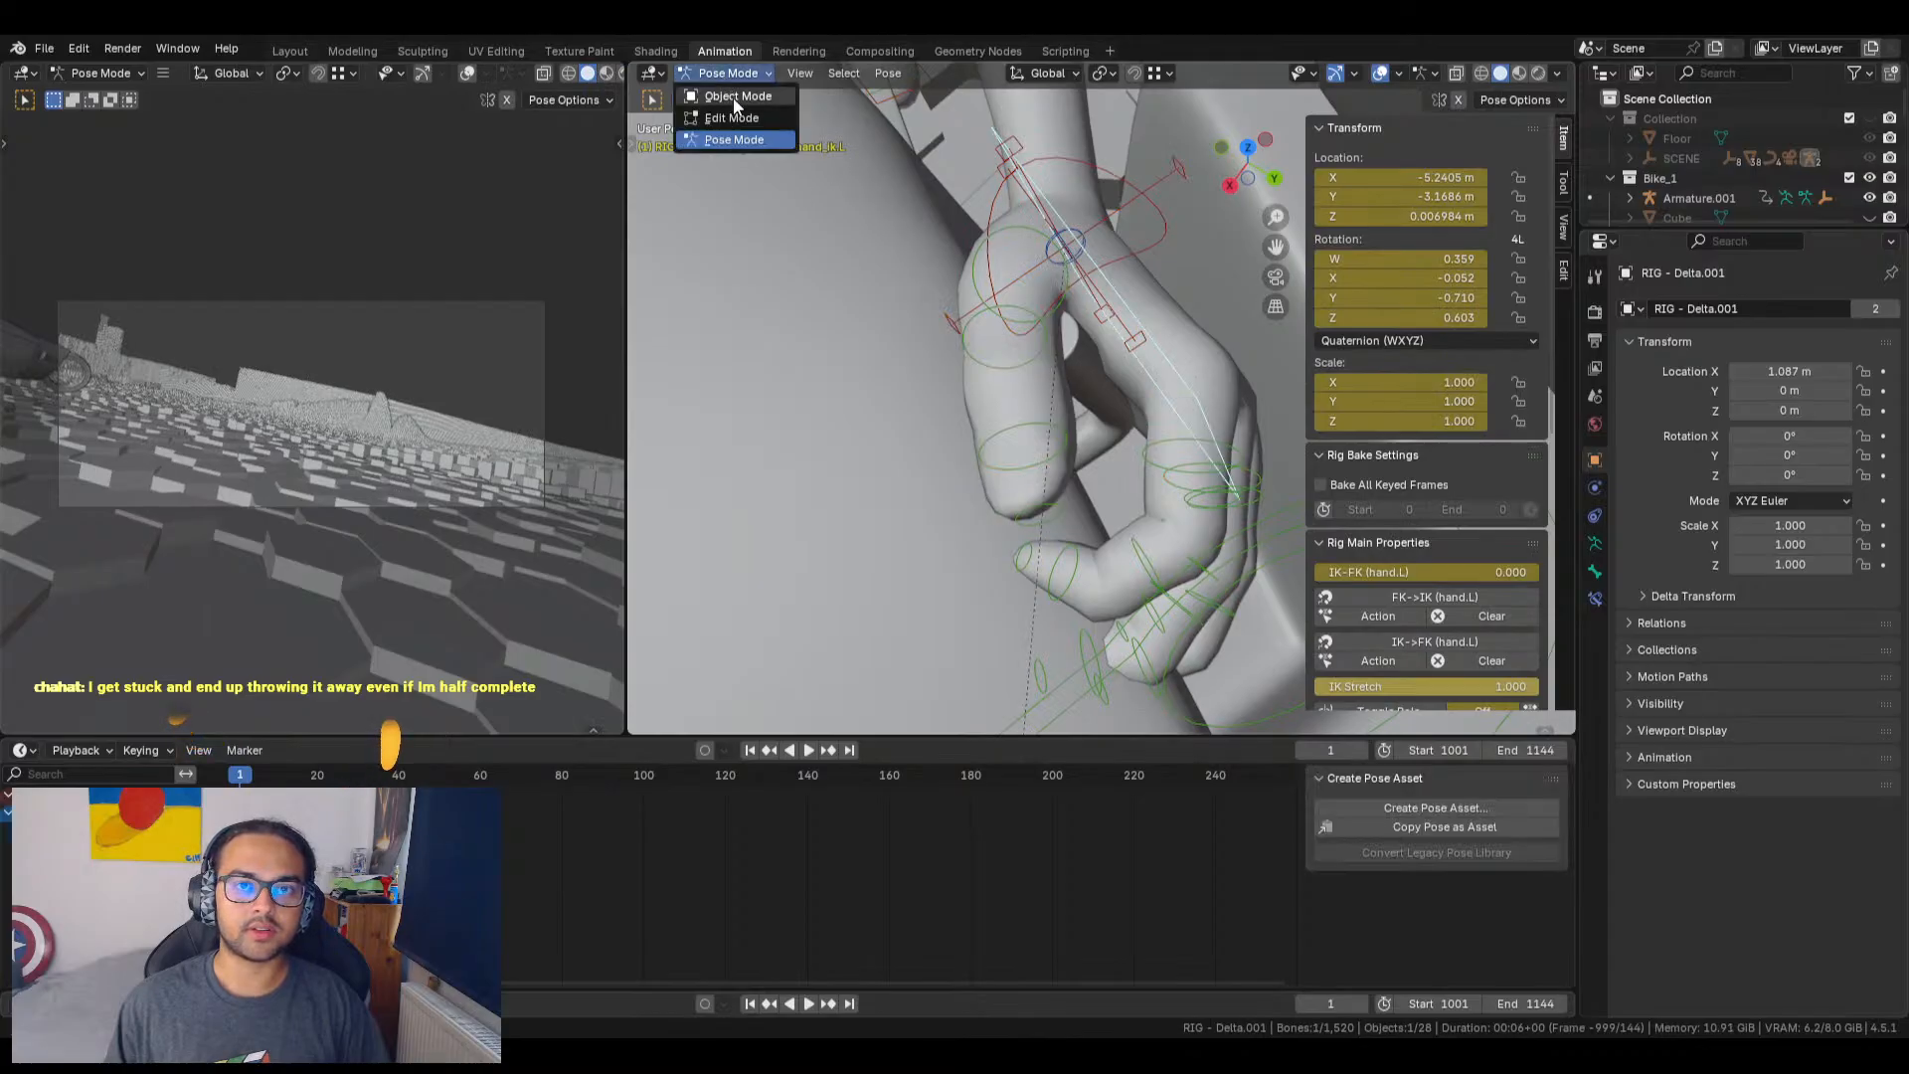
pyautogui.click(736, 99)
pyautogui.keyDown('shift'); pyautogui.click(1084, 373); pyautogui.keyUp('shift')
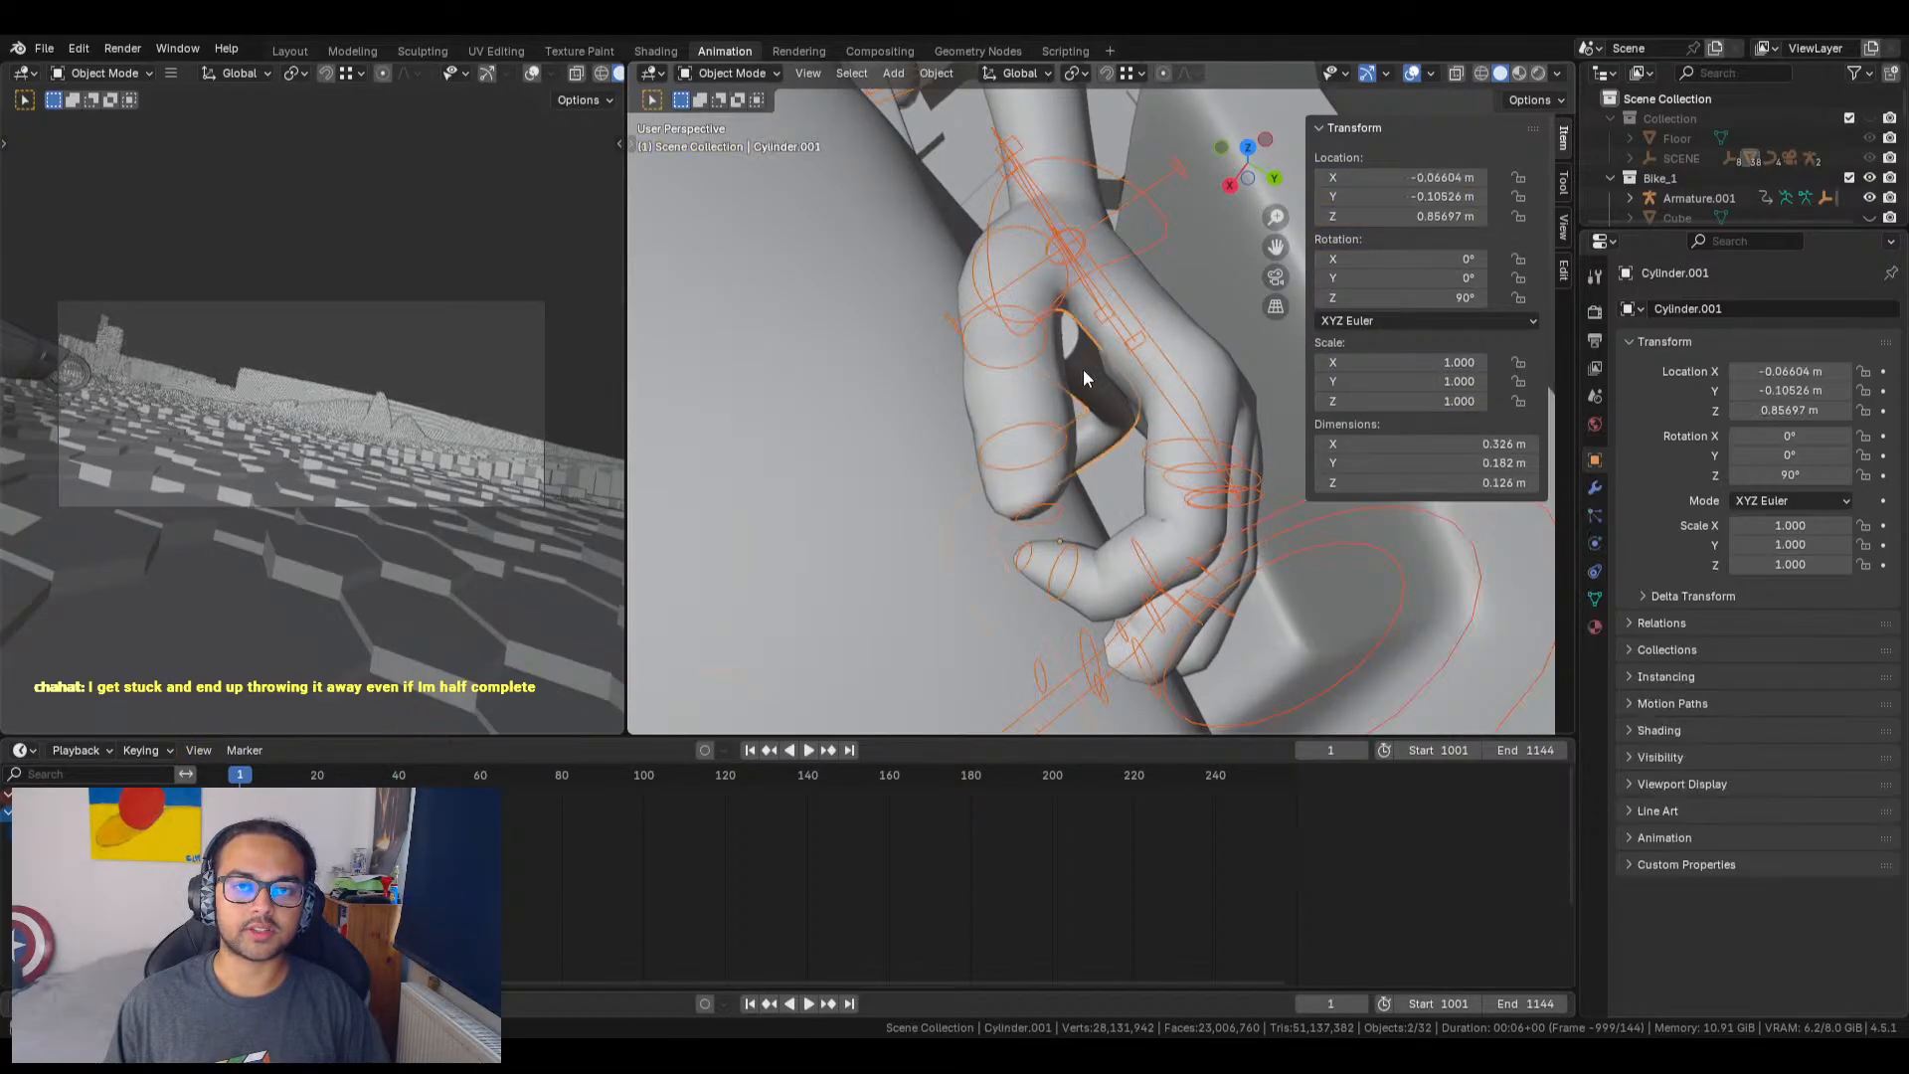
pyautogui.rightClick(1086, 372)
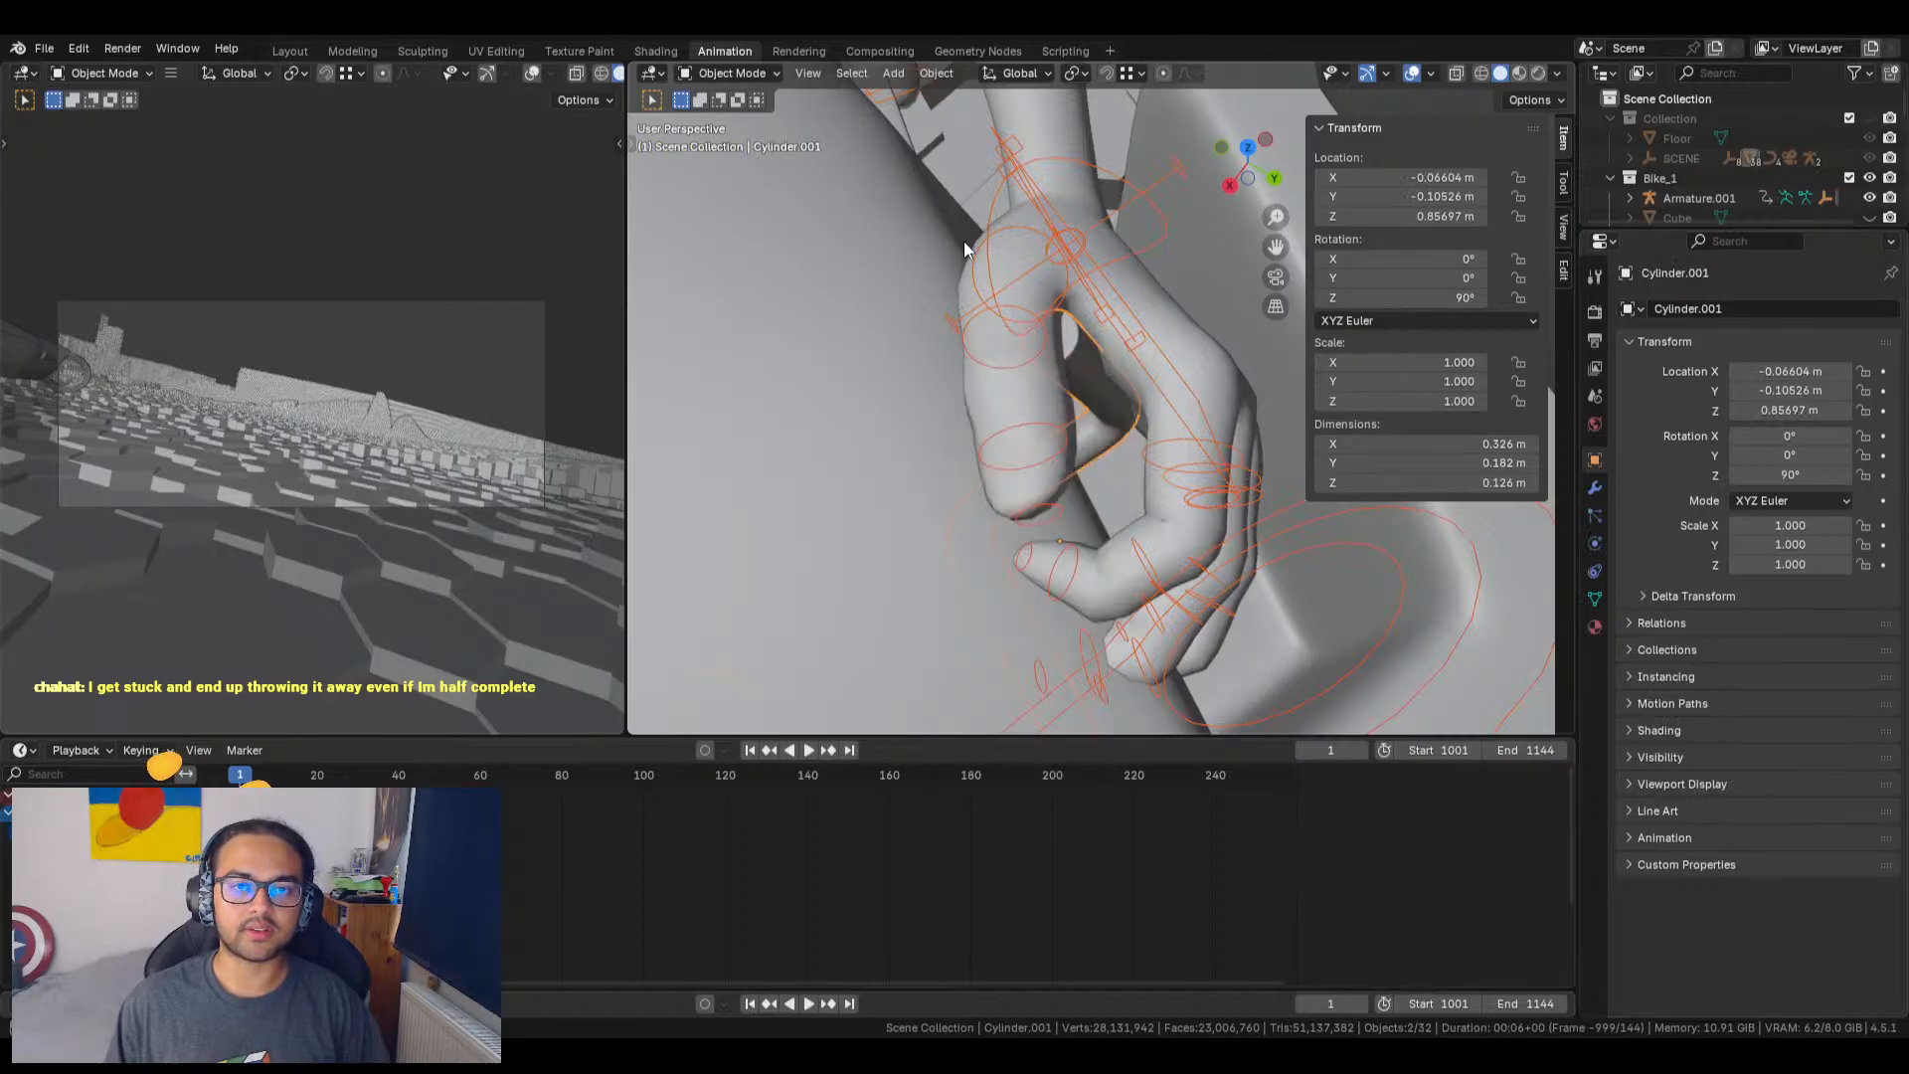
pyautogui.hotkey('ctrl', 'p')
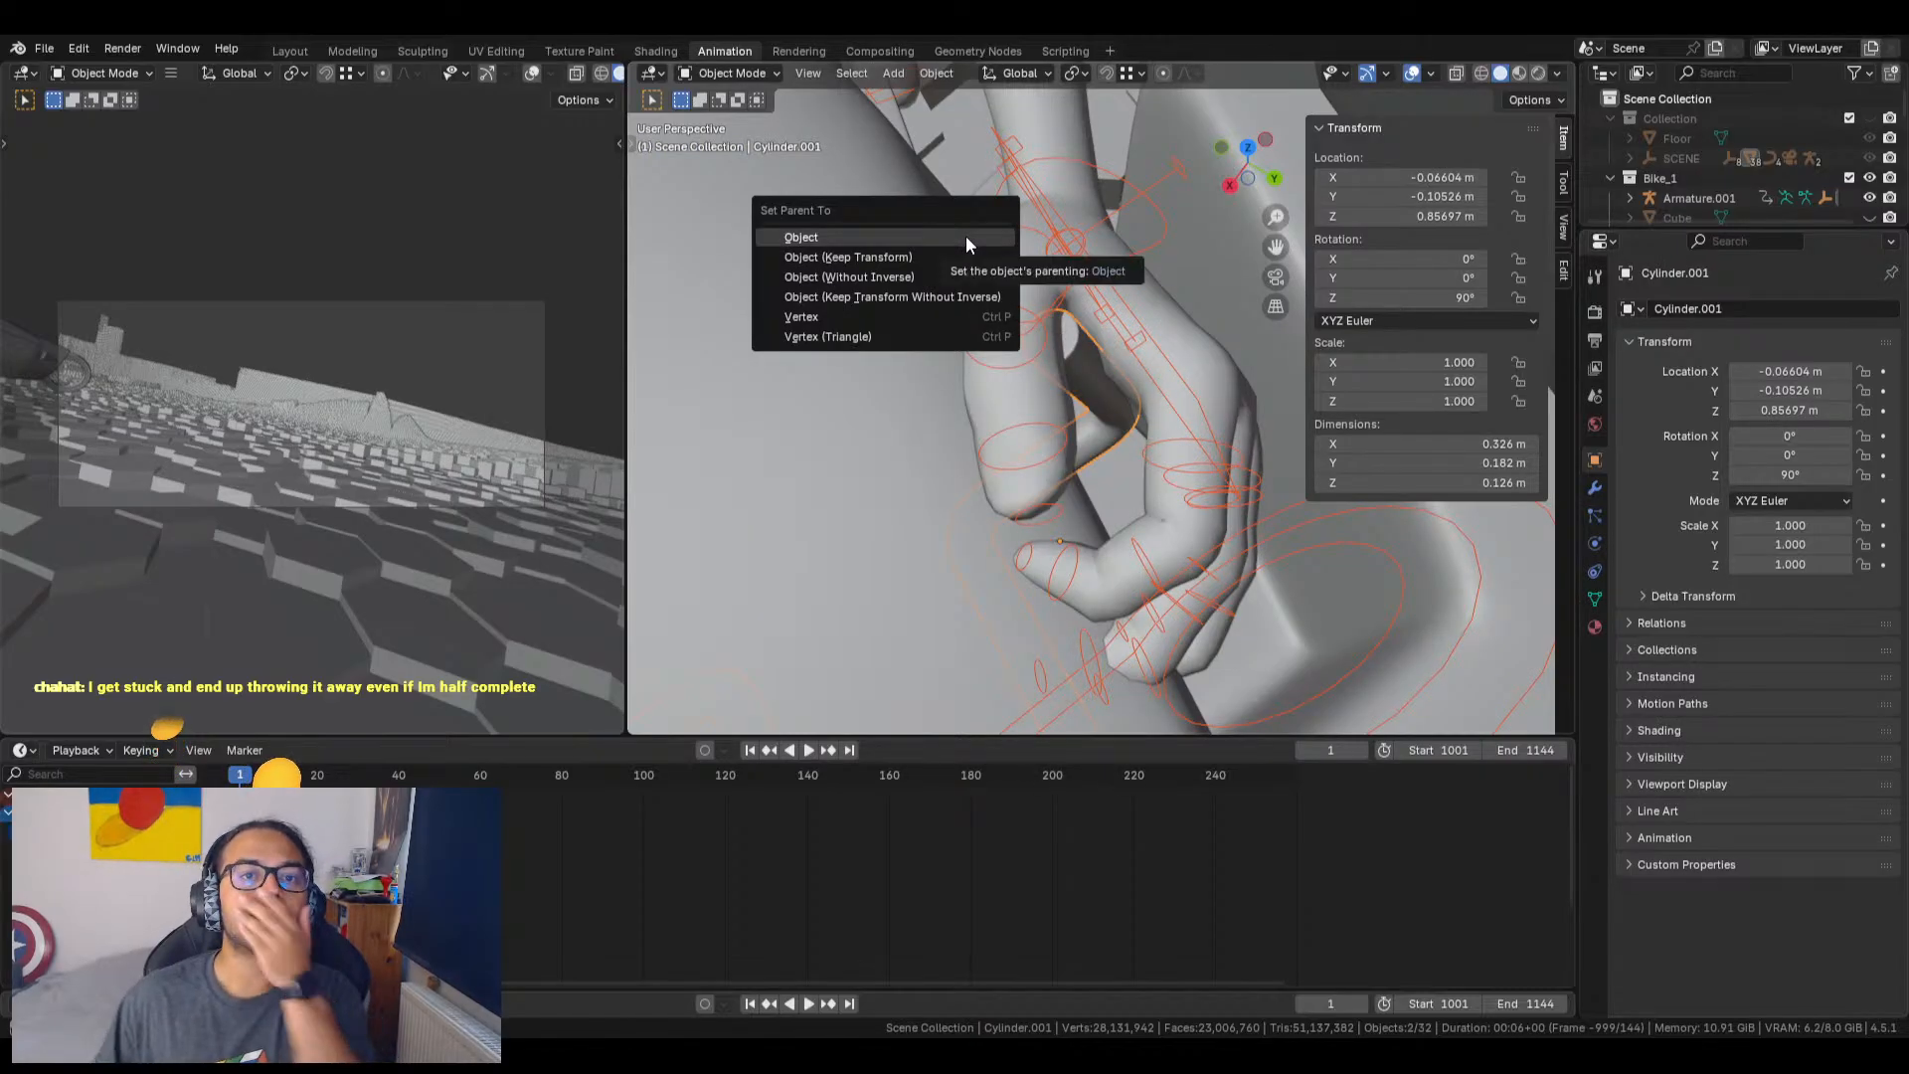
pyautogui.click(865, 236)
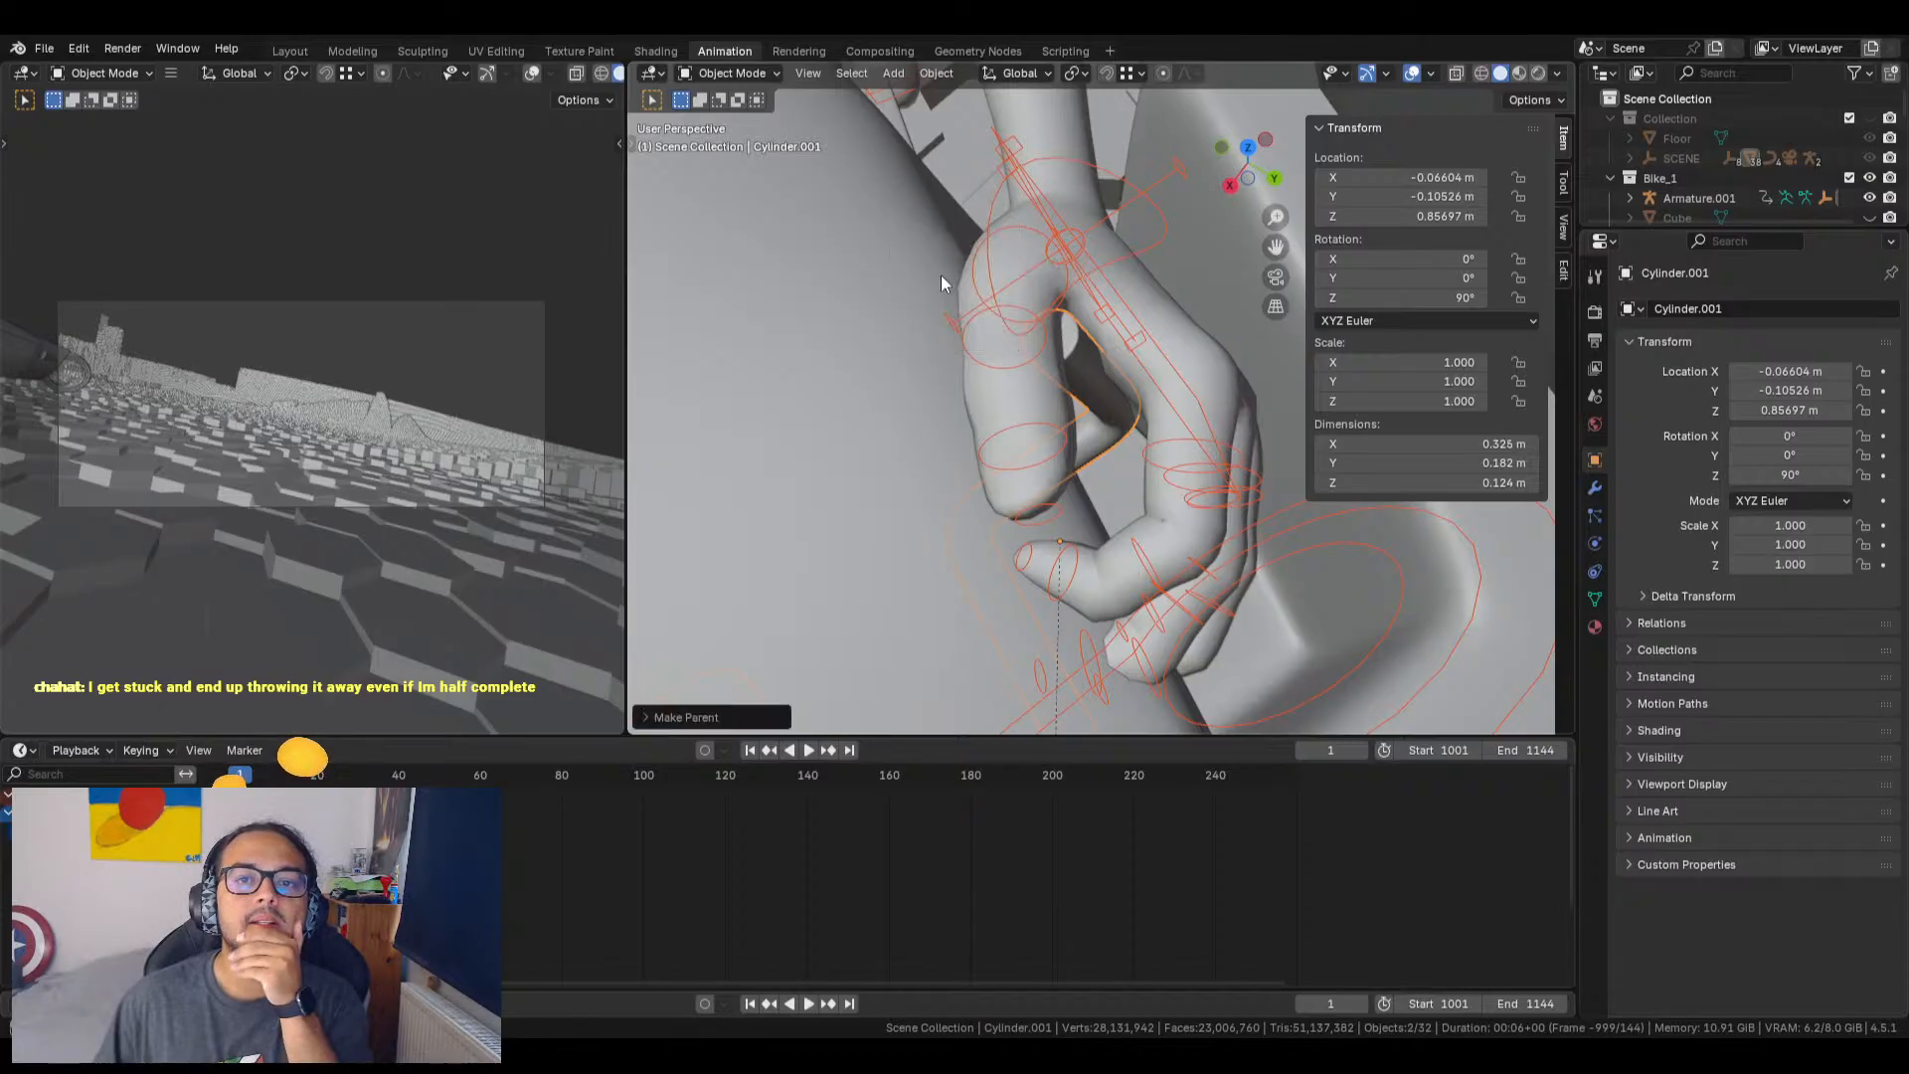
# Step: Put the rider rig back into Pose Mode and test-move its torso control while the hands stay at the handlebar
pyautogui.scroll(5, 1130, 392)
pyautogui.scroll(-5, 1130, 385)
pyautogui.moveTo(1130, 385); pyautogui.dragTo(1054, 519, button='middle')
pyautogui.scroll(6, 1090, 533)
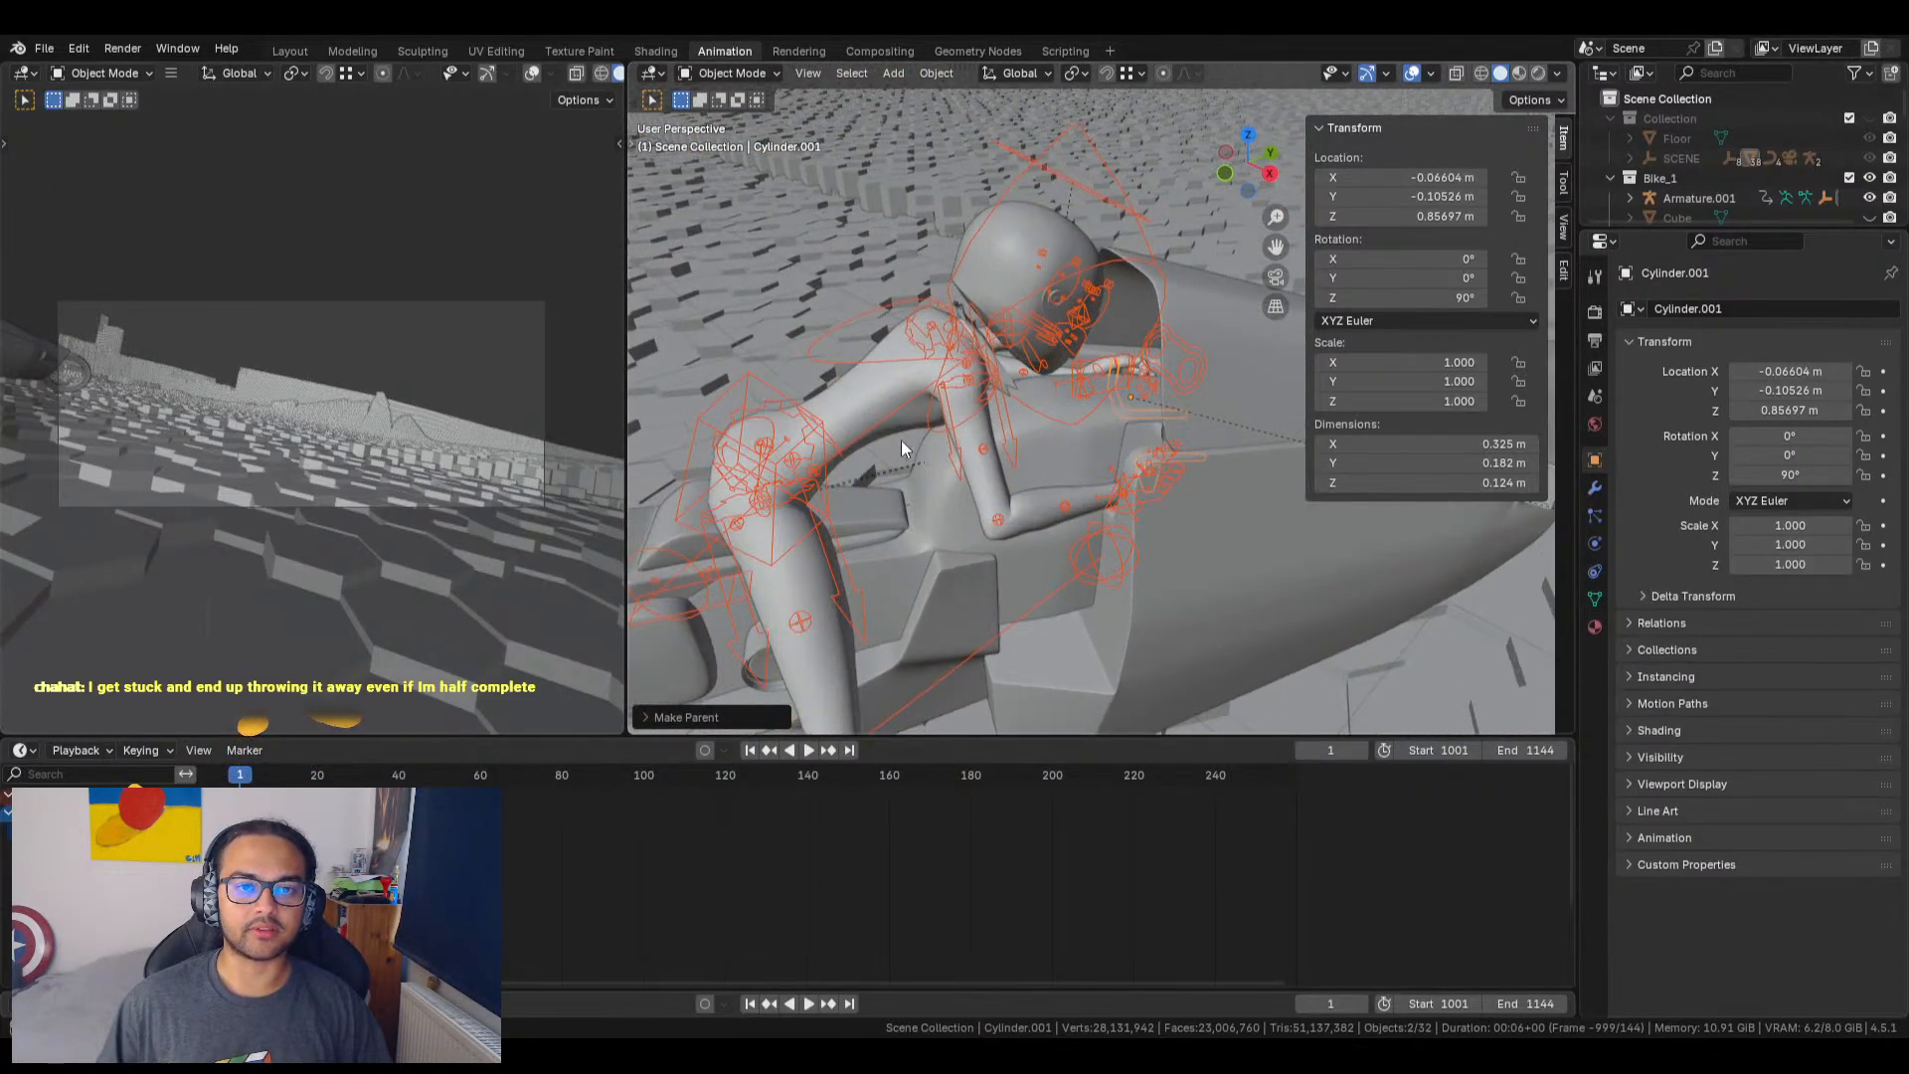
pyautogui.click(771, 395)
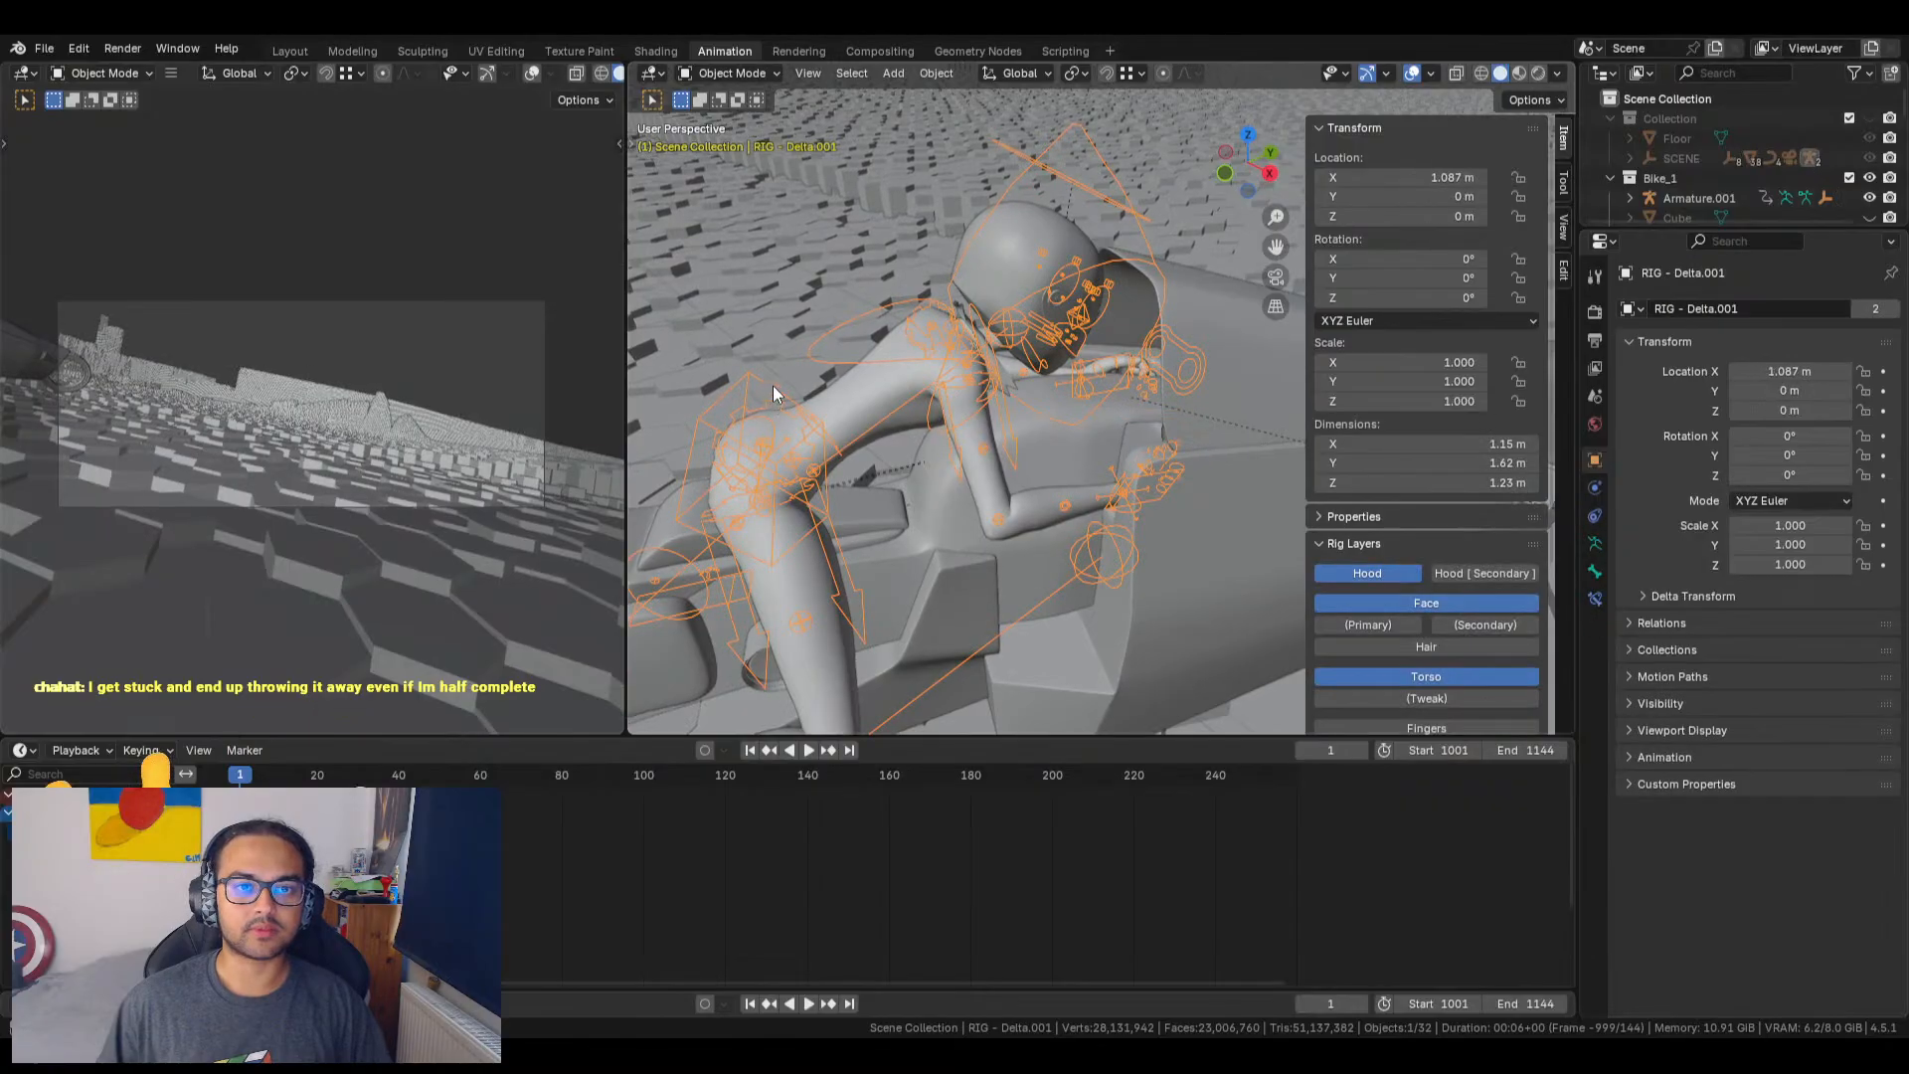
pyautogui.press('Tab')
pyautogui.press('Tab')
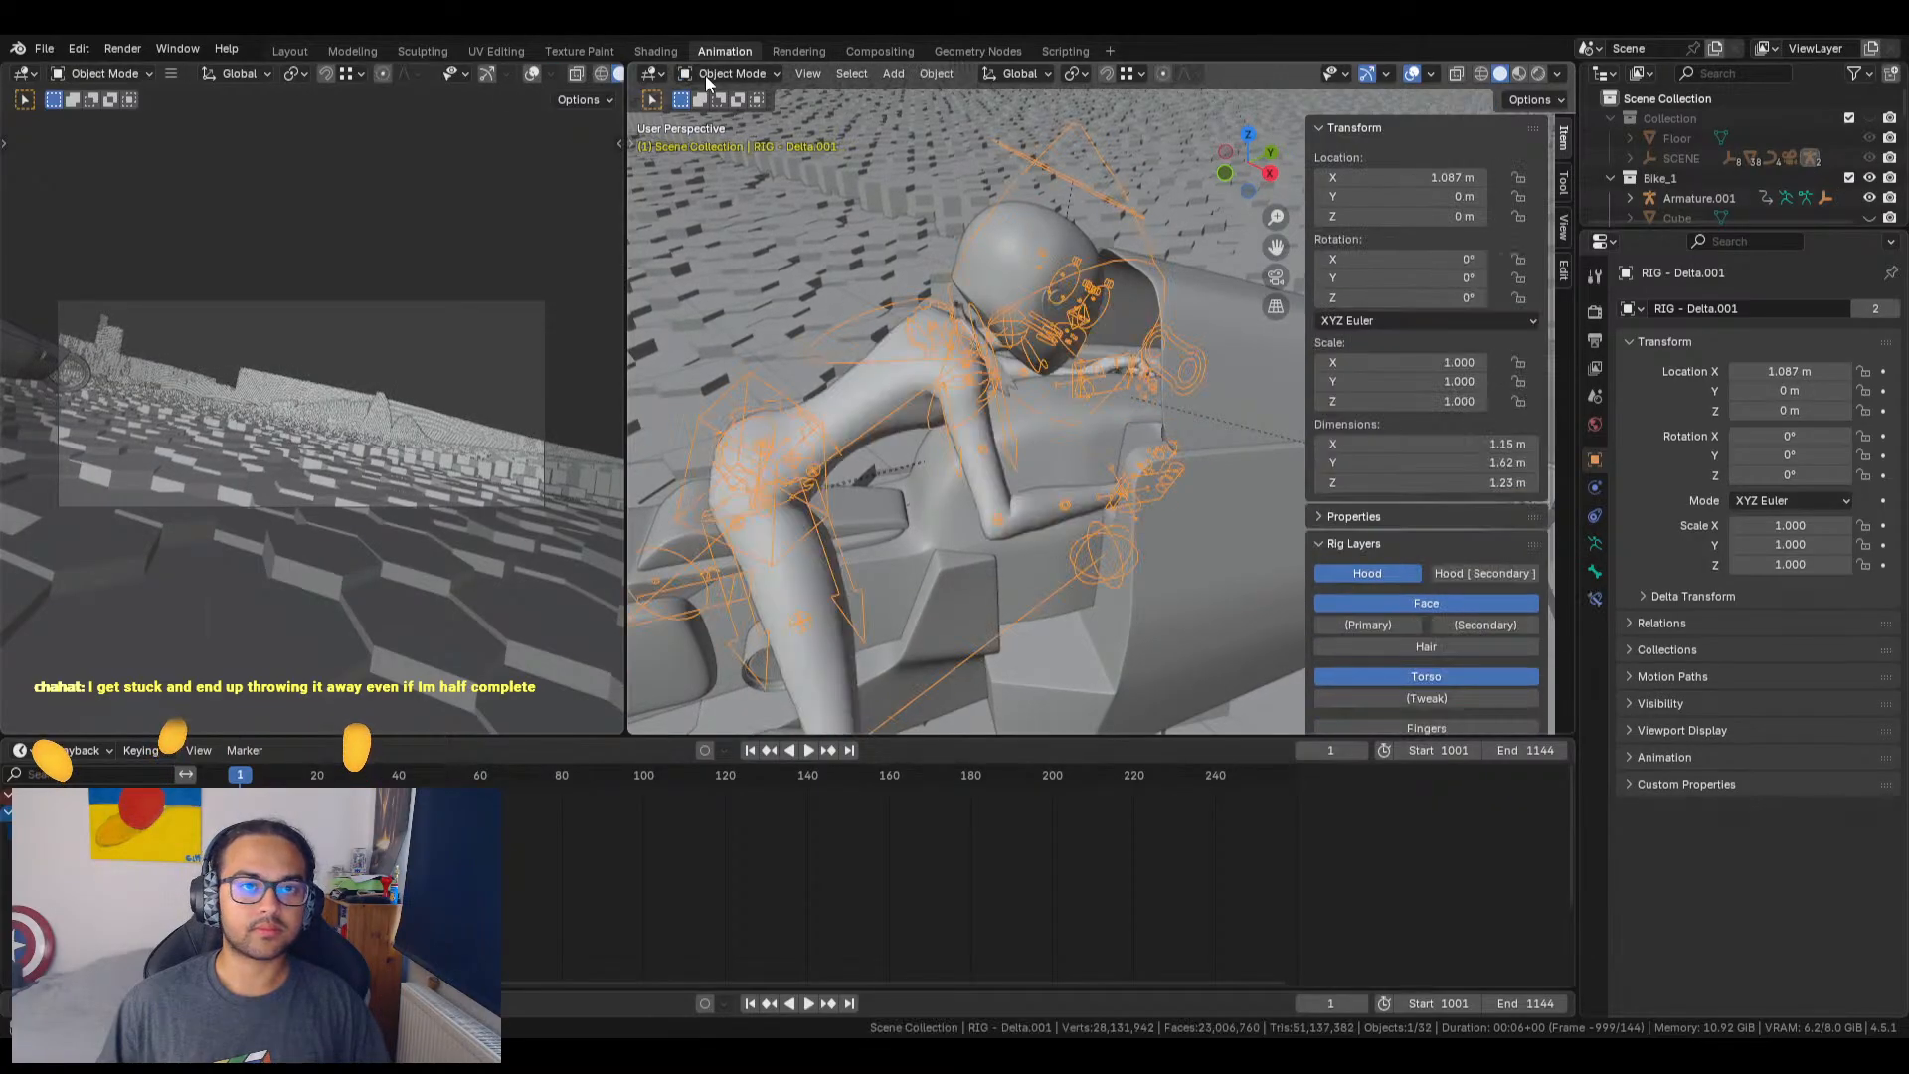
pyautogui.click(712, 73)
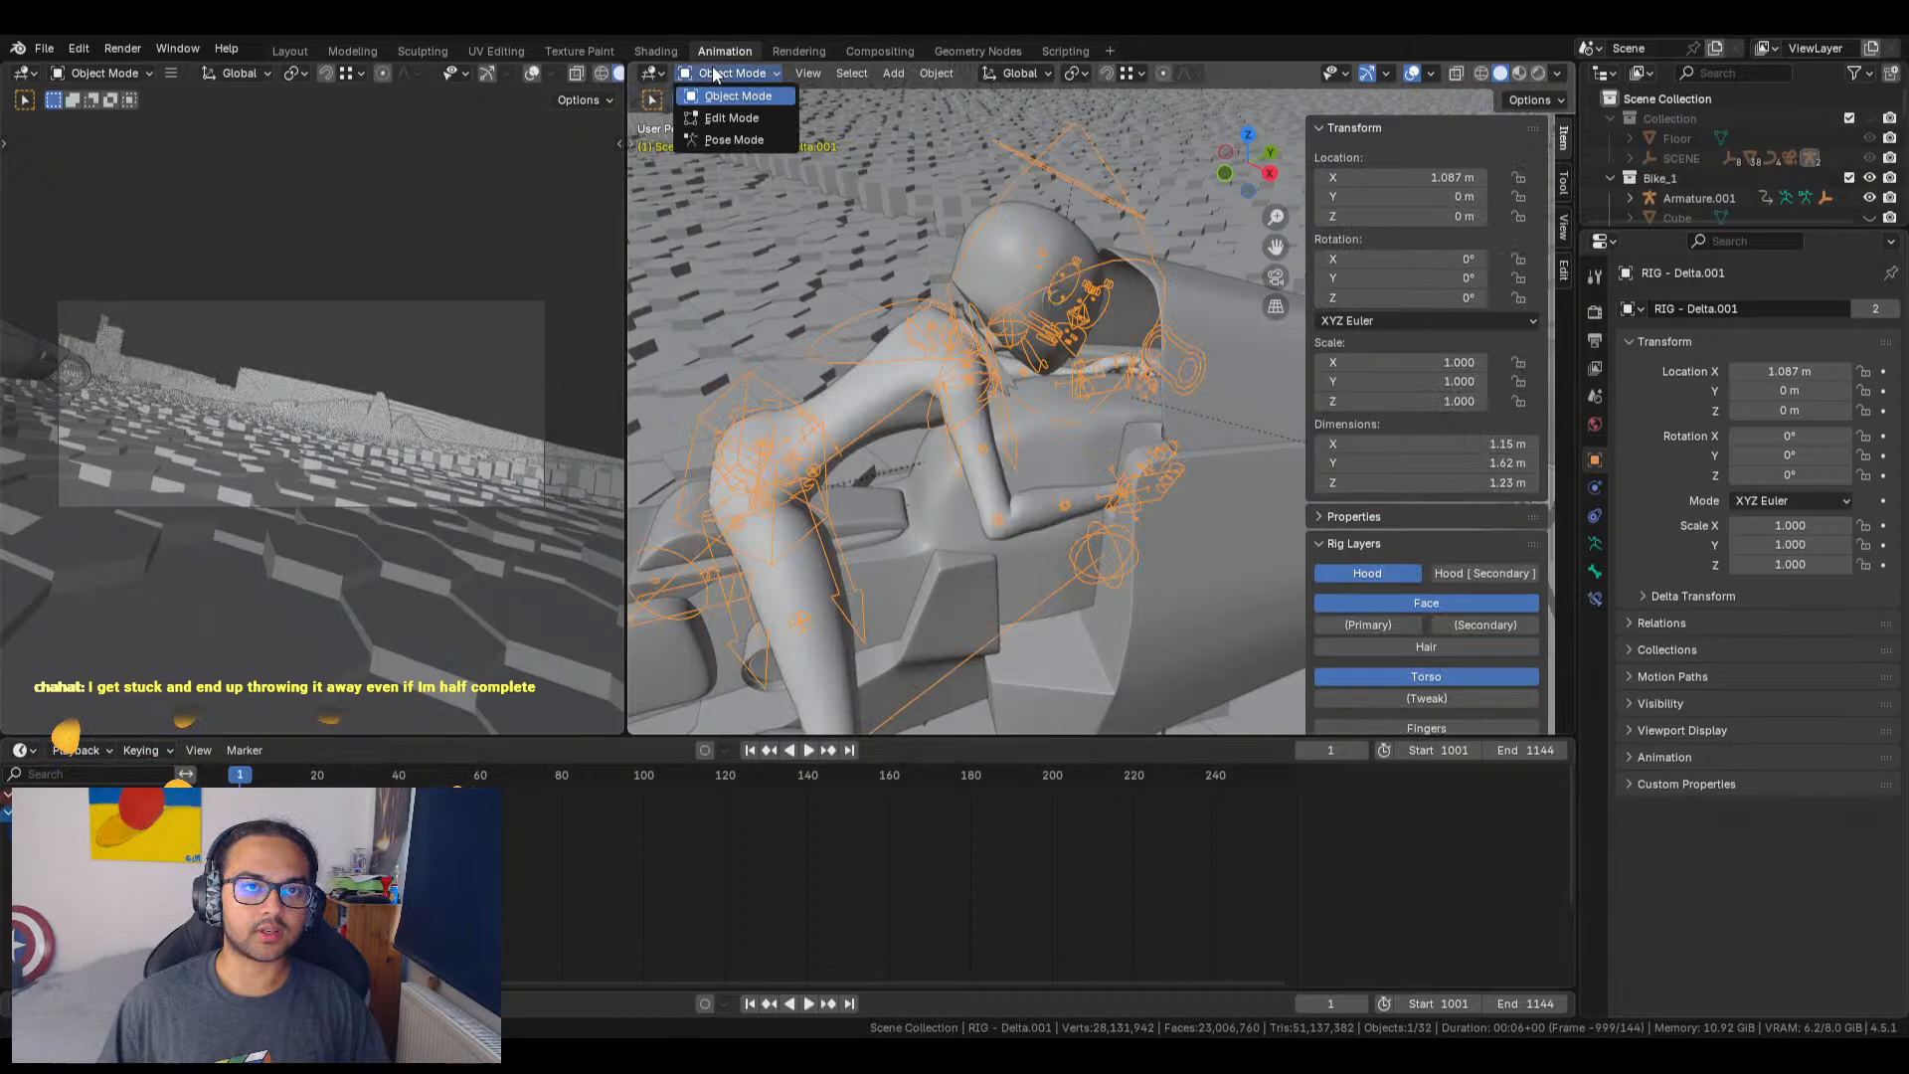
pyautogui.click(732, 140)
pyautogui.click(765, 390)
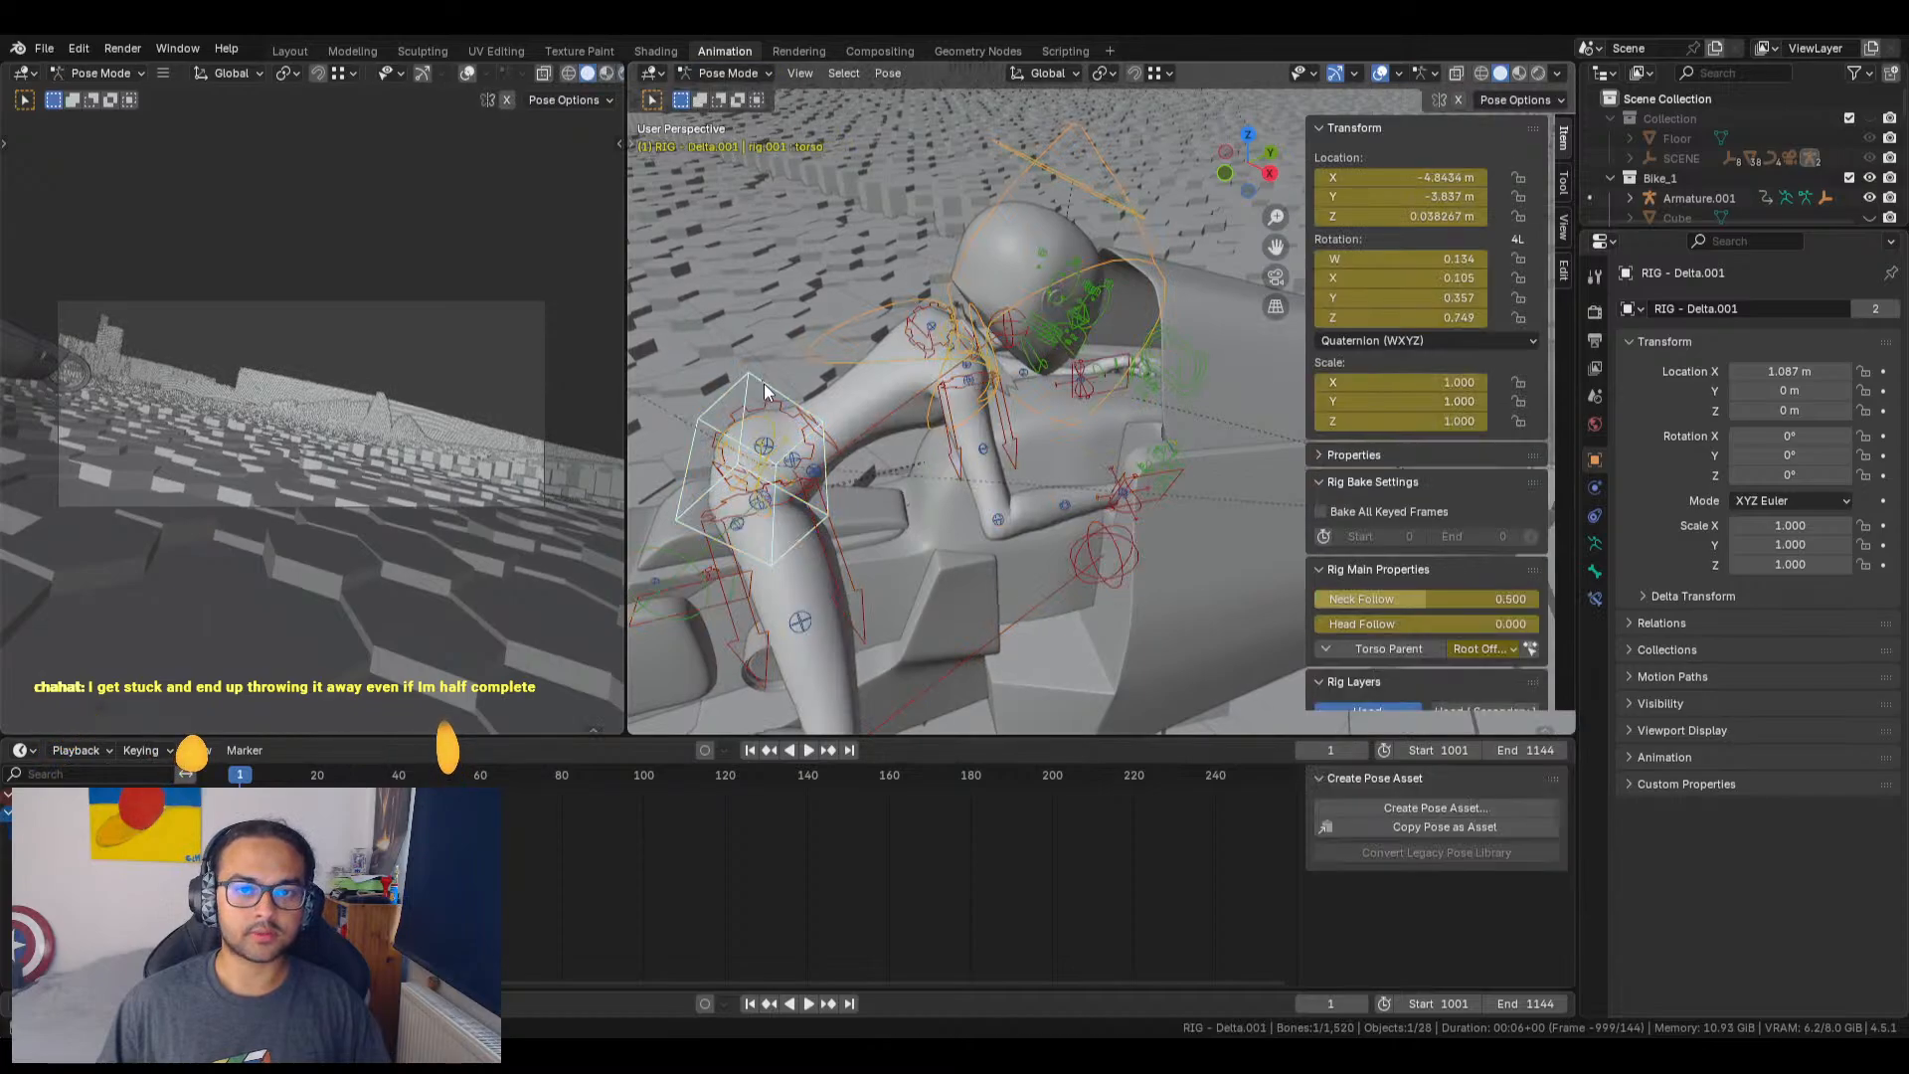
pyautogui.press('g')
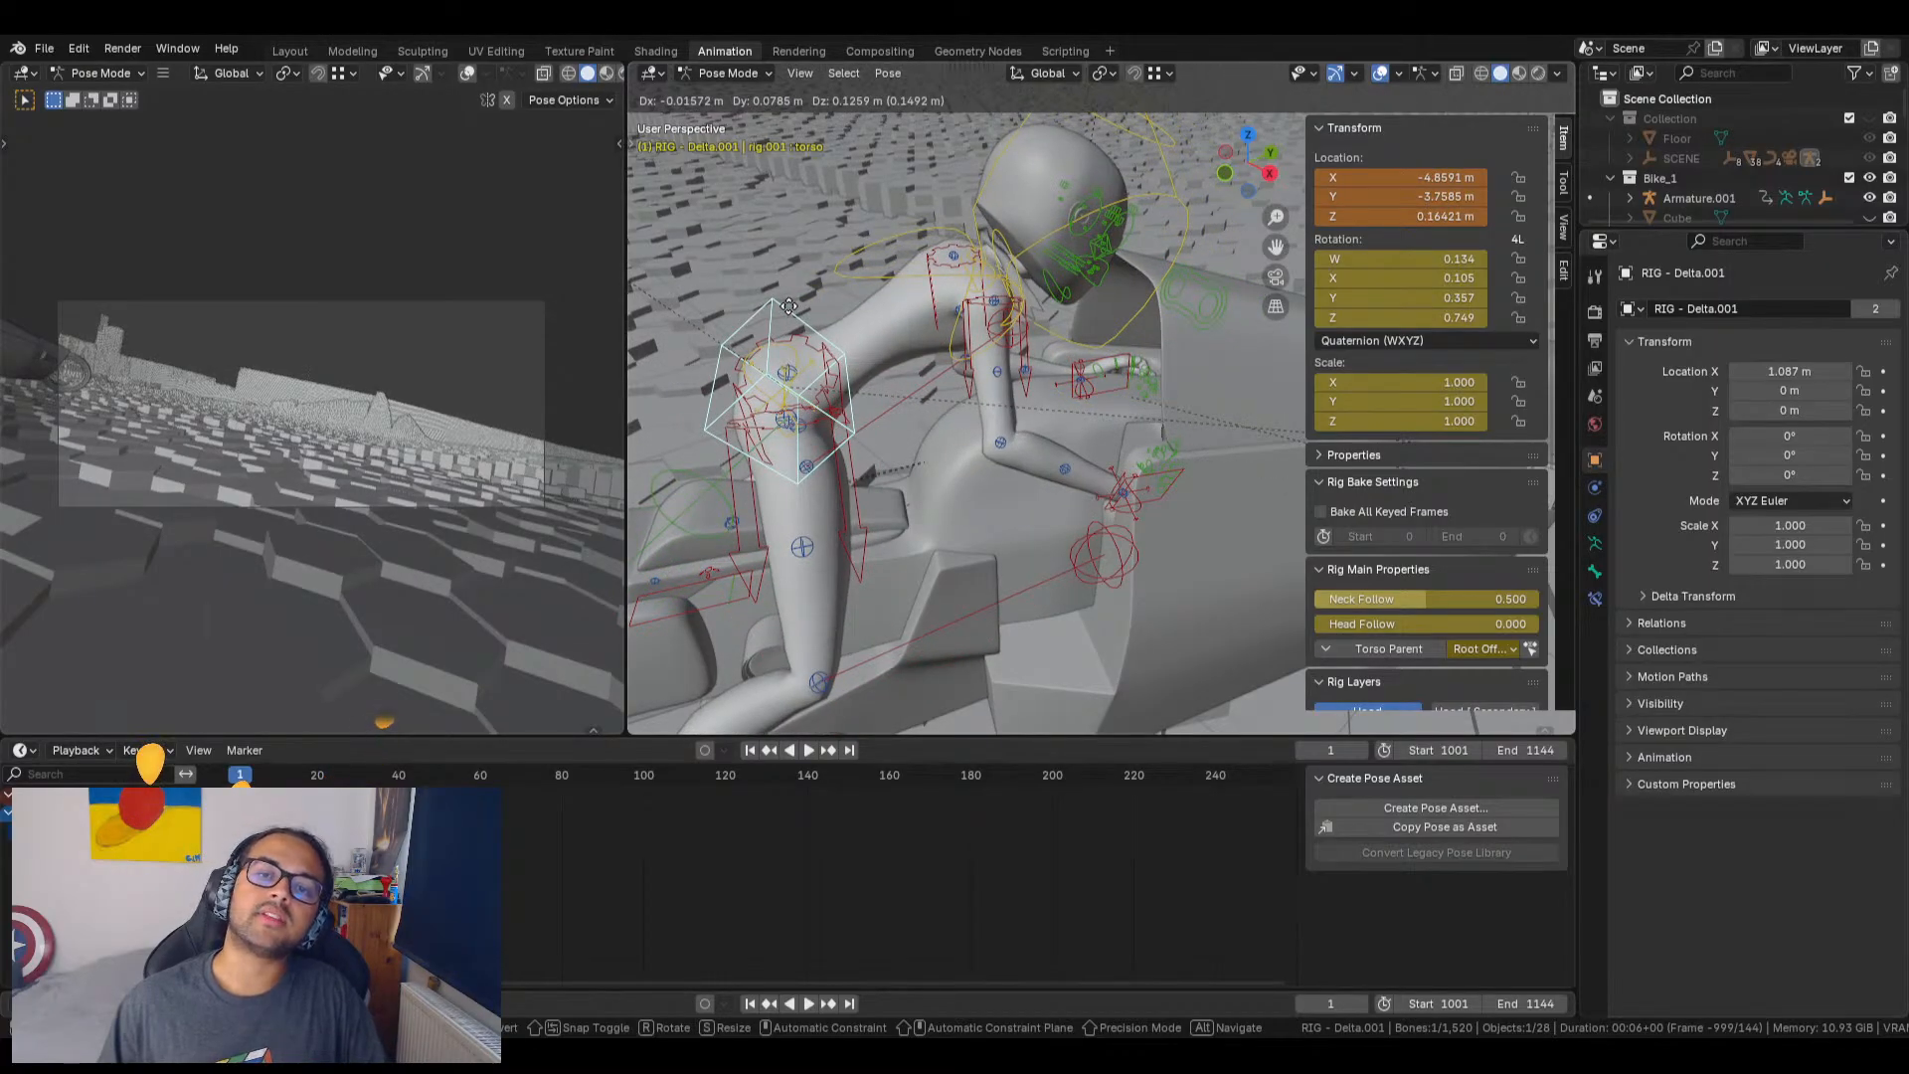
pyautogui.click(864, 362)
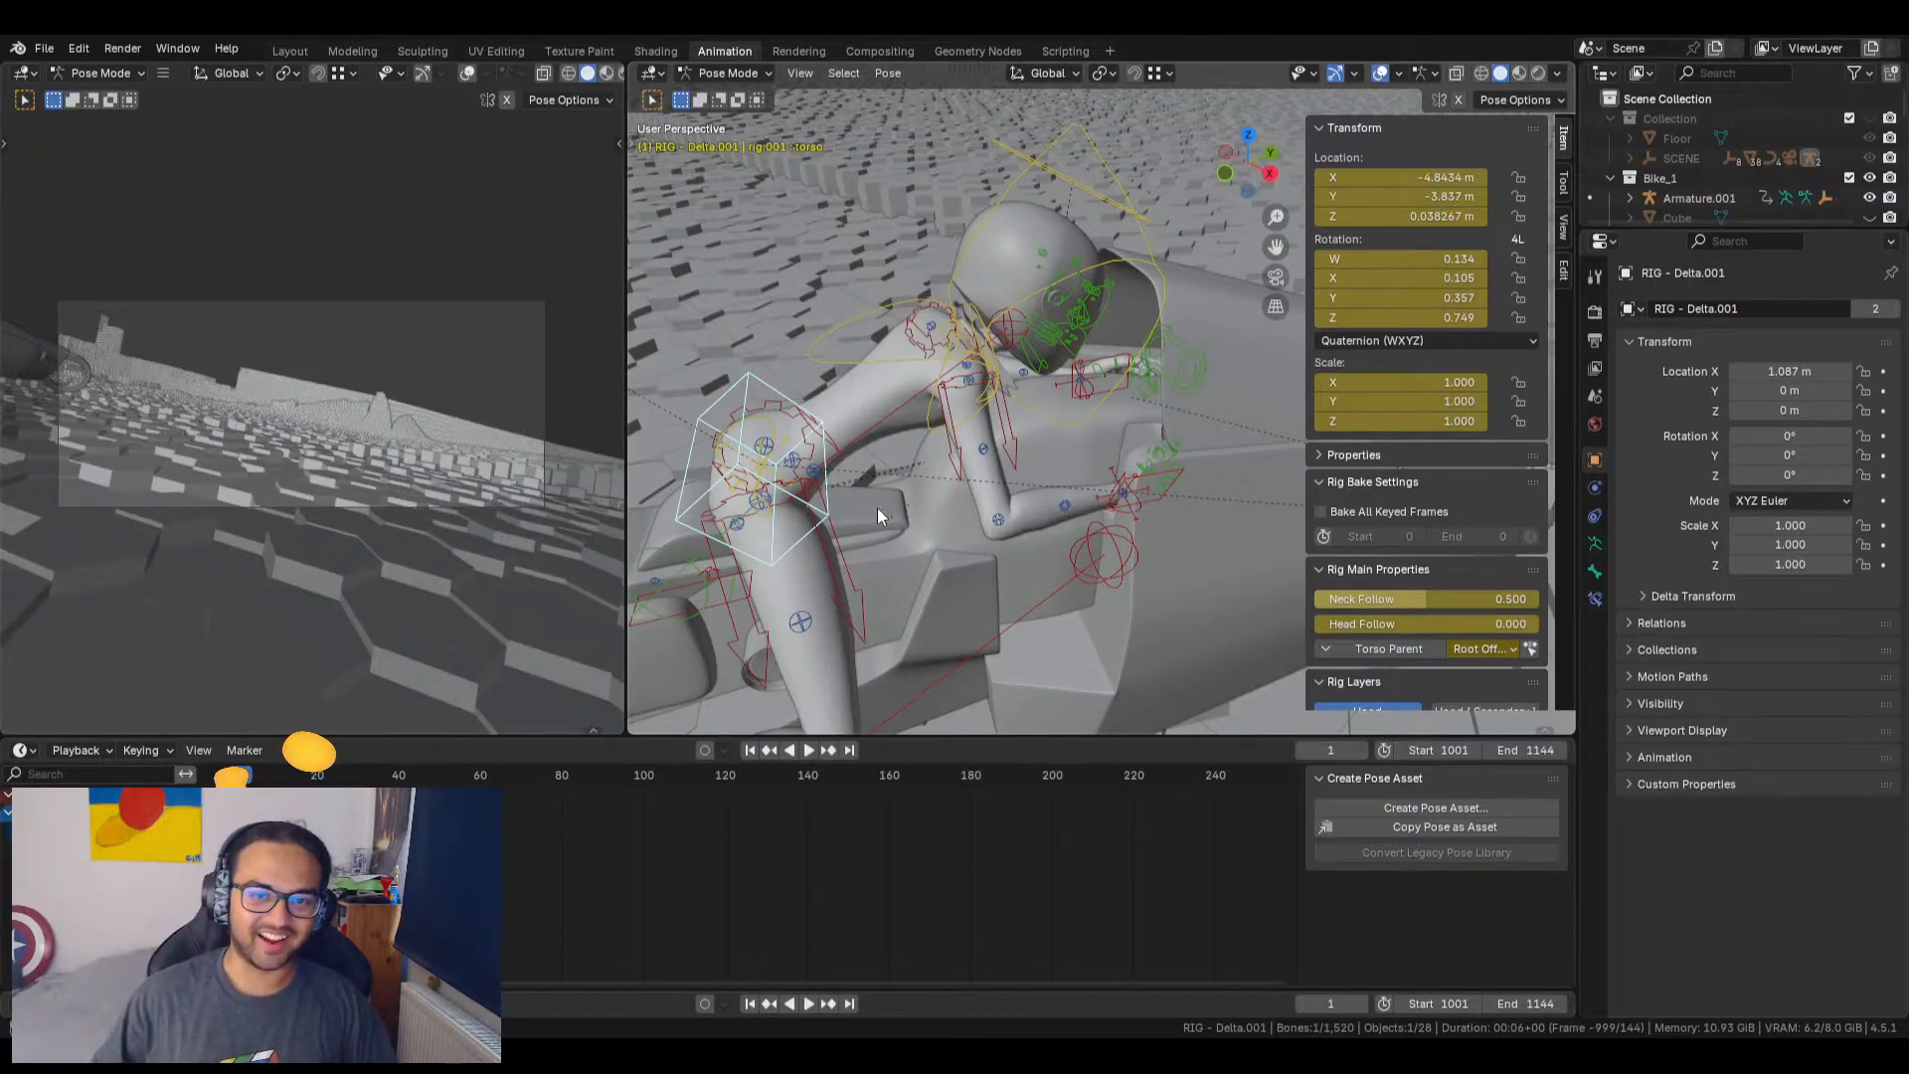
# Step: Examine the rider's overall pose on the motorcycle from the side, front and rear
pyautogui.keyDown('shift'); pyautogui.moveTo(876, 509); pyautogui.dragTo(917, 488, button='middle'); pyautogui.keyUp('shift')
pyautogui.scroll(-6, 977, 477)
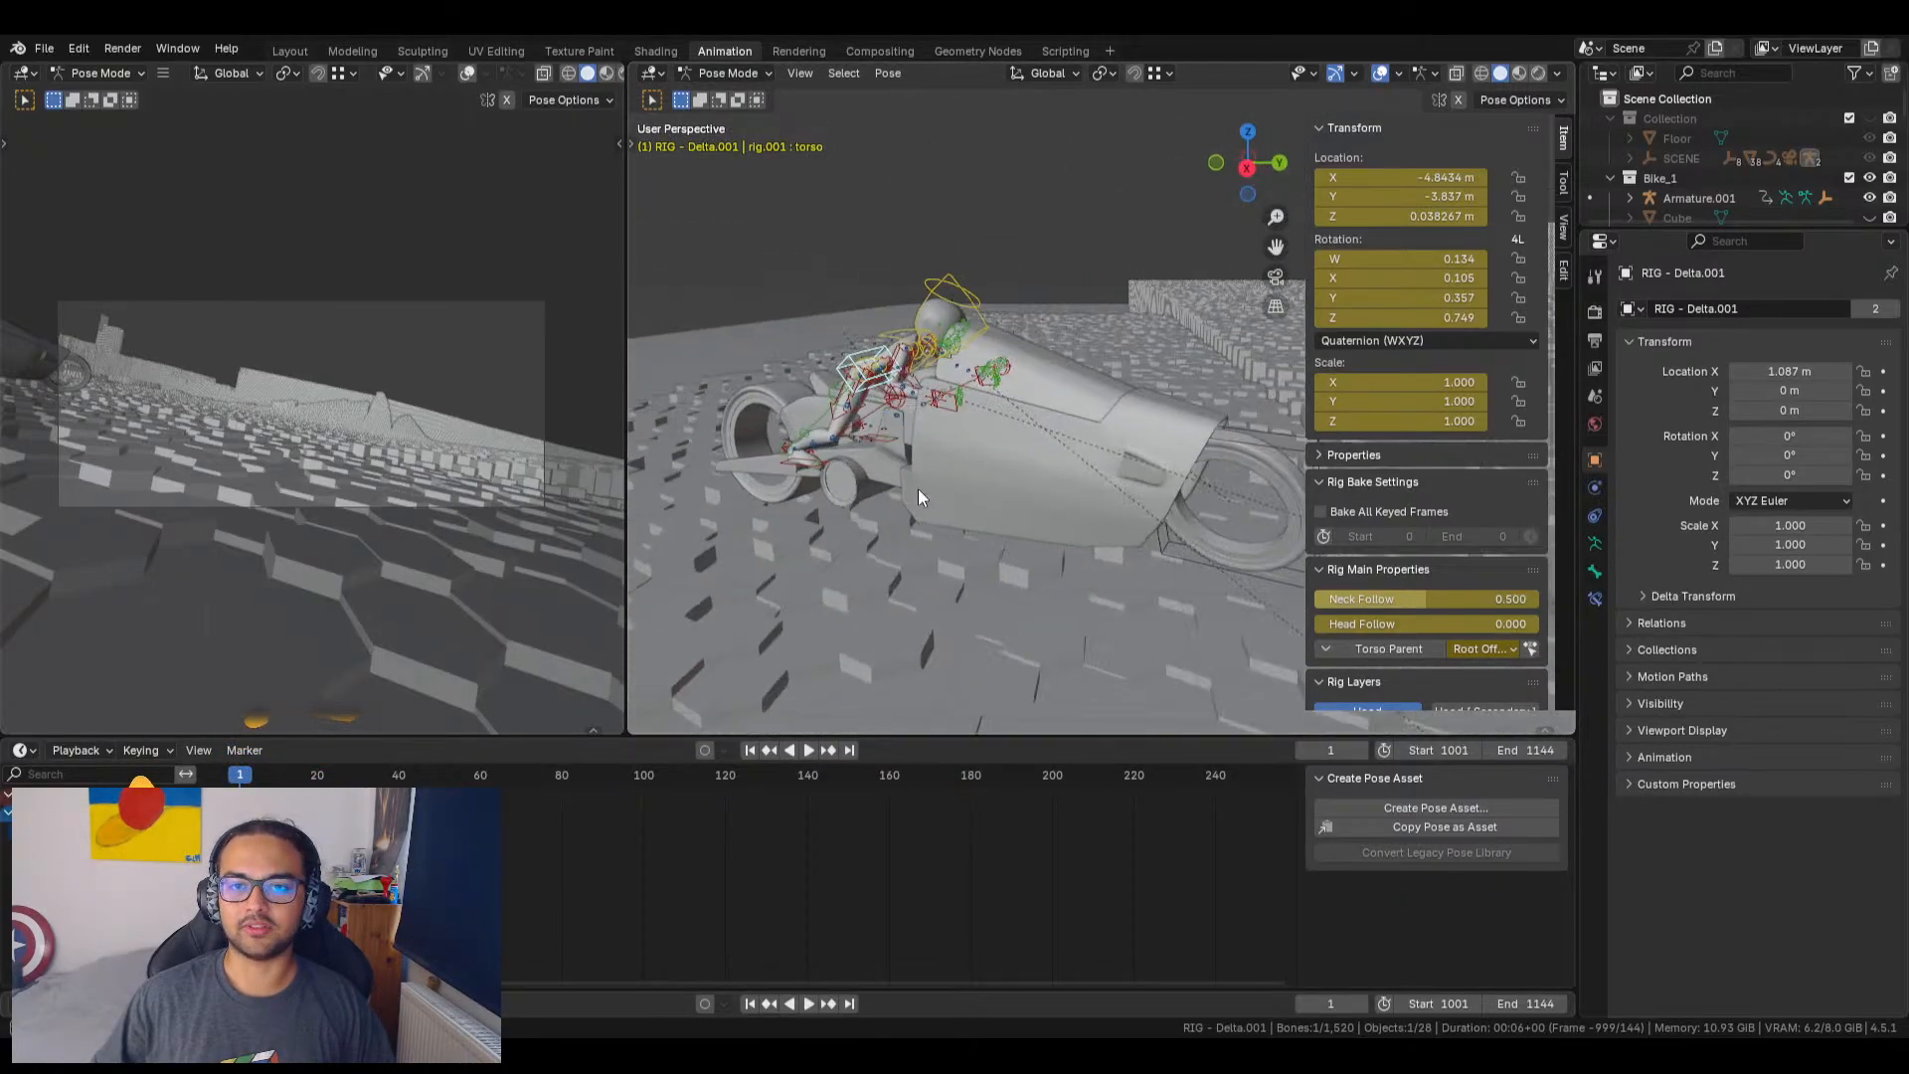
pyautogui.scroll(3, 915, 497)
pyautogui.moveTo(1138, 450); pyautogui.dragTo(814, 473, button='middle')
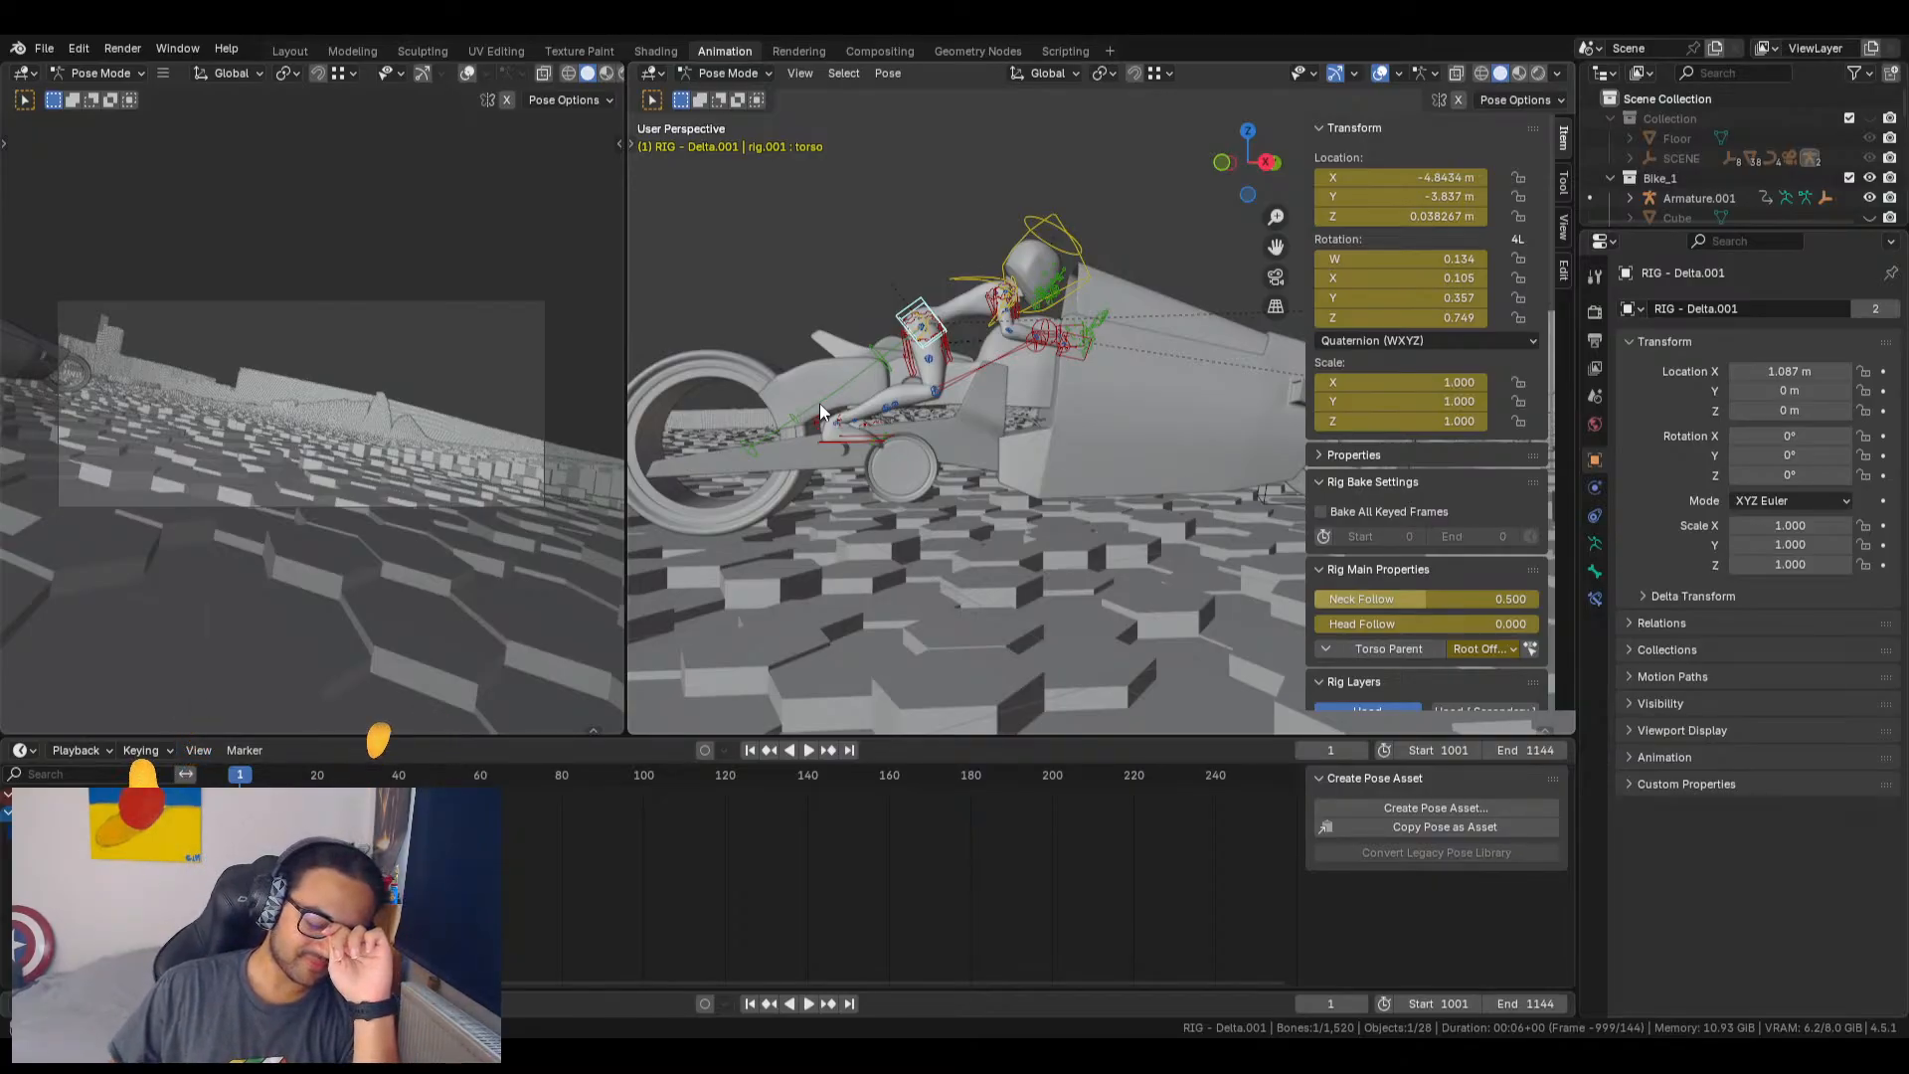
pyautogui.moveTo(879, 491); pyautogui.dragTo(1311, 540, button='middle')
pyautogui.moveTo(1128, 535); pyautogui.dragTo(1051, 563, button='middle')
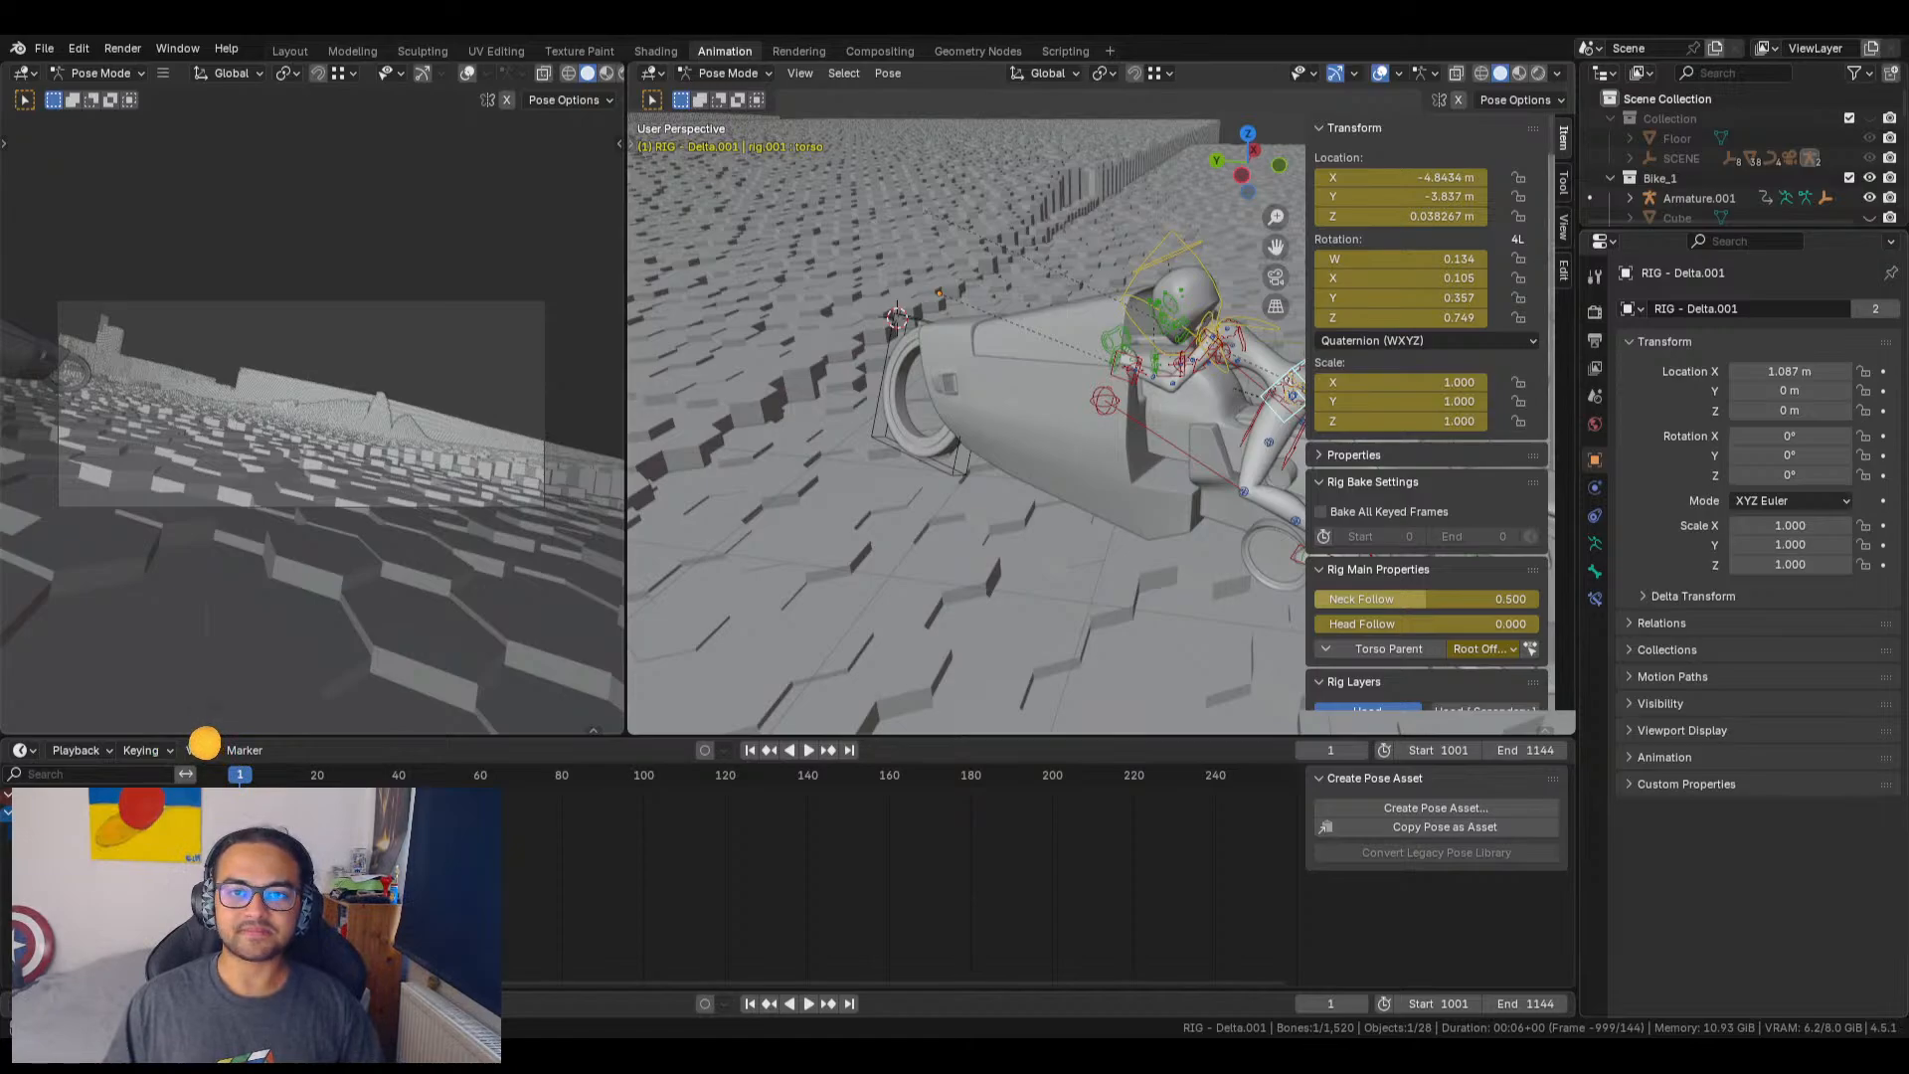
pyautogui.moveTo(1004, 517); pyautogui.dragTo(726, 348, button='middle')
pyautogui.scroll(2, 1043, 558)
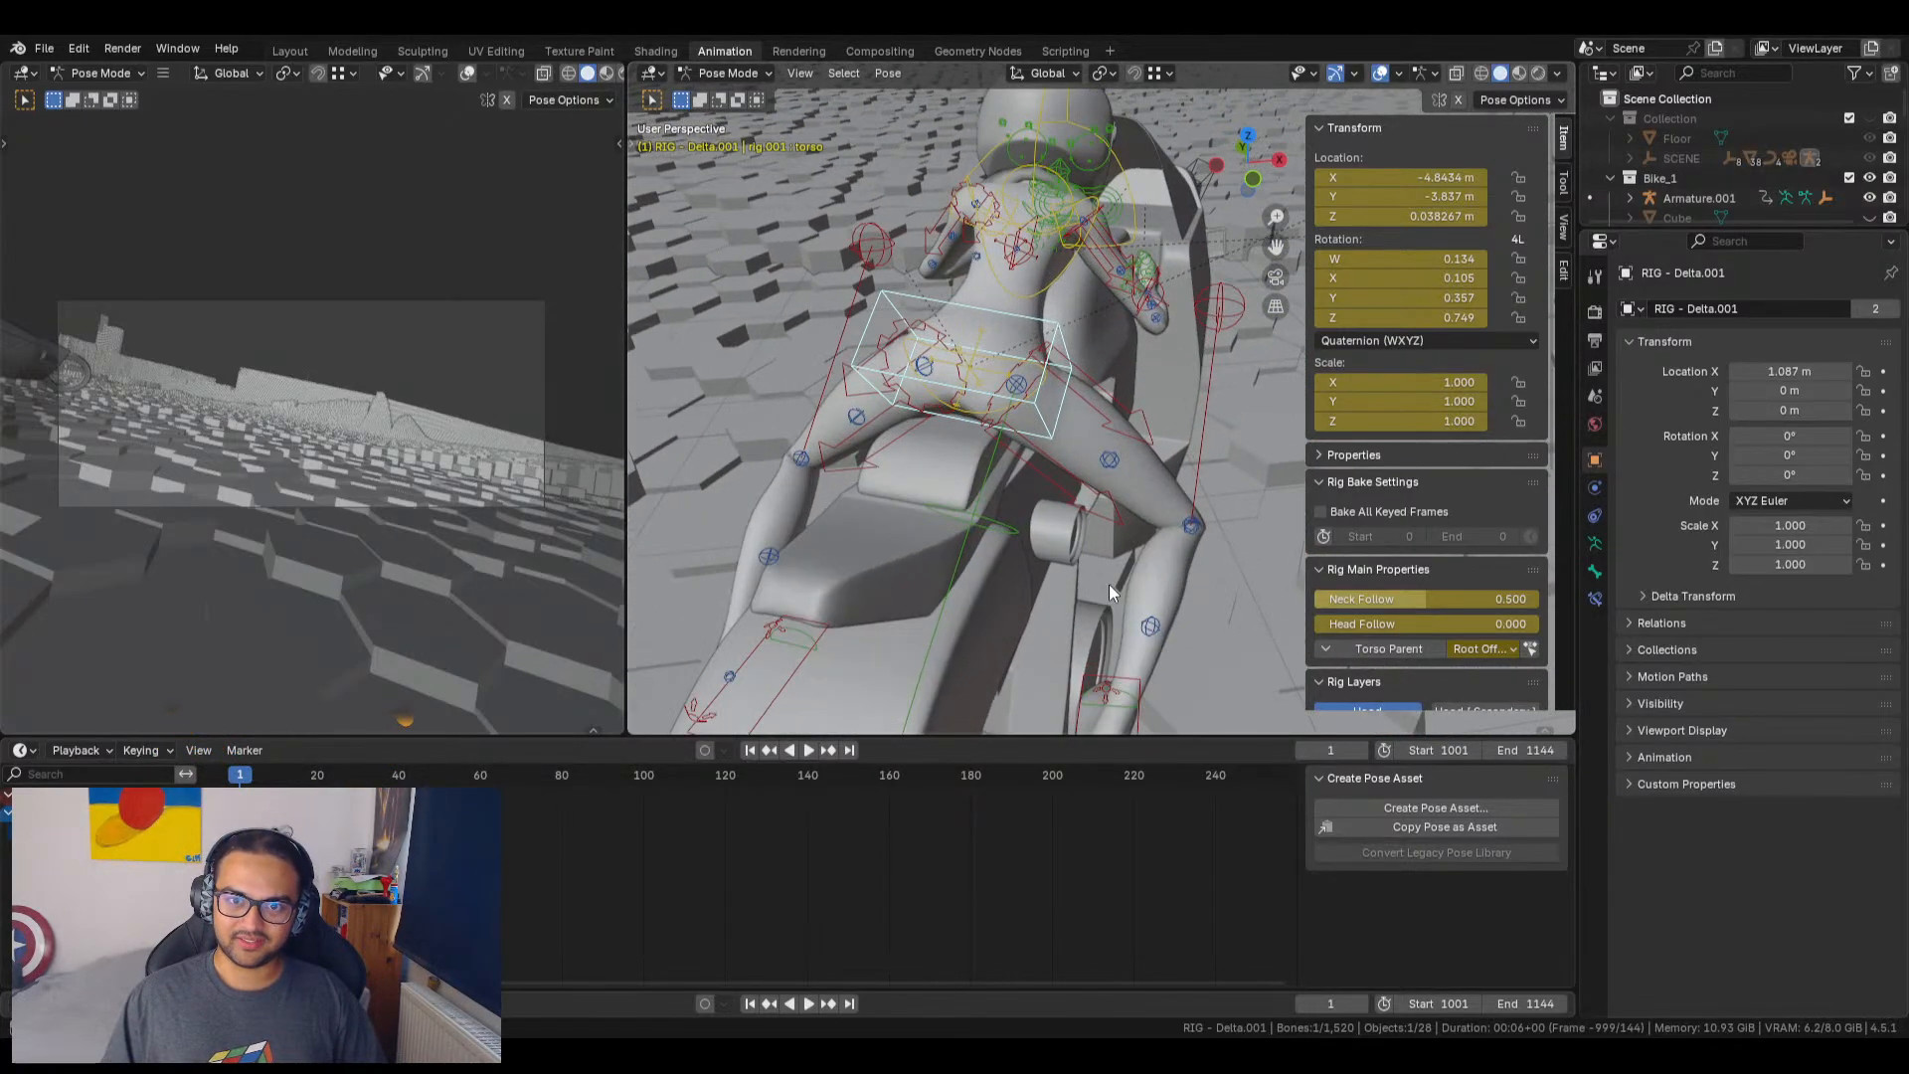
# Step: Move the right foot's IK control (foot_ik.R) rearward about 0.07 m and tilt the toes down about 20°
pyautogui.keyDown('shift'); pyautogui.moveTo(1108, 583); pyautogui.dragTo(1029, 501, button='middle'); pyautogui.keyUp('shift')
pyautogui.scroll(3, 1074, 545)
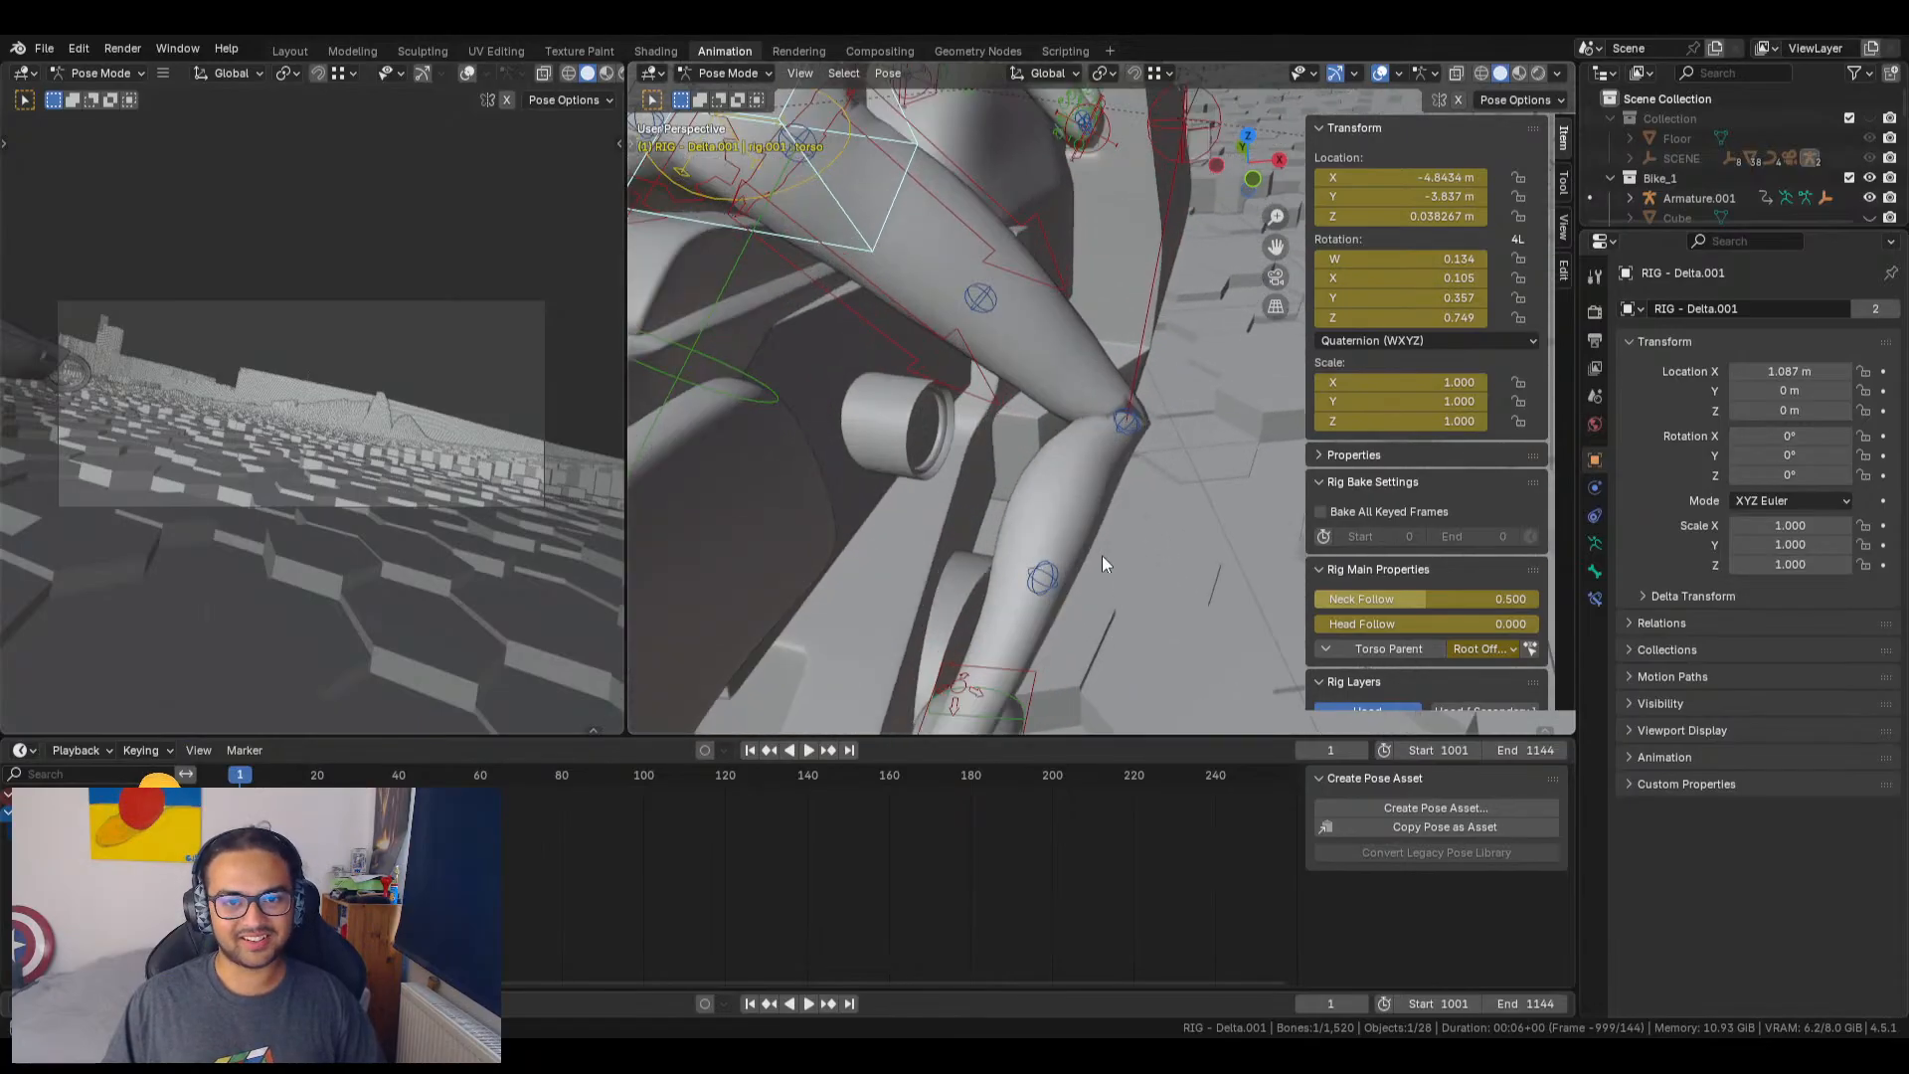
pyautogui.keyDown('shift'); pyautogui.moveTo(1102, 555); pyautogui.dragTo(1111, 427, button='middle'); pyautogui.keyUp('shift')
pyautogui.moveTo(982, 523); pyautogui.dragTo(924, 507, button='middle')
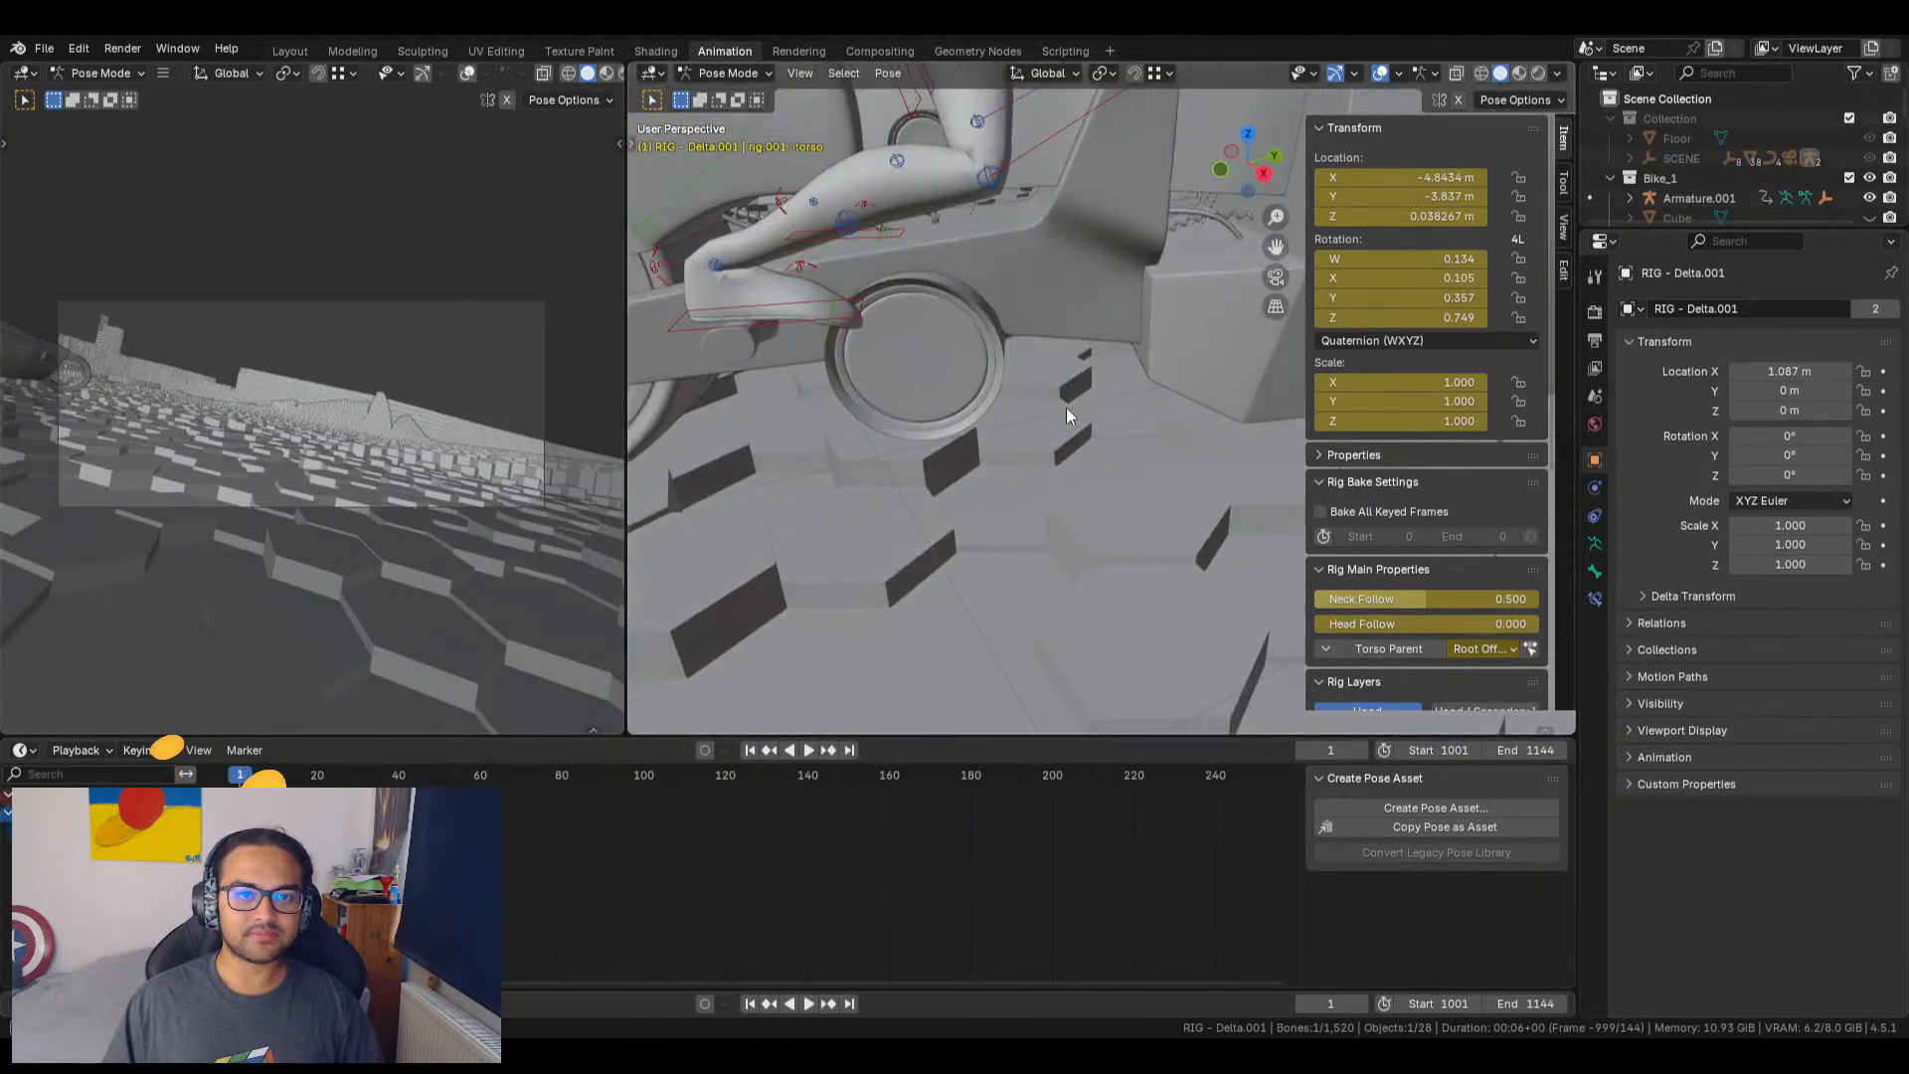
pyautogui.keyDown('shift'); pyautogui.moveTo(1003, 195); pyautogui.dragTo(1189, 229, button='middle'); pyautogui.keyUp('shift')
pyautogui.moveTo(1024, 324)
pyautogui.mouseDown(button='middle')
pyautogui.moveTo(1030, 278)
pyautogui.moveTo(1004, 308)
pyautogui.mouseUp(button='middle')
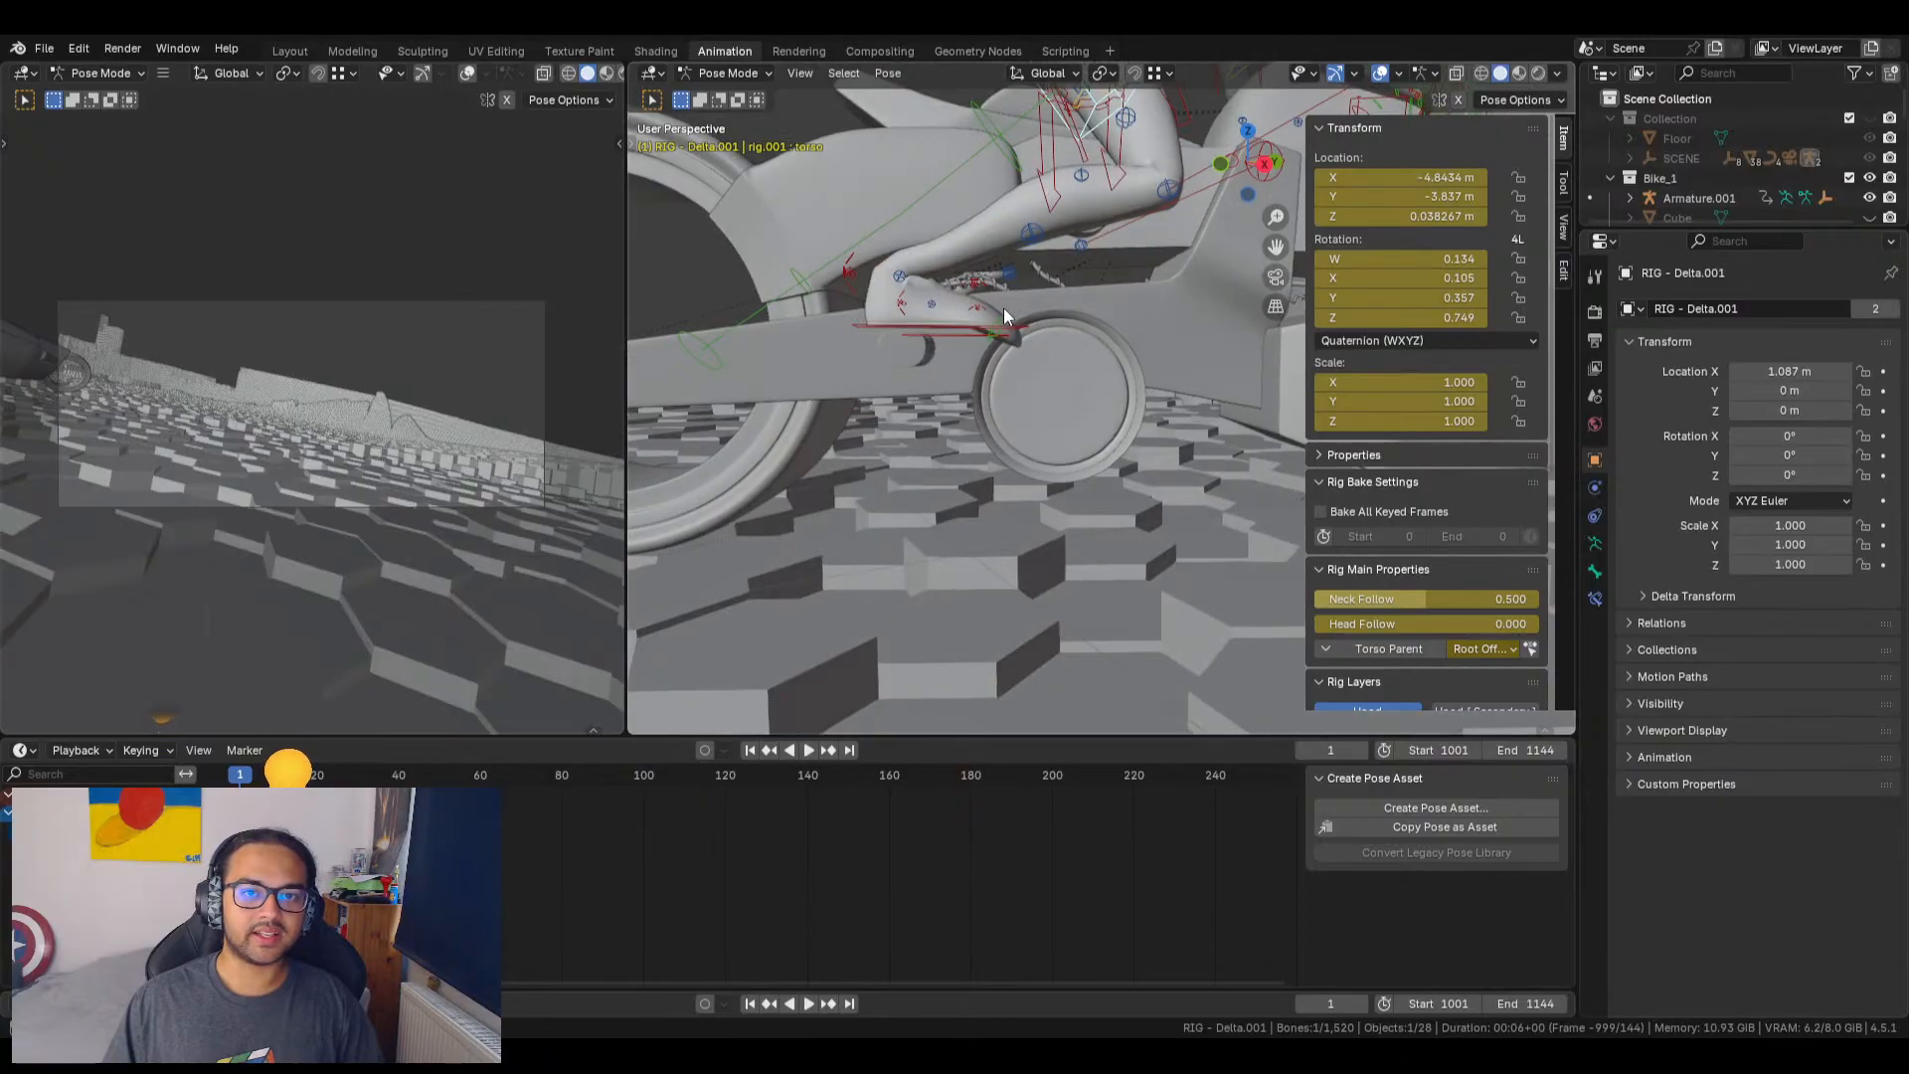
pyautogui.click(952, 320)
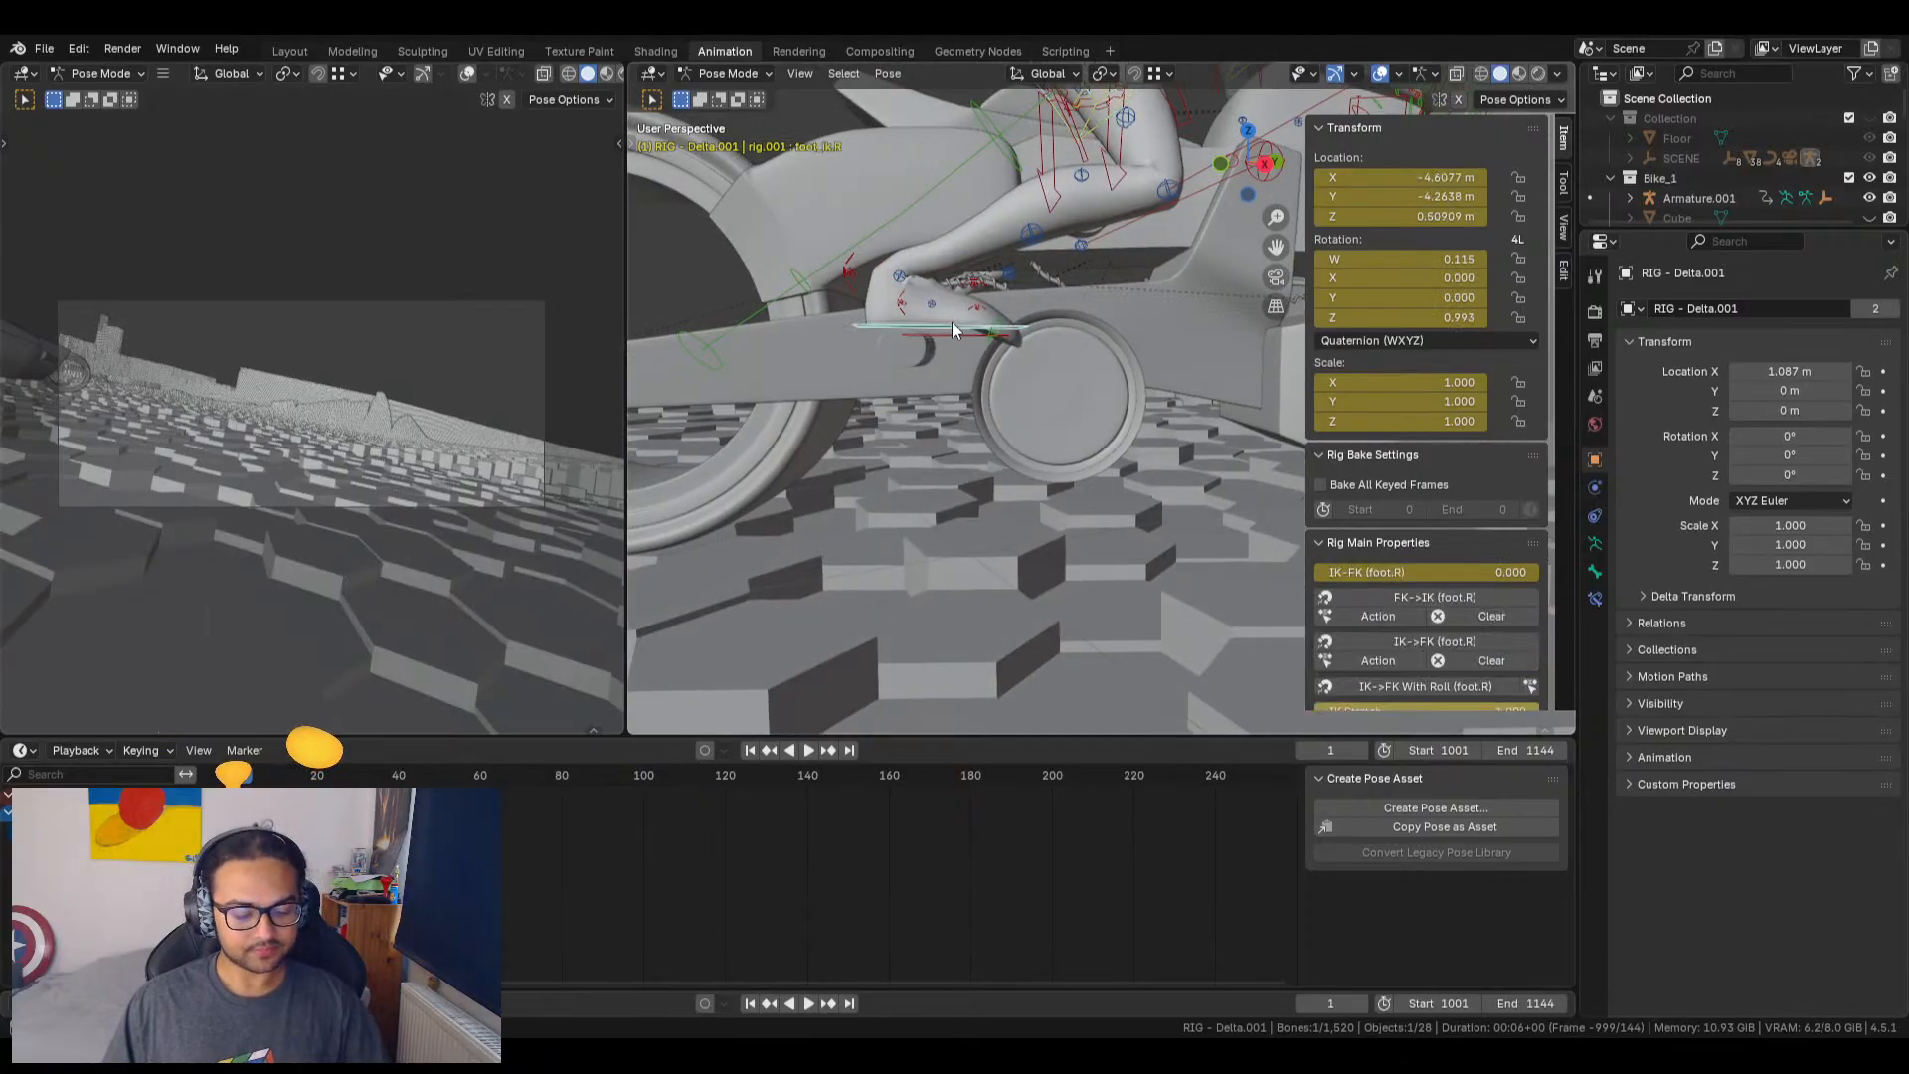
pyautogui.press('g')
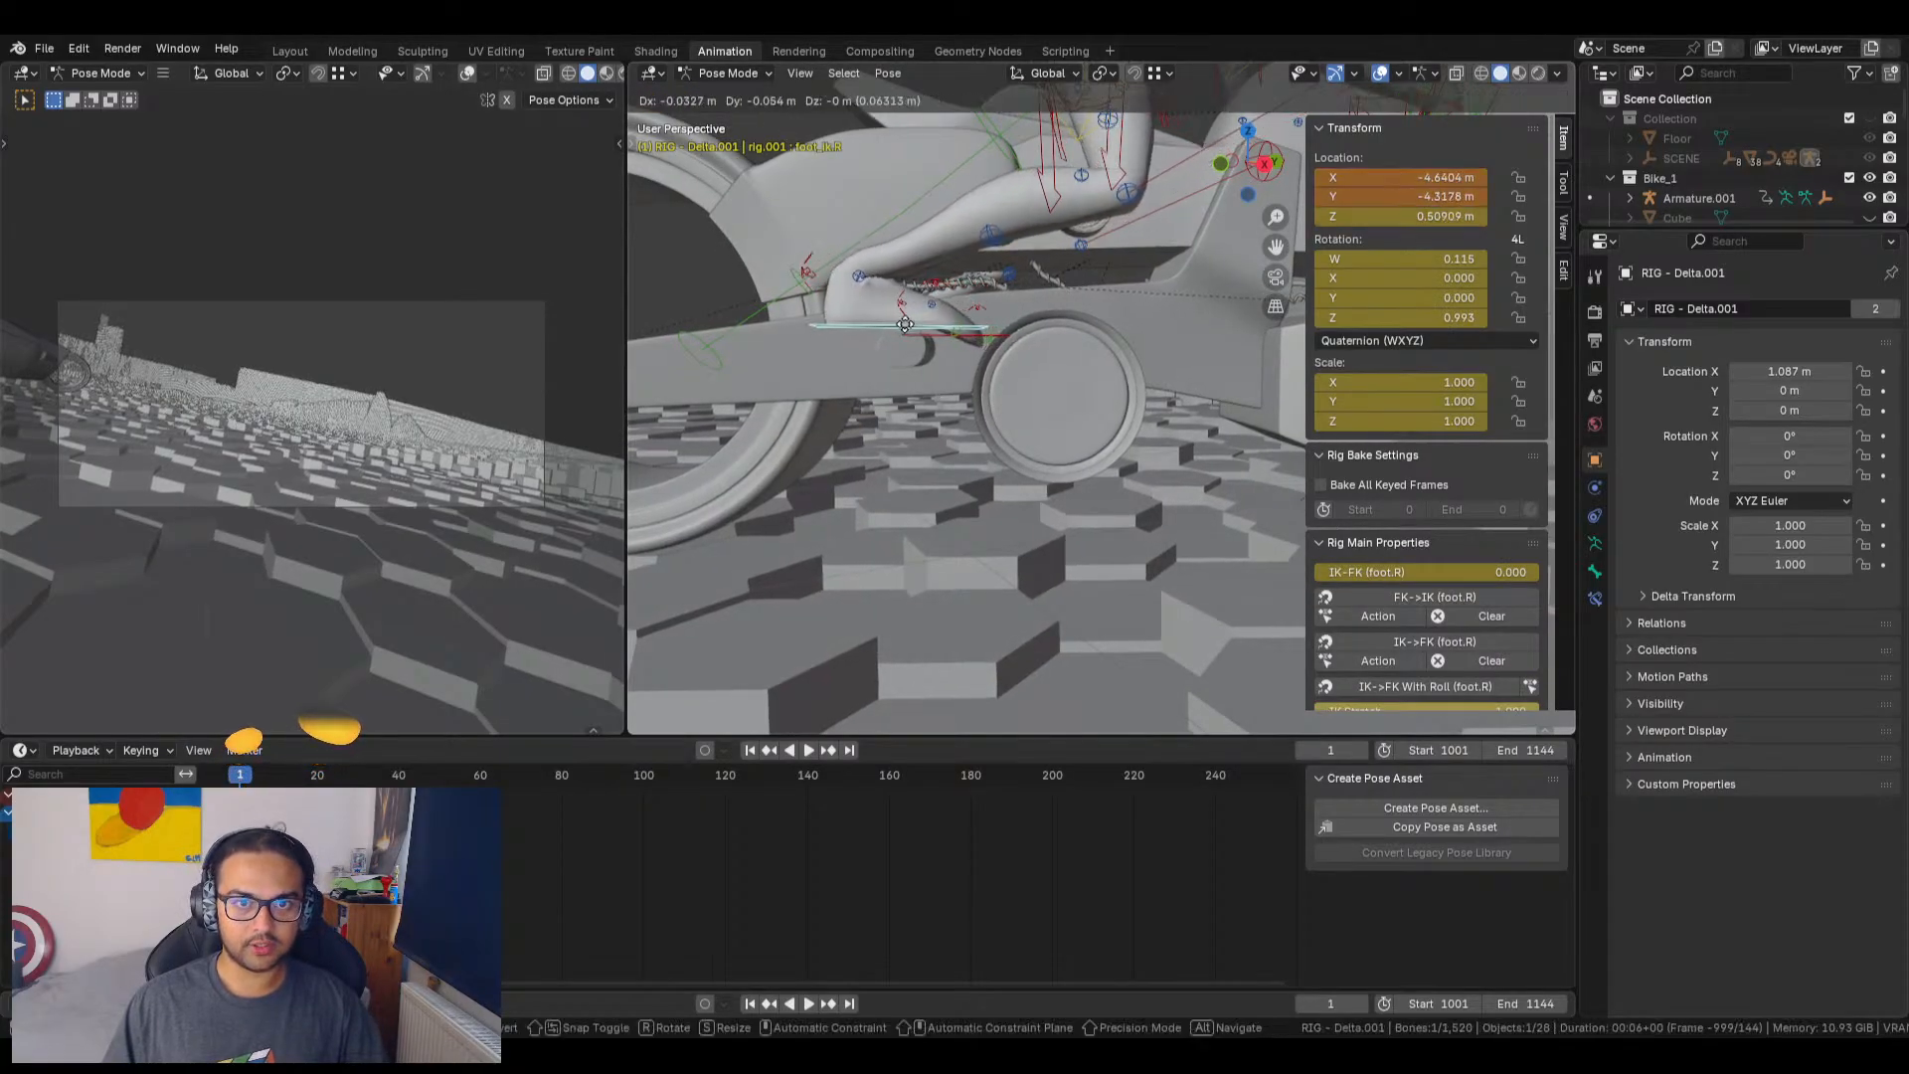
pyautogui.click(905, 324)
pyautogui.press('r')
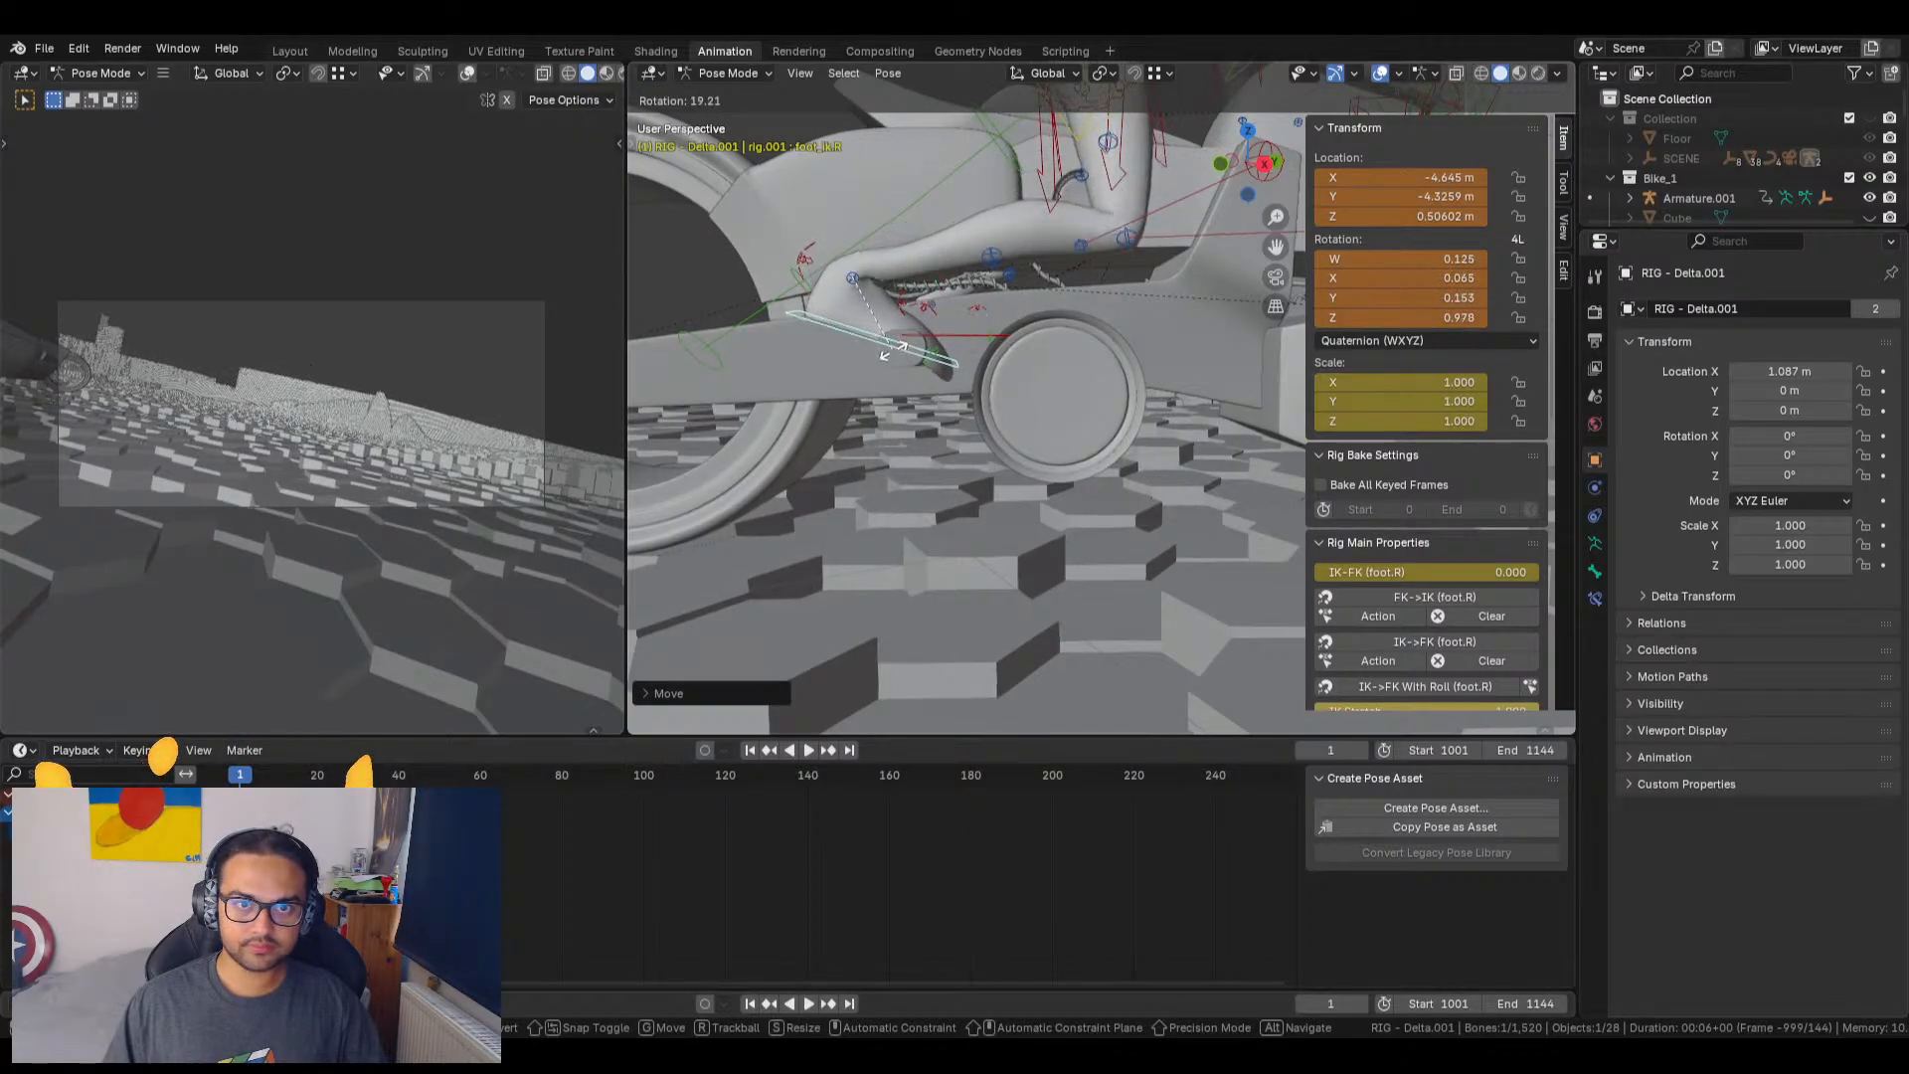
pyautogui.click(890, 356)
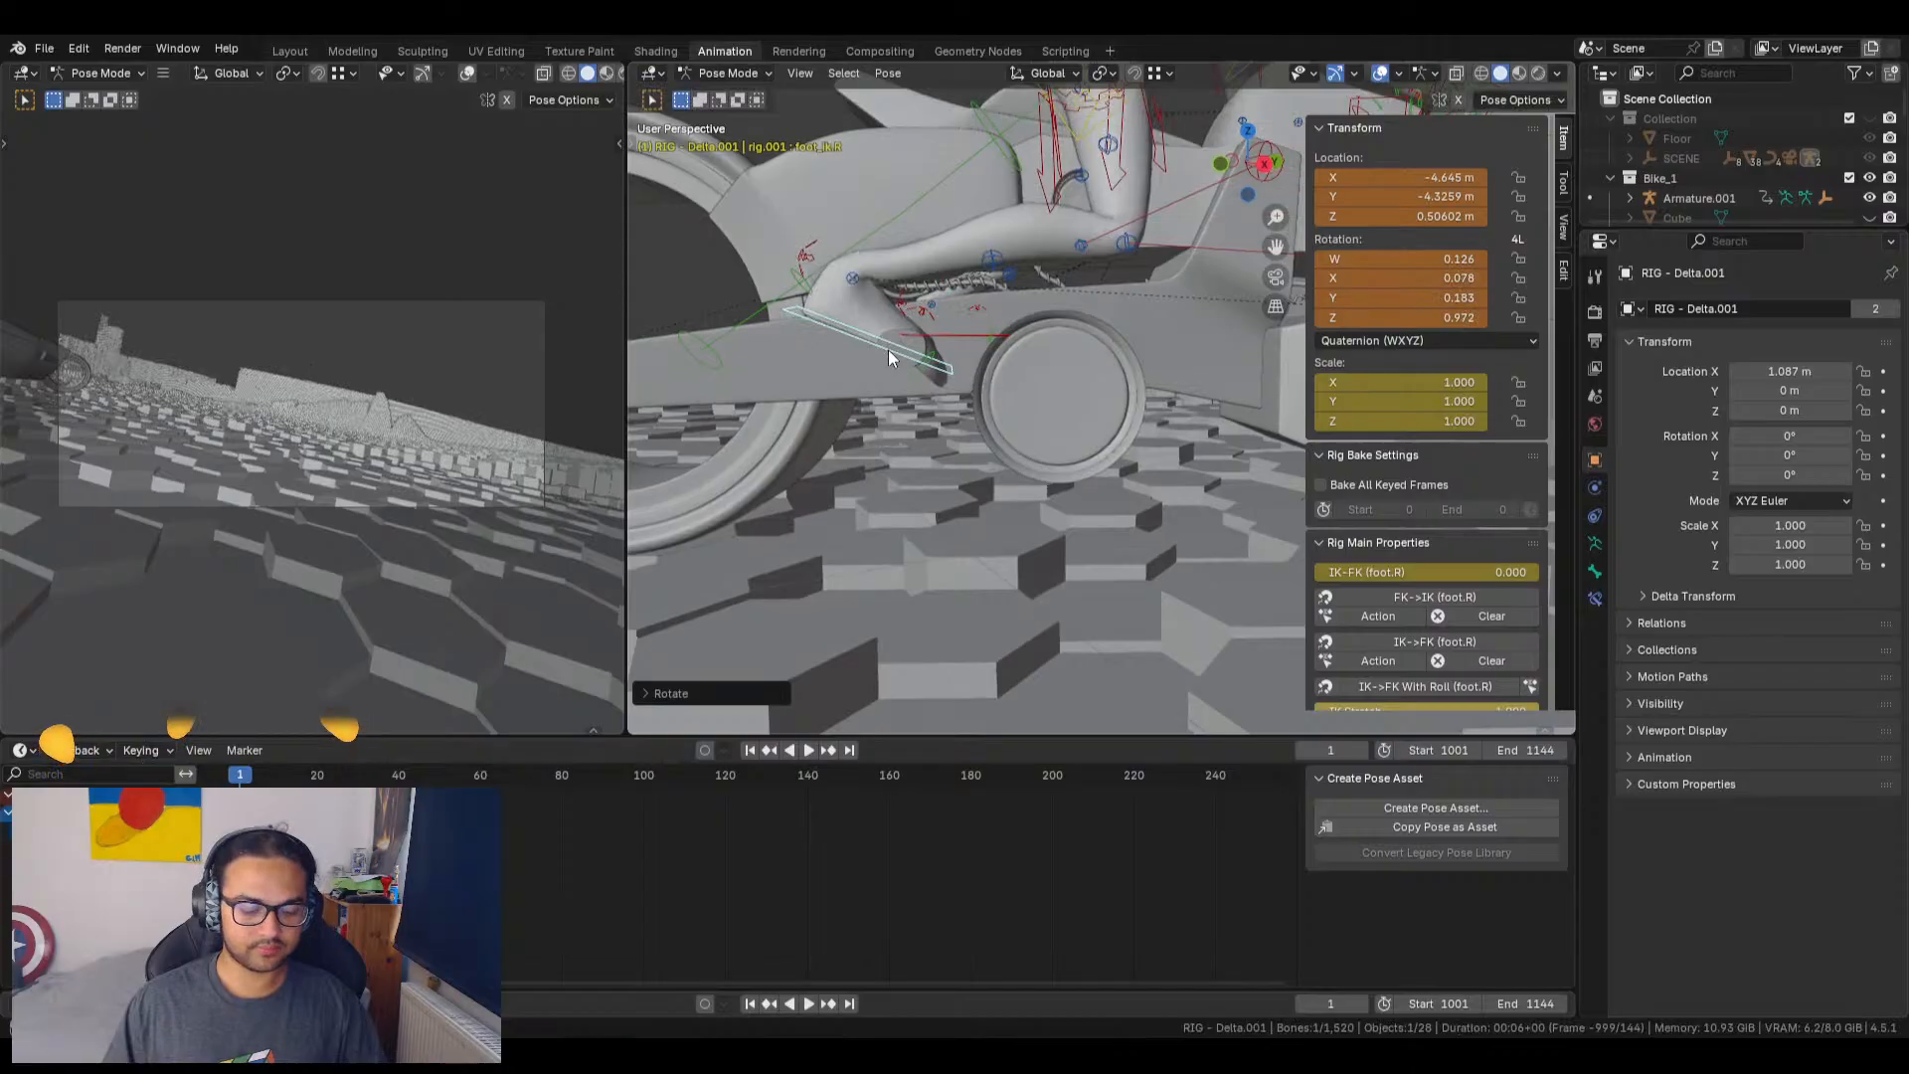
# Step: Pitch the right foot's toes further down and shift its IK control toward the foot peg in two moves of about 0.05 m and 0.08 m
pyautogui.press('g')
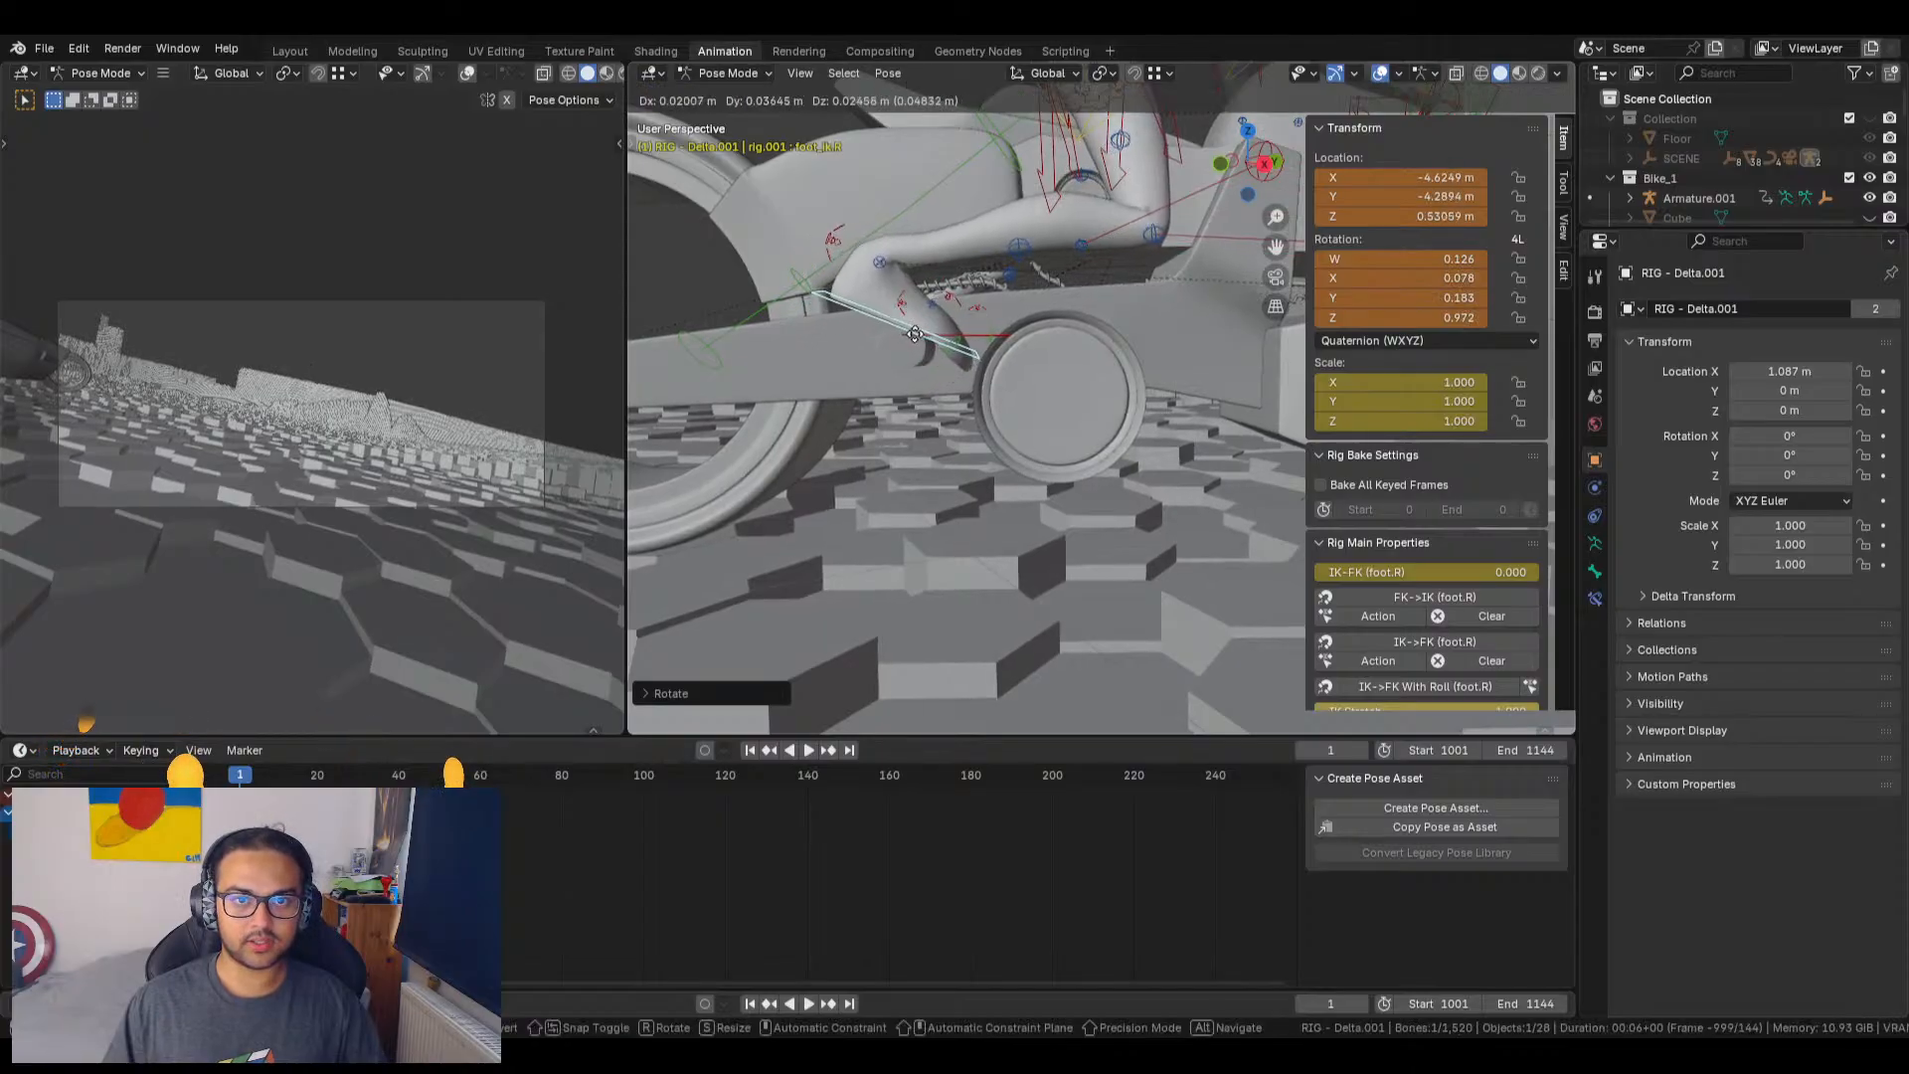
pyautogui.click(916, 338)
pyautogui.moveTo(964, 412); pyautogui.dragTo(907, 394, button='middle')
pyautogui.press('r')
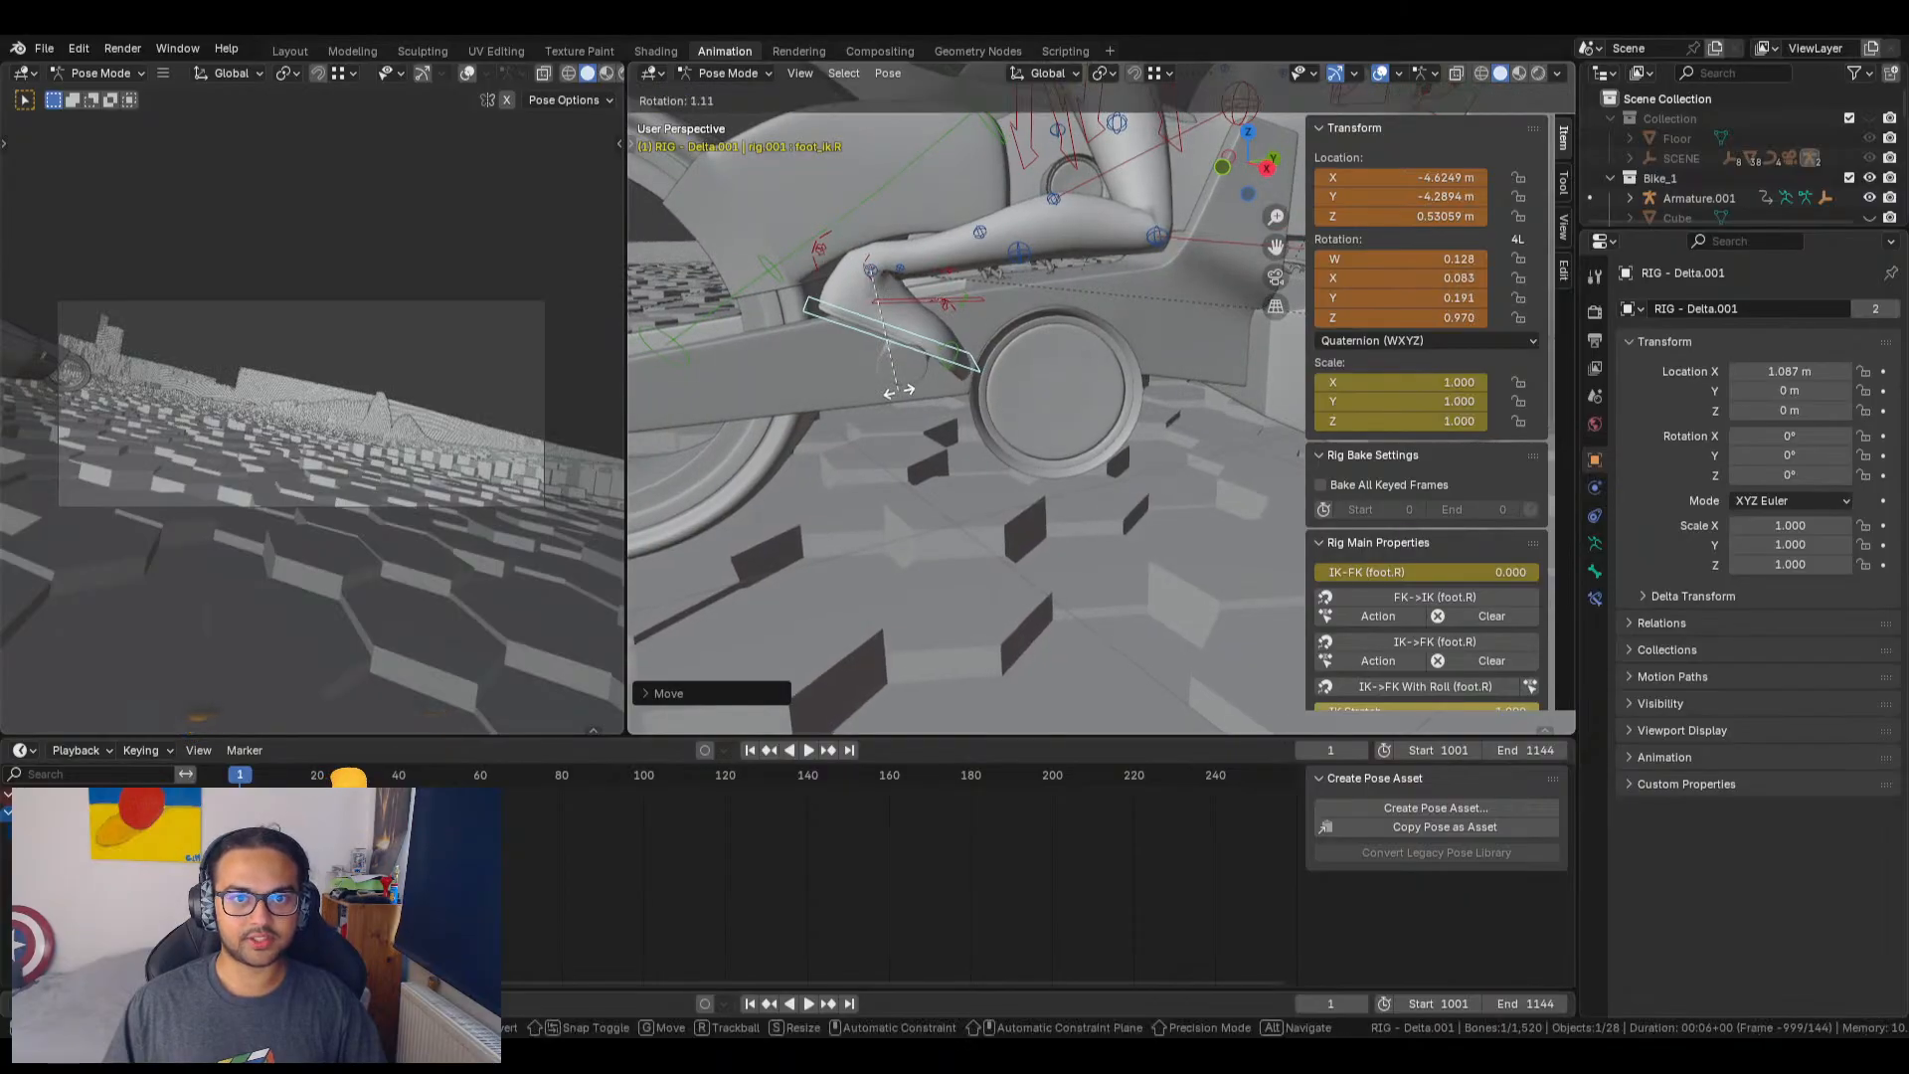
pyautogui.click(837, 374)
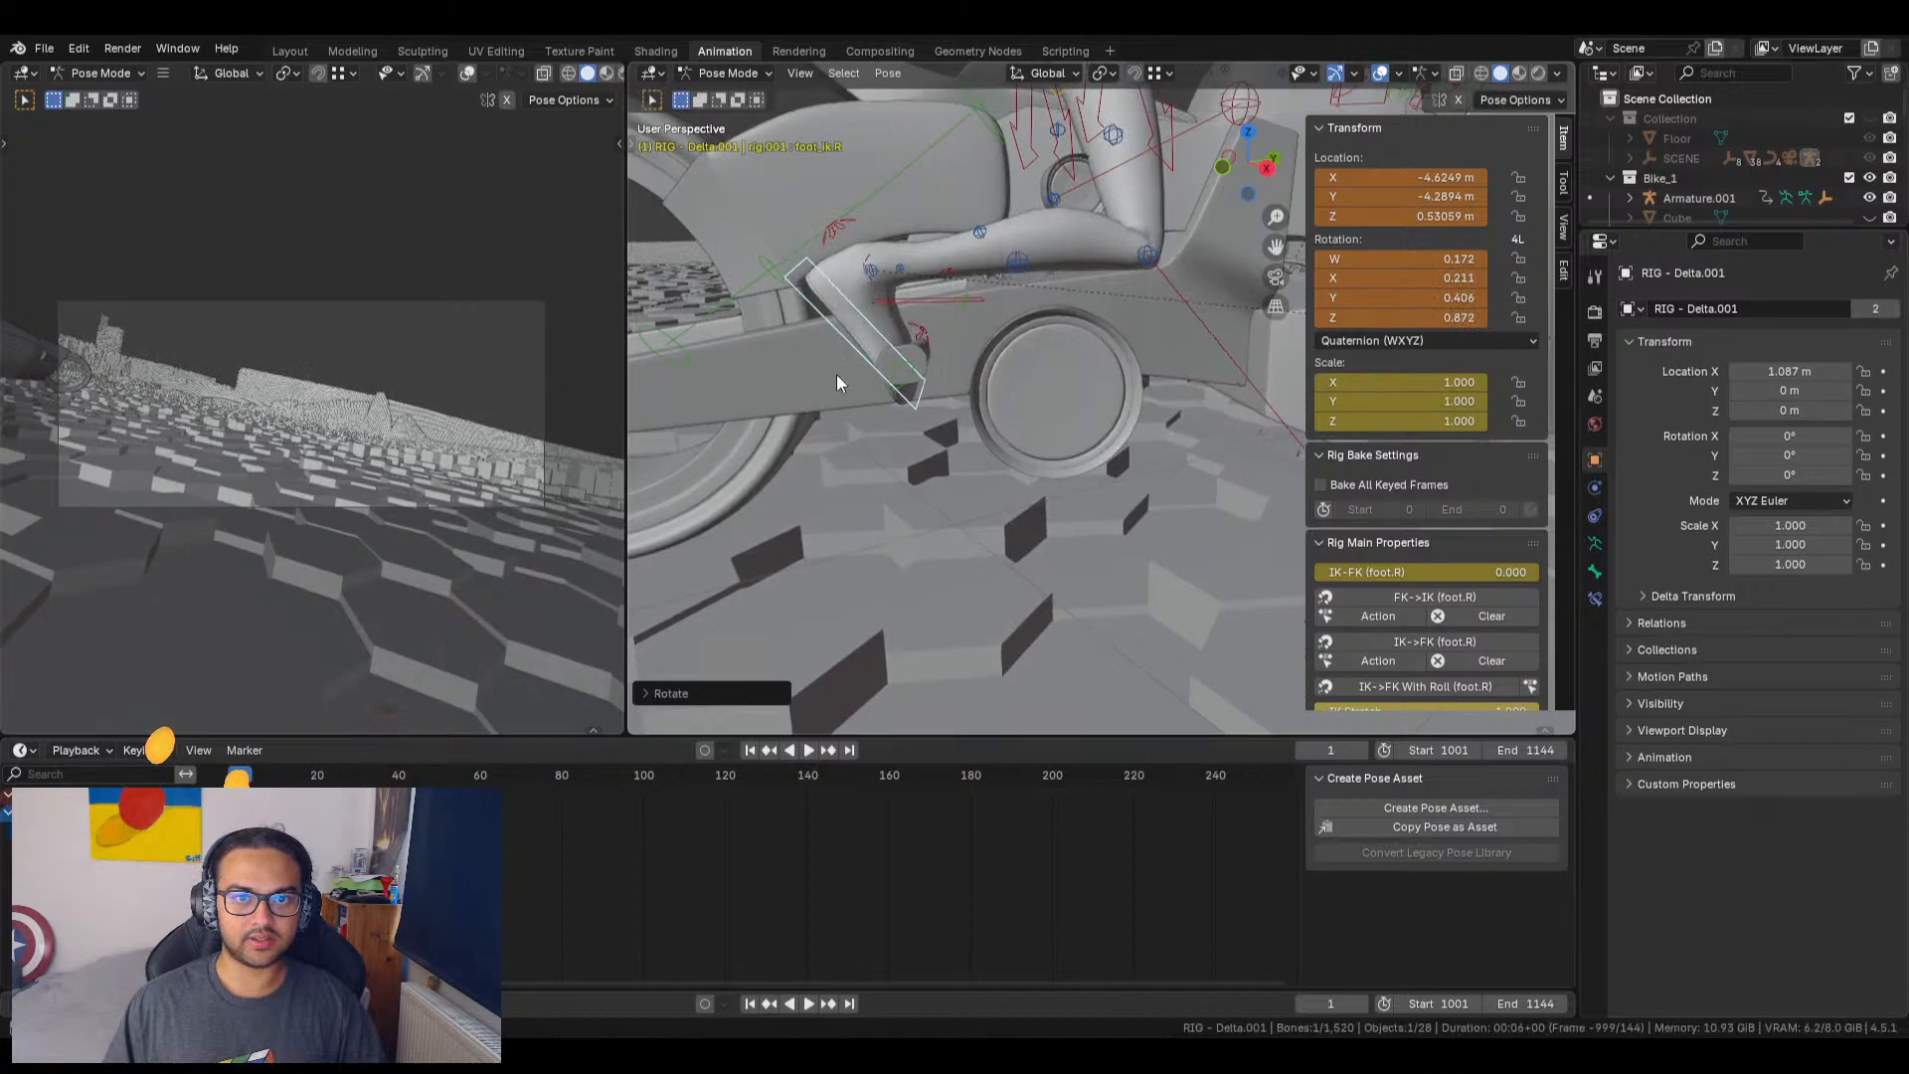
pyautogui.press('g')
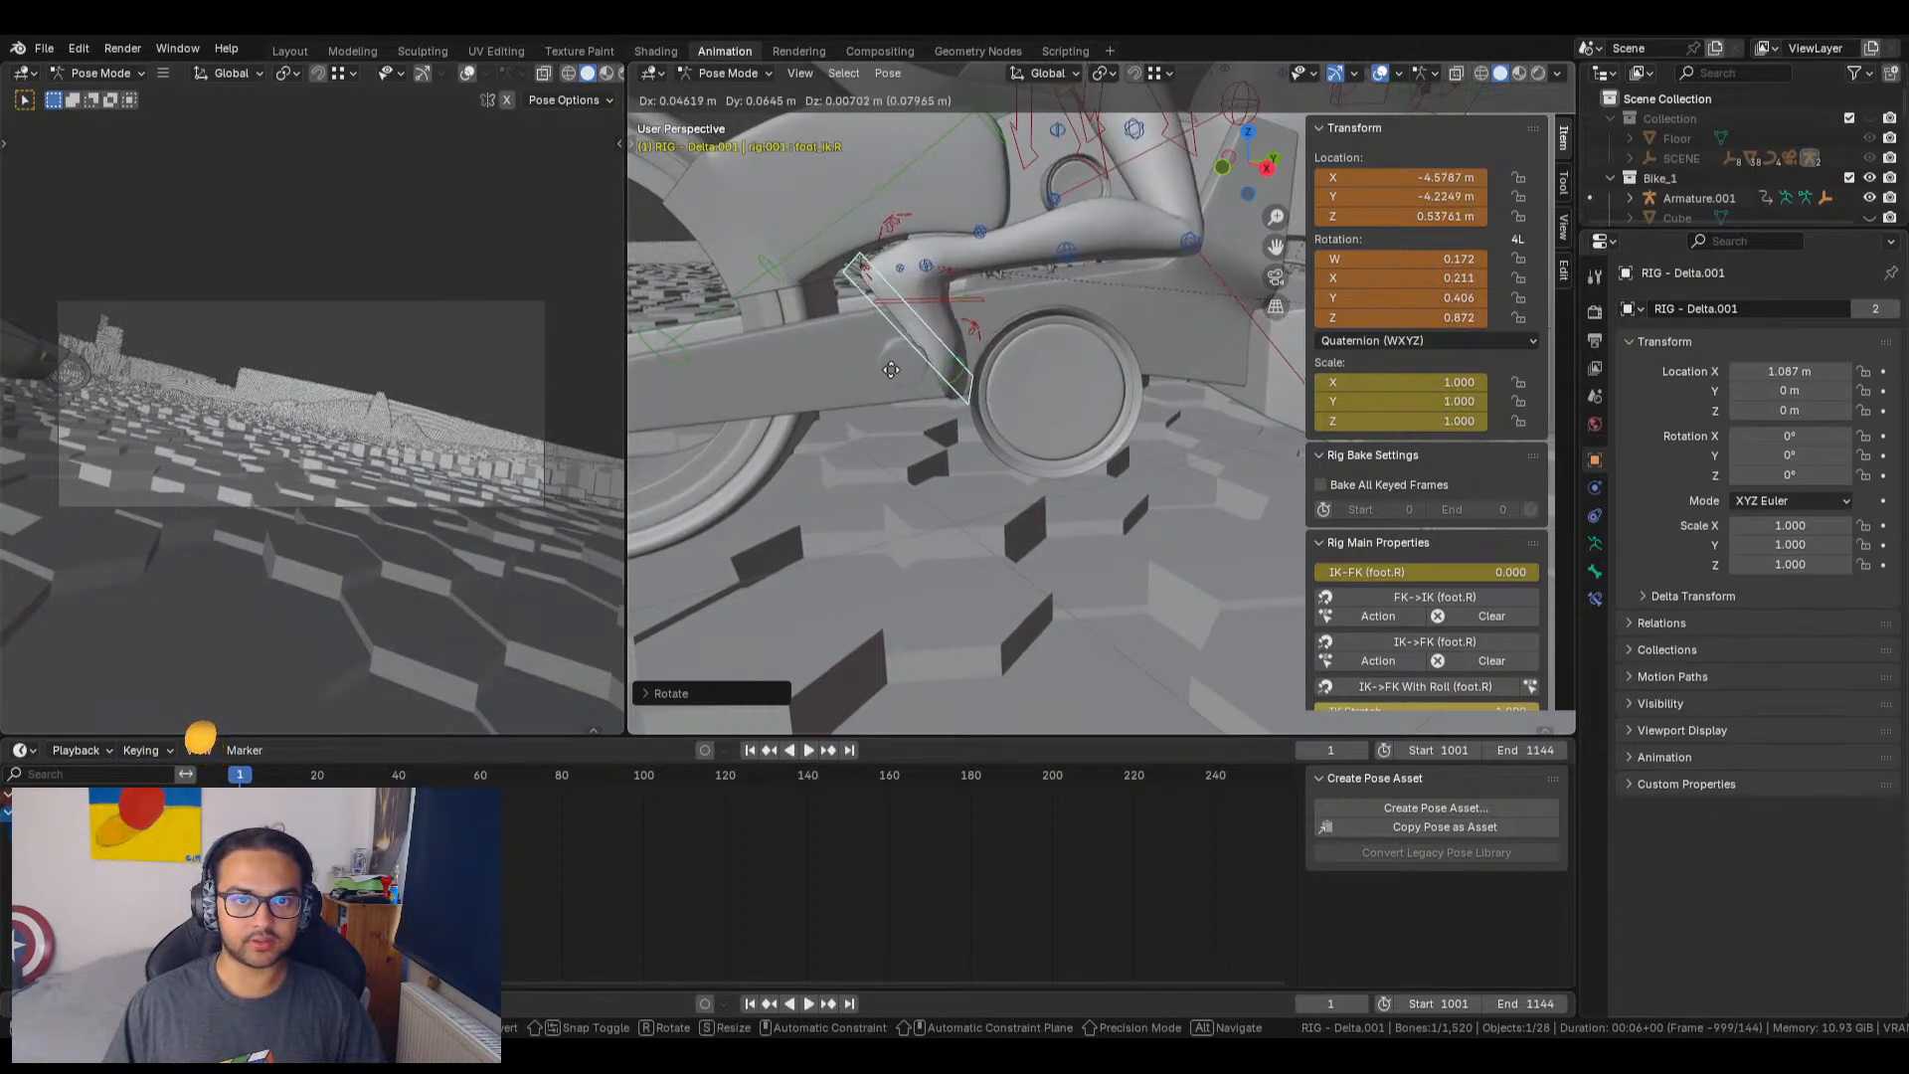
pyautogui.click(891, 369)
# Step: Rotate the right foot's IK control to line up with the foot peg and shift it inward about 0.02 m onto the peg
pyautogui.moveTo(966, 384); pyautogui.dragTo(1114, 482, button='middle')
pyautogui.scroll(-5, 974, 390)
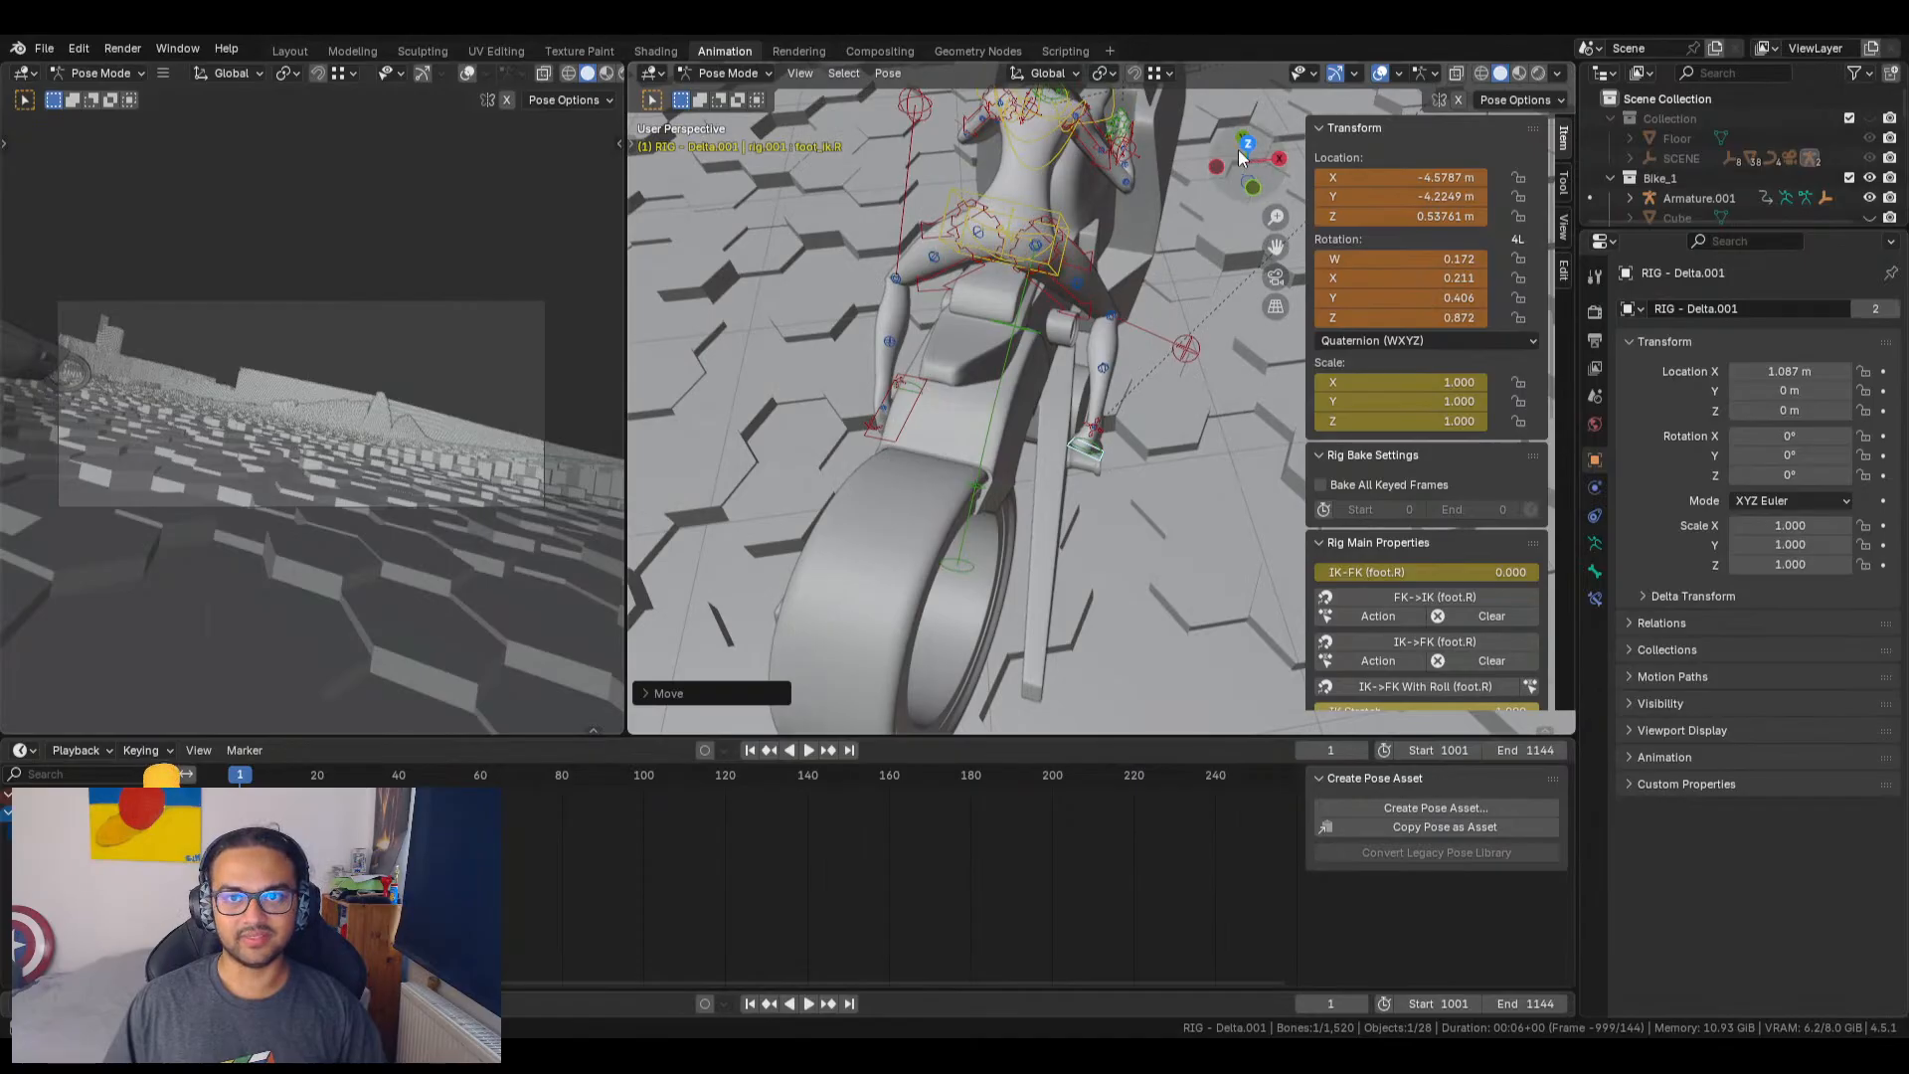
pyautogui.click(1247, 144)
pyautogui.scroll(8, 1212, 481)
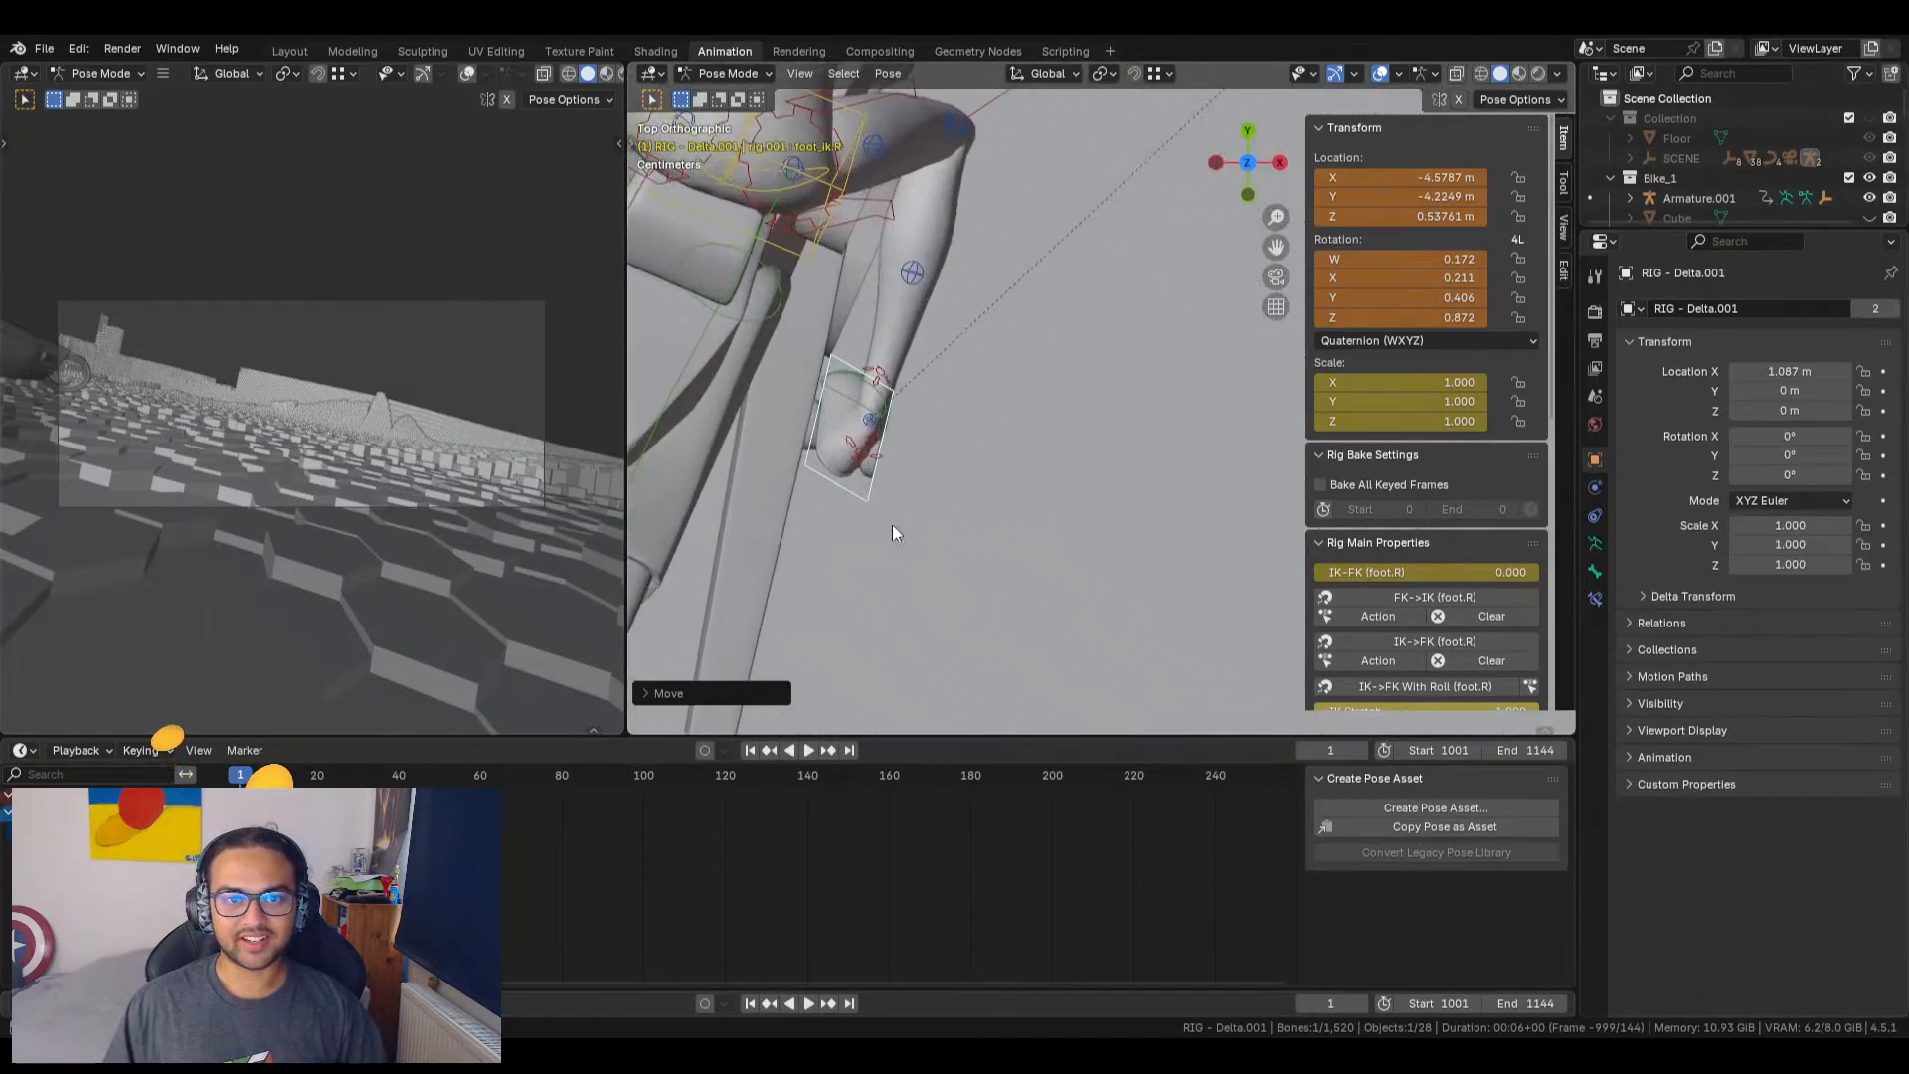
pyautogui.moveTo(892, 523); pyautogui.dragTo(952, 474, button='middle')
pyautogui.press('r')
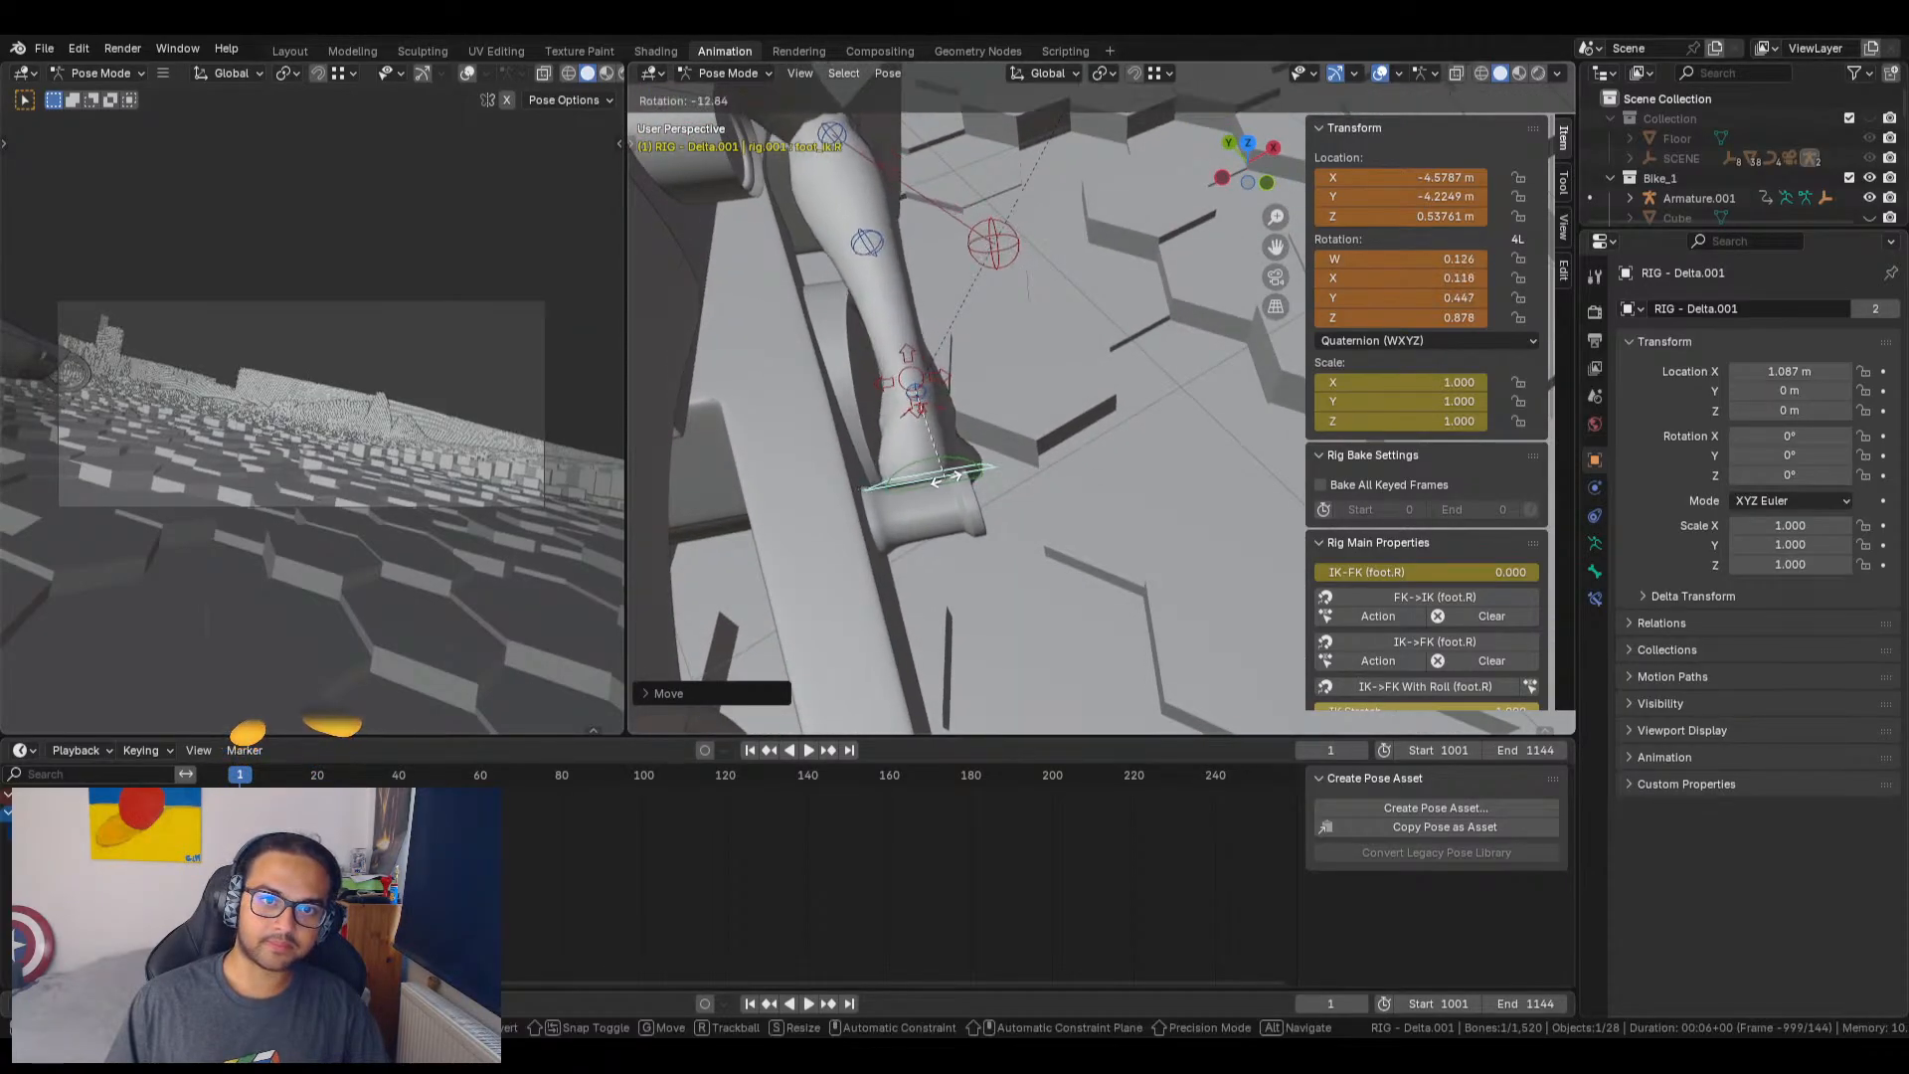
pyautogui.click(949, 474)
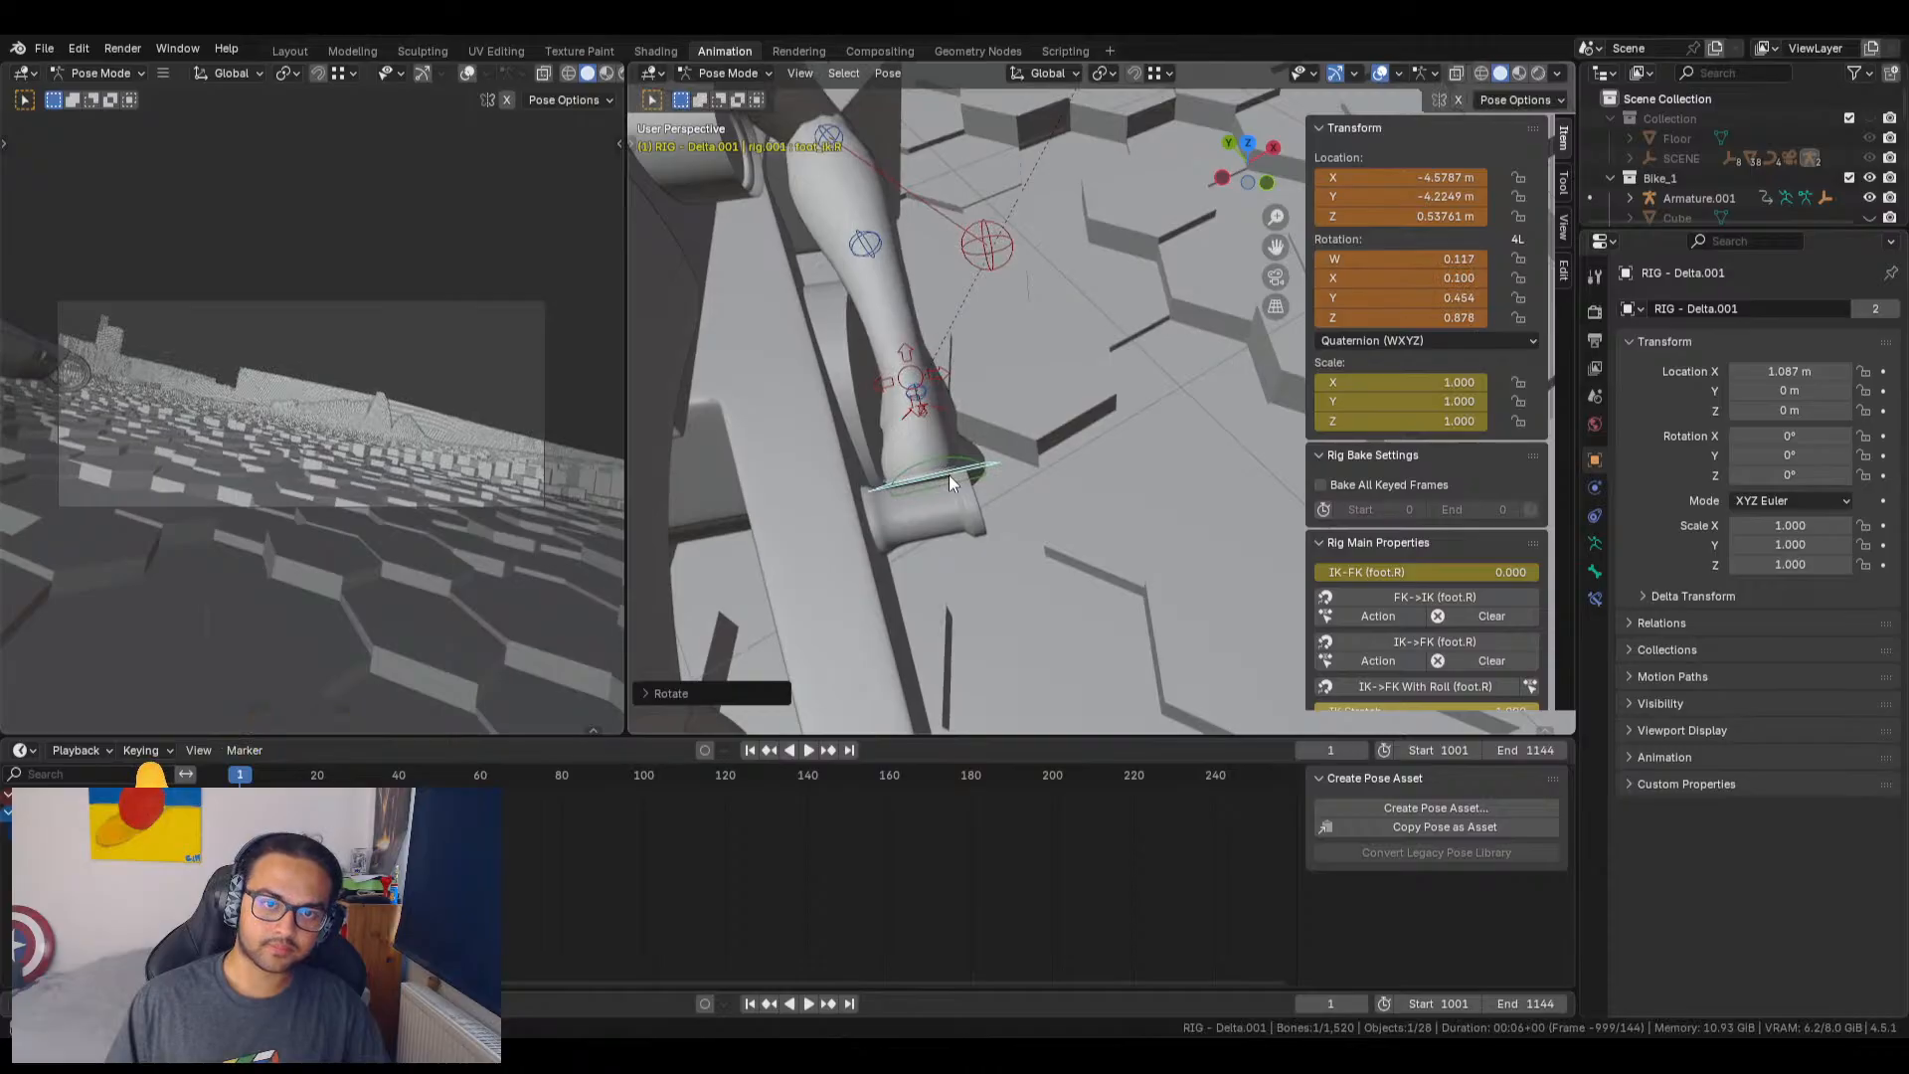
pyautogui.press('g')
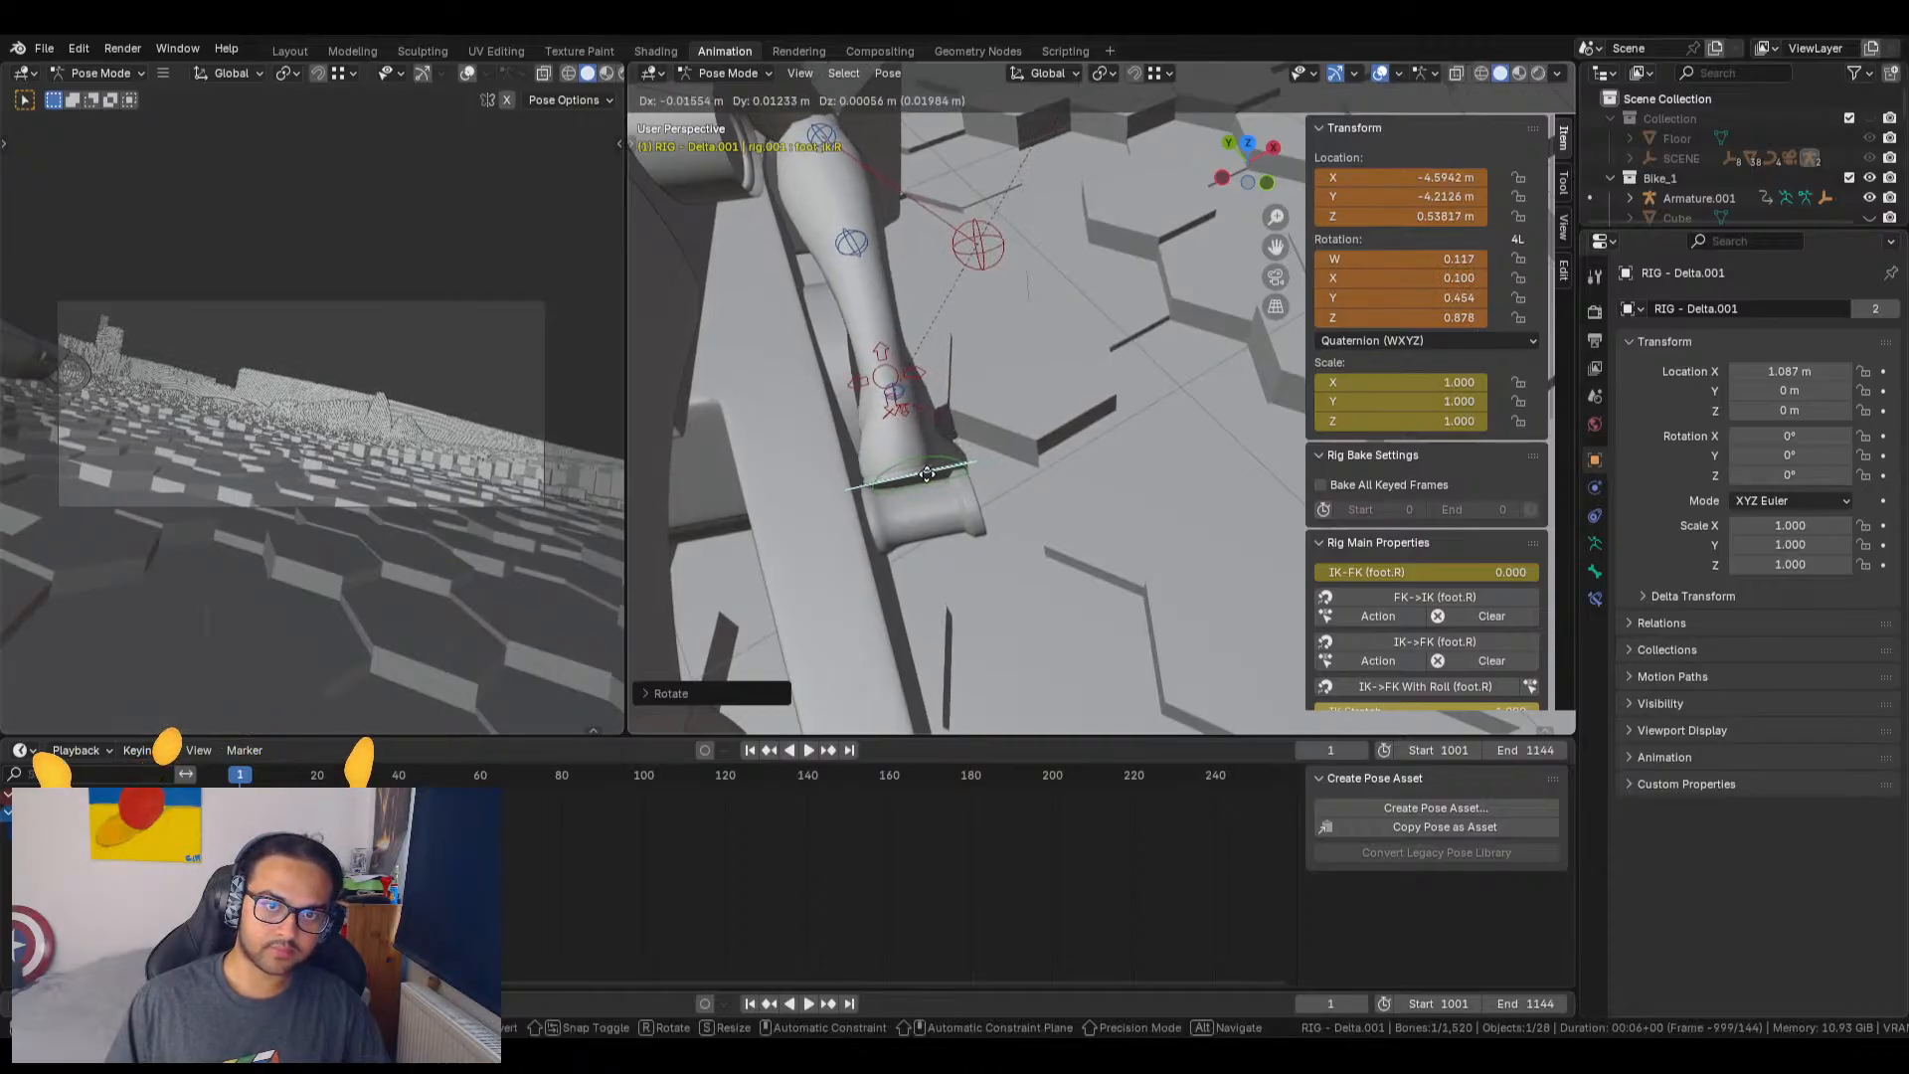
pyautogui.click(935, 474)
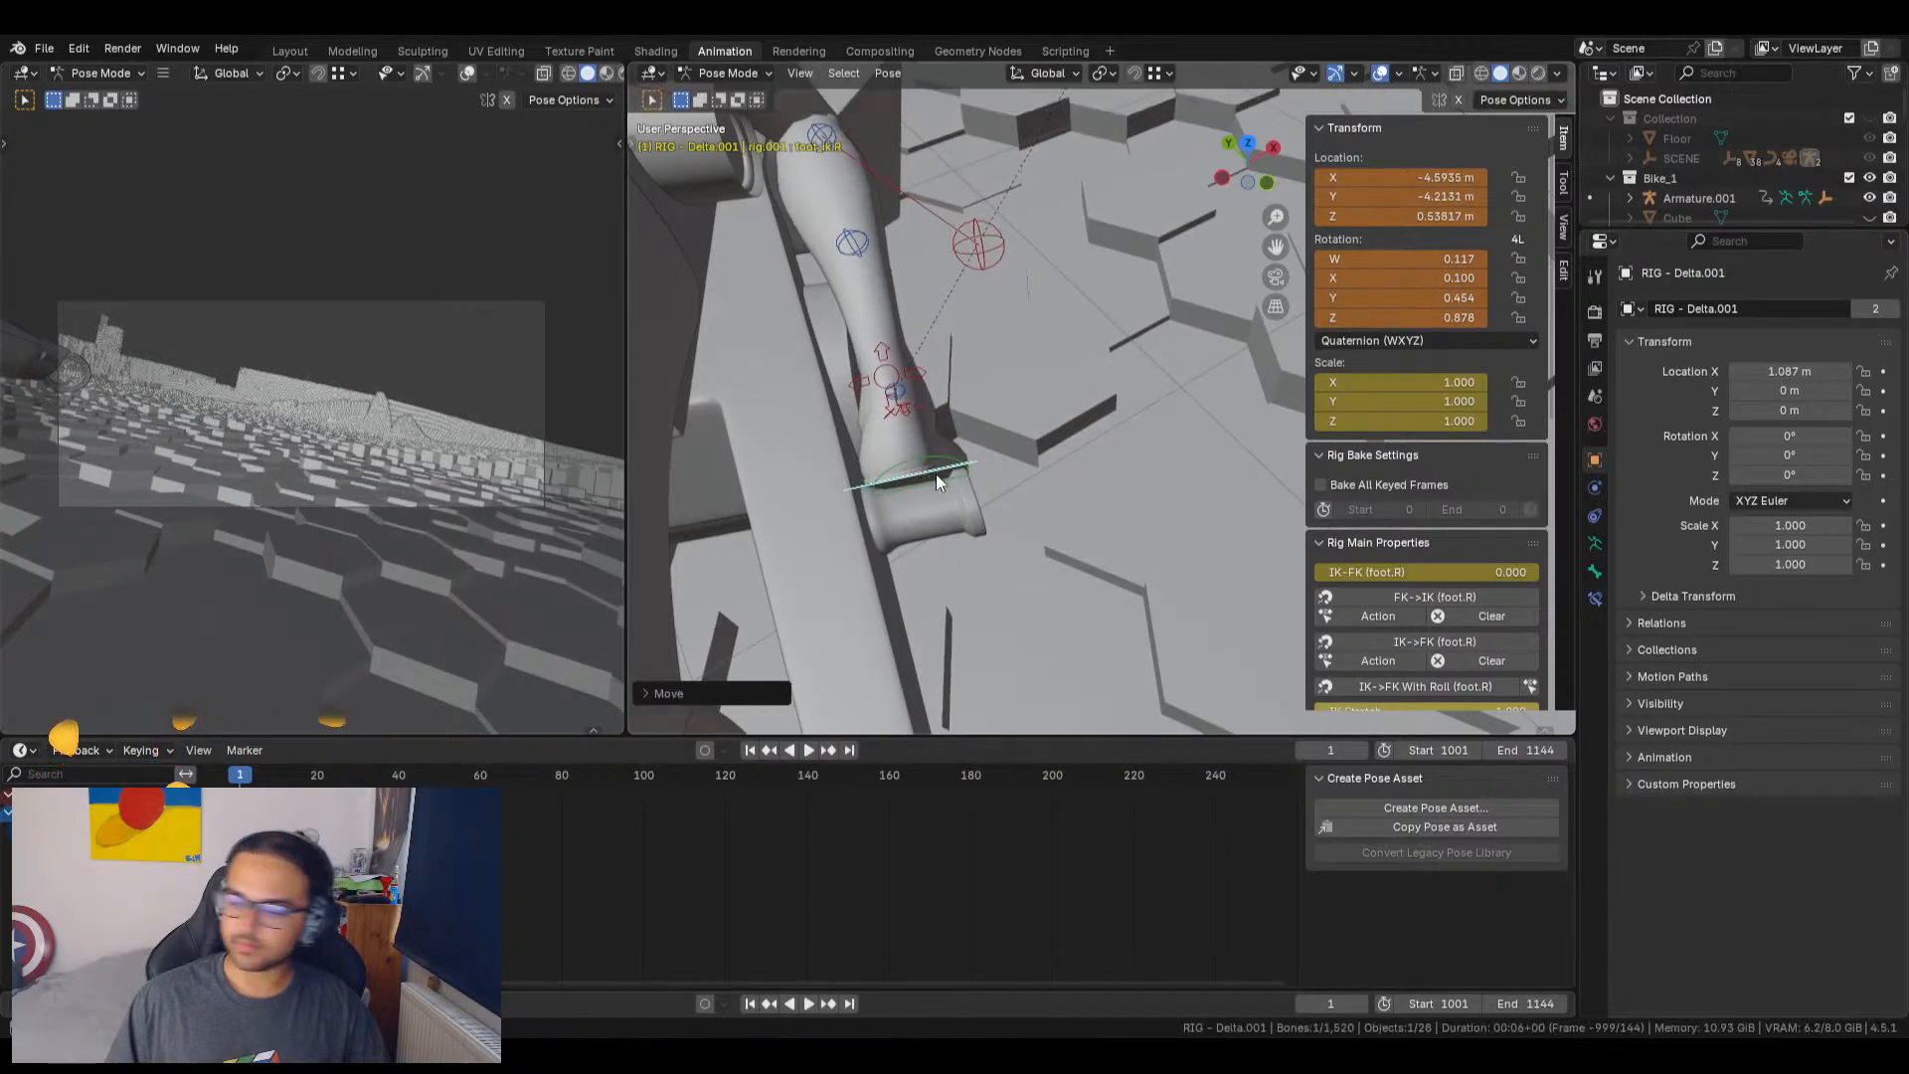
# Step: Tilt the left foot's IK control (foot_ik.L) toes down about 36° and move it about 0.05 m toward its foot peg
pyautogui.moveTo(1046, 480); pyautogui.dragTo(957, 509, button='middle')
pyautogui.scroll(-3, 957, 509)
pyautogui.keyDown('shift'); pyautogui.moveTo(802, 545); pyautogui.dragTo(1103, 461, button='middle'); pyautogui.keyUp('shift')
pyautogui.scroll(4, 1178, 404)
pyautogui.click(1173, 370)
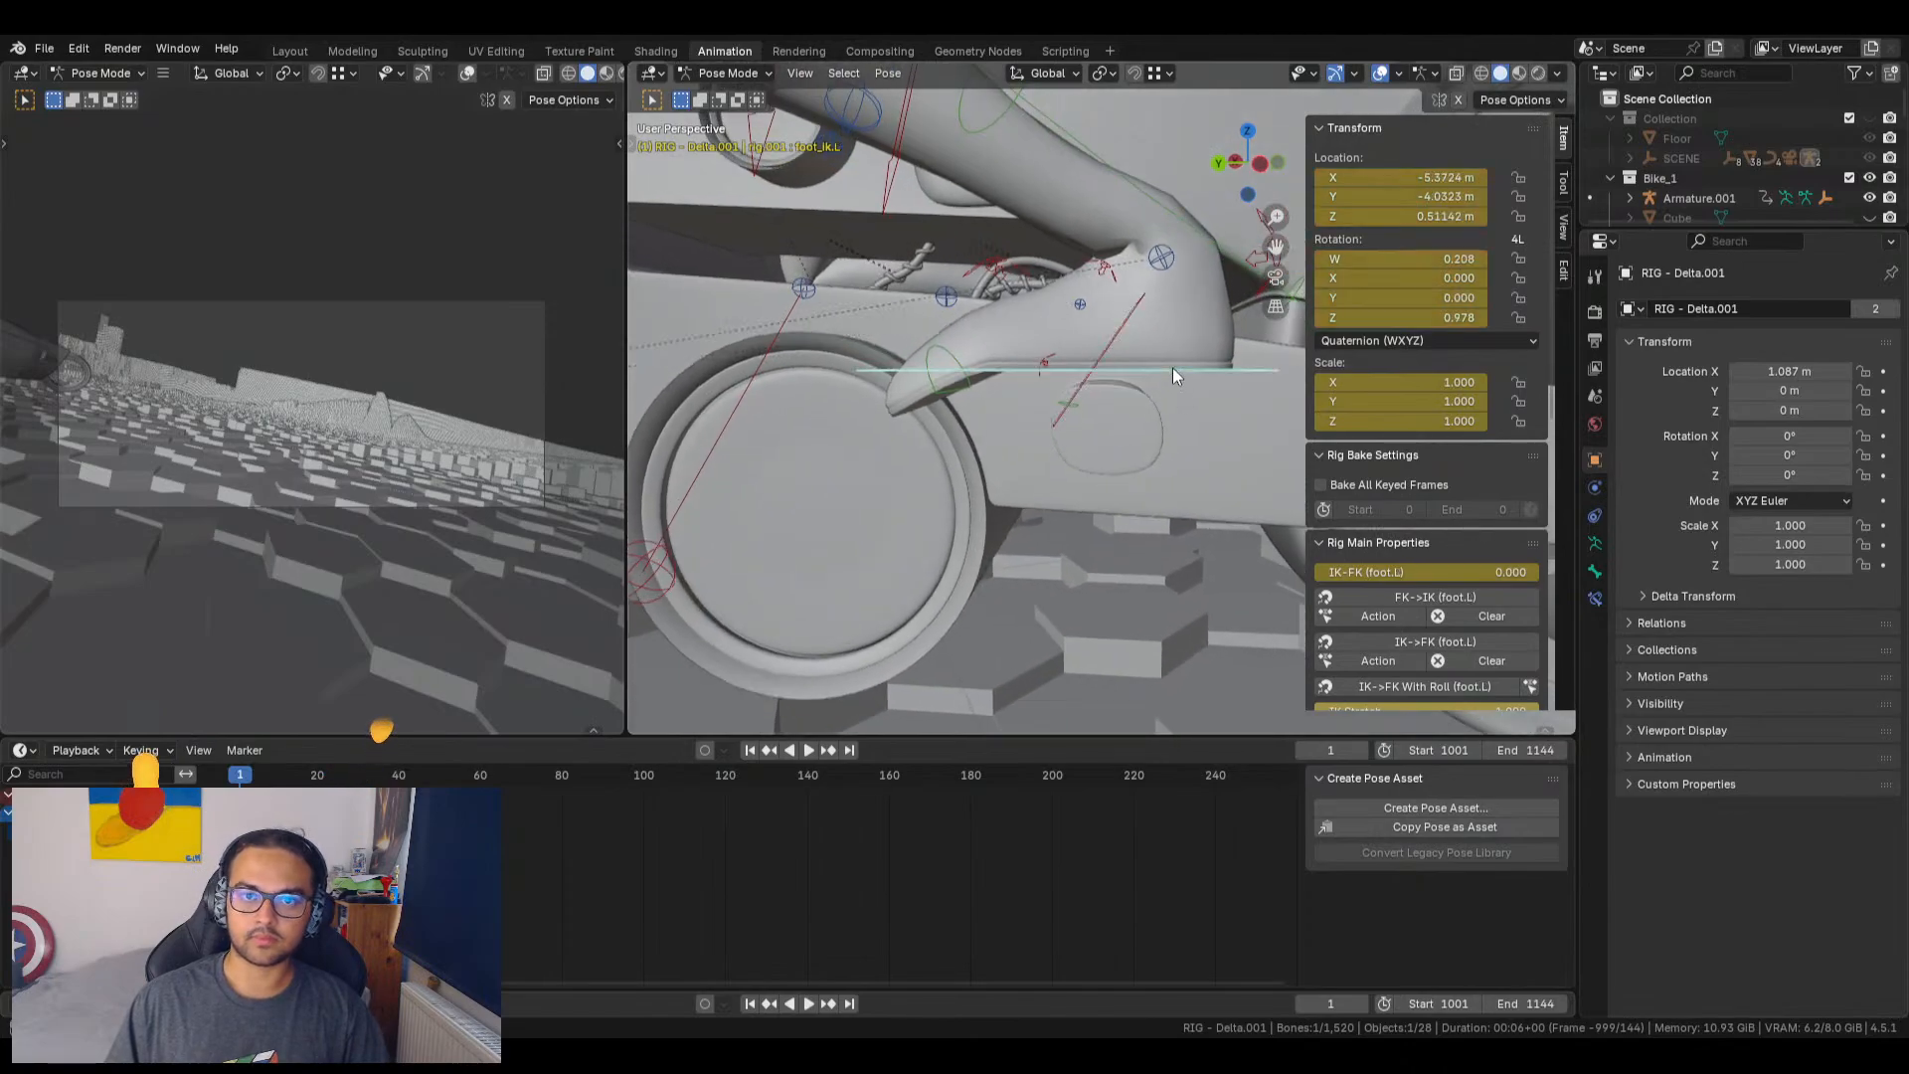
pyautogui.press('r')
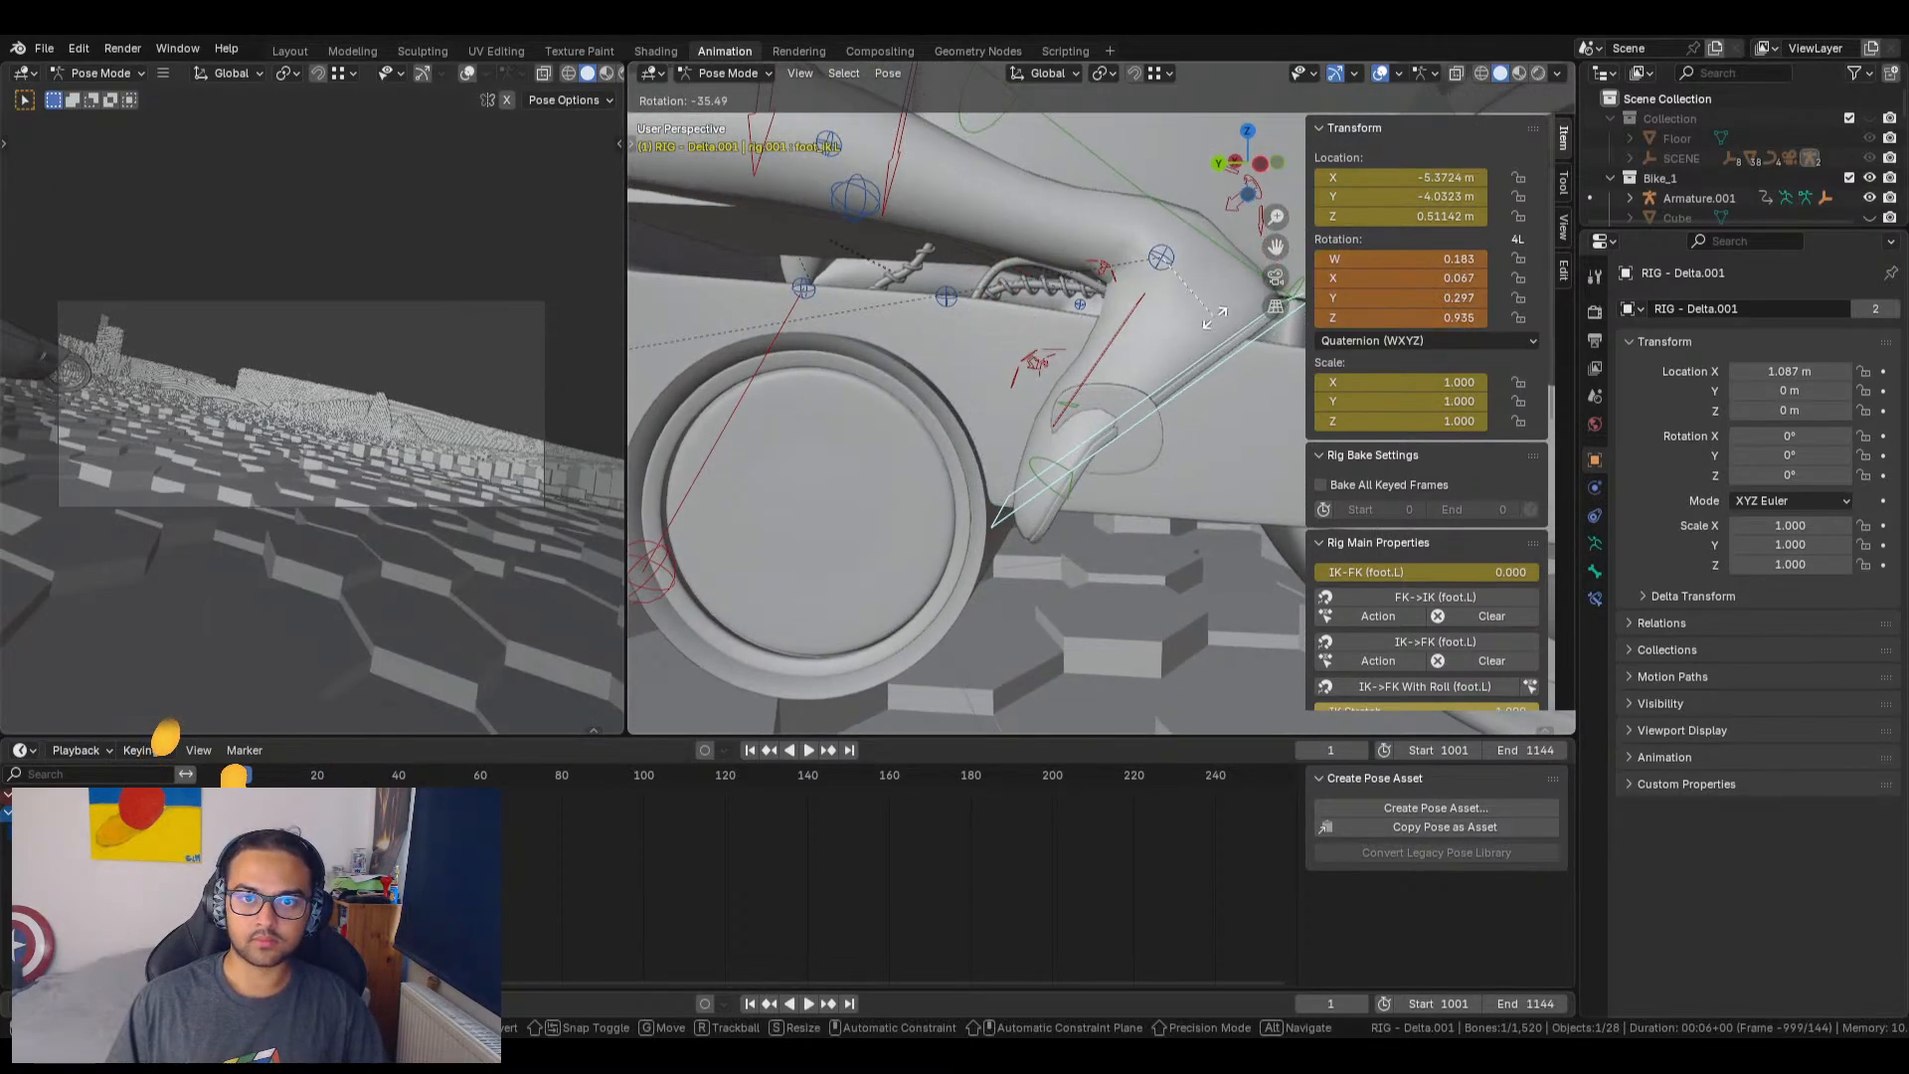
pyautogui.click(1215, 318)
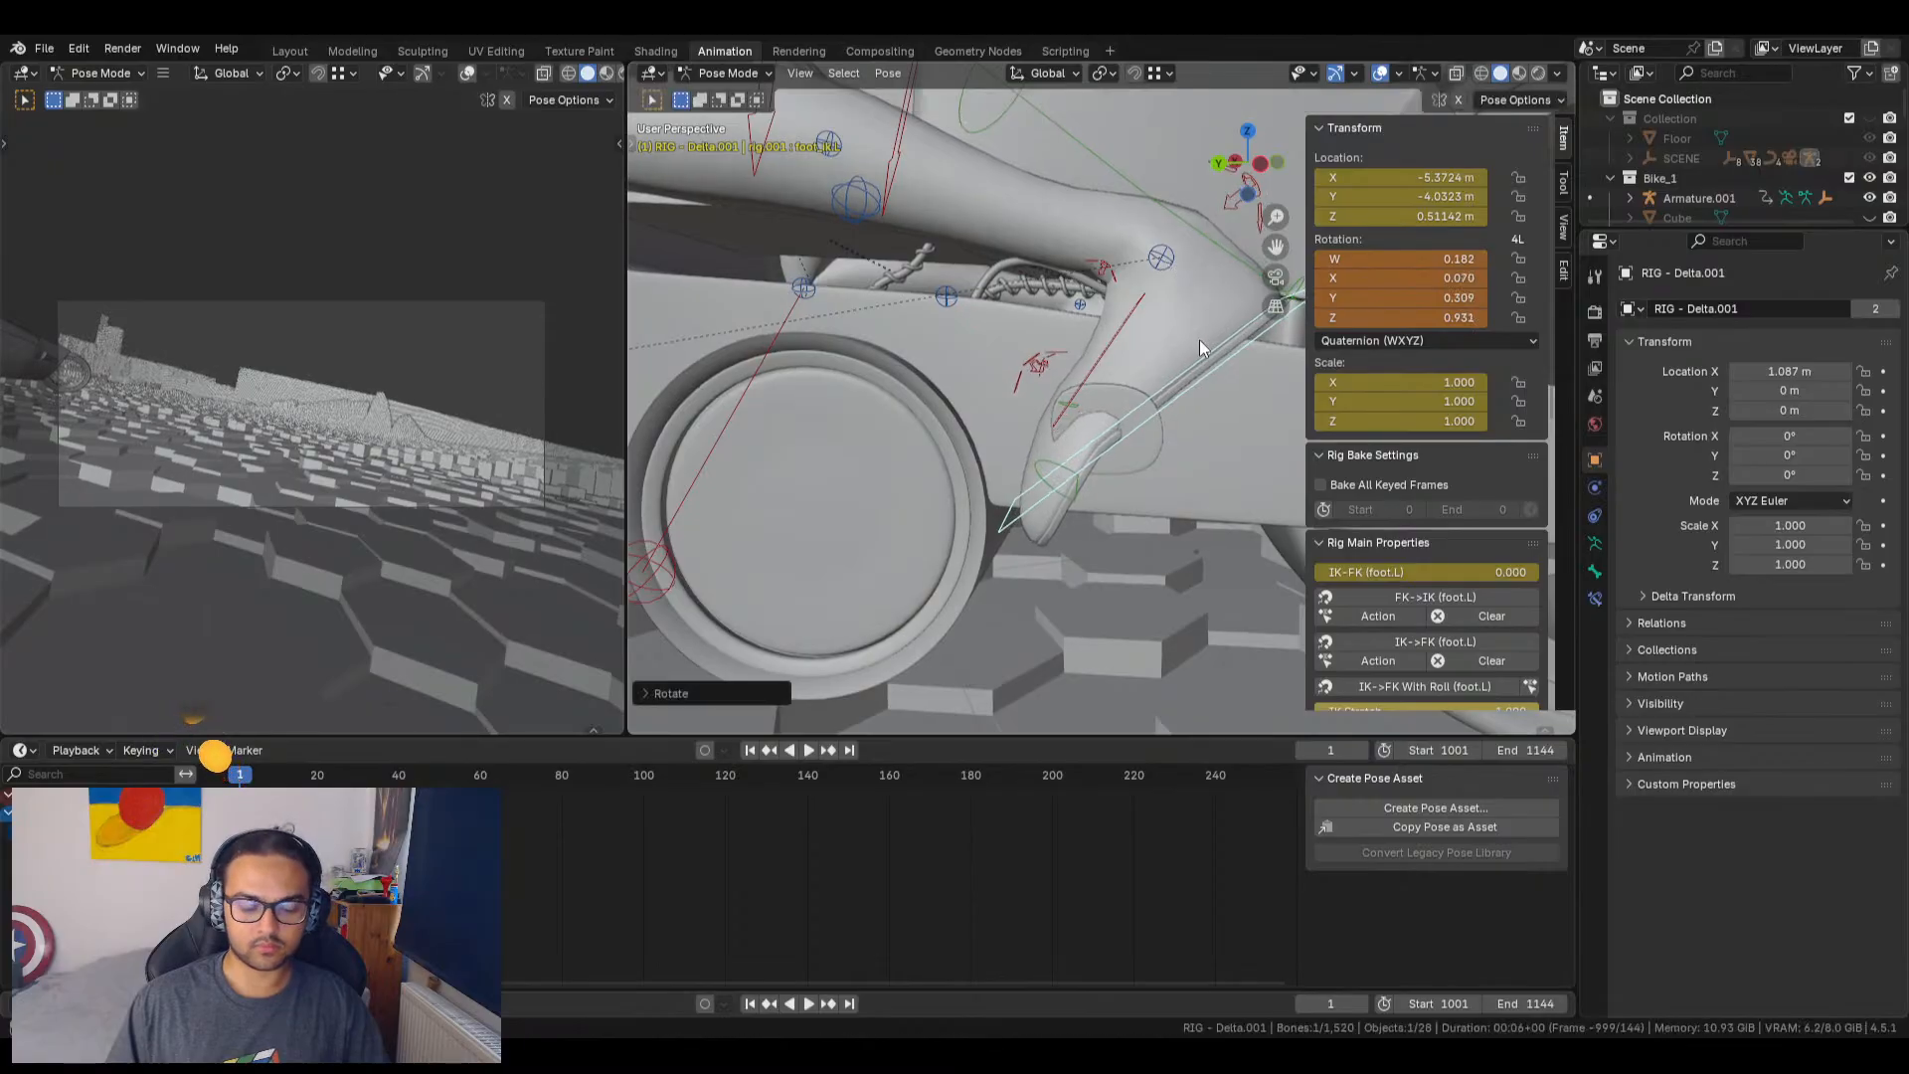
pyautogui.press('g')
pyautogui.click(1128, 320)
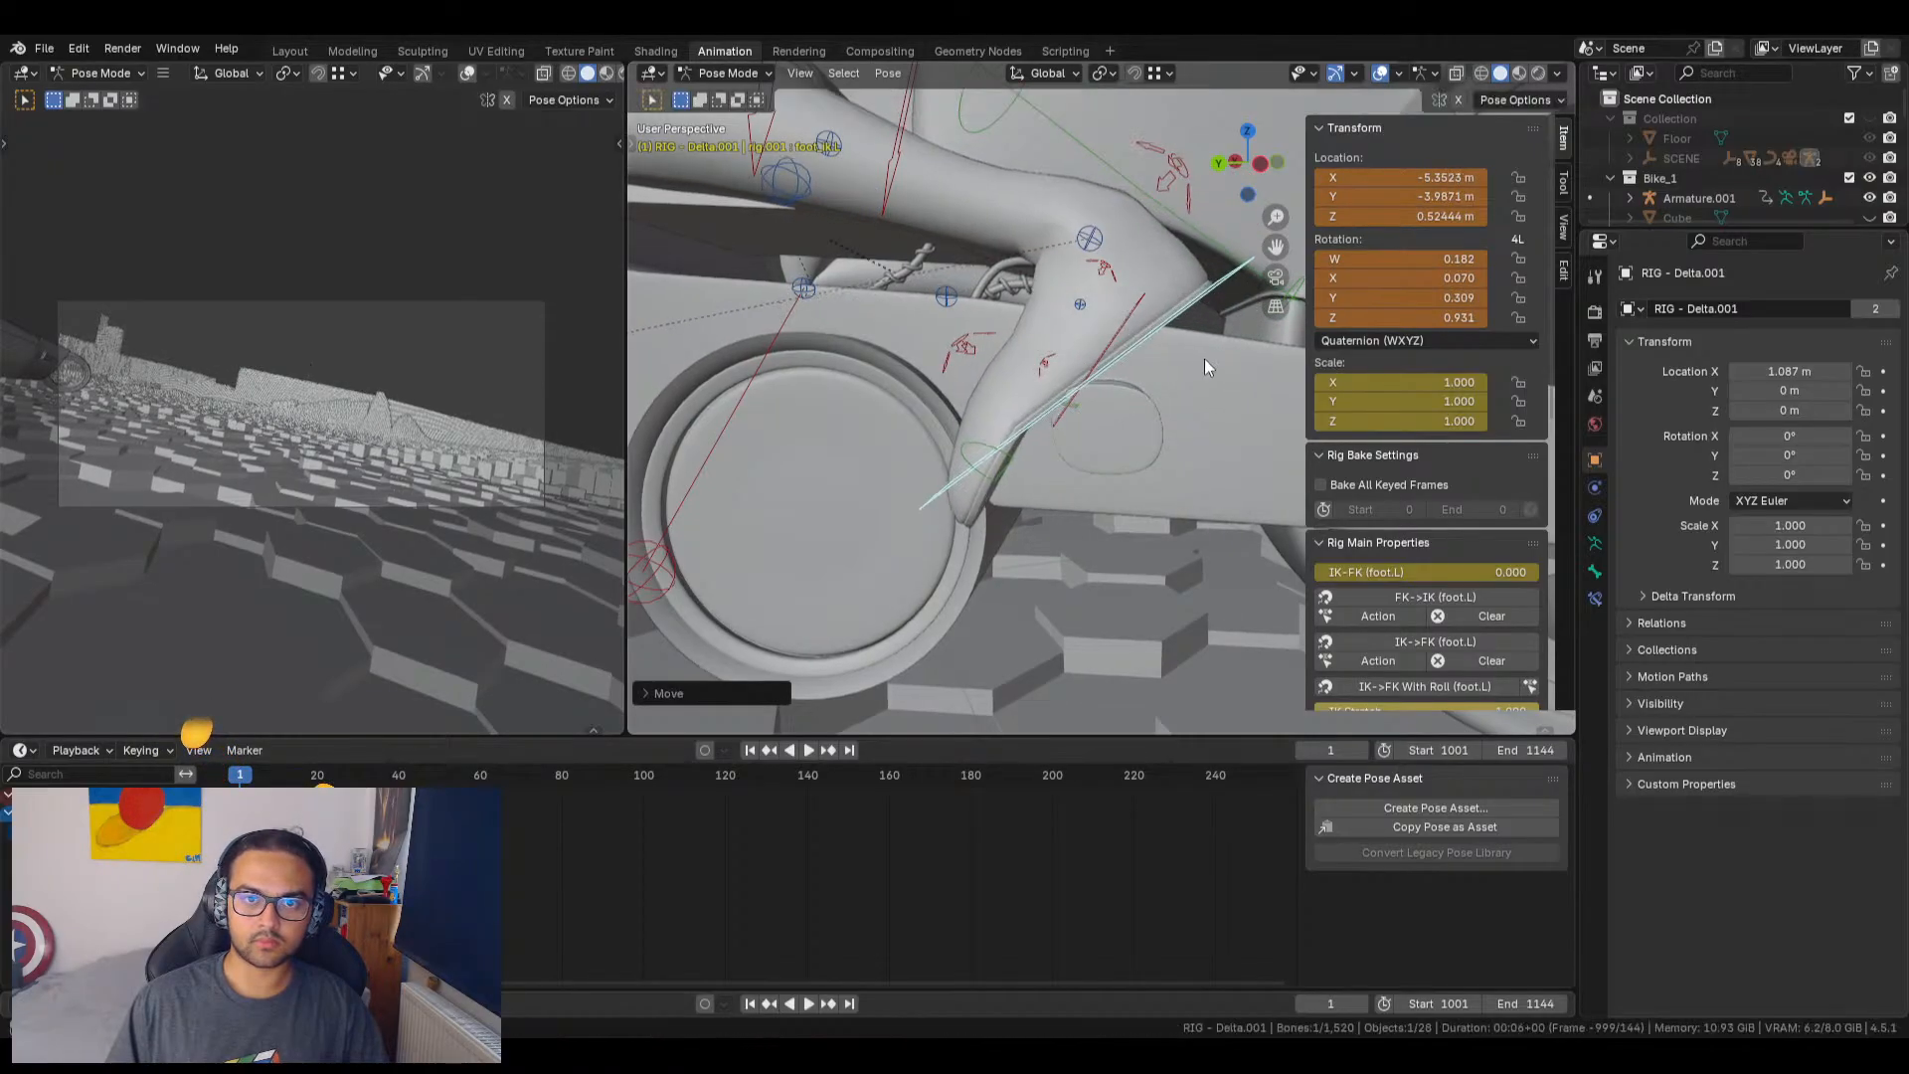
# Step: From the top view, rotate the left foot's IK control and shift it inward about 0.015 m over the foot peg
pyautogui.moveTo(1204, 358); pyautogui.dragTo(1175, 270, button='middle')
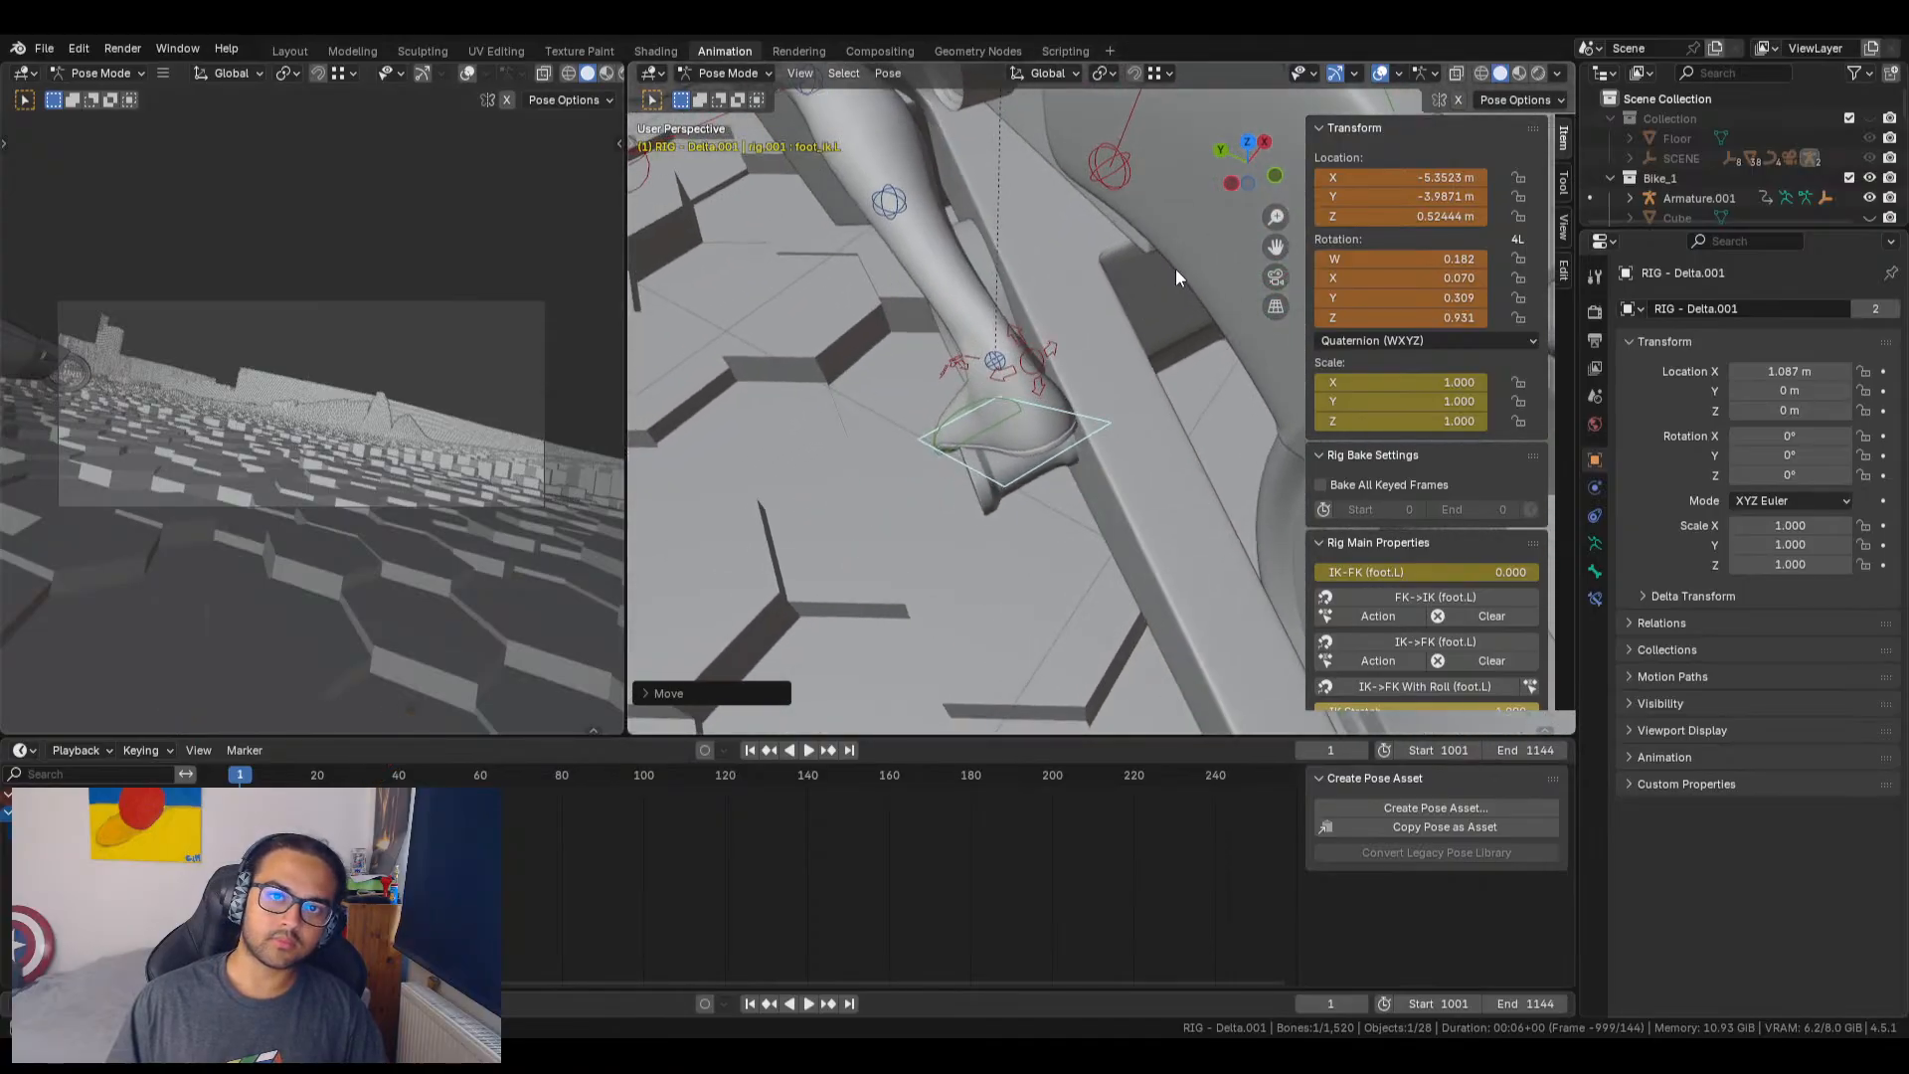
pyautogui.click(1250, 141)
pyautogui.scroll(4, 1001, 446)
pyautogui.moveTo(958, 433); pyautogui.dragTo(1191, 268, button='middle')
pyautogui.click(1247, 164)
pyautogui.keyDown('shift'); pyautogui.moveTo(940, 434); pyautogui.dragTo(1074, 426, button='middle'); pyautogui.keyUp('shift')
pyautogui.press('r')
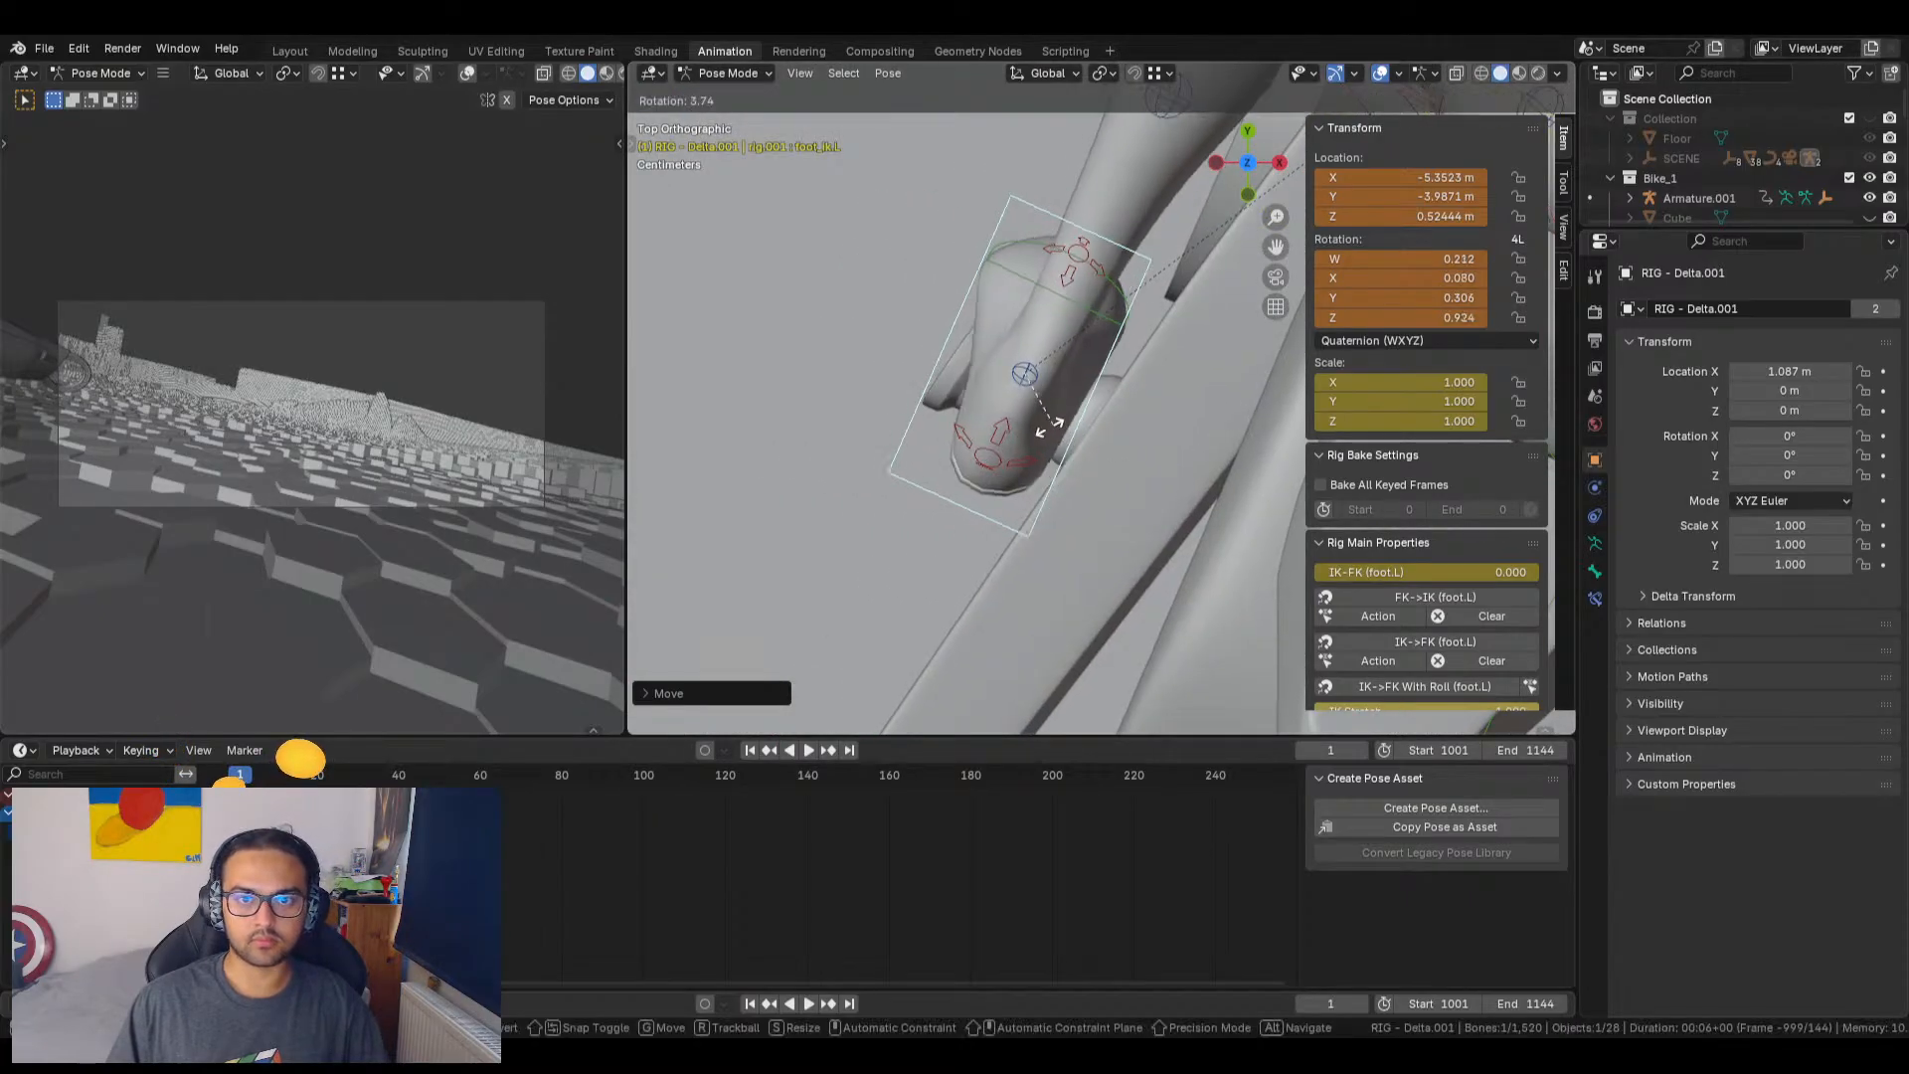
pyautogui.click(1040, 427)
pyautogui.press('g')
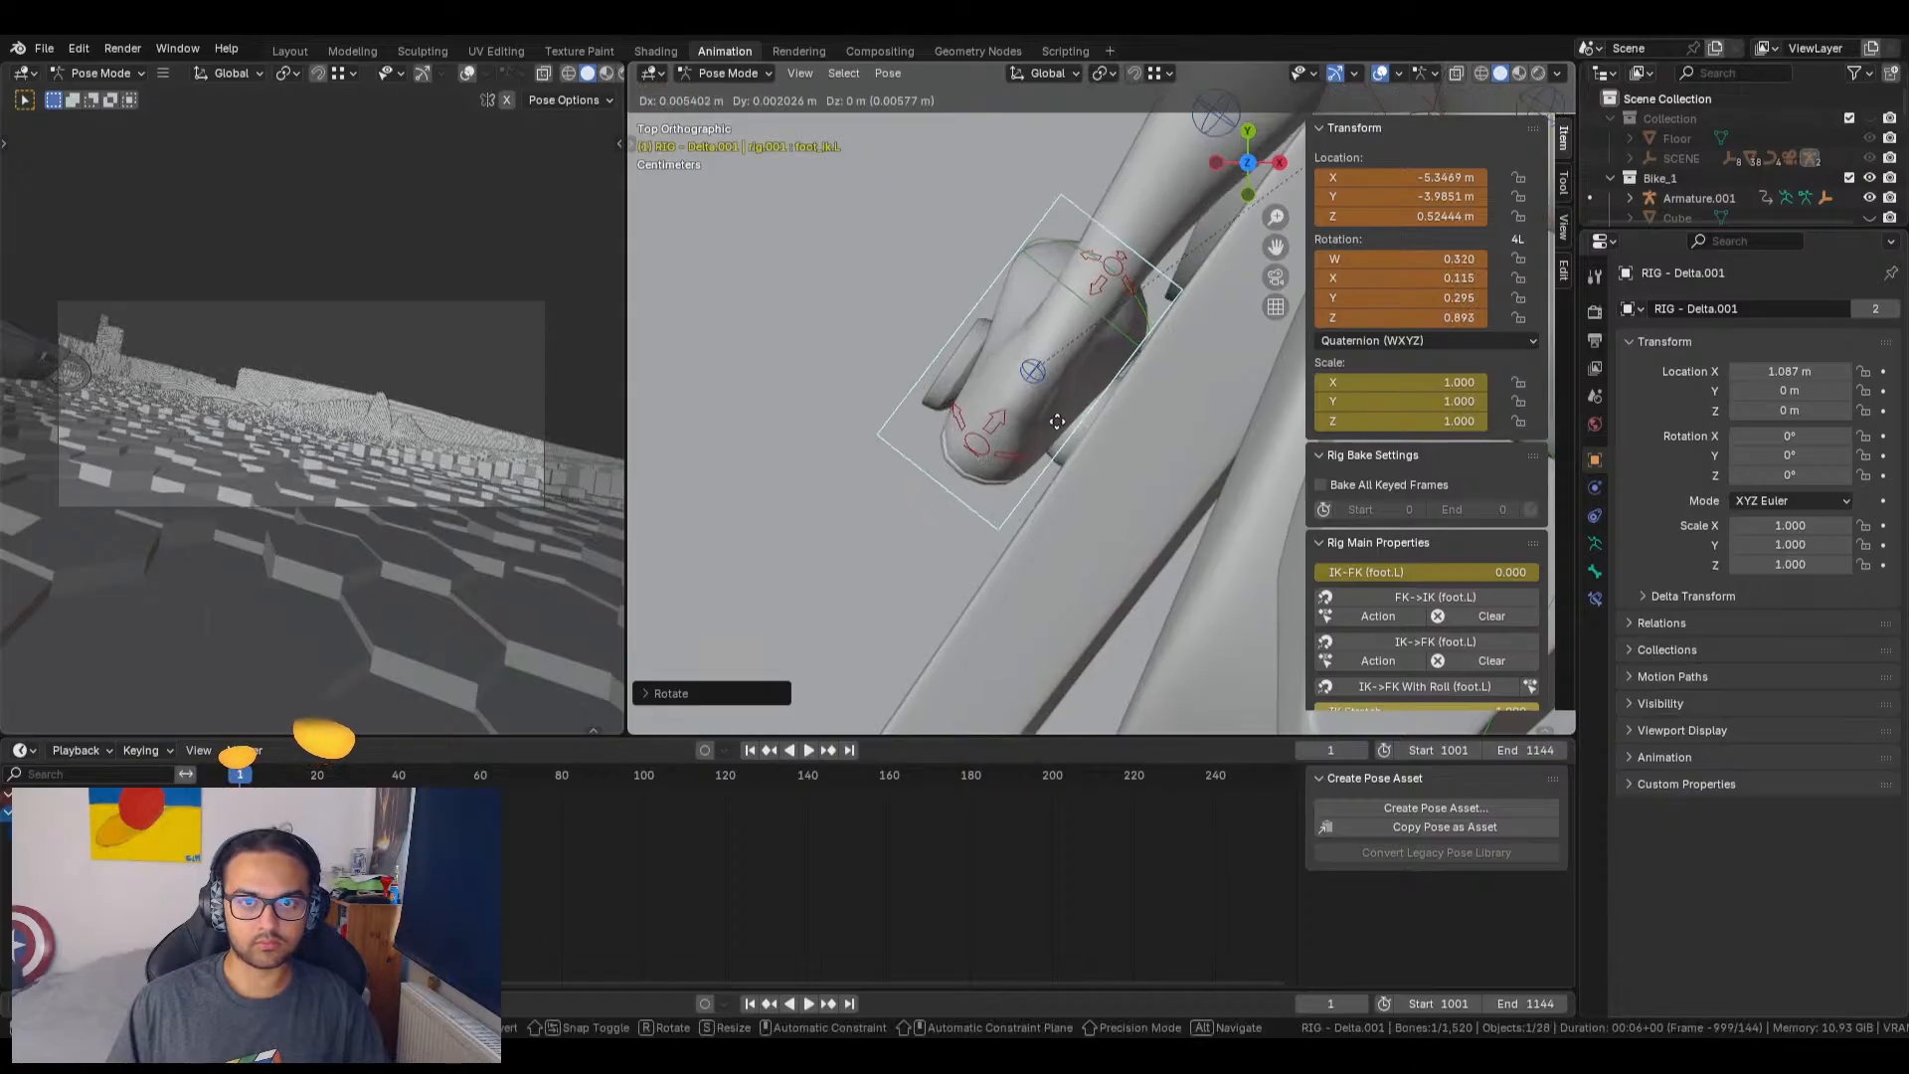
pyautogui.click(1060, 420)
# Step: Lower the left foot's IK control about 0.014 m along the global Z axis so it meets the foot peg
pyautogui.moveTo(1060, 419); pyautogui.dragTo(1136, 363, button='middle')
pyautogui.press('g')
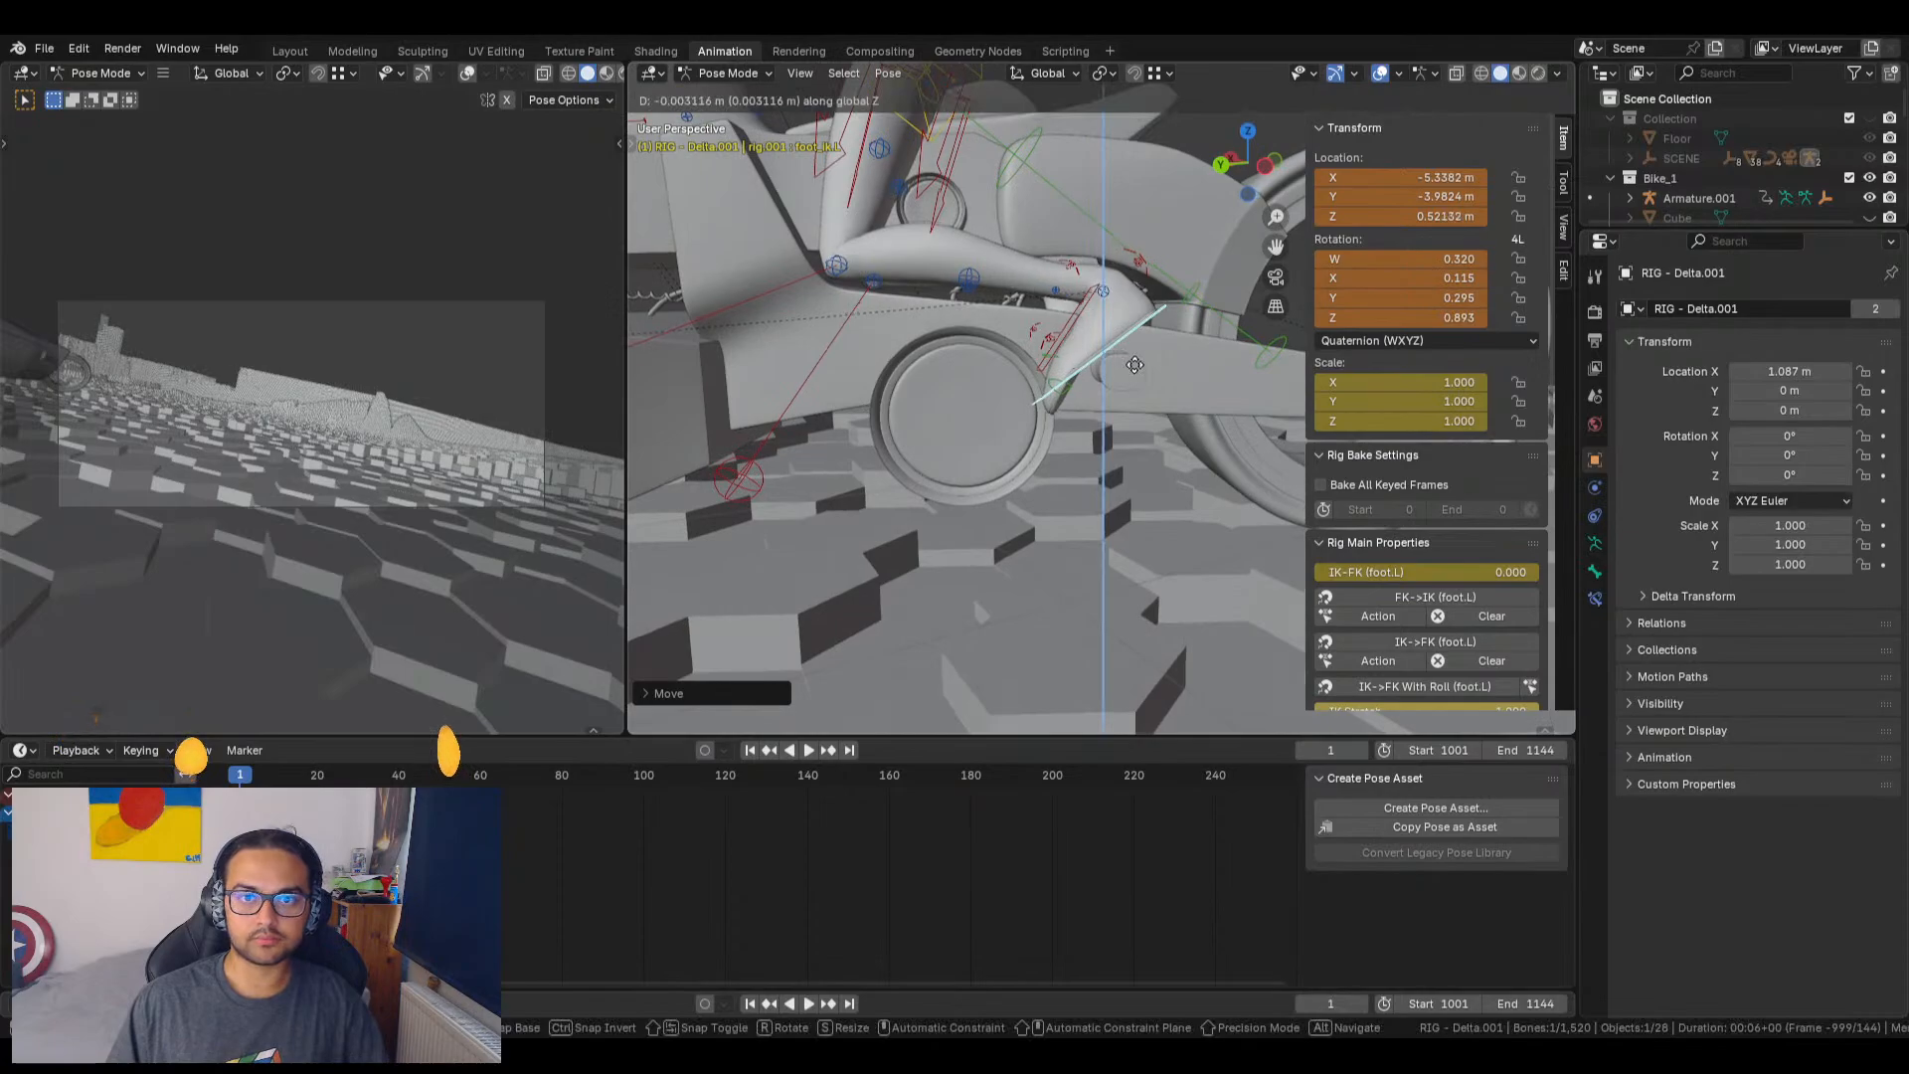
pyautogui.click(1135, 371)
pyautogui.moveTo(1135, 371); pyautogui.dragTo(1183, 435, button='middle')
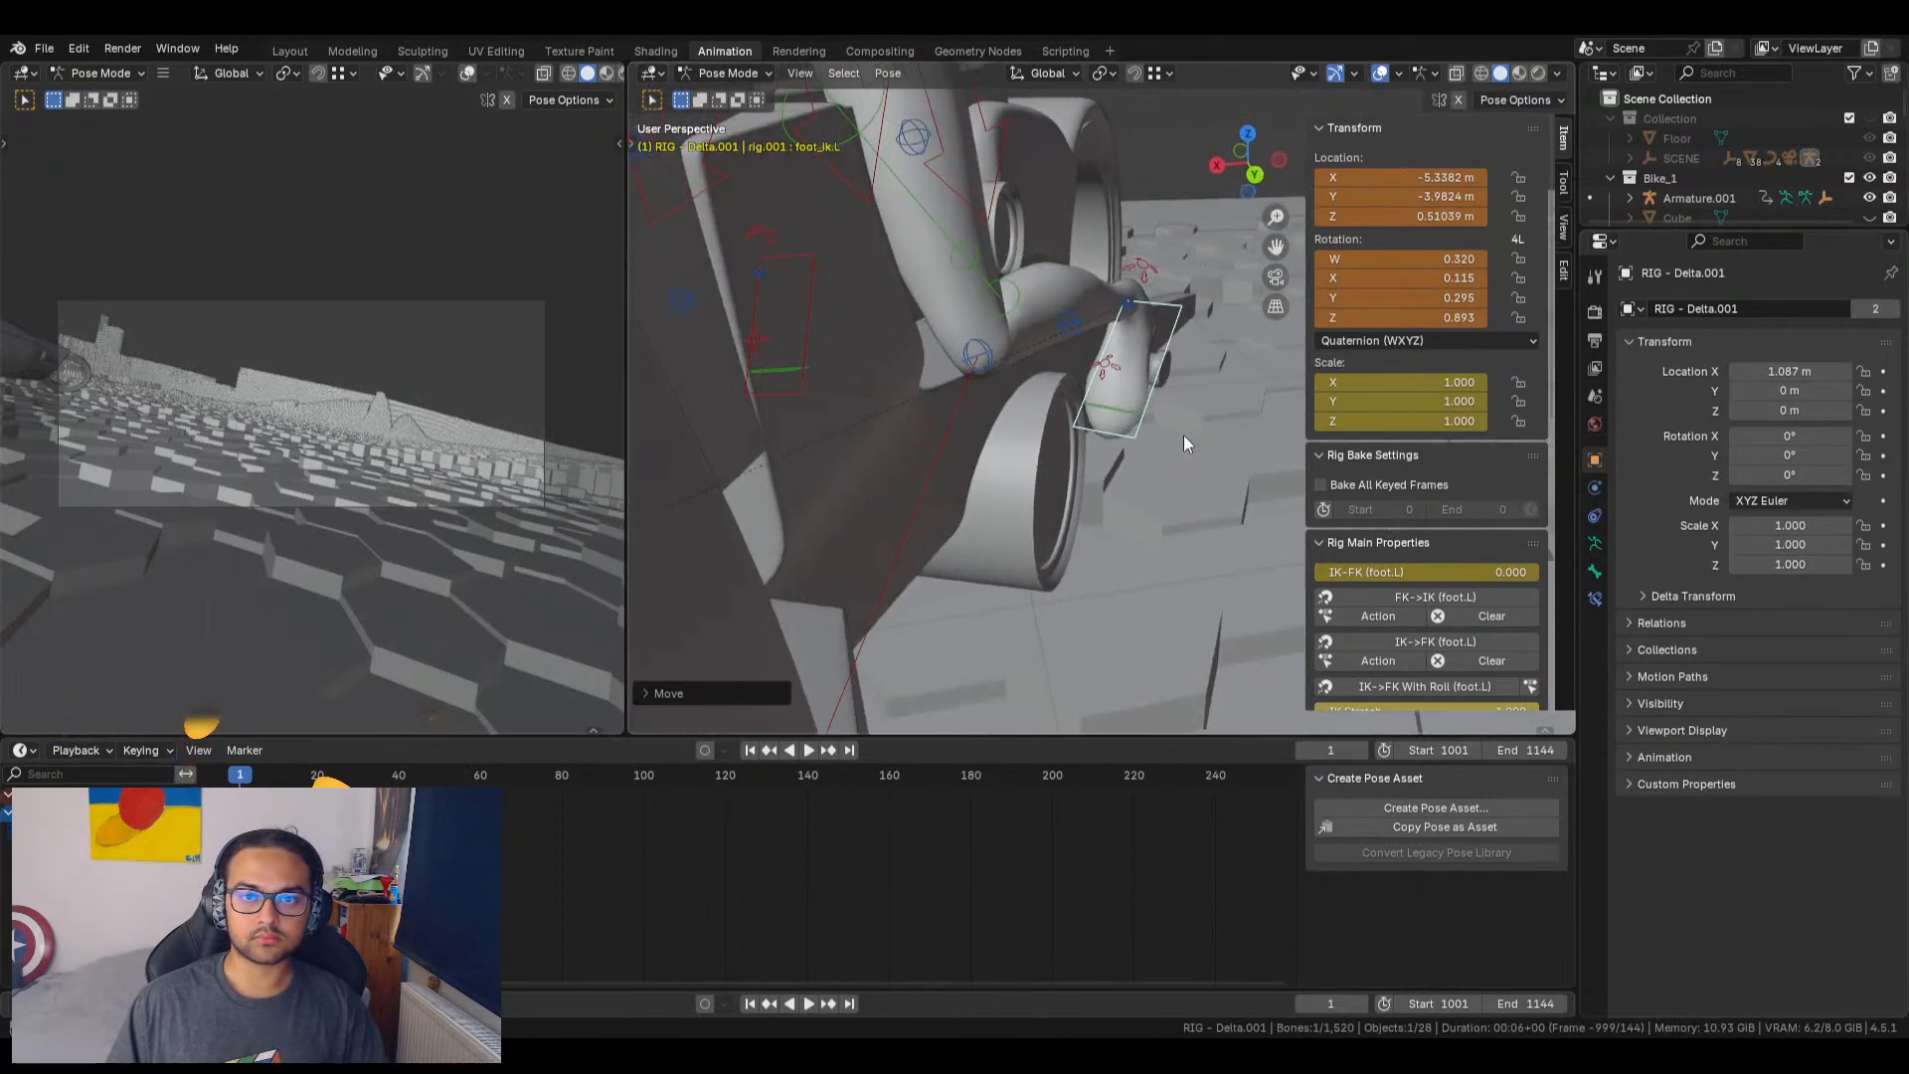
# Step: Select the left hand's IK control (hand_ik.L) and open the rig's object constraint settings
pyautogui.scroll(-4, 1178, 432)
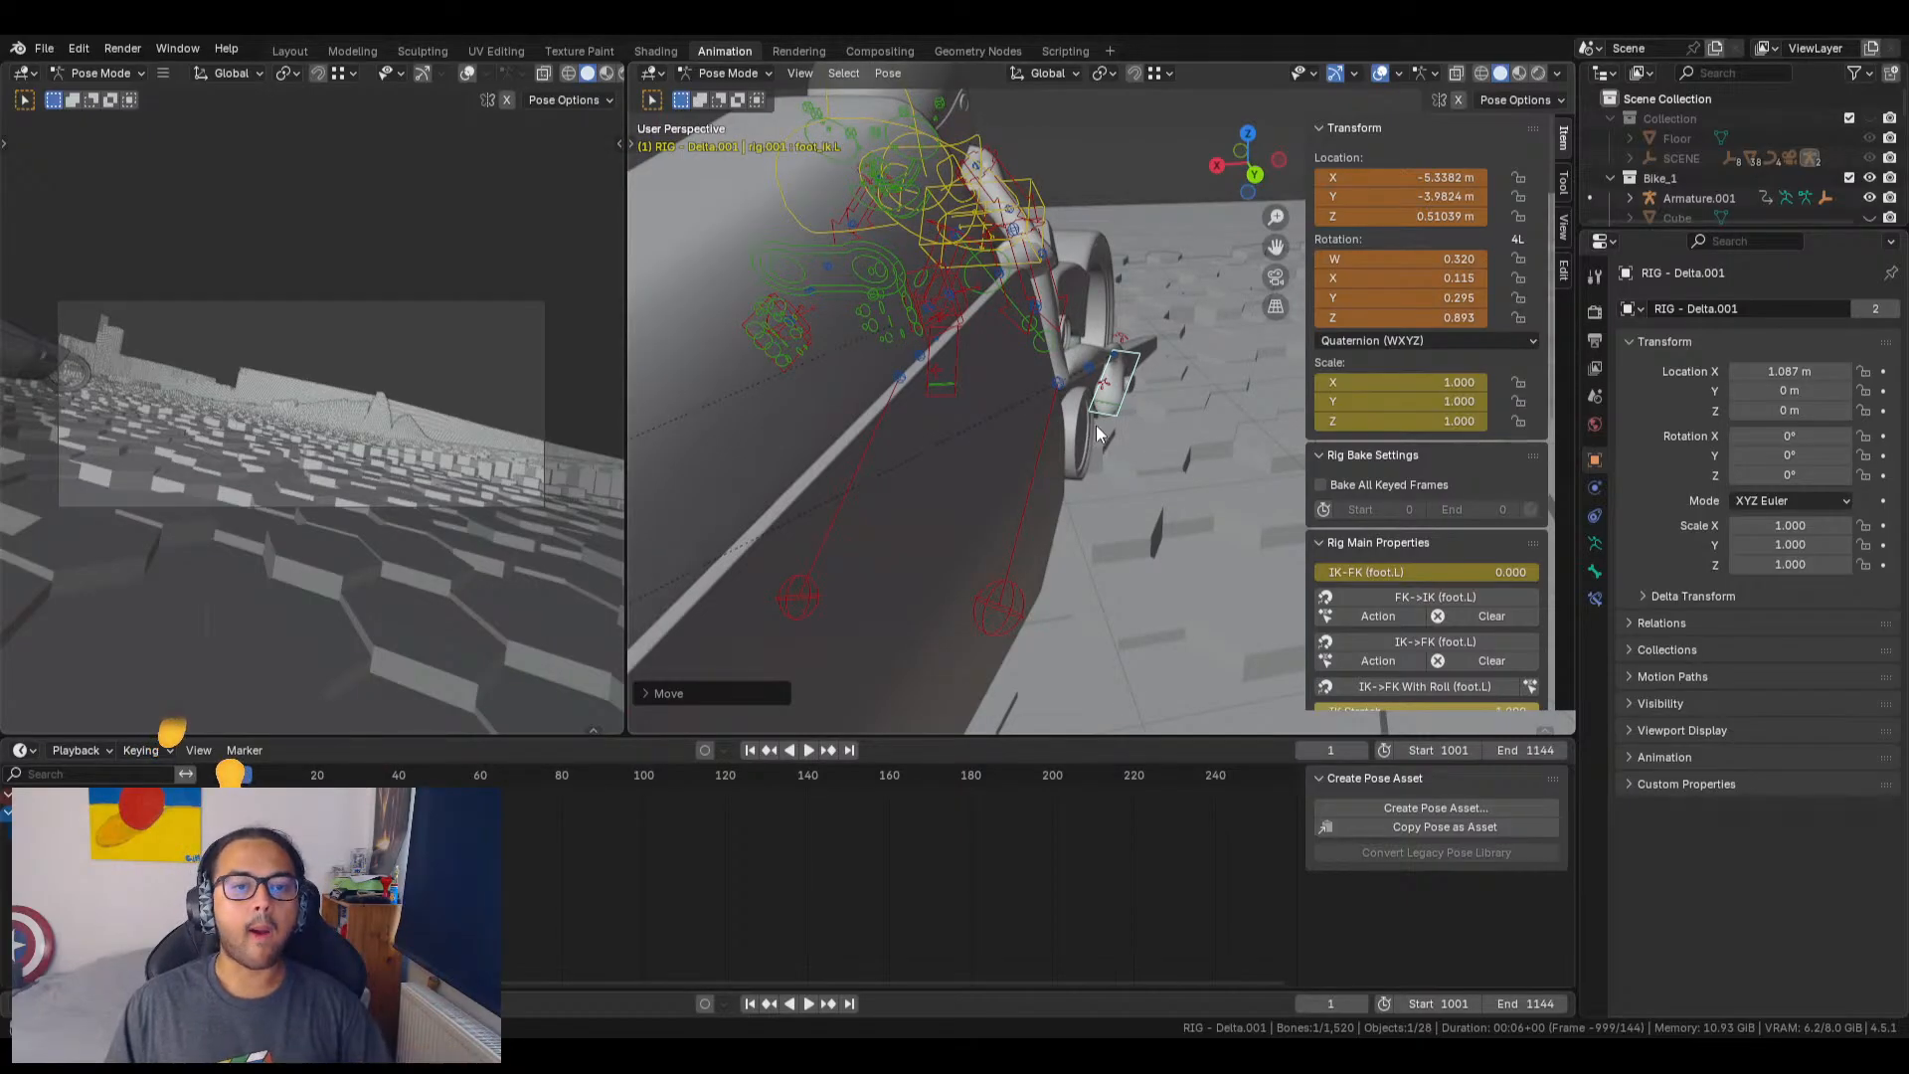
pyautogui.moveTo(1101, 424); pyautogui.dragTo(1227, 416, button='middle')
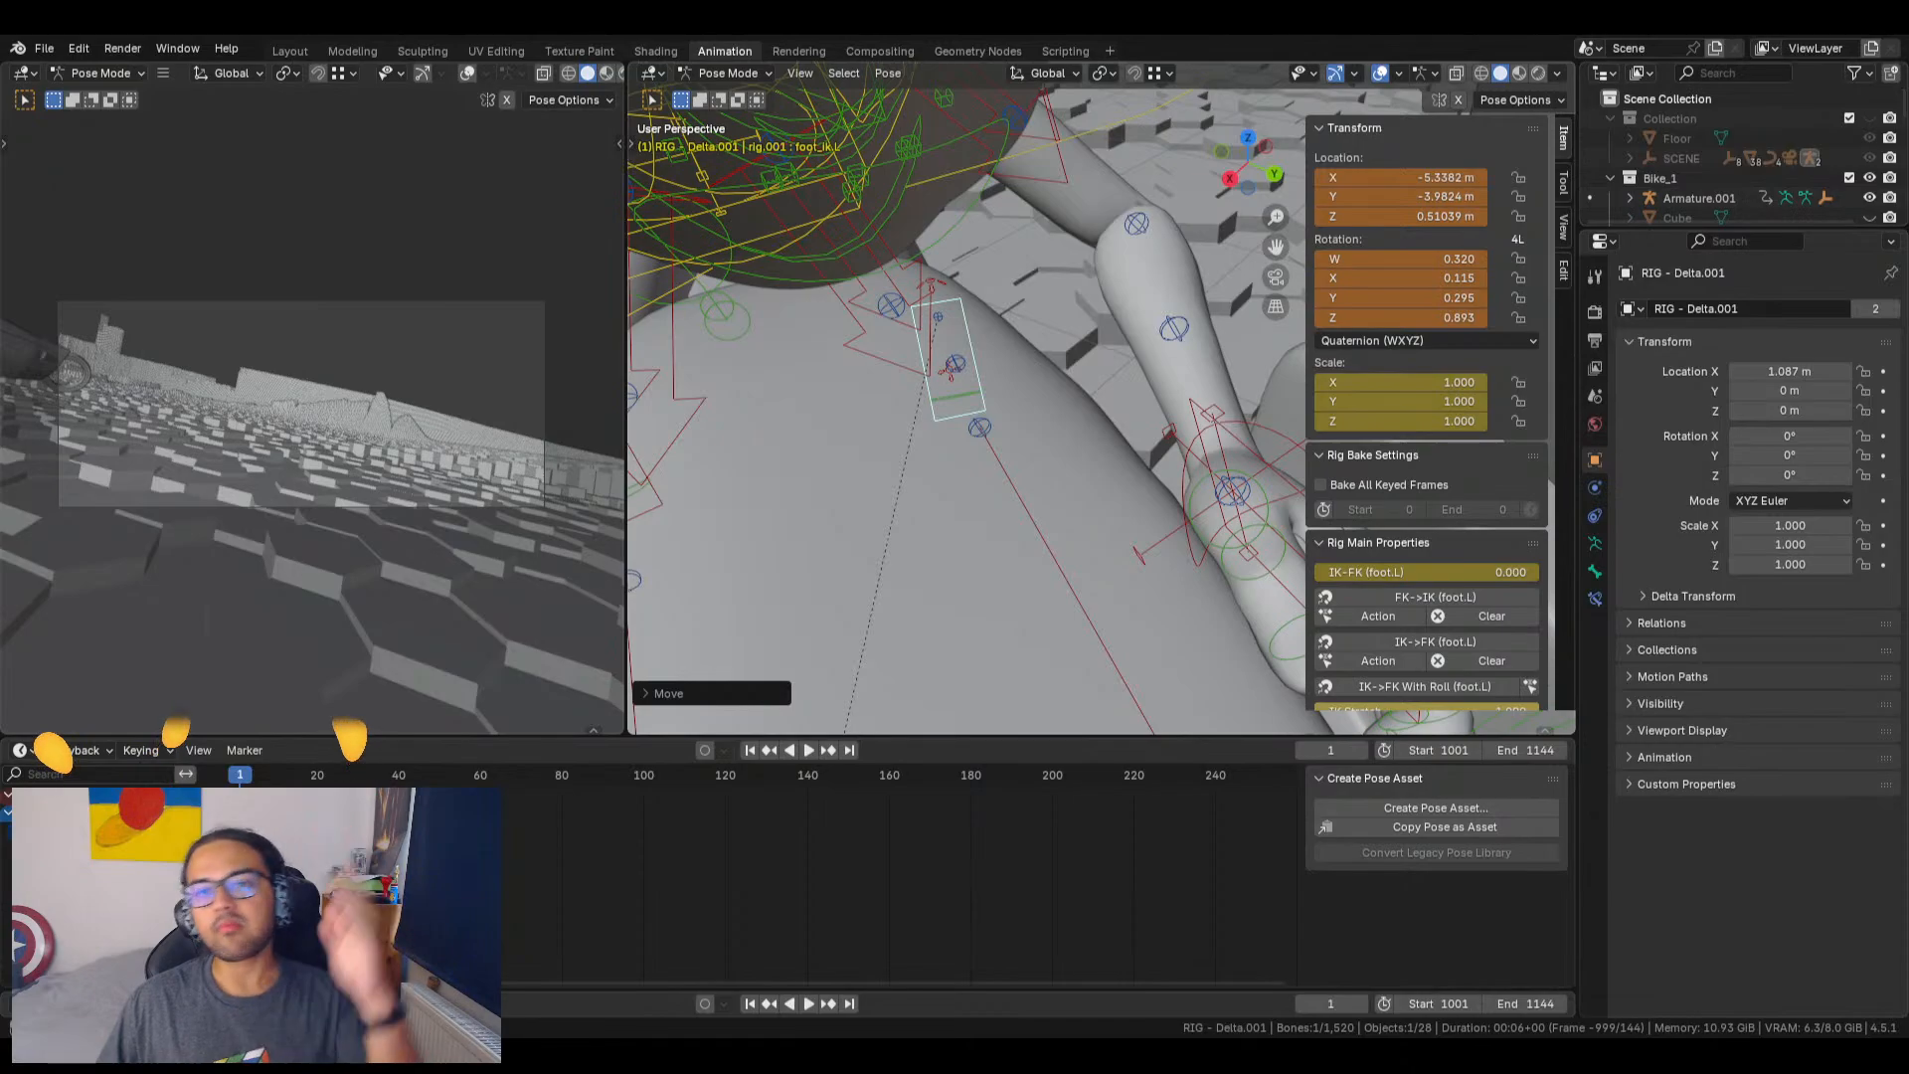
pyautogui.click(1094, 372)
pyautogui.click(1247, 447)
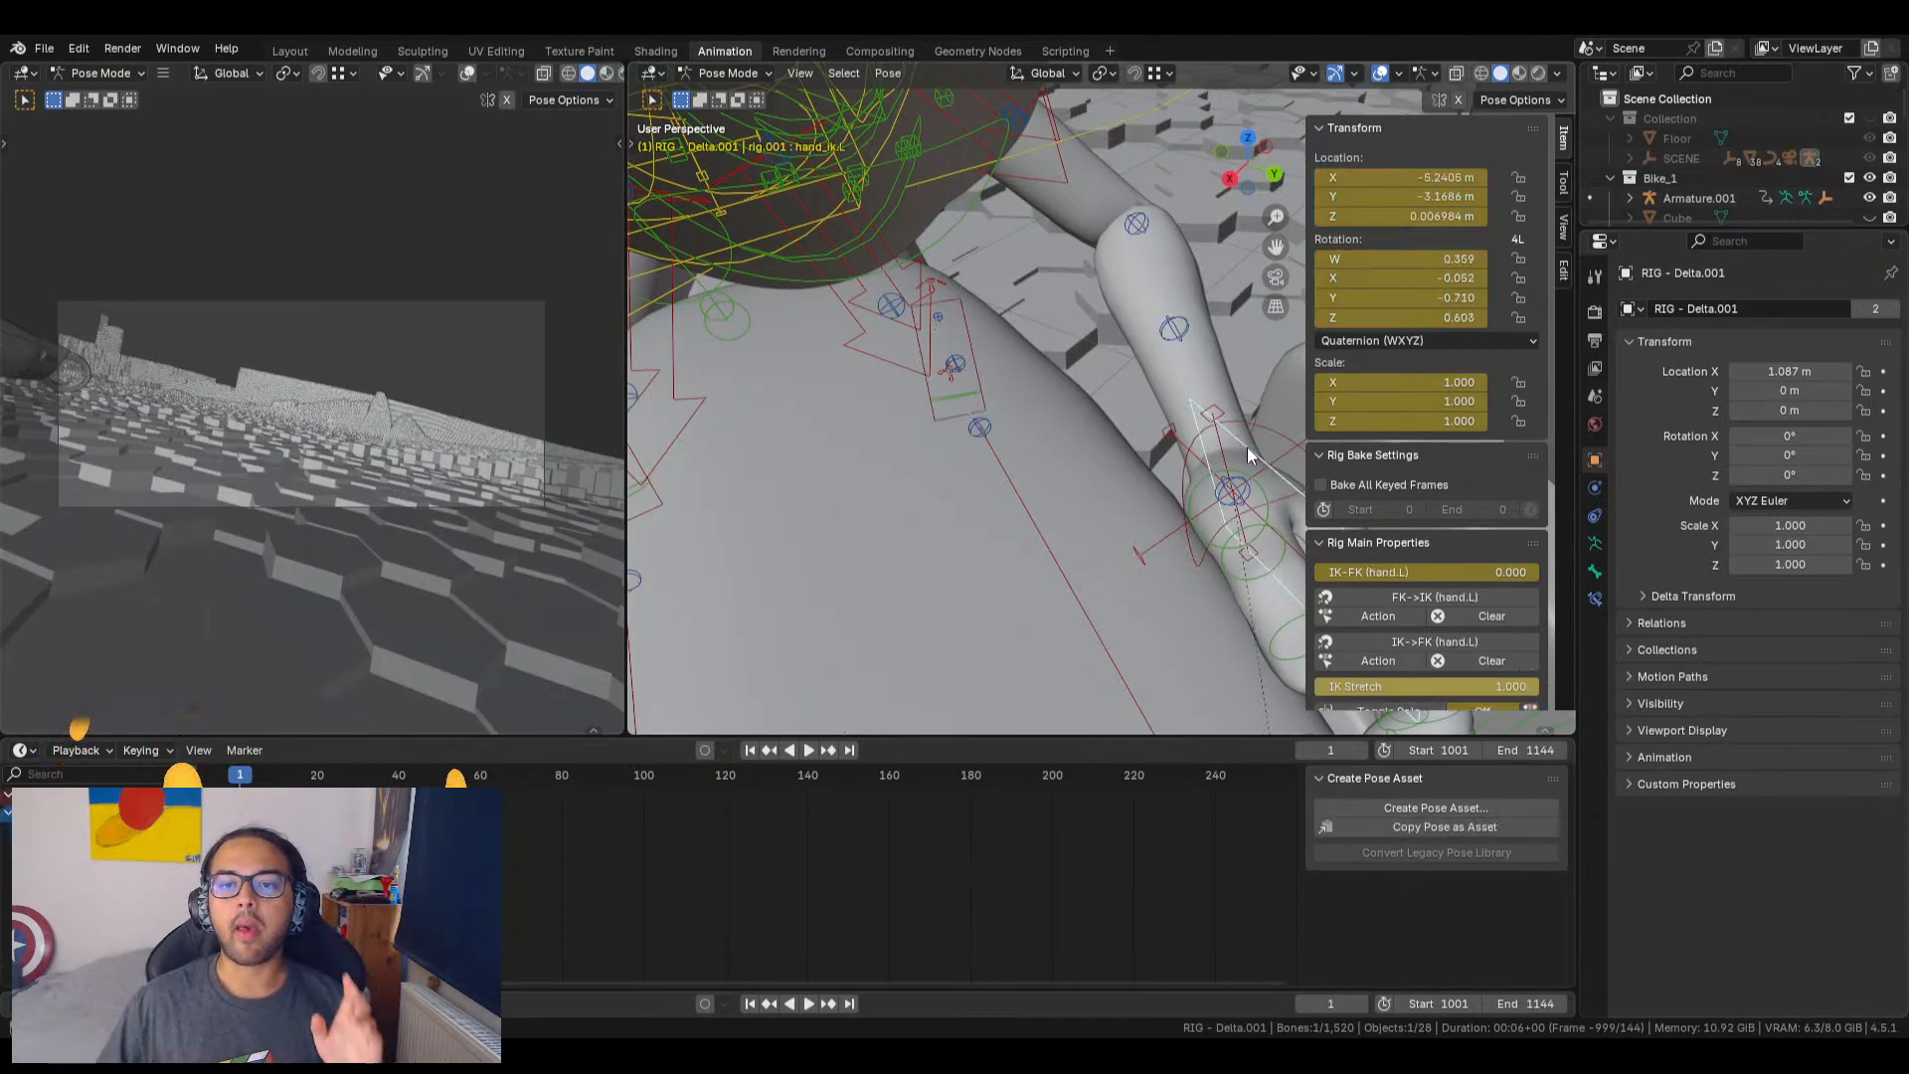
pyautogui.click(1596, 516)
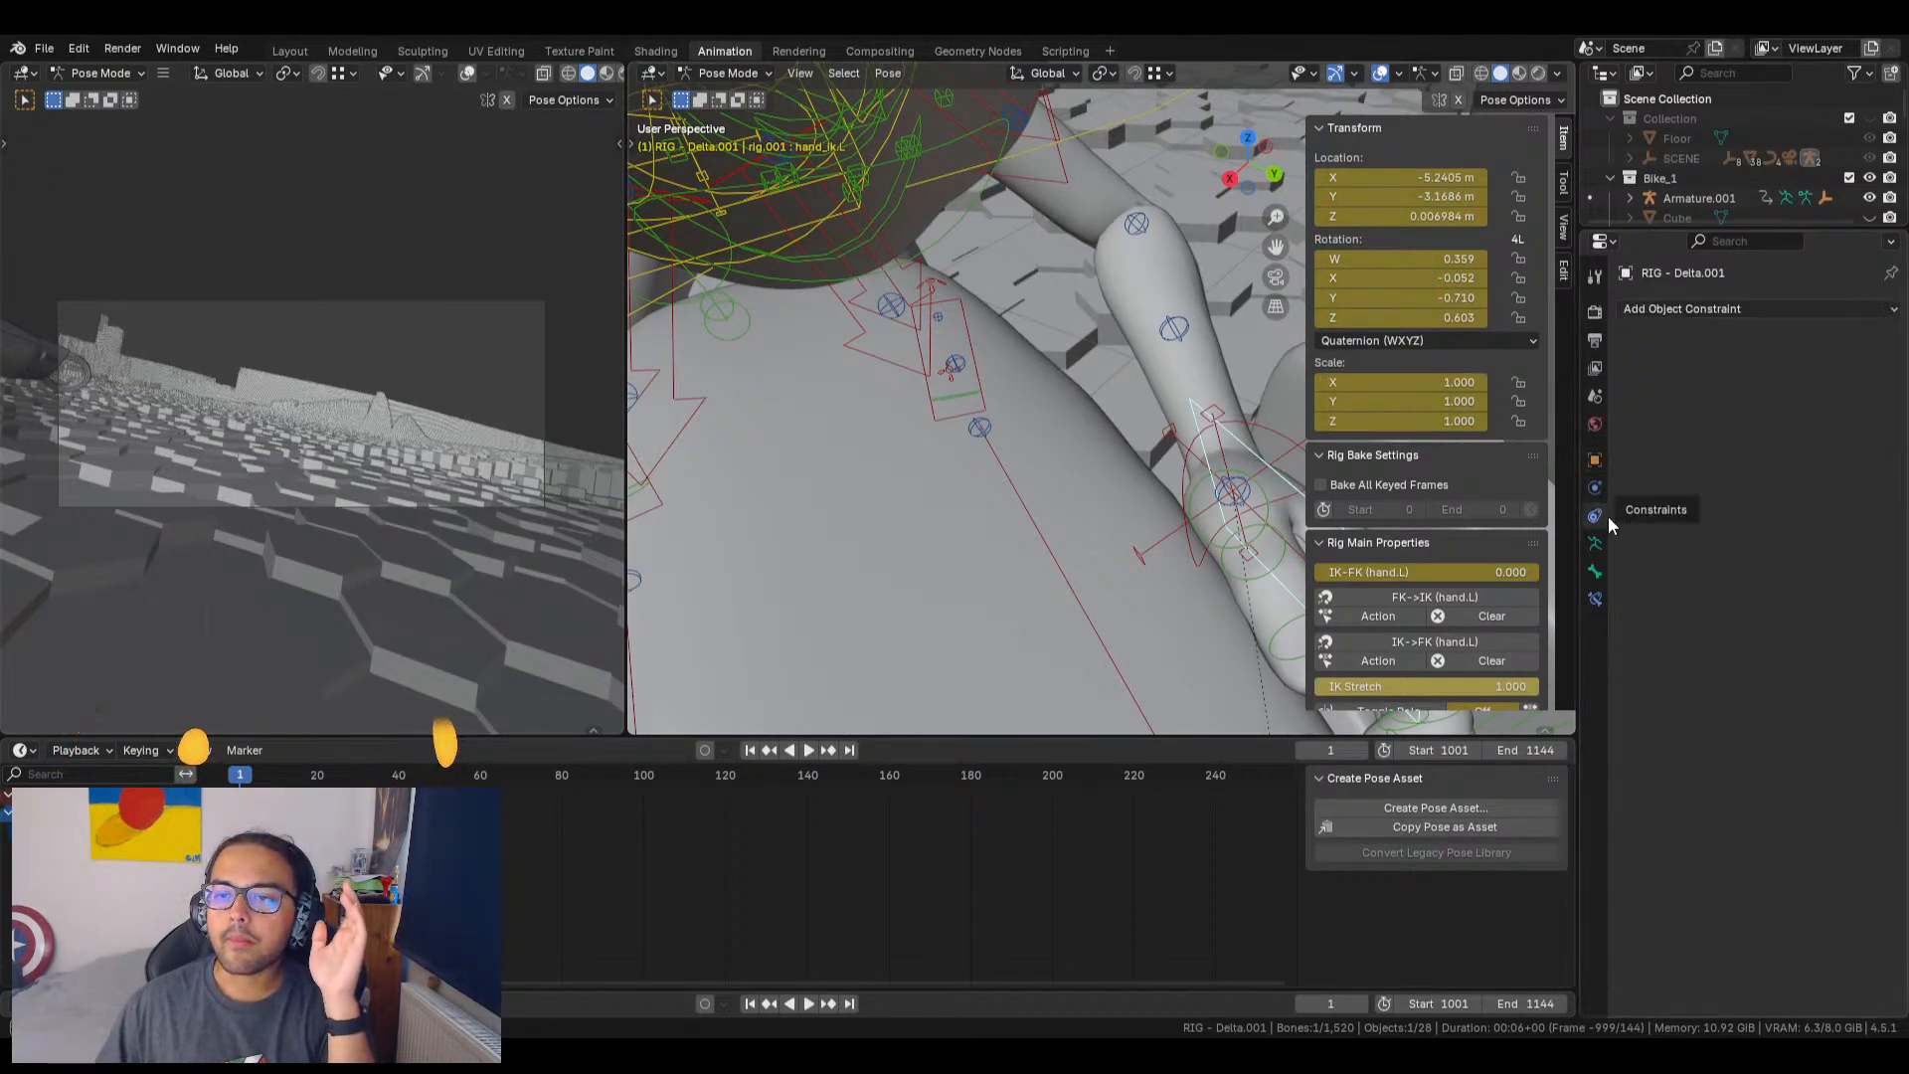
pyautogui.click(1710, 310)
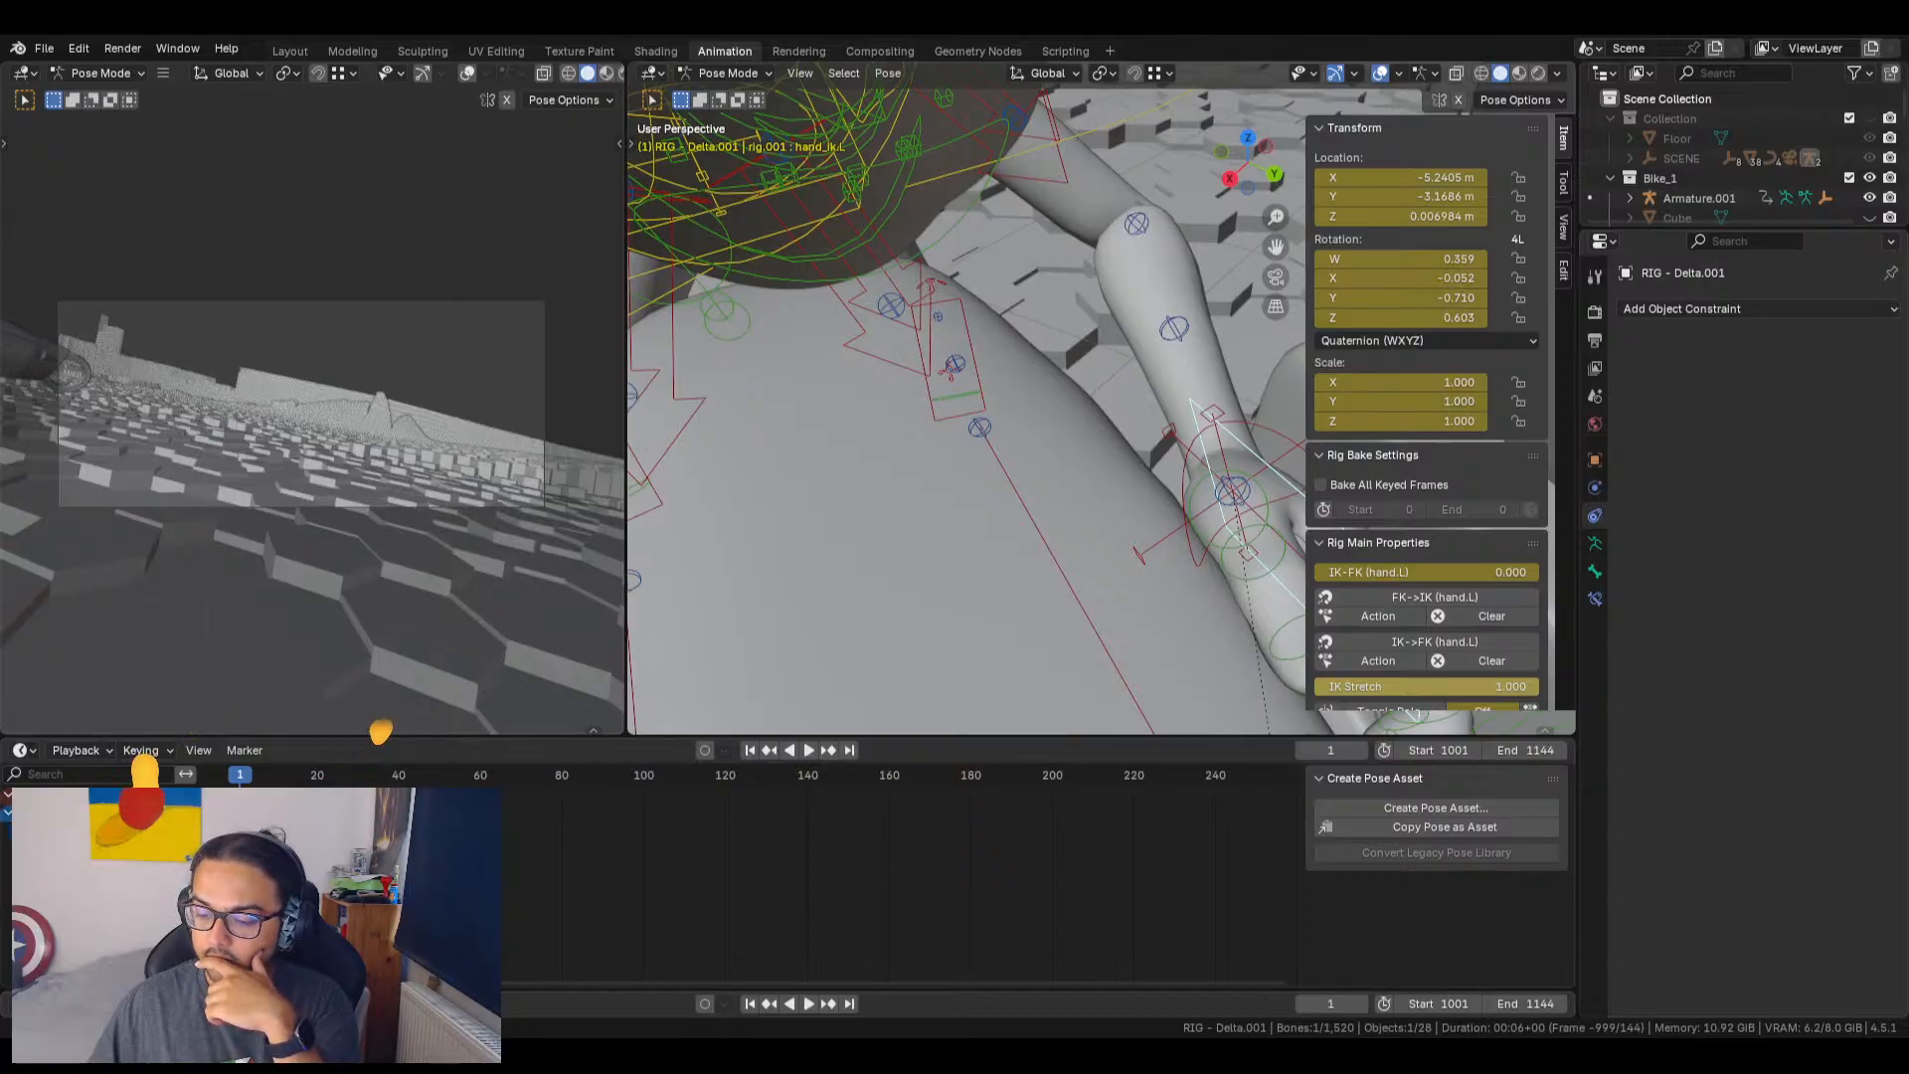
pyautogui.keyDown('shift'); pyautogui.moveTo(1087, 545); pyautogui.dragTo(1038, 468, button='middle'); pyautogui.keyUp('shift')
pyautogui.click(1042, 475)
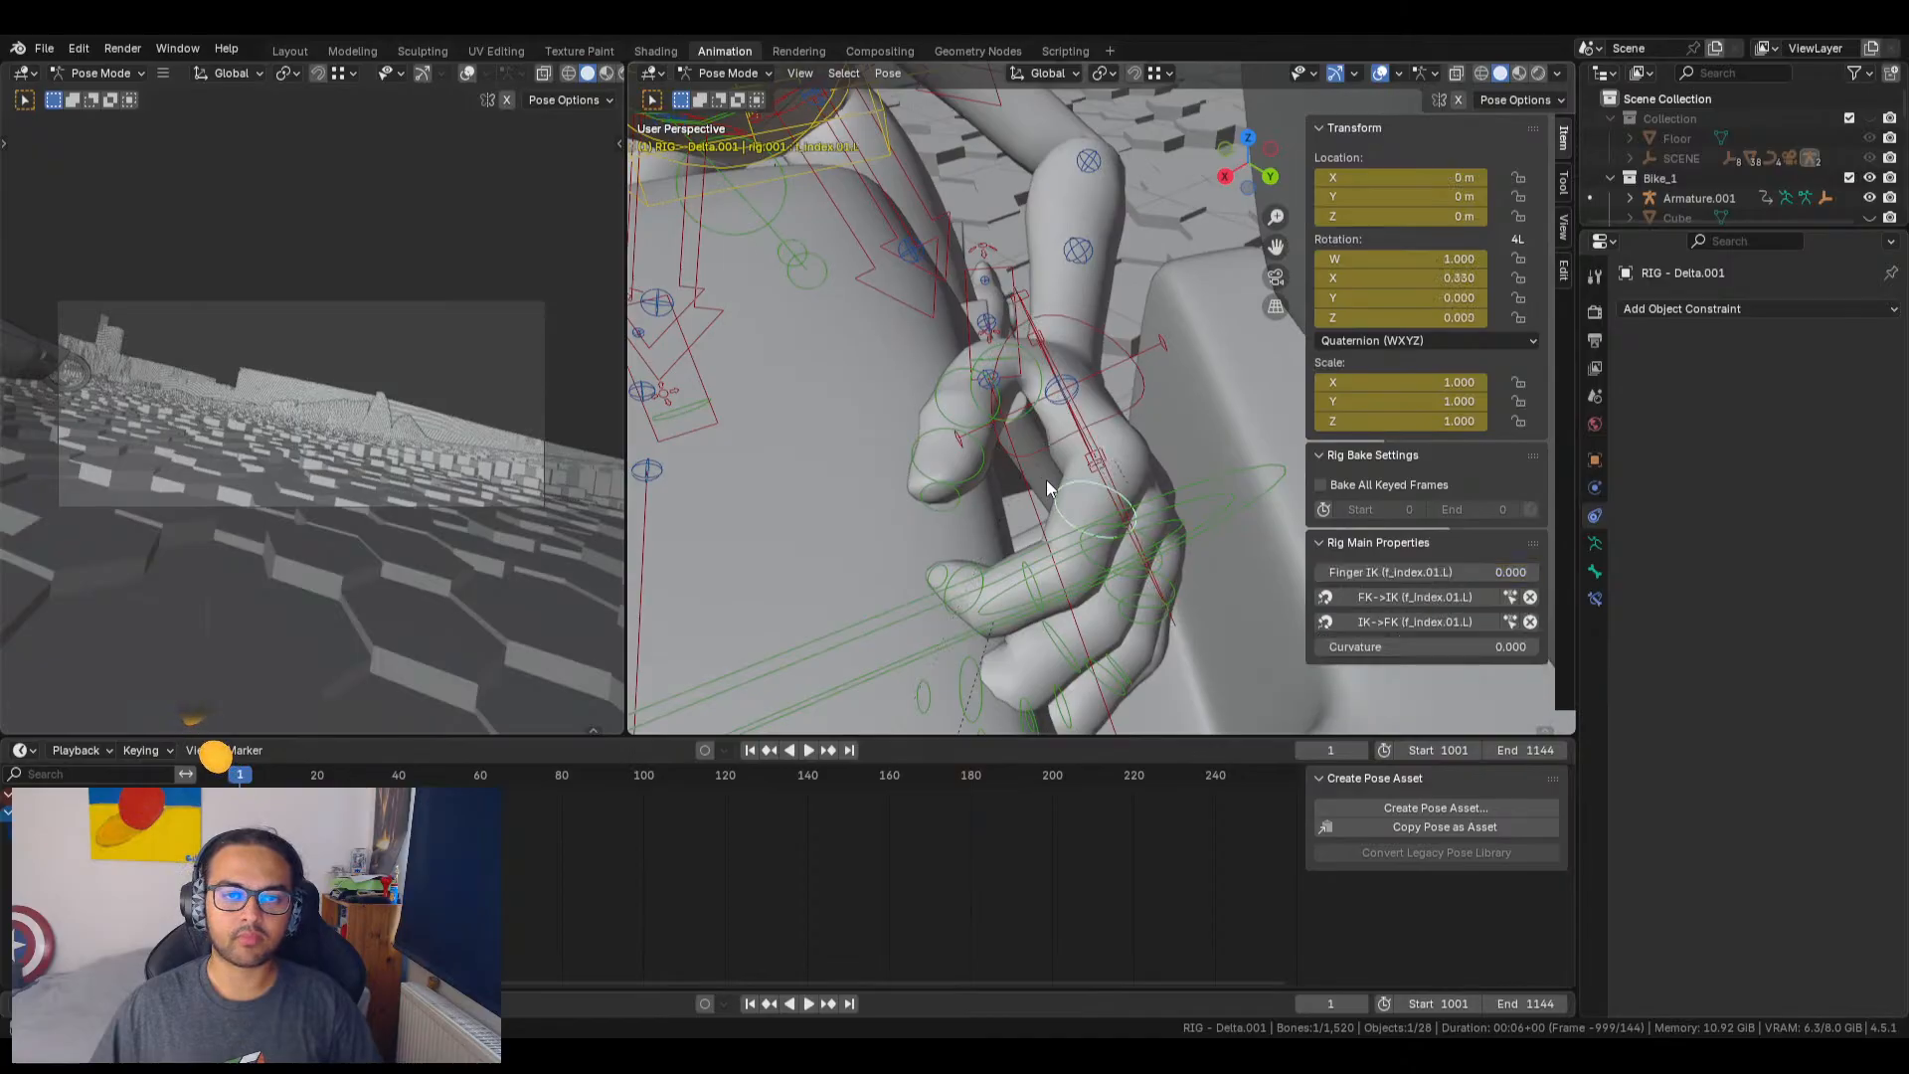
pyautogui.press('Tab')
pyautogui.press('Tab')
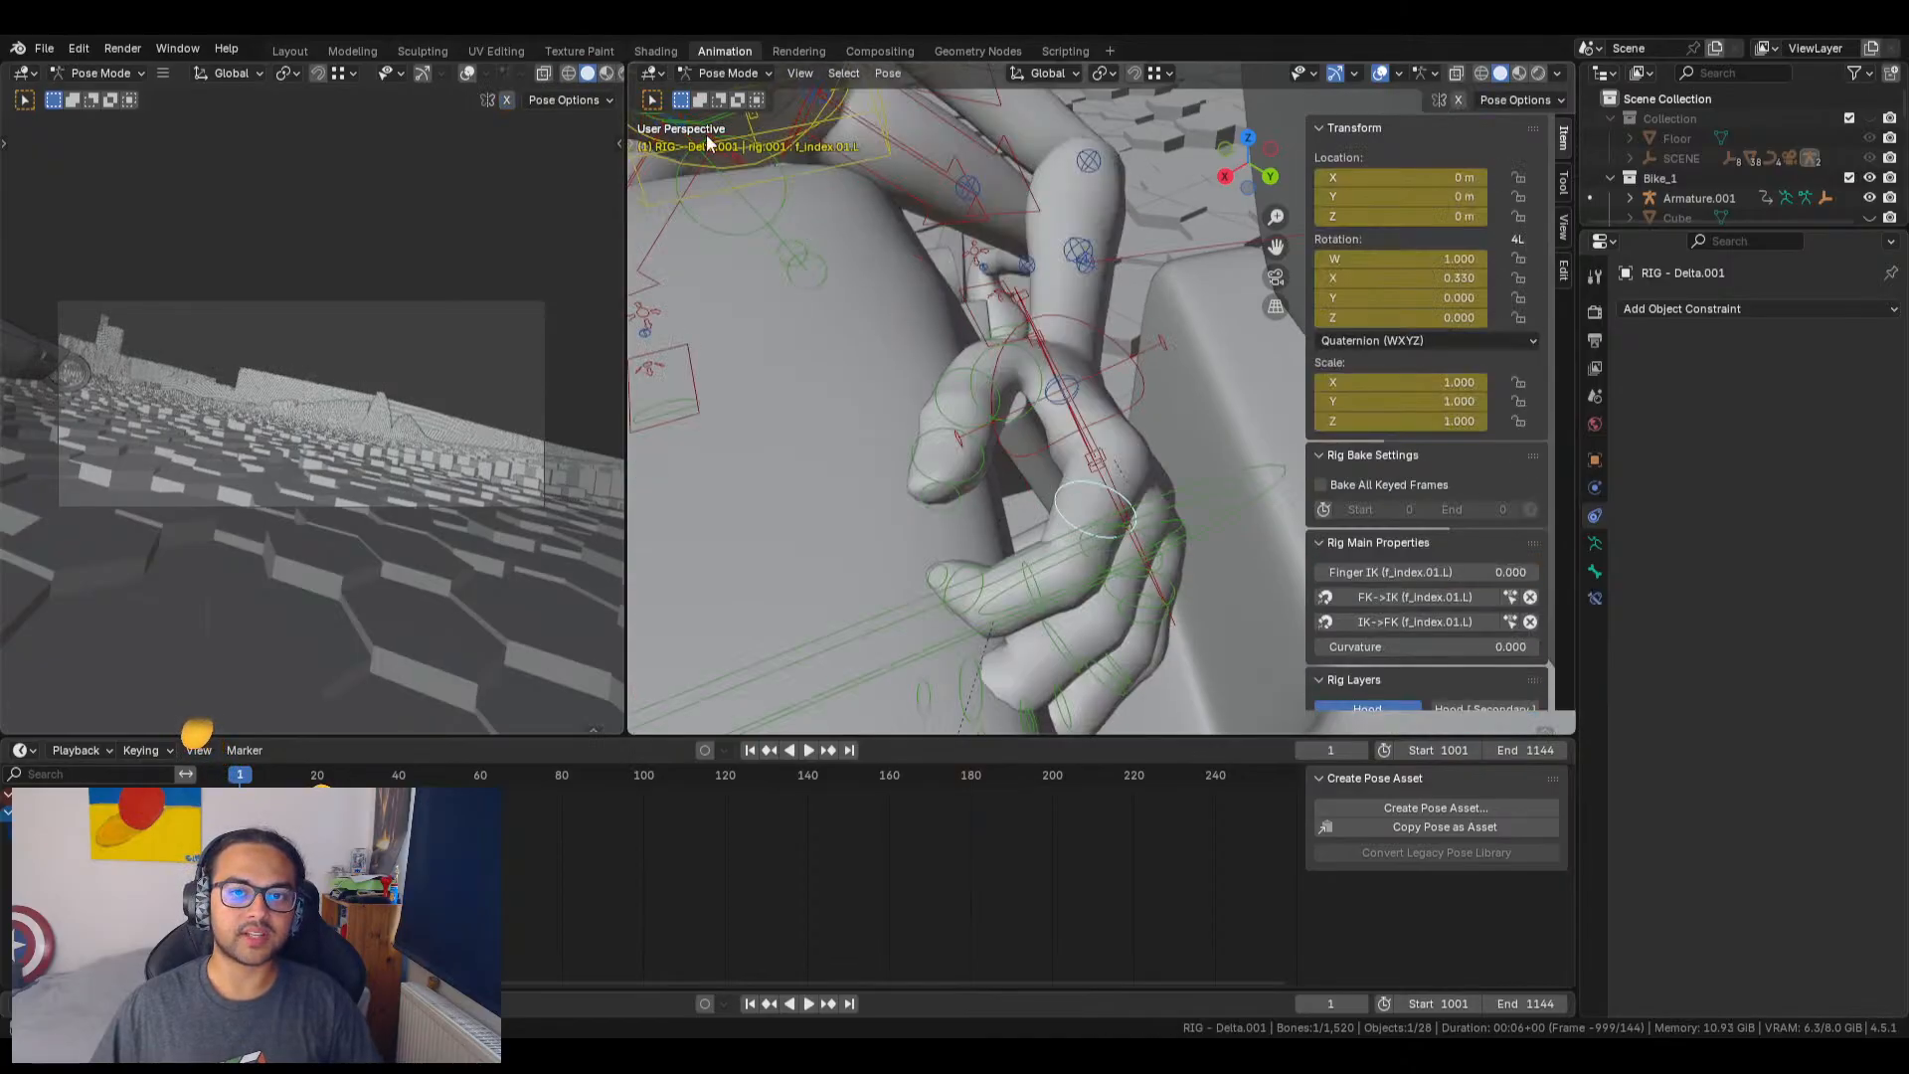
pyautogui.moveTo(760, 350); pyautogui.dragTo(1066, 206, button='middle')
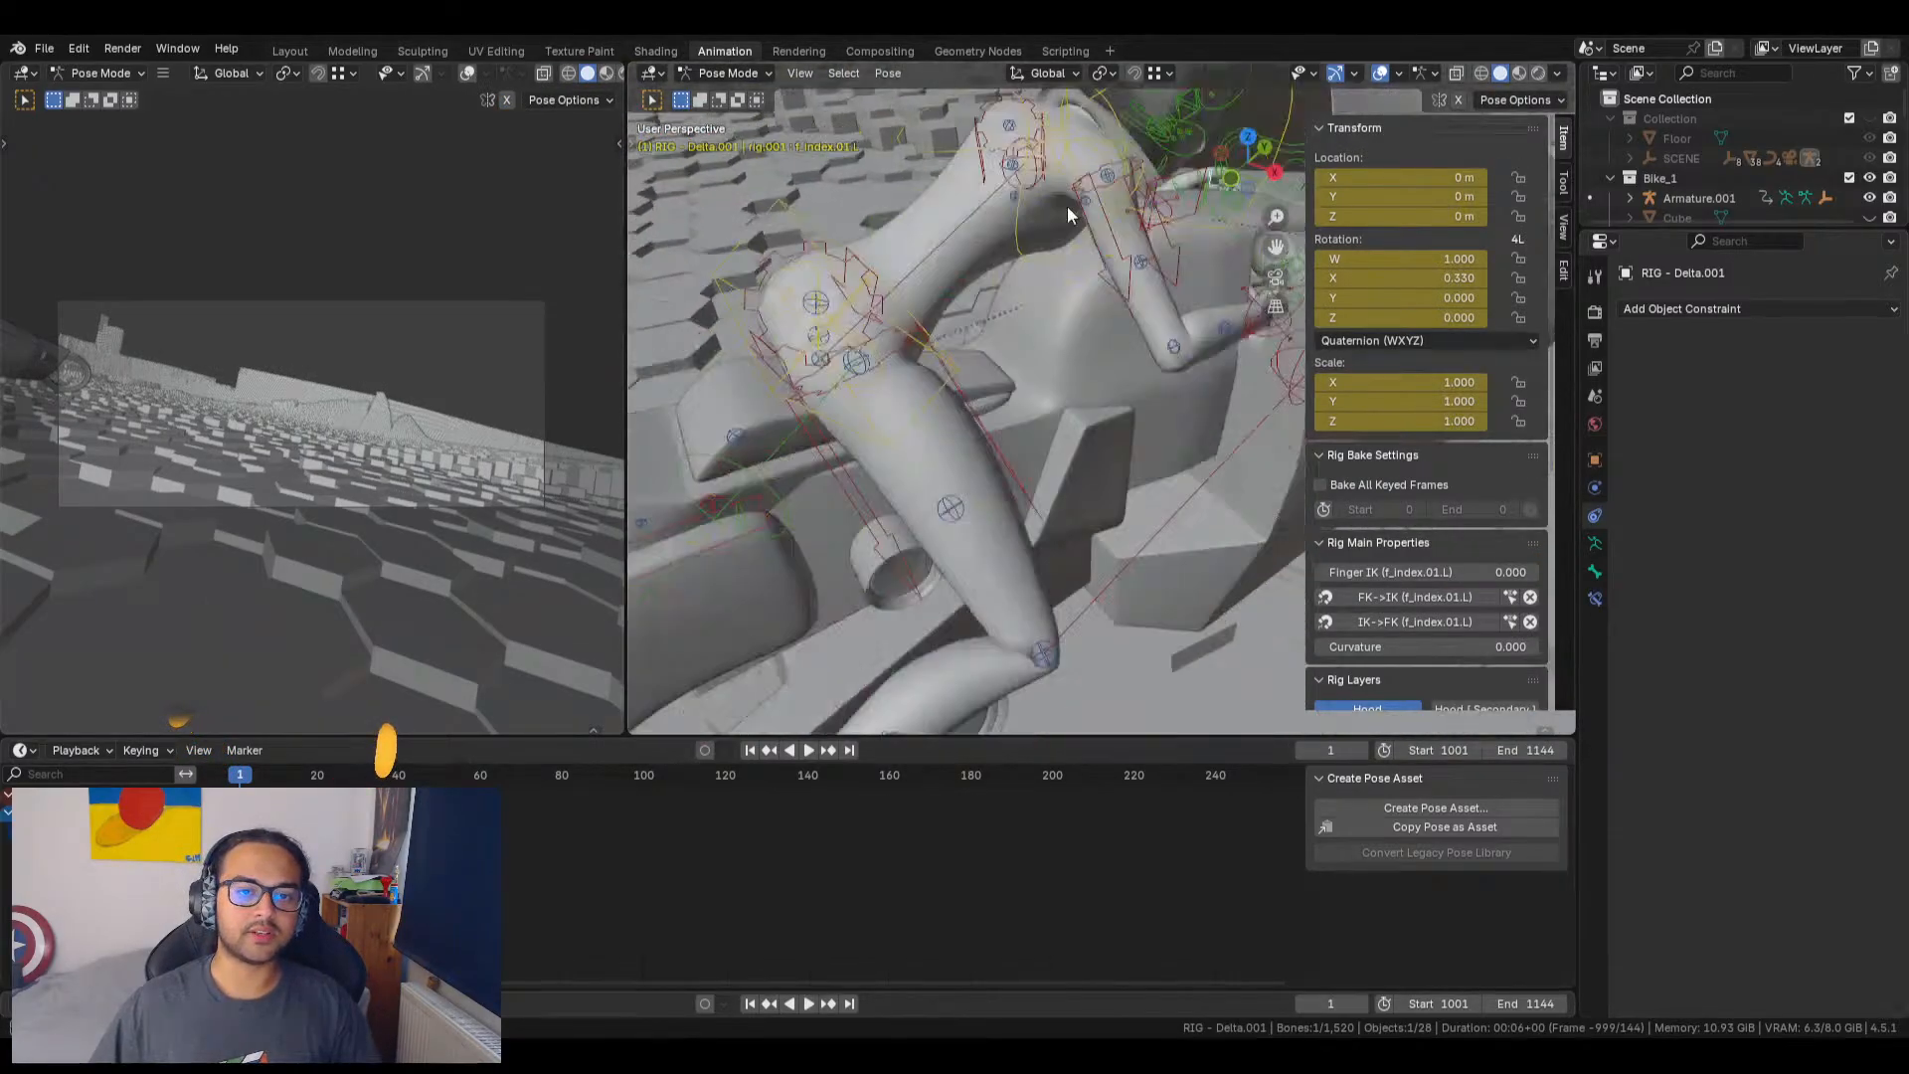
pyautogui.keyDown('shift'); pyautogui.moveTo(1025, 473); pyautogui.dragTo(1048, 133, button='middle'); pyautogui.keyUp('shift')
pyautogui.press('Tab')
pyautogui.press('Tab')
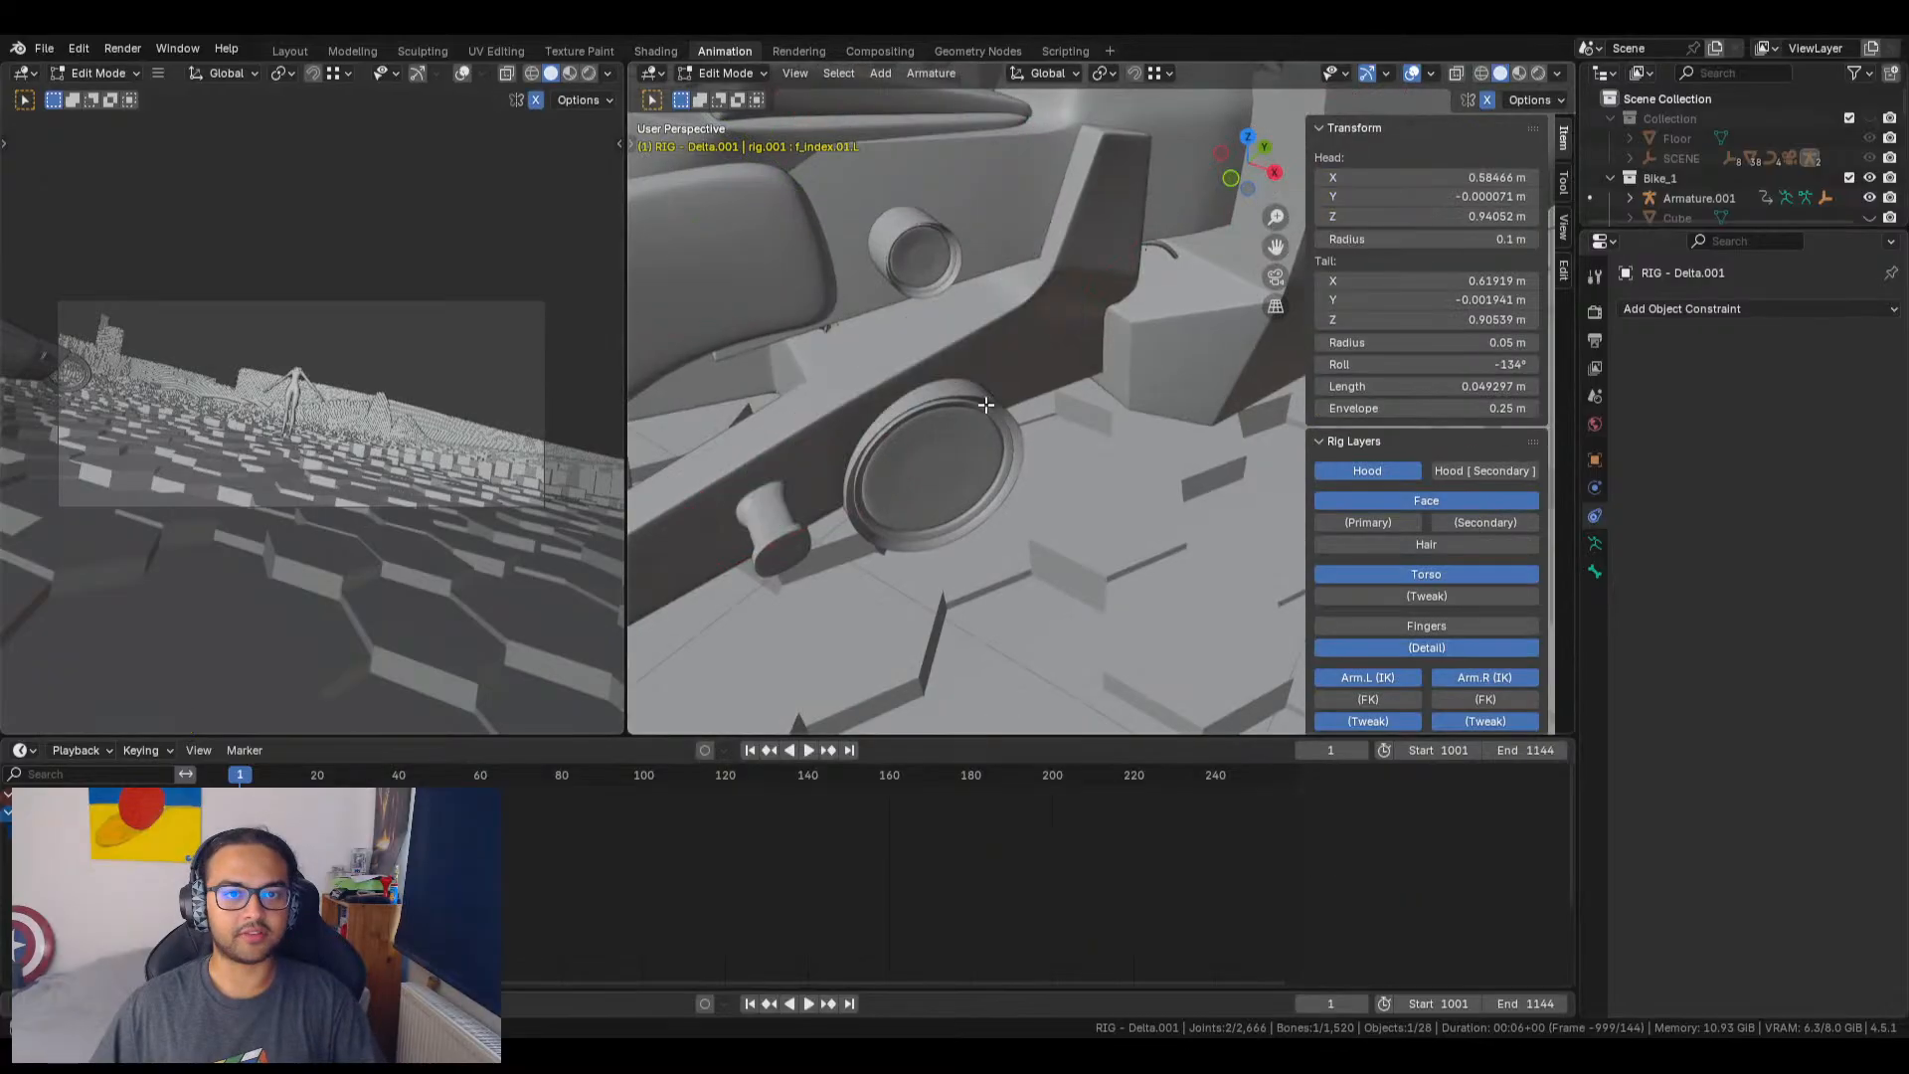
pyautogui.hotkey('ctrl', 'z')
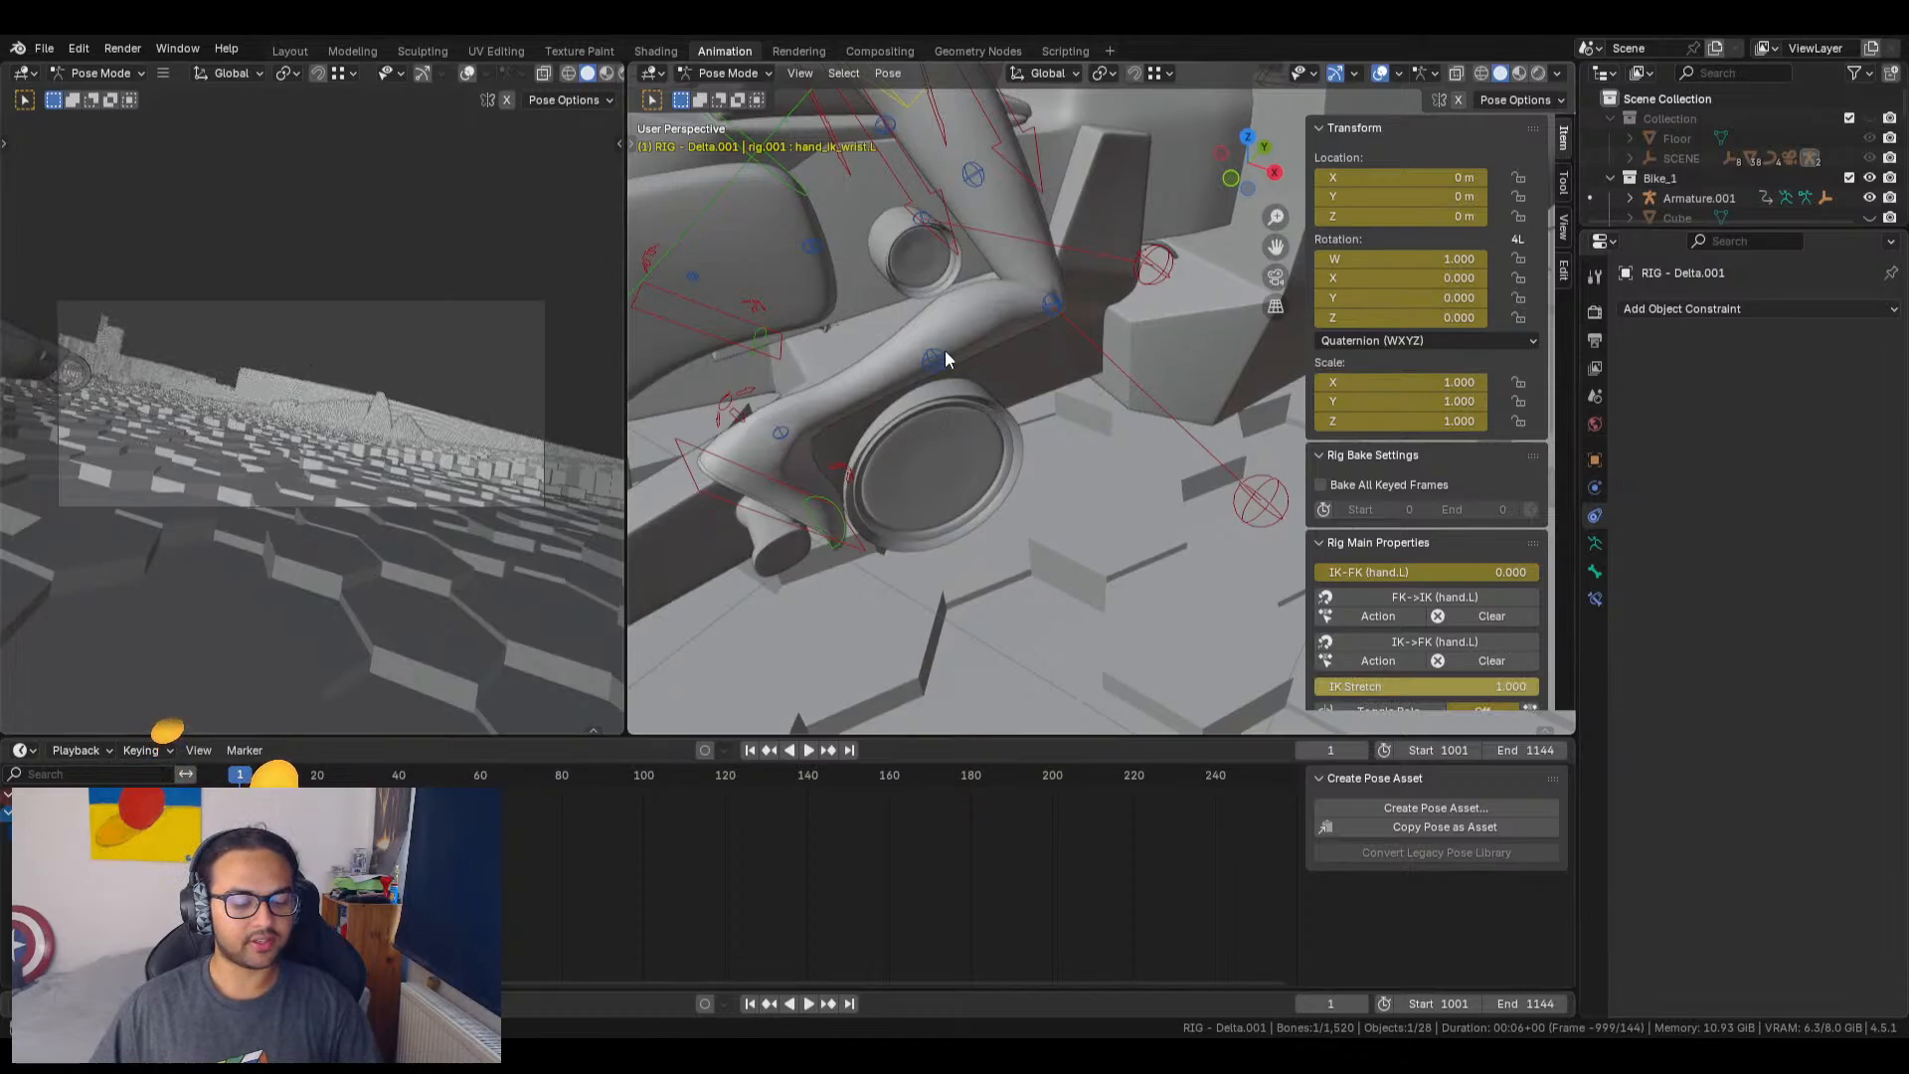
# Step: Frame the whole rider rig in the viewport and check the right foot and right knee IK target controls in Pose Mode
pyautogui.press('a')
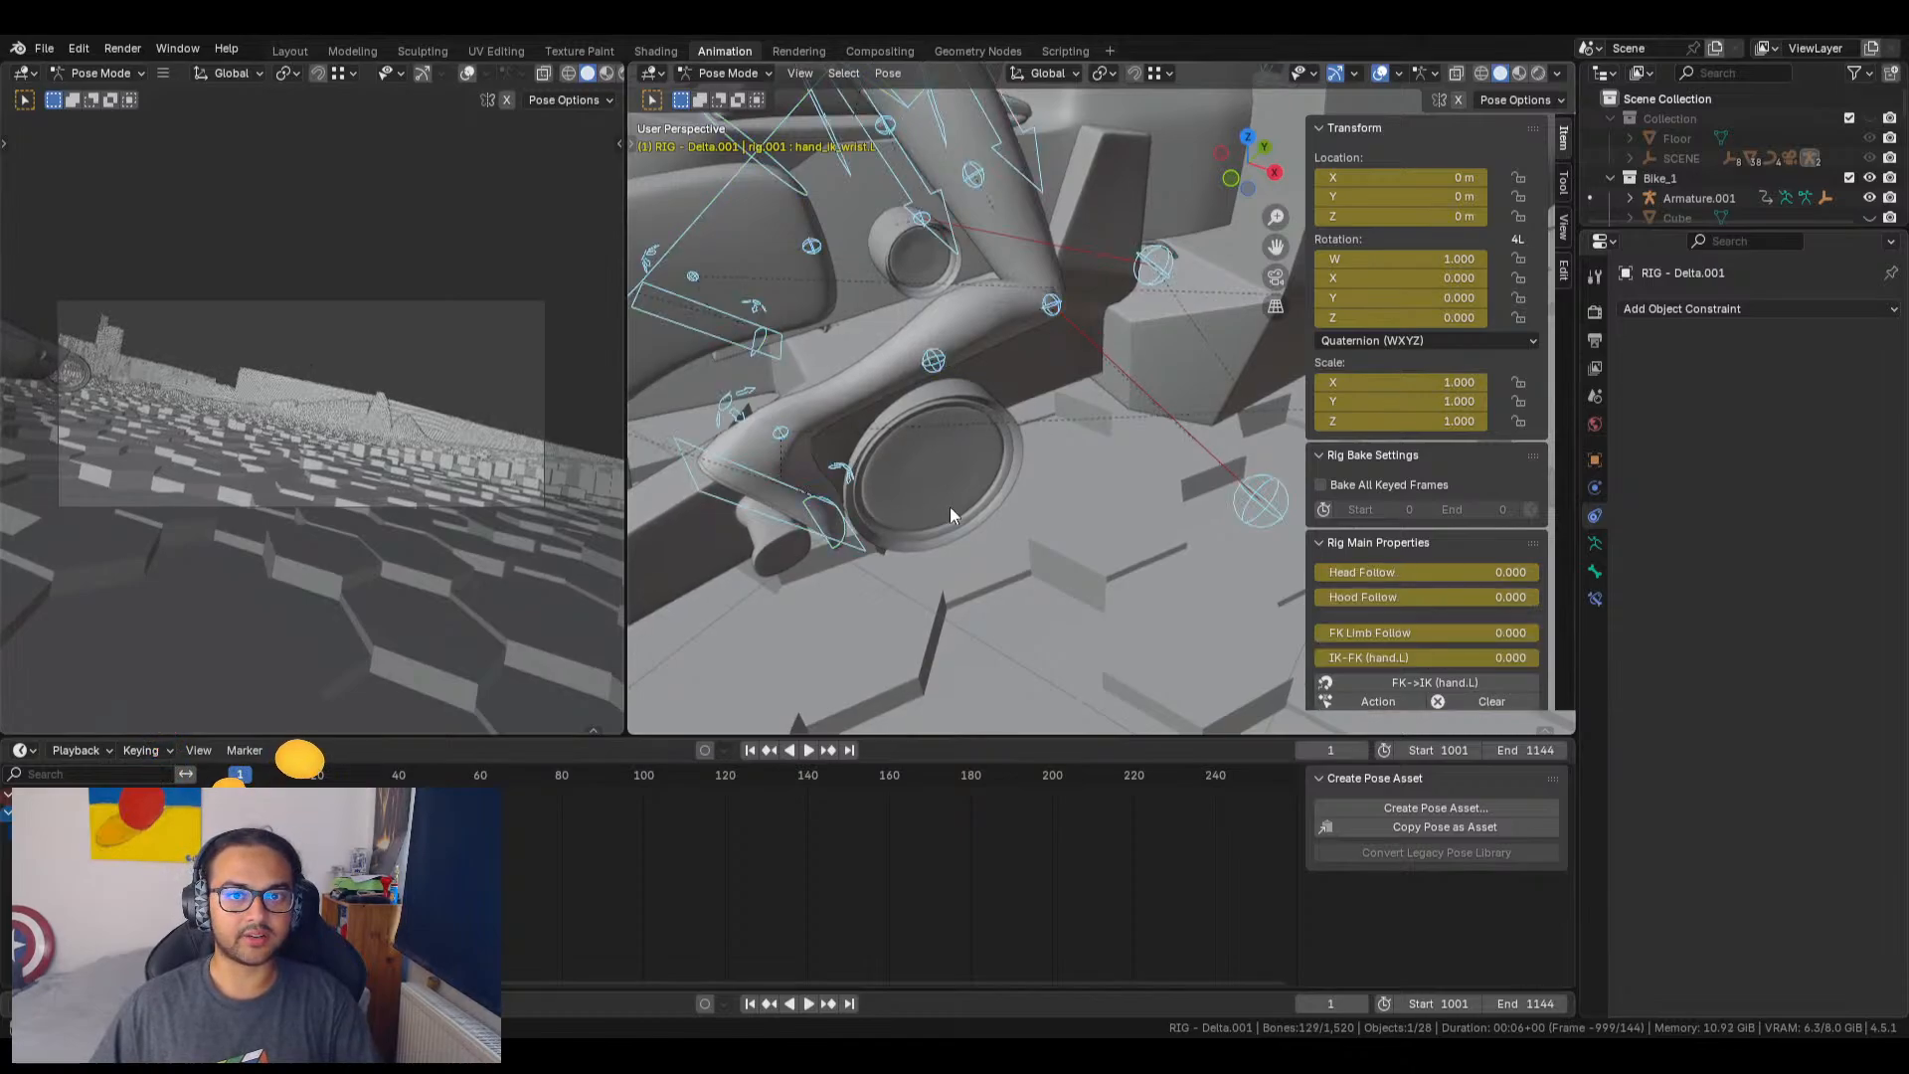
pyautogui.press('KP_Decimal')
pyautogui.hotkey('alt', 'a')
pyautogui.click(992, 450)
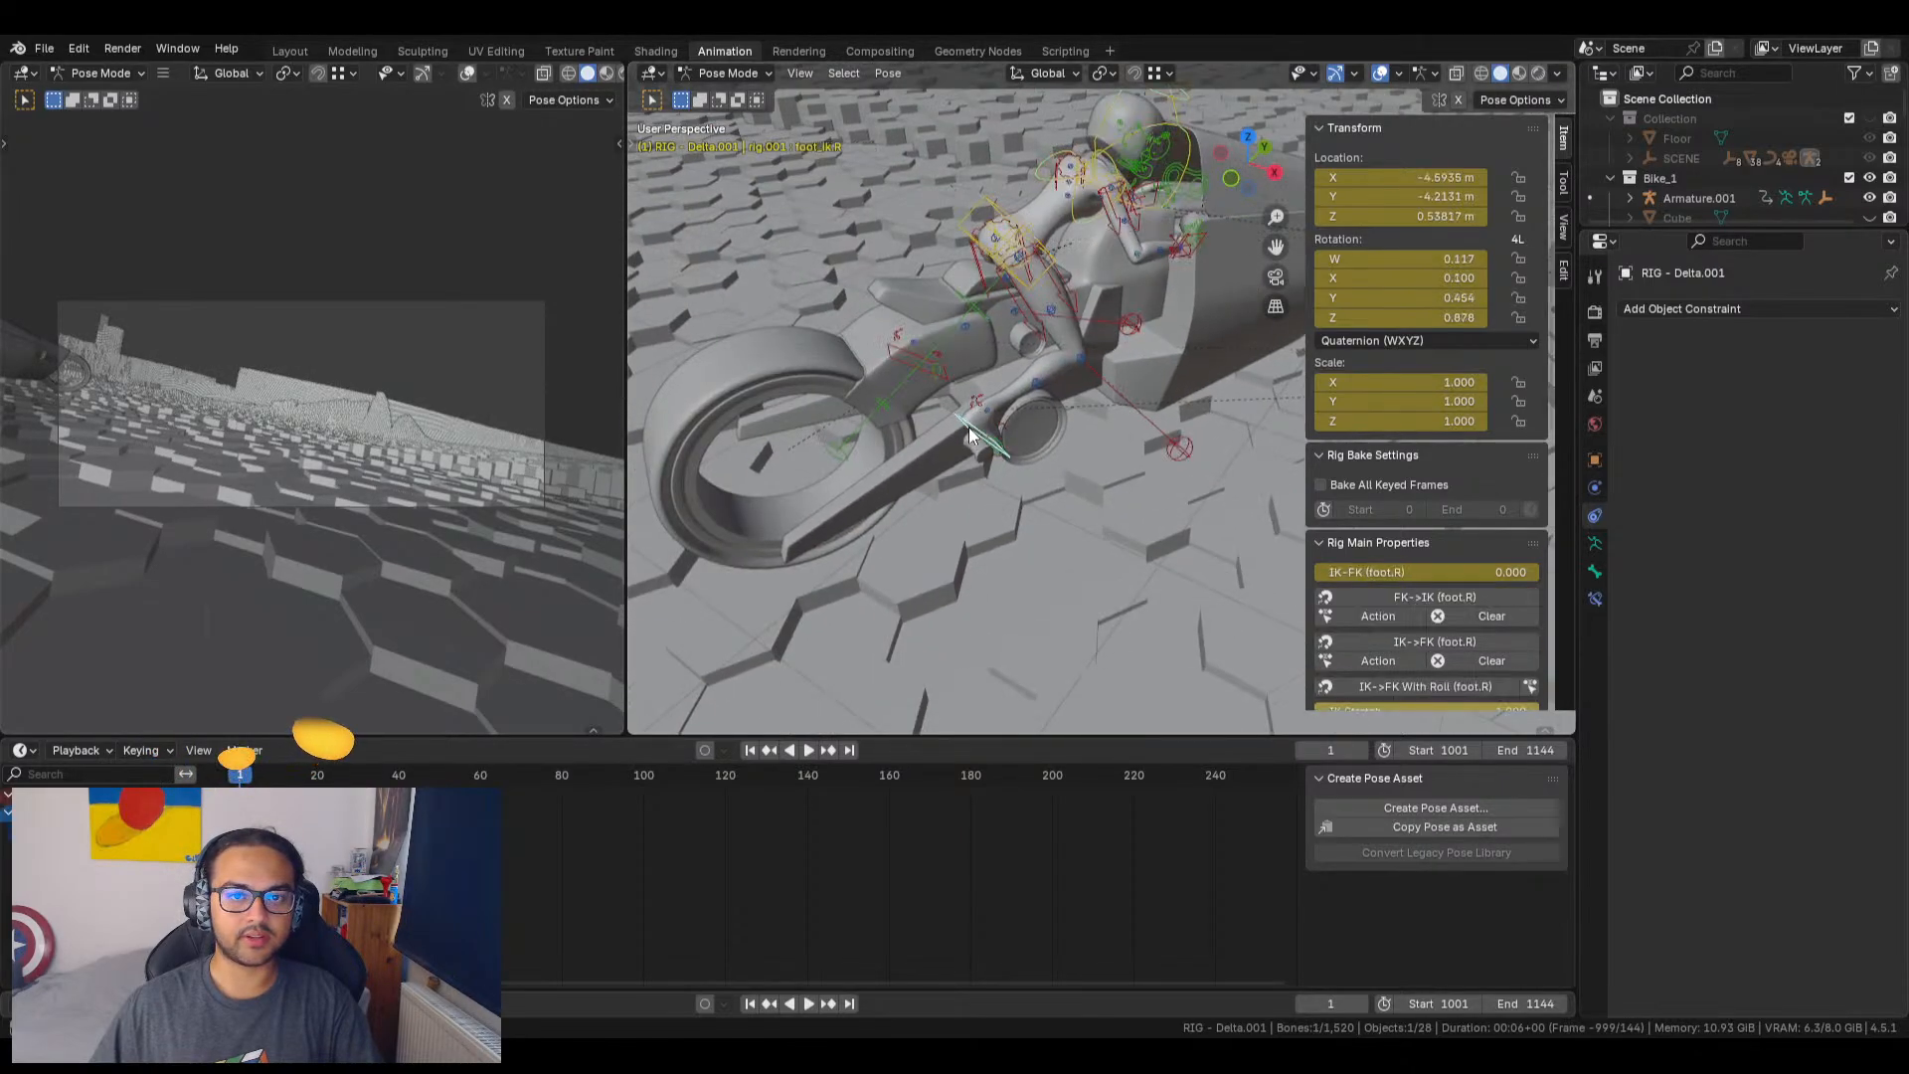
pyautogui.click(1172, 447)
pyautogui.click(1072, 459)
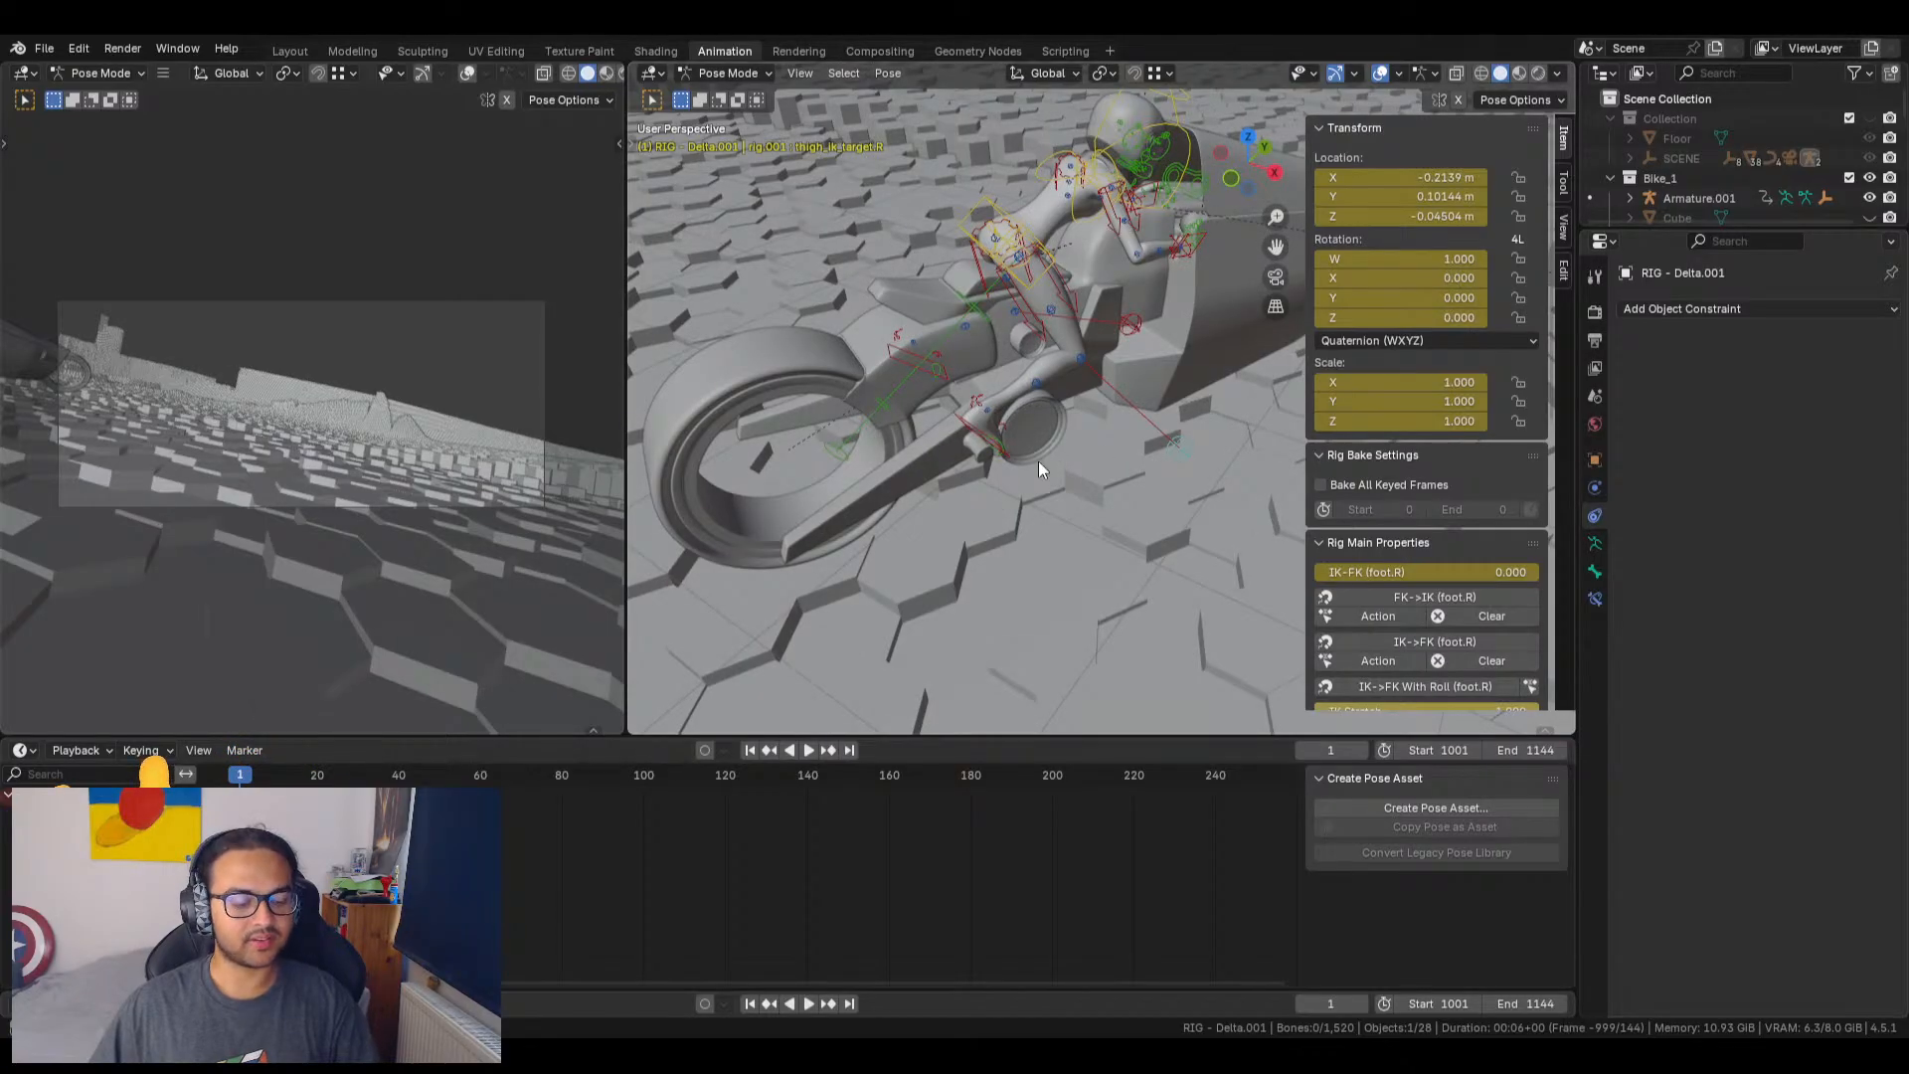
pyautogui.press('Tab')
pyautogui.press('Tab')
# Step: Examine the fit of the rider's leg, arm and hand grip on the motorcycle up close
pyautogui.moveTo(1025, 468); pyautogui.dragTo(1251, 463, button='middle')
pyautogui.scroll(6, 1076, 422)
pyautogui.keyDown('shift'); pyautogui.moveTo(965, 484); pyautogui.dragTo(1042, 552, button='middle'); pyautogui.keyUp('shift')
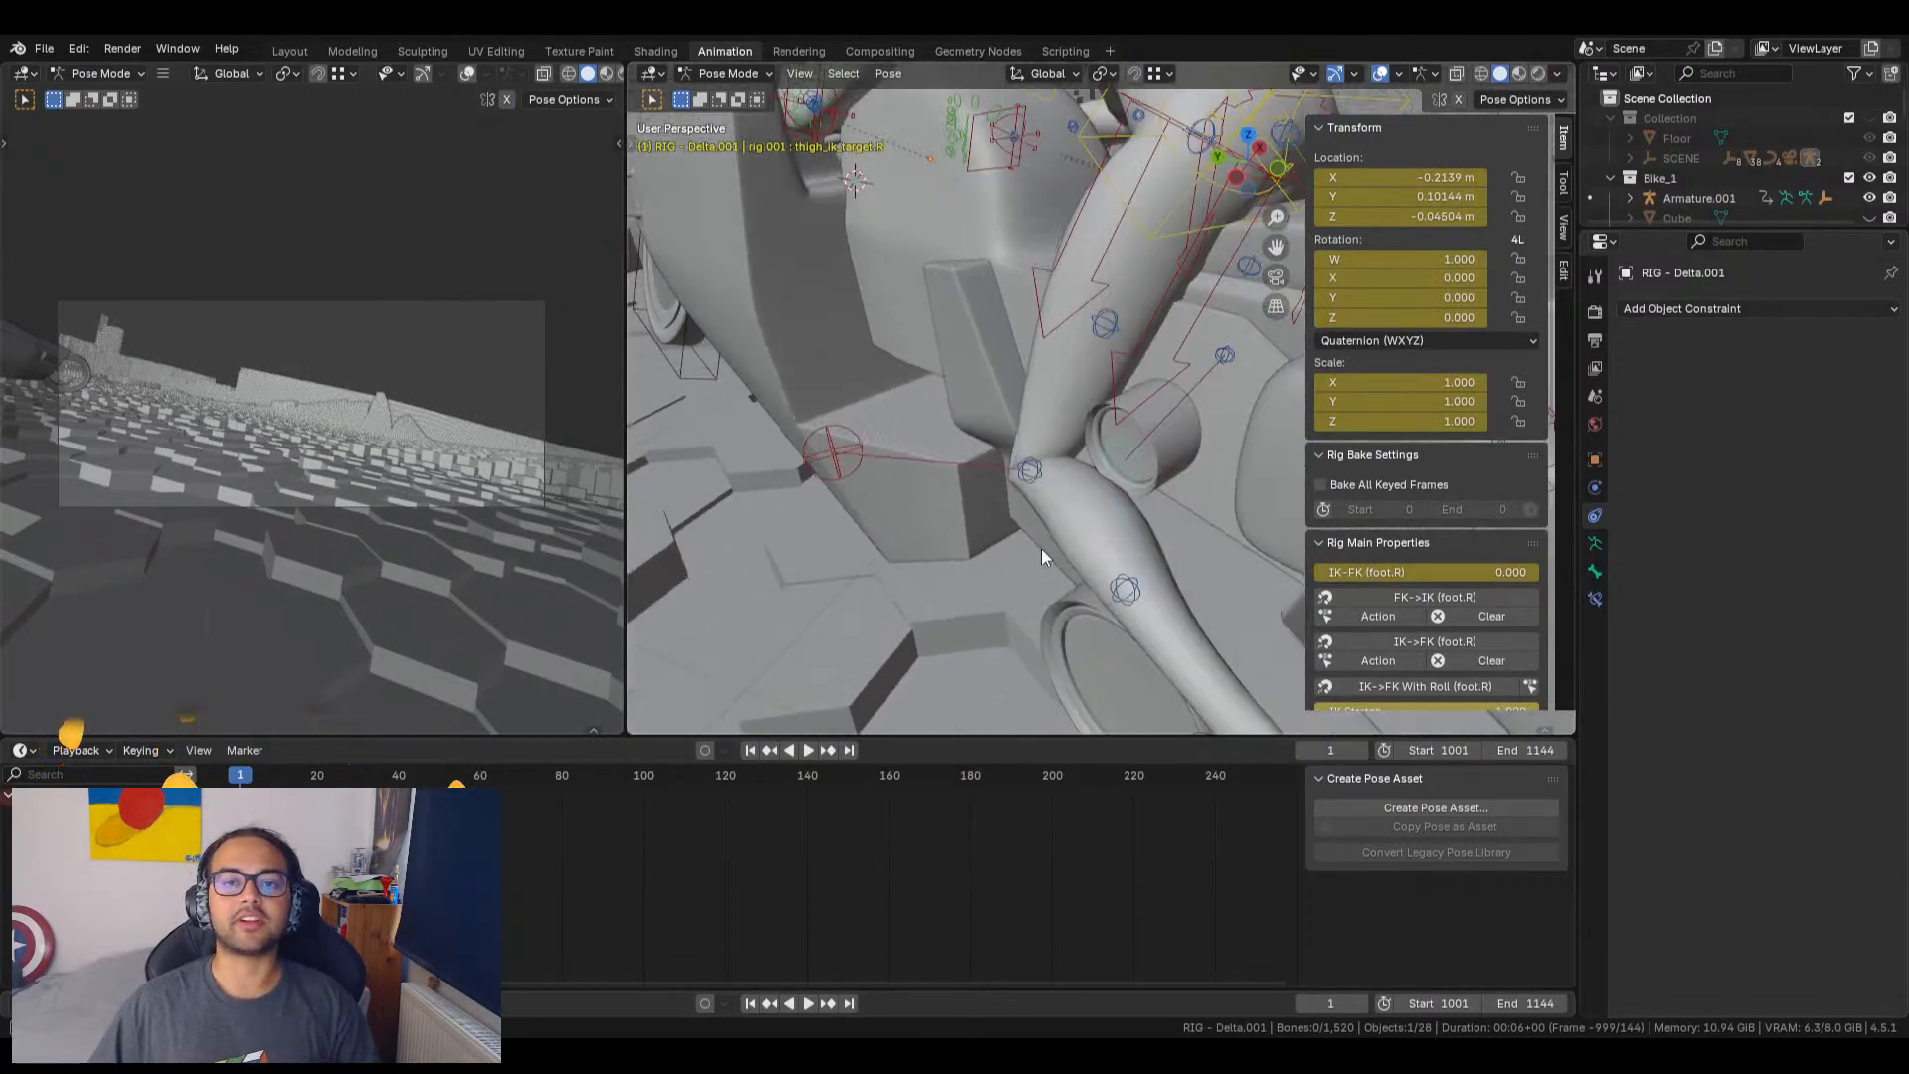
pyautogui.scroll(-3, 1043, 552)
pyautogui.keyDown('shift'); pyautogui.moveTo(1034, 437); pyautogui.dragTo(1050, 577, button='middle'); pyautogui.keyUp('shift')
pyautogui.moveTo(975, 453); pyautogui.dragTo(1024, 462, button='middle')
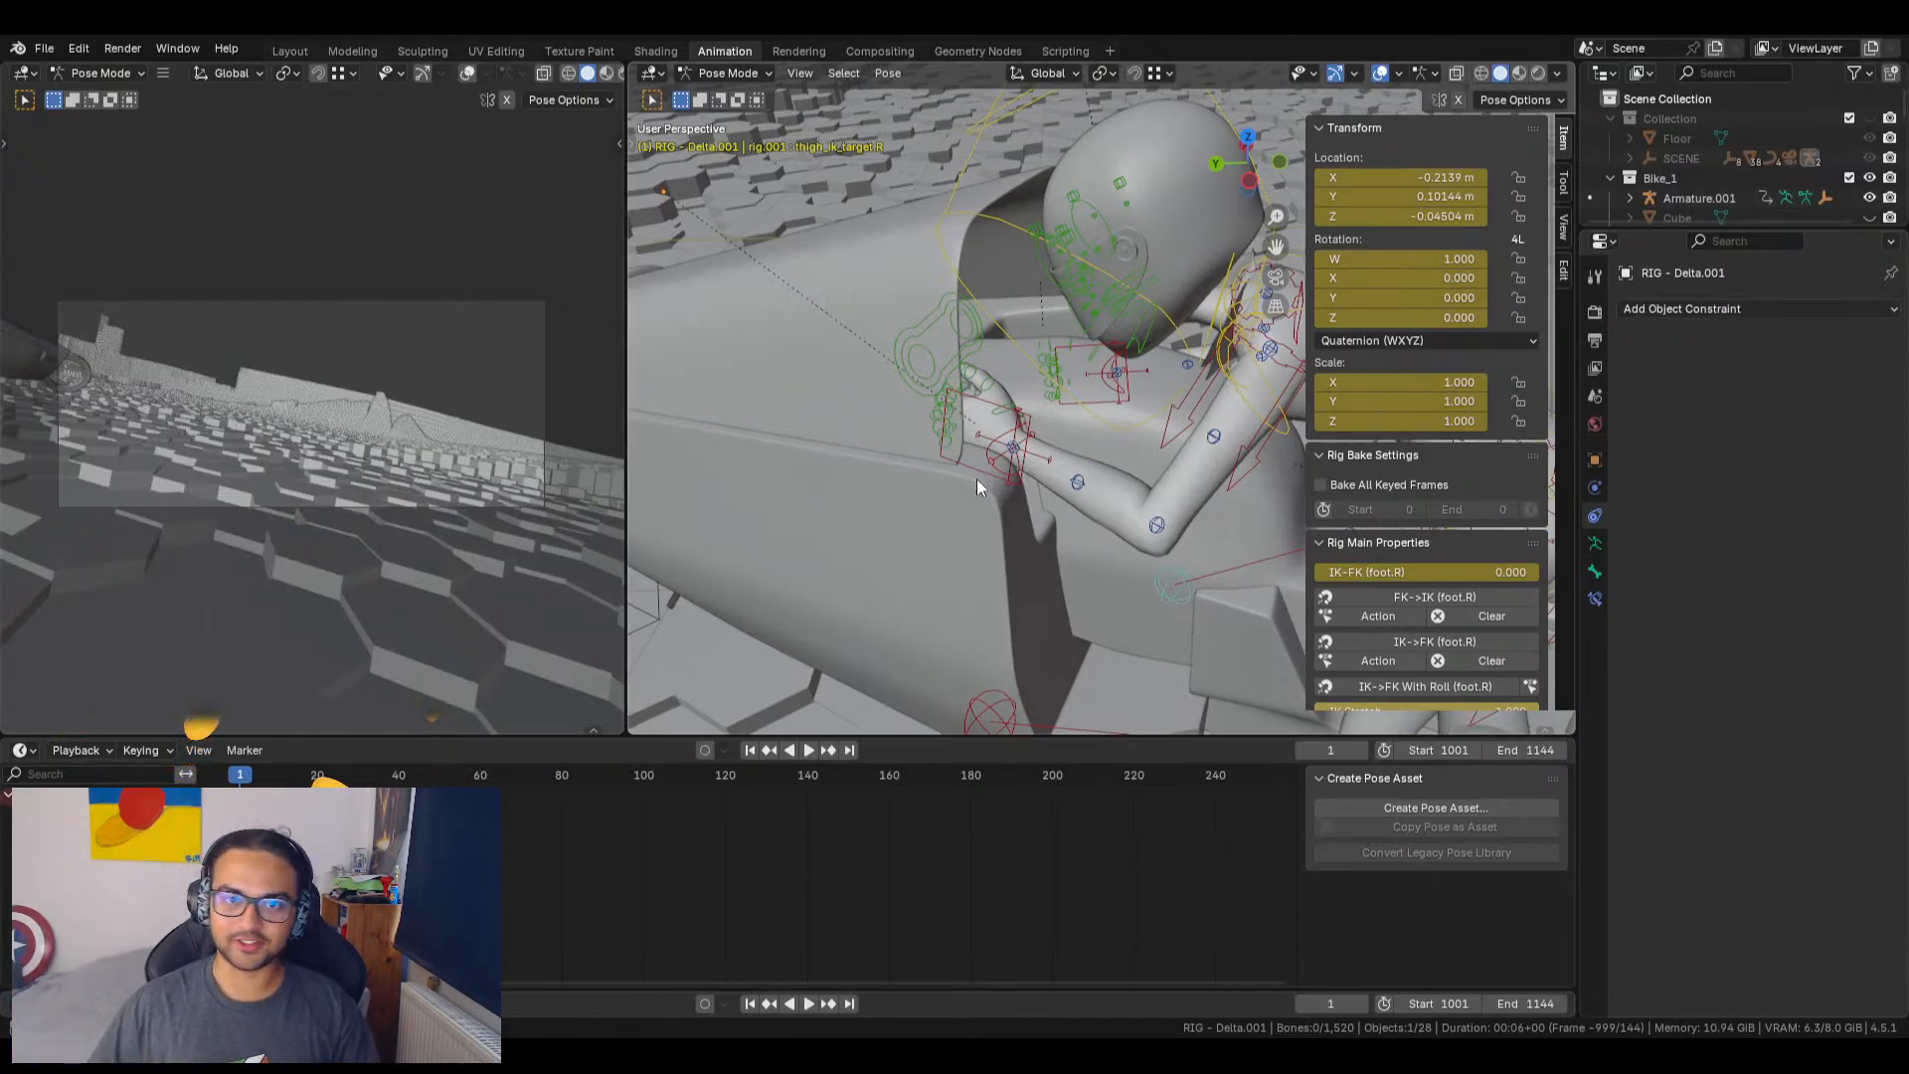
pyautogui.scroll(4, 975, 468)
pyautogui.keyDown('shift'); pyautogui.moveTo(972, 432); pyautogui.dragTo(1118, 474, button='middle'); pyautogui.keyUp('shift')
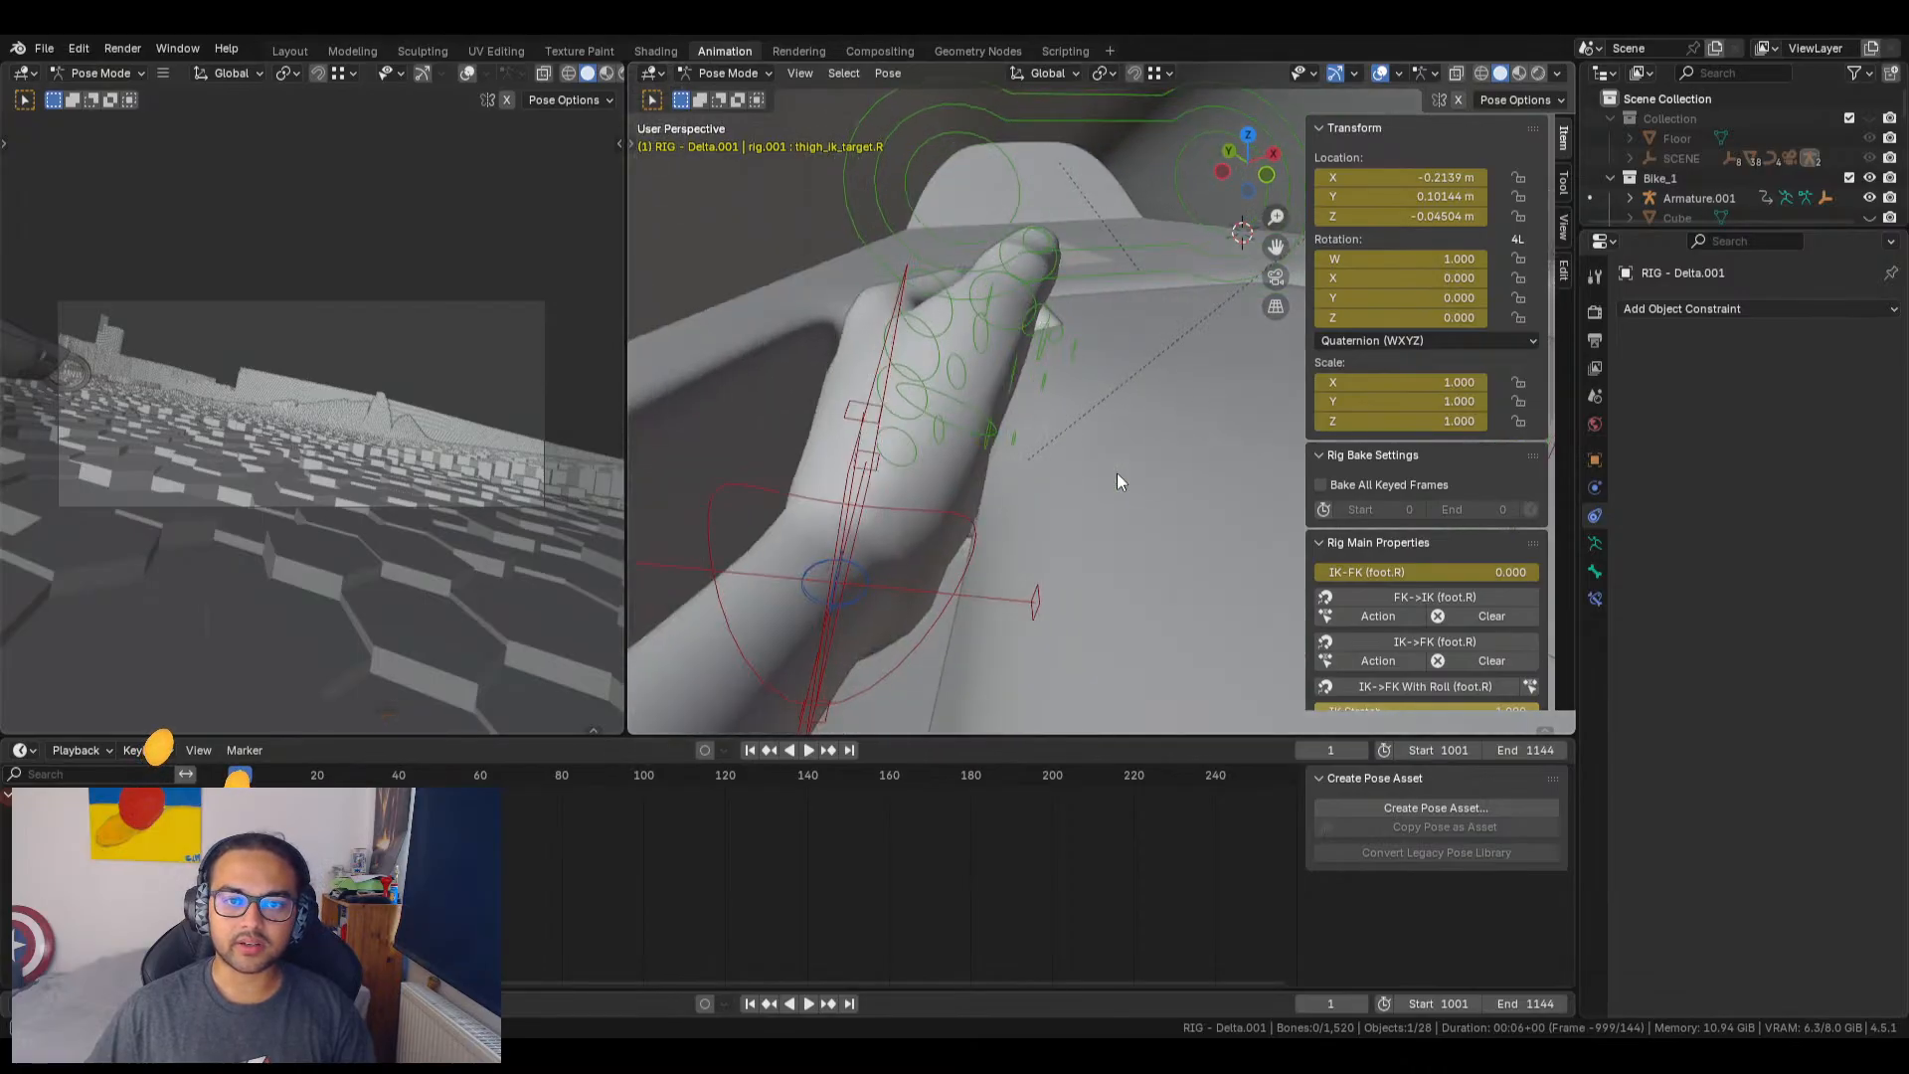
# Step: Switch the rider rig to Object Mode and select the handlebar cylinder gripped by the left hand
pyautogui.click(725, 74)
pyautogui.click(740, 95)
pyautogui.moveTo(1004, 469); pyautogui.dragTo(1118, 620, button='middle')
pyautogui.click(1146, 623)
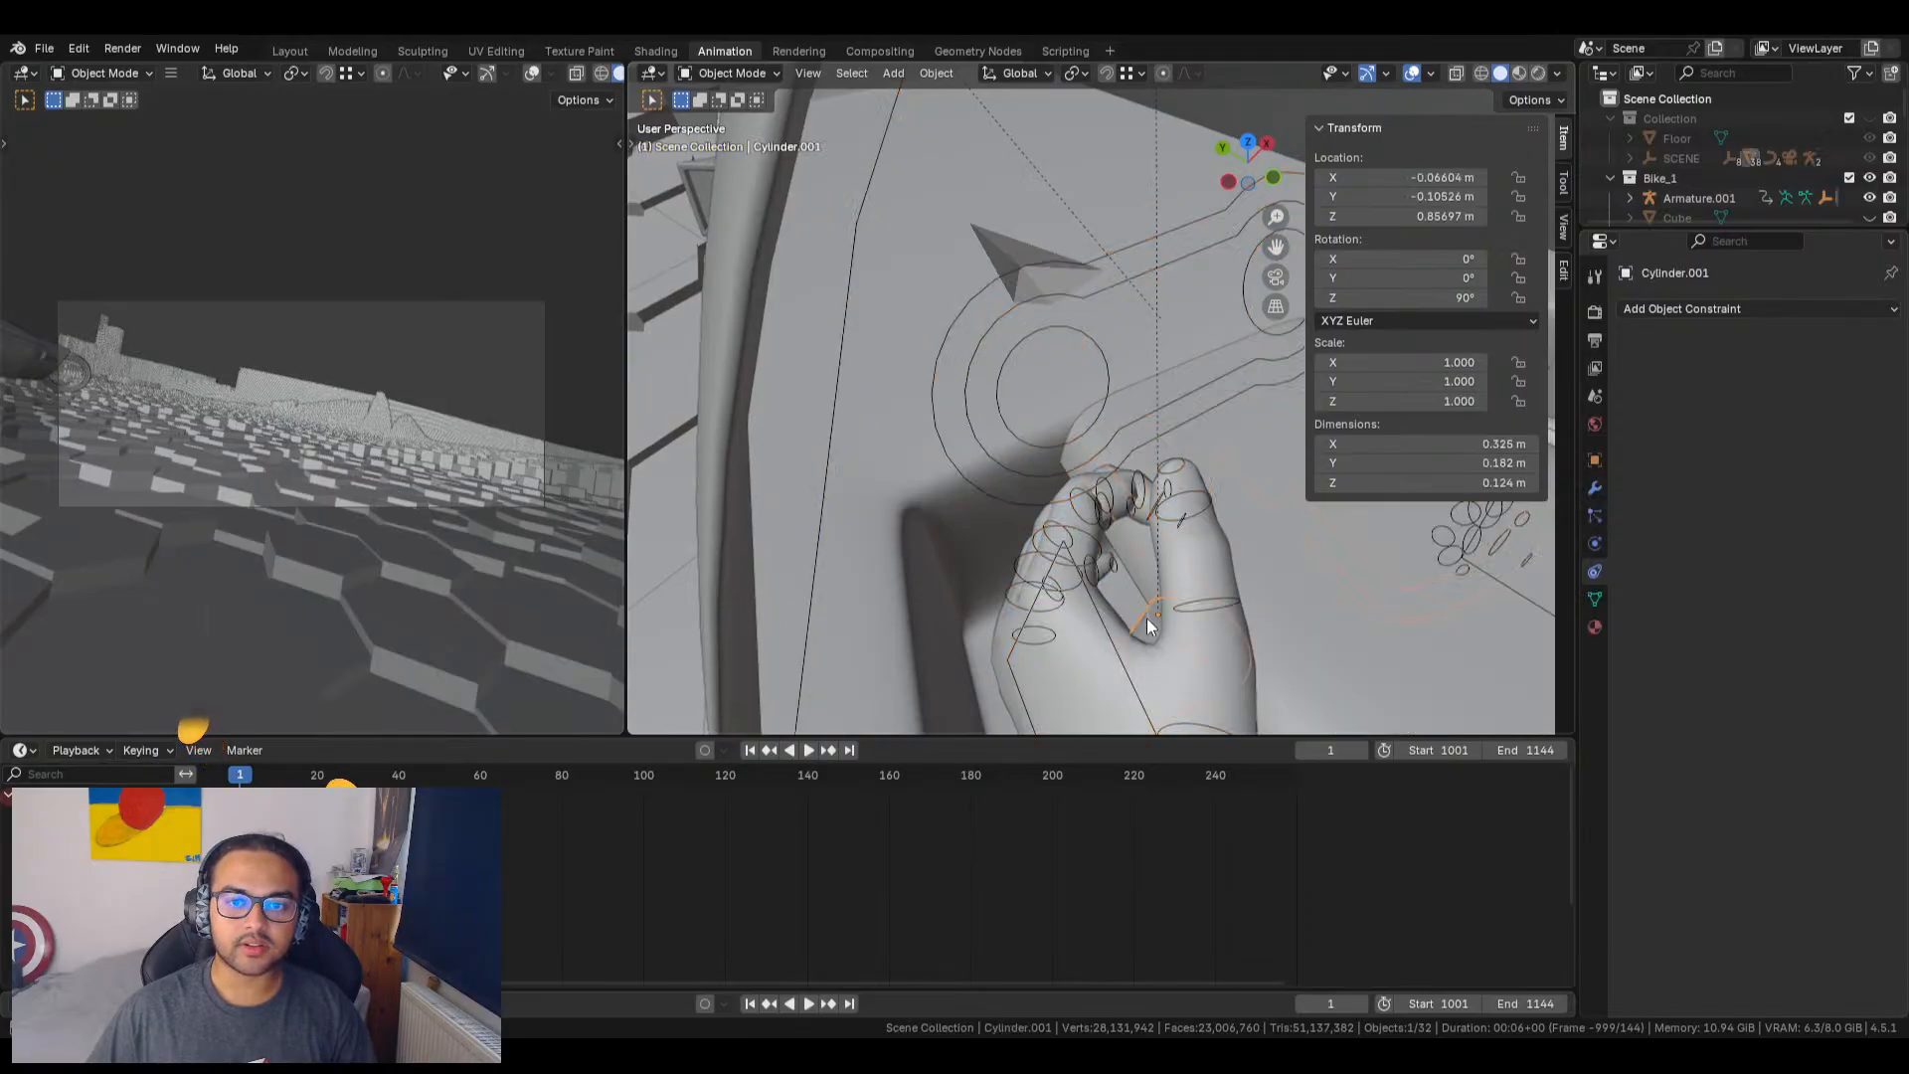
# Step: In Edit Mode, select the four corner vertices of one face on the handlebar cylinder inside the left hand's grip
pyautogui.press('Tab')
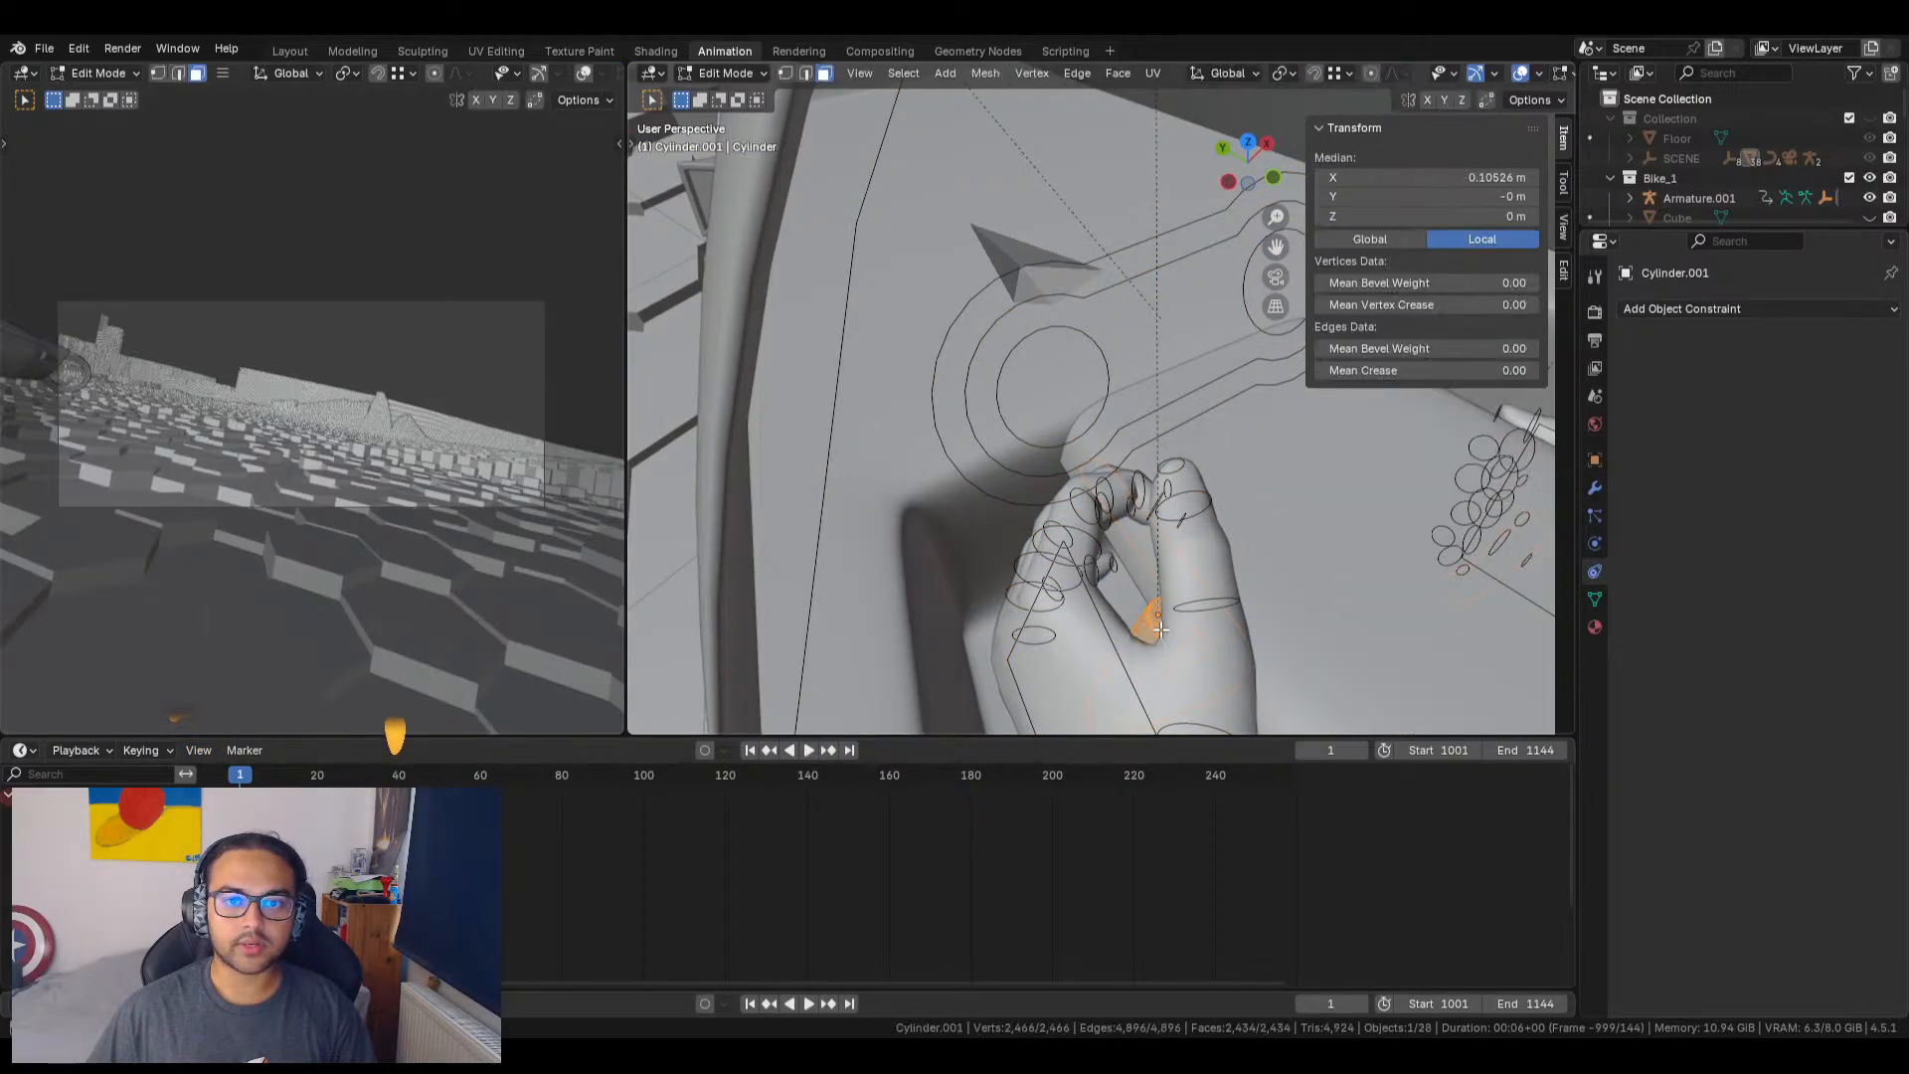
pyautogui.scroll(2, 1166, 636)
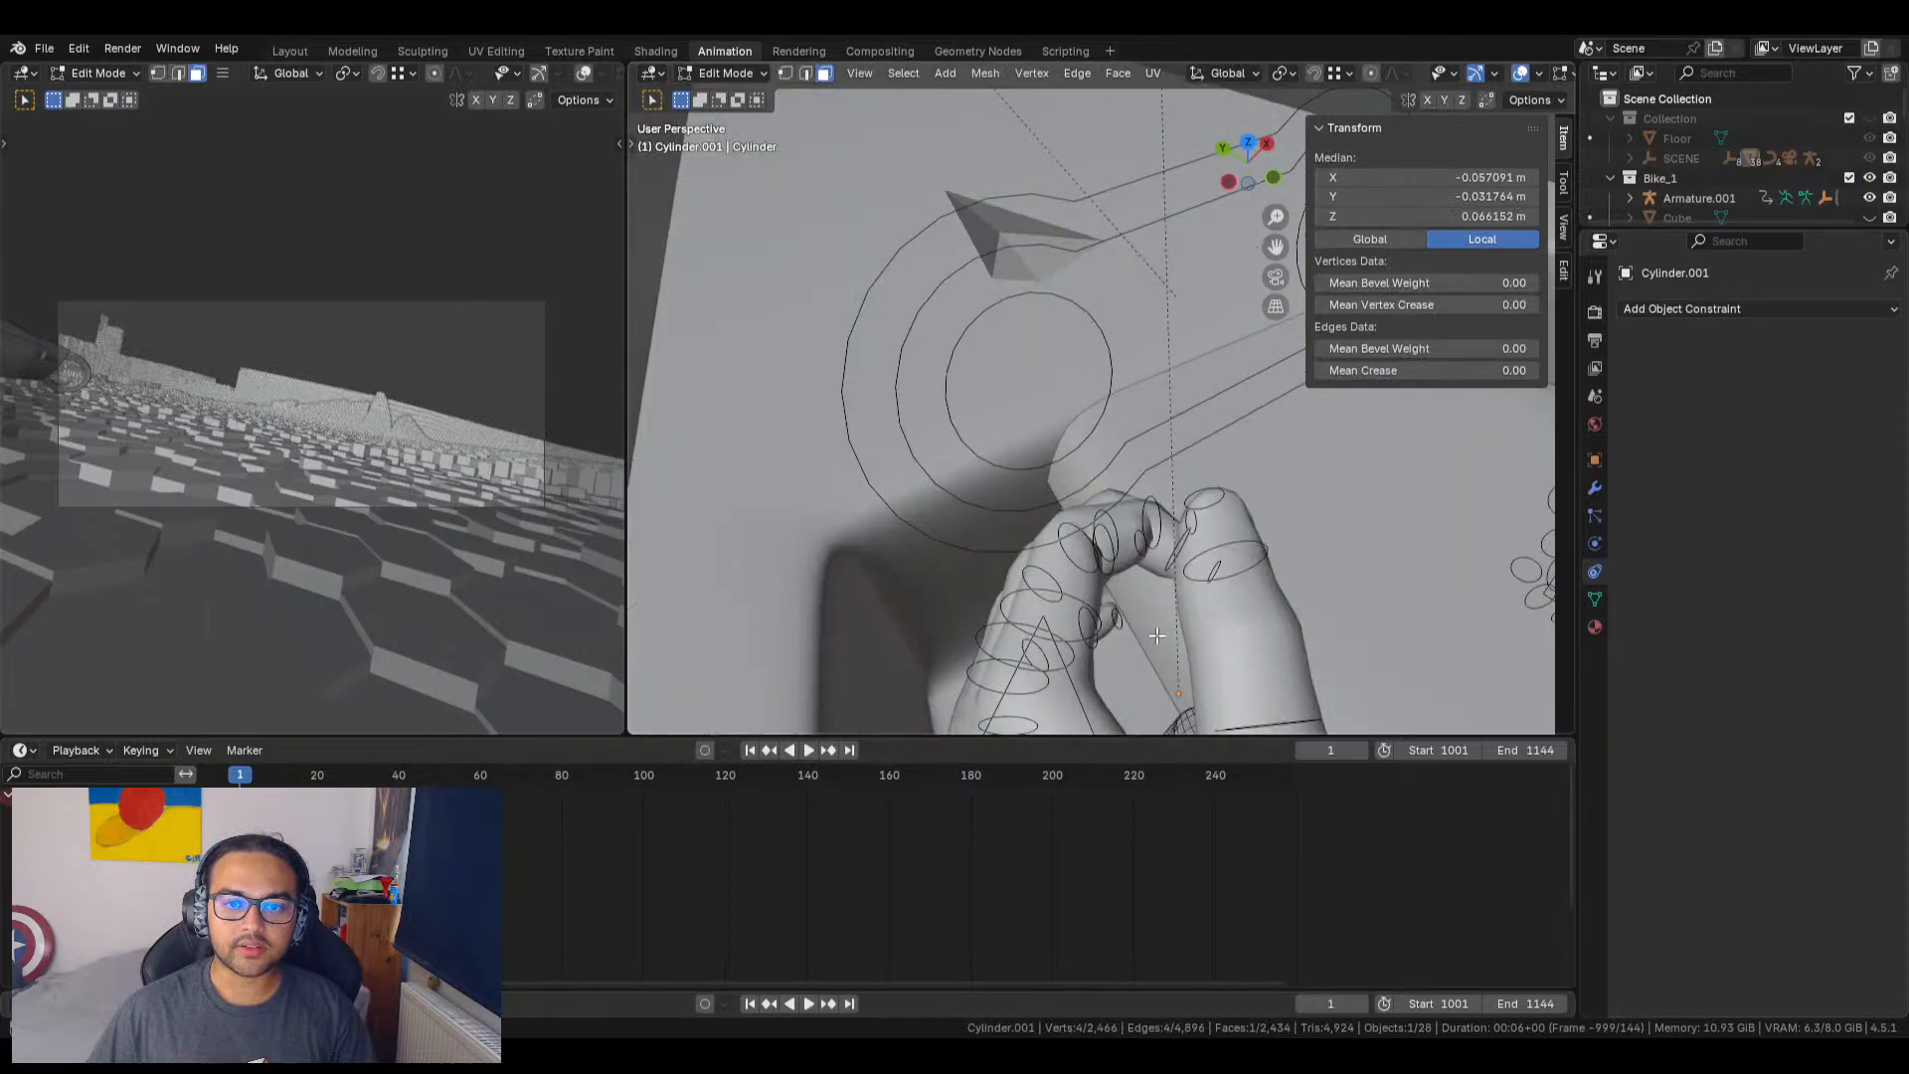
pyautogui.keyDown('shift'); pyautogui.moveTo(1188, 650); pyautogui.dragTo(1096, 402, button='middle'); pyautogui.keyUp('shift')
pyautogui.scroll(2, 1095, 424)
pyautogui.scroll(2, 1095, 423)
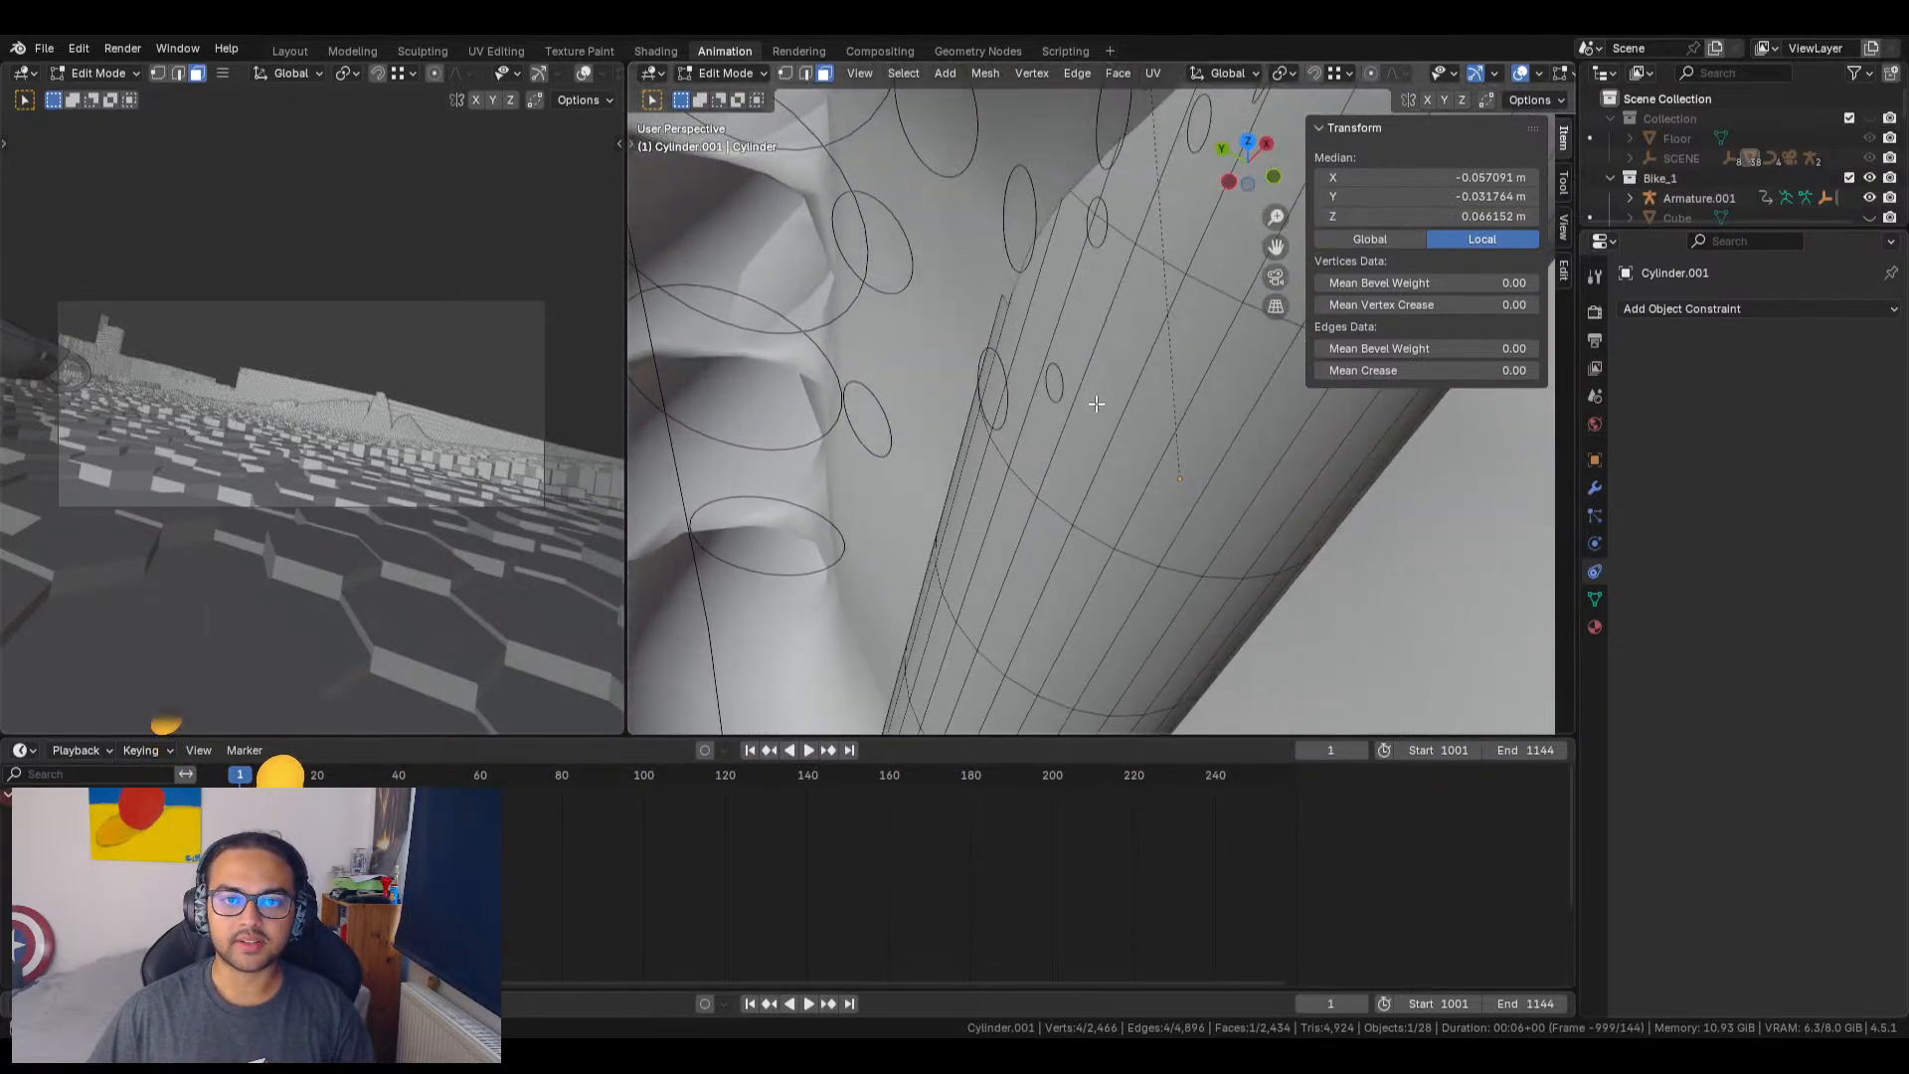
pyautogui.click(785, 73)
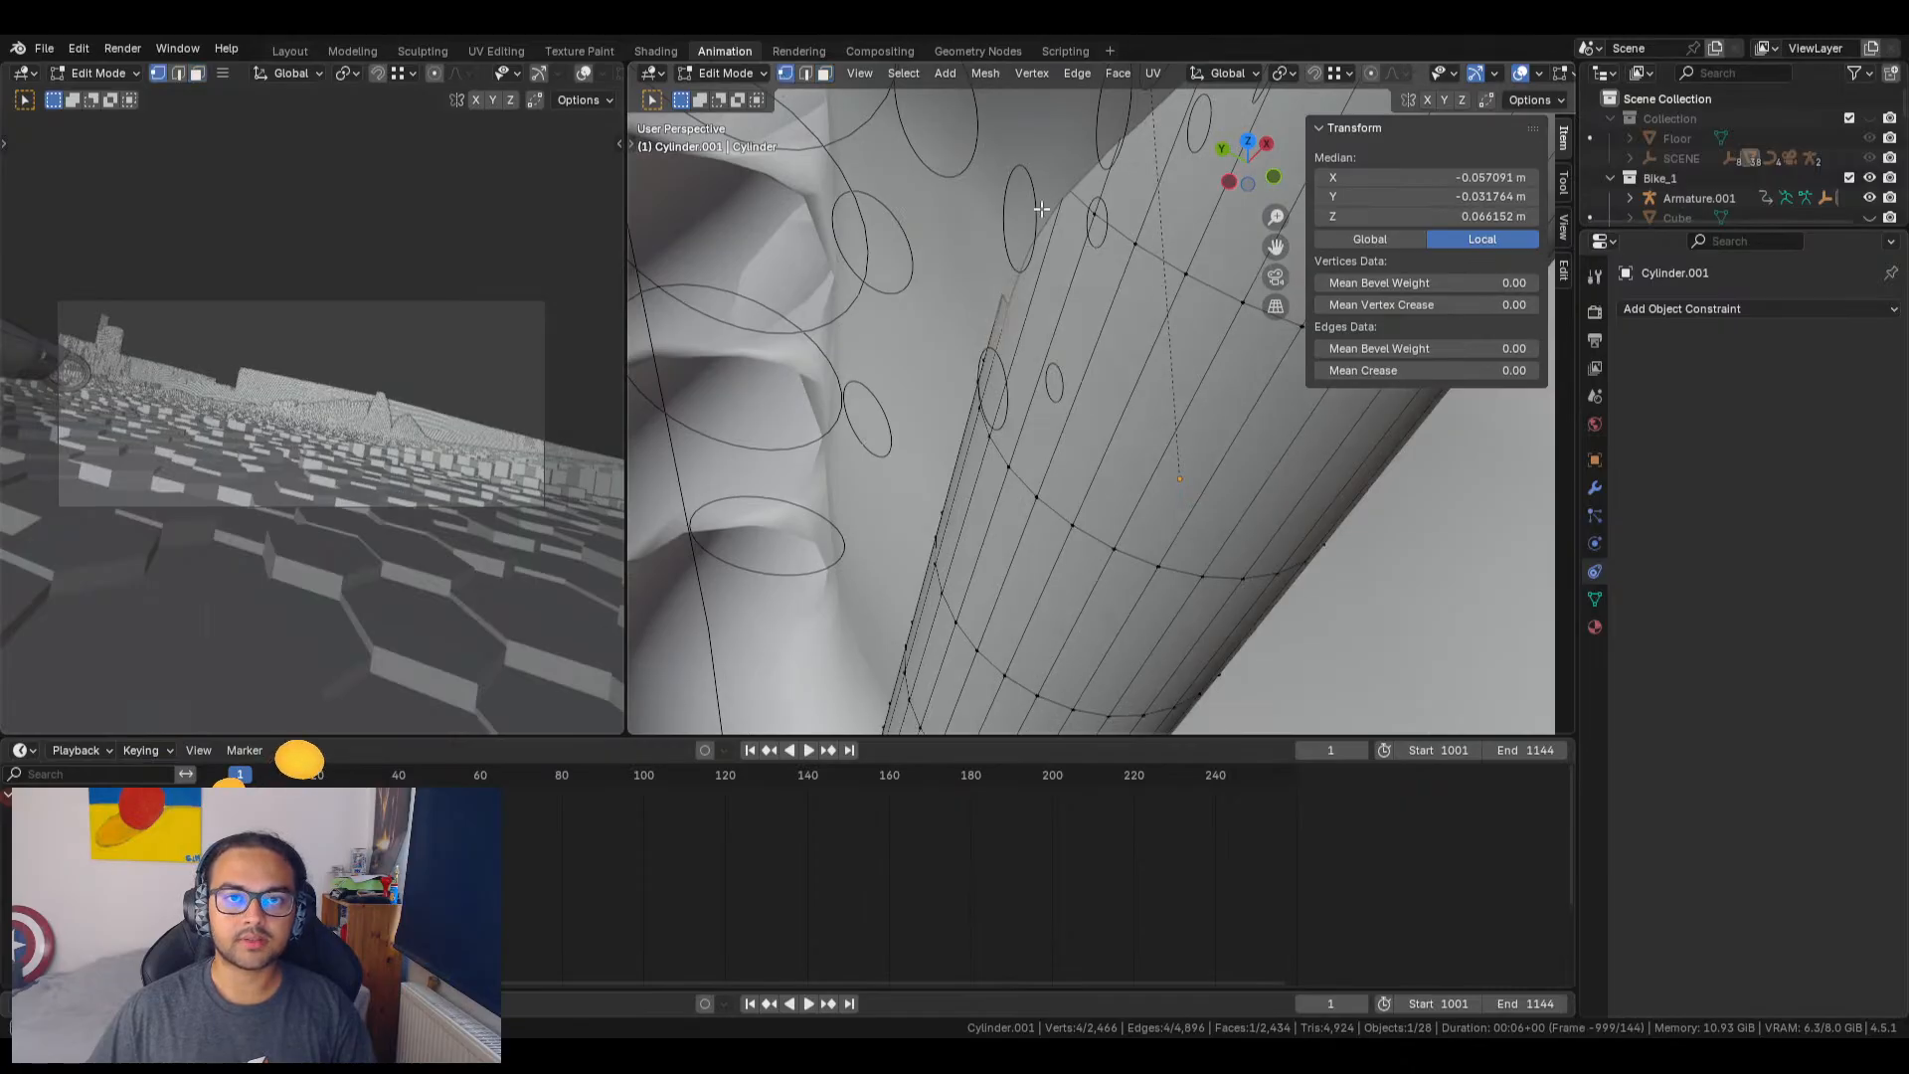
pyautogui.click(1094, 214)
pyautogui.scroll(-8, 1134, 339)
pyautogui.scroll(5, 1127, 419)
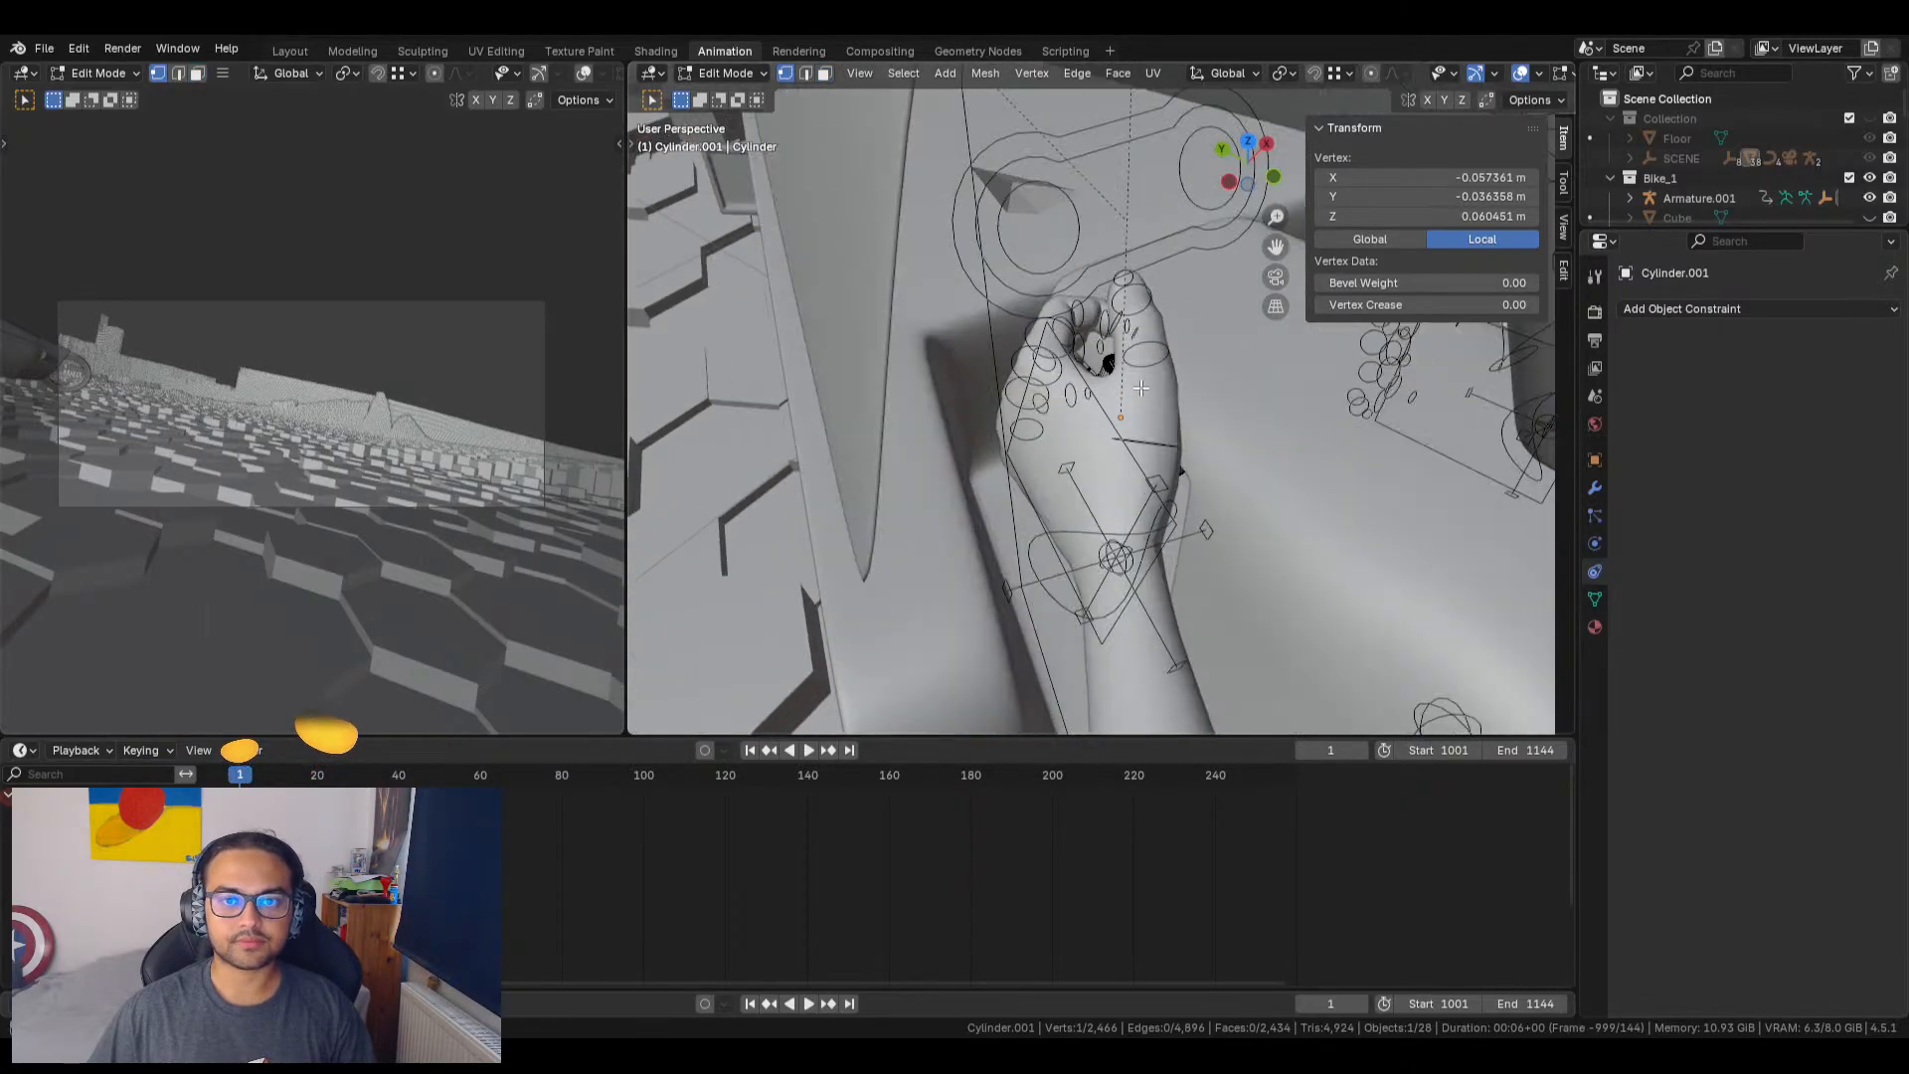
pyautogui.scroll(4, 1127, 419)
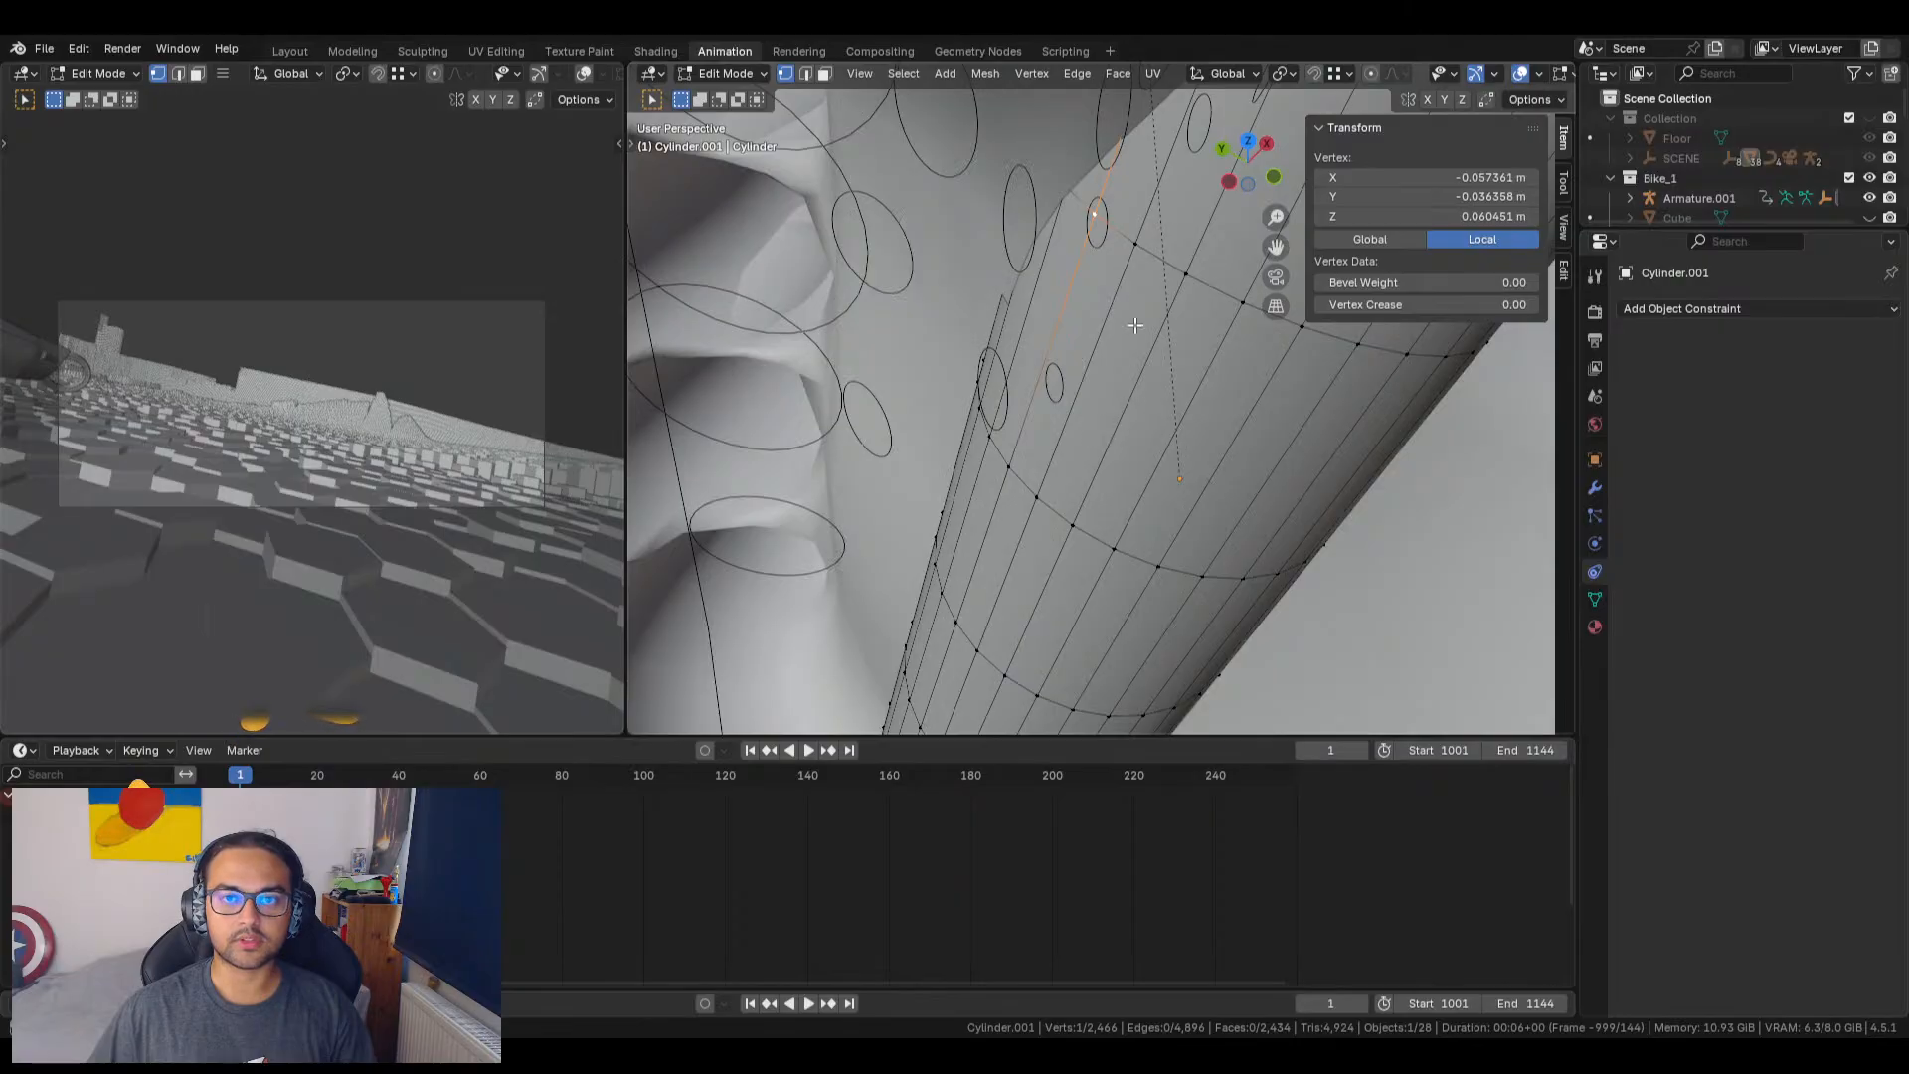
pyautogui.keyDown('shift'); pyautogui.click(1134, 245); pyautogui.keyUp('shift')
pyautogui.keyDown('shift'); pyautogui.click(1019, 479); pyautogui.keyUp('shift')
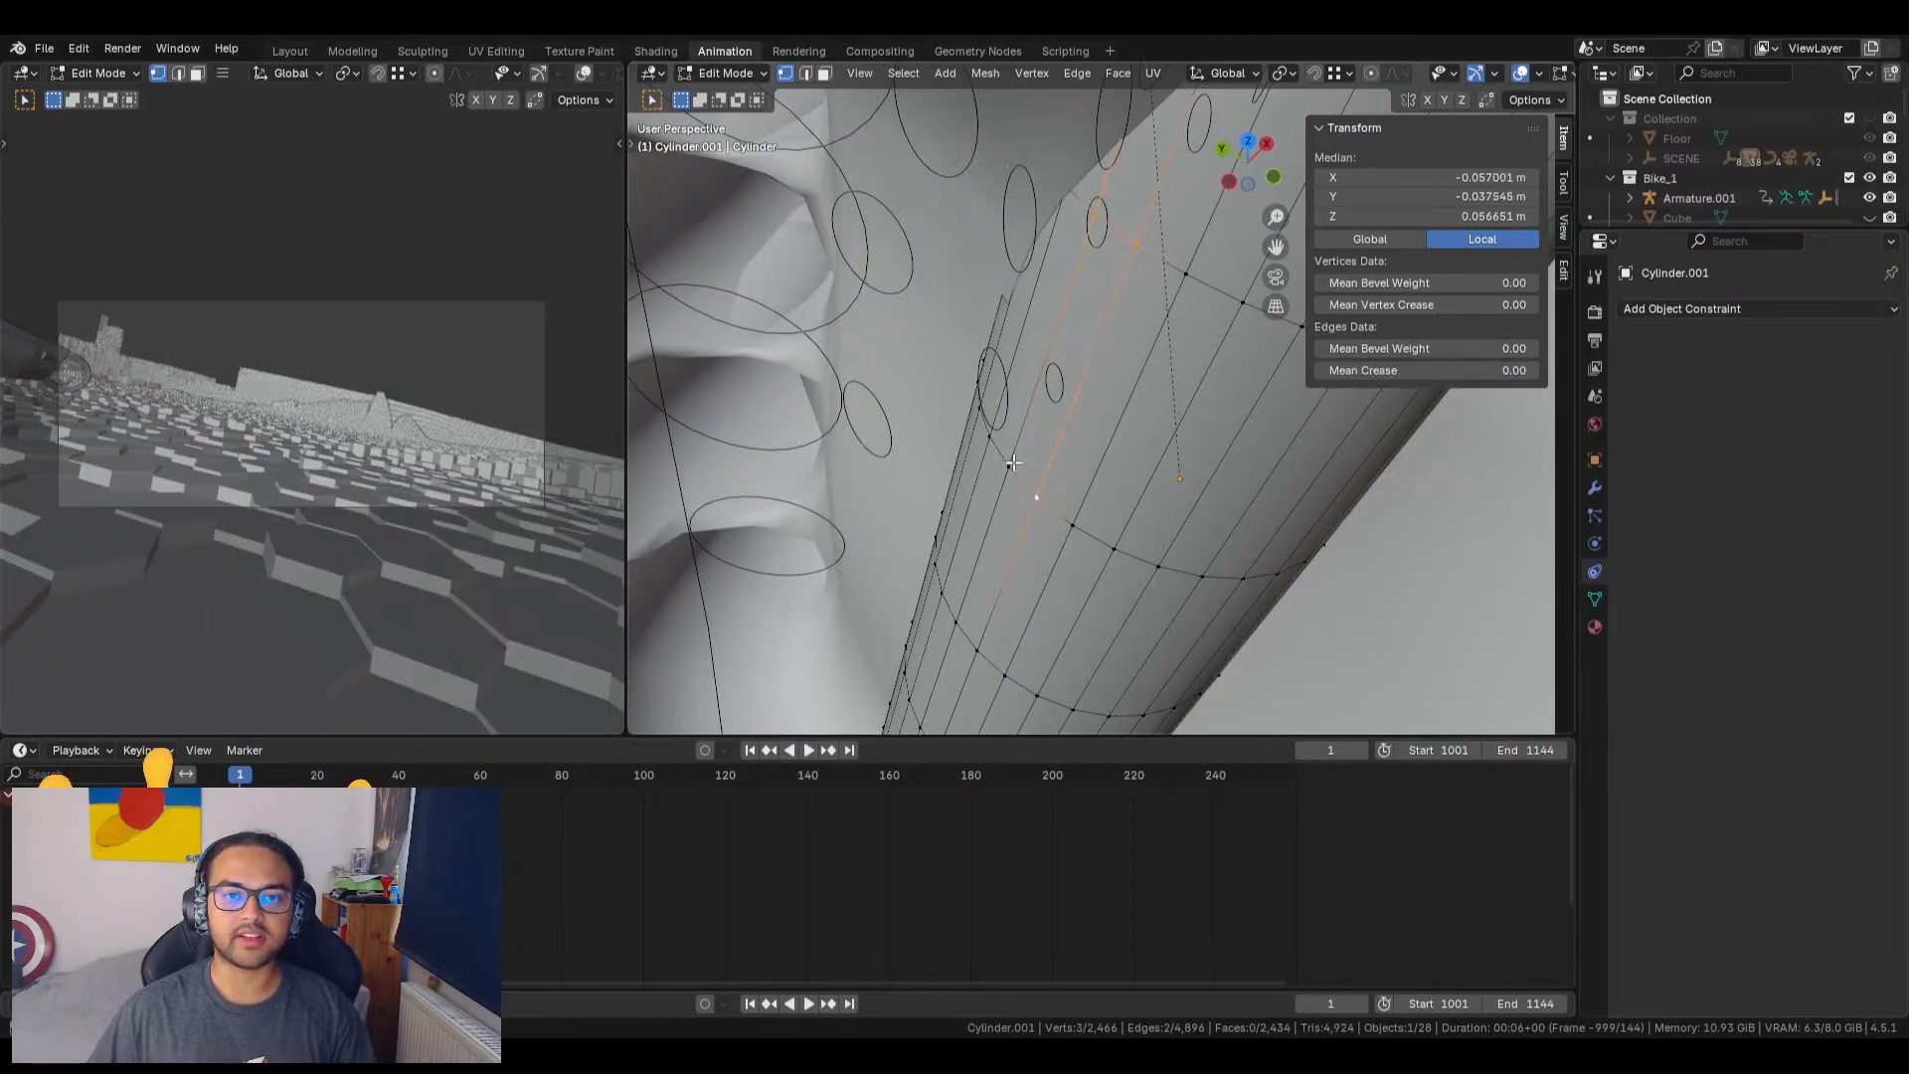
pyautogui.keyDown('shift'); pyautogui.click(1012, 464); pyautogui.keyUp('shift')
# Step: Return to Object Mode, add the rider rig to the handlebar selection and put the rig in Pose Mode
pyautogui.press('Tab')
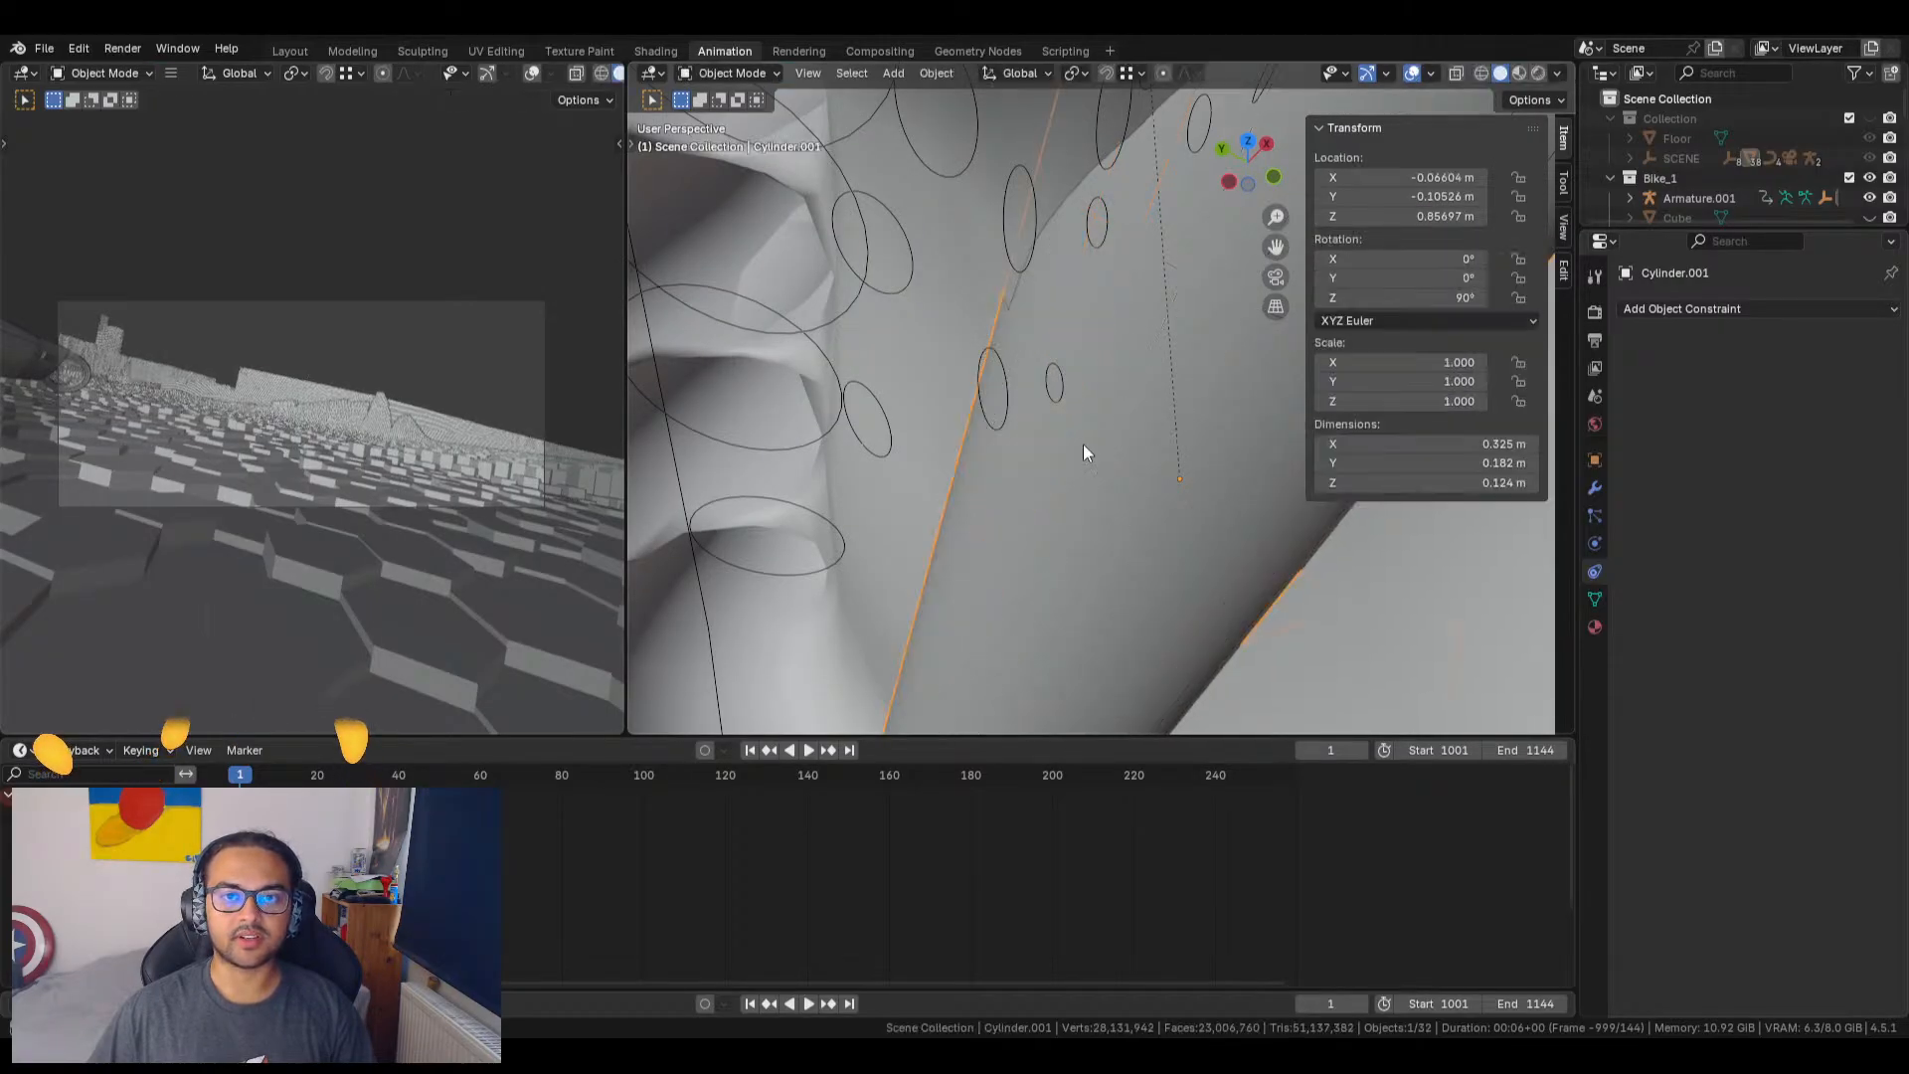
pyautogui.press('Tab')
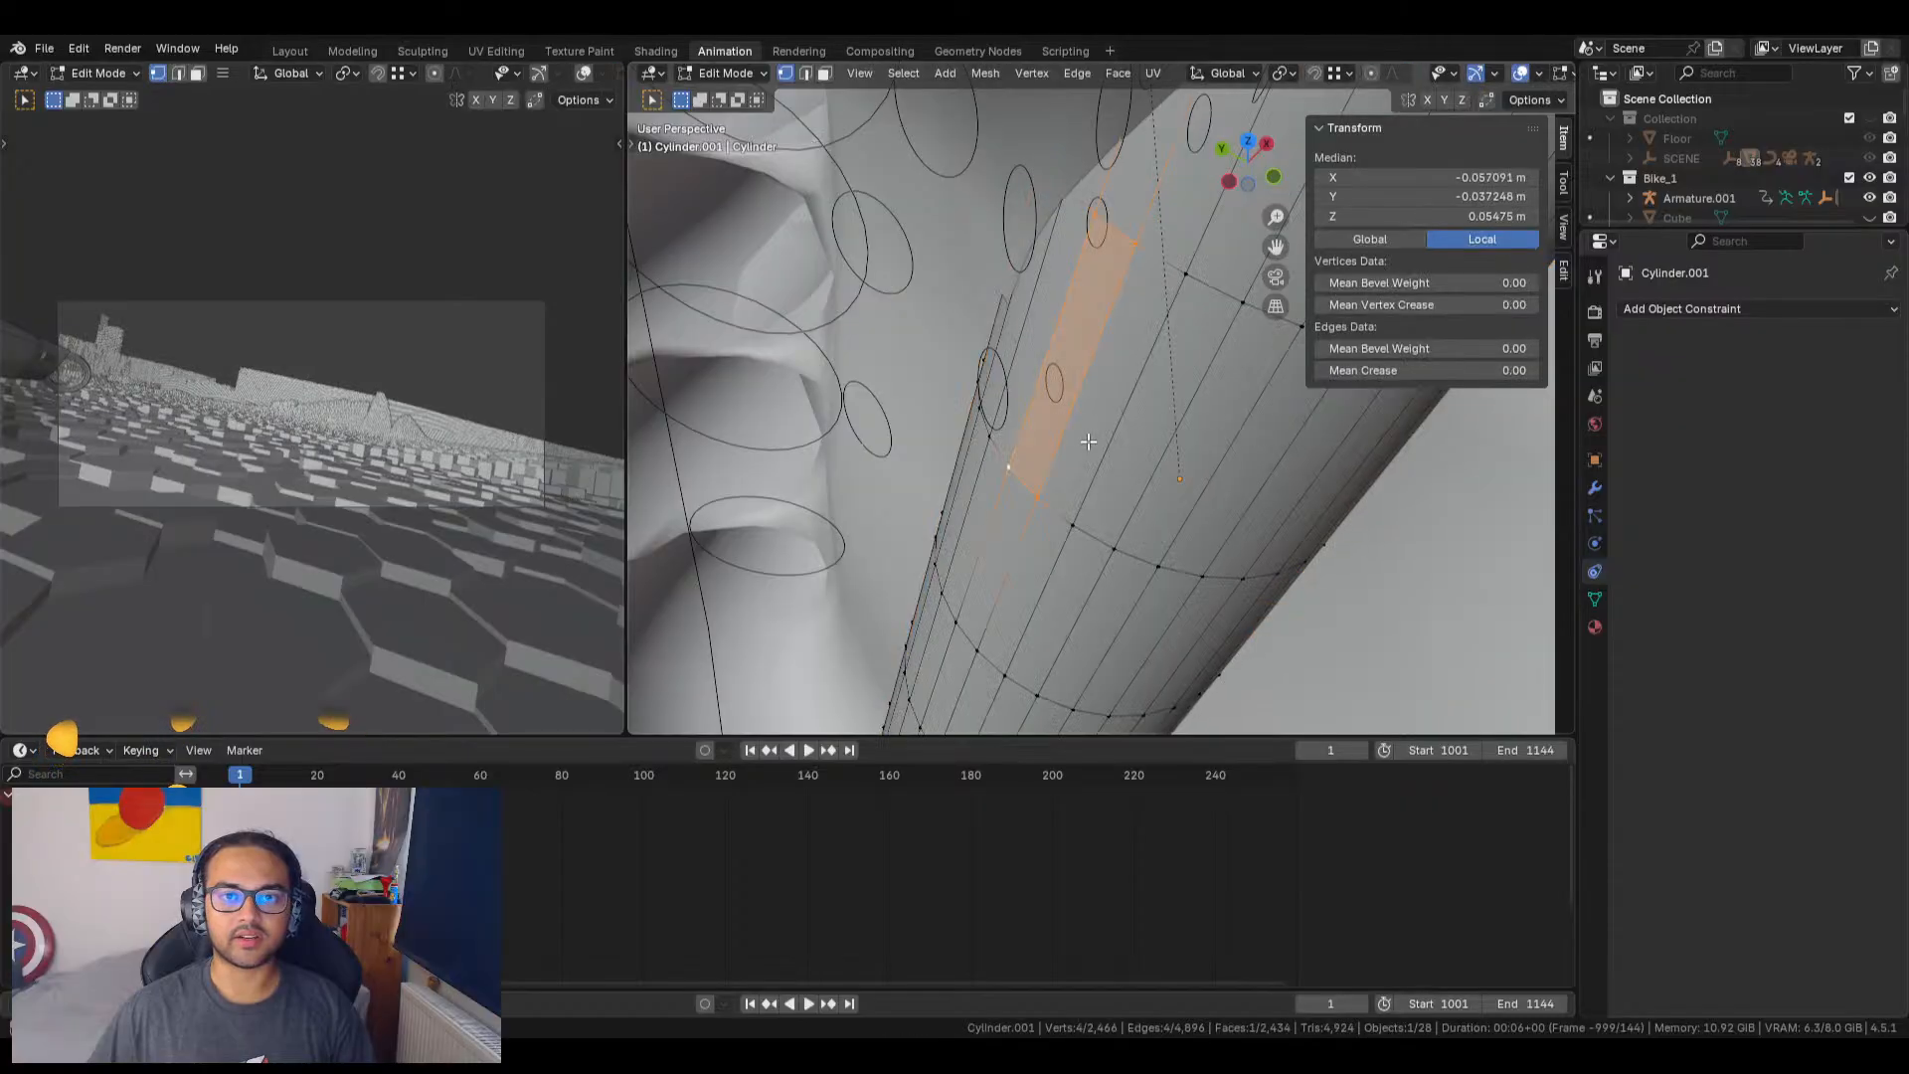
pyautogui.click(719, 75)
pyautogui.click(728, 96)
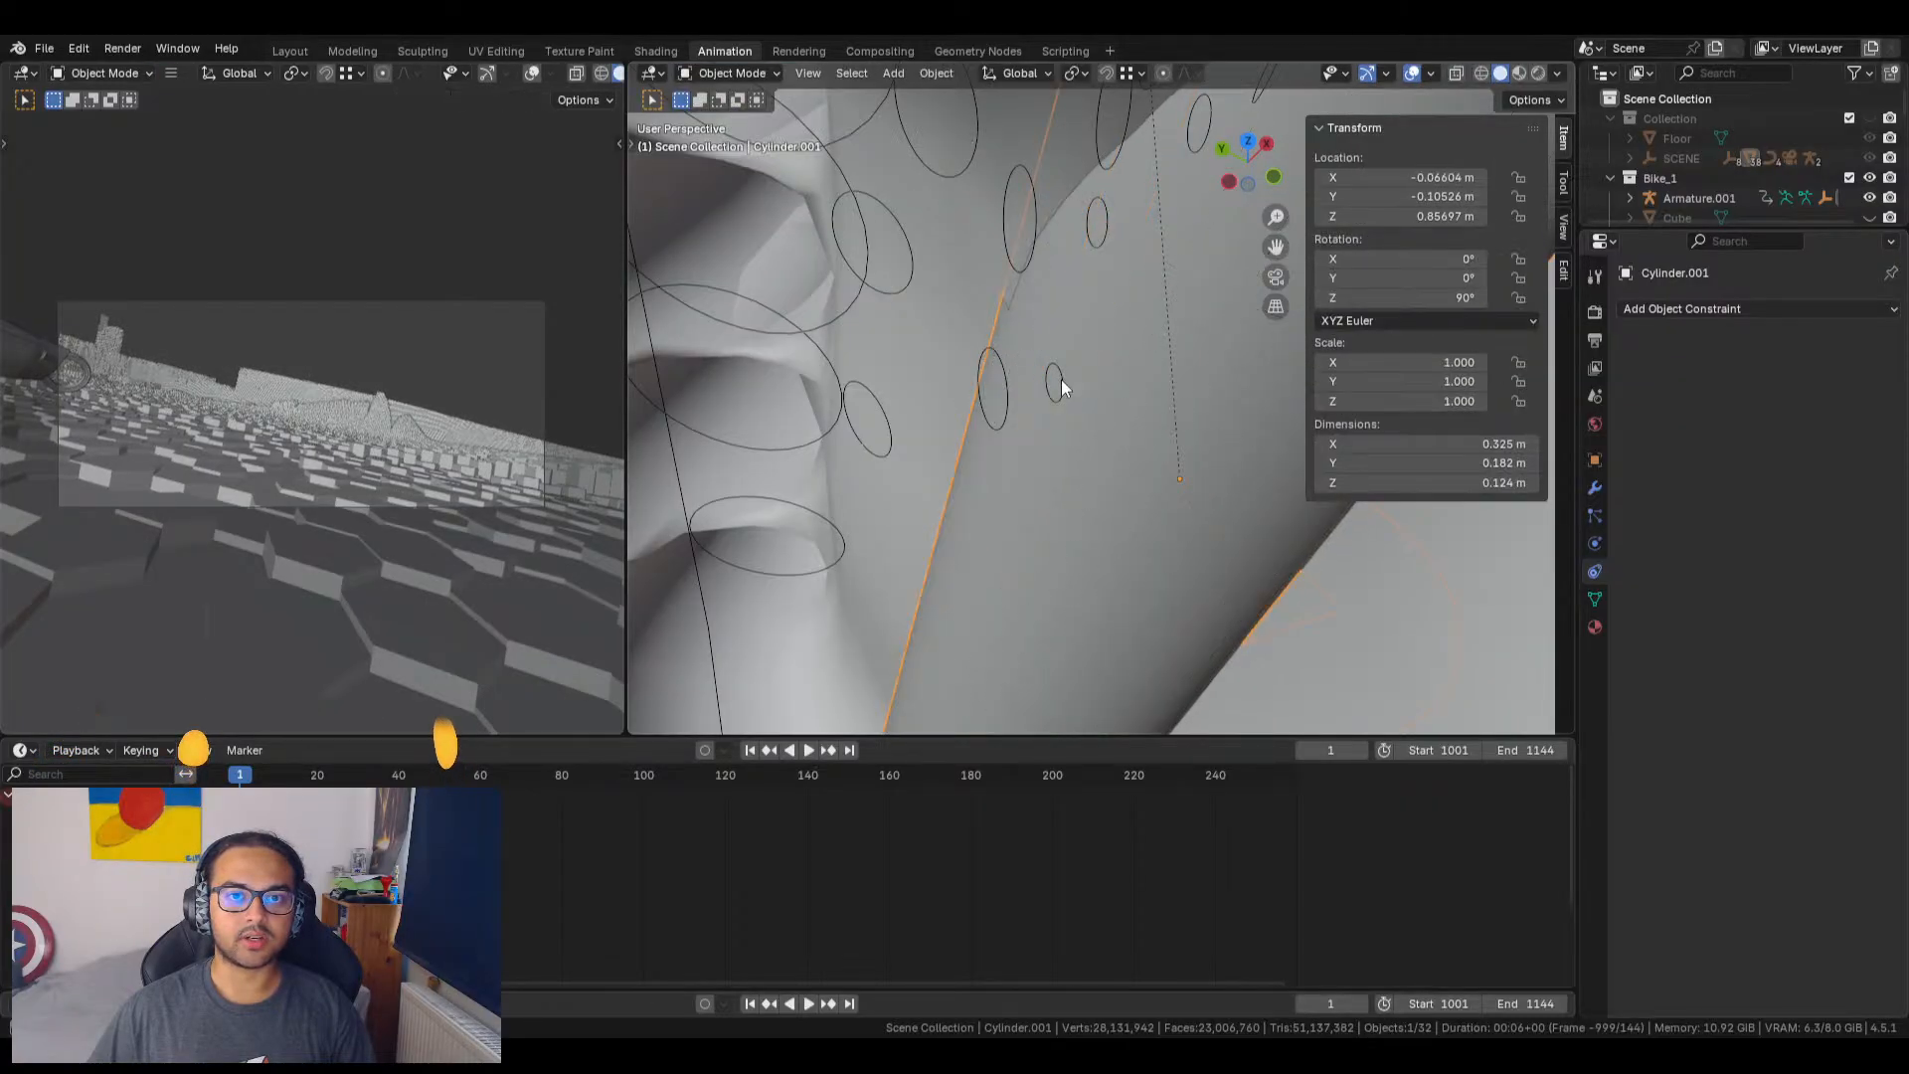
pyautogui.scroll(-7, 1061, 381)
pyautogui.keyDown('shift'); pyautogui.click(1100, 412); pyautogui.keyUp('shift')
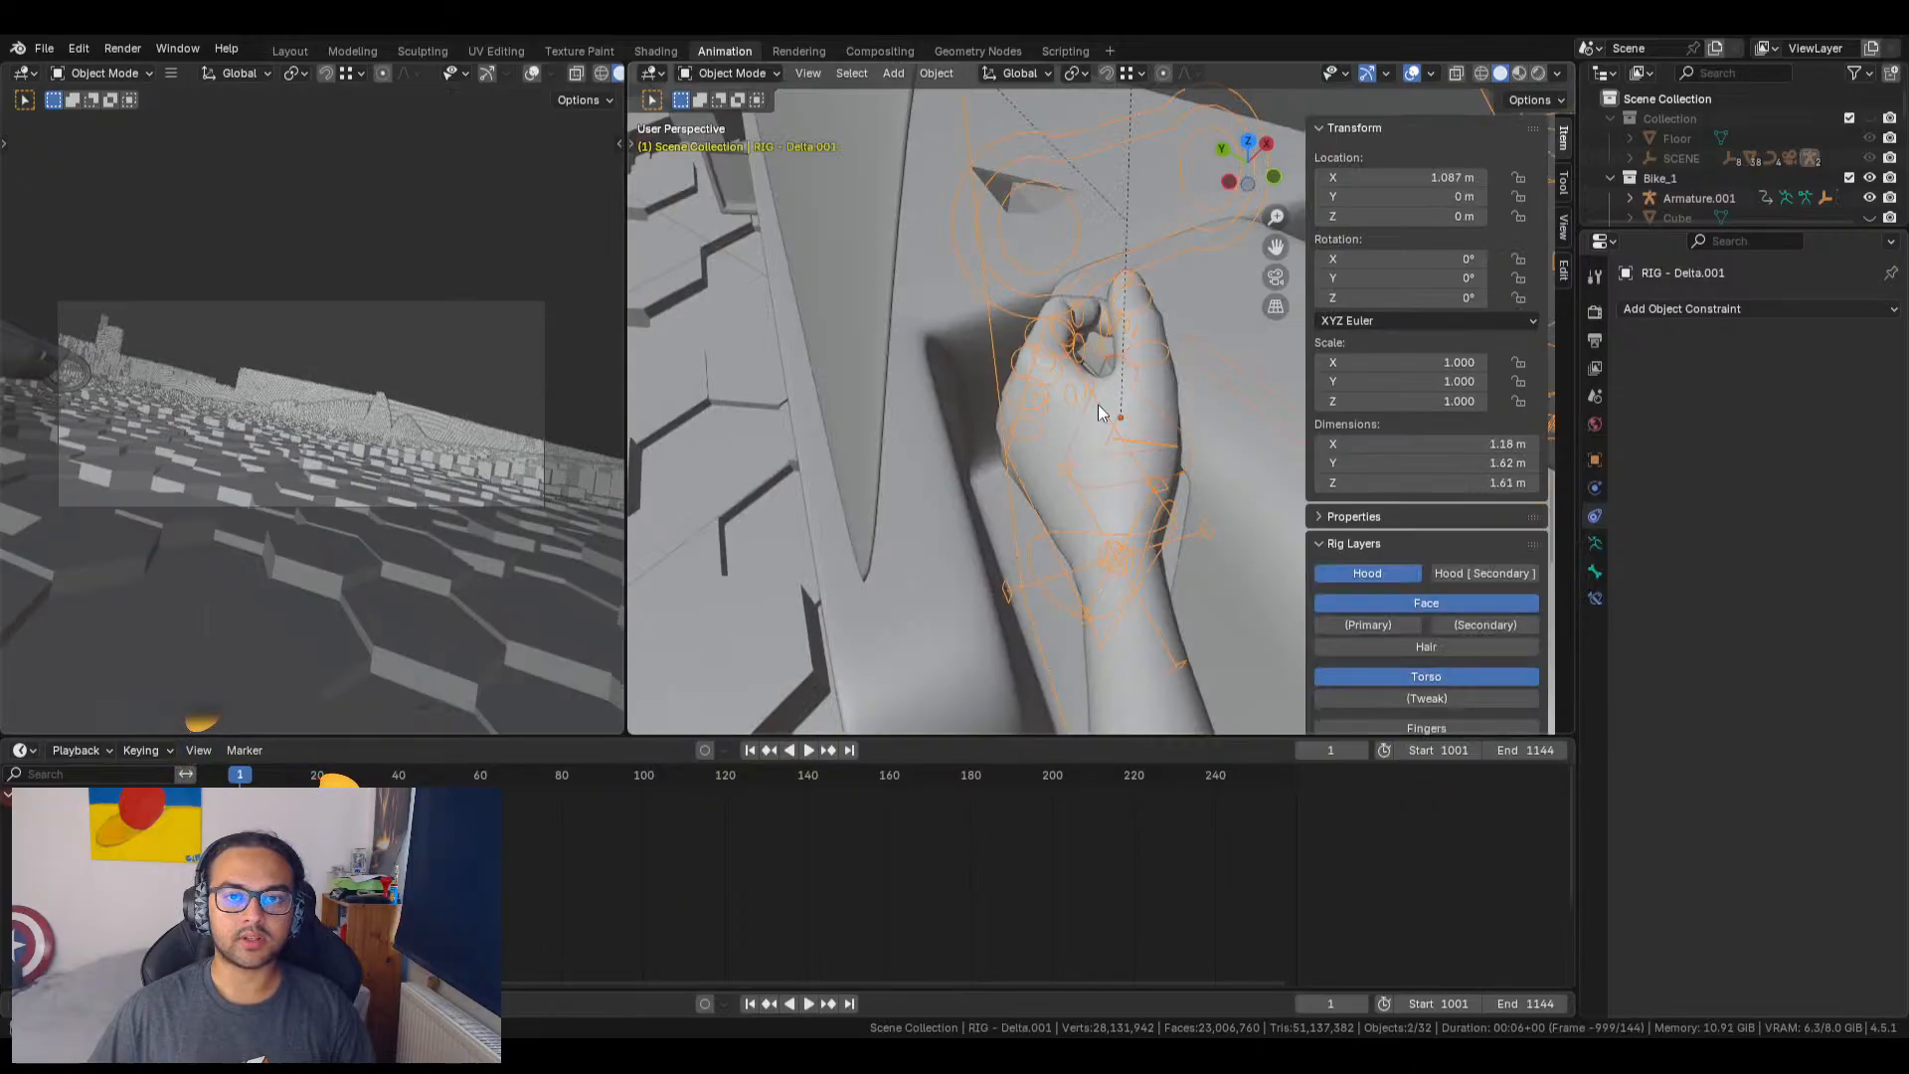
pyautogui.click(710, 79)
pyautogui.click(746, 129)
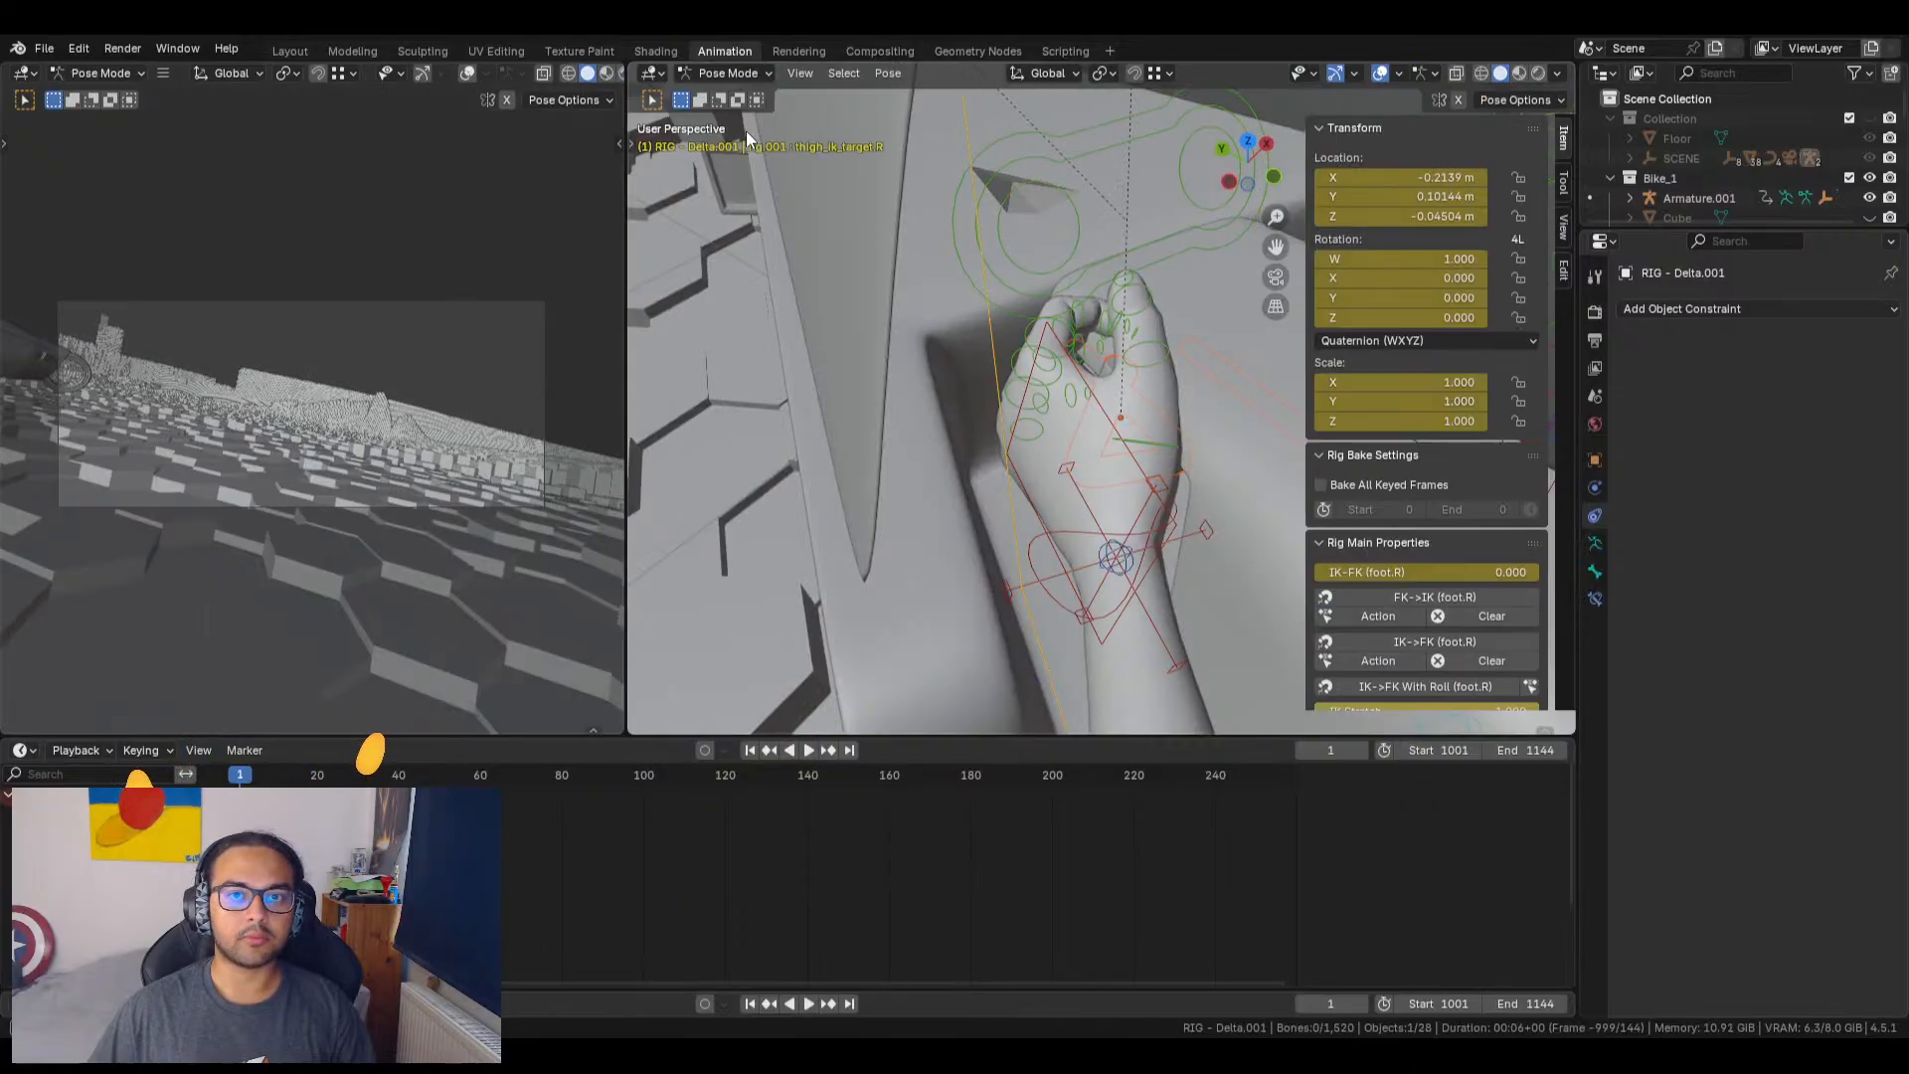
# Step: Select the left hand's IK control (hand_ik.L) and try to set up parenting with the handlebar cylinder
pyautogui.scroll(5, 1102, 413)
pyautogui.click(1096, 418)
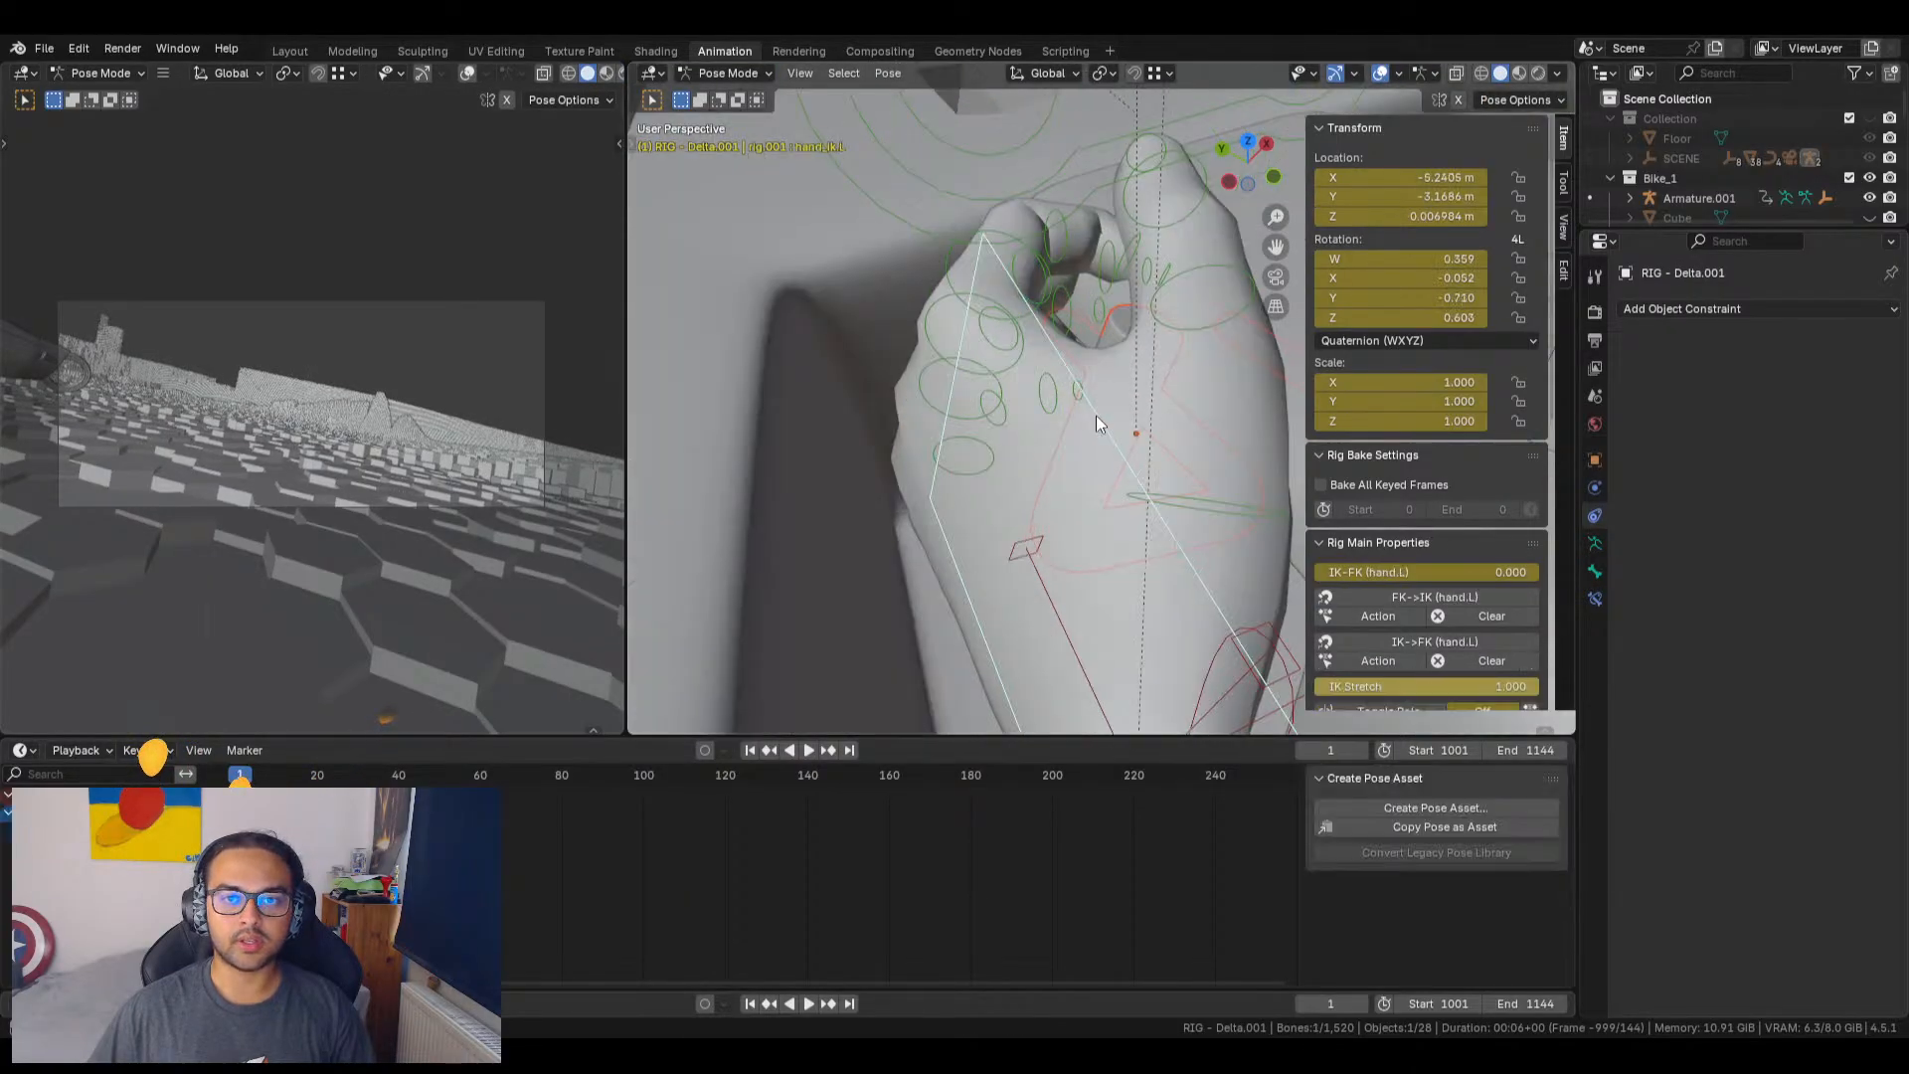
pyautogui.hotkey('ctrl', 'p')
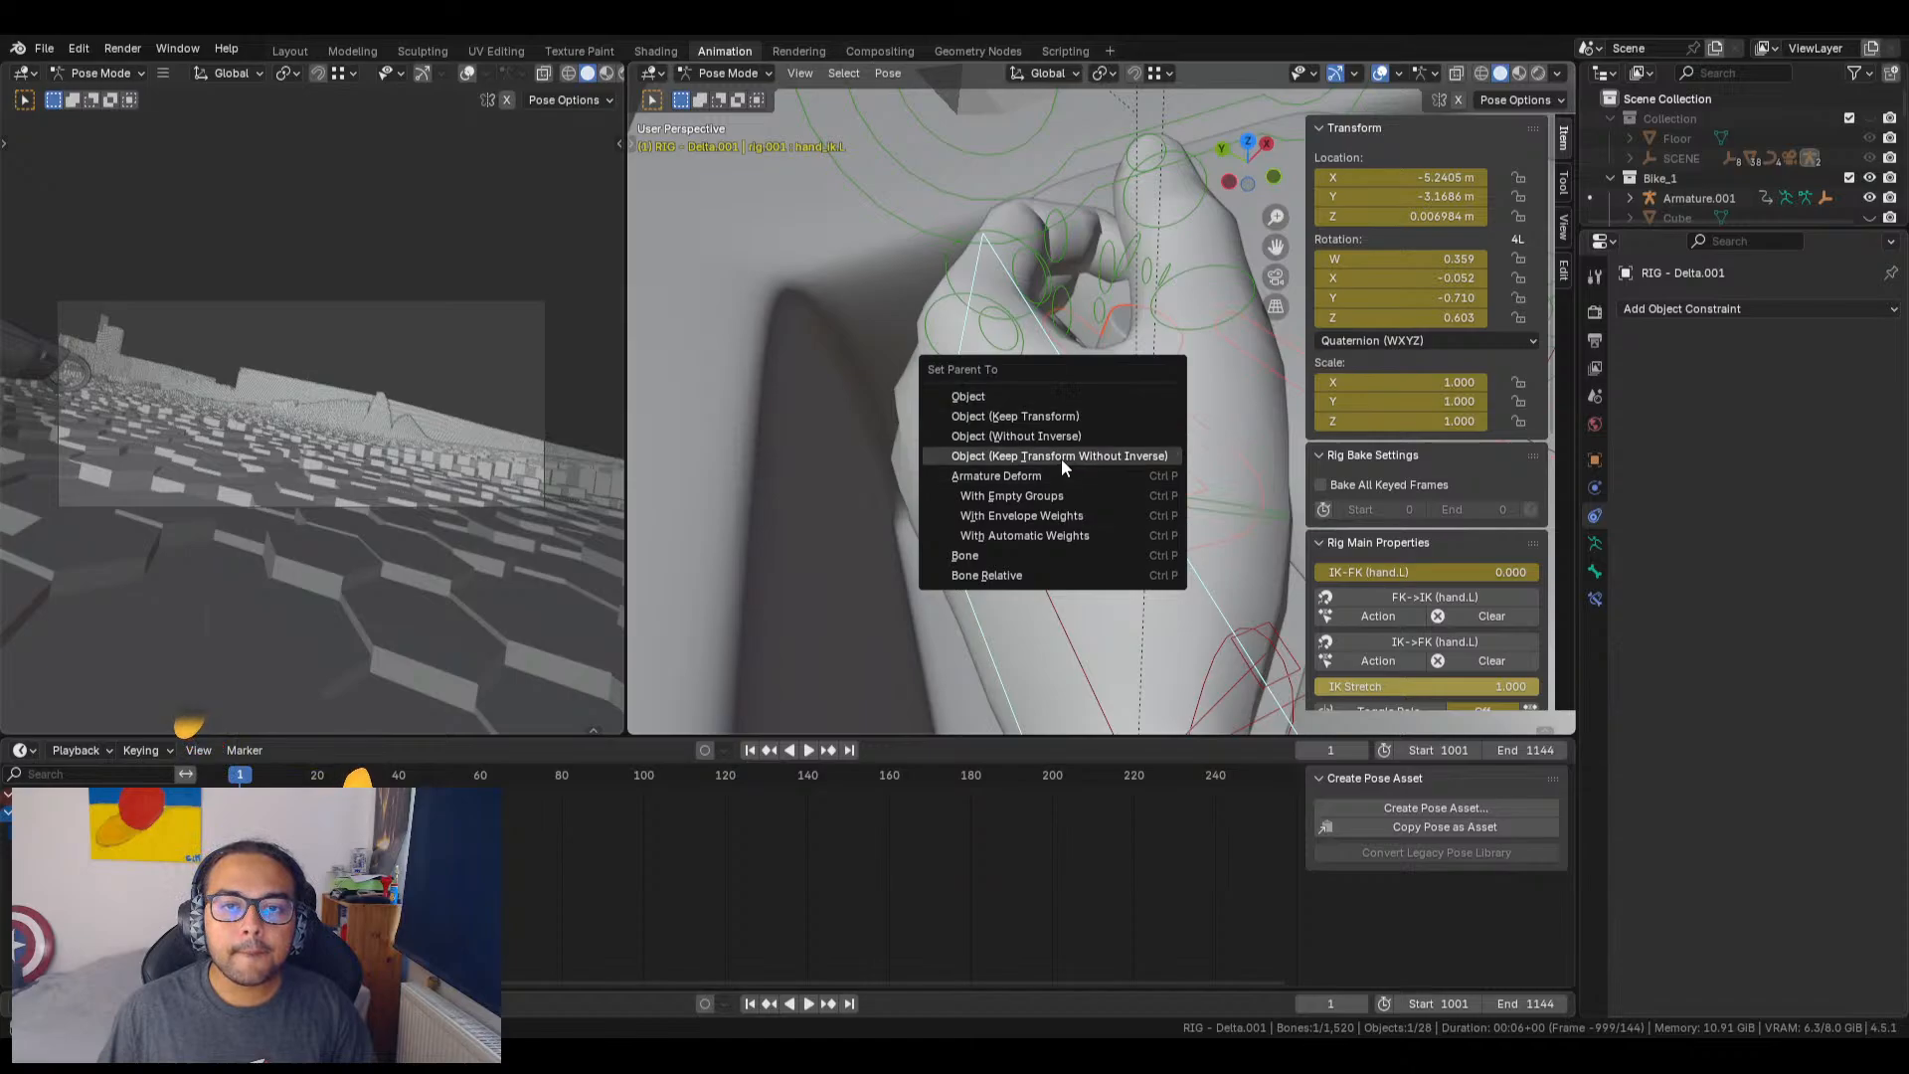
pyautogui.click(1090, 395)
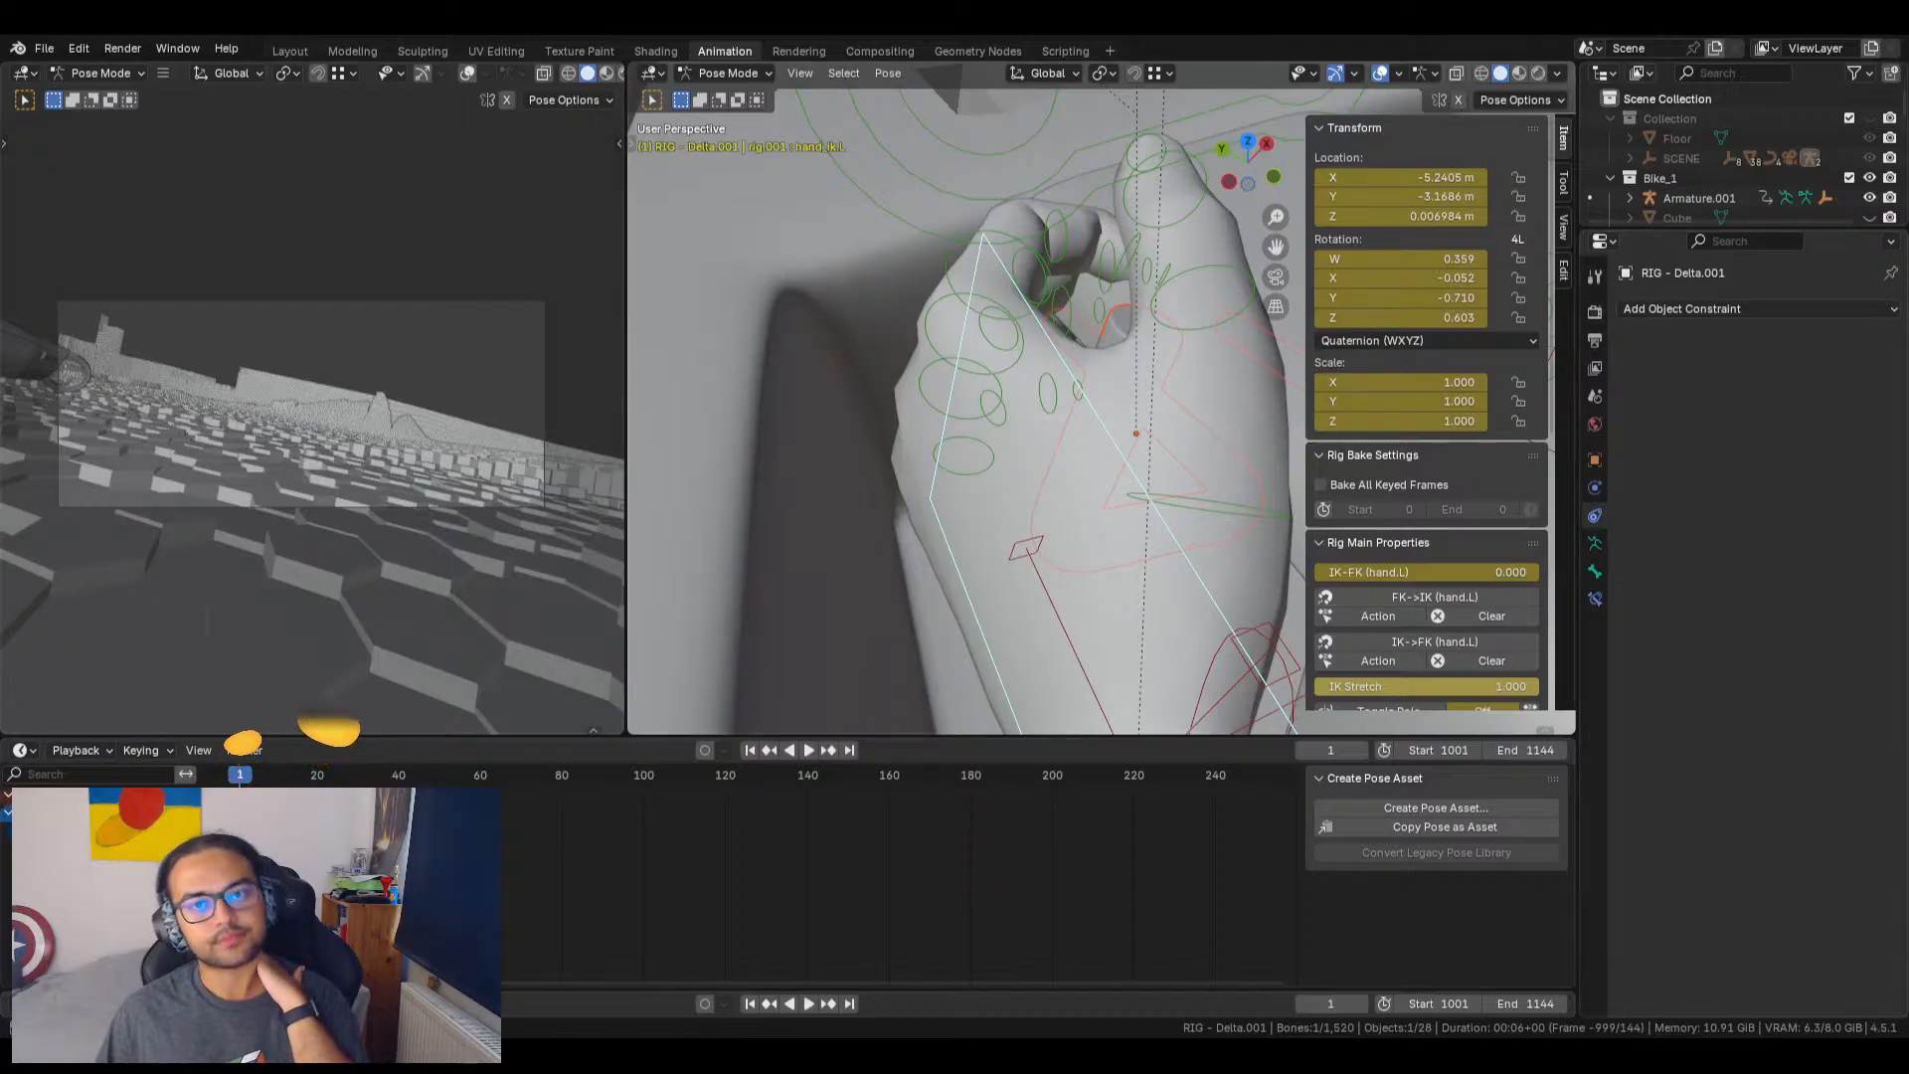
# Step: Deselect the left hand's IK control and return the rider rig to Object Mode
pyautogui.scroll(-7, 1101, 398)
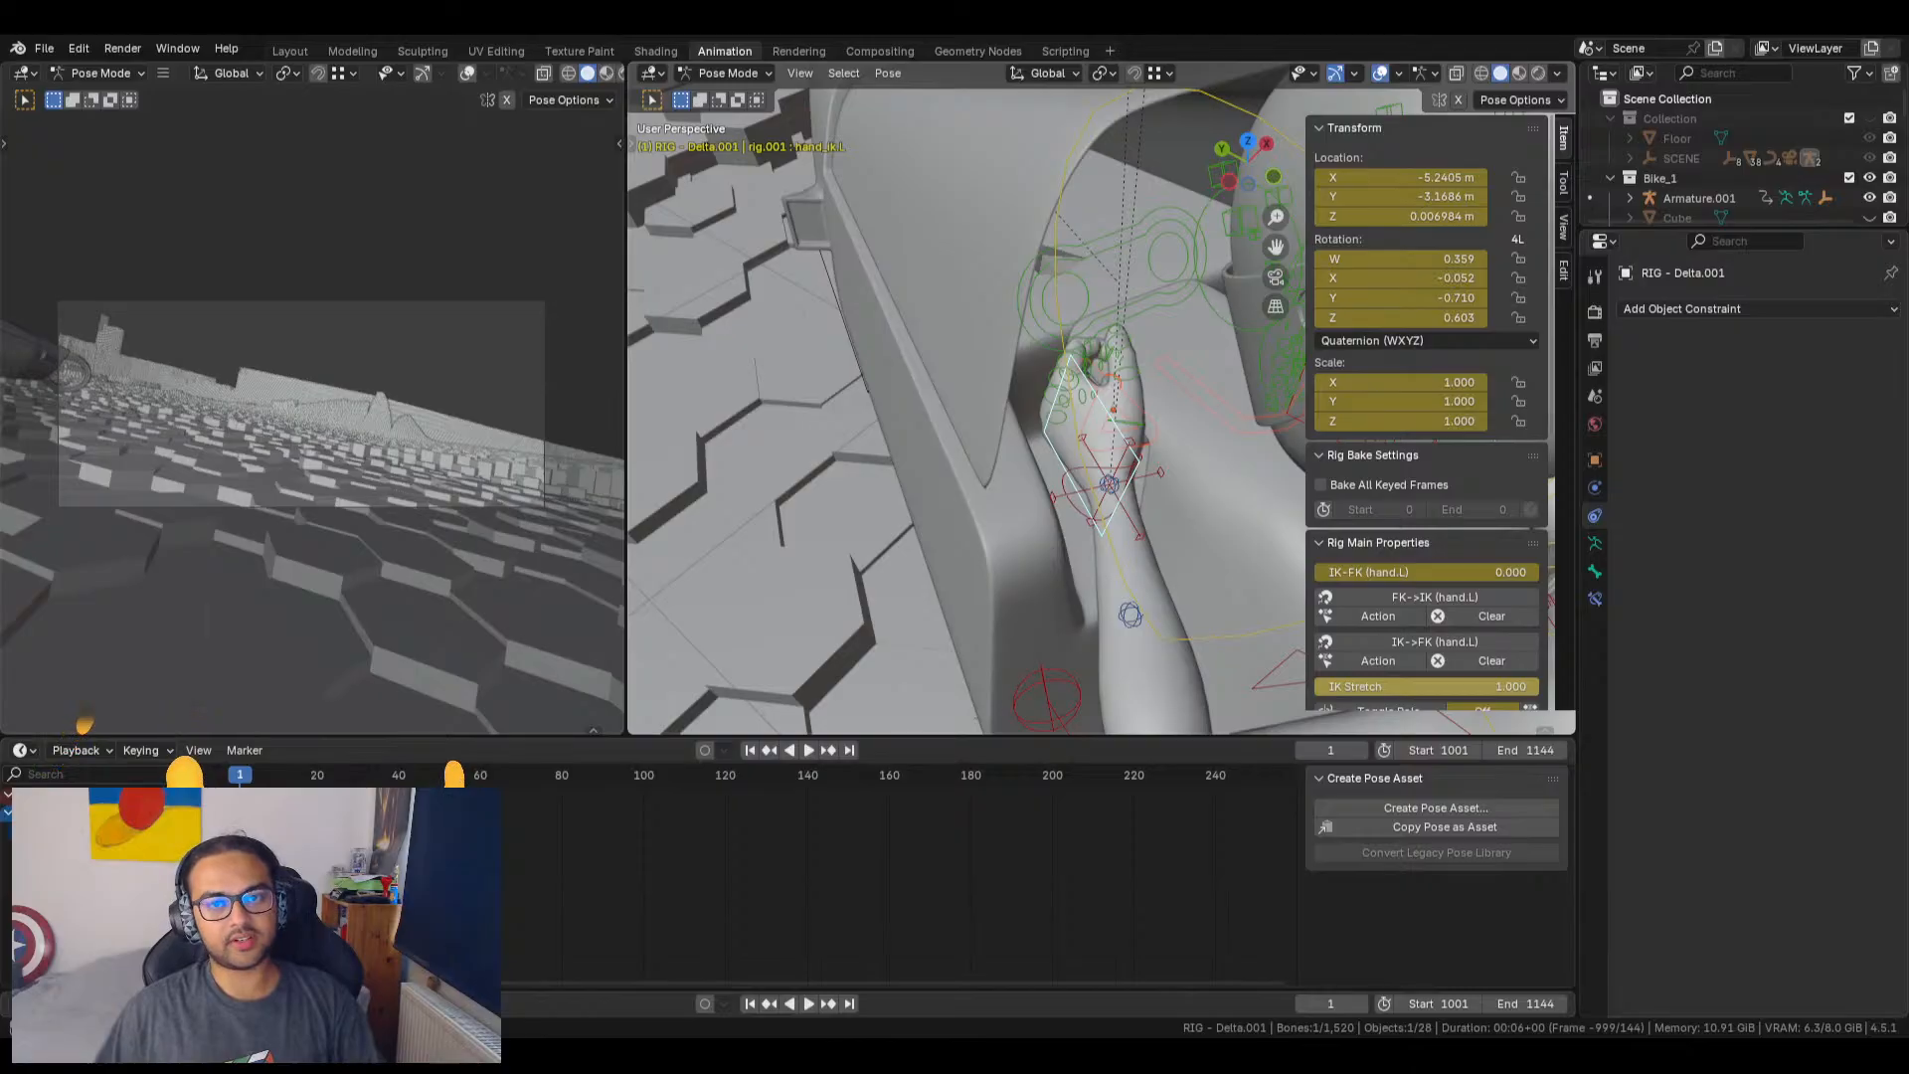
pyautogui.click(1204, 487)
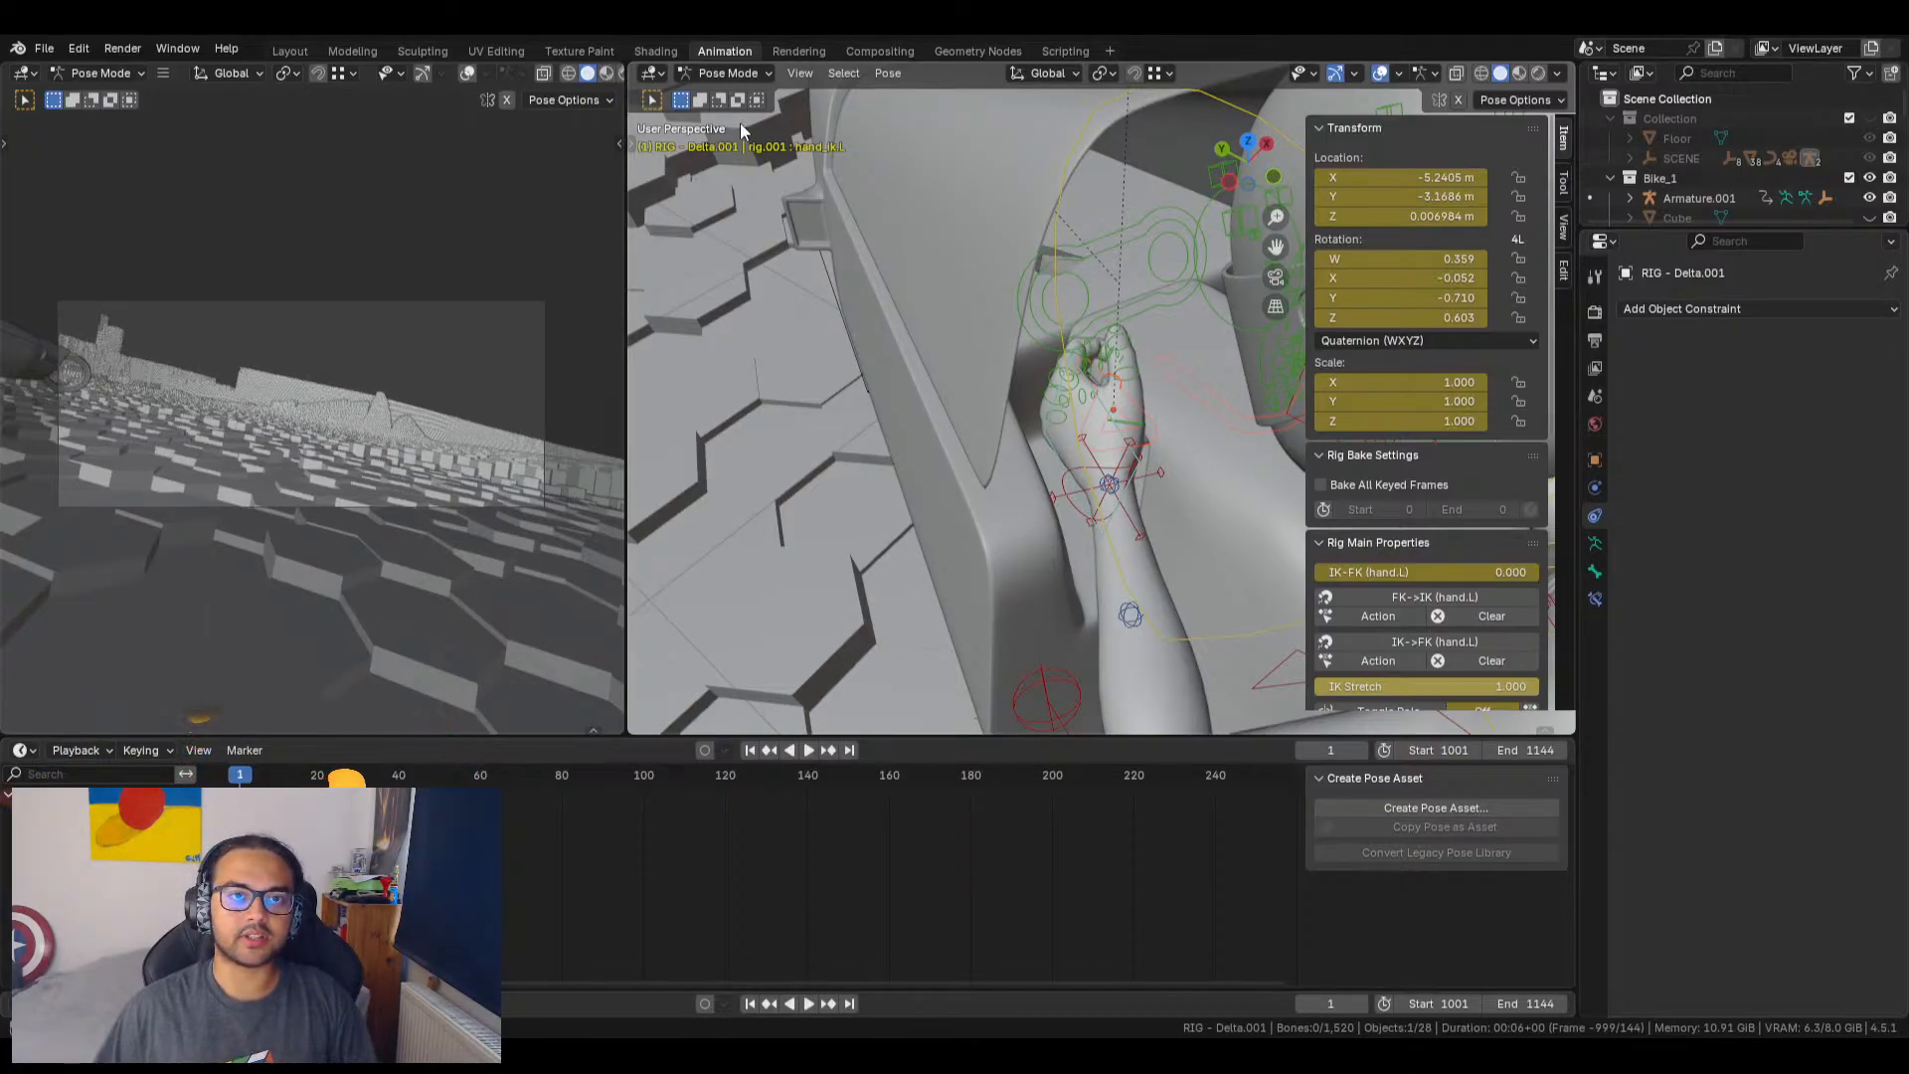
pyautogui.press('Tab')
pyautogui.press('Tab')
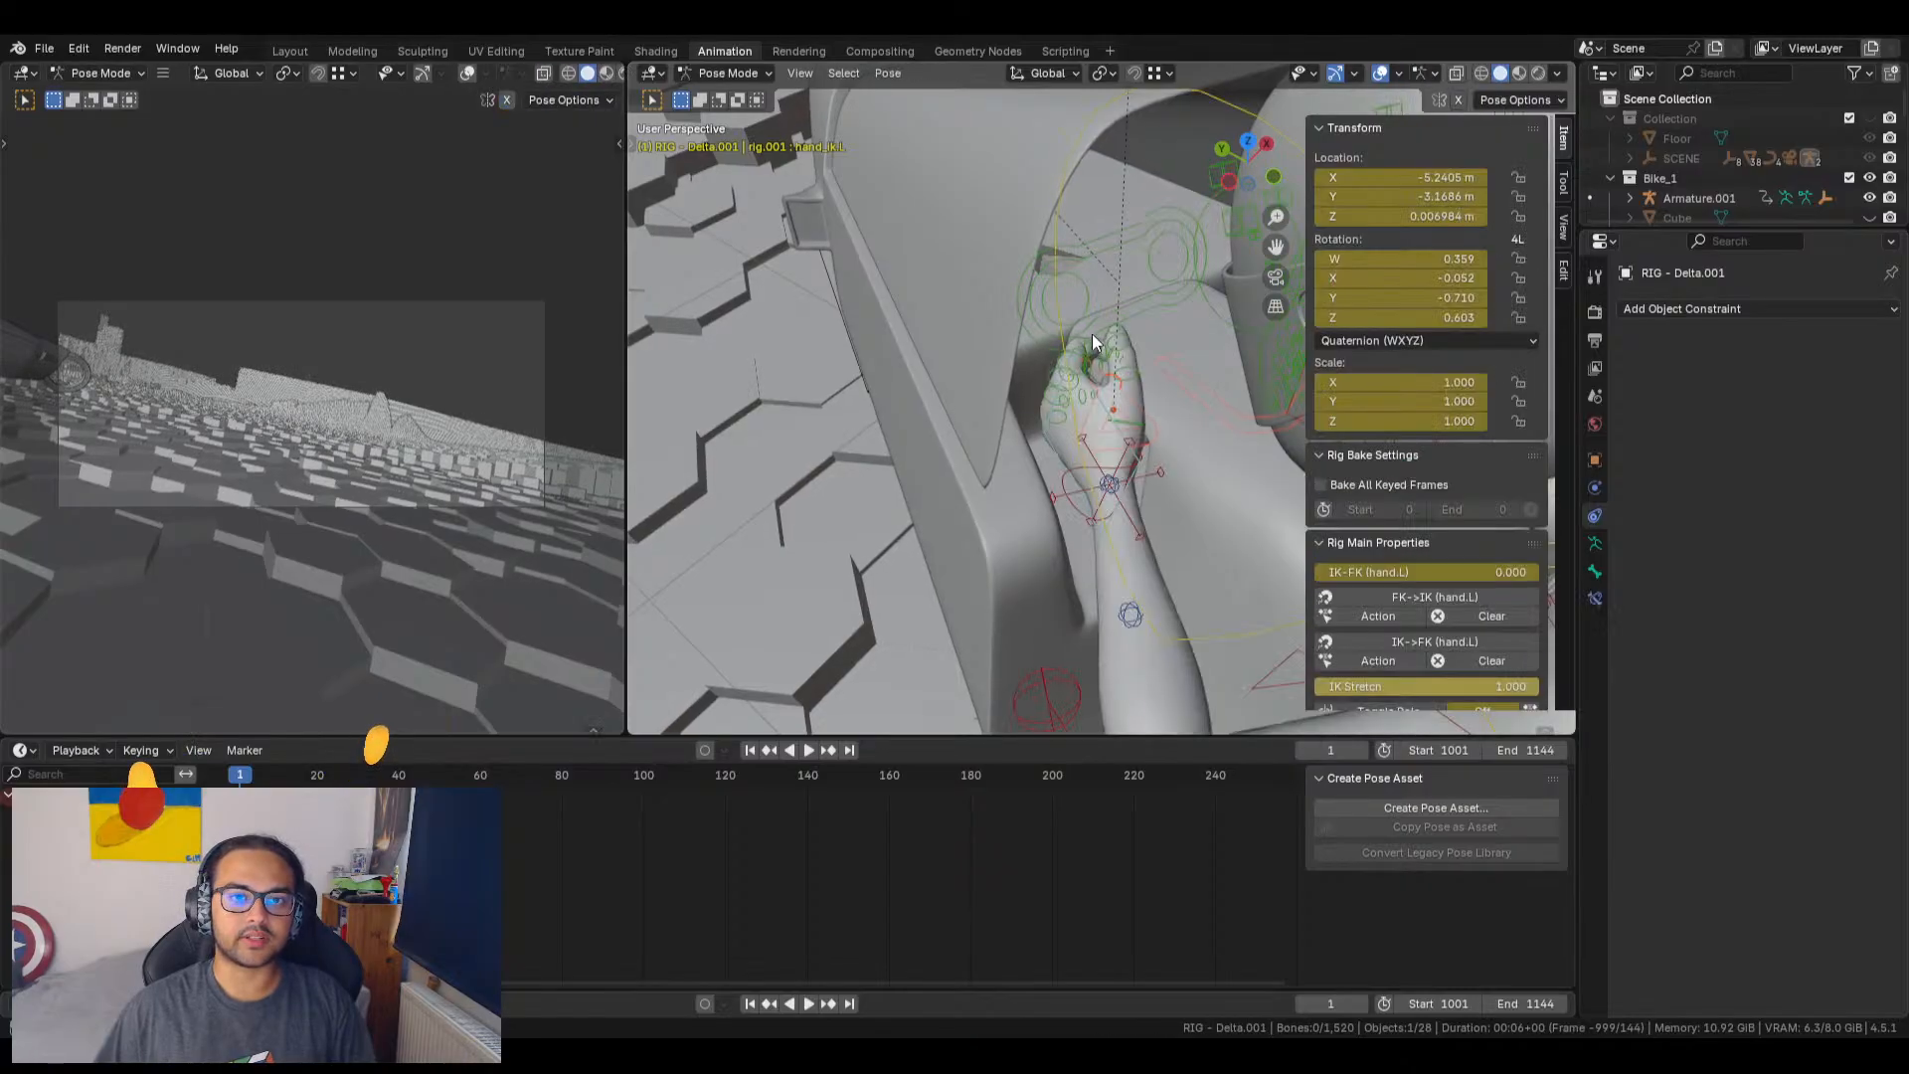
pyautogui.click(760, 72)
pyautogui.click(758, 99)
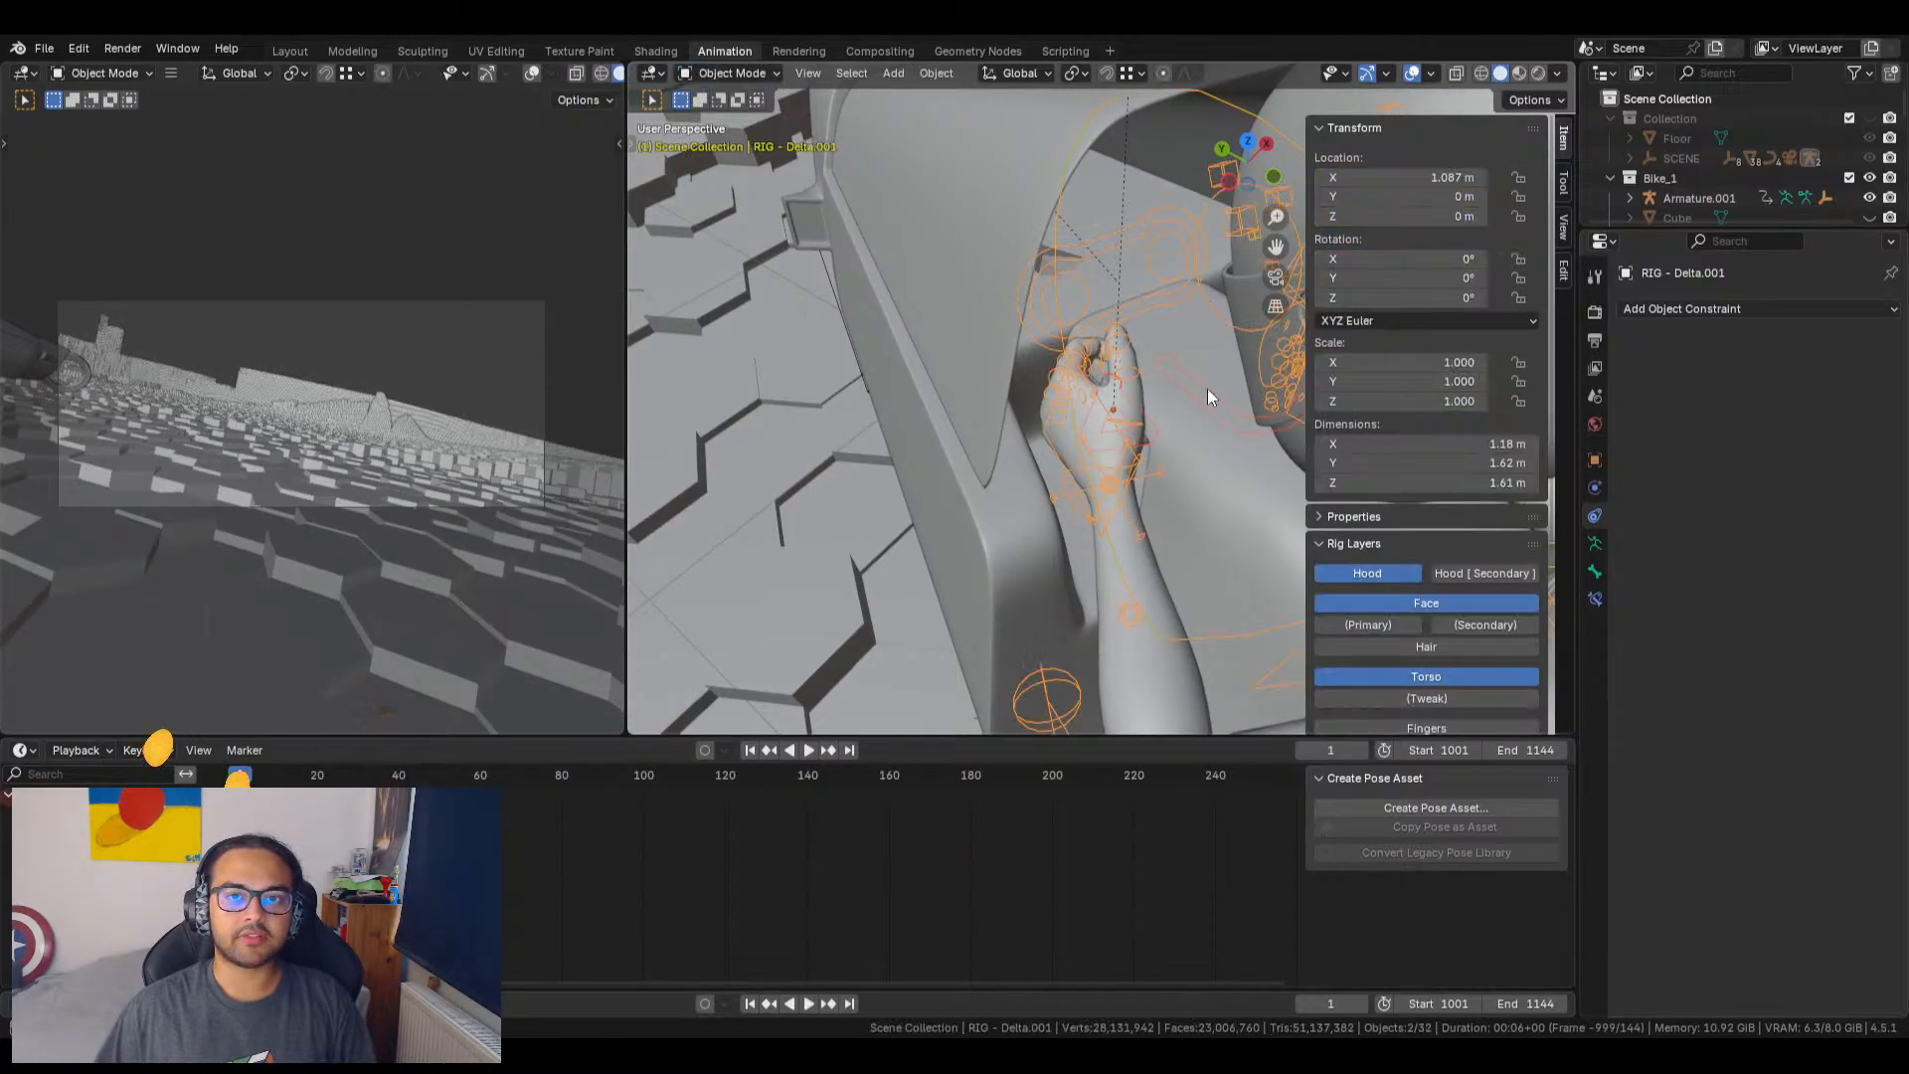
pyautogui.click(1179, 335)
pyautogui.press('Tab')
pyautogui.scroll(1, 1179, 334)
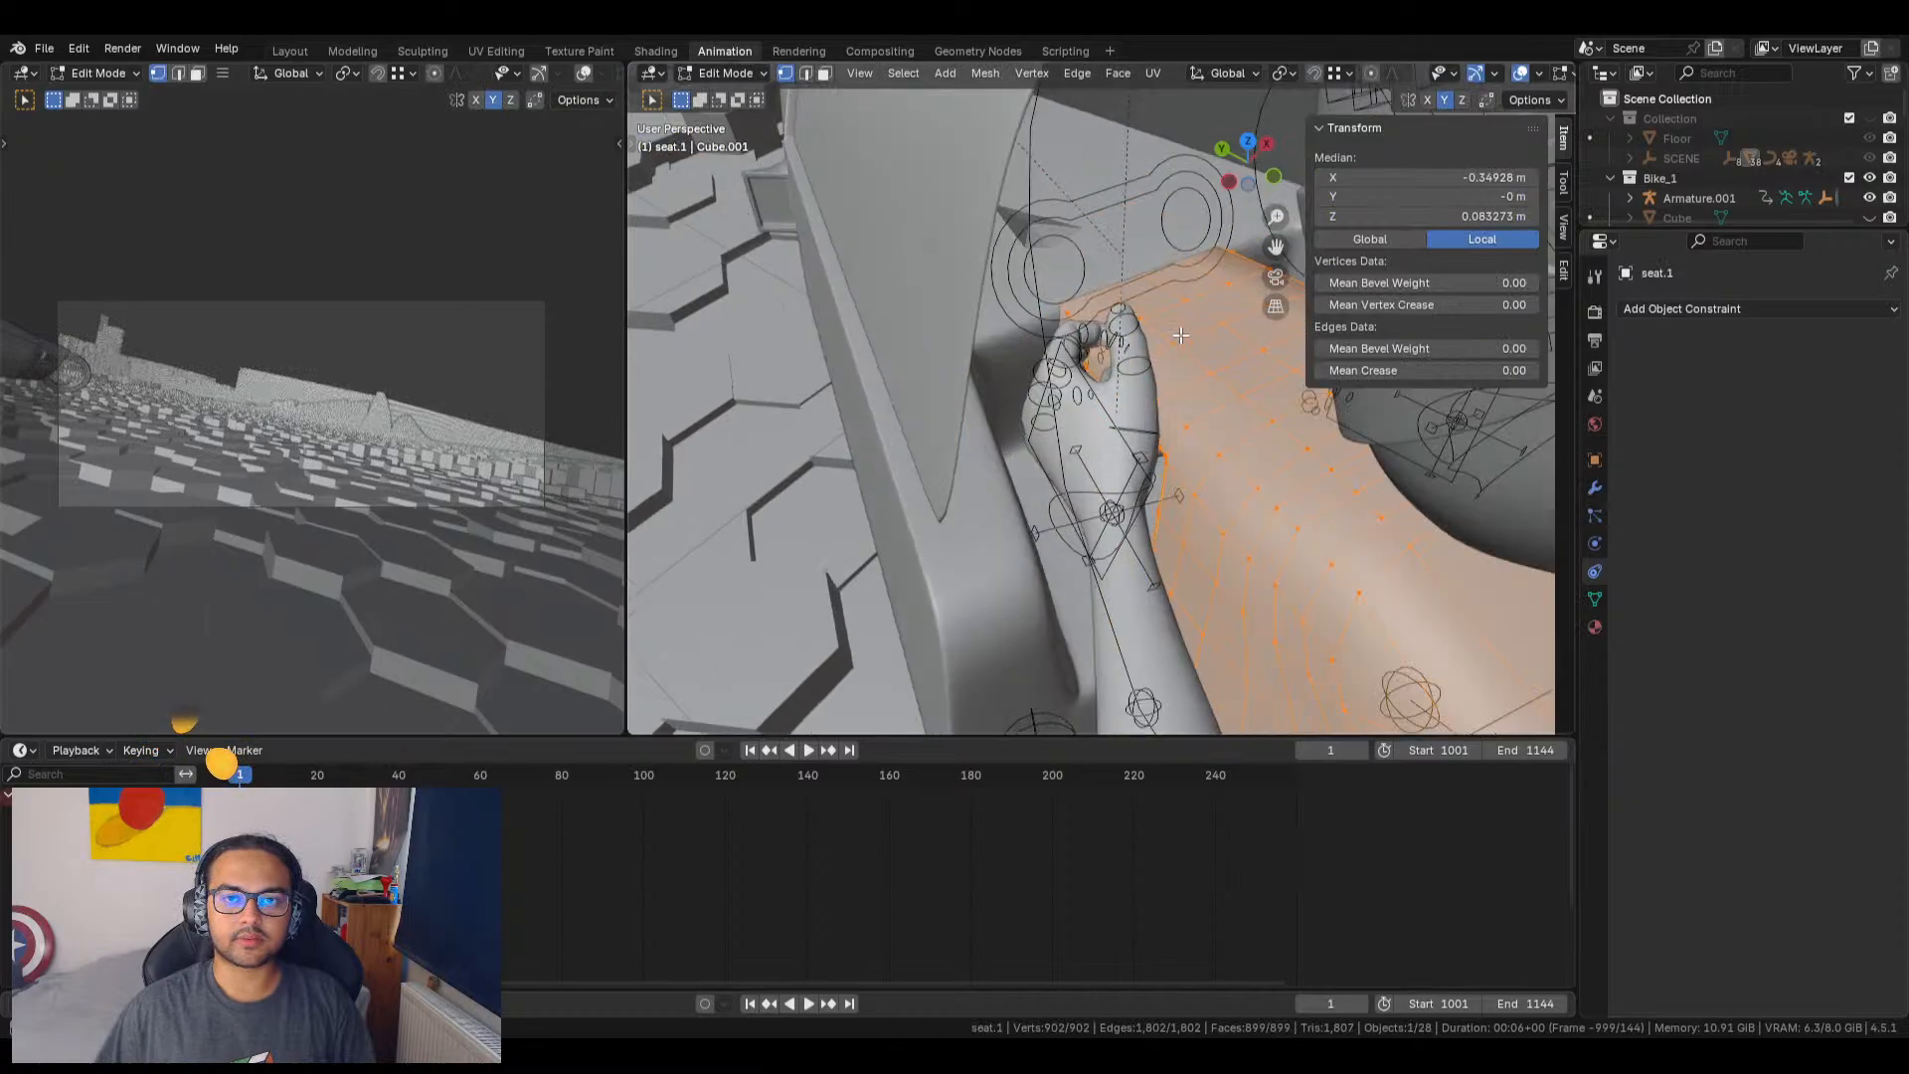
pyautogui.press('Tab')
# Step: Select the bike's armature (Armature.001) by its bone protruding from the body ahead of the rider's hands
pyautogui.click(1058, 229)
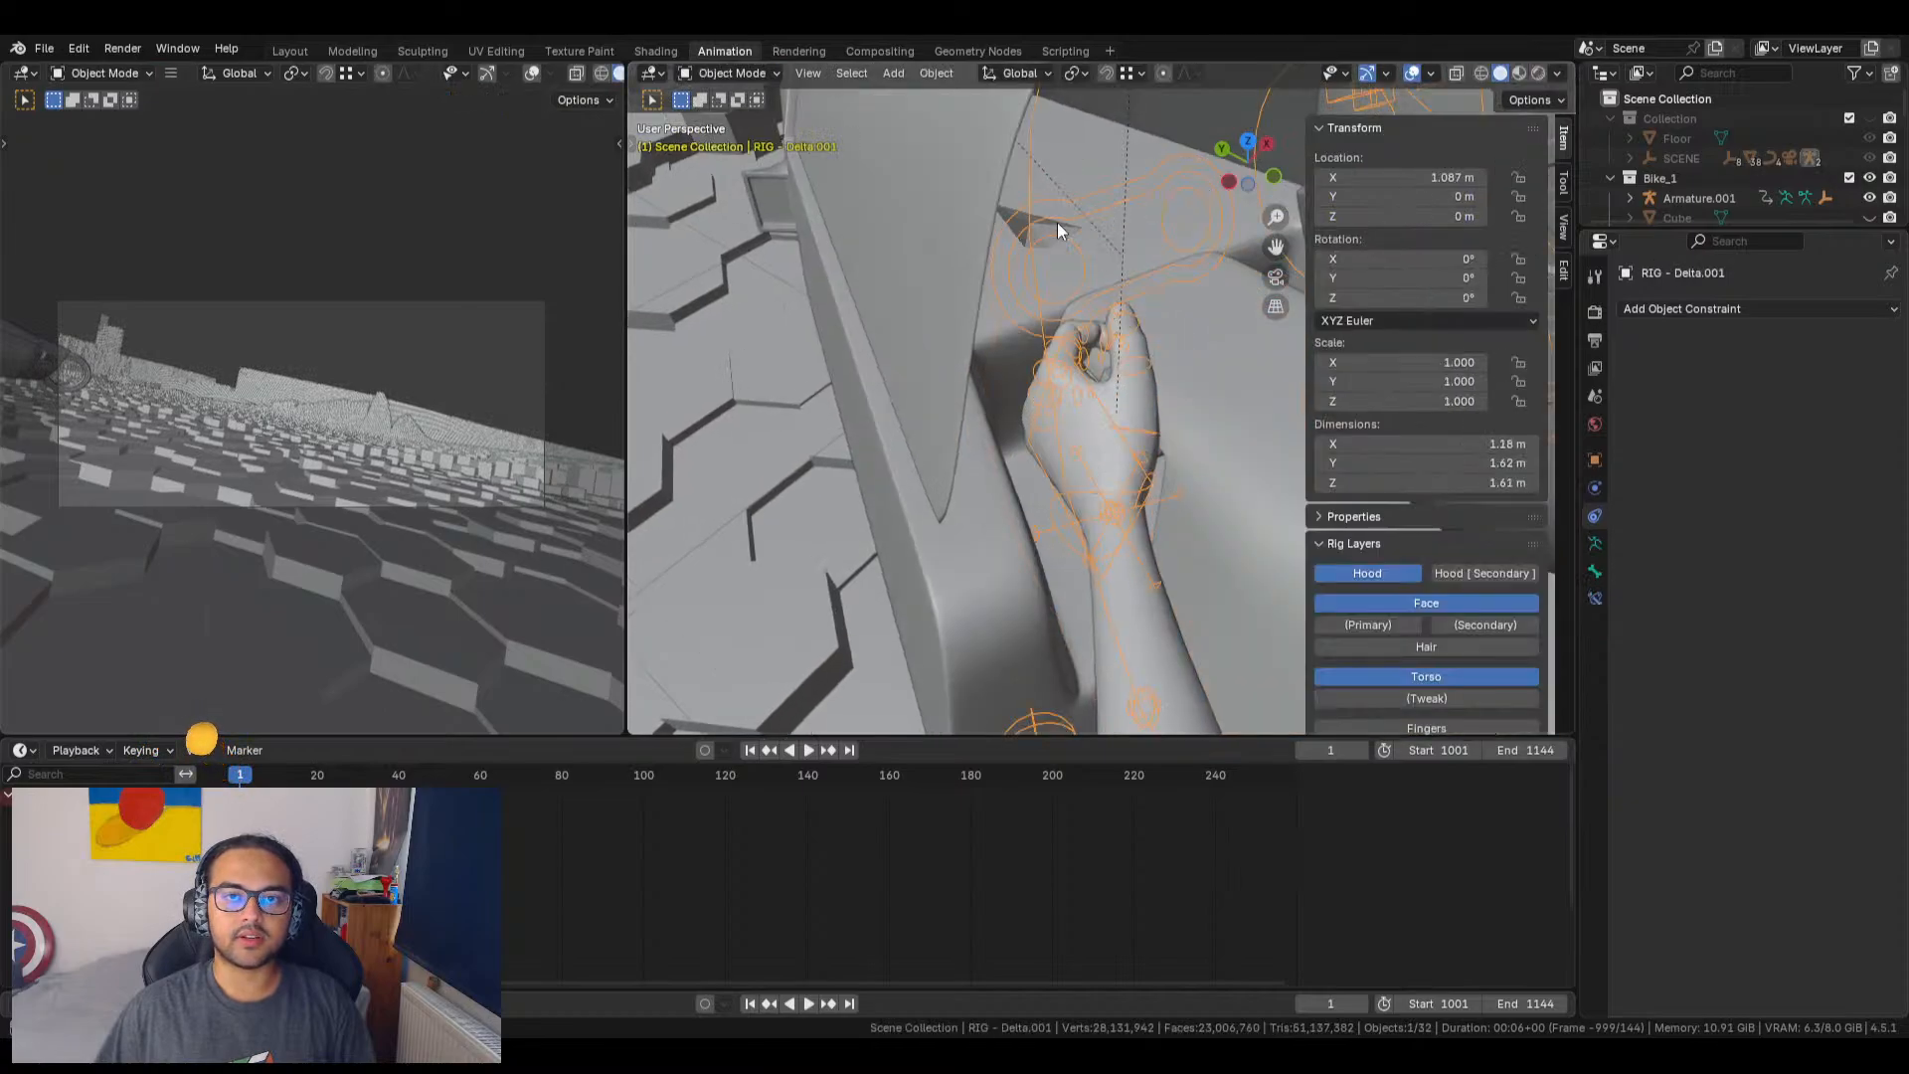
pyautogui.click(1084, 229)
pyautogui.scroll(3, 1088, 235)
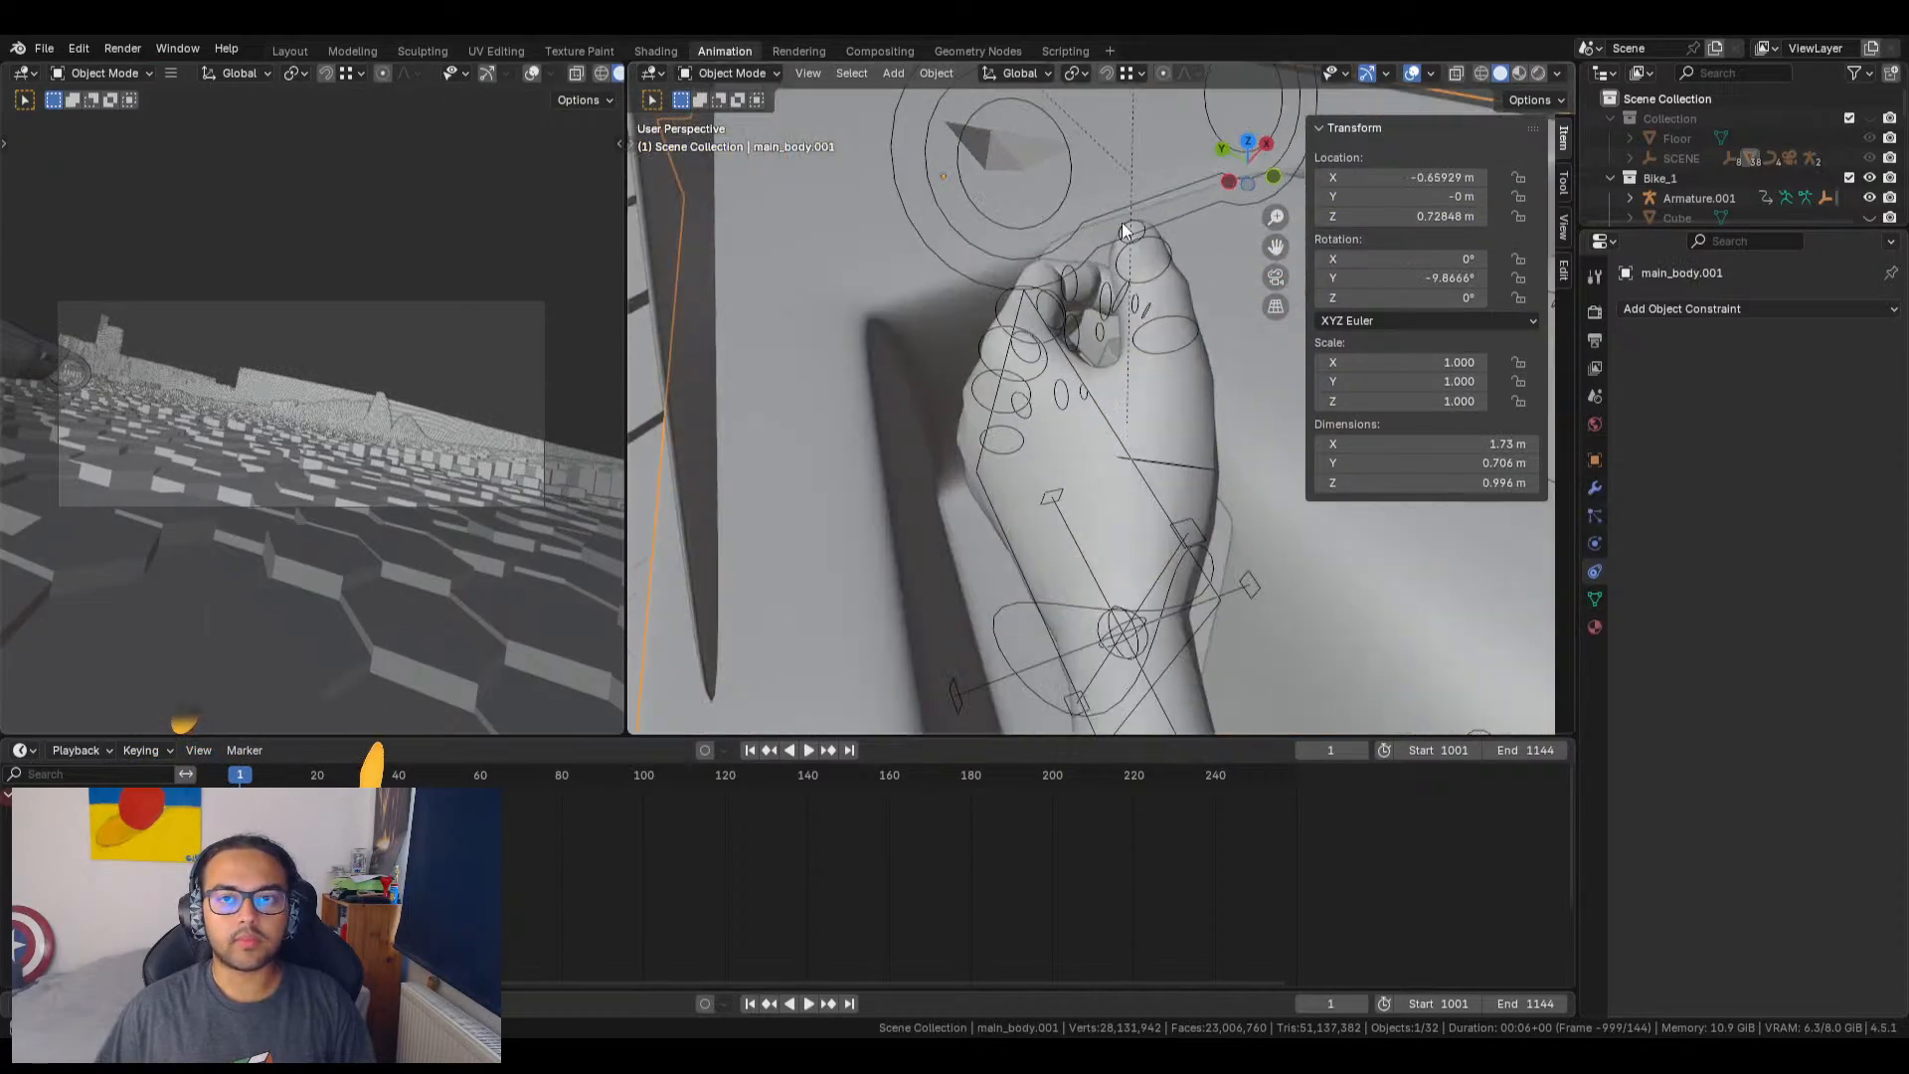
pyautogui.moveTo(1165, 419); pyautogui.dragTo(1108, 400, button='middle')
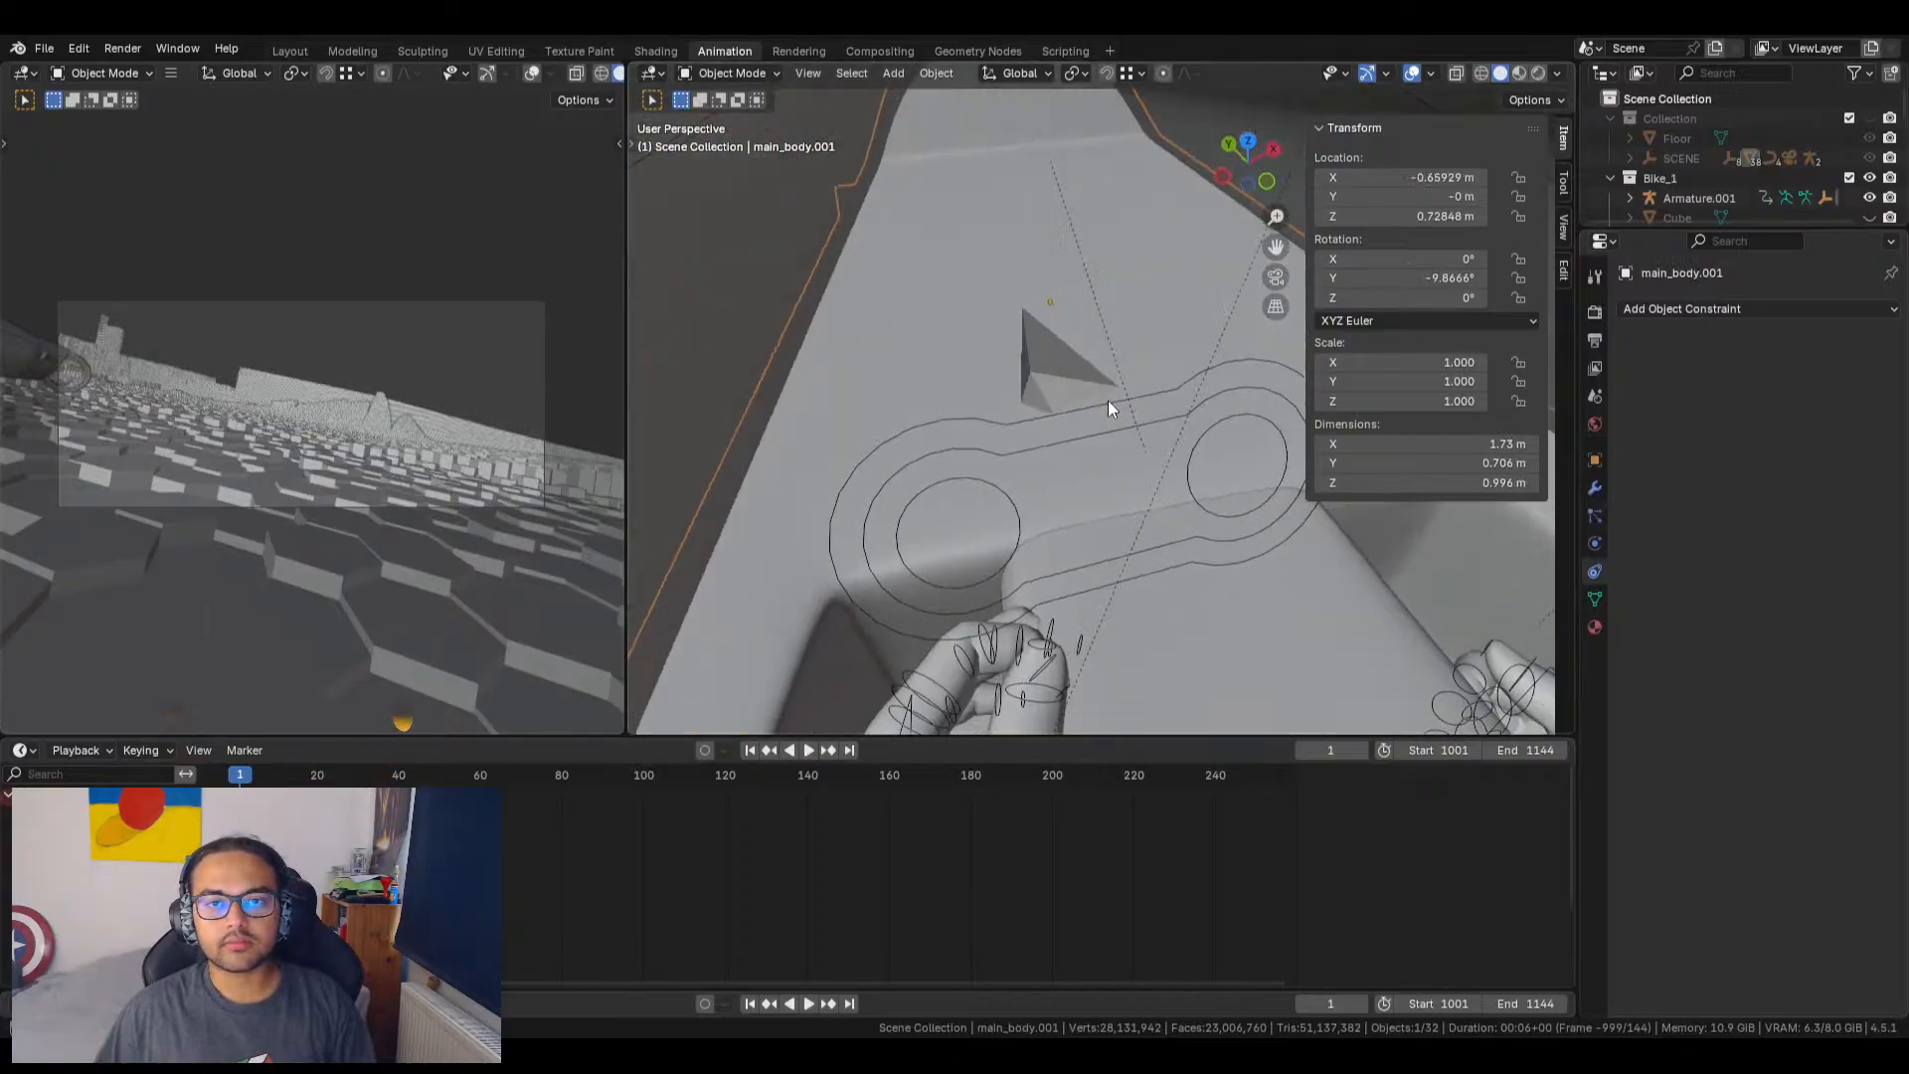
pyautogui.click(1041, 355)
pyautogui.scroll(-3, 1663, 189)
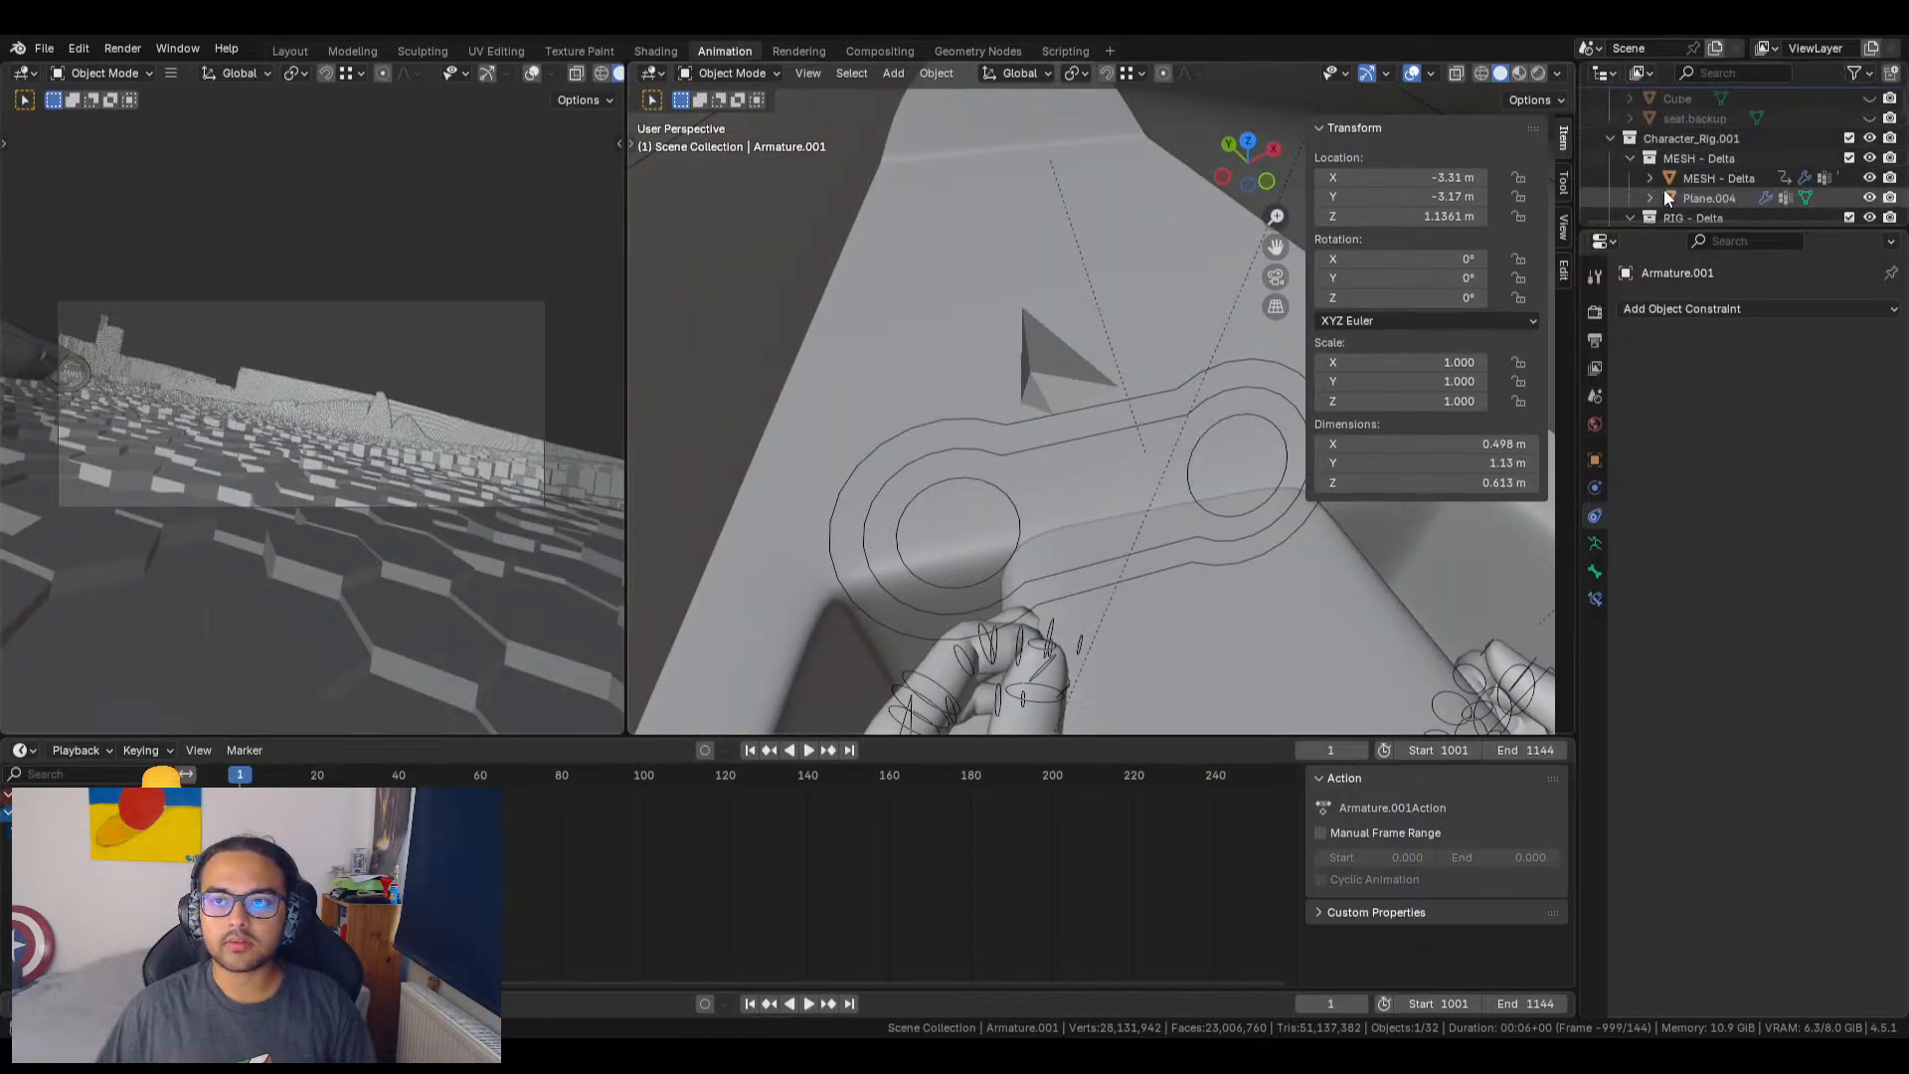
pyautogui.scroll(3, 1662, 189)
pyautogui.scroll(-4, 1262, 556)
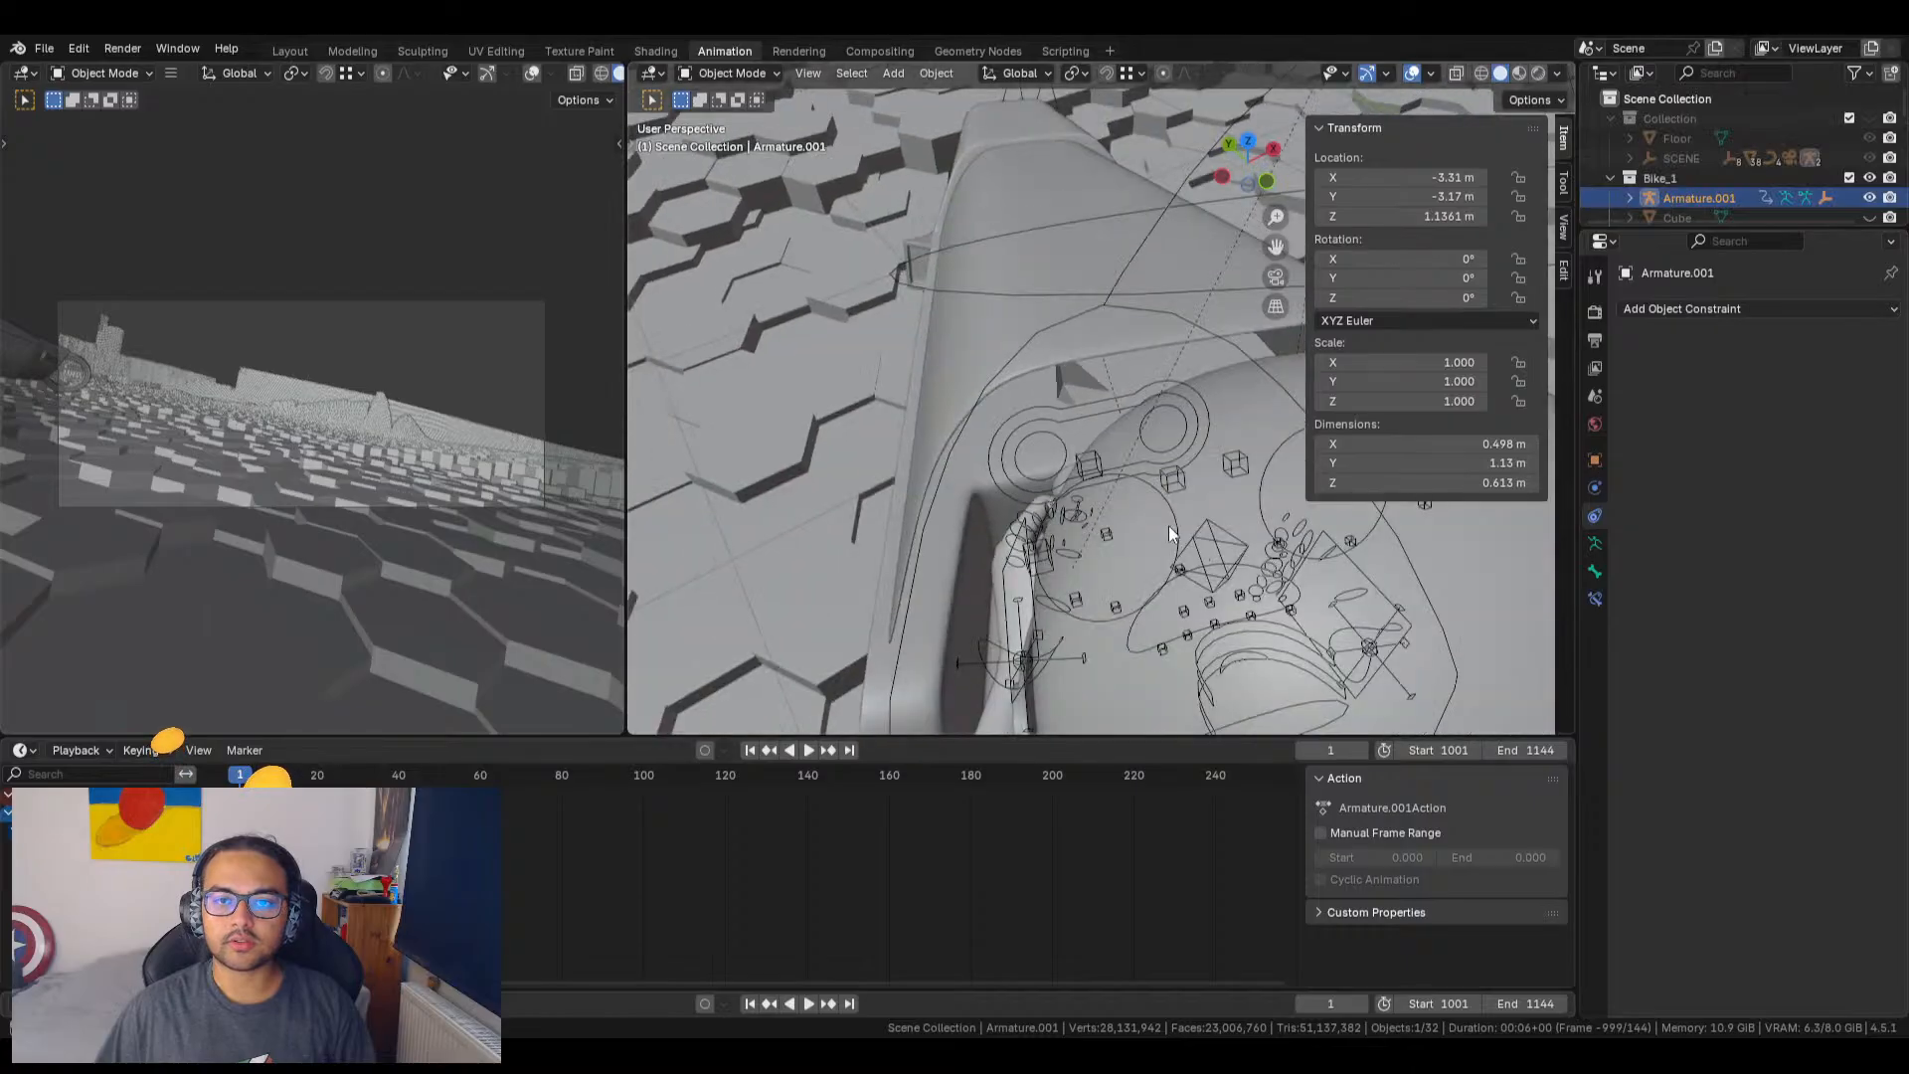
# Step: Enable In Front in the bike armature's viewport display settings
pyautogui.click(1596, 544)
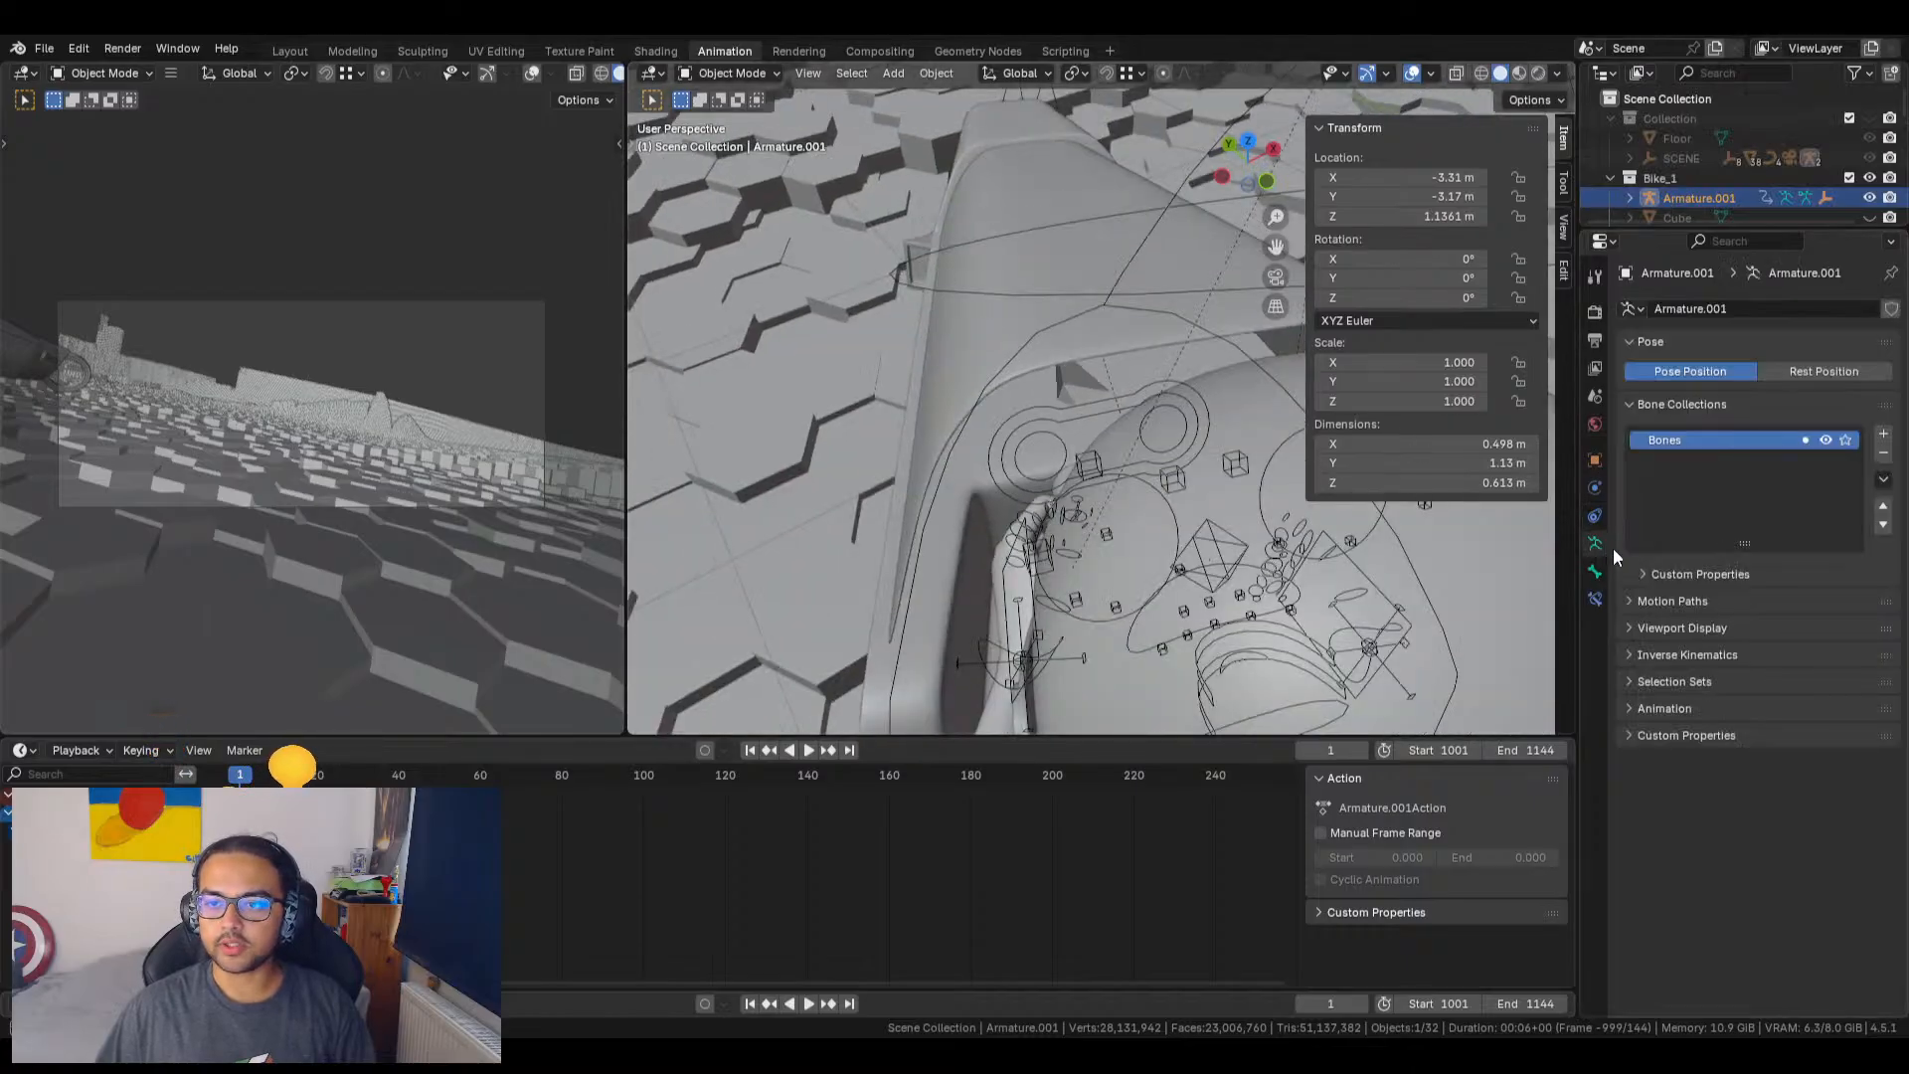
pyautogui.click(1594, 572)
pyautogui.click(1596, 599)
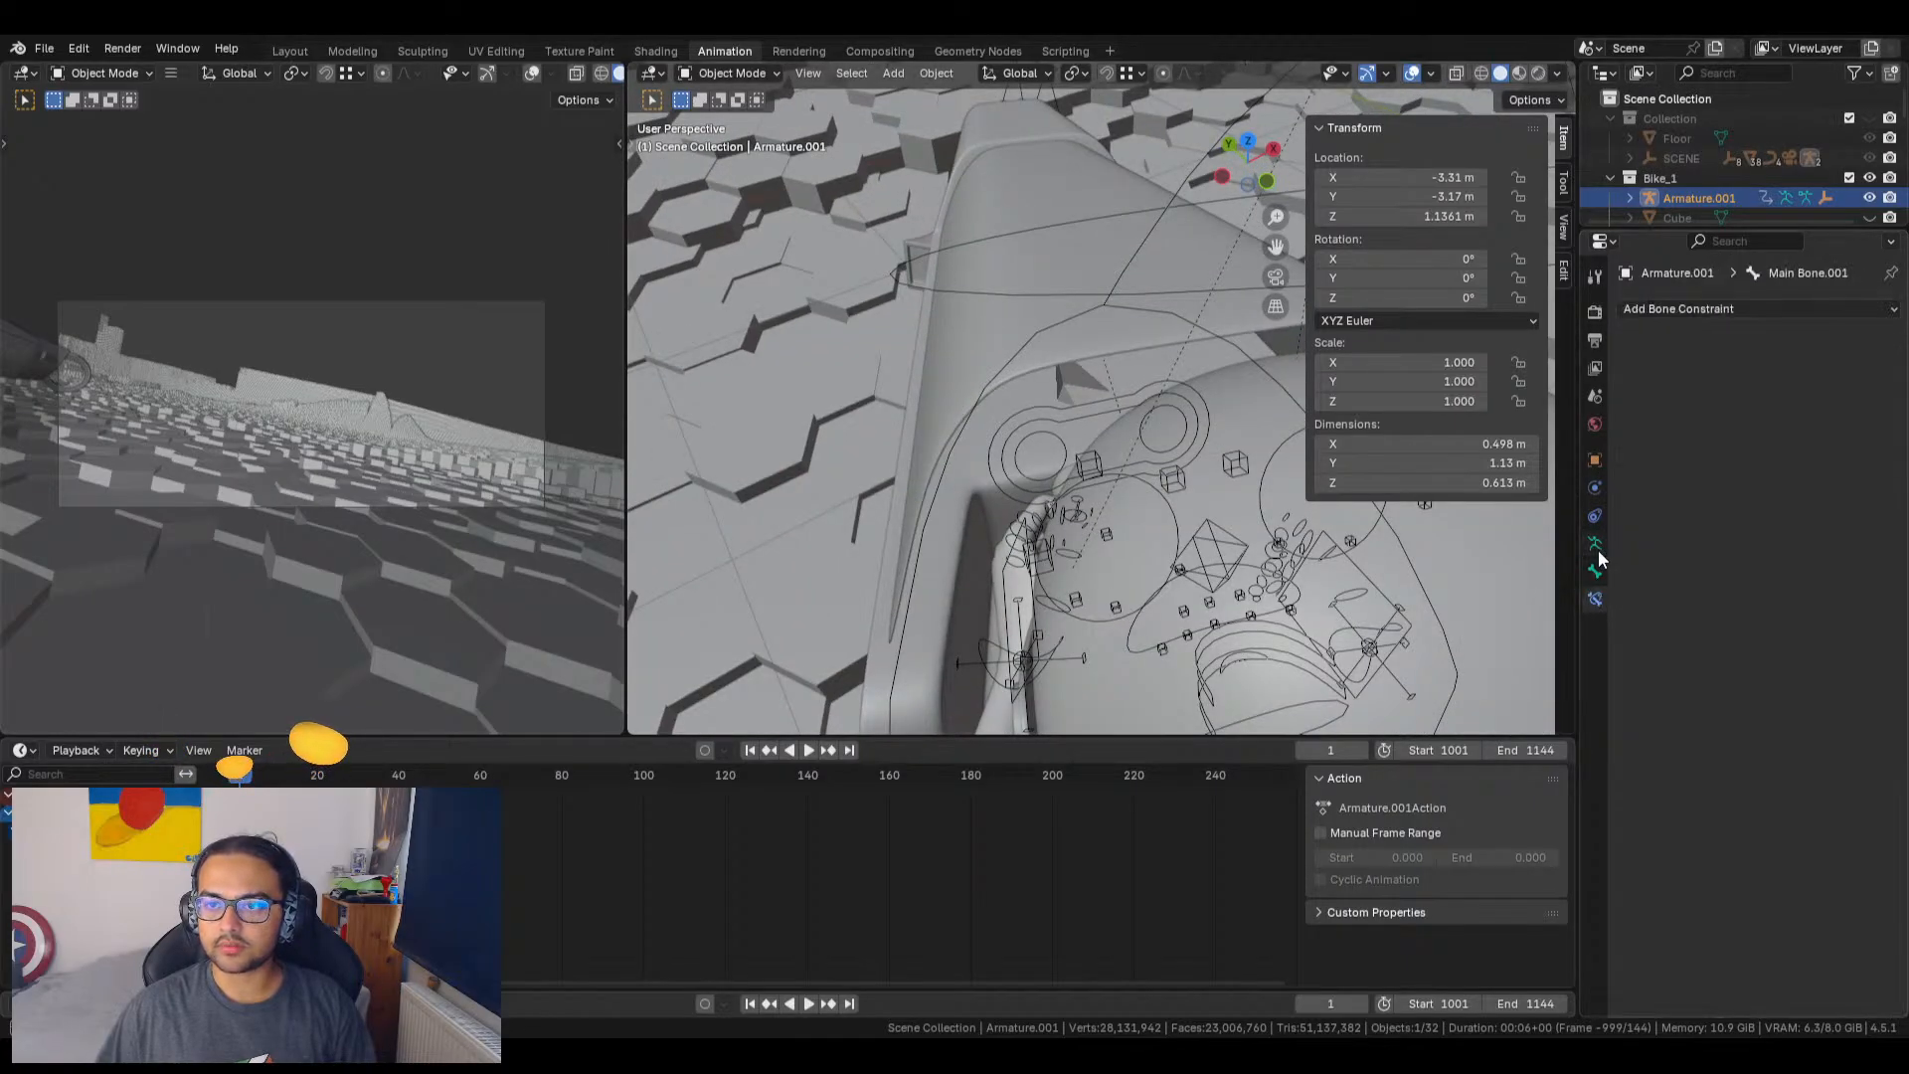
pyautogui.click(1595, 544)
pyautogui.click(1595, 516)
pyautogui.click(1596, 544)
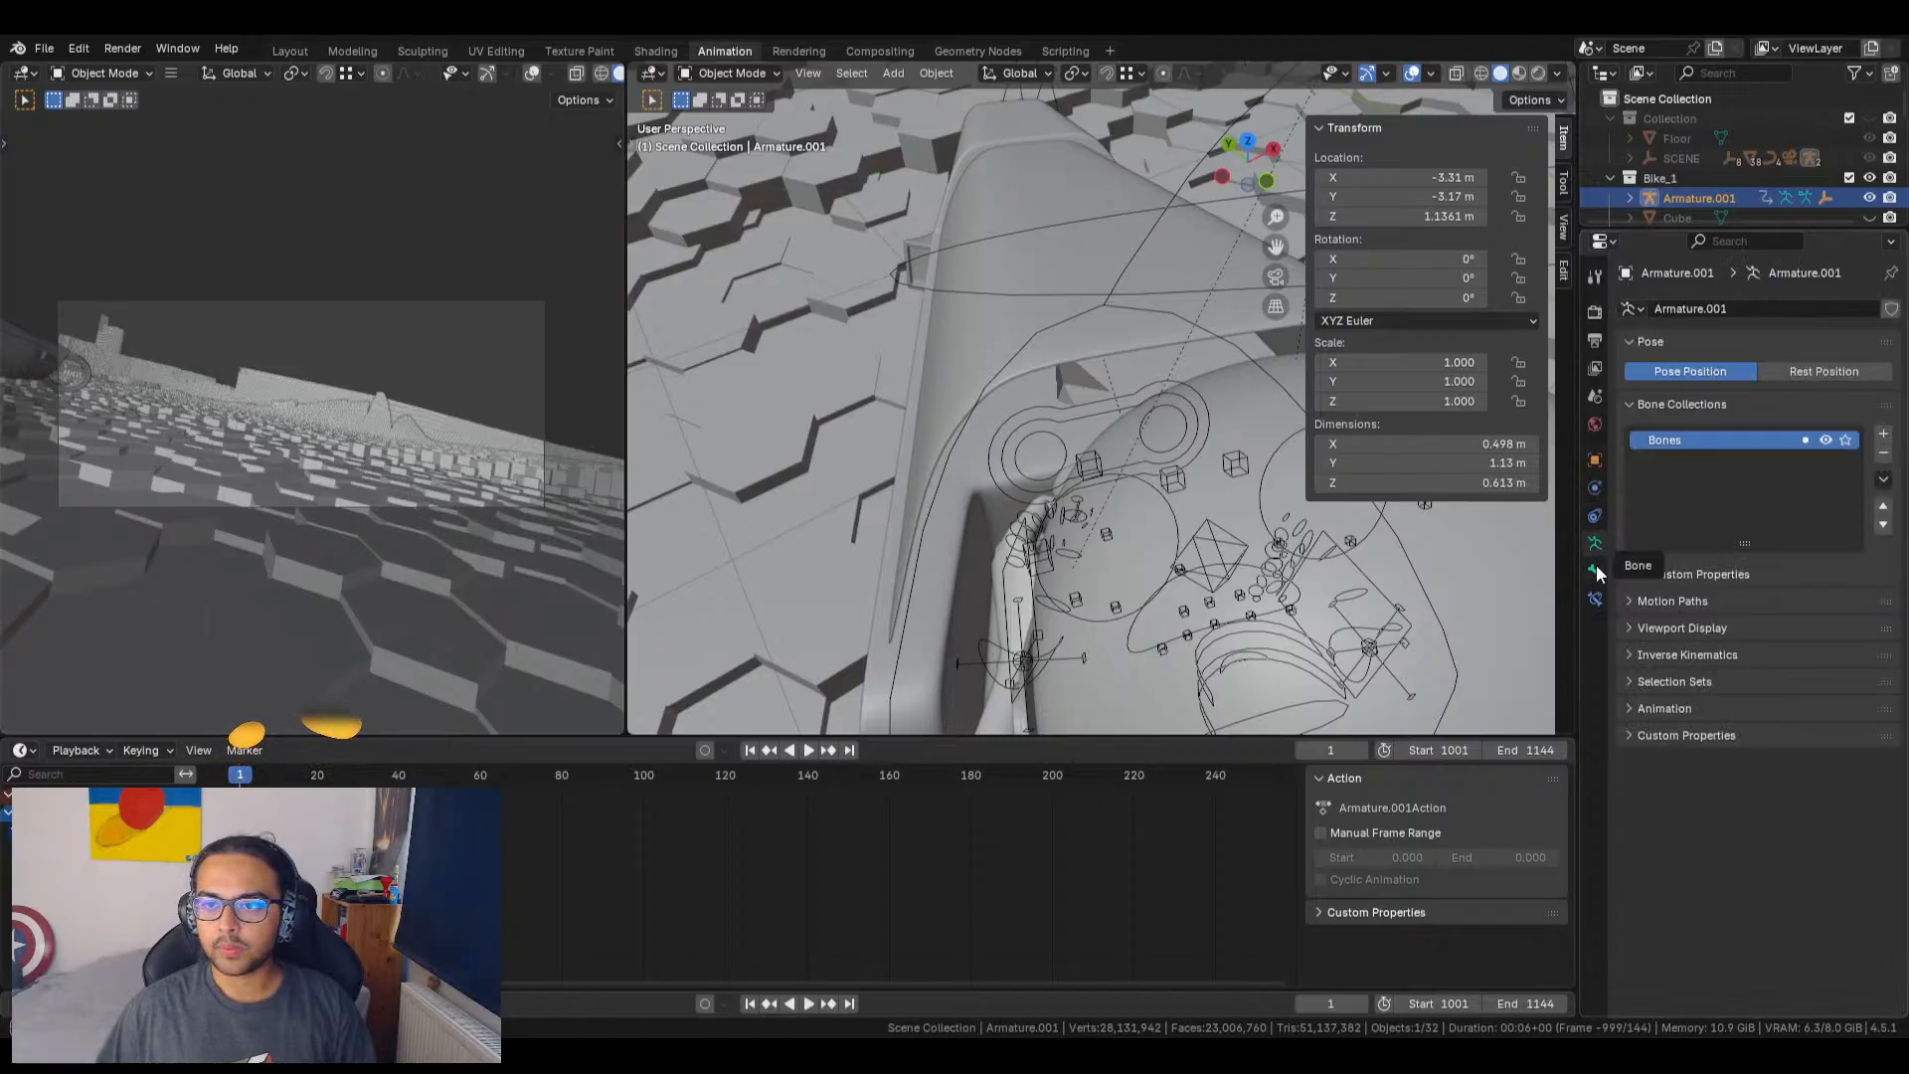
pyautogui.click(1595, 572)
pyautogui.click(1596, 546)
pyautogui.click(1596, 572)
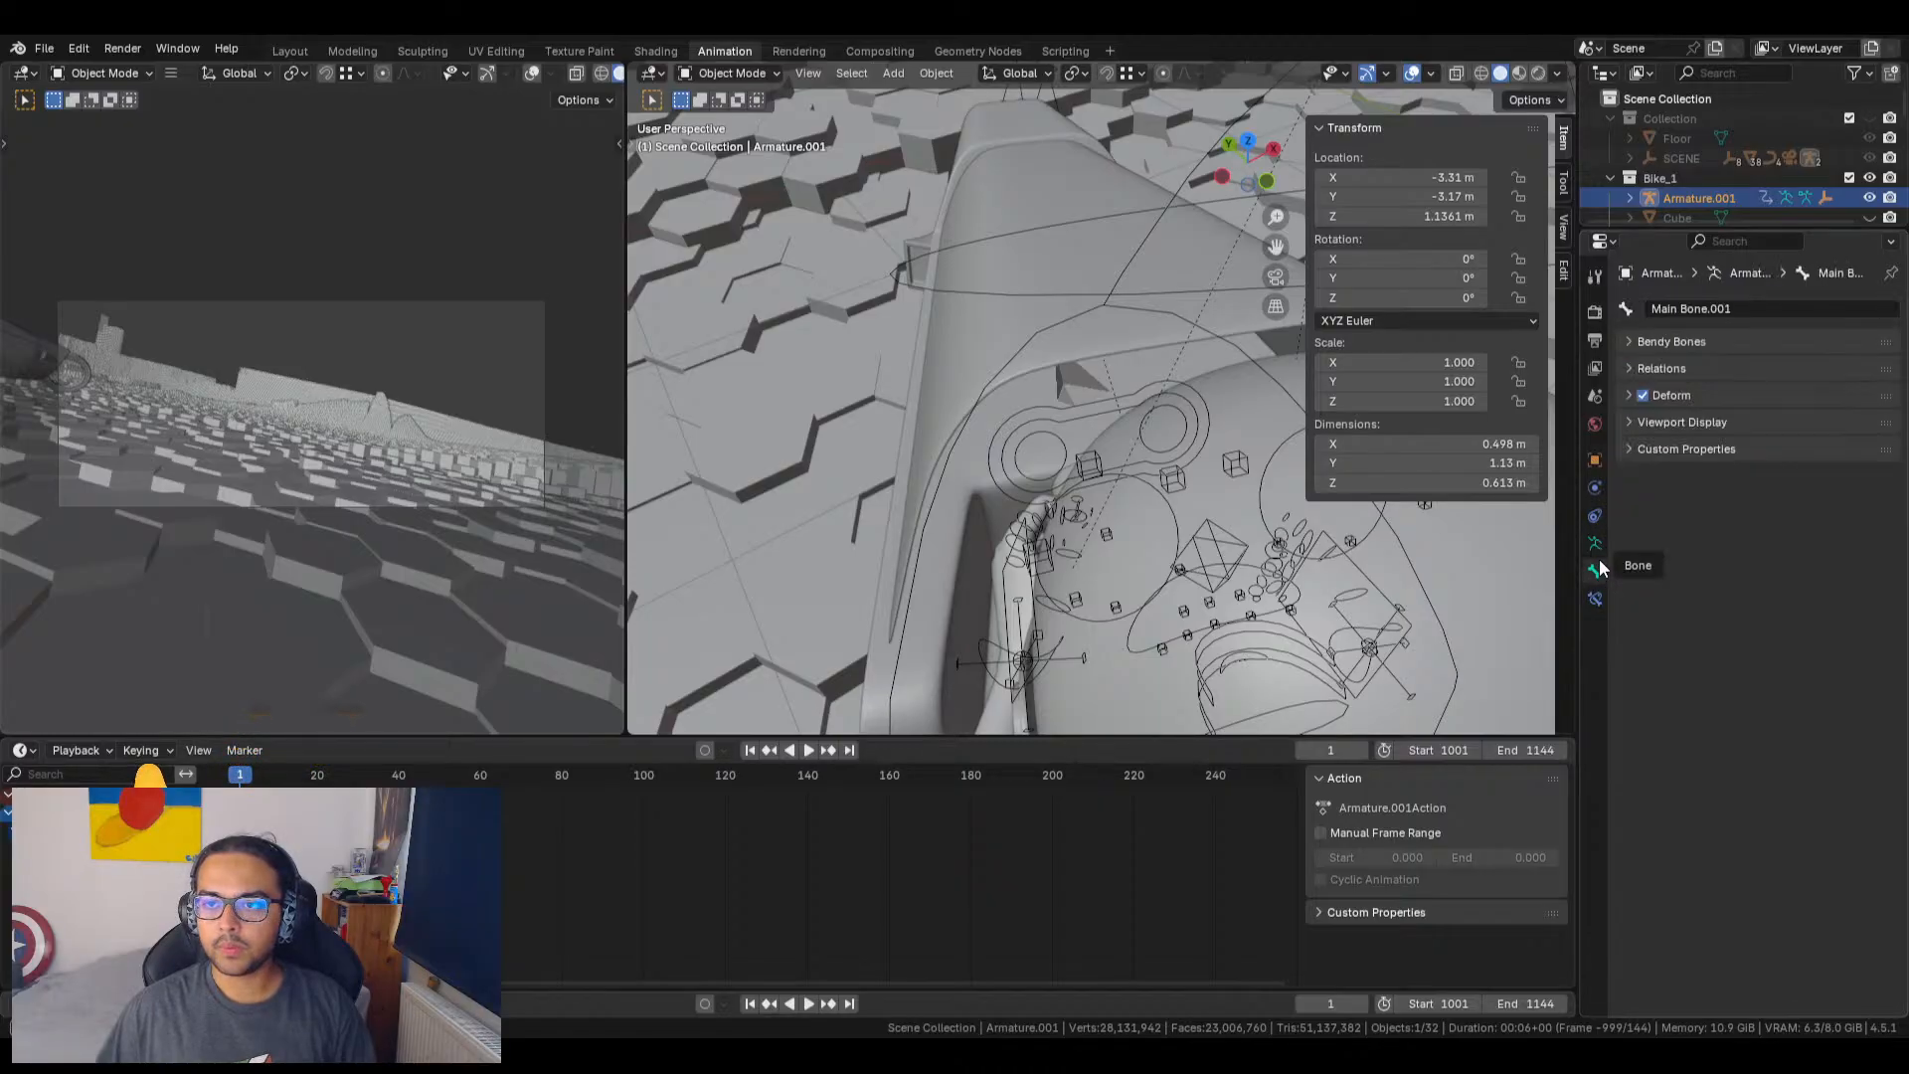
pyautogui.click(1629, 422)
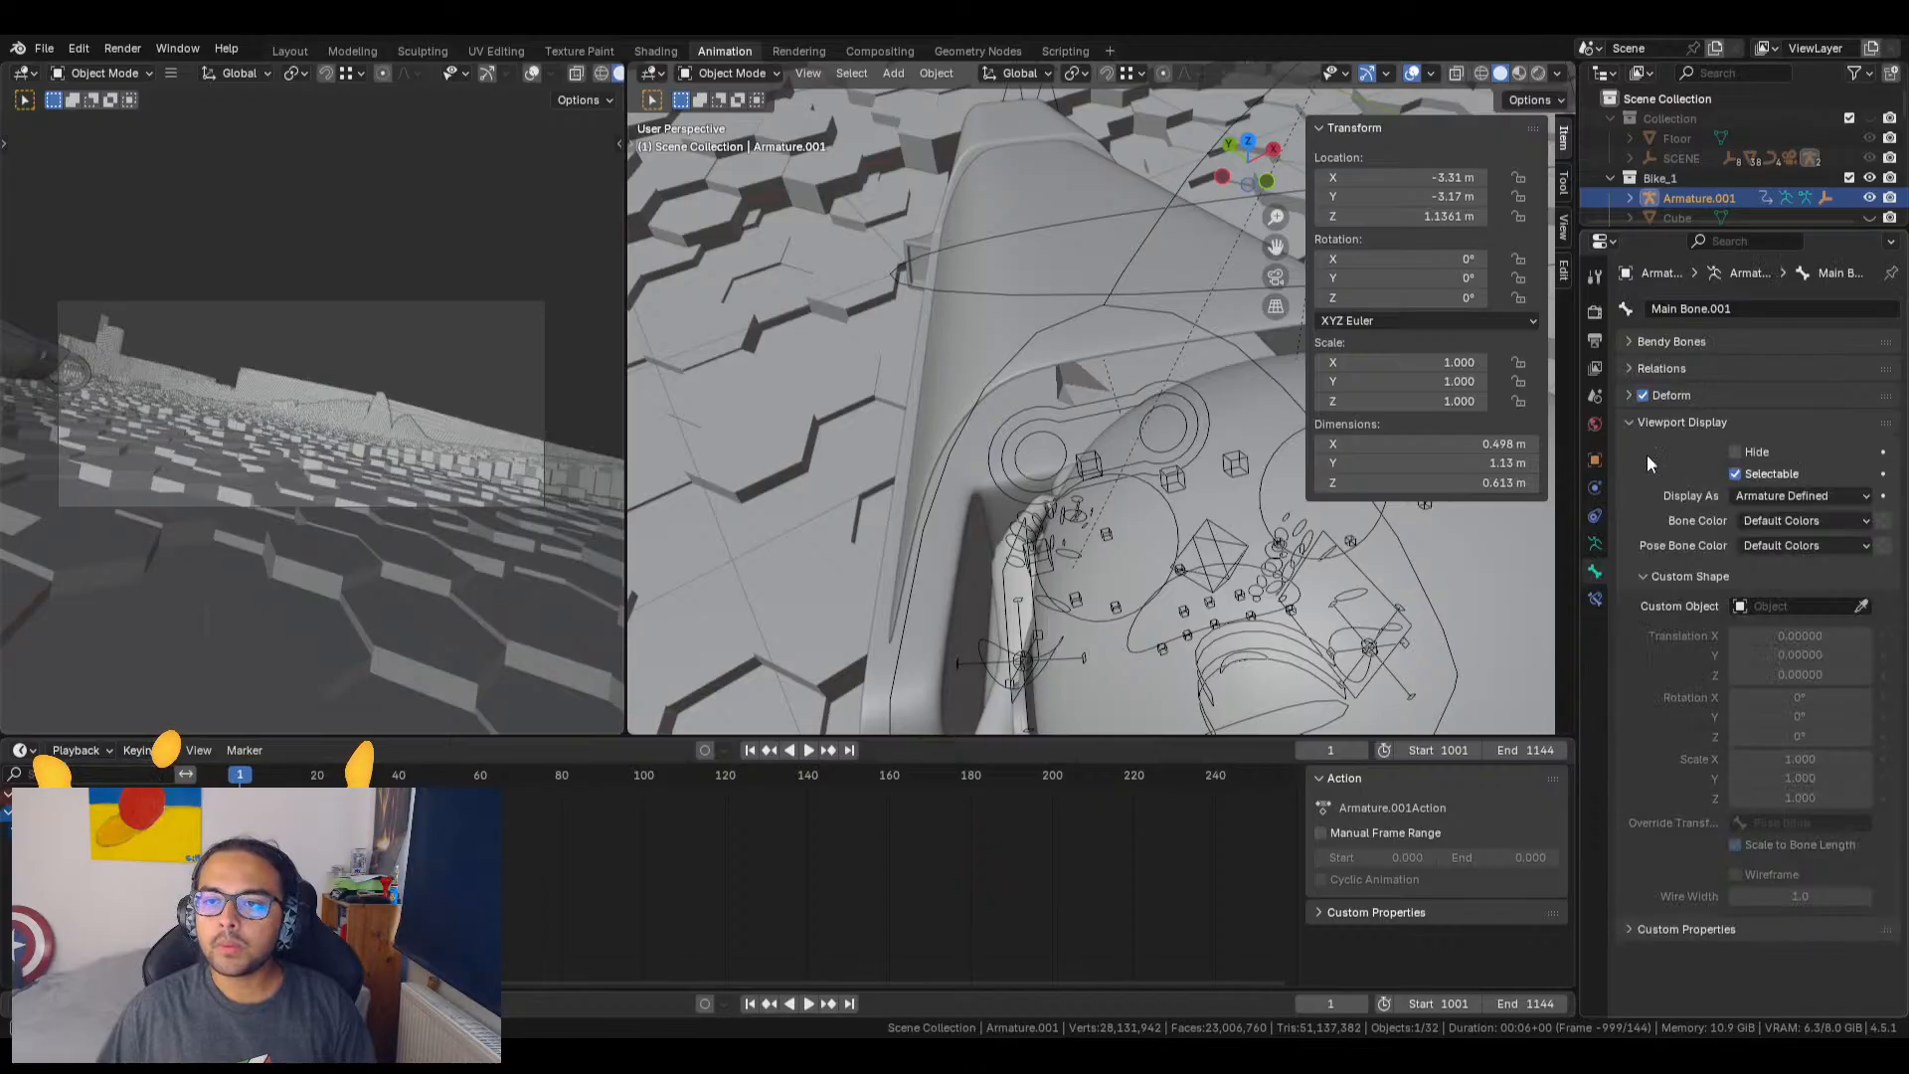
pyautogui.click(1629, 422)
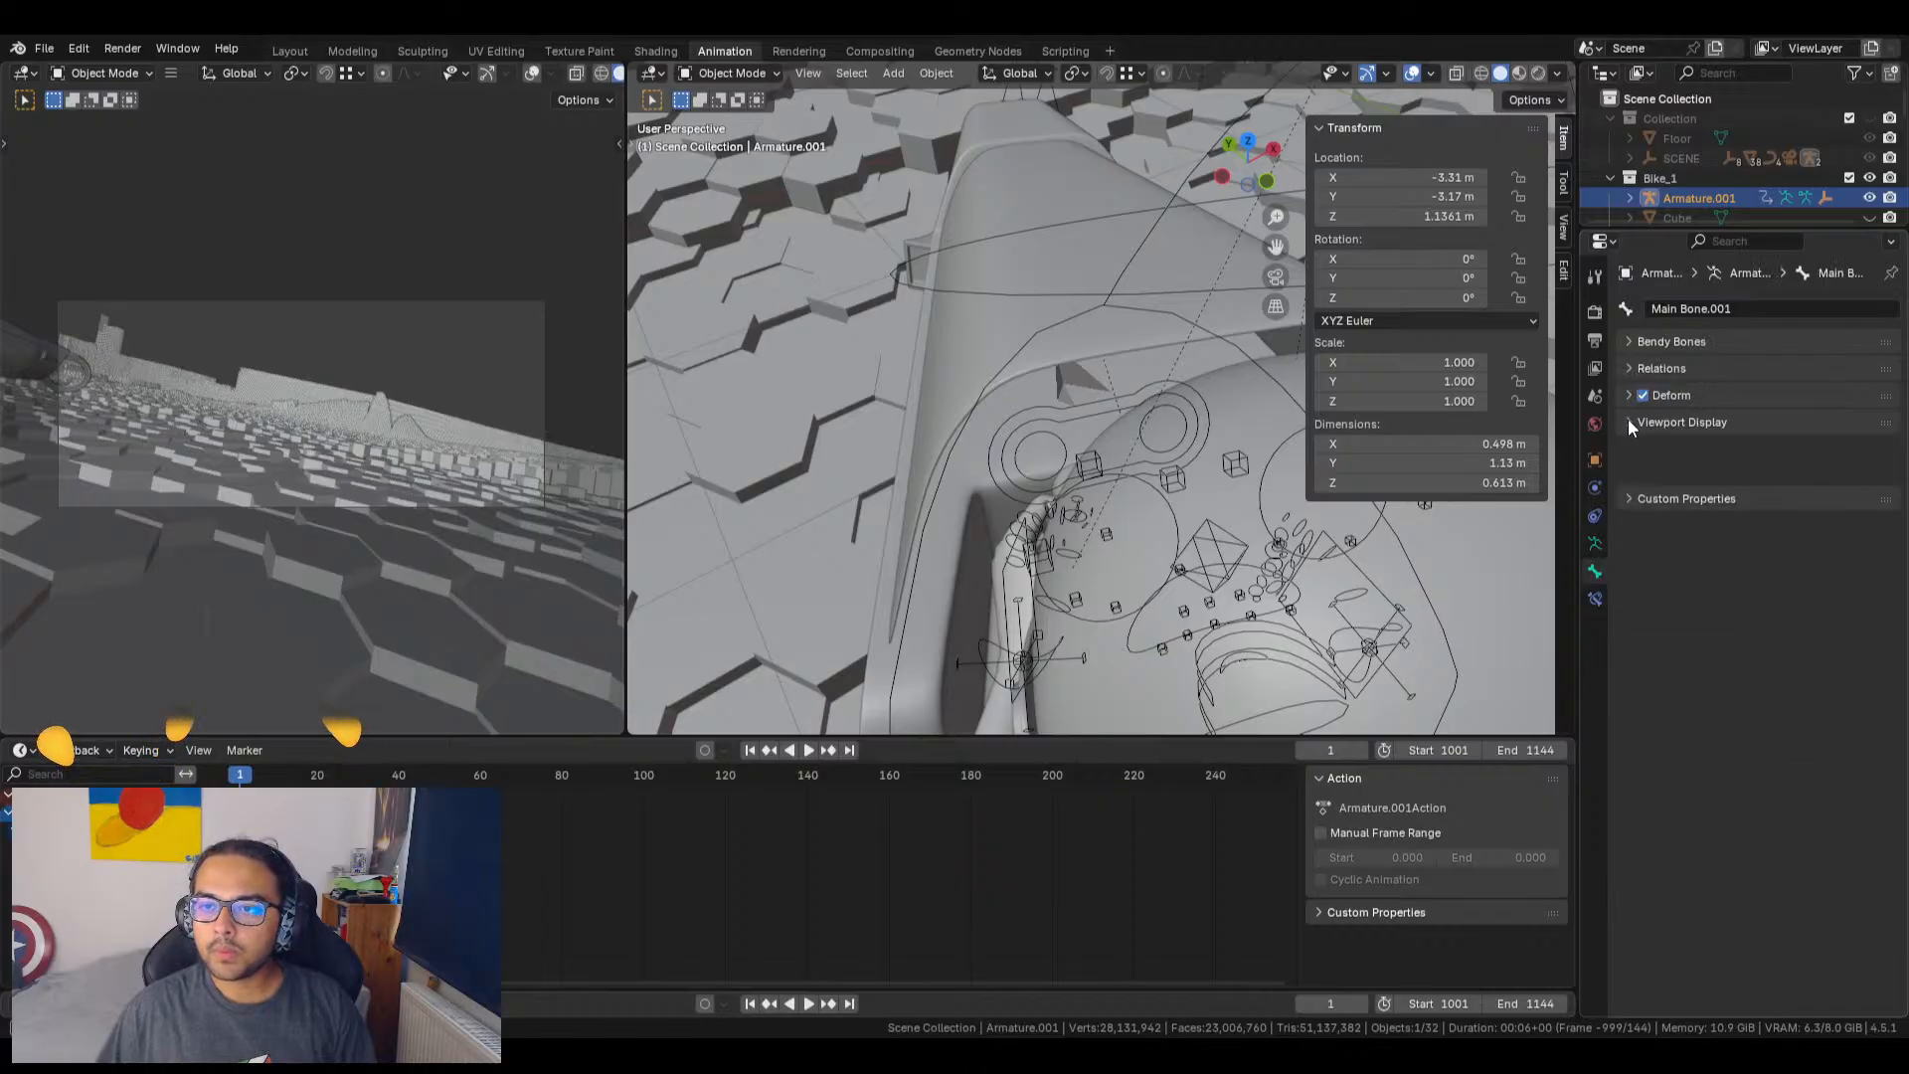
pyautogui.click(1596, 544)
pyautogui.click(1651, 628)
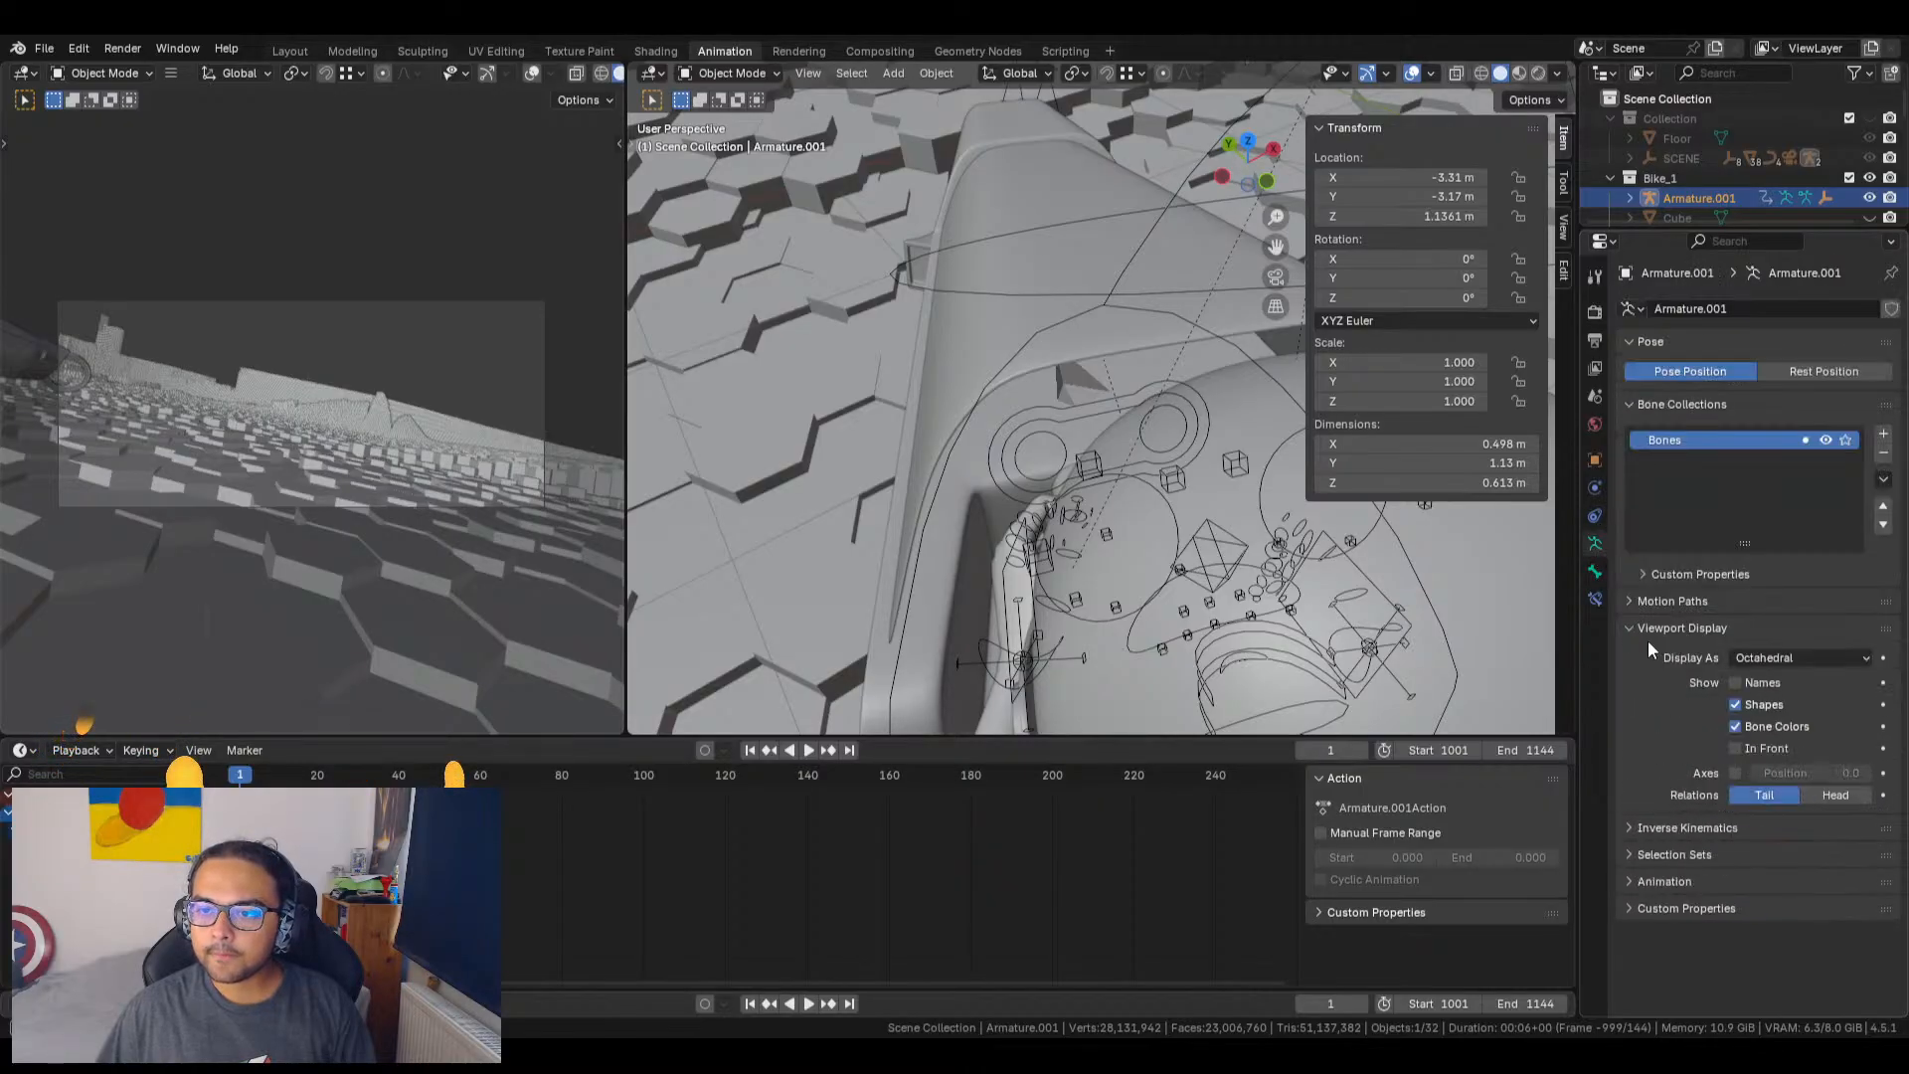
pyautogui.click(1747, 749)
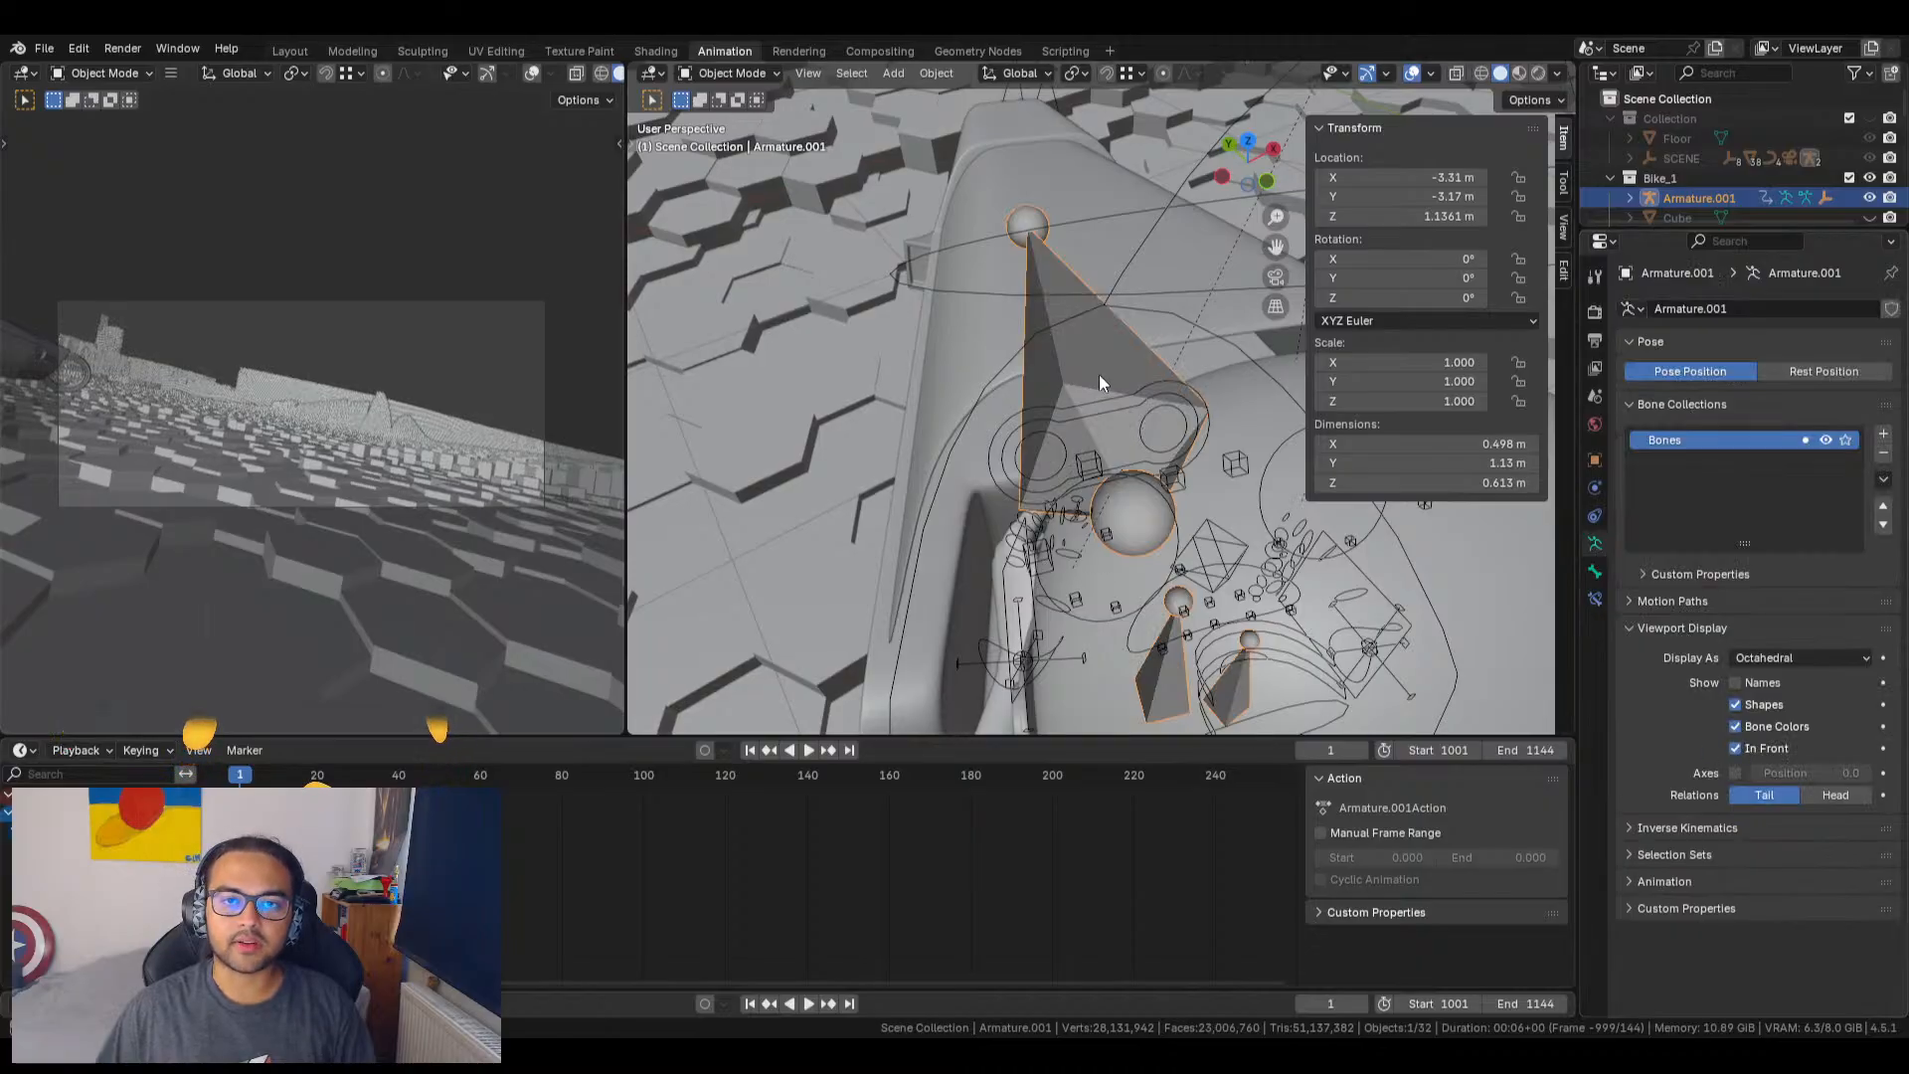
# Step: Put the bike's armature into Pose Mode and select its front tire twist bone
pyautogui.press('Tab')
pyautogui.click(725, 73)
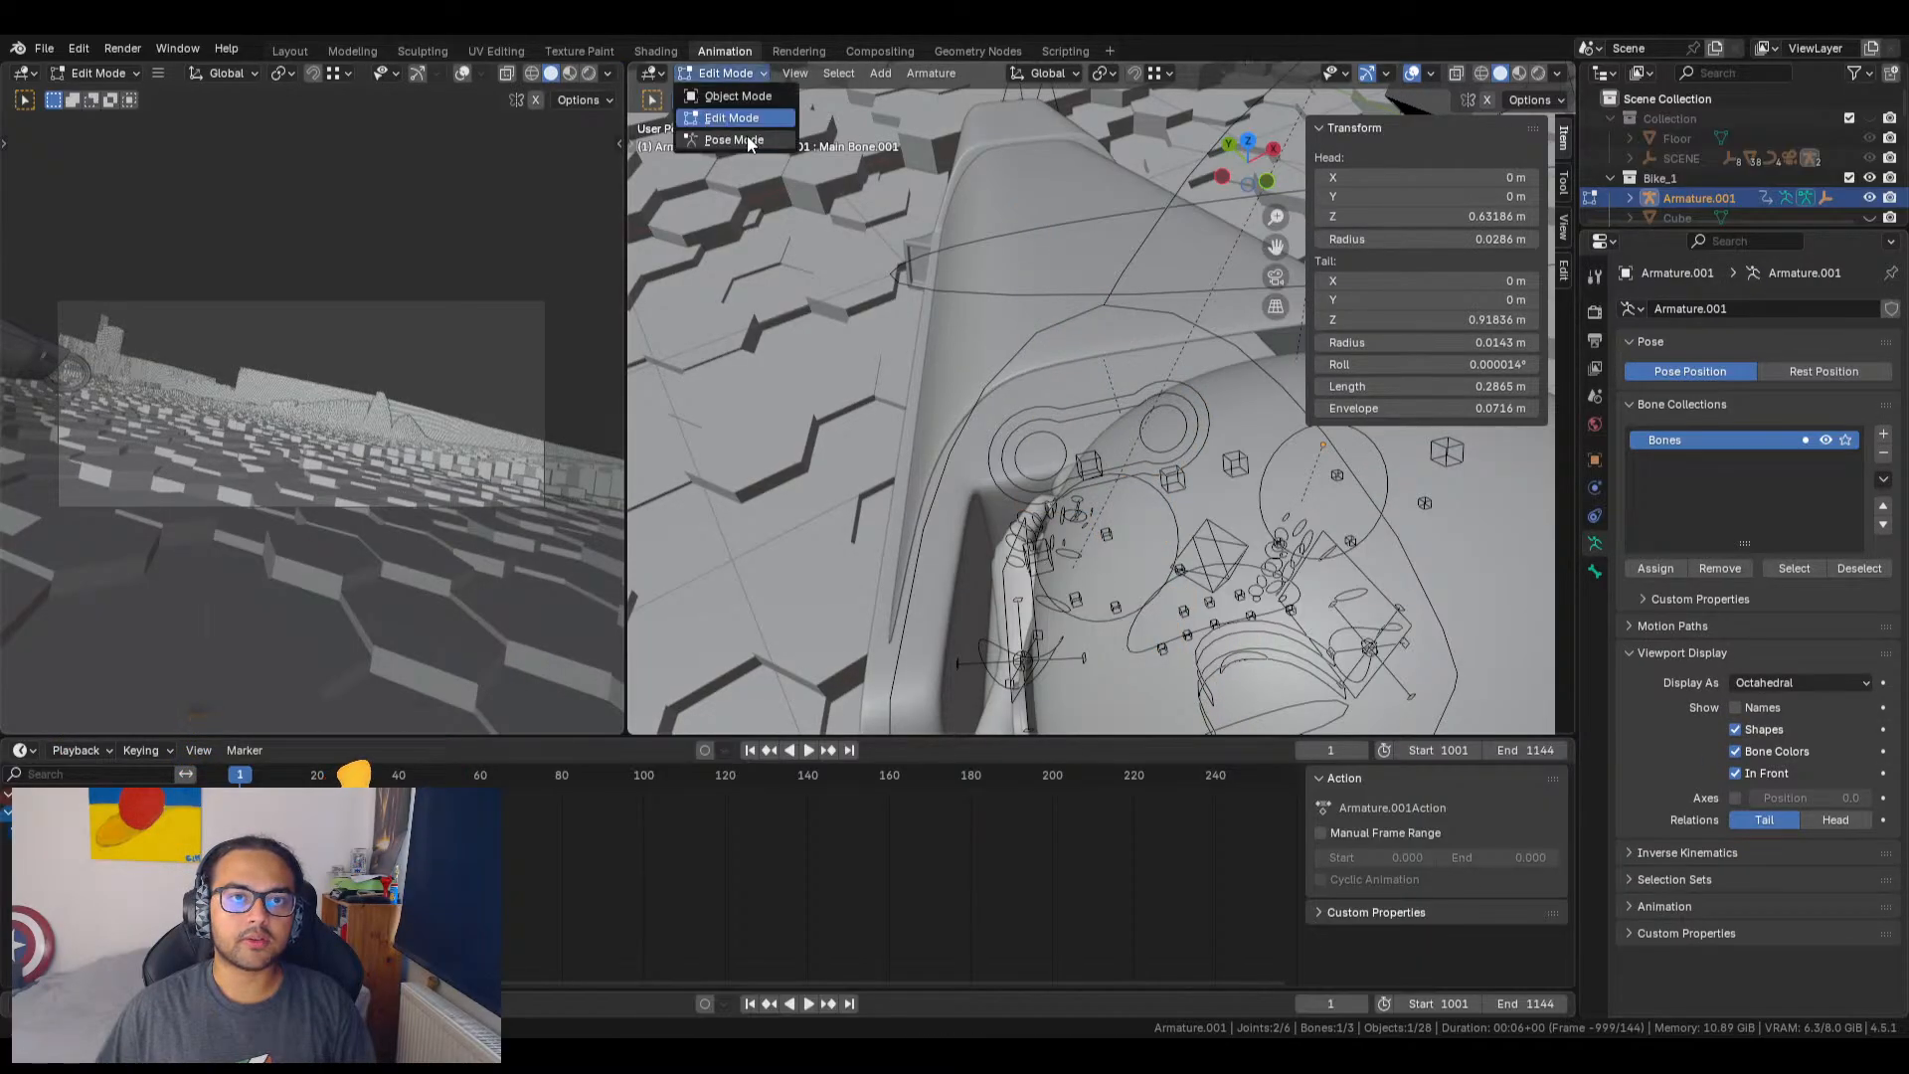
pyautogui.click(735, 139)
pyautogui.click(1079, 382)
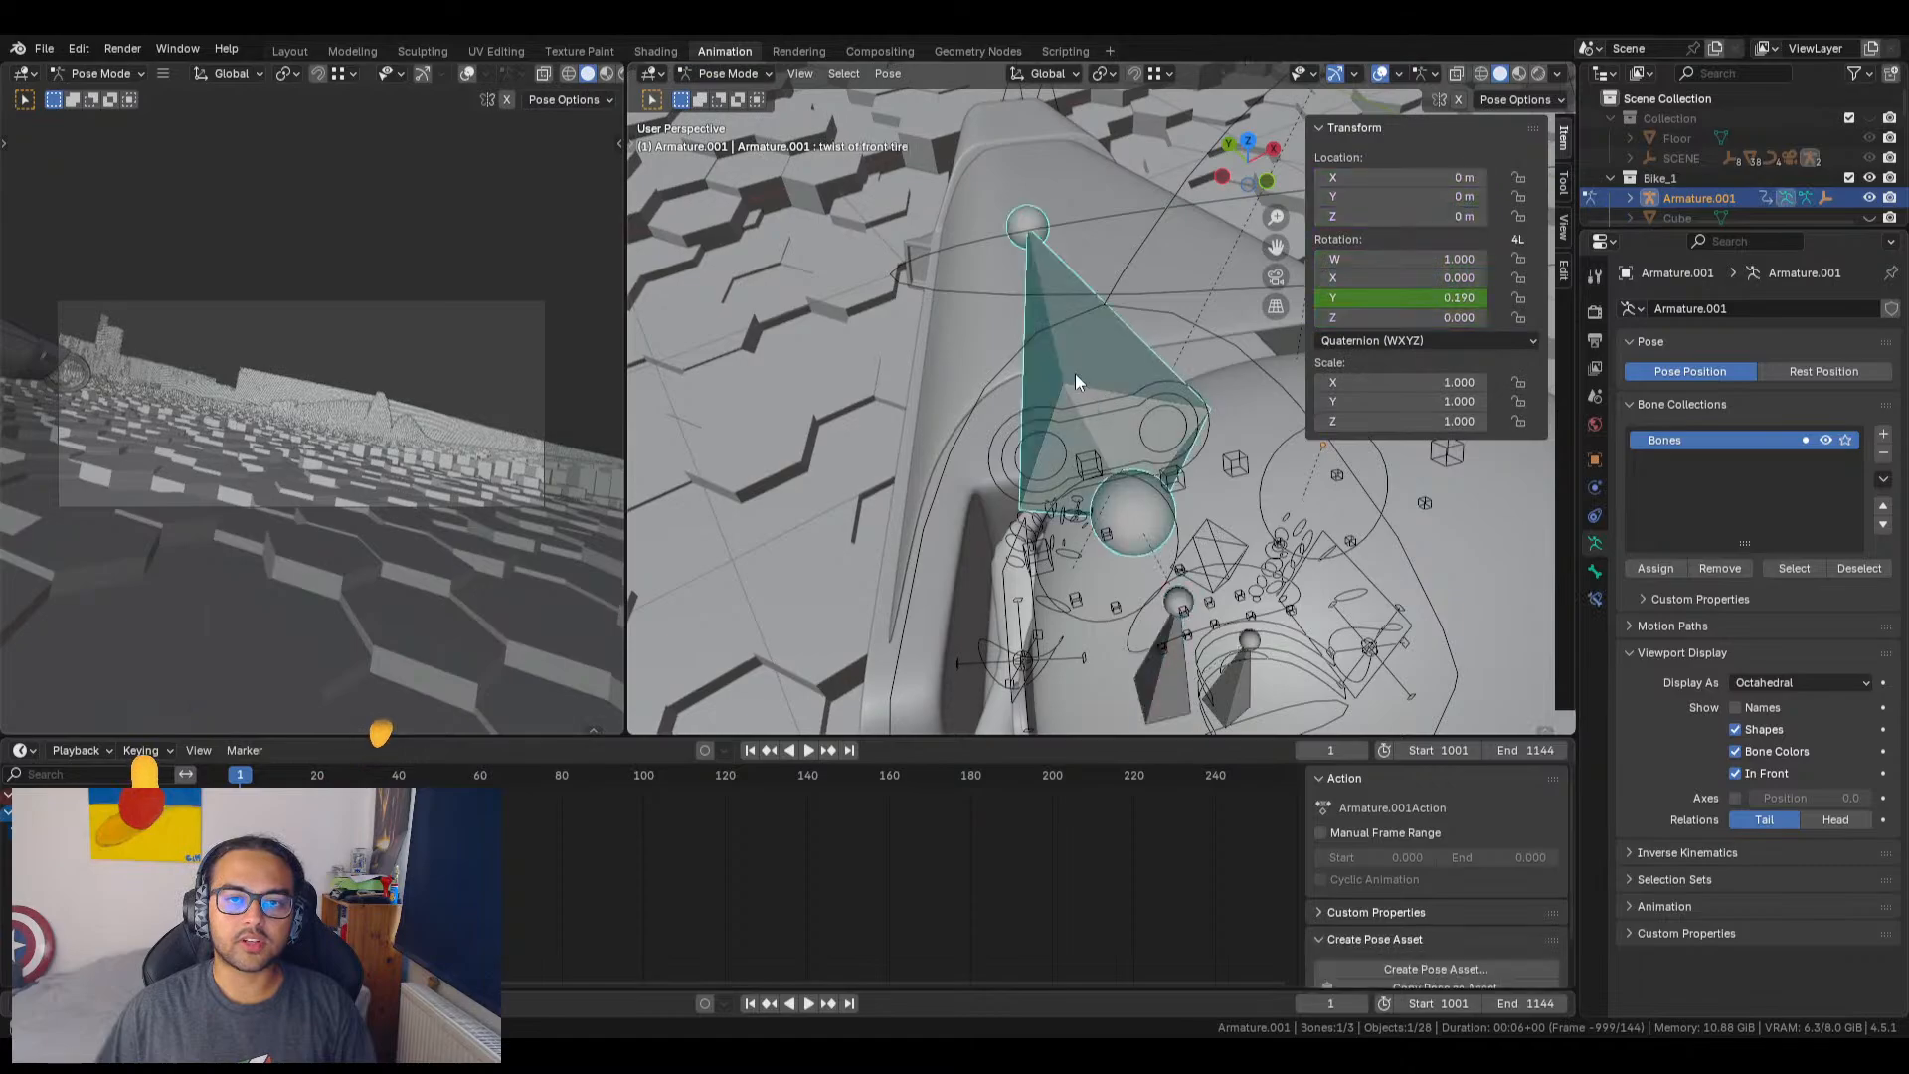
# Step: Return the bike's armature to Object Mode, add the rider's rig to the selection and enter Pose Mode with both
pyautogui.press('Tab')
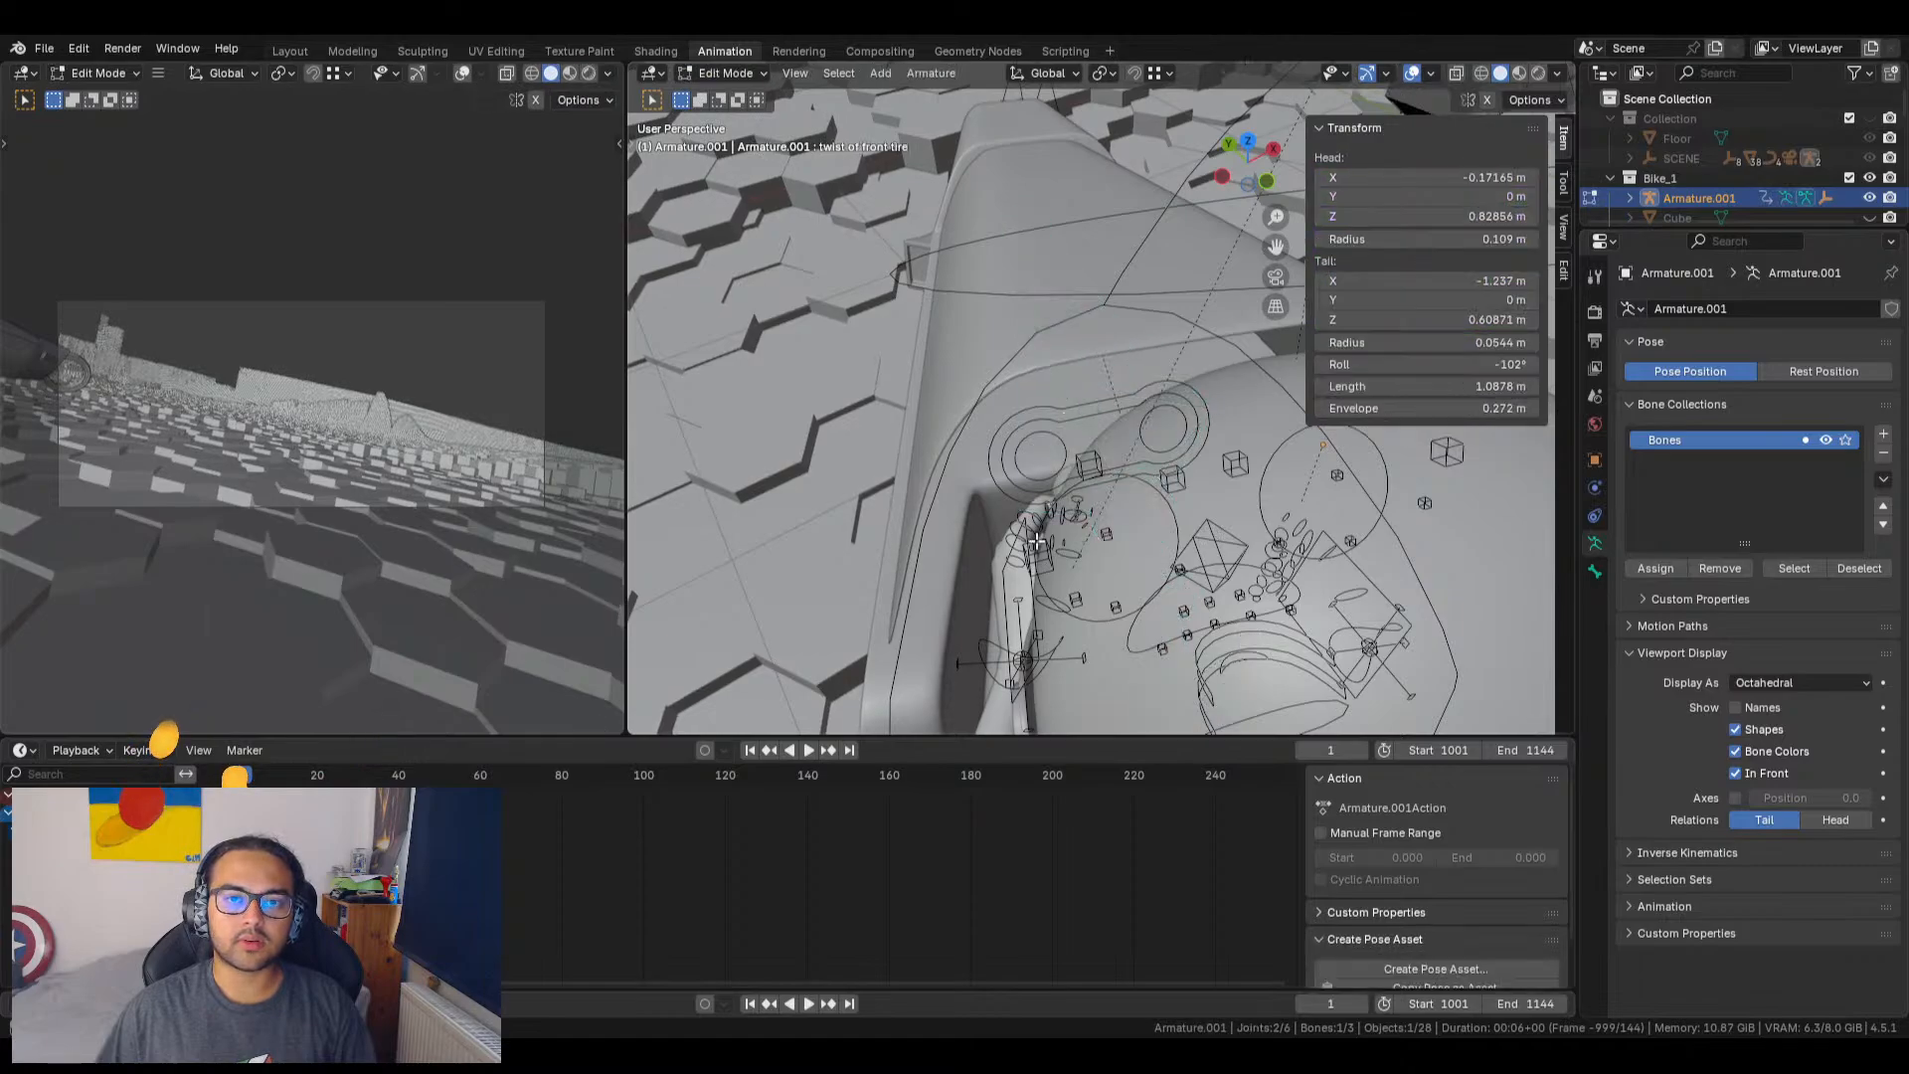
pyautogui.keyDown('shift'); pyautogui.moveTo(1039, 537); pyautogui.dragTo(1063, 458, button='middle'); pyautogui.keyUp('shift')
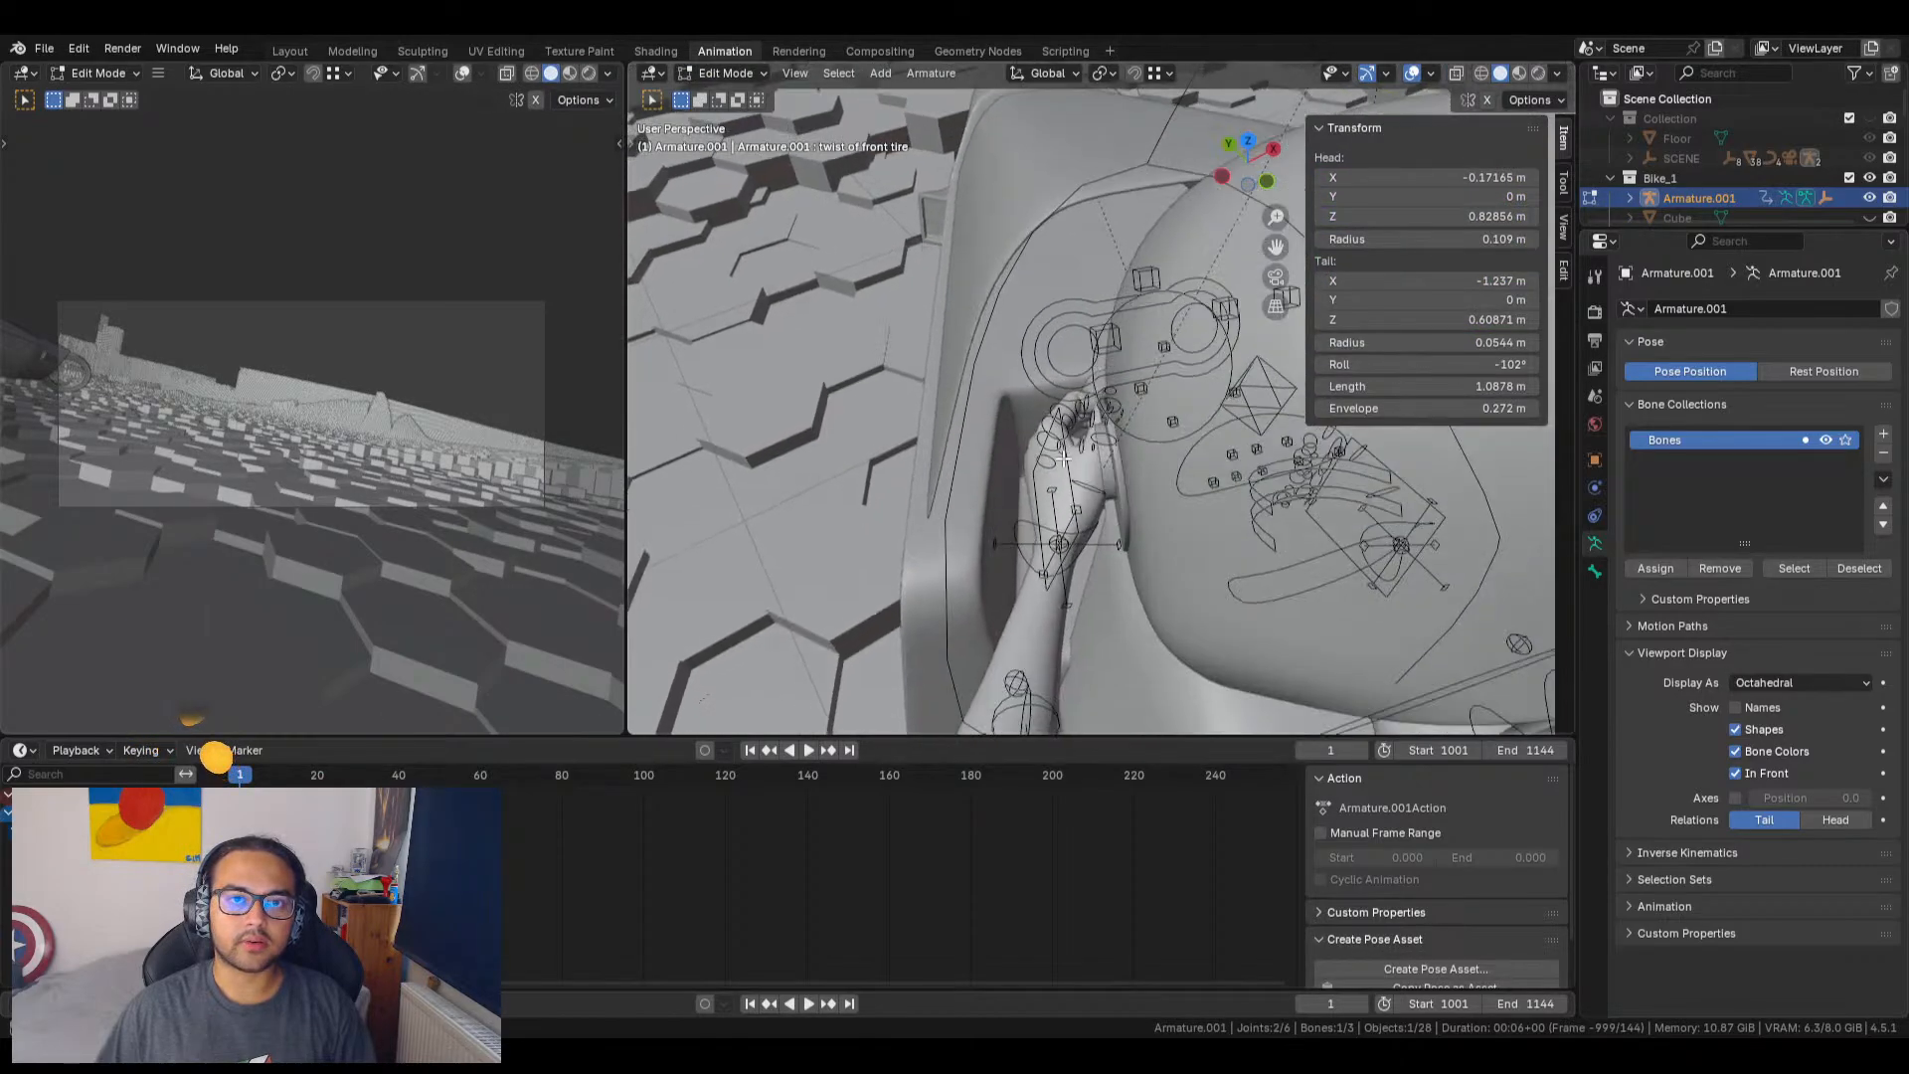
pyautogui.press('Tab')
pyautogui.click(740, 79)
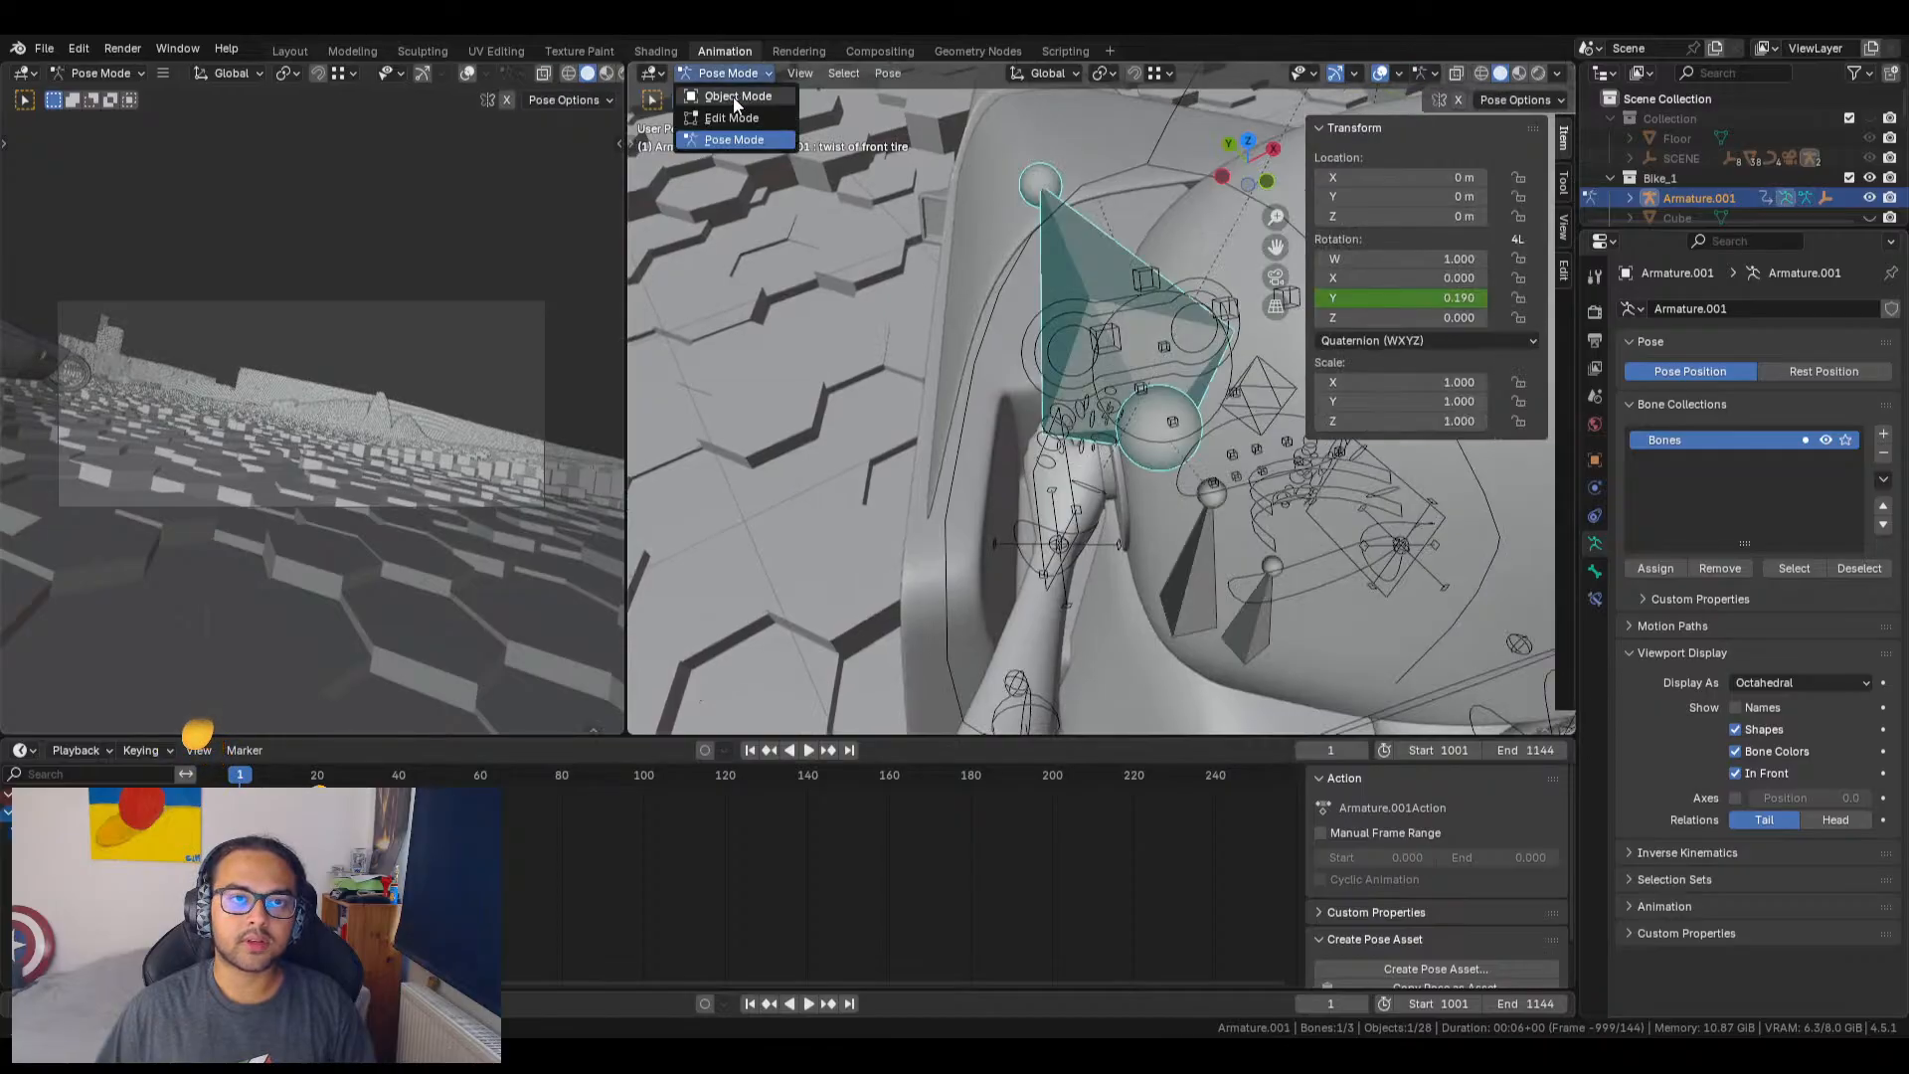
pyautogui.click(732, 97)
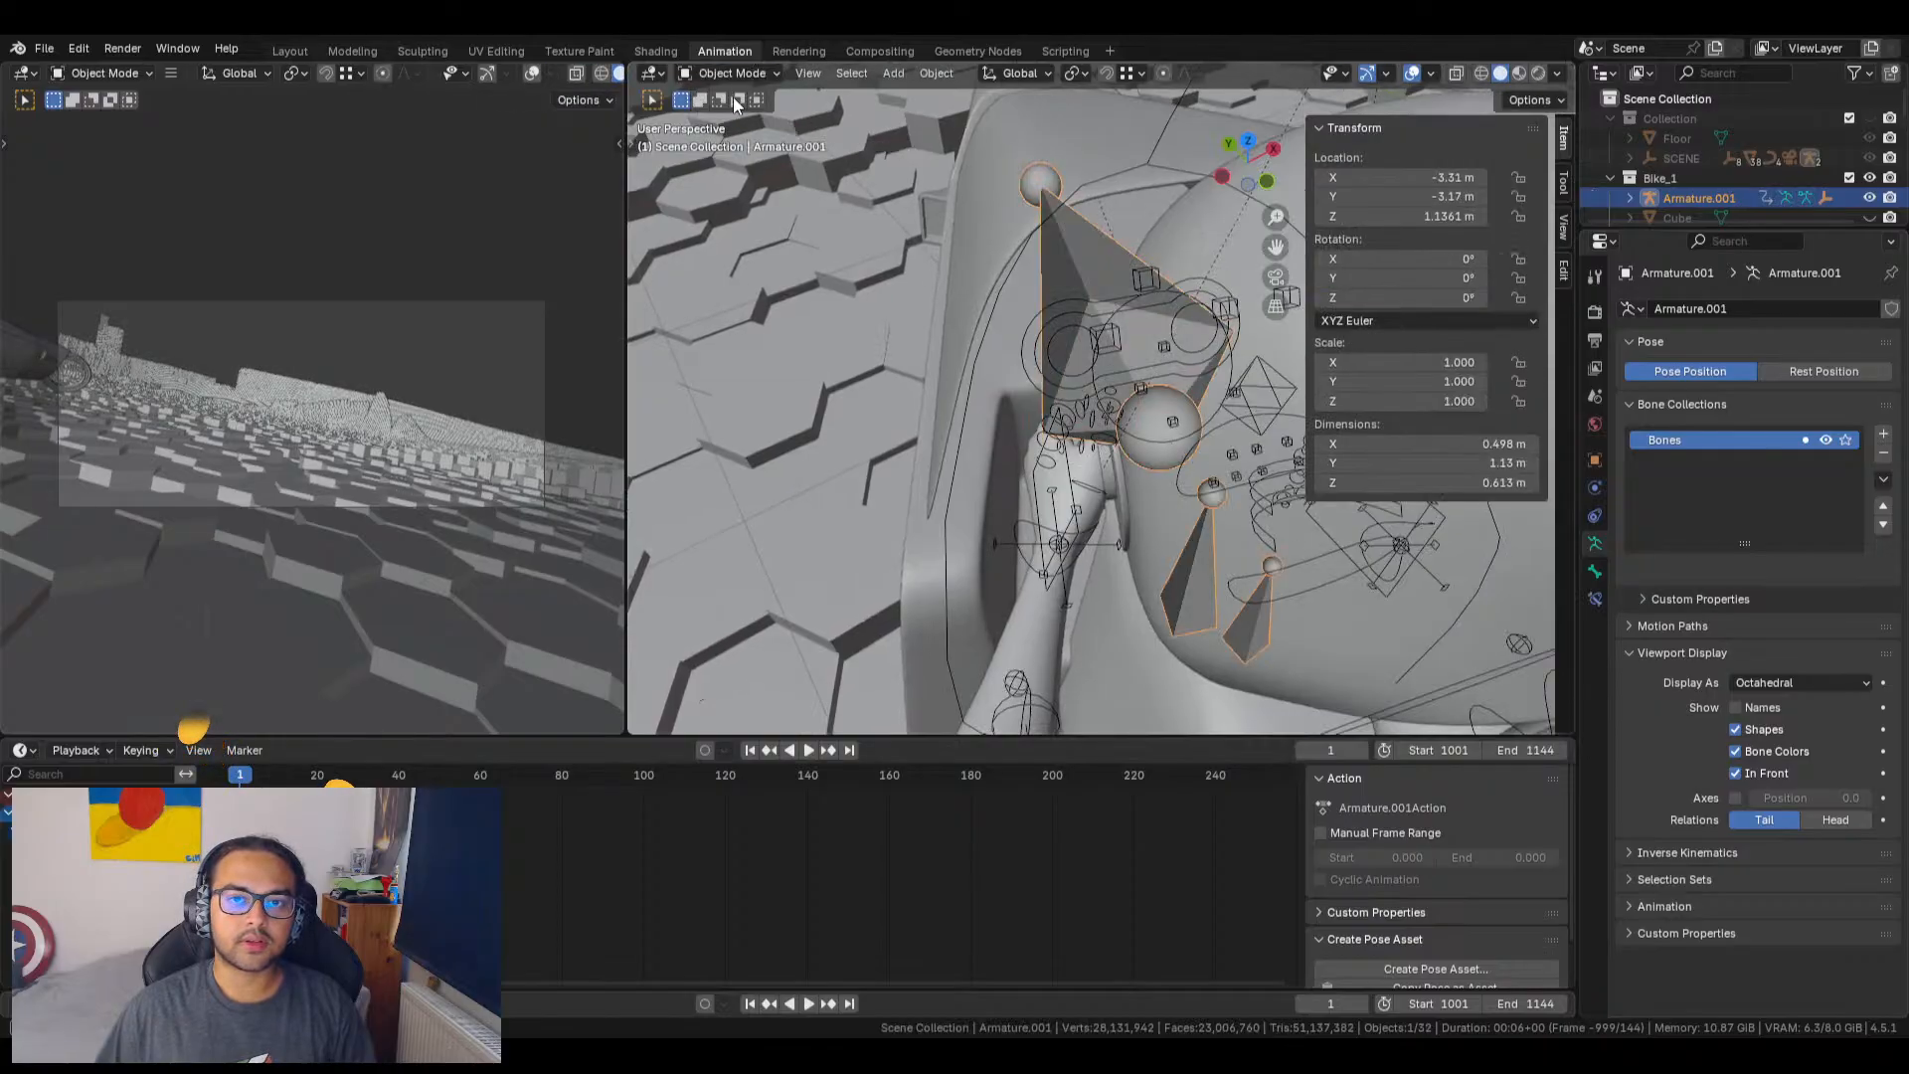
pyautogui.keyDown('shift'); pyautogui.click(1071, 476); pyautogui.keyUp('shift')
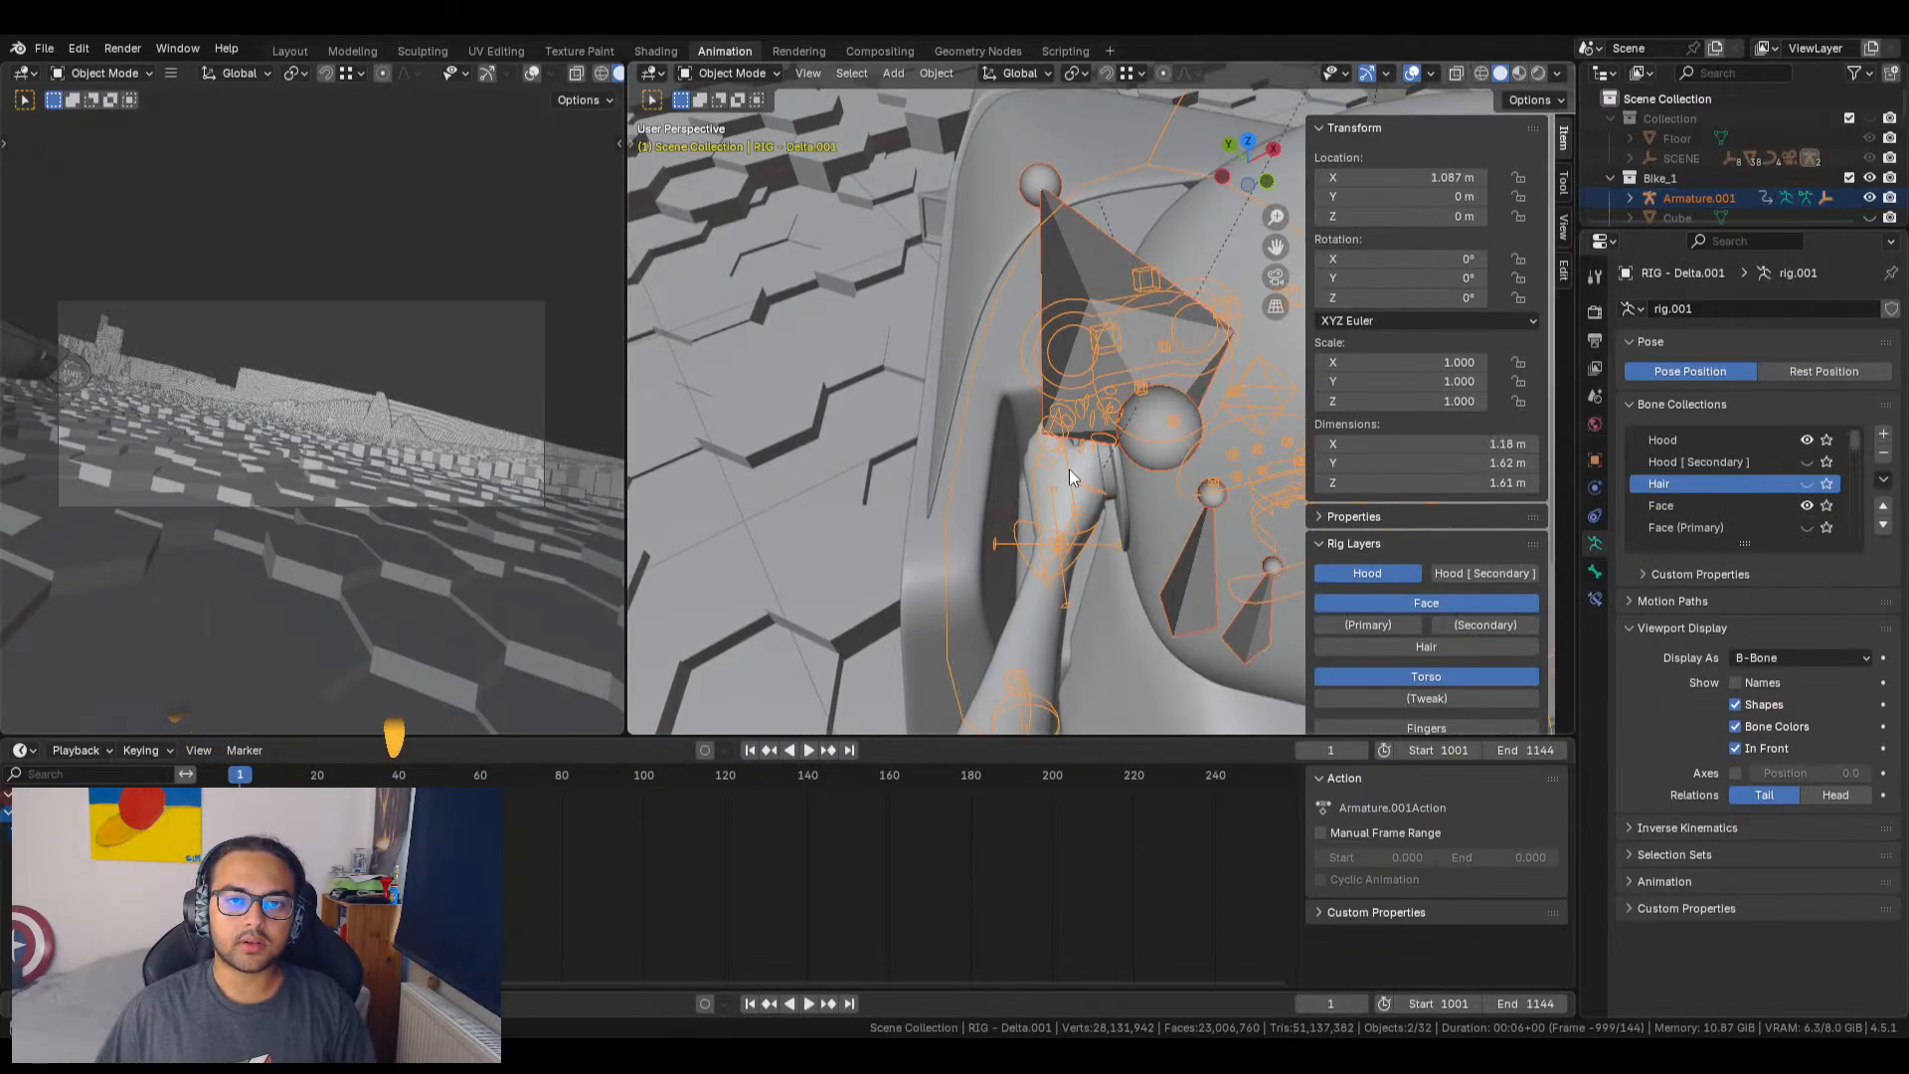
pyautogui.click(738, 75)
pyautogui.click(731, 127)
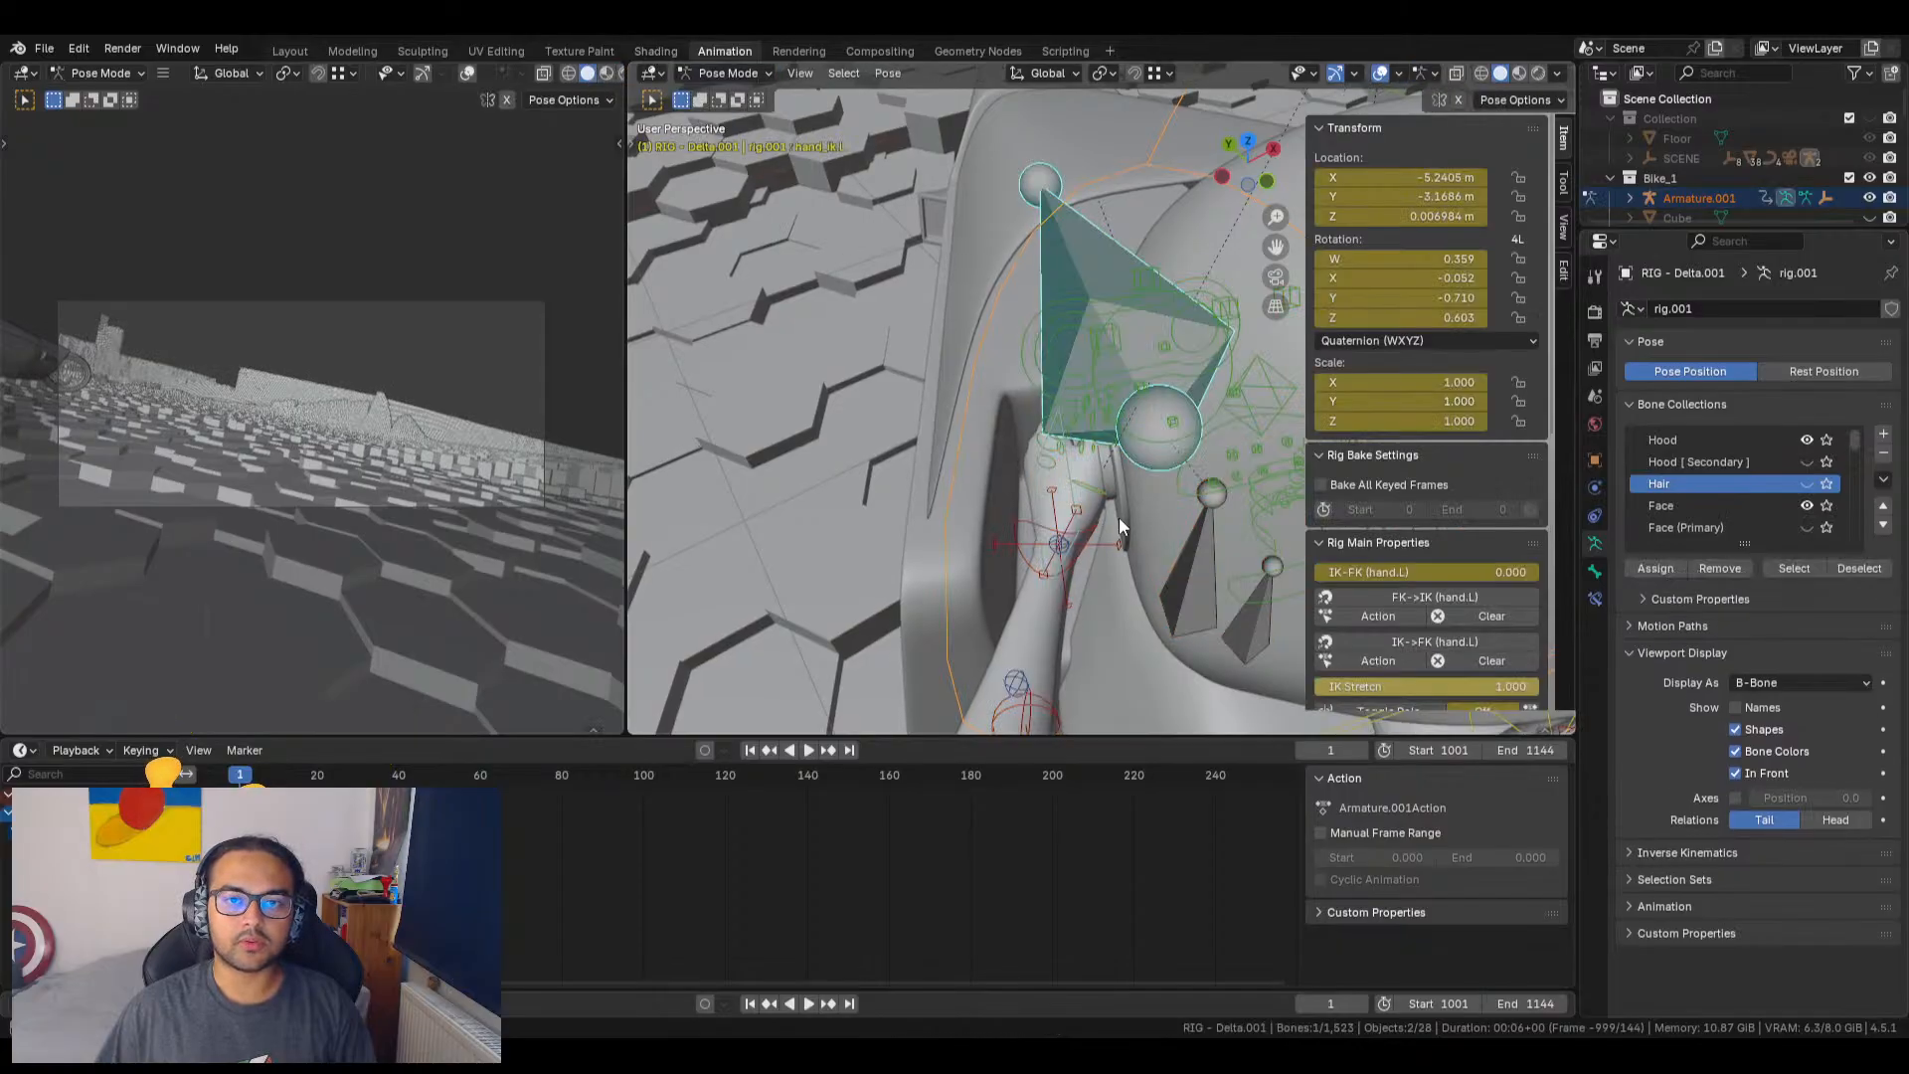
# Step: Add the left hand's IK control to the selected bike bone and try parenting with Object (Keep Transform)
pyautogui.scroll(3, 1119, 517)
pyautogui.keyDown('shift'); pyautogui.moveTo(1086, 581); pyautogui.dragTo(1124, 464, button='middle'); pyautogui.keyUp('shift')
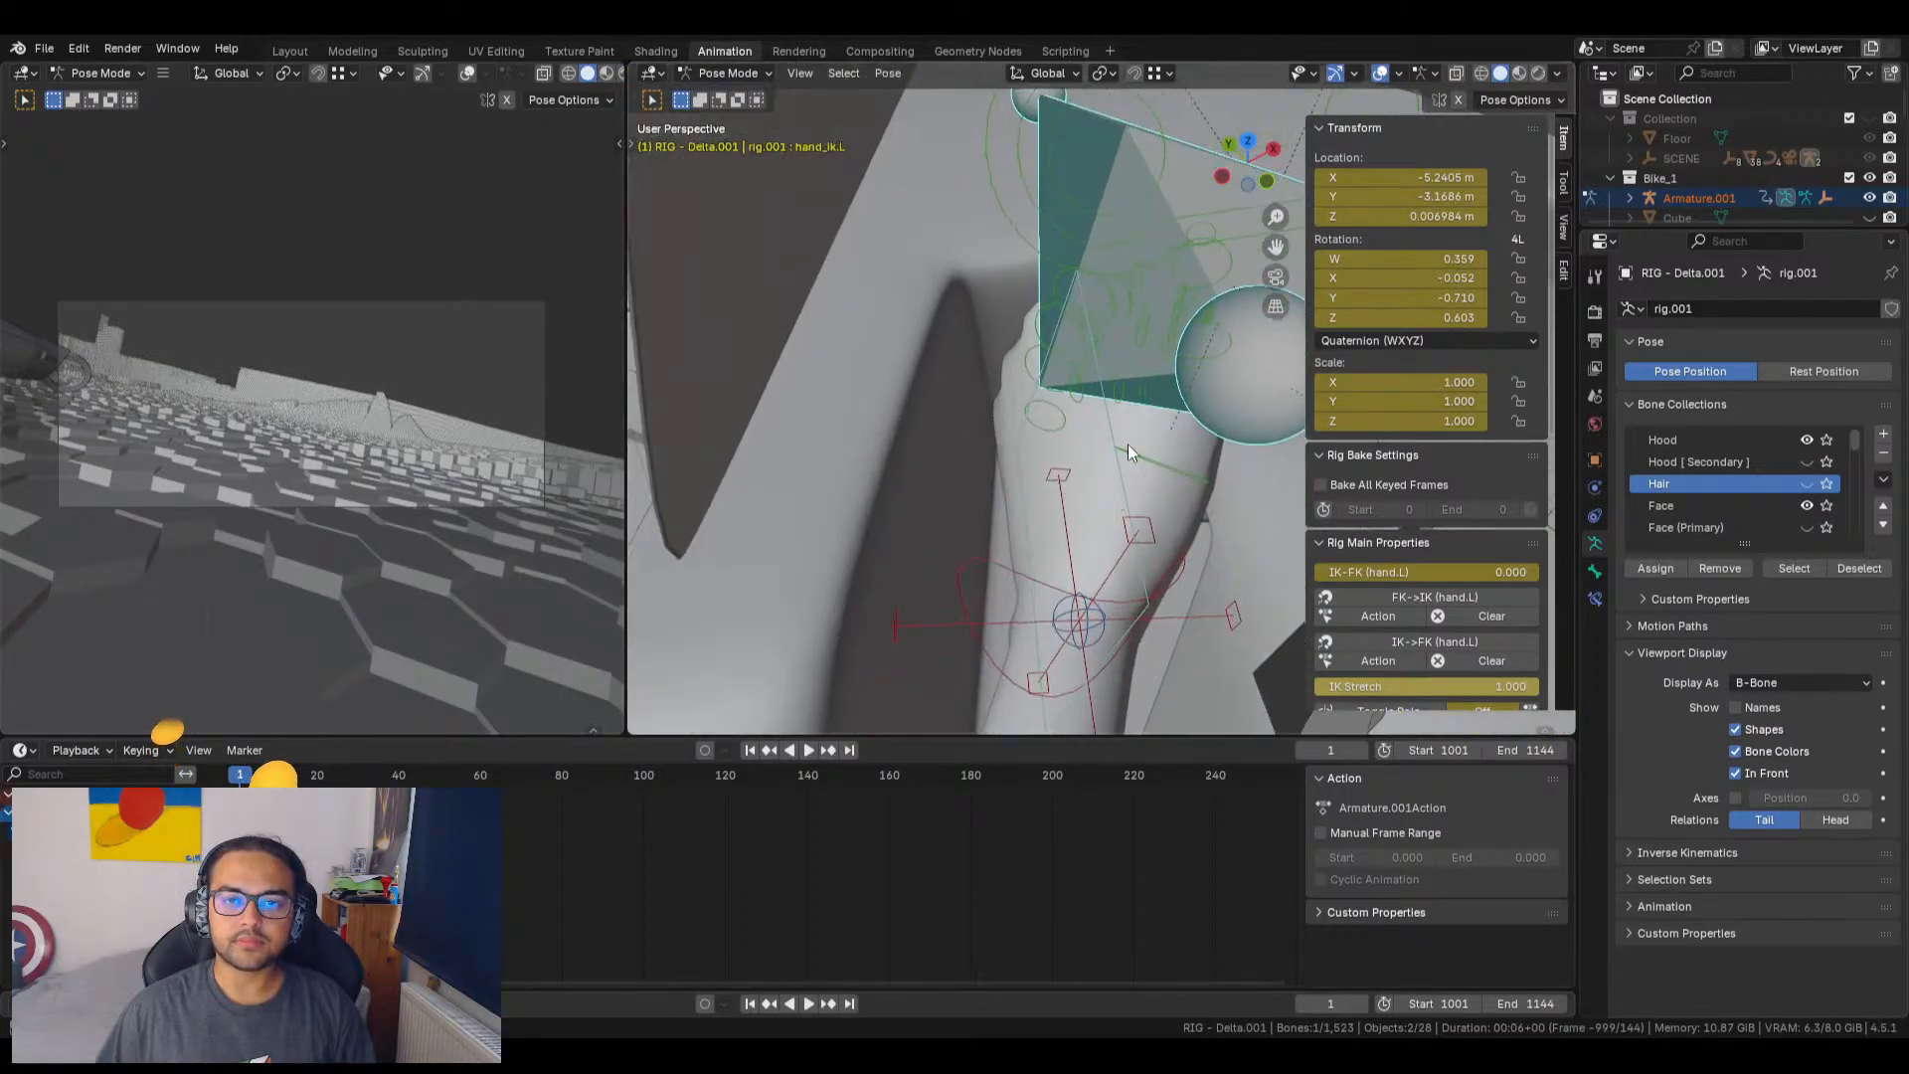
pyautogui.keyDown('shift'); pyautogui.click(1110, 427); pyautogui.keyUp('shift')
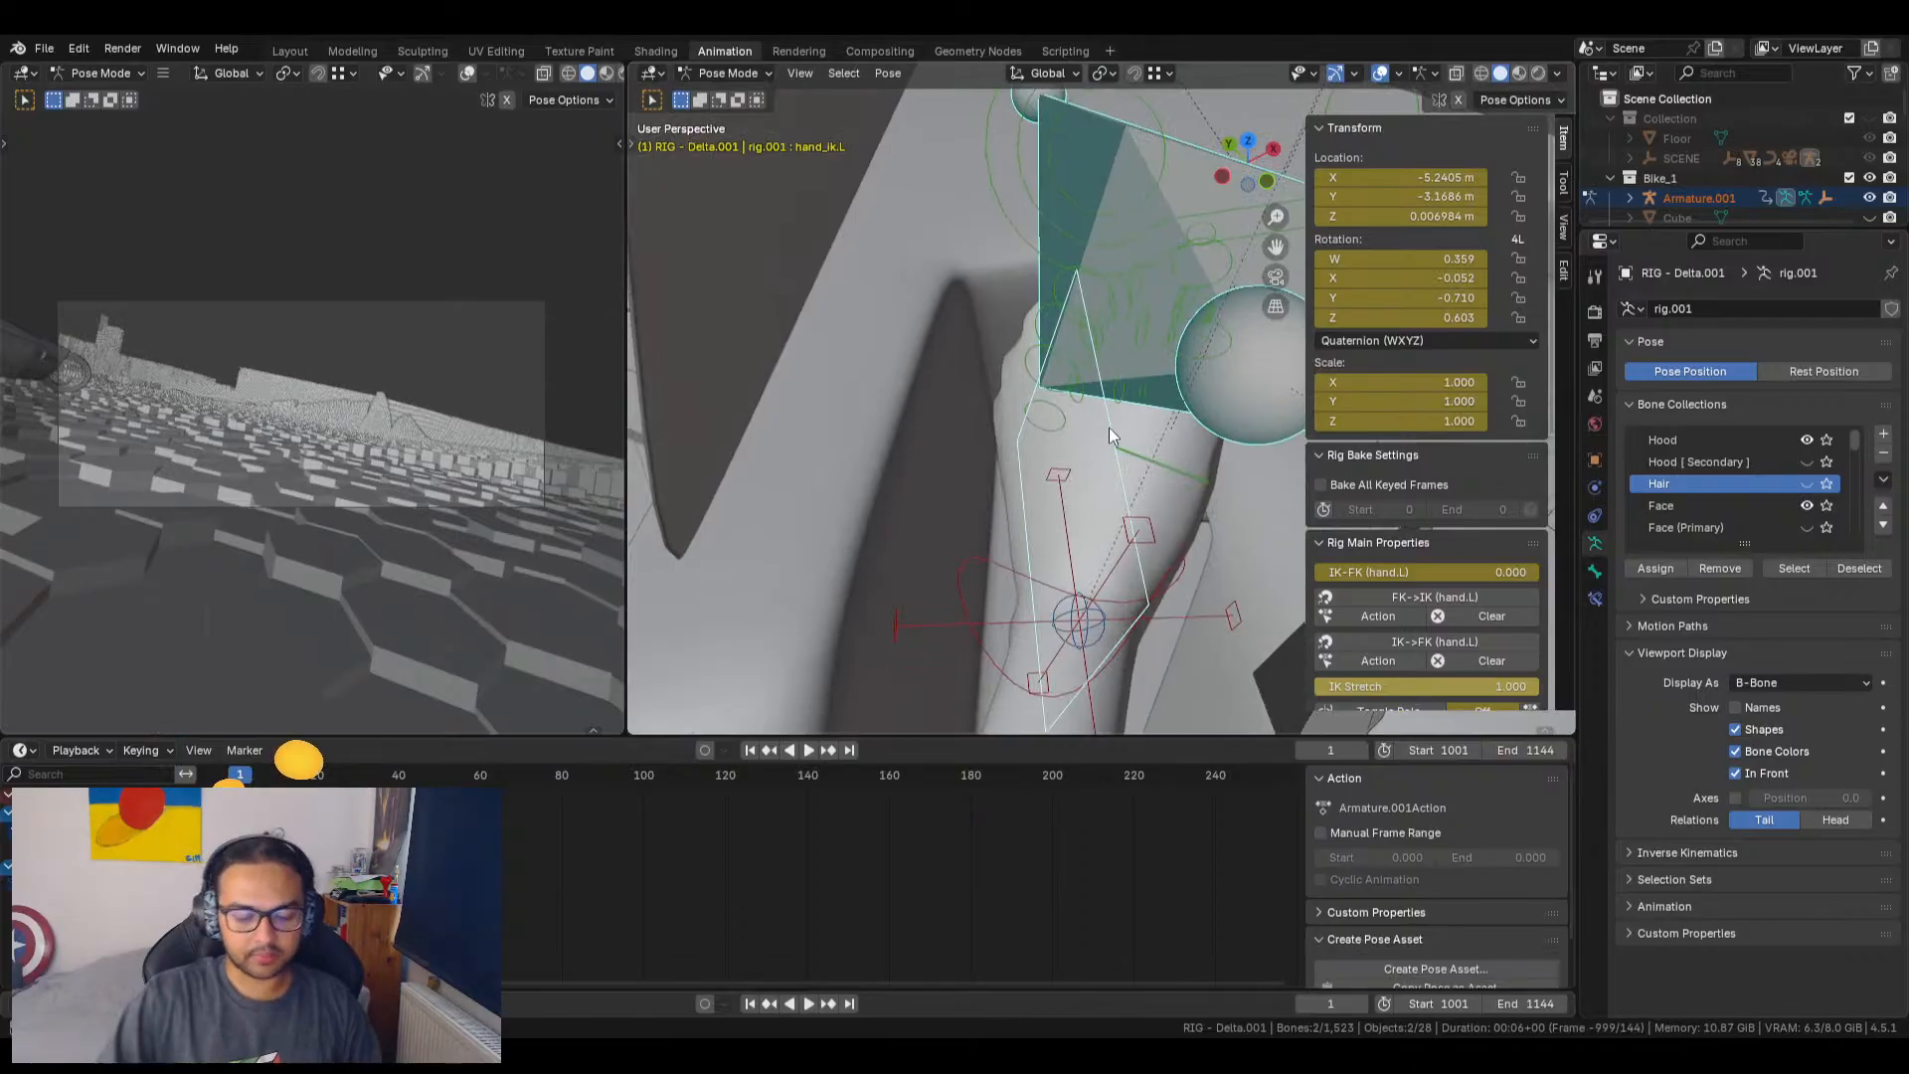
pyautogui.hotkey('ctrl', 'p')
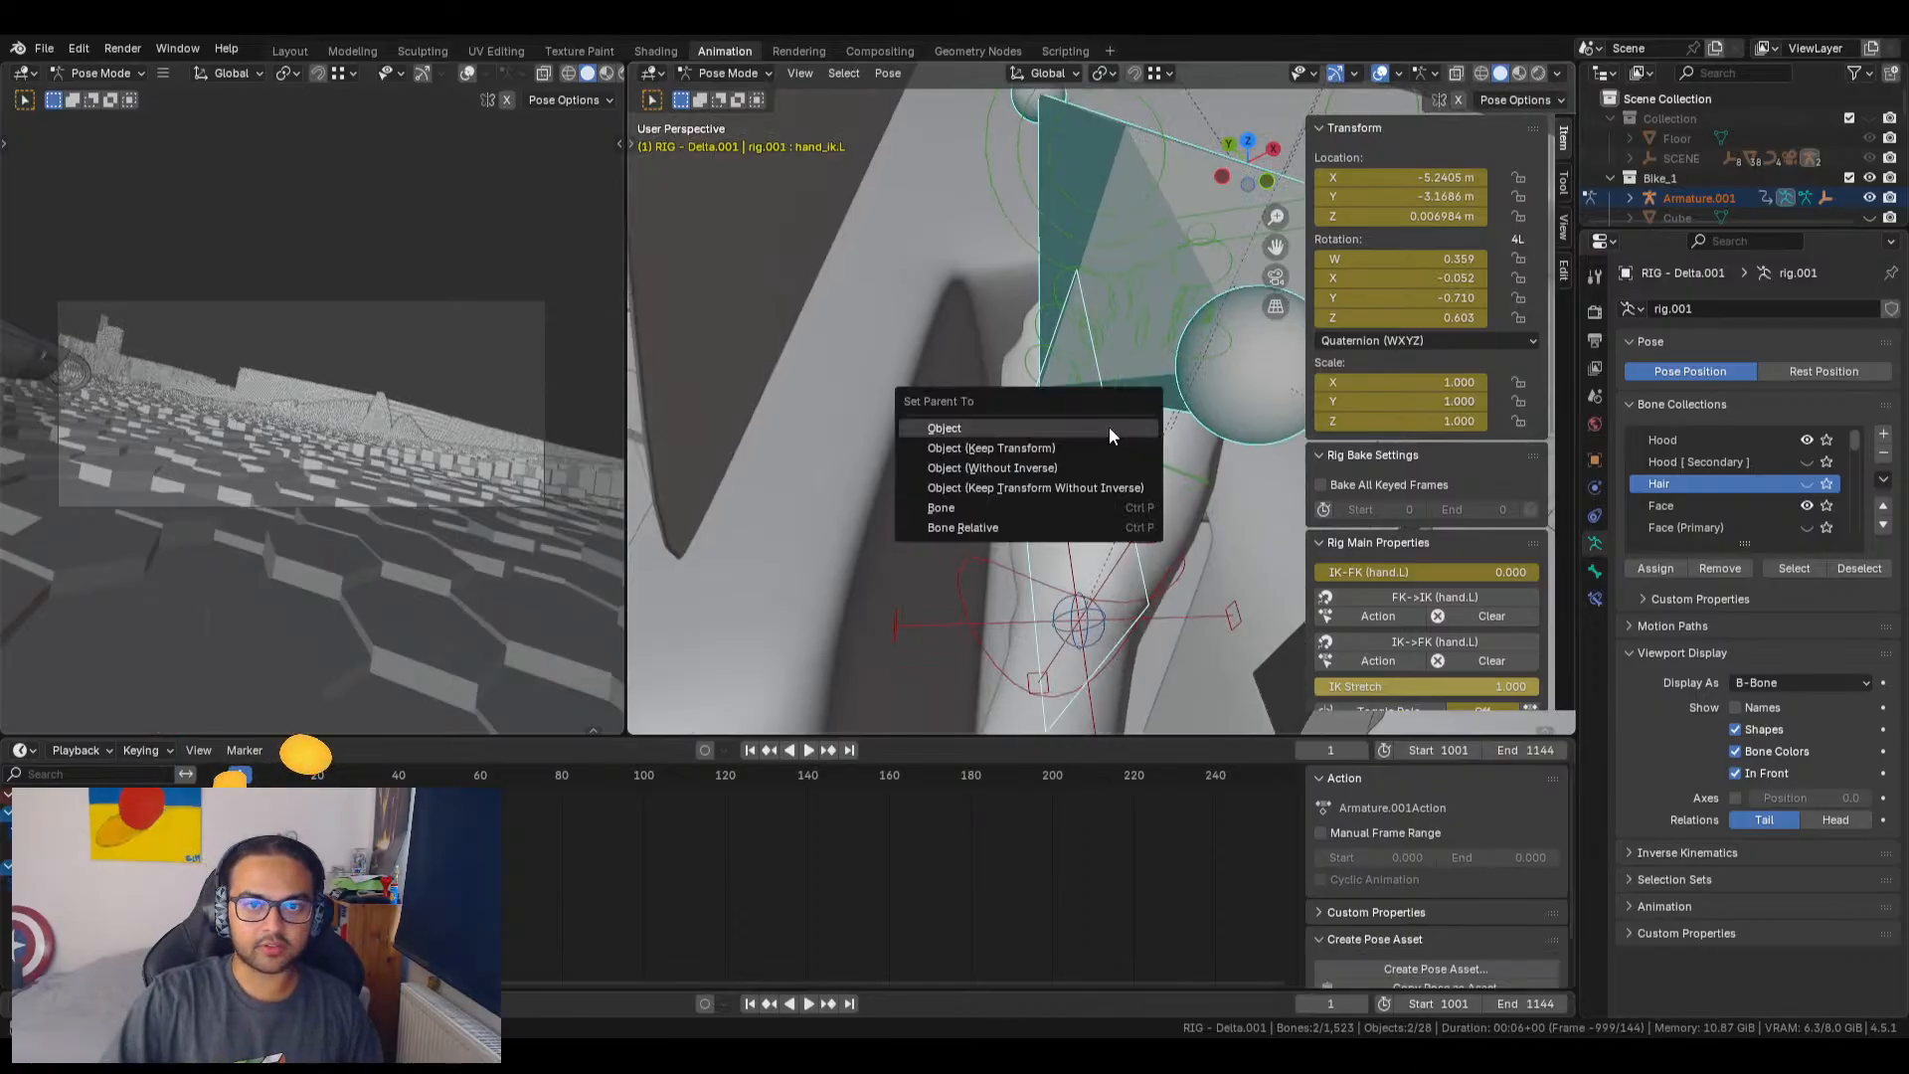
pyautogui.click(1053, 448)
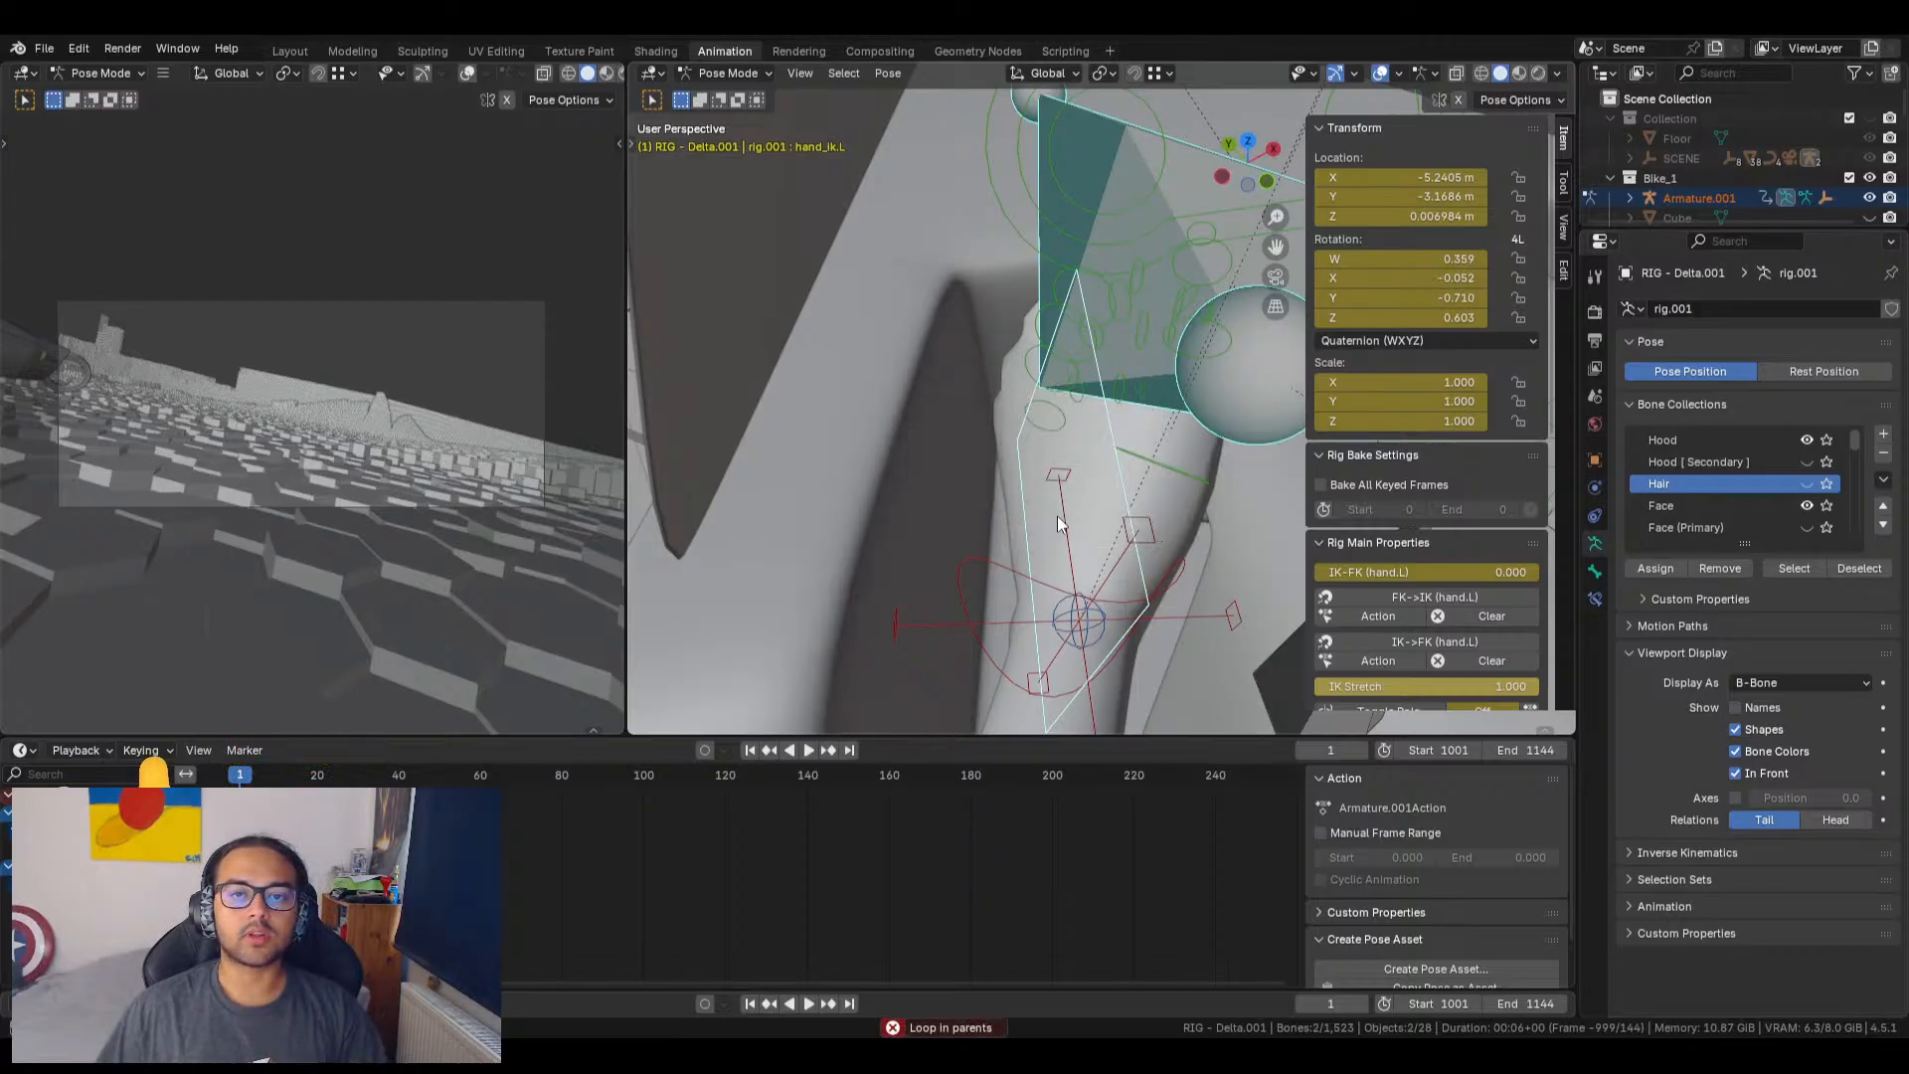
# Step: Select the left hand's IK control and the bike's front tire twist bone as active, and parent with Object (Keep Transform)
pyautogui.scroll(-5, 1094, 467)
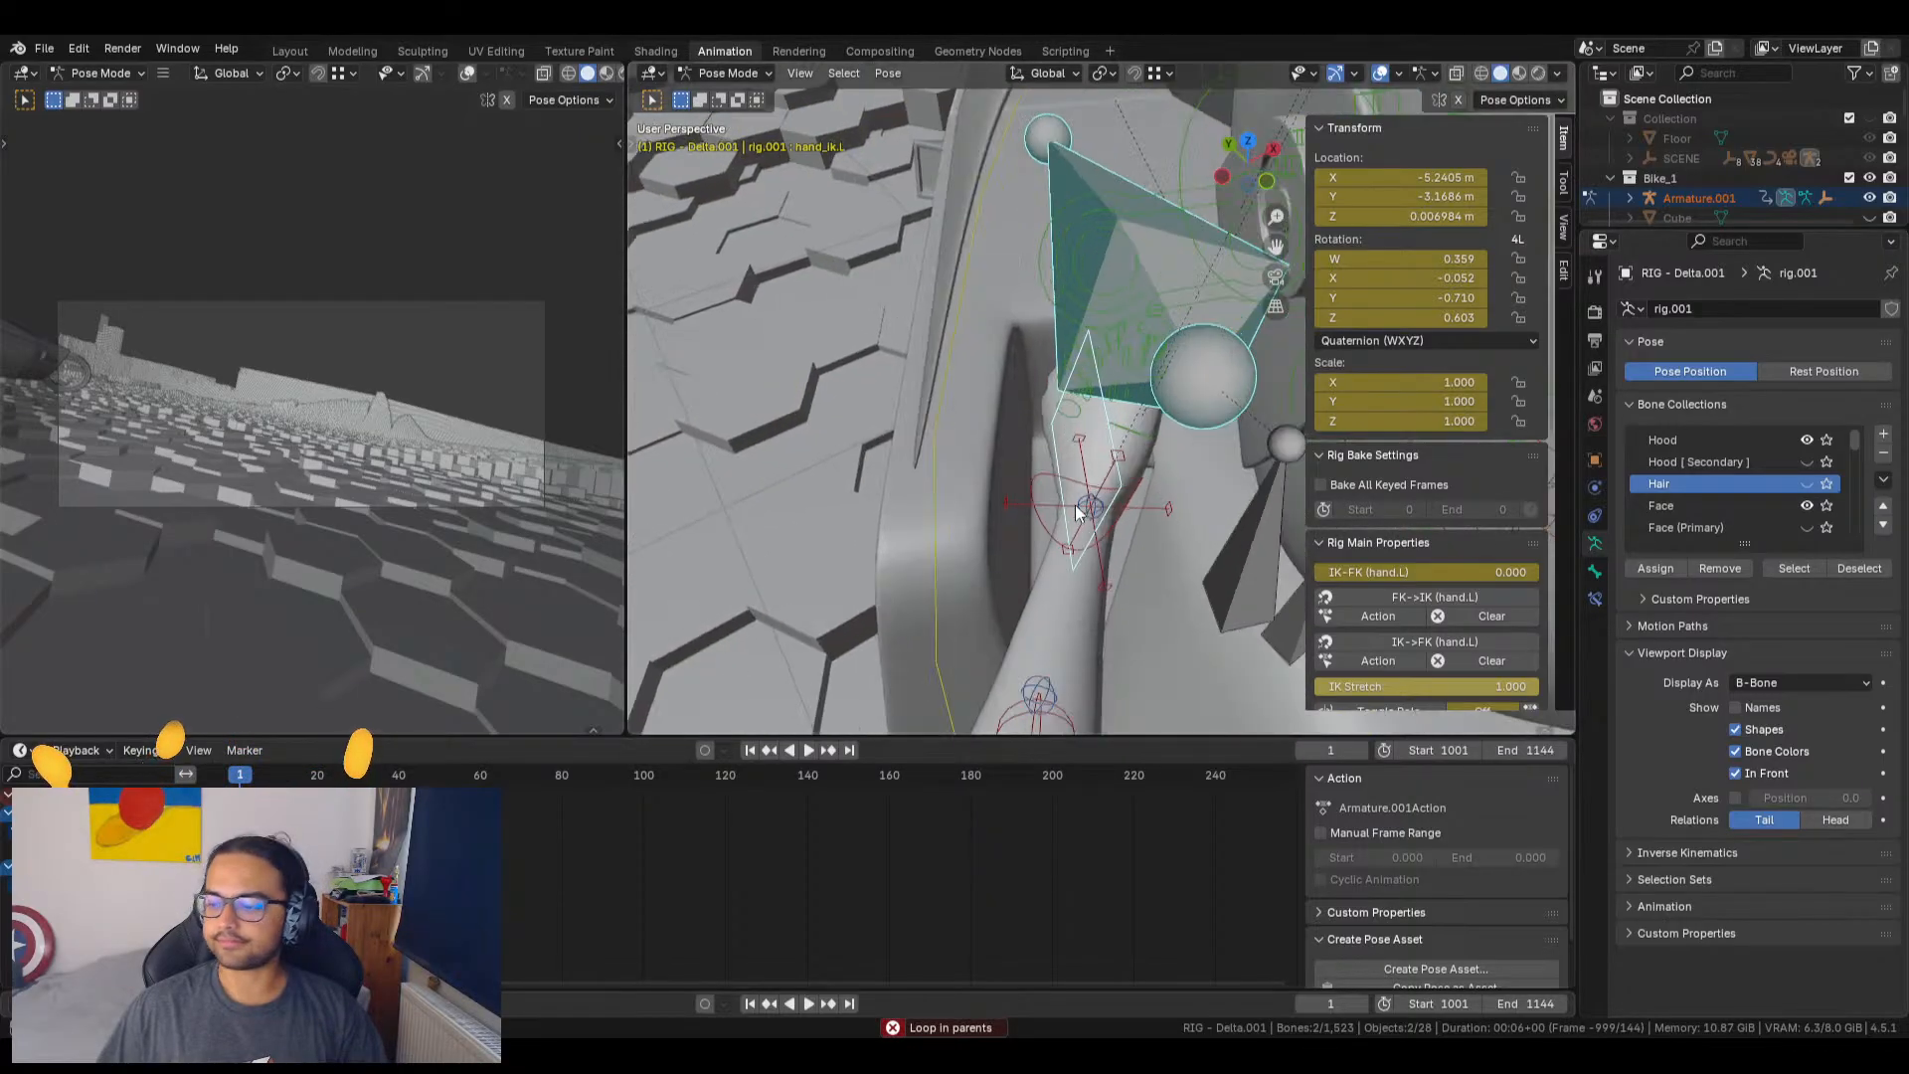
pyautogui.scroll(1, 1079, 510)
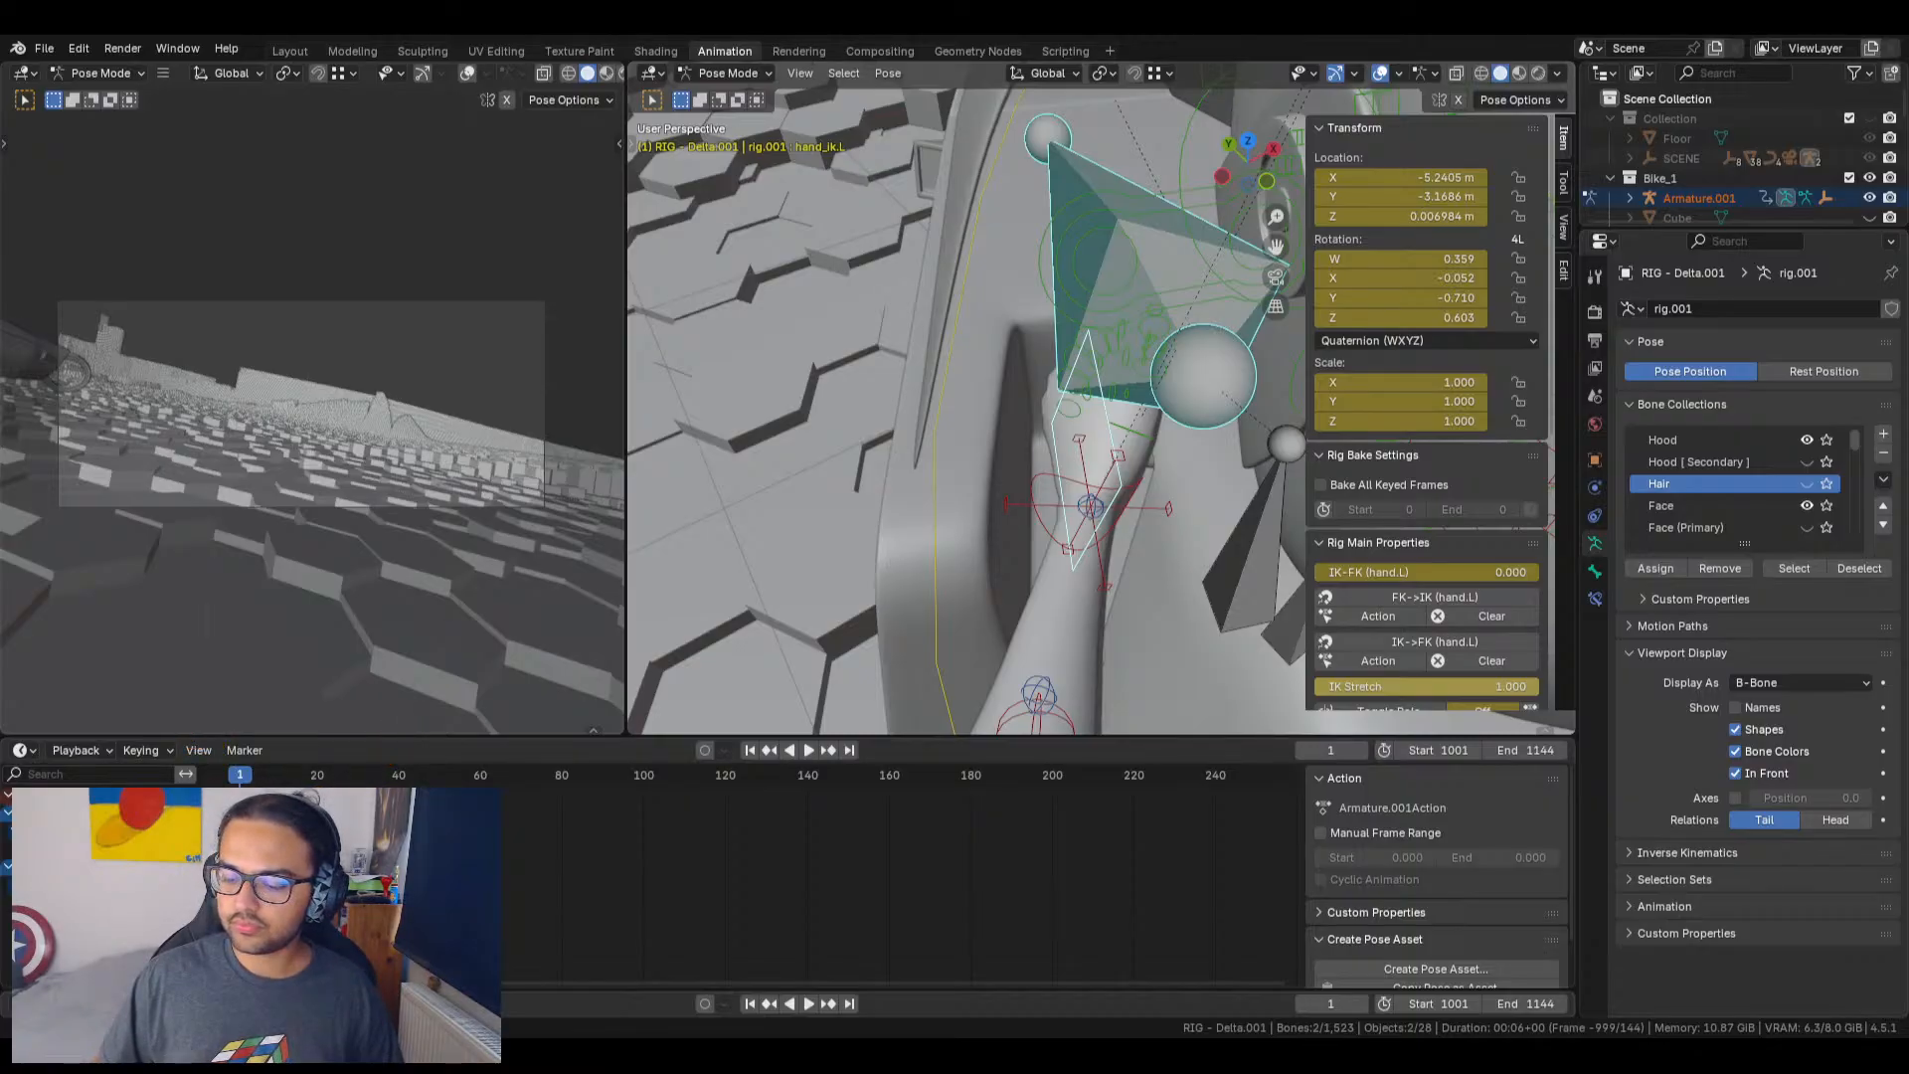
pyautogui.moveTo(1024, 417); pyautogui.dragTo(1126, 390, button='middle')
pyautogui.scroll(3, 1036, 330)
pyautogui.click(1048, 379)
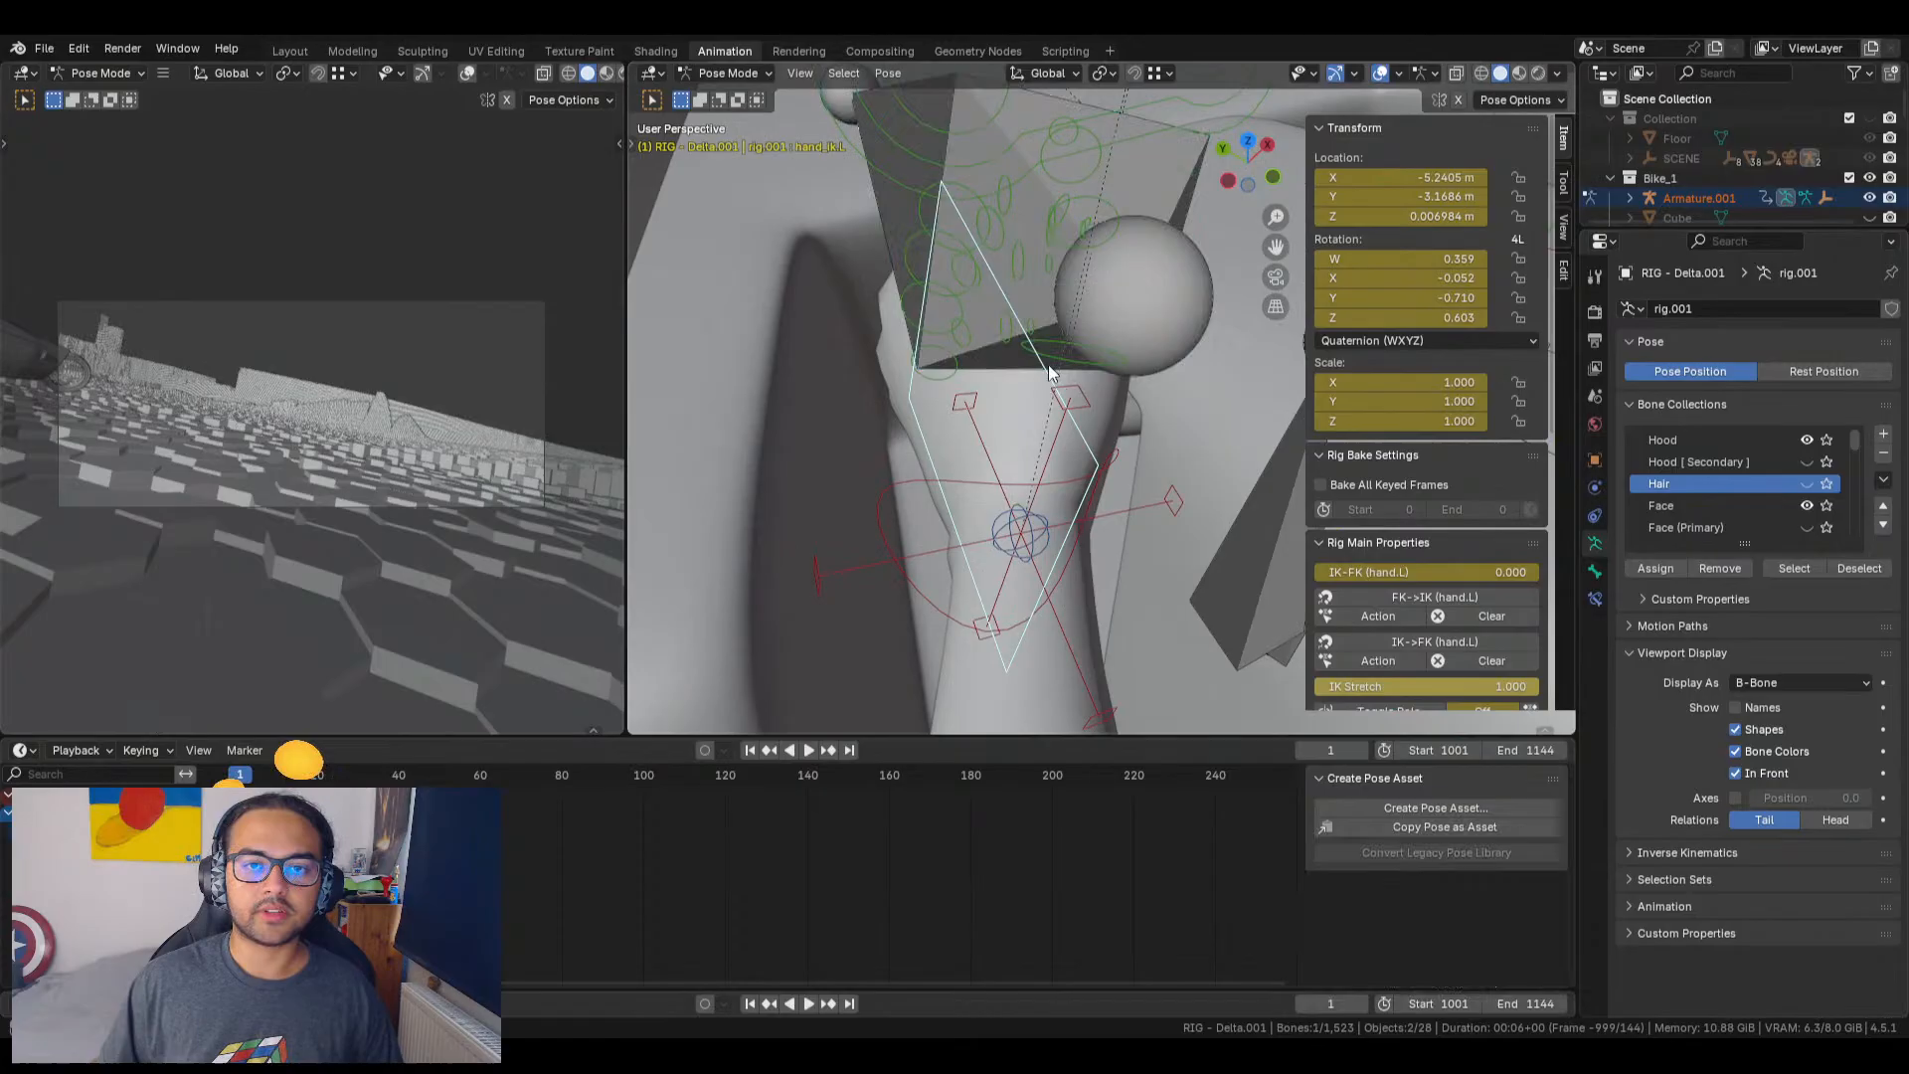
pyautogui.click(1134, 175)
pyautogui.moveTo(1143, 195); pyautogui.dragTo(1122, 392, button='middle')
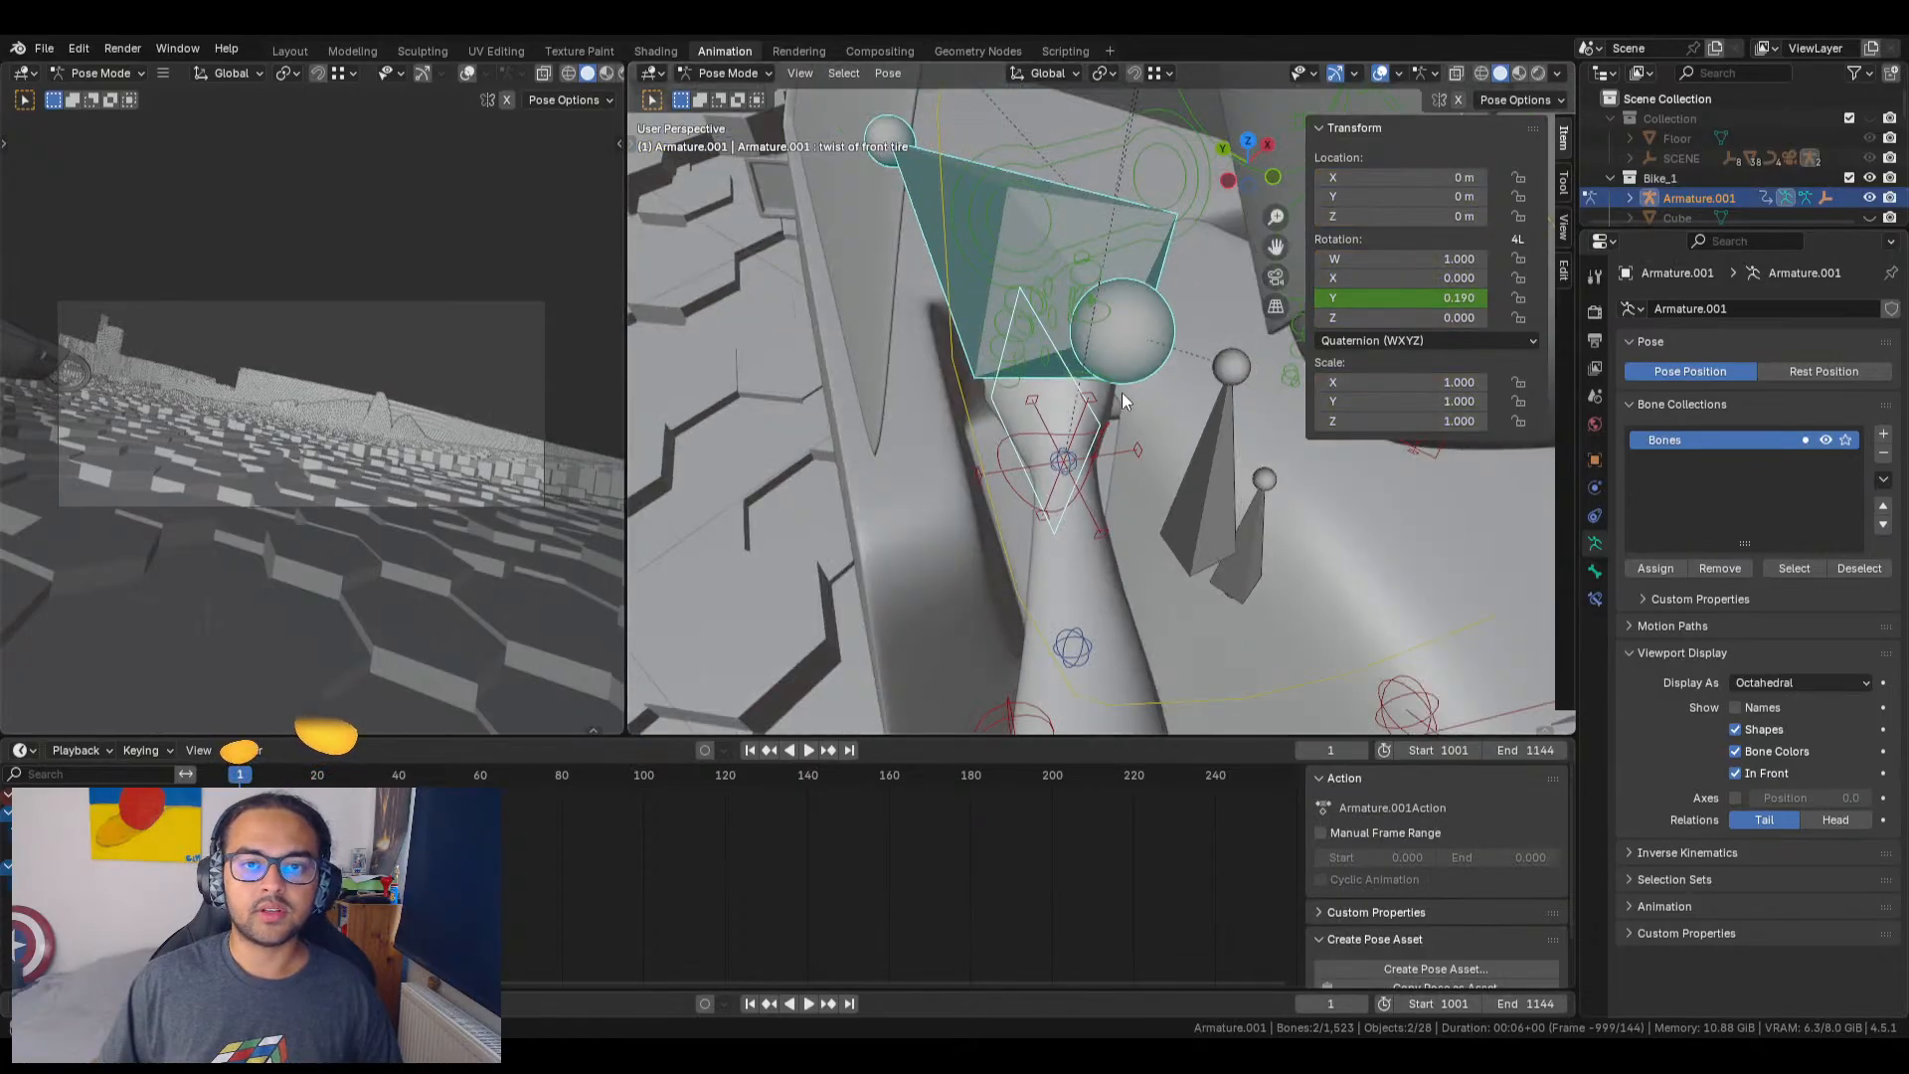
pyautogui.hotkey('ctrl', 'p')
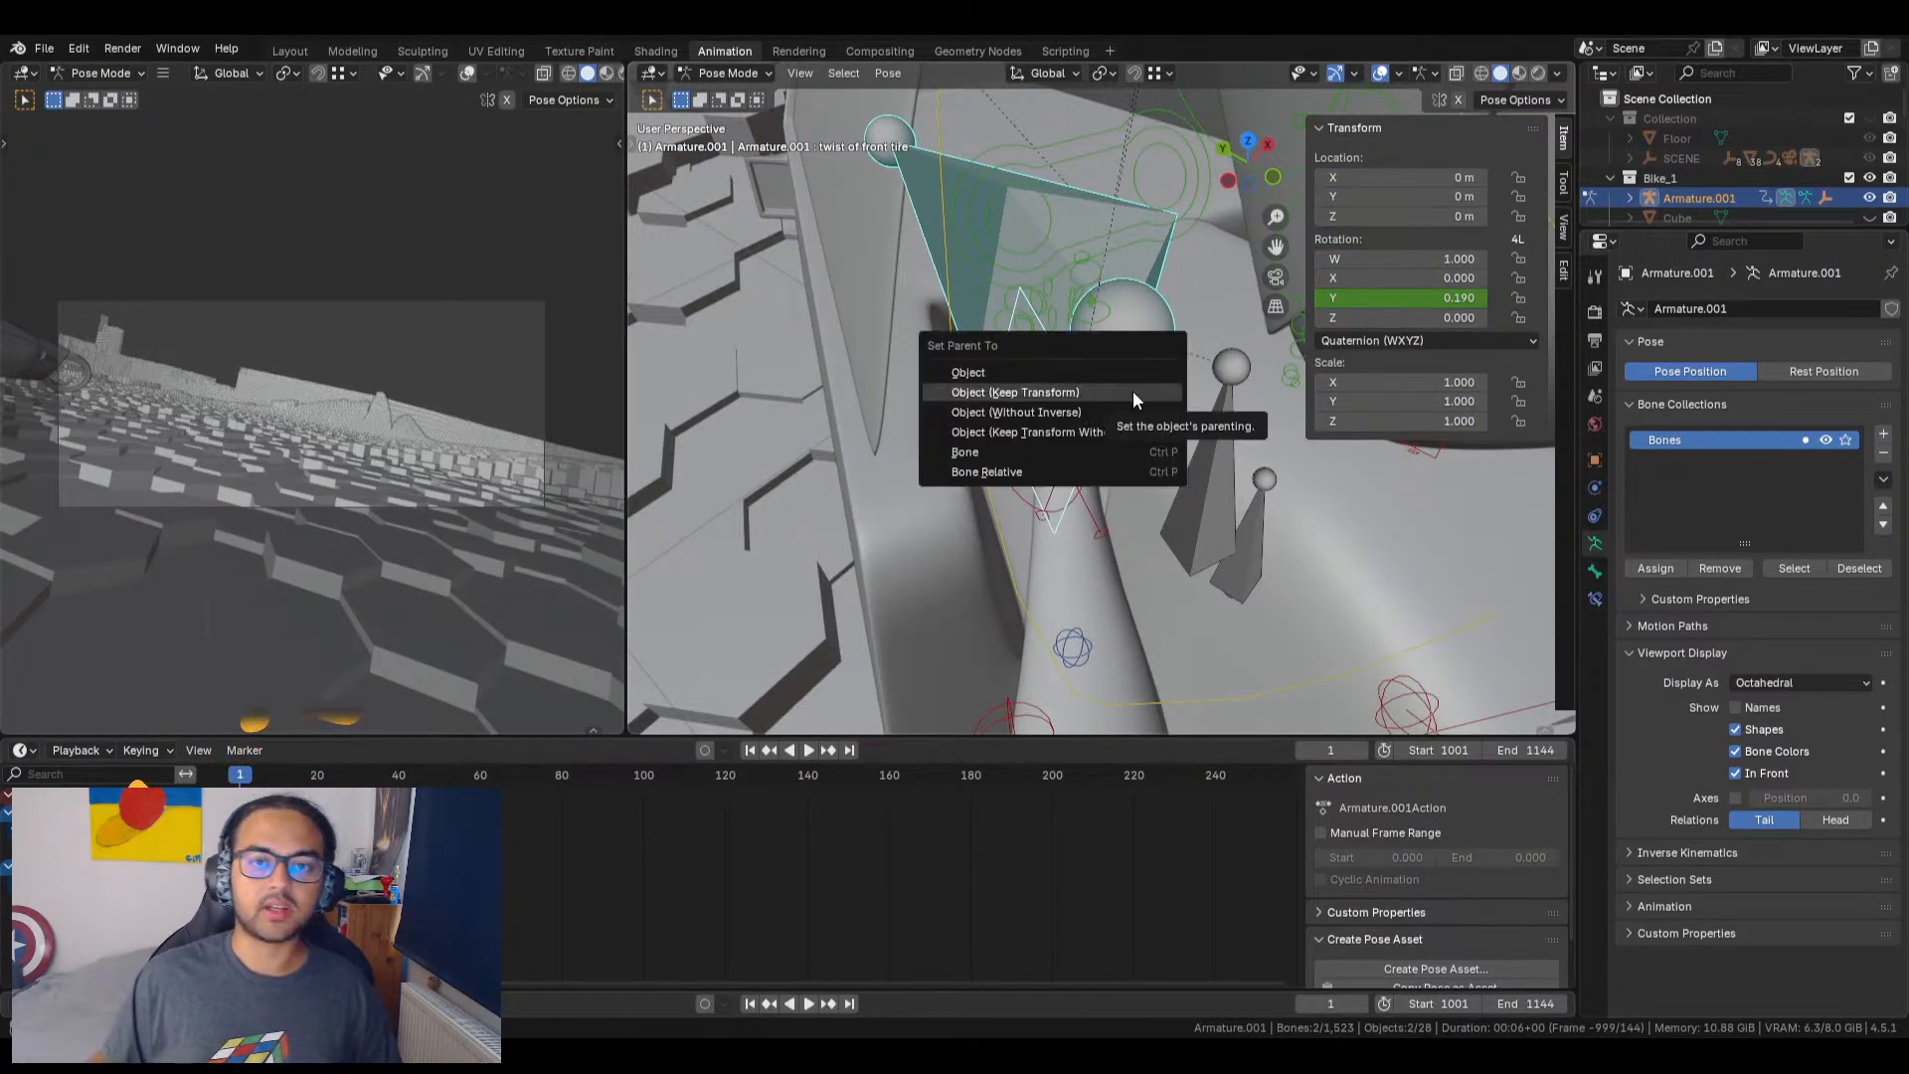
pyautogui.click(1094, 388)
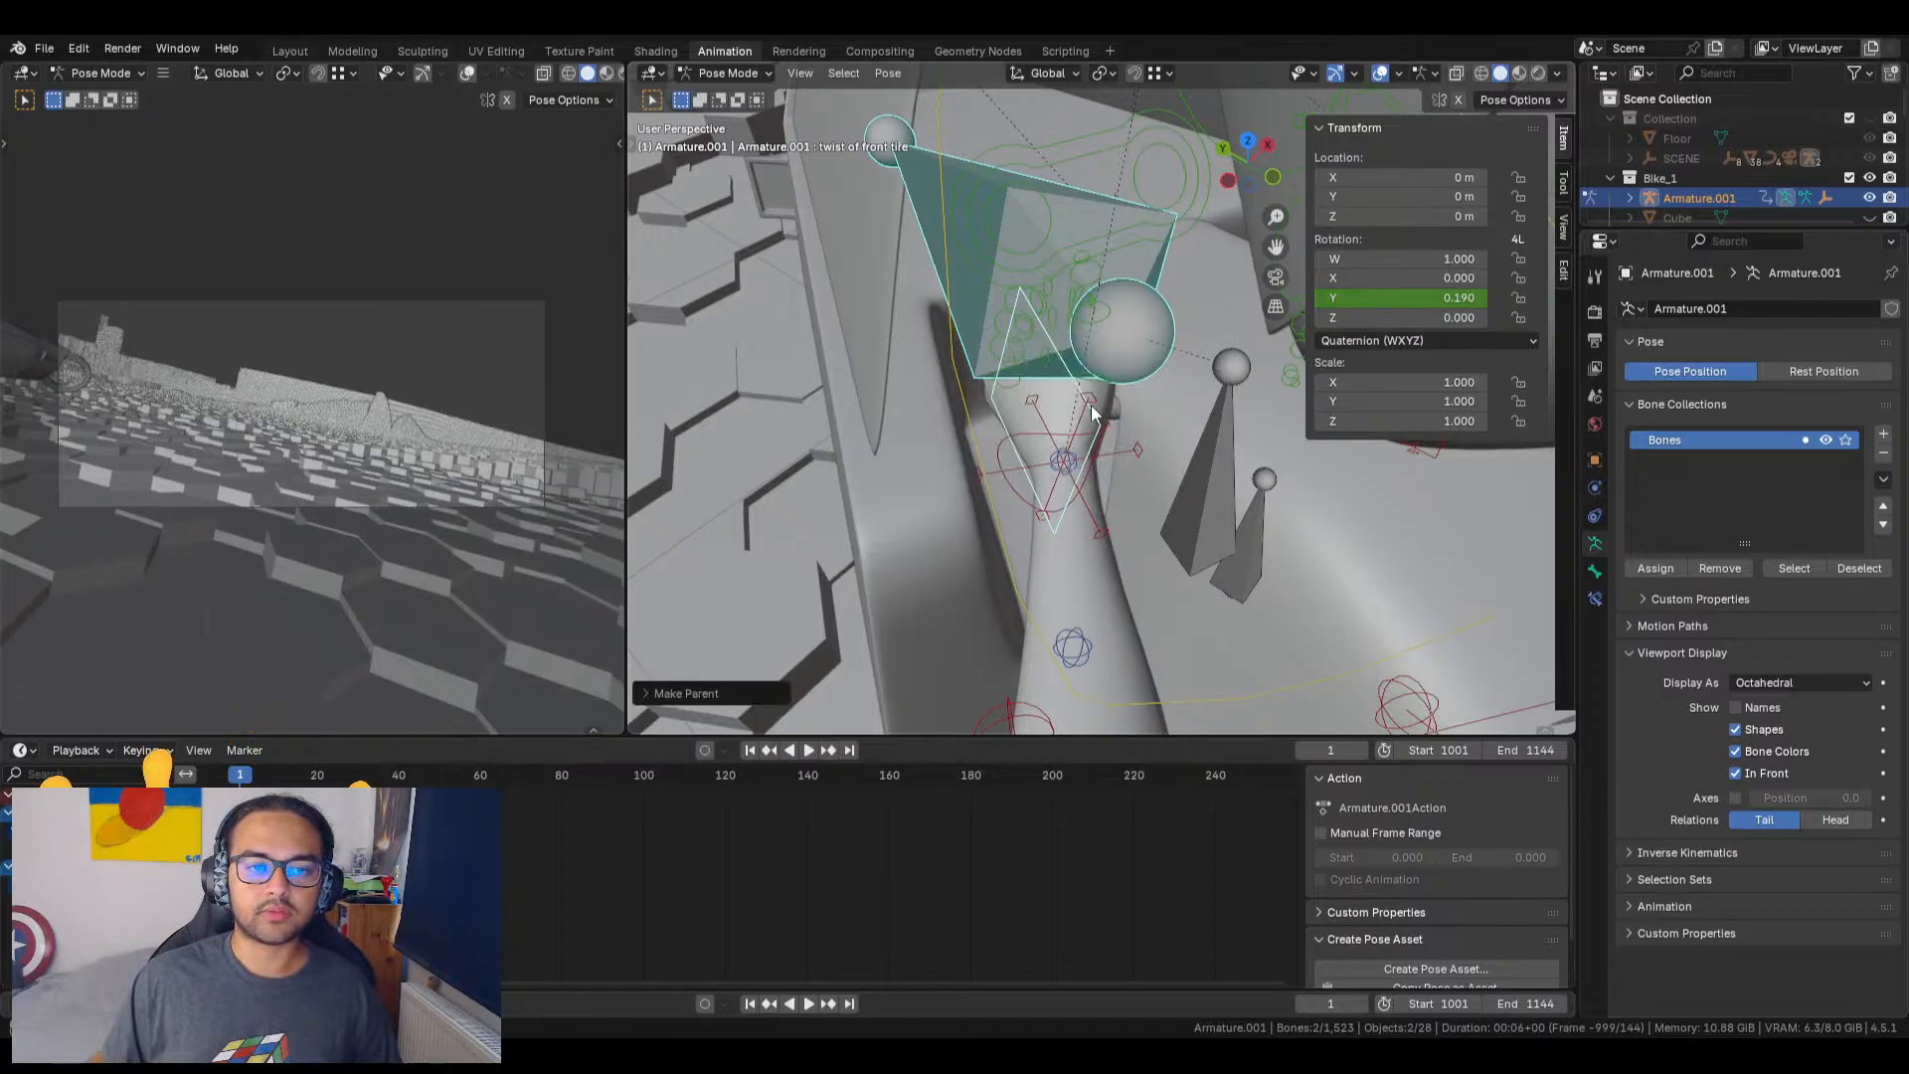
# Step: Scrub the timeline to frame 93 and check the animation's playback in the Layout workspace
pyautogui.moveTo(240, 780); pyautogui.dragTo(639, 787)
pyautogui.scroll(-8, 903, 414)
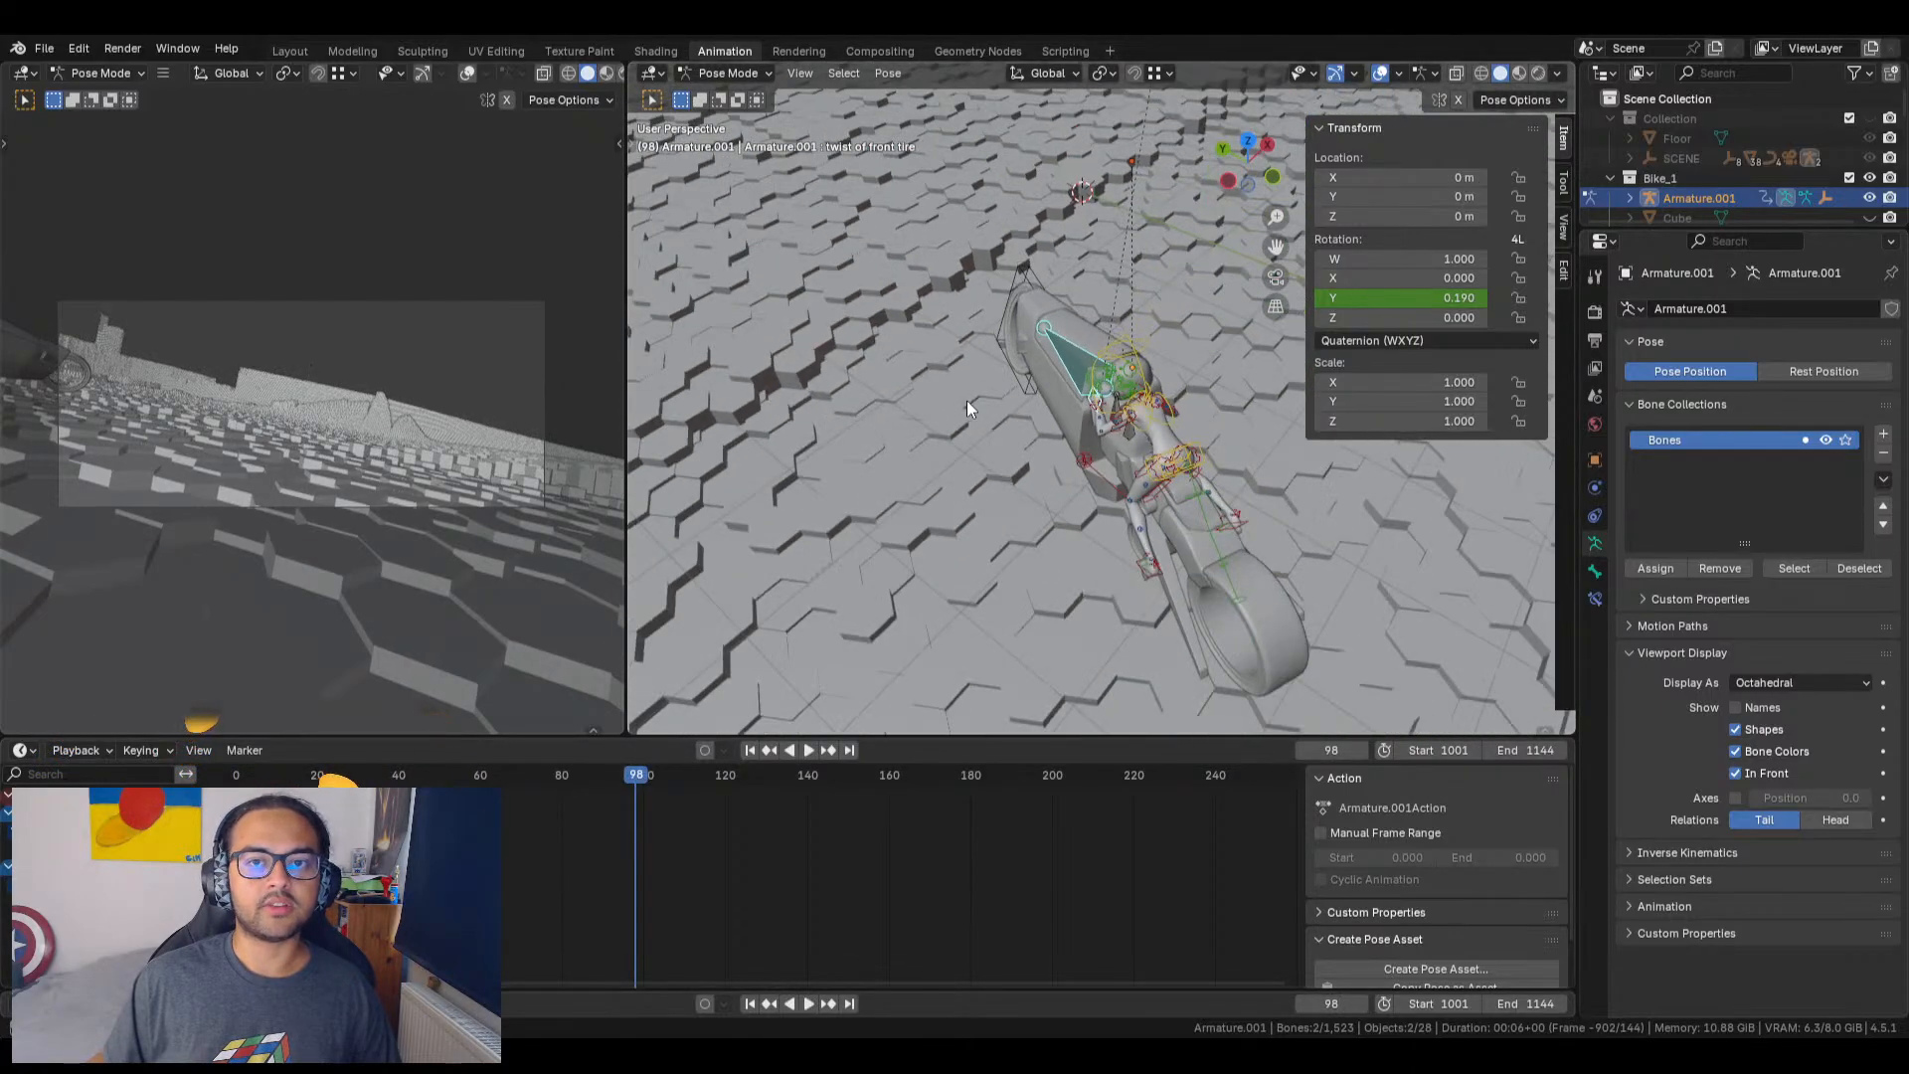
pyautogui.scroll(-6, 967, 409)
pyautogui.moveTo(647, 781)
pyautogui.mouseDown()
pyautogui.moveTo(512, 781)
pyautogui.moveTo(614, 787)
pyautogui.mouseUp()
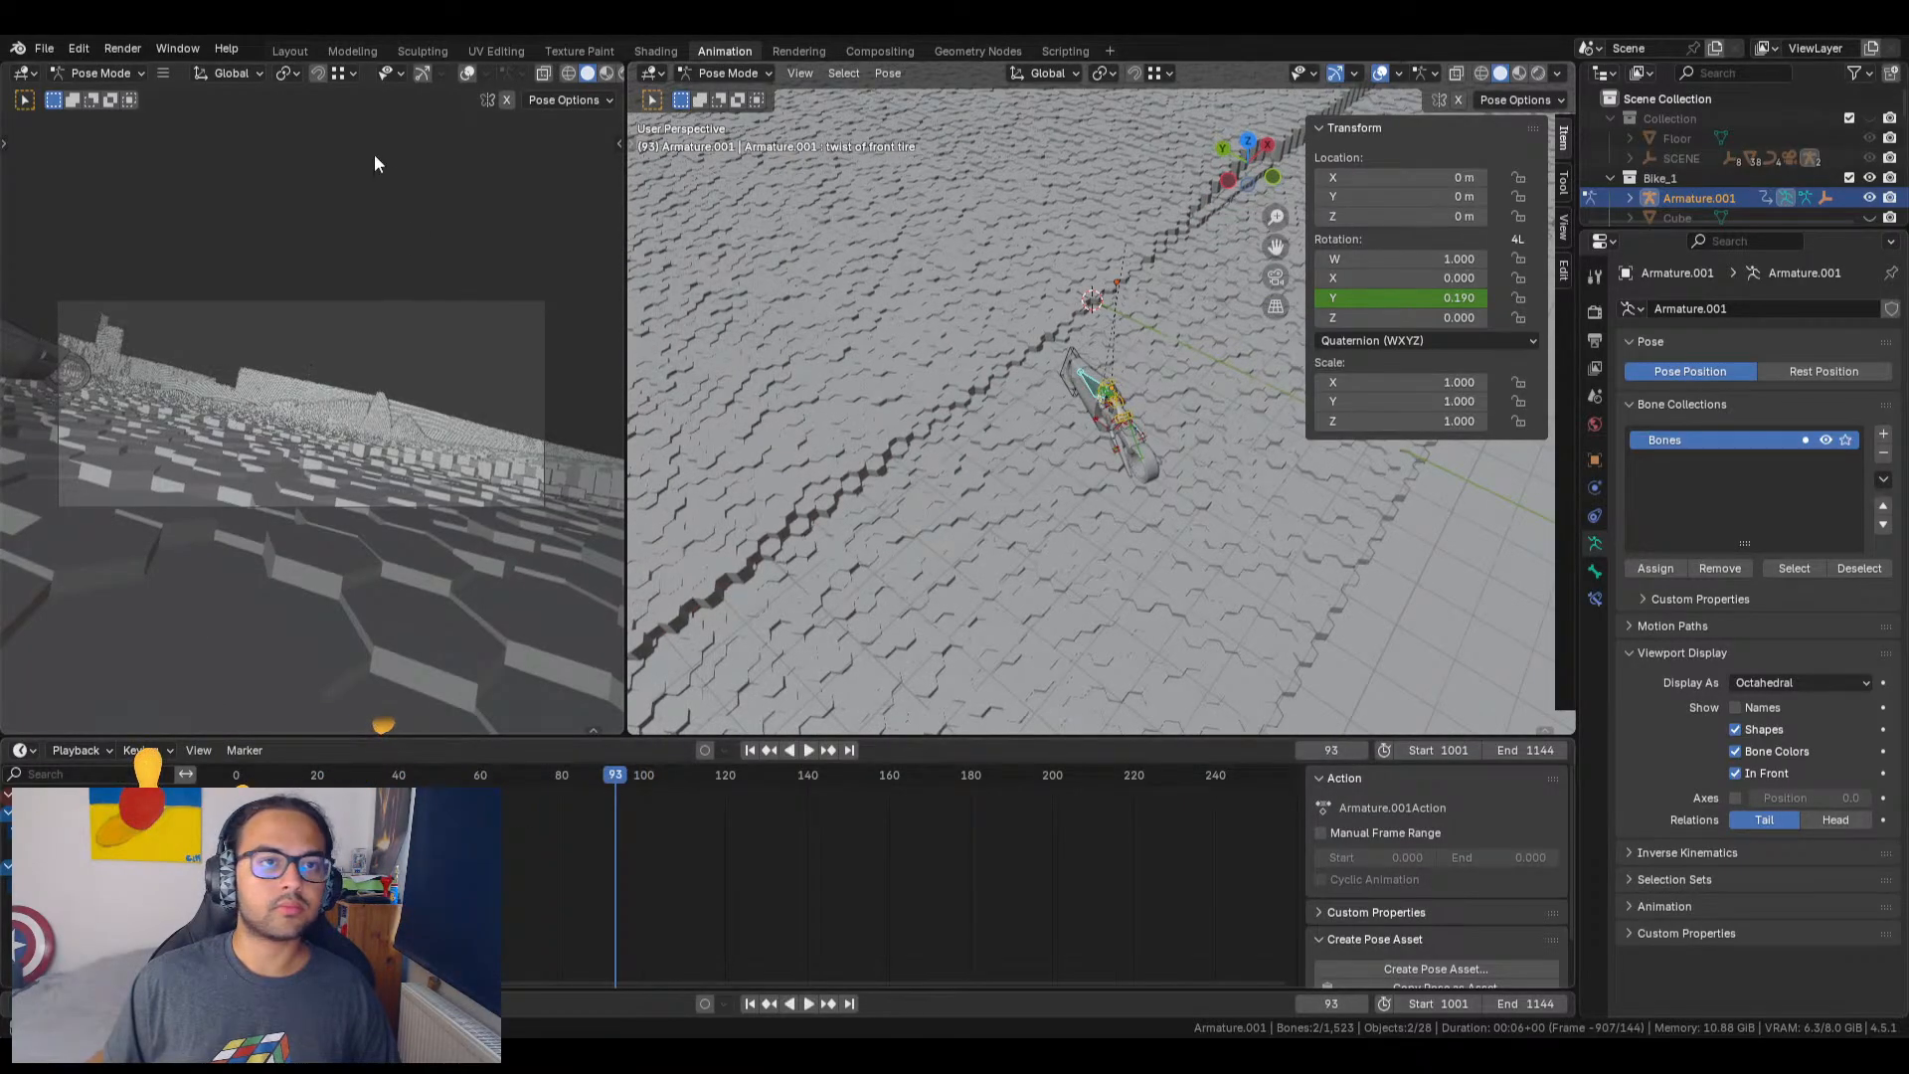
pyautogui.click(290, 50)
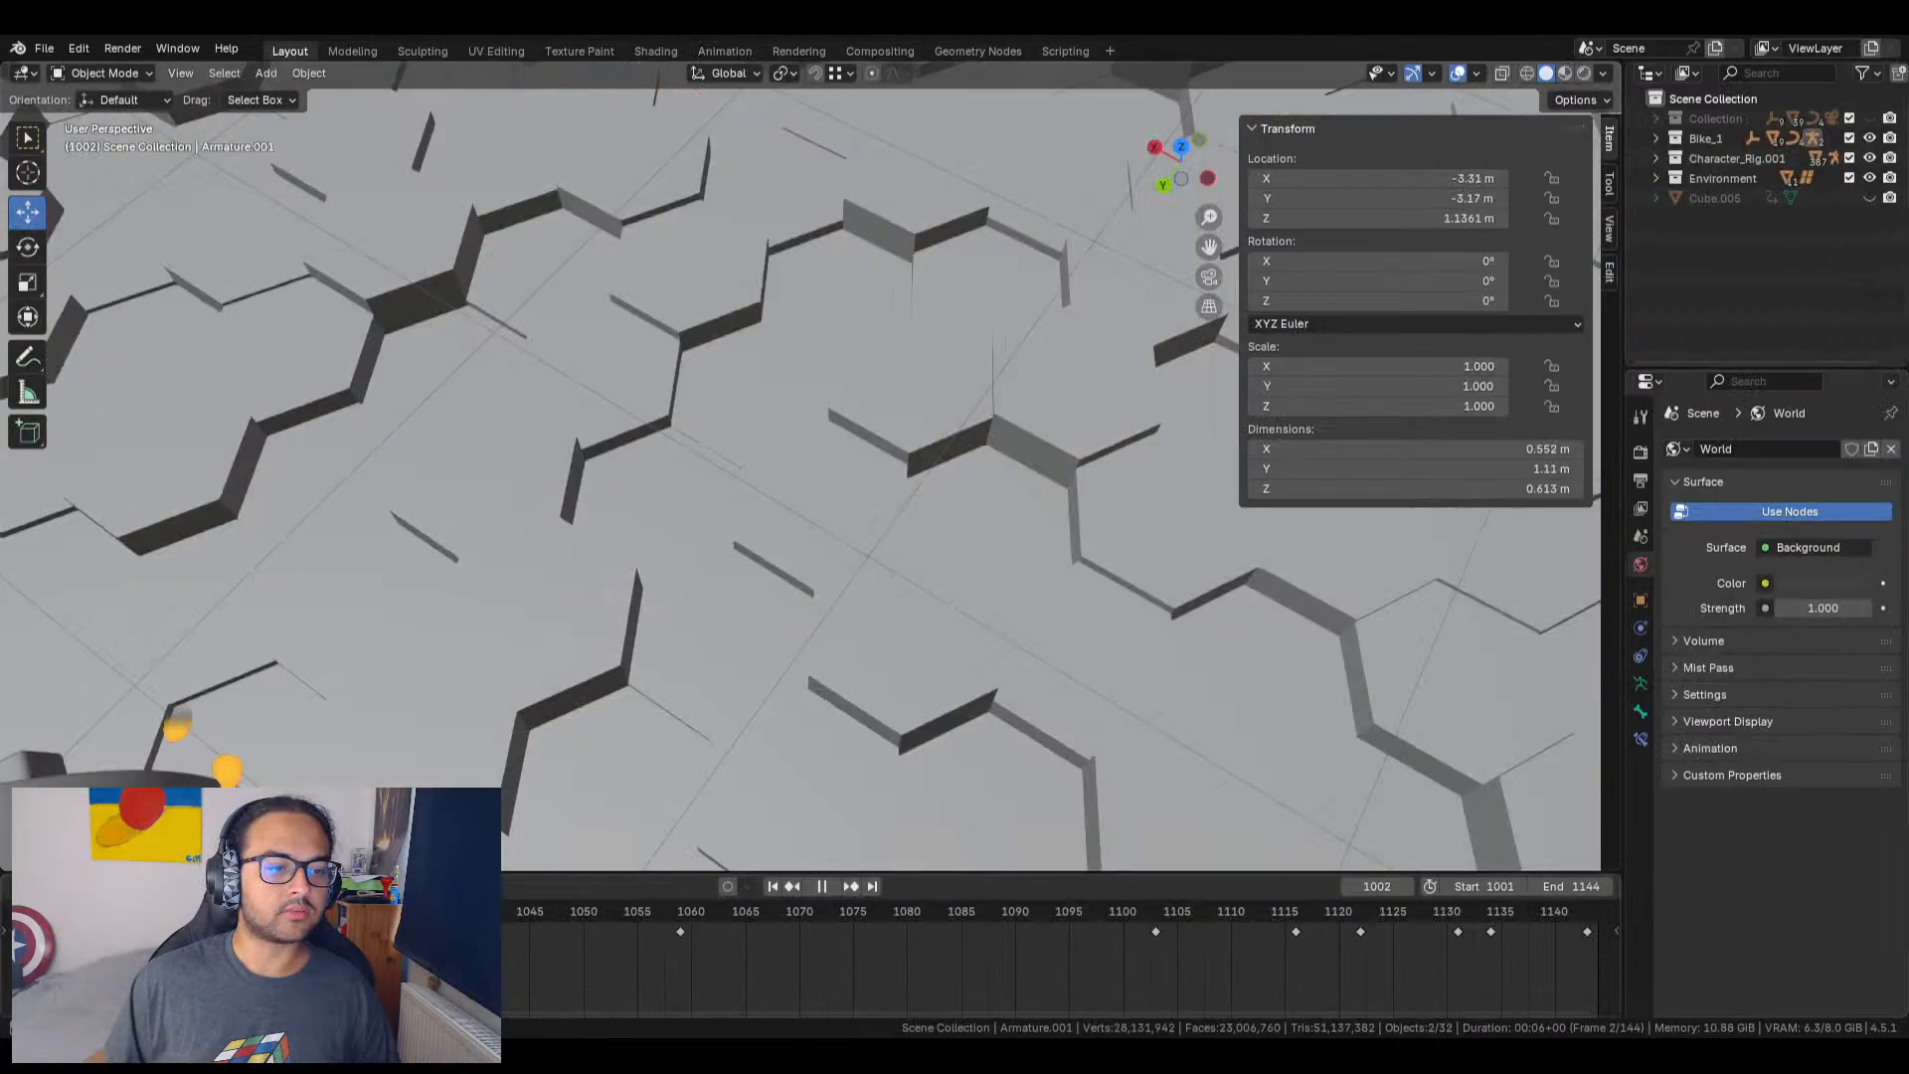
pyautogui.press('space')
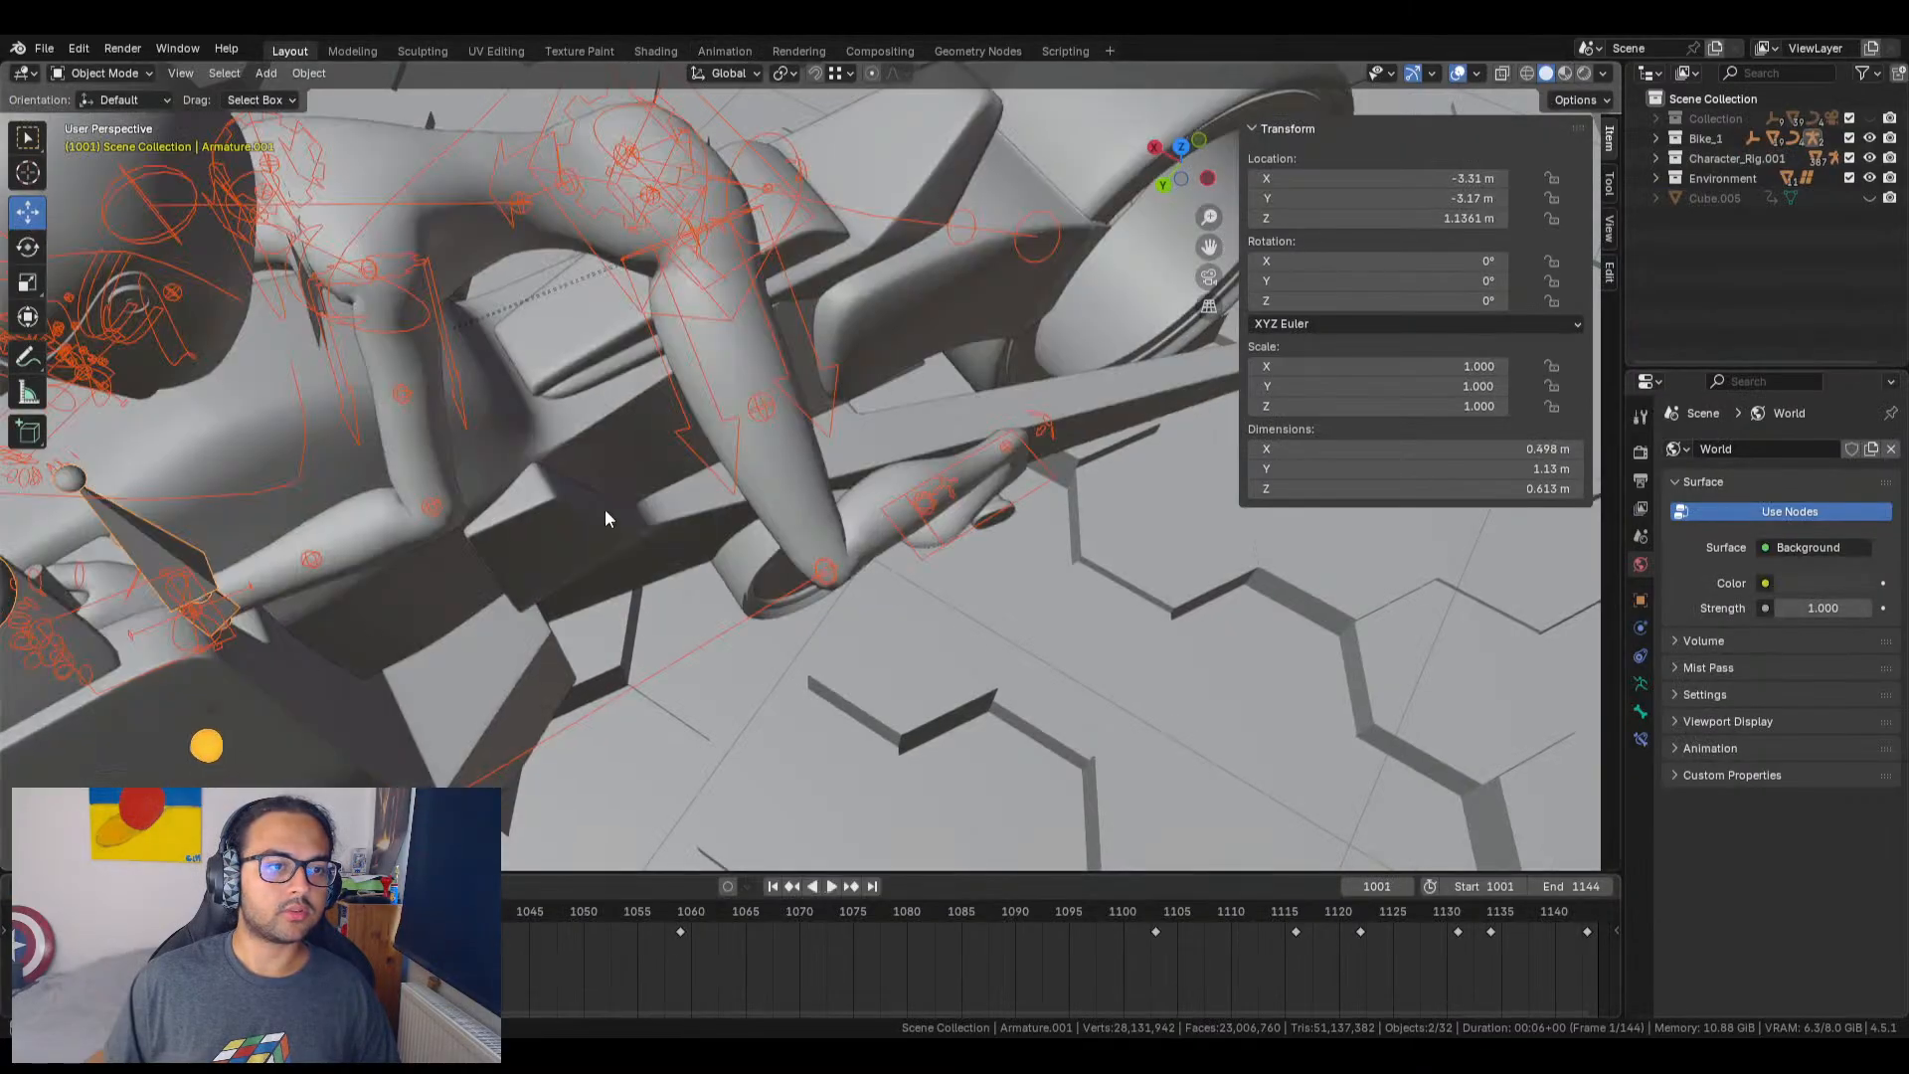
# Step: Select only the bike's armature and disable In Front in its viewport display settings
pyautogui.moveTo(605, 518); pyautogui.dragTo(776, 607, button='middle')
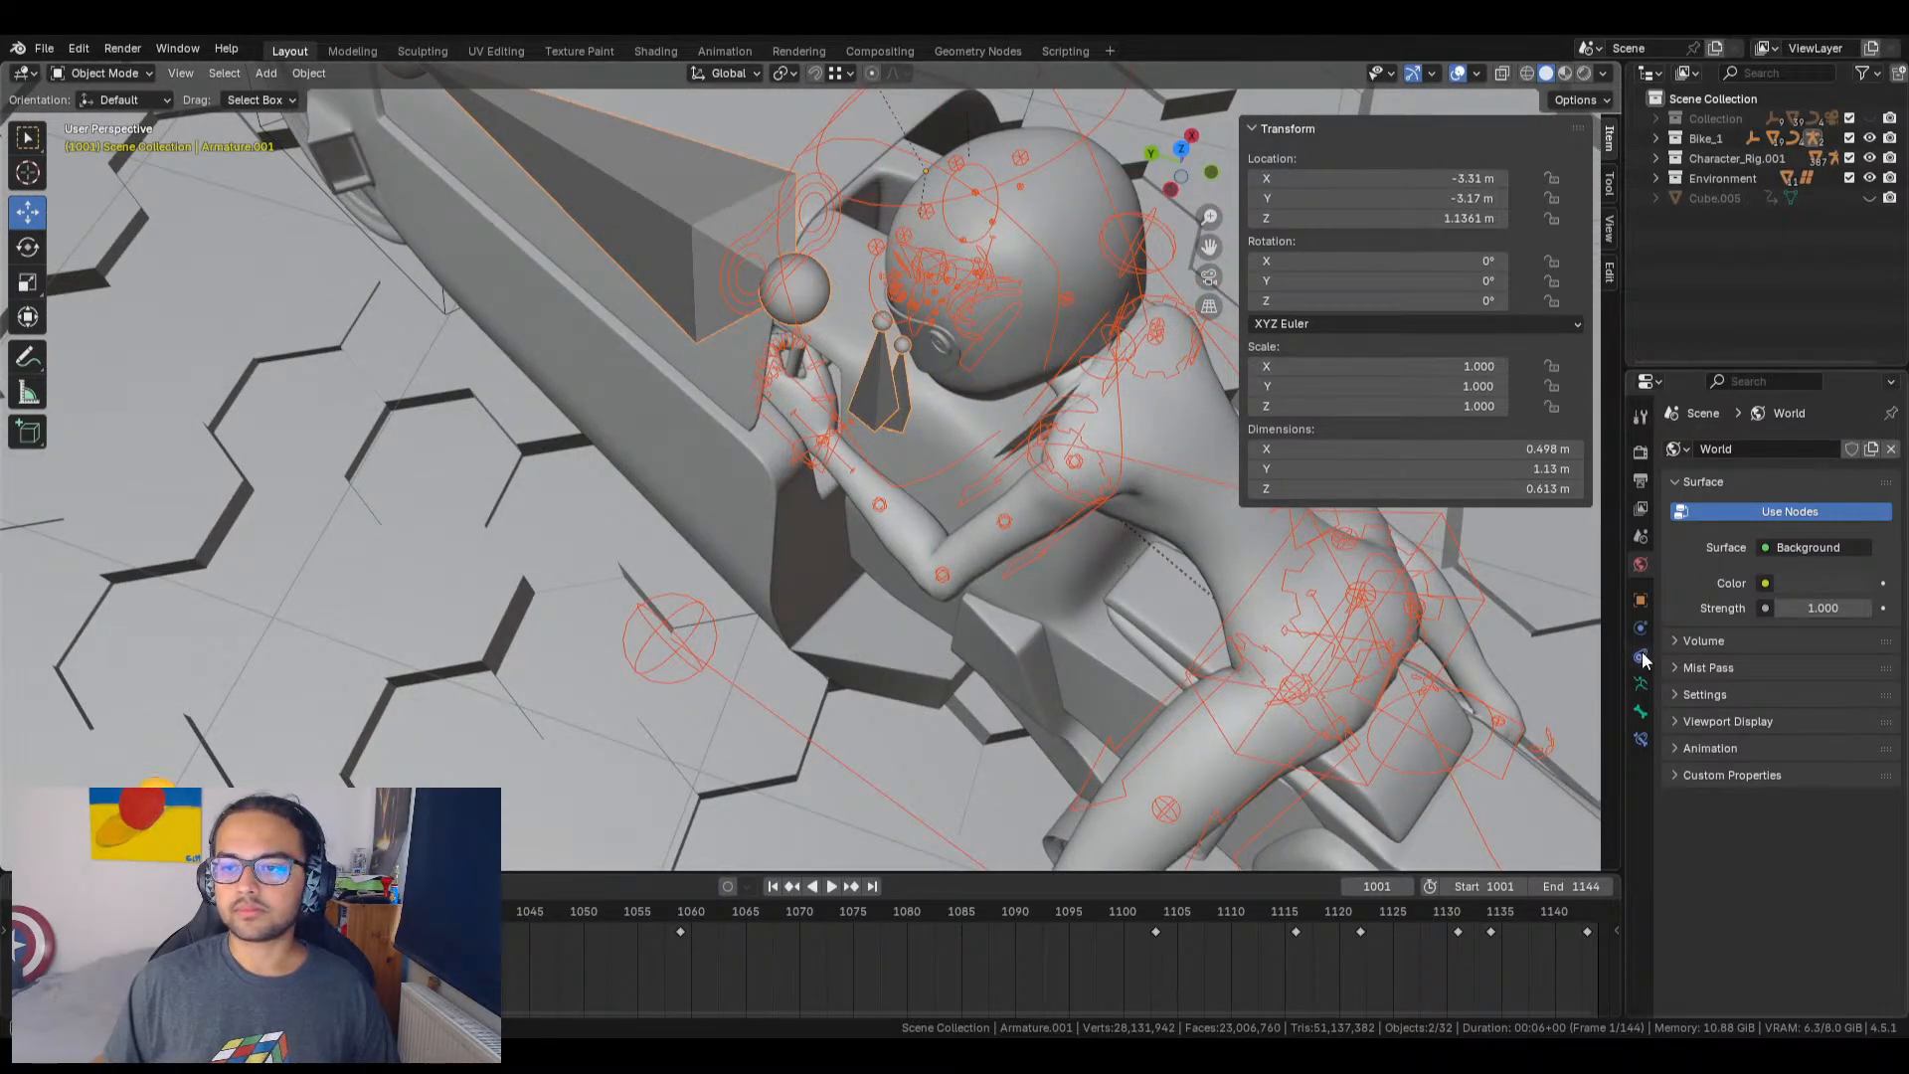
pyautogui.click(879, 378)
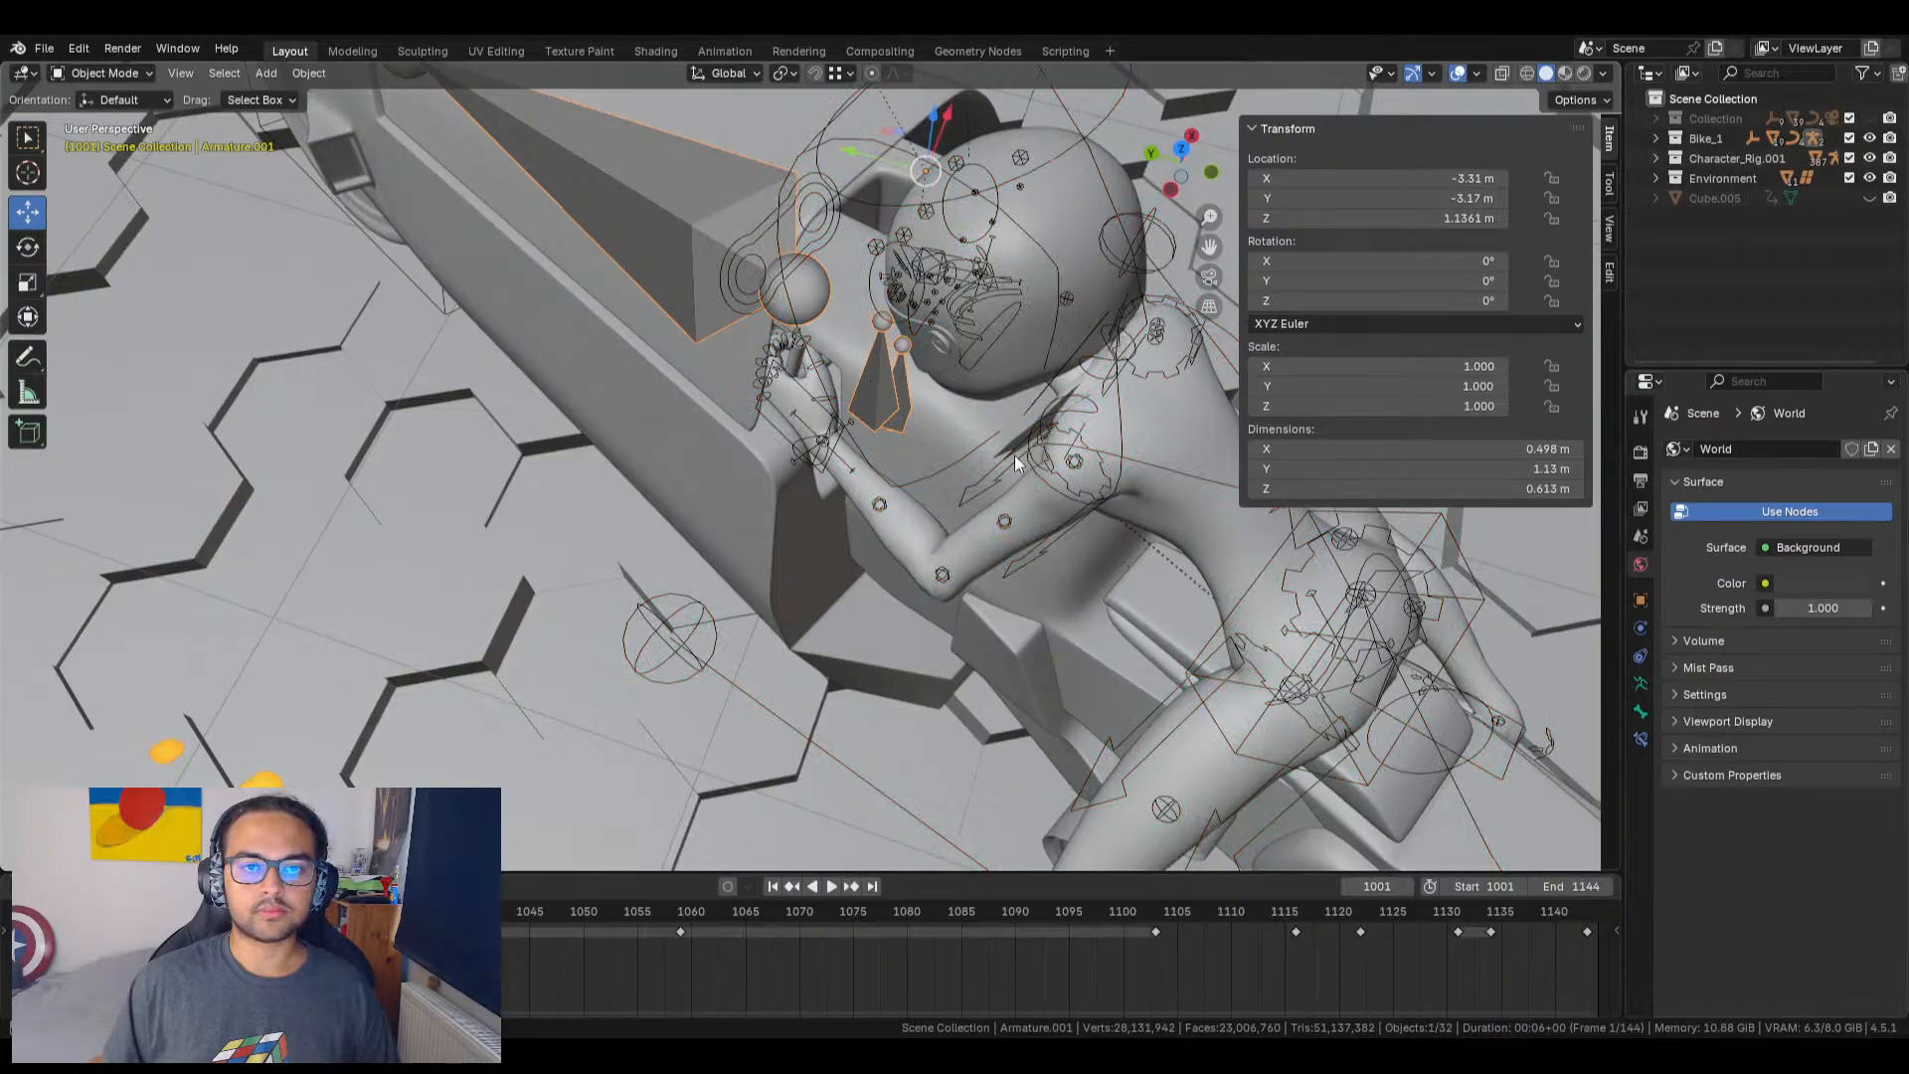
pyautogui.click(1641, 710)
pyautogui.click(1641, 685)
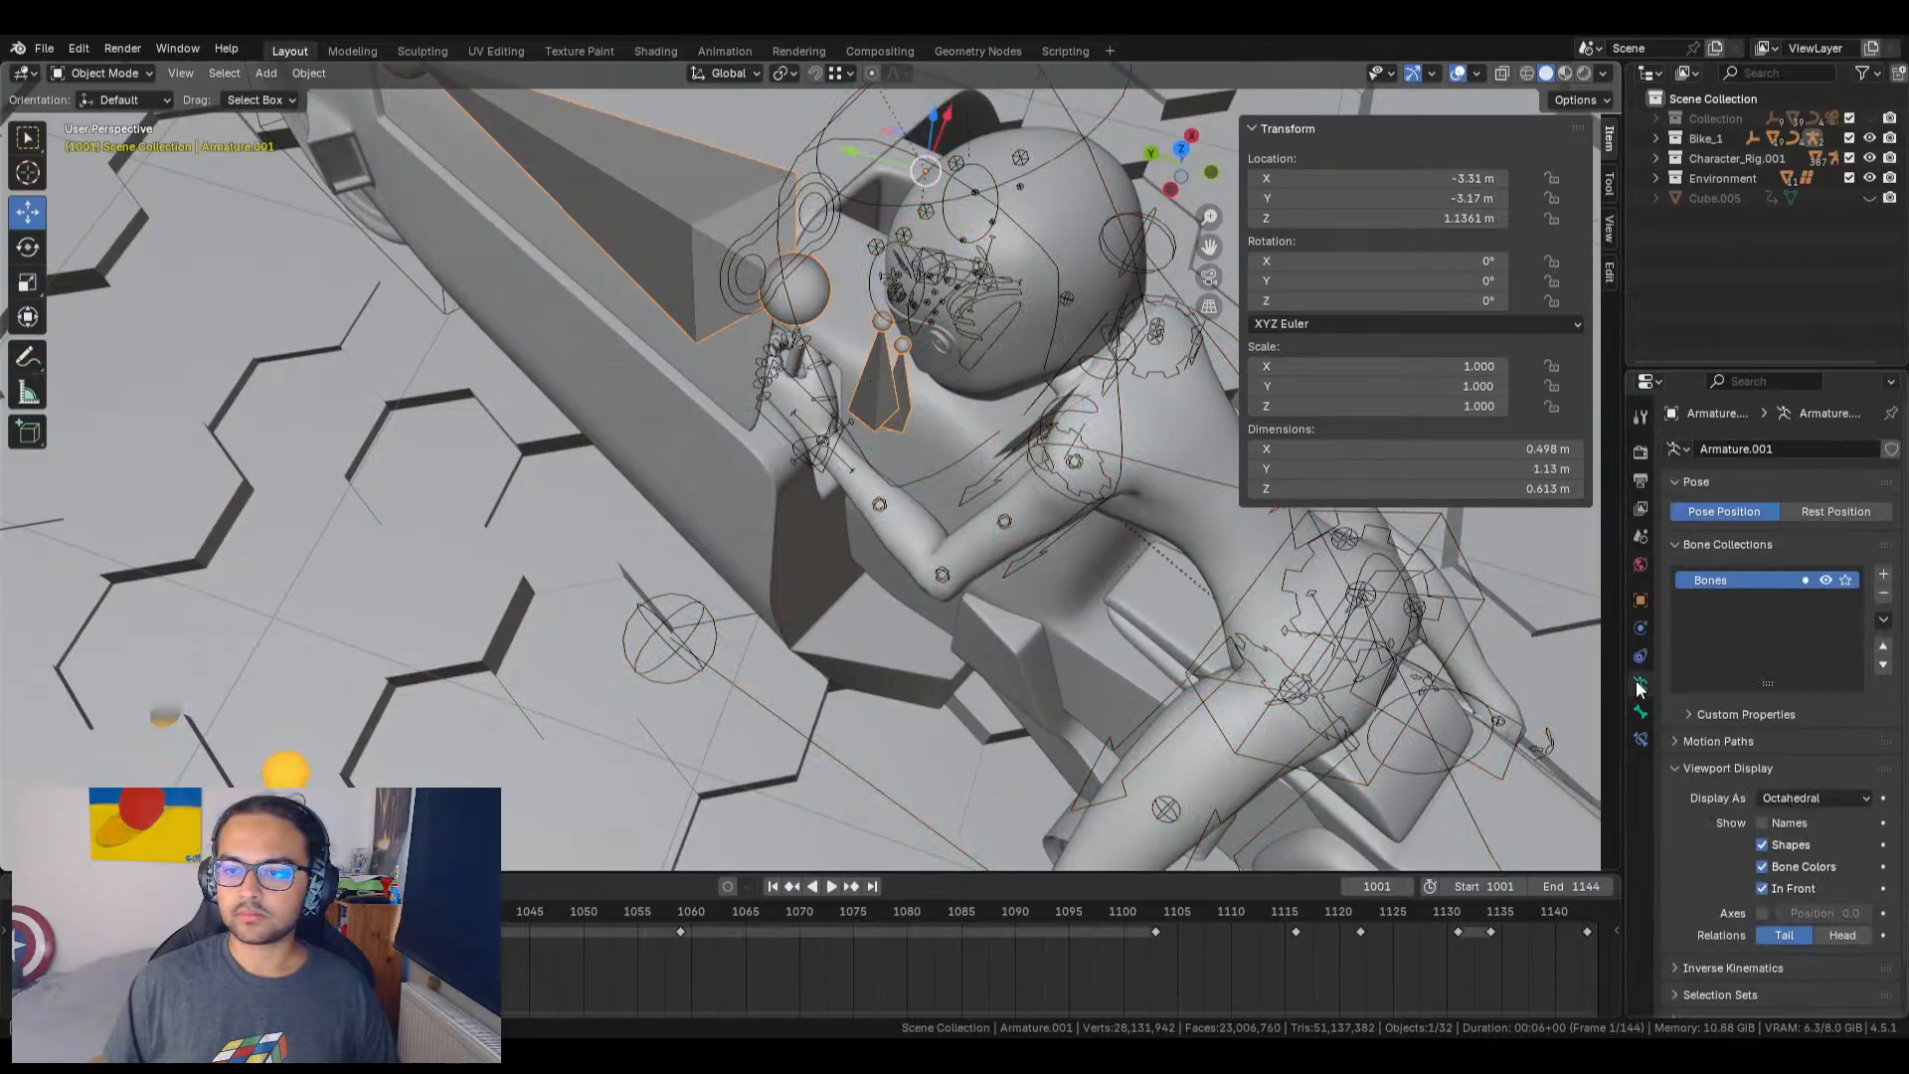
pyautogui.click(1763, 888)
pyautogui.moveTo(1219, 730)
pyautogui.mouseDown(button='middle')
pyautogui.moveTo(923, 513)
pyautogui.moveTo(945, 492)
pyautogui.mouseUp(button='middle')
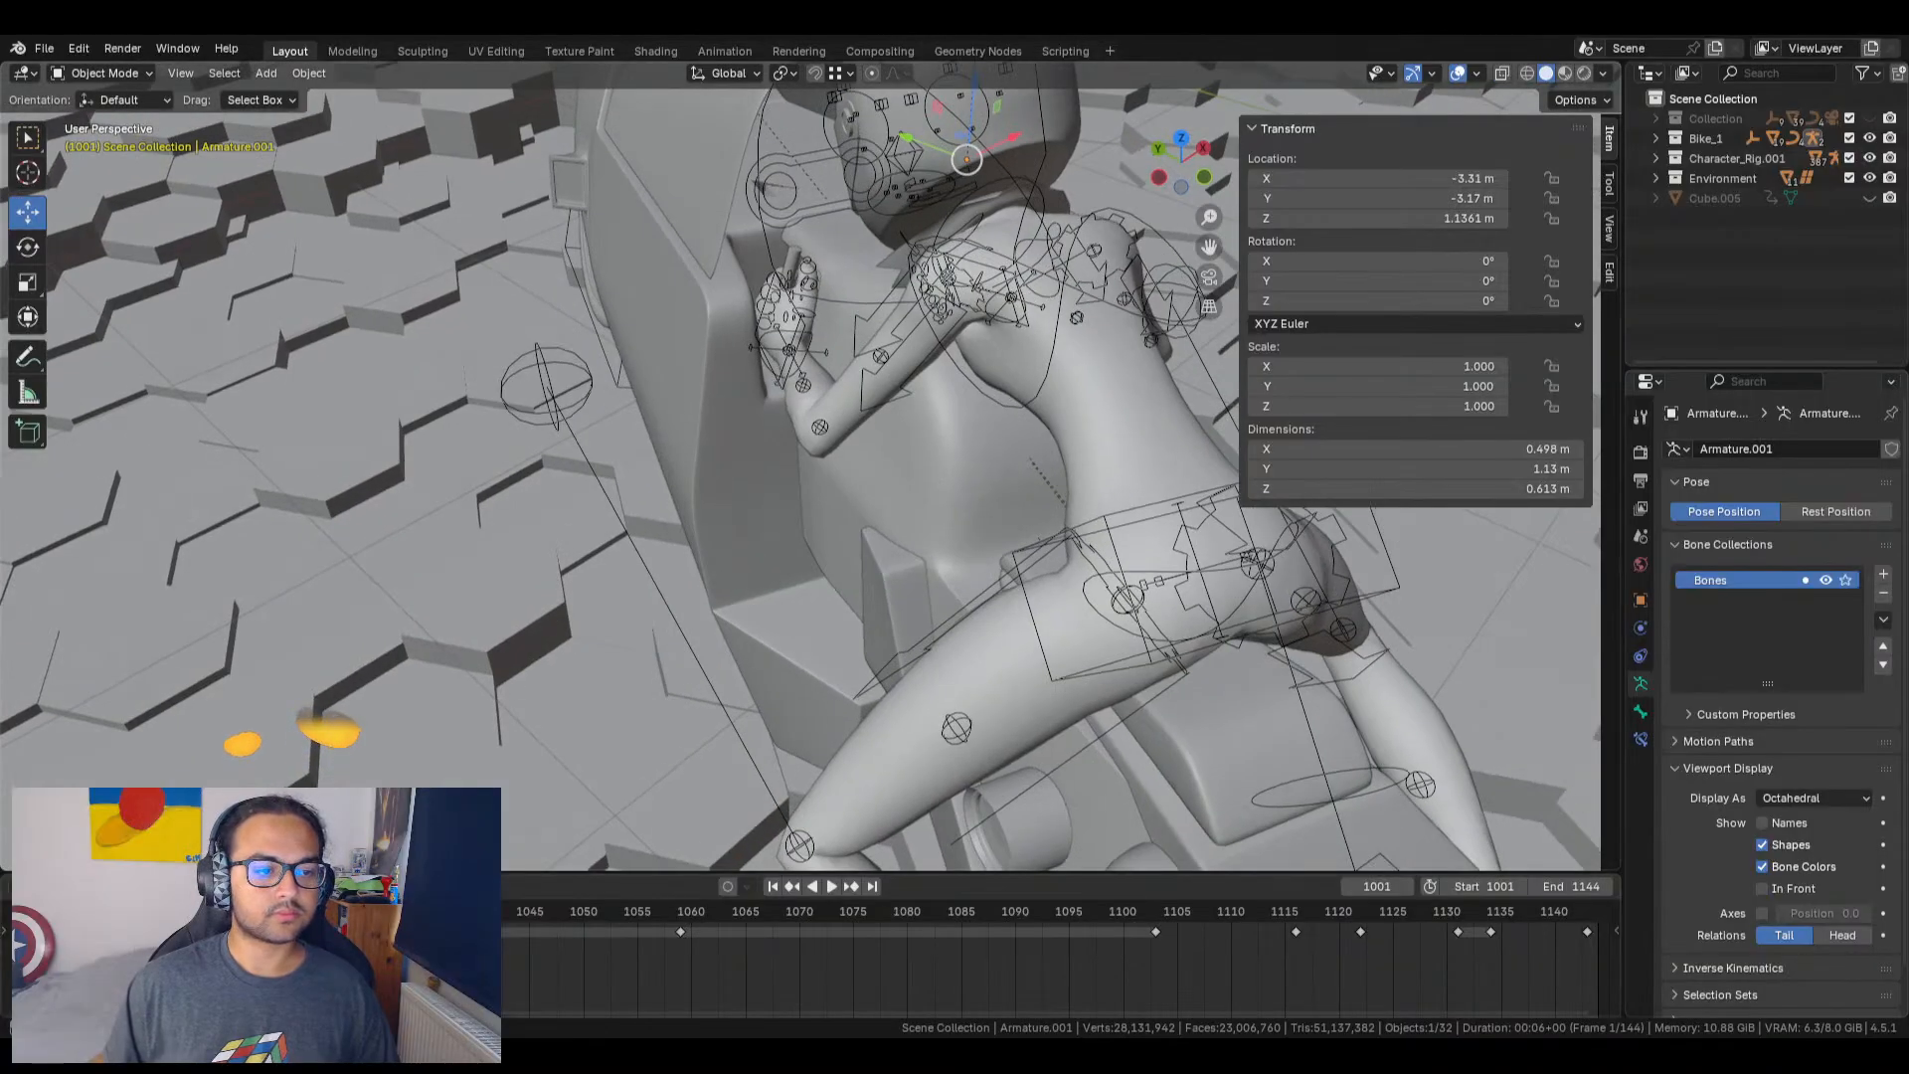
# Step: Play the first frames of the animation and examine how the rider and hands follow the moving bike
pyautogui.press('space')
pyautogui.press('space')
pyautogui.keyDown('shift'); pyautogui.moveTo(724, 541); pyautogui.dragTo(952, 710, button='middle'); pyautogui.keyUp('shift')
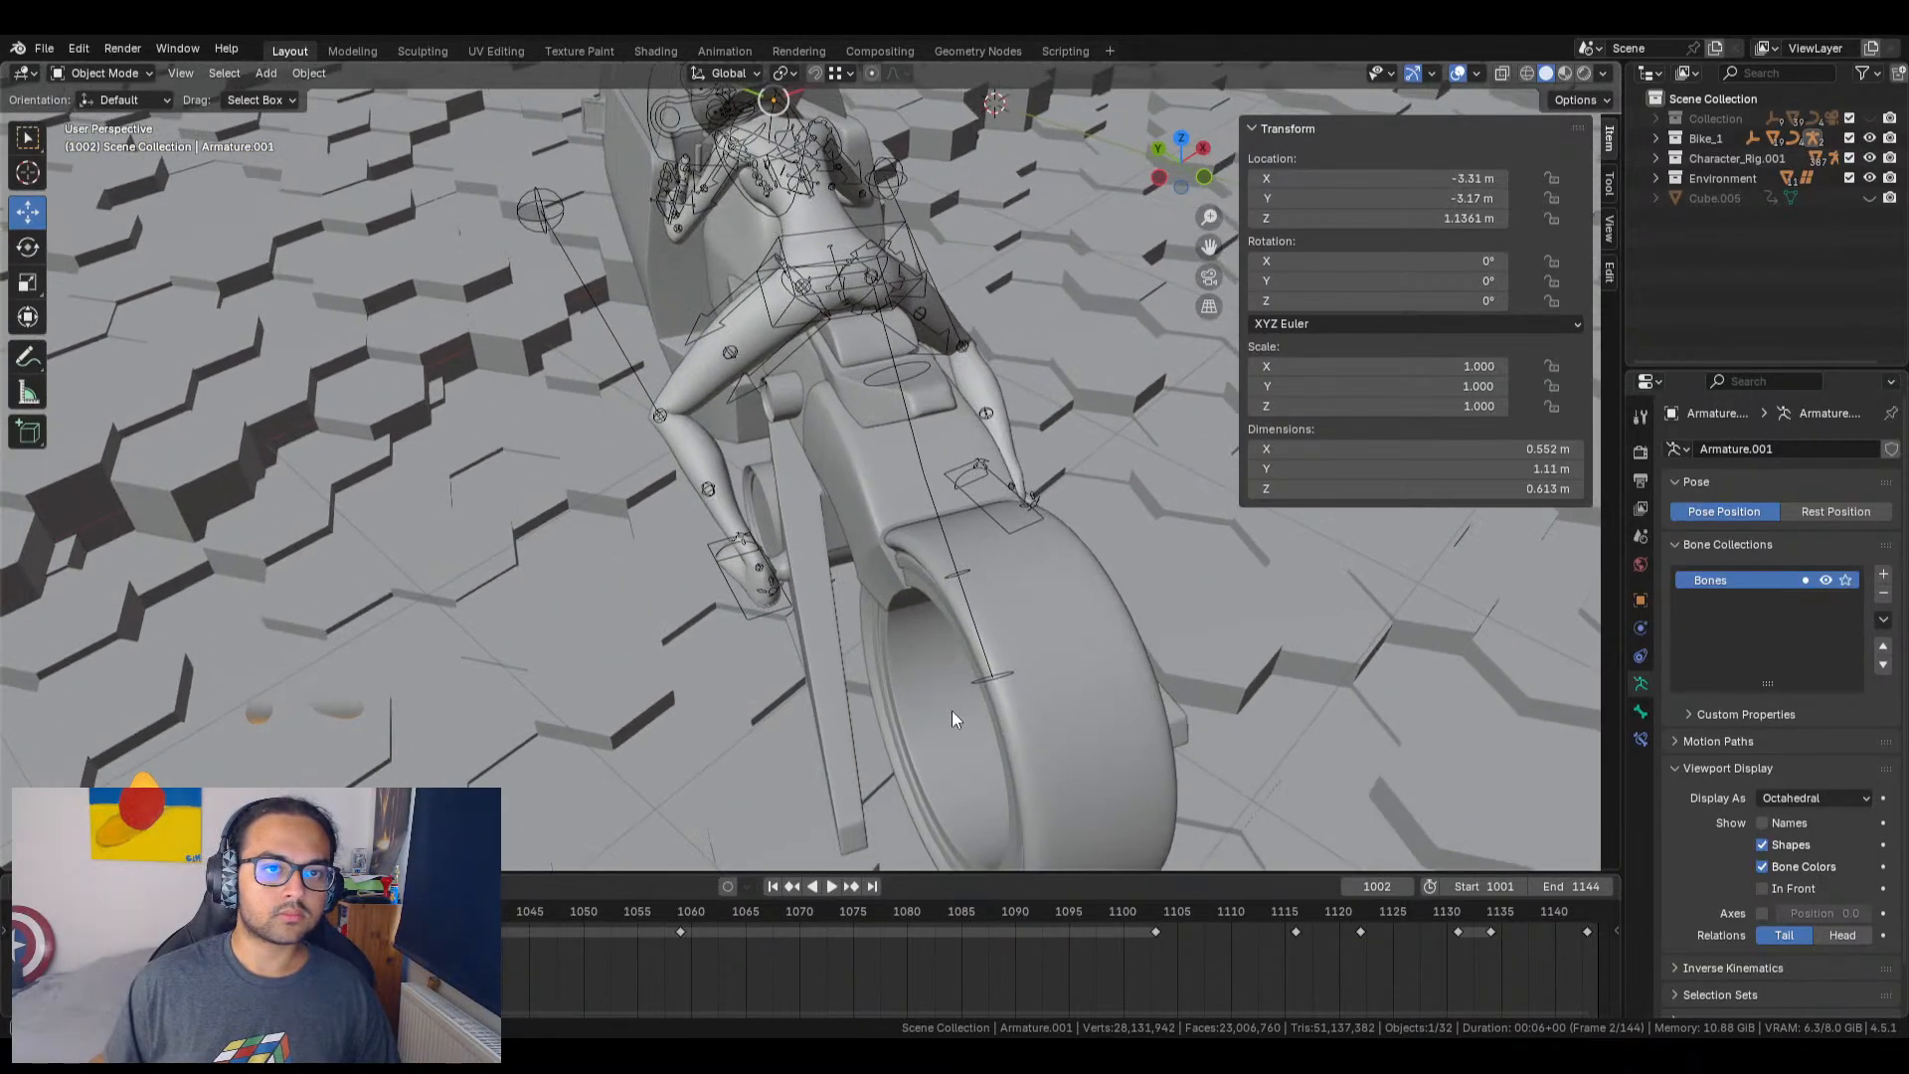
pyautogui.scroll(2, 690, 316)
pyautogui.keyDown('shift'); pyautogui.moveTo(690, 317); pyautogui.dragTo(905, 835, button='middle'); pyautogui.keyUp('shift')
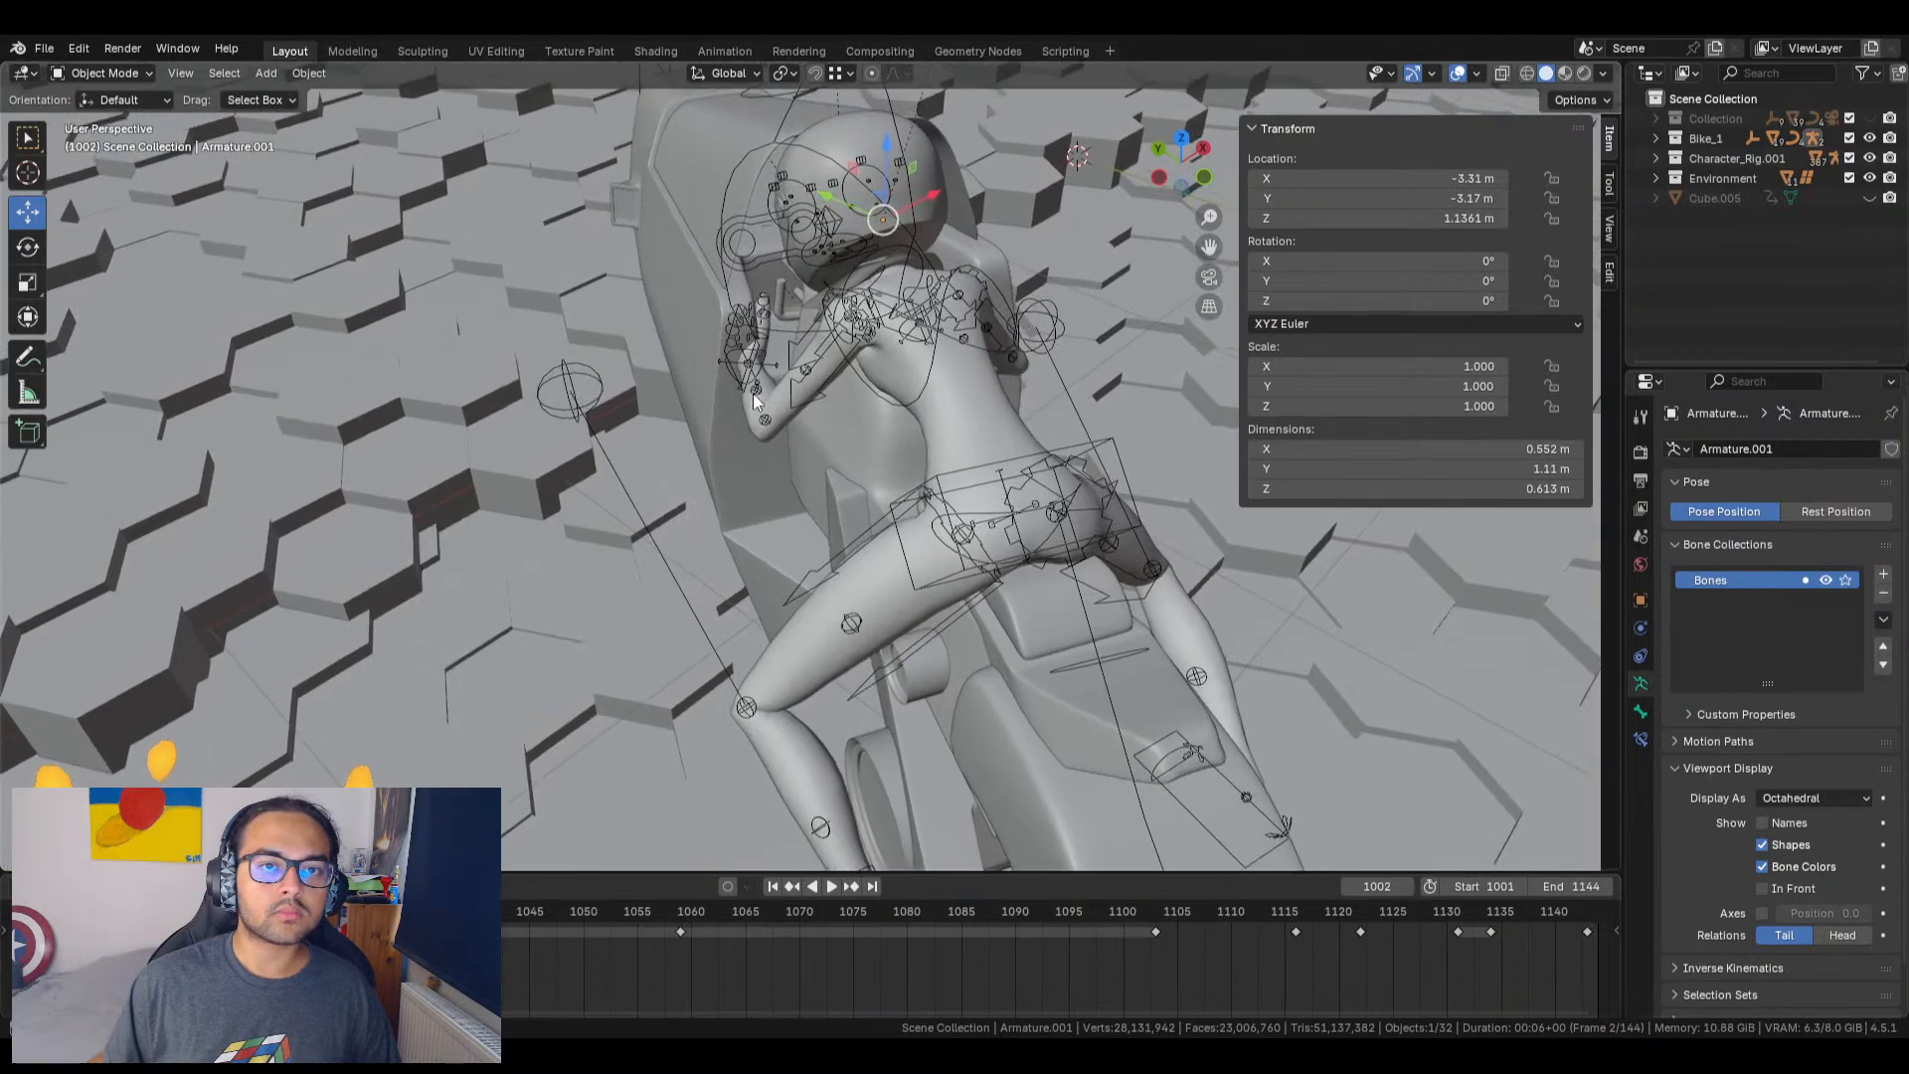
pyautogui.scroll(2, 720, 331)
pyautogui.keyDown('shift'); pyautogui.moveTo(720, 330); pyautogui.dragTo(903, 636, button='middle'); pyautogui.keyUp('shift')
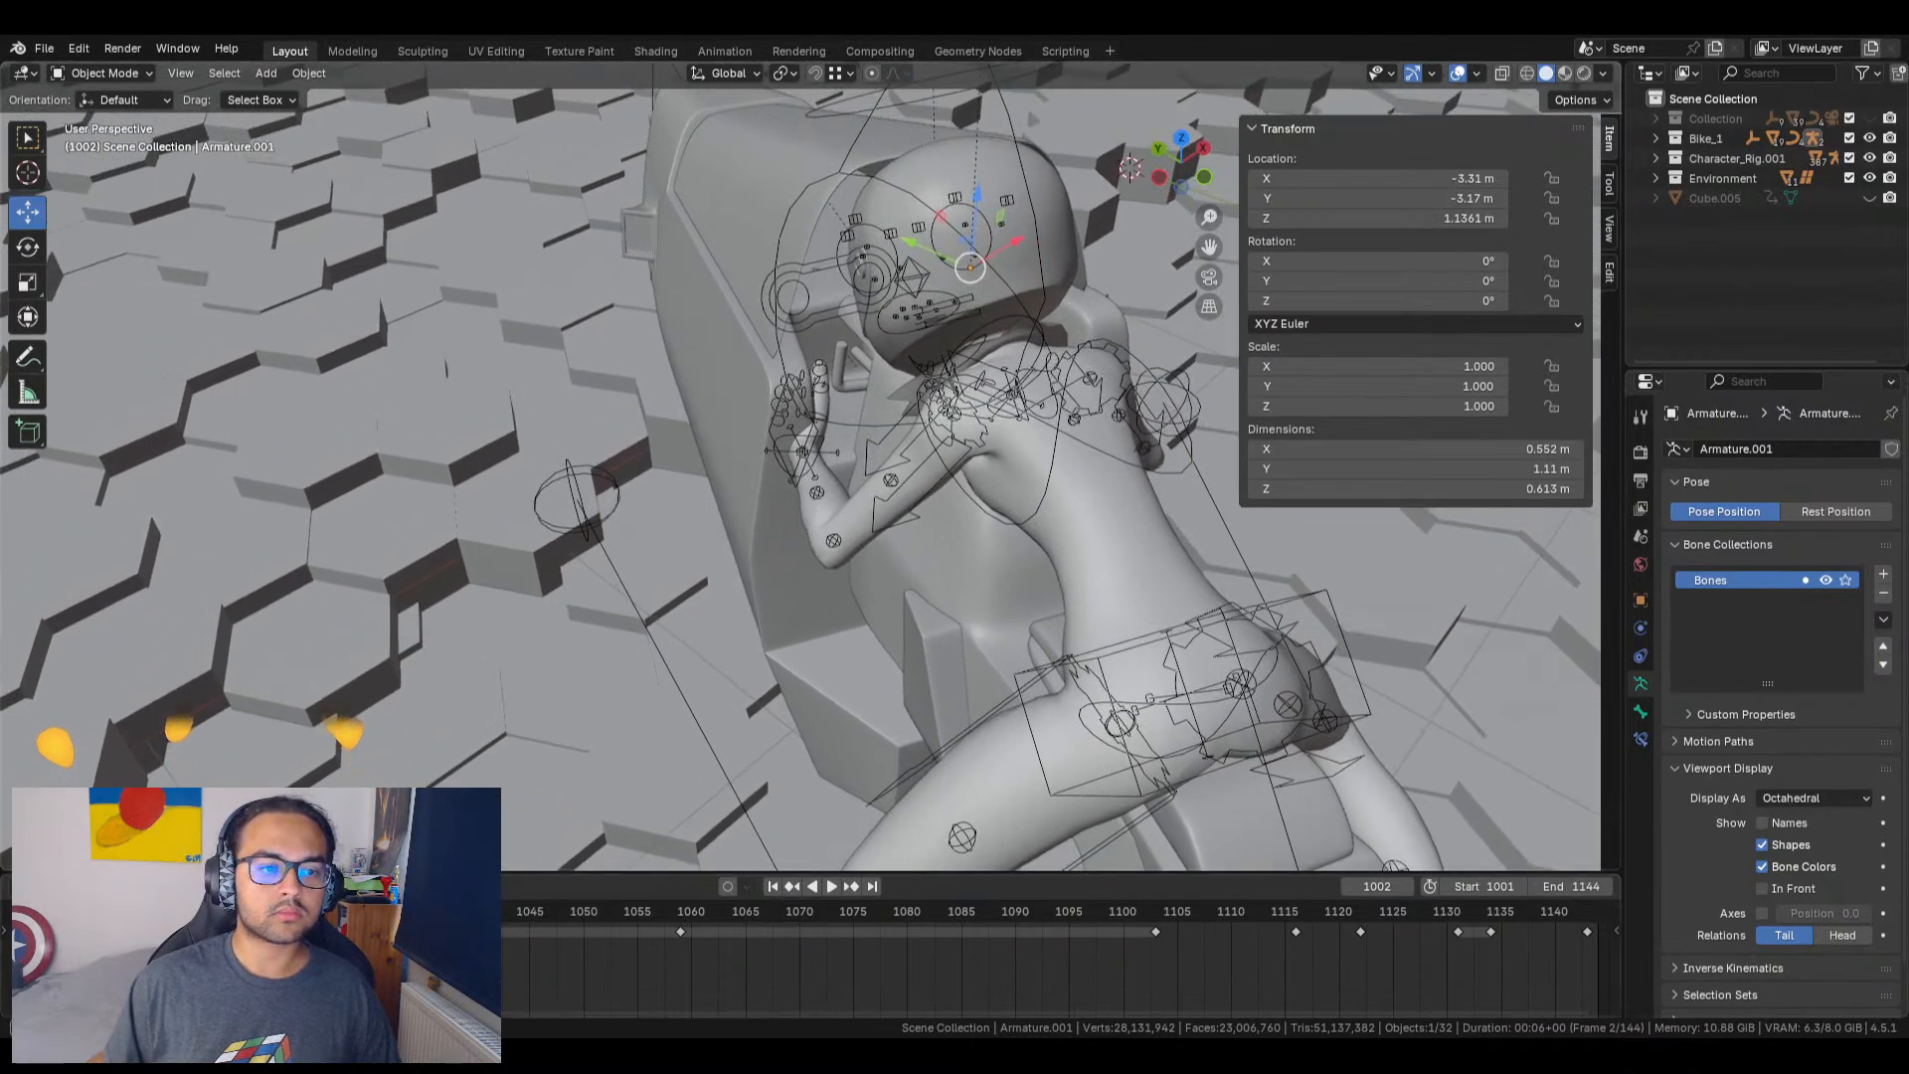
pyautogui.press('space')
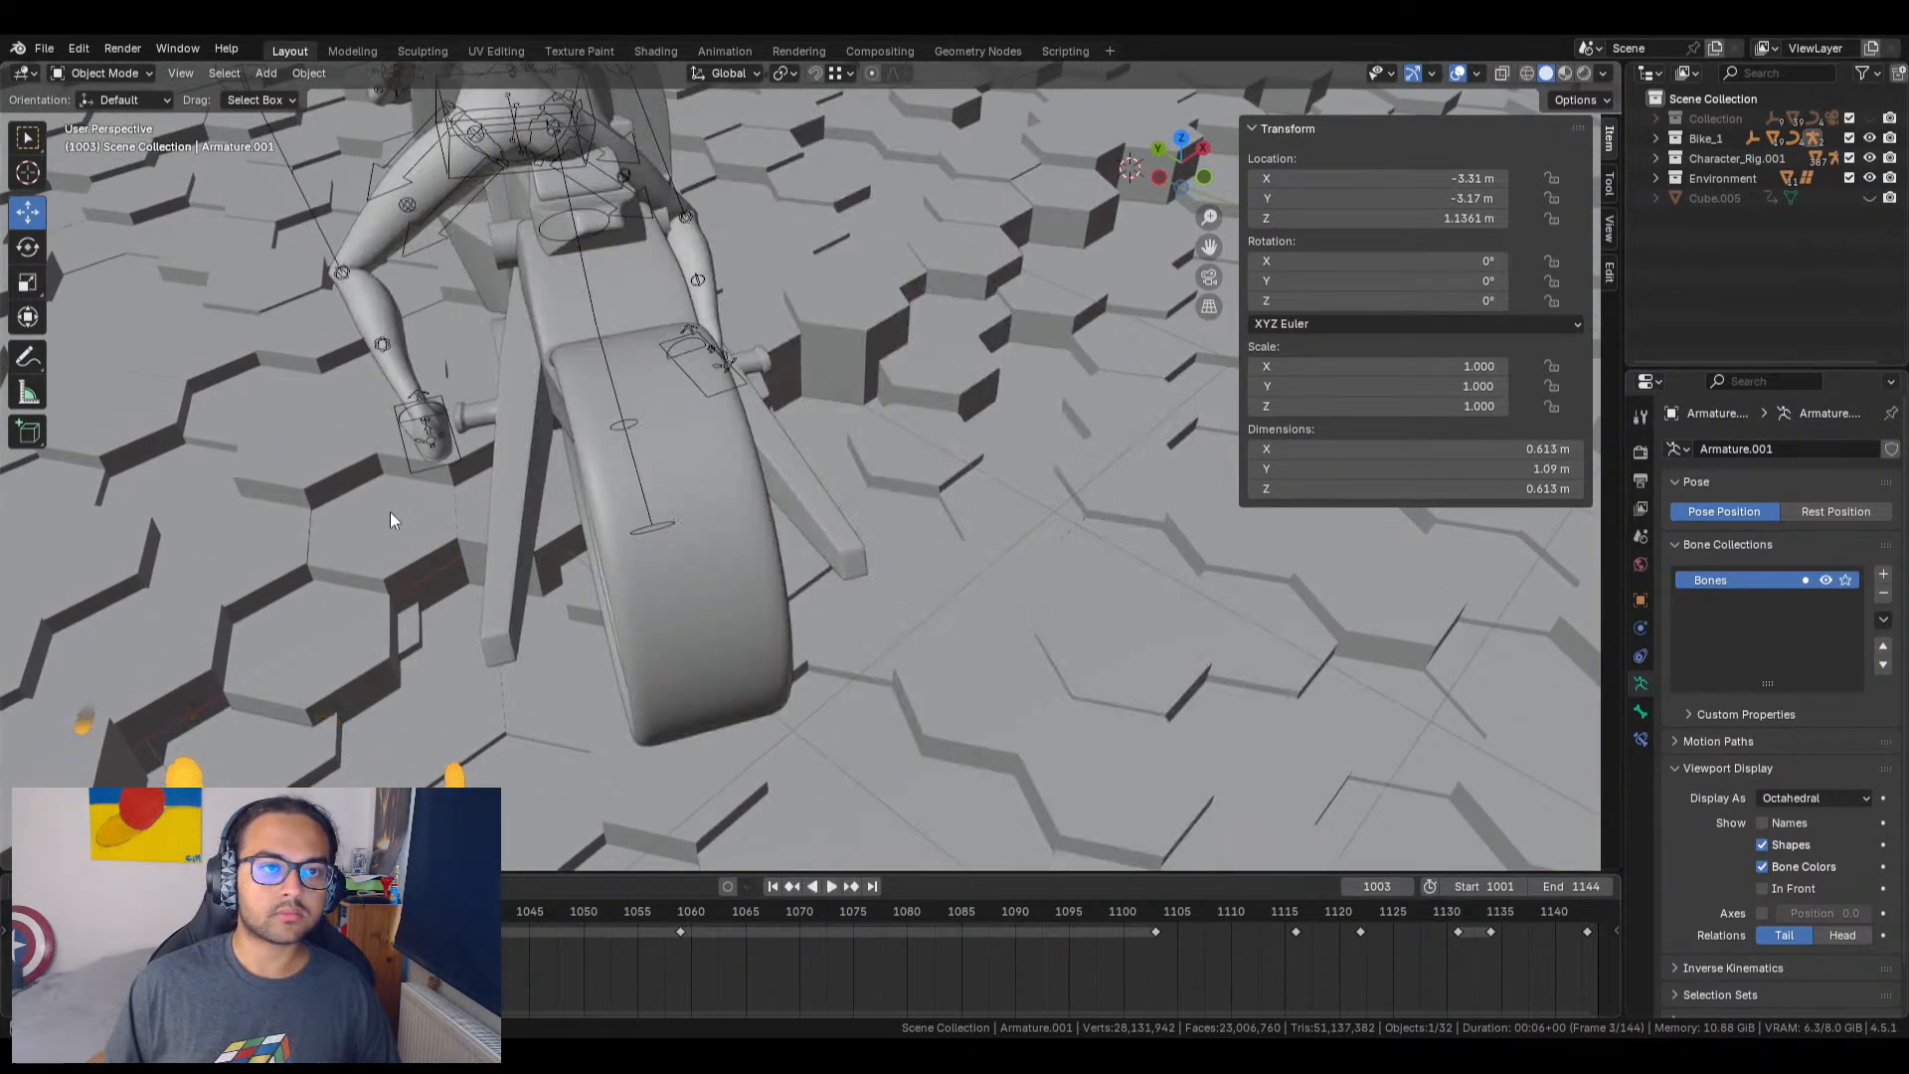
pyautogui.scroll(-3, 594, 451)
pyautogui.scroll(-5, 654, 394)
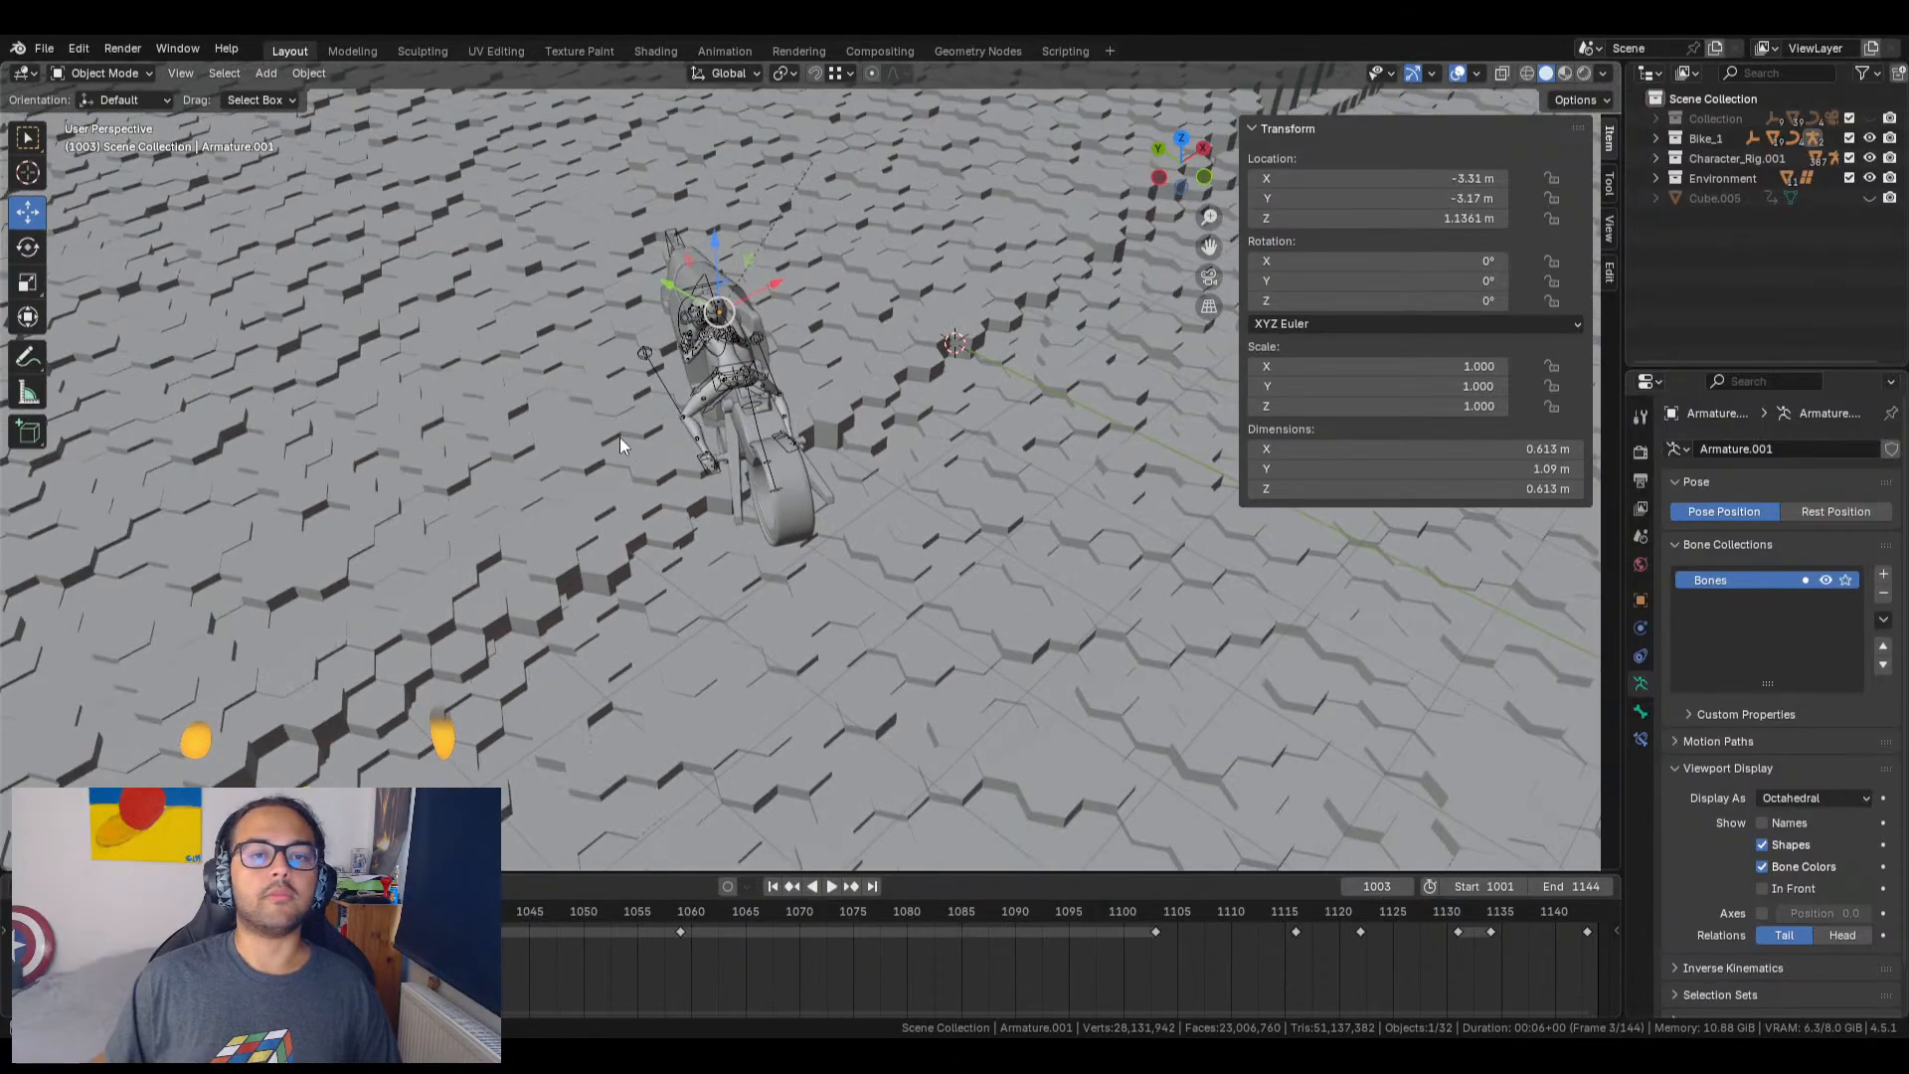
pyautogui.press('space')
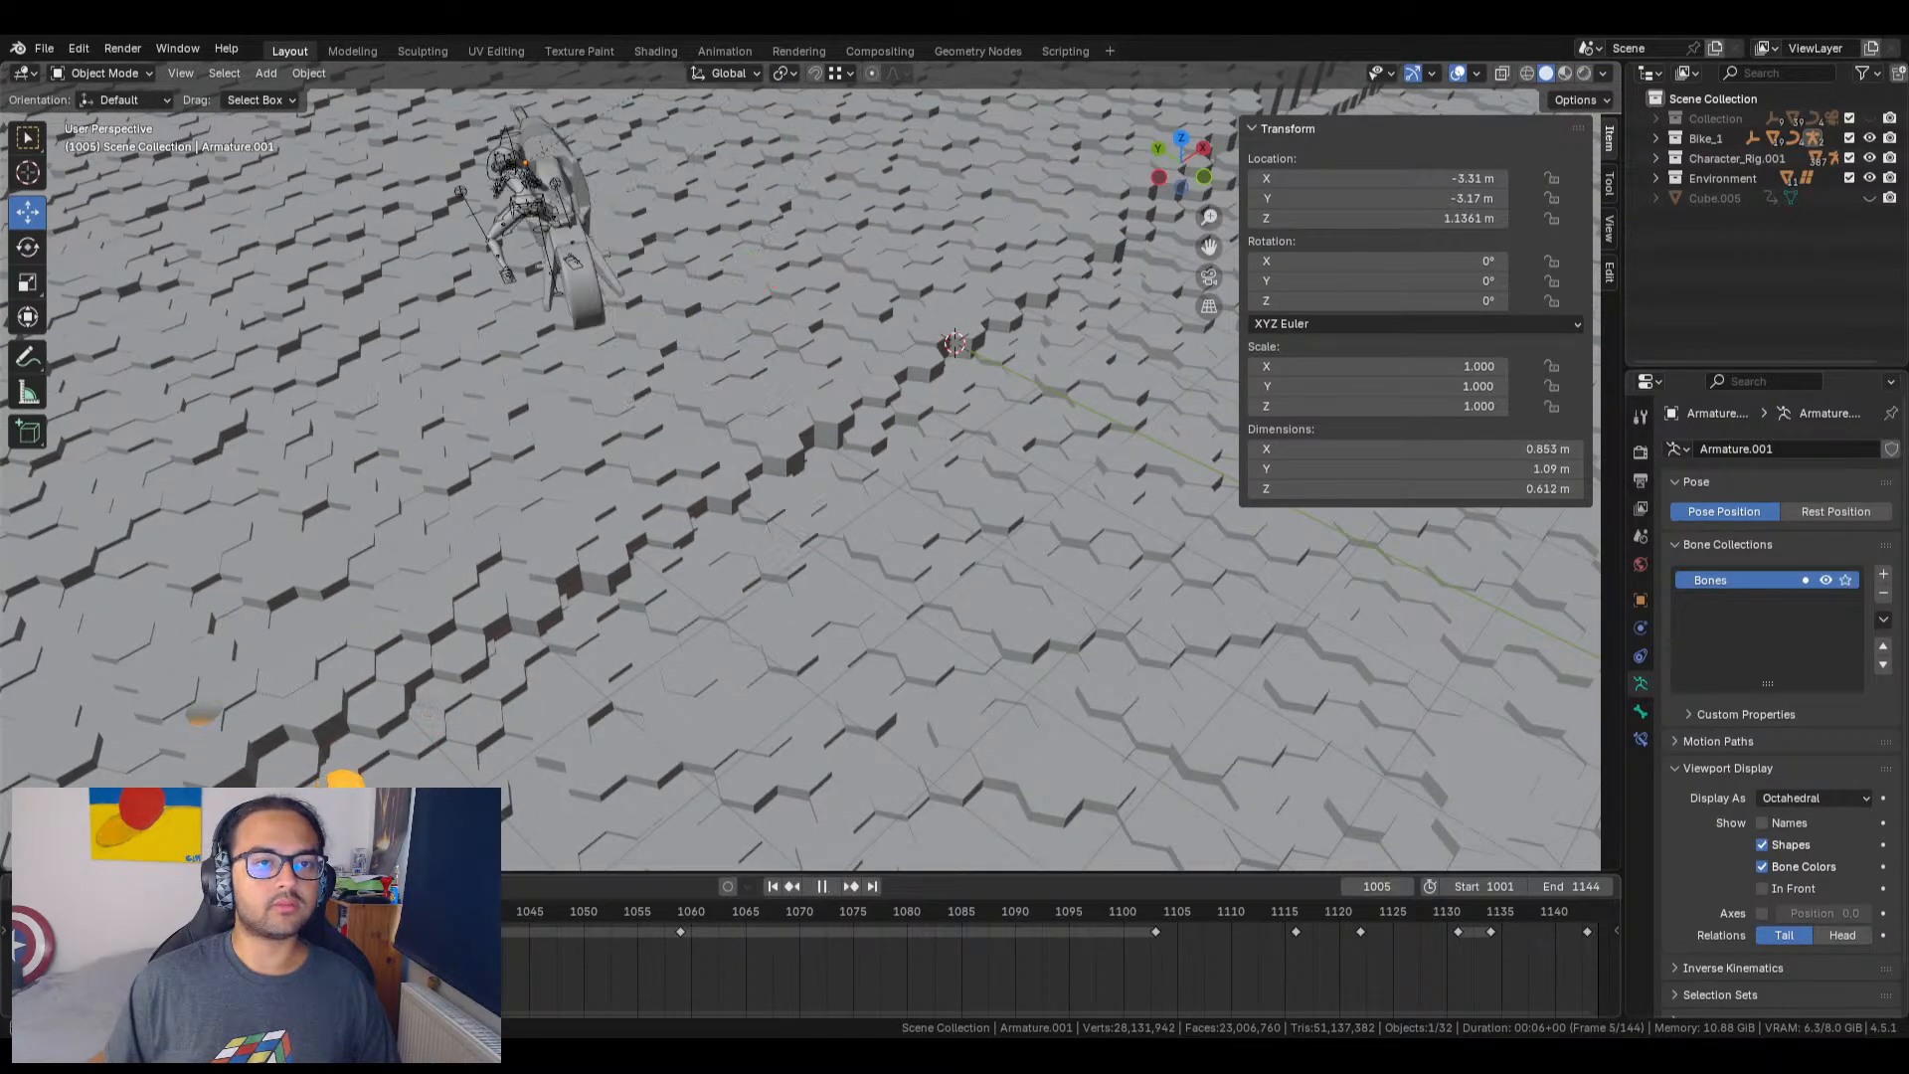
pyautogui.press('Escape')
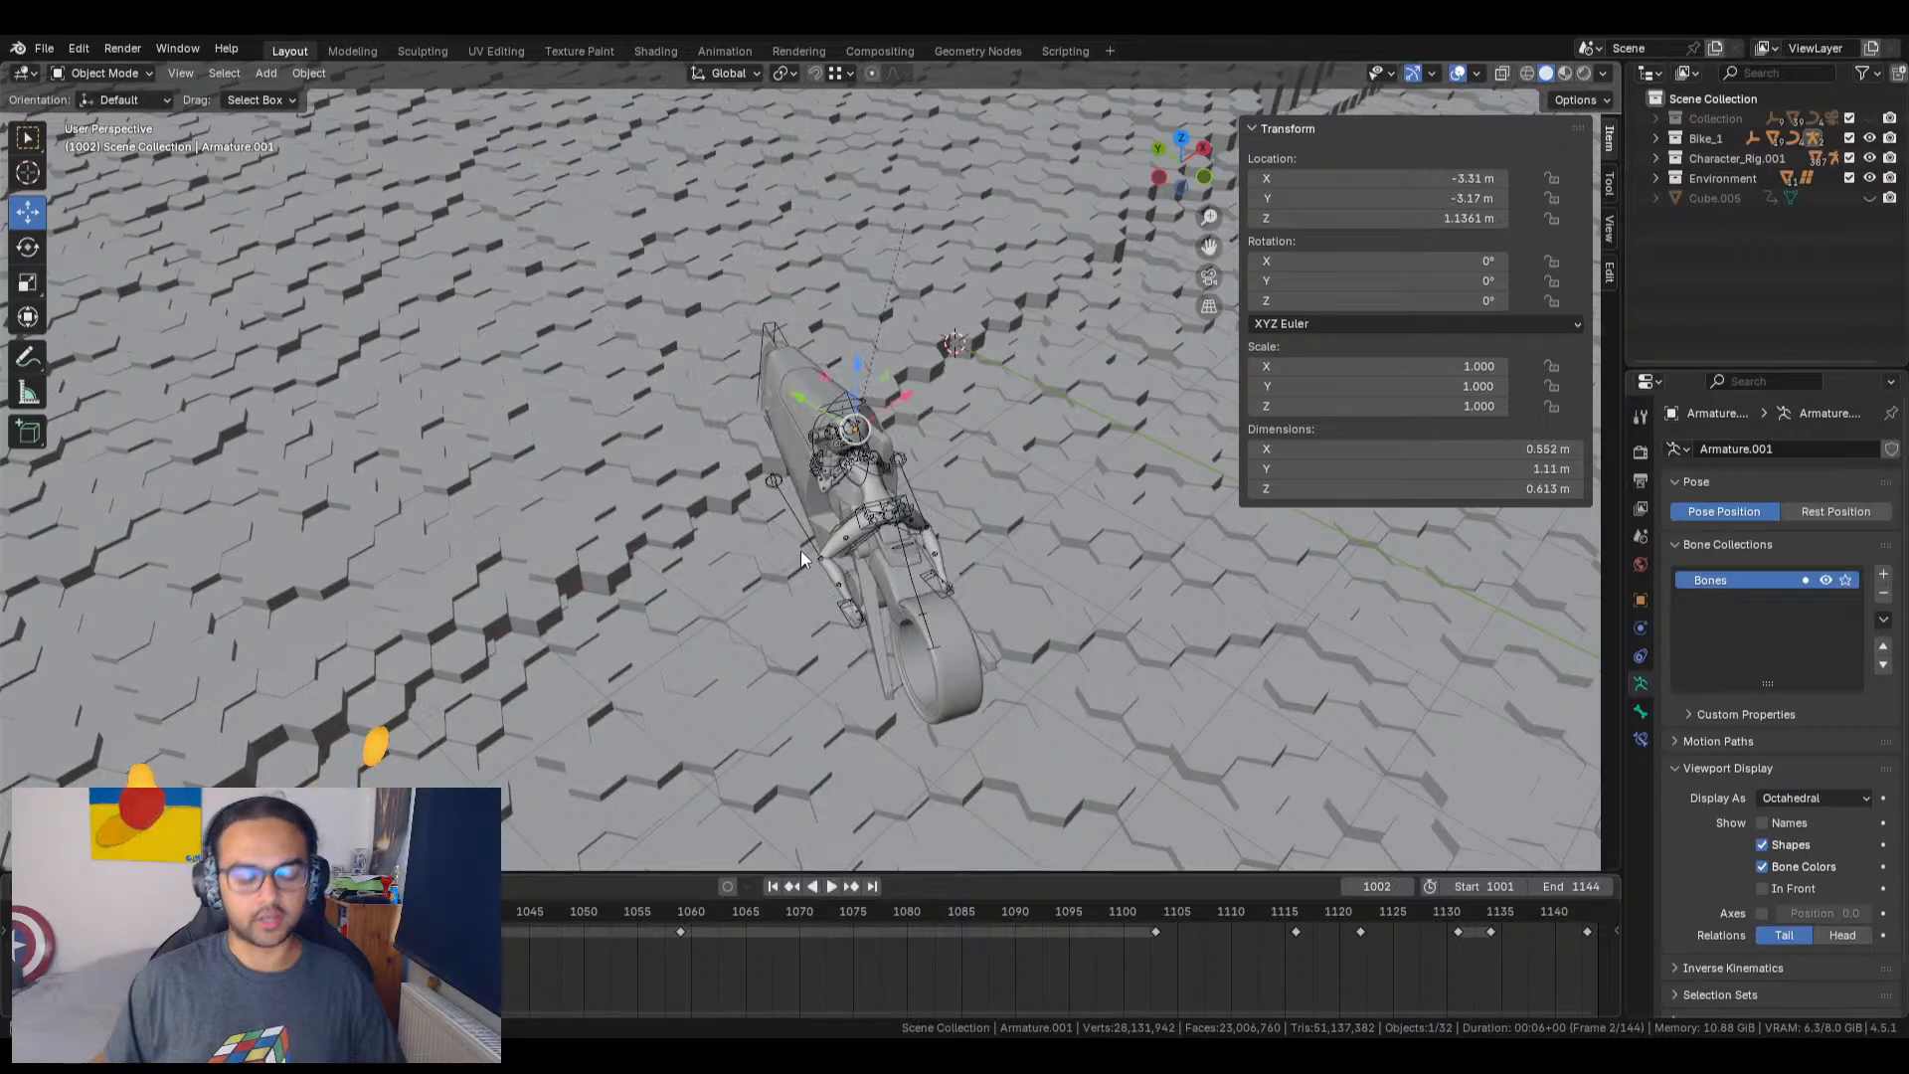
# Step: Undo the In Front change and the deselection of the rider's rig
pyautogui.hotkey('ctrl', 'z')
pyautogui.hotkey('ctrl', 'z')
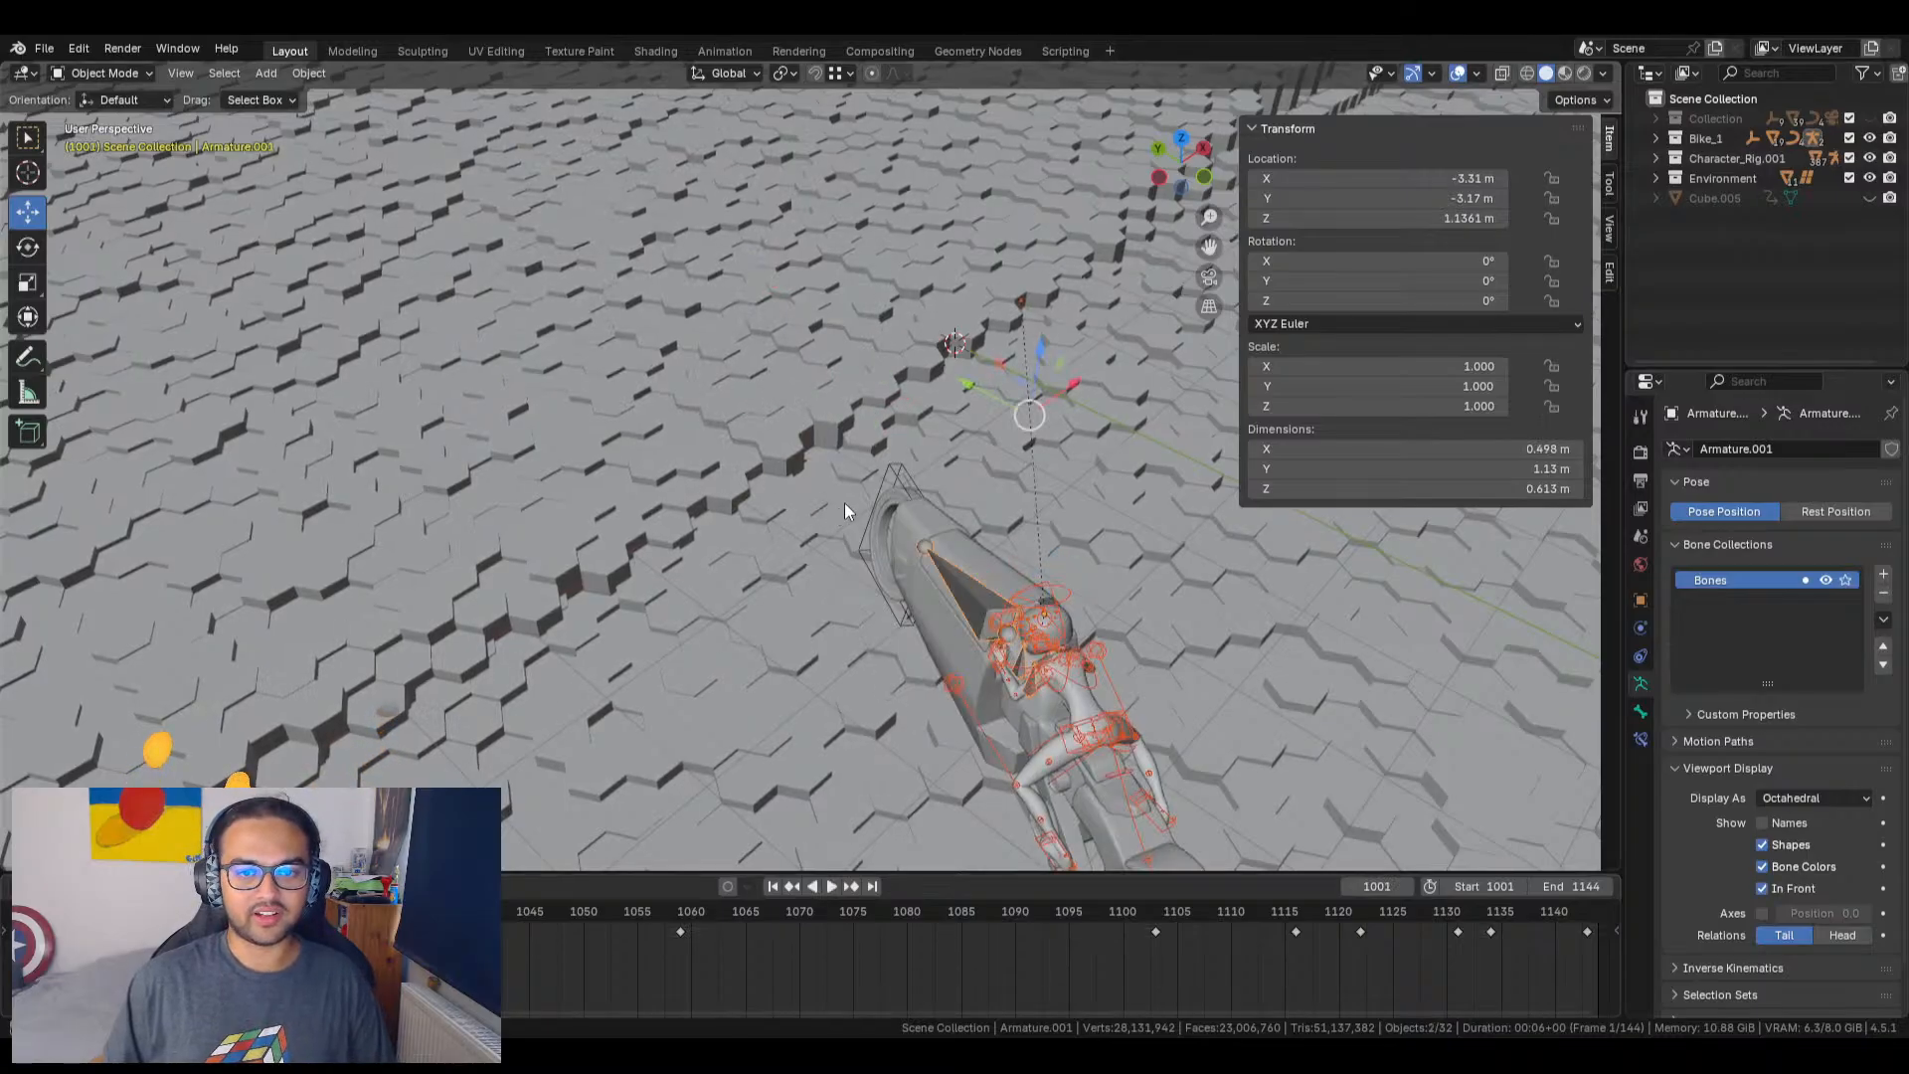
pyautogui.keyDown('shift'); pyautogui.moveTo(806, 505); pyautogui.dragTo(681, 332, button='middle'); pyautogui.keyUp('shift')
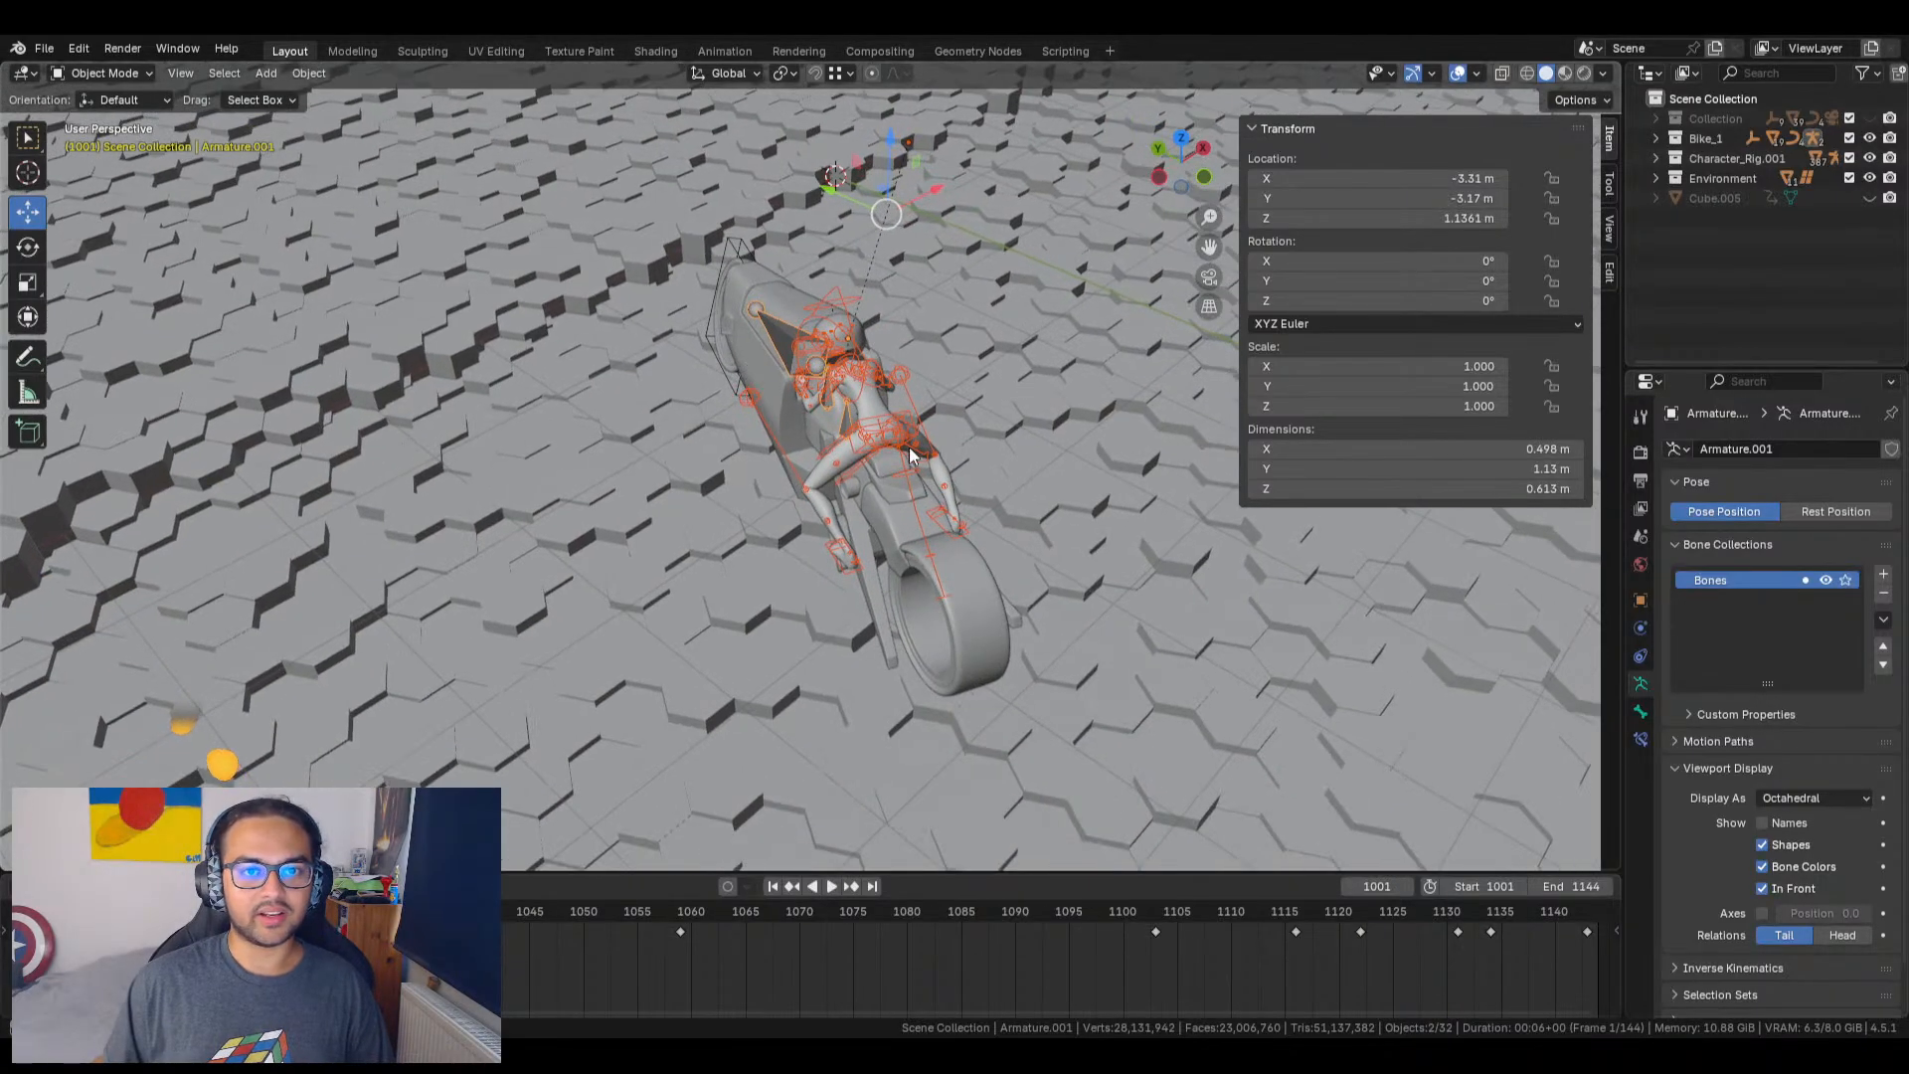
# Step: Parent the rider's rig to the bike's seat piece using the Object parenting option
pyautogui.click(880, 411)
pyautogui.scroll(3, 899, 422)
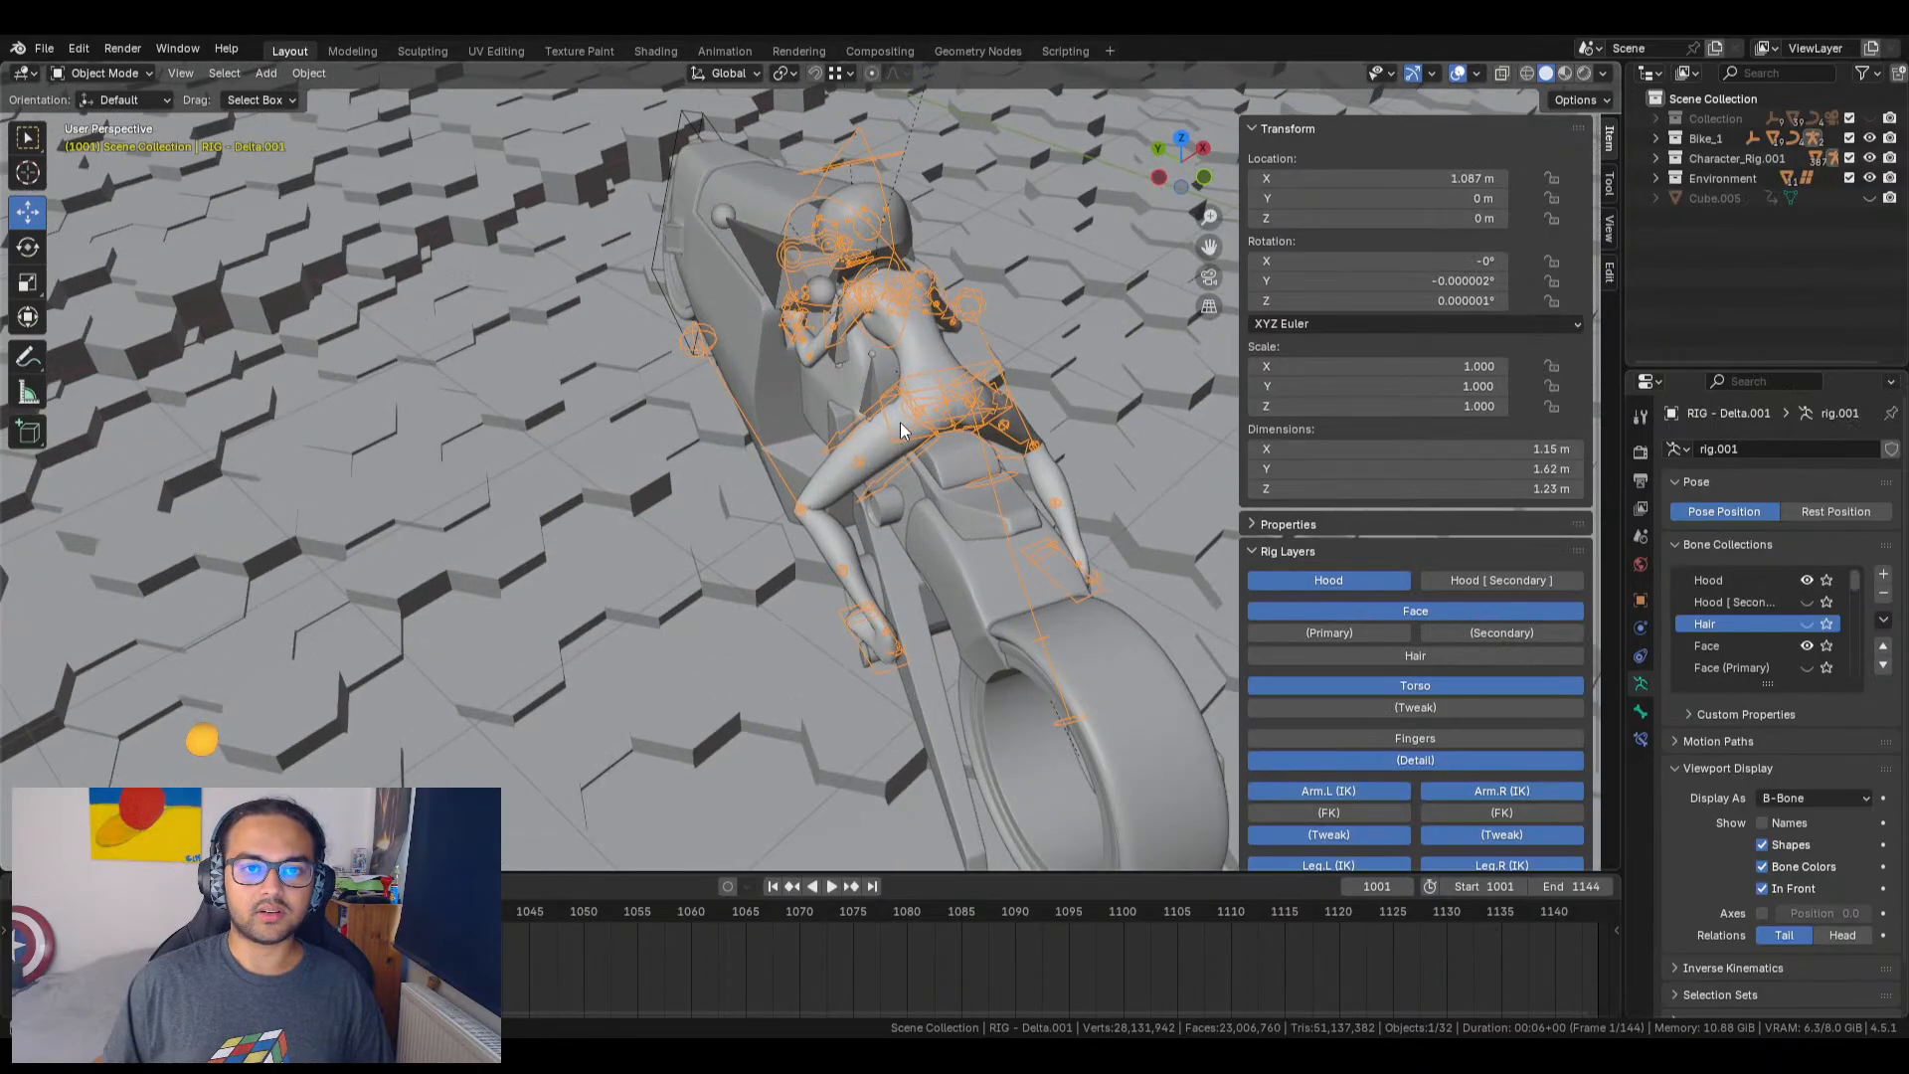
pyautogui.moveTo(900, 421); pyautogui.dragTo(987, 597, button='middle')
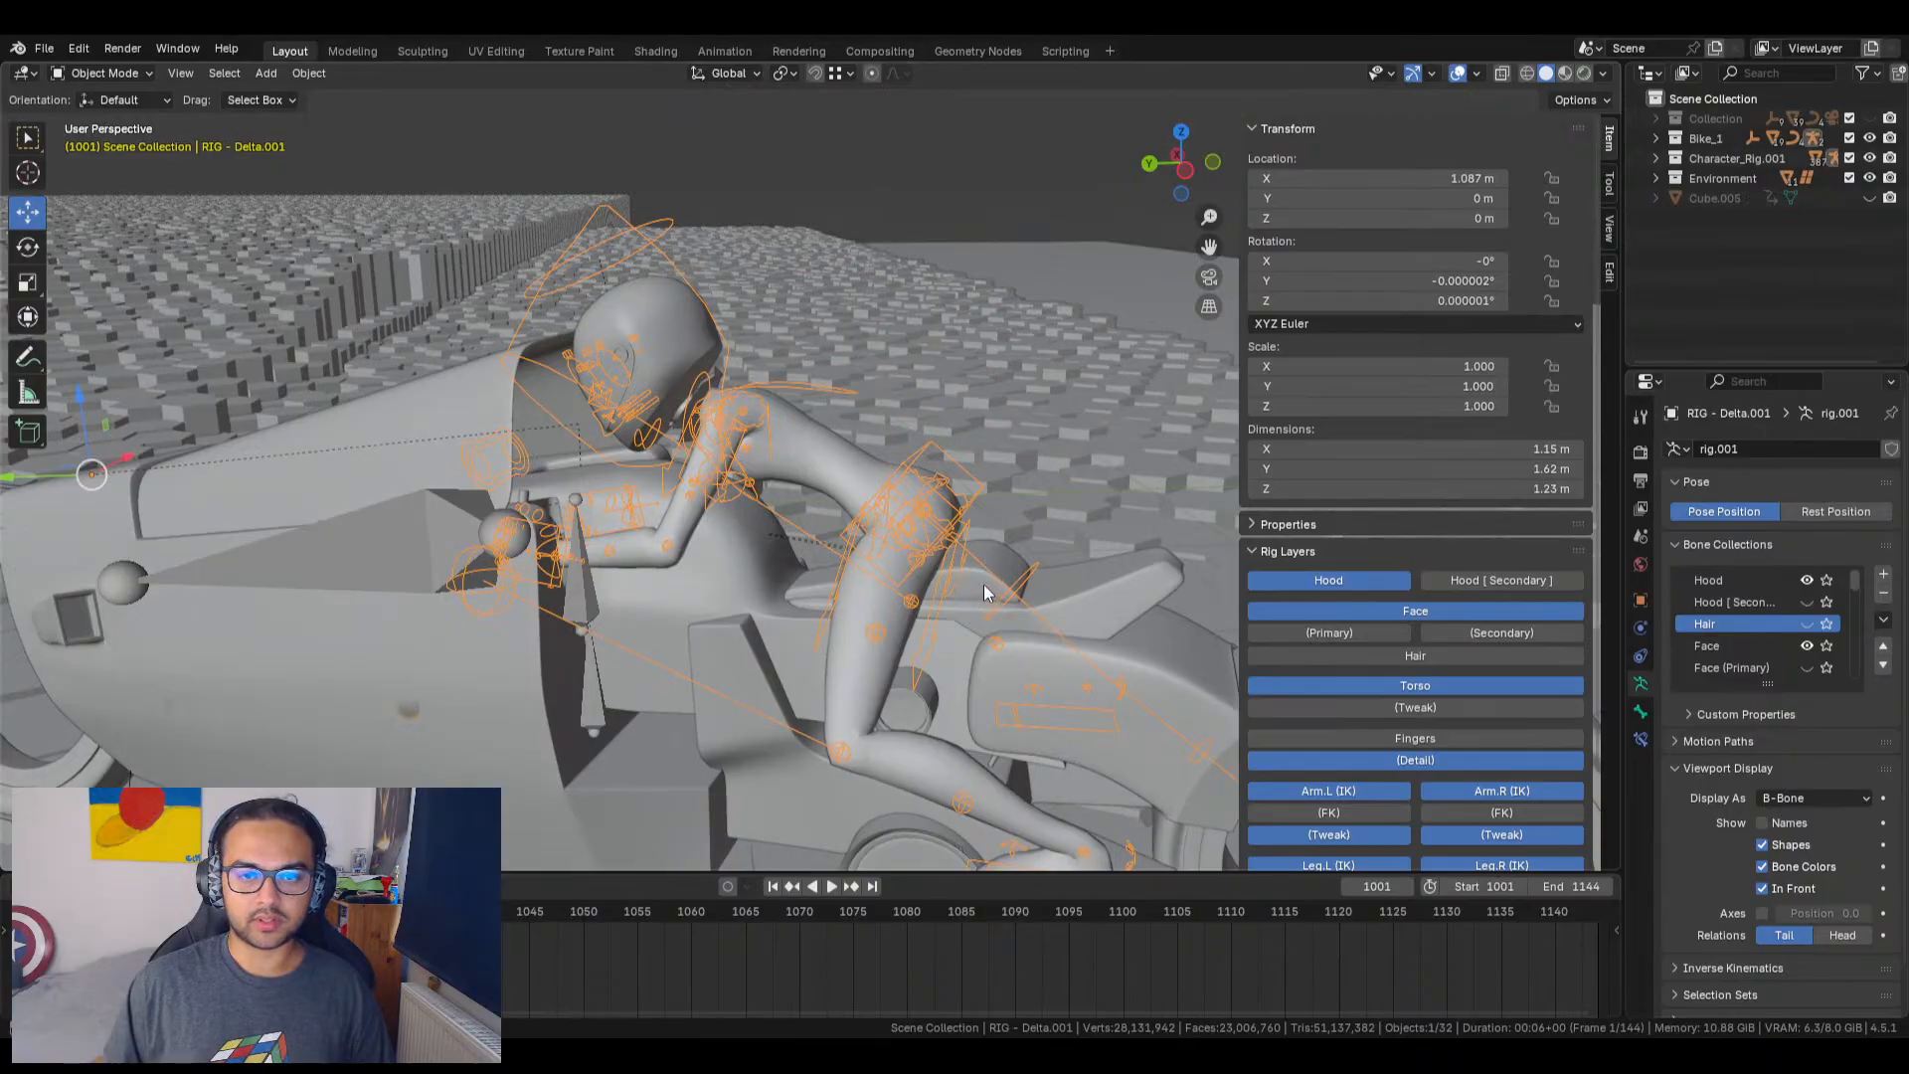
pyautogui.keyDown('shift'); pyautogui.click(985, 593); pyautogui.keyUp('shift')
pyautogui.rightClick(983, 583)
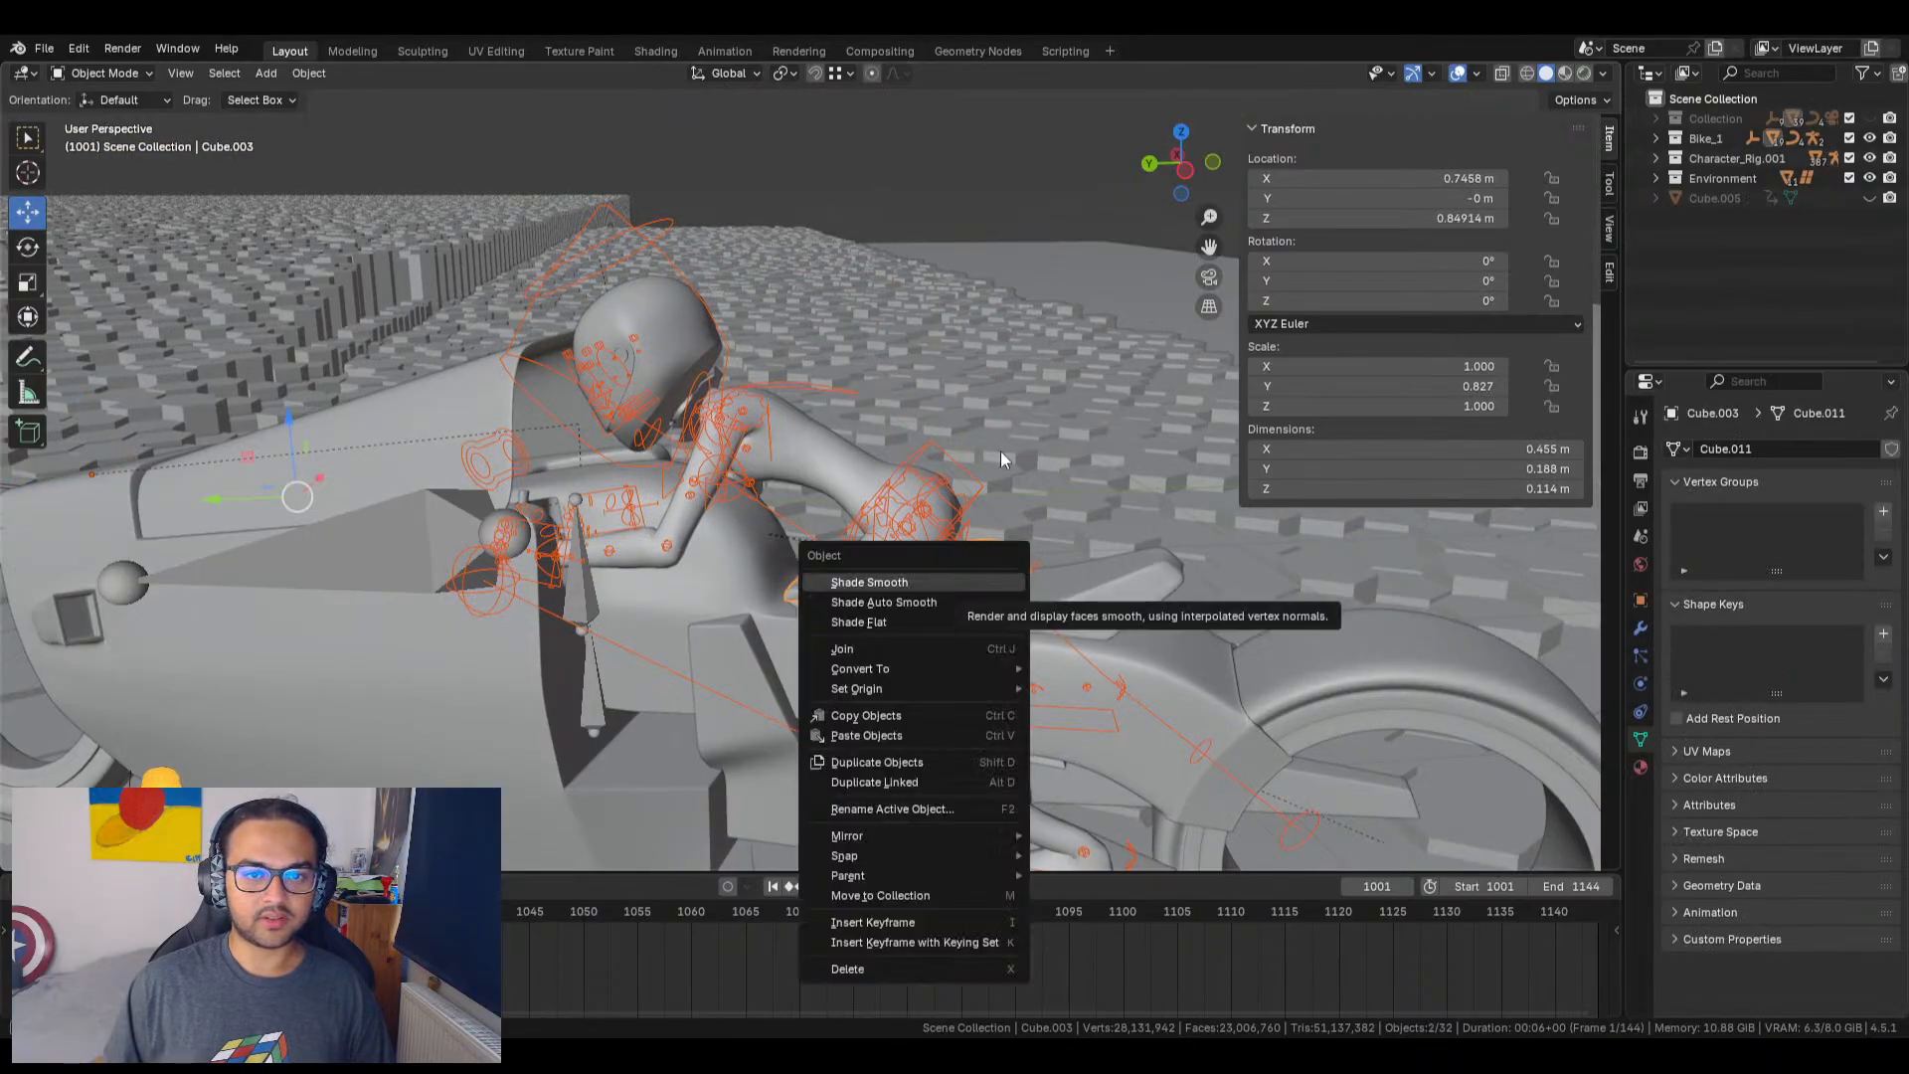
pyautogui.hotkey('ctrl', 'p')
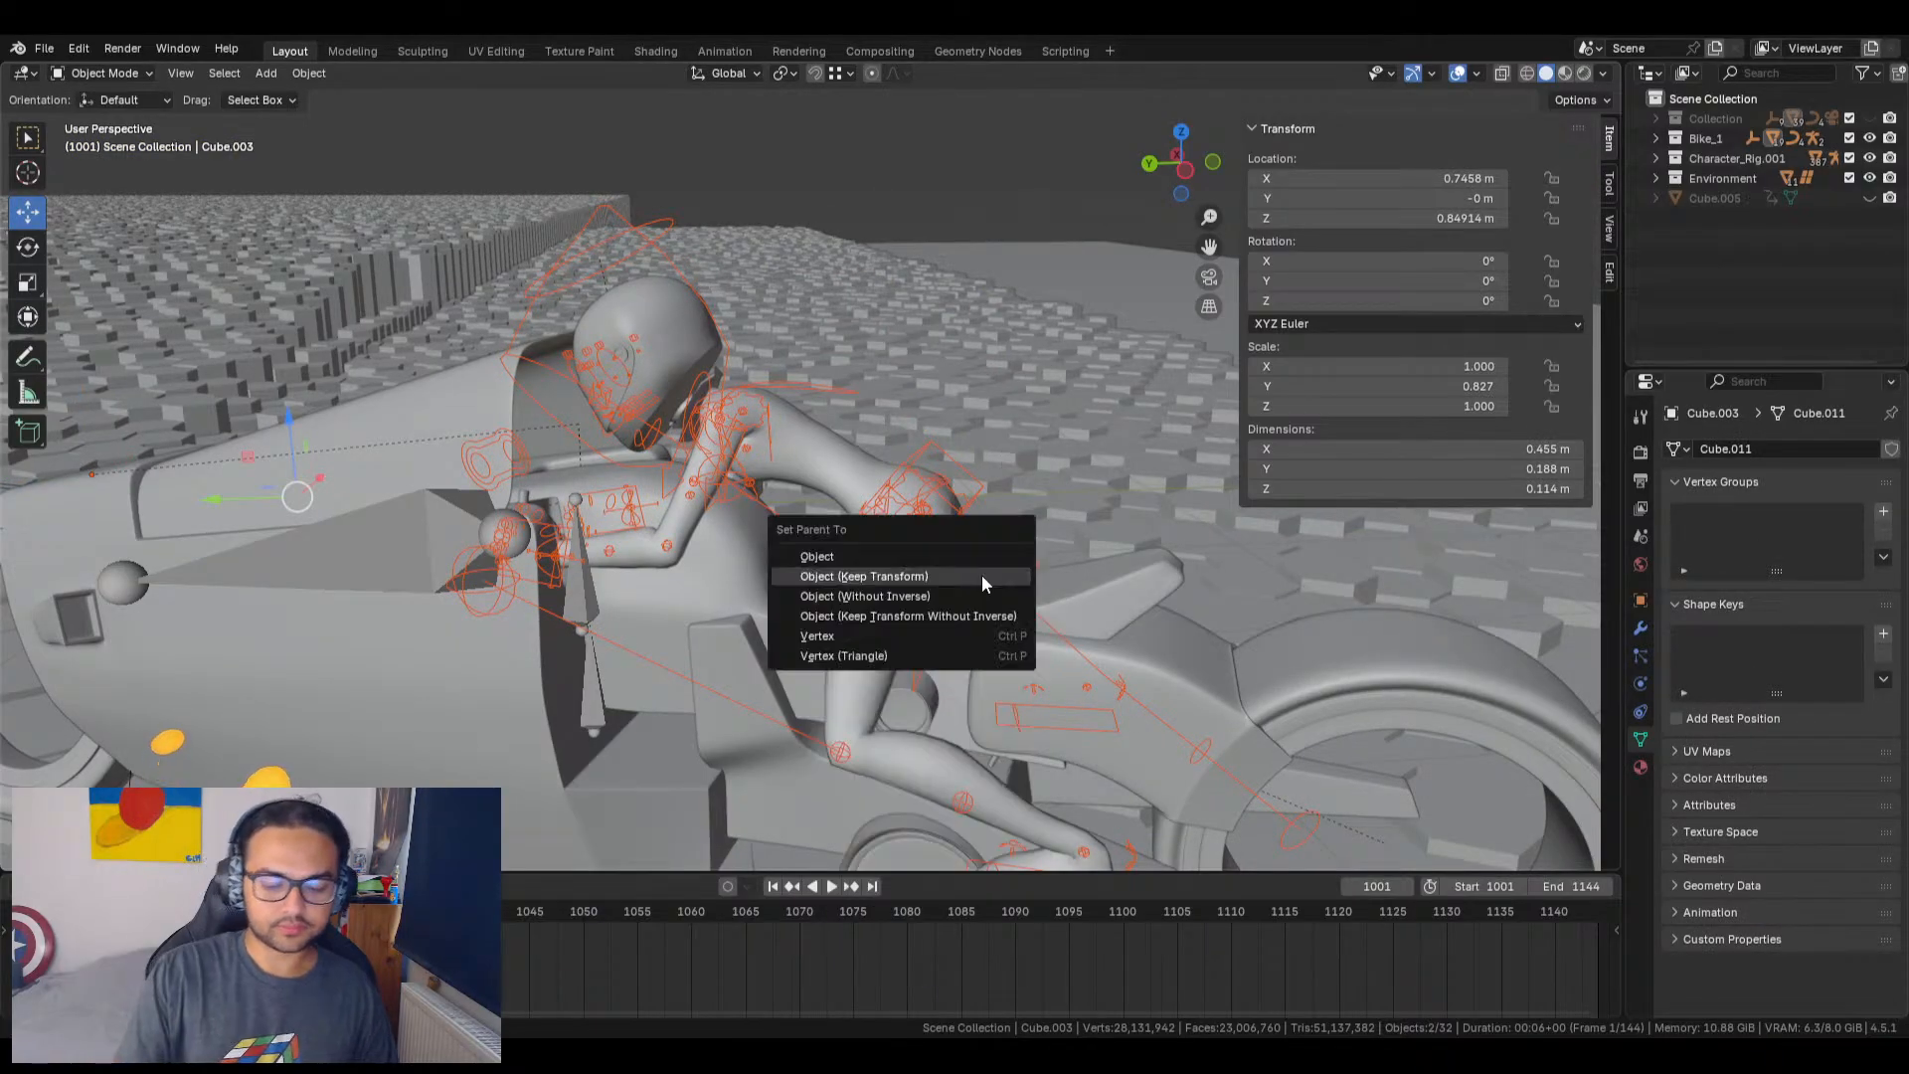
pyautogui.click(897, 559)
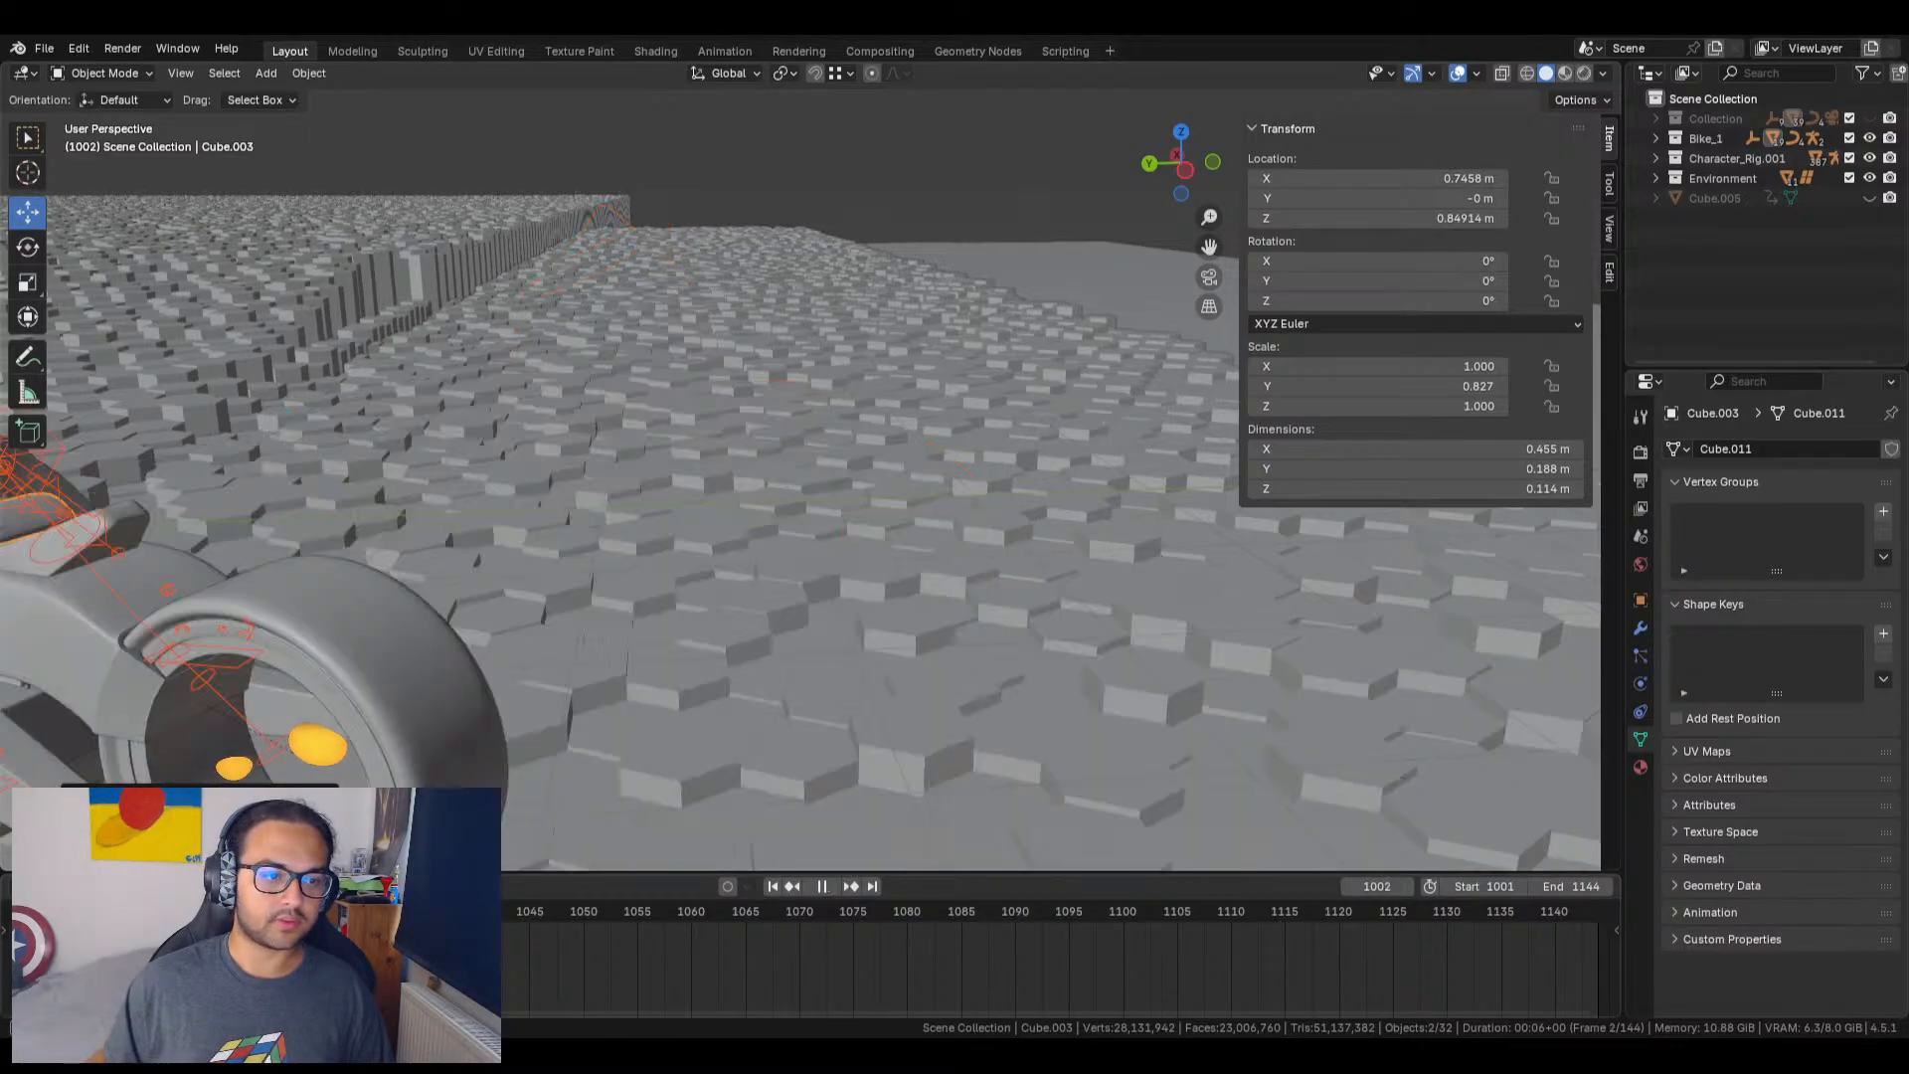
# Step: Play the first frames of the animation and check how the rider follows the bike
pyautogui.press('Right')
pyautogui.moveTo(441, 659); pyautogui.dragTo(292, 745, button='middle')
pyautogui.press('space')
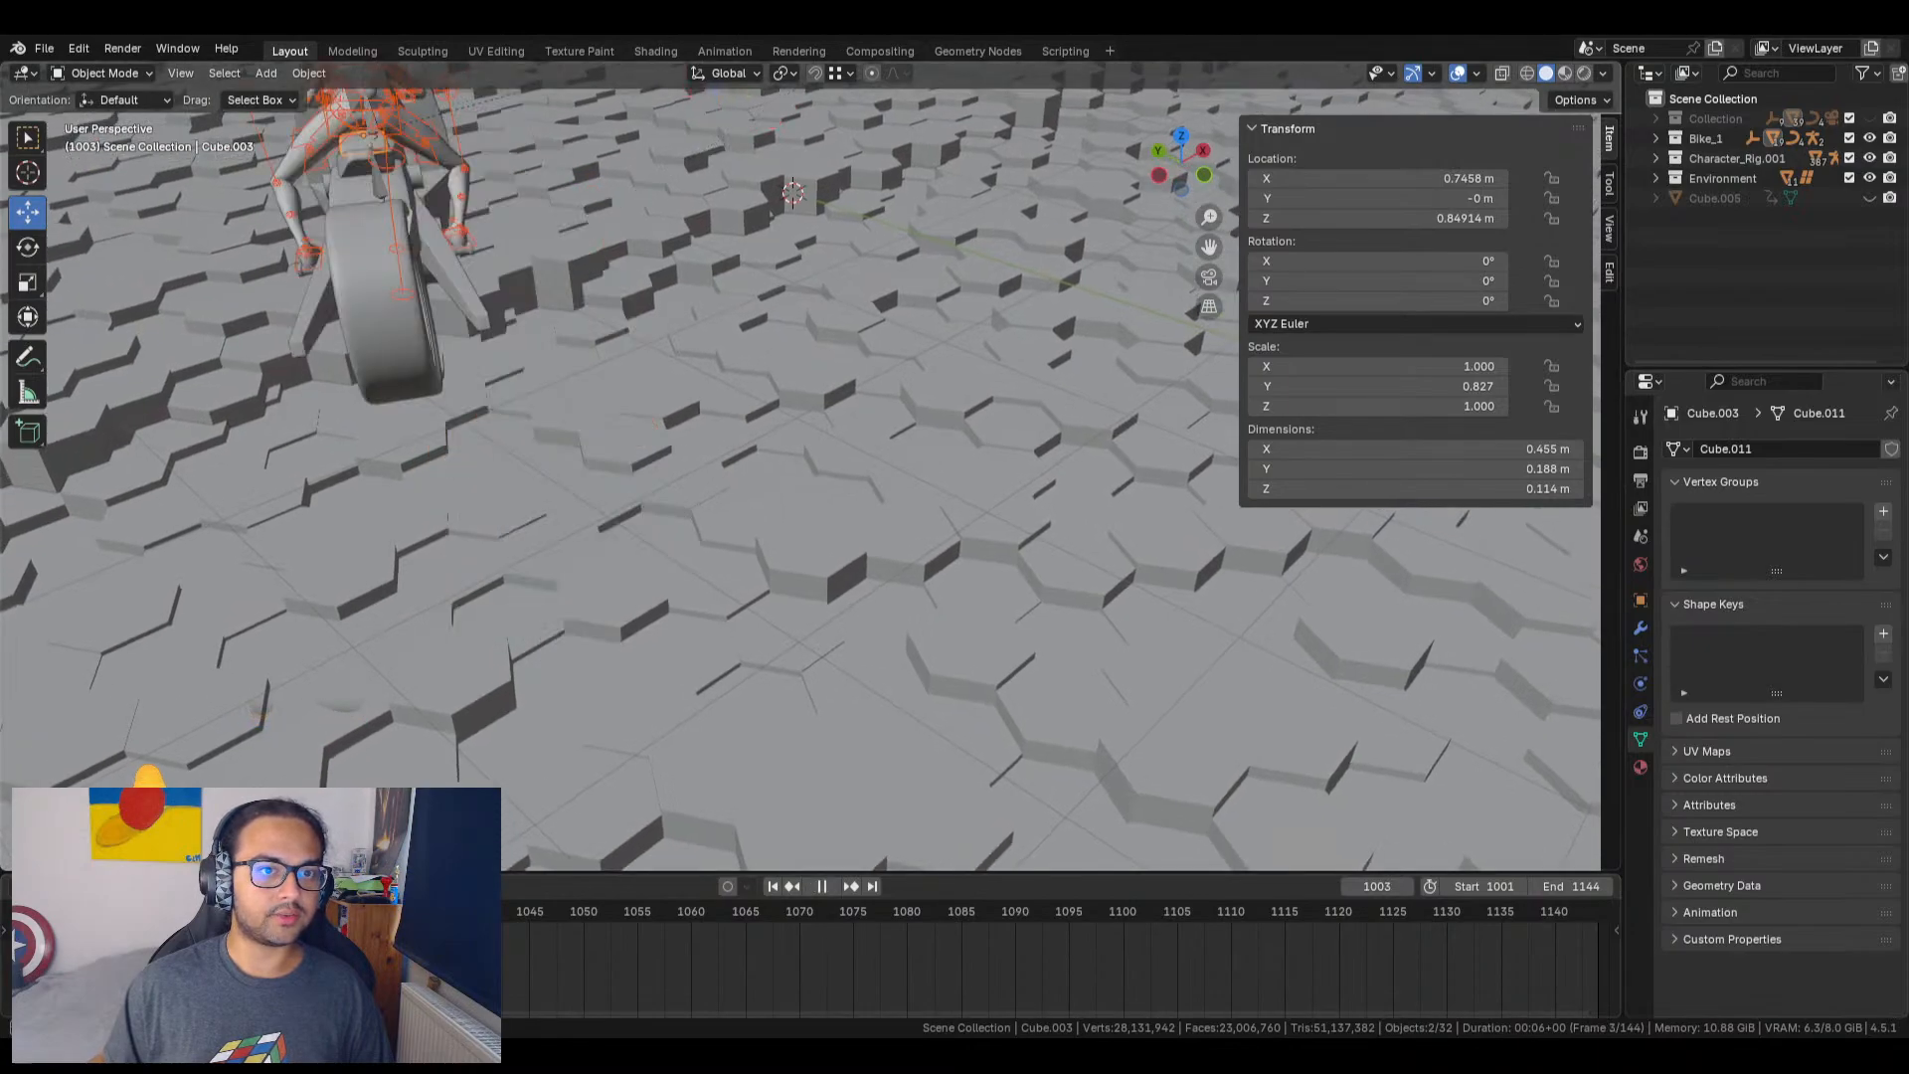
pyautogui.press('Escape')
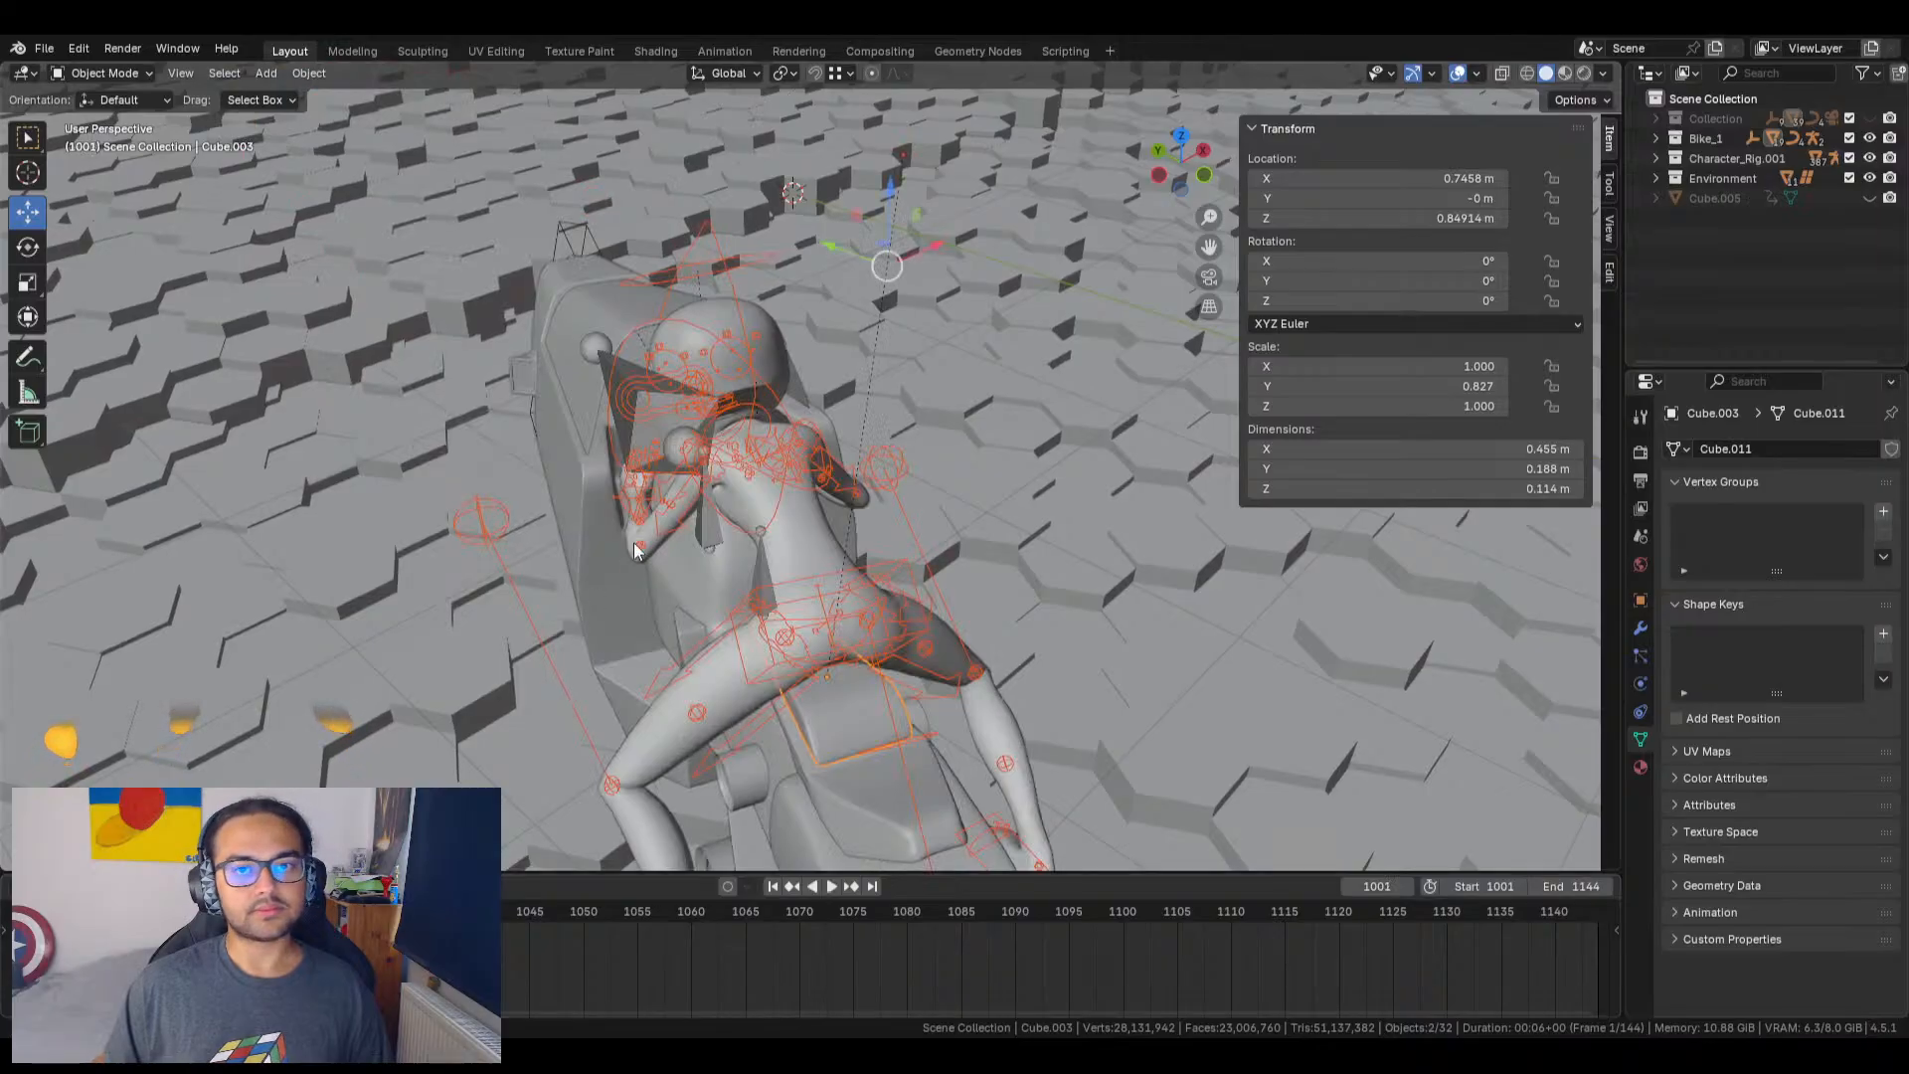
pyautogui.moveTo(821, 540); pyautogui.dragTo(607, 500, button='middle')
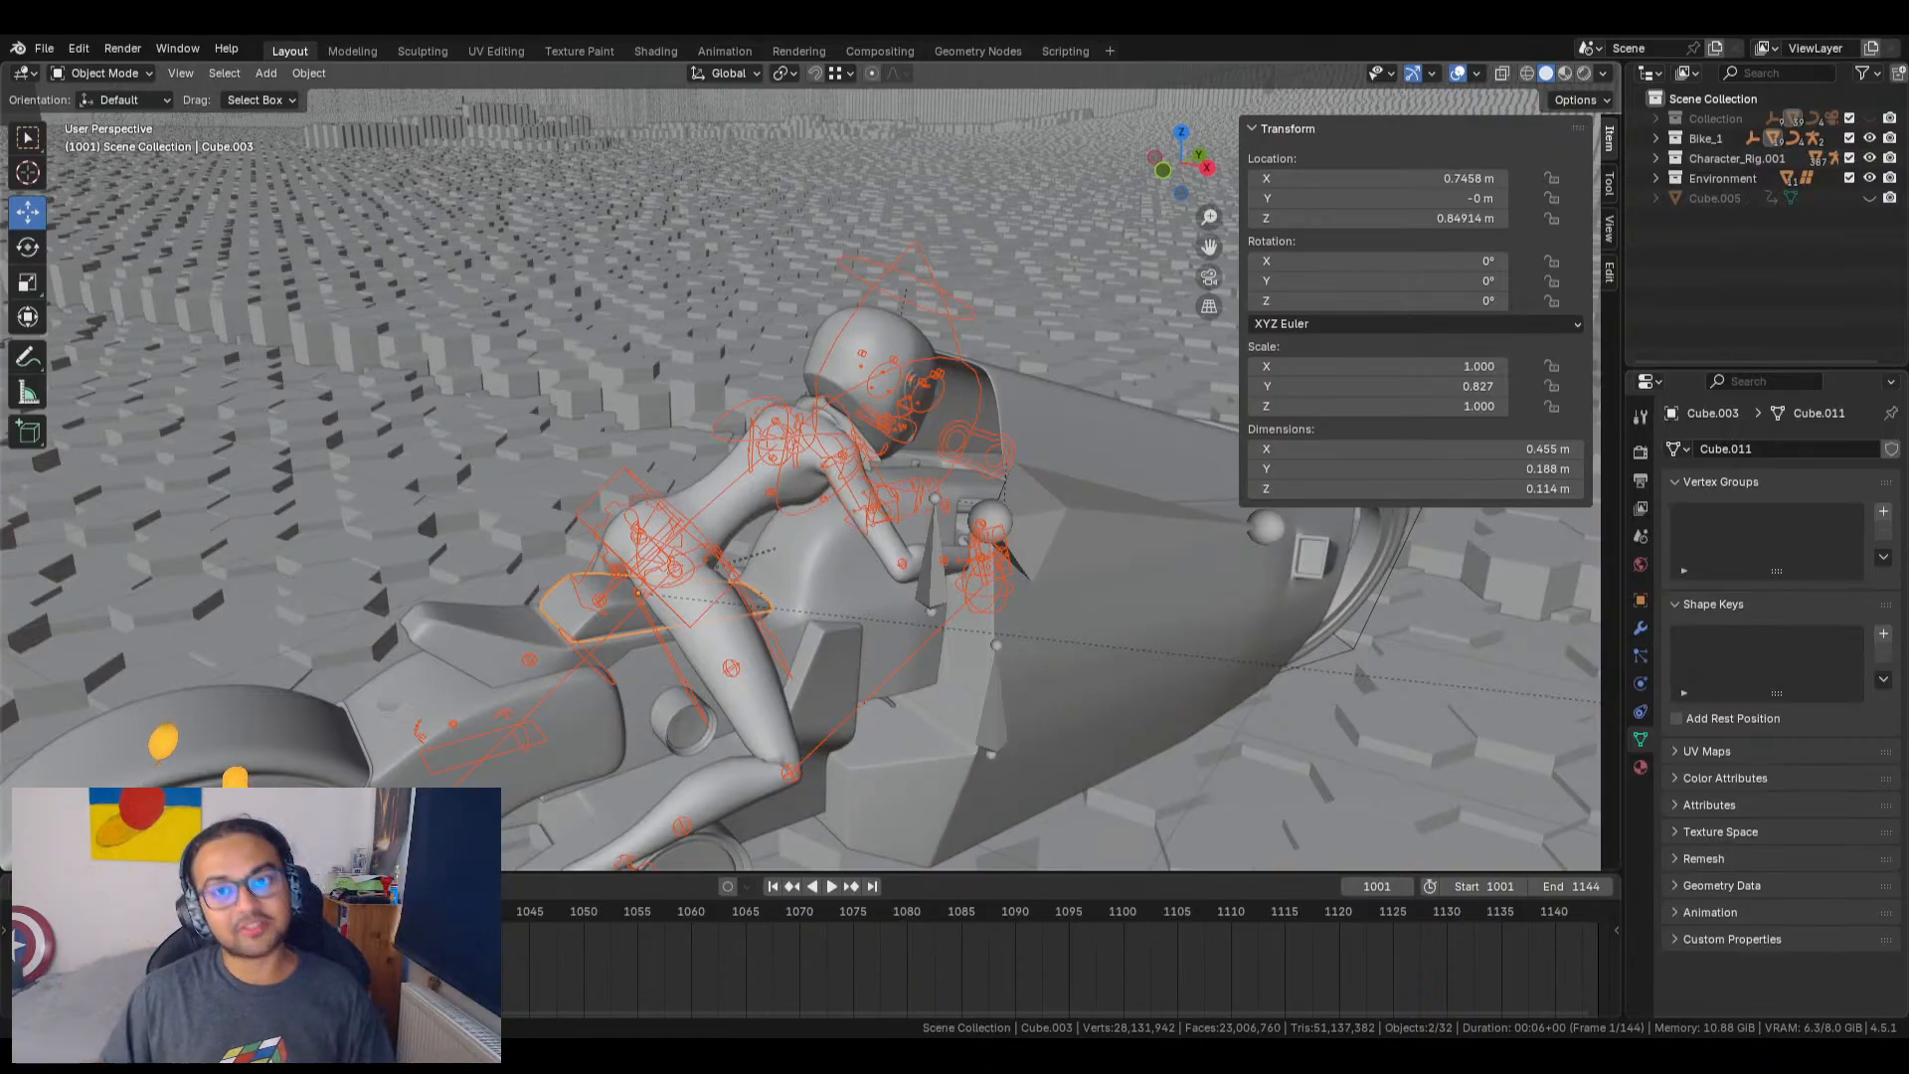
# Step: Put the rider's rig in Pose Mode and select its chest control
pyautogui.click(929, 350)
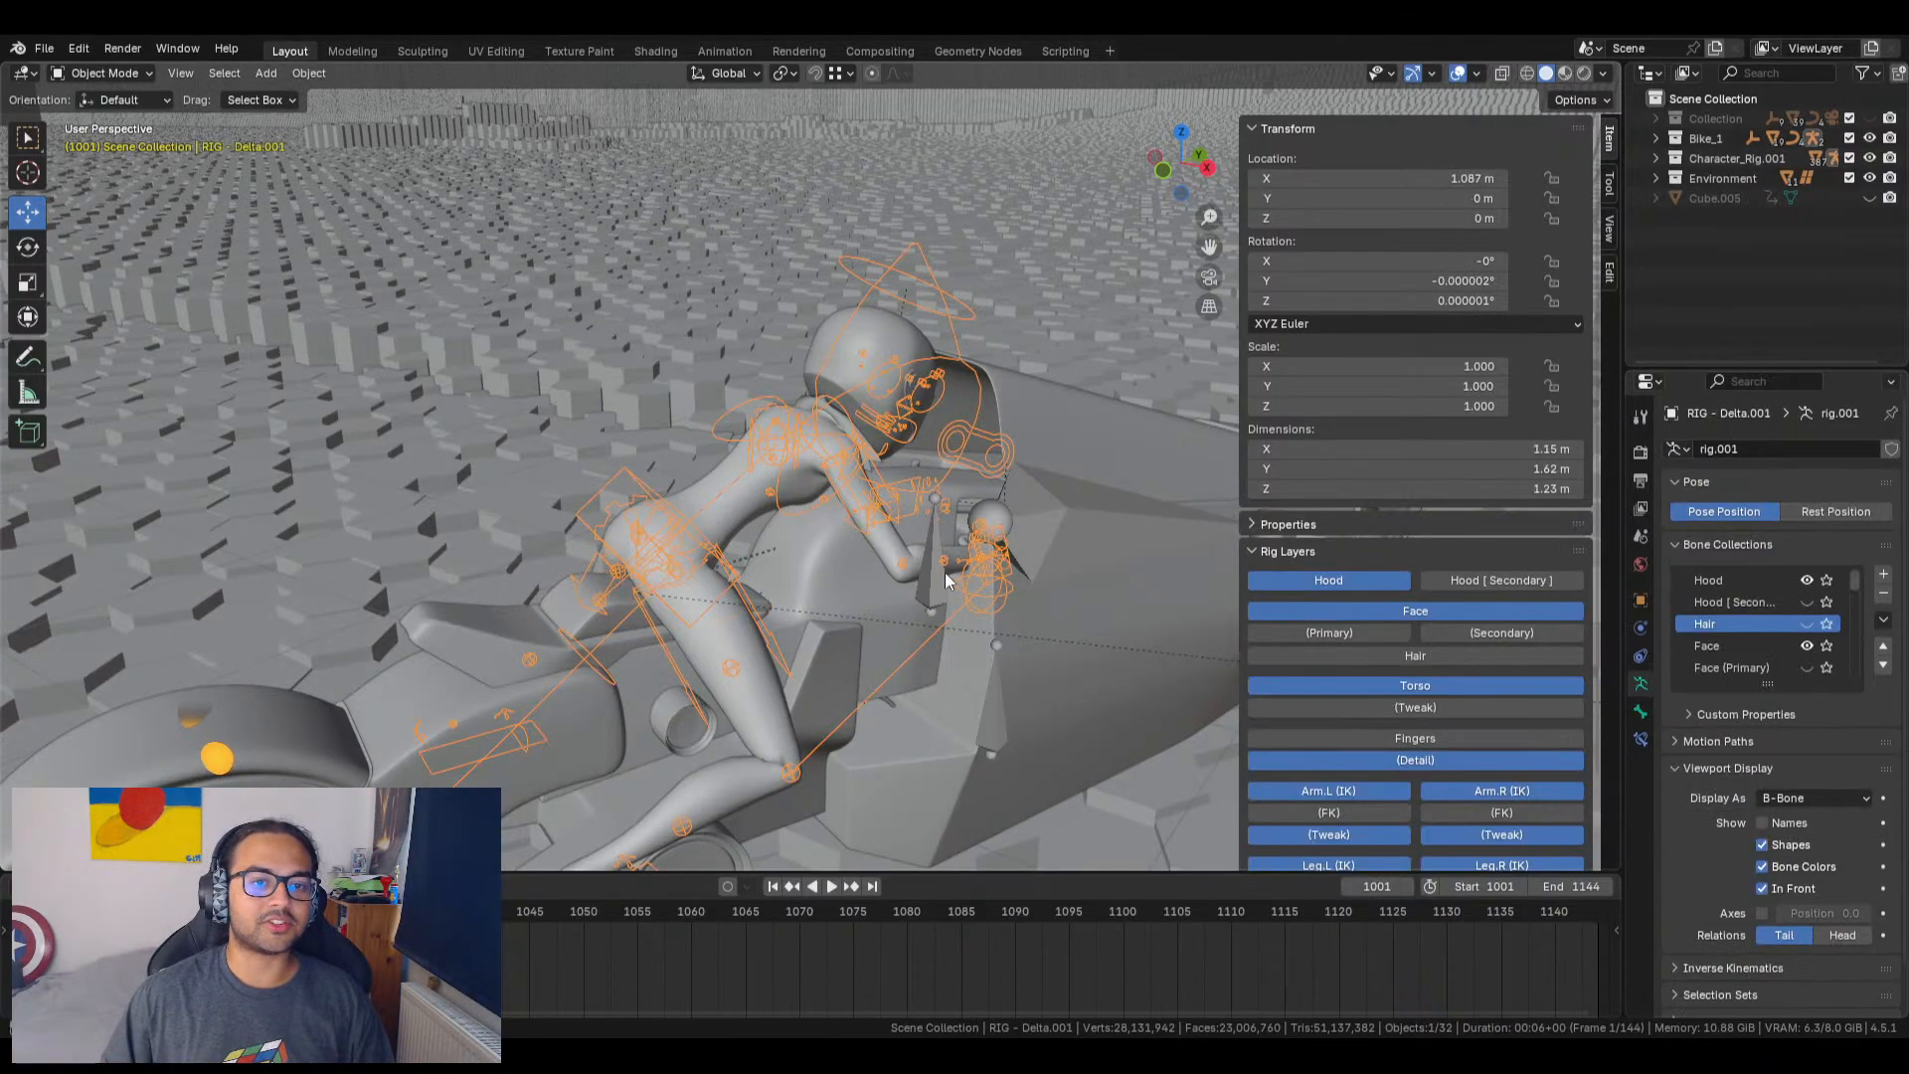
pyautogui.scroll(-4, 943, 555)
pyautogui.click(104, 74)
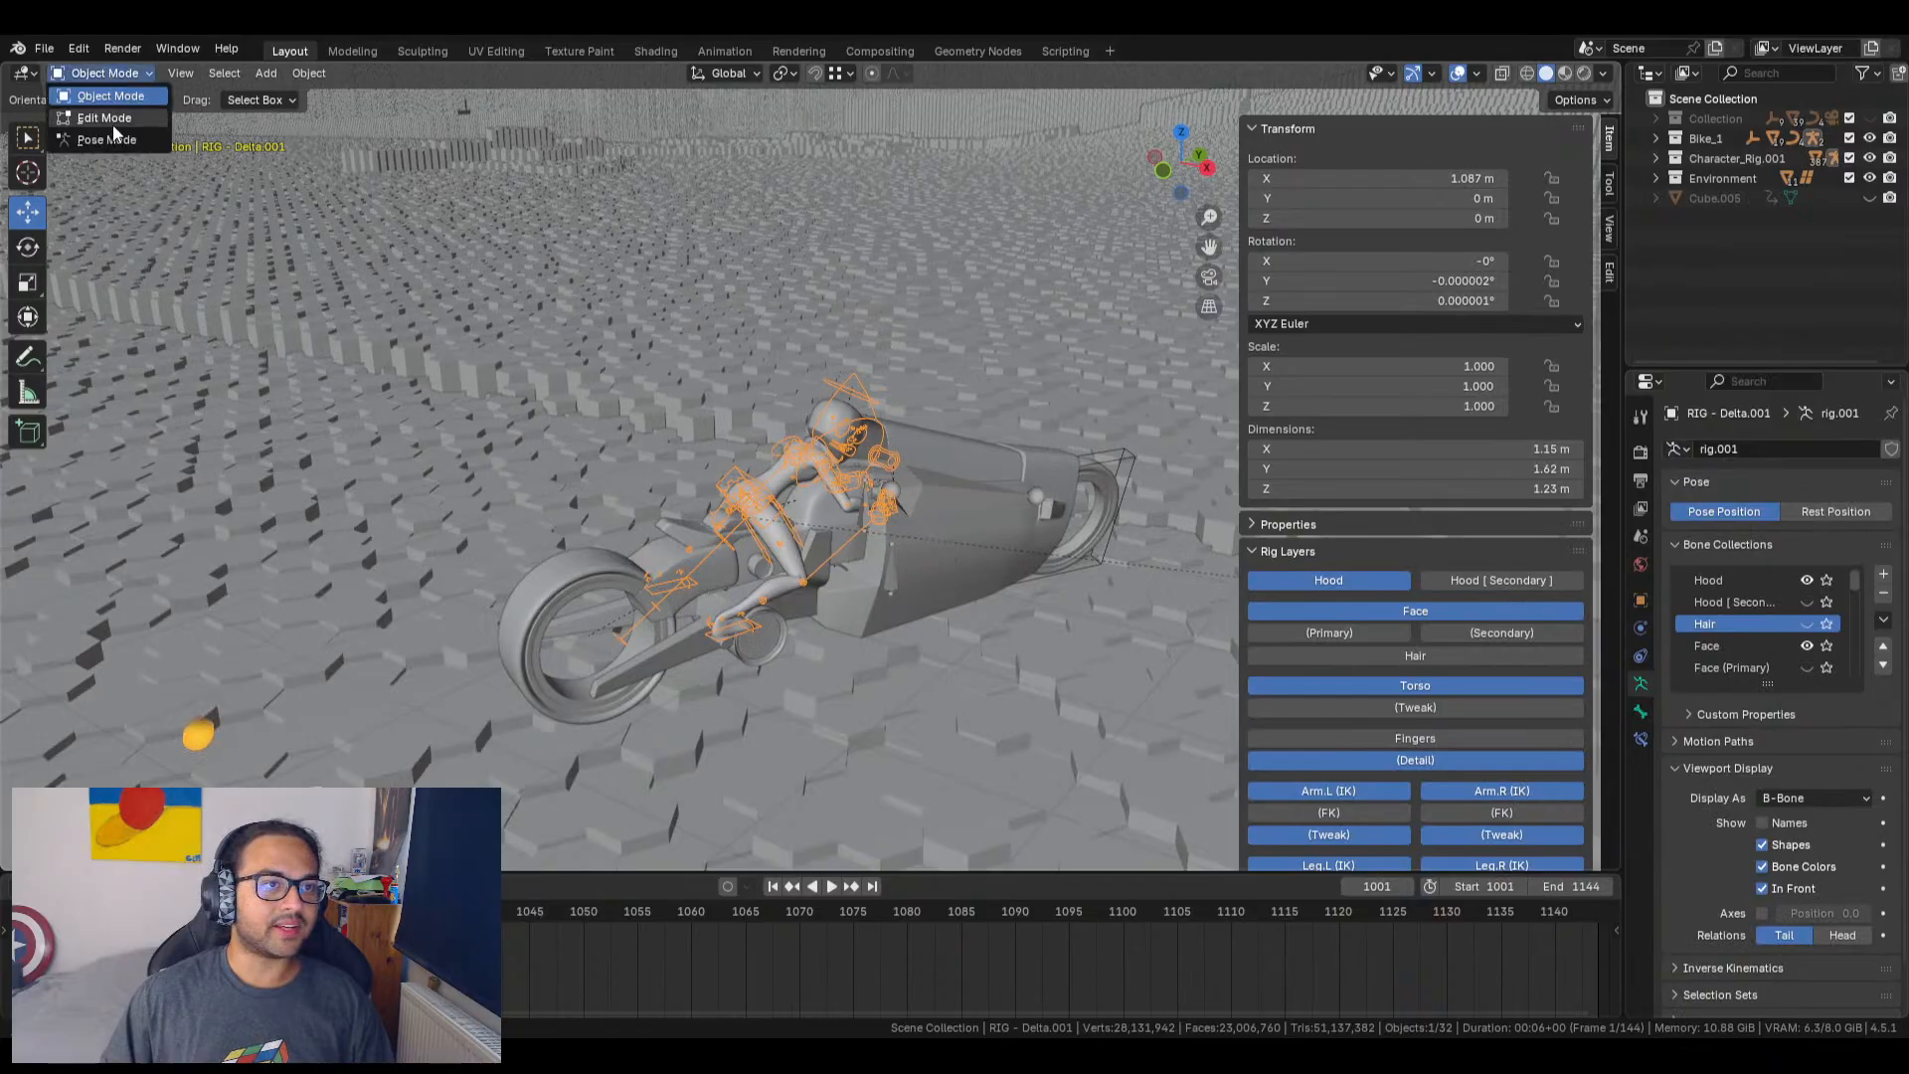
pyautogui.click(100, 145)
pyautogui.scroll(2, 819, 640)
pyautogui.scroll(2, 833, 597)
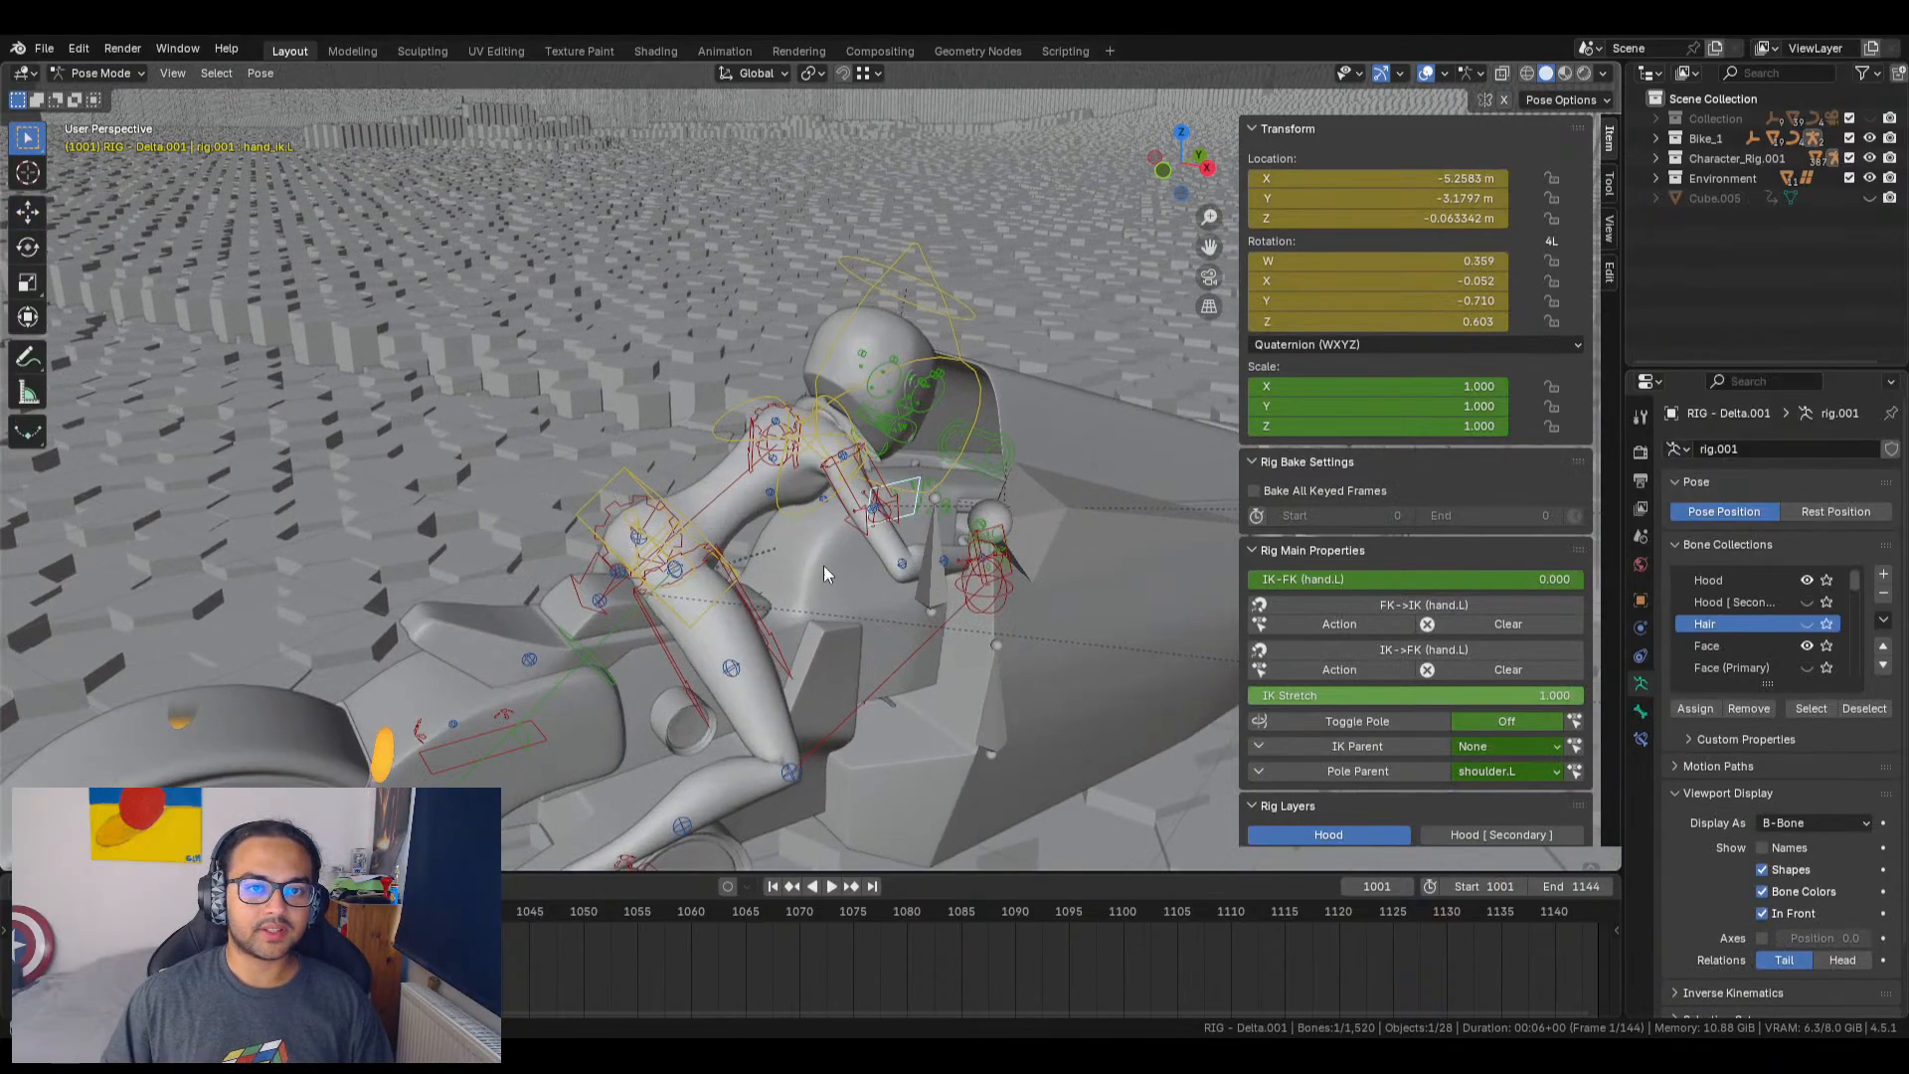
pyautogui.keyDown('shift'); pyautogui.moveTo(808, 546); pyautogui.dragTo(755, 434, button='middle'); pyautogui.keyUp('shift')
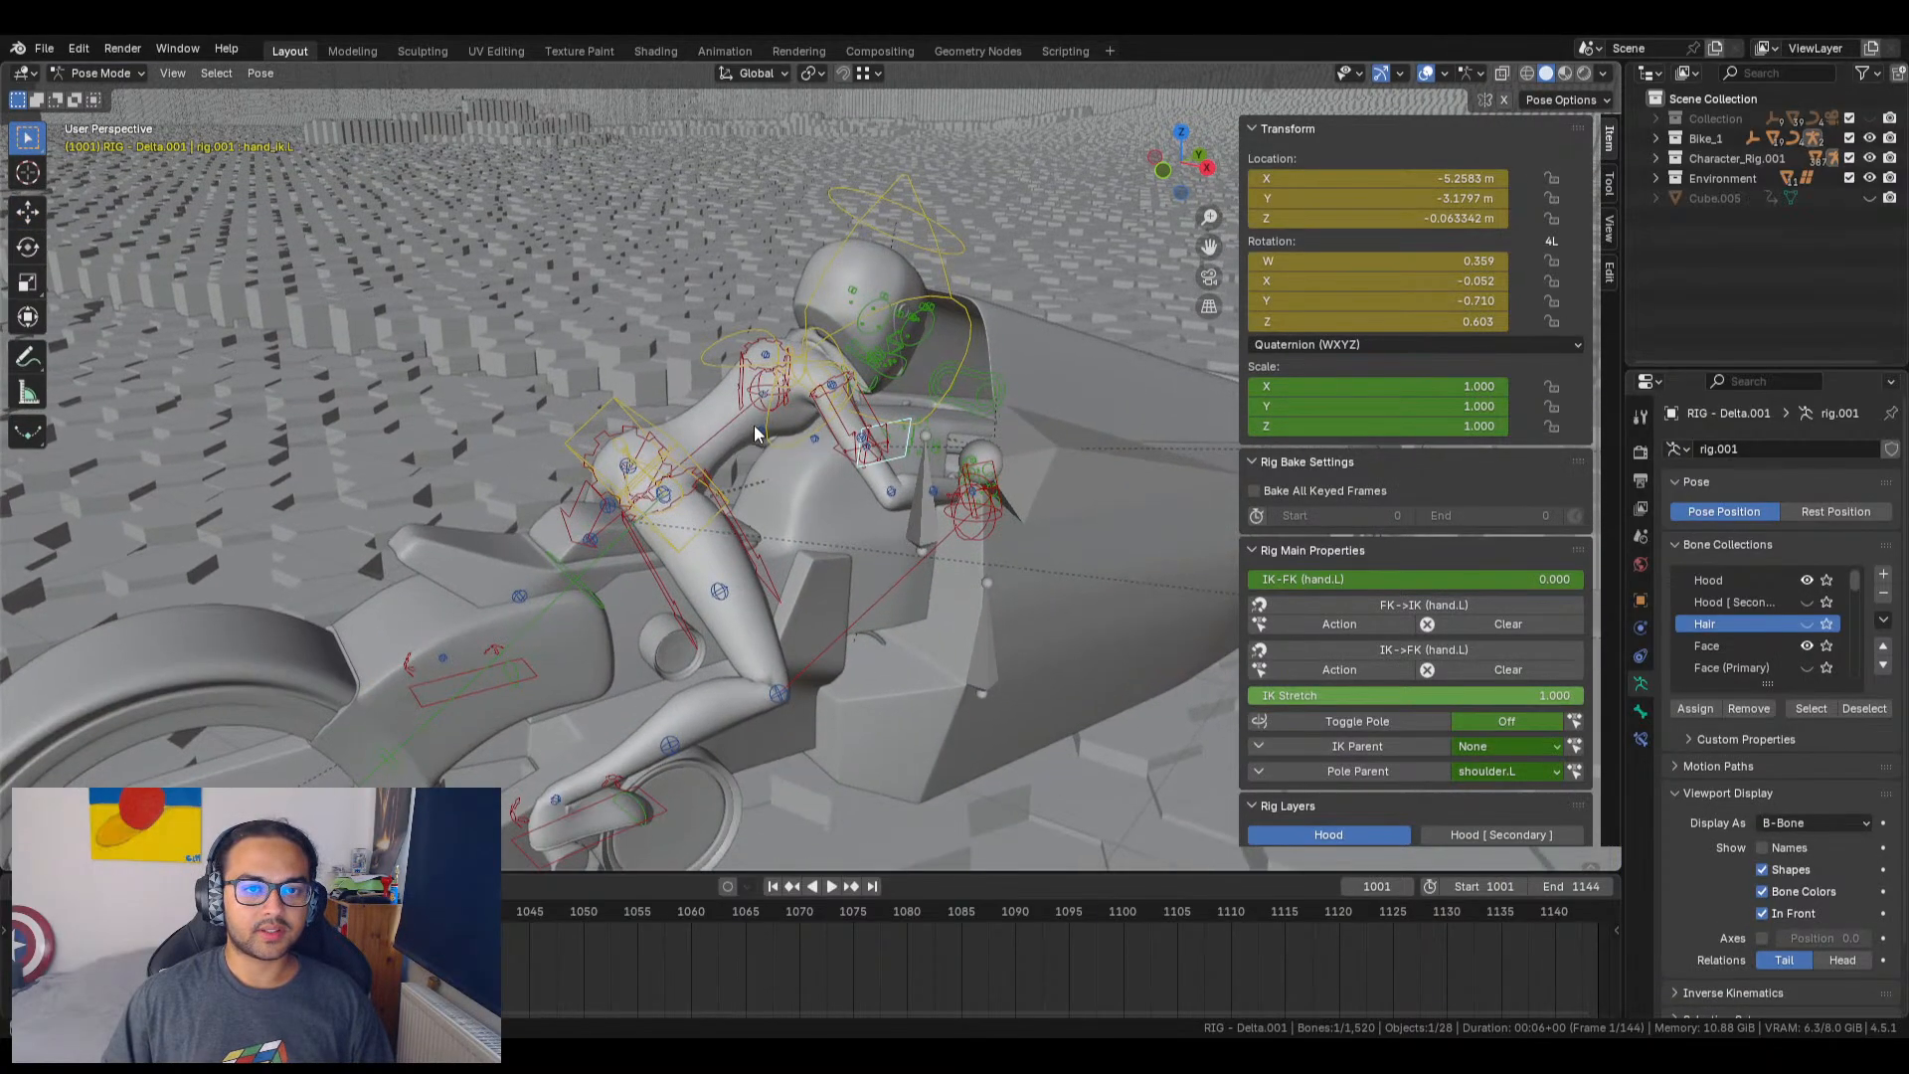
pyautogui.click(768, 419)
pyautogui.press('r')
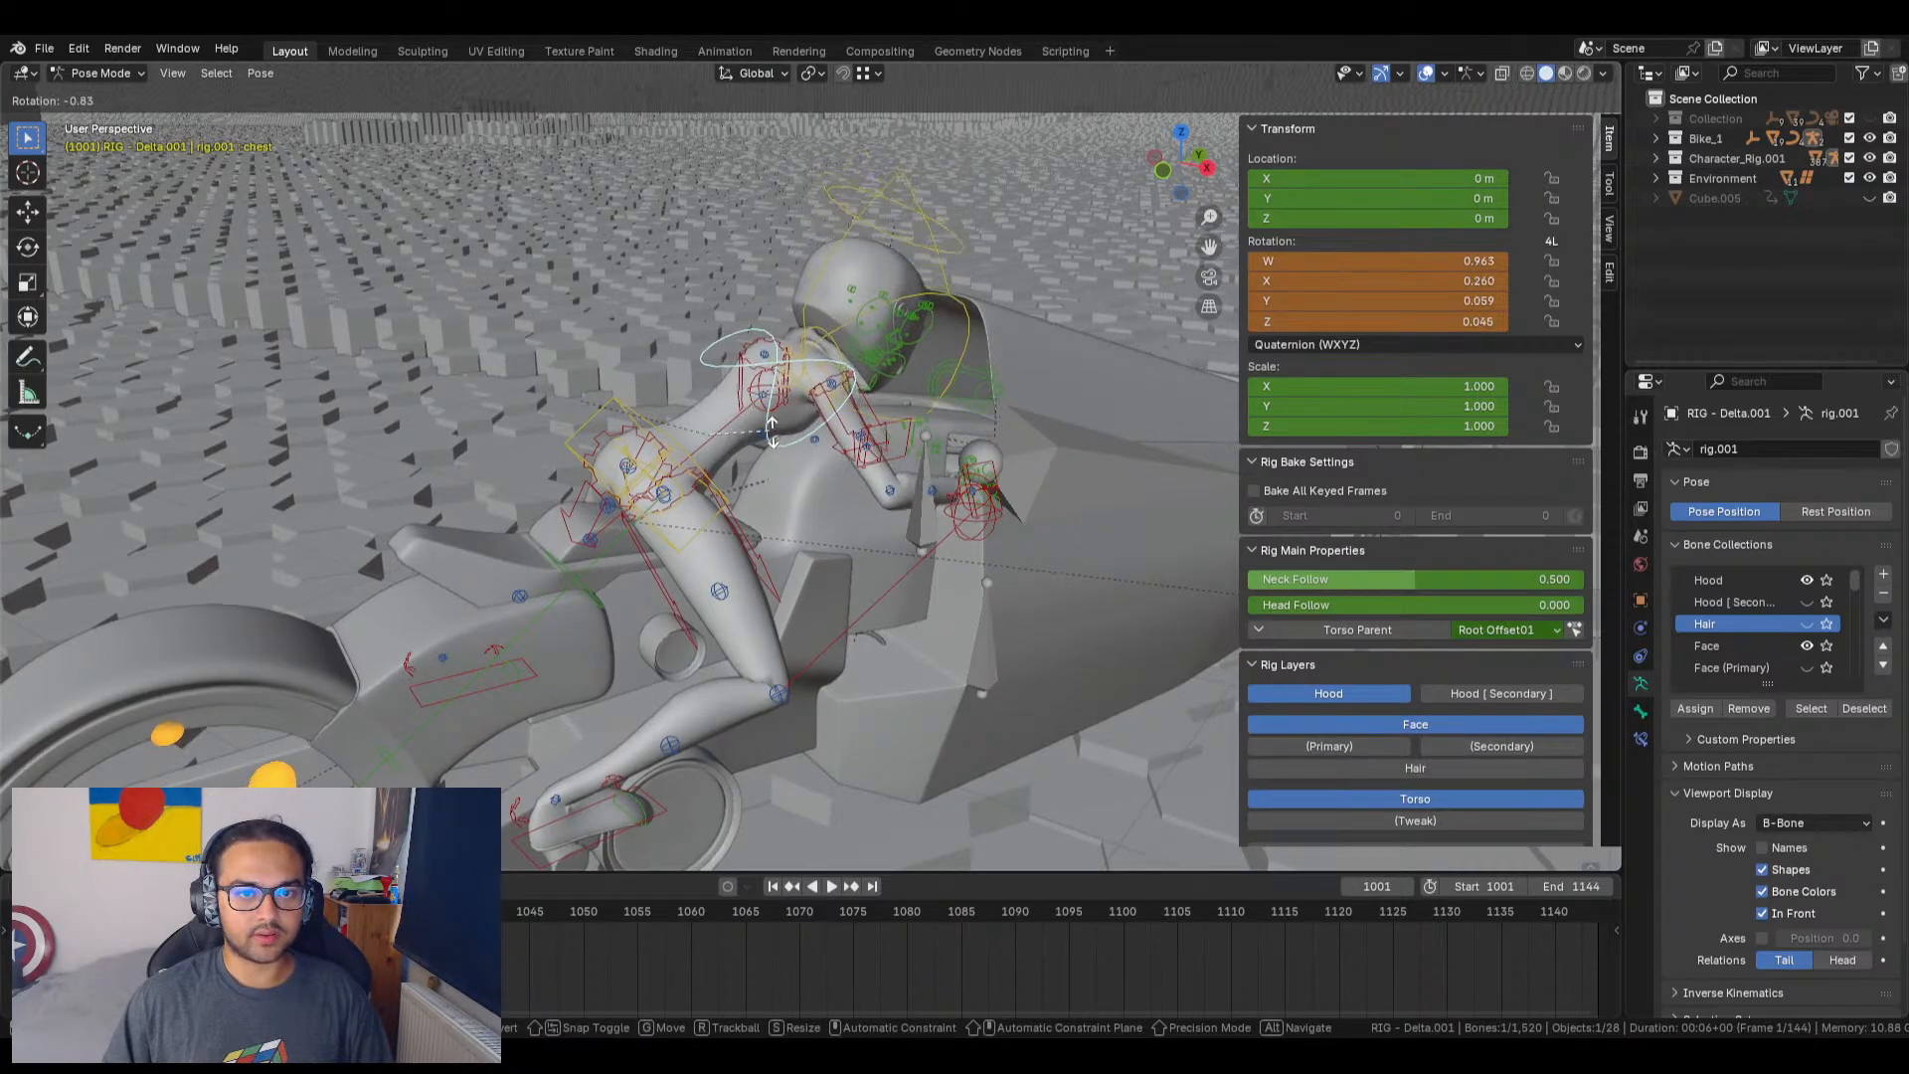
pyautogui.click(963, 417)
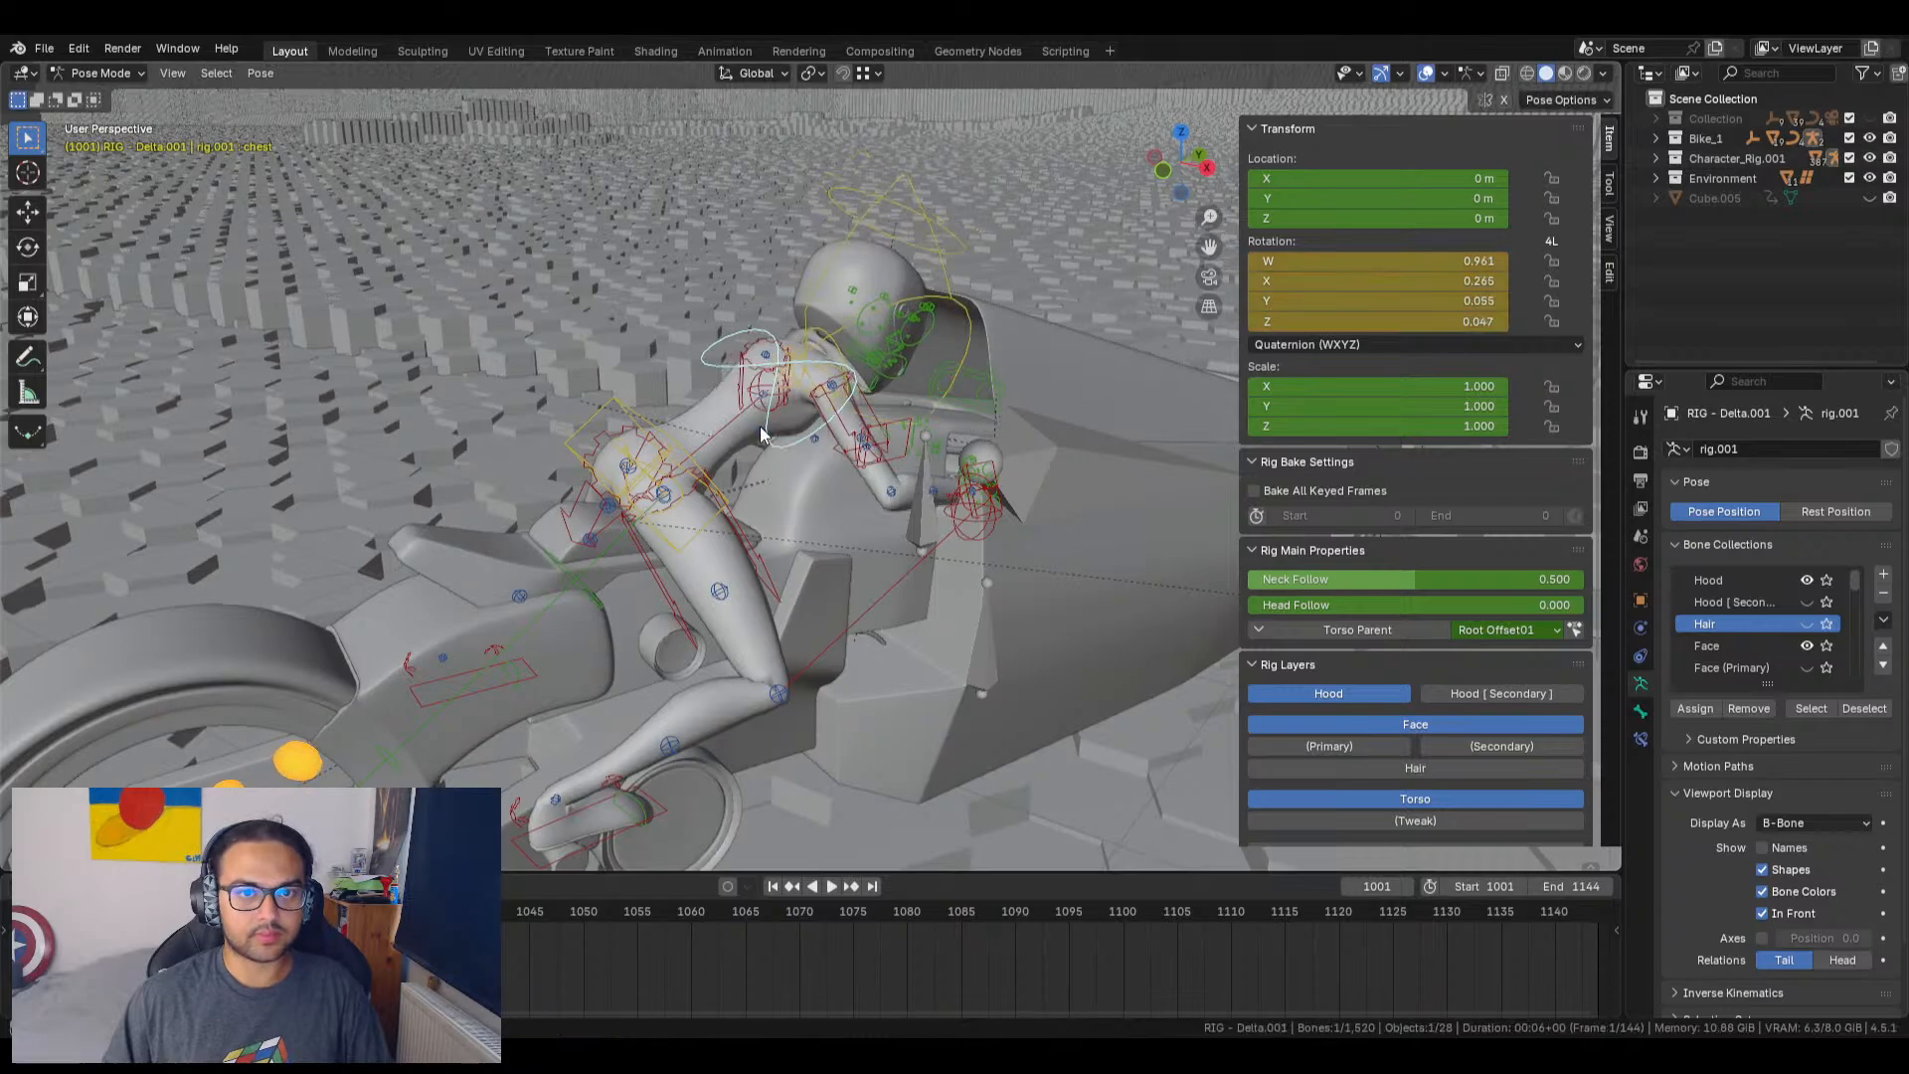
pyautogui.moveTo(964, 417); pyautogui.dragTo(853, 394, button='middle')
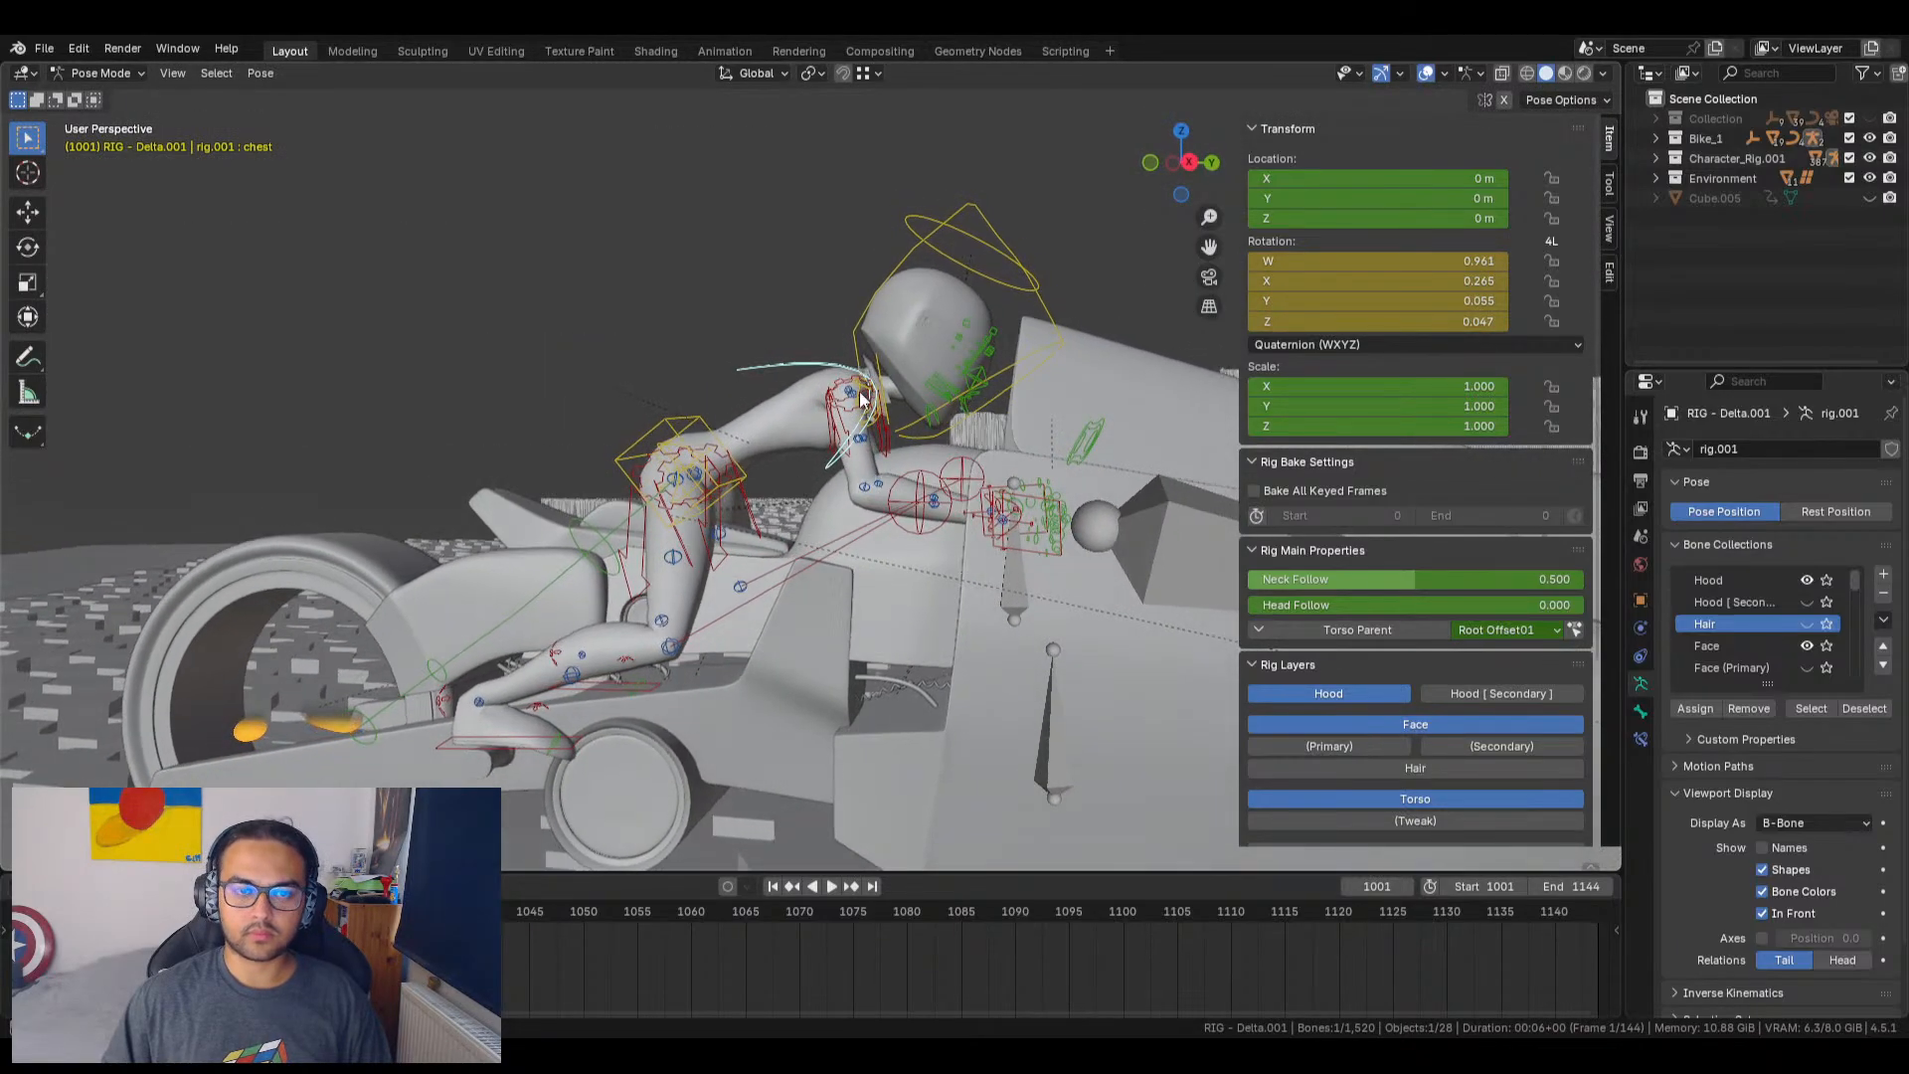
pyautogui.press('r')
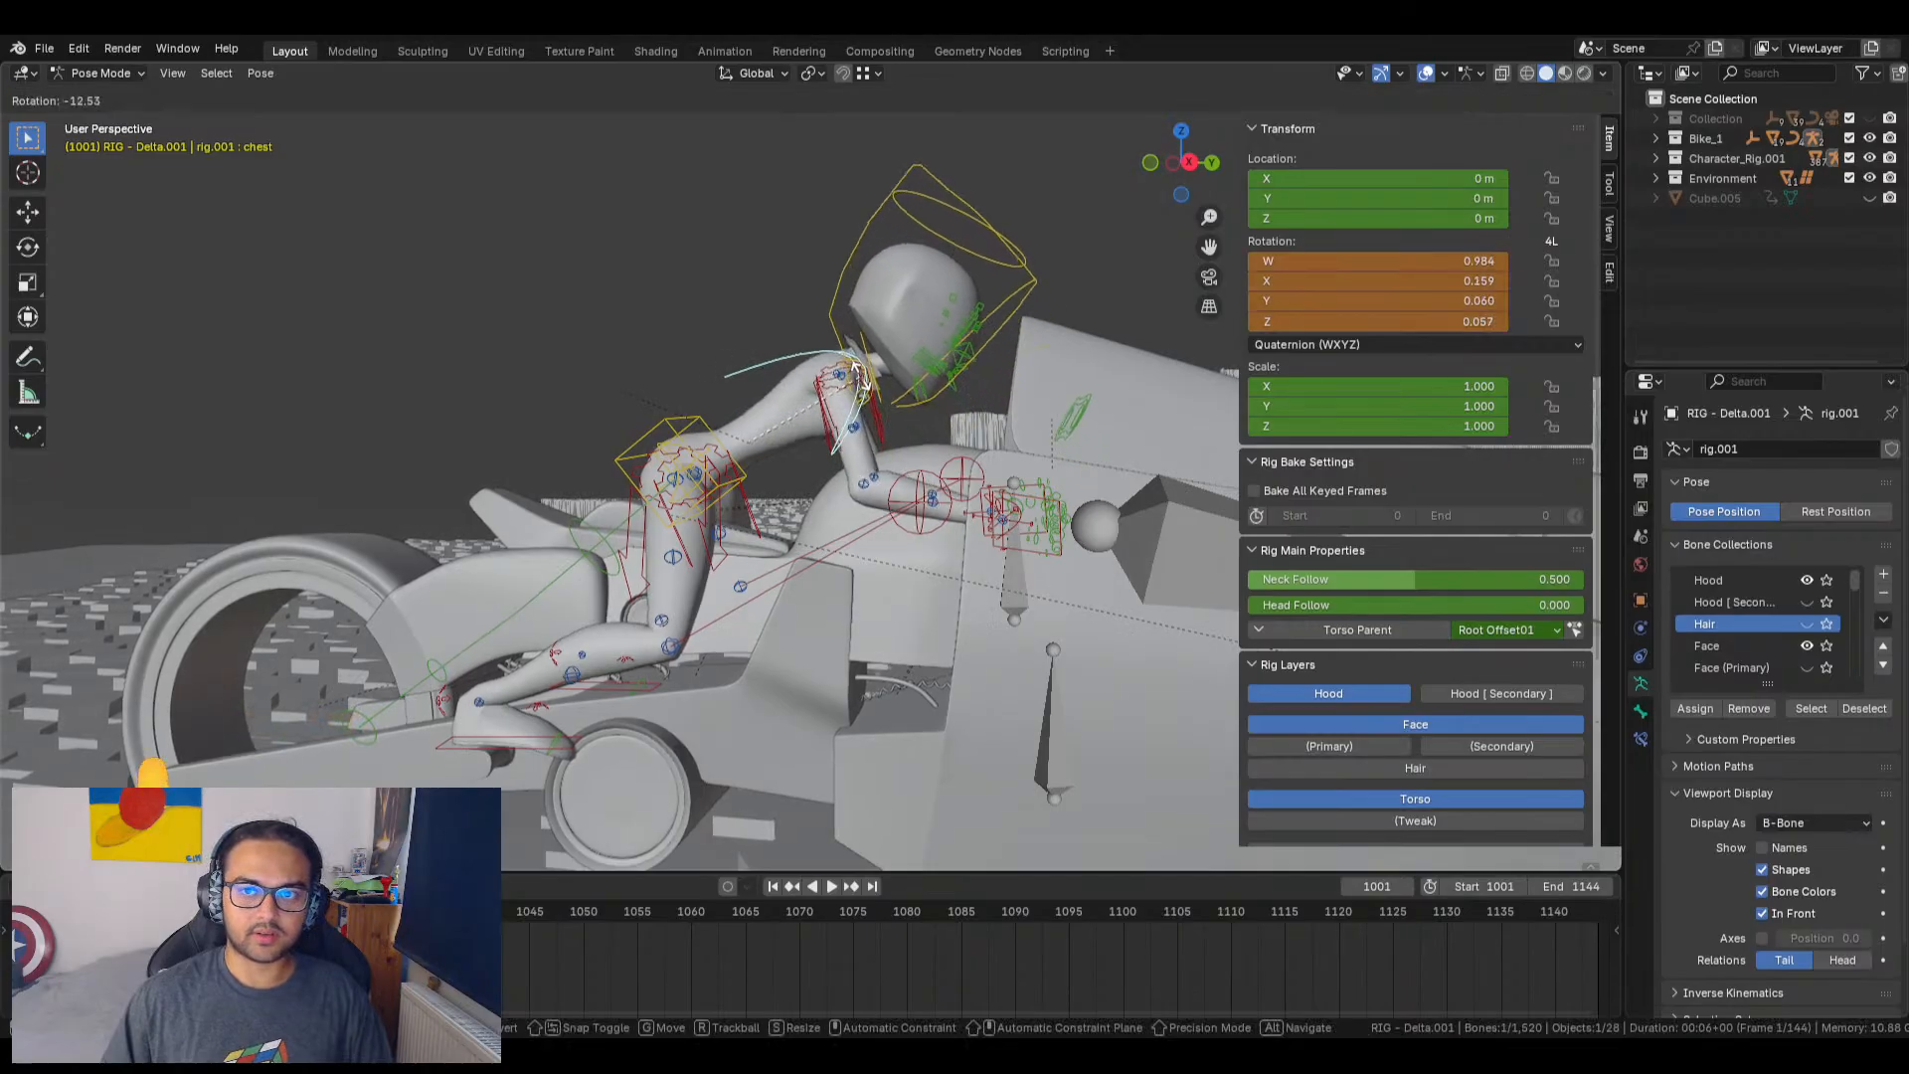
pyautogui.click(864, 388)
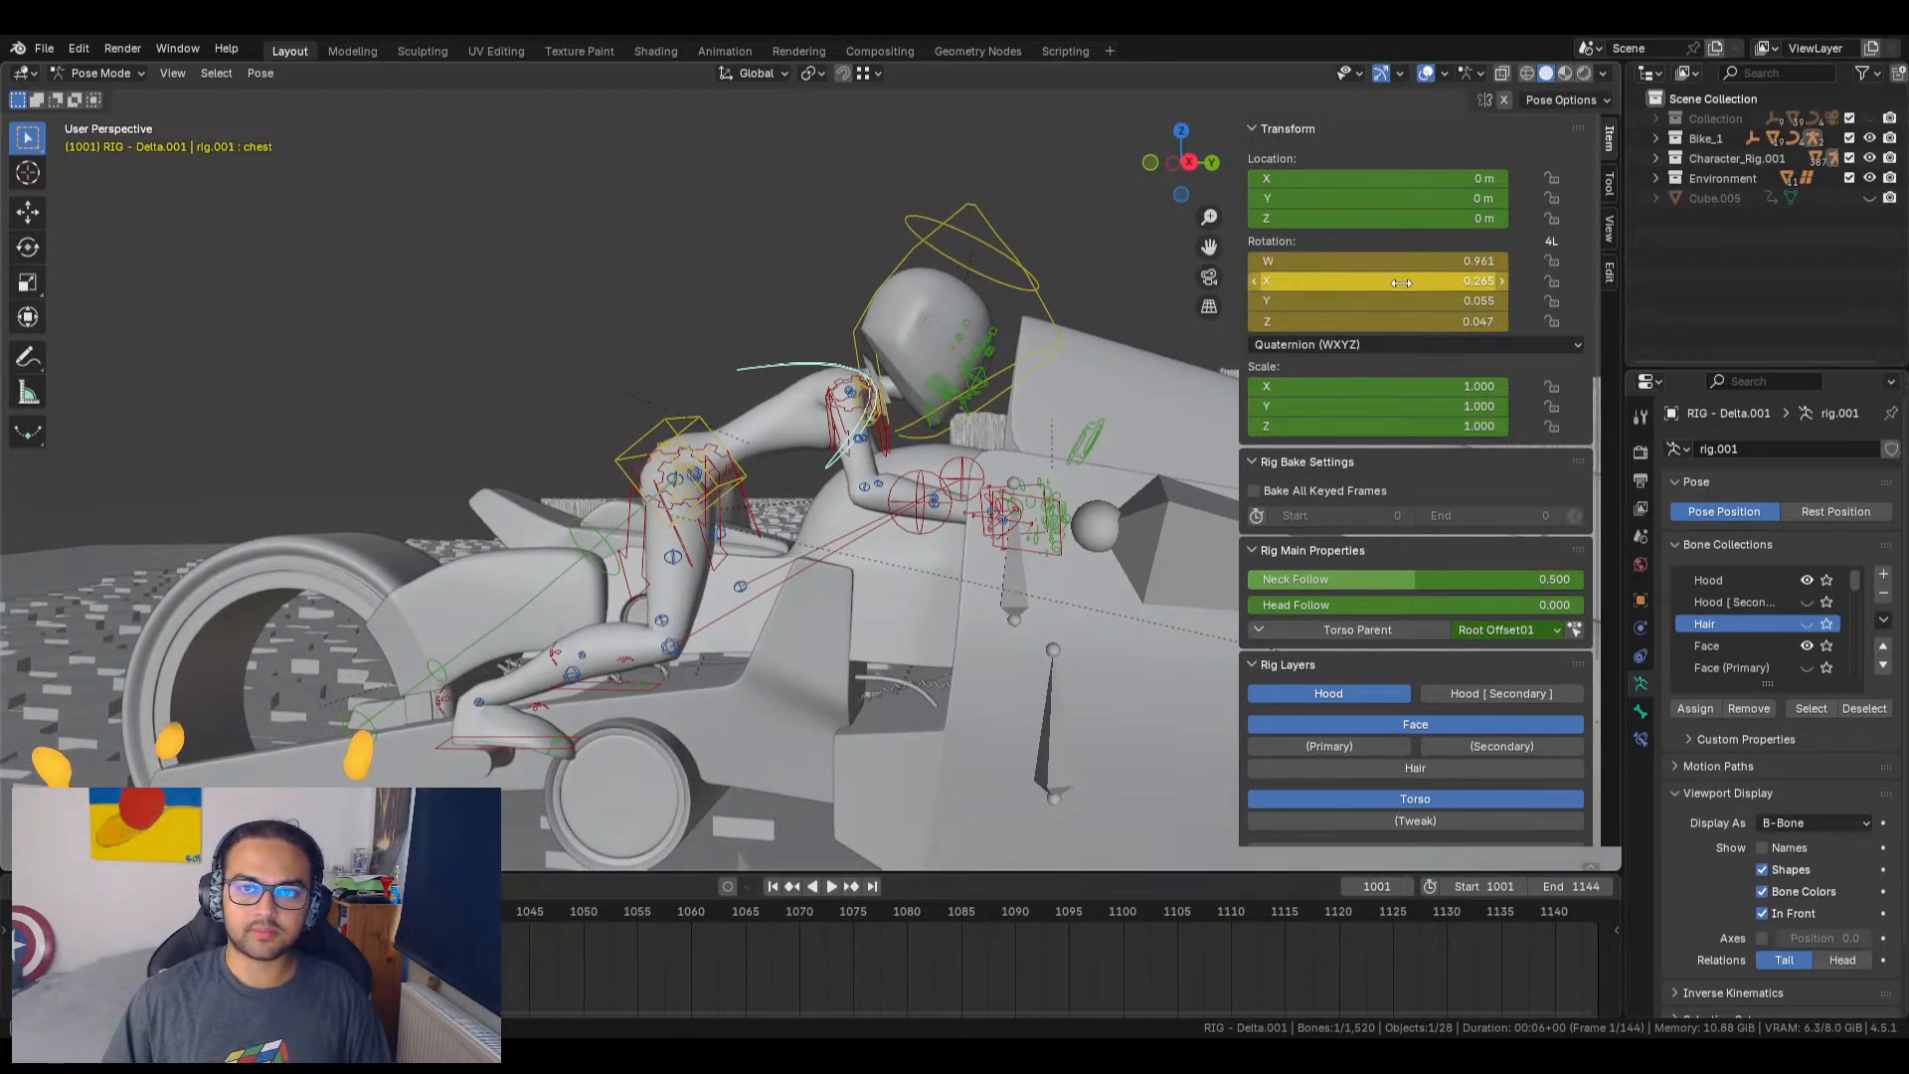
# Step: Set the chest control's X rotation to 0.075 and keyframe all of the rig's visible controls at frame 1001
pyautogui.moveTo(1396, 282); pyautogui.dragTo(1488, 282)
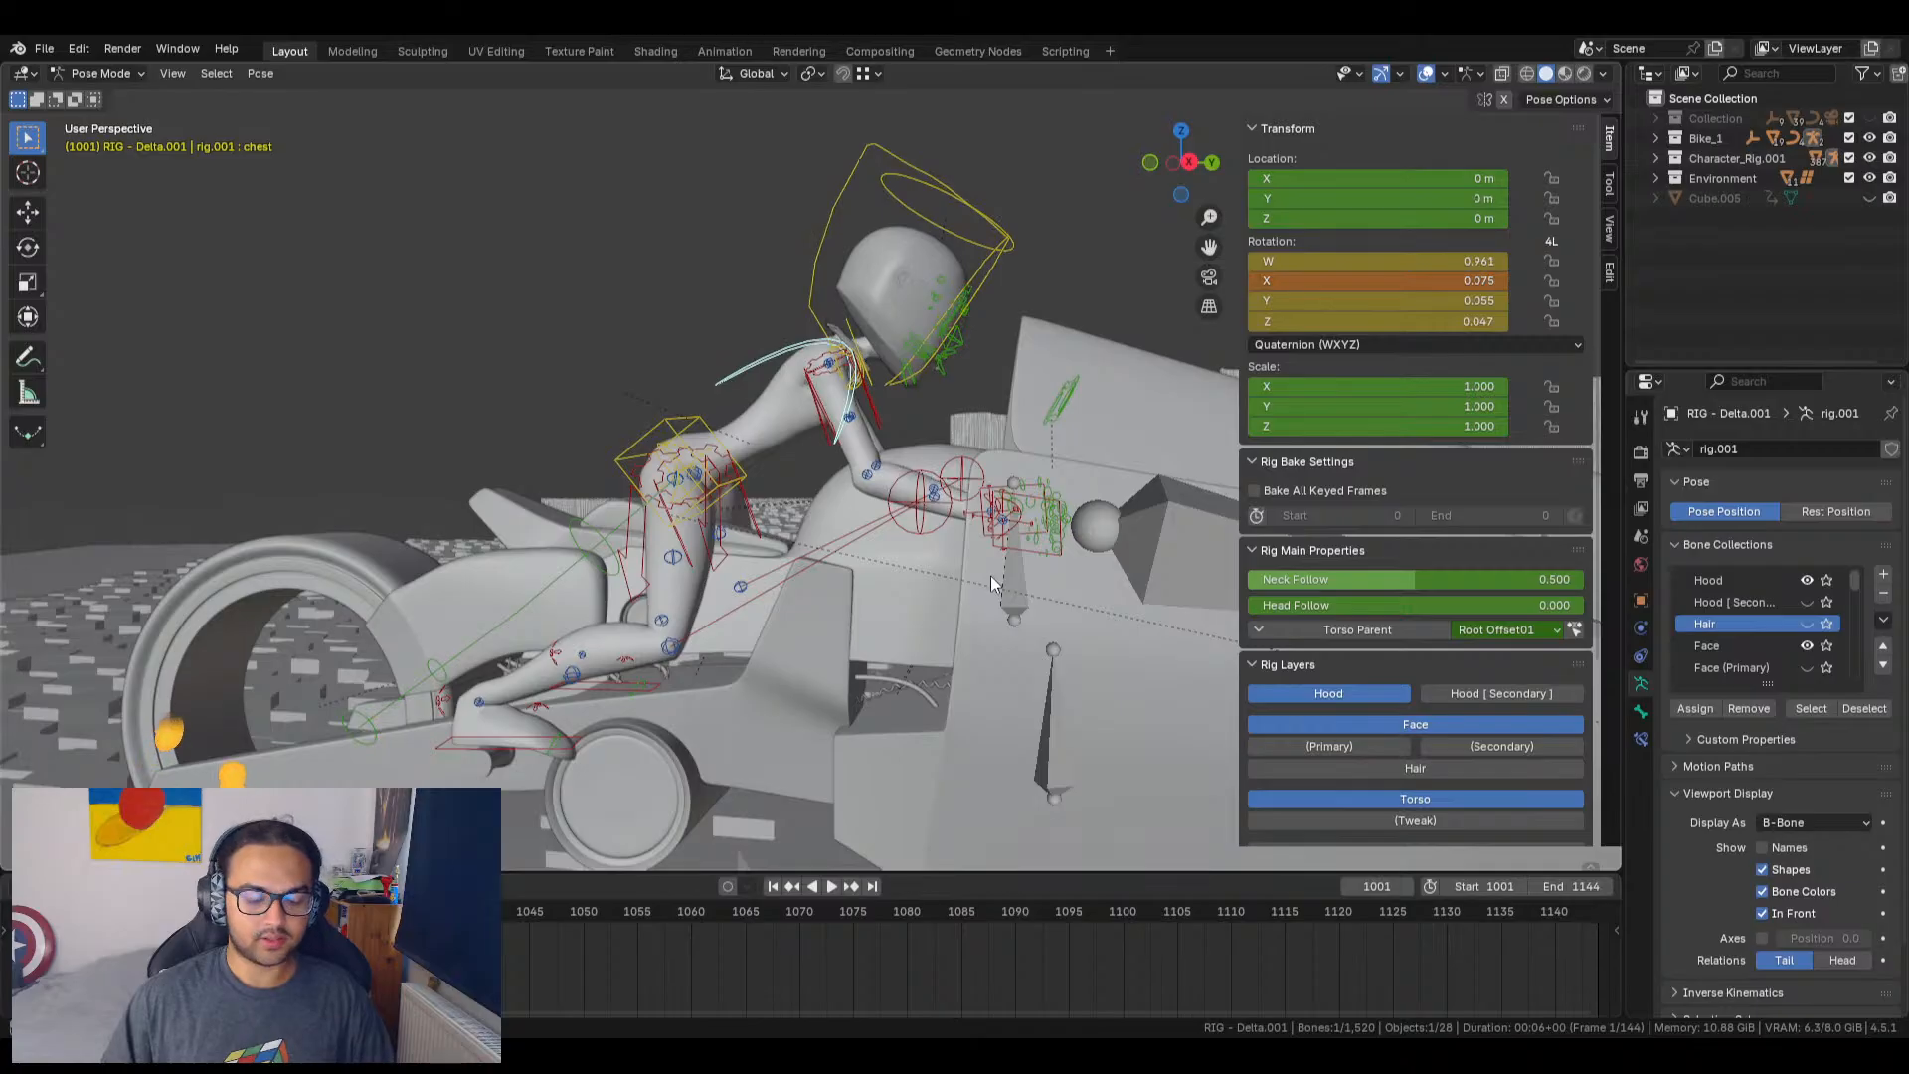
pyautogui.press('a')
pyautogui.press('i')
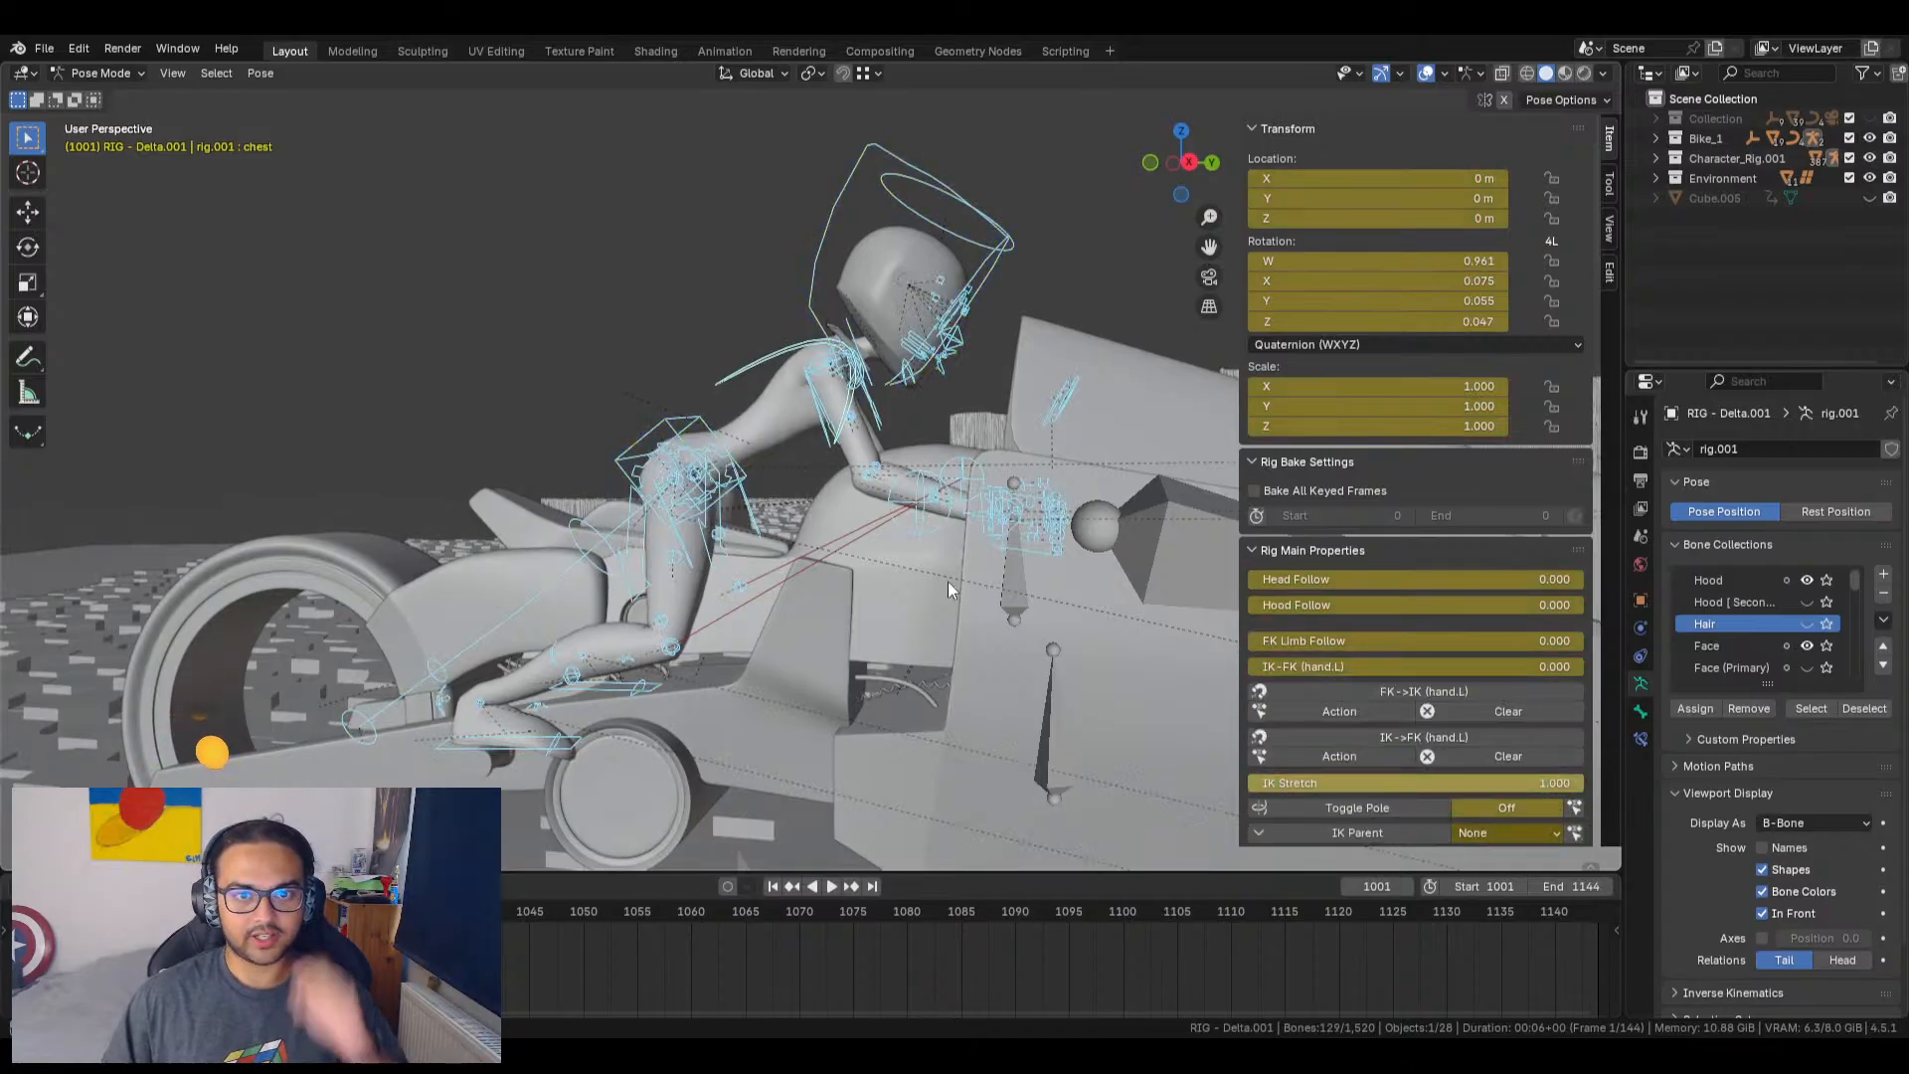
# Step: Move the left thigh's IK target horizontally by about 0.106 m in X and -0.236 m in Y
pyautogui.moveTo(947, 581); pyautogui.dragTo(796, 625, button='middle')
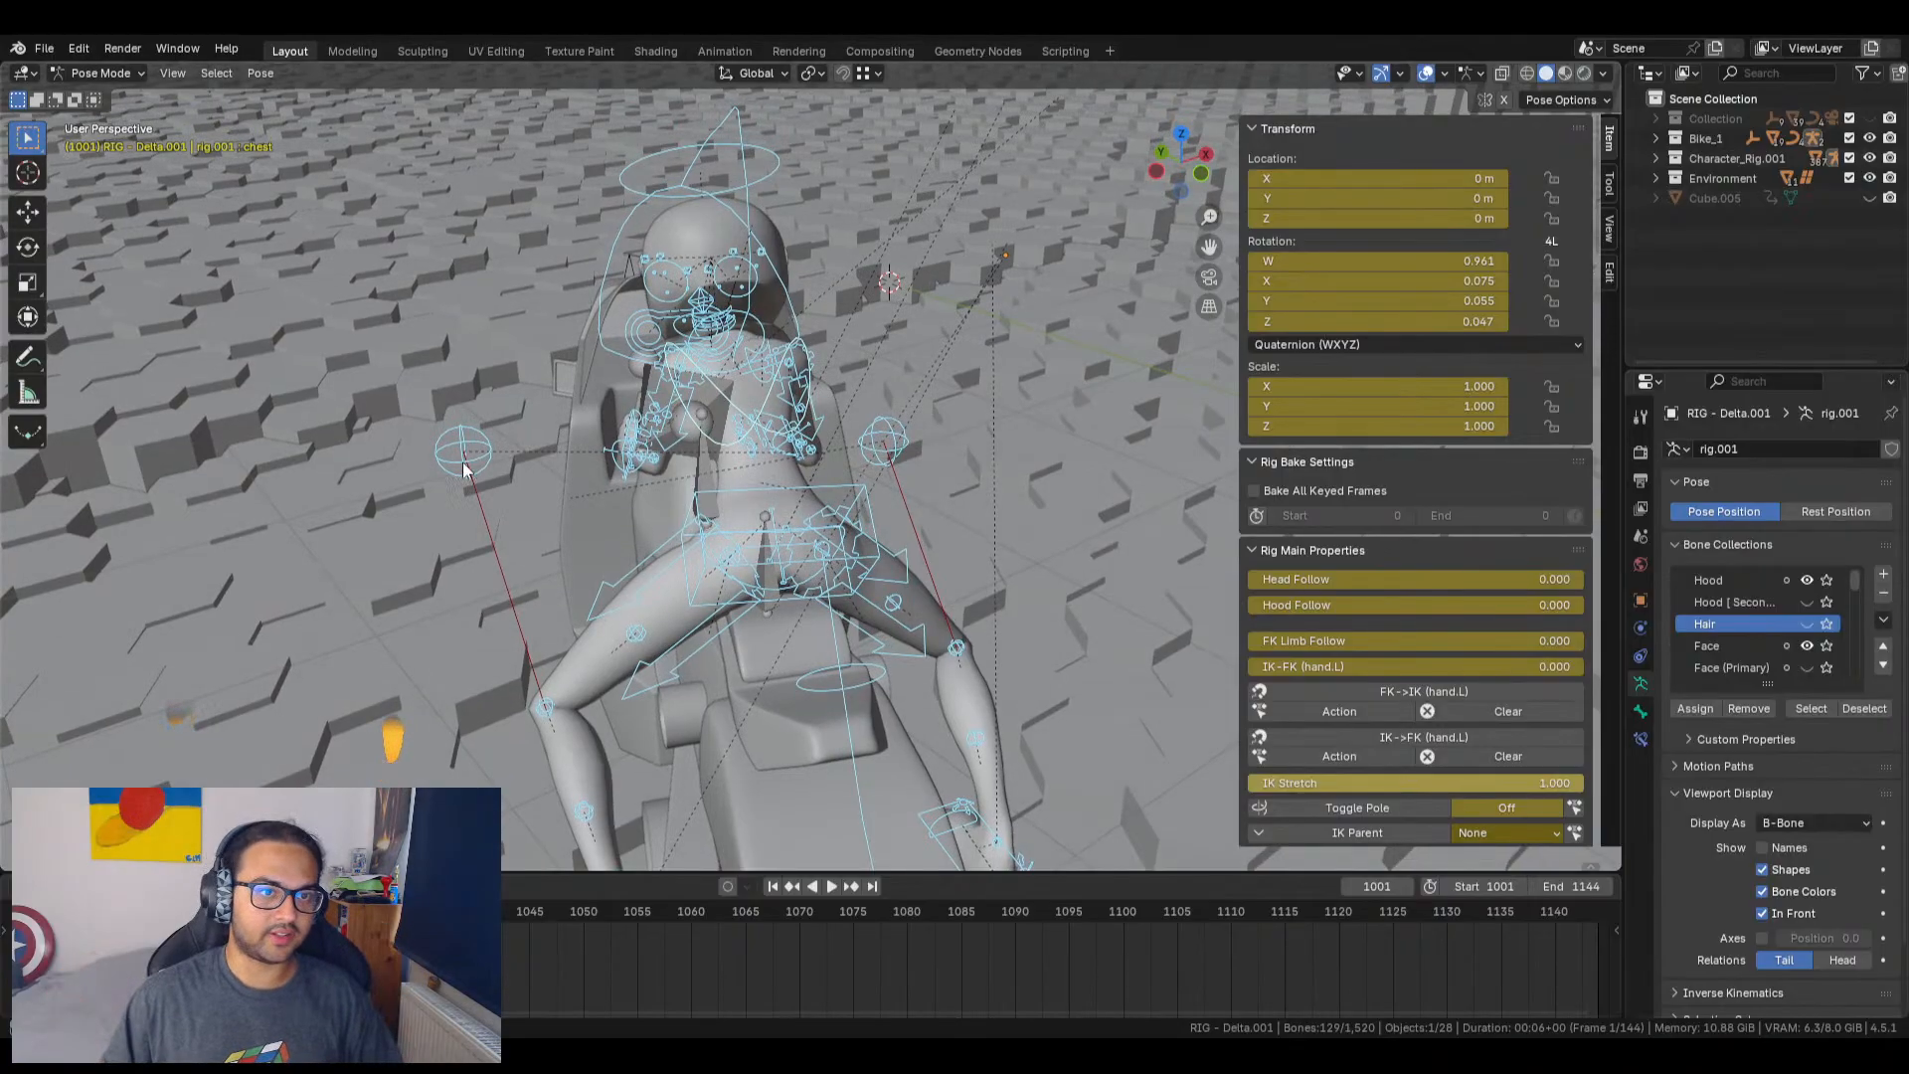
pyautogui.click(463, 427)
pyautogui.keyDown('shift'); pyautogui.moveTo(660, 718); pyautogui.dragTo(672, 545, button='middle'); pyautogui.keyUp('shift')
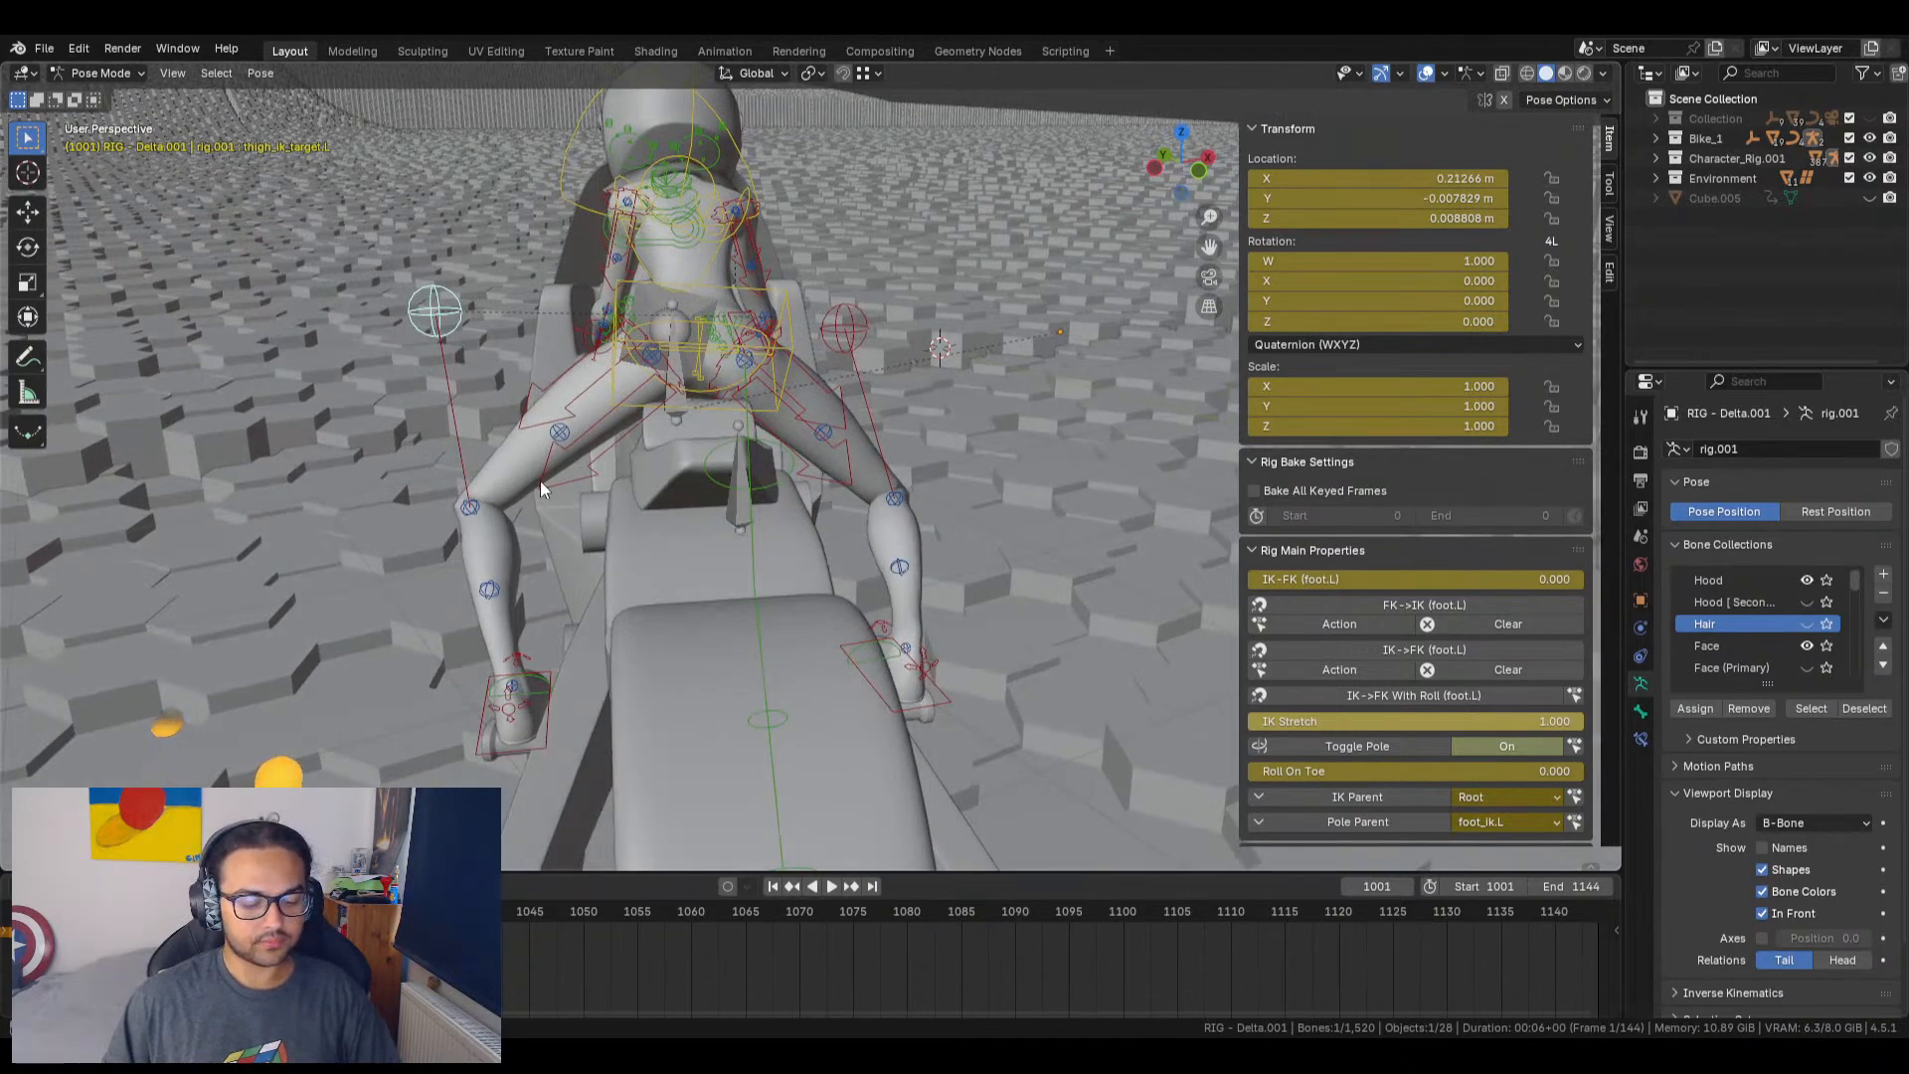
pyautogui.press('g')
pyautogui.hotkey('shift', 'z')
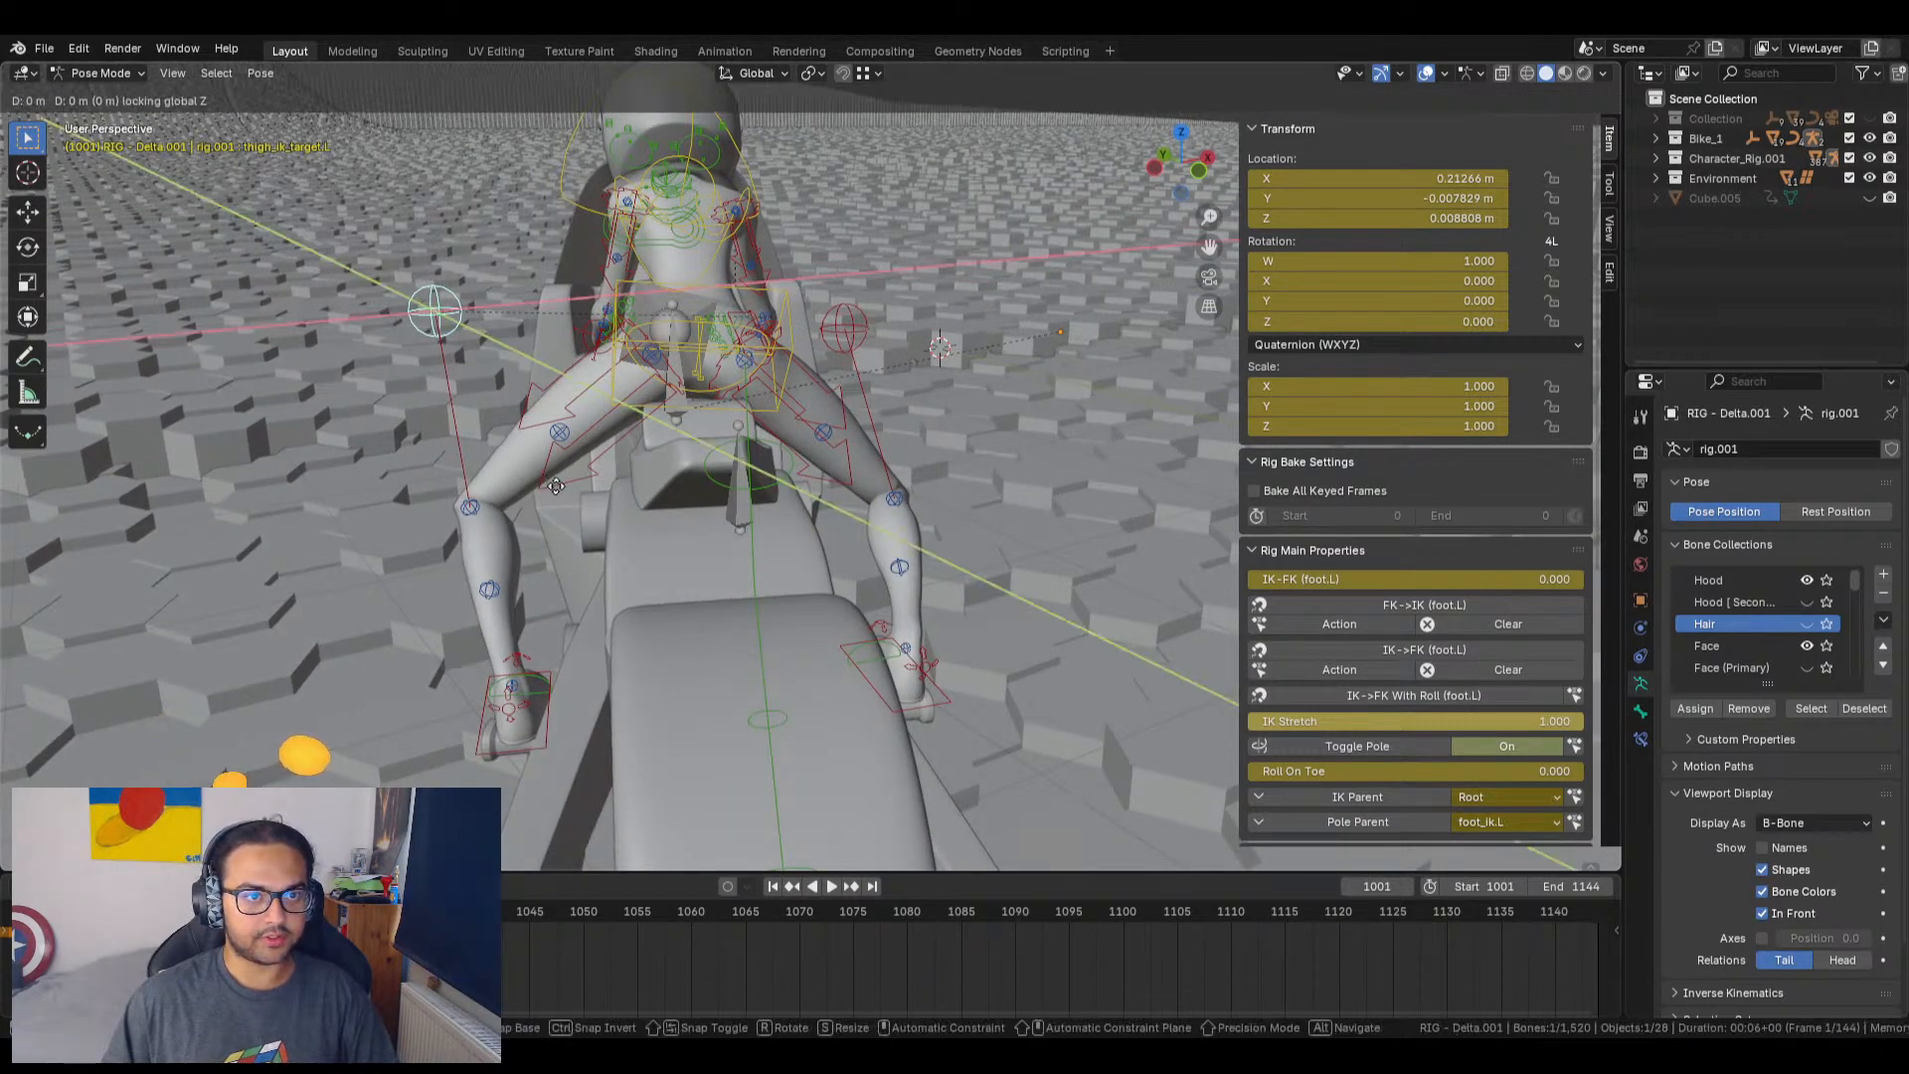
pyautogui.click(623, 491)
# Step: Lower the left thigh's IK target about 0.388 m along global Z
pyautogui.moveTo(633, 515); pyautogui.dragTo(714, 531, button='middle')
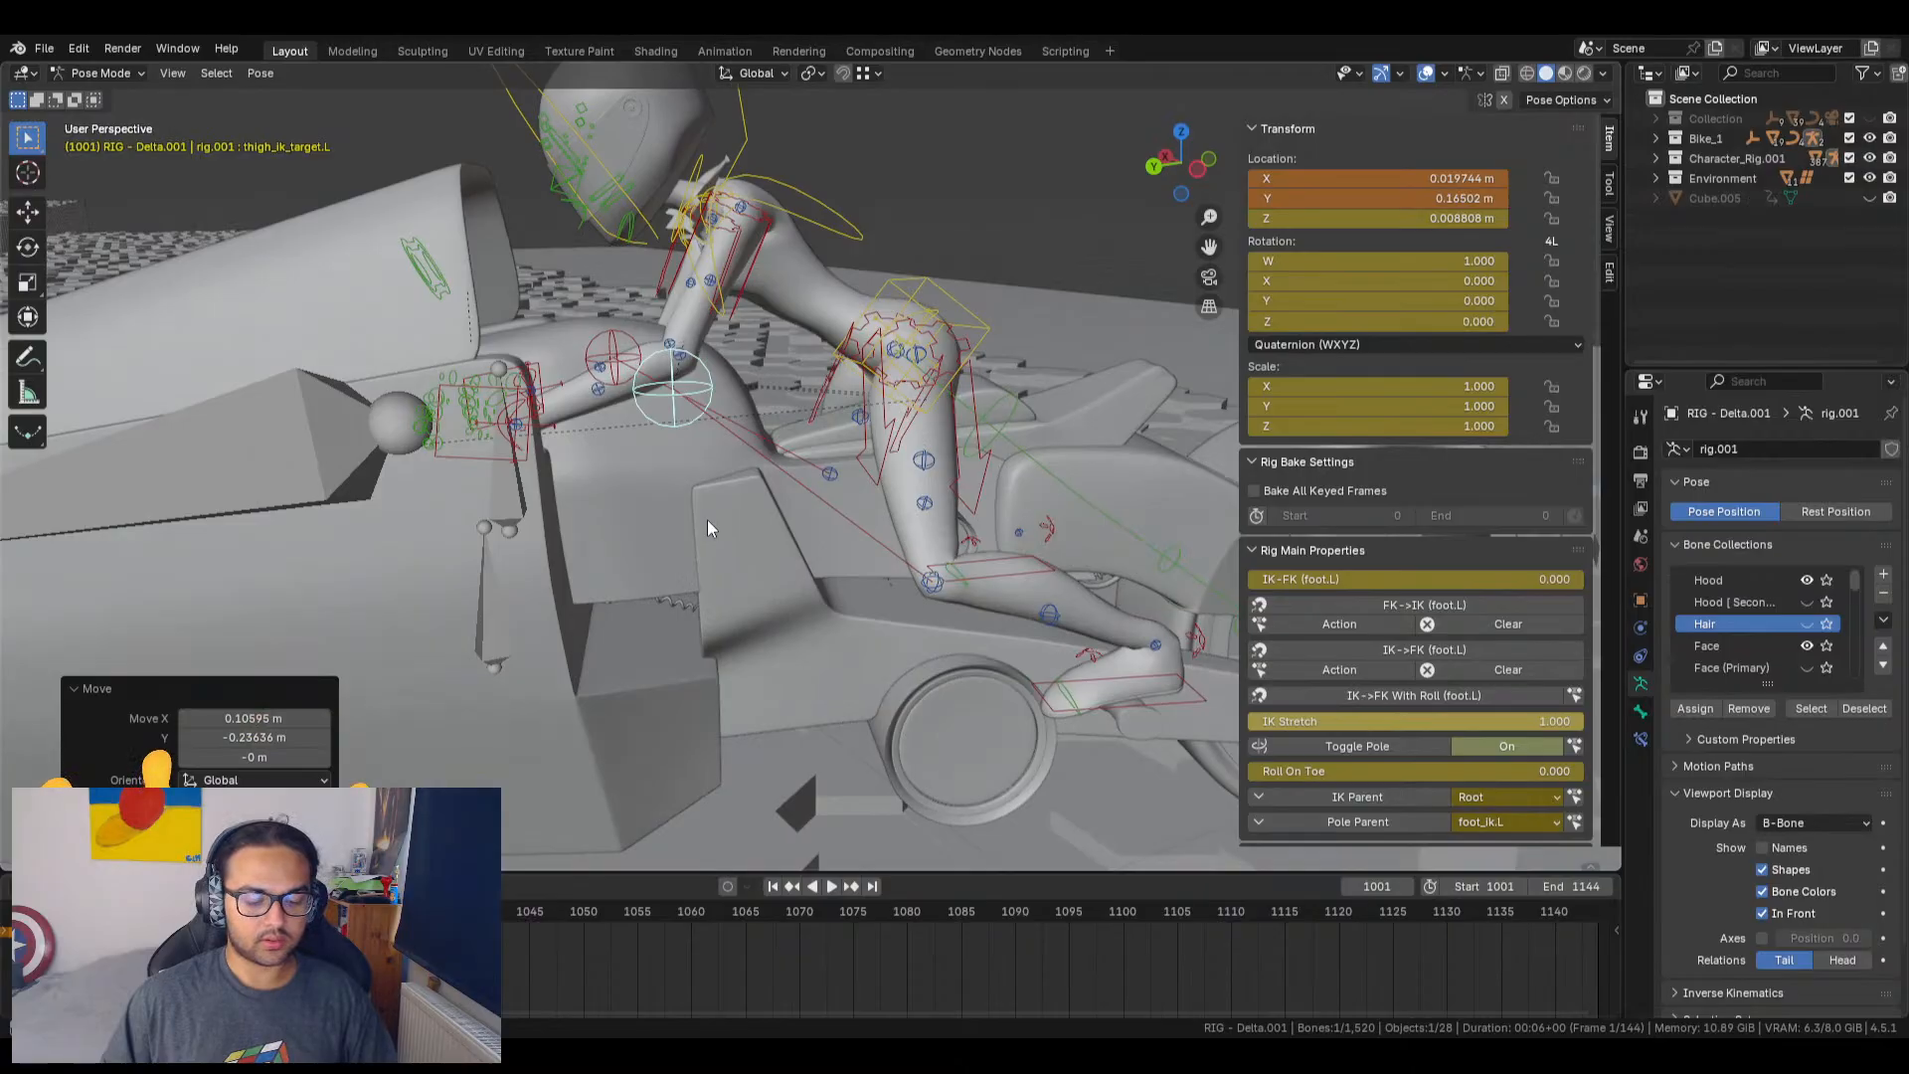
pyautogui.press('g')
pyautogui.press('z')
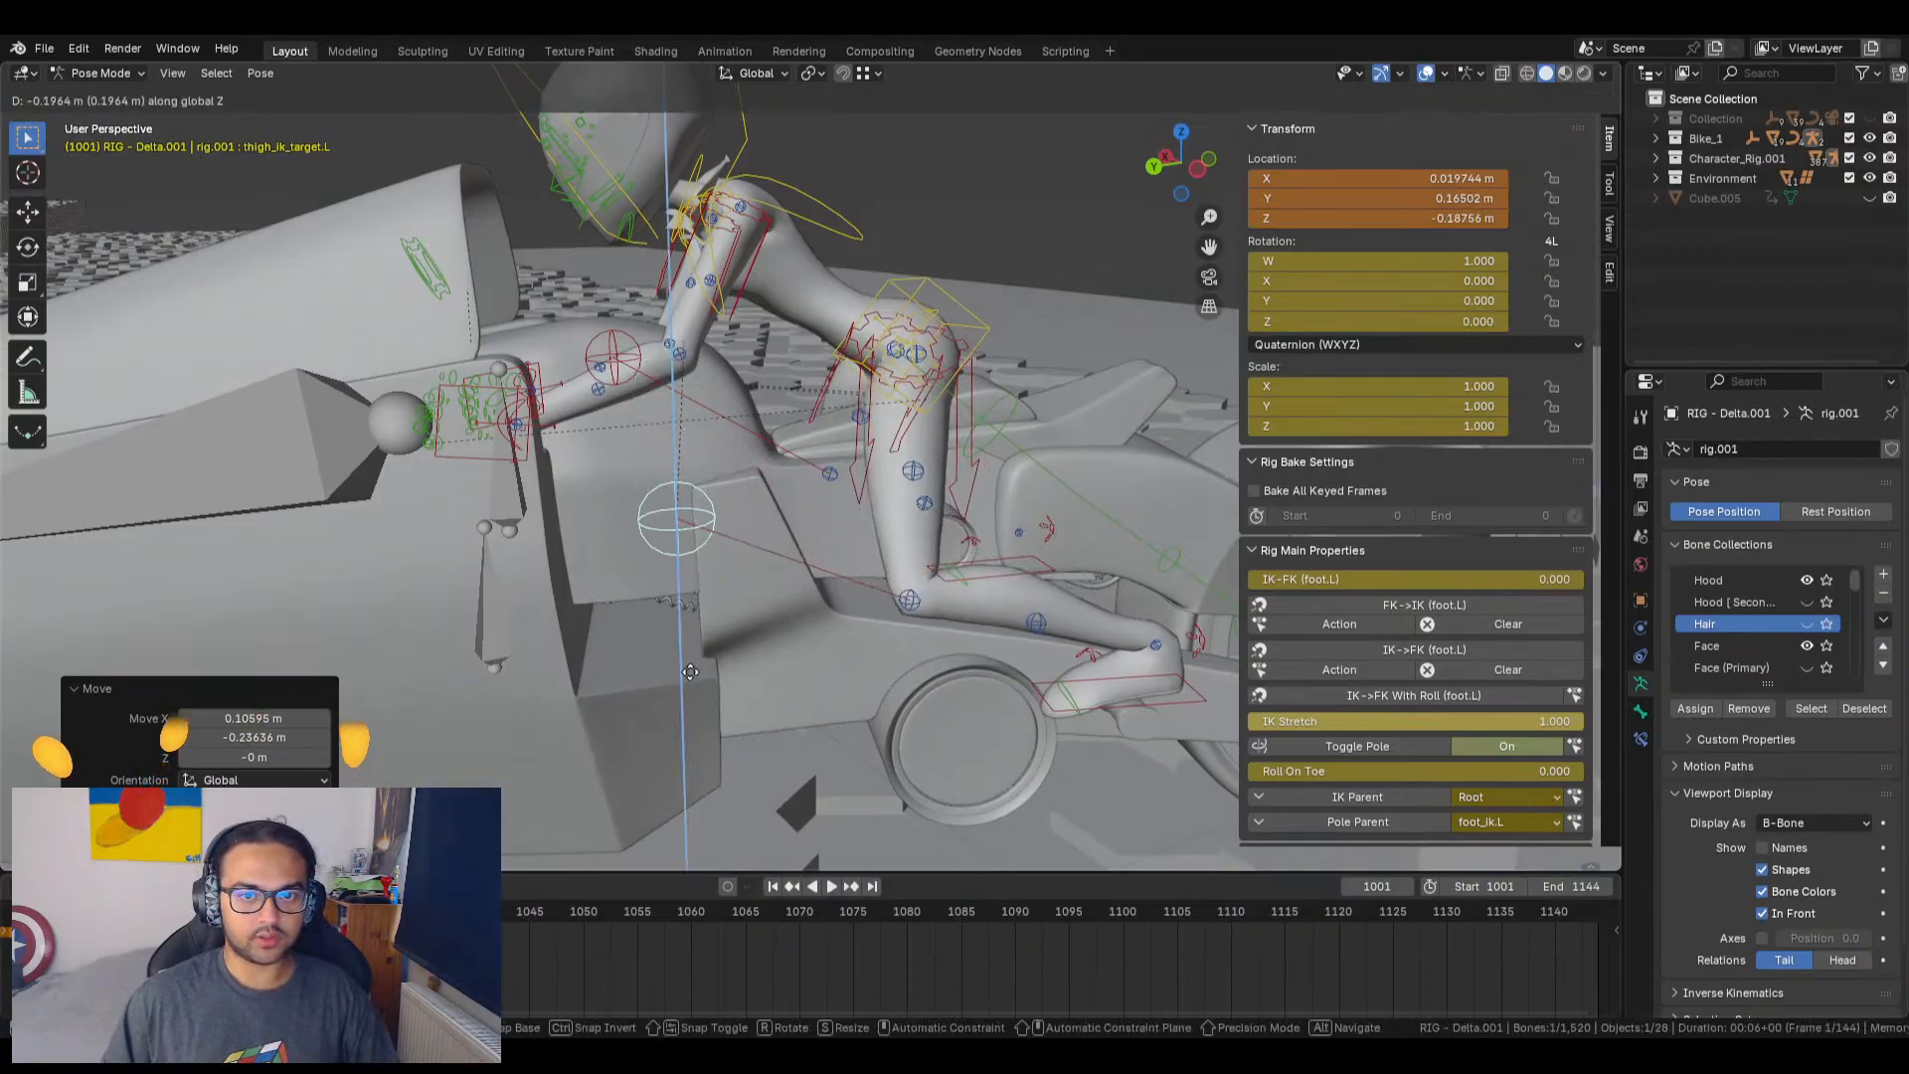
pyautogui.click(707, 764)
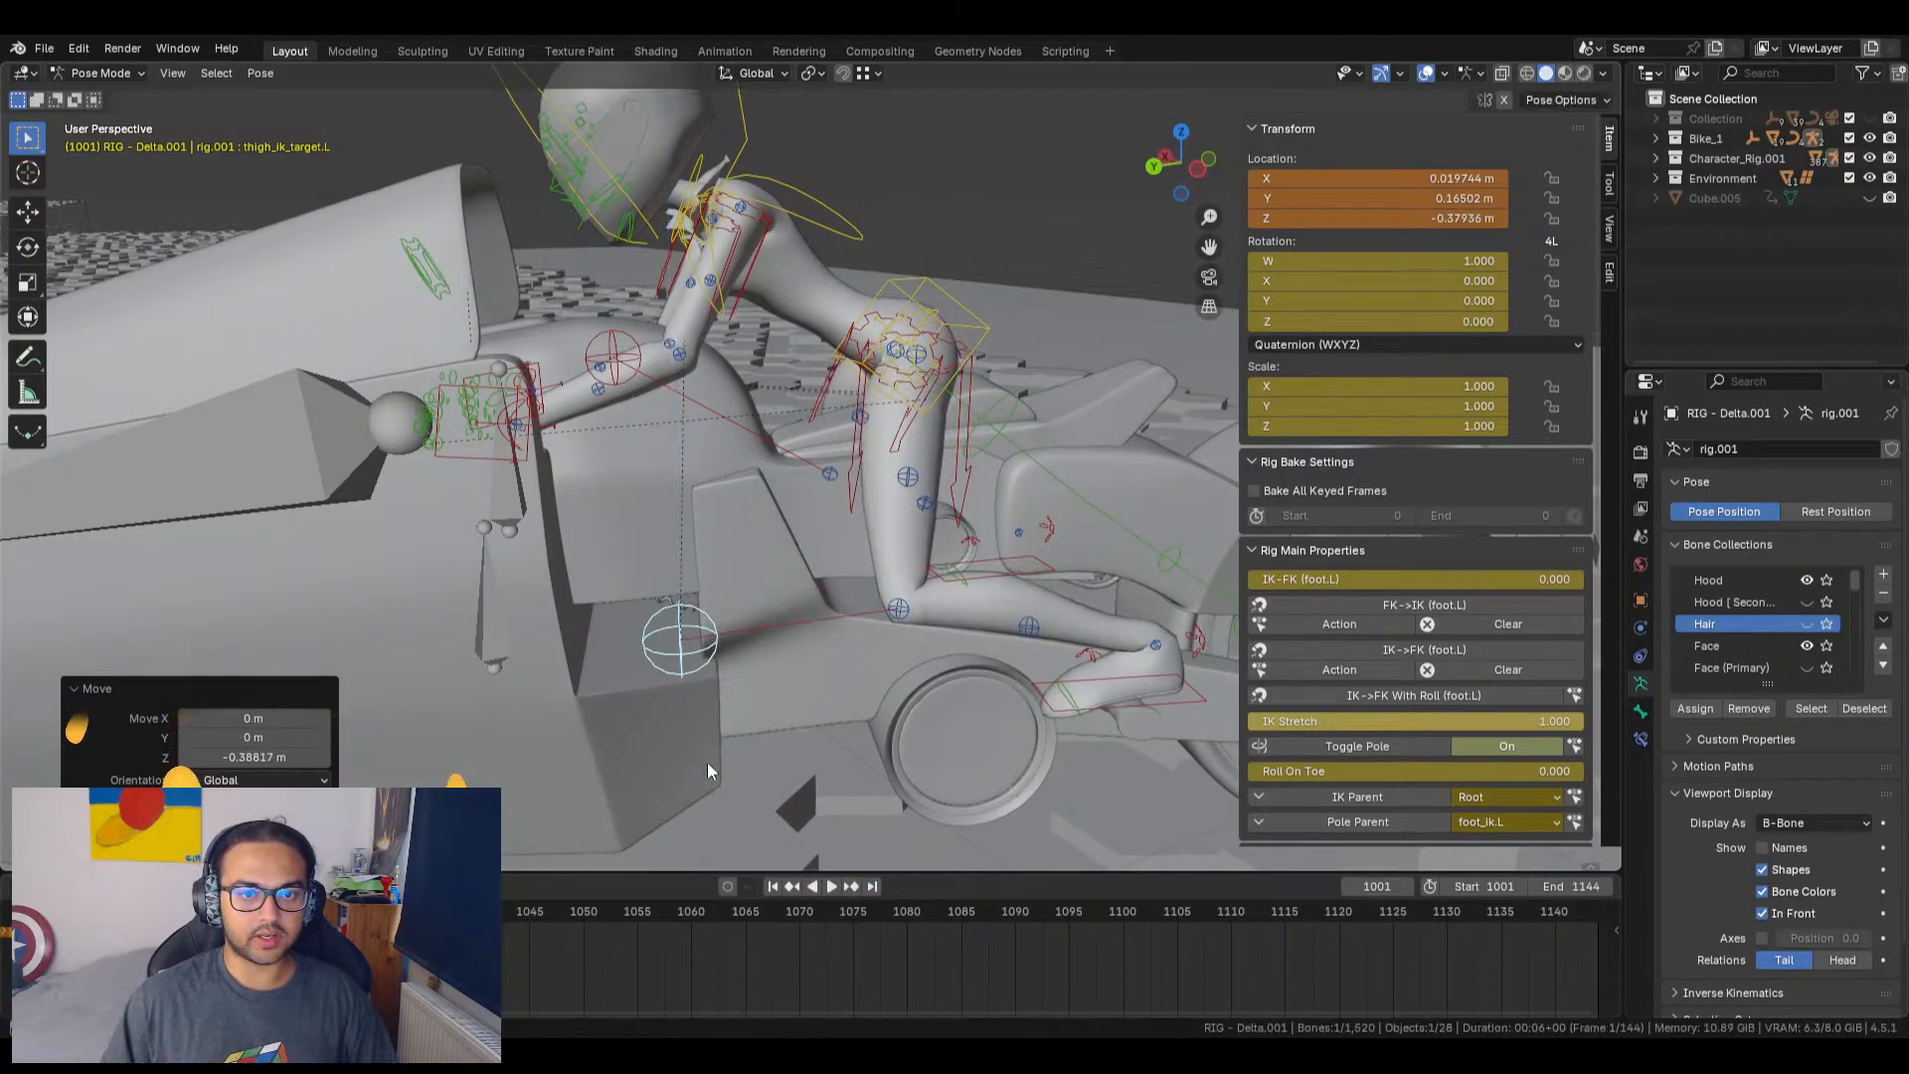
# Step: Lower the right thigh's IK target about 0.336 m along global Z
pyautogui.moveTo(707, 762); pyautogui.dragTo(634, 601, button='middle')
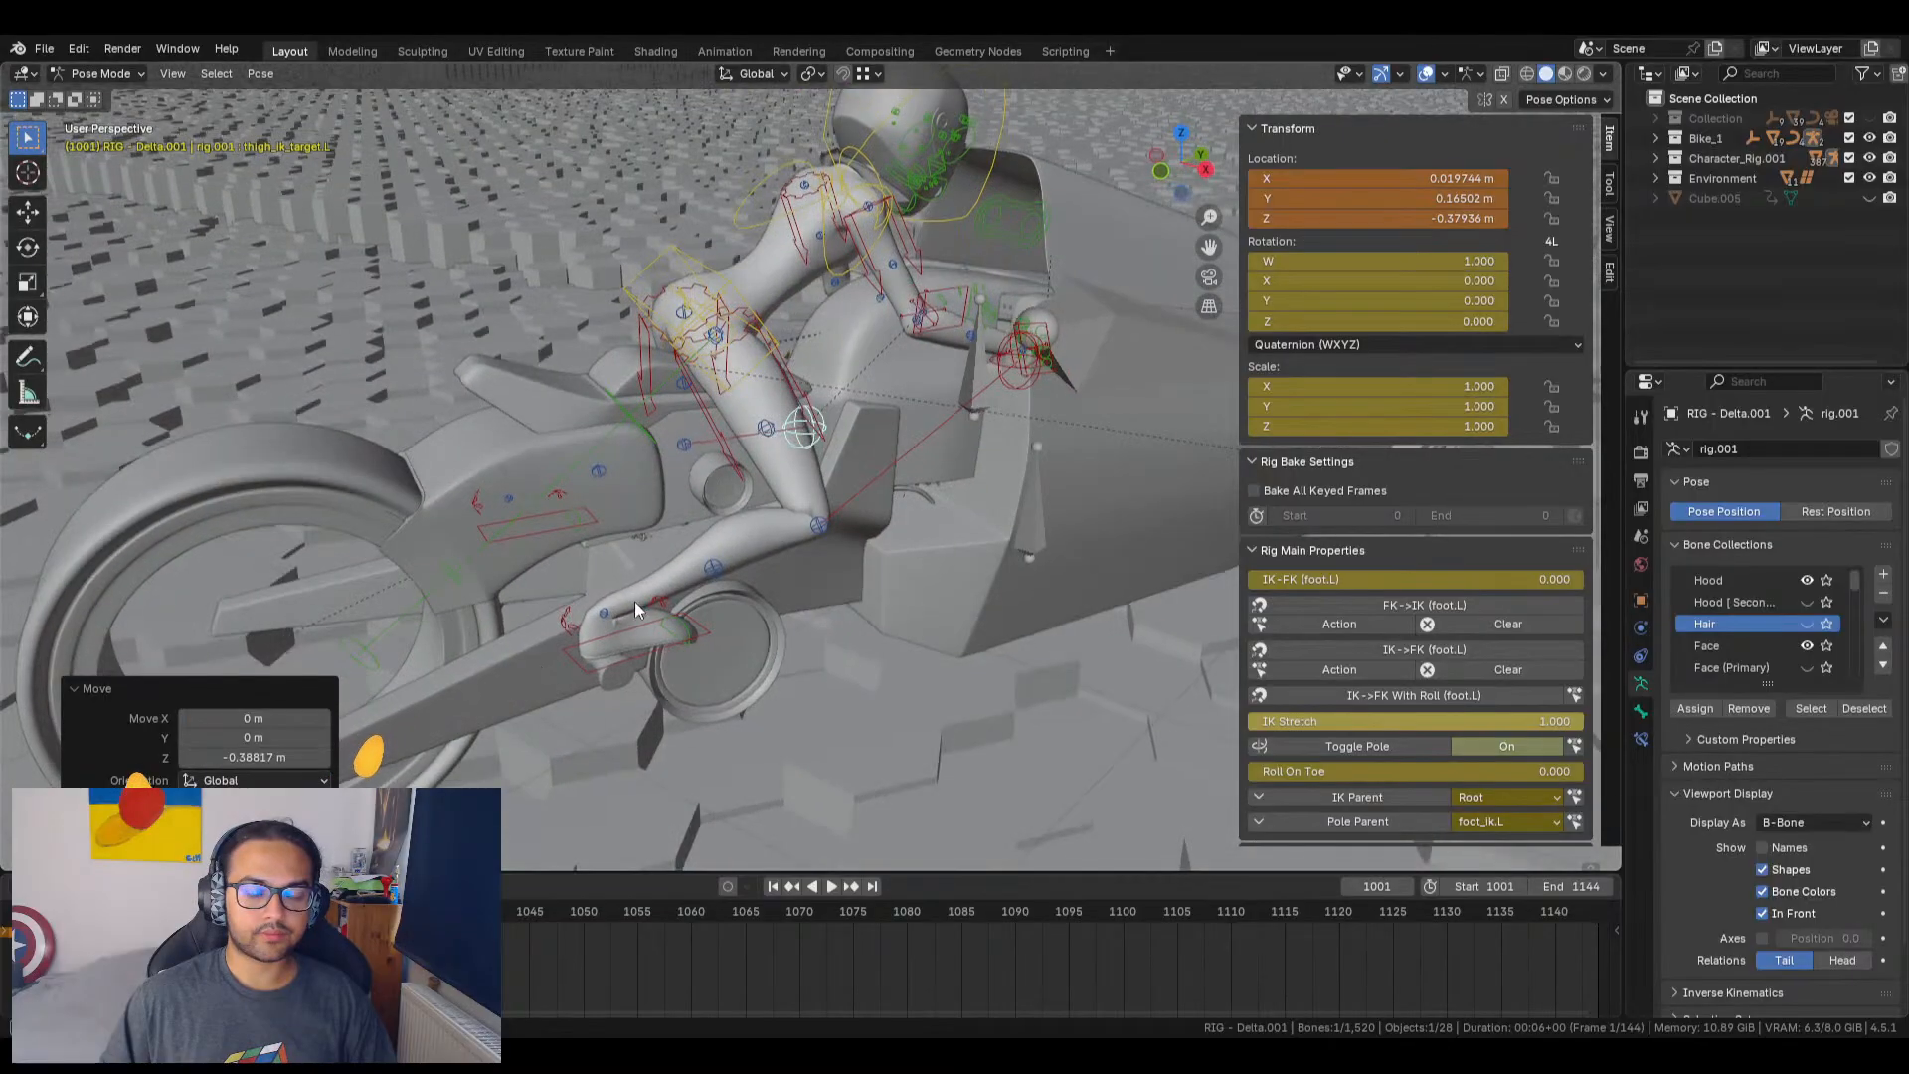
pyautogui.click(1034, 383)
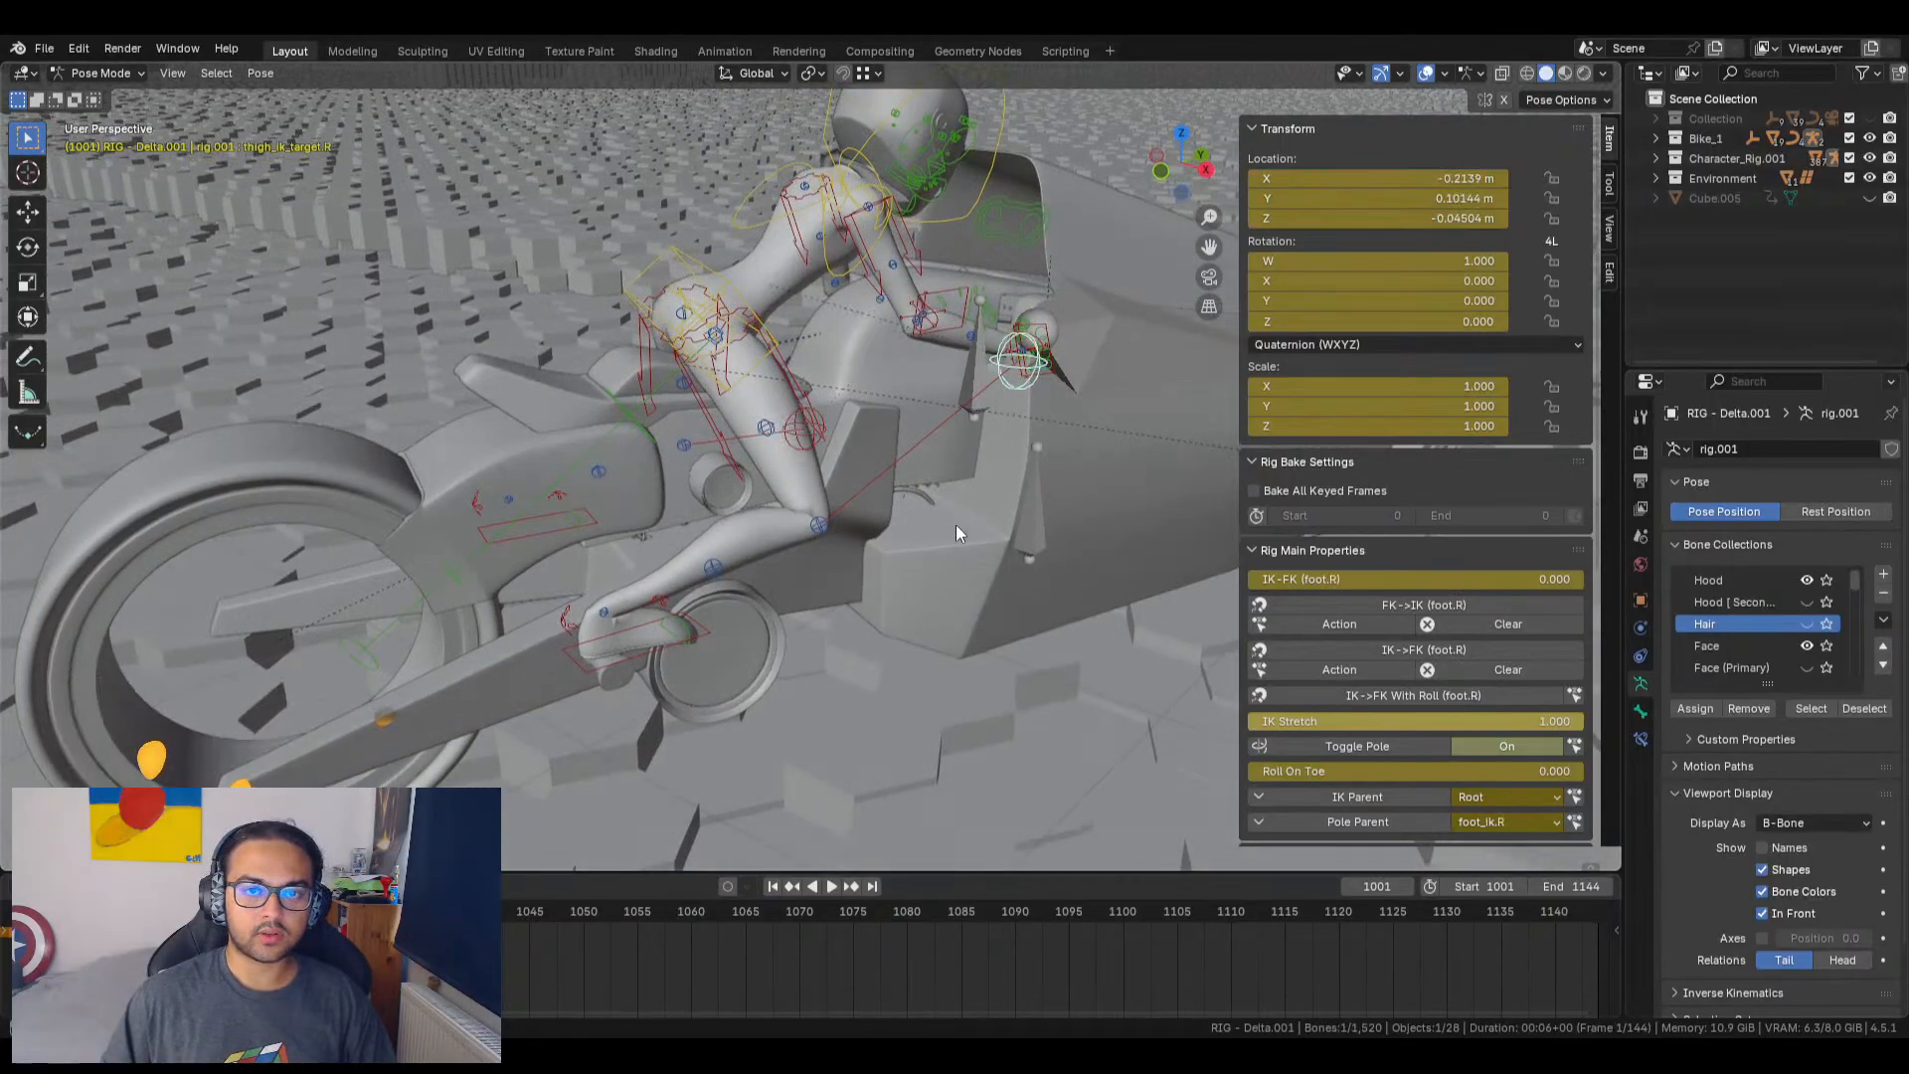
pyautogui.moveTo(957, 533); pyautogui.dragTo(1009, 518, button='middle')
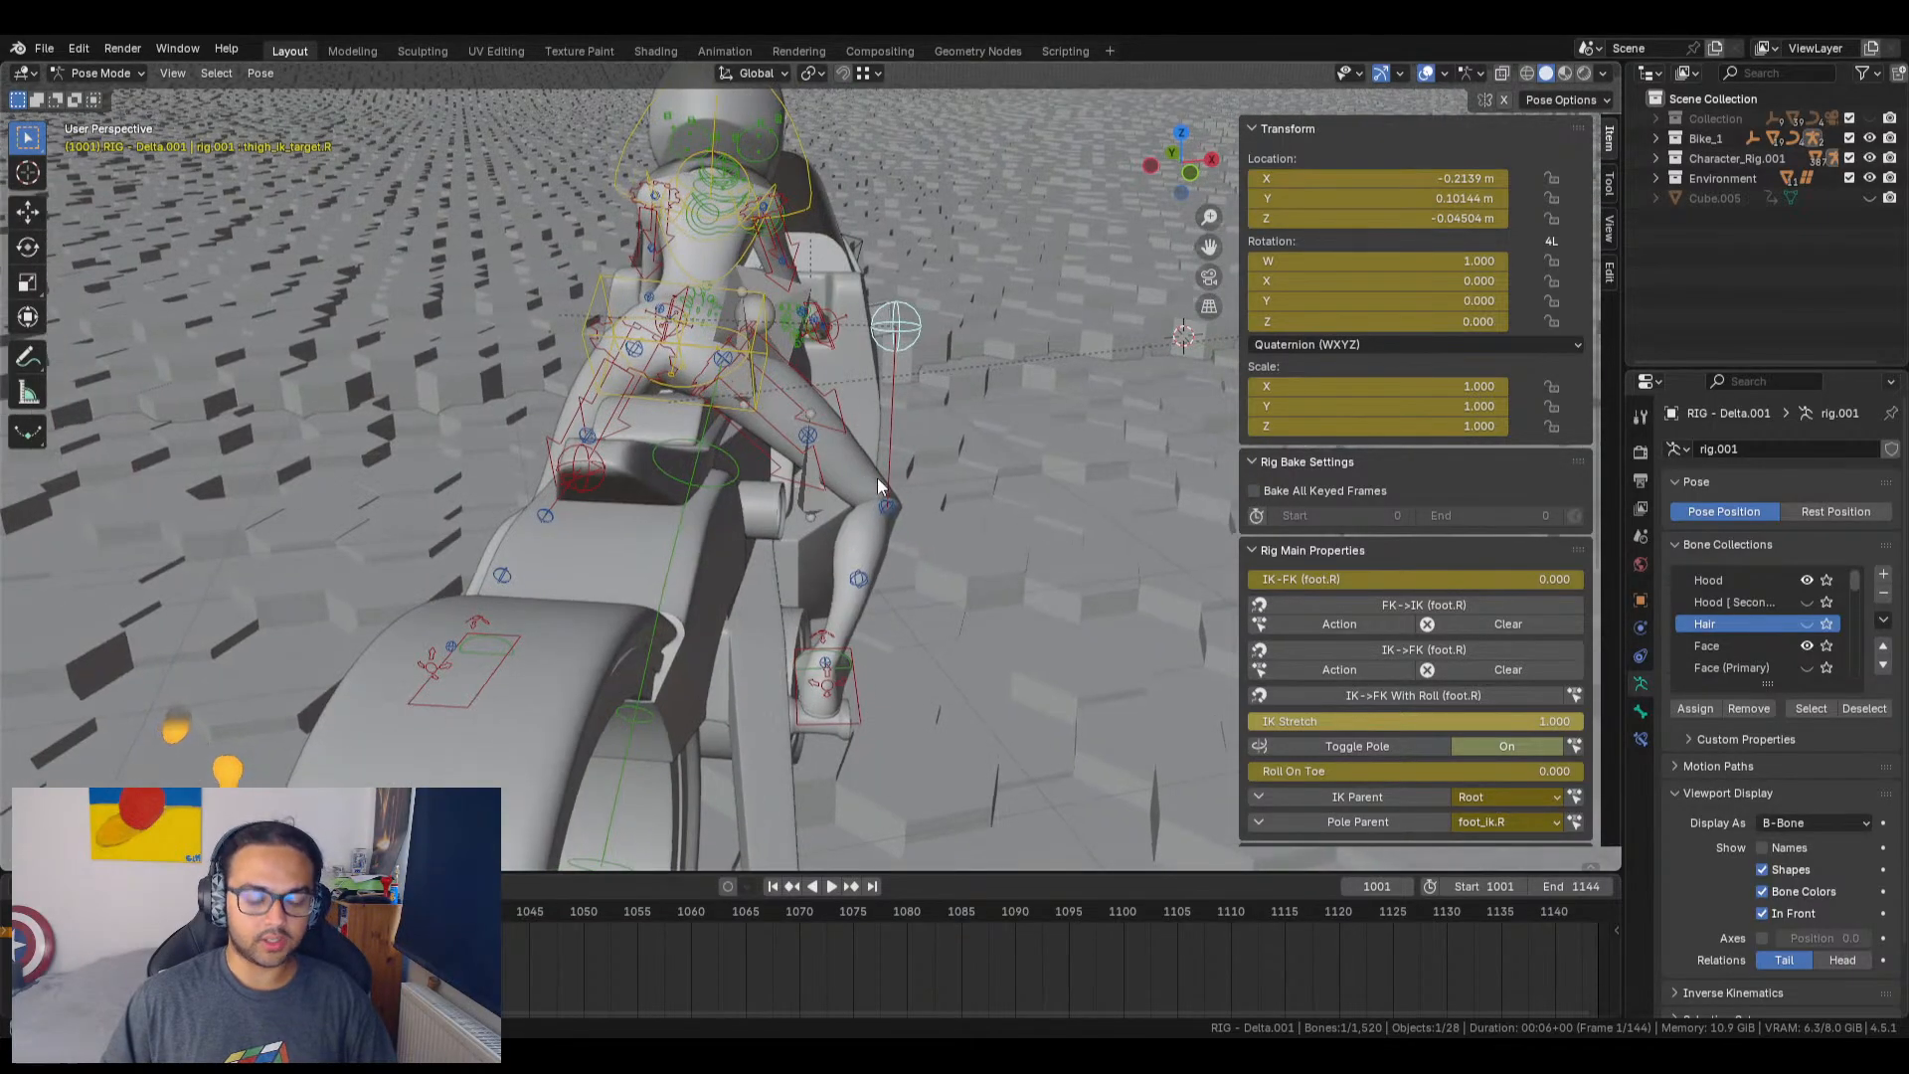
pyautogui.press('g')
pyautogui.press('z')
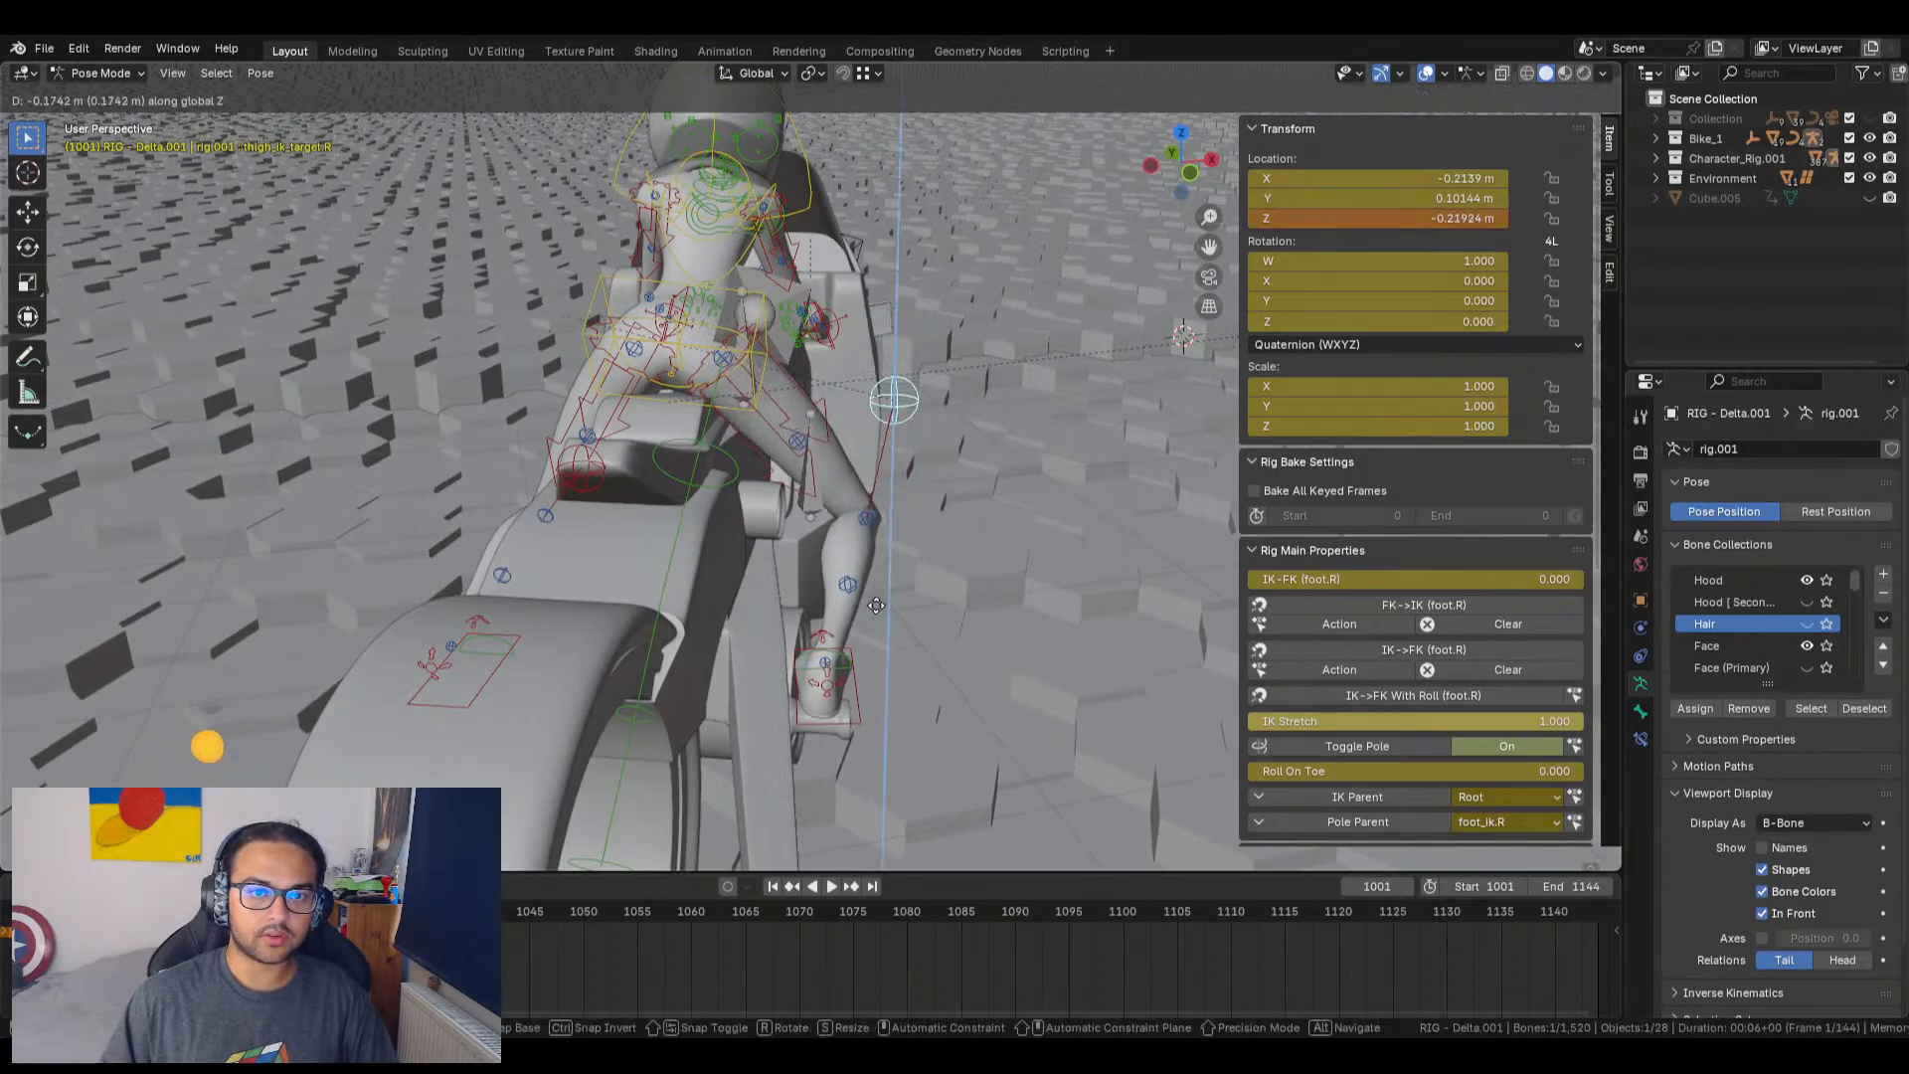
pyautogui.click(870, 617)
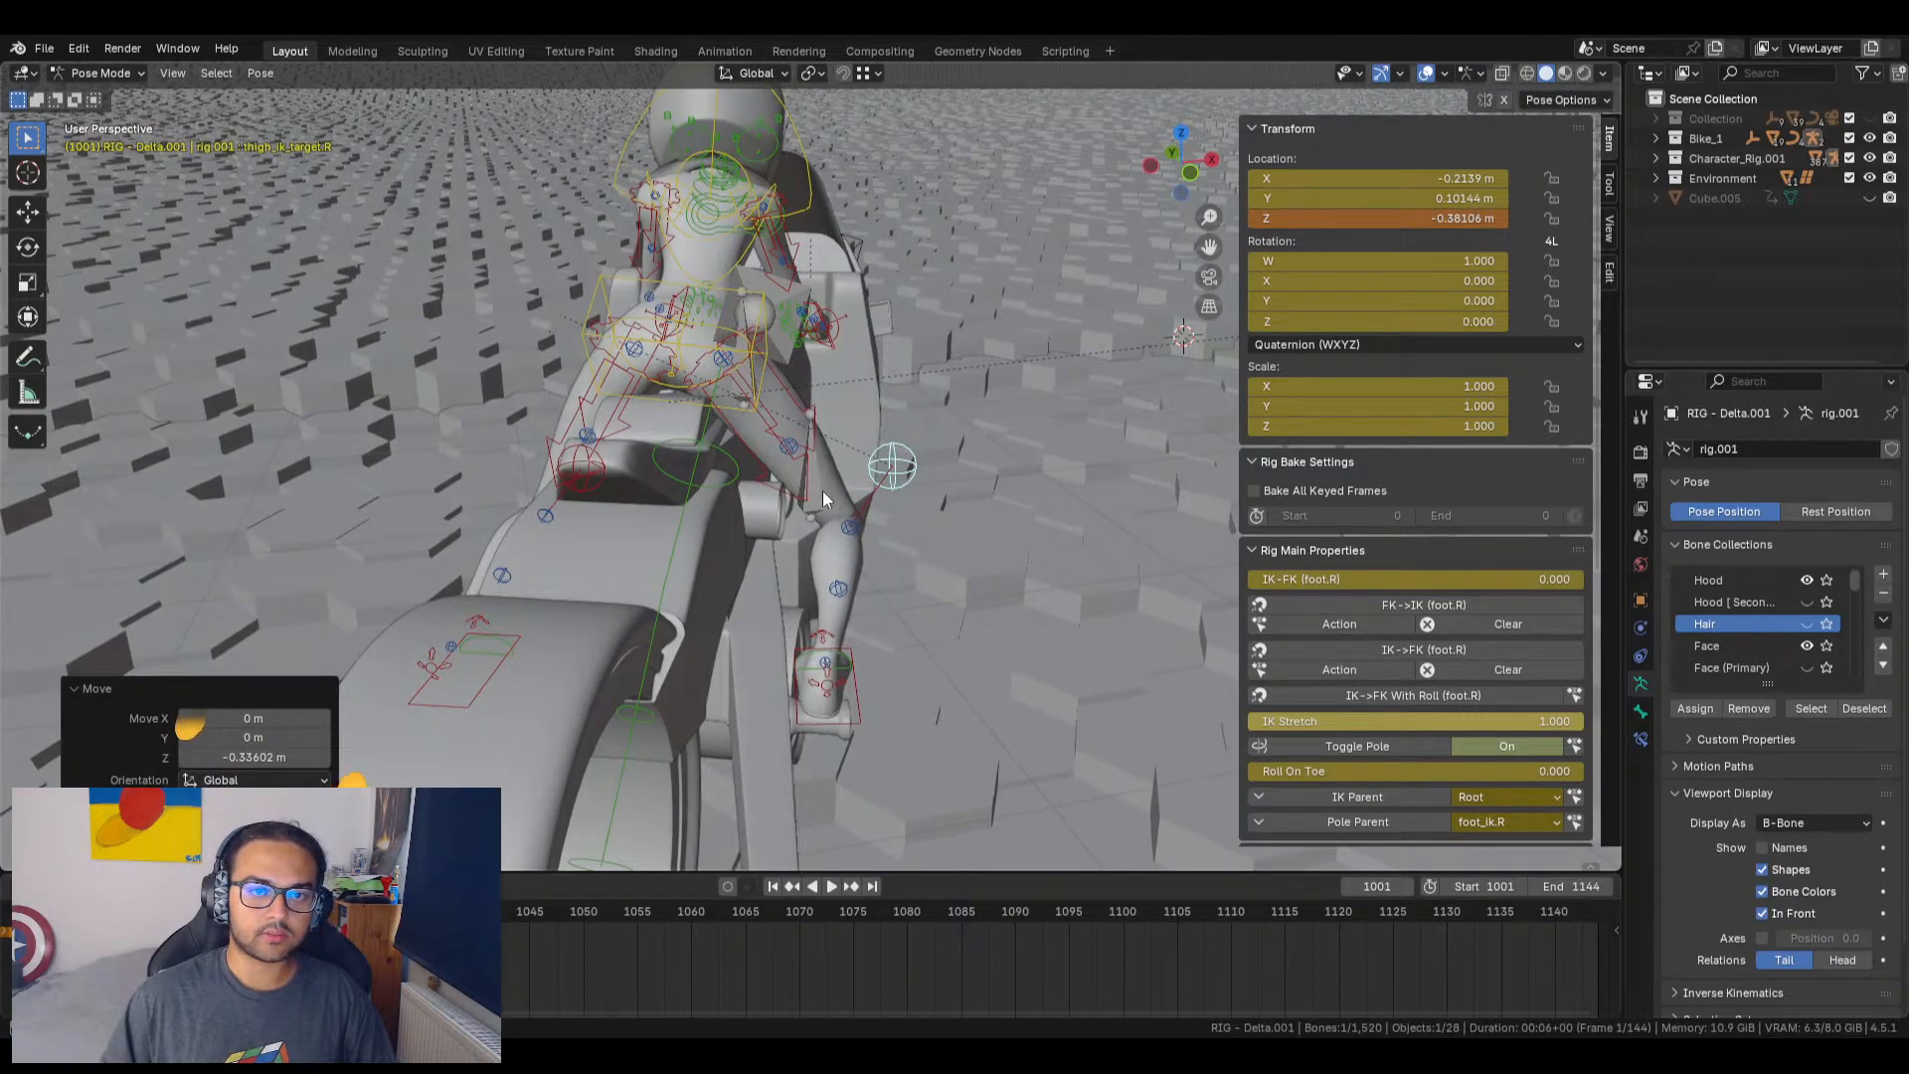
# Step: Move the right thigh's IK target horizontally by about -0.079 m in X and 0.061 m in Y
pyautogui.click(821, 491)
pyautogui.click(815, 489)
pyautogui.click(901, 451)
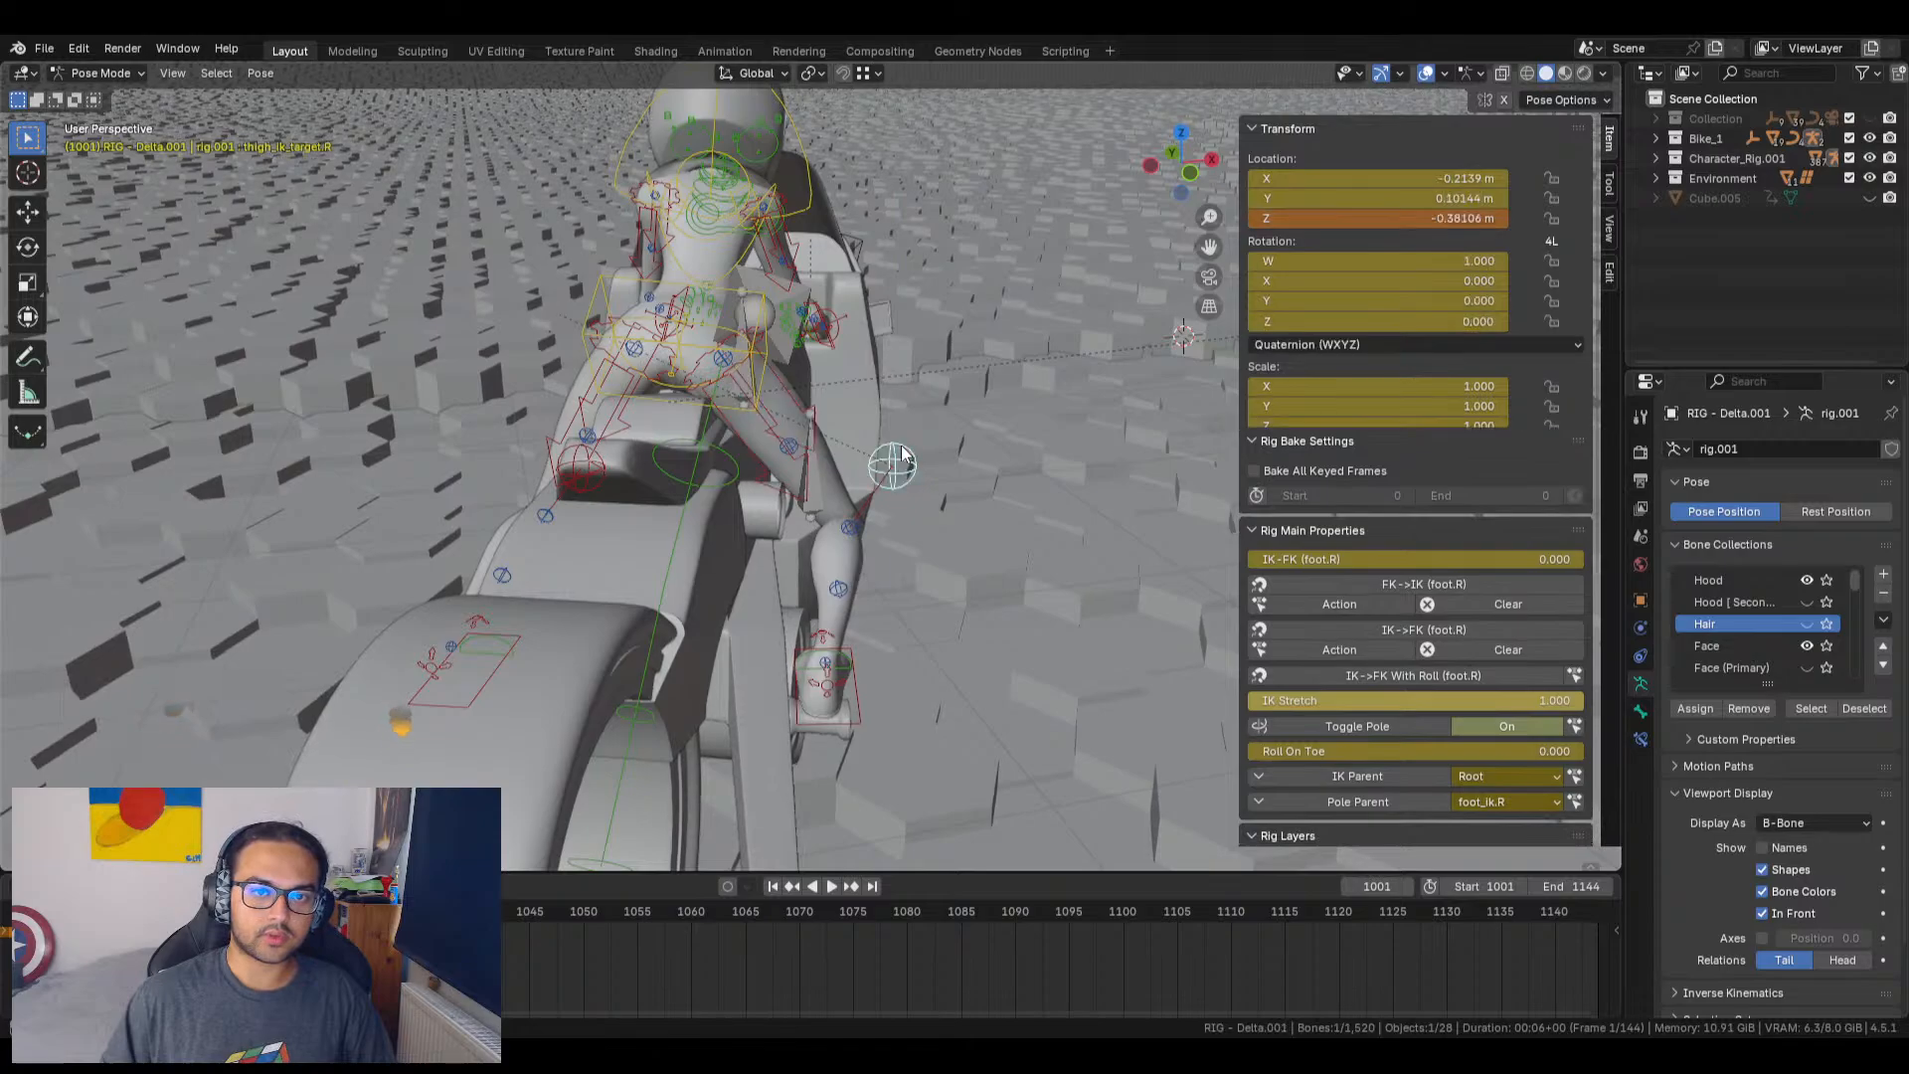
pyautogui.press('g')
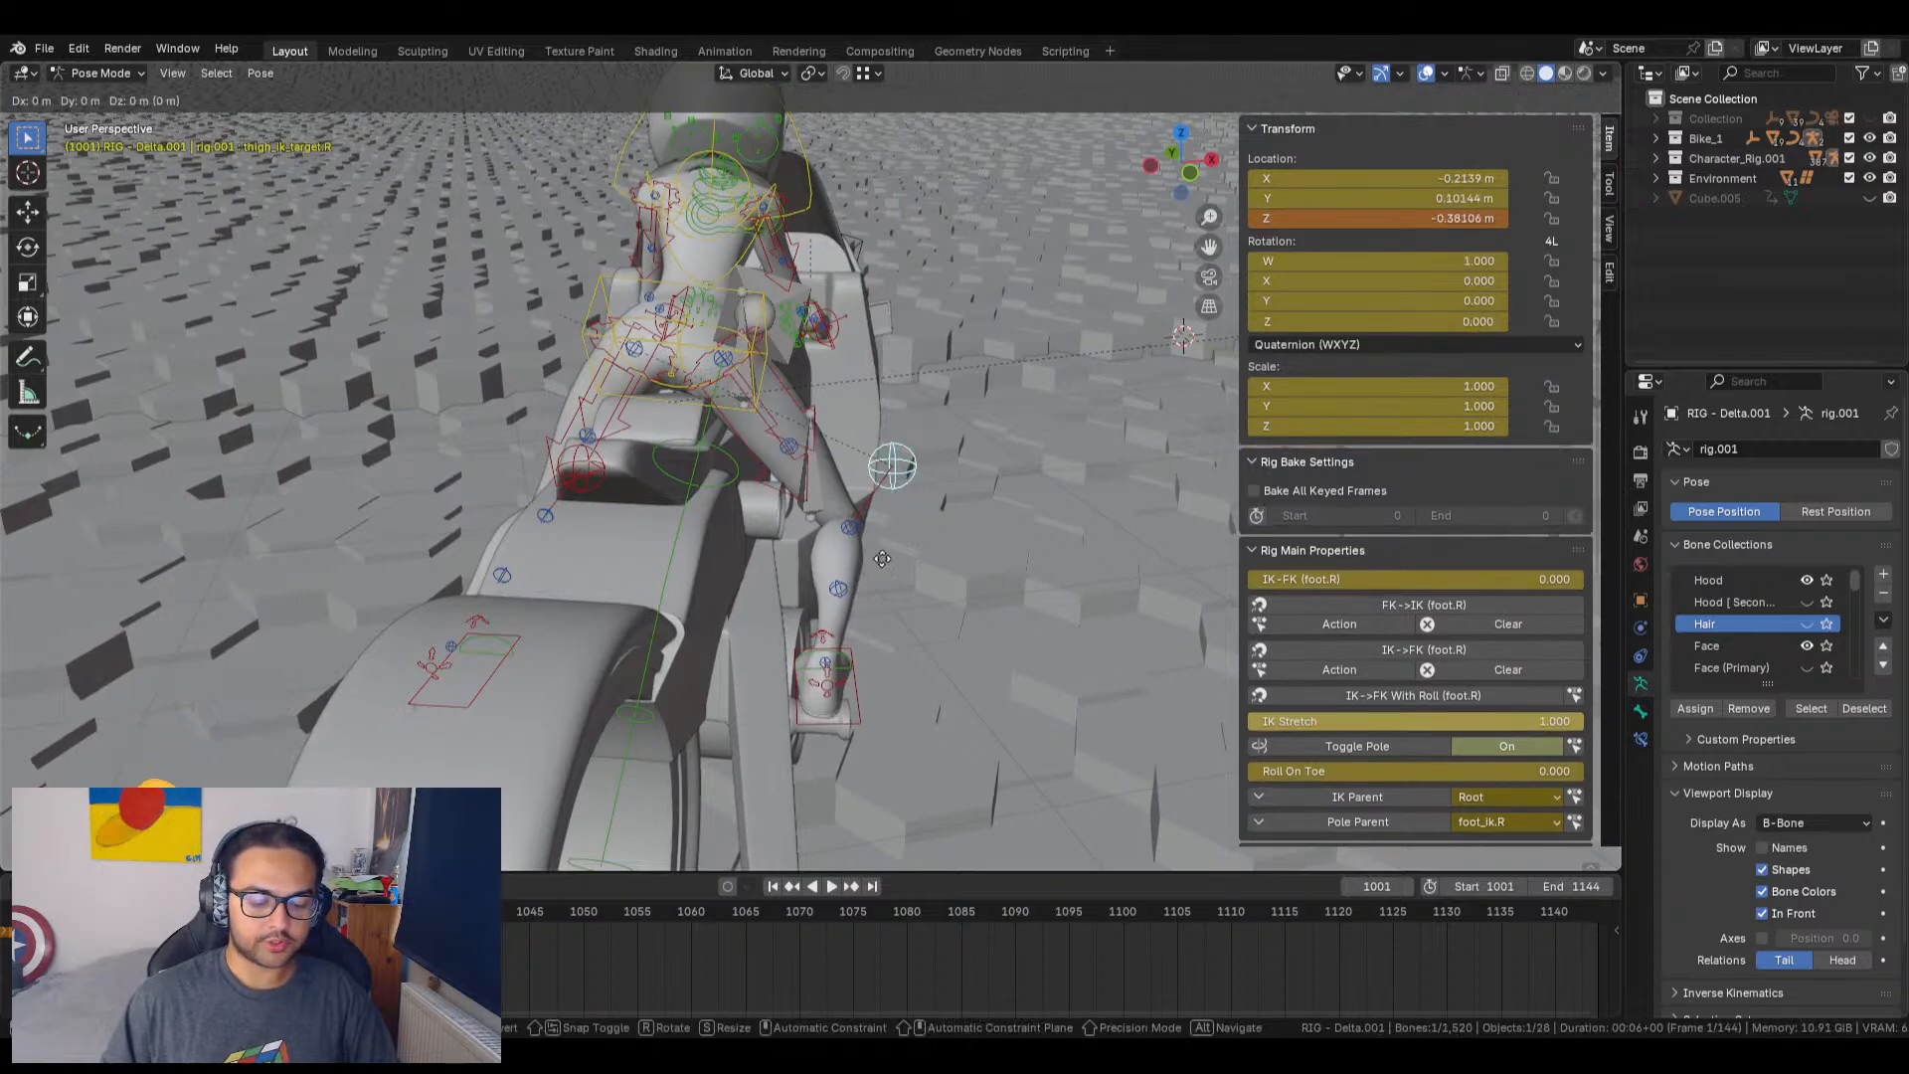
pyautogui.hotkey('shift', 'z')
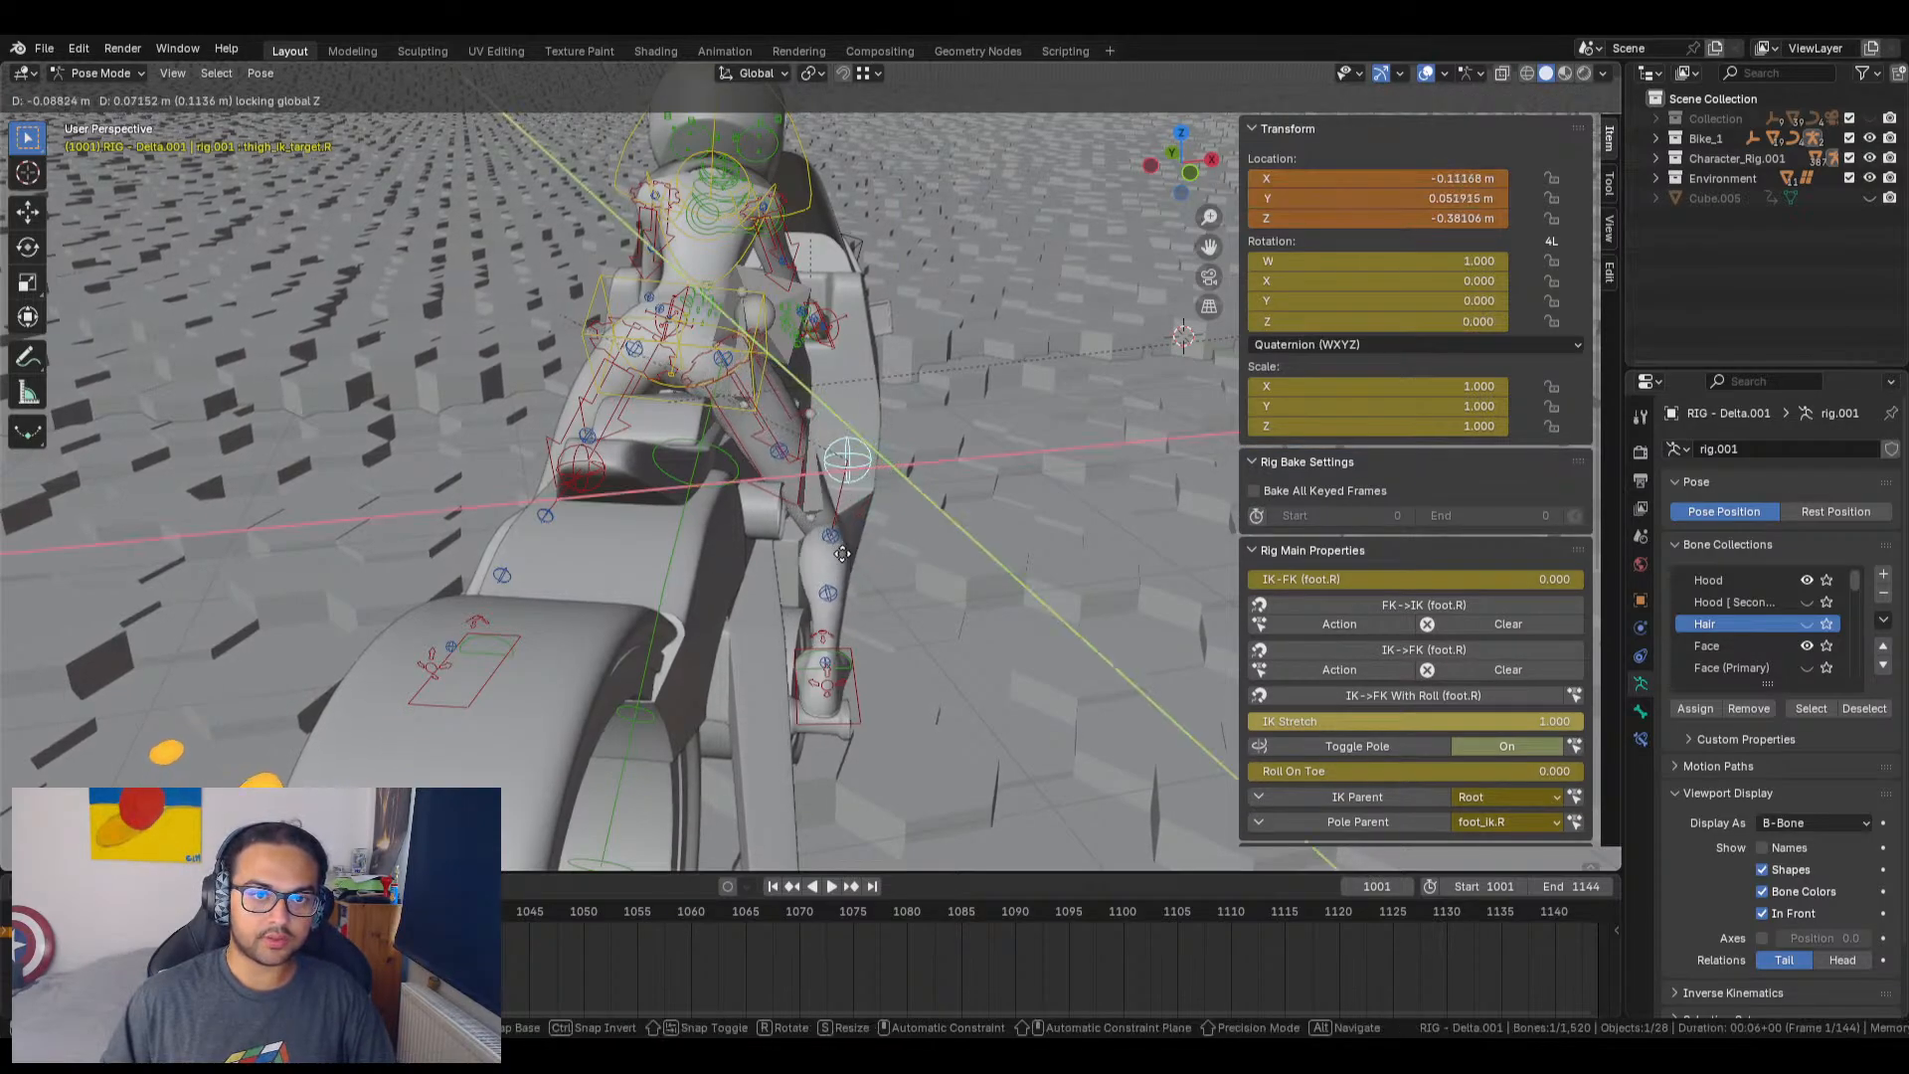
pyautogui.click(909, 565)
pyautogui.moveTo(909, 565); pyautogui.dragTo(801, 513, button='middle')
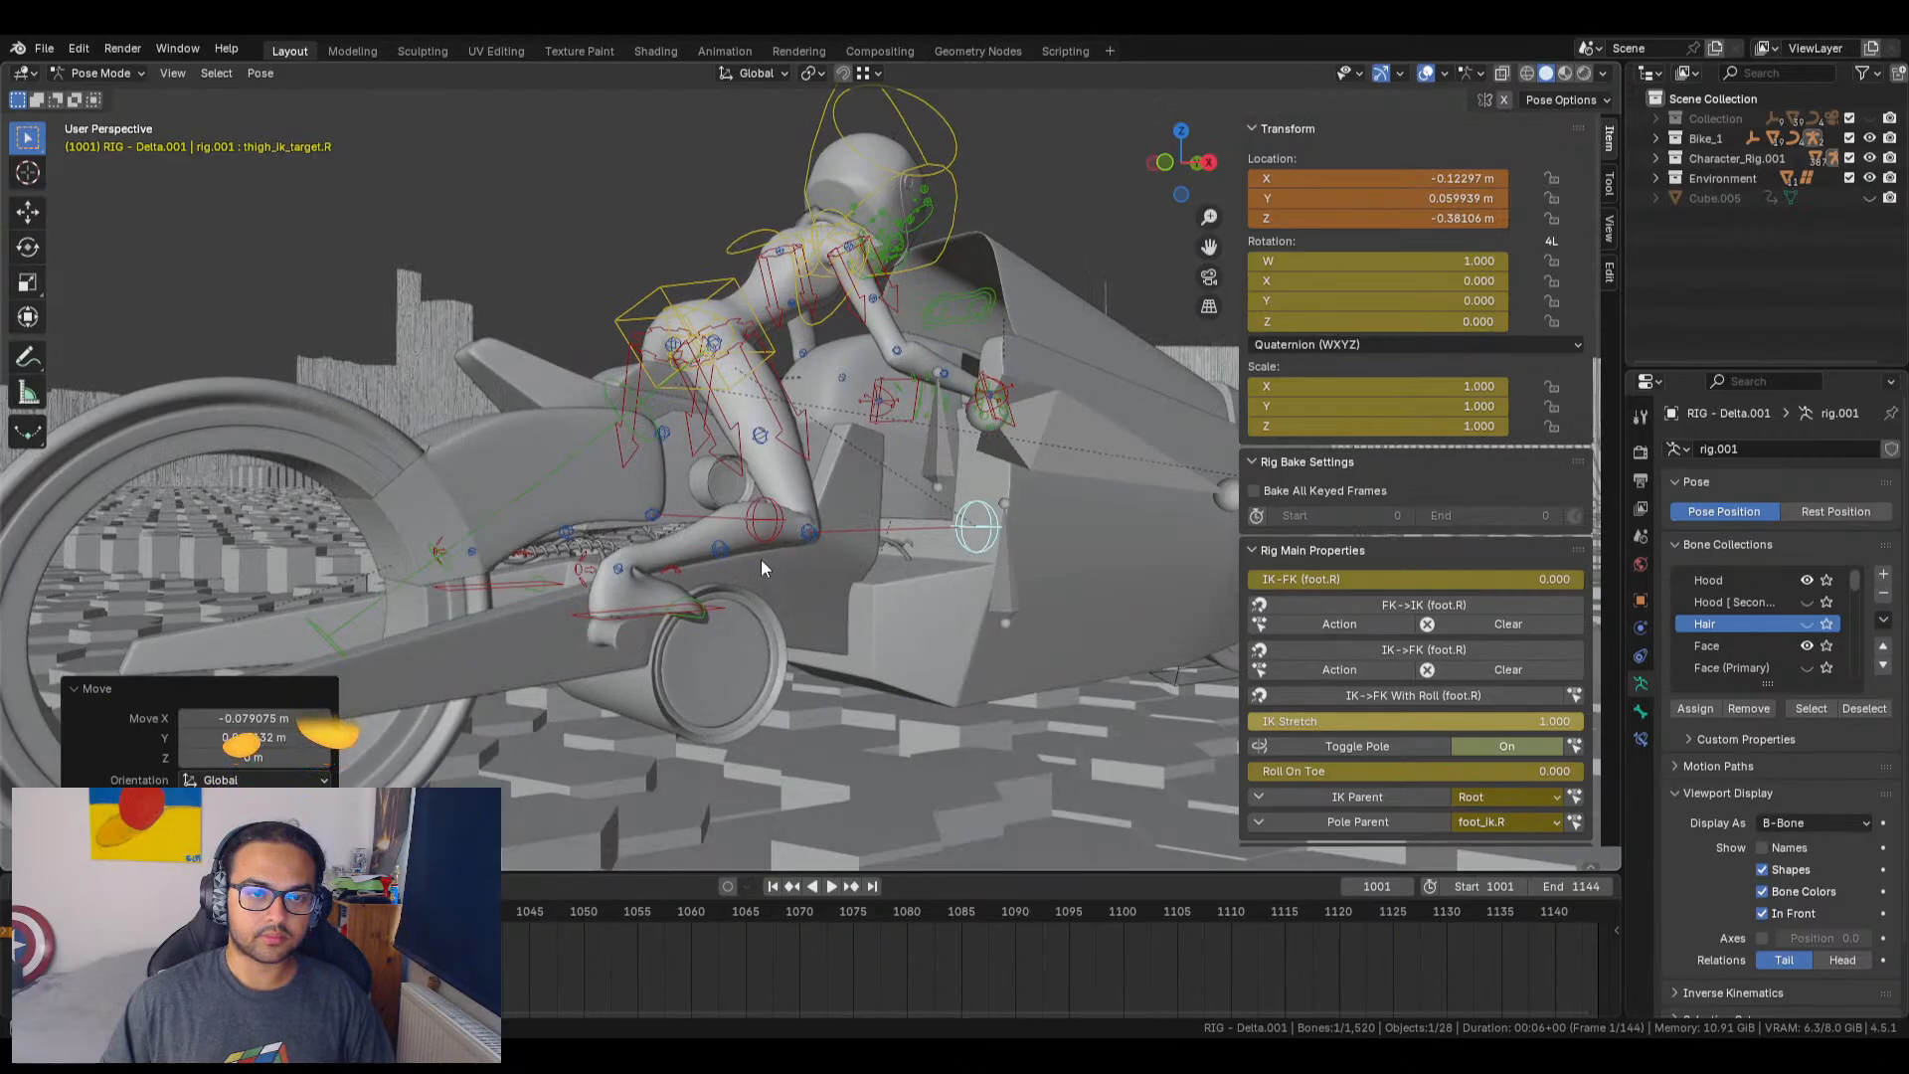
pyautogui.moveTo(672, 677); pyautogui.dragTo(630, 563, button='middle')
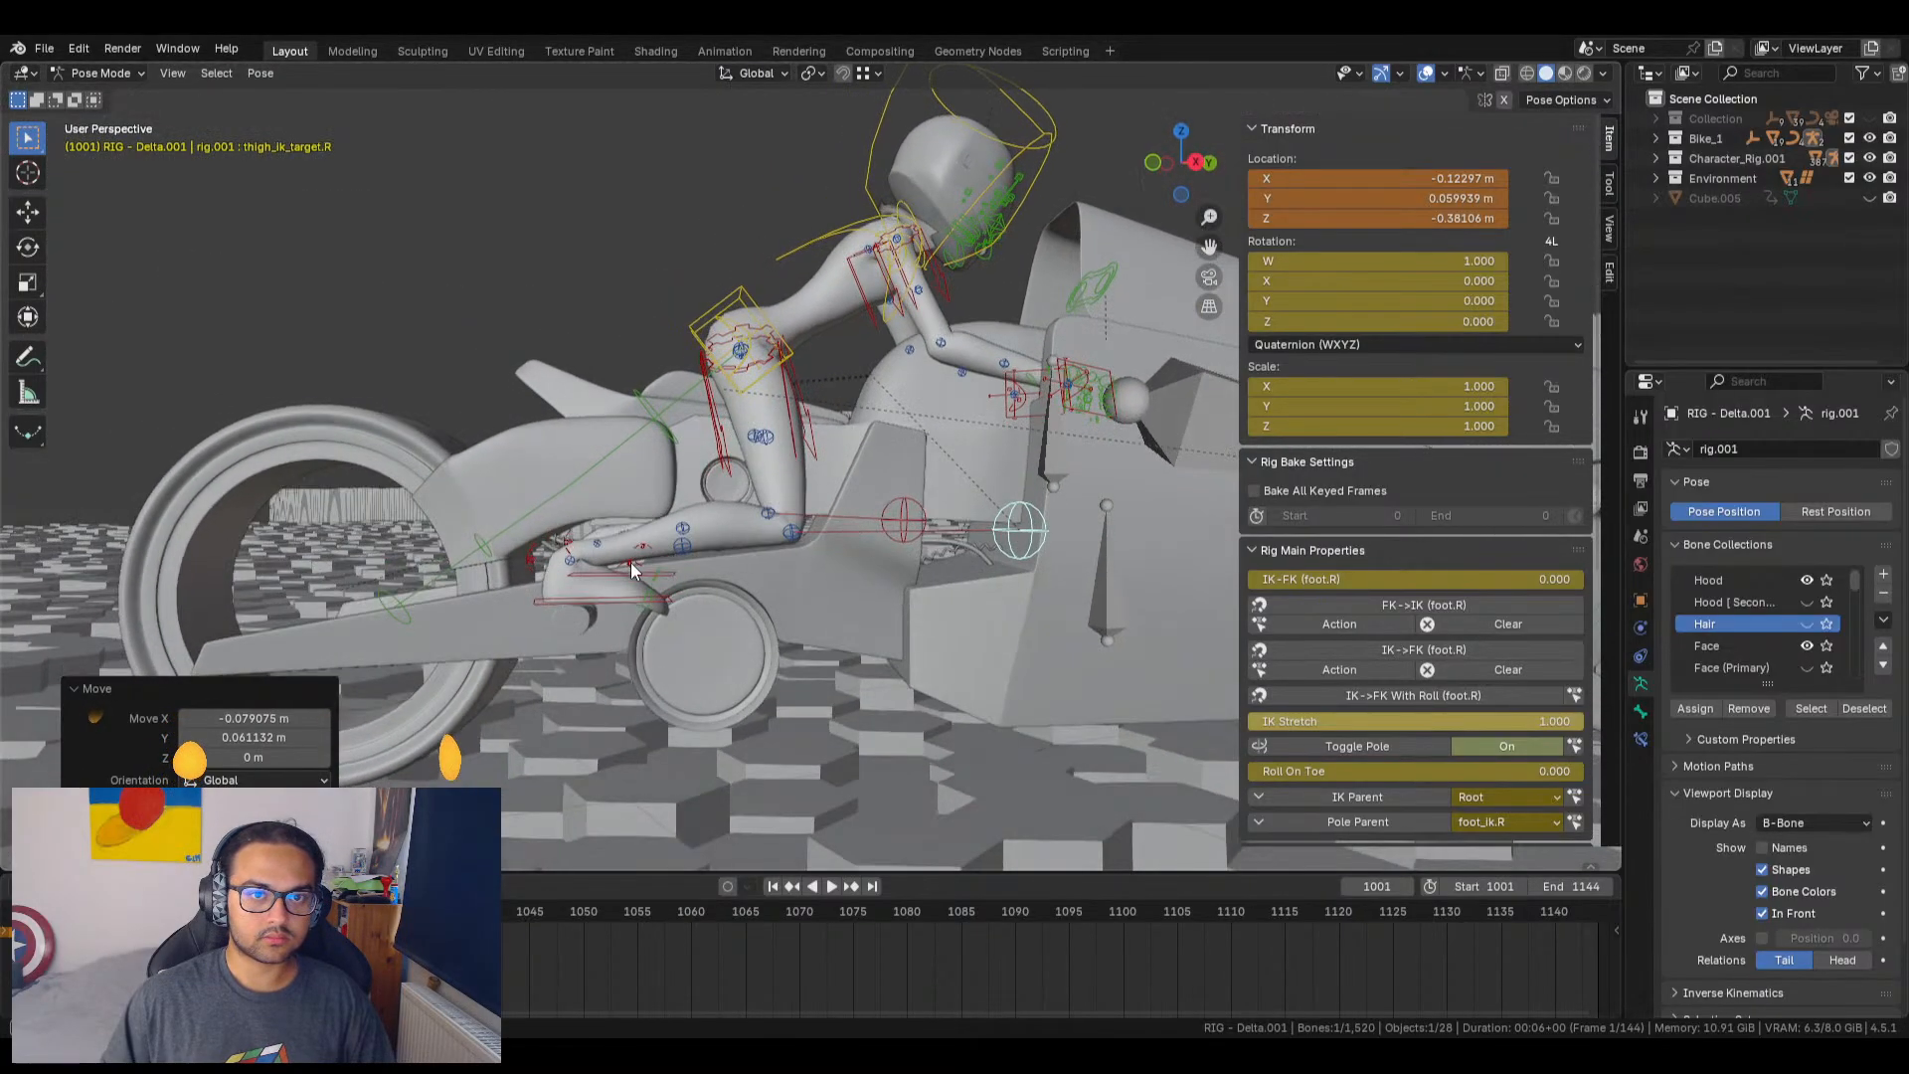
# Step: Raise the rider's torso control about 0.051 m along global Z
pyautogui.click(752, 294)
pyautogui.press('g')
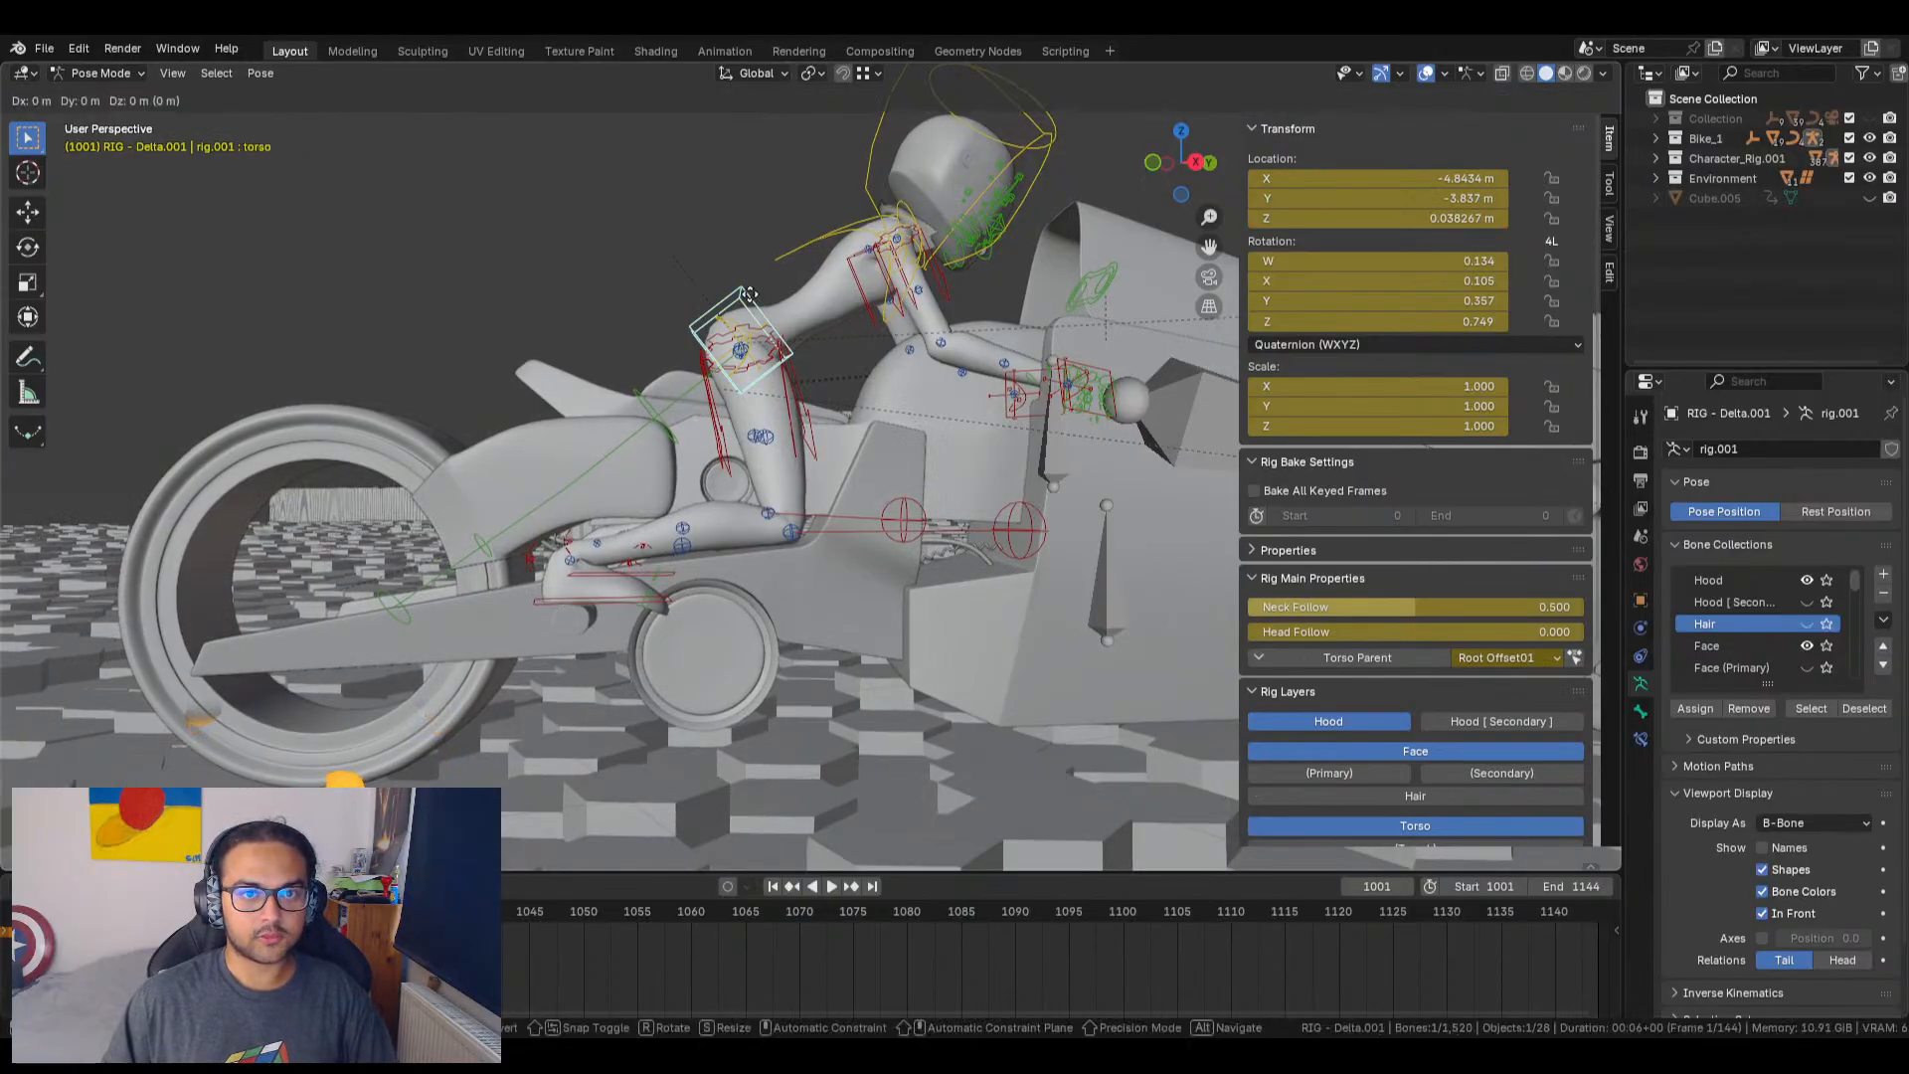
pyautogui.press('z')
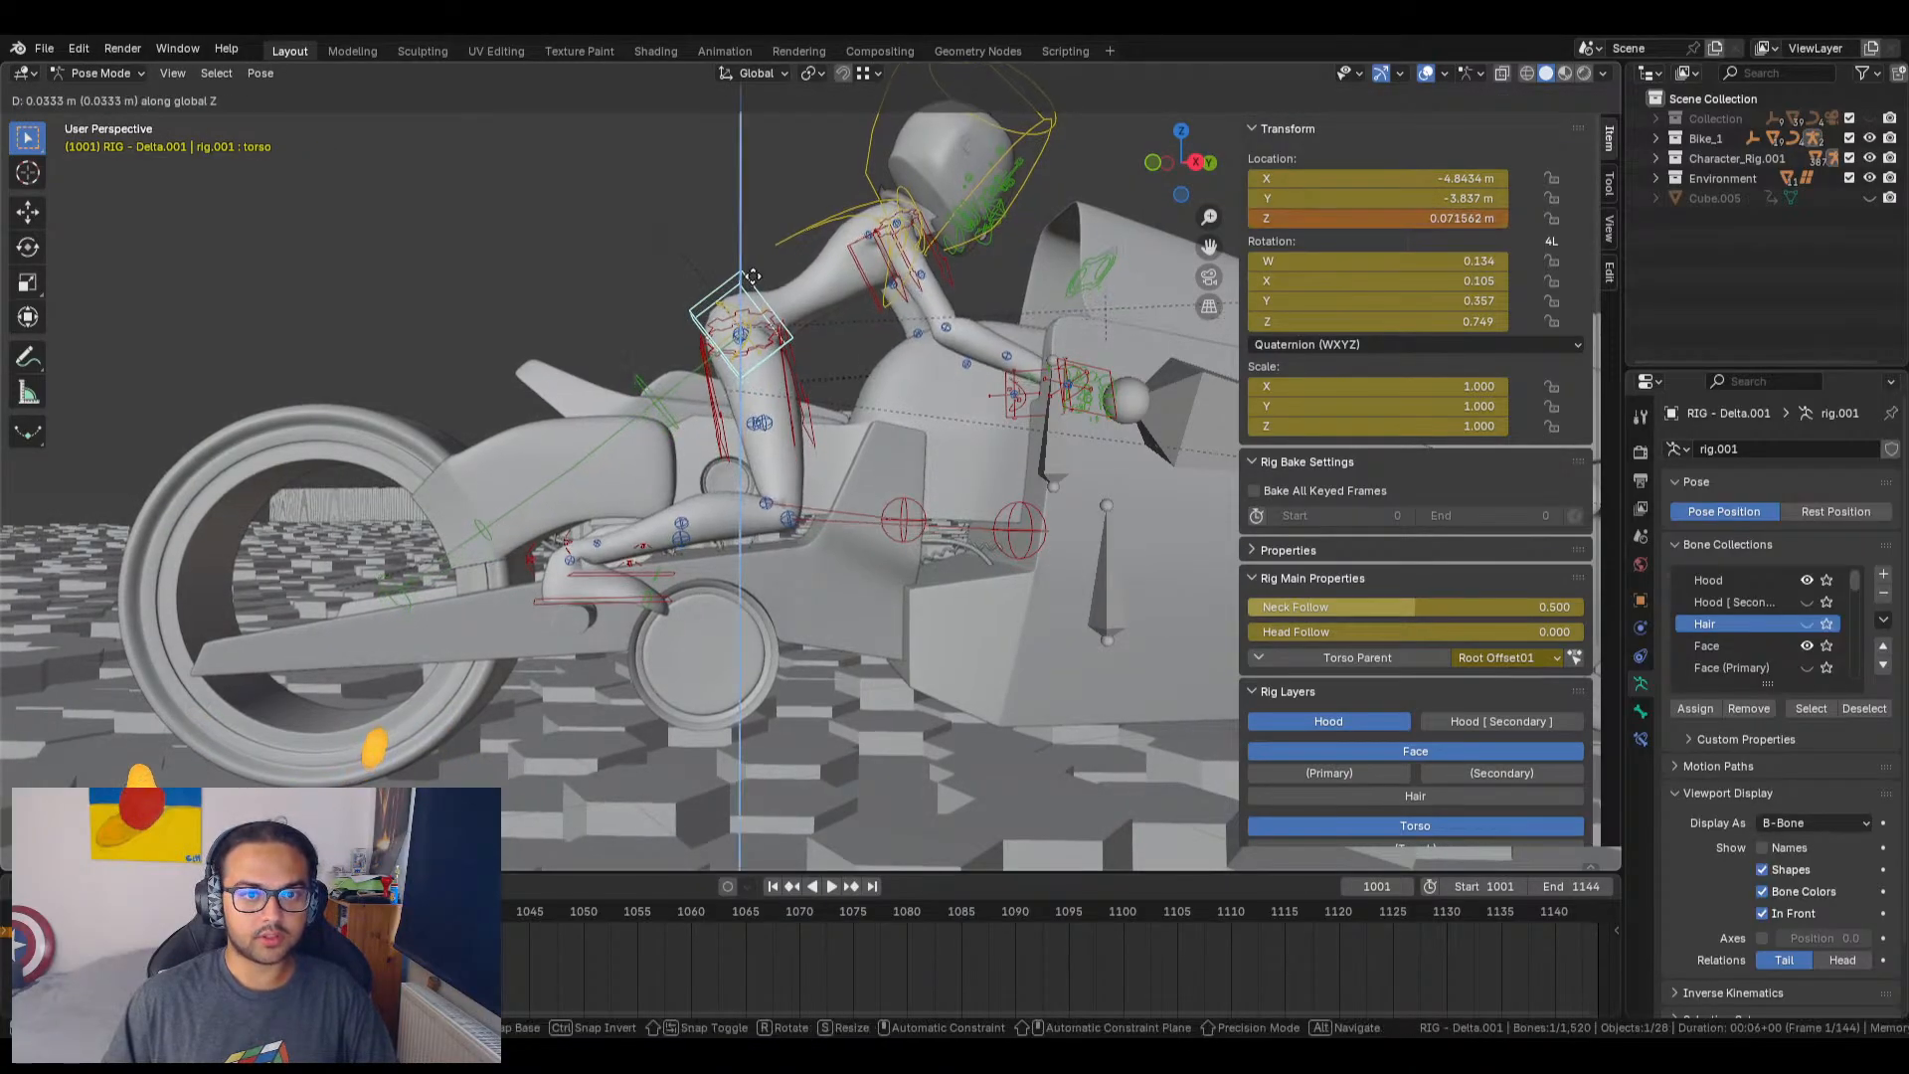
pyautogui.click(758, 271)
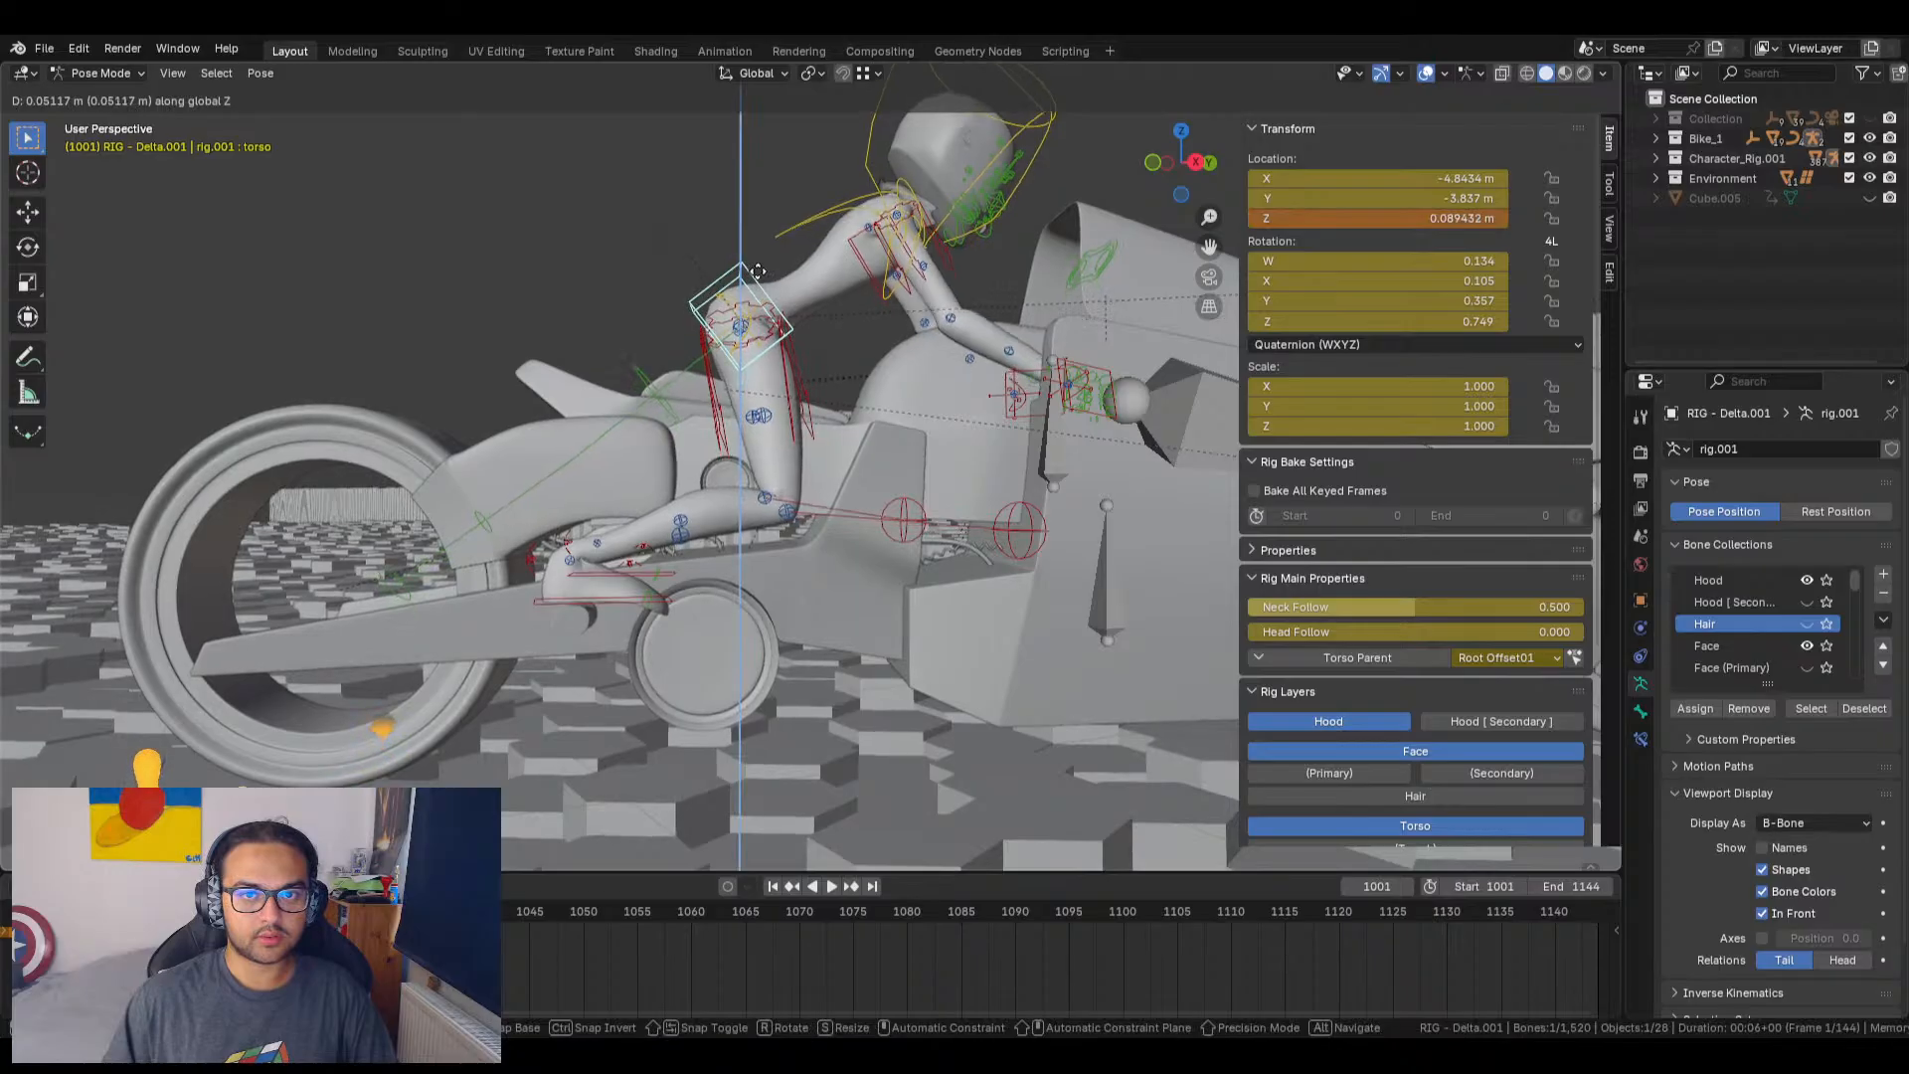
# Step: Set the torso control's quaternion Y rotation to about 0.437 to lean the rider's upper body forward
pyautogui.click(827, 210)
pyautogui.click(738, 268)
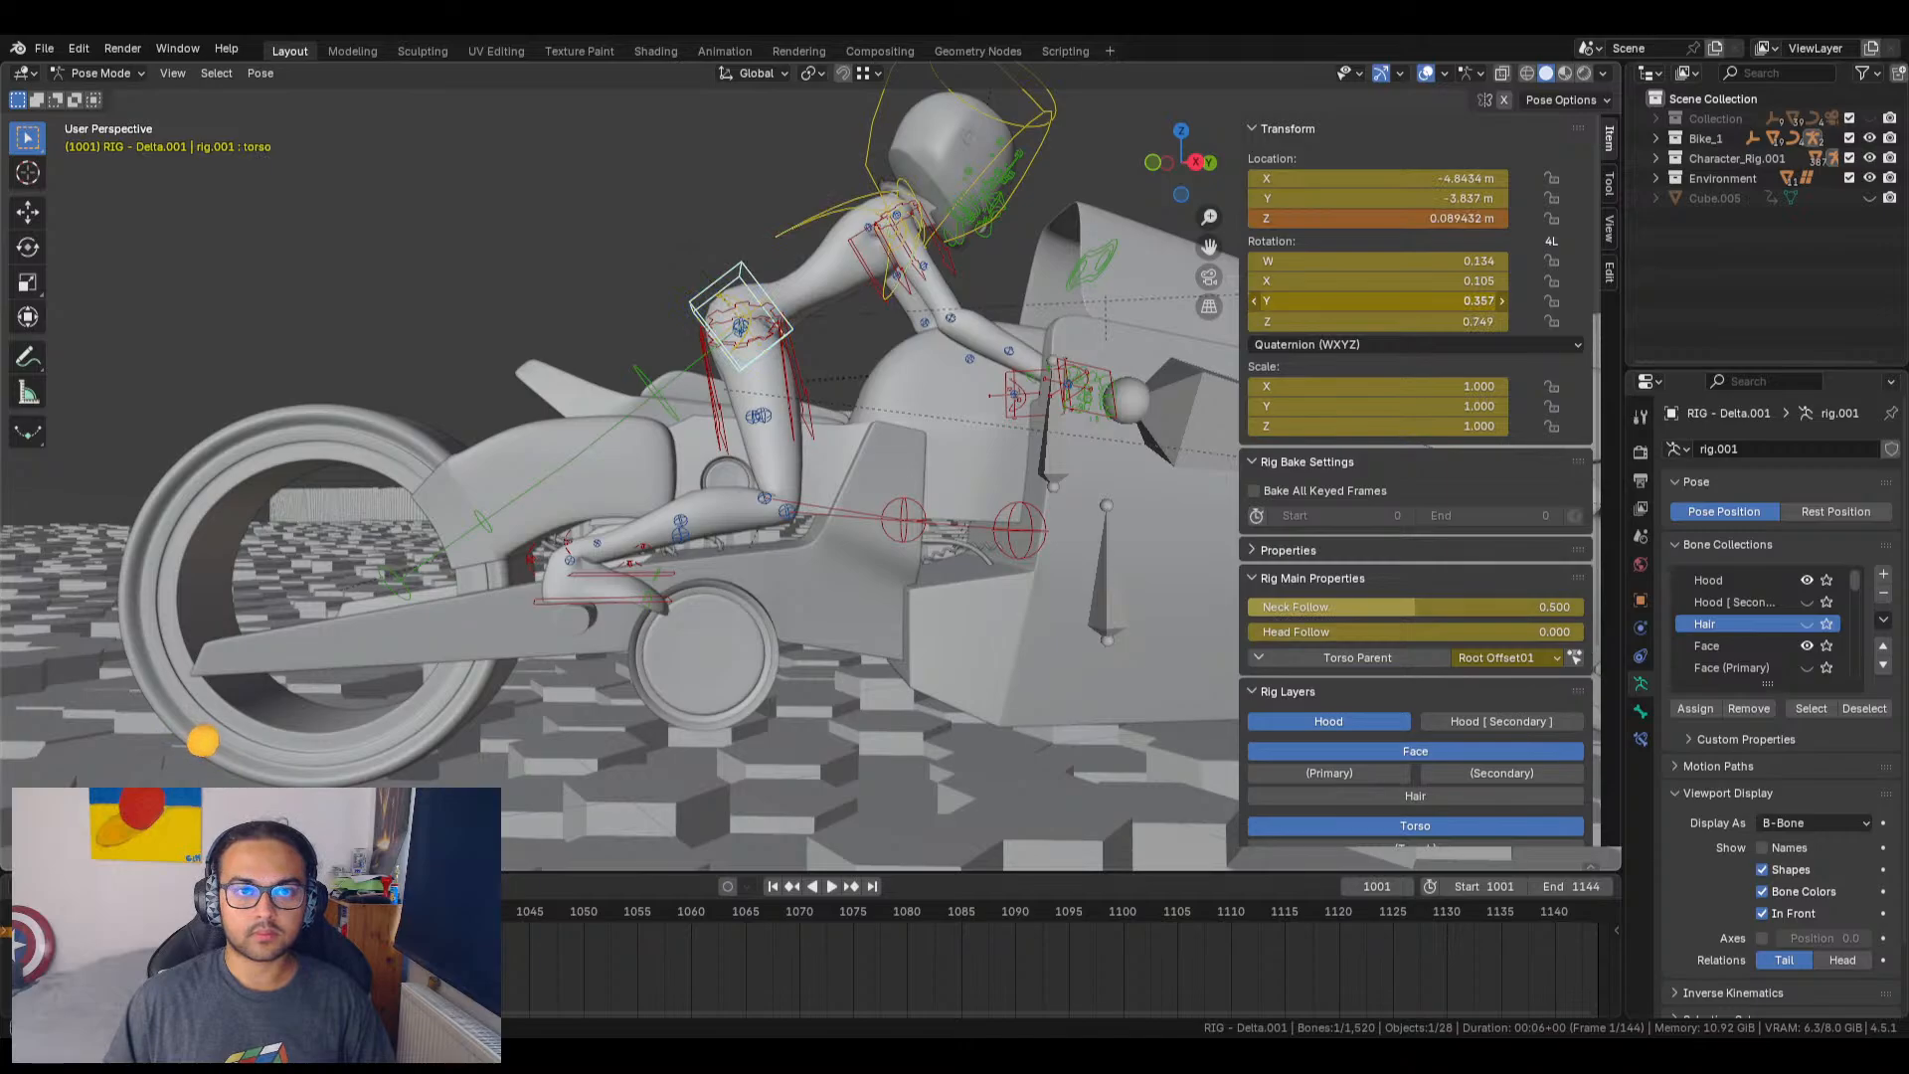
pyautogui.moveTo(1325, 291); pyautogui.dragTo(1238, 291)
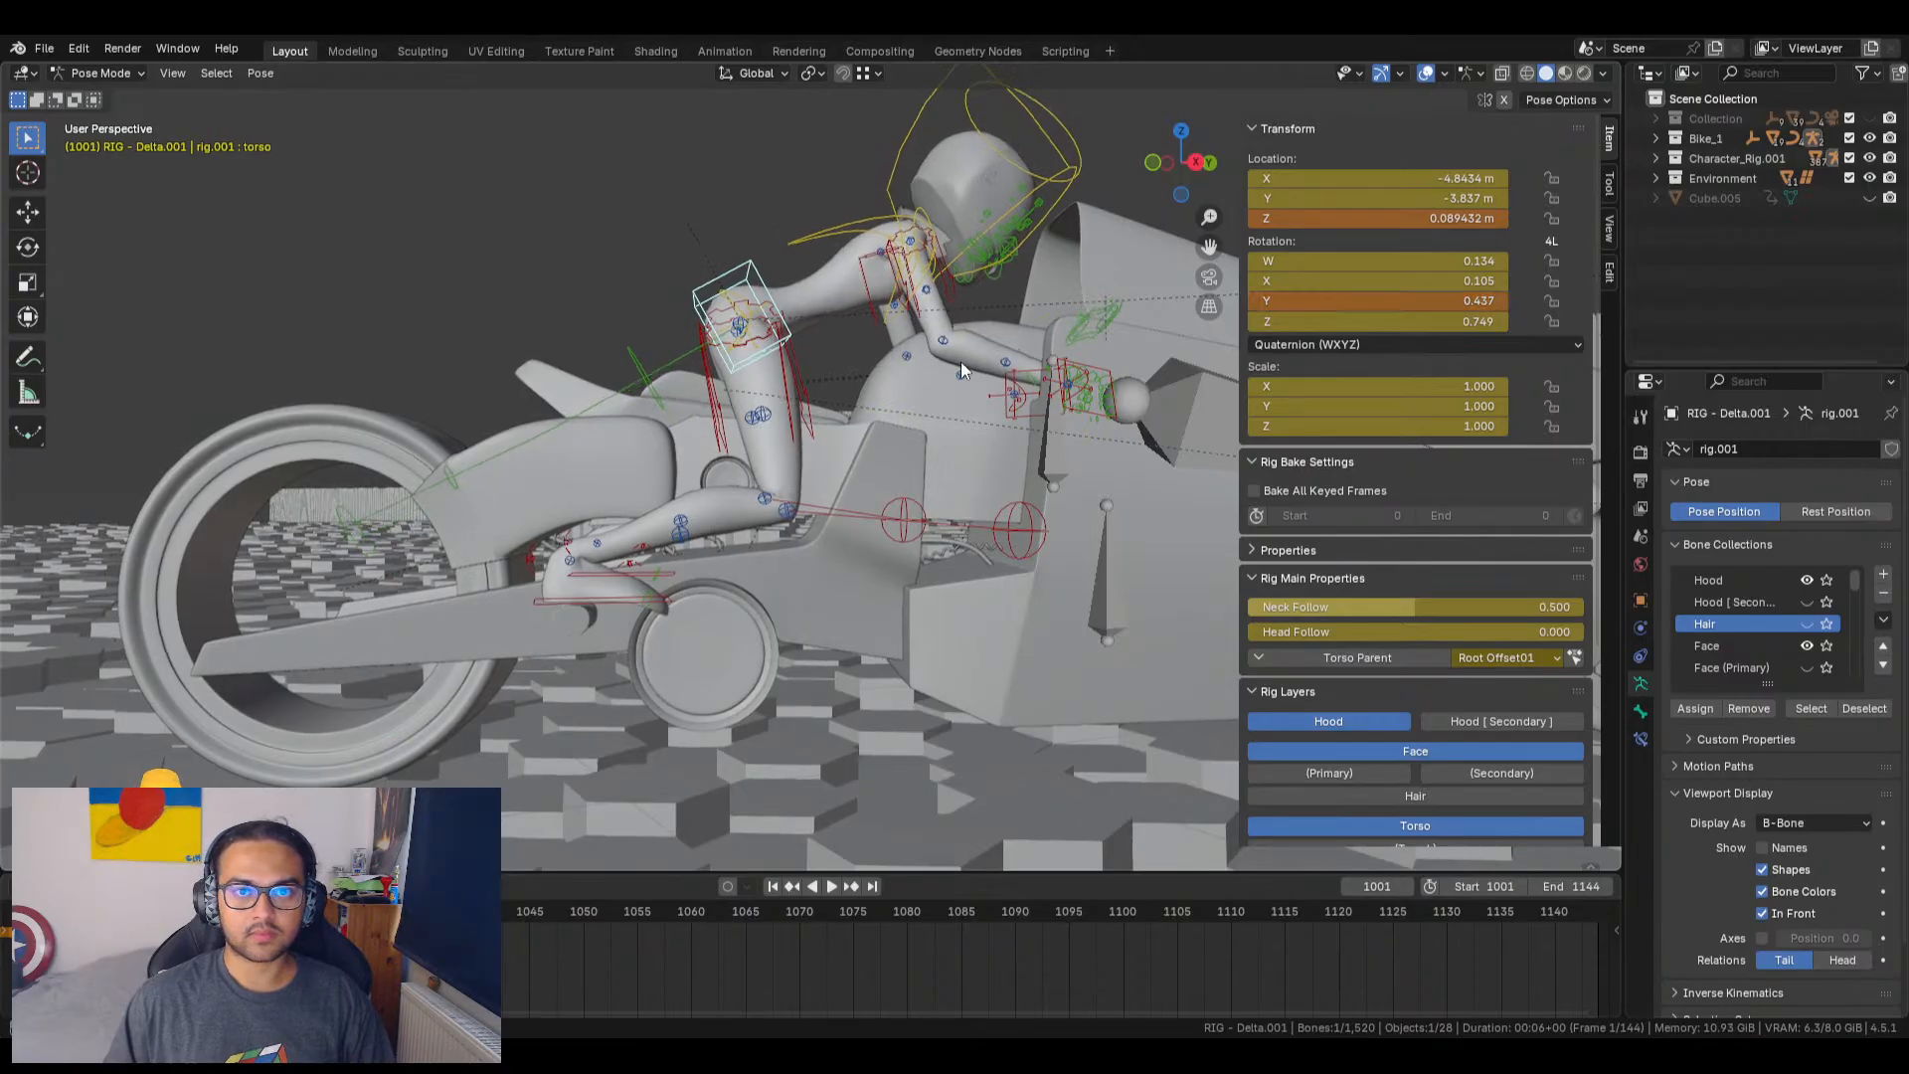
pyautogui.moveTo(954, 418); pyautogui.dragTo(1035, 445, button='middle')
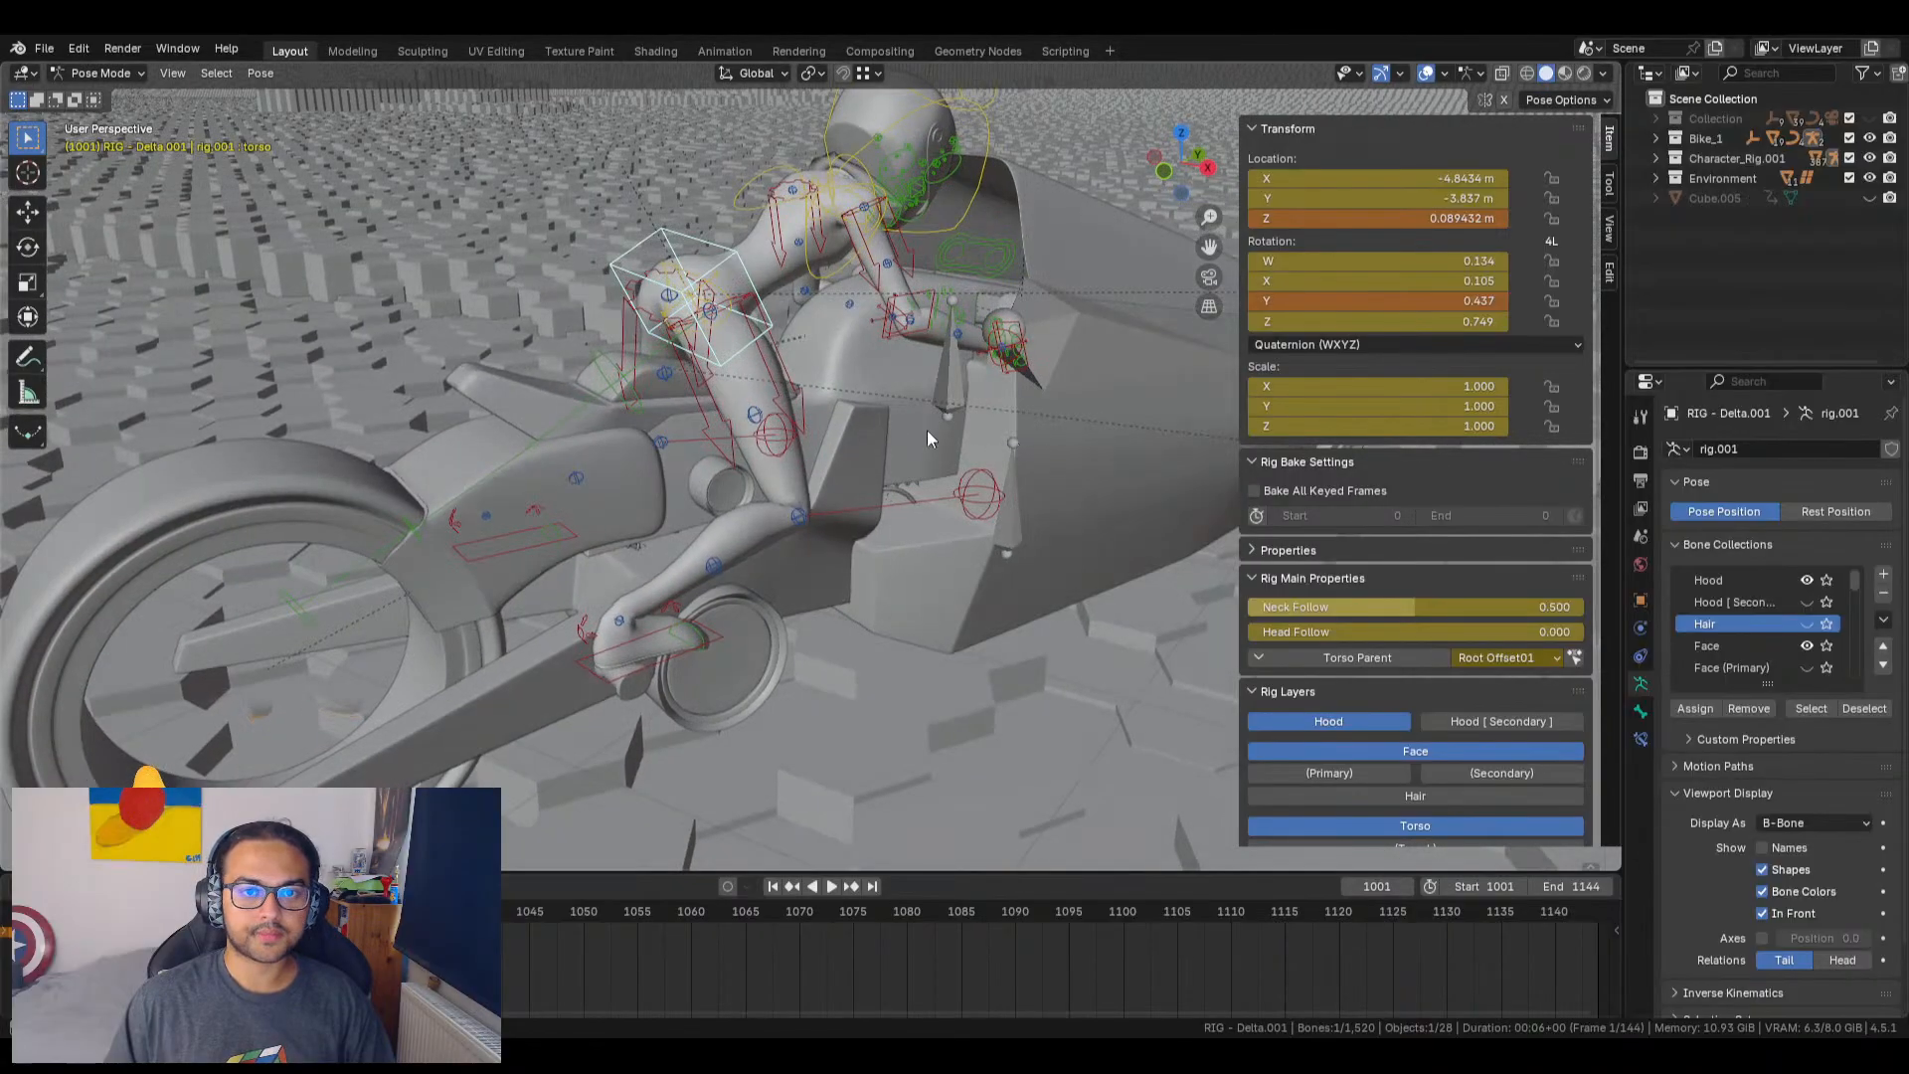
# Step: Select all of the rider rig's bones and go to frame 1 in the Animation workspace
pyautogui.press('a')
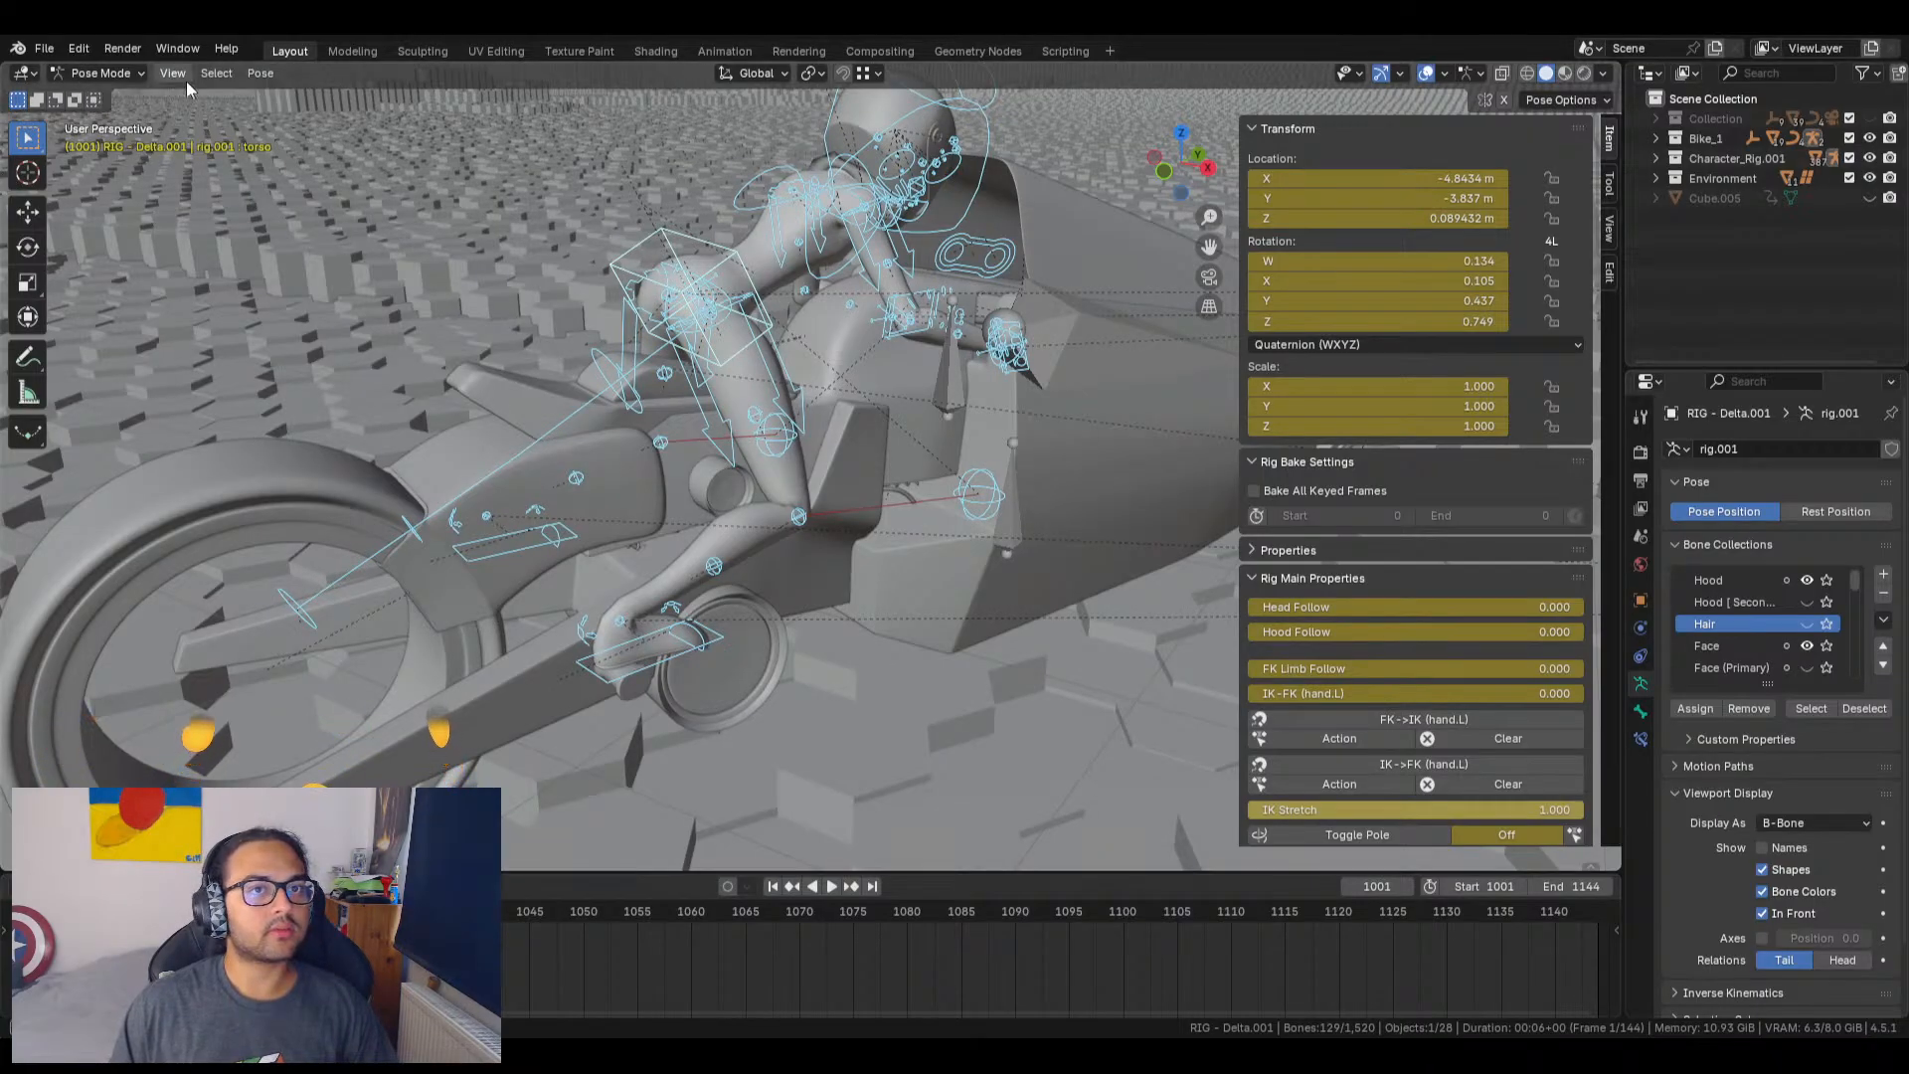
pyautogui.click(725, 52)
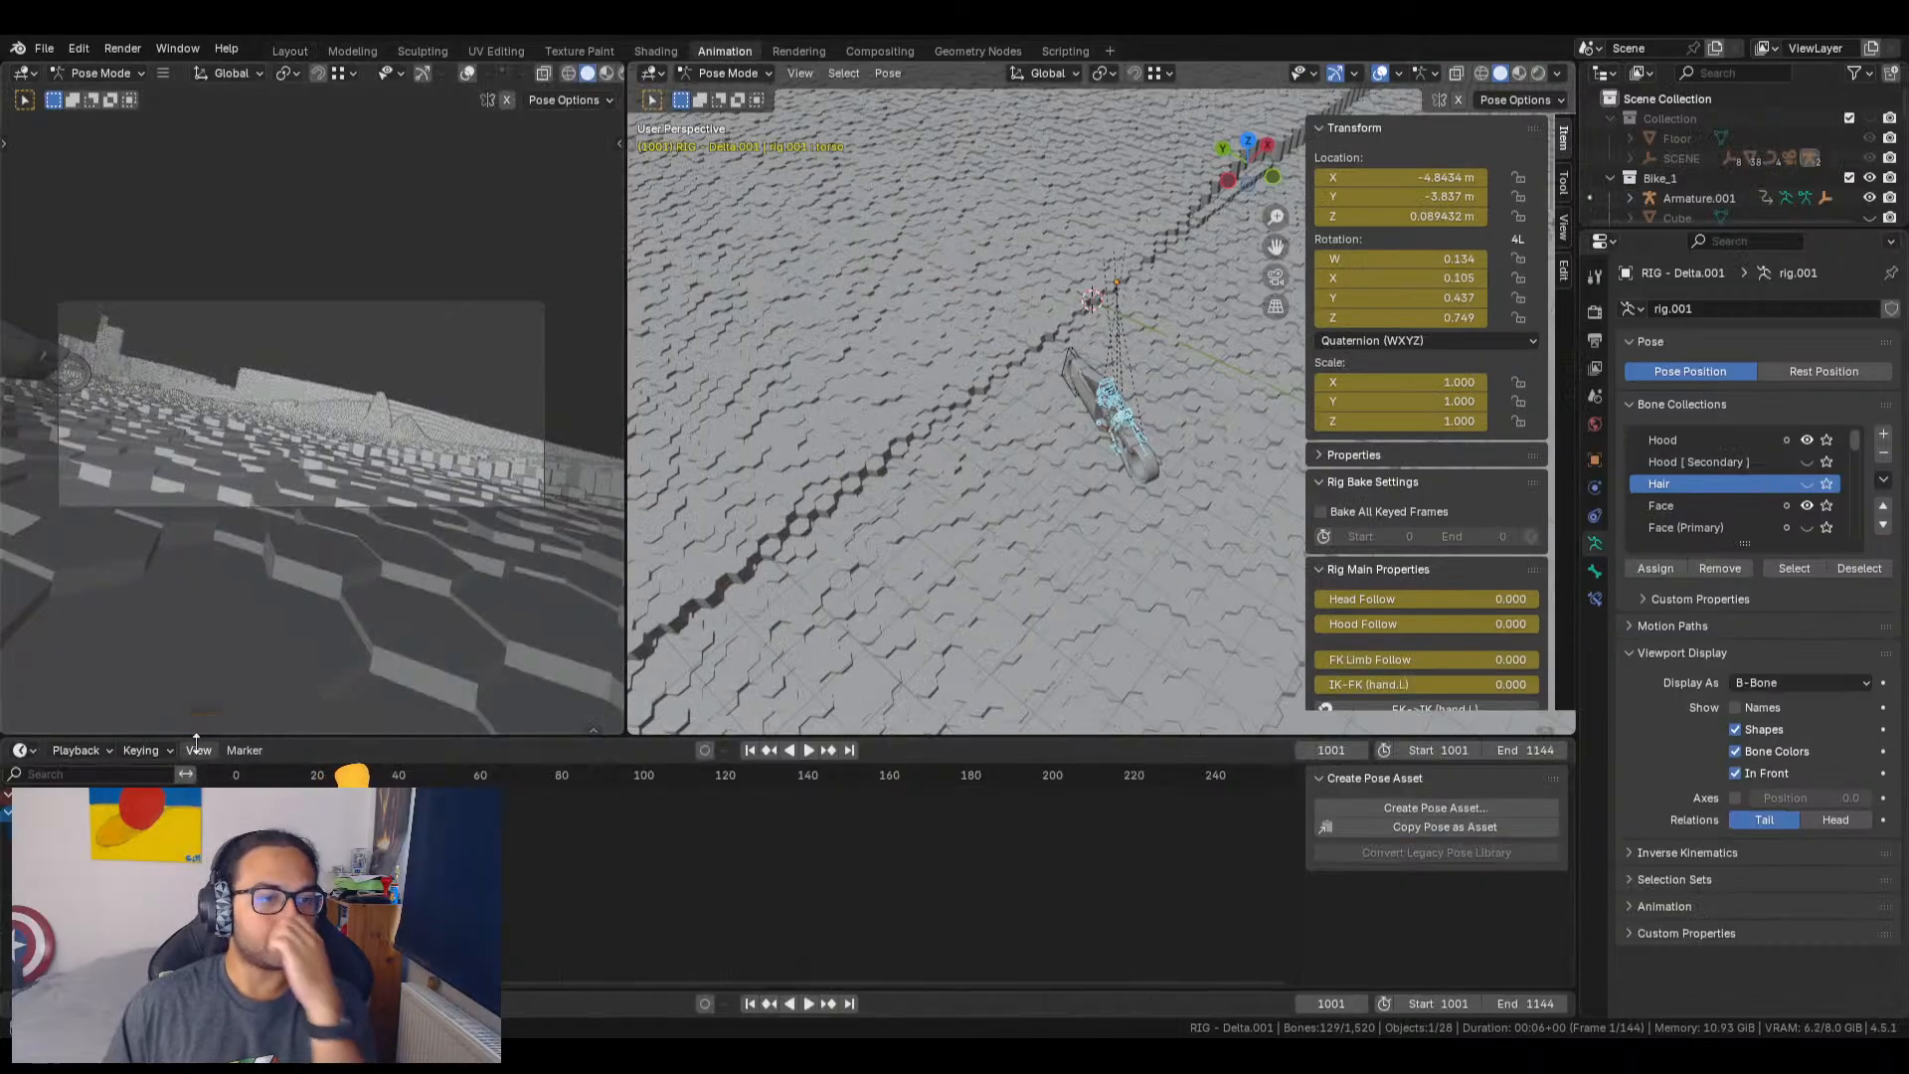
pyautogui.click(241, 778)
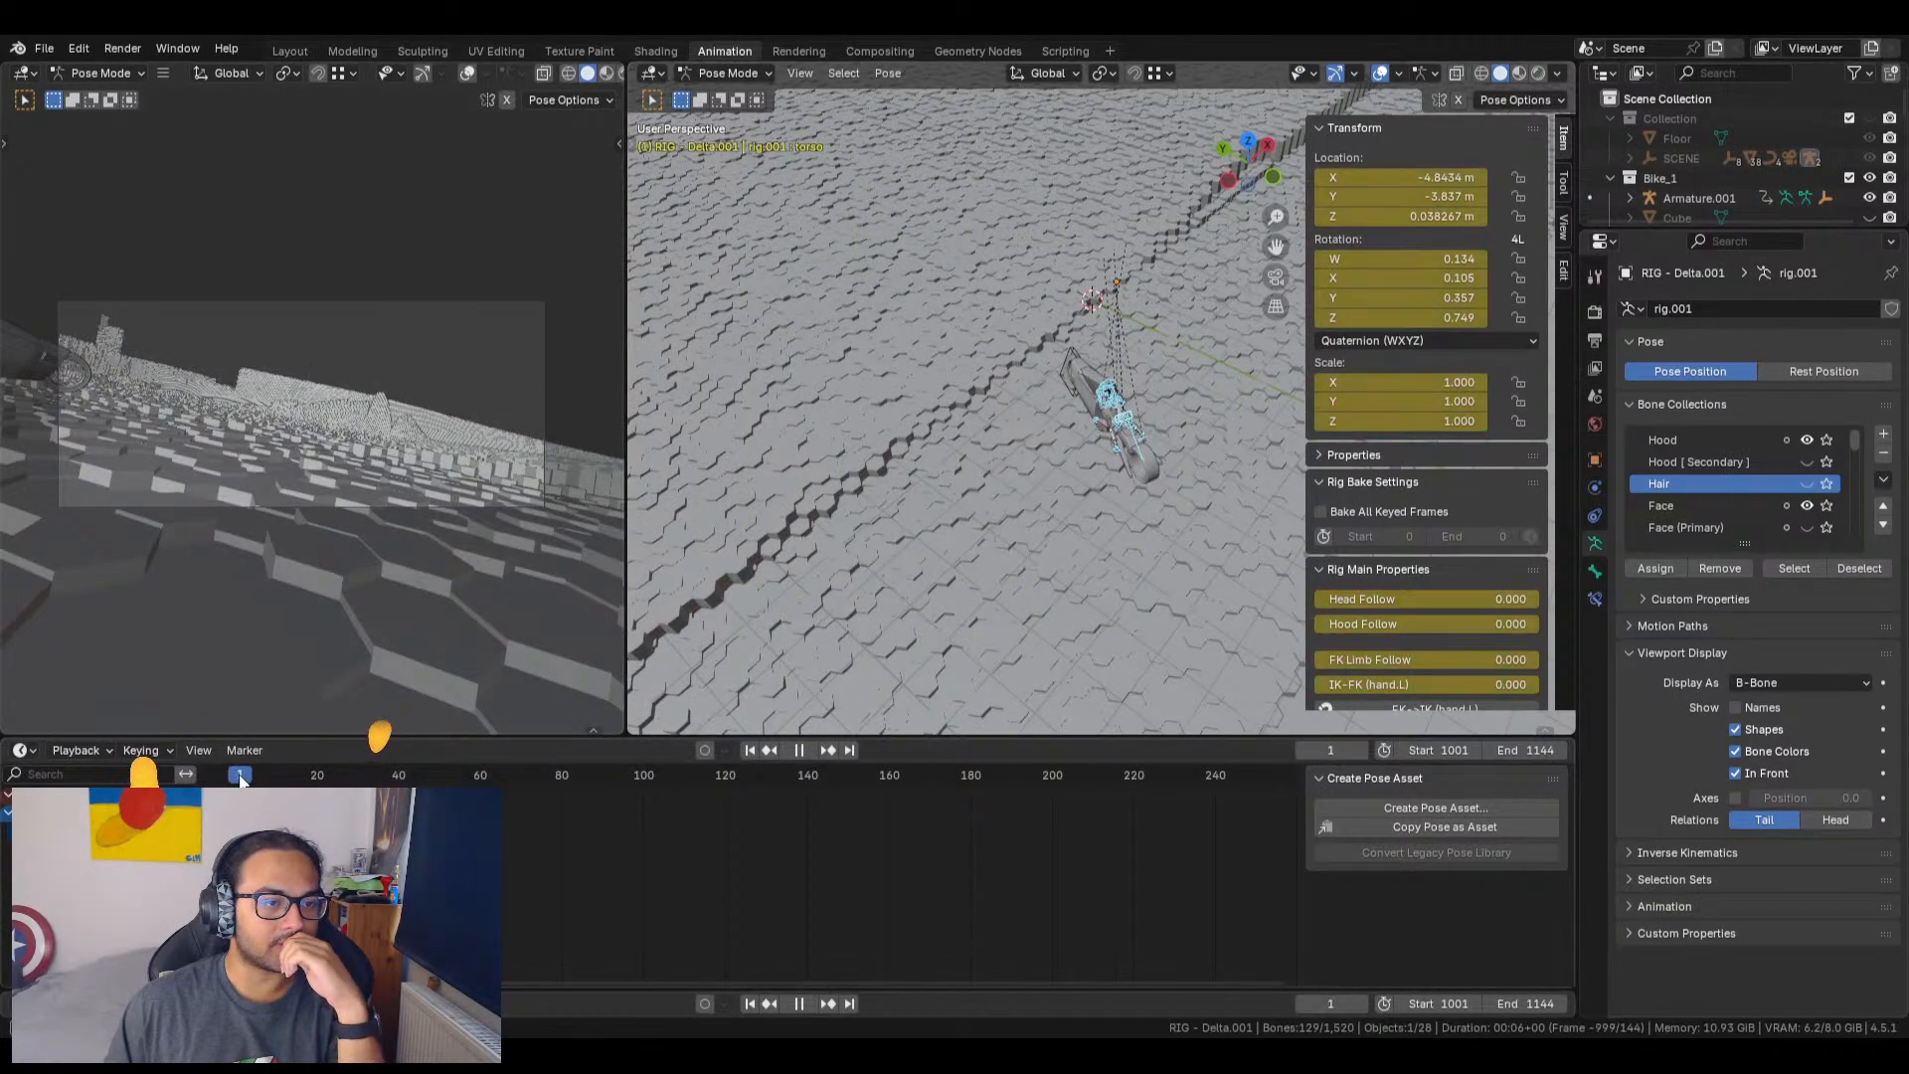
pyautogui.click(21, 751)
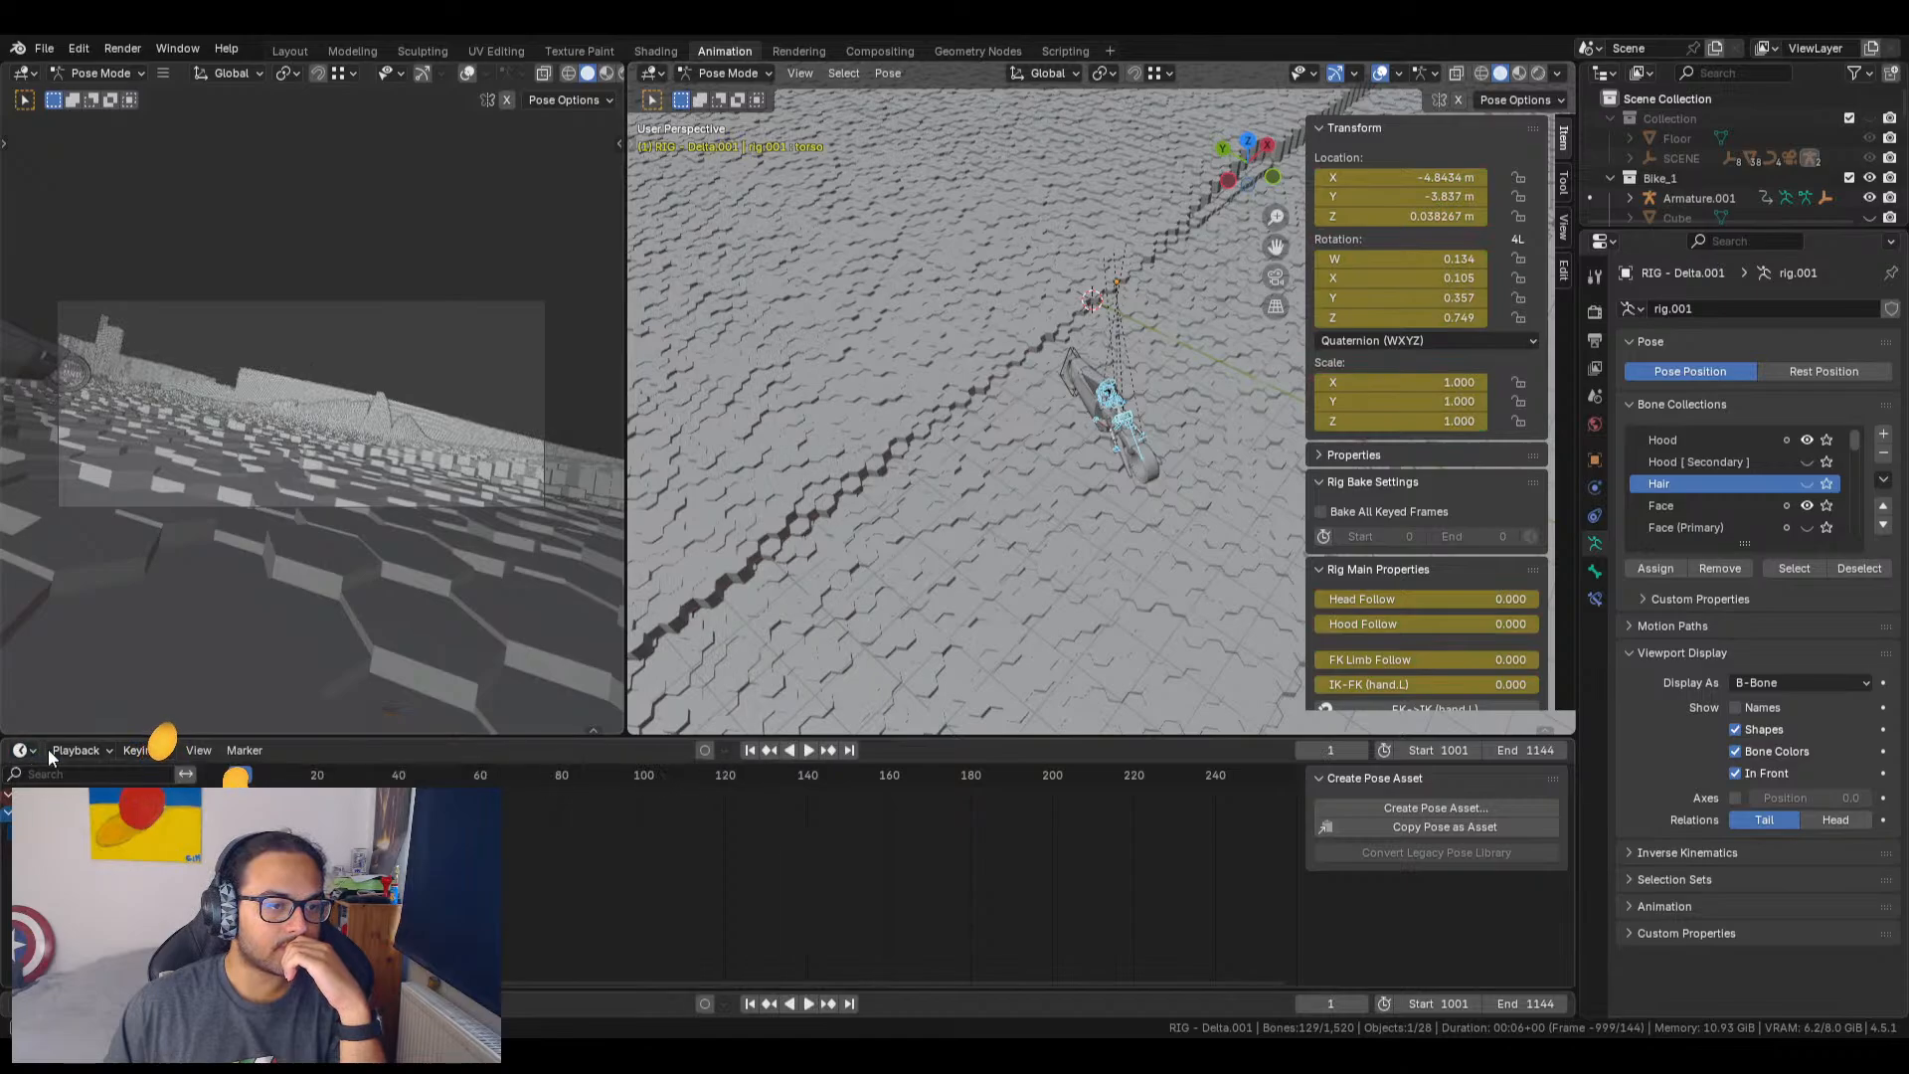
pyautogui.click(64, 750)
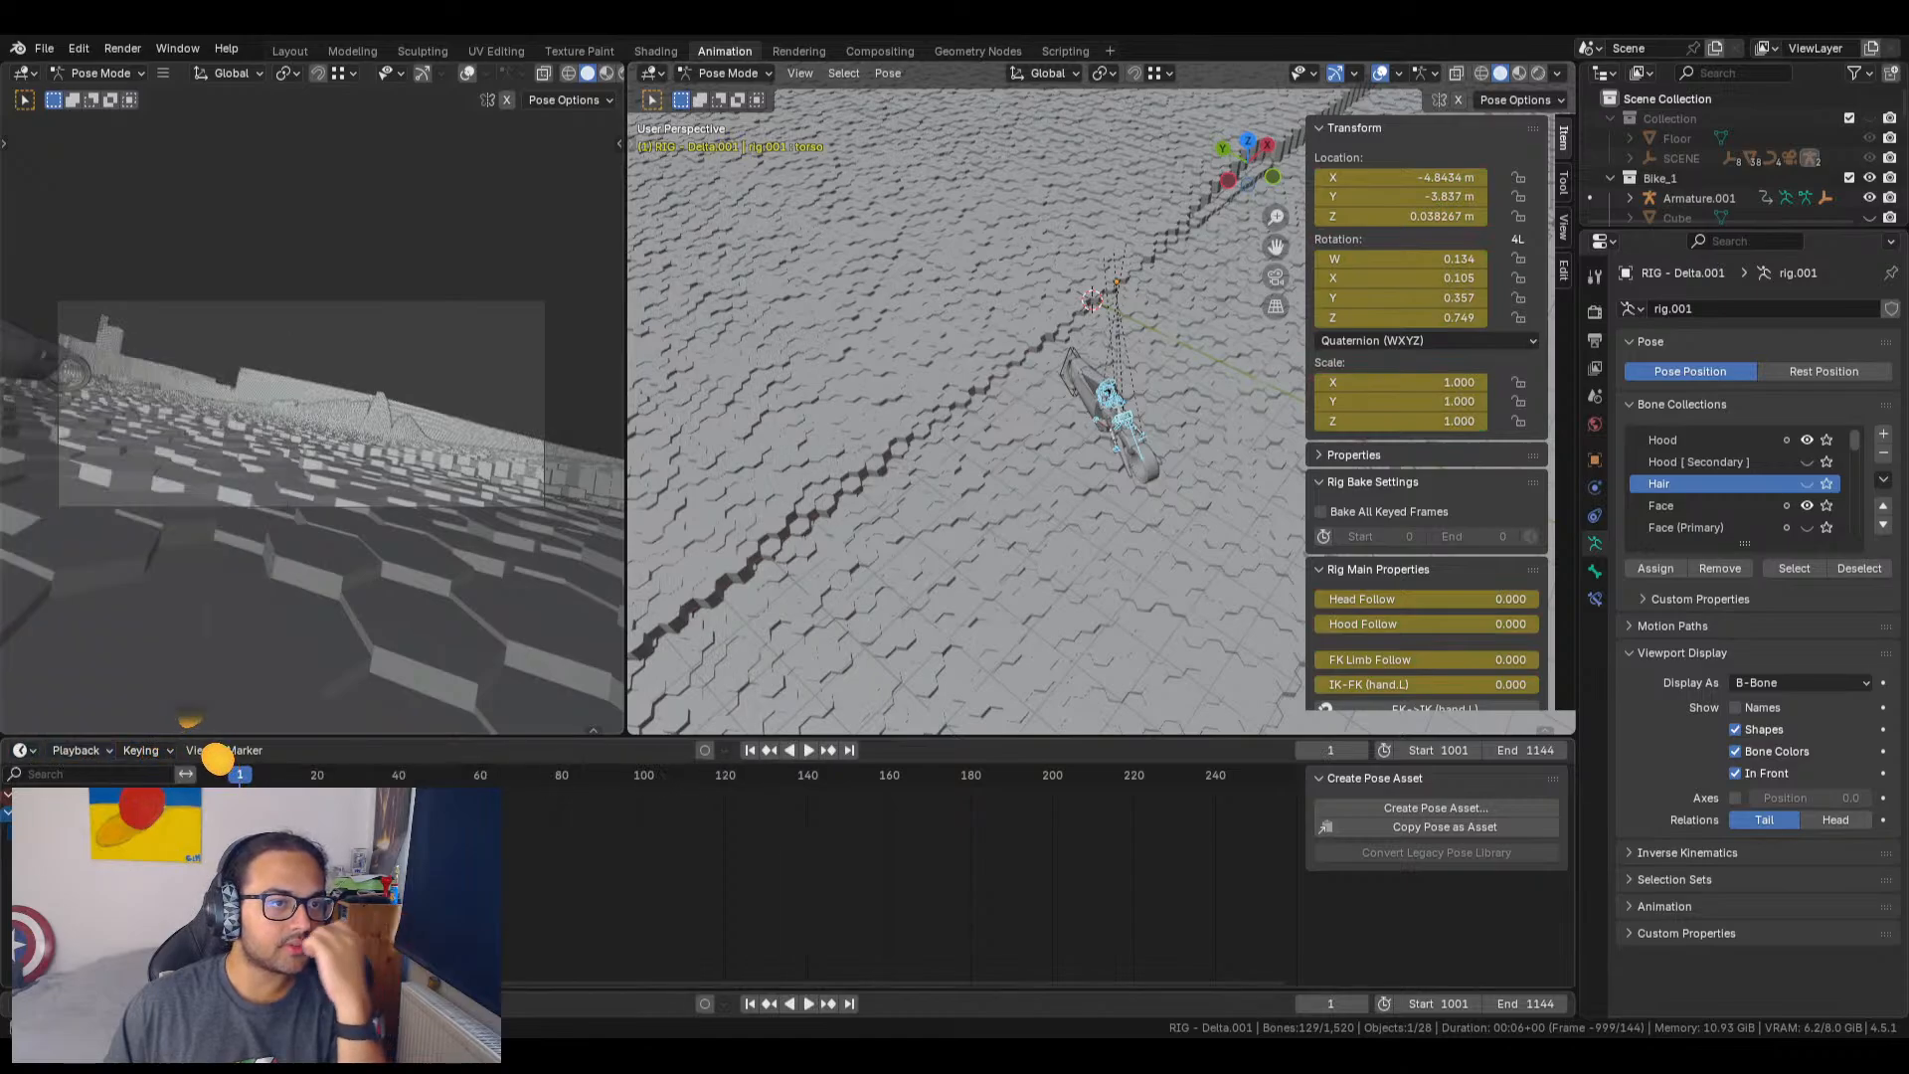
pyautogui.click(24, 756)
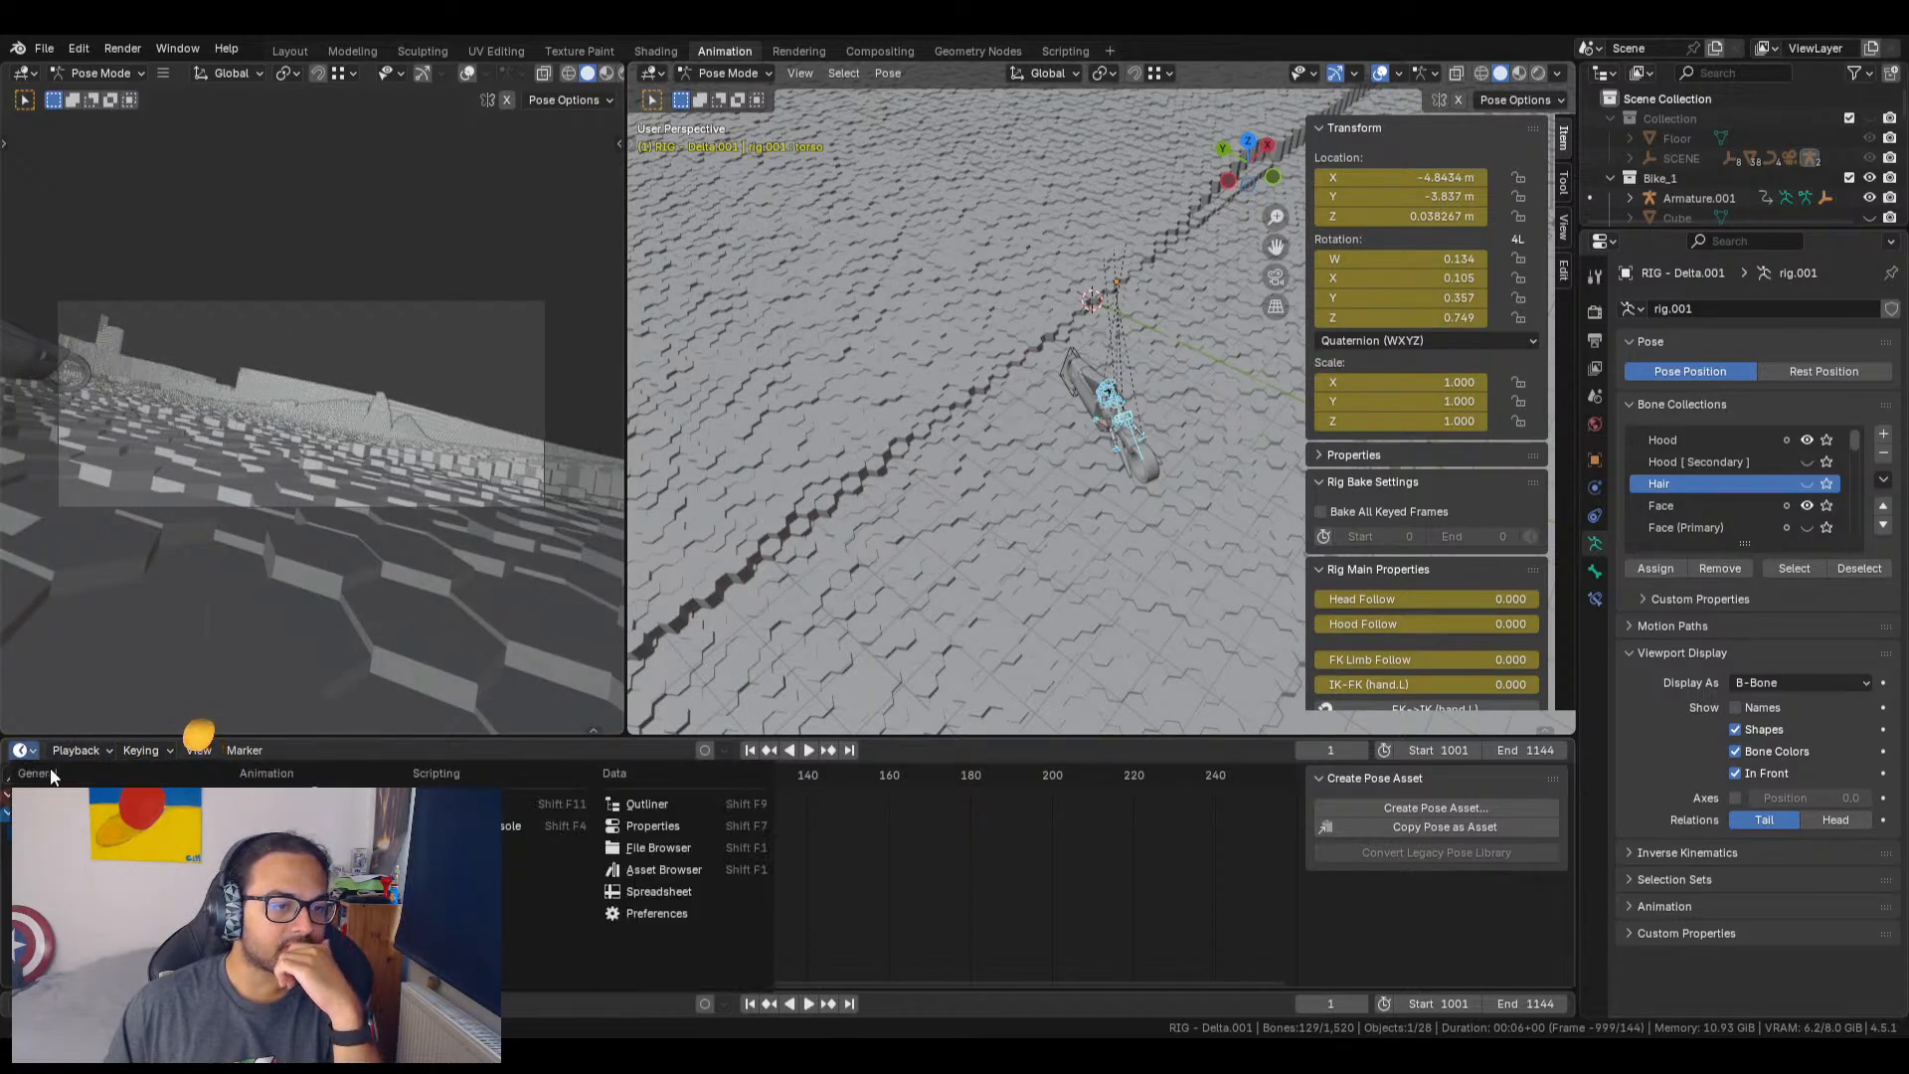
# Step: Compare the rider's pose on the bike at frames 1 and 1001 in the Layout workspace
pyautogui.click(293, 50)
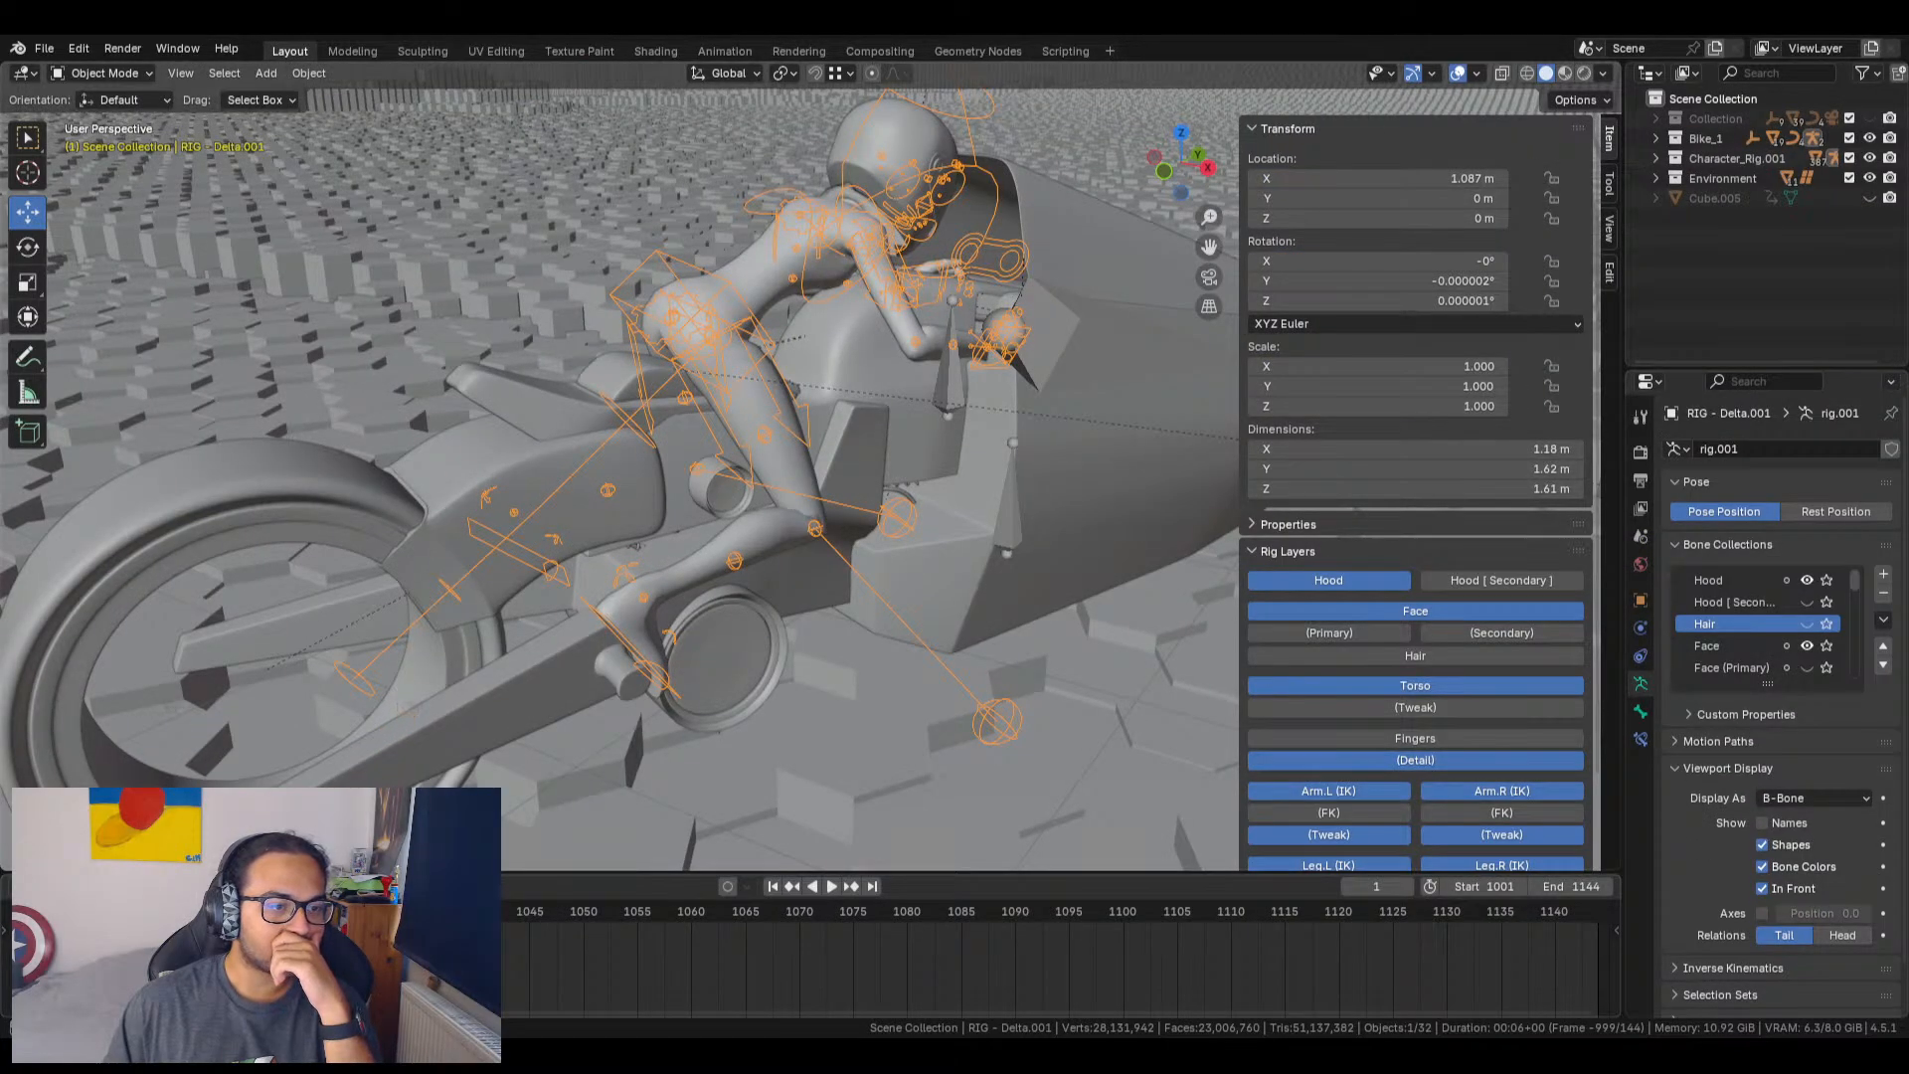
pyautogui.press('space')
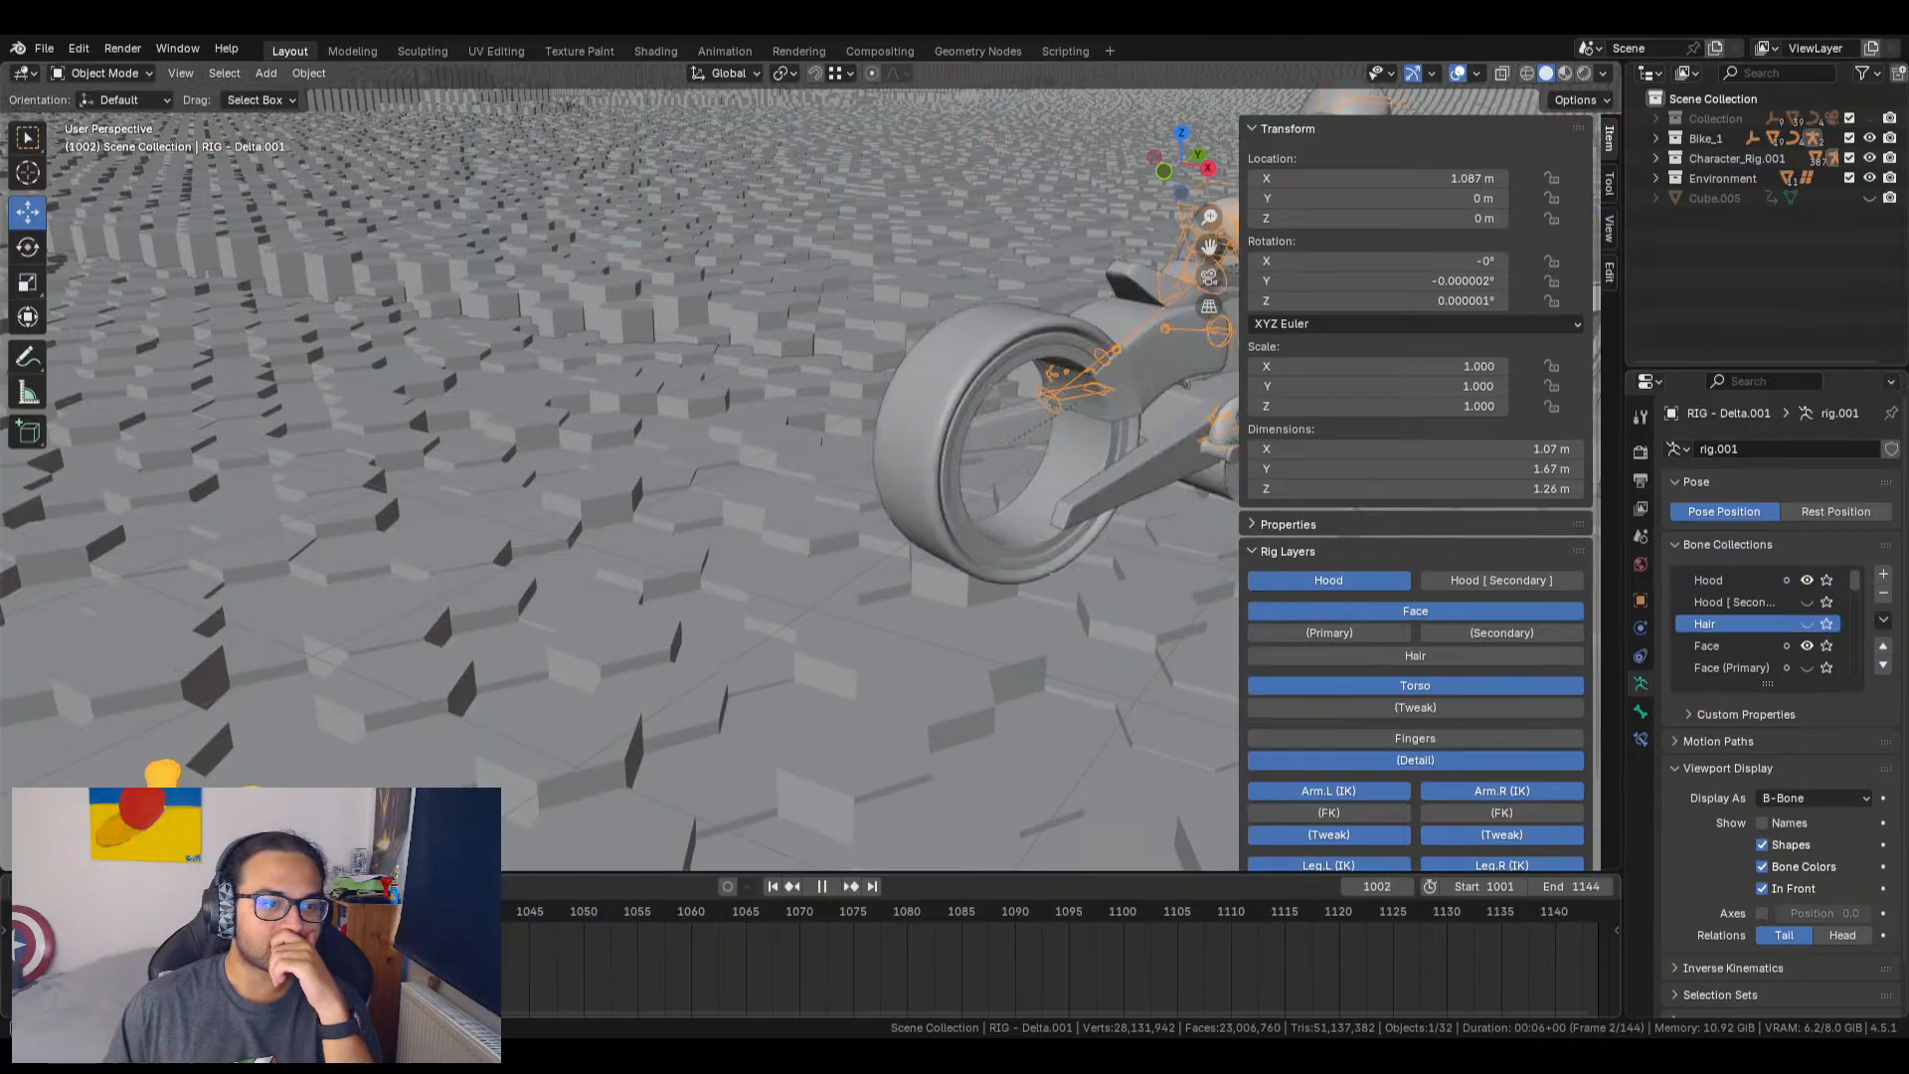
pyautogui.press('Escape')
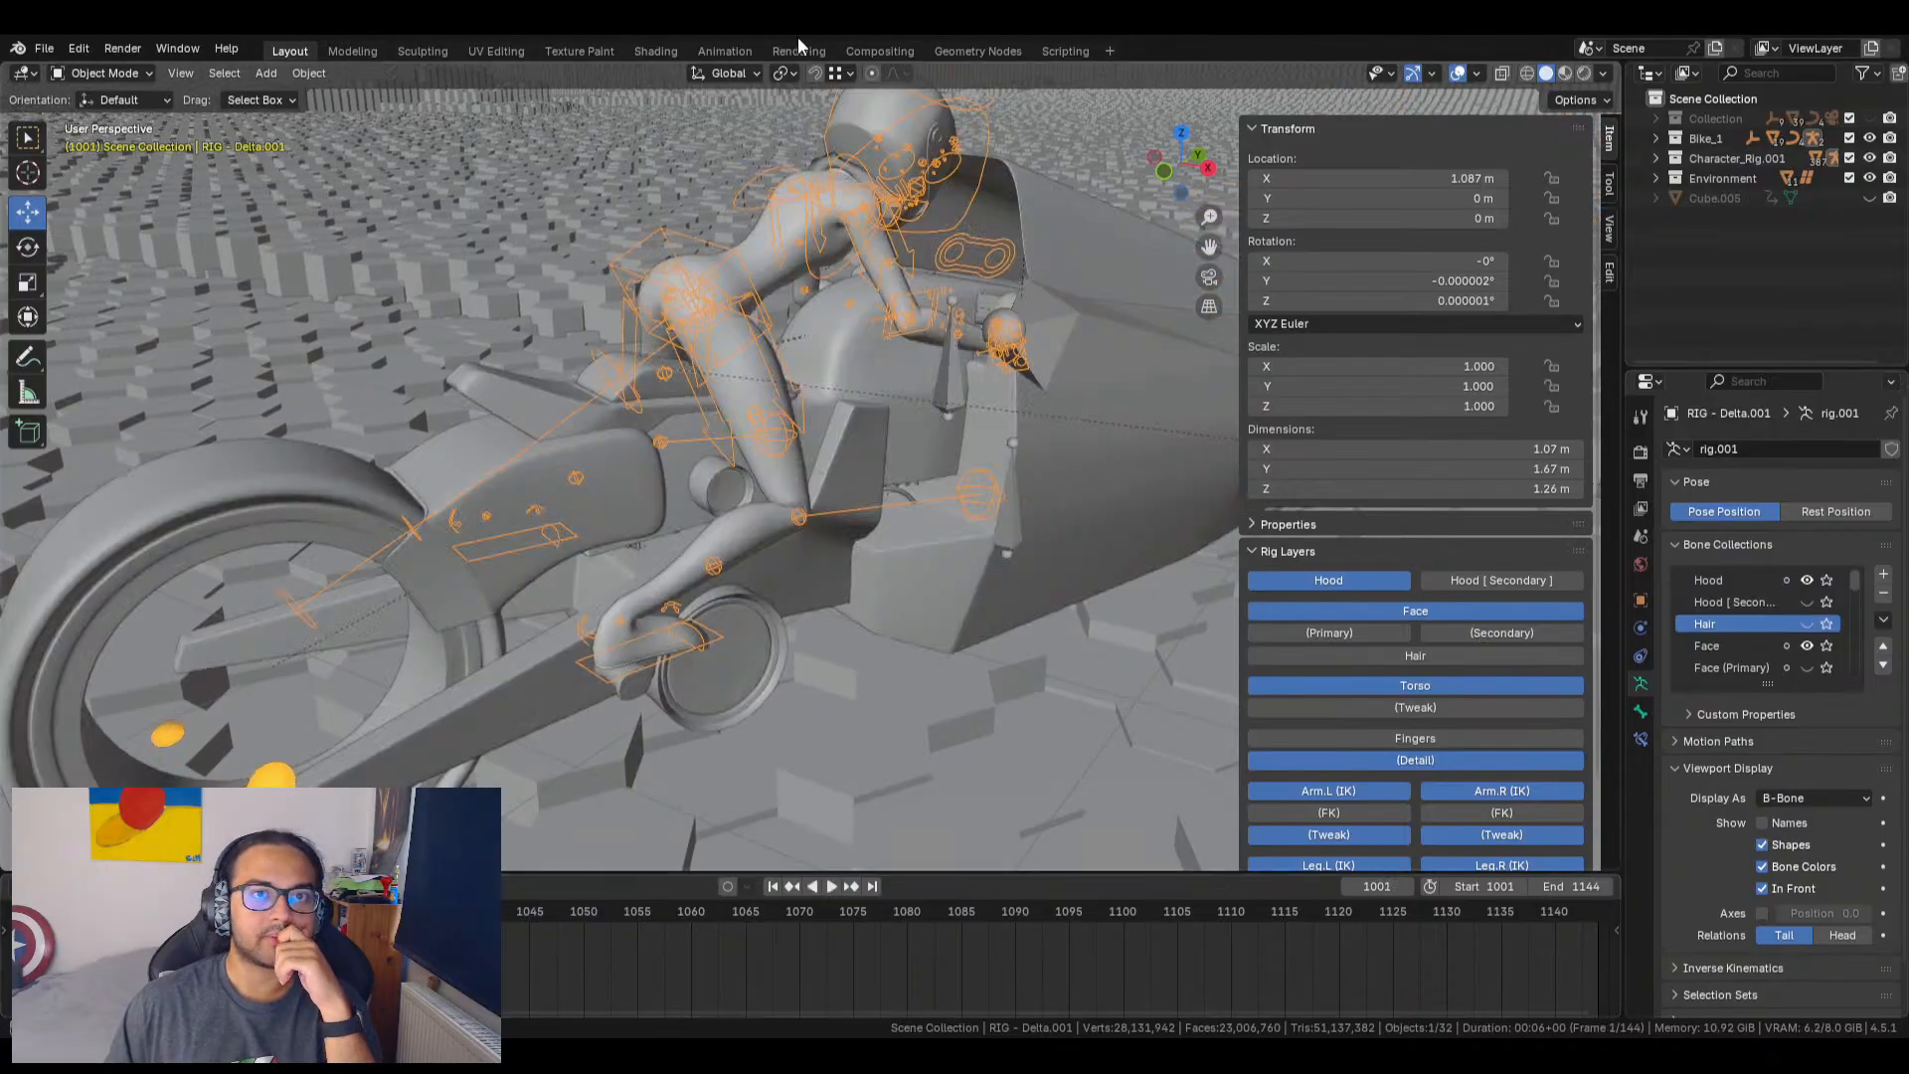
# Step: Return to the Animation workspace and scrub the early frames to locate the rig's keyframes
pyautogui.click(728, 48)
pyautogui.click(239, 774)
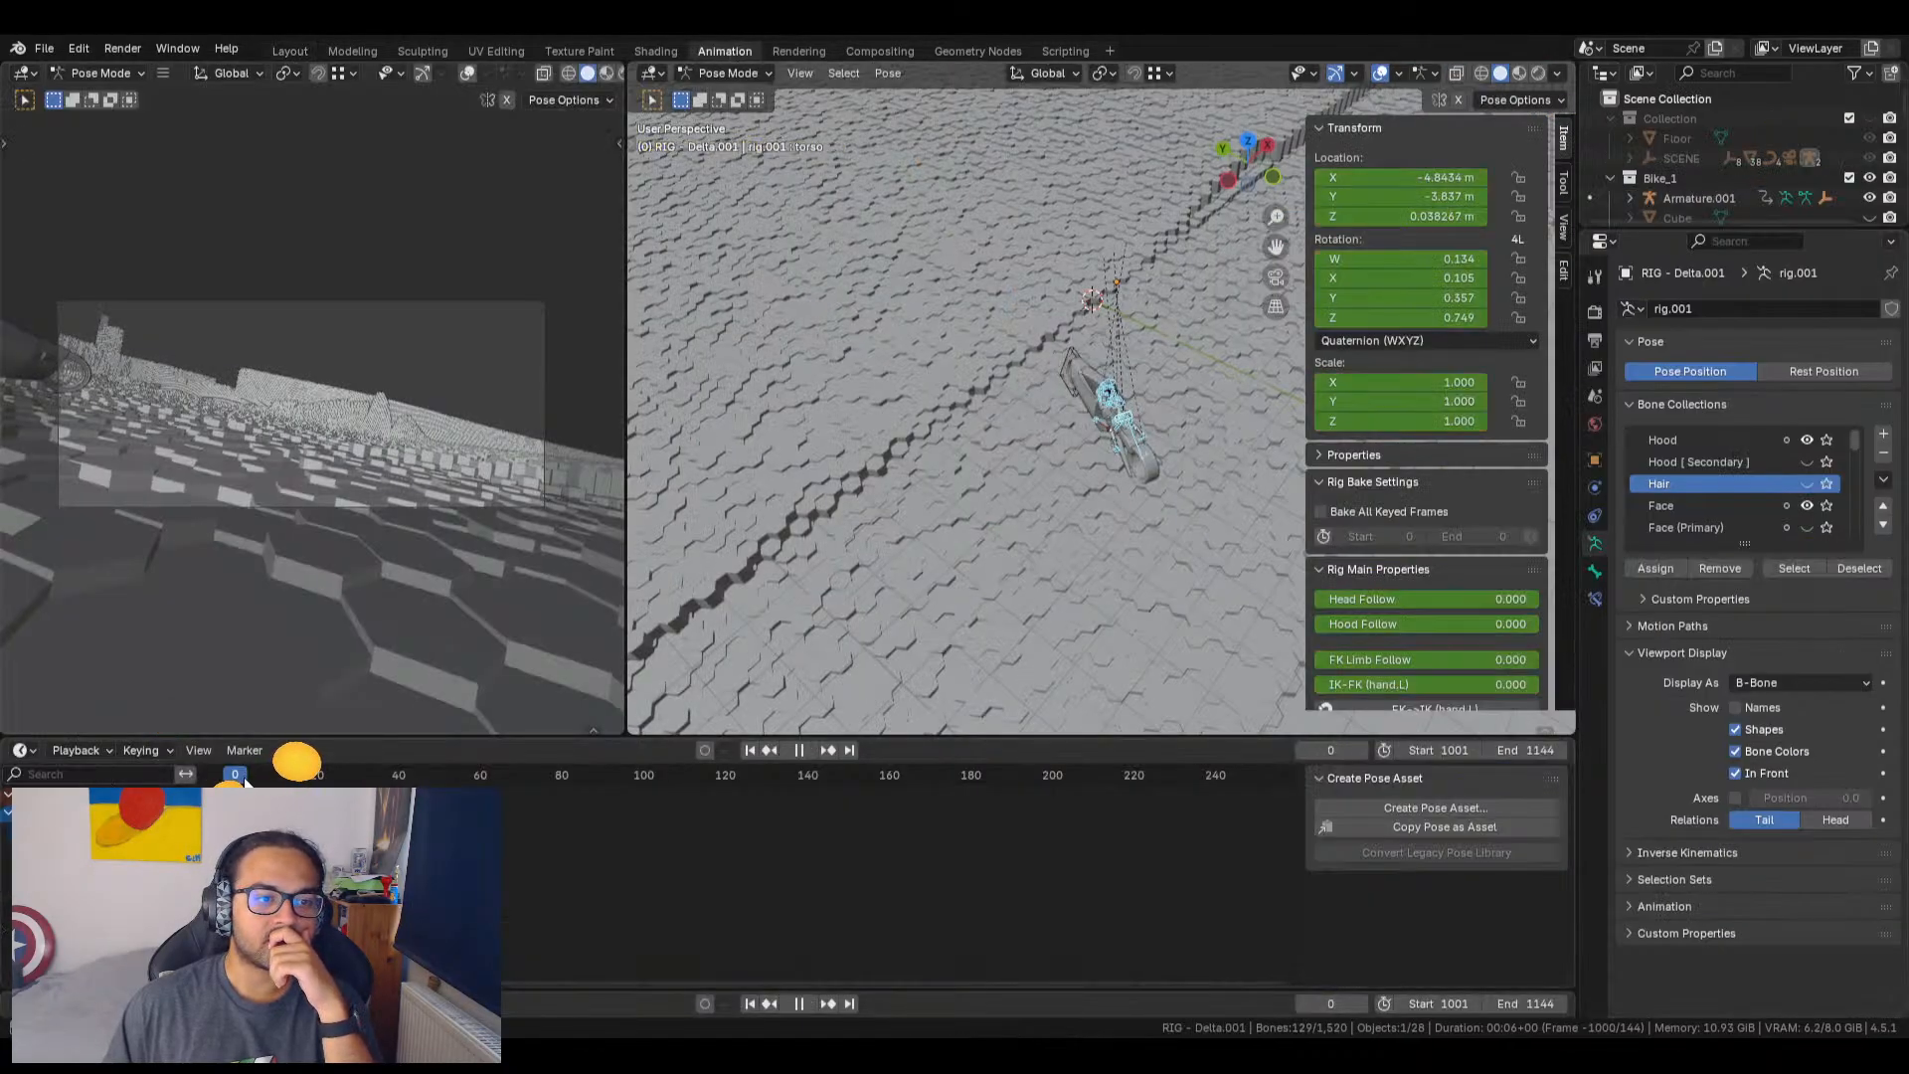
pyautogui.press('space')
pyautogui.moveTo(472, 825); pyautogui.dragTo(324, 835)
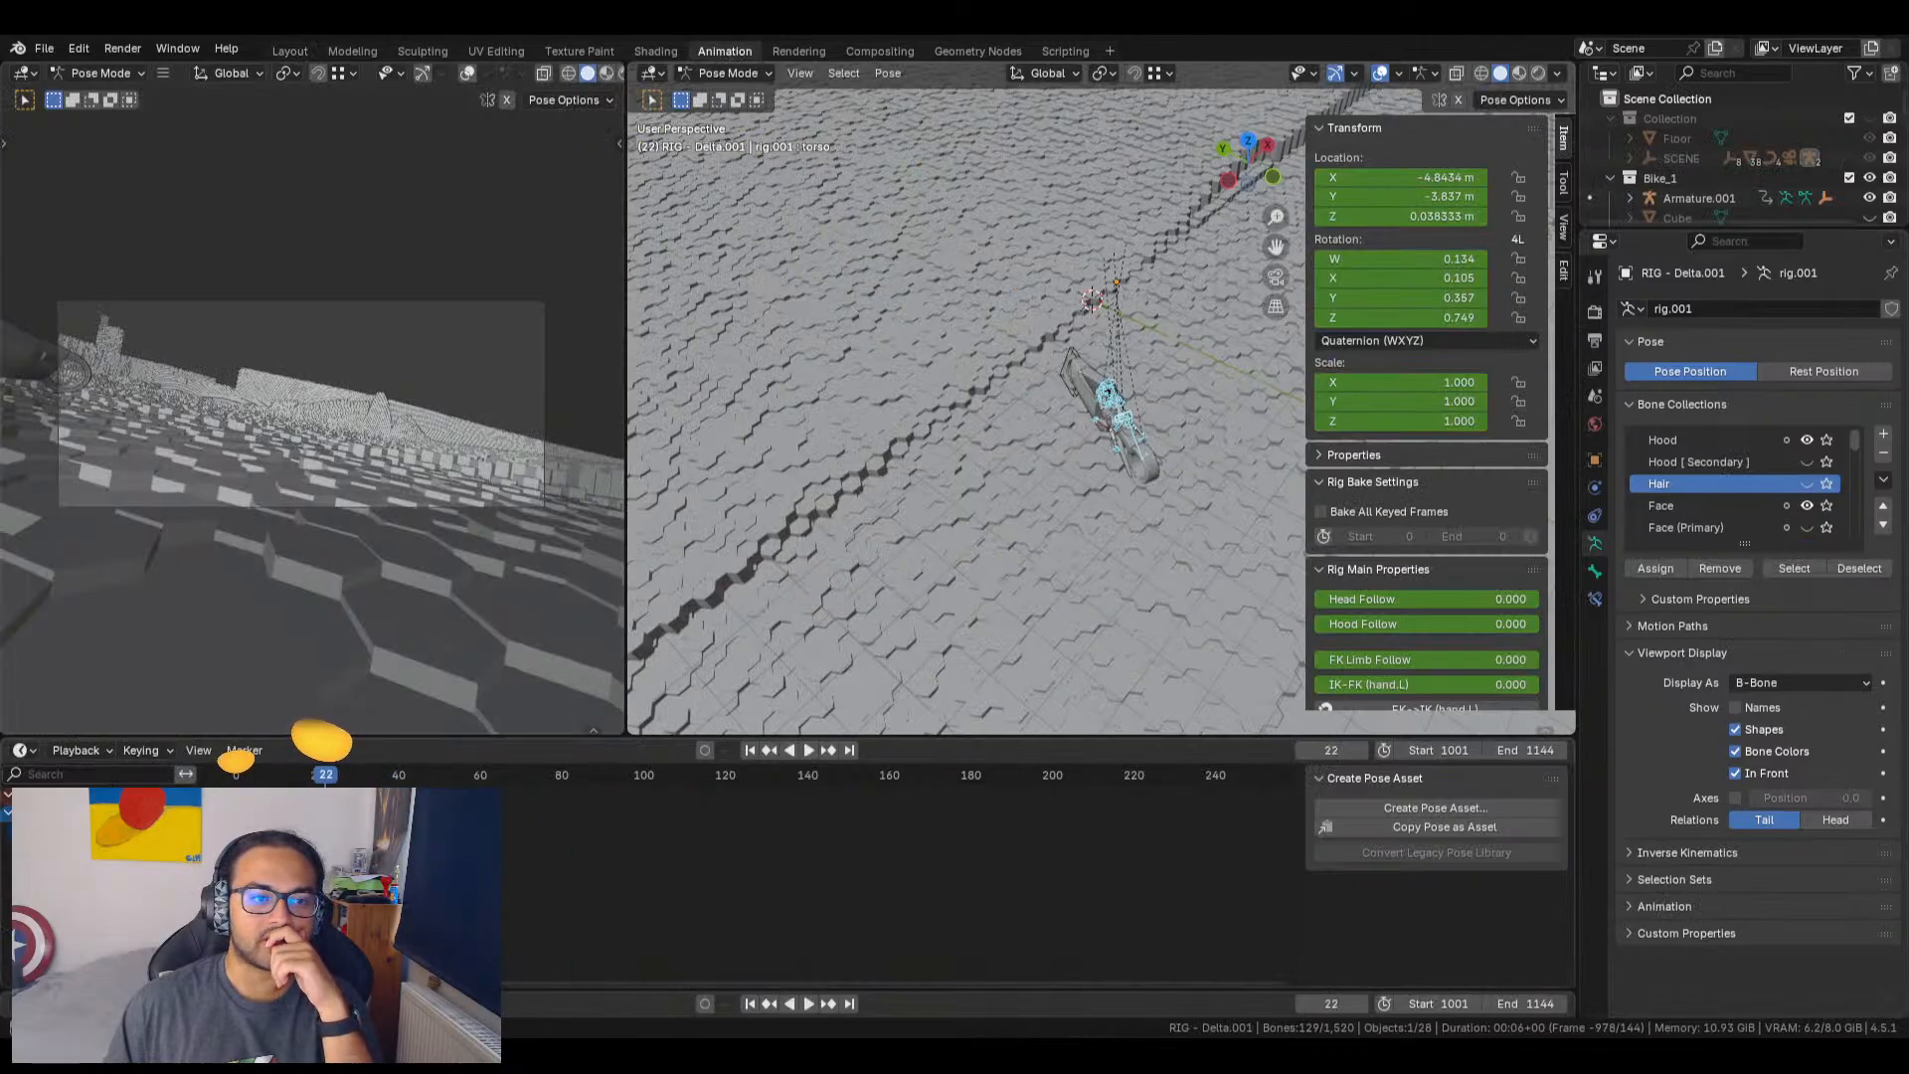
pyautogui.scroll(-7, 520, 851)
pyautogui.scroll(-8, 523, 855)
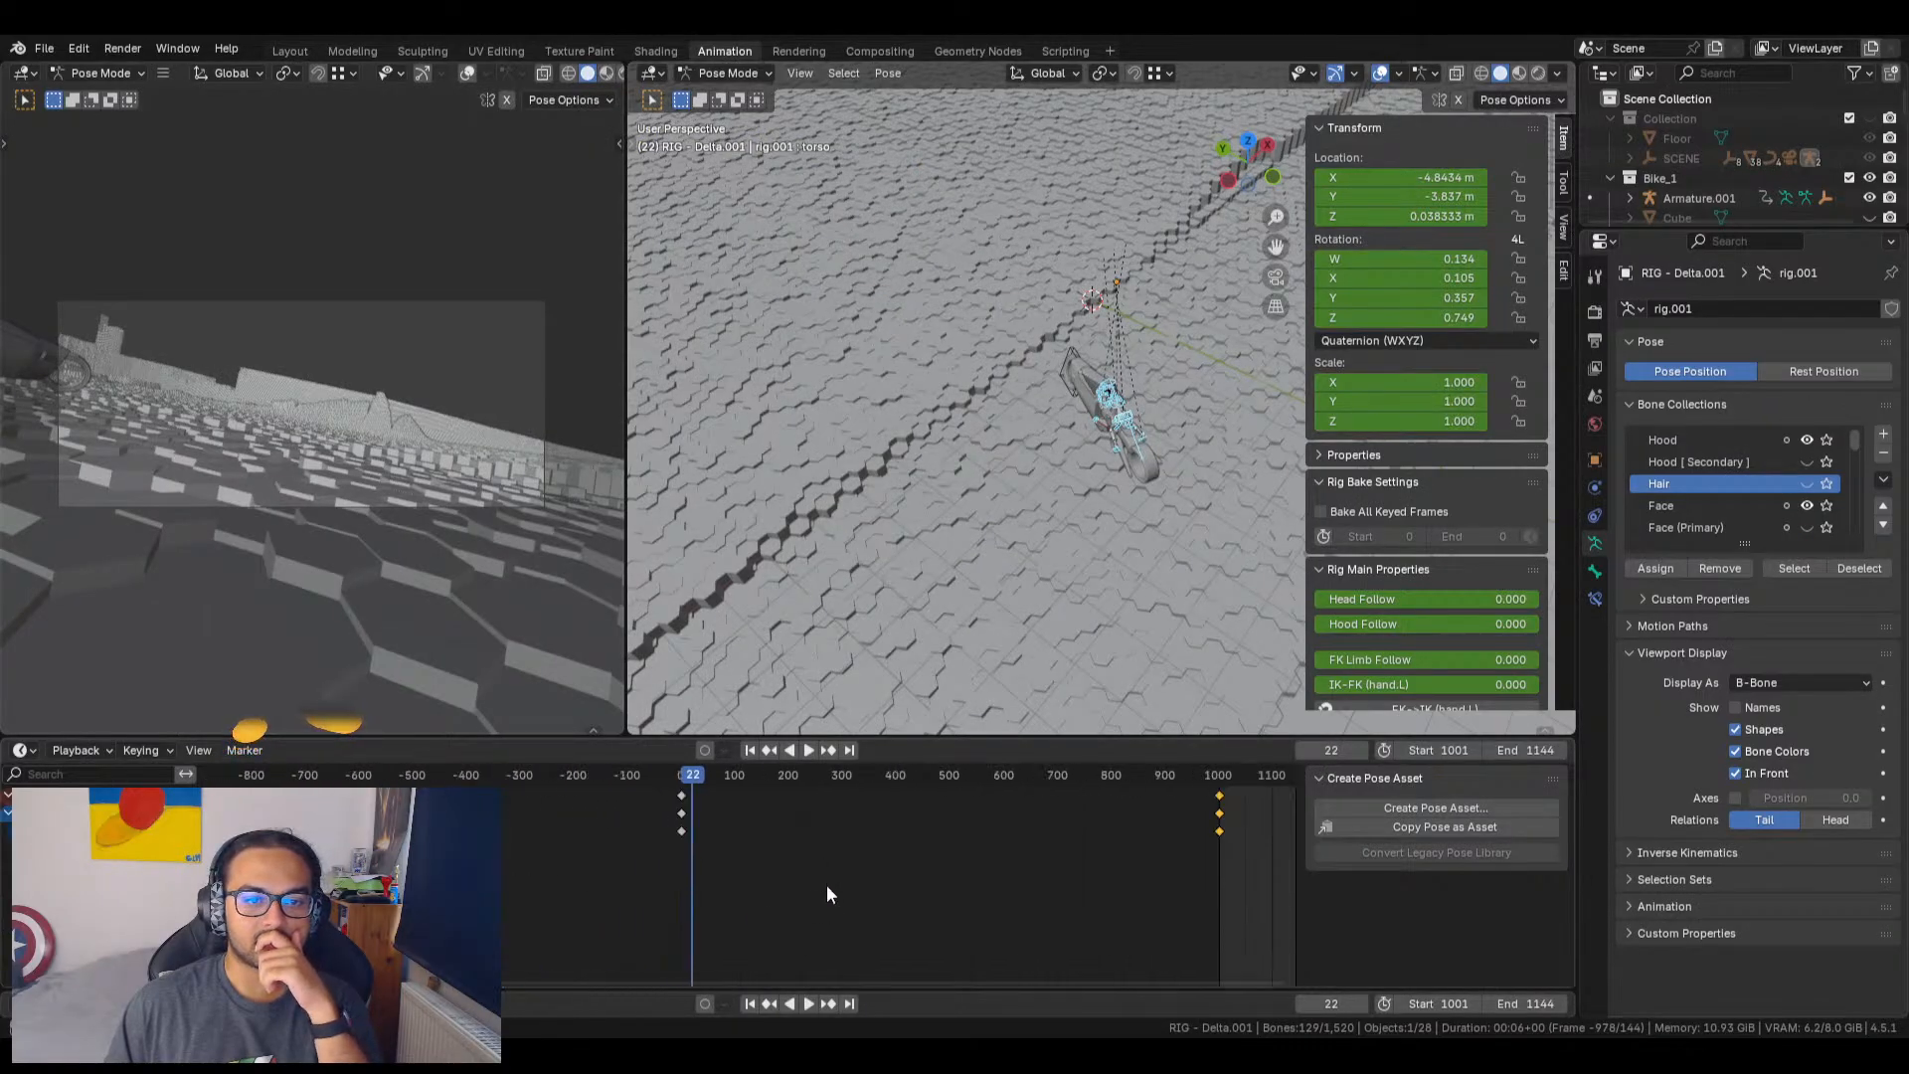
# Step: Scrub the frames around the rig's second set of keyframes and set the current frame to 1001
pyautogui.click(984, 774)
pyautogui.press('space')
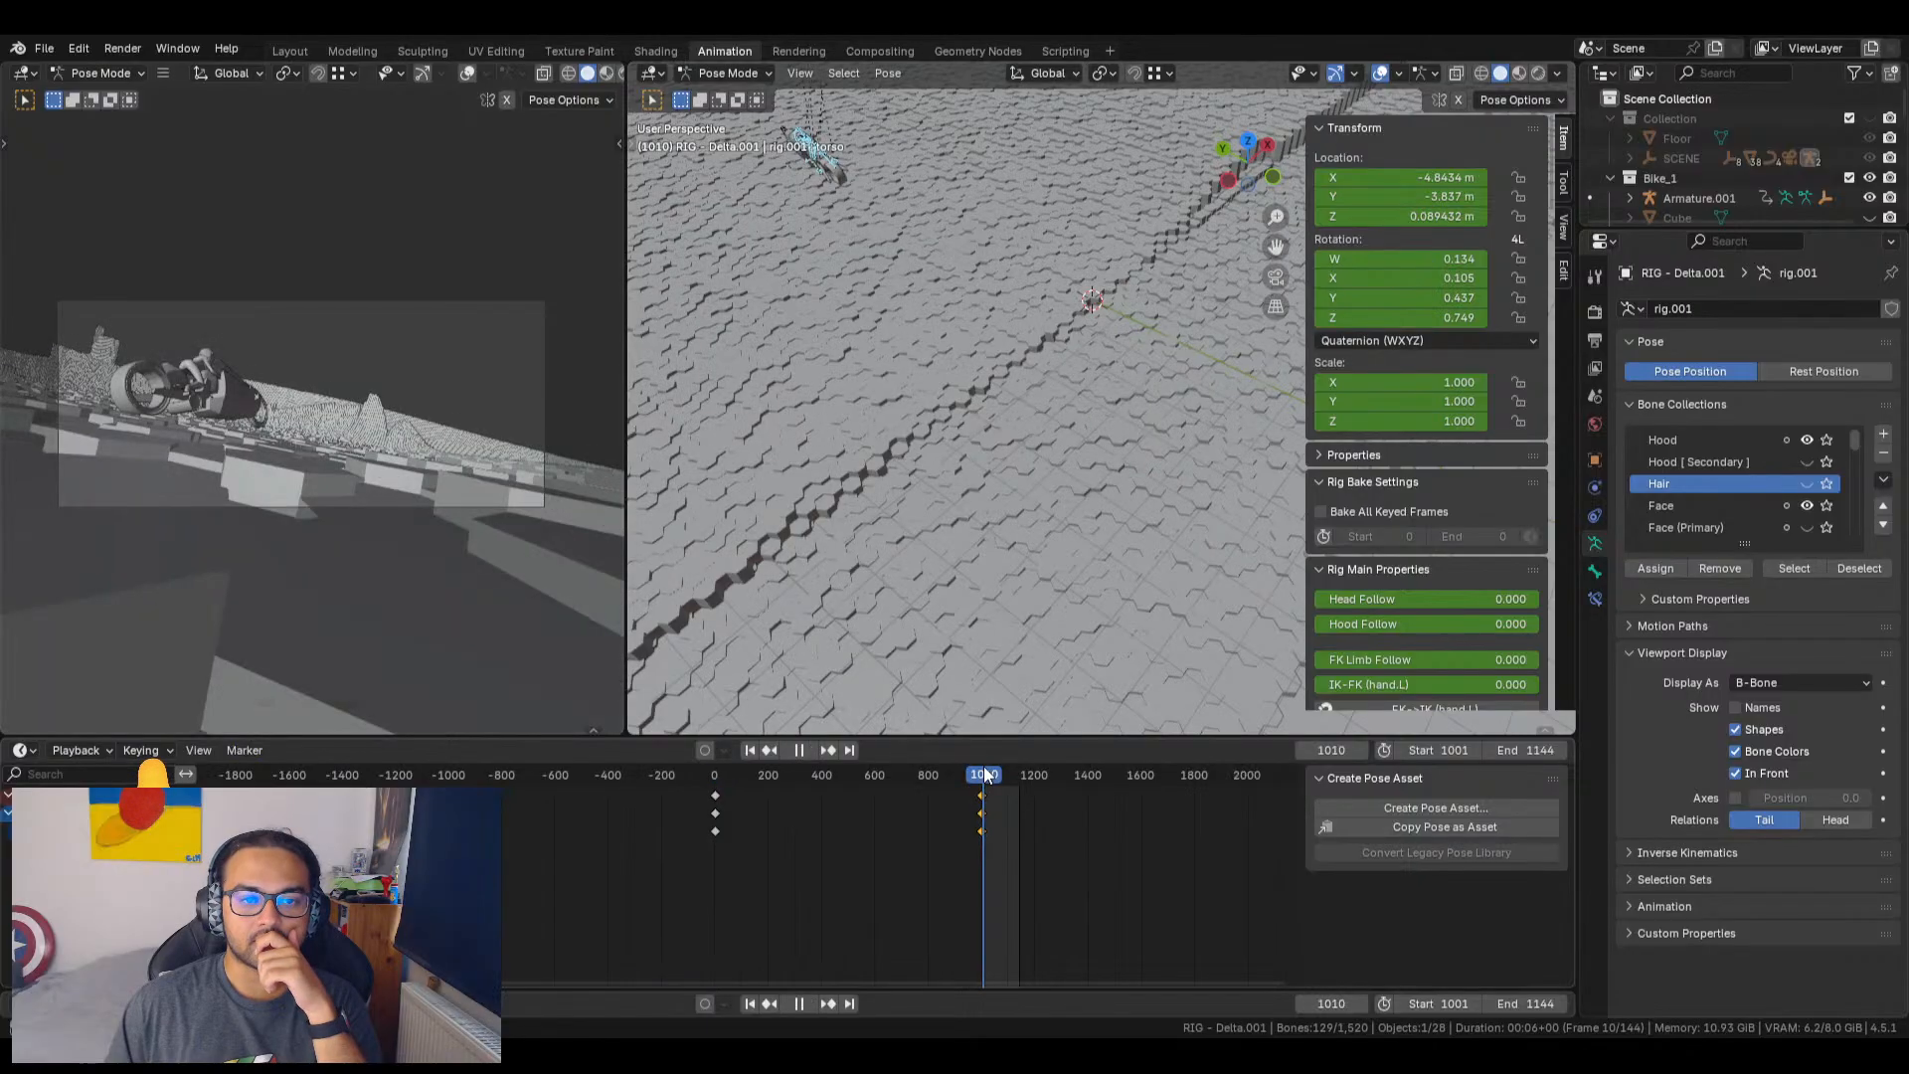
pyautogui.moveTo(988, 769); pyautogui.dragTo(982, 768)
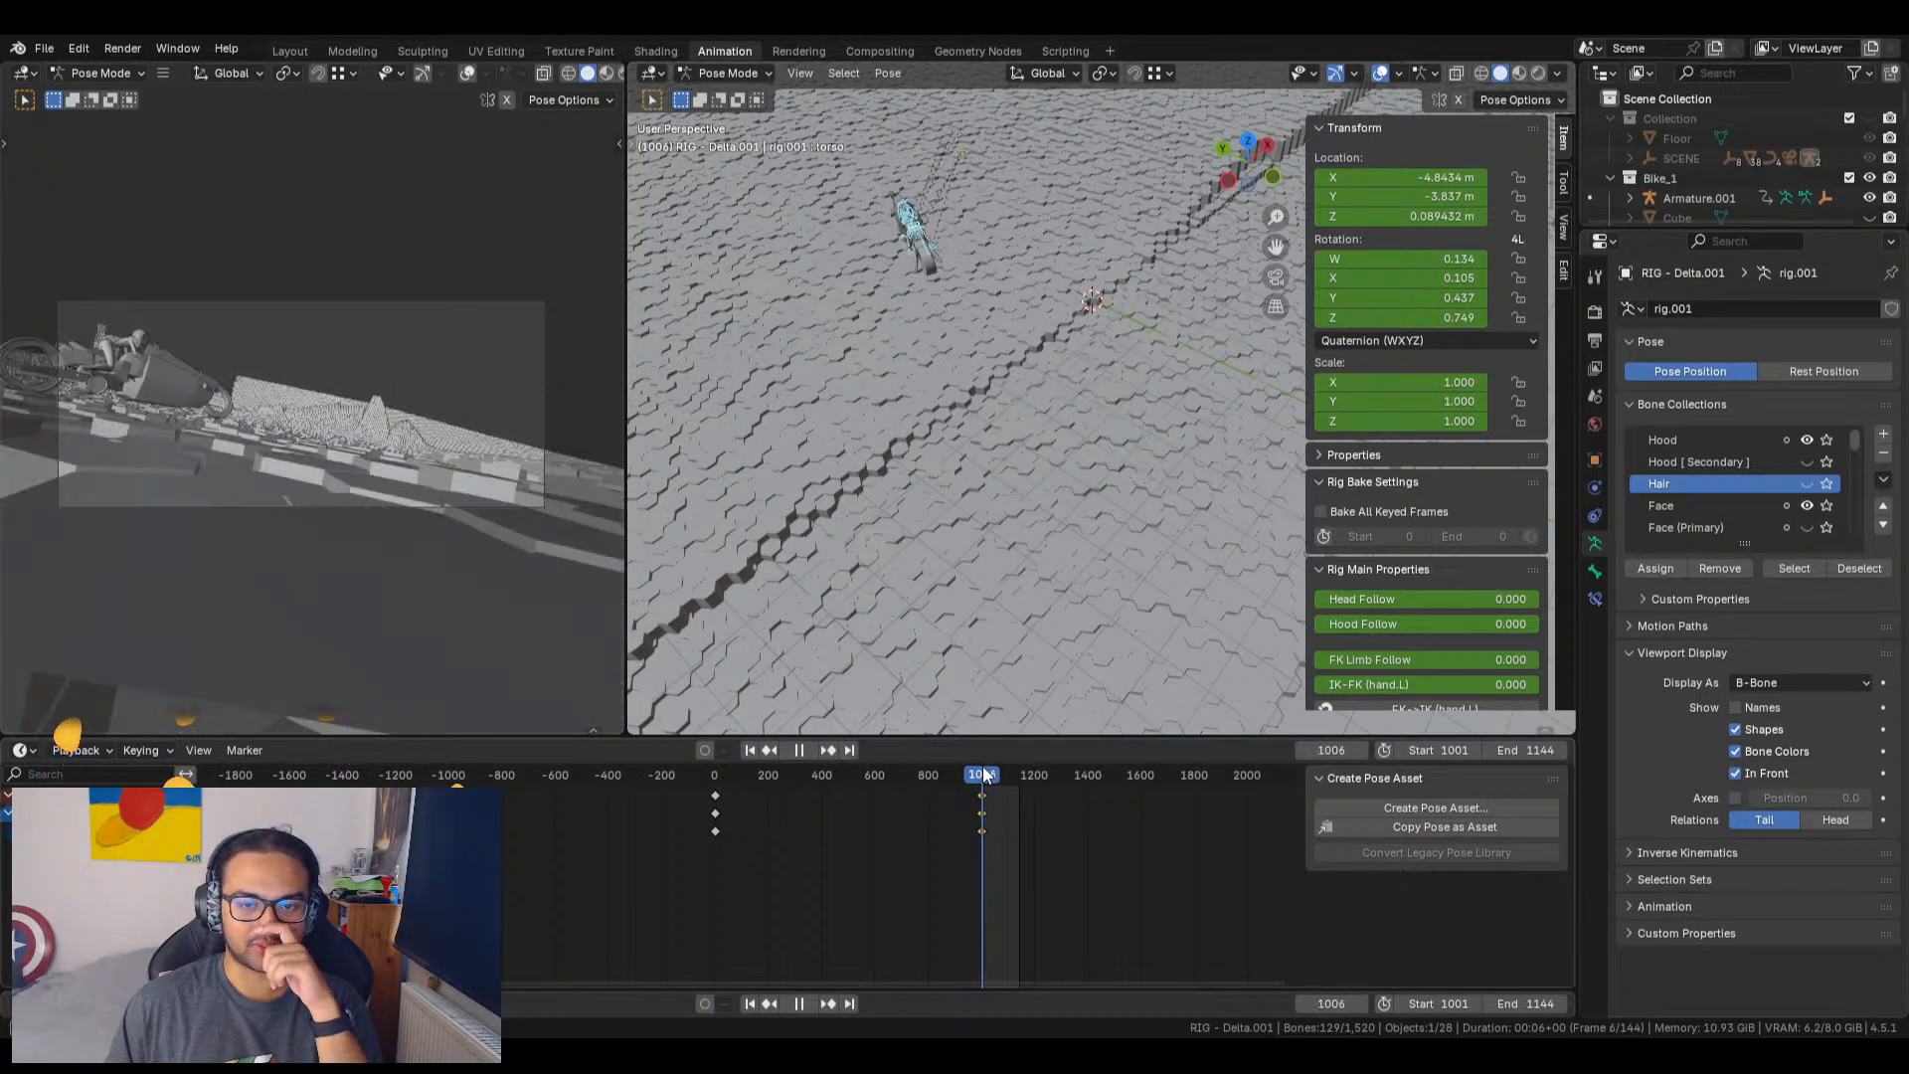
pyautogui.click(979, 781)
pyautogui.press('space')
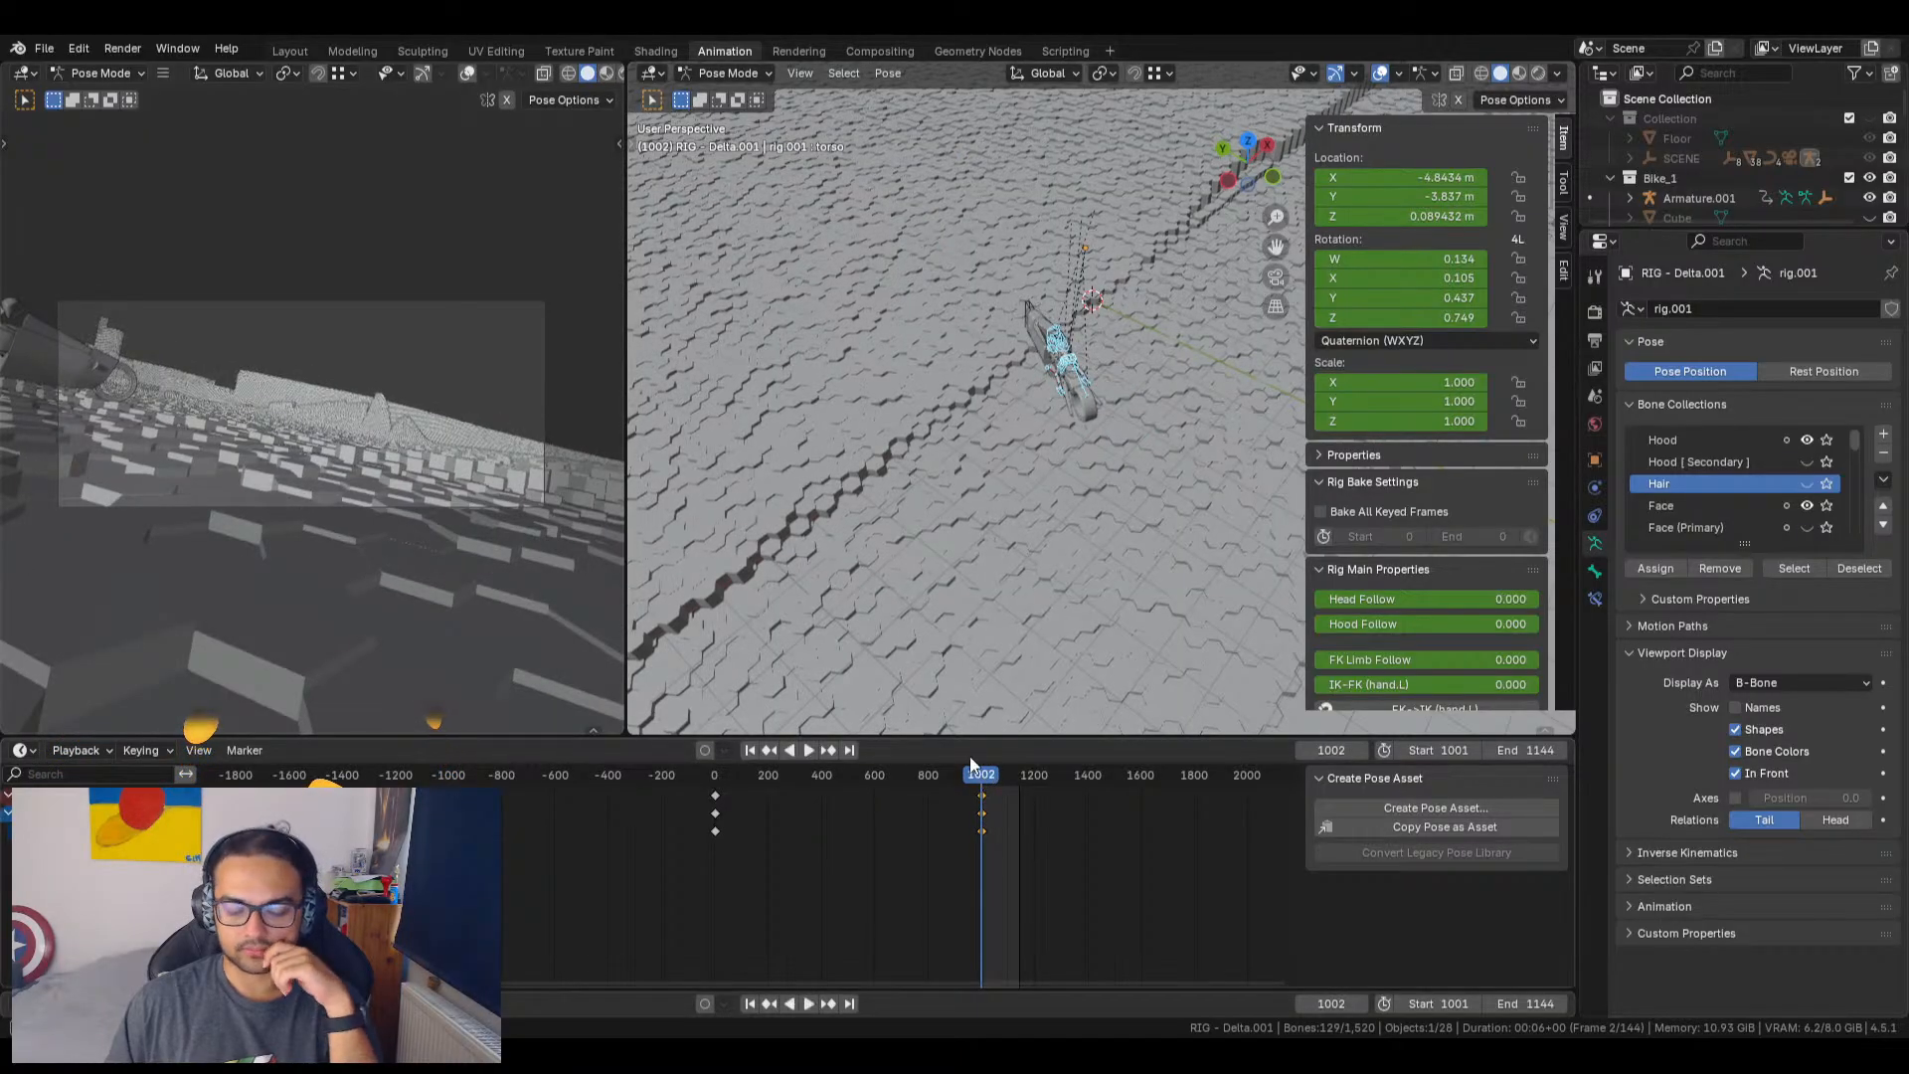
pyautogui.press('Left')
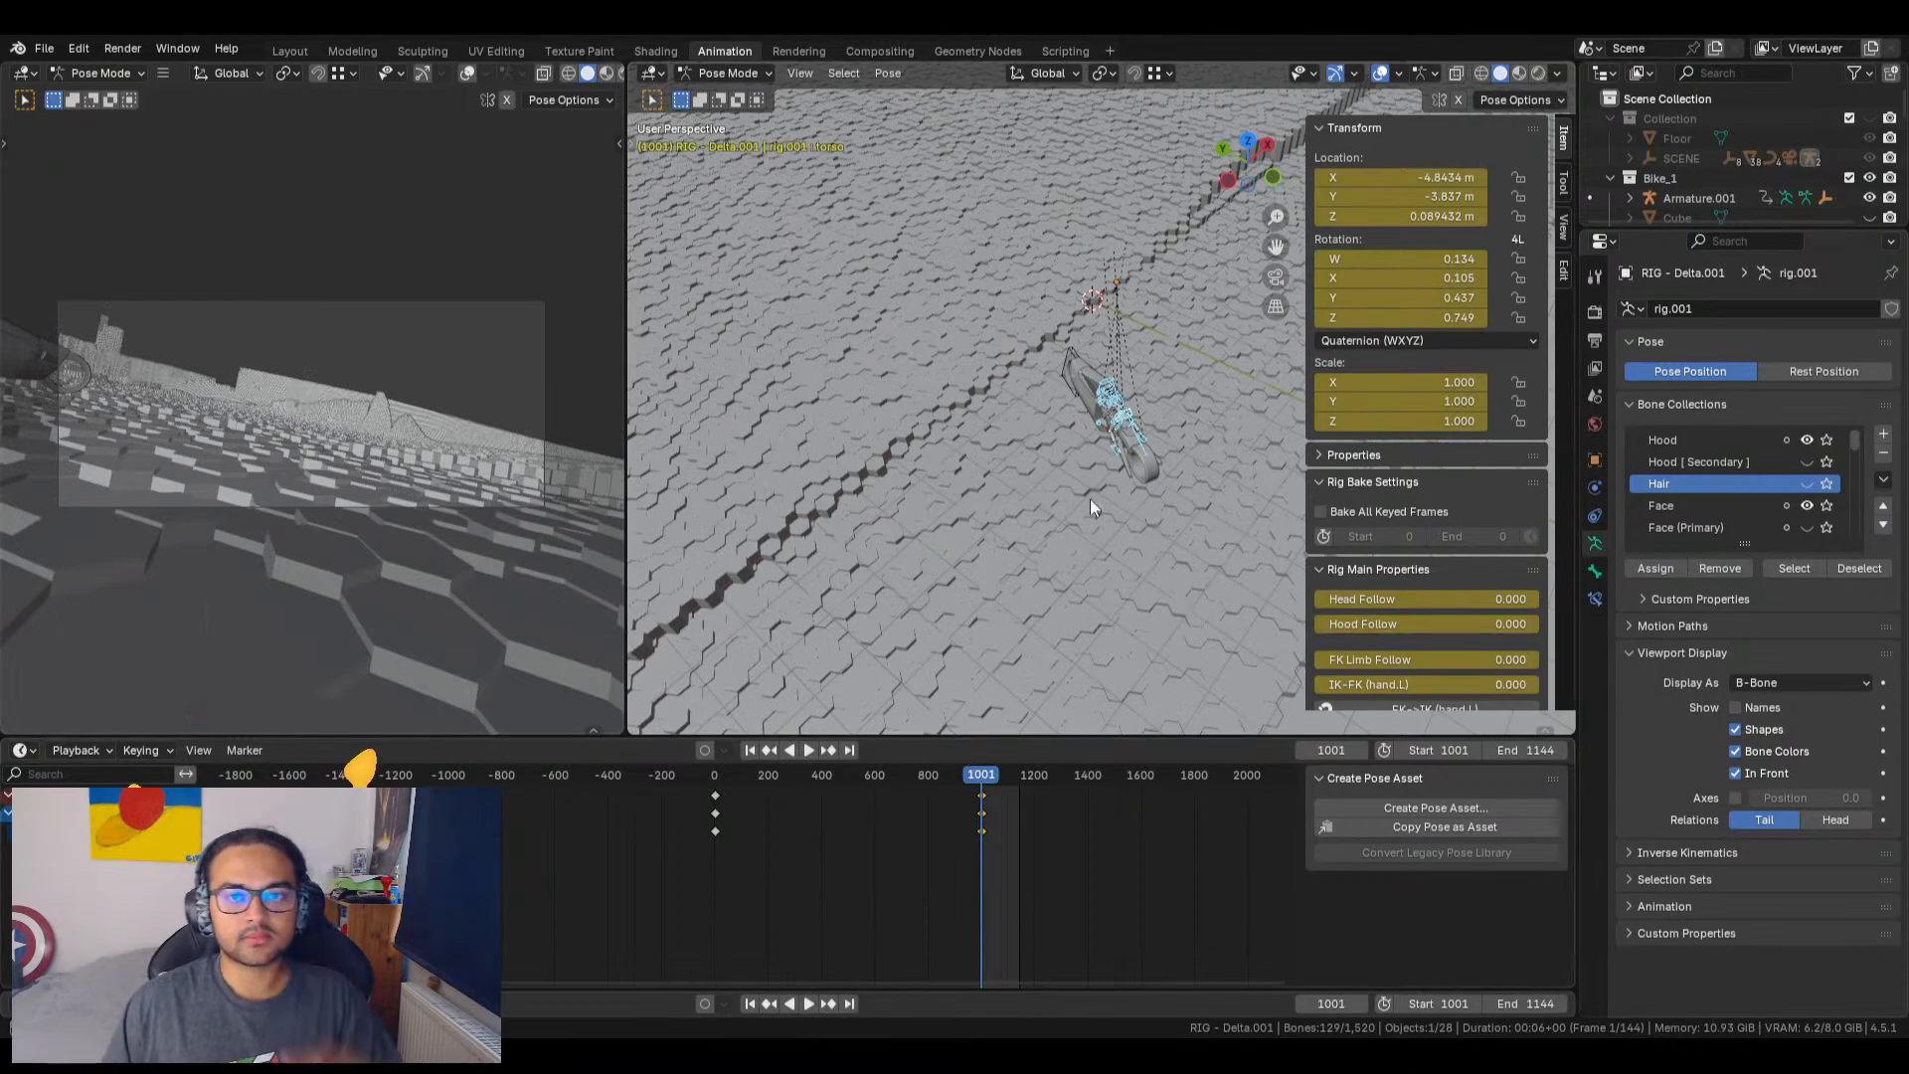
# Step: Copy the rig's first keyframes near frame 0 and paste them at frame 1001
pyautogui.moveTo(1090, 498); pyautogui.dragTo(920, 403, button='middle')
pyautogui.scroll(5, 1064, 420)
pyautogui.scroll(4, 975, 533)
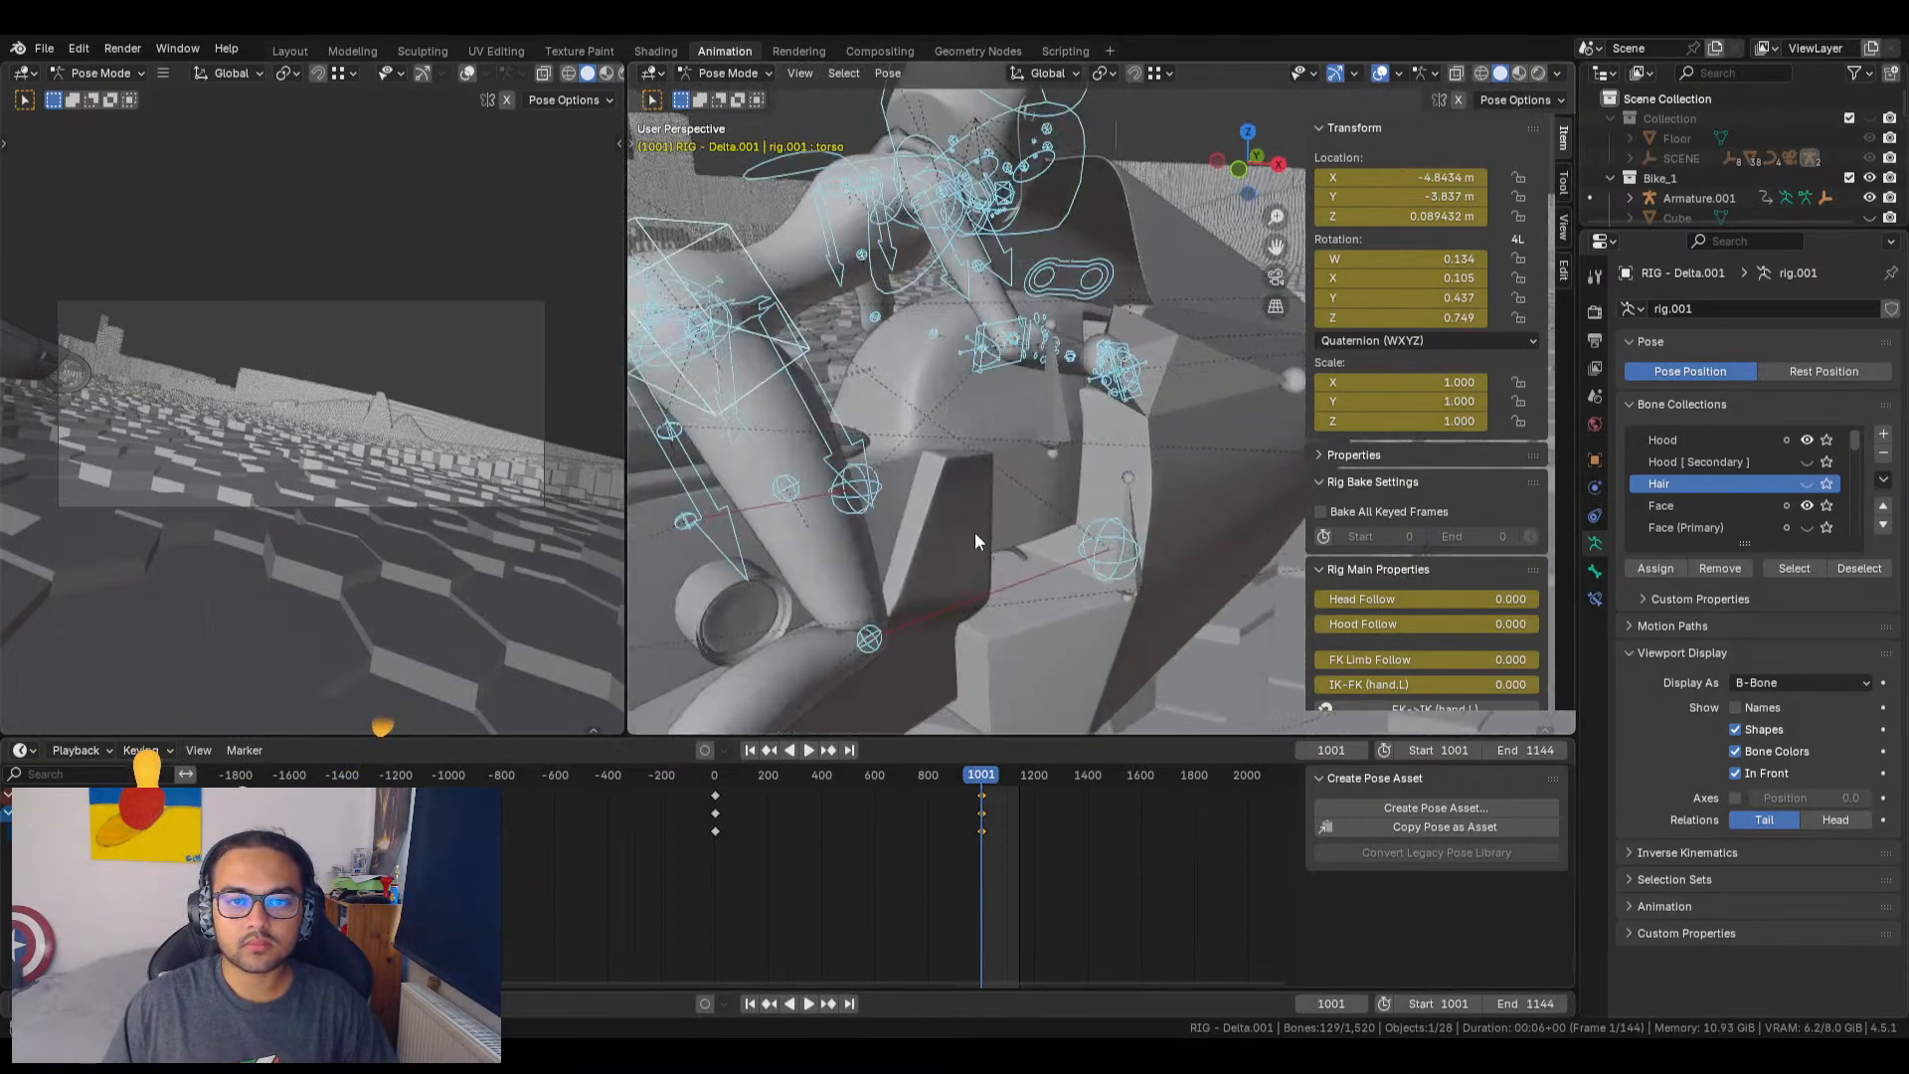
pyautogui.moveTo(974, 551); pyautogui.dragTo(874, 481, button='middle')
pyautogui.scroll(-4, 1138, 547)
pyautogui.moveTo(761, 868); pyautogui.dragTo(656, 776)
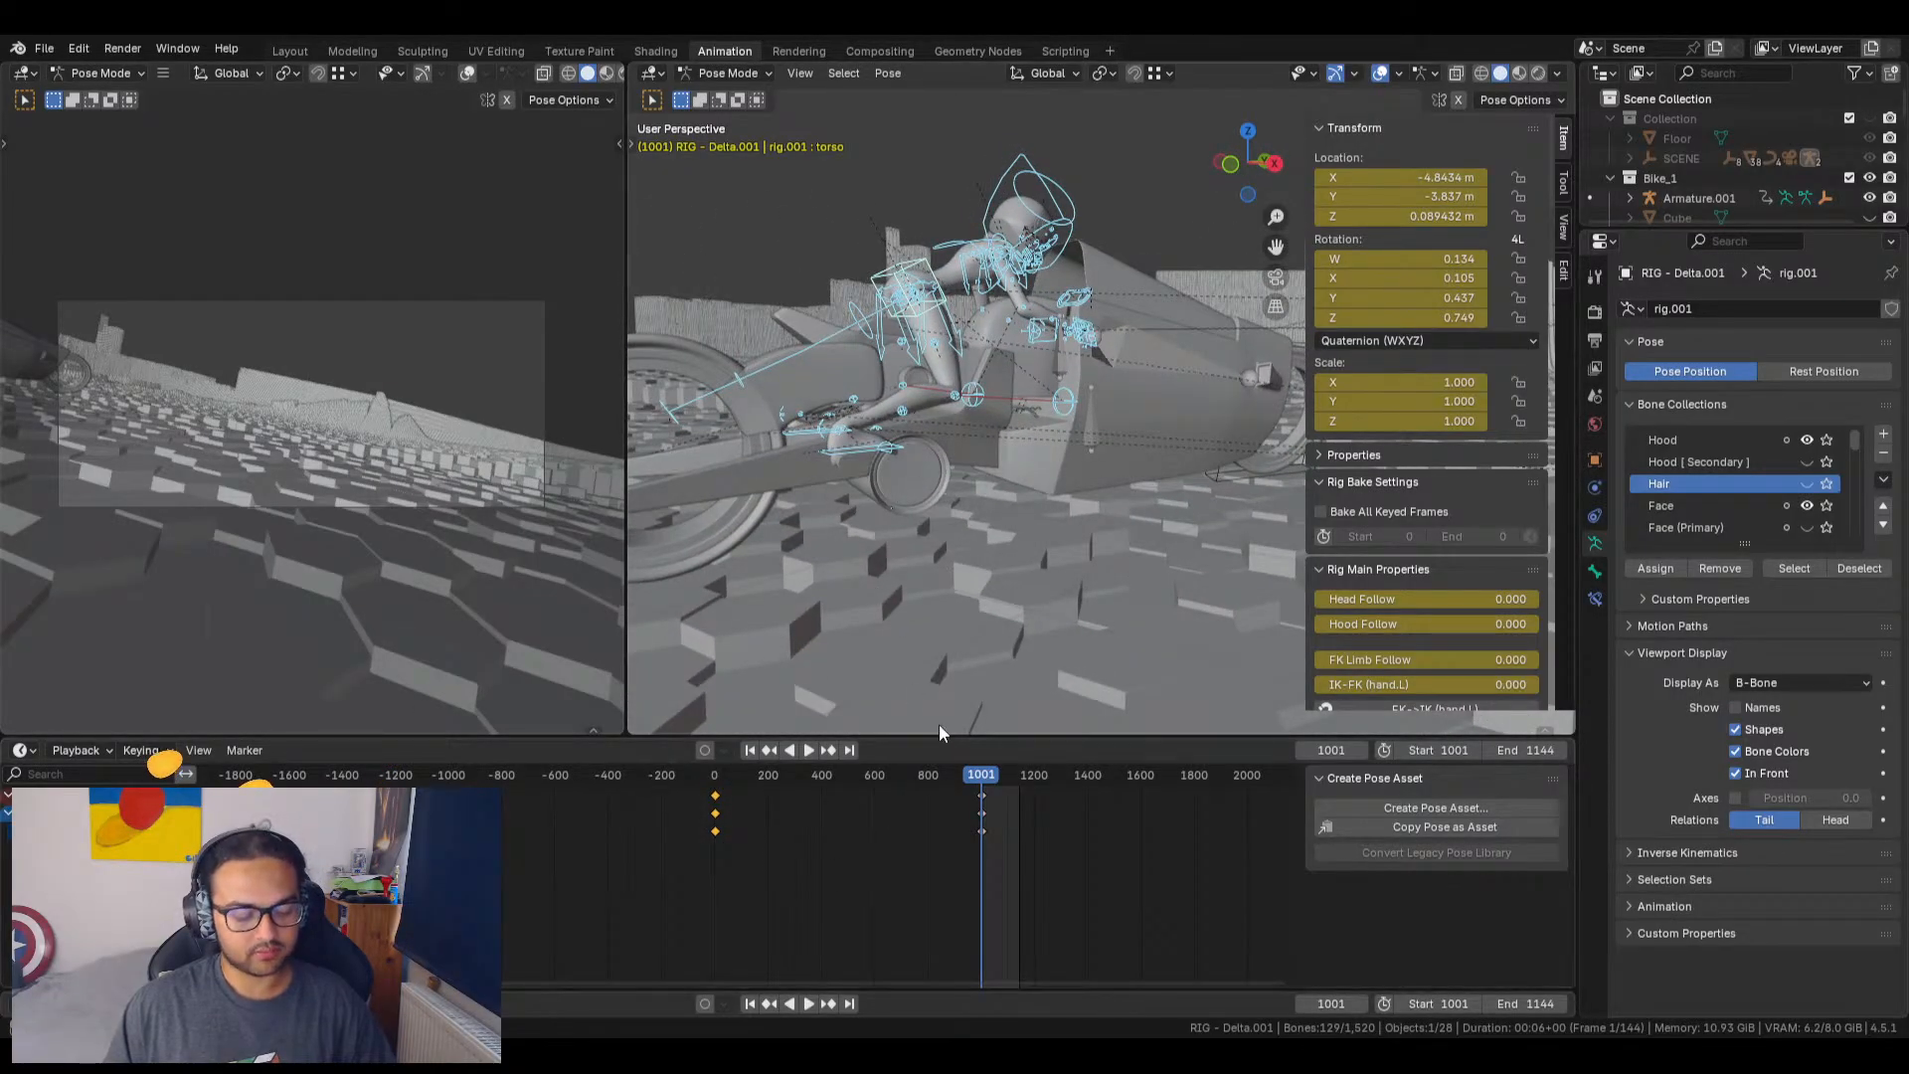
pyautogui.hotkey('ctrl', 'v')
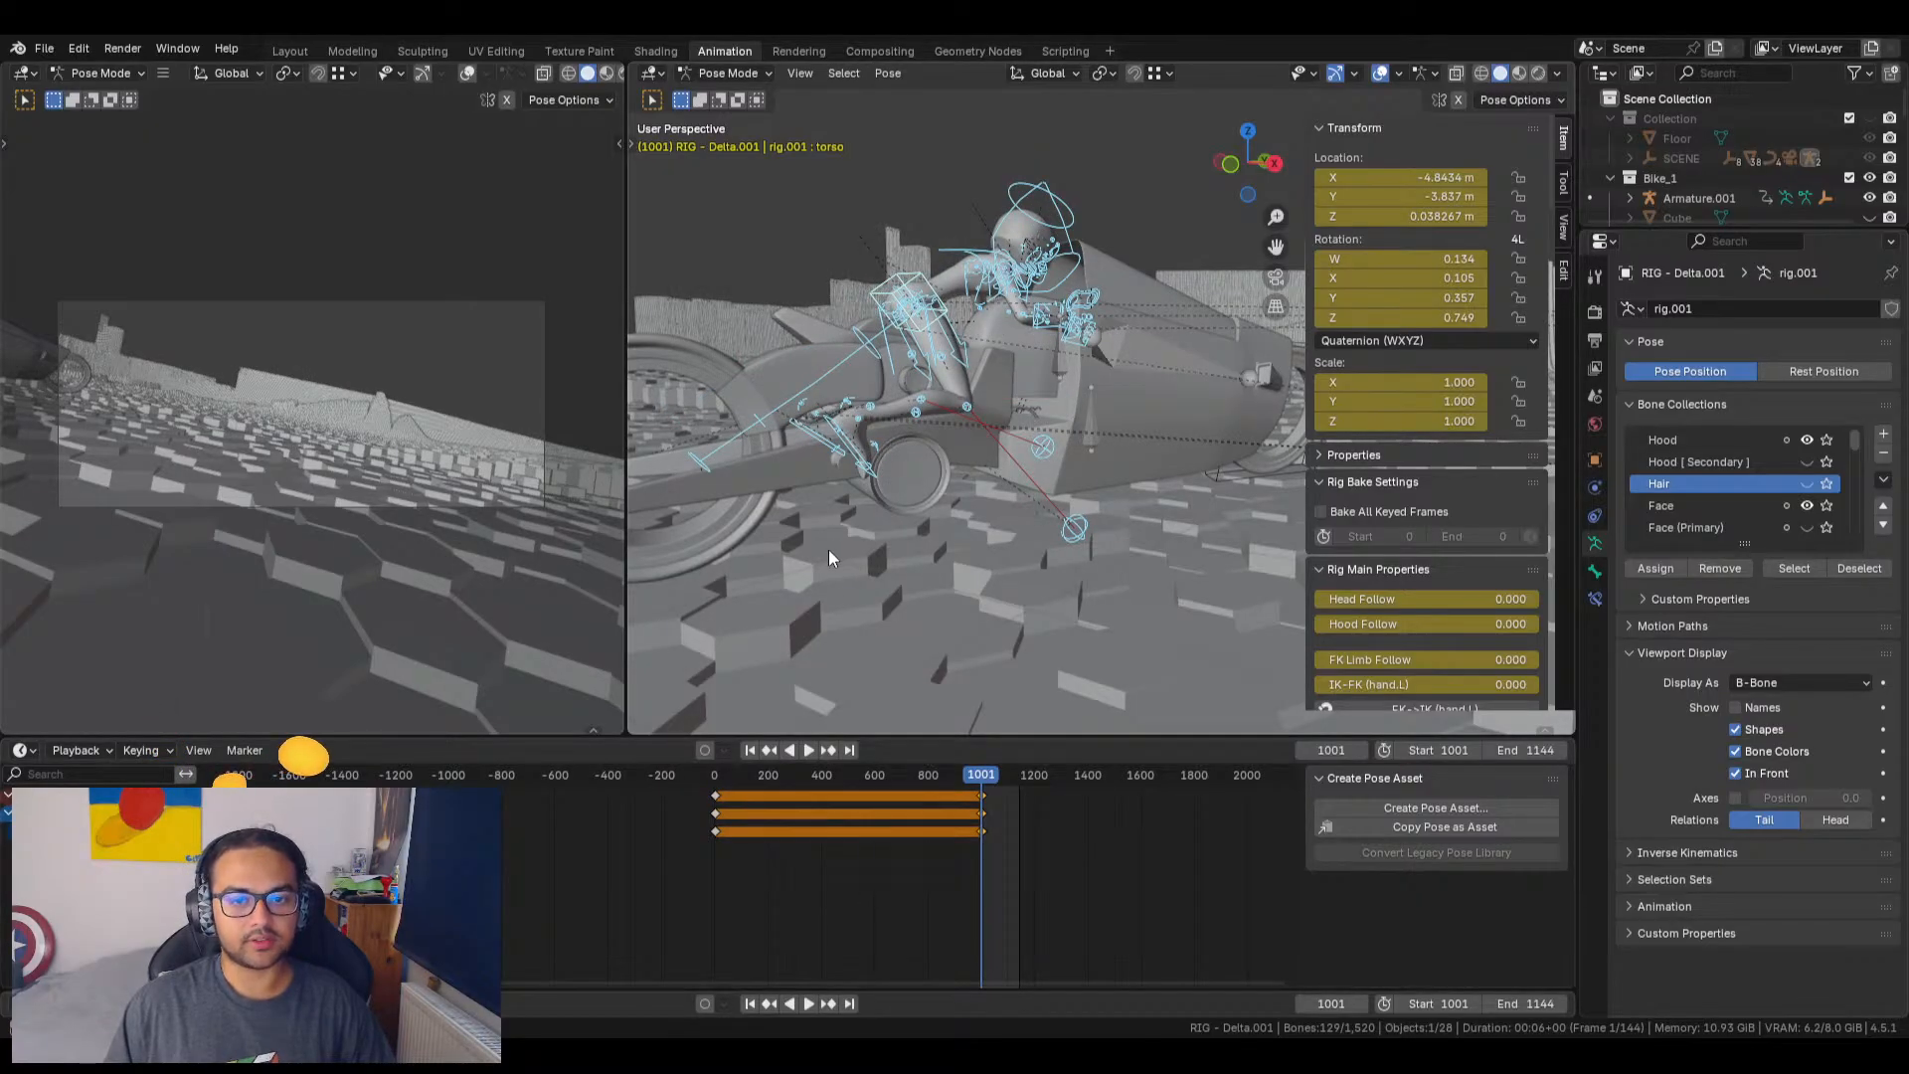
# Step: Try raising the rider's torso control along global Z to a Z location of about 0.067 m at frame 1001
pyautogui.moveTo(827, 549); pyautogui.dragTo(1200, 502, button='middle')
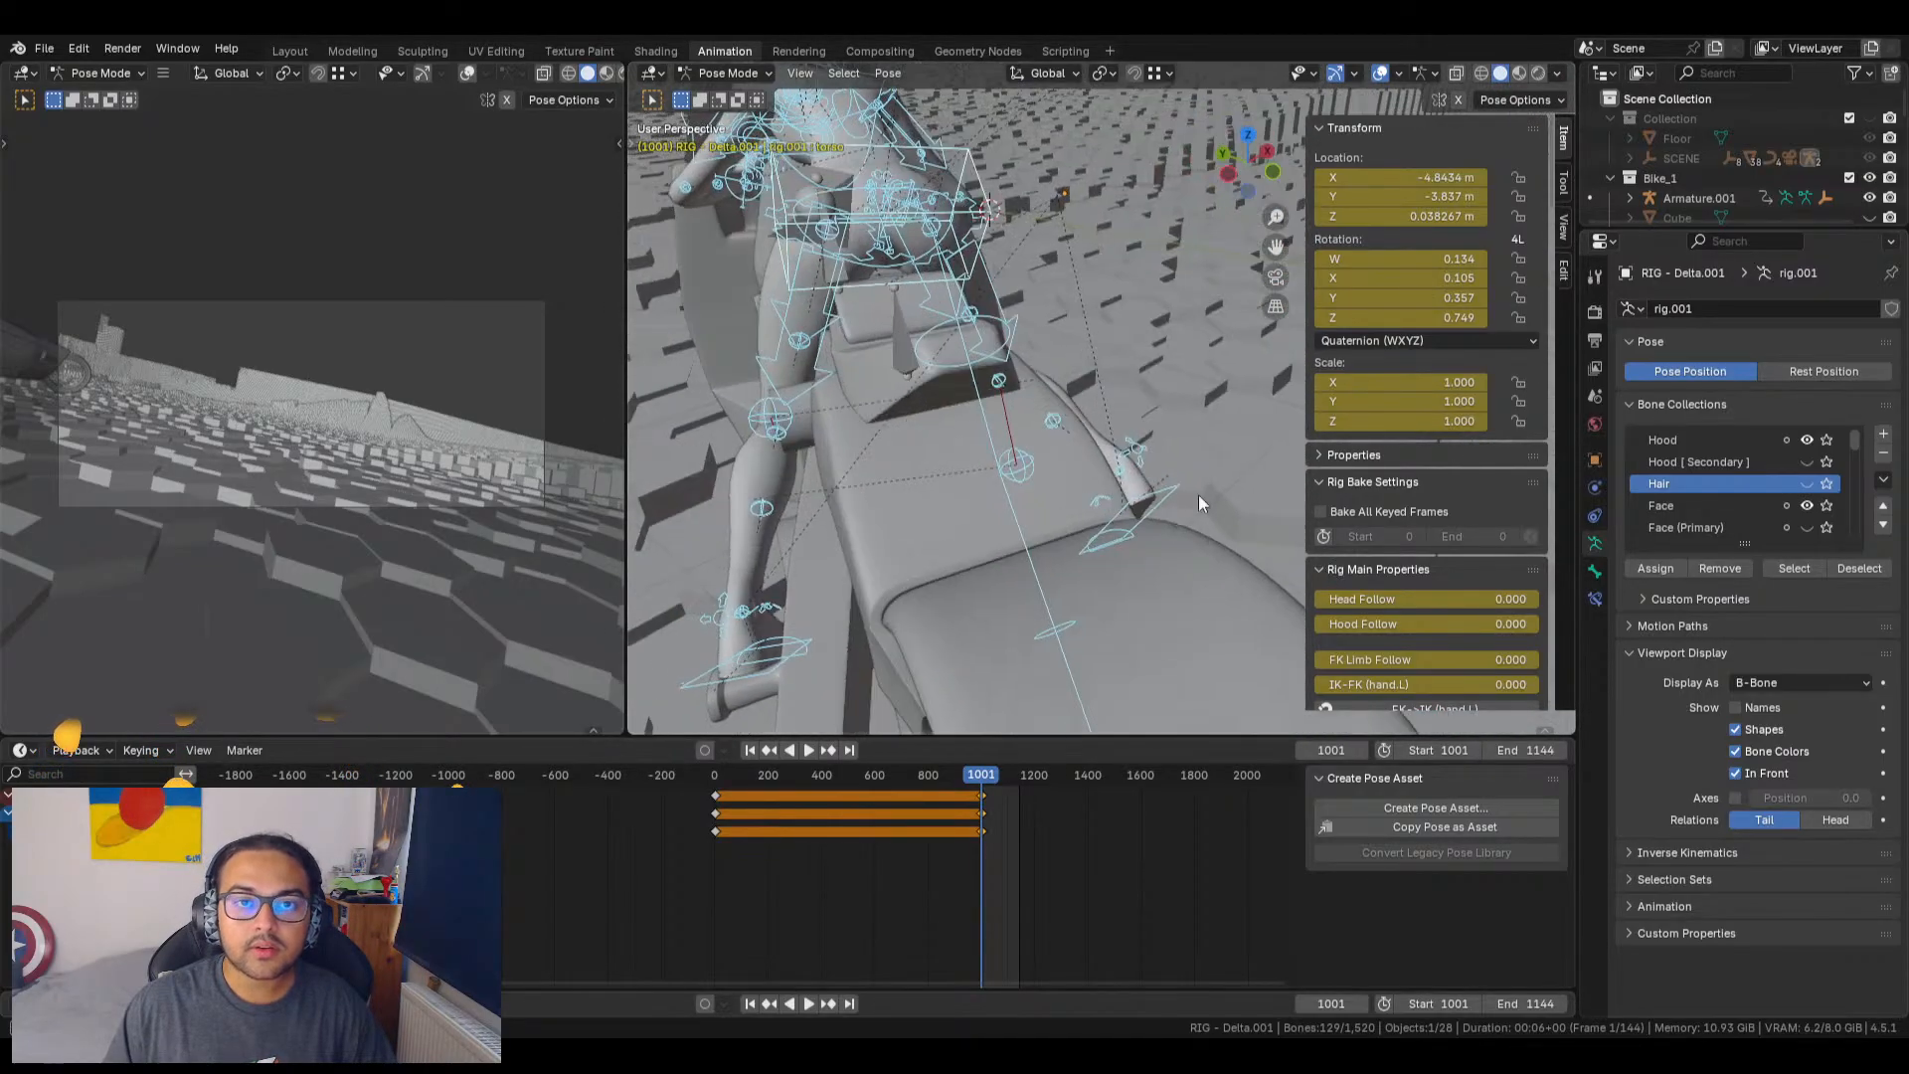
pyautogui.click(1138, 342)
pyautogui.moveTo(1130, 356); pyautogui.dragTo(1169, 468, button='middle')
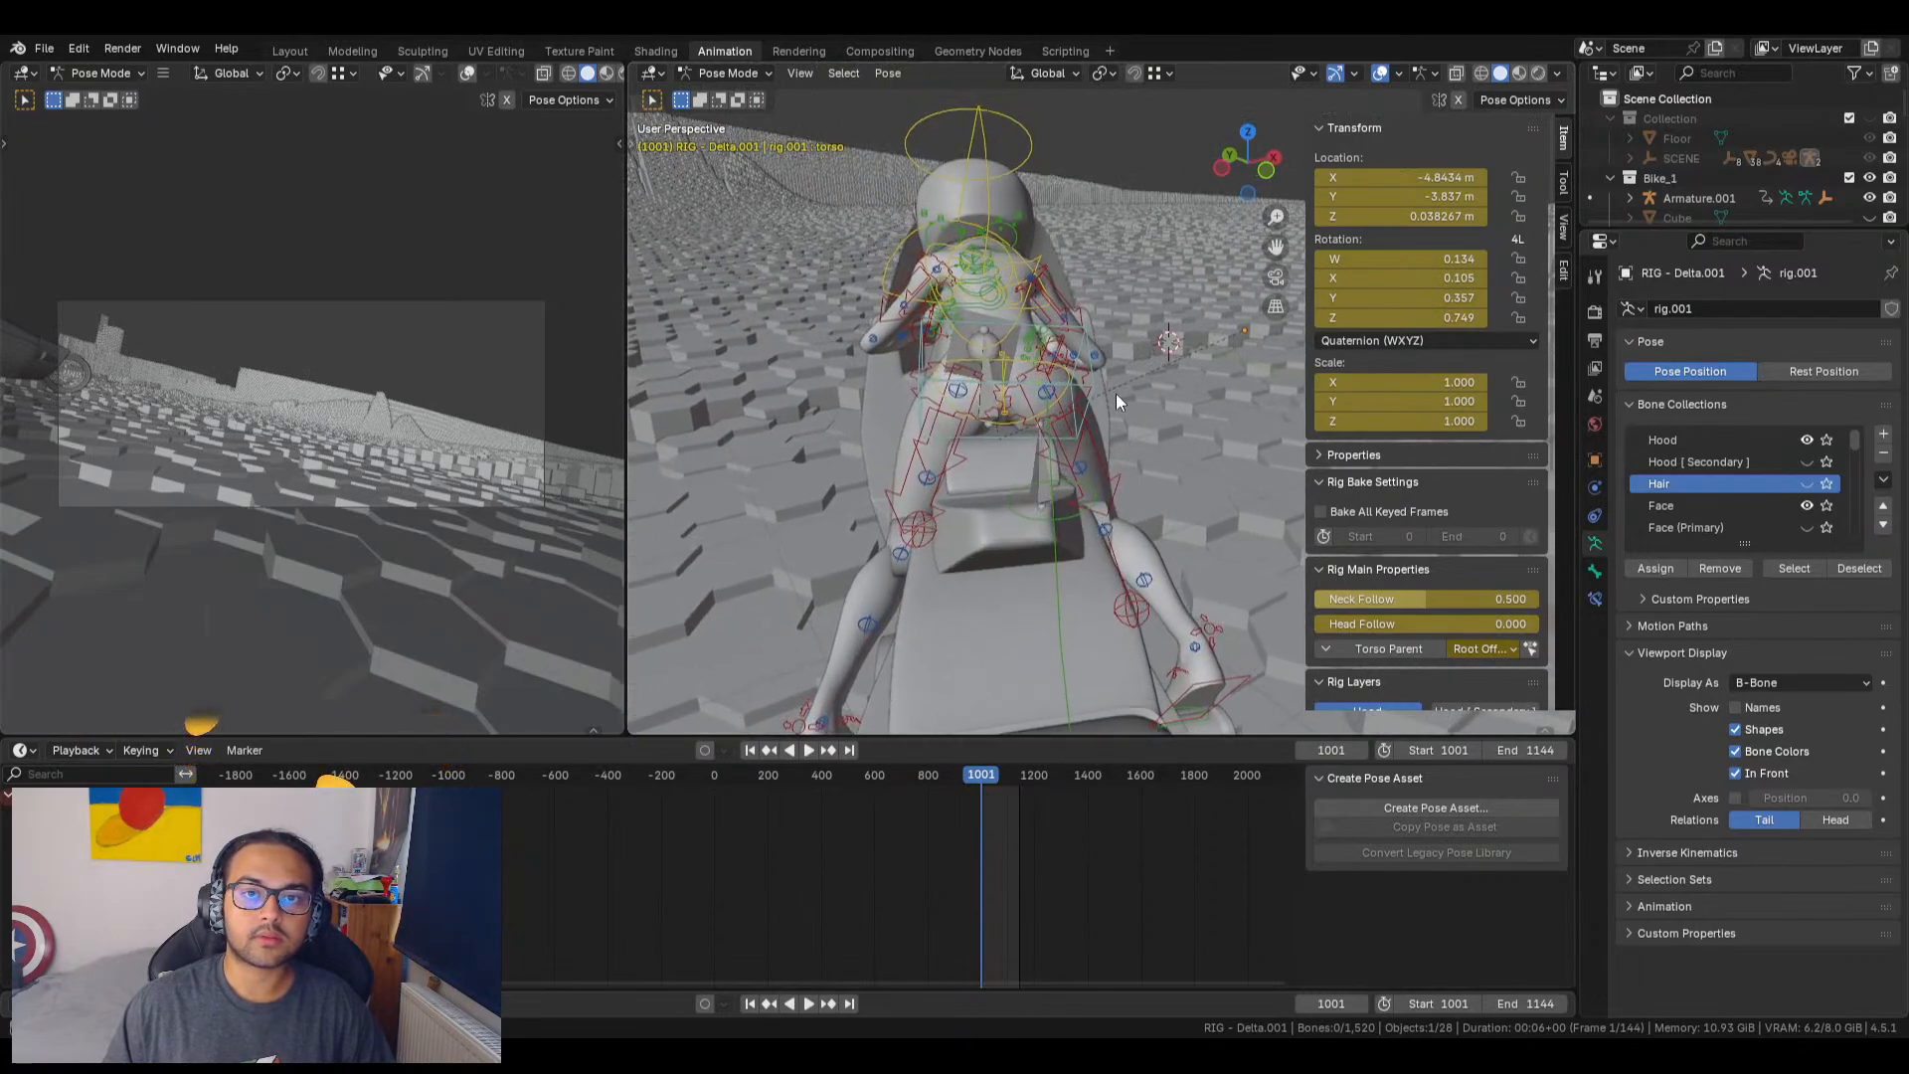
pyautogui.click(1088, 366)
pyautogui.moveTo(1108, 535); pyautogui.dragTo(1221, 552, button='middle')
pyautogui.press('g')
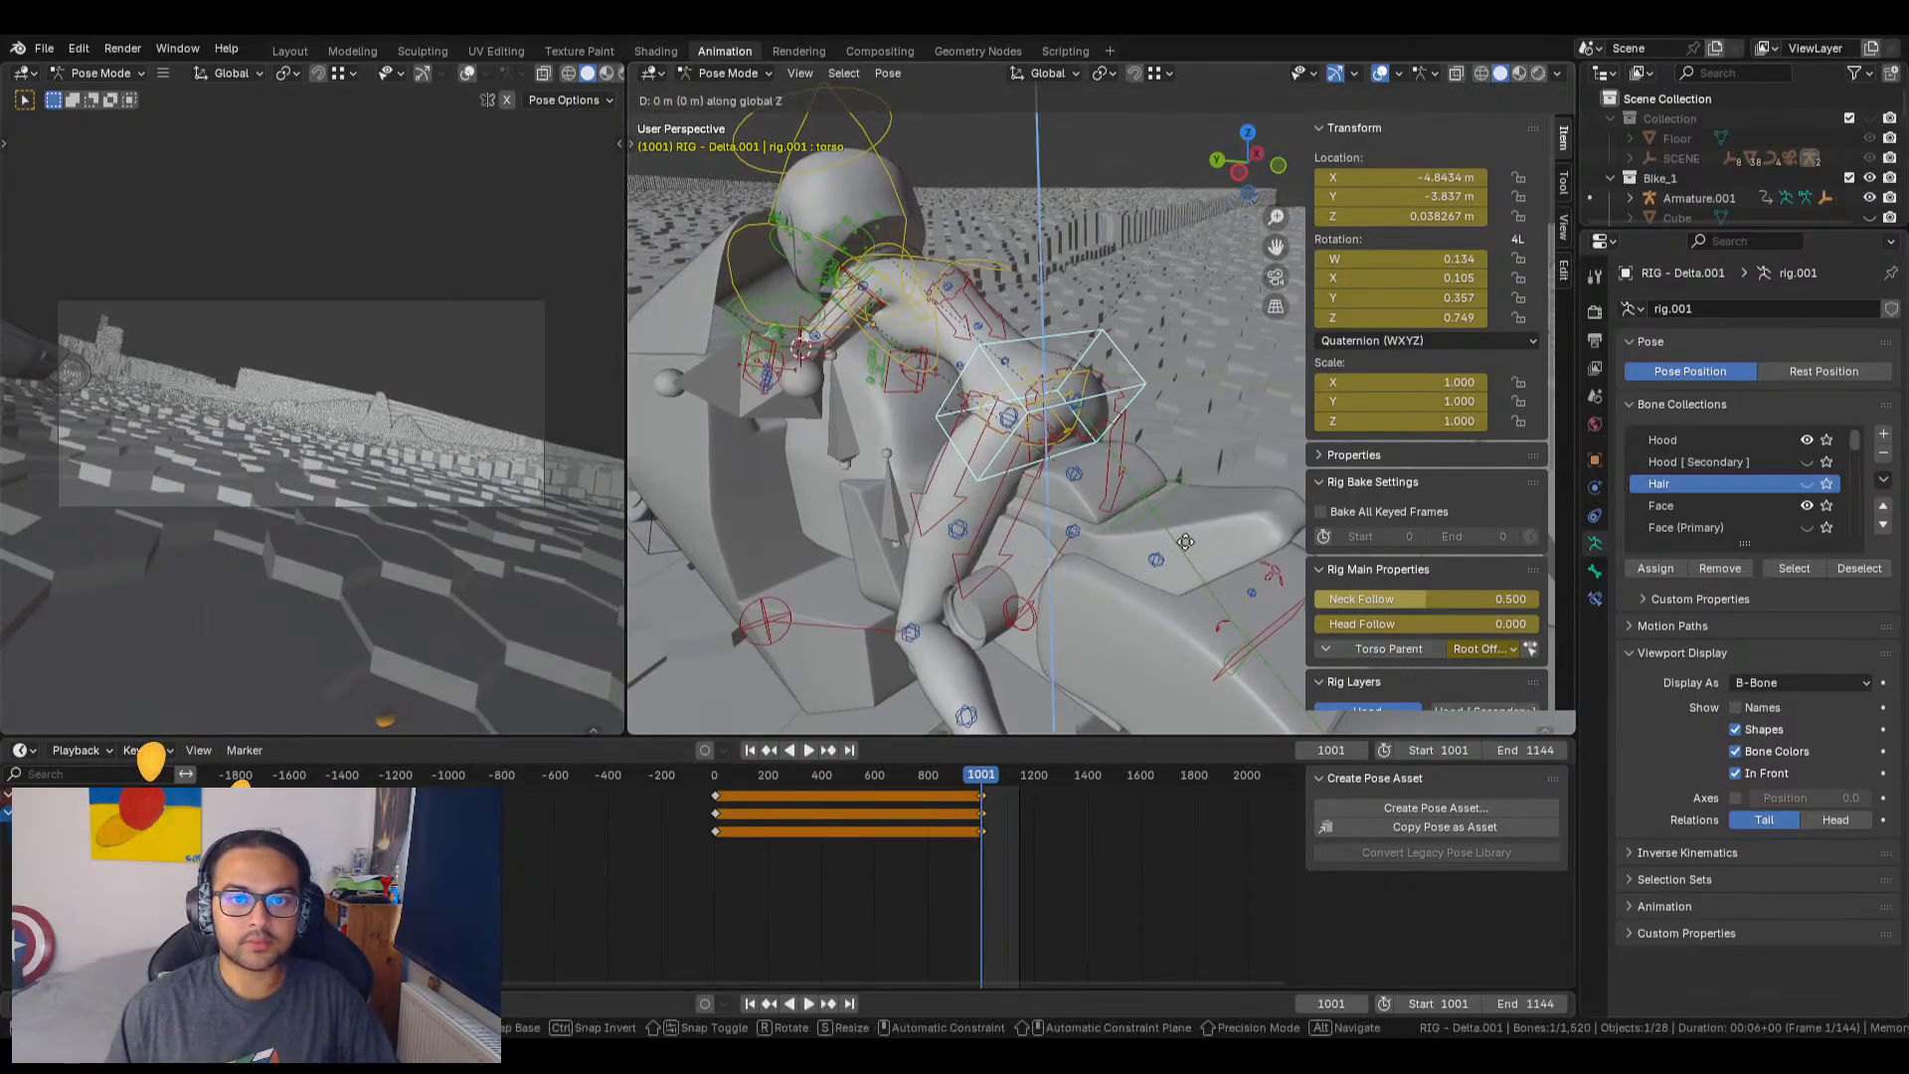
pyautogui.press('z')
pyautogui.click(1187, 534)
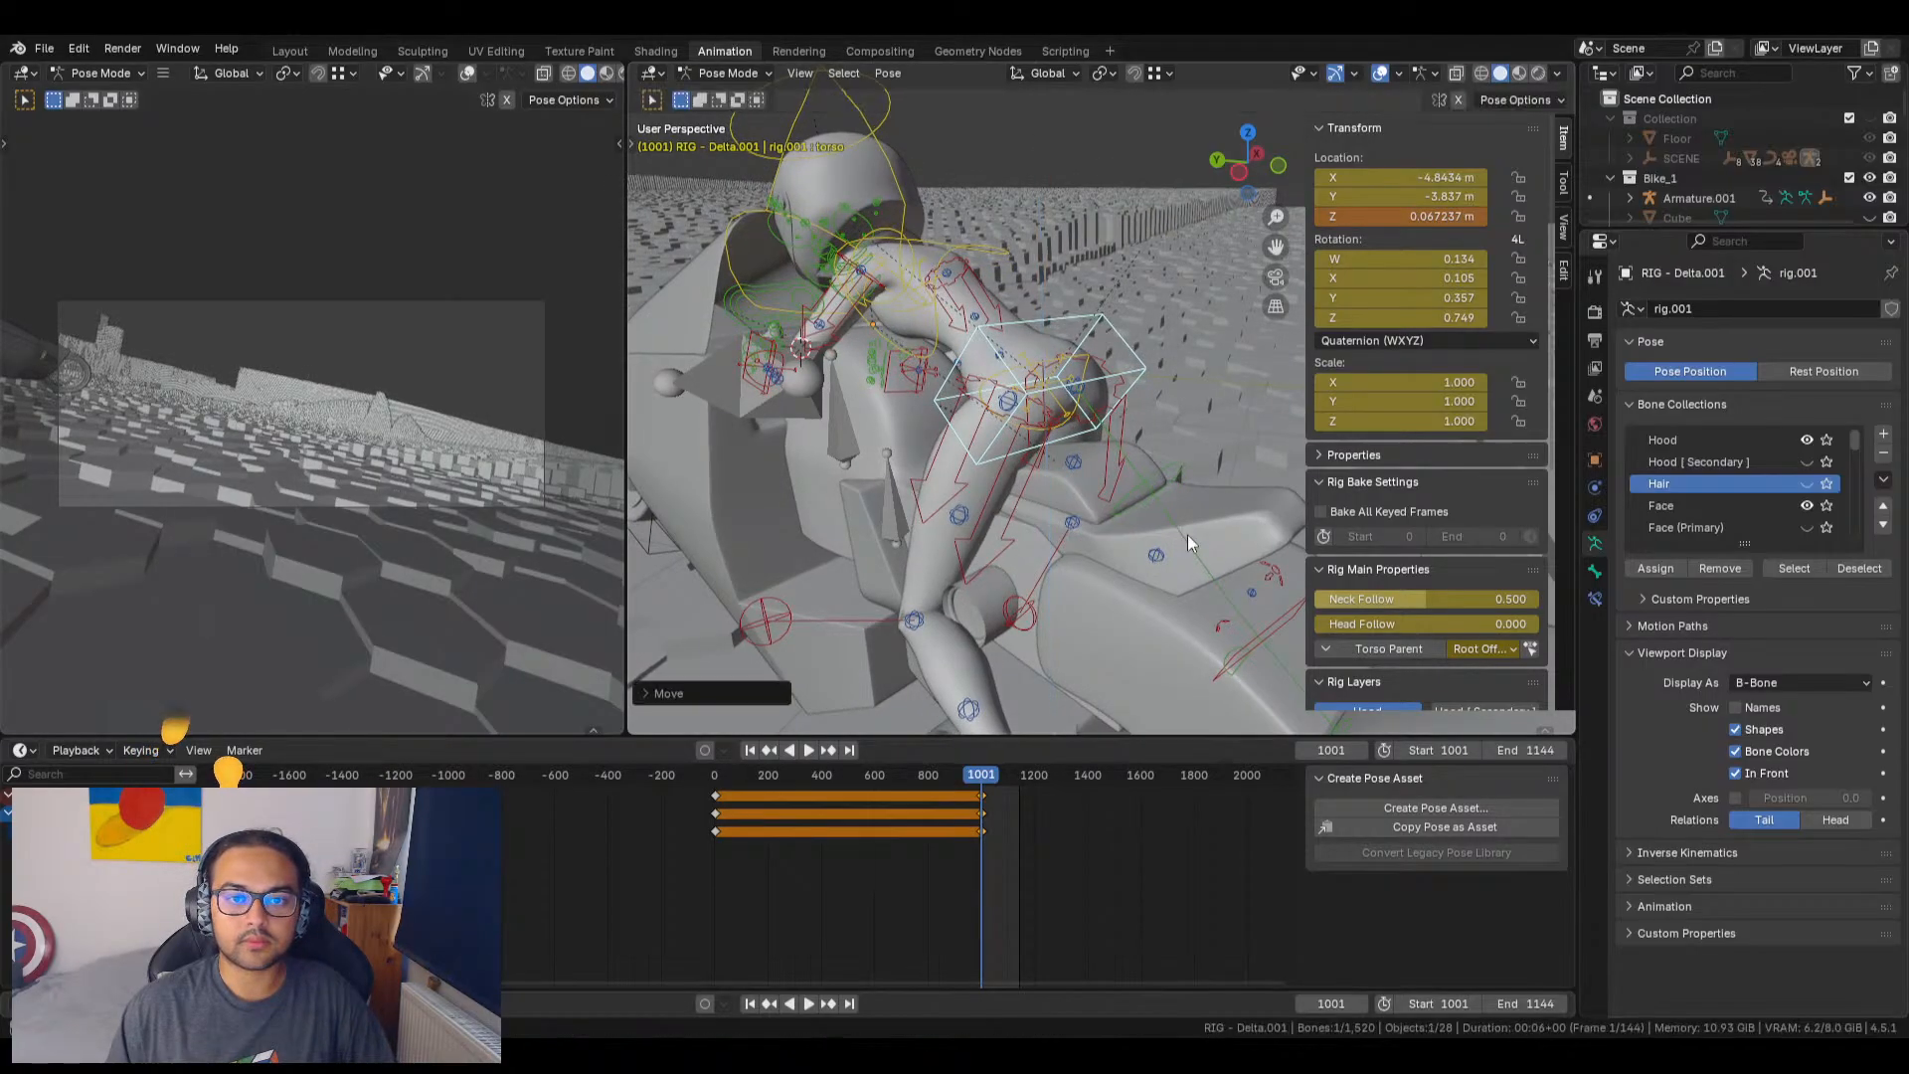
pyautogui.moveTo(1188, 534); pyautogui.dragTo(1047, 541, button='middle')
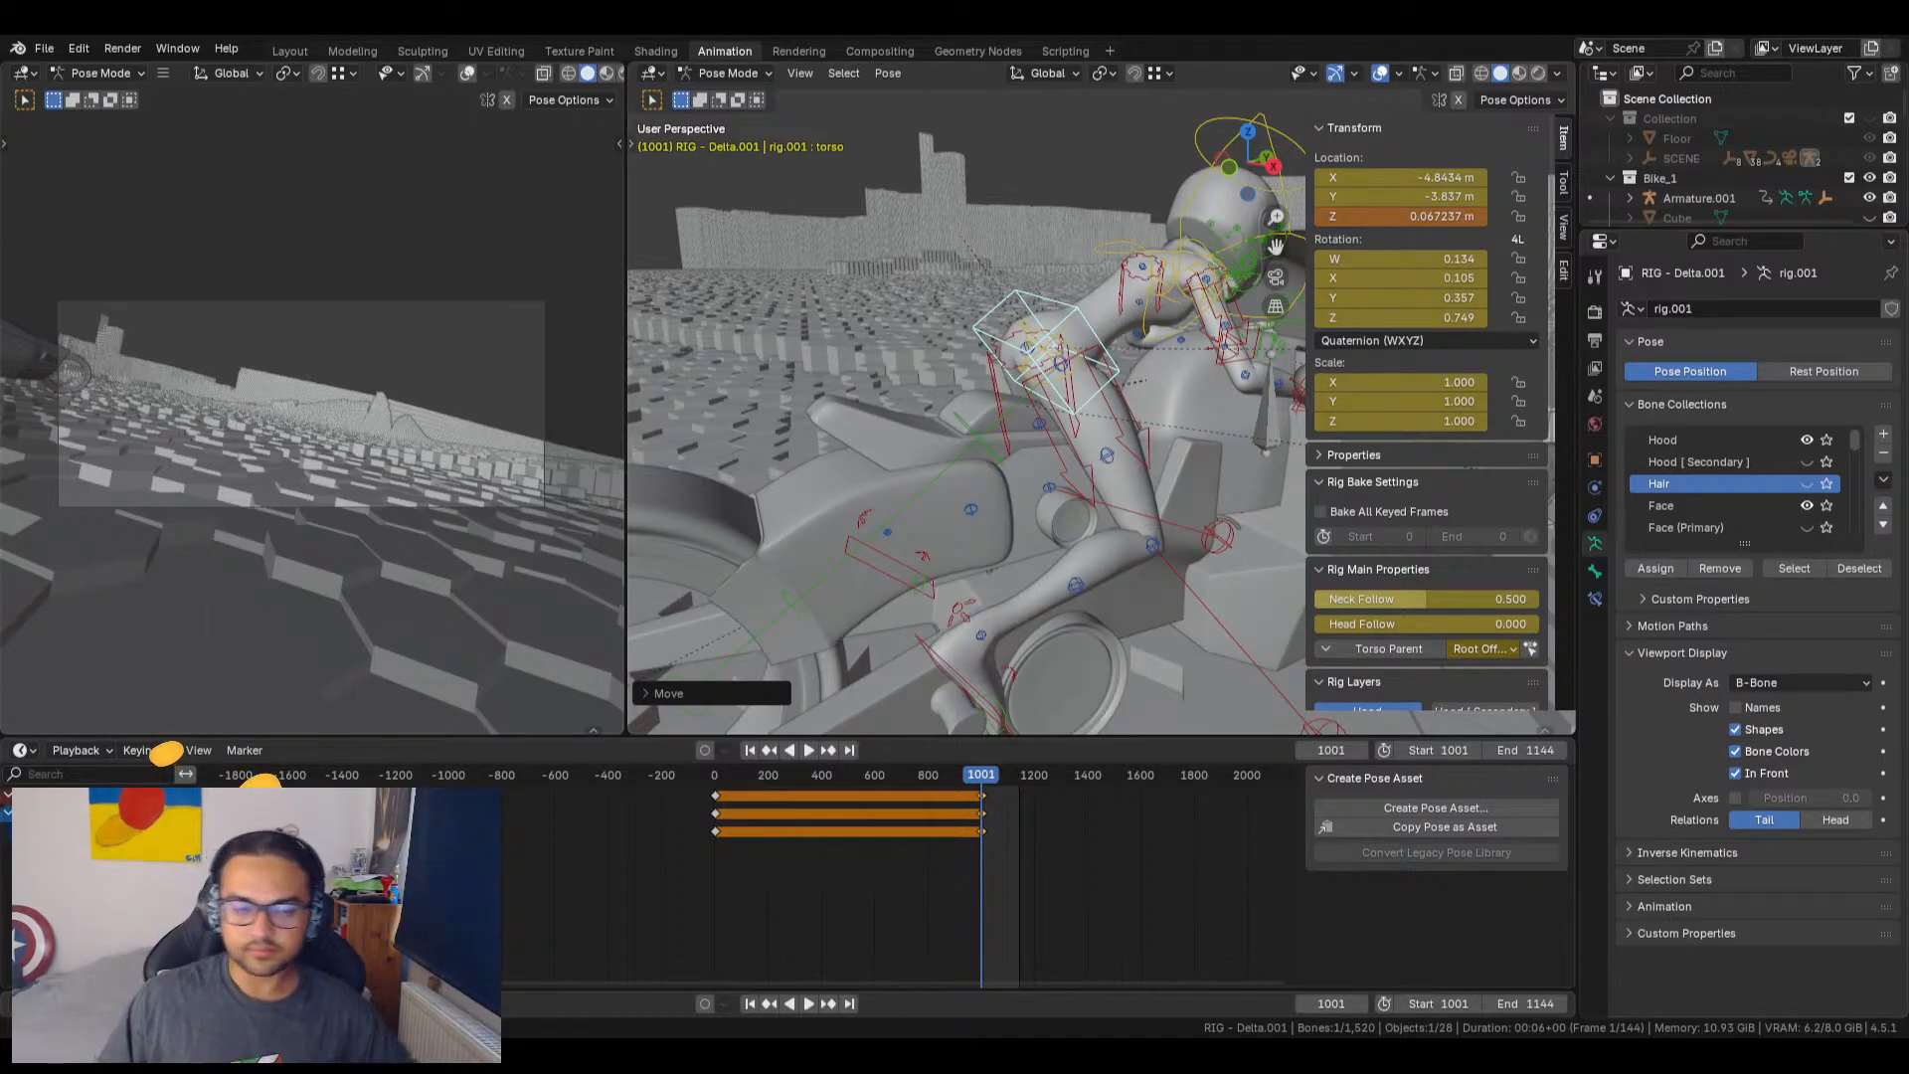
# Step: Insert keyframes for all channels of the torso control at frame 1011
pyautogui.scroll(5, 1024, 820)
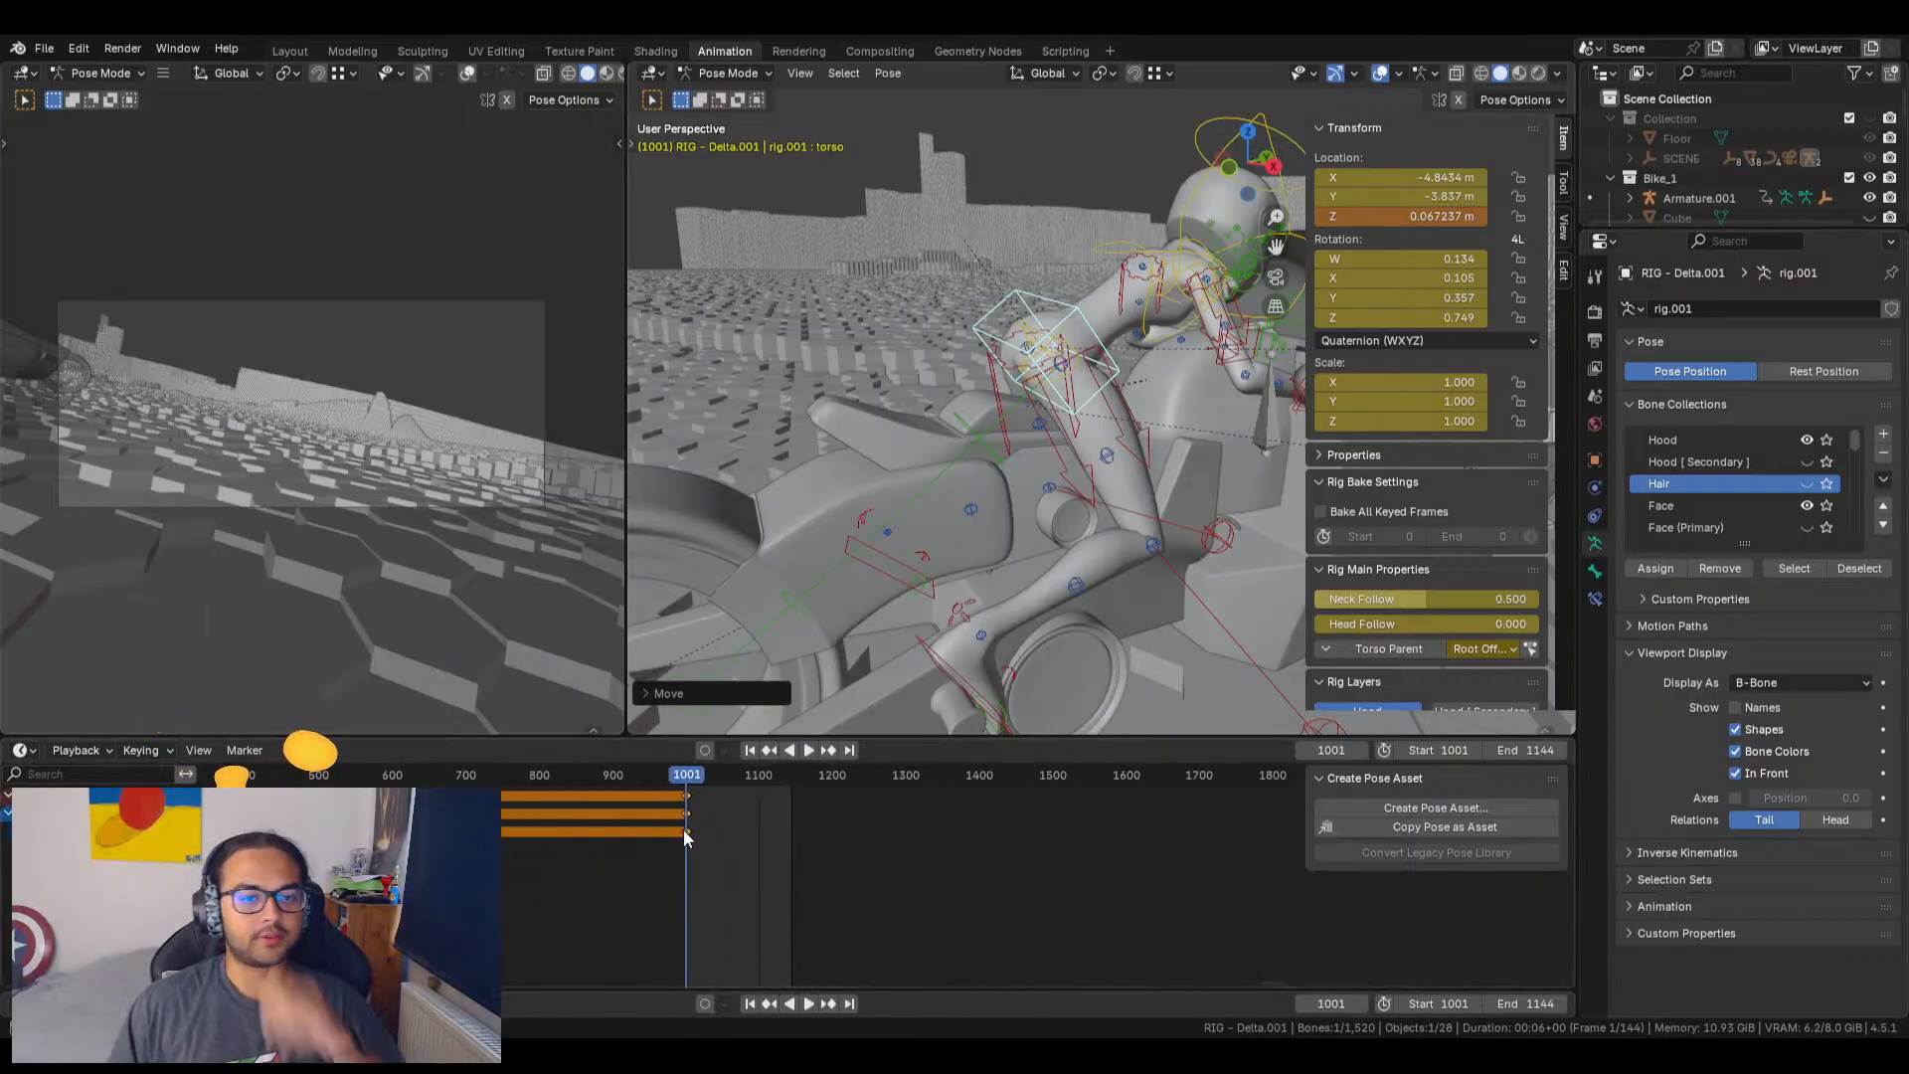
pyautogui.scroll(8, 726, 810)
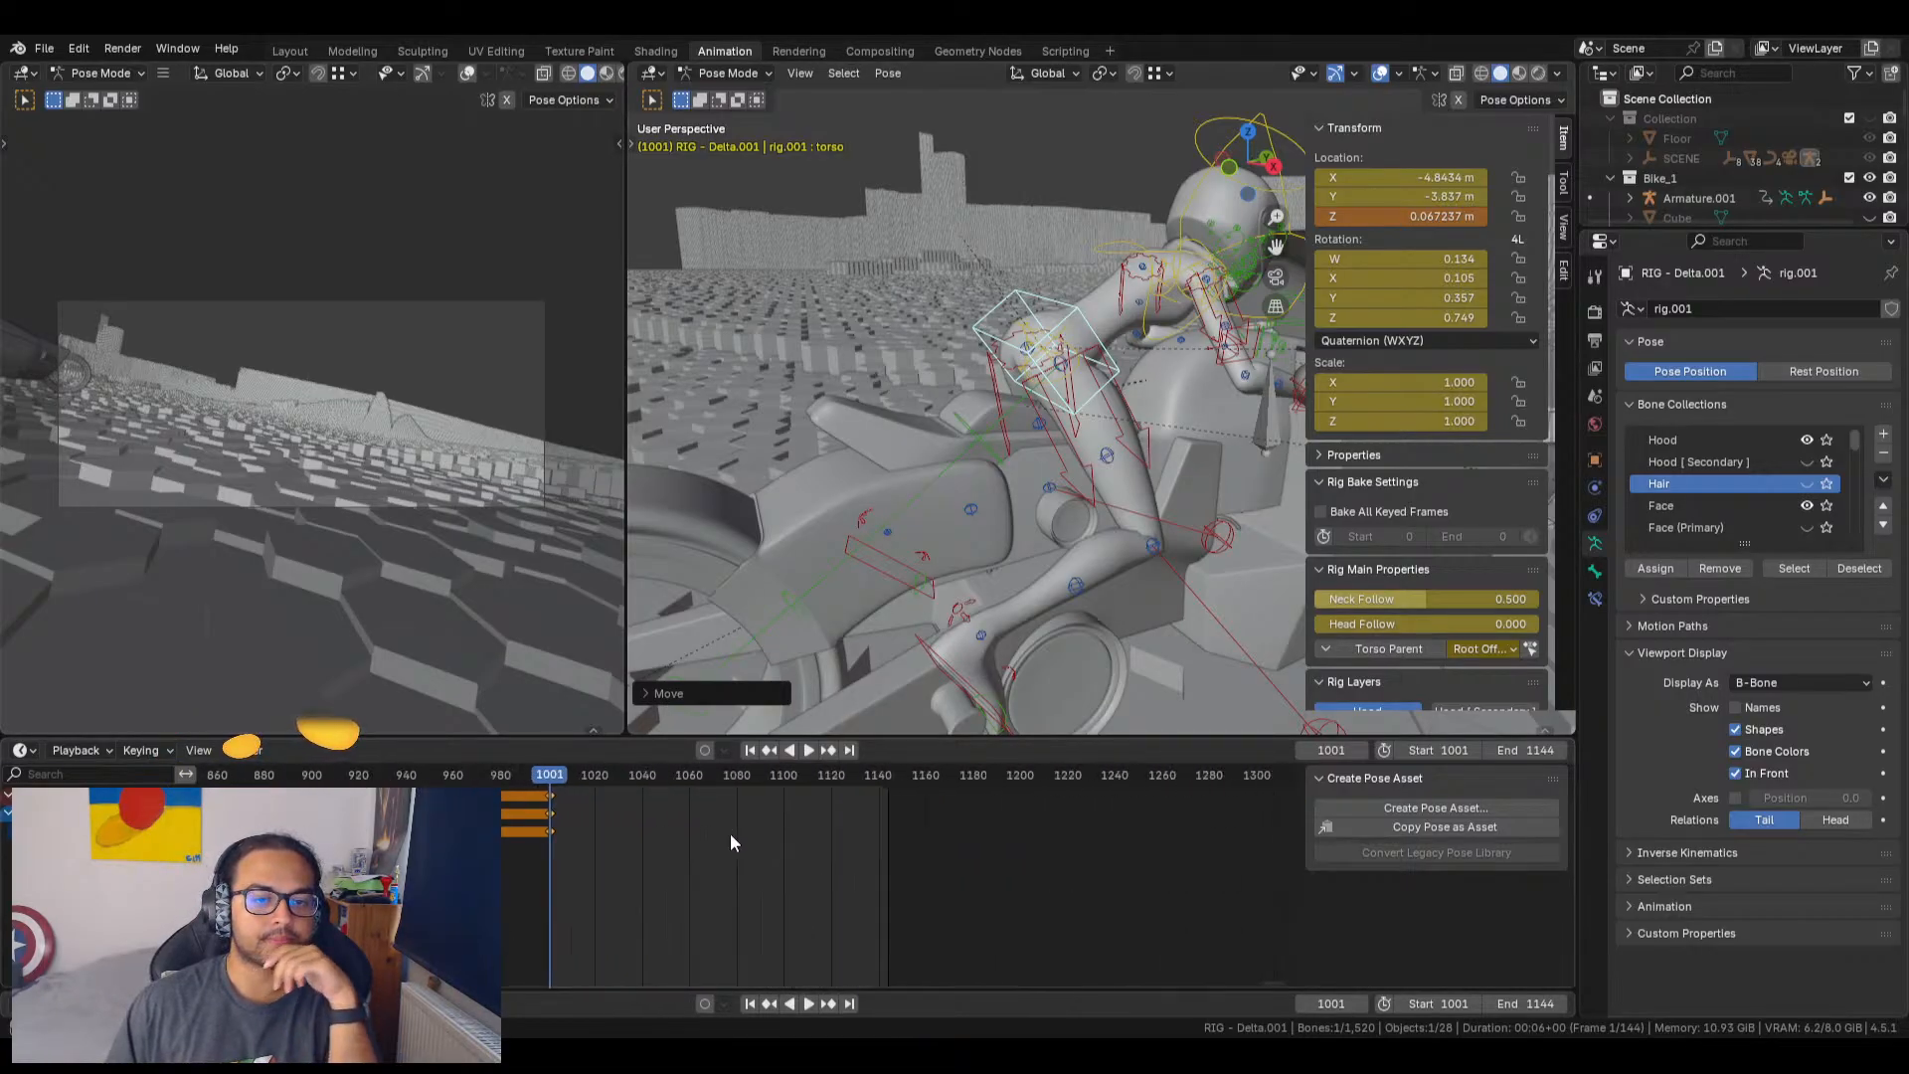
pyautogui.press('space')
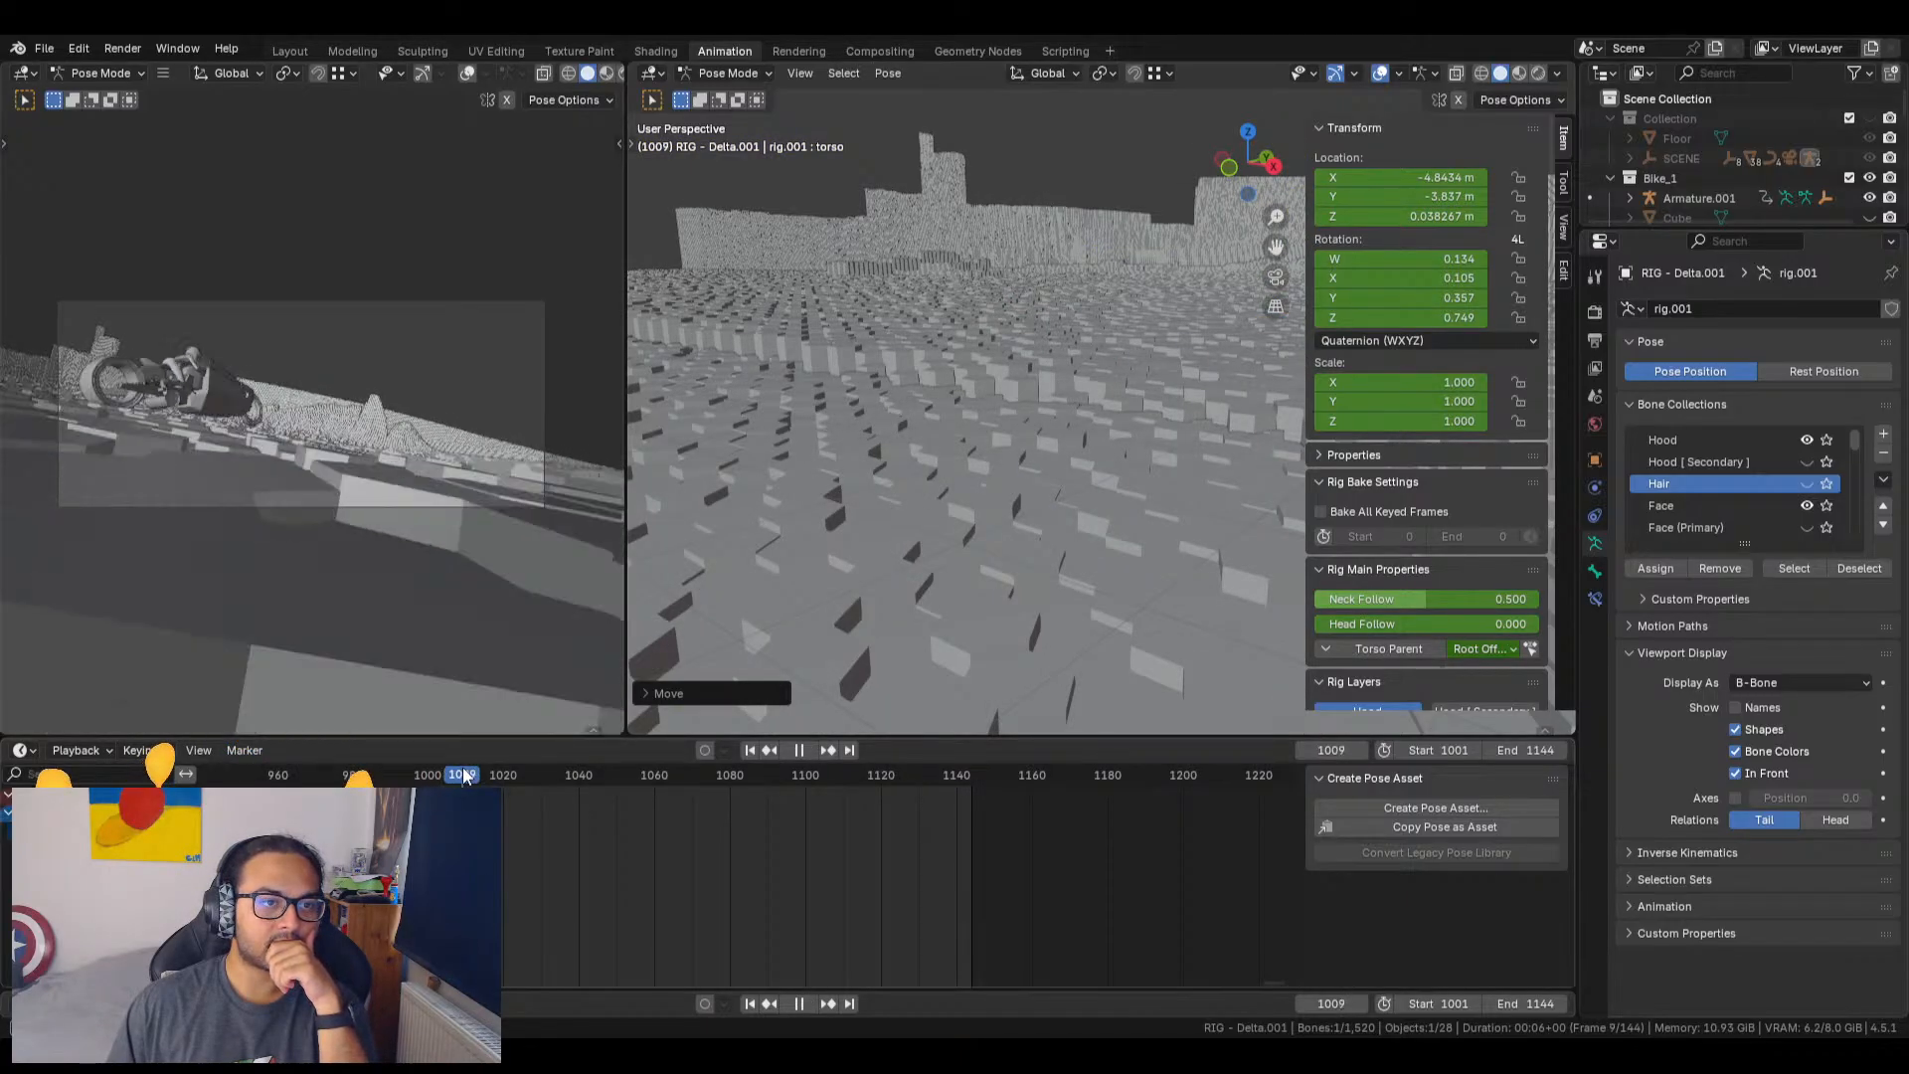
pyautogui.press('space')
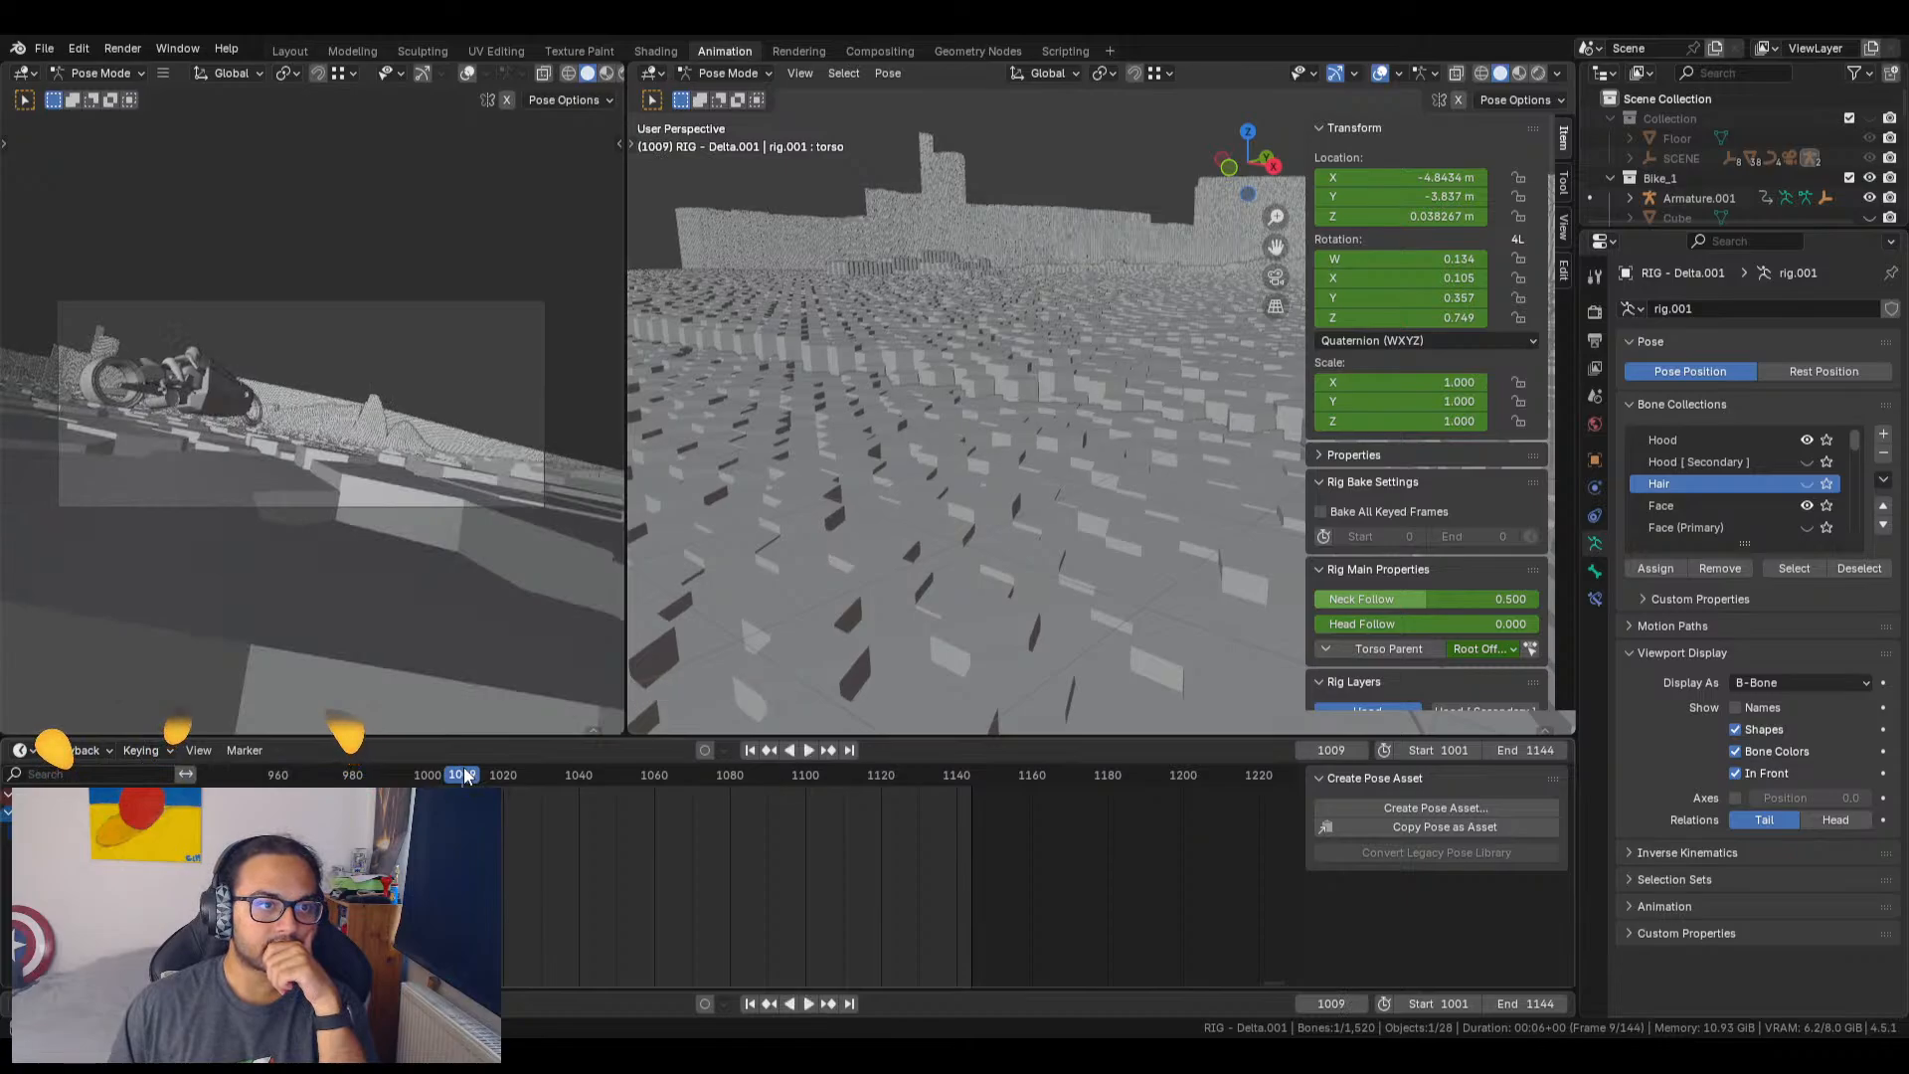
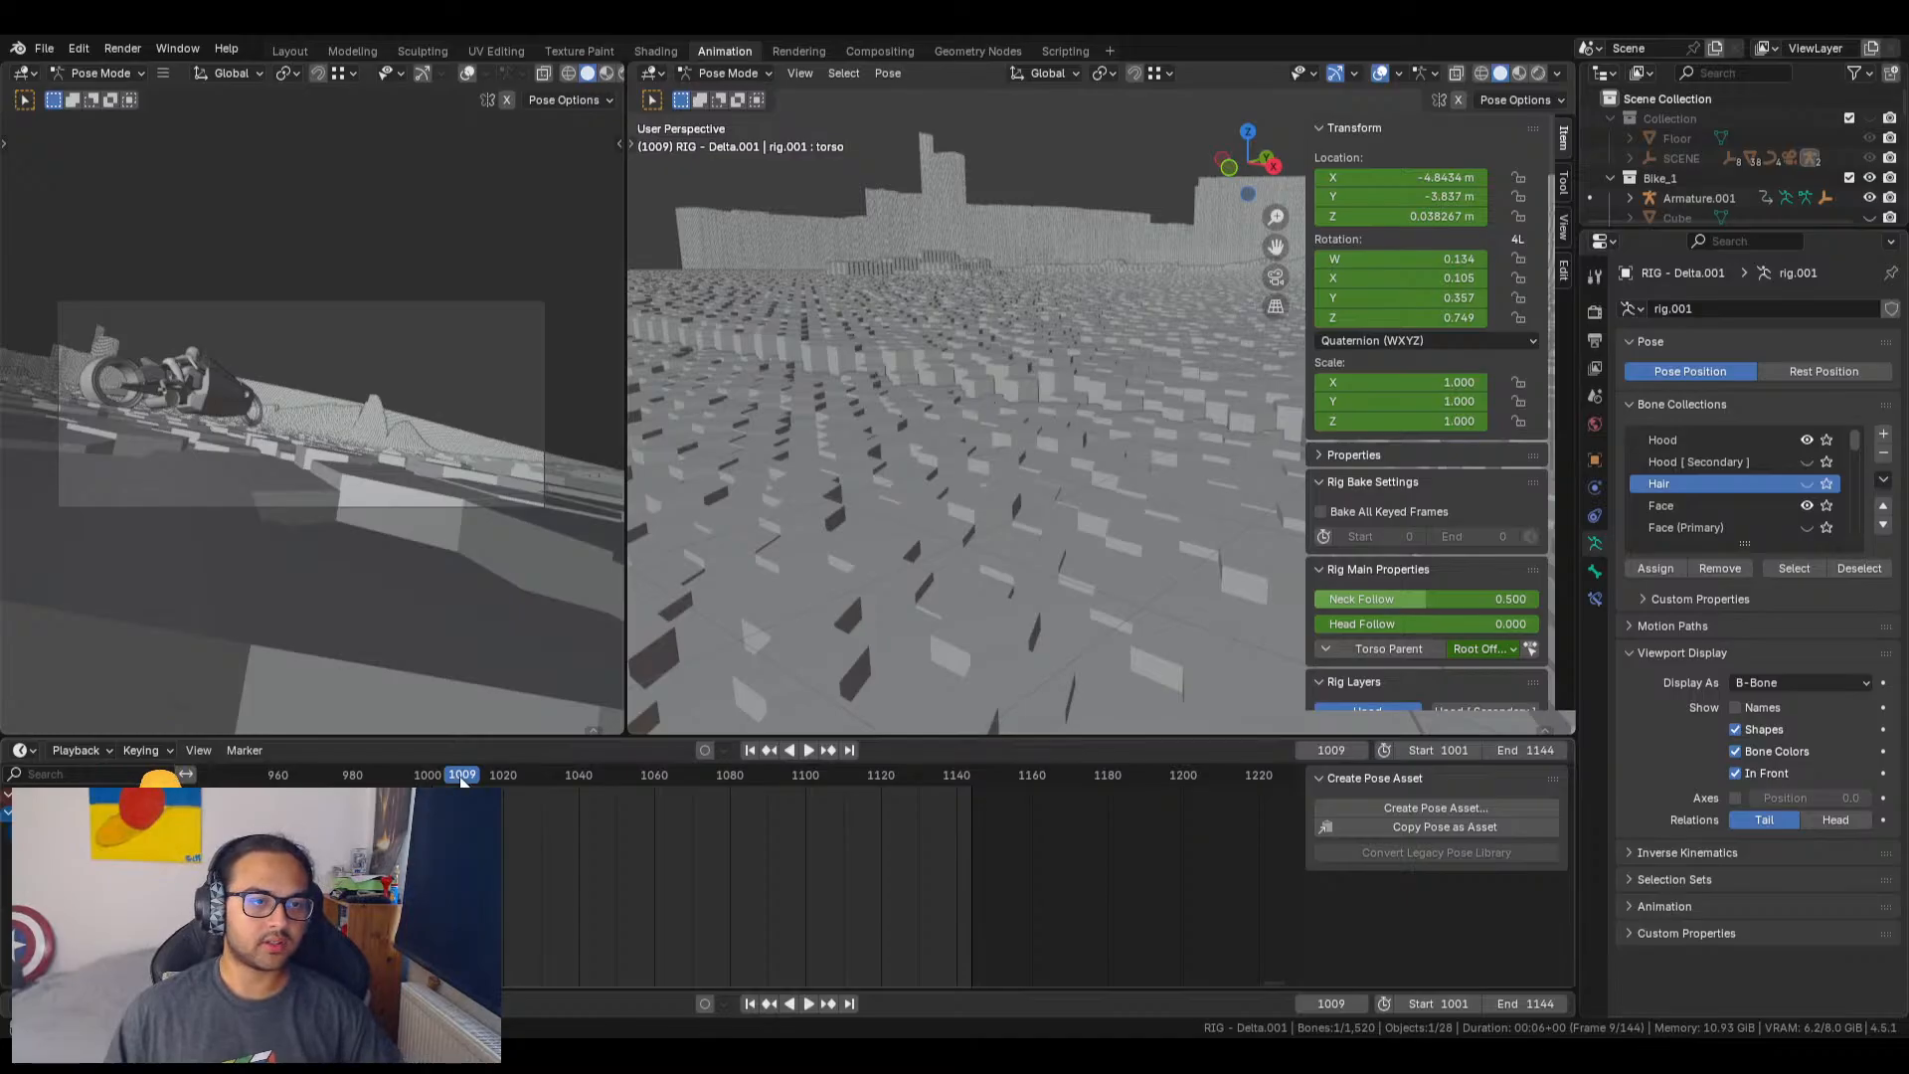
pyautogui.press('space')
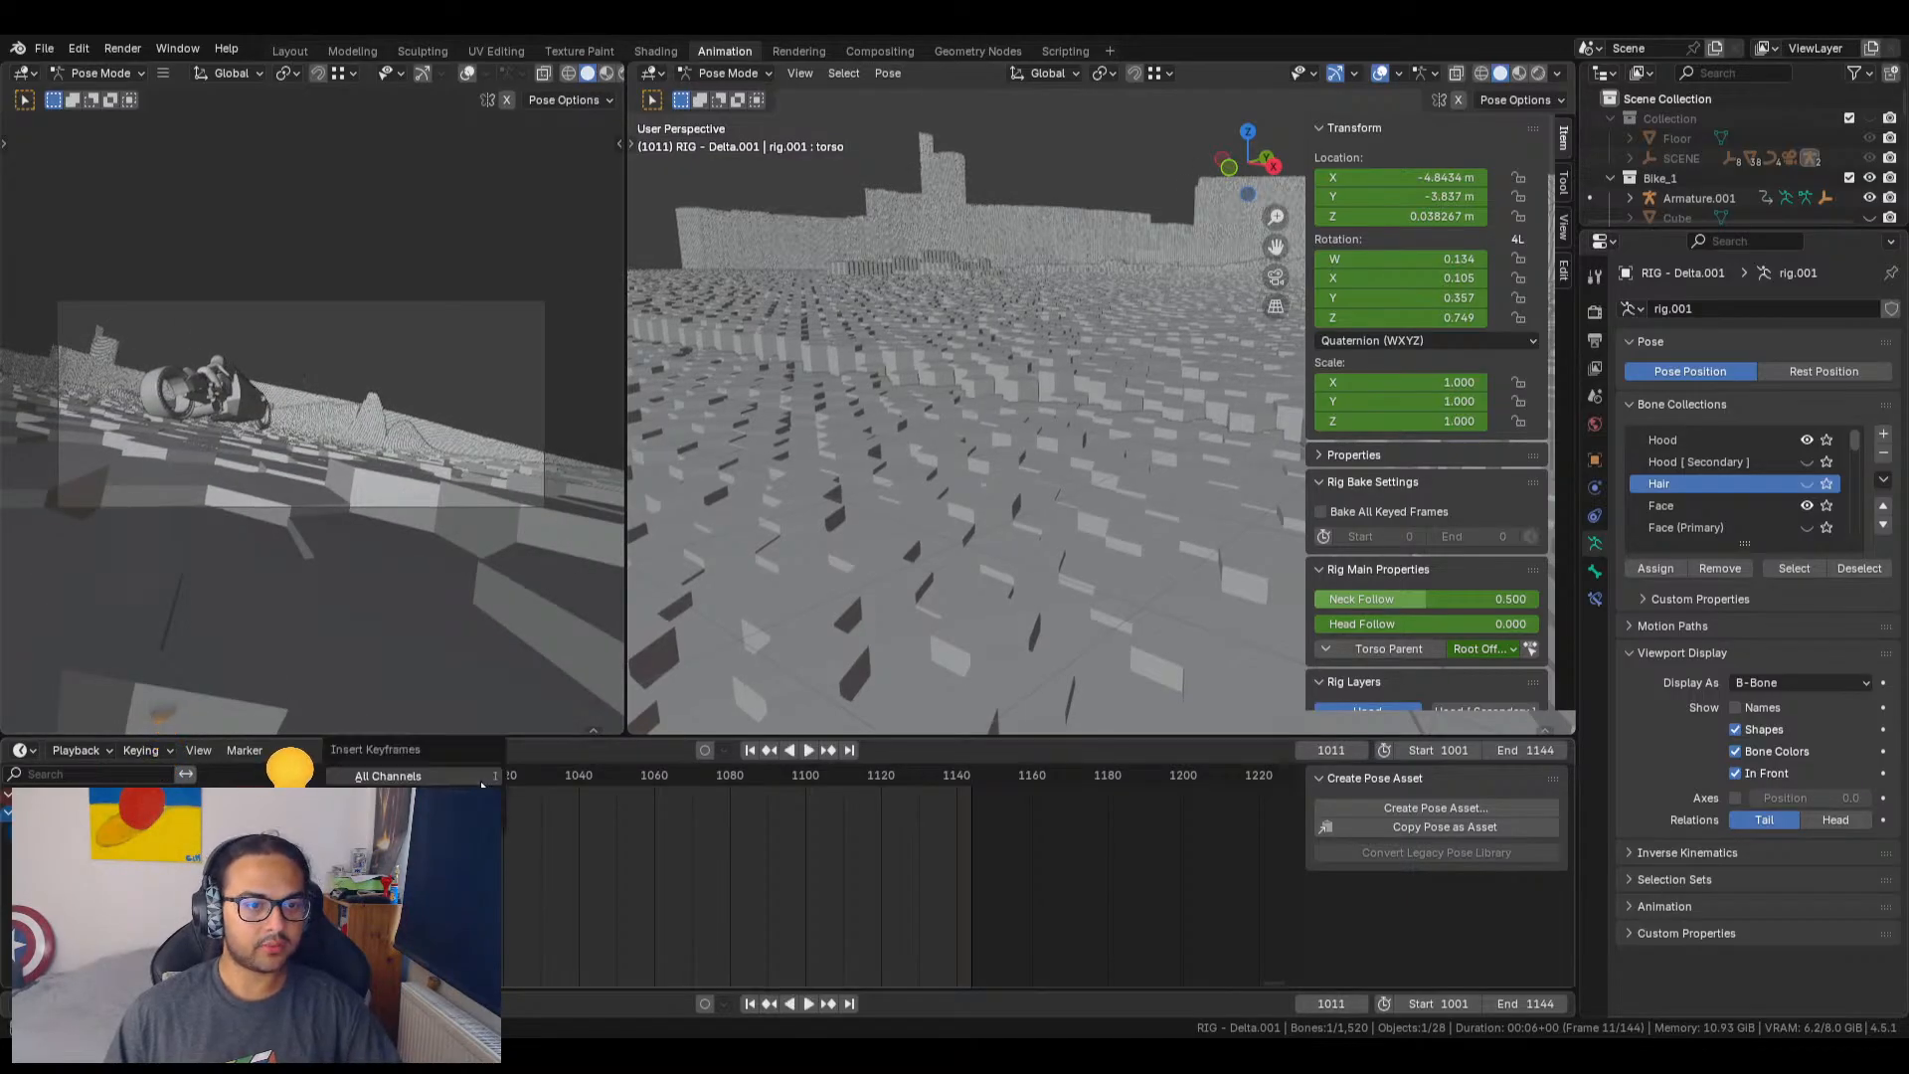
pyautogui.press('i')
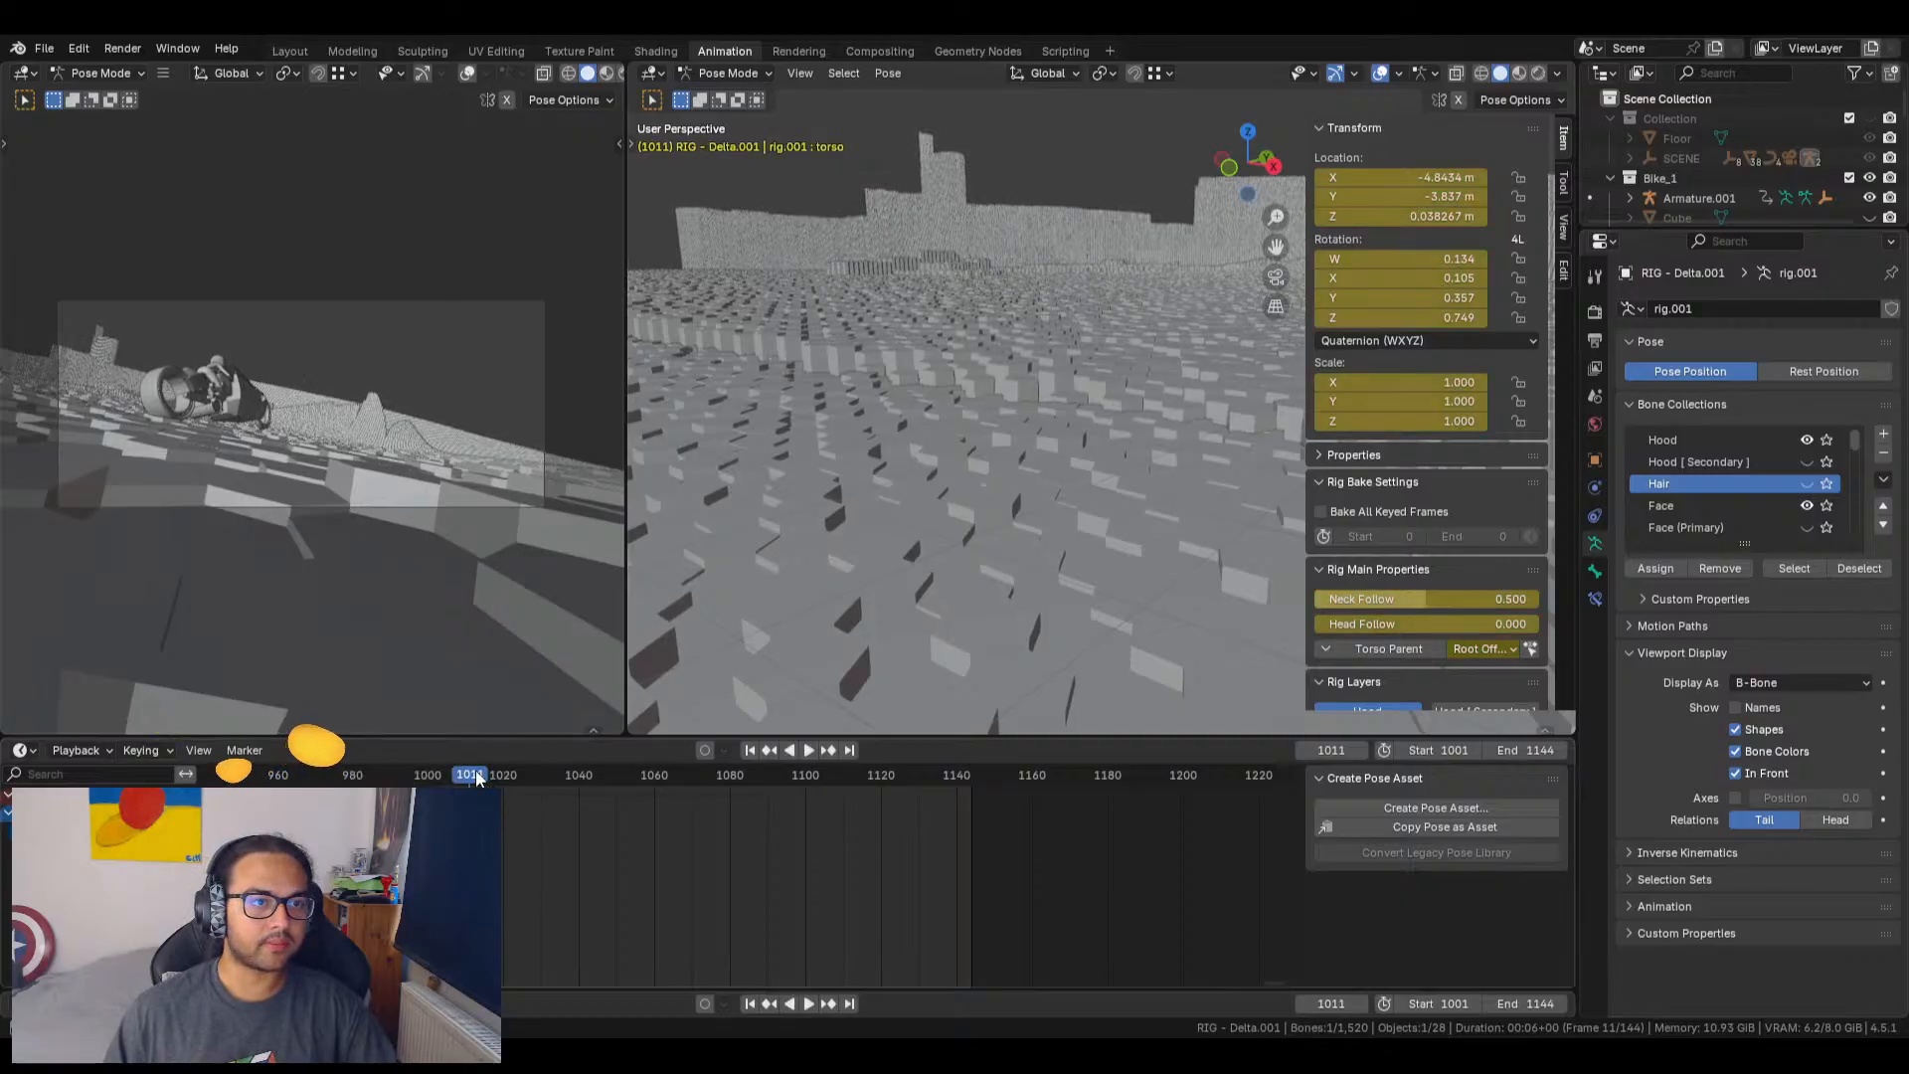
# Step: Insert keyframes for all channels of the torso control at frame 1016 and advance to frame 1023
pyautogui.press('space')
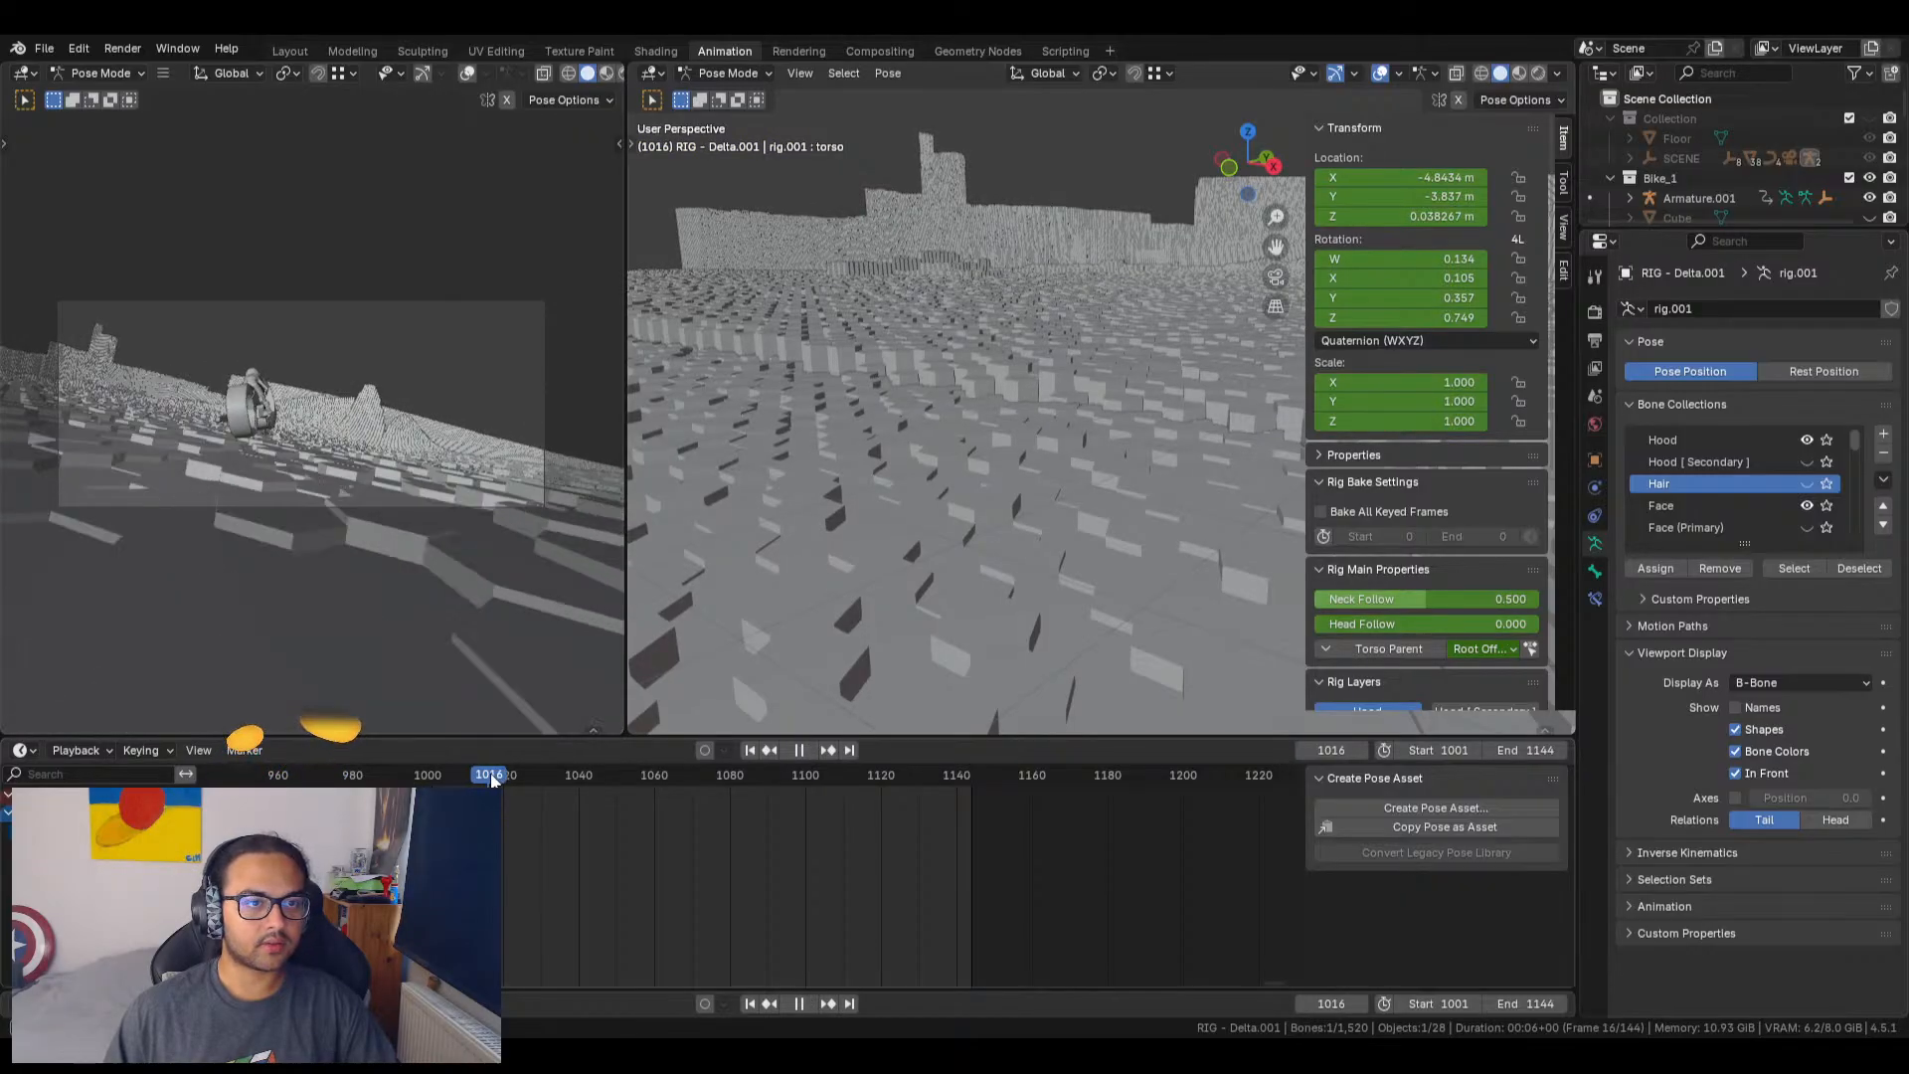
pyautogui.press('space')
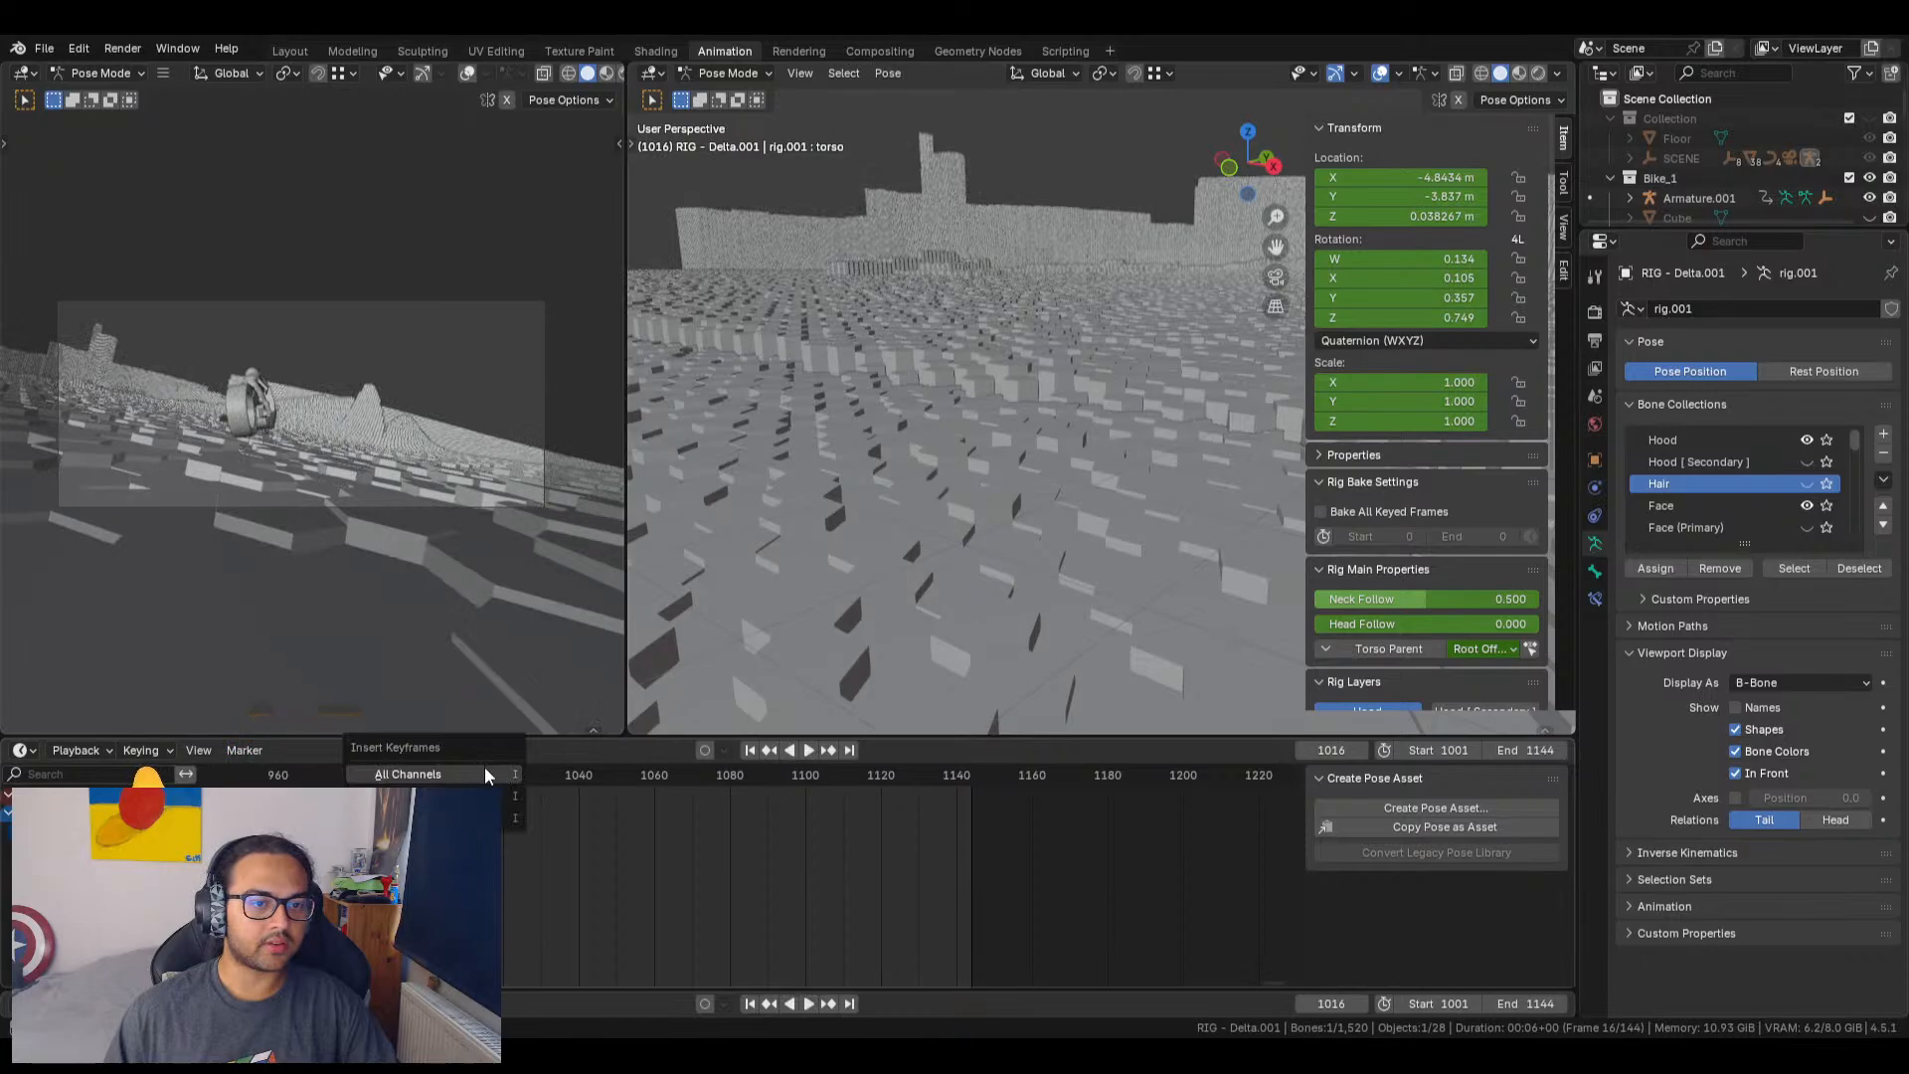
pyautogui.press('i')
pyautogui.press('space')
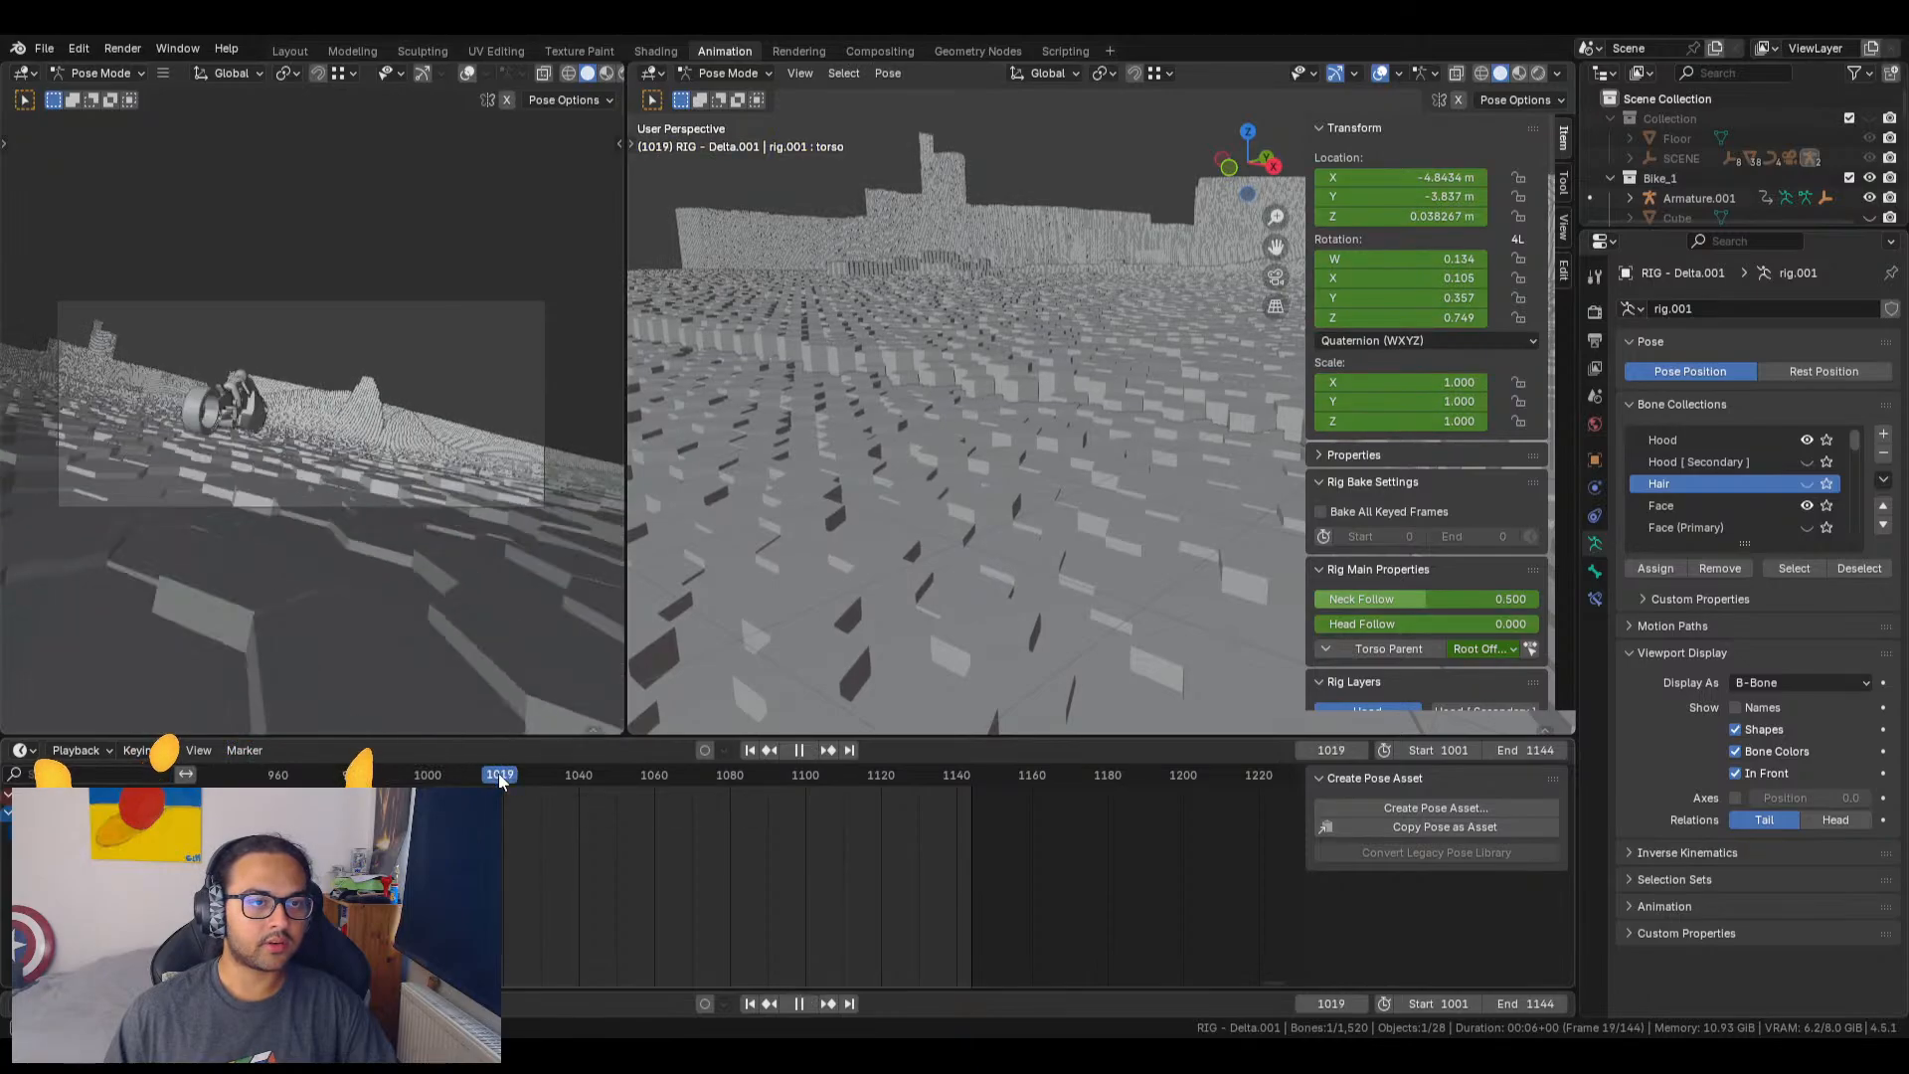
pyautogui.press('space')
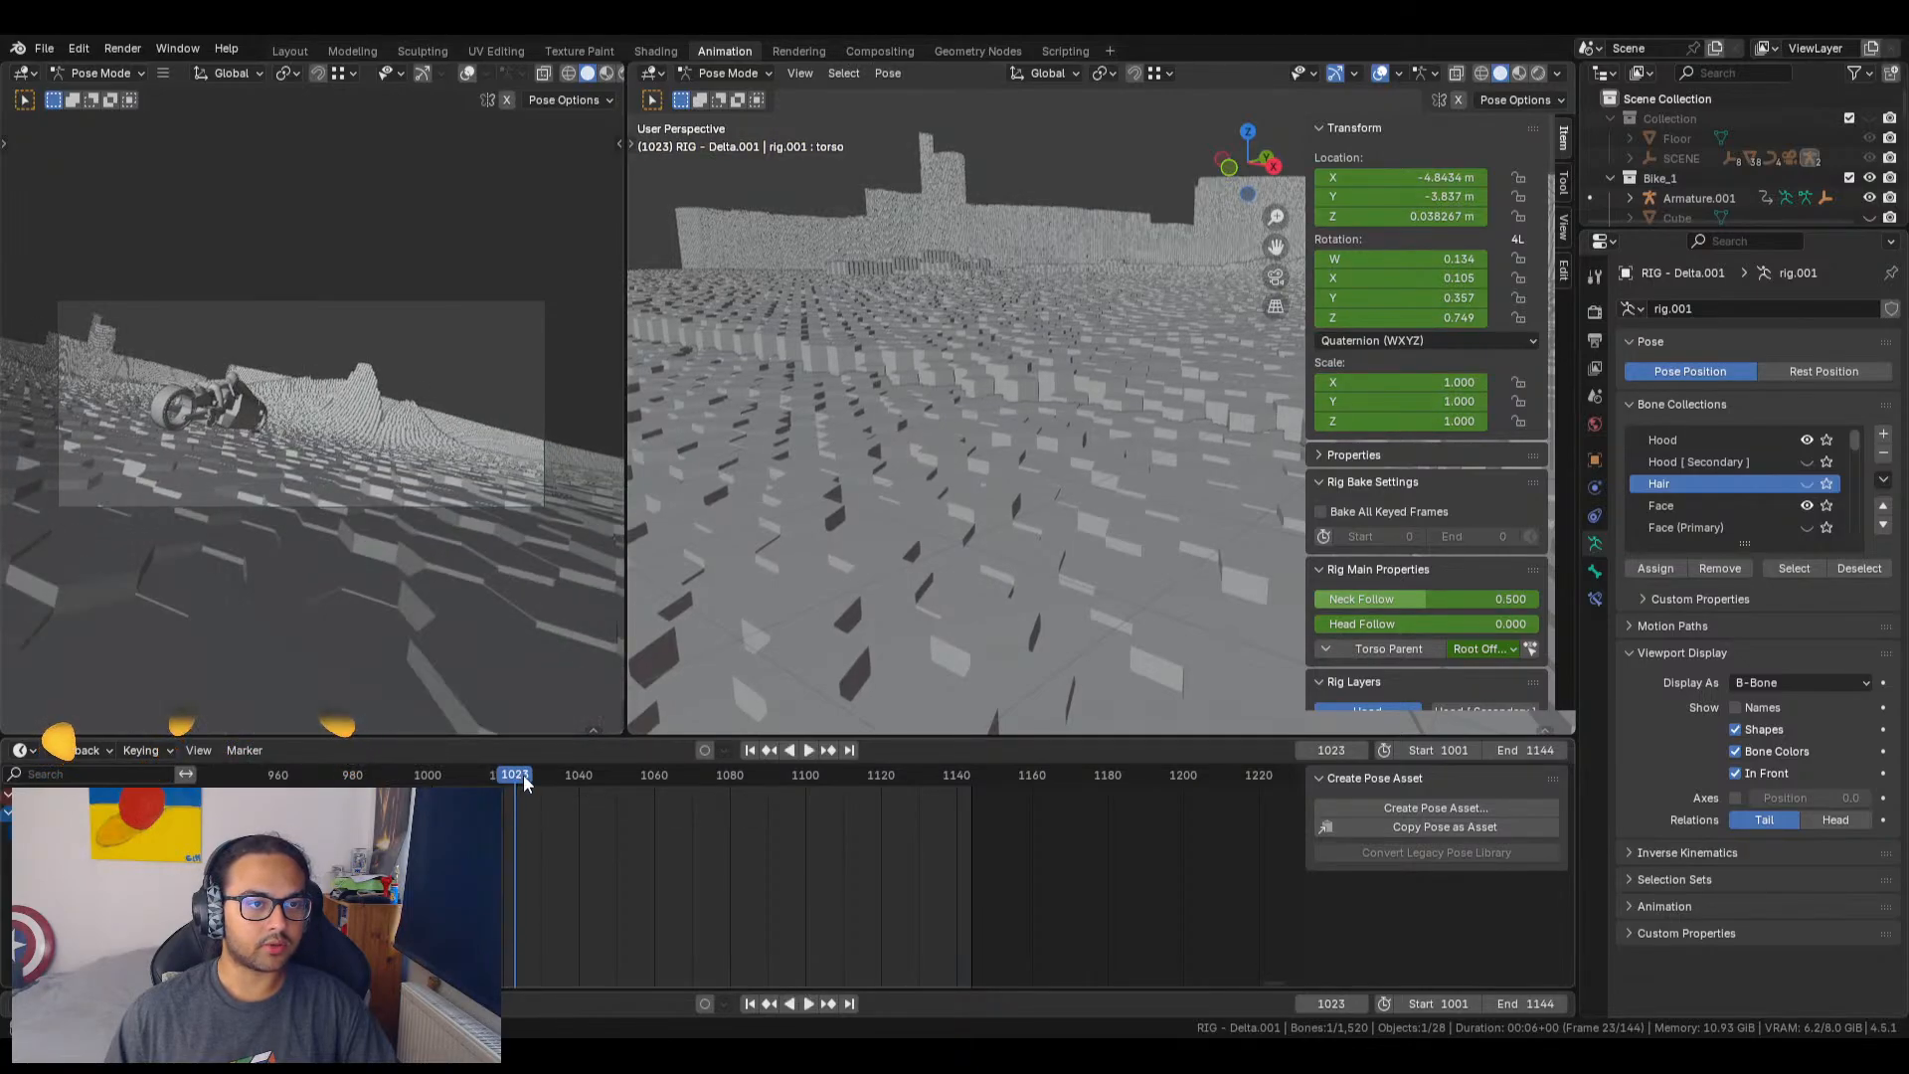
# Step: Insert keyframes for all channels of the torso control at frames 1023 and 1031
pyautogui.press('i')
pyautogui.click(521, 783)
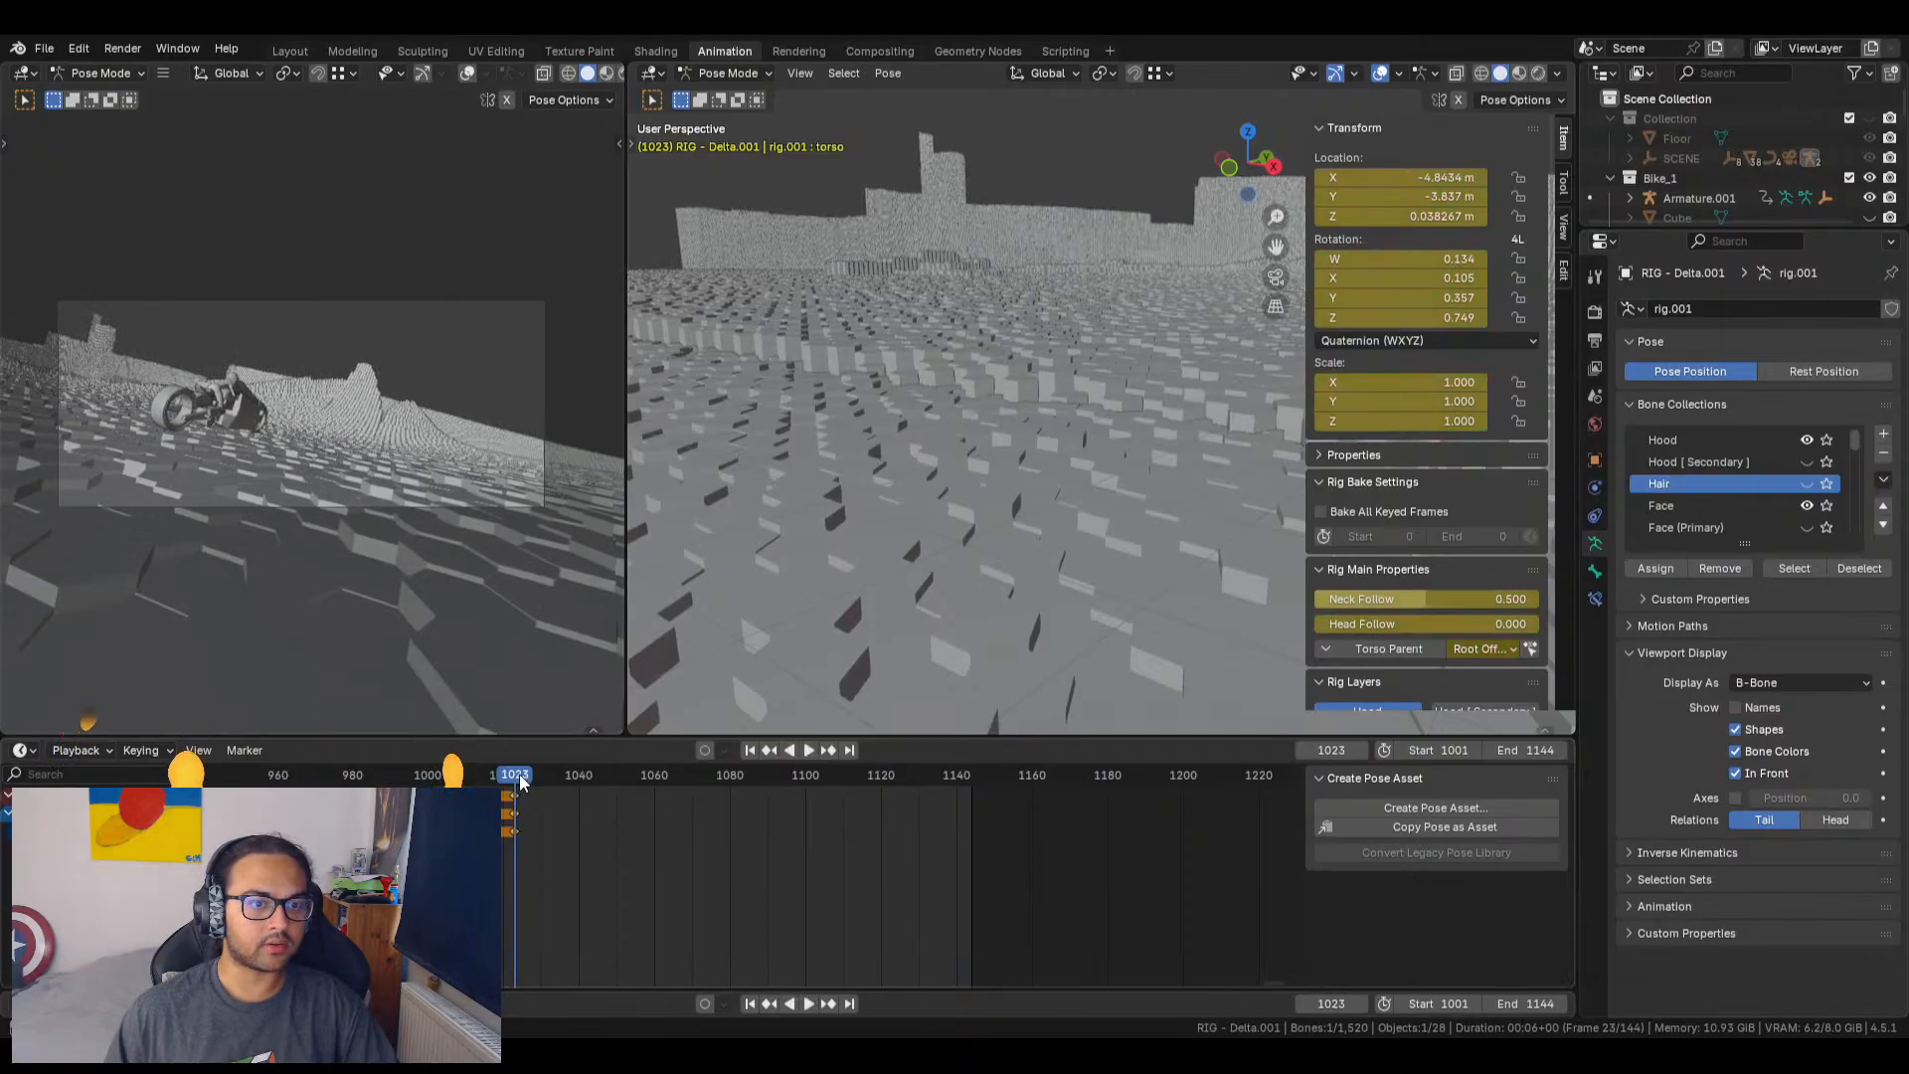
pyautogui.press('space')
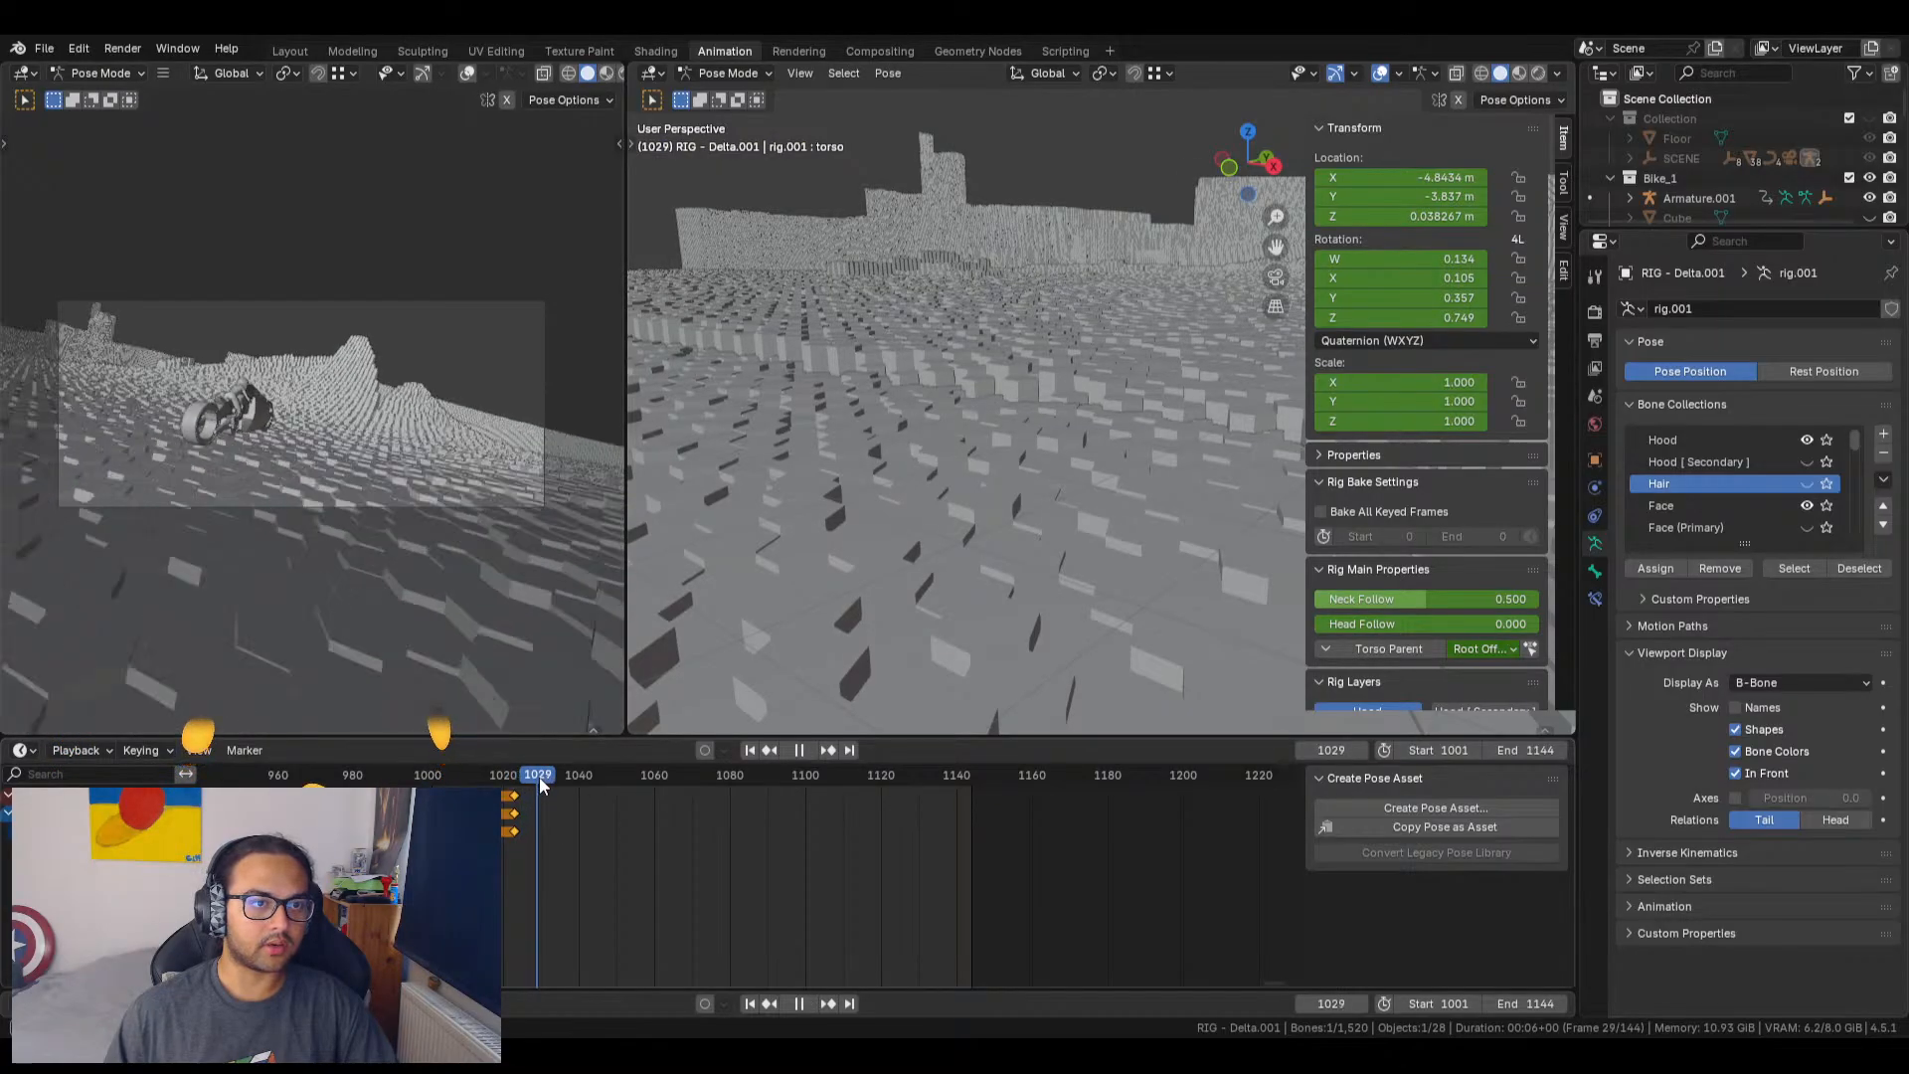
pyautogui.press('space')
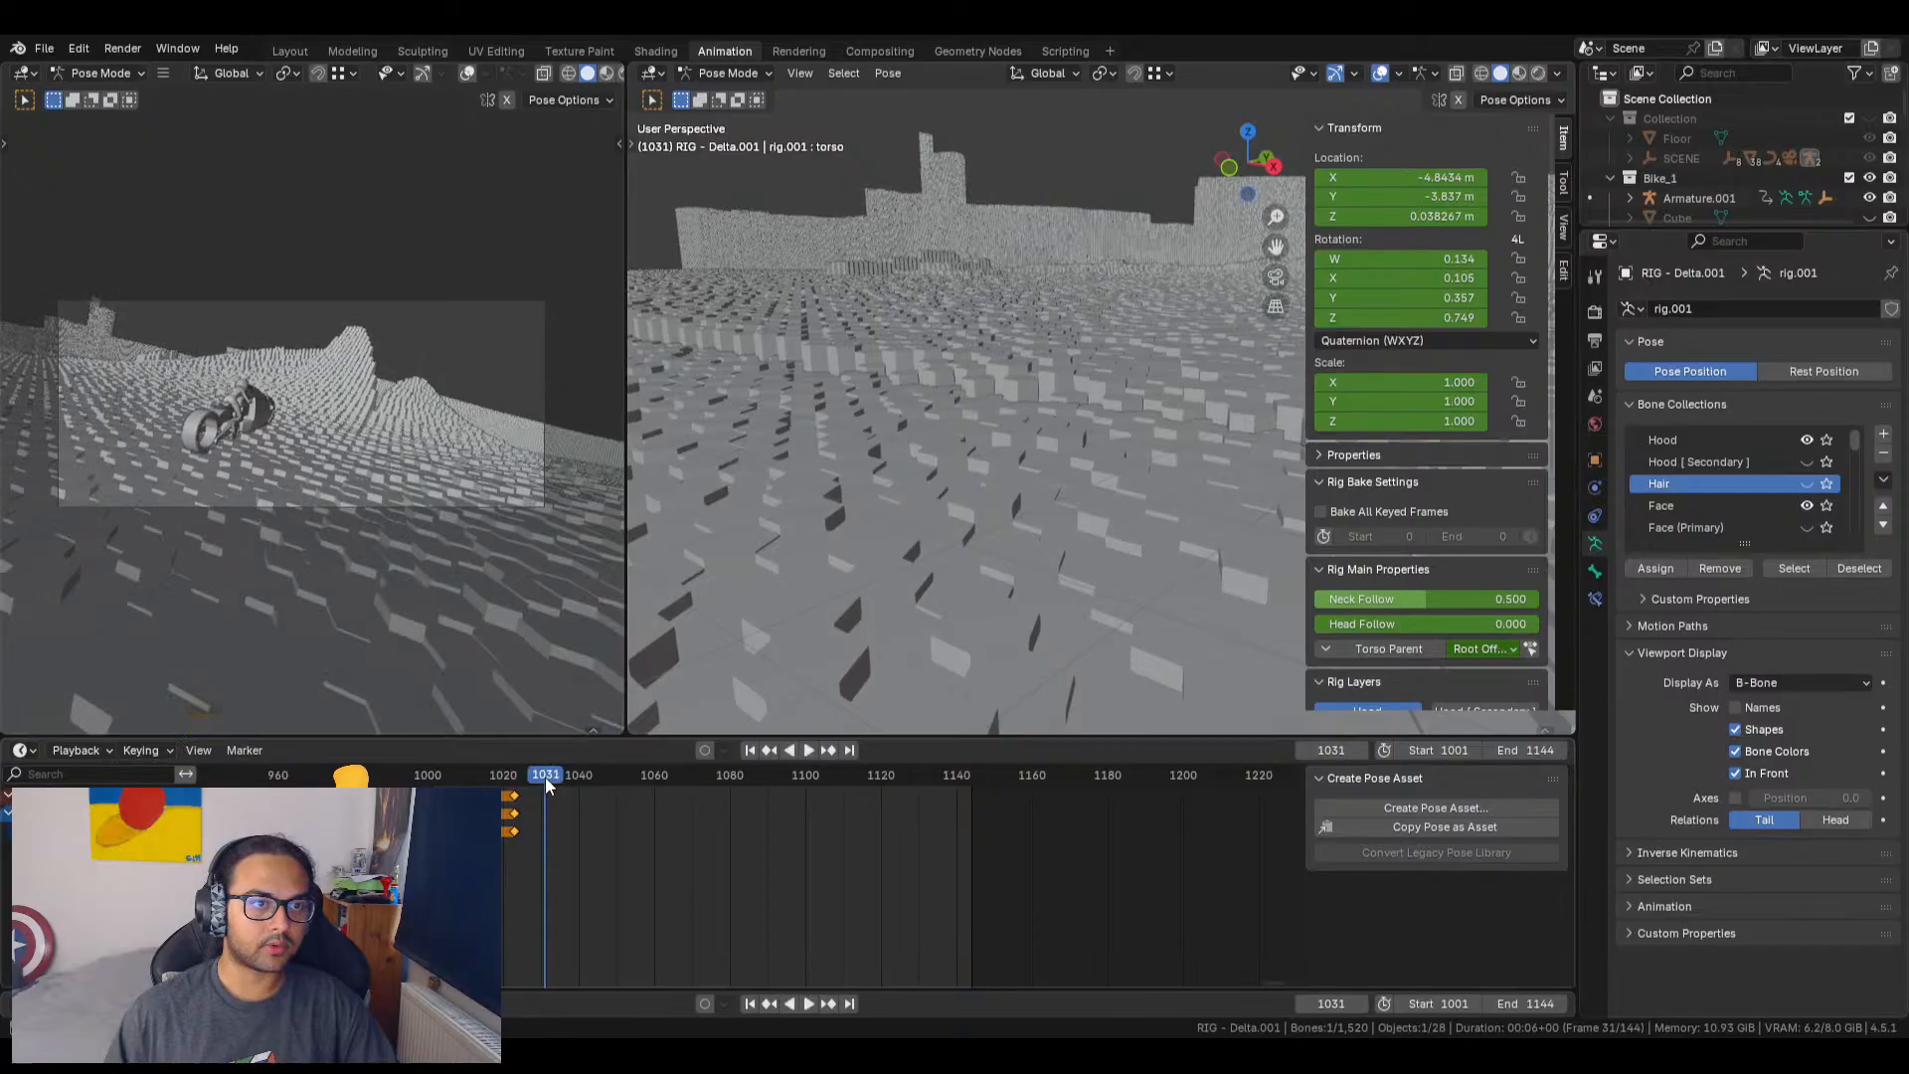
pyautogui.press('i')
pyautogui.click(552, 780)
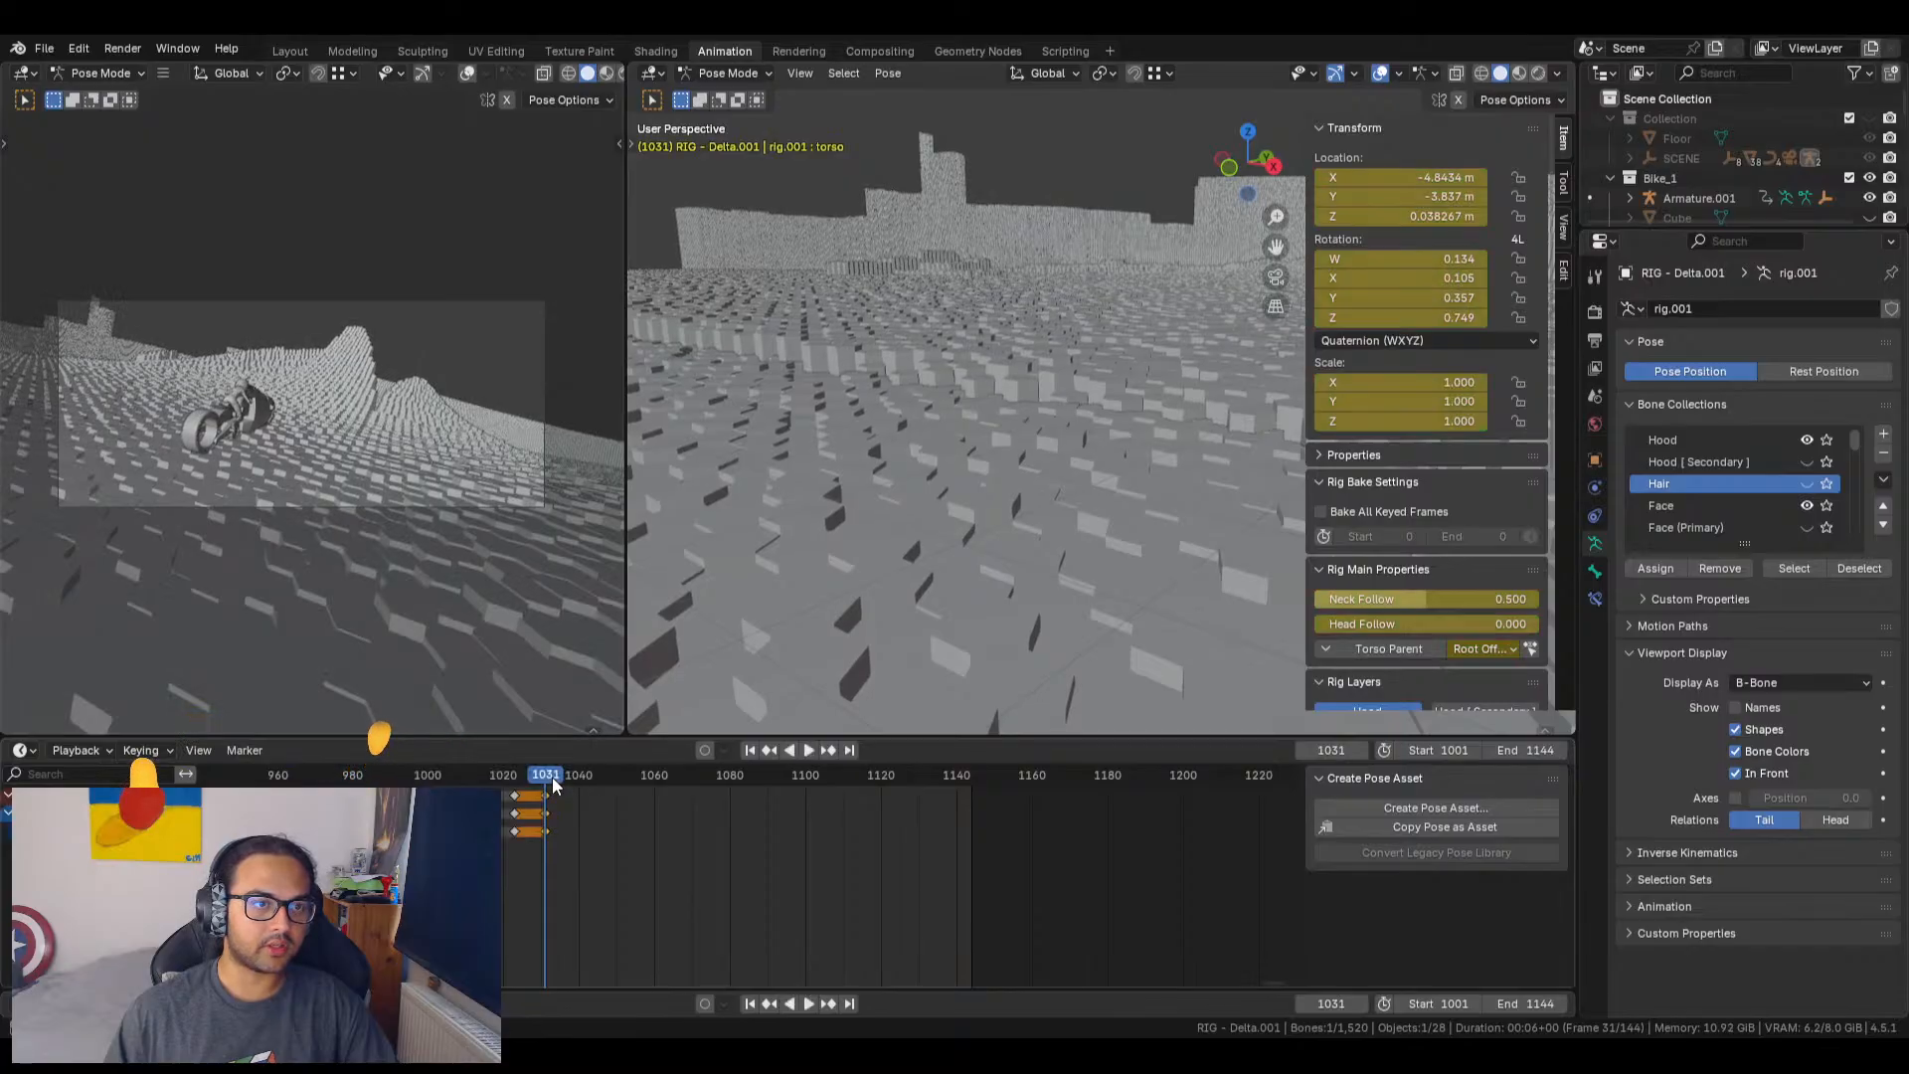
# Step: Insert keyframes for all channels of the torso control at frames 1071 and 1060
pyautogui.press('space')
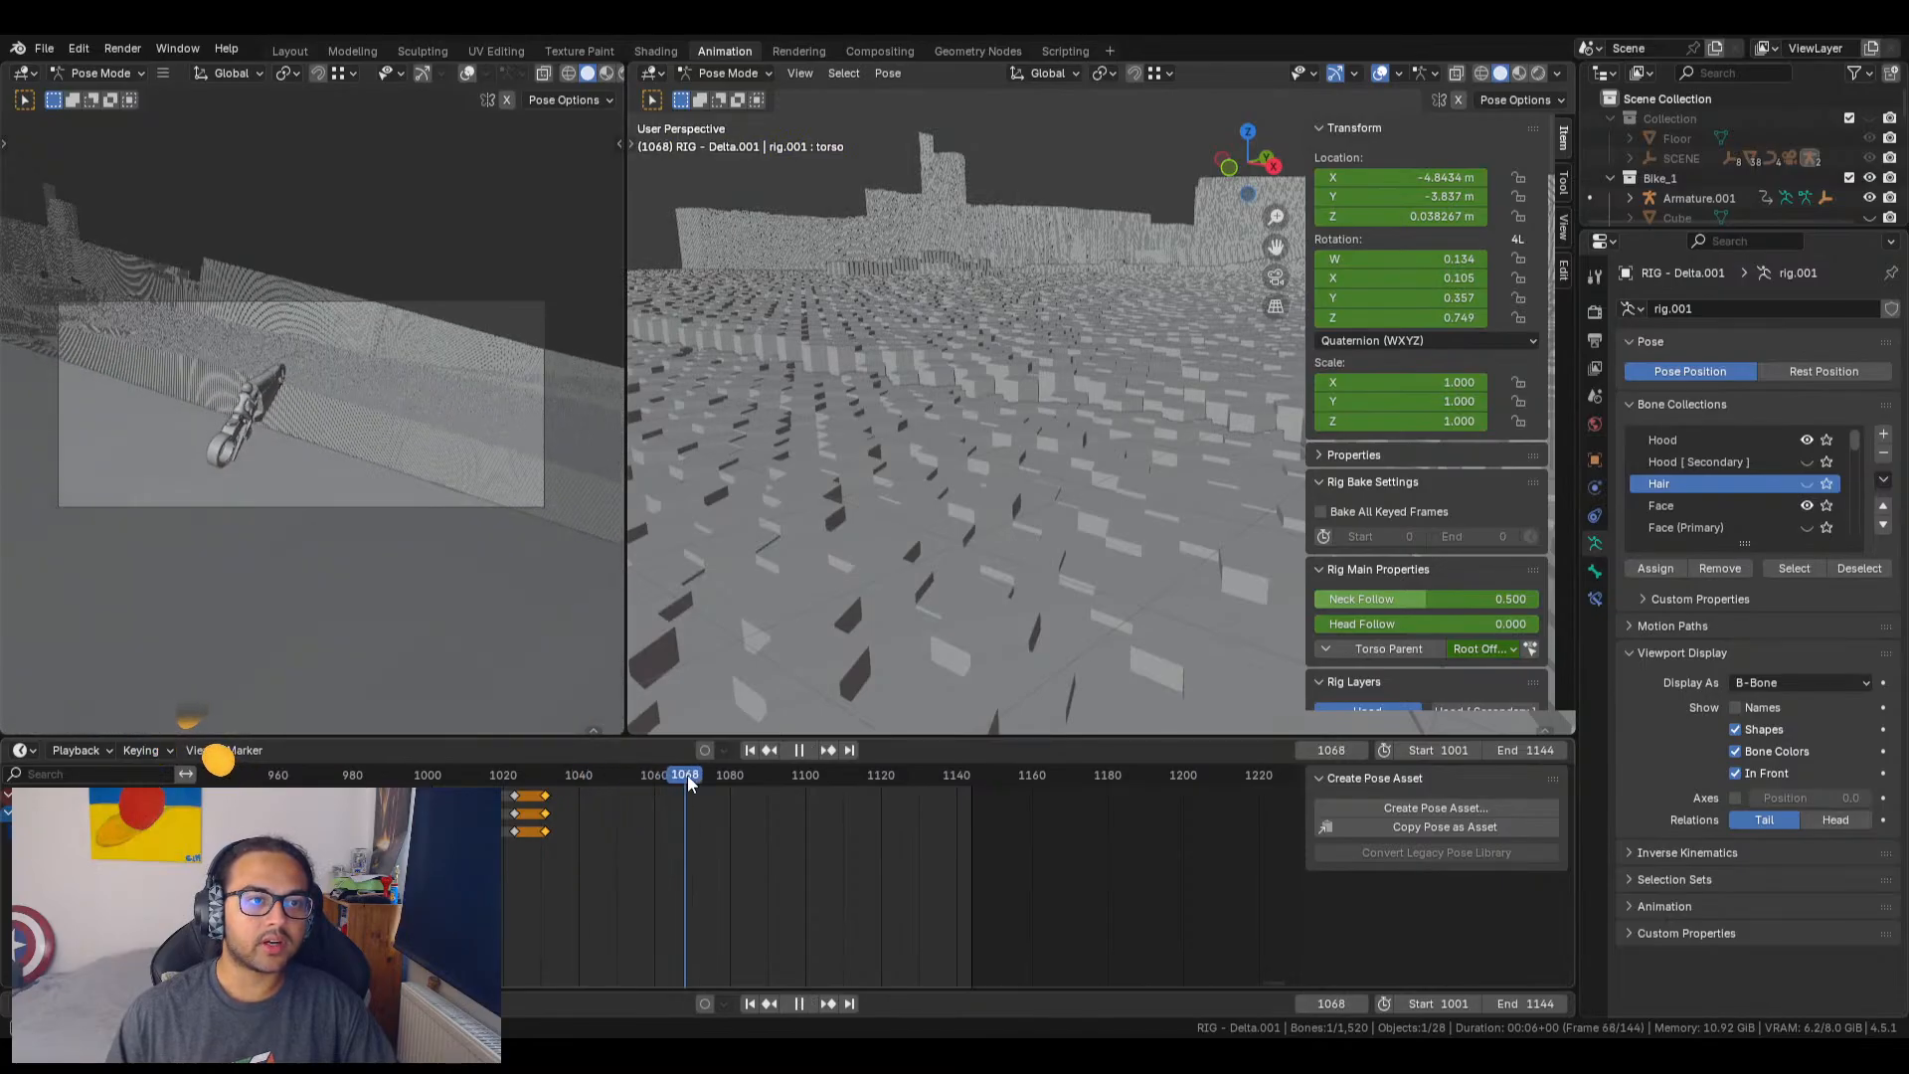
pyautogui.moveTo(671, 782); pyautogui.dragTo(696, 783)
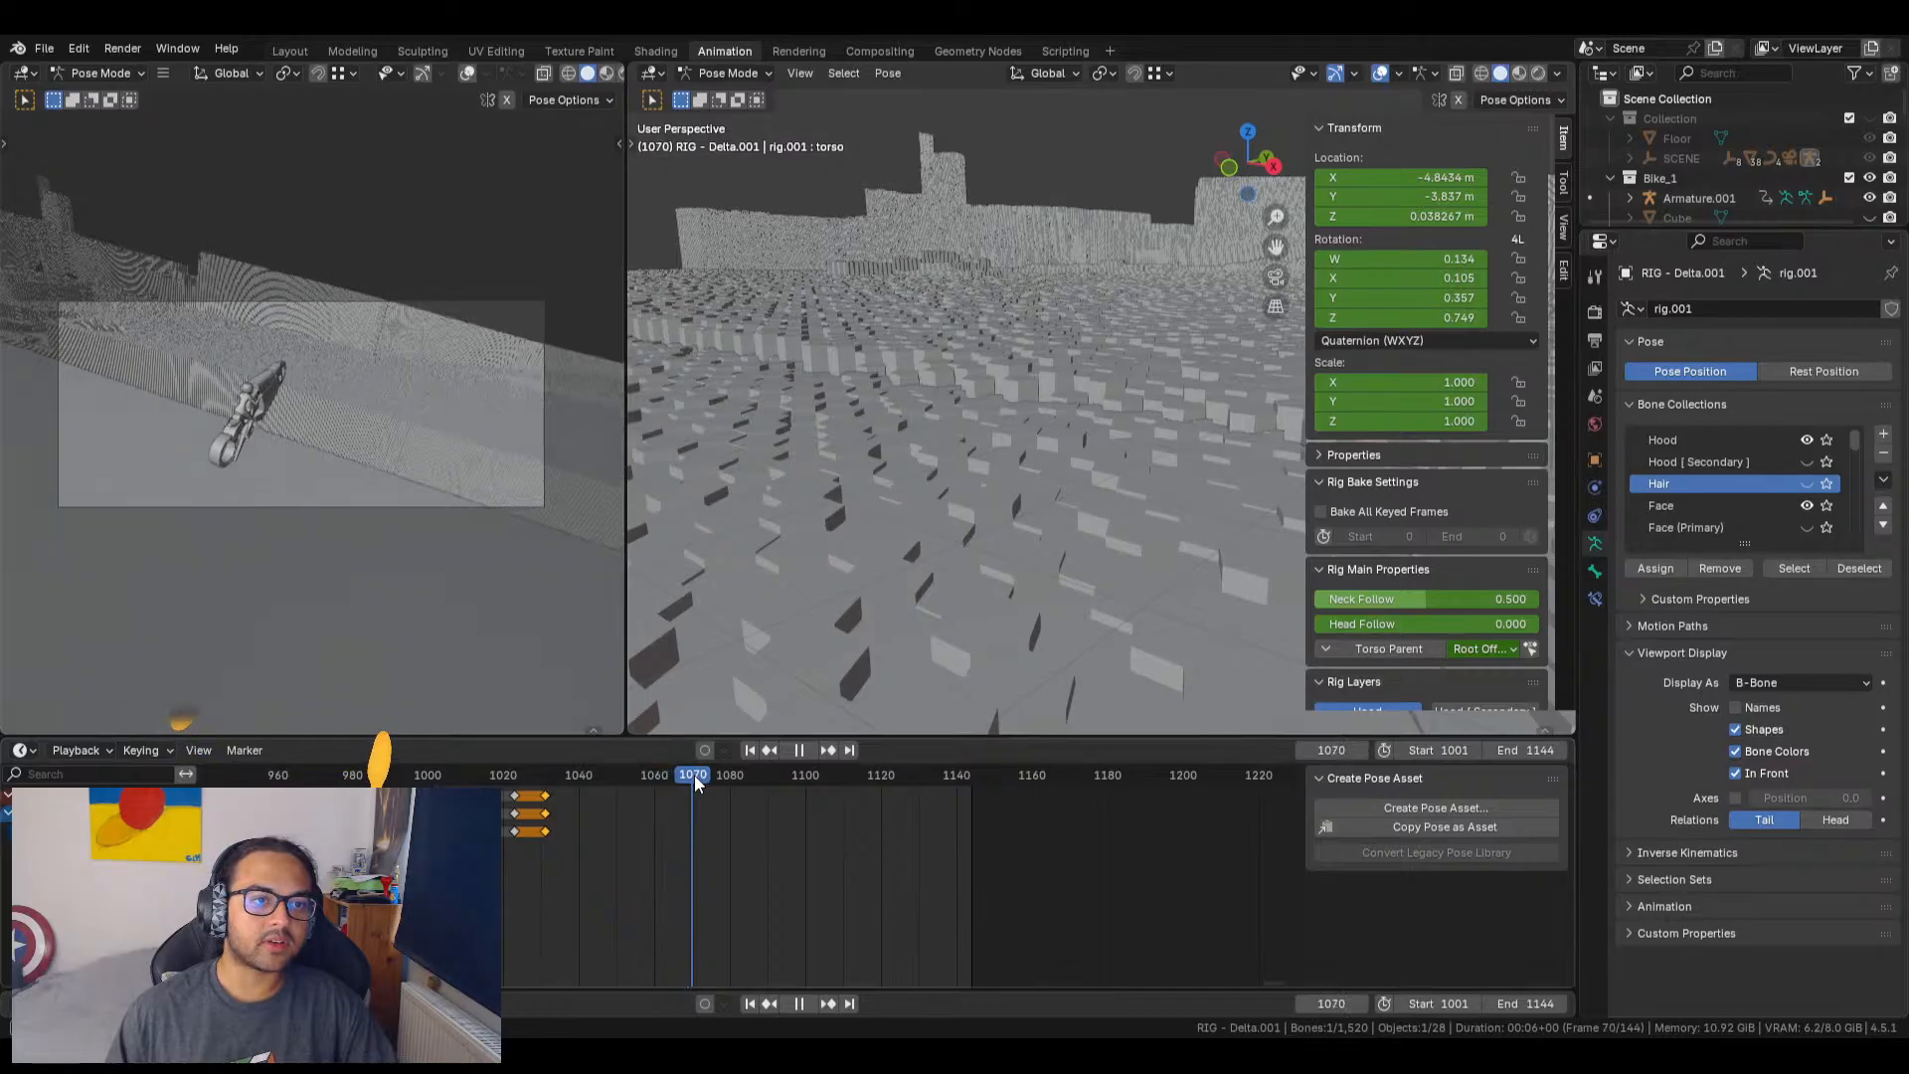
pyautogui.press('space')
pyautogui.press('i')
pyautogui.click(672, 778)
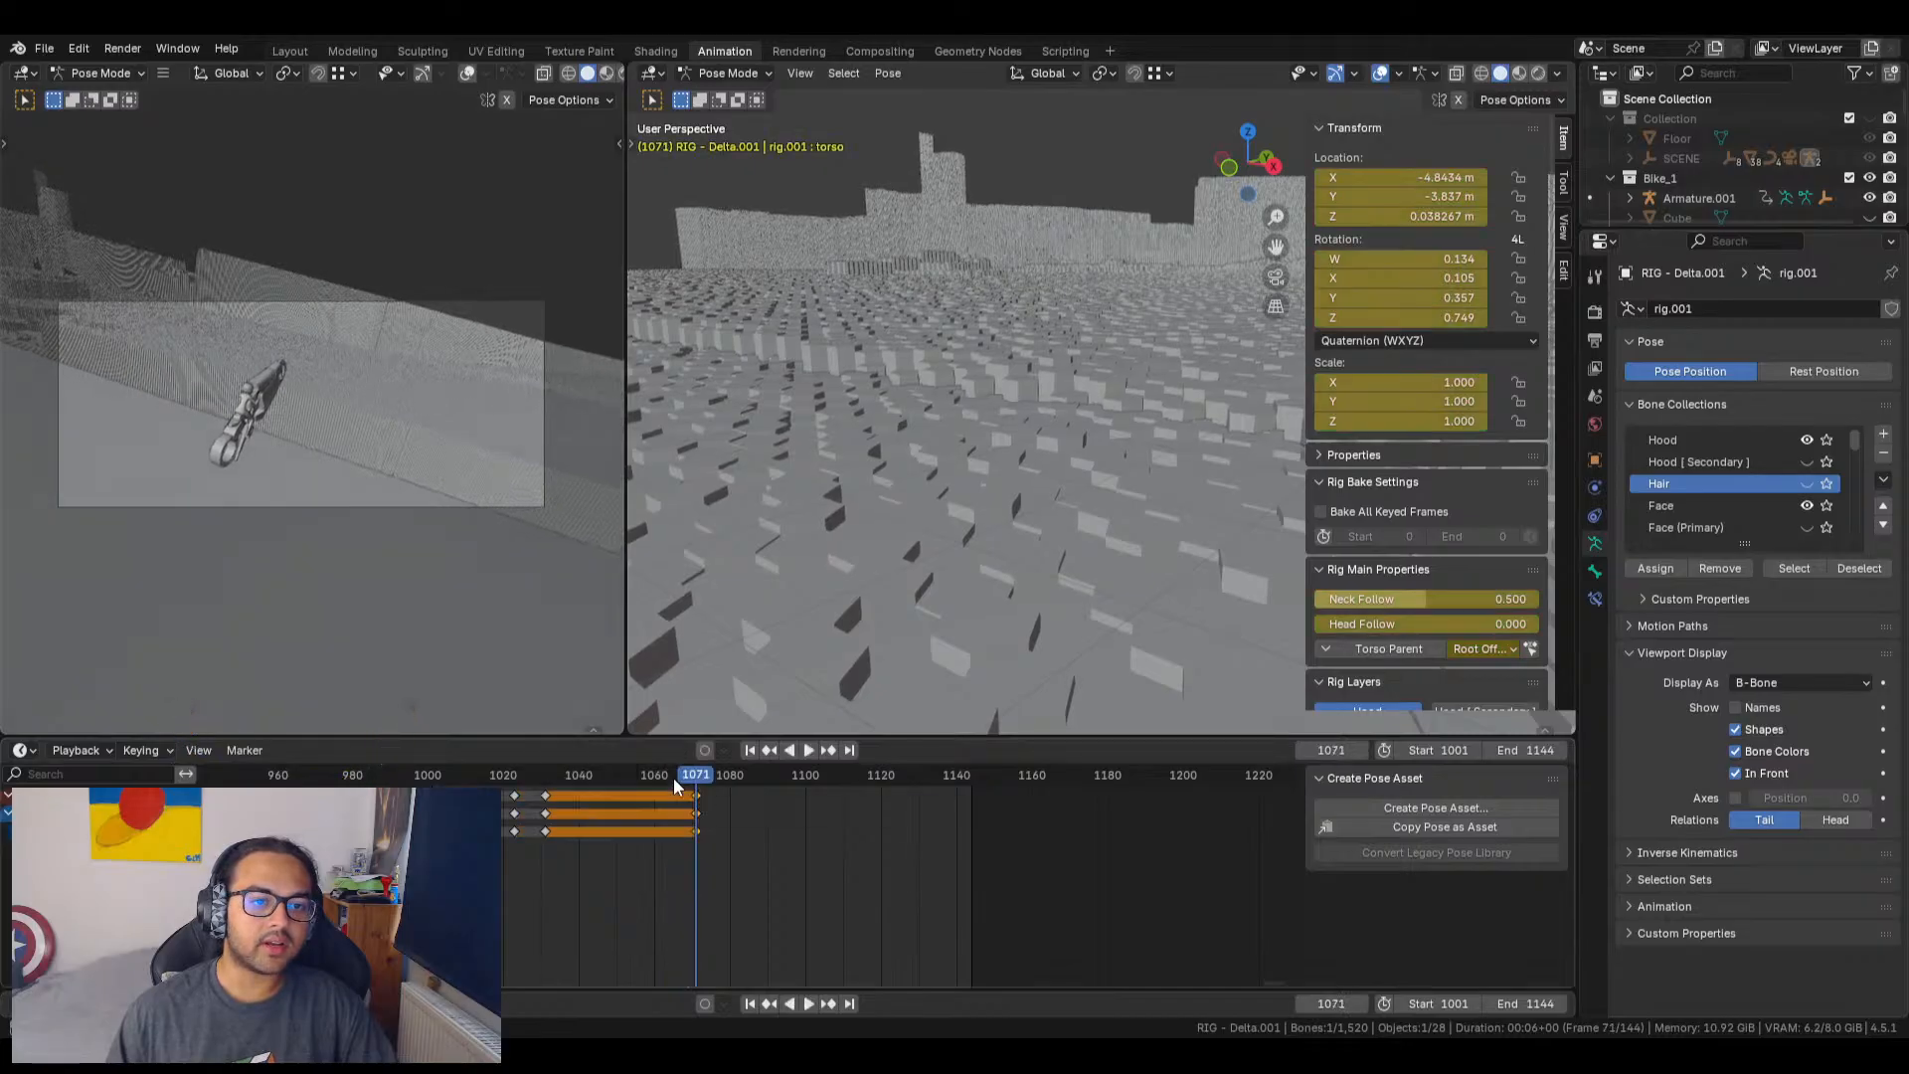
pyautogui.moveTo(680, 778)
pyautogui.mouseDown()
pyautogui.moveTo(657, 776)
pyautogui.moveTo(762, 791)
pyautogui.moveTo(684, 779)
pyautogui.mouseUp()
pyautogui.press('i')
pyautogui.click(656, 776)
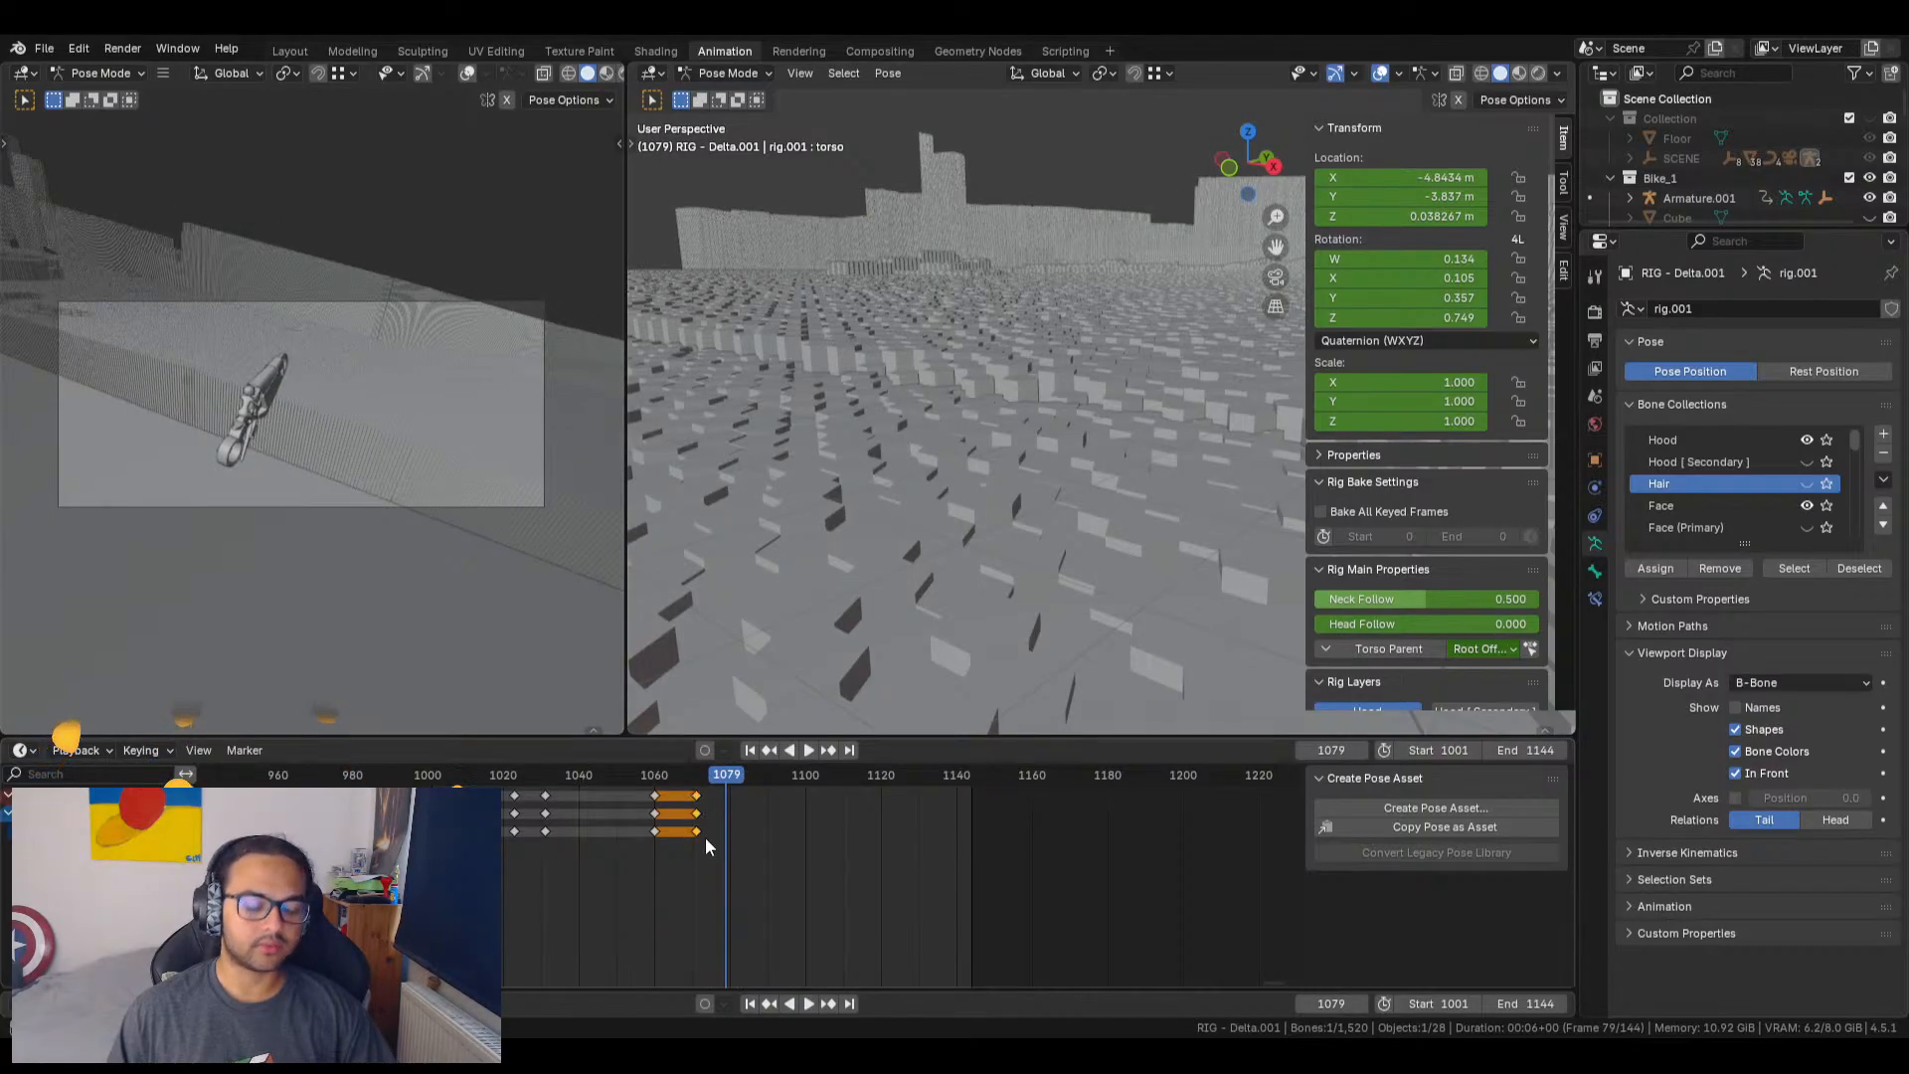
# Step: Move the last torso keyframes to frame 1079 and the ones at frame 1060 to frame 1071
pyautogui.press('g')
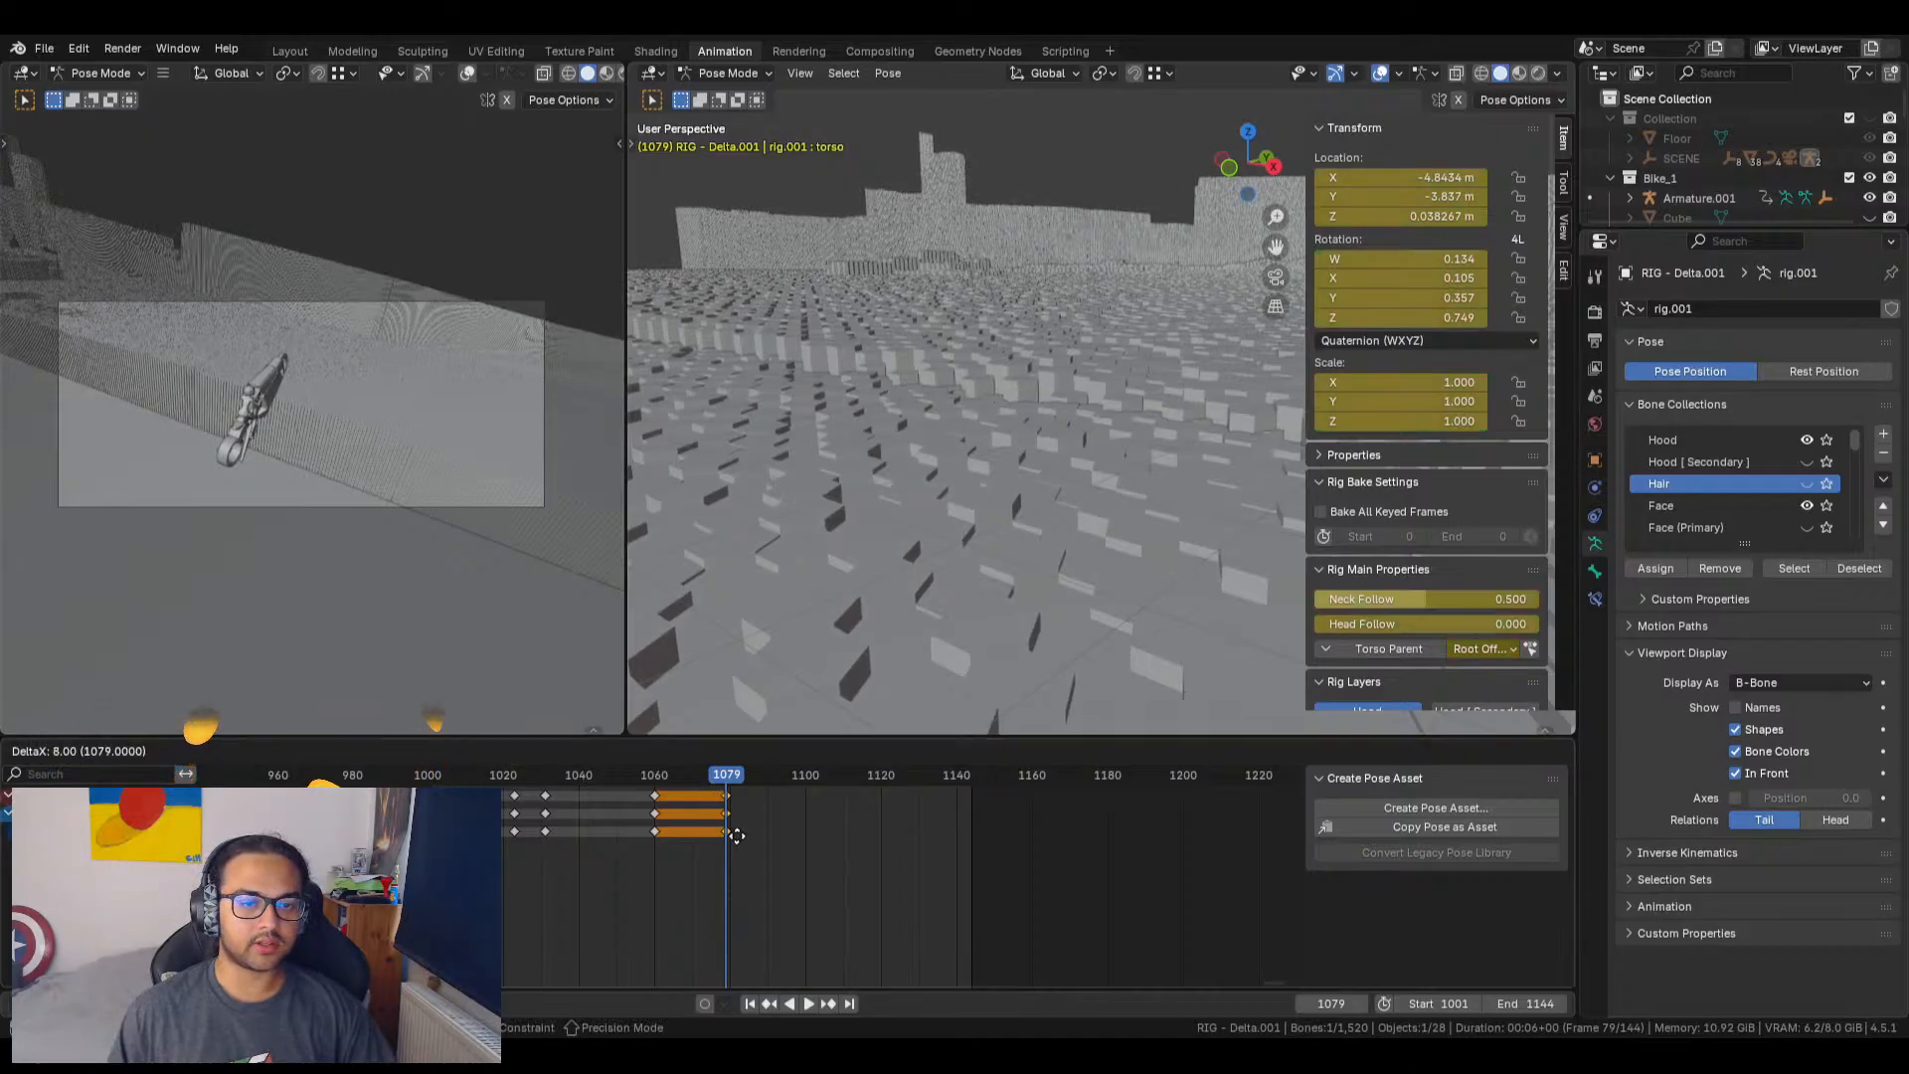
pyautogui.click(737, 835)
pyautogui.click(683, 847)
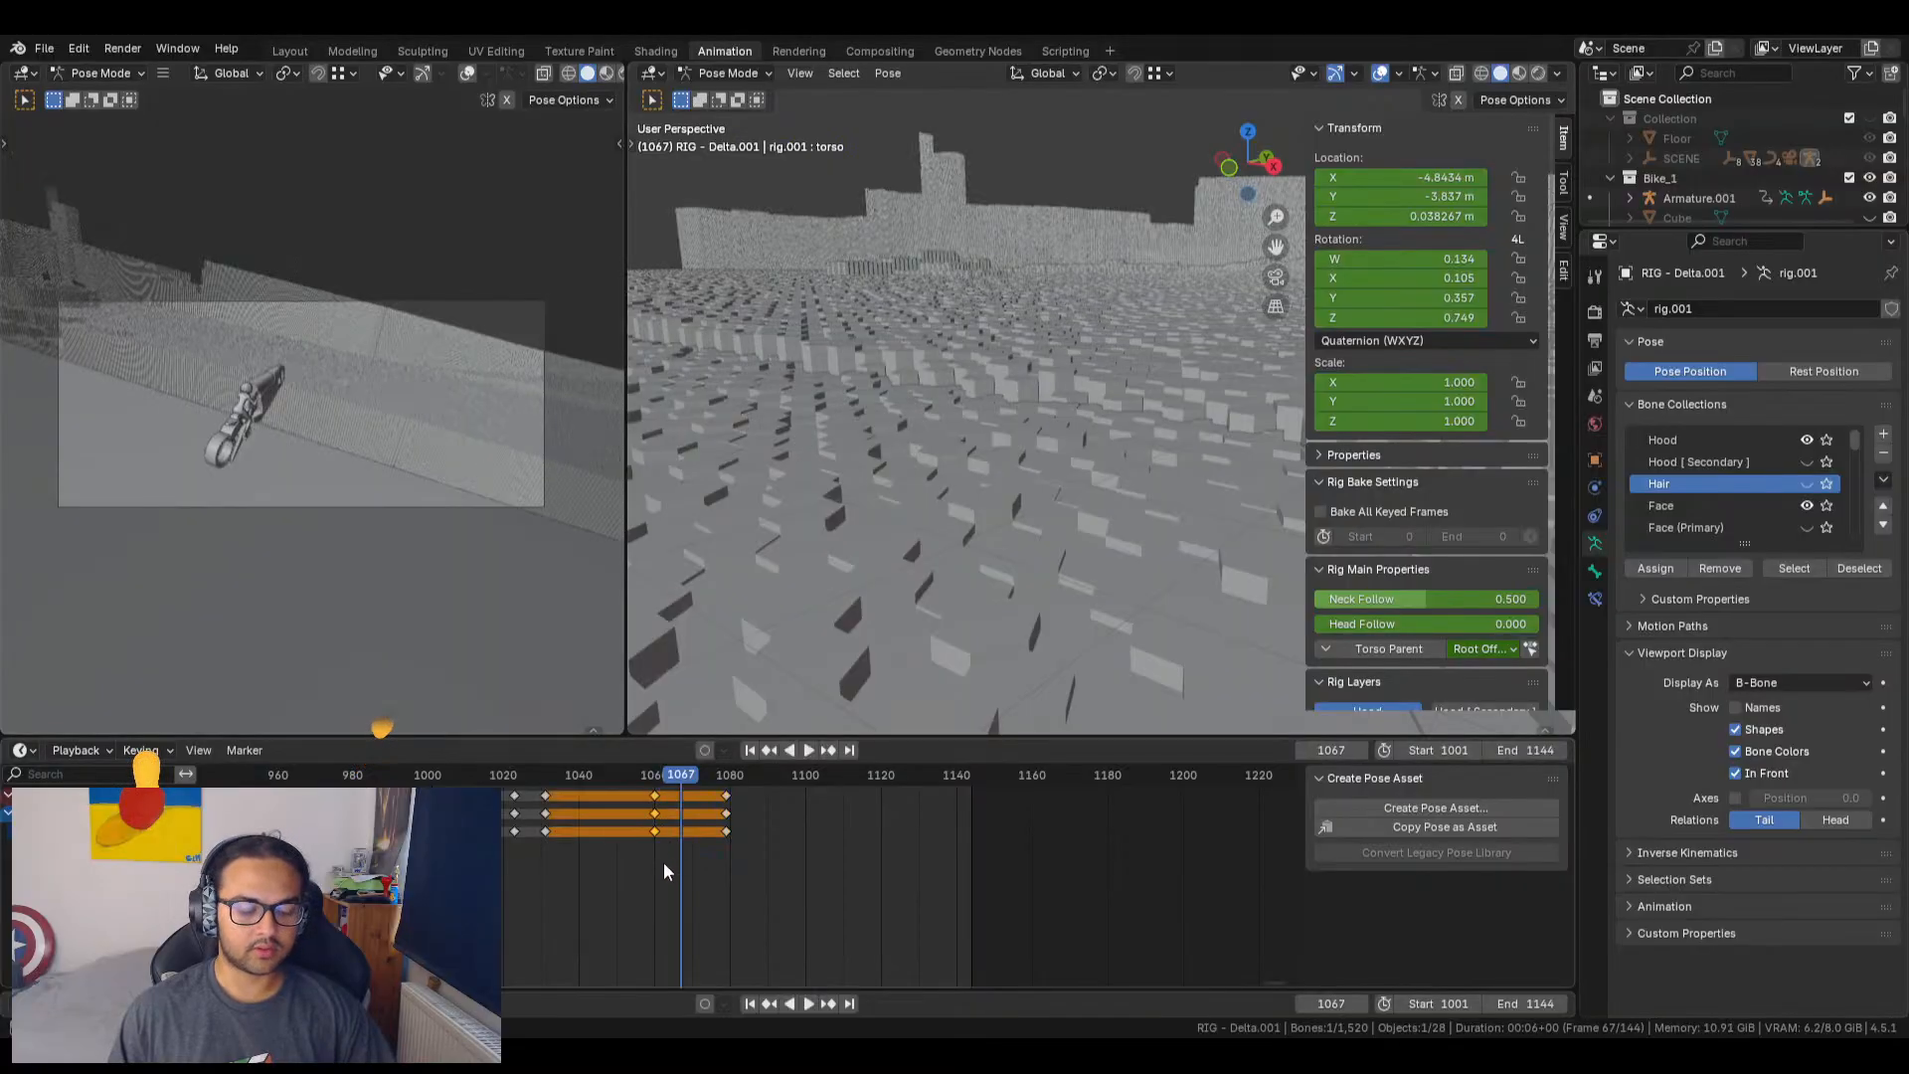
pyautogui.press('g')
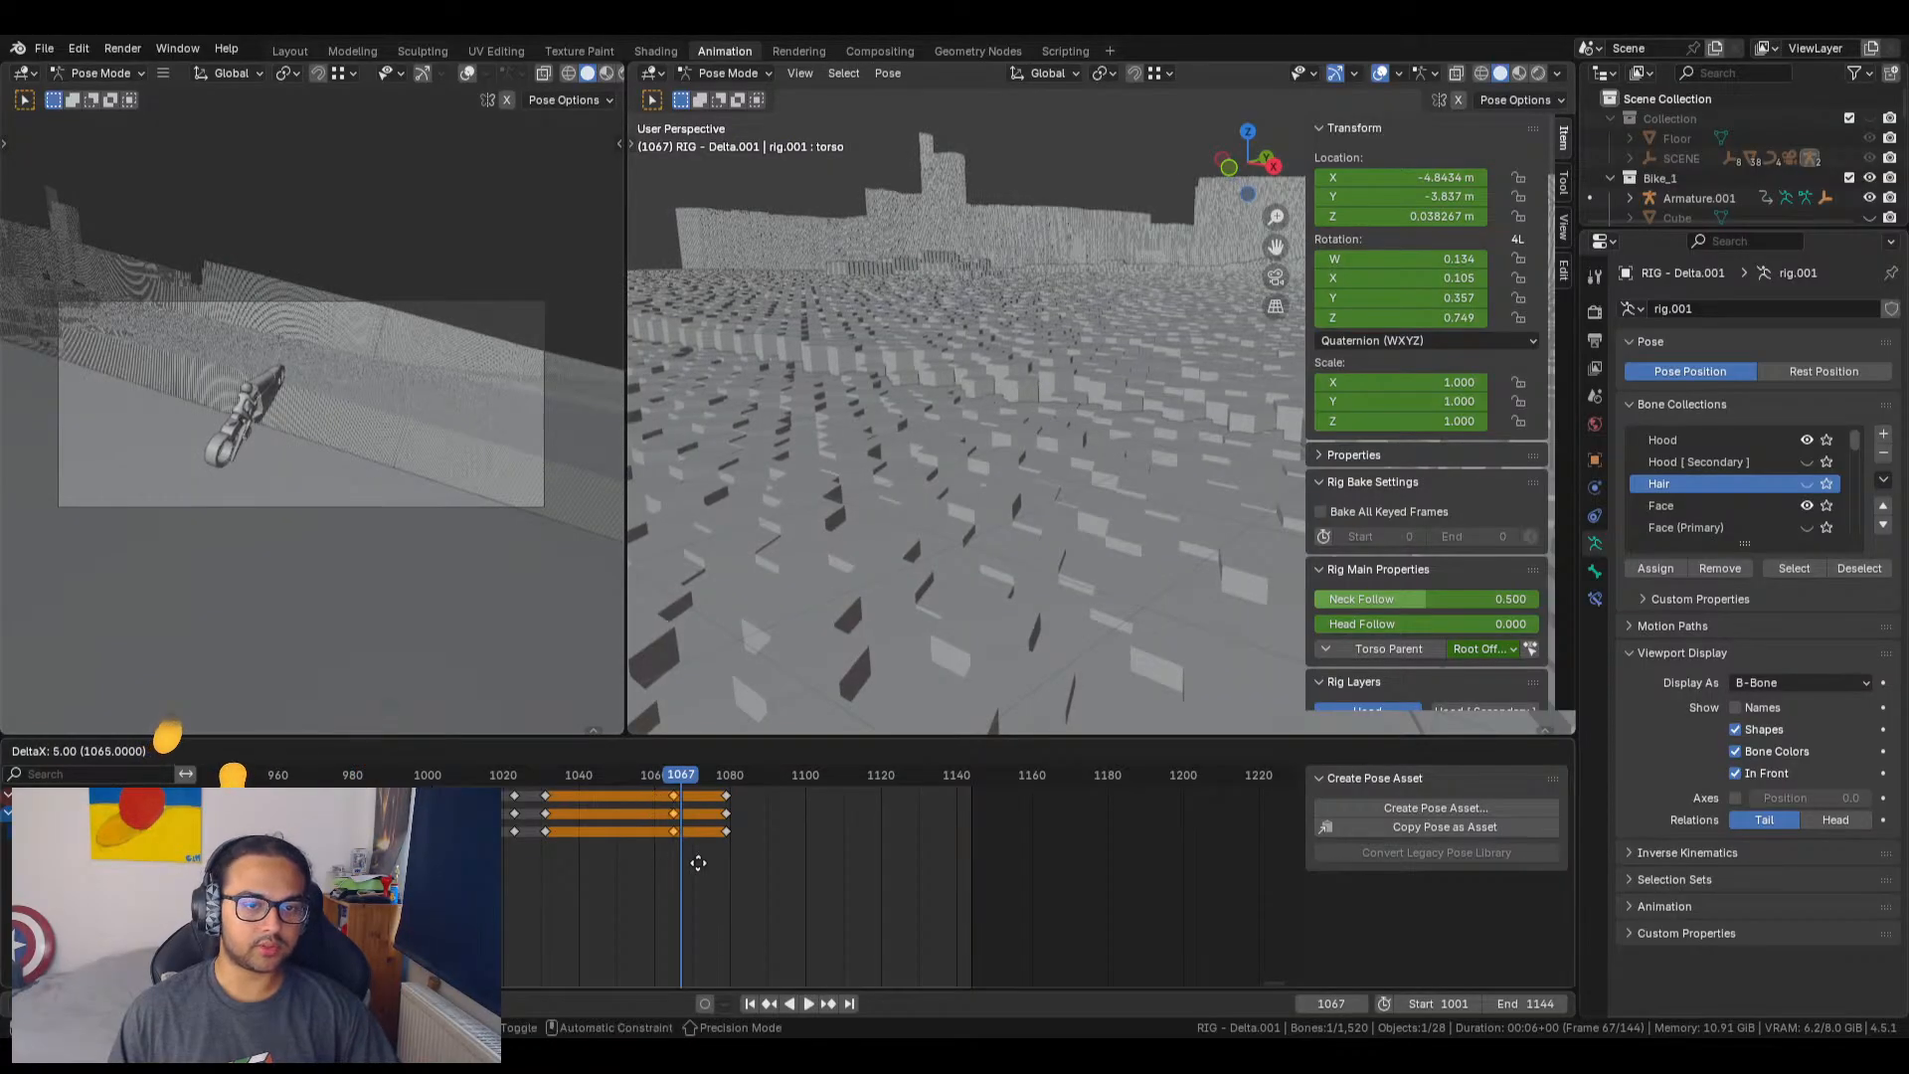
pyautogui.click(698, 857)
# Step: Play the shot onward and insert keyframes for all channels of the torso control at frame 1108
pyautogui.press('space')
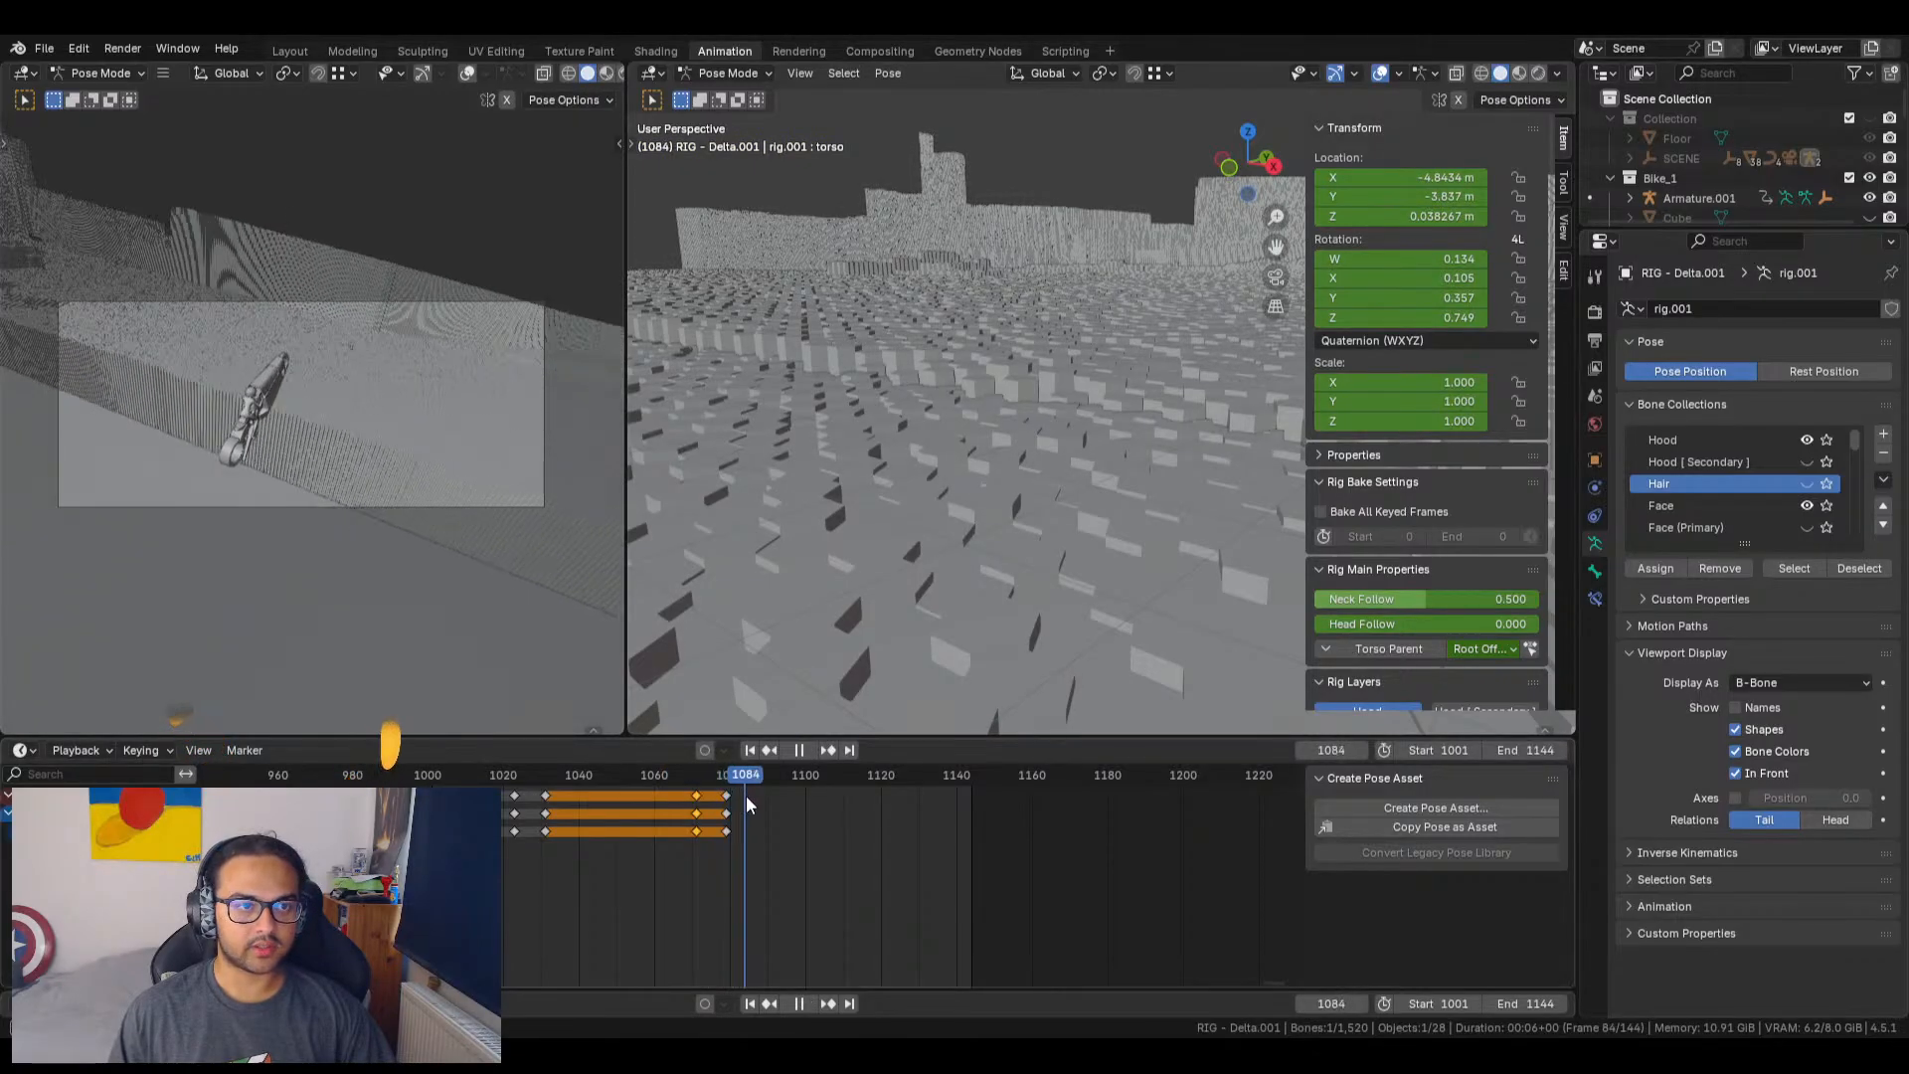
pyautogui.press('space')
pyautogui.click(834, 802)
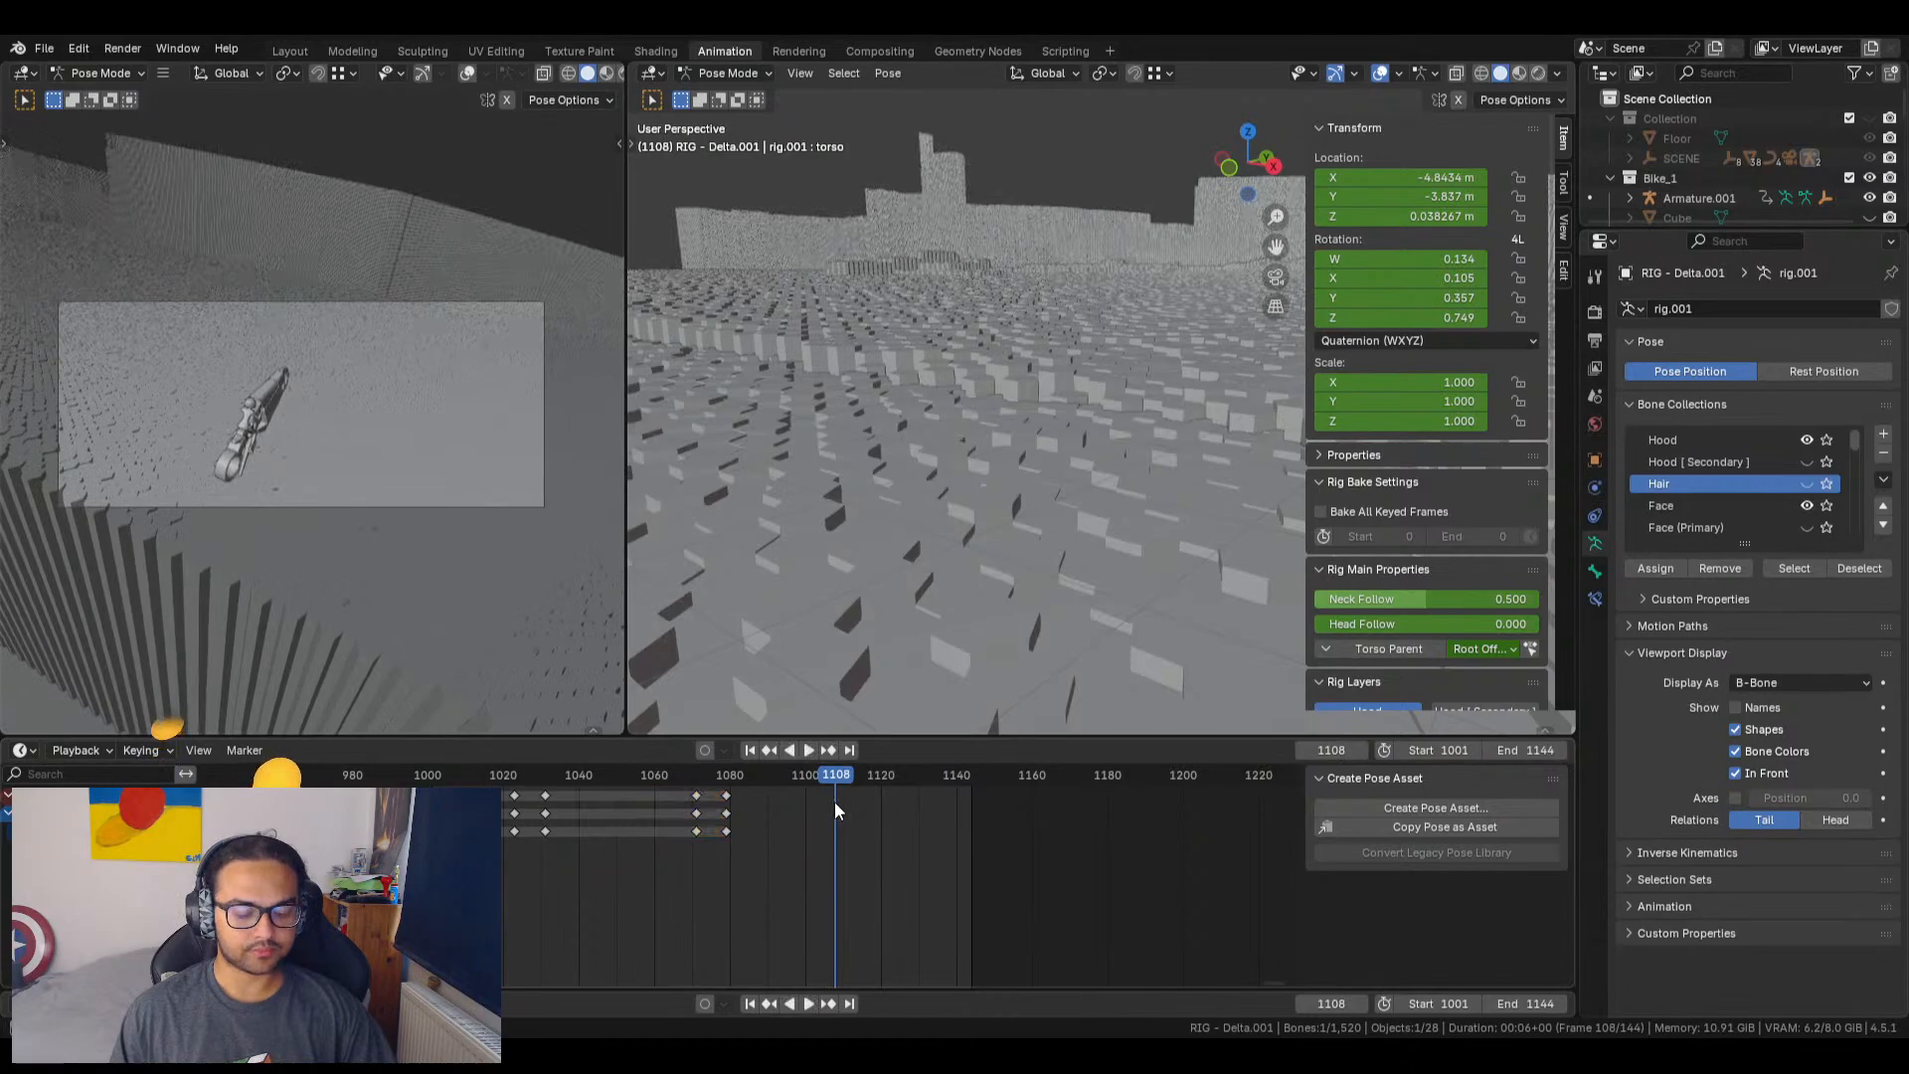
pyautogui.press('i')
pyautogui.click(832, 800)
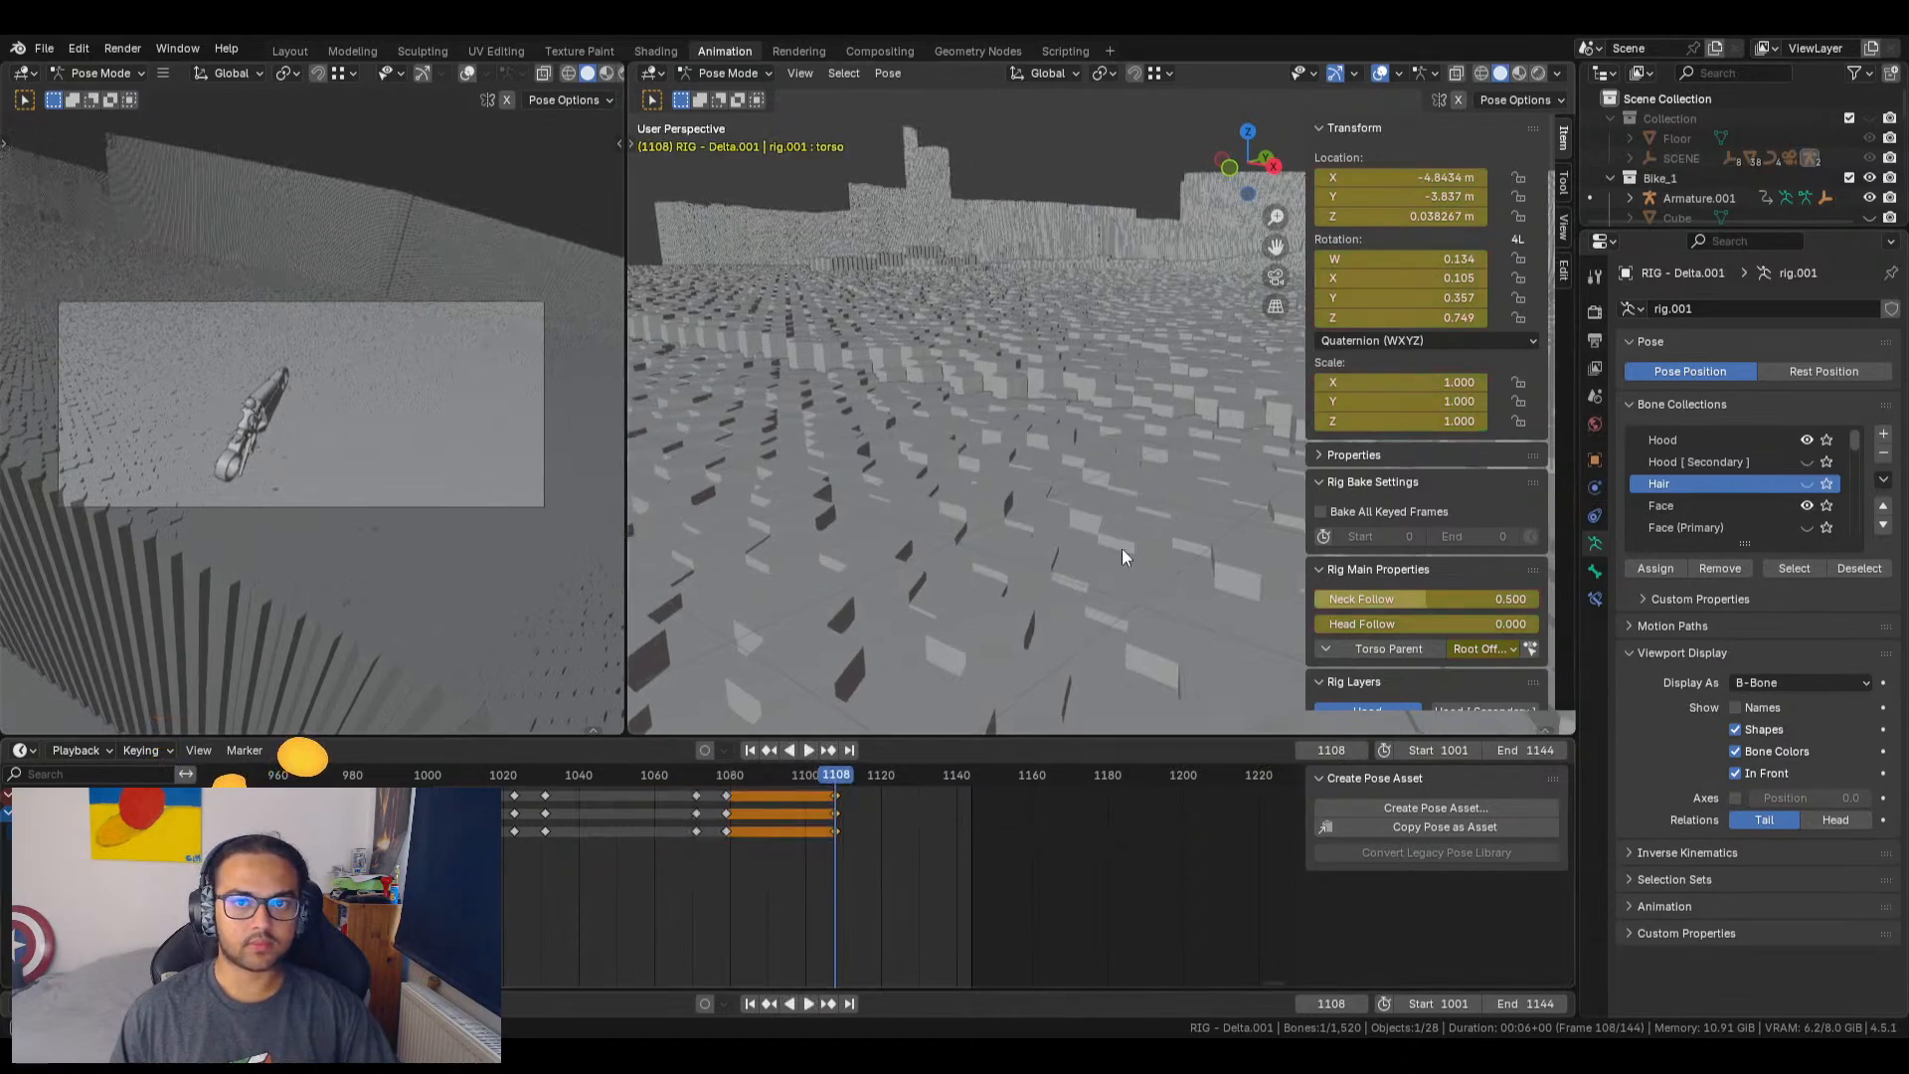
# Step: Preview the shot past frame 1108 and enable automatic keyframing
pyautogui.moveTo(1122, 547); pyautogui.dragTo(1148, 547, button='middle')
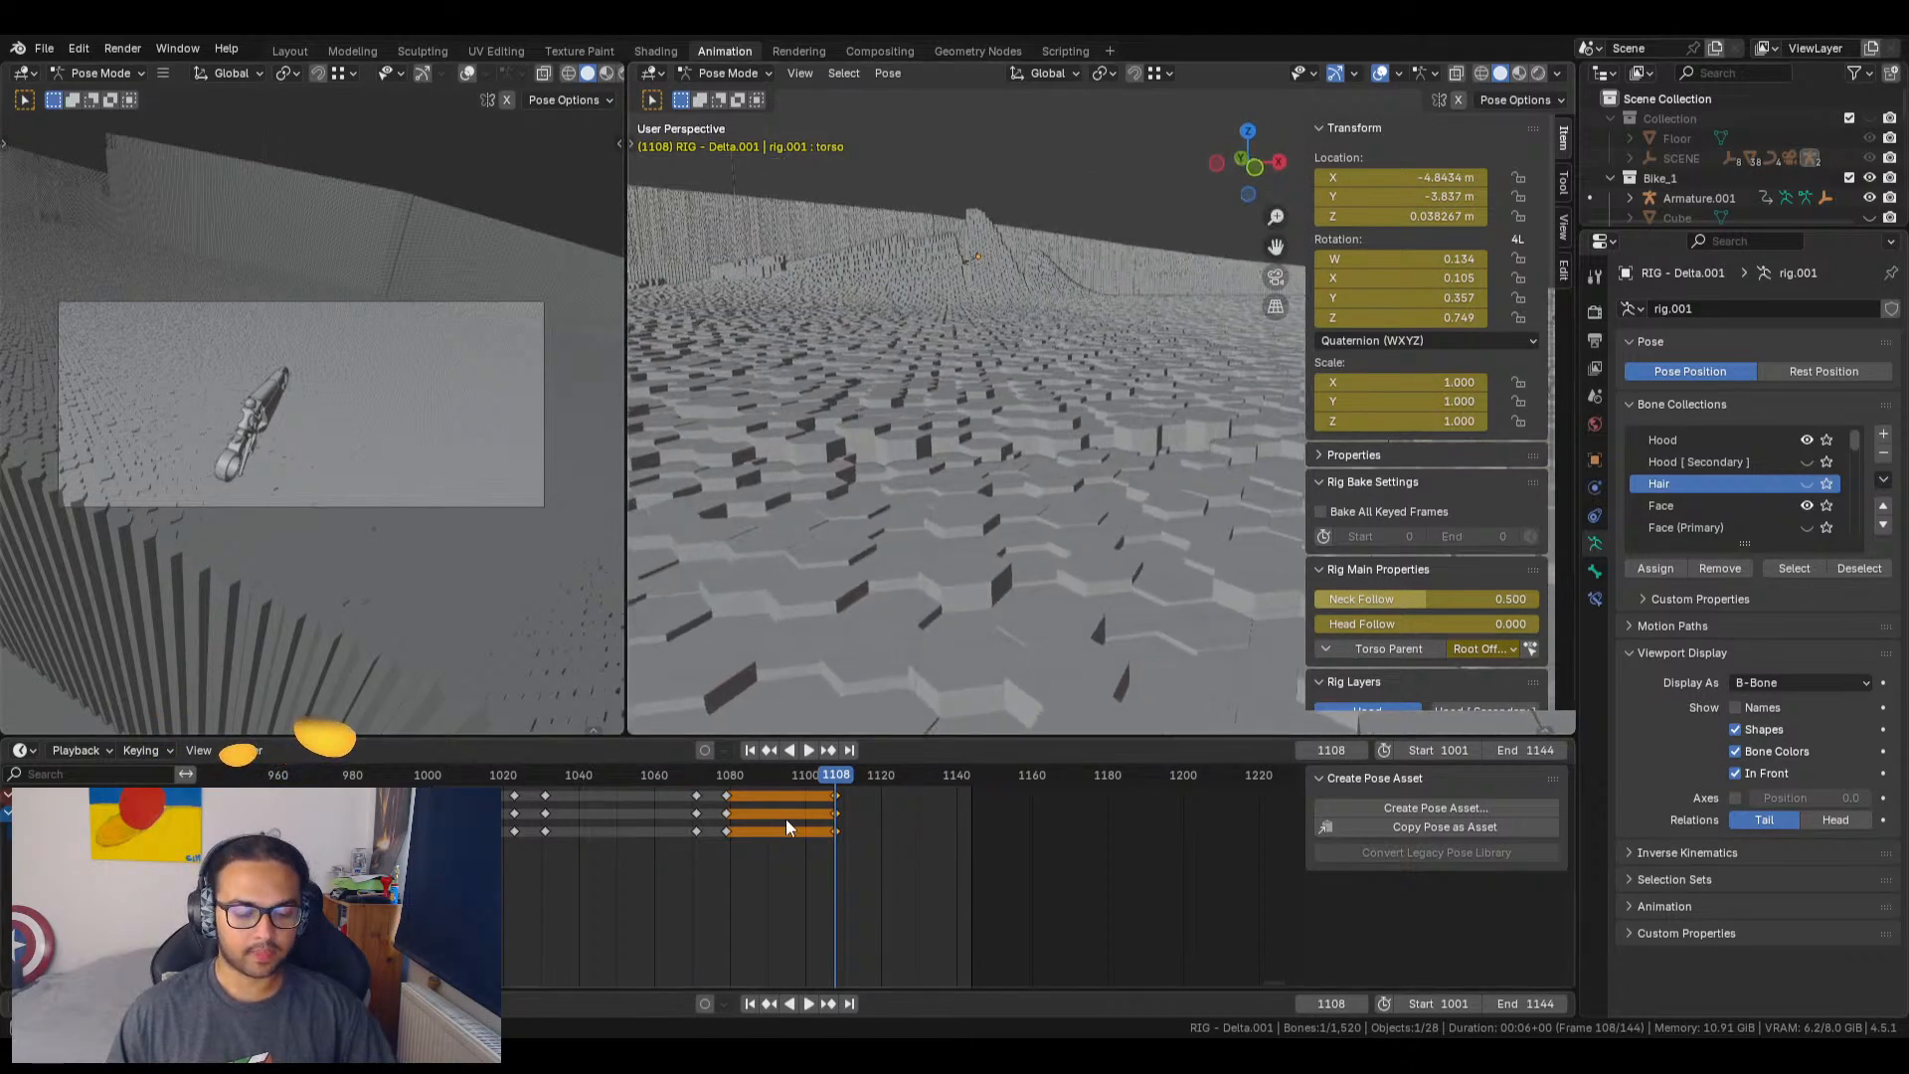
pyautogui.press('space')
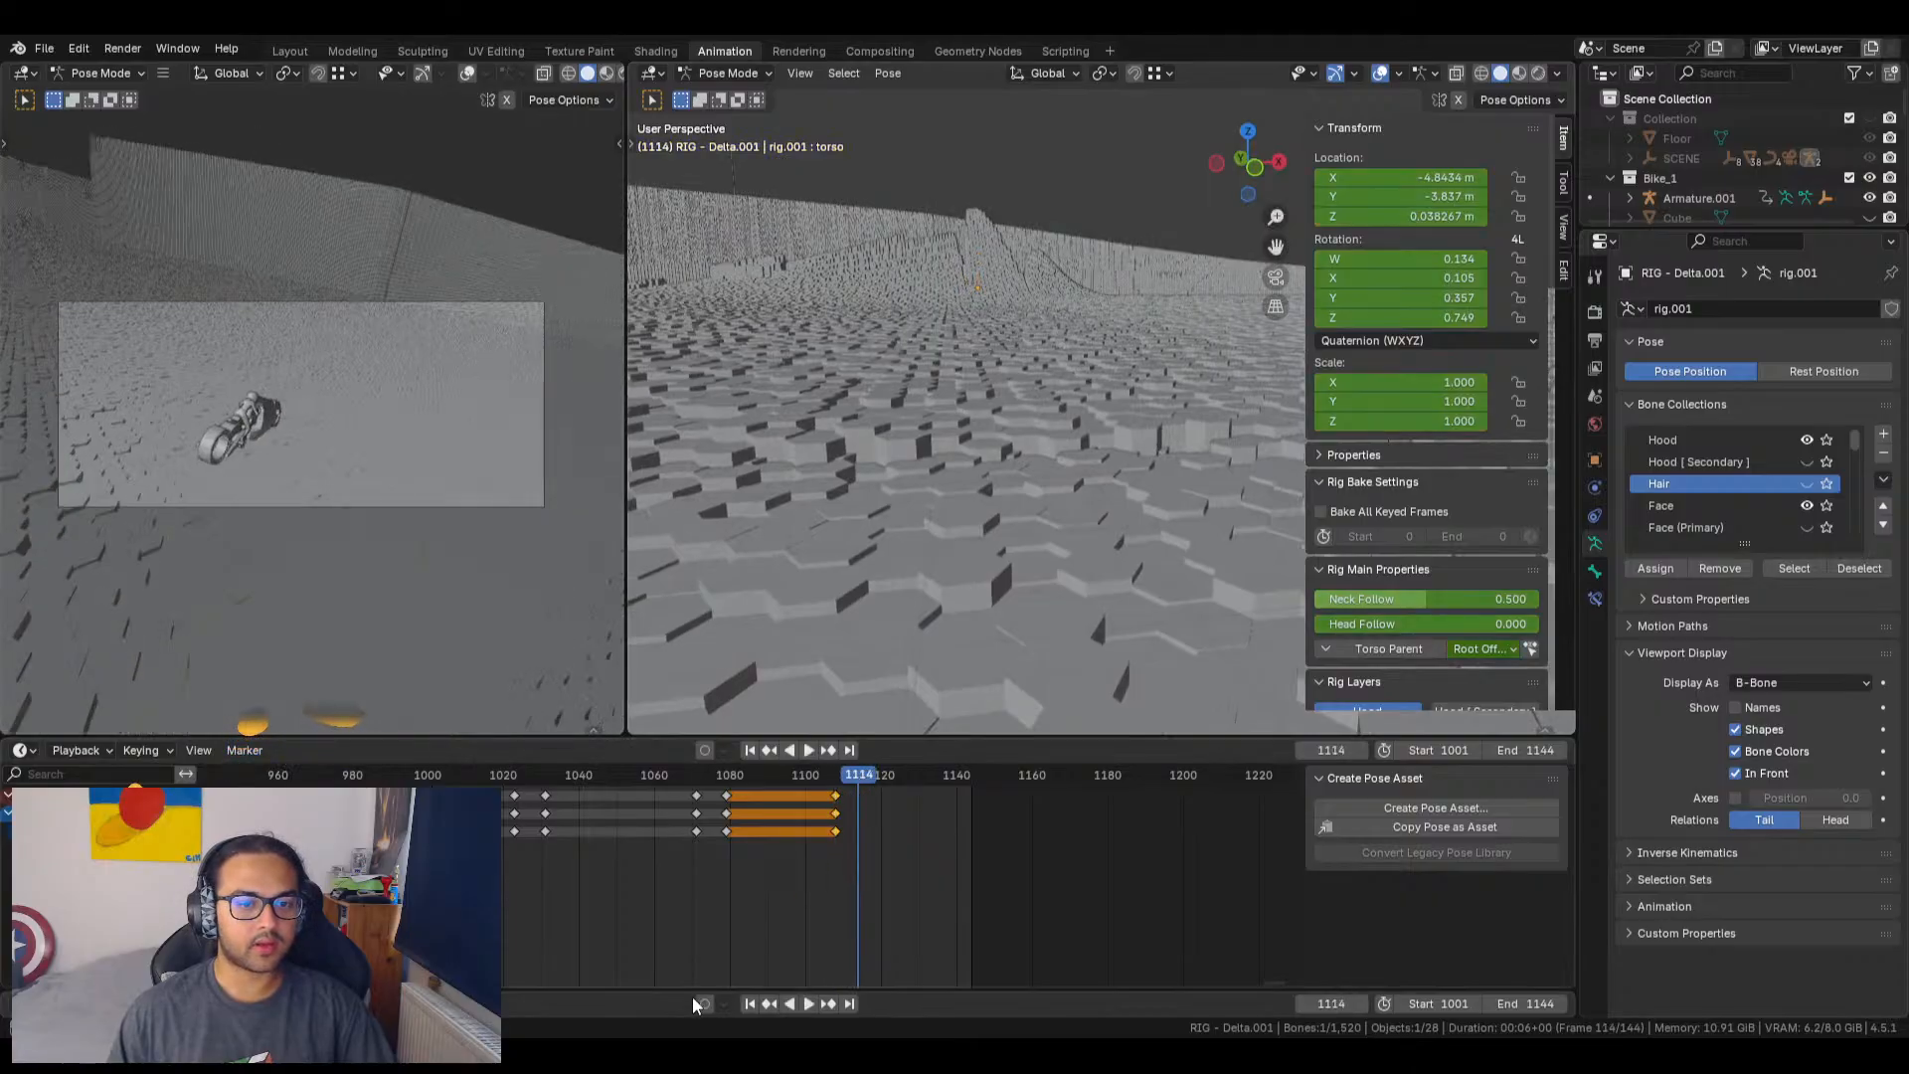
pyautogui.click(704, 1003)
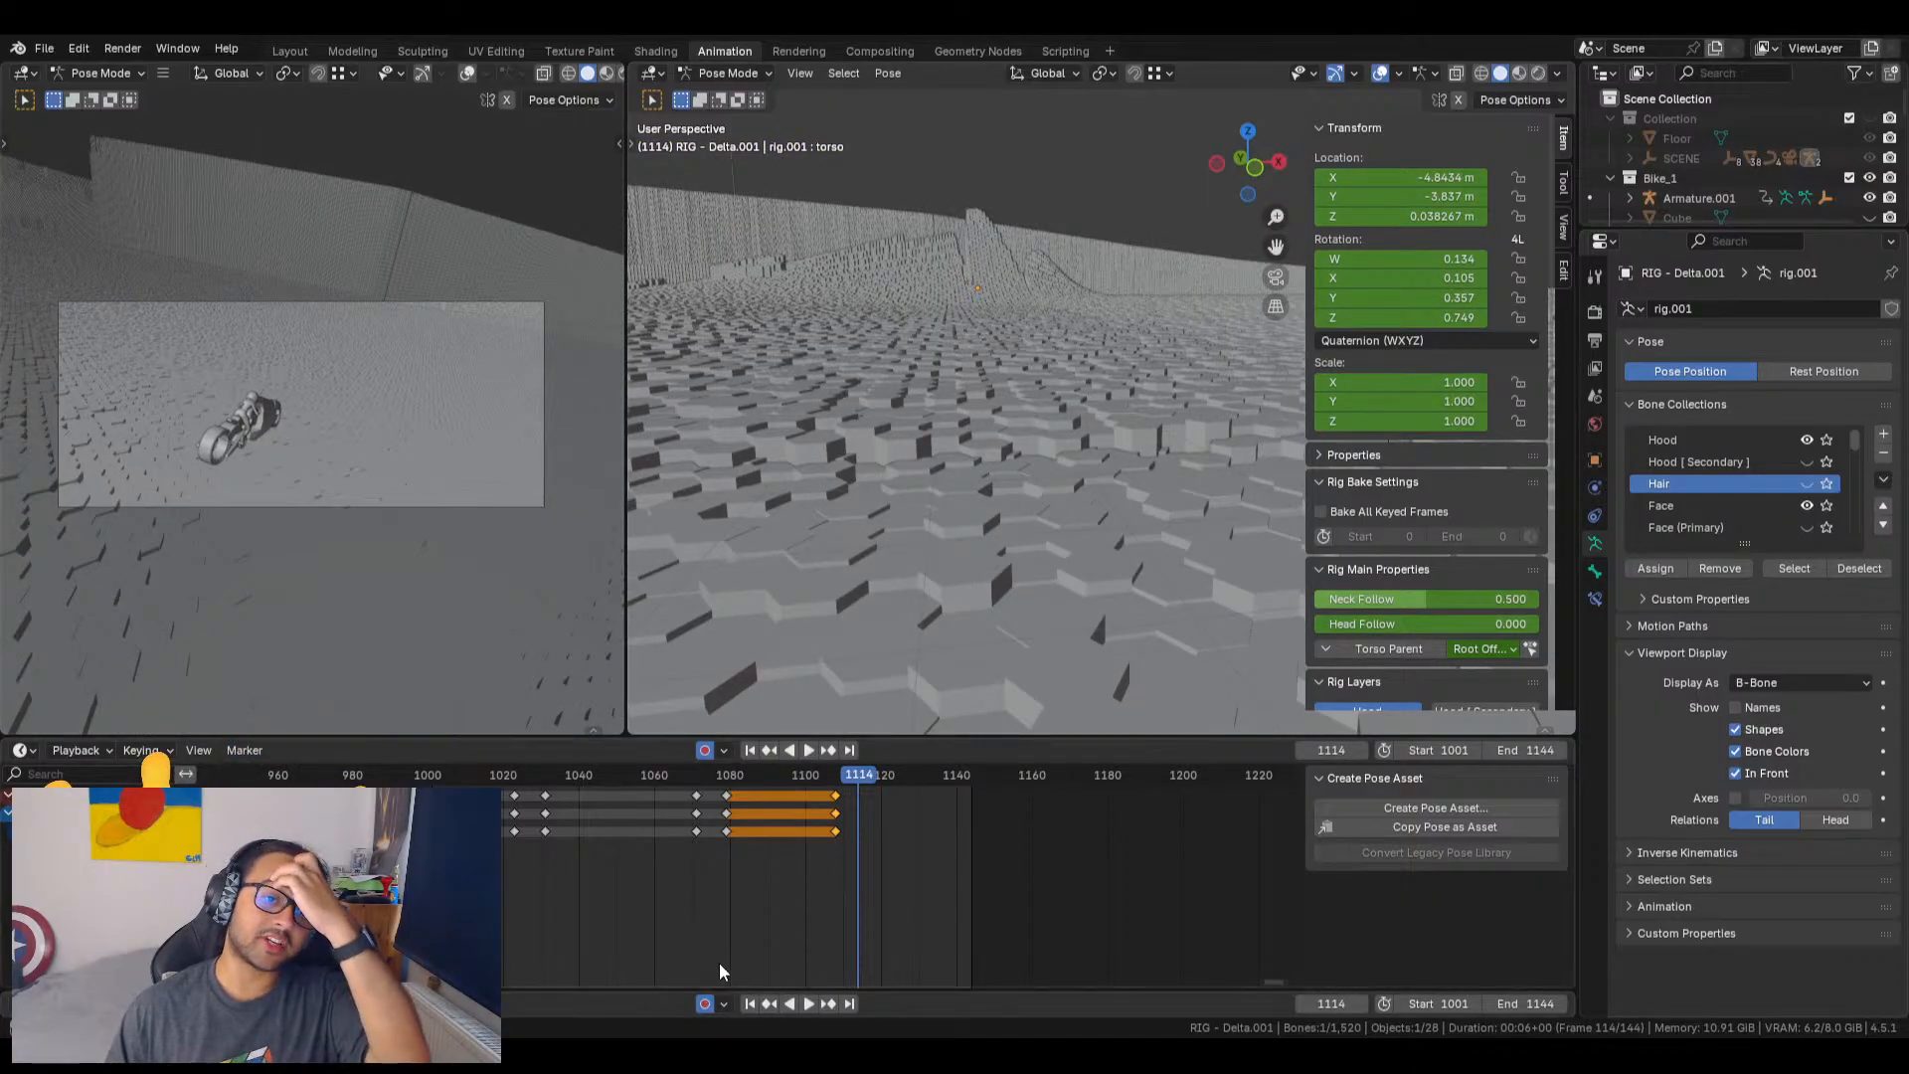
pyautogui.press('space')
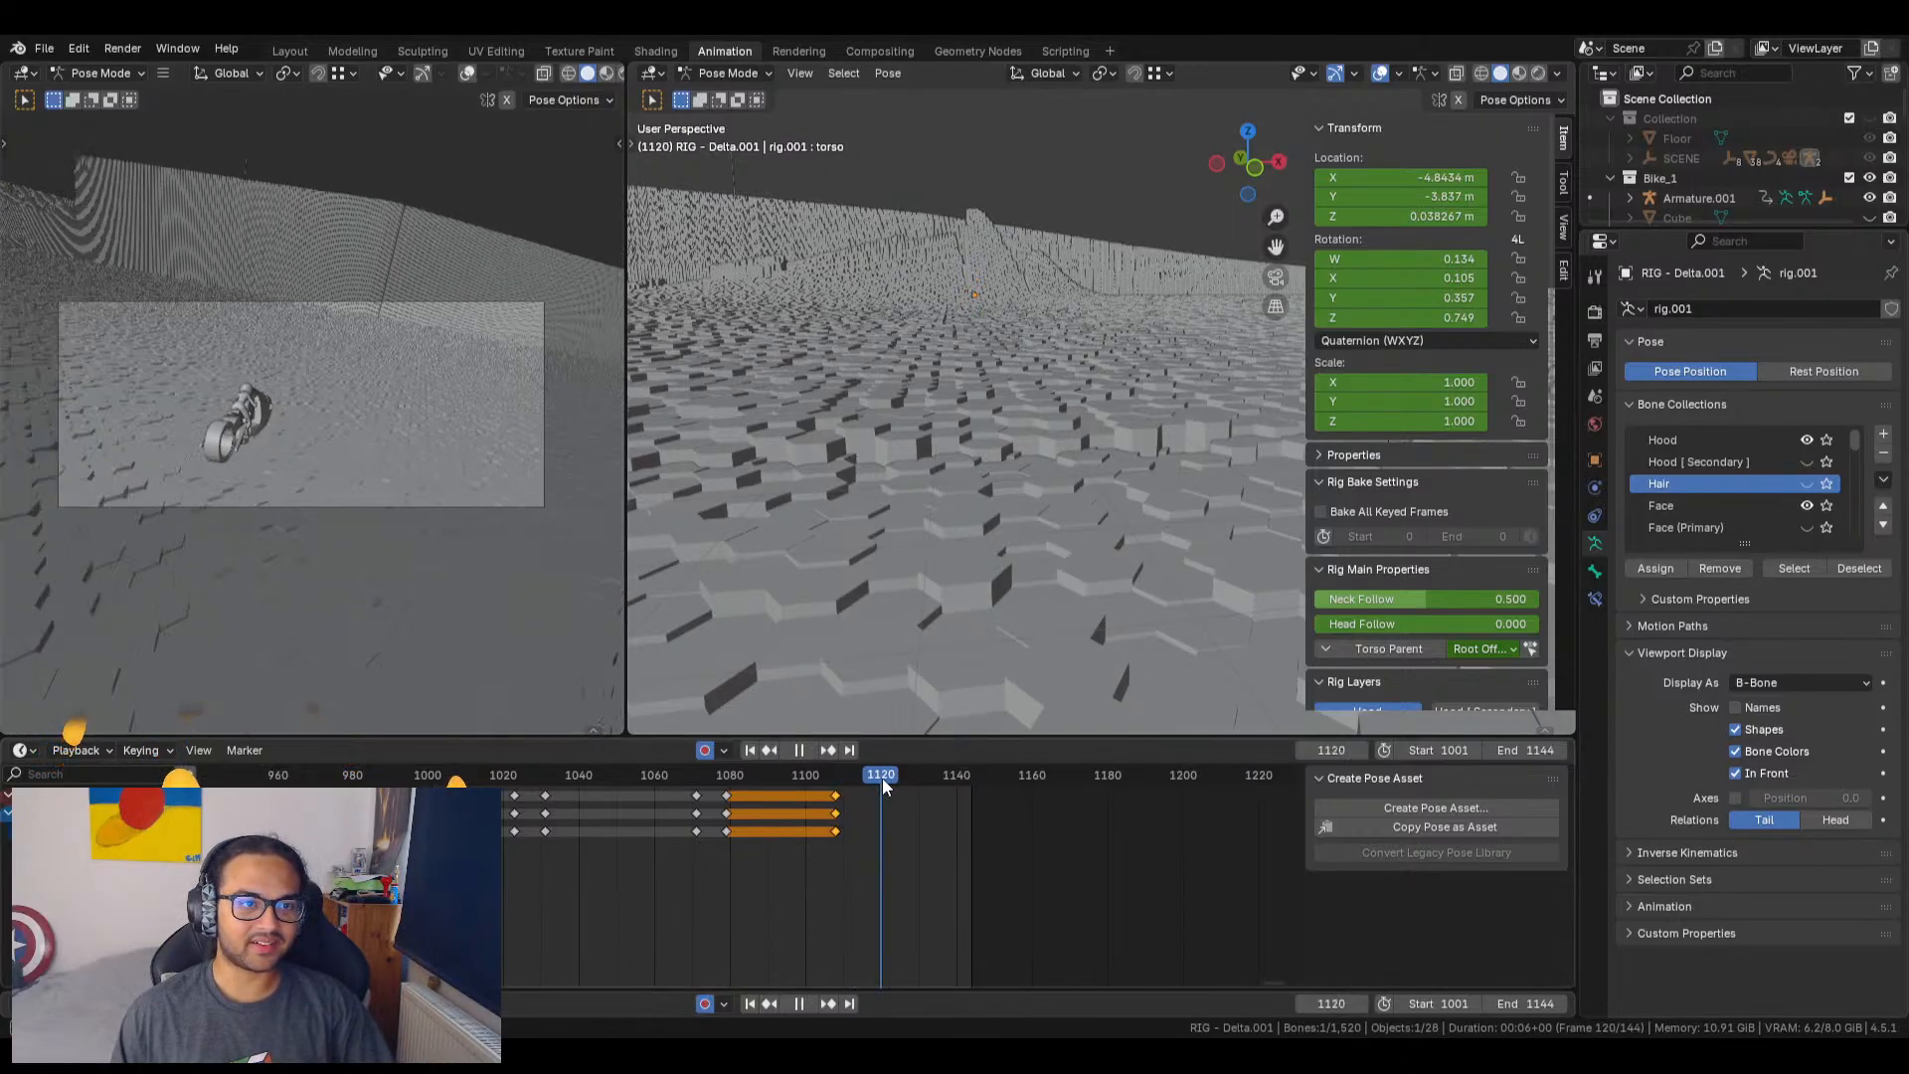
# Step: Review the start of the shot from frame 1000 and insert keyframes for the torso control at frame 1007
pyautogui.moveTo(884, 787); pyautogui.dragTo(429, 791)
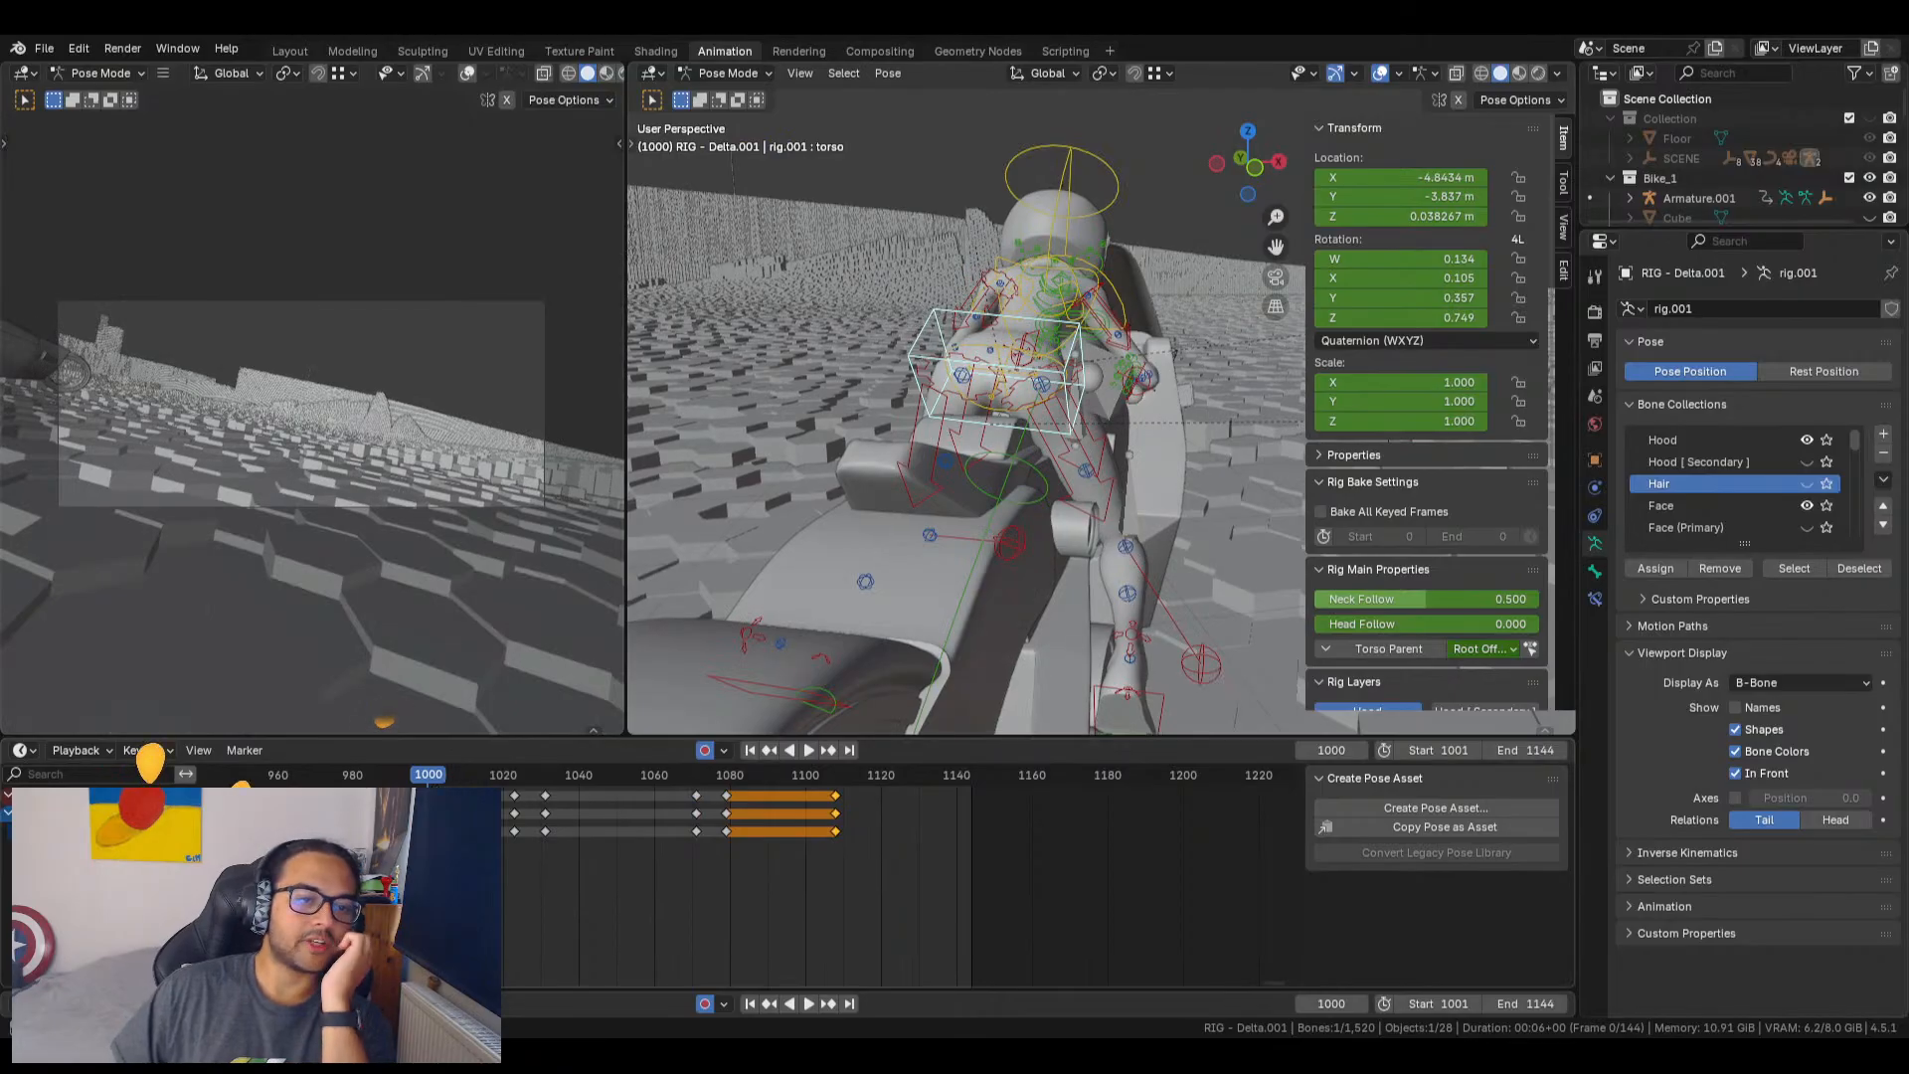
pyautogui.press('space')
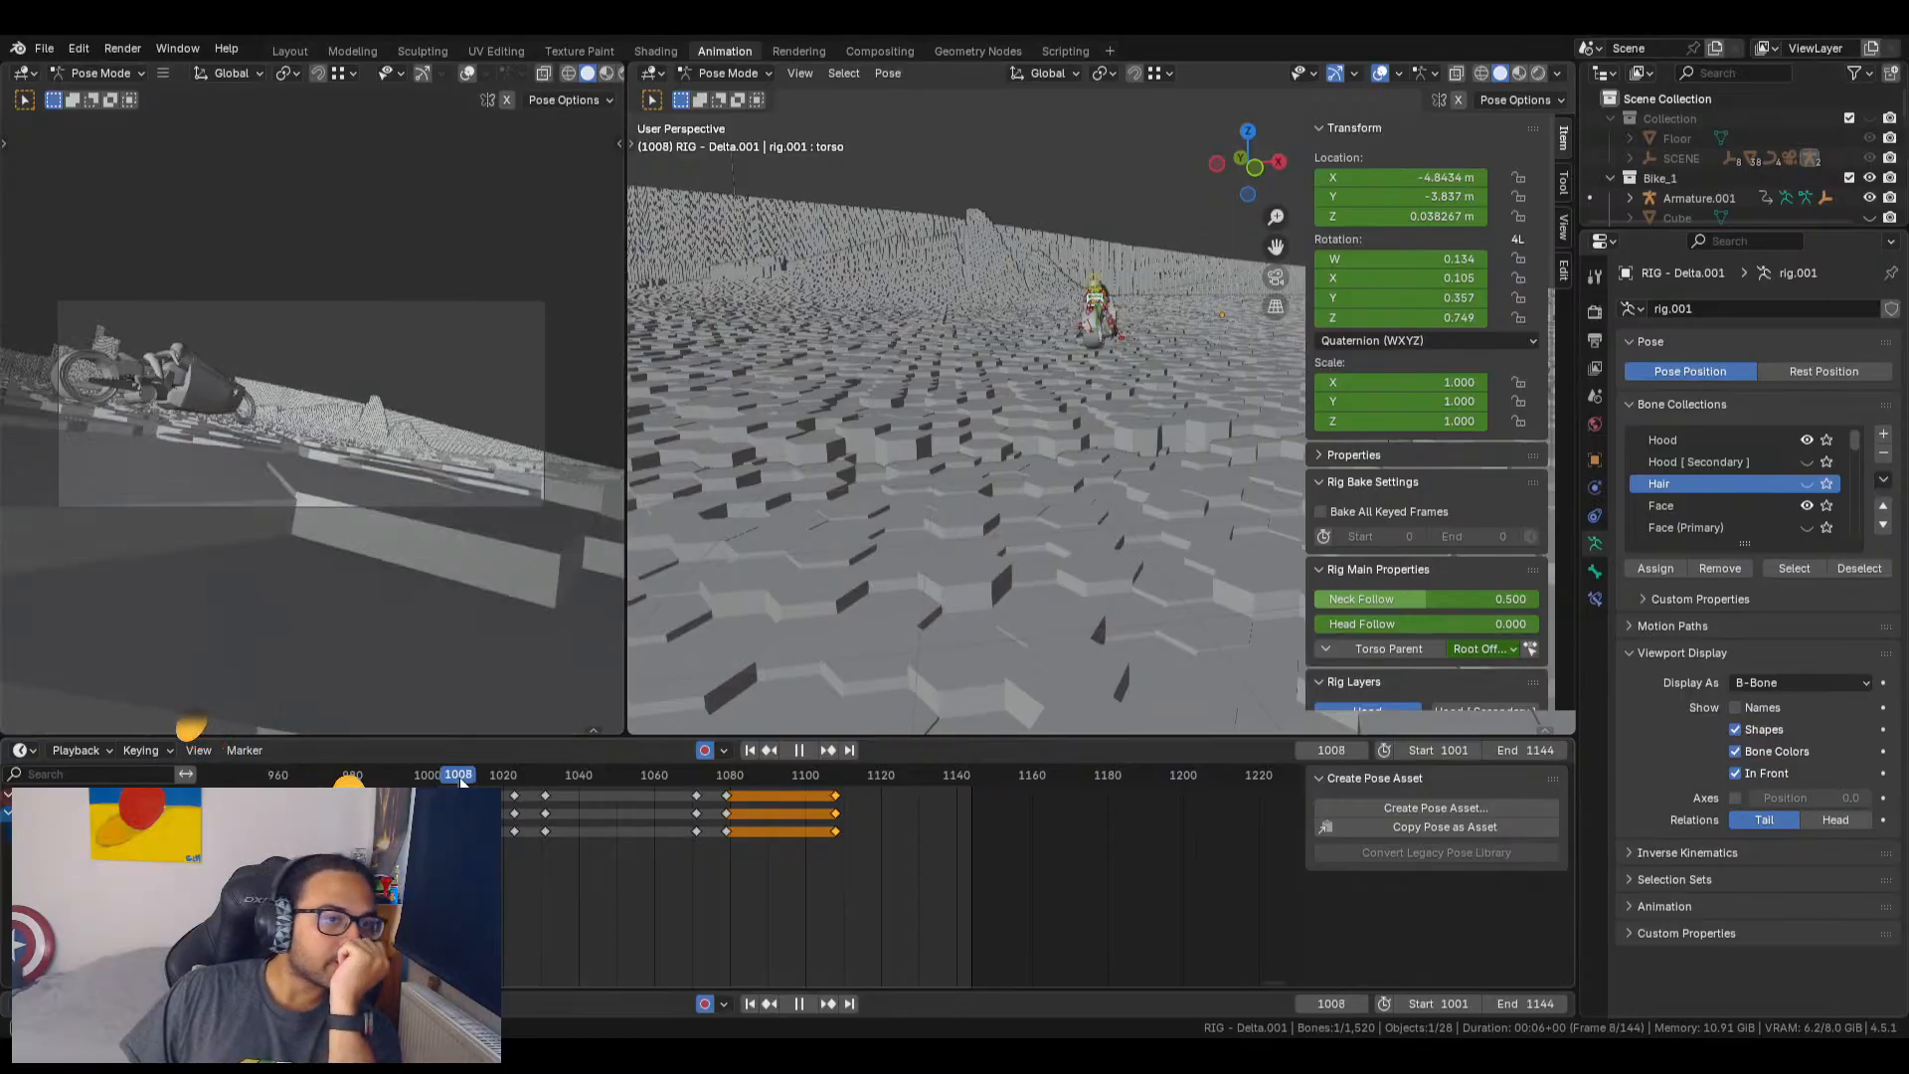
pyautogui.moveTo(459, 782); pyautogui.dragTo(455, 781)
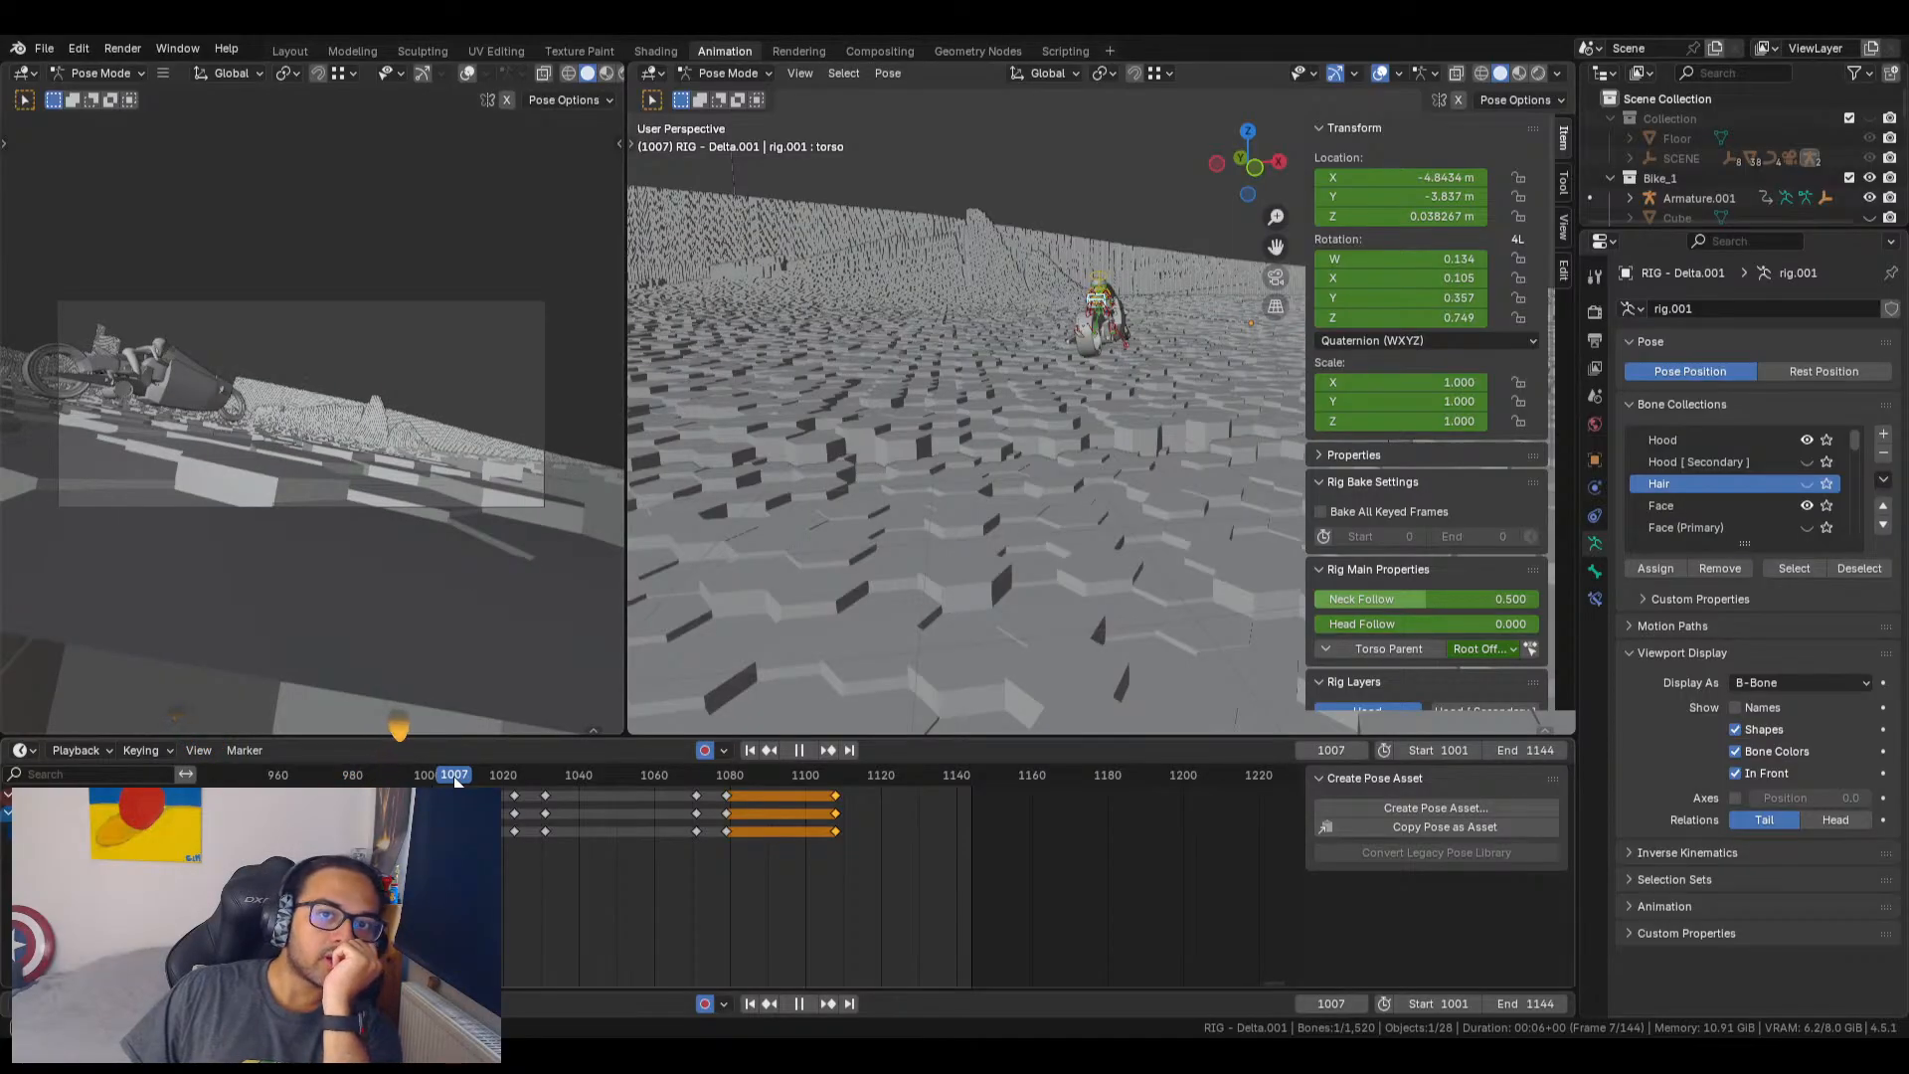
pyautogui.press('space')
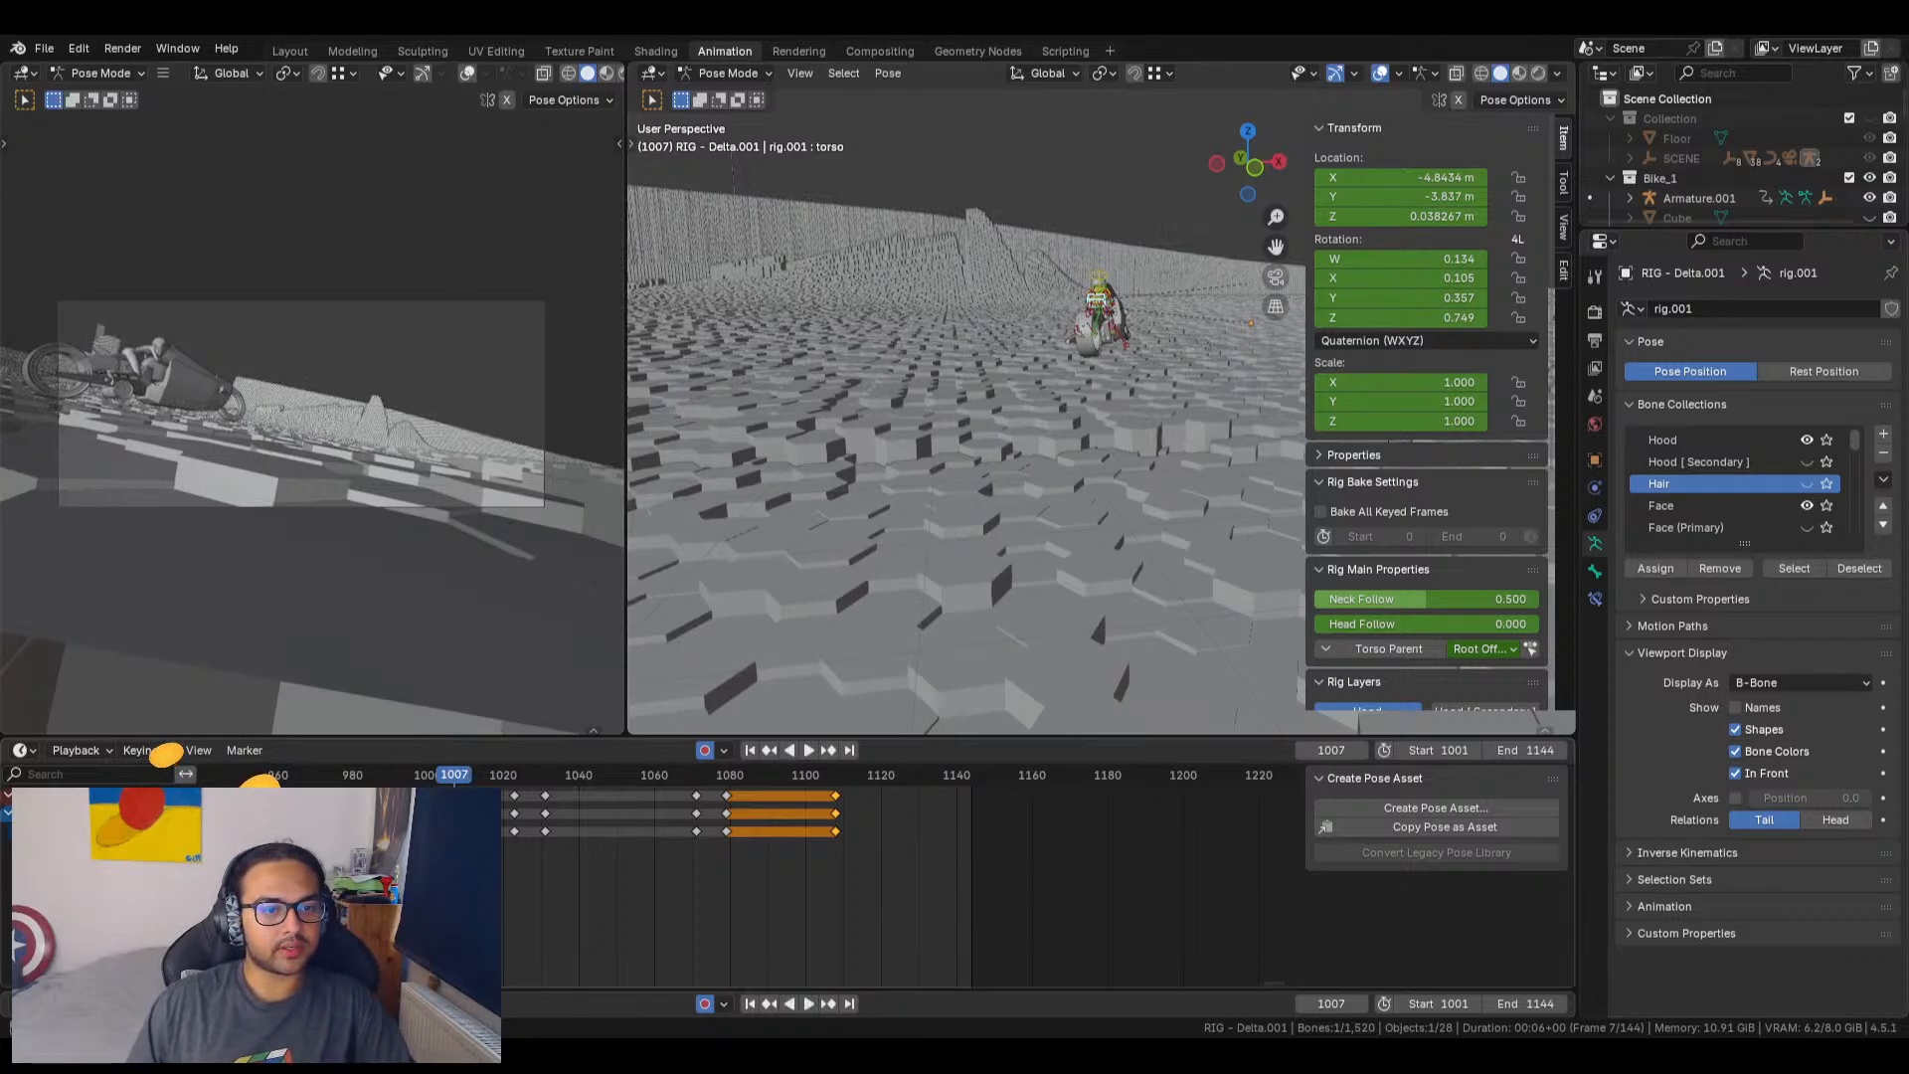
pyautogui.press('i')
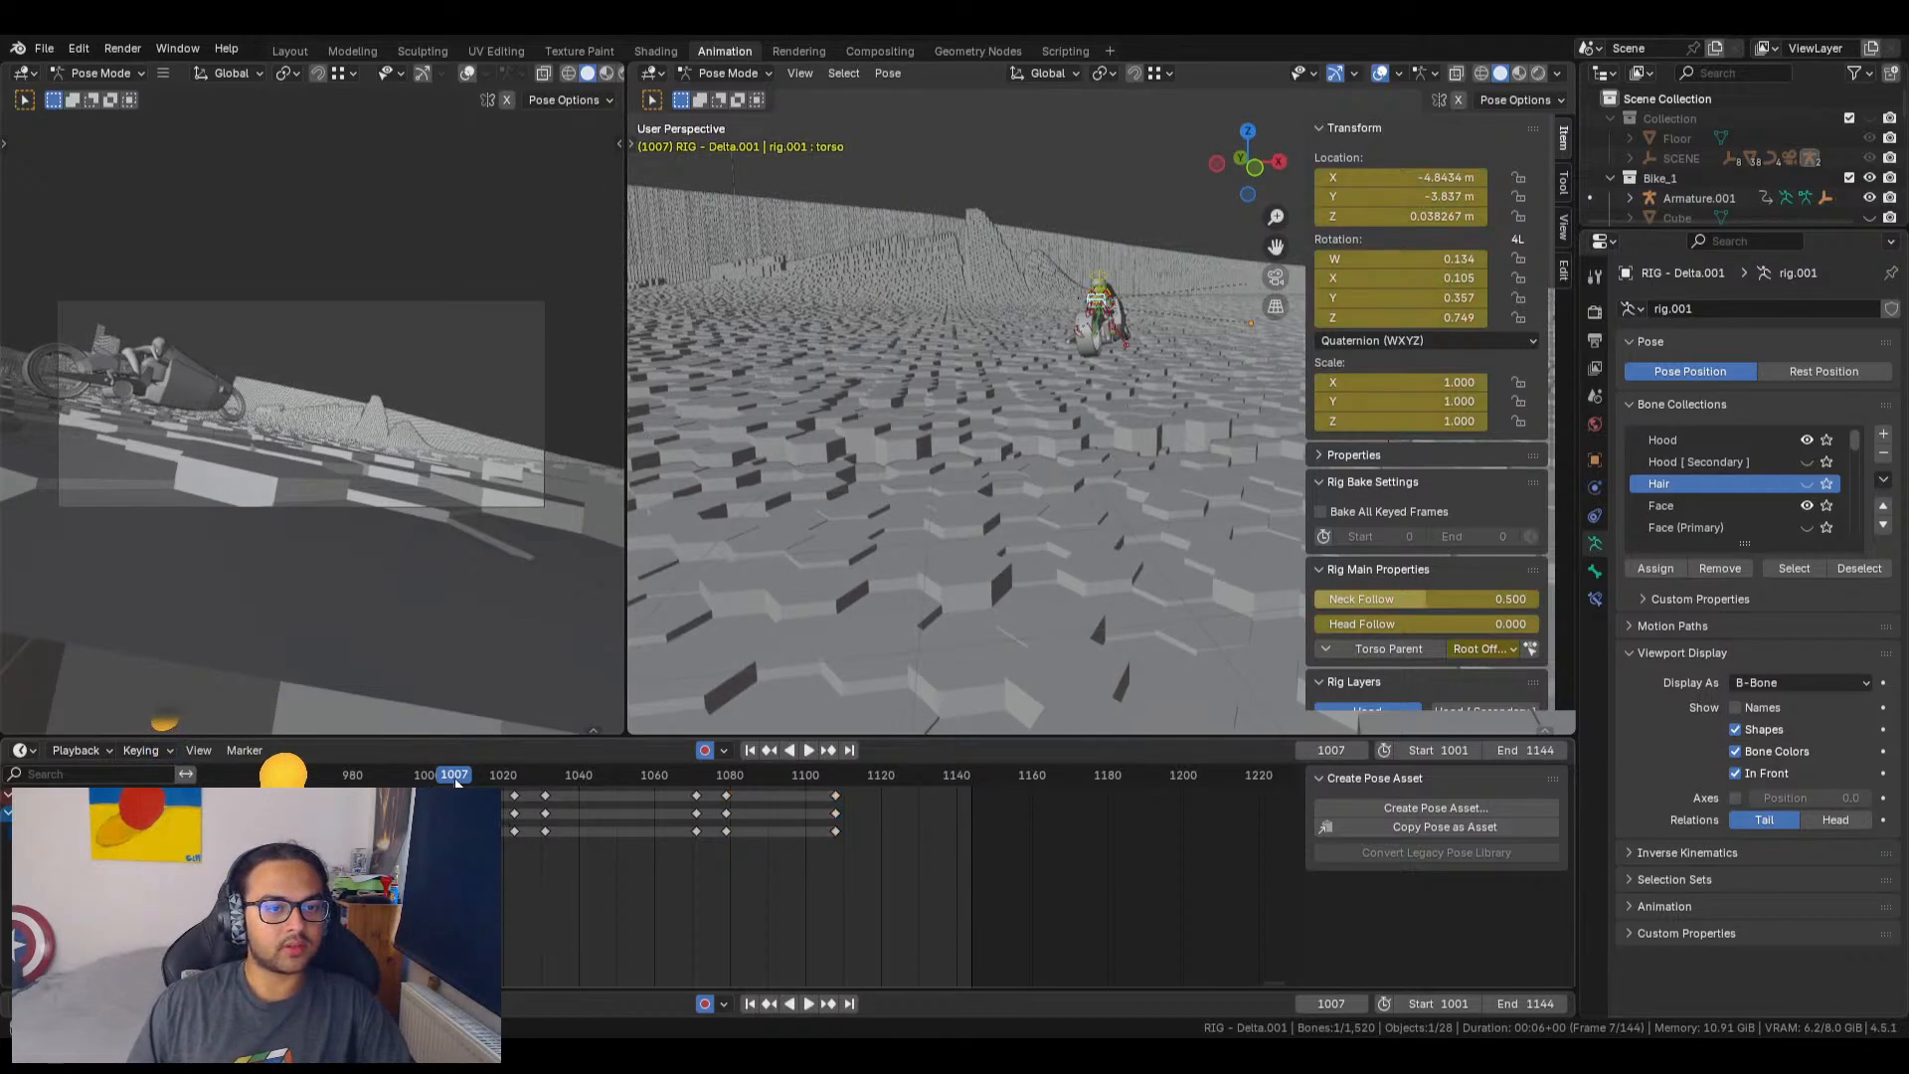
# Step: Preview the motion to frame 1015 and delete the selected early torso keyframes
pyautogui.press('space')
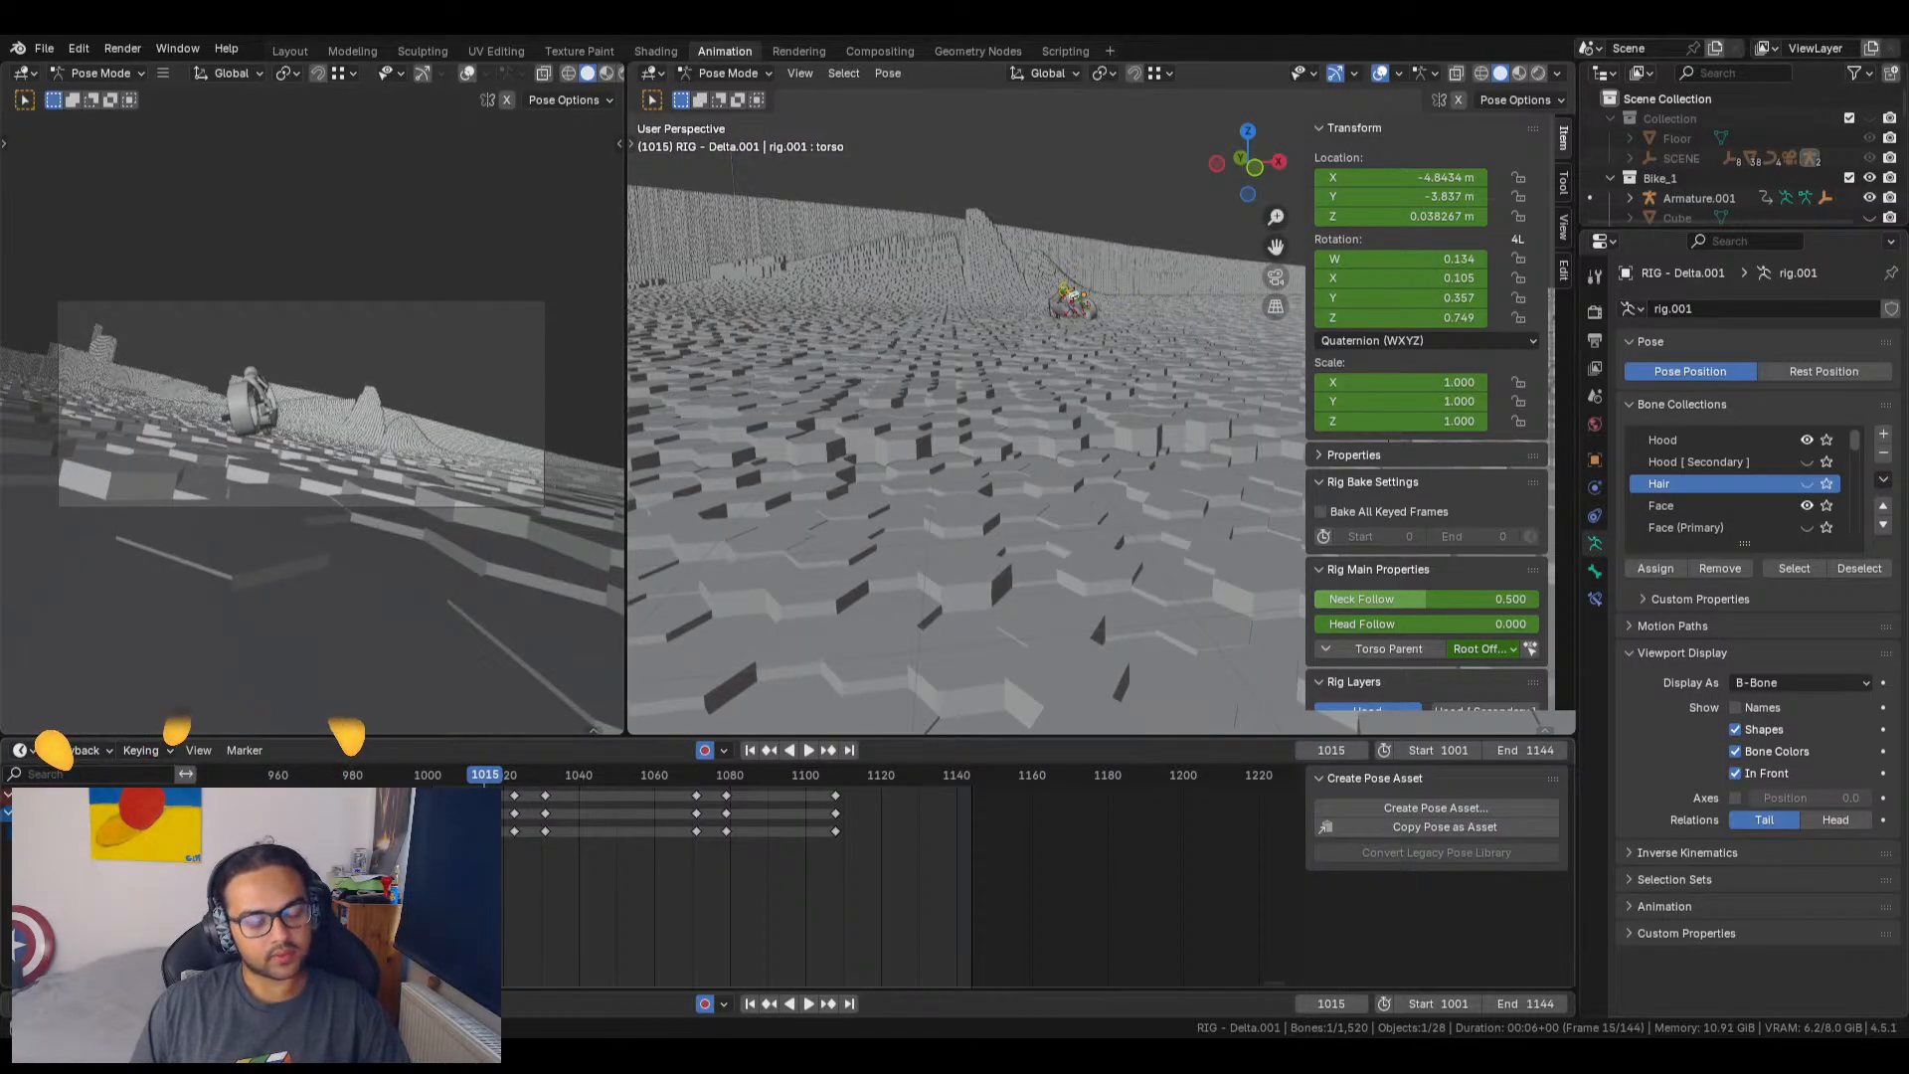
pyautogui.press('x')
pyautogui.click(398, 790)
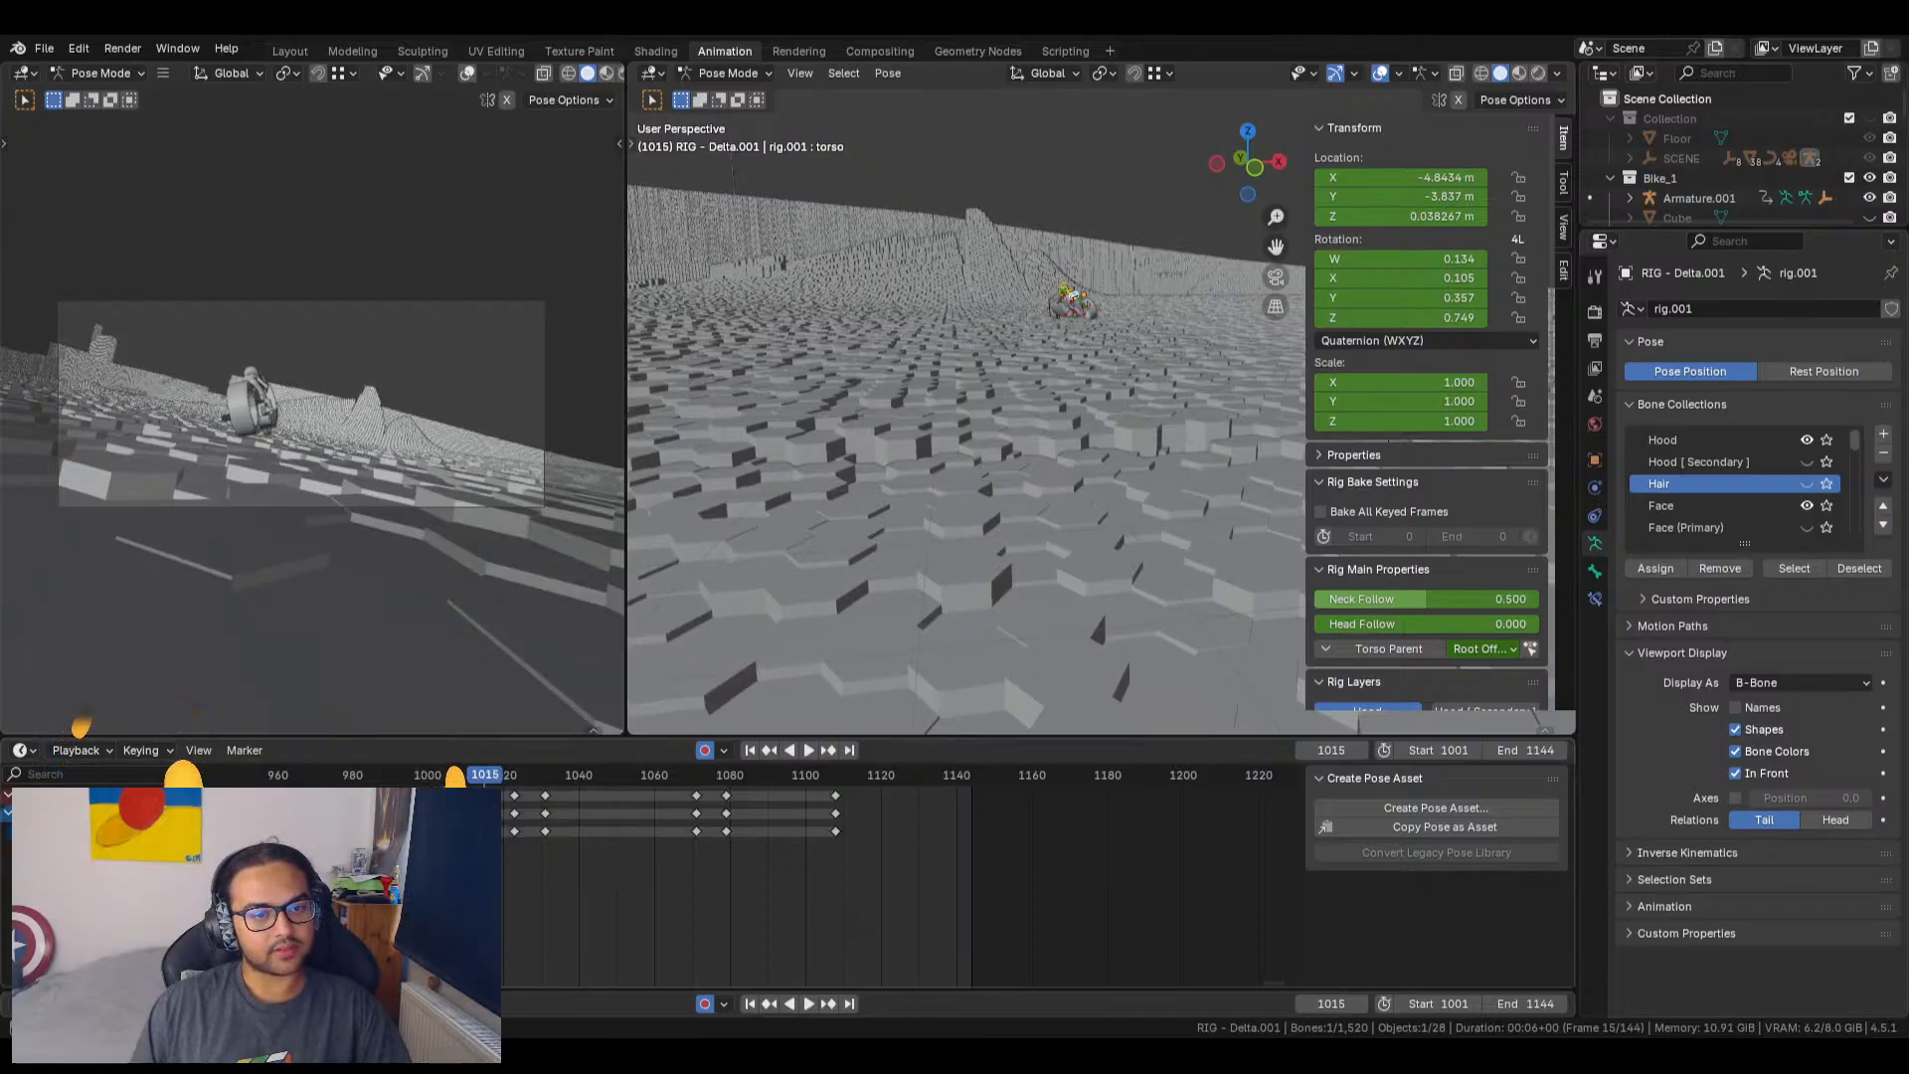
pyautogui.click(449, 776)
# Step: Play through the shot and shift the torso keyframes at frames 1071 and 1079 forward 8 frames to 1079 and 1087
pyautogui.press('space')
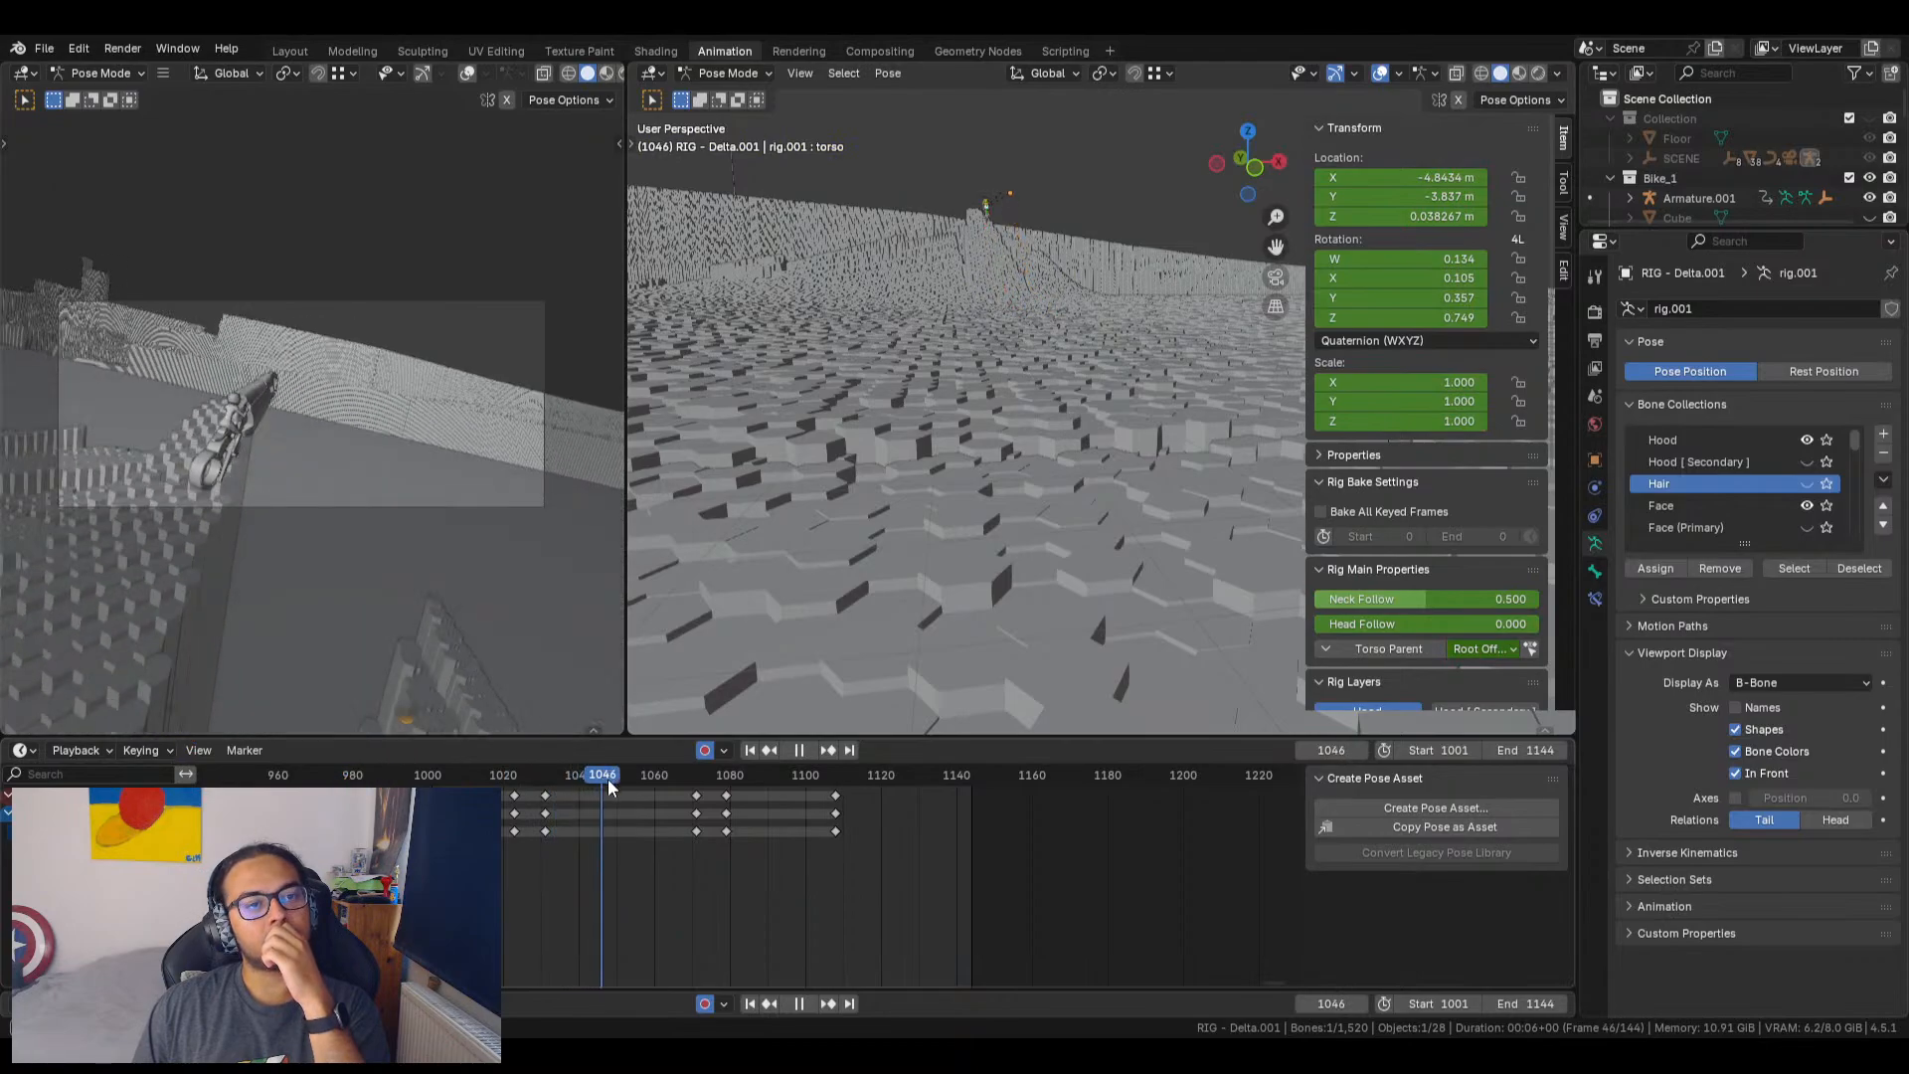
pyautogui.moveTo(608, 779); pyautogui.dragTo(746, 866)
pyautogui.press('g')
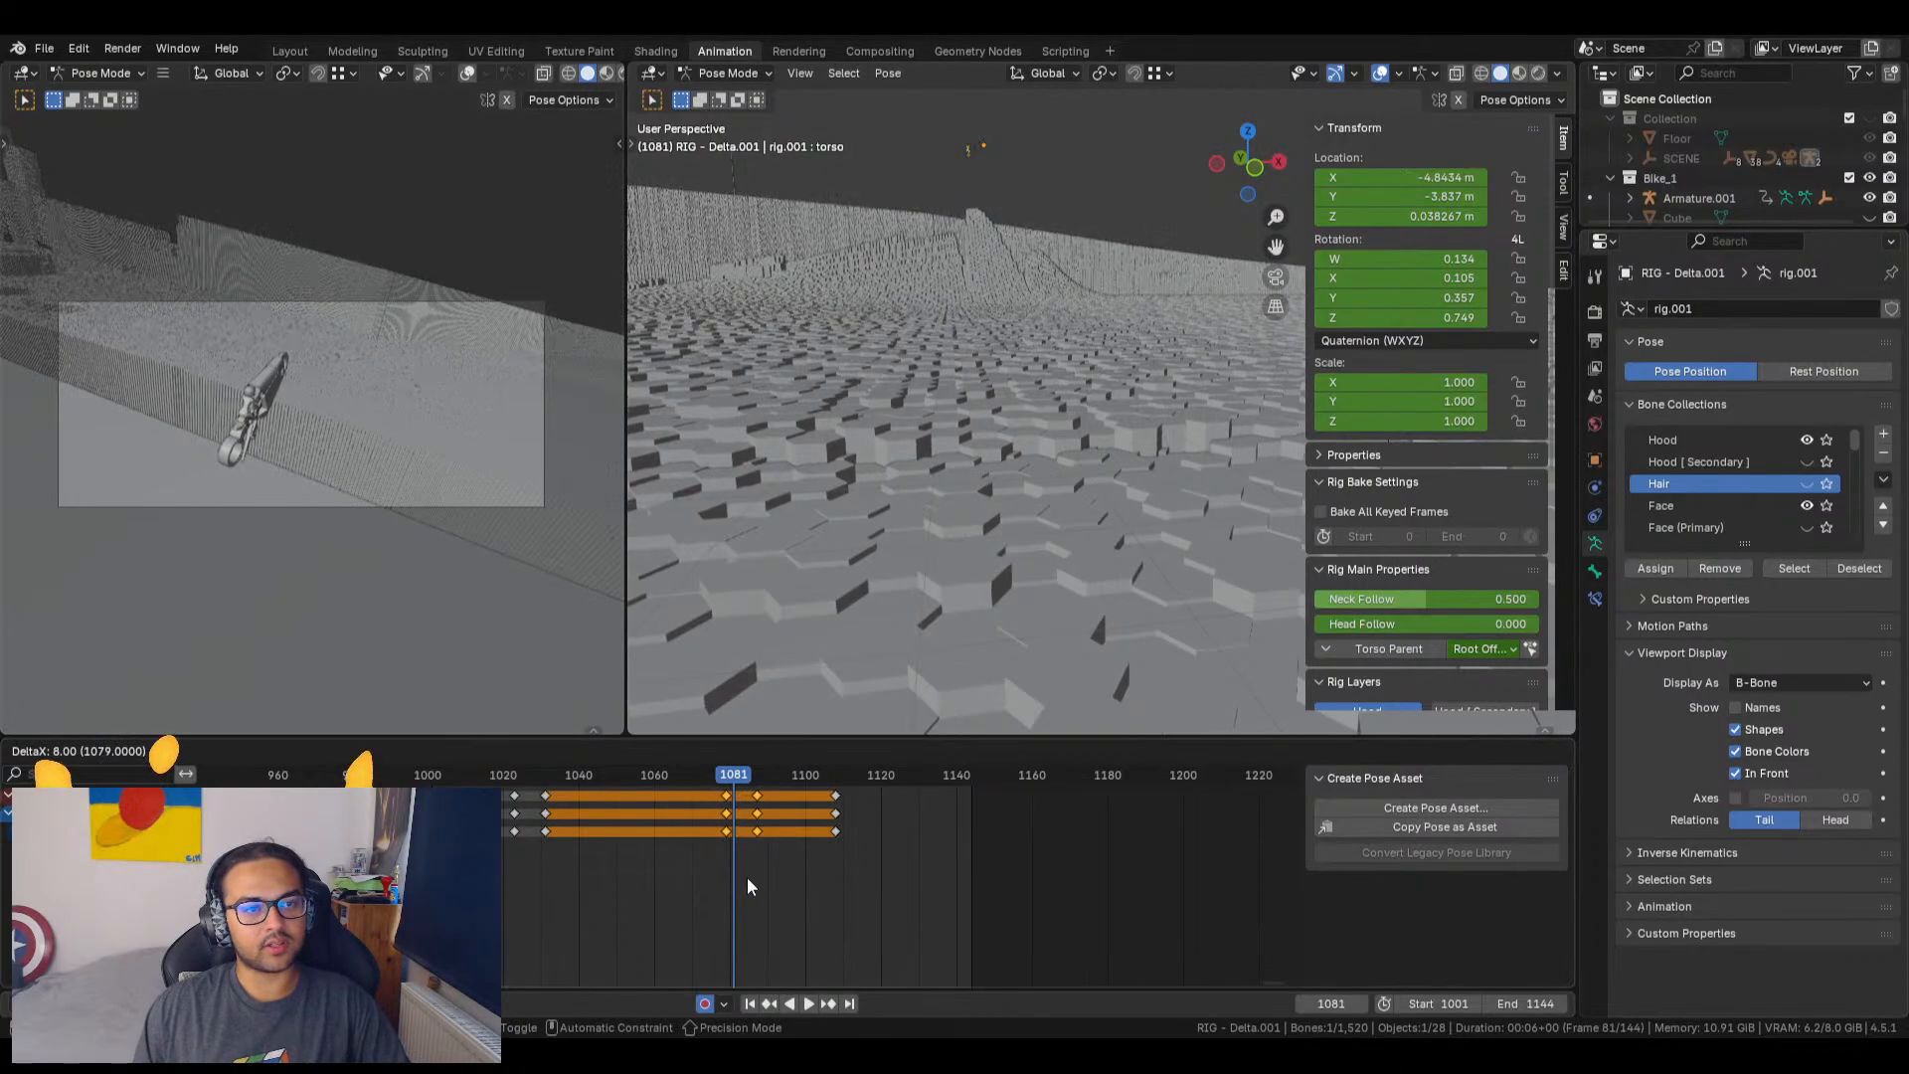
pyautogui.click(746, 887)
# Step: Select all of the rider rig's controls, insert keyframes for them at frame 1108 and return to frame 1001
pyautogui.moveTo(737, 782); pyautogui.dragTo(835, 810)
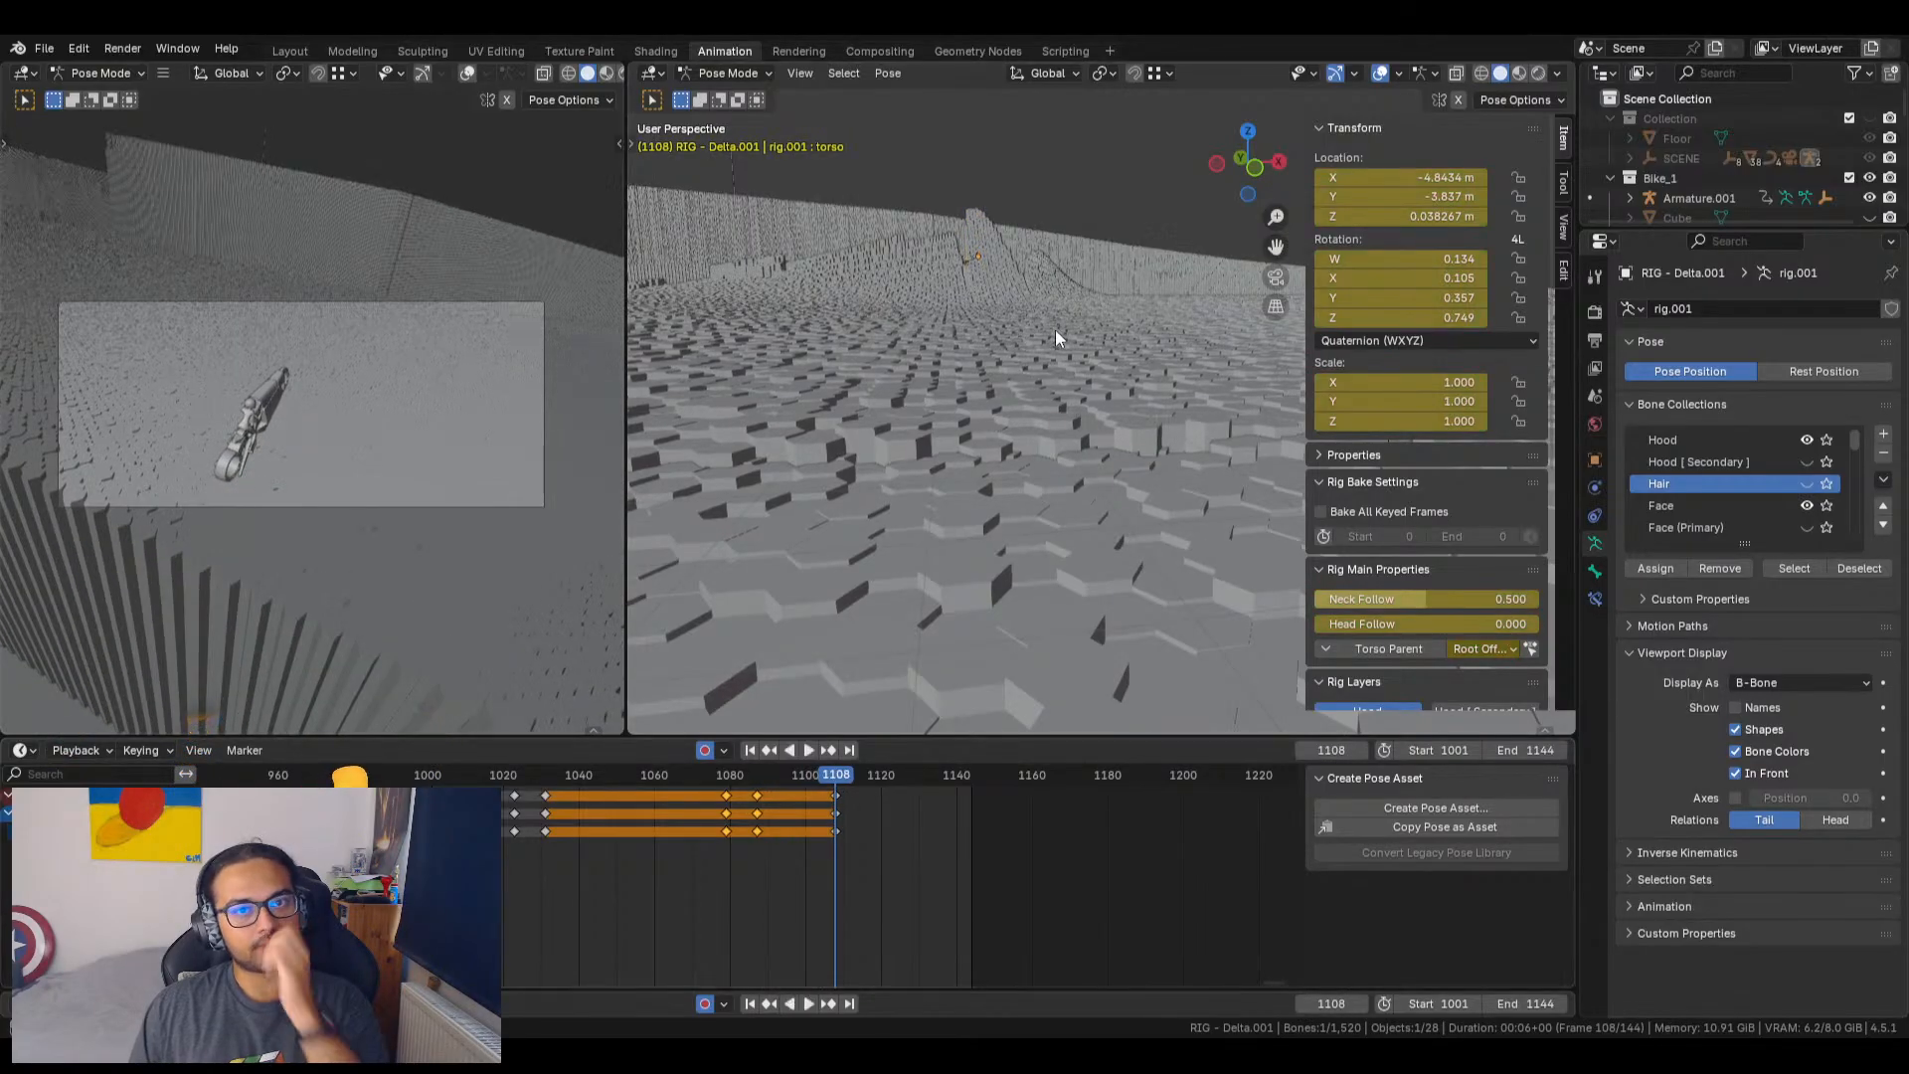
pyautogui.moveTo(1054, 330); pyautogui.dragTo(1145, 246, button='middle')
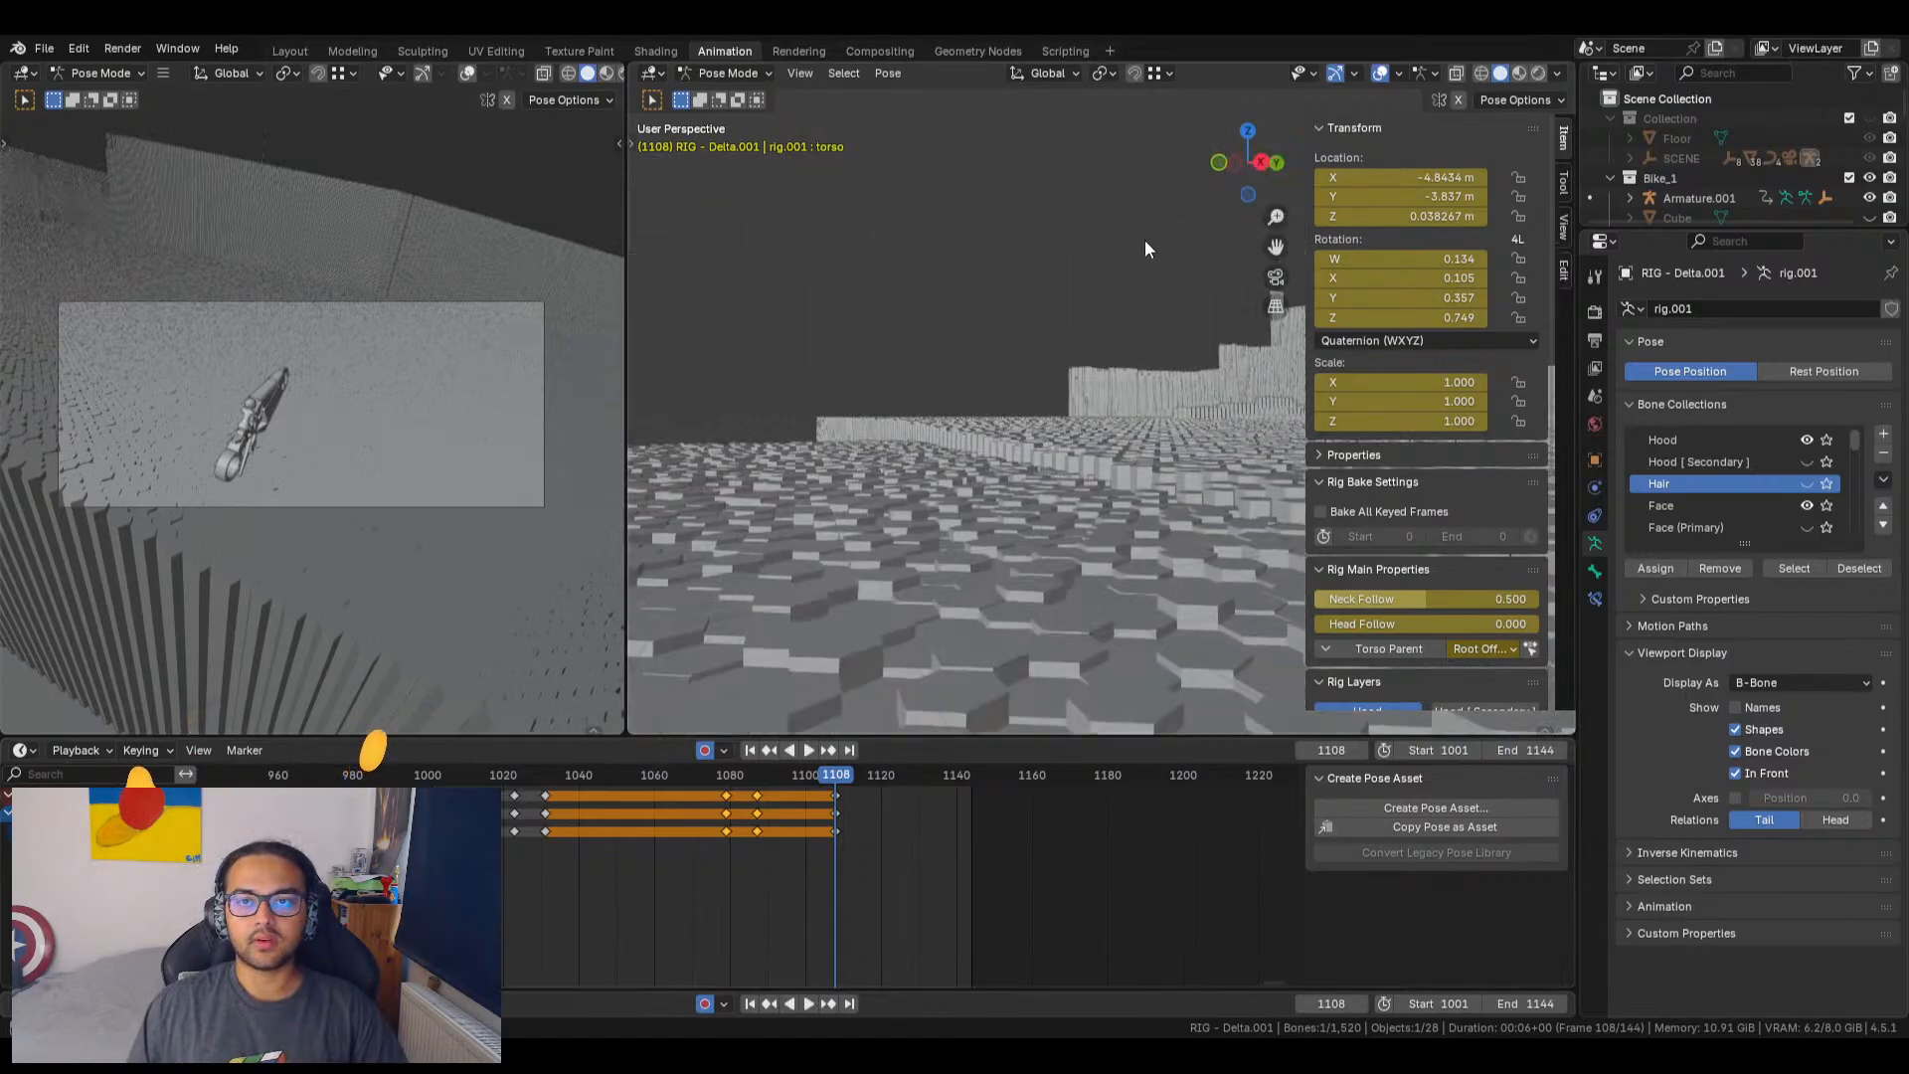
pyautogui.click(1275, 278)
pyautogui.click(1275, 279)
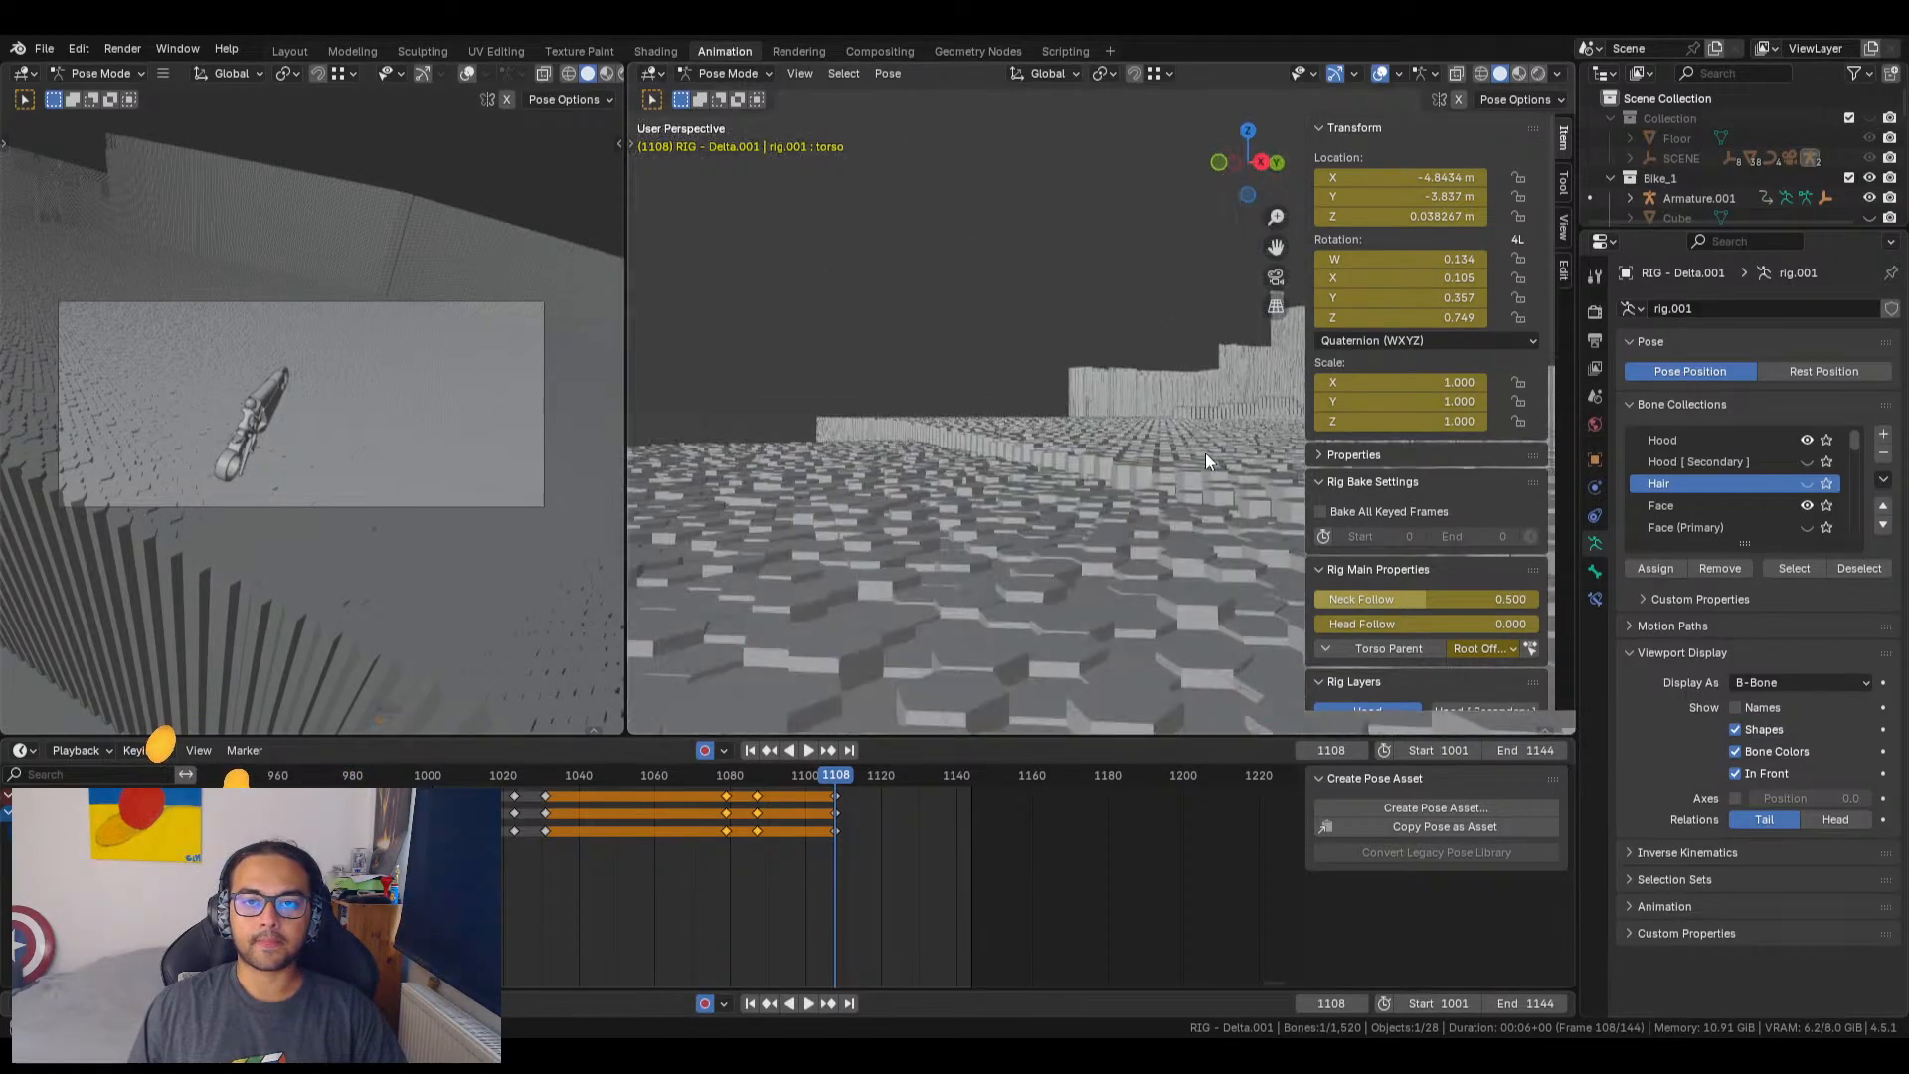
pyautogui.keyDown('shift'); pyautogui.moveTo(1206, 452); pyautogui.dragTo(1215, 439, button='middle'); pyautogui.keyUp('shift')
pyautogui.keyDown('shift'); pyautogui.moveTo(1124, 373); pyautogui.dragTo(1203, 527, button='middle'); pyautogui.keyUp('shift')
pyautogui.press('a')
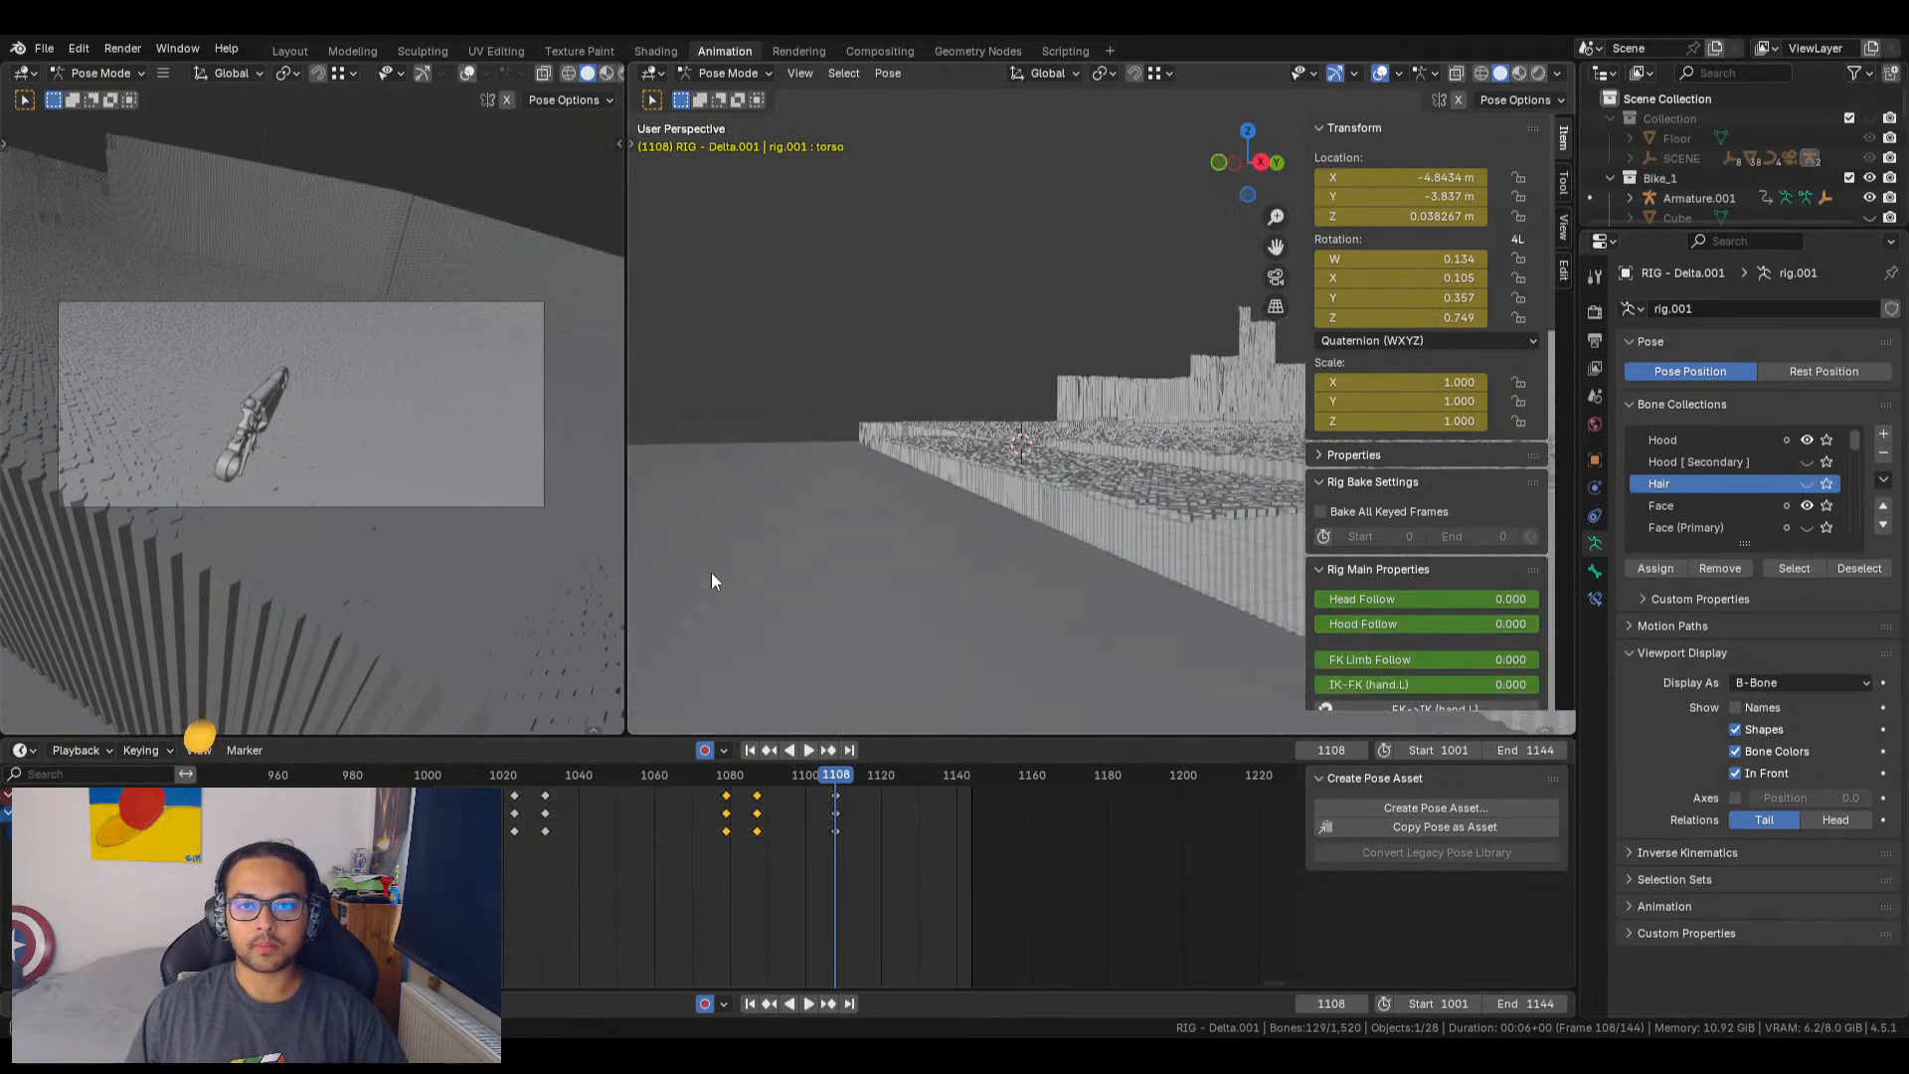
pyautogui.keyDown('shift'); pyautogui.moveTo(712, 581); pyautogui.dragTo(1544, 593, button='middle'); pyautogui.keyUp('shift')
pyautogui.keyDown('shift'); pyautogui.moveTo(1155, 509); pyautogui.dragTo(1021, 581, button='middle'); pyautogui.keyUp('shift')
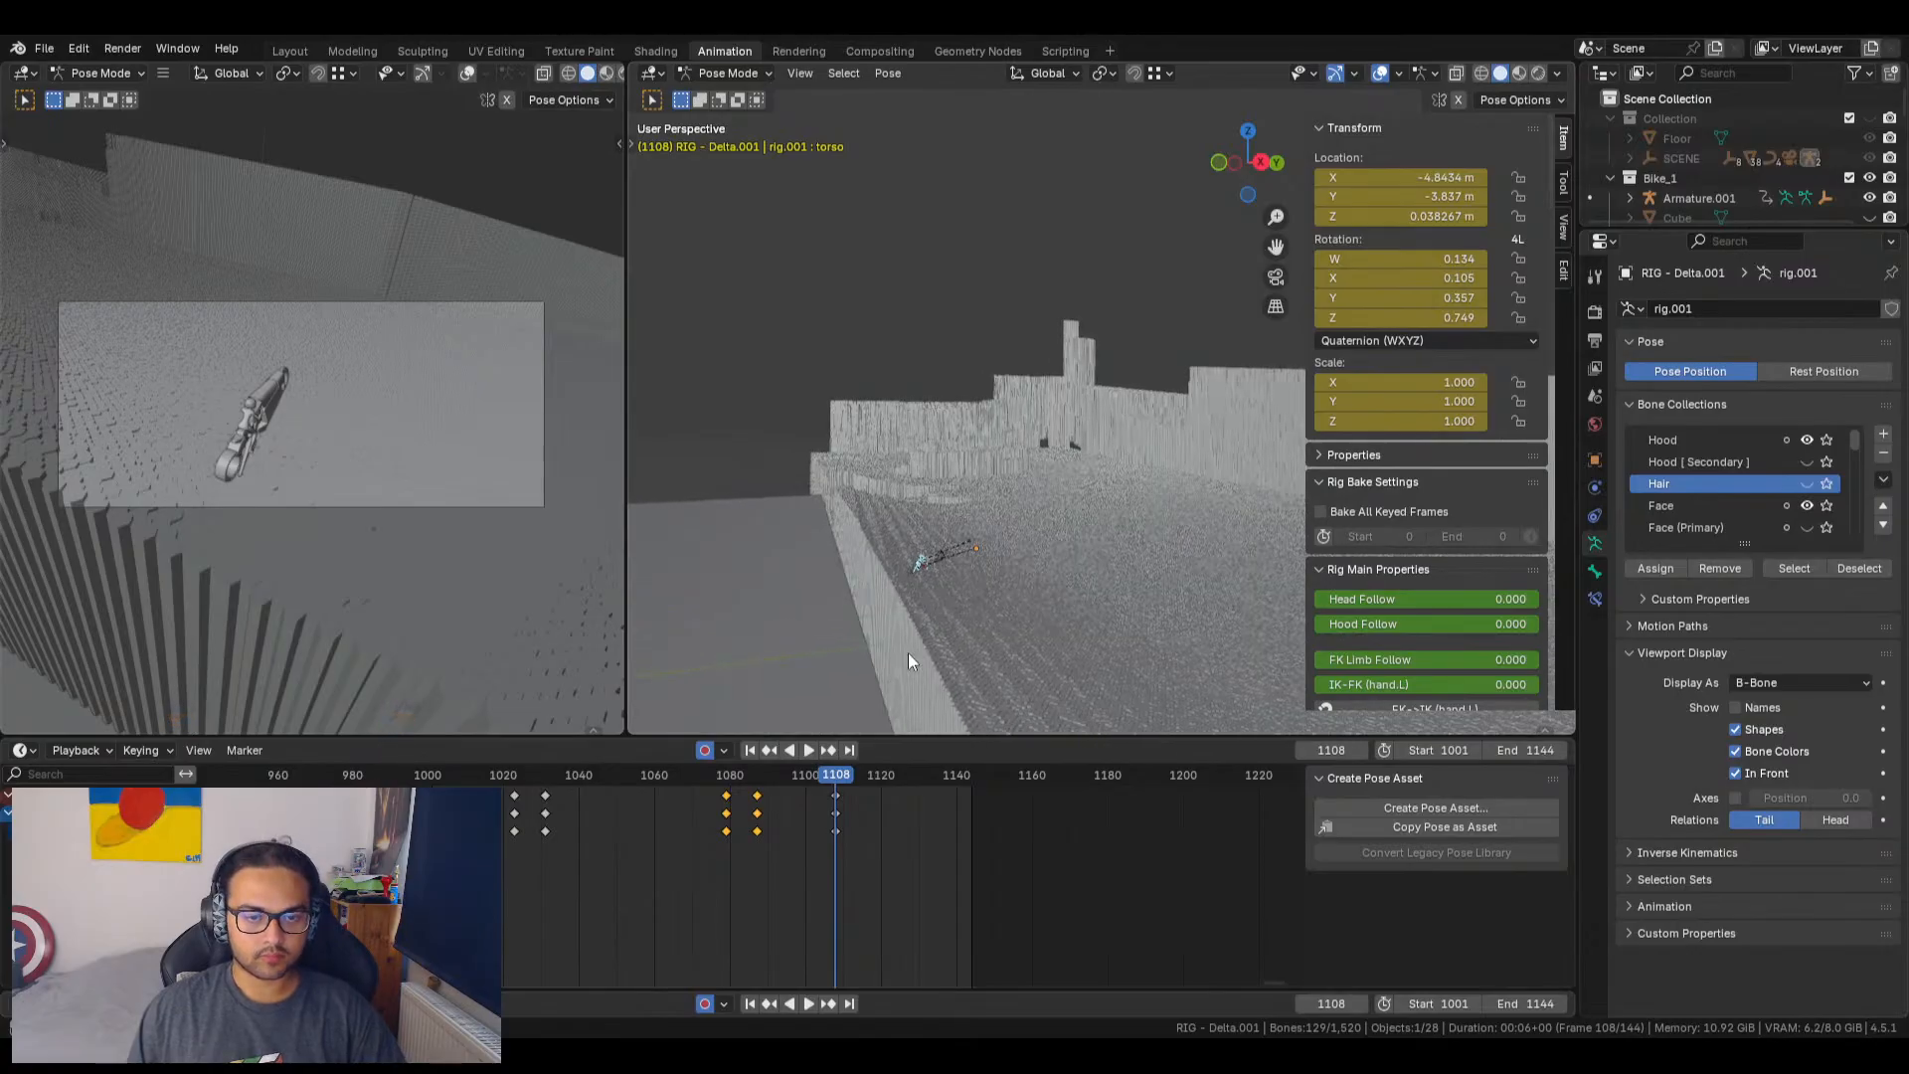
pyautogui.press('i')
pyautogui.click(756, 892)
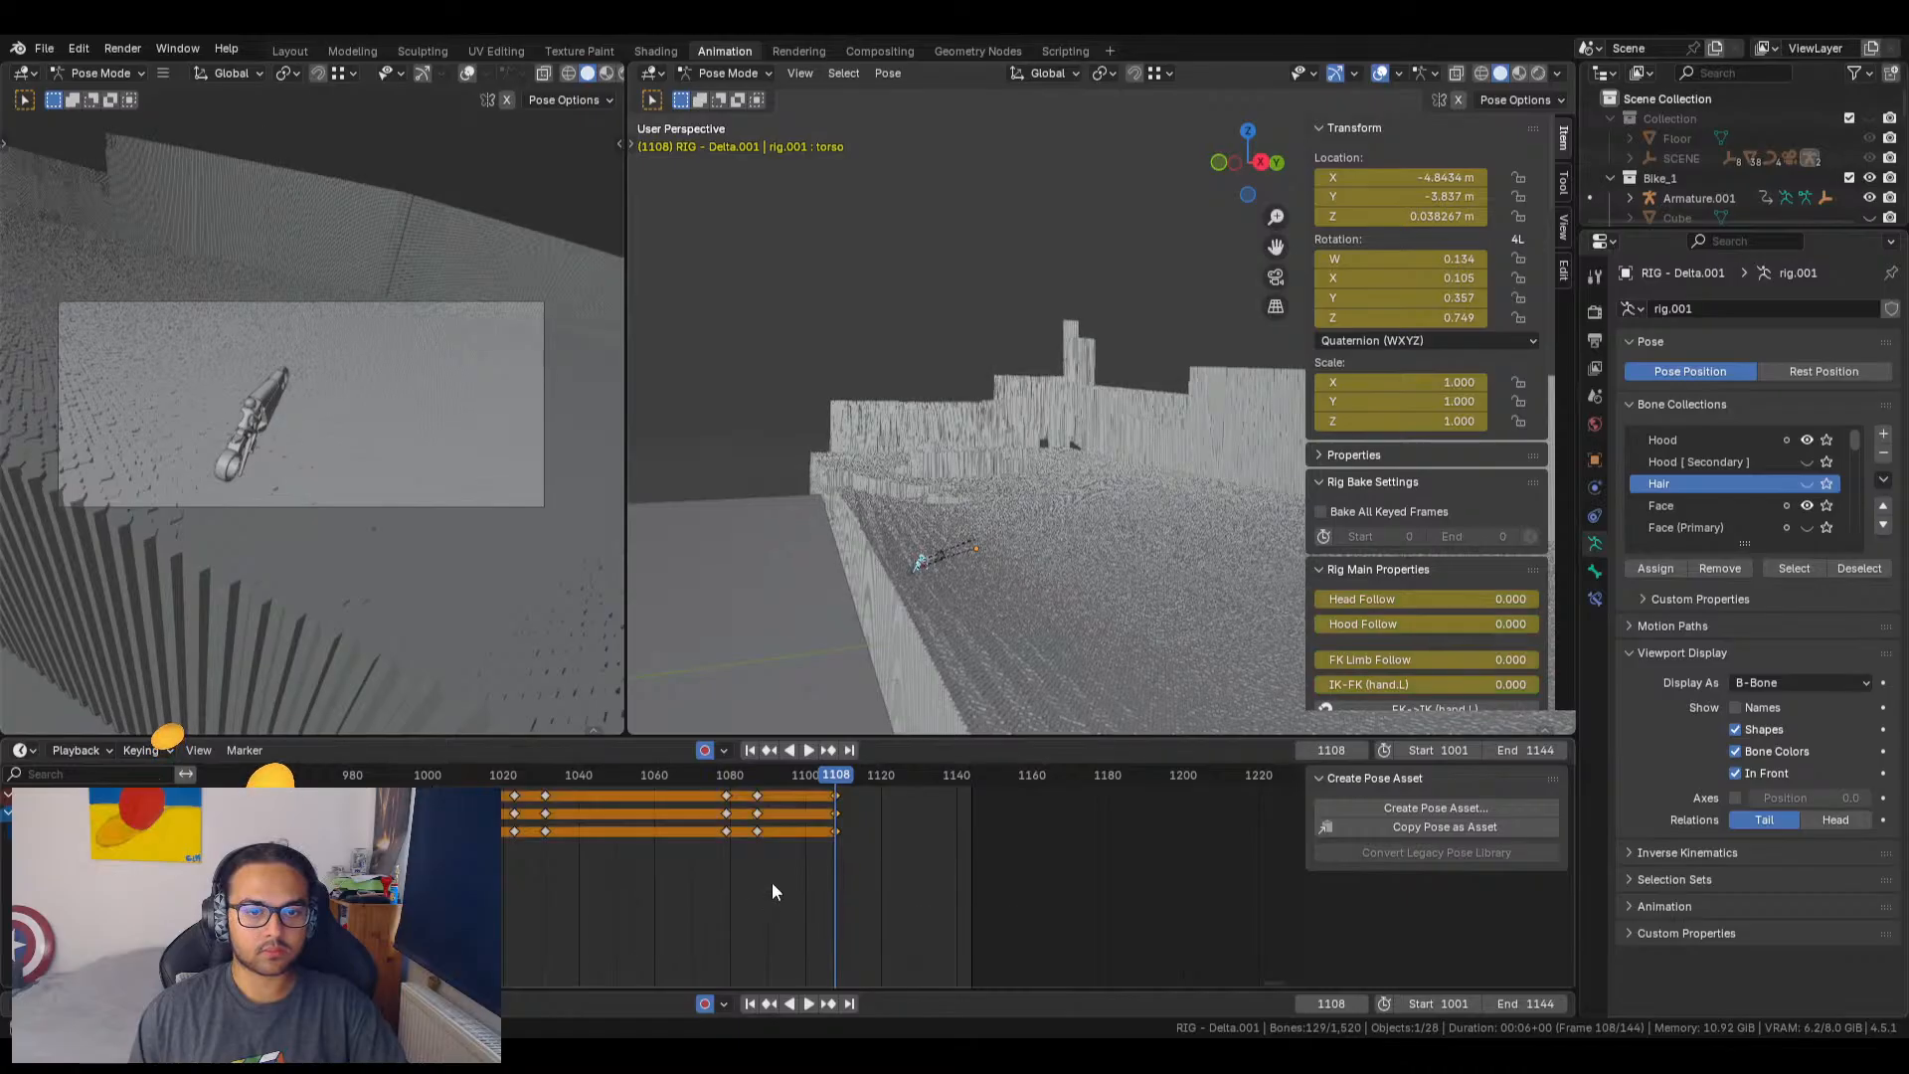
pyautogui.moveTo(827, 778); pyautogui.dragTo(756, 779)
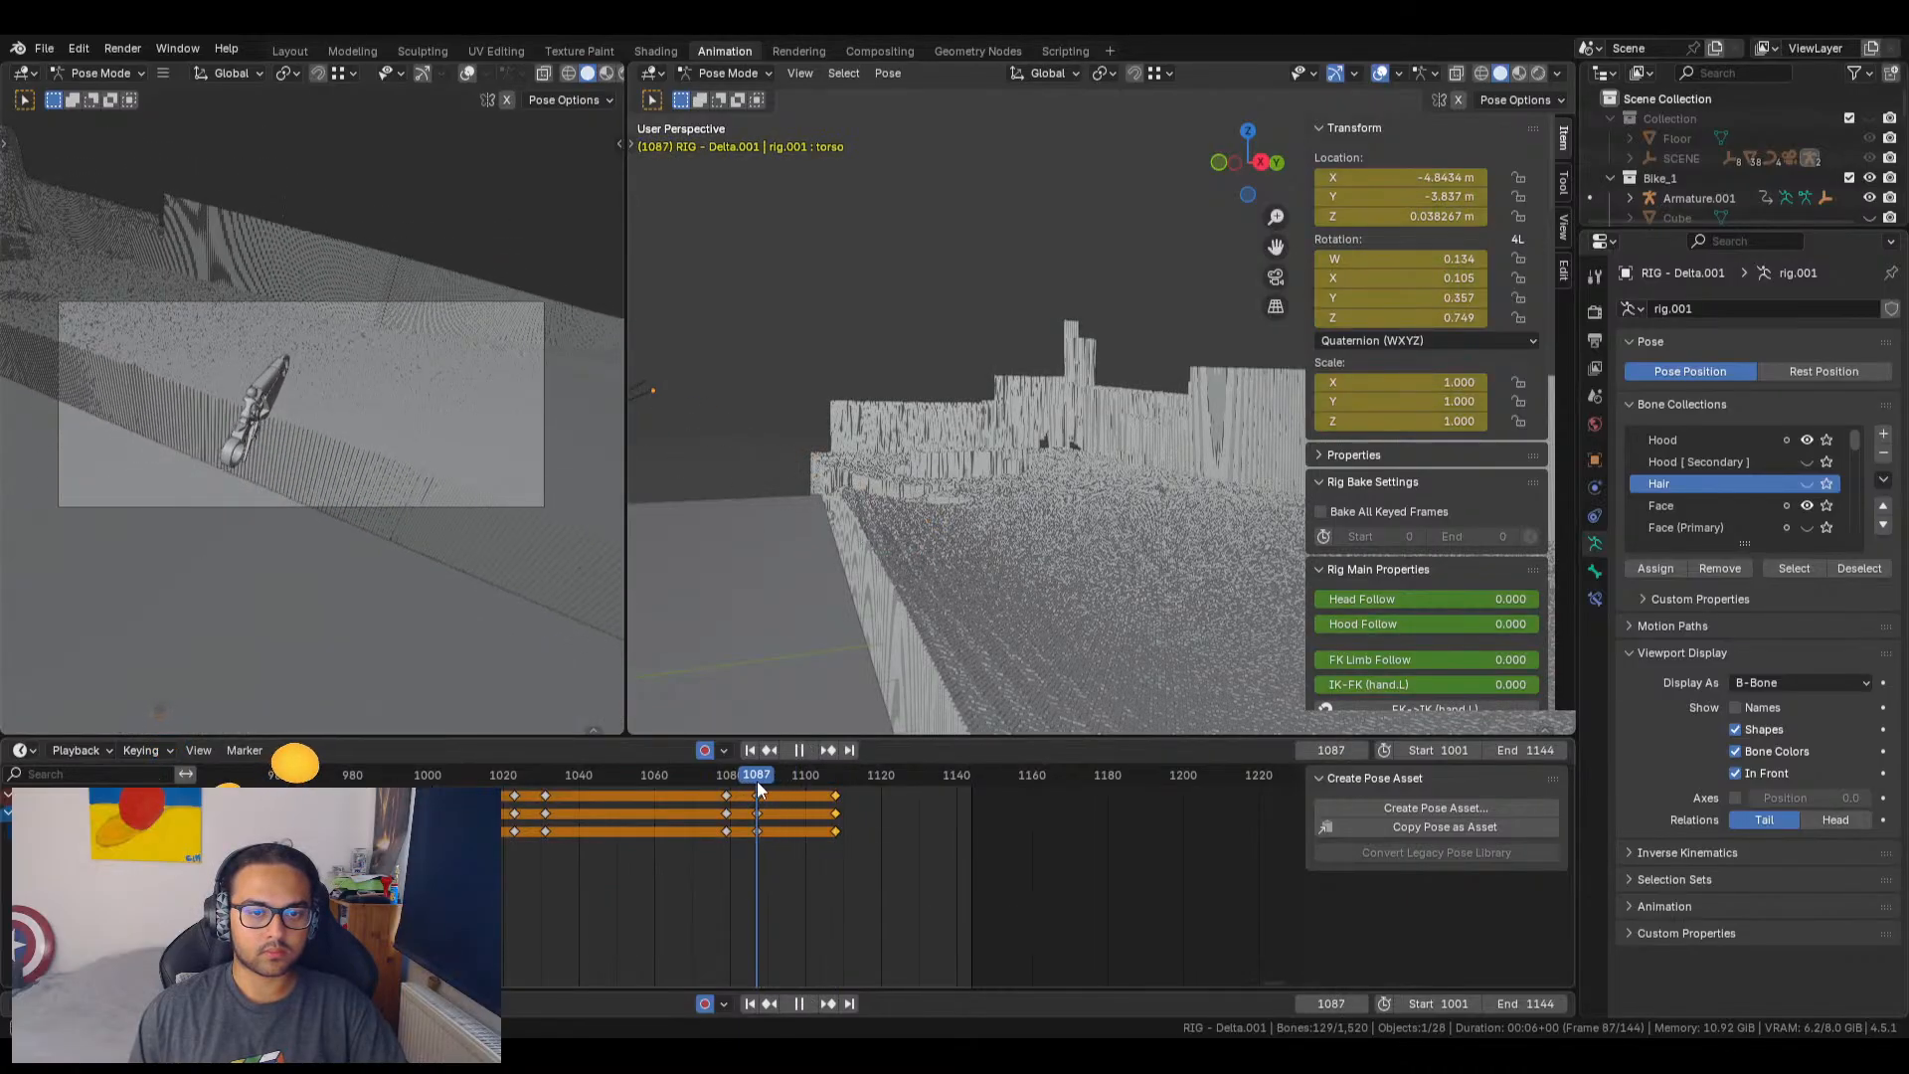
pyautogui.click(750, 1003)
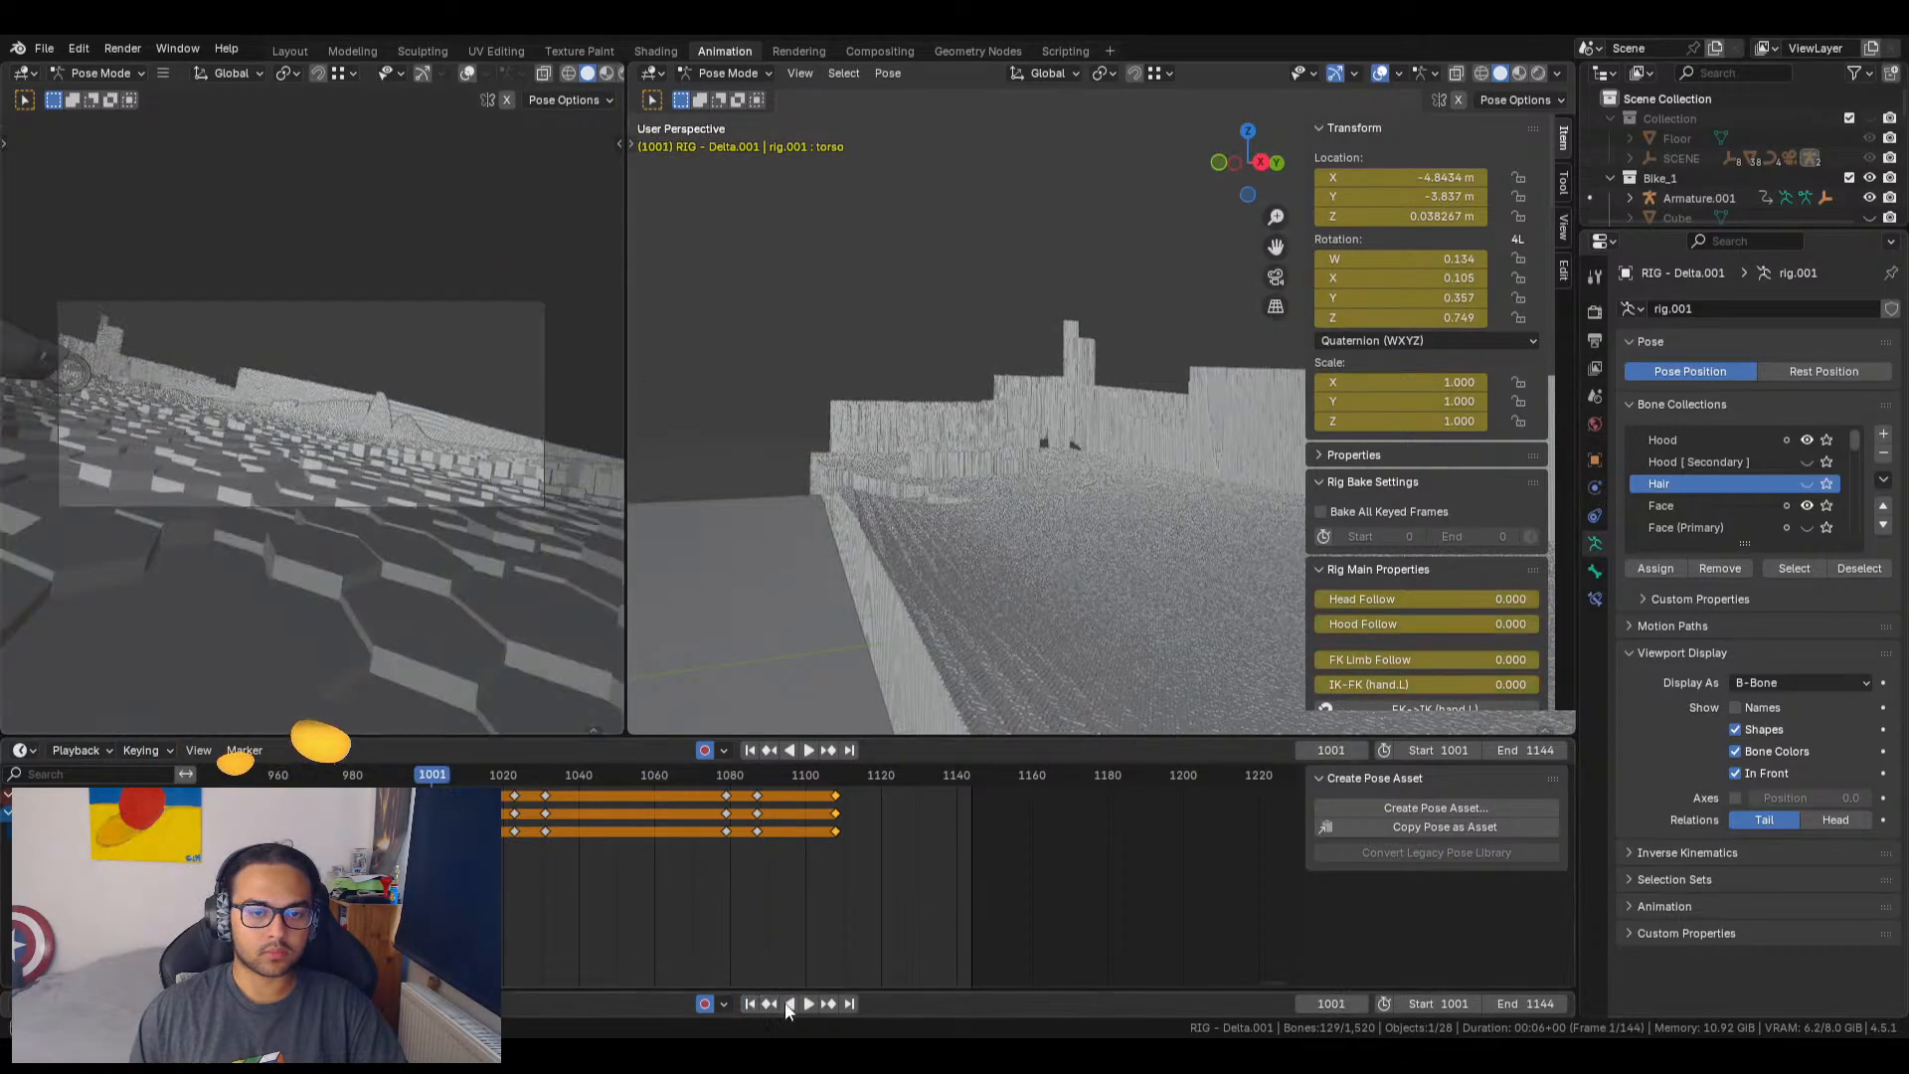
# Step: Insert keyframes on all channels for the selected rider rig controls at frames 1007 and 1016
pyautogui.click(829, 1004)
pyautogui.press('i')
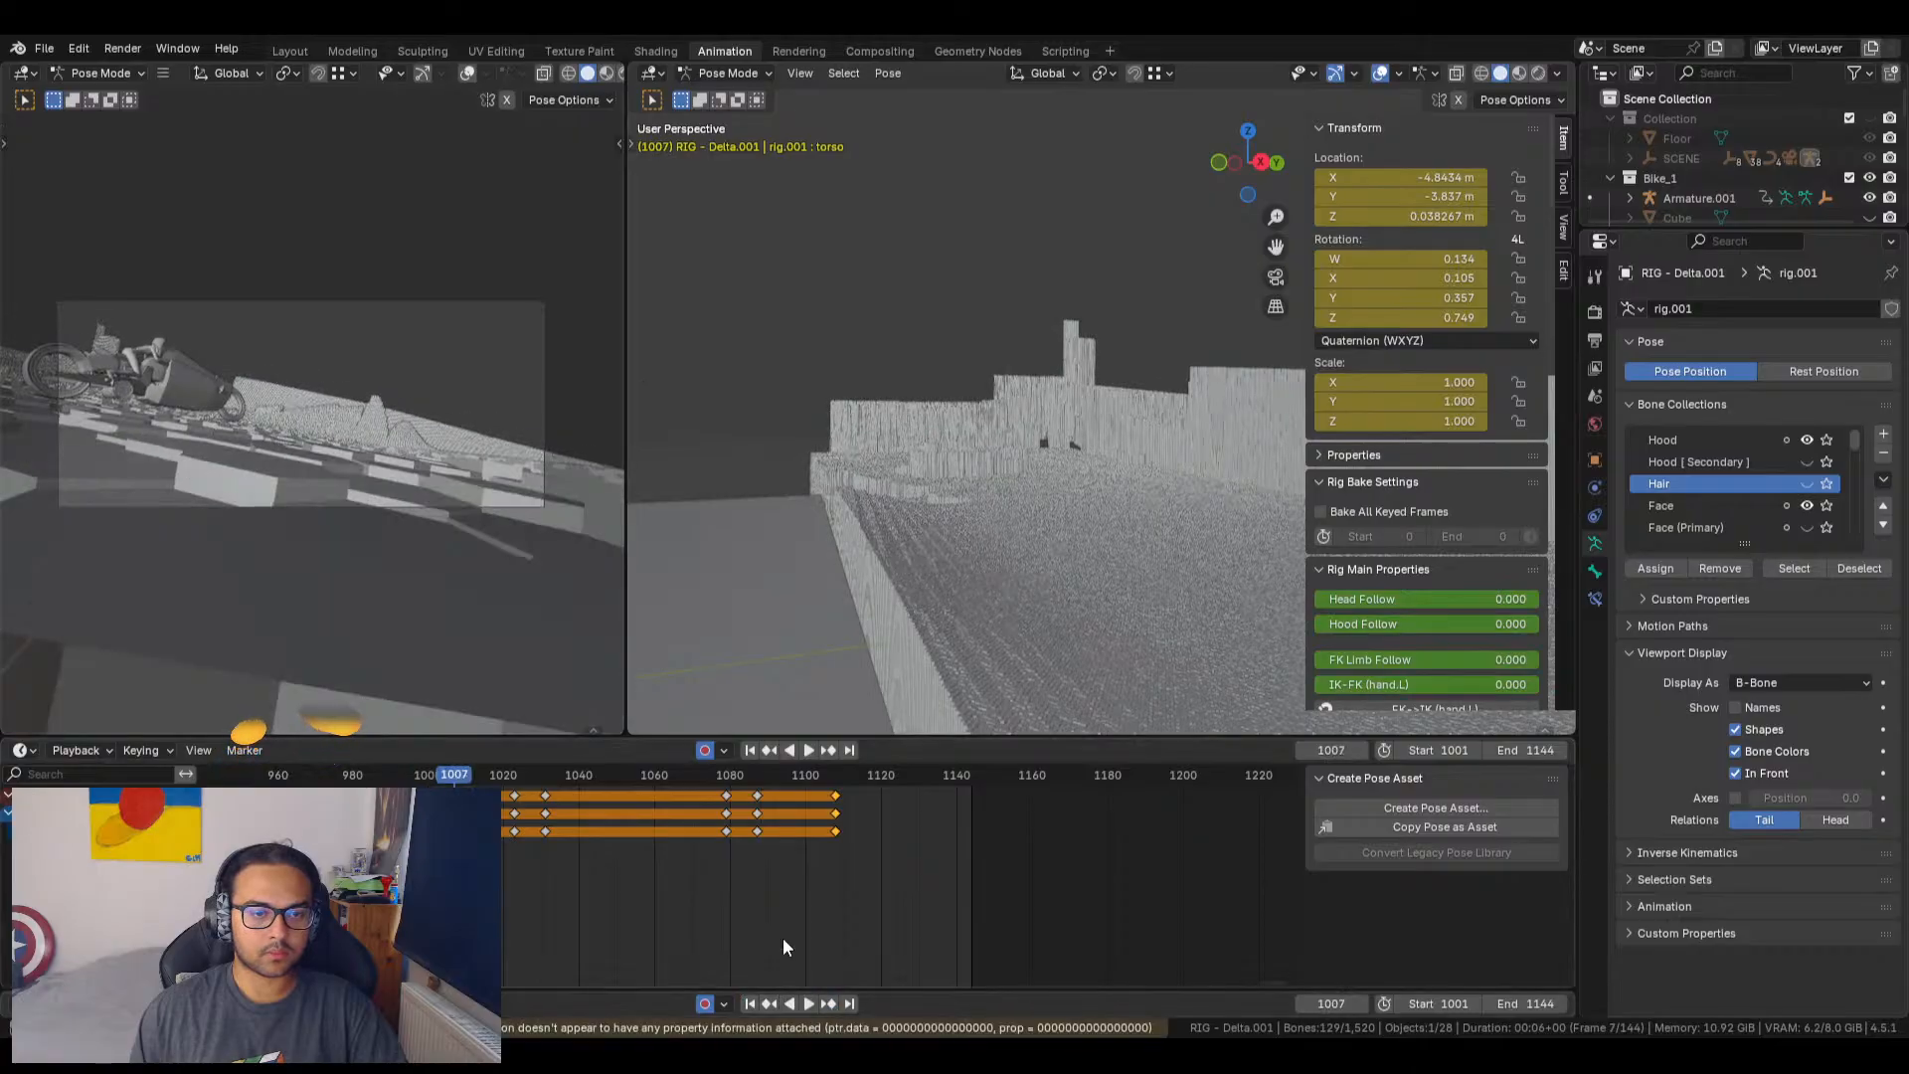
pyautogui.press('i')
pyautogui.click(761, 905)
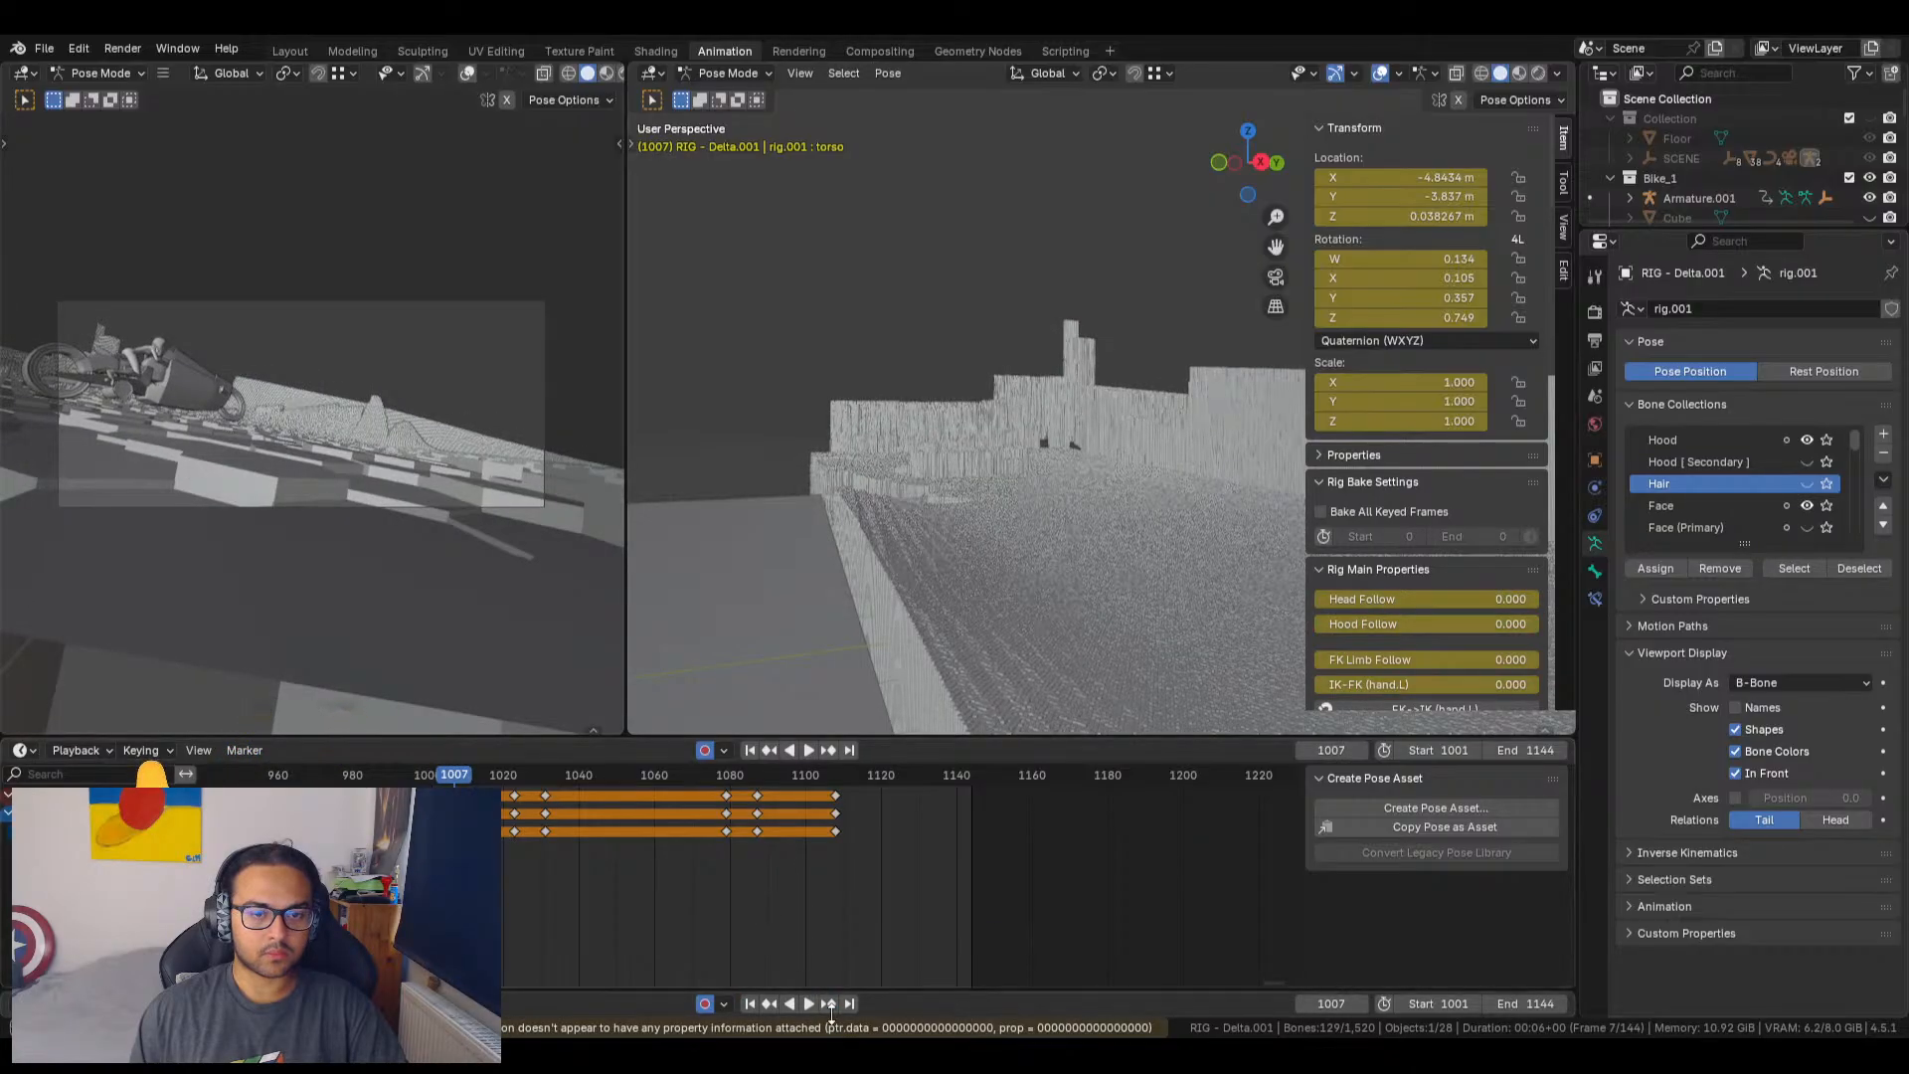
pyautogui.click(829, 1003)
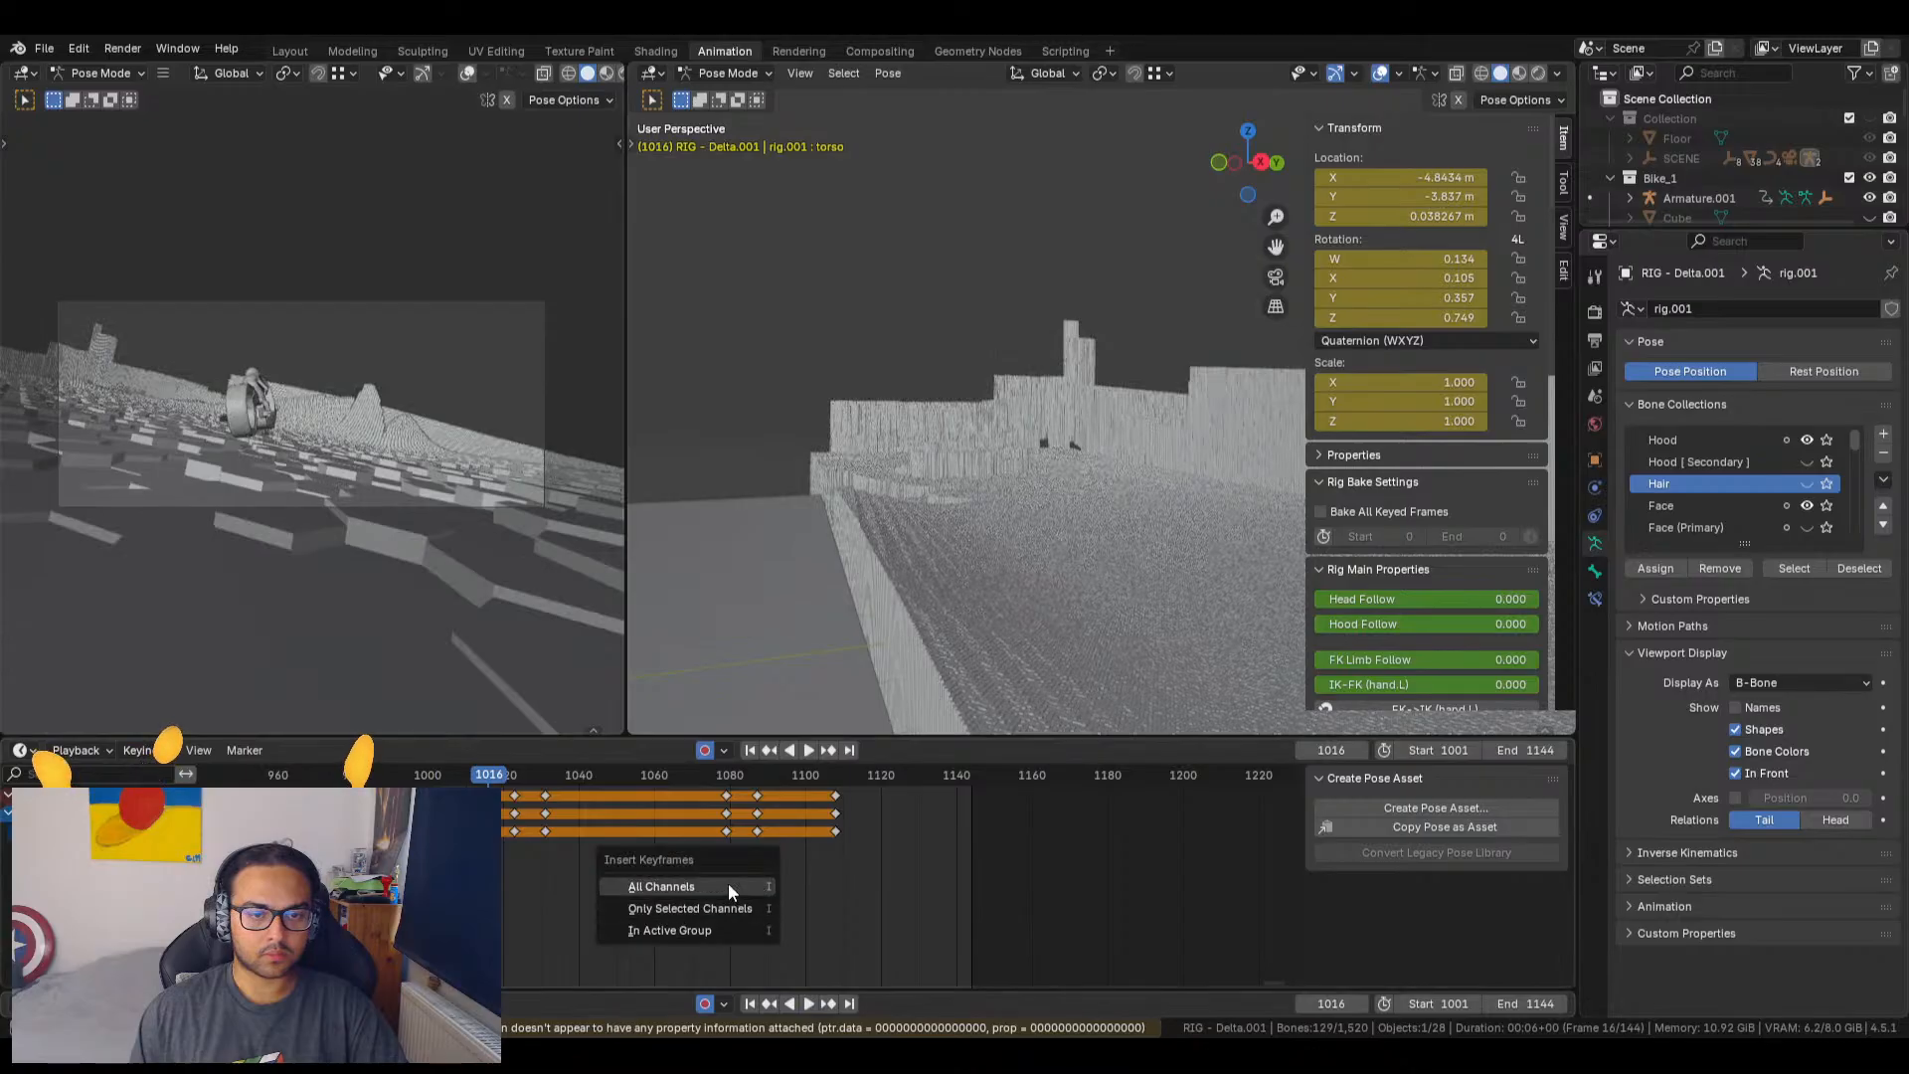
pyautogui.click(728, 883)
# Step: Insert keyframes on all channels for the selected rig controls at frames 1023 and 1031
pyautogui.click(827, 1003)
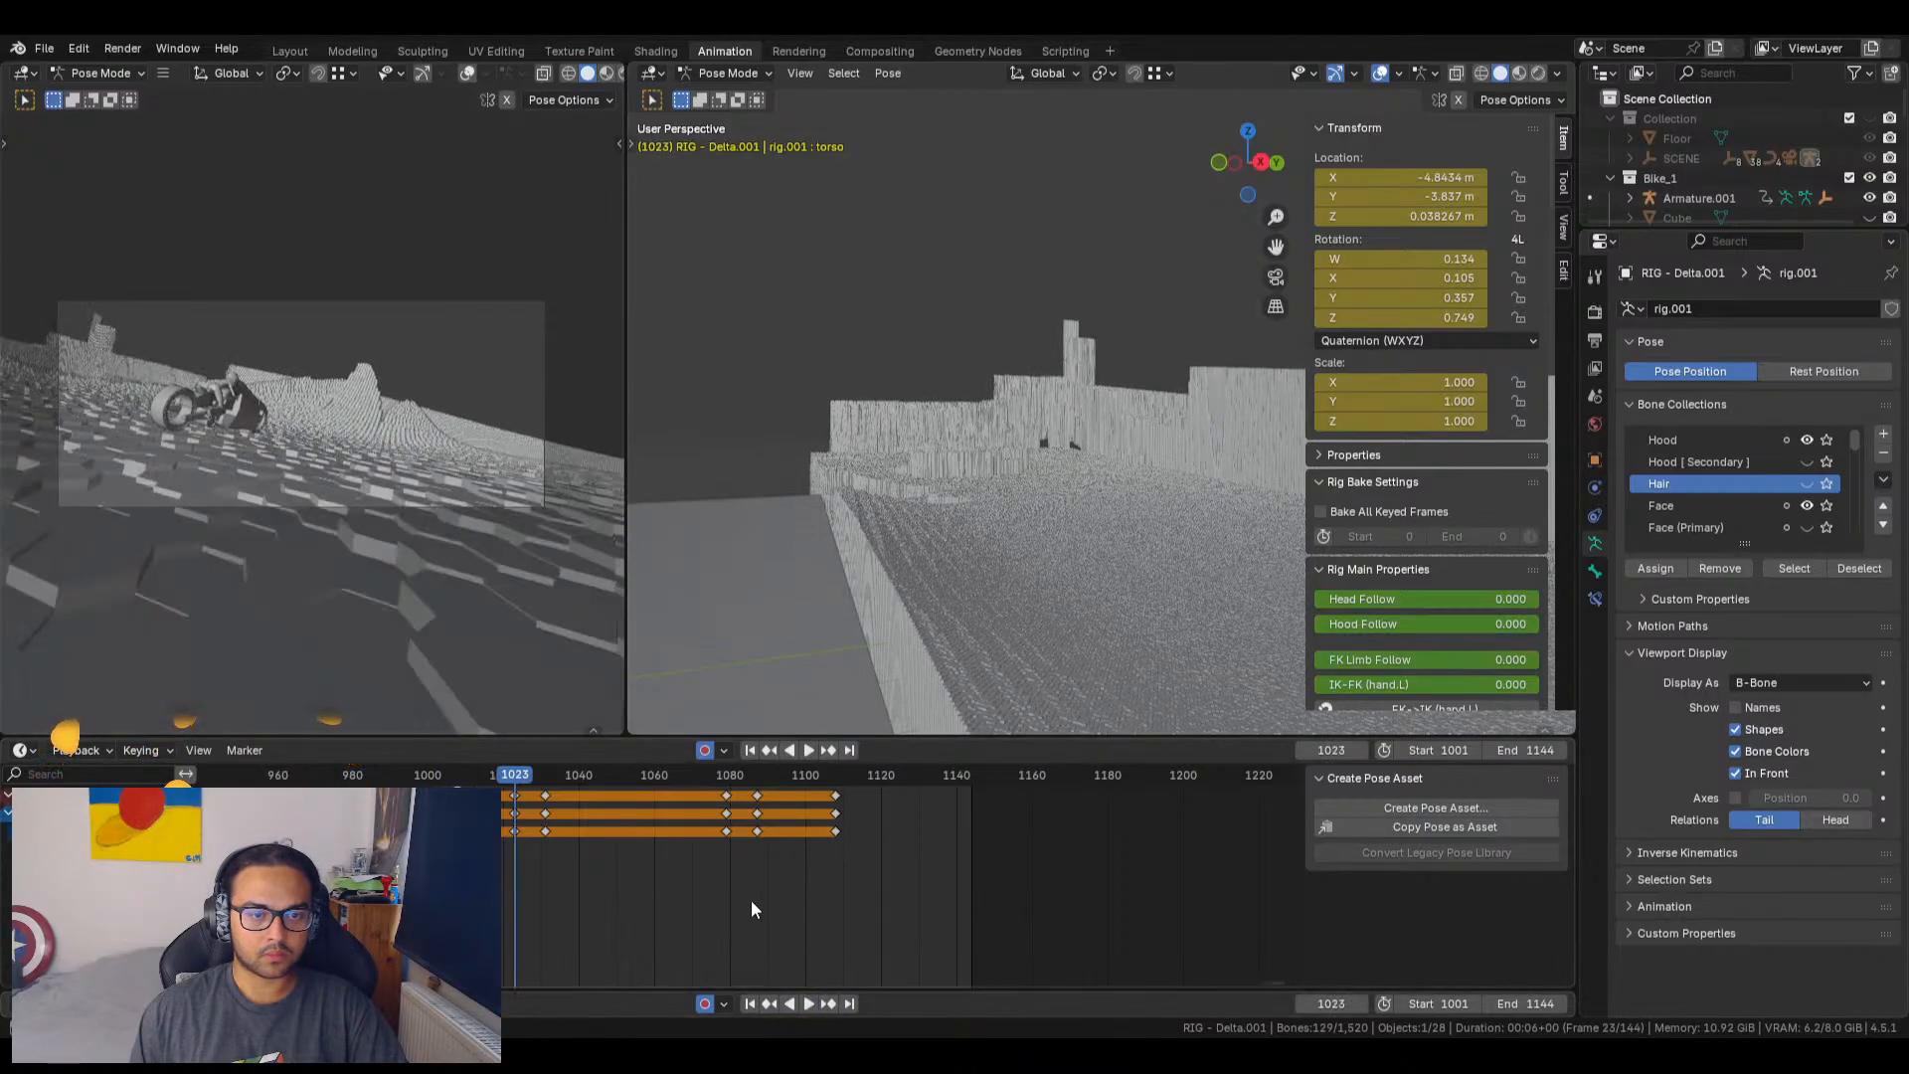
pyautogui.press('i')
pyautogui.click(750, 899)
pyautogui.click(827, 1004)
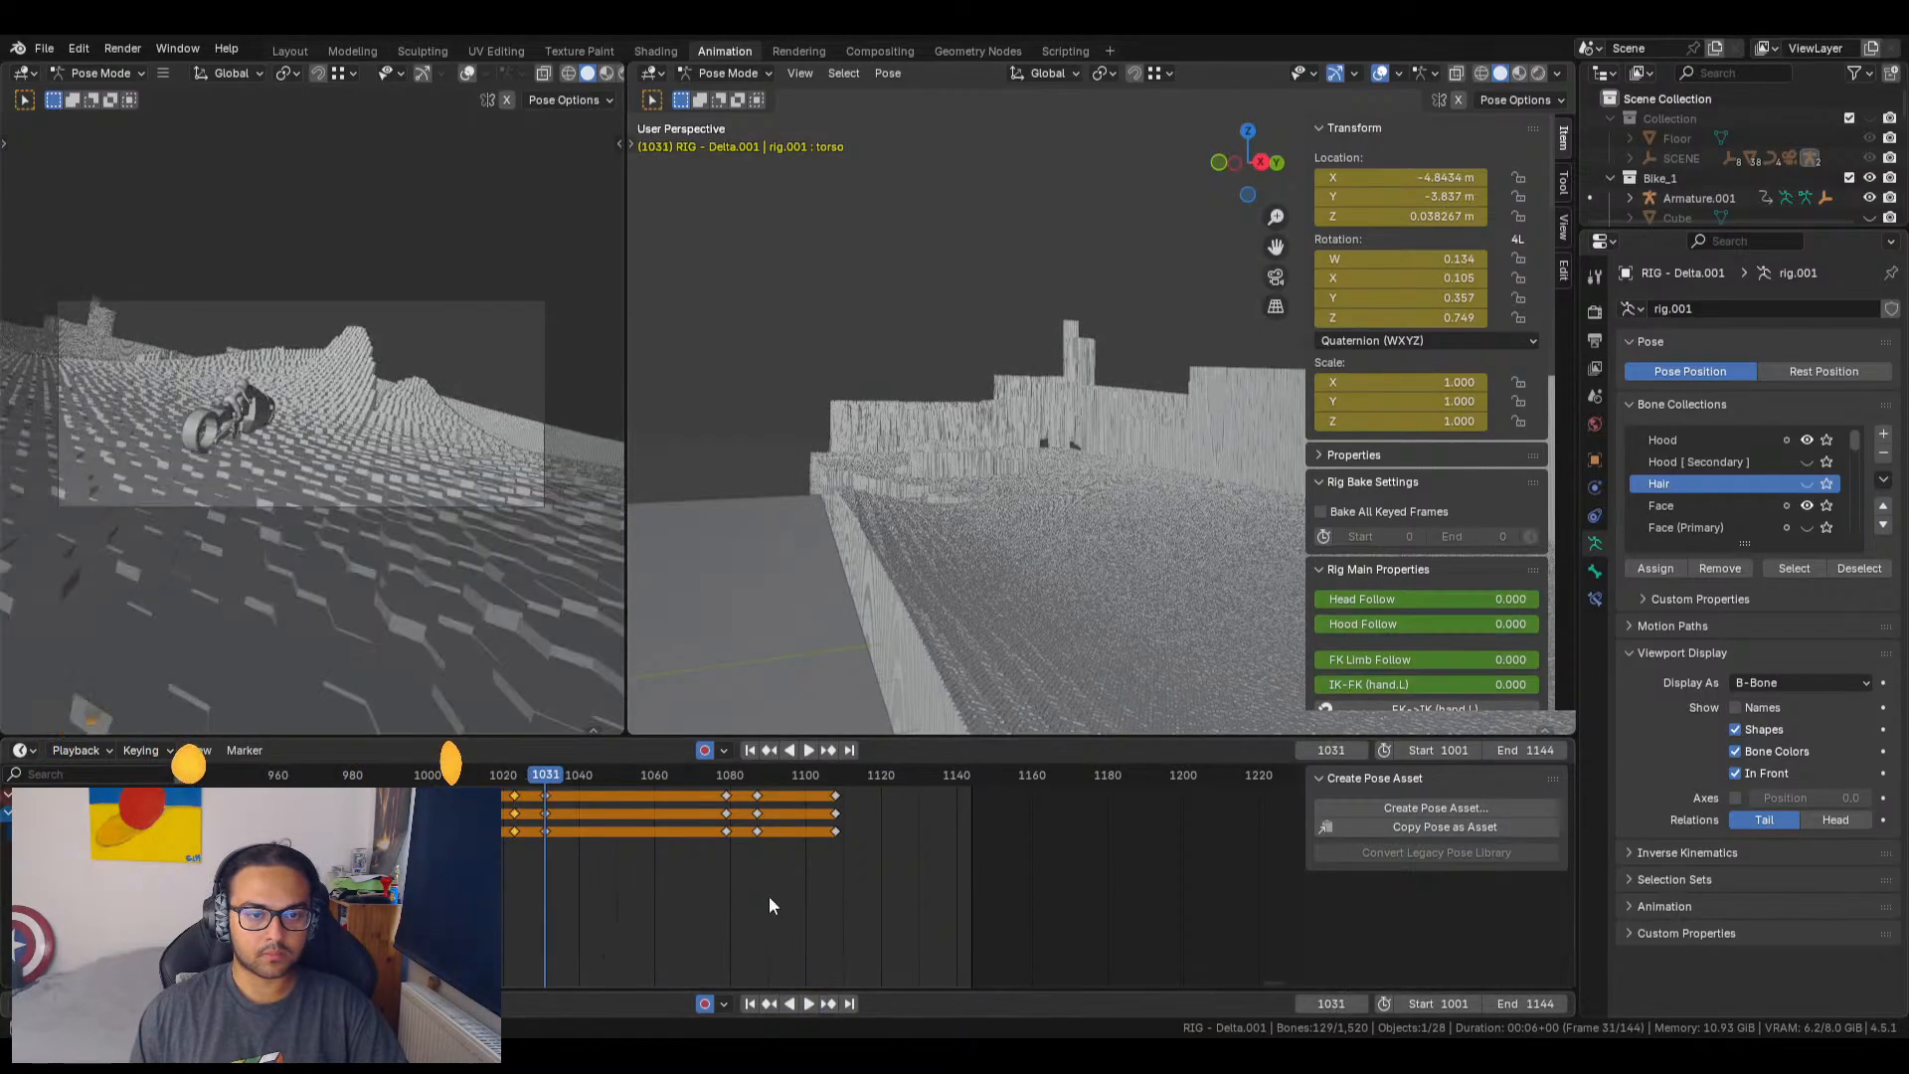
pyautogui.press('i')
pyautogui.click(768, 899)
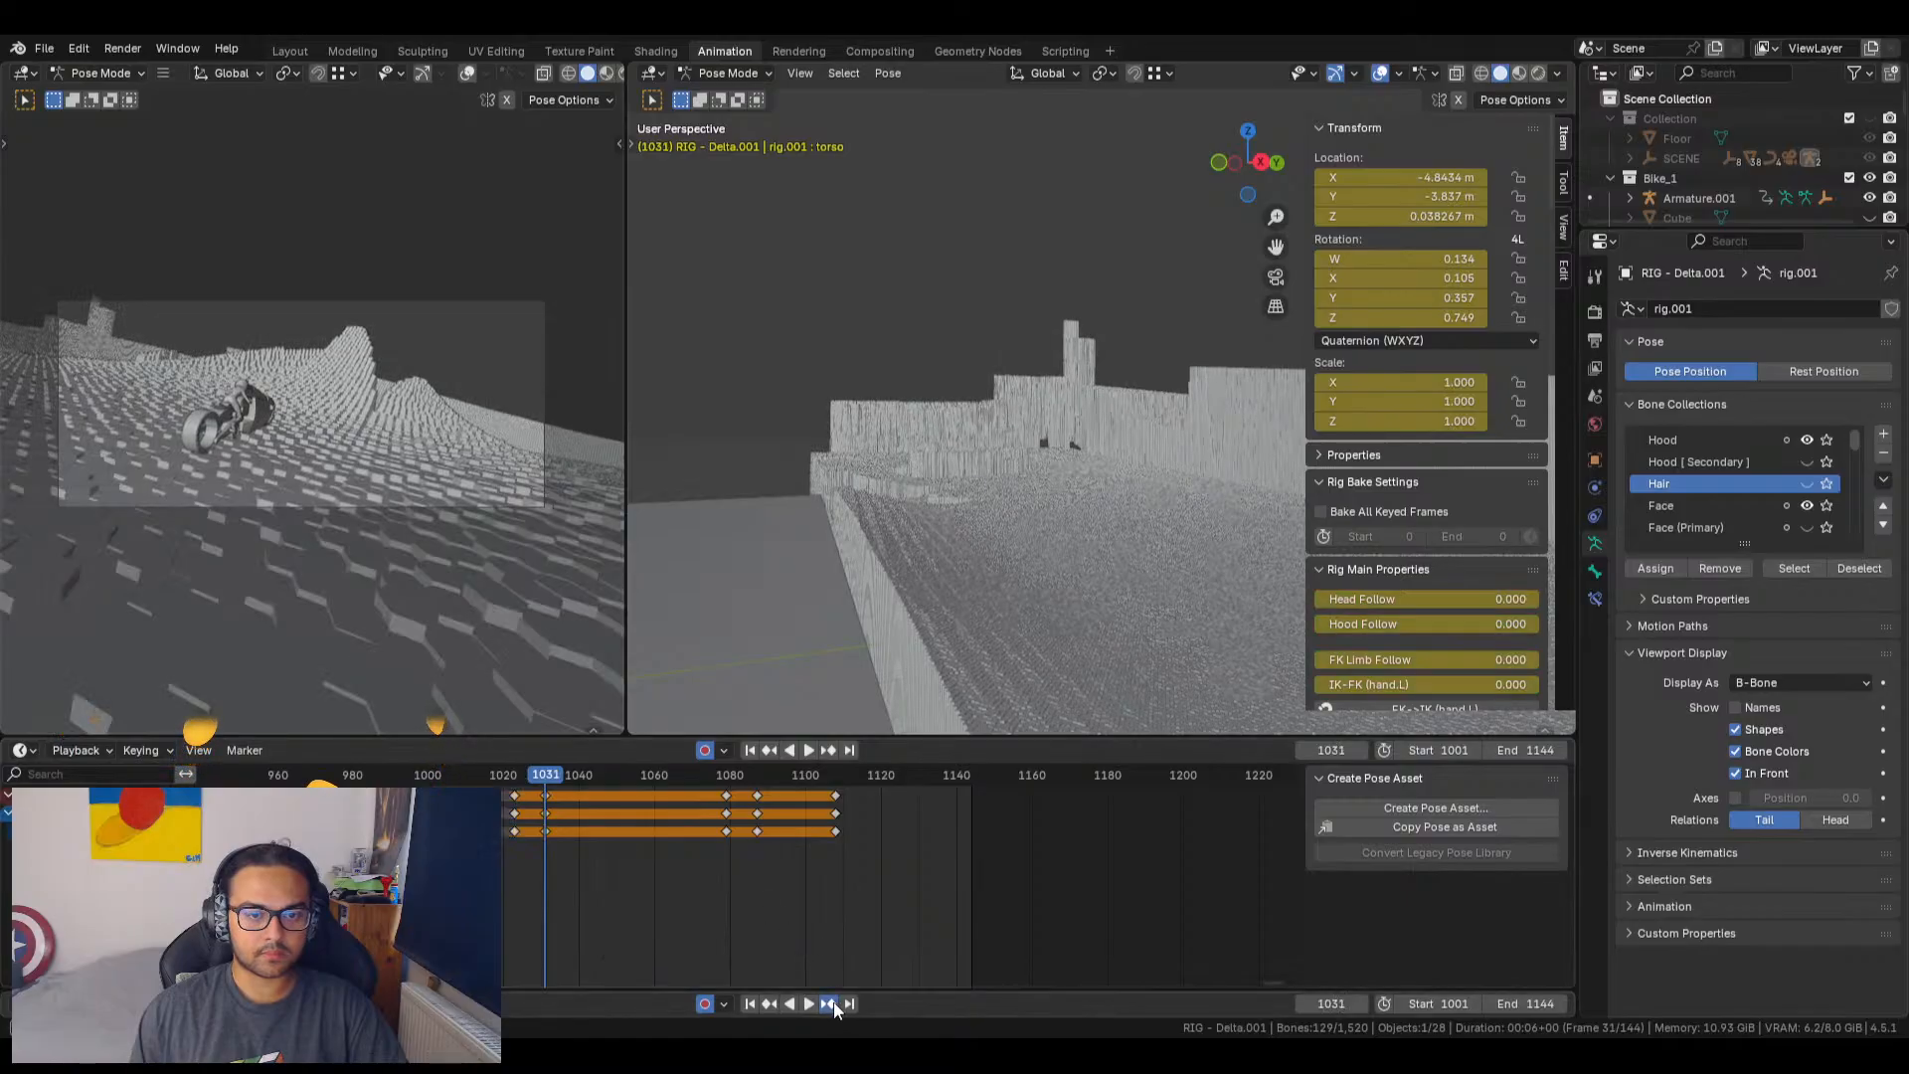
# Step: Insert keyframes on all channels for the selected rig controls at frames 1079, 1087 and 1108
pyautogui.click(827, 1004)
pyautogui.press('i')
pyautogui.click(785, 911)
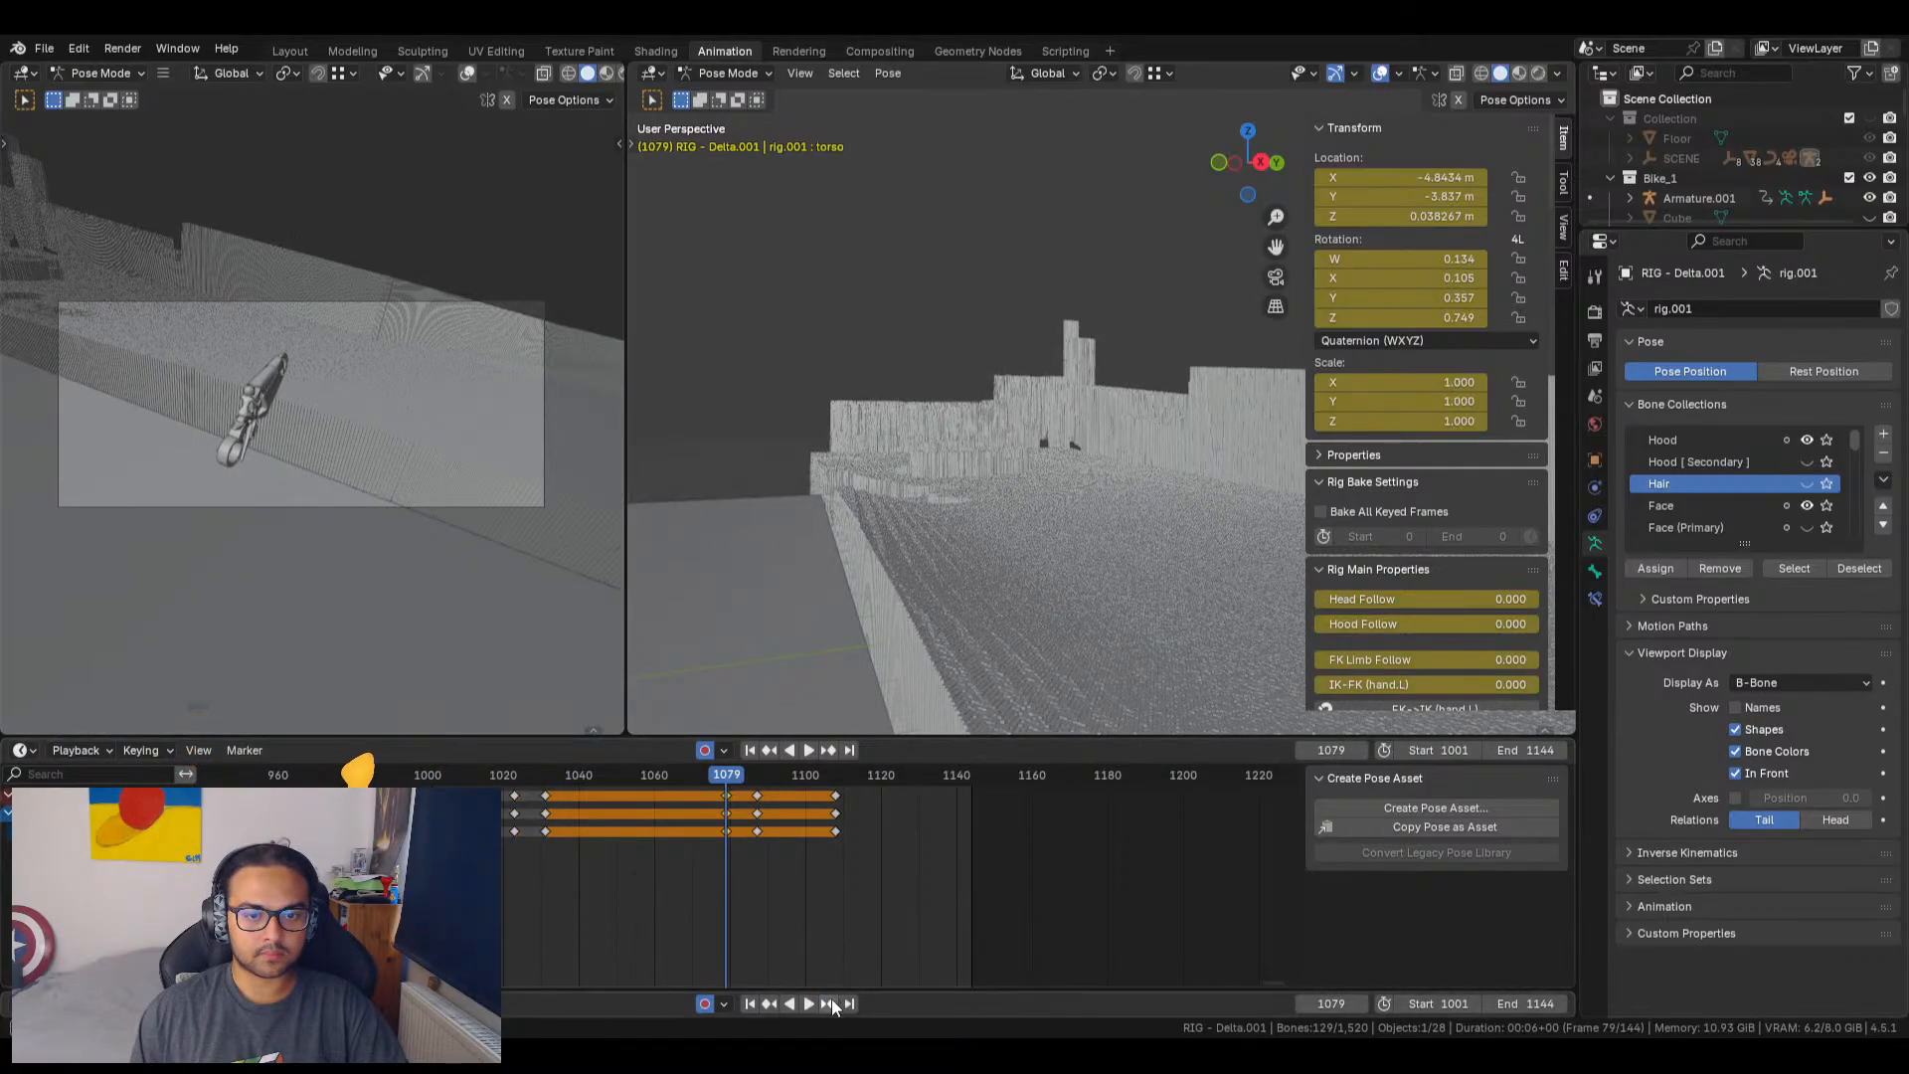
pyautogui.click(828, 1004)
pyautogui.press('i')
pyautogui.click(791, 901)
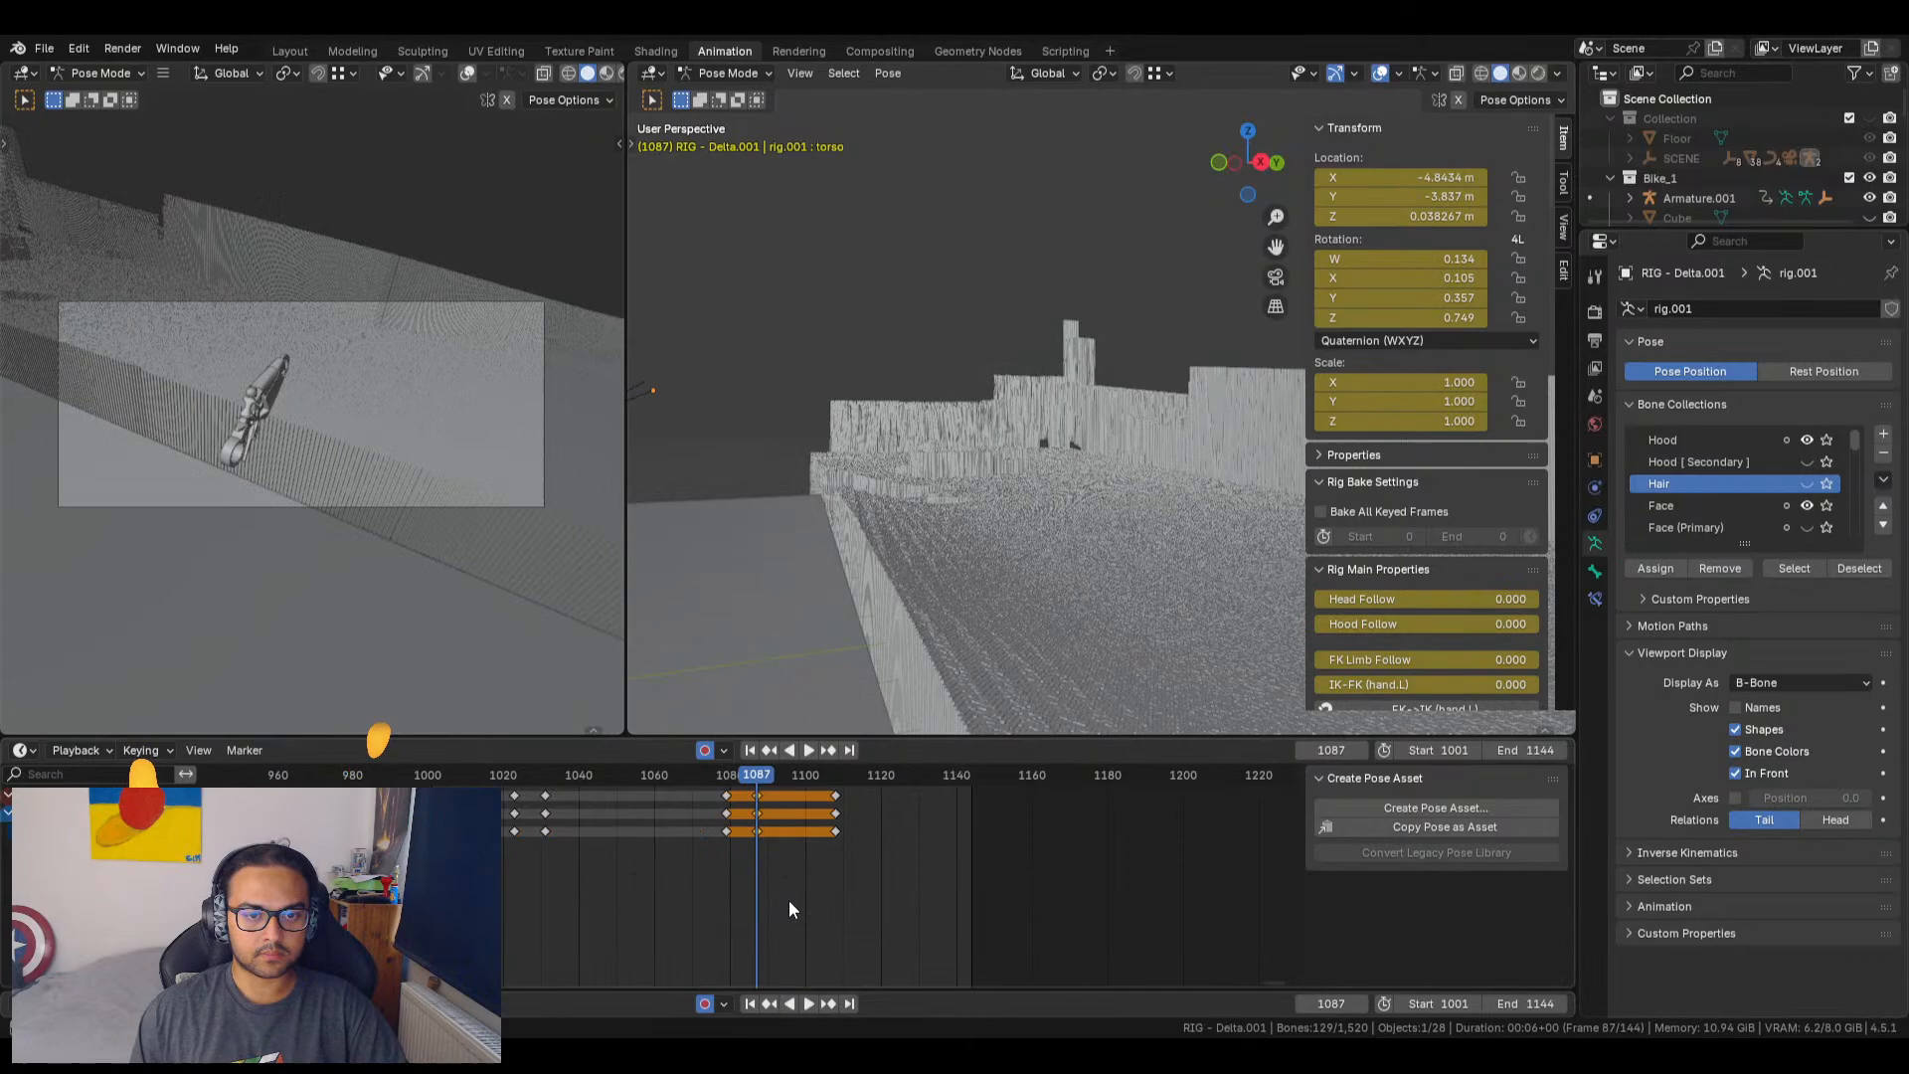
pyautogui.click(827, 1003)
pyautogui.press('i')
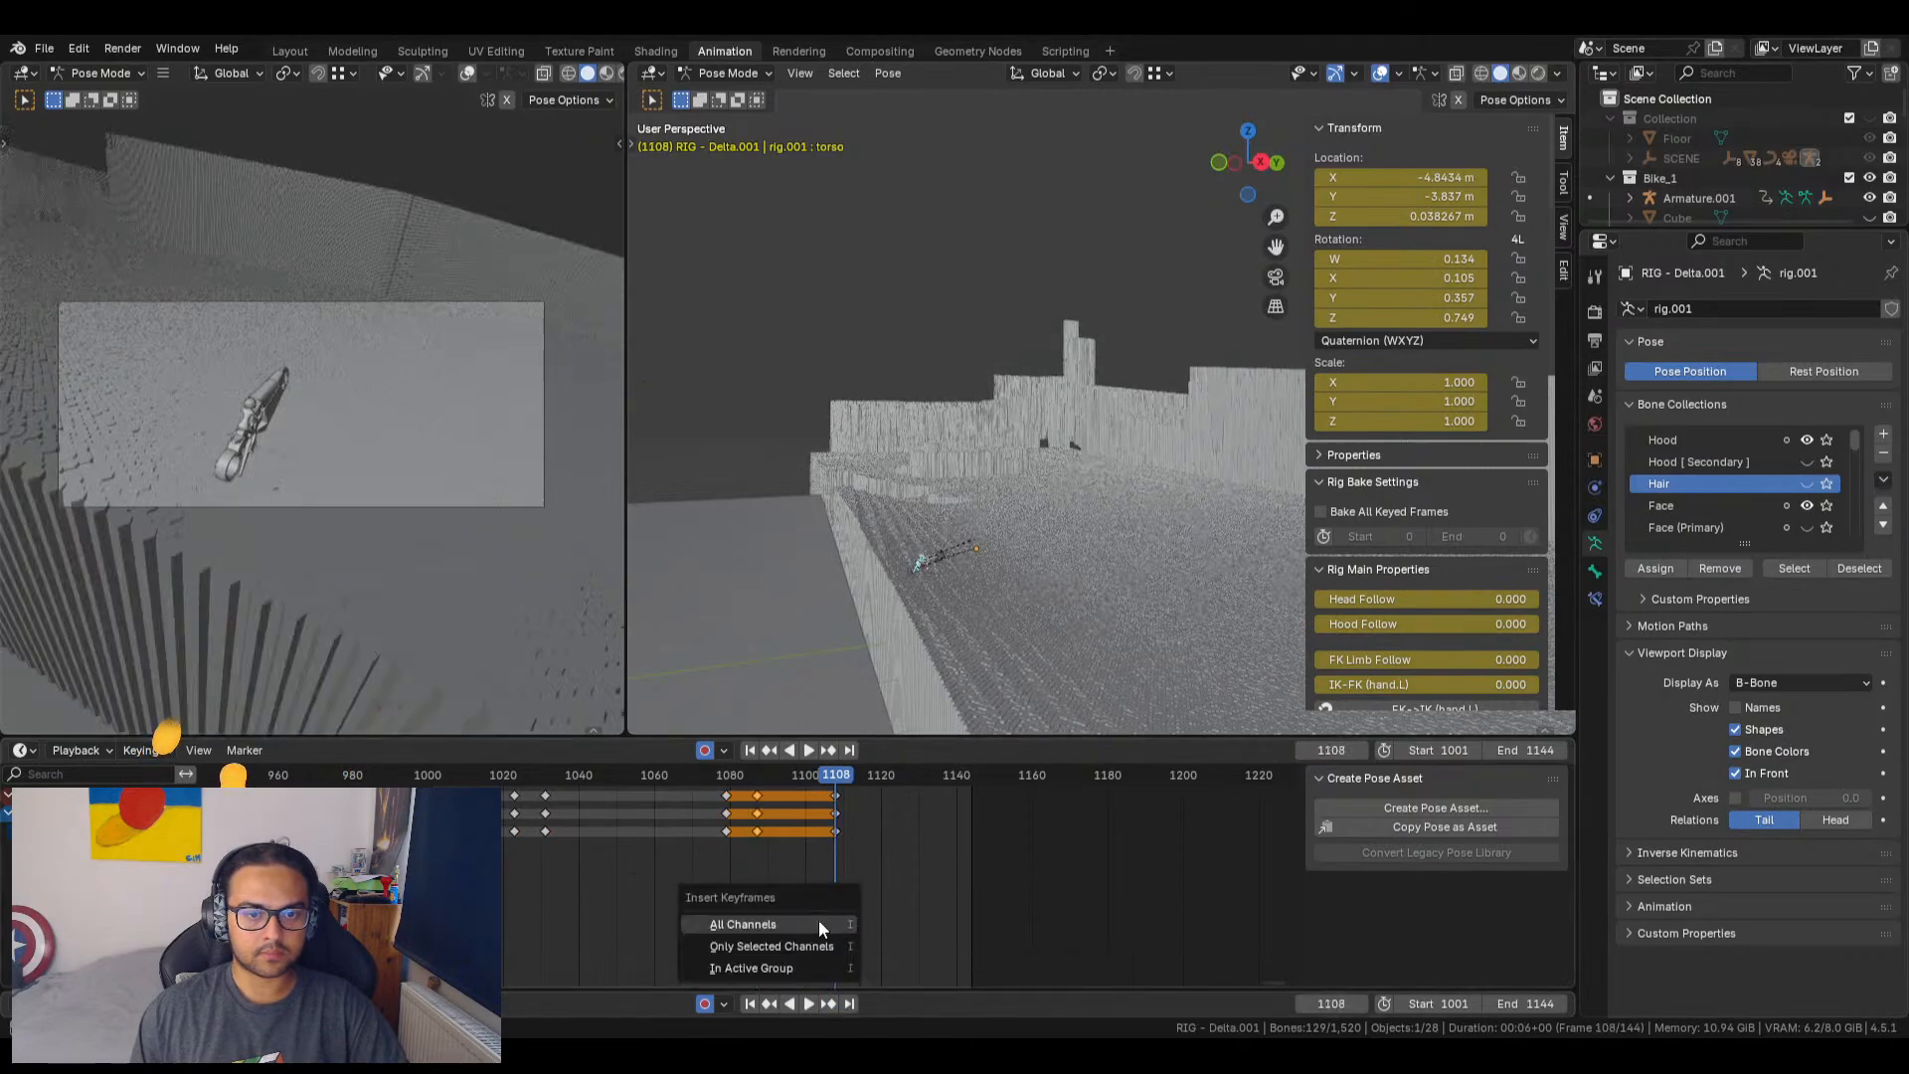
pyautogui.click(820, 921)
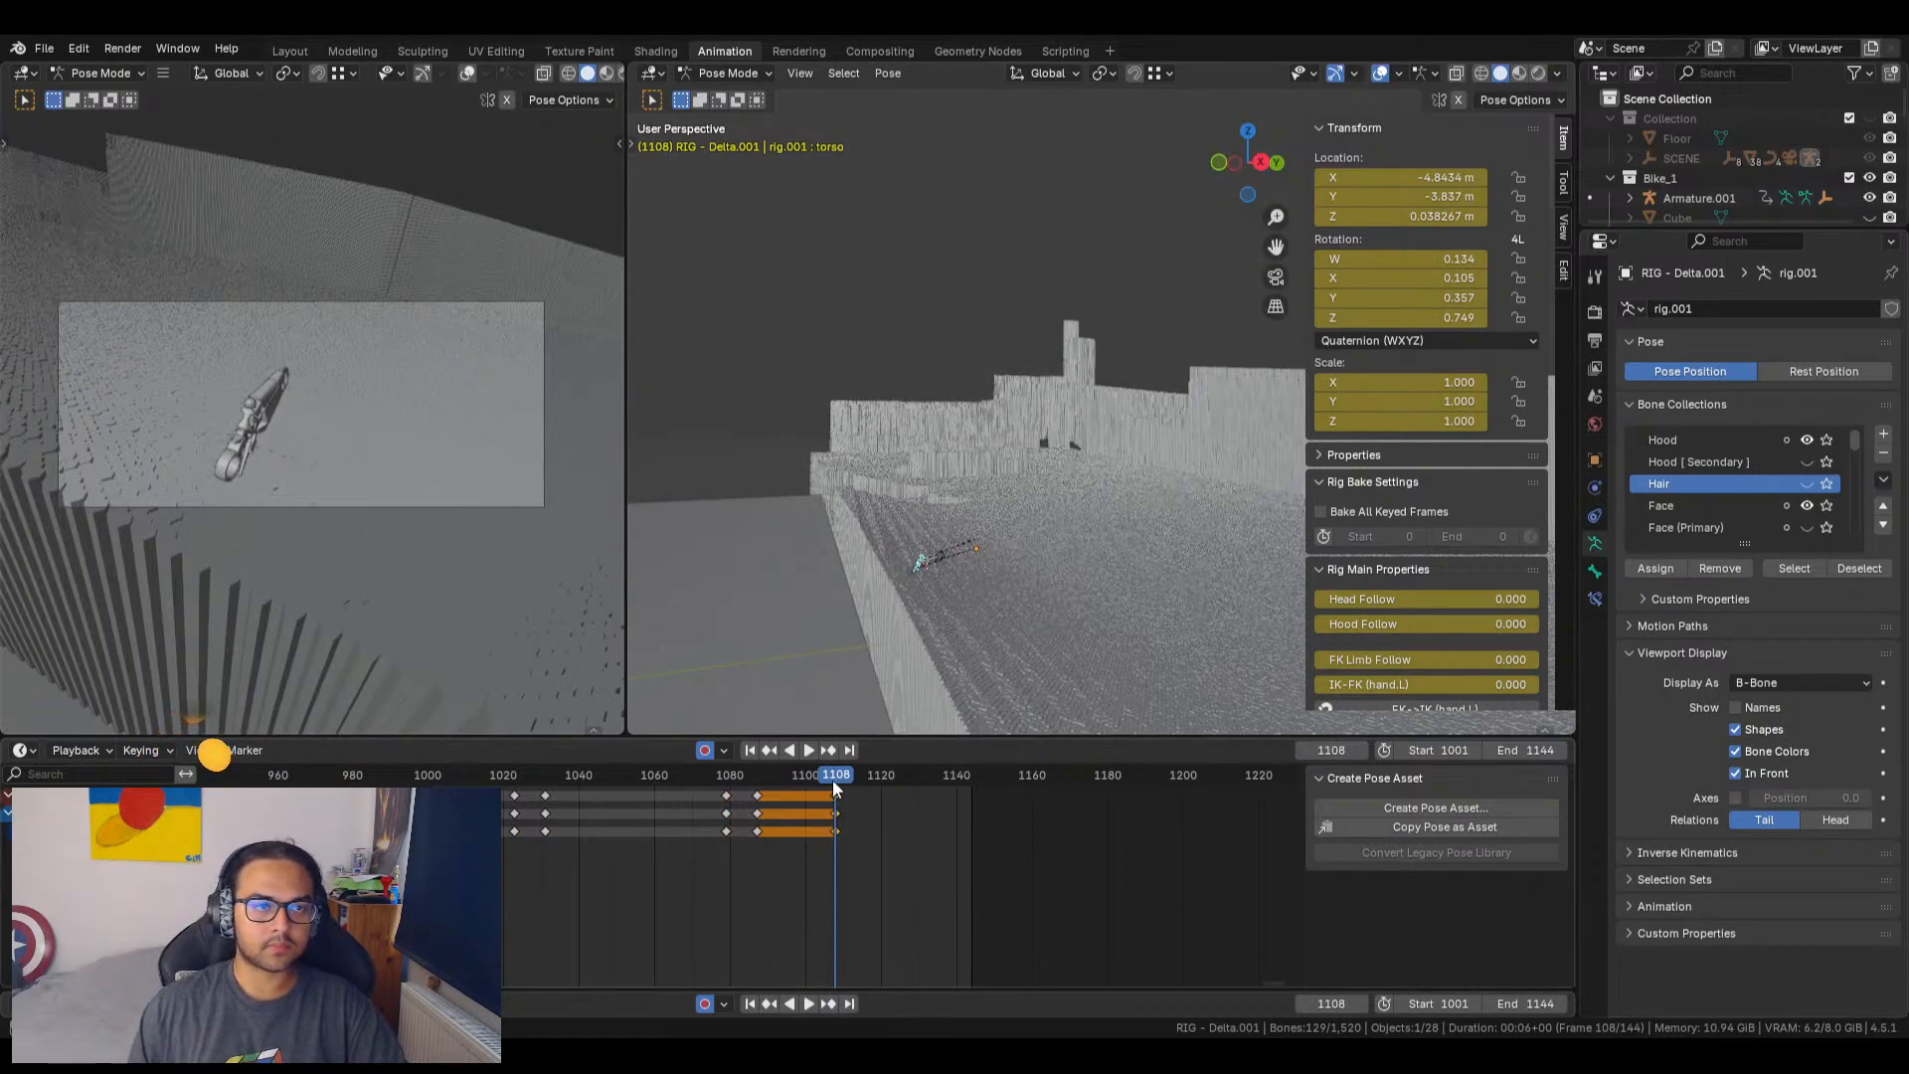
# Step: Examine the bike and rider above the slope from the right orthographic view, stepping from frame 1108 to 1110
pyautogui.moveTo(1131, 487)
pyautogui.mouseDown(button='middle')
pyautogui.moveTo(1023, 494)
pyautogui.moveTo(1131, 609)
pyautogui.moveTo(678, 209)
pyautogui.moveTo(1074, 615)
pyautogui.moveTo(1136, 600)
pyautogui.moveTo(1150, 453)
pyautogui.mouseUp(button='middle')
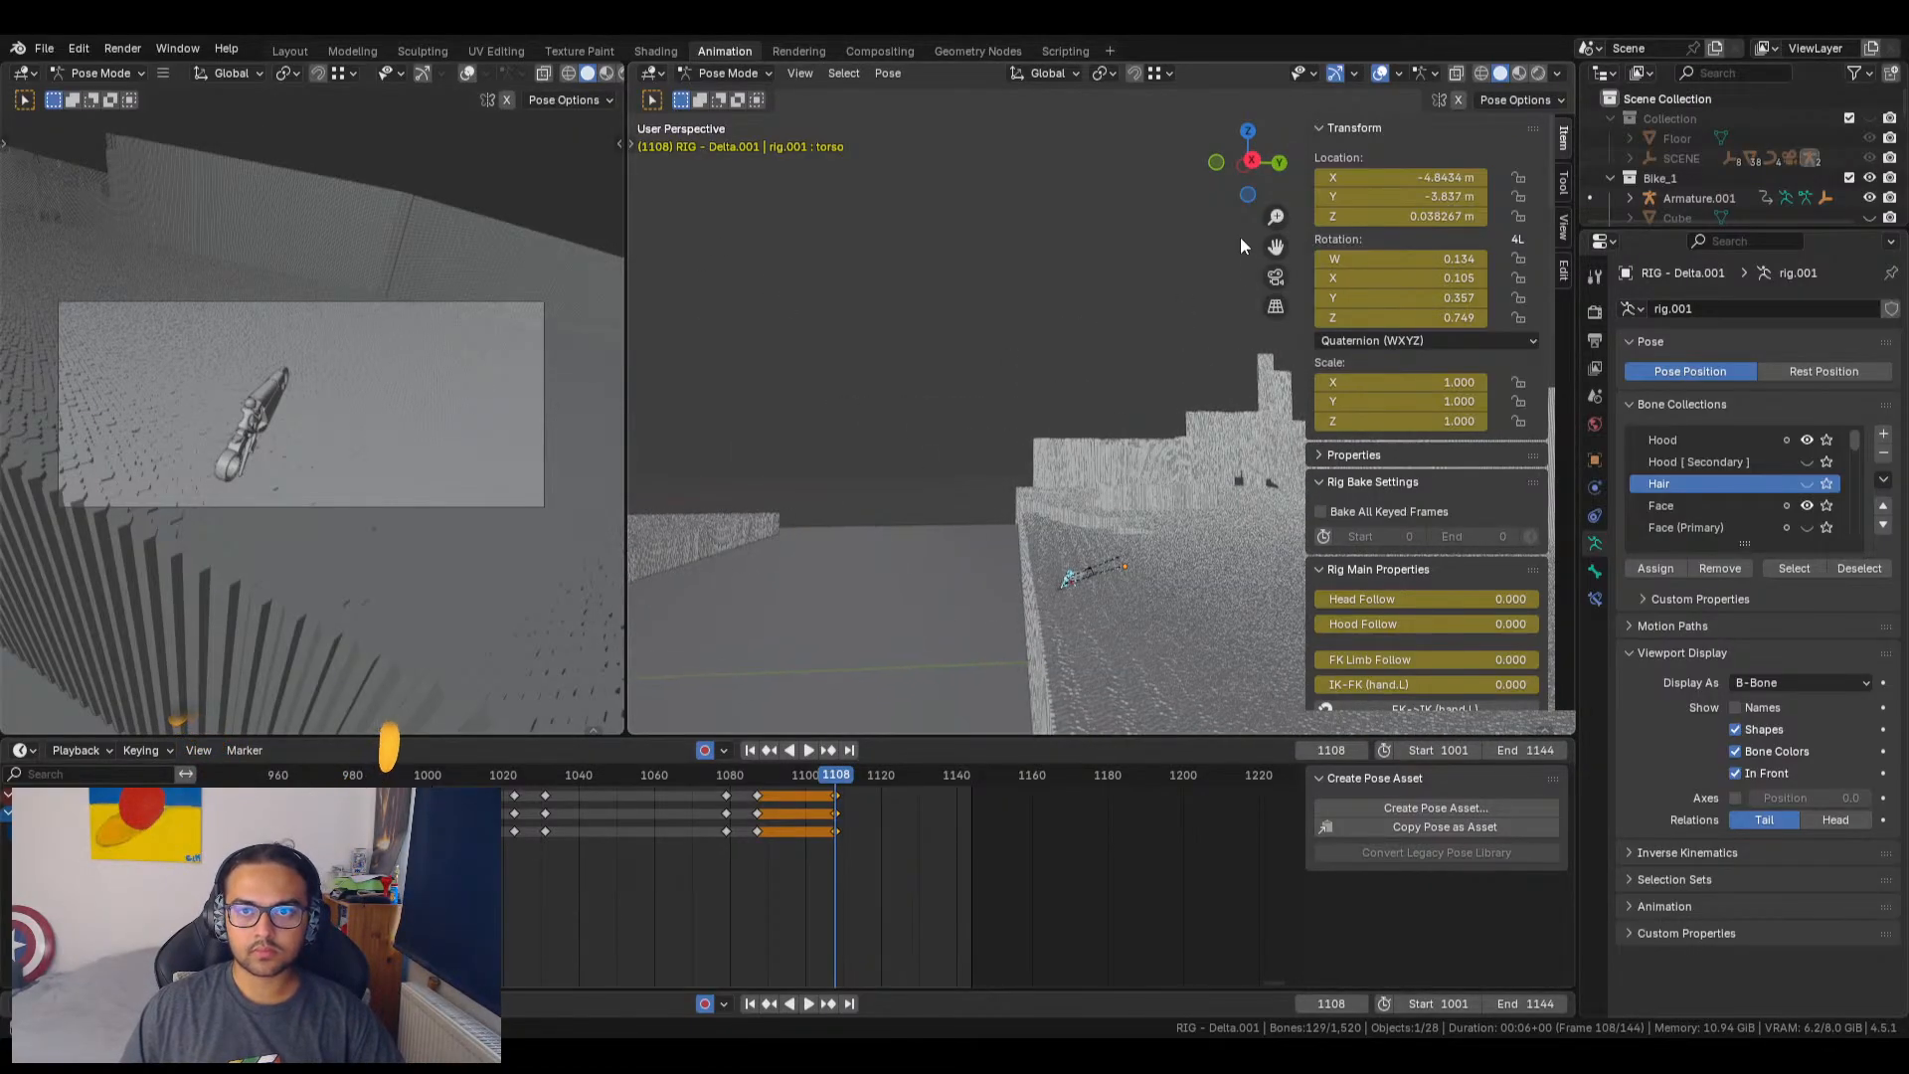
pyautogui.click(1261, 162)
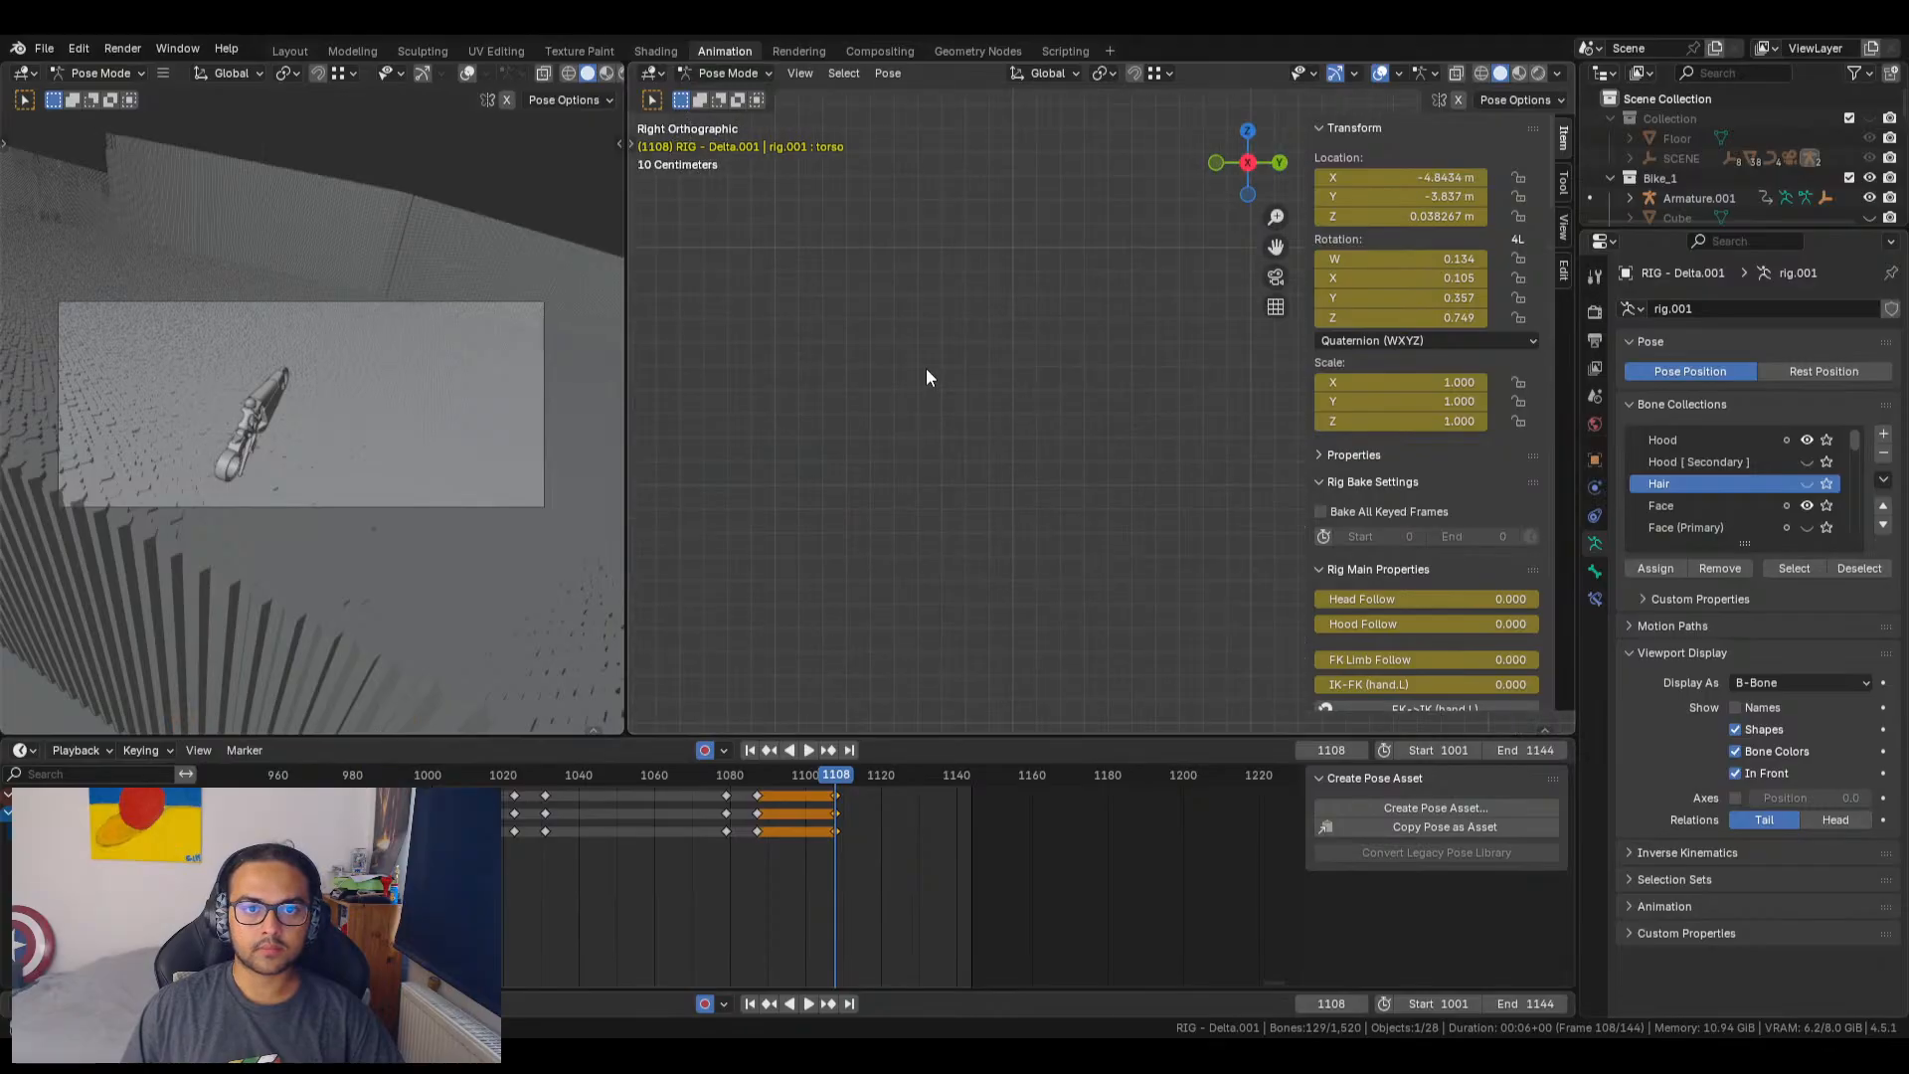
pyautogui.scroll(-2, 1029, 337)
pyautogui.keyDown('shift'); pyautogui.moveTo(993, 618); pyautogui.dragTo(1350, 393, button='middle'); pyautogui.keyUp('shift')
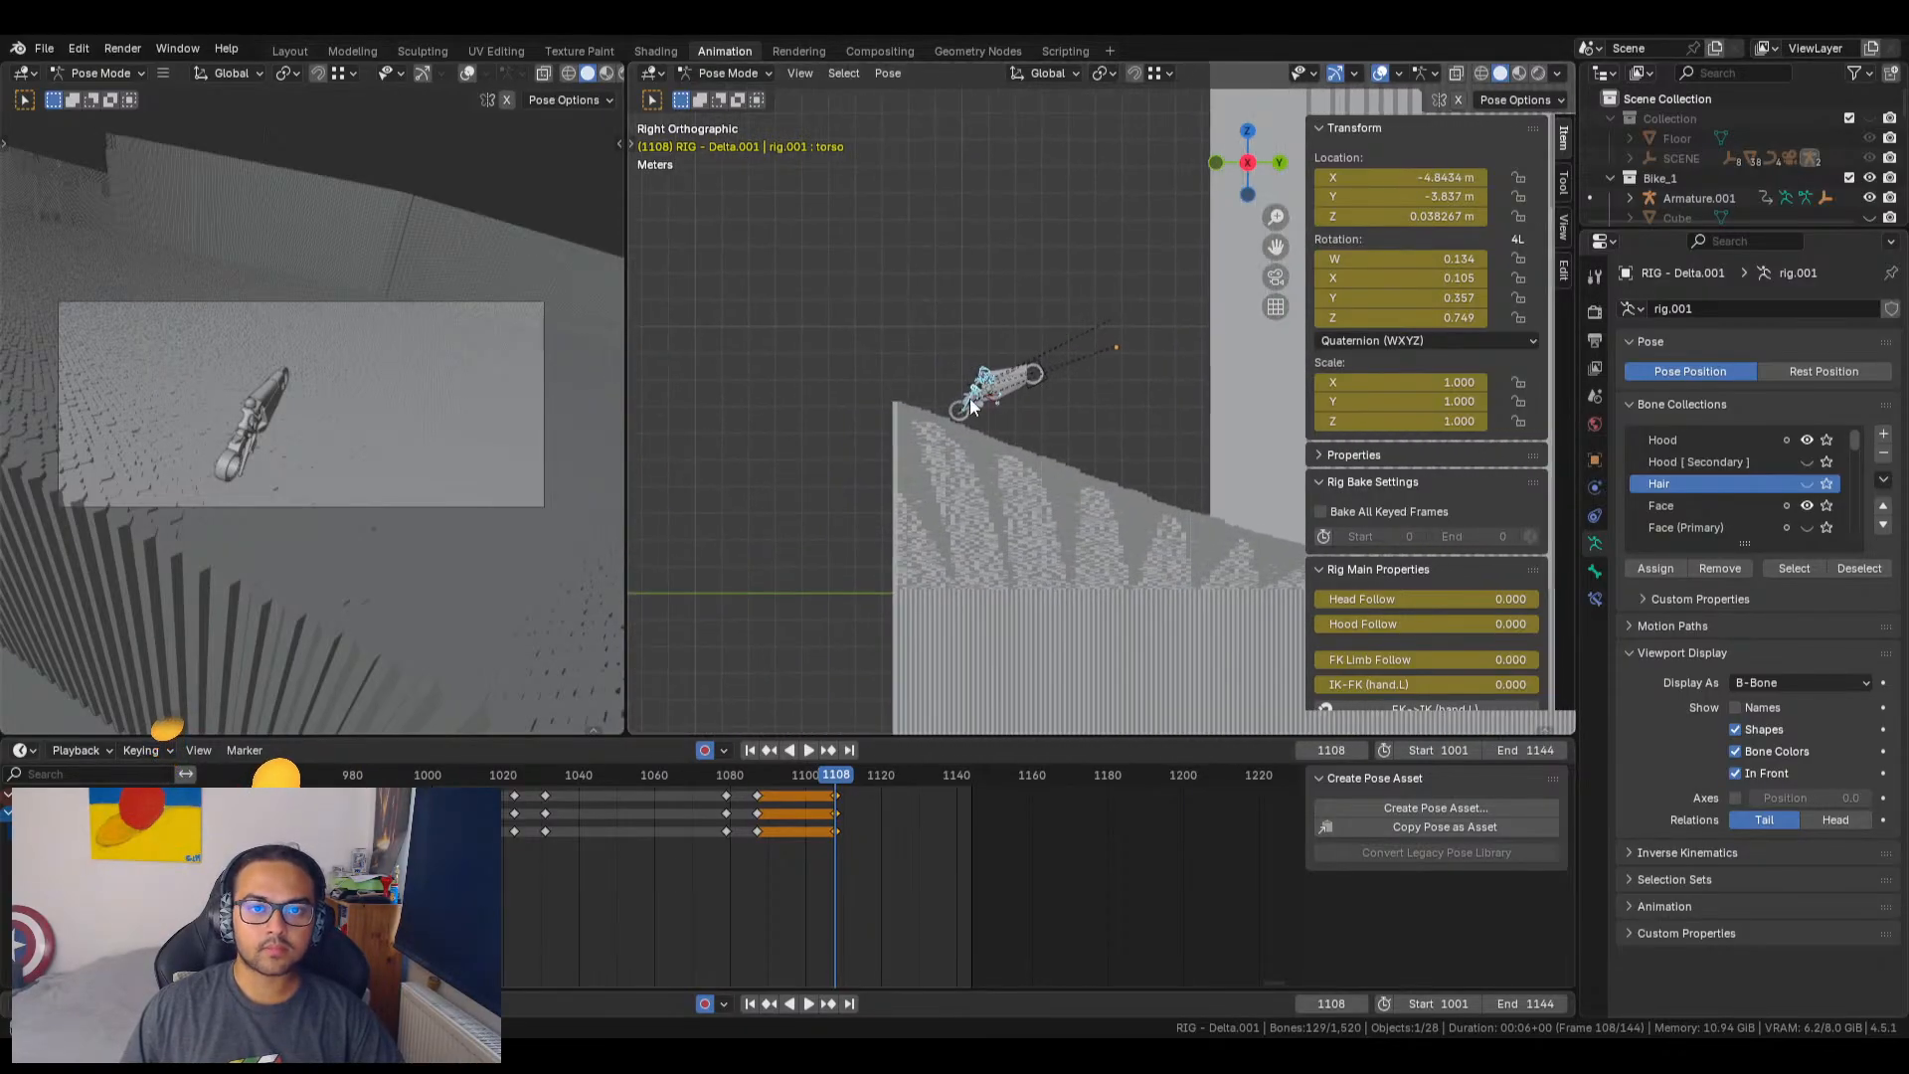
pyautogui.scroll(6, 969, 398)
pyautogui.keyDown('shift'); pyautogui.moveTo(885, 477); pyautogui.dragTo(991, 455, button='middle'); pyautogui.keyUp('shift')
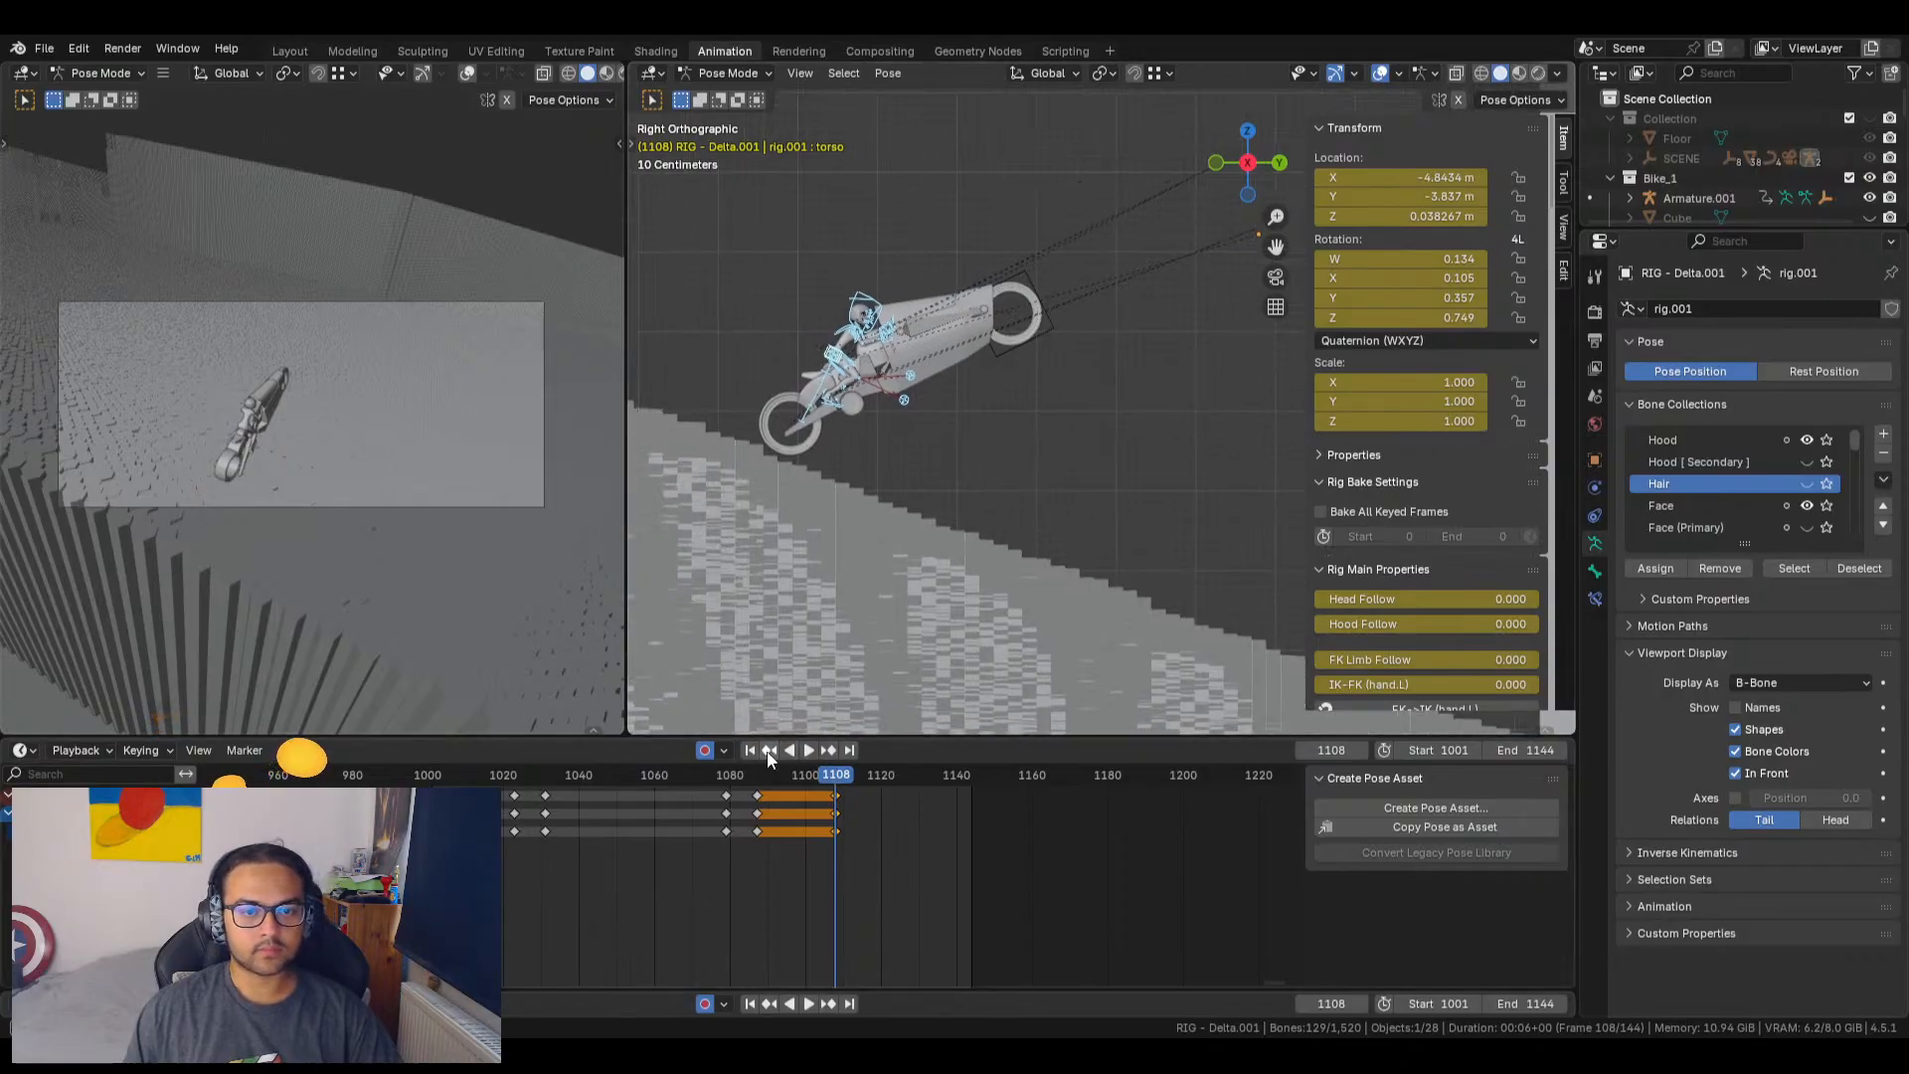
pyautogui.press('Left')
pyautogui.press('Right')
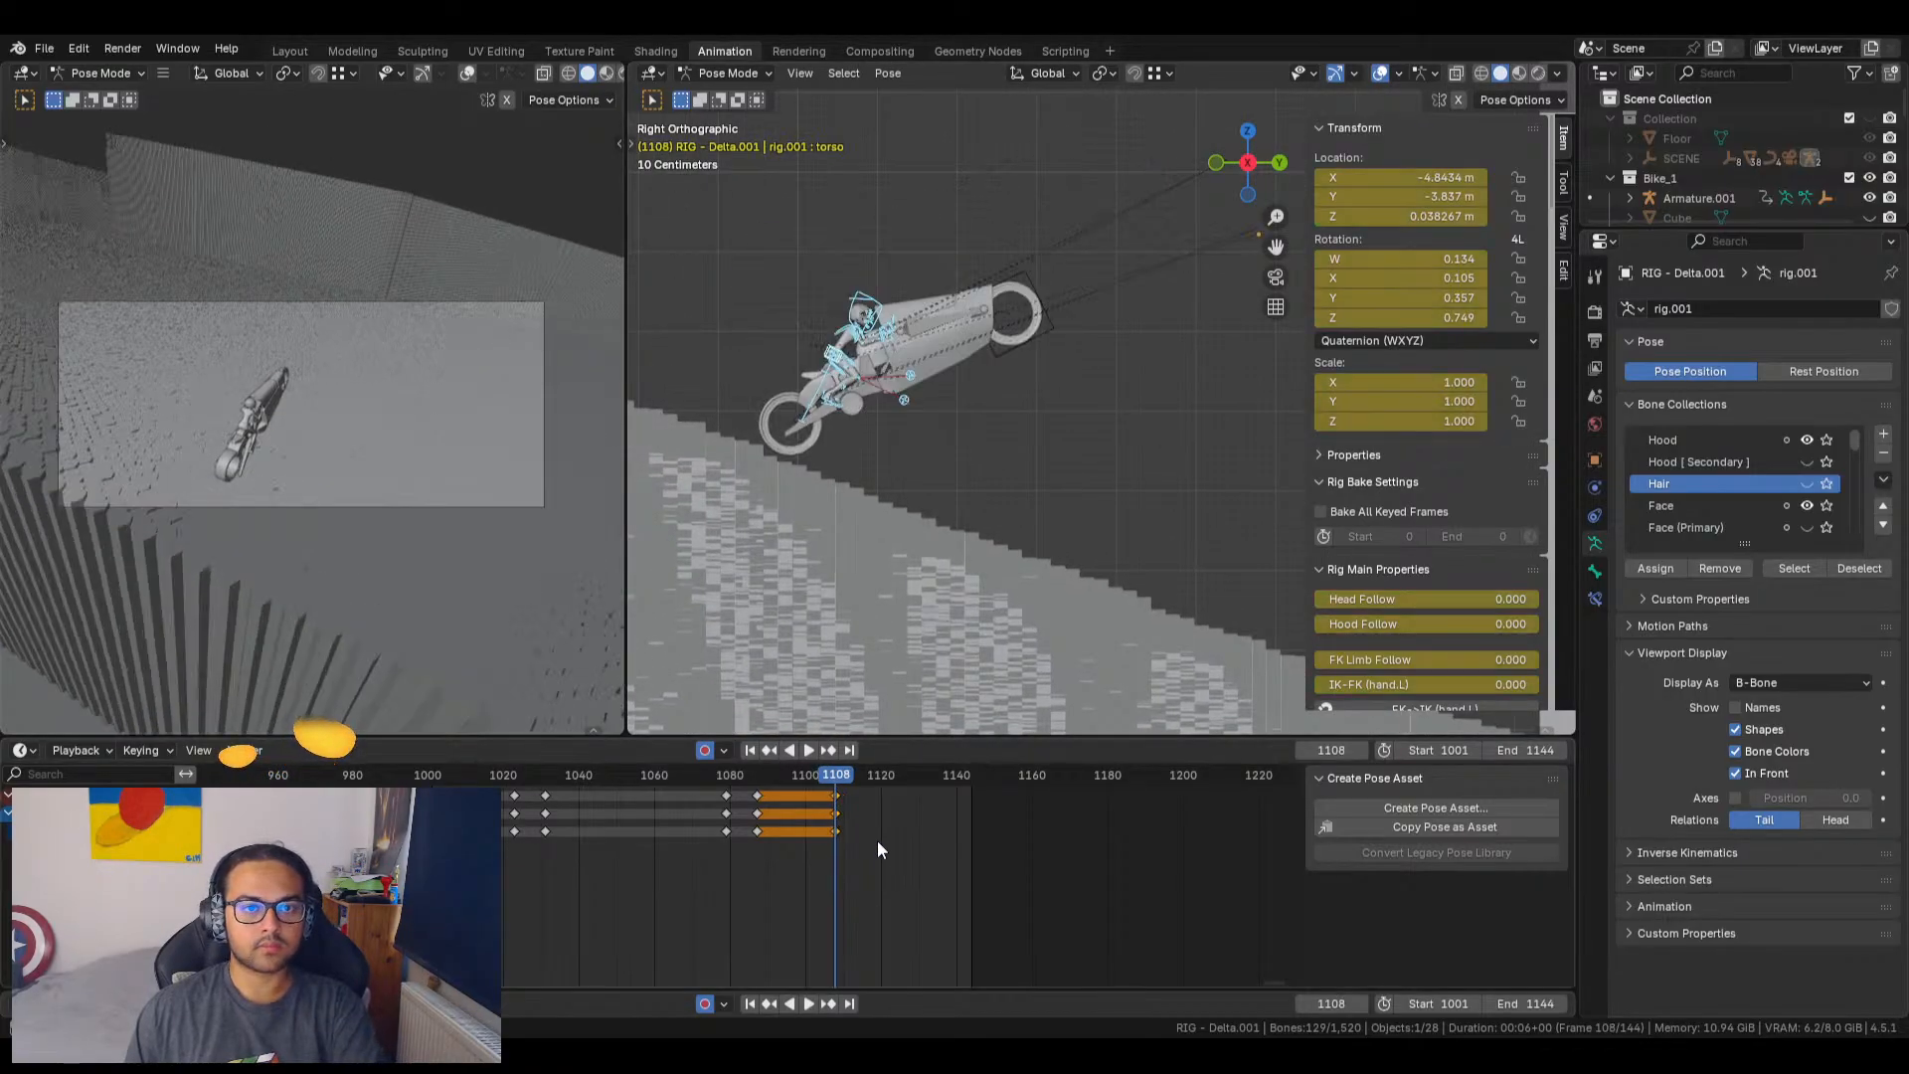
pyautogui.press('Right')
pyautogui.press('Right')
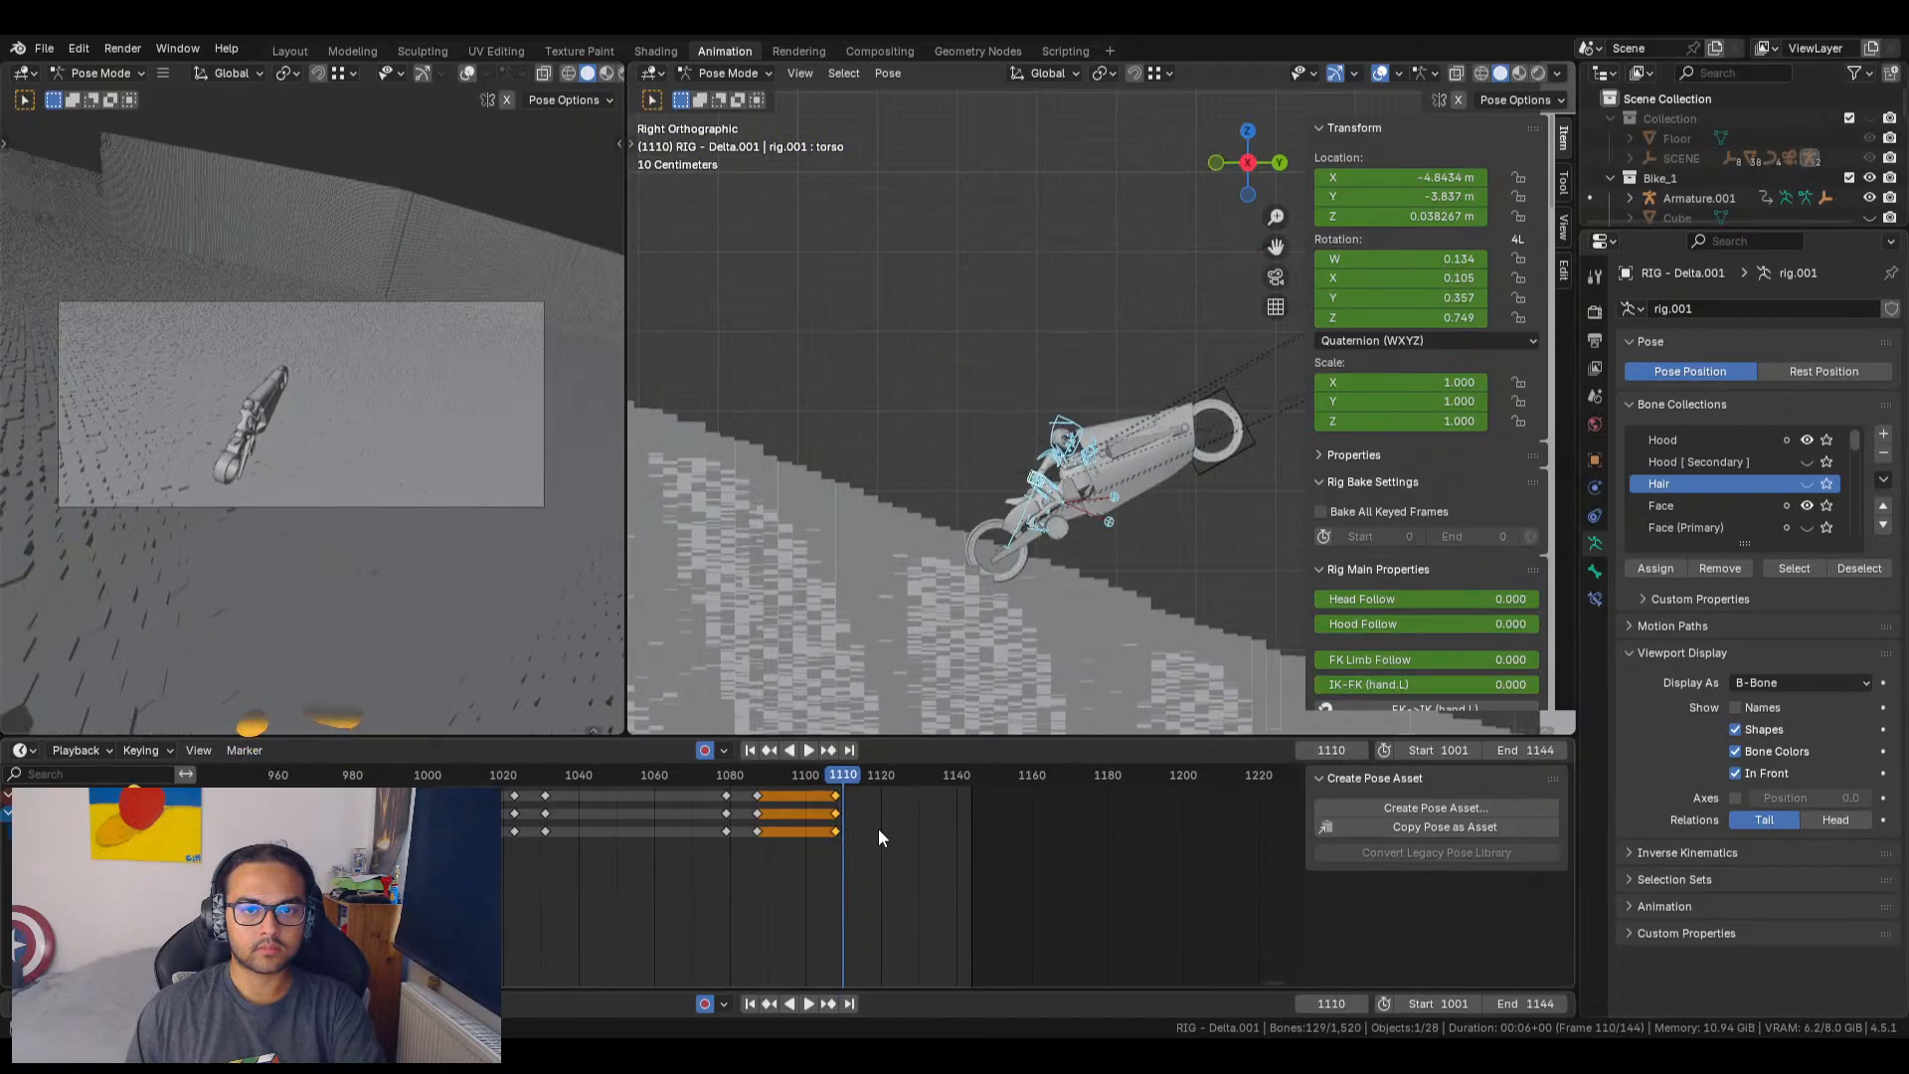
# Step: Frame the selected rig controls and examine the bike and rider against the ground from several angles at frame 1110
pyautogui.moveTo(881, 690); pyautogui.dragTo(931, 588, button='middle')
pyautogui.moveTo(713, 337); pyautogui.dragTo(945, 718, button='middle')
pyautogui.keyDown('shift'); pyautogui.moveTo(1243, 586); pyautogui.dragTo(1451, 720, button='middle'); pyautogui.keyUp('shift')
pyautogui.keyDown('shift'); pyautogui.moveTo(869, 430); pyautogui.dragTo(660, 575, button='middle'); pyautogui.keyUp('shift')
pyautogui.scroll(1, 925, 487)
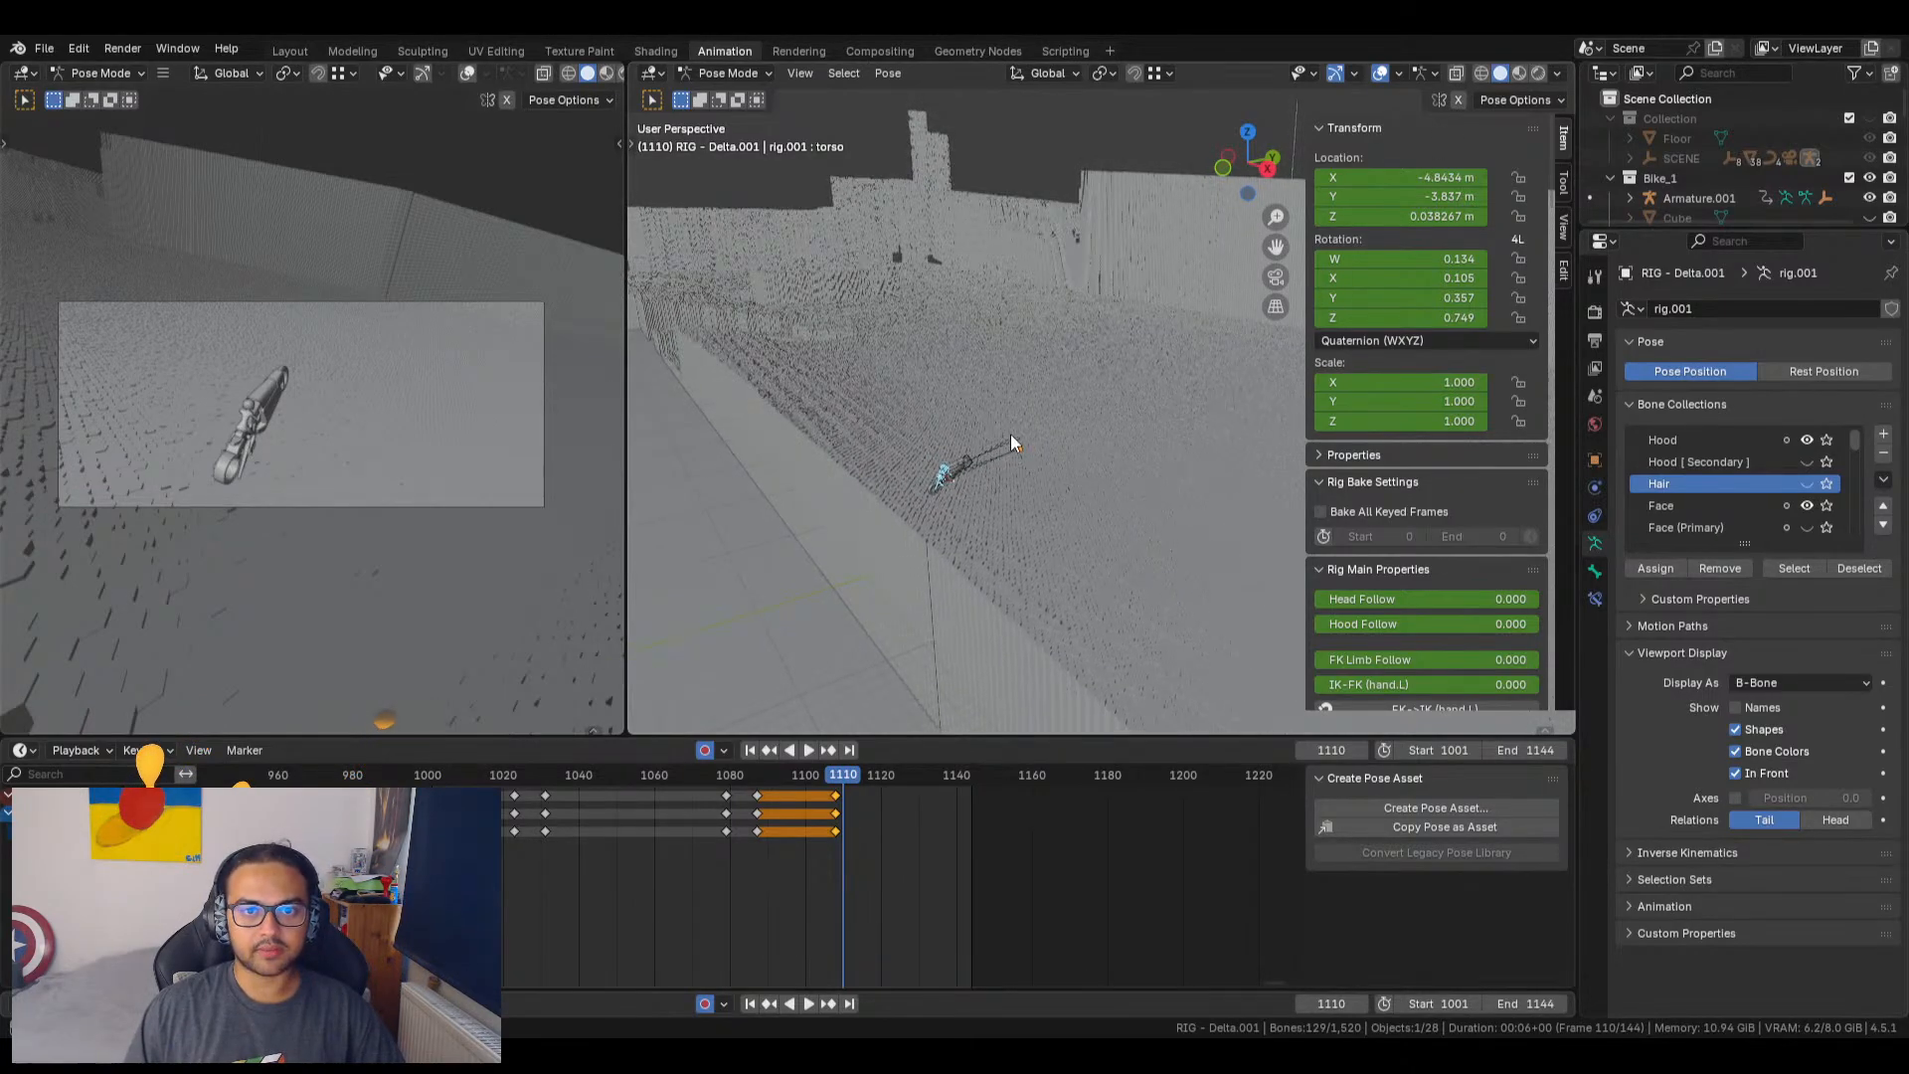
pyautogui.scroll(-1, 1005, 484)
pyautogui.scroll(-2, 997, 491)
pyautogui.scroll(2, 994, 491)
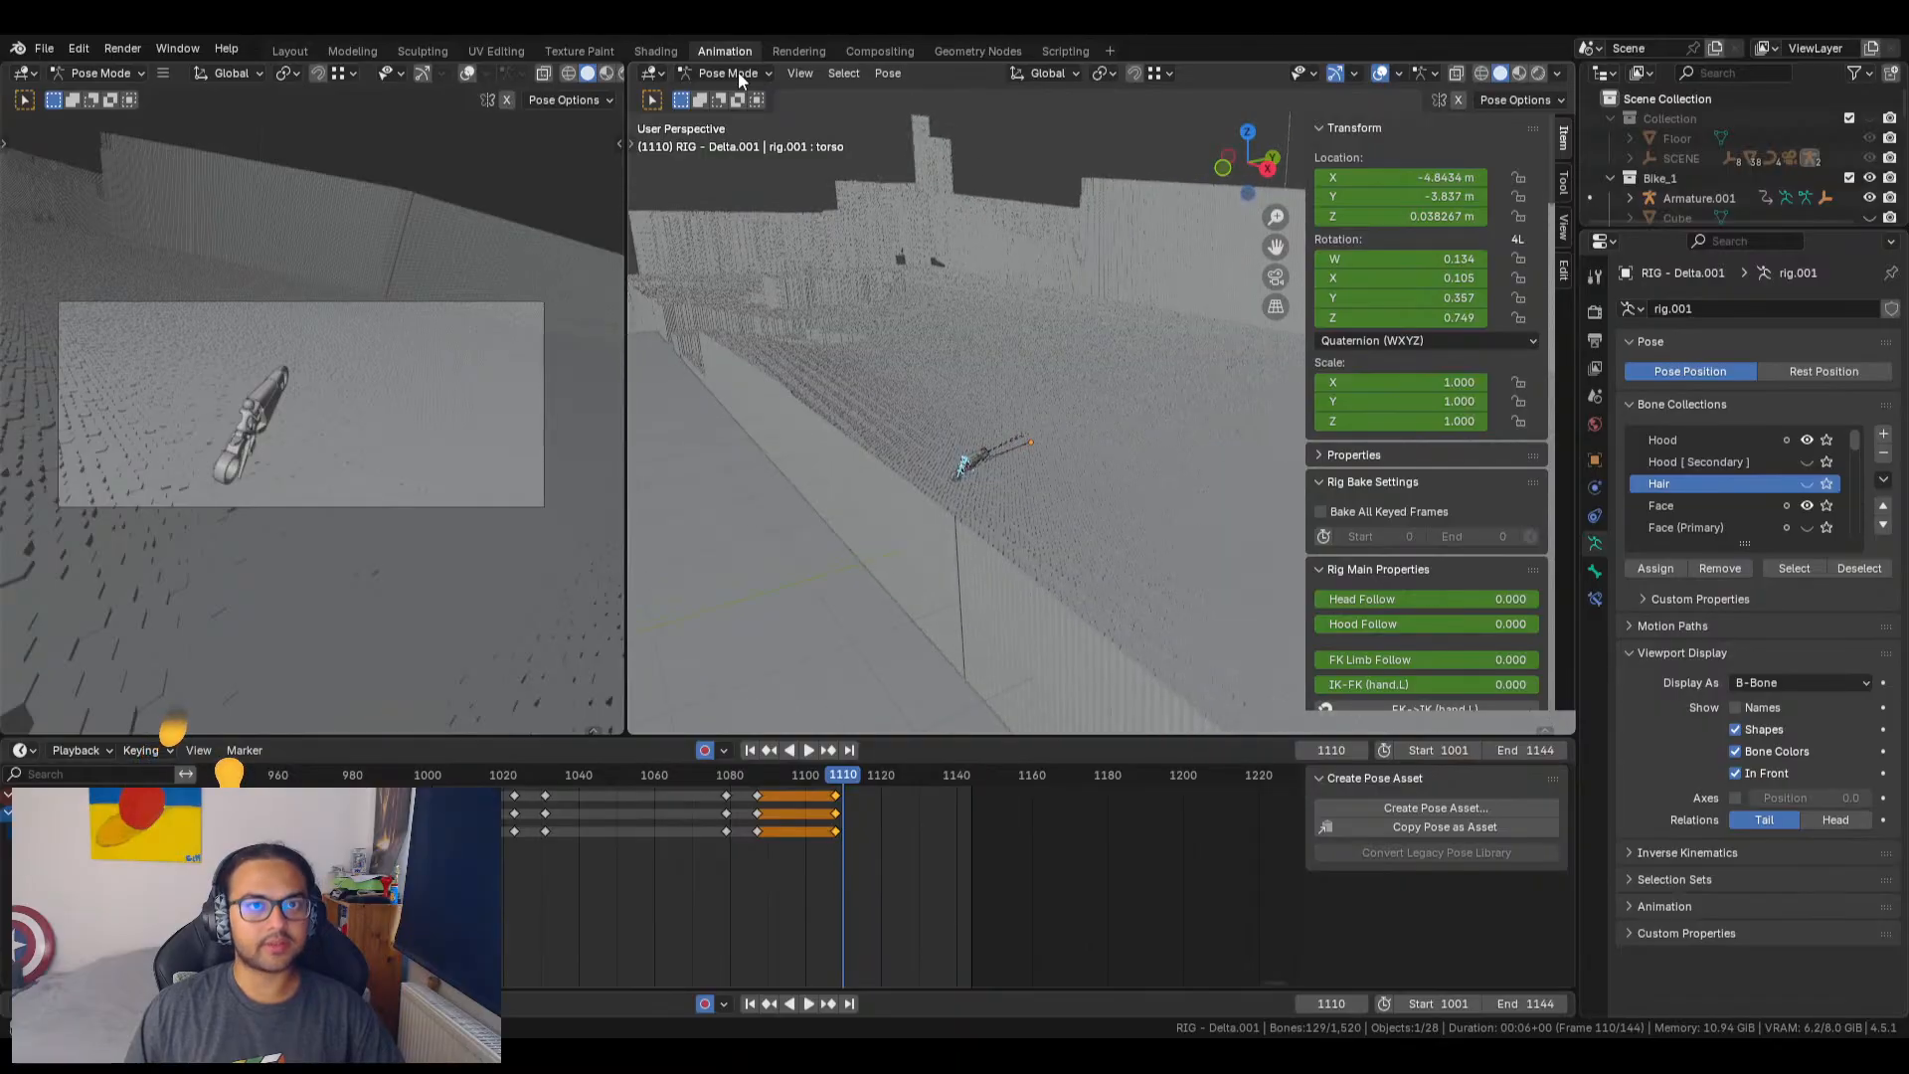
pyautogui.click(795, 74)
pyautogui.click(846, 206)
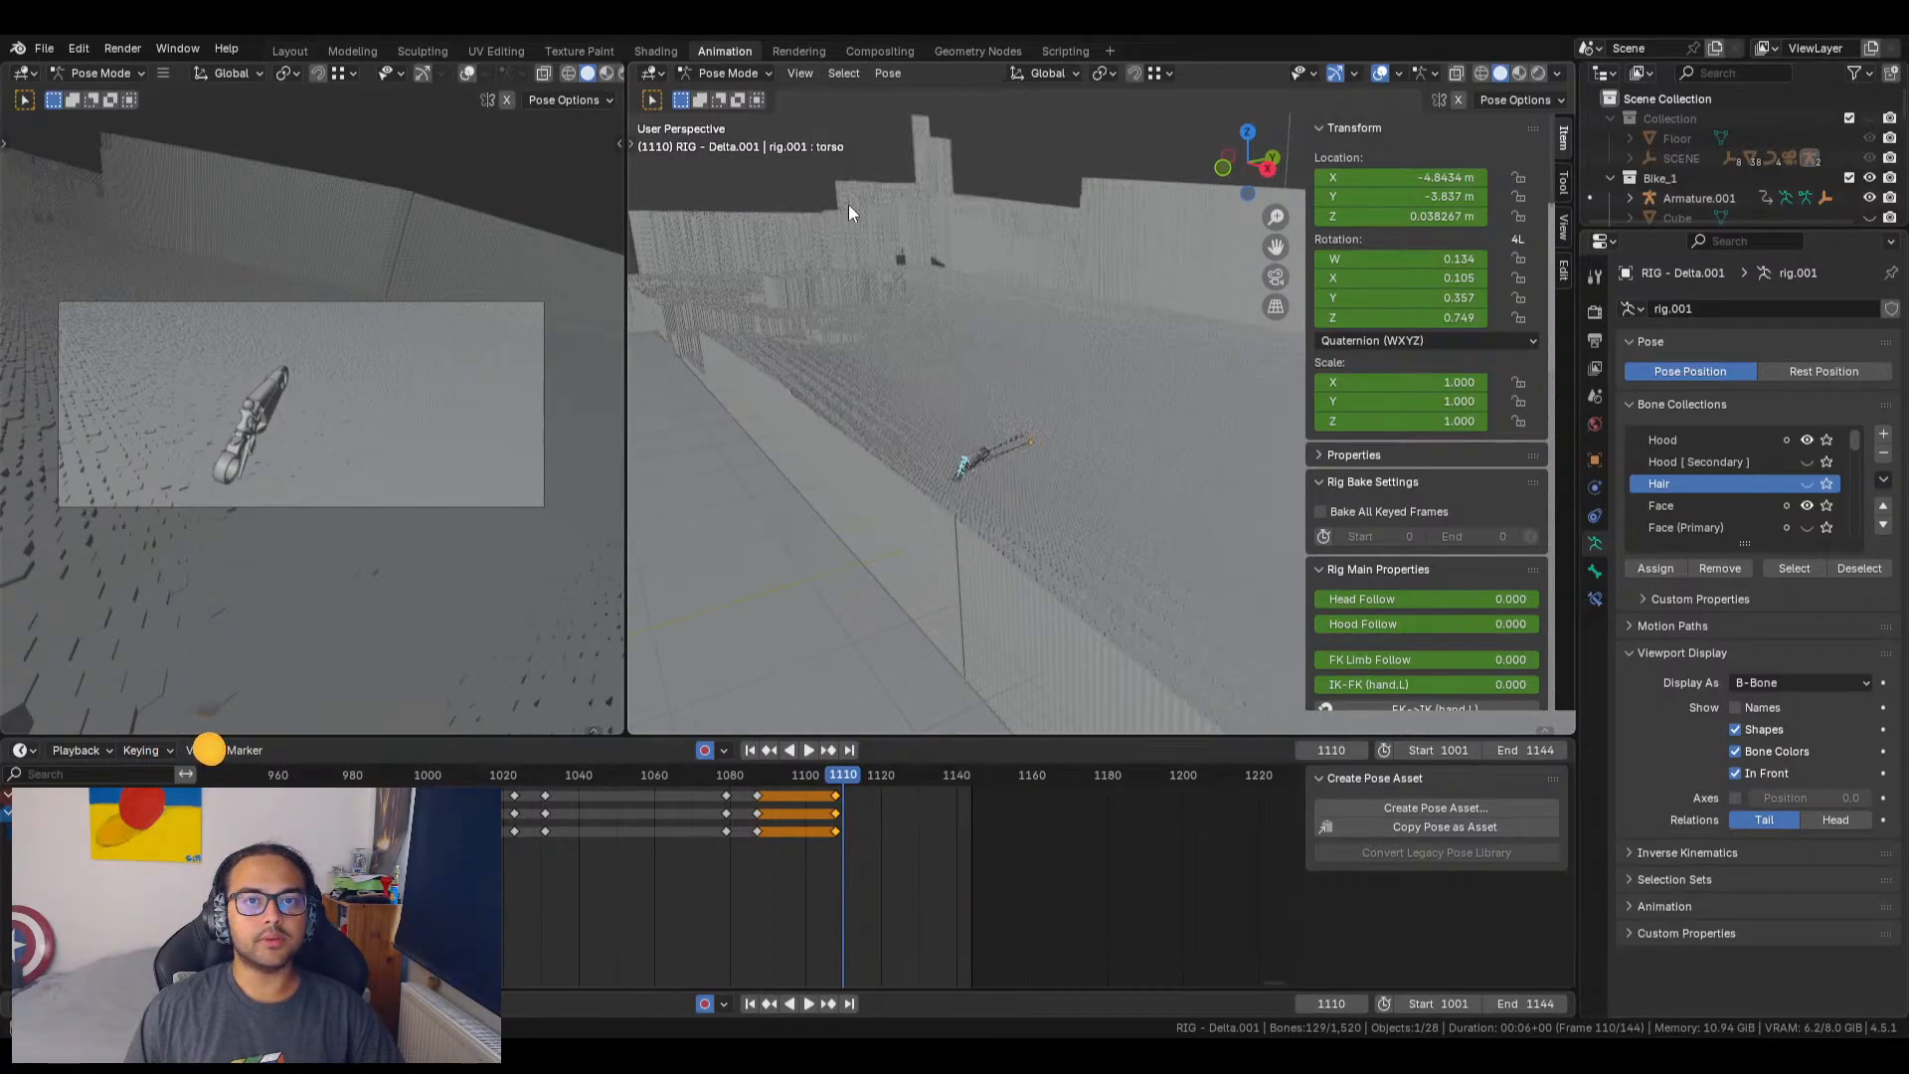
pyautogui.moveTo(1155, 489); pyautogui.dragTo(1192, 474, button='middle')
pyautogui.scroll(4, 791, 451)
pyautogui.keyDown('shift'); pyautogui.moveTo(841, 433); pyautogui.dragTo(917, 509, button='middle'); pyautogui.keyUp('shift')
pyautogui.scroll(1, 883, 458)
pyautogui.scroll(-3, 899, 505)
pyautogui.scroll(-1, 917, 510)
pyautogui.scroll(-2, 917, 509)
pyautogui.keyDown('shift'); pyautogui.moveTo(1034, 599); pyautogui.dragTo(995, 587, button='middle'); pyautogui.keyUp('shift')
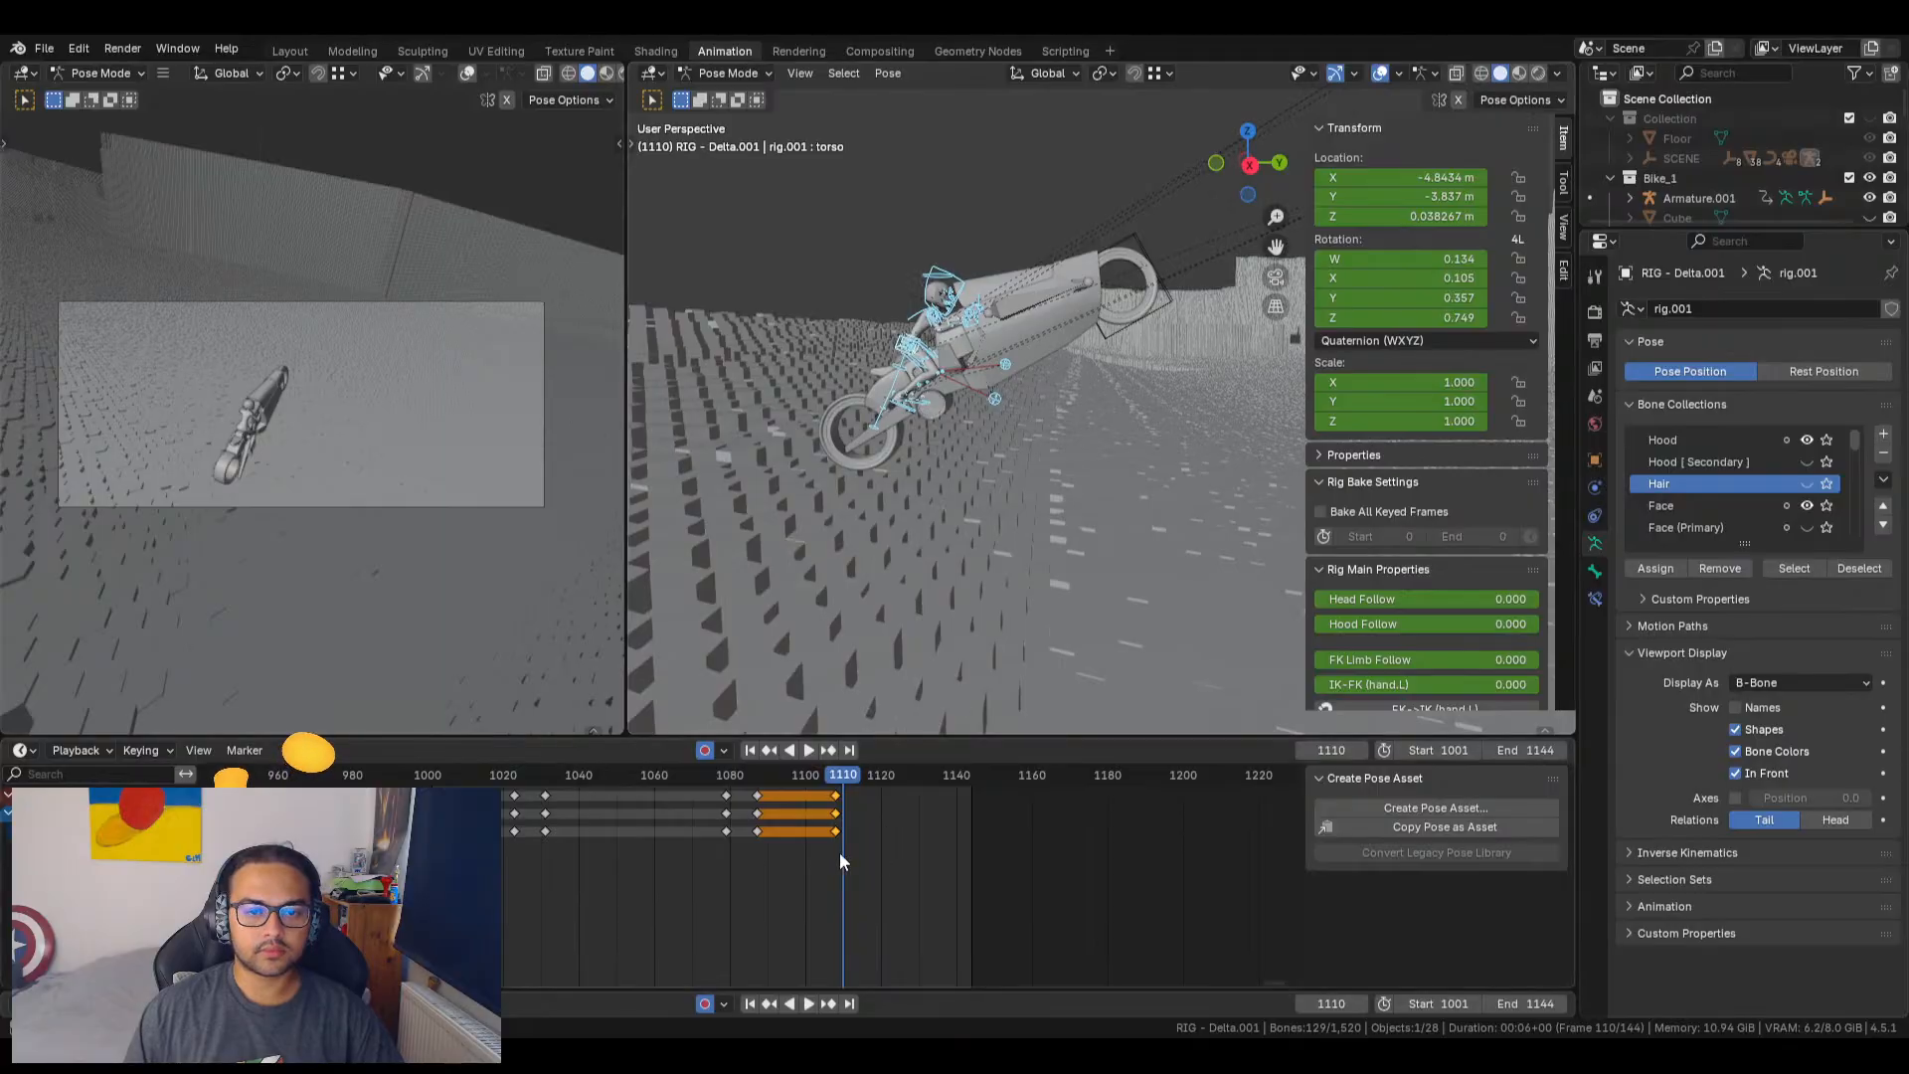
# Step: Shift the rig keyframes at frame 1108 forward 2 frames to 1110
pyautogui.moveTo(812, 803); pyautogui.dragTo(807, 798)
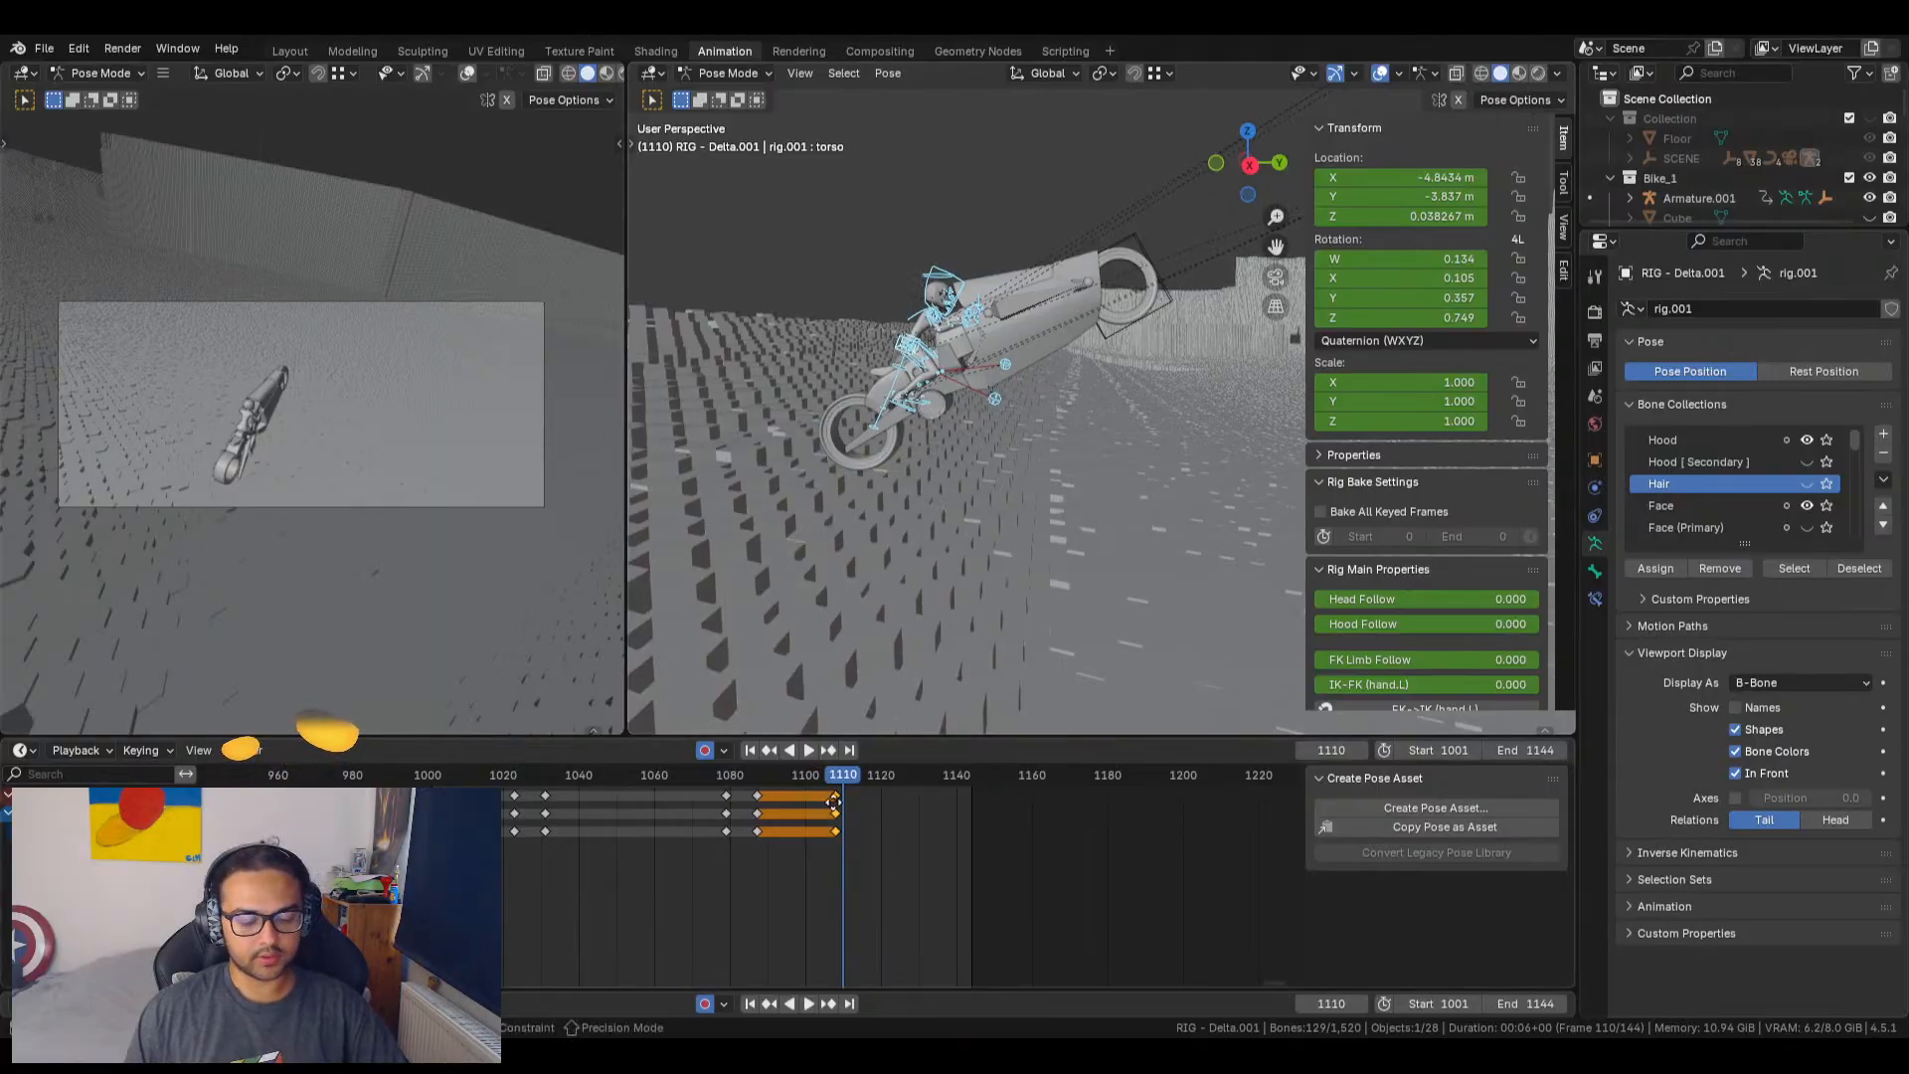
pyautogui.press('g')
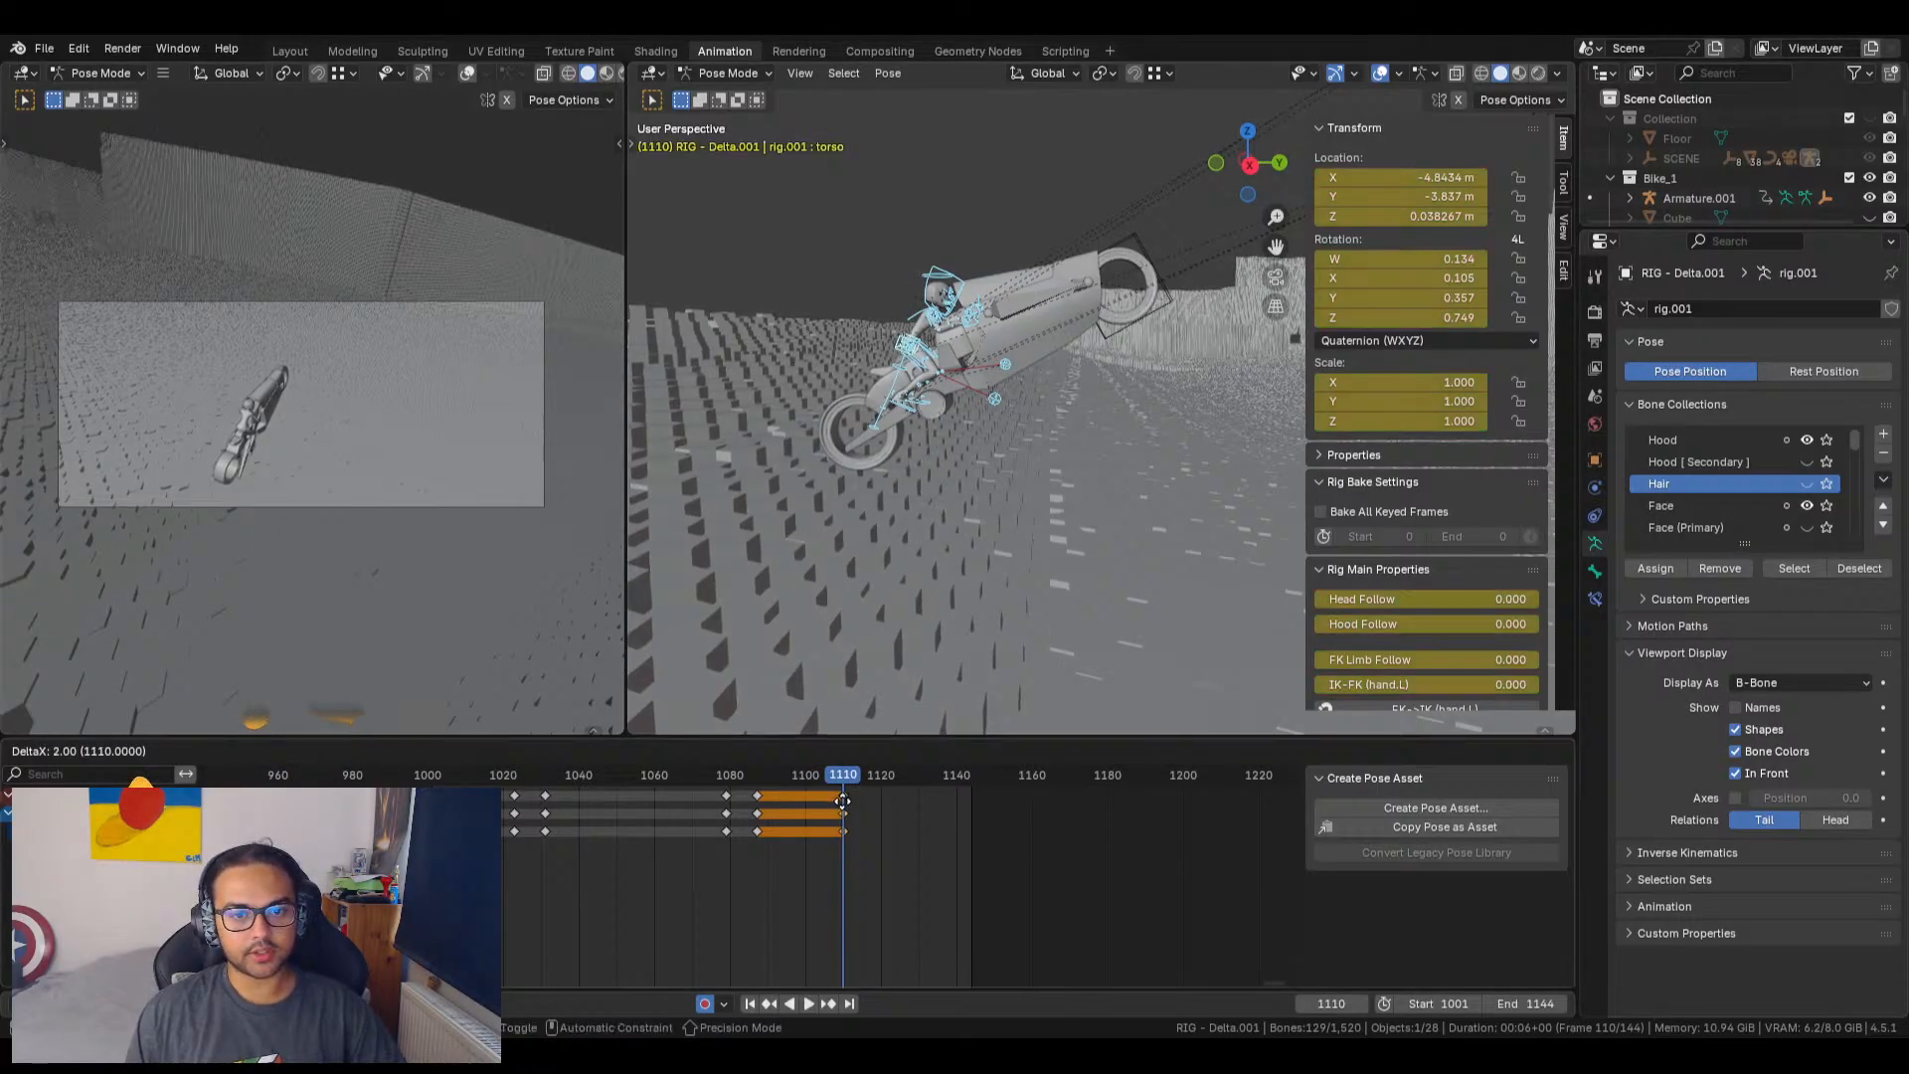
pyautogui.click(843, 801)
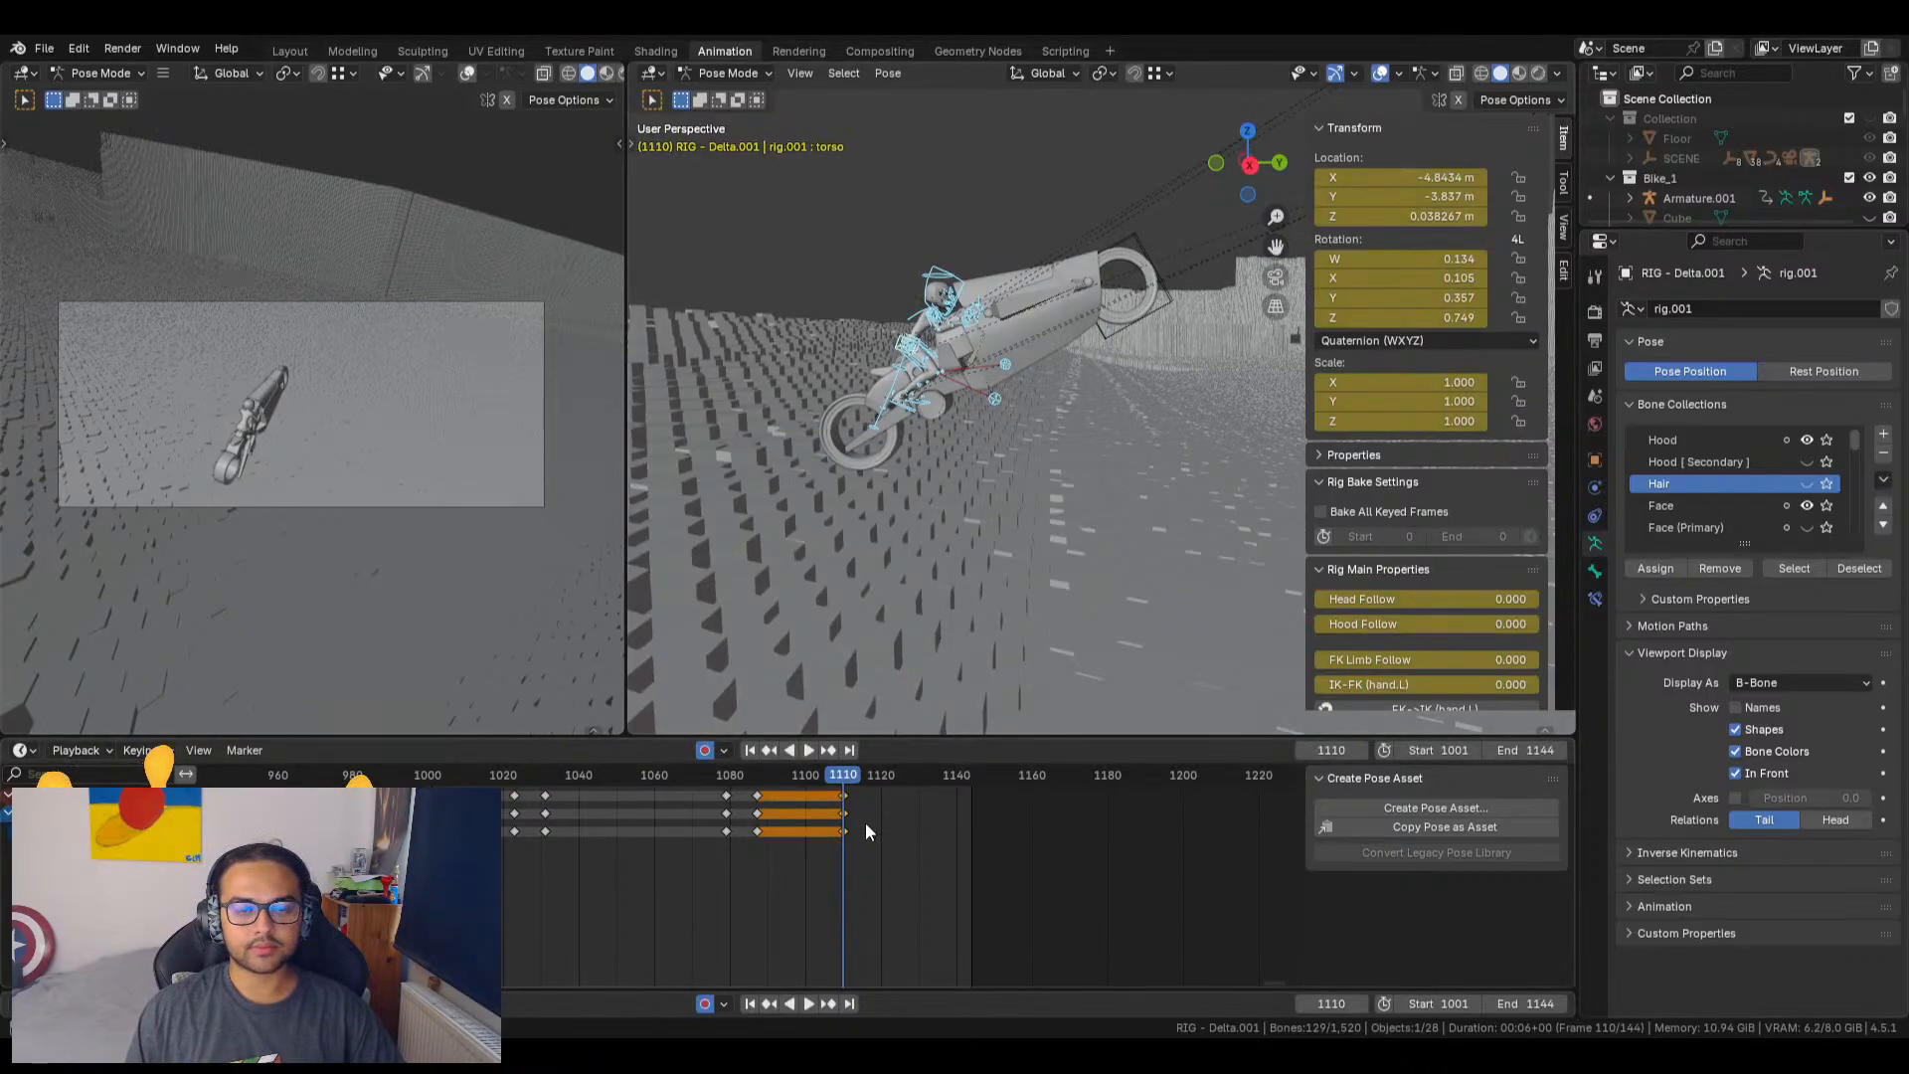
# Step: Play past the landing, settle on frame 1114 and insert keyframes on all channels of the rig there
pyautogui.press('space')
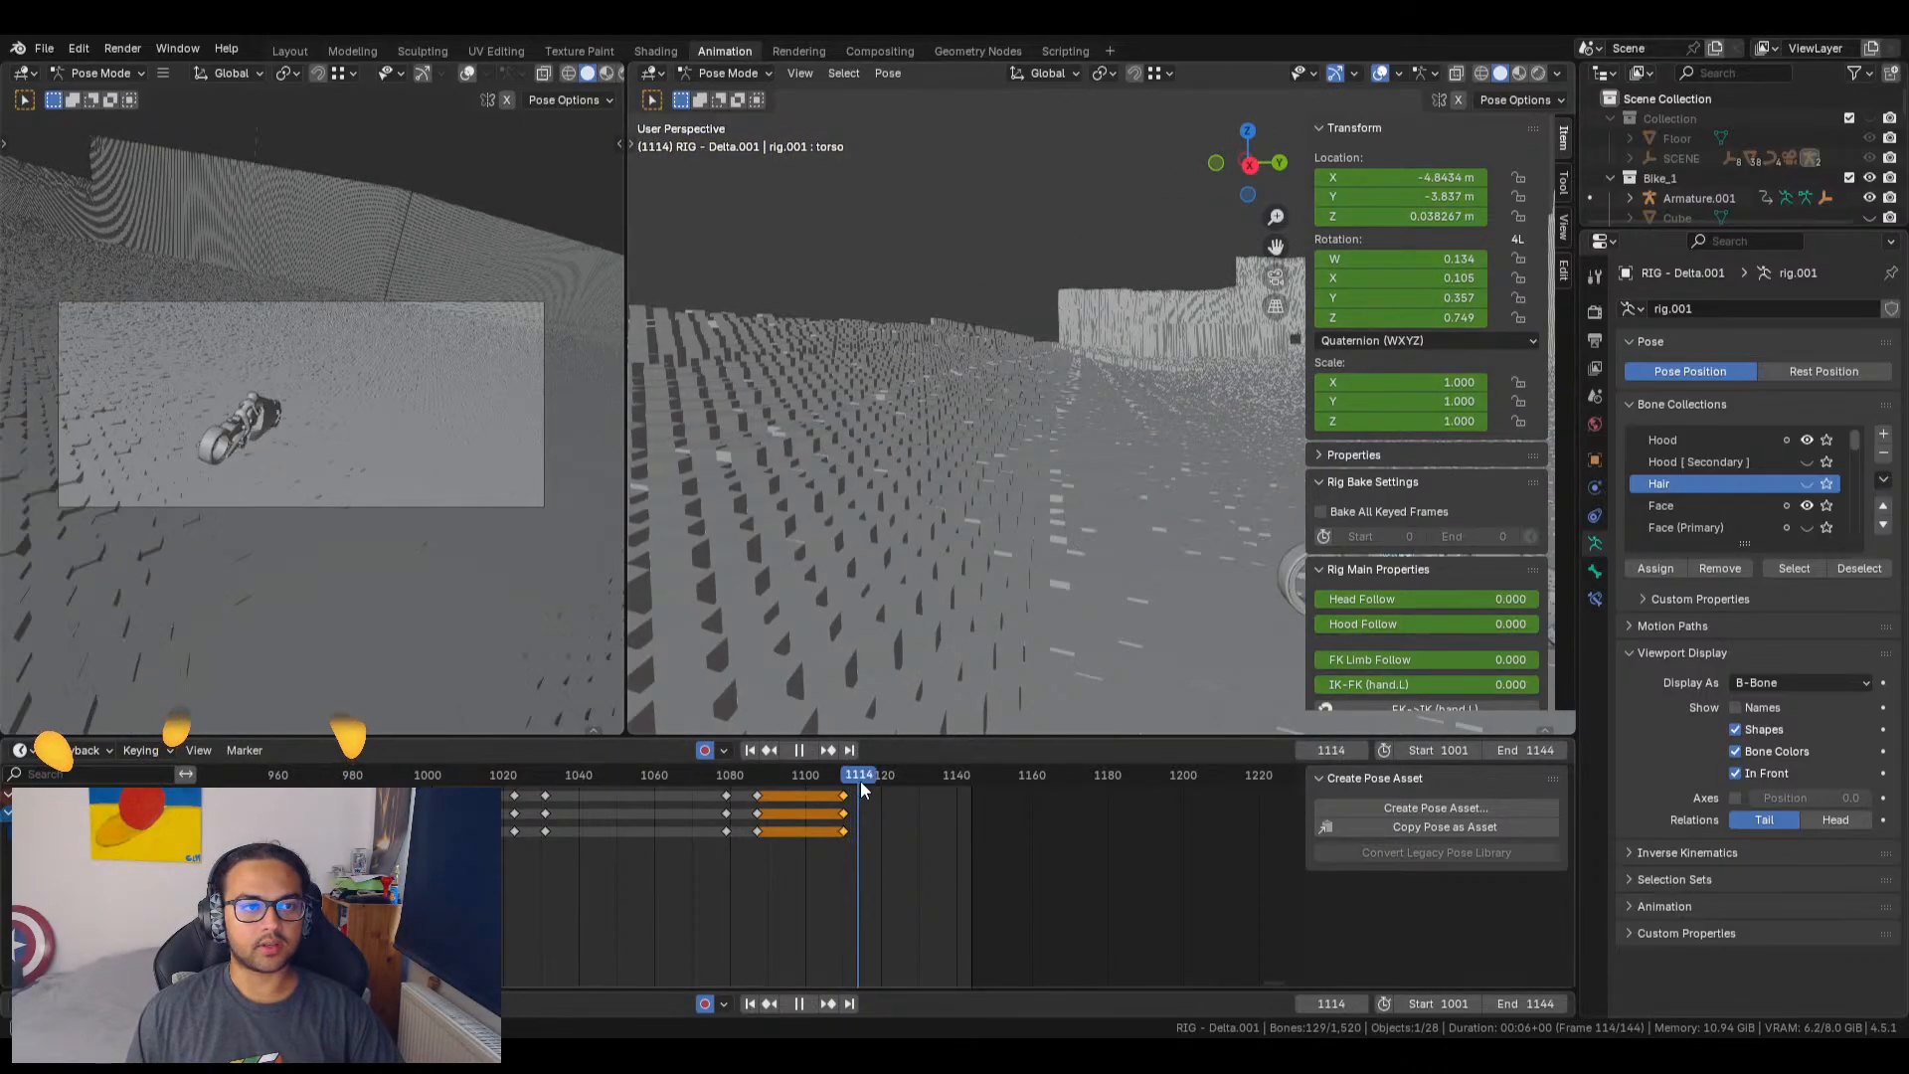
pyautogui.press('space')
pyautogui.moveTo(1029, 616); pyautogui.dragTo(911, 615, button='middle')
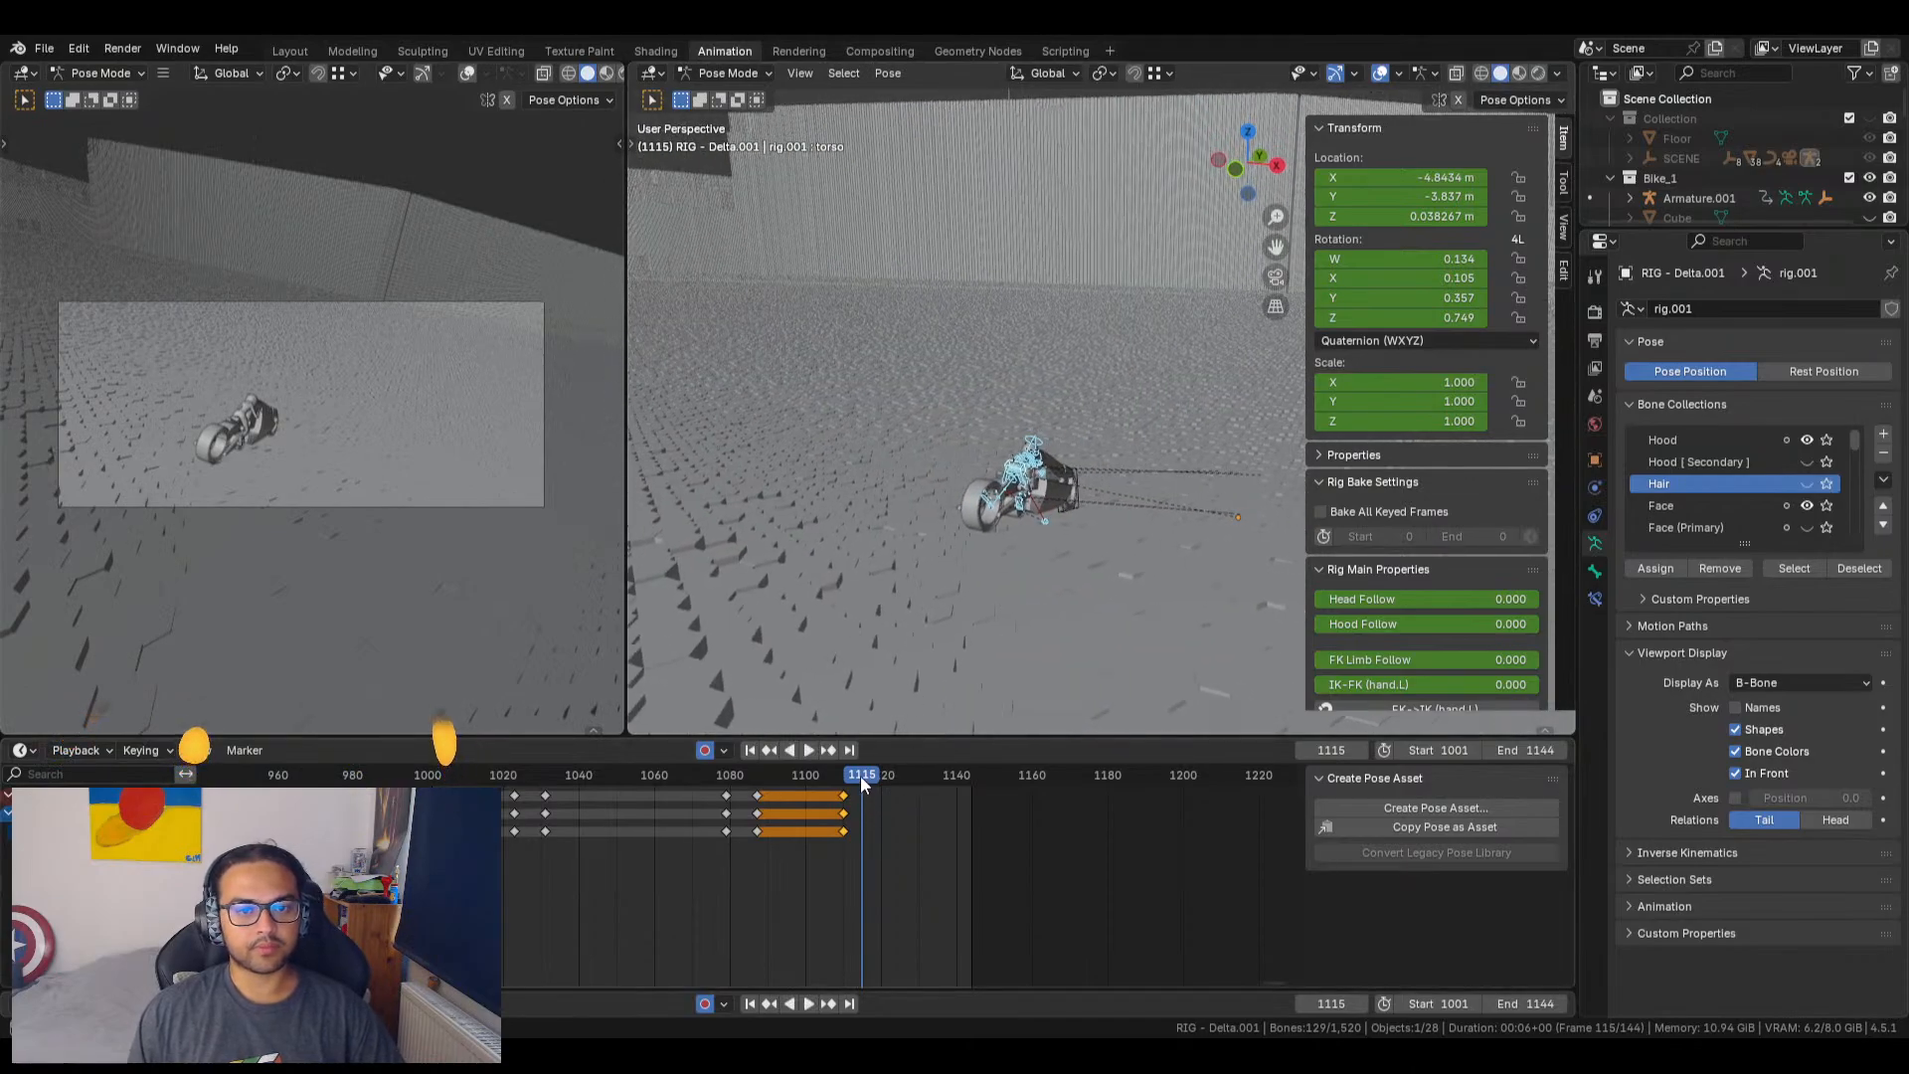
pyautogui.moveTo(861, 775)
pyautogui.mouseDown()
pyautogui.moveTo(835, 782)
pyautogui.moveTo(865, 785)
pyautogui.mouseUp()
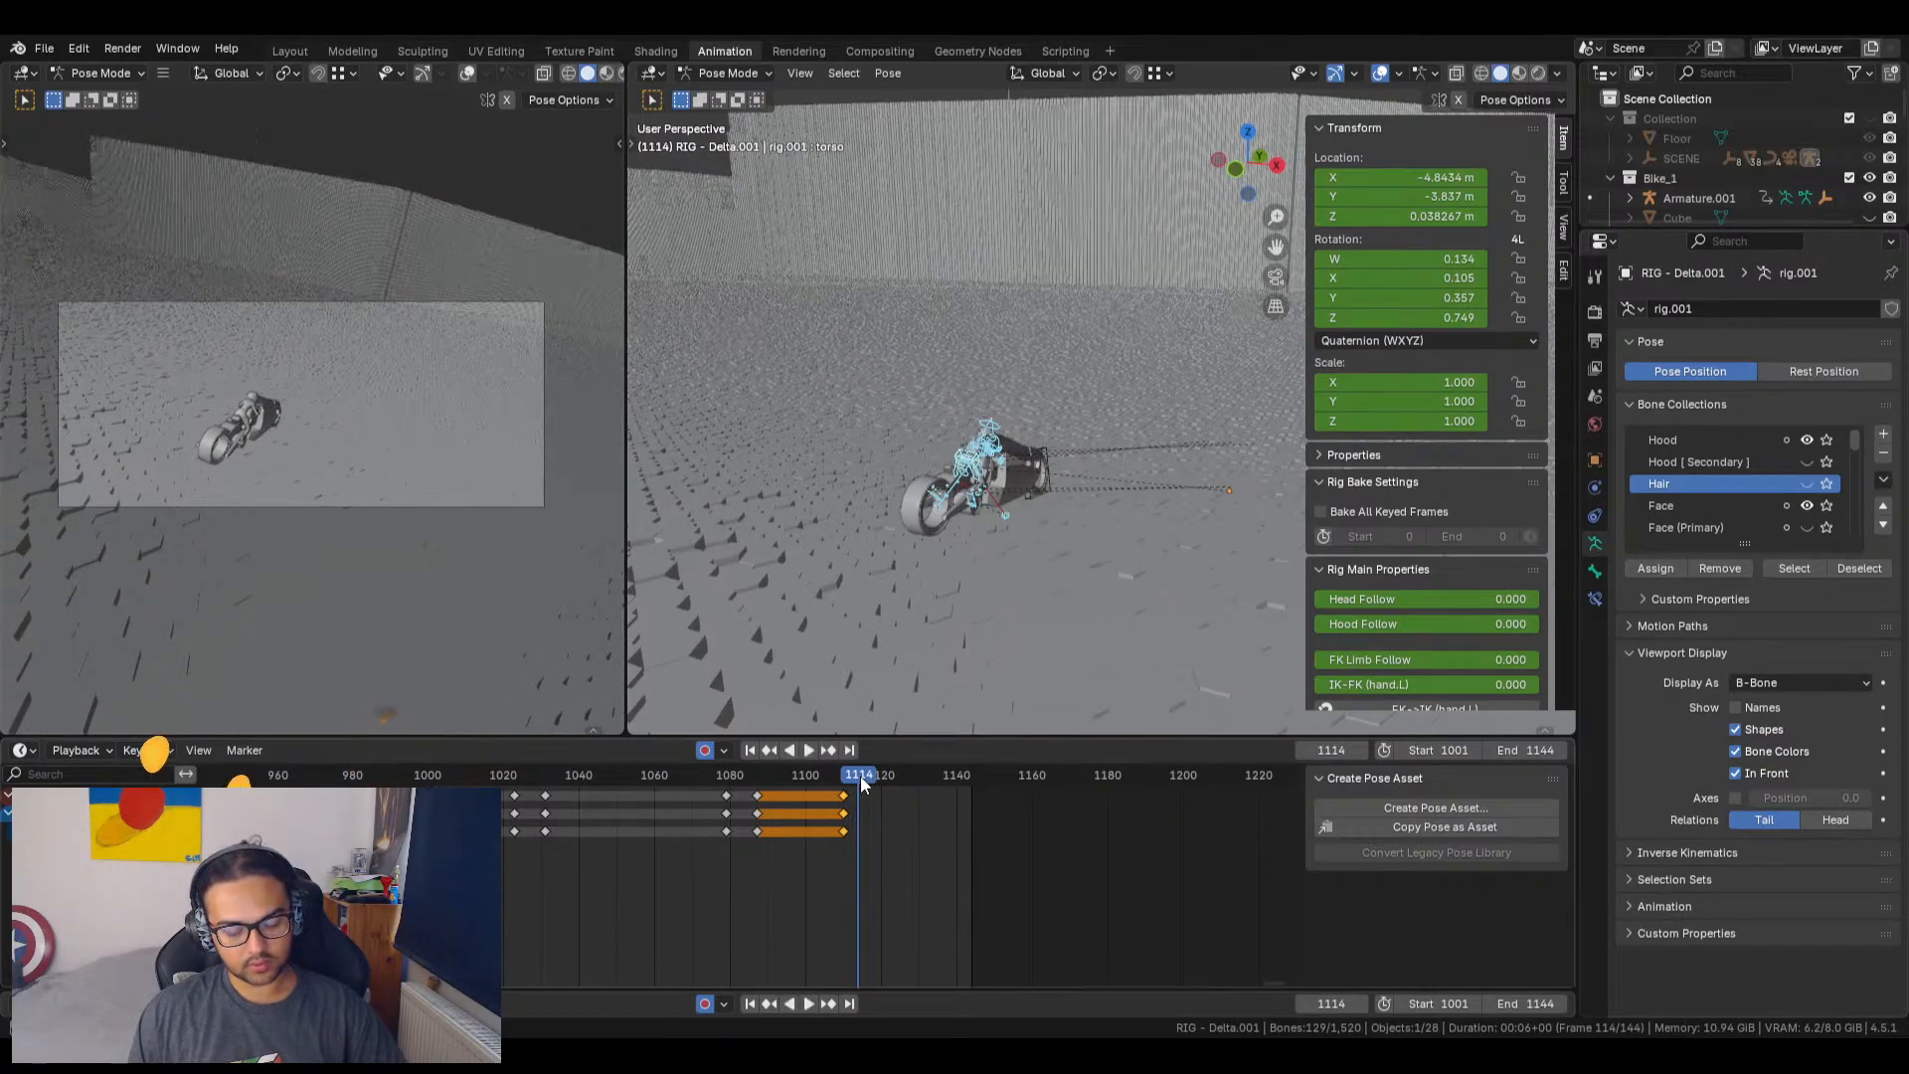
pyautogui.press('i')
pyautogui.click(855, 775)
# Step: Play onward to frame 1123 and insert keyframes for all selected rig controls
pyautogui.press('space')
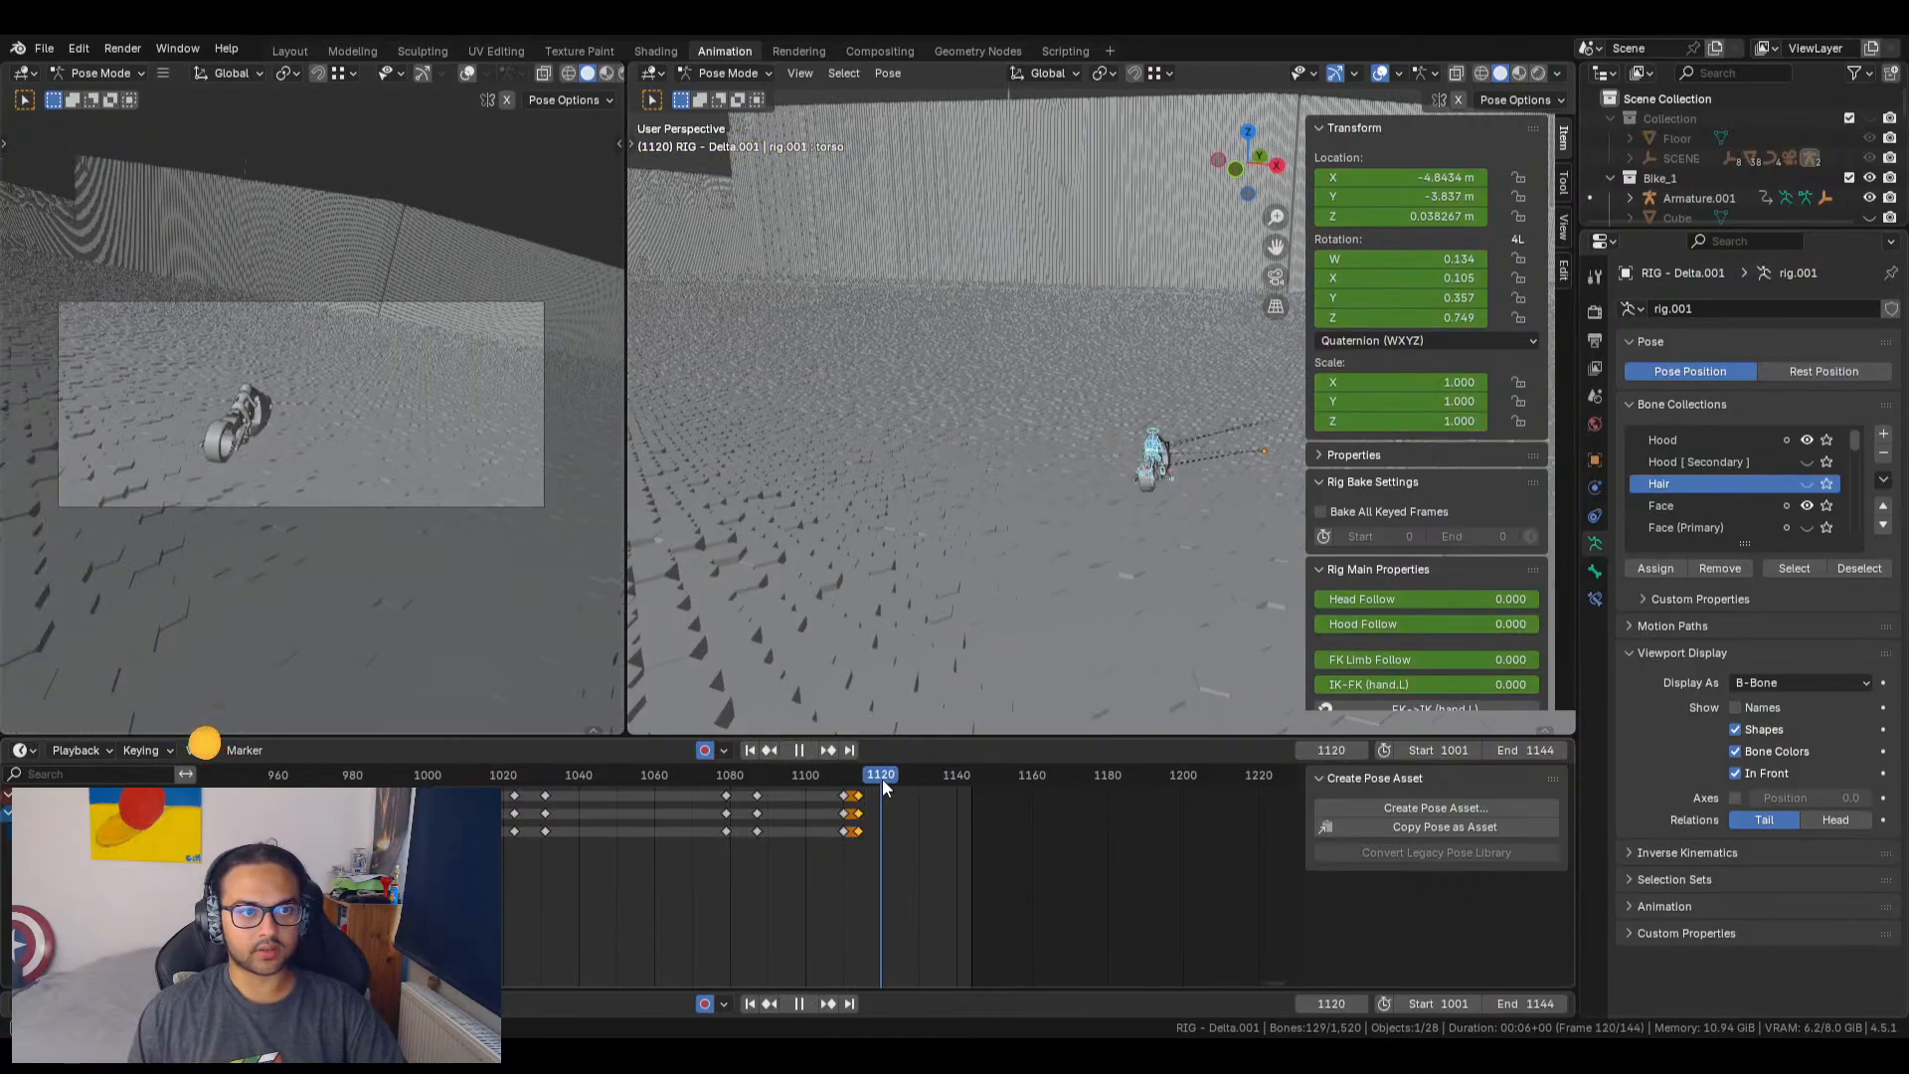
pyautogui.moveTo(885, 778)
pyautogui.mouseDown()
pyautogui.moveTo(867, 776)
pyautogui.moveTo(894, 782)
pyautogui.mouseUp()
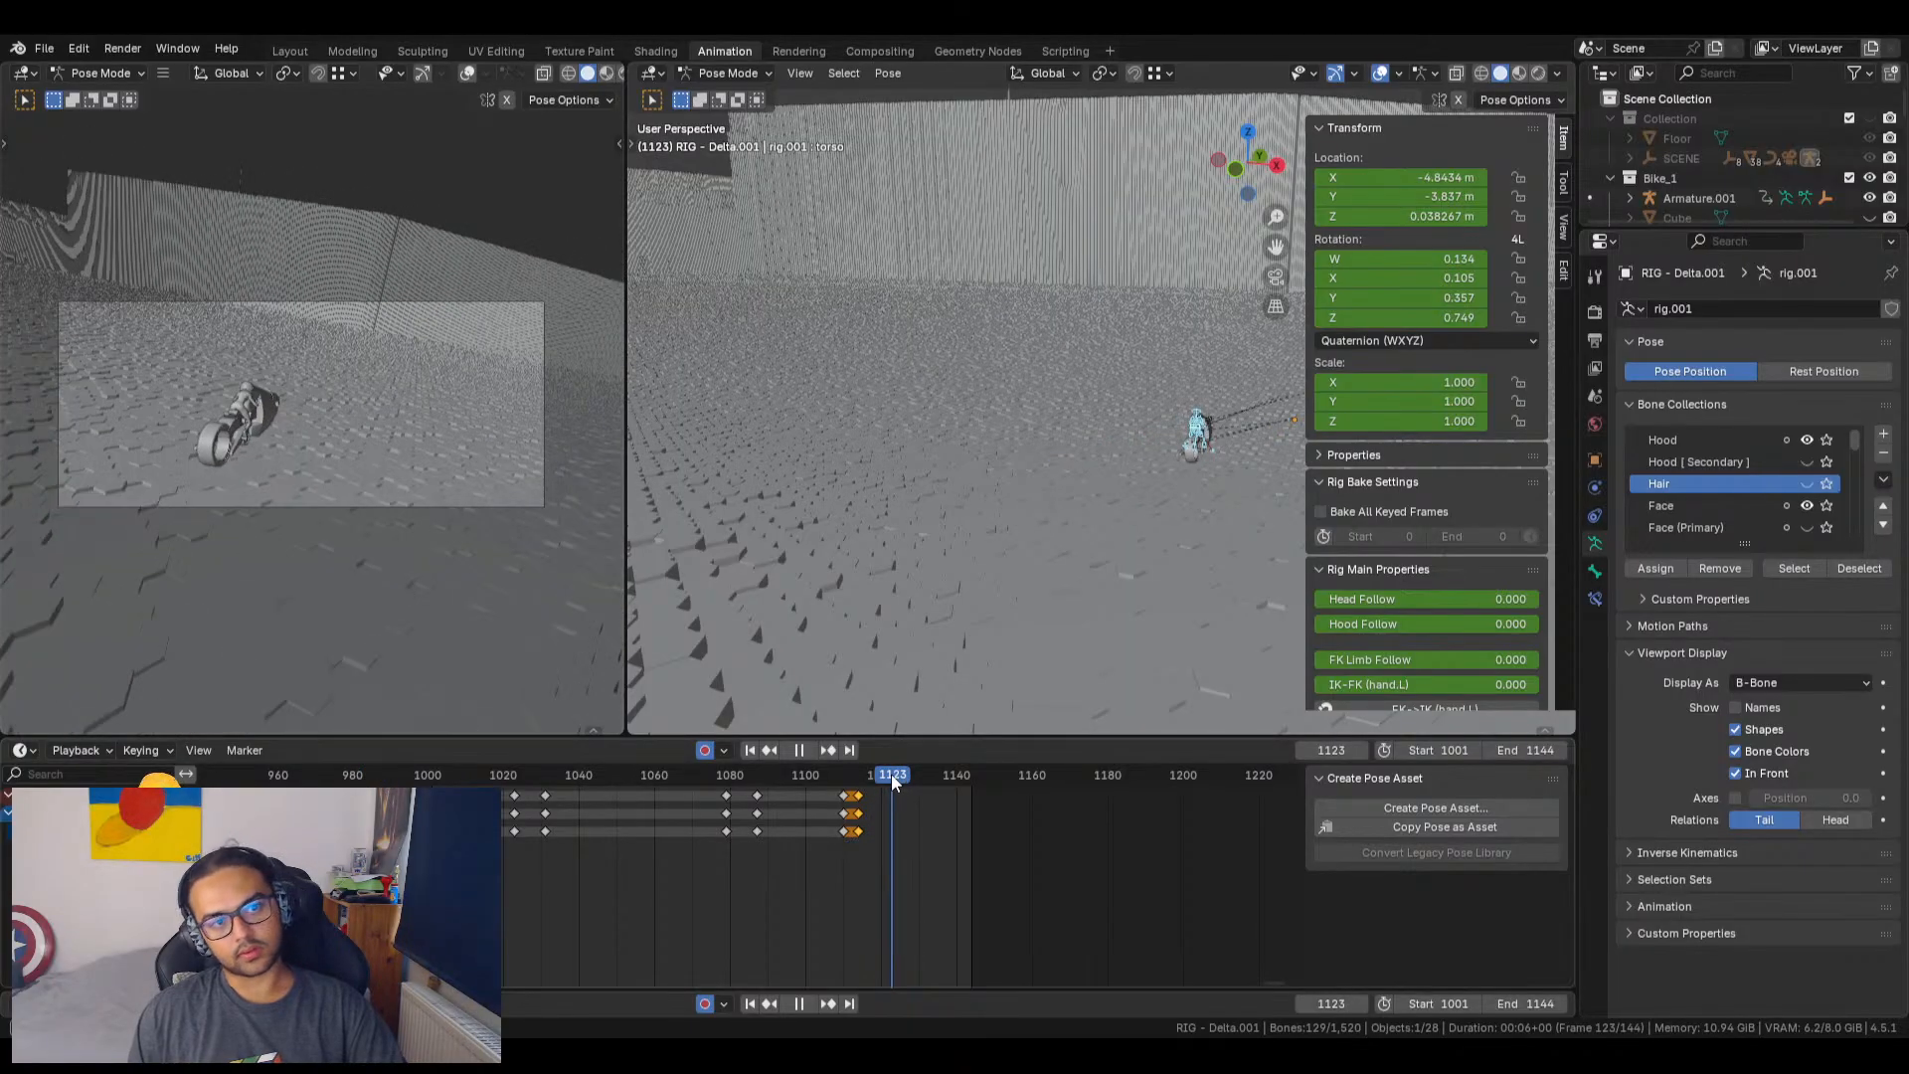
pyautogui.press('i')
pyautogui.click(879, 773)
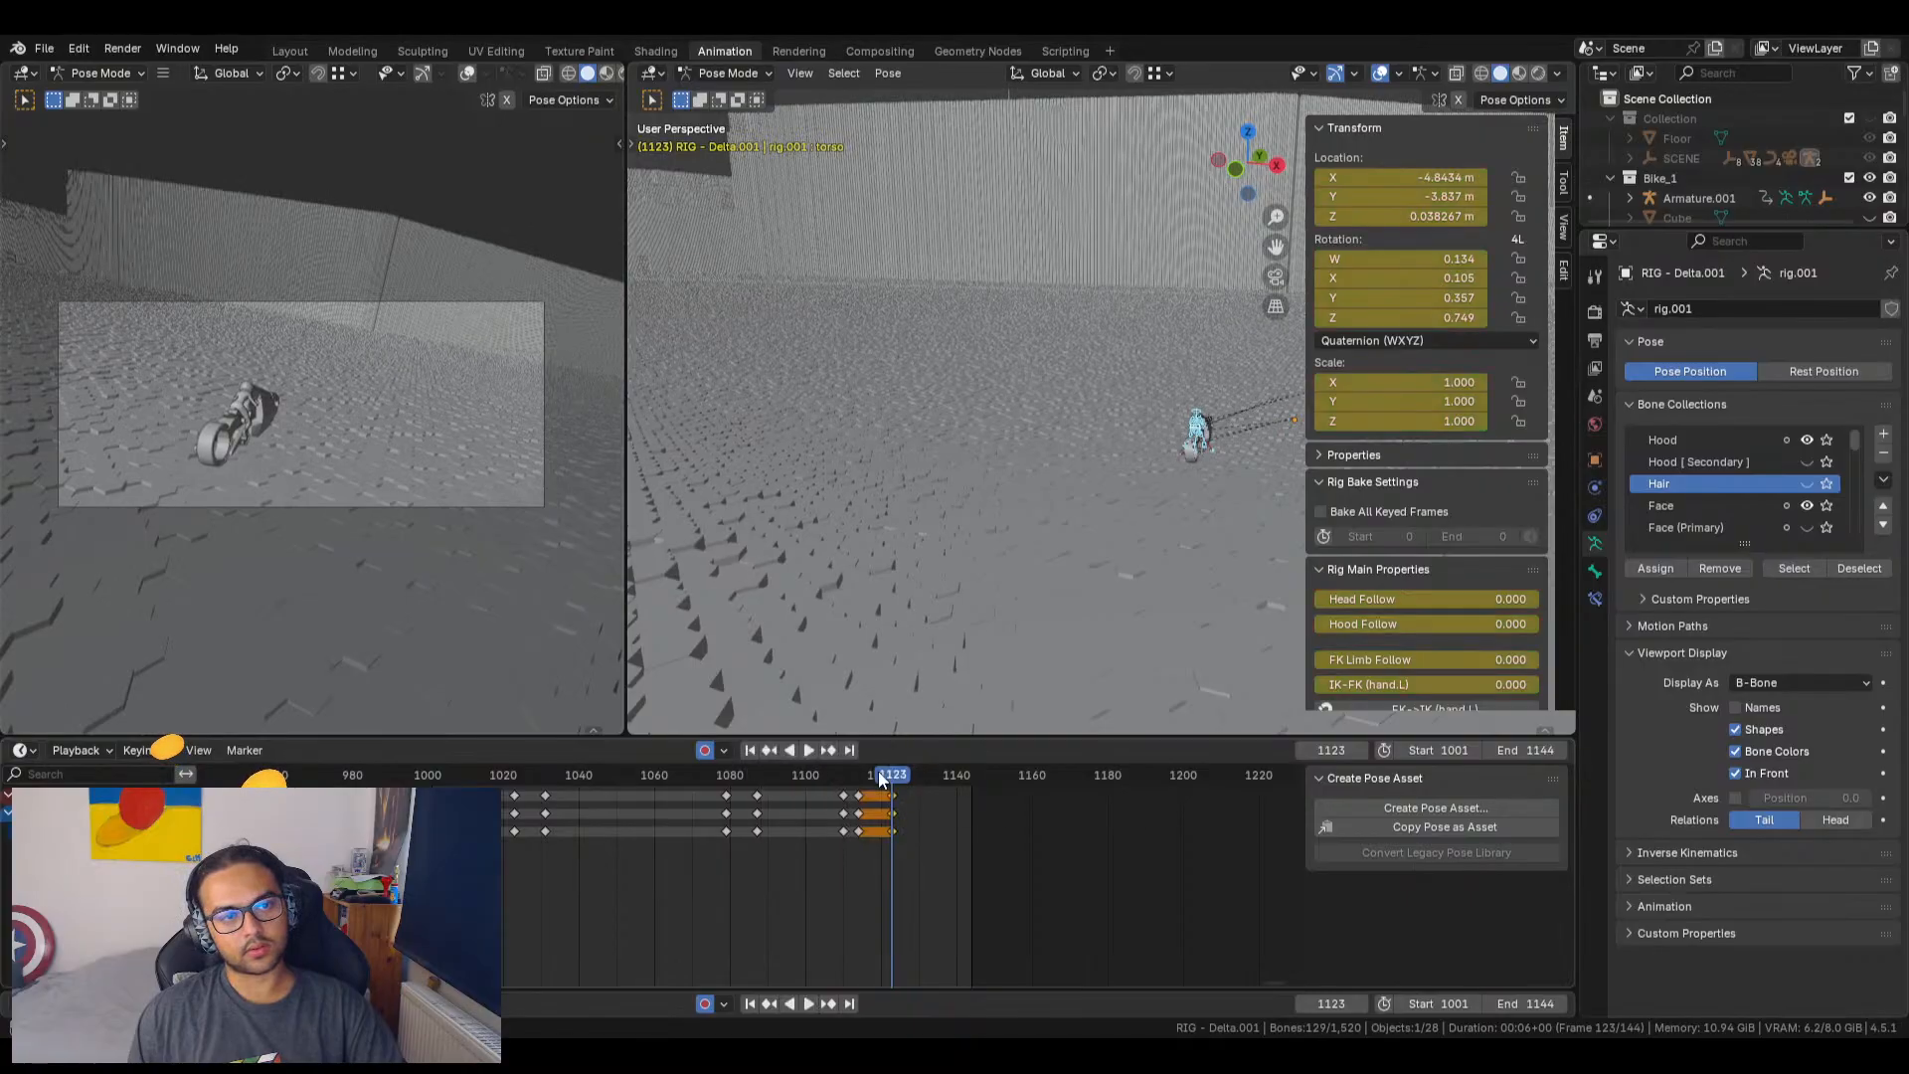
# Step: Advance to the last frame, 1144, and insert keyframes on all channels of the rig
pyautogui.press('space')
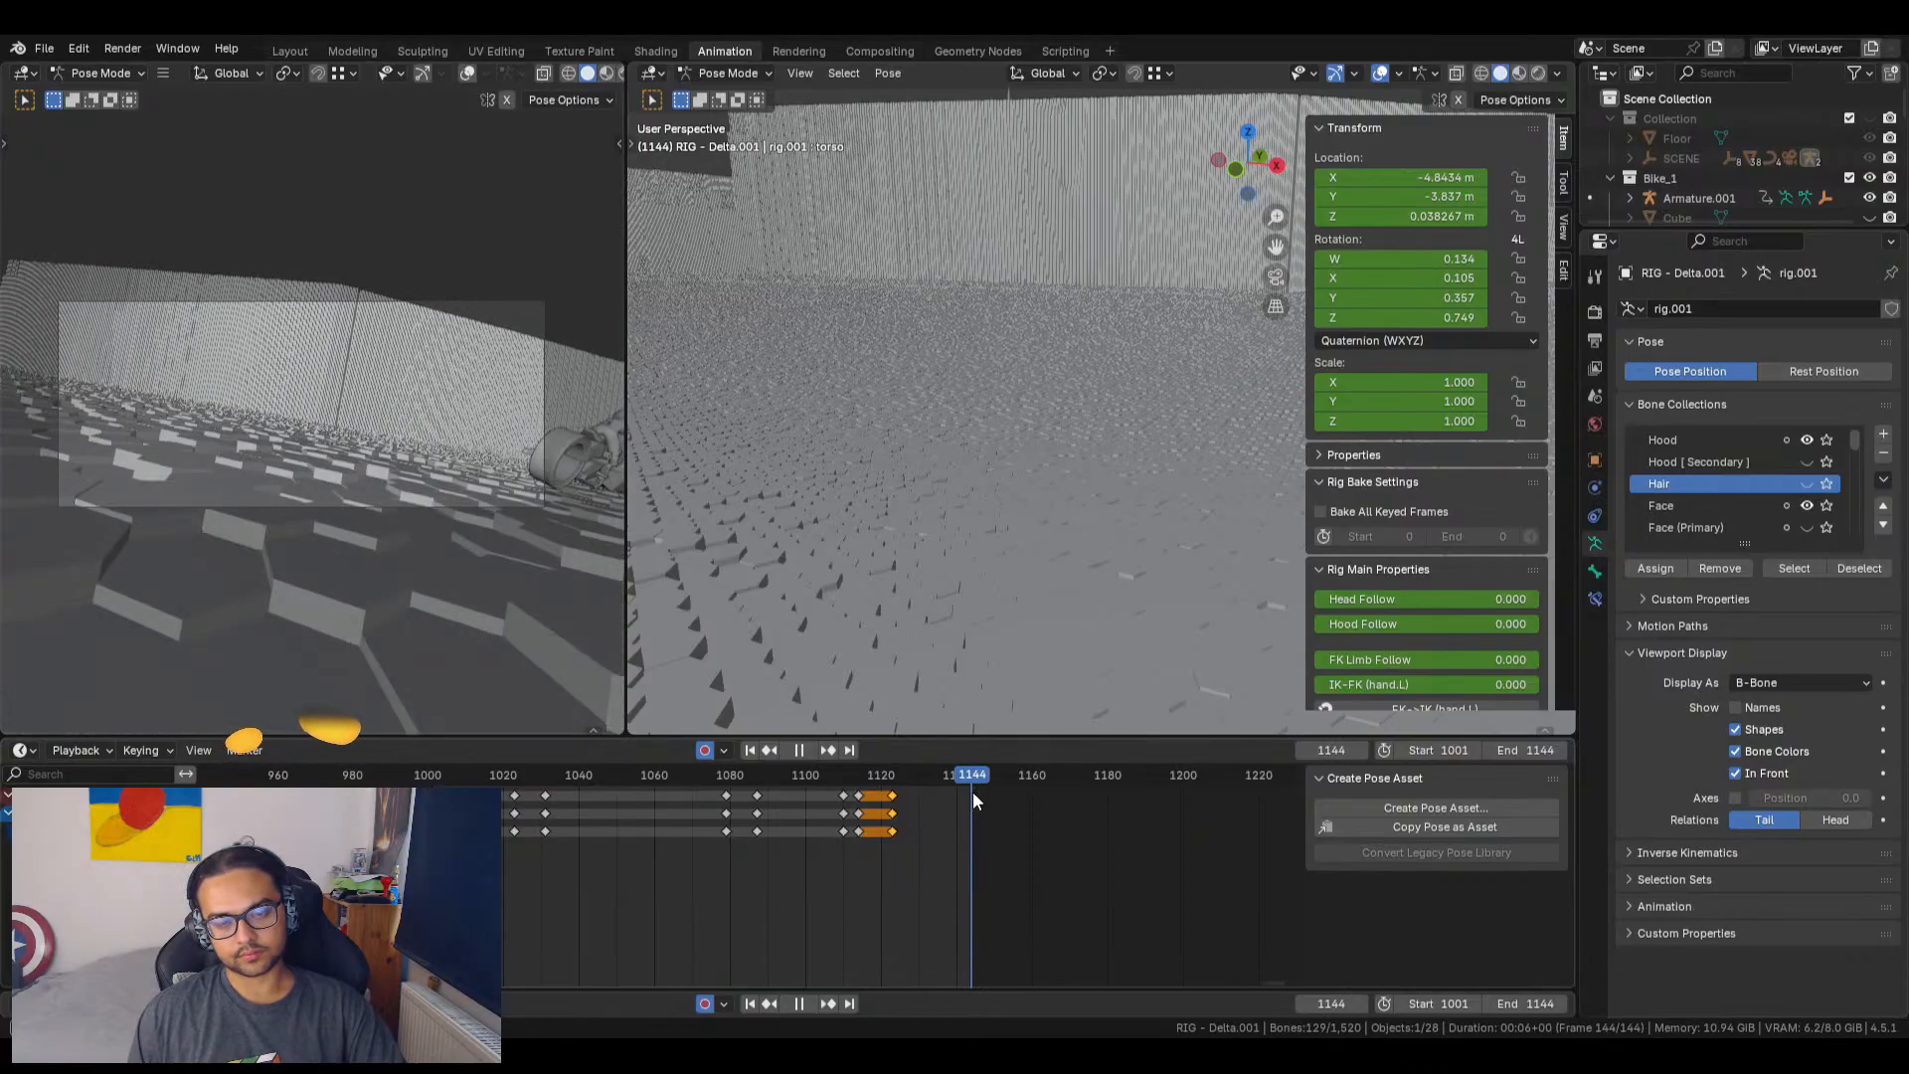
pyautogui.press('space')
pyautogui.press('i')
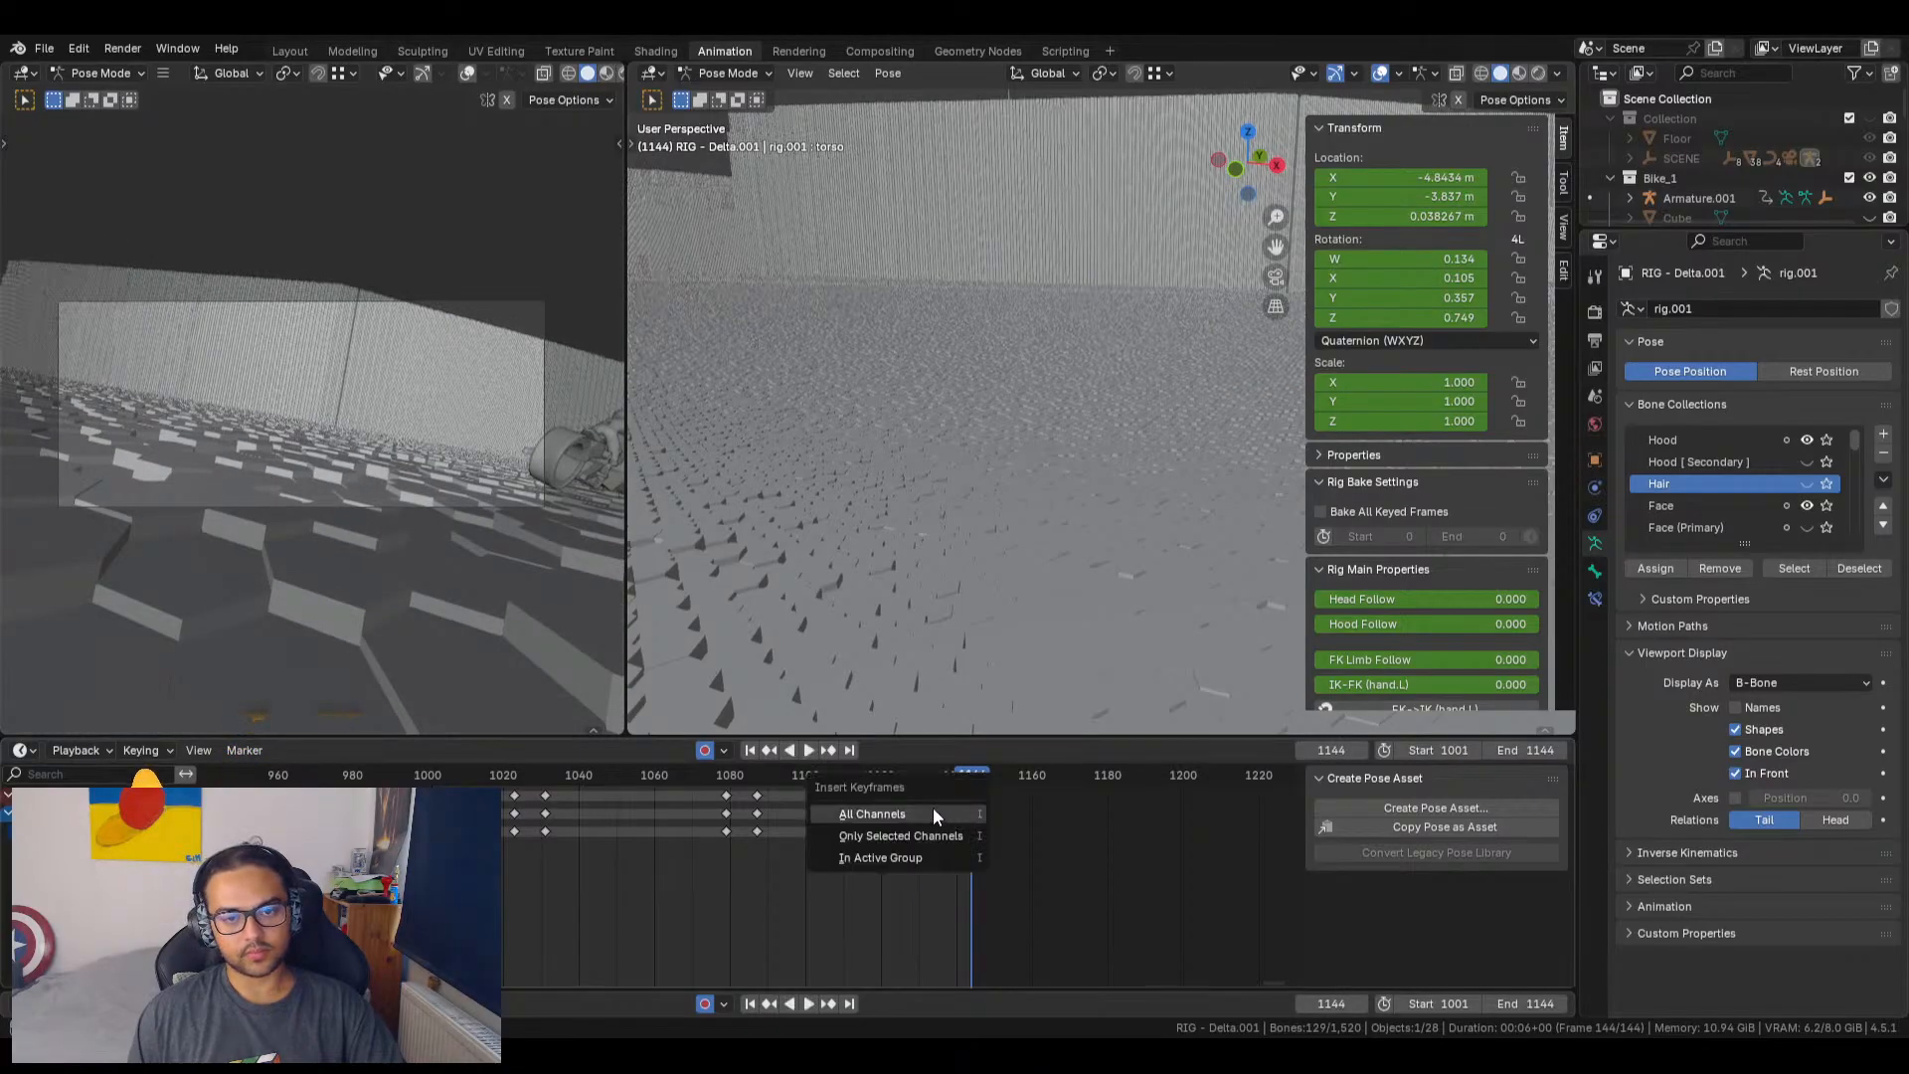
pyautogui.click(933, 816)
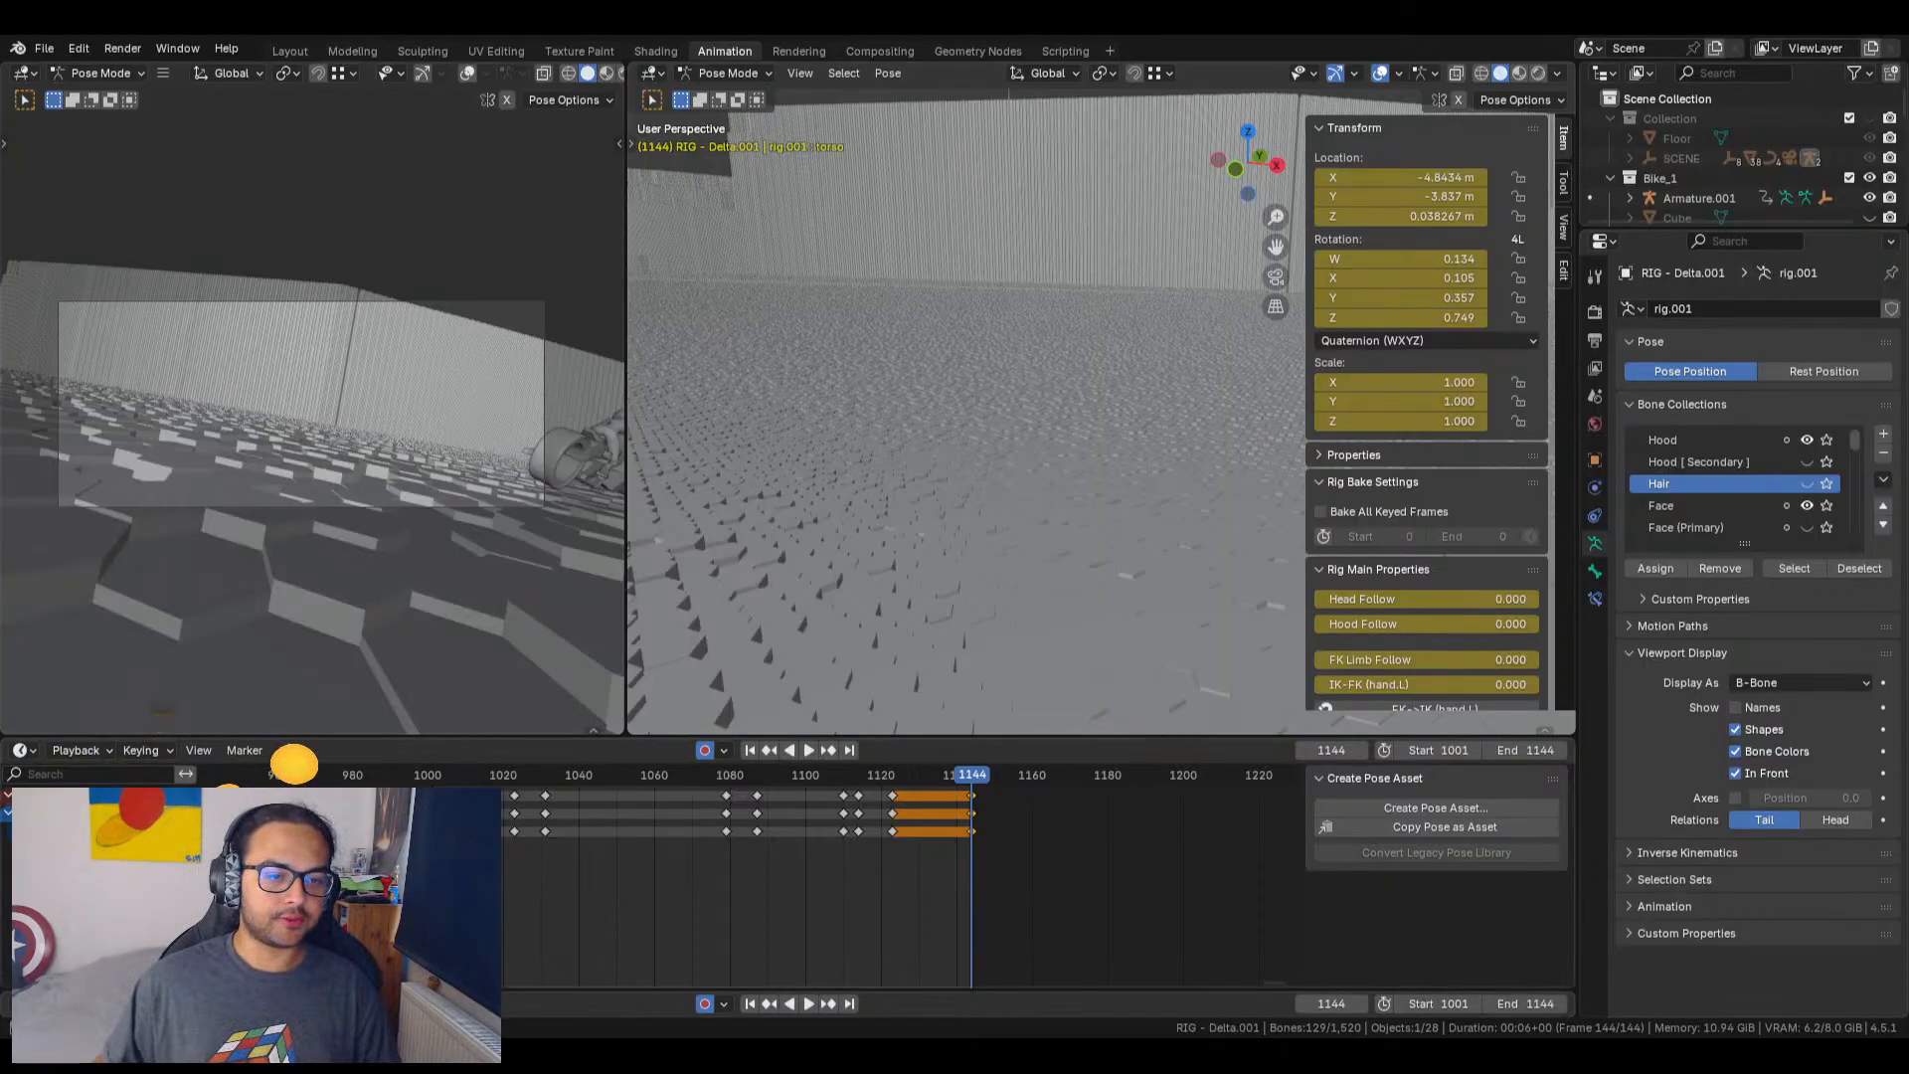
# Step: Return to the first frame, 1001, and frame the selected rider rig in the viewport
pyautogui.click(438, 778)
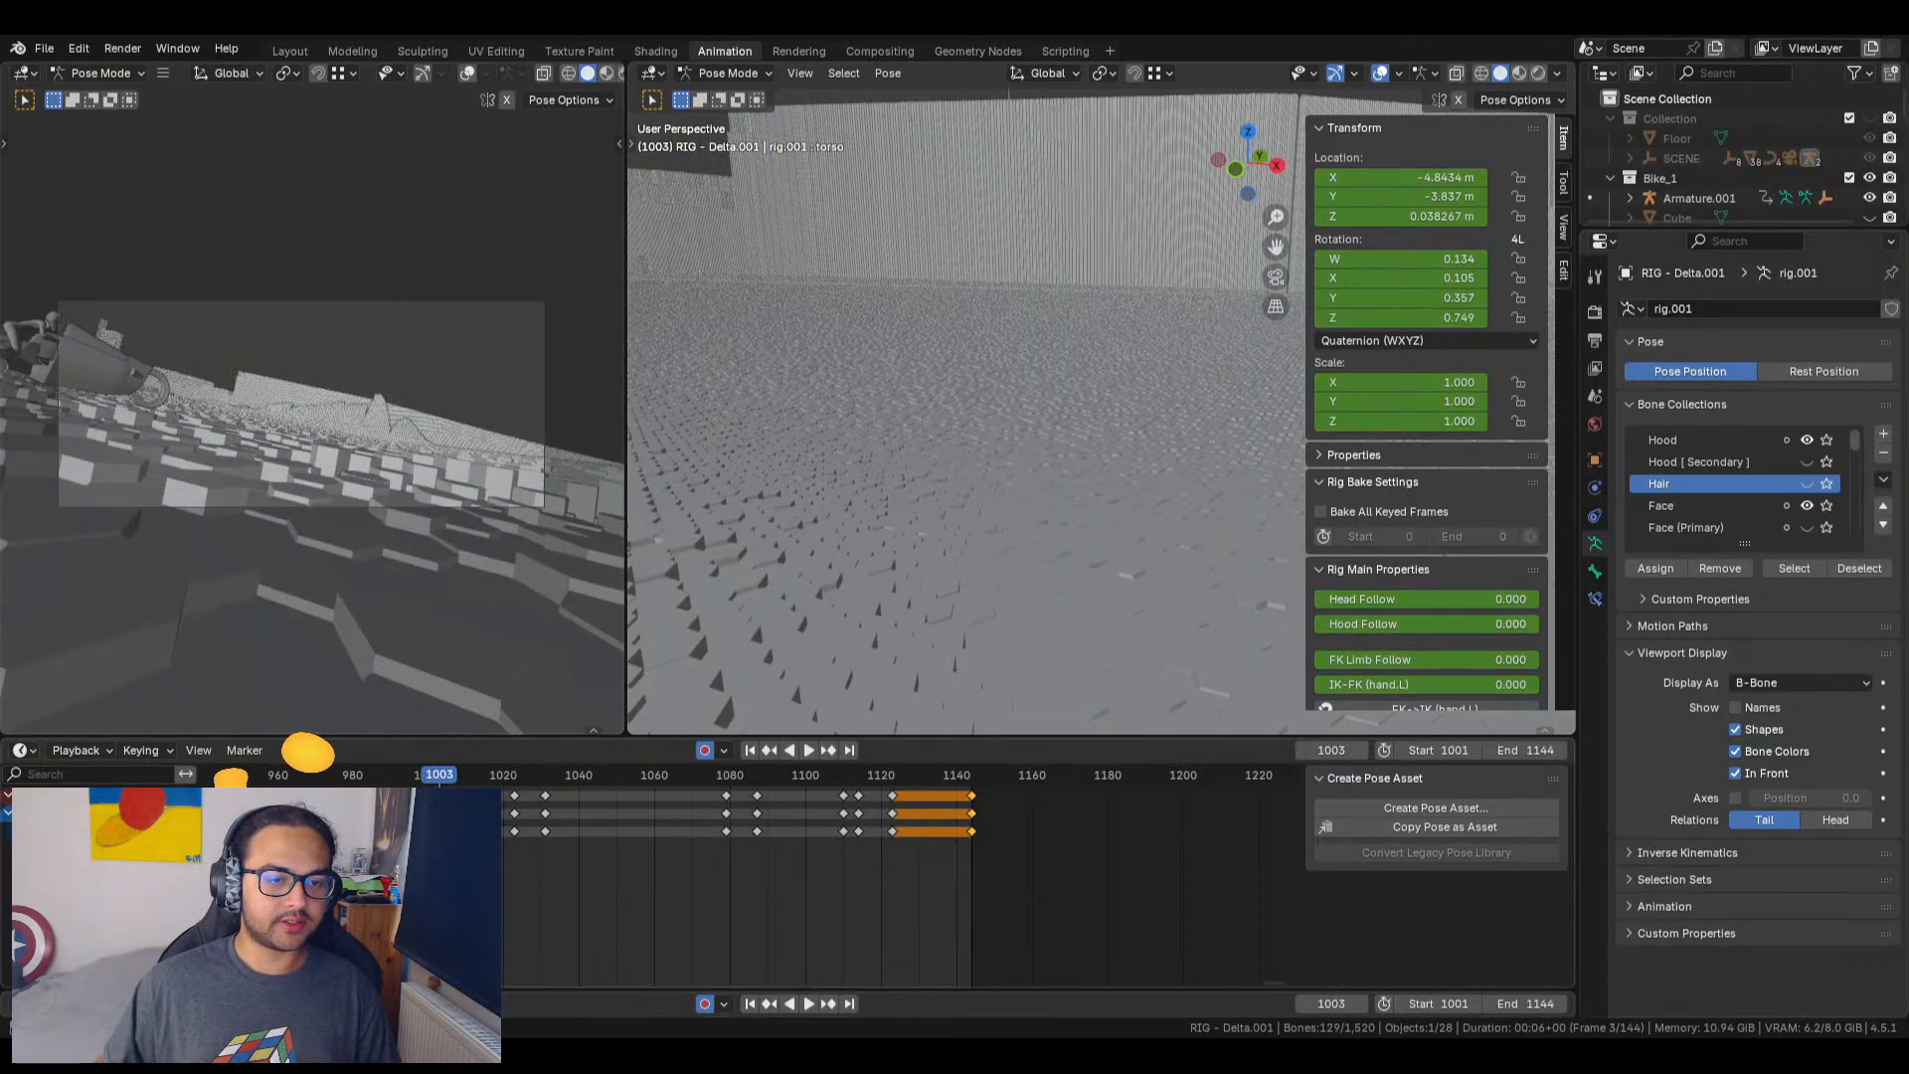
pyautogui.click(753, 1005)
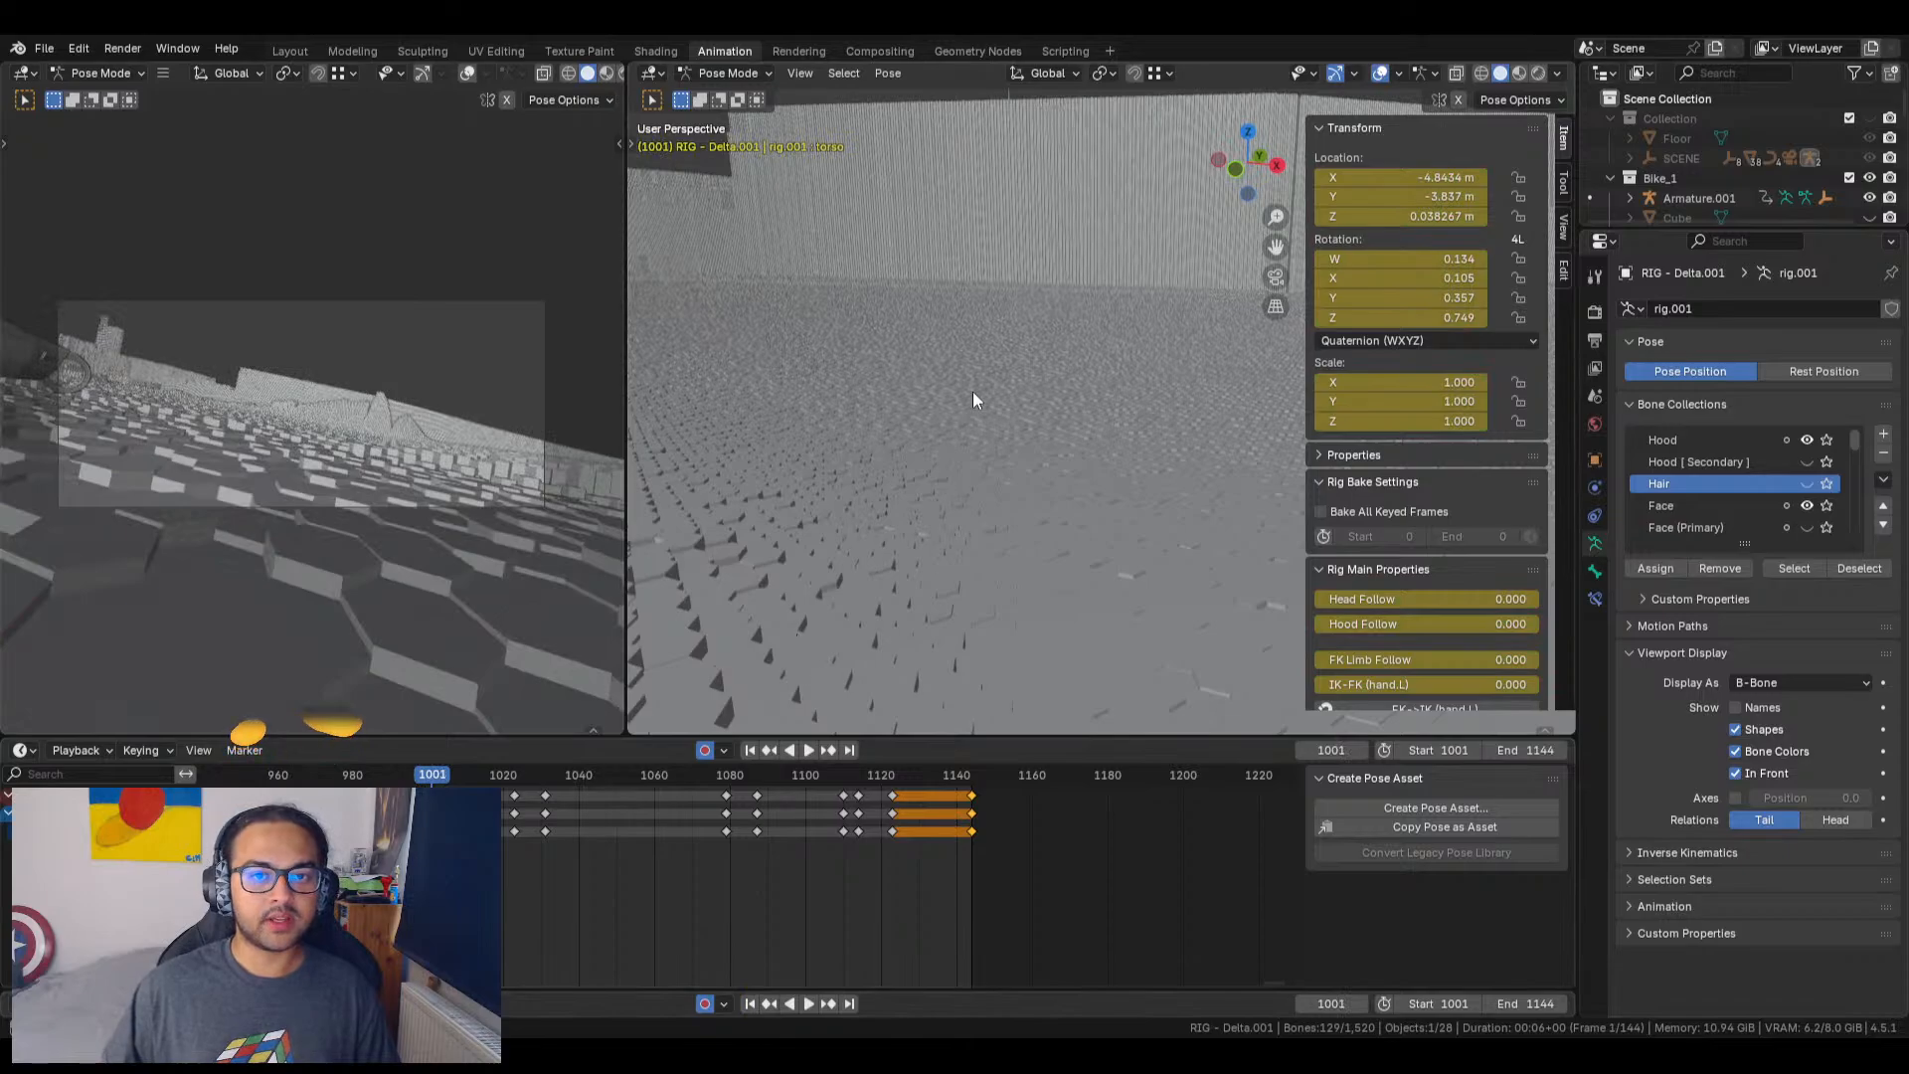
pyautogui.click(790, 74)
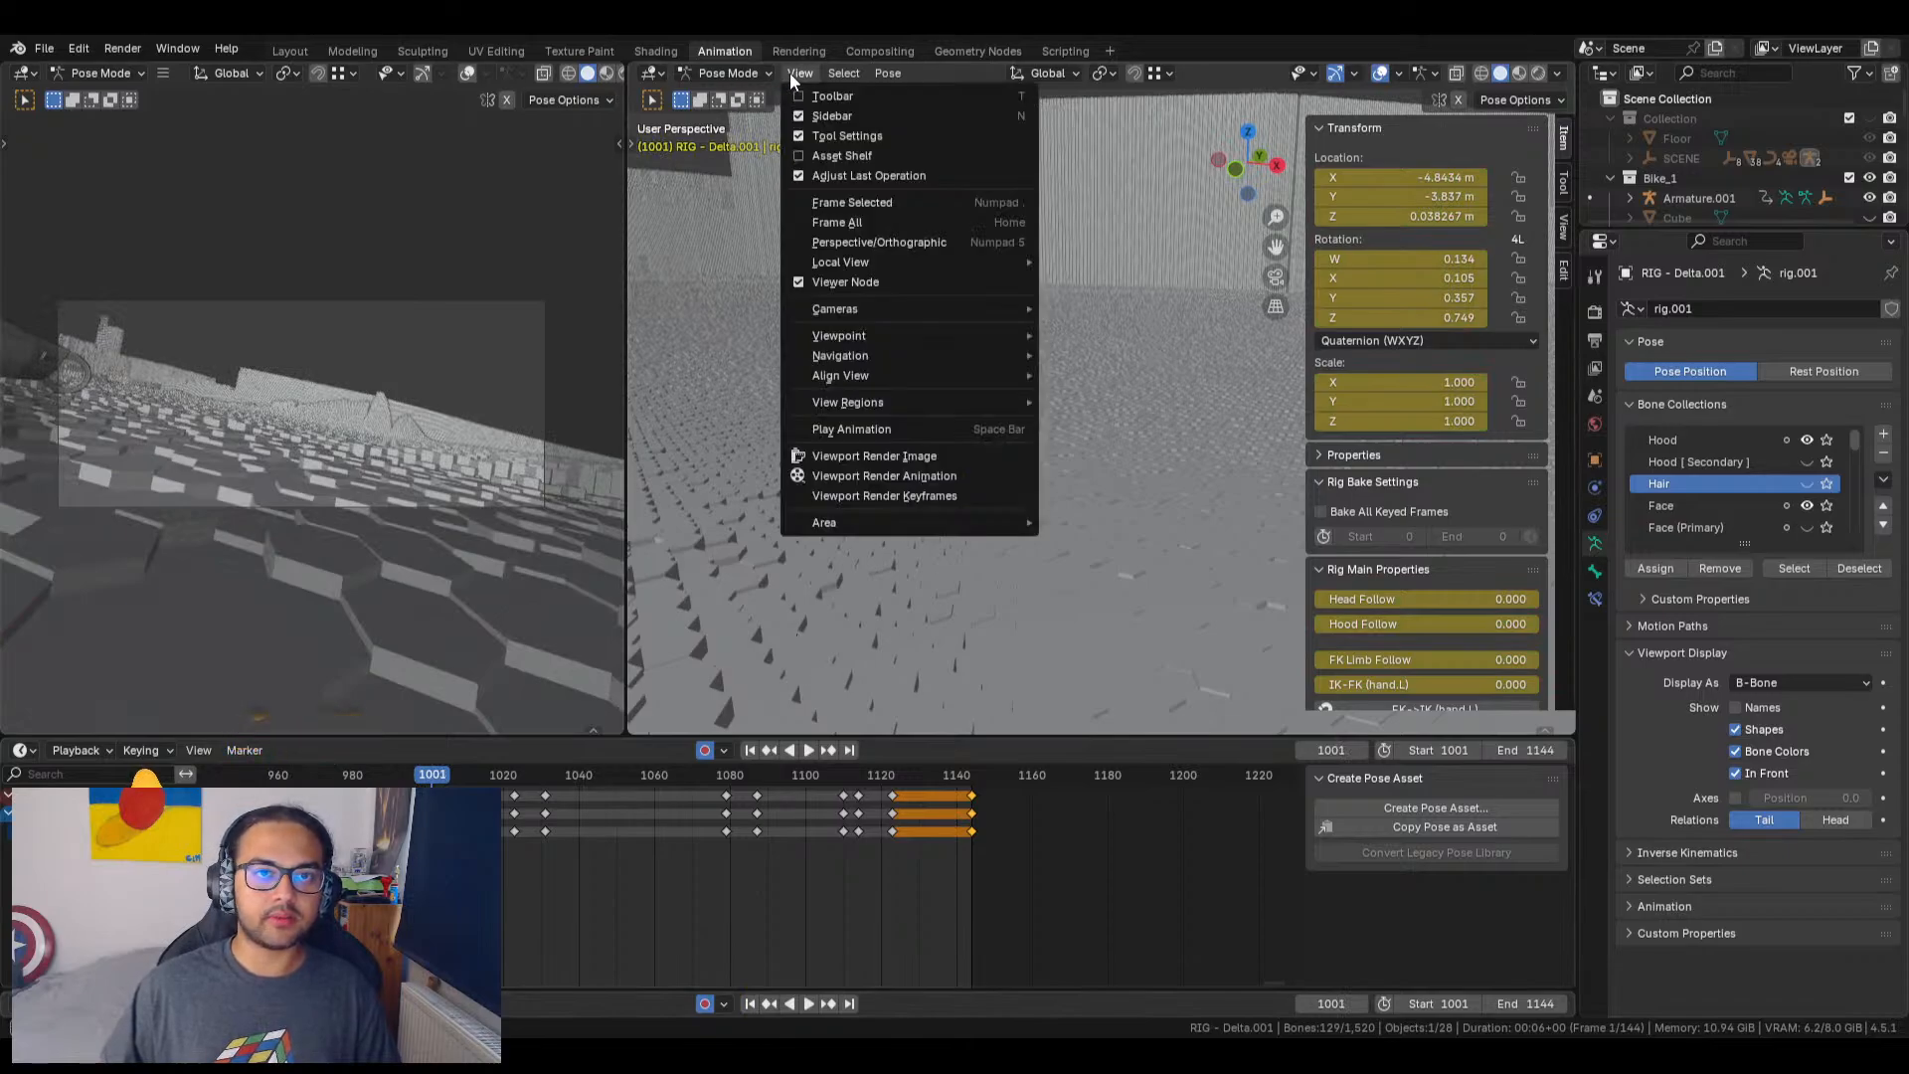
pyautogui.click(873, 206)
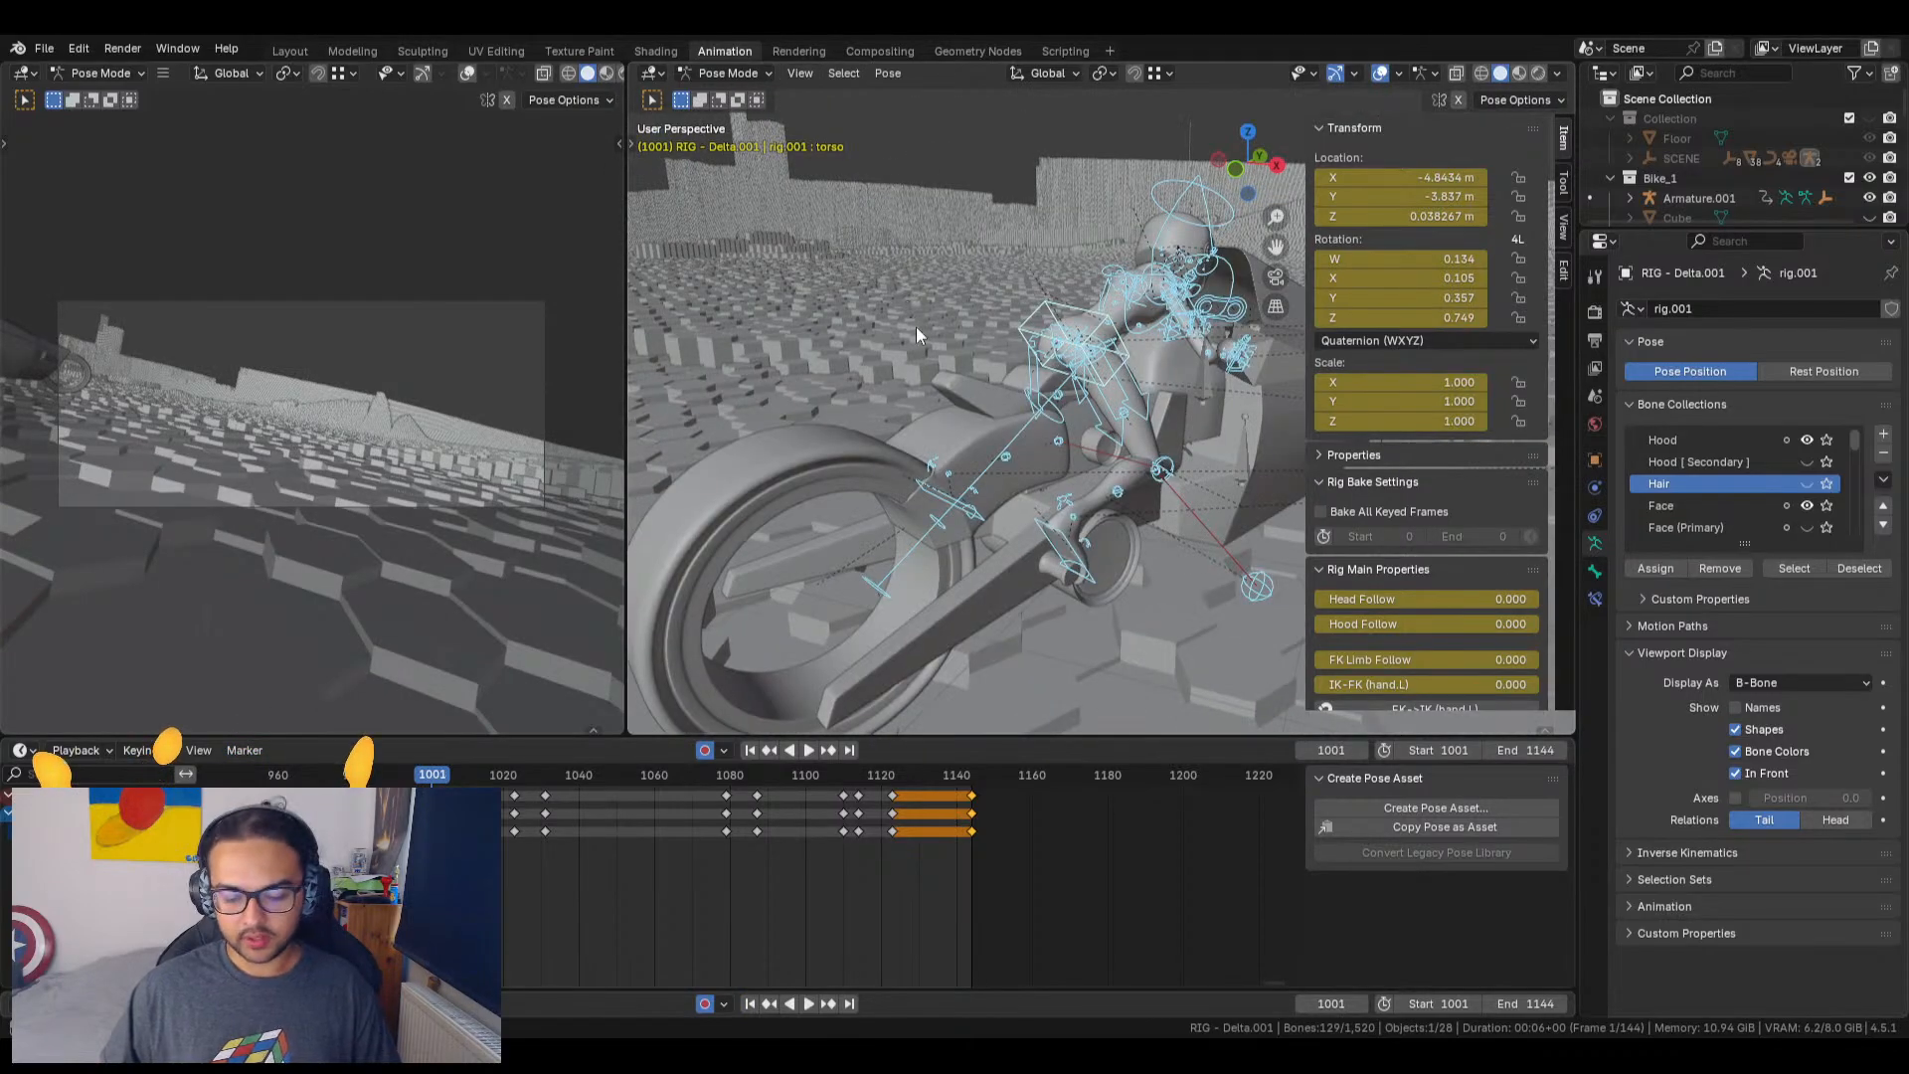
pyautogui.keyDown('shift'); pyautogui.moveTo(1125, 495); pyautogui.dragTo(1185, 411, button='middle'); pyautogui.keyUp('shift')
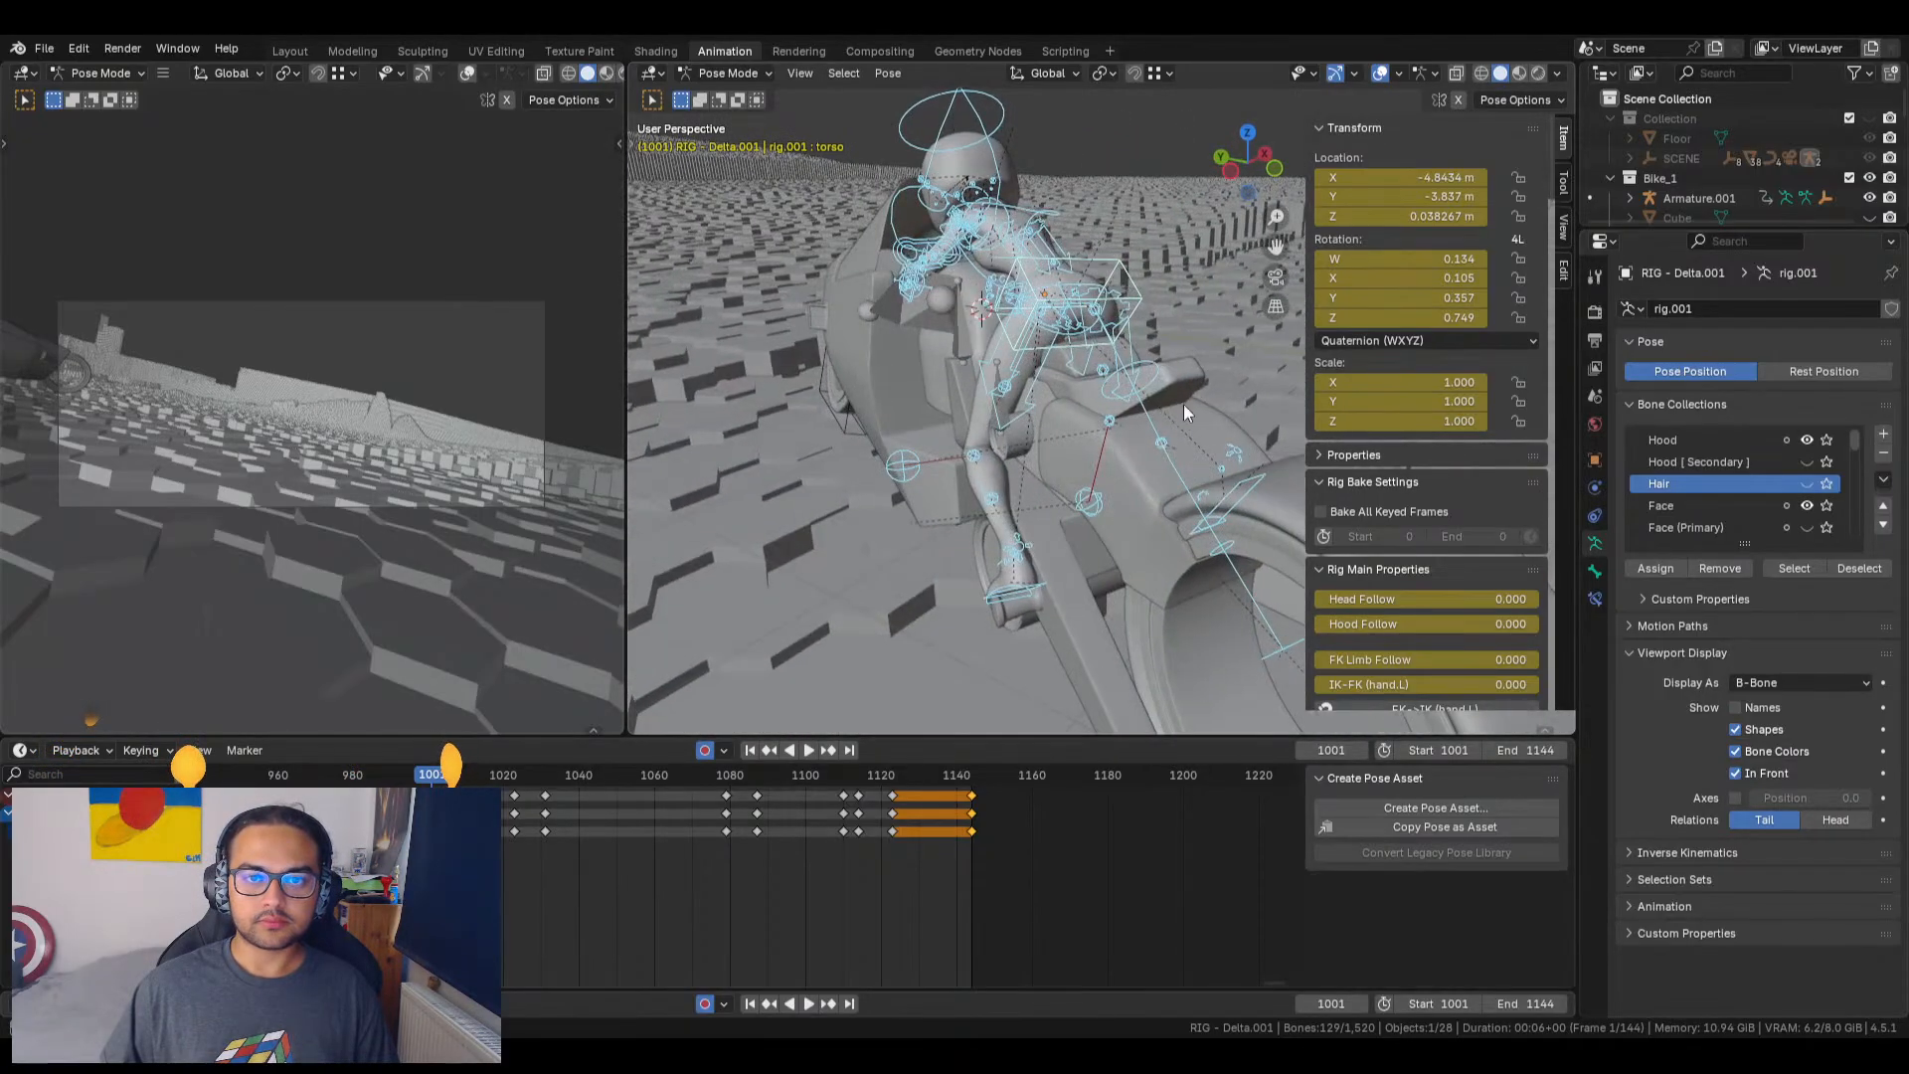
pyautogui.moveTo(1007, 470); pyautogui.dragTo(915, 455, button='middle')
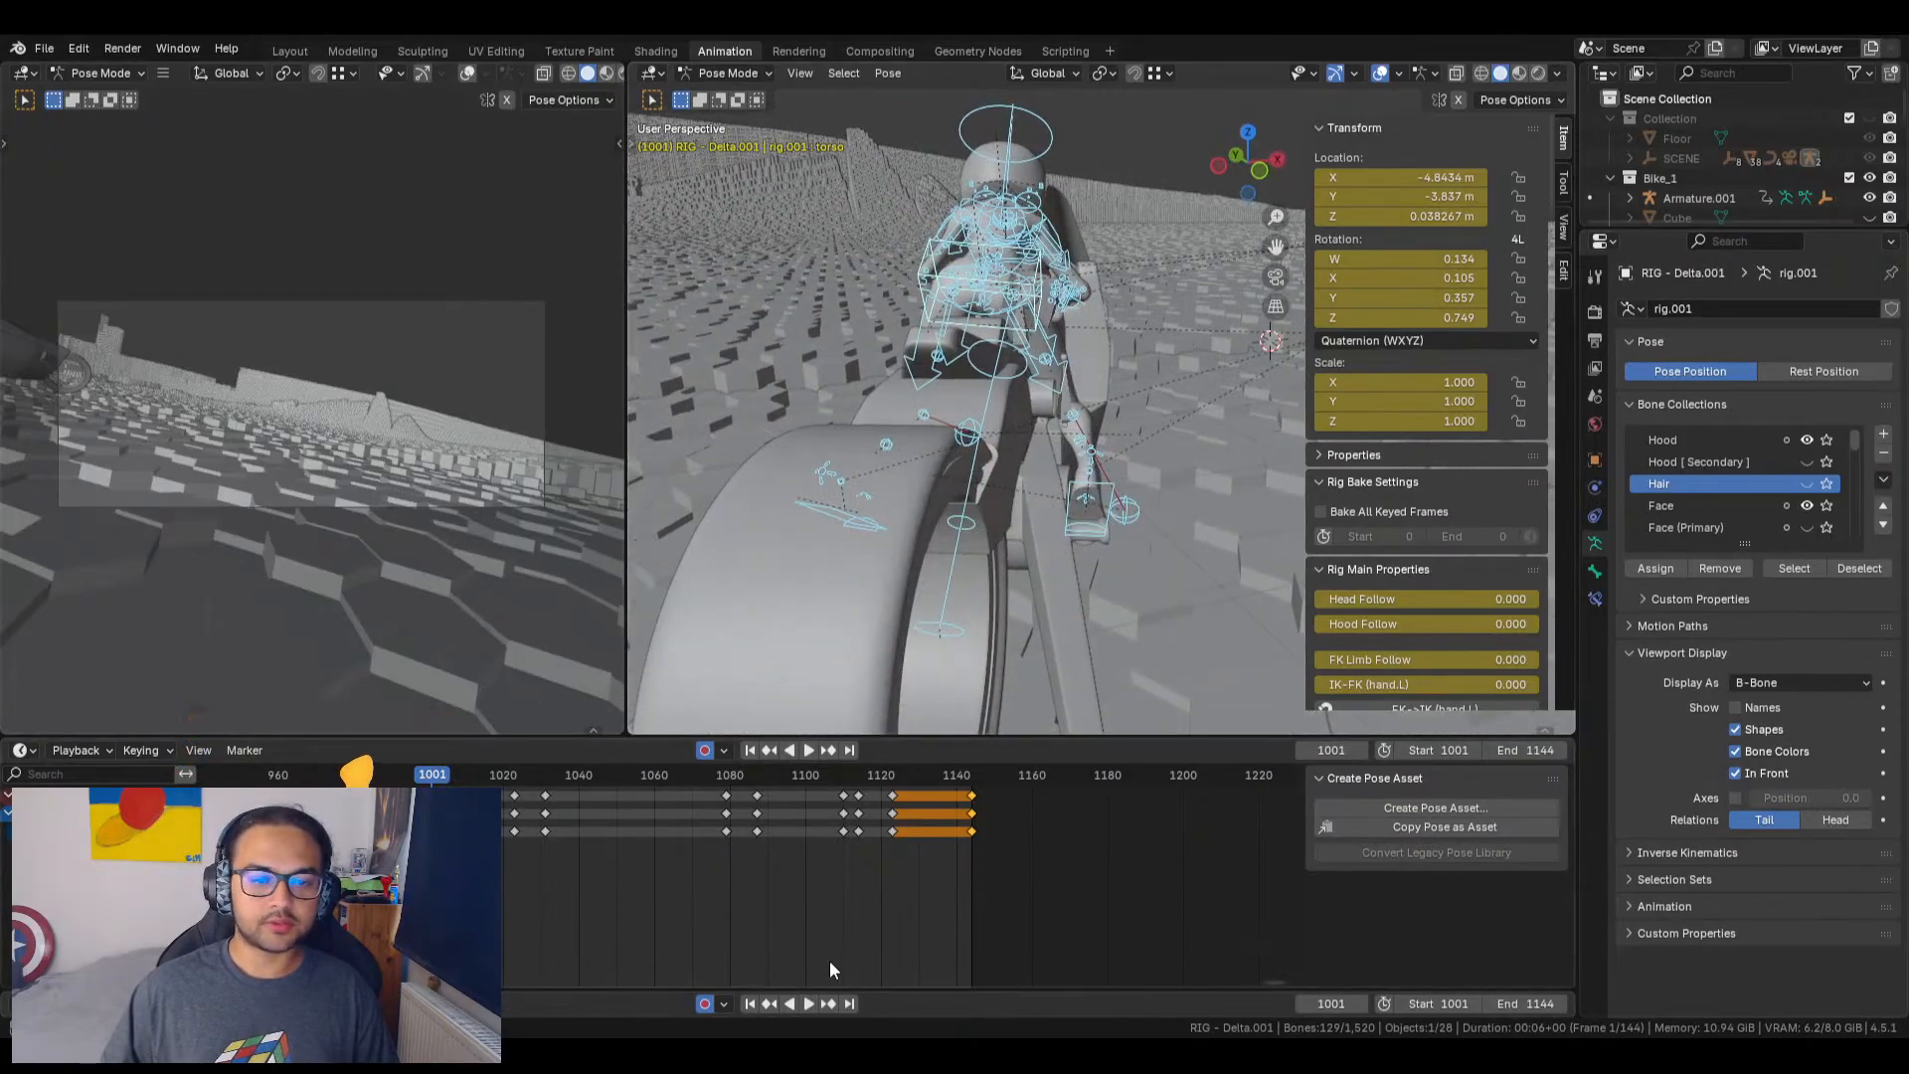
# Step: Advance to the keyframe at 1007 and frame the rider rig again in the viewport
pyautogui.click(831, 1004)
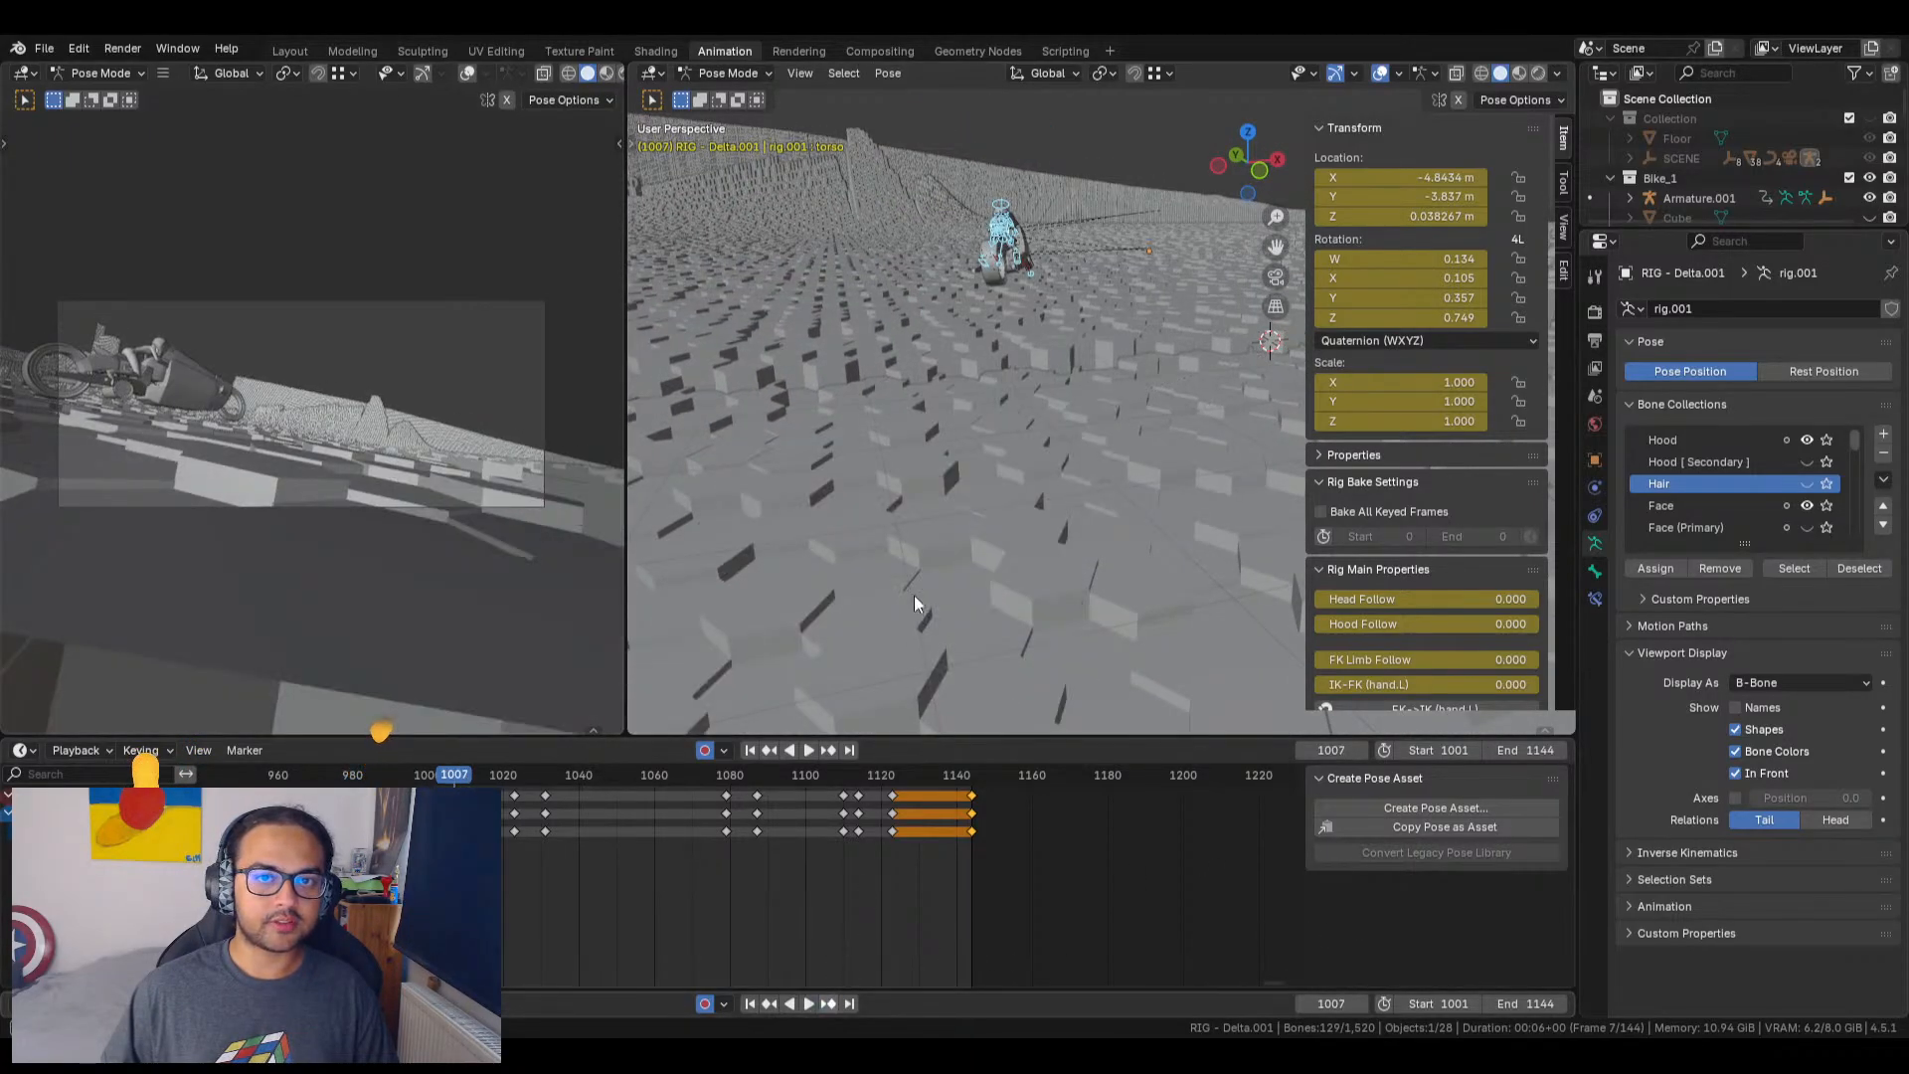
pyautogui.moveTo(871, 330); pyautogui.dragTo(944, 301, button='middle')
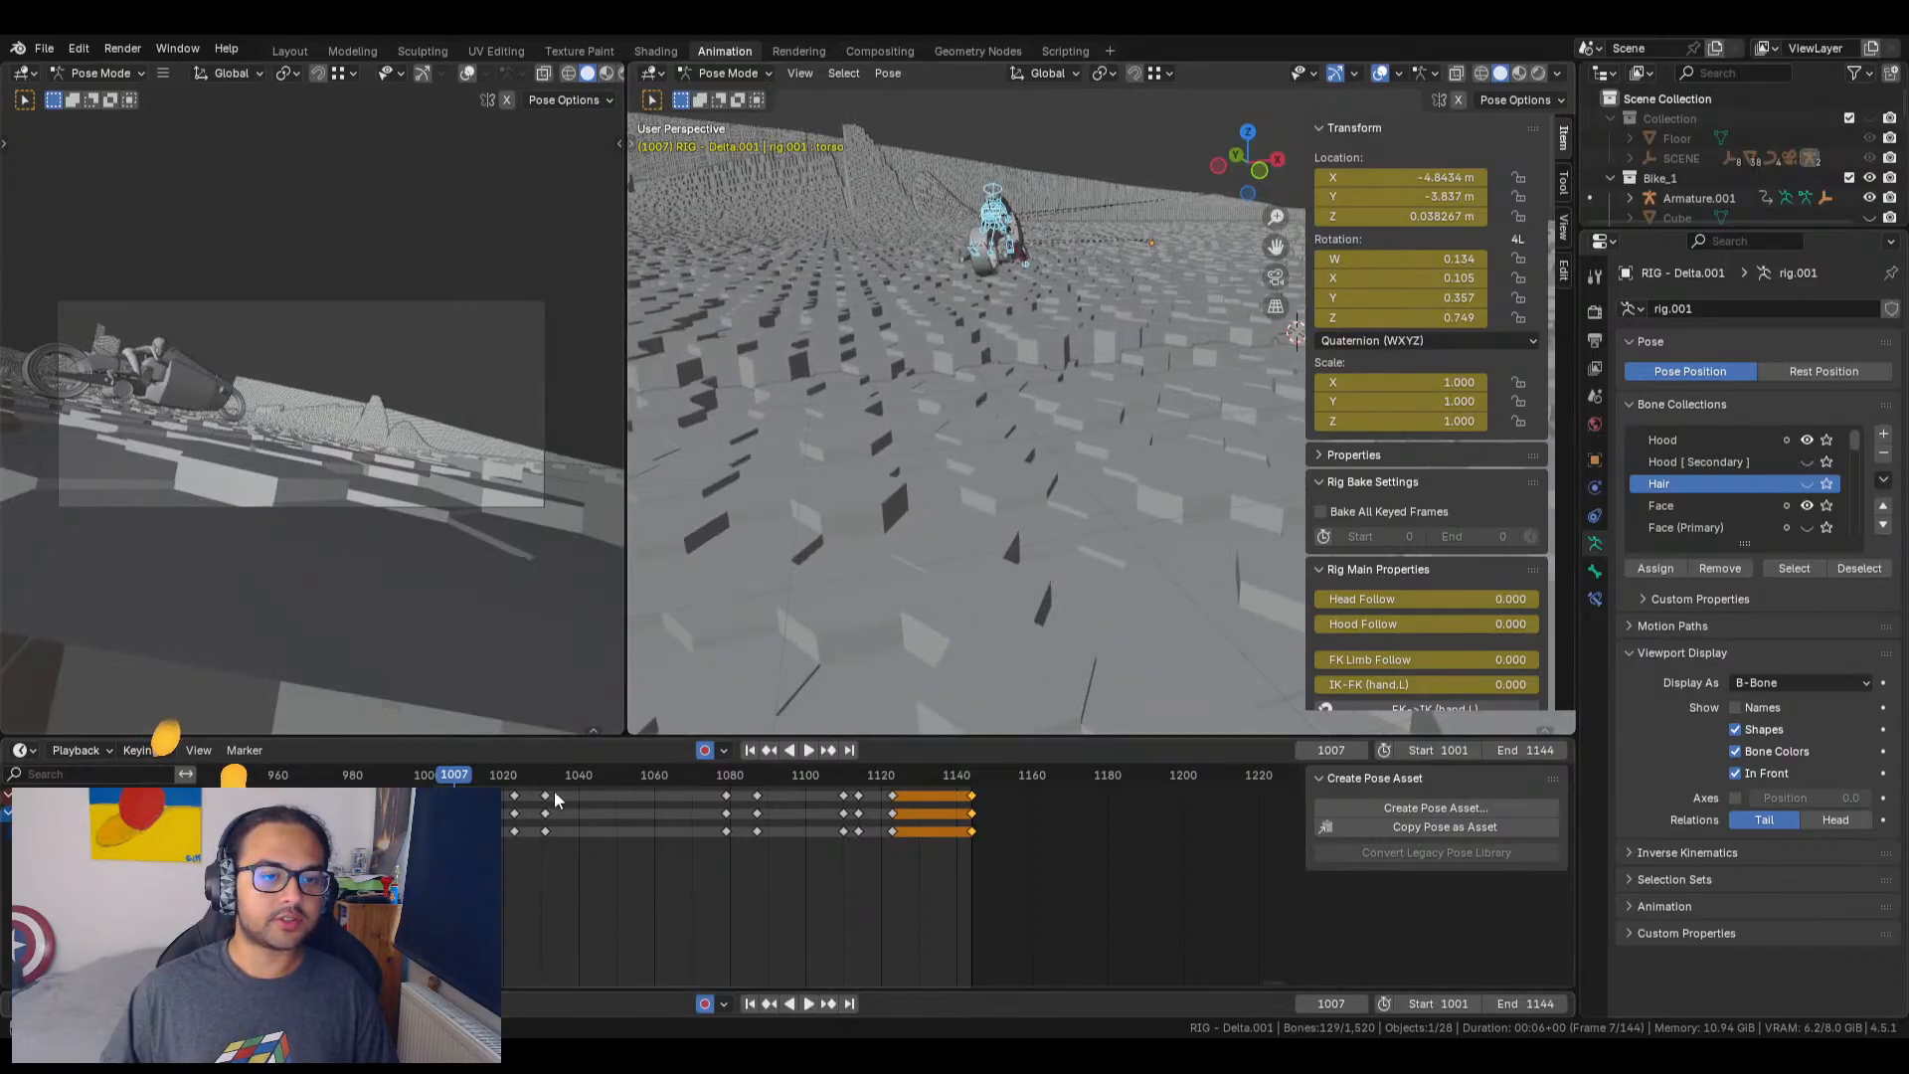
pyautogui.moveTo(453, 779)
pyautogui.mouseDown()
pyautogui.moveTo(431, 779)
pyautogui.moveTo(457, 782)
pyautogui.mouseUp()
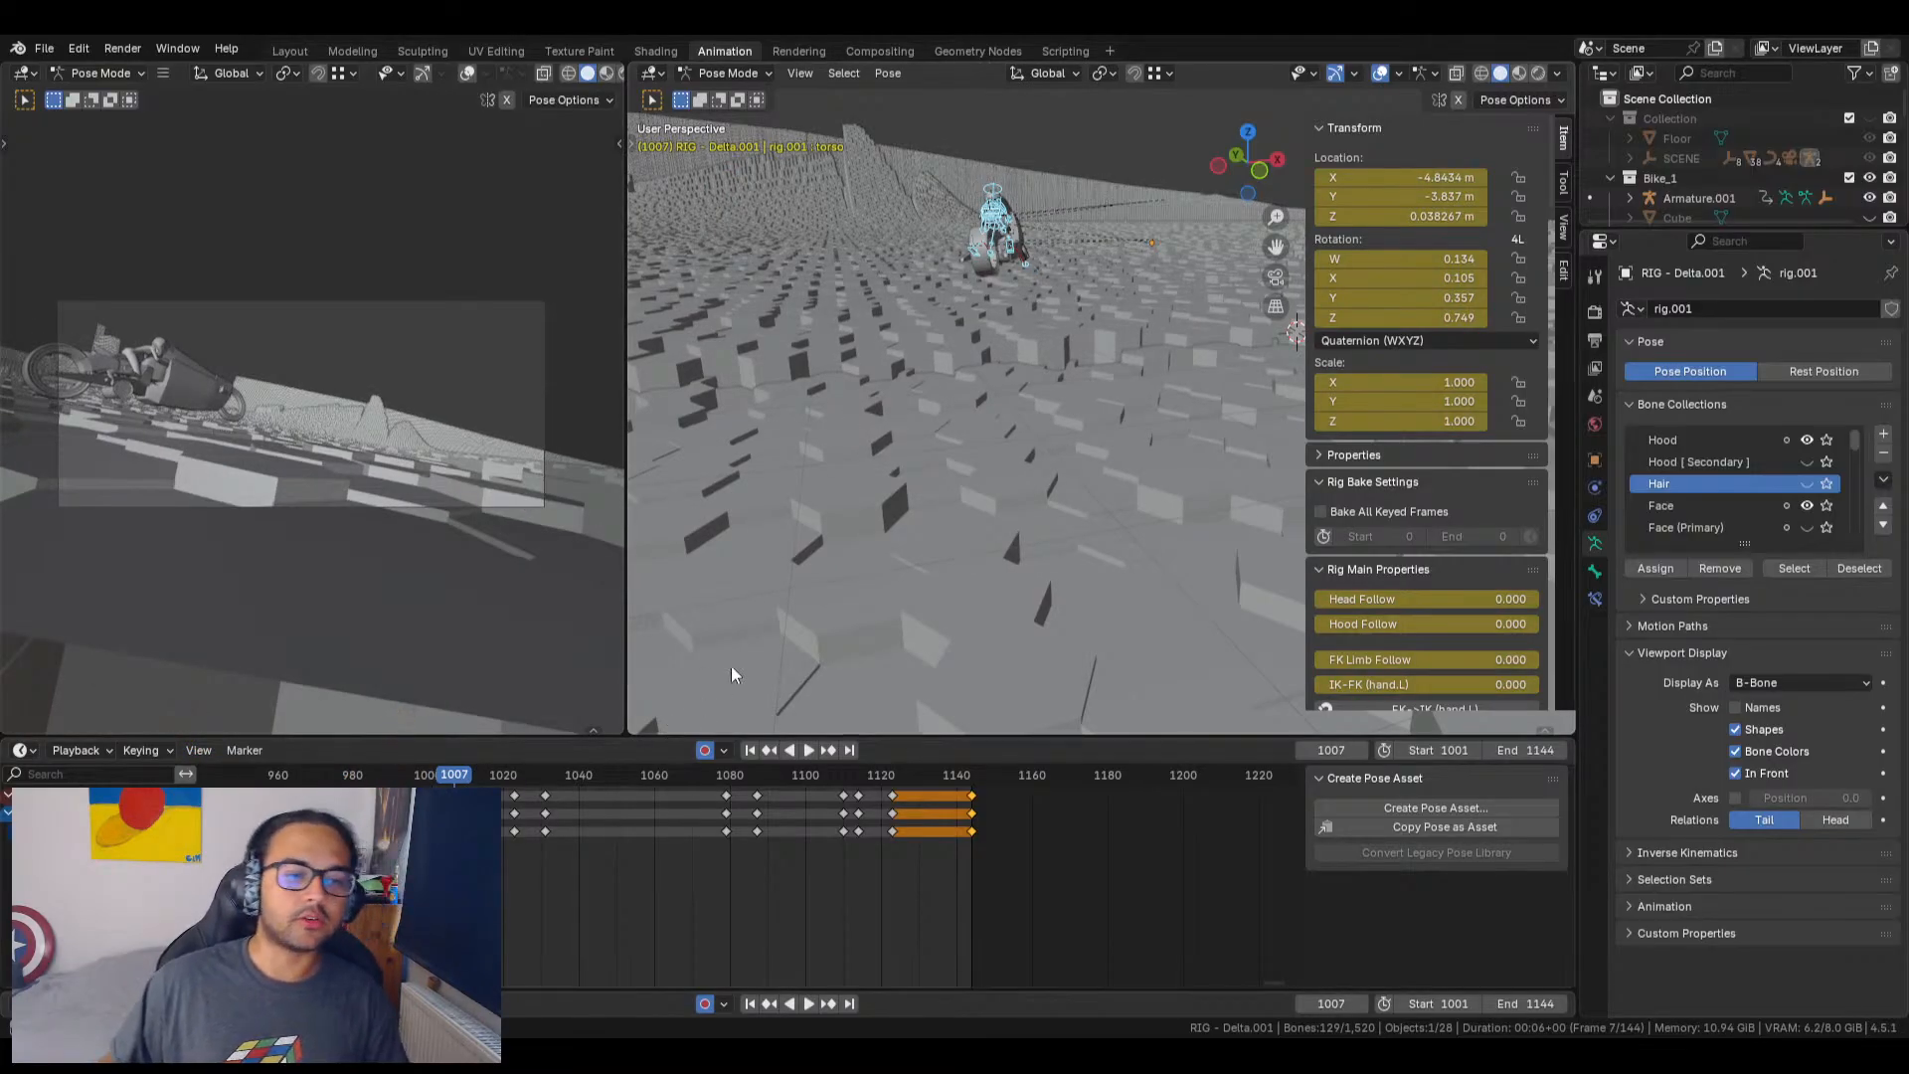
pyautogui.keyDown('shift'); pyautogui.moveTo(927, 238); pyautogui.dragTo(1140, 227, button='middle'); pyautogui.keyUp('shift')
pyautogui.scroll(2, 1139, 226)
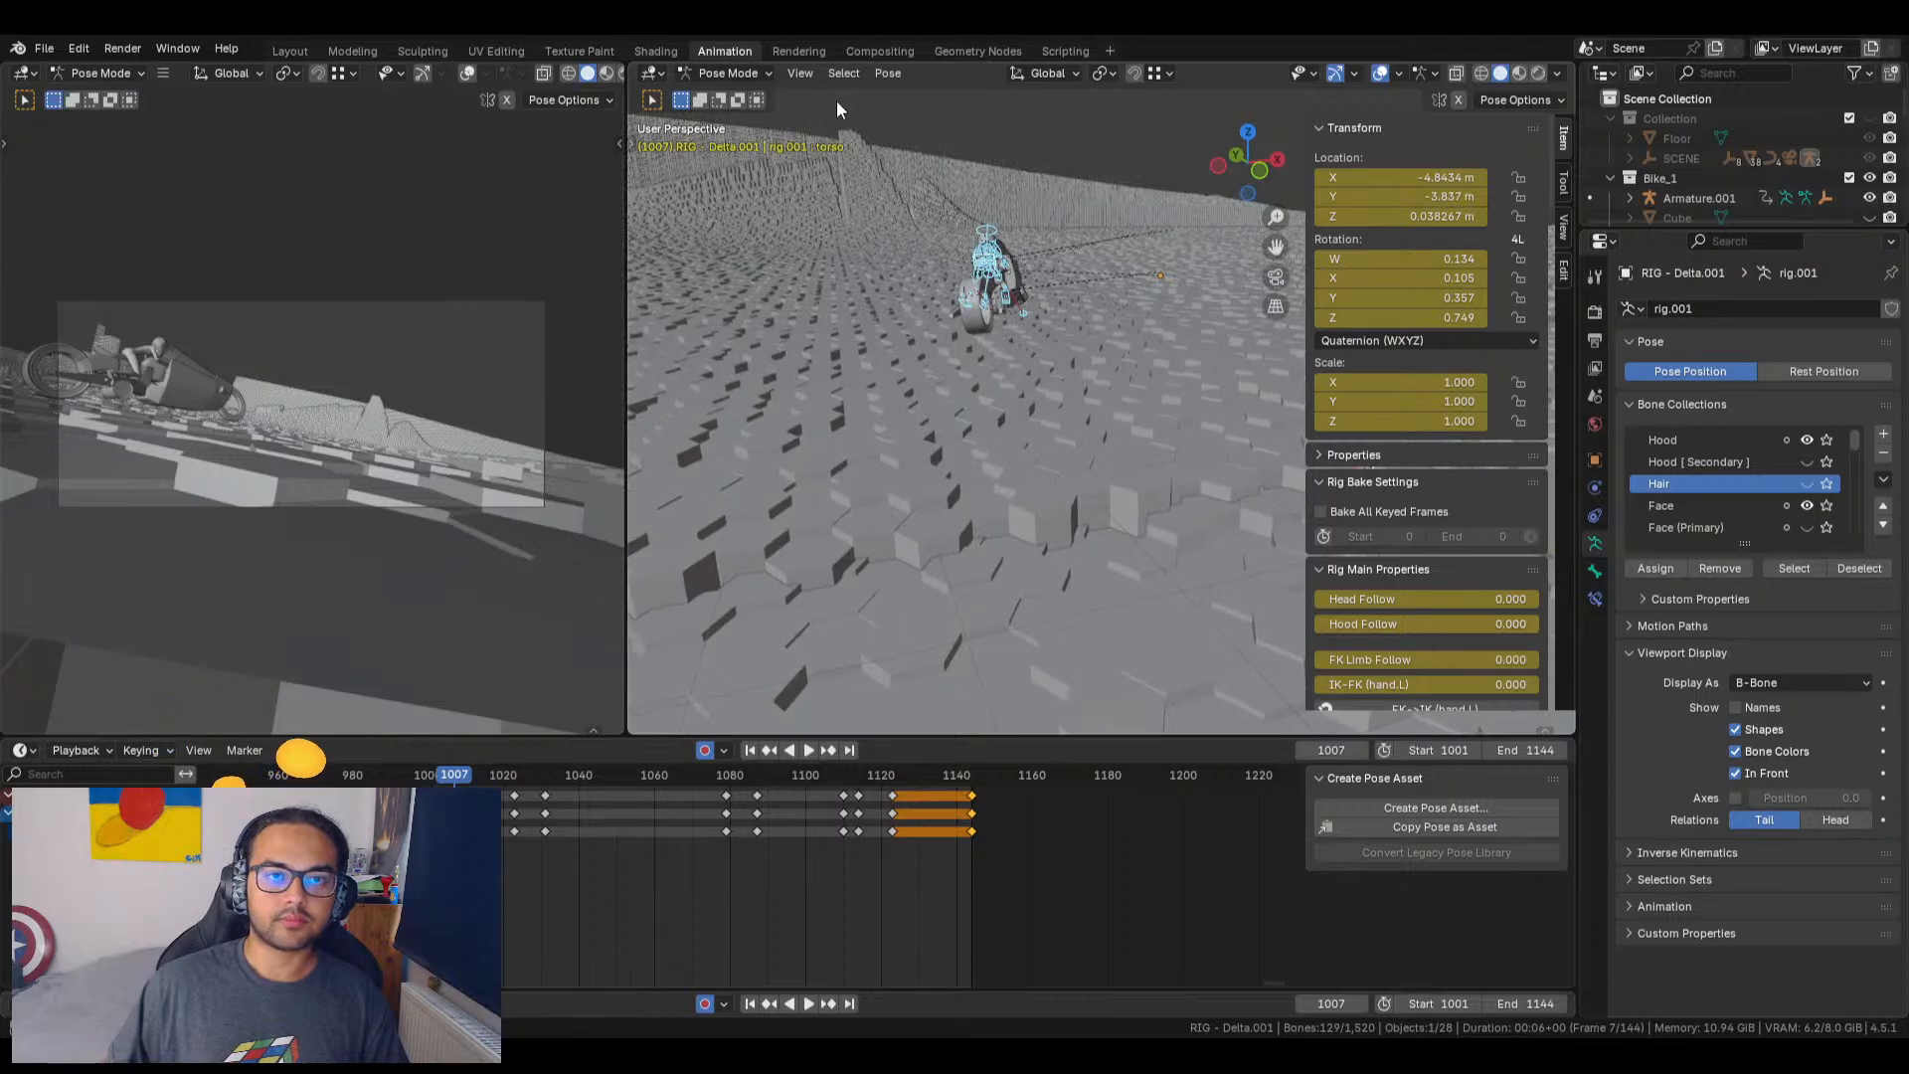
pyautogui.press('[')
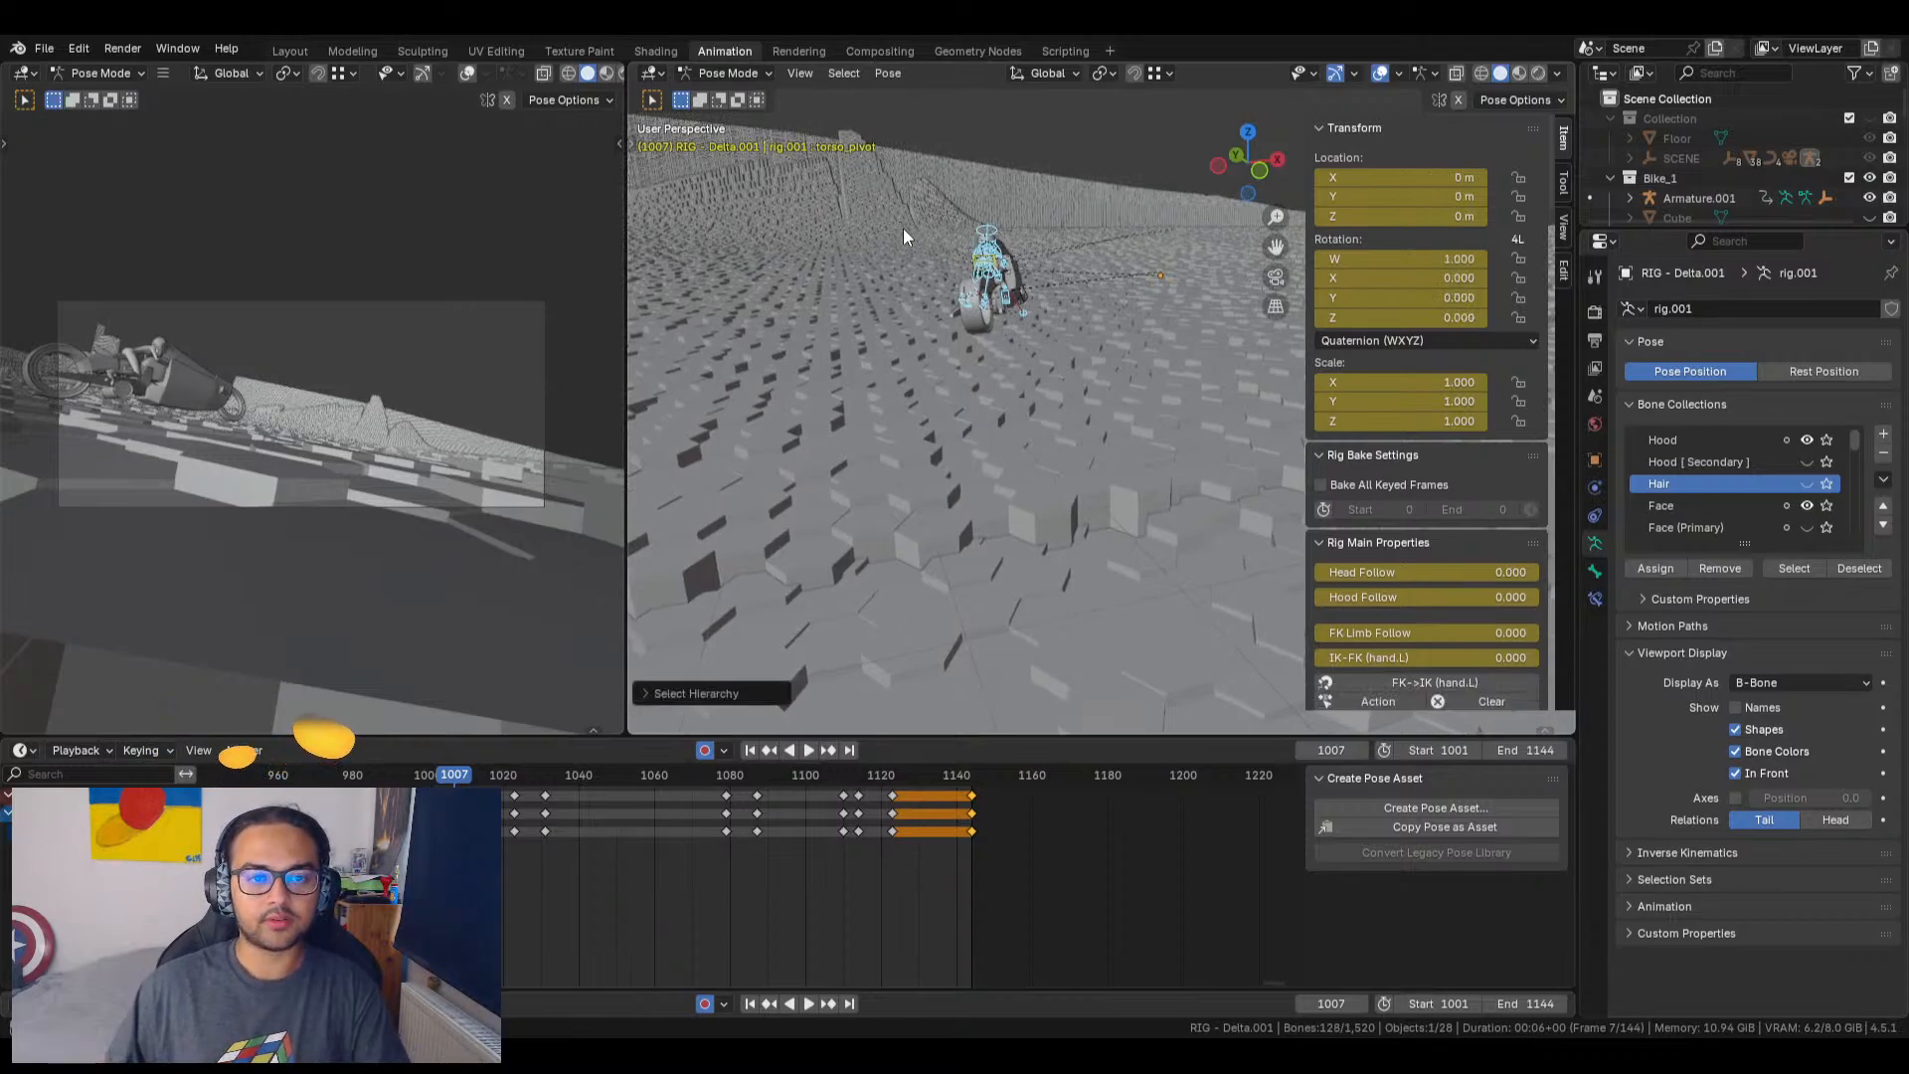
pyautogui.hotkey('ctrl', 'z')
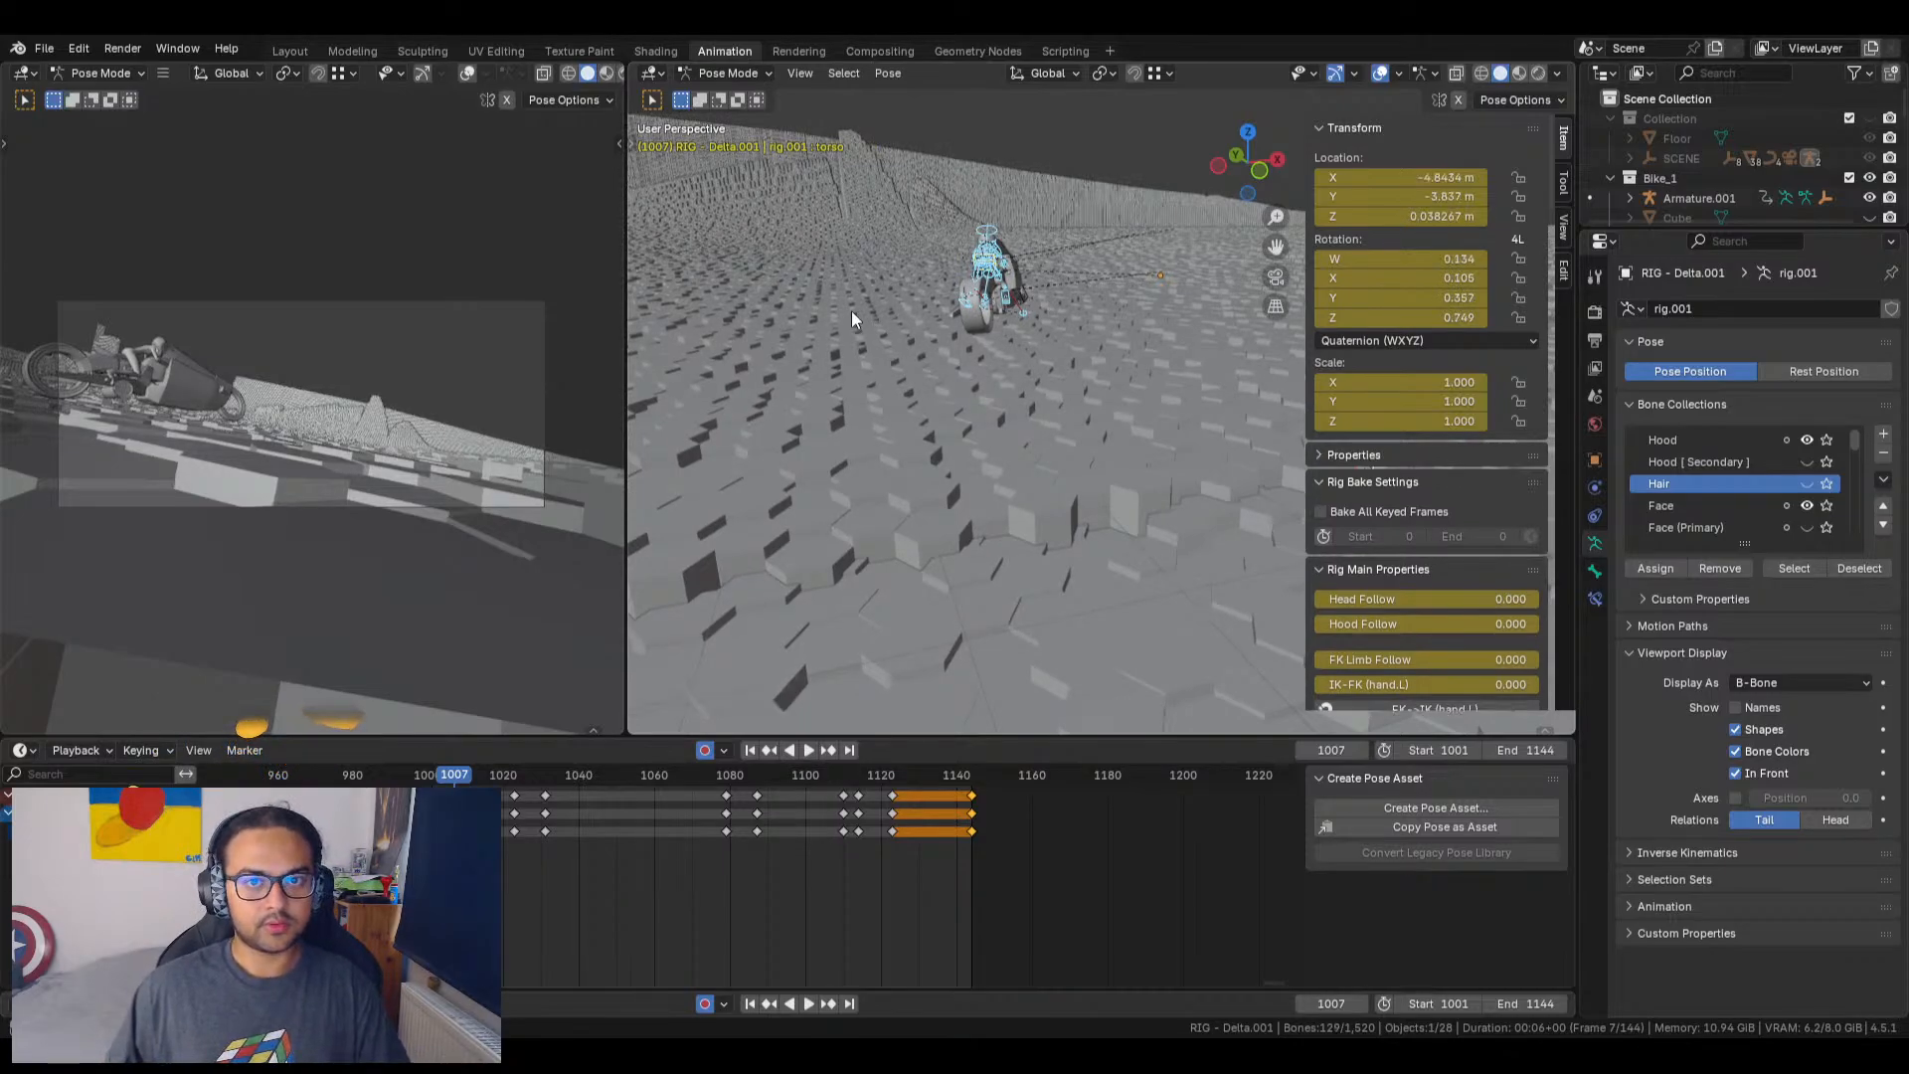
pyautogui.click(801, 74)
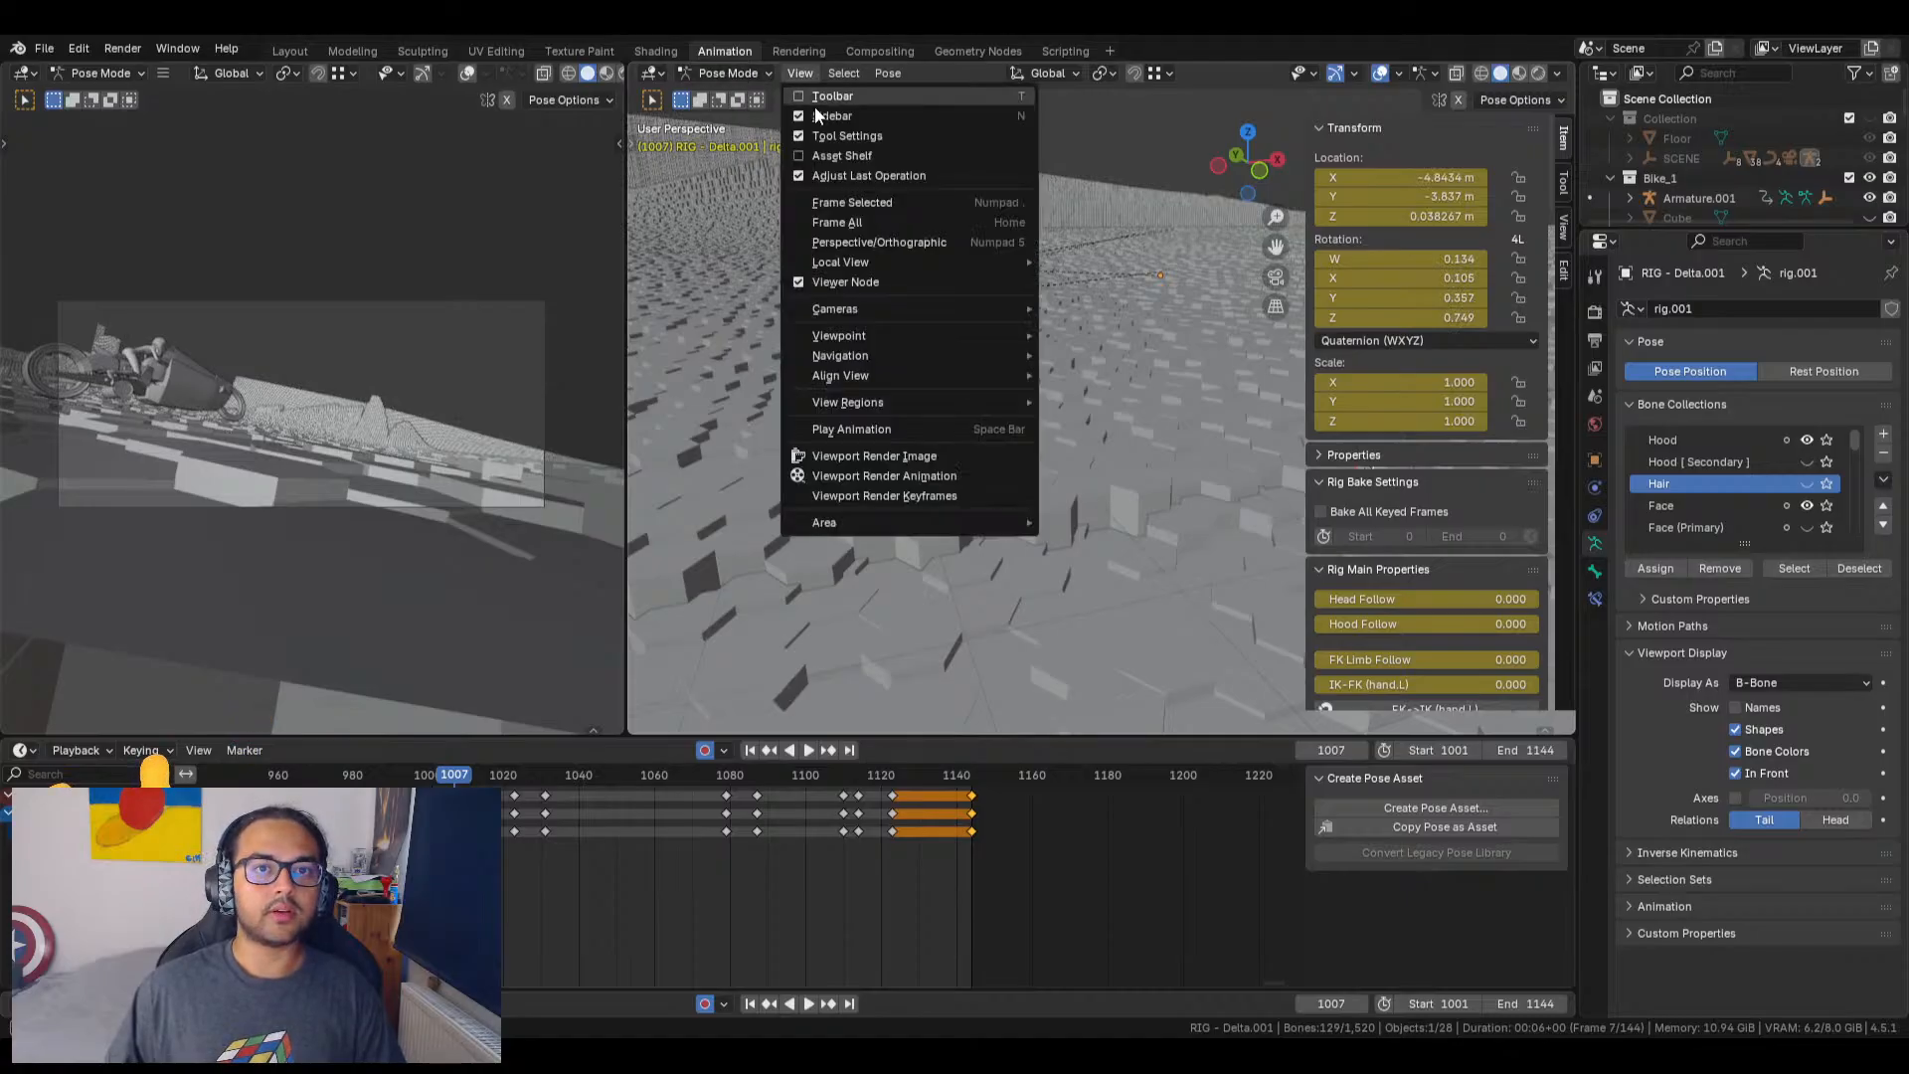
pyautogui.click(899, 202)
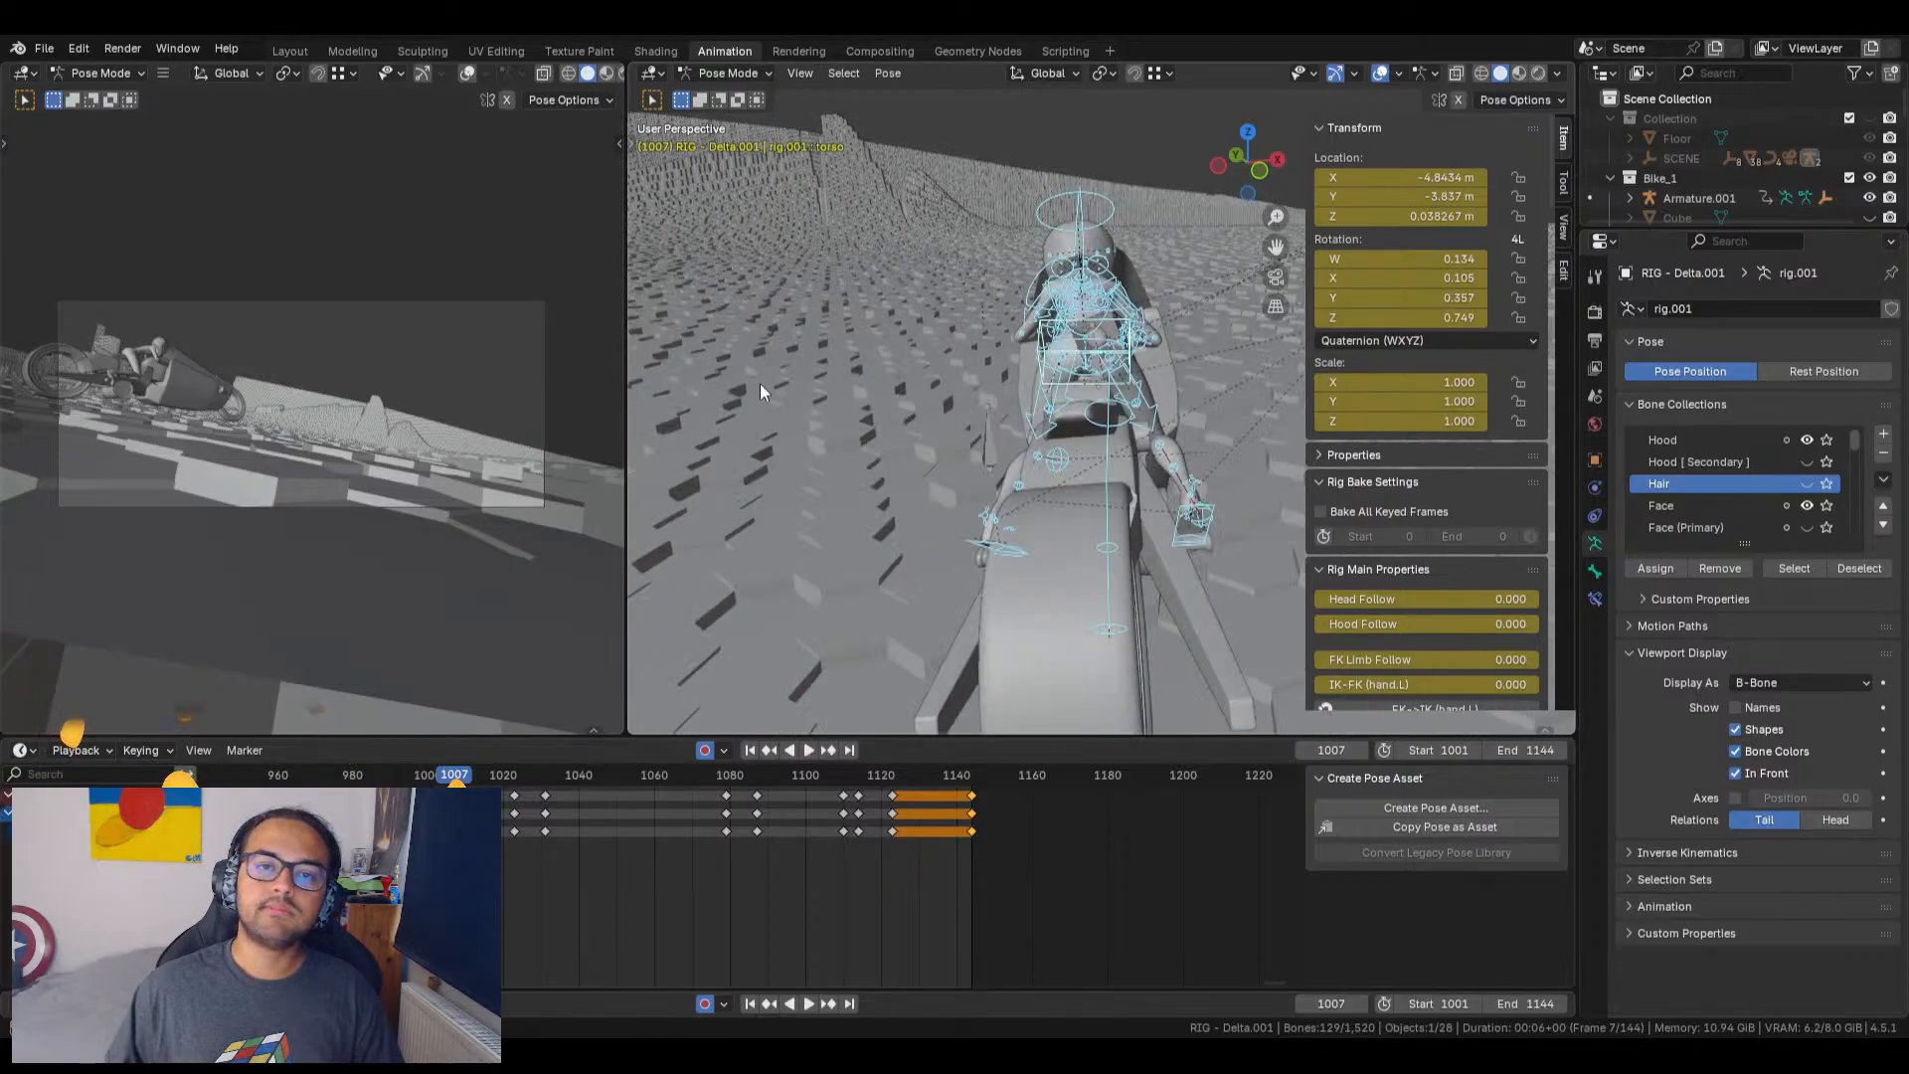
# Step: Shift the torso control about 0.07 m toward the rider's left and slightly up at frame 1007
pyautogui.moveTo(1034, 453); pyautogui.dragTo(1194, 438, button='middle')
pyautogui.scroll(2, 1004, 452)
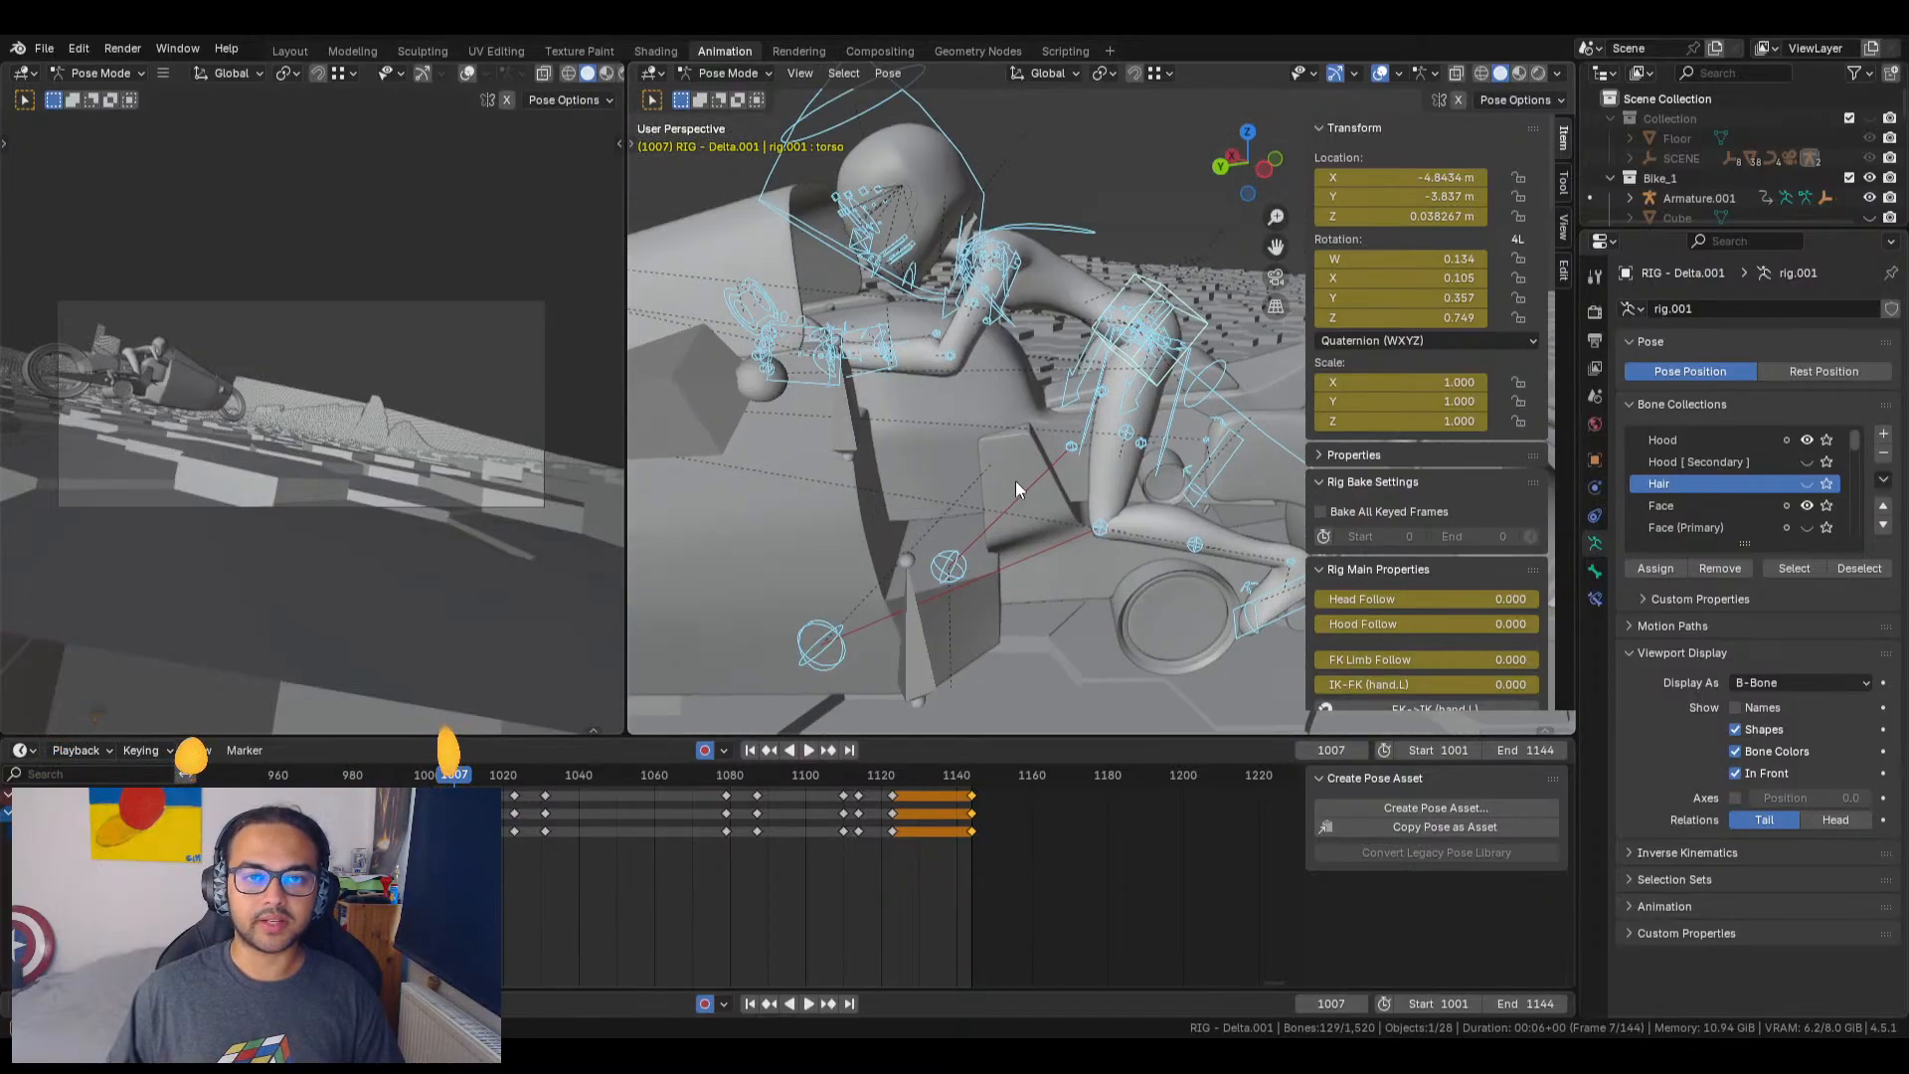
pyautogui.moveTo(1016, 481); pyautogui.dragTo(839, 507, button='middle')
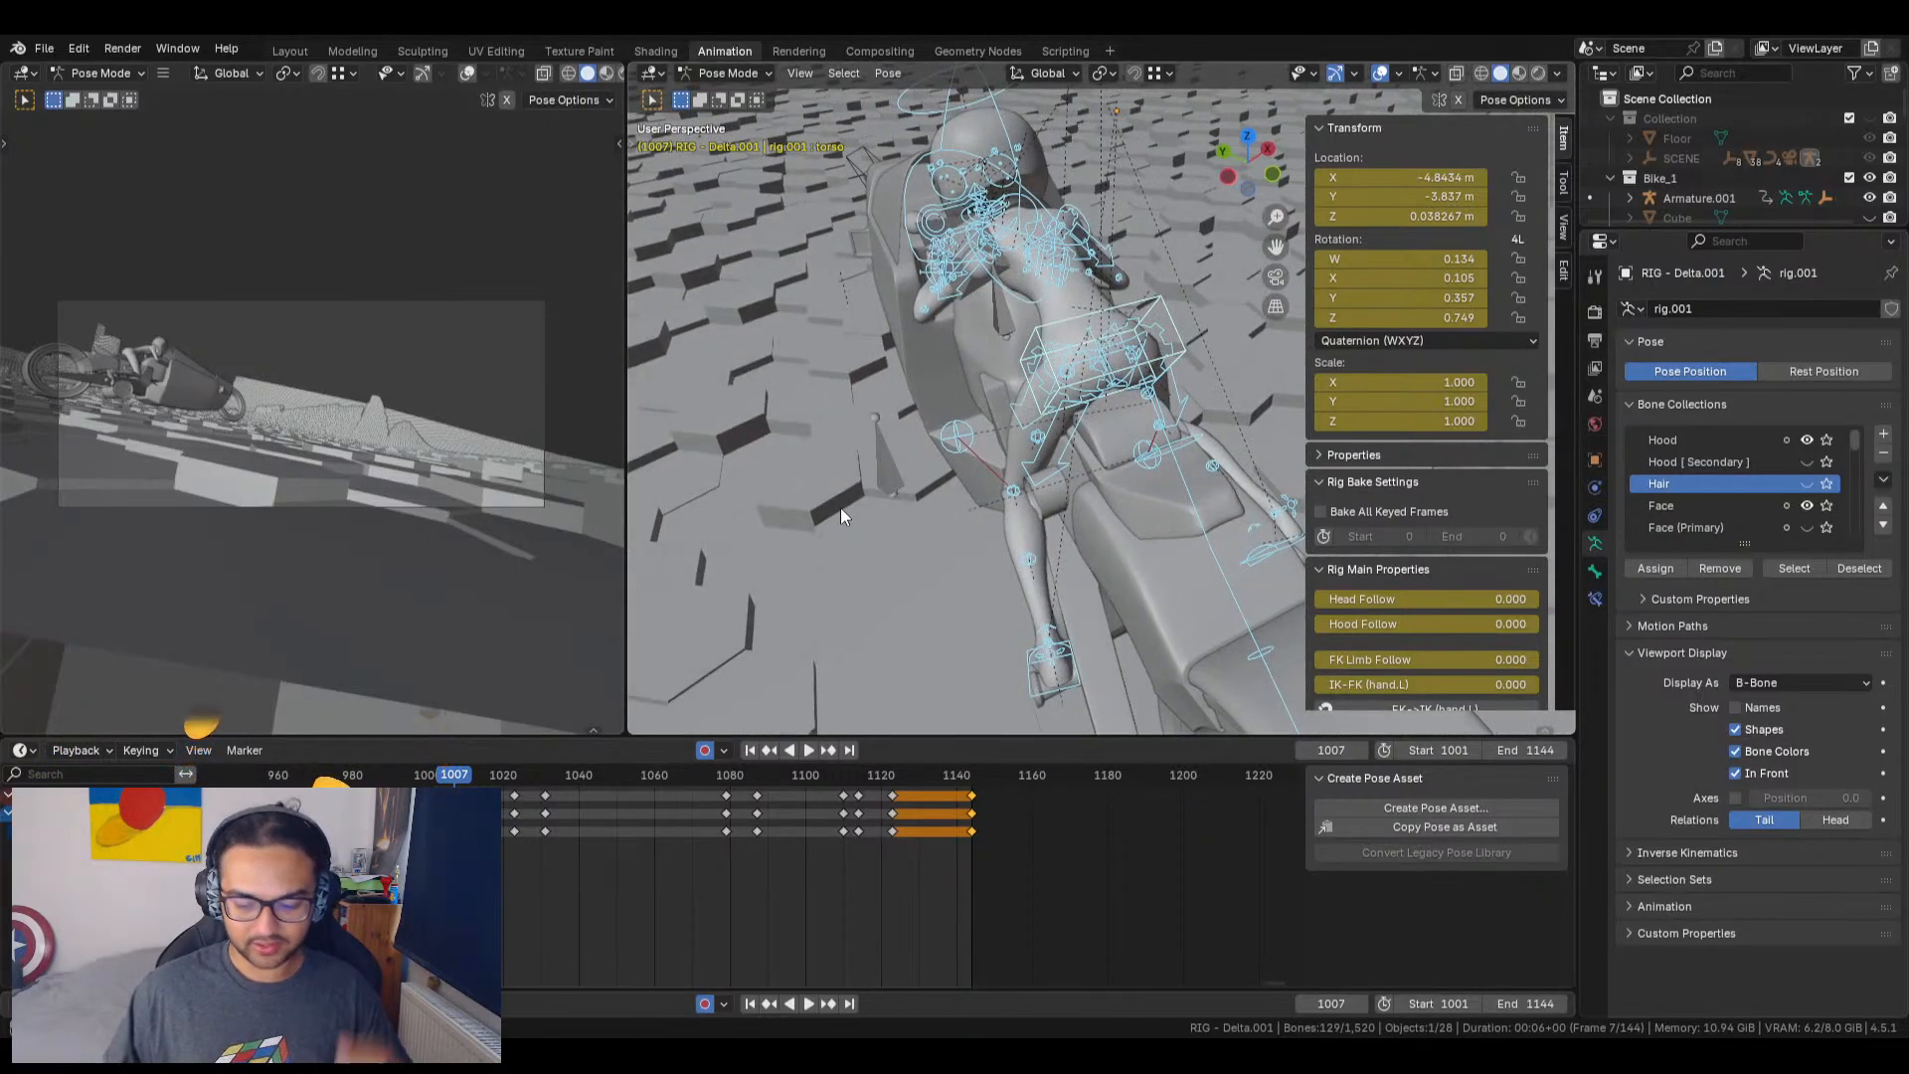
pyautogui.moveTo(1119, 383); pyautogui.dragTo(959, 380, button='middle')
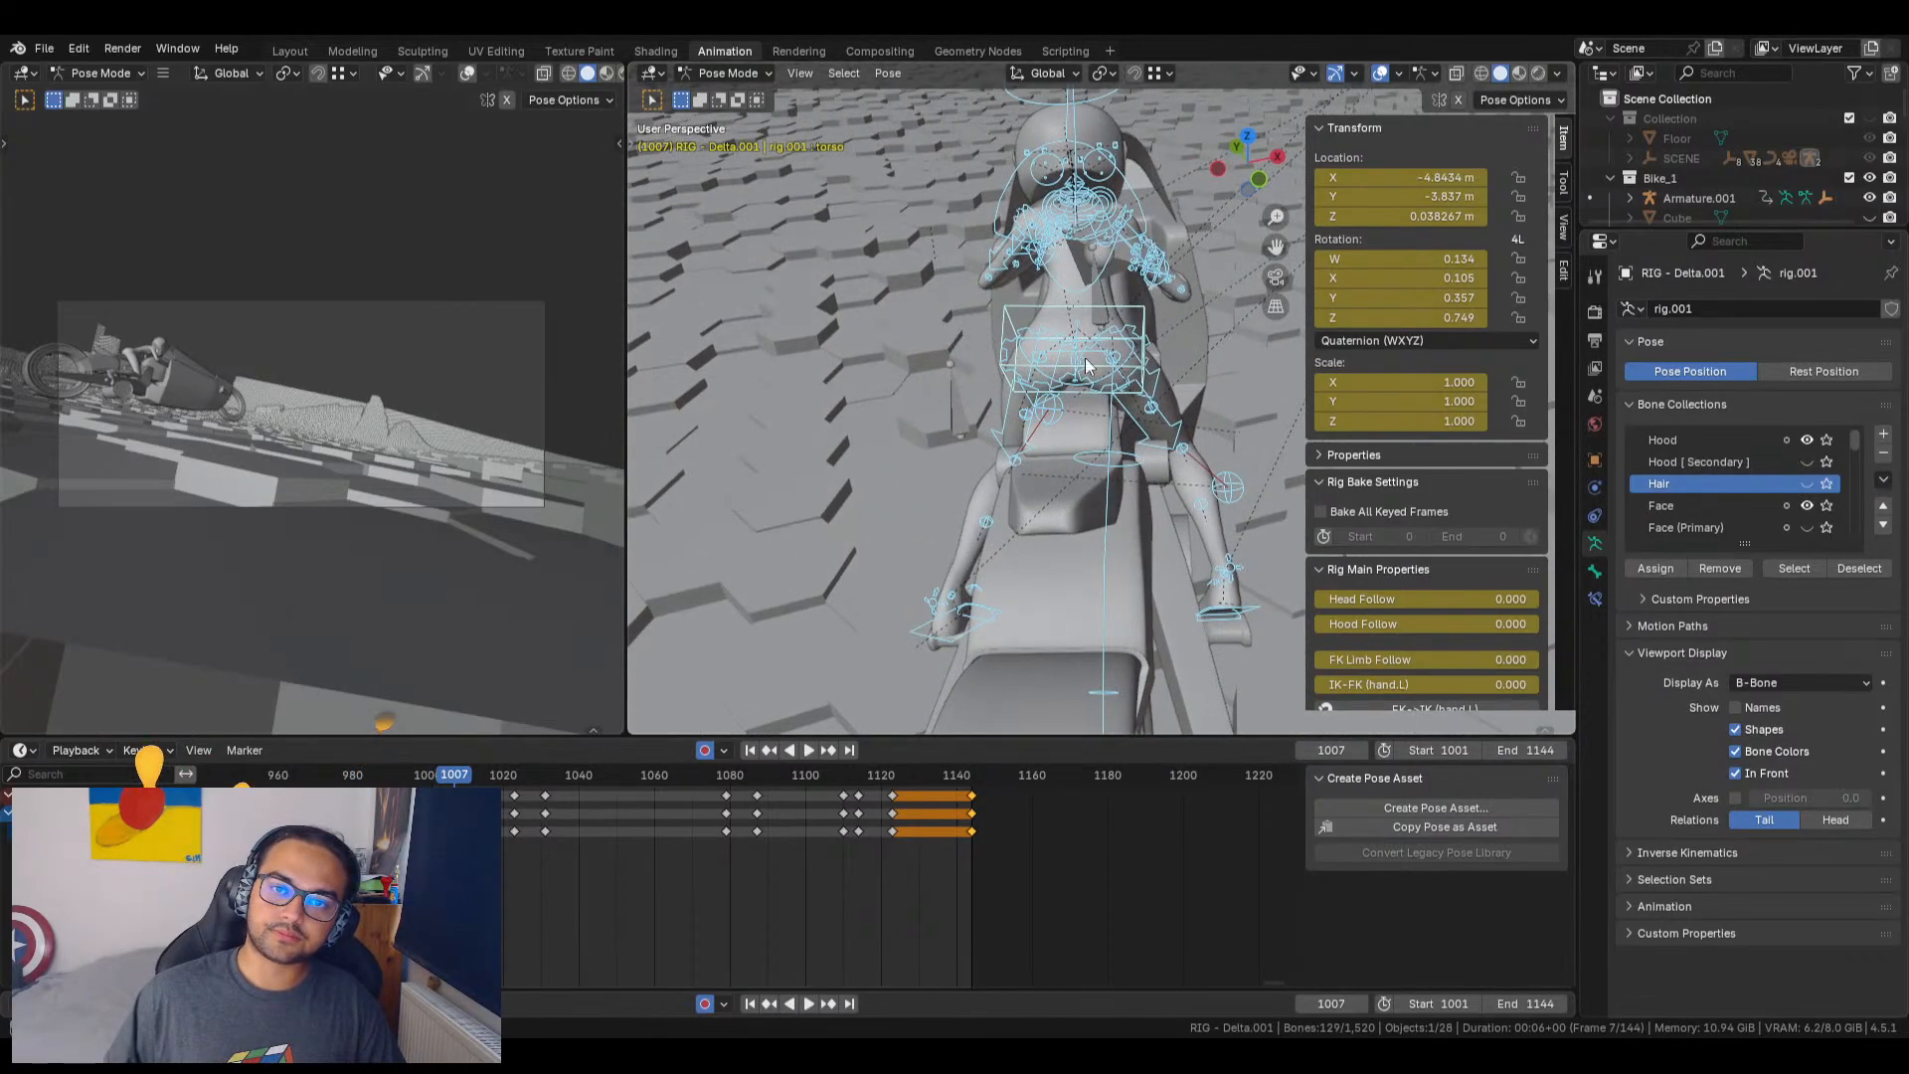
pyautogui.click(1141, 321)
pyautogui.moveTo(1133, 339); pyautogui.dragTo(1067, 380, button='middle')
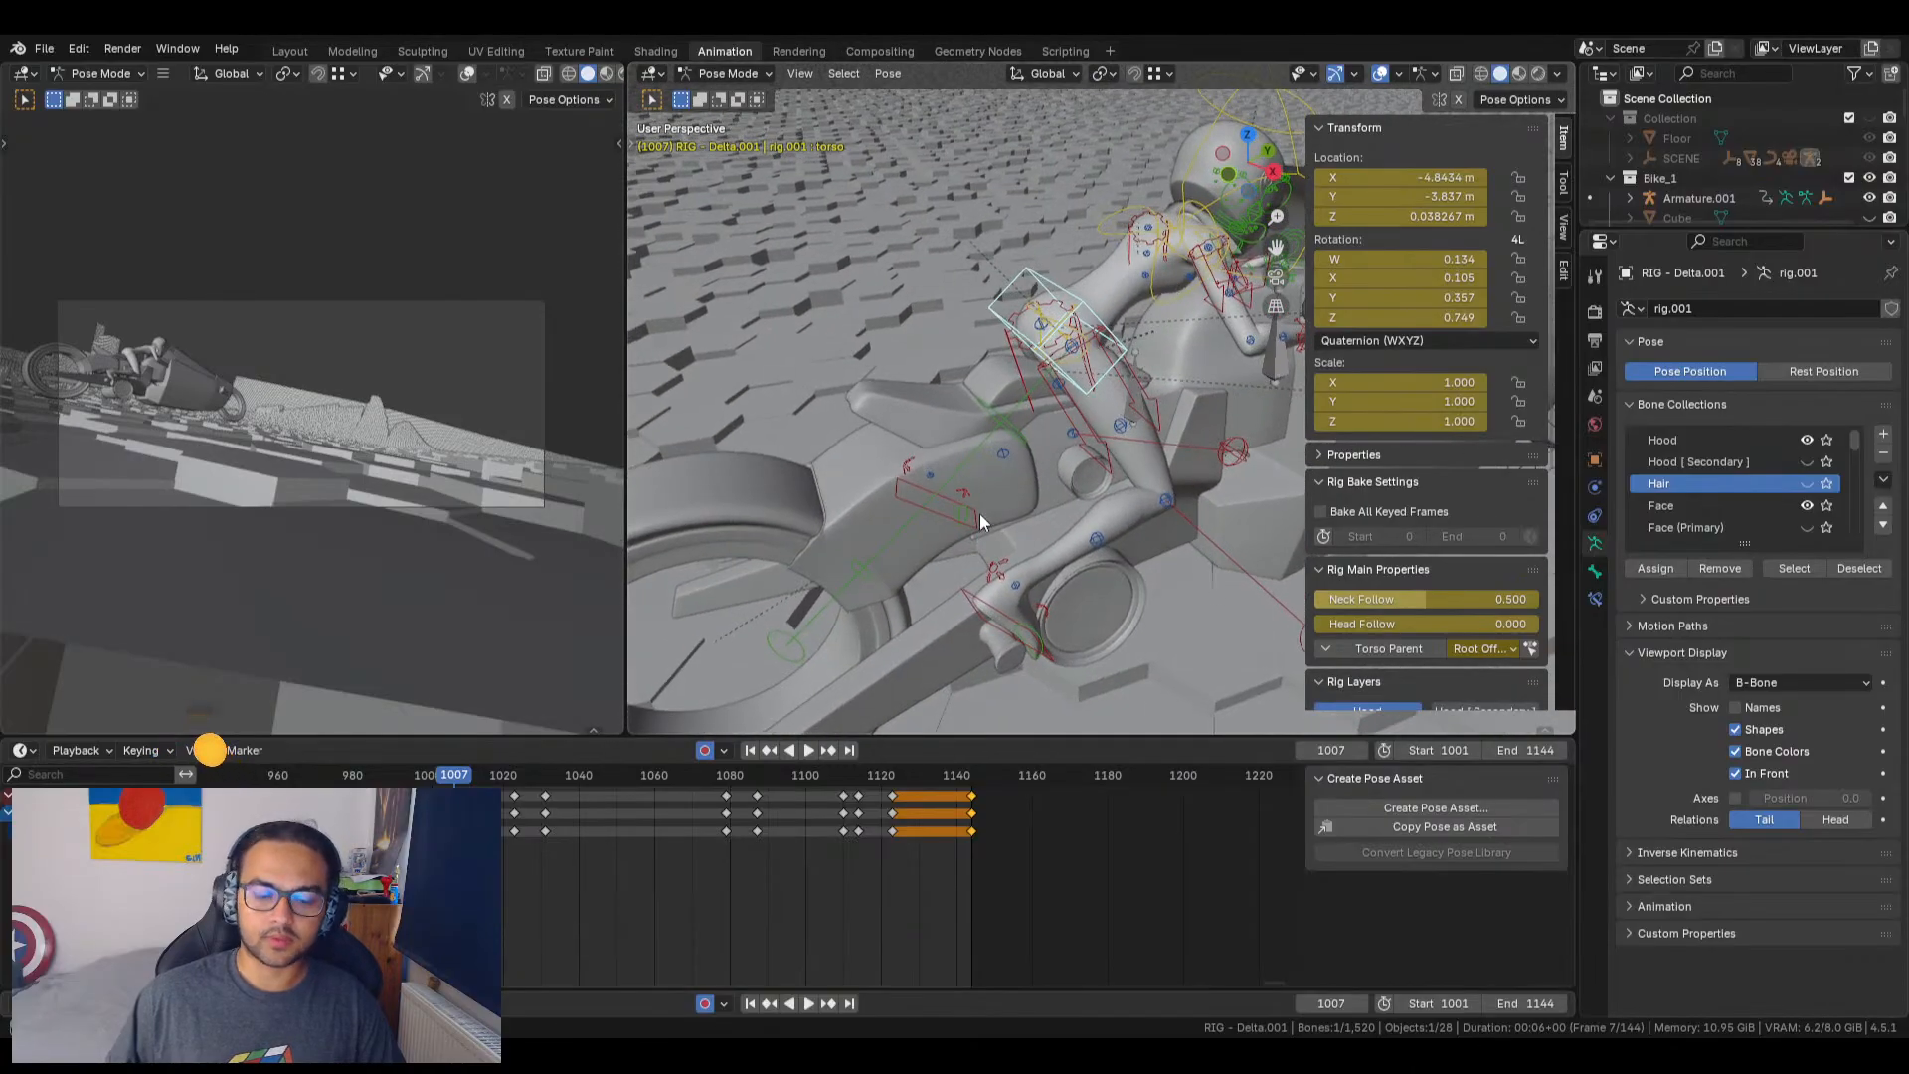
pyautogui.moveTo(981, 513); pyautogui.dragTo(1055, 498, button='middle')
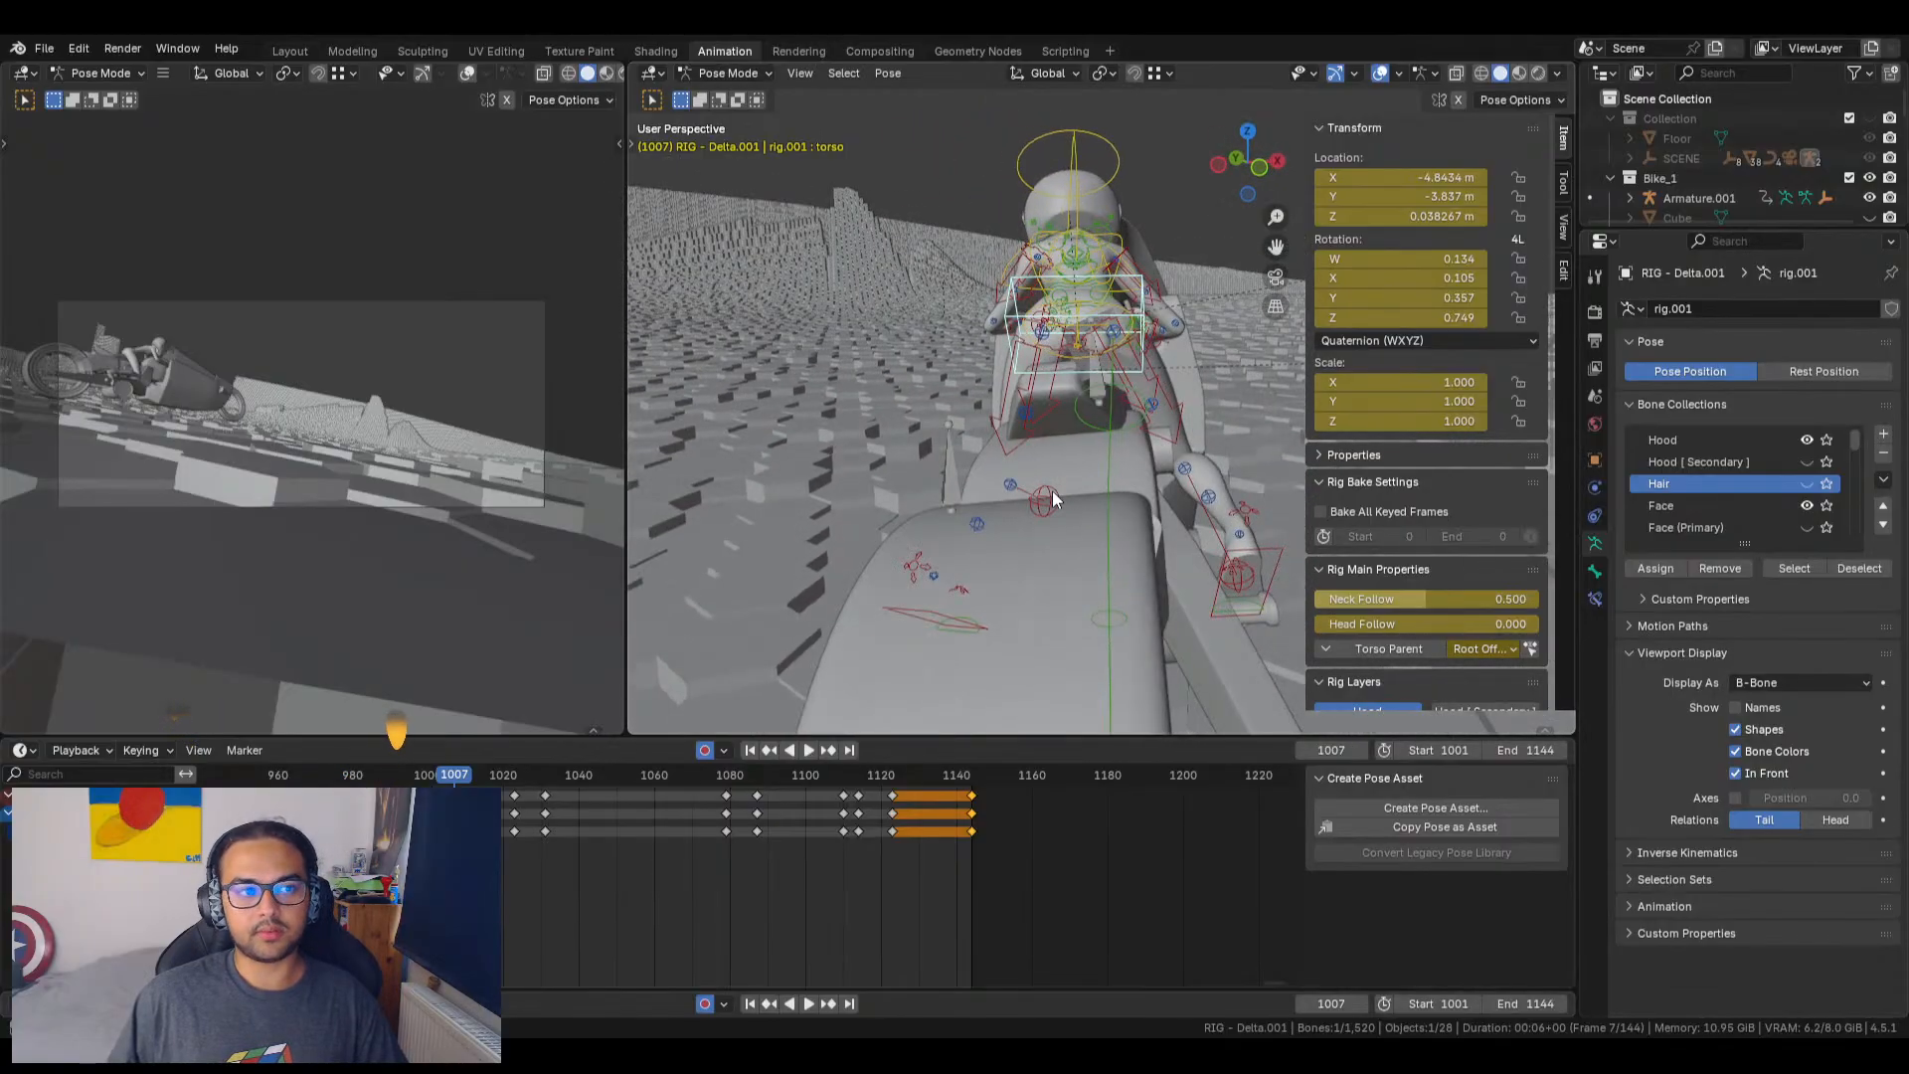
pyautogui.press('g')
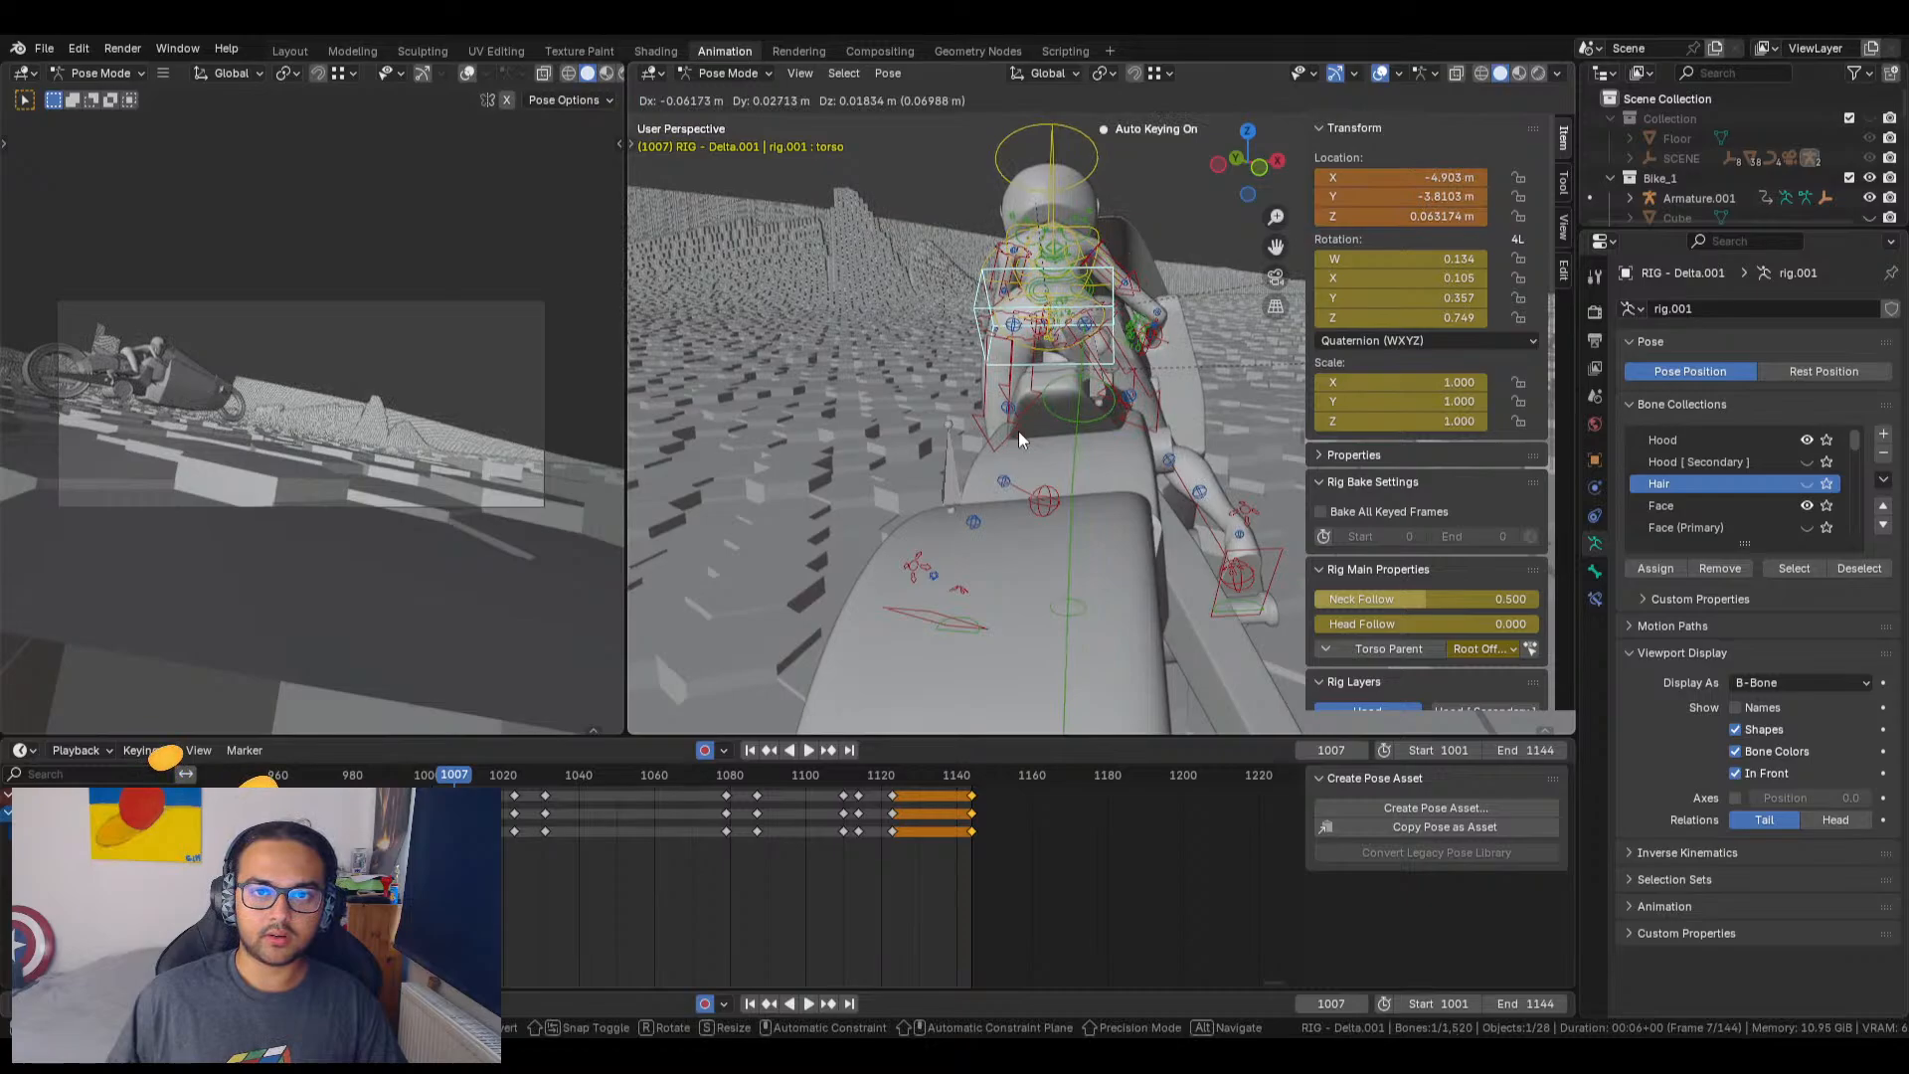
pyautogui.click(1024, 428)
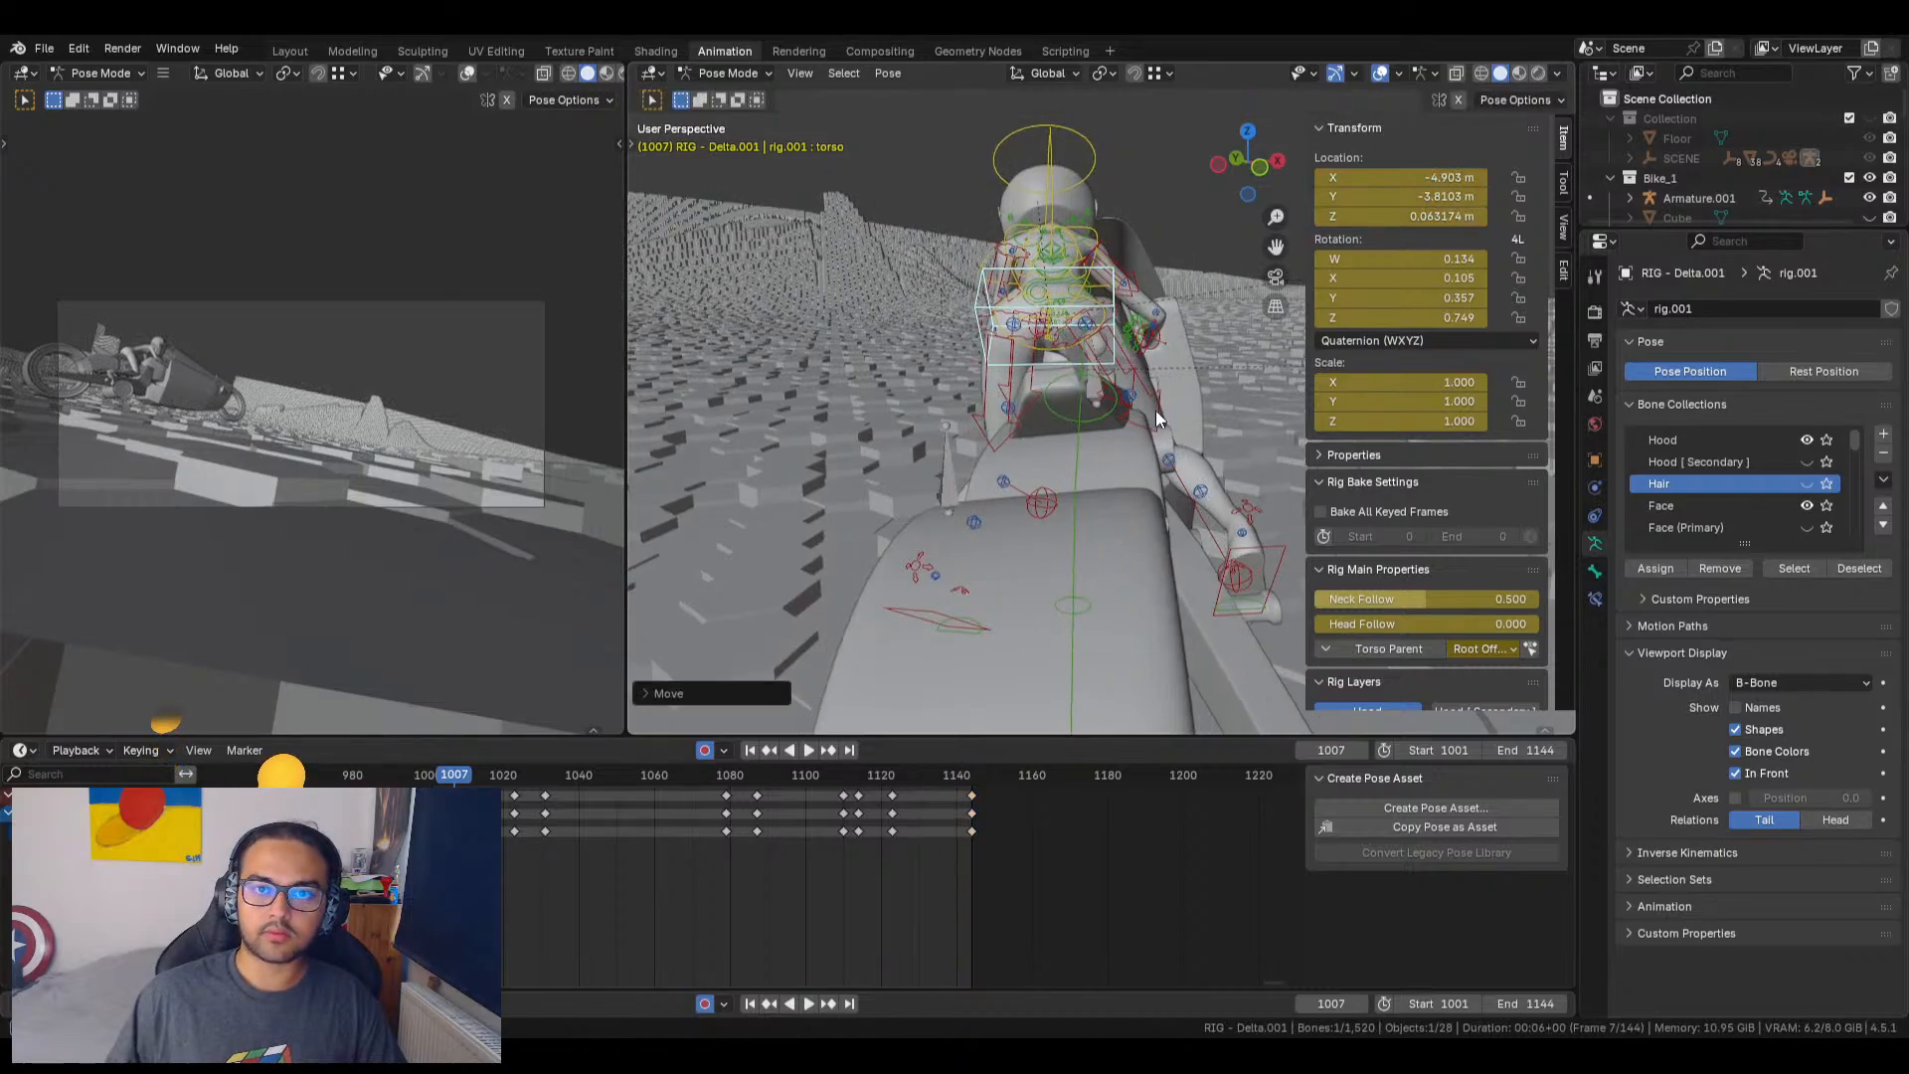
# Step: Tilt the torso control toward the rider's left, to a rotation of about W 0.186, X -0.014, Y 0.386, Z 0.730
pyautogui.moveTo(1155, 409); pyautogui.dragTo(1159, 415, button='middle')
pyautogui.press('r')
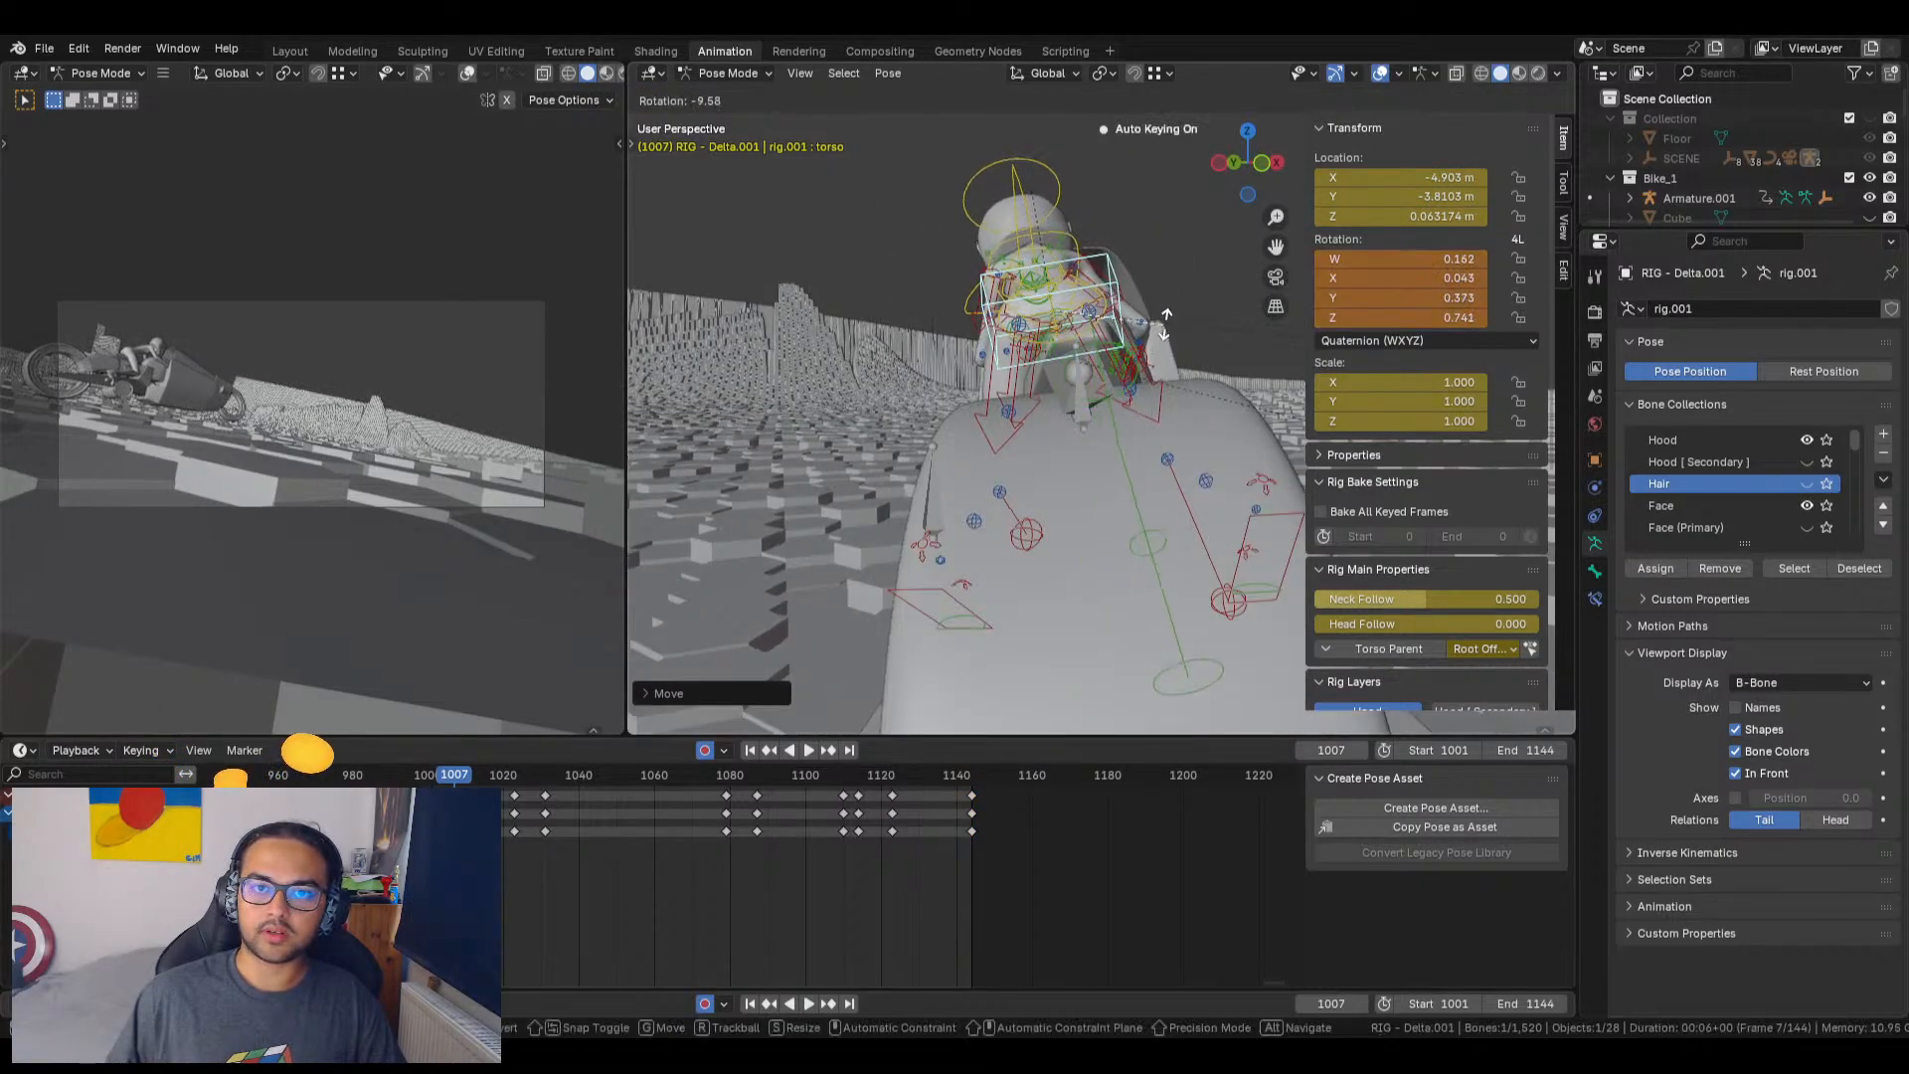
pyautogui.click(1097, 409)
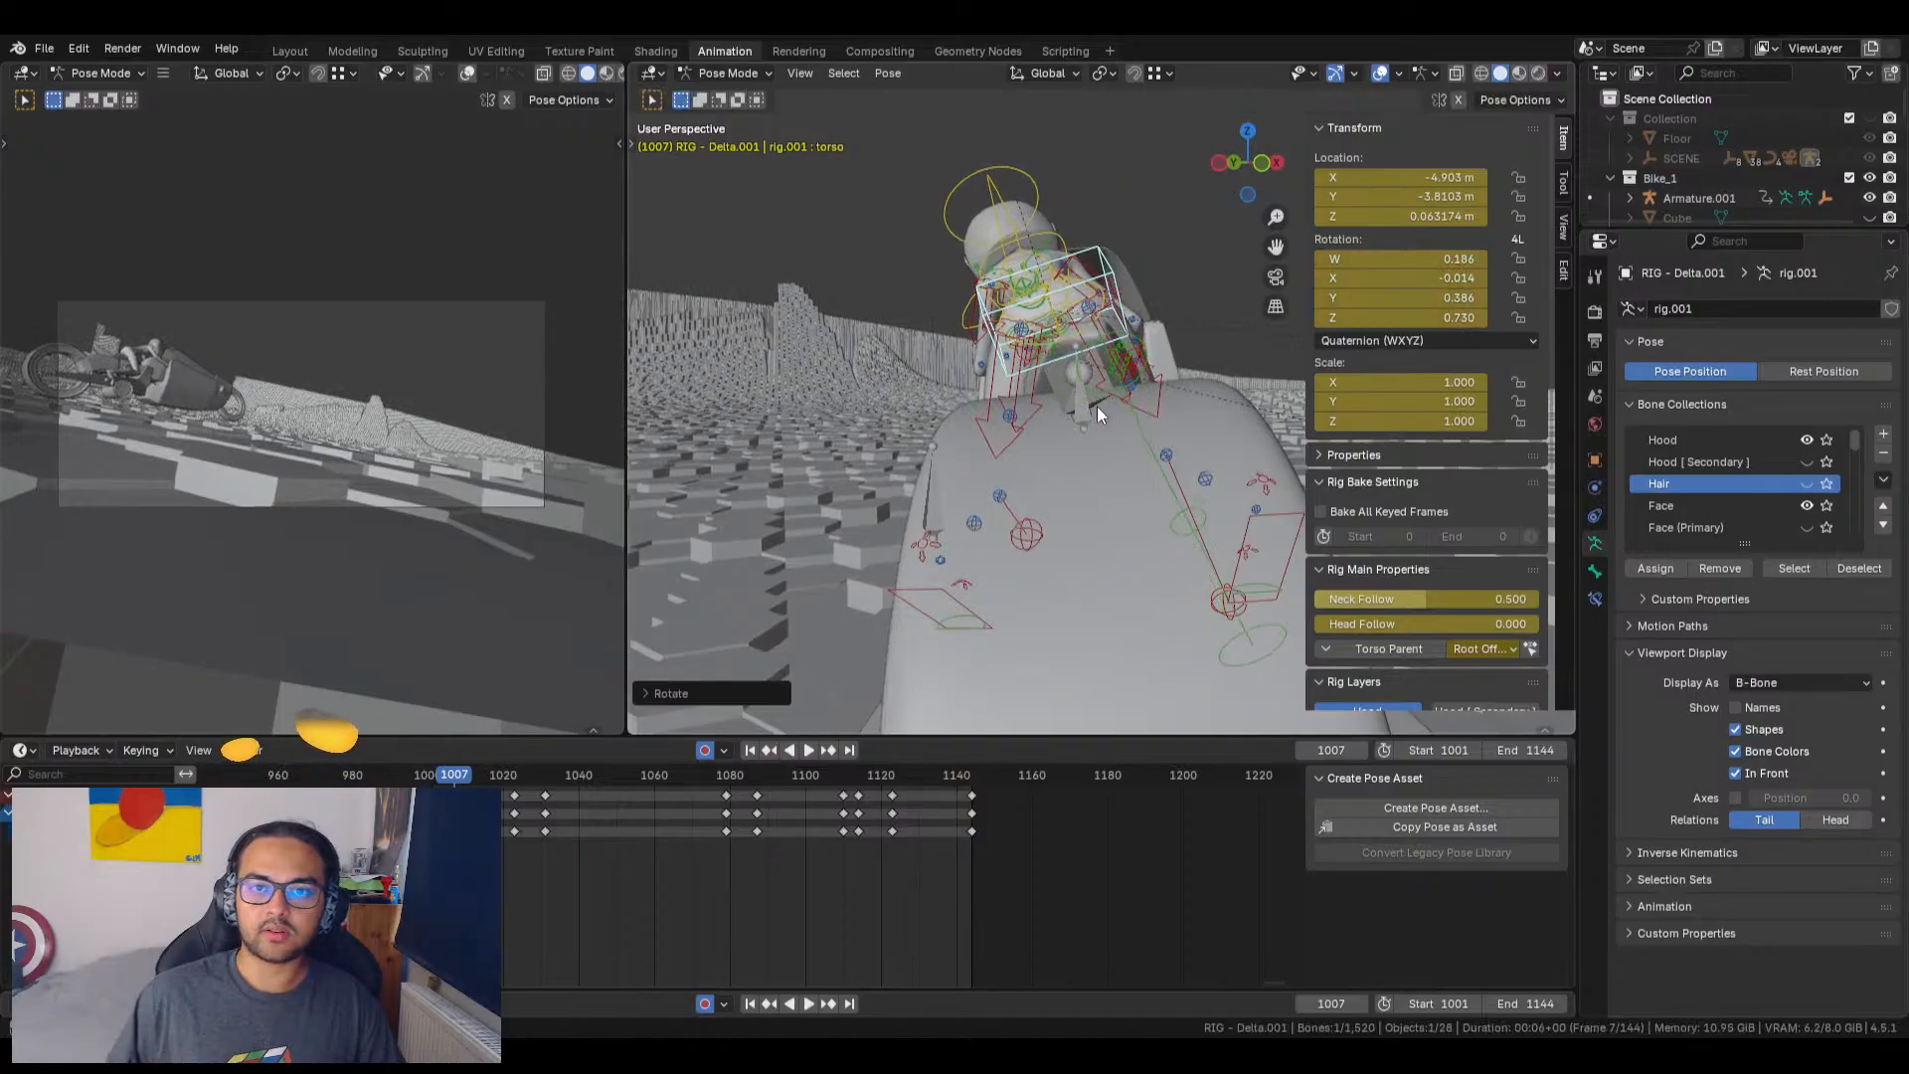
pyautogui.moveTo(1096, 406); pyautogui.dragTo(1048, 498, button='middle')
pyautogui.moveTo(1113, 480)
pyautogui.mouseDown(button='middle')
pyautogui.moveTo(1042, 522)
pyautogui.moveTo(1128, 494)
pyautogui.mouseUp(button='middle')
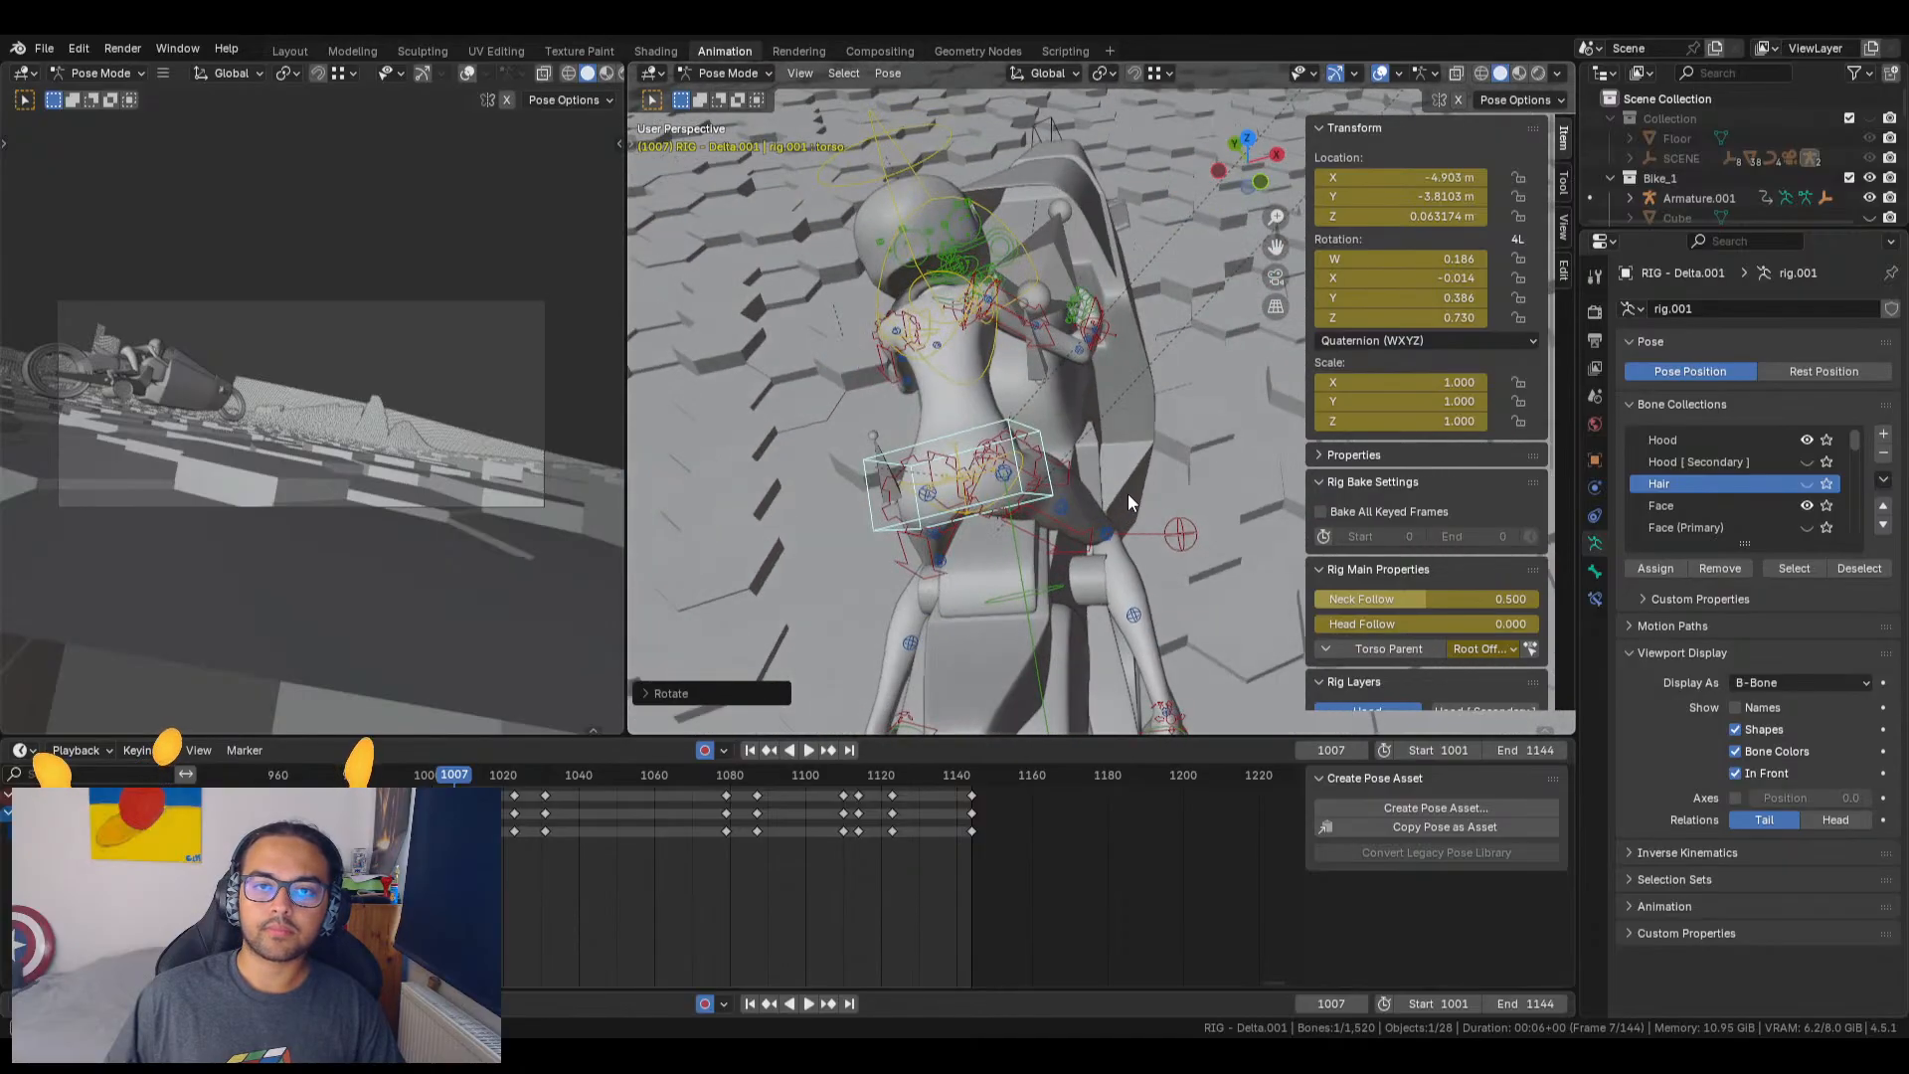
# Step: Raise the torso control about 0.014 m along global Z at frame 1007
pyautogui.click(991, 340)
pyautogui.moveTo(990, 340); pyautogui.dragTo(1074, 456, button='middle')
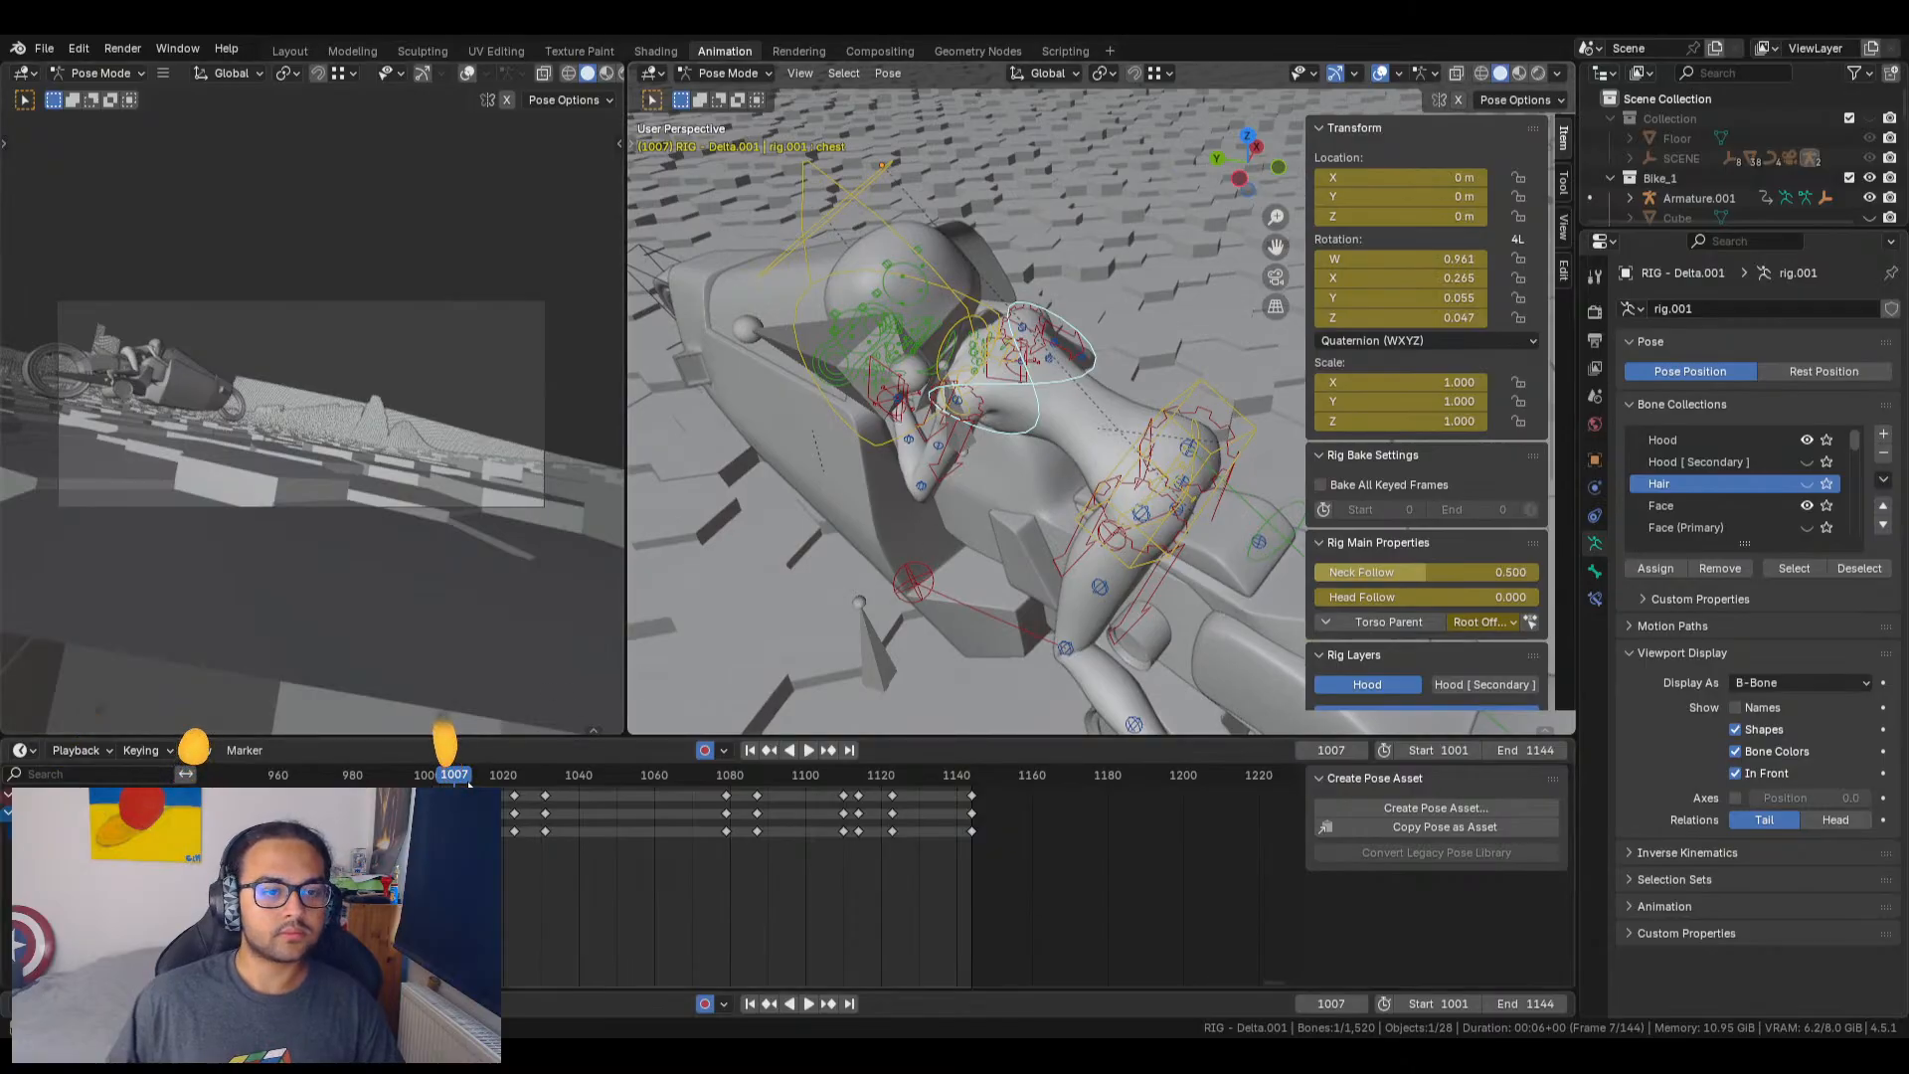
pyautogui.moveTo(448, 781); pyautogui.dragTo(456, 781)
pyautogui.moveTo(982, 486); pyautogui.dragTo(998, 440, button='middle')
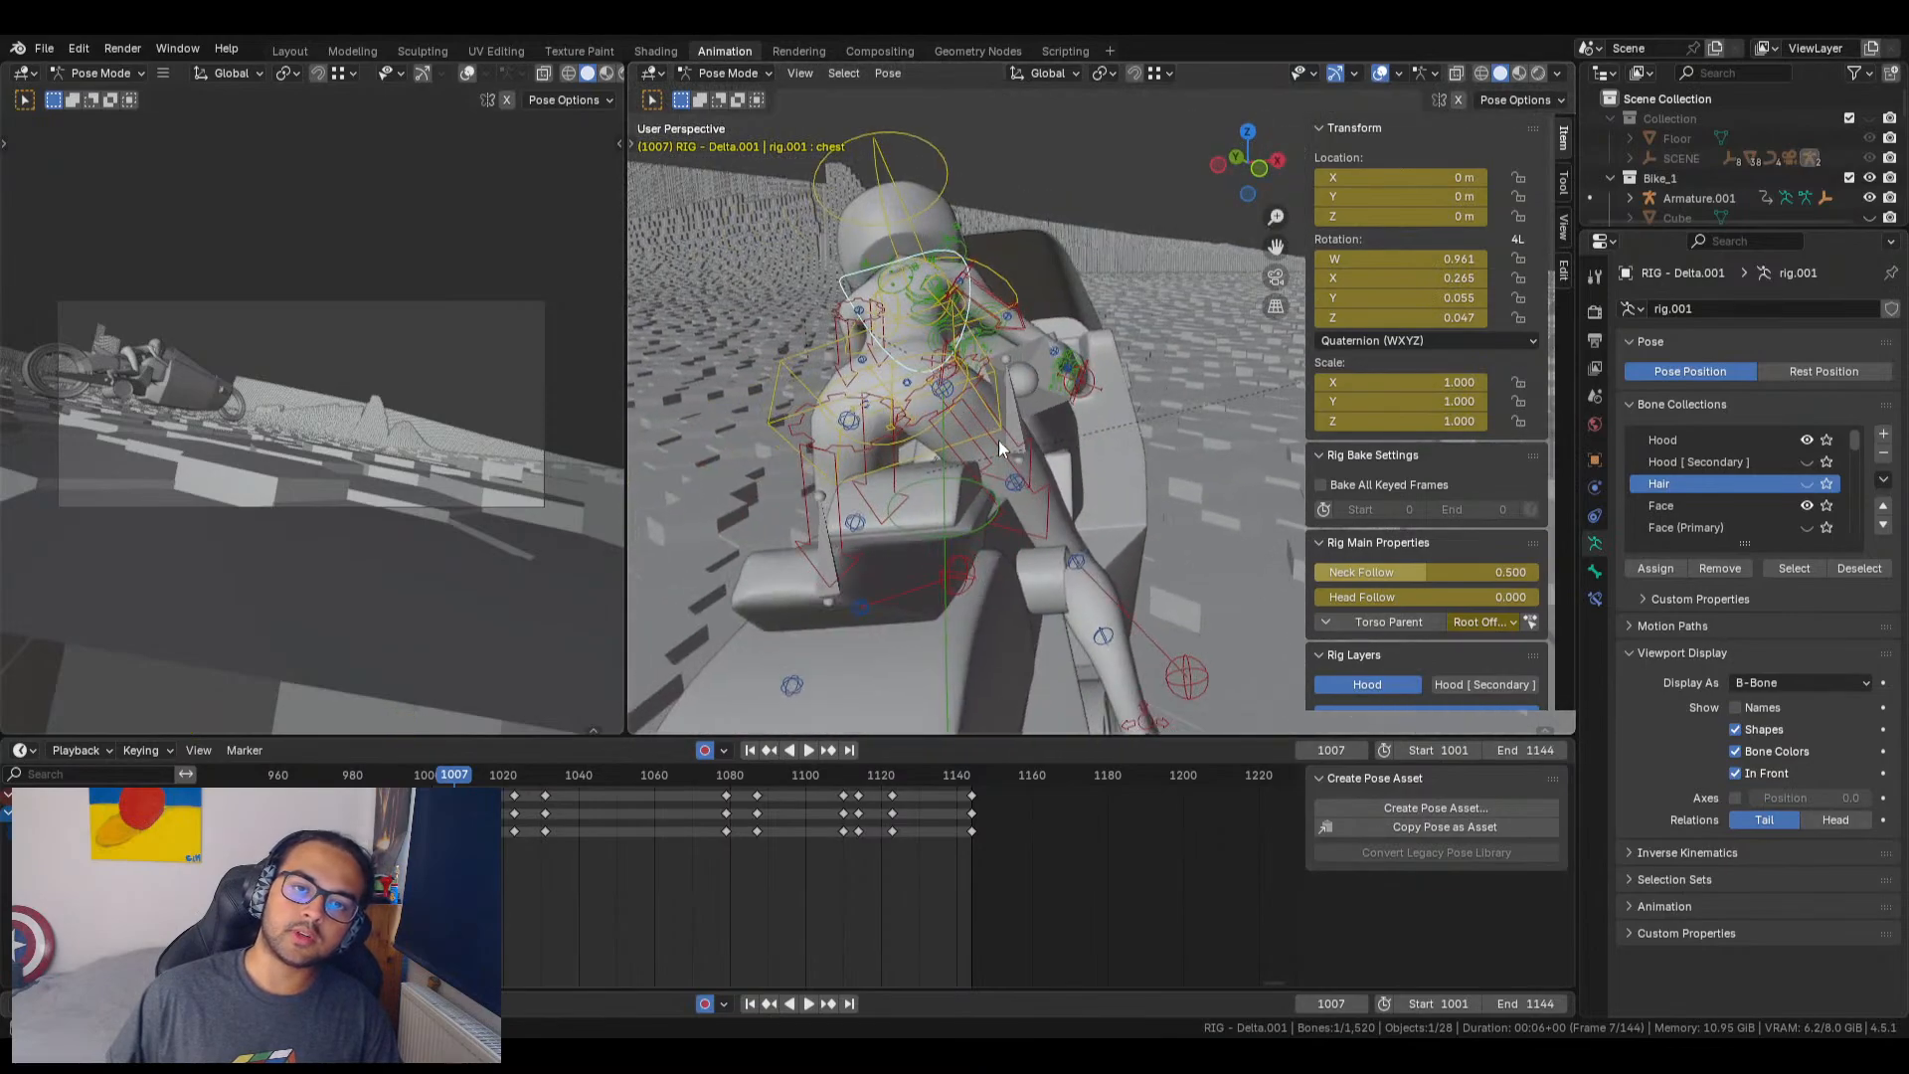
pyautogui.click(991, 366)
pyautogui.moveTo(1029, 463); pyautogui.dragTo(980, 463, button='middle')
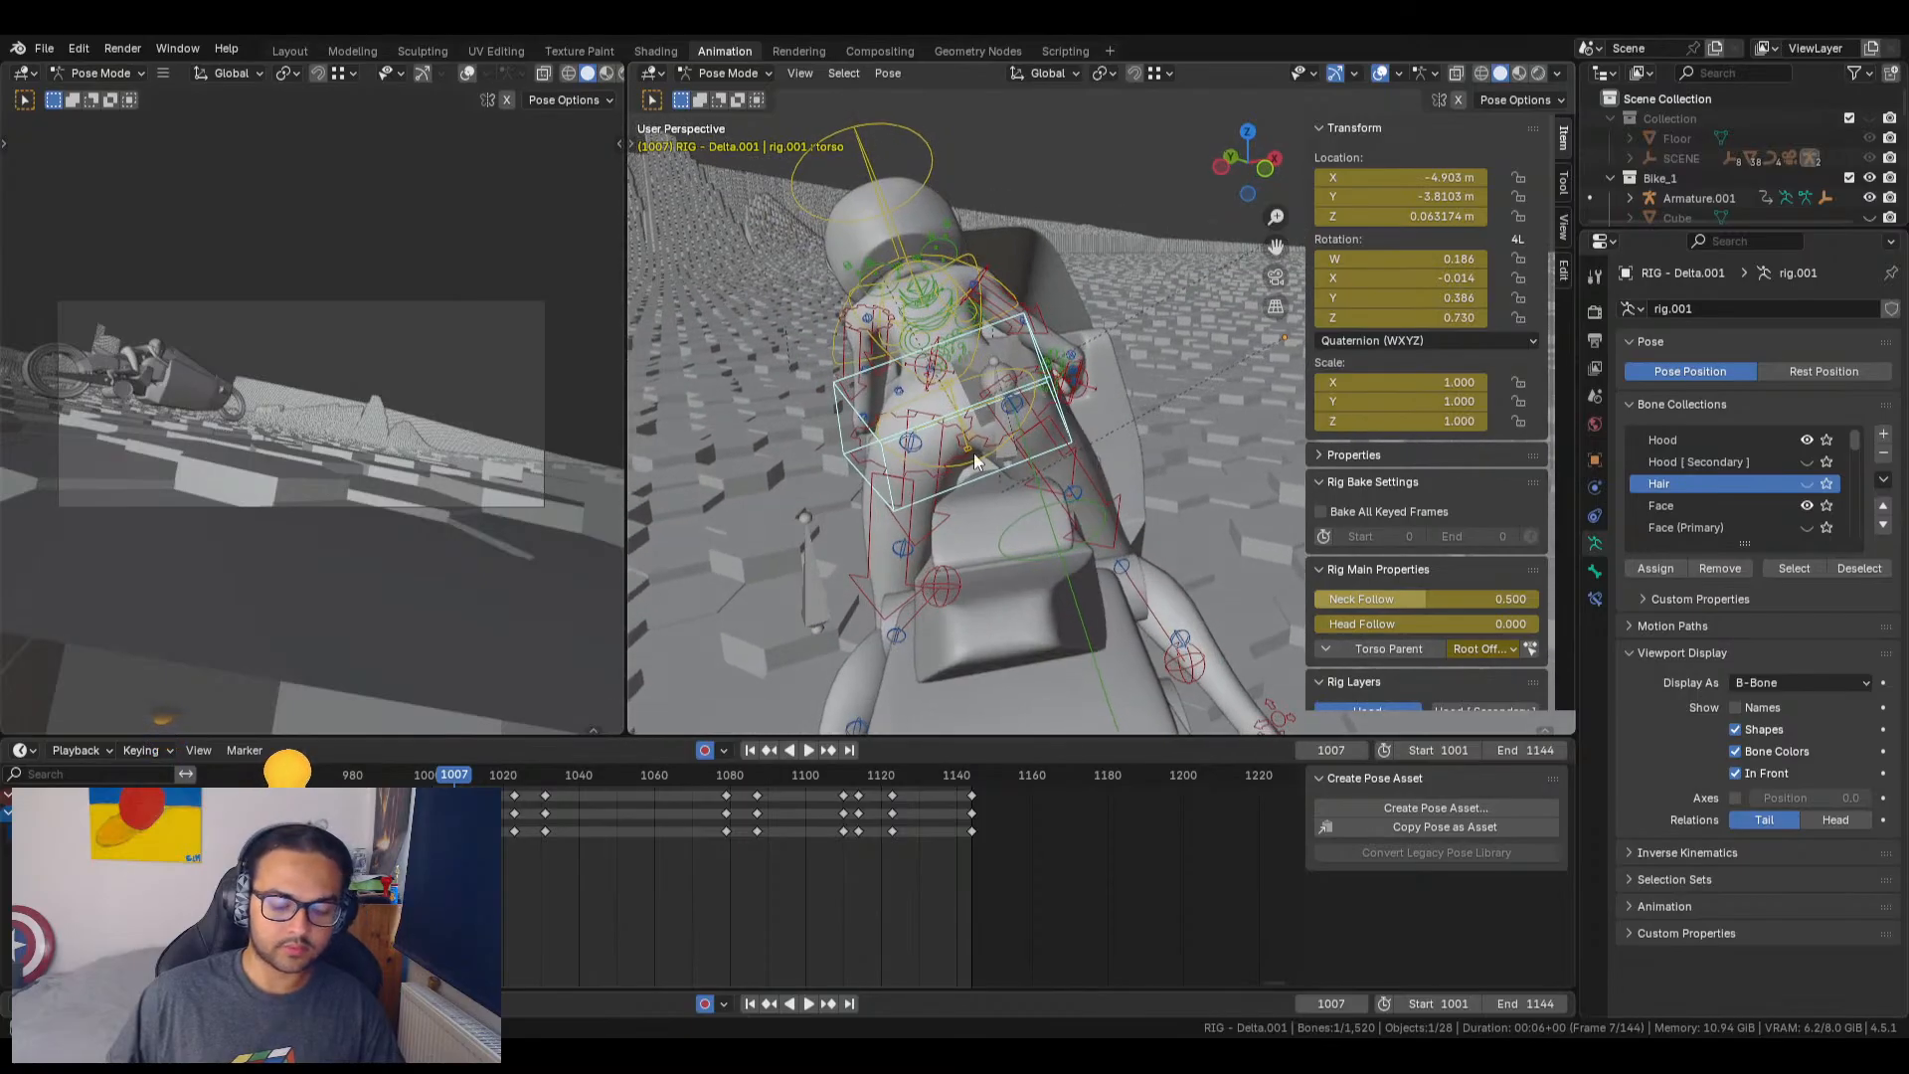
pyautogui.press('g')
pyautogui.press('z')
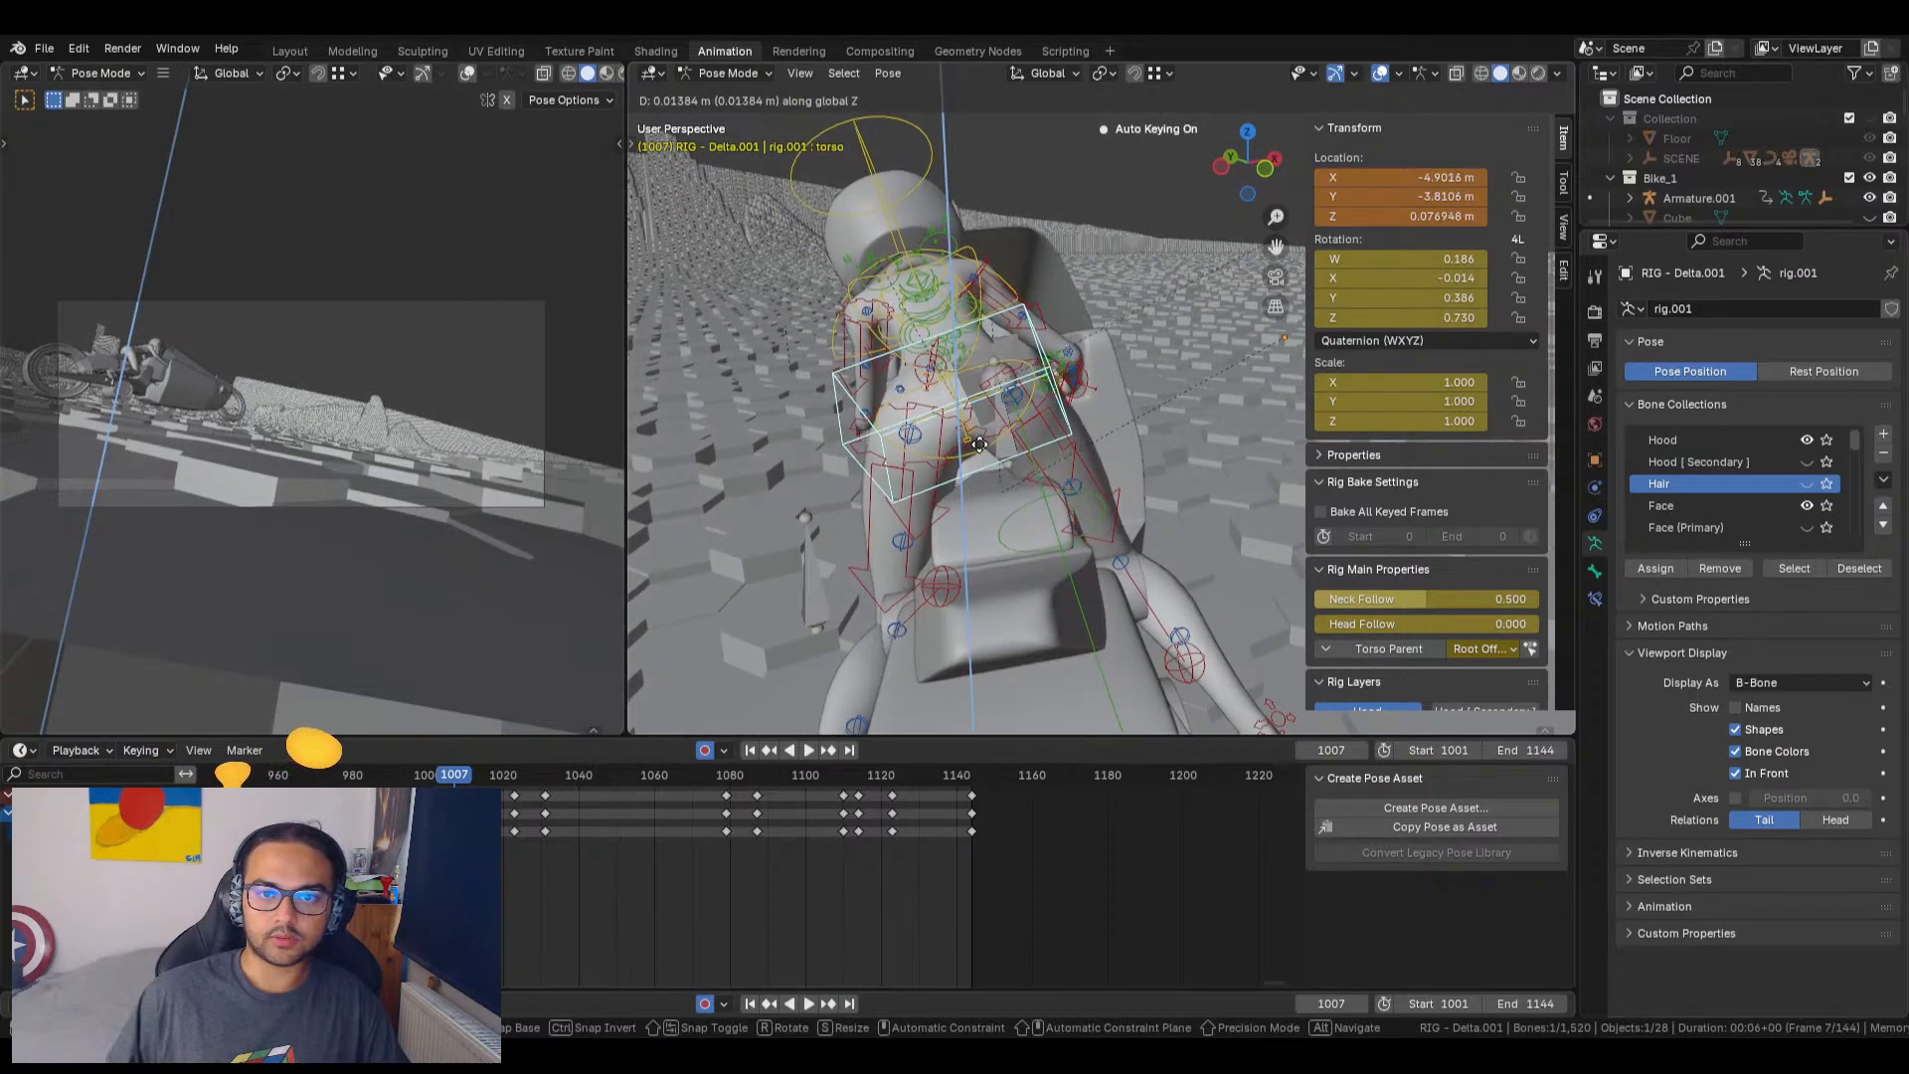
pyautogui.click(979, 445)
# Step: Raise the right thigh's IK target about 0.32 m along global Z to lift the knee
pyautogui.moveTo(1050, 526)
pyautogui.mouseDown(button='middle')
pyautogui.moveTo(1096, 517)
pyautogui.moveTo(1080, 519)
pyautogui.mouseUp(button='middle')
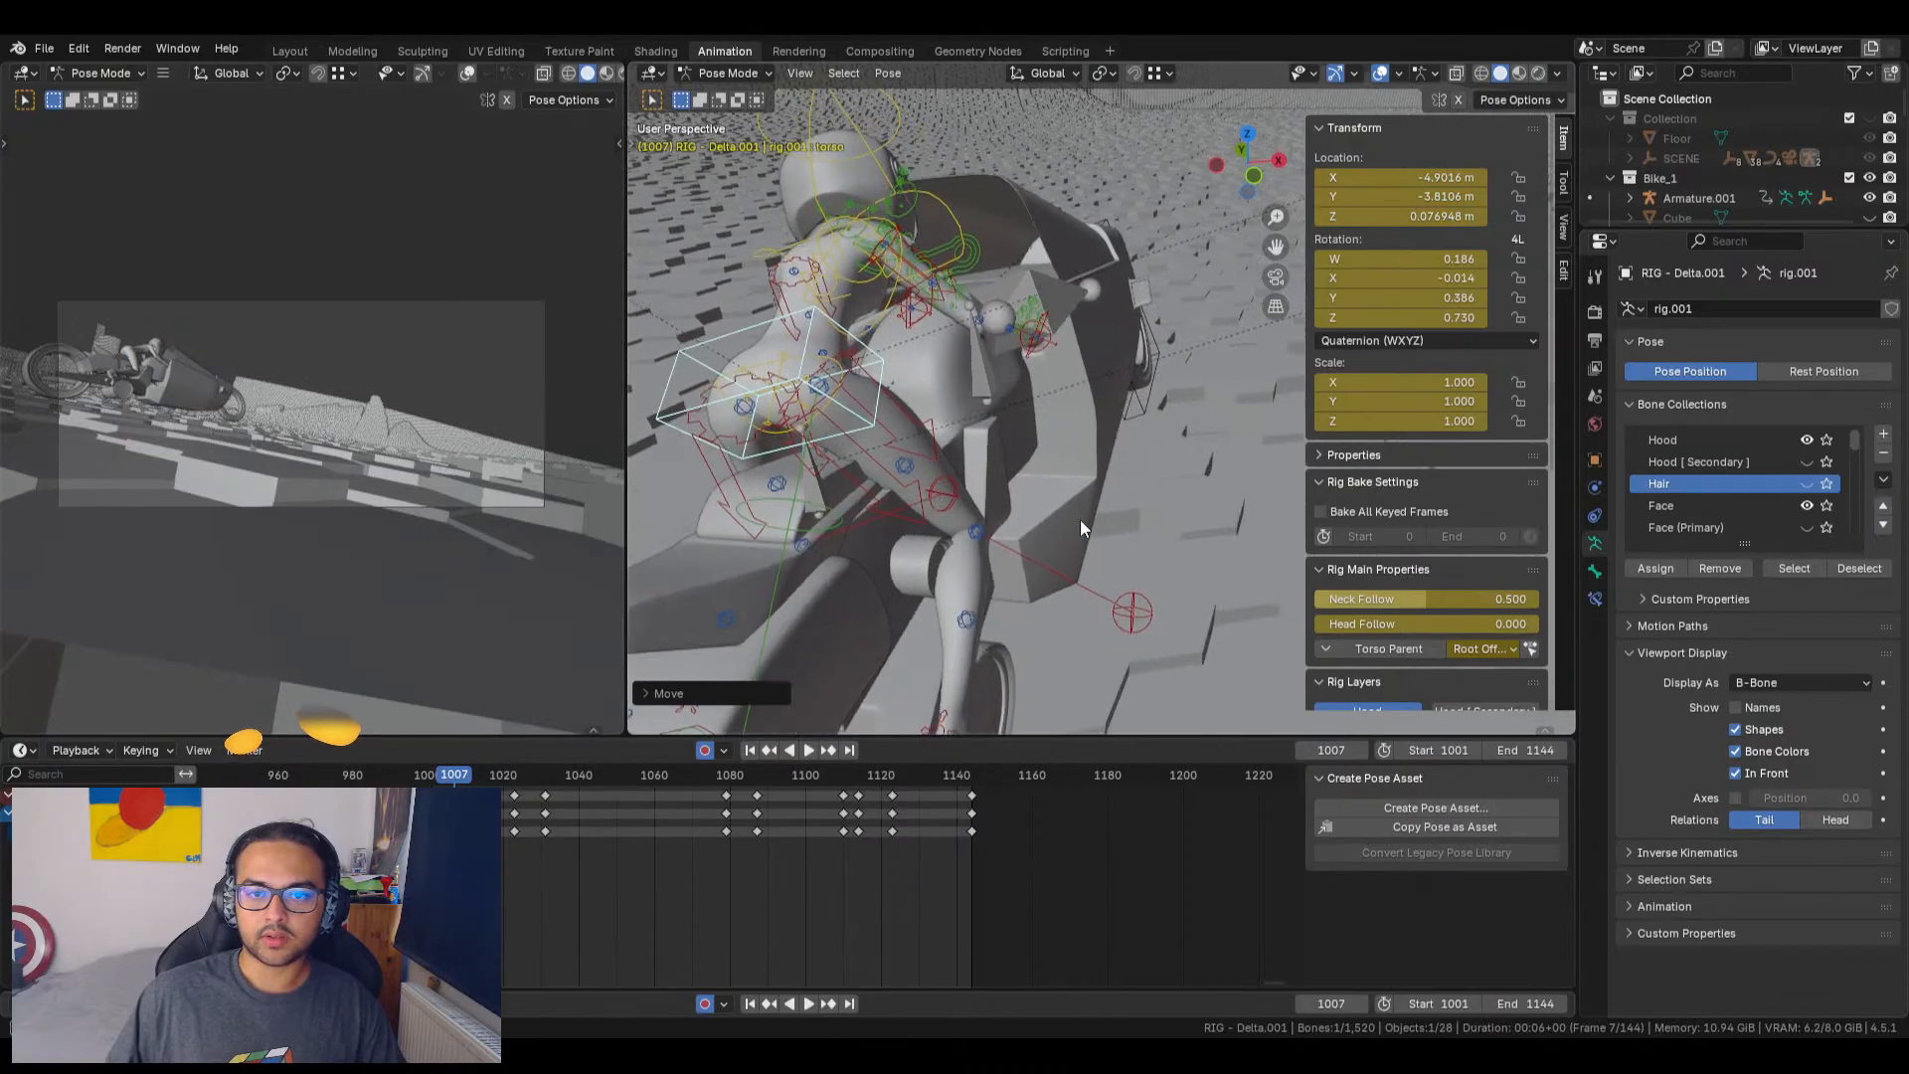
pyautogui.click(1131, 602)
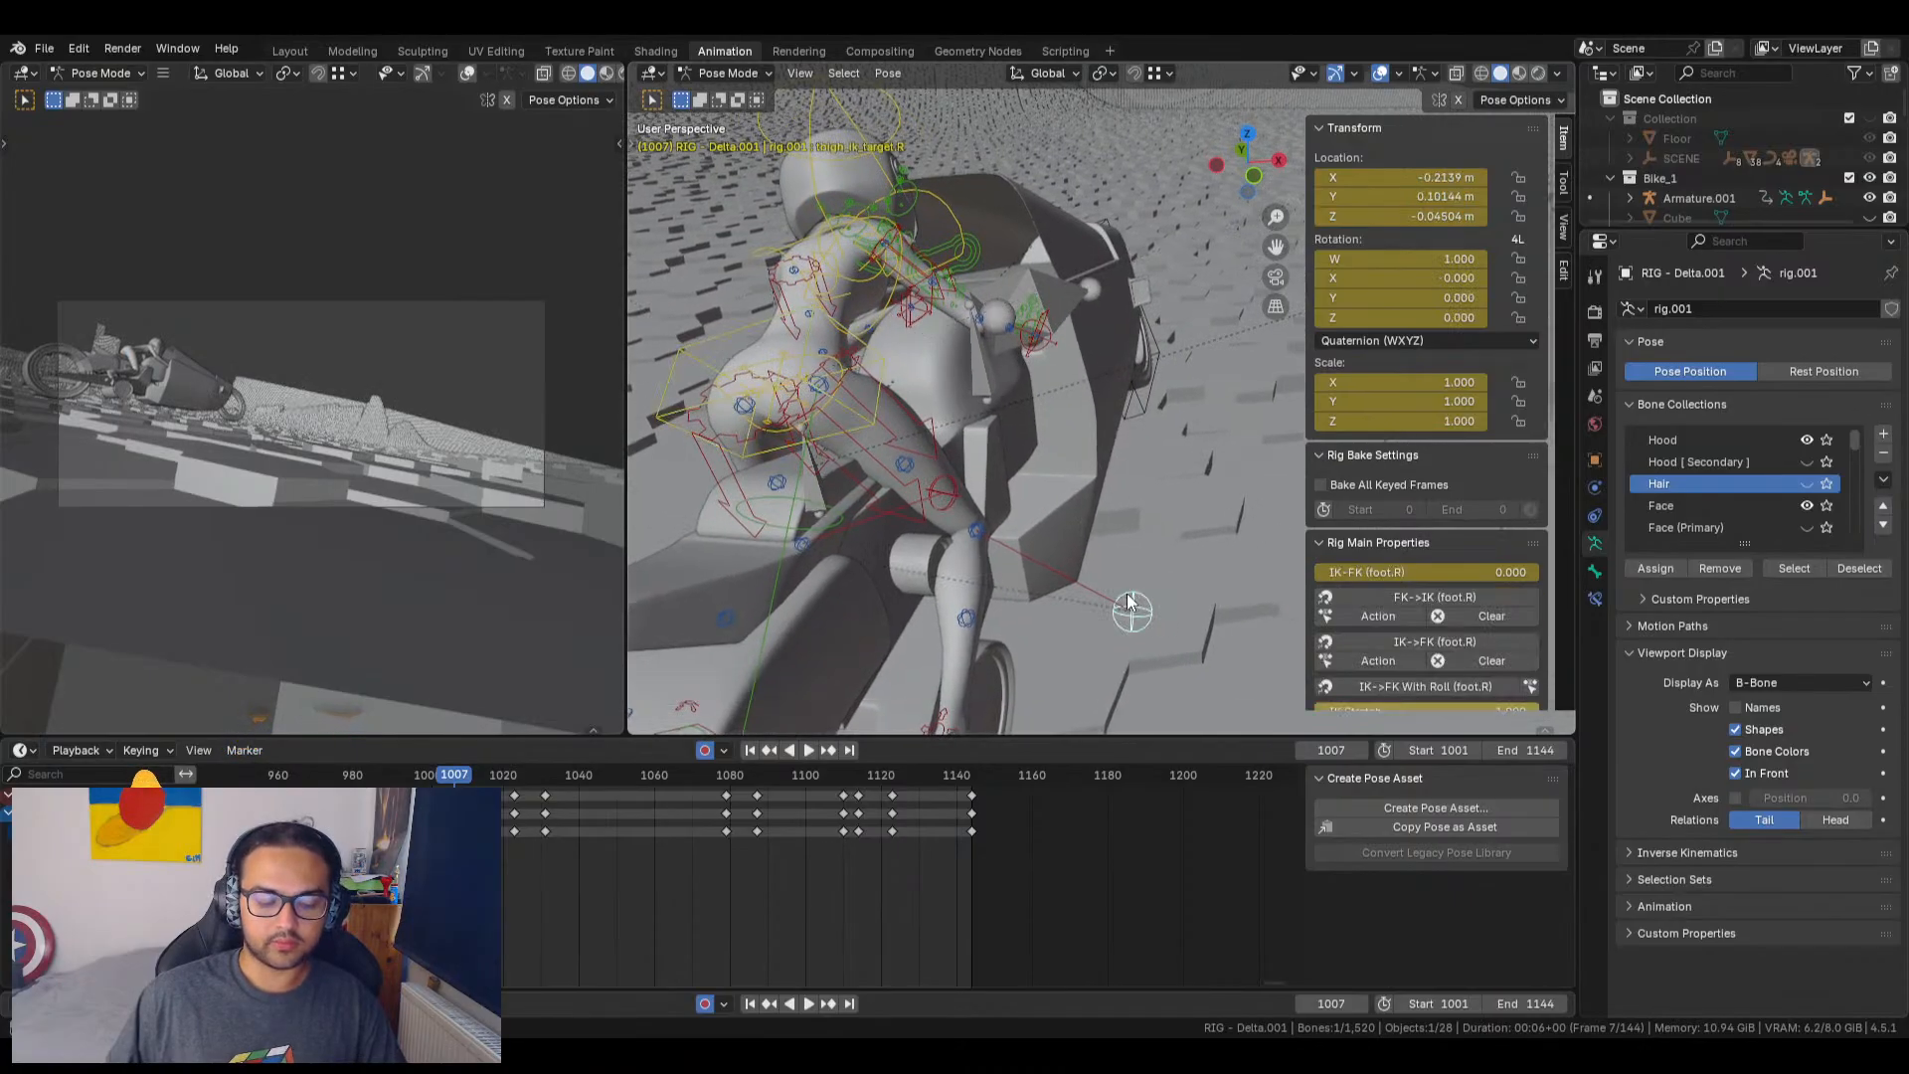
pyautogui.press('g')
pyautogui.press('z')
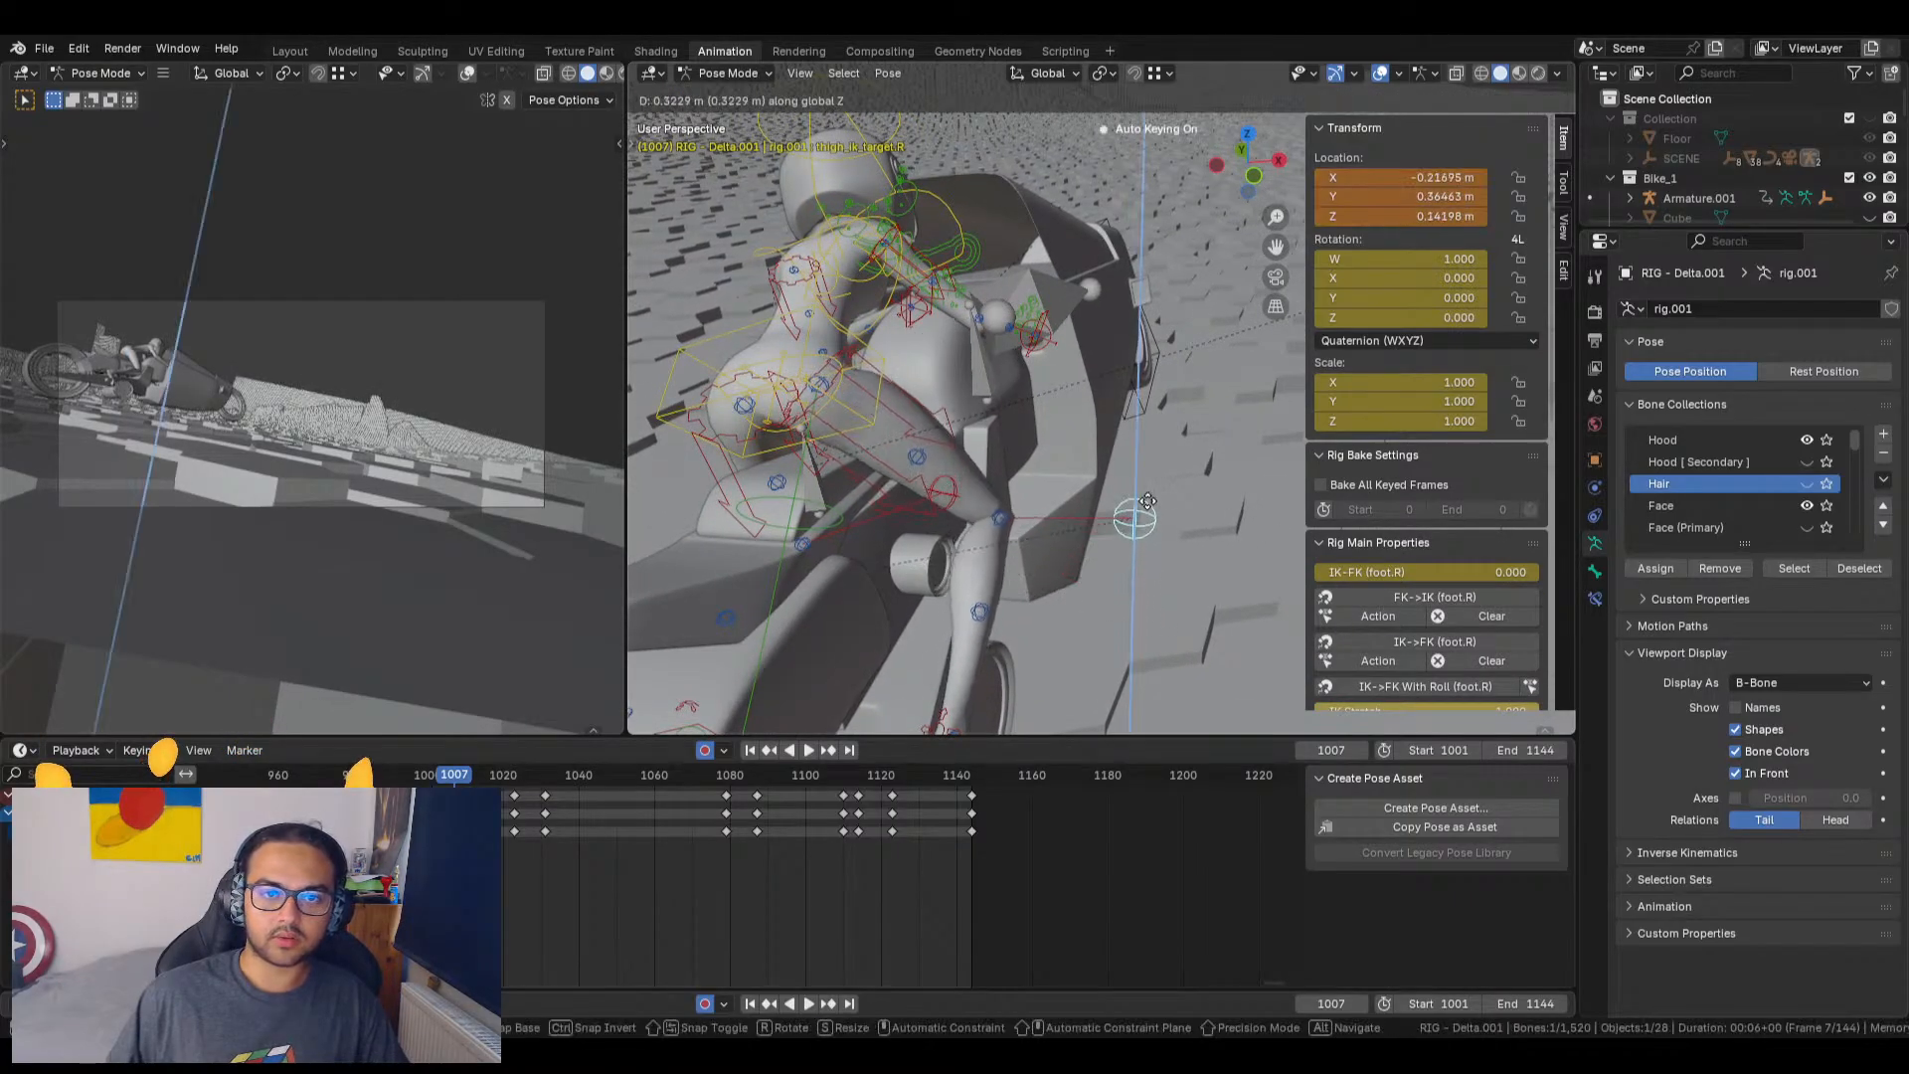
pyautogui.click(1148, 499)
# Step: Step back to frame 1006 and review the rider's pose on the bike from the side
pyautogui.moveTo(925, 483)
pyautogui.mouseDown(button='middle')
pyautogui.moveTo(954, 477)
pyautogui.moveTo(922, 483)
pyautogui.mouseUp(button='middle')
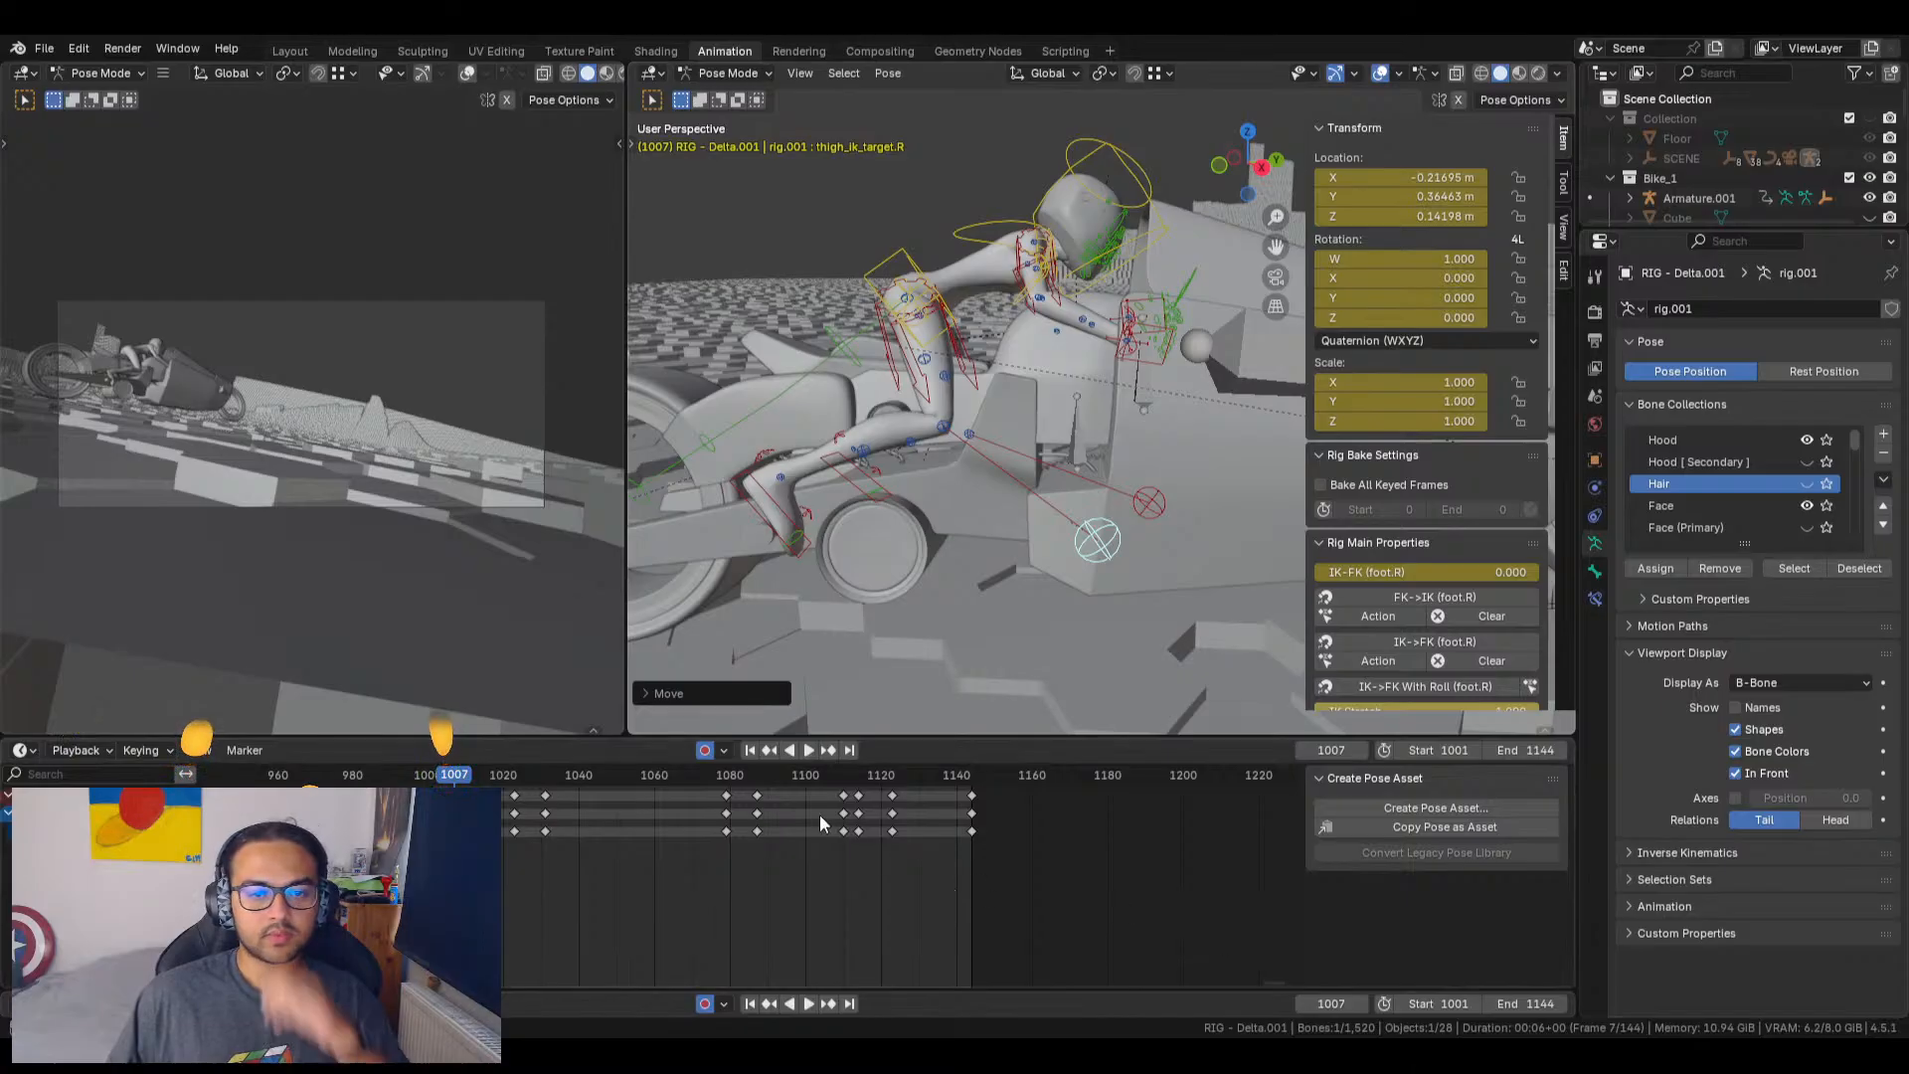
pyautogui.press('Left')
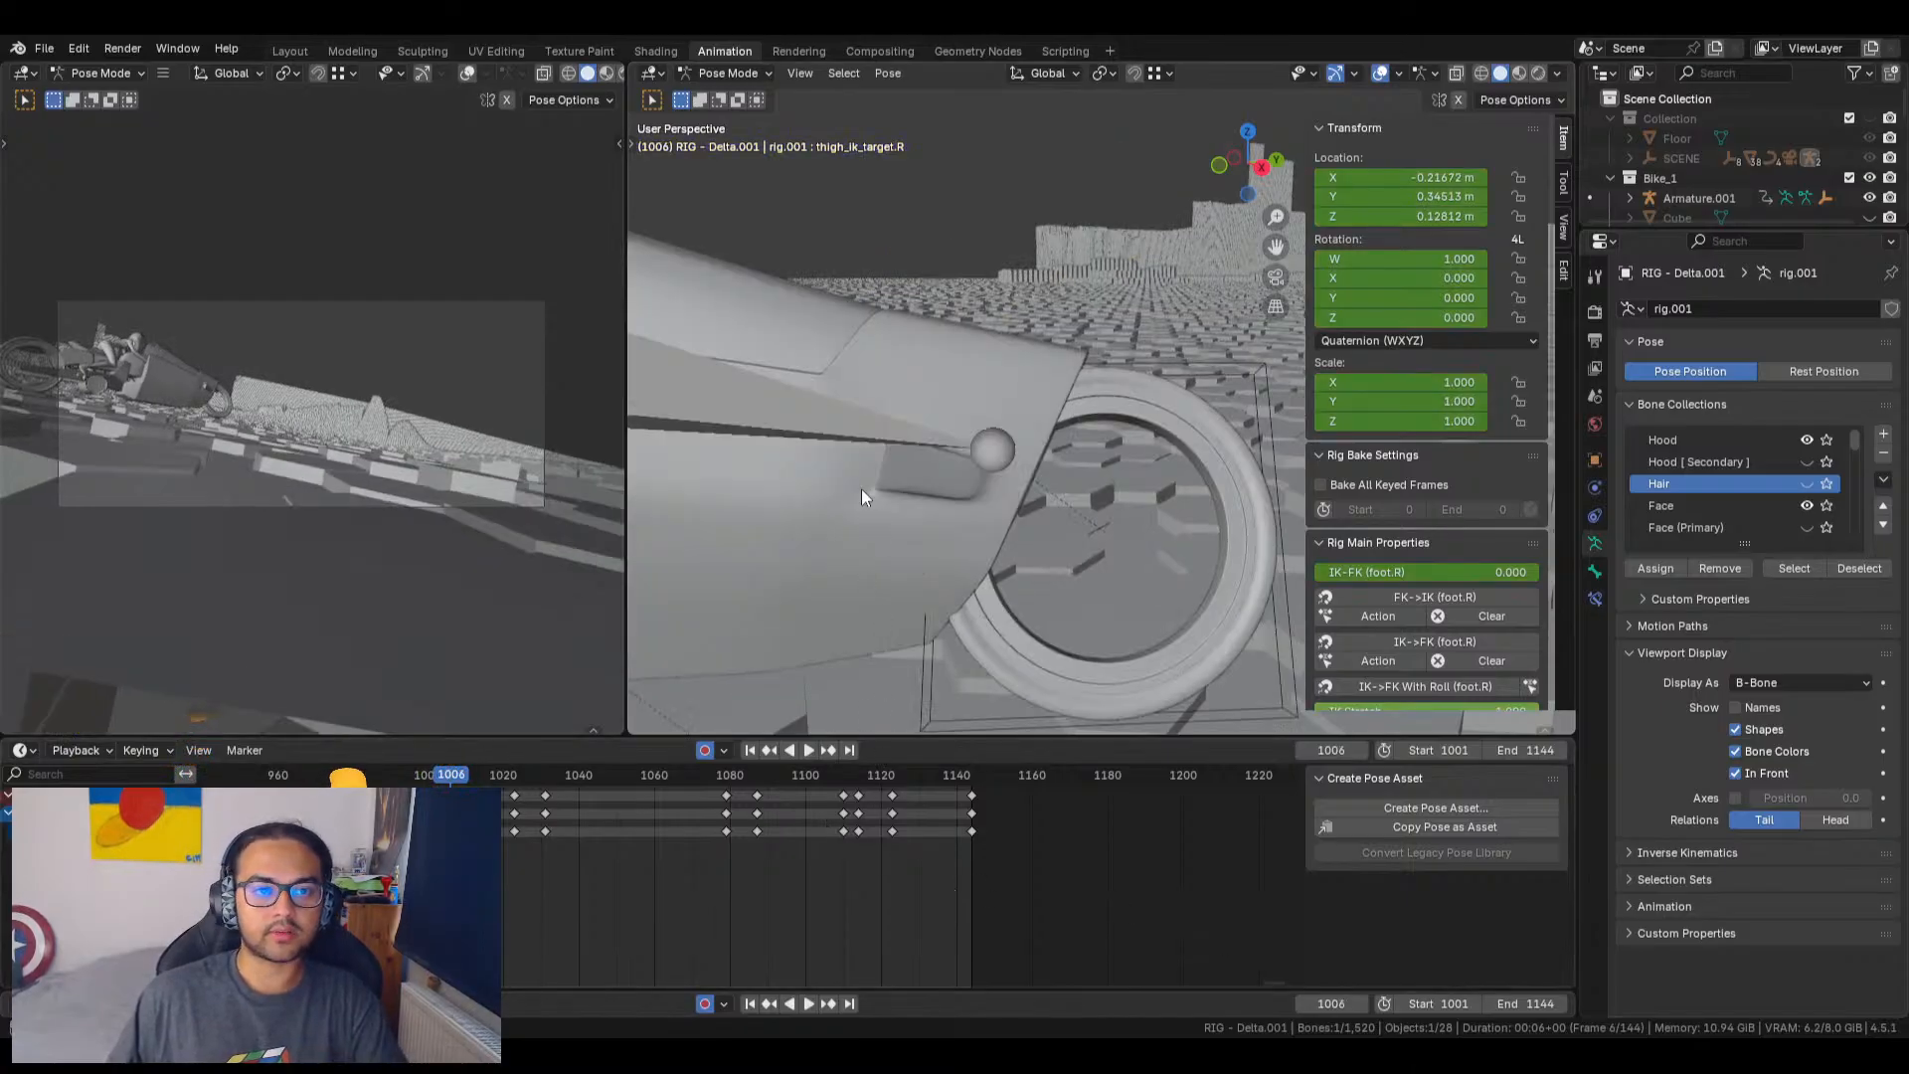
pyautogui.scroll(-6, 861, 491)
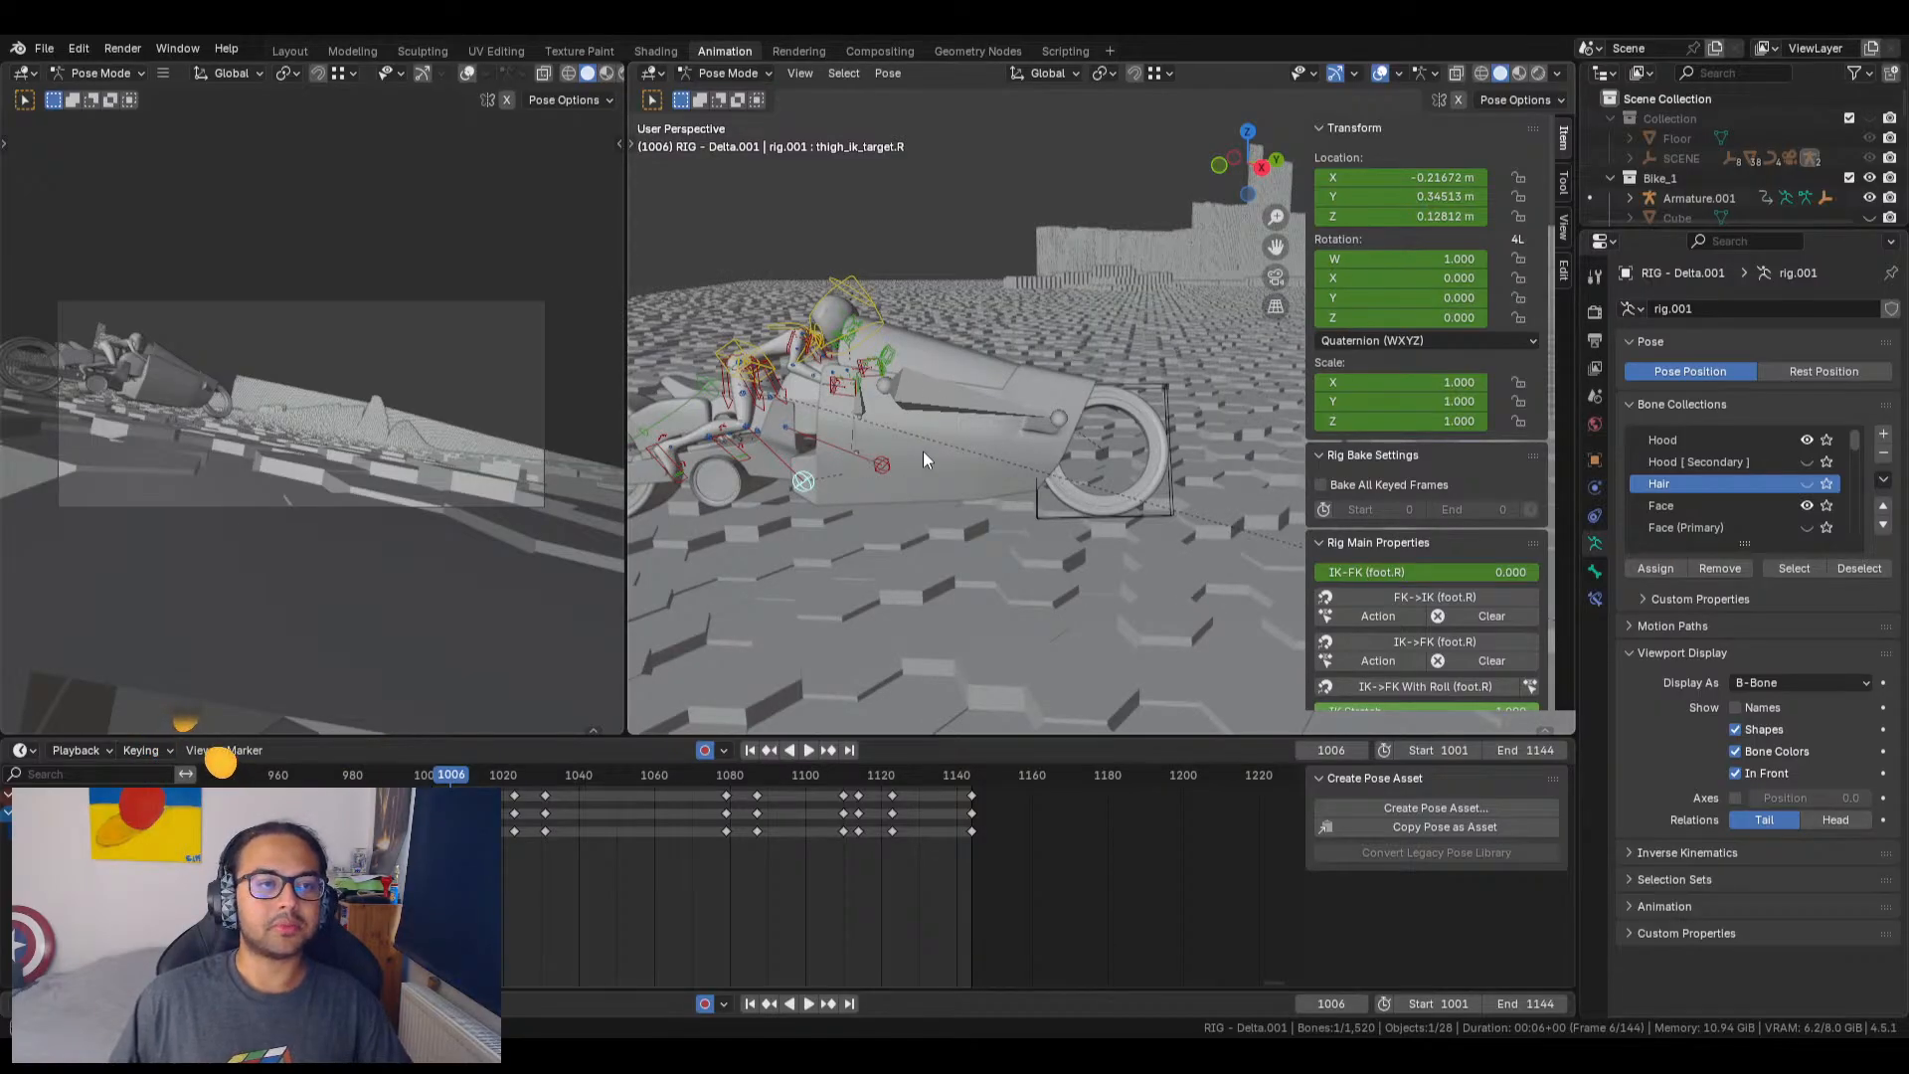
pyautogui.moveTo(924, 453); pyautogui.dragTo(1063, 464, button='middle')
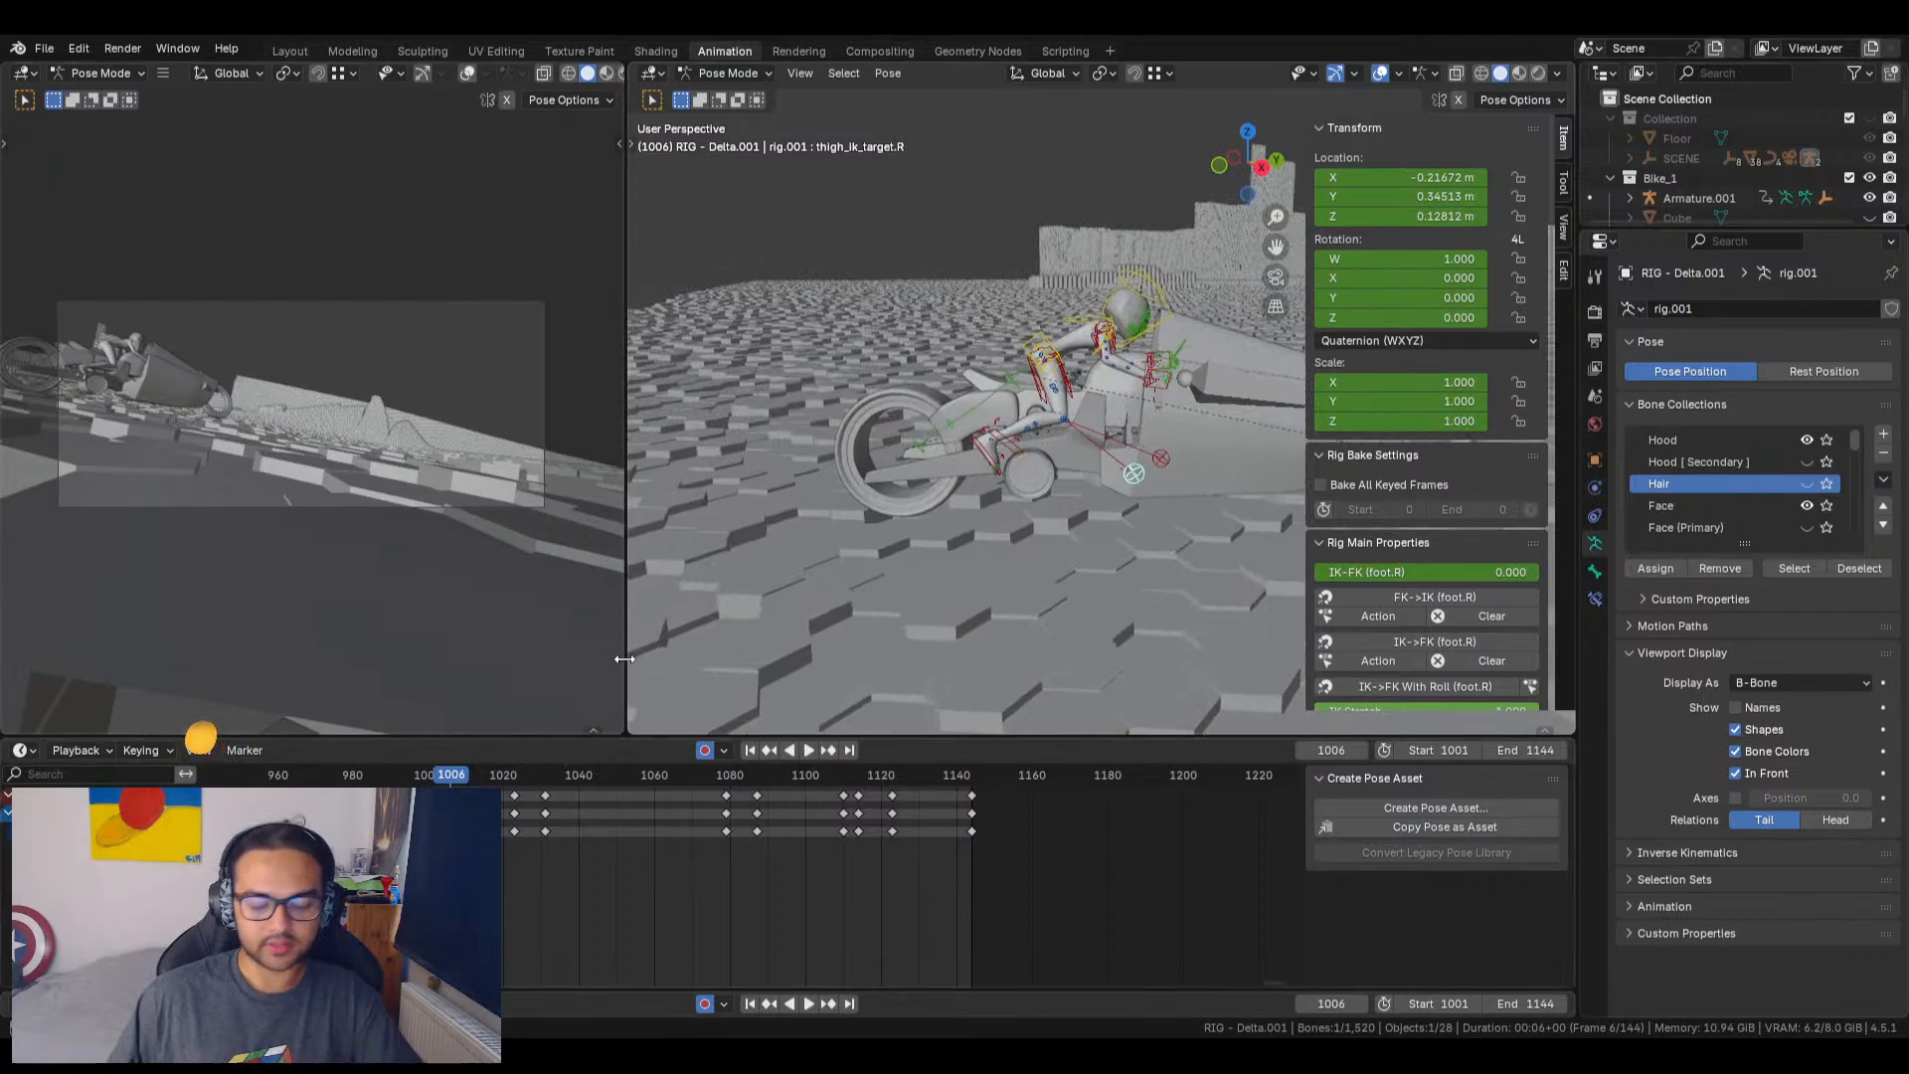
# Step: Review the rider's pose through the camera view across frames 1003 to 1008, up close and in the full shot
pyautogui.scroll(6, 123, 326)
pyautogui.keyDown('shift'); pyautogui.moveTo(155, 386); pyautogui.dragTo(426, 497, button='middle'); pyautogui.keyUp('shift')
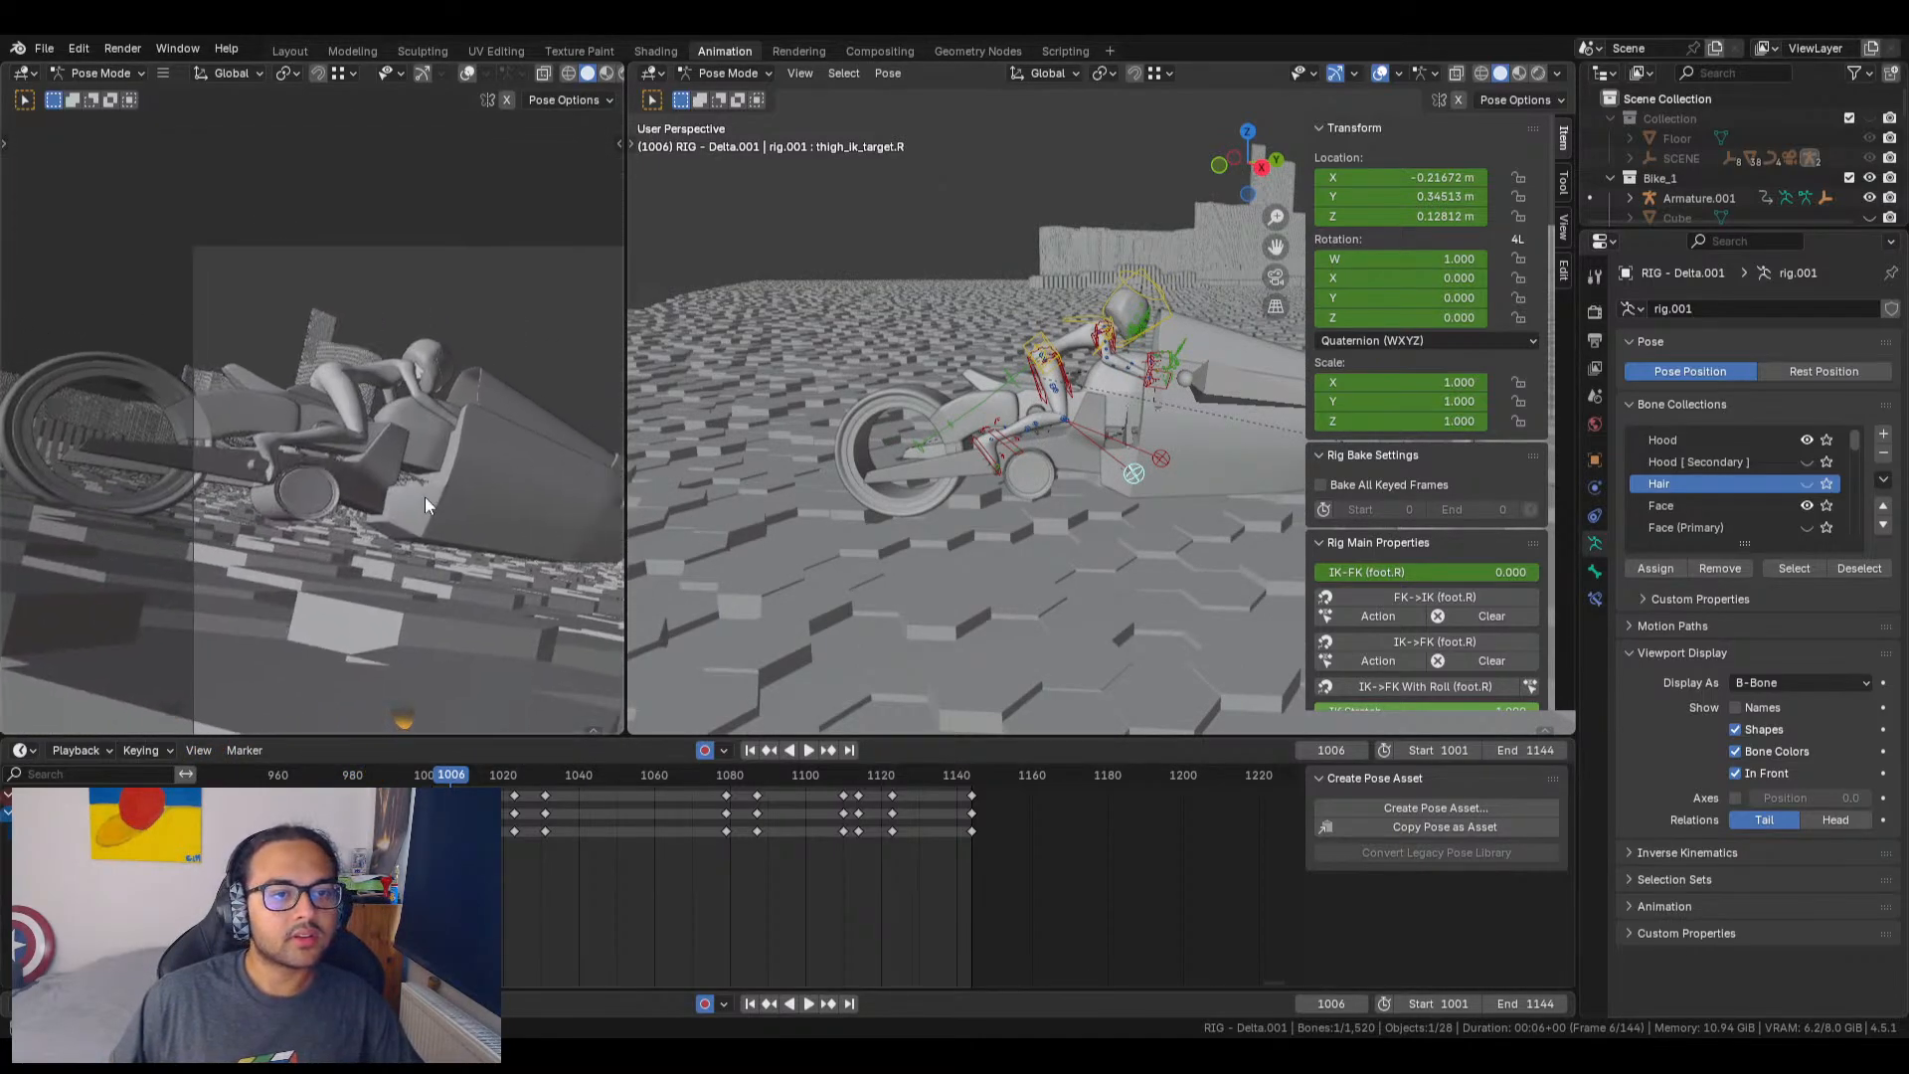
pyautogui.scroll(1, 426, 497)
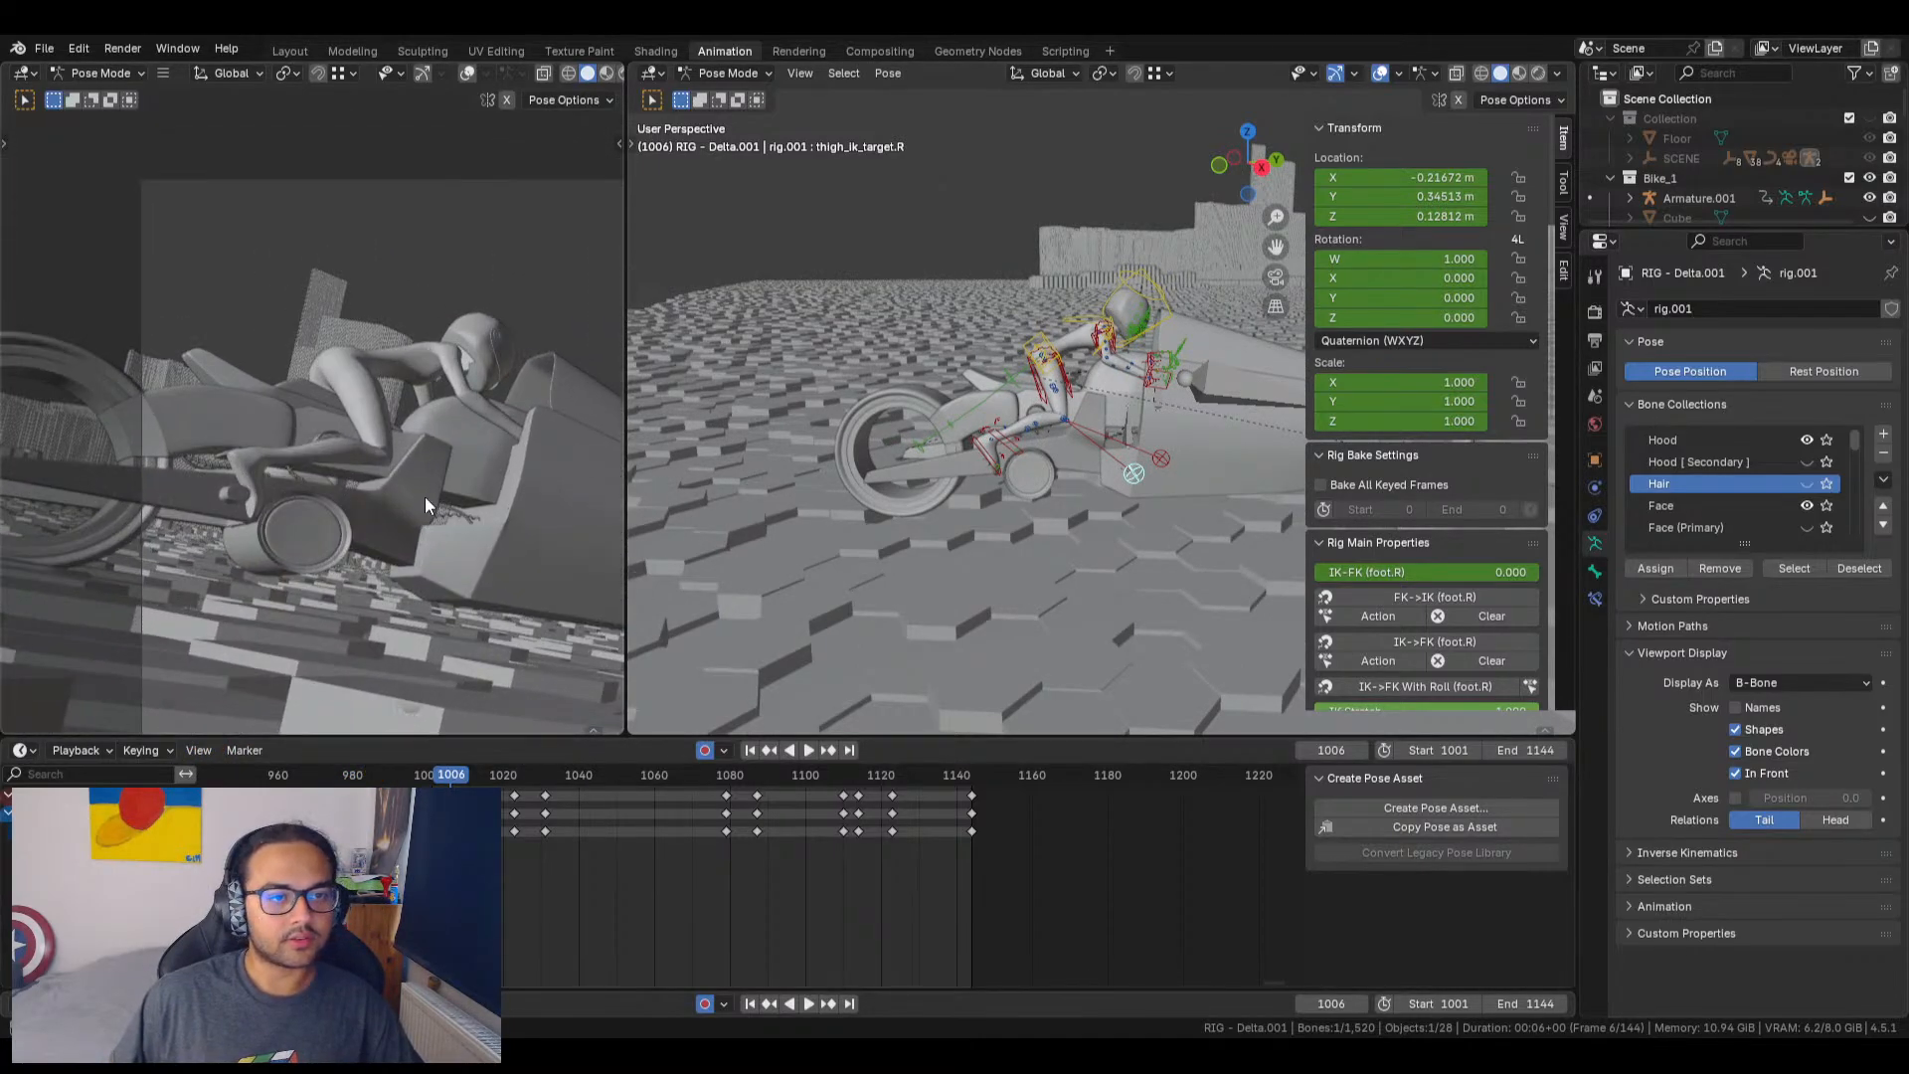
pyautogui.press('Left')
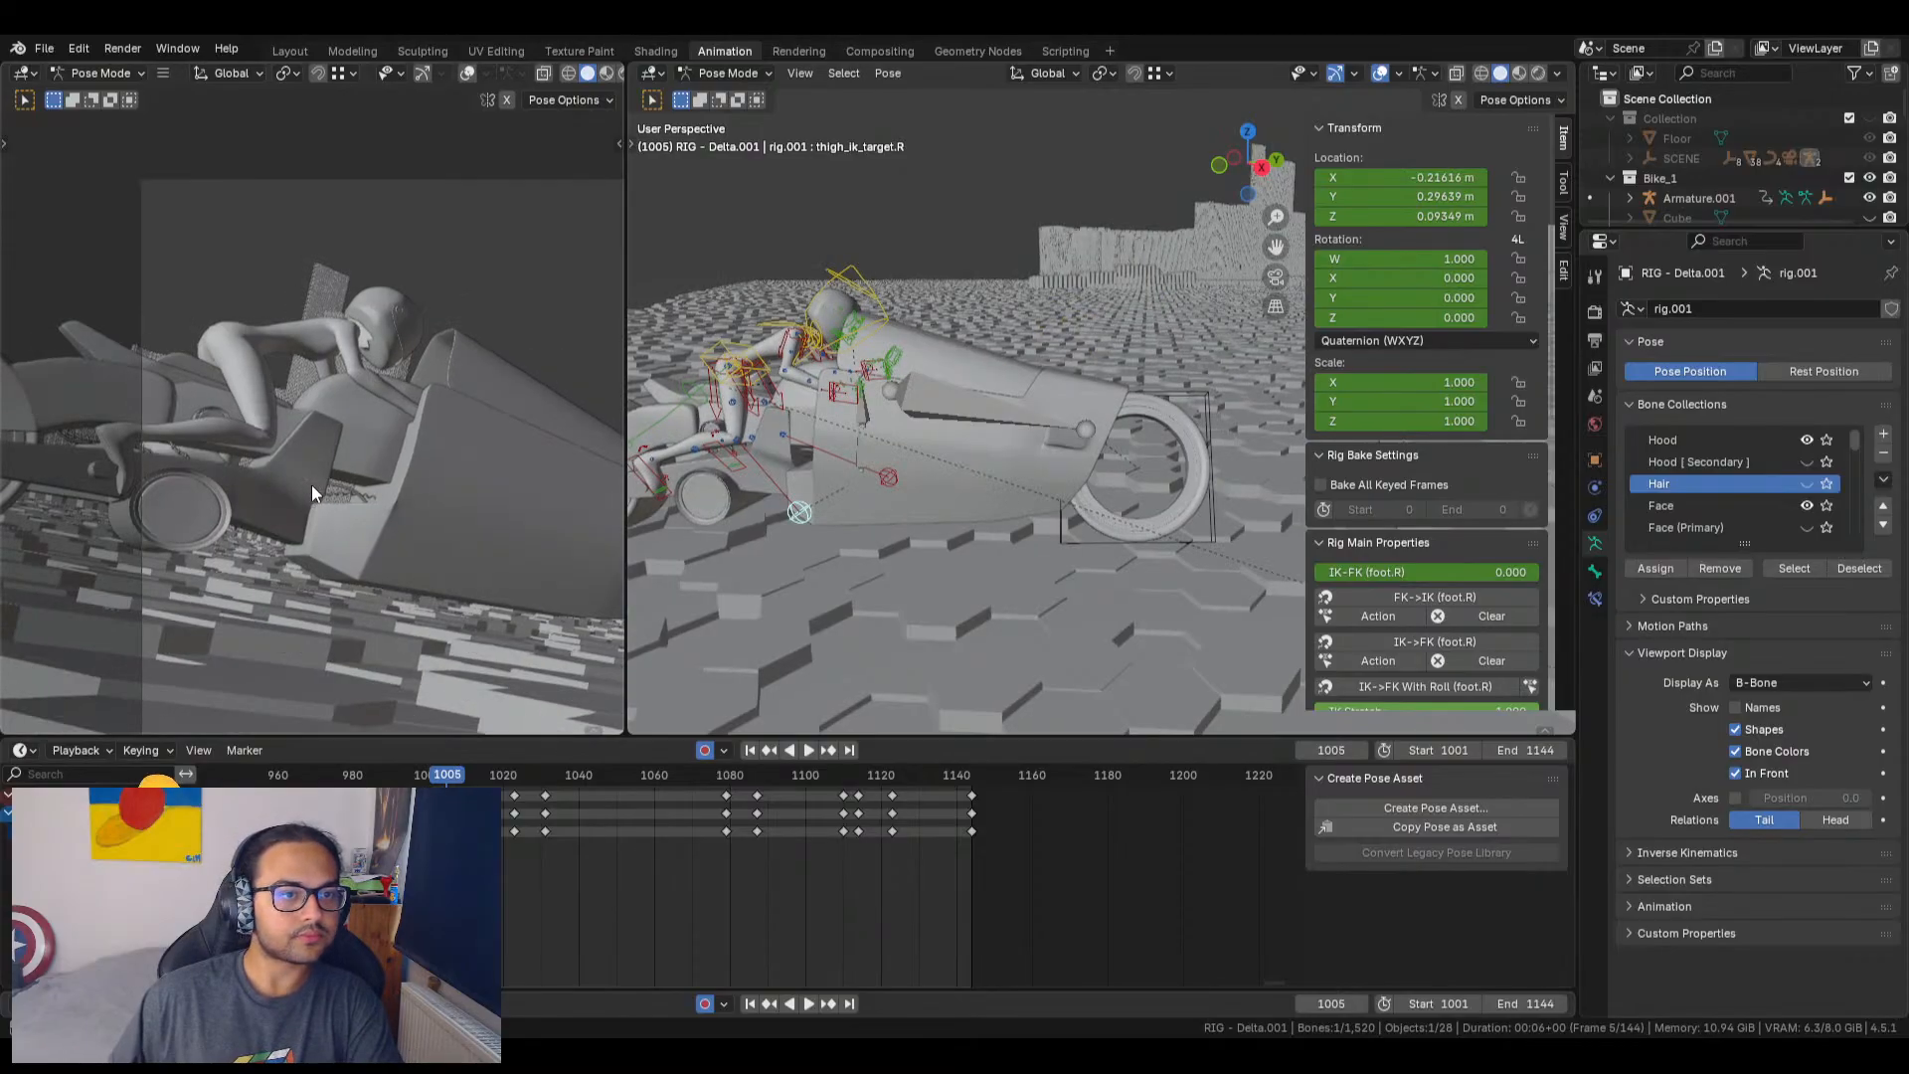
pyautogui.press('Left')
pyautogui.press('Left')
pyautogui.press('Left')
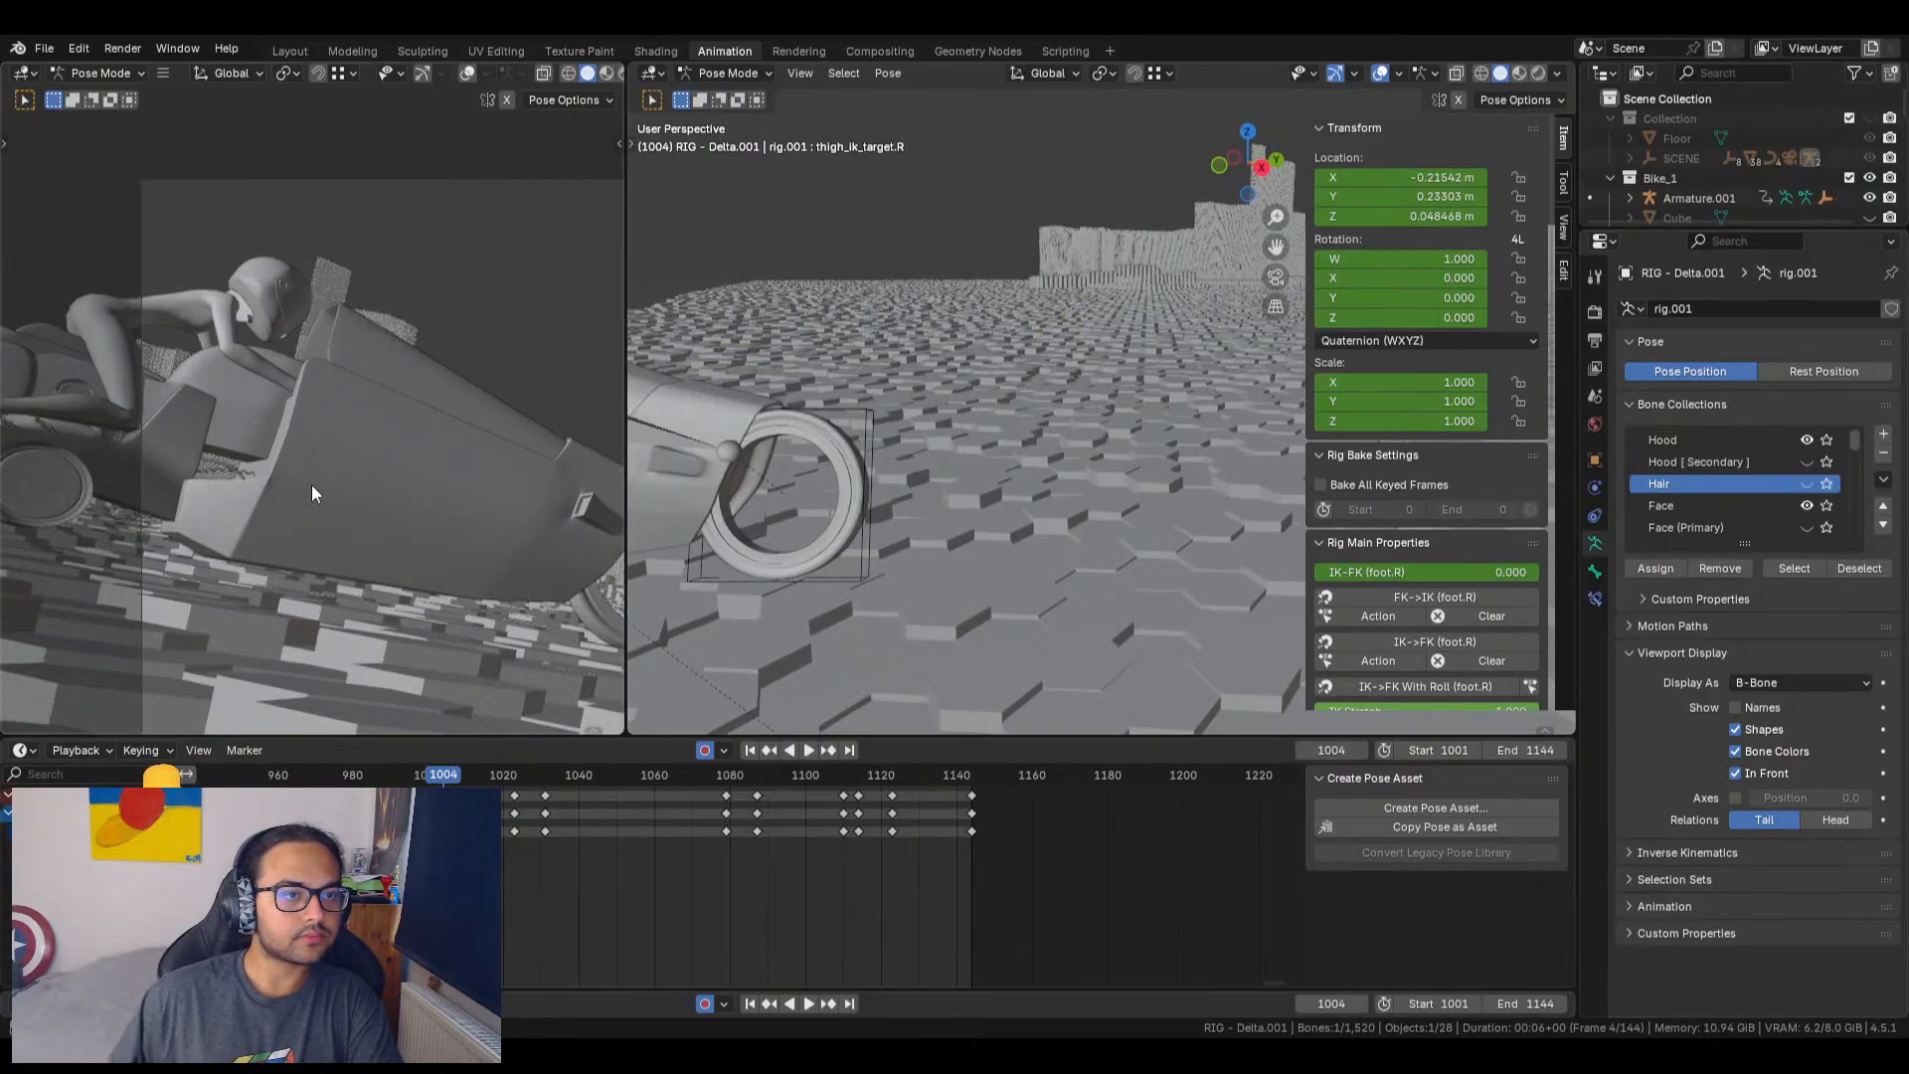
pyautogui.press('Right')
pyautogui.press('Right')
pyautogui.press('Right')
pyautogui.press('Right')
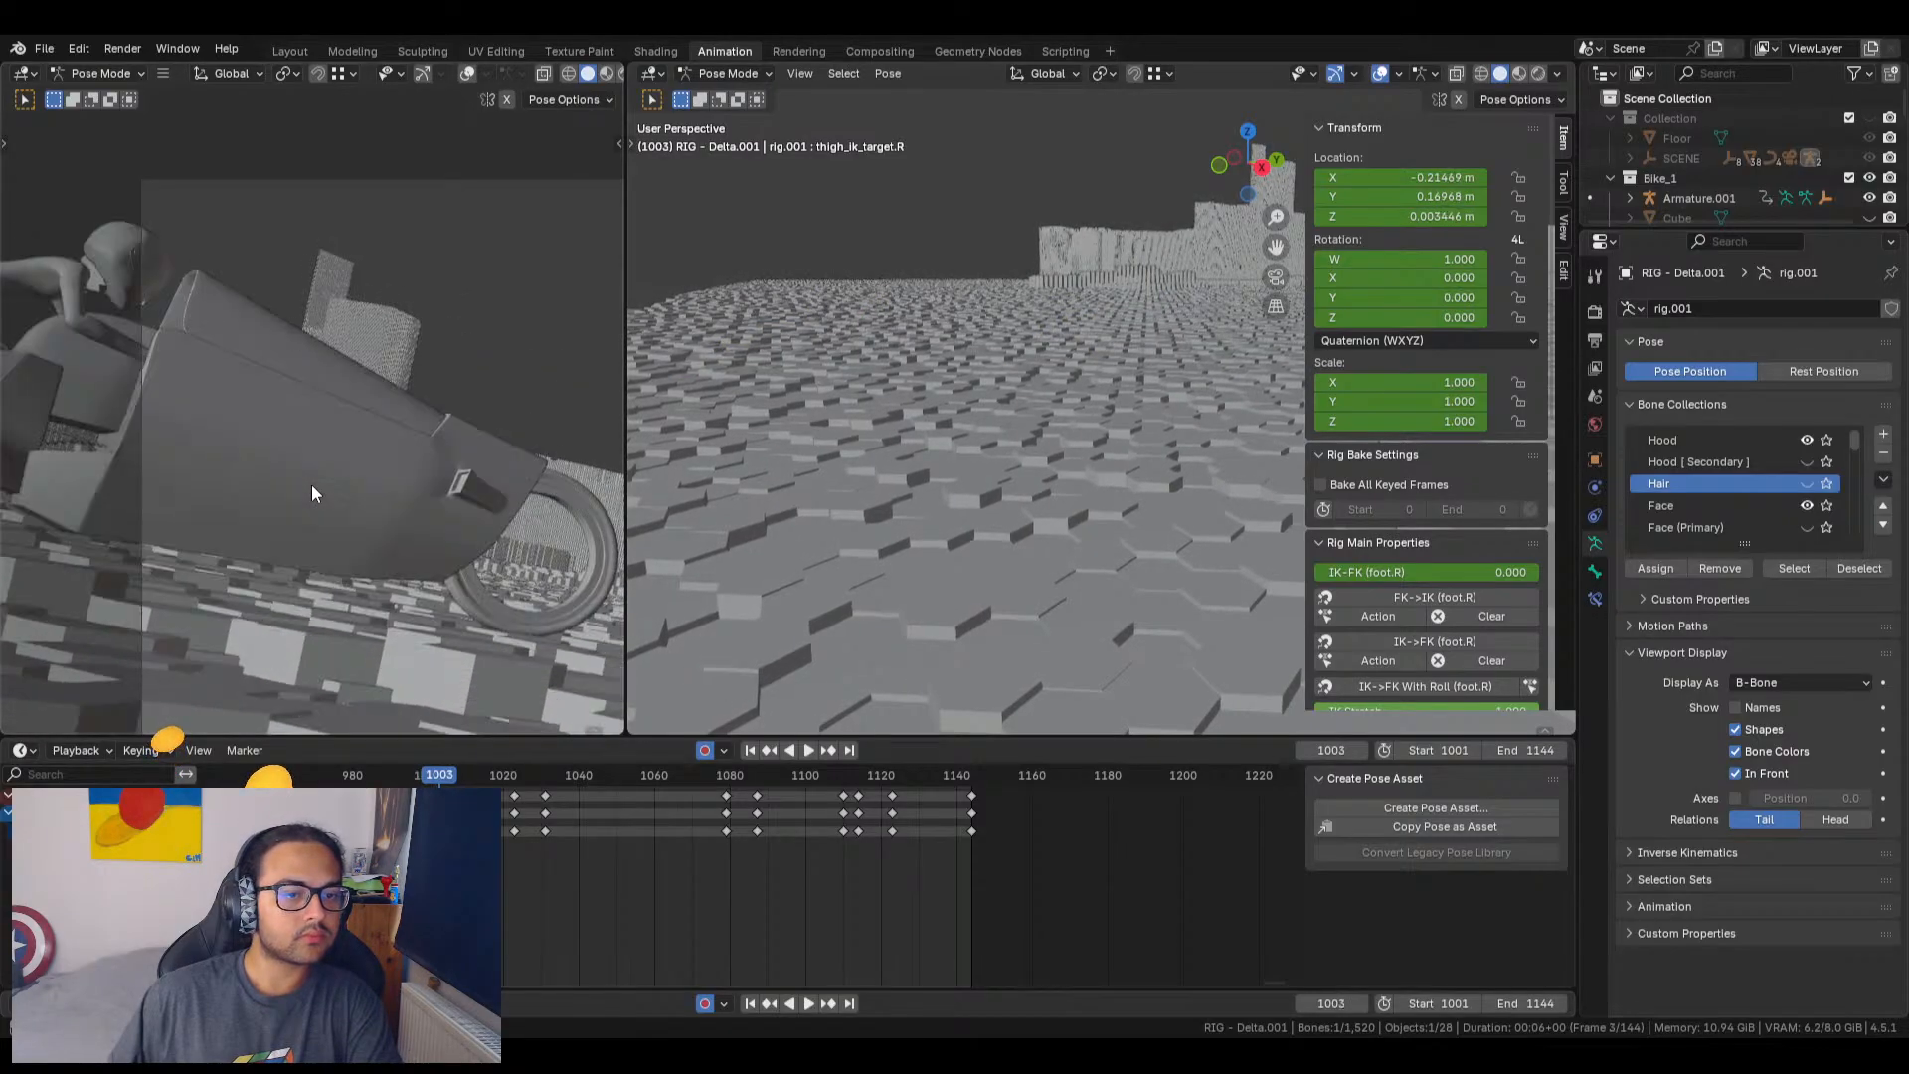
pyautogui.press('Right')
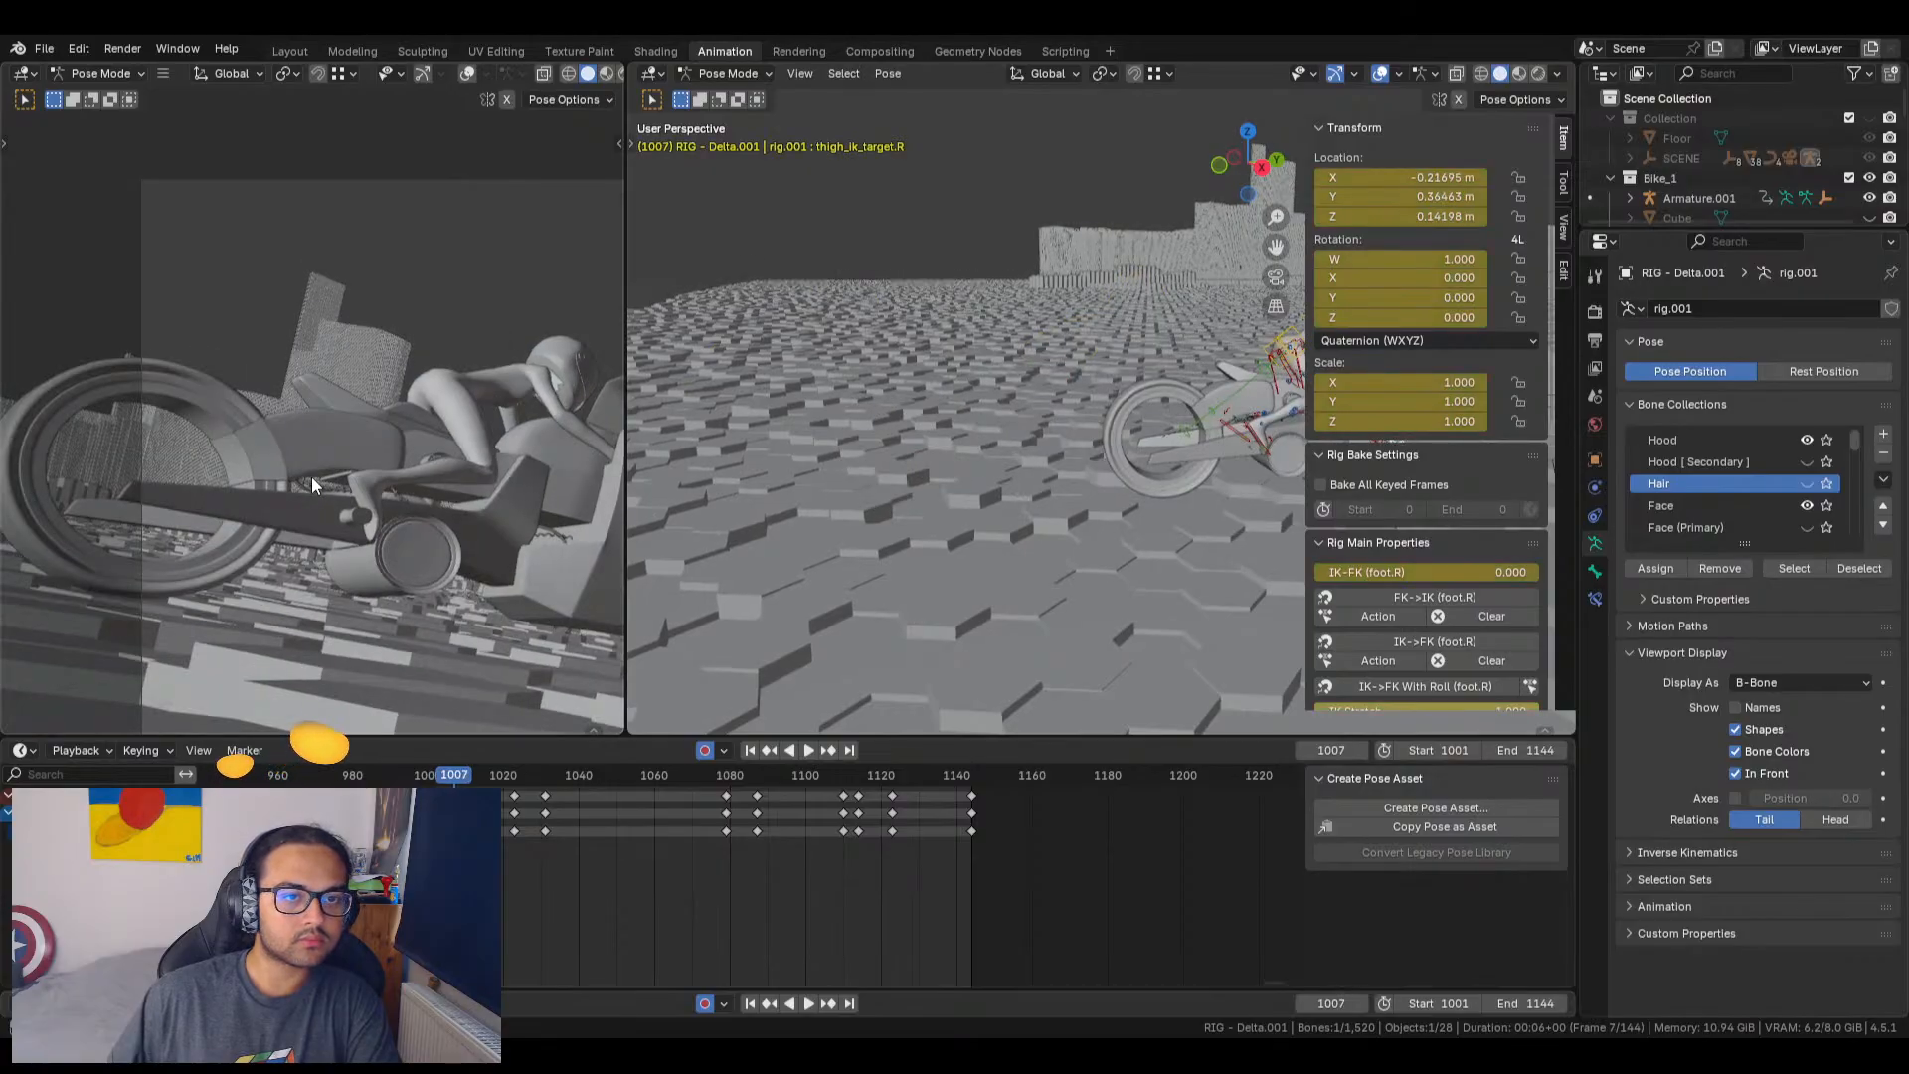
pyautogui.press('Right')
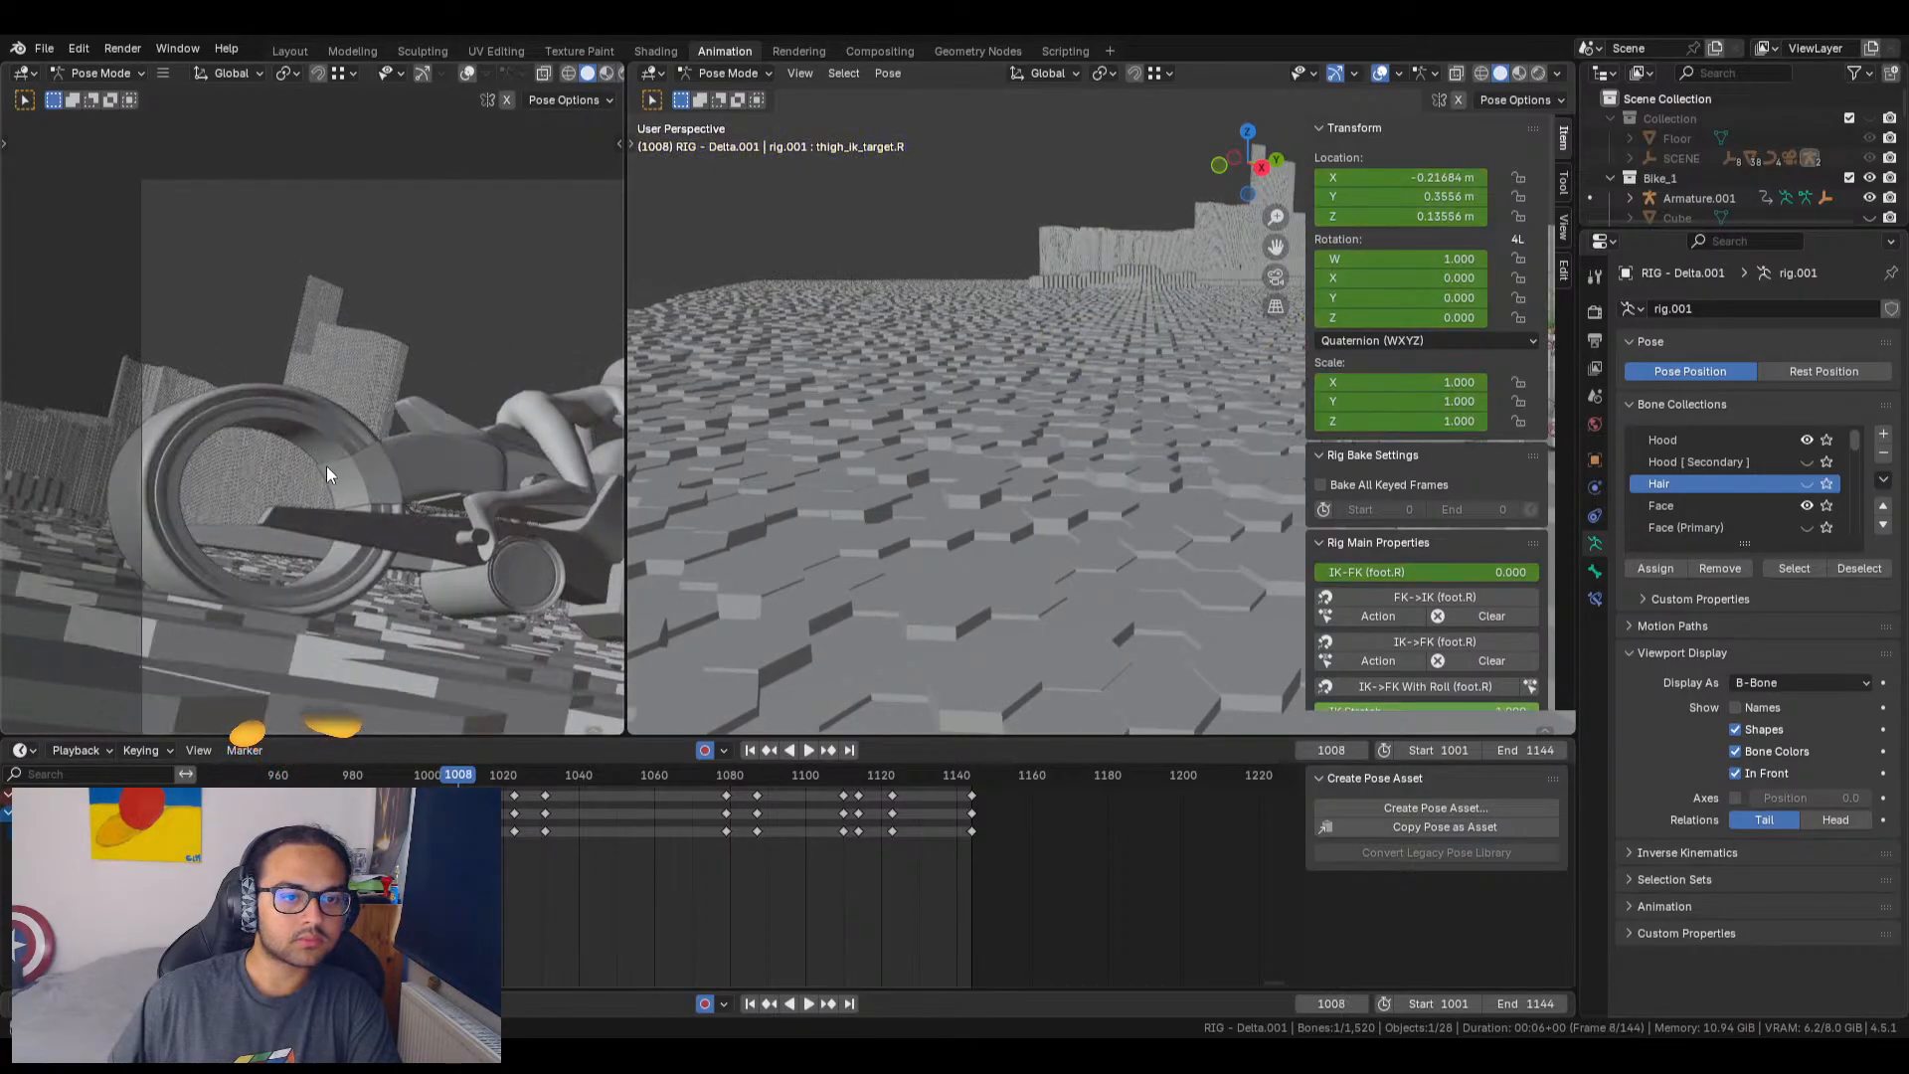
pyautogui.moveTo(326, 465); pyautogui.dragTo(536, 245, button='middle')
pyautogui.press('KP_0')
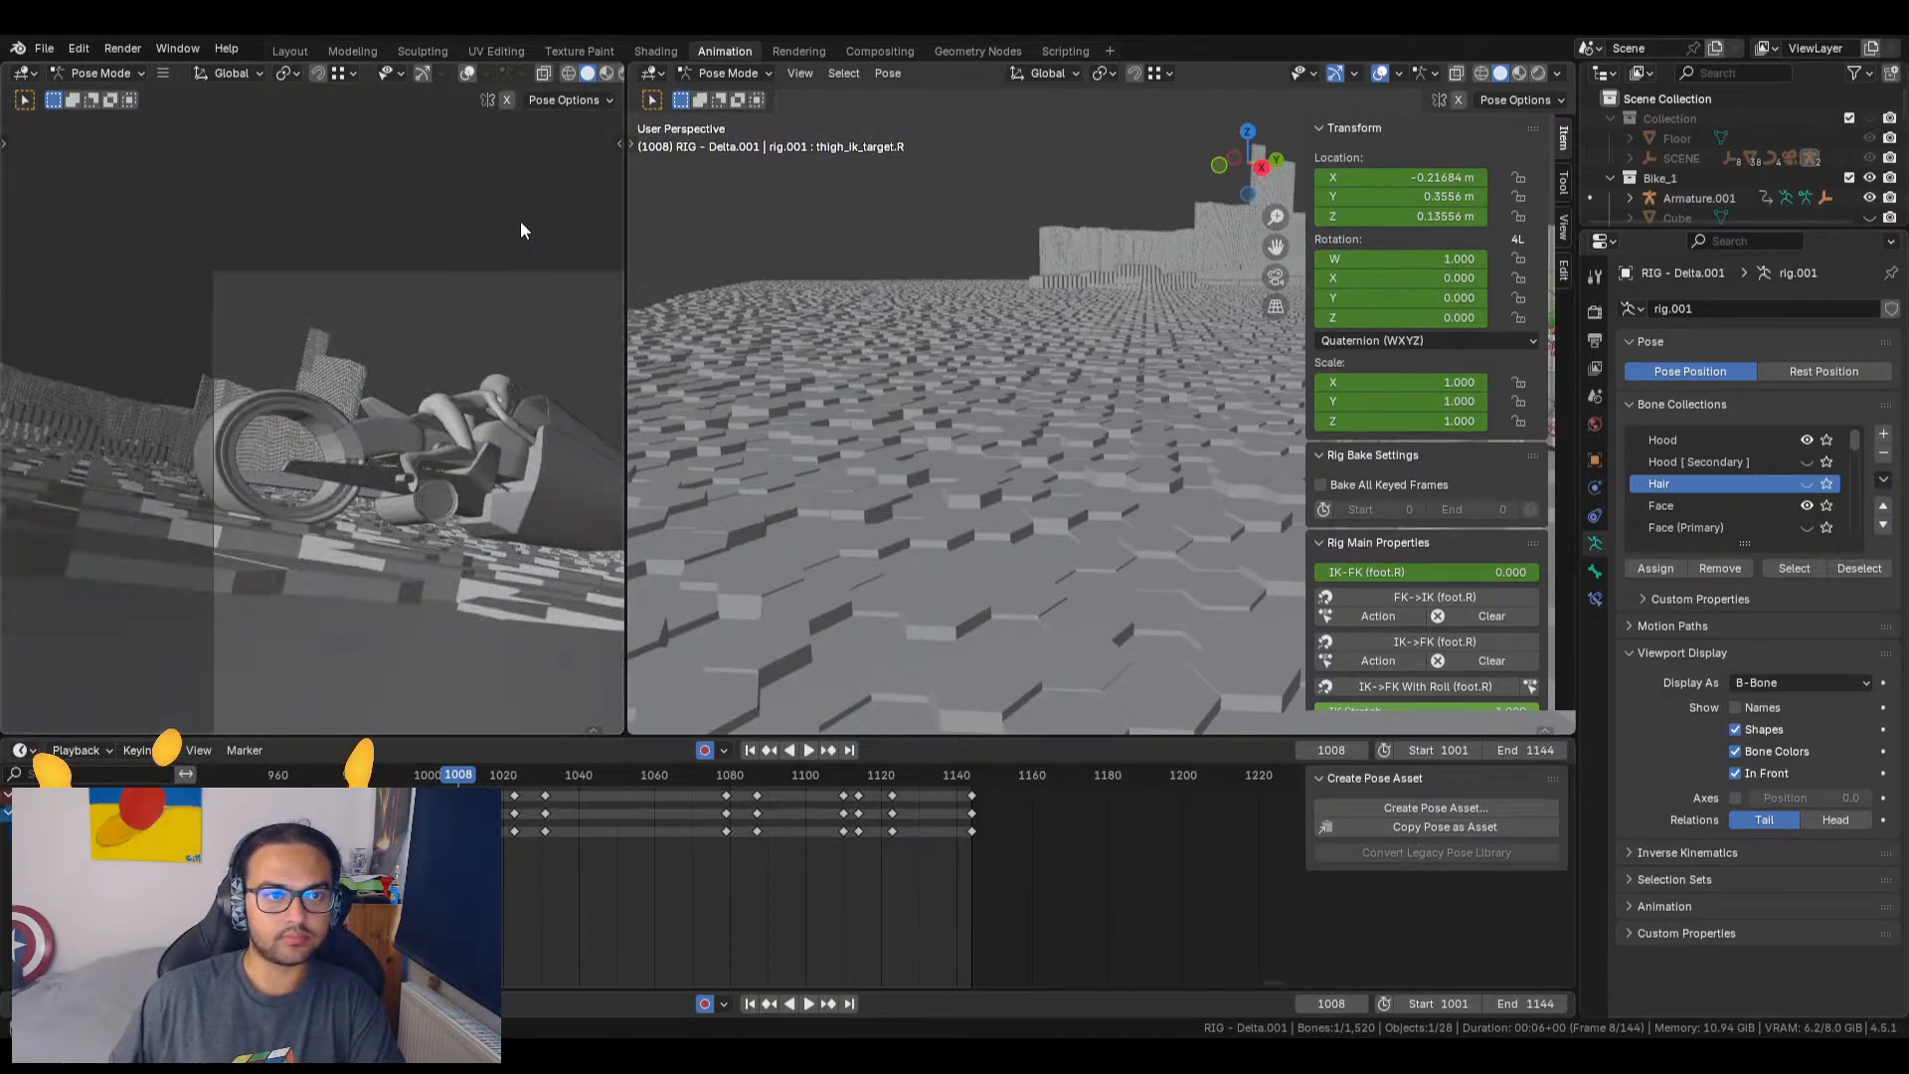
pyautogui.moveTo(493, 498); pyautogui.dragTo(317, 404, button='middle')
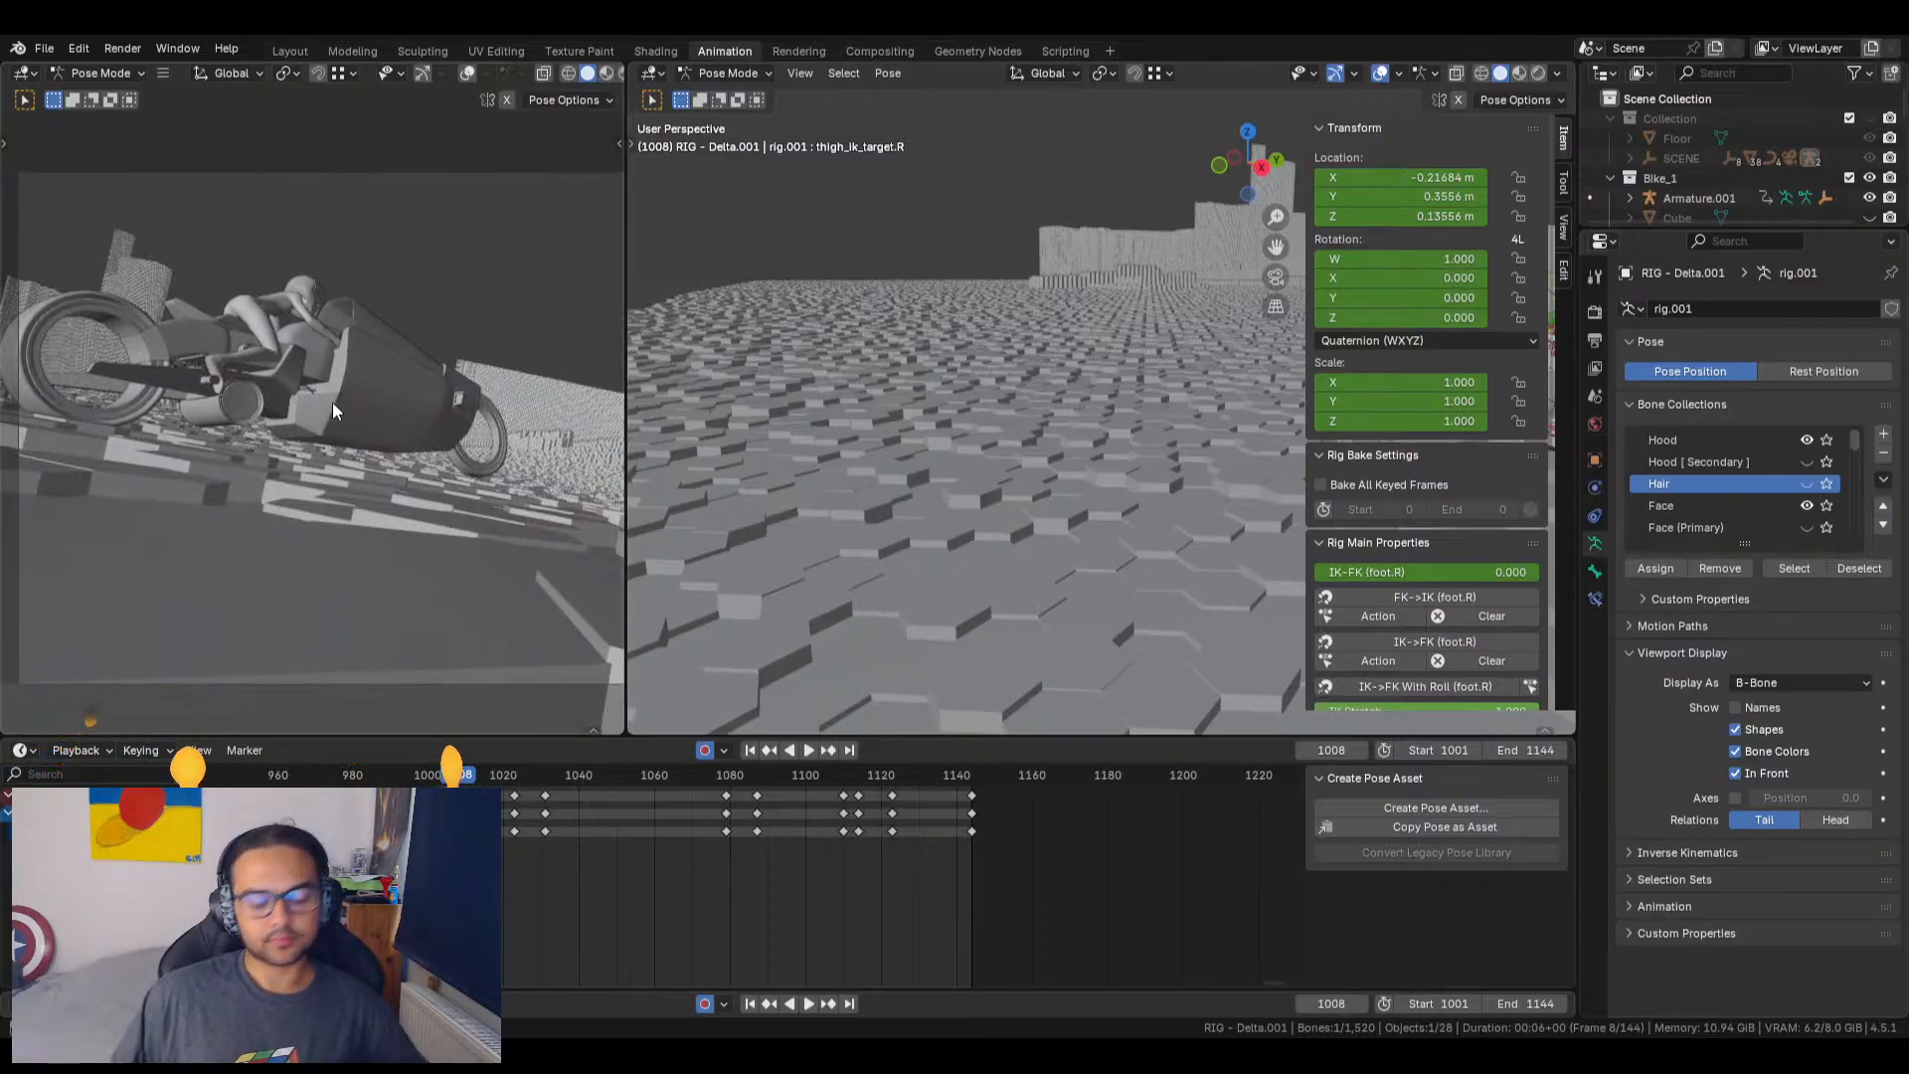
# Step: Advance to the key pose at frame 1016 and frame the rider from behind in the working viewport
pyautogui.press('Right')
pyautogui.press('Right')
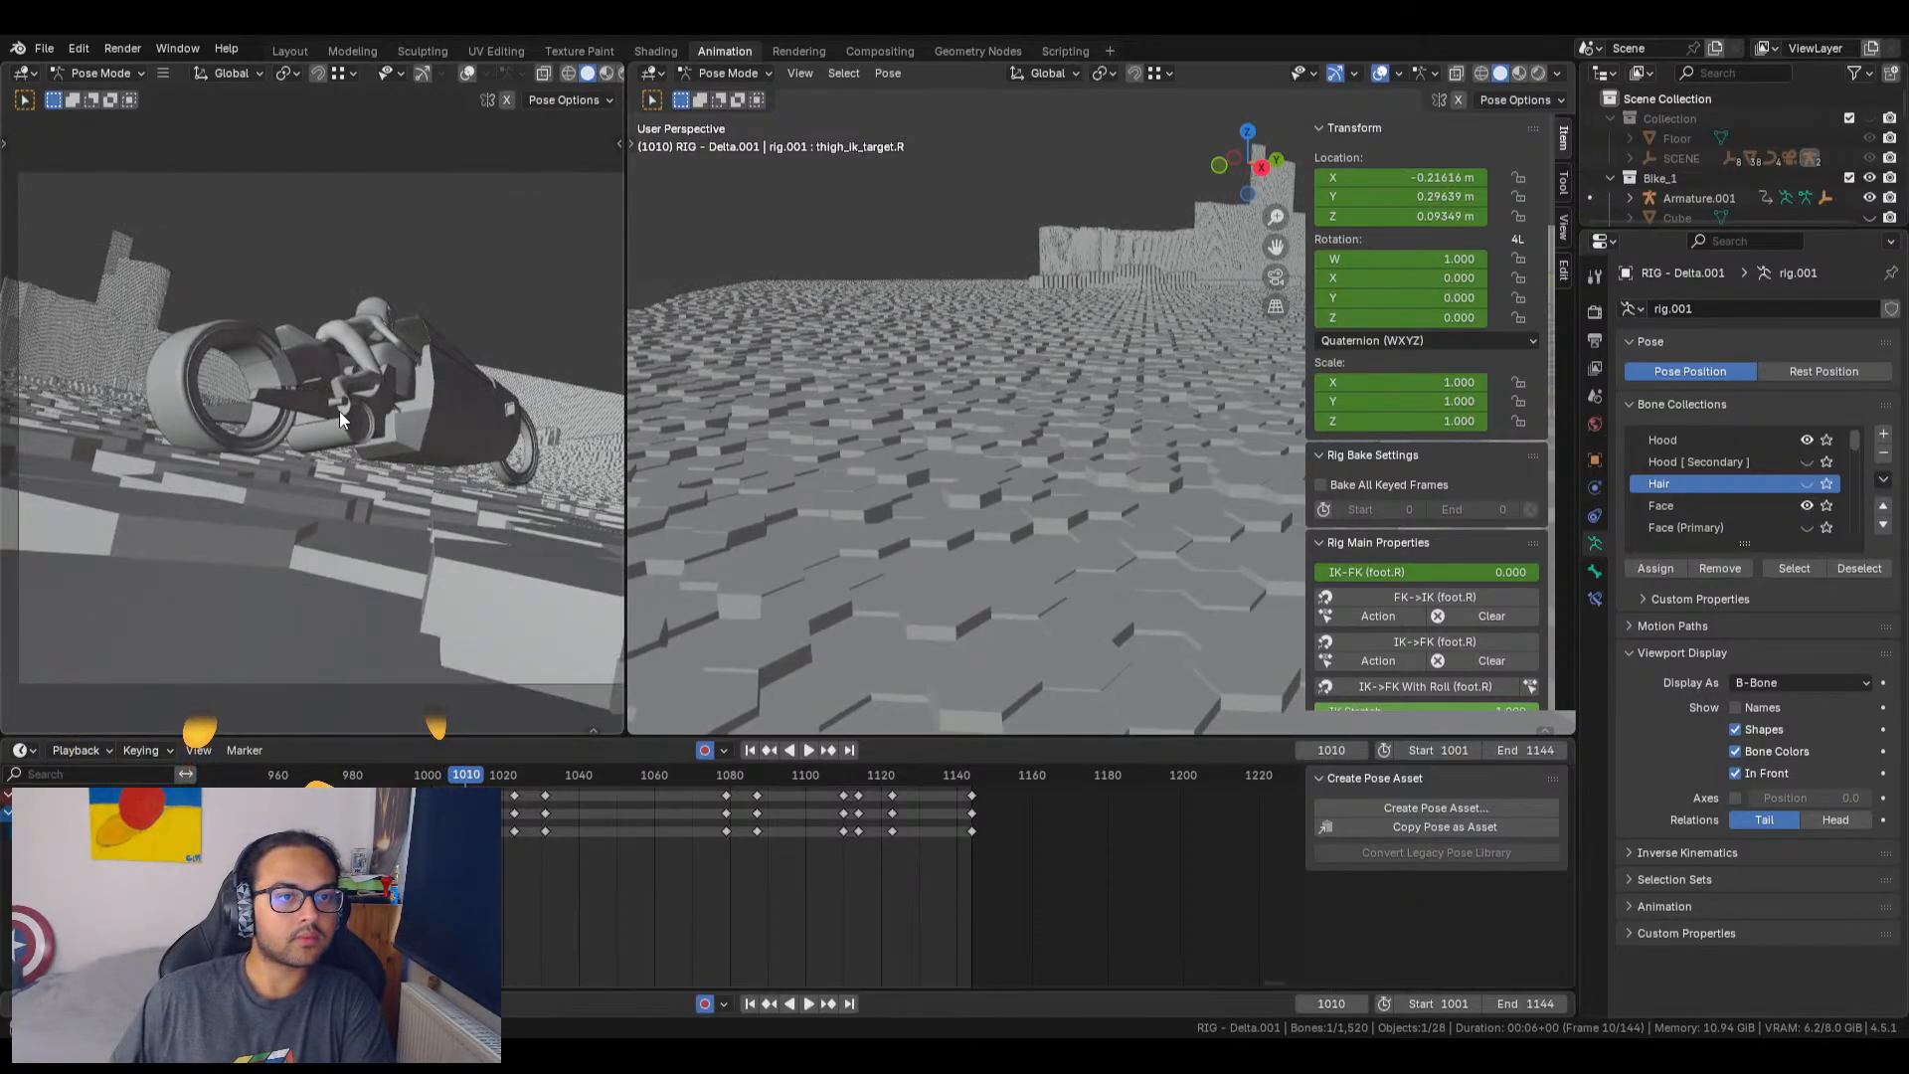
pyautogui.press('Right')
pyautogui.press('Right')
pyautogui.press('Right')
pyautogui.press('Right')
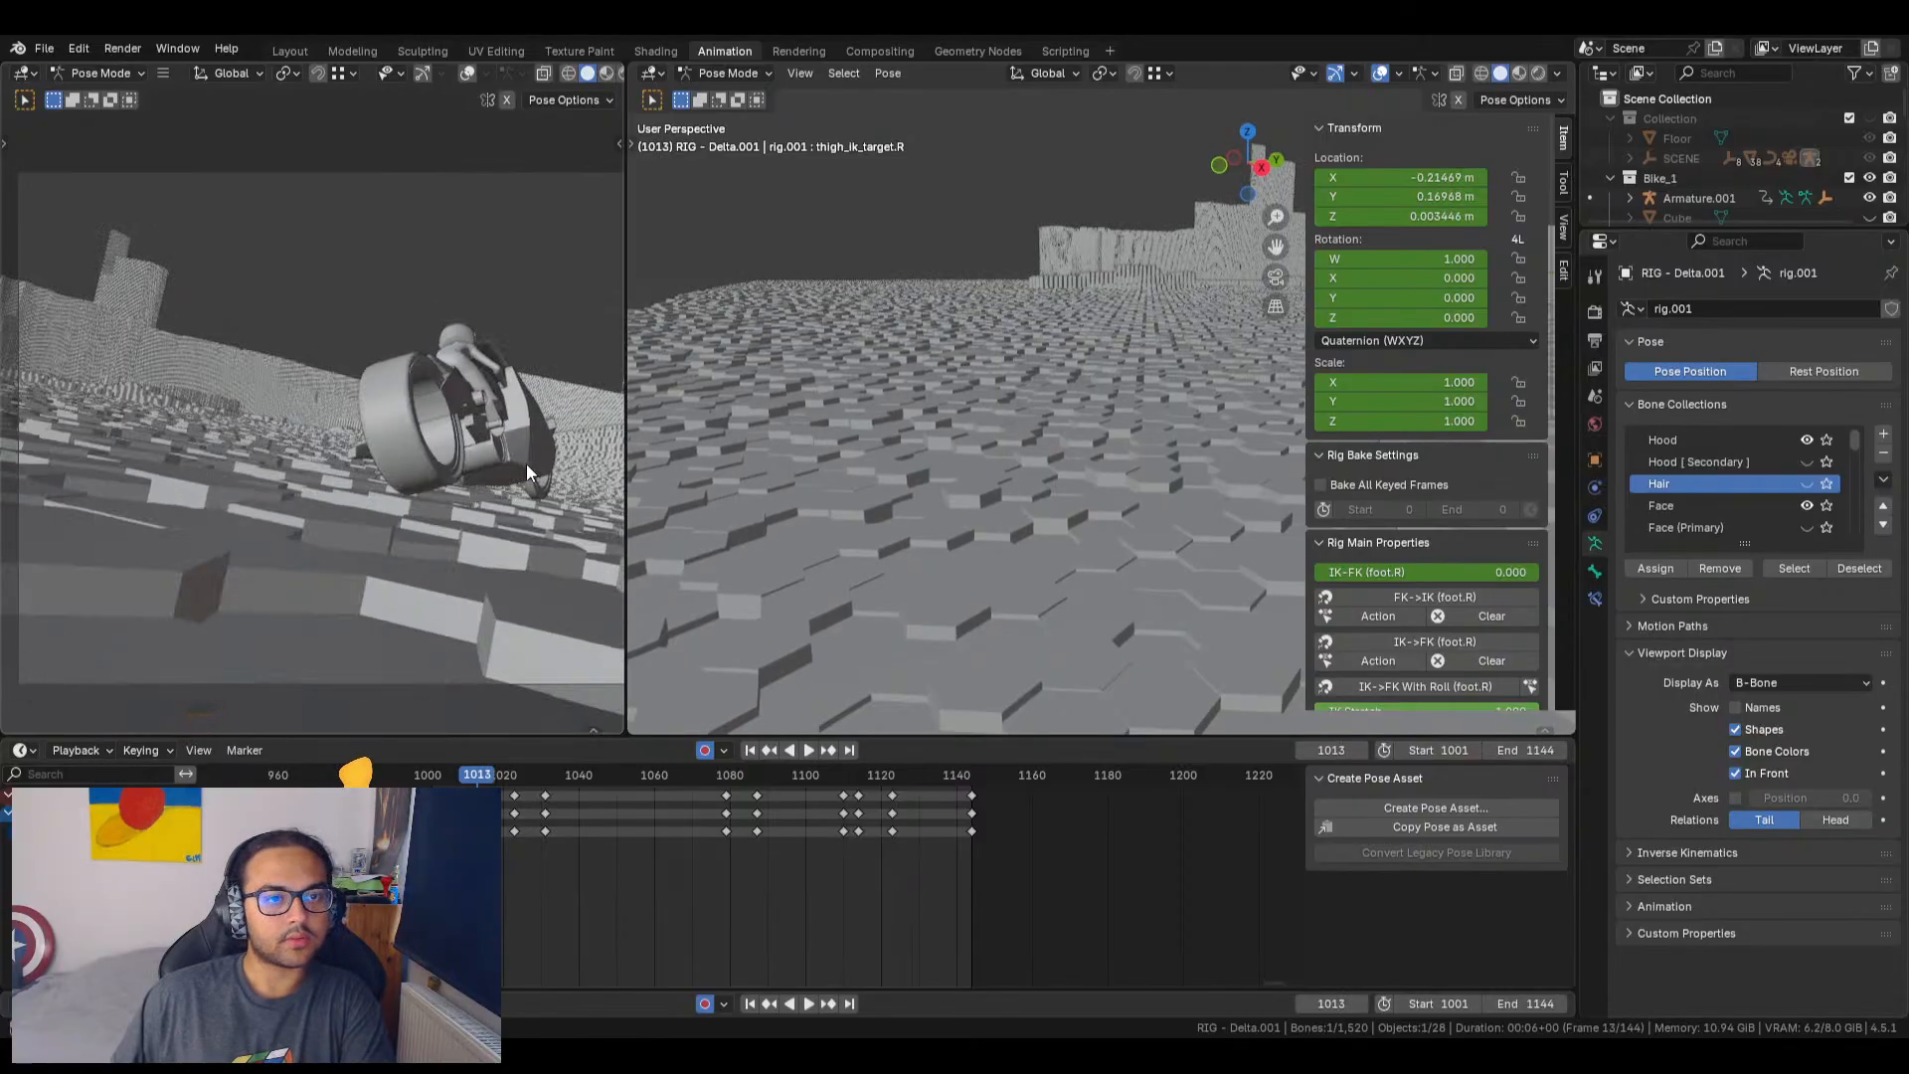
pyautogui.press('Right')
pyautogui.press('Right')
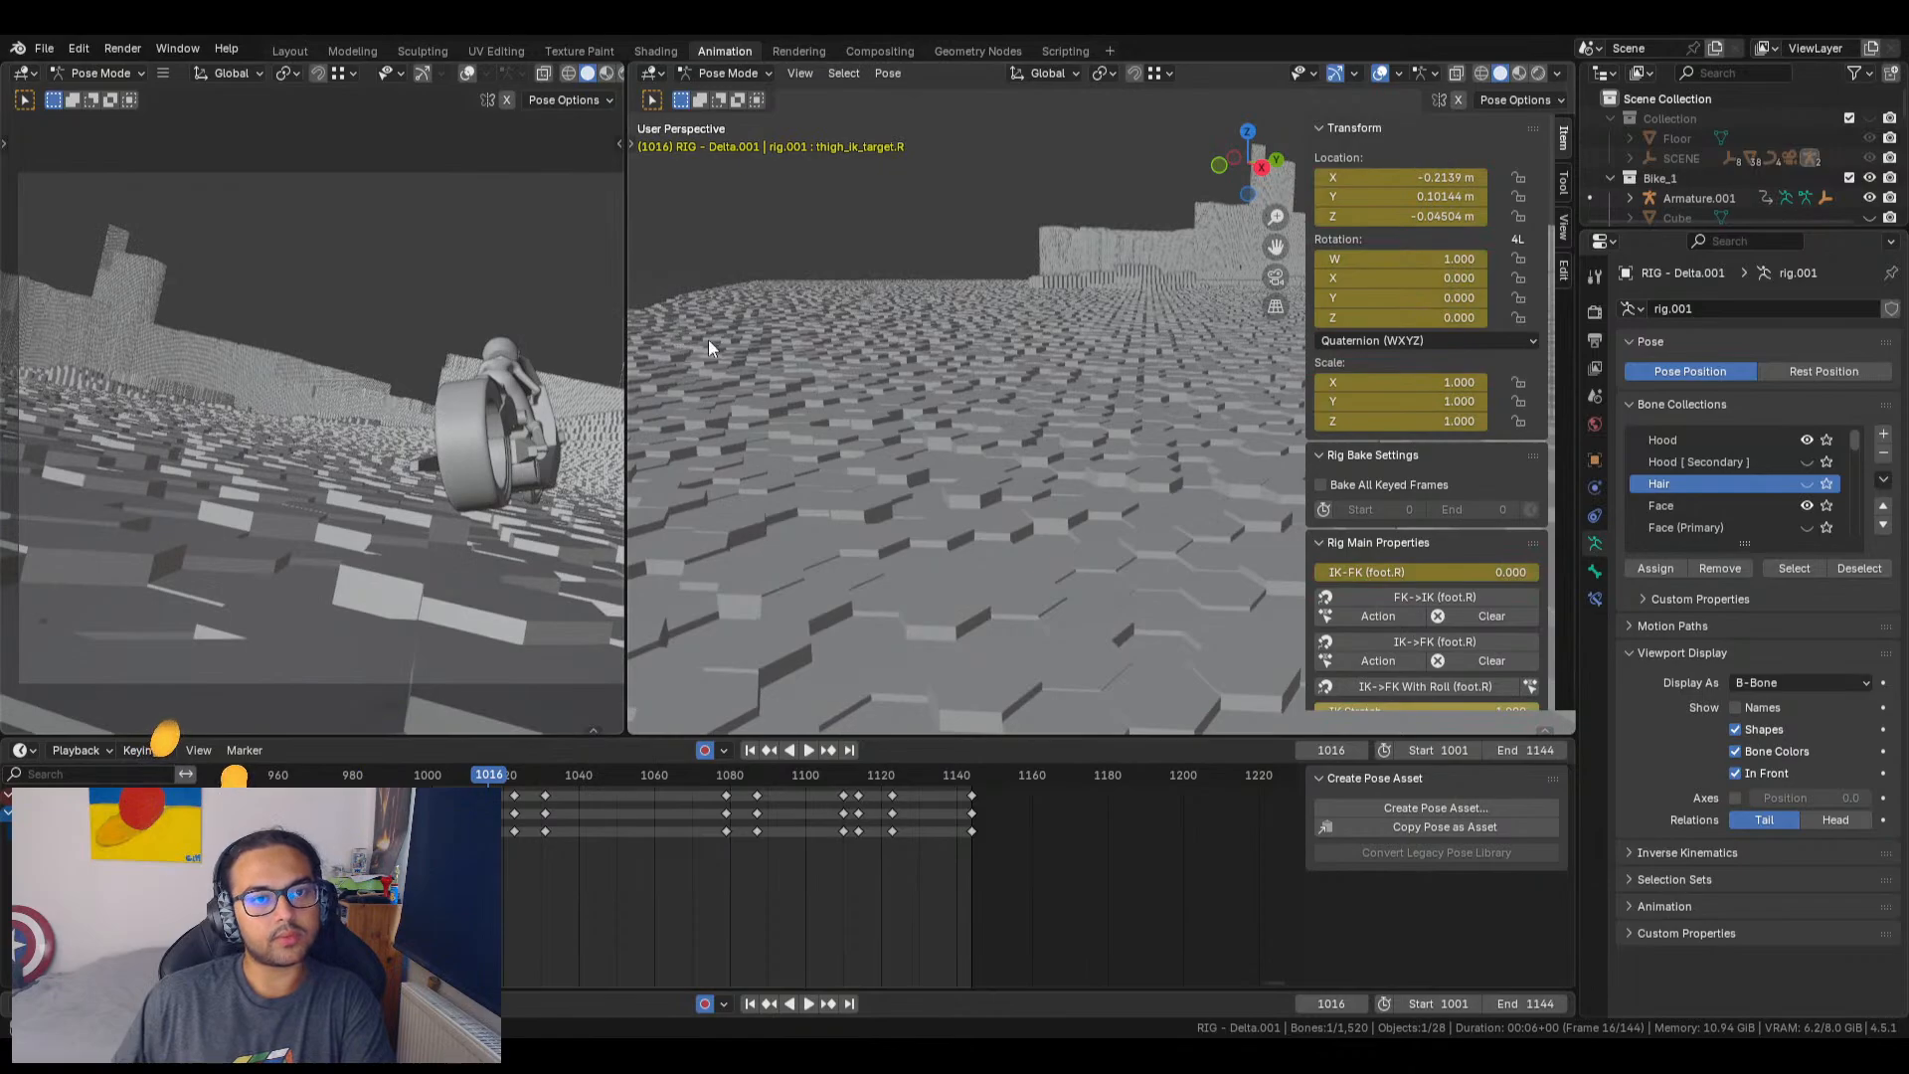
pyautogui.keyDown('shift'); pyautogui.moveTo(1049, 374); pyautogui.dragTo(919, 430, button='middle'); pyautogui.keyUp('shift')
pyautogui.click(802, 76)
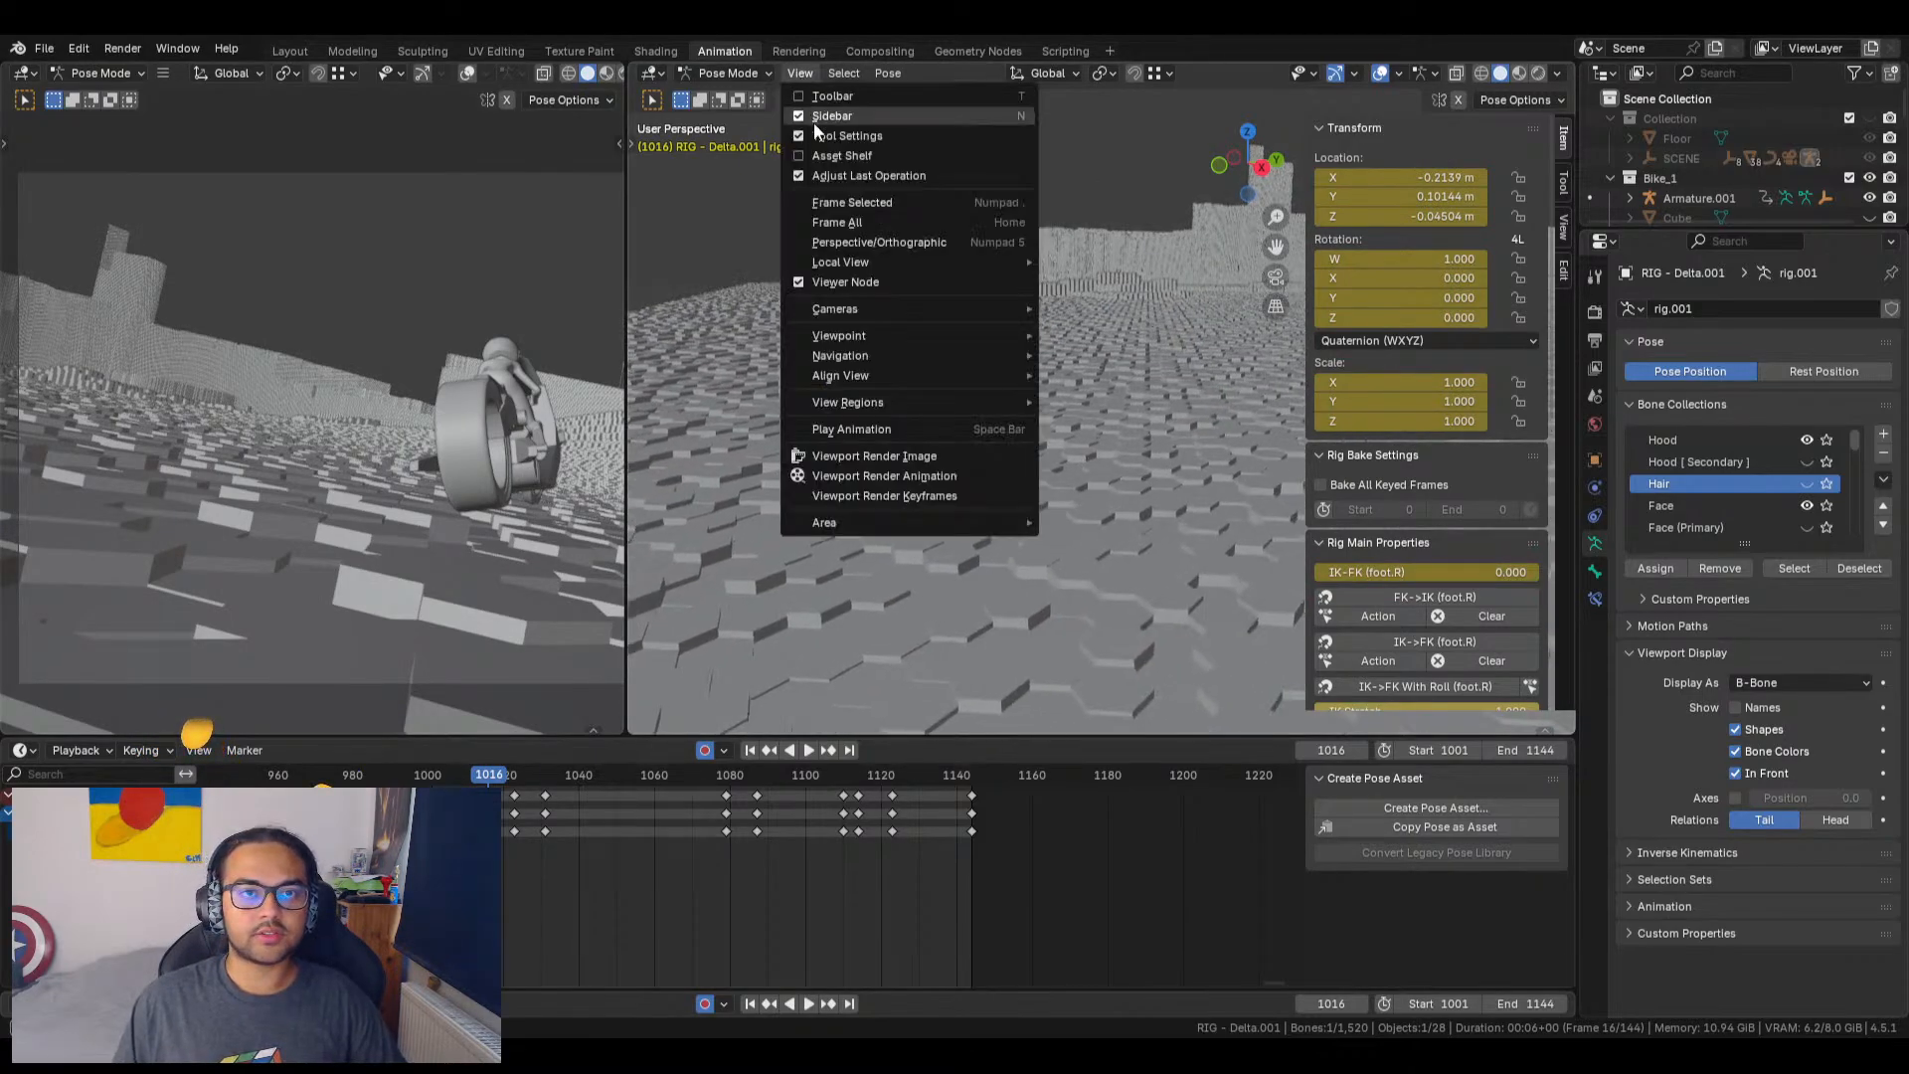
pyautogui.click(847, 203)
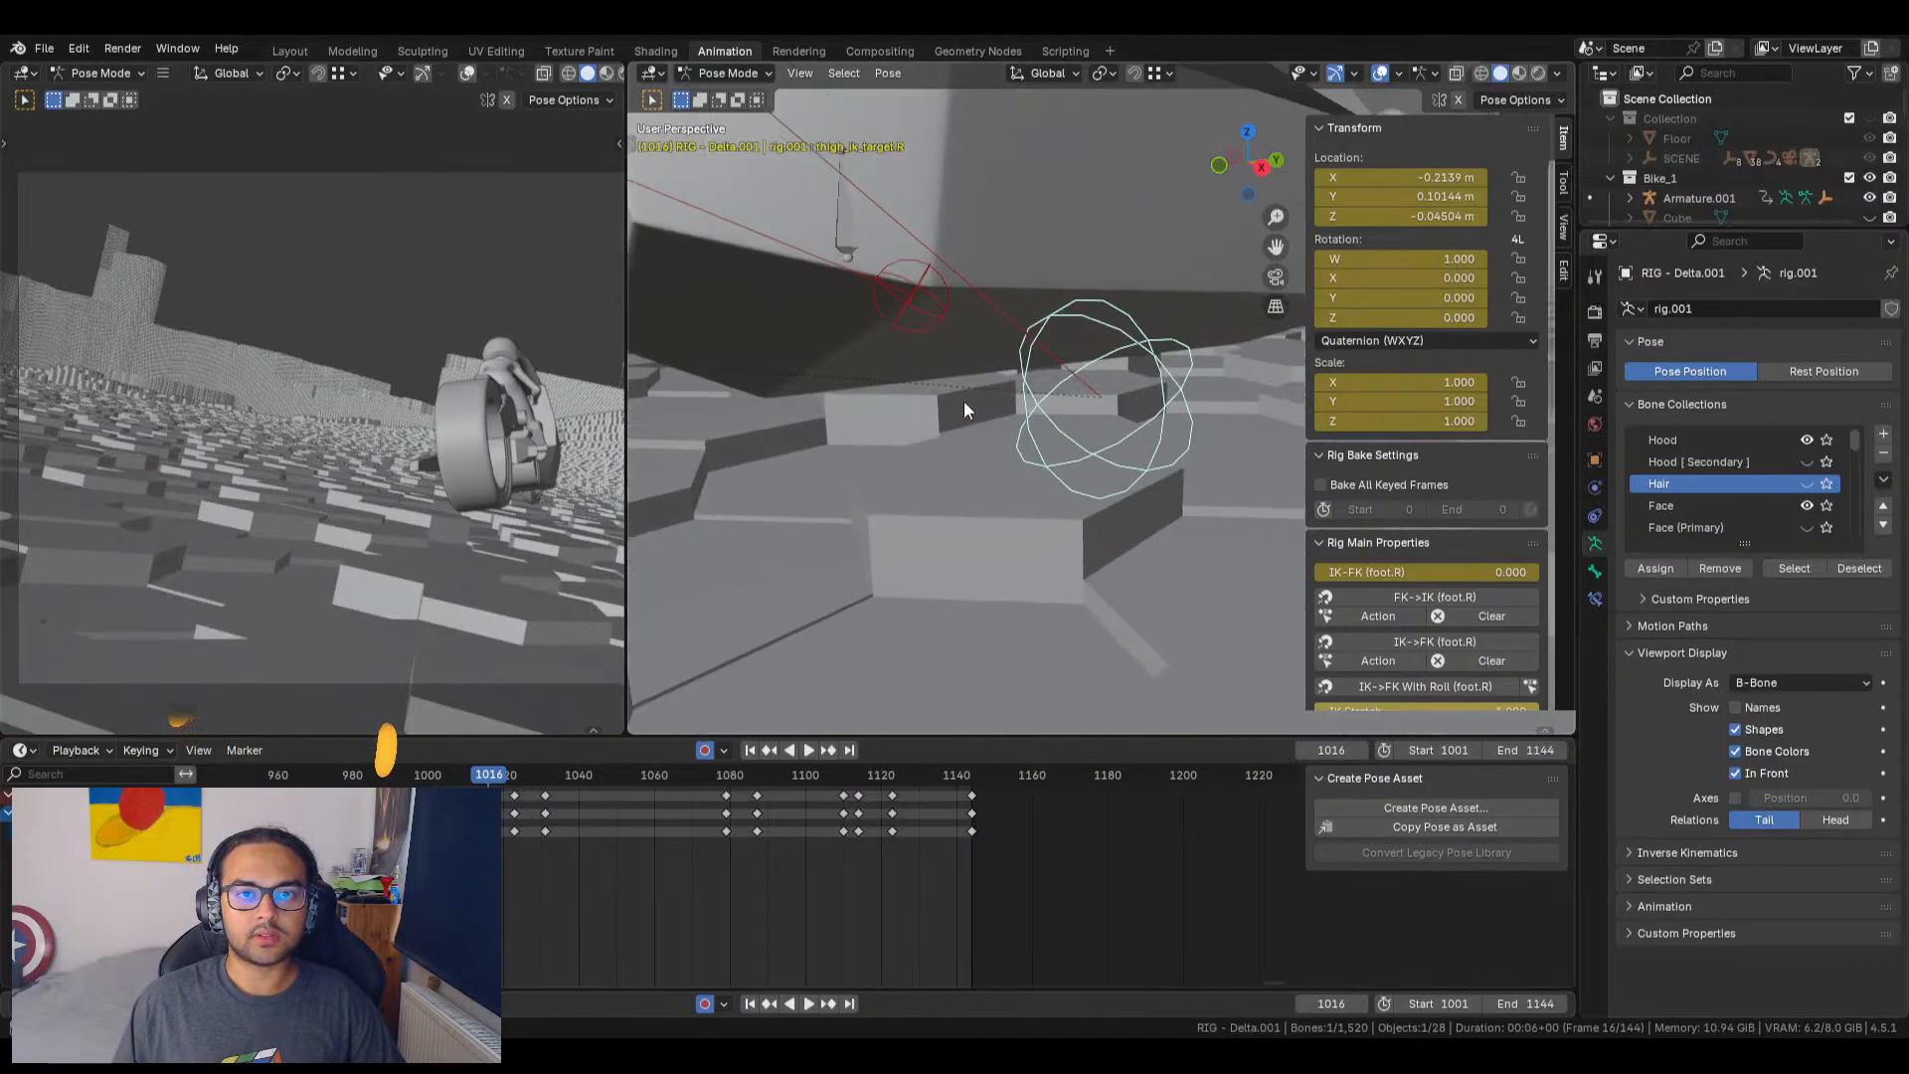
pyautogui.scroll(-10, 898, 368)
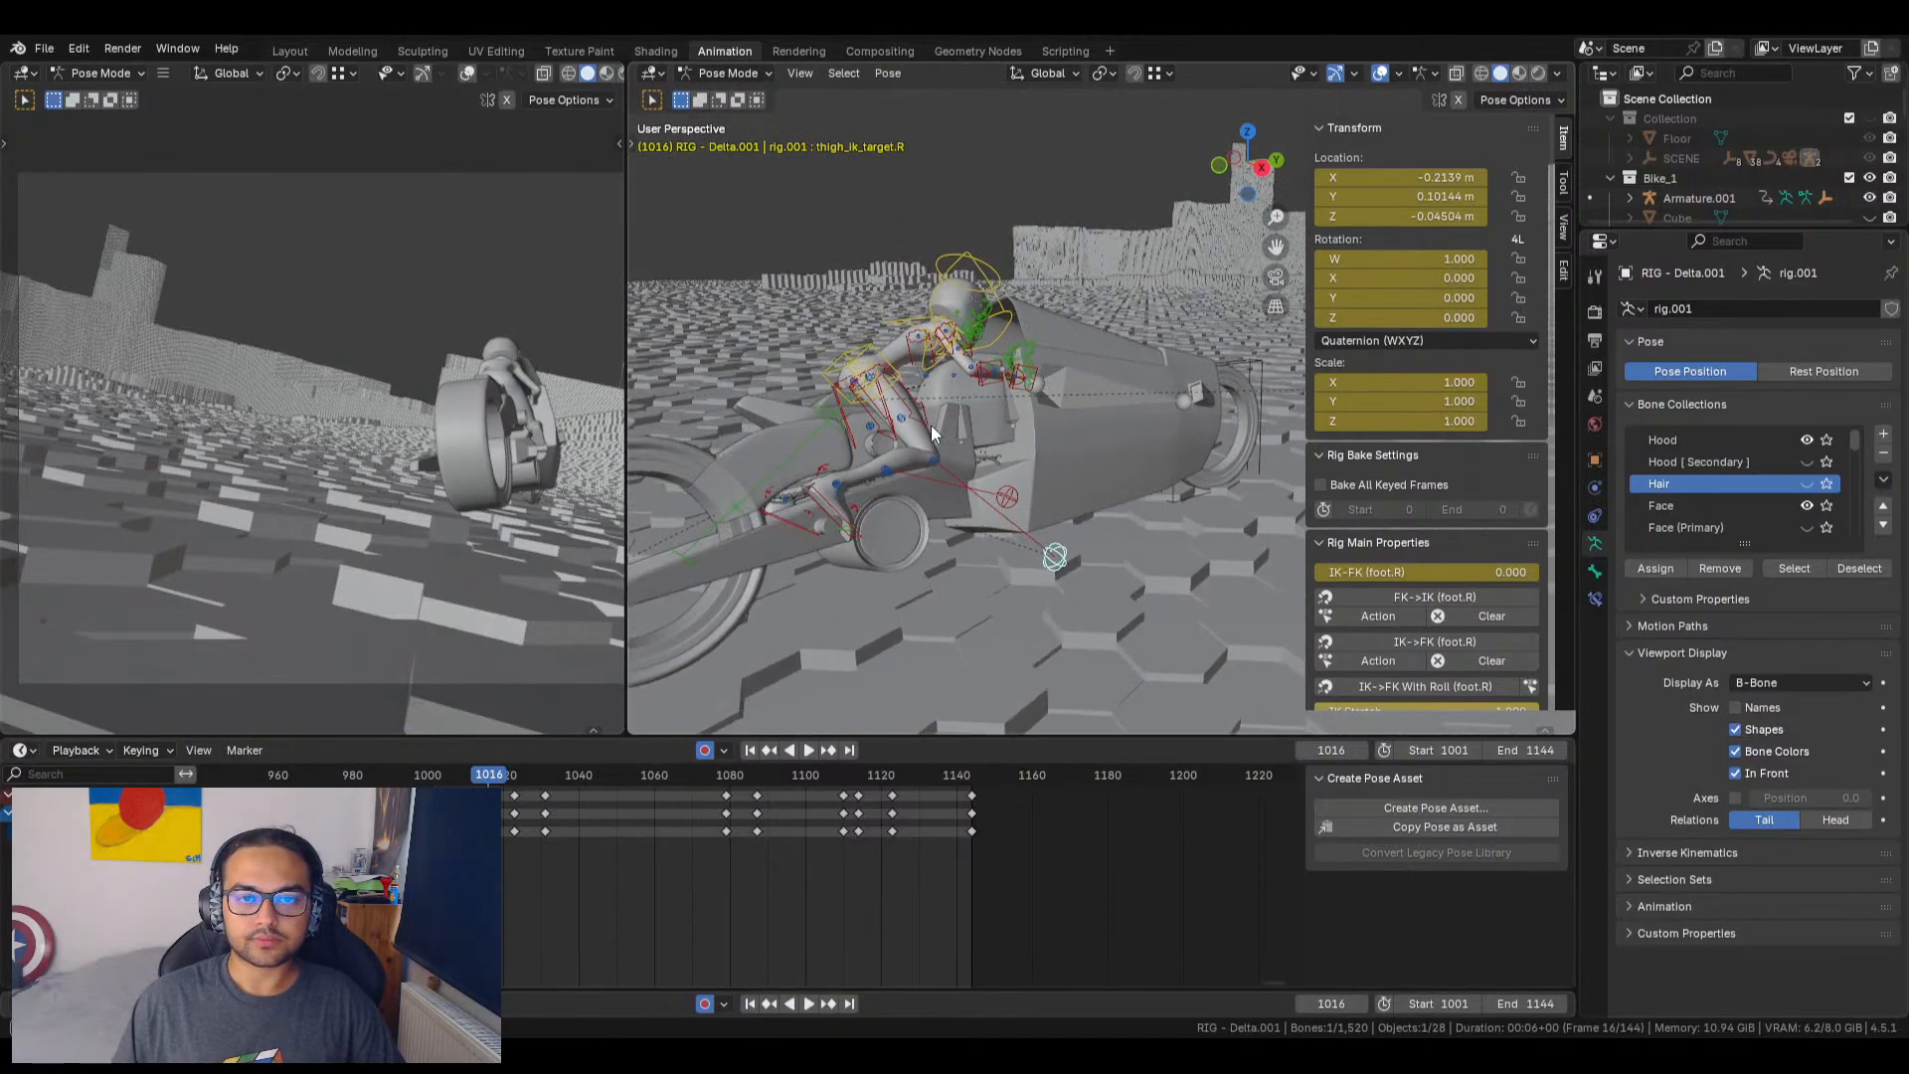
pyautogui.moveTo(932, 434); pyautogui.dragTo(1092, 481, button='middle')
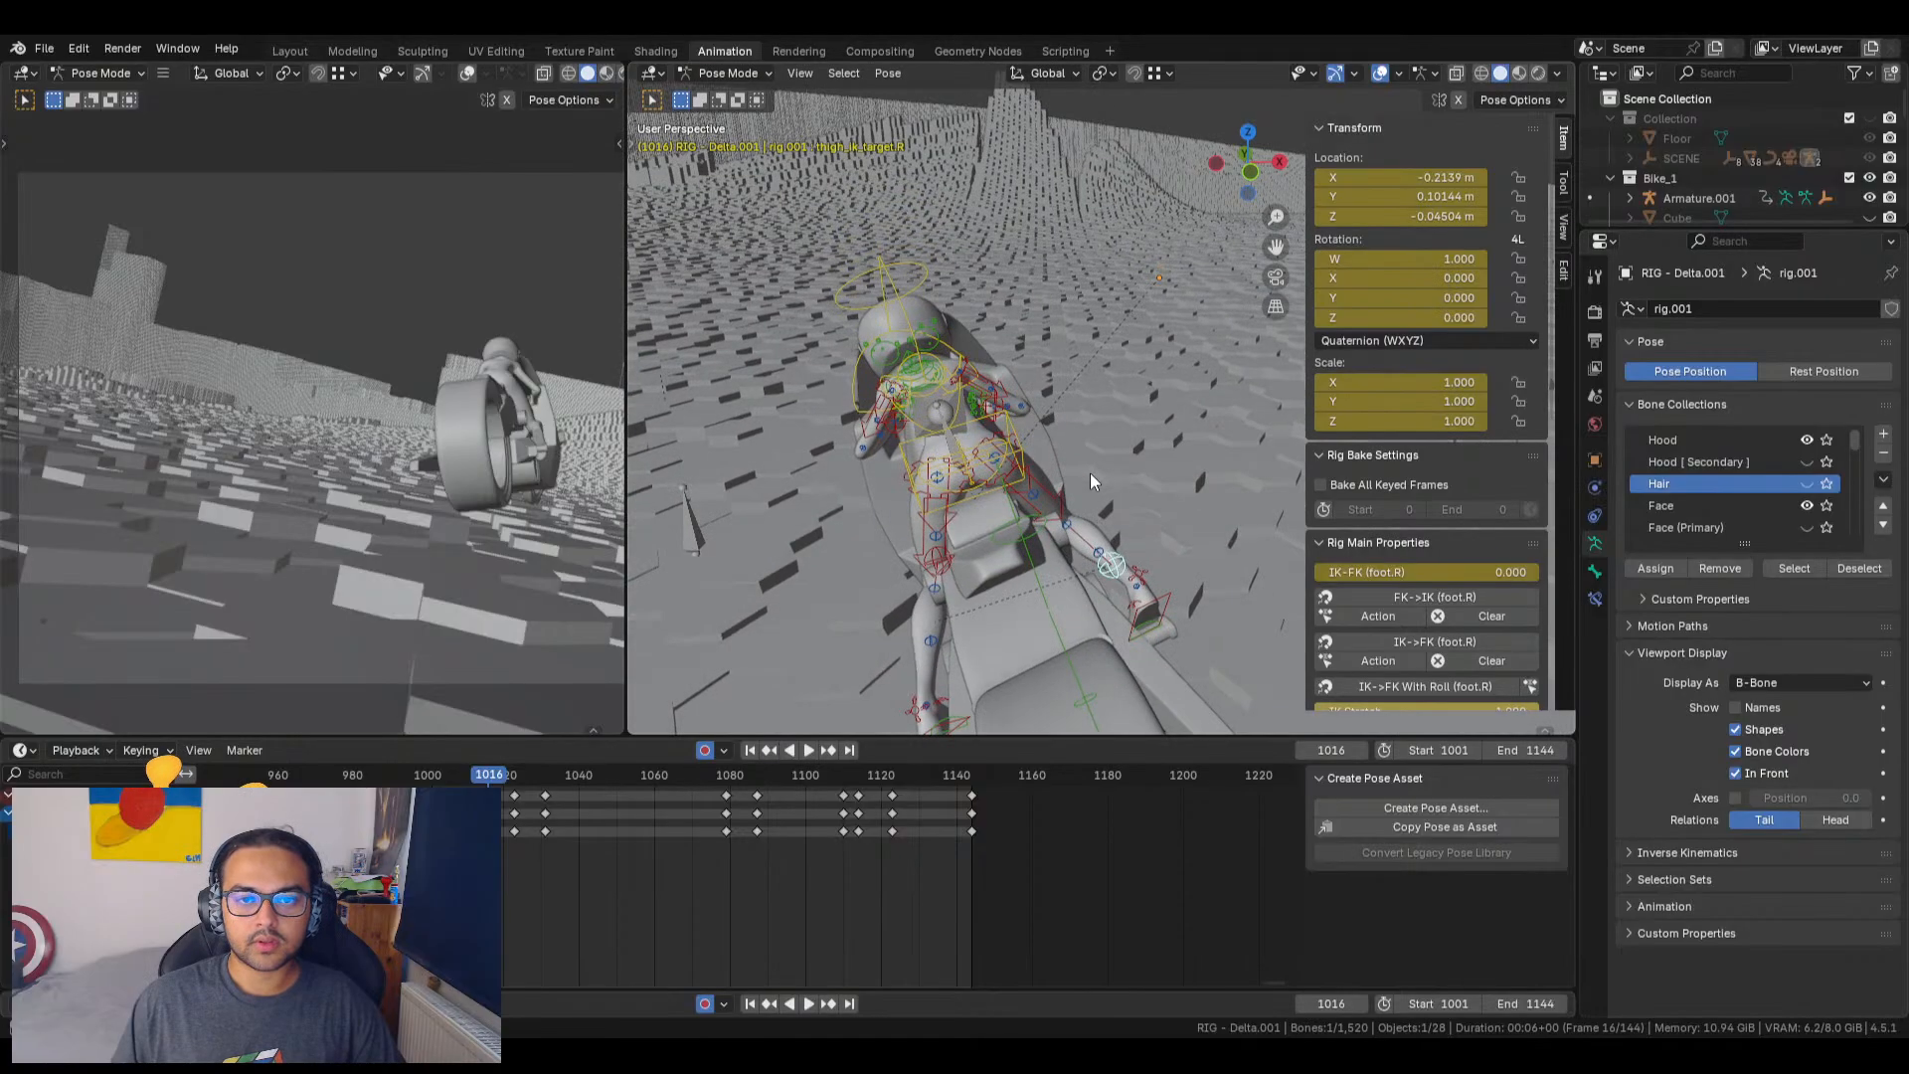
# Step: Move the torso control about 0.078 m in the horizontal plane at frame 1016, keeping its global height locked
pyautogui.click(1008, 425)
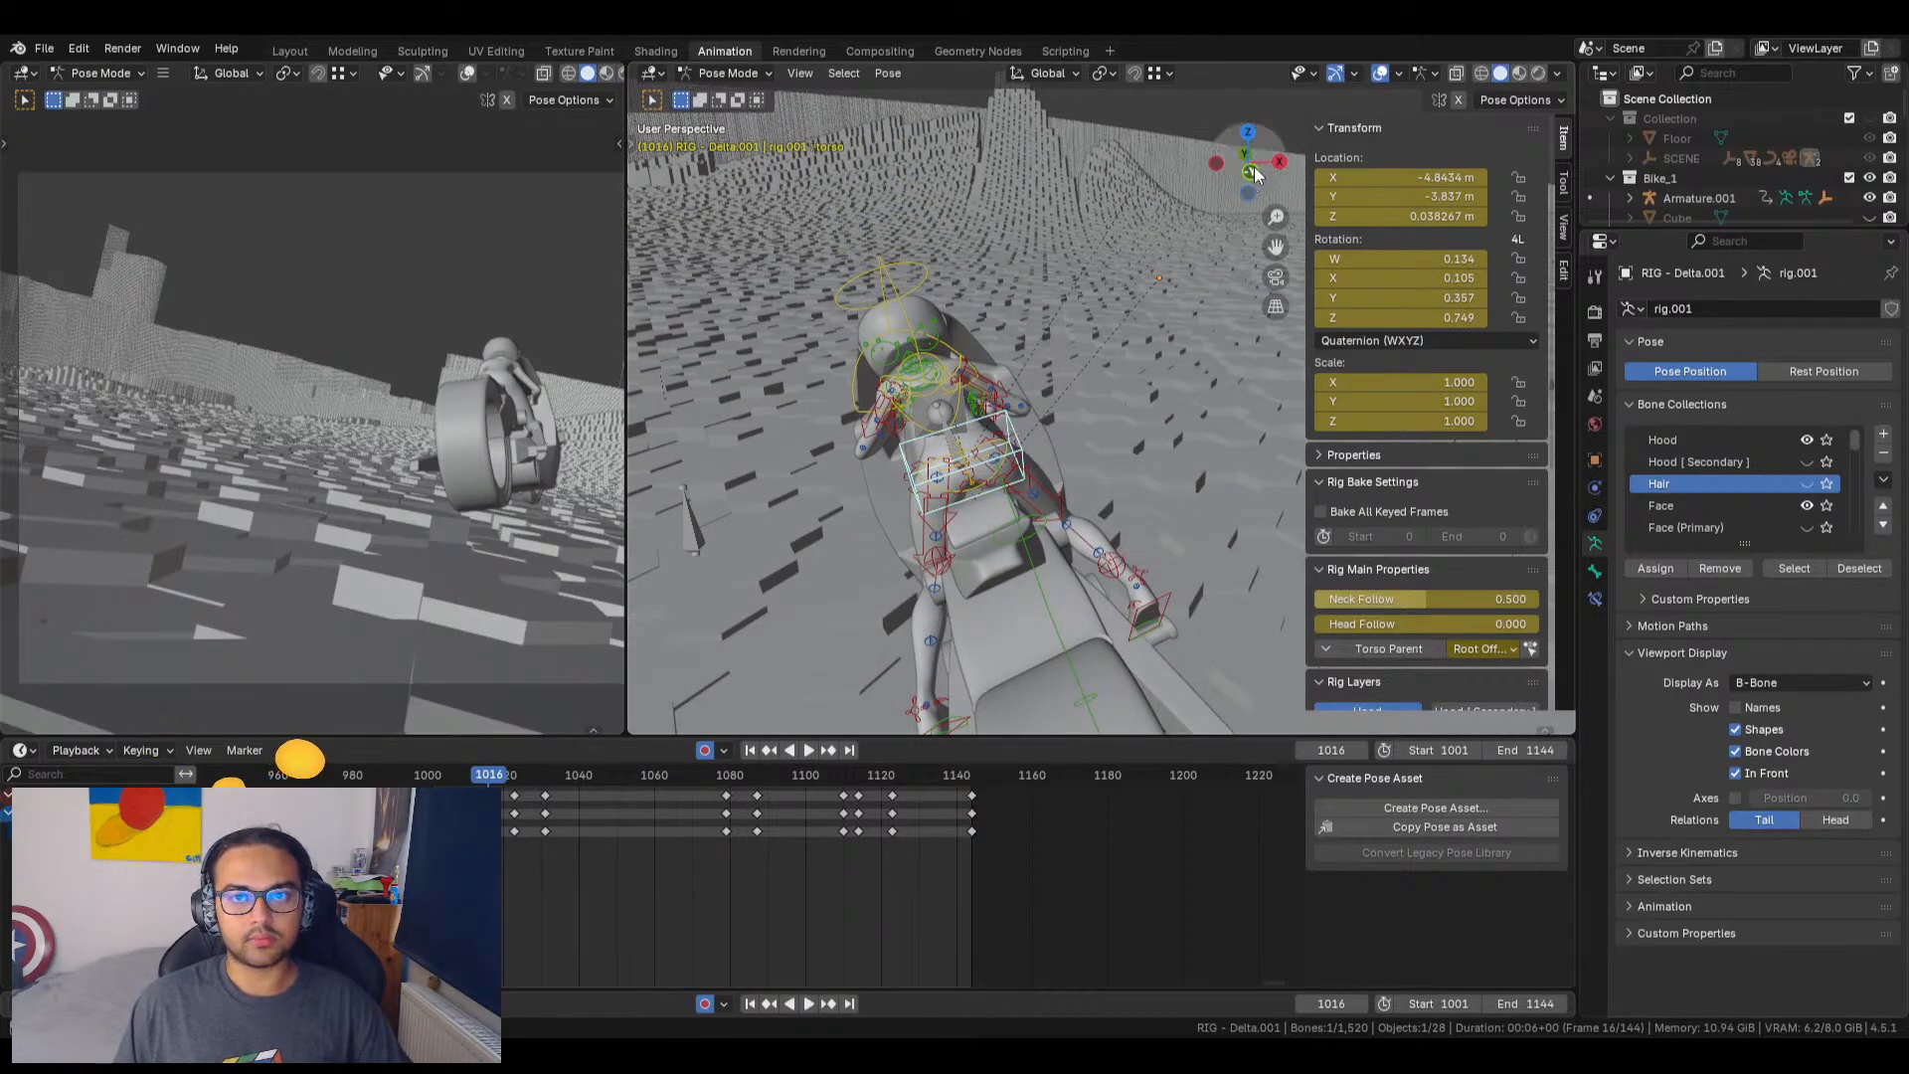
pyautogui.moveTo(1074, 464); pyautogui.dragTo(958, 475, button='middle')
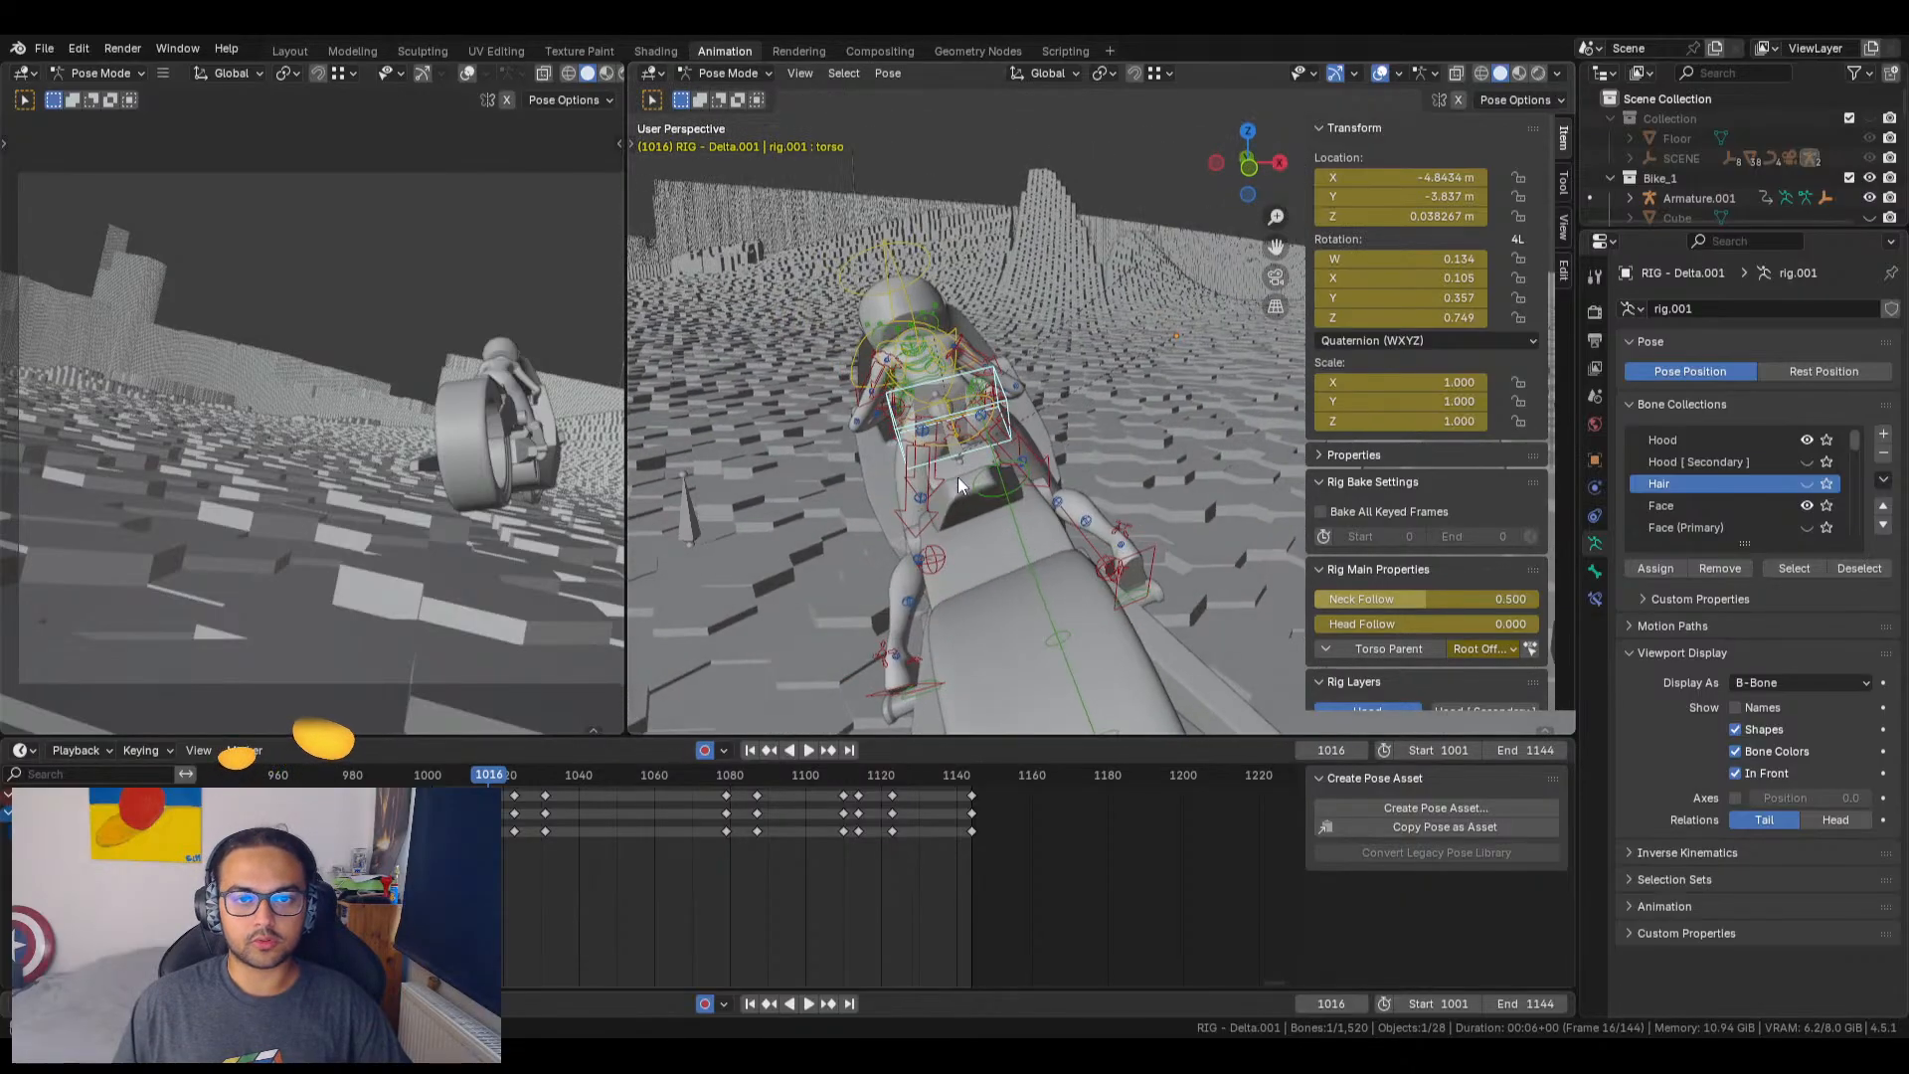
pyautogui.press('g')
pyautogui.hotkey('shift', 'z')
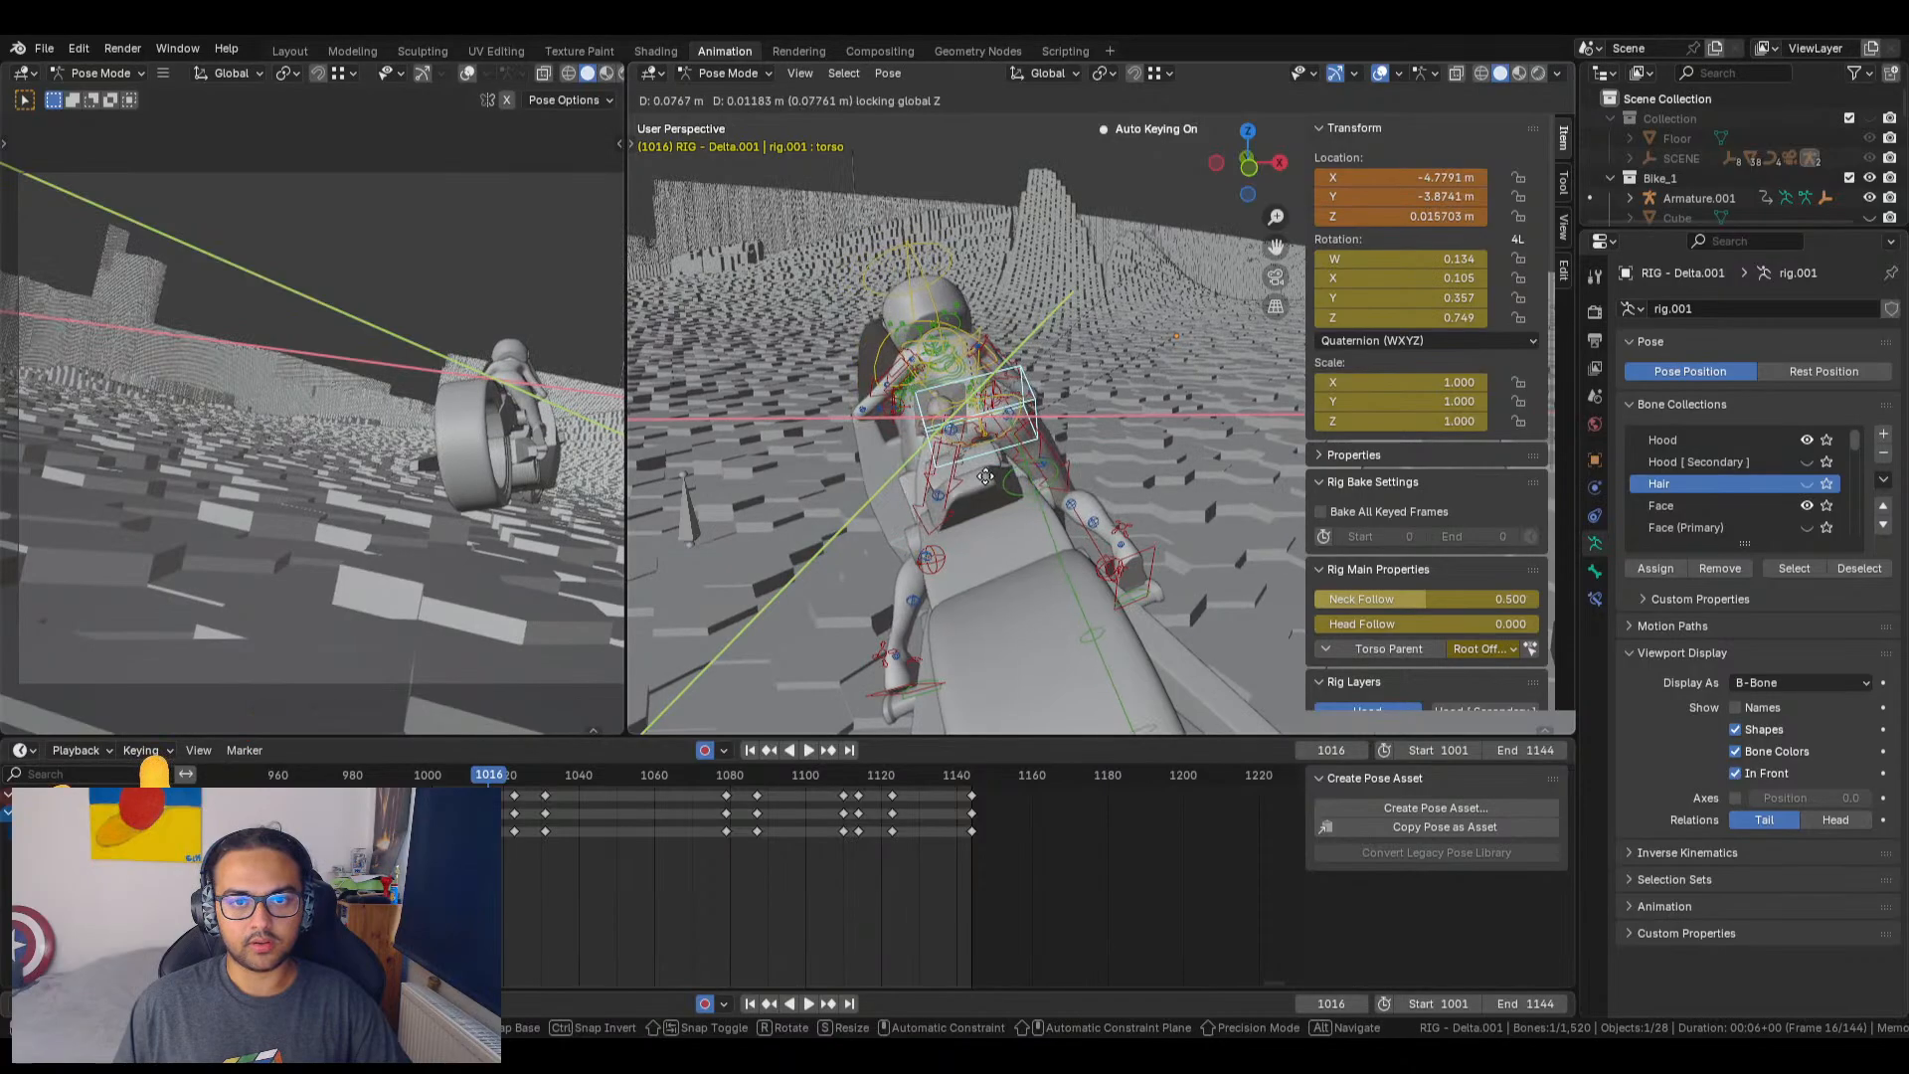
pyautogui.click(987, 478)
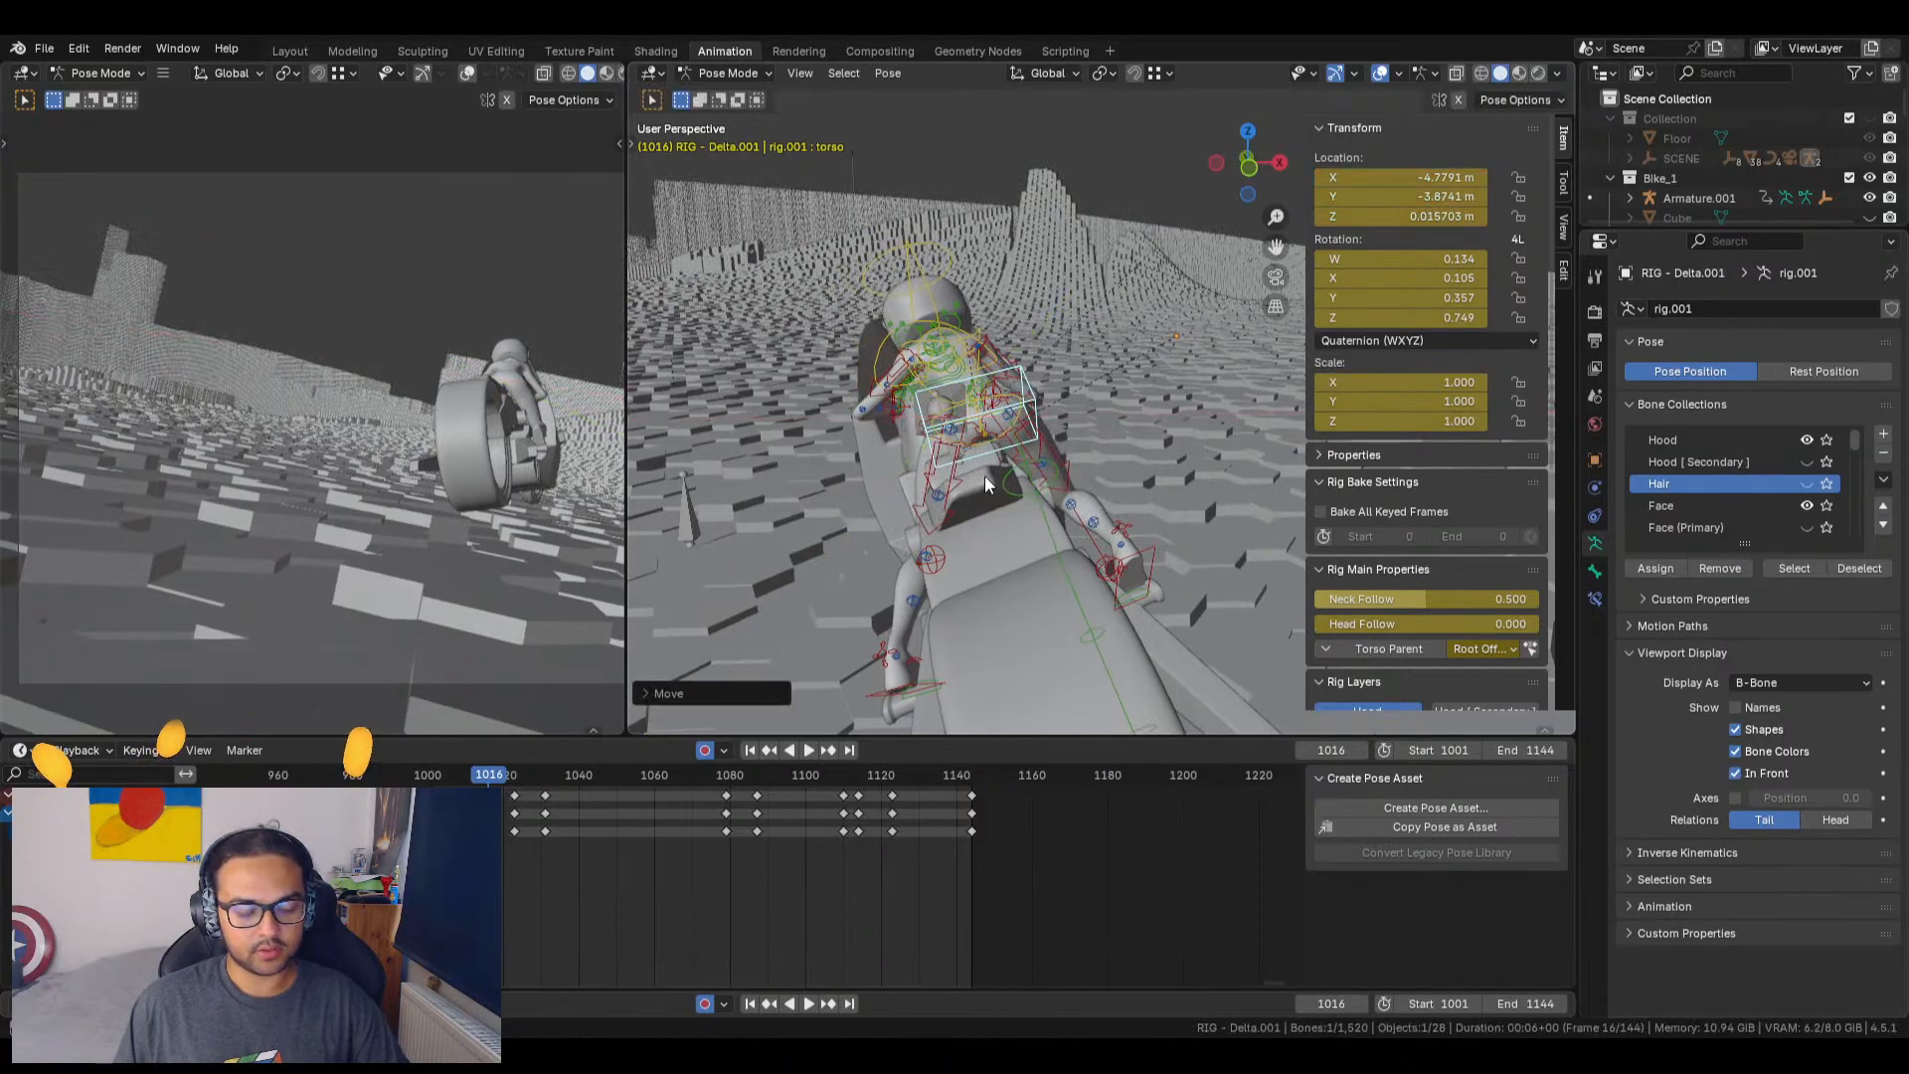
# Step: Rotate the torso control more upright, to about W 0.123, X 0.153, Y 0.342, Z 0.723
pyautogui.press('r')
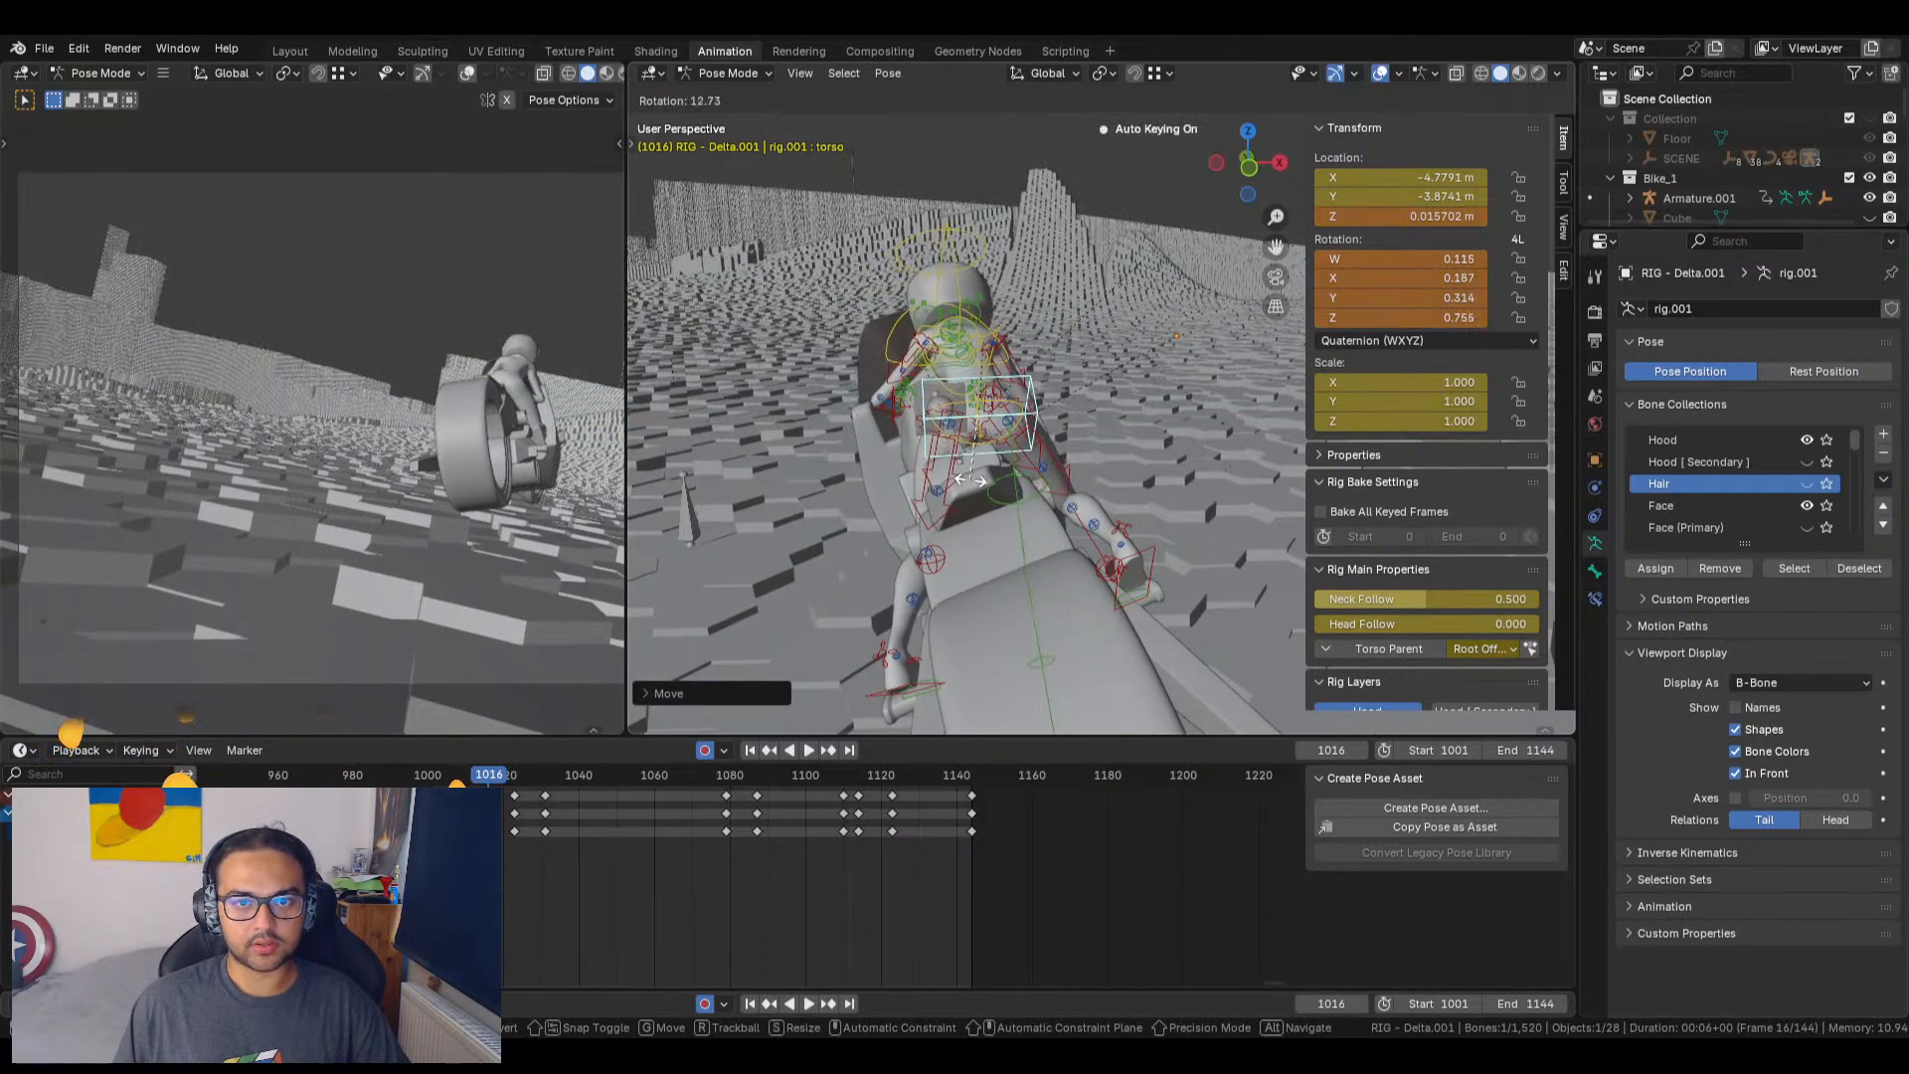
pyautogui.click(1010, 469)
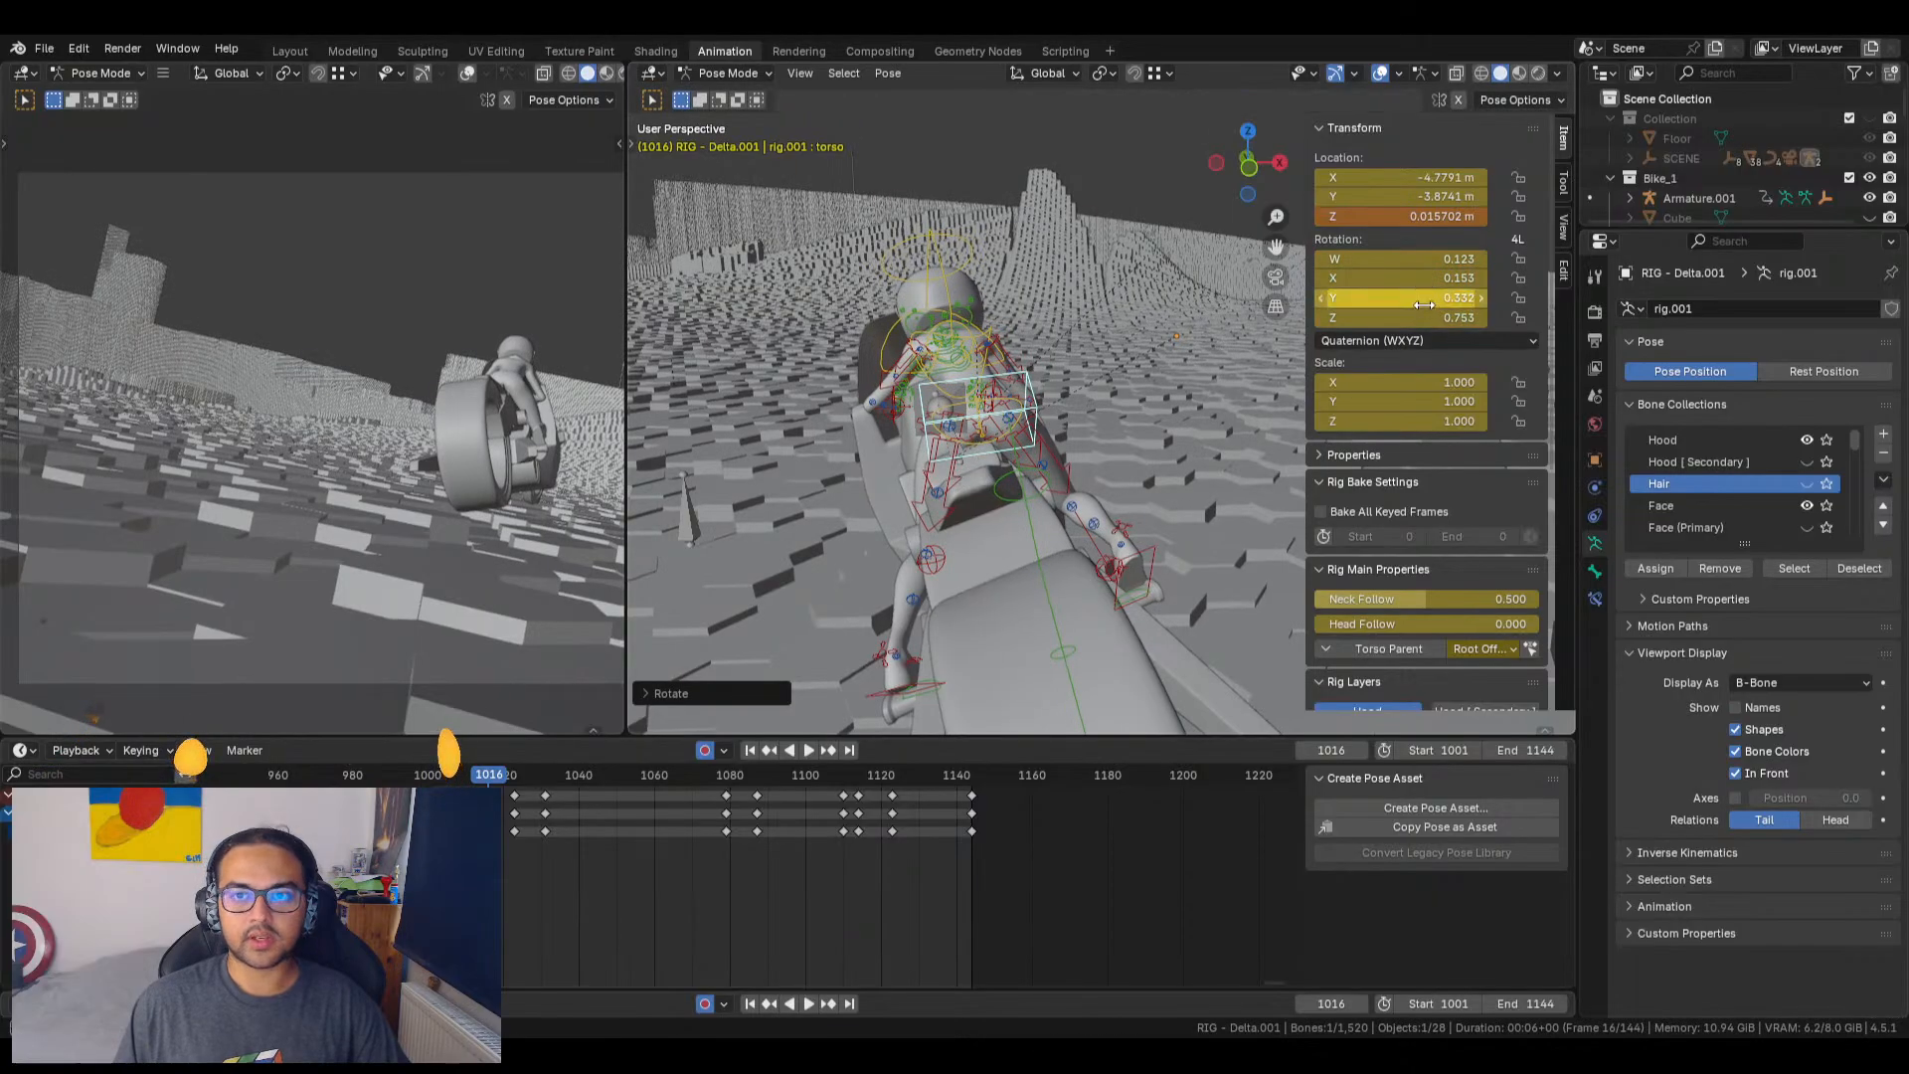
pyautogui.moveTo(1424, 304)
pyautogui.mouseDown()
pyautogui.moveTo(1392, 298)
pyautogui.moveTo(1426, 297)
pyautogui.moveTo(1414, 317)
pyautogui.mouseUp()
pyautogui.hotkey('ctrl', 'z')
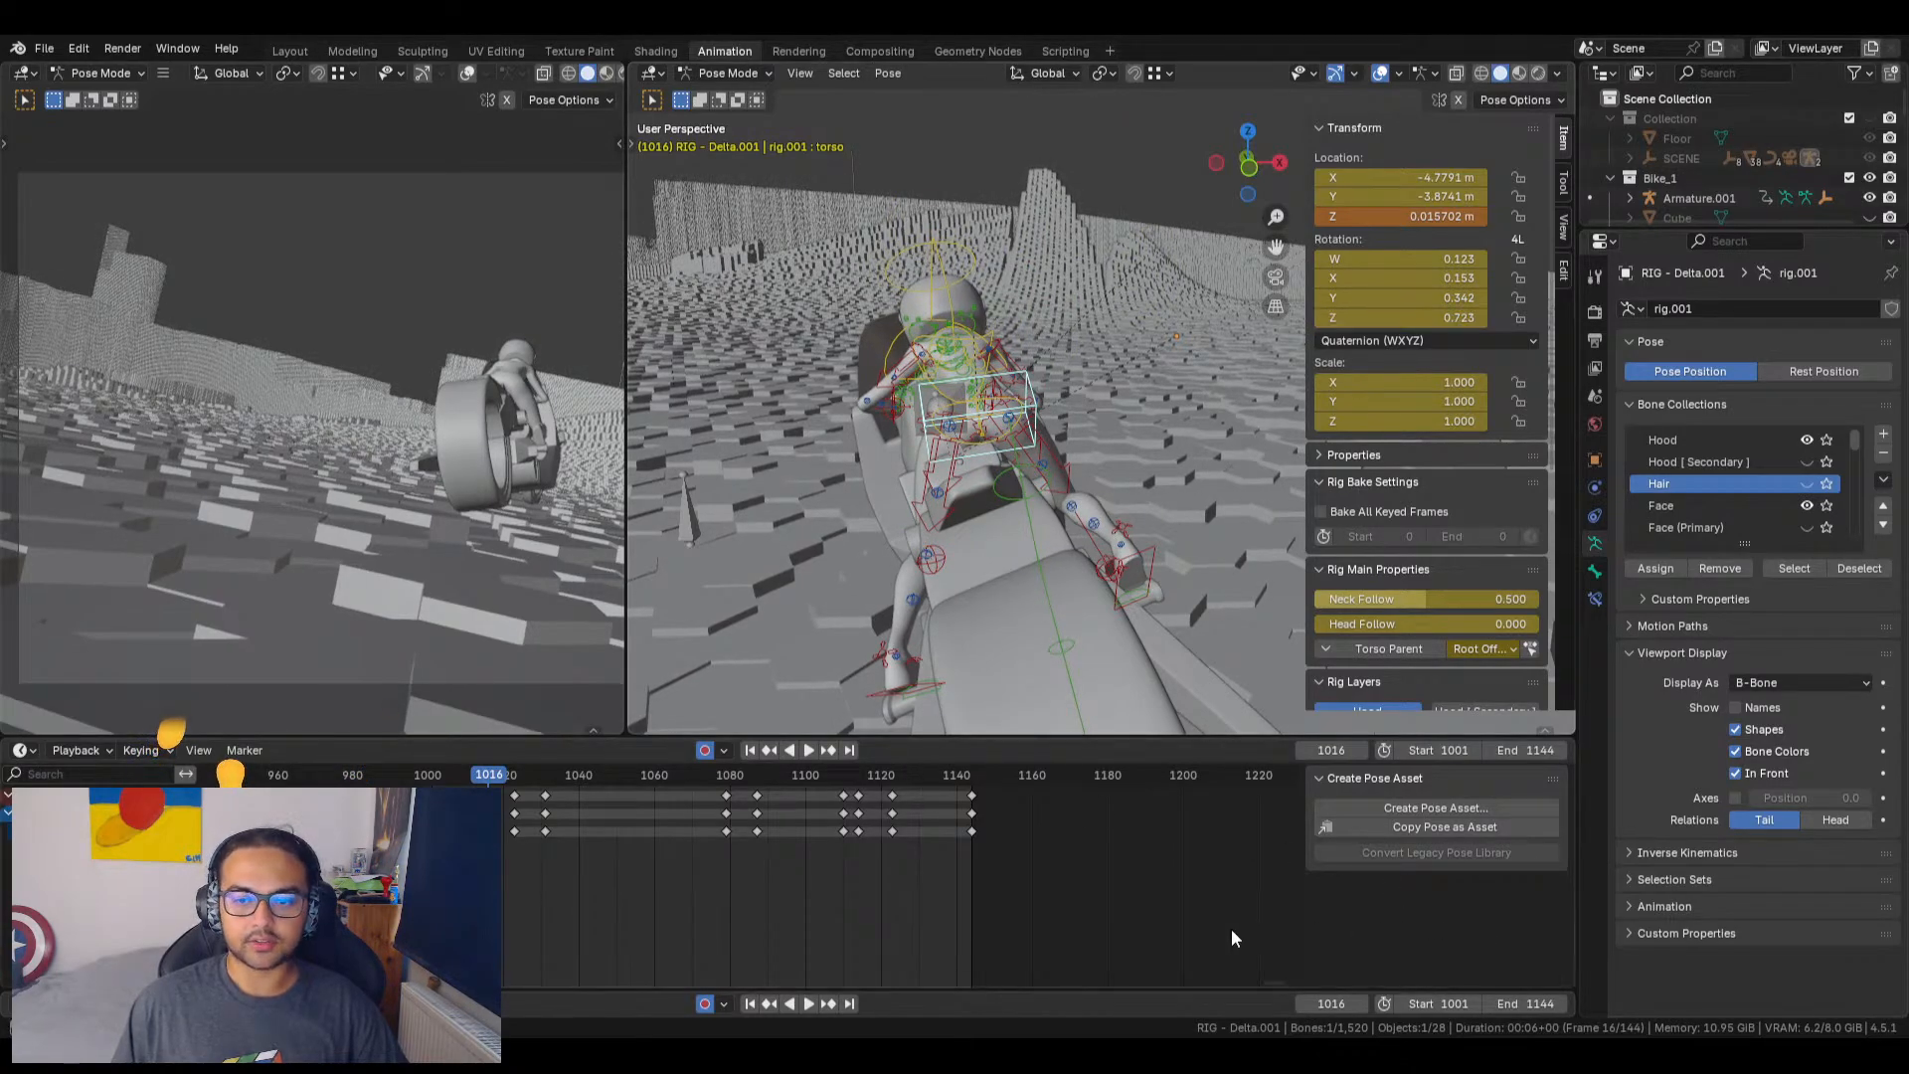
# Step: Compare the pose with frame 1007, return to frame 1016 and set the torso control's rotation to about X 0.233 and Z 0.663
pyautogui.moveTo(461, 776); pyautogui.dragTo(456, 775)
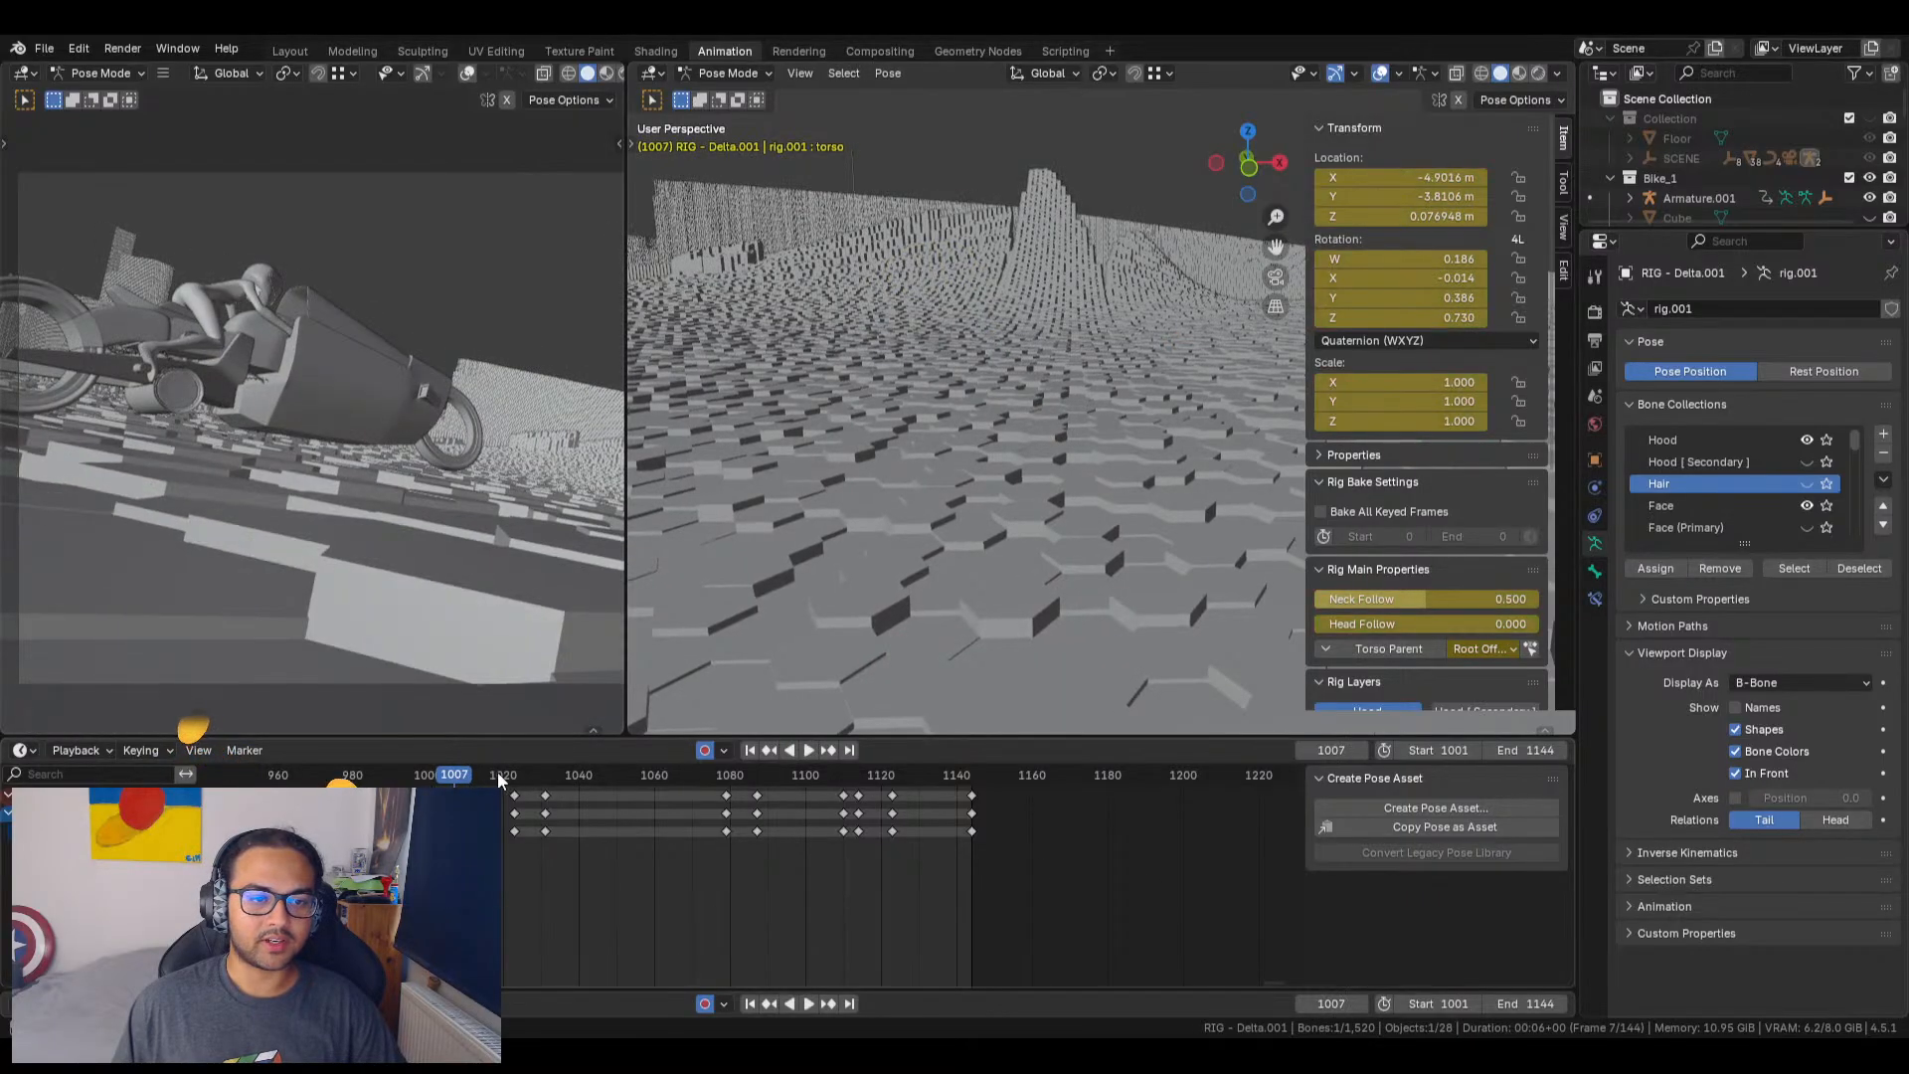
pyautogui.click(494, 777)
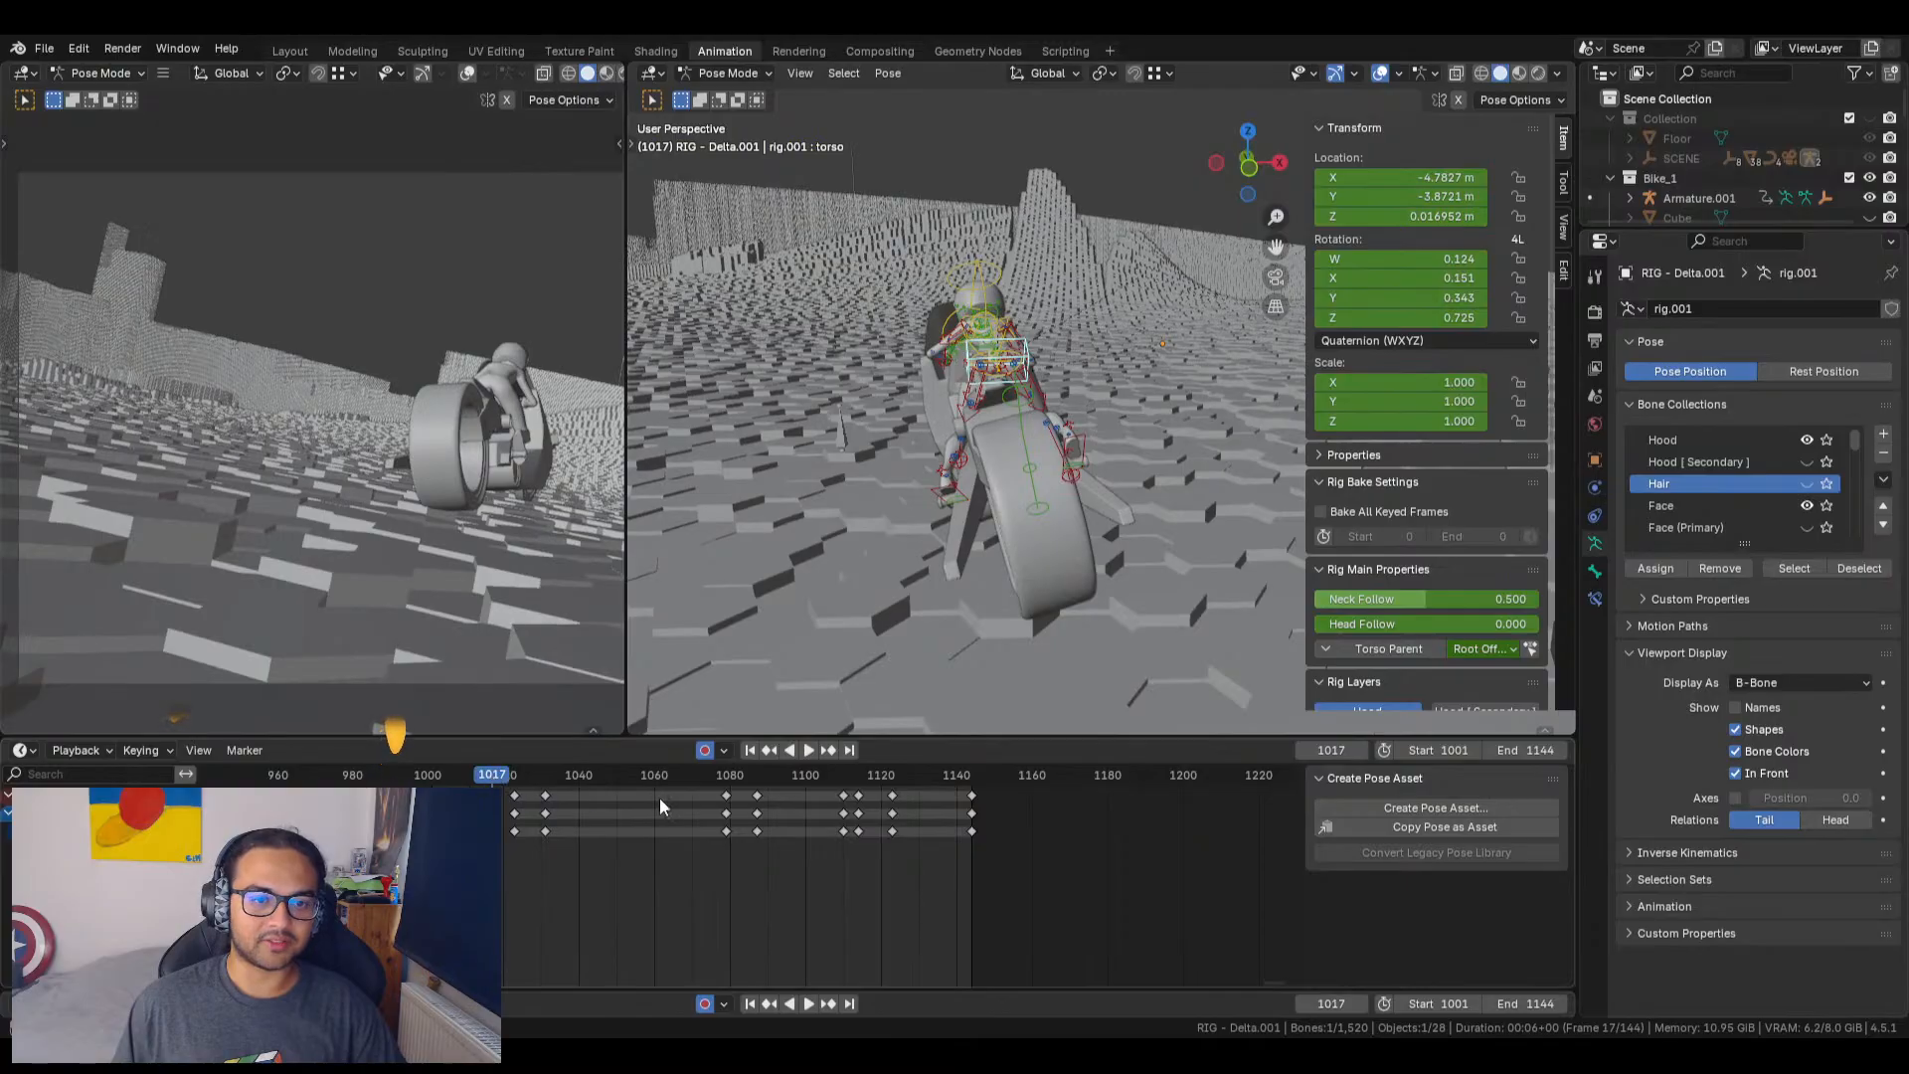
pyautogui.click(771, 1003)
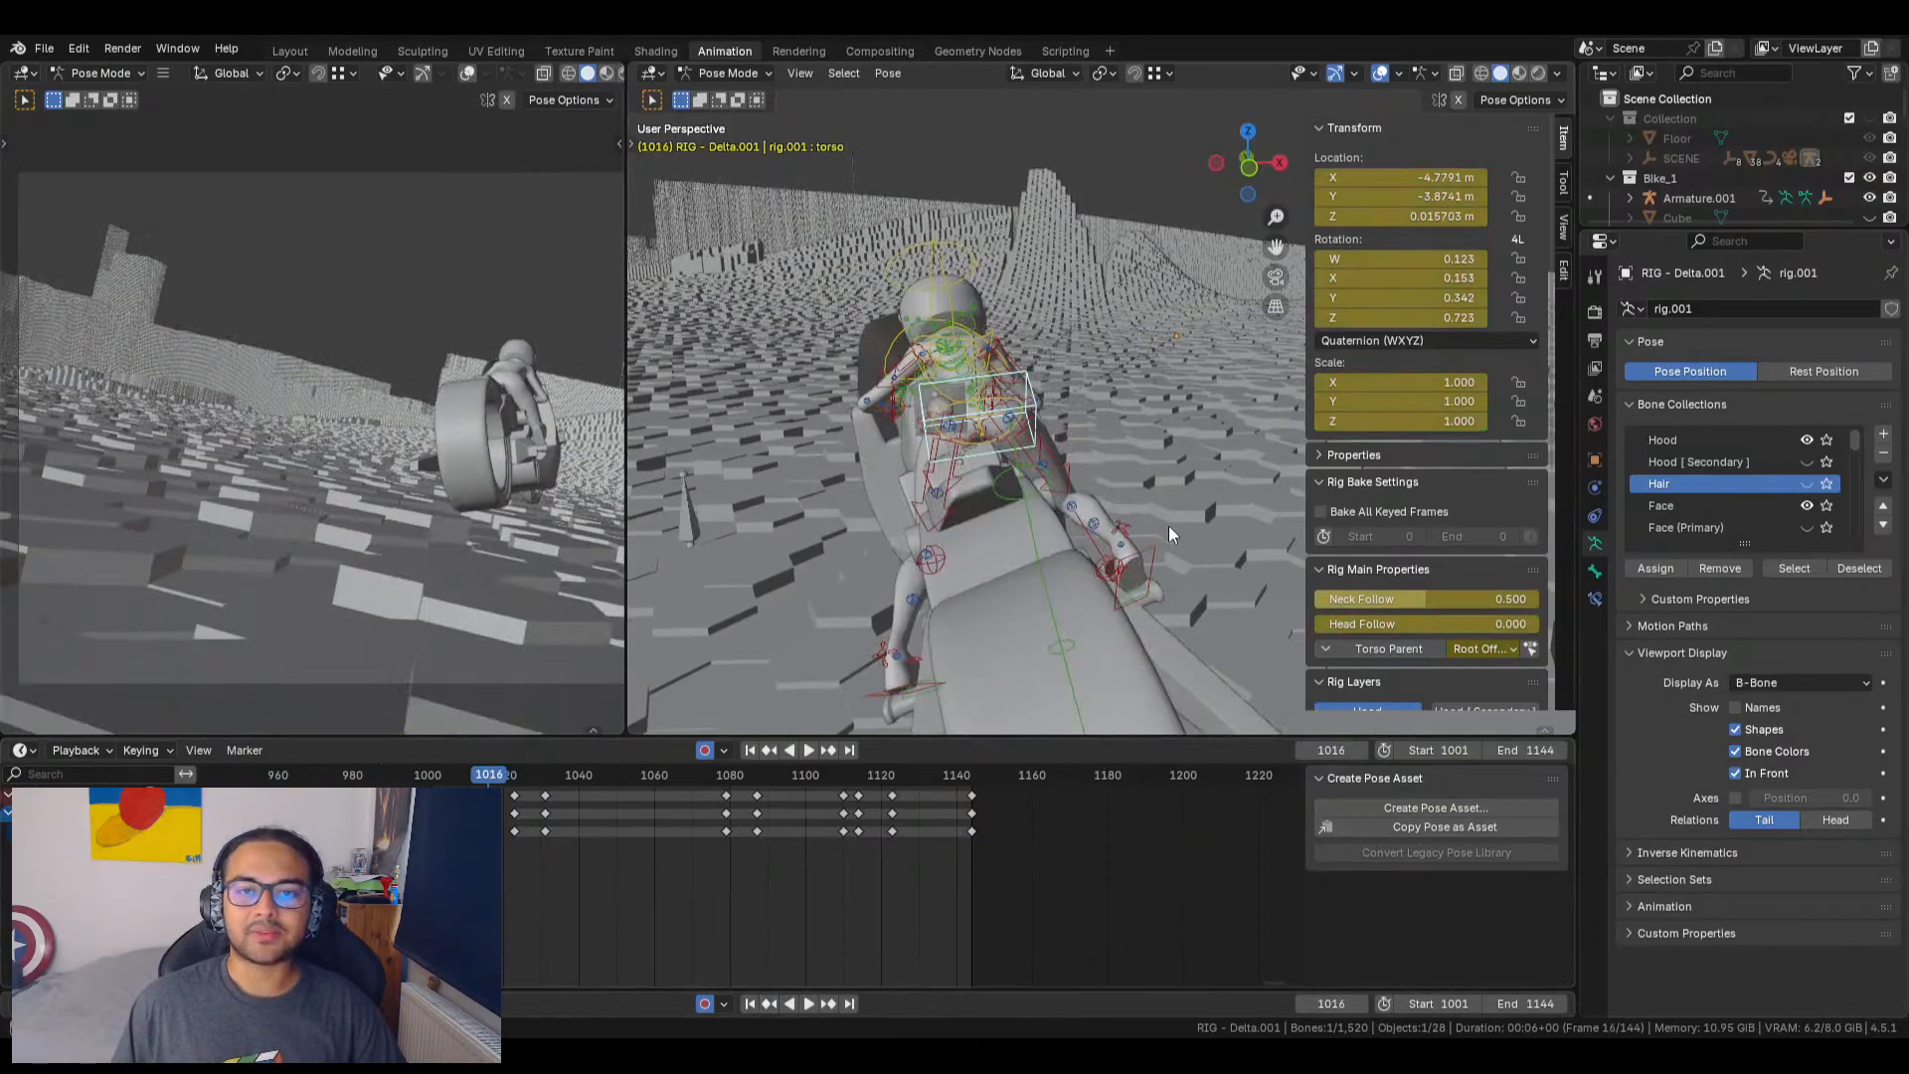
pyautogui.moveTo(1391, 322); pyautogui.dragTo(1422, 277)
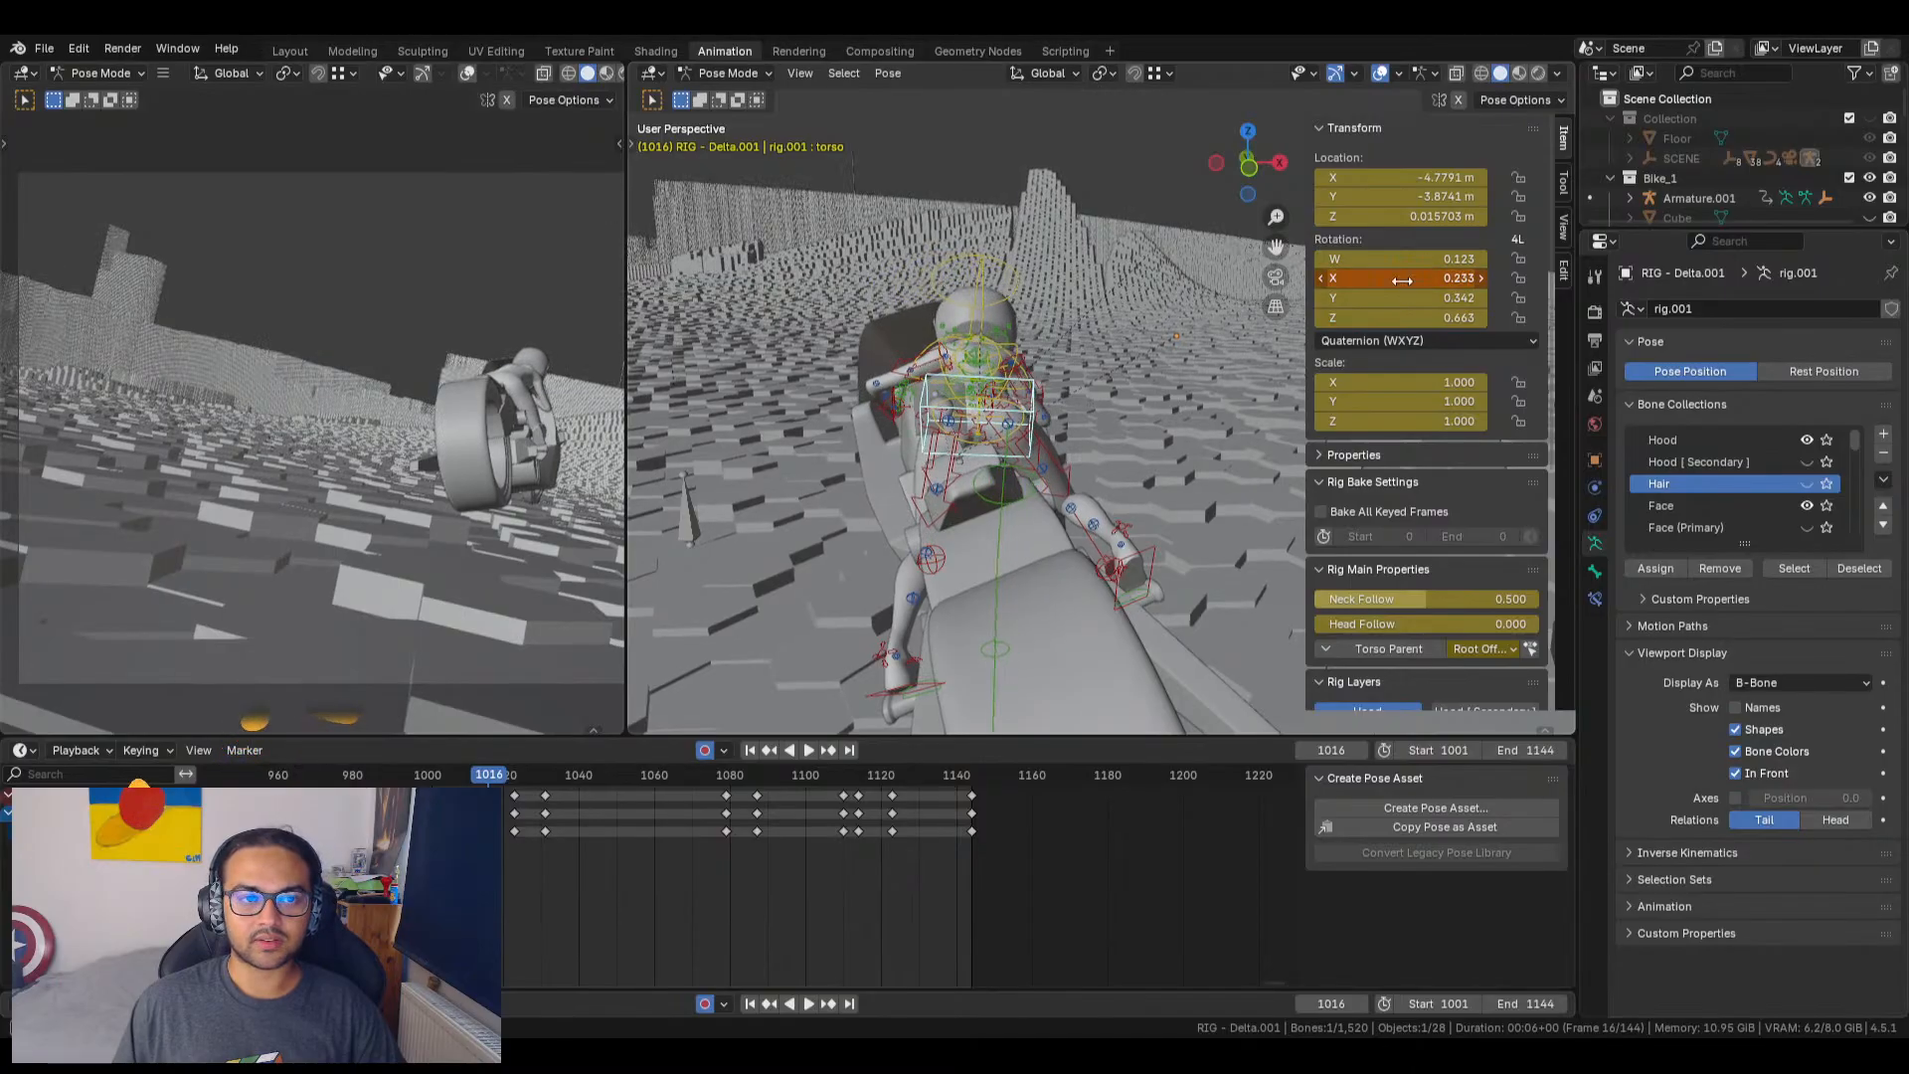
pyautogui.moveTo(1102, 422); pyautogui.dragTo(946, 350, button='middle')
pyautogui.click(975, 359)
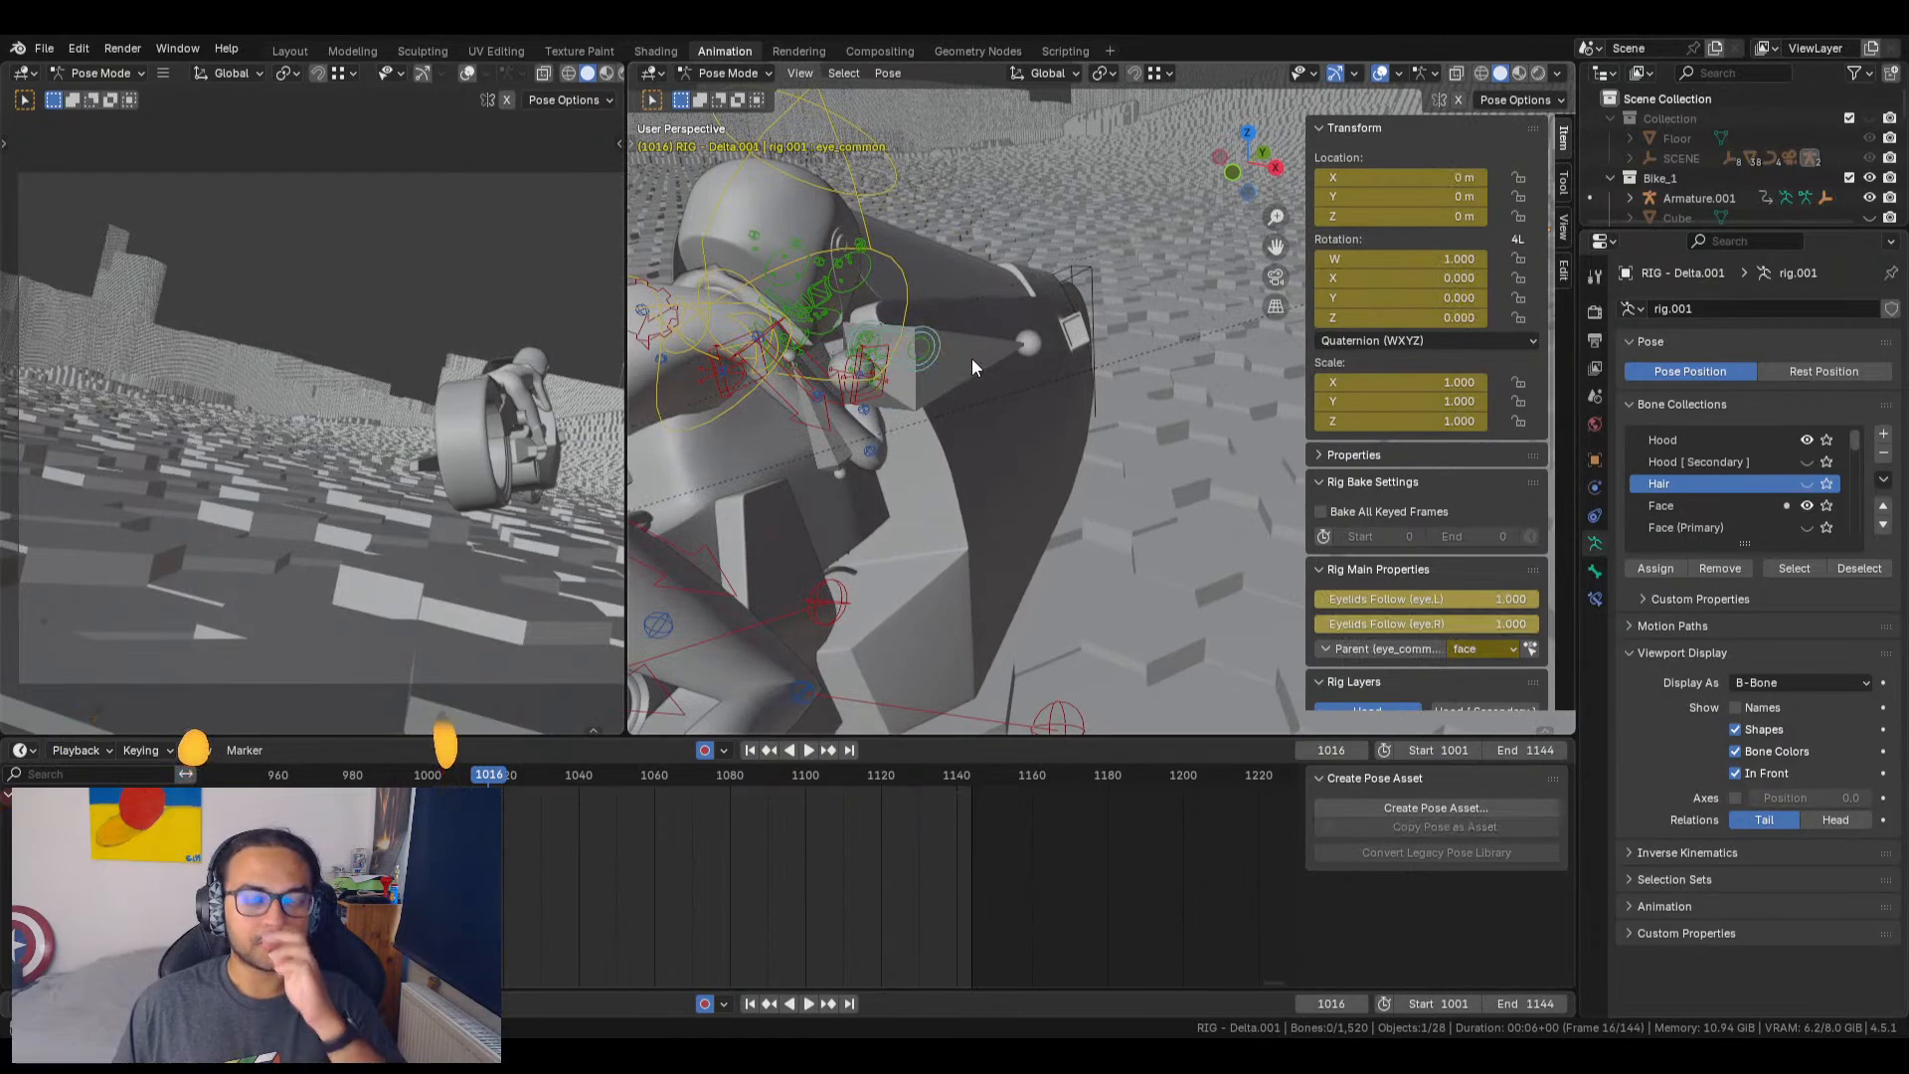
pyautogui.press('Tab')
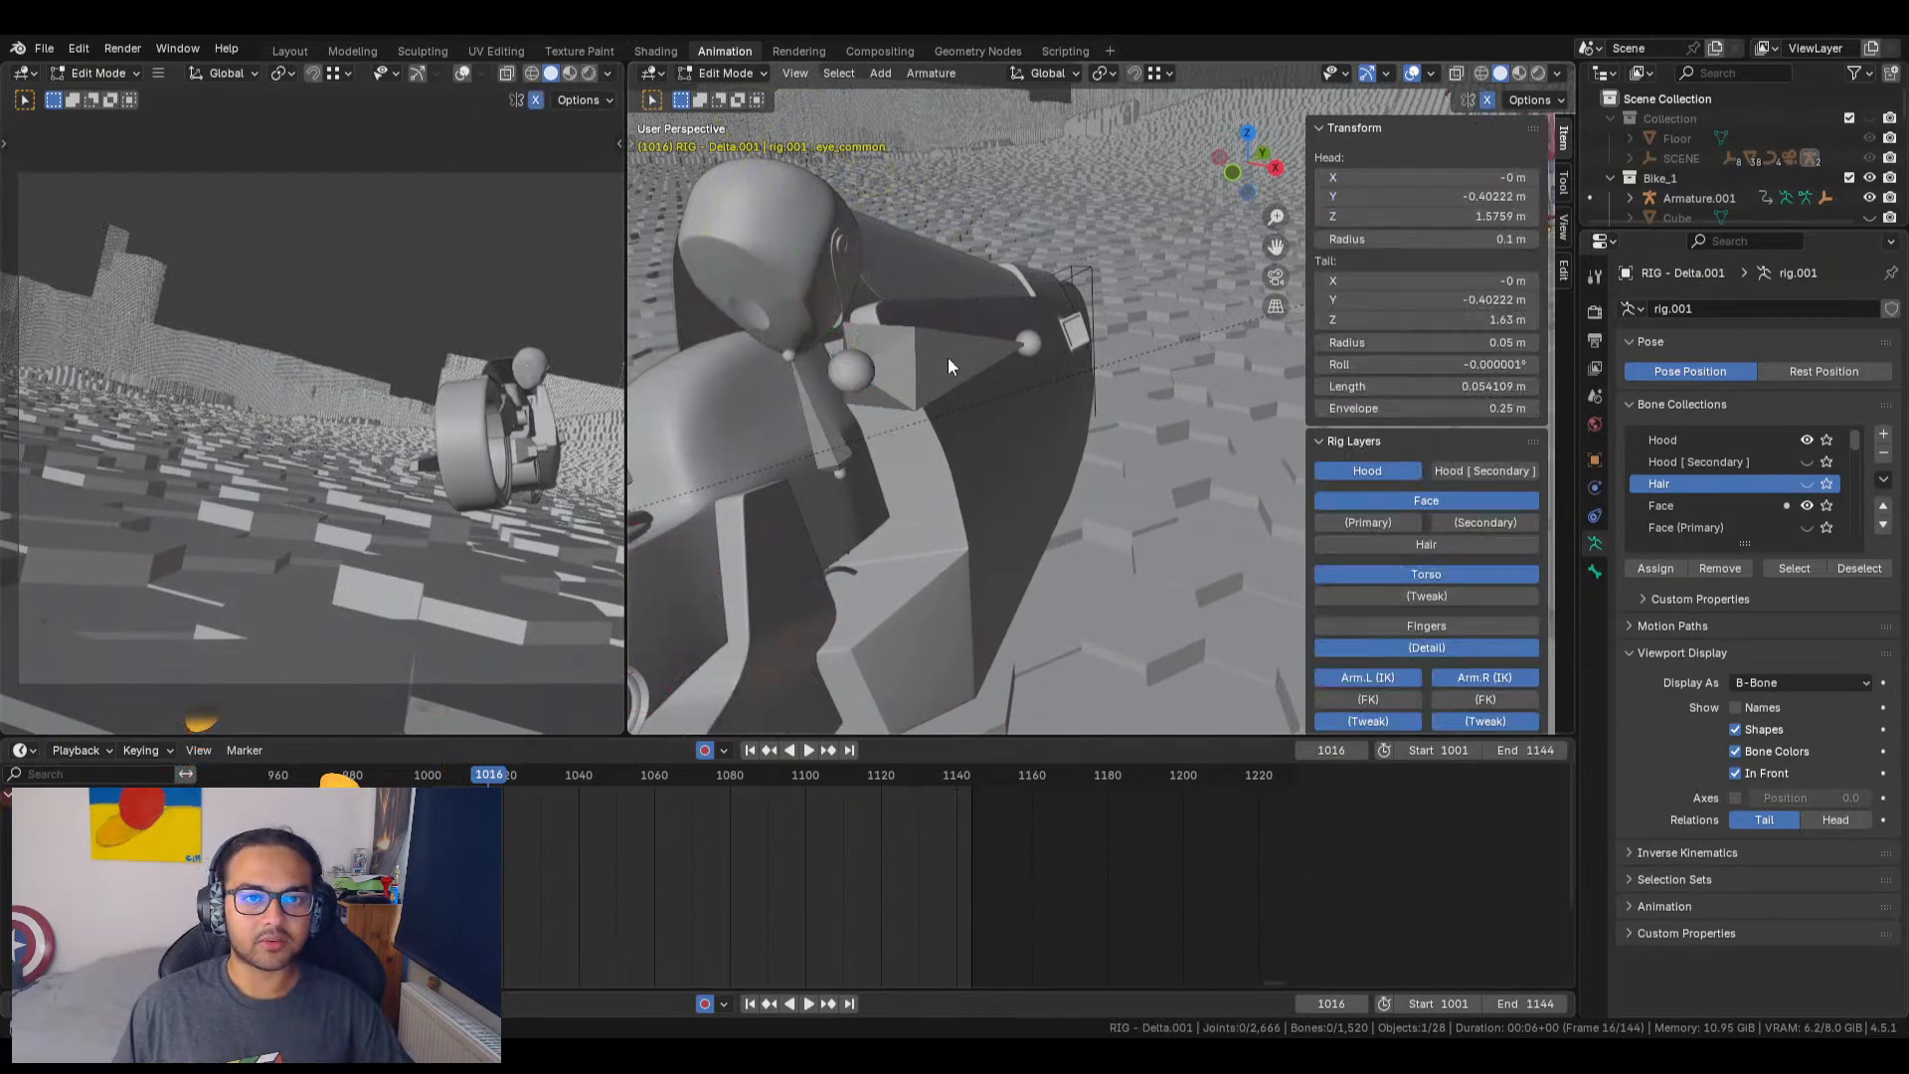
pyautogui.press('Tab')
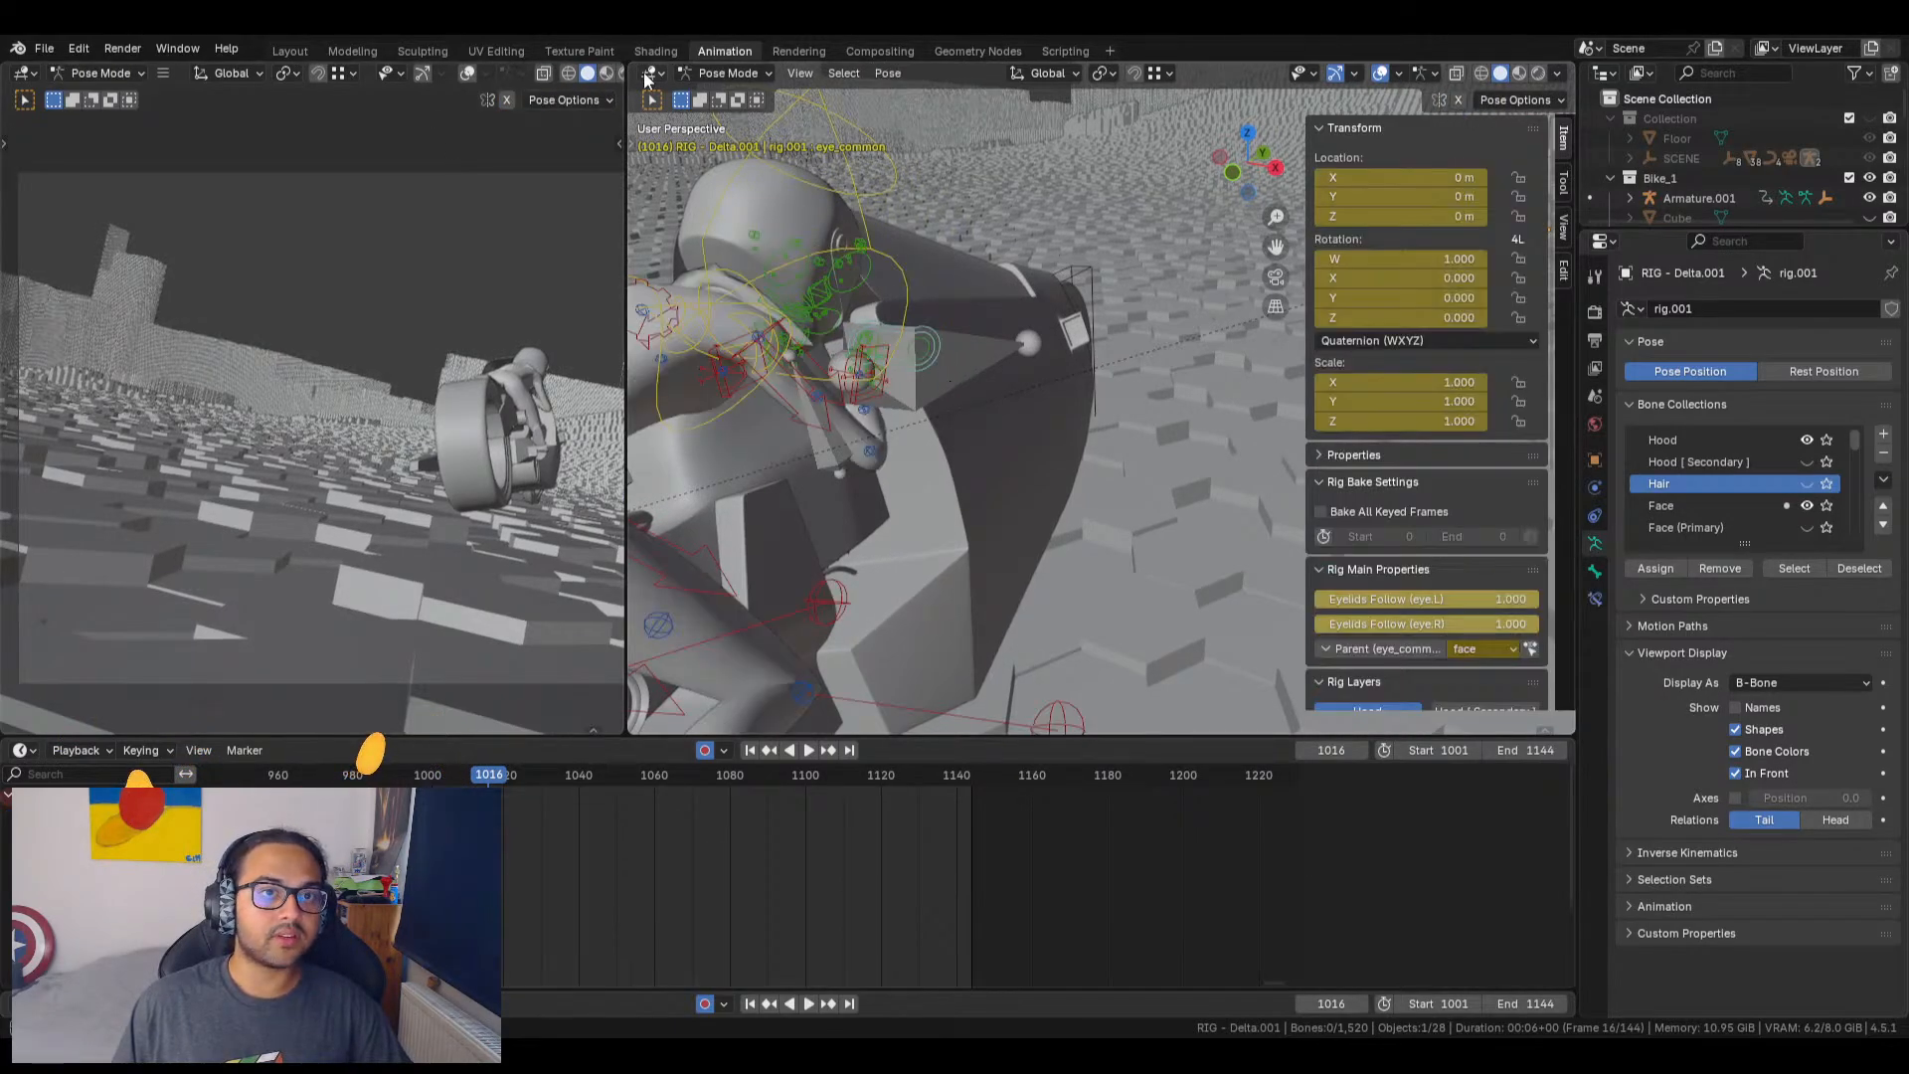
# Step: Switch to Object Mode, select the bike's armature Armature.001 and turn off its In Front display
pyautogui.click(714, 74)
pyautogui.click(740, 95)
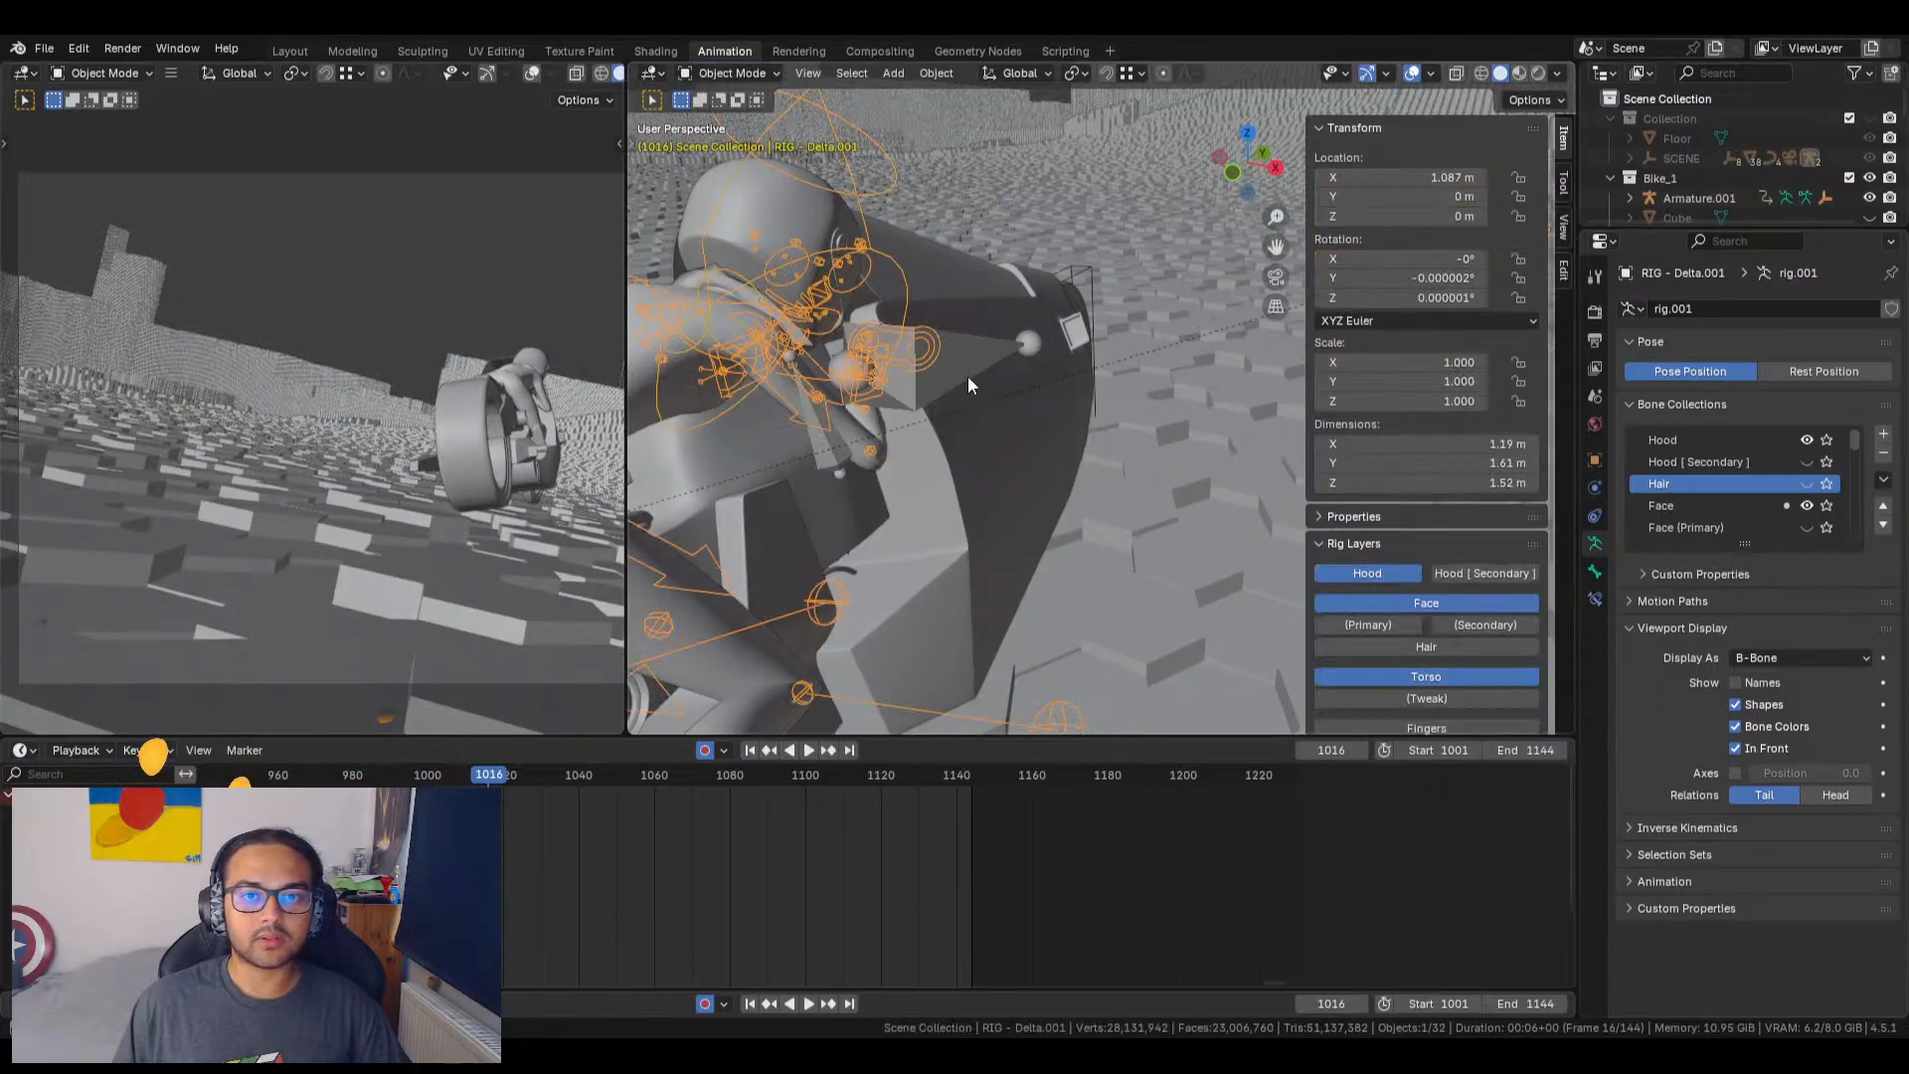
pyautogui.click(969, 376)
pyautogui.click(1736, 749)
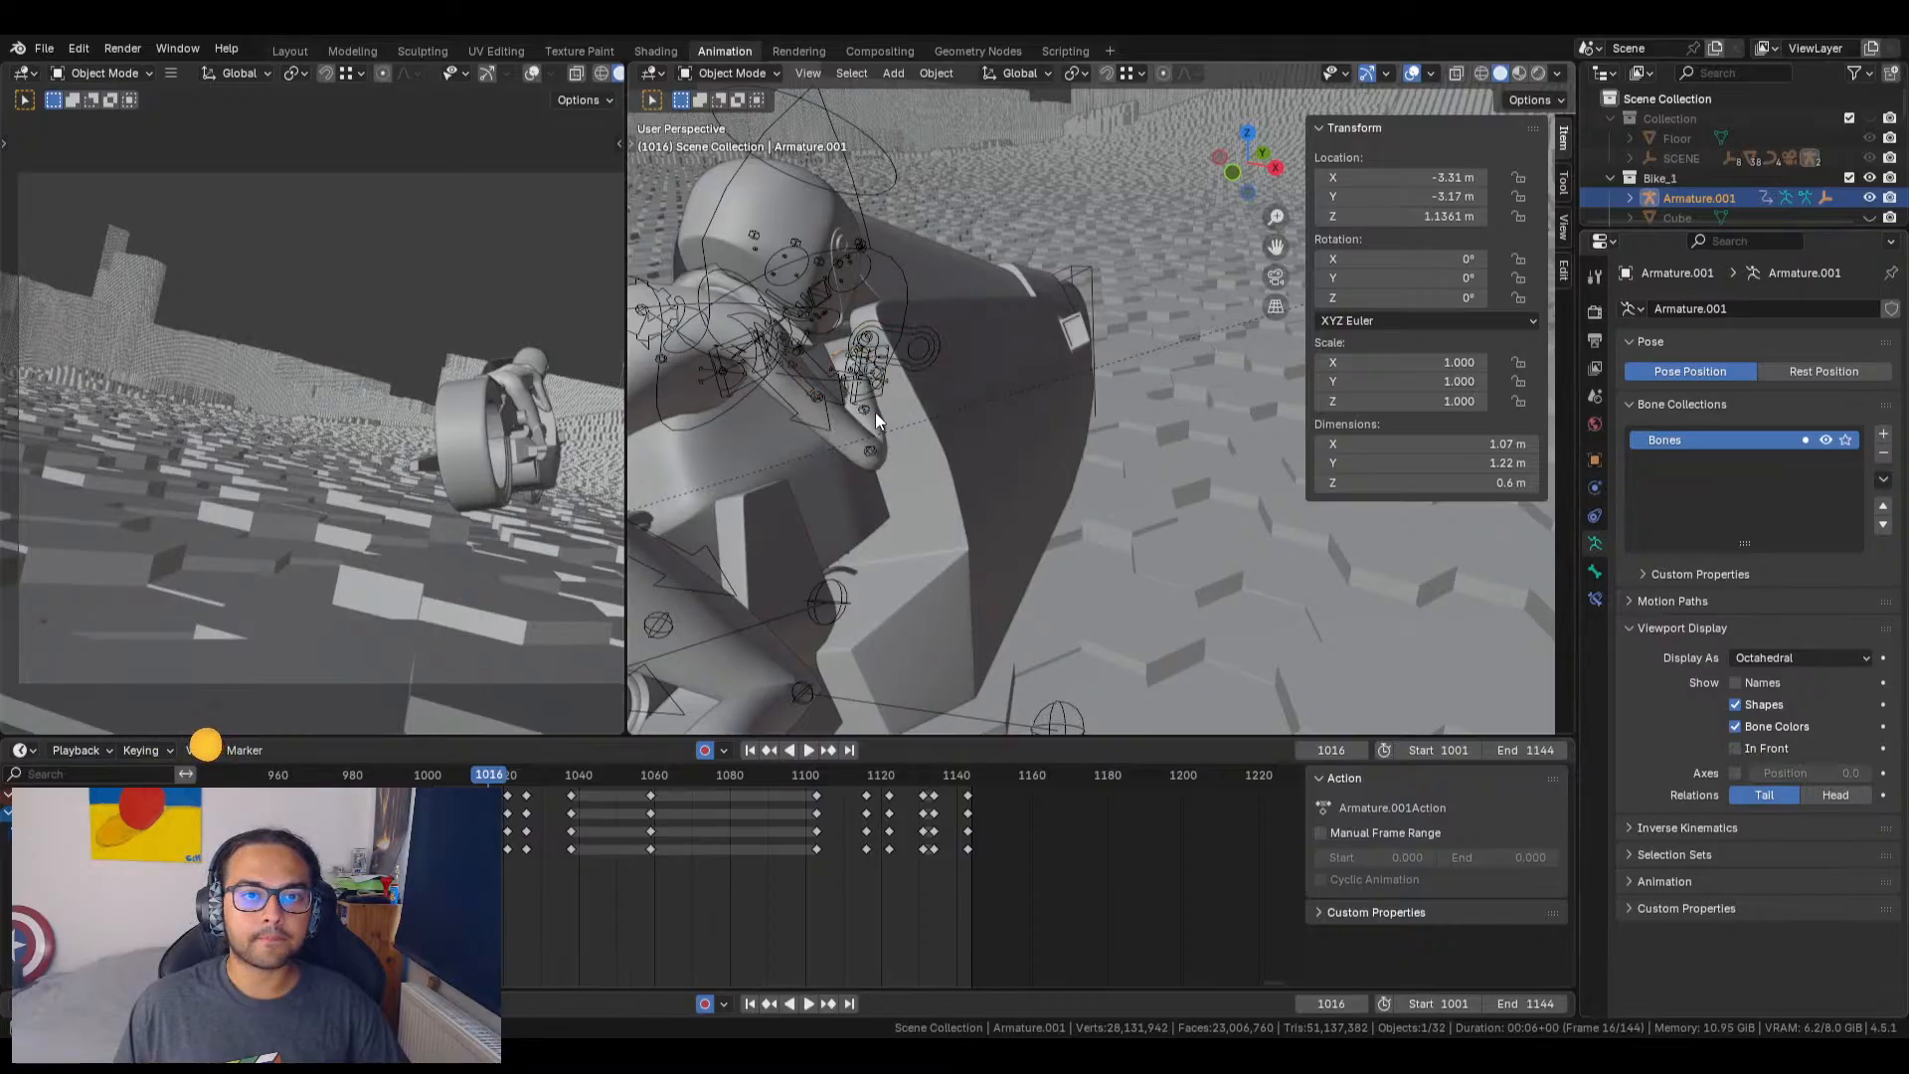
# Step: Reselect the rider rig and return it to Pose Mode
pyautogui.click(933, 342)
pyautogui.press('Tab')
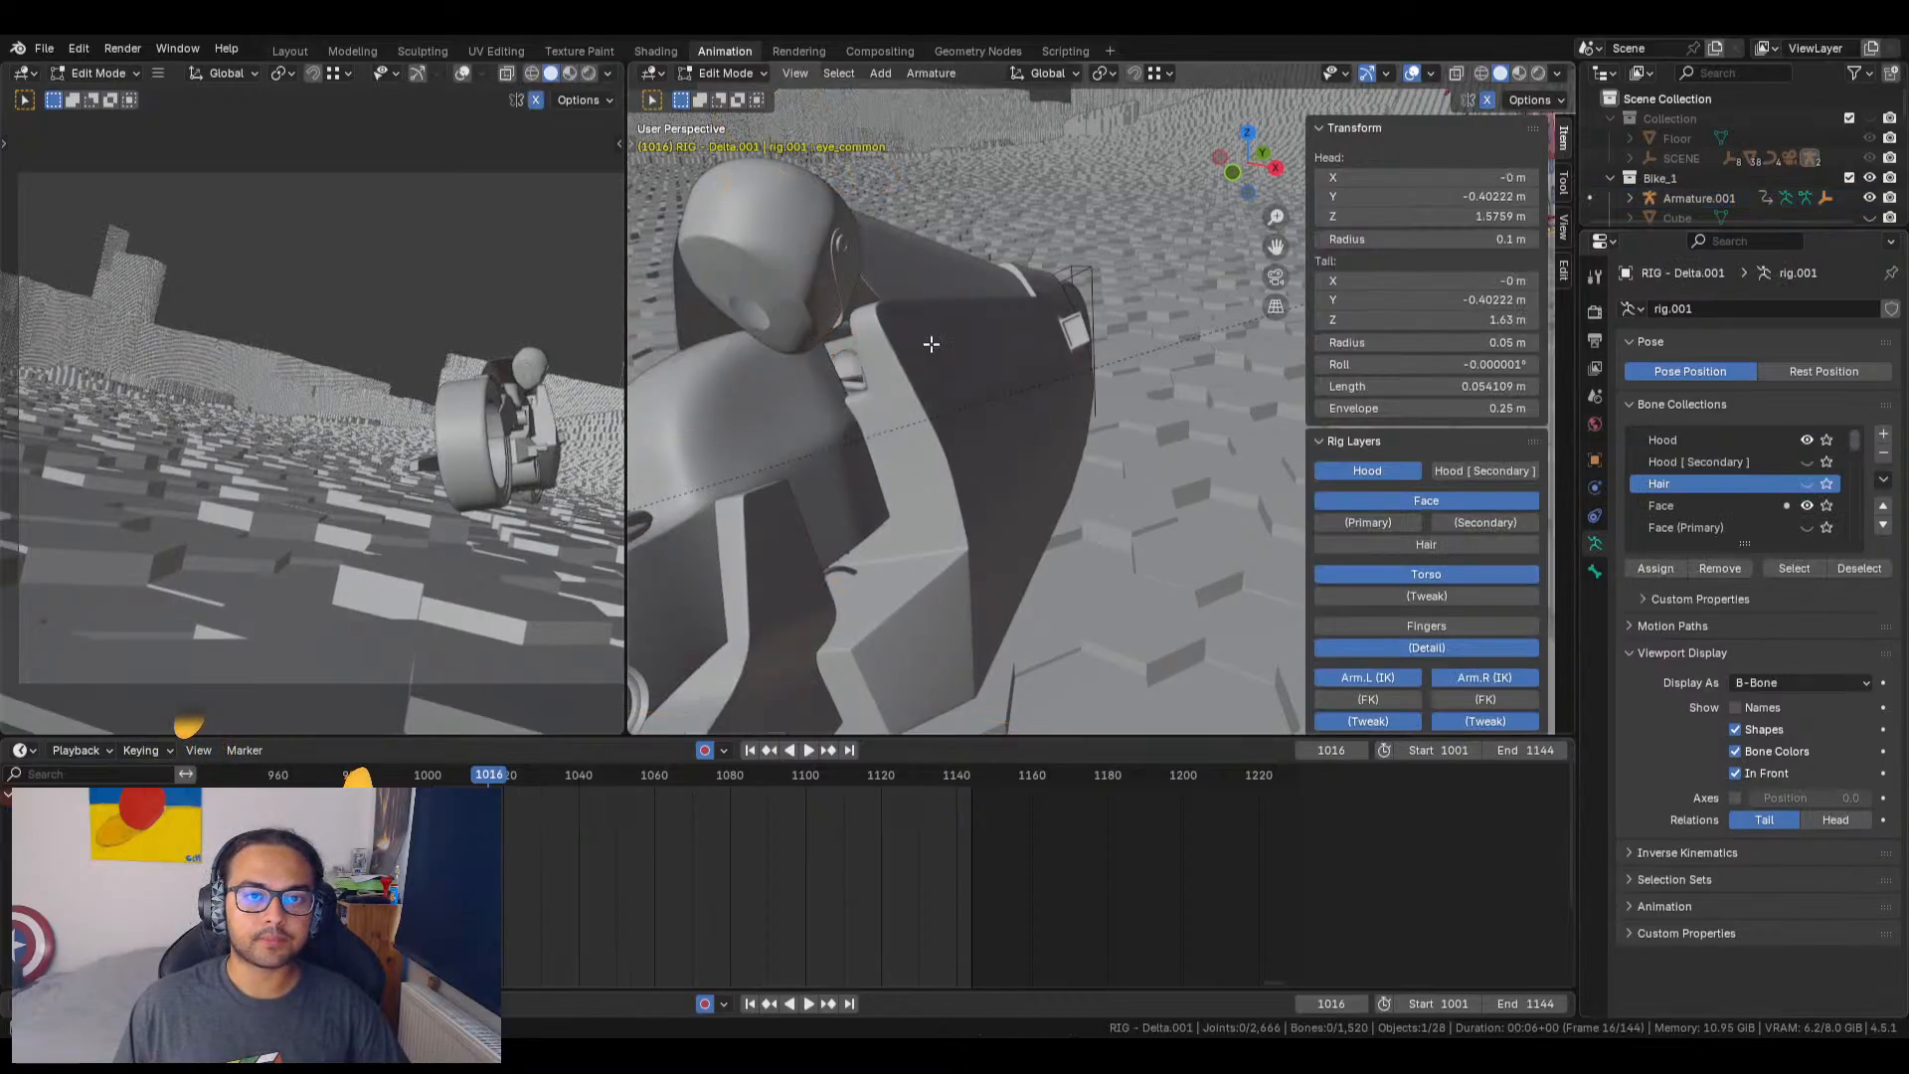
pyautogui.press('Tab')
pyautogui.click(729, 73)
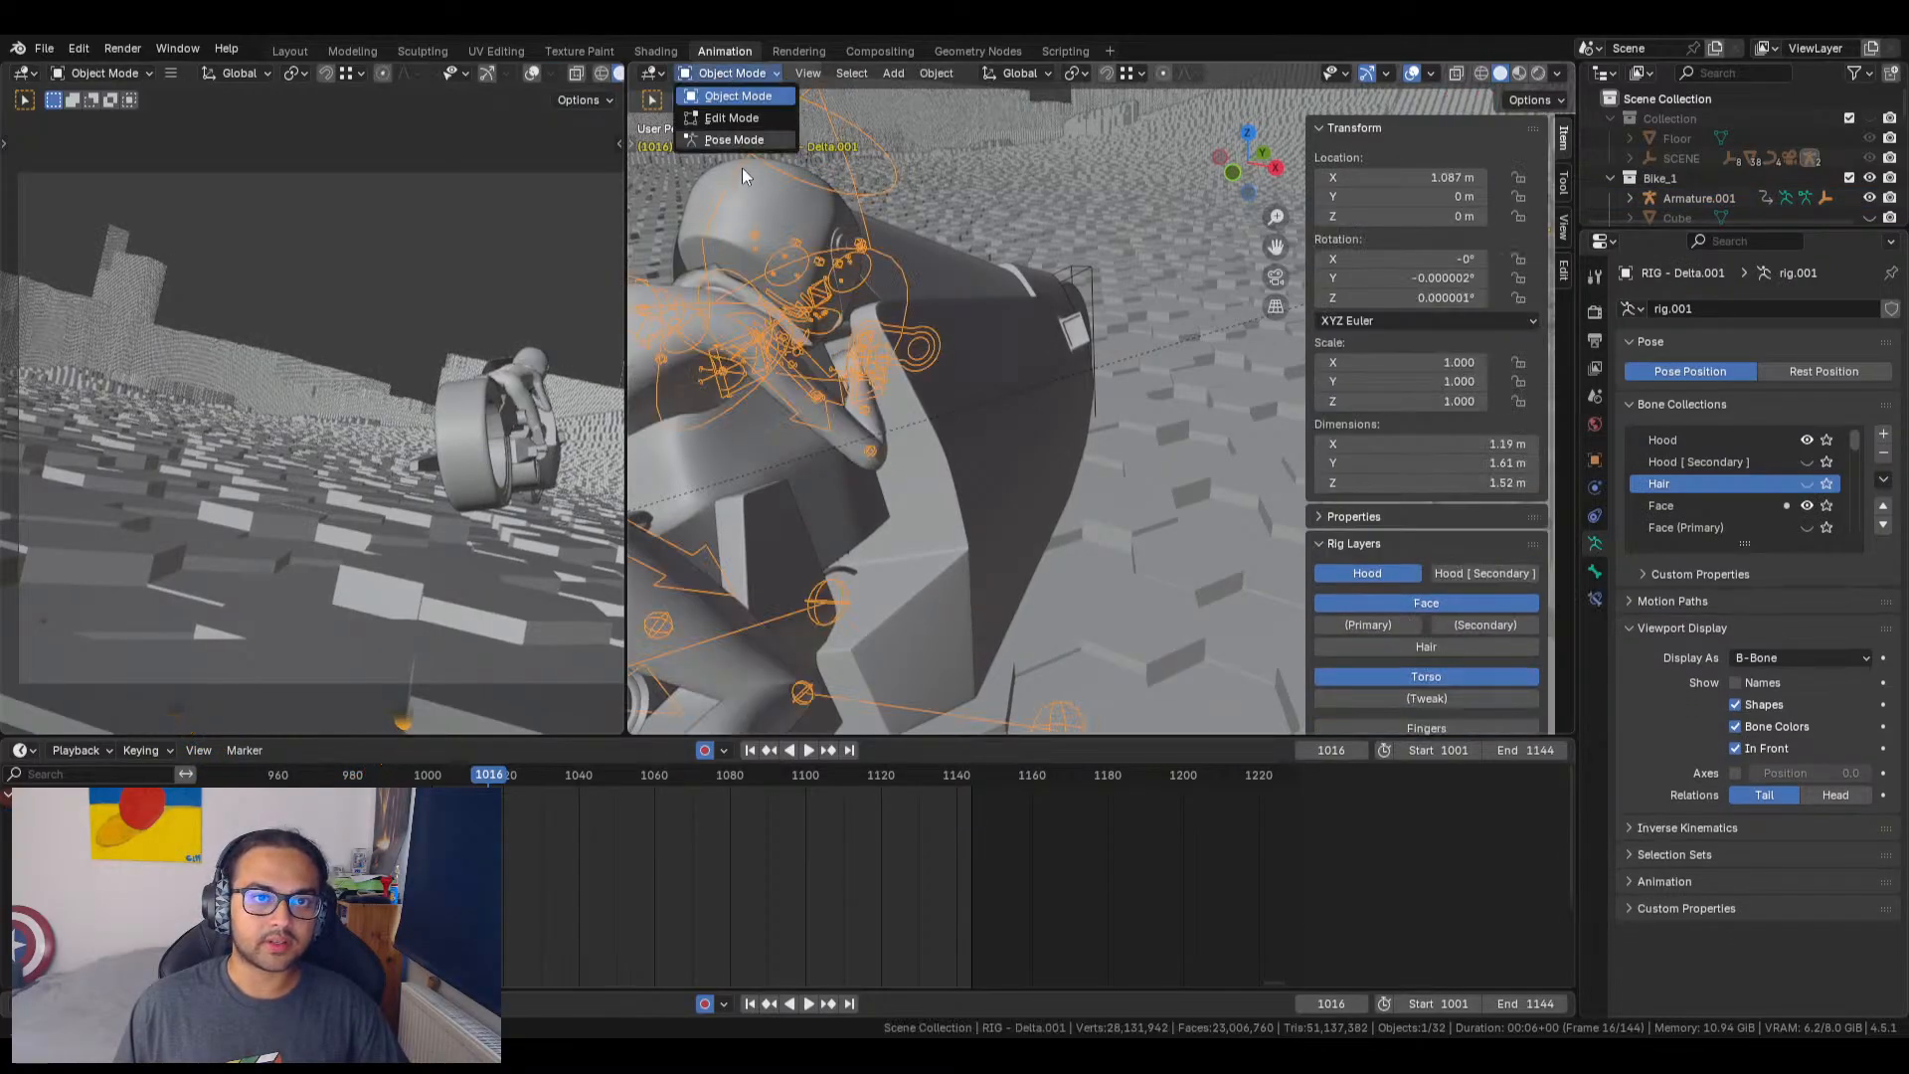
pyautogui.click(732, 137)
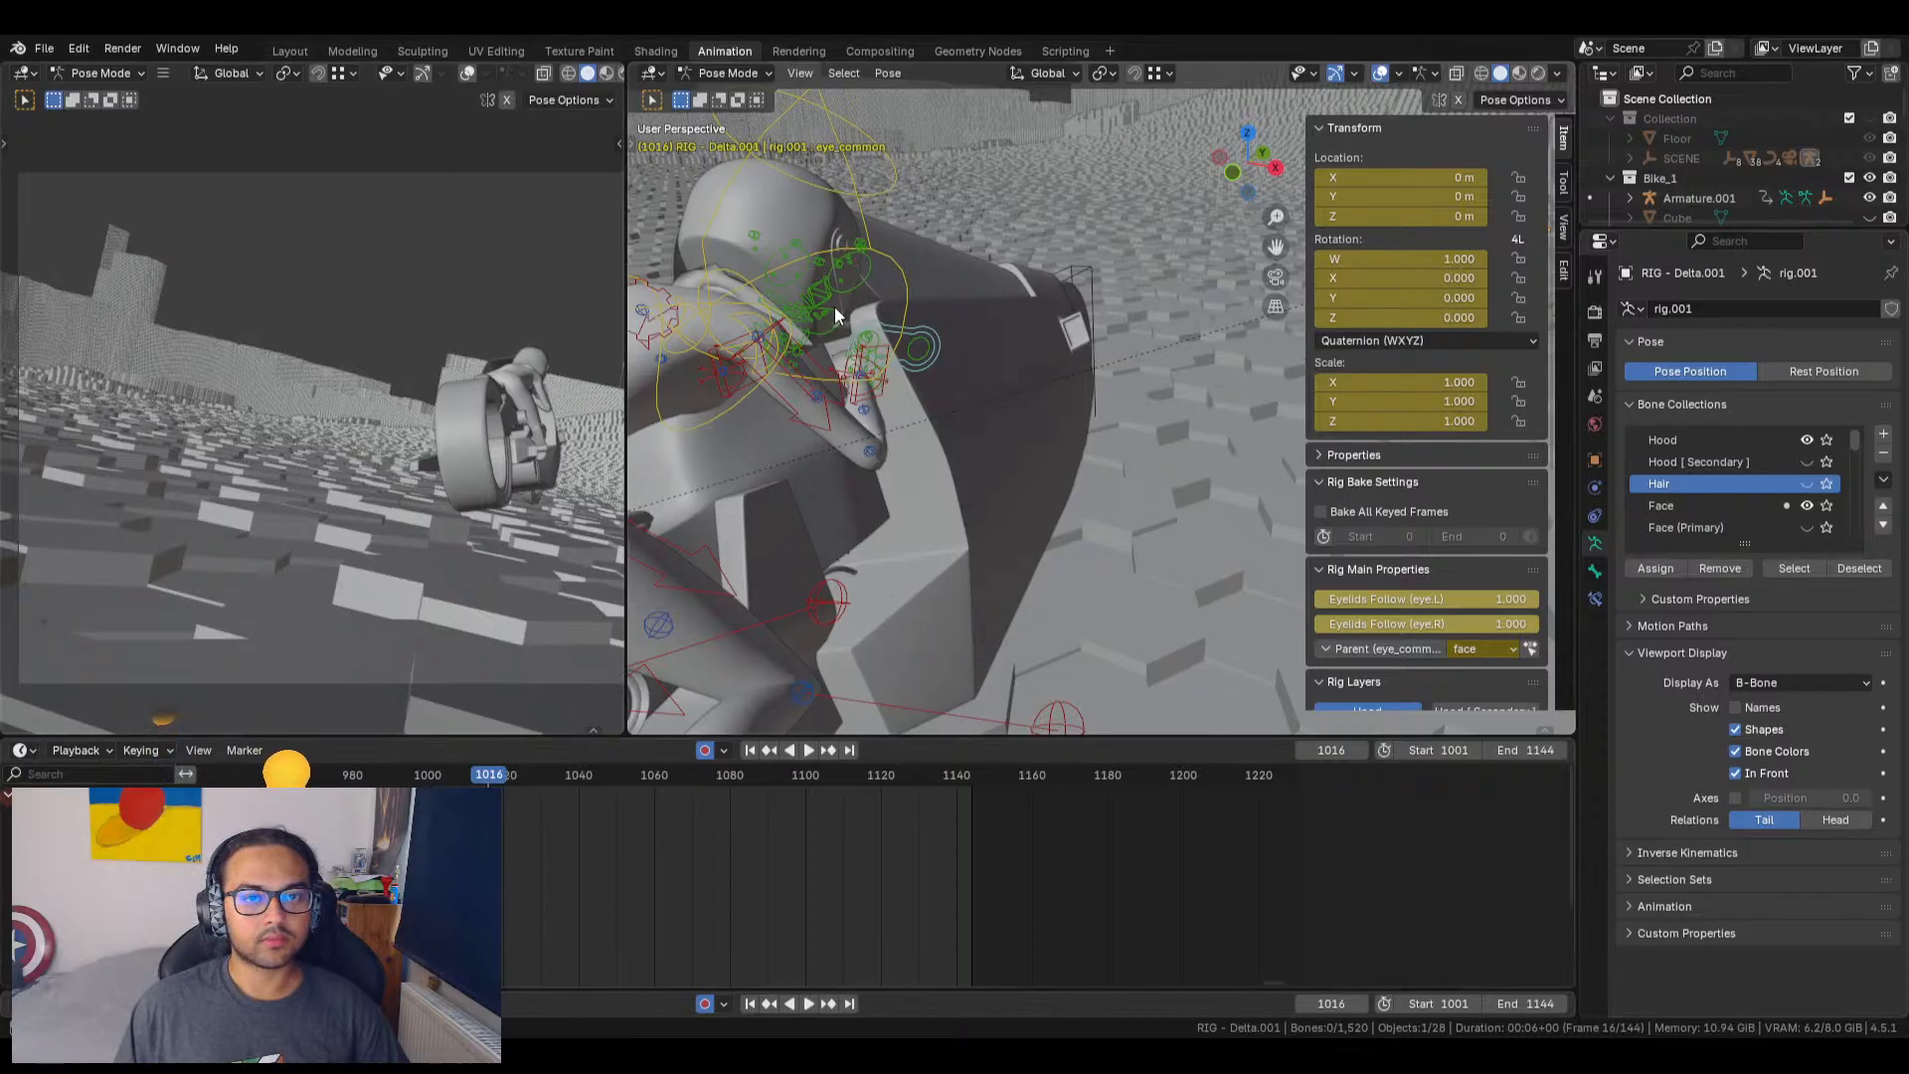
# Step: Go to frame 1023, select the rider's torso control and frame the view on it
pyautogui.moveTo(834, 306); pyautogui.dragTo(935, 444, button='middle')
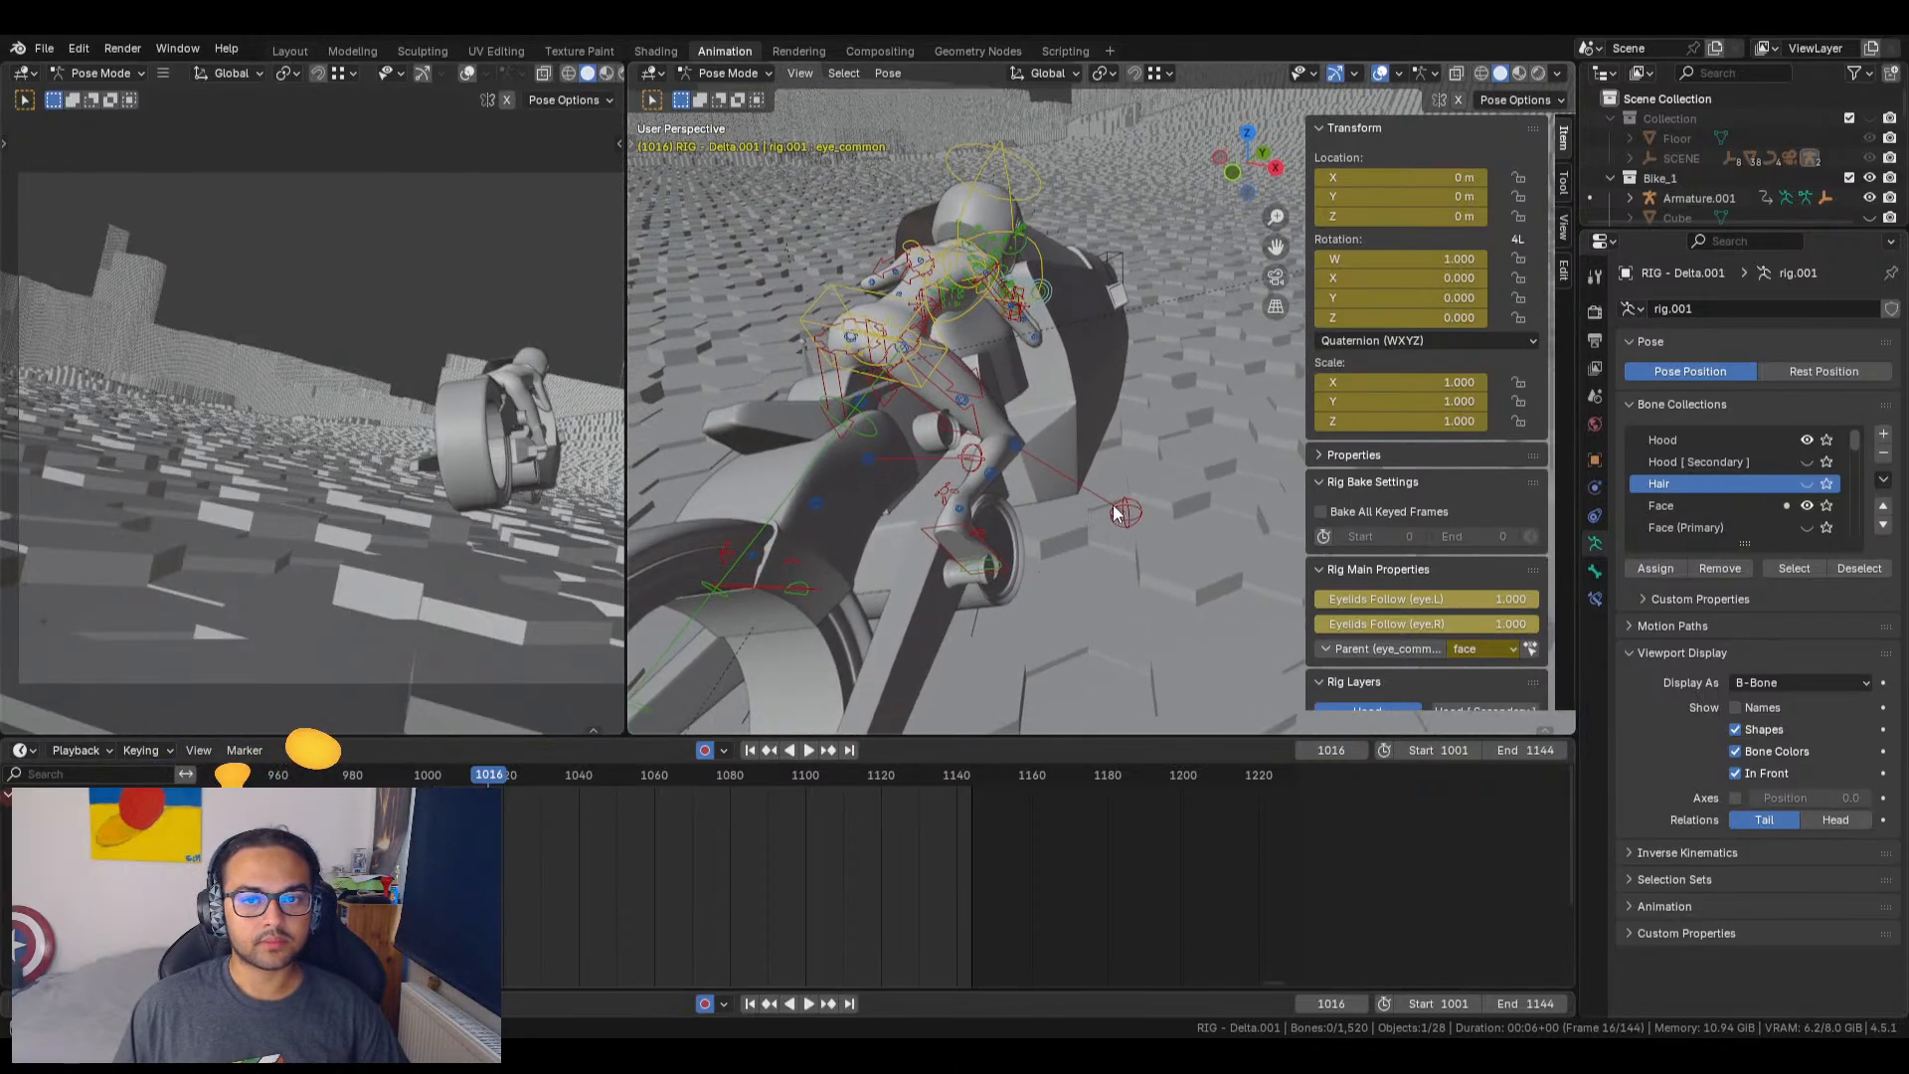
pyautogui.moveTo(496, 778)
pyautogui.mouseDown()
pyautogui.moveTo(460, 781)
pyautogui.moveTo(529, 778)
pyautogui.moveTo(458, 784)
pyautogui.moveTo(513, 783)
pyautogui.mouseUp()
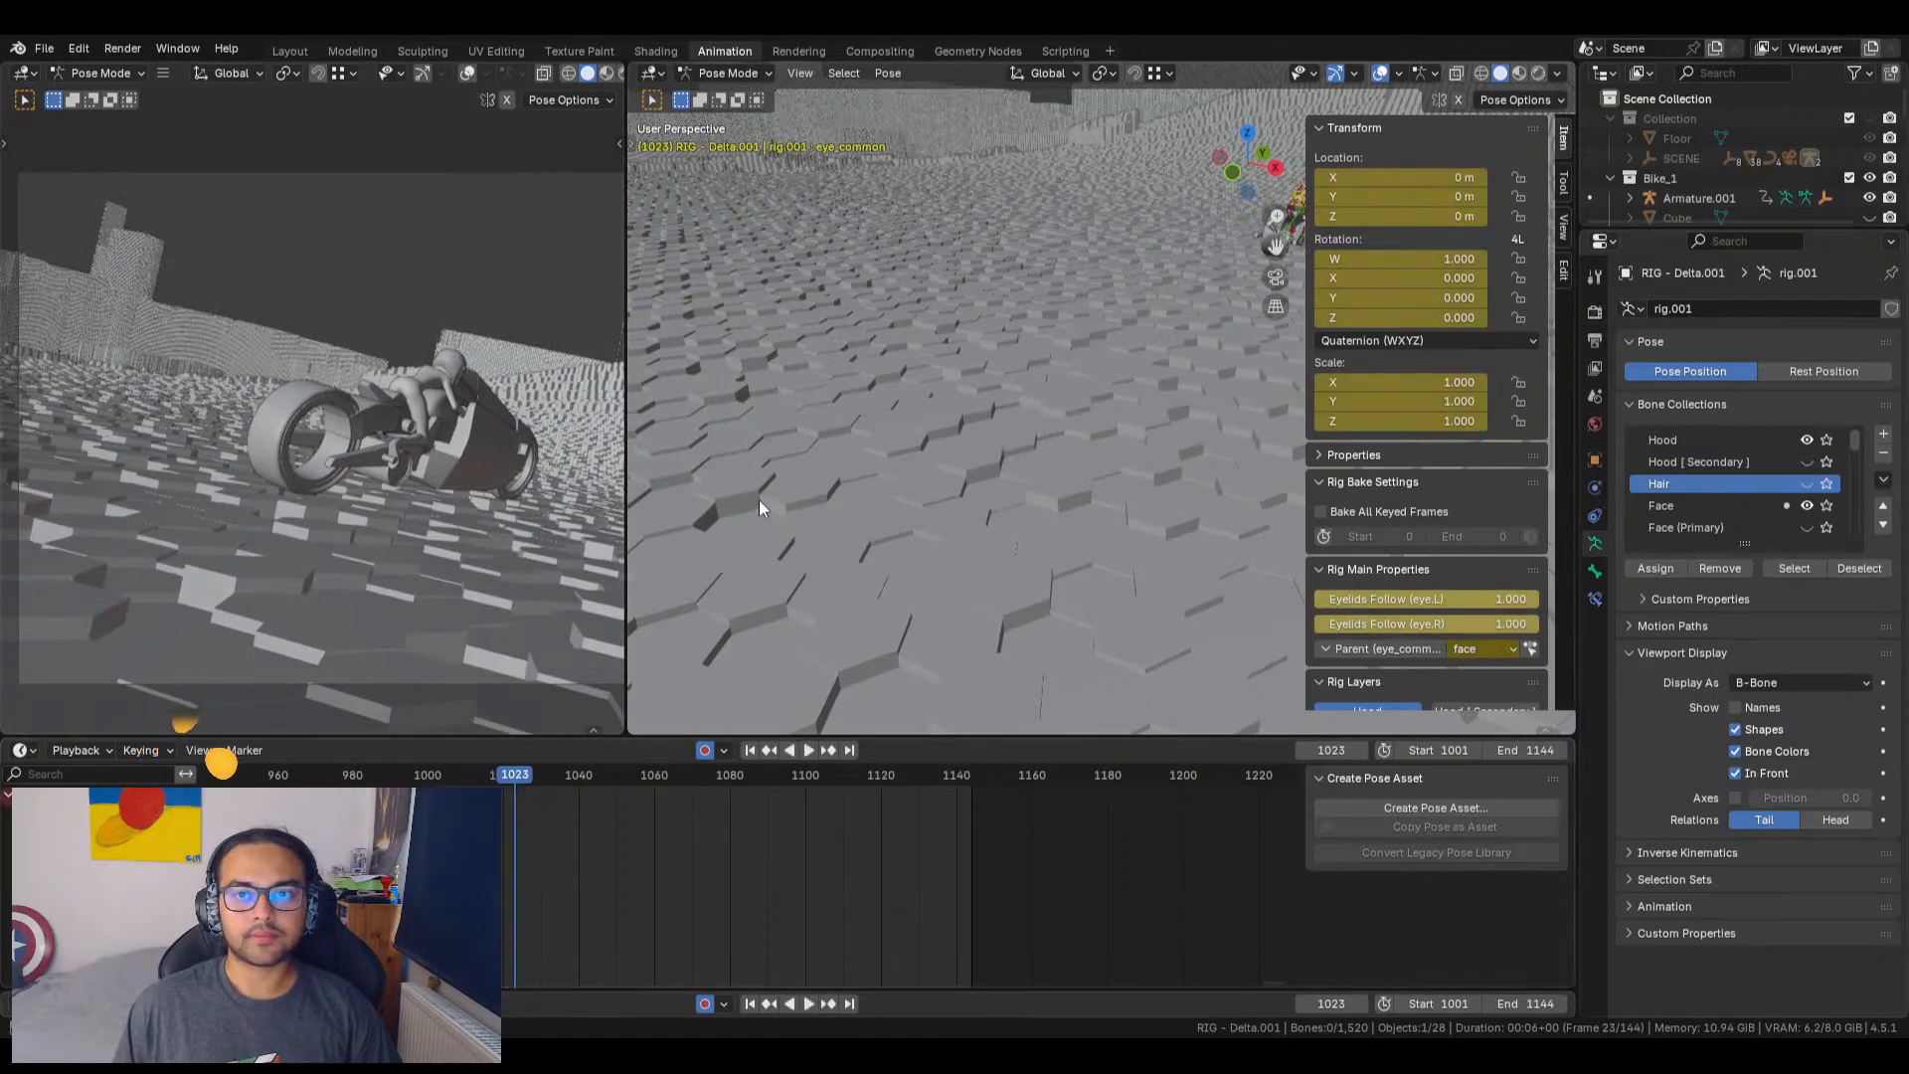
pyautogui.keyDown('shift'); pyautogui.moveTo(903, 396); pyautogui.dragTo(1471, 328, button='middle'); pyautogui.keyUp('shift')
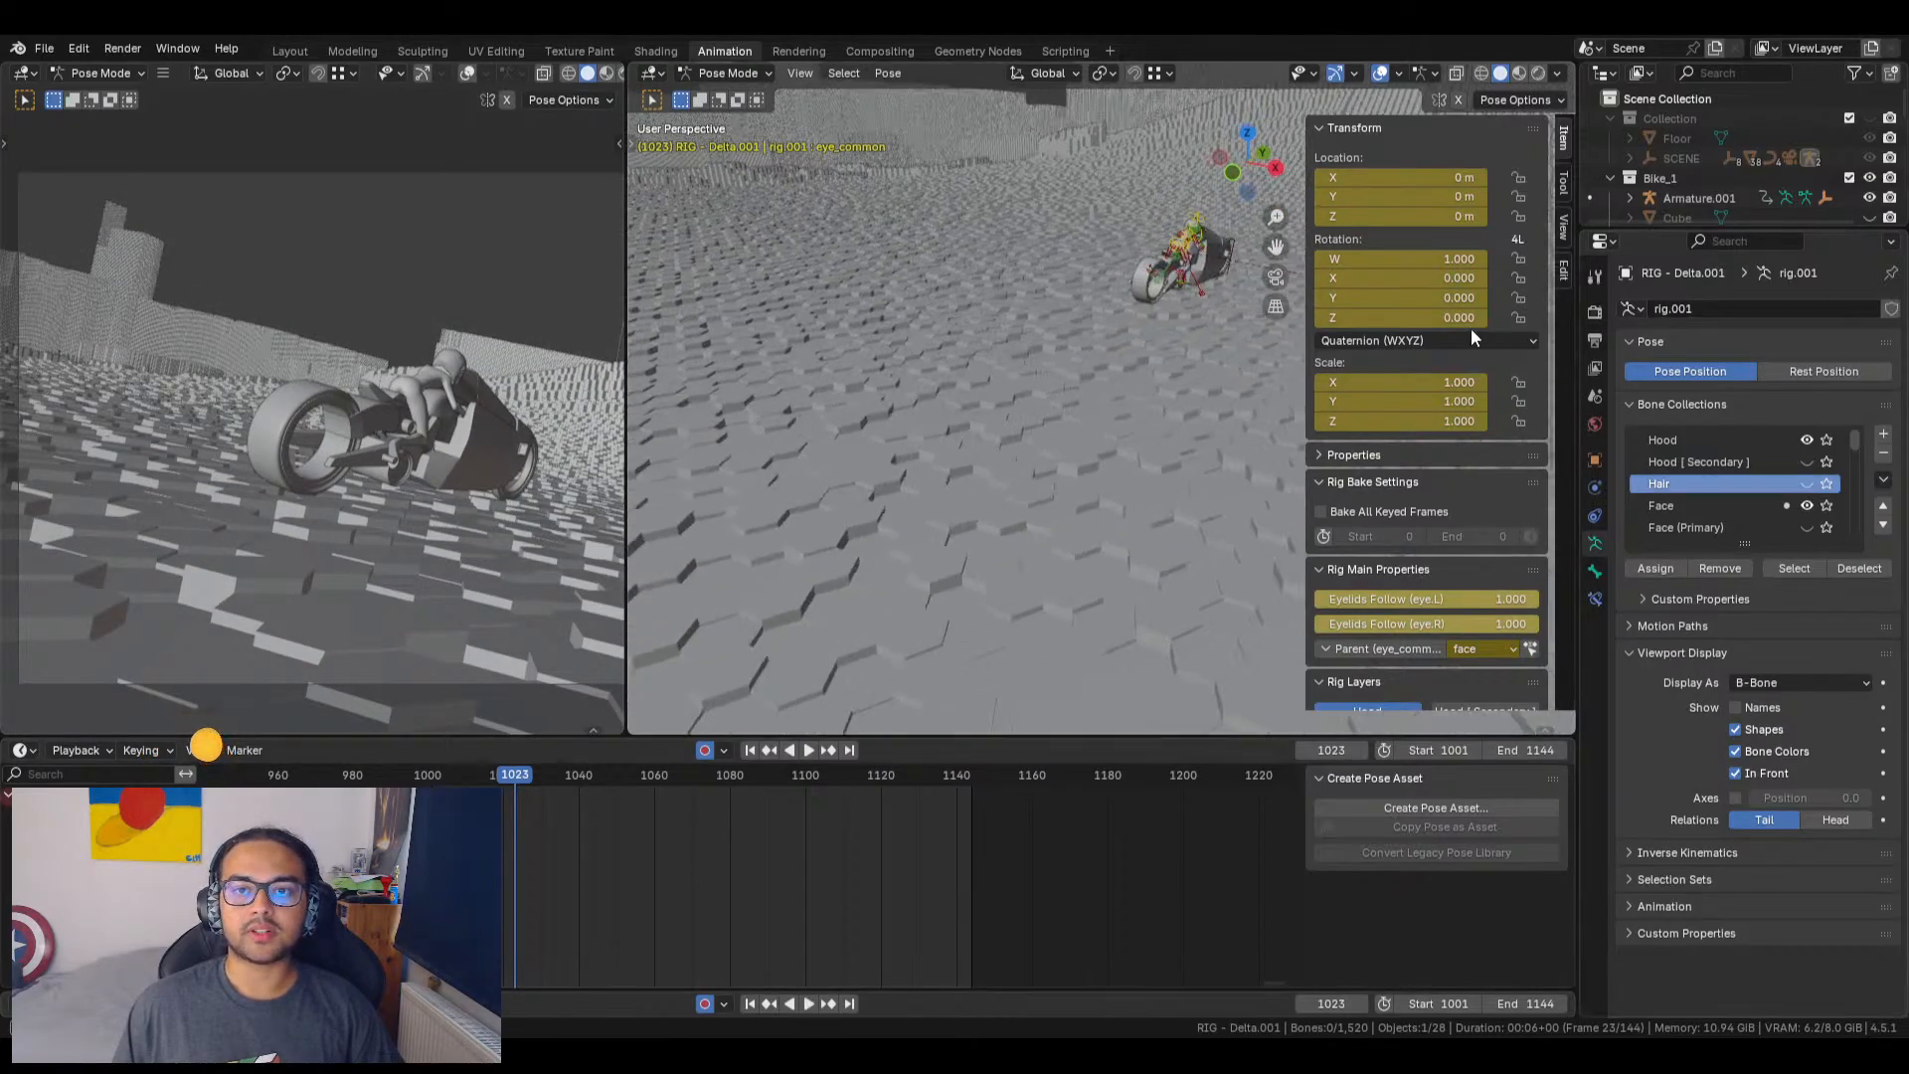
pyautogui.click(1173, 251)
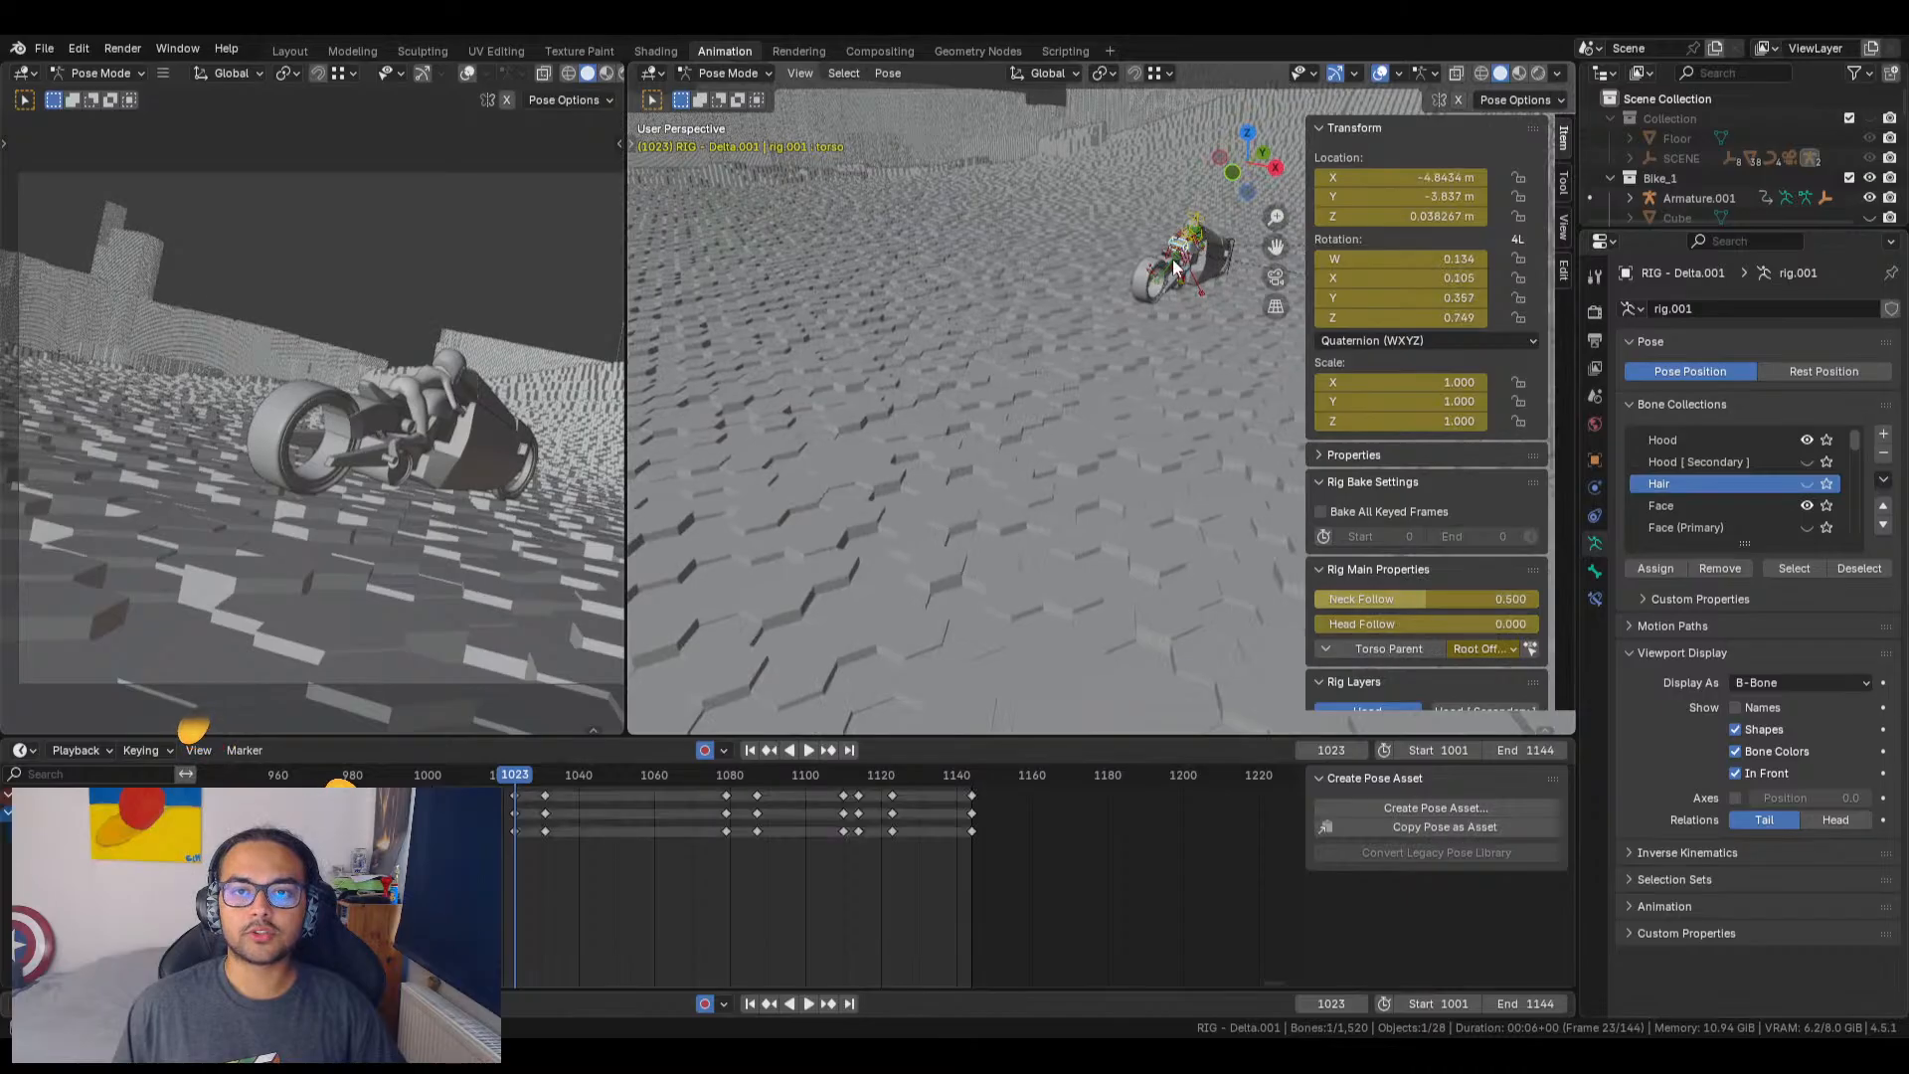
pyautogui.click(800, 73)
pyautogui.click(837, 205)
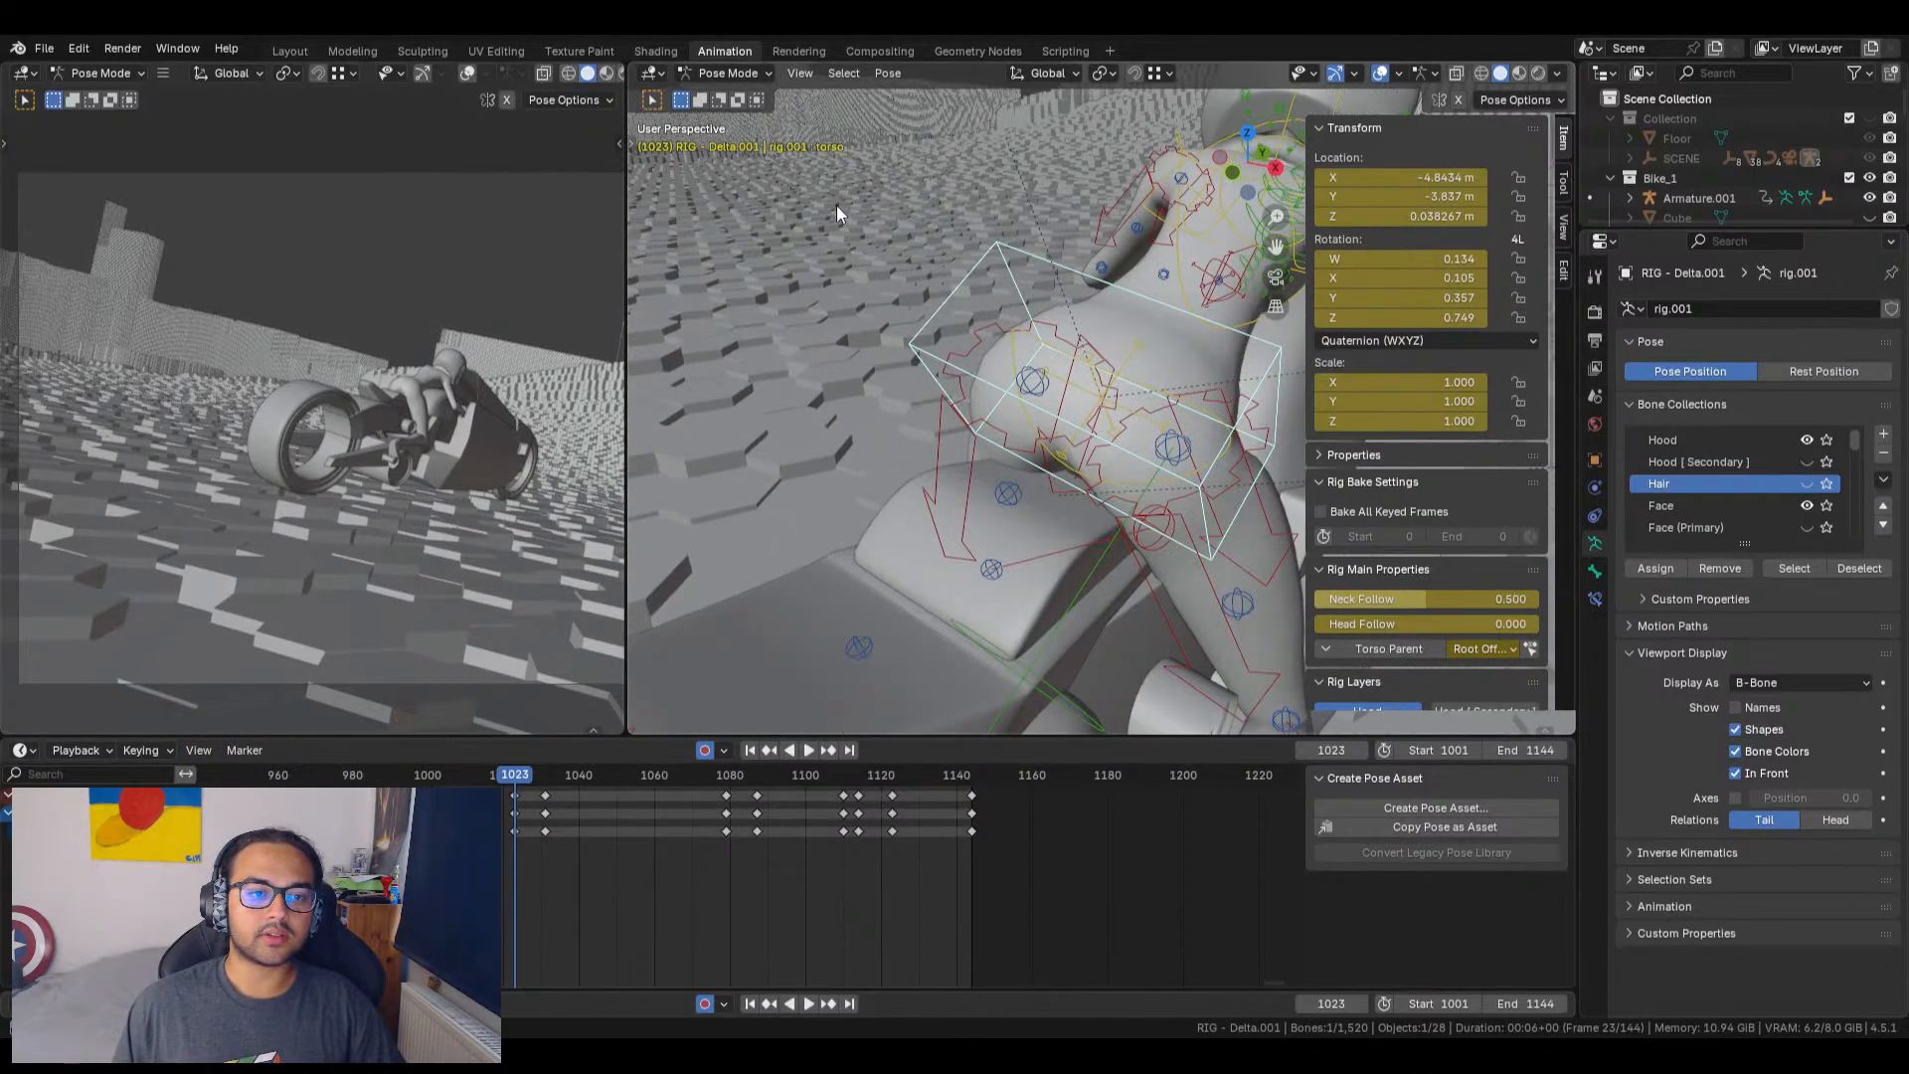
# Step: Set the torso control's rotation to about X -0.055, Y 0.337, Z 0.769 and its location to about X -4.874, Y -3.786, Z 0.023 m
pyautogui.scroll(-4, 874, 540)
pyautogui.moveTo(875, 540); pyautogui.dragTo(1052, 517, button='middle')
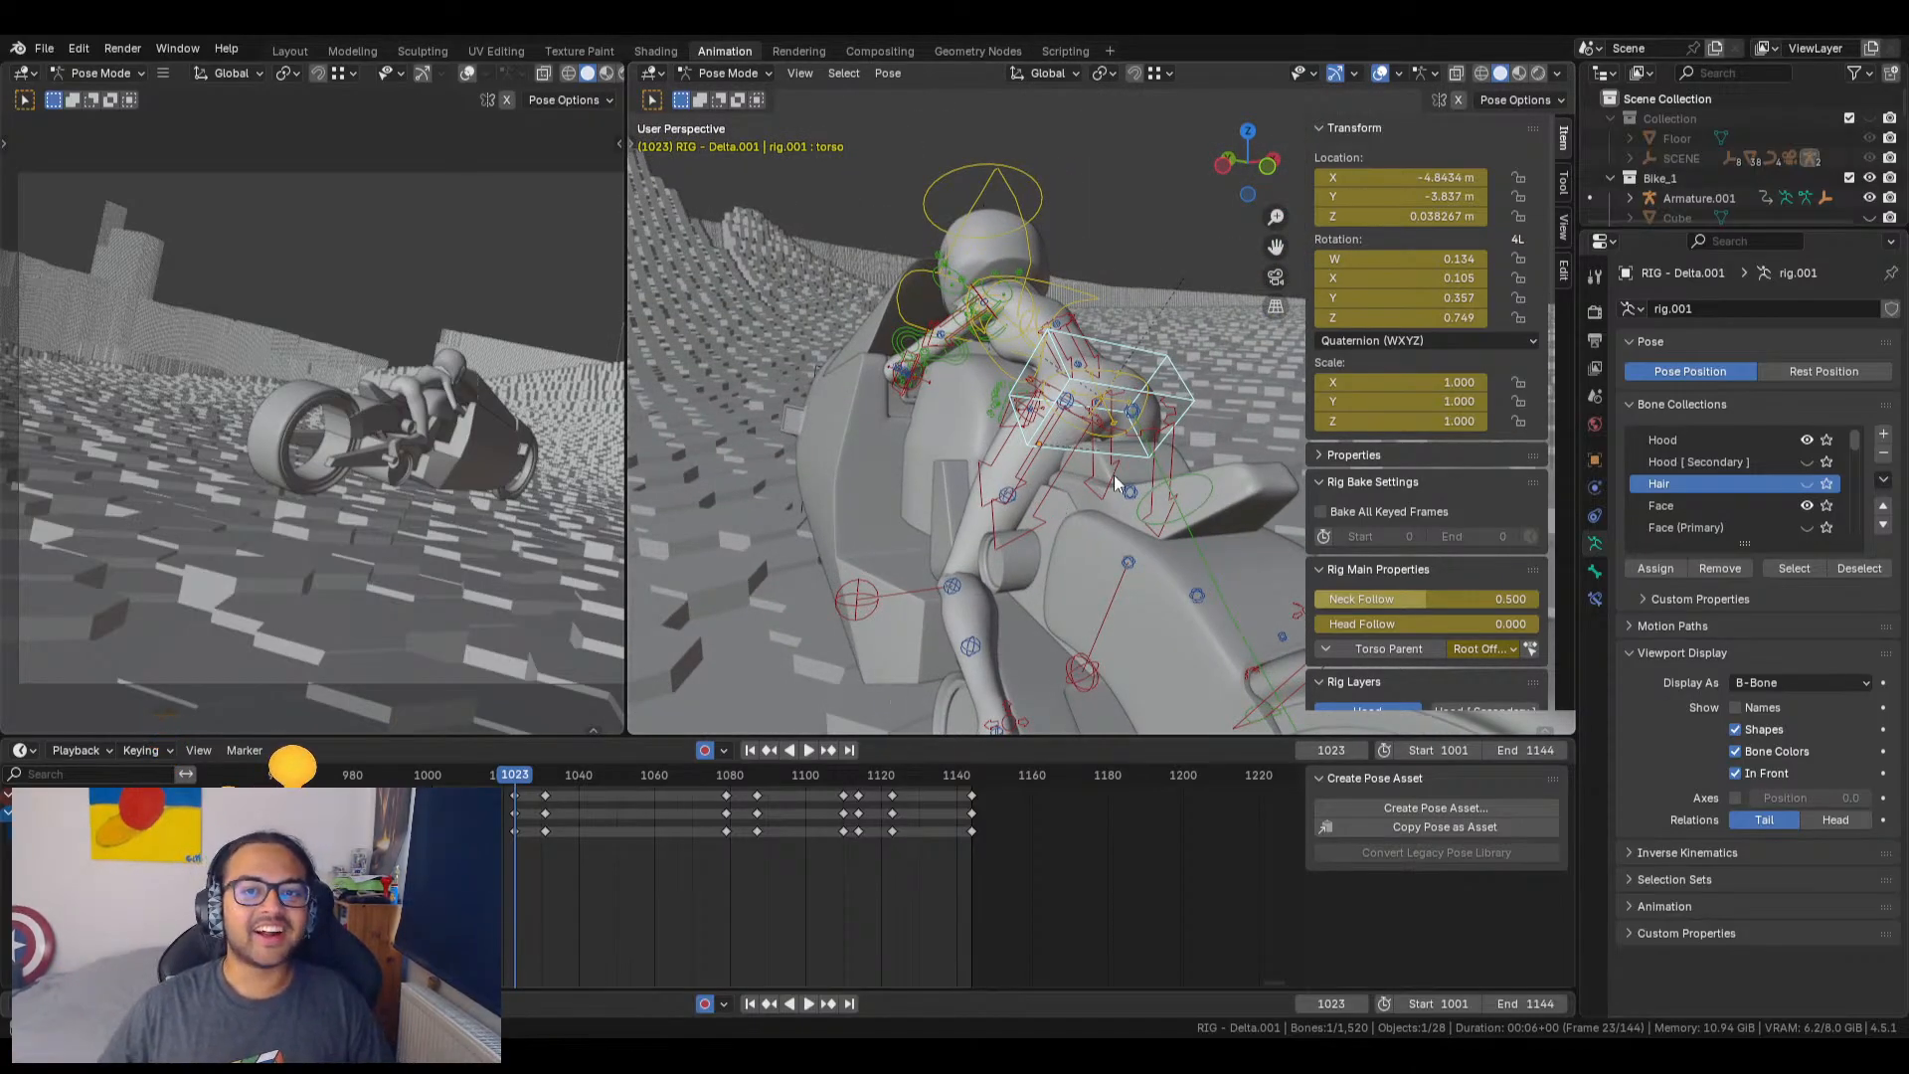
pyautogui.moveTo(1077, 511); pyautogui.dragTo(949, 480, button='middle')
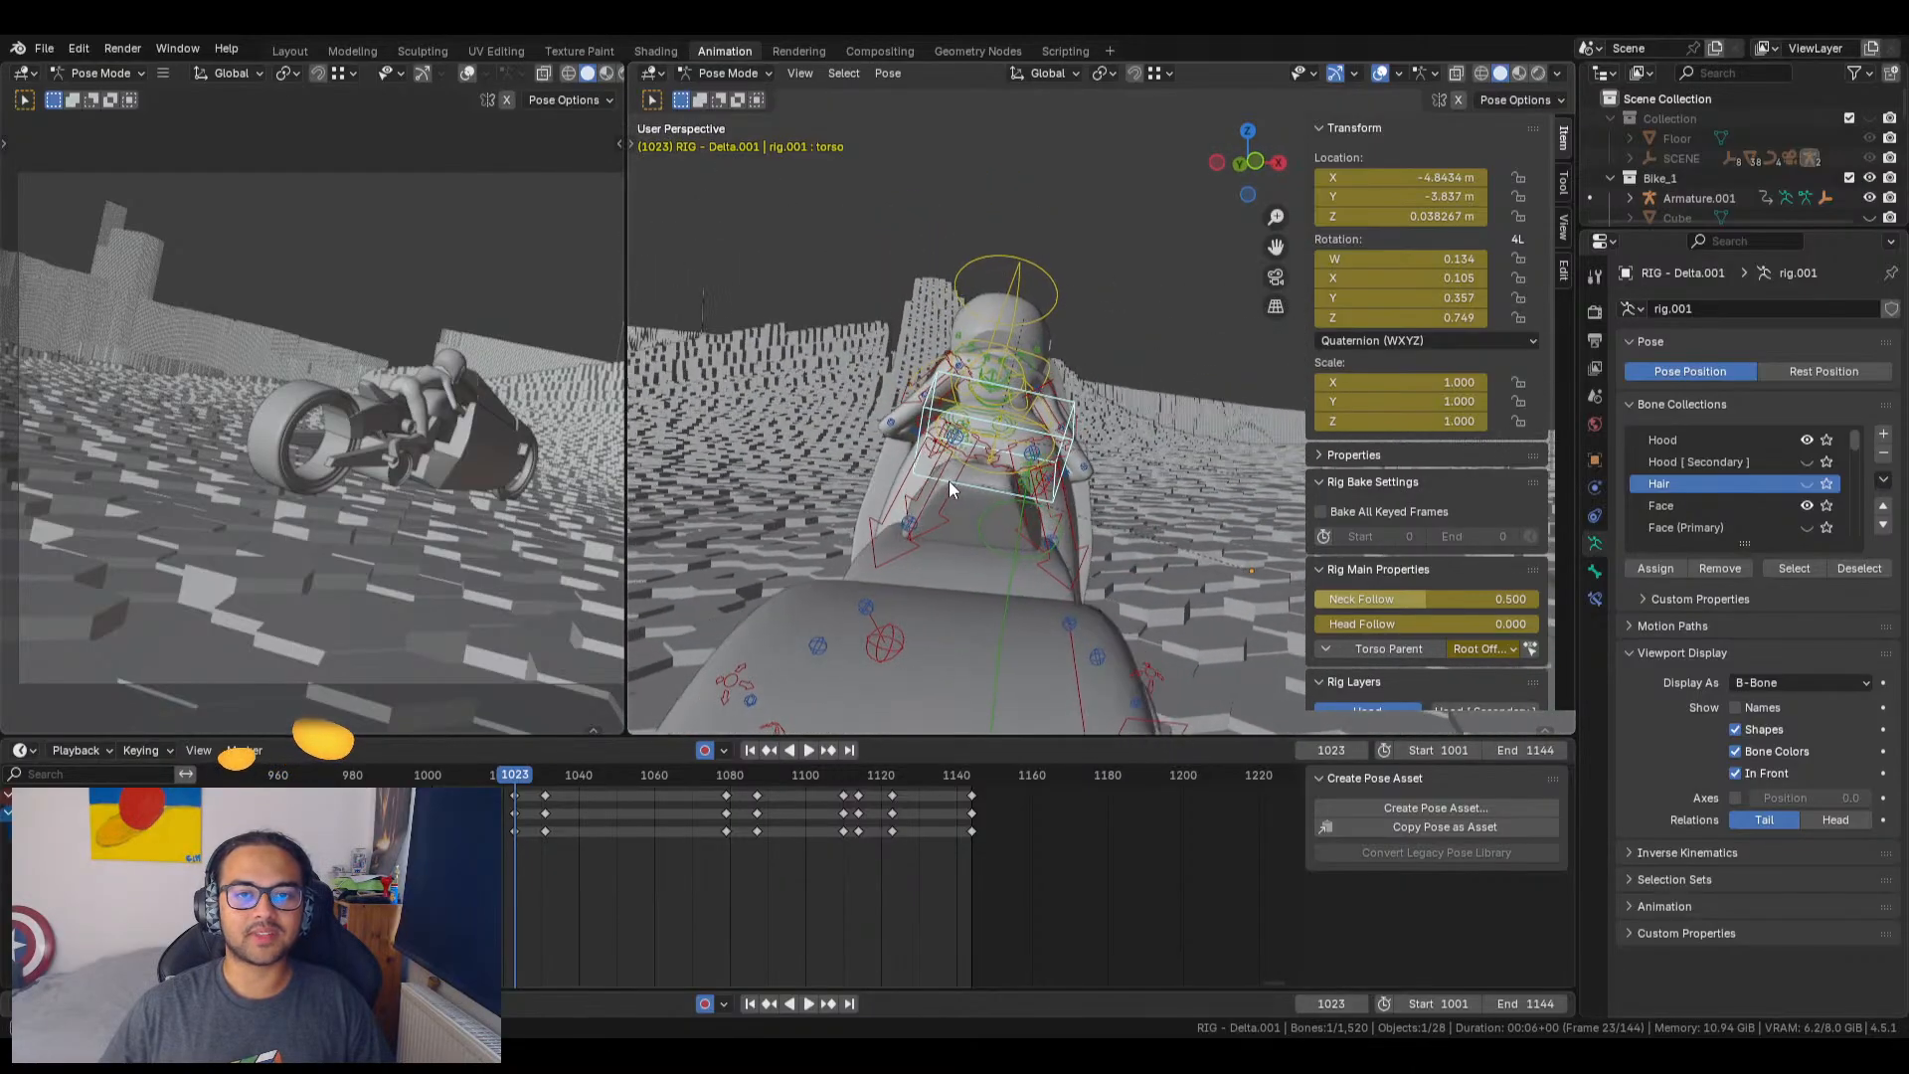
pyautogui.press('r')
pyautogui.click(1056, 420)
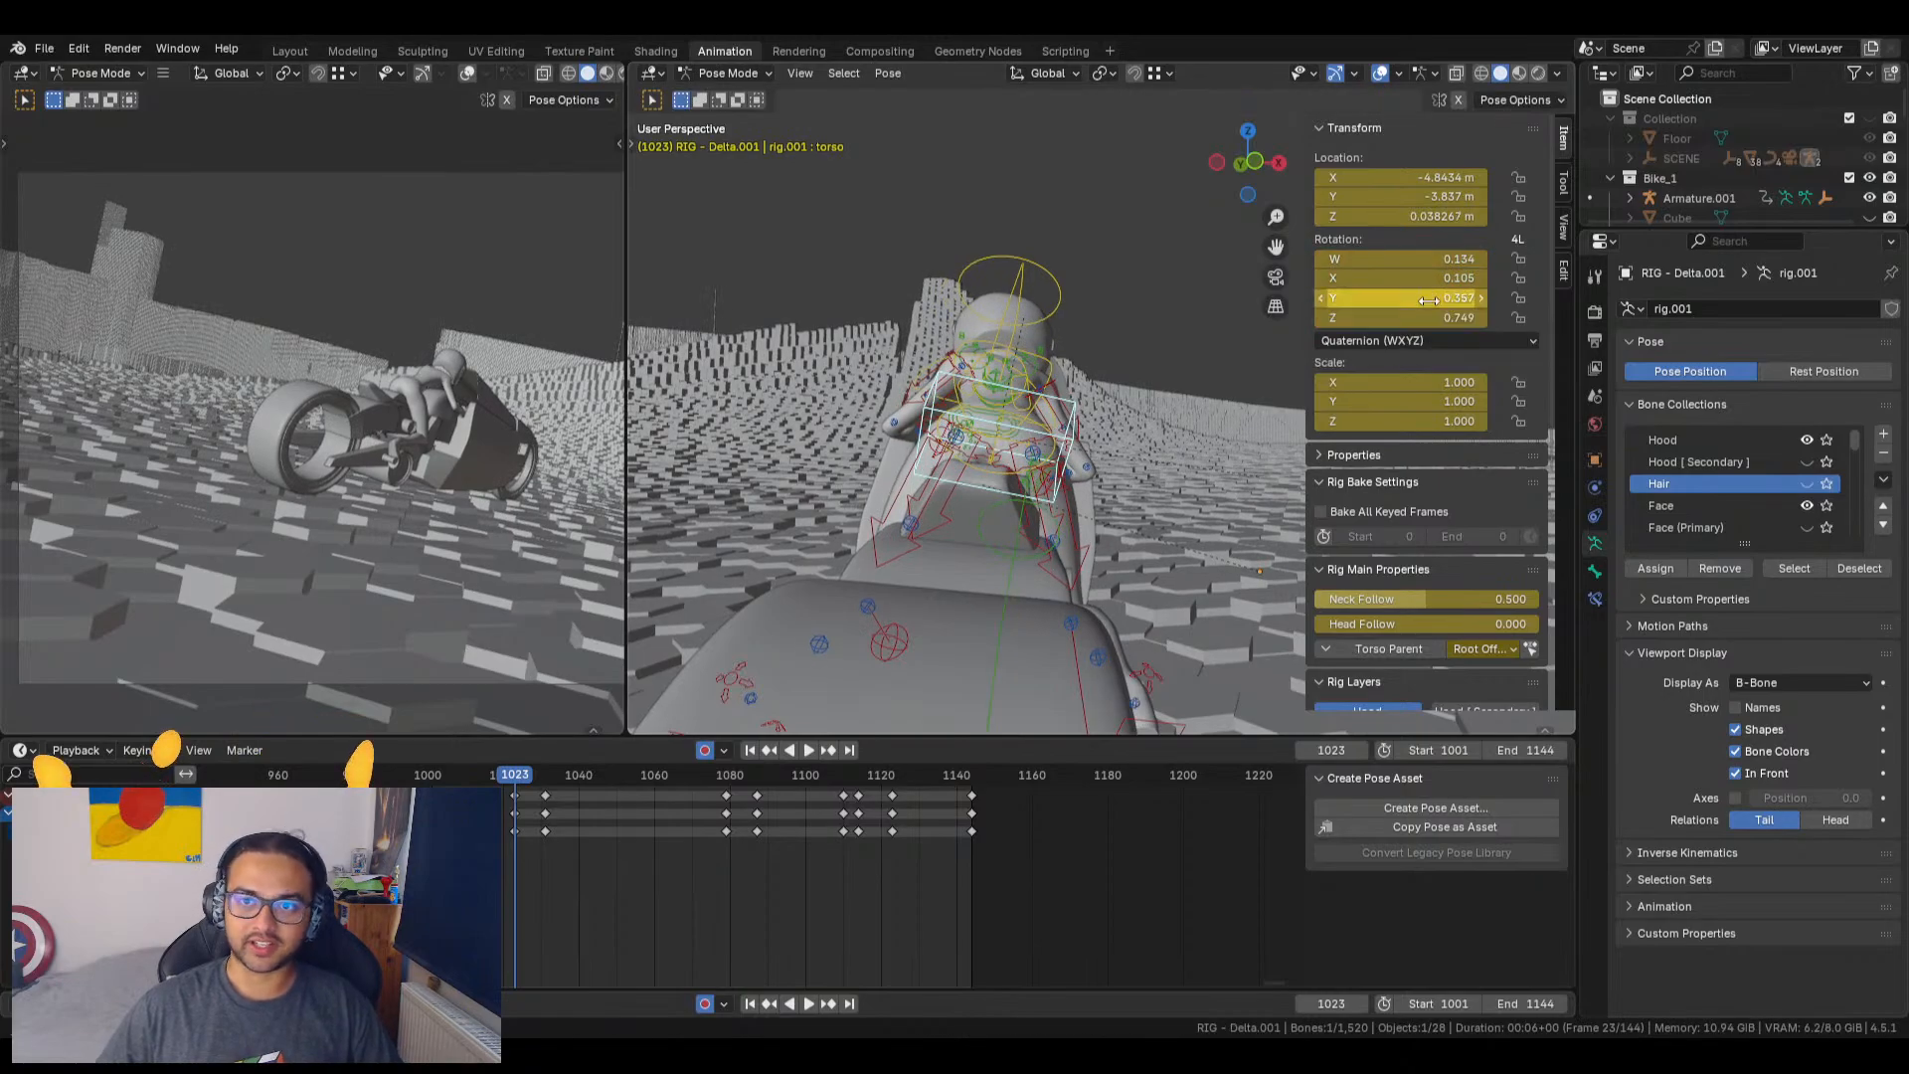
pyautogui.moveTo(1421, 317); pyautogui.dragTo(1384, 316)
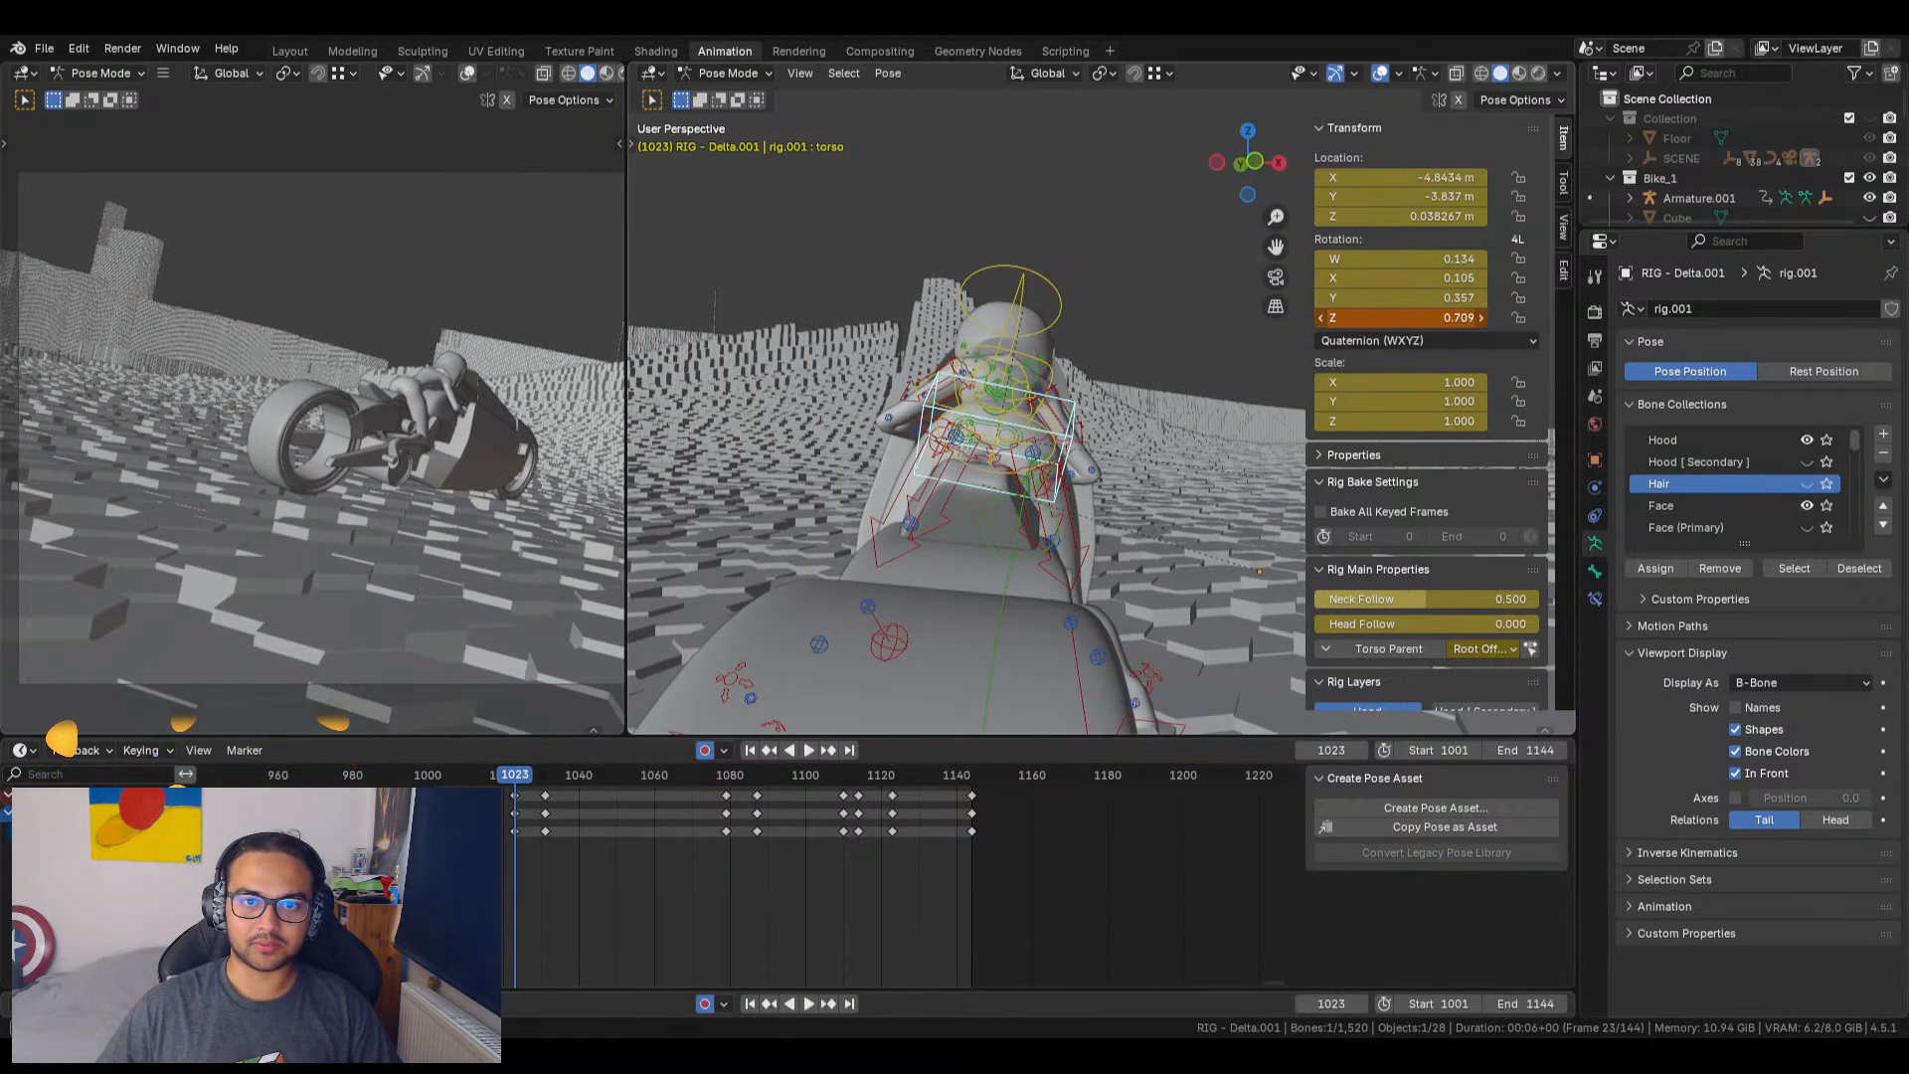
pyautogui.moveTo(1165, 441); pyautogui.dragTo(1261, 464, button='middle')
pyautogui.moveTo(1423, 297); pyautogui.dragTo(1340, 277)
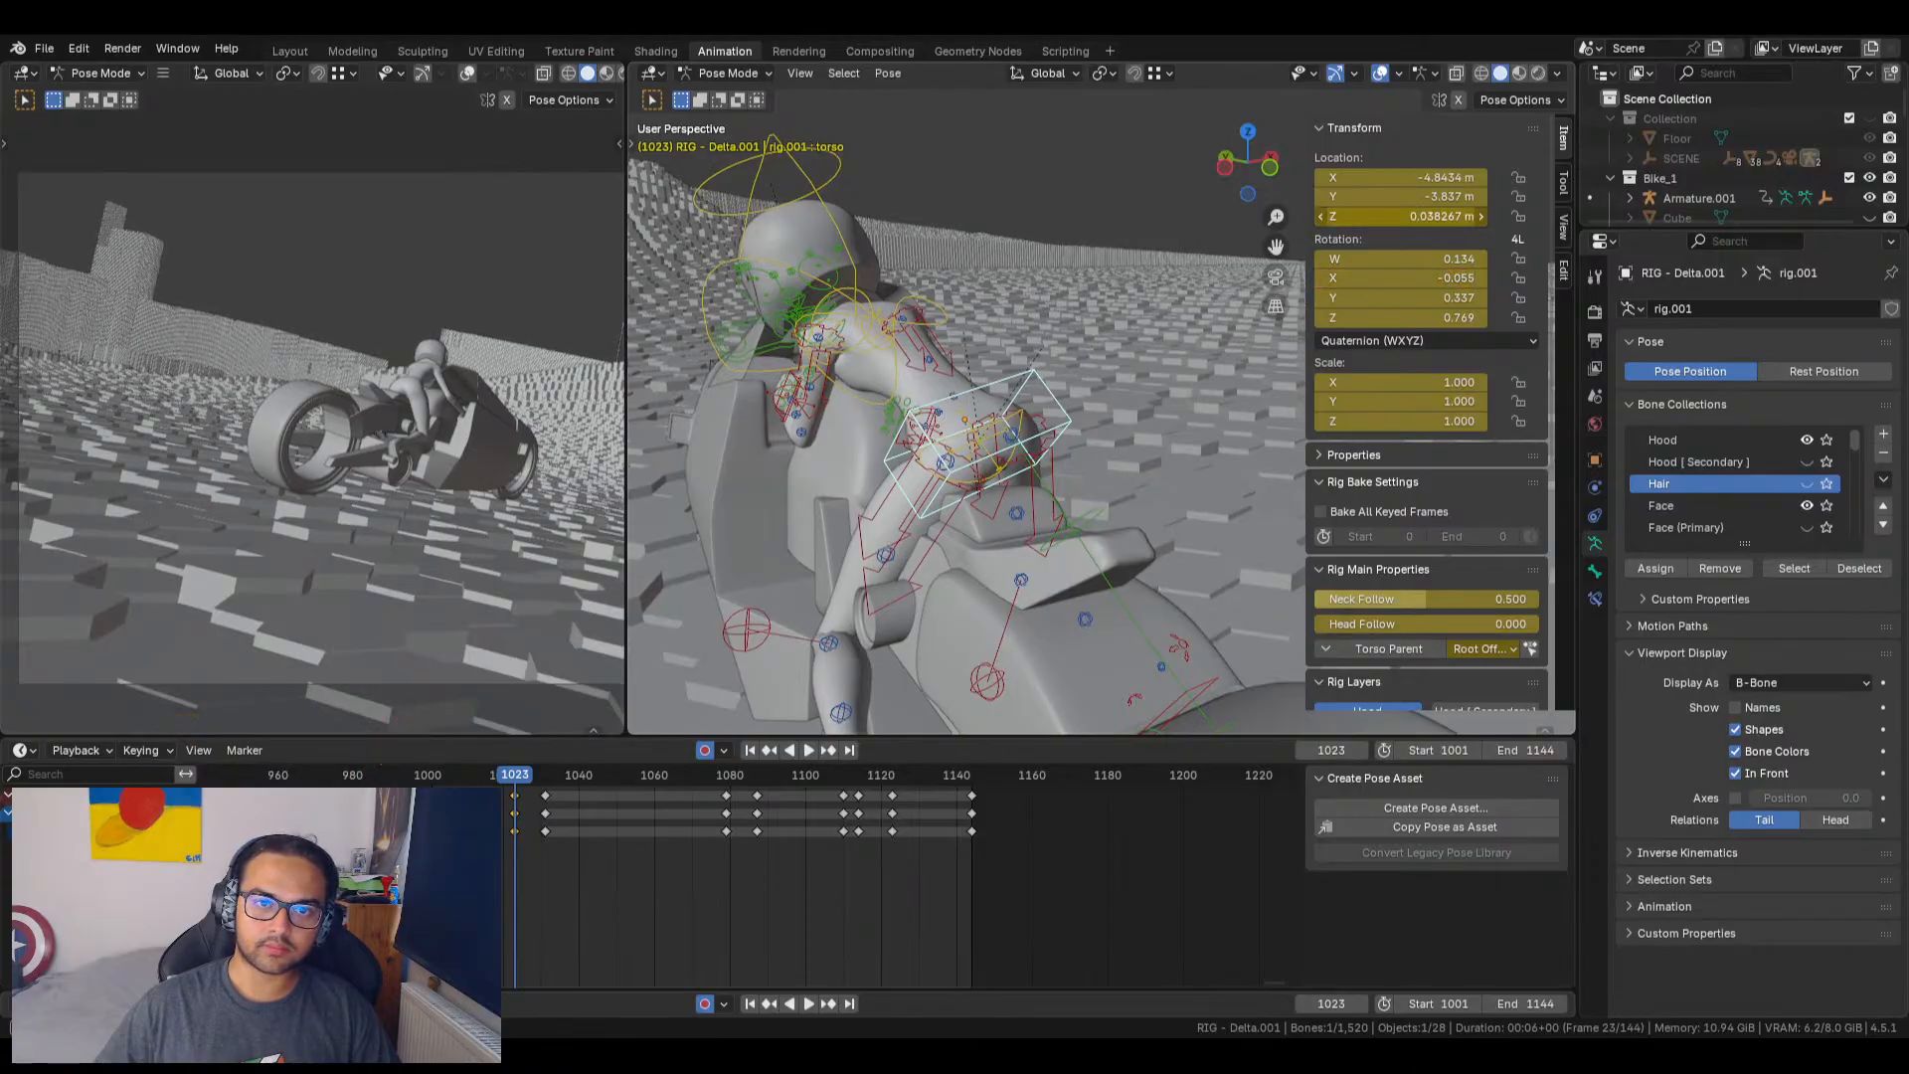
pyautogui.moveTo(1402, 216); pyautogui.dragTo(1422, 177)
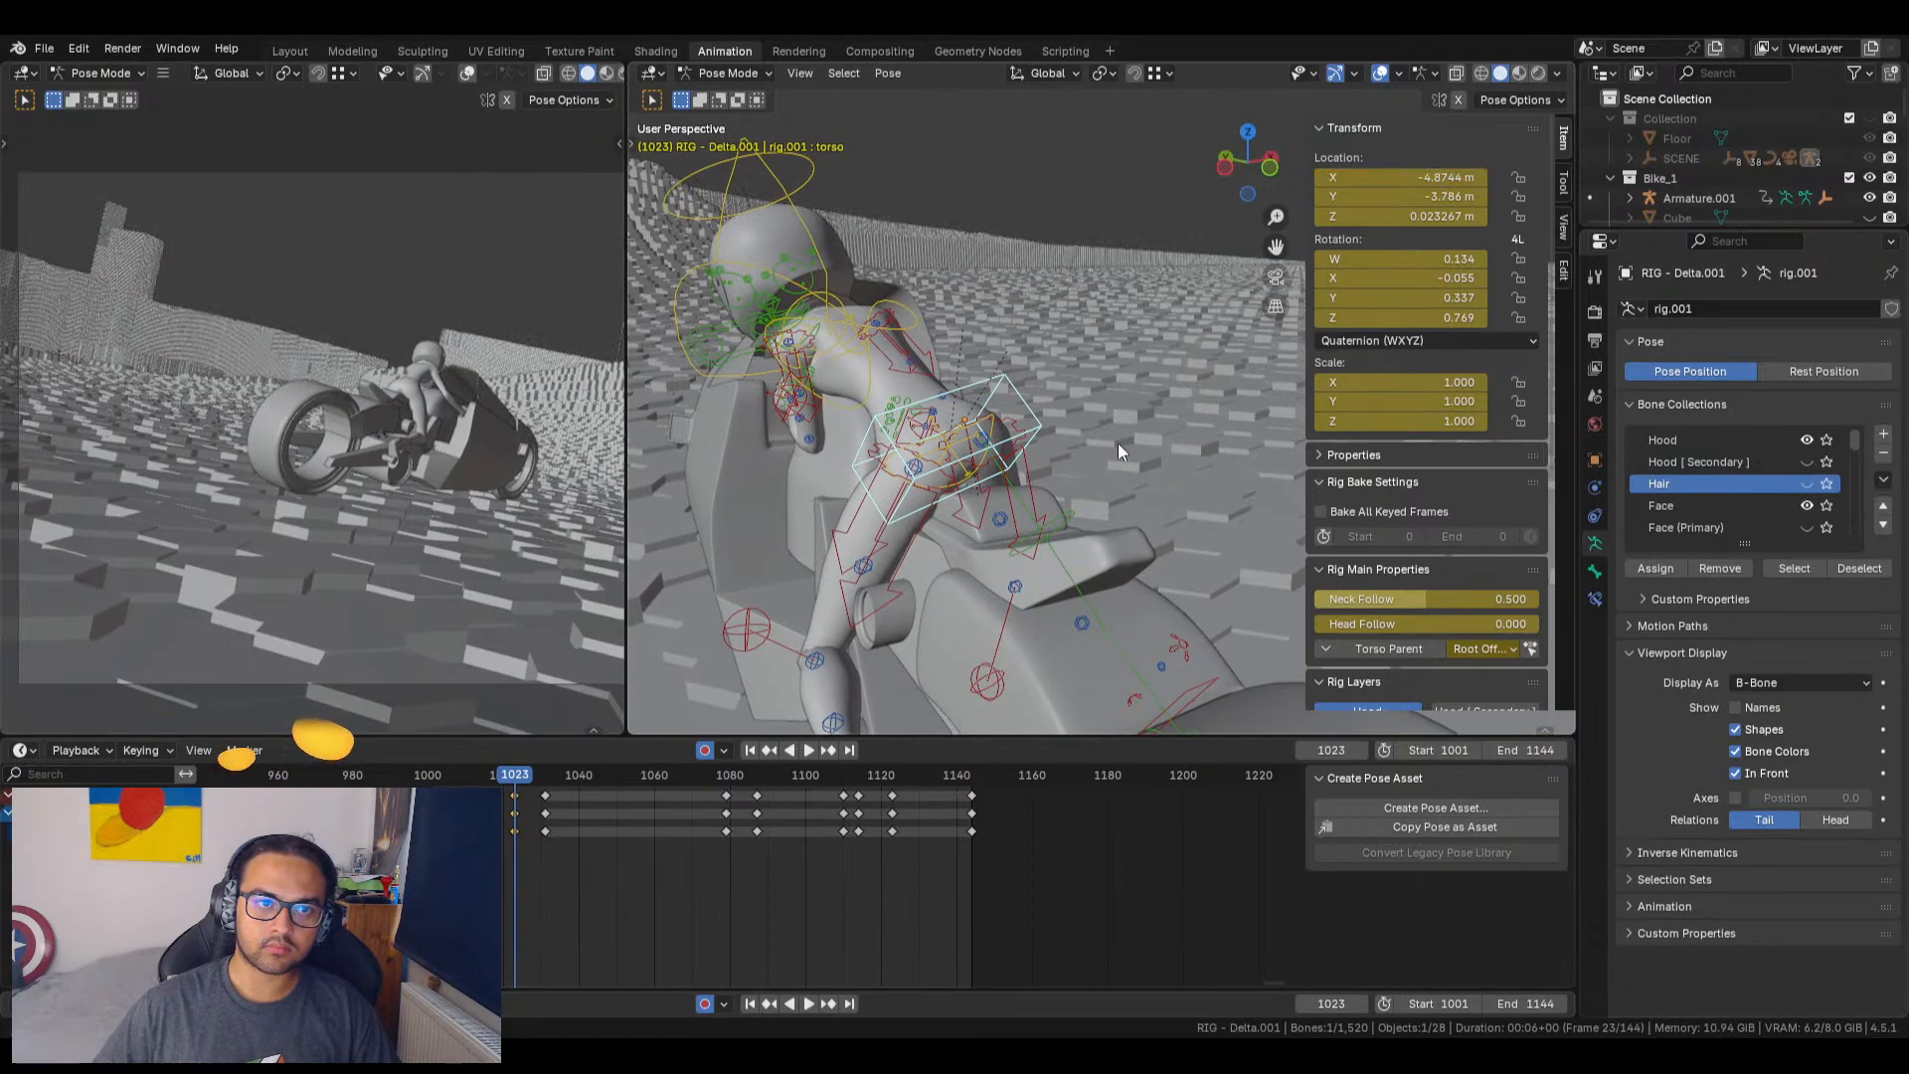
# Step: Raise the right knee target thigh_ik_target.R along global Z to a location of about X -0.069, Y 0.639, Z 0.335 m
pyautogui.moveTo(1118, 443); pyautogui.dragTo(940, 426, button='middle')
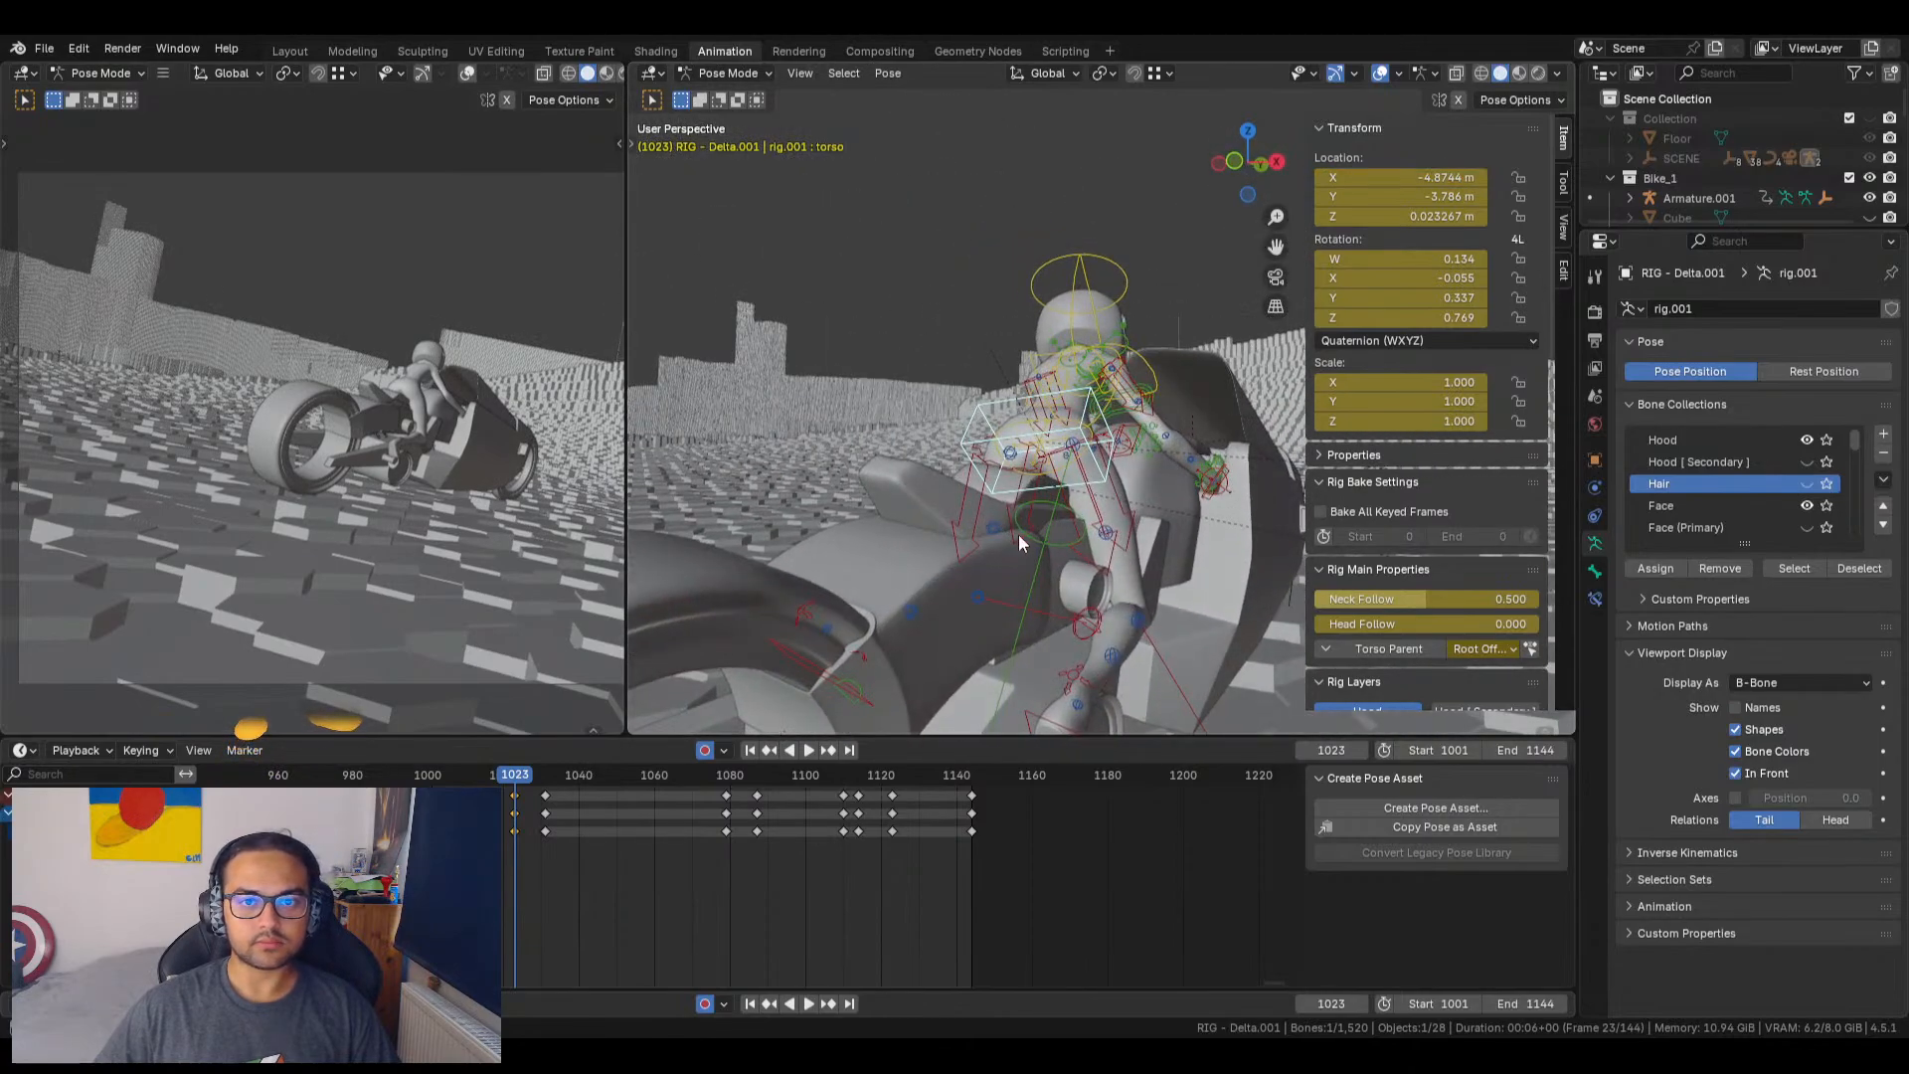
pyautogui.moveTo(1156, 625); pyautogui.dragTo(1031, 485, button='middle')
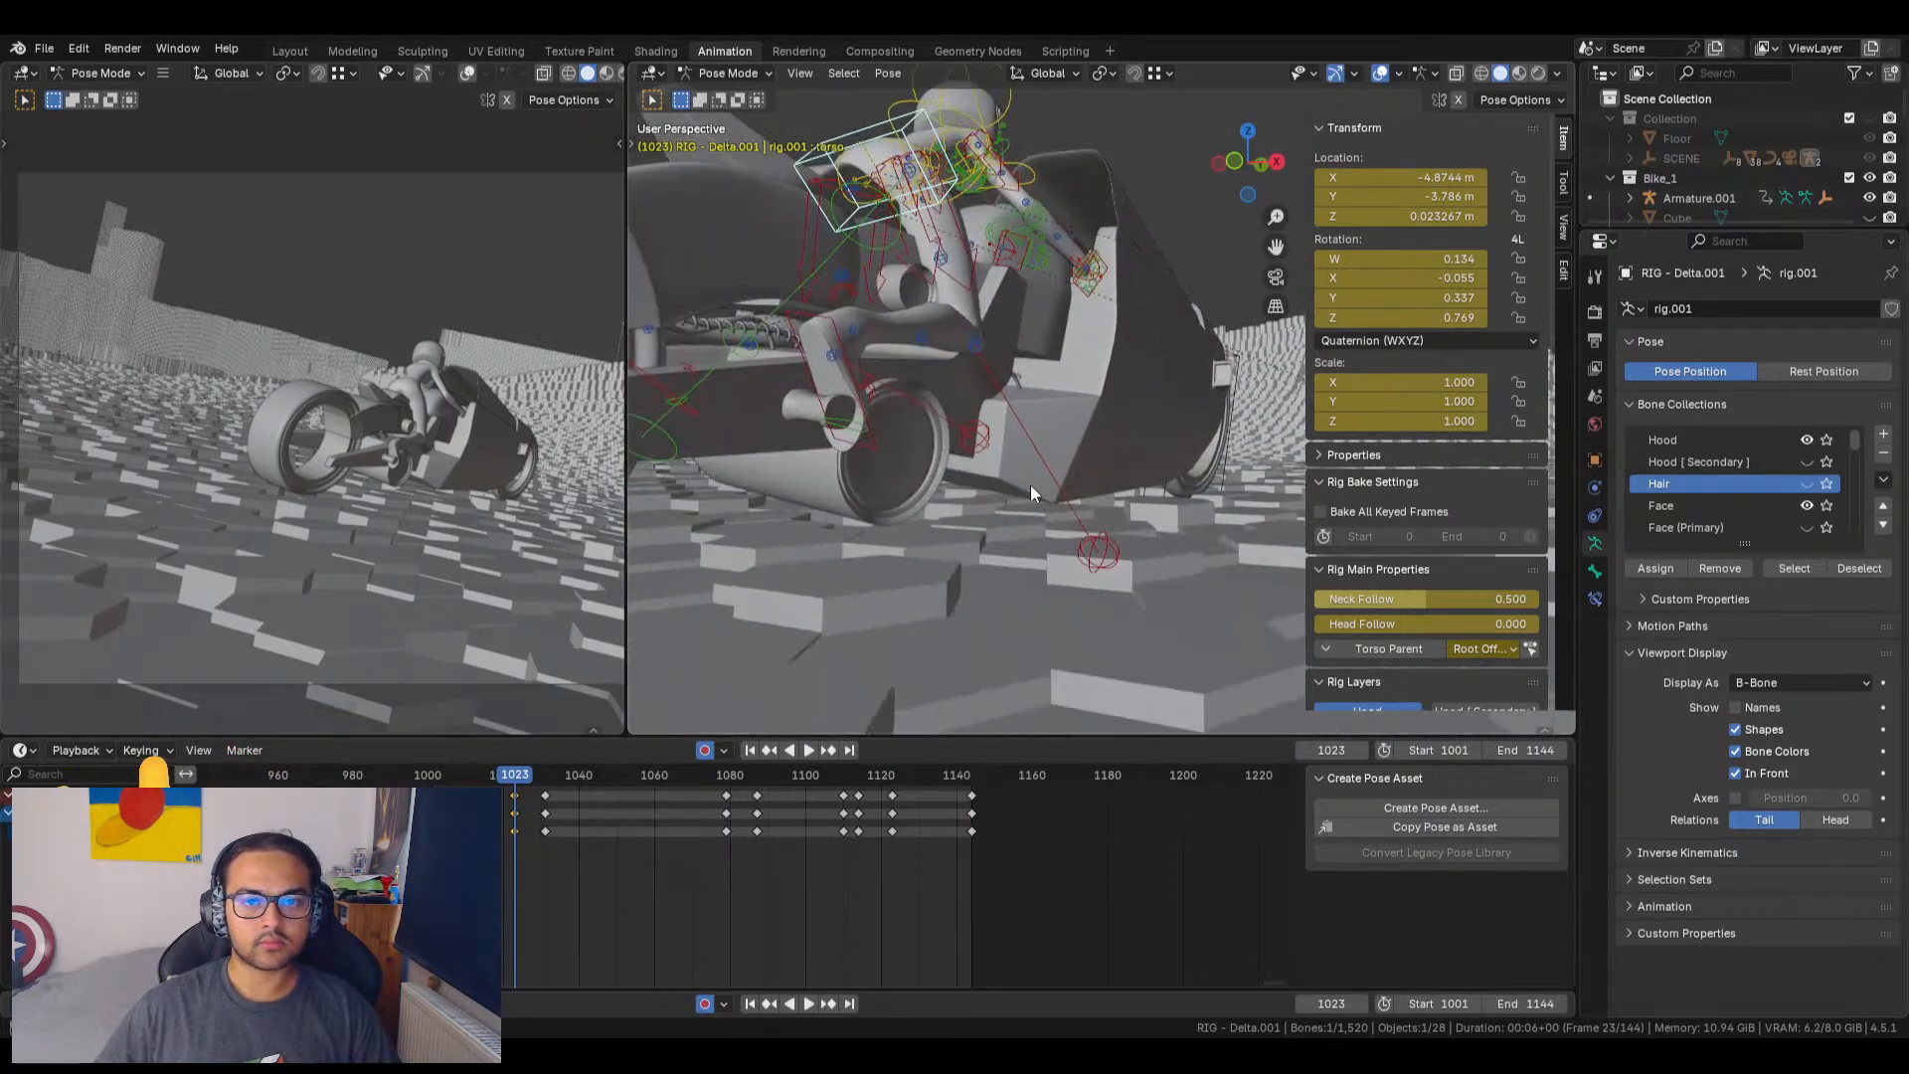
pyautogui.click(1106, 544)
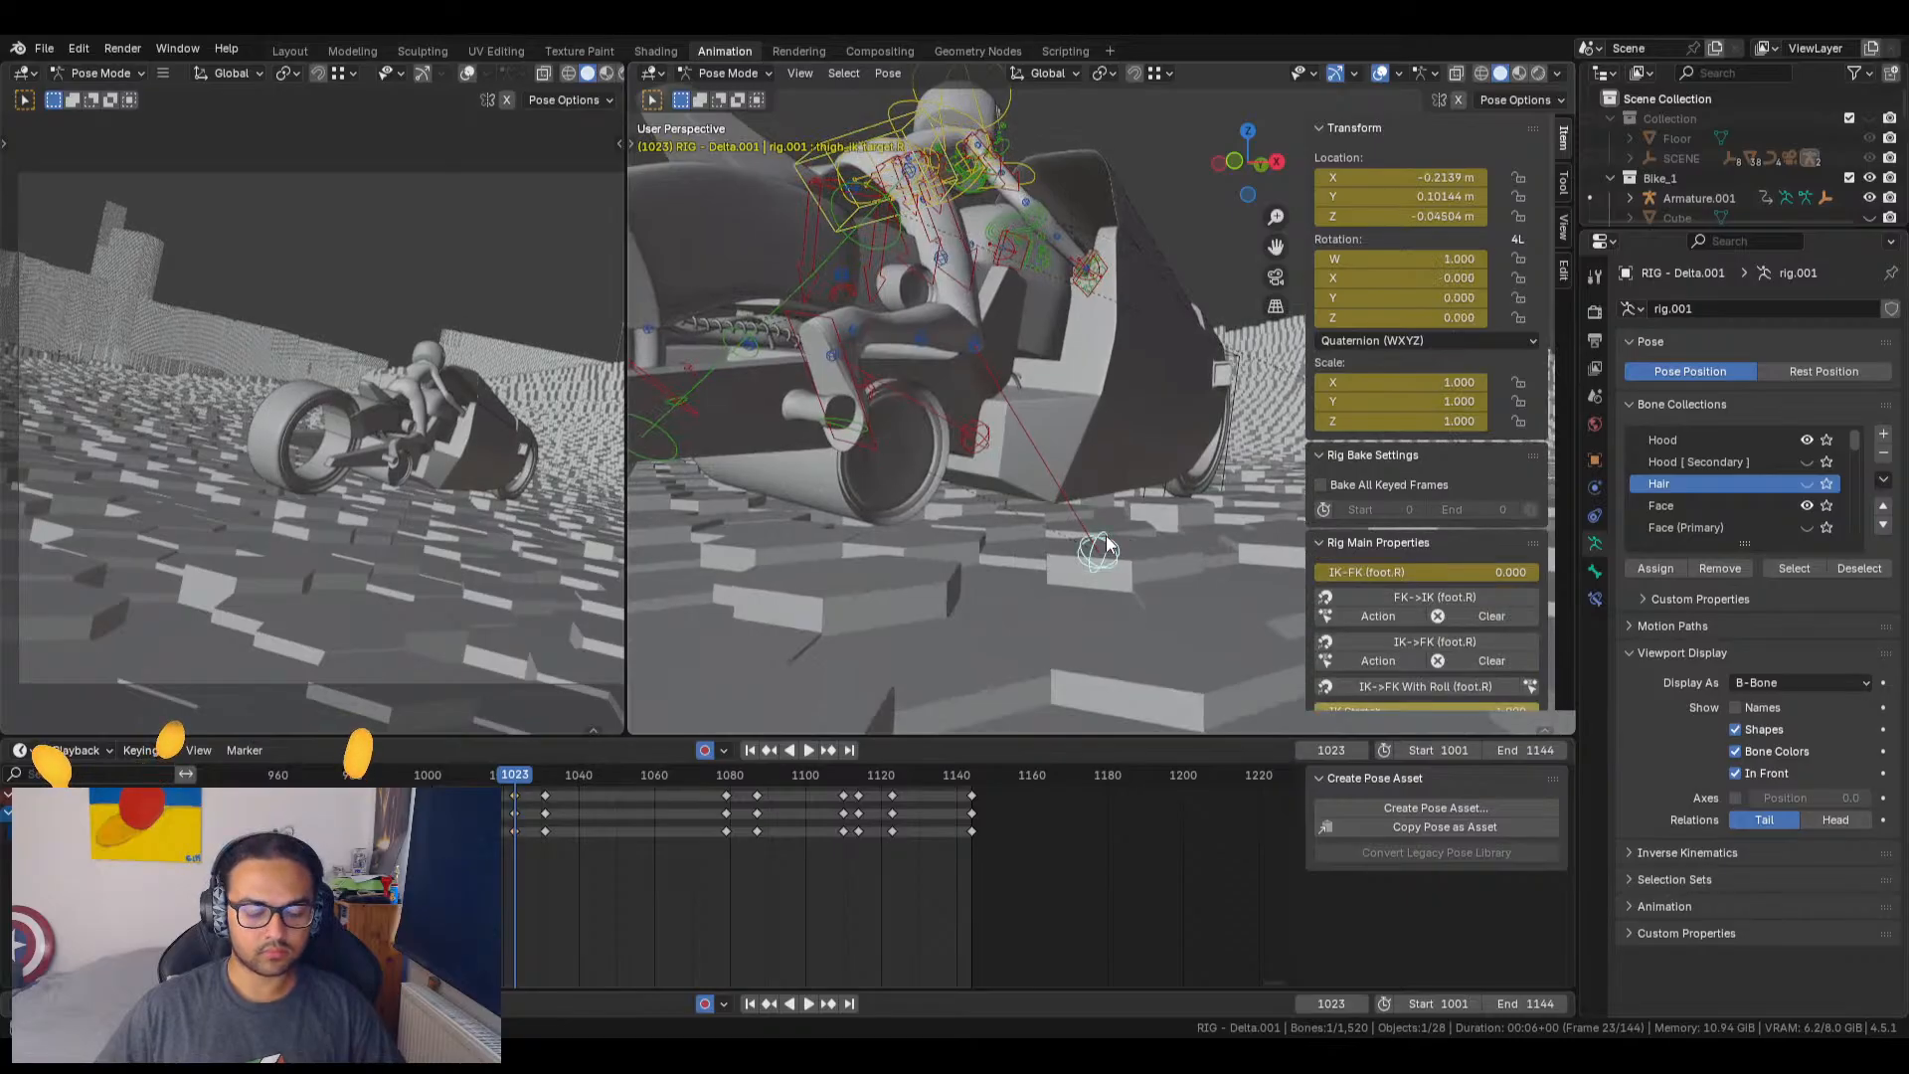
pyautogui.press('g')
pyautogui.press('z')
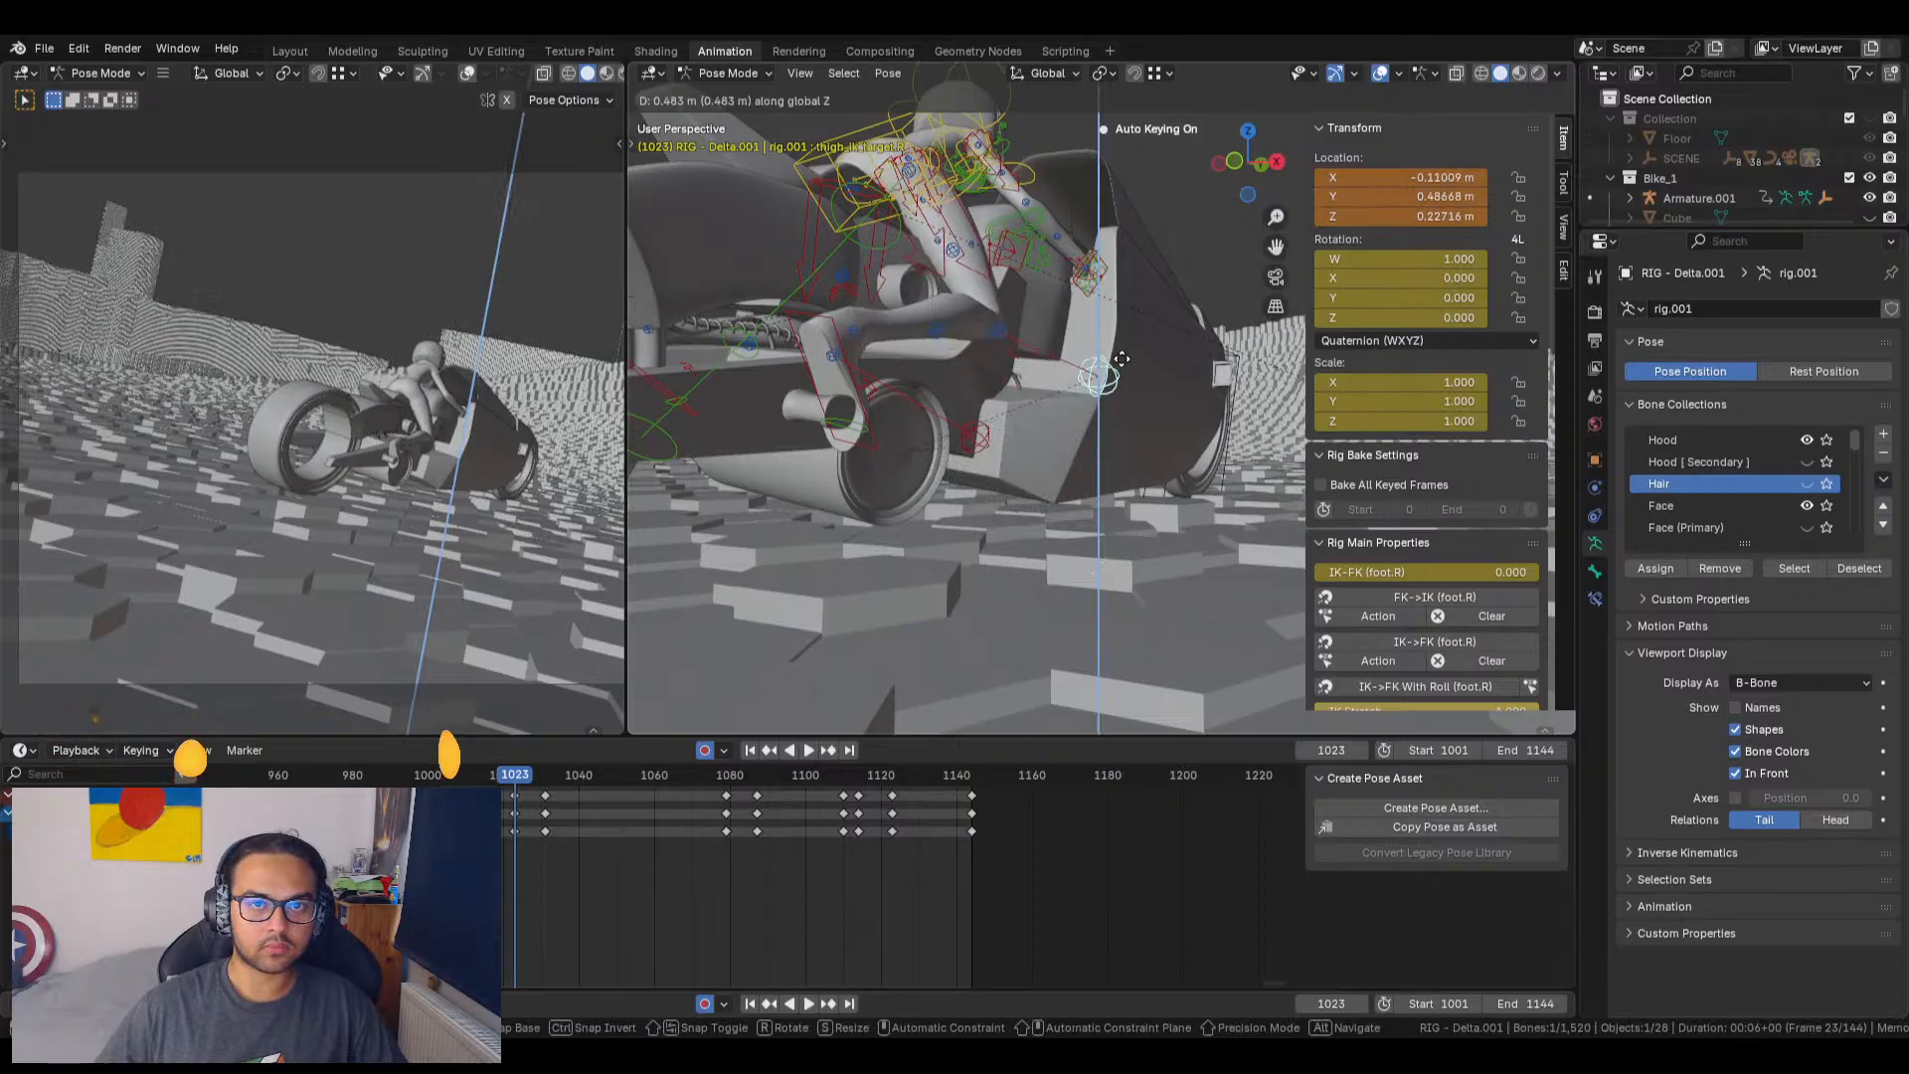
pyautogui.click(1175, 283)
pyautogui.moveTo(1176, 284); pyautogui.dragTo(1010, 376, button='middle')
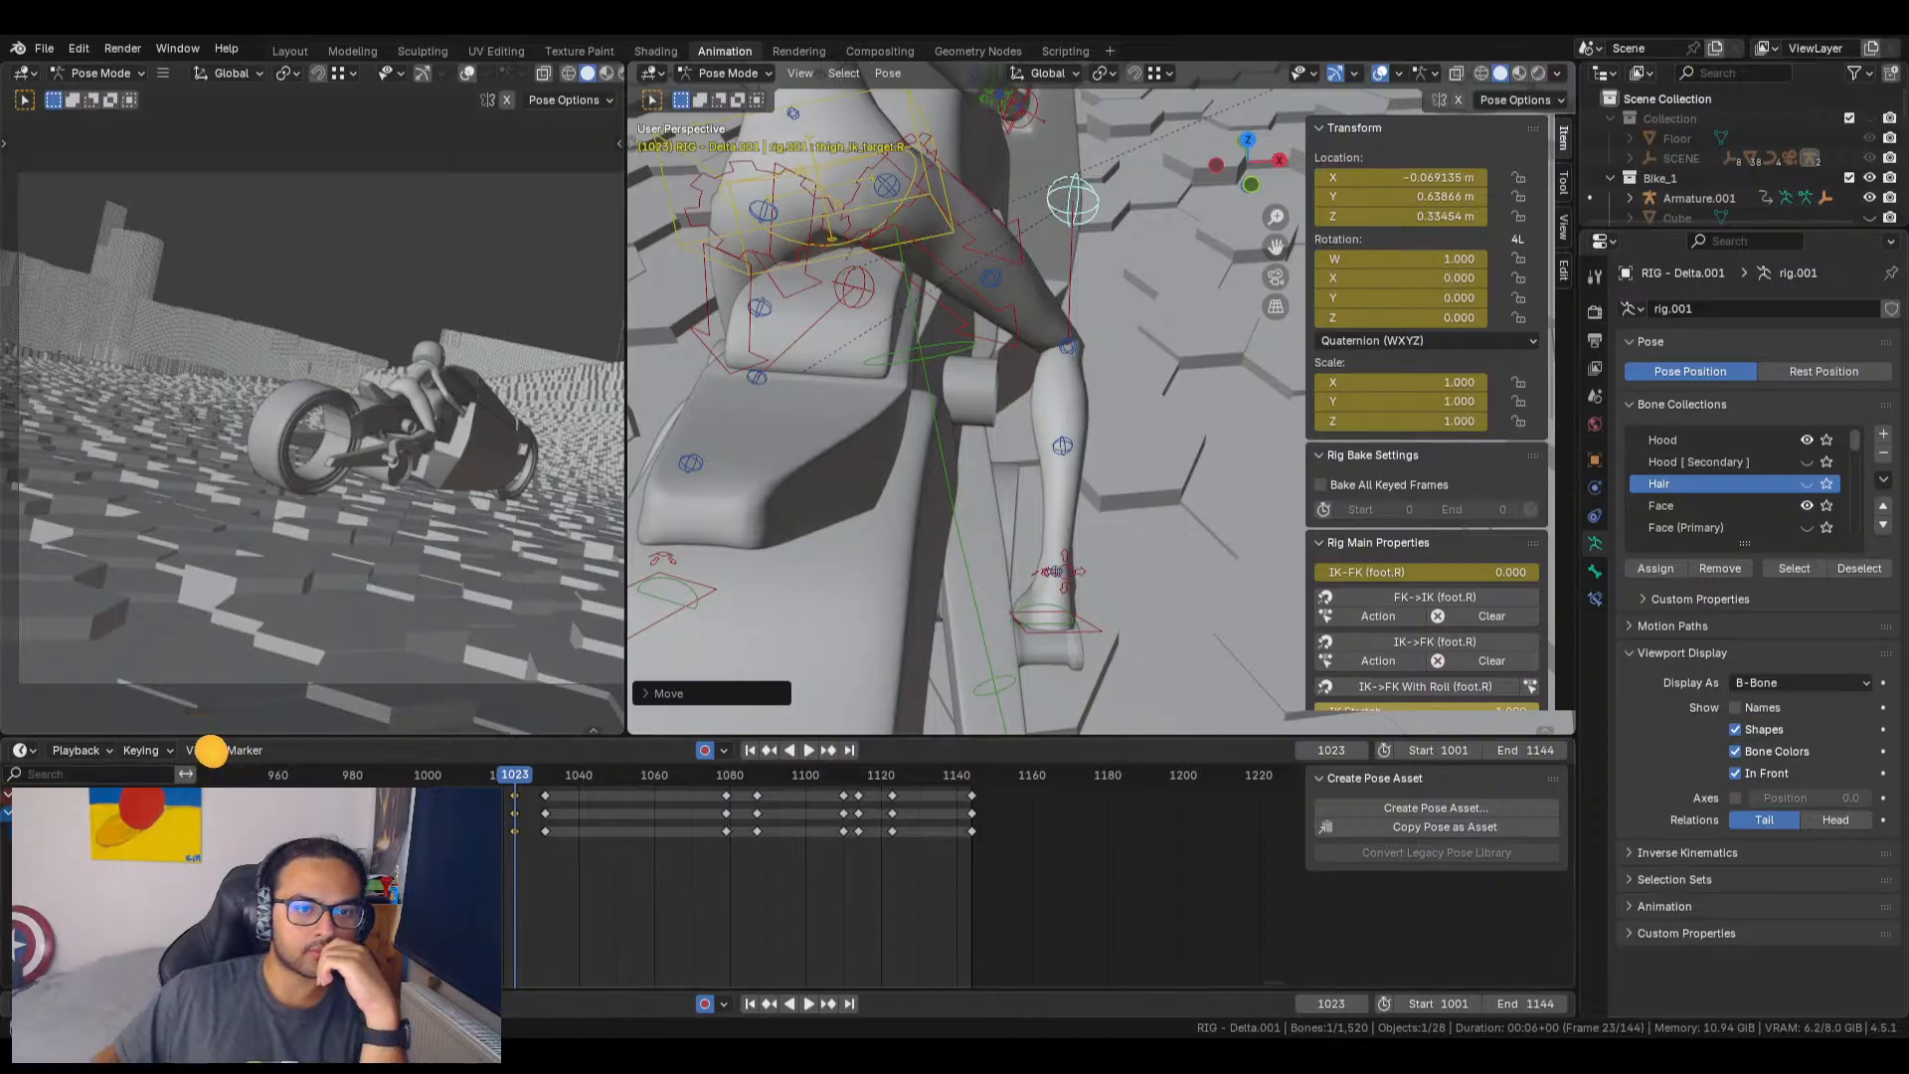
# Step: Scrub to frame 1045 and examine the rider's hand on the handlebar grip up close in the camera view
pyautogui.click(540, 784)
pyautogui.moveTo(500, 783); pyautogui.dragTo(583, 799)
pyautogui.scroll(6, 482, 455)
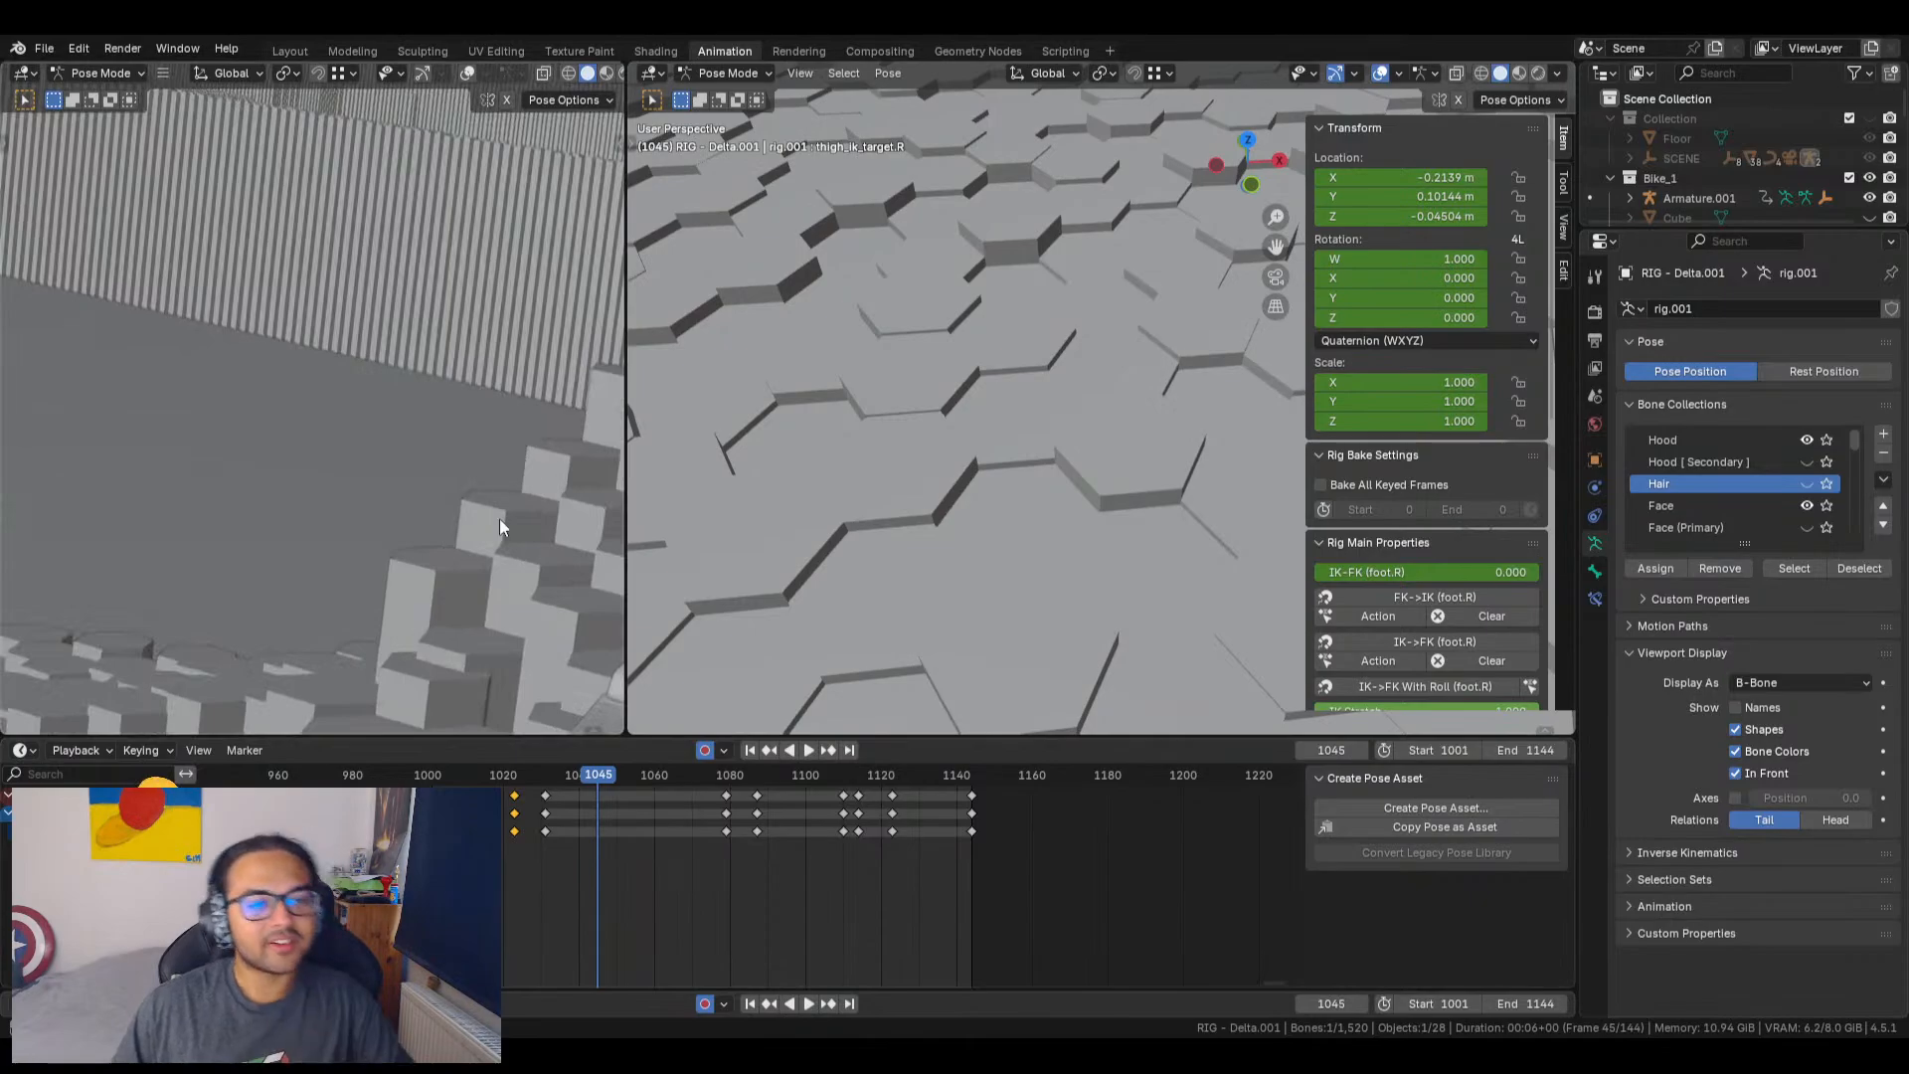
pyautogui.keyDown('shift'); pyautogui.moveTo(527, 522); pyautogui.dragTo(334, 486, button='middle'); pyautogui.keyUp('shift')
pyautogui.scroll(4, 379, 438)
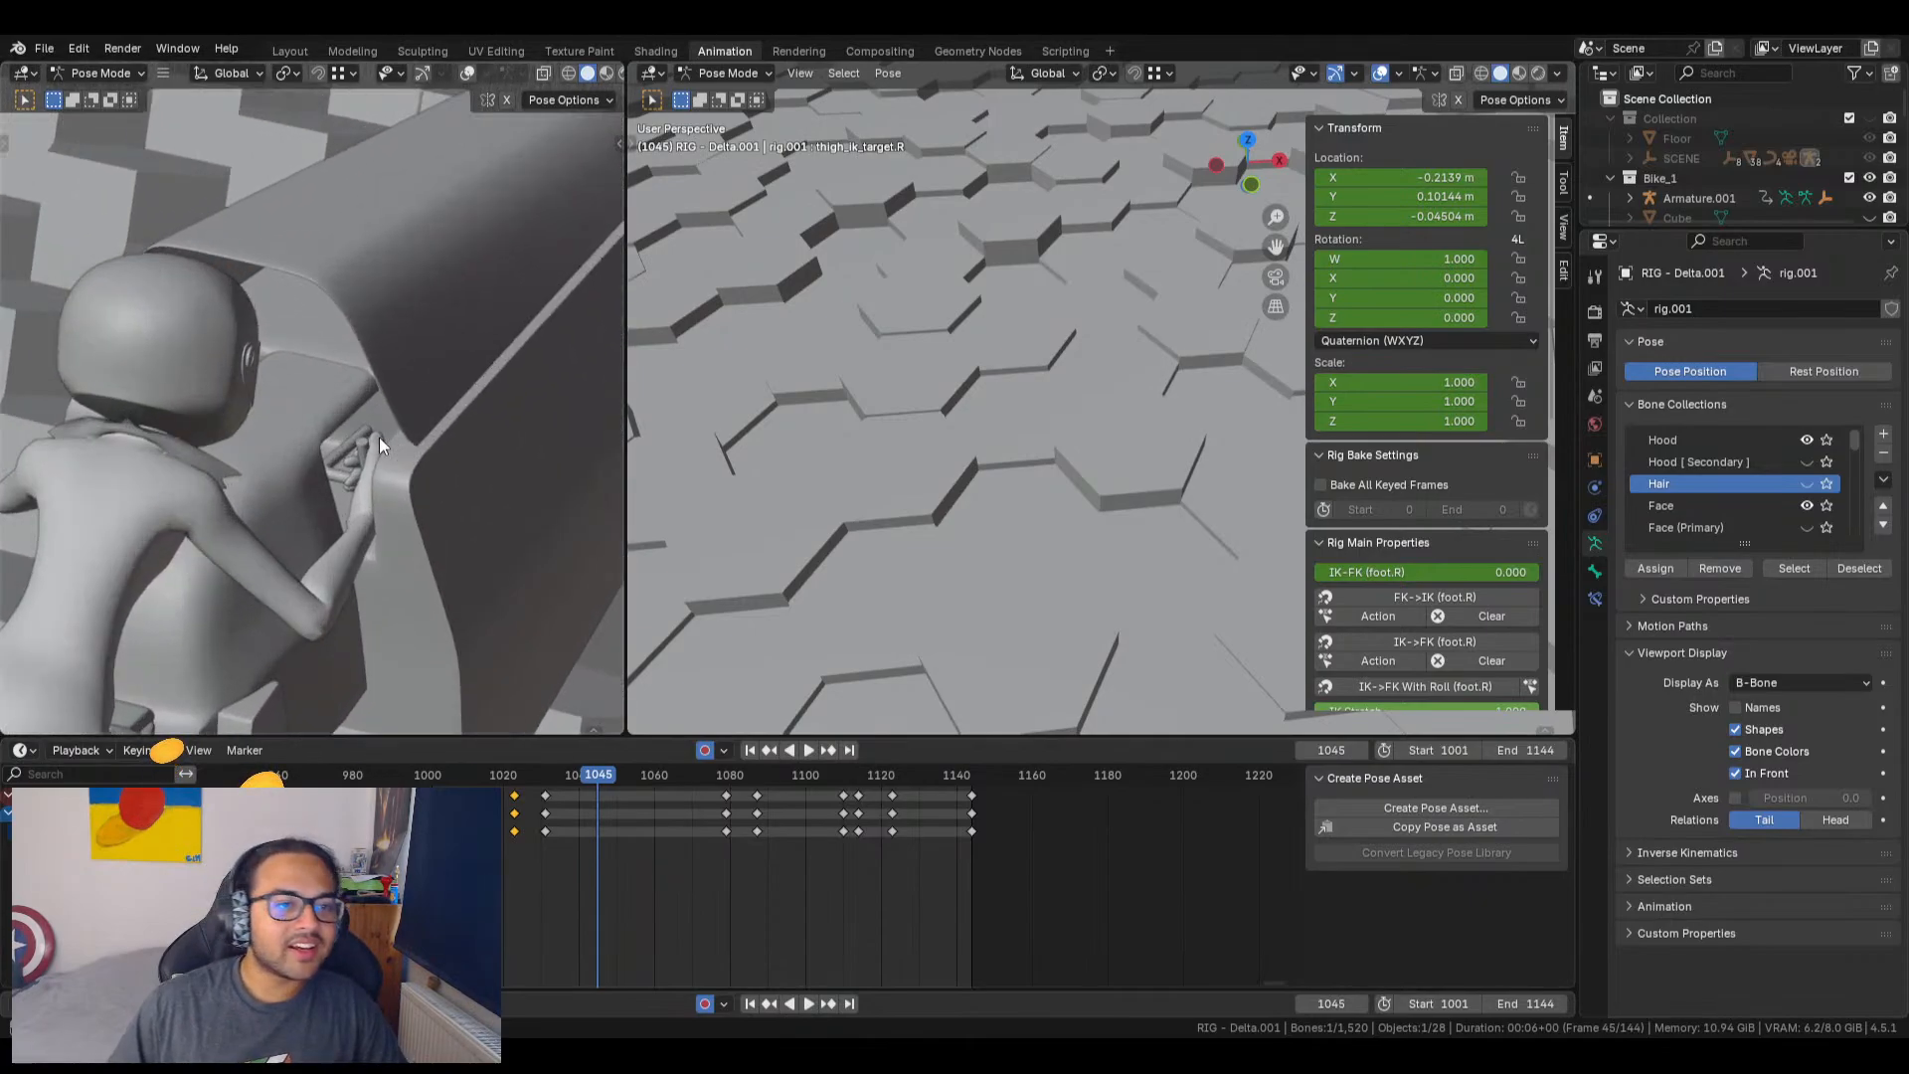
pyautogui.scroll(4, 388, 508)
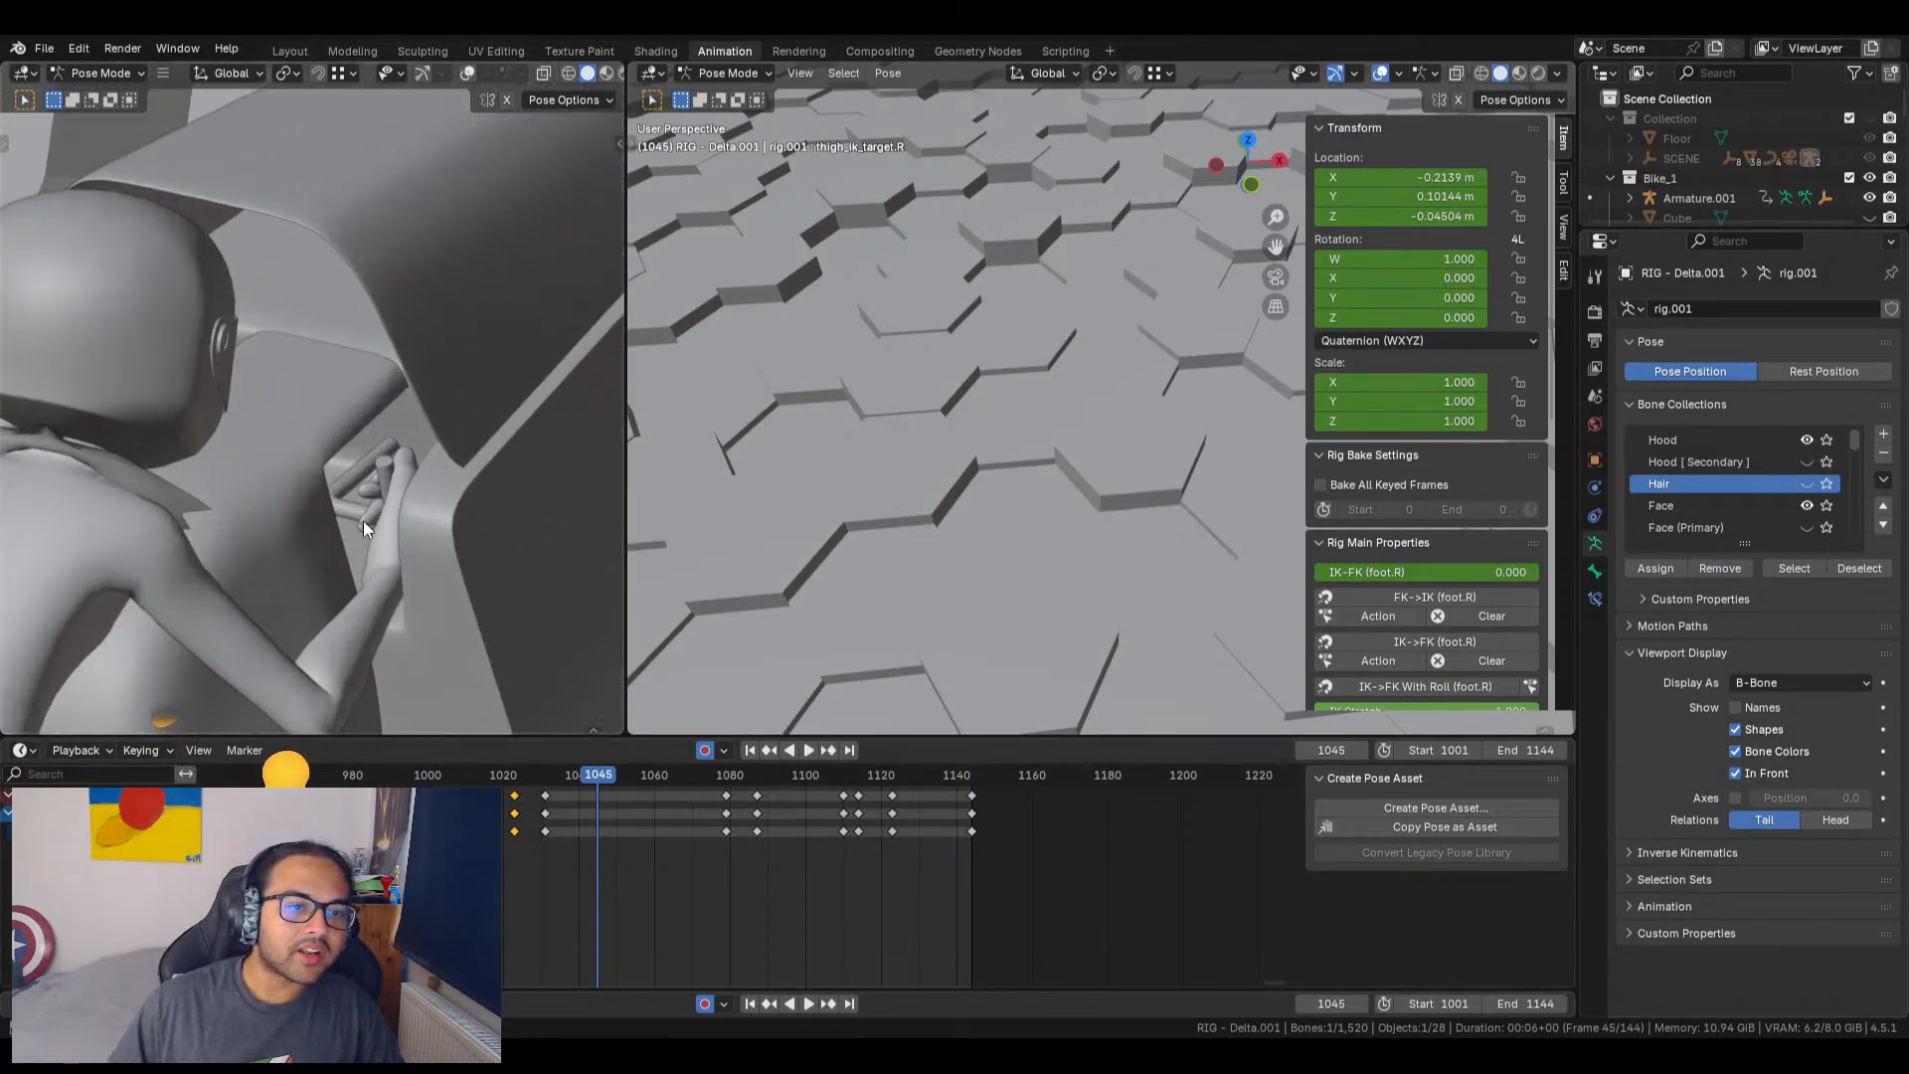
pyautogui.scroll(3, 364, 528)
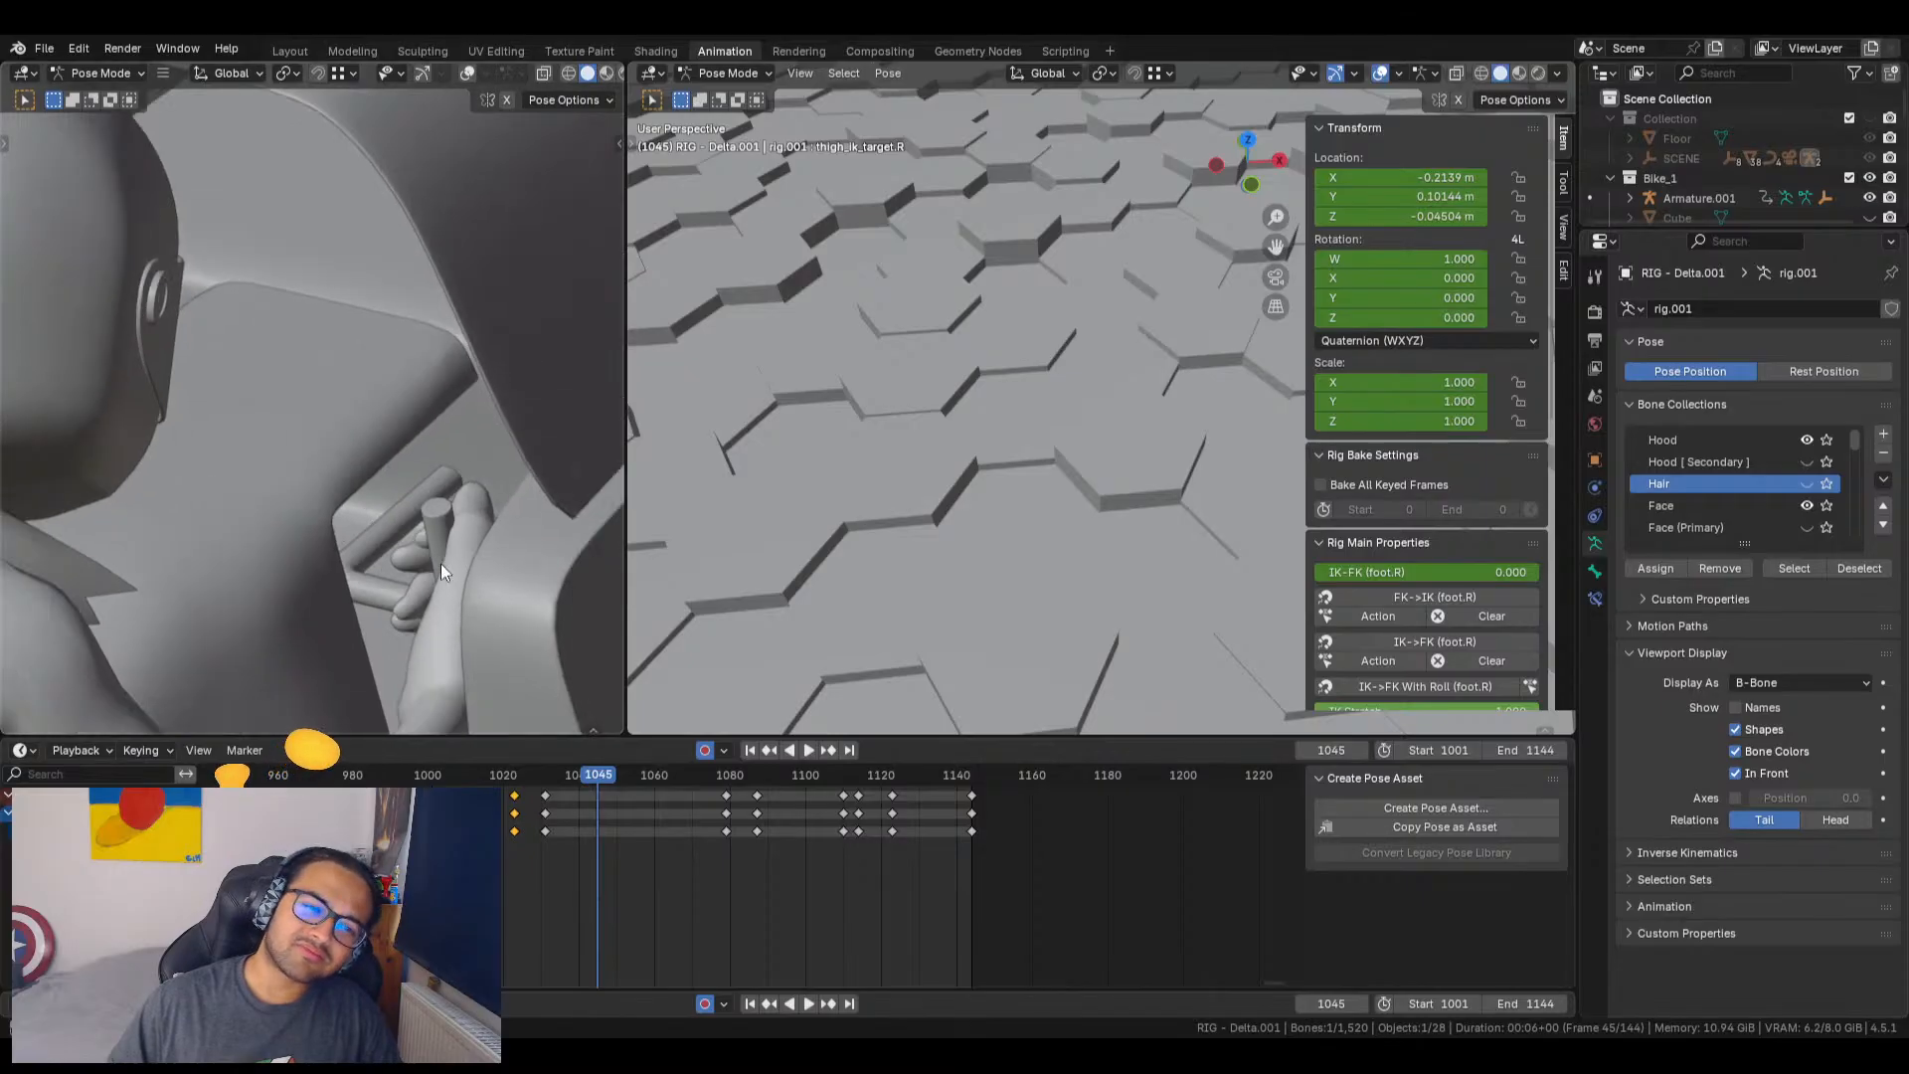
pyautogui.scroll(-4, 439, 563)
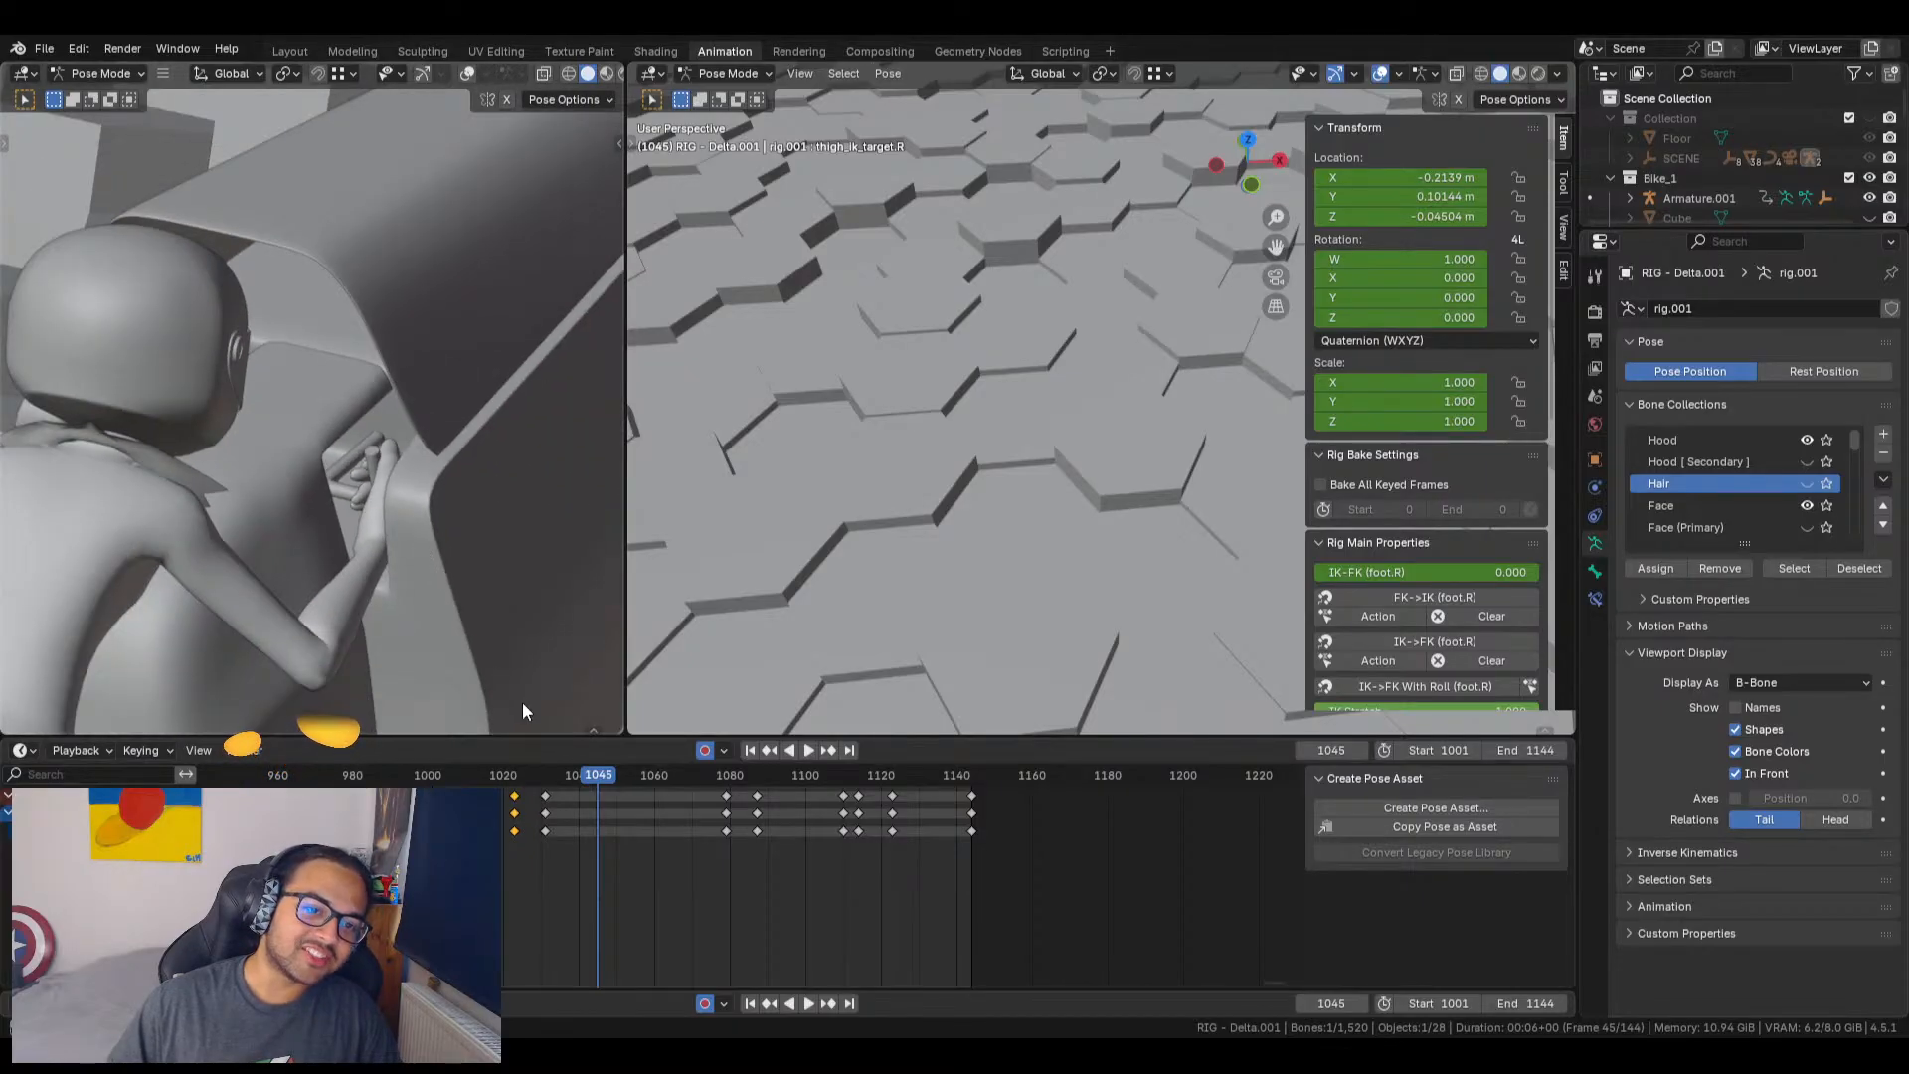
pyautogui.scroll(-6, 401, 543)
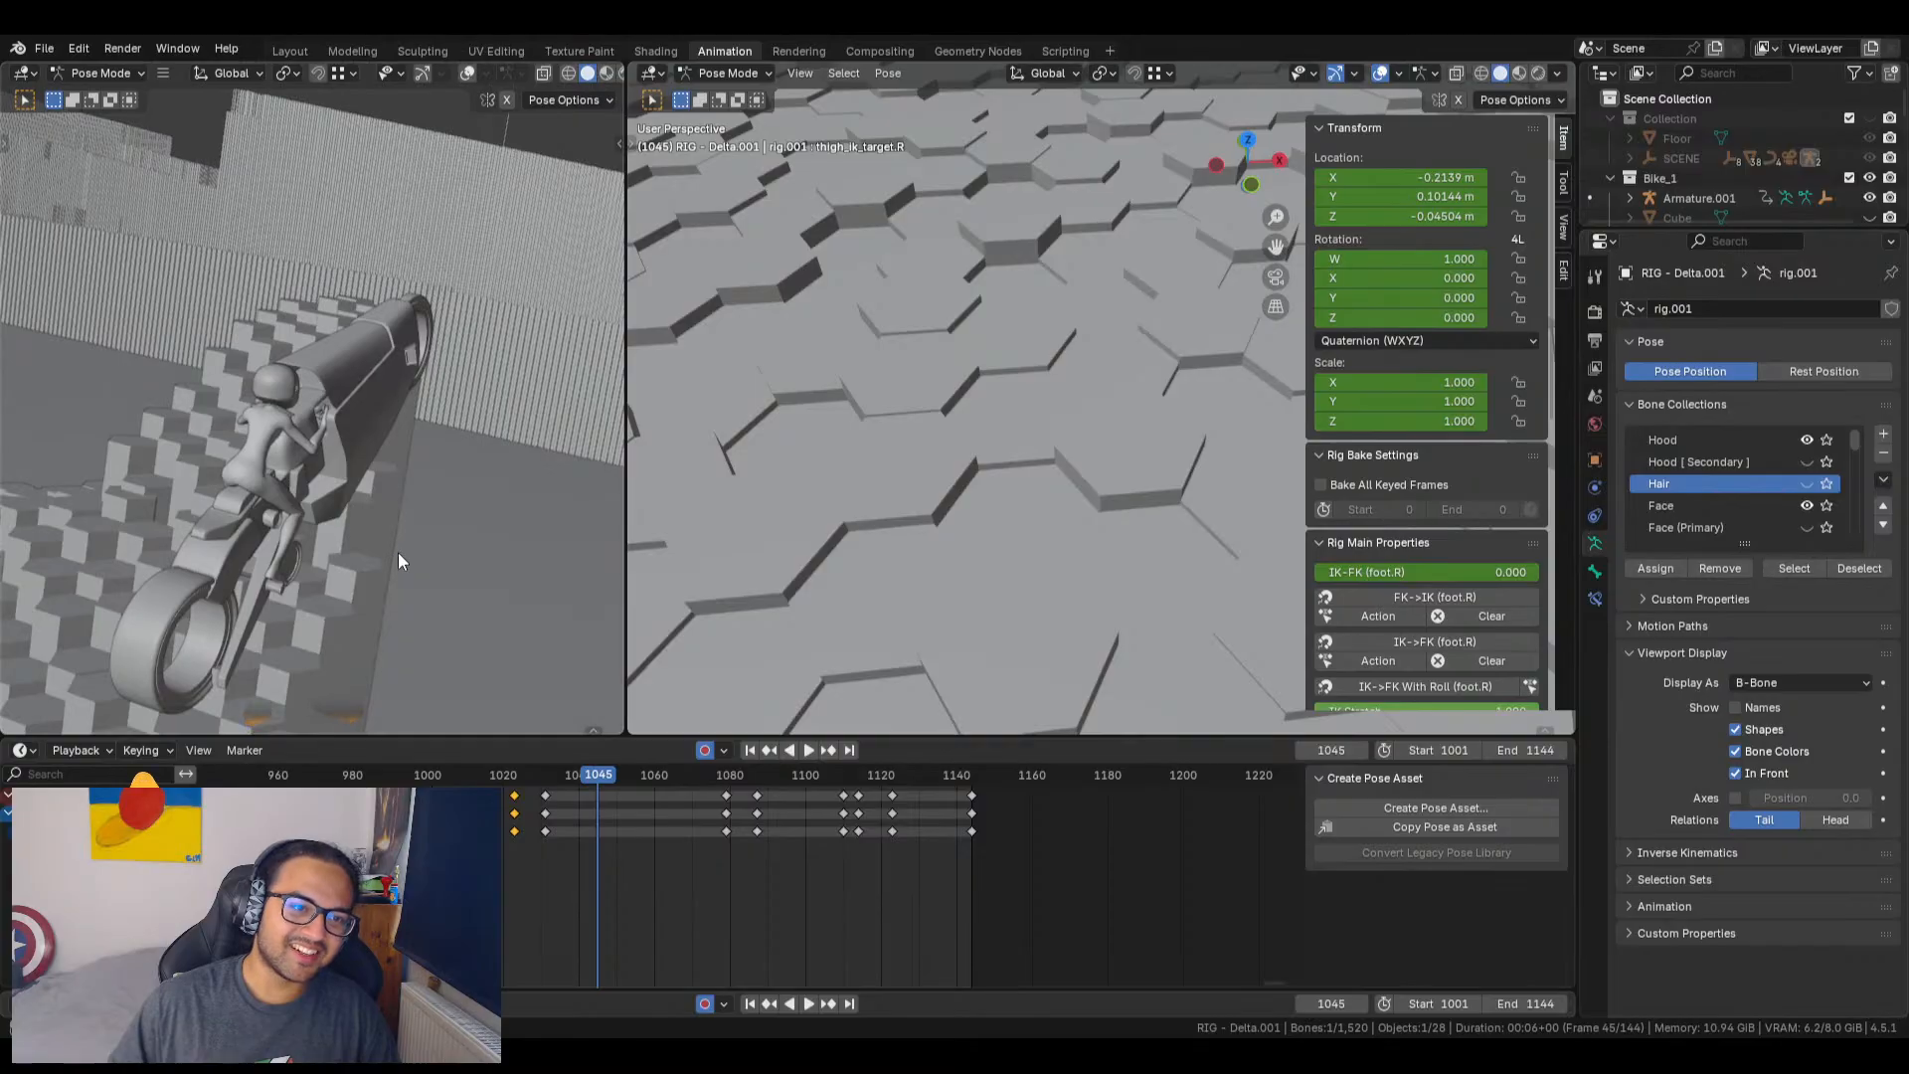
# Step: Play back the animation through the camera from the first frames and scrub on to frame 1110 to review the motion
pyautogui.press('space')
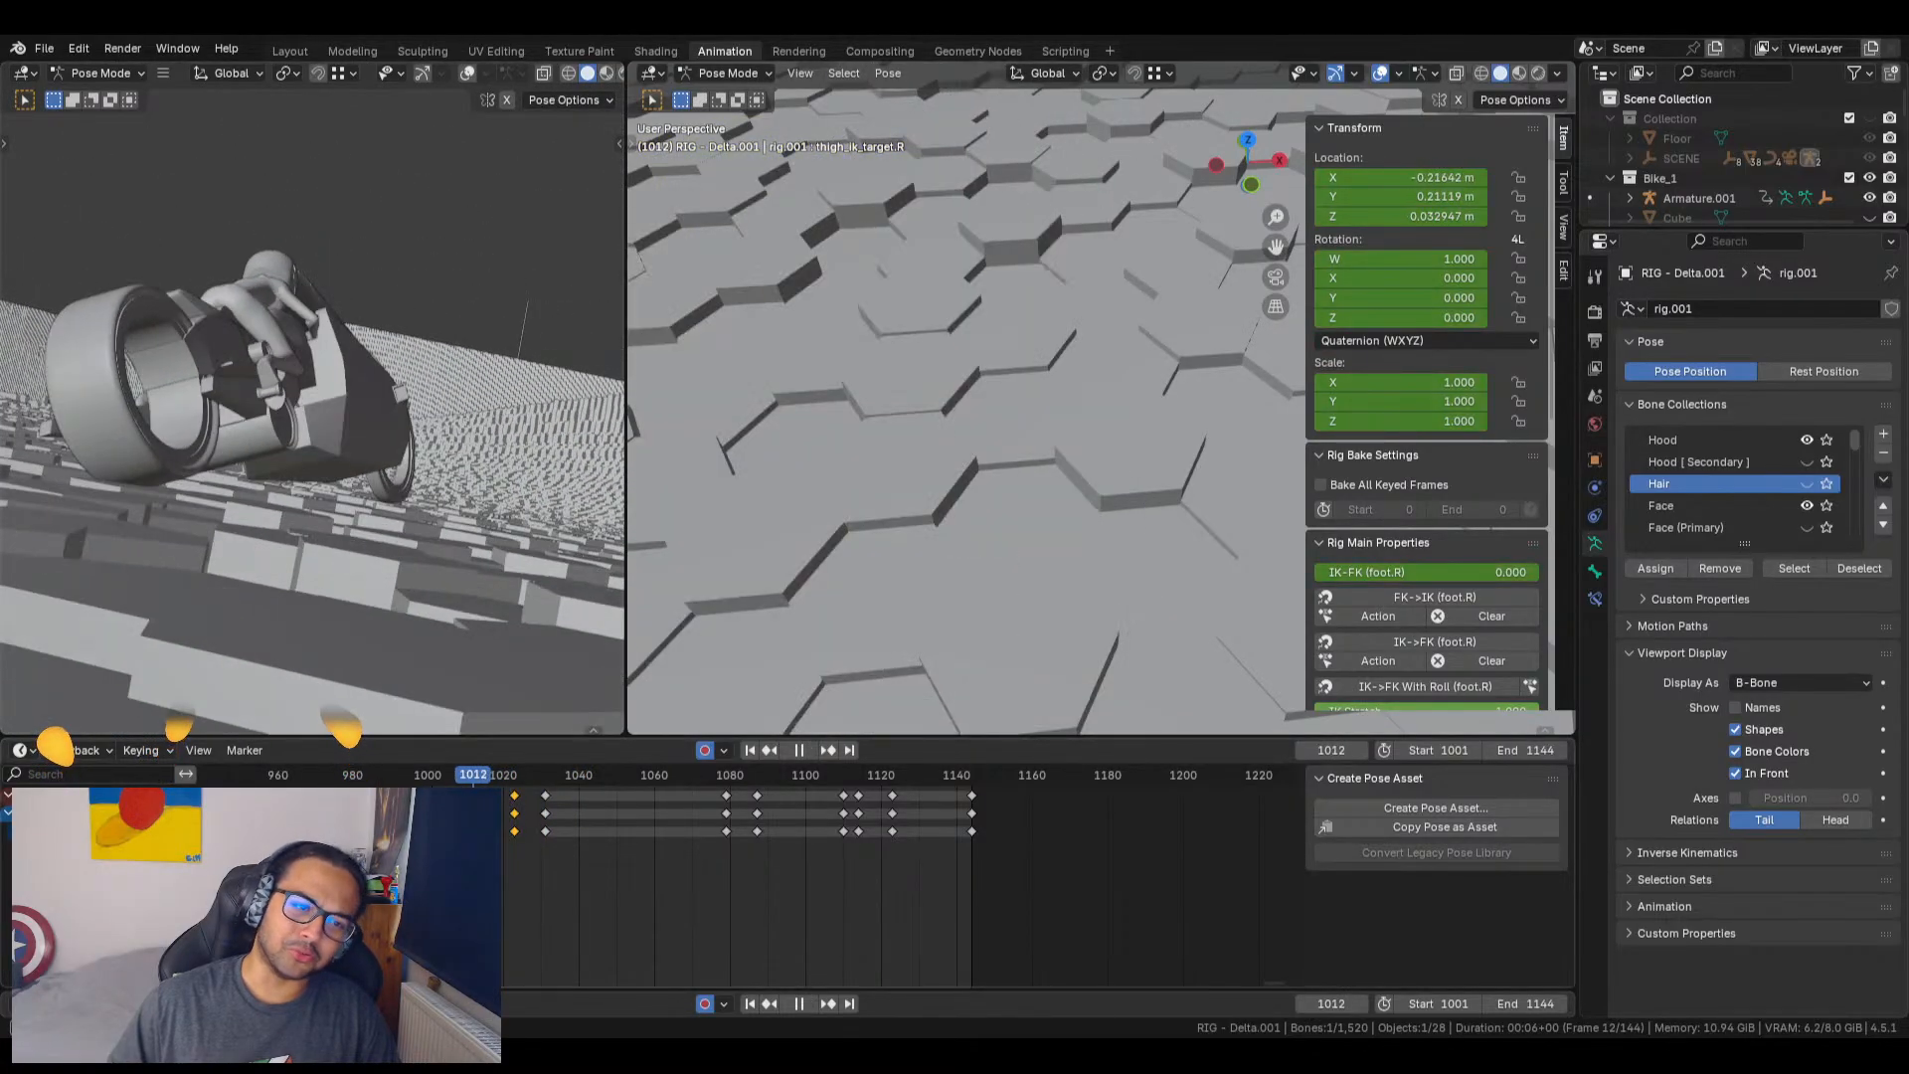
pyautogui.press('space')
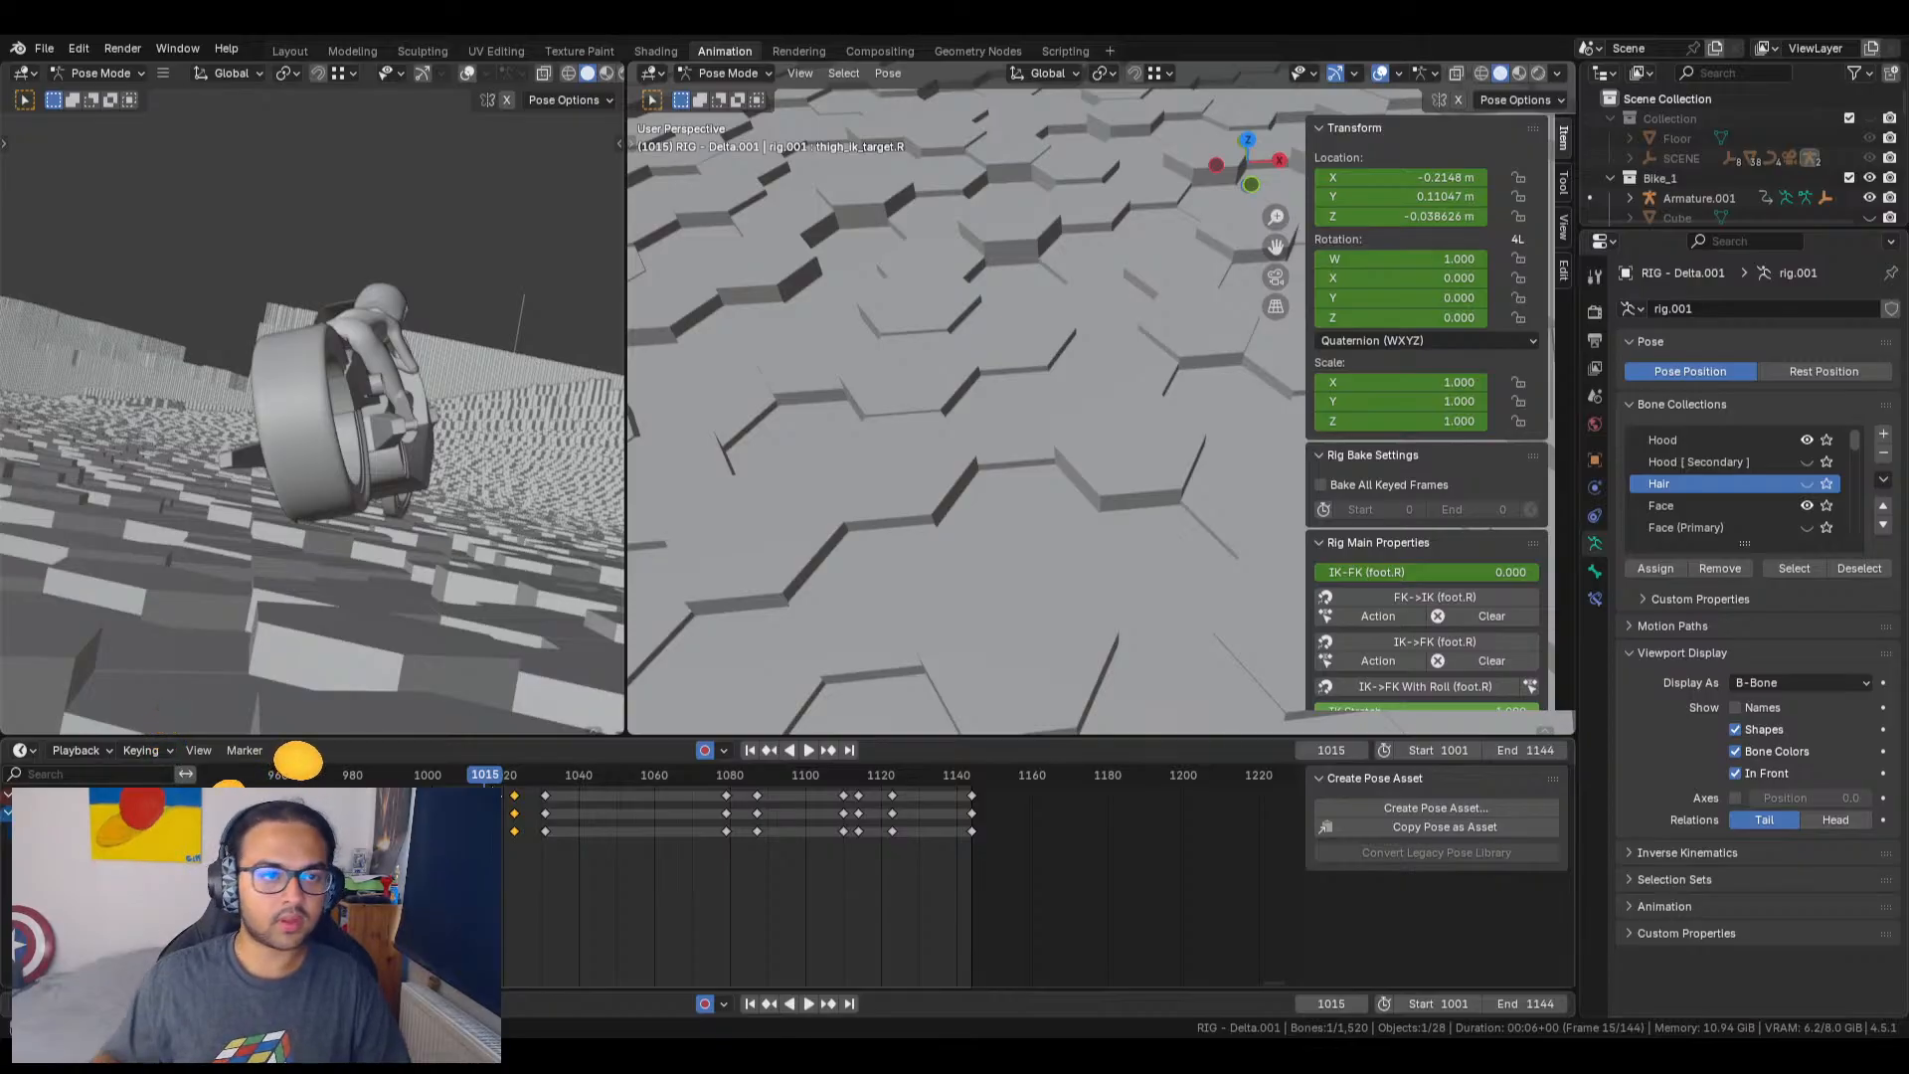
pyautogui.moveTo(452, 782); pyautogui.dragTo(431, 784)
pyautogui.press('space')
pyautogui.press('space')
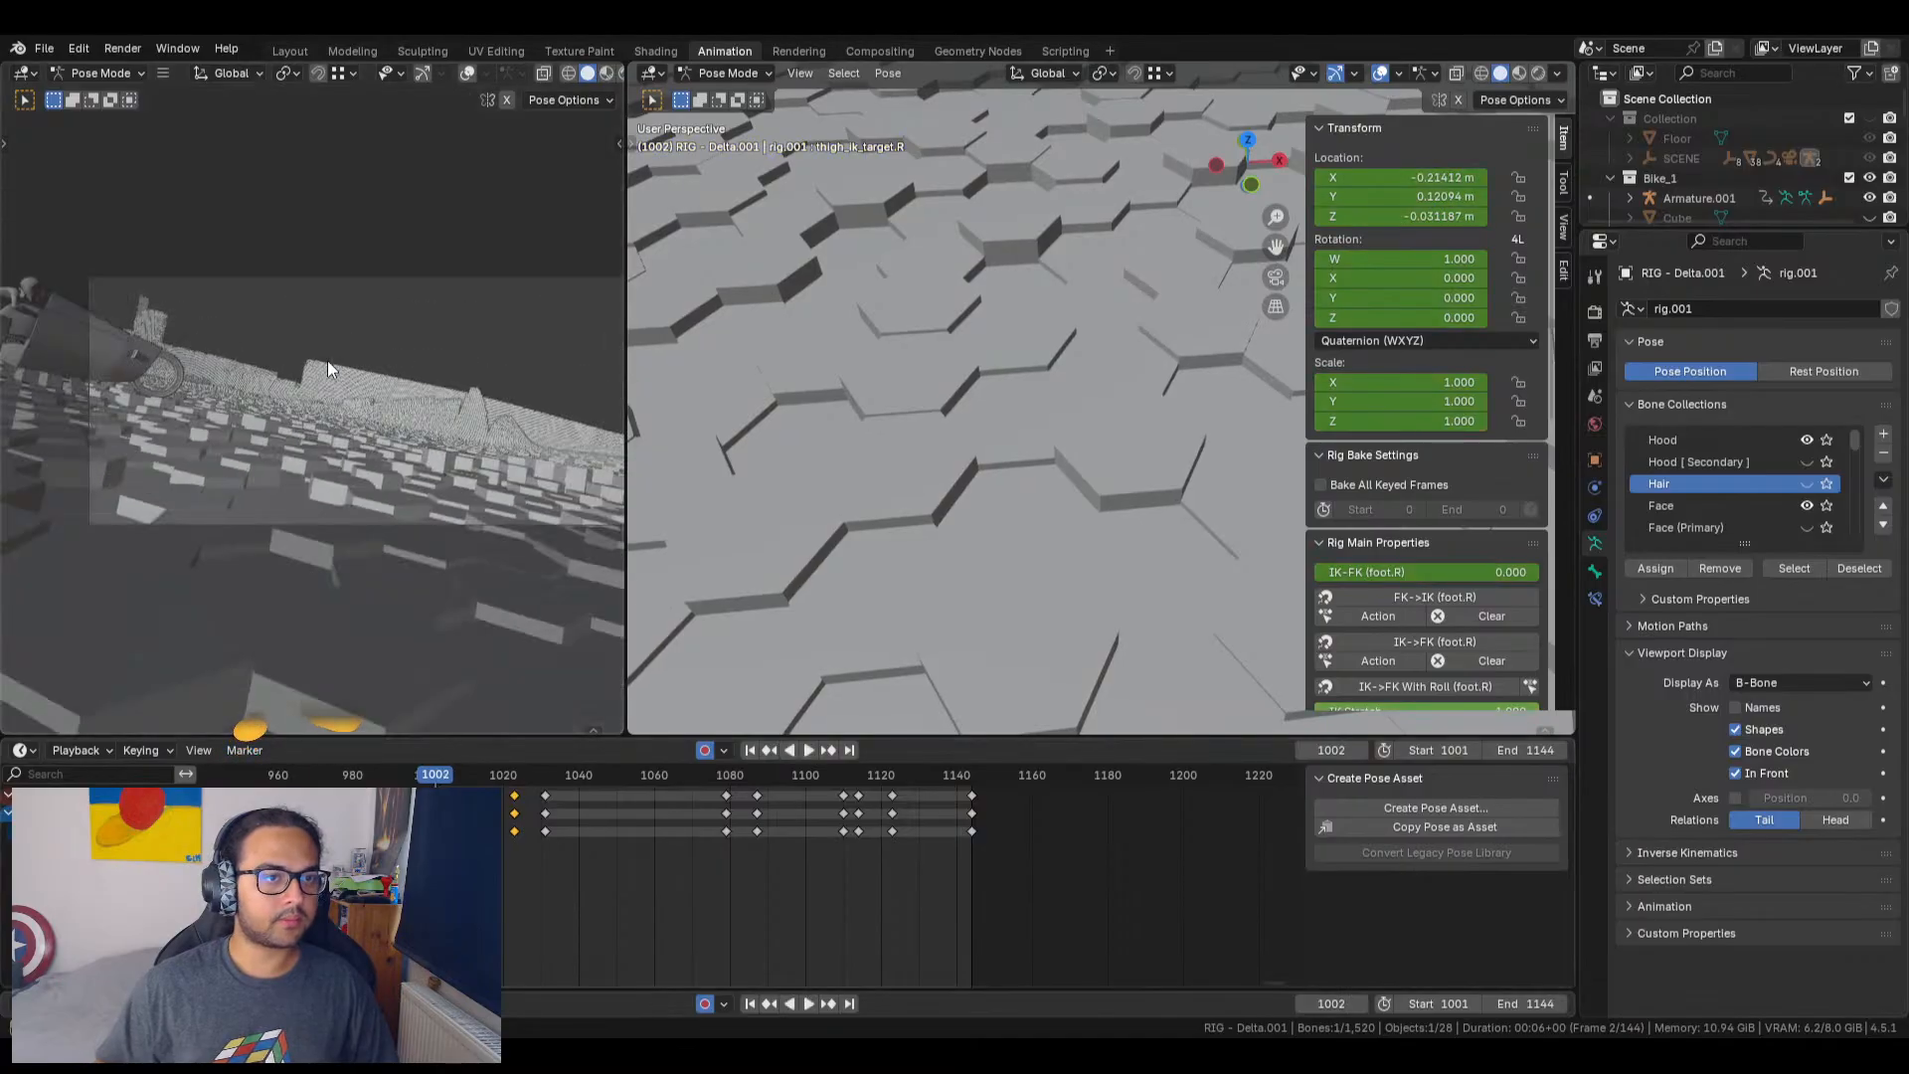
pyautogui.press('space')
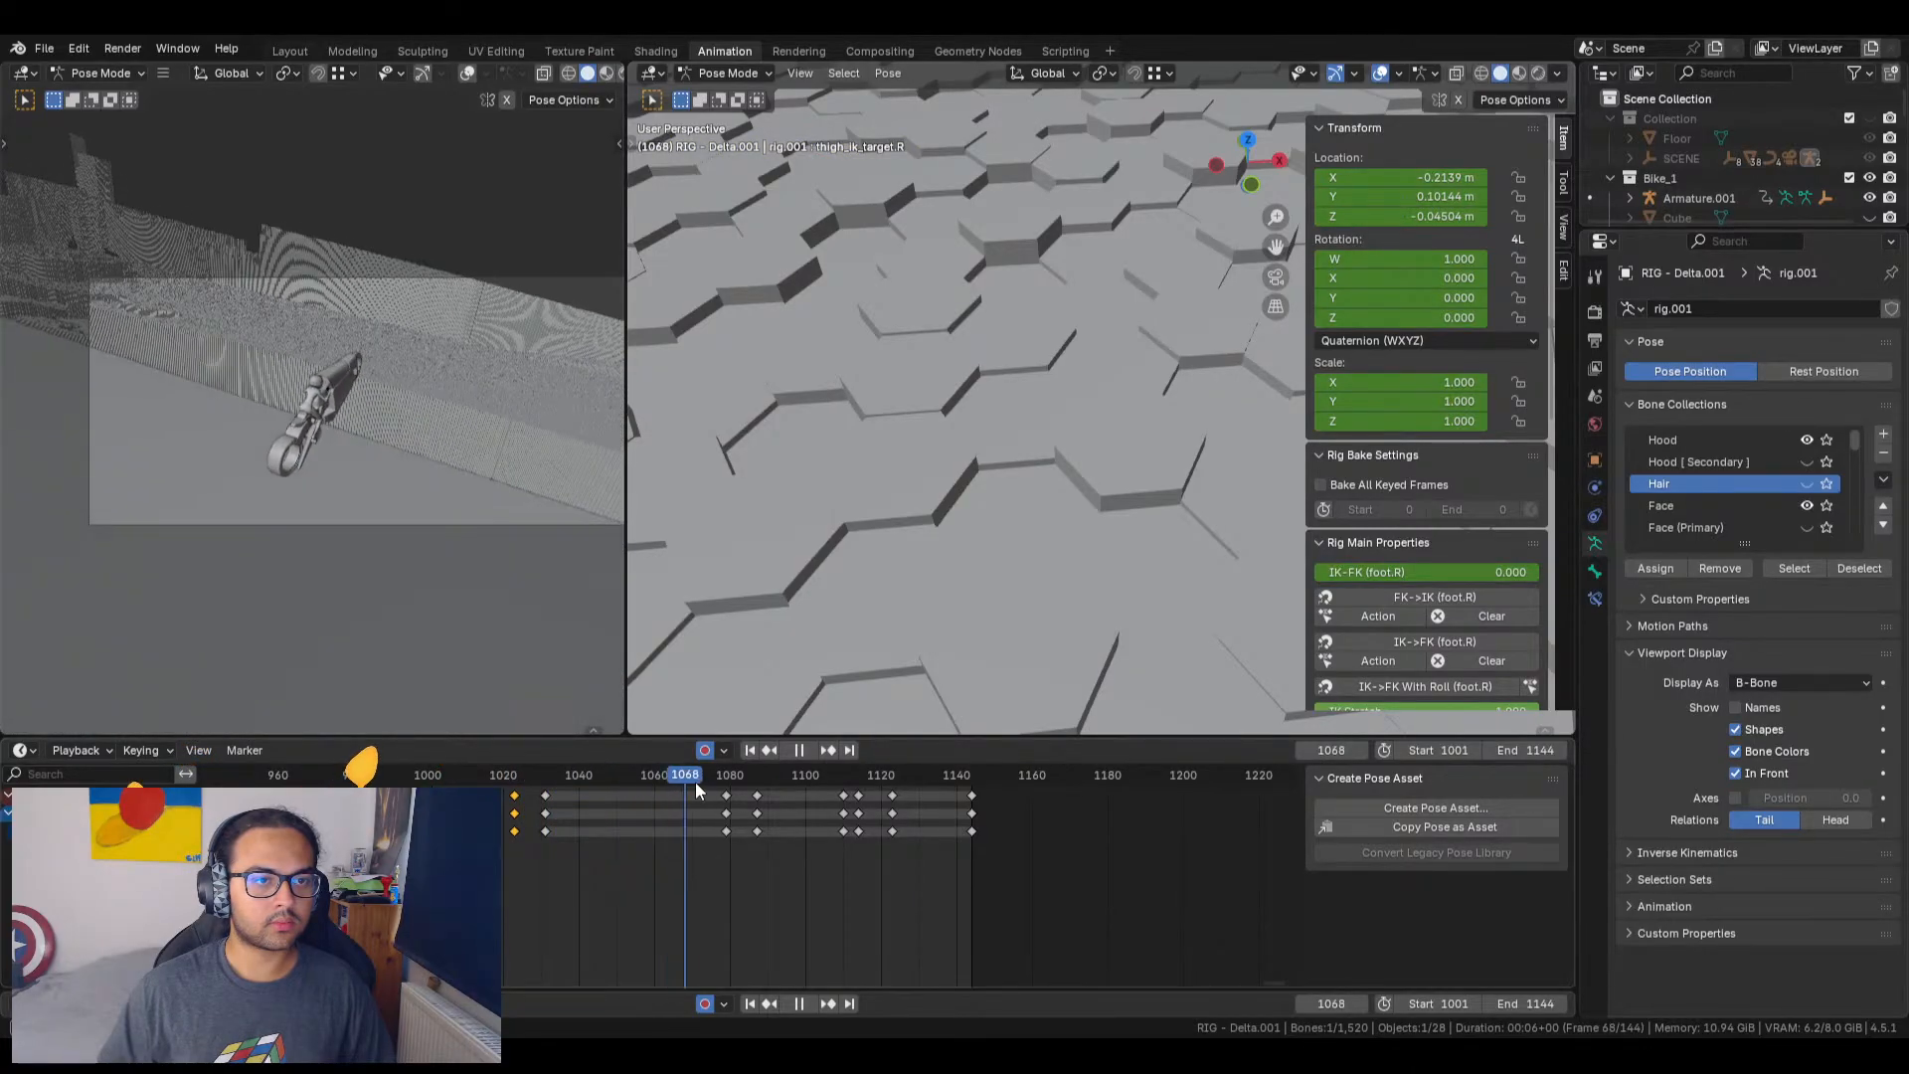
pyautogui.moveTo(818, 797)
pyautogui.mouseDown()
pyautogui.moveTo(883, 803)
pyautogui.moveTo(844, 798)
pyautogui.mouseUp()
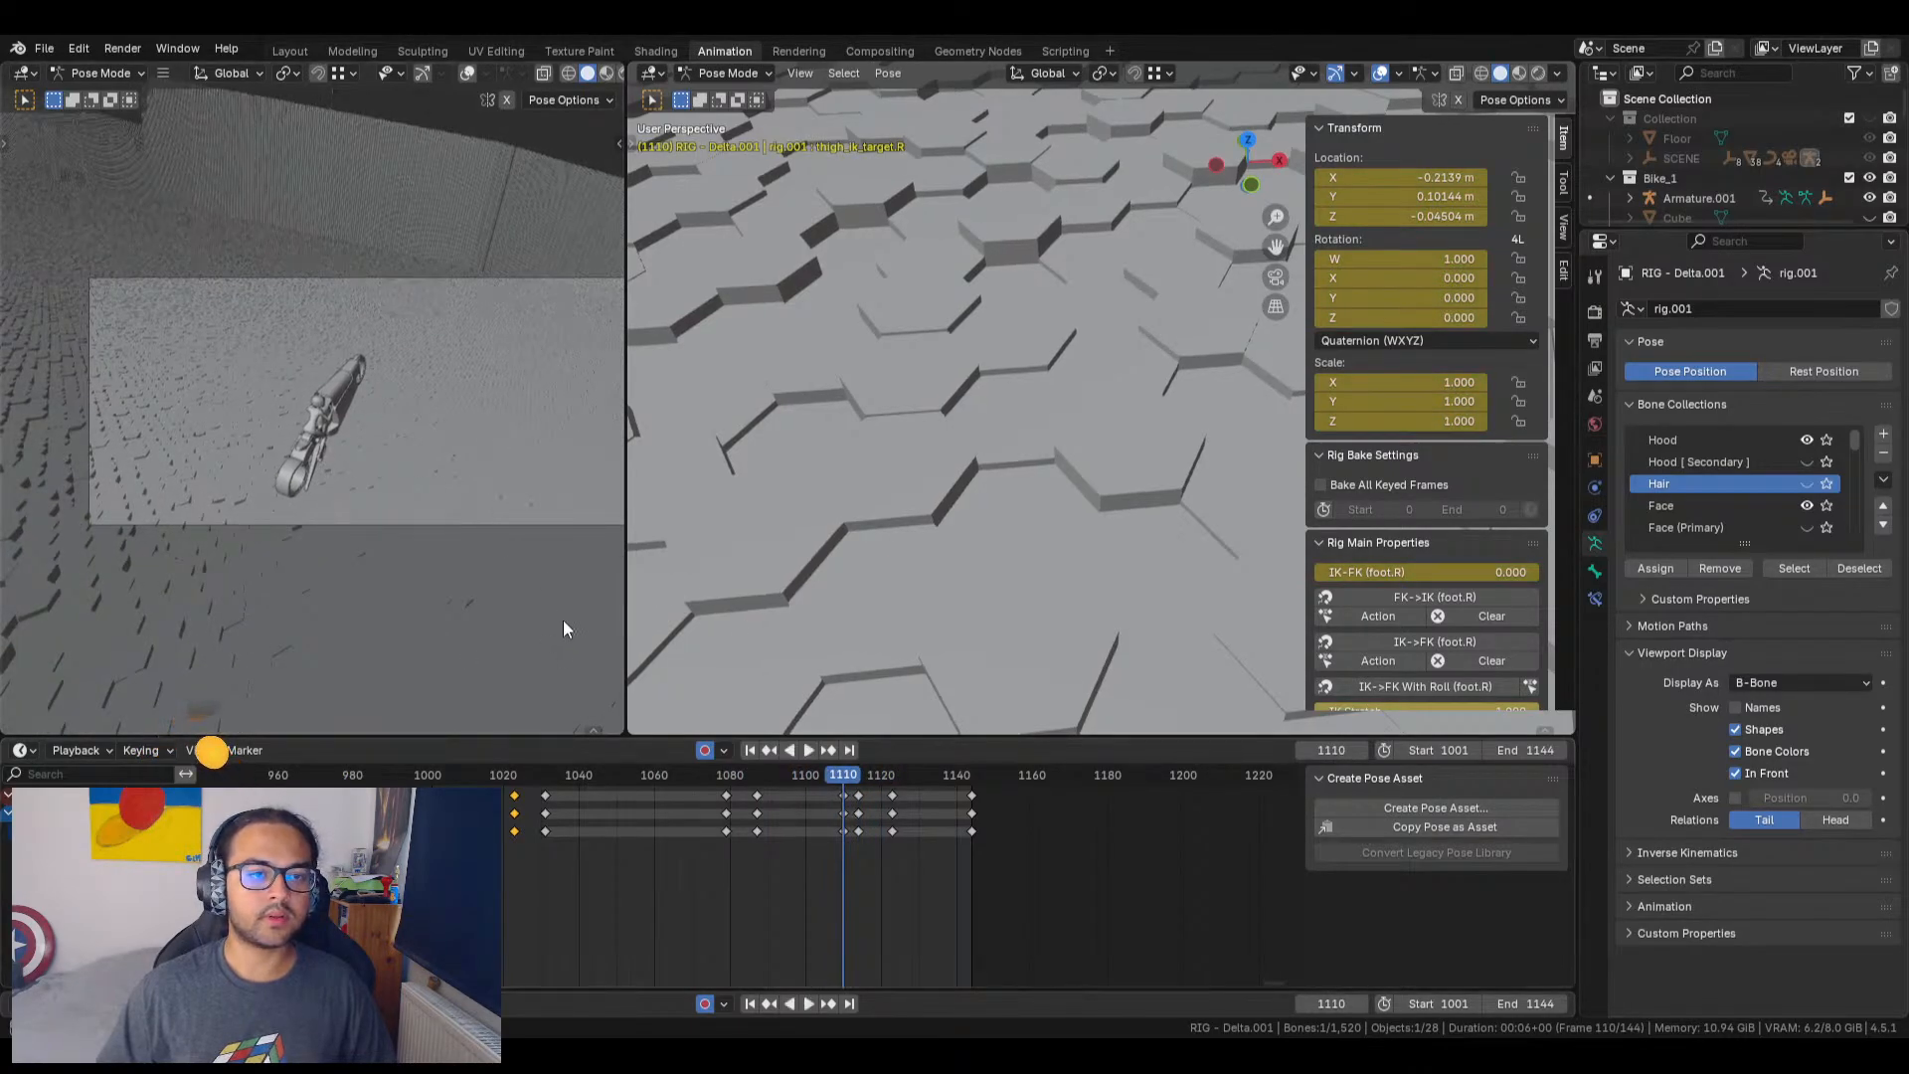
# Step: Examine the bike's path from the Right Orthographic view, playing and scrubbing between frames 1071 and 1101
pyautogui.moveTo(803, 770); pyautogui.dragTo(695, 783)
pyautogui.moveTo(1000, 344); pyautogui.dragTo(821, 266, button='middle')
pyautogui.click(1254, 175)
pyautogui.scroll(-17, 1153, 225)
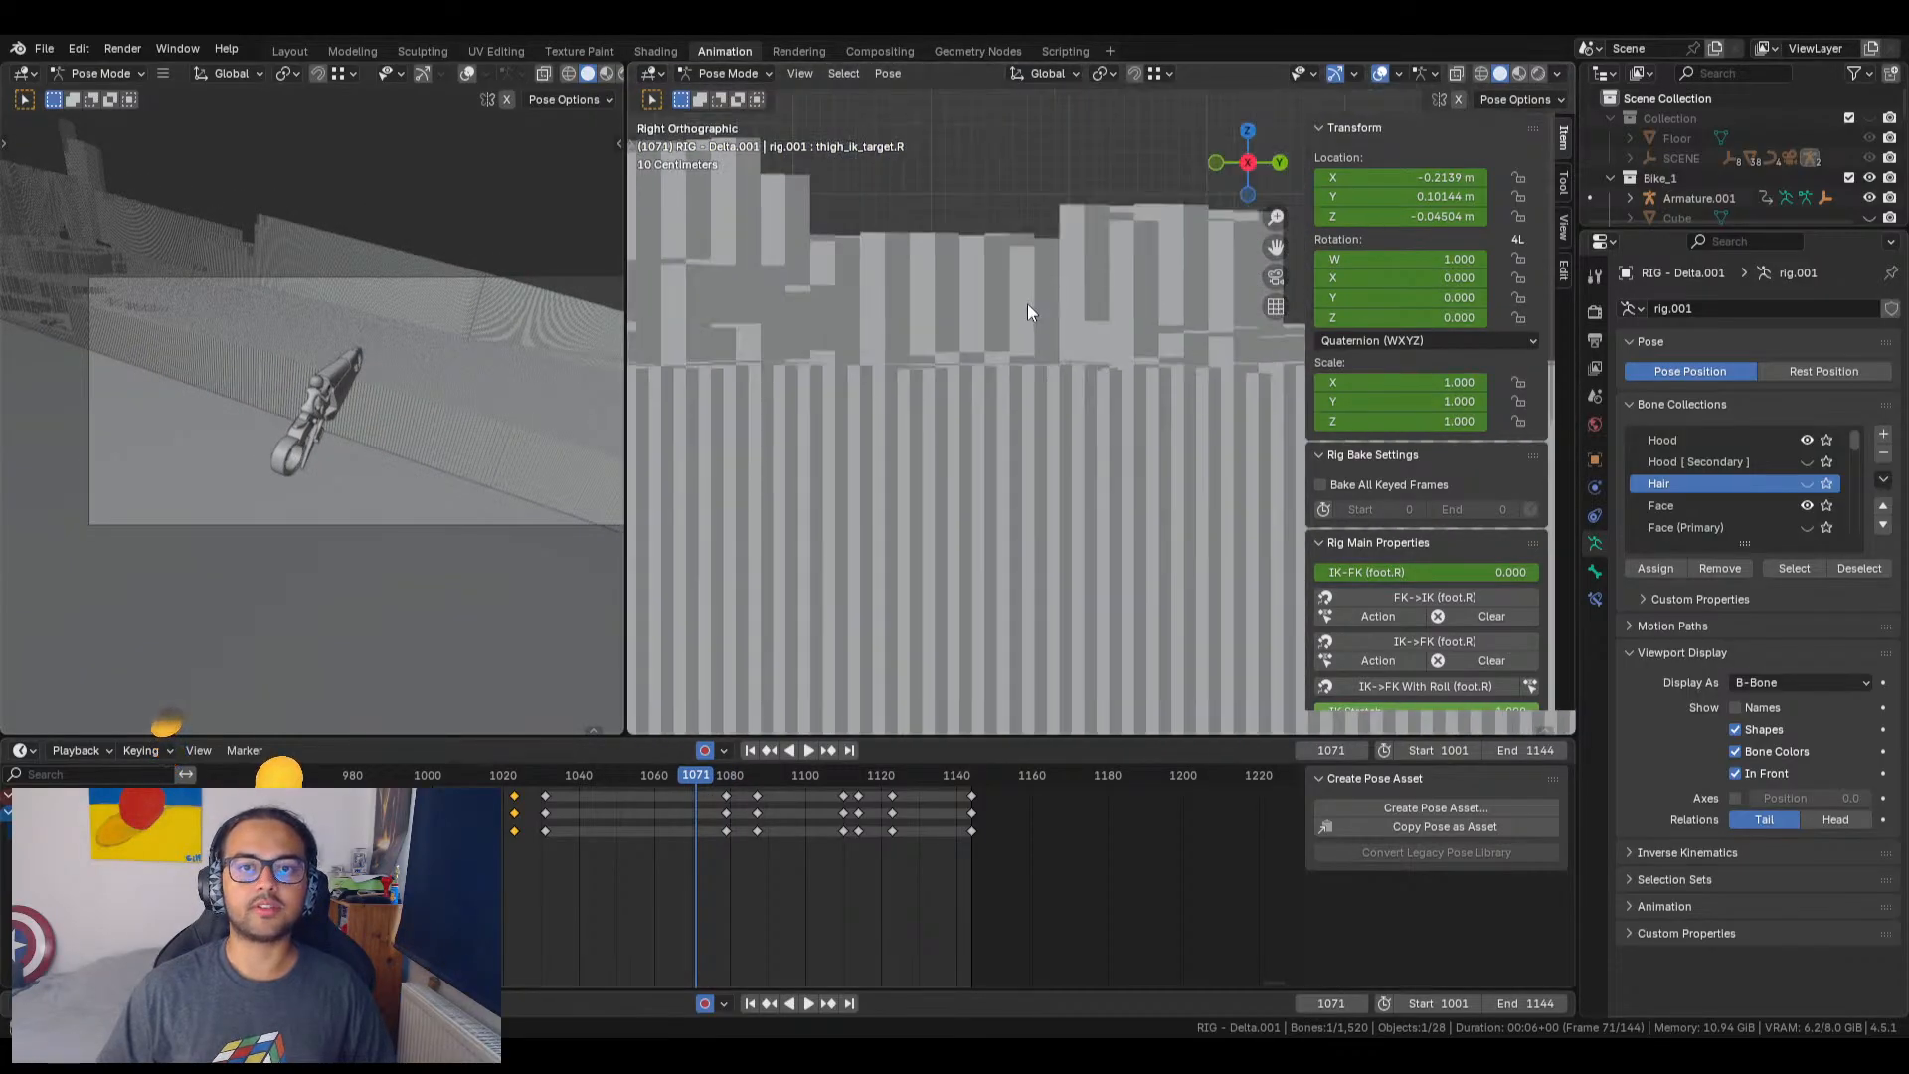
pyautogui.keyDown('shift'); pyautogui.moveTo(1088, 409); pyautogui.dragTo(629, 433, button='middle'); pyautogui.keyUp('shift')
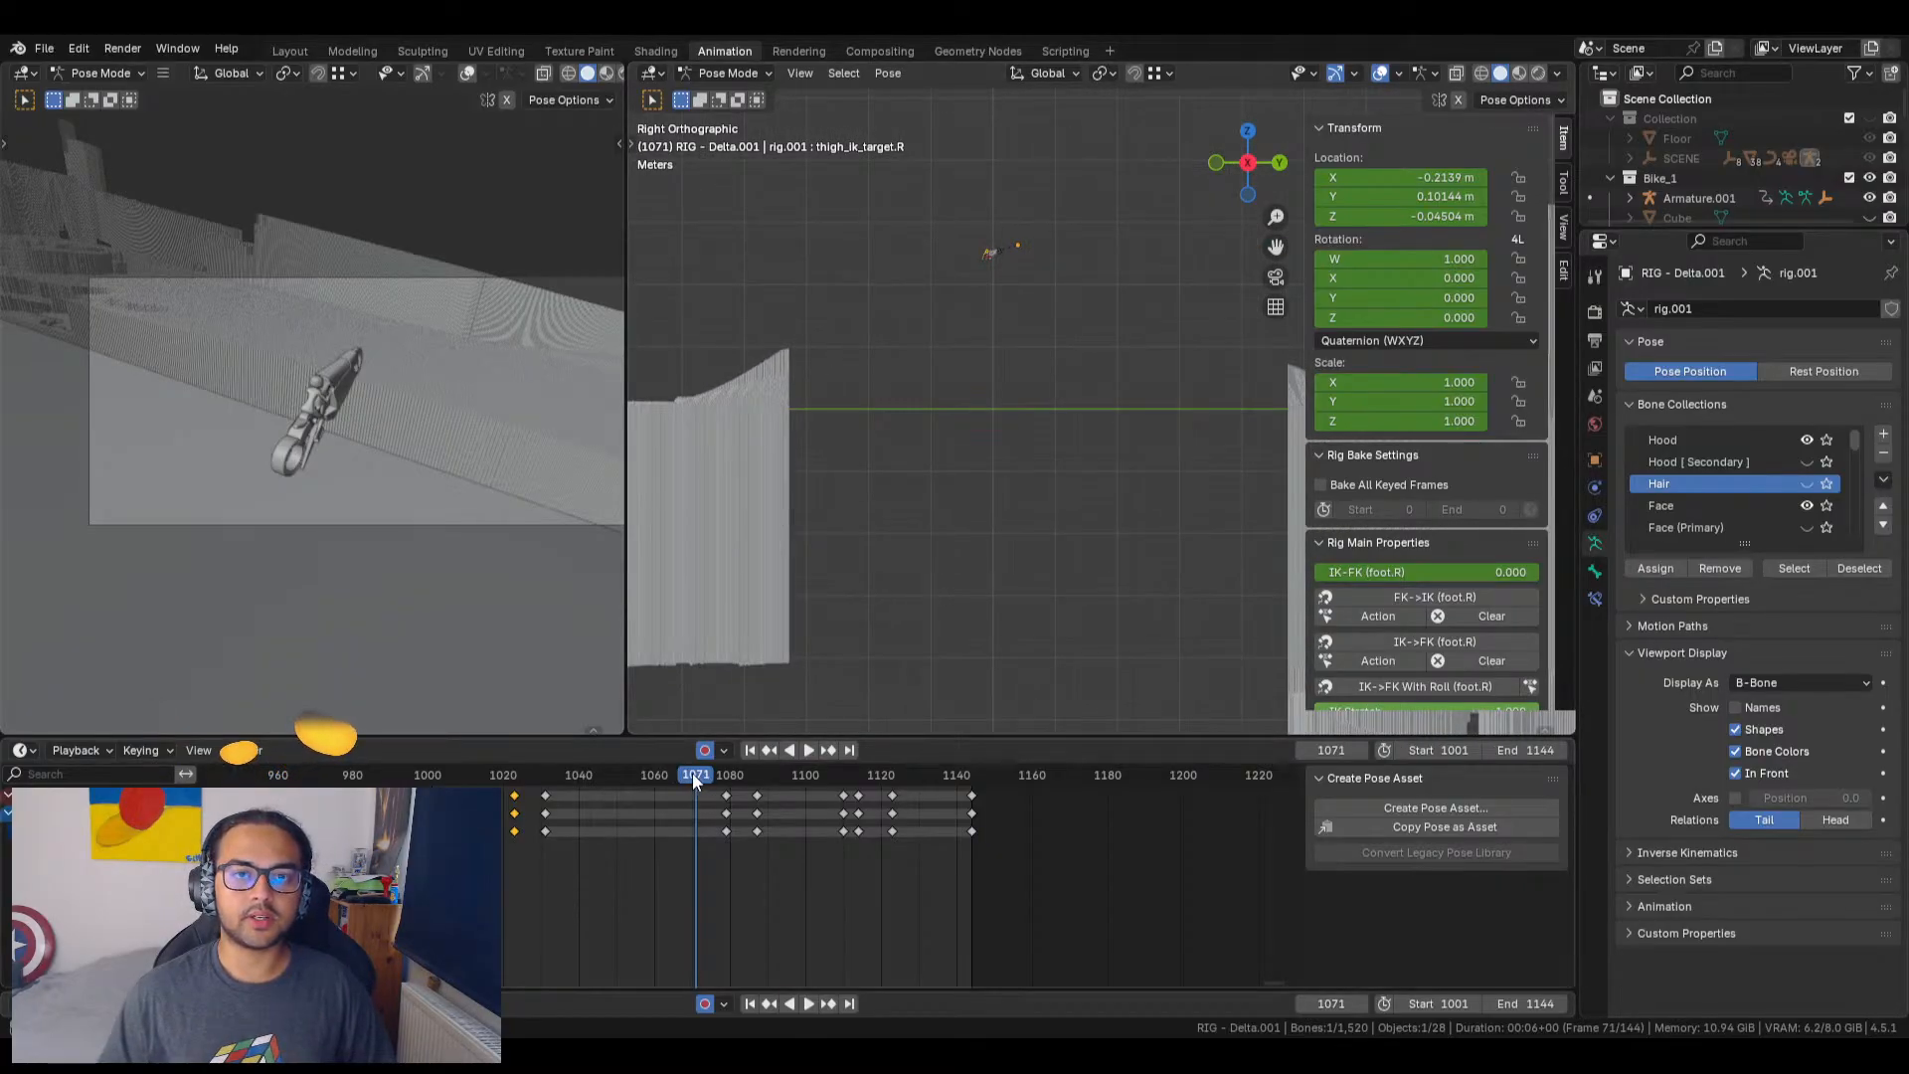
pyautogui.press('space')
pyautogui.moveTo(708, 781); pyautogui.dragTo(811, 787)
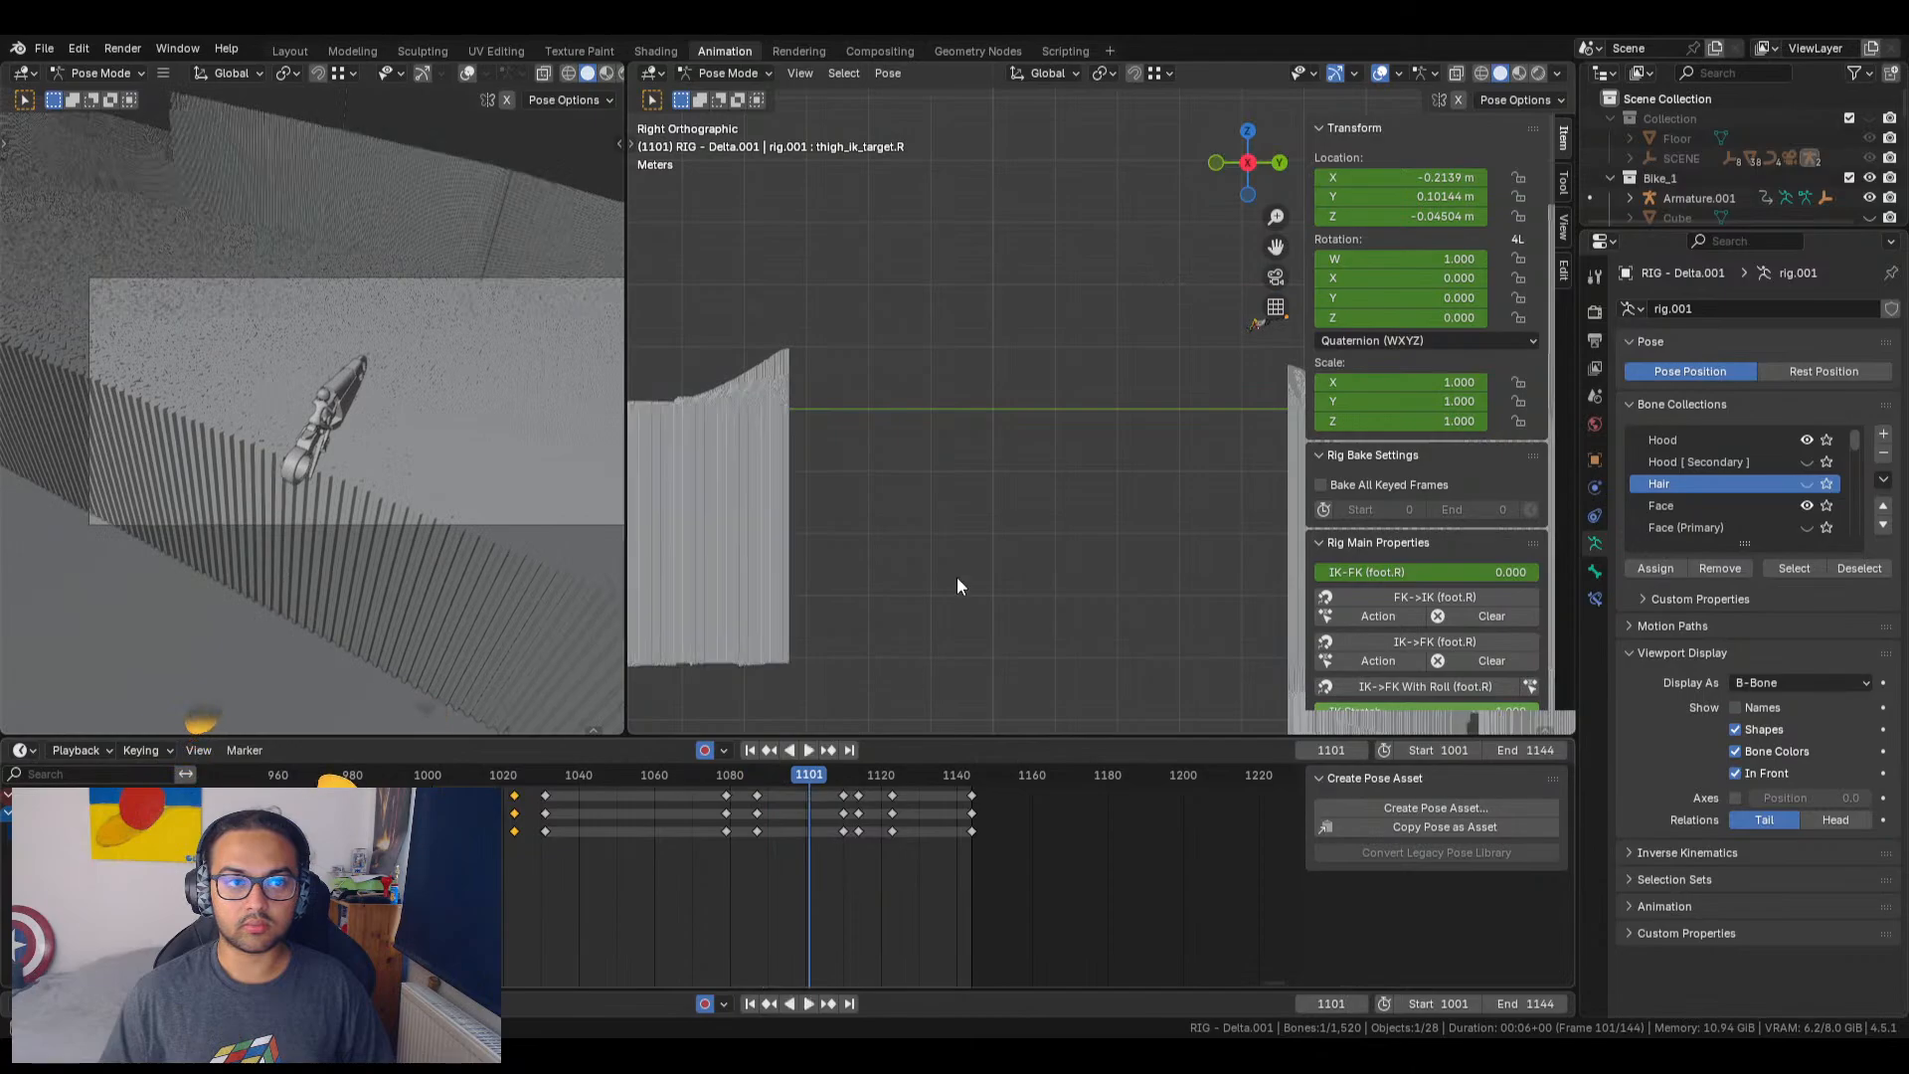
pyautogui.click(762, 791)
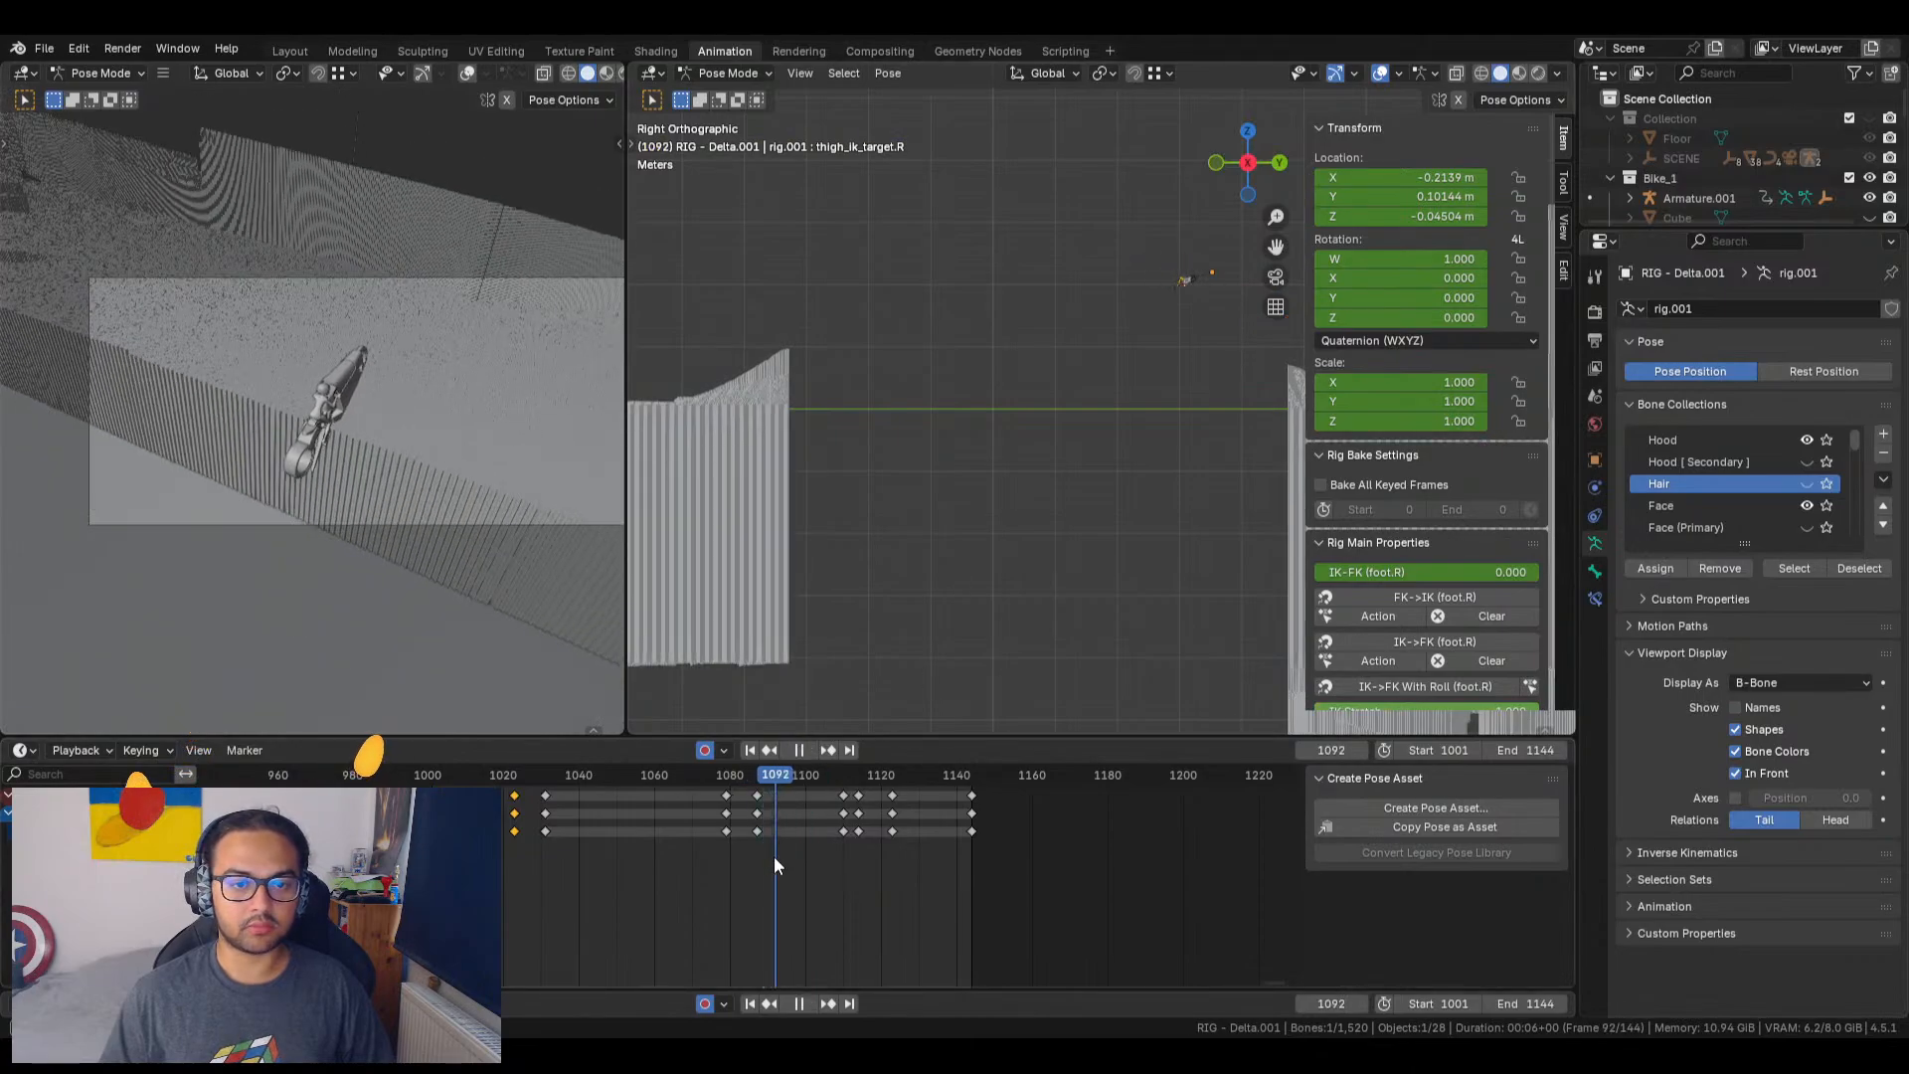
pyautogui.press('space')
# Step: Move the rider's keyframes at frame 1087 to about frame 1102 and play back the new timing
pyautogui.moveTo(731, 777); pyautogui.dragTo(745, 785)
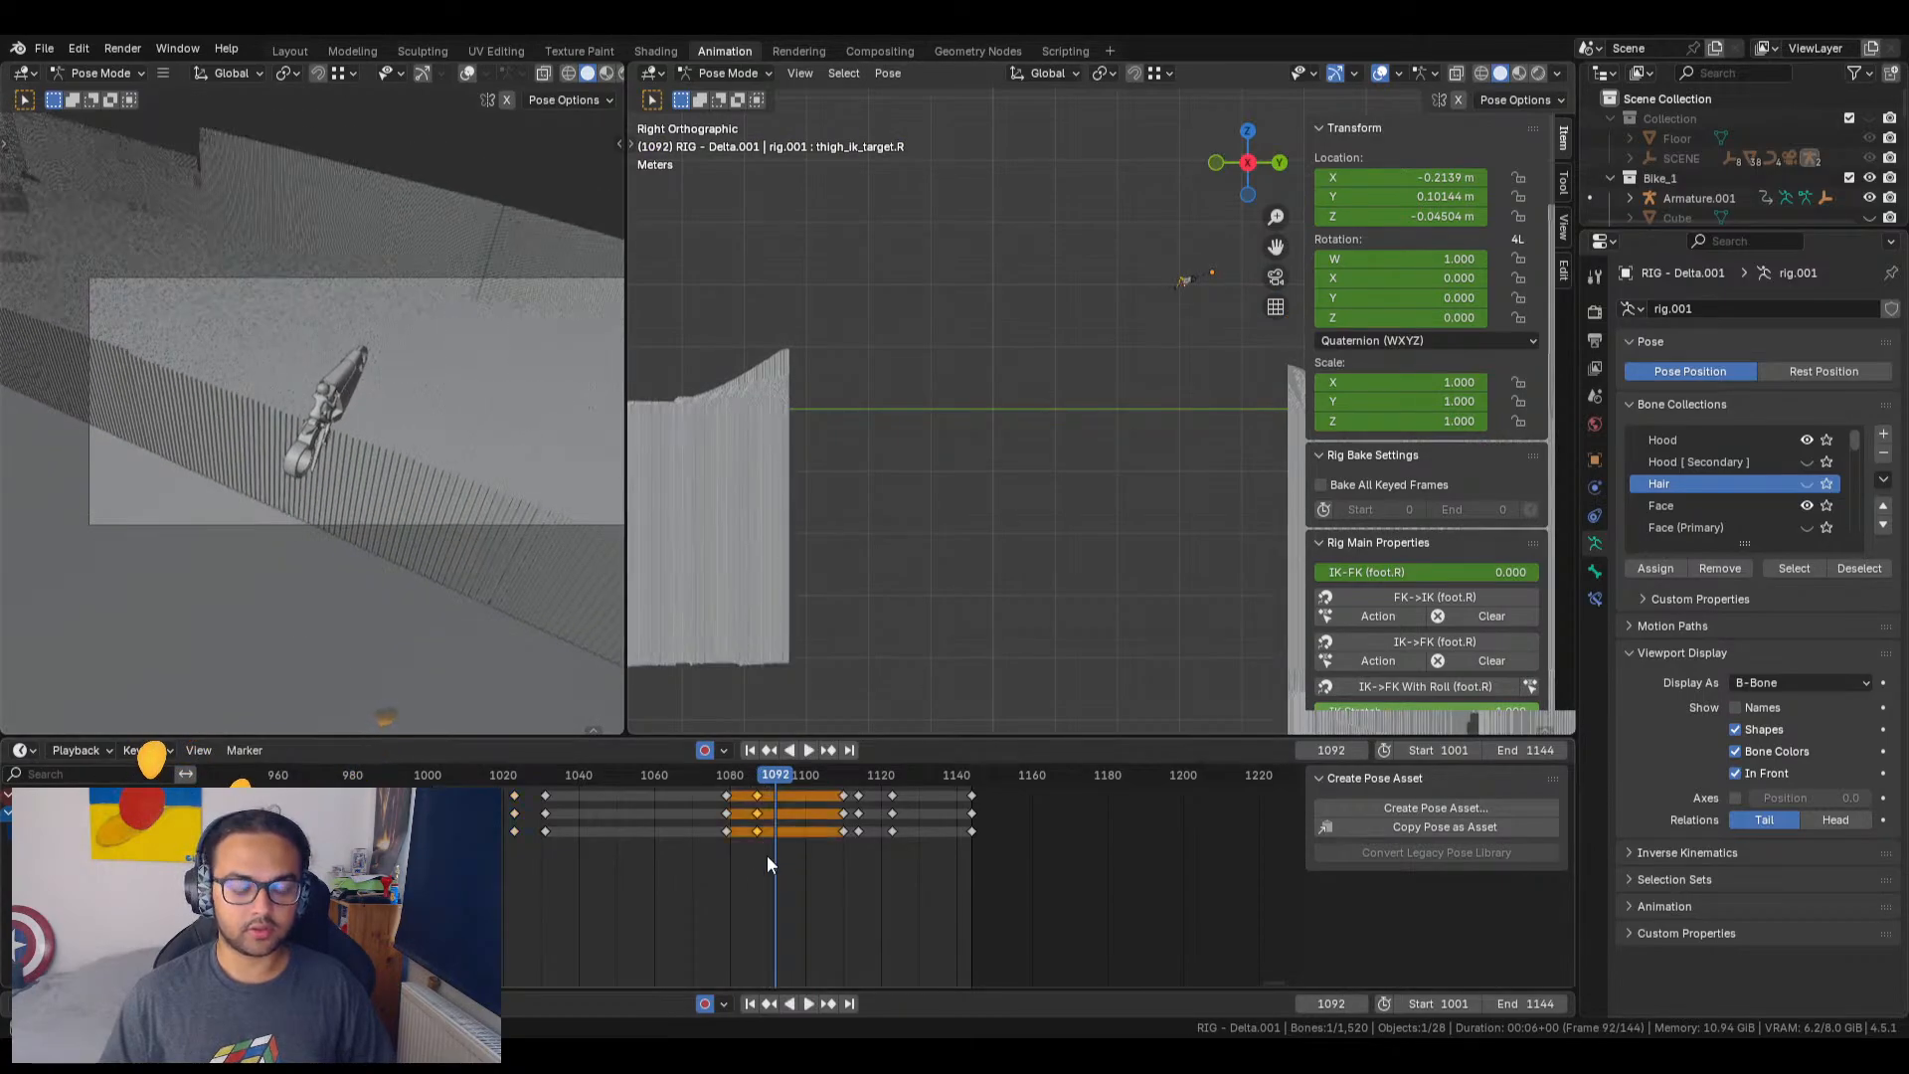
pyautogui.press('g')
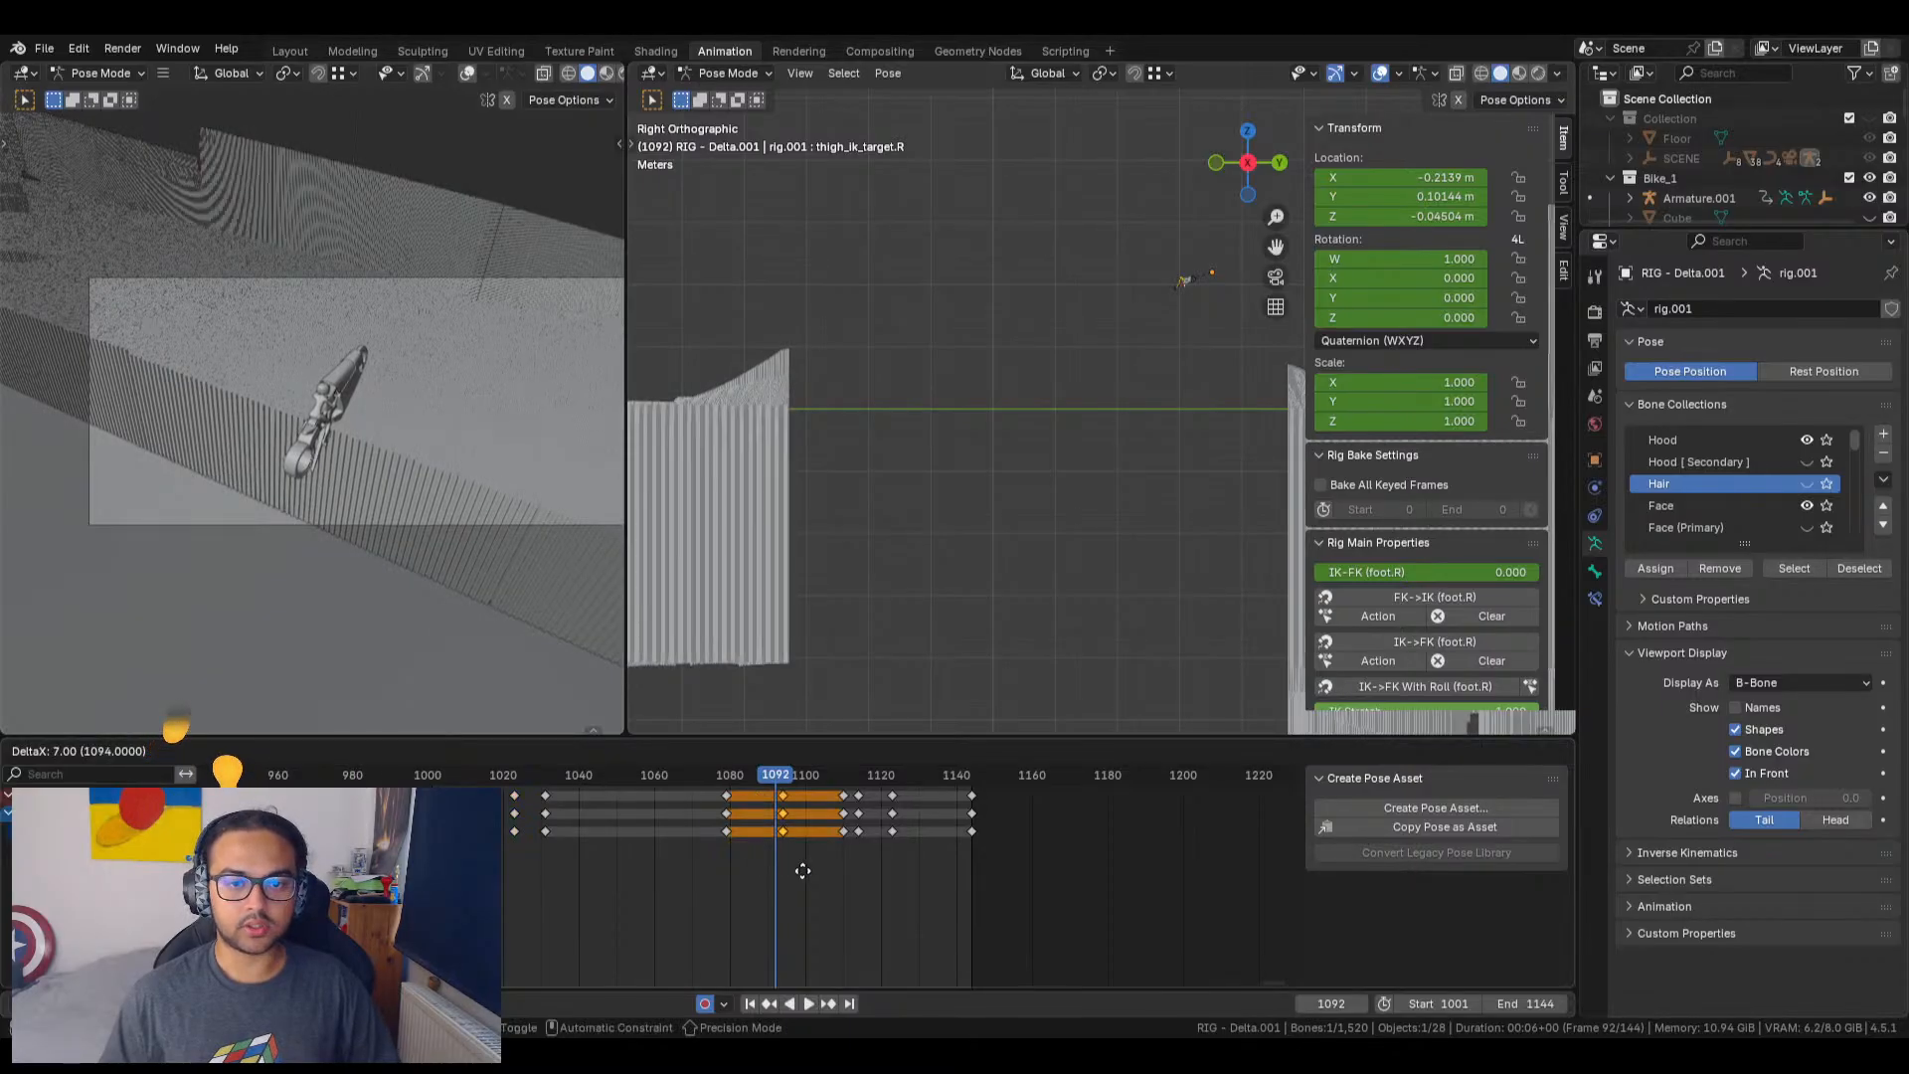
pyautogui.click(824, 879)
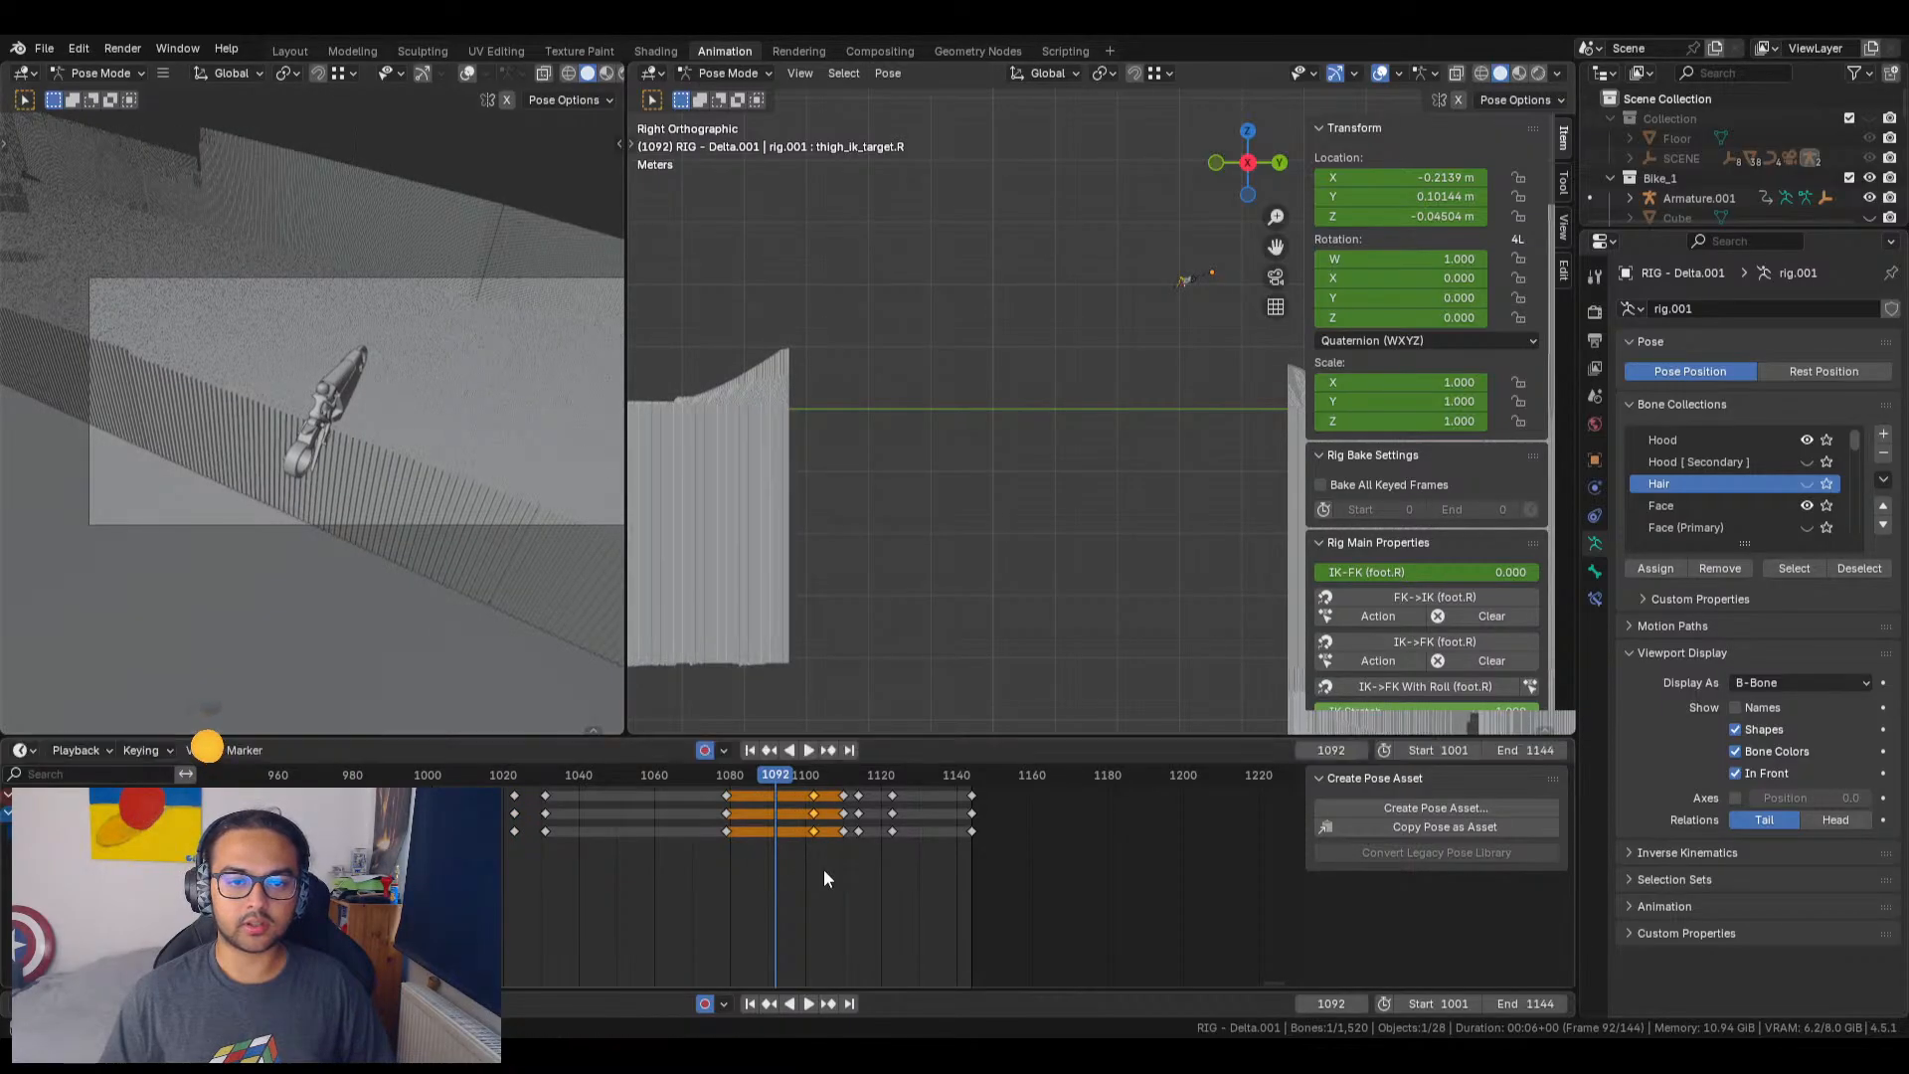
pyautogui.press('space')
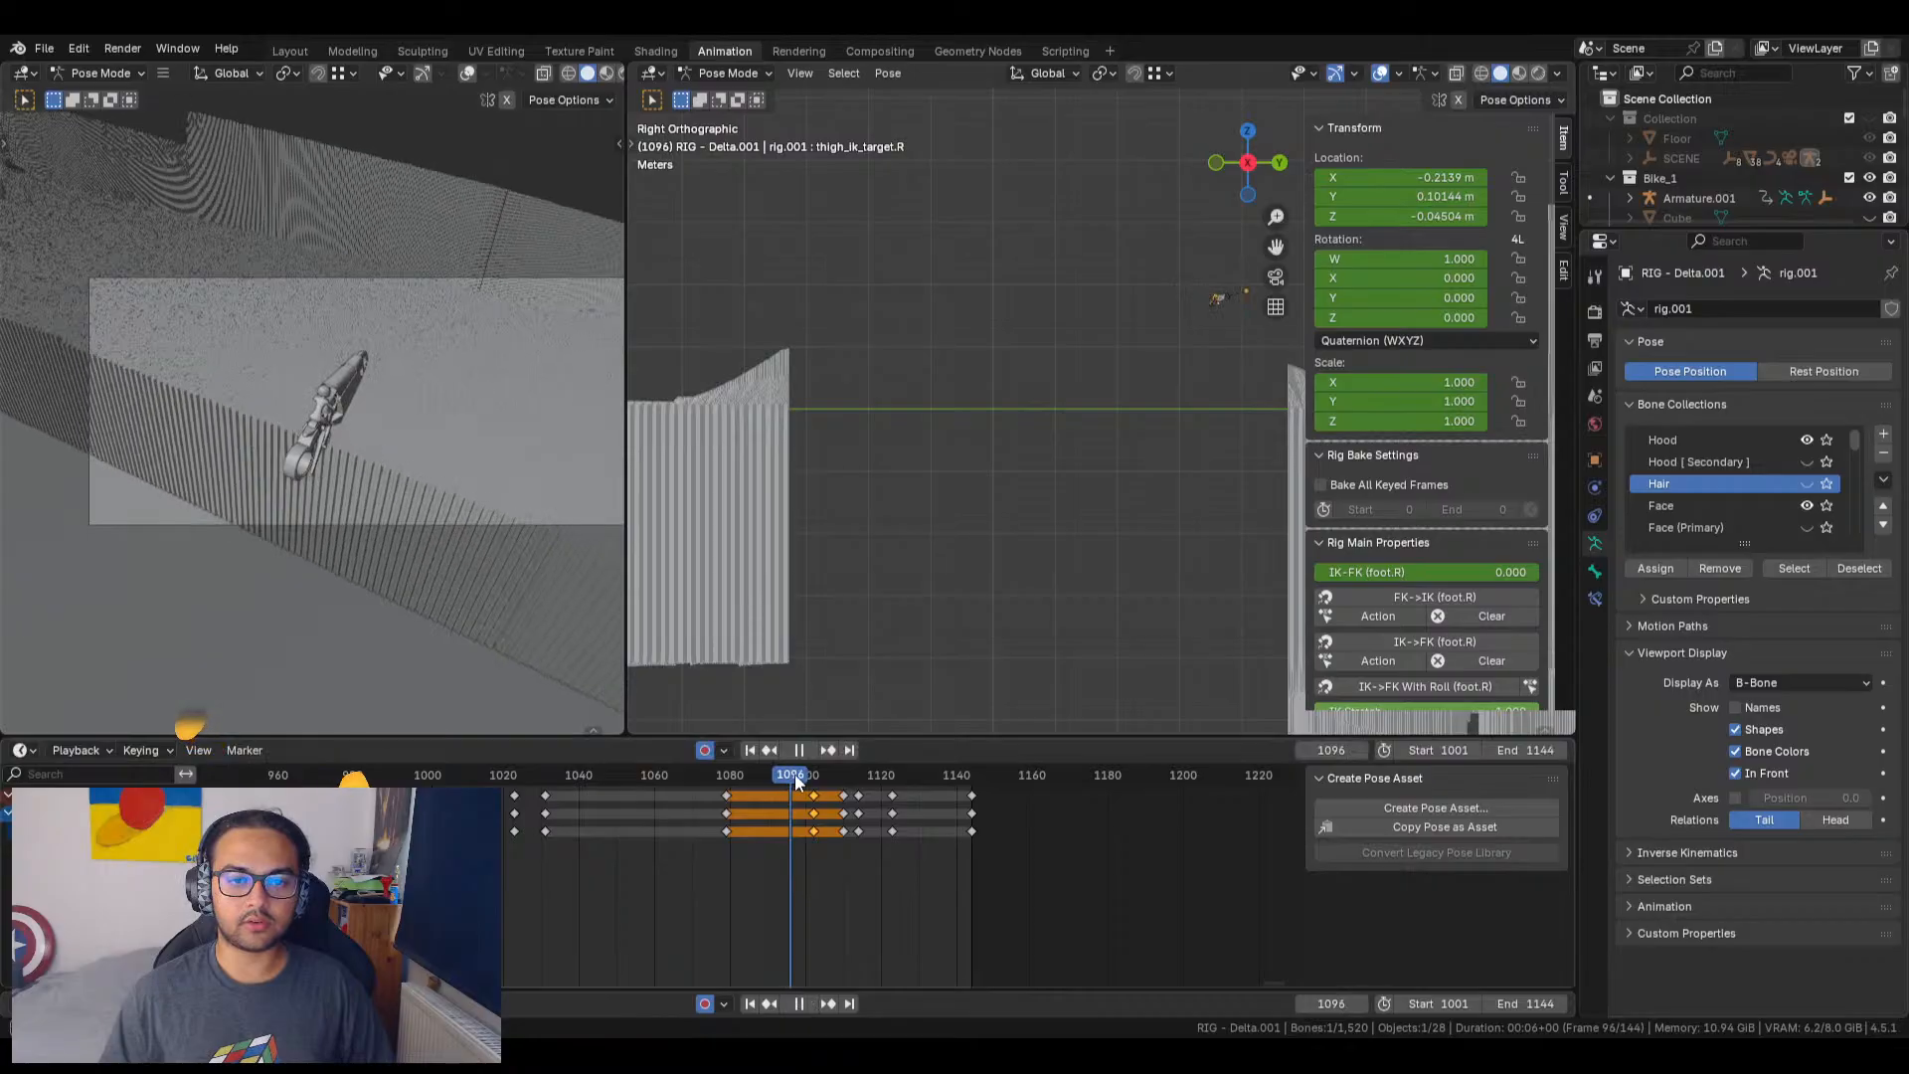
# Step: At frame 1102, raise the rider's torso control about 0.083 m along global Z and rotate it about -14.5 degrees
pyautogui.press('space')
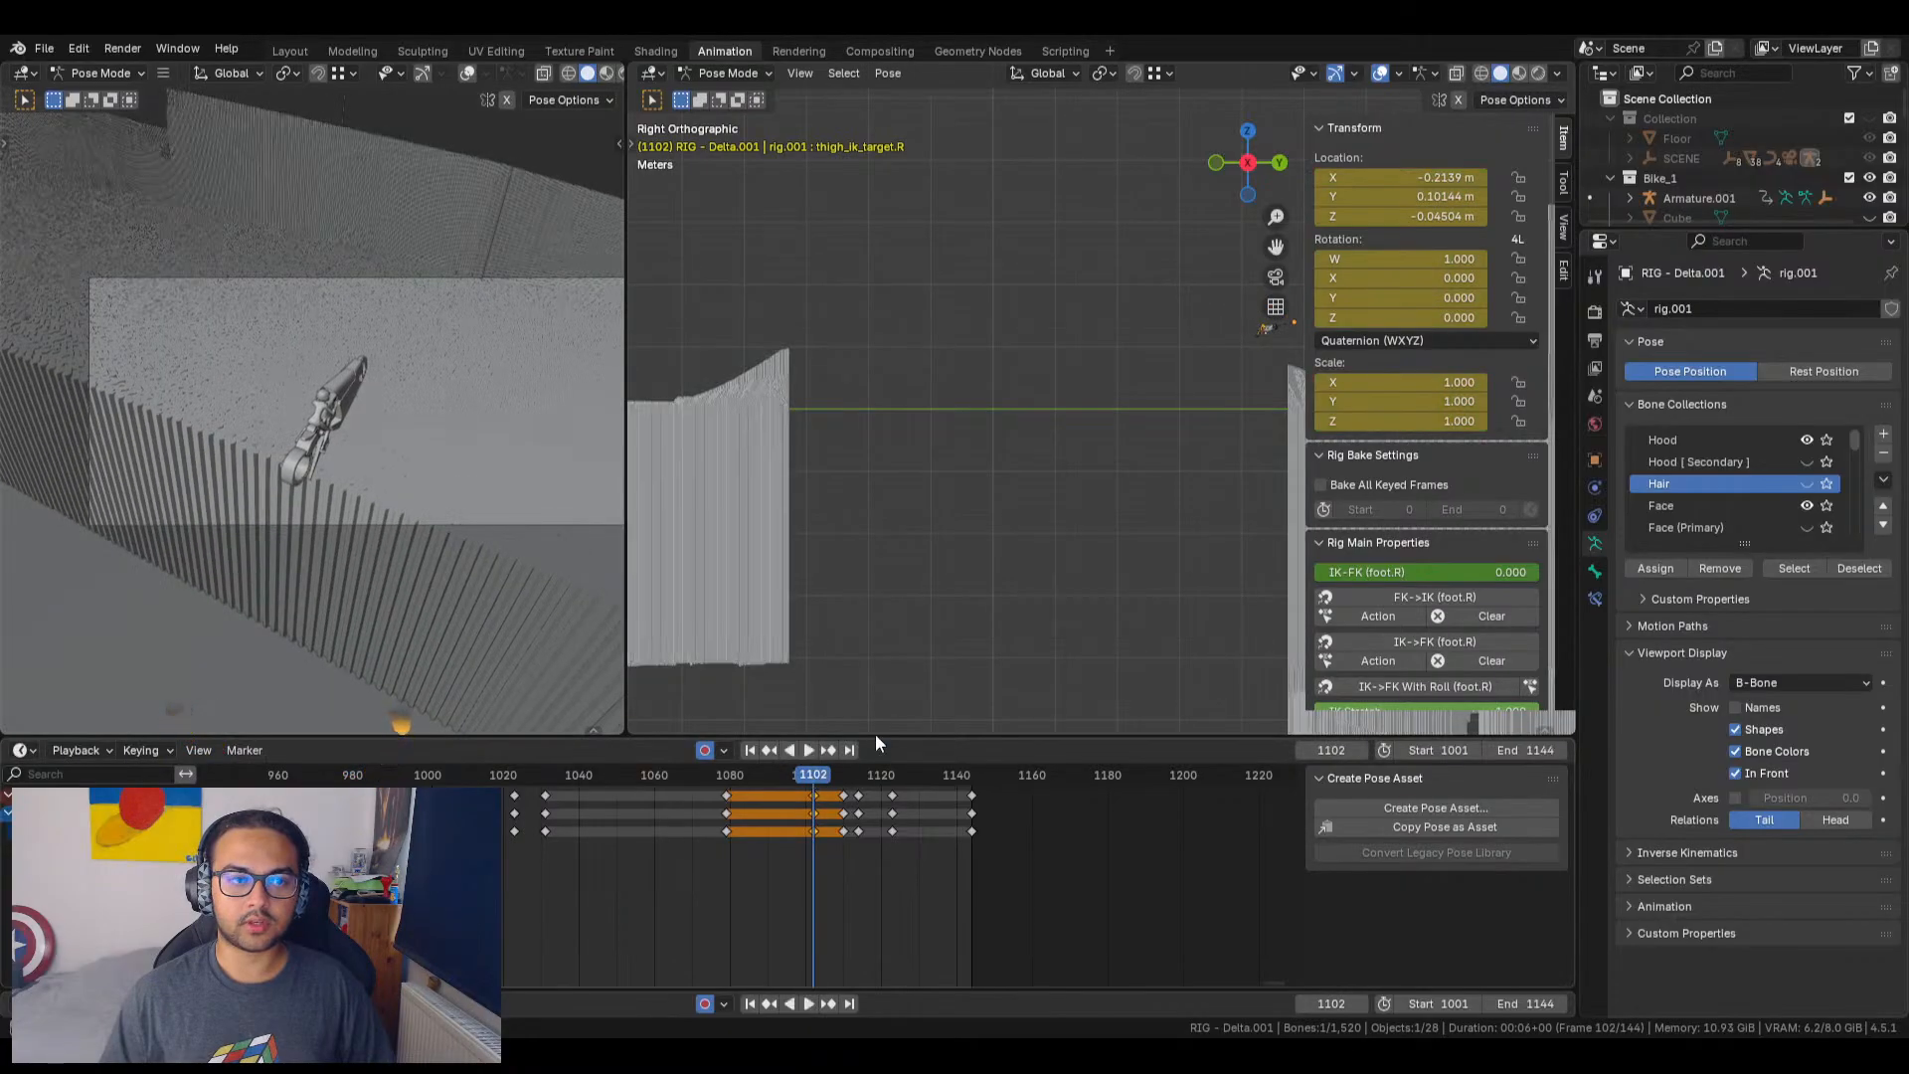
pyautogui.keyDown('shift'); pyautogui.moveTo(957, 518); pyautogui.dragTo(601, 578, button='middle'); pyautogui.keyUp('shift')
pyautogui.scroll(4, 857, 462)
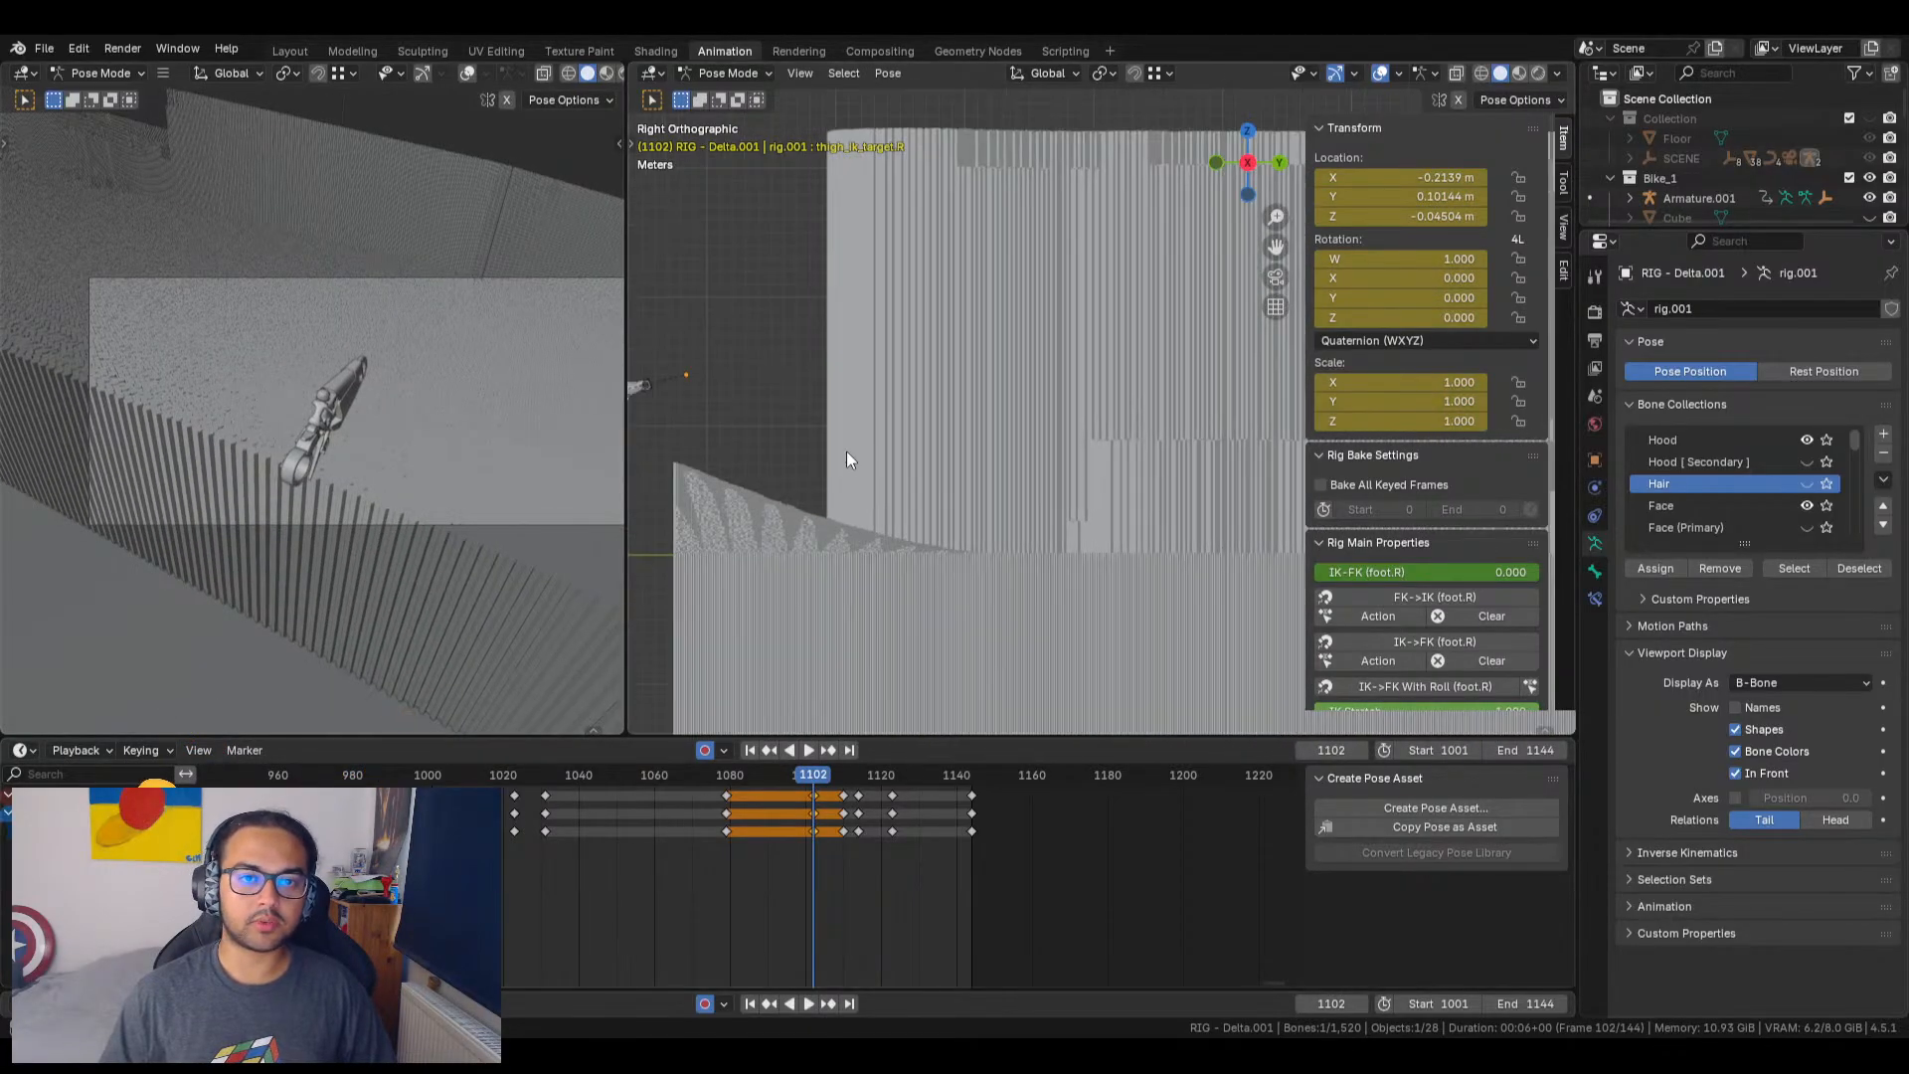
pyautogui.keyDown('shift'); pyautogui.moveTo(893, 447); pyautogui.dragTo(1087, 456, button='middle'); pyautogui.keyUp('shift')
pyautogui.keyDown('shift'); pyautogui.moveTo(817, 404); pyautogui.dragTo(1038, 462, button='middle'); pyautogui.keyUp('shift')
pyautogui.scroll(12, 1038, 463)
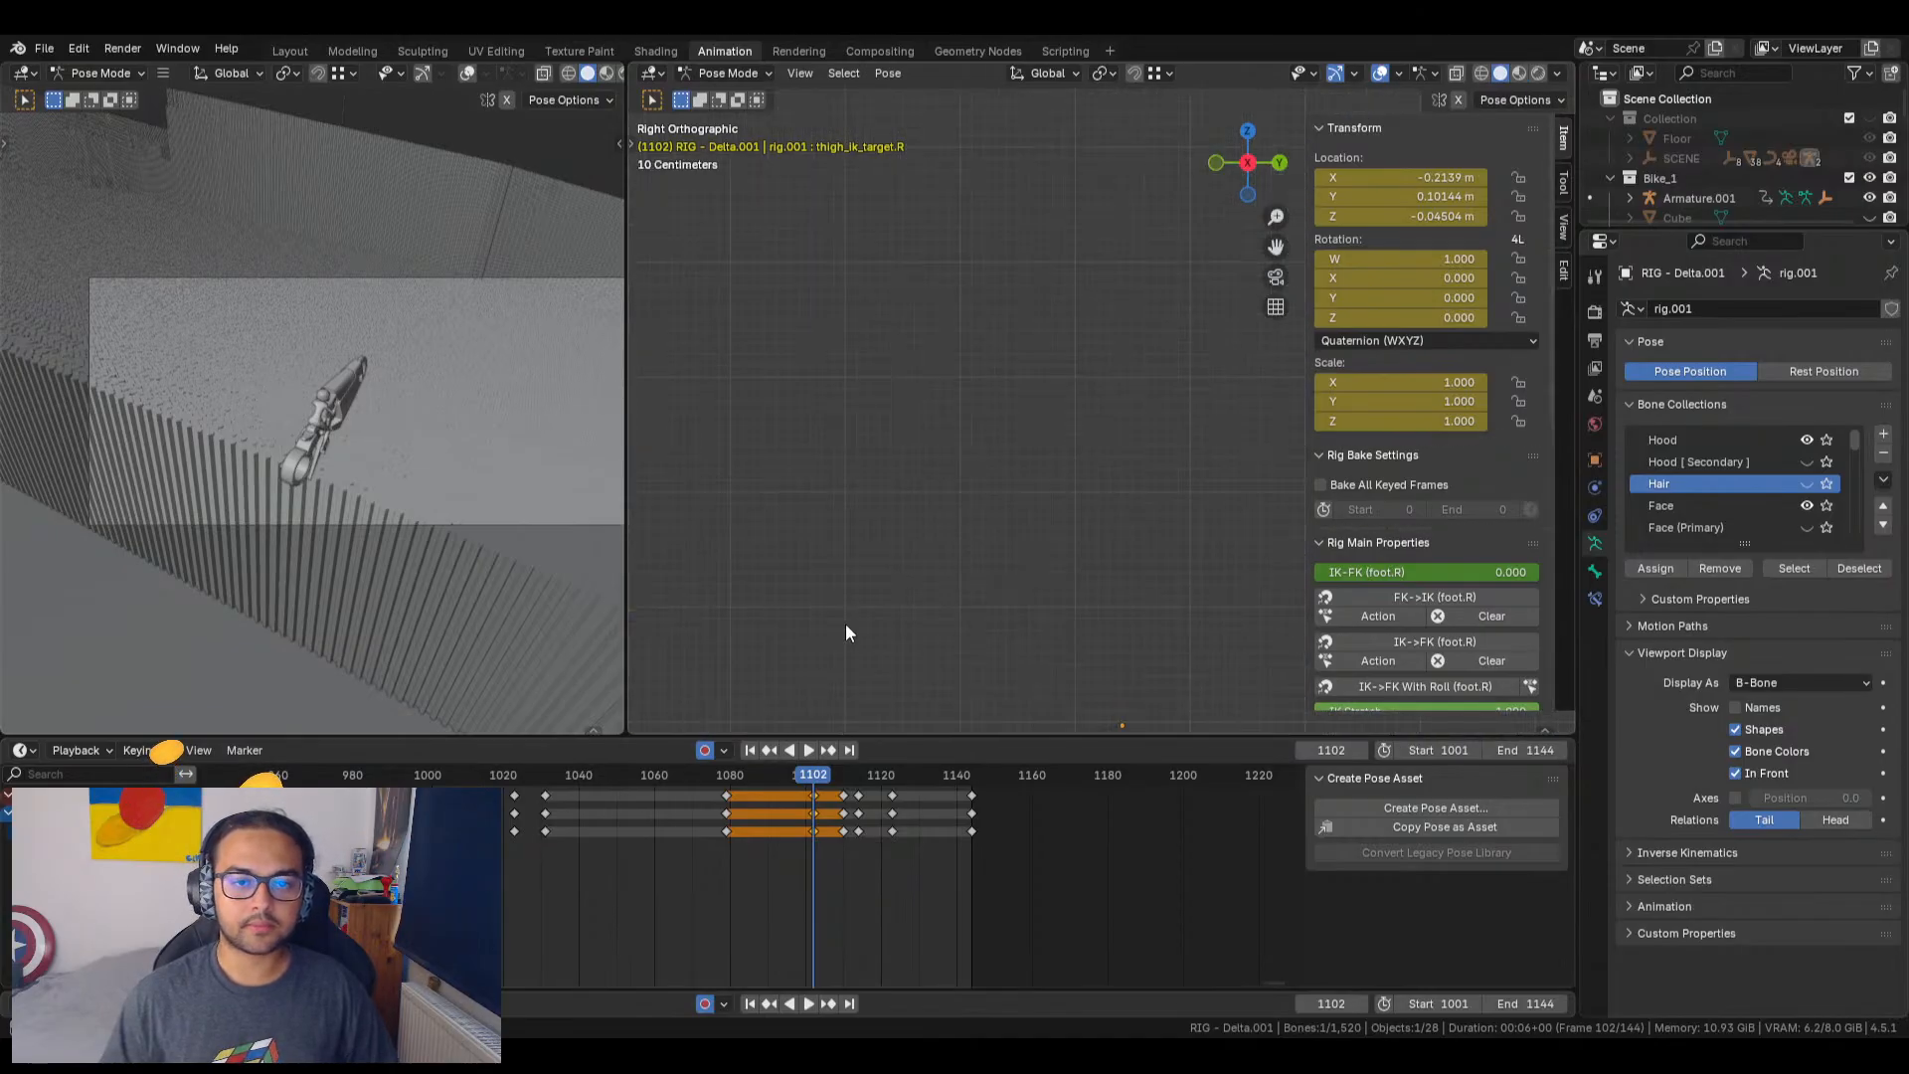
pyautogui.keyDown('shift'); pyautogui.moveTo(845, 624); pyautogui.dragTo(1285, 254, button='middle'); pyautogui.keyUp('shift')
pyautogui.scroll(4, 972, 517)
pyautogui.keyDown('shift'); pyautogui.moveTo(903, 600); pyautogui.dragTo(1121, 386, button='middle'); pyautogui.keyUp('shift')
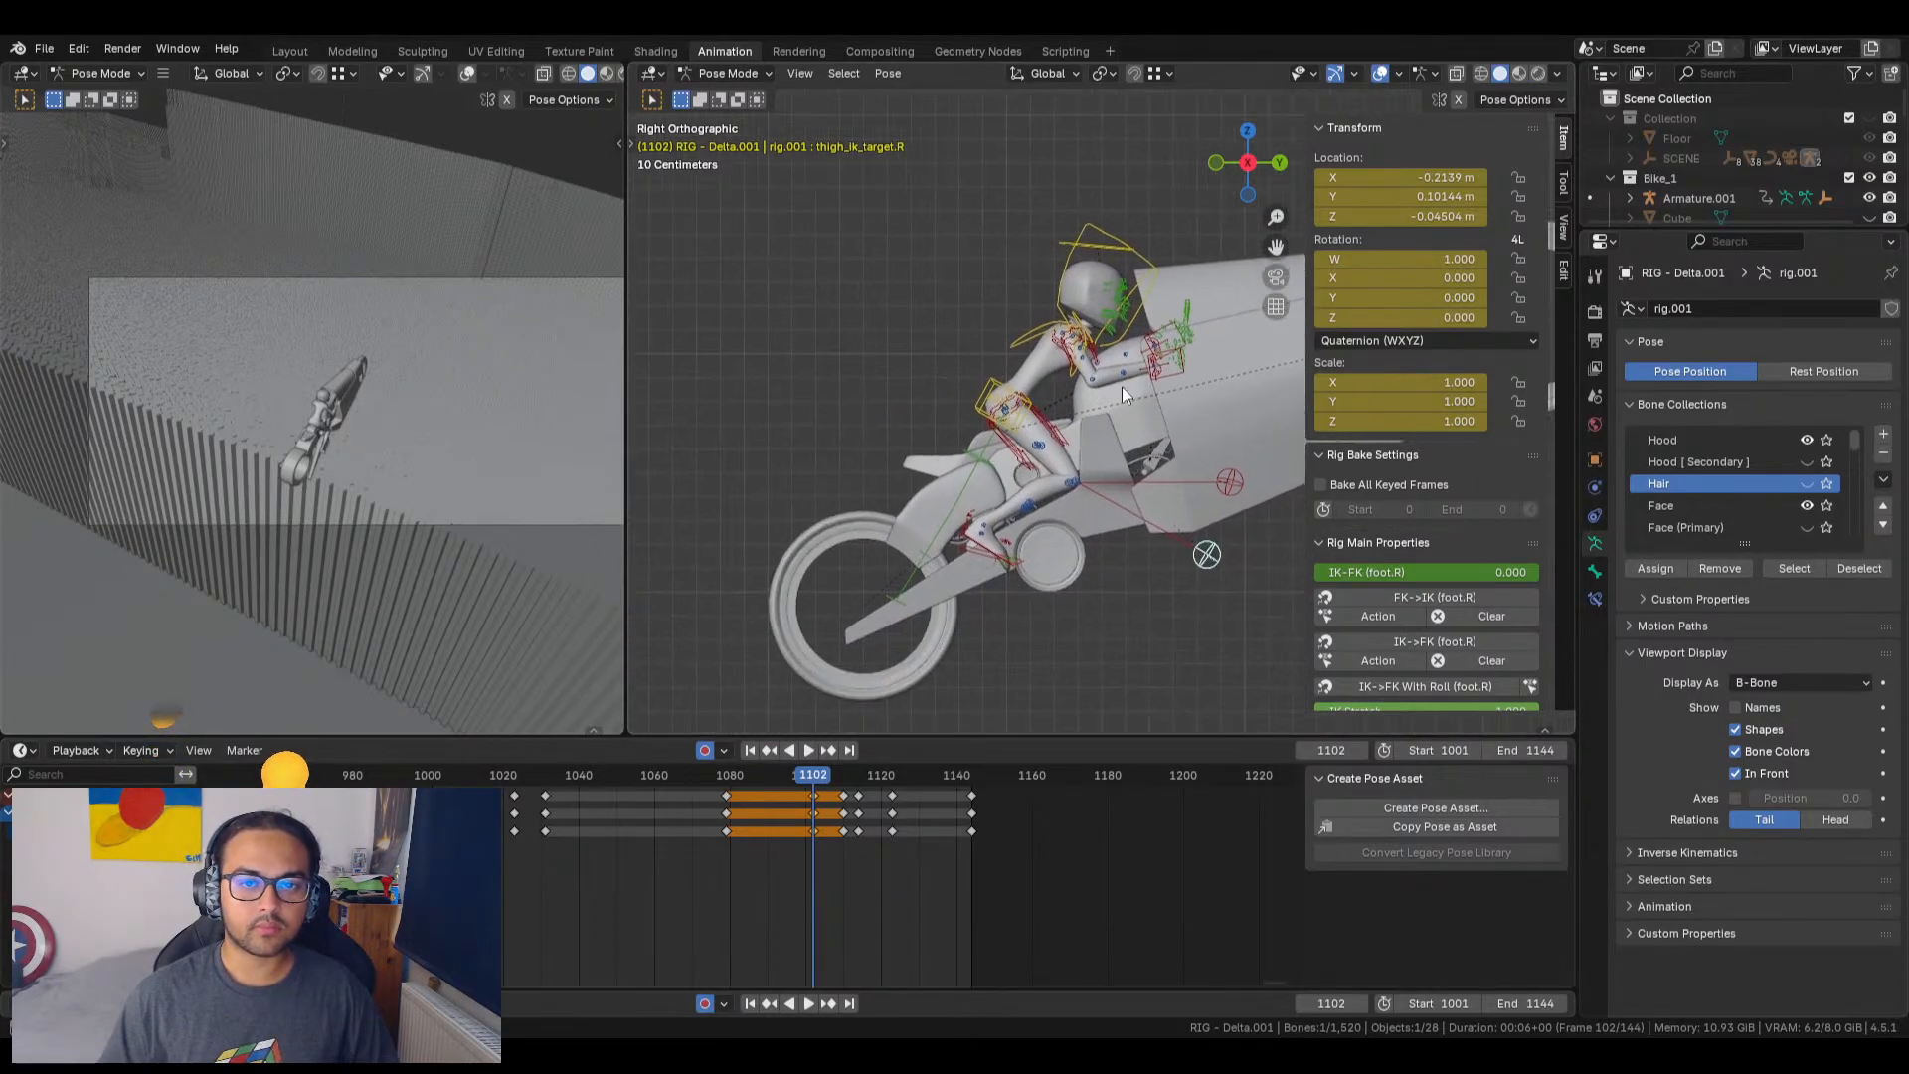
pyautogui.click(998, 388)
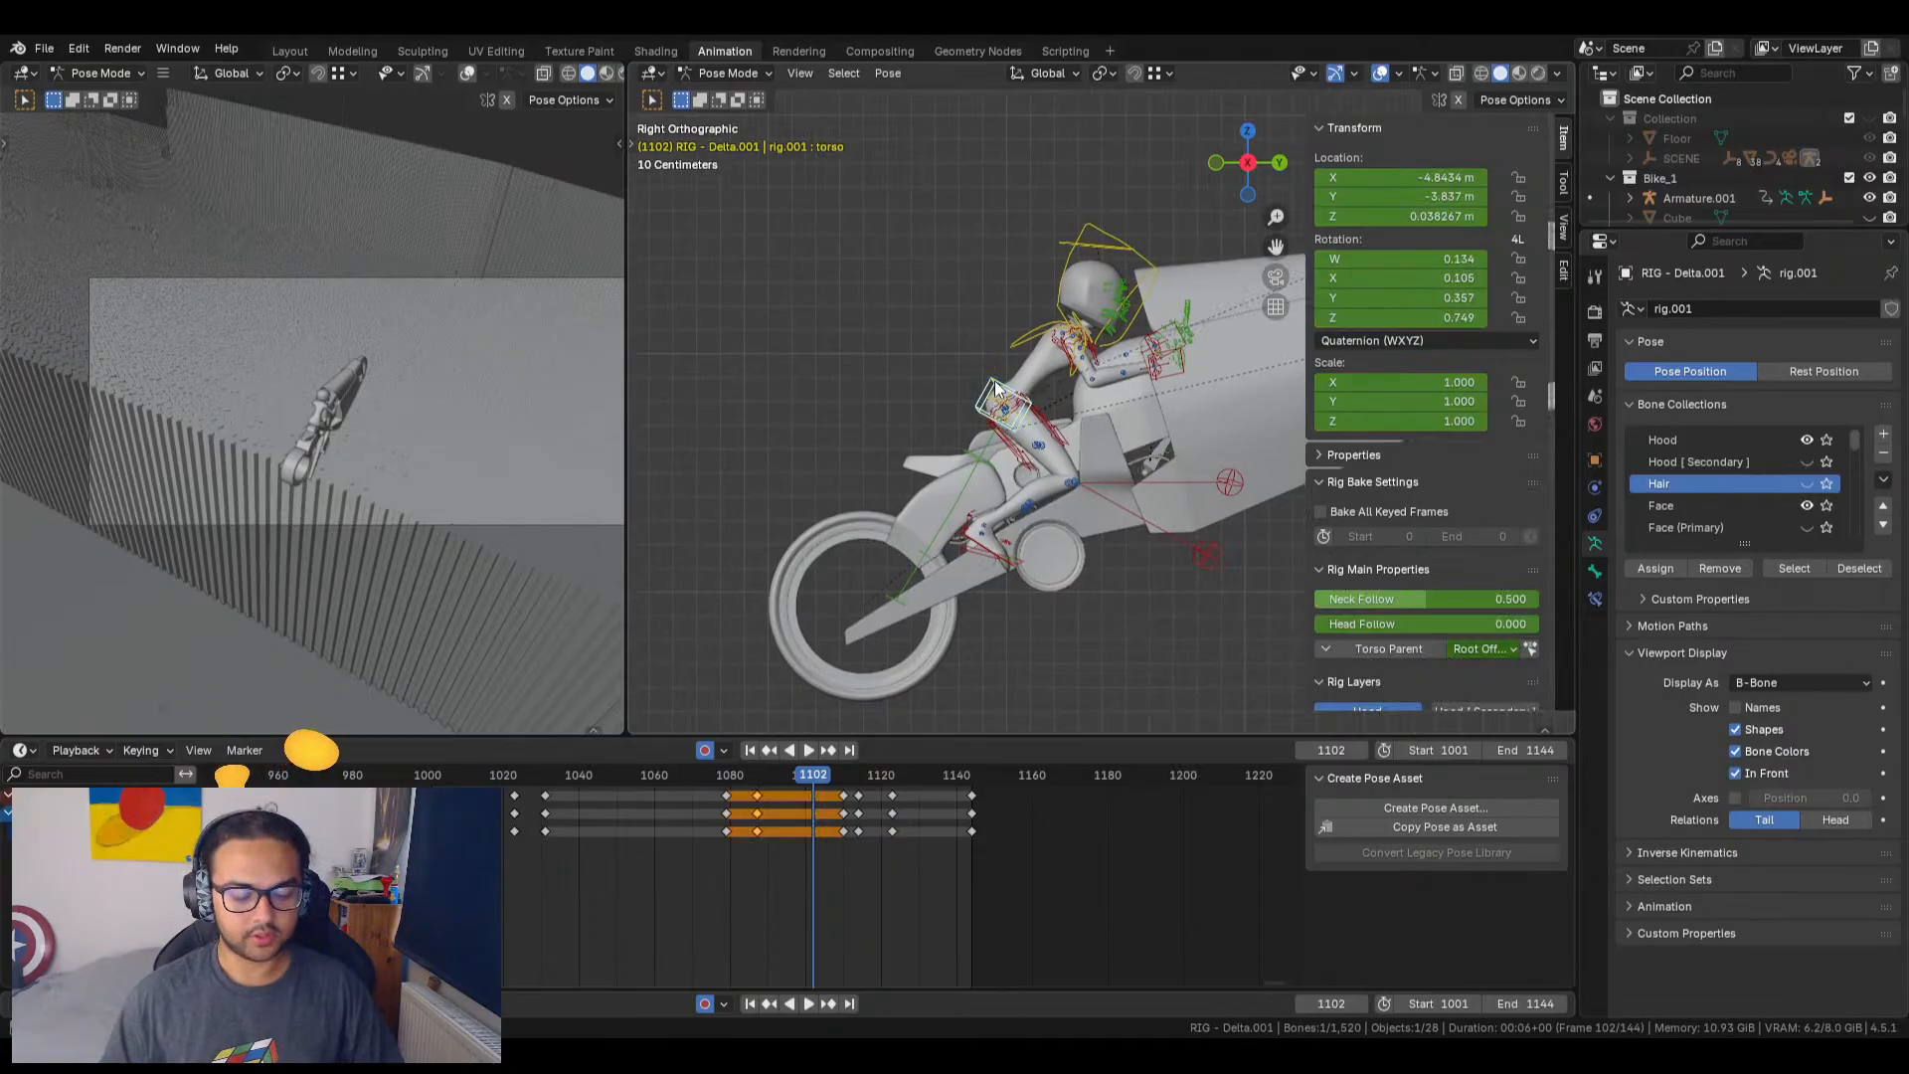
pyautogui.press('g')
pyautogui.press('z')
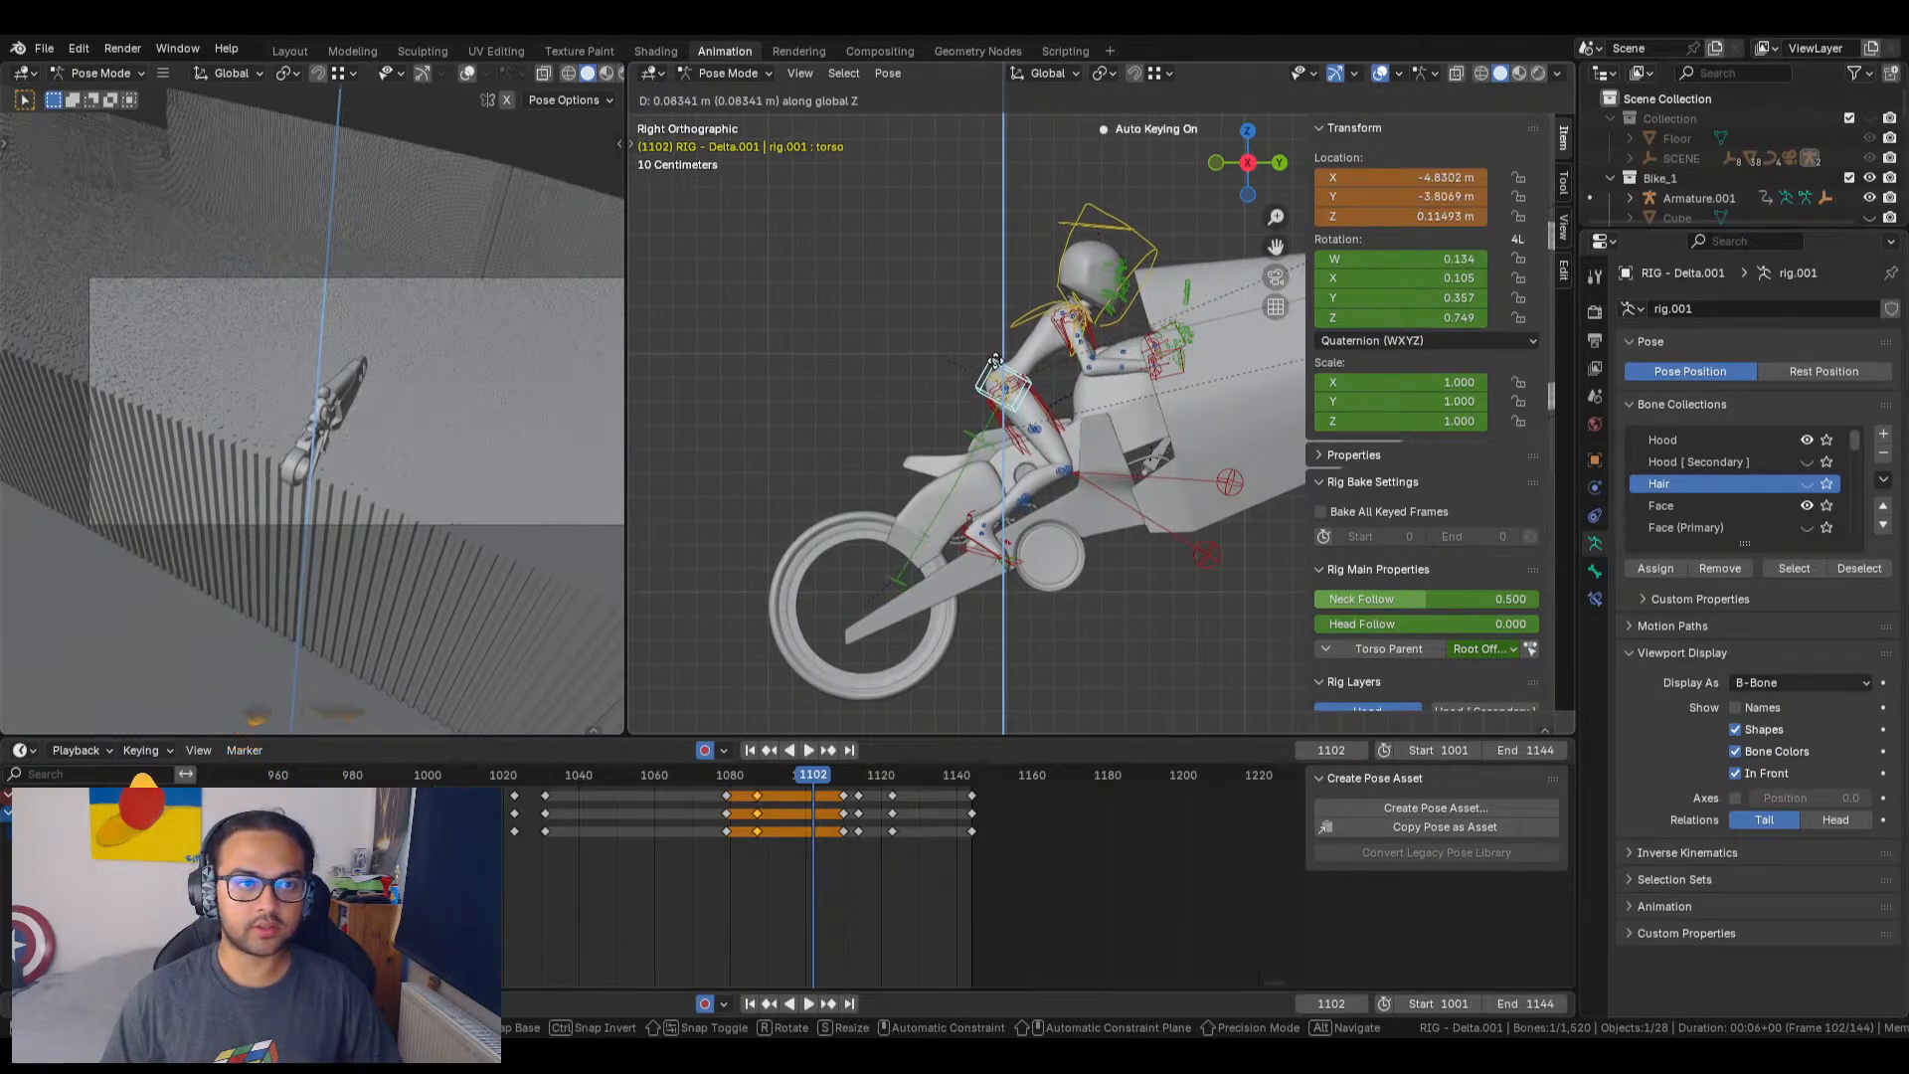
pyautogui.click(998, 366)
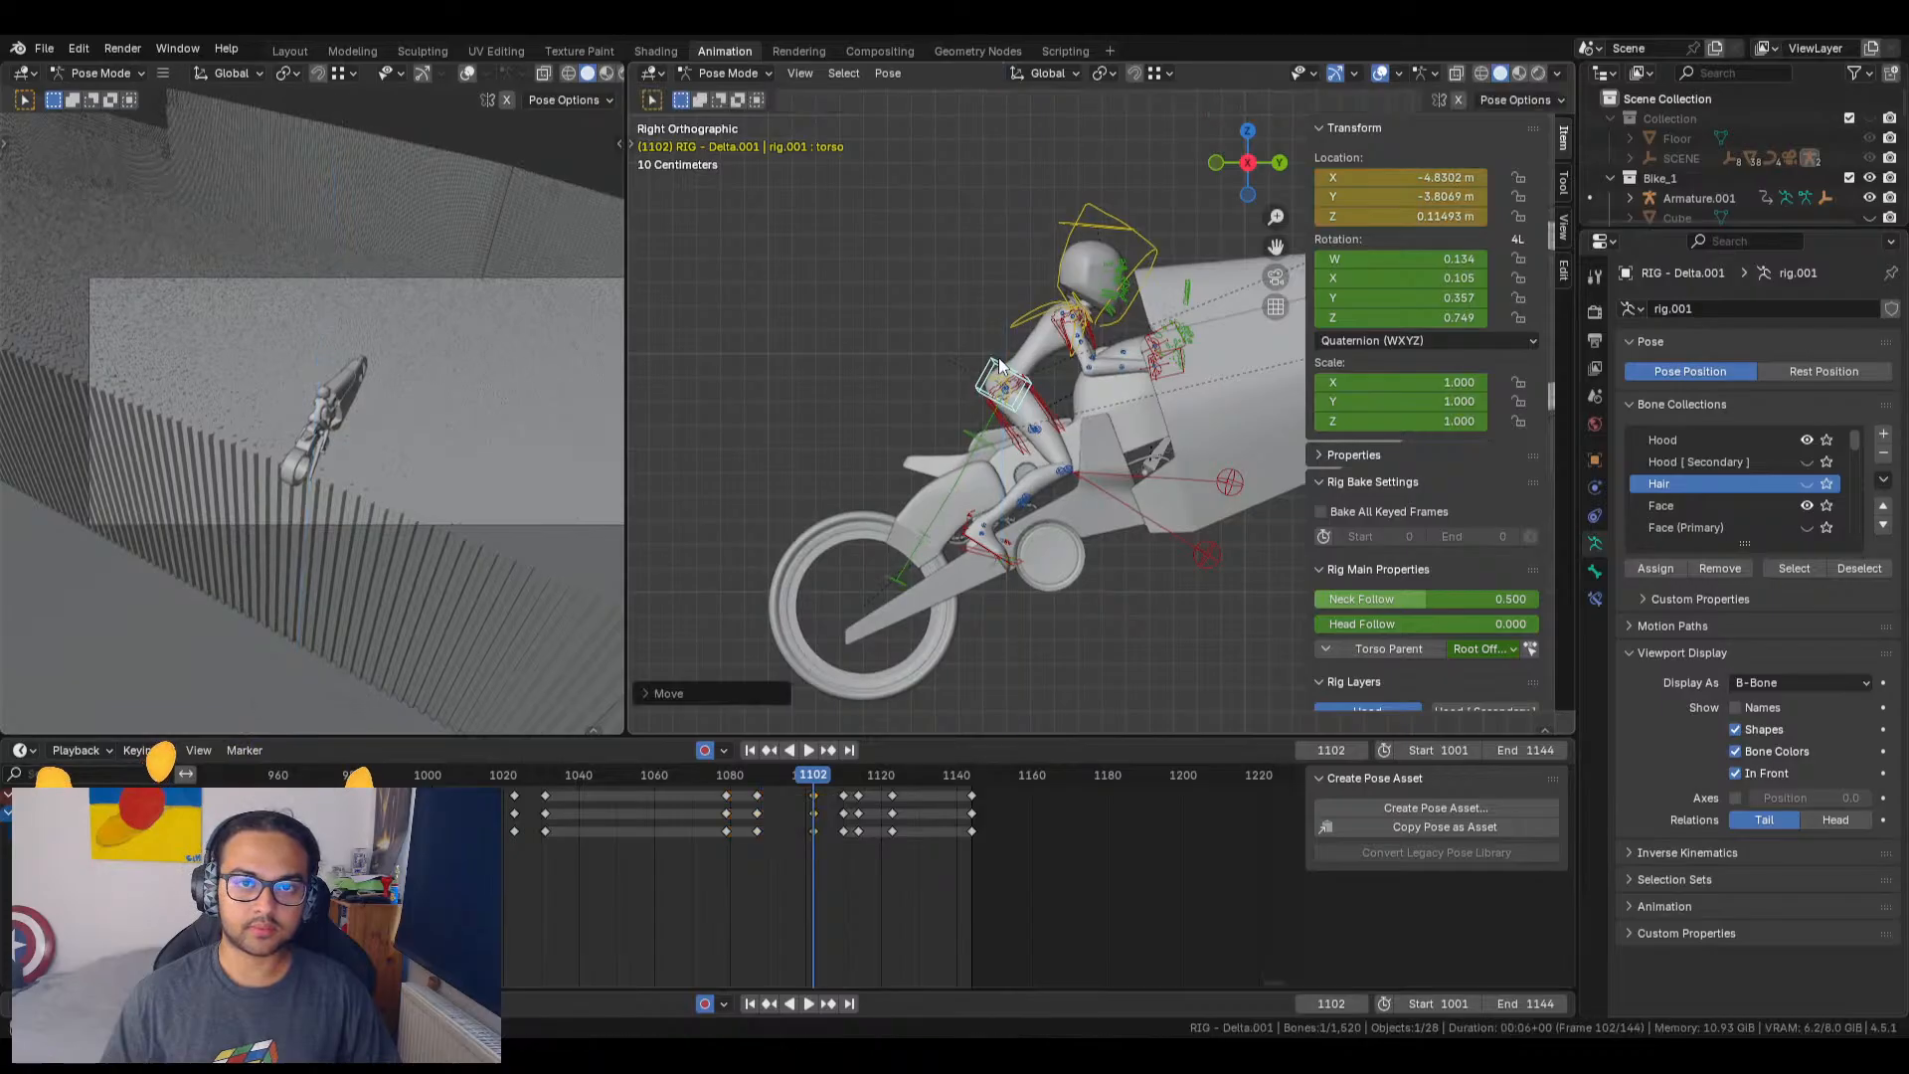
pyautogui.press('r')
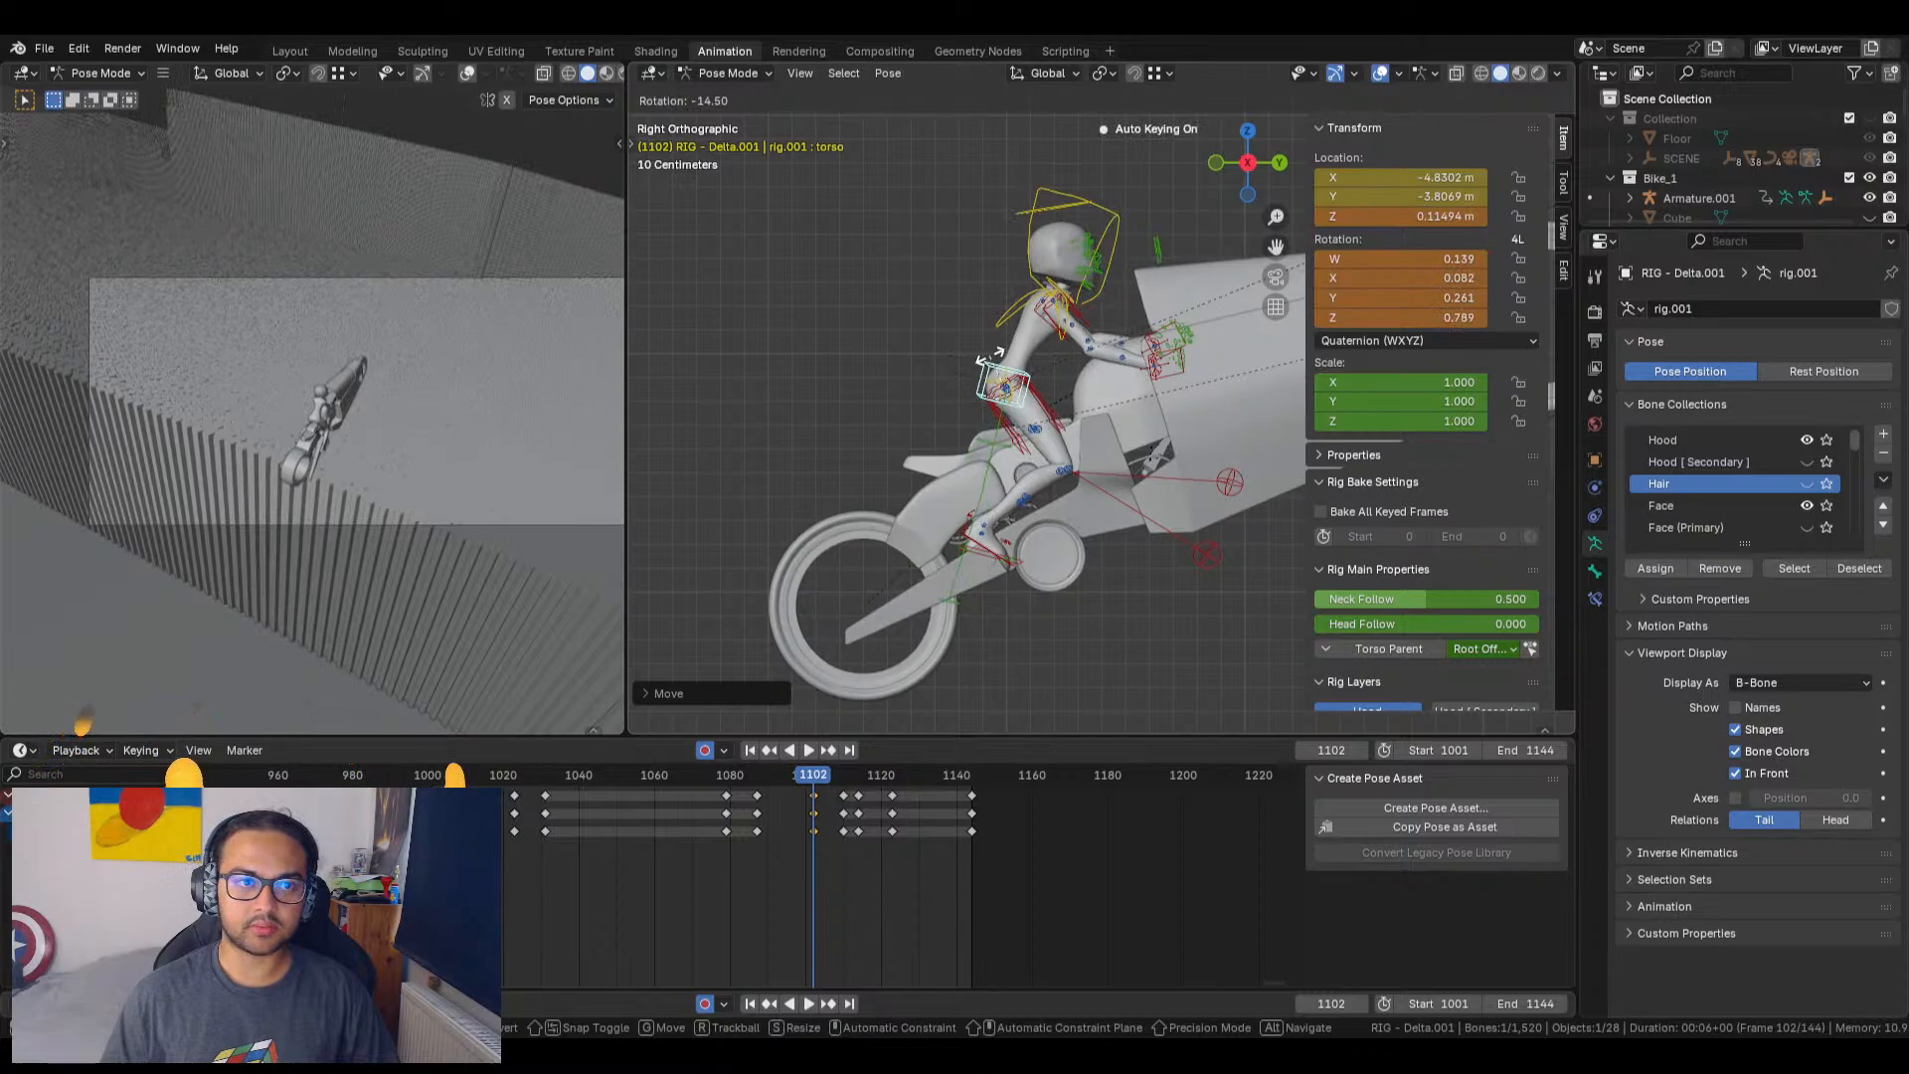
pyautogui.click(992, 363)
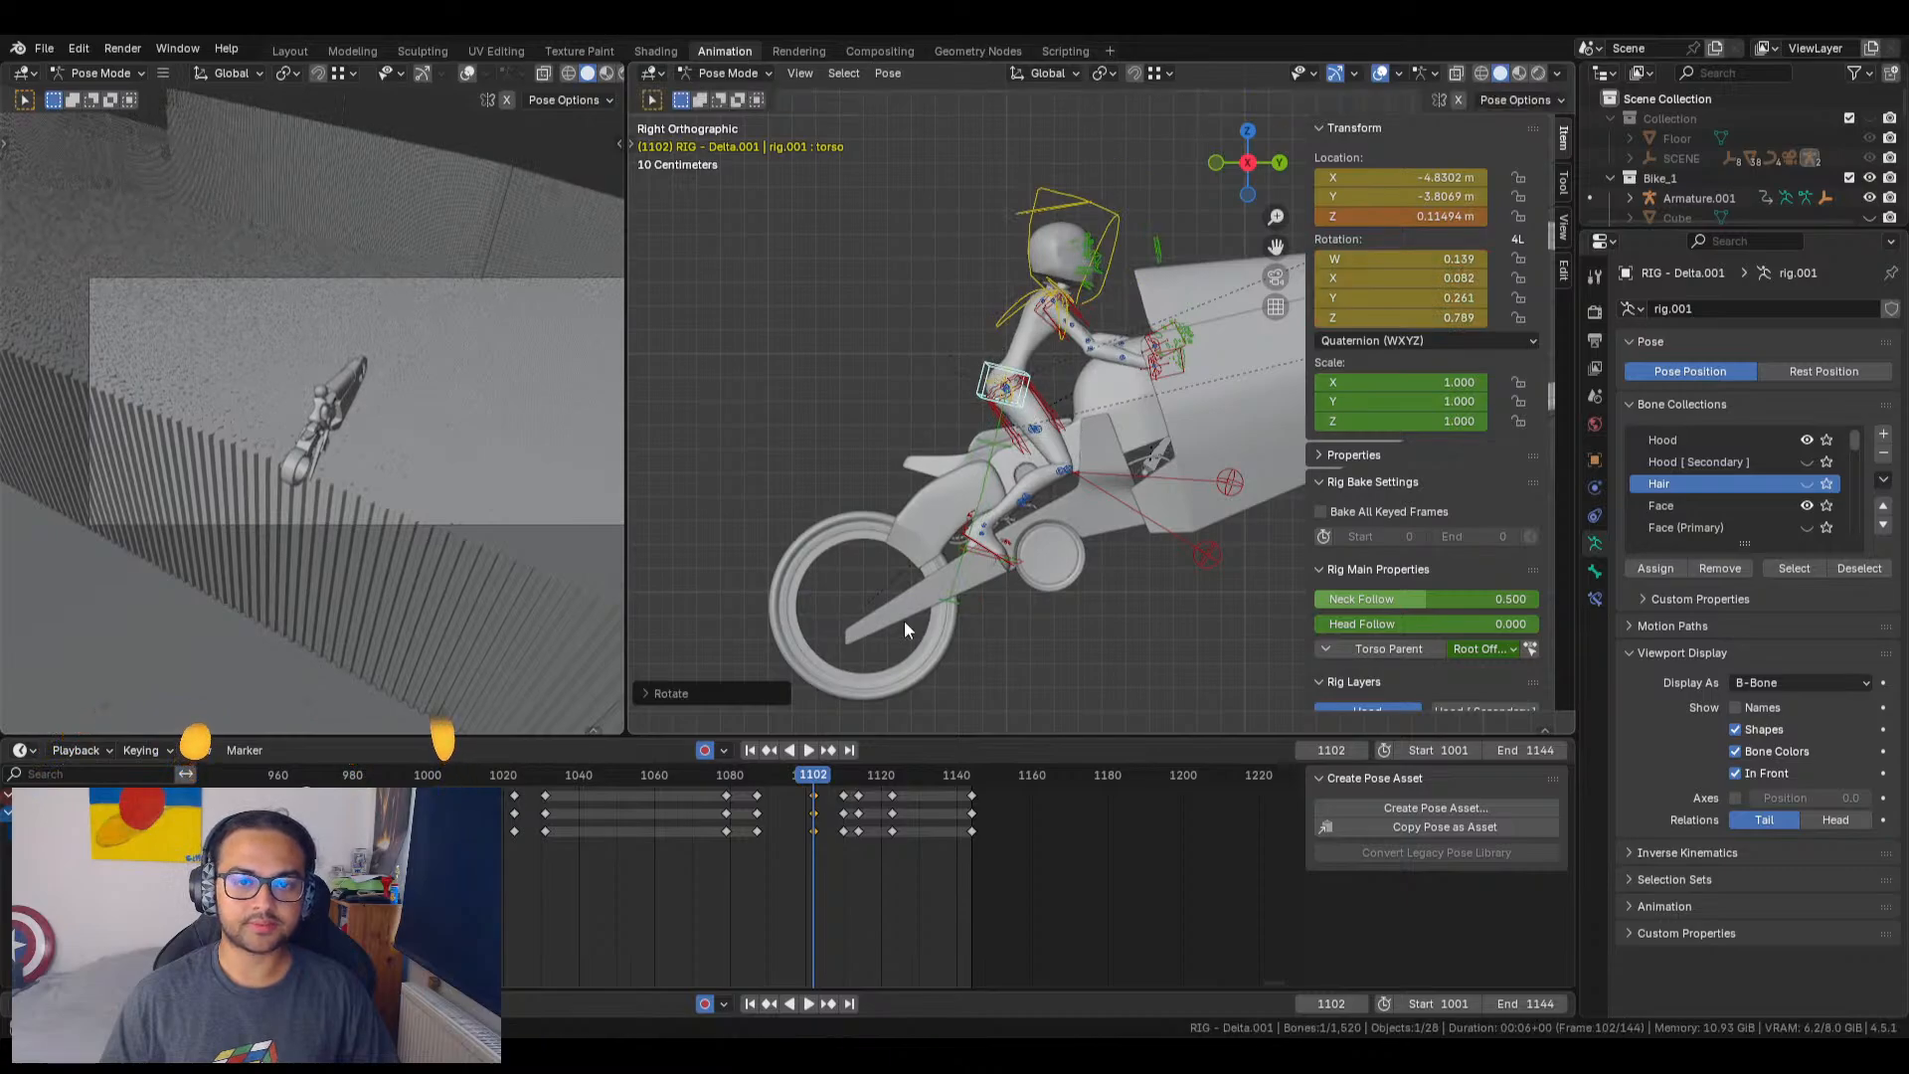
# Step: Copy the rider's keyframes from frame 1102 to frame 1110
pyautogui.moveTo(812, 776)
pyautogui.mouseDown()
pyautogui.moveTo(761, 777)
pyautogui.moveTo(844, 783)
pyautogui.mouseUp()
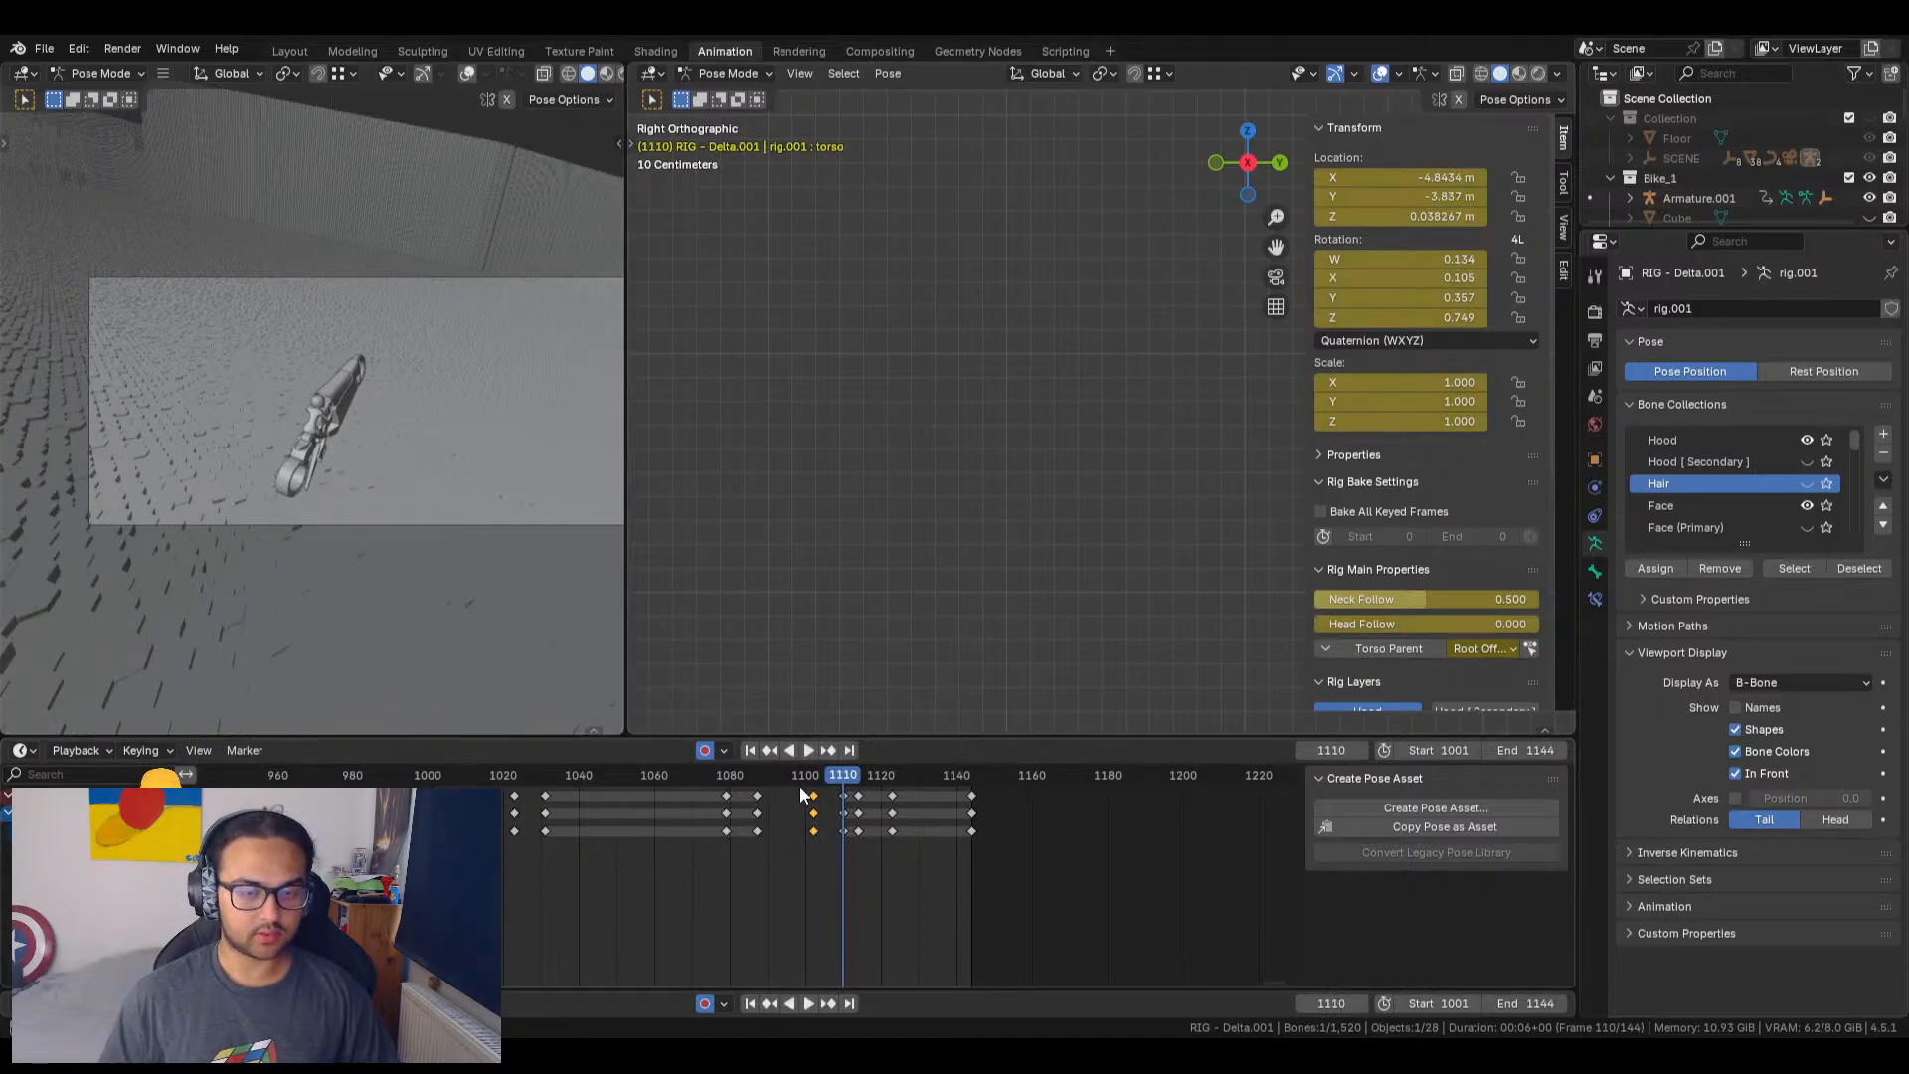
pyautogui.hotkey('ctrl', 'v')
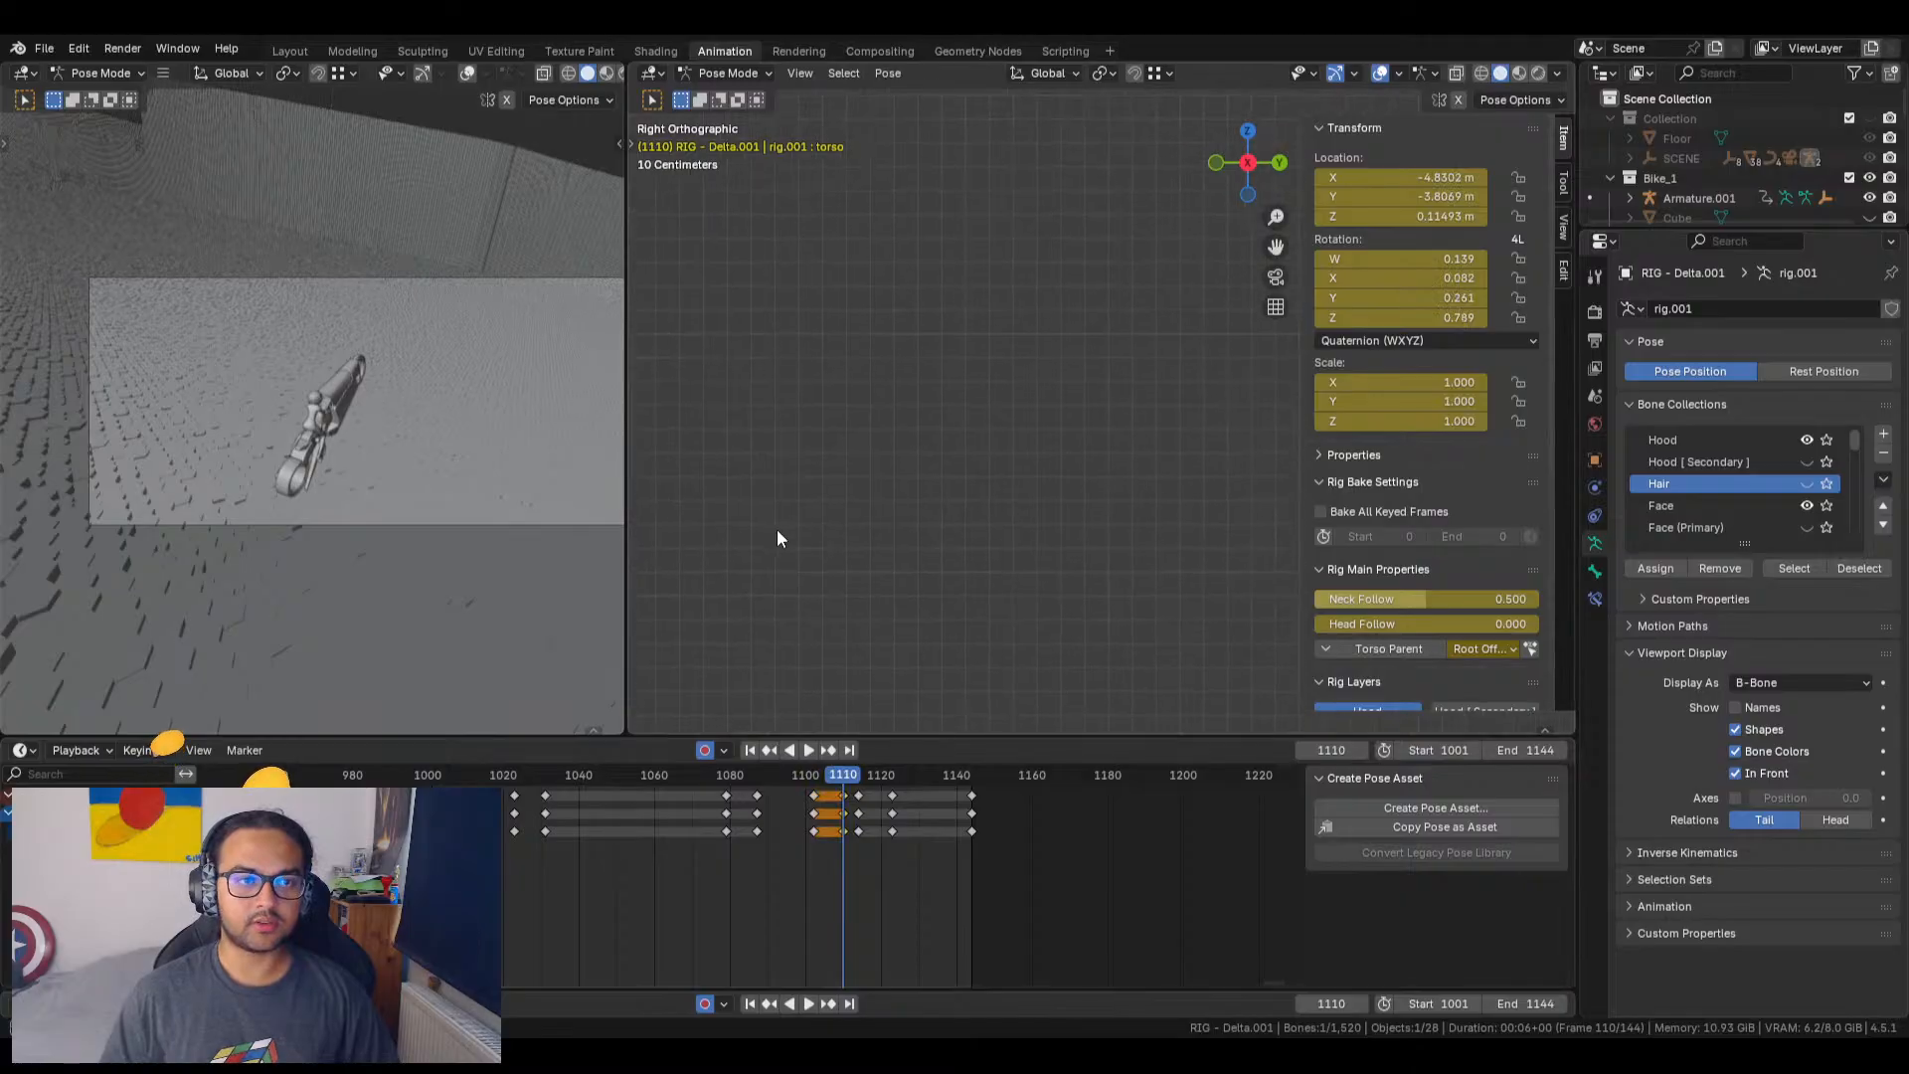
pyautogui.scroll(-6, 1040, 553)
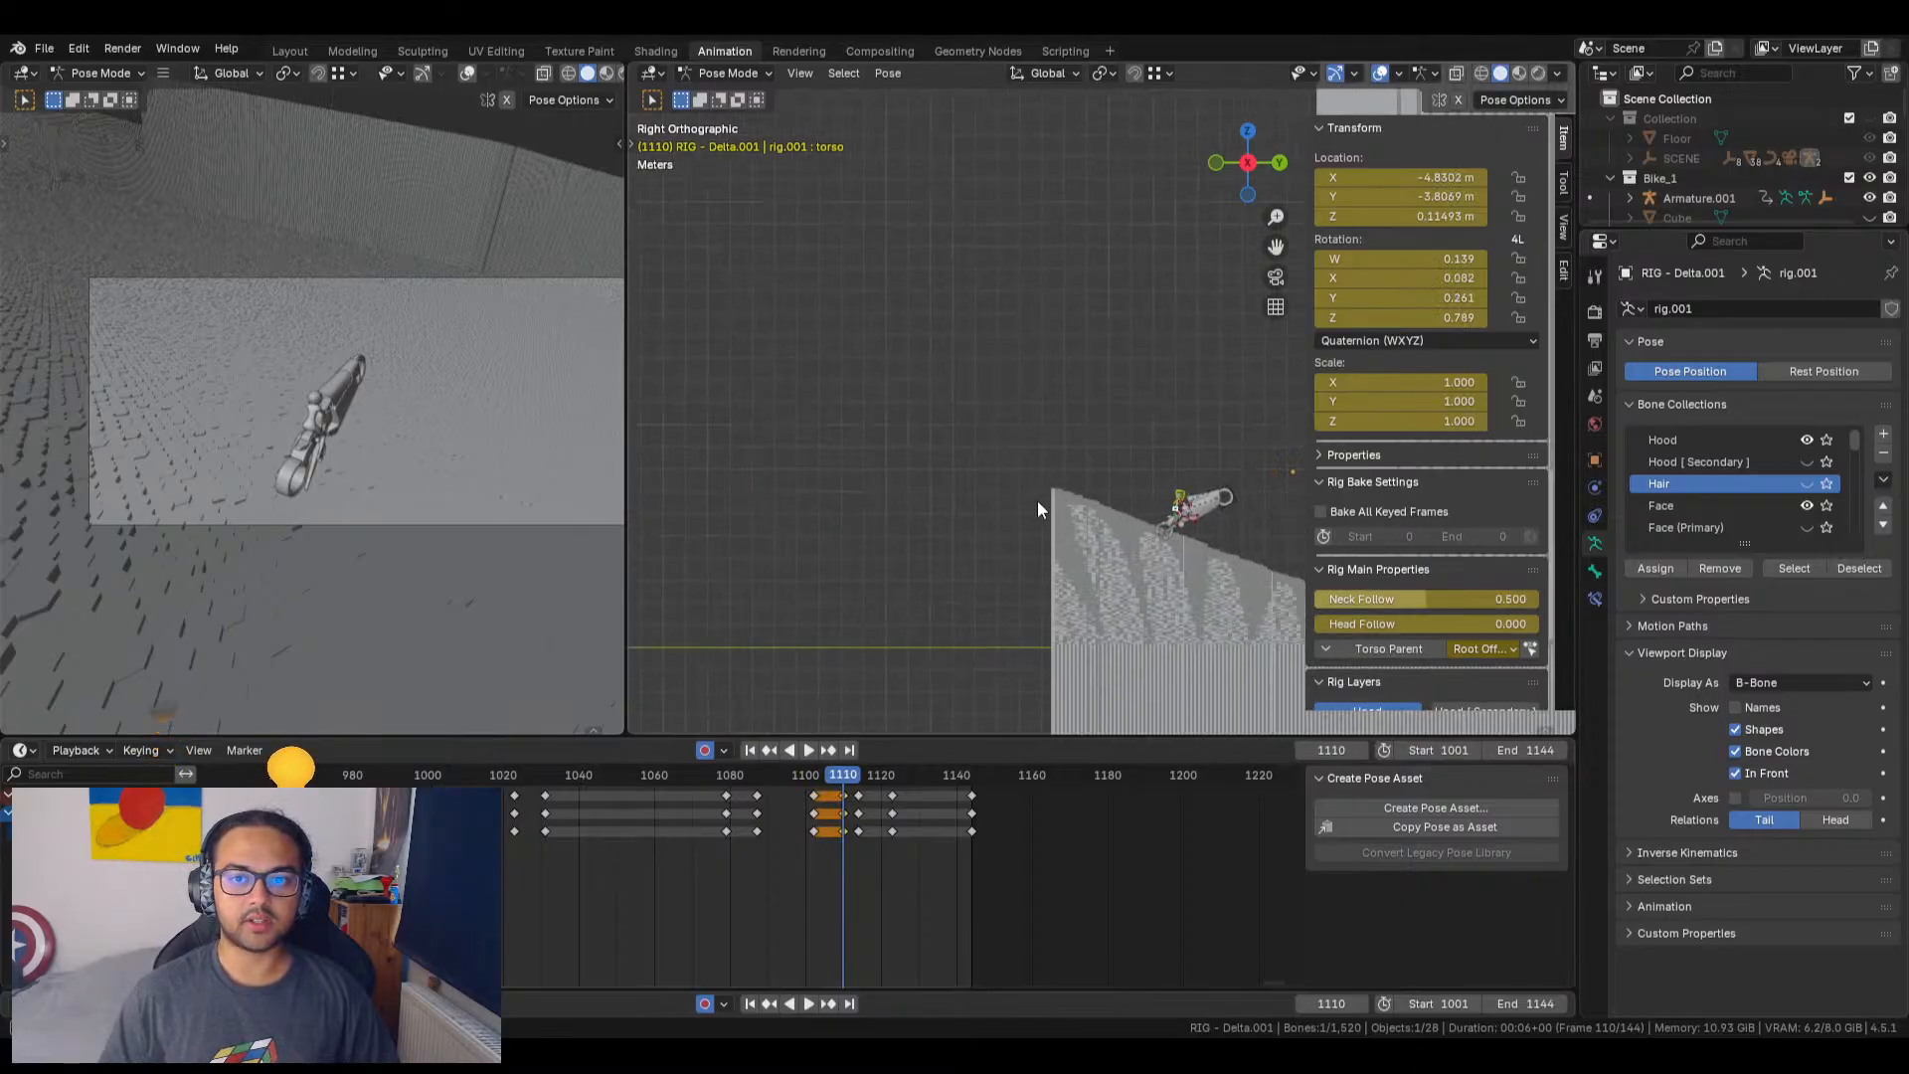
pyautogui.scroll(6, 1029, 480)
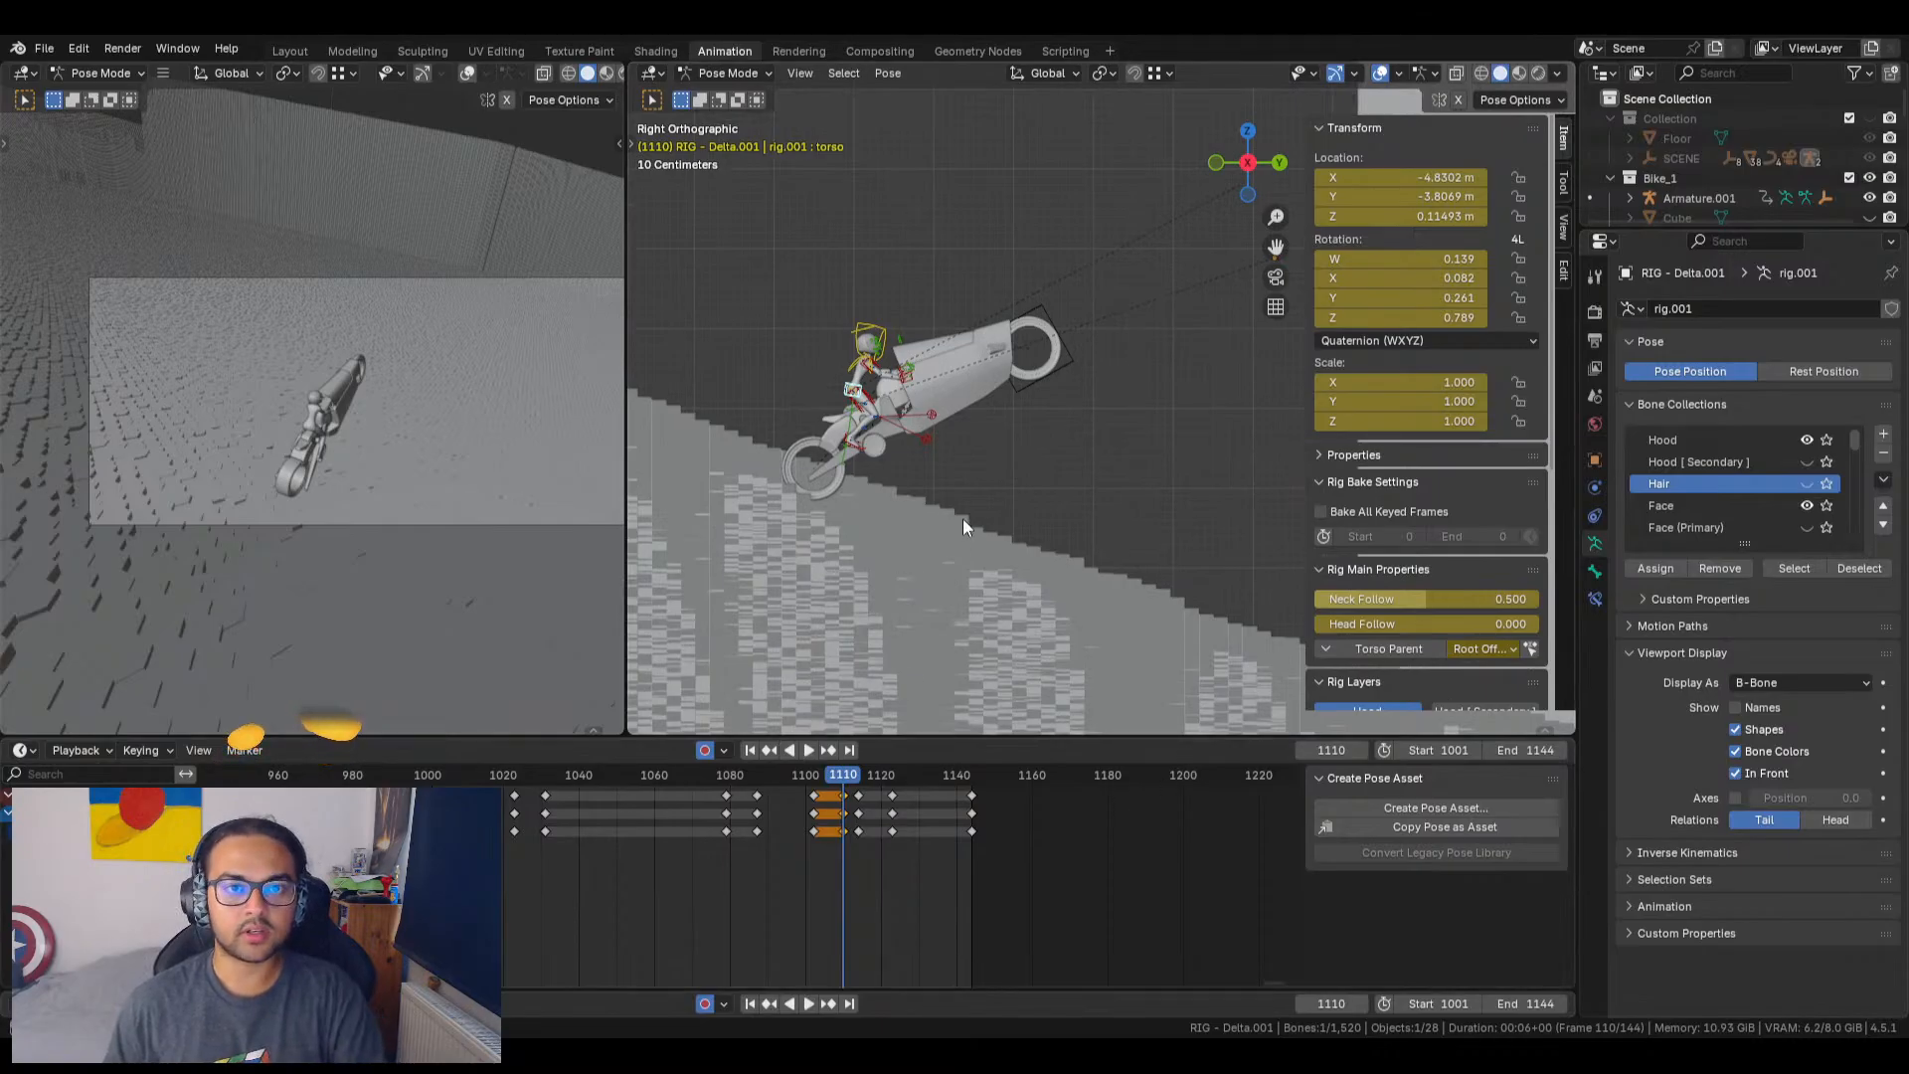
# Step: Step frame by frame from 1110 to 1115 and back to 1114 to examine the bike's landing from the side
pyautogui.press('Right')
pyautogui.press('Right')
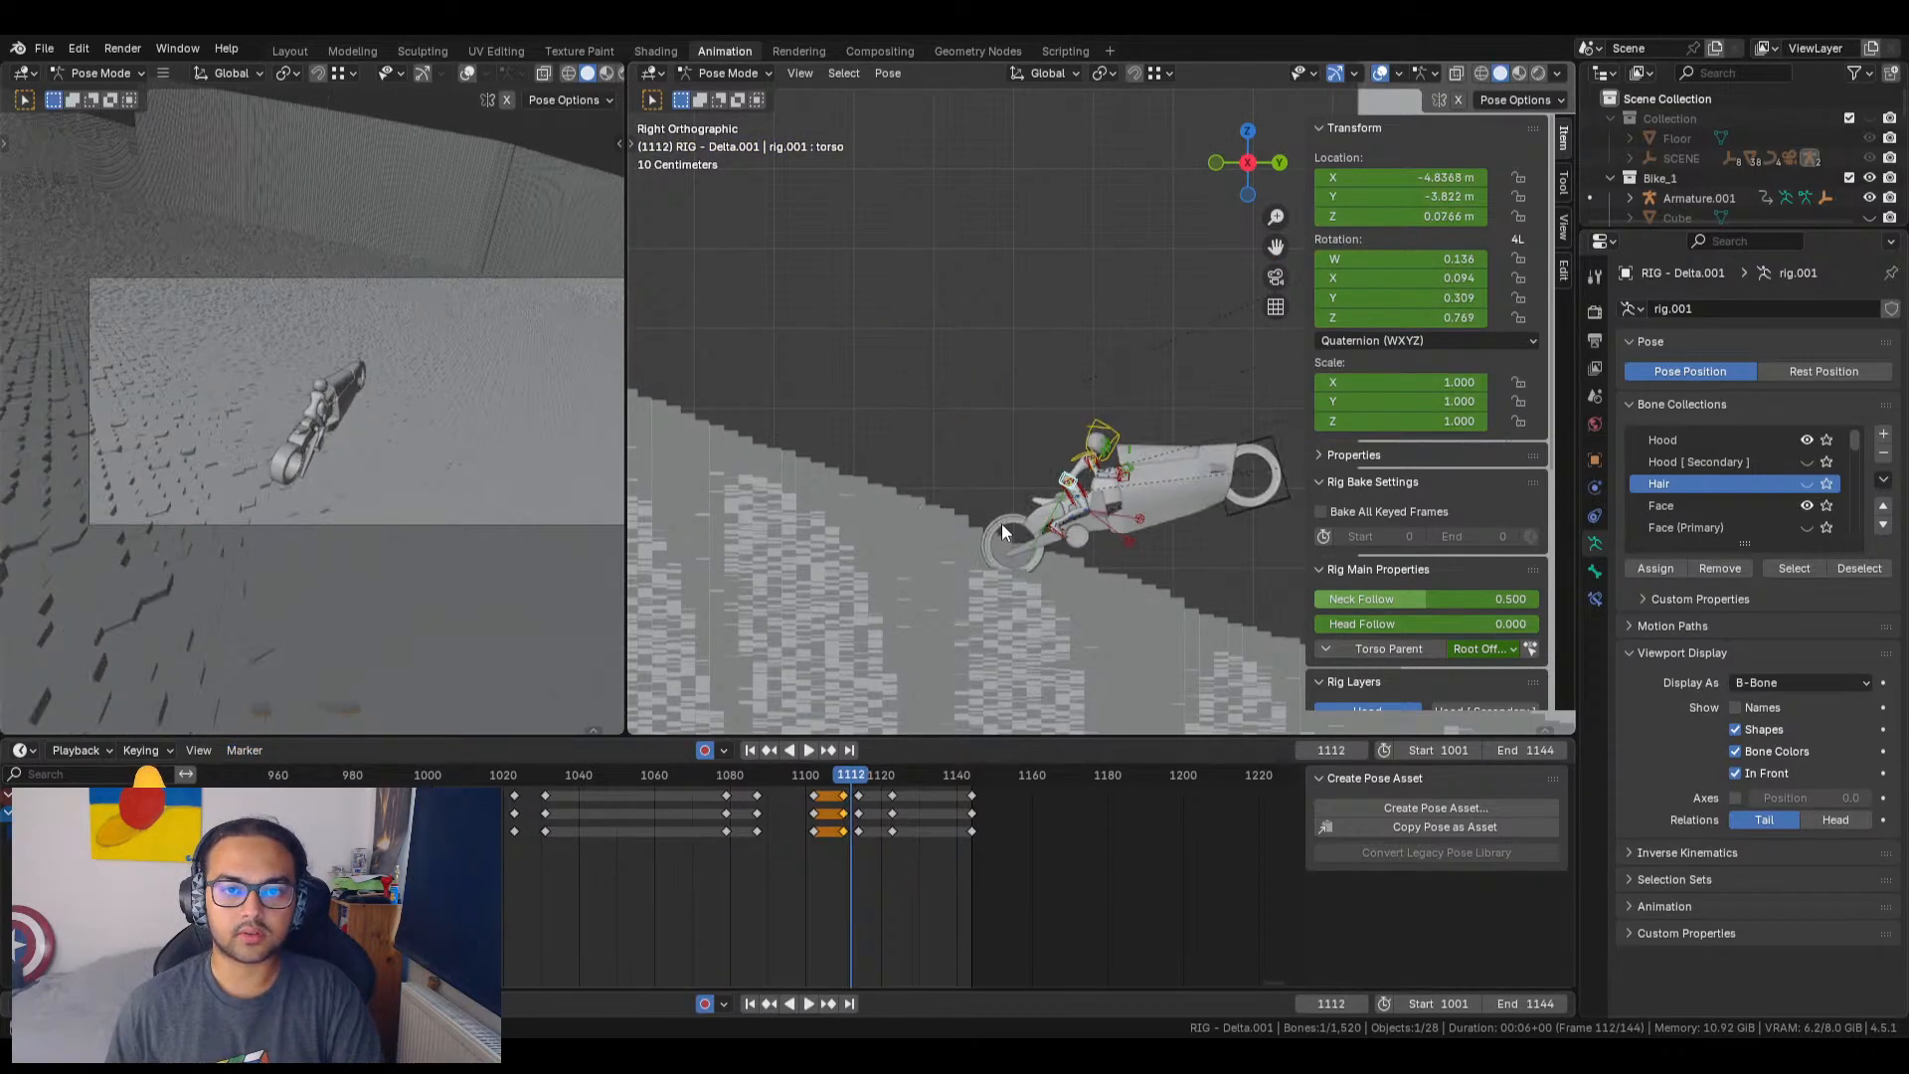
pyautogui.press('Right')
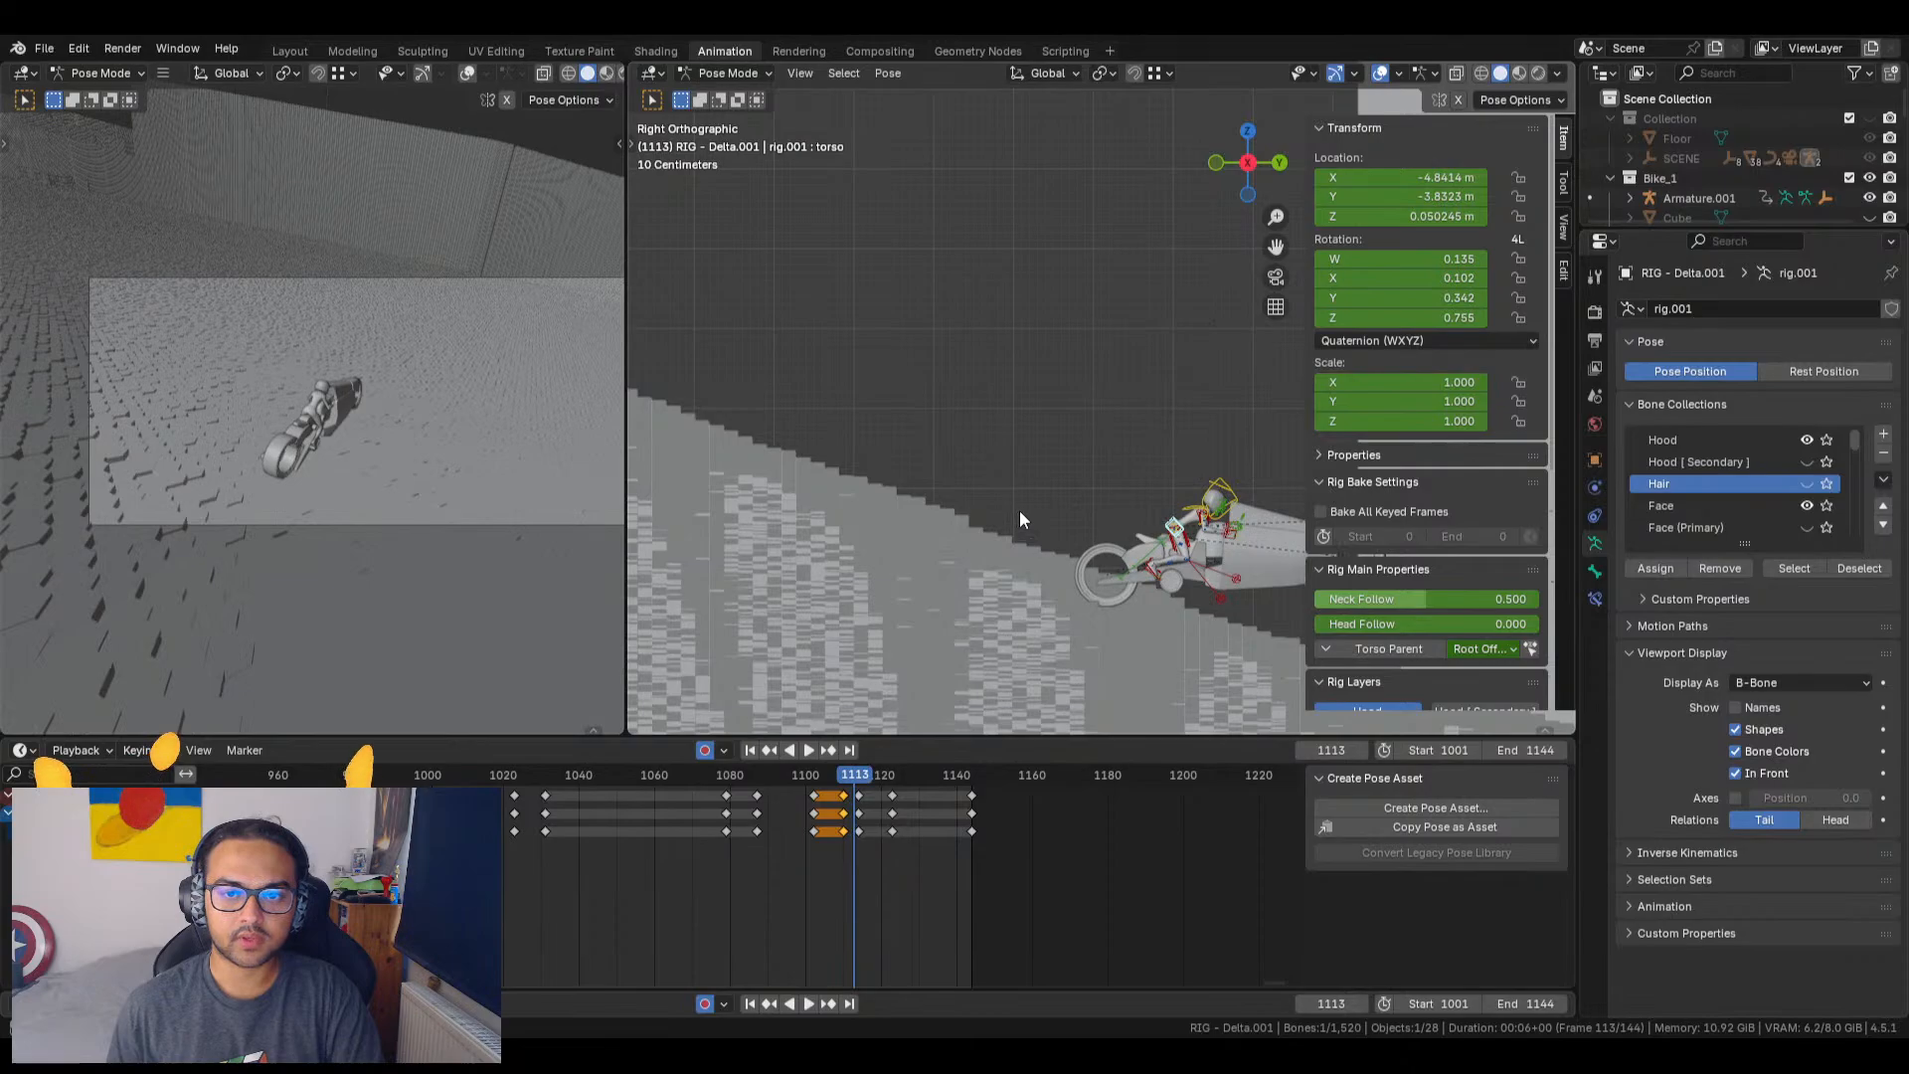
pyautogui.press('Right')
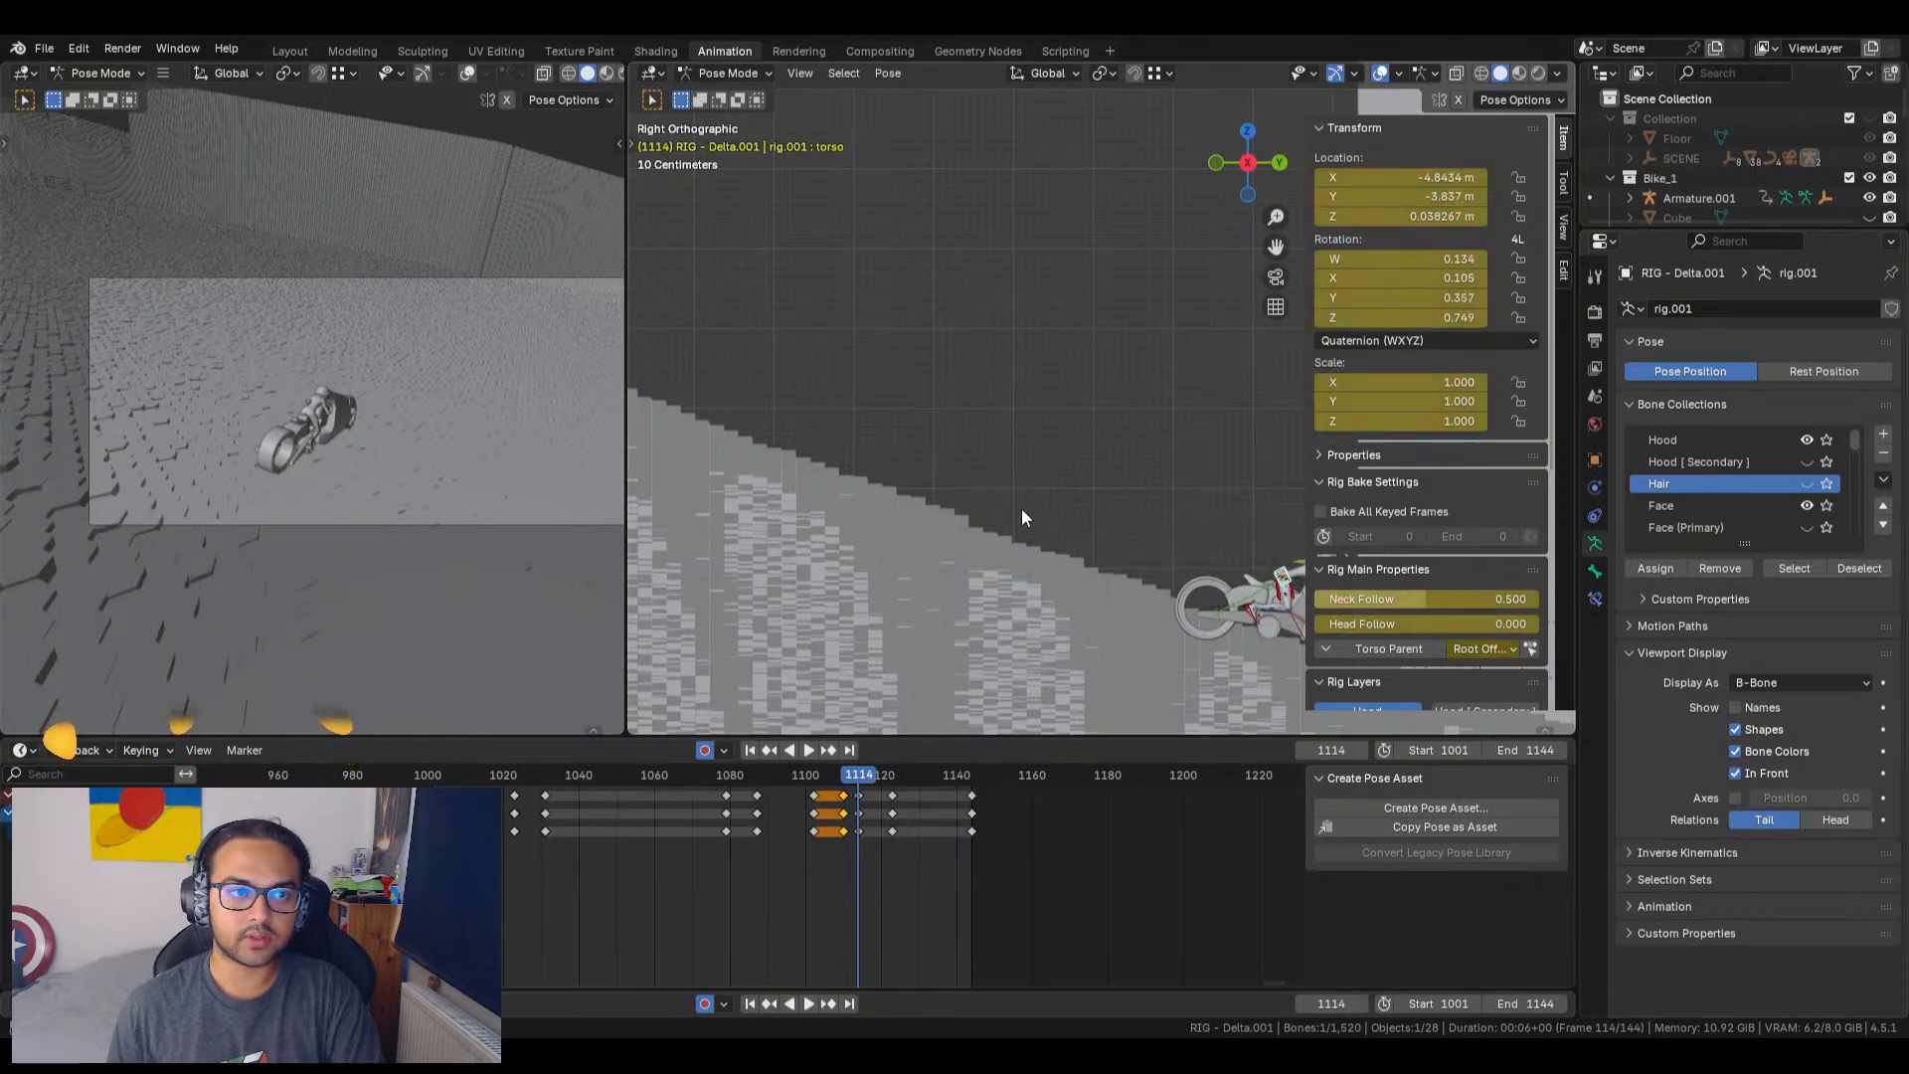
pyautogui.press('Right')
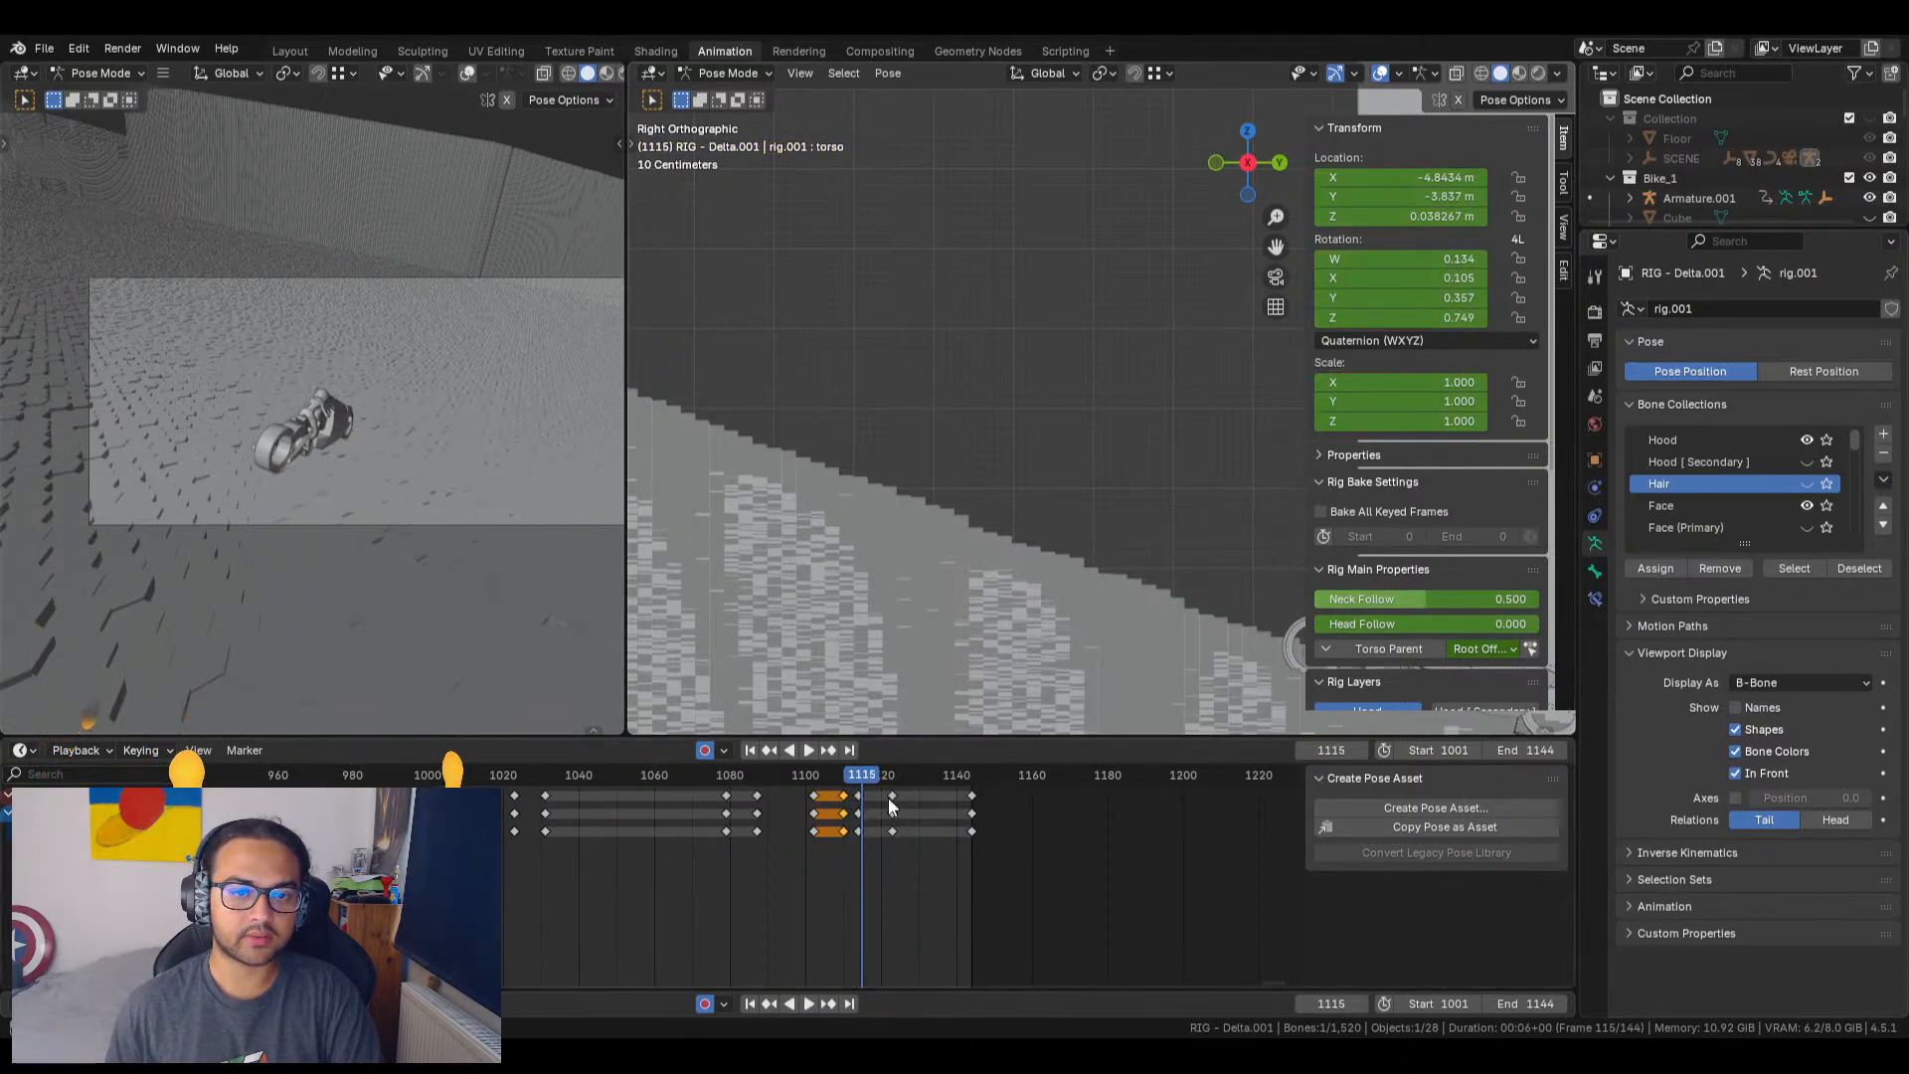
pyautogui.press('Left')
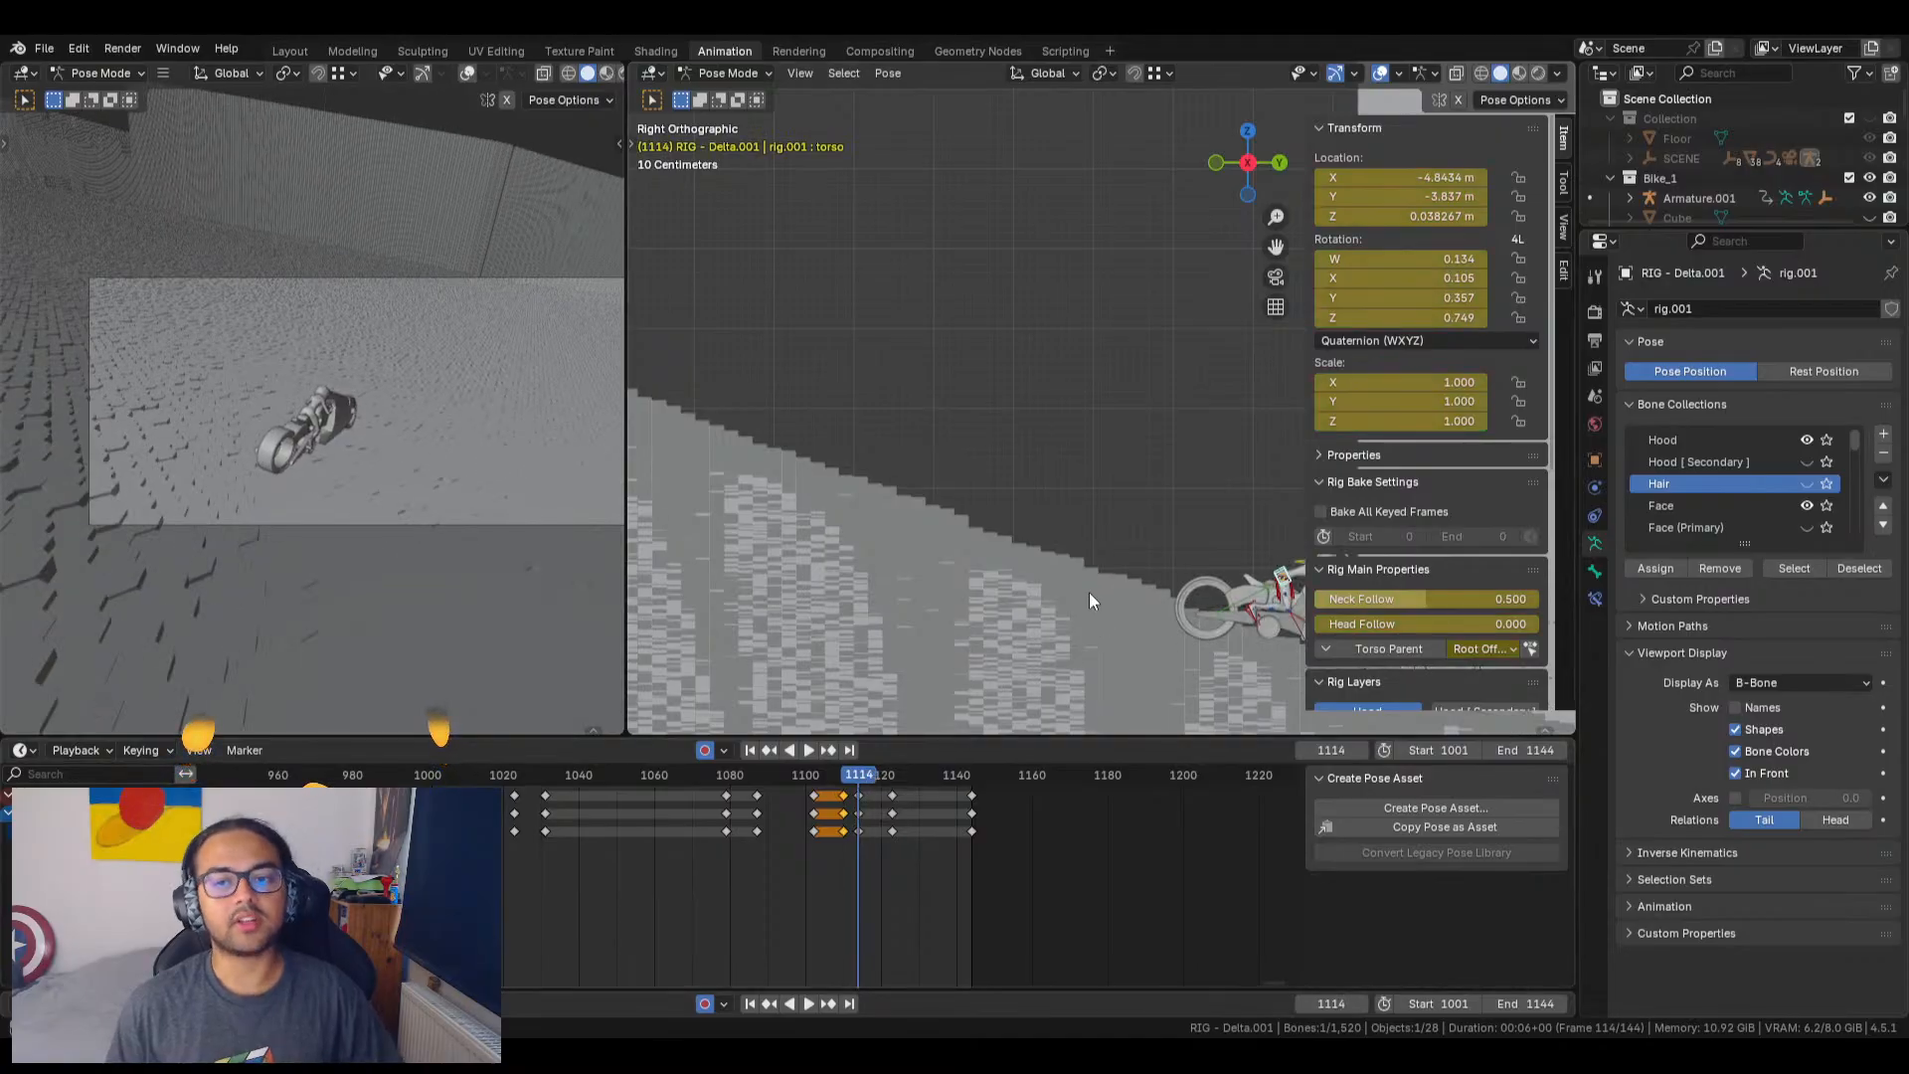
pyautogui.keyDown('shift'); pyautogui.moveTo(1089, 593); pyautogui.dragTo(793, 460, button='middle'); pyautogui.keyUp('shift')
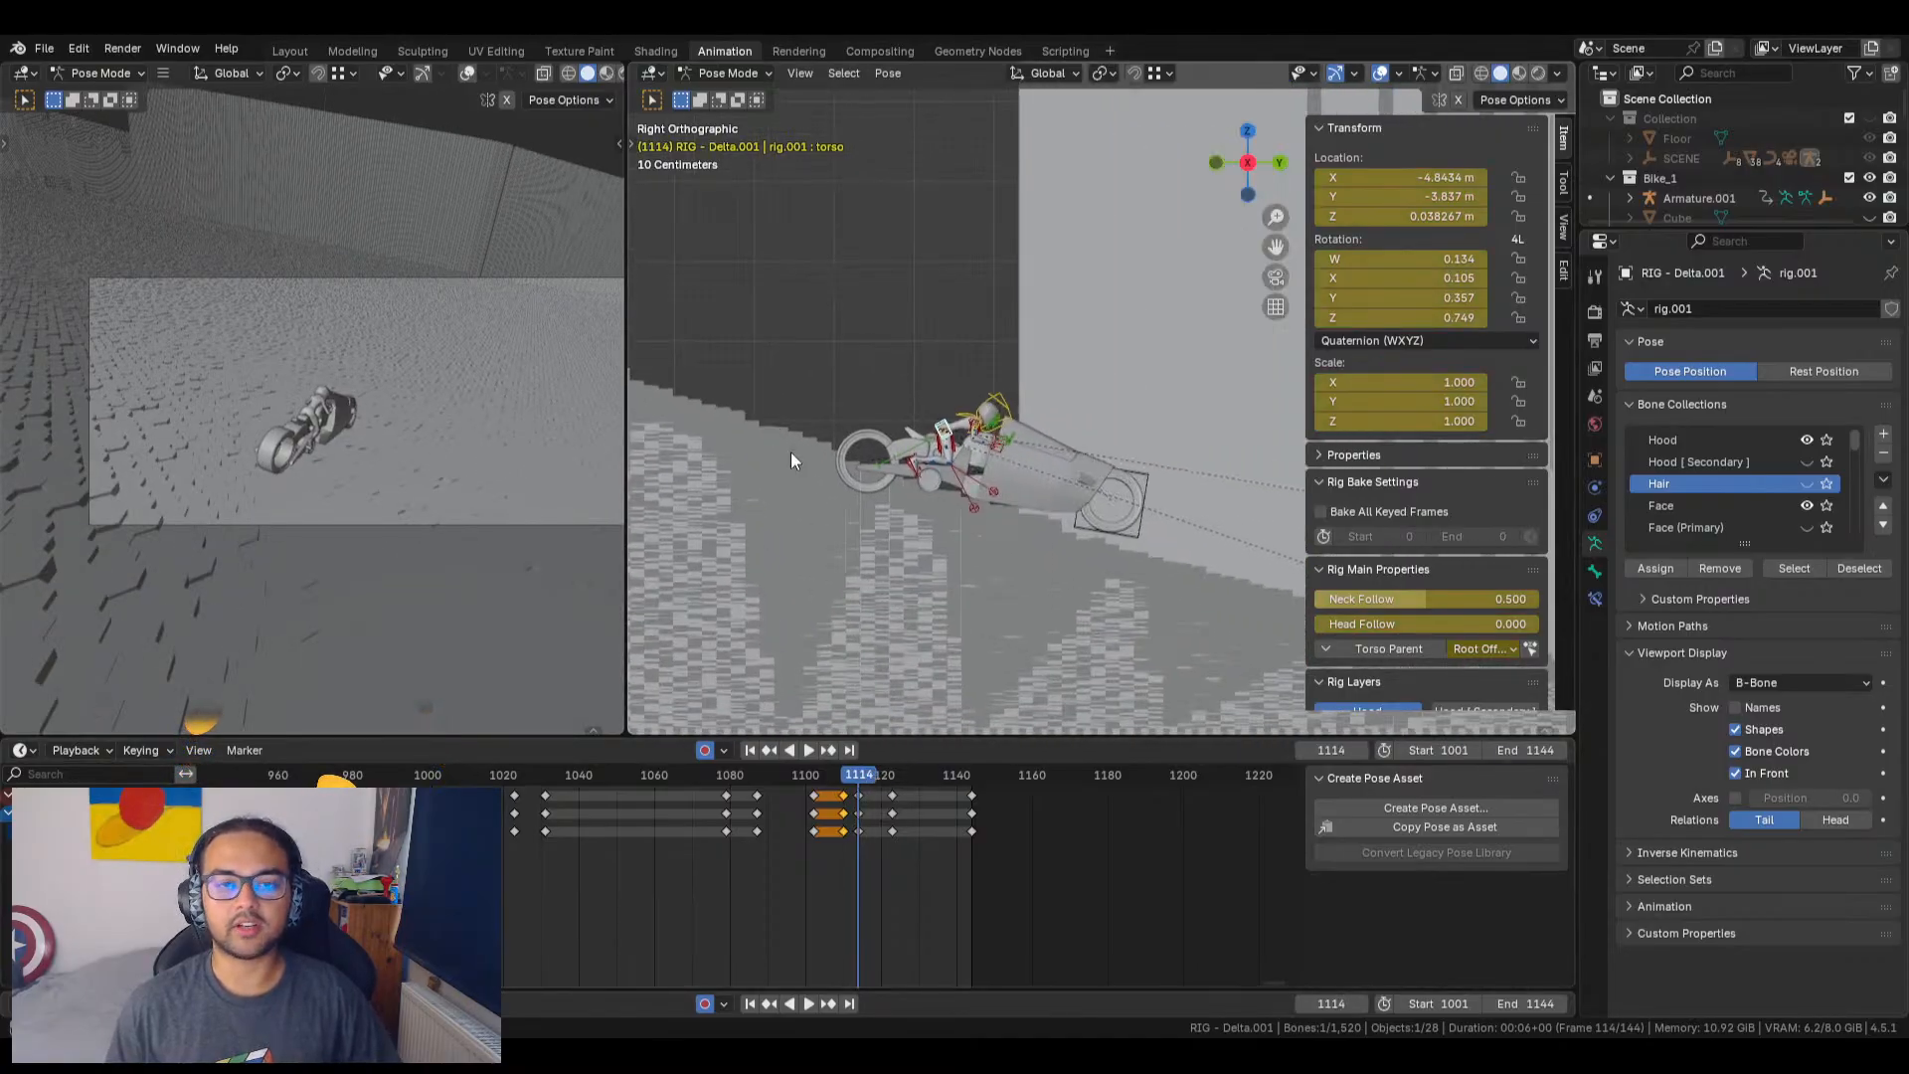
# Step: Set the interpolation mode of the rider's keyframes at frame 1114 to Bounce
pyautogui.rightClick(818, 875)
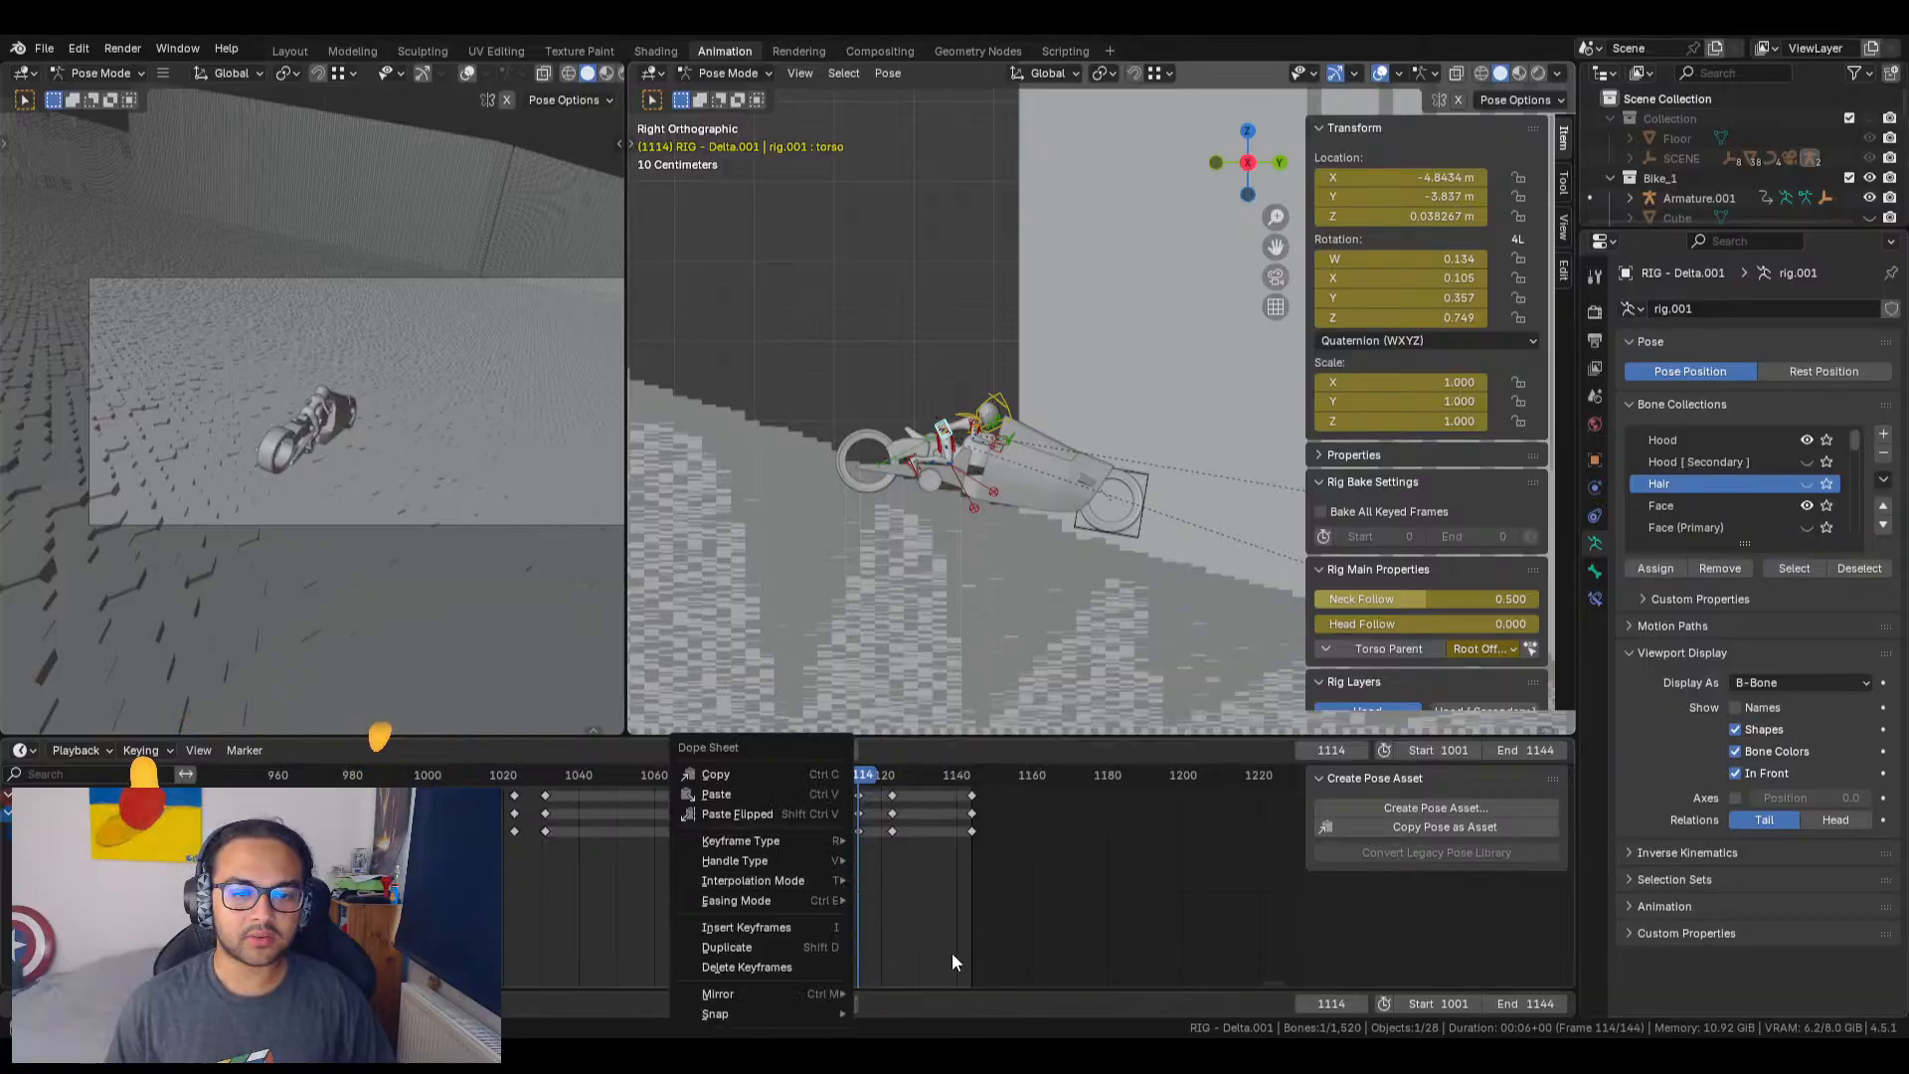
pyautogui.moveTo(872, 850); pyautogui.dragTo(851, 786)
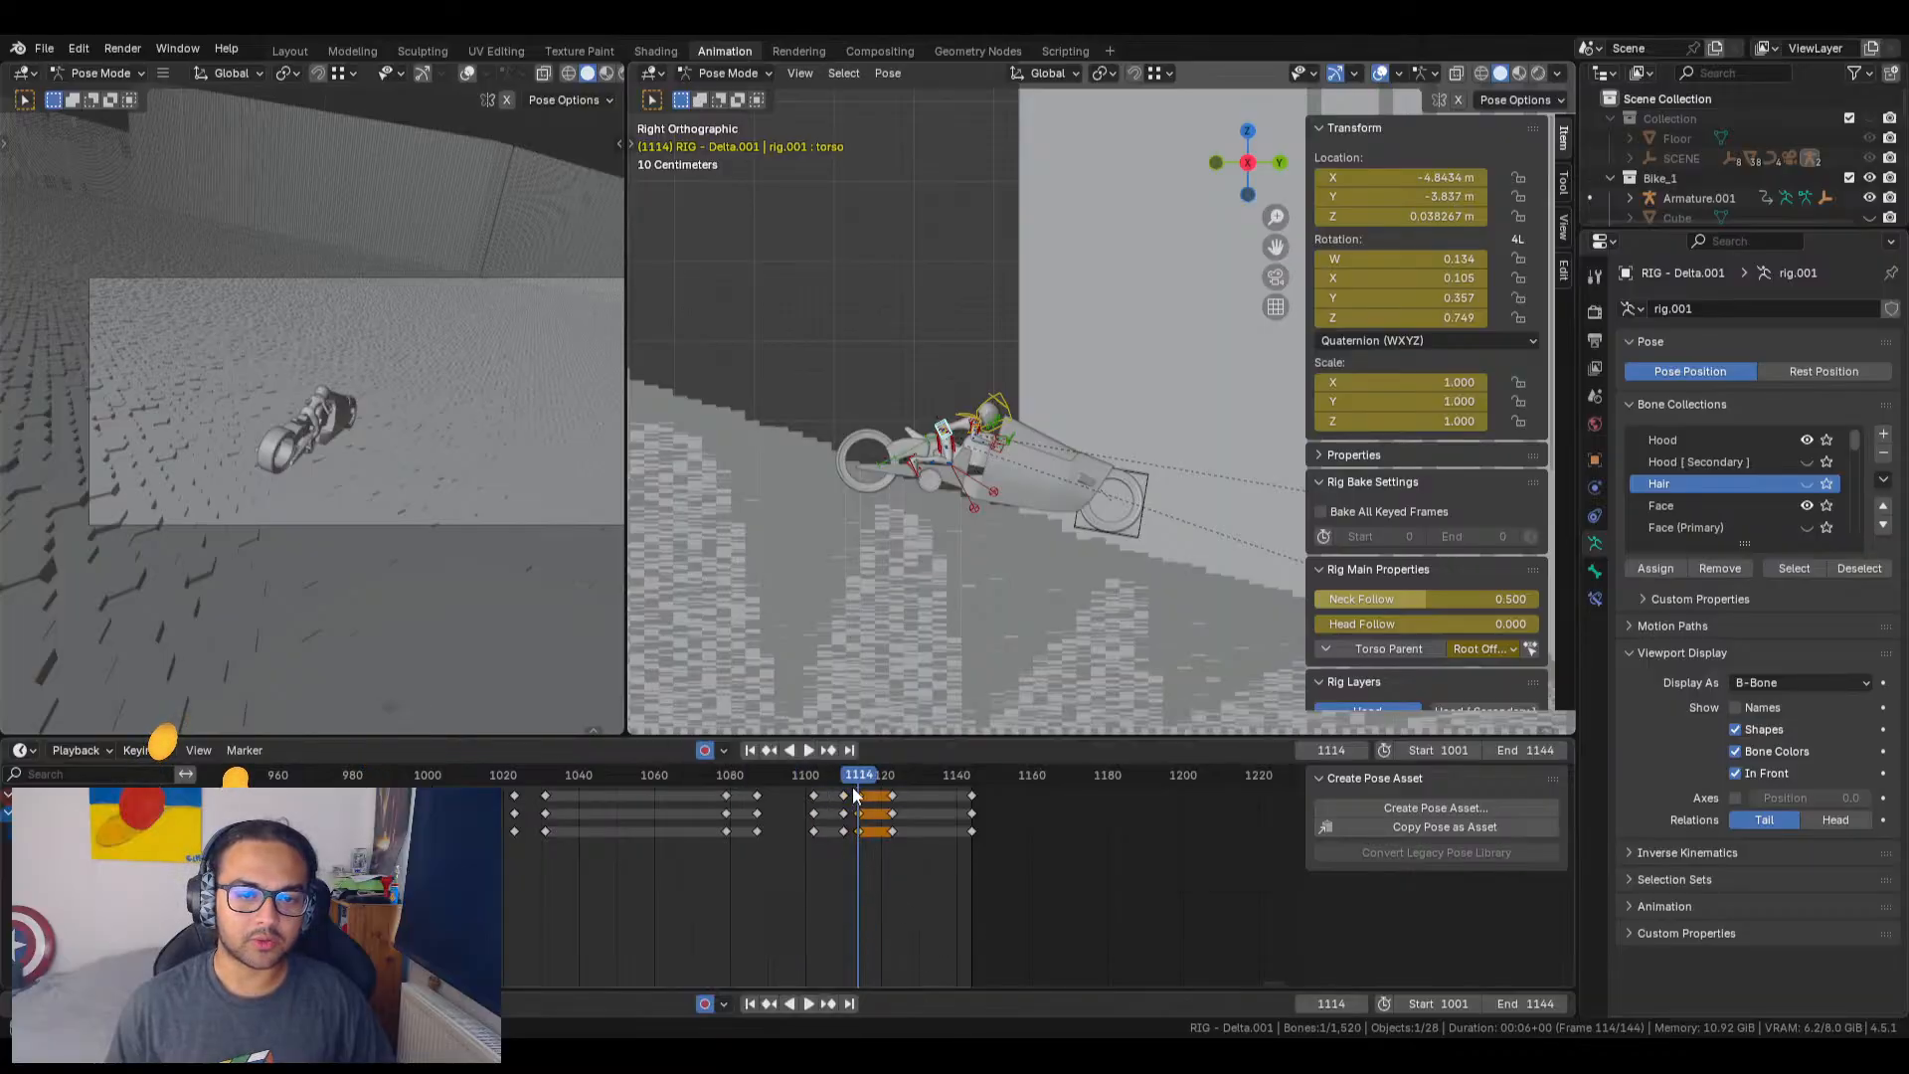
pyautogui.scroll(6, 888, 888)
pyautogui.scroll(6, 886, 887)
pyautogui.moveTo(1094, 890); pyautogui.dragTo(702, 878, button='middle')
pyautogui.scroll(6, 707, 880)
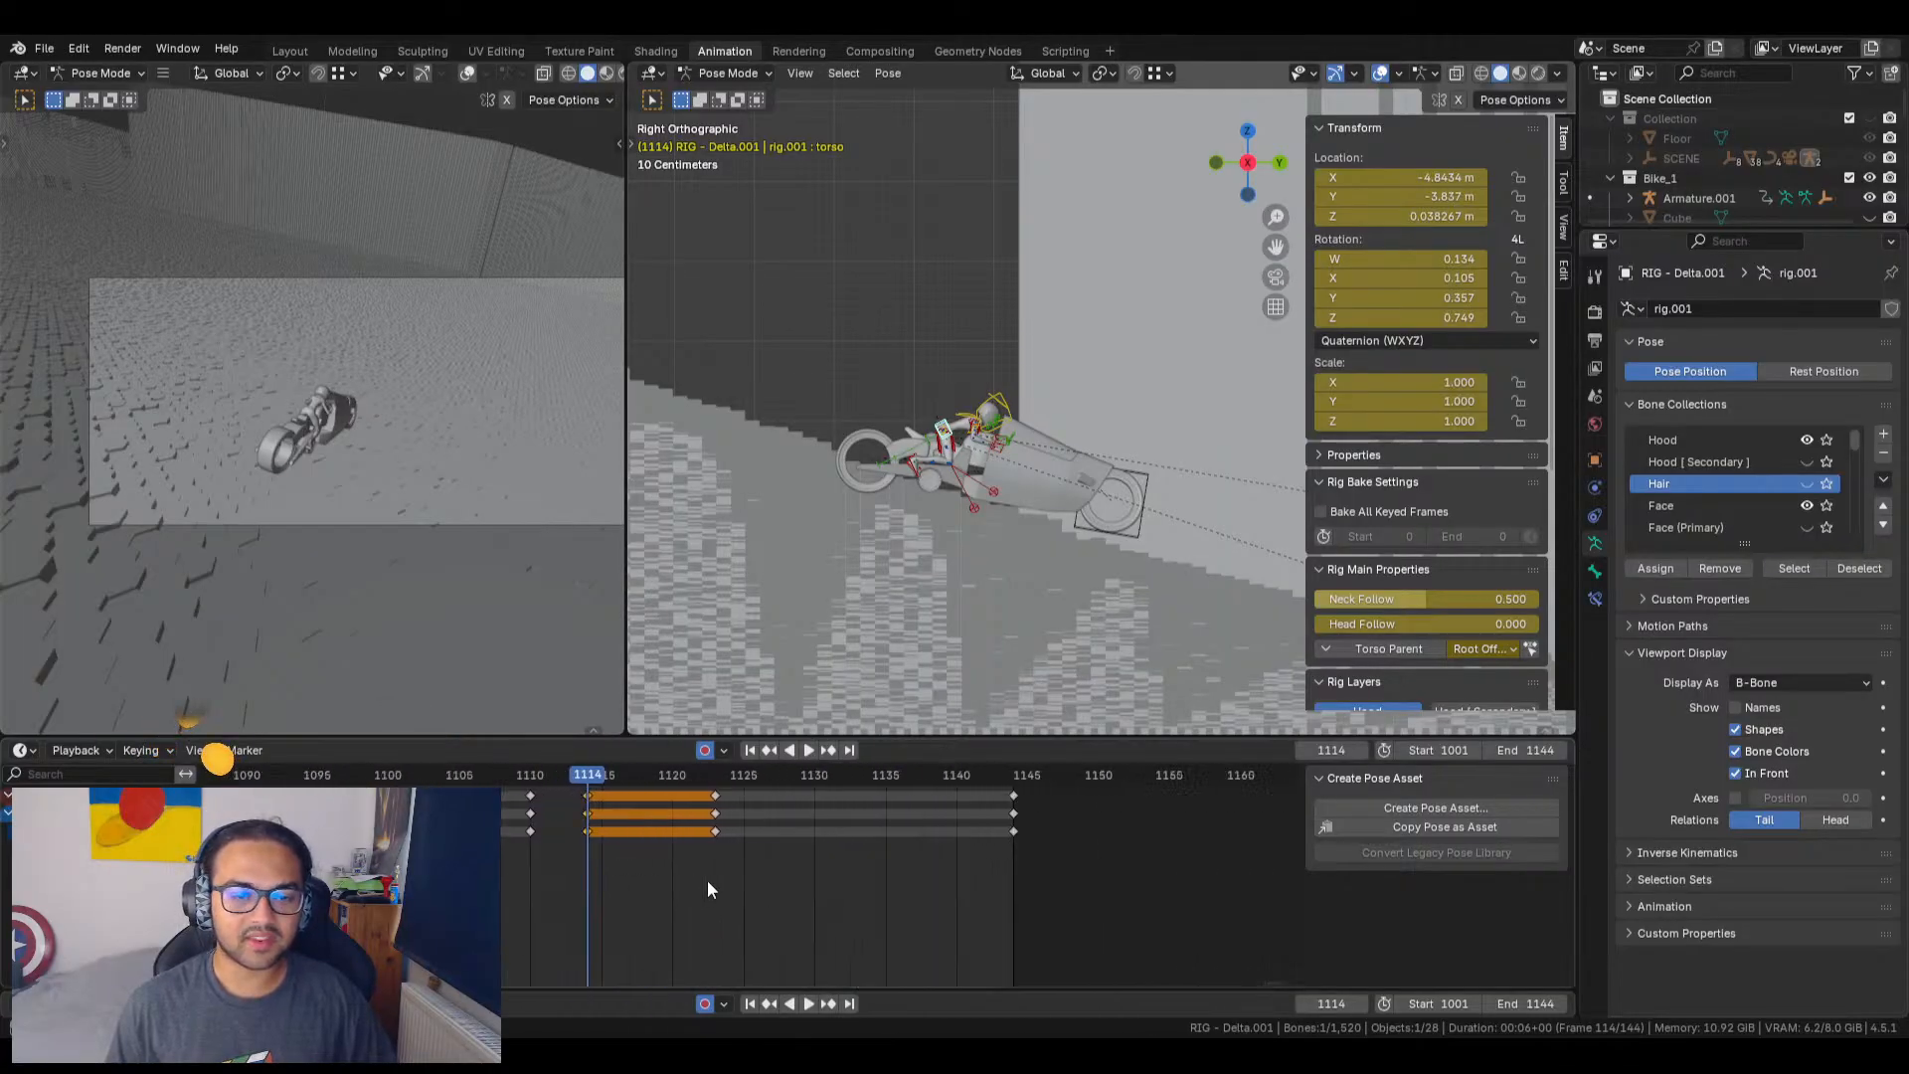
pyautogui.rightClick(573, 855)
pyautogui.moveTo(569, 879)
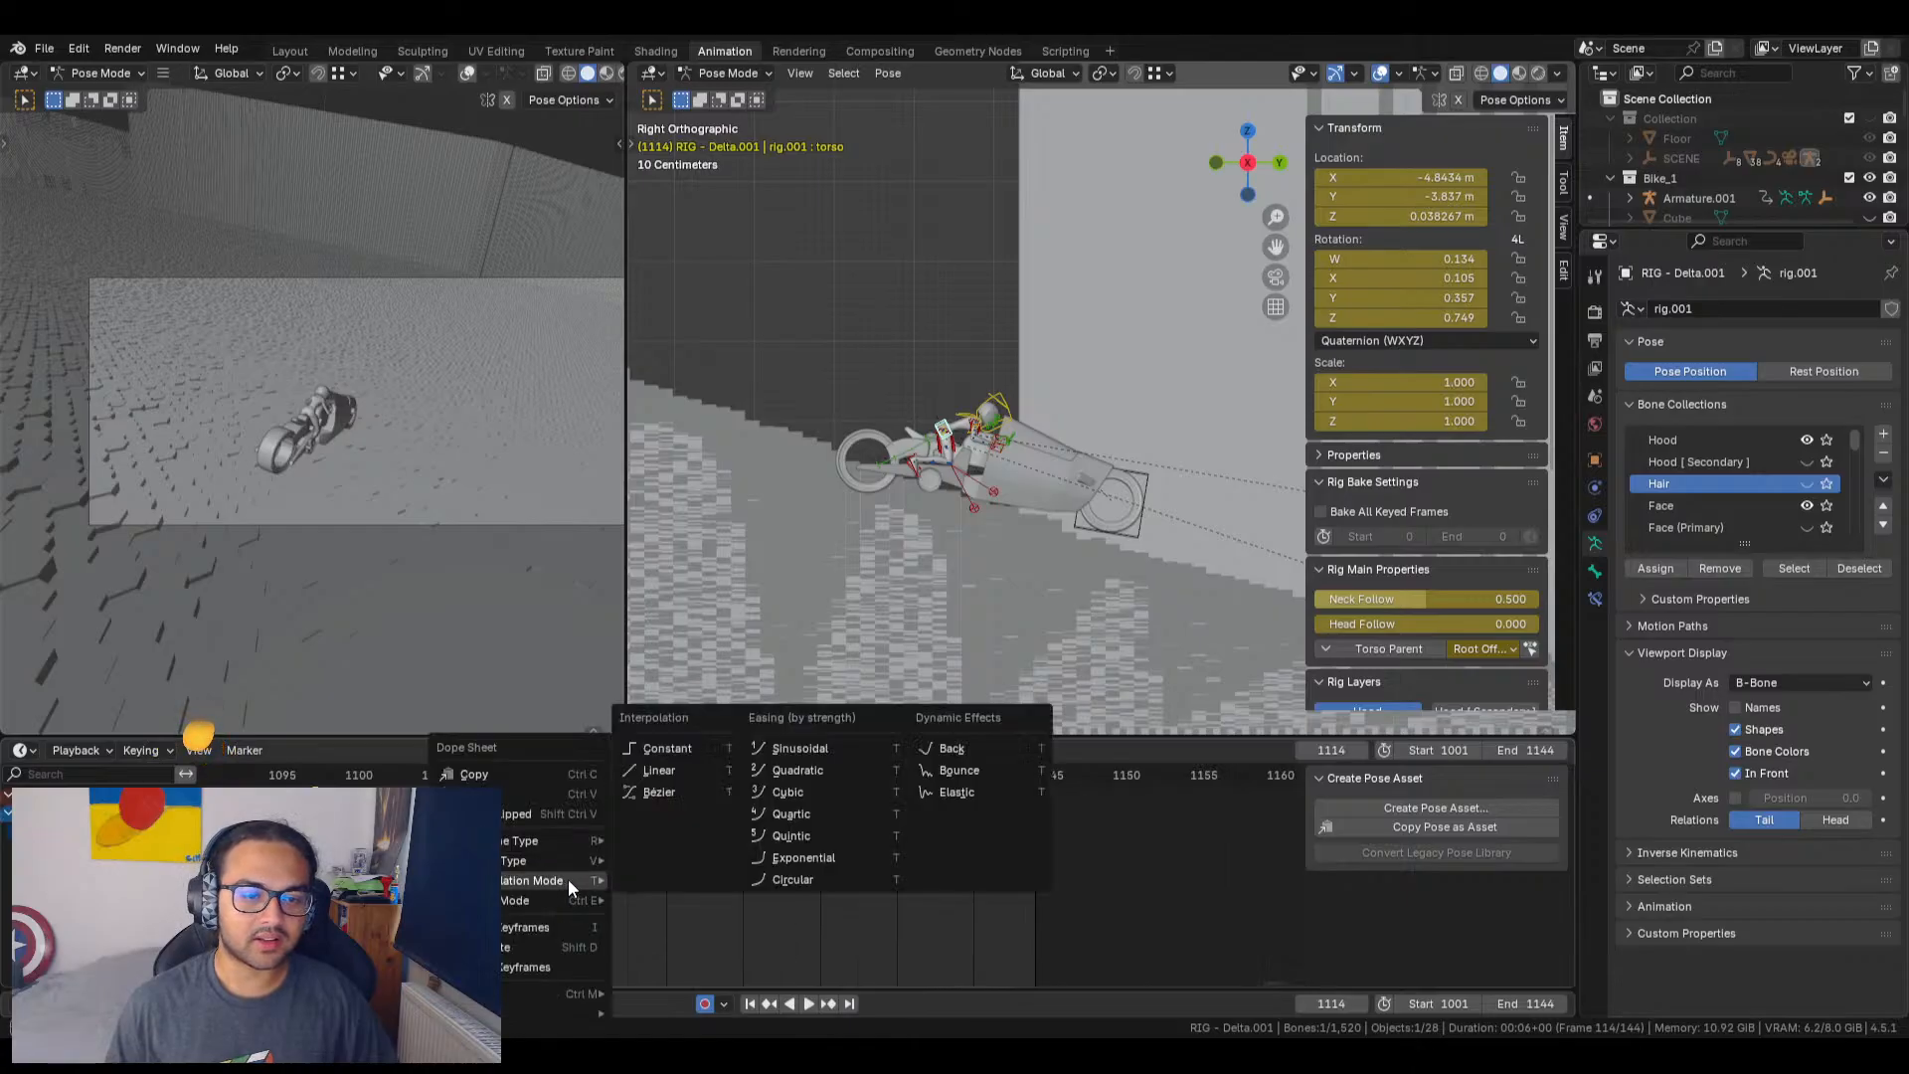
pyautogui.click(957, 769)
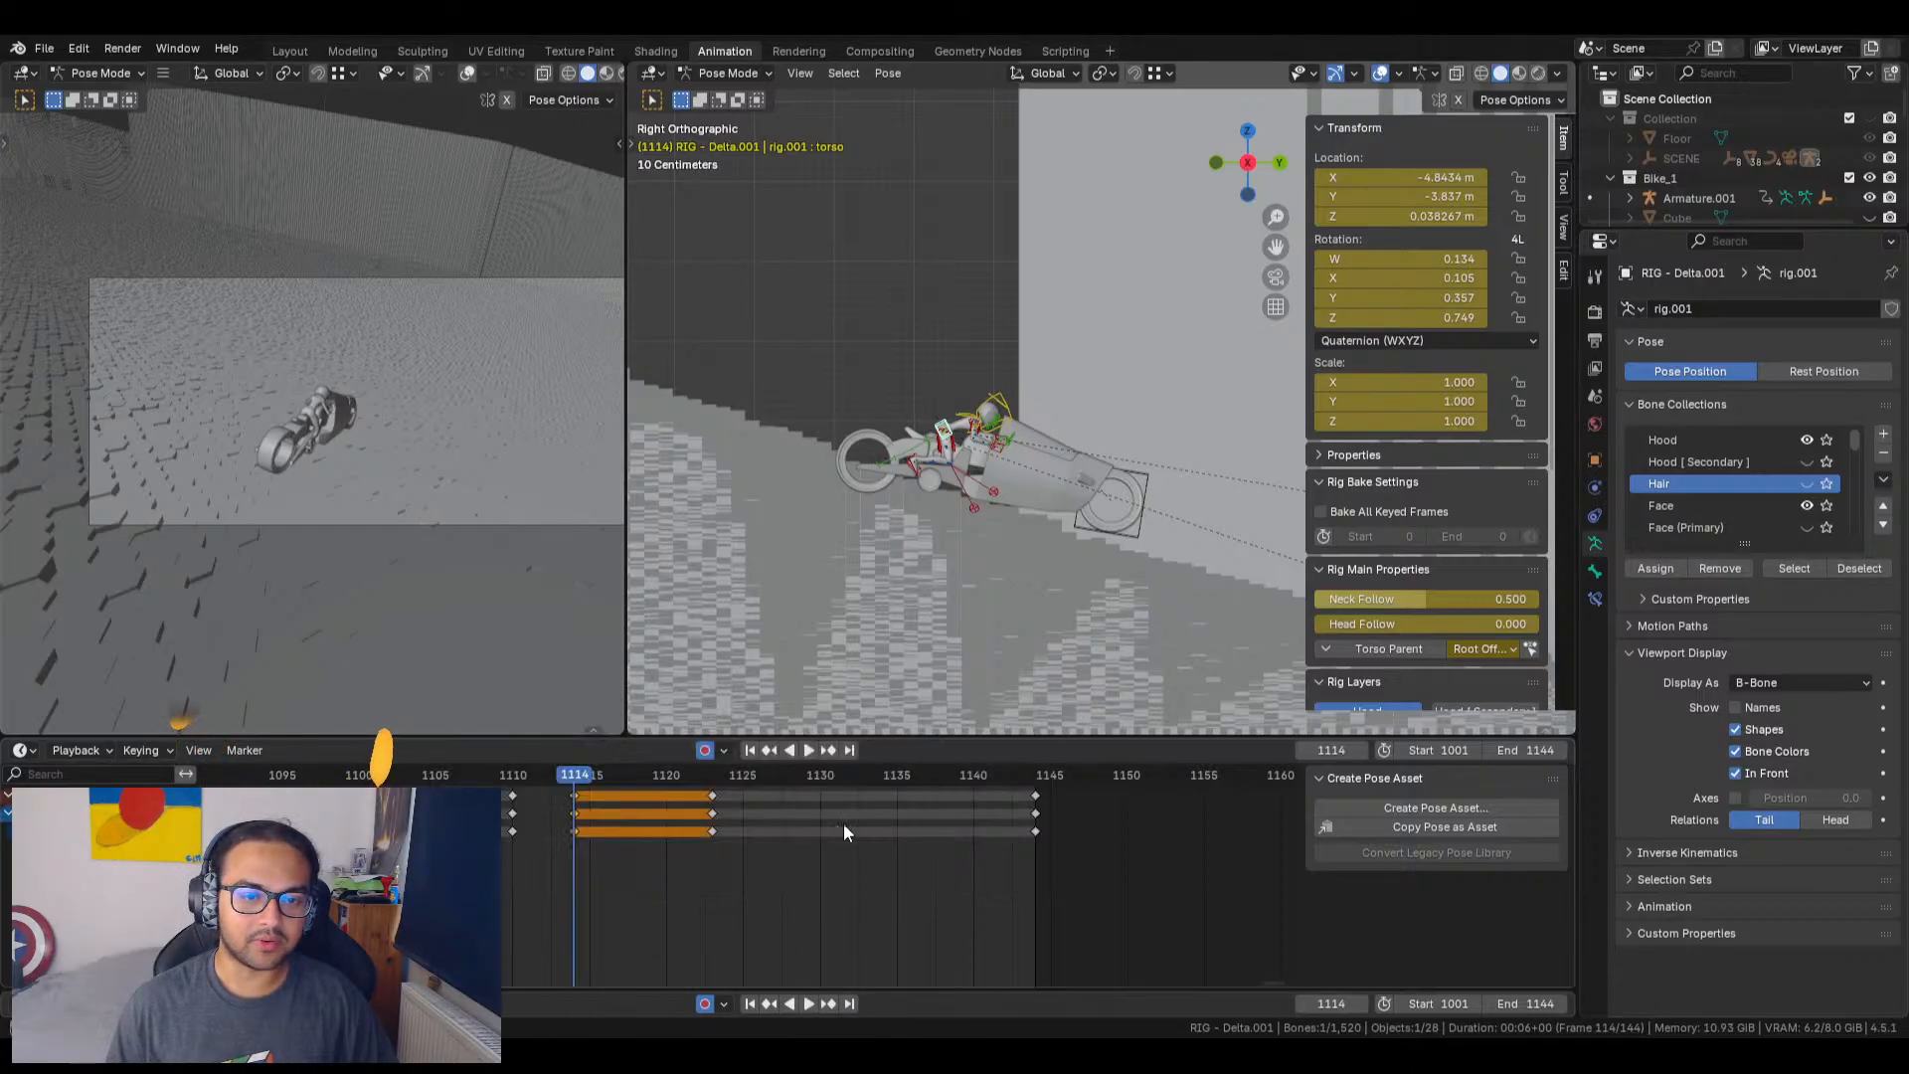
# Step: Scrub between frames 1114 and 1116 to review the rider's motion with the bounce interpolation
pyautogui.press('space')
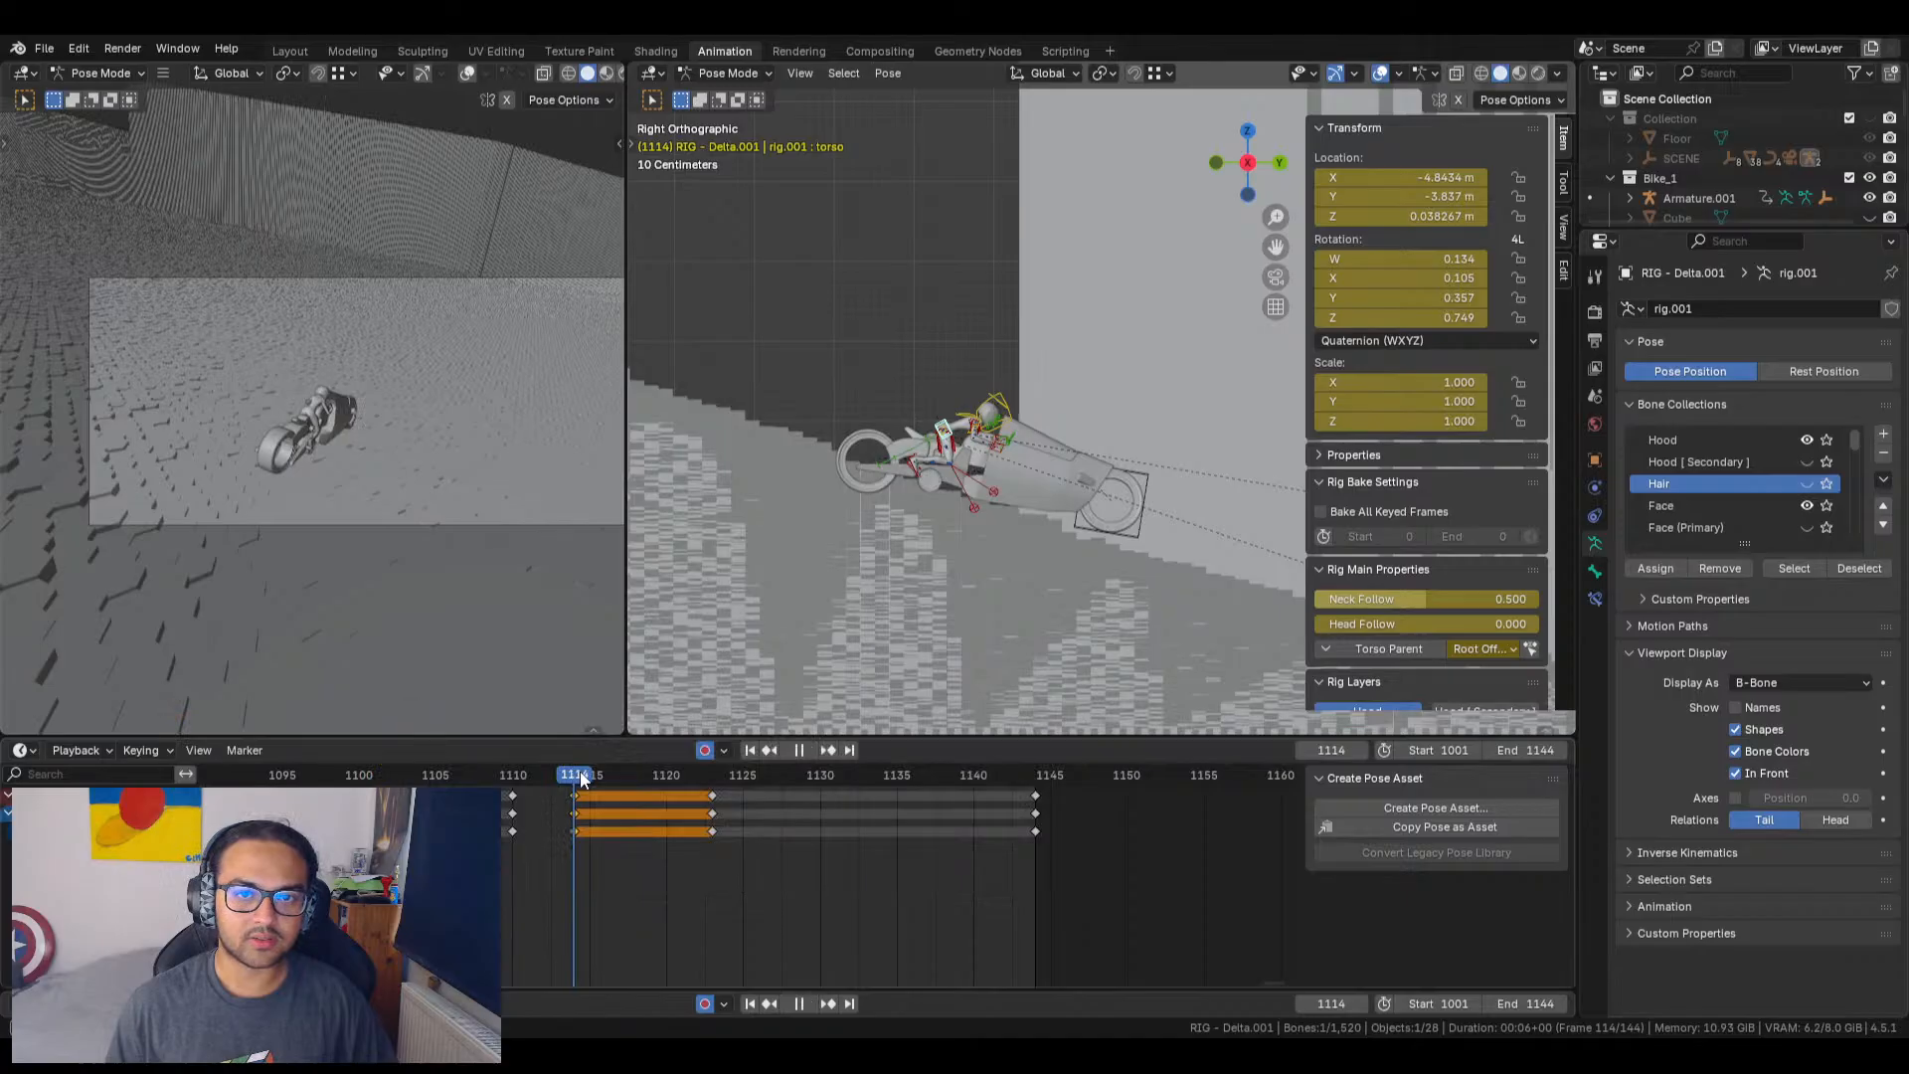
pyautogui.moveTo(582, 778); pyautogui.dragTo(602, 778)
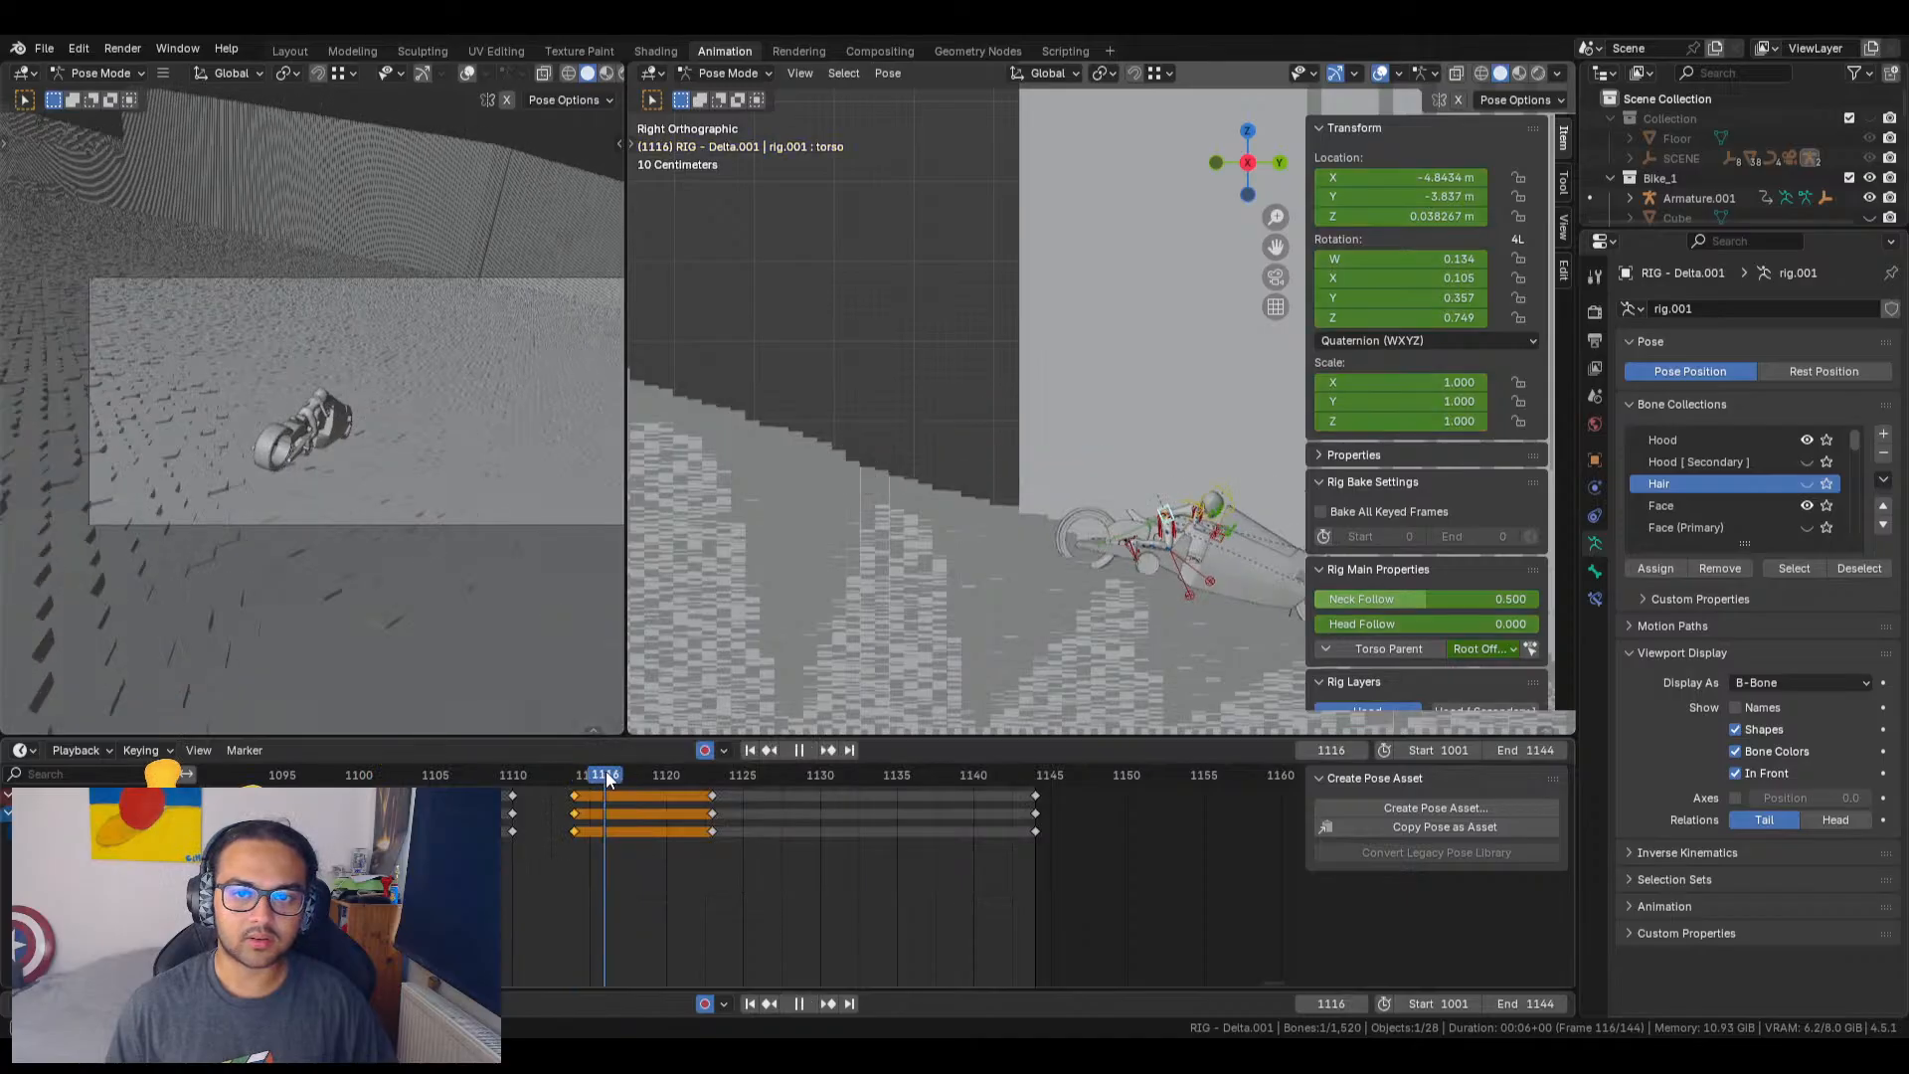
pyautogui.press('Escape')
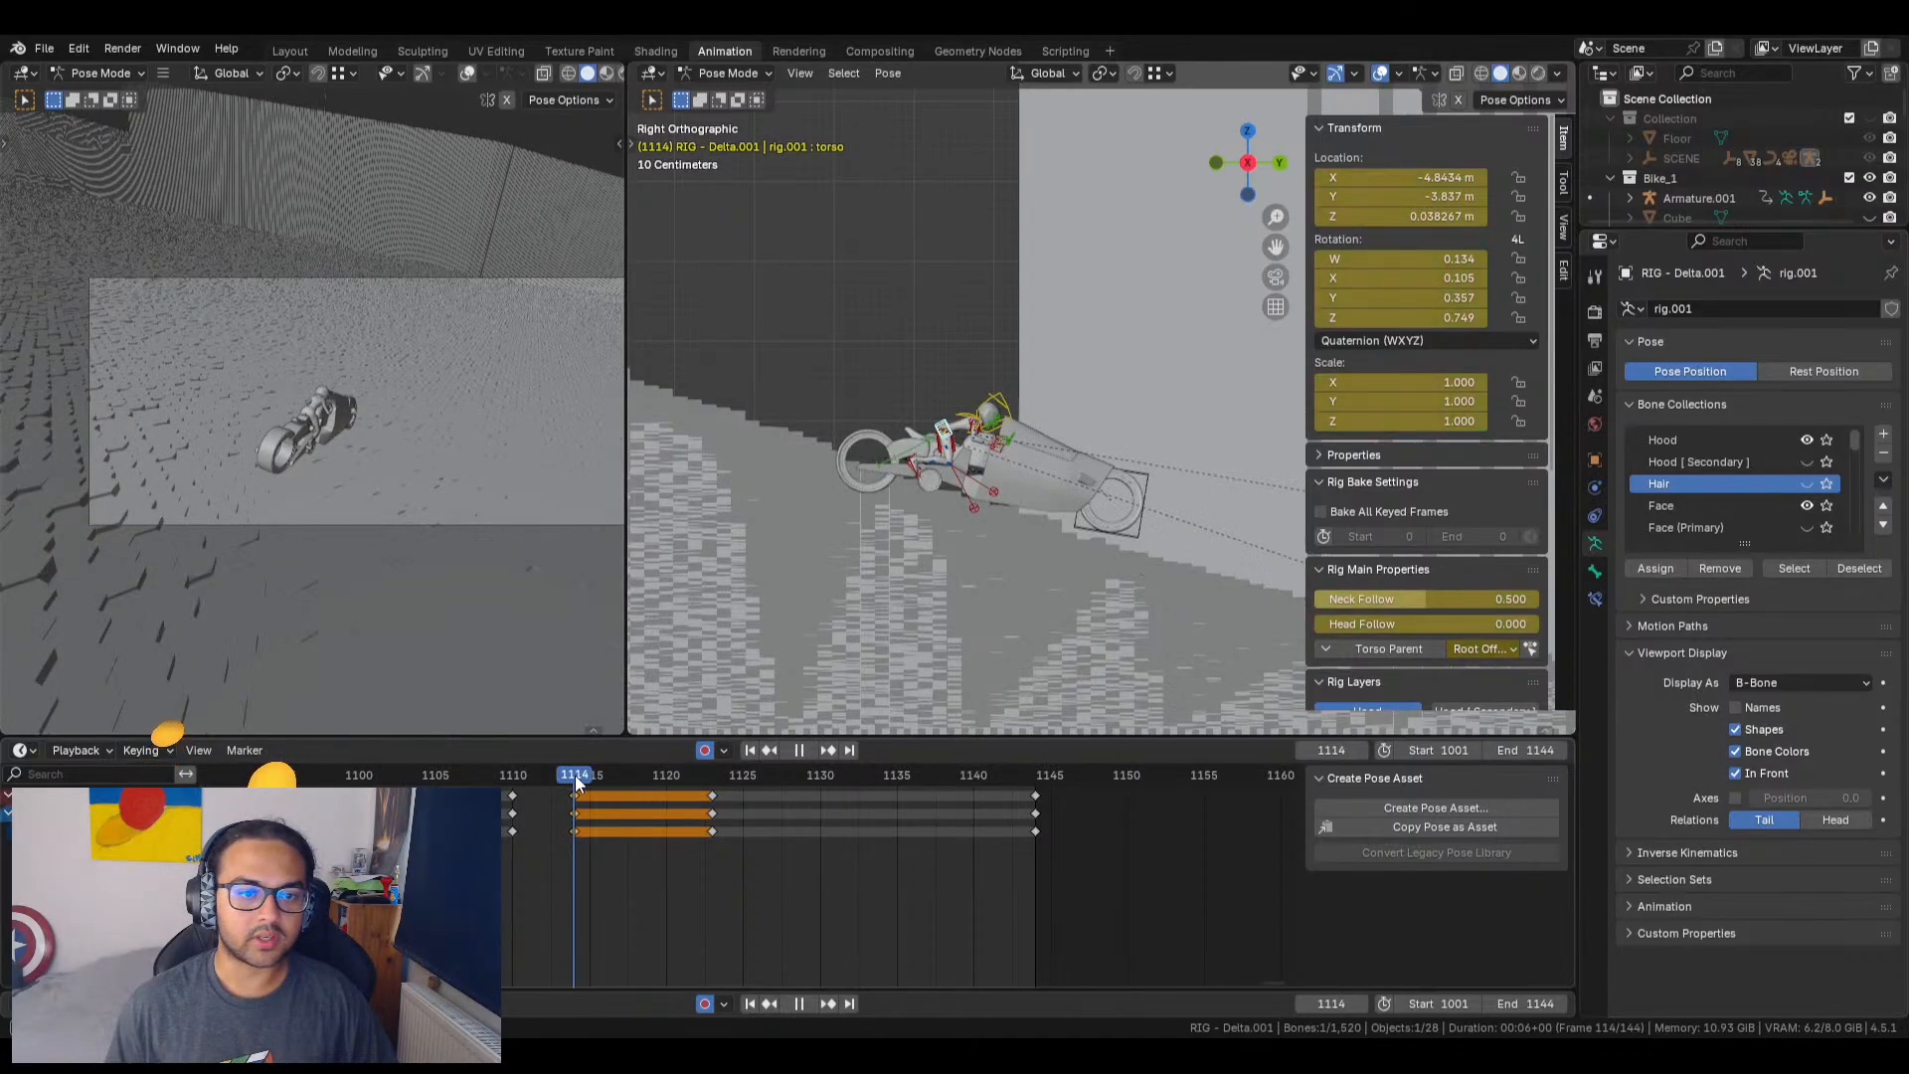
# Step: Switch the timeline area to the Graph Editor and show the torso control's curves with Normalize enabled
pyautogui.click(24, 750)
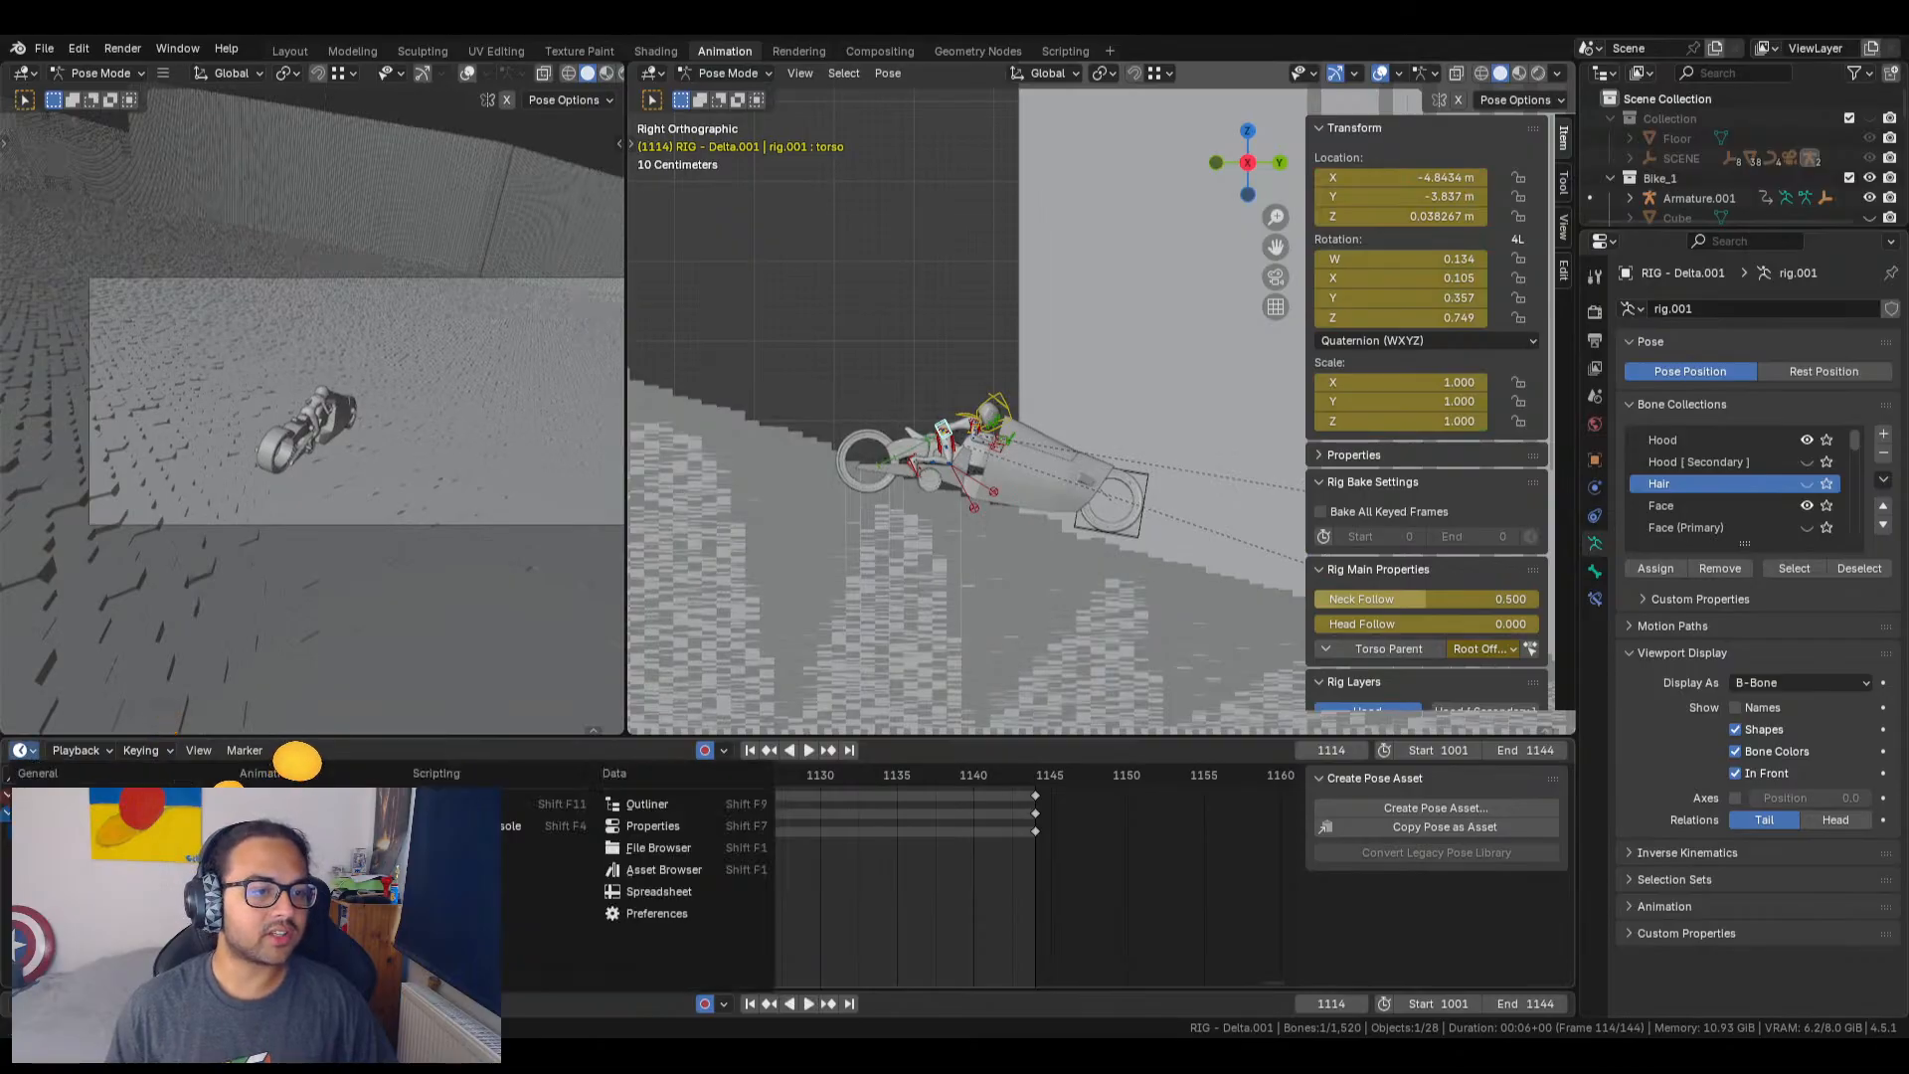
pyautogui.click(263, 847)
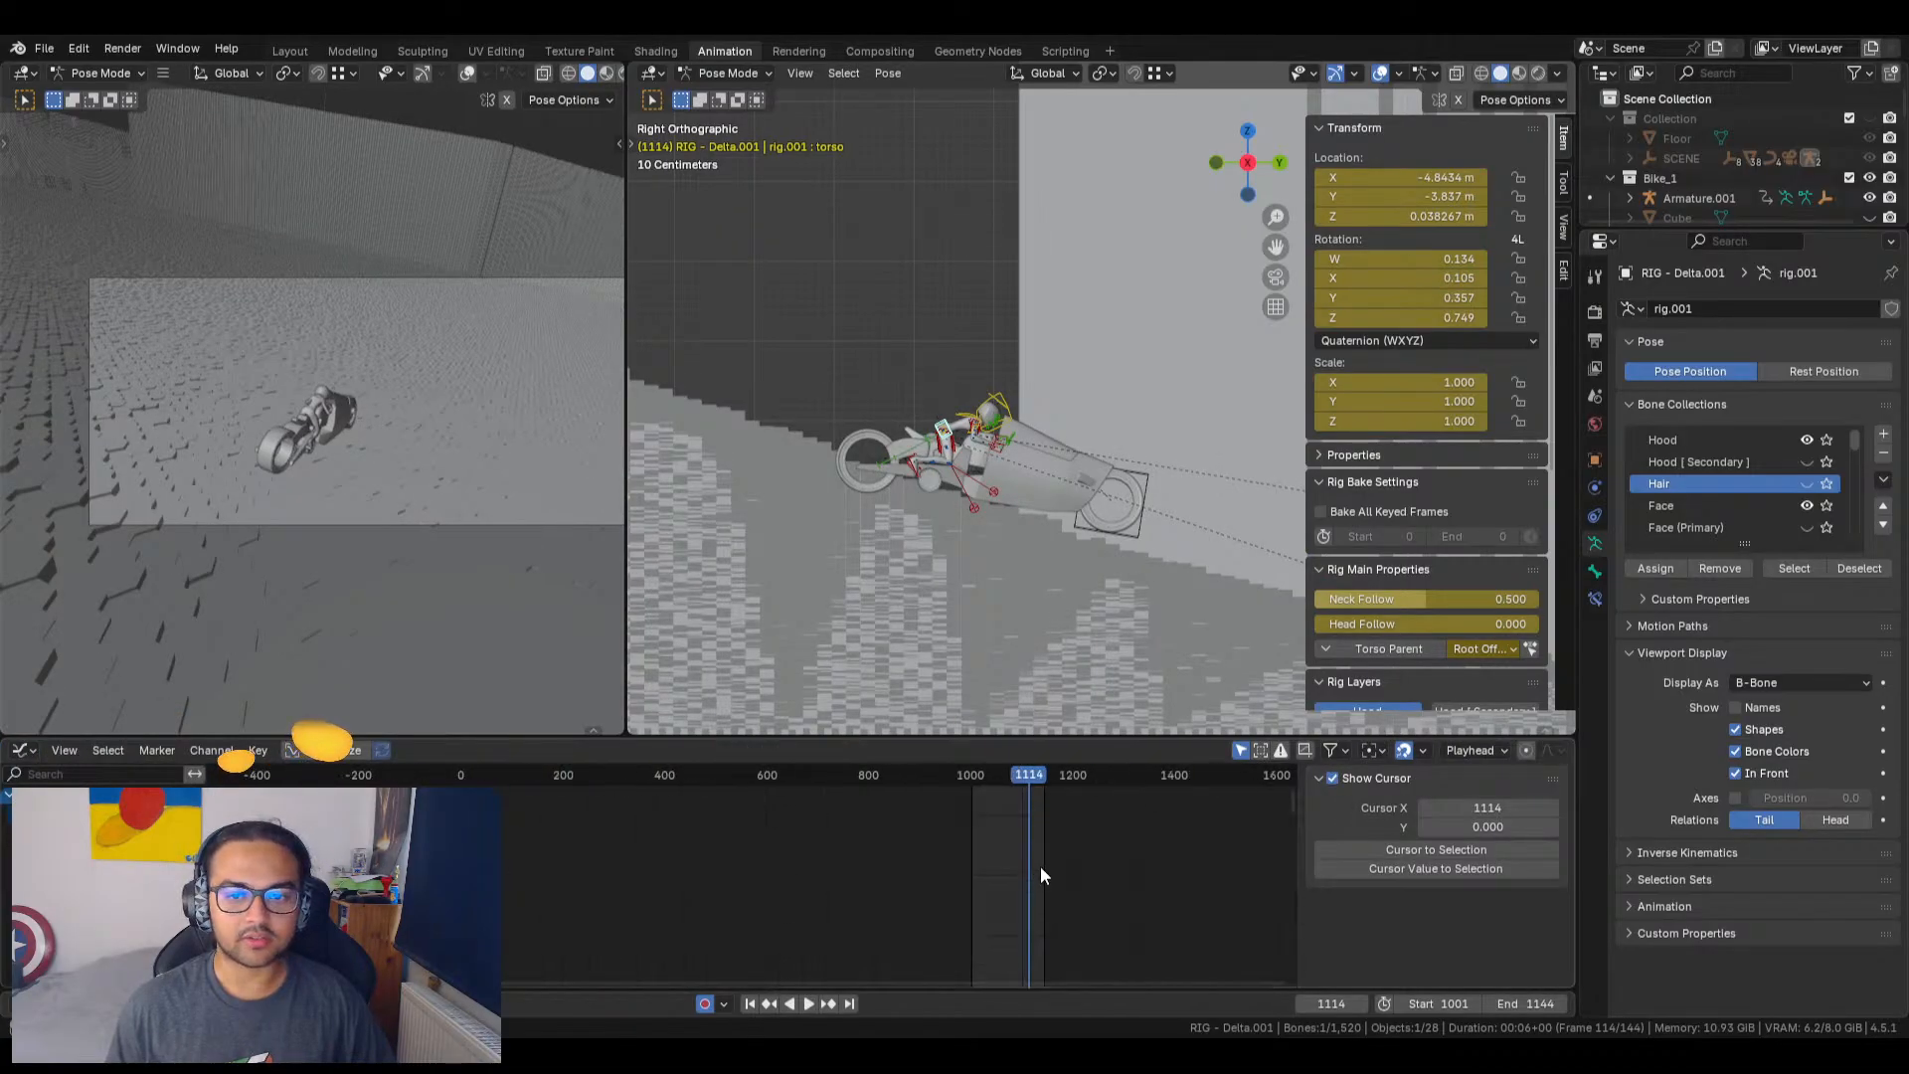
pyautogui.scroll(-5, 734, 807)
pyautogui.click(947, 428)
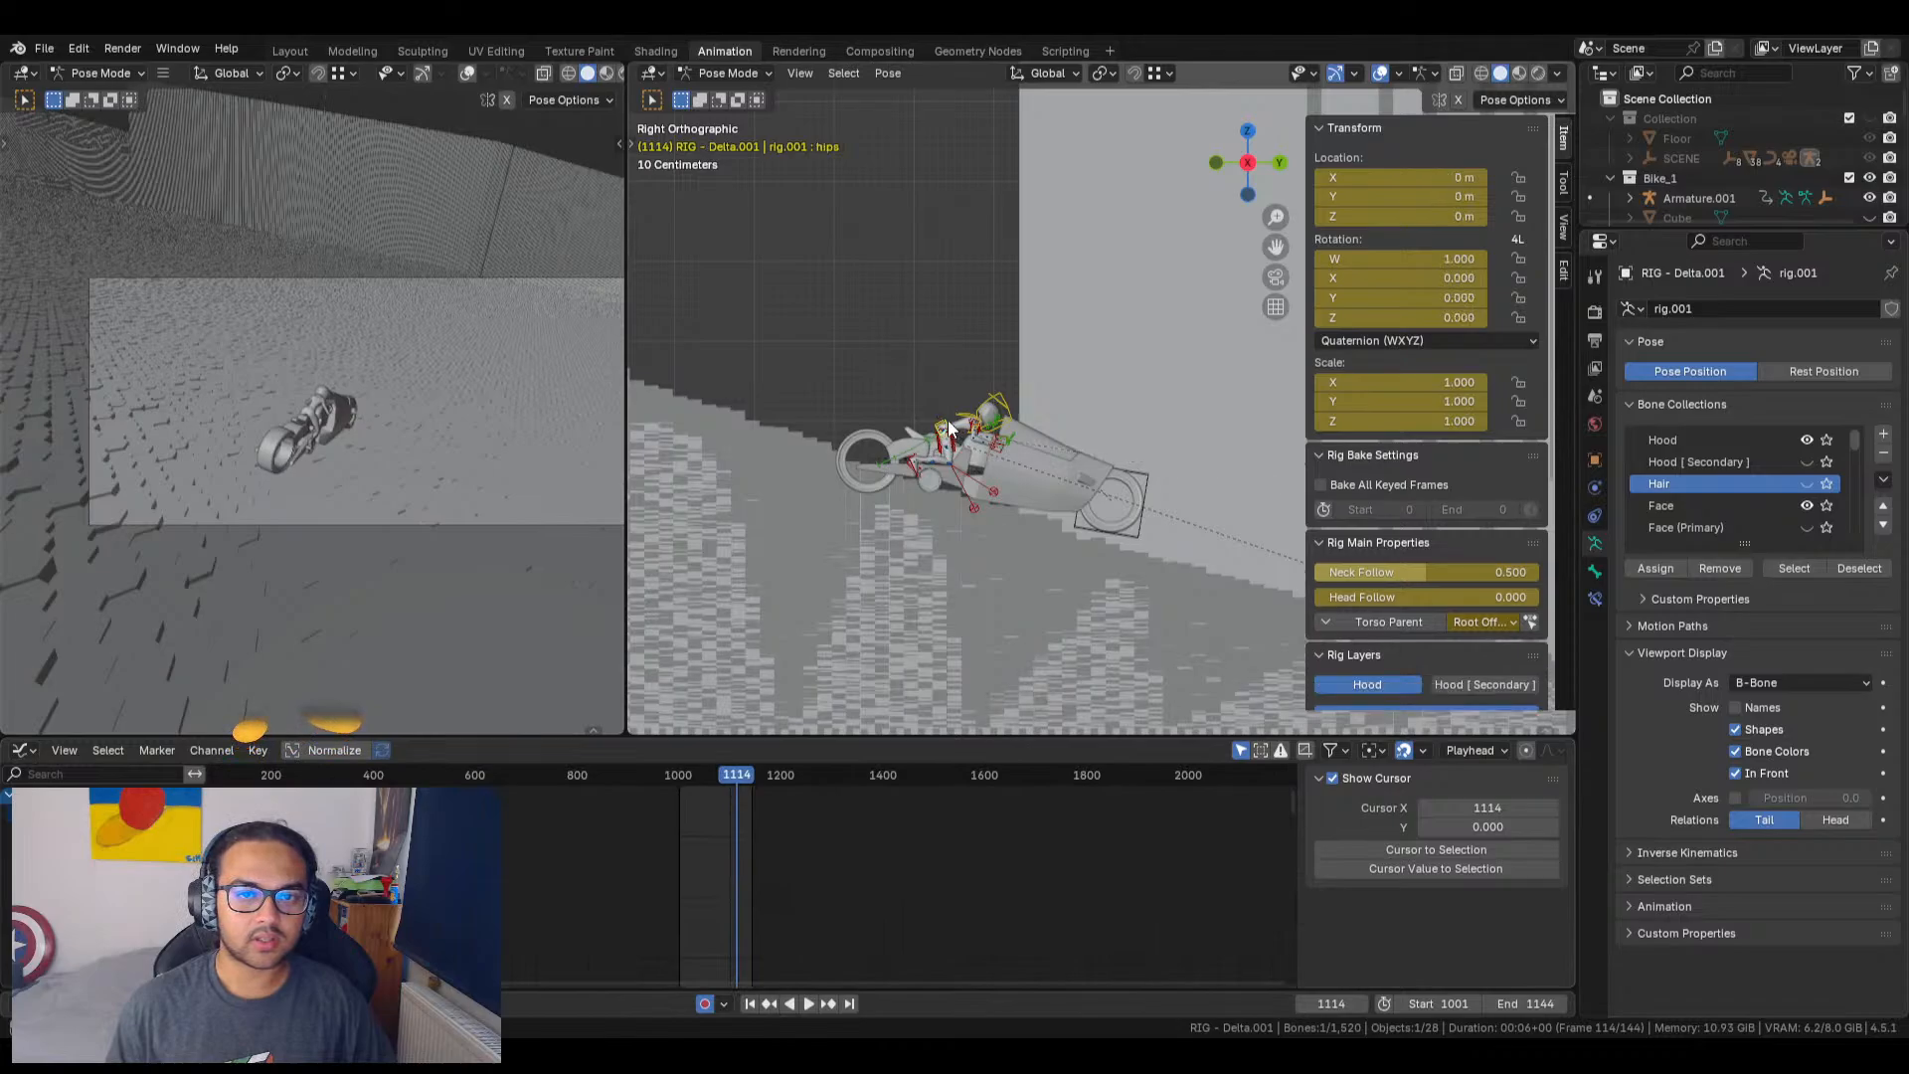
pyautogui.click(942, 438)
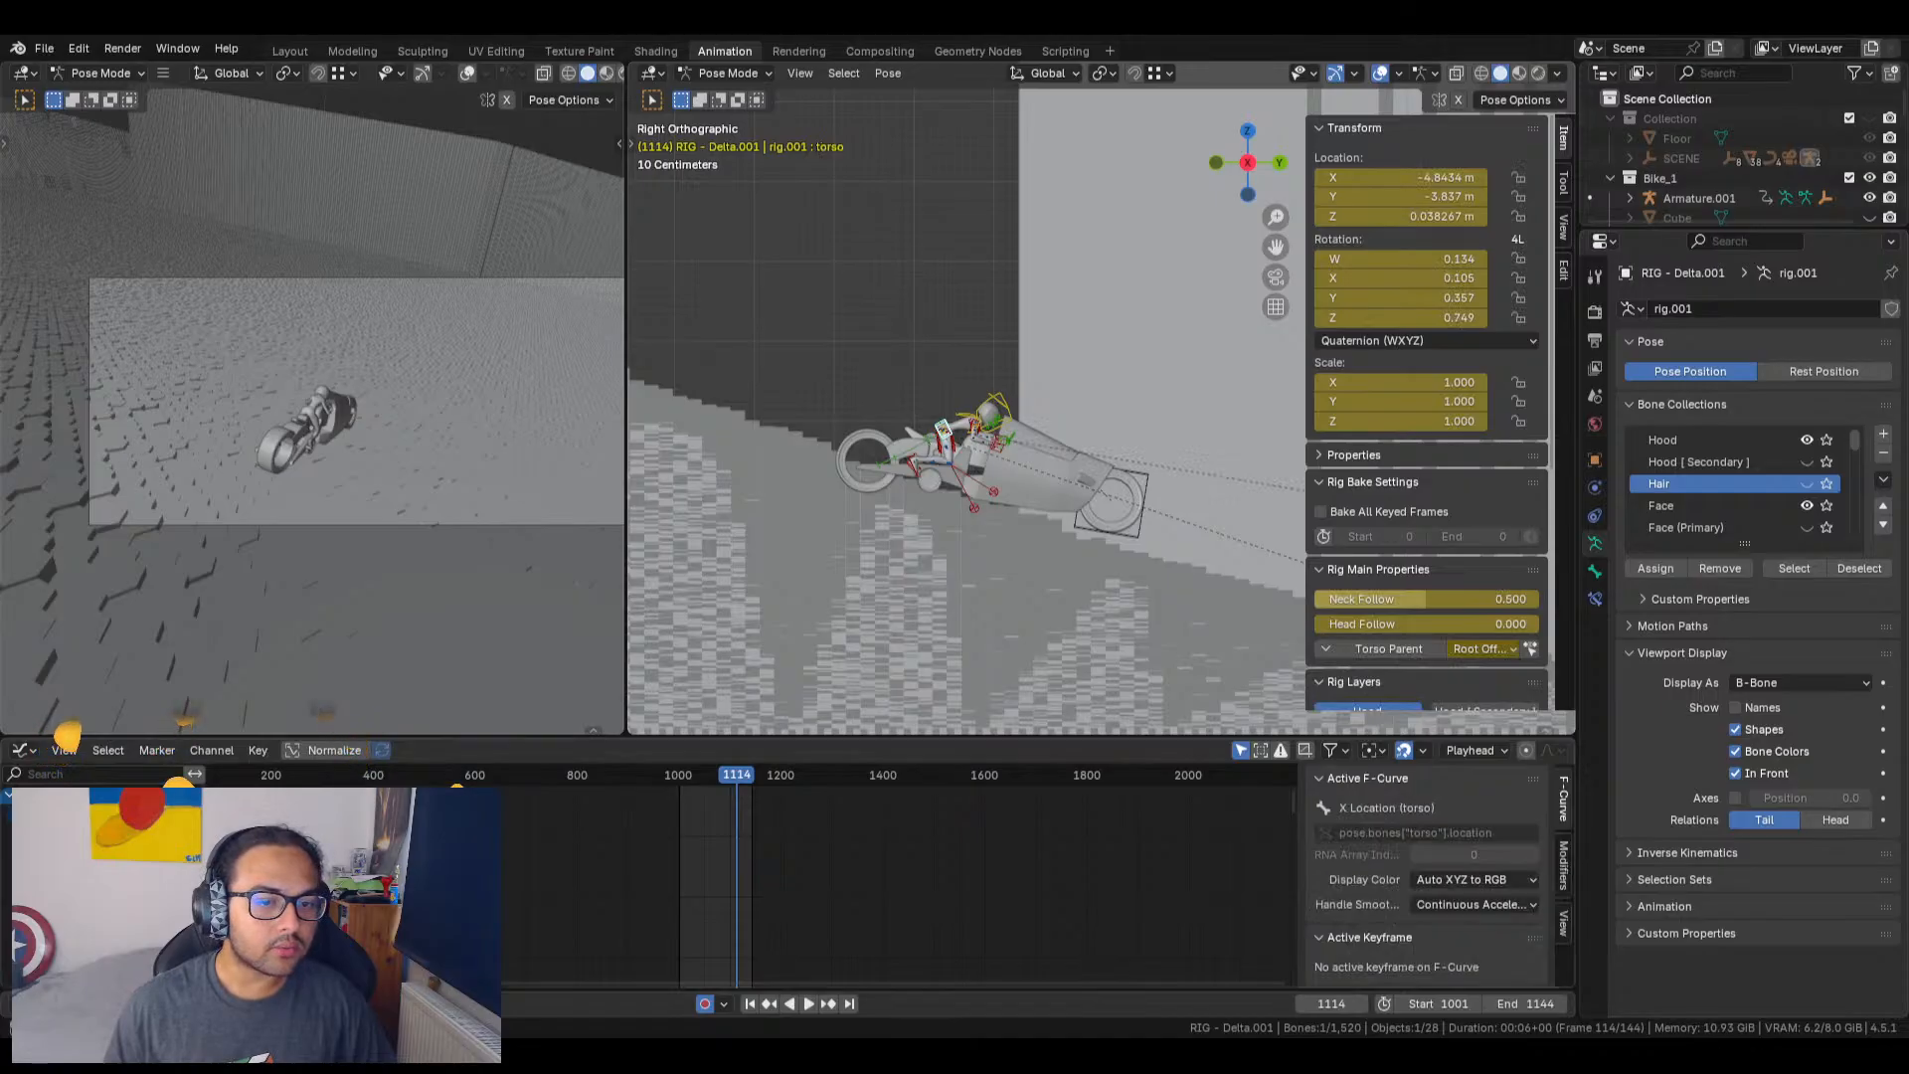
pyautogui.scroll(-3, 752, 924)
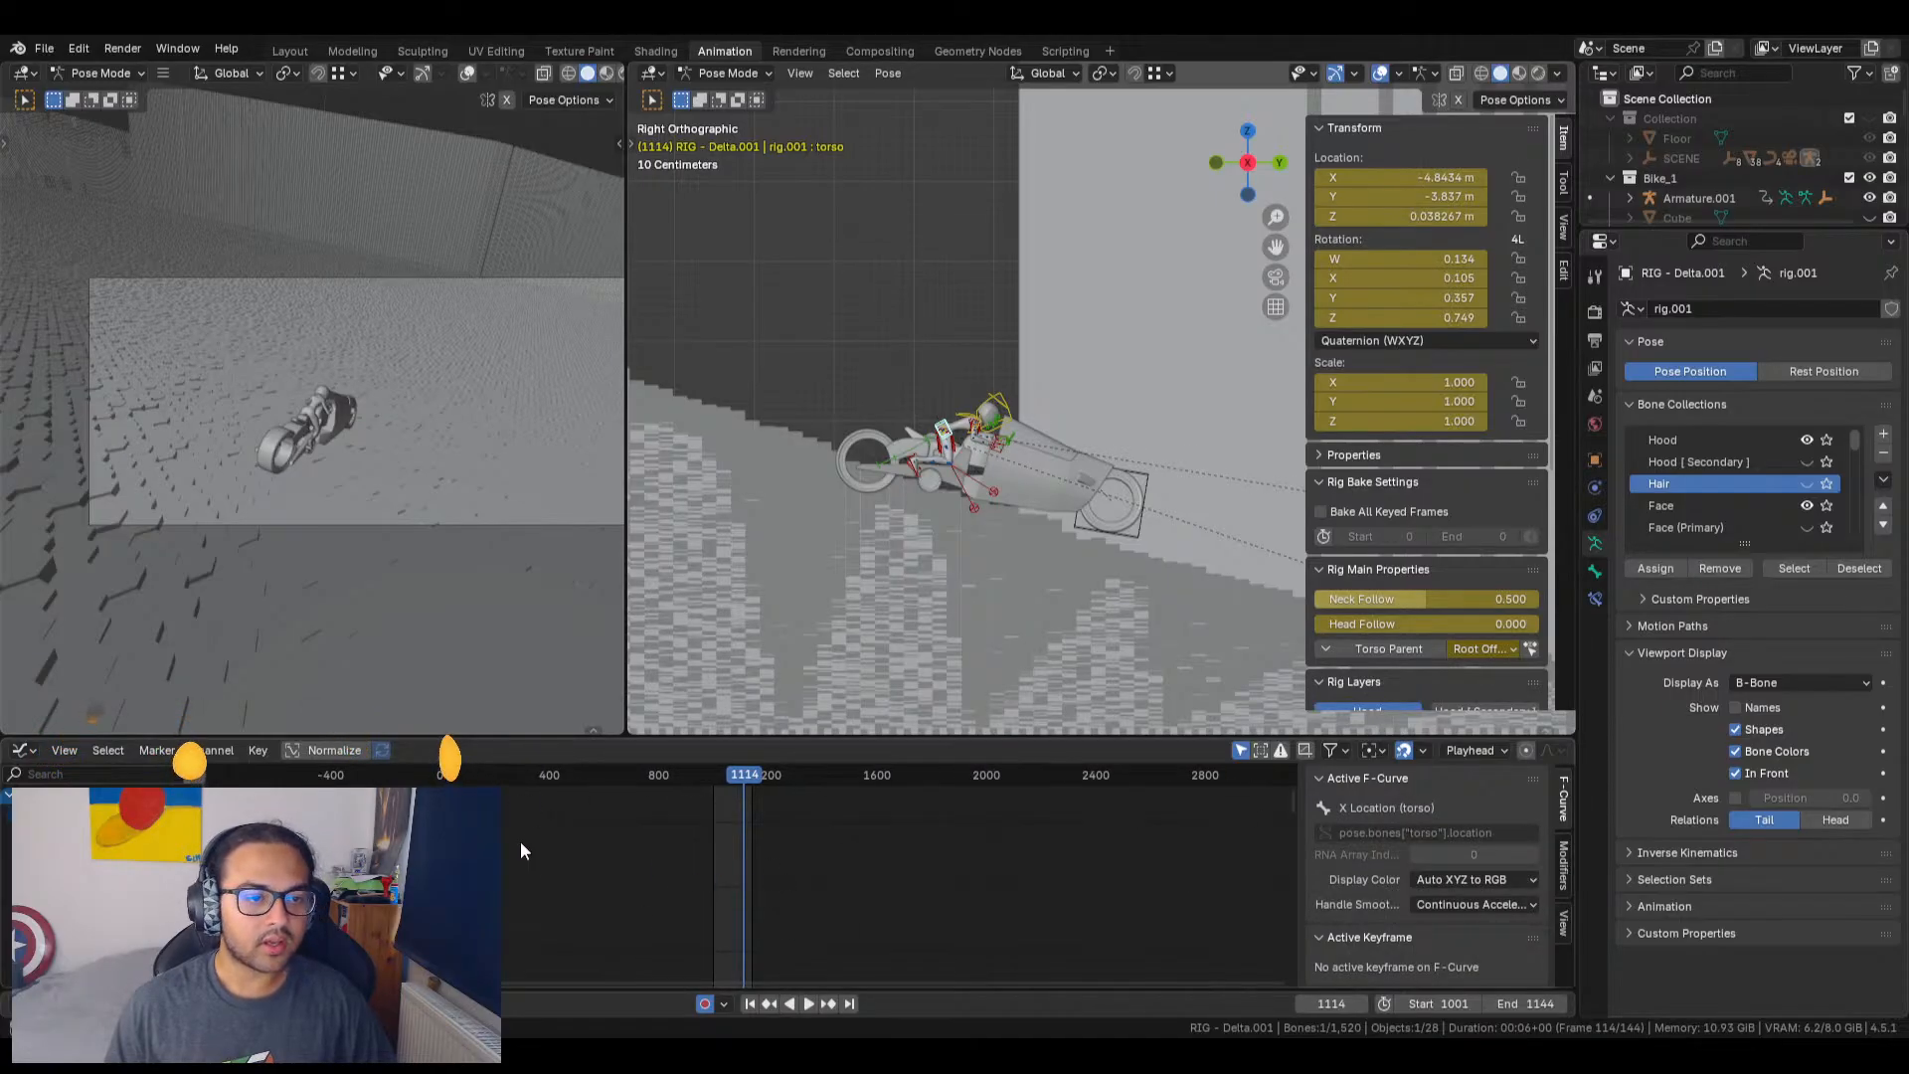
pyautogui.click(307, 753)
pyautogui.scroll(2, 756, 895)
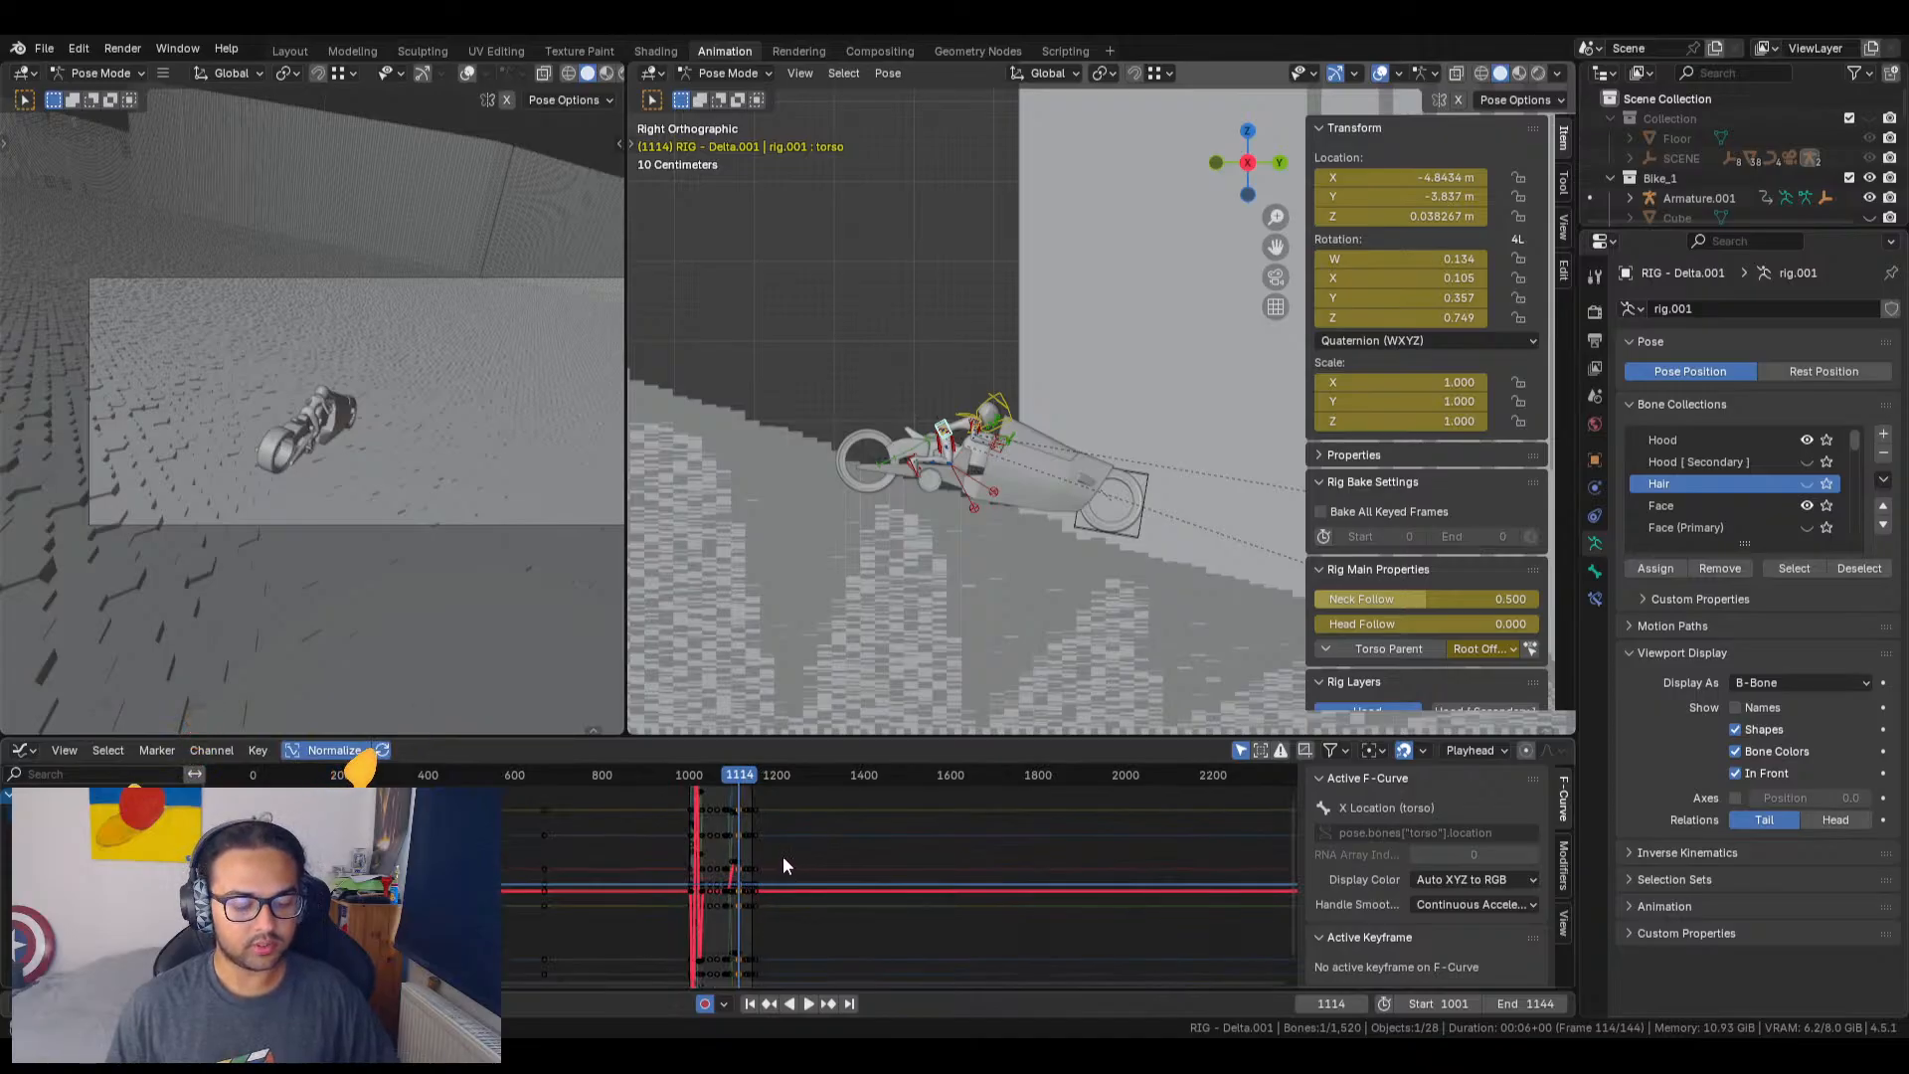
# Step: Examine the torso control's curves around frame 1114 in the Graph Editor, including the available keyframe options
pyautogui.moveTo(784, 857); pyautogui.dragTo(1080, 854, button='middle')
pyautogui.scroll(-11, 765, 891)
pyautogui.moveTo(648, 886); pyautogui.dragTo(893, 860, button='middle')
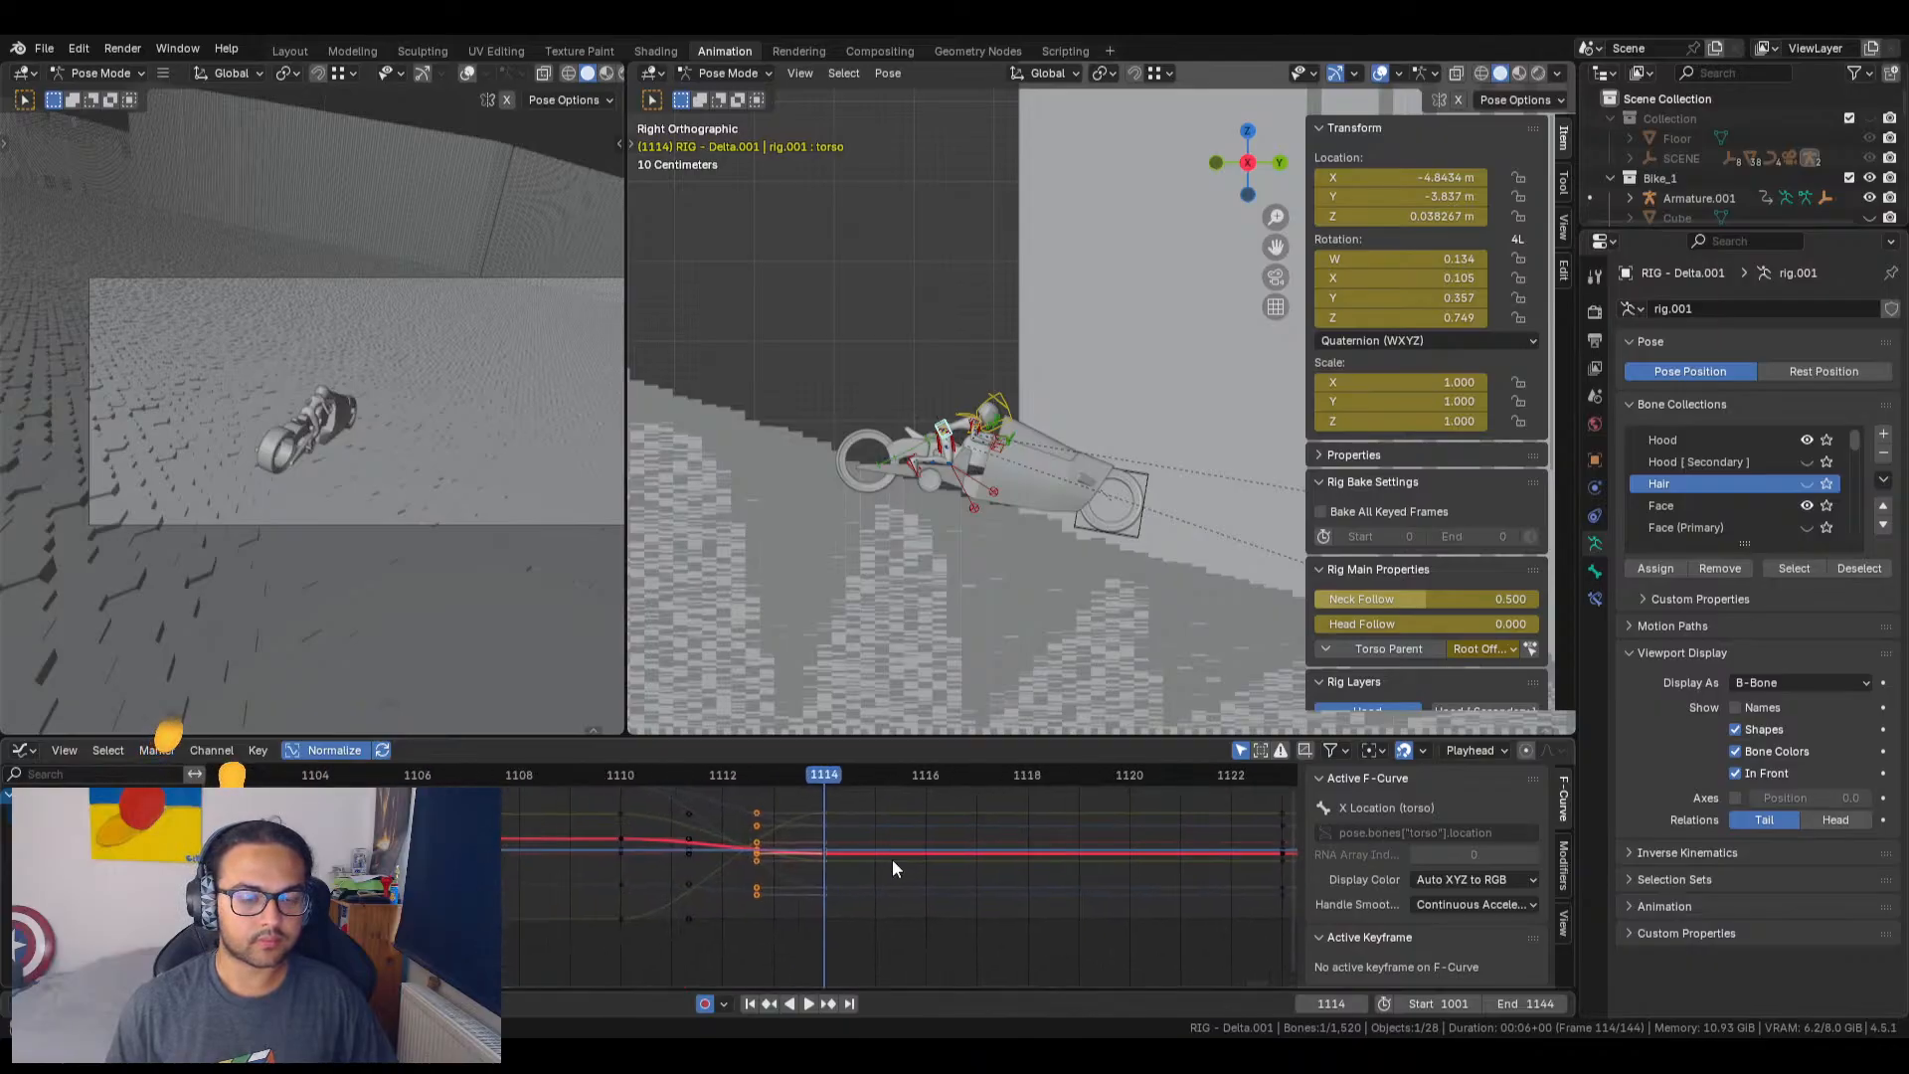
pyautogui.scroll(6, 838, 845)
pyautogui.scroll(4, 832, 860)
pyautogui.rightClick(815, 875)
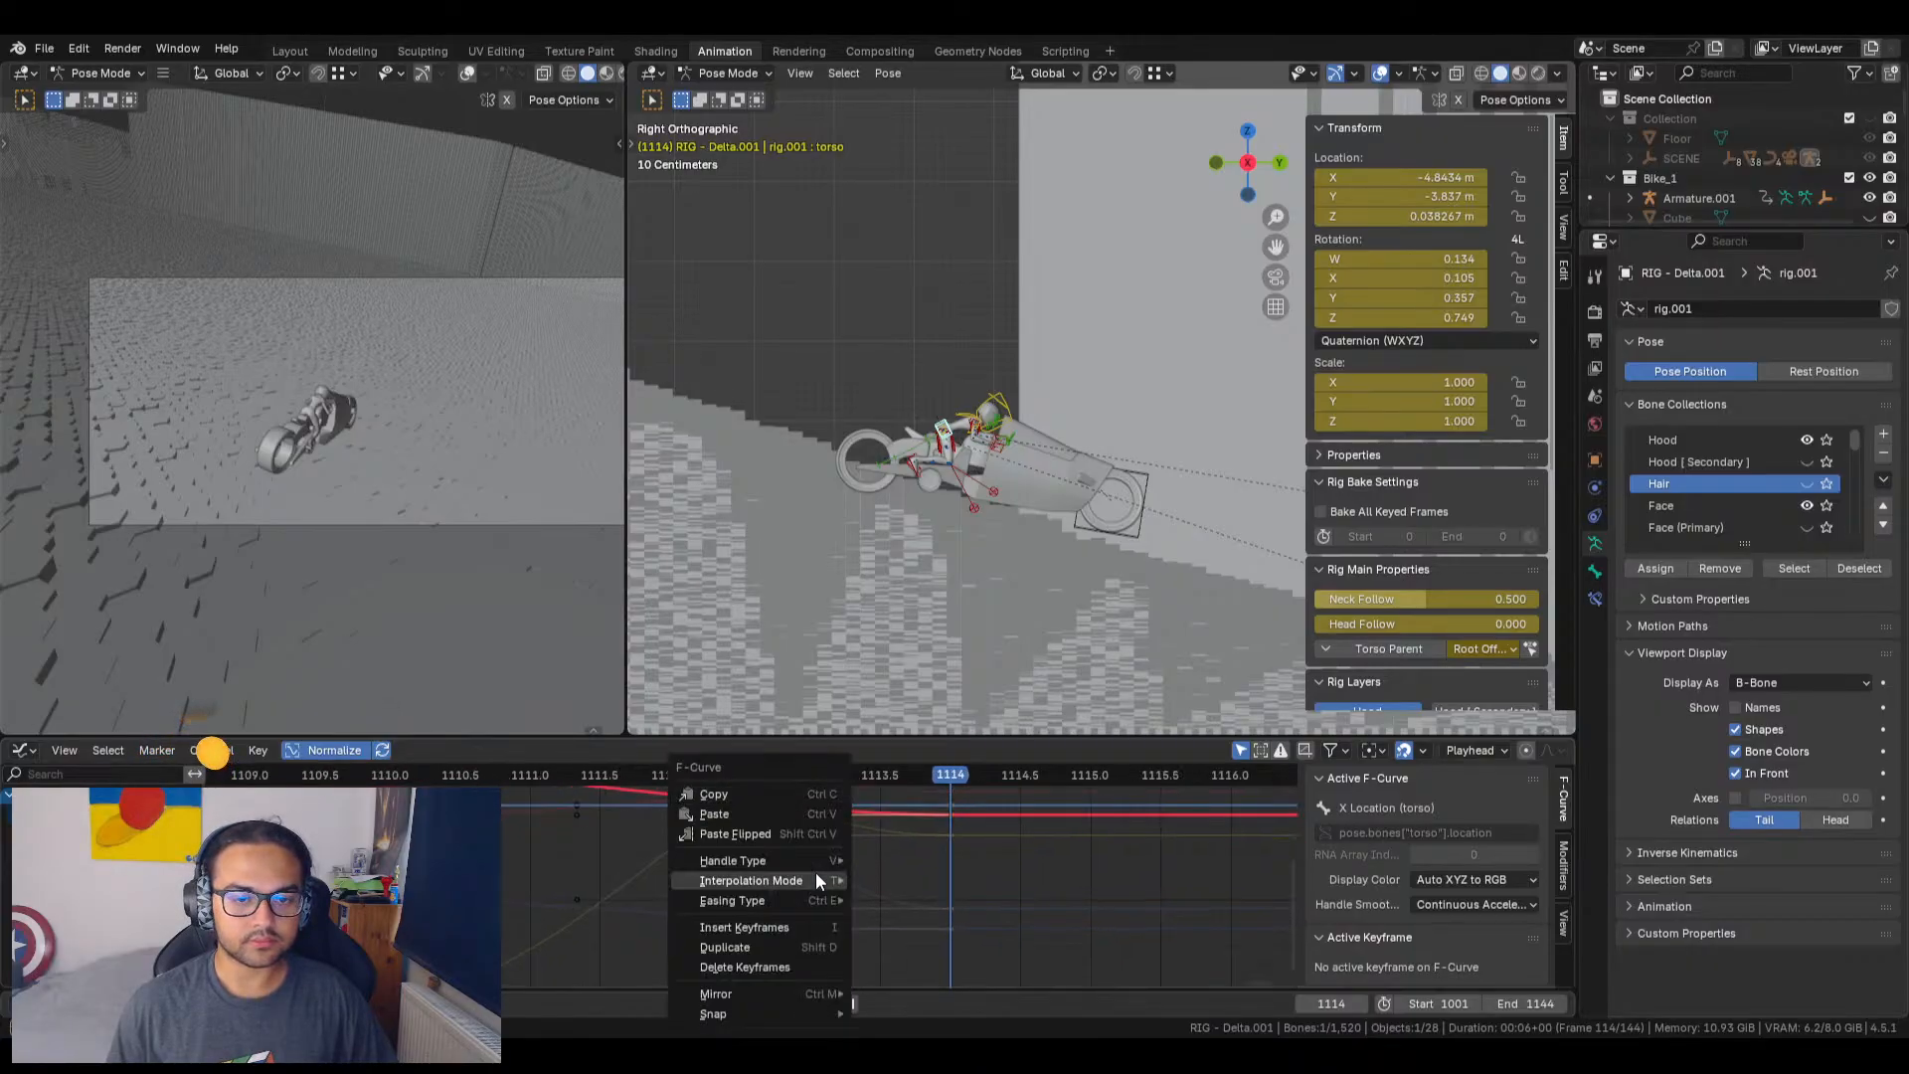
pyautogui.moveTo(815, 880)
pyautogui.scroll(-5, 842, 860)
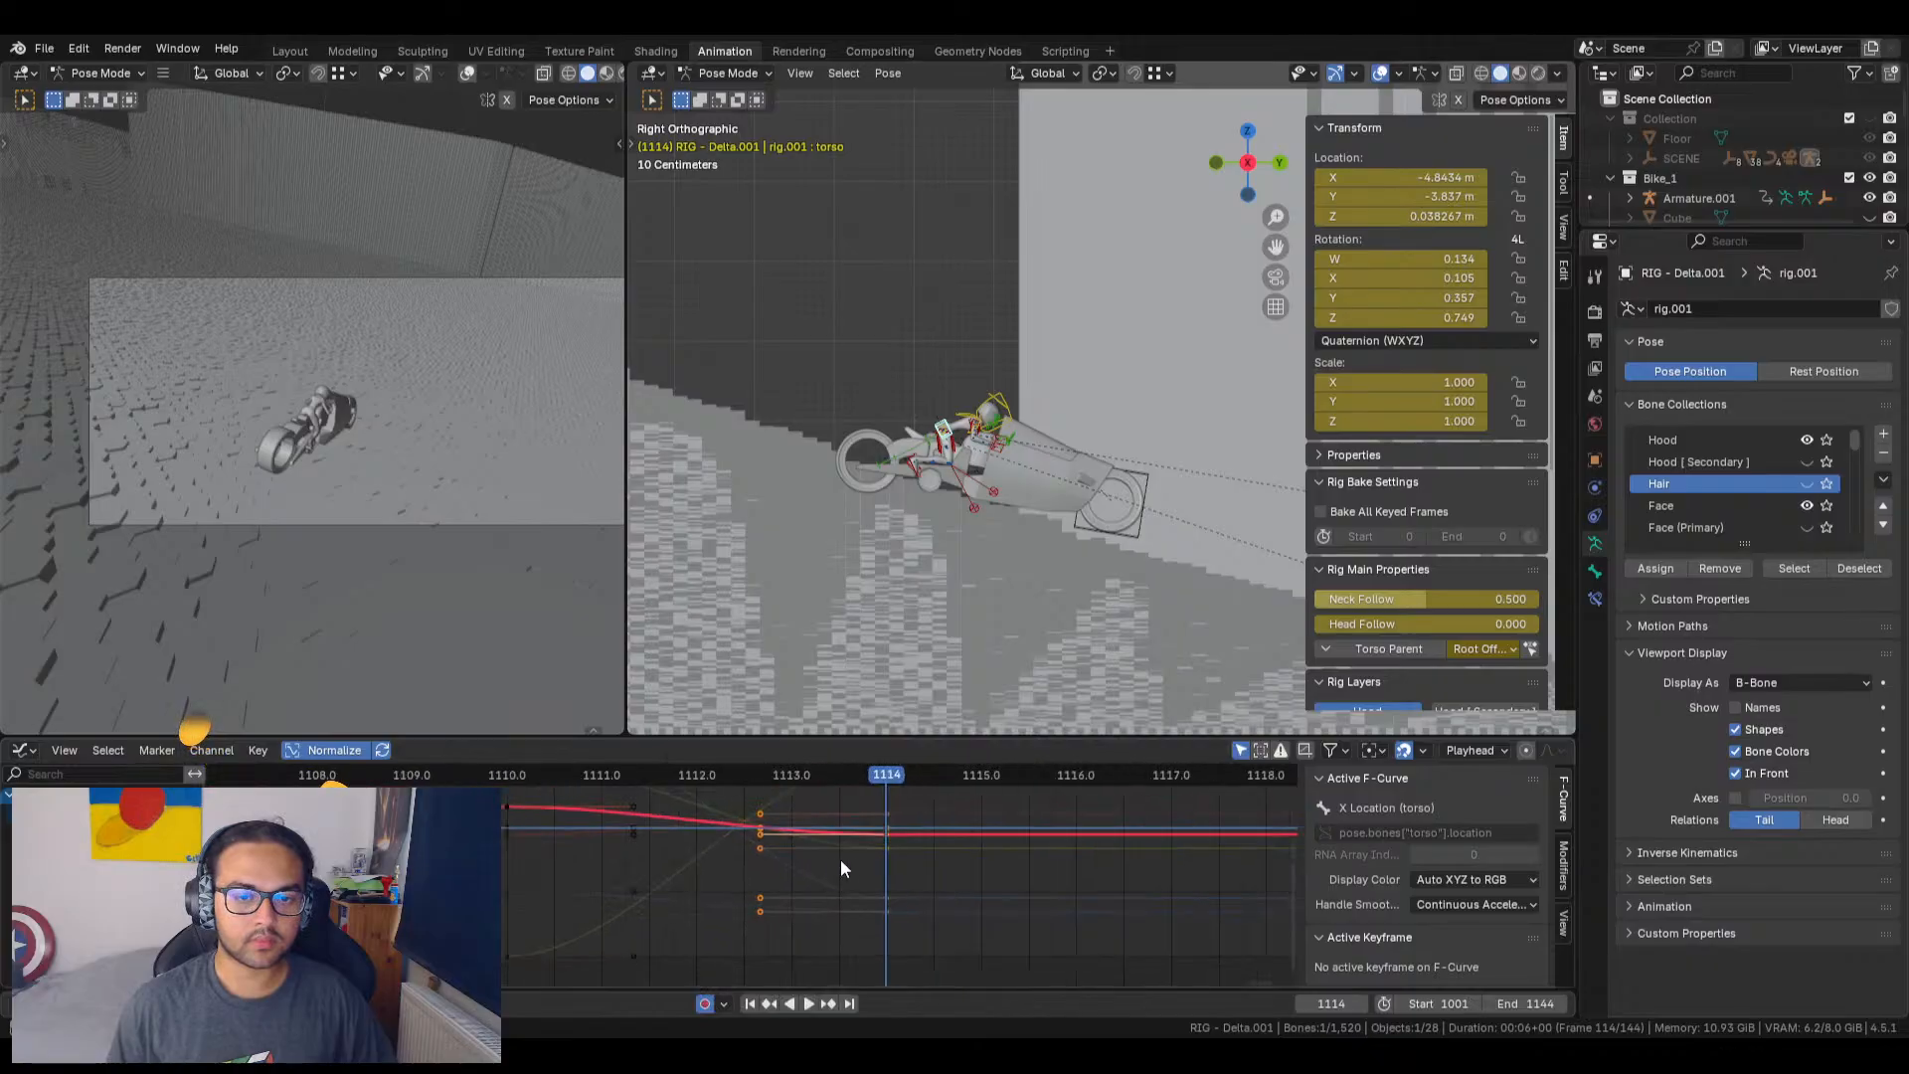
pyautogui.rightClick(939, 869)
pyautogui.moveTo(917, 881)
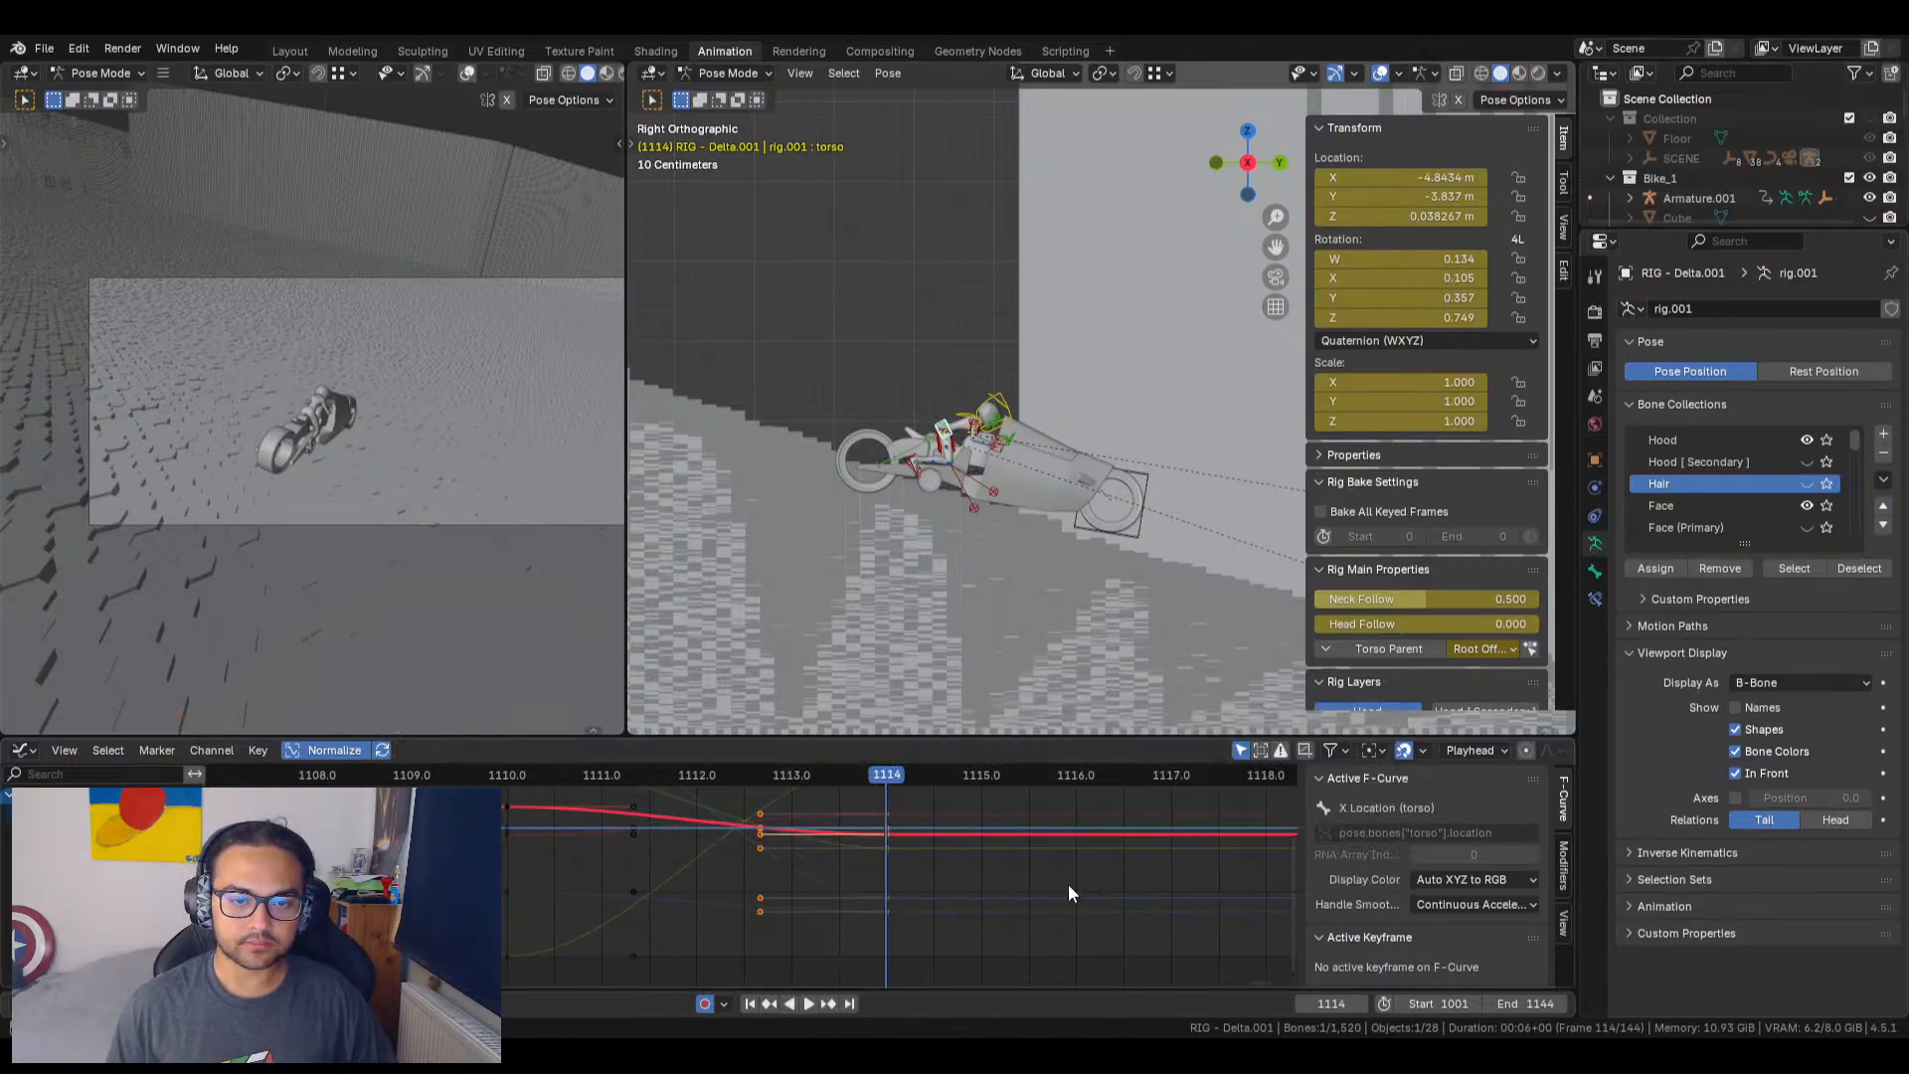
pyautogui.scroll(2, 951, 872)
pyautogui.scroll(1, 951, 863)
pyautogui.moveTo(1054, 861); pyautogui.dragTo(724, 944, button='middle')
pyautogui.scroll(6, 636, 911)
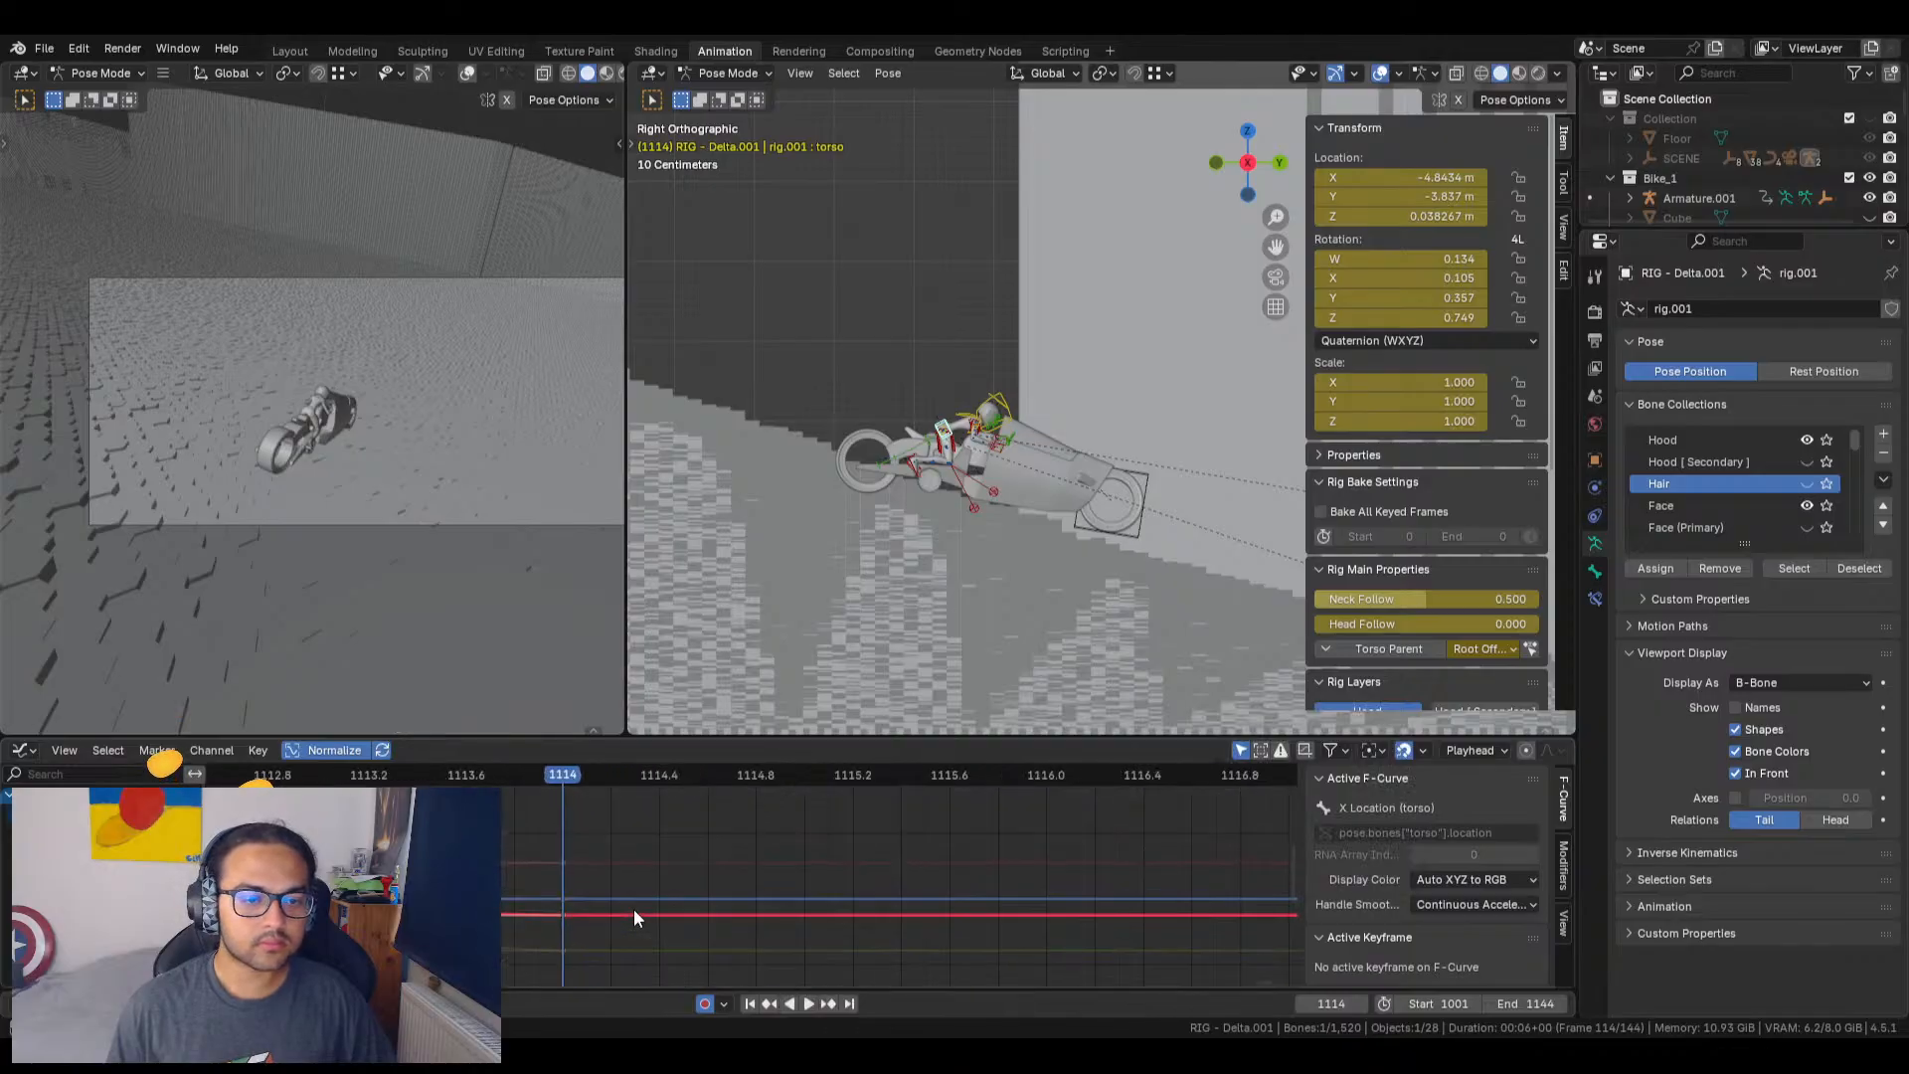
pyautogui.scroll(-9, 638, 909)
pyautogui.scroll(-3, 686, 911)
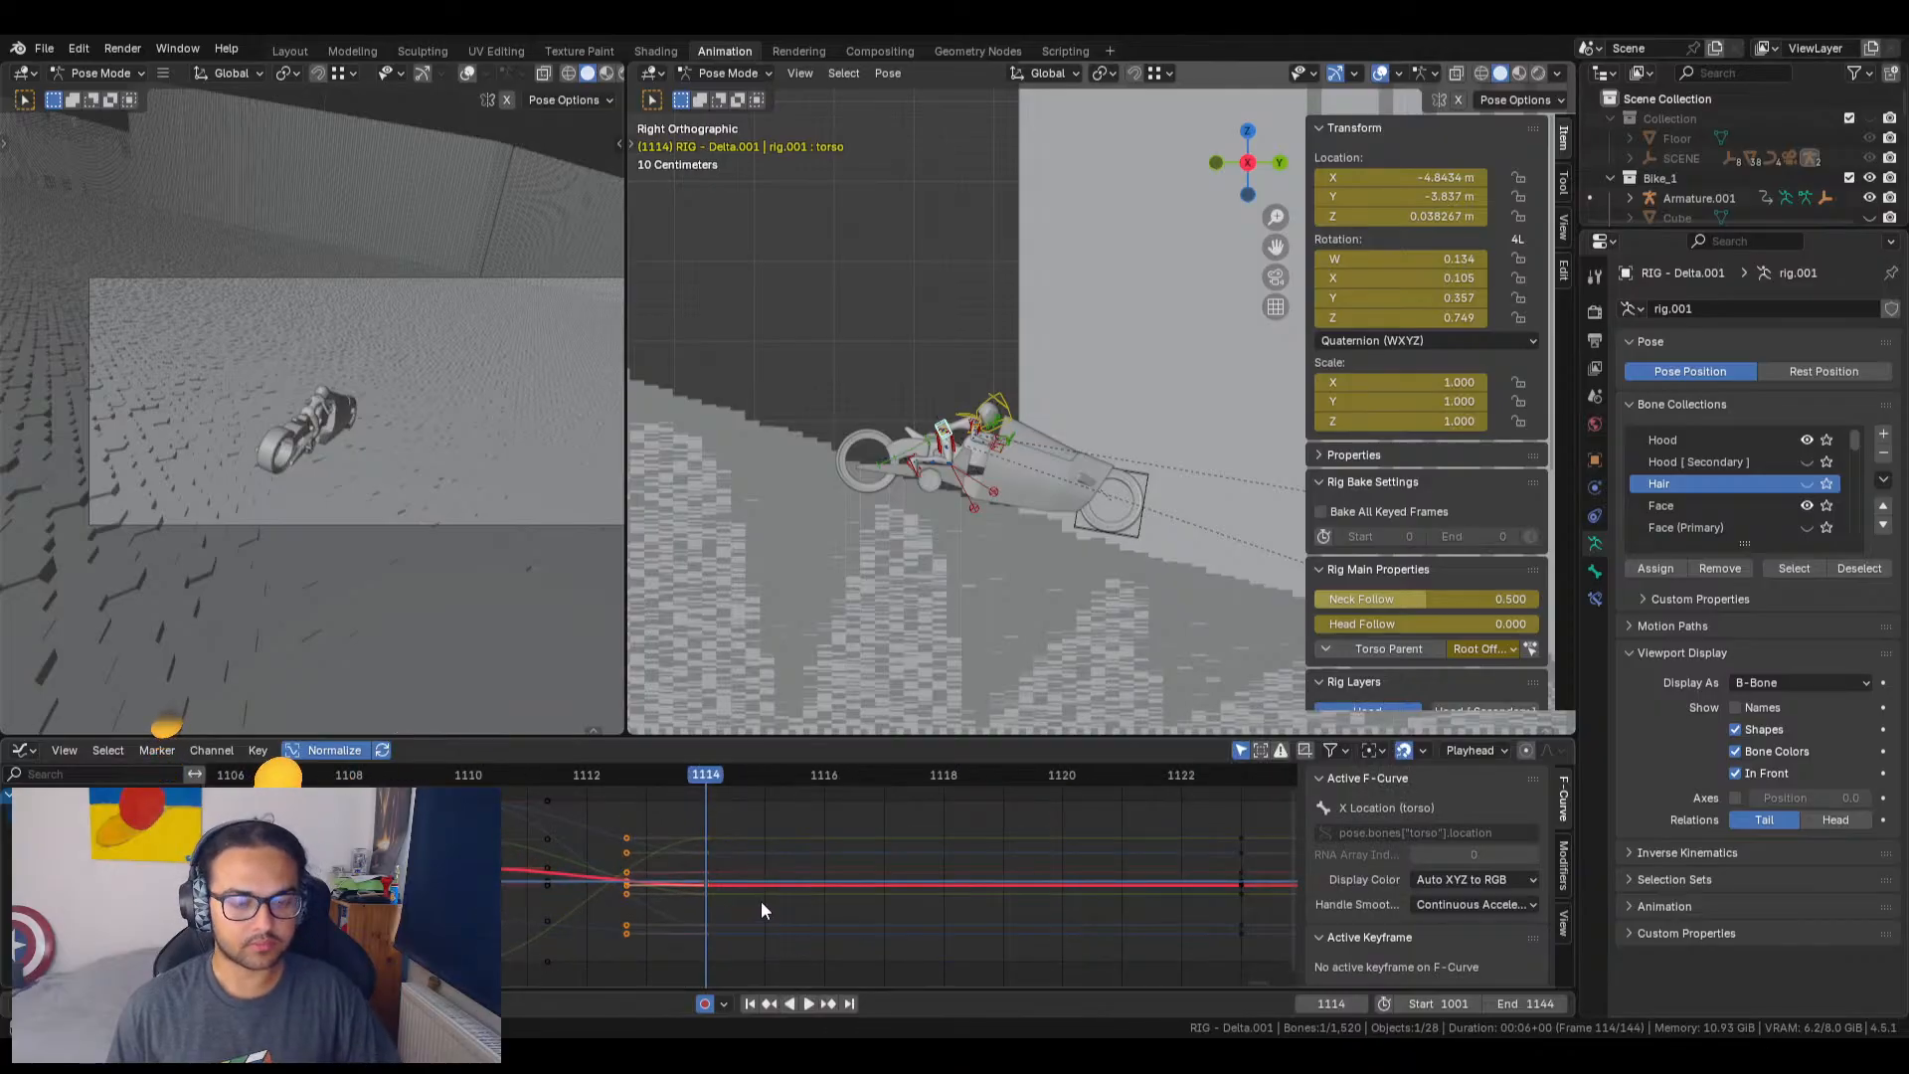
pyautogui.click(762, 903)
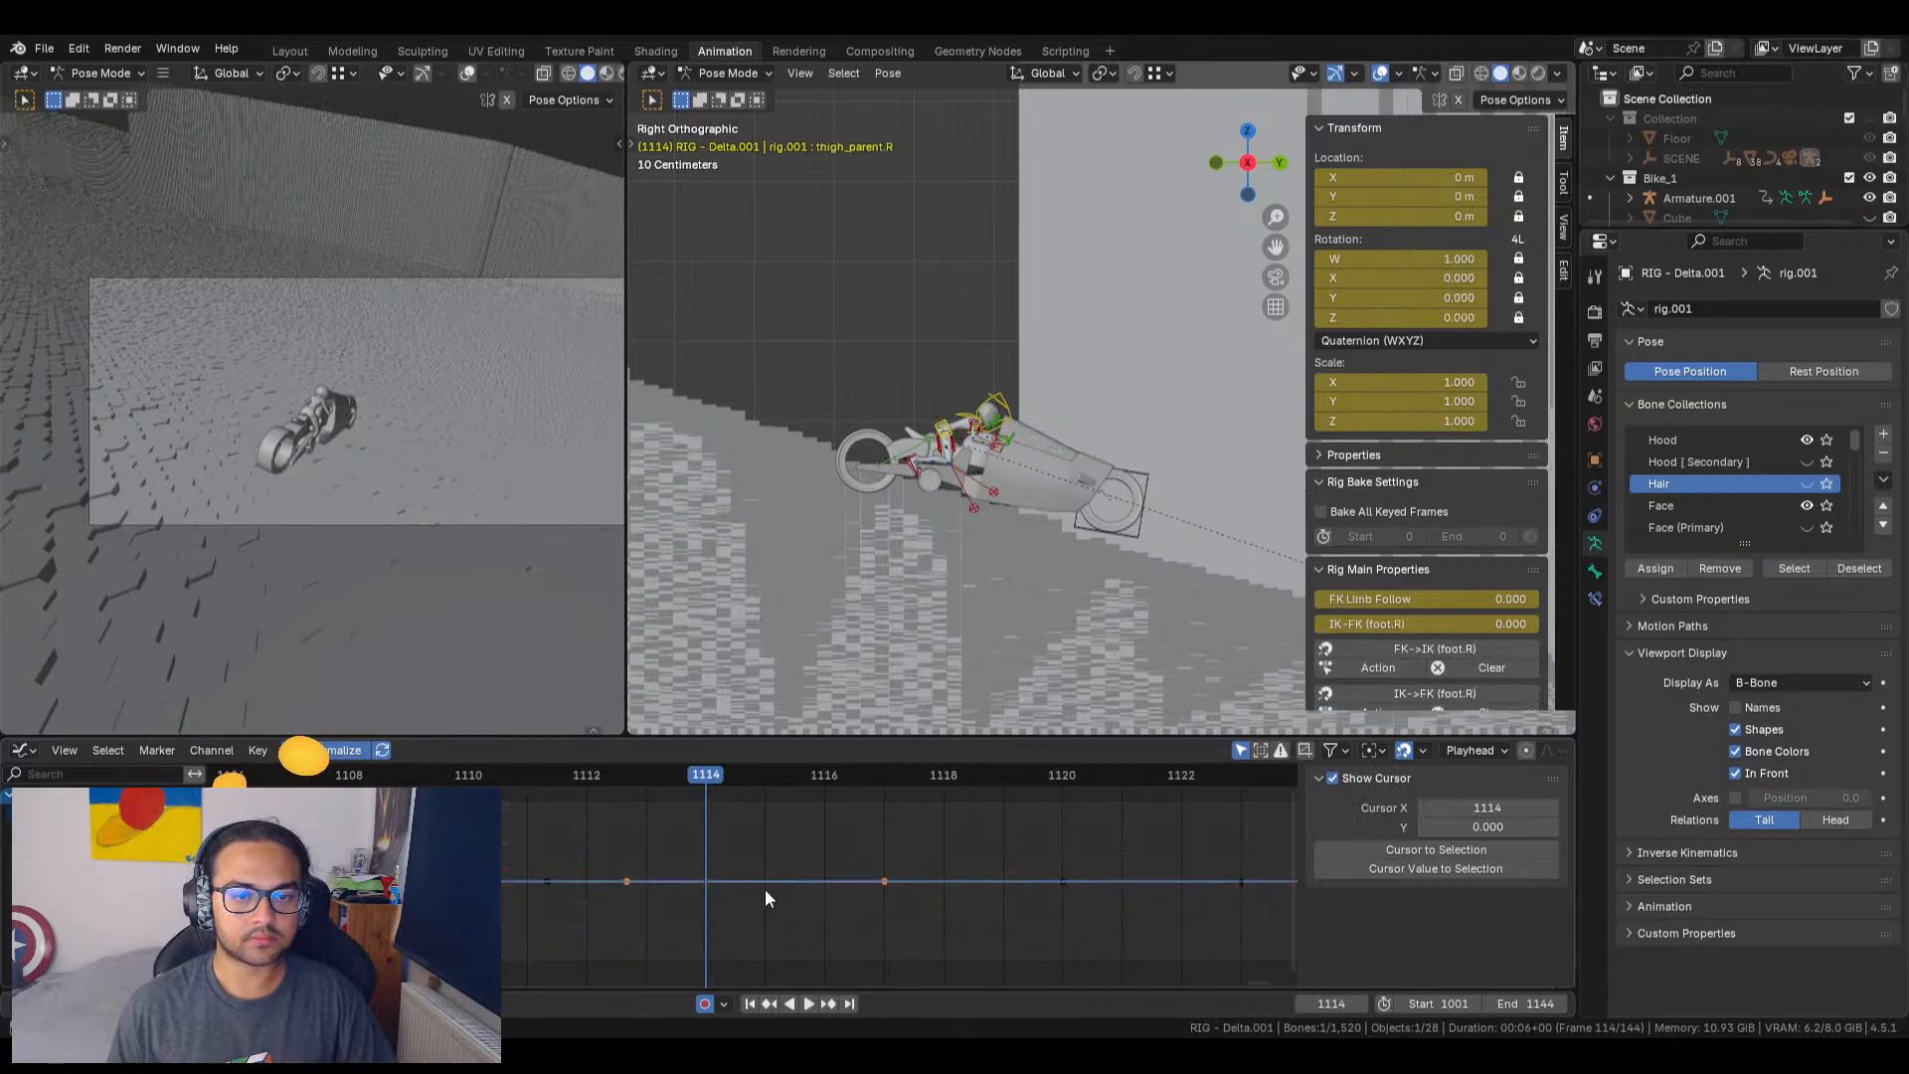
pyautogui.hotkey('ctrl', 'z')
pyautogui.hotkey('ctrl', 'z')
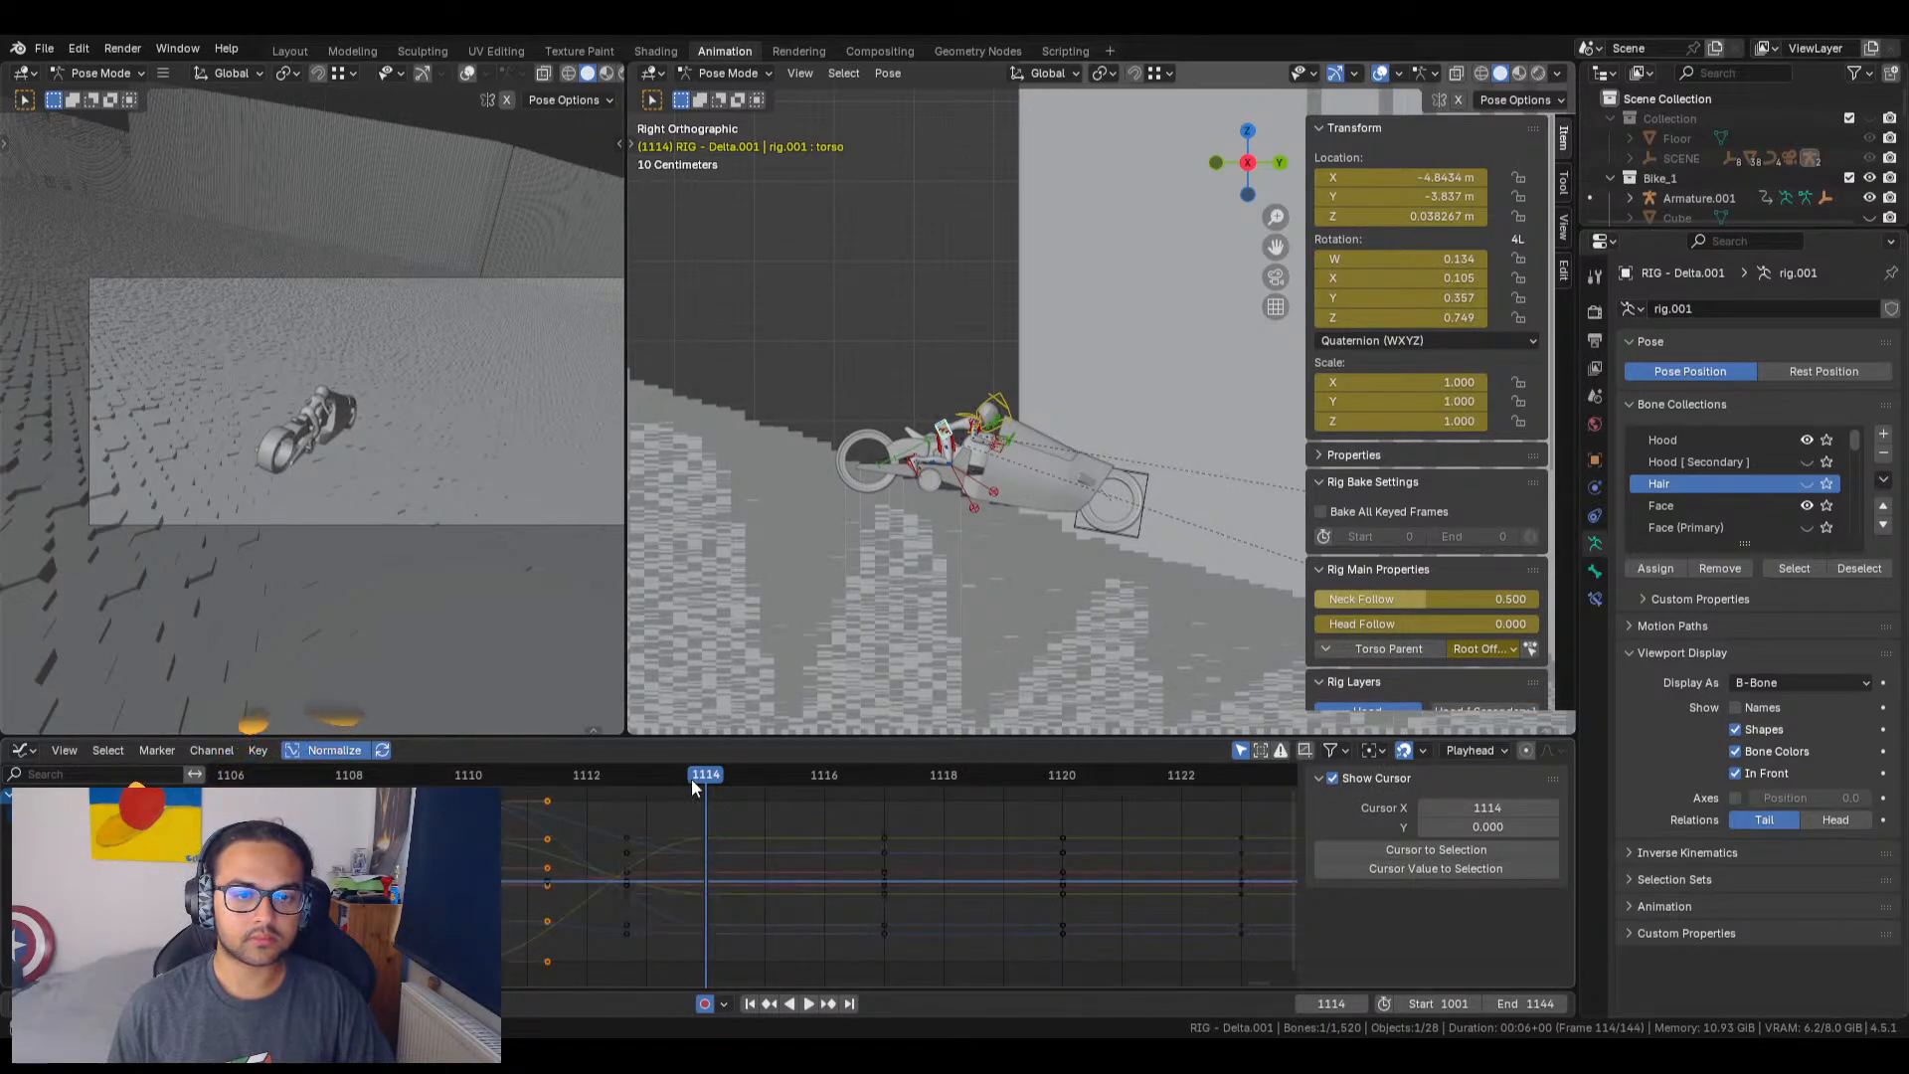
# Step: Examine the torso's Z Location curve and the bike from the side at frame 1117, then go back to frame 1114
pyautogui.moveTo(703, 778); pyautogui.dragTo(882, 796)
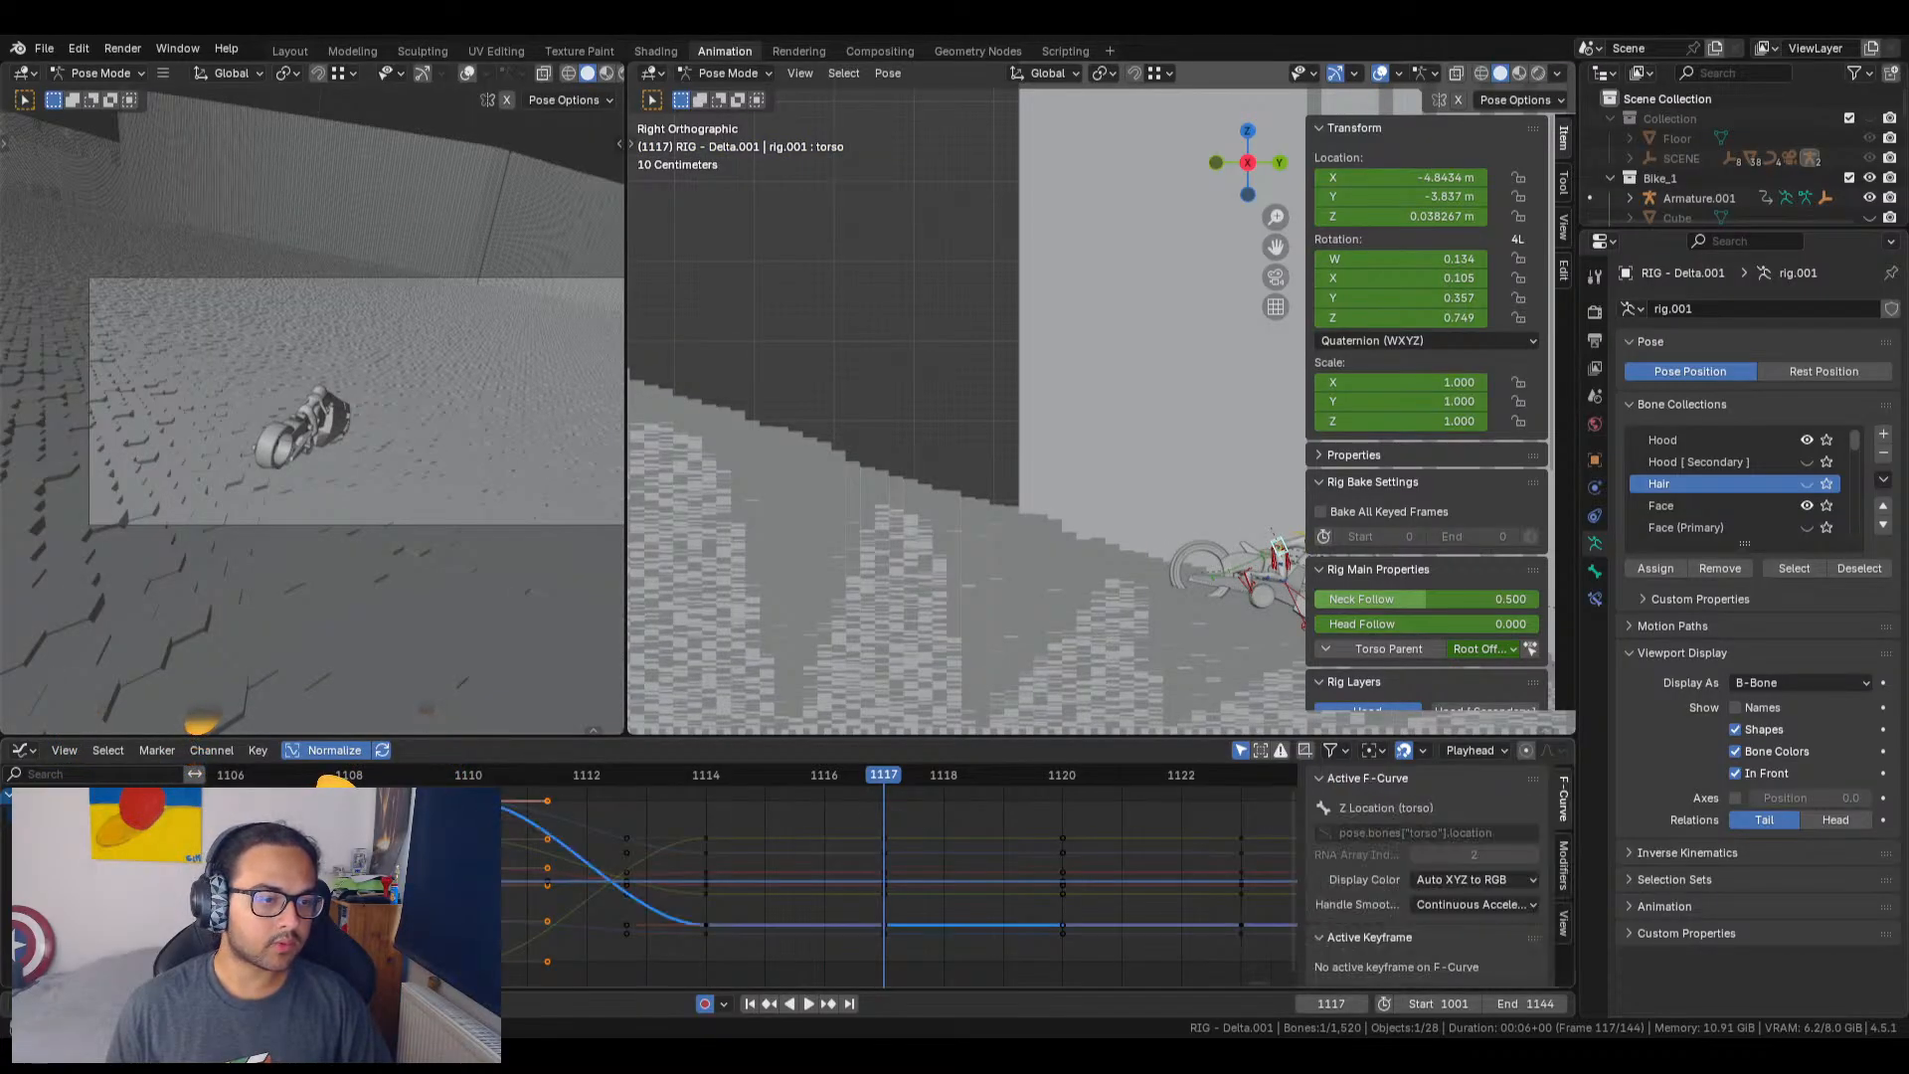
pyautogui.scroll(-10, 821, 885)
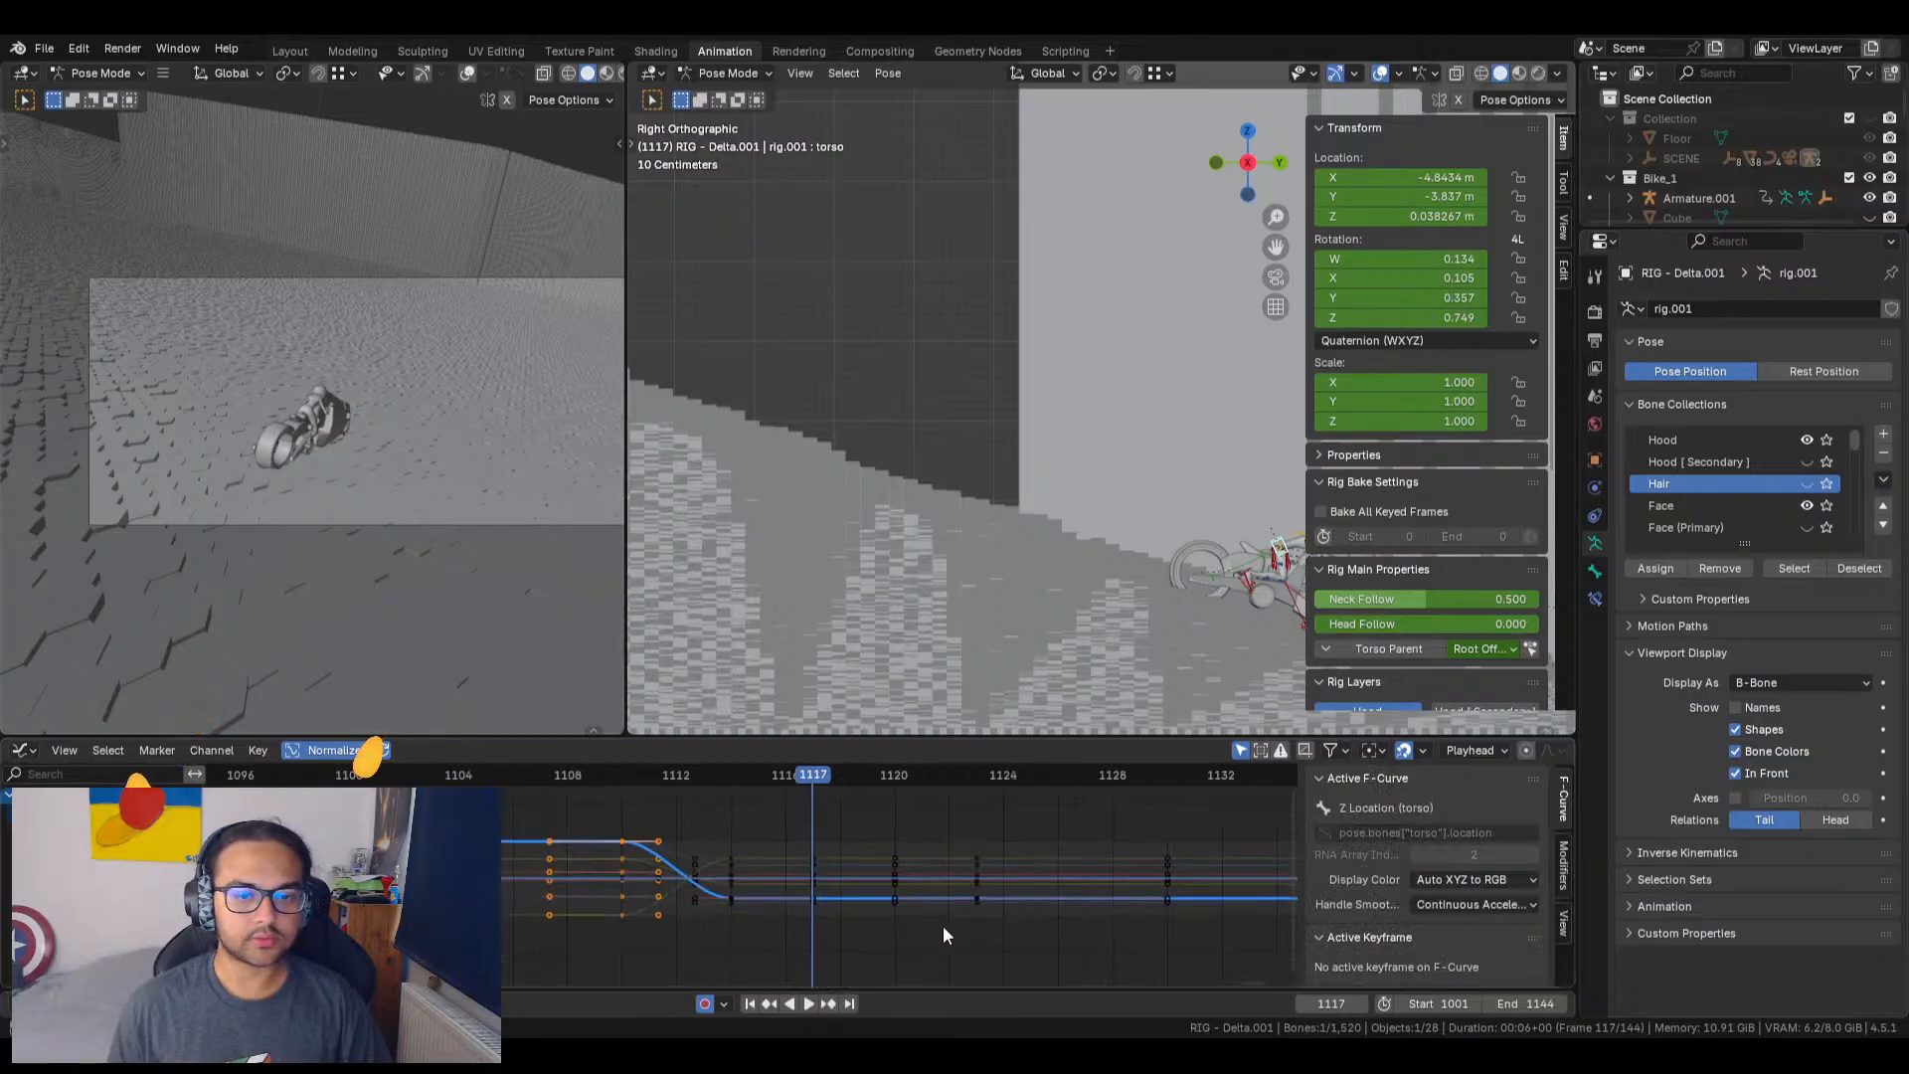
pyautogui.moveTo(969, 927); pyautogui.dragTo(573, 867, button='middle')
pyautogui.scroll(-3, 1118, 644)
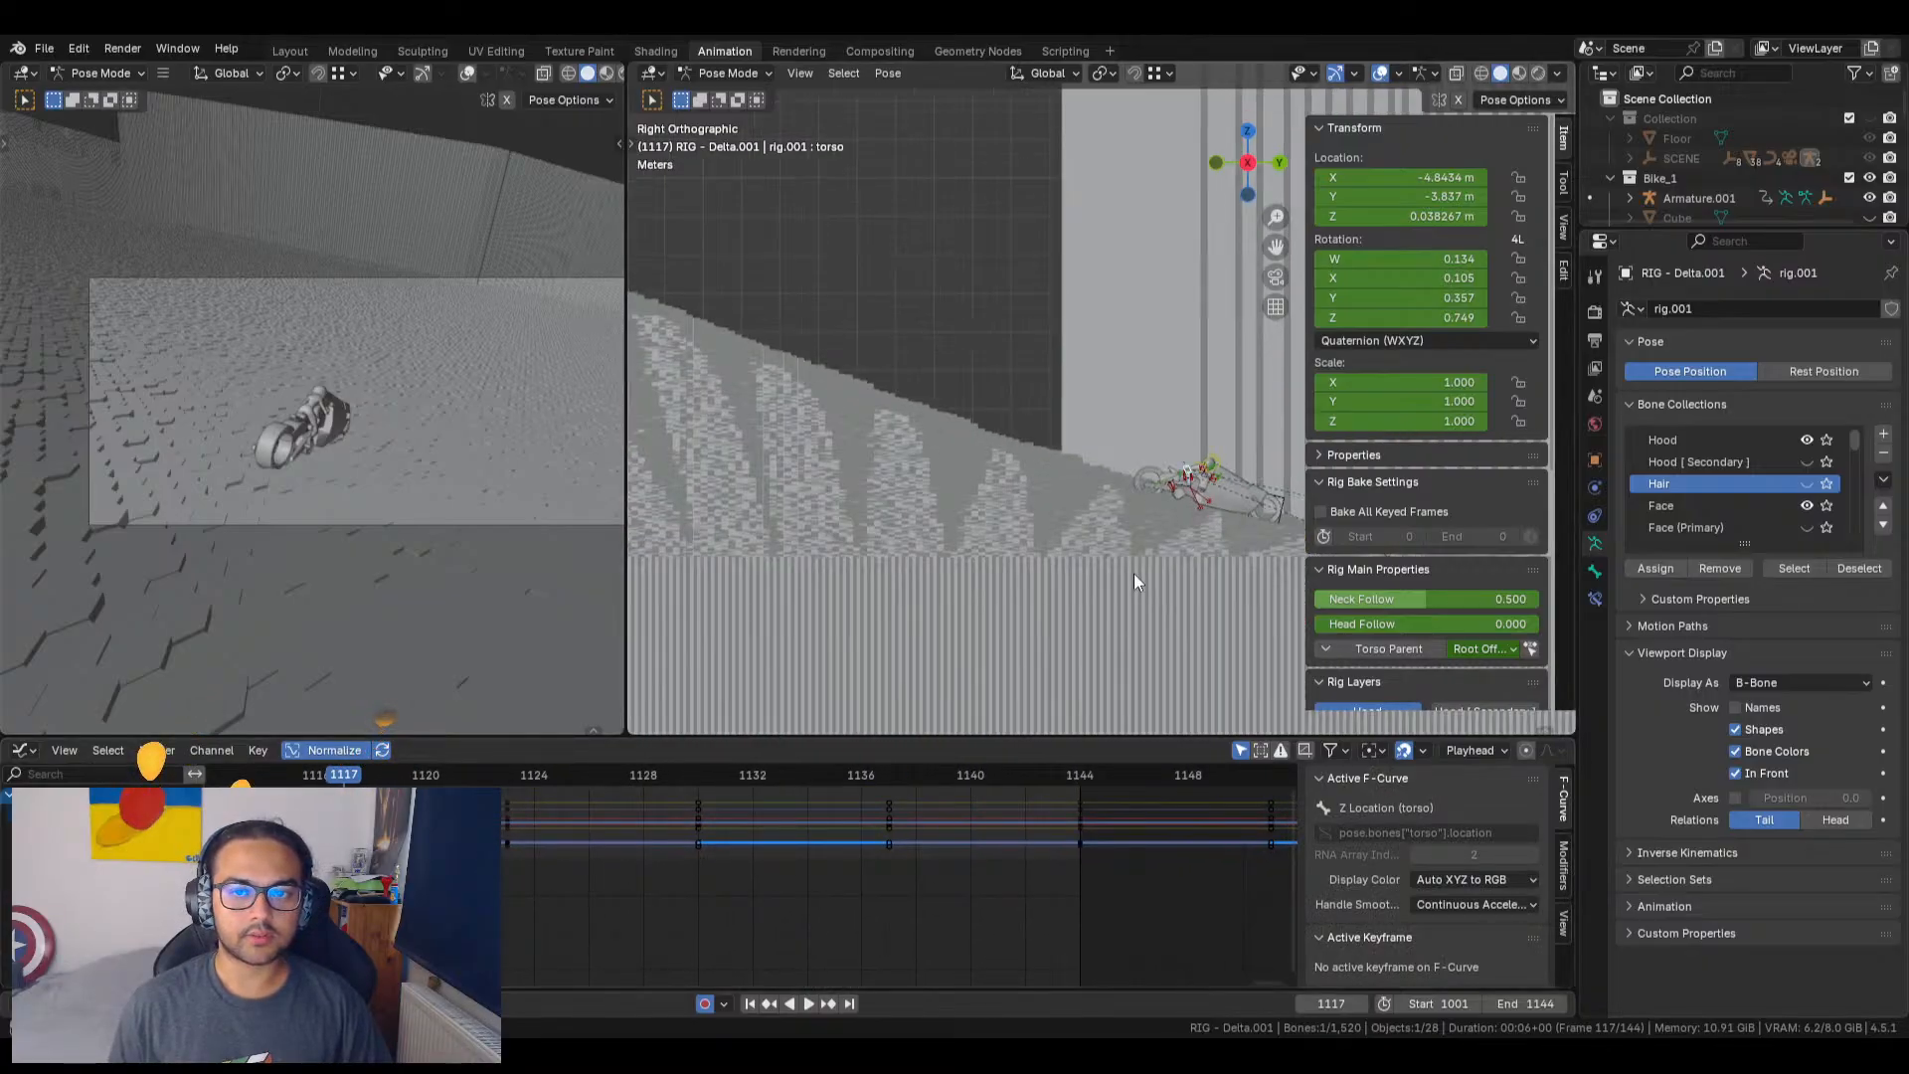
pyautogui.keyDown('shift'); pyautogui.moveTo(1134, 573); pyautogui.dragTo(821, 551, button='middle'); pyautogui.keyUp('shift')
pyautogui.scroll(4, 827, 517)
pyautogui.keyDown('shift'); pyautogui.moveTo(969, 519); pyautogui.dragTo(1333, 428, button='middle'); pyautogui.keyUp('shift')
pyautogui.moveTo(321, 782); pyautogui.dragTo(263, 782)
pyautogui.keyDown('shift'); pyautogui.moveTo(864, 595); pyautogui.dragTo(1088, 582, button='middle'); pyautogui.keyUp('shift')
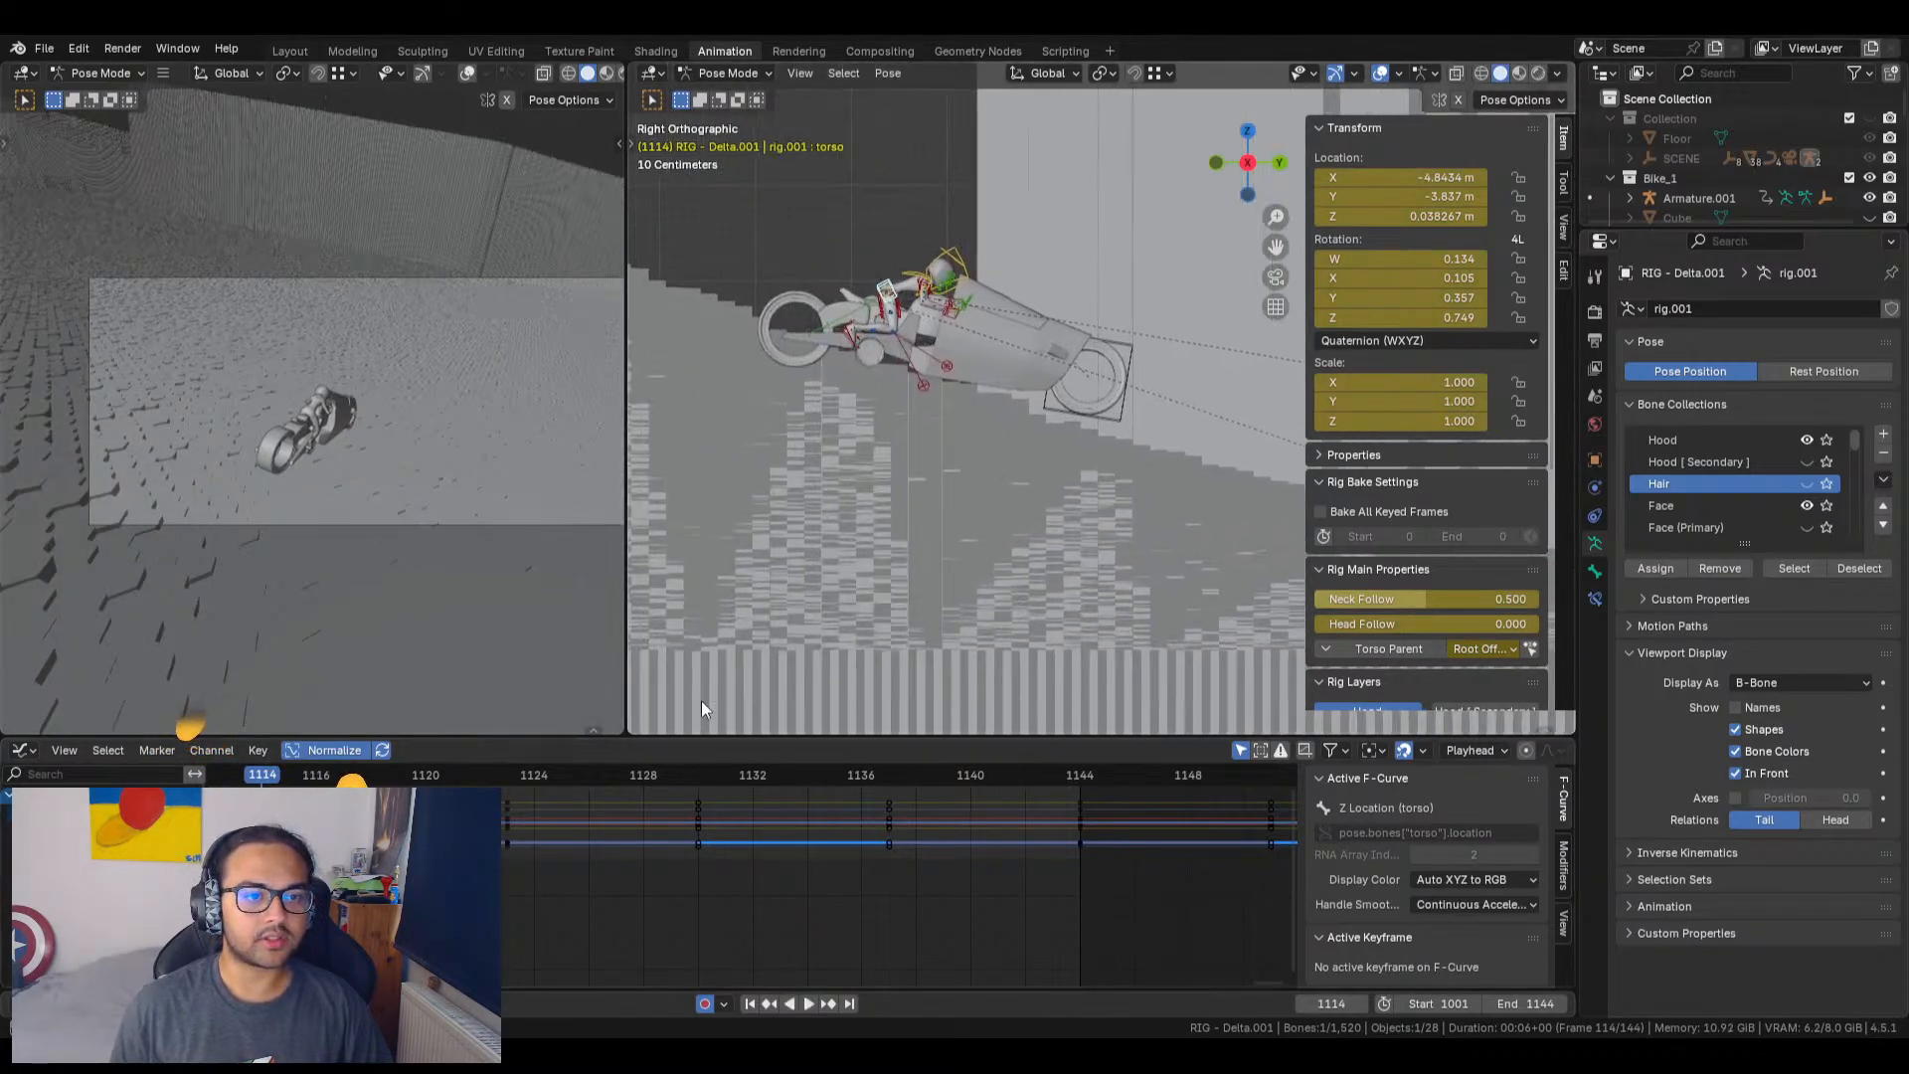
# Step: Switch the Graph Editor area to the Timeline and review the rider's landing between frames 1110 and 1116
pyautogui.click(24, 750)
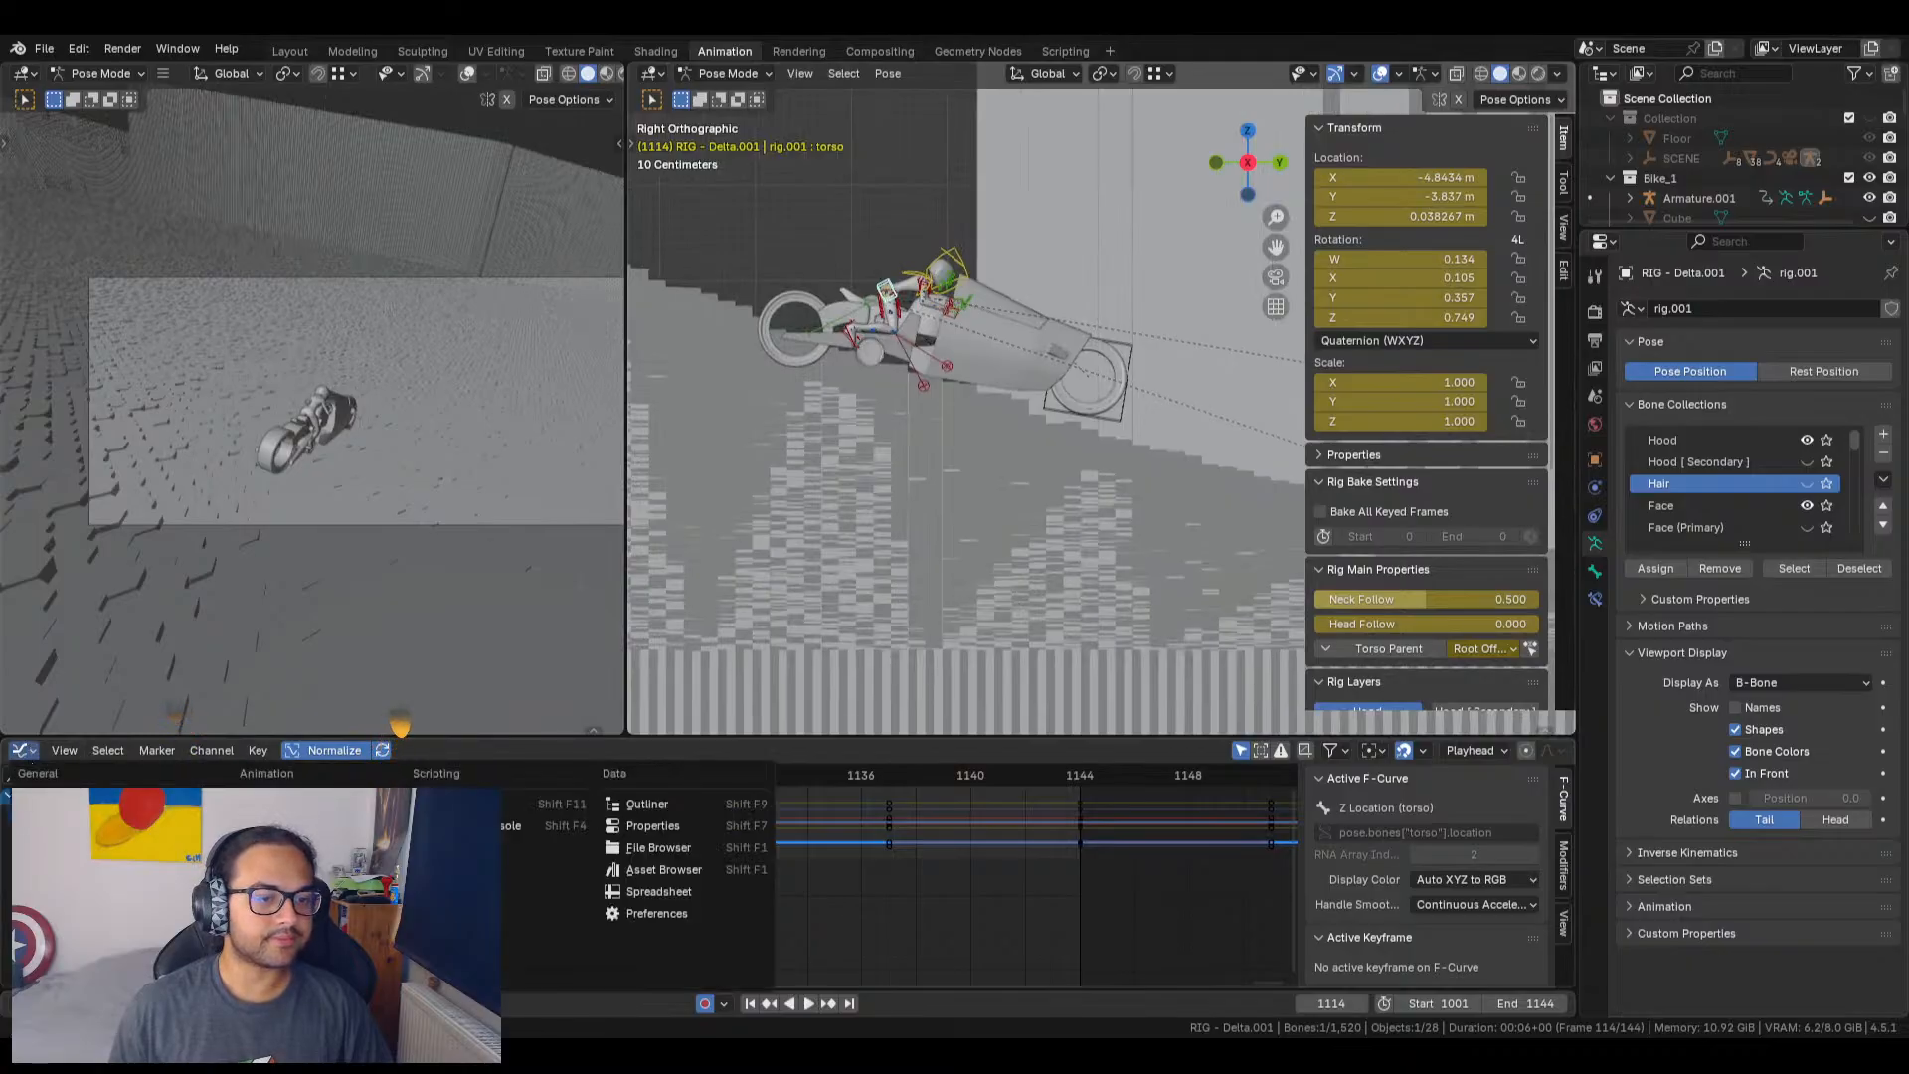
pyautogui.click(266, 825)
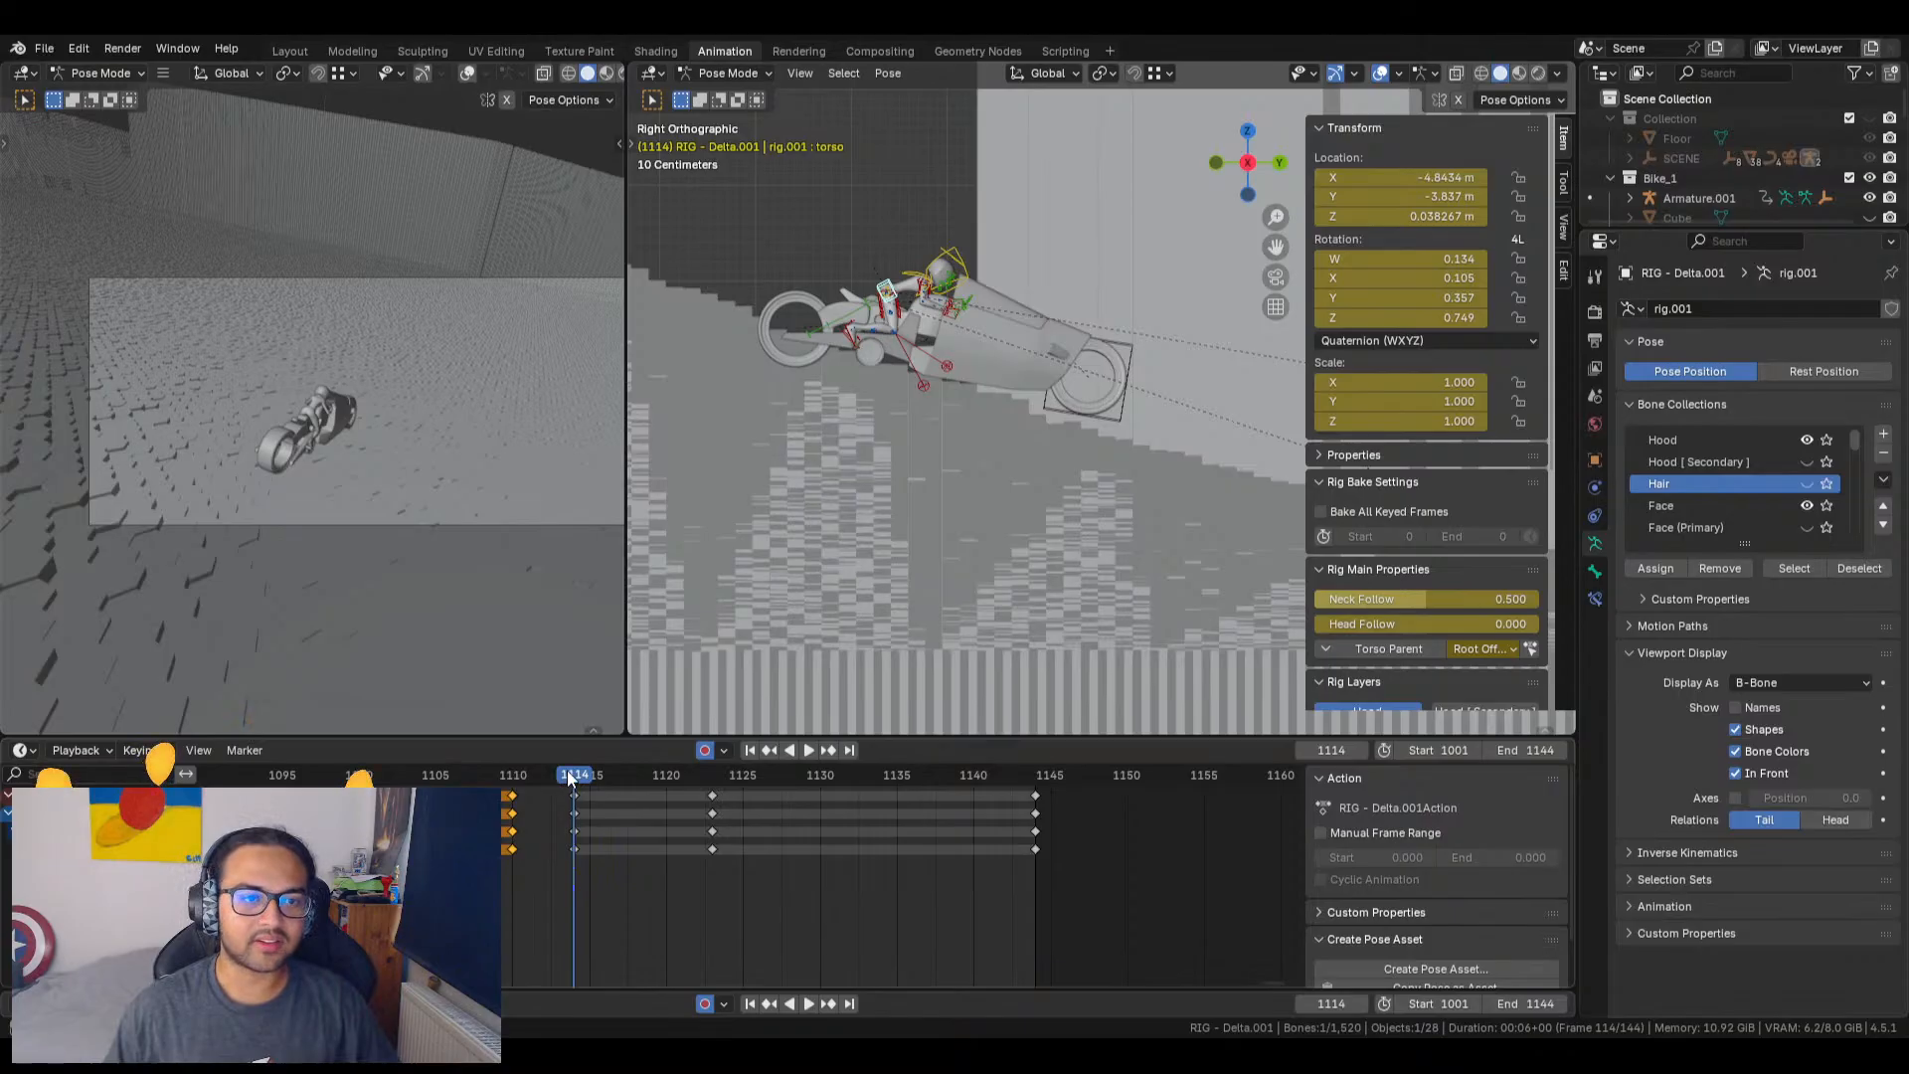
pyautogui.moveTo(572, 779); pyautogui.dragTo(511, 784)
pyautogui.press('space')
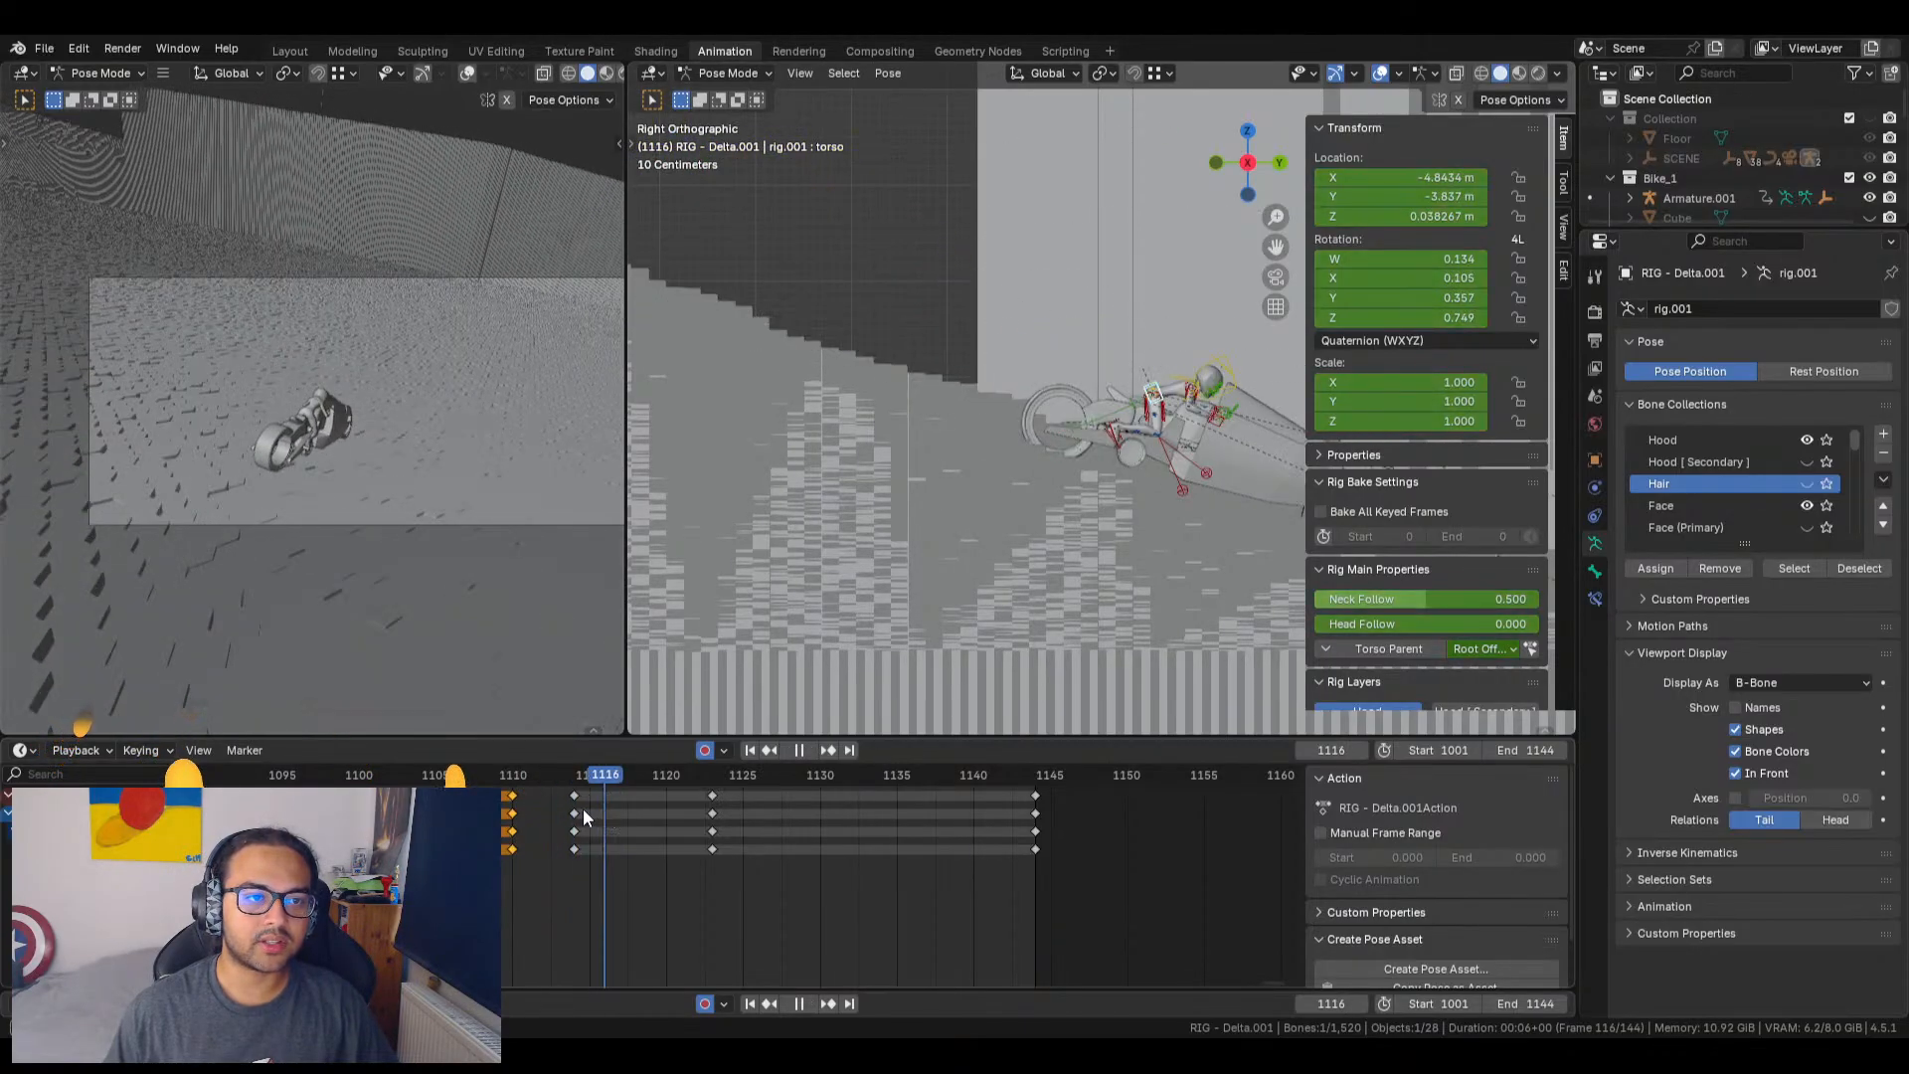
pyautogui.moveTo(583, 808); pyautogui.dragTo(267, 815)
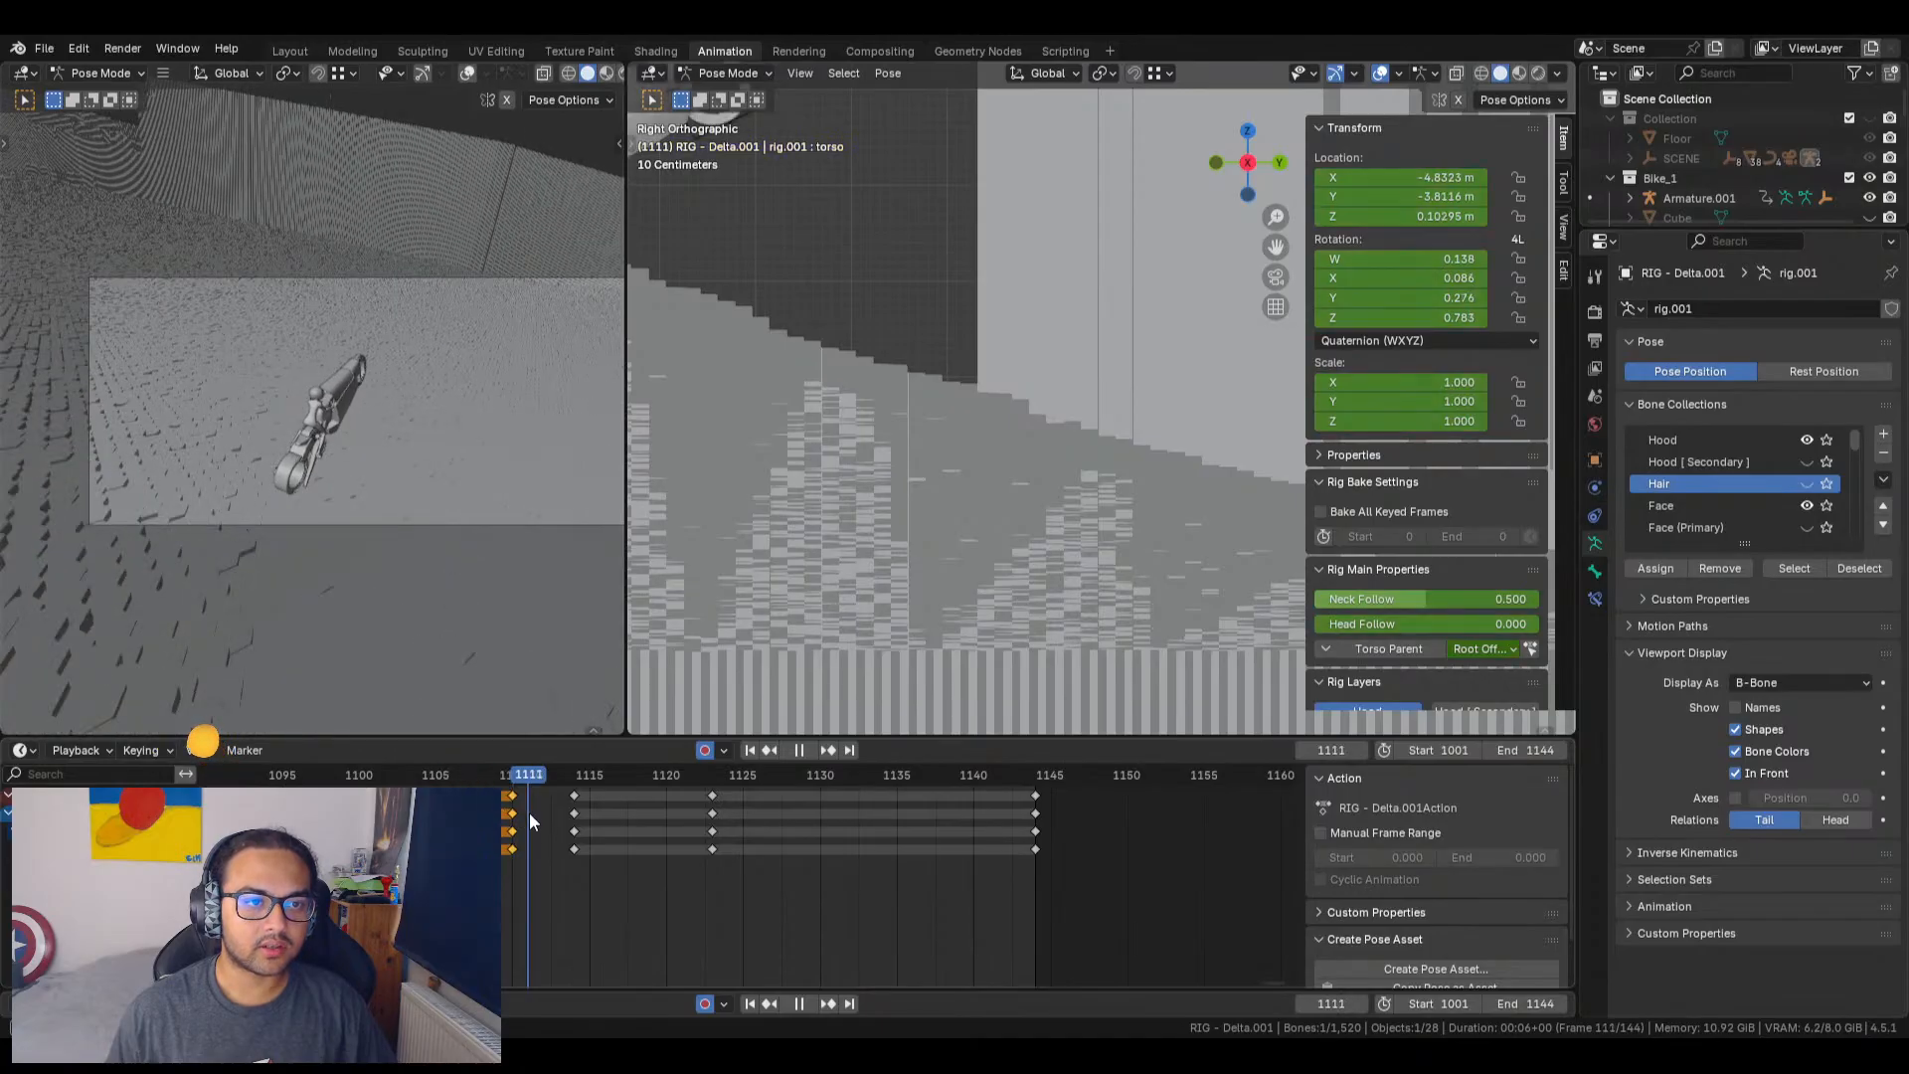
pyautogui.moveTo(529, 813); pyautogui.dragTo(592, 809)
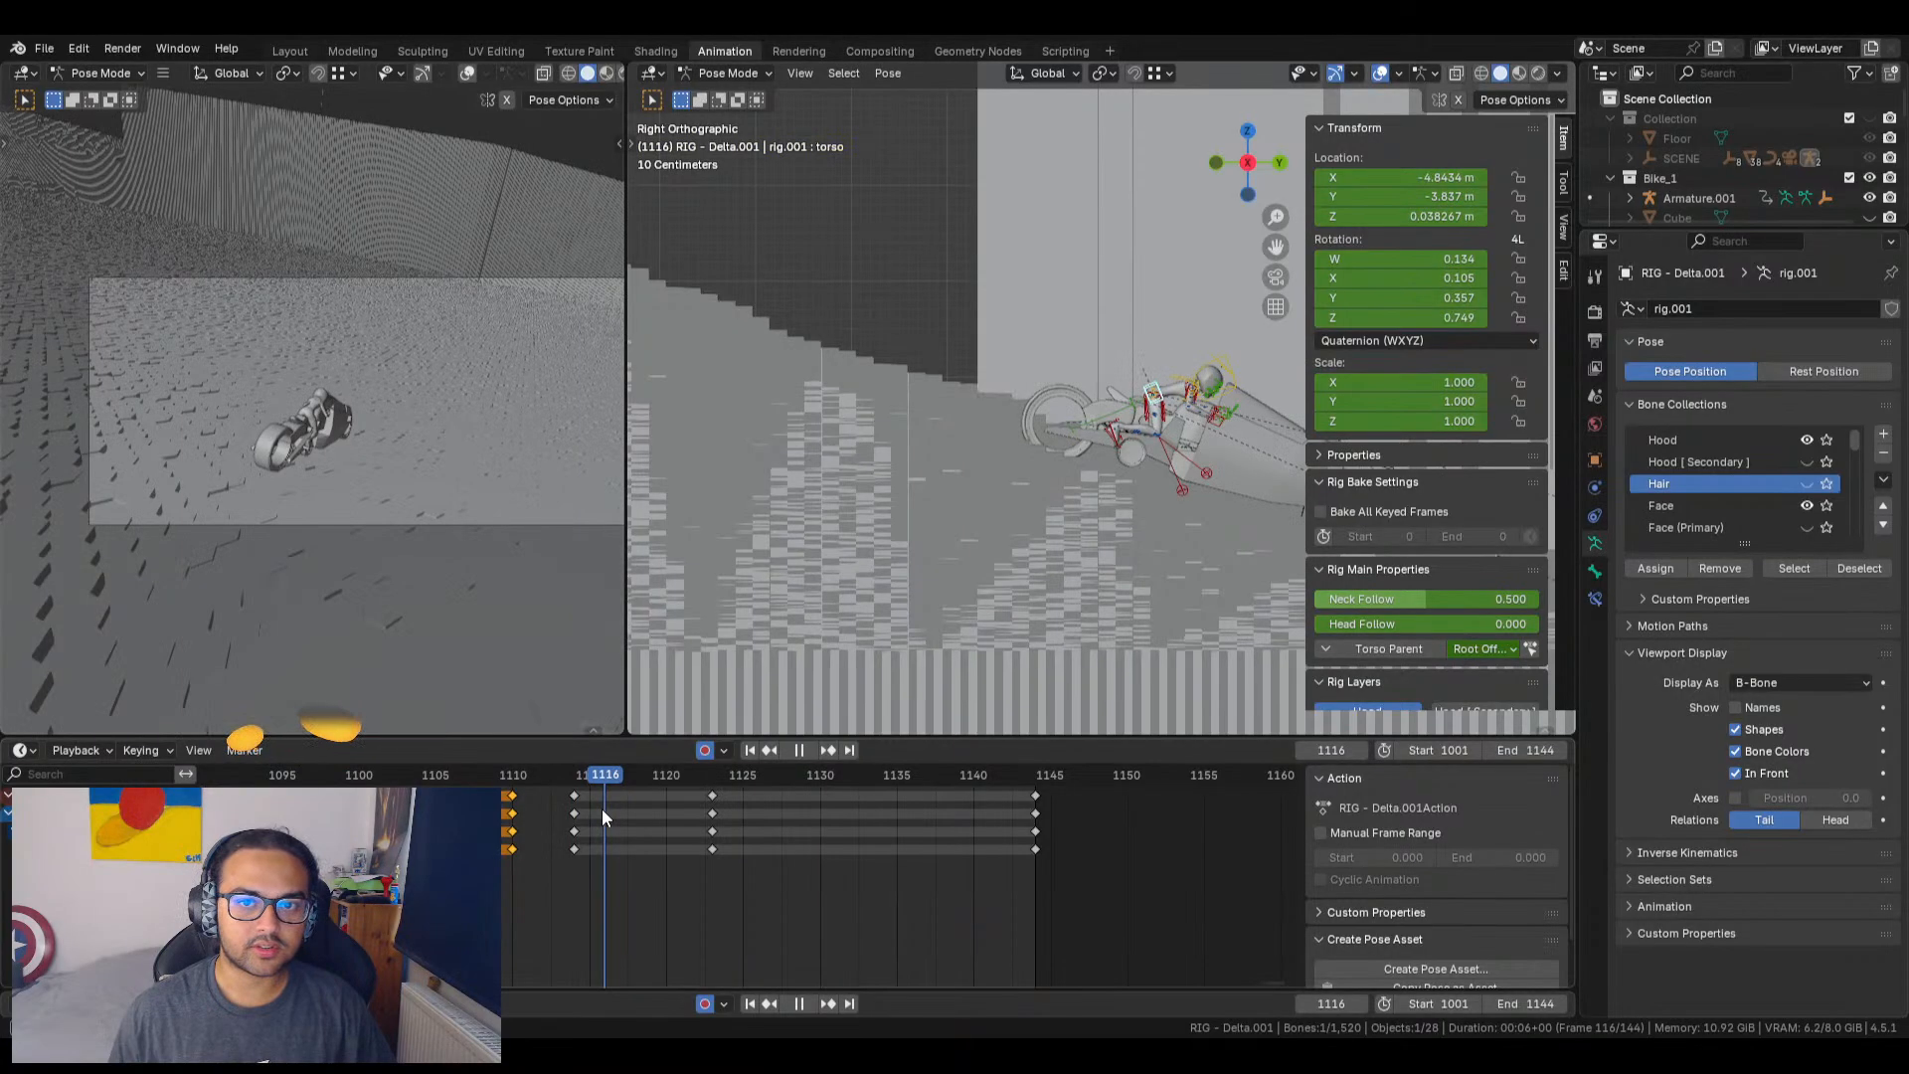
# Step: At frame 1116, raise the torso control along the global Z axis to a Z location of about 0.0986 m
pyautogui.press('space')
pyautogui.keyDown('shift'); pyautogui.moveTo(1048, 579); pyautogui.dragTo(961, 583, button='middle'); pyautogui.keyUp('shift')
pyautogui.press('g')
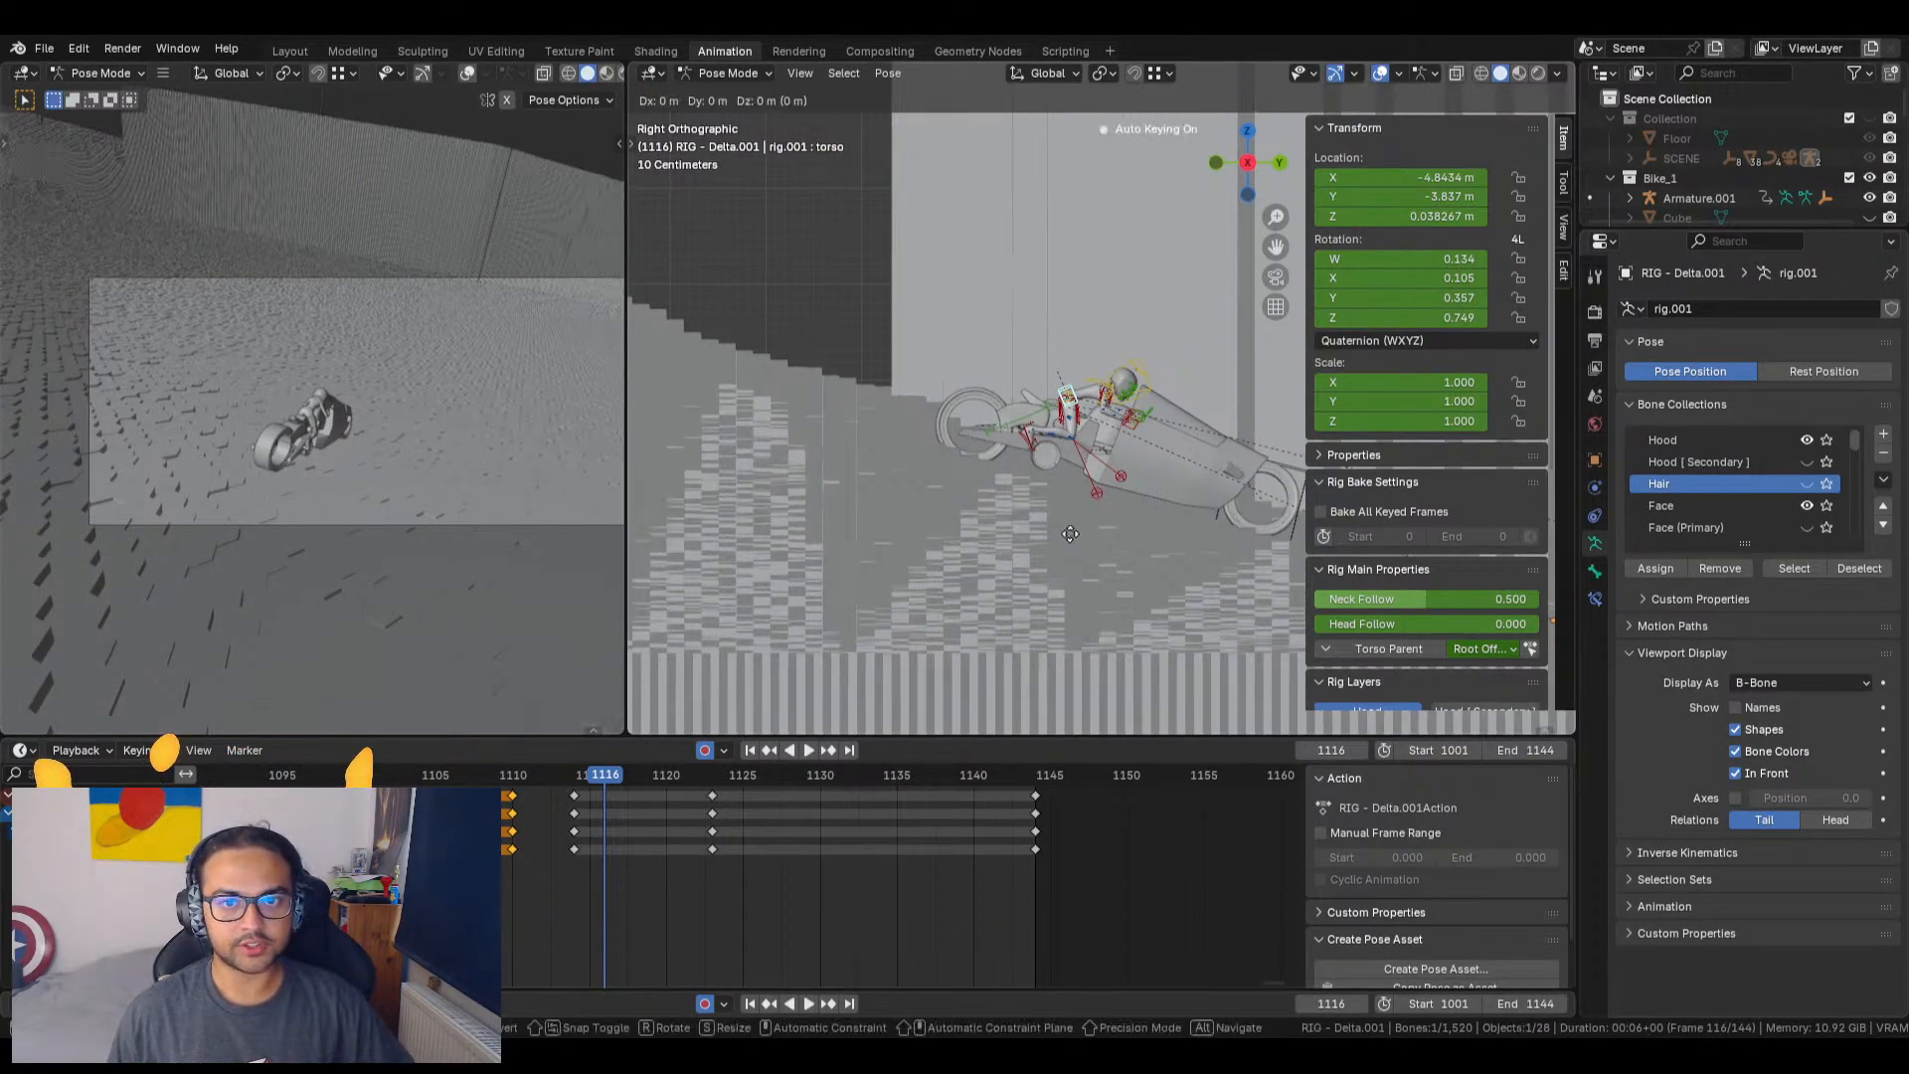
pyautogui.press('z')
pyautogui.click(1072, 527)
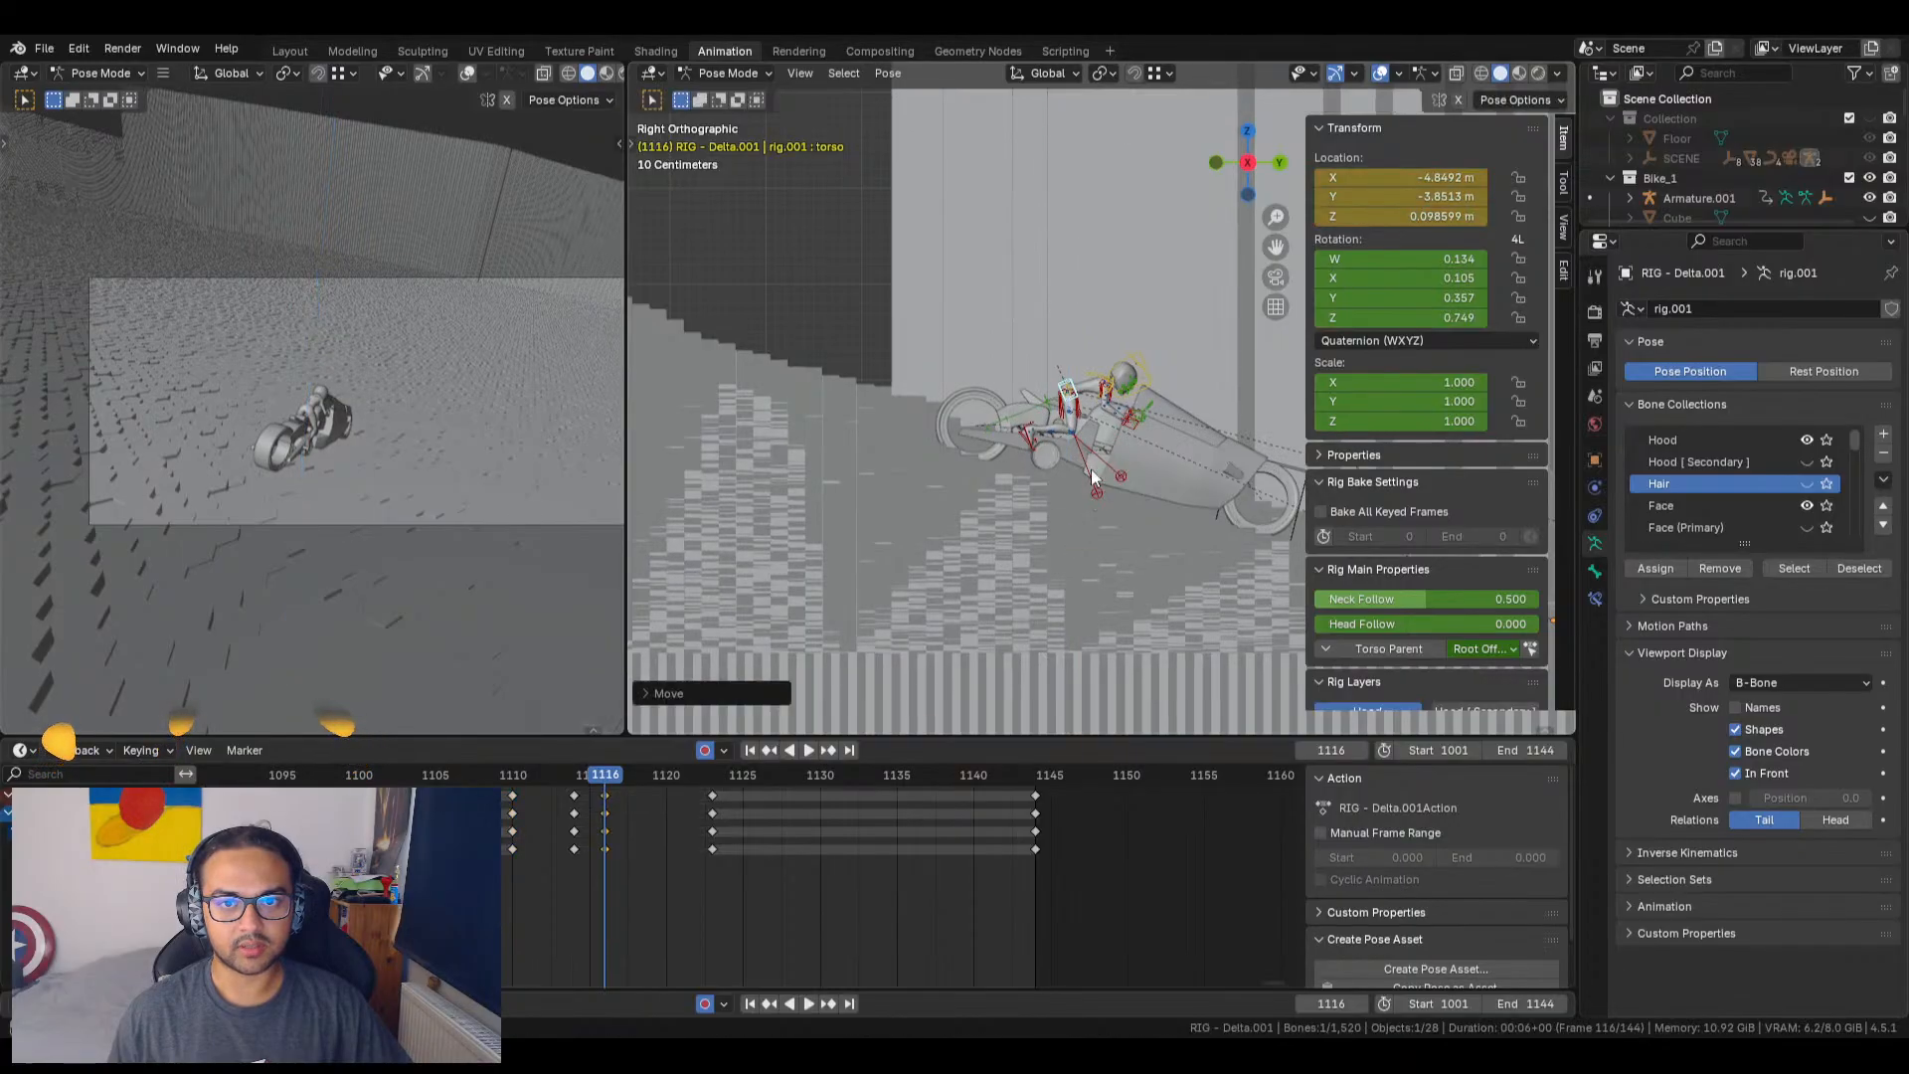
pyautogui.click(1088, 373)
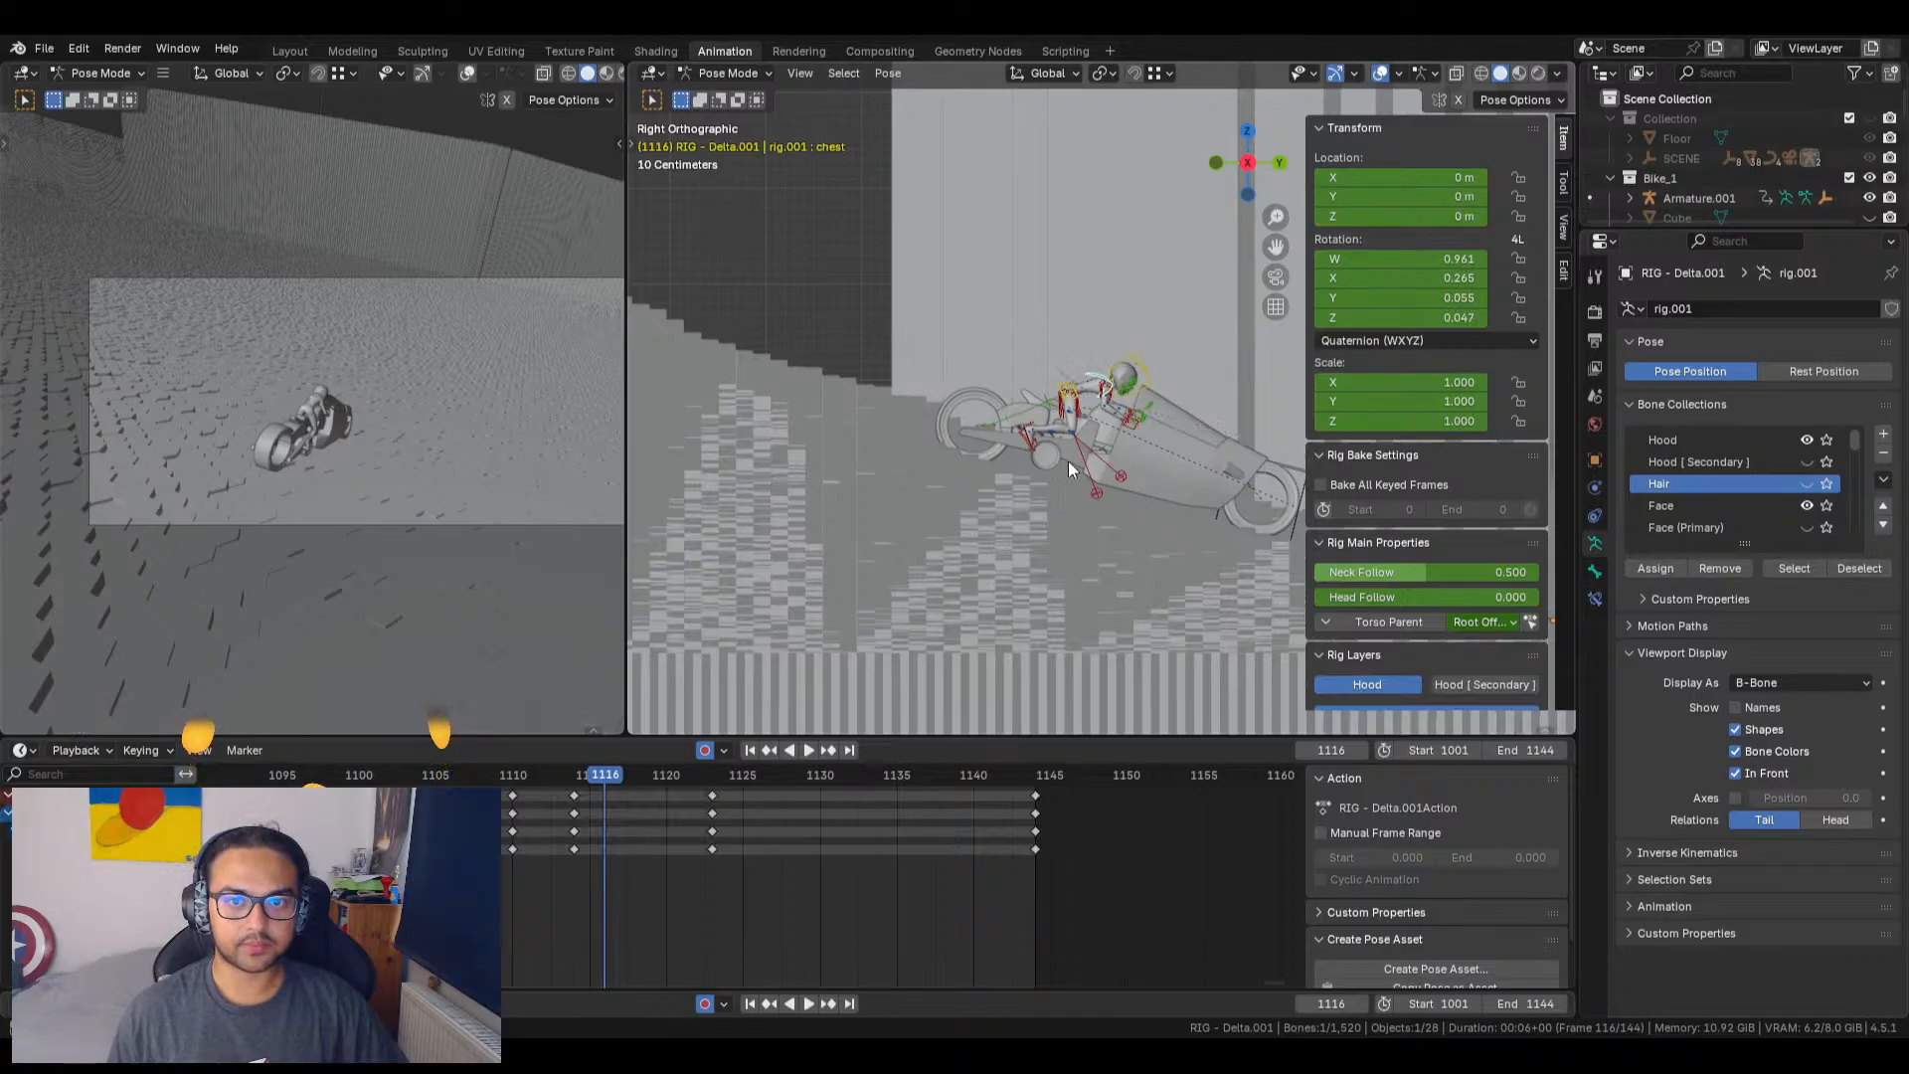
pyautogui.click(1064, 386)
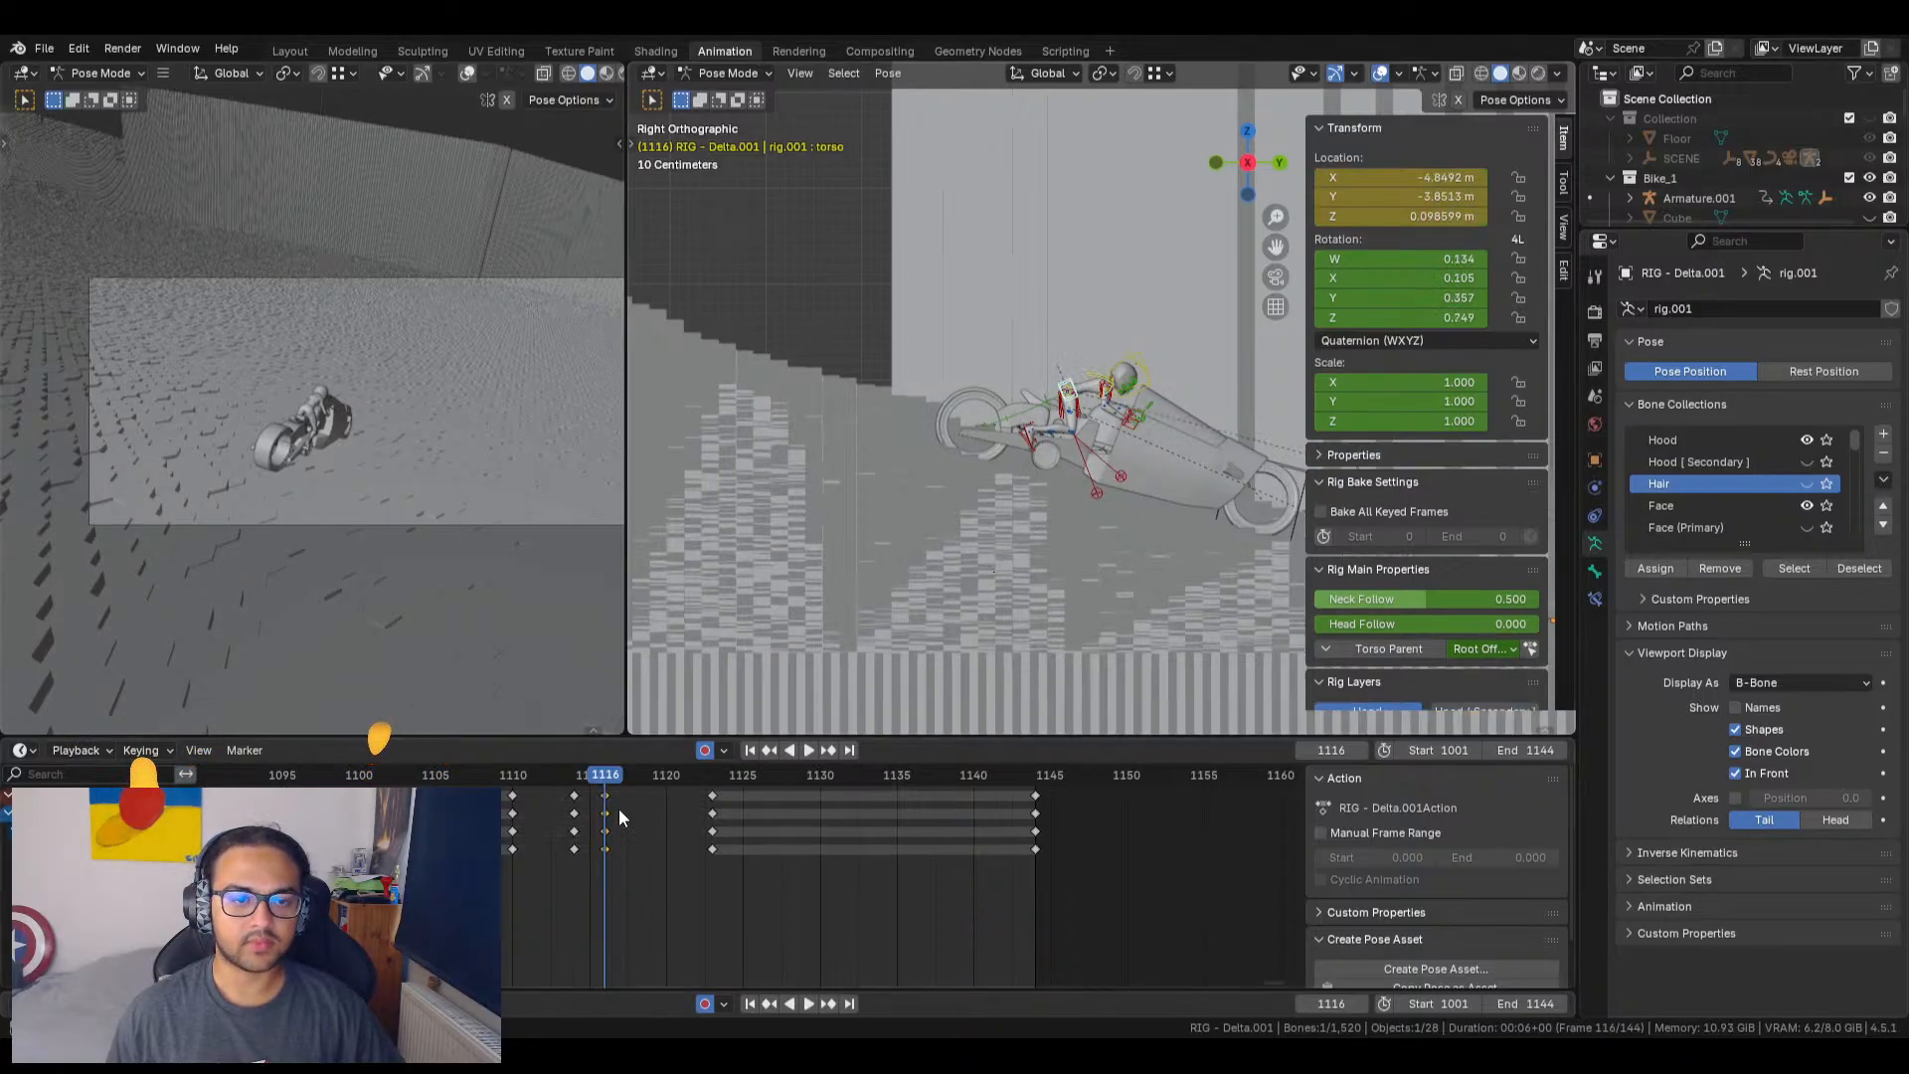
# Step: At frame 1118, lower the torso control to a Z location of 0.016638 m and insert a keyframe for it
pyautogui.press('space')
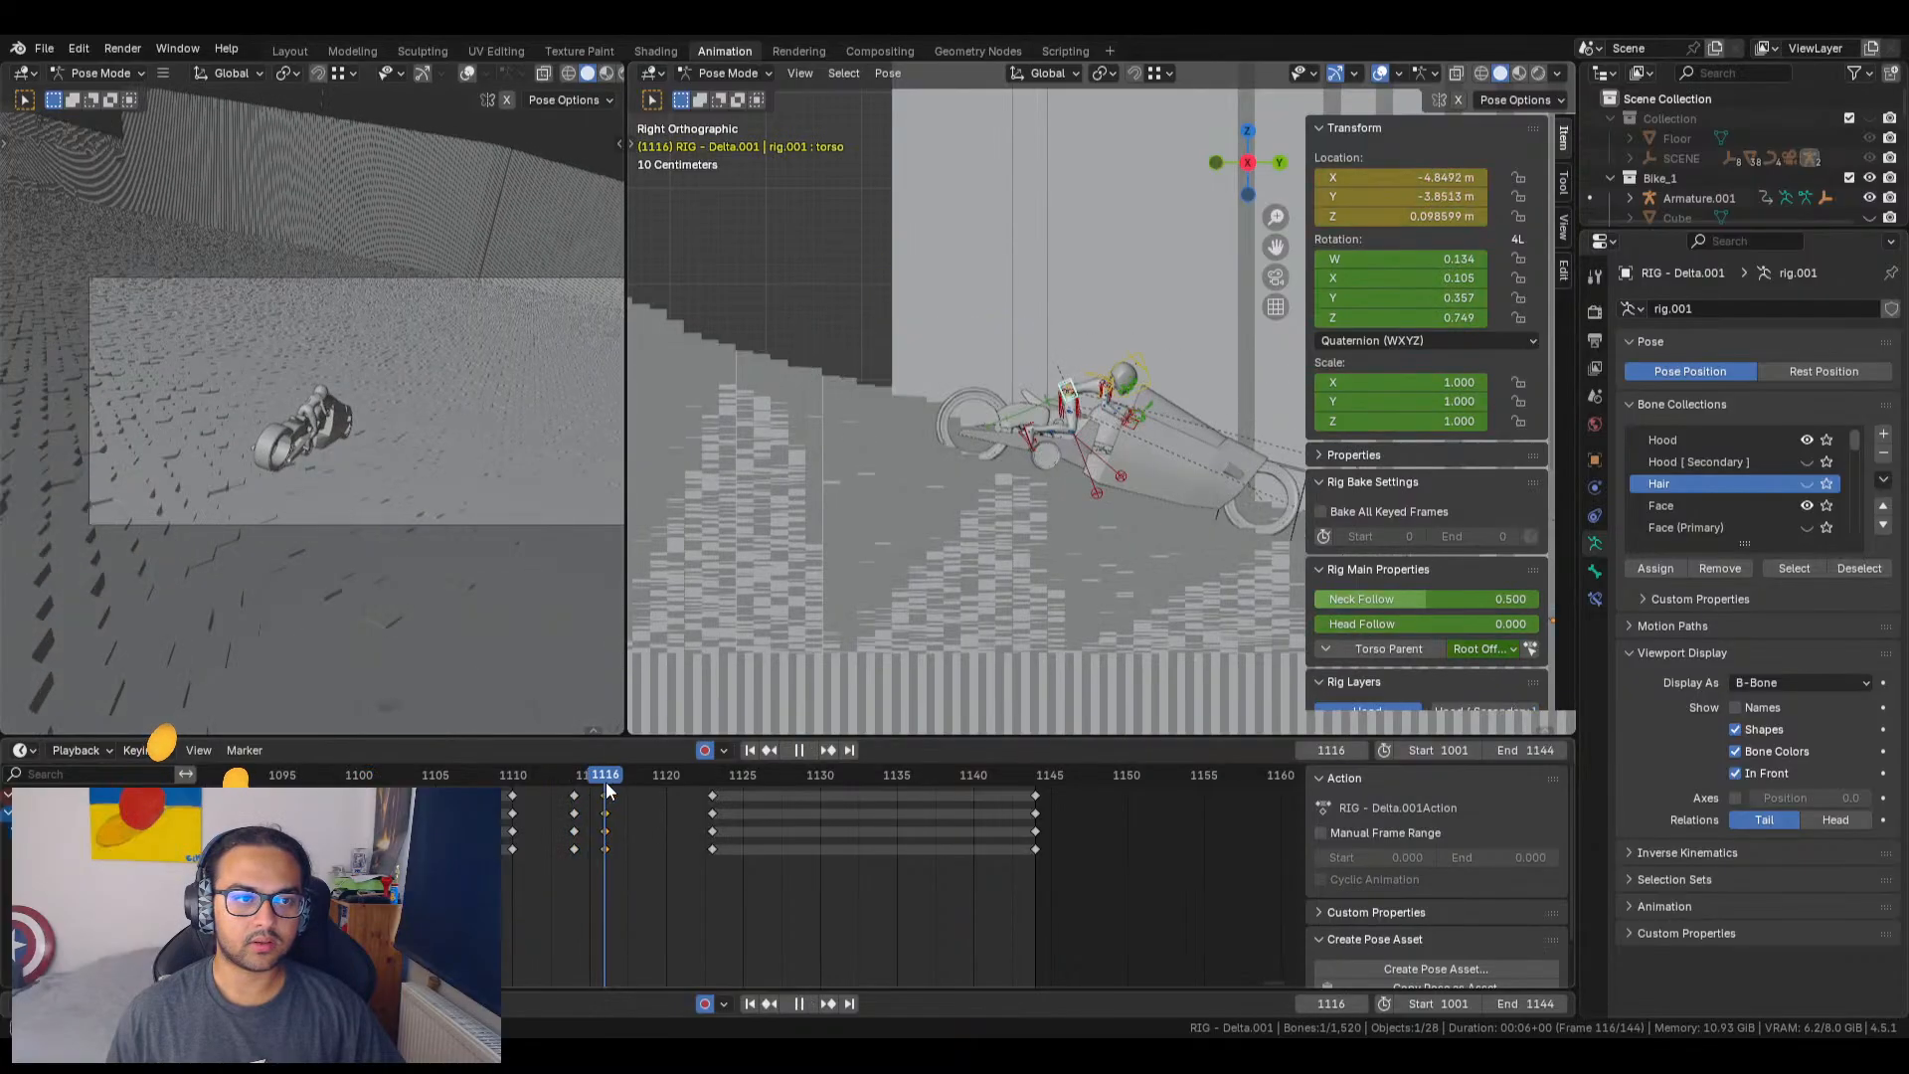
pyautogui.moveTo(606, 783)
pyautogui.mouseDown()
pyautogui.moveTo(678, 797)
pyautogui.moveTo(636, 800)
pyautogui.mouseUp()
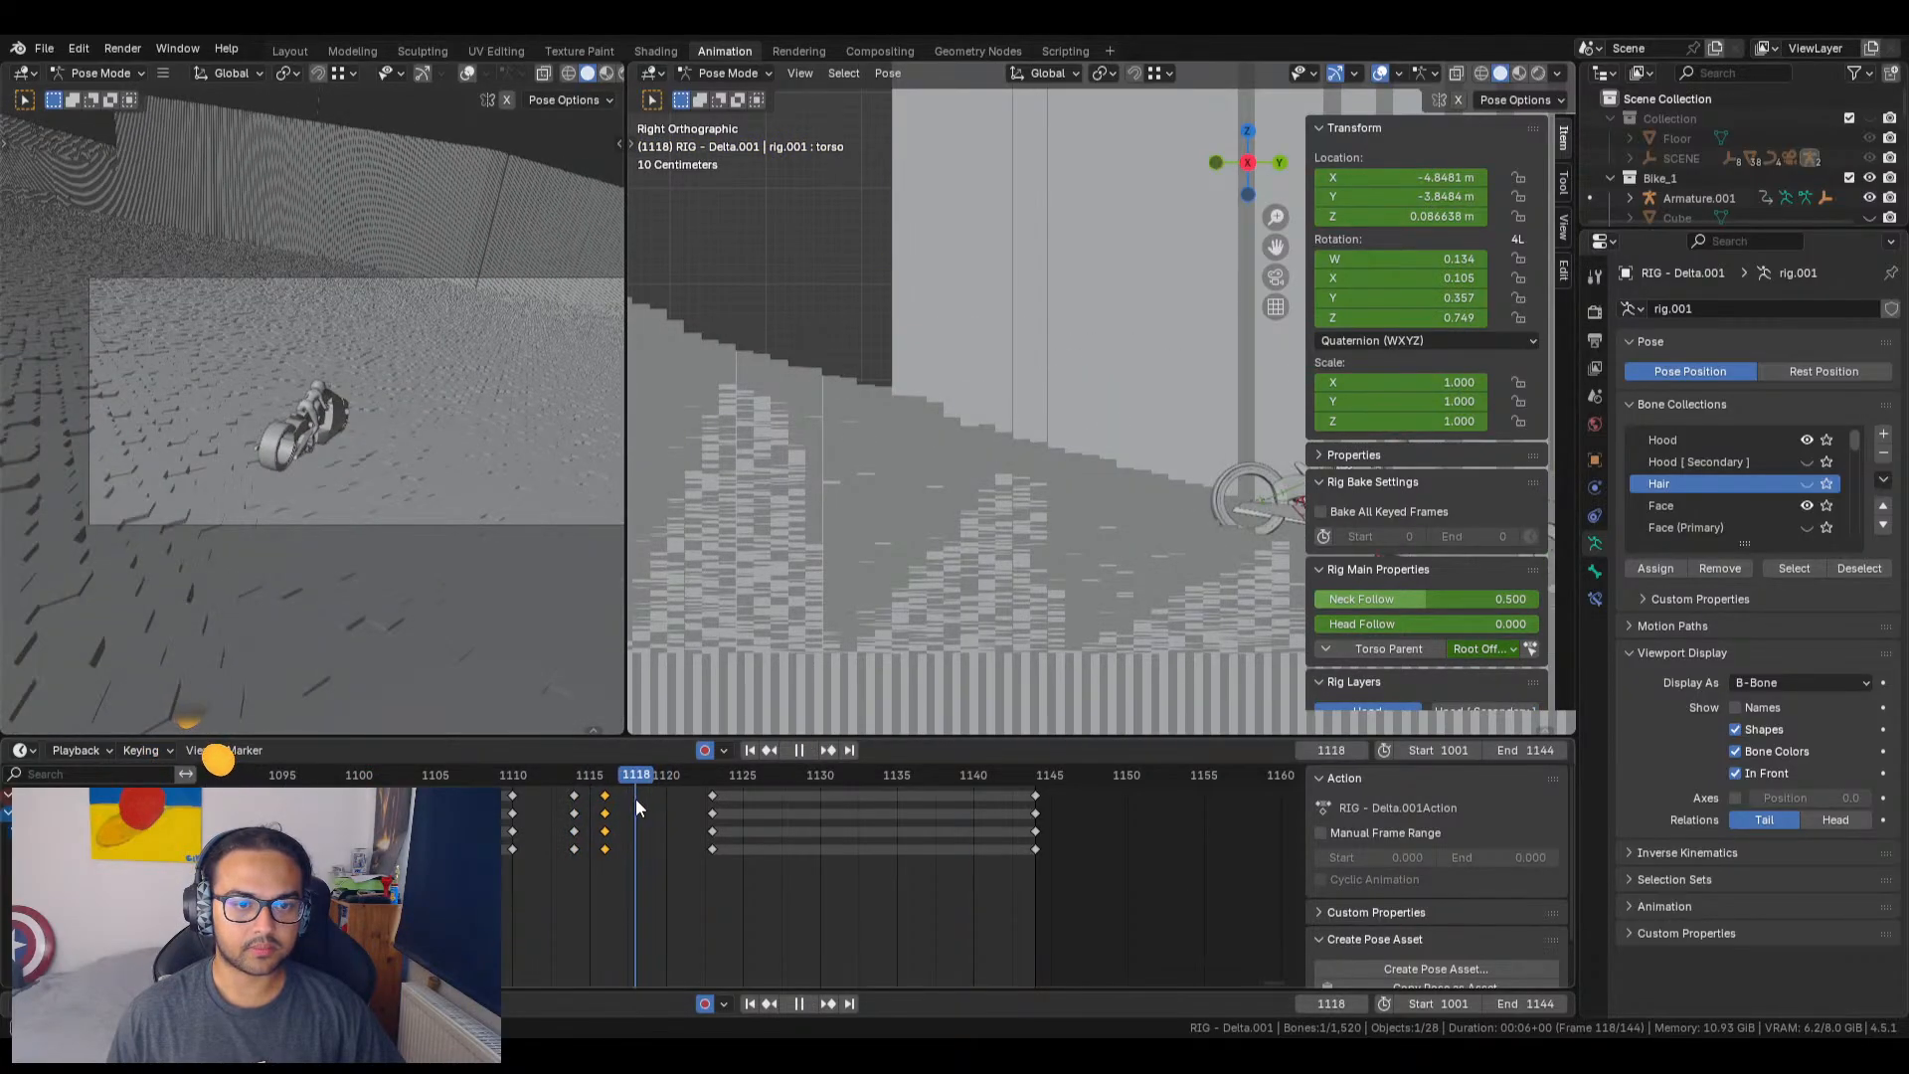
pyautogui.press('space')
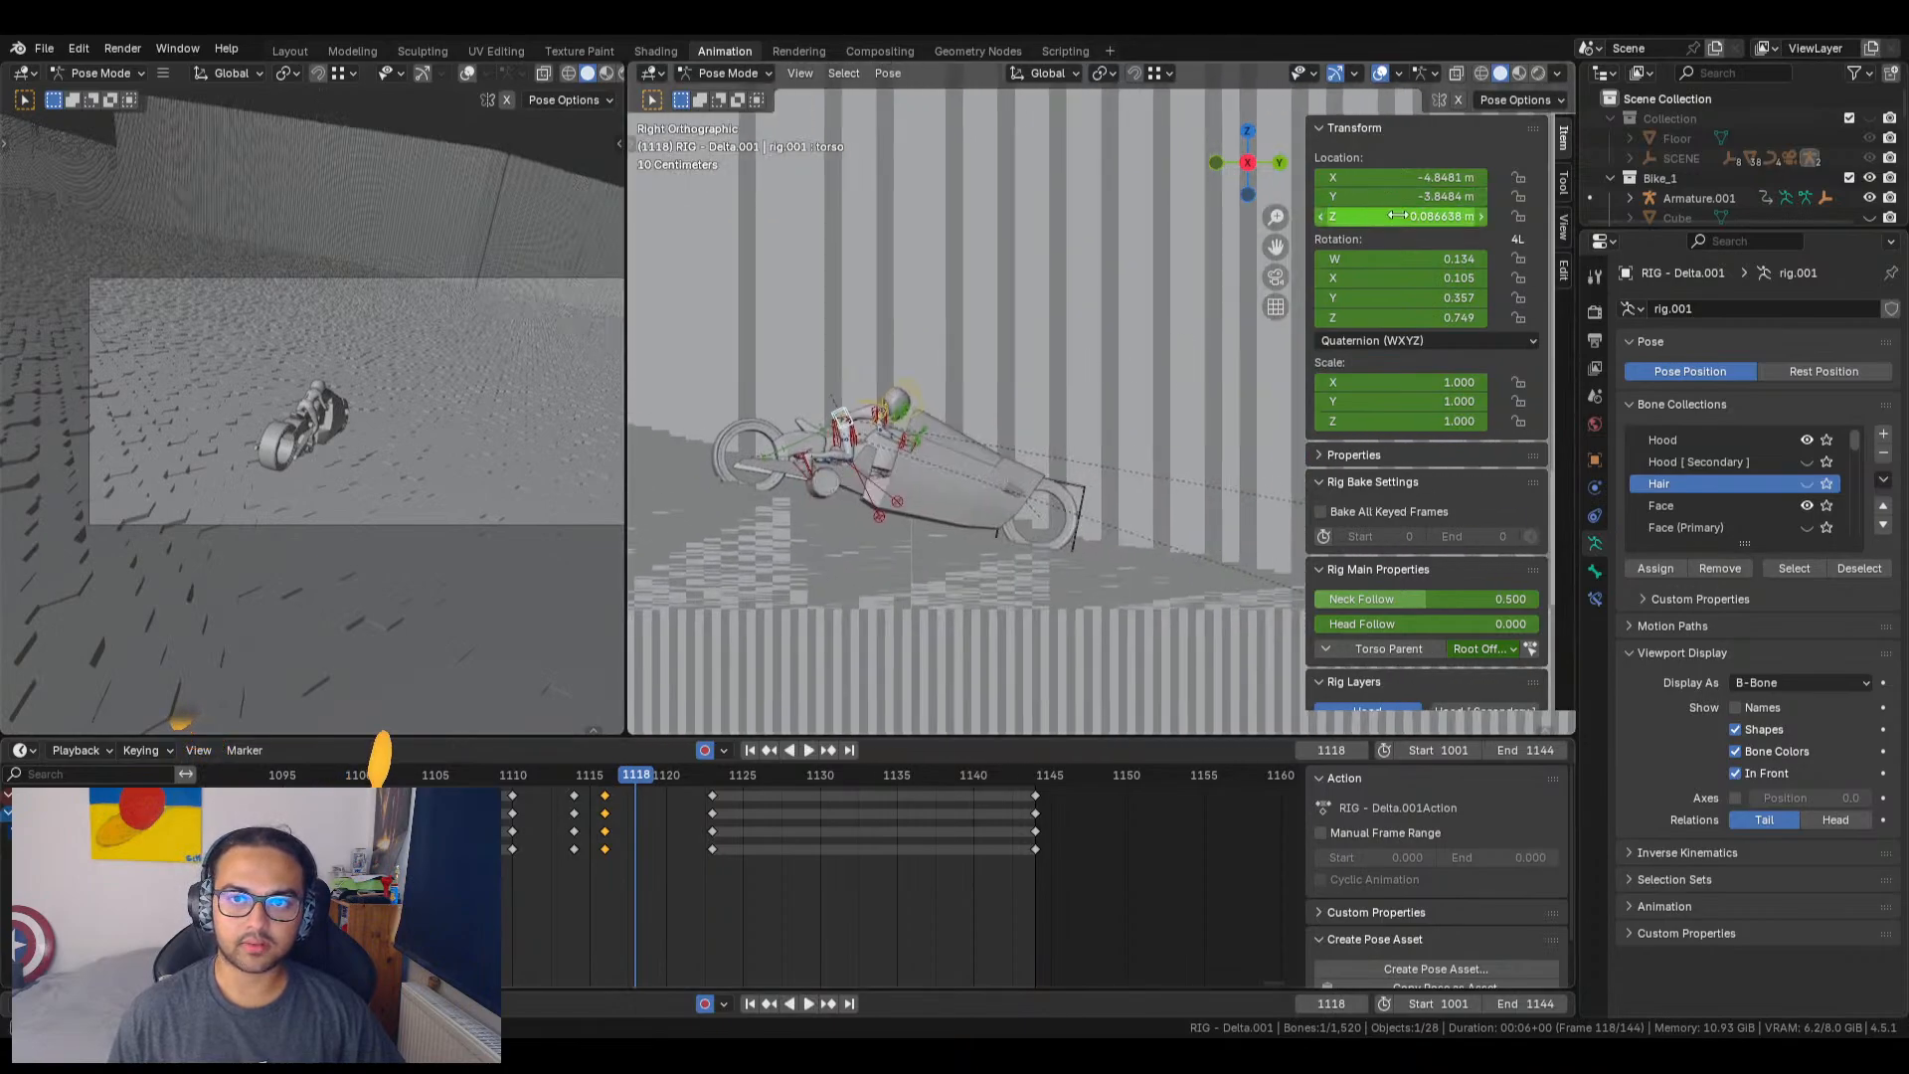
pyautogui.moveTo(1398, 216); pyautogui.dragTo(1379, 215)
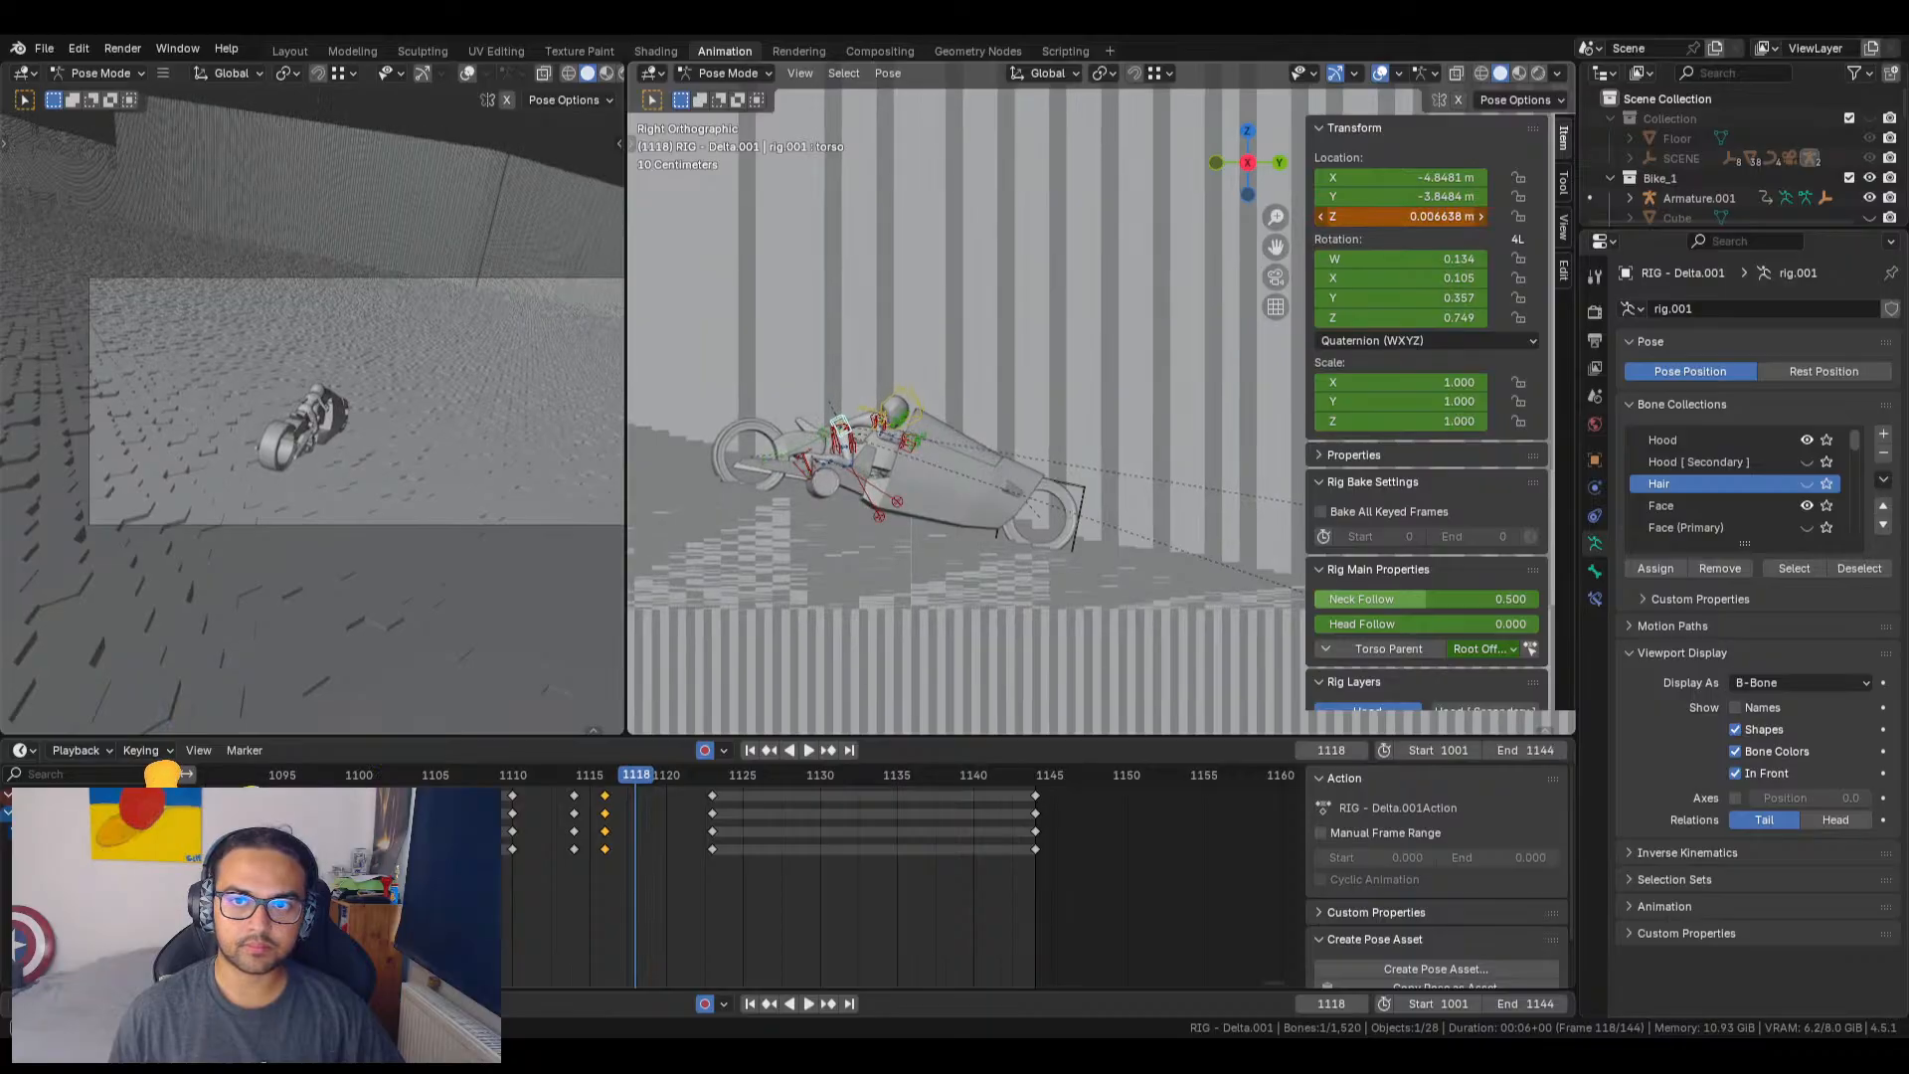
pyautogui.press('i')
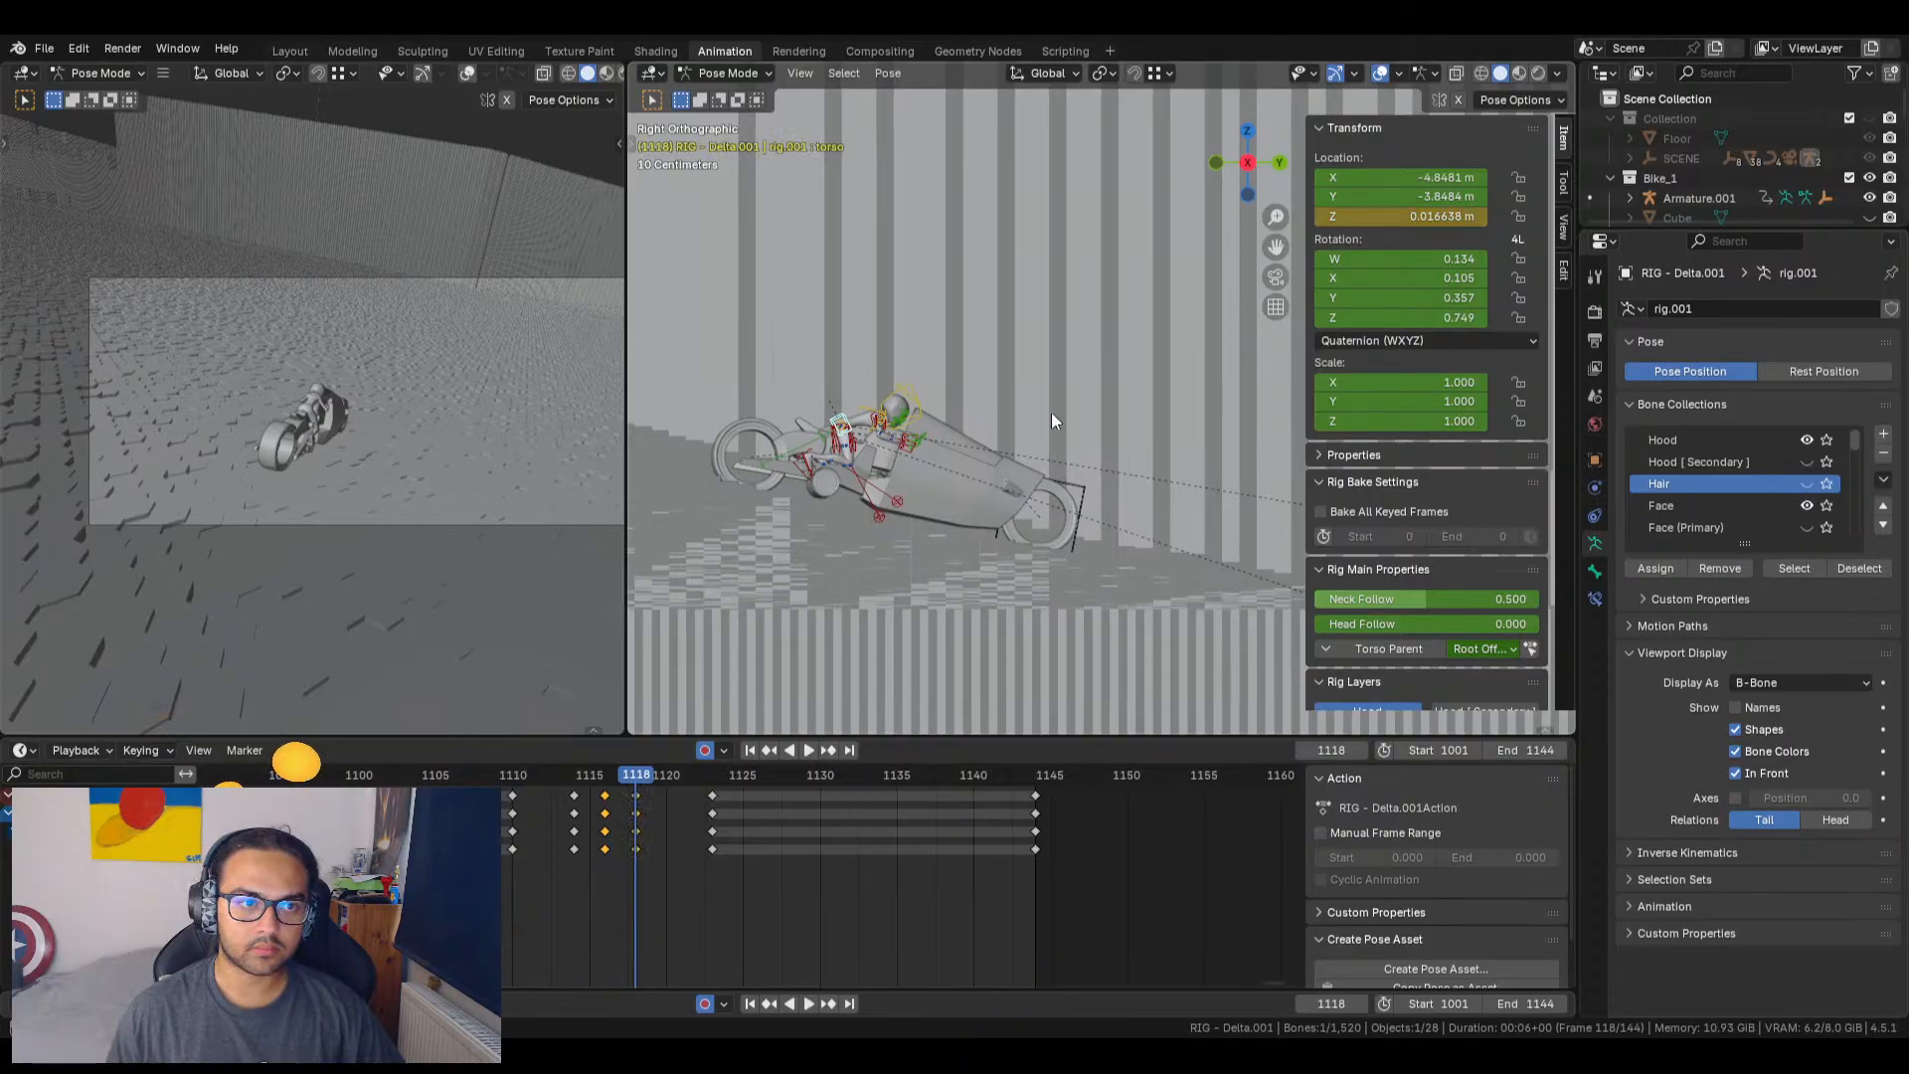
pyautogui.hotkey('ctrl', 'z')
pyautogui.moveTo(1398, 215); pyautogui.dragTo(1392, 216)
pyautogui.press('i')
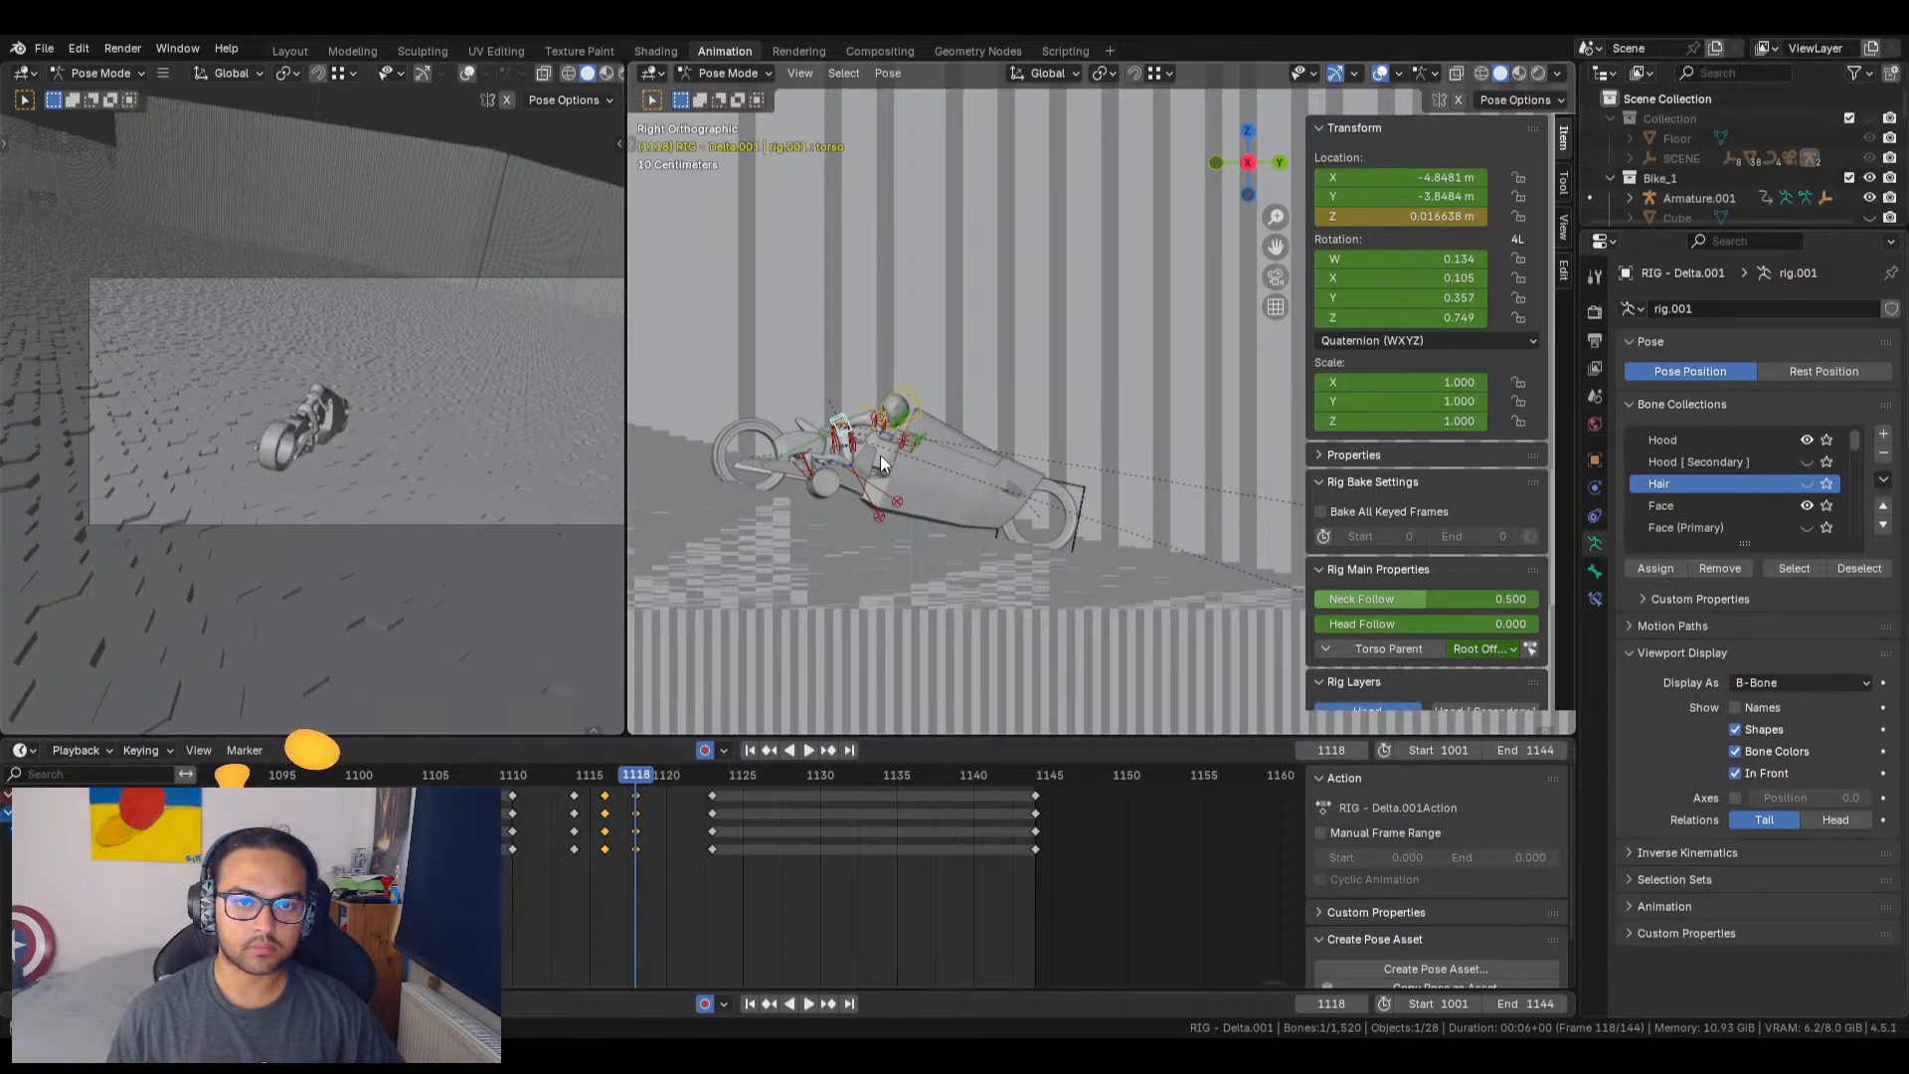
# Step: Set the torso control's Z location at frame 1118 to 0.054638 m, checking the rider's pose from behind
pyautogui.moveTo(880, 456); pyautogui.dragTo(1106, 475, button='middle')
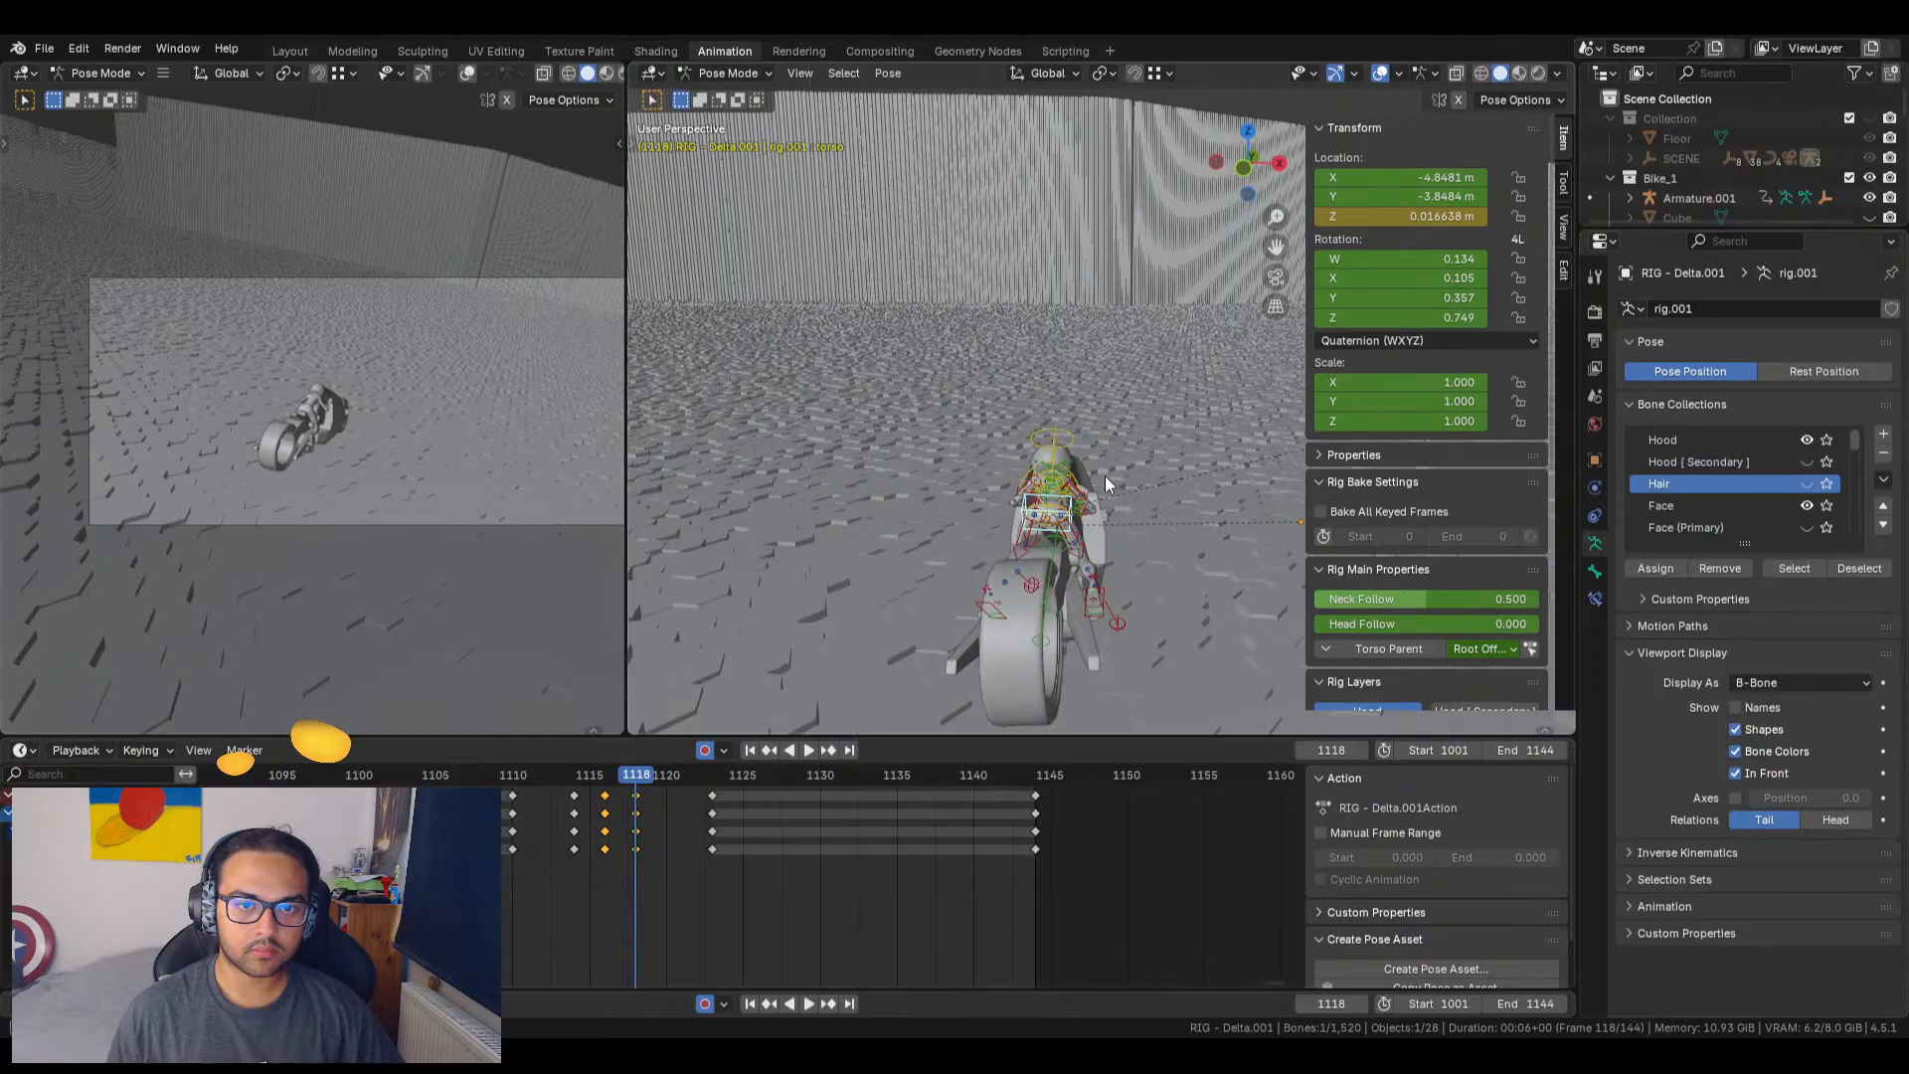
pyautogui.press('KP_Decimal')
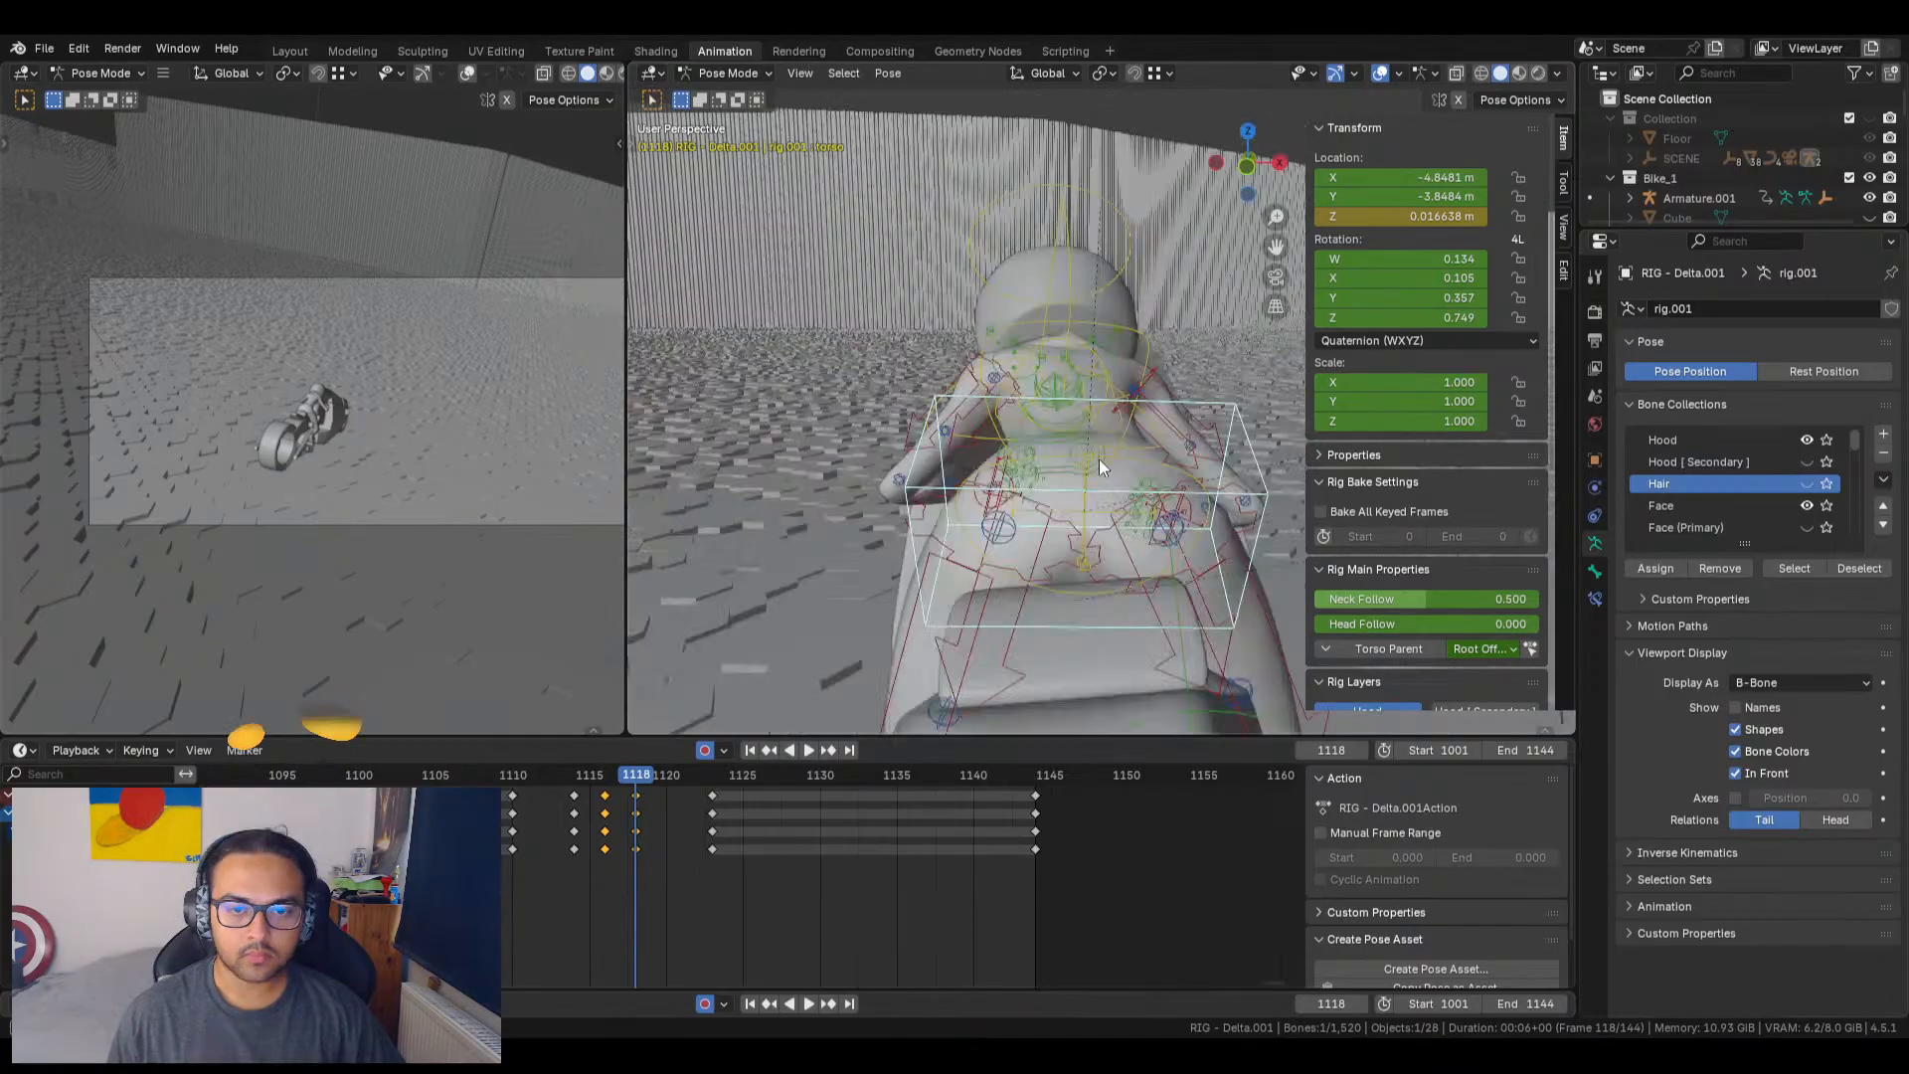
pyautogui.moveTo(1100, 457); pyautogui.dragTo(1087, 547, button='middle')
pyautogui.moveTo(1400, 216); pyautogui.dragTo(1434, 215)
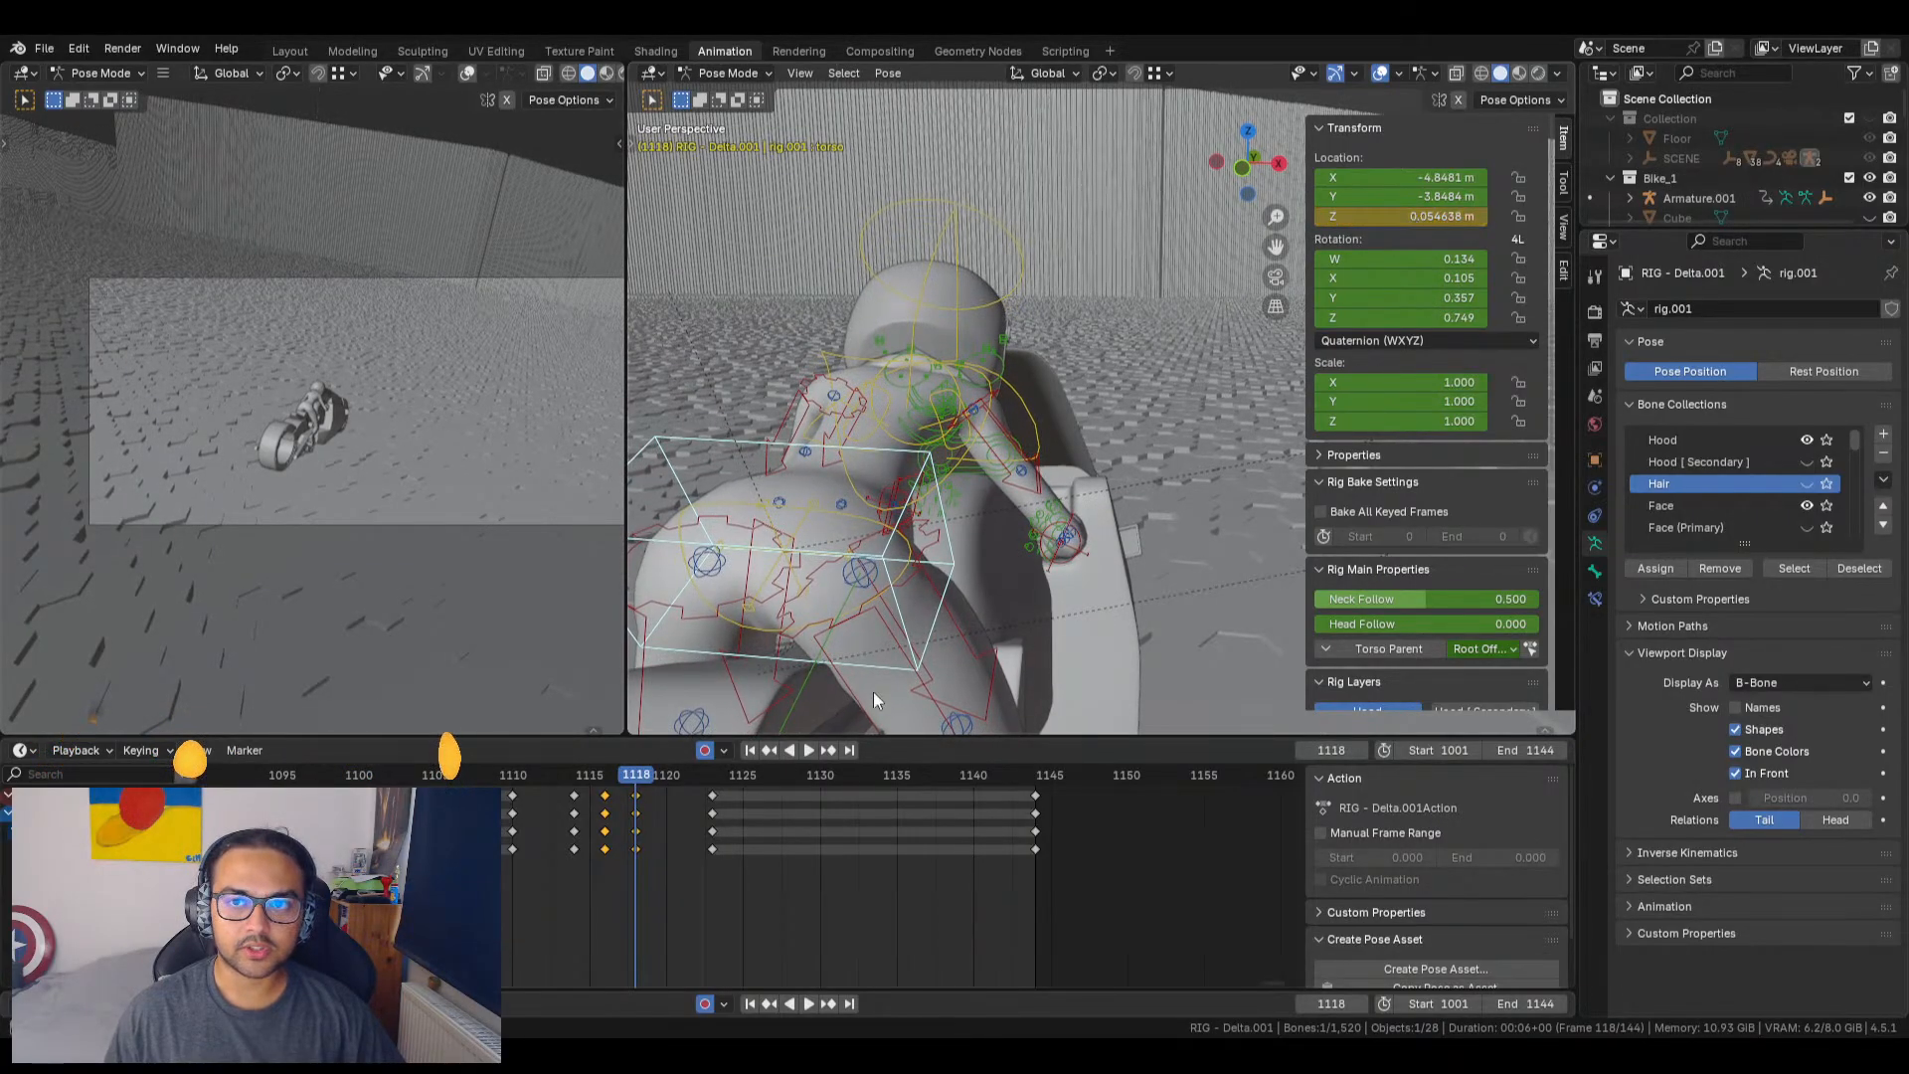
# Step: Compare the rider's torso pose between frames 1116 and 1118 of the landing
pyautogui.click(601, 777)
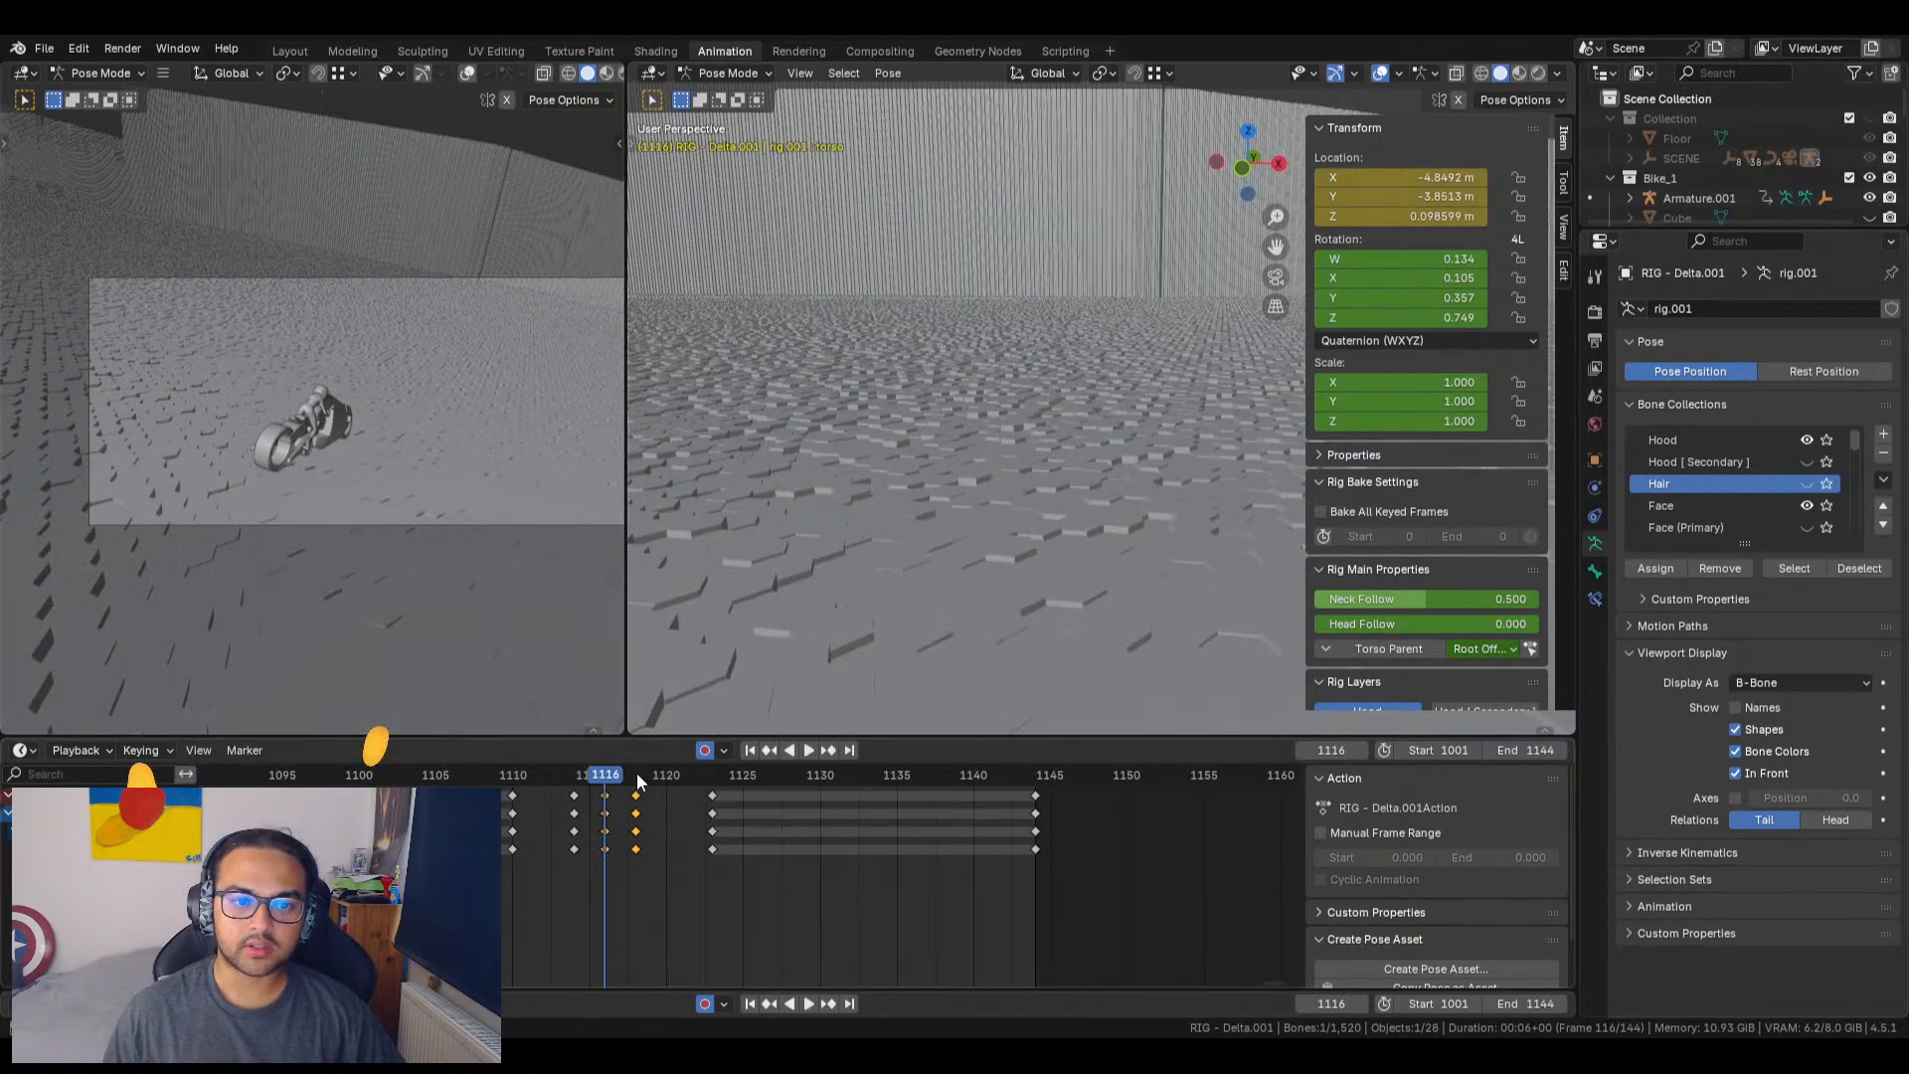
pyautogui.click(634, 773)
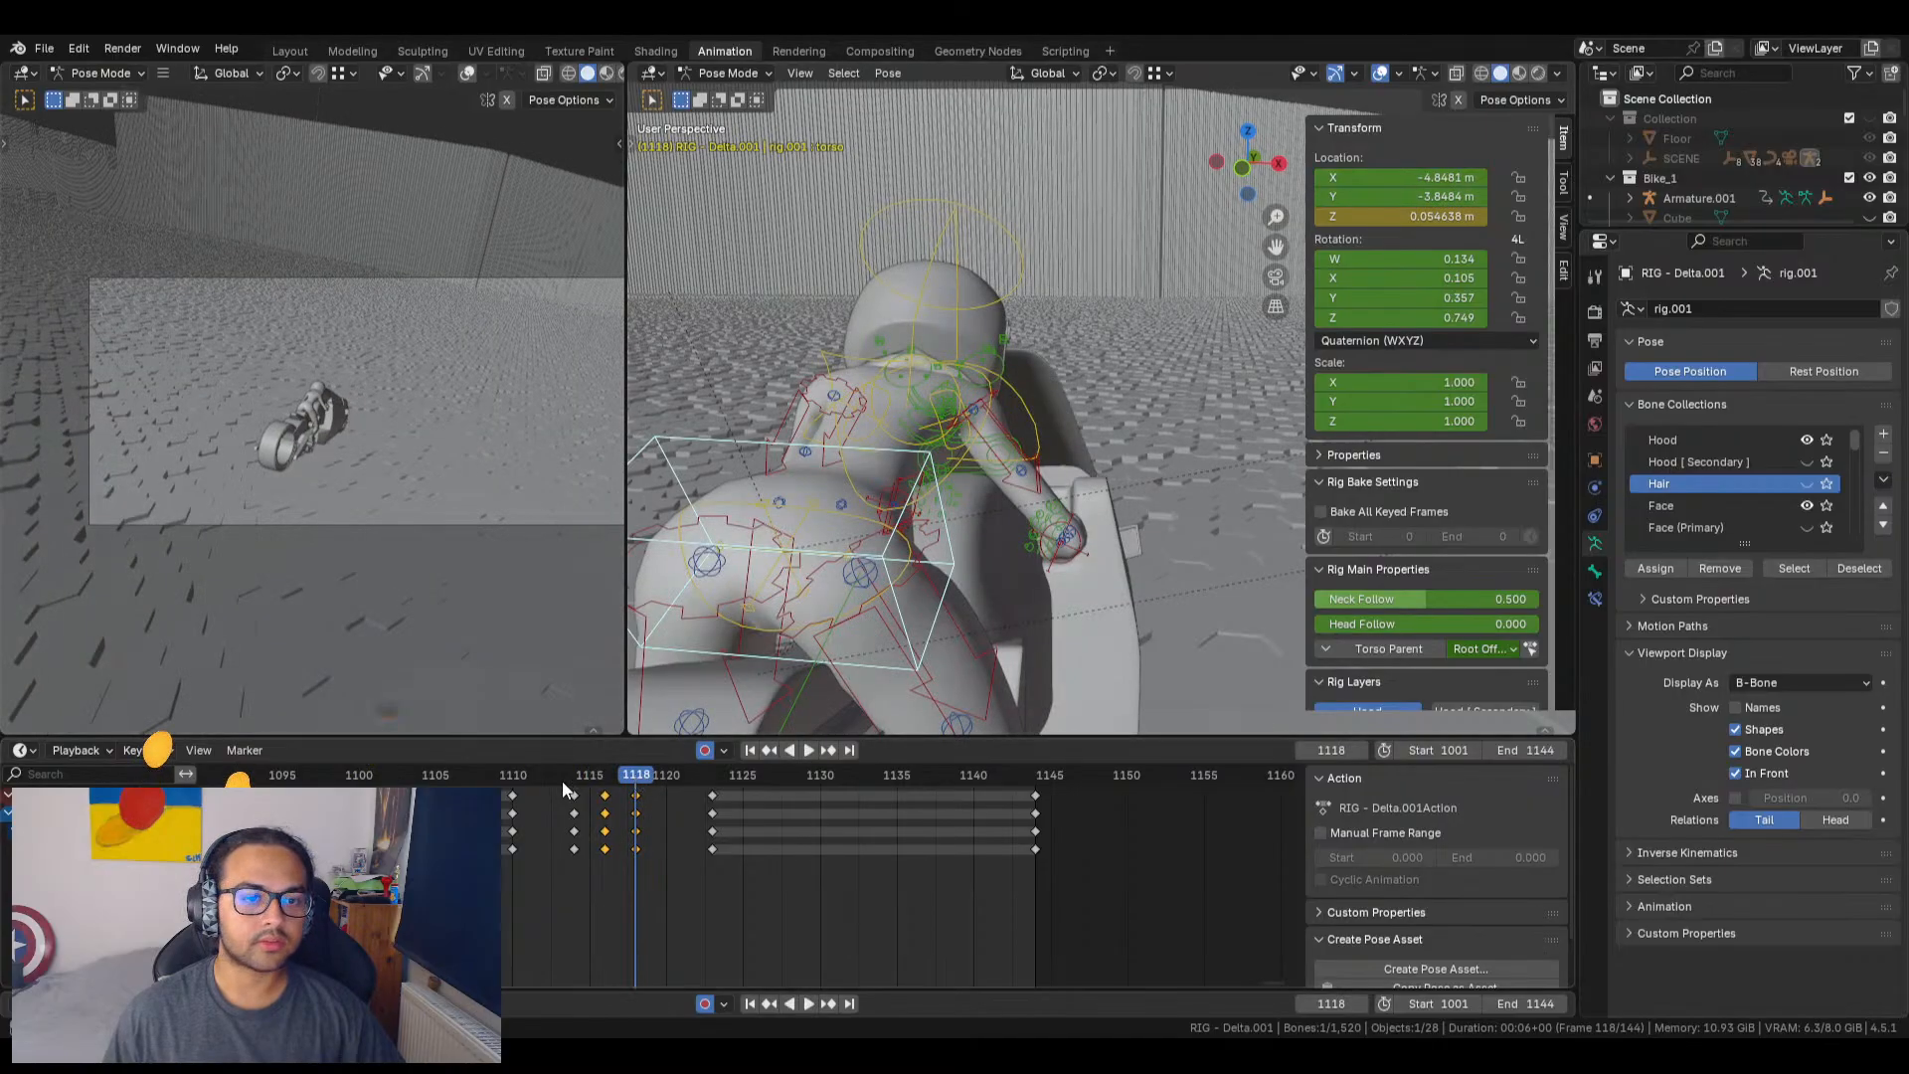
pyautogui.moveTo(634, 778)
pyautogui.mouseDown()
pyautogui.moveTo(557, 783)
pyautogui.moveTo(696, 797)
pyautogui.moveTo(527, 801)
pyautogui.moveTo(731, 809)
pyautogui.moveTo(558, 794)
pyautogui.moveTo(683, 803)
pyautogui.moveTo(604, 792)
pyautogui.mouseUp()
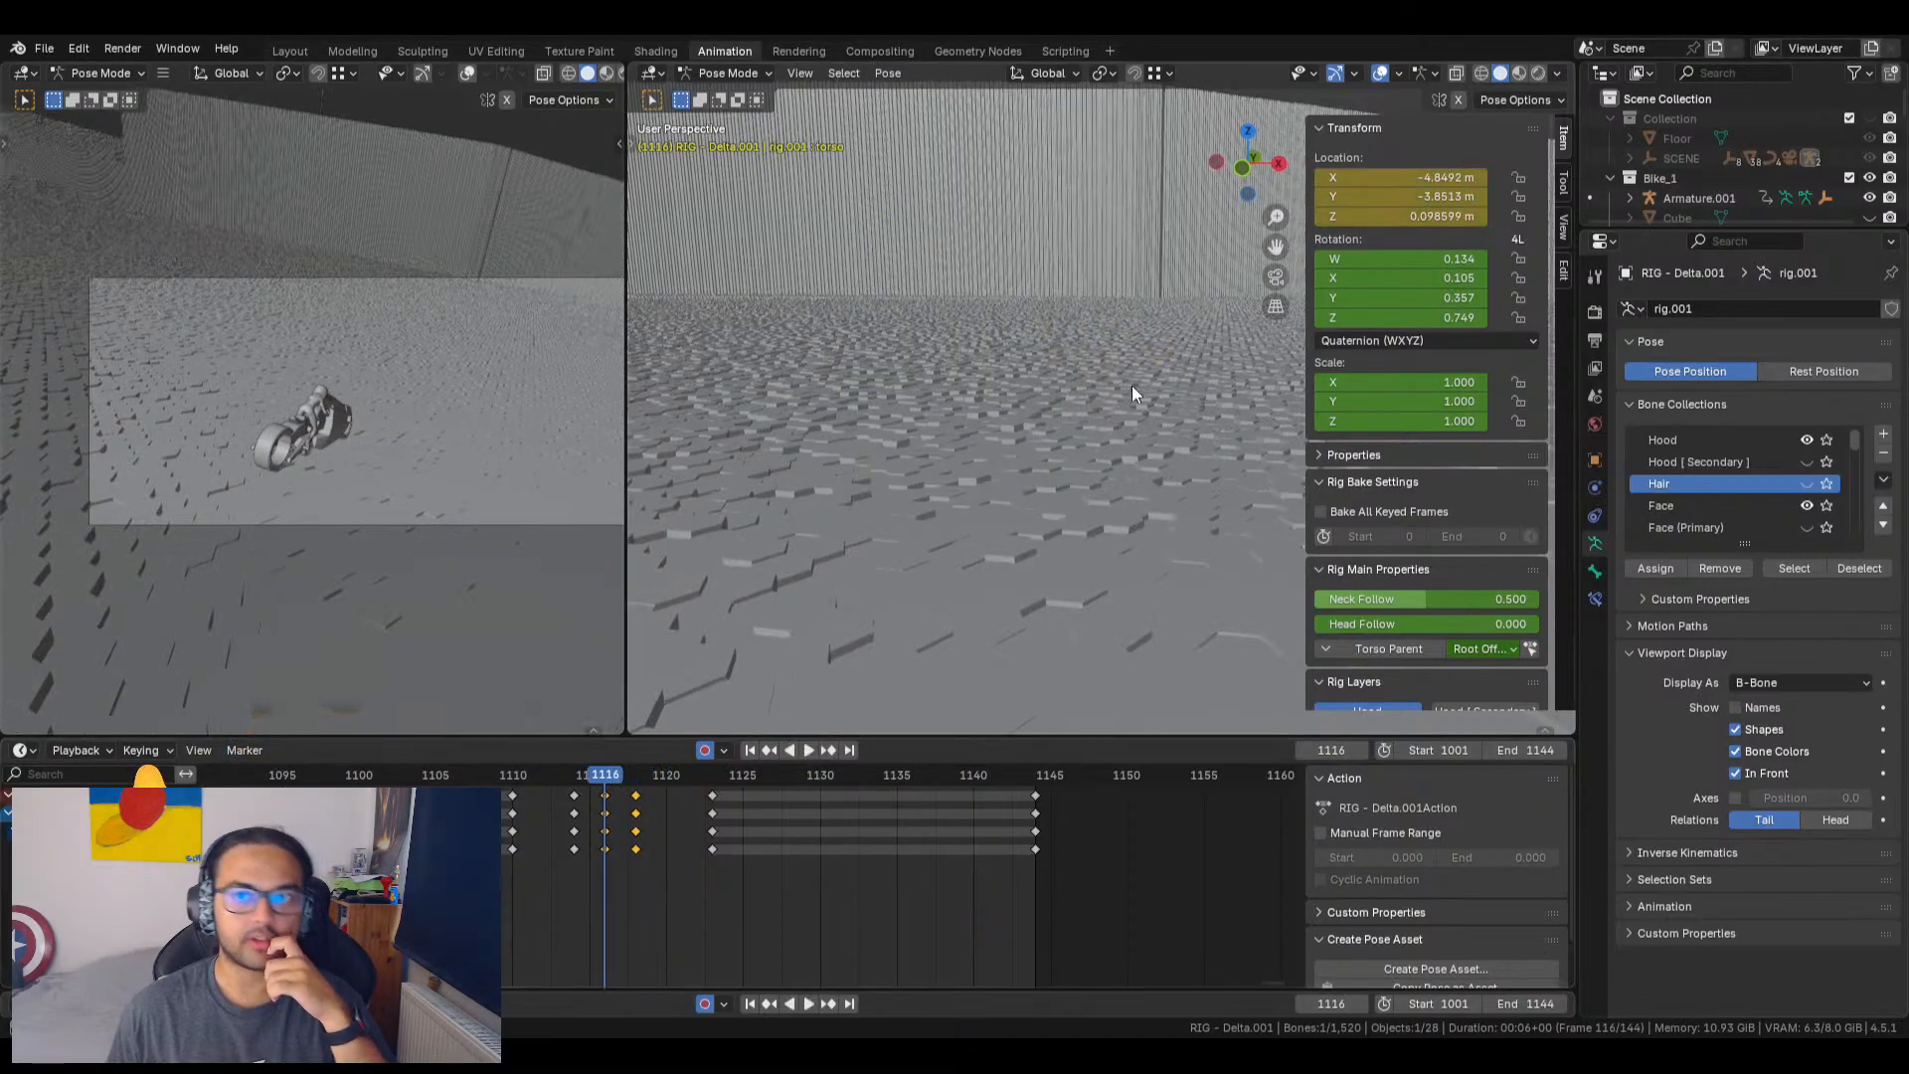
# Step: Try a different quaternion rotation on the torso control at frame 1116 and undo it
pyautogui.moveTo(1039, 469); pyautogui.dragTo(1008, 512, button='middle')
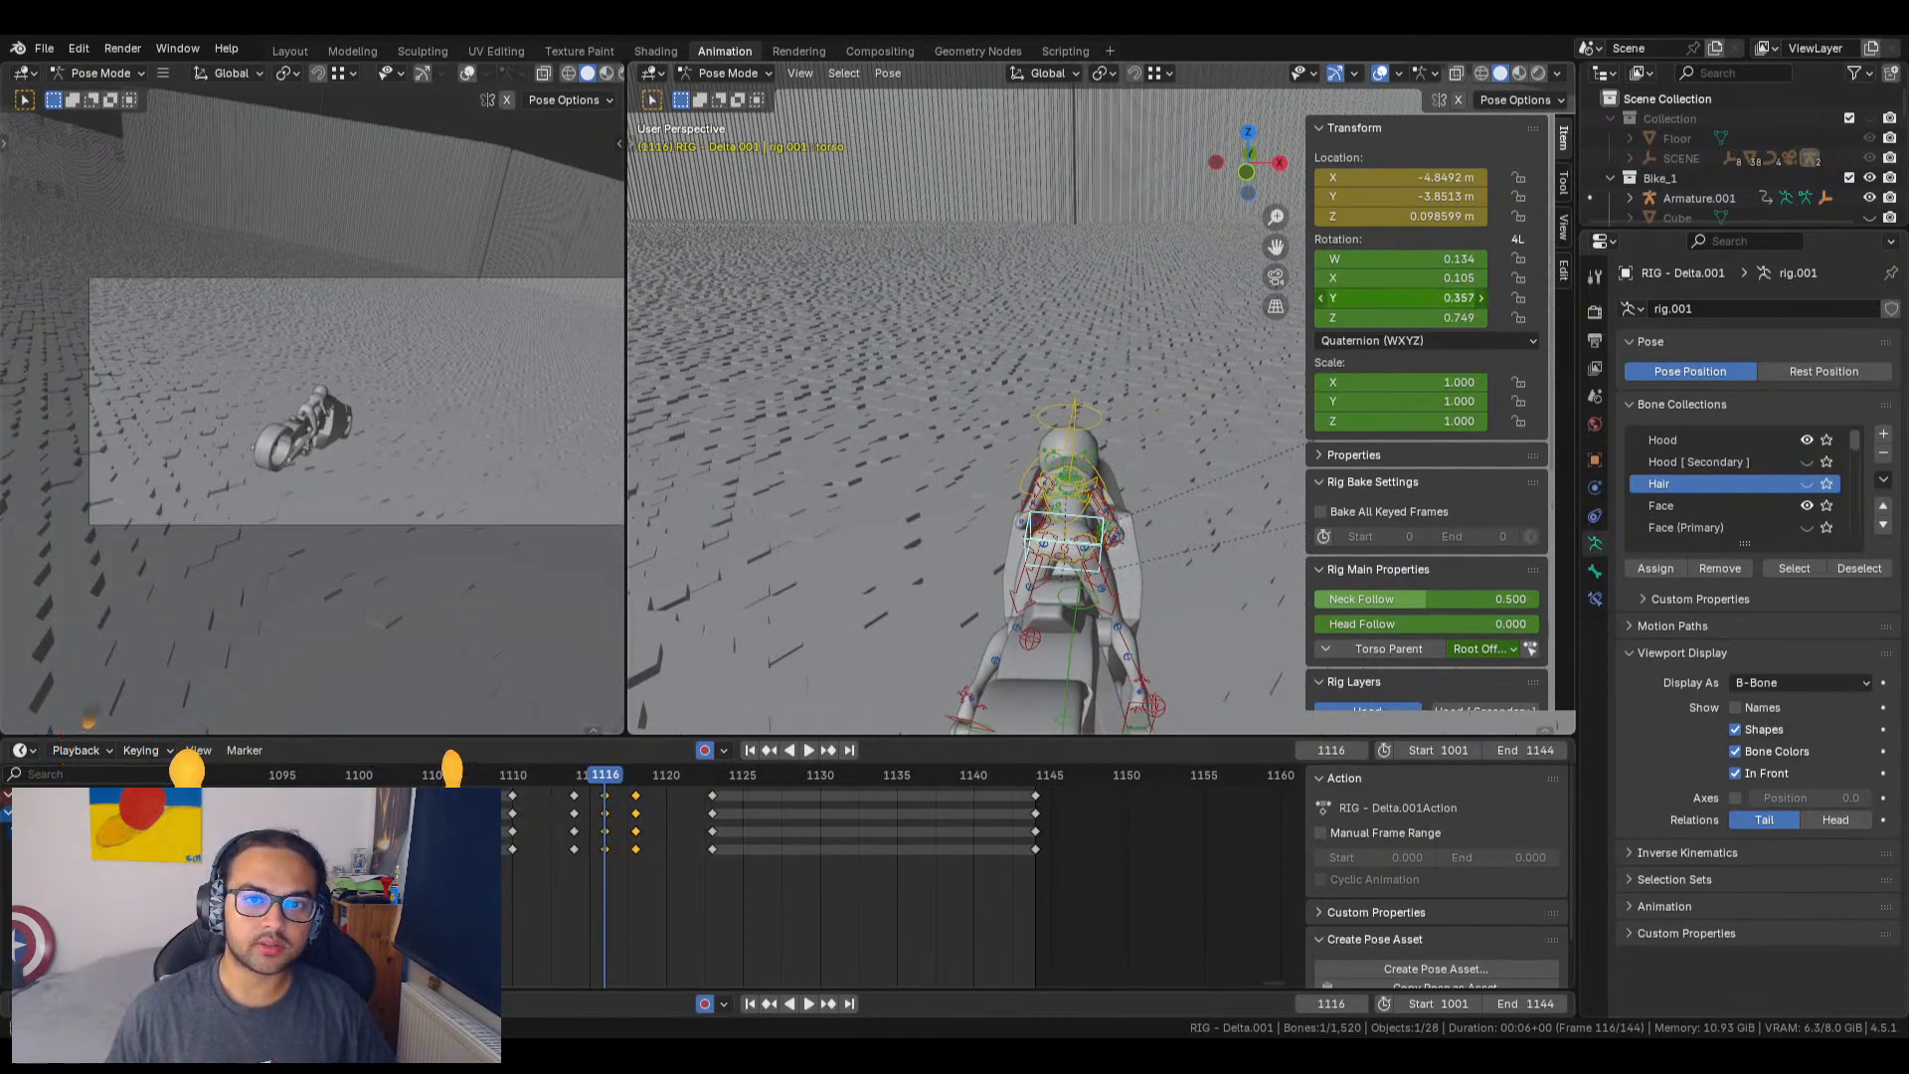
pyautogui.moveTo(1389, 296)
pyautogui.mouseDown()
pyautogui.moveTo(1370, 297)
pyautogui.moveTo(1458, 317)
pyautogui.moveTo(1406, 318)
pyautogui.mouseUp()
pyautogui.hotkey('ctrl', 'z')
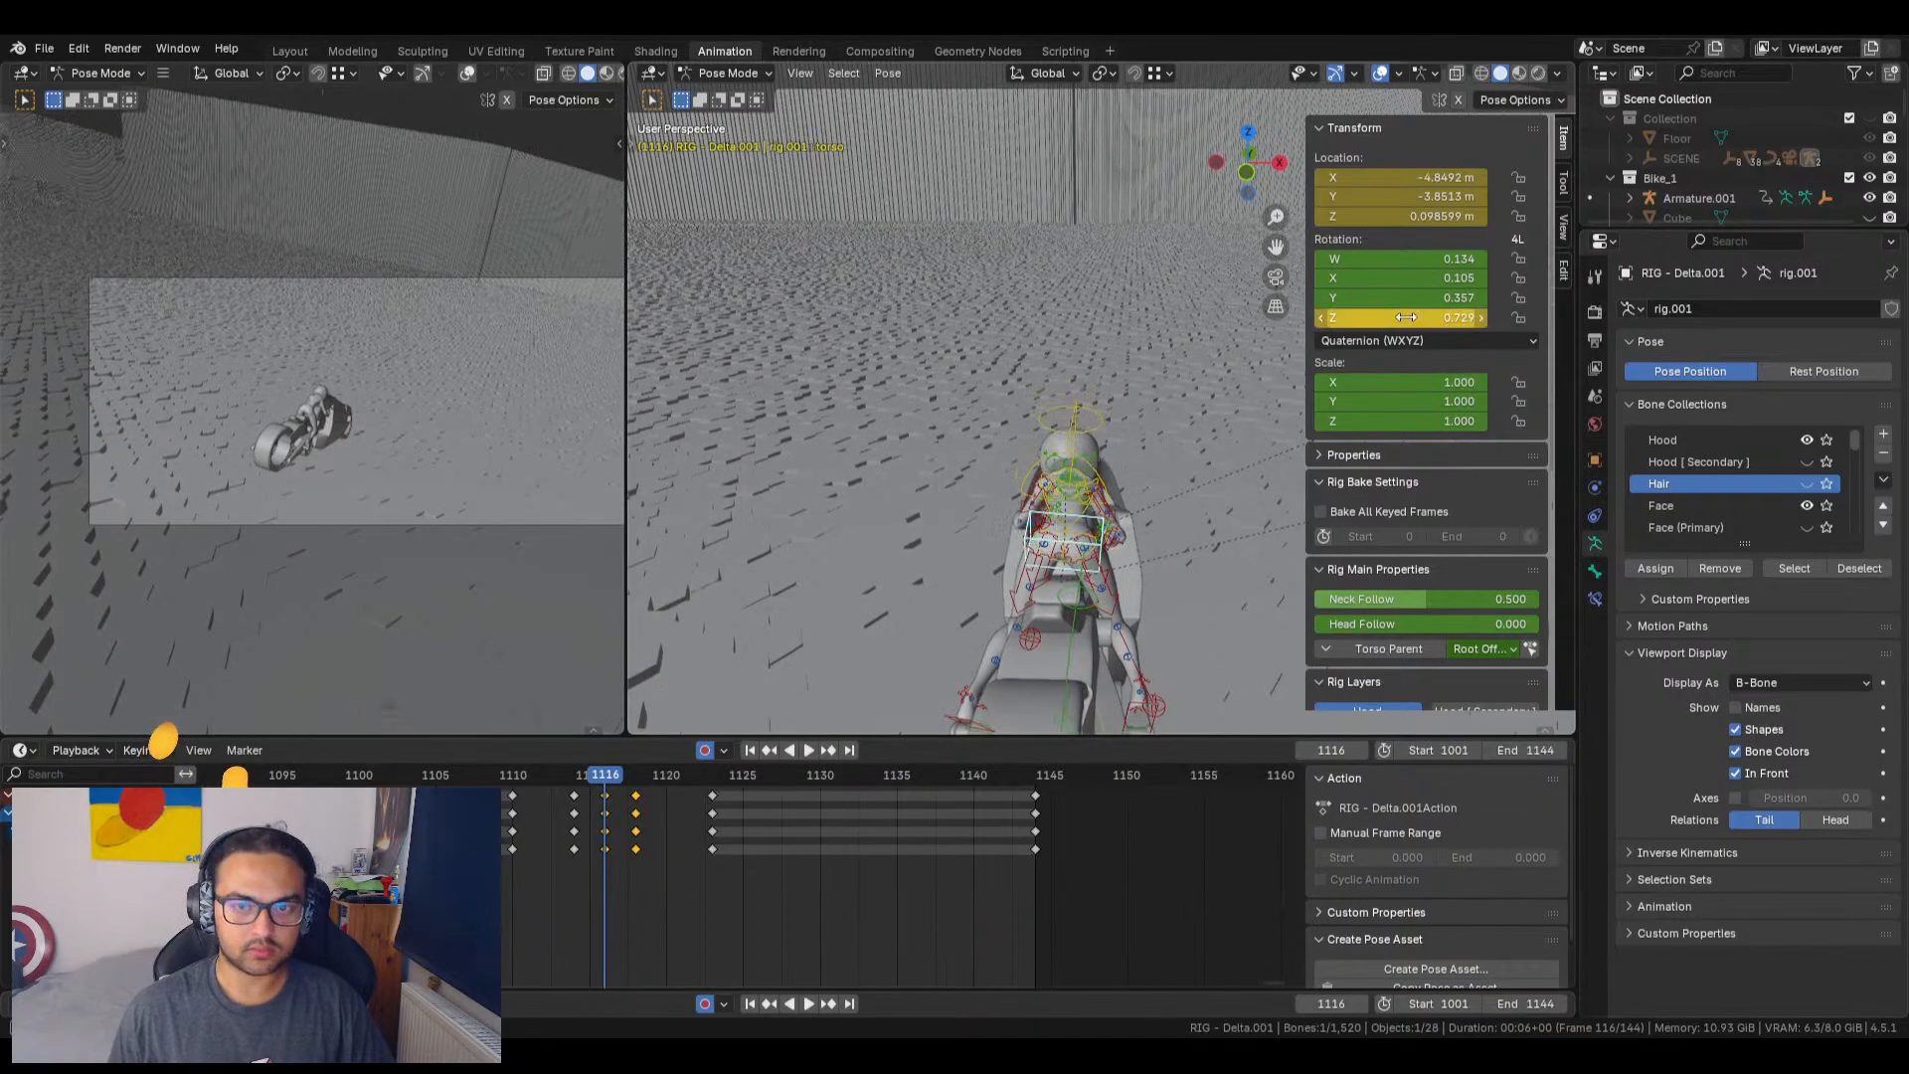
pyautogui.hotkey('ctrl', 'z')
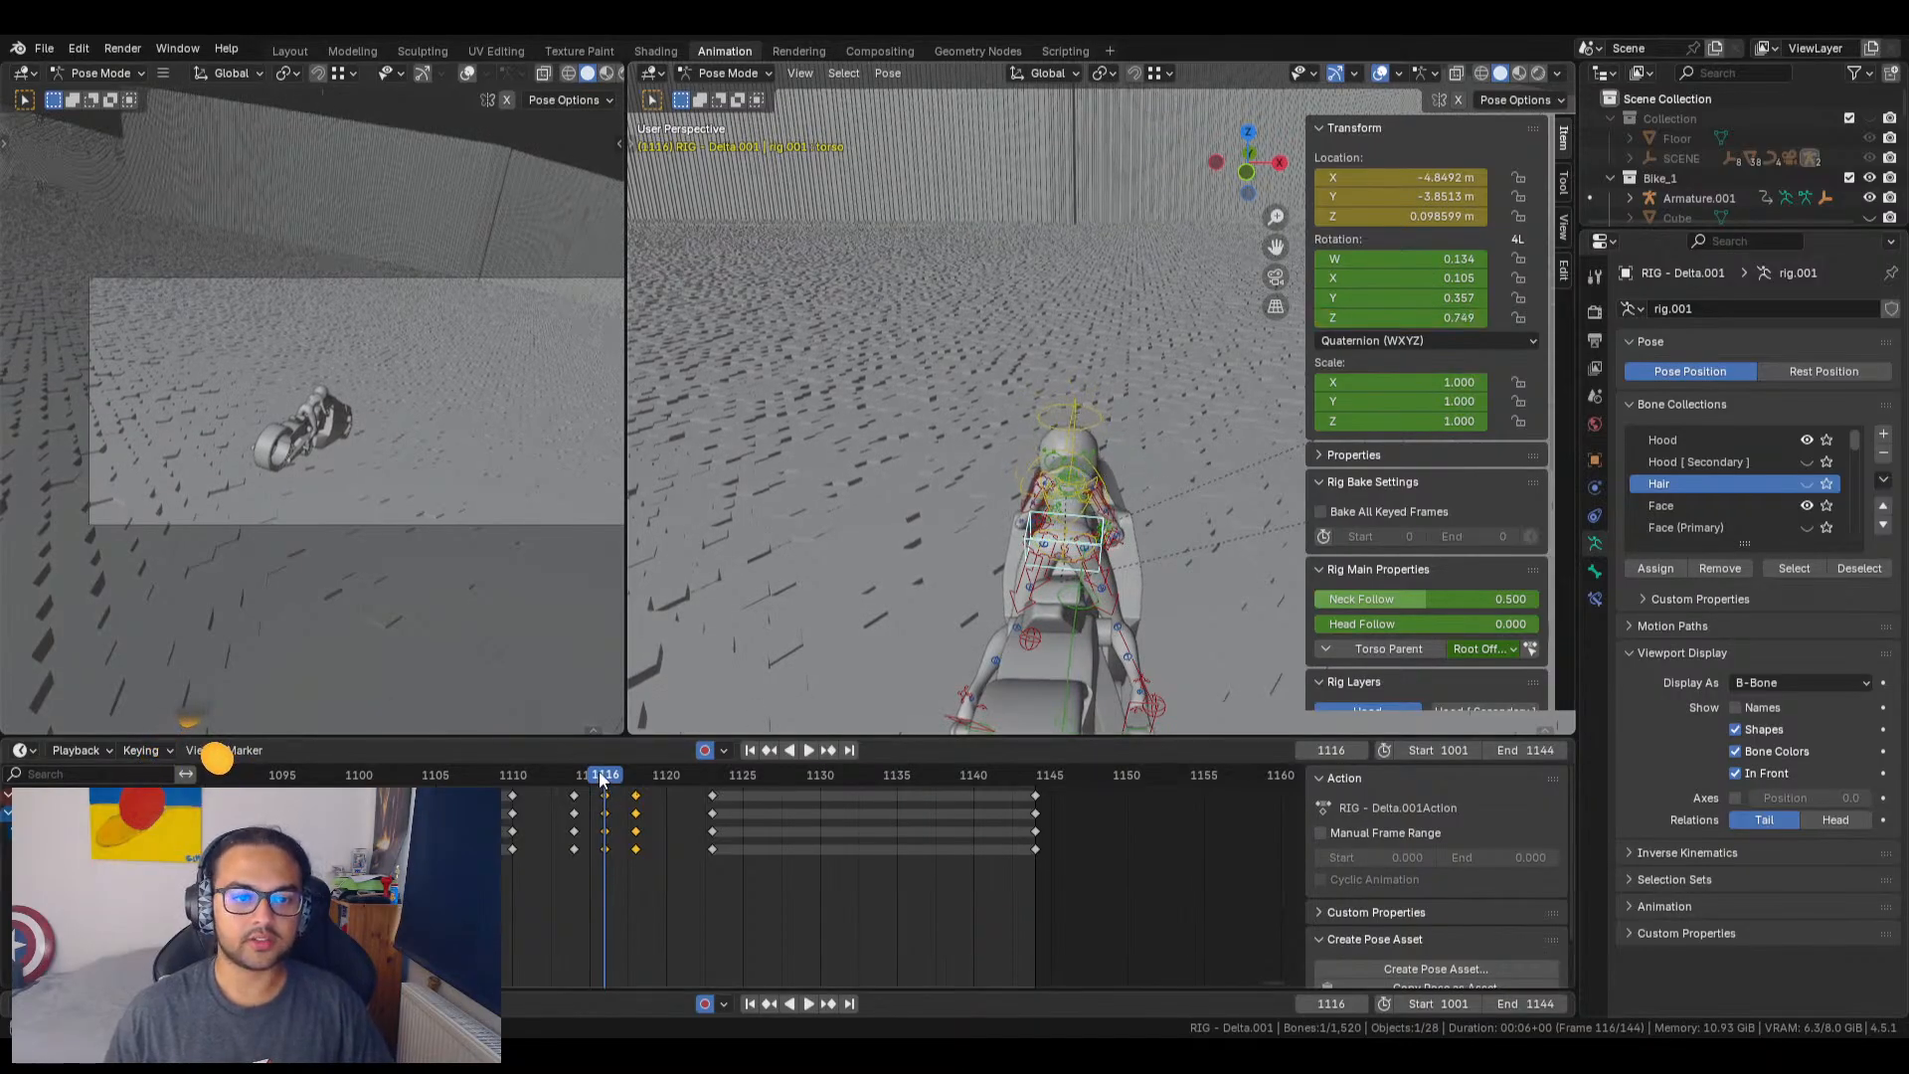
# Step: At frame 1116, set the torso control's quaternion rotation to X -0.035 and Z 0.839
pyautogui.click(580, 776)
pyautogui.press('space')
pyautogui.moveTo(558, 773); pyautogui.dragTo(612, 786)
pyautogui.moveTo(1364, 317); pyautogui.dragTo(1268, 278)
pyautogui.rightClick(1397, 298)
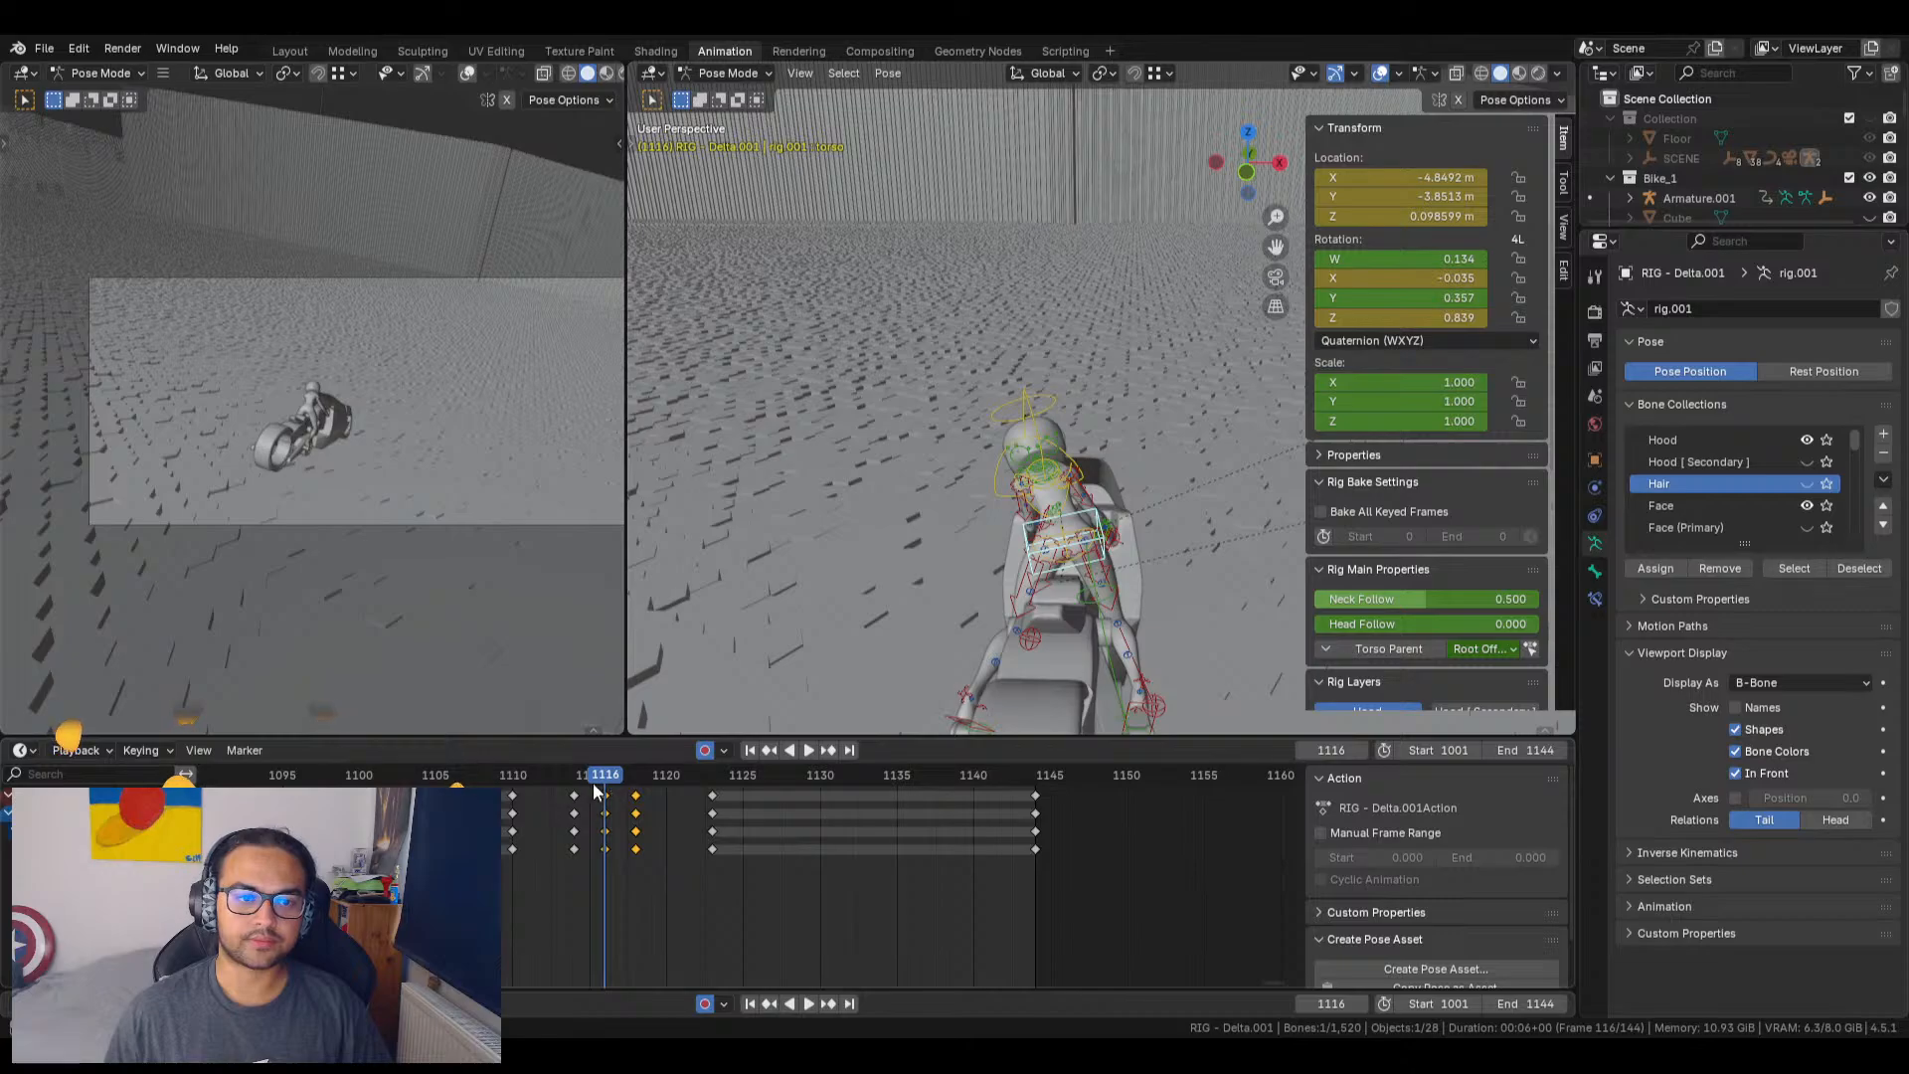
# Step: Set the torso control's quaternion rotation to X -0.057 and Y 0.347 at frame 1118, and readjust its X rotation at frame 1116
pyautogui.moveTo(593, 774); pyautogui.dragTo(634, 801)
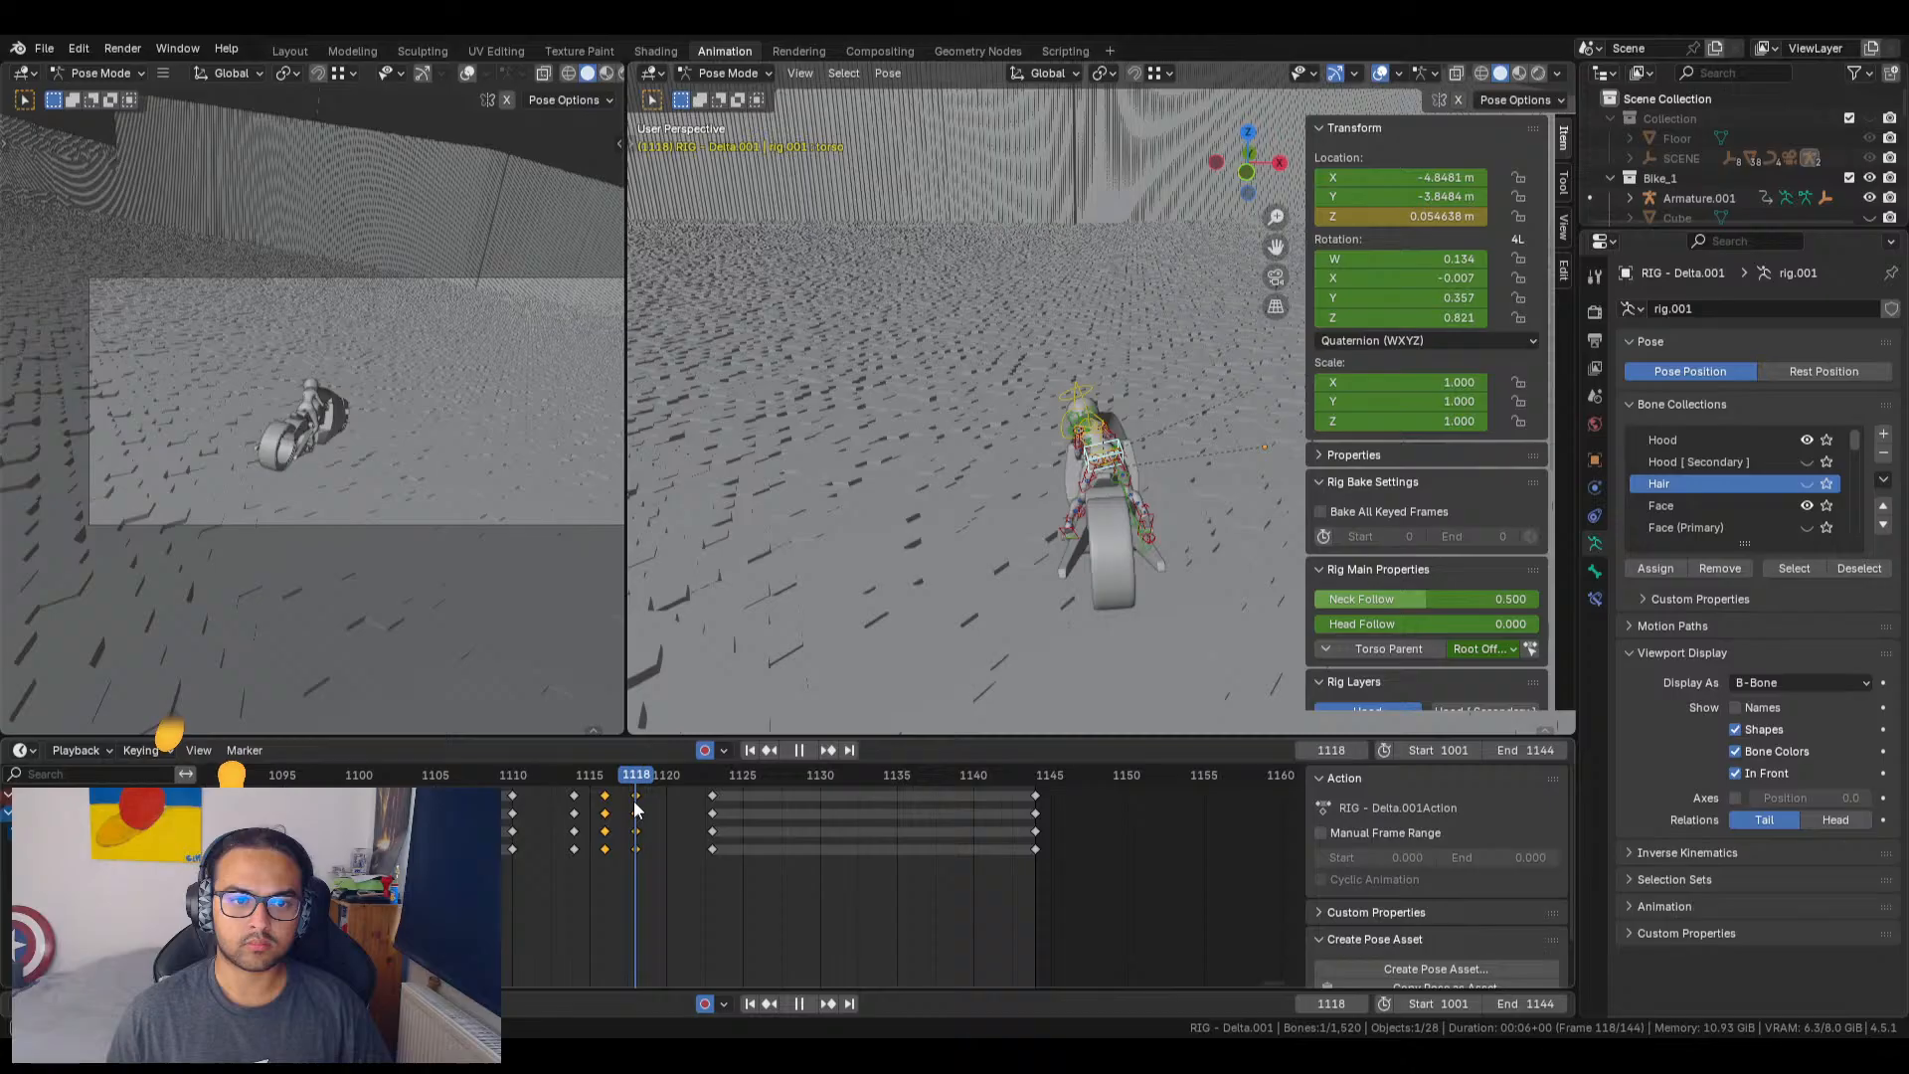
pyautogui.moveTo(1332, 278); pyautogui.dragTo(1379, 302)
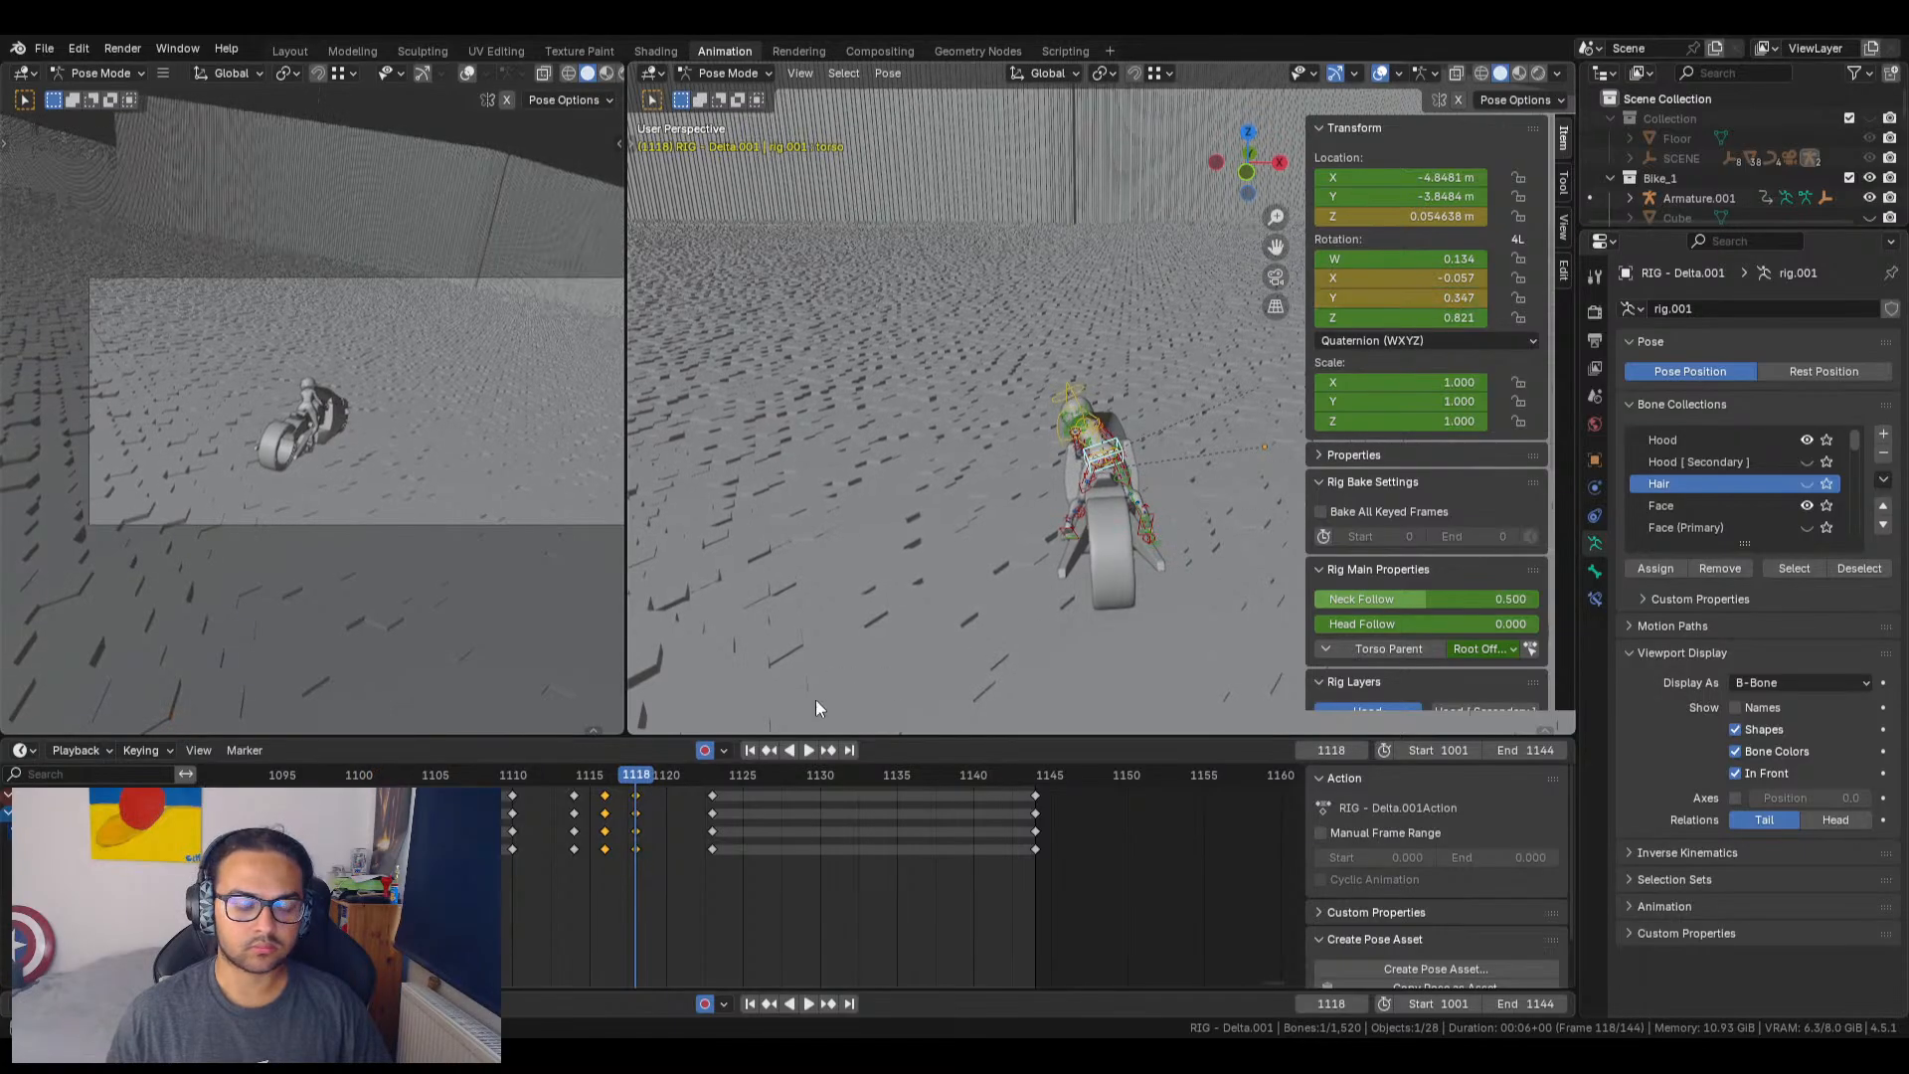
pyautogui.moveTo(623, 776); pyautogui.dragTo(614, 821)
pyautogui.press('Escape')
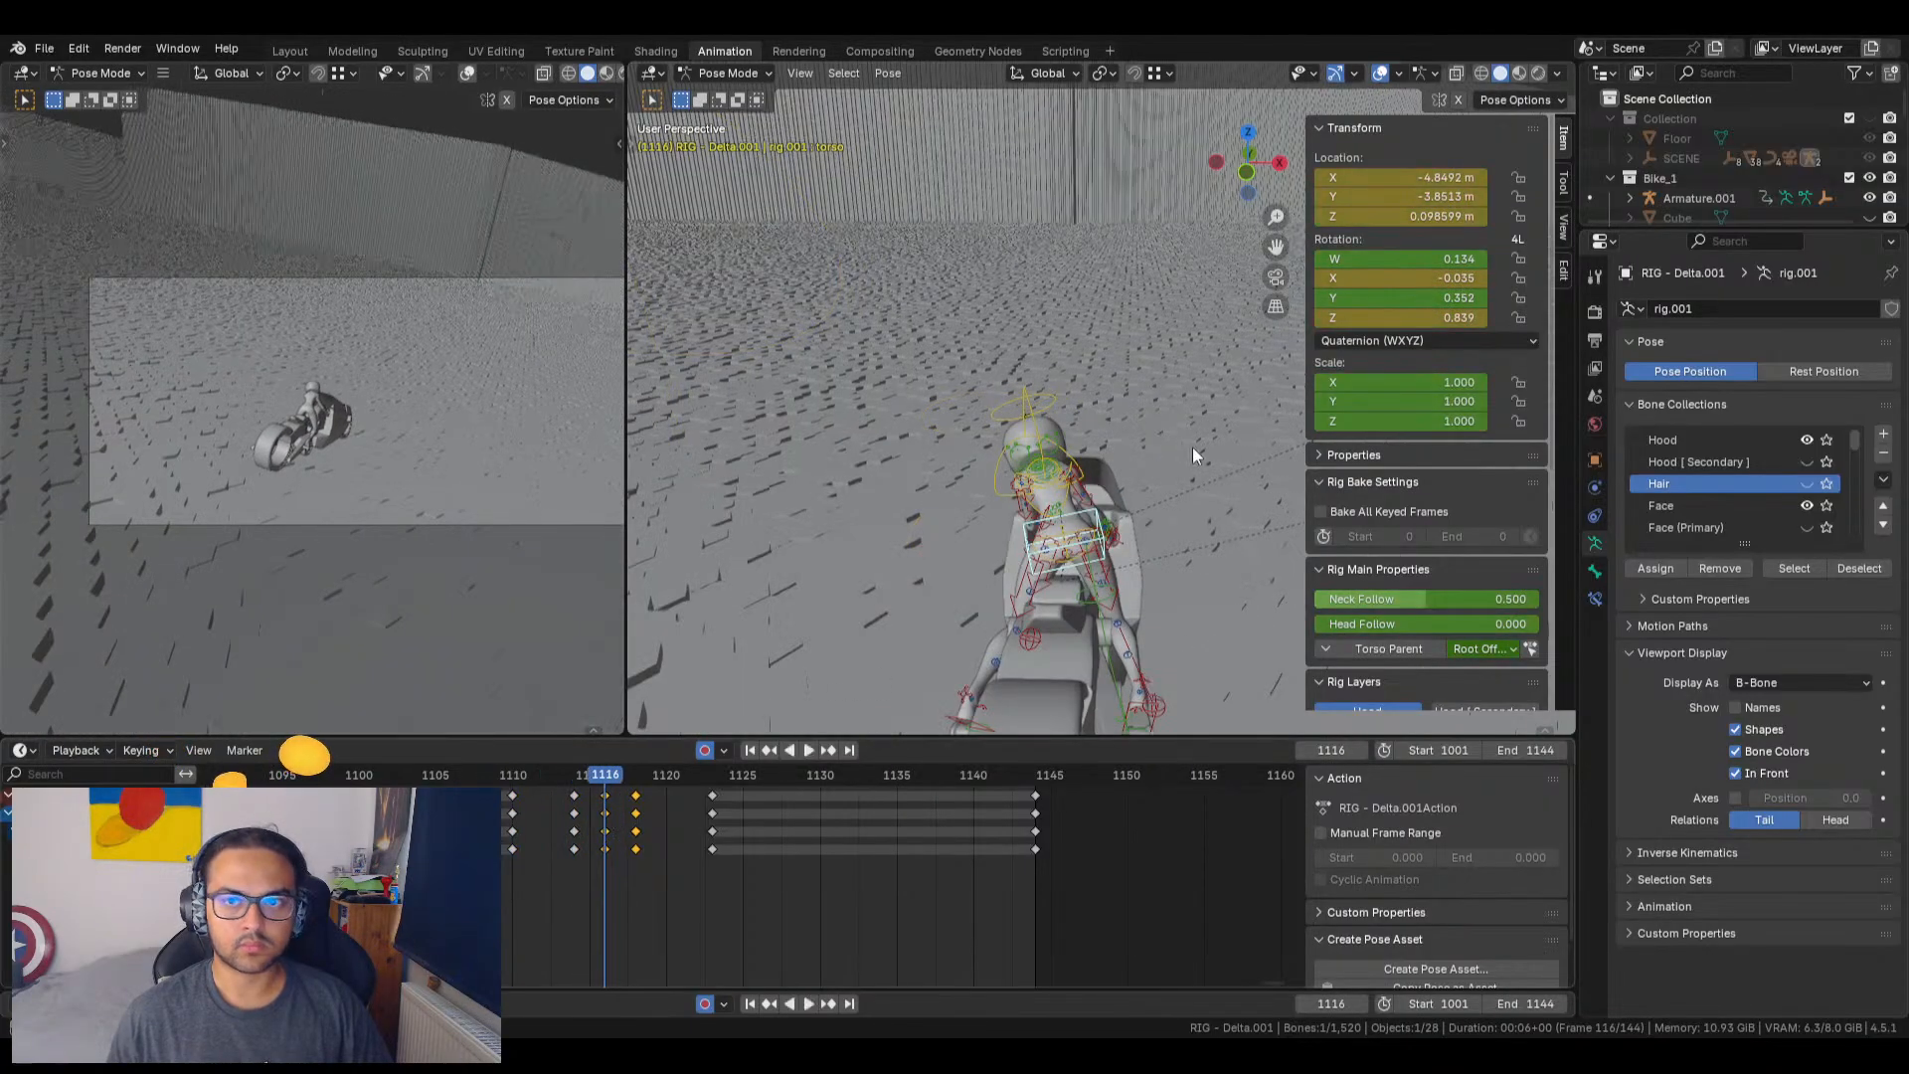
pyautogui.moveTo(1434, 278); pyautogui.dragTo(1486, 277)
# Step: At frame 1123, set the torso control's quaternion X rotation to 0.275 and adjust its Y and Z rotation
pyautogui.moveTo(603, 780); pyautogui.dragTo(713, 830)
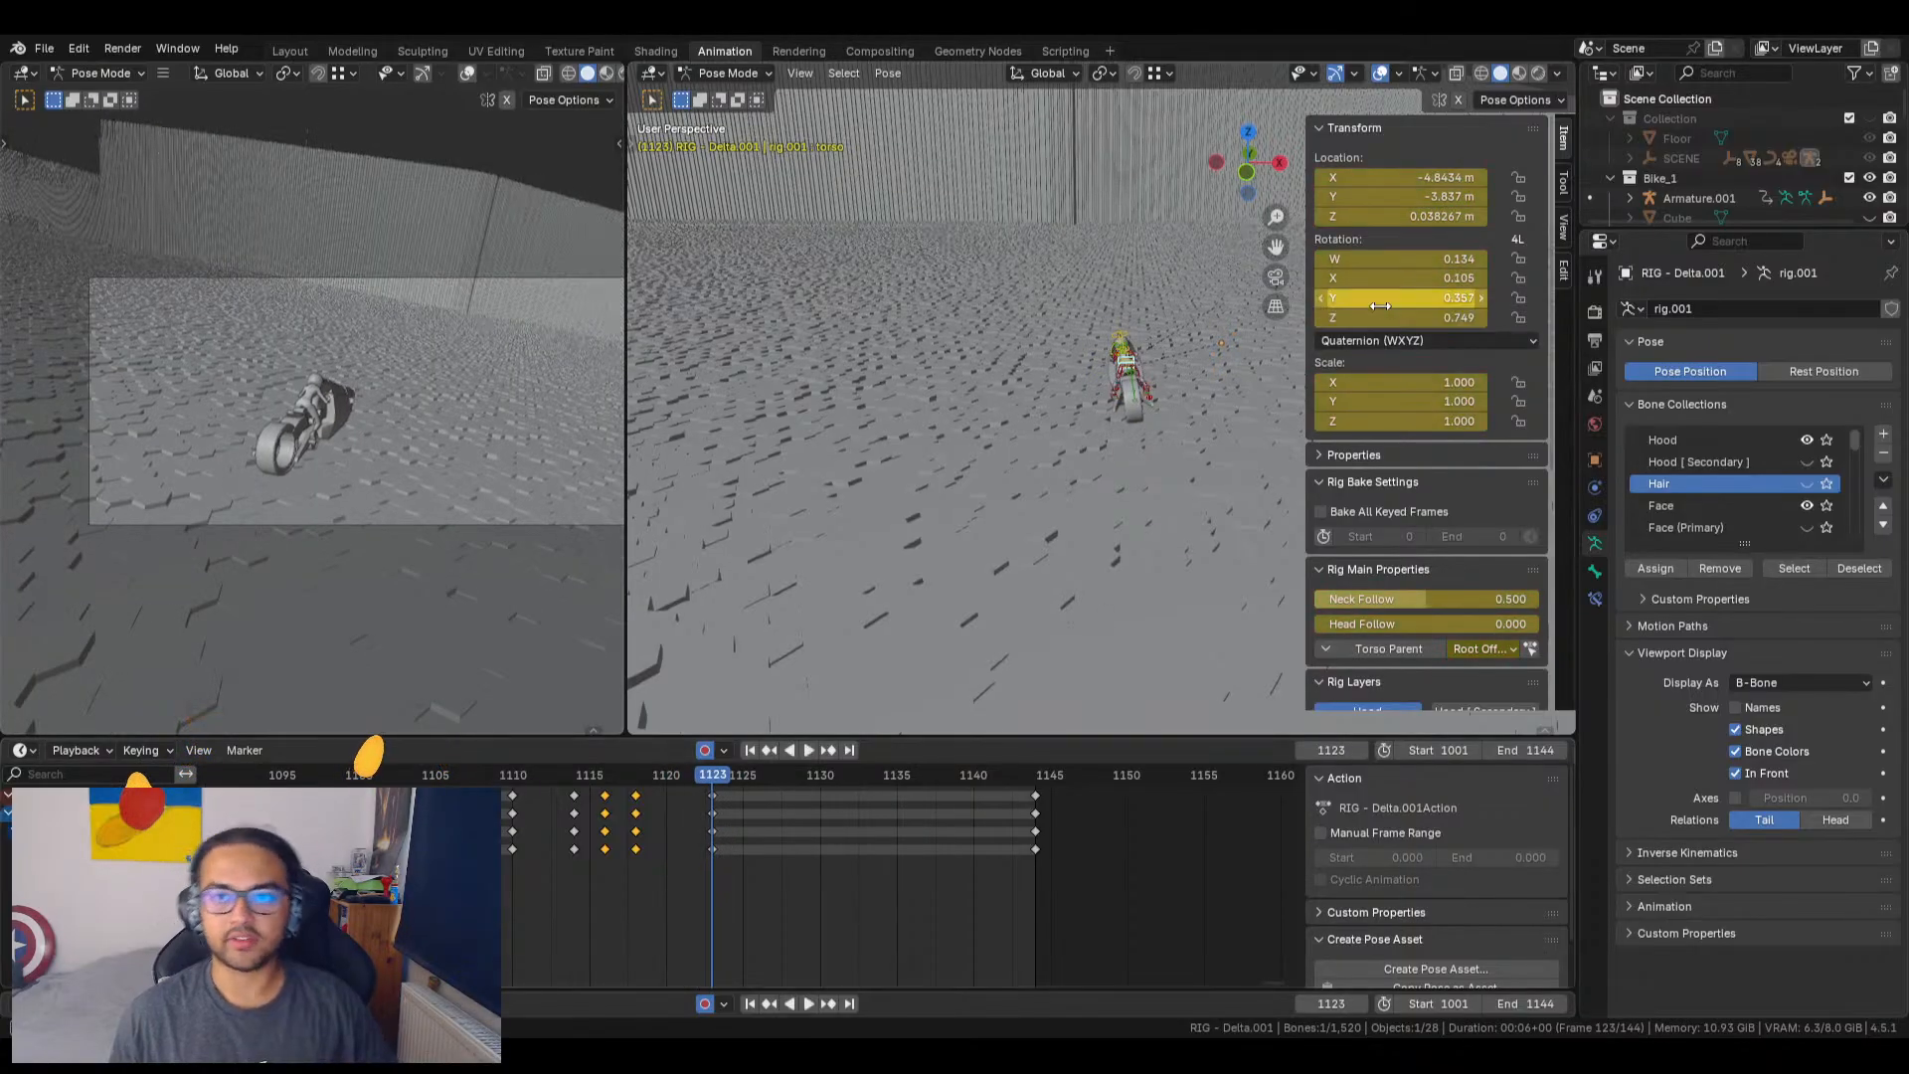
pyautogui.moveTo(1400, 318); pyautogui.dragTo(1415, 278)
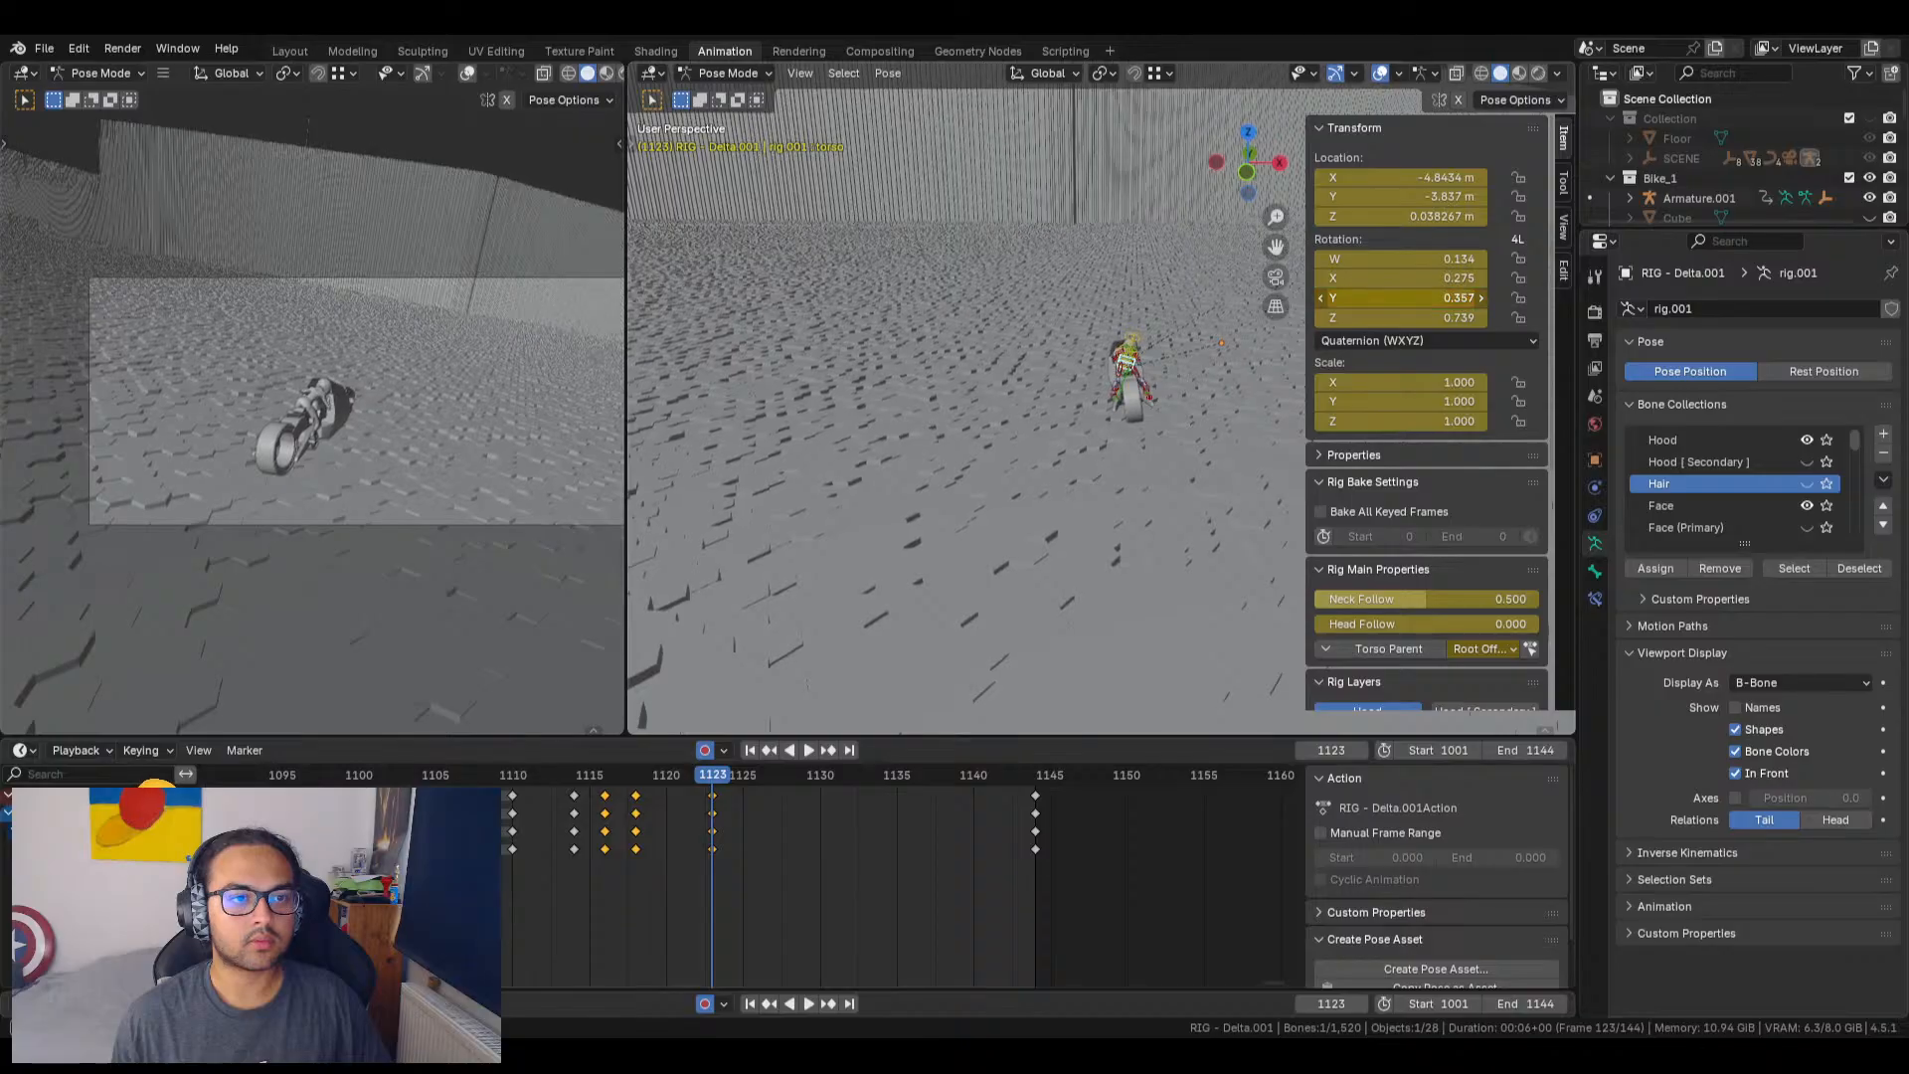
pyautogui.moveTo(1402, 298)
pyautogui.mouseDown()
pyautogui.moveTo(1353, 298)
pyautogui.moveTo(1412, 317)
pyautogui.mouseUp()
# Step: Play the animation from frame 1001 in the camera view to review the rider's motion
pyautogui.moveTo(706, 781); pyautogui.dragTo(1021, 842)
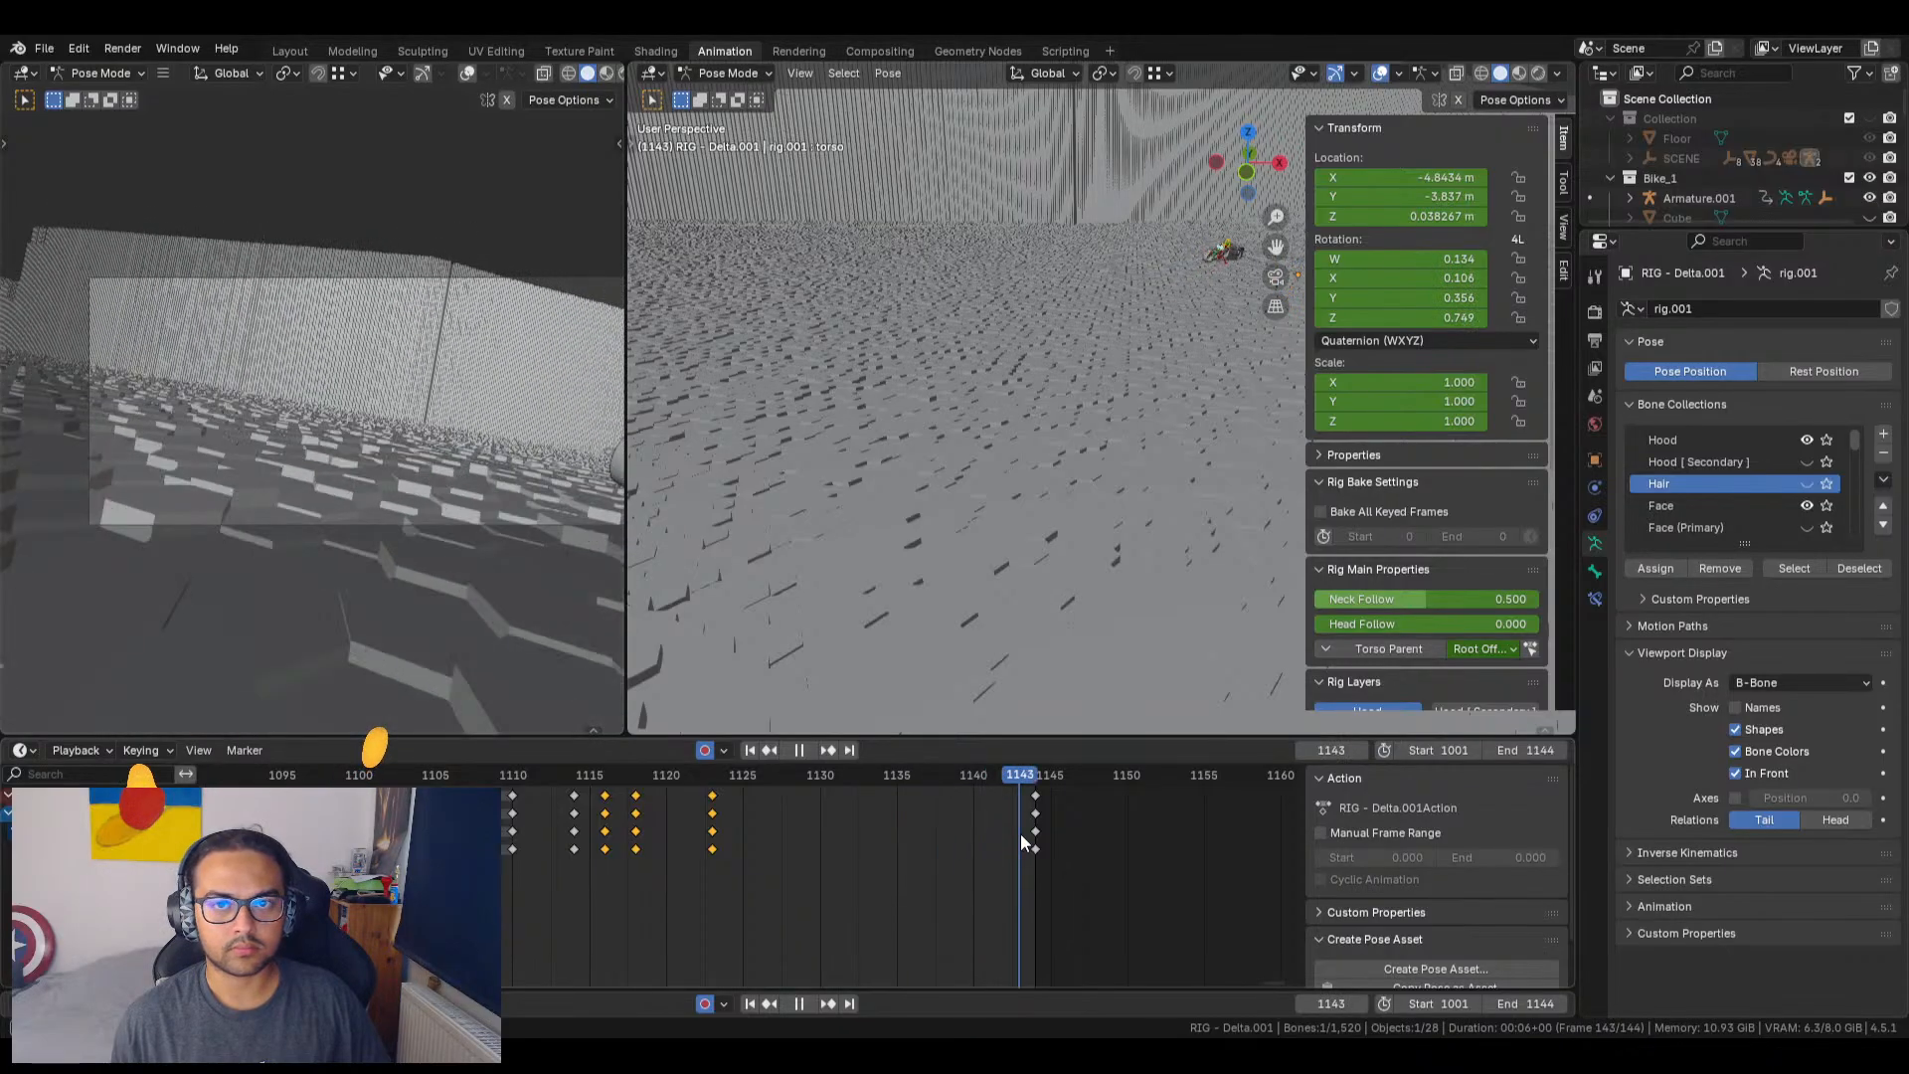
pyautogui.scroll(-3, 397, 455)
pyautogui.keyDown('shift'); pyautogui.moveTo(413, 453); pyautogui.dragTo(335, 461, button='middle'); pyautogui.keyUp('shift')
pyautogui.scroll(-15, 746, 880)
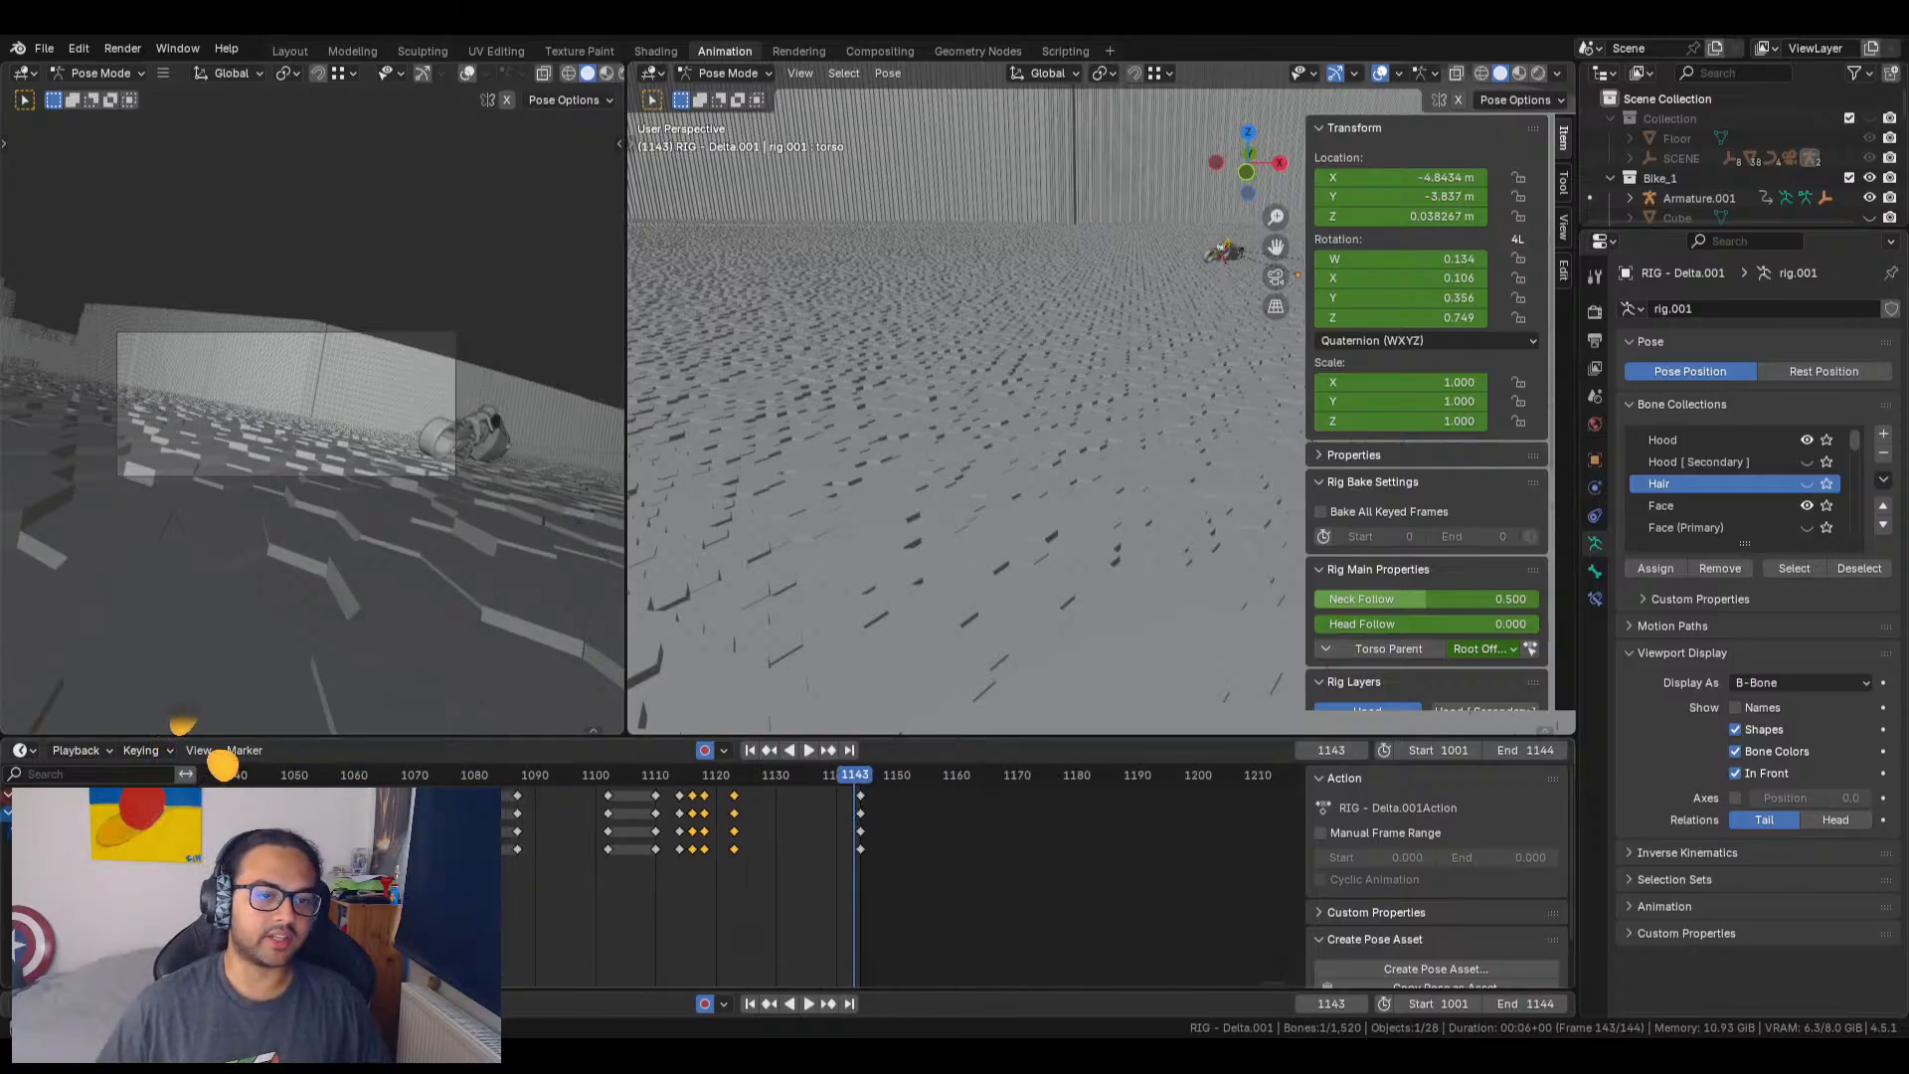
pyautogui.moveTo(503, 910); pyautogui.dragTo(642, 910, button='middle')
pyautogui.click(493, 778)
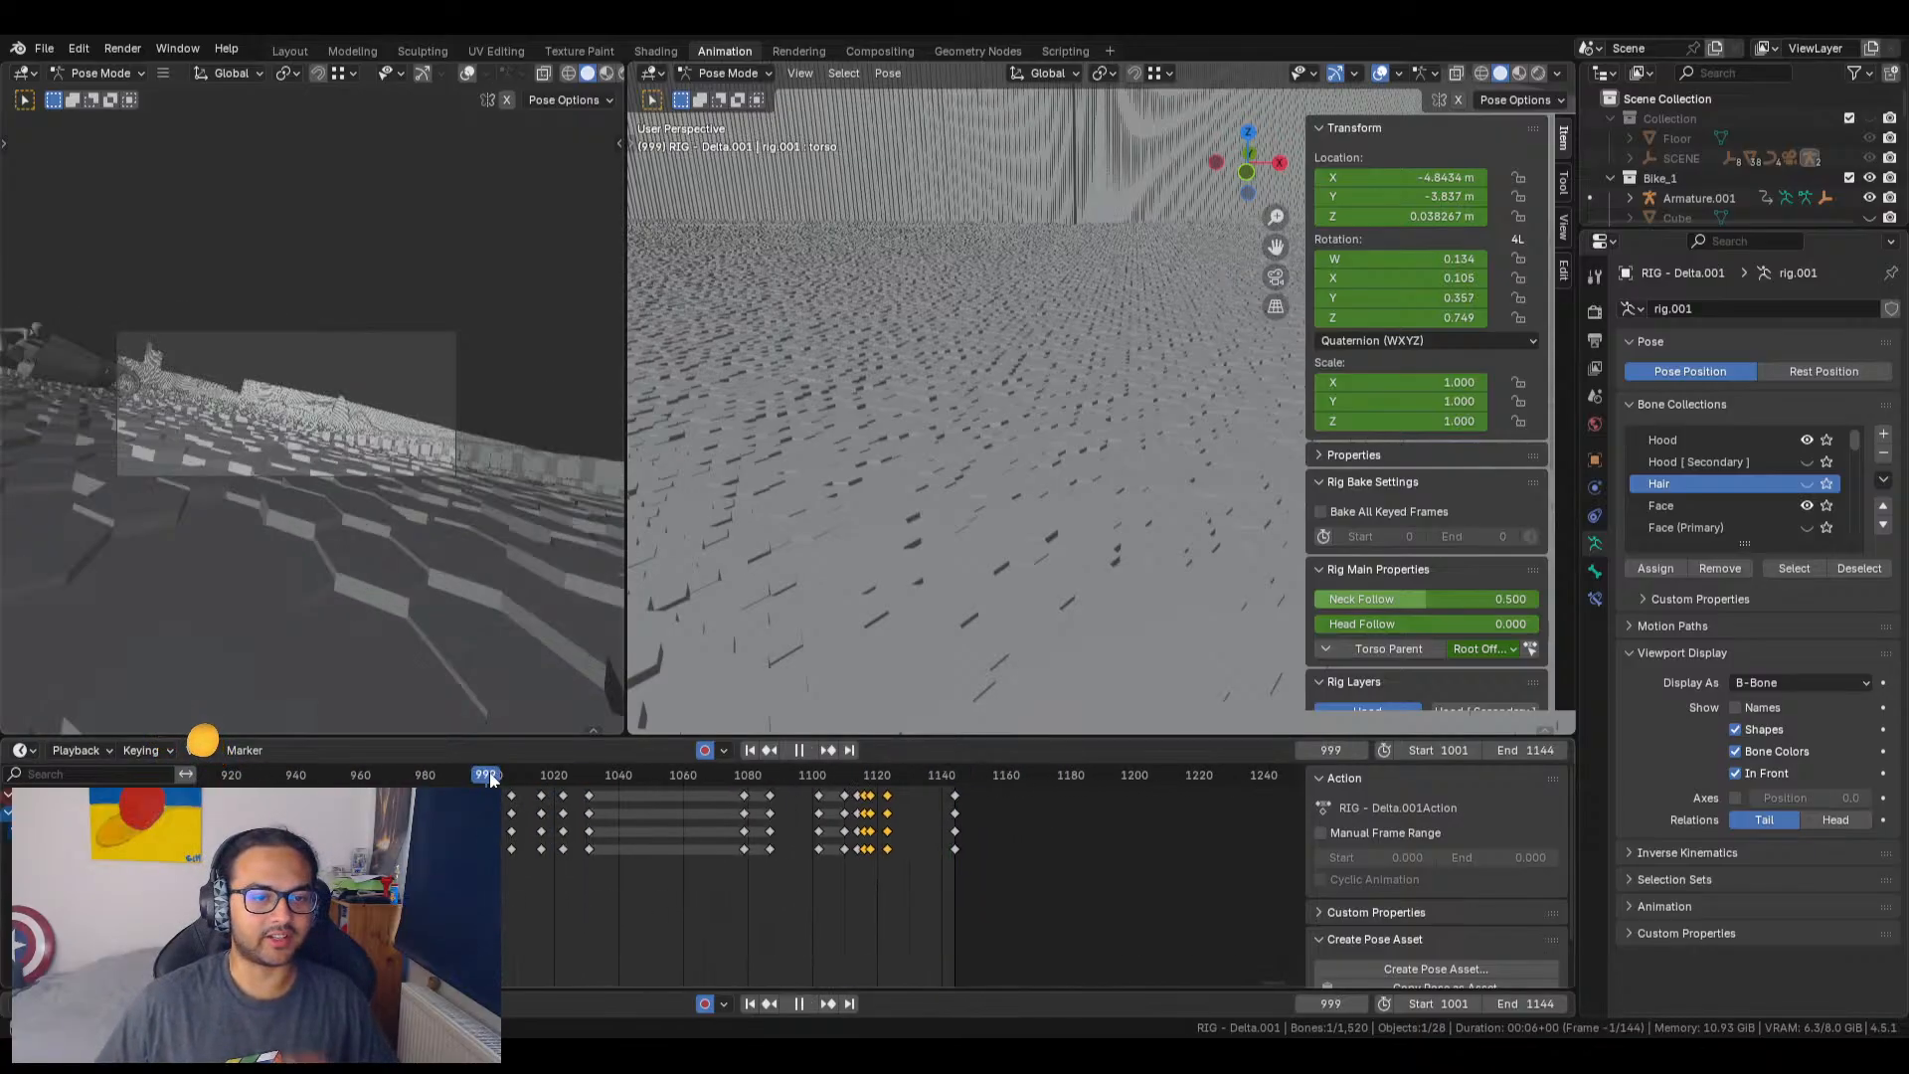
pyautogui.press('space')
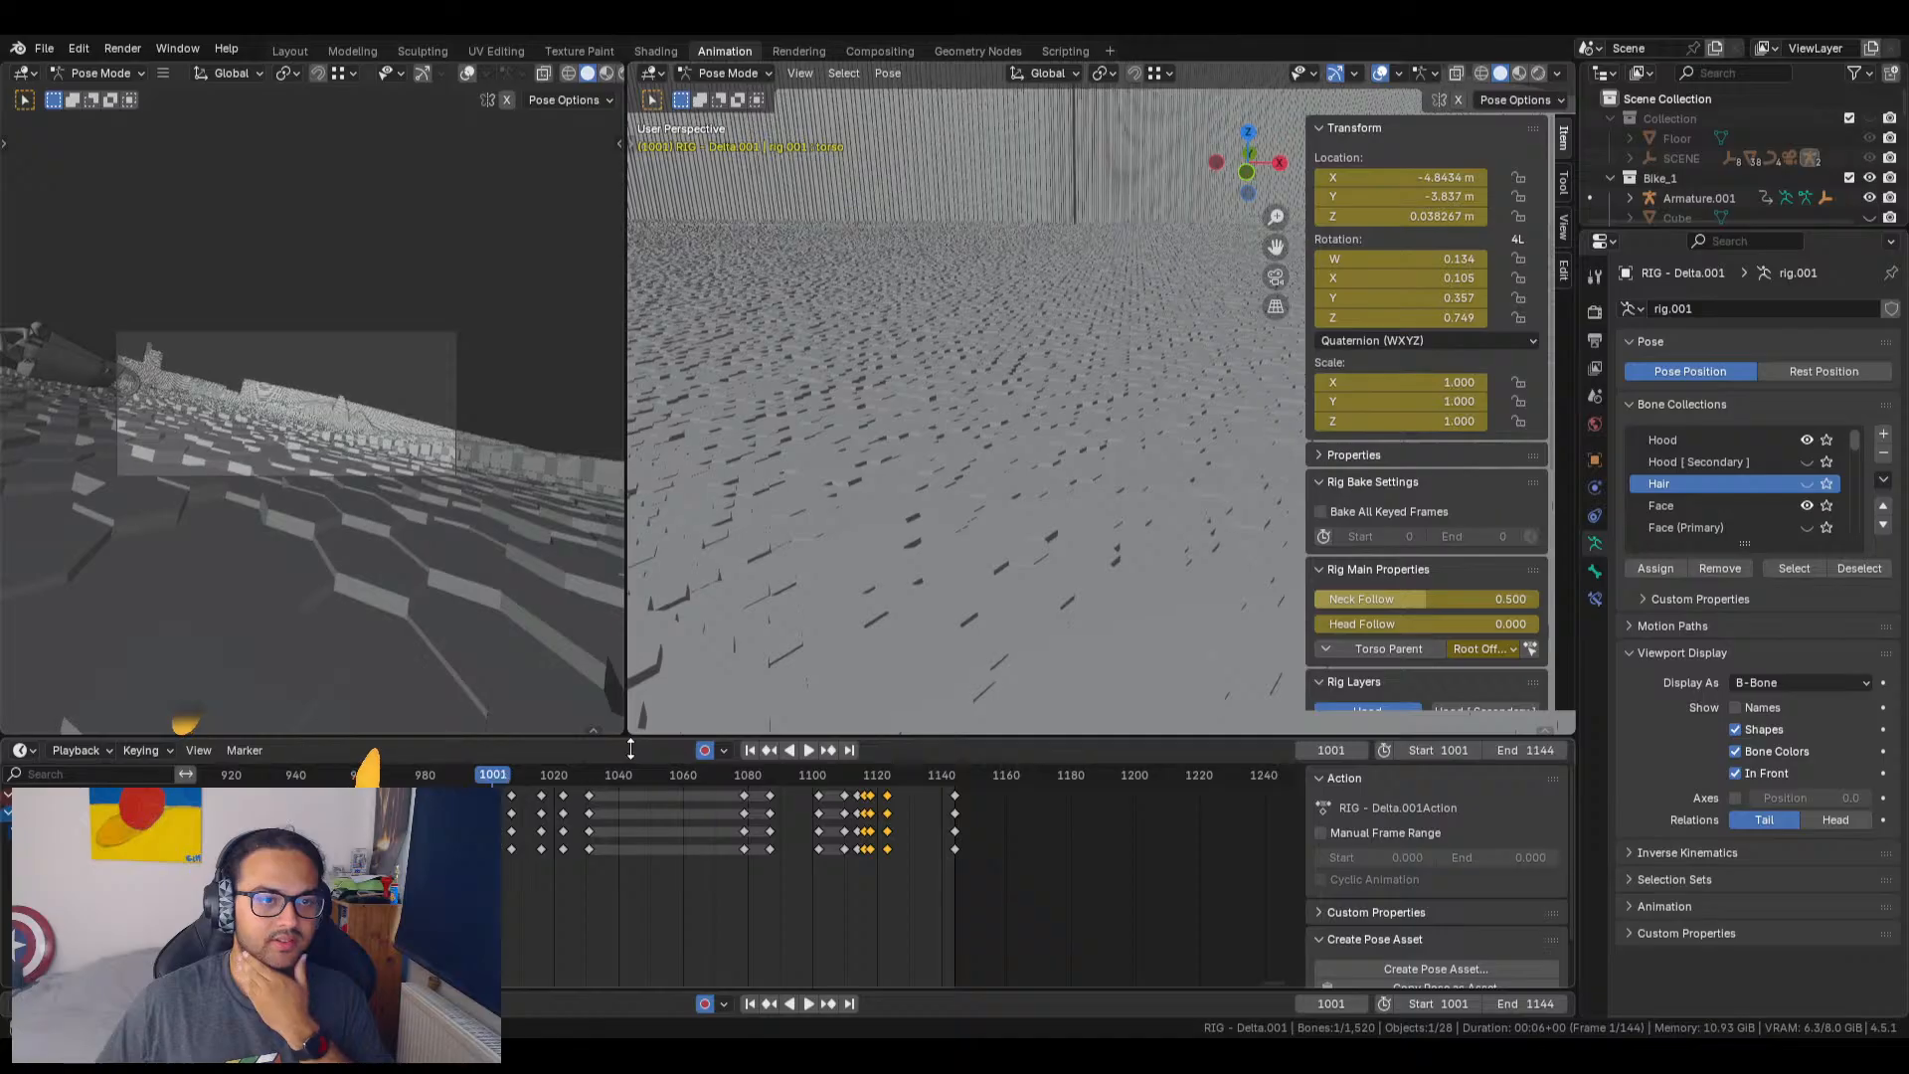
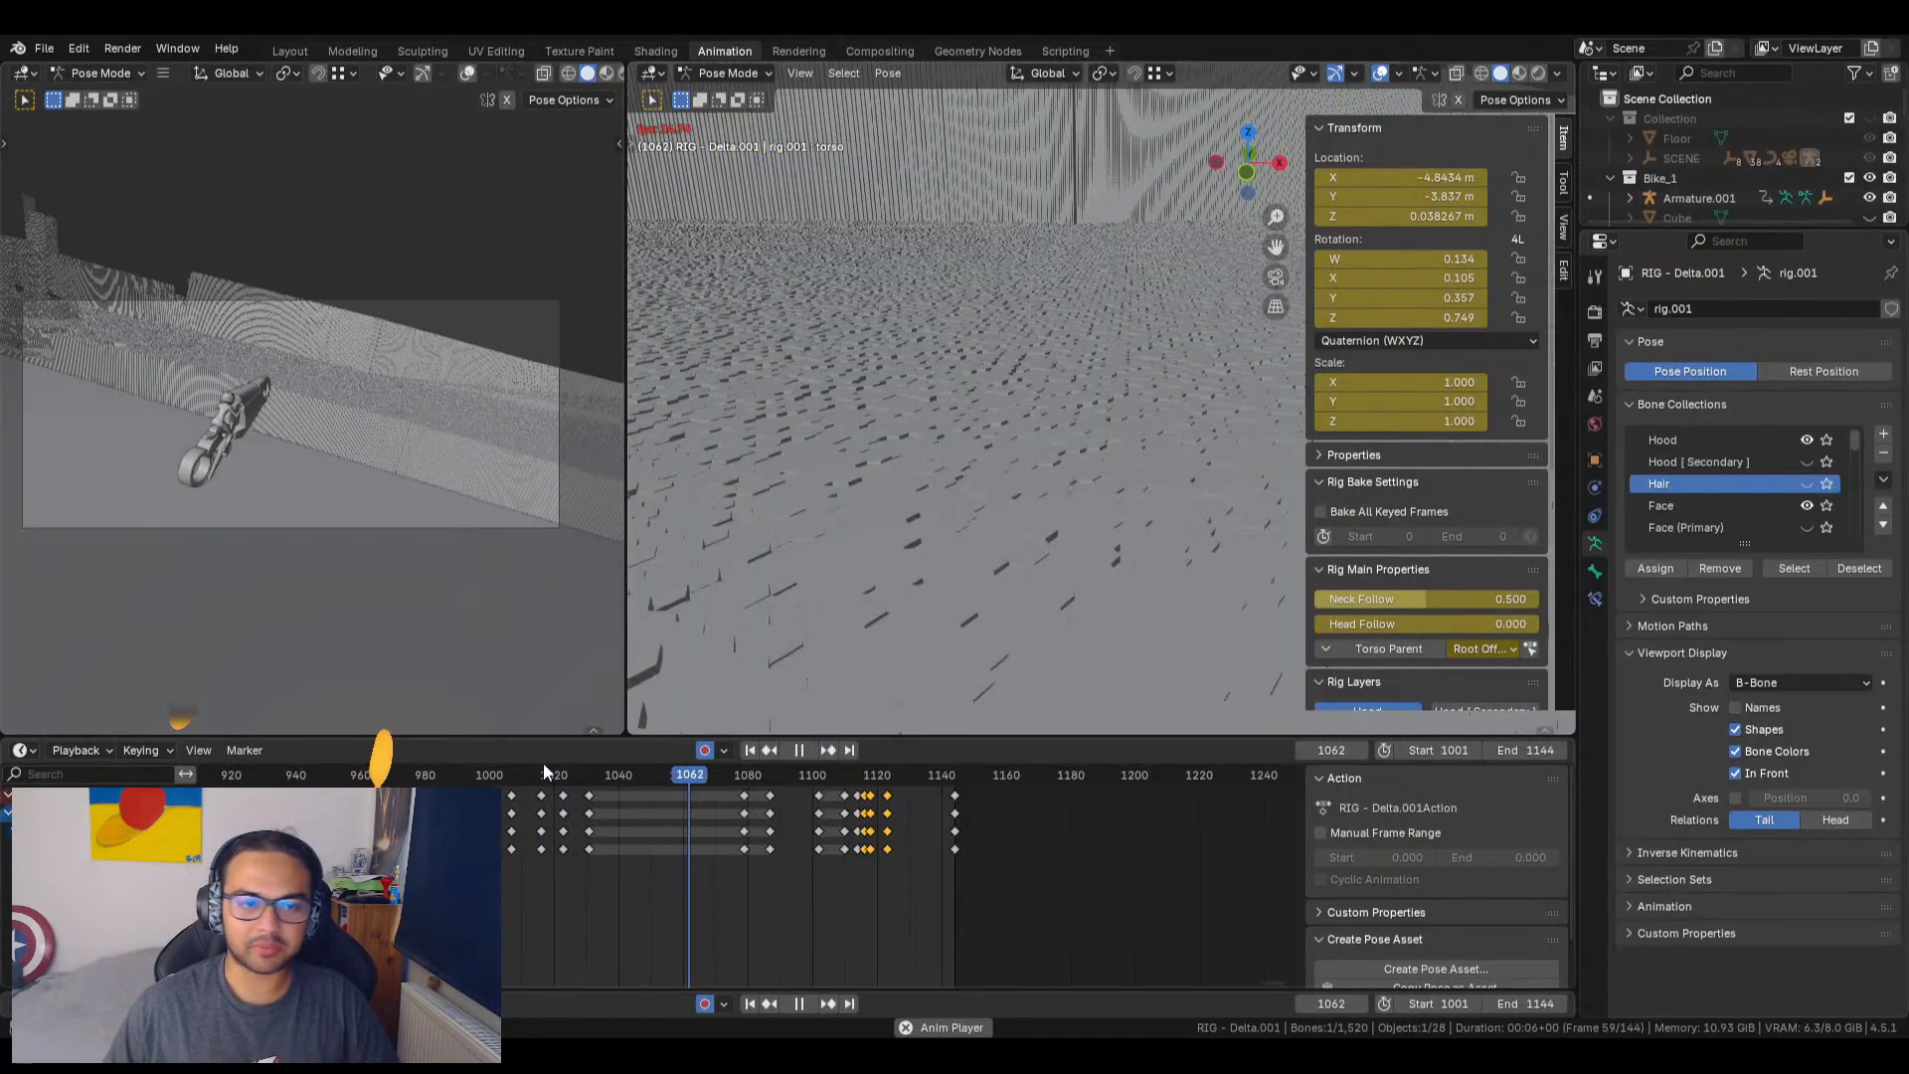
pyautogui.click(798, 750)
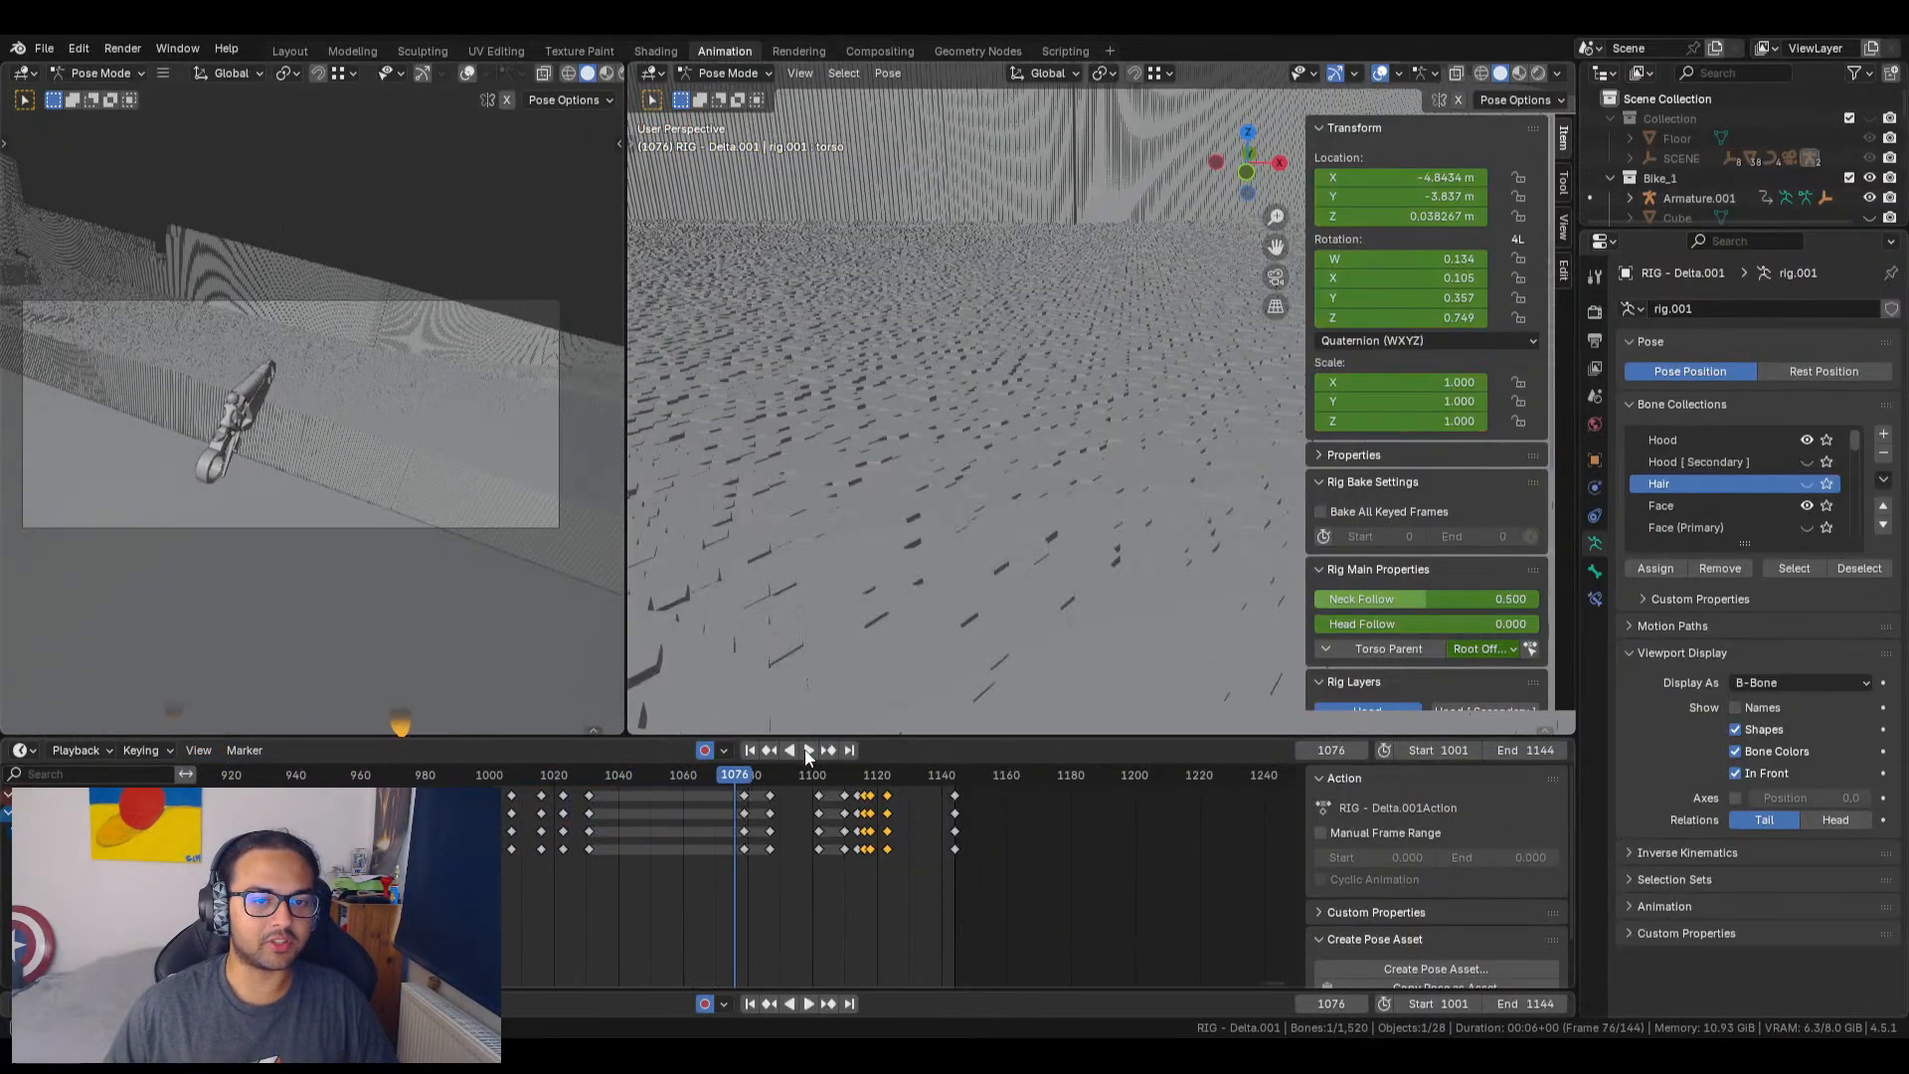
# Step: Switch the Timeline area to the Graph Editor and go to frame 1118 on the torso curves
pyautogui.click(24, 752)
pyautogui.click(284, 847)
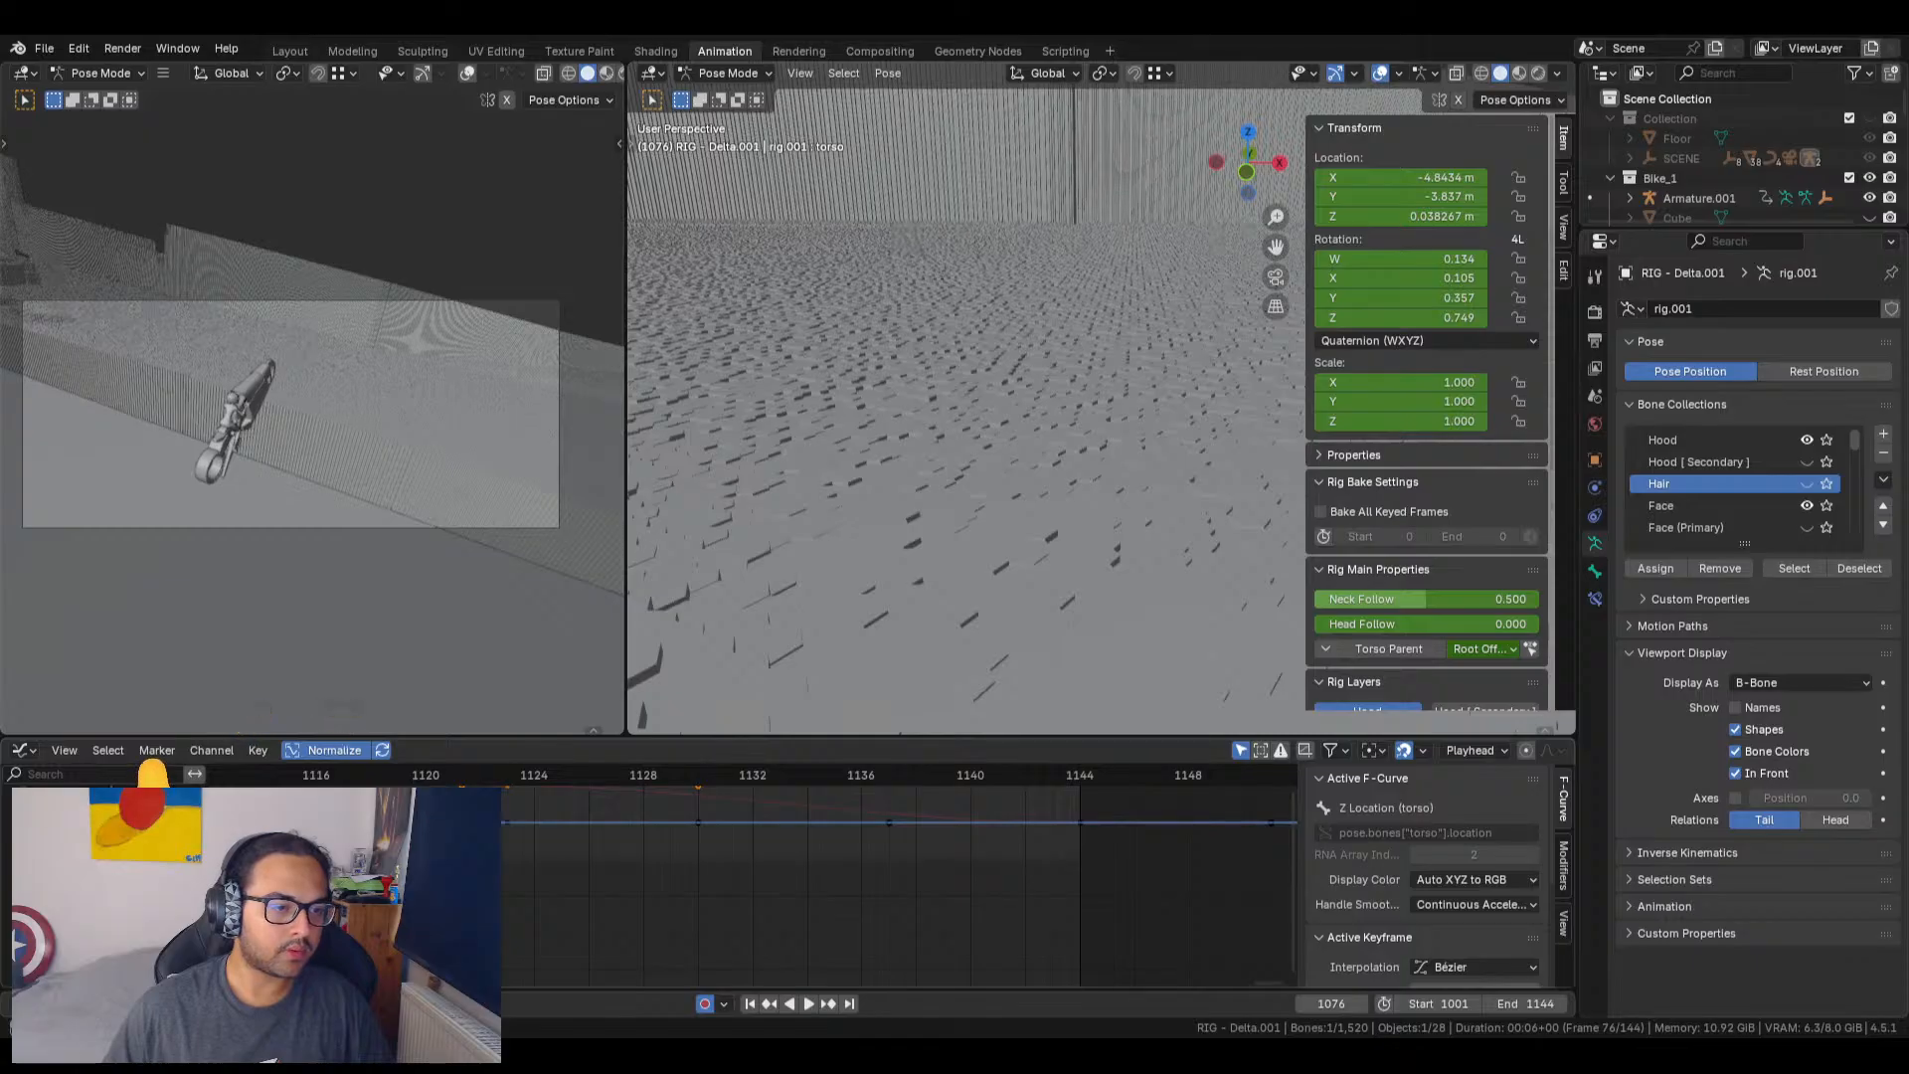
pyautogui.scroll(-1, 637, 892)
pyautogui.moveTo(617, 870); pyautogui.dragTo(682, 958, button='middle')
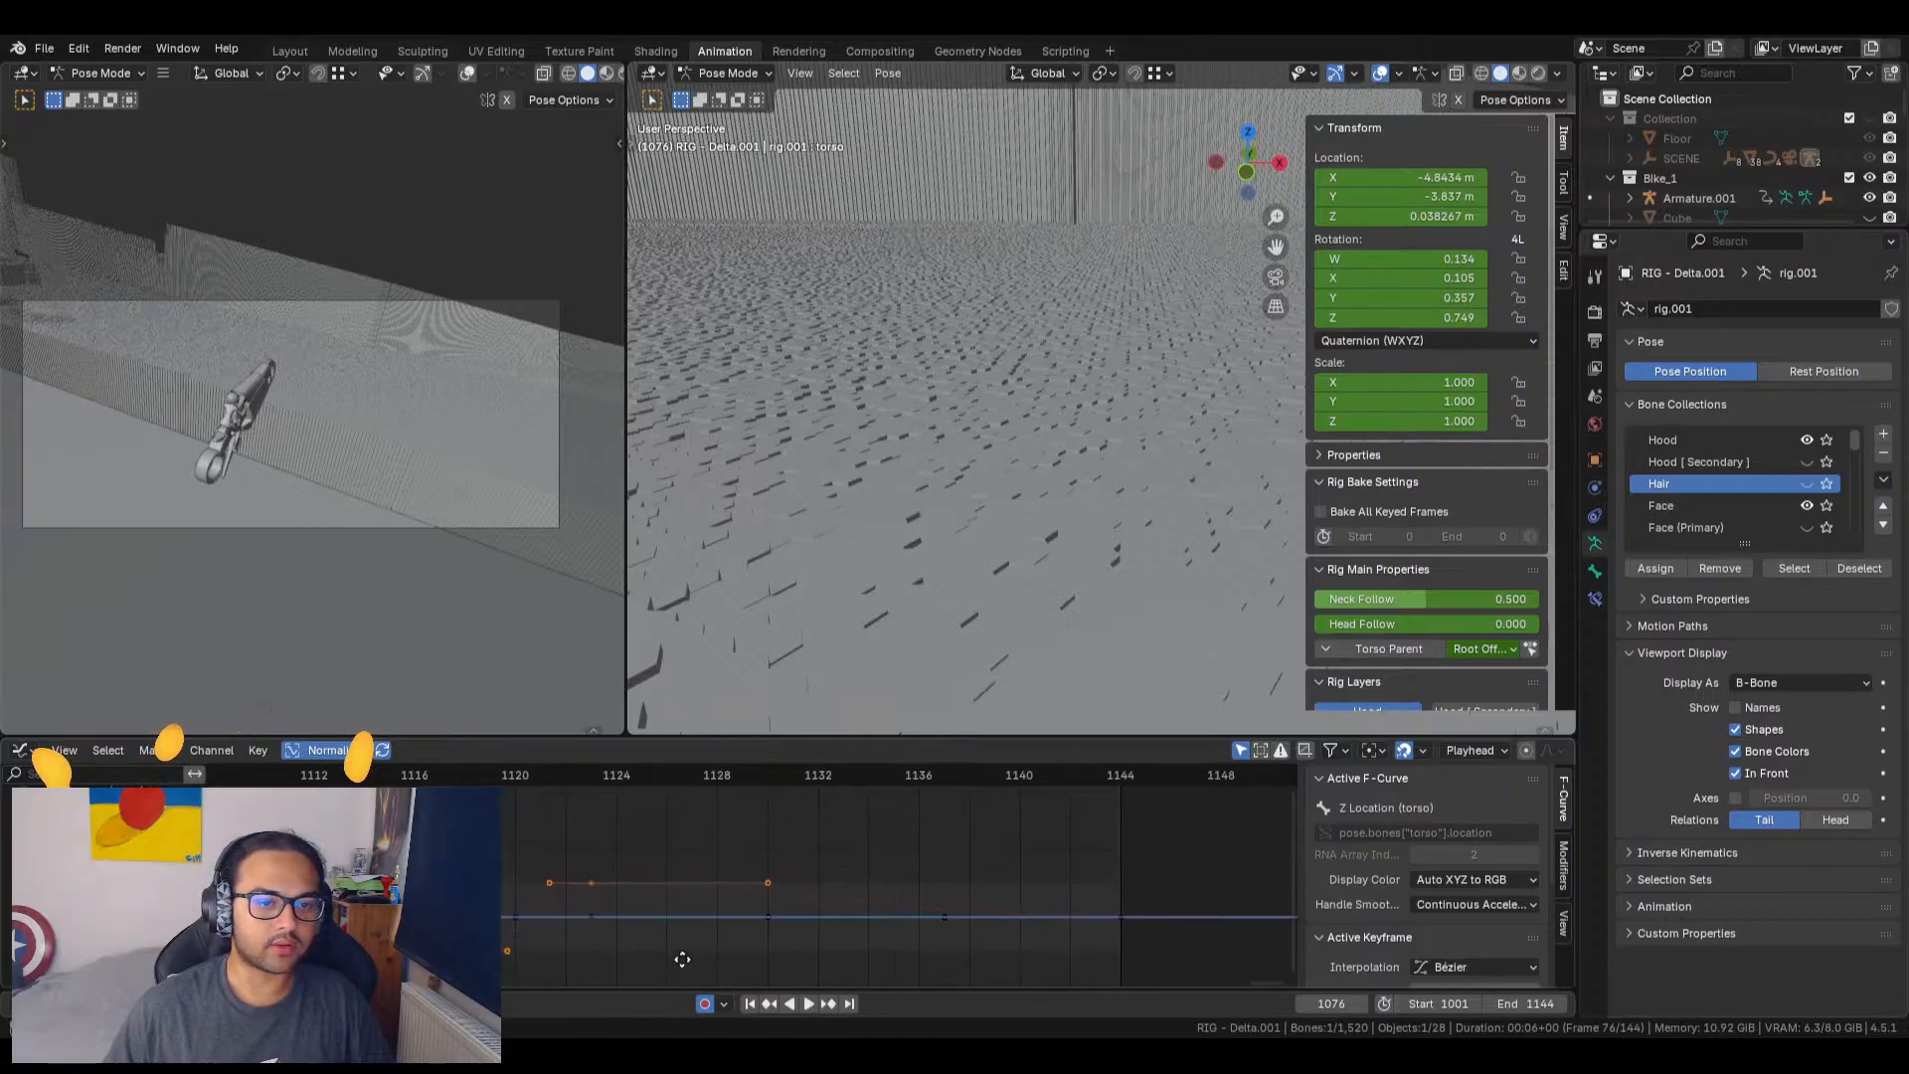
pyautogui.click(562, 773)
pyautogui.press('space')
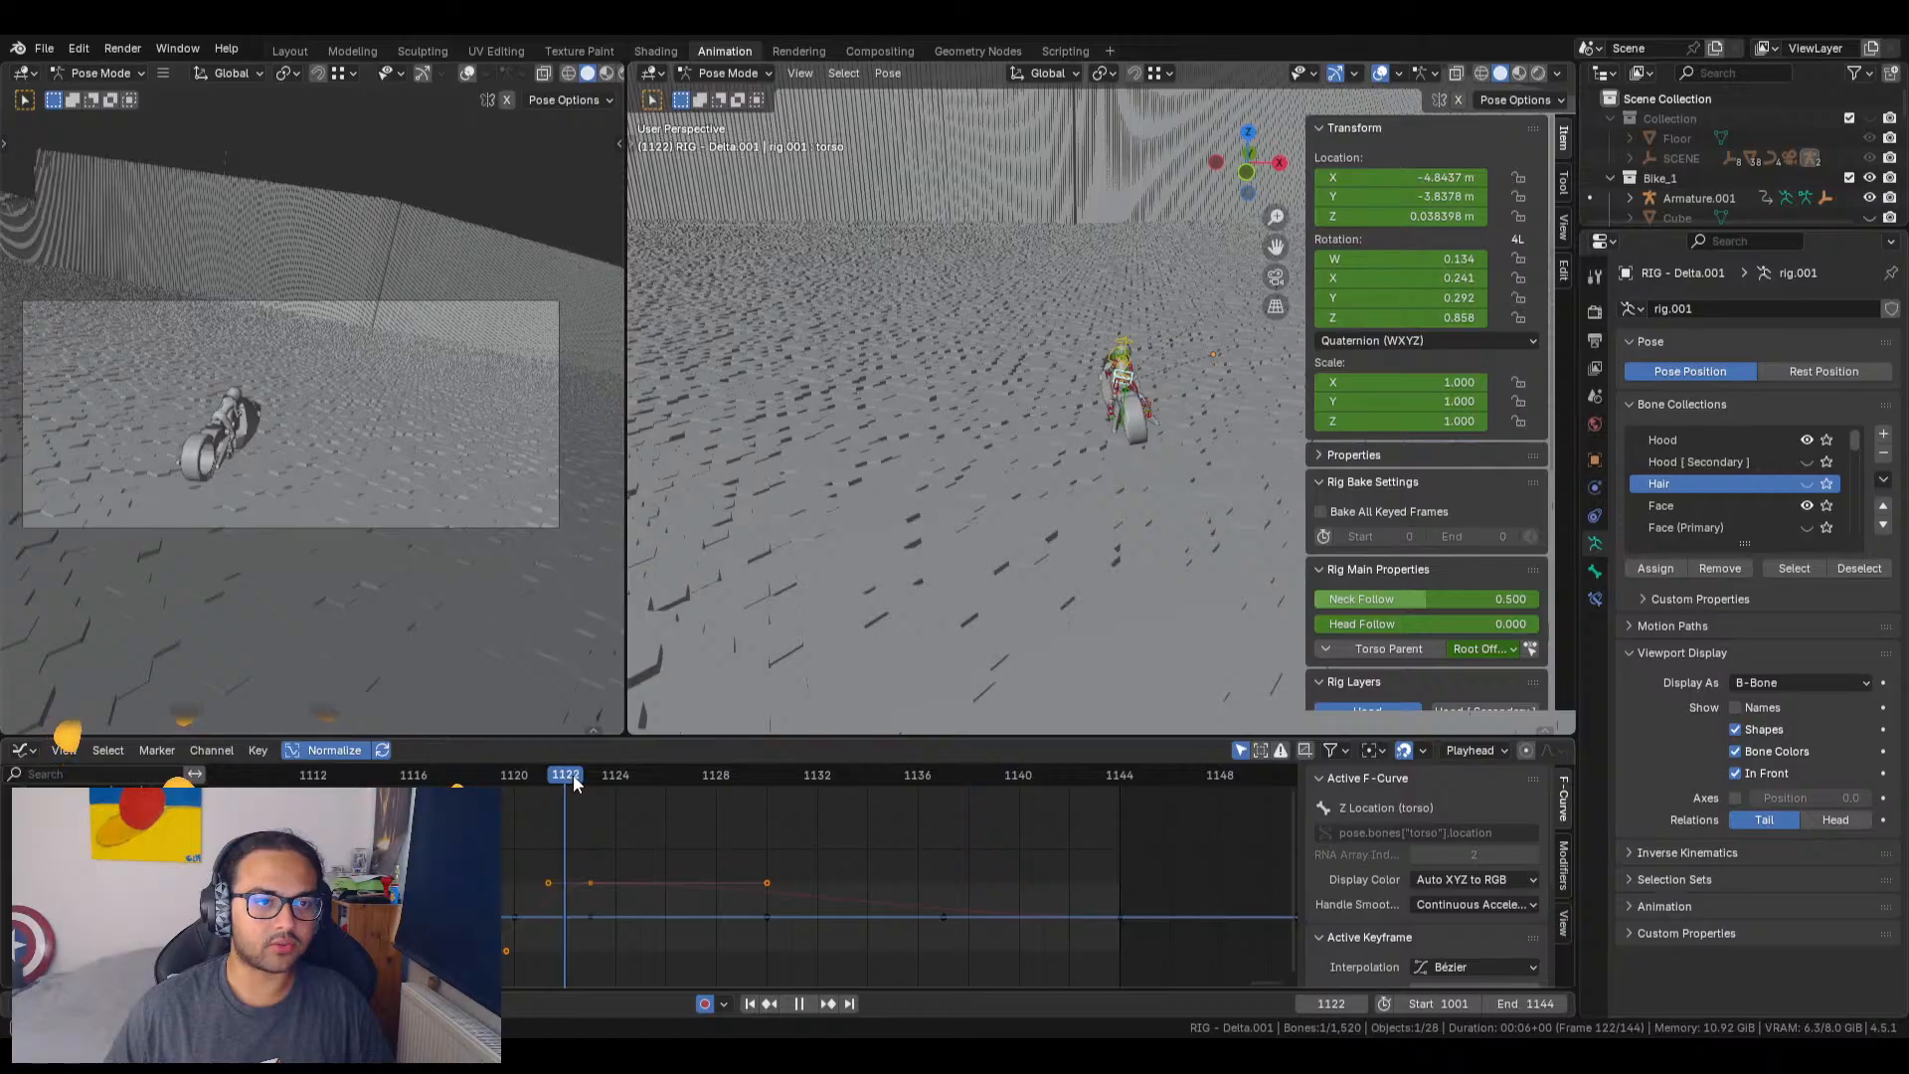
pyautogui.press('Escape')
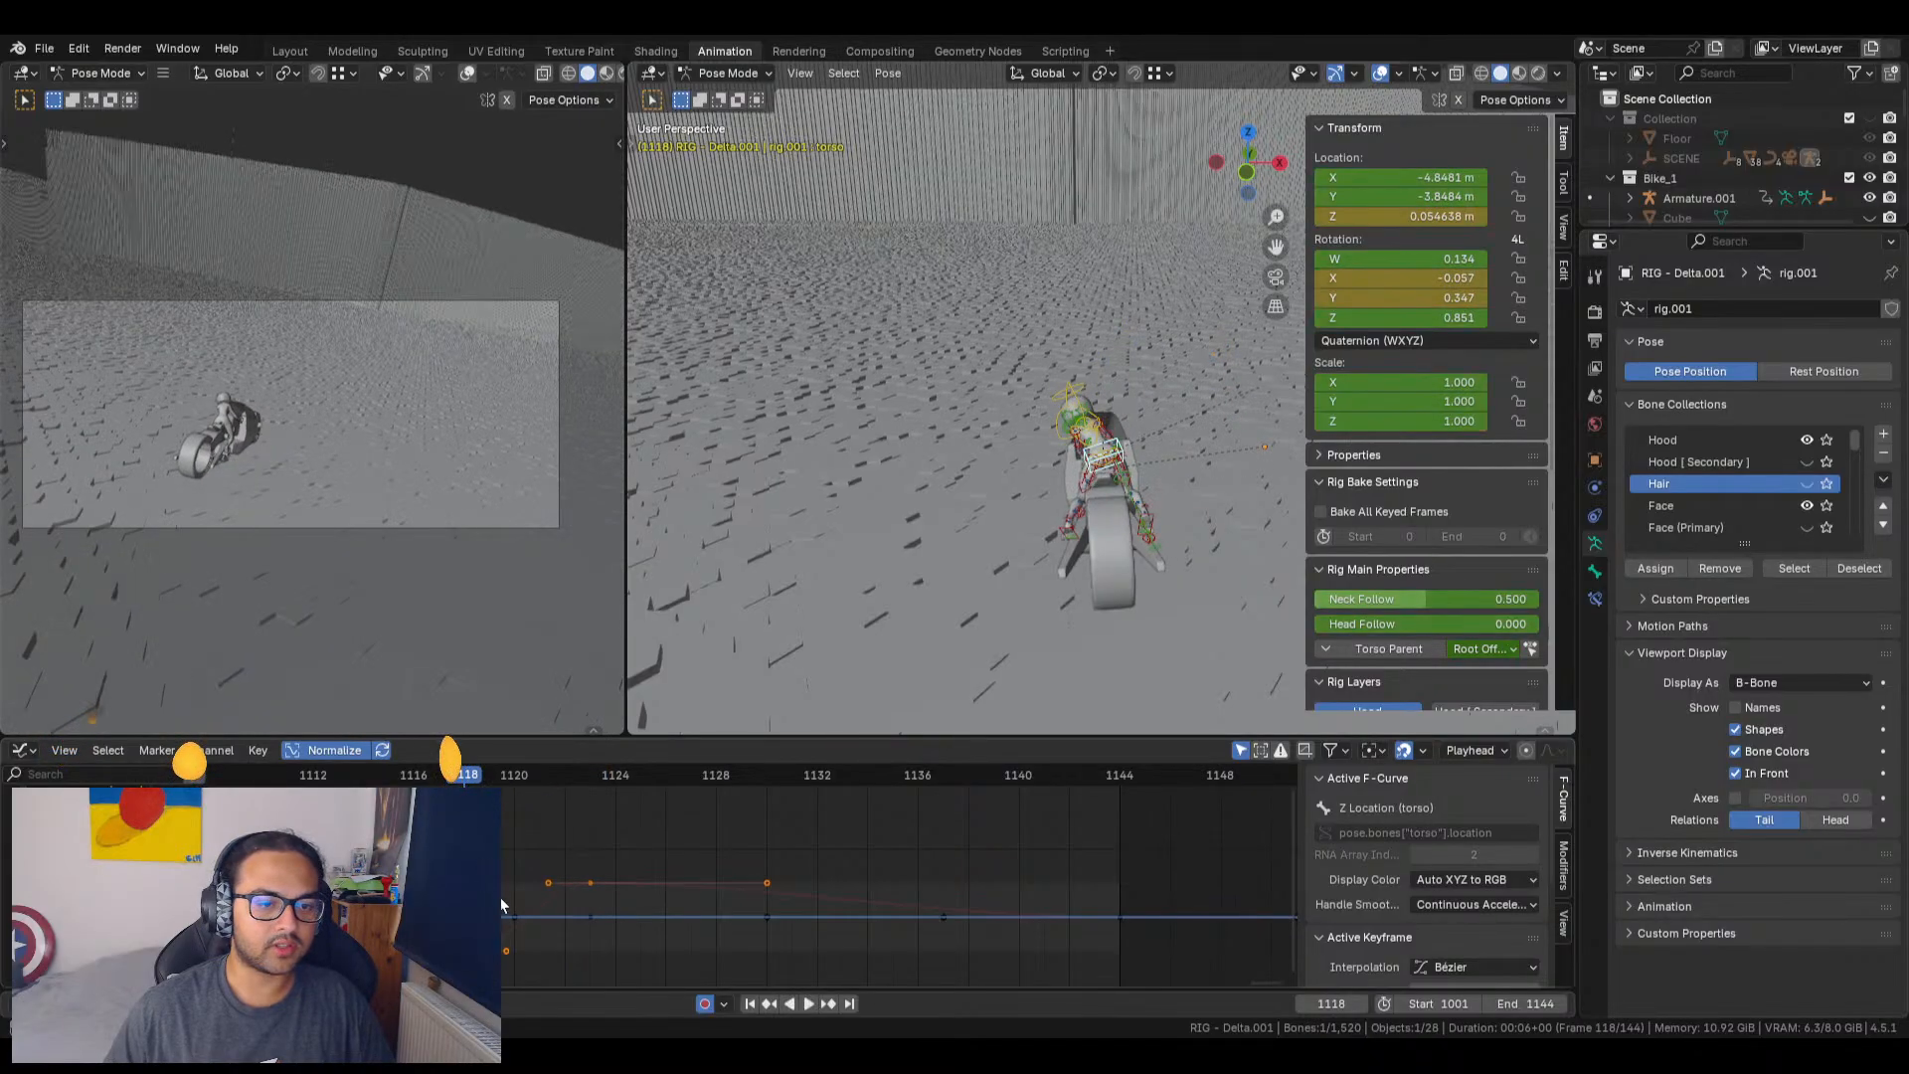
# Step: Raise the torso's X rotation key at frame 1118 vertically on its curve to a value of 0.038
pyautogui.moveTo(524, 932); pyautogui.dragTo(753, 852, button='middle')
pyautogui.scroll(13, 706, 905)
pyautogui.click(579, 892)
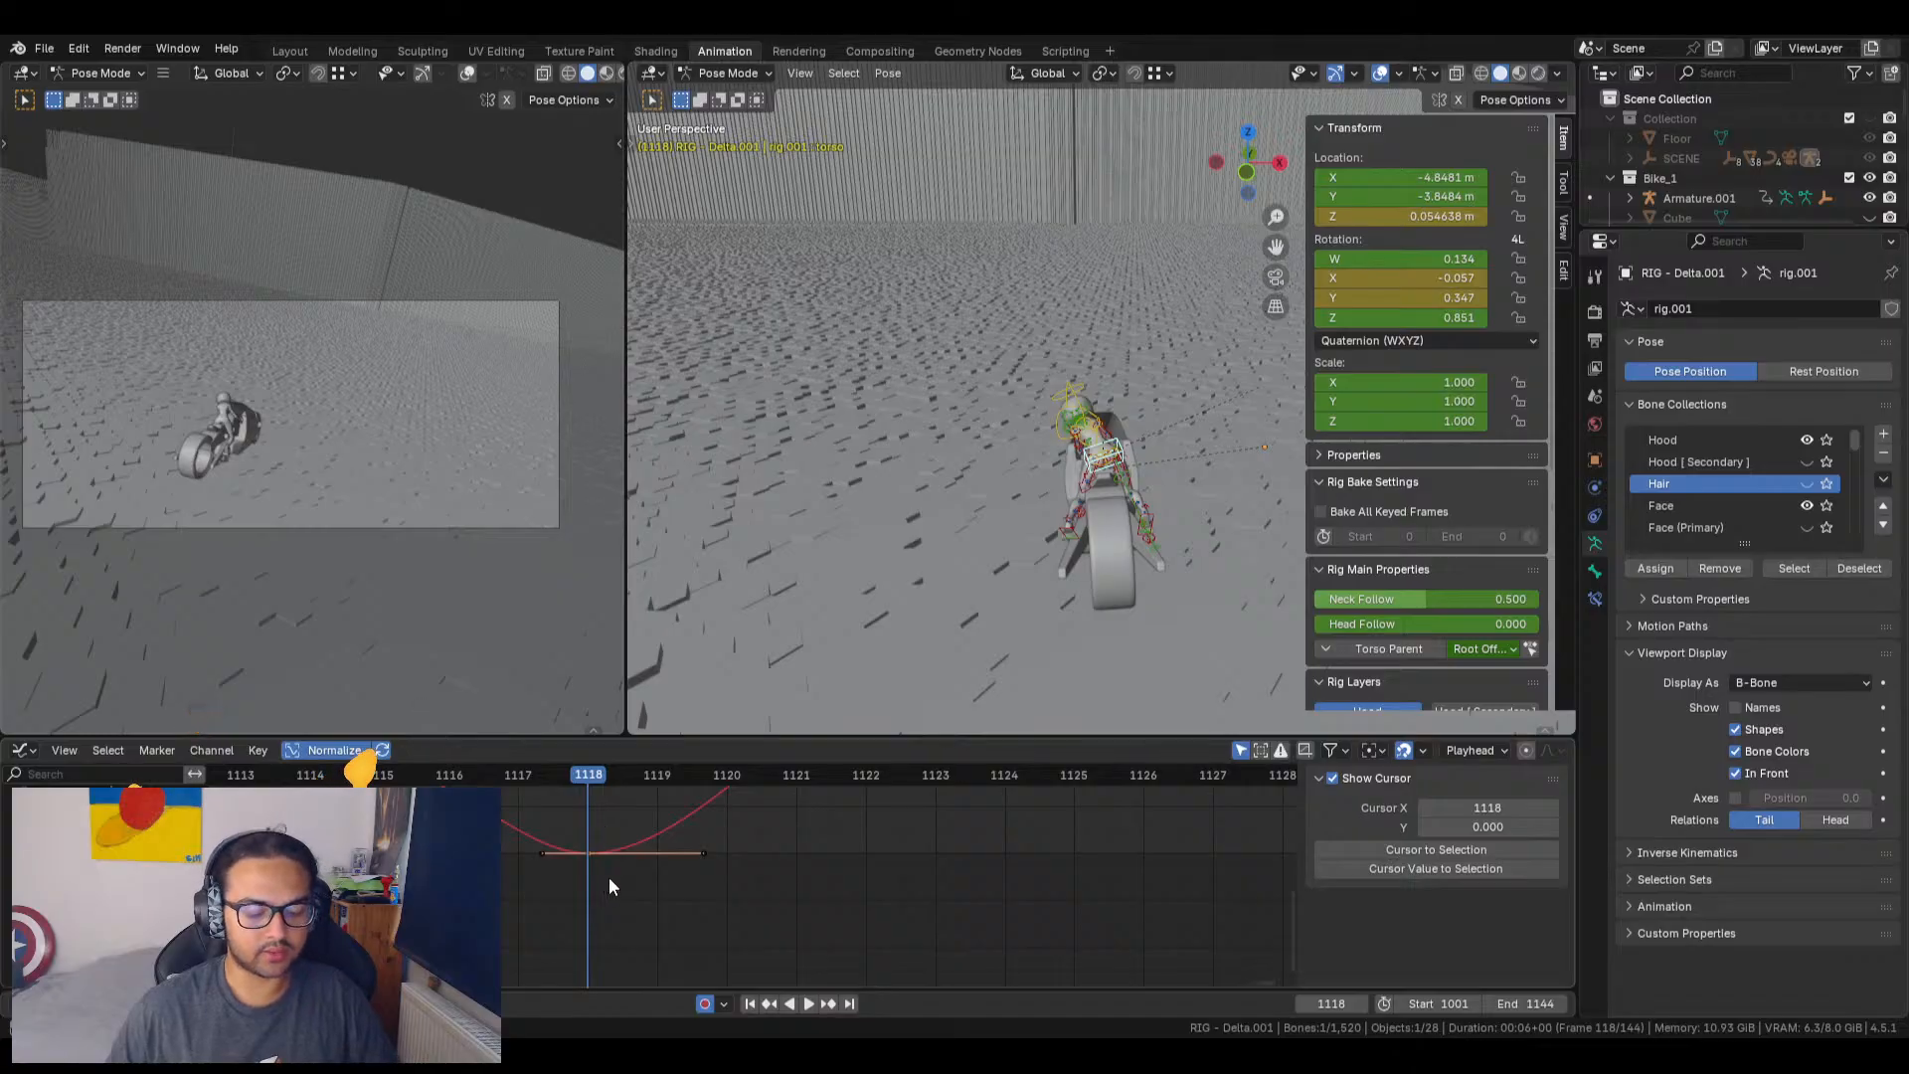
pyautogui.press('g')
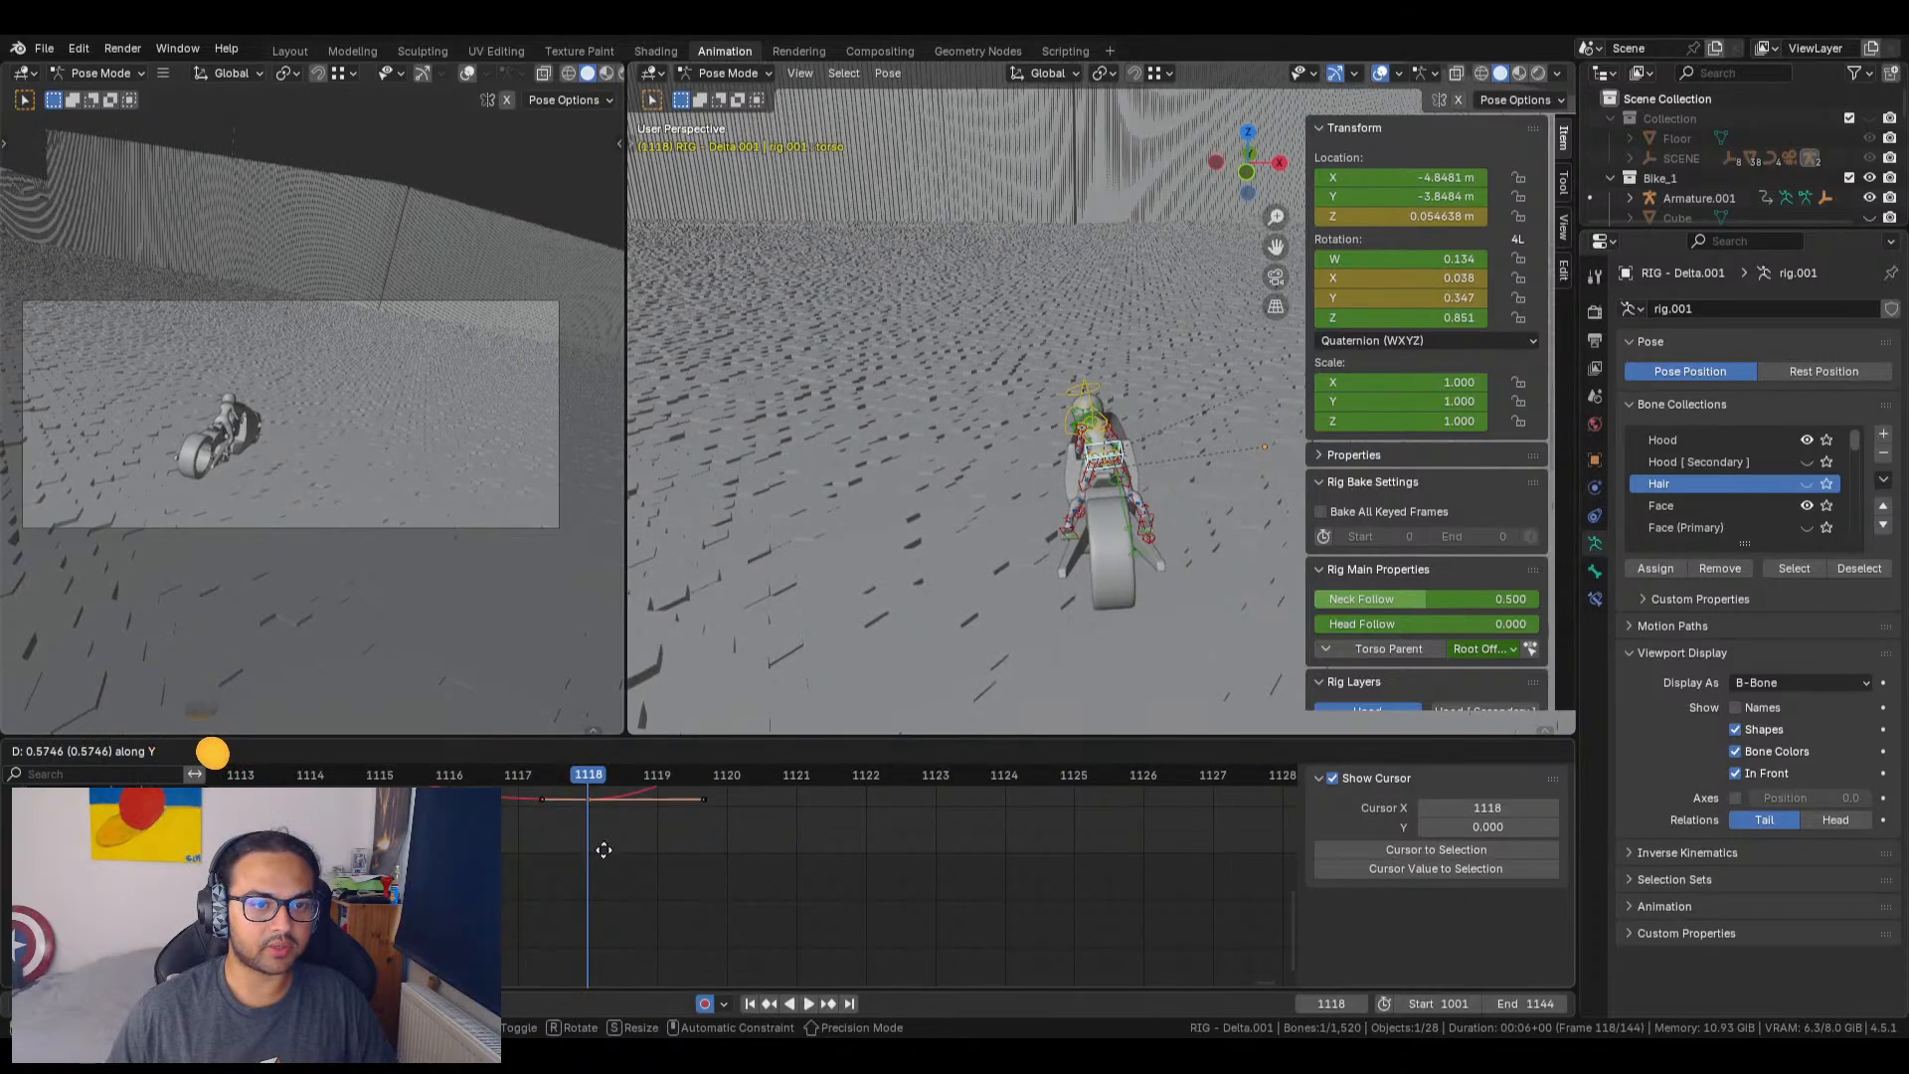
pyautogui.click(611, 845)
pyautogui.moveTo(612, 844); pyautogui.dragTo(648, 973, button='middle')
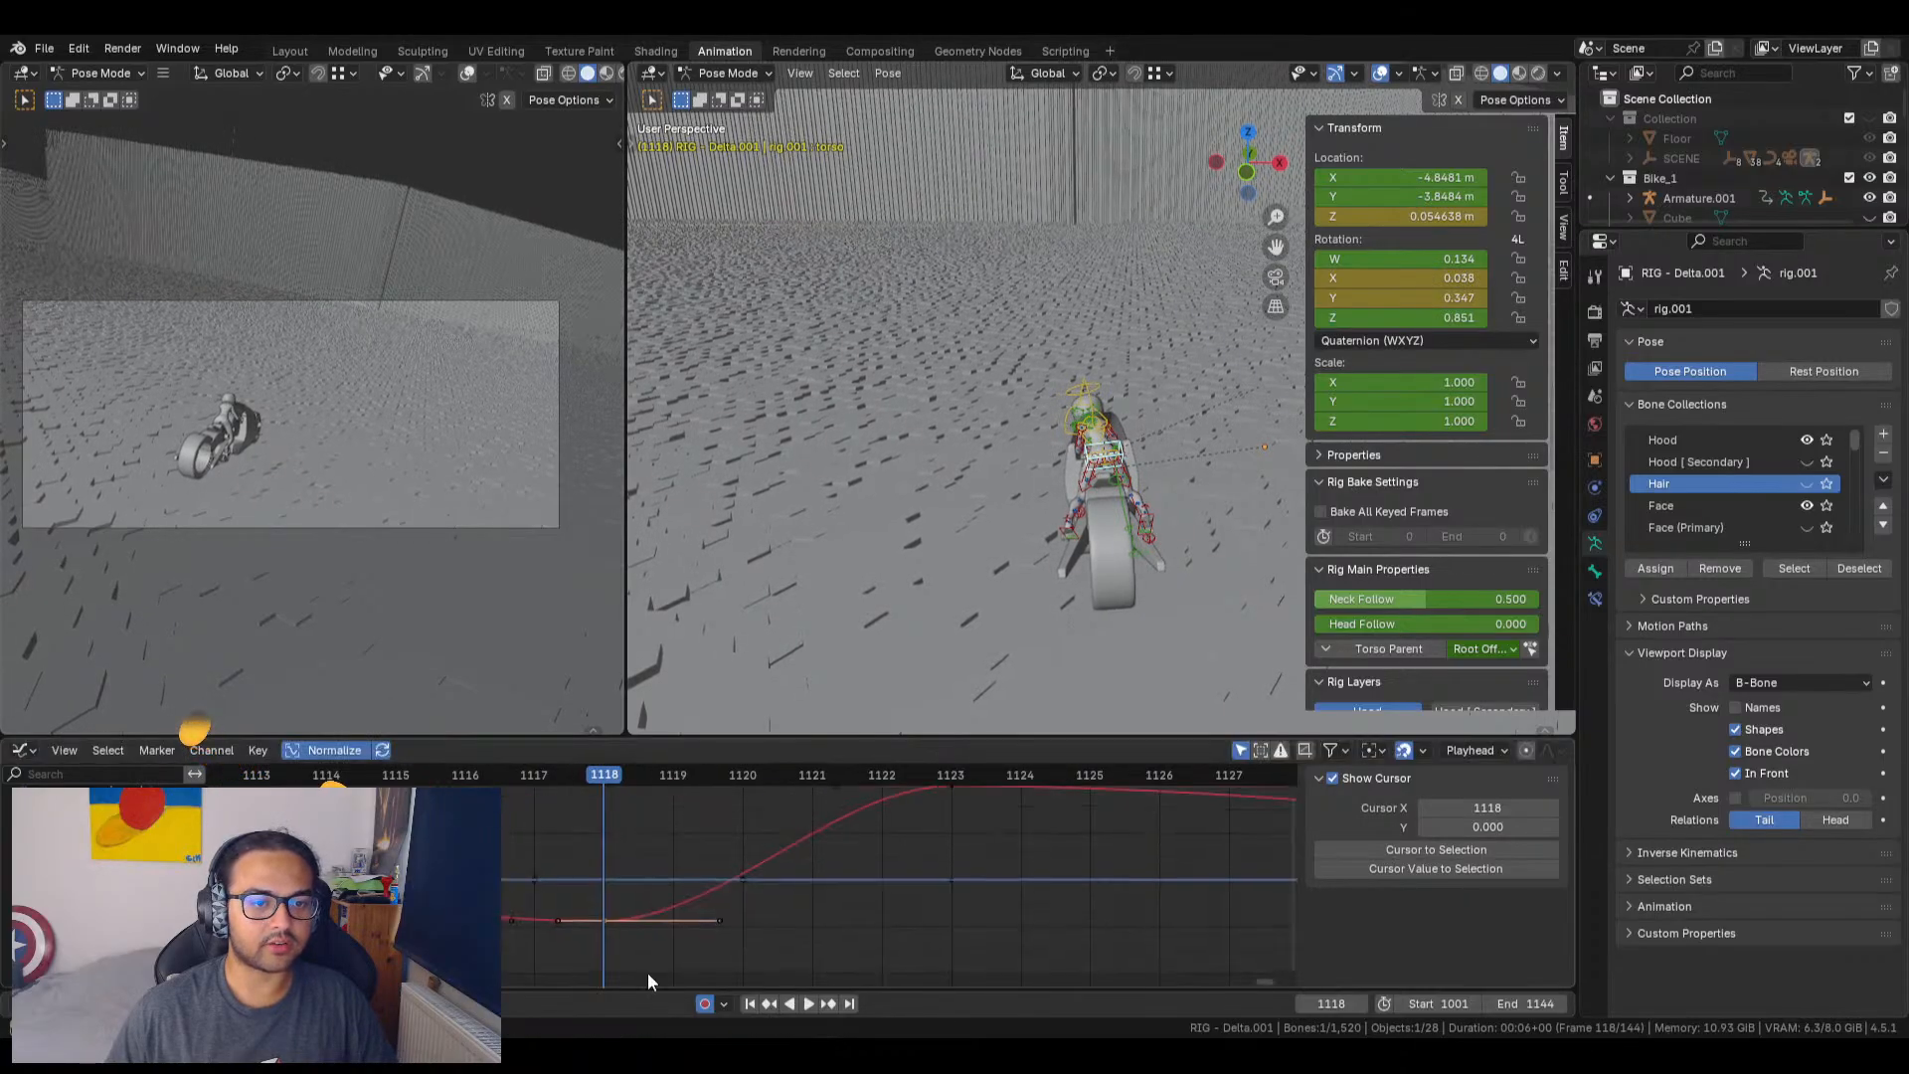
# Step: Review the landing between frames 1114 and 1120, and play the animation from frame 1001 in the camera view
pyautogui.moveTo(597, 778); pyautogui.dragTo(326, 781)
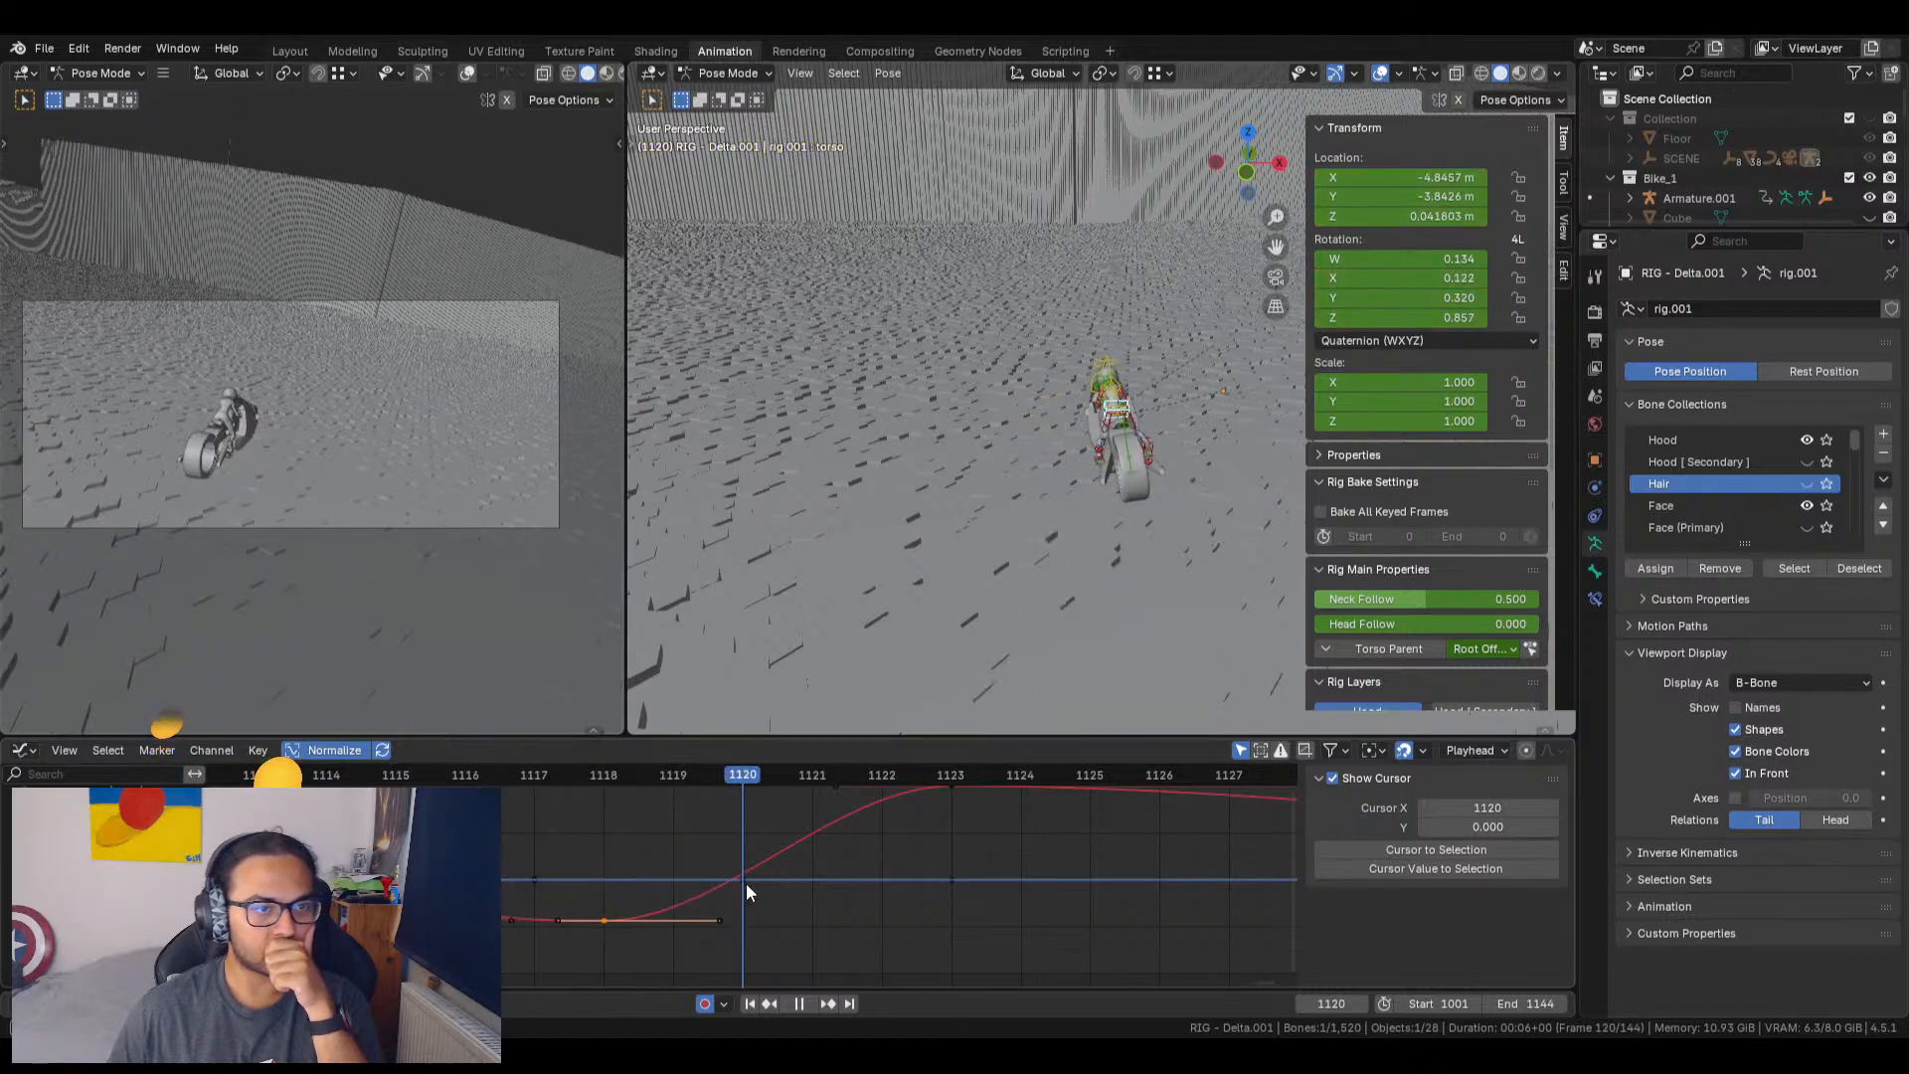
pyautogui.moveTo(812, 893); pyautogui.dragTo(326, 895)
pyautogui.scroll(-20, 618, 849)
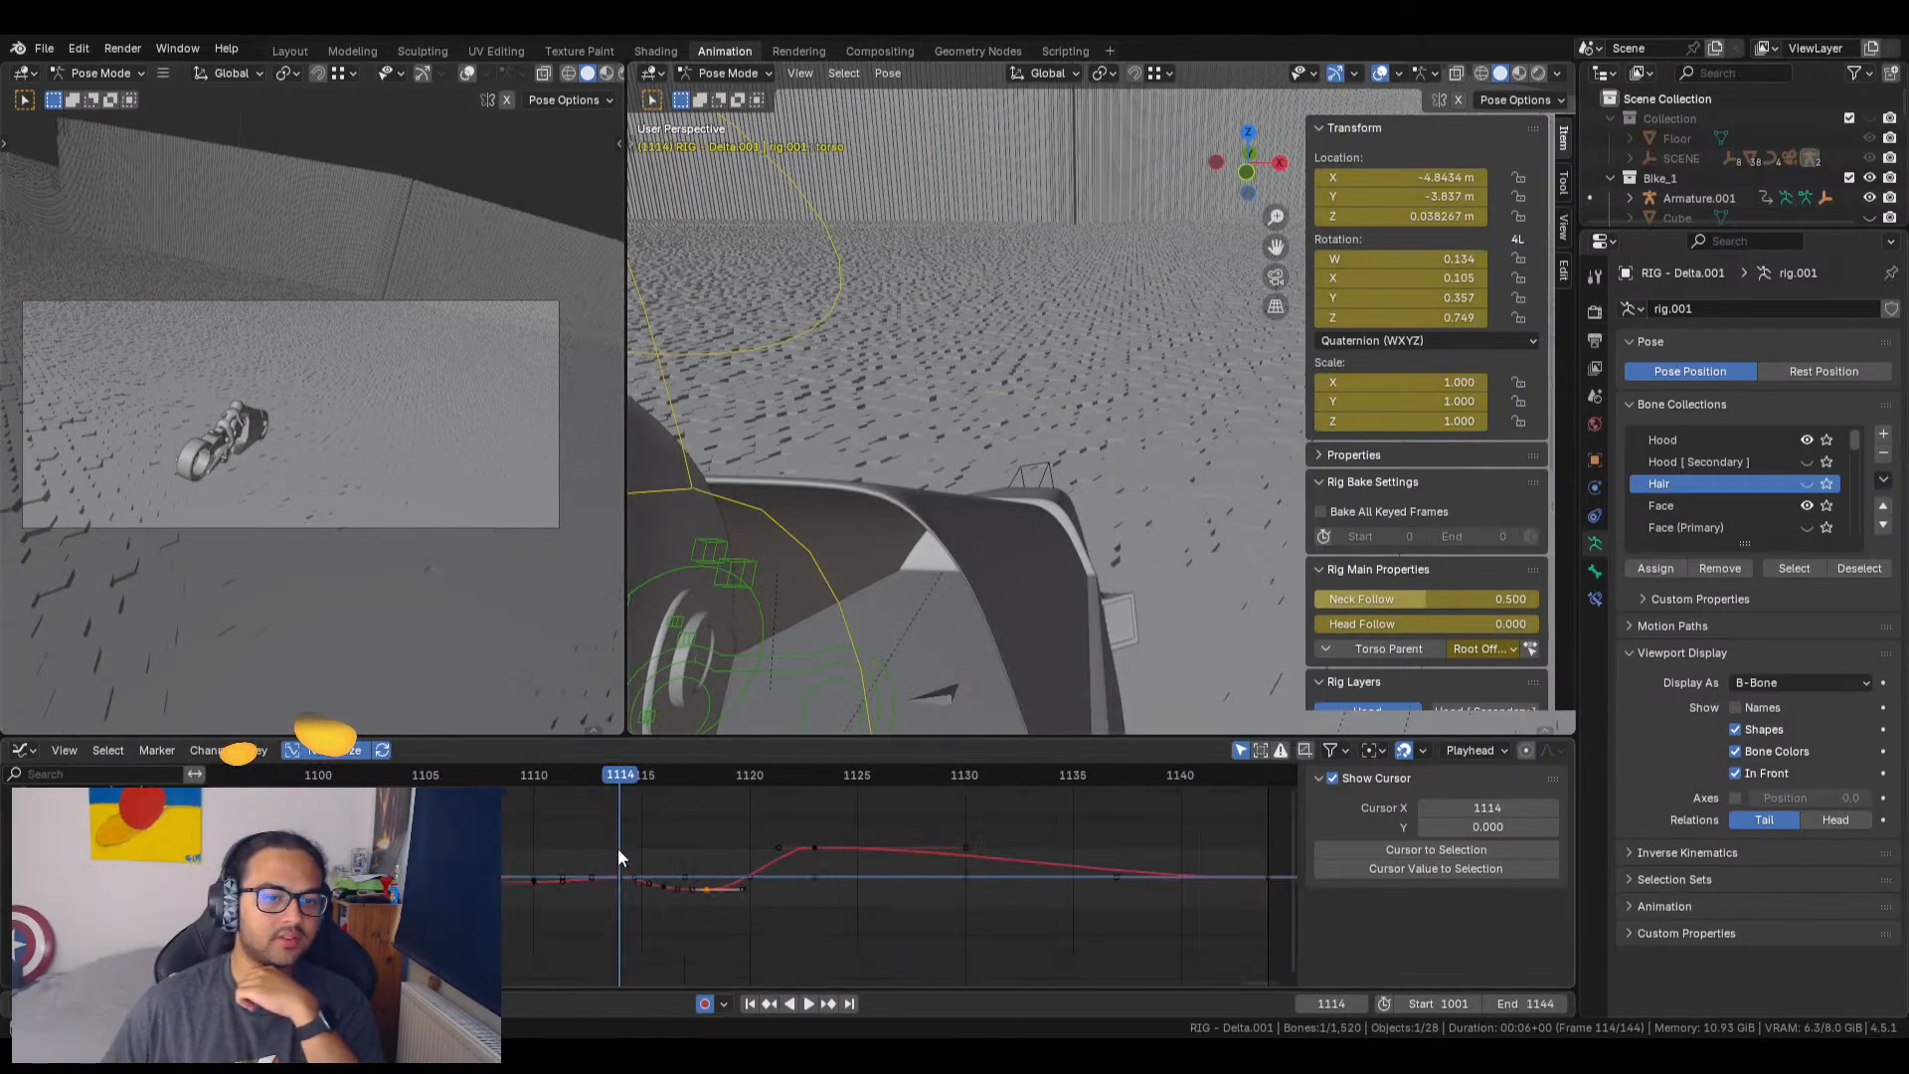
pyautogui.scroll(-5, 751, 875)
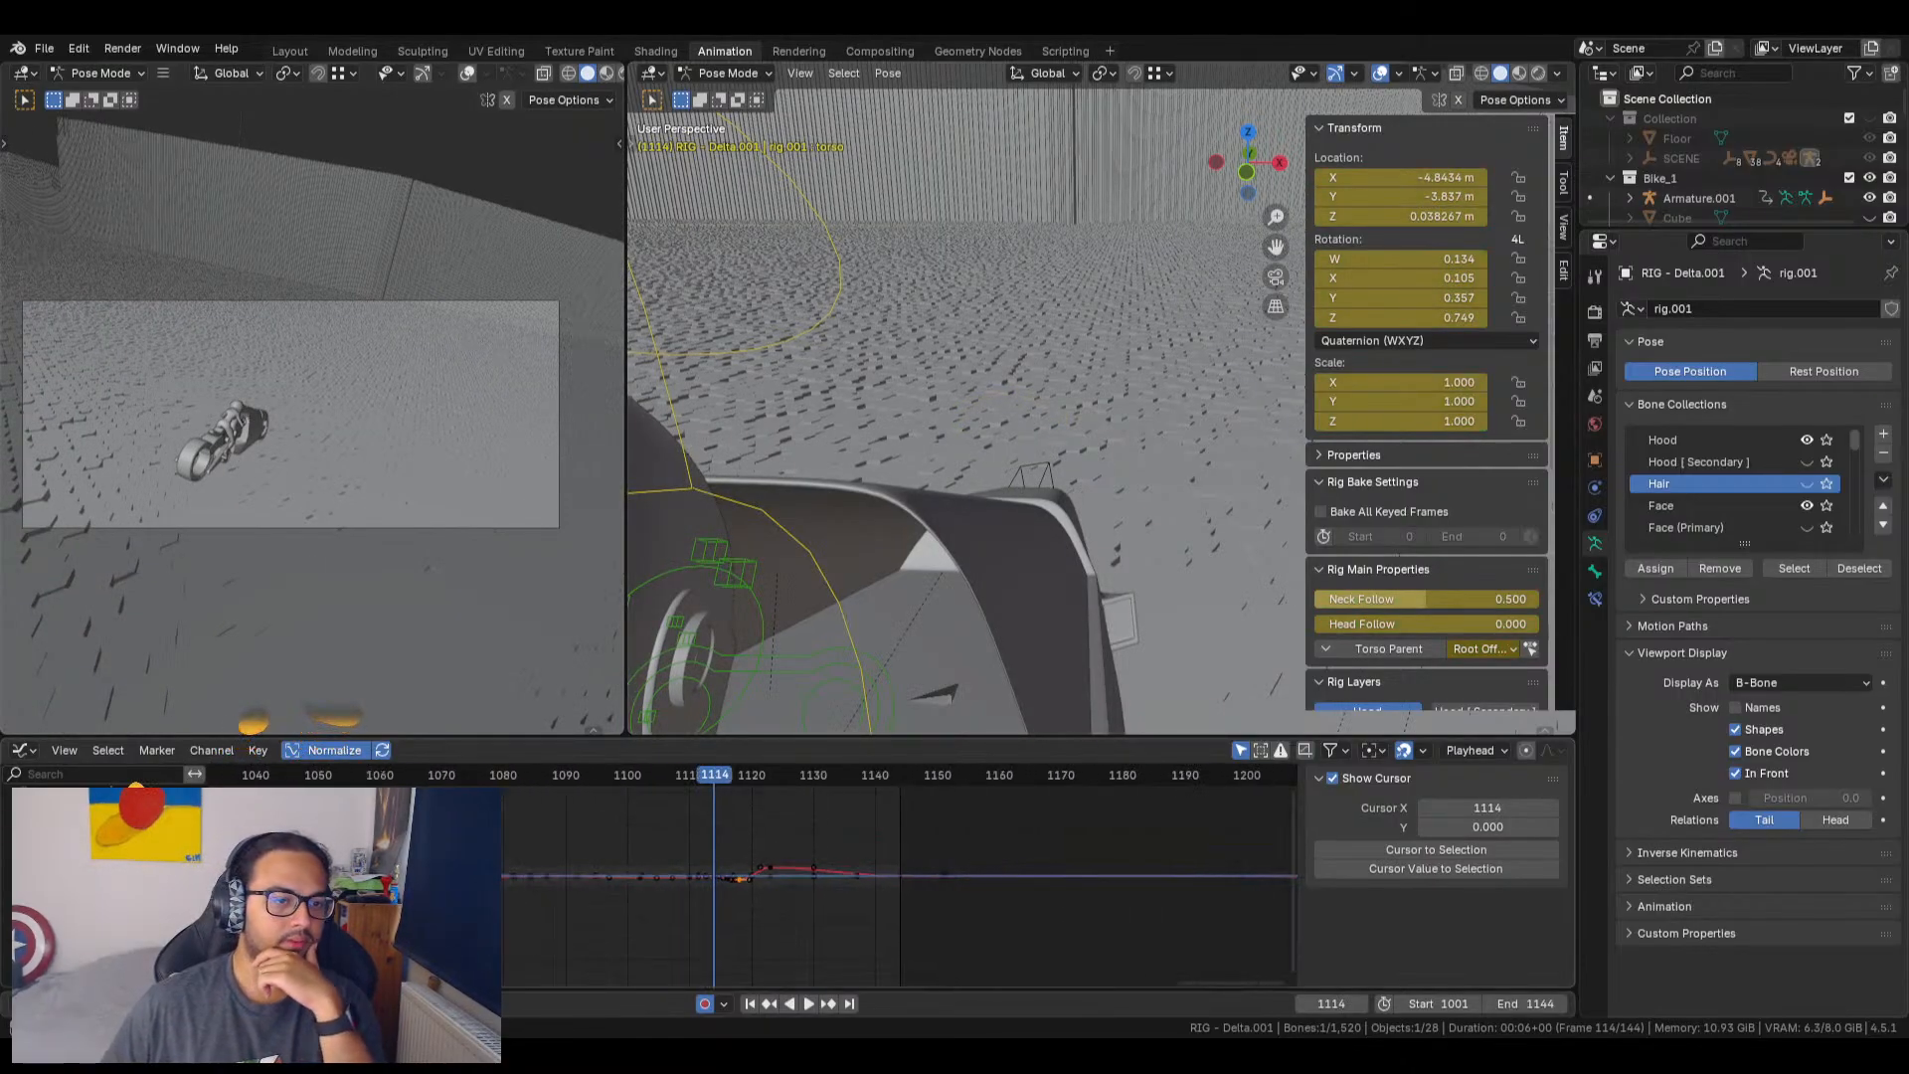
pyautogui.click(286, 774)
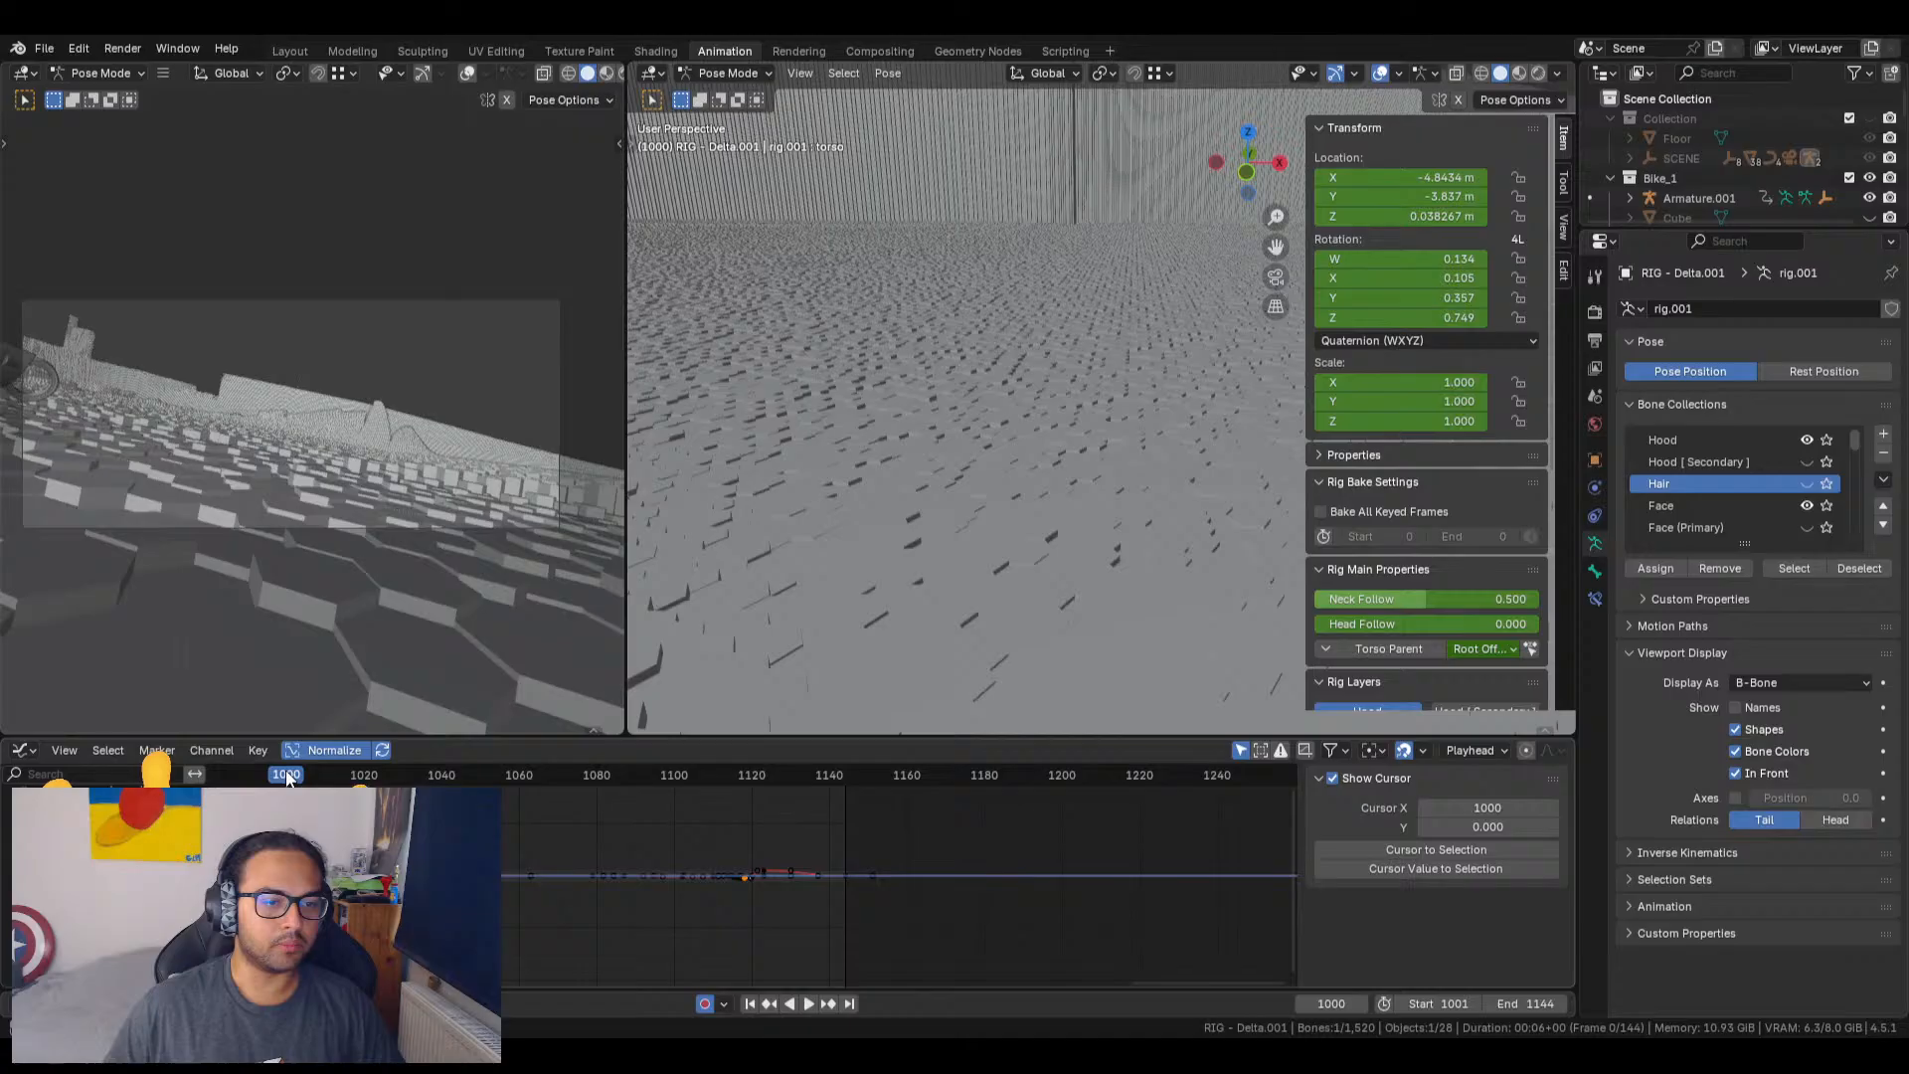
pyautogui.press('space')
pyautogui.click(795, 999)
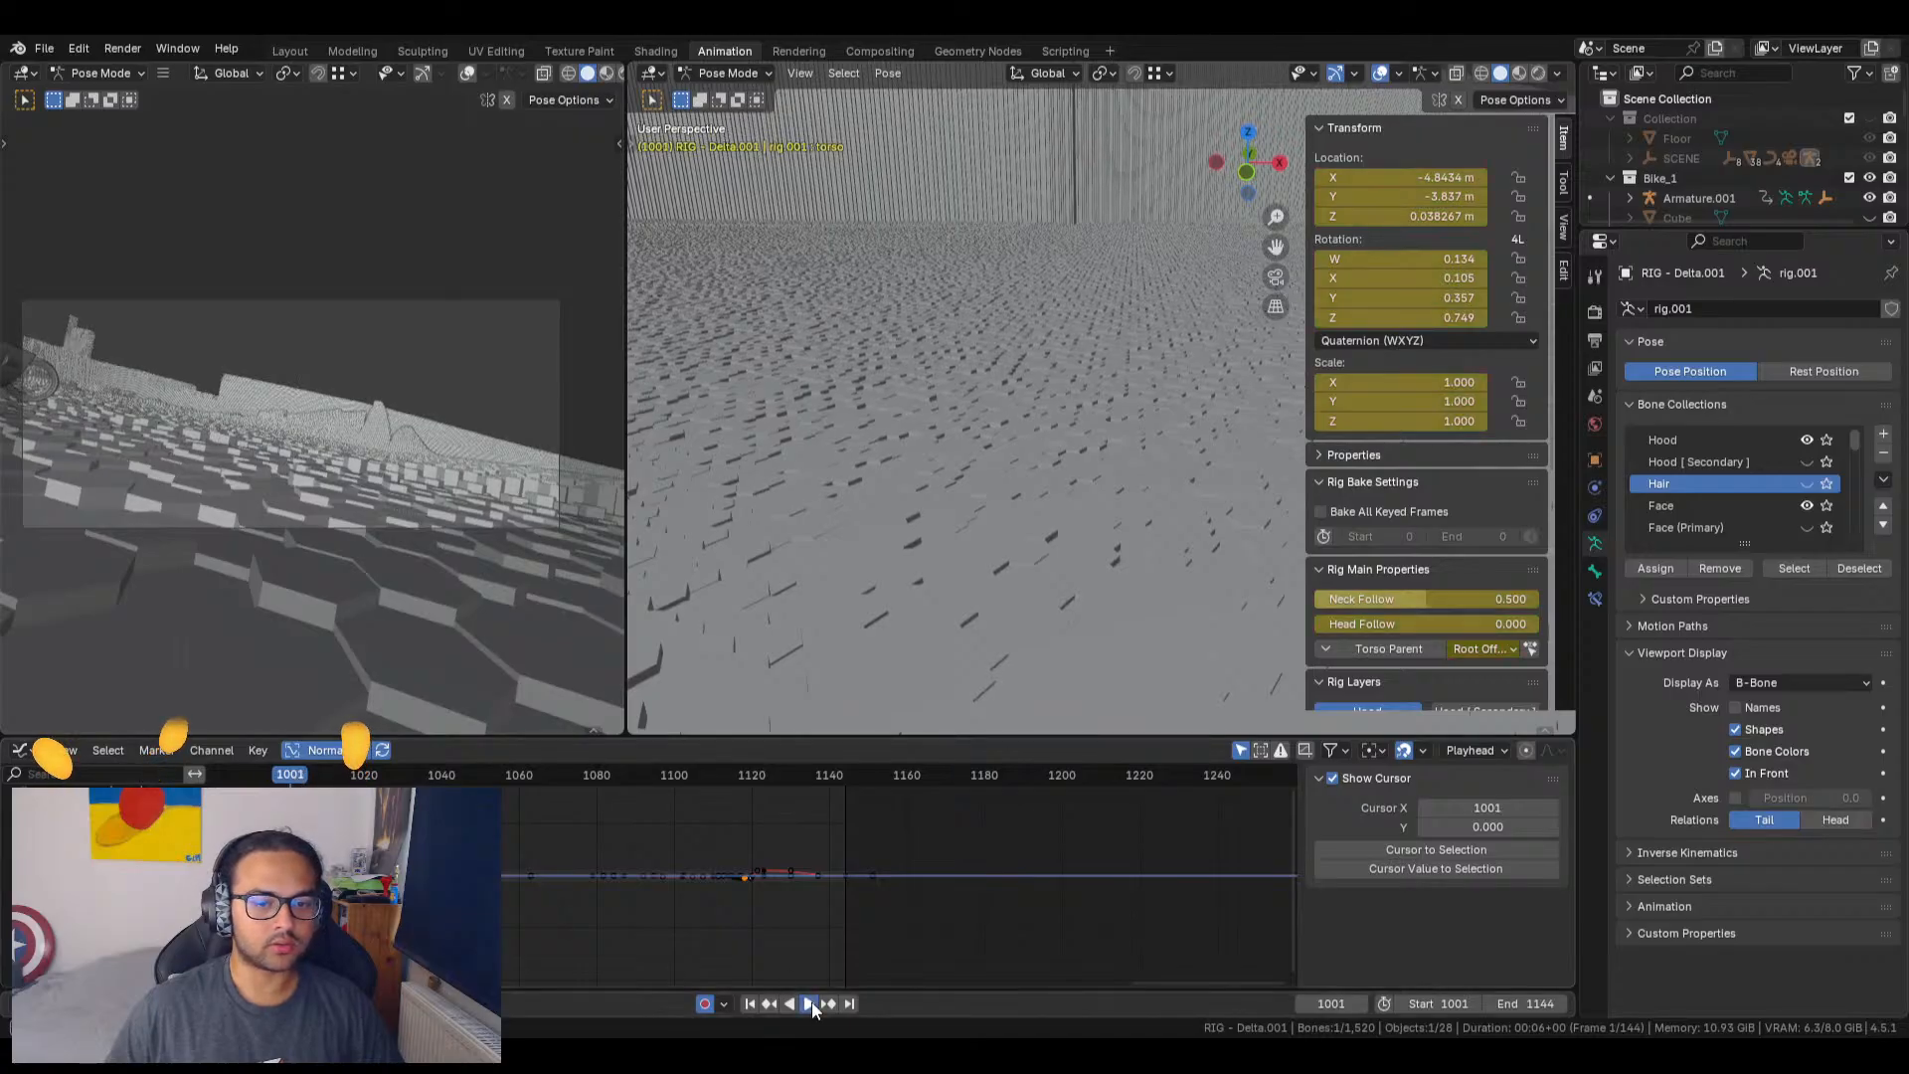
pyautogui.click(809, 1003)
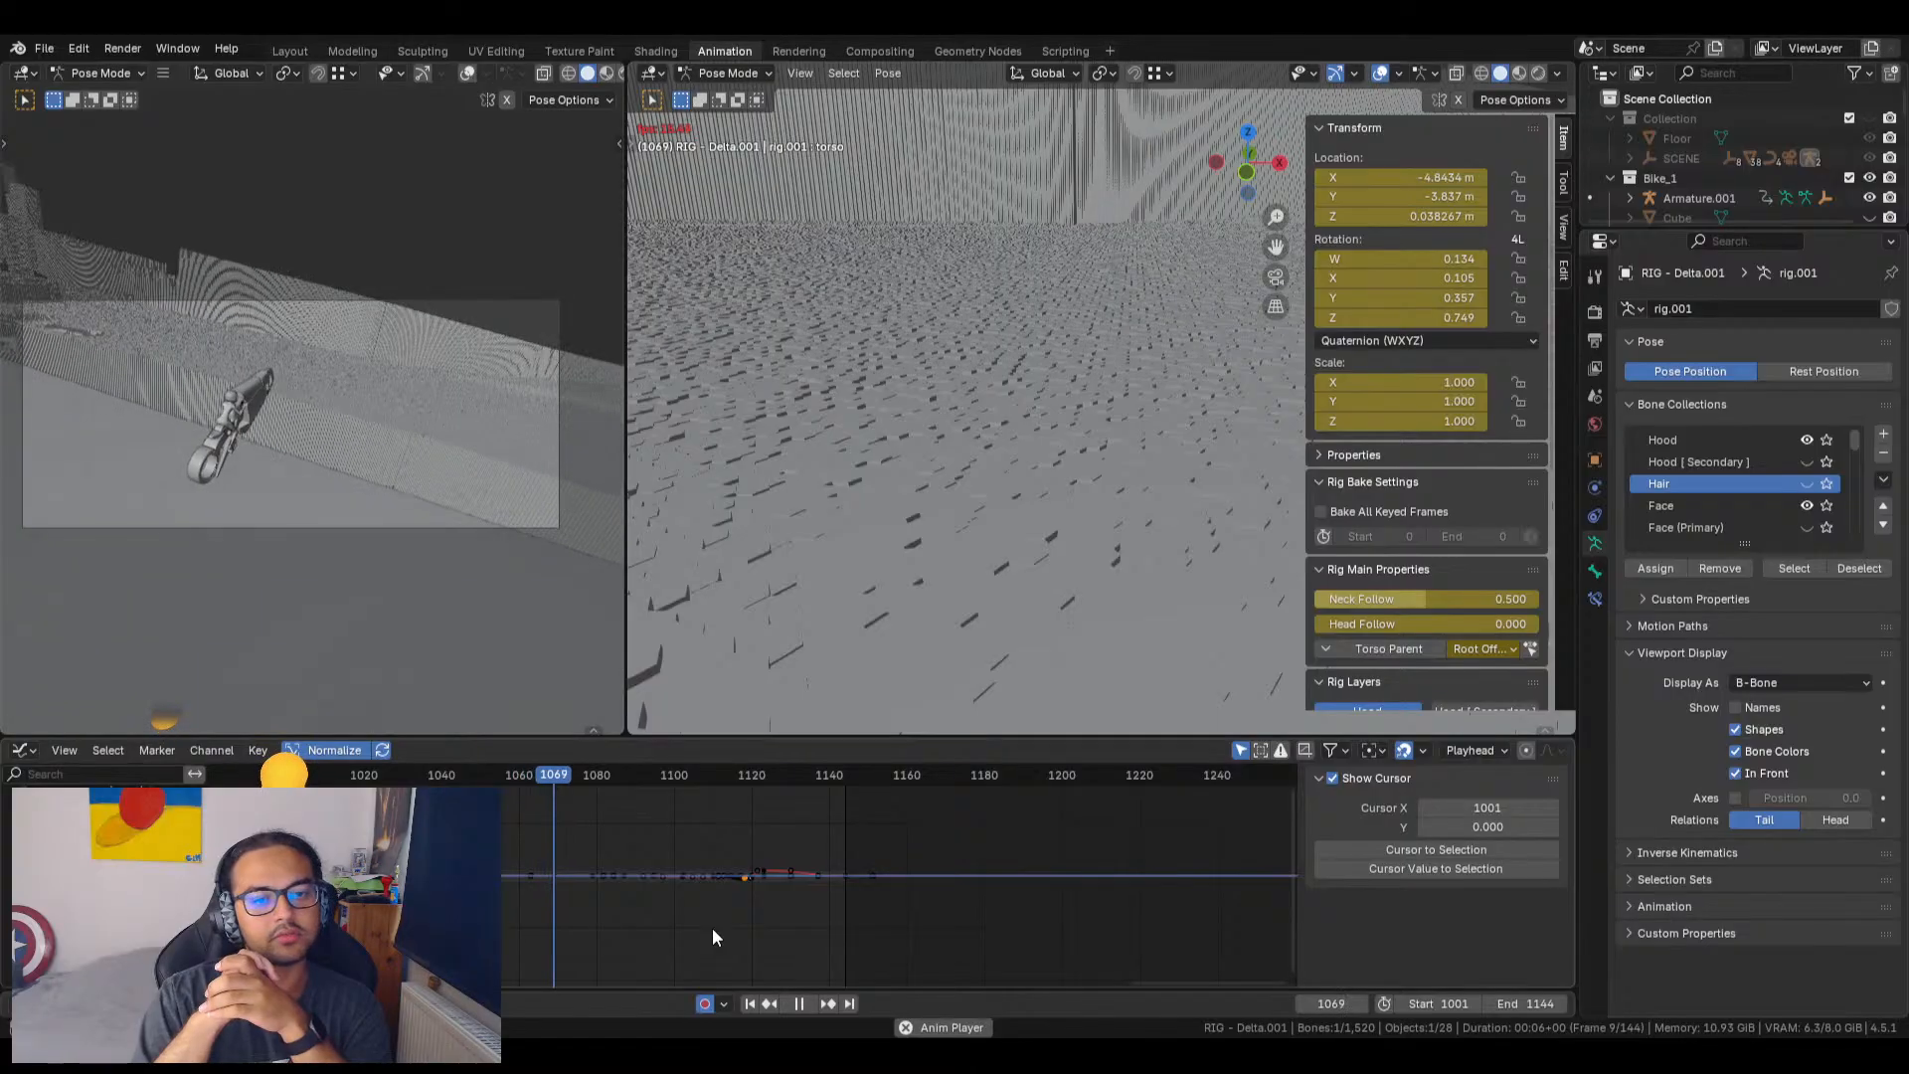
pyautogui.press('space')
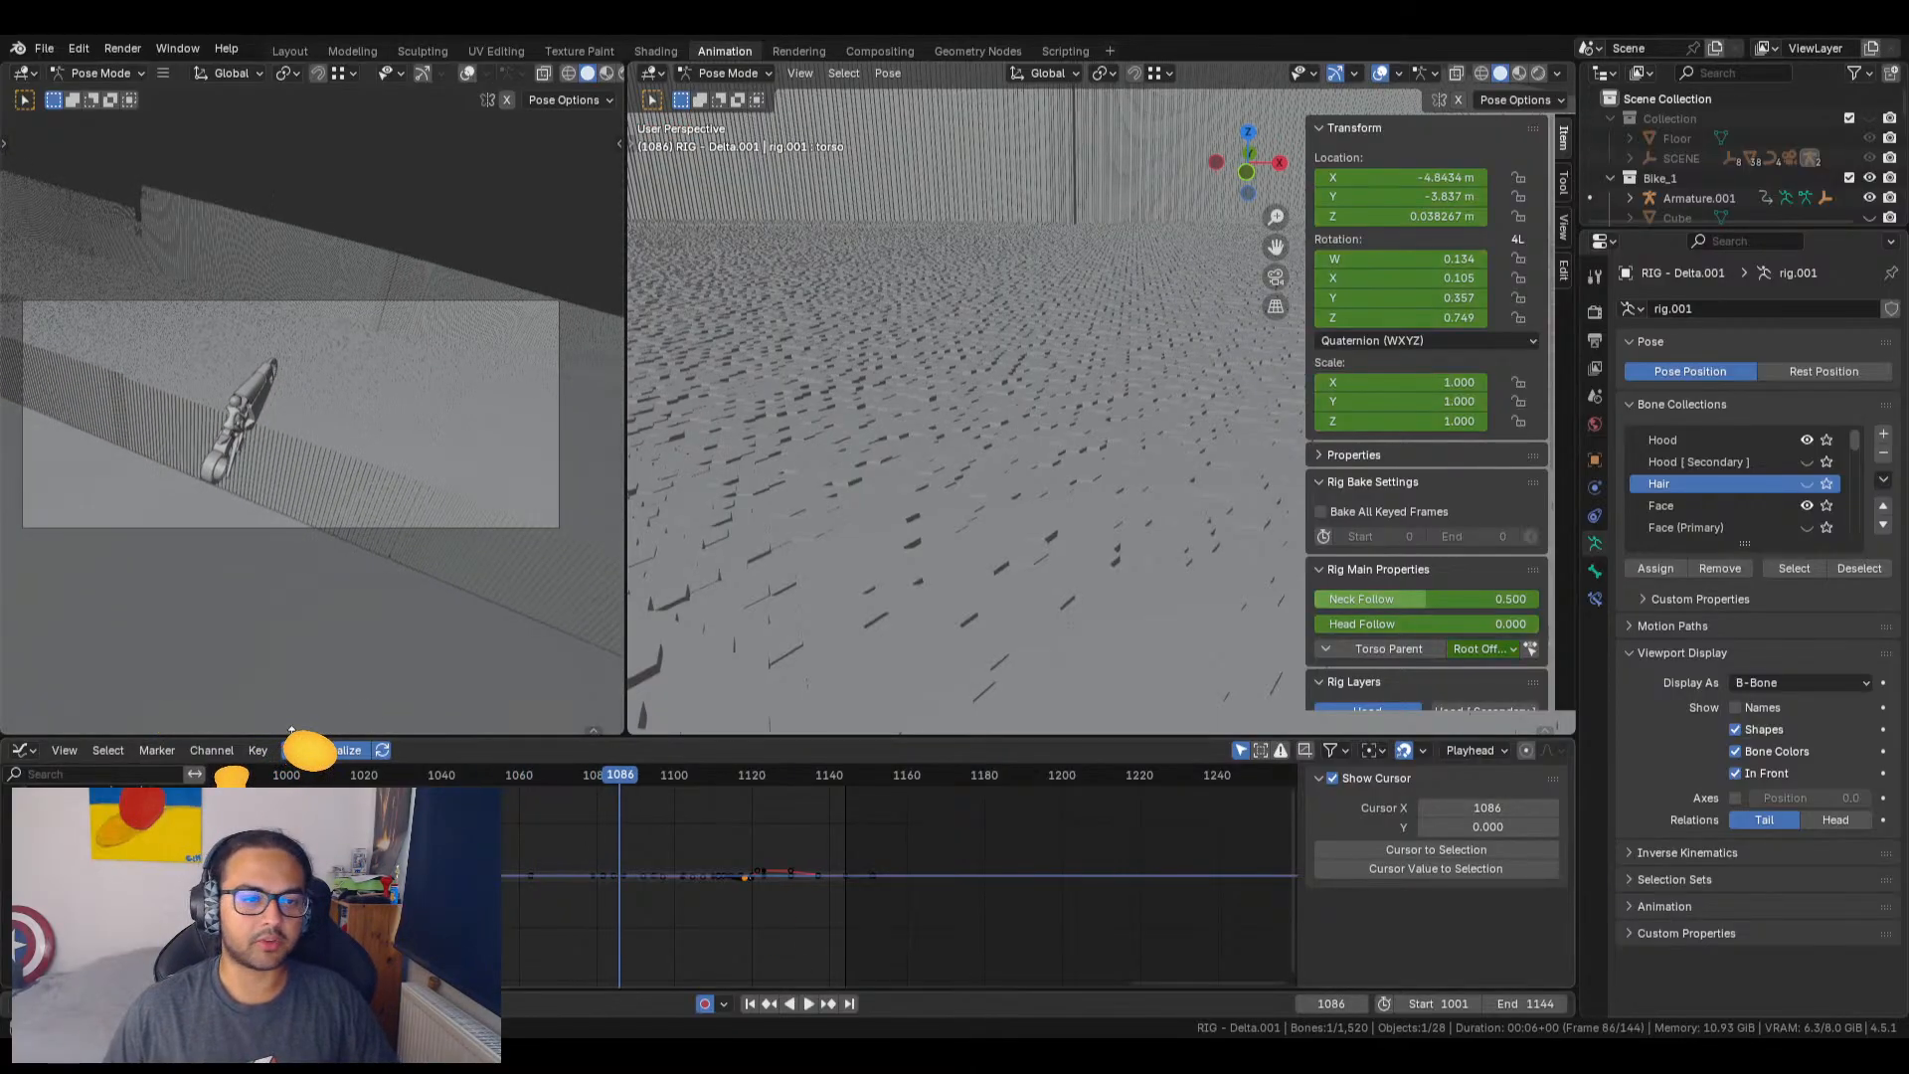
# Step: Switch the Graph Editor area back to the Timeline and frame the selected torso control in the perspective viewport
pyautogui.click(22, 752)
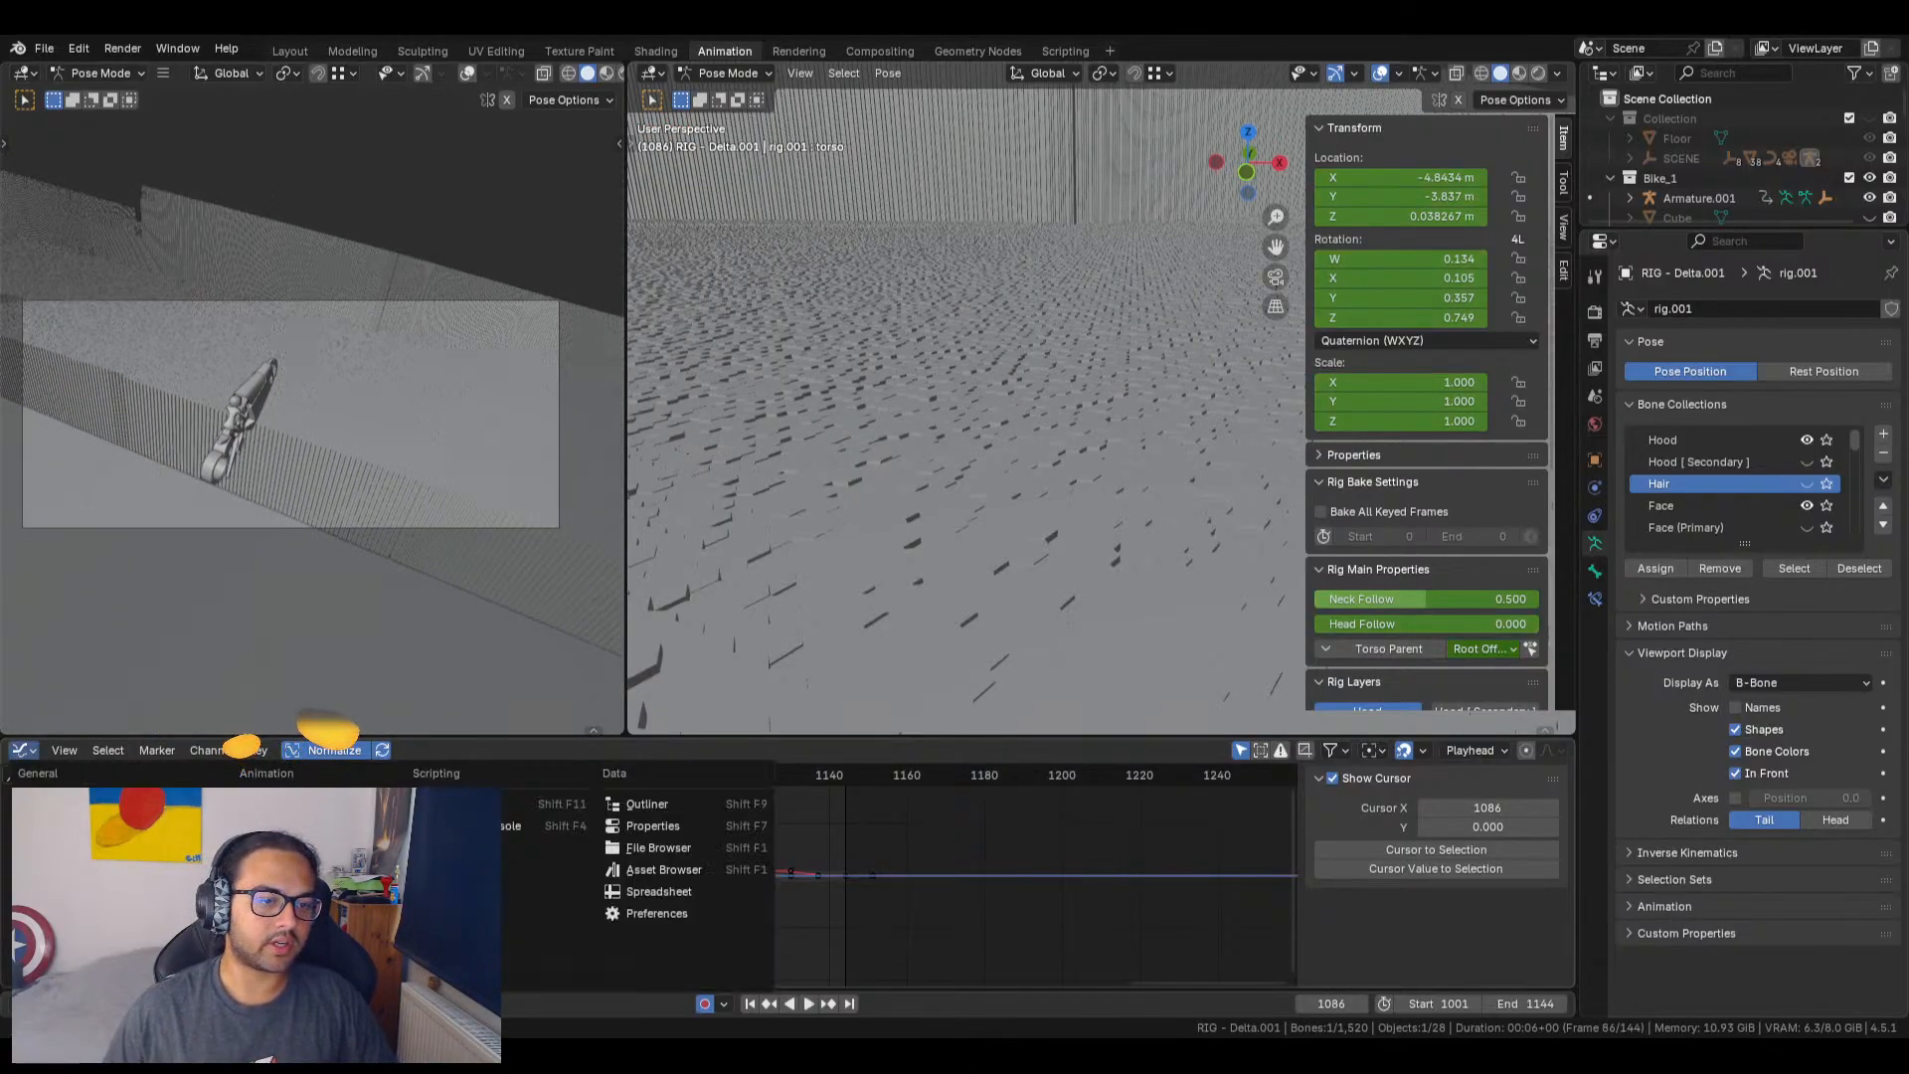
pyautogui.click(279, 826)
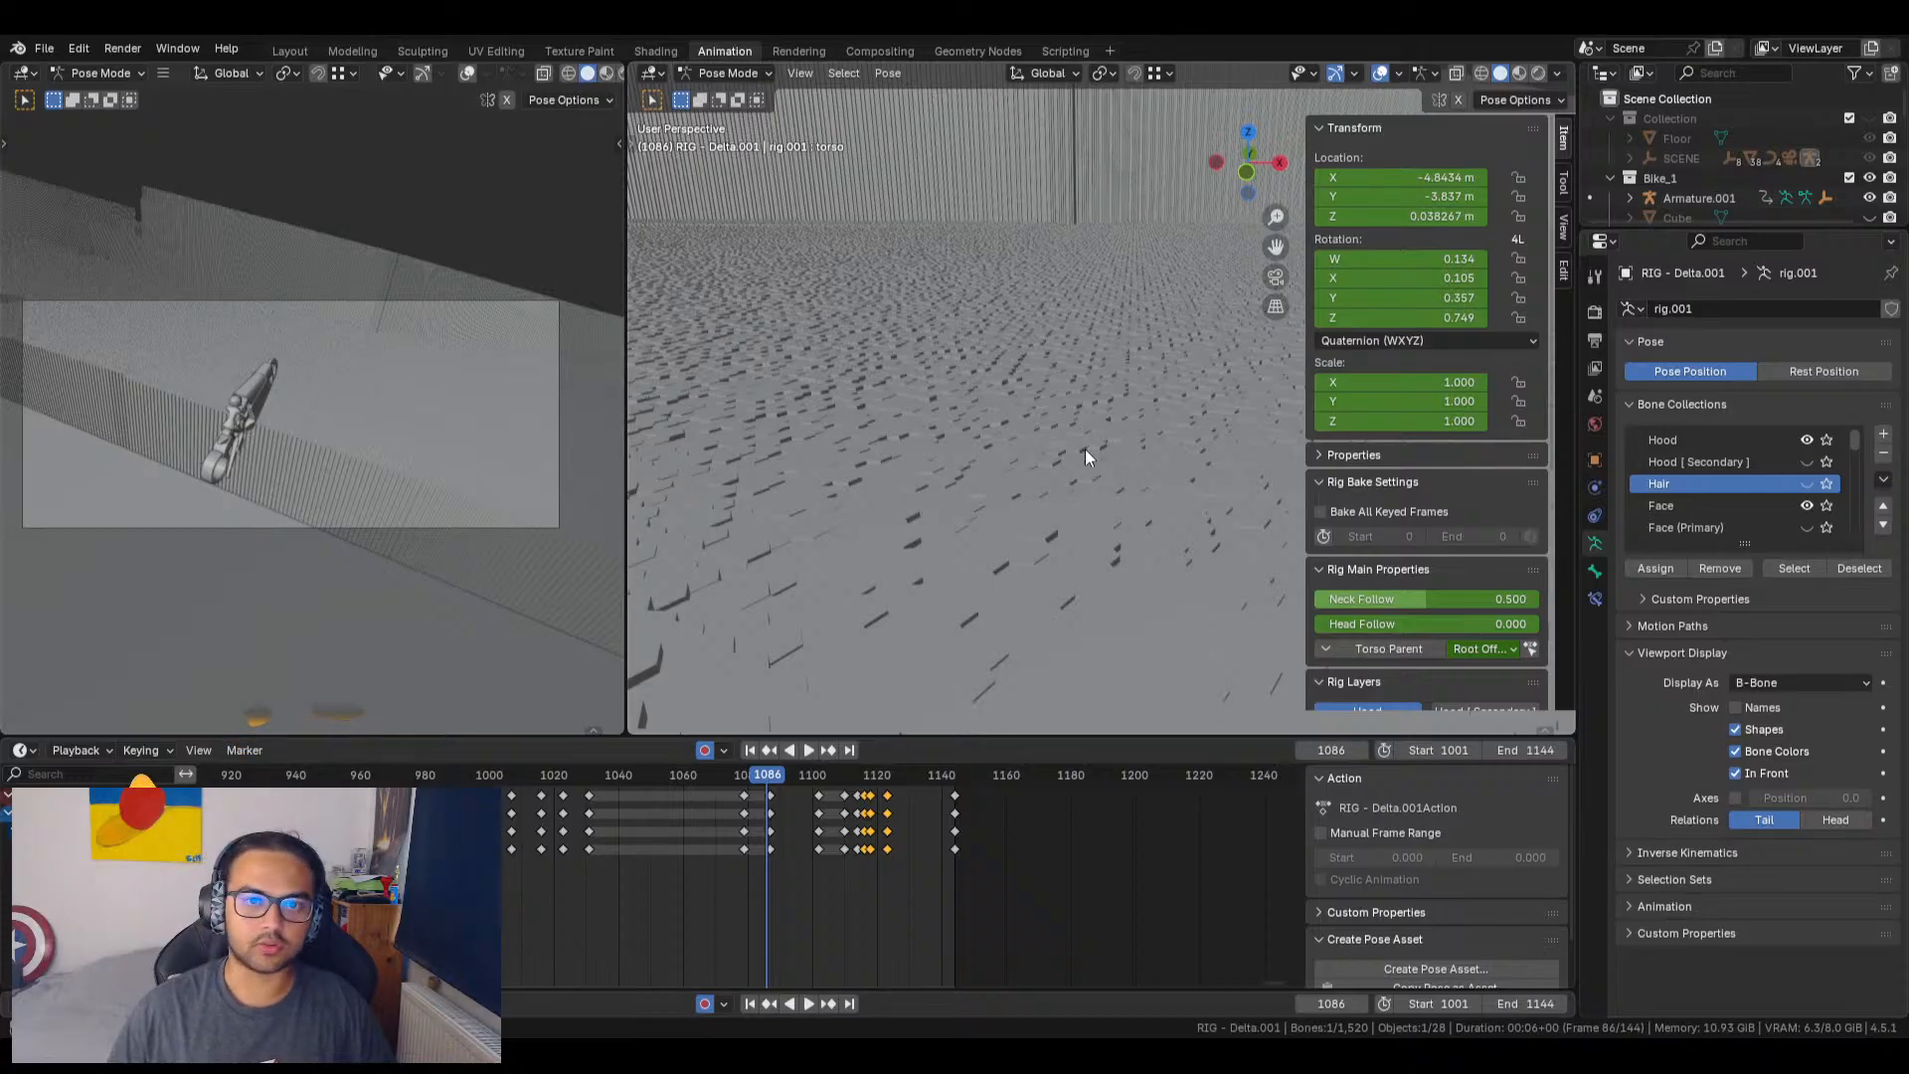
pyautogui.scroll(-5, 1062, 503)
pyautogui.rightClick(945, 443)
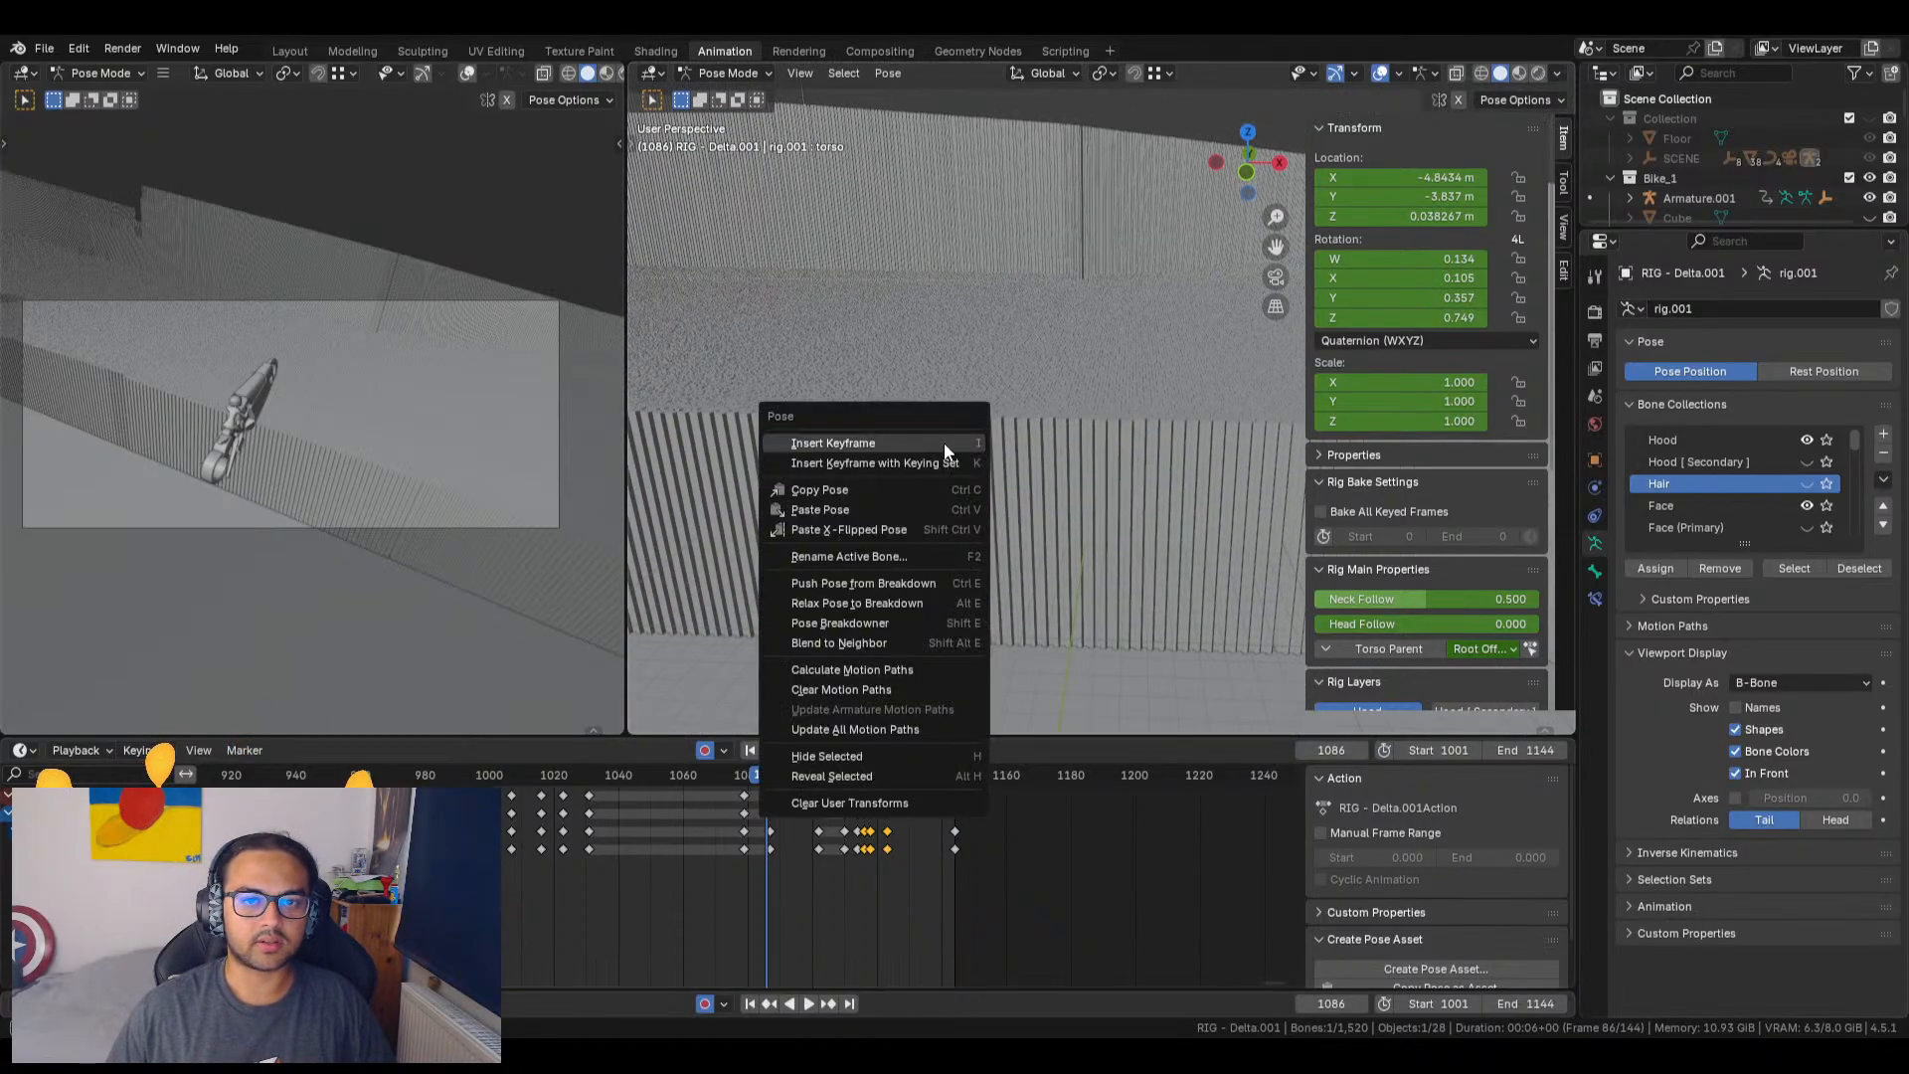
pyautogui.click(795, 74)
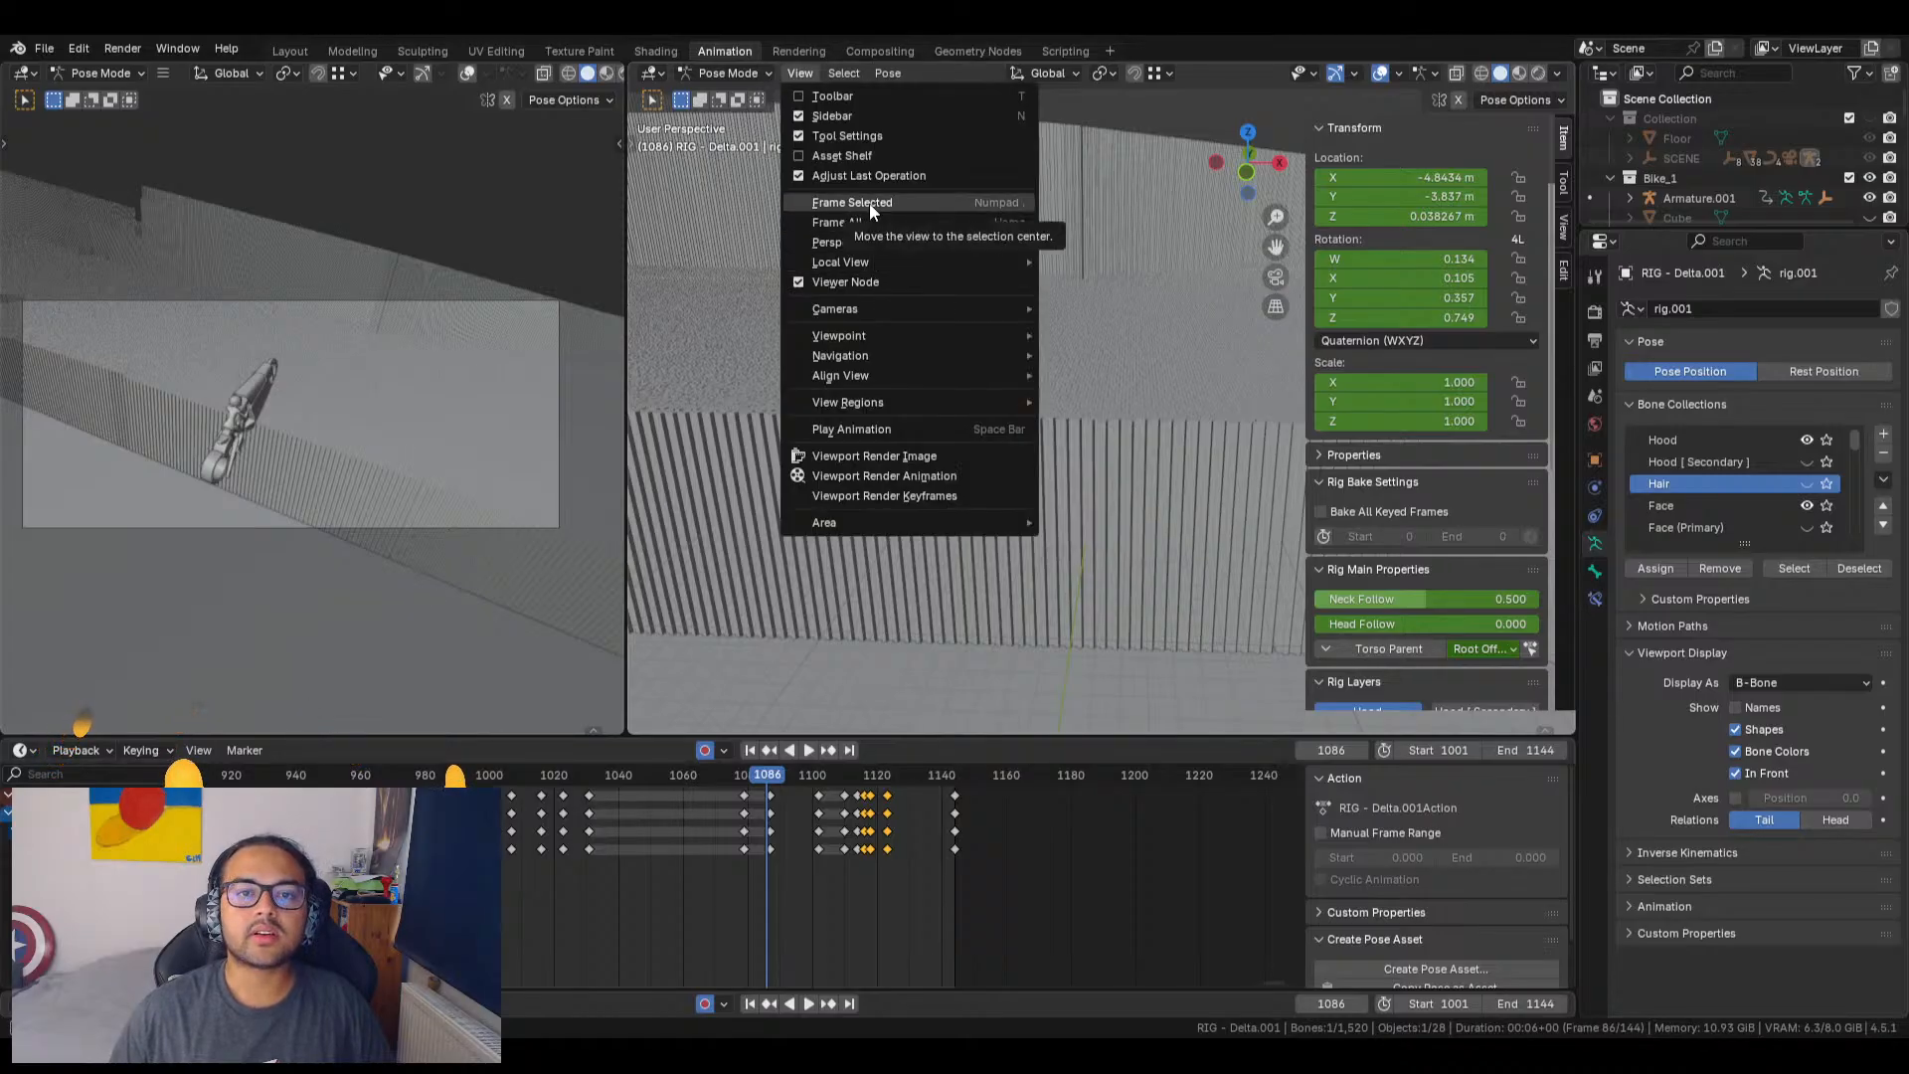
pyautogui.click(869, 203)
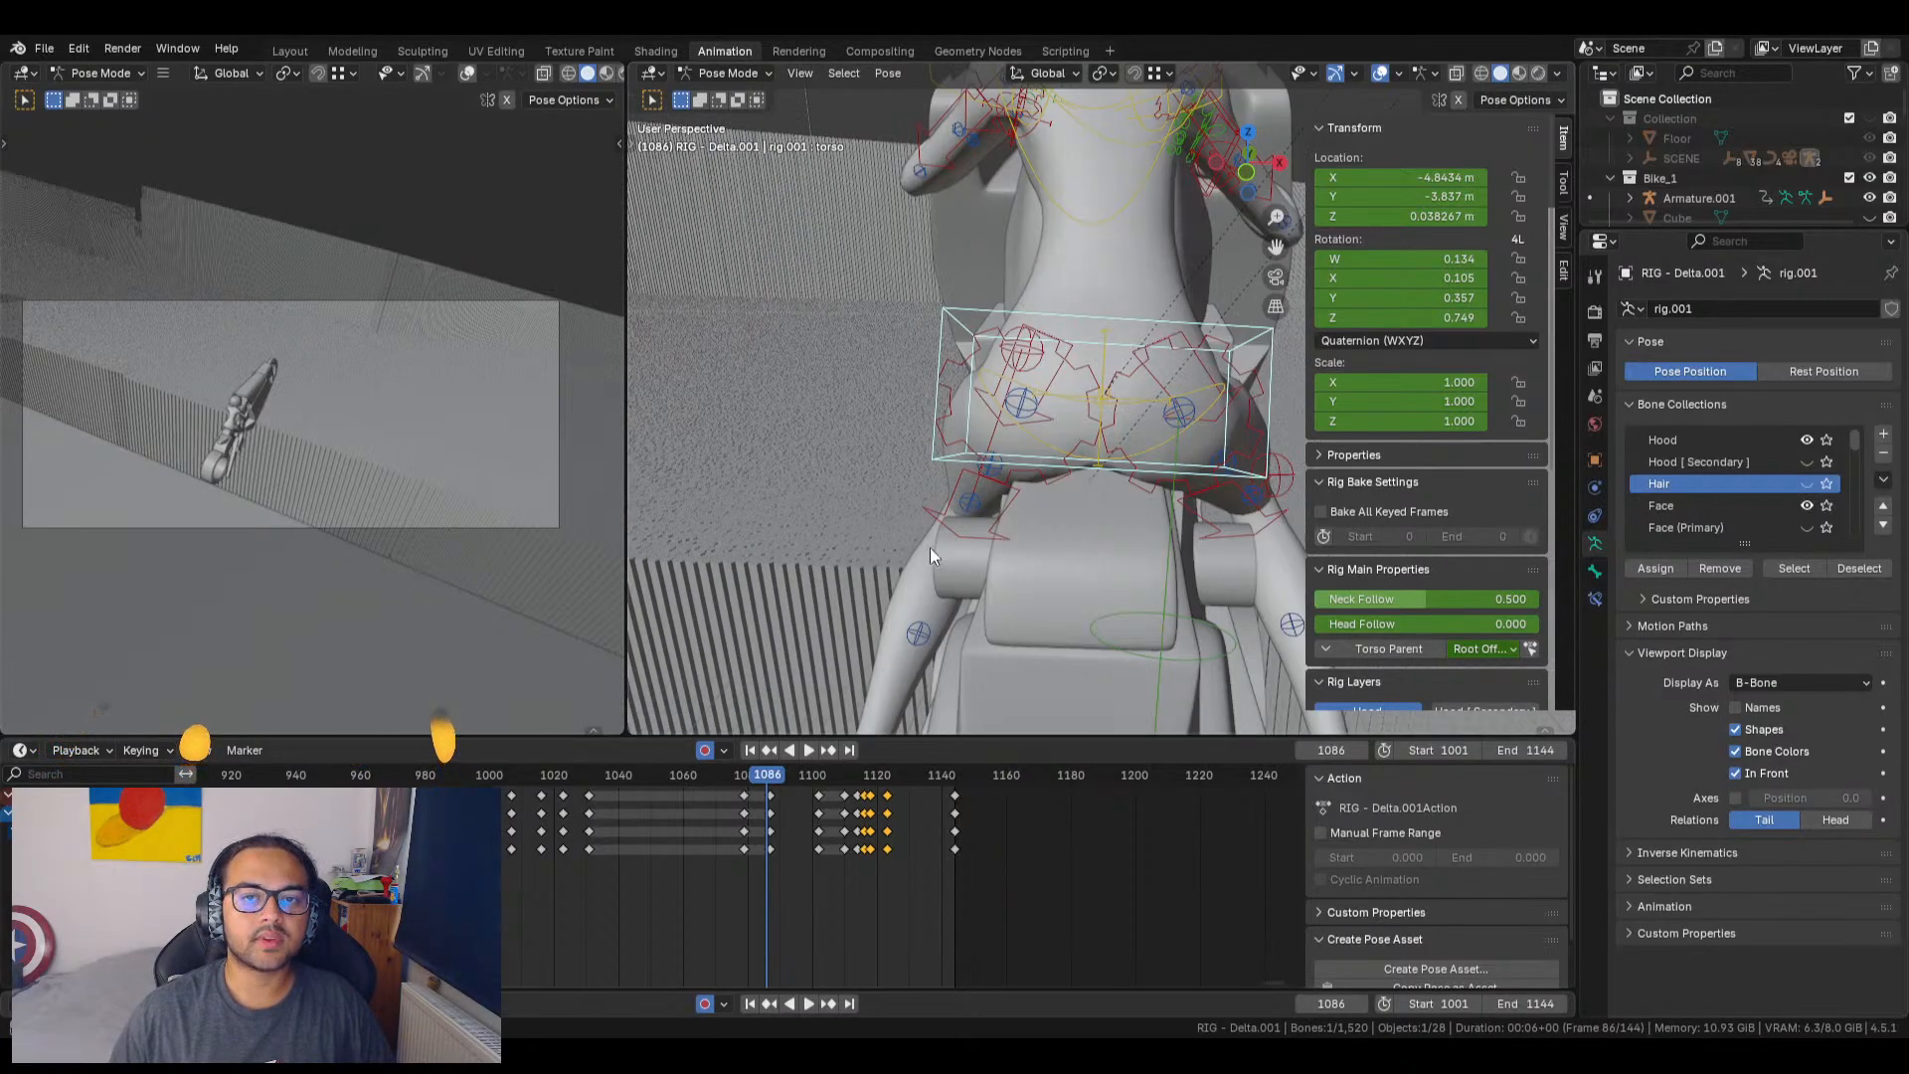
pyautogui.scroll(-11, 935, 542)
pyautogui.moveTo(1042, 482); pyautogui.dragTo(875, 457, button='middle')
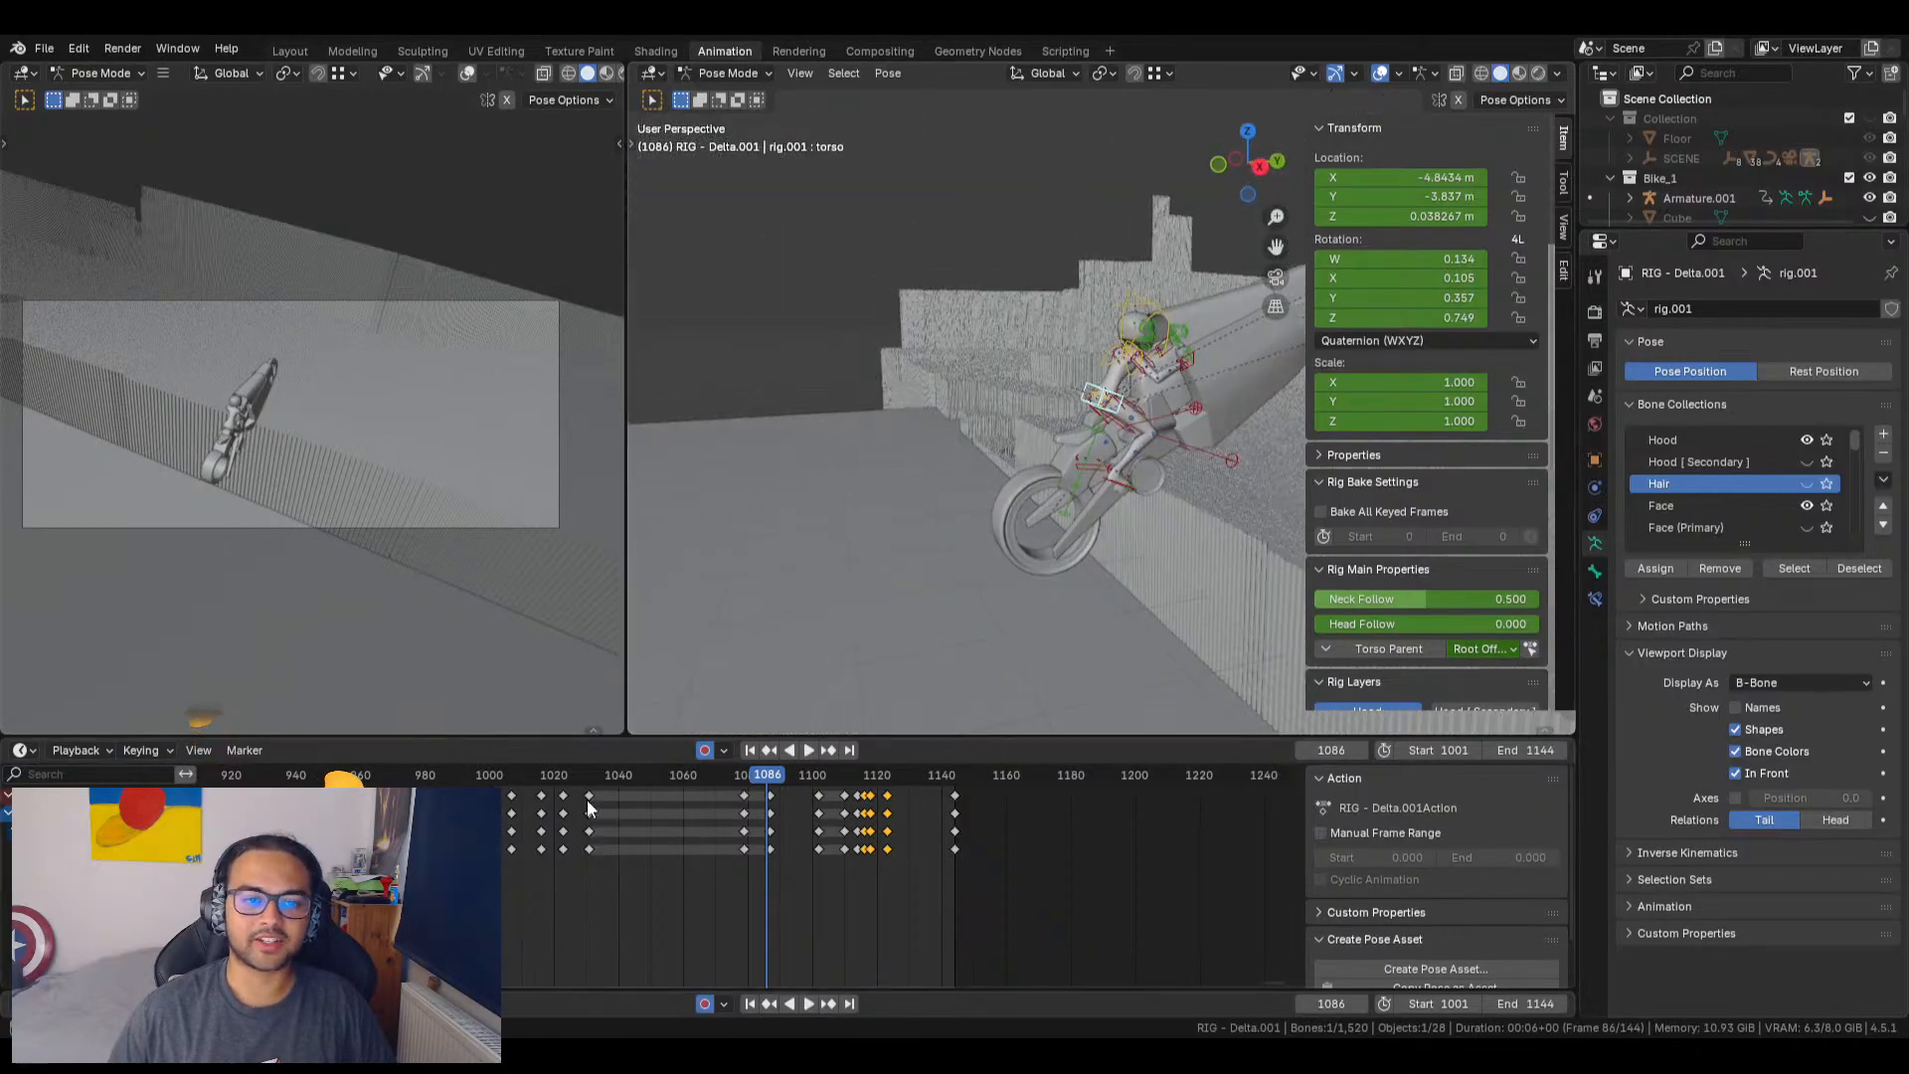
# Step: Go to frame 1001, frame the rider and select the chest control to inspect the upper-body pose around it
pyautogui.click(494, 778)
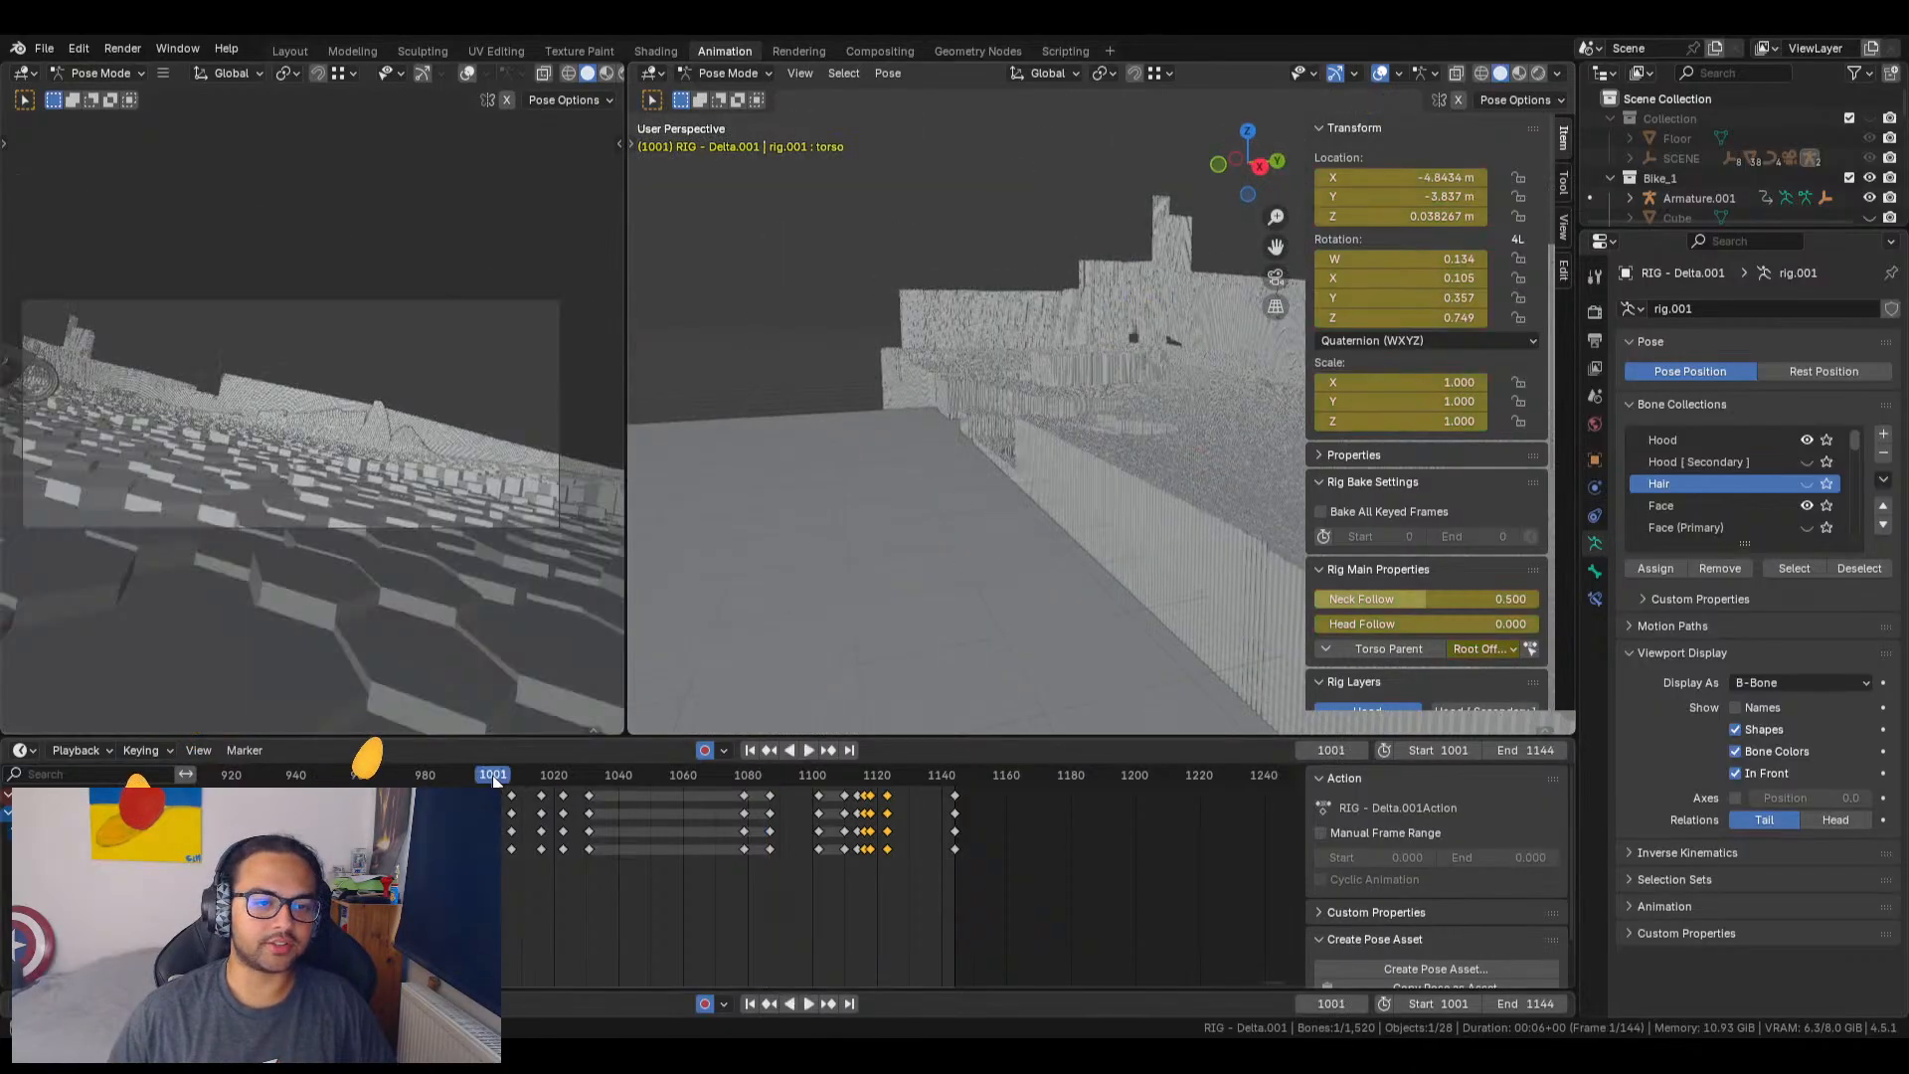
pyautogui.rightClick(1141, 408)
pyautogui.click(802, 74)
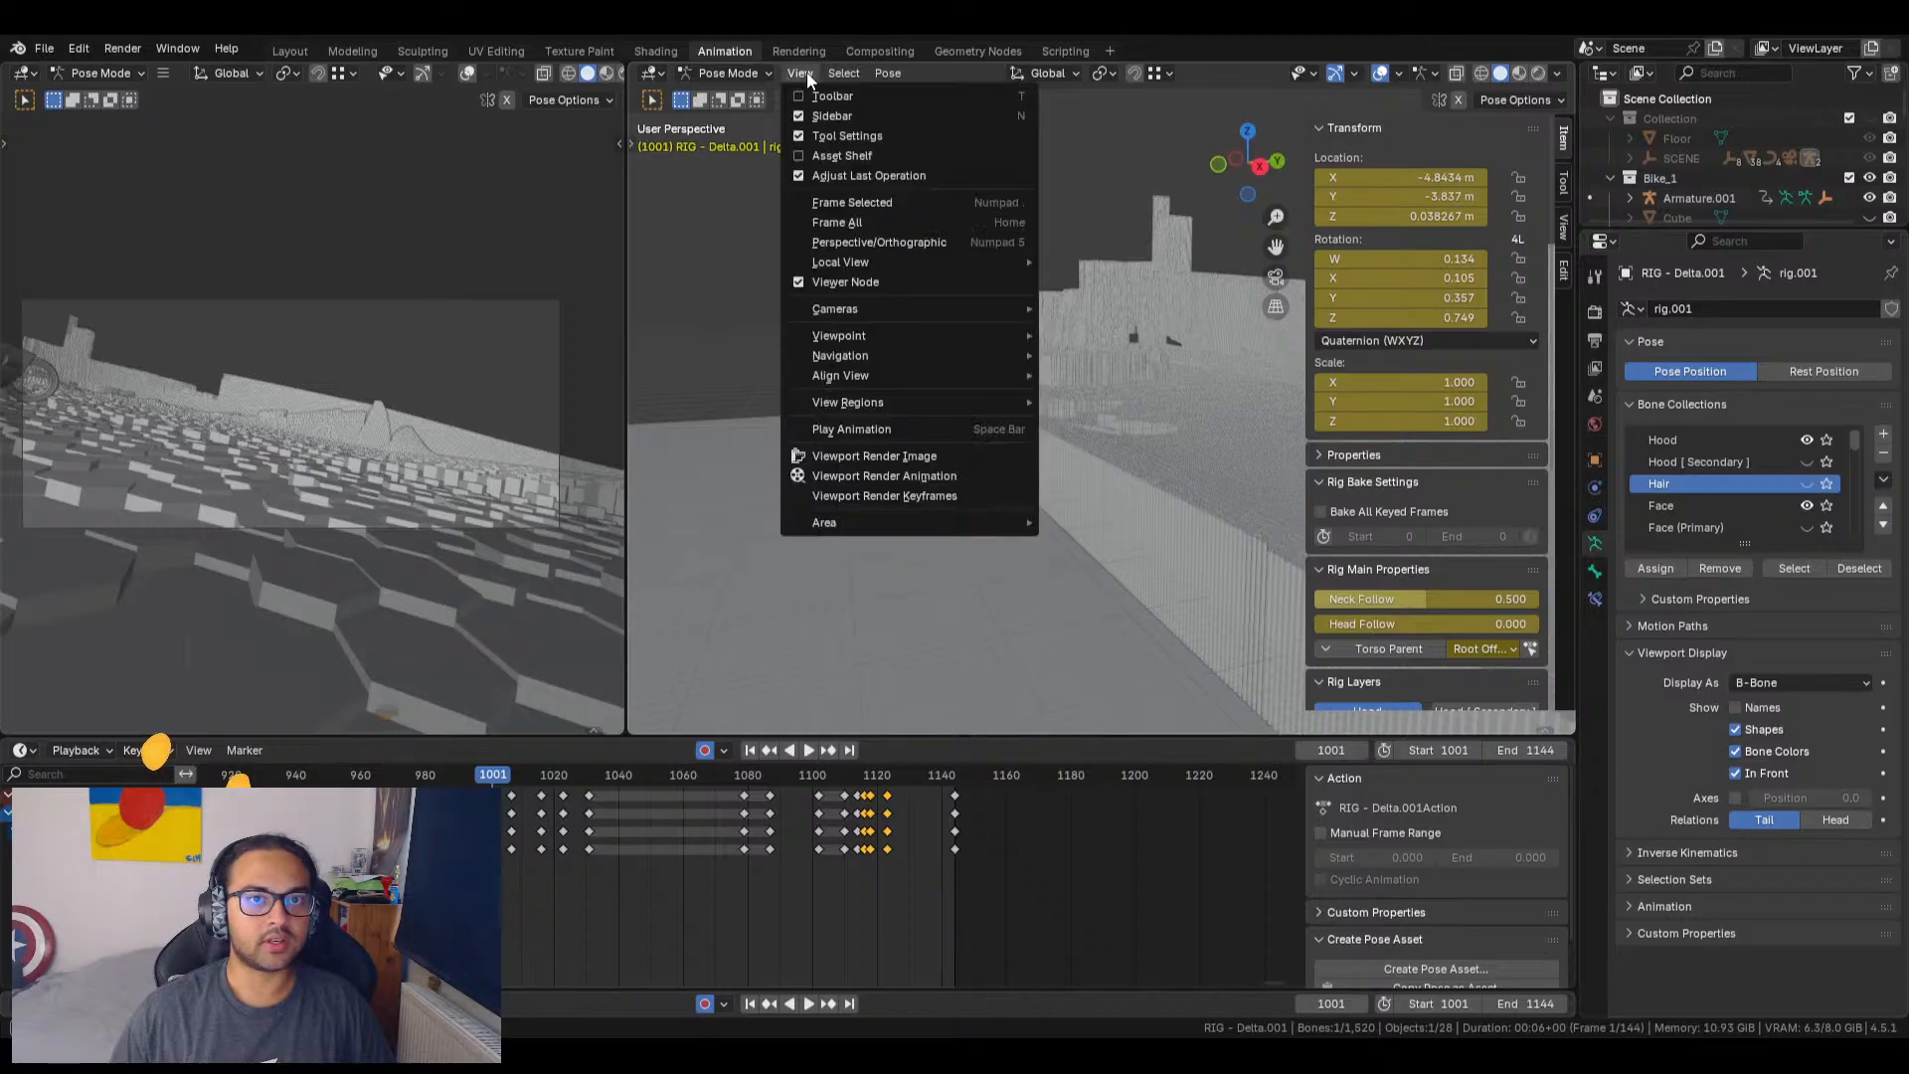
pyautogui.click(875, 202)
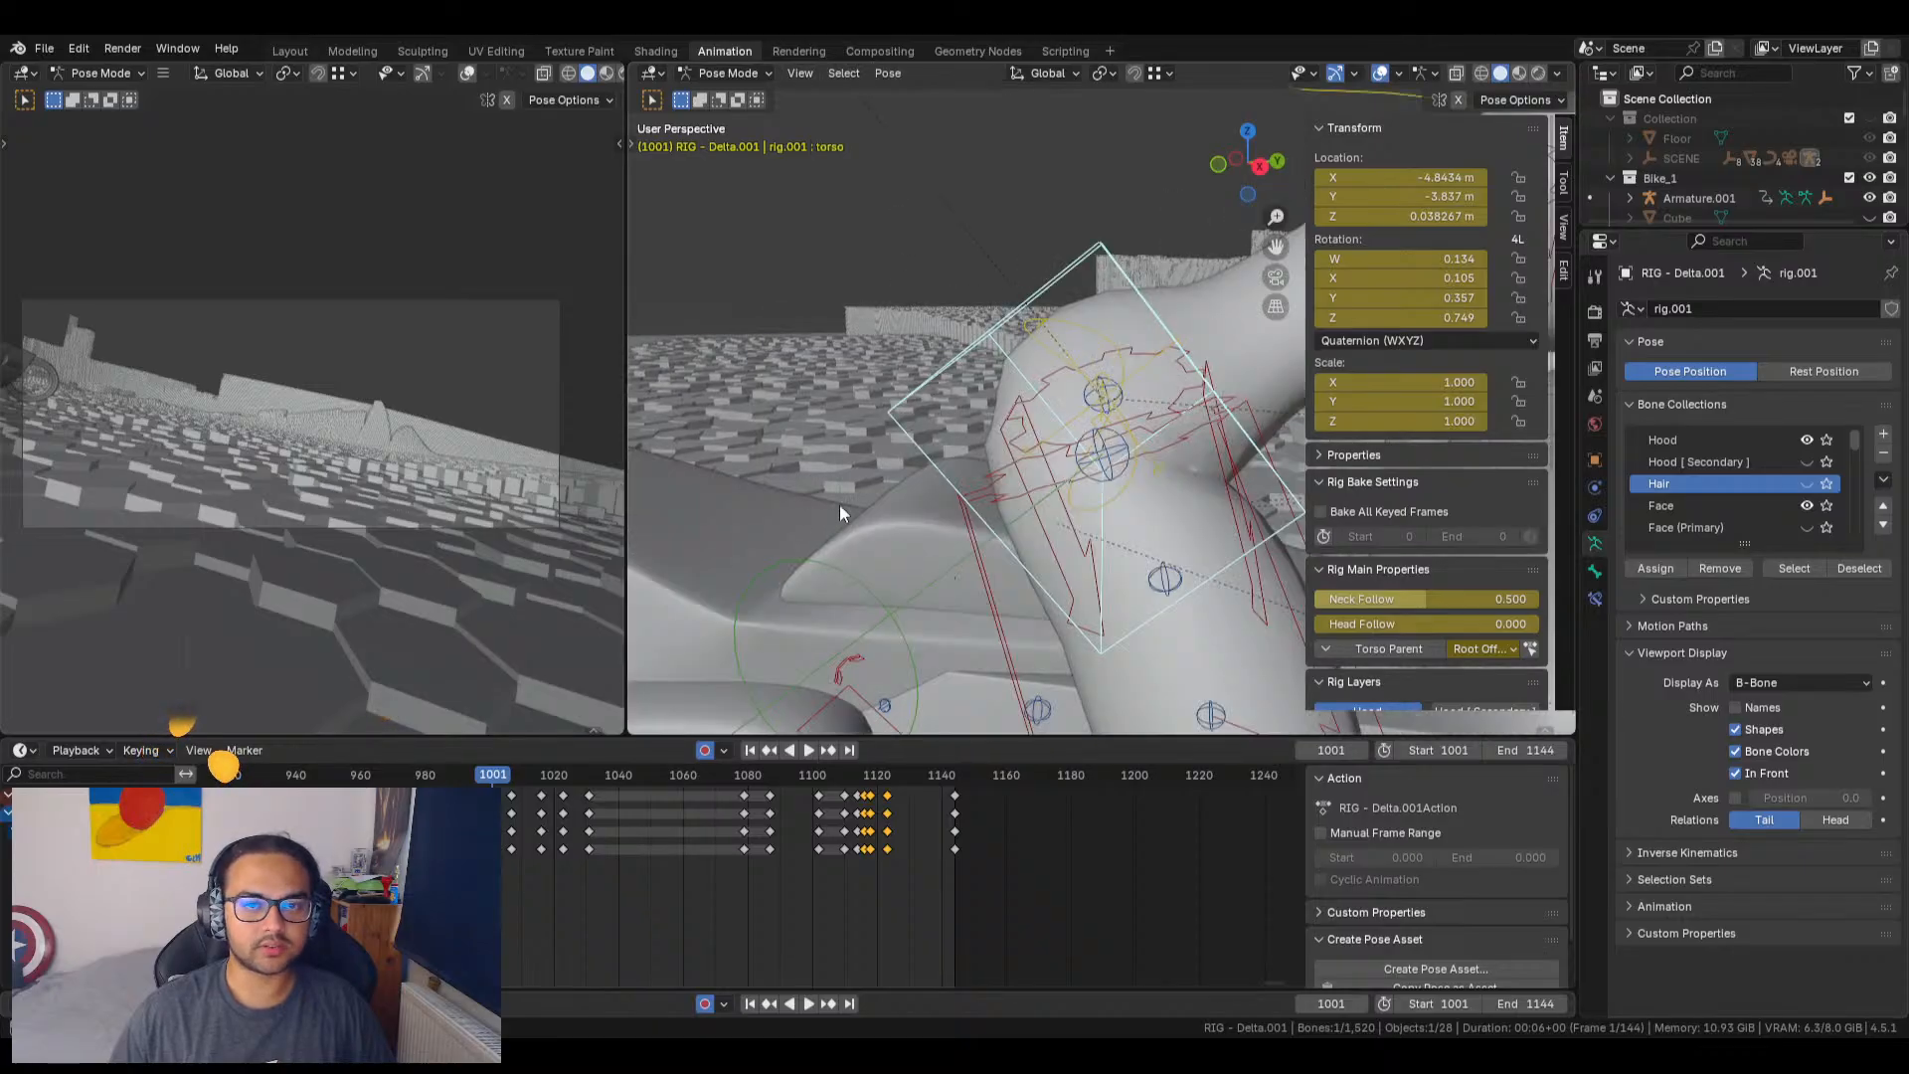
pyautogui.moveTo(919, 514); pyautogui.dragTo(859, 425, button='middle')
pyautogui.scroll(-5, 1060, 531)
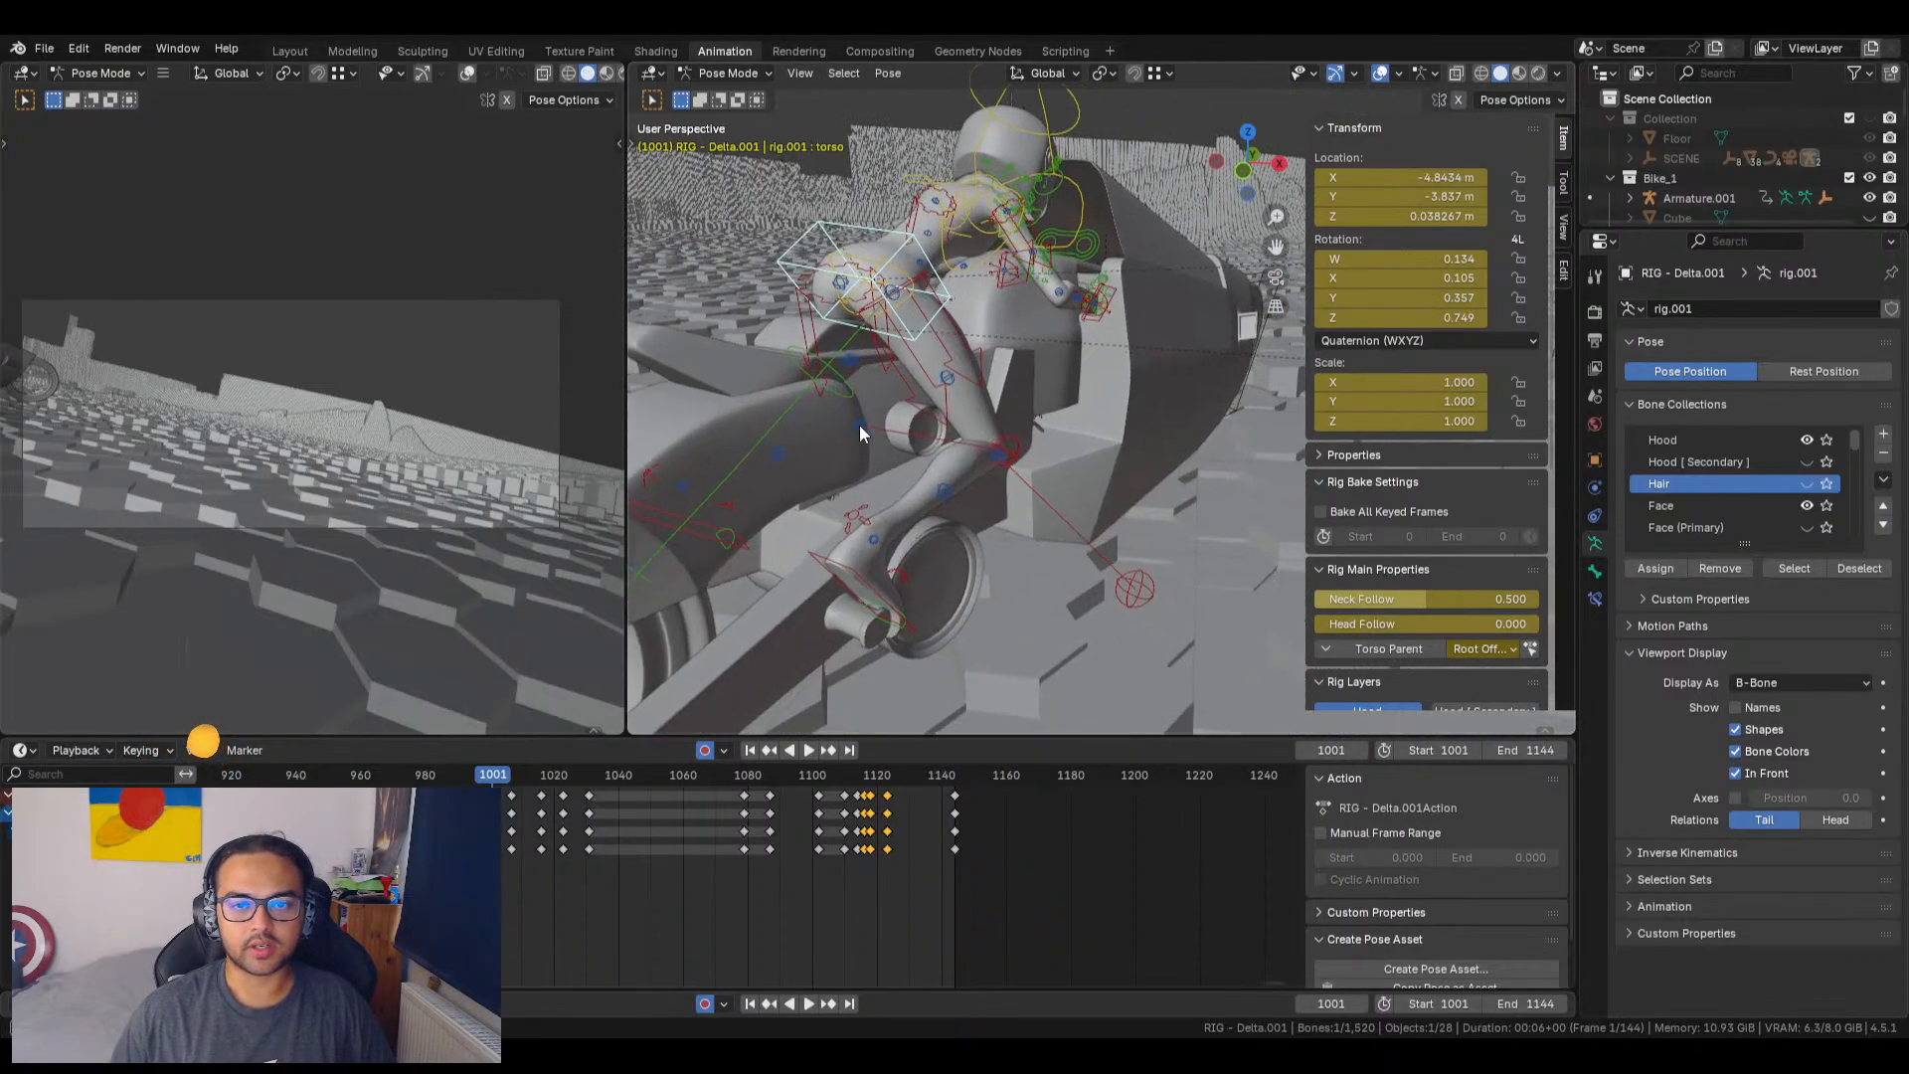
pyautogui.moveTo(1072, 492); pyautogui.dragTo(1223, 522, button='middle')
pyautogui.click(1046, 310)
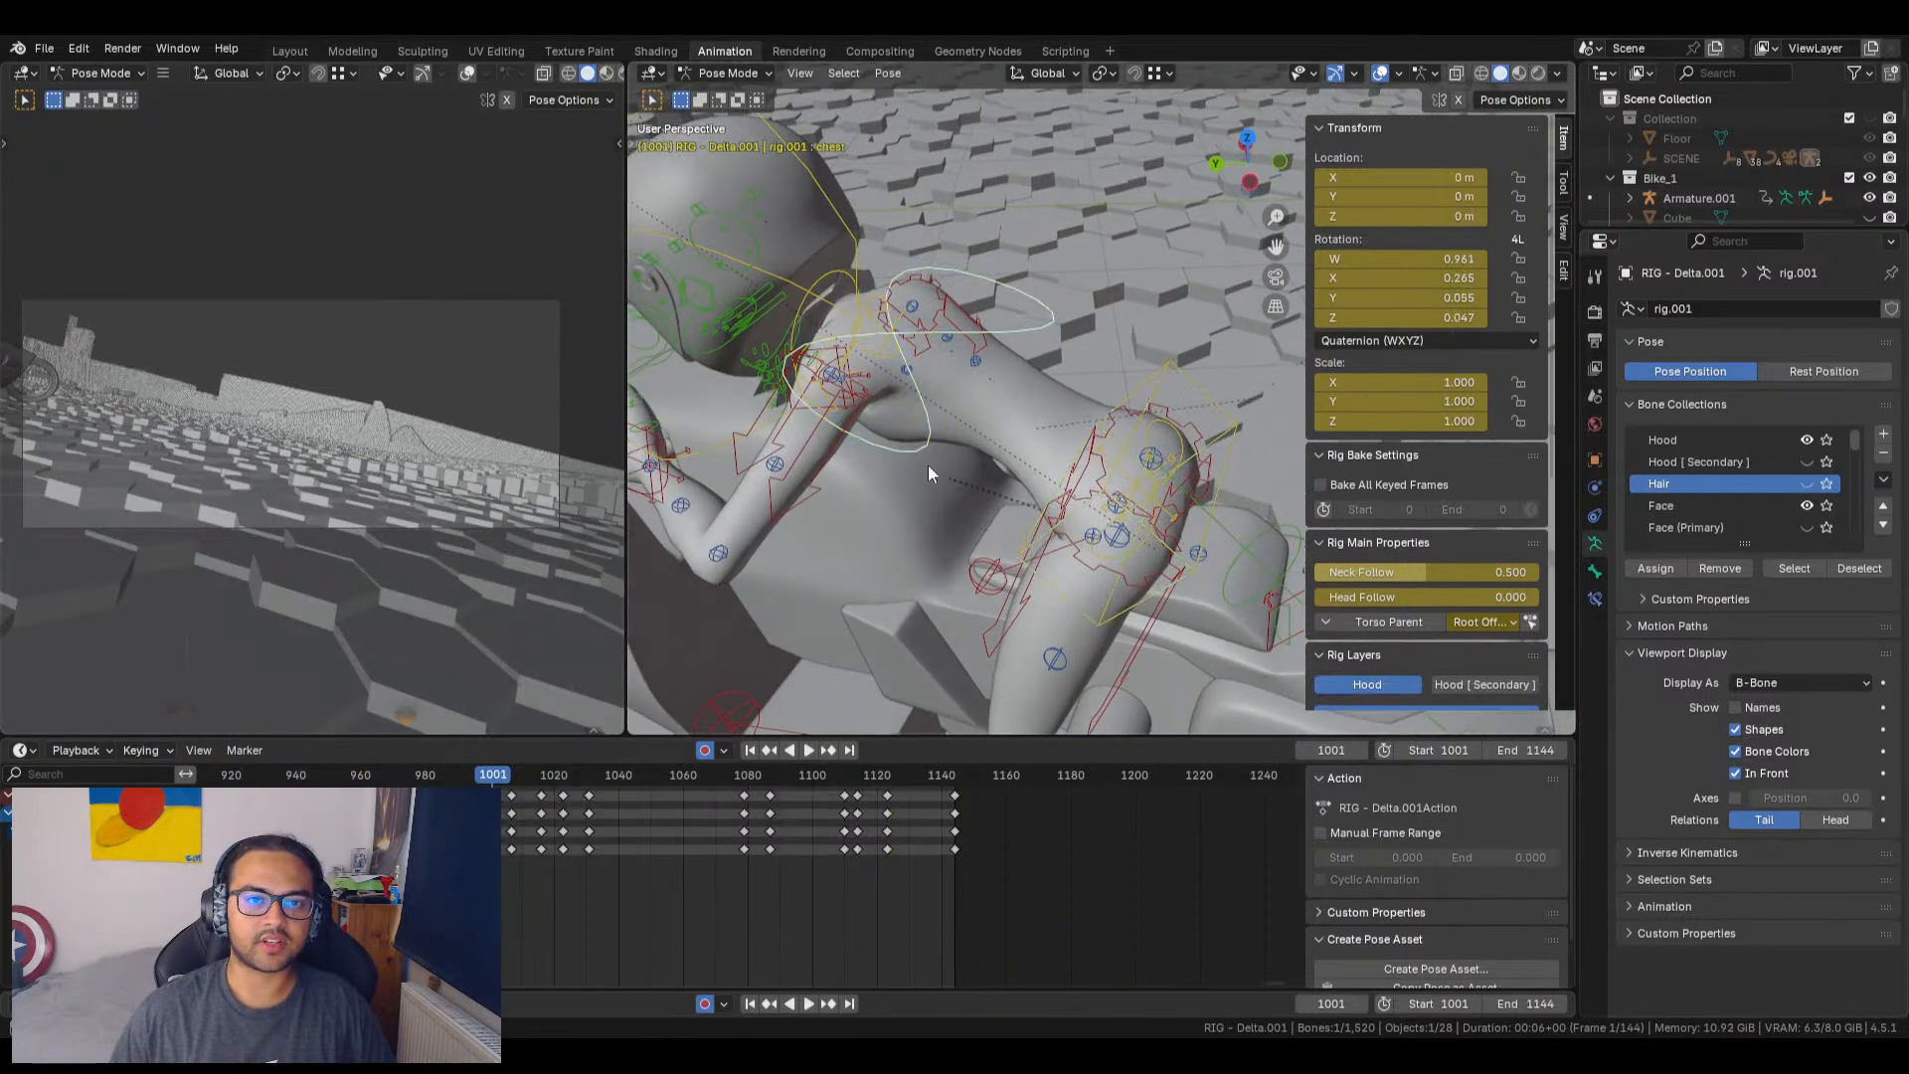
pyautogui.moveTo(928, 463); pyautogui.dragTo(1046, 452, button='middle')
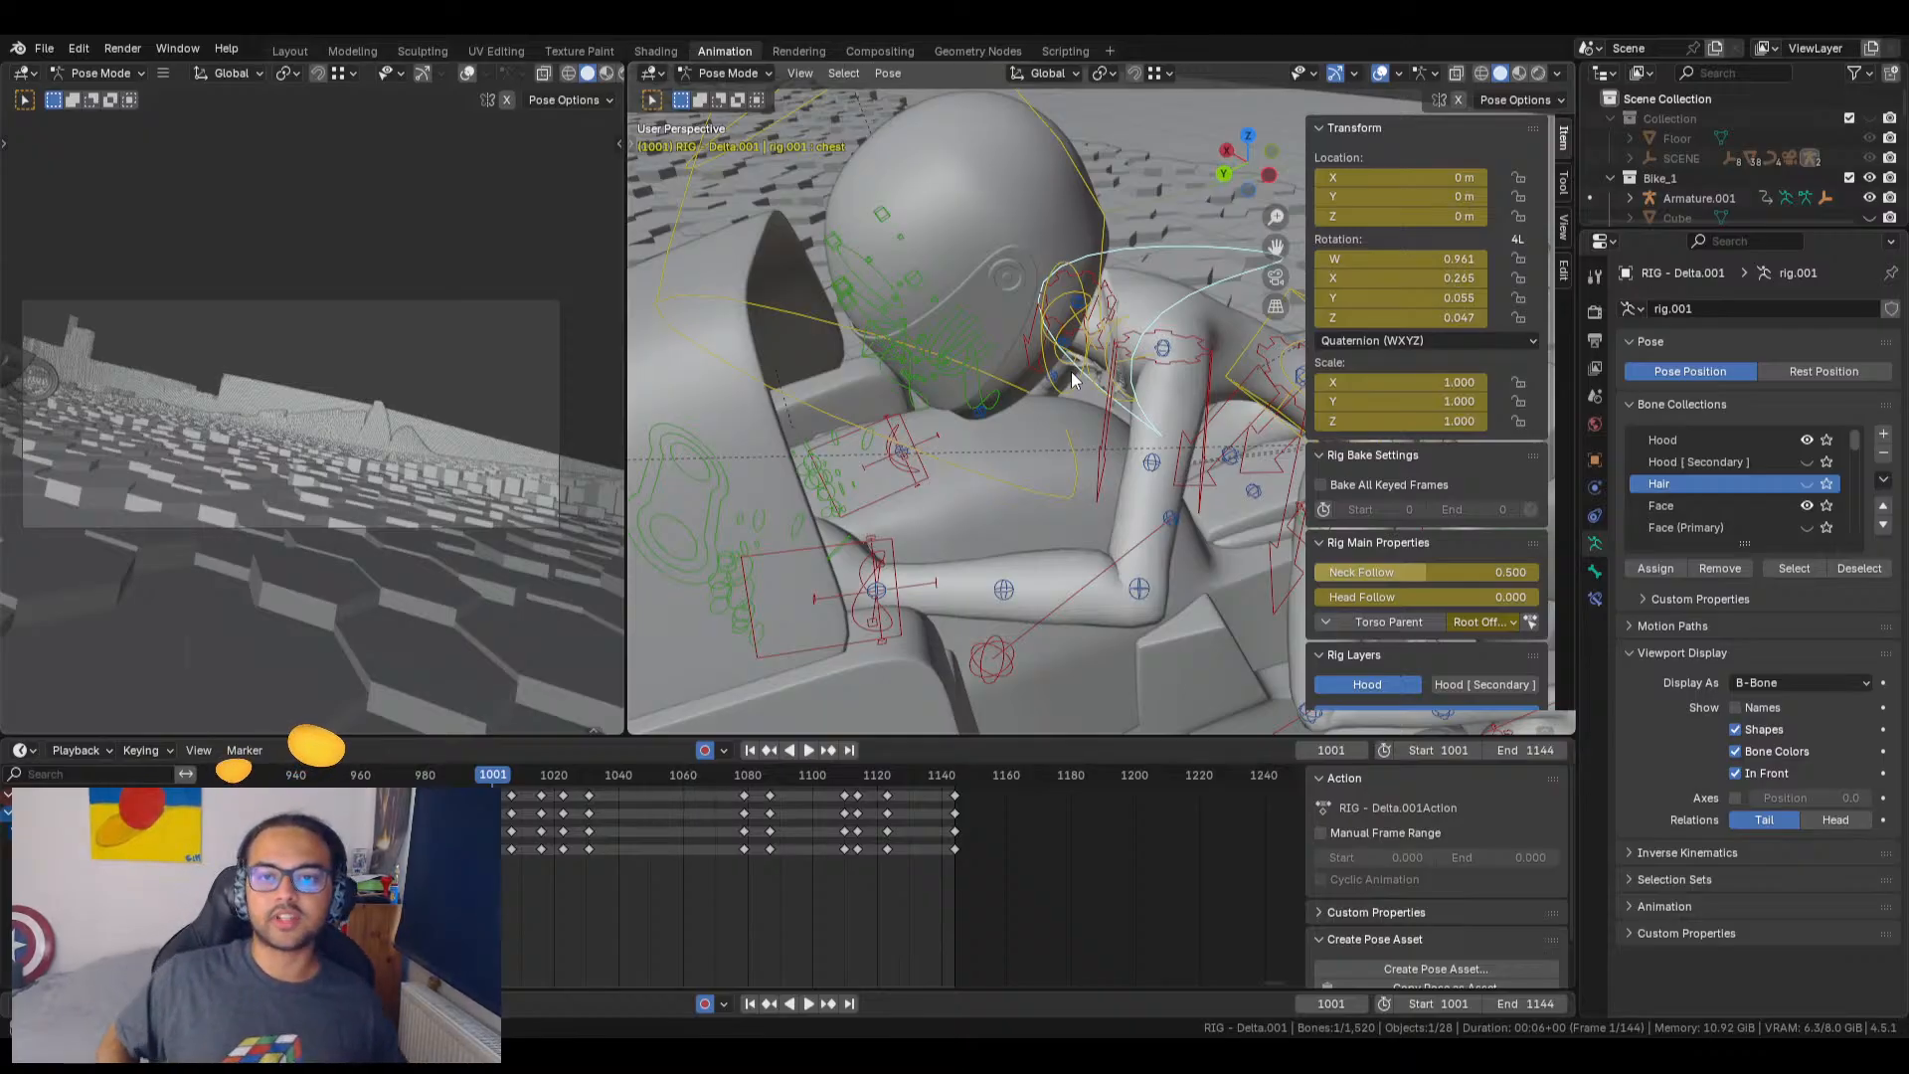
pyautogui.moveTo(992, 456); pyautogui.dragTo(1083, 444, button='middle')
pyautogui.scroll(-5, 984, 468)
pyautogui.scroll(3, 1088, 436)
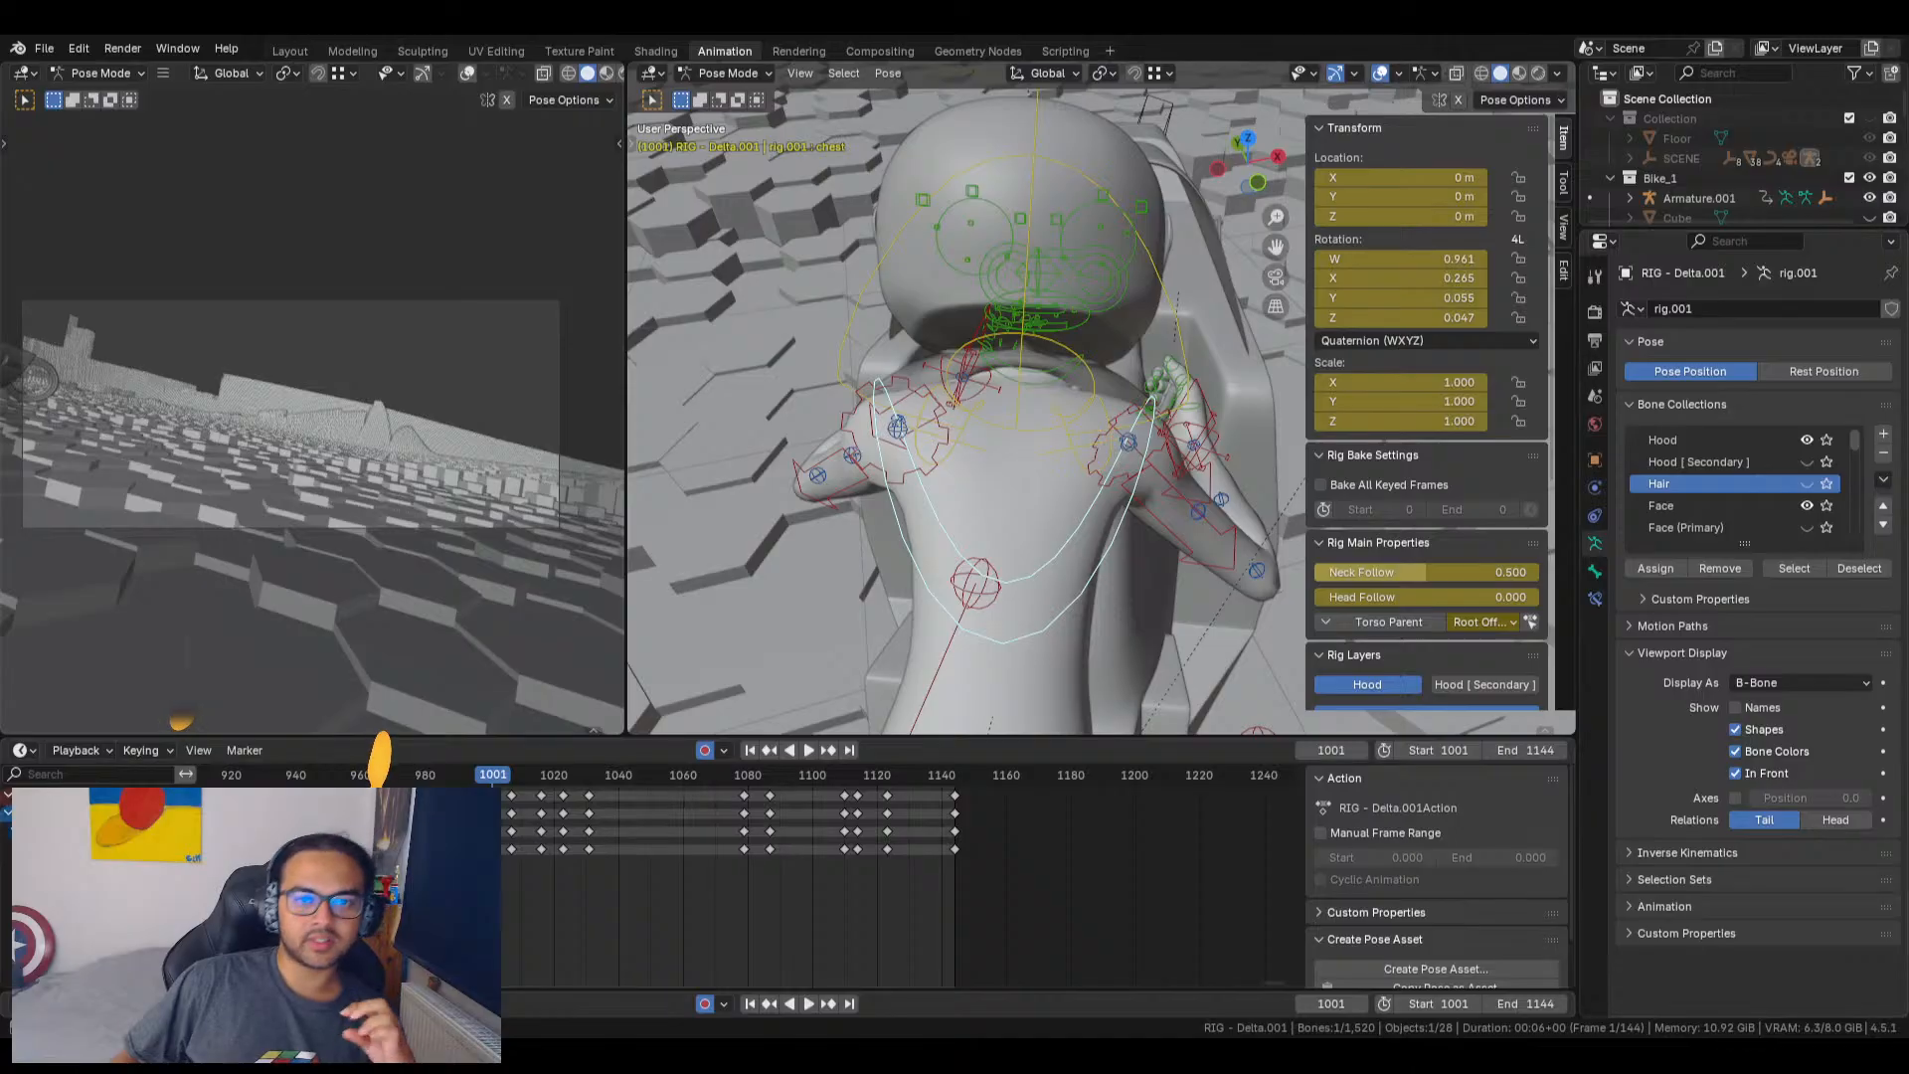
pyautogui.moveTo(1120, 590); pyautogui.dragTo(968, 563, button='middle')
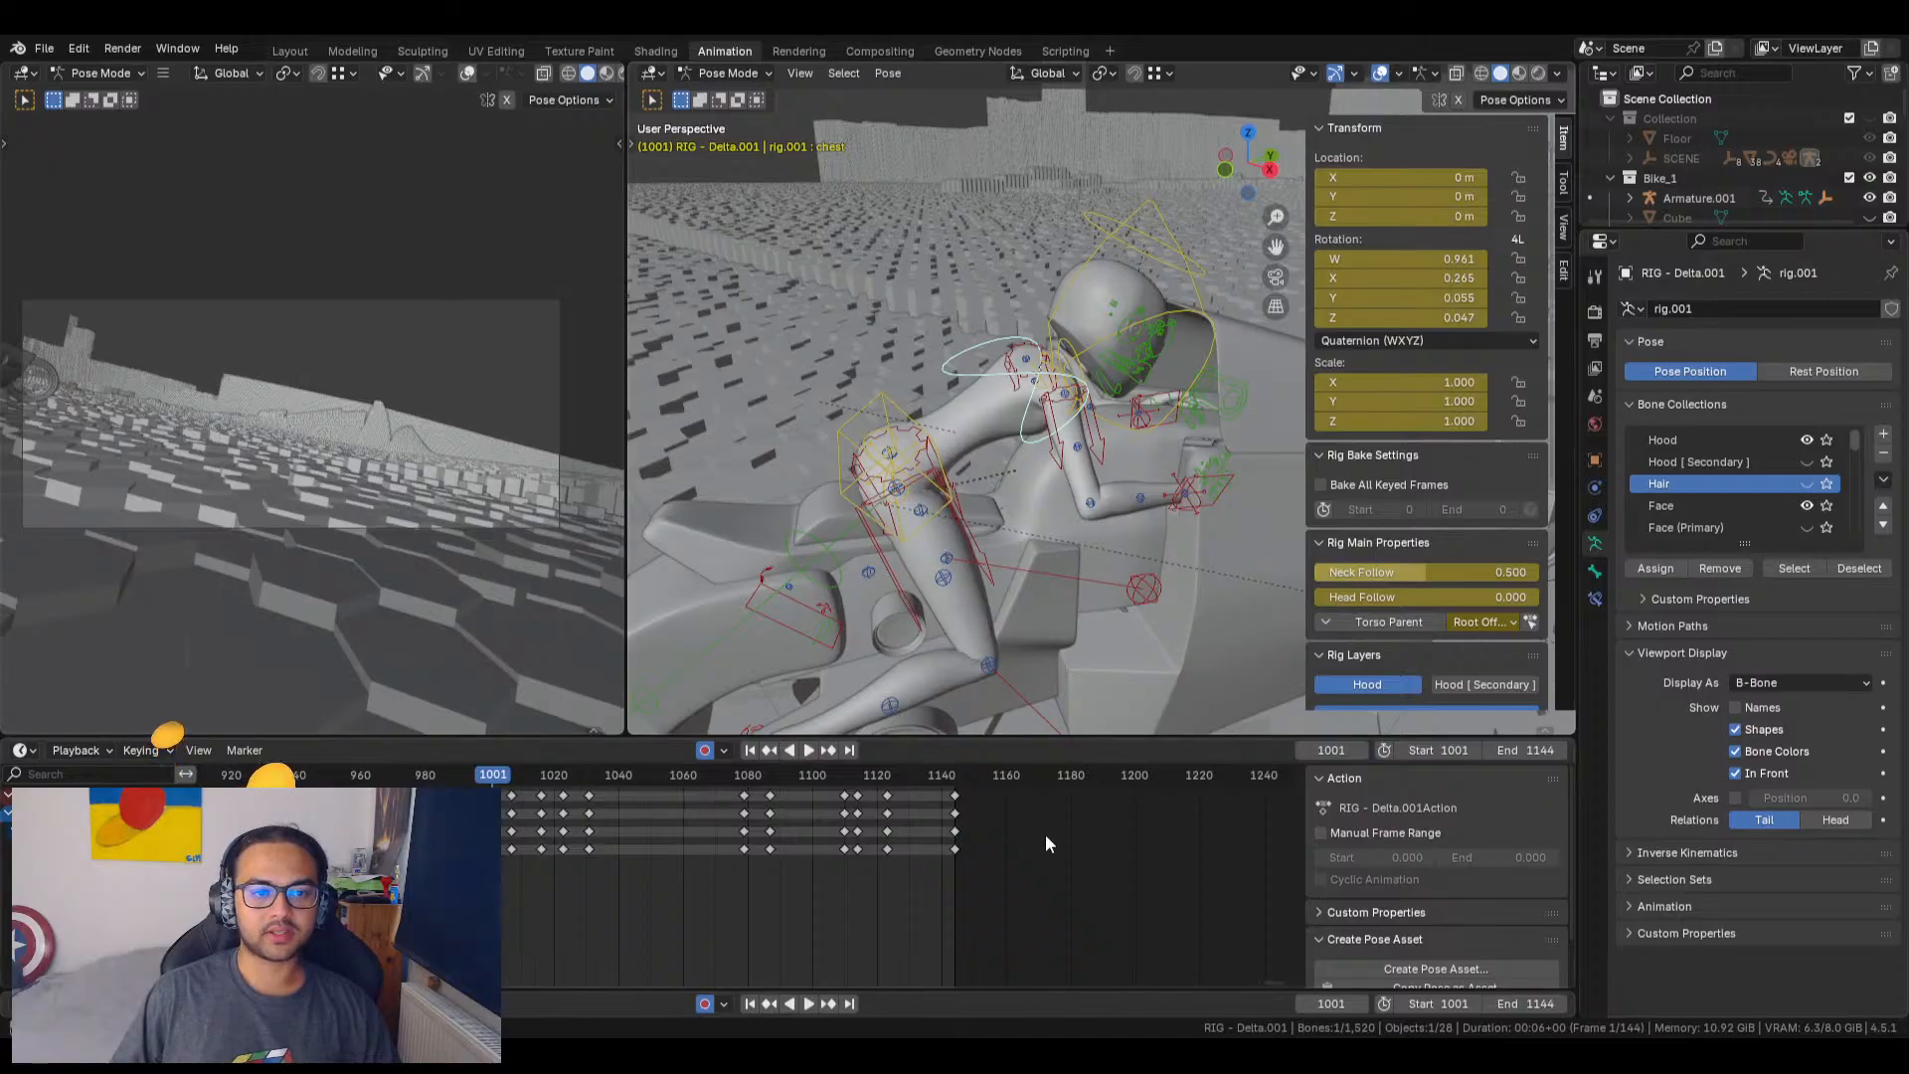
# Step: Advance to frame 1007 and set the chest control's Y rotation to 0.145
pyautogui.press('space')
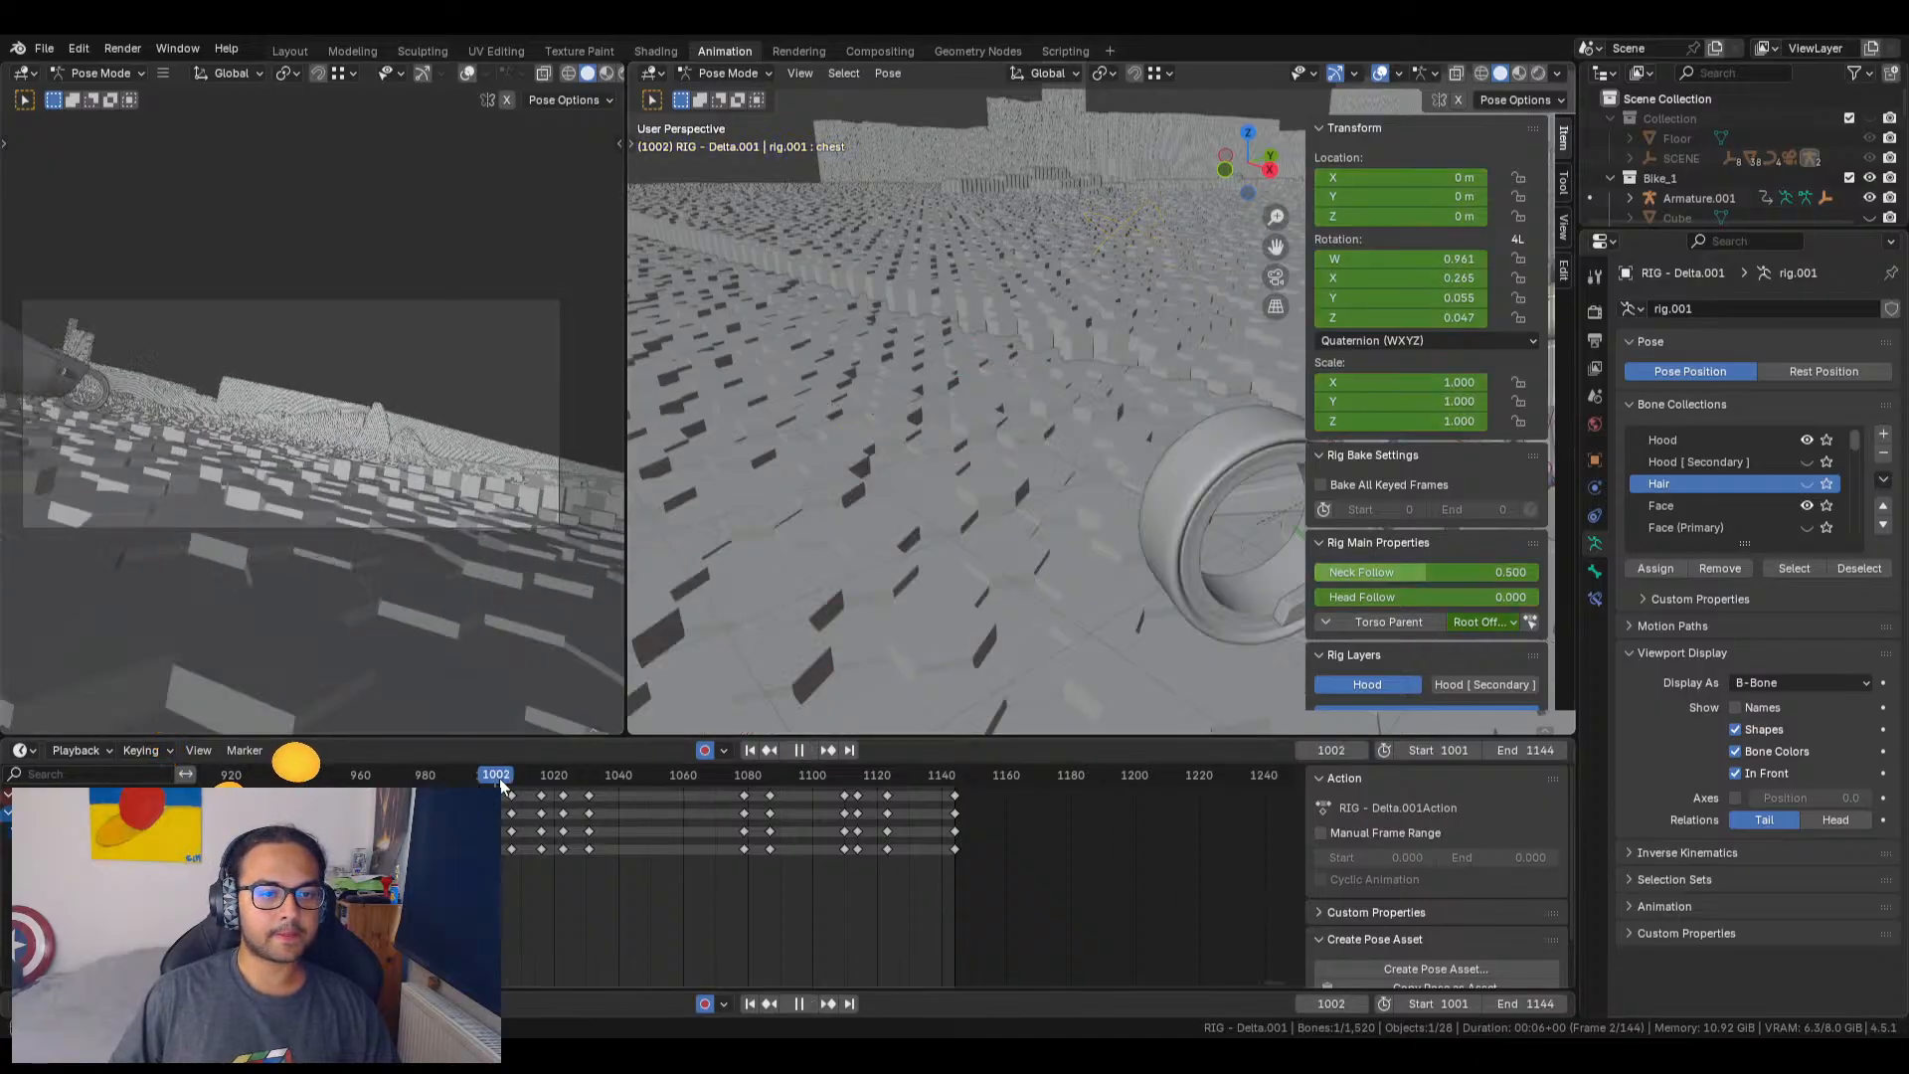
pyautogui.press('space')
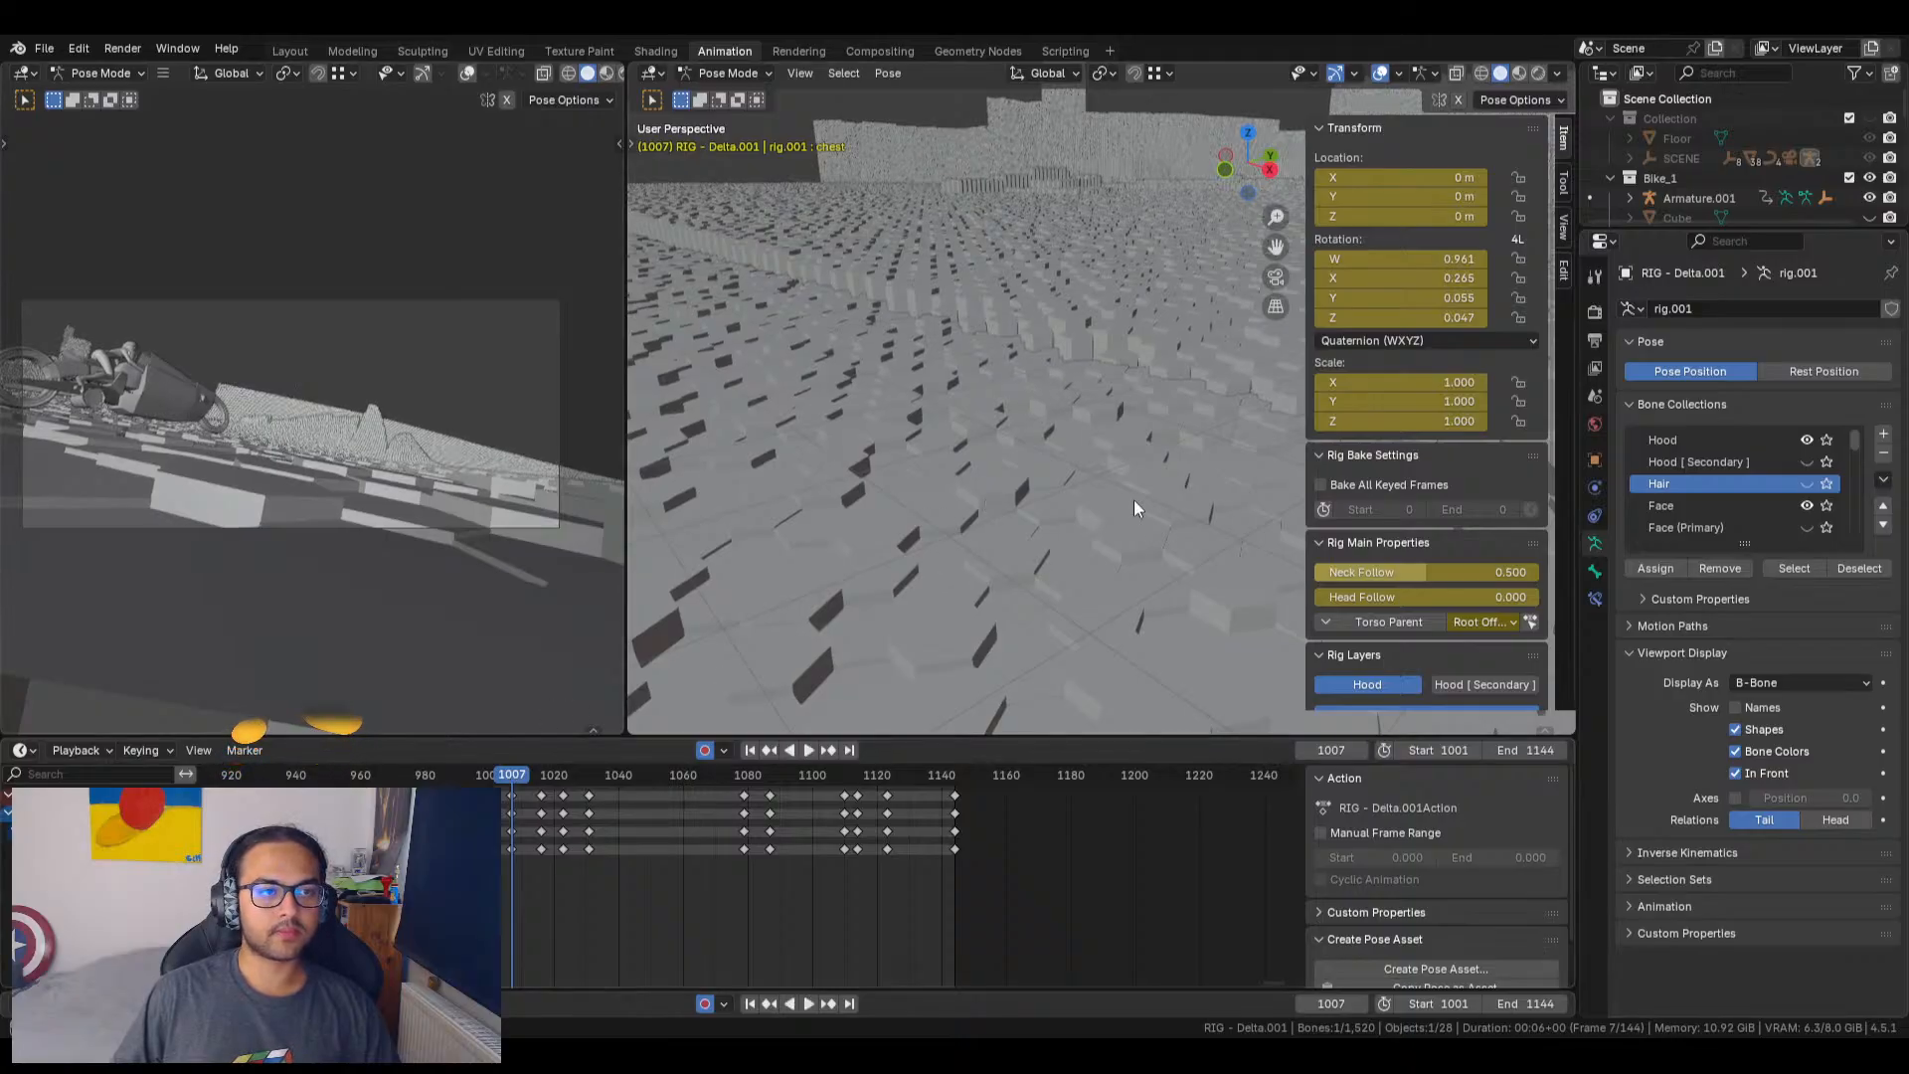
pyautogui.moveTo(1086, 529); pyautogui.dragTo(1179, 754, button='middle')
pyautogui.keyDown('shift'); pyautogui.moveTo(926, 200); pyautogui.dragTo(945, 373, button='middle'); pyautogui.keyUp('shift')
pyautogui.scroll(2, 956, 404)
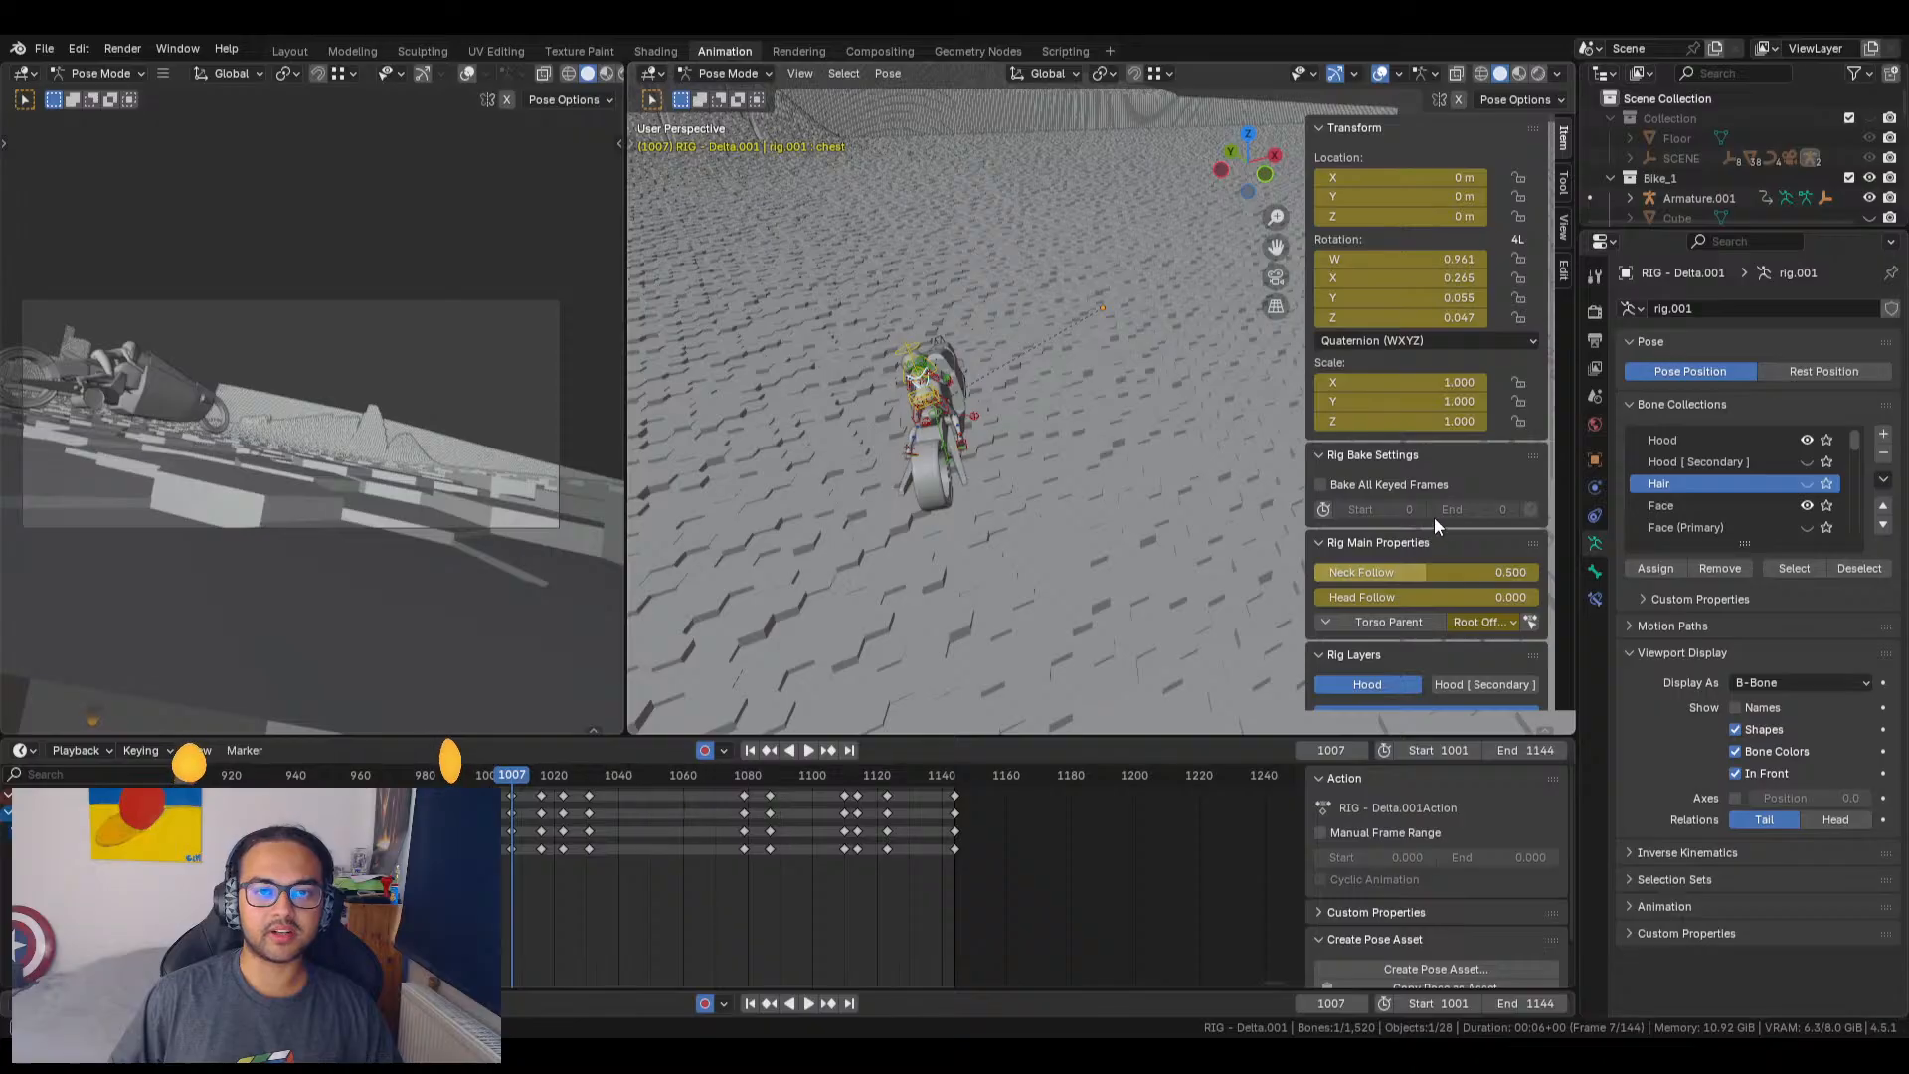
pyautogui.click(799, 74)
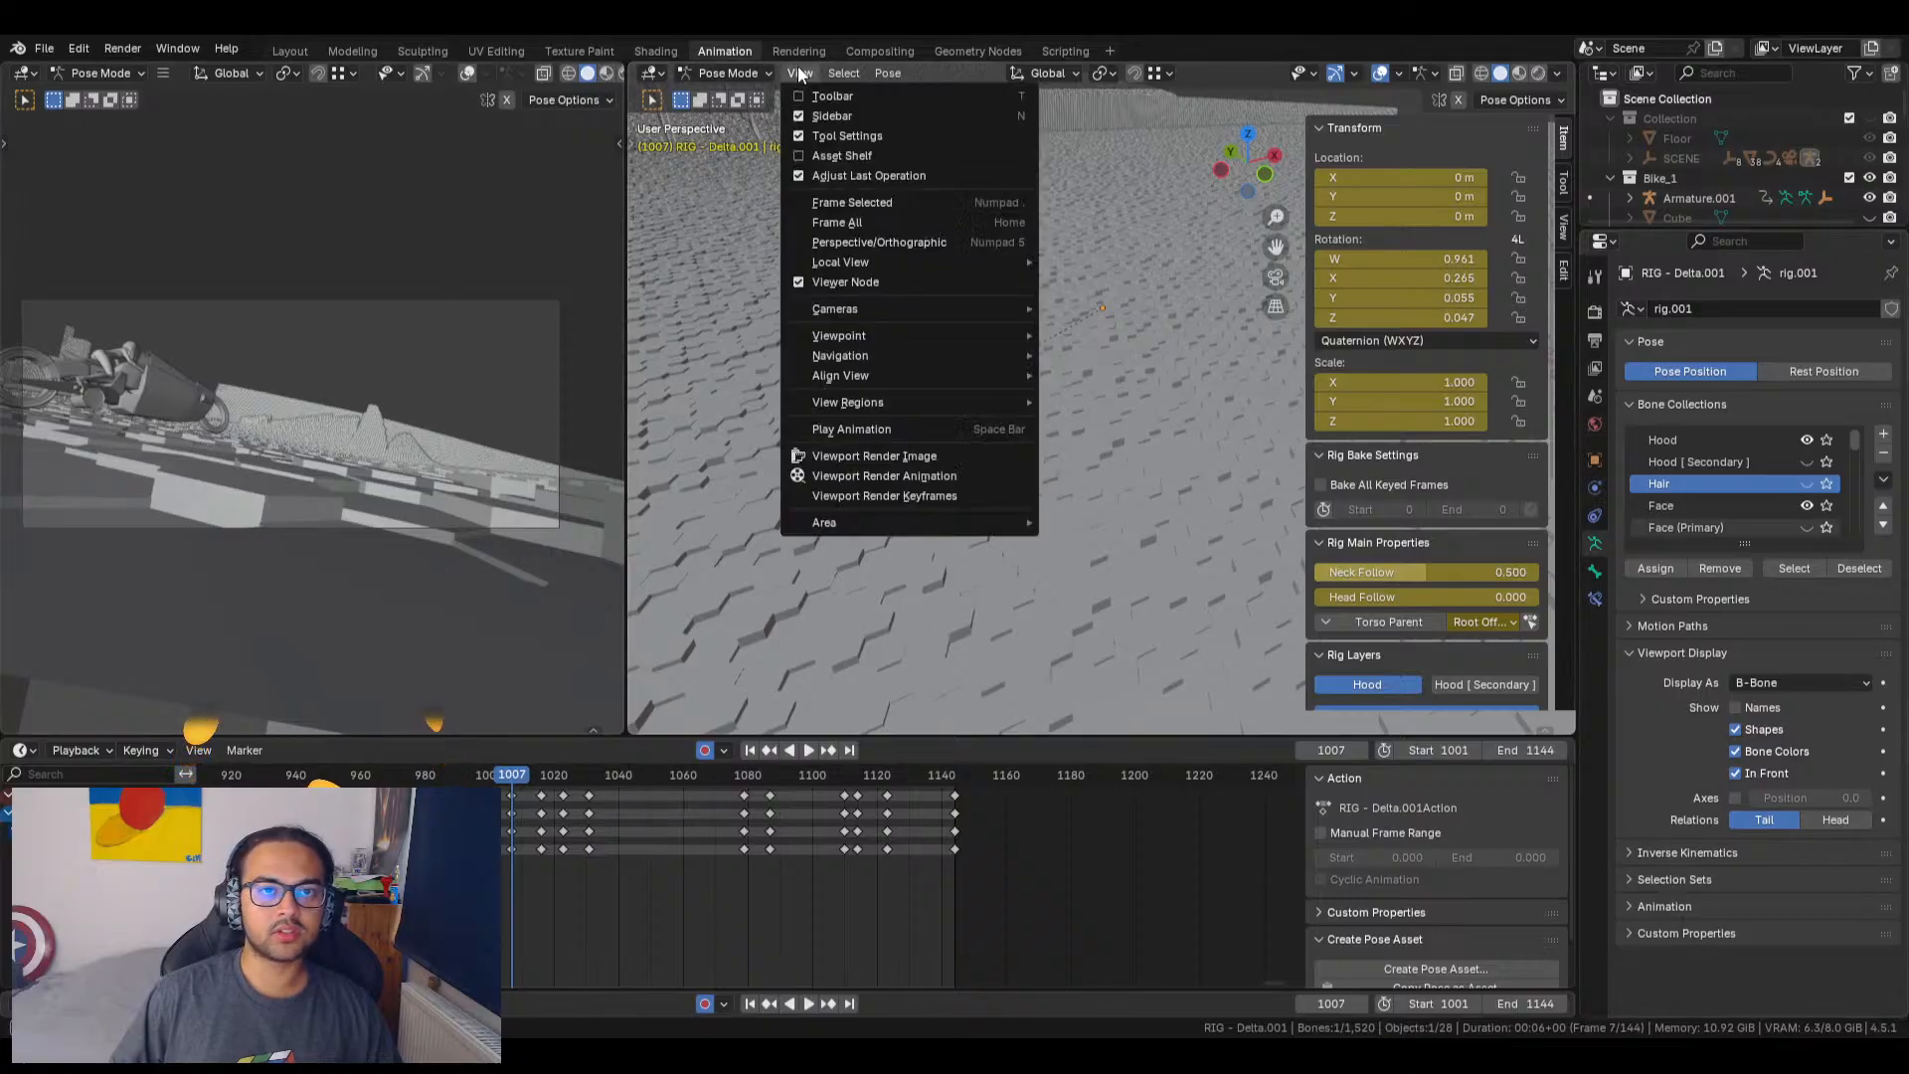
pyautogui.click(881, 201)
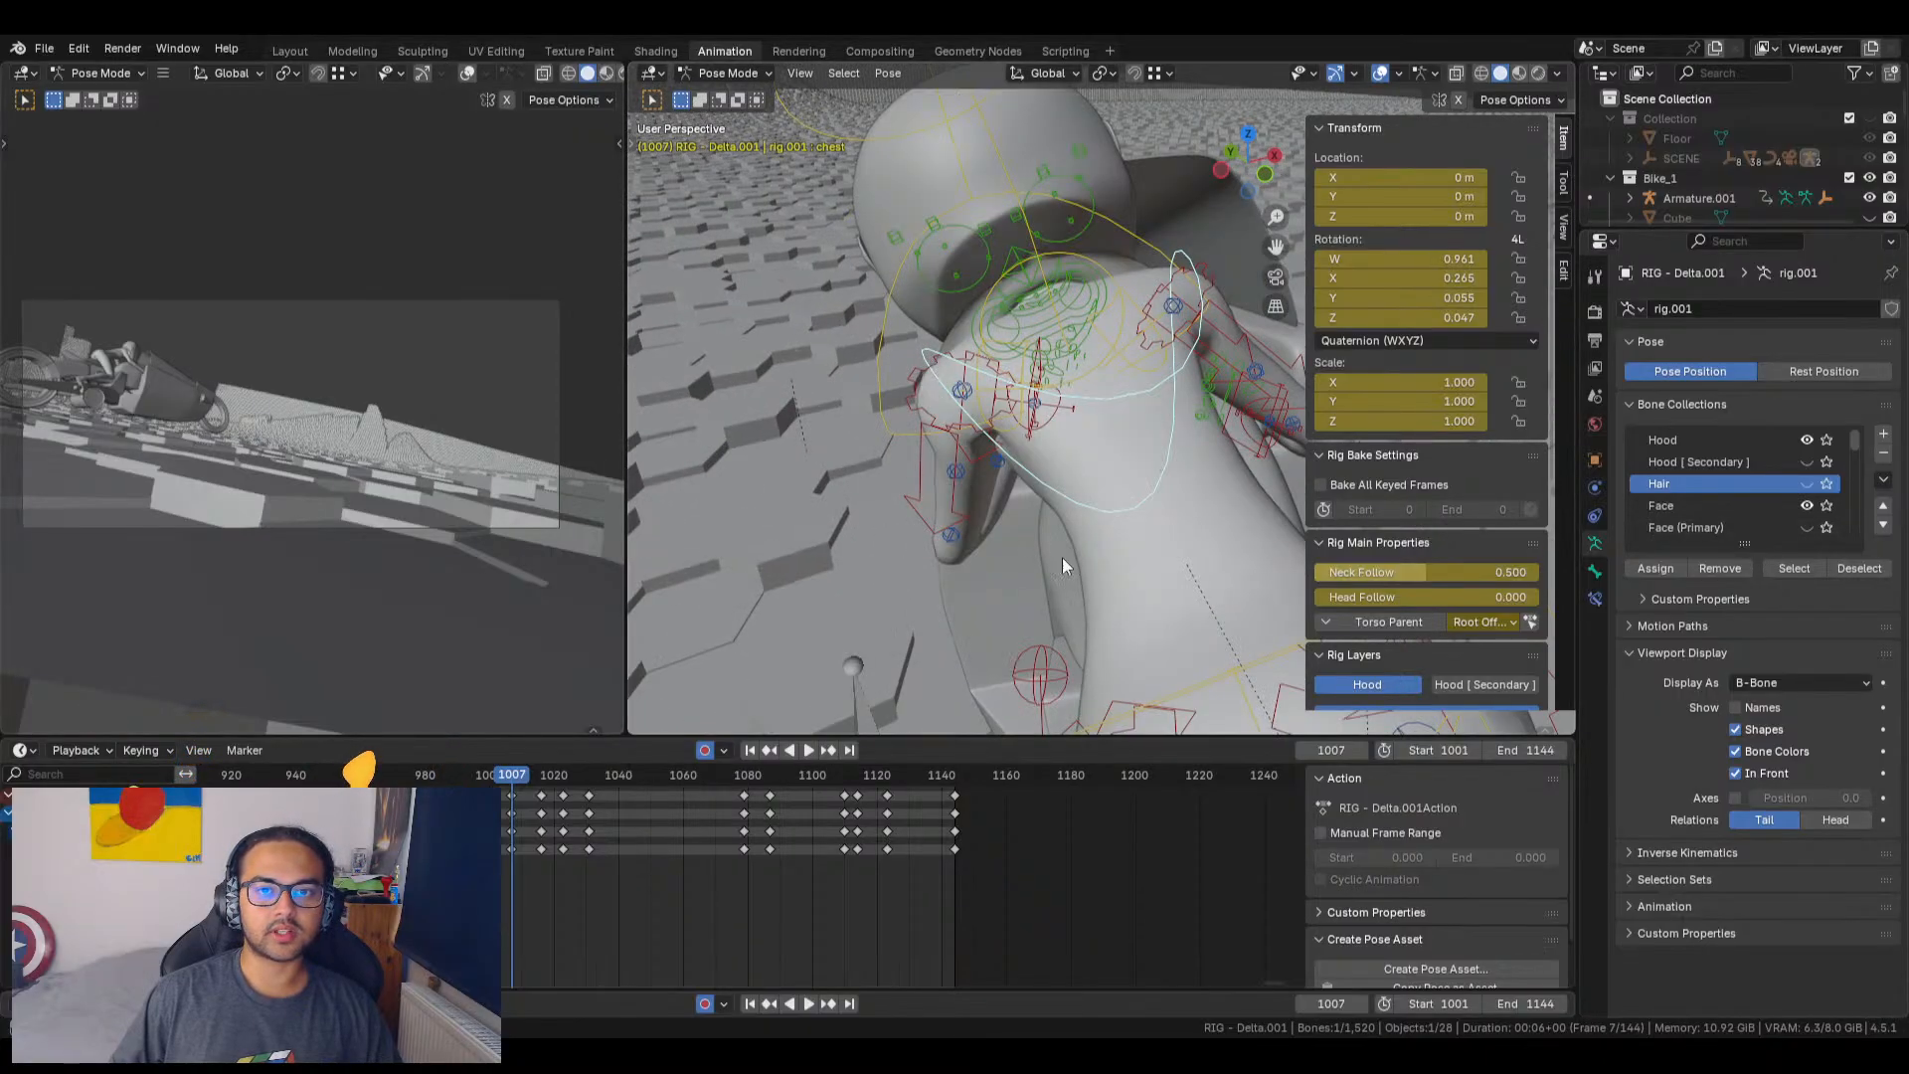
pyautogui.moveTo(1124, 544); pyautogui.dragTo(1027, 505, button='middle')
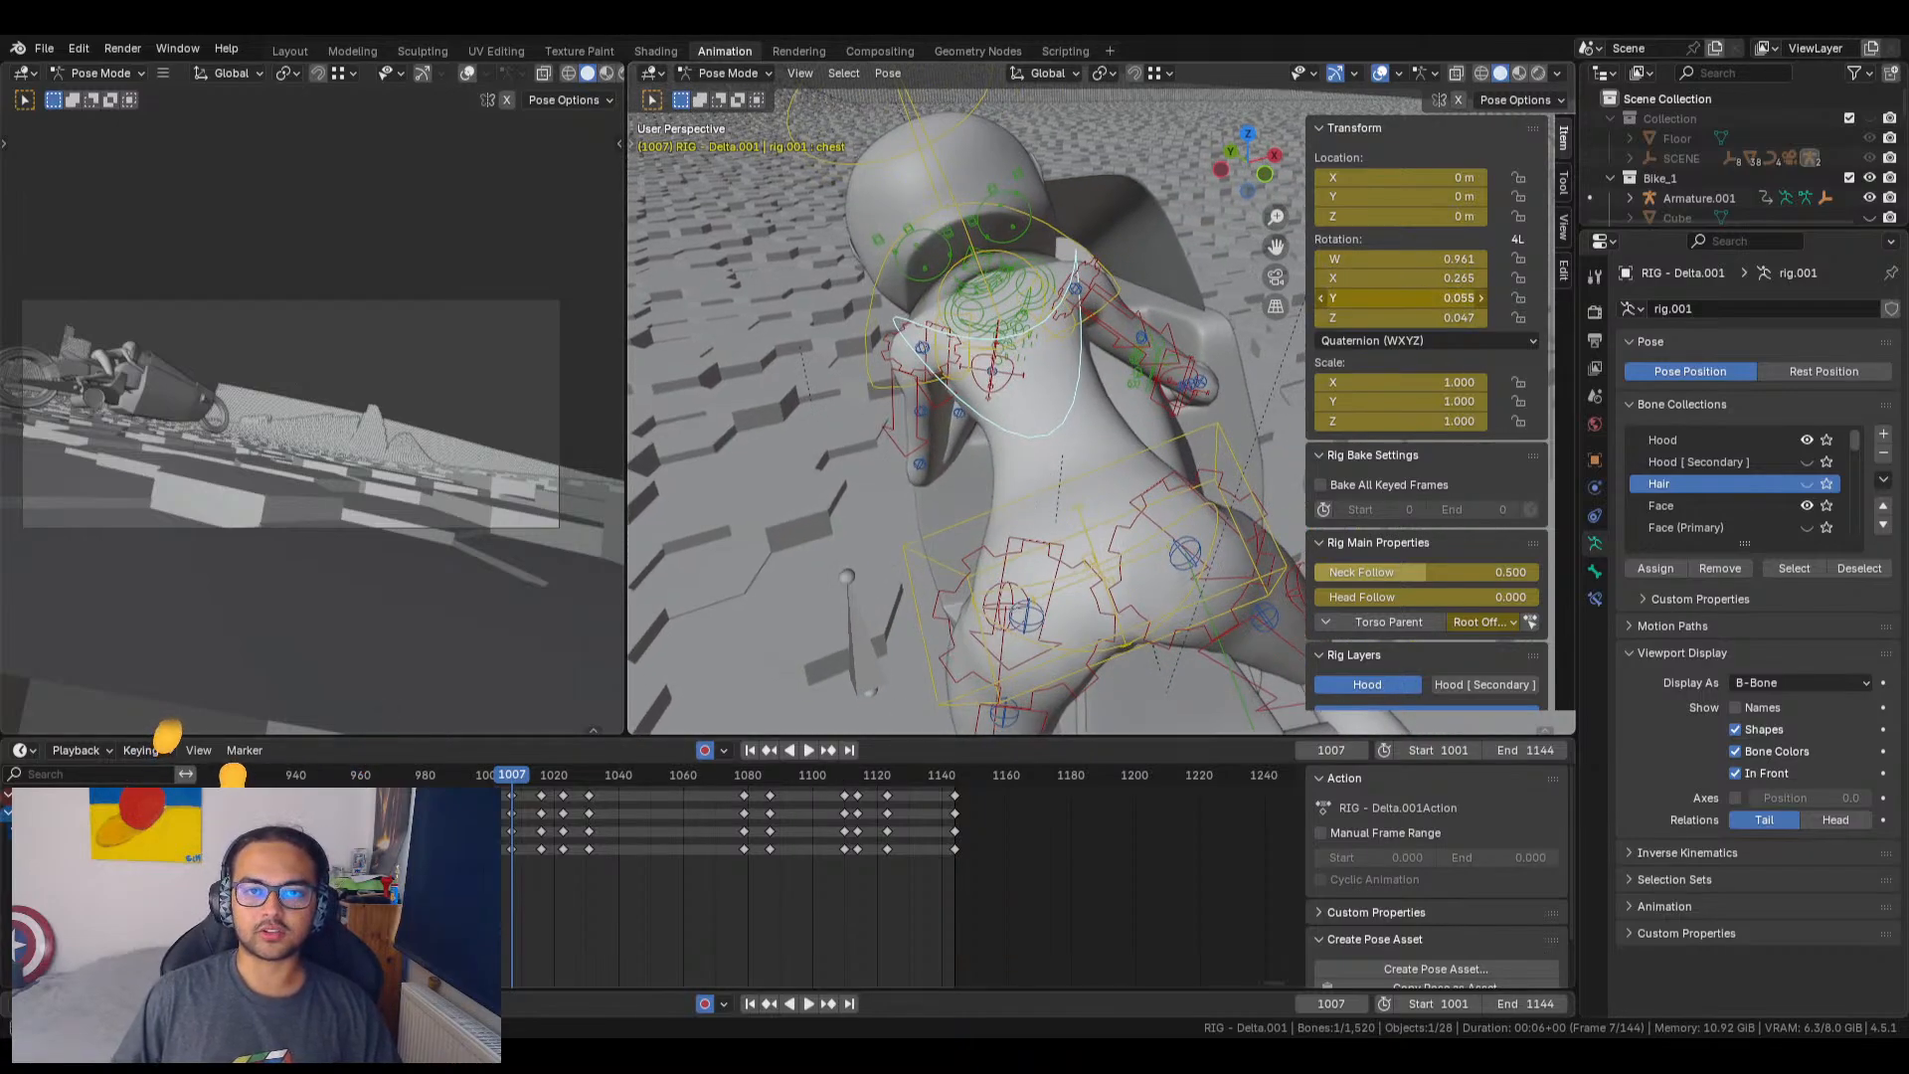
pyautogui.moveTo(1403, 298); pyautogui.dragTo(1486, 297)
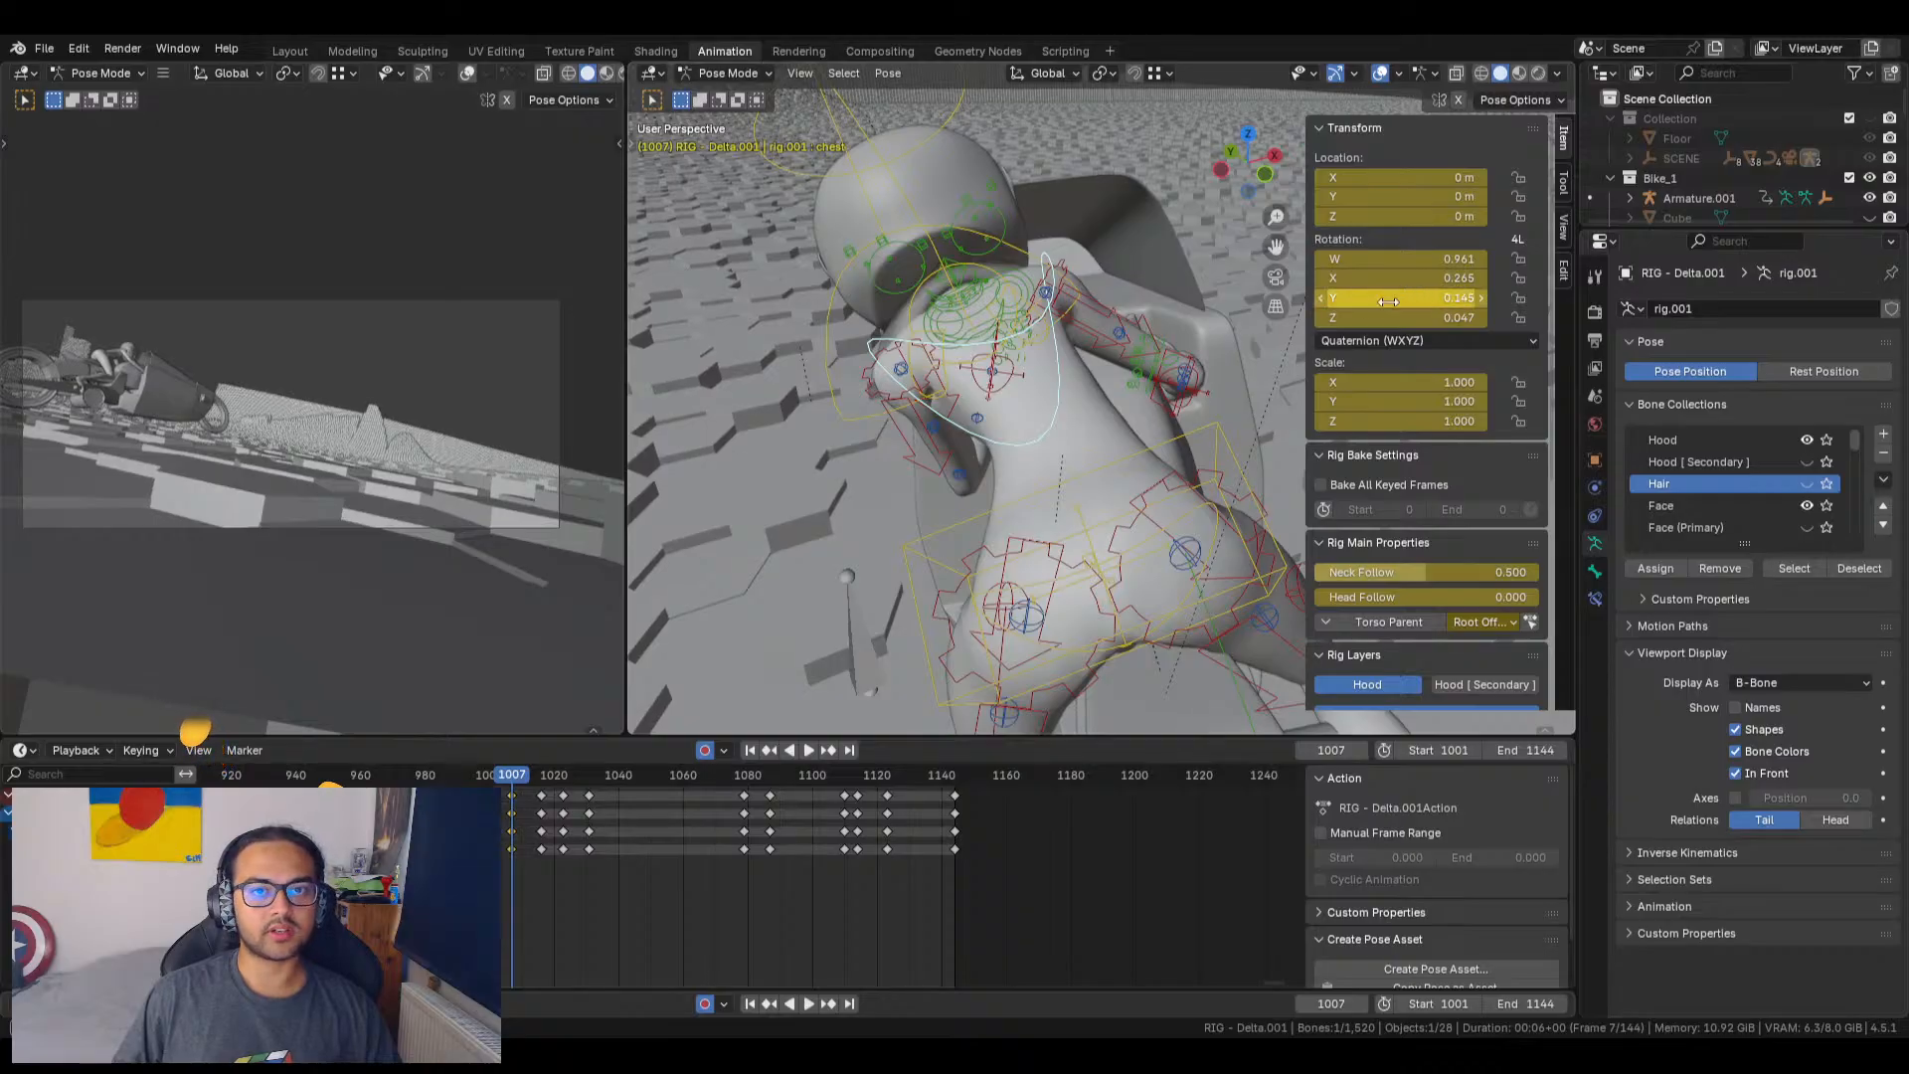
# Step: Advance to frame 1016 and set the chest control's Y rotation to -0.025
pyautogui.moveTo(506, 782); pyautogui.dragTo(495, 779)
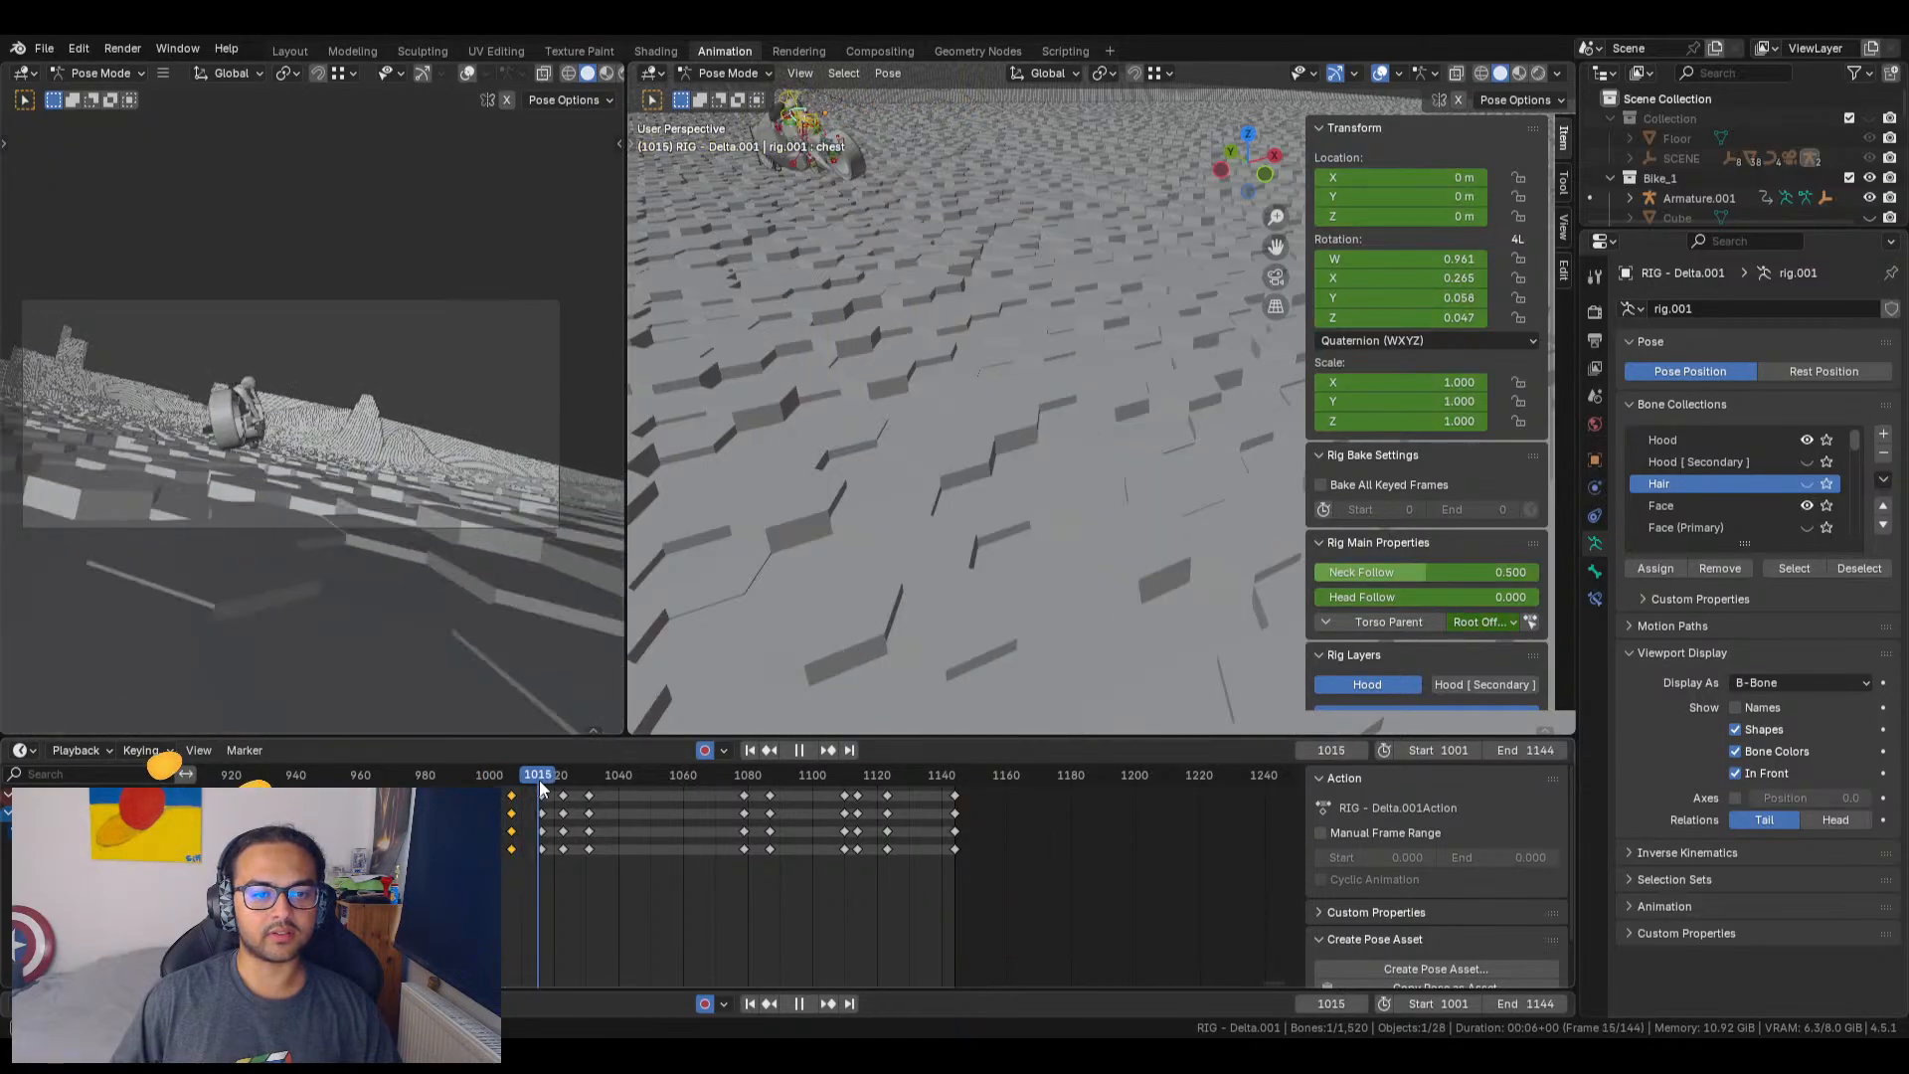
pyautogui.press('space')
pyautogui.click(800, 74)
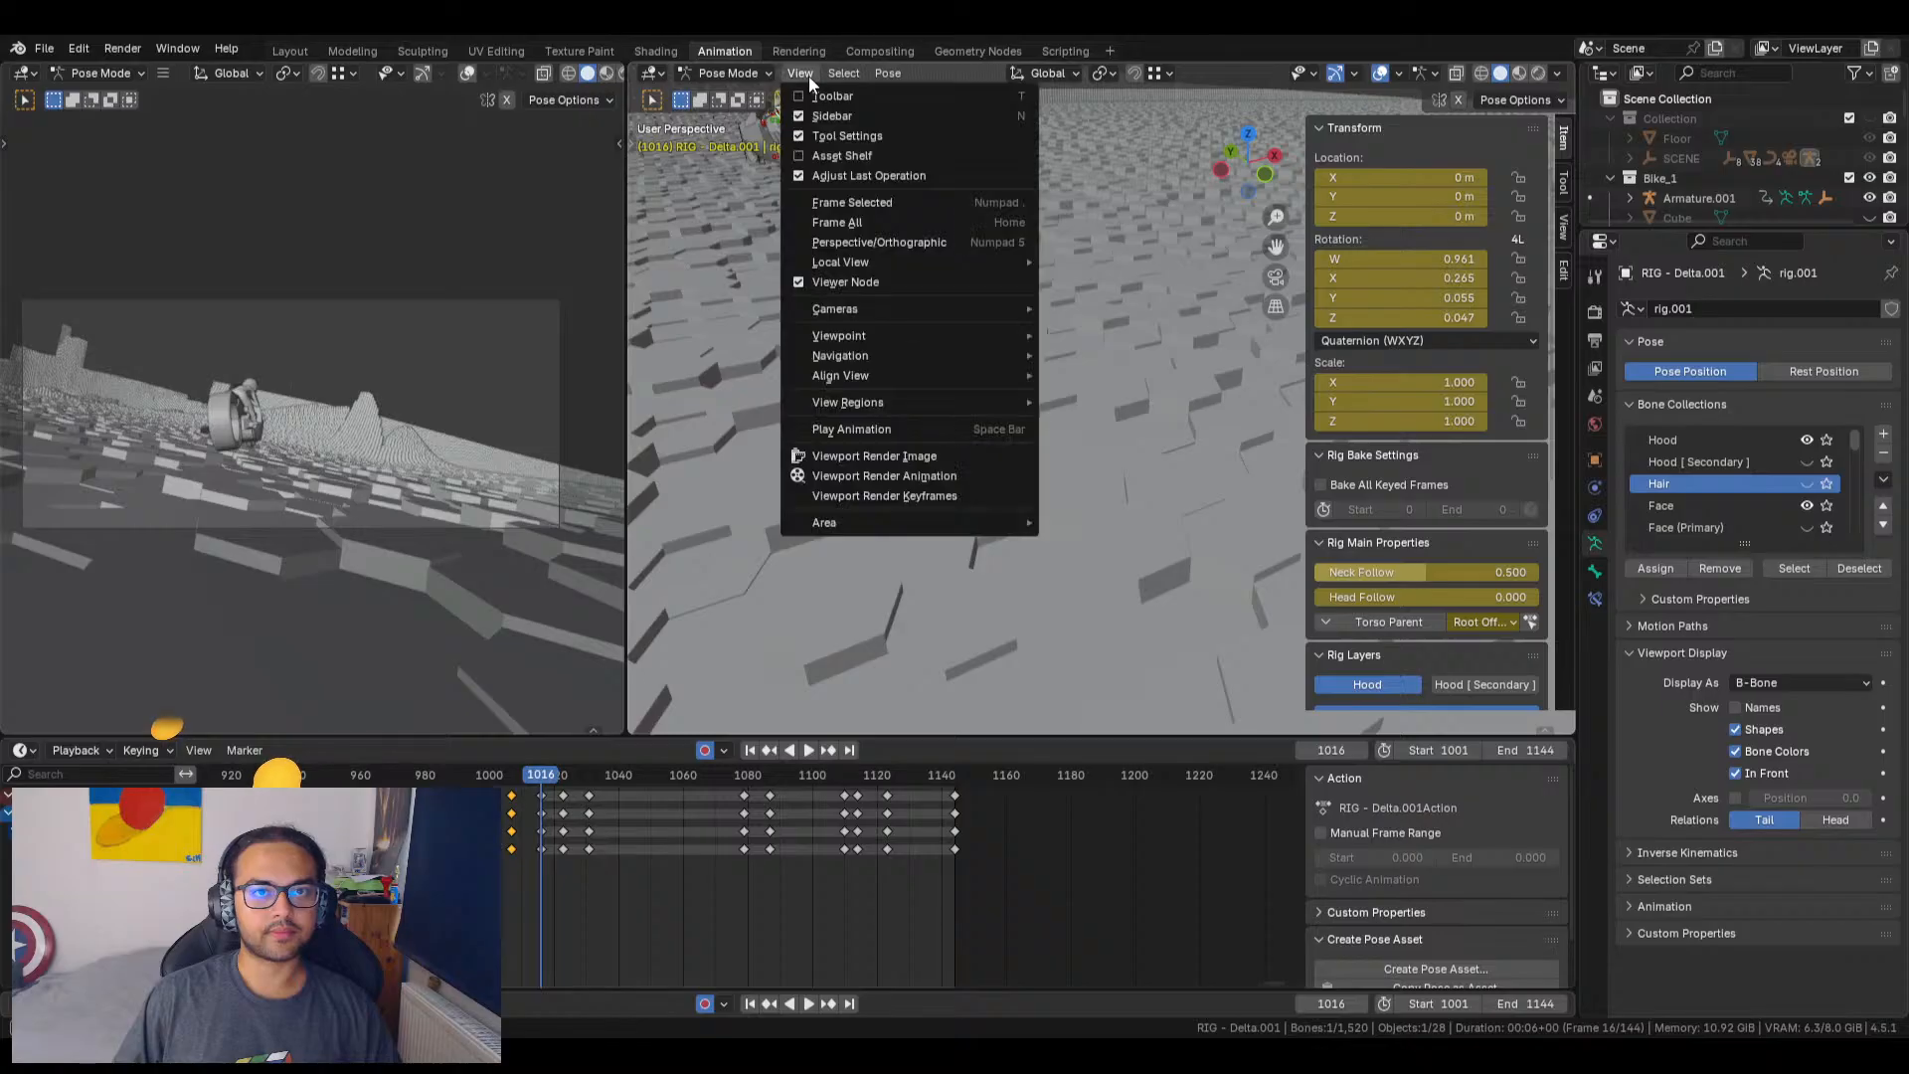
pyautogui.click(864, 195)
pyautogui.moveTo(996, 332); pyautogui.dragTo(971, 466, button='middle')
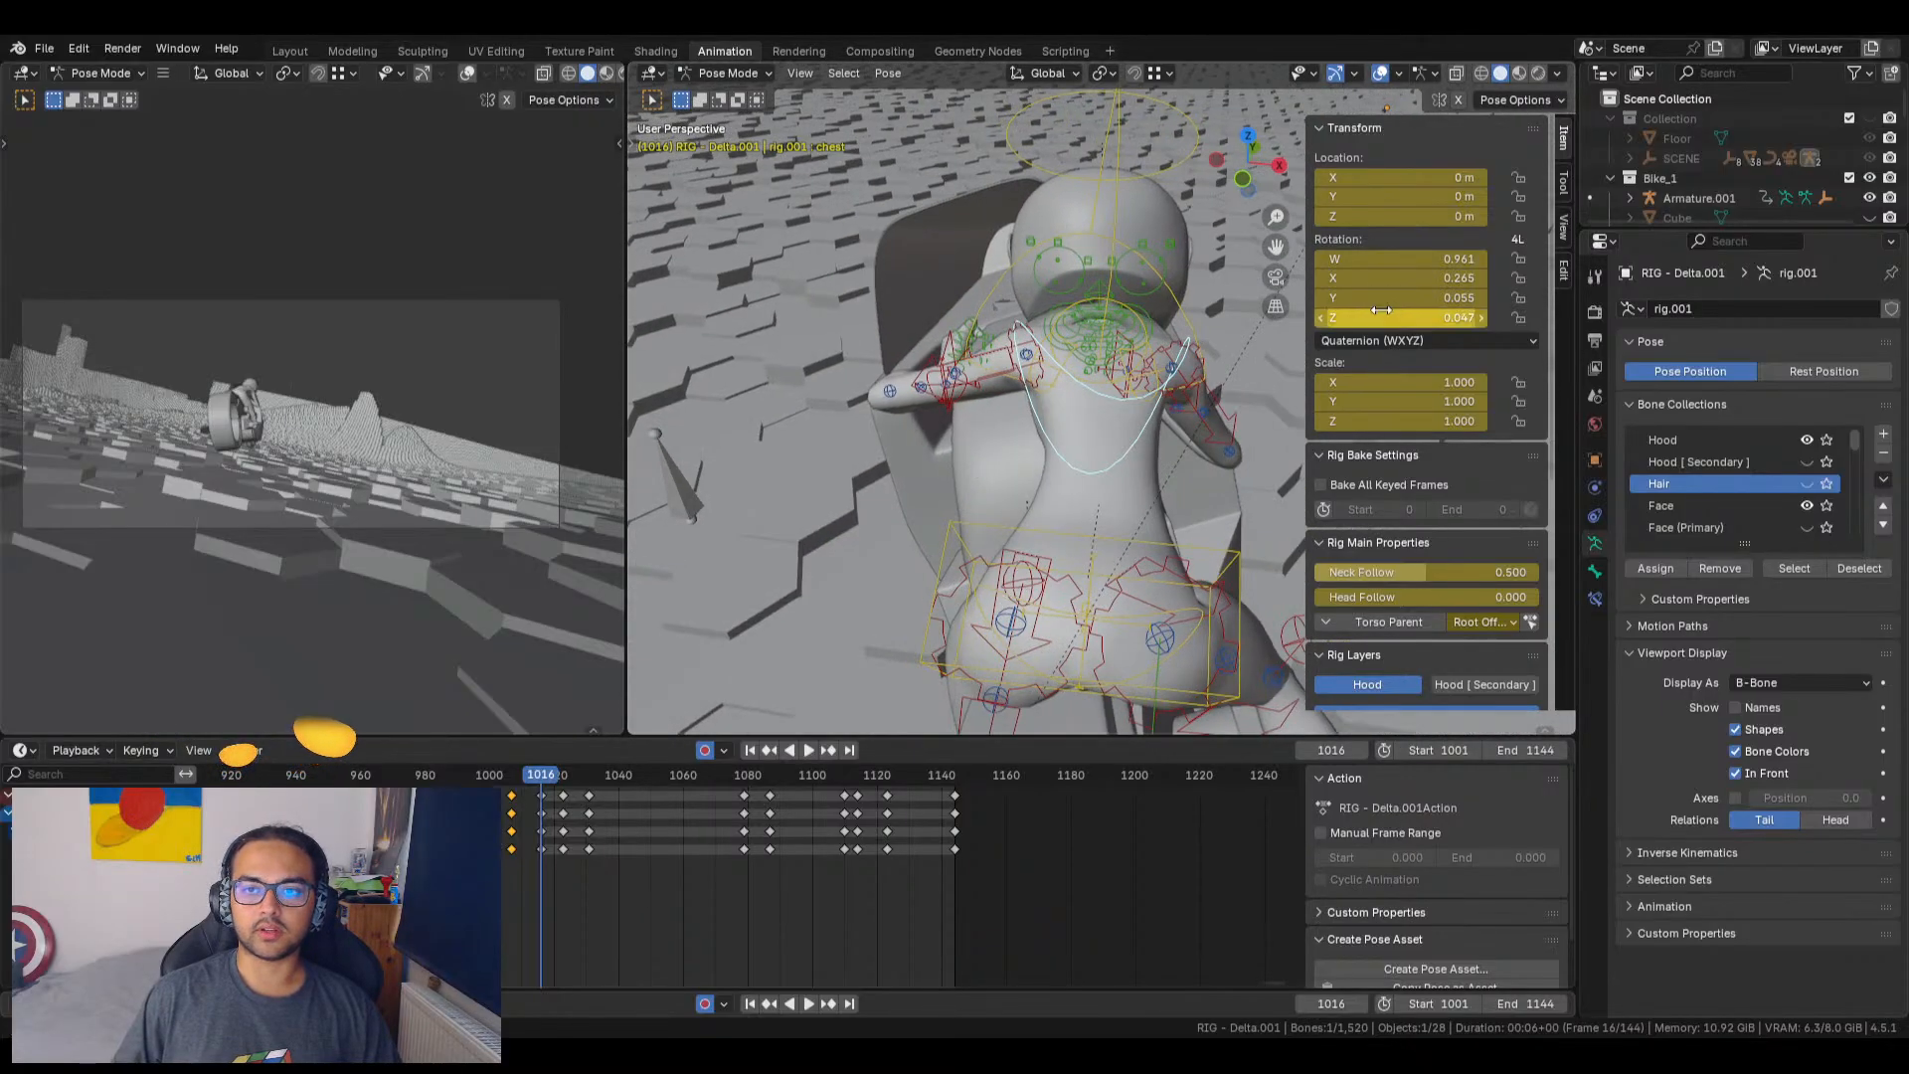
pyautogui.moveTo(1386, 311)
pyautogui.mouseDown()
pyautogui.moveTo(1438, 311)
pyautogui.moveTo(1359, 330)
pyautogui.mouseUp()
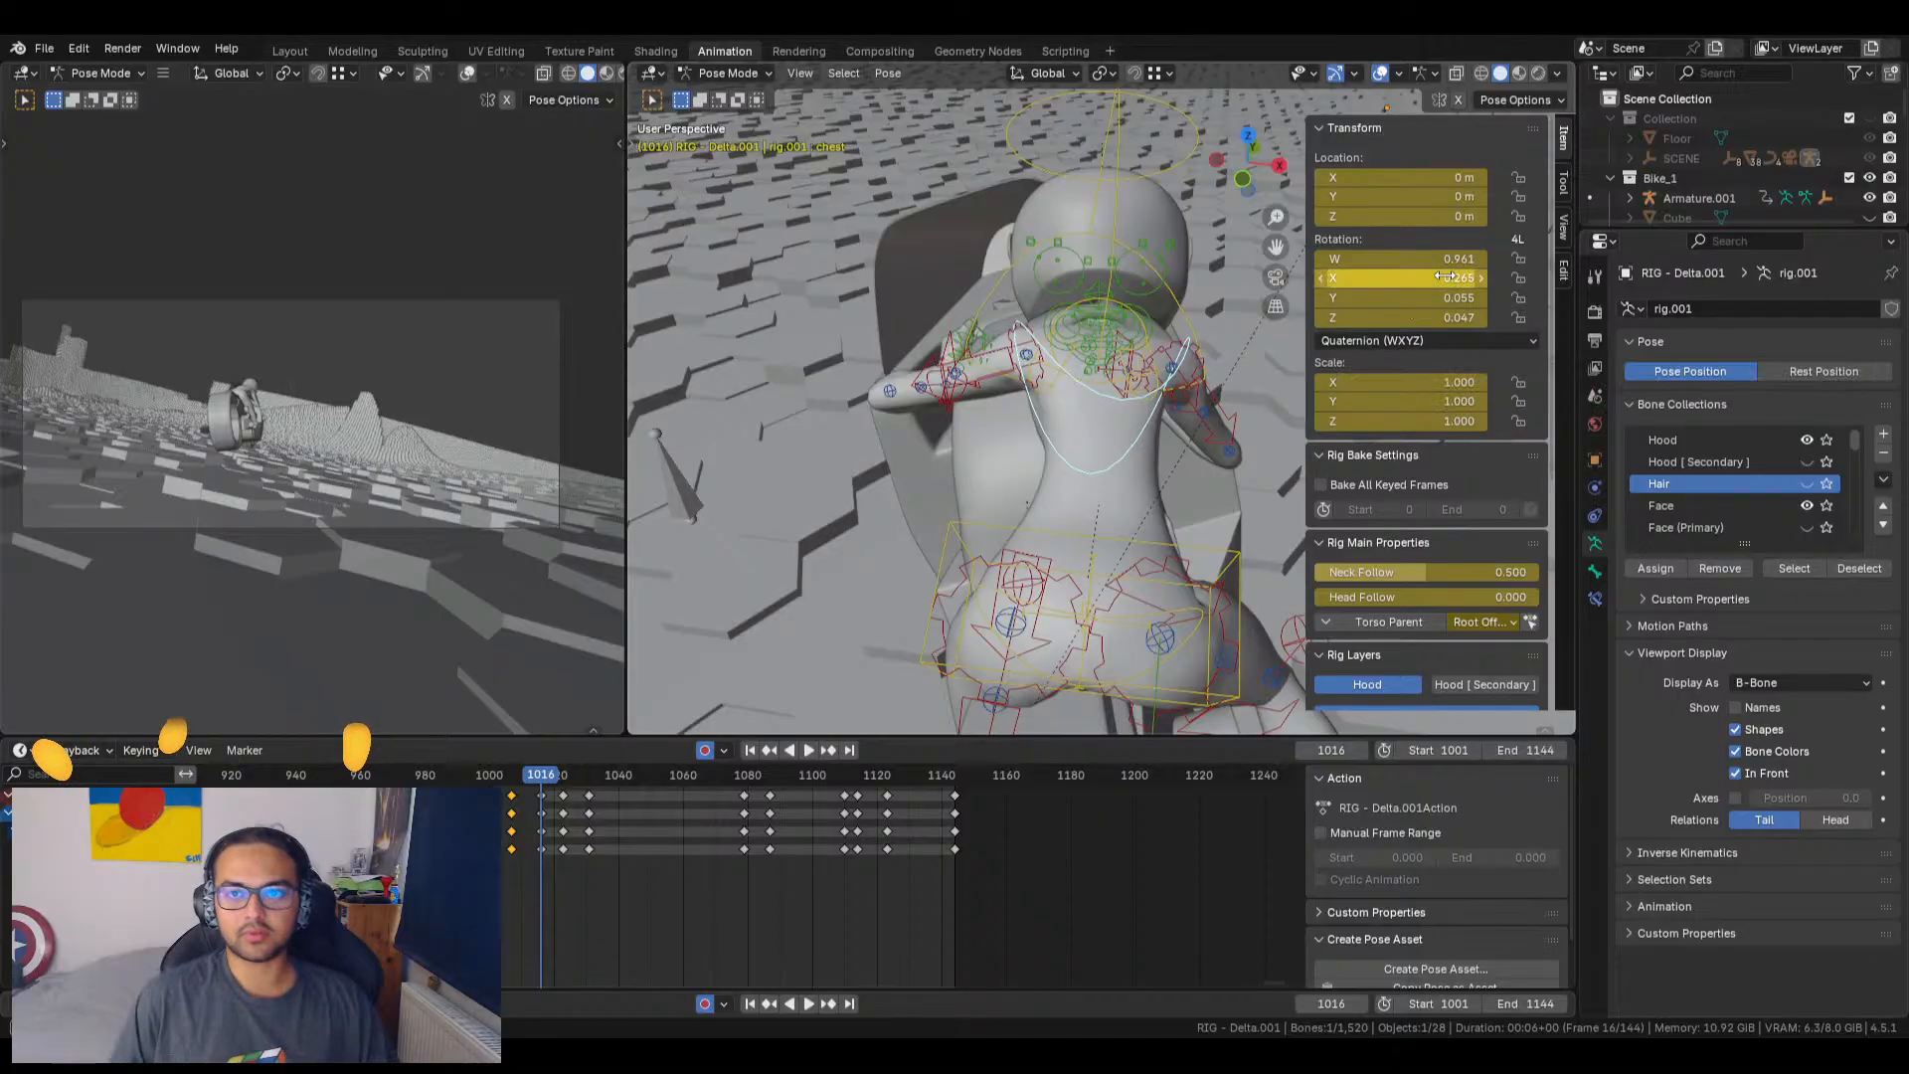
pyautogui.hotkey('ctrl', 'z')
pyautogui.moveTo(1393, 301); pyautogui.dragTo(1329, 303)
# Step: Set the chest control's X rotation at frame 1016 to 0.115, checking the rider's posture from the side and back
pyautogui.moveTo(1108, 450); pyautogui.dragTo(680, 412, button='middle')
pyautogui.moveTo(696, 482); pyautogui.dragTo(1066, 485, button='middle')
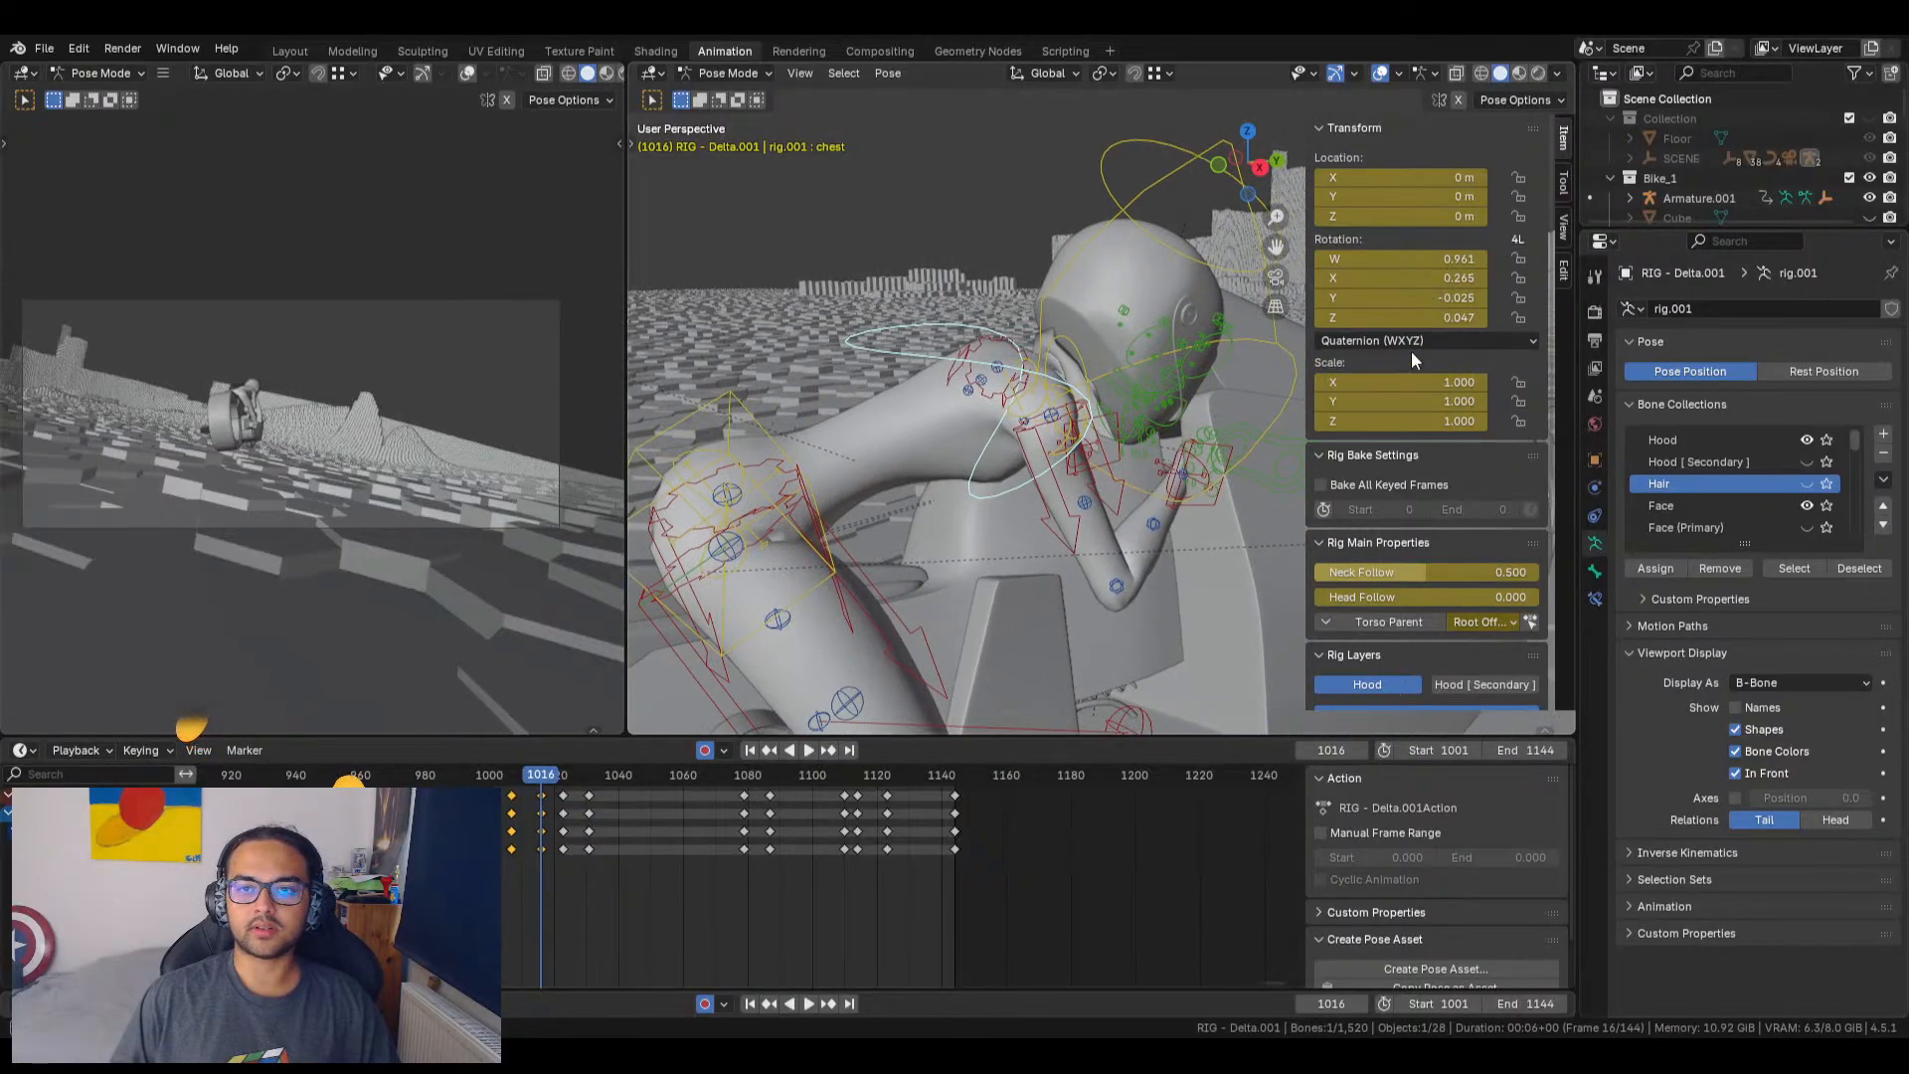
pyautogui.moveTo(1402, 280); pyautogui.dragTo(1442, 280)
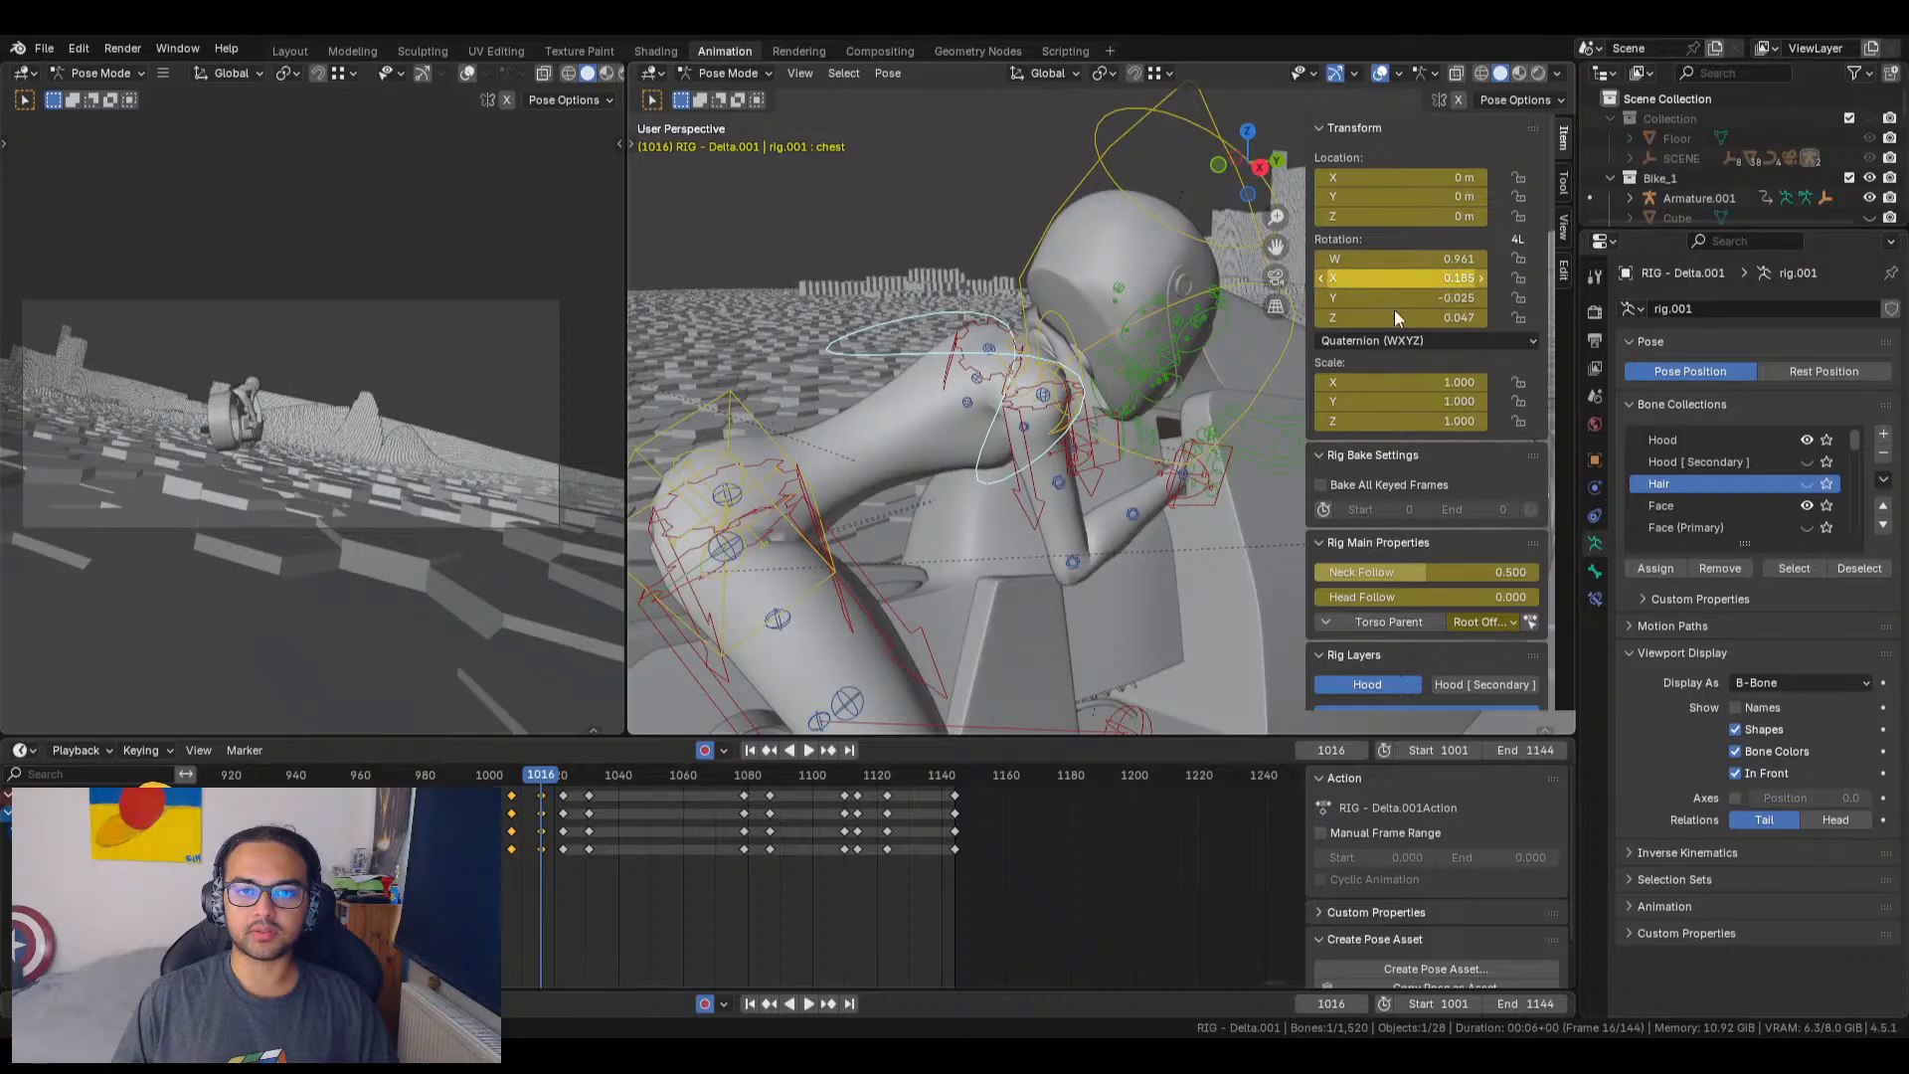
pyautogui.moveTo(1119, 477); pyautogui.dragTo(925, 457, button='middle')
pyautogui.moveTo(1402, 279); pyautogui.dragTo(1385, 278)
pyautogui.moveTo(1094, 509); pyautogui.dragTo(1035, 484, button='middle')
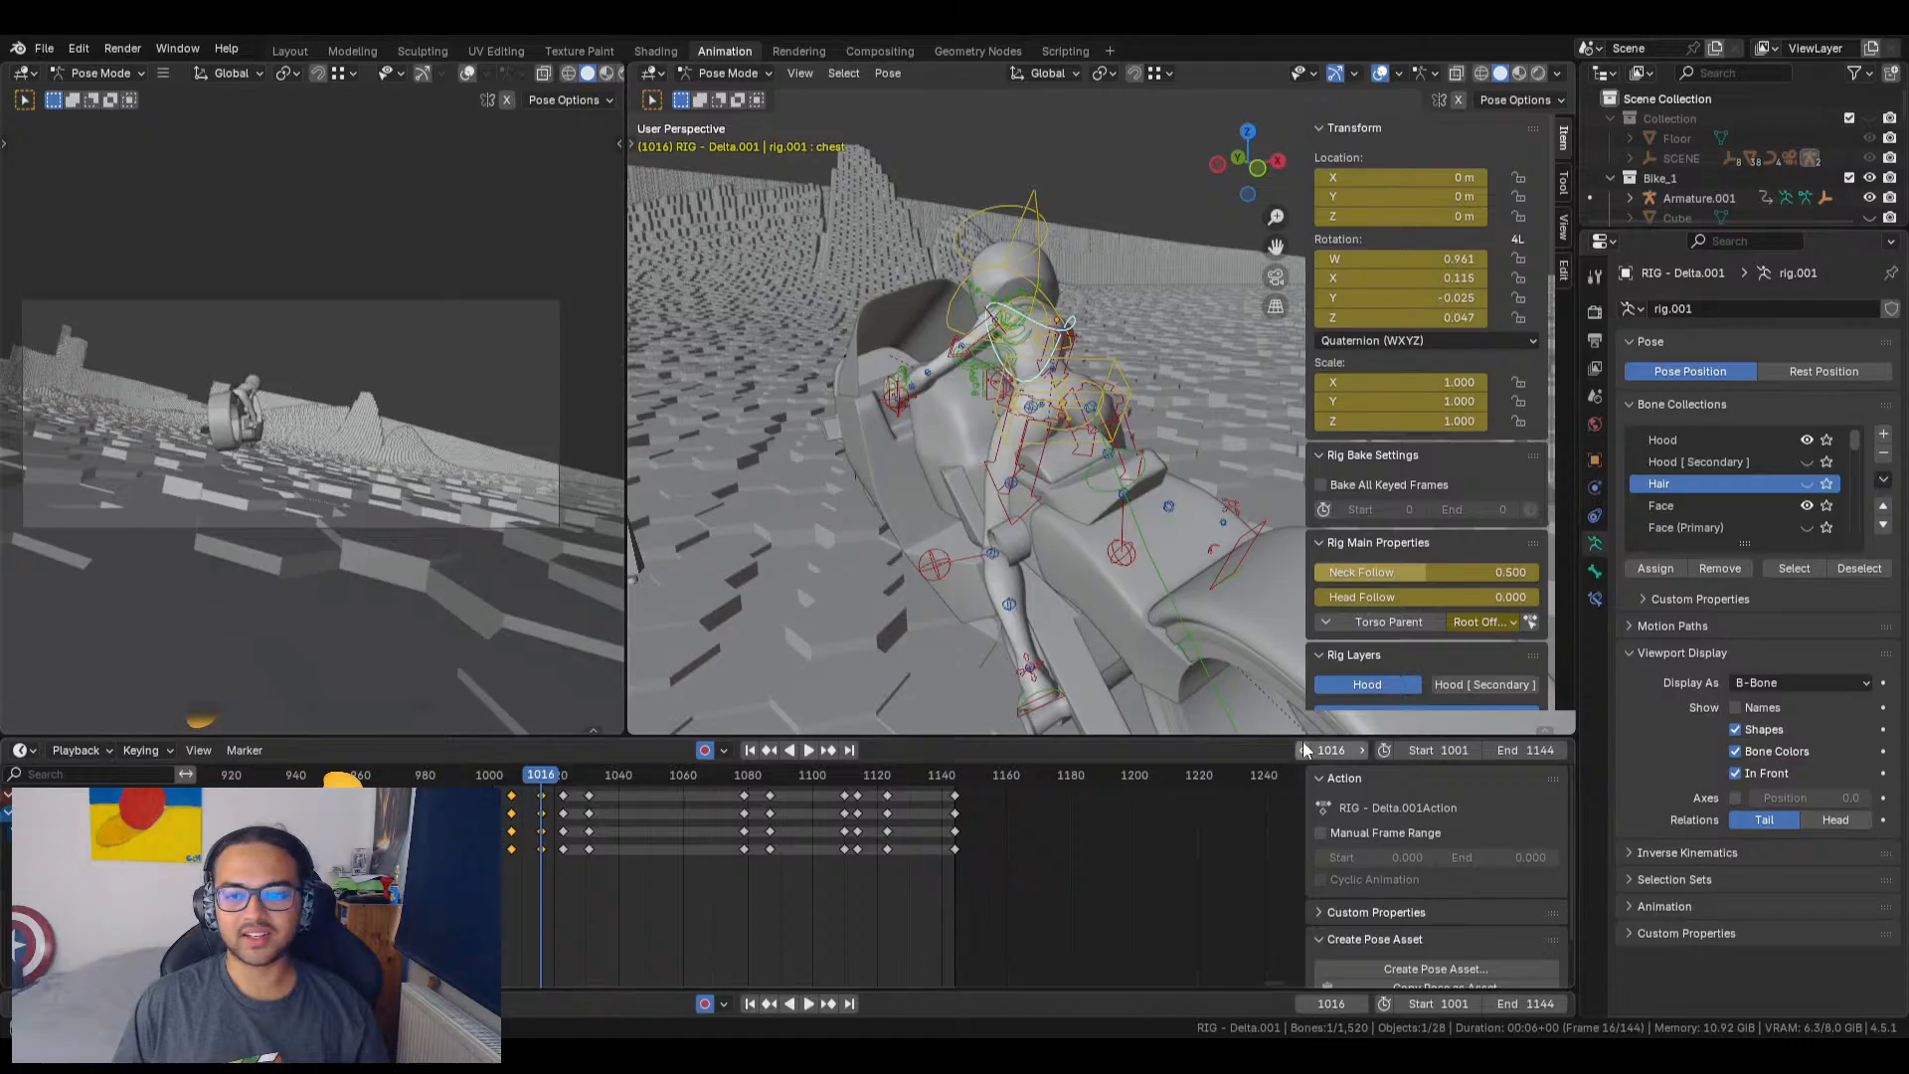
# Step: Advance to frame 1023 and set the chest control's Y rotation to 0.125, checking the rider's upper body from behind
pyautogui.press('space')
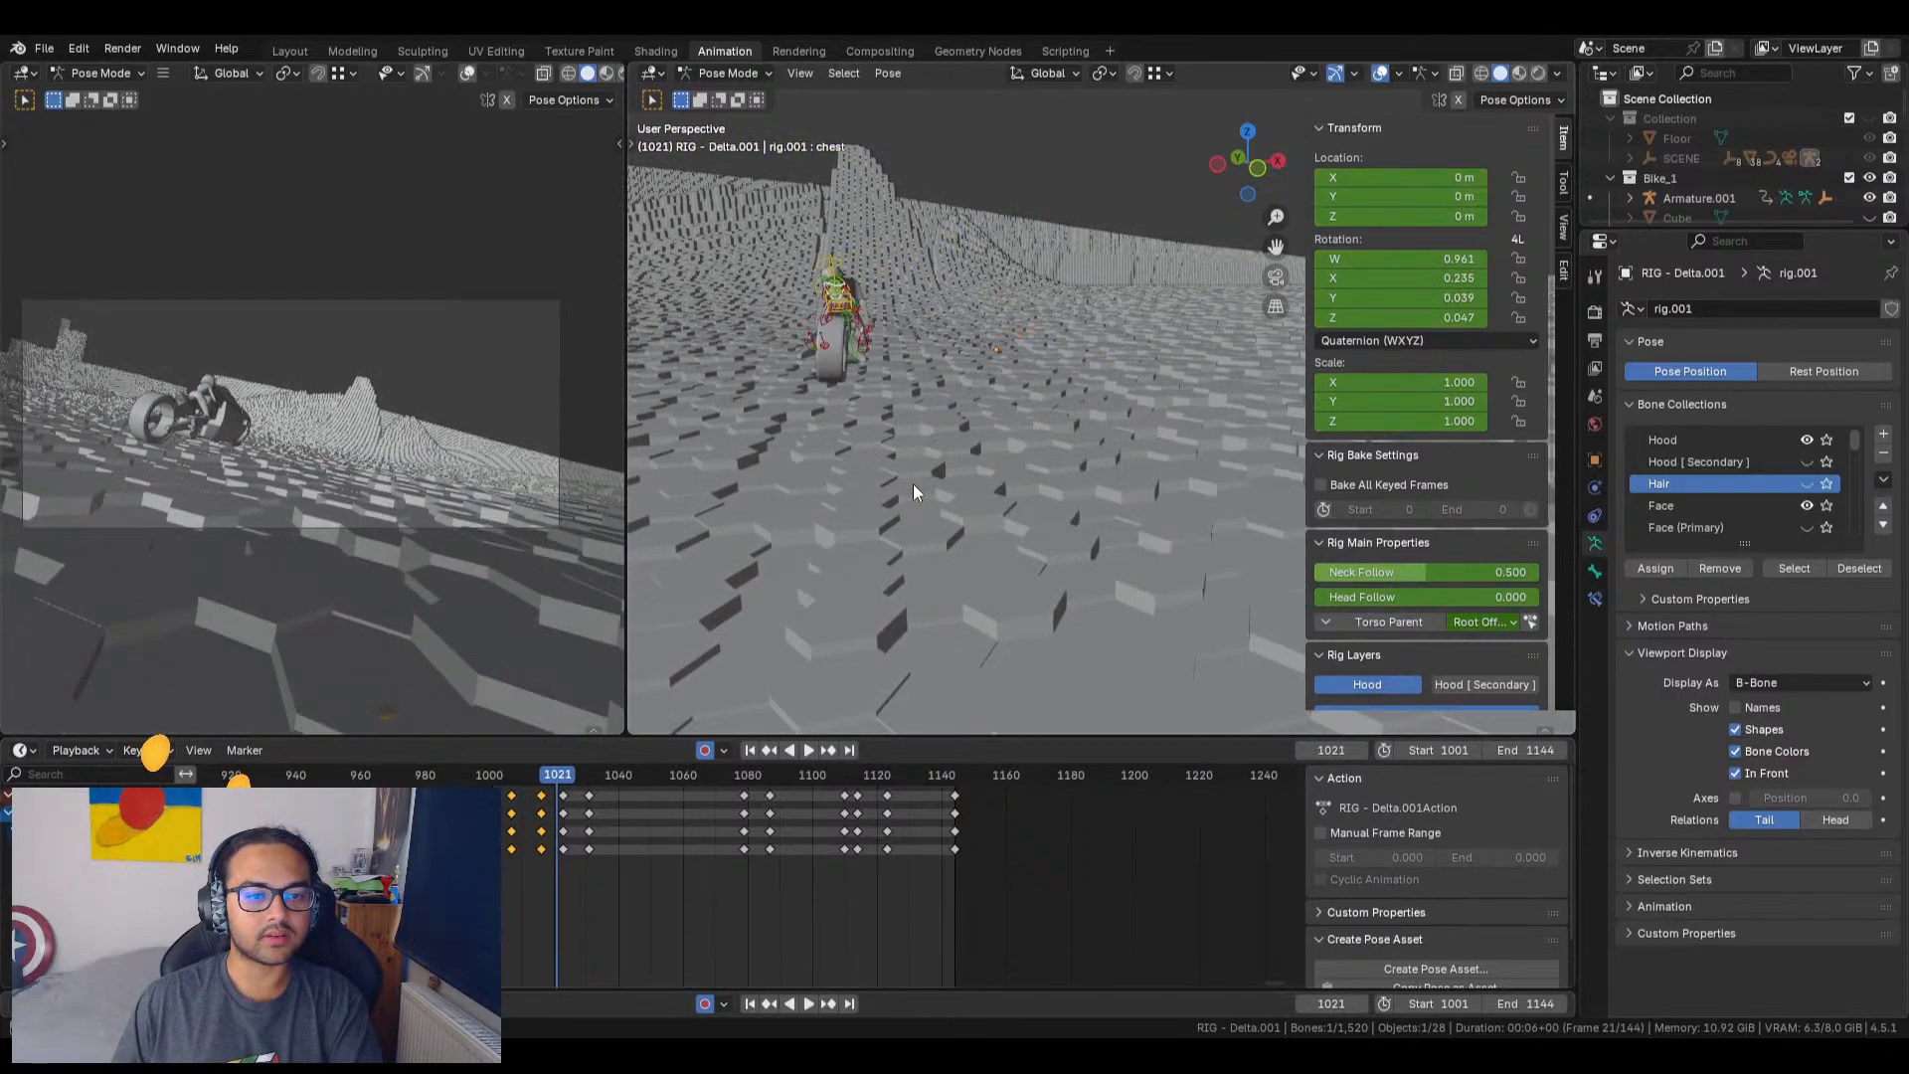
pyautogui.press('Left')
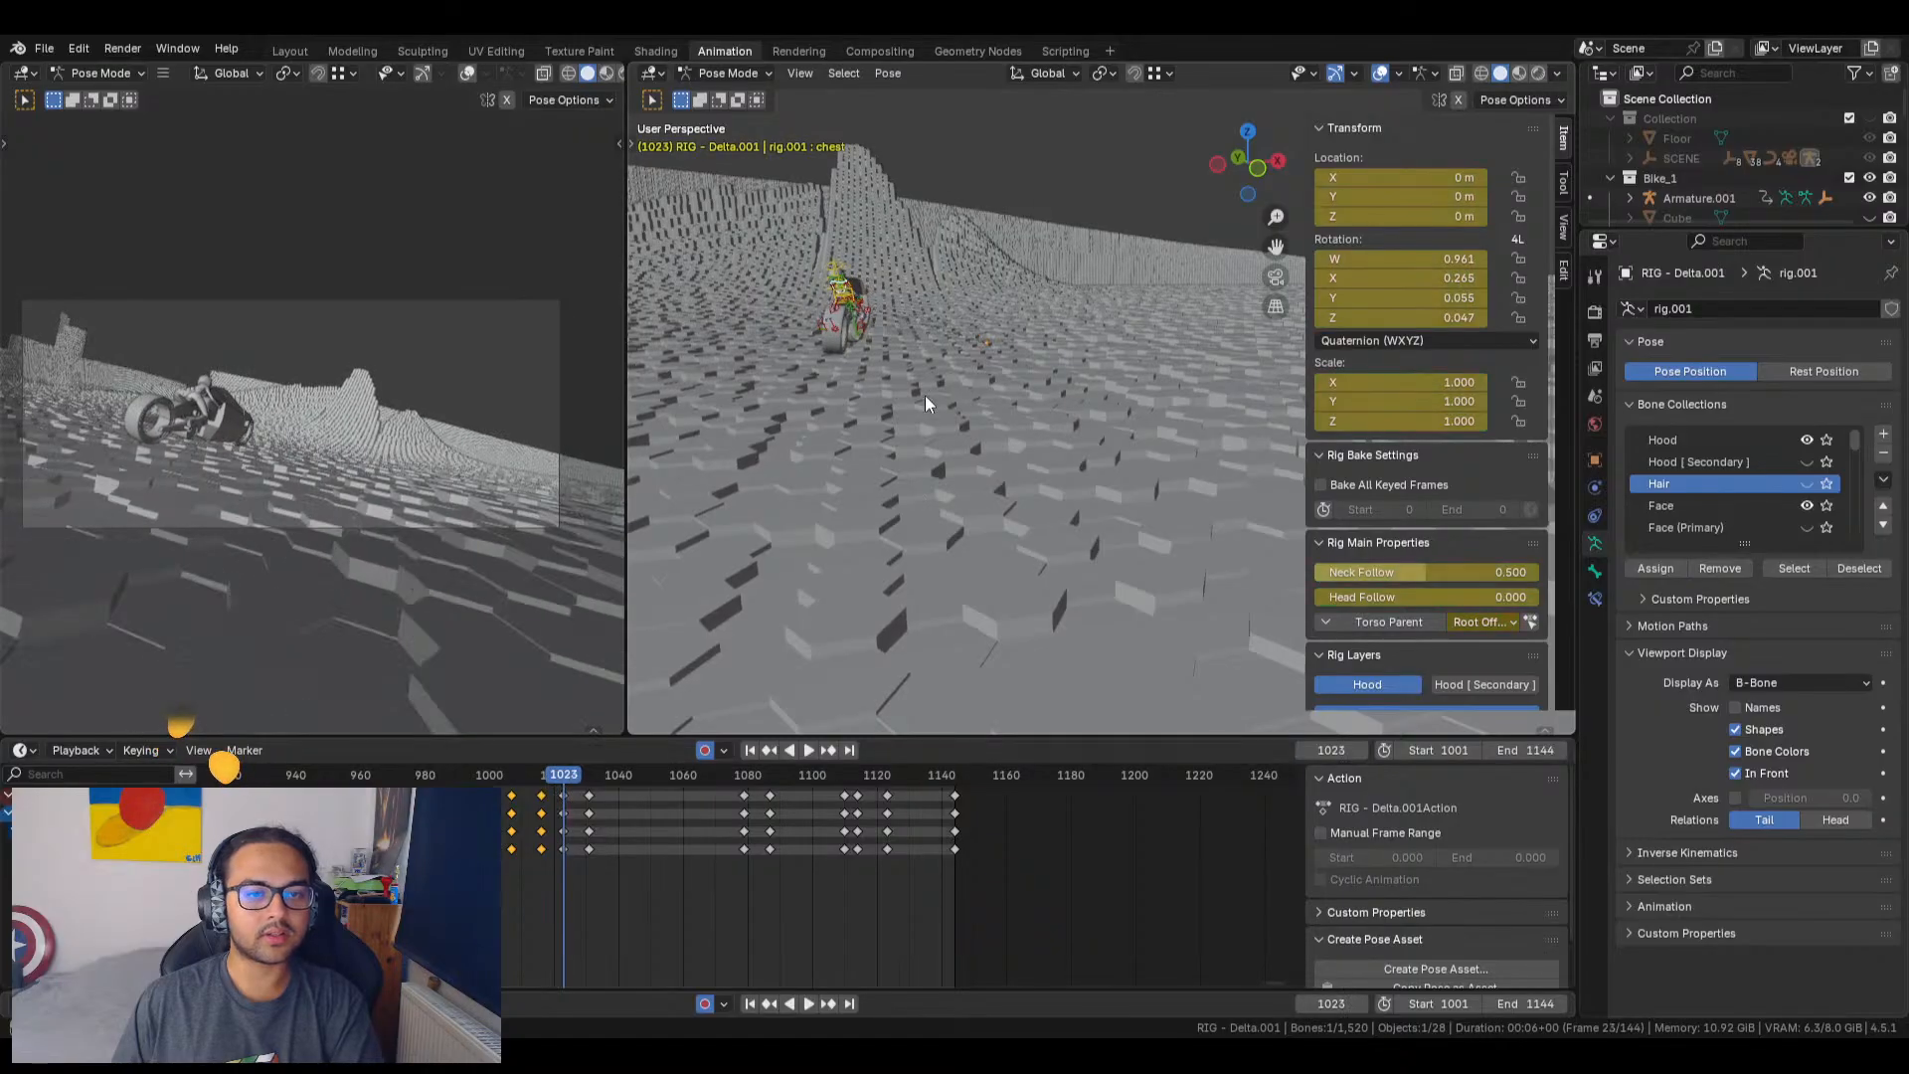
pyautogui.scroll(2, 876, 283)
pyautogui.keyDown('shift'); pyautogui.moveTo(723, 145); pyautogui.dragTo(879, 218, button='middle'); pyautogui.keyUp('shift')
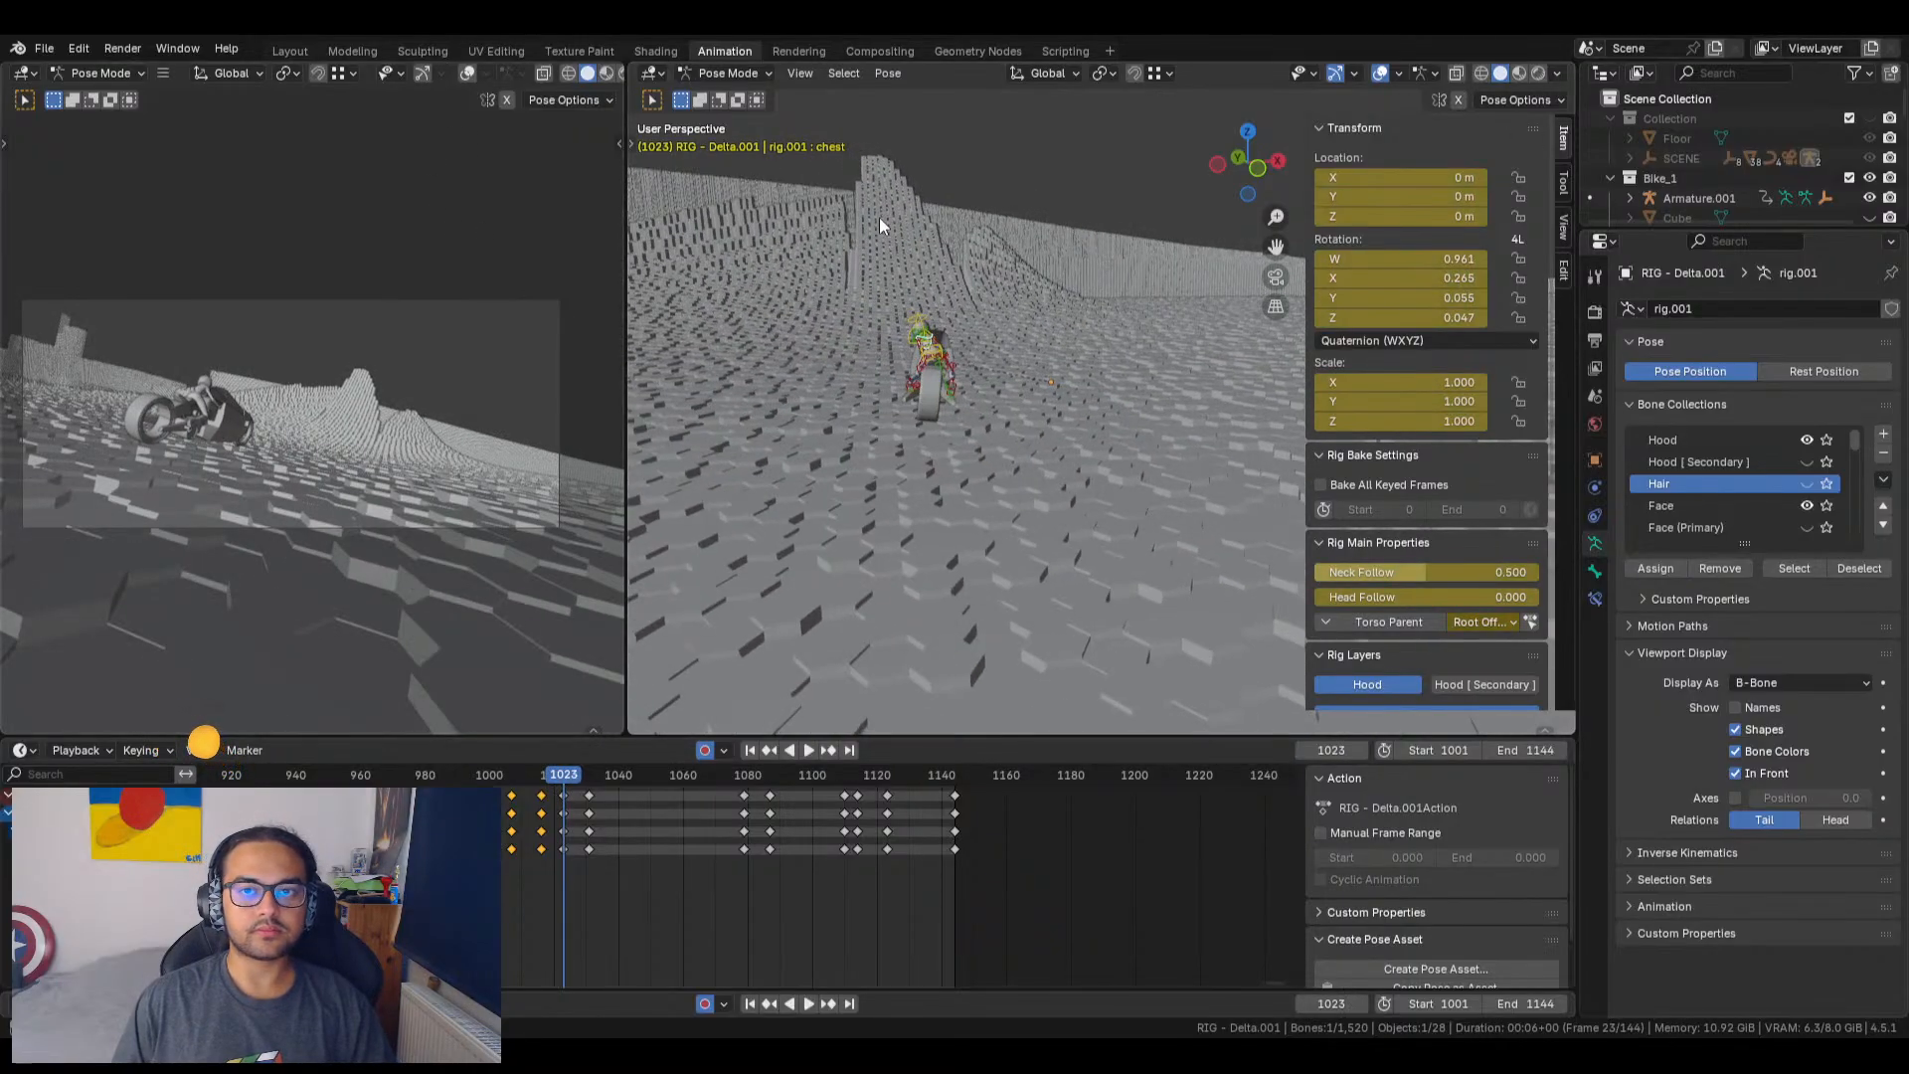
pyautogui.keyDown('shift'); pyautogui.moveTo(919, 338); pyautogui.dragTo(761, 322, button='middle'); pyautogui.keyUp('shift')
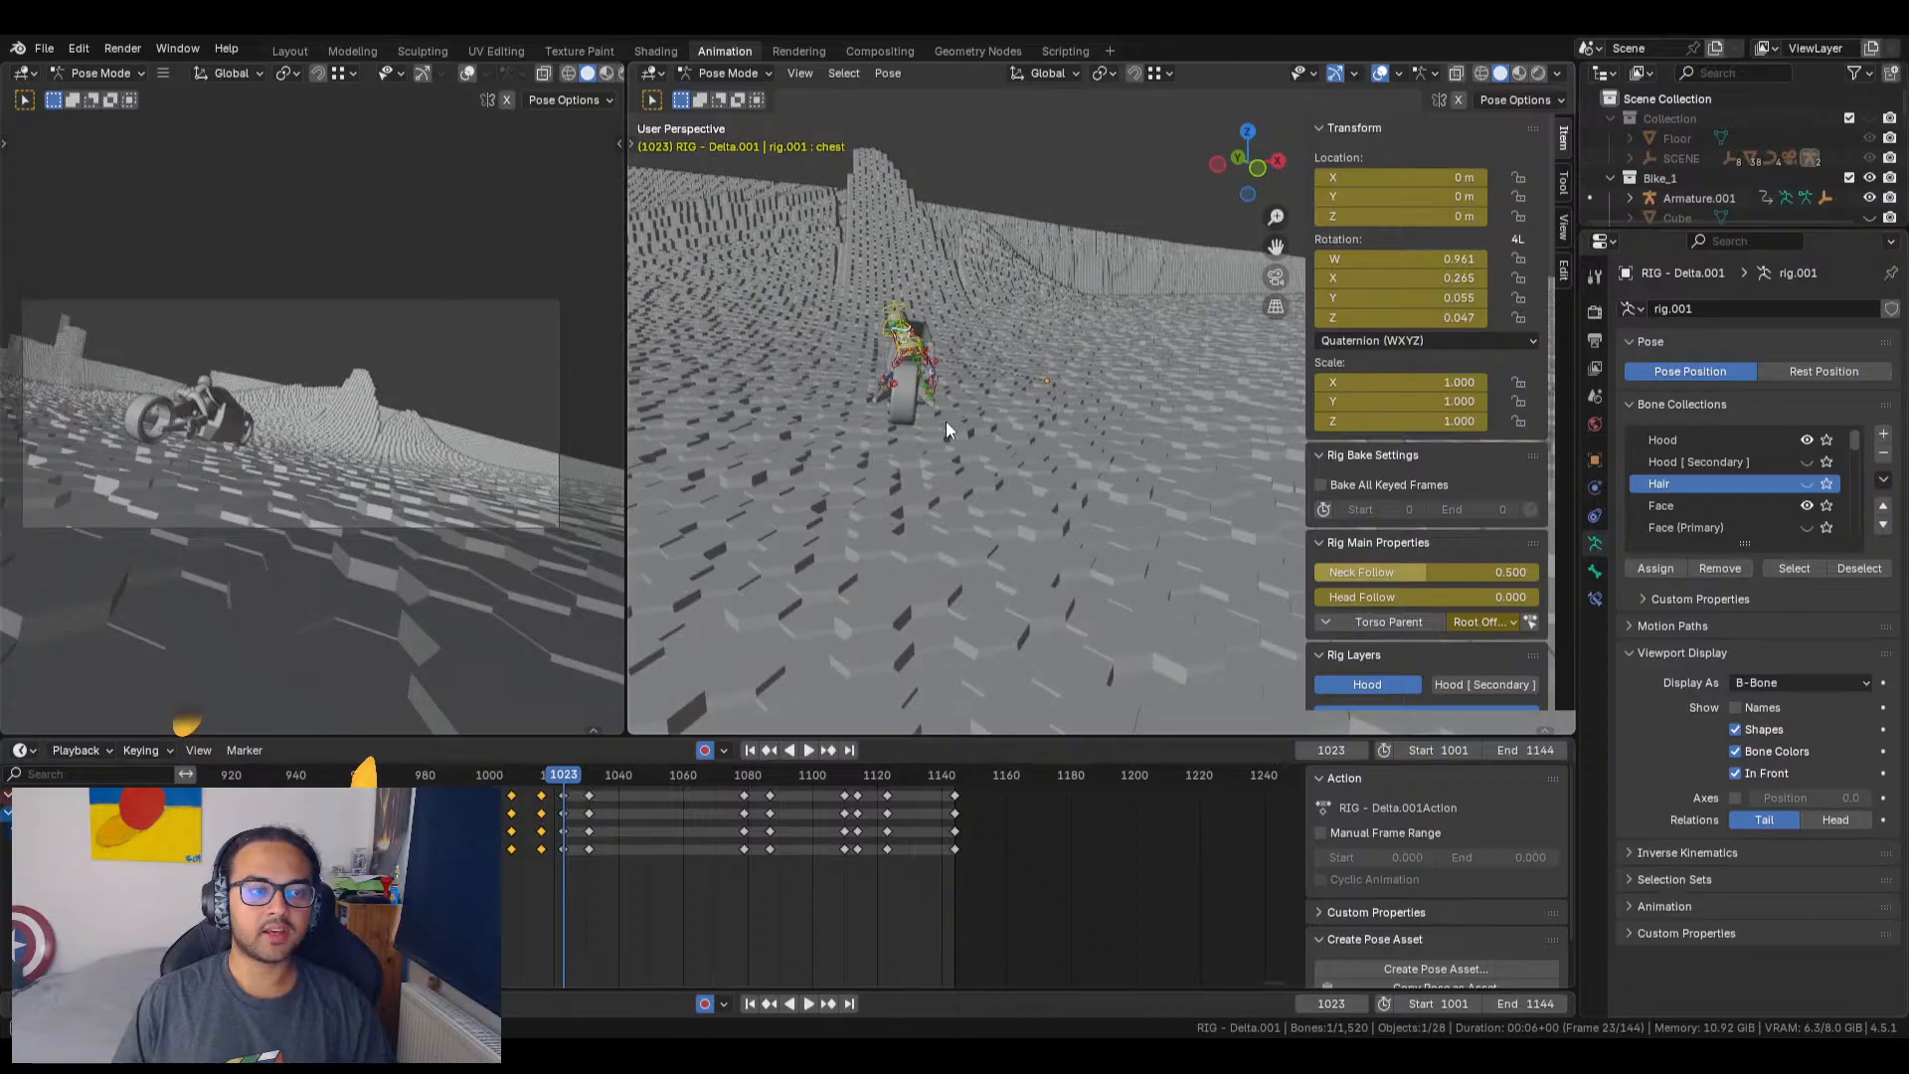
pyautogui.keyDown('shift'); pyautogui.moveTo(947, 429); pyautogui.dragTo(747, 555, button='middle'); pyautogui.keyUp('shift')
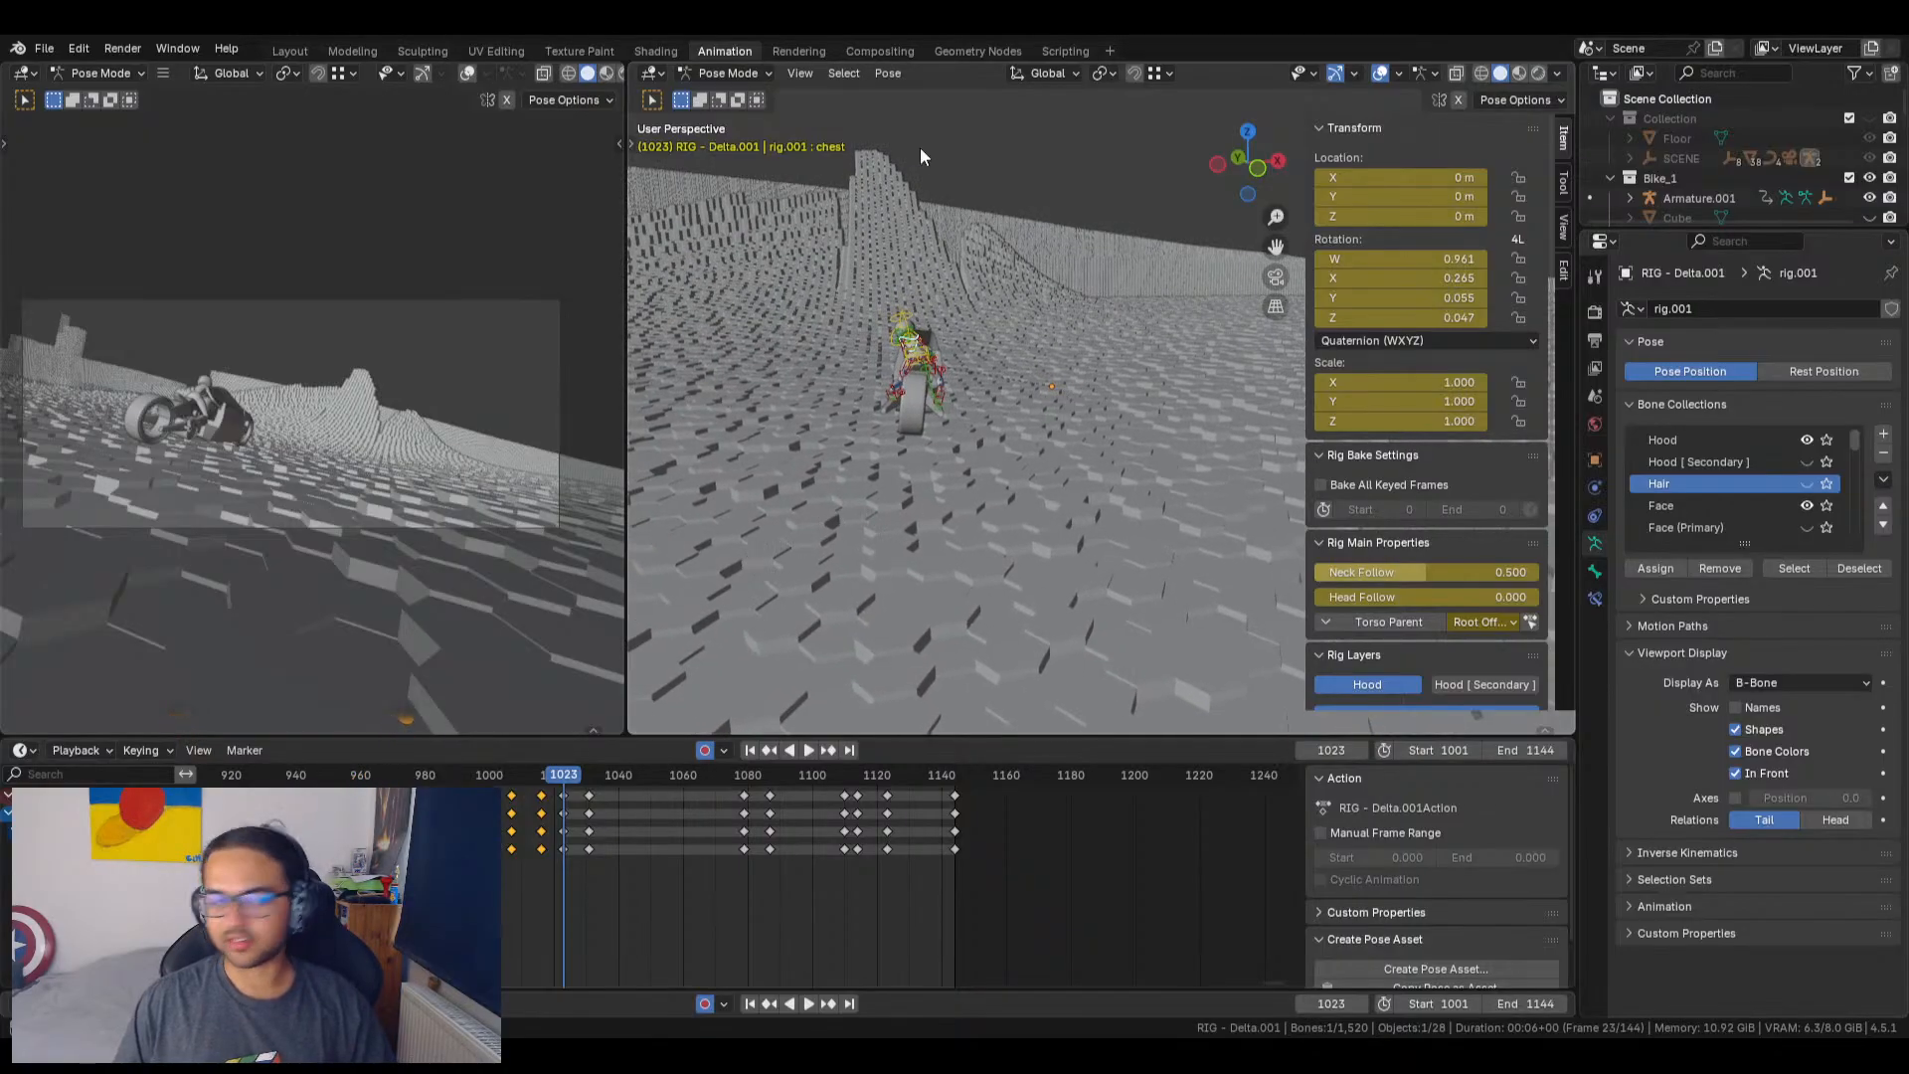
pyautogui.click(791, 79)
pyautogui.click(834, 207)
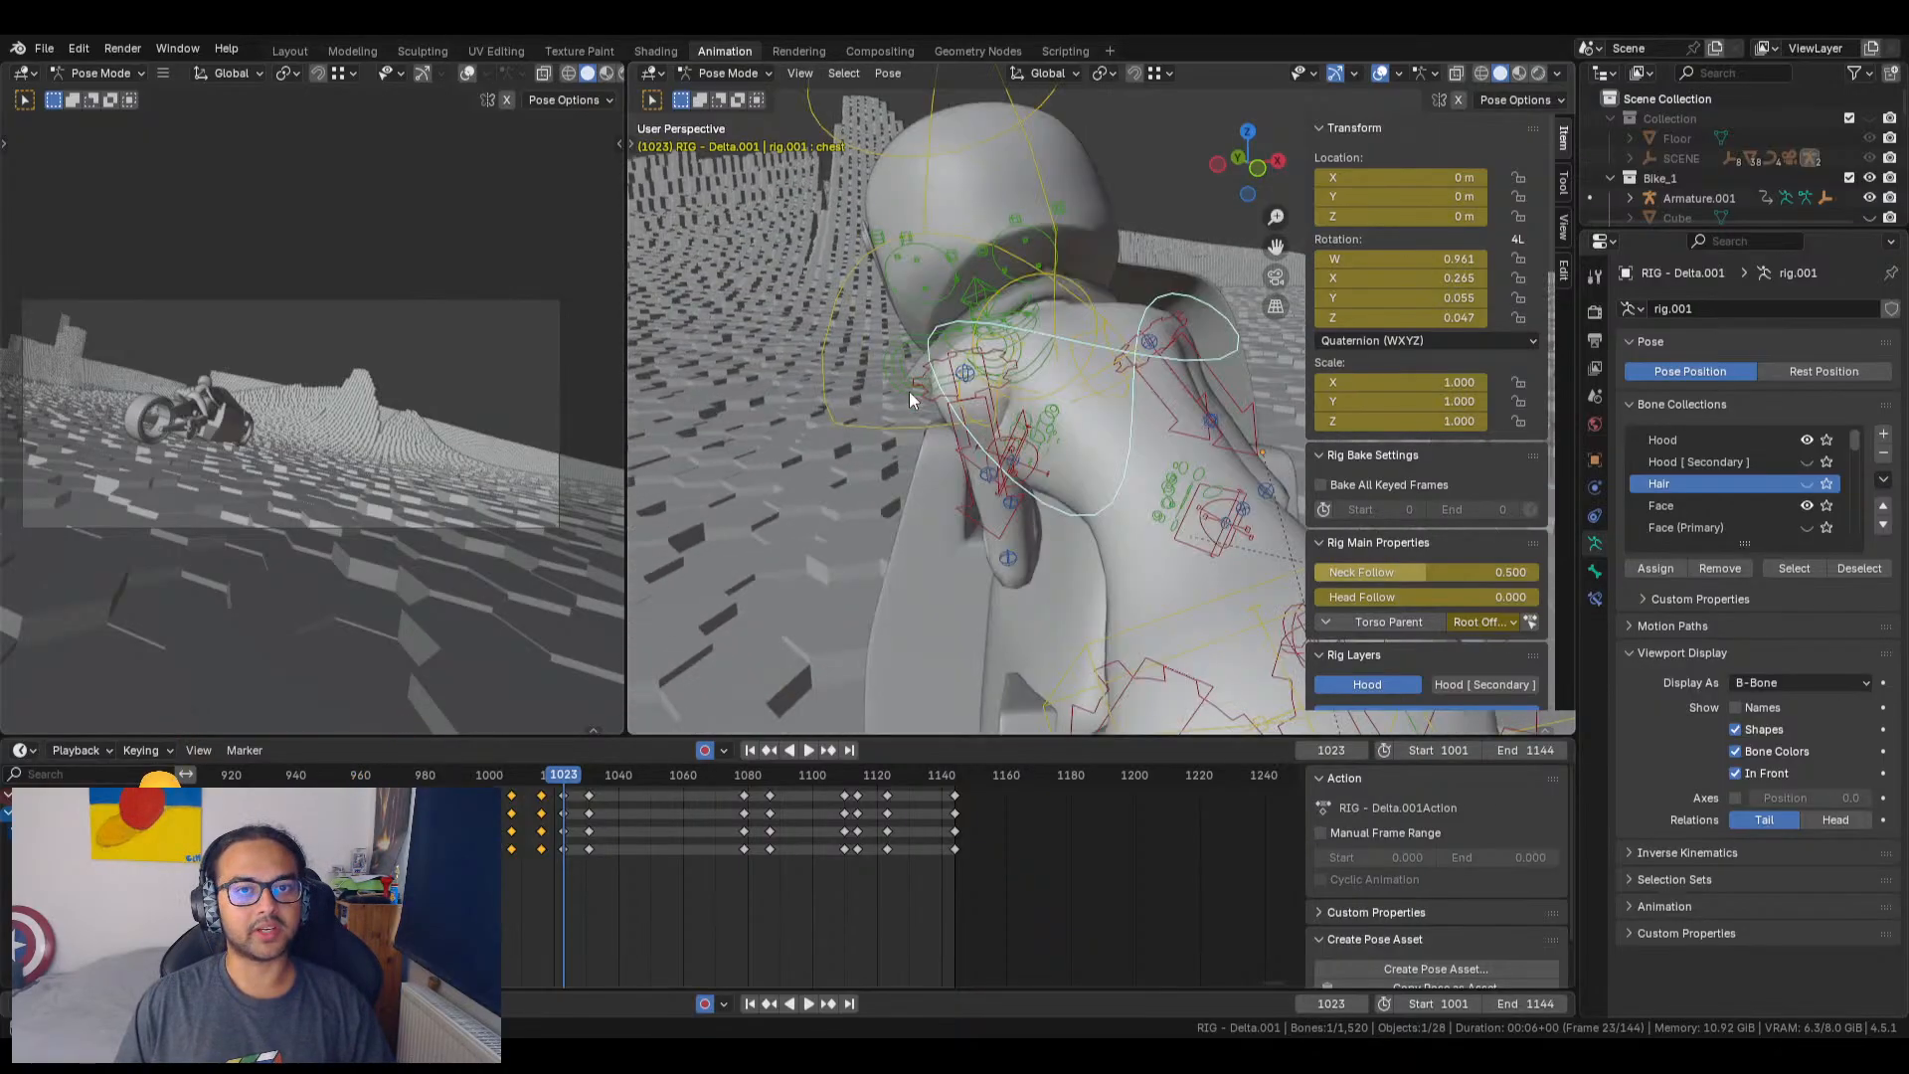
pyautogui.moveTo(1035, 466); pyautogui.dragTo(1058, 556, button='middle')
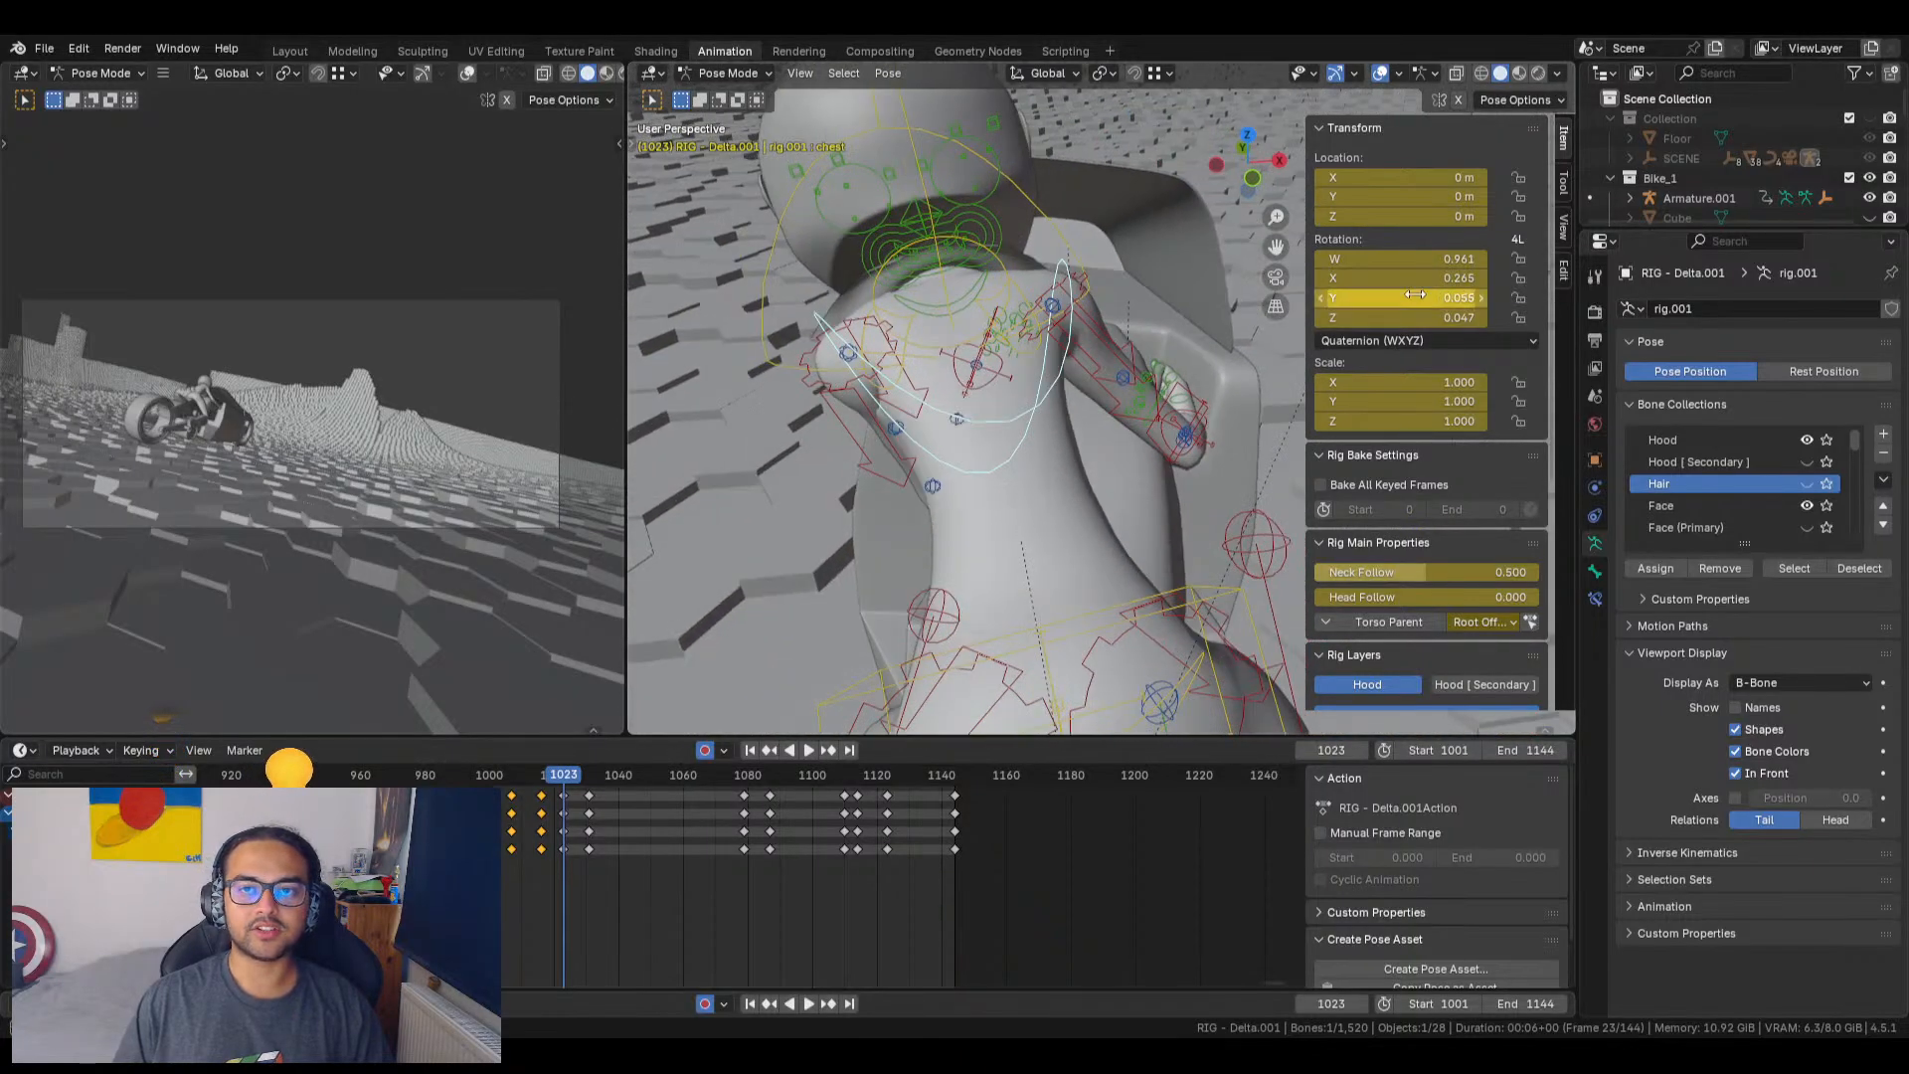
pyautogui.moveTo(1407, 297)
pyautogui.mouseDown()
pyautogui.moveTo(1460, 296)
pyautogui.moveTo(1407, 297)
pyautogui.moveTo(1431, 296)
pyautogui.mouseUp()
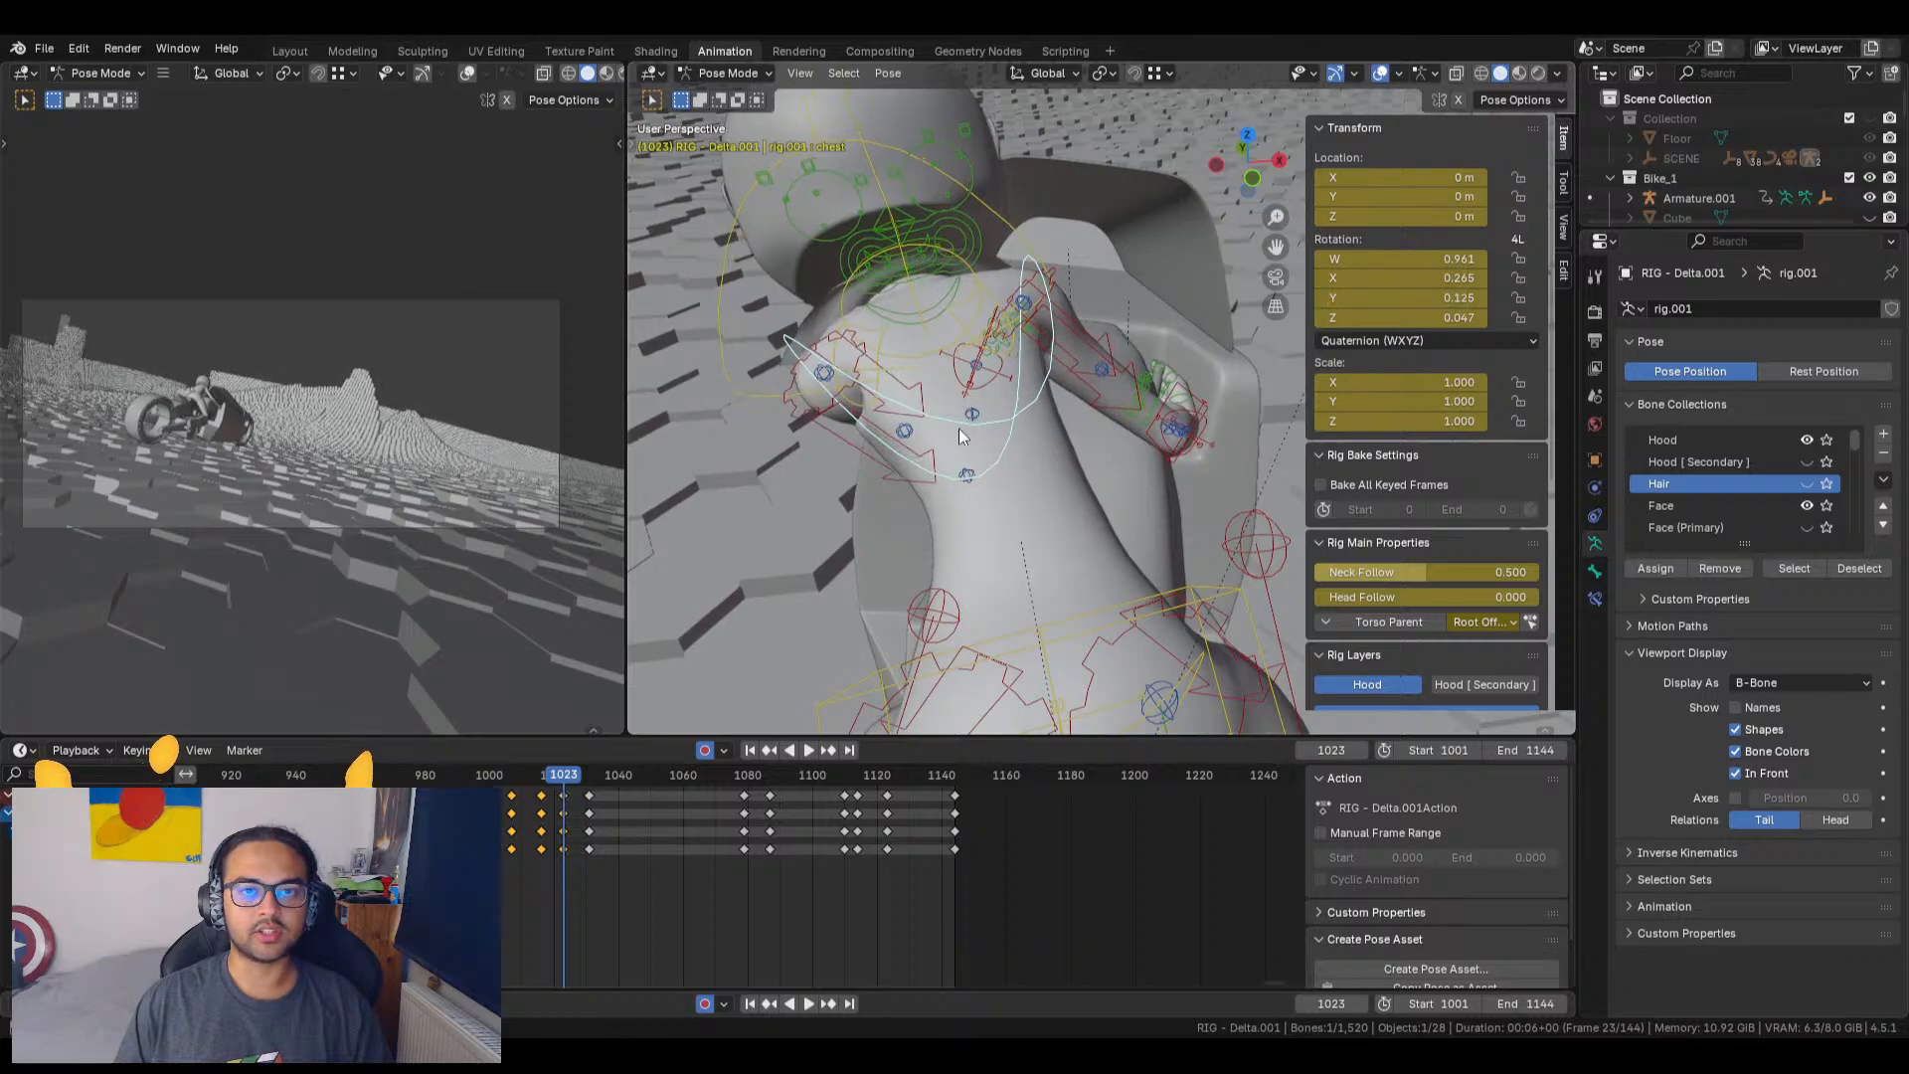
pyautogui.moveTo(983, 478); pyautogui.dragTo(821, 546, button='middle')
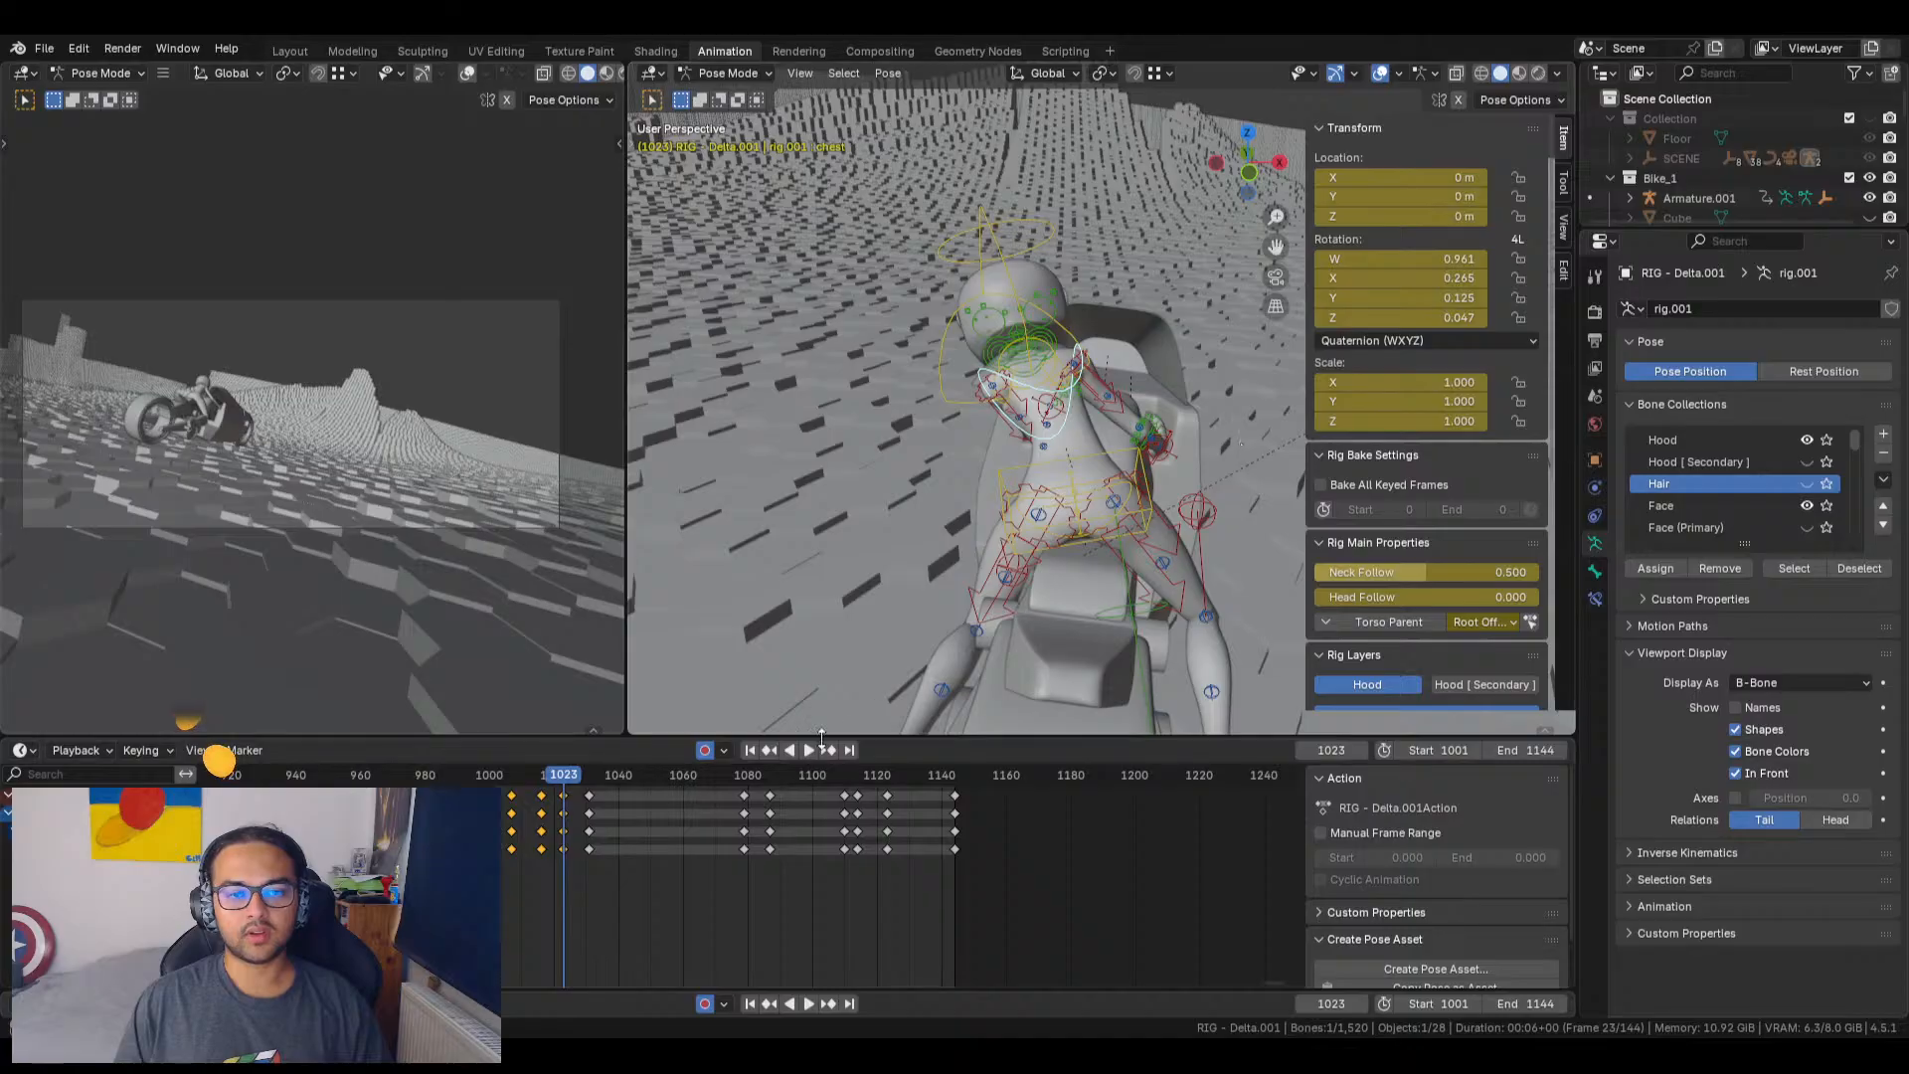
# Step: Go to frame 1087 and select all of the rig's controls to show their keyframes
pyautogui.press('space')
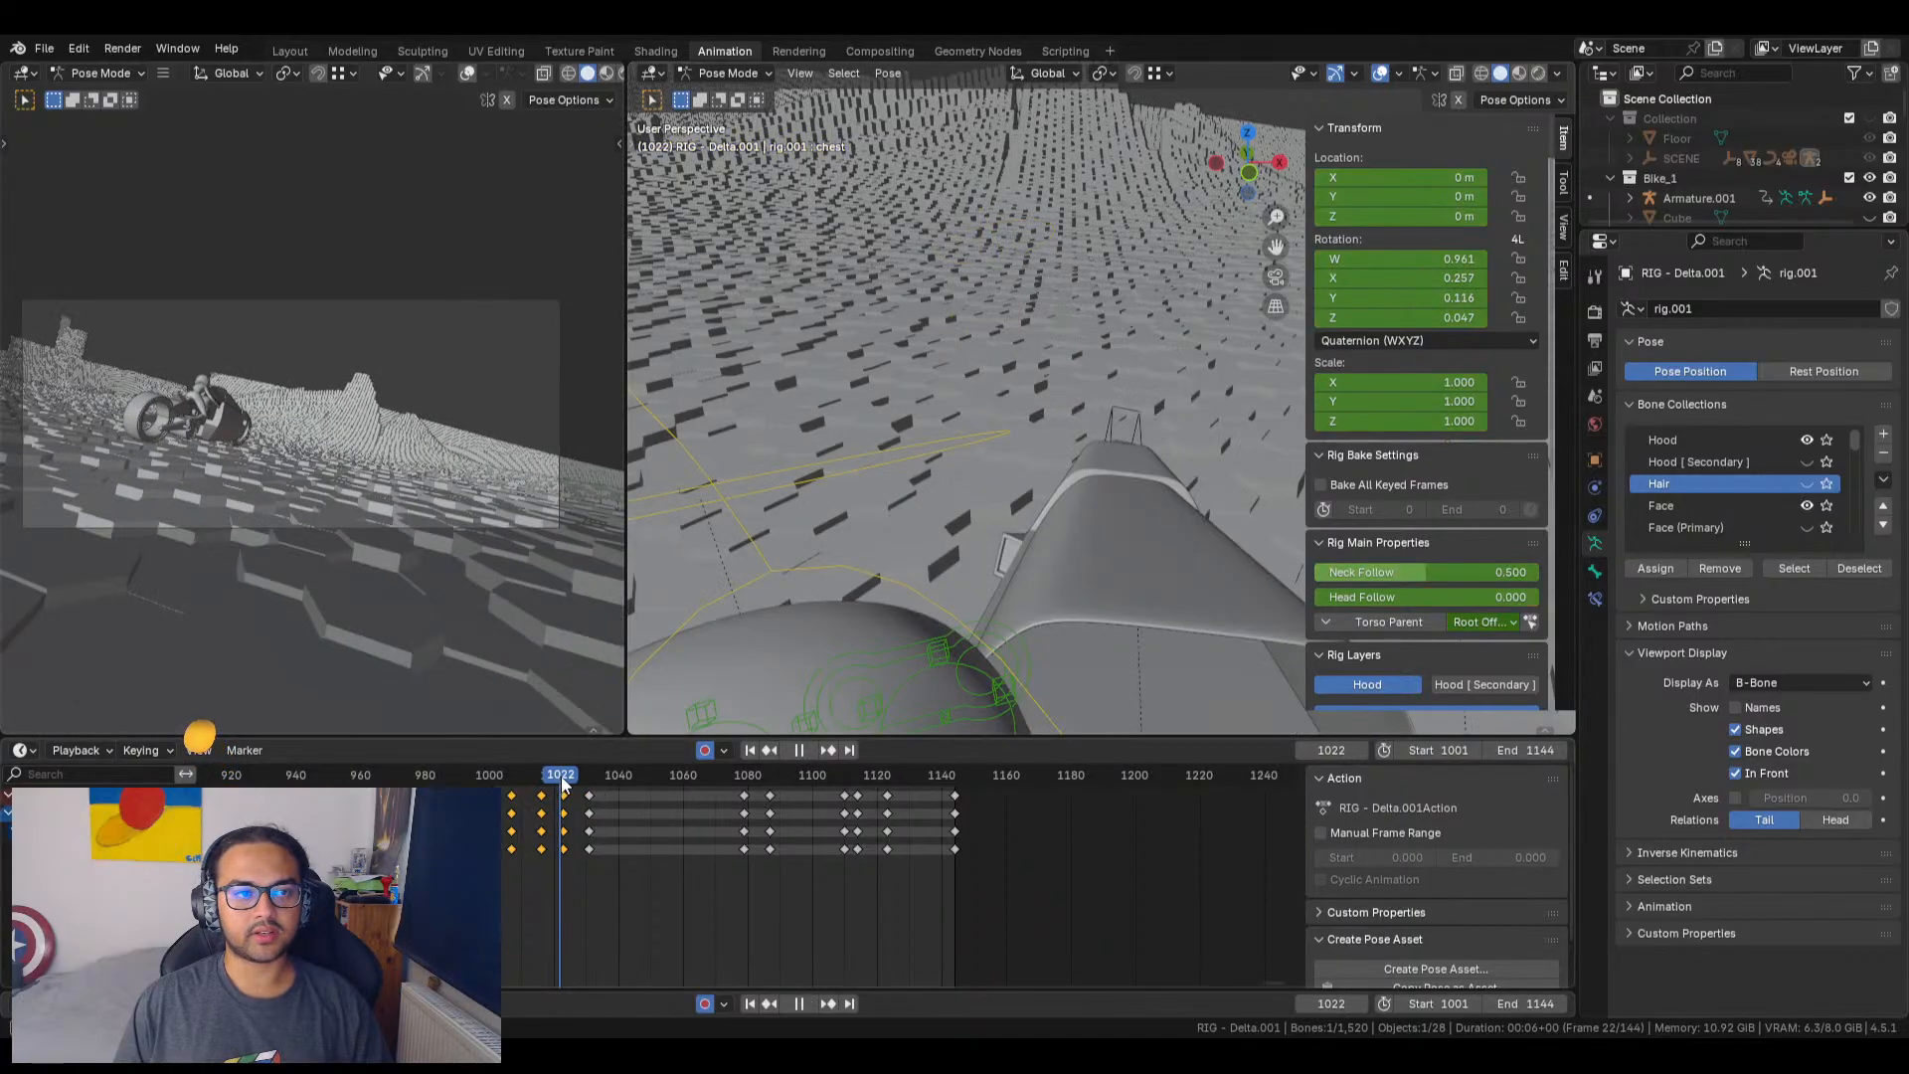
pyautogui.moveTo(580, 784); pyautogui.dragTo(772, 792)
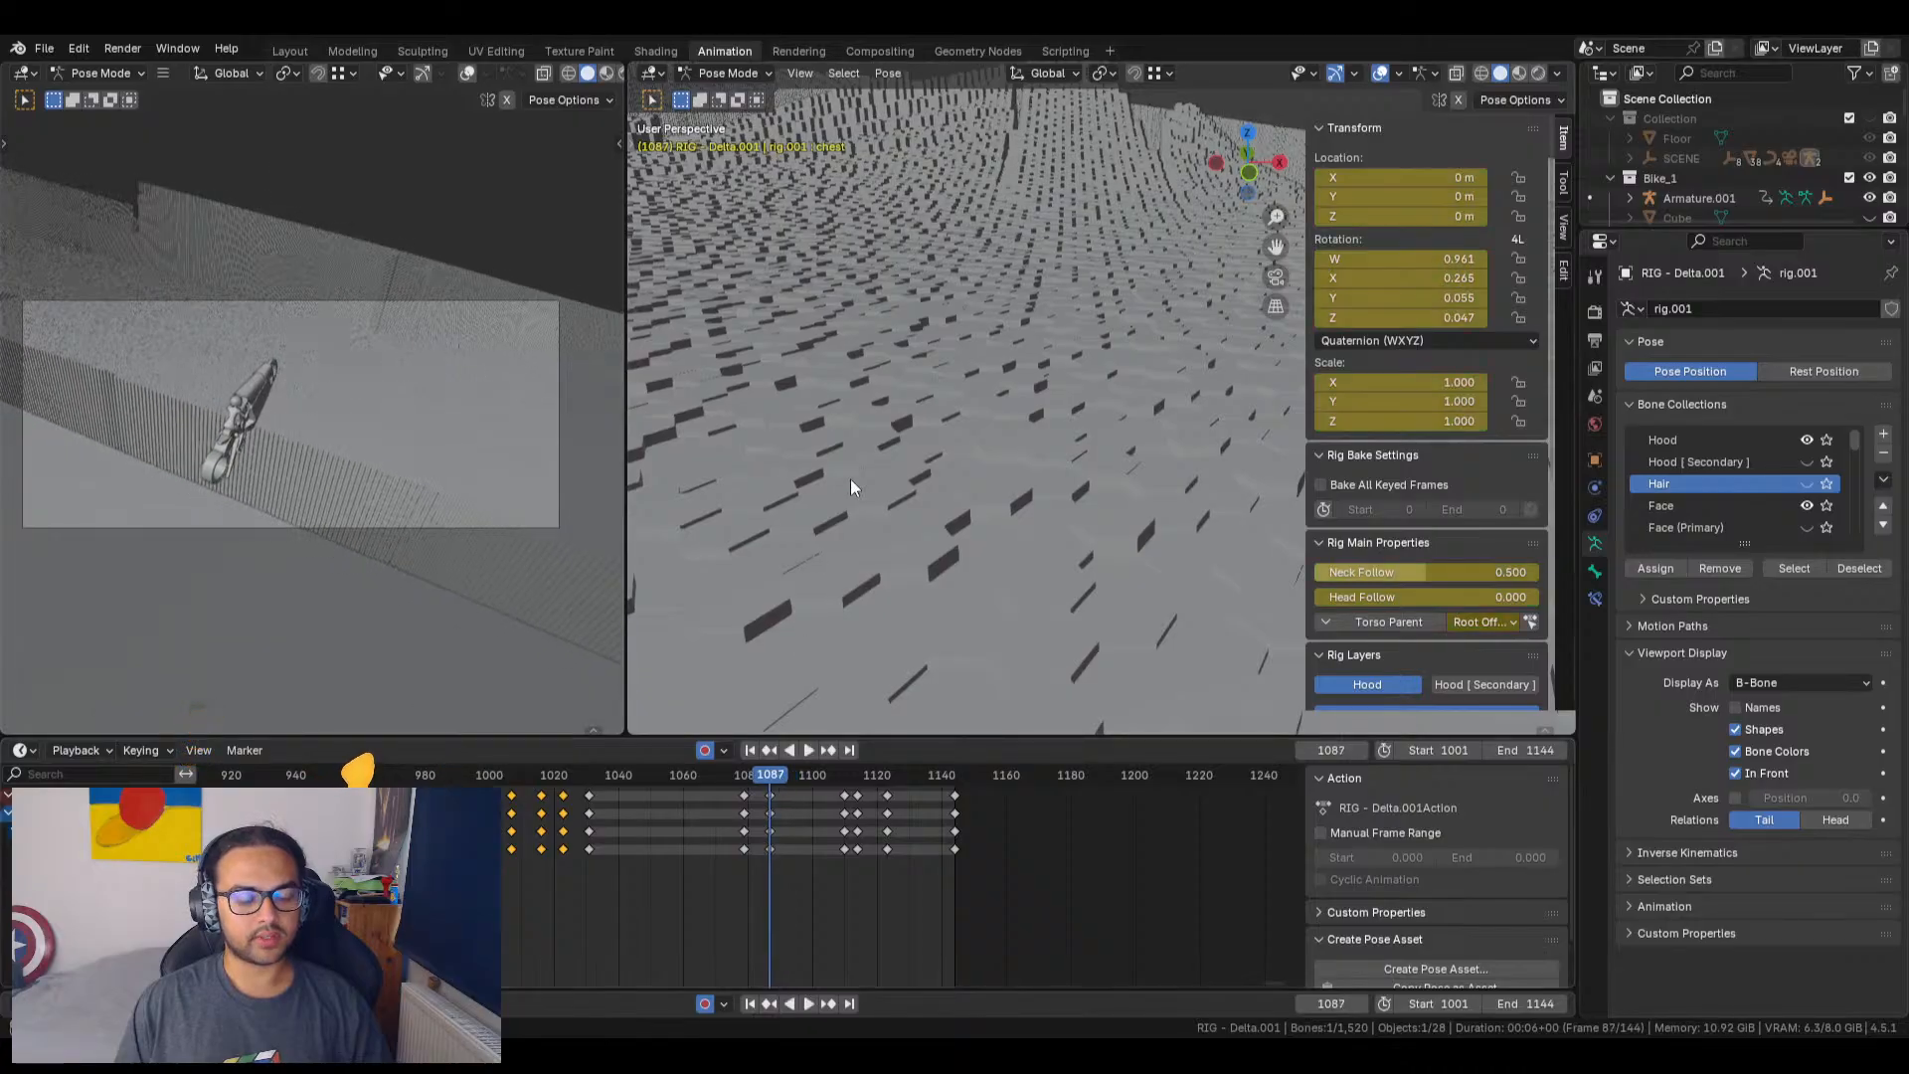
pyautogui.press('a')
pyautogui.press('s')
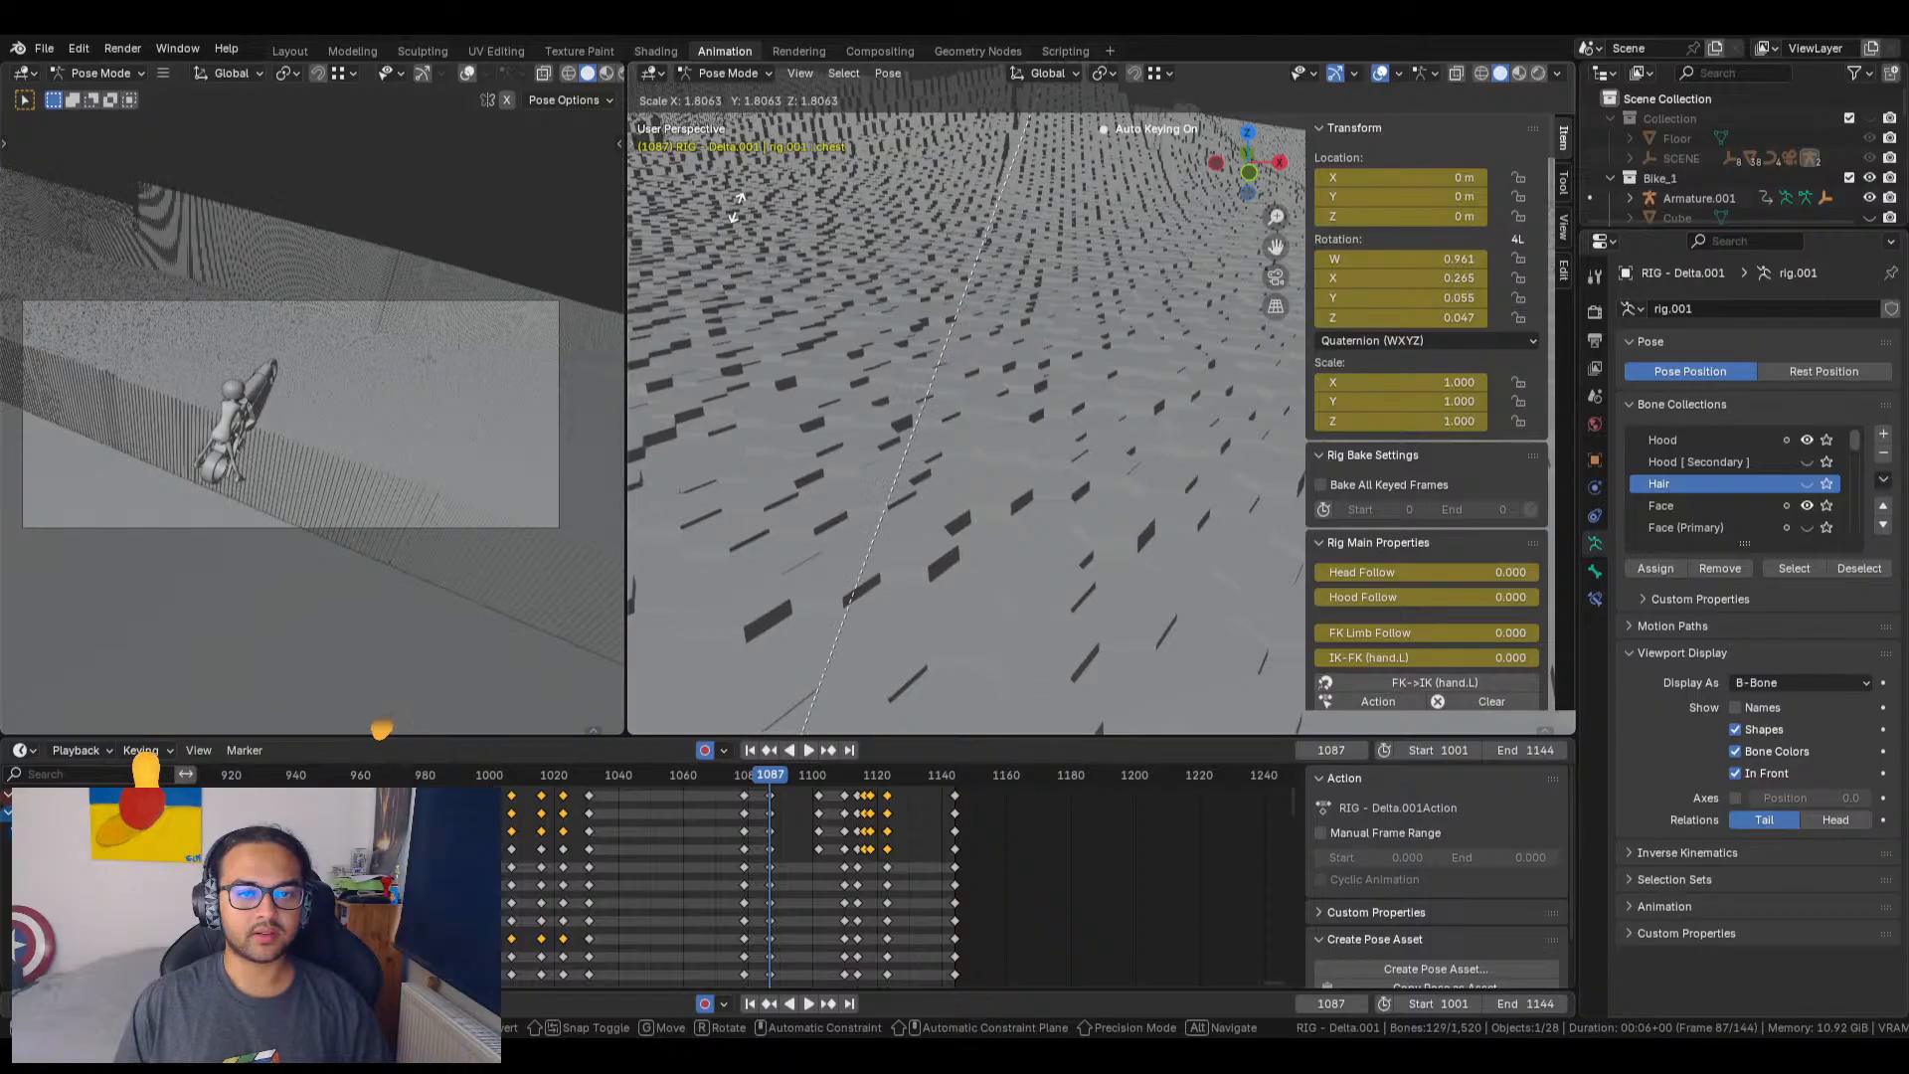
pyautogui.rightClick(781, 169)
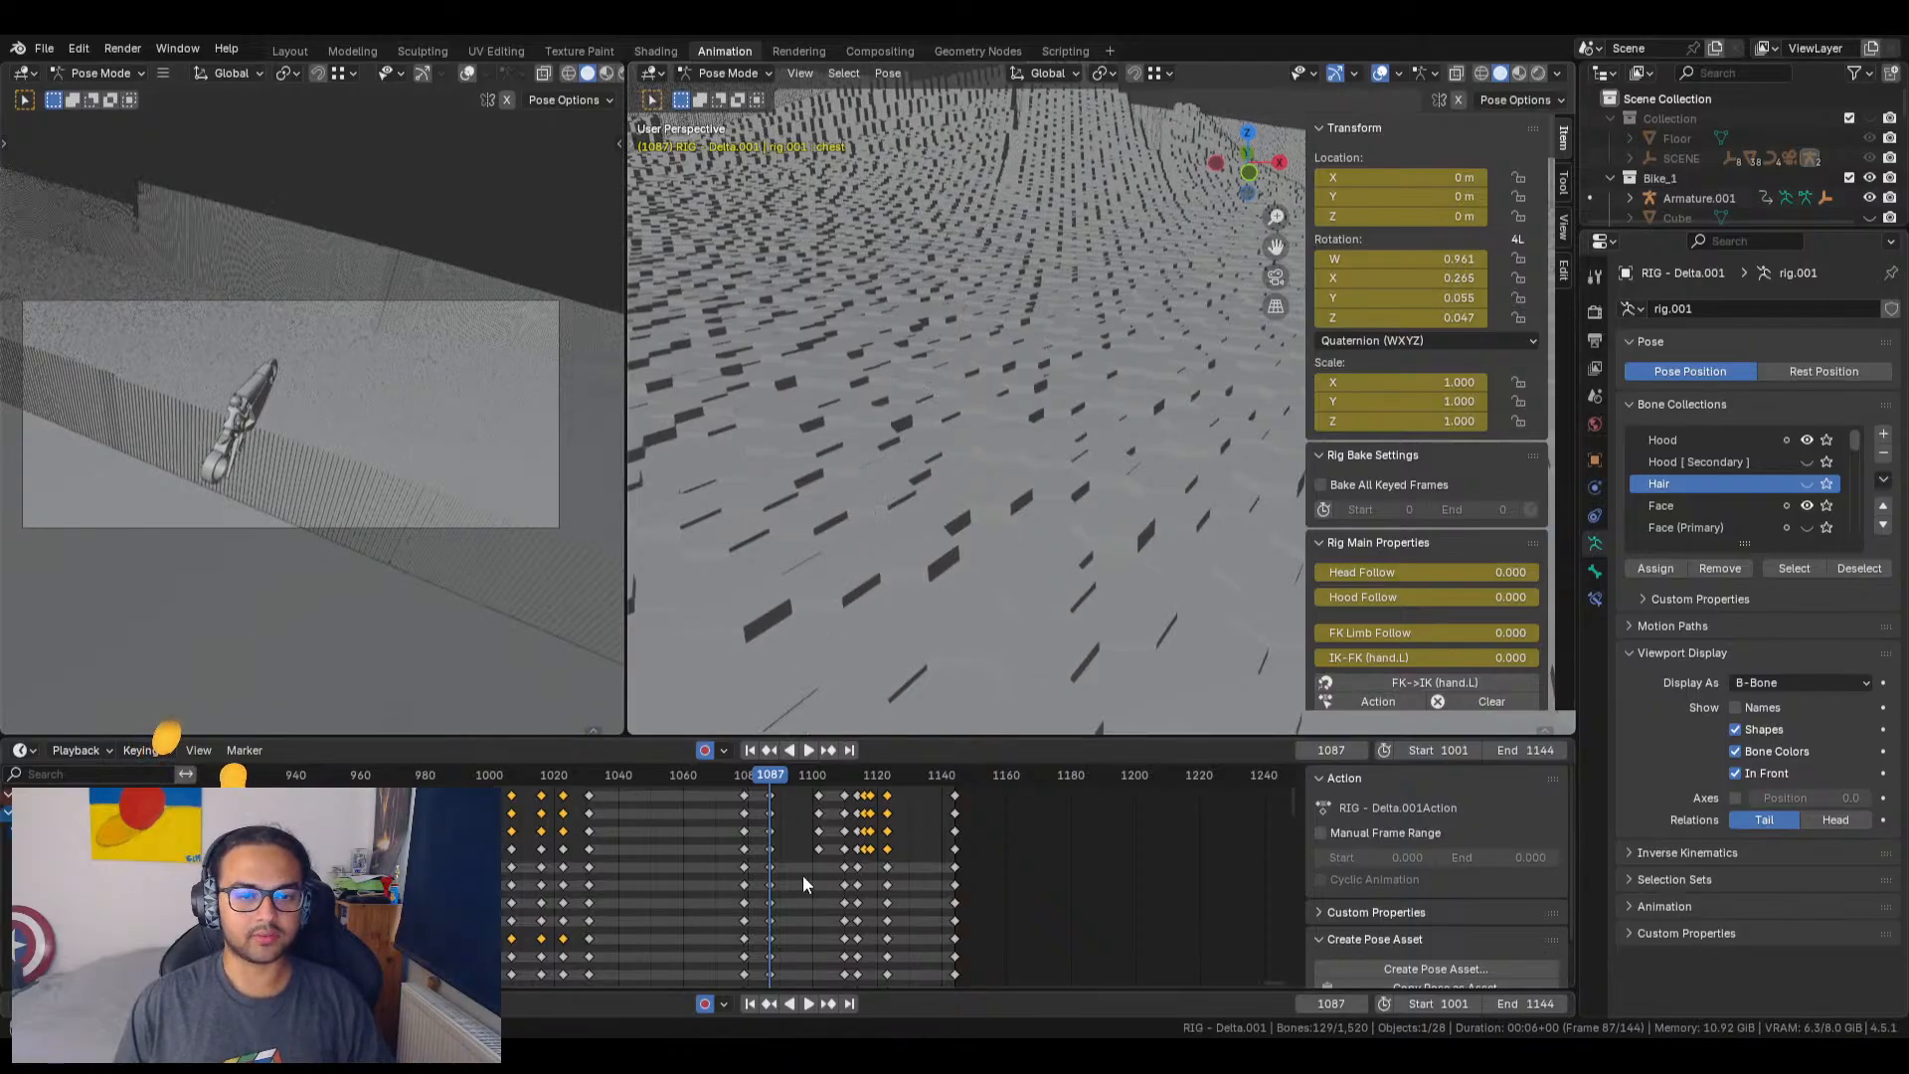
# Step: Select the keyframes at frames 1079 and 1087 across all of the rig's channels
pyautogui.scroll(-6, 804, 883)
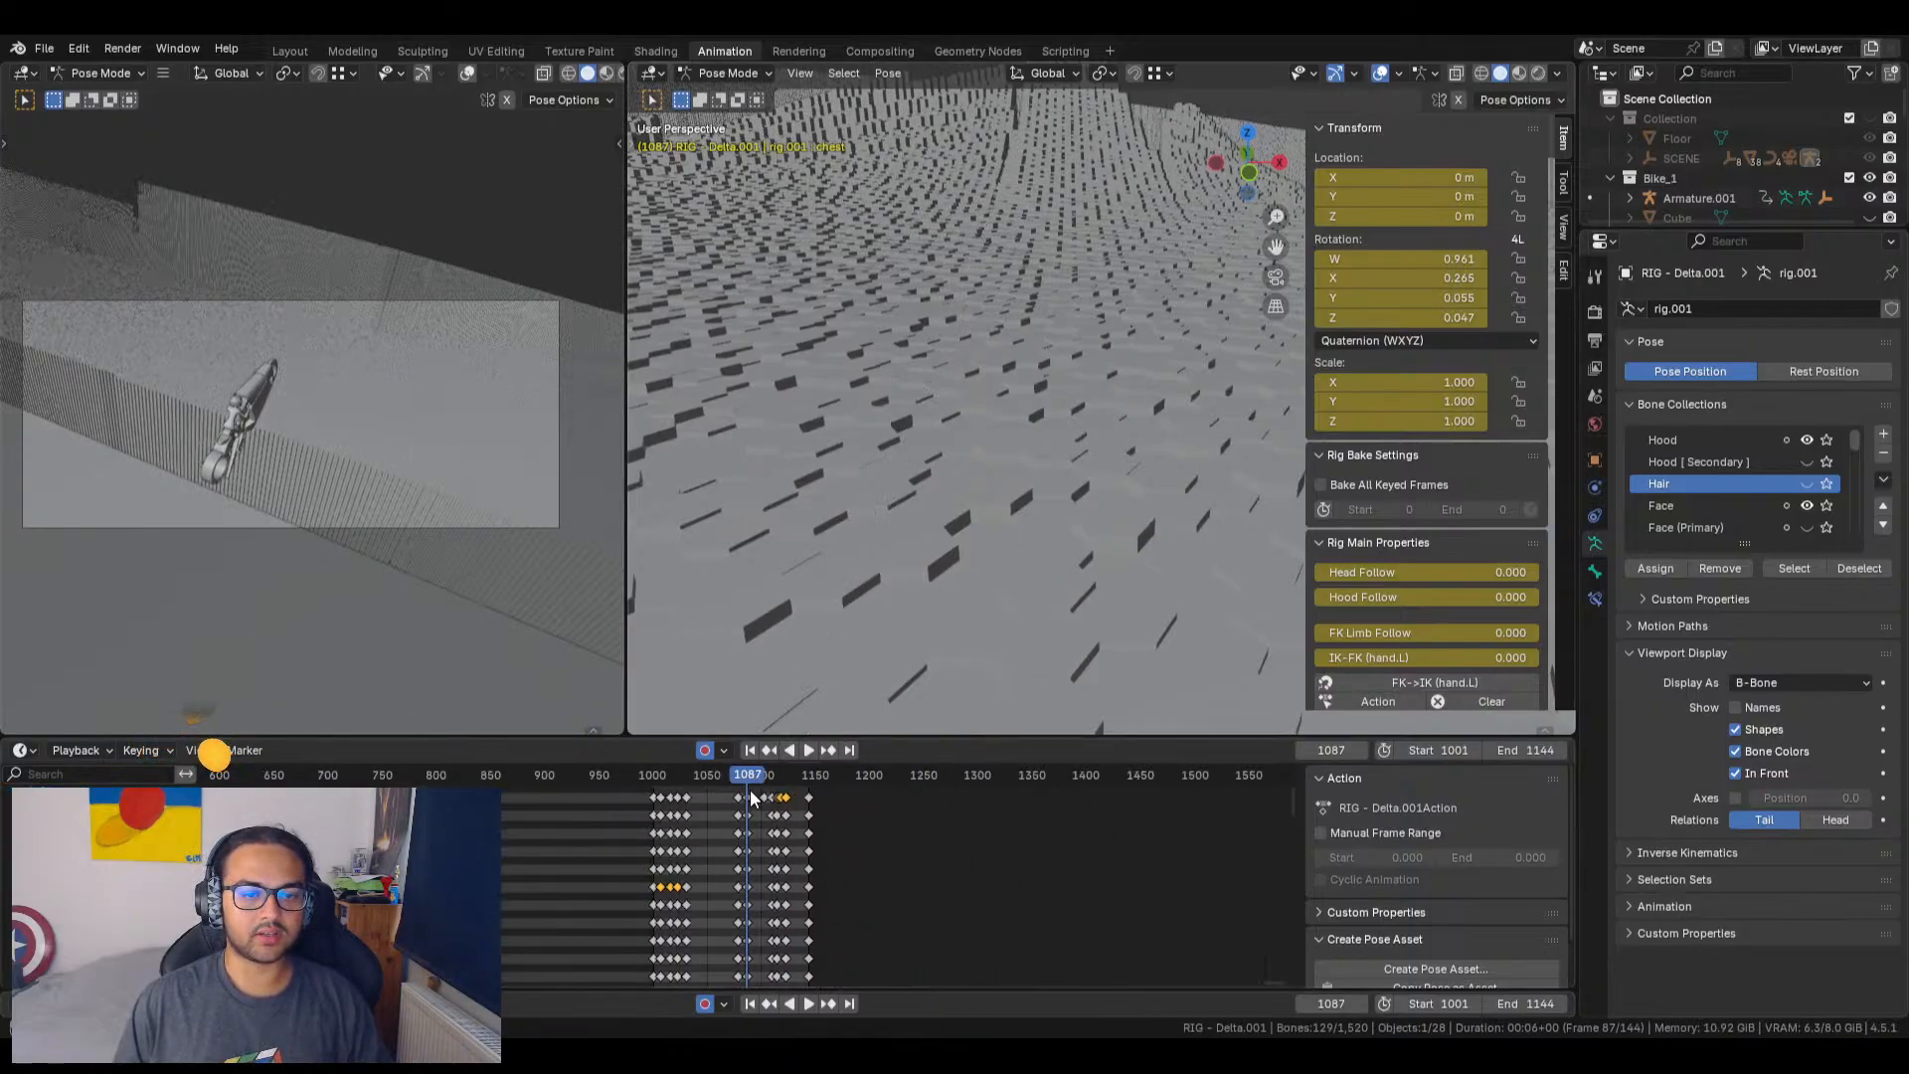
pyautogui.scroll(-3, 821, 915)
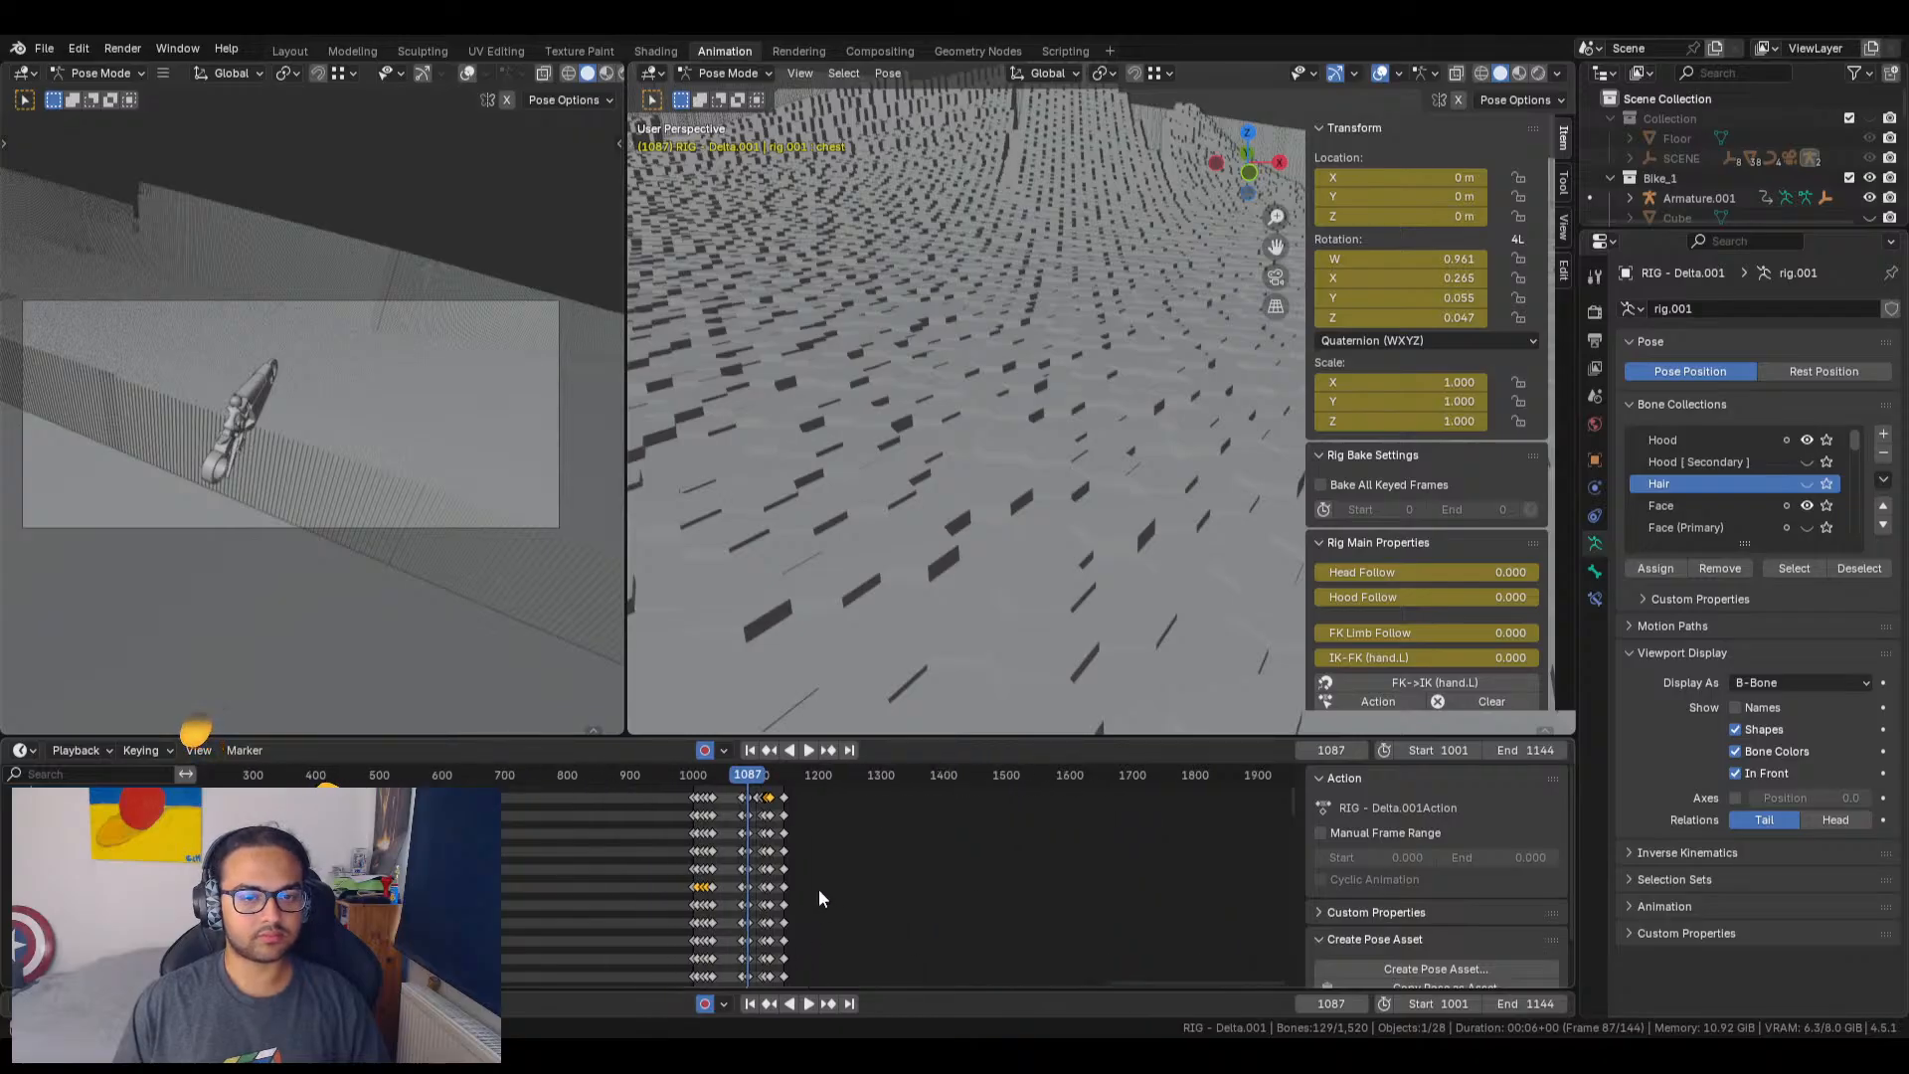
pyautogui.keyDown('shift'); pyautogui.scroll(5, 822, 885); pyautogui.keyUp('shift')
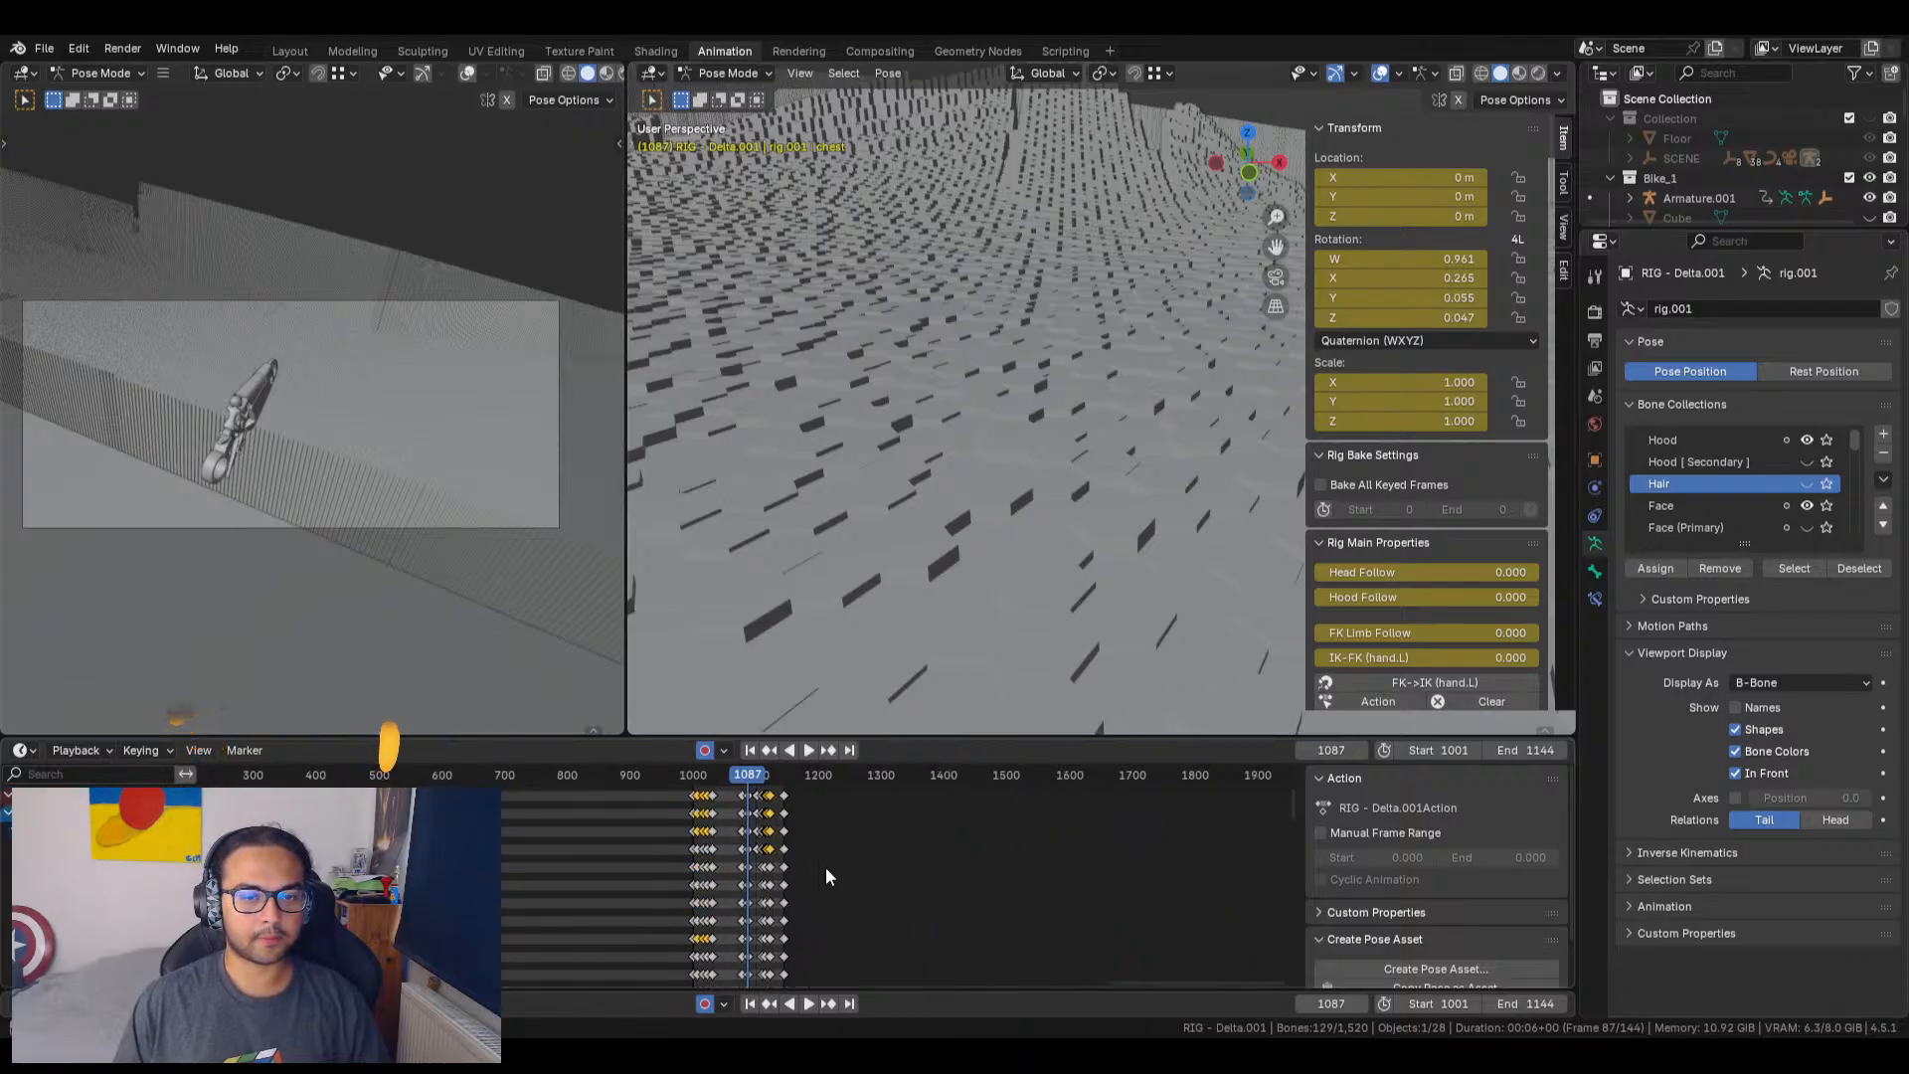
pyautogui.scroll(3, 756, 831)
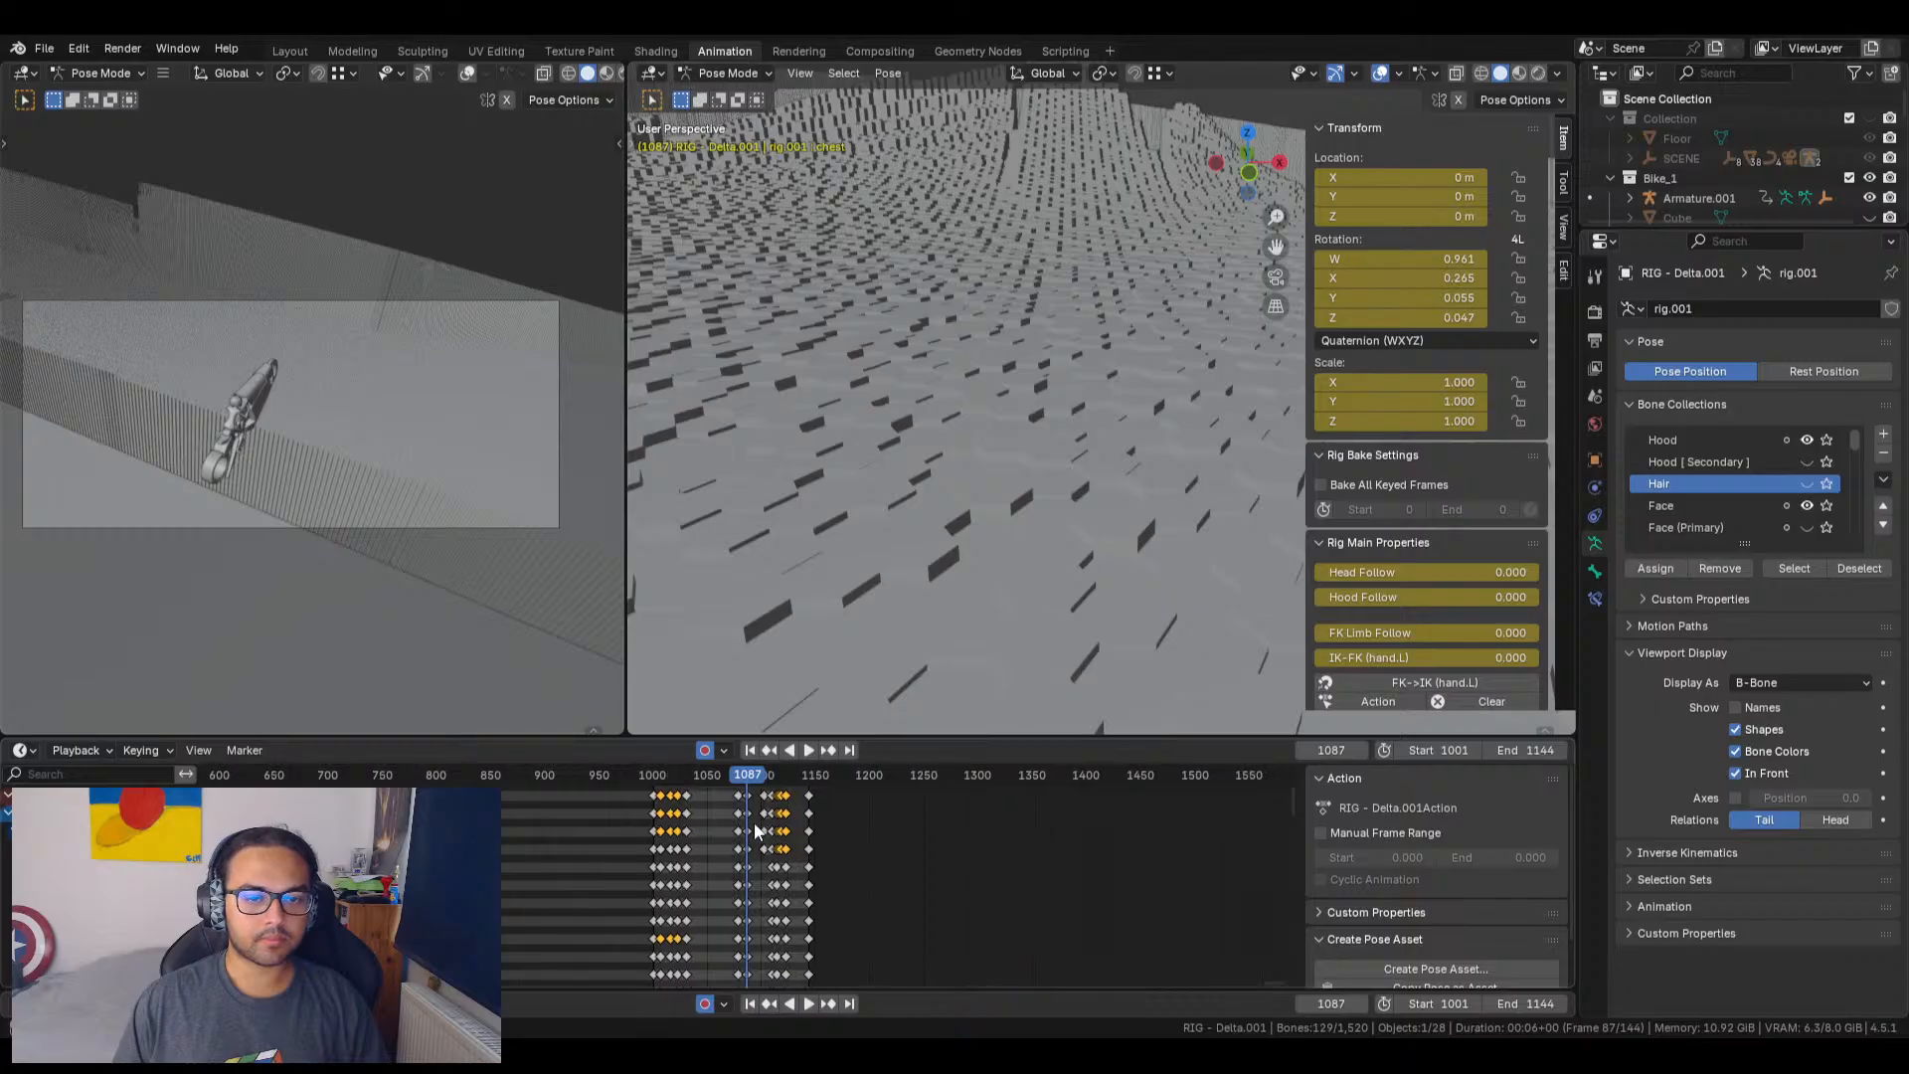
pyautogui.scroll(8, 756, 830)
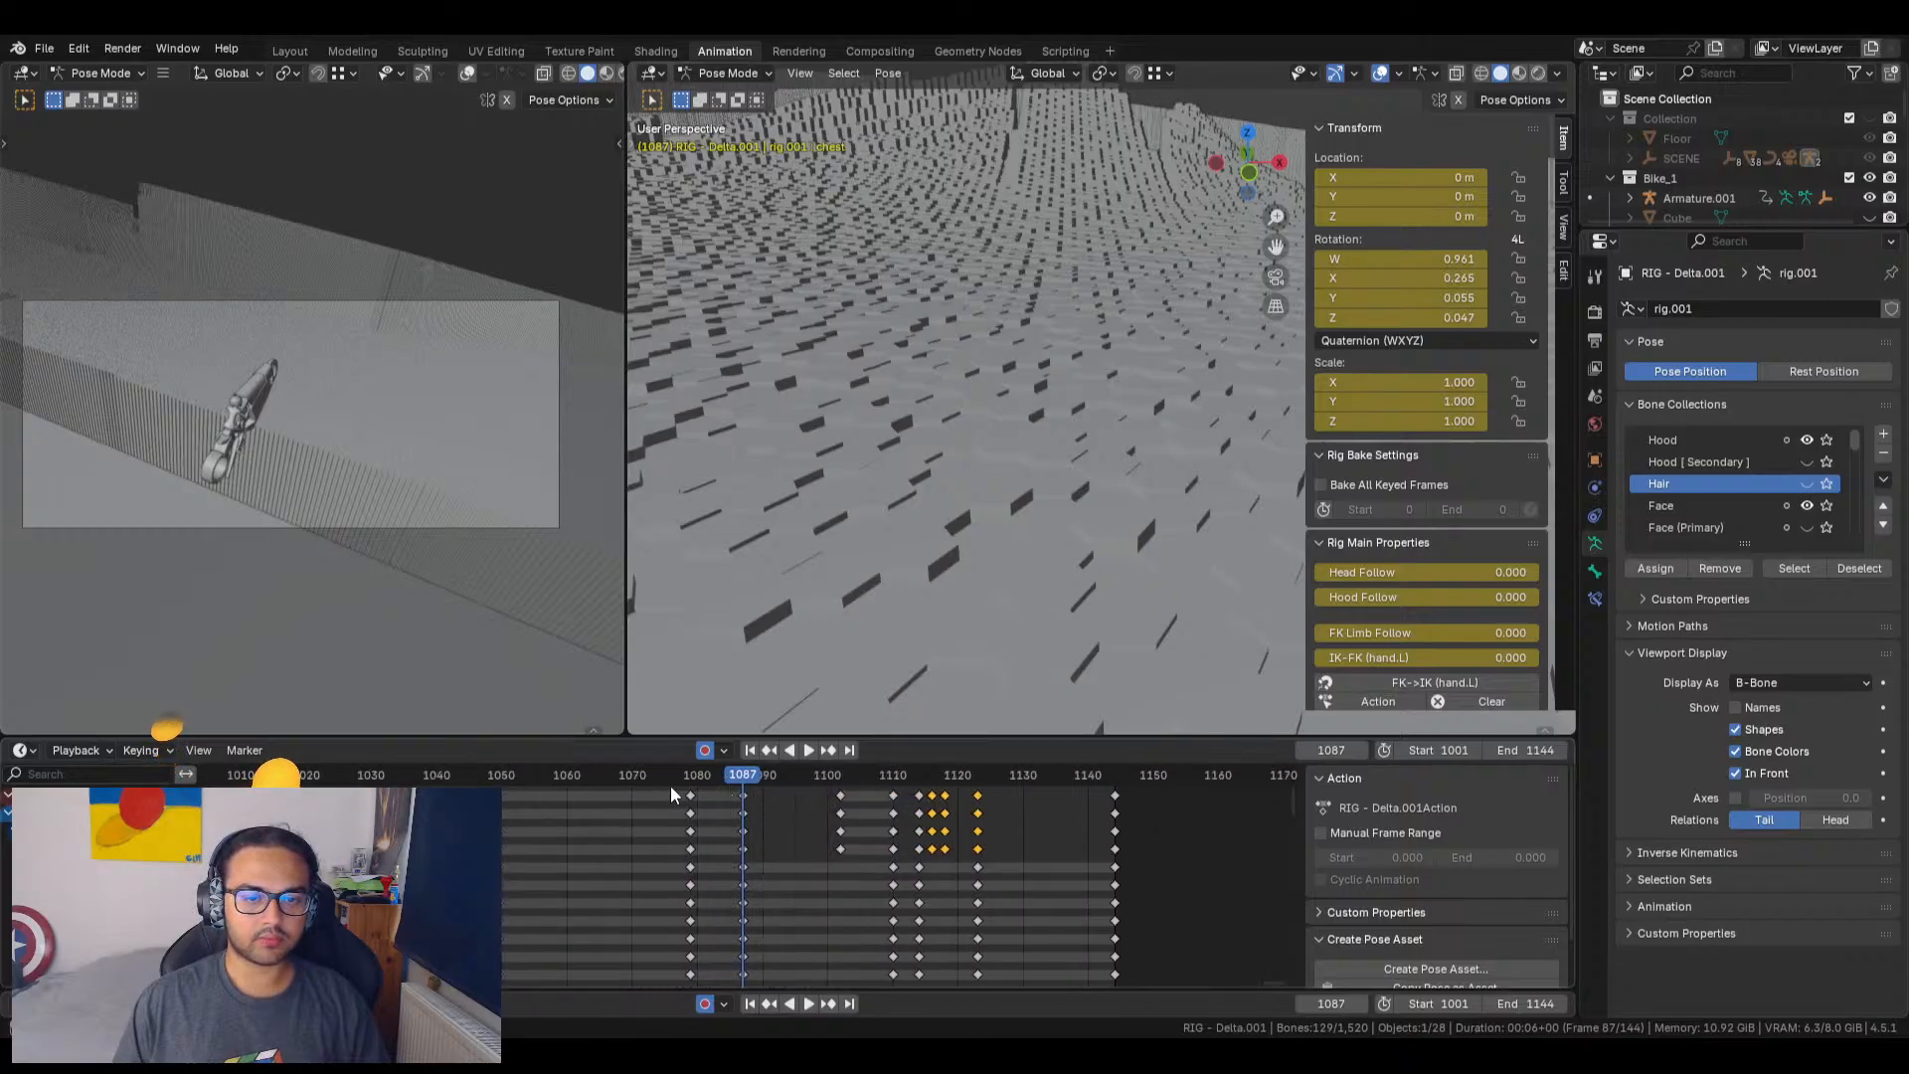
pyautogui.moveTo(667, 785); pyautogui.dragTo(675, 983)
# Step: Examine the keyframe selection at frames 1079 and 1087 through the whole channel list, down to the last channel
pyautogui.scroll(-6, 668, 867)
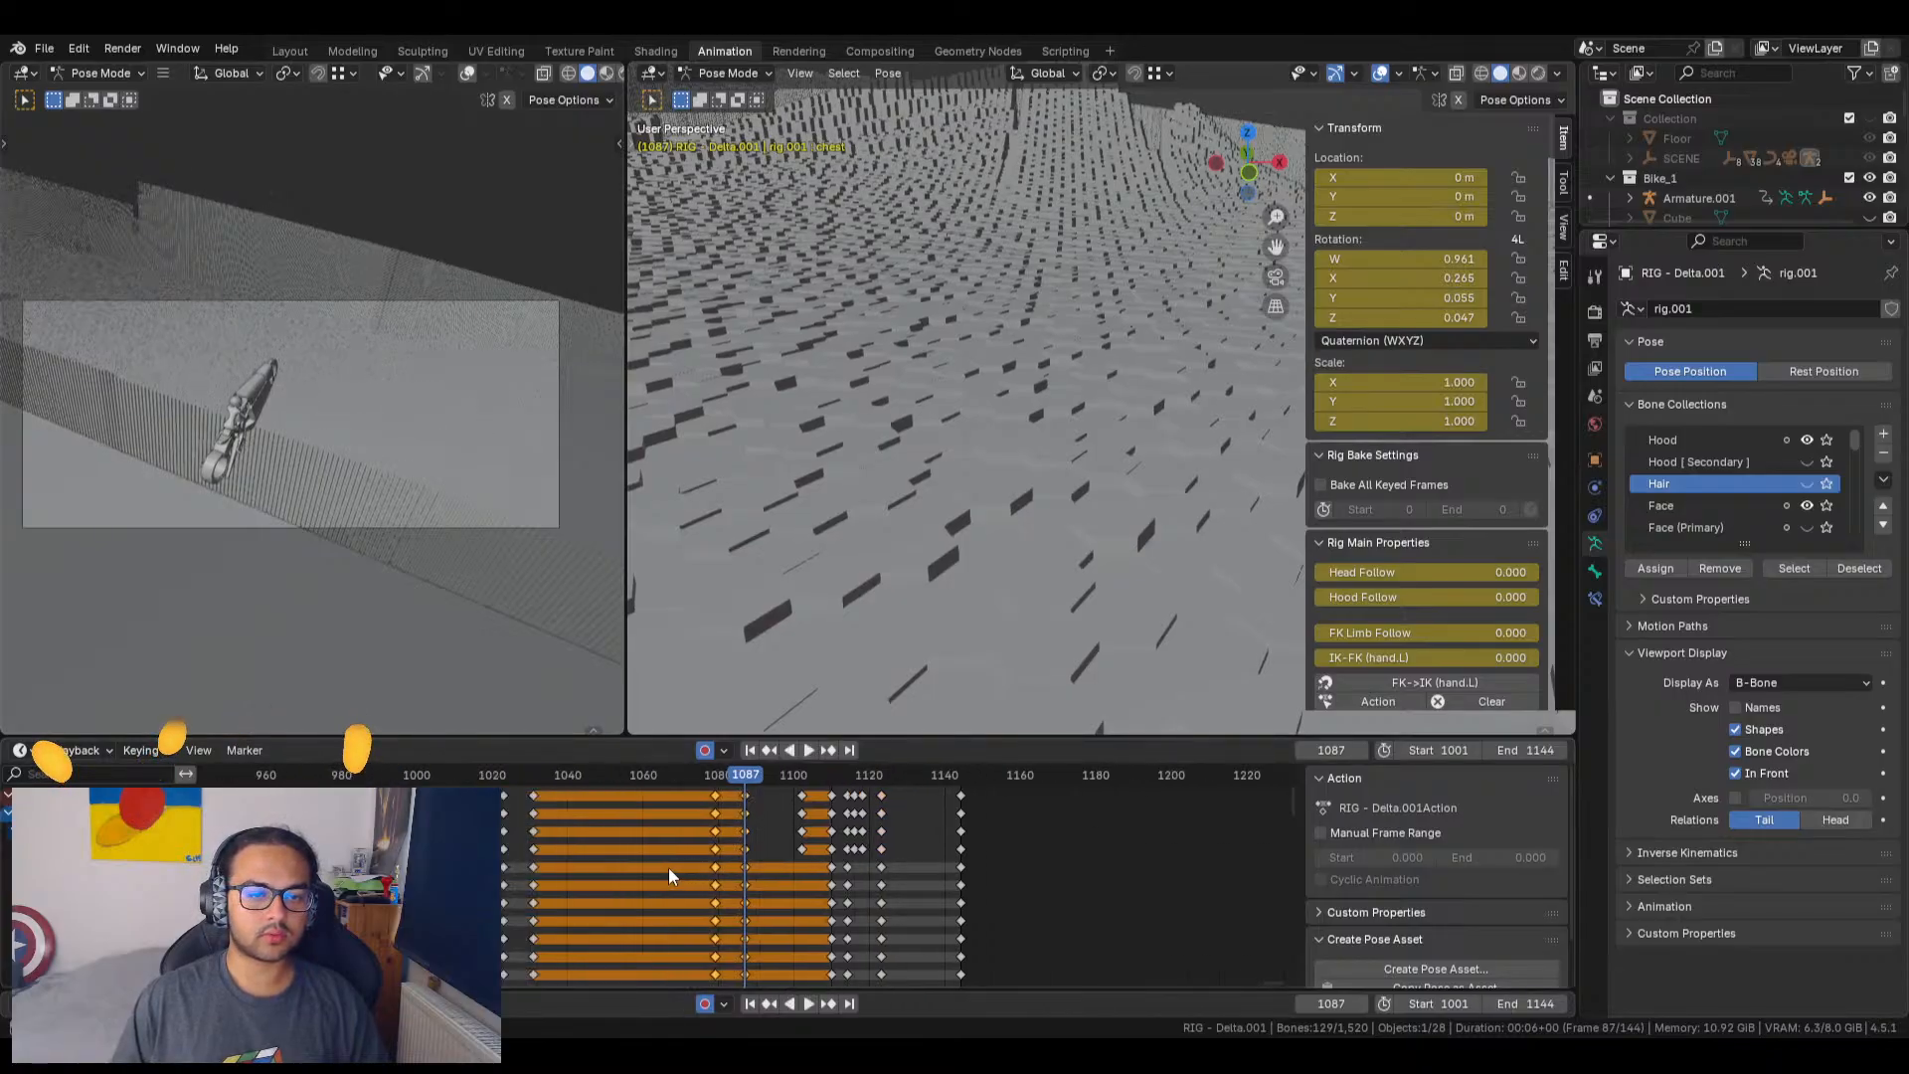
pyautogui.keyDown('shift'); pyautogui.scroll(-12, 783, 892); pyautogui.keyUp('shift')
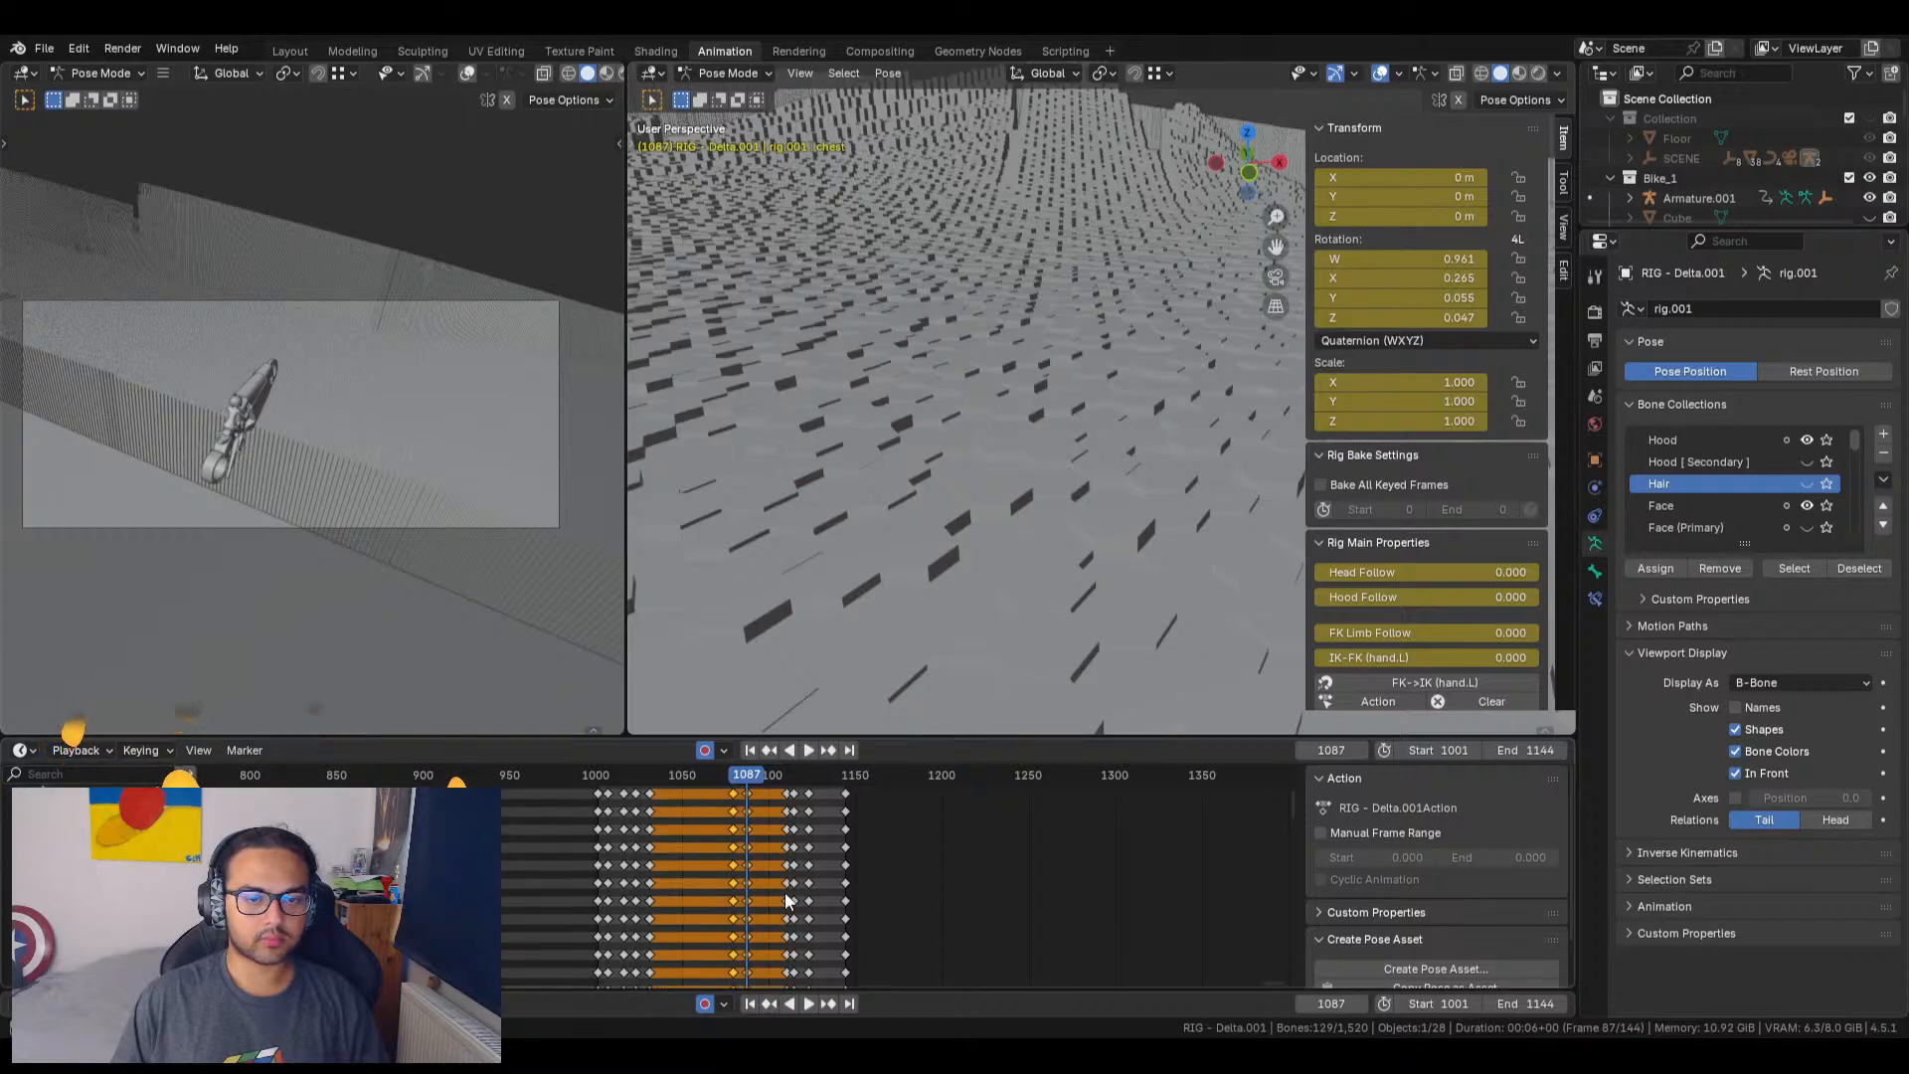
pyautogui.keyDown('shift'); pyautogui.scroll(-4, 811, 902); pyautogui.keyUp('shift')
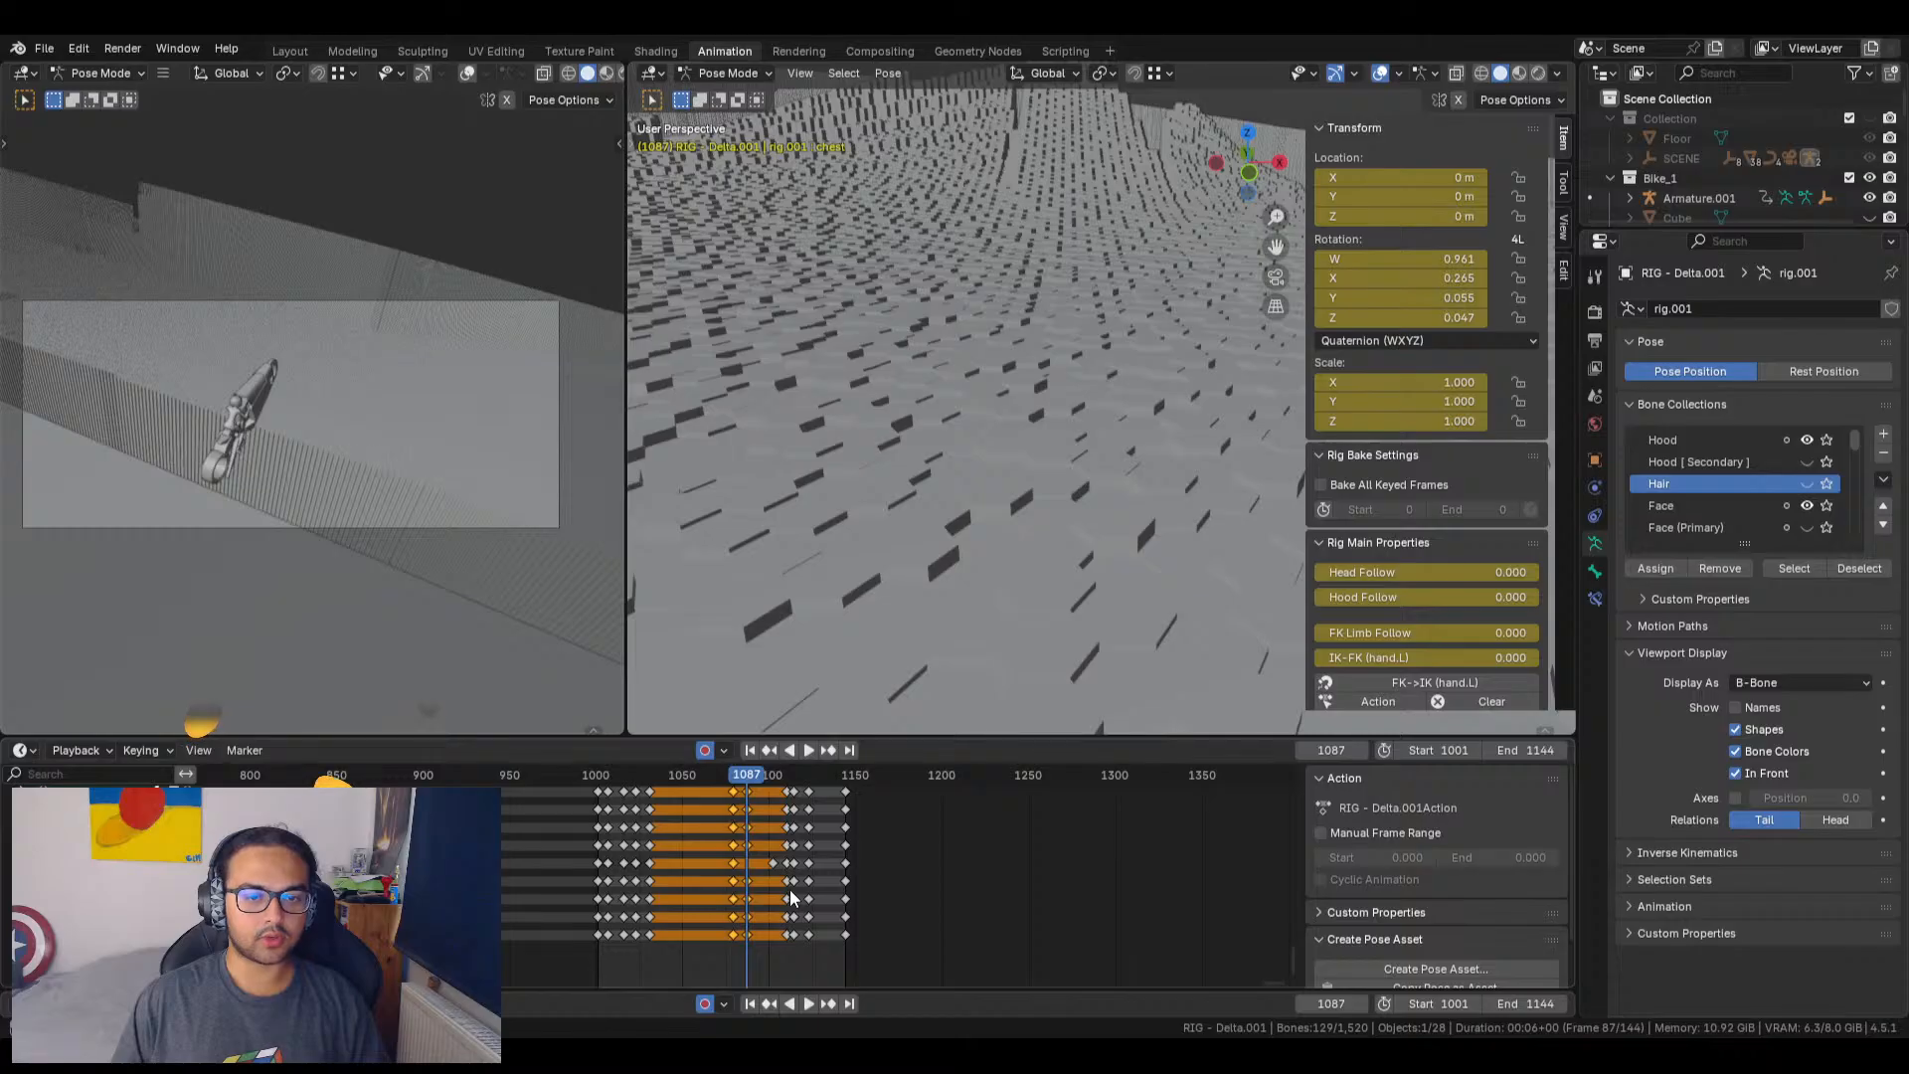
pyautogui.keyDown('shift'); pyautogui.scroll(4, 856, 875); pyautogui.keyUp('shift')
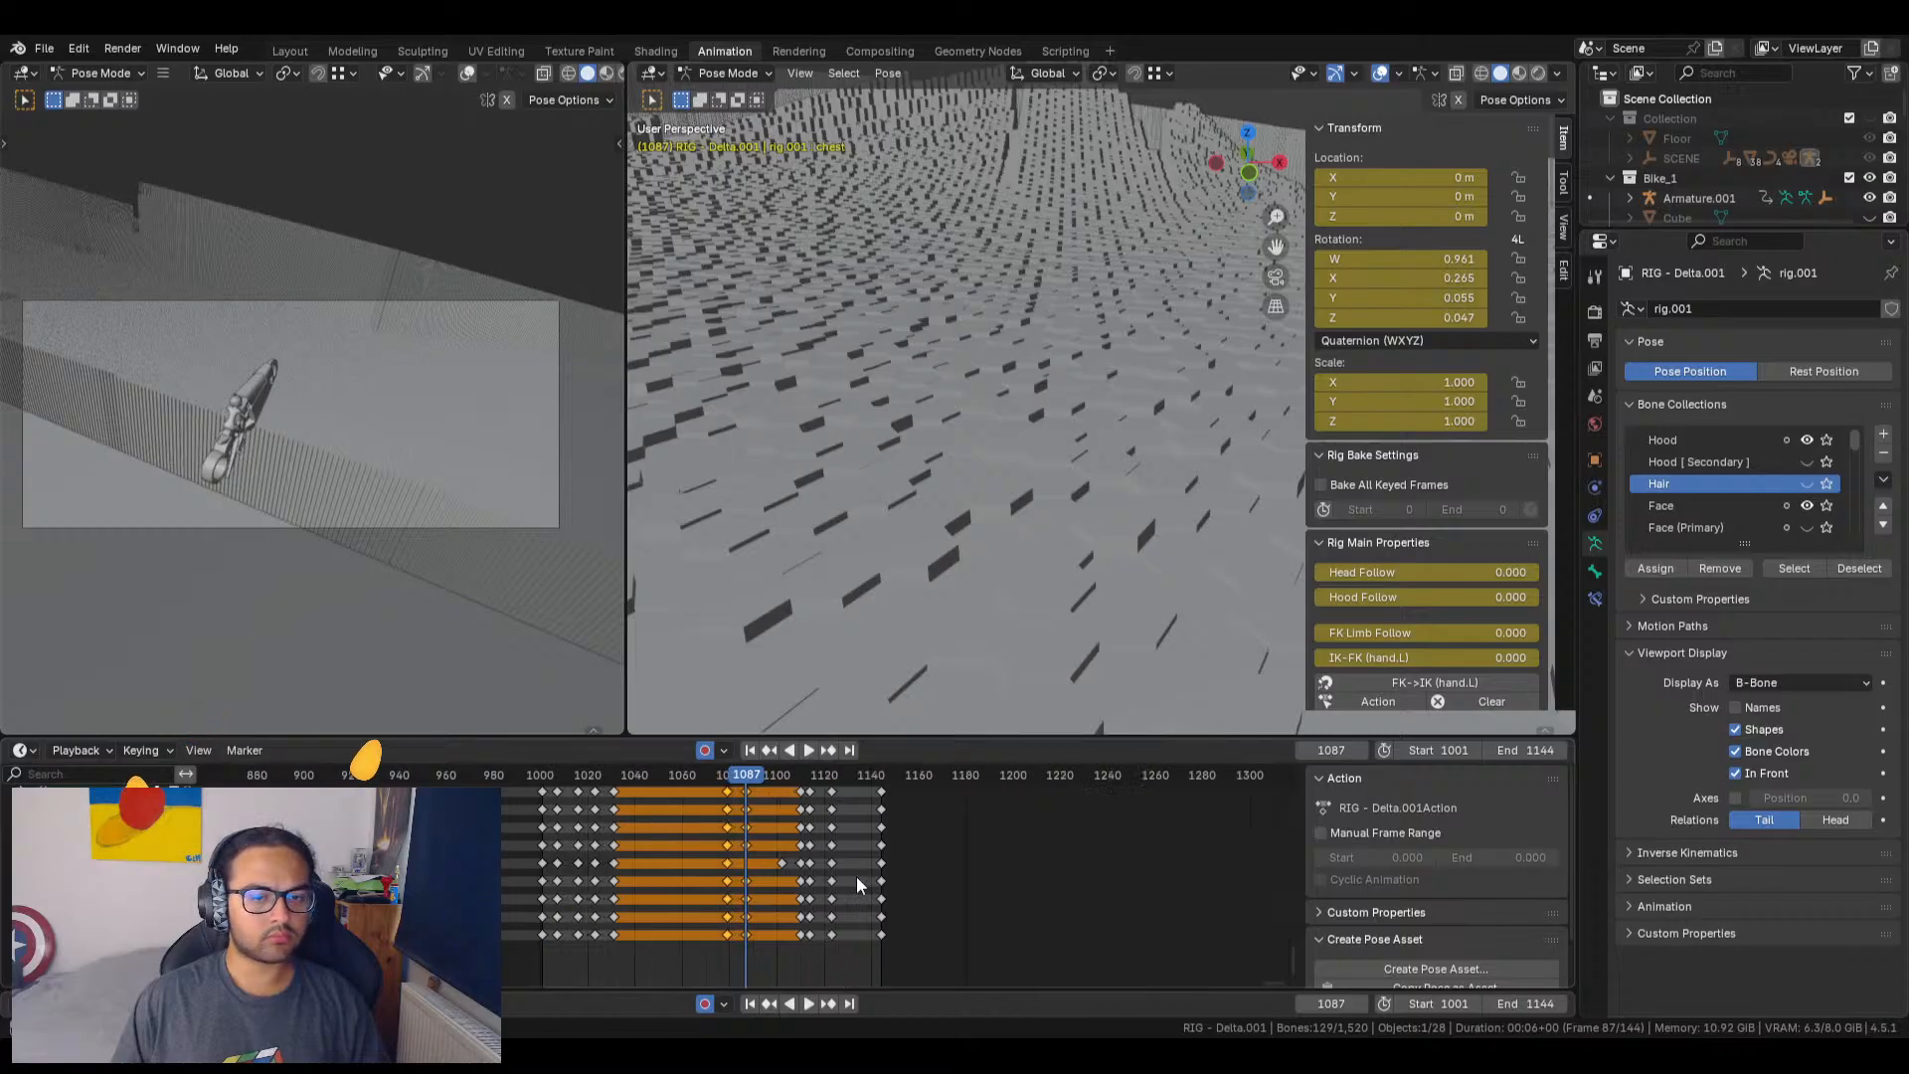
pyautogui.scroll(3, 853, 871)
pyautogui.keyDown('shift'); pyautogui.scroll(18, 850, 854); pyautogui.keyUp('shift')
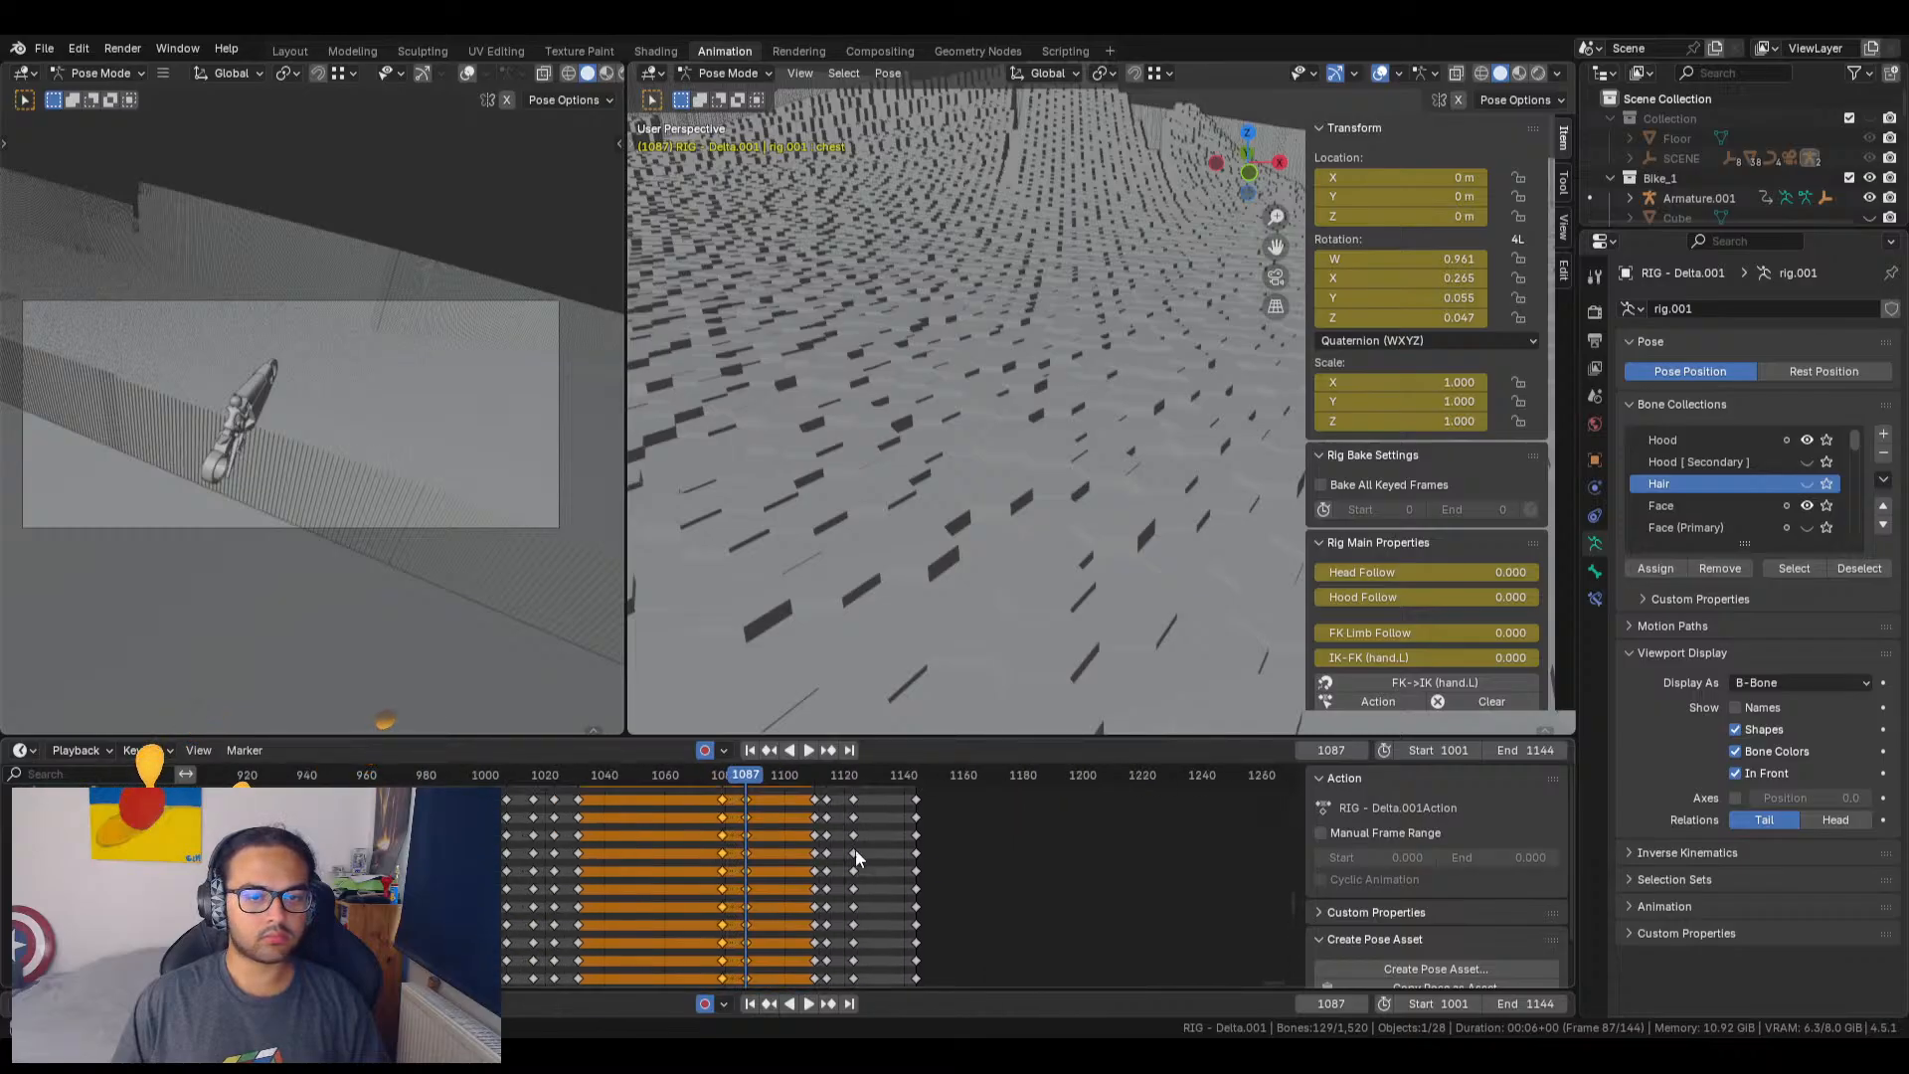
pyautogui.keyDown('shift'); pyautogui.scroll(3, 892, 862); pyautogui.keyUp('shift')
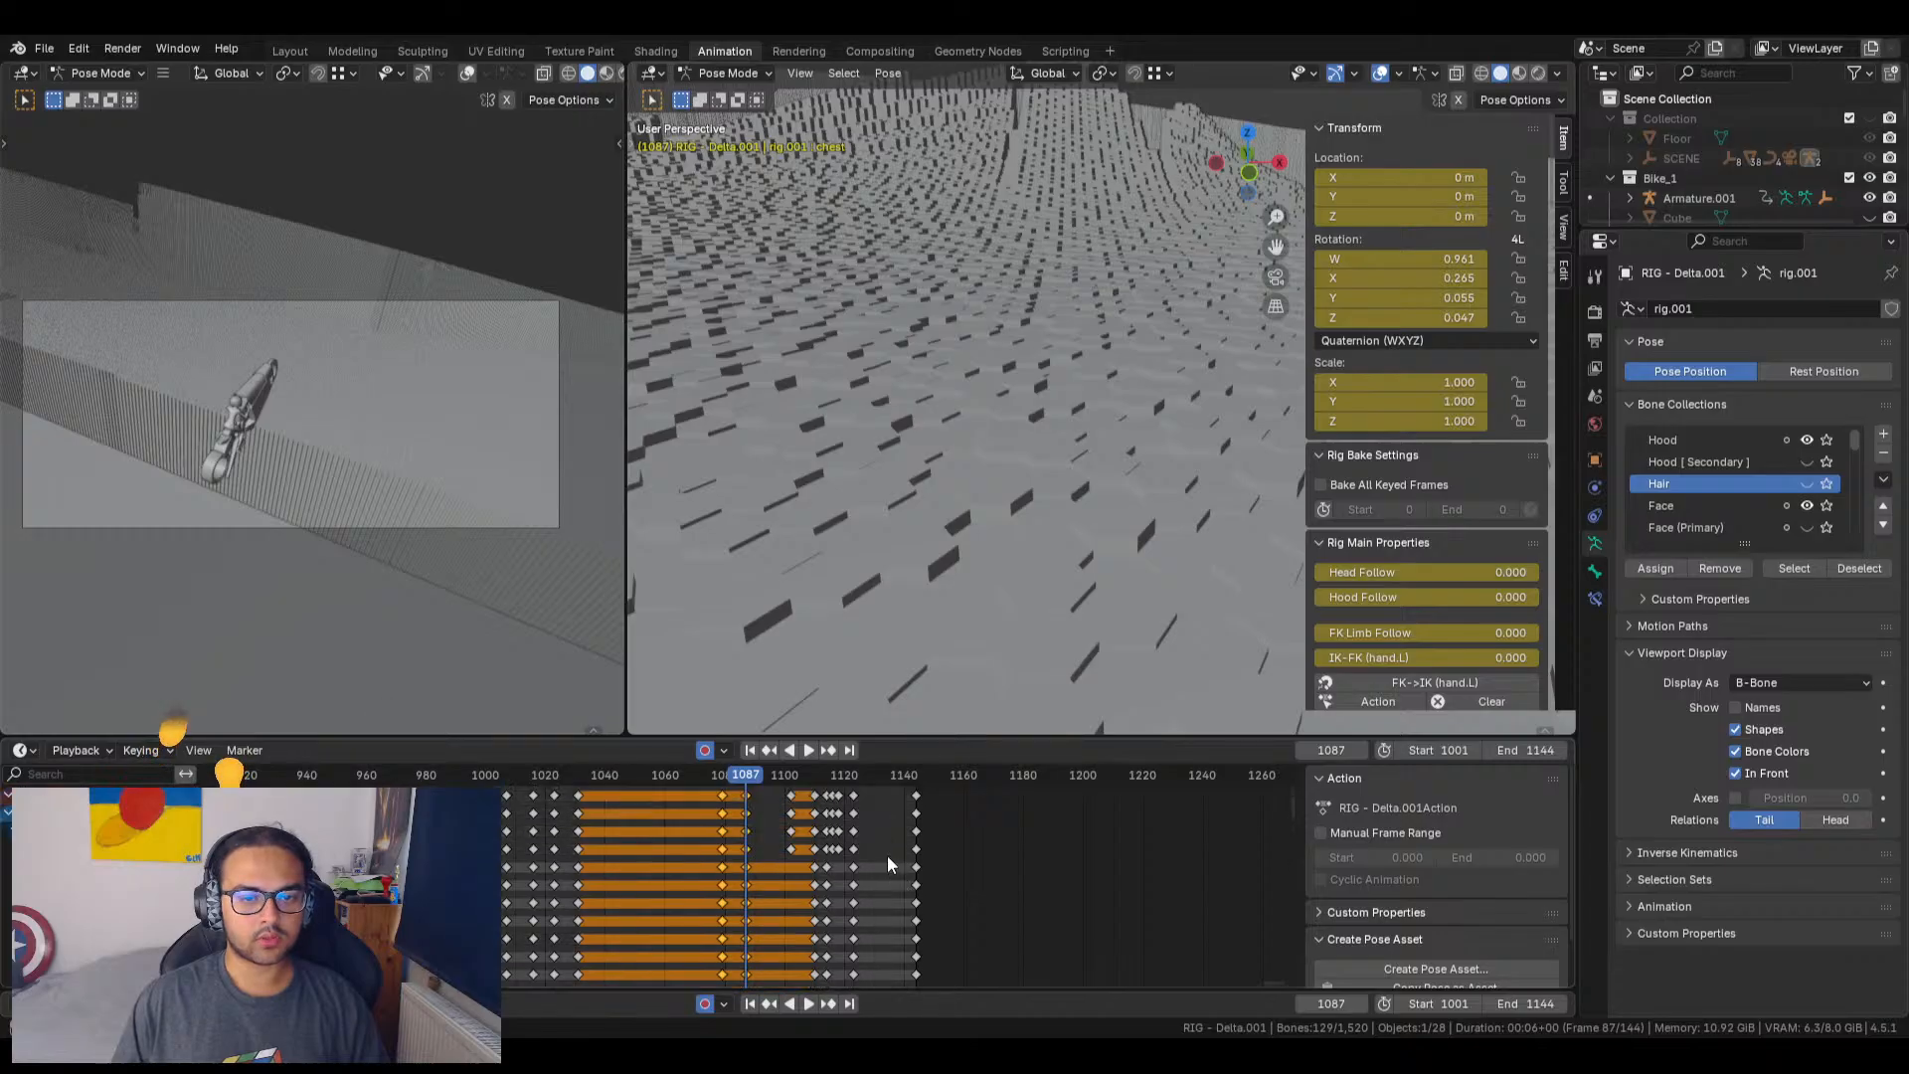
pyautogui.scroll(6, 875, 855)
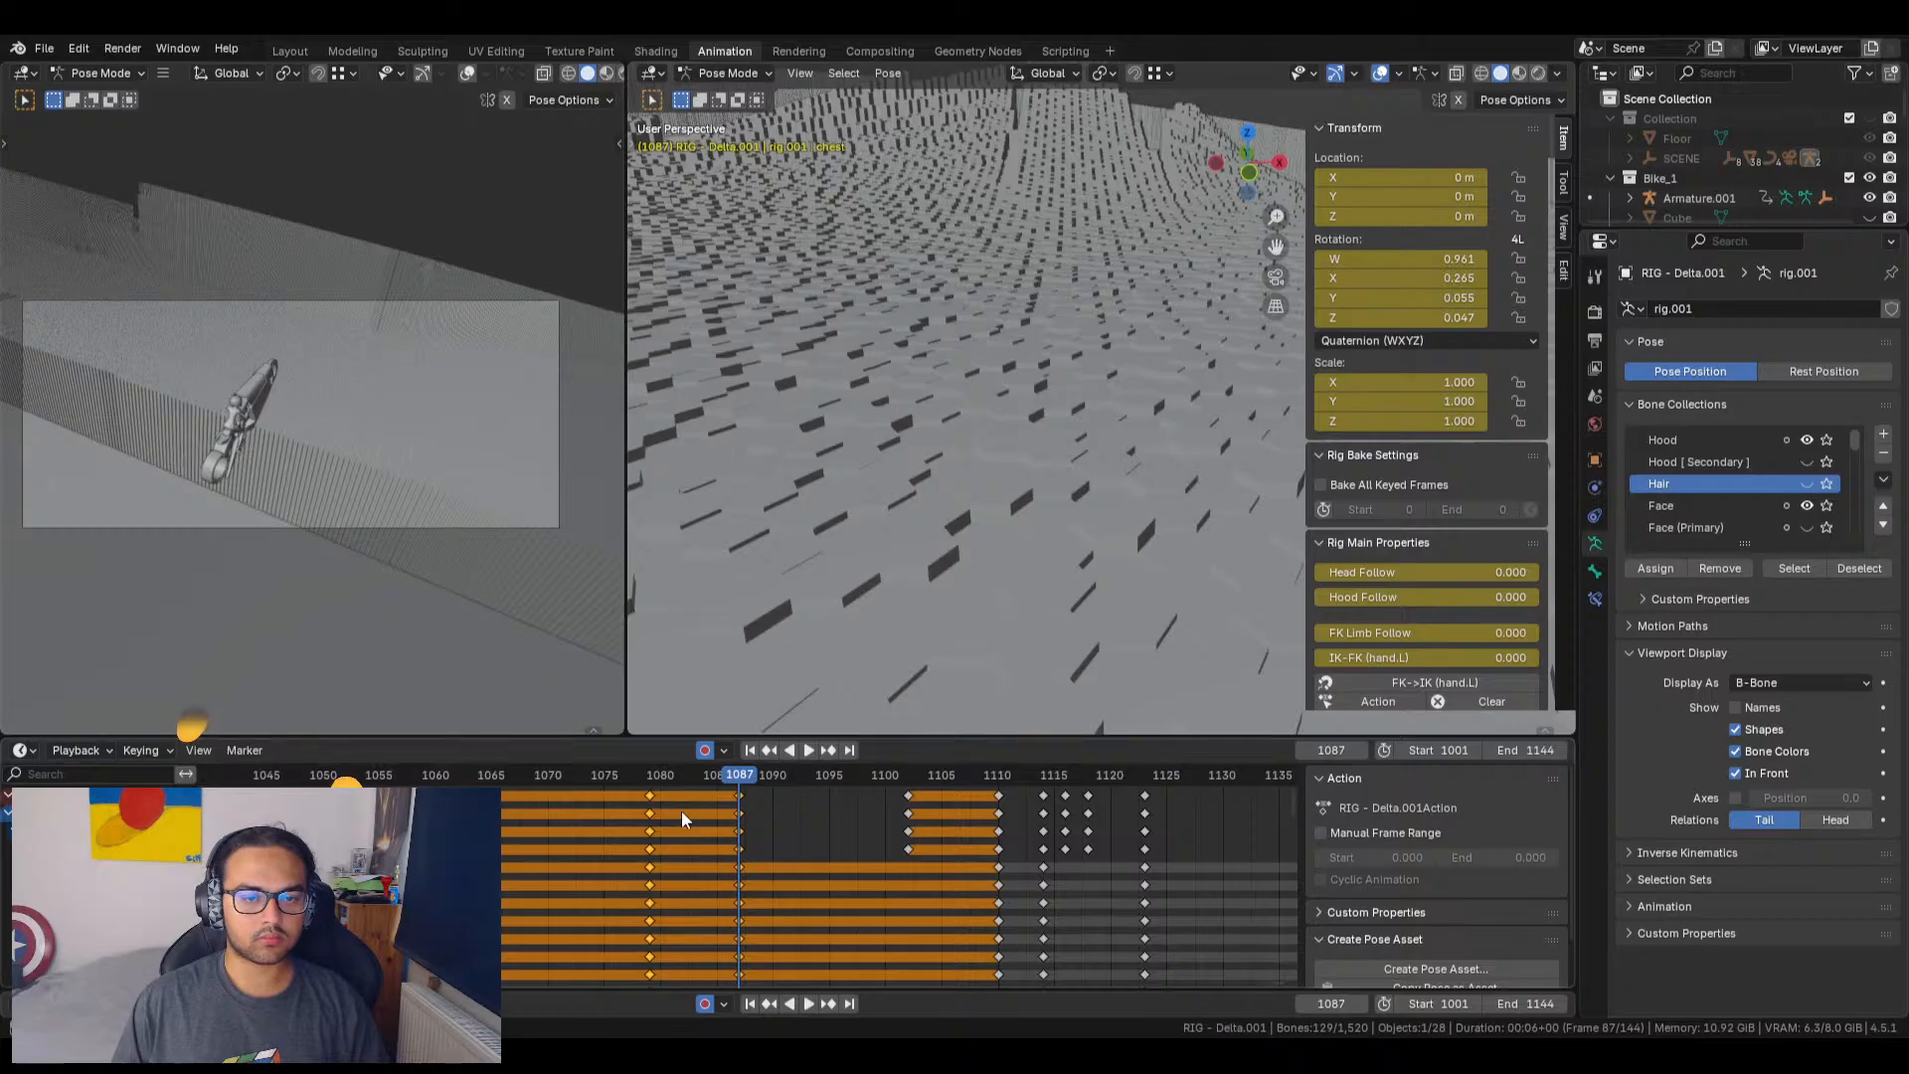
# Step: Try to shift the selected frame 1079 and 1087 keyframes later, playing the animation up to frame 1107 for reference
pyautogui.press('g')
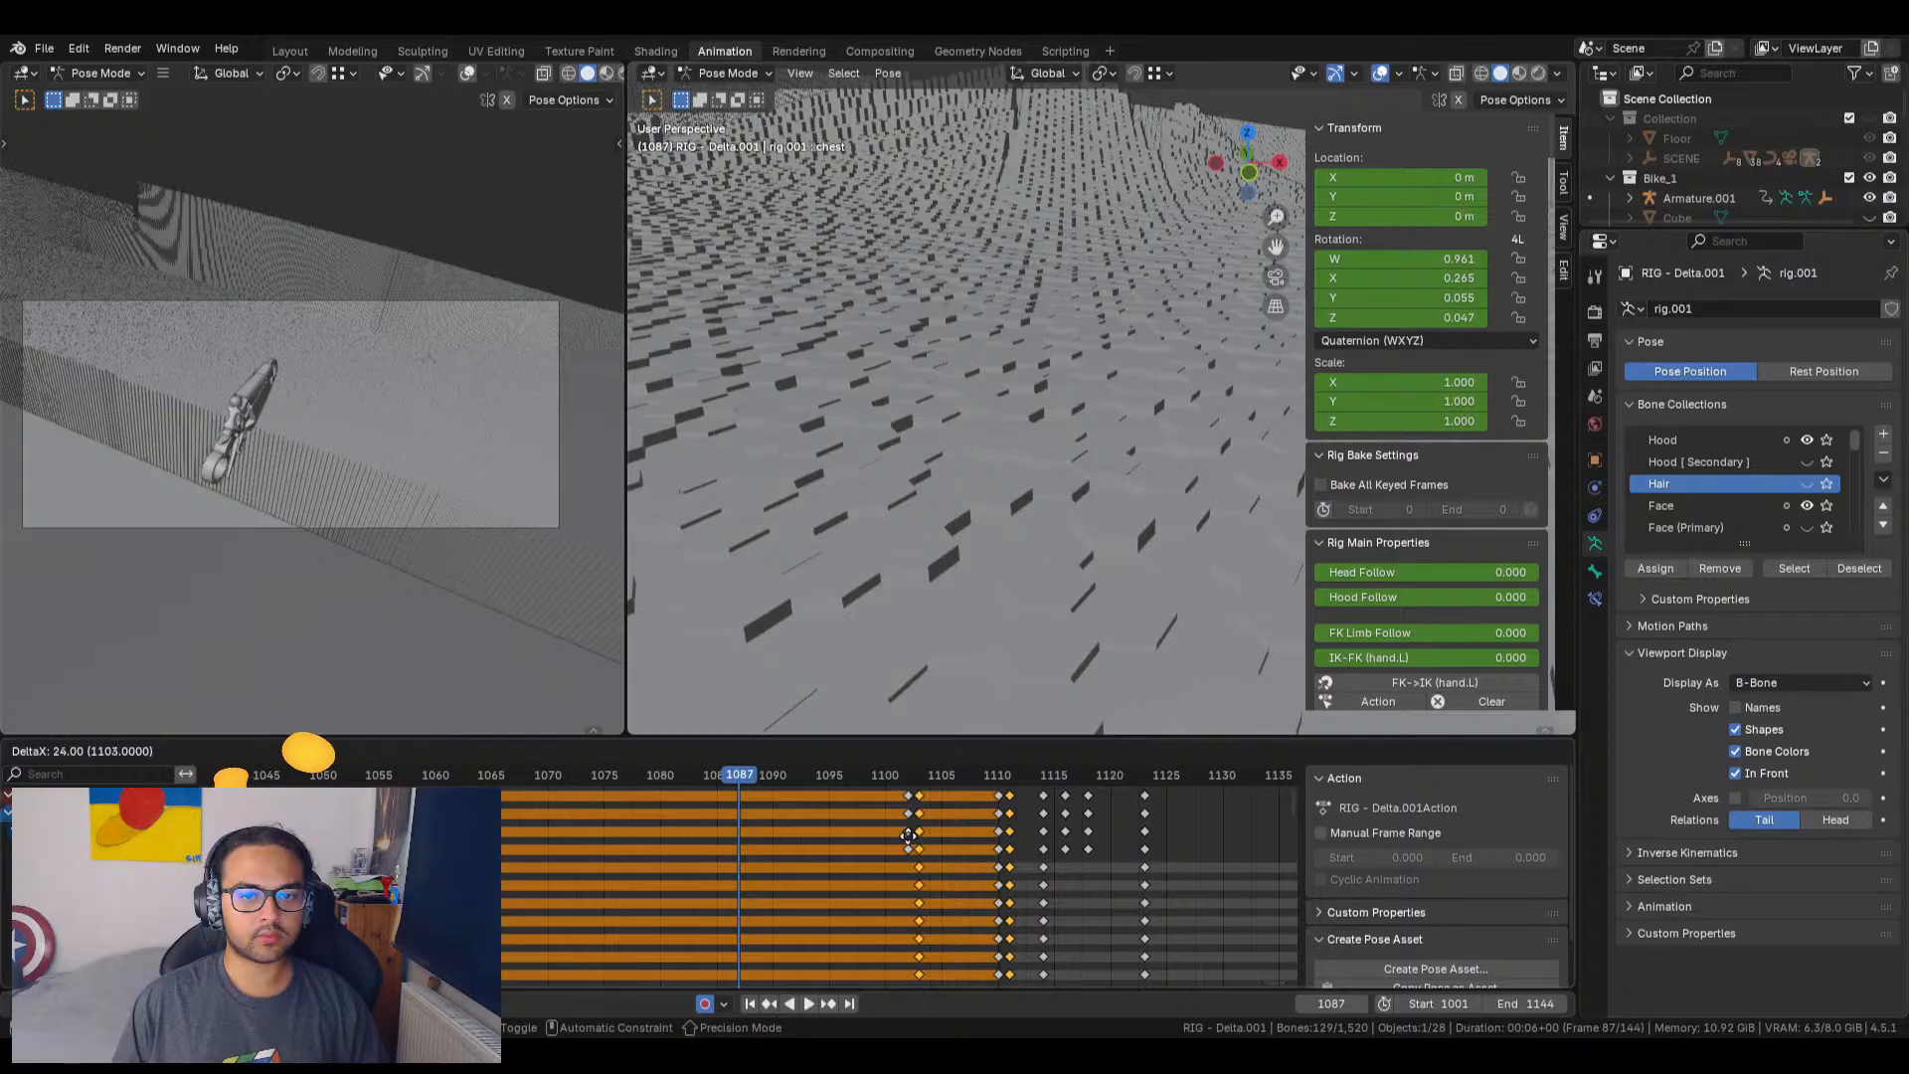
pyautogui.click(748, 813)
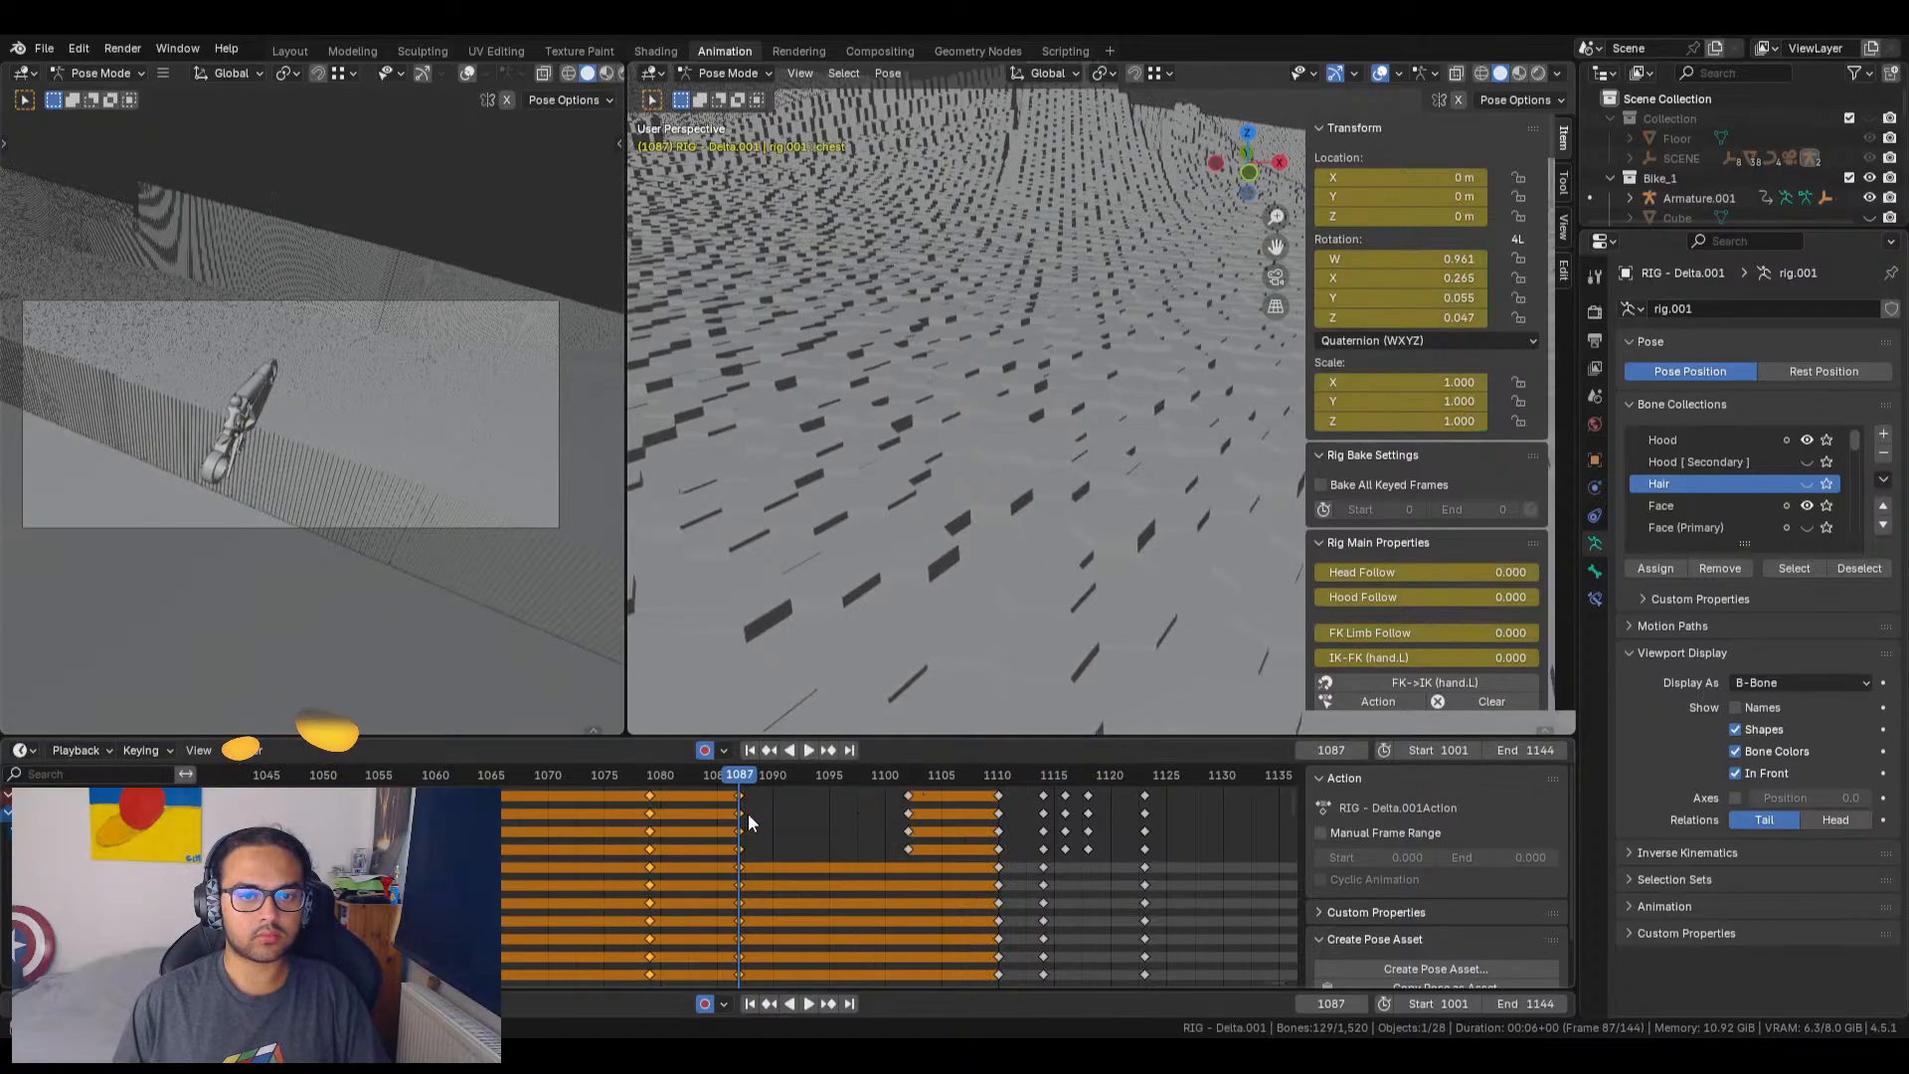
pyautogui.press('space')
pyautogui.press('space')
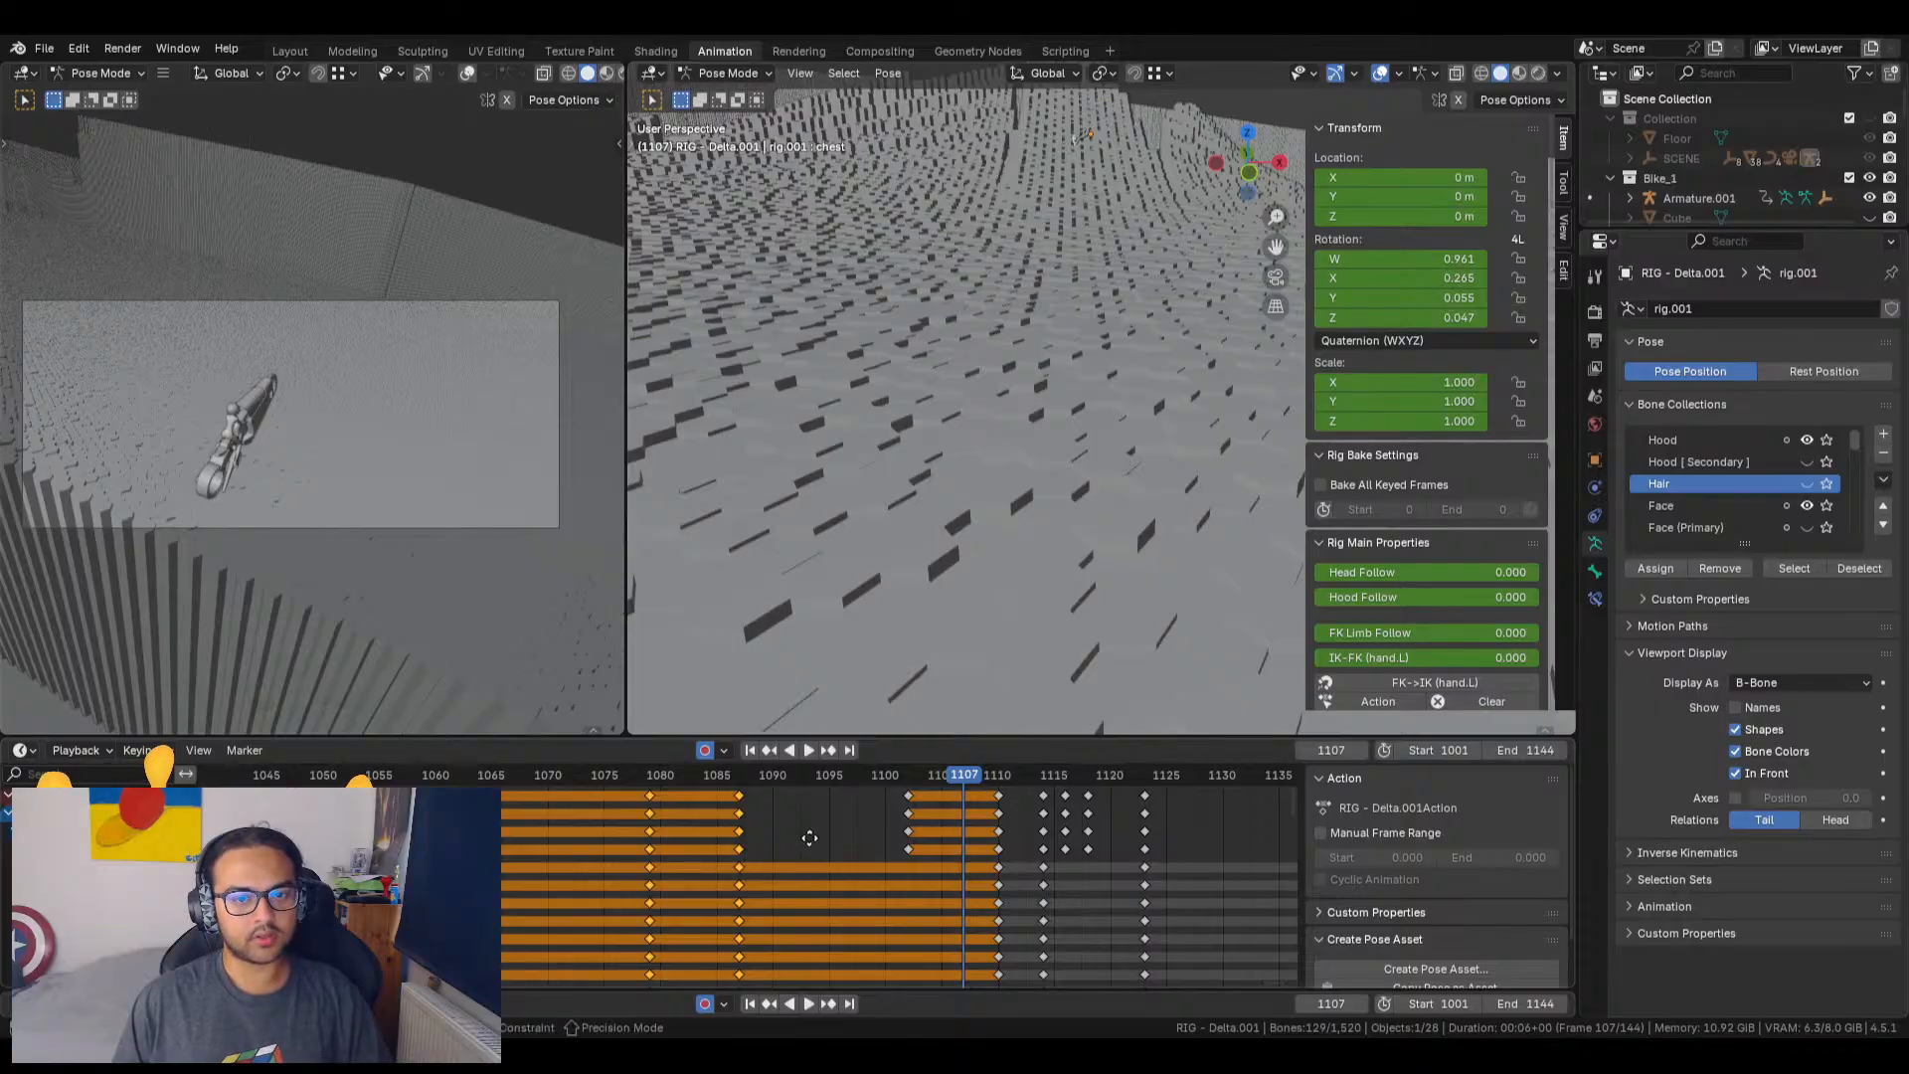
pyautogui.press('g')
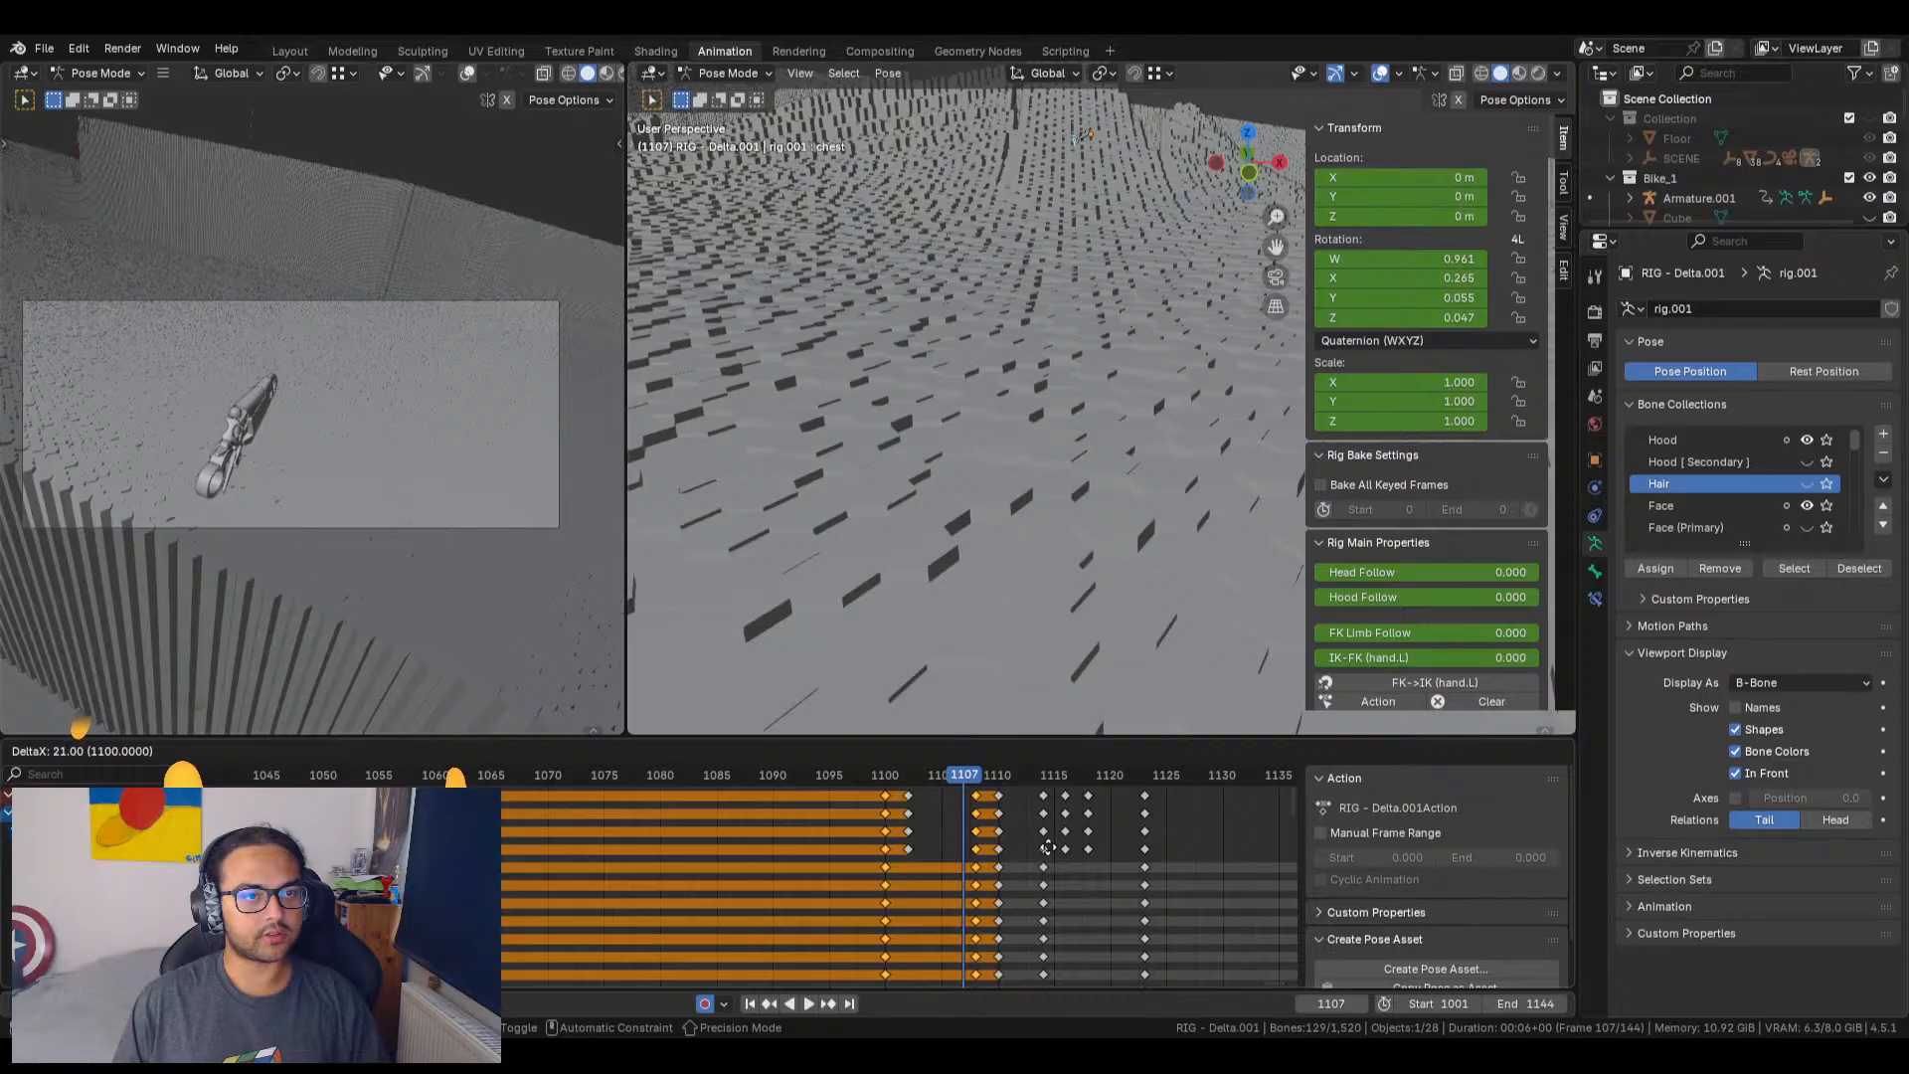
pyautogui.press('Escape')
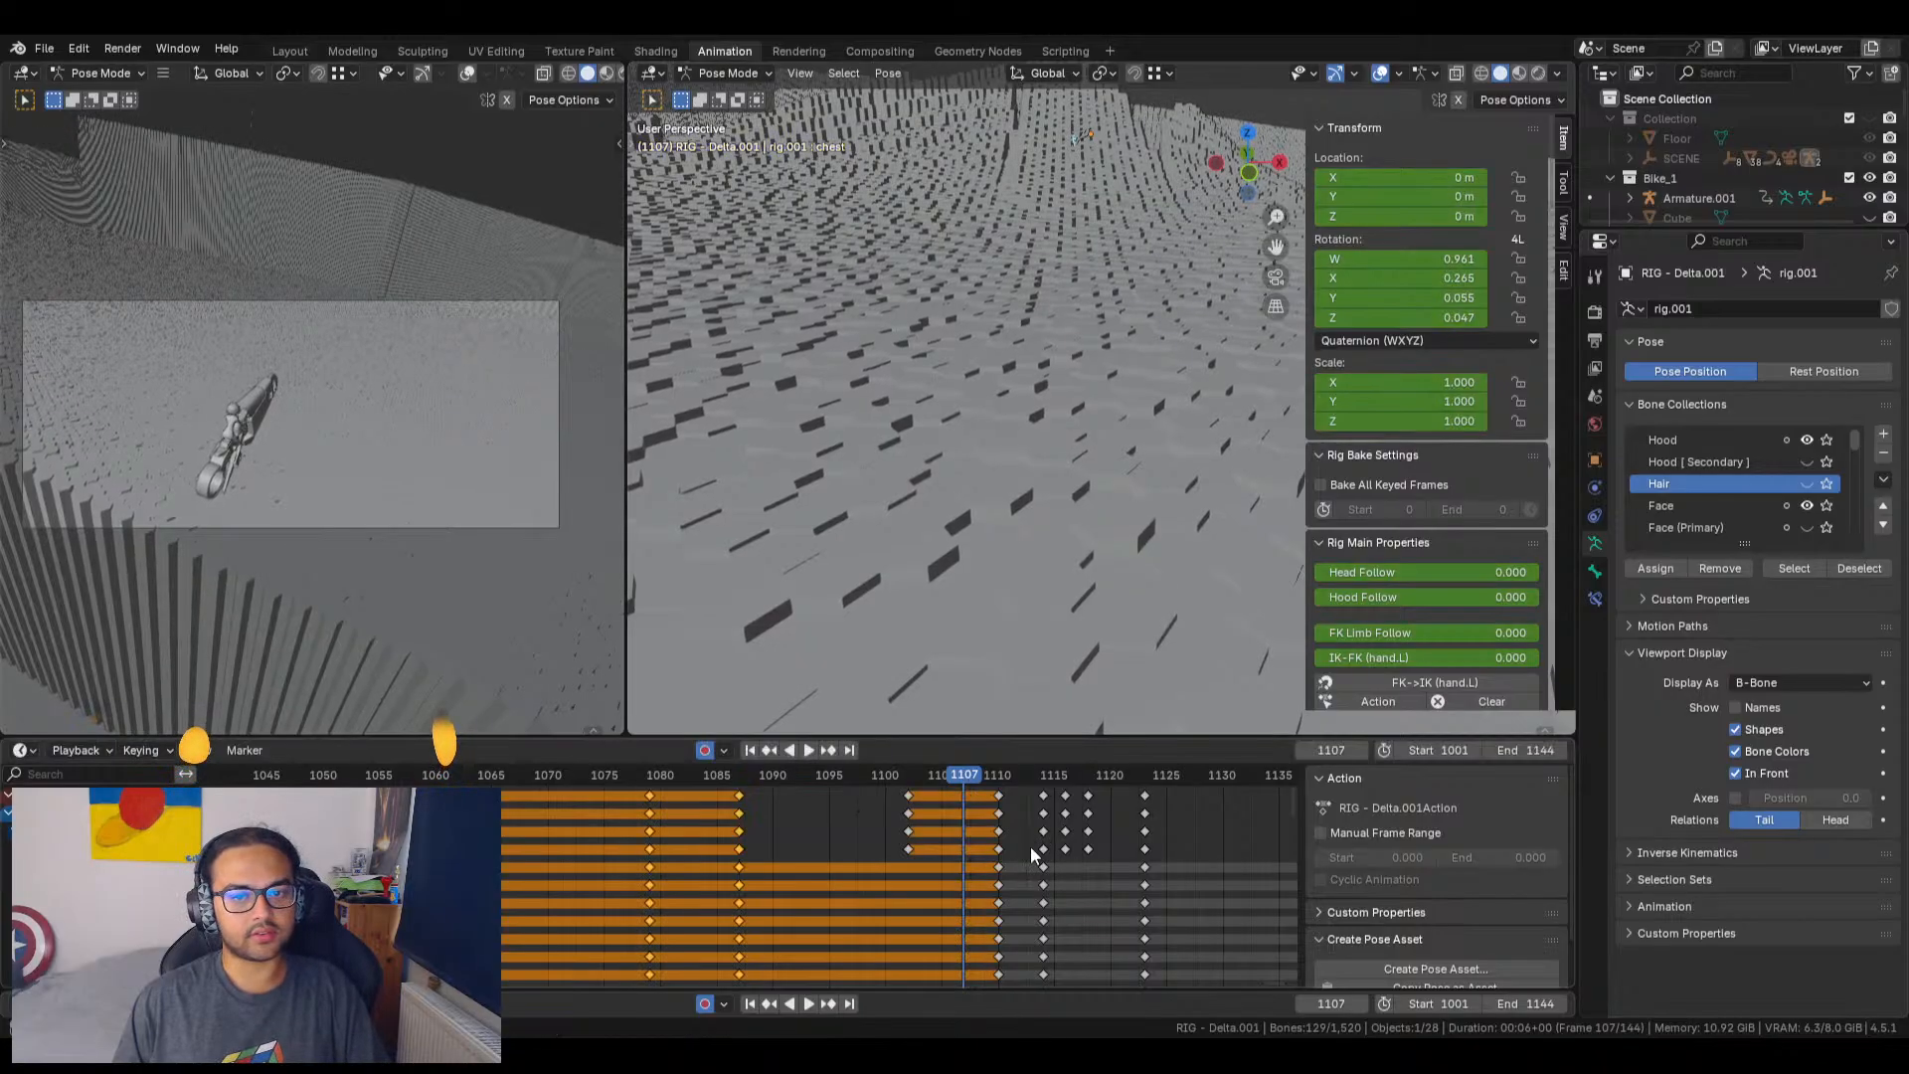
# Step: Reselect the rig's keyframes at frames 1079 and 1087, and clear the keyframe selection
pyautogui.moveTo(760, 846); pyautogui.dragTo(601, 793)
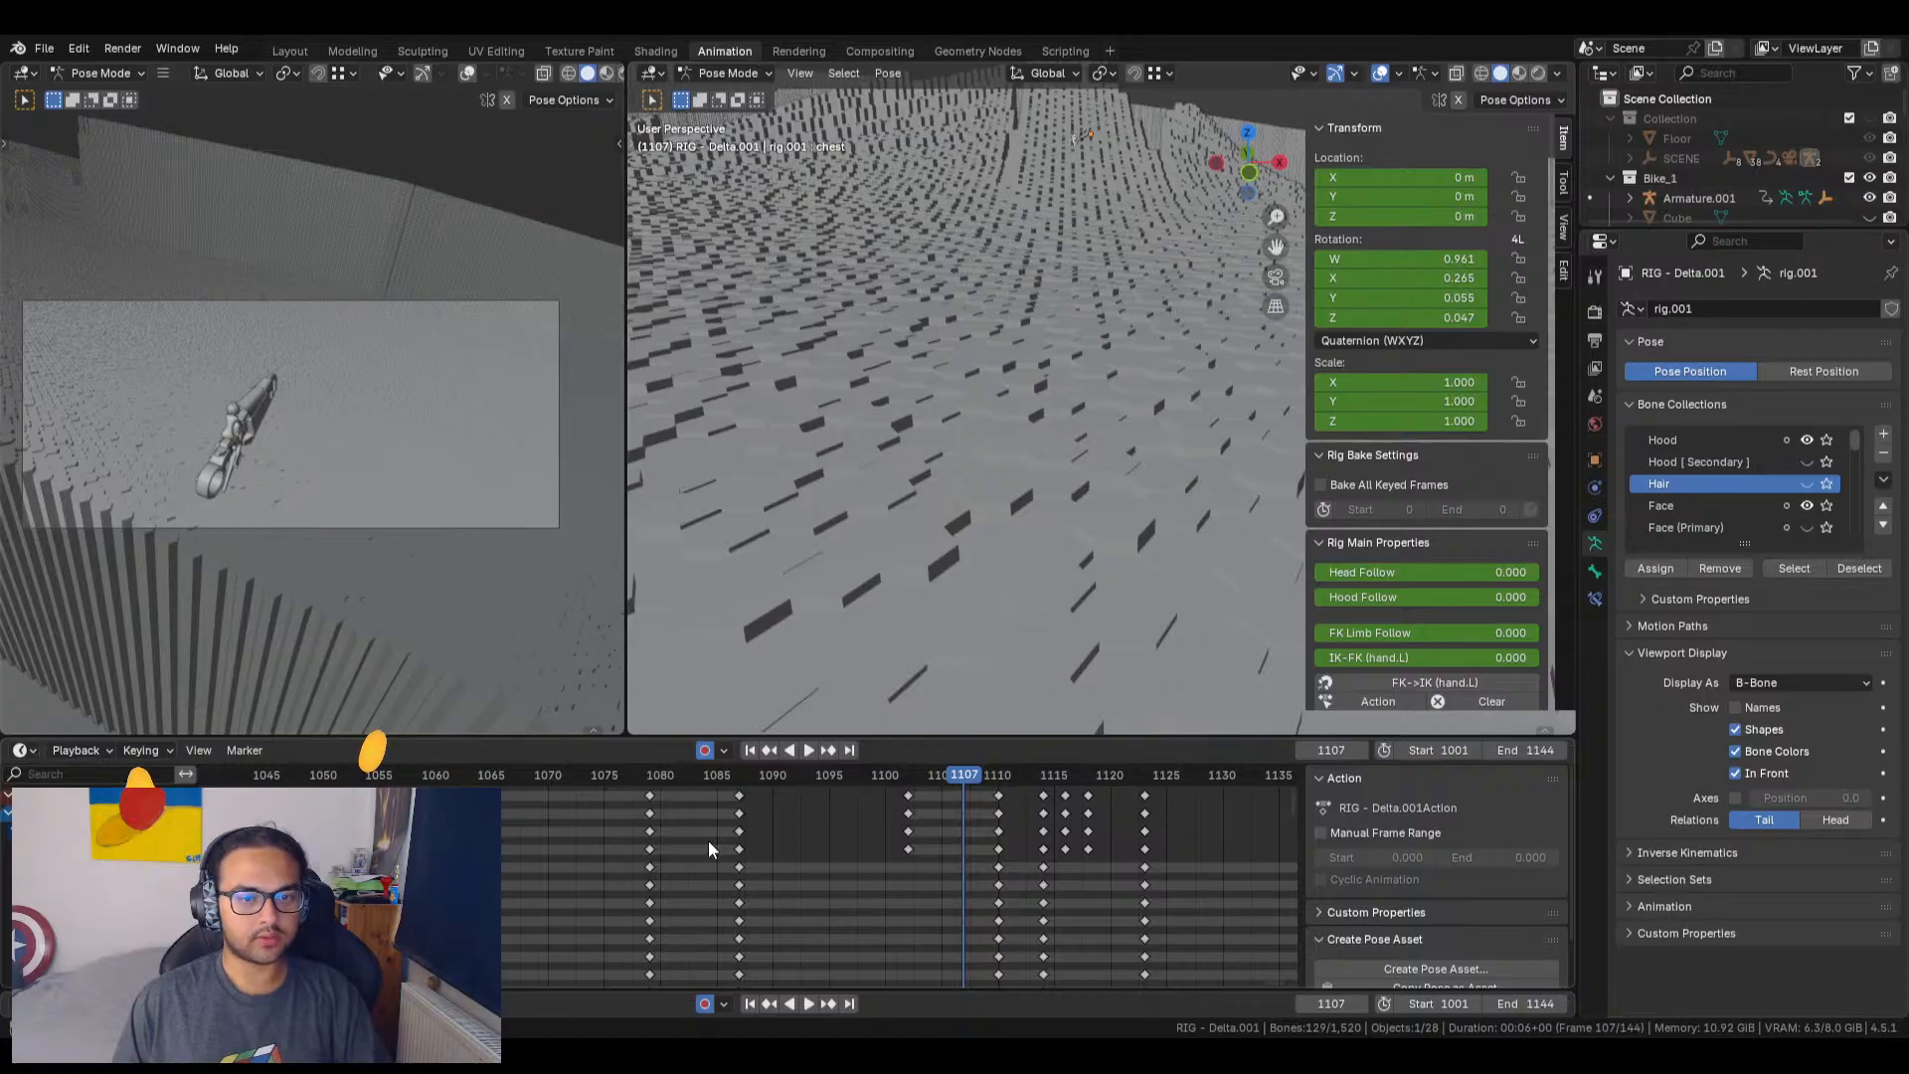
pyautogui.press('a')
pyautogui.moveTo(599, 766); pyautogui.dragTo(599, 766)
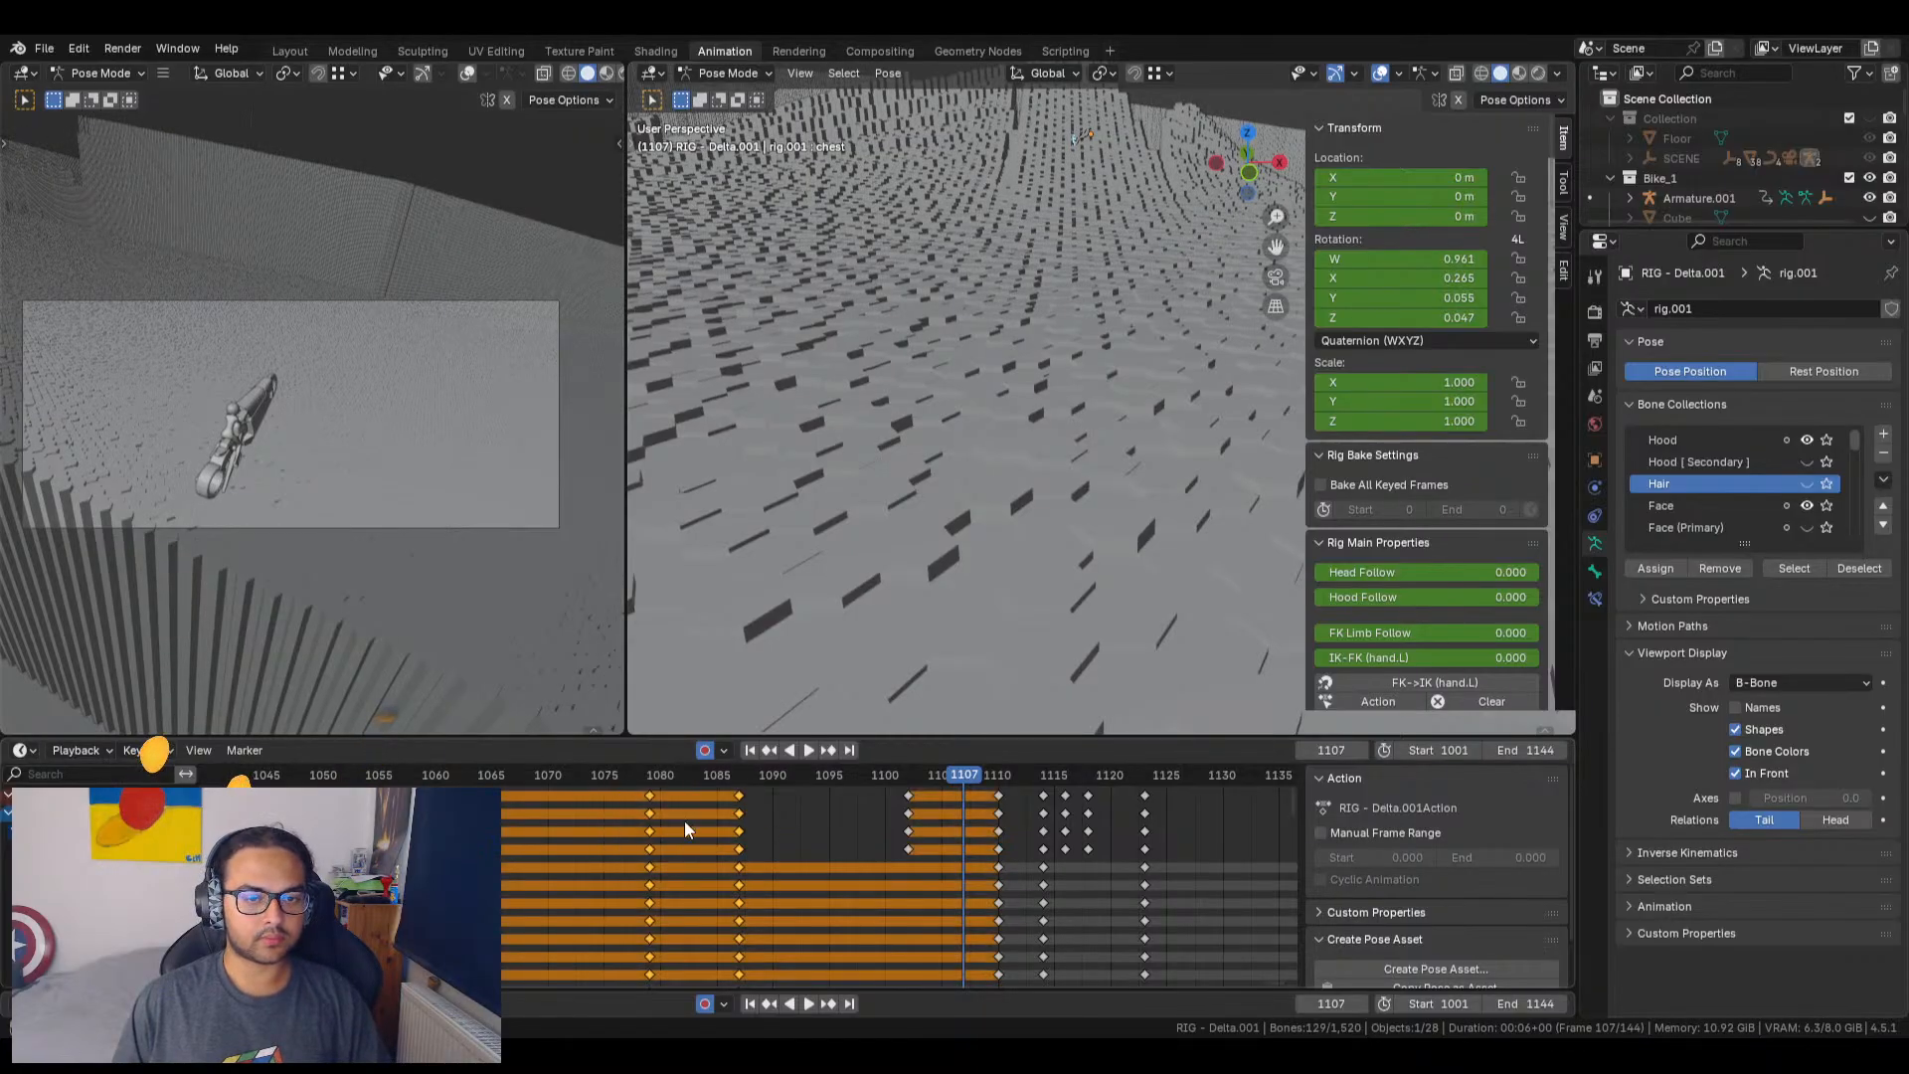
pyautogui.keyDown('shift'); pyautogui.click(652, 815); pyautogui.keyUp('shift')
pyautogui.keyDown('ctrl'); pyautogui.click(652, 795); pyautogui.keyUp('ctrl')
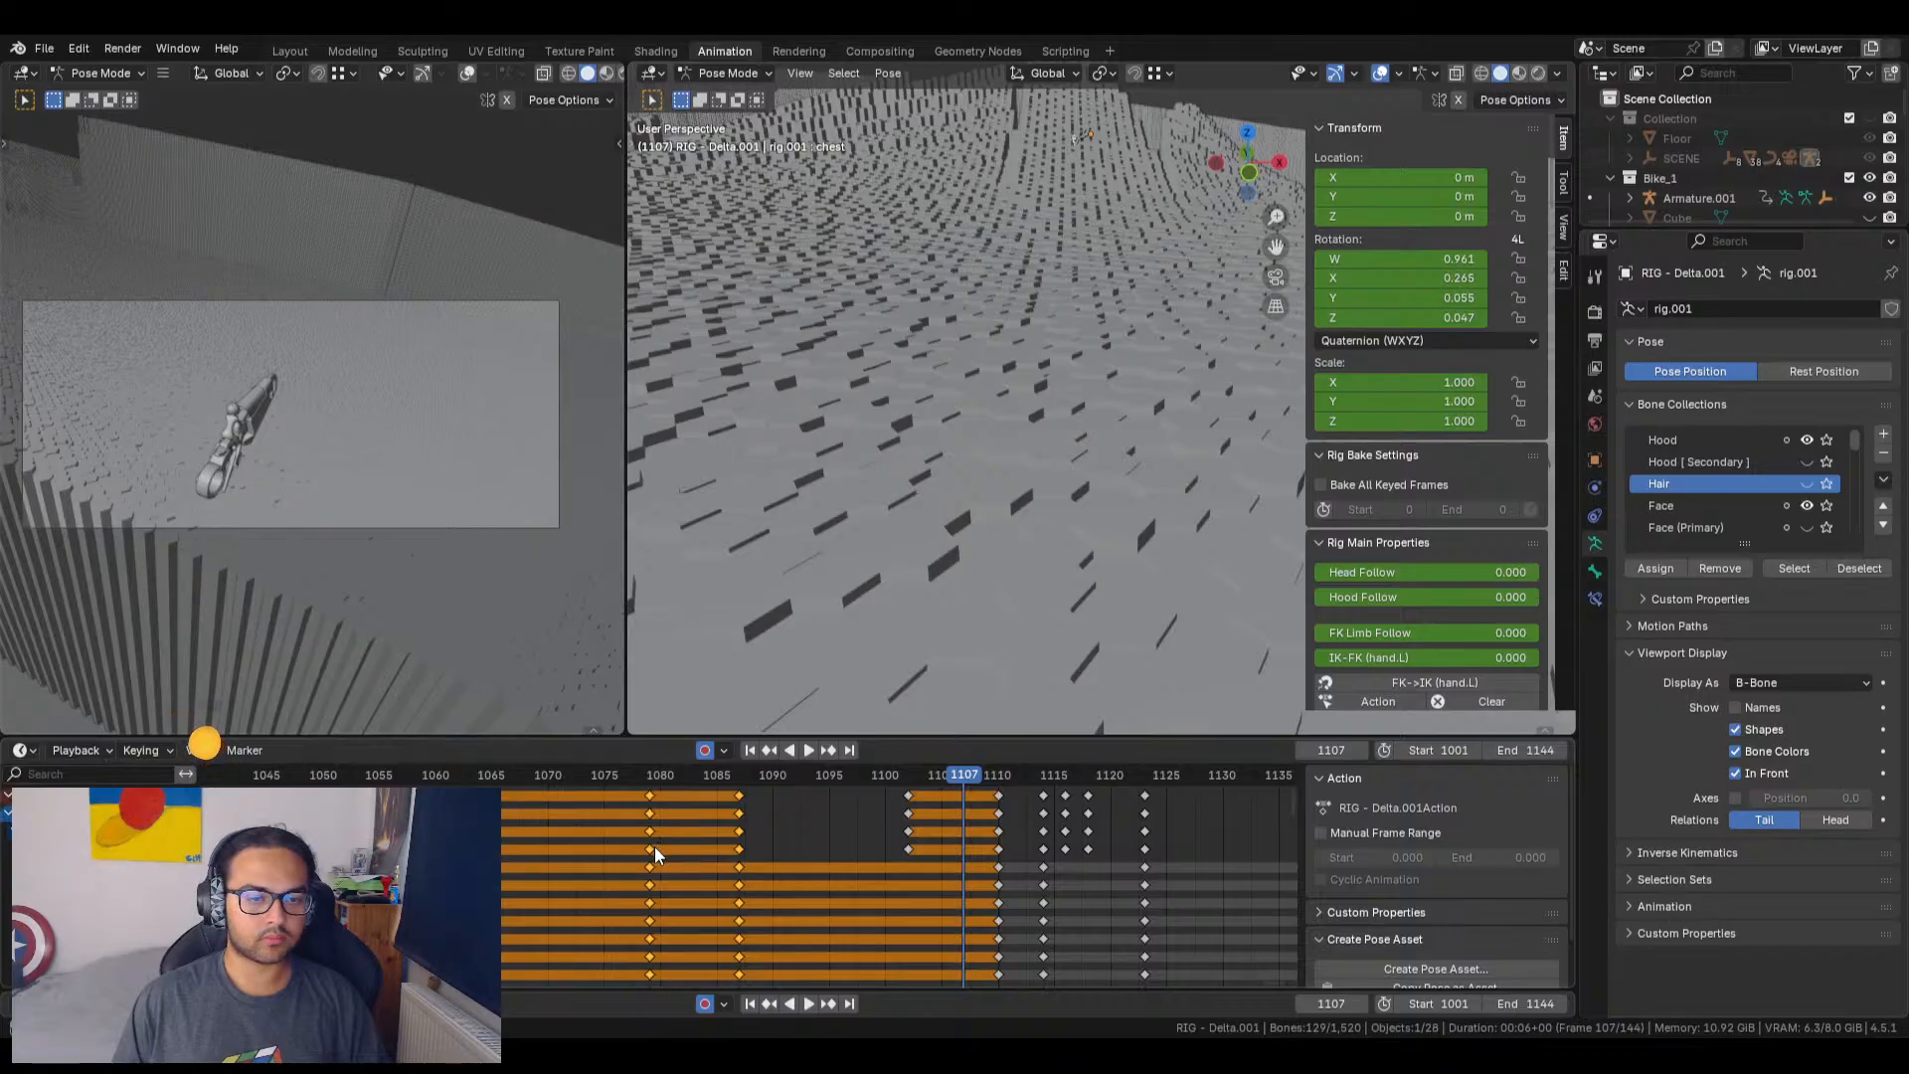
pyautogui.click(826, 843)
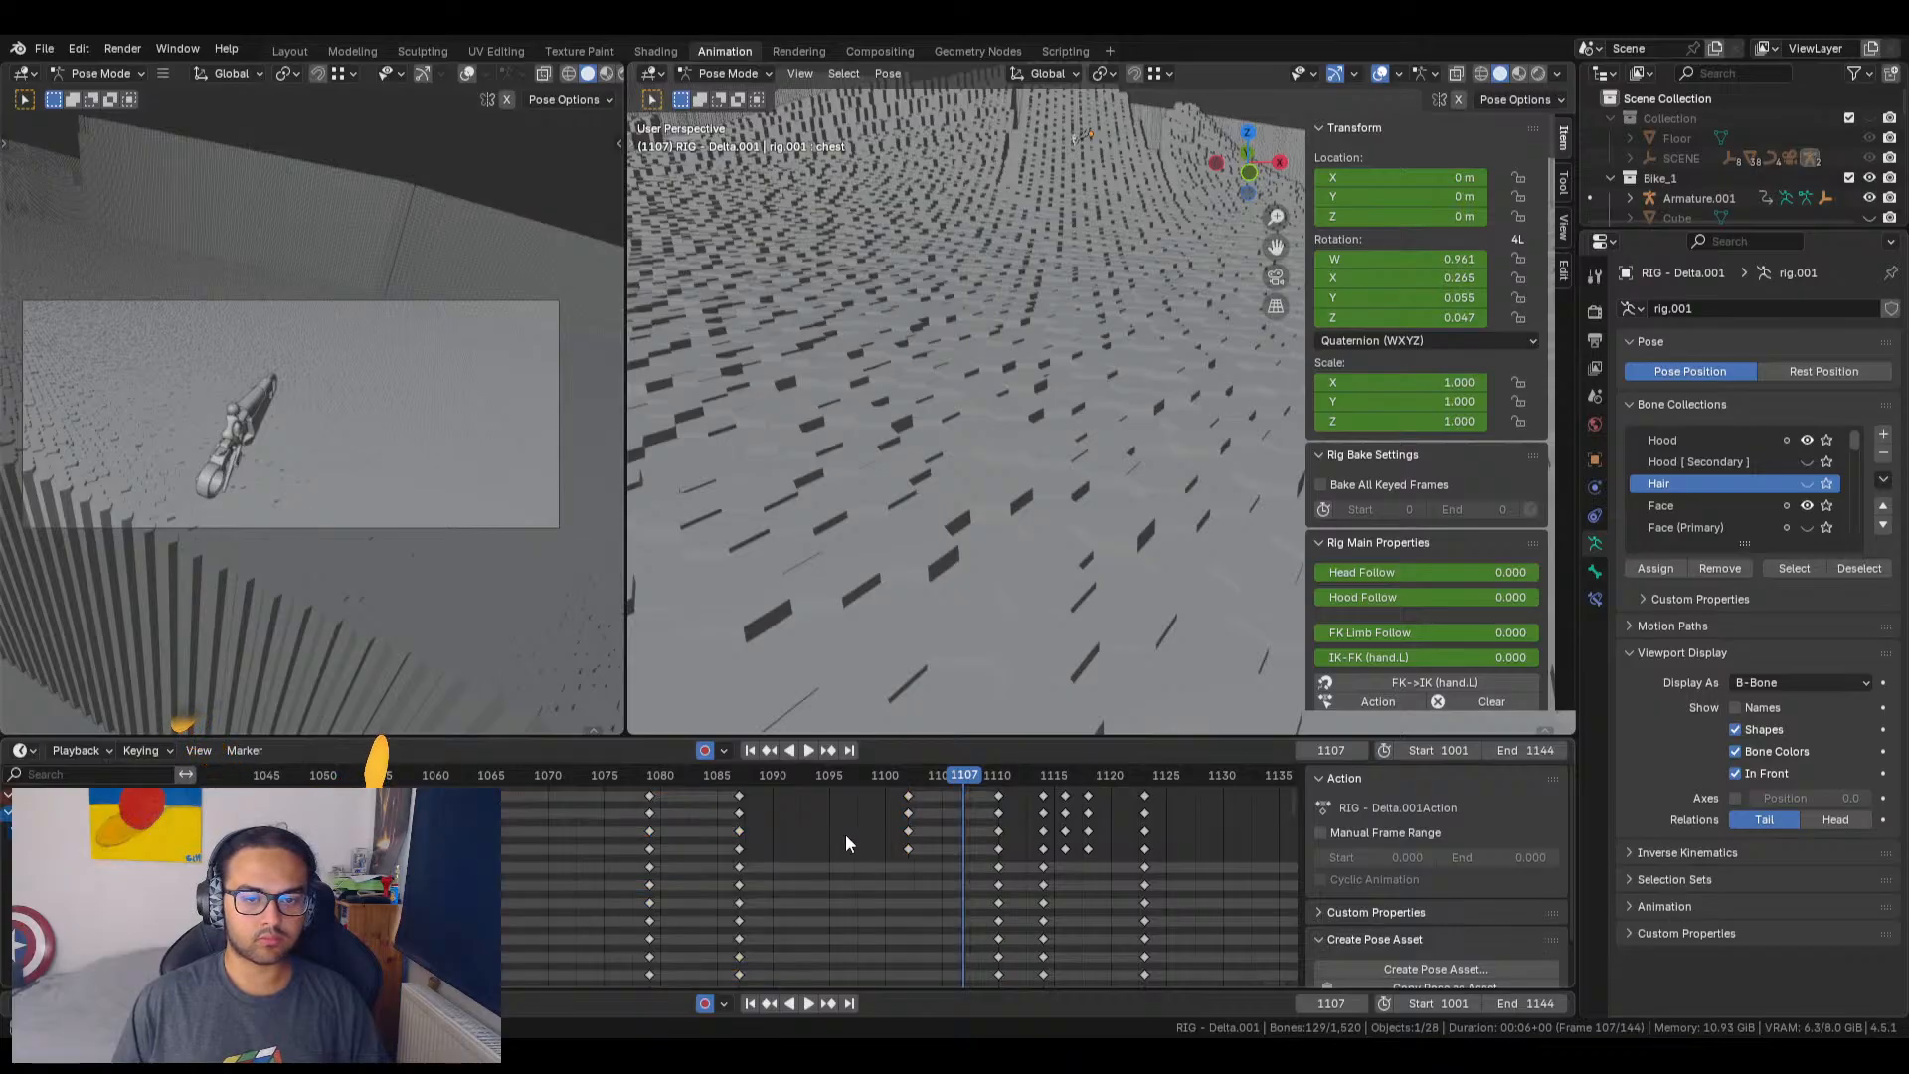
# Step: Try to move only the keyframe at frame 1087 in a single channel
pyautogui.click(740, 867)
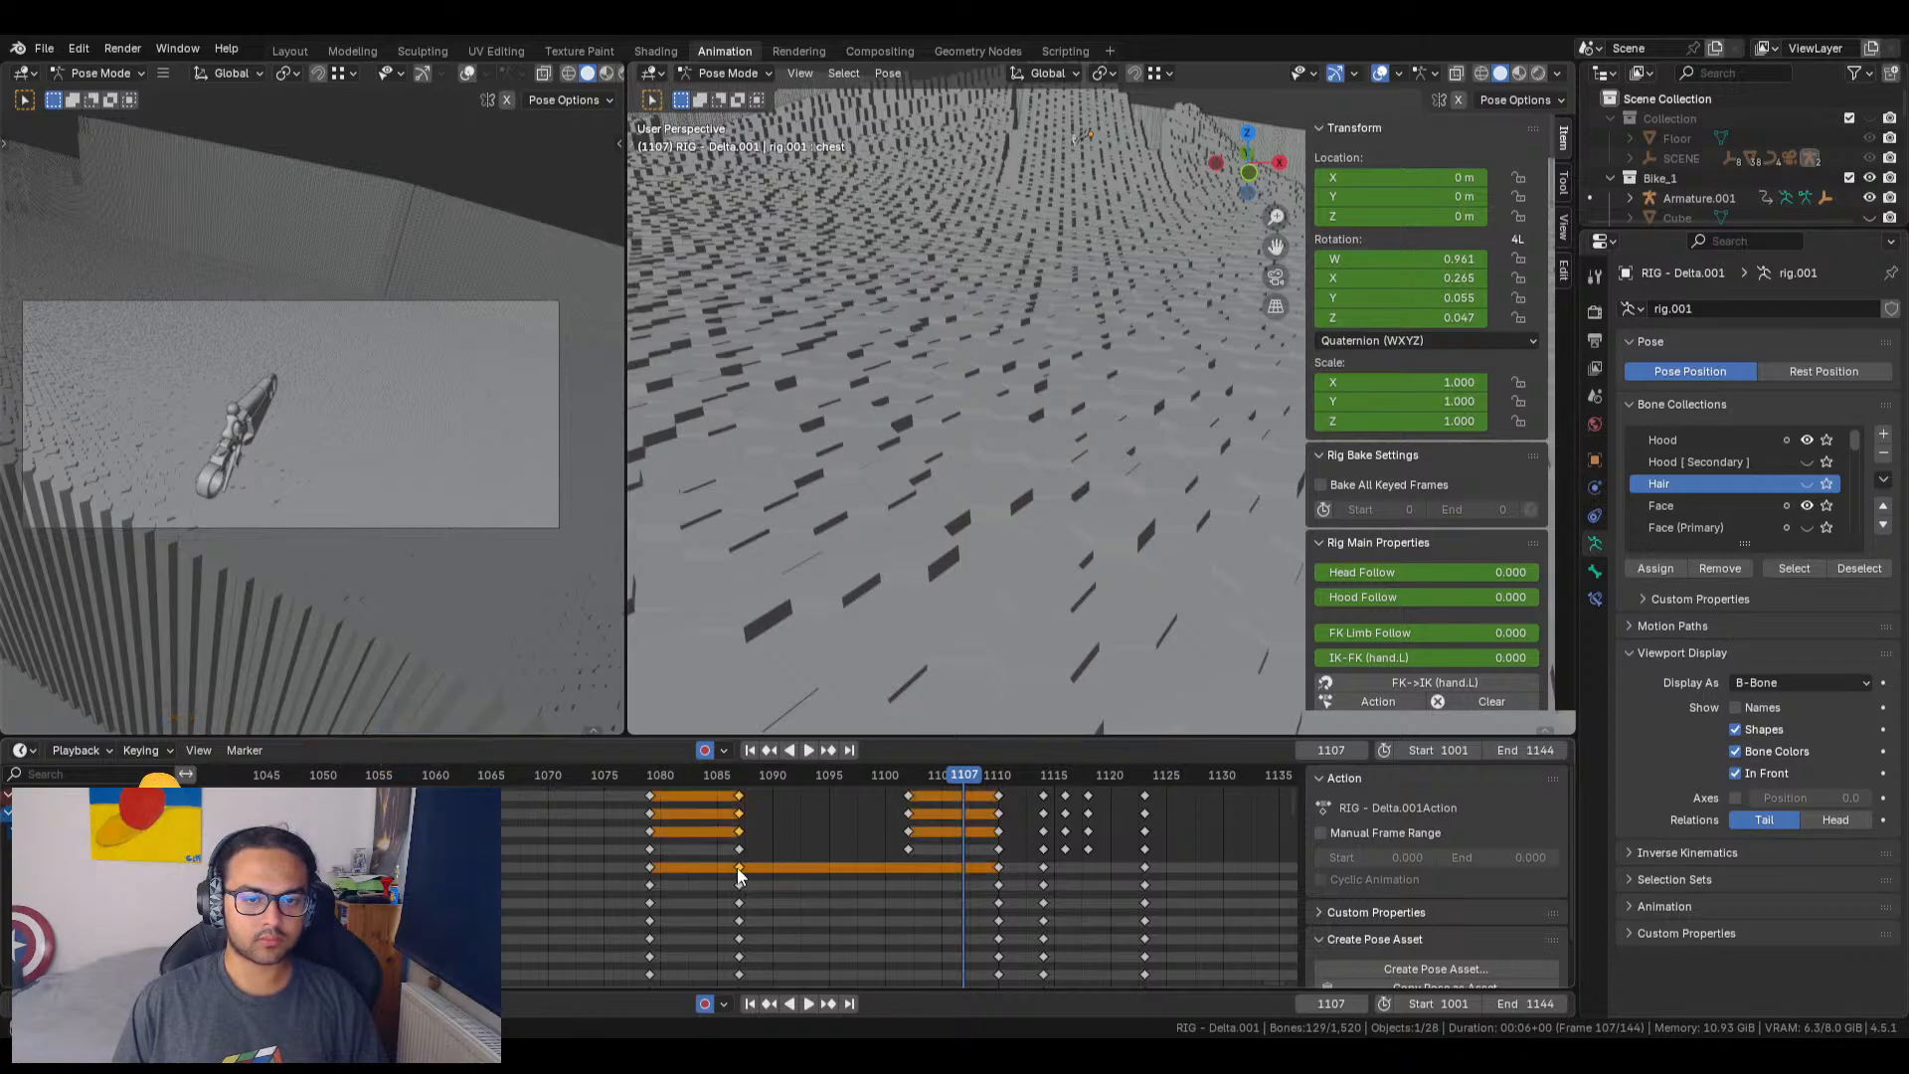
pyautogui.press('g')
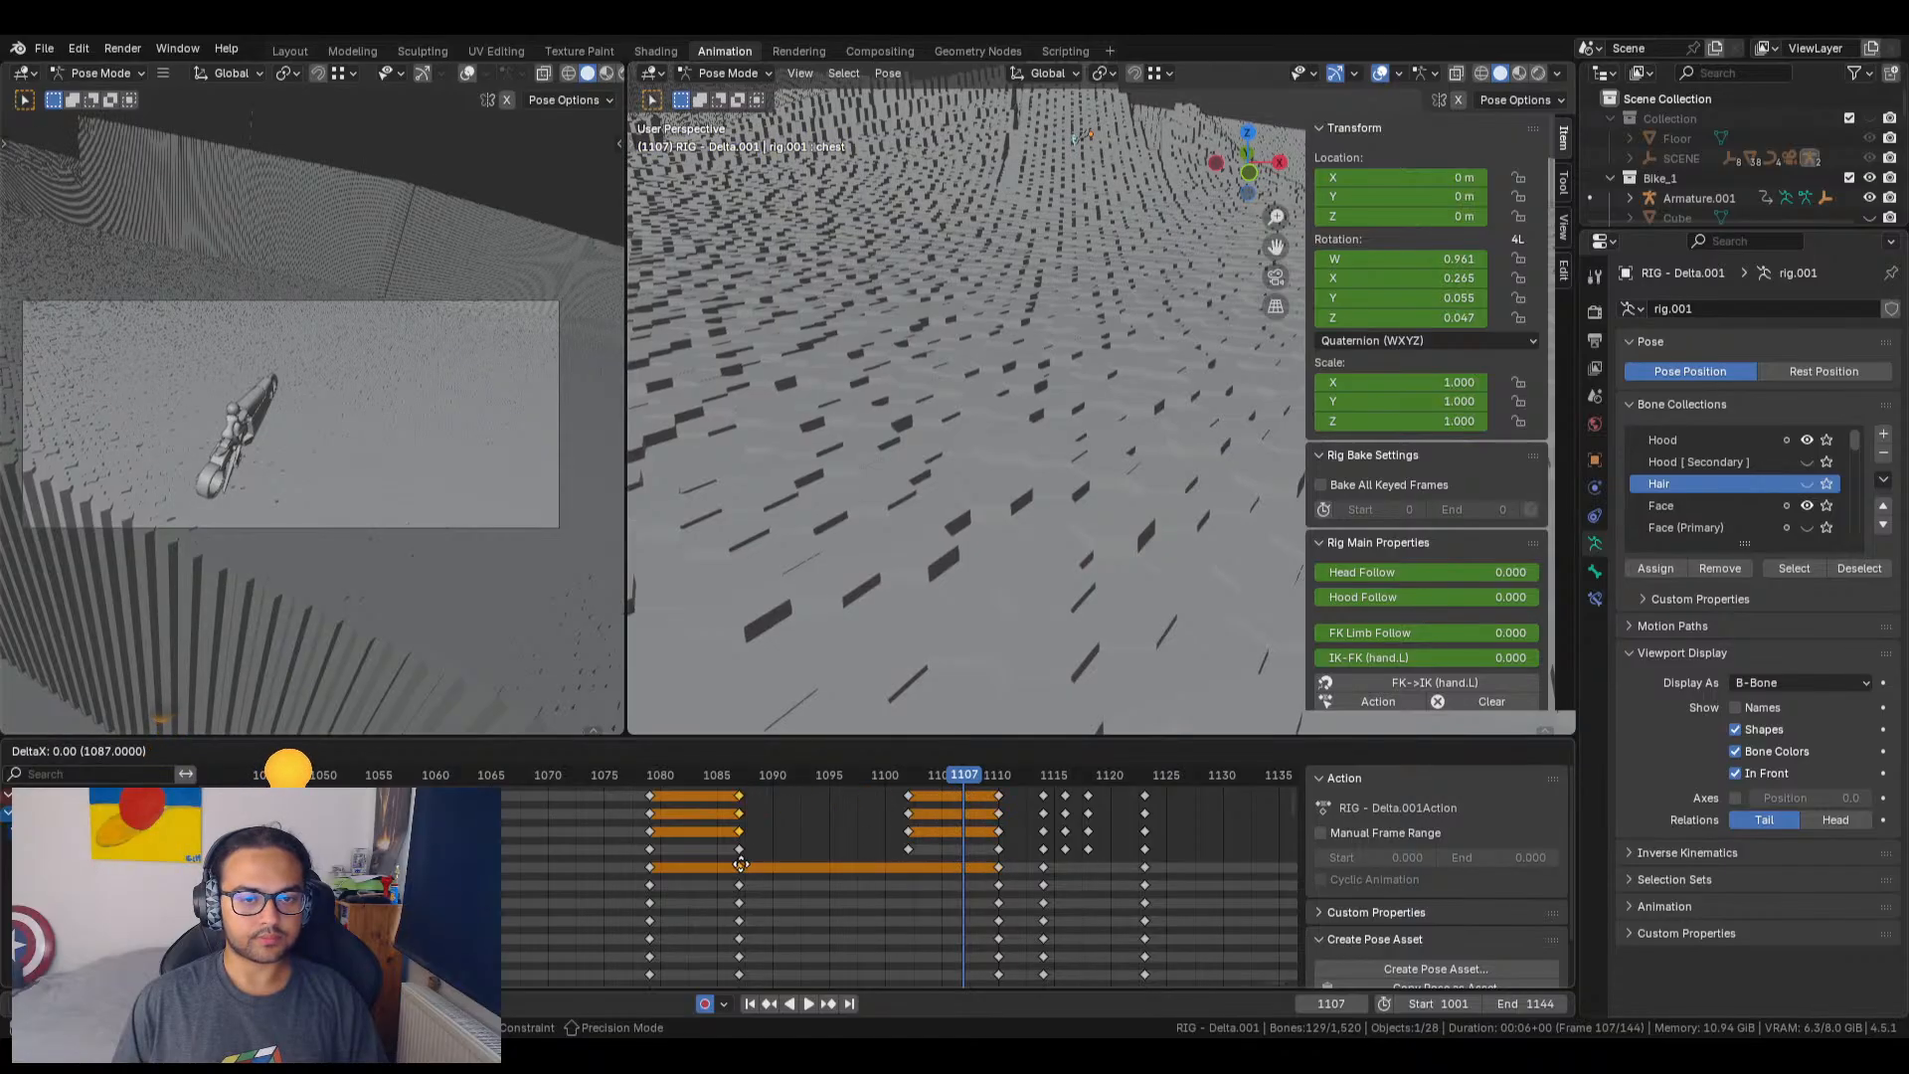
pyautogui.click(742, 864)
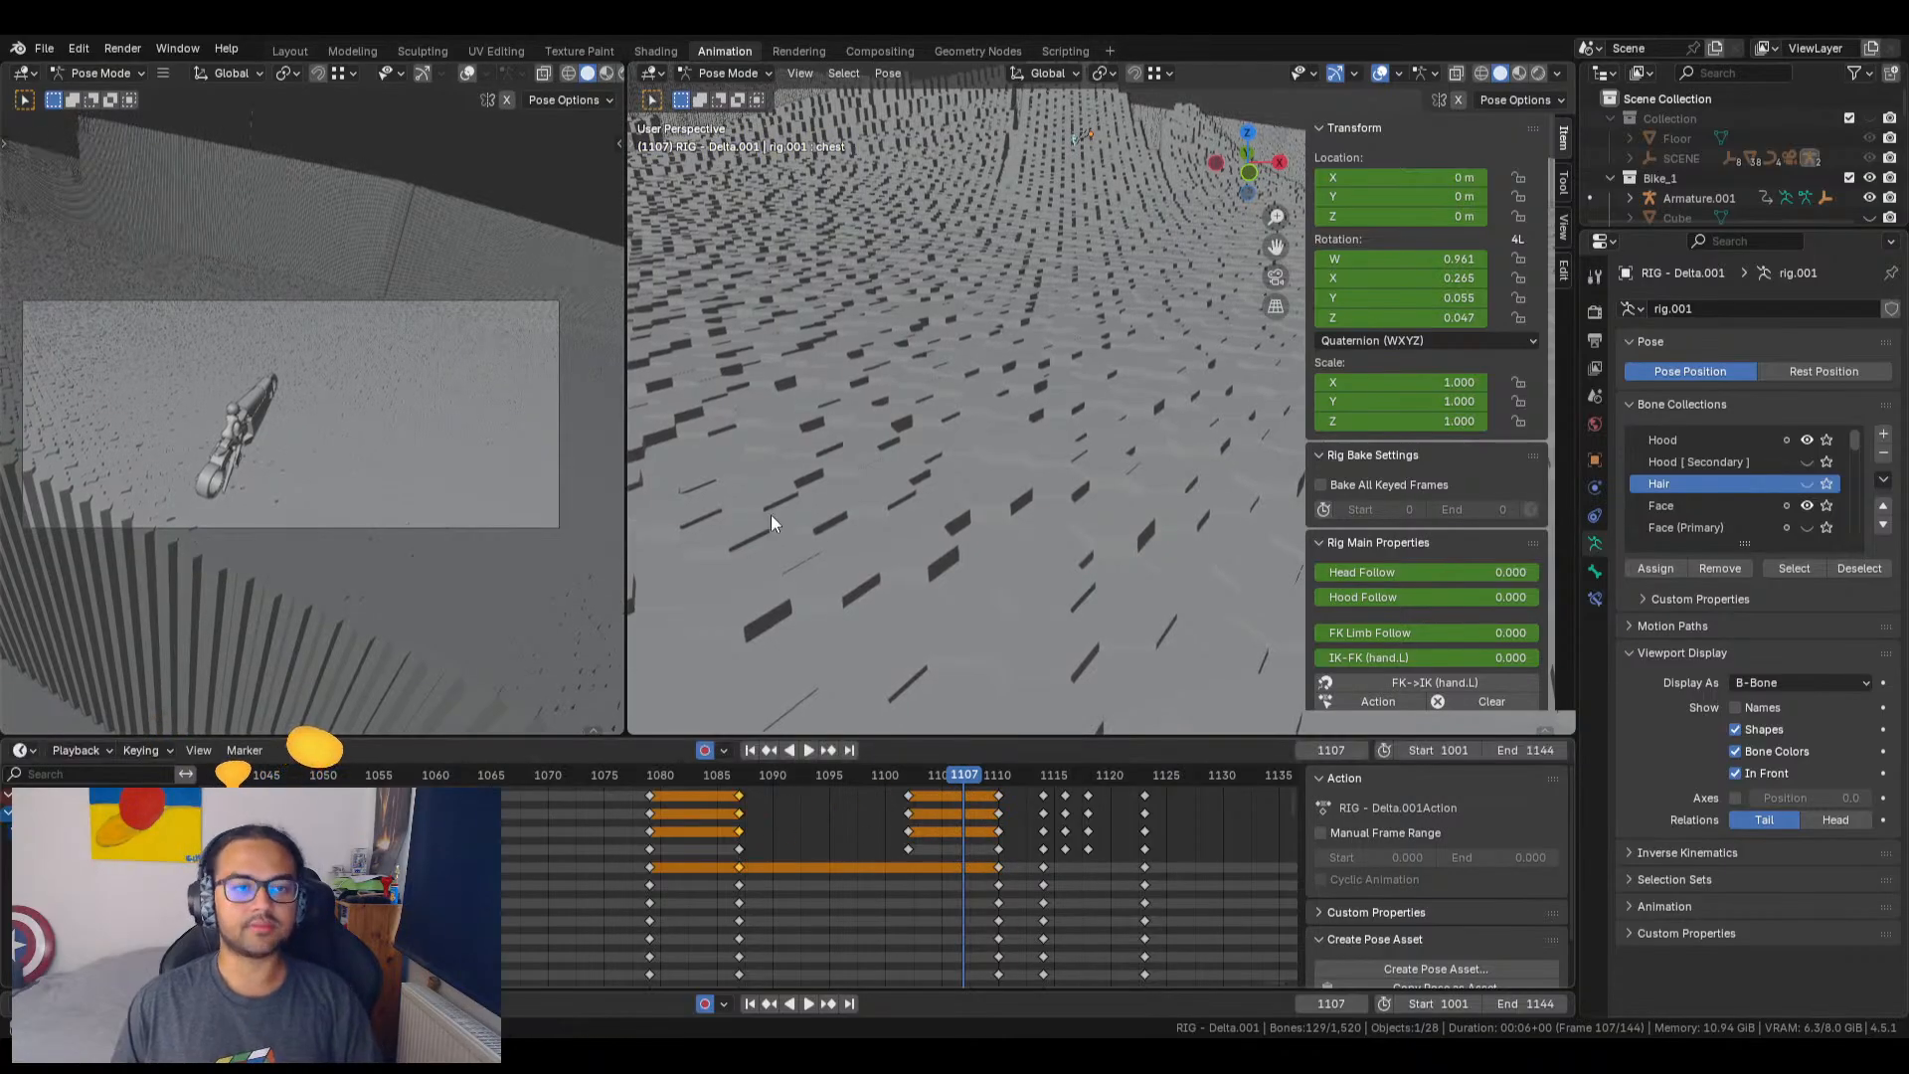
# Step: Clear the bone selection, locate the rider on the bike within the wide terrain, and select only the chest control
pyautogui.click(887, 469)
pyautogui.scroll(-5, 1004, 402)
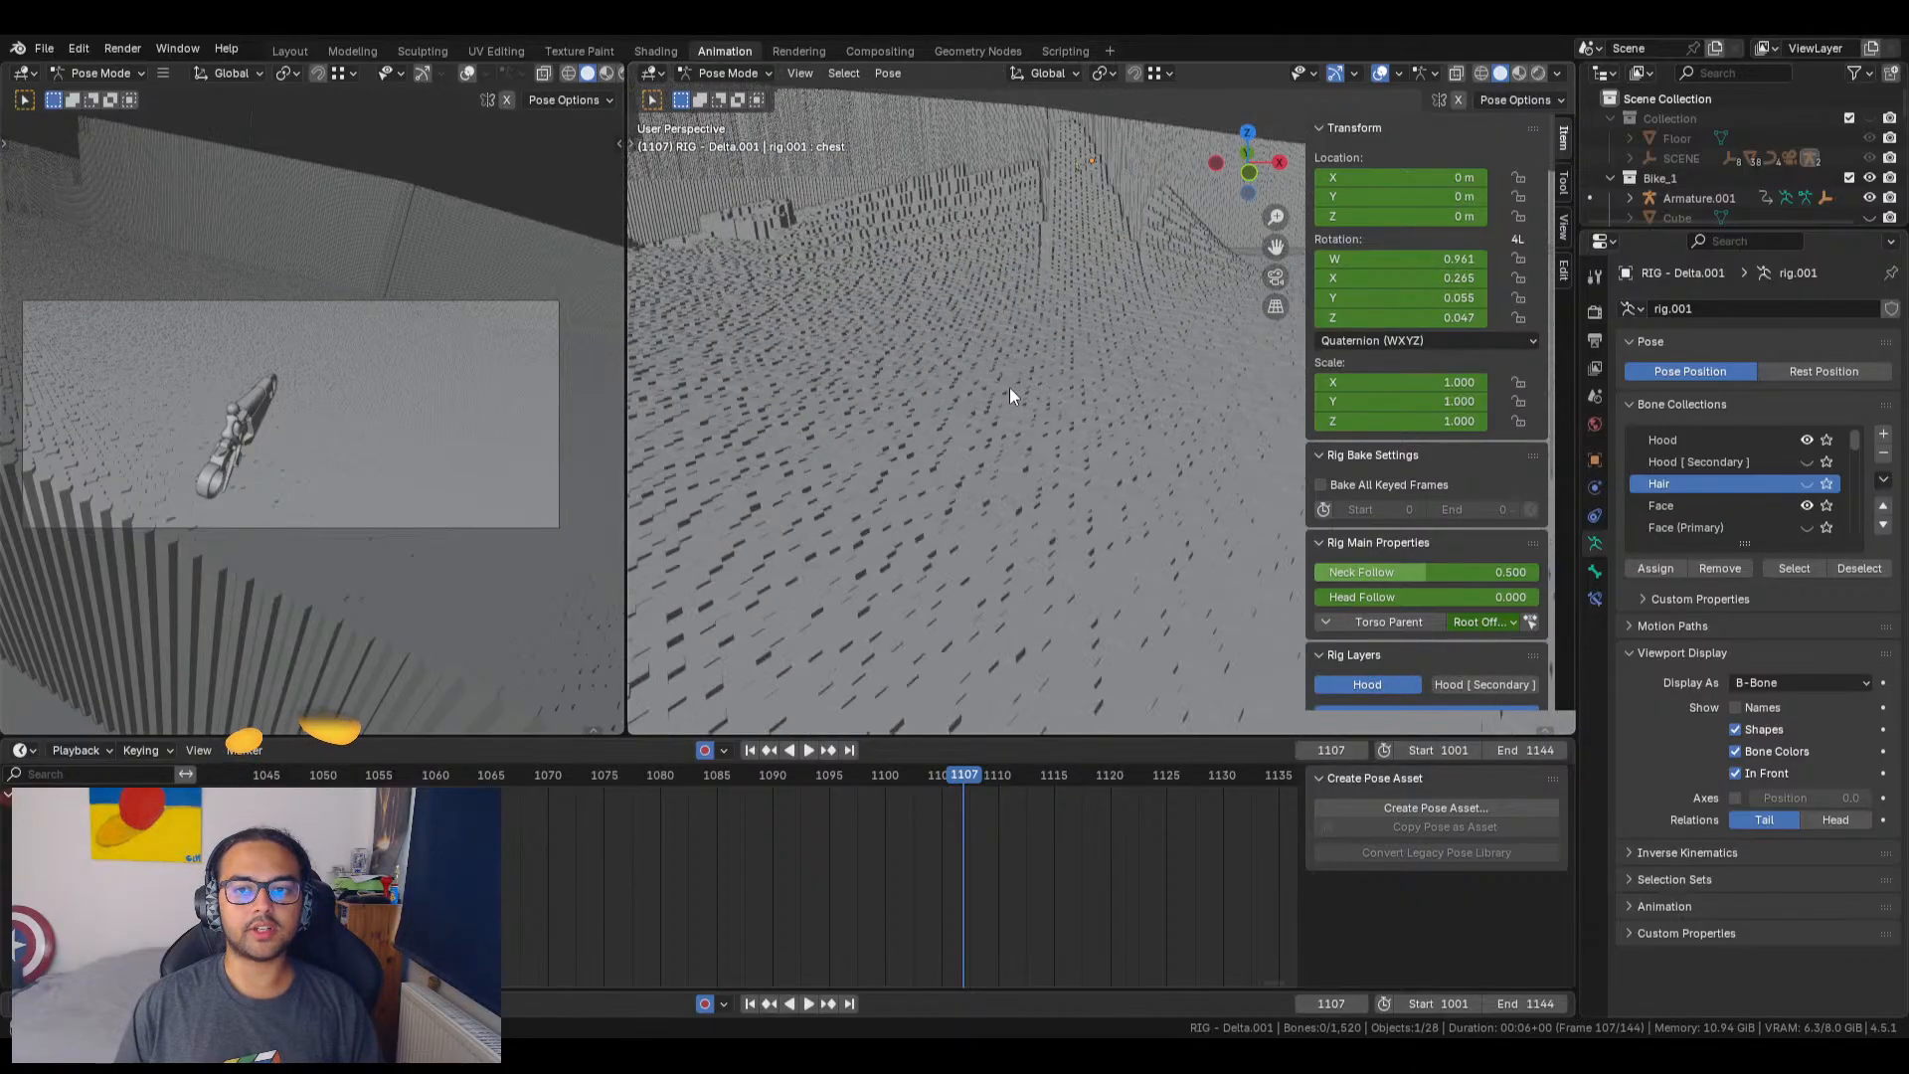
pyautogui.scroll(-3, 1004, 378)
pyautogui.click(798, 74)
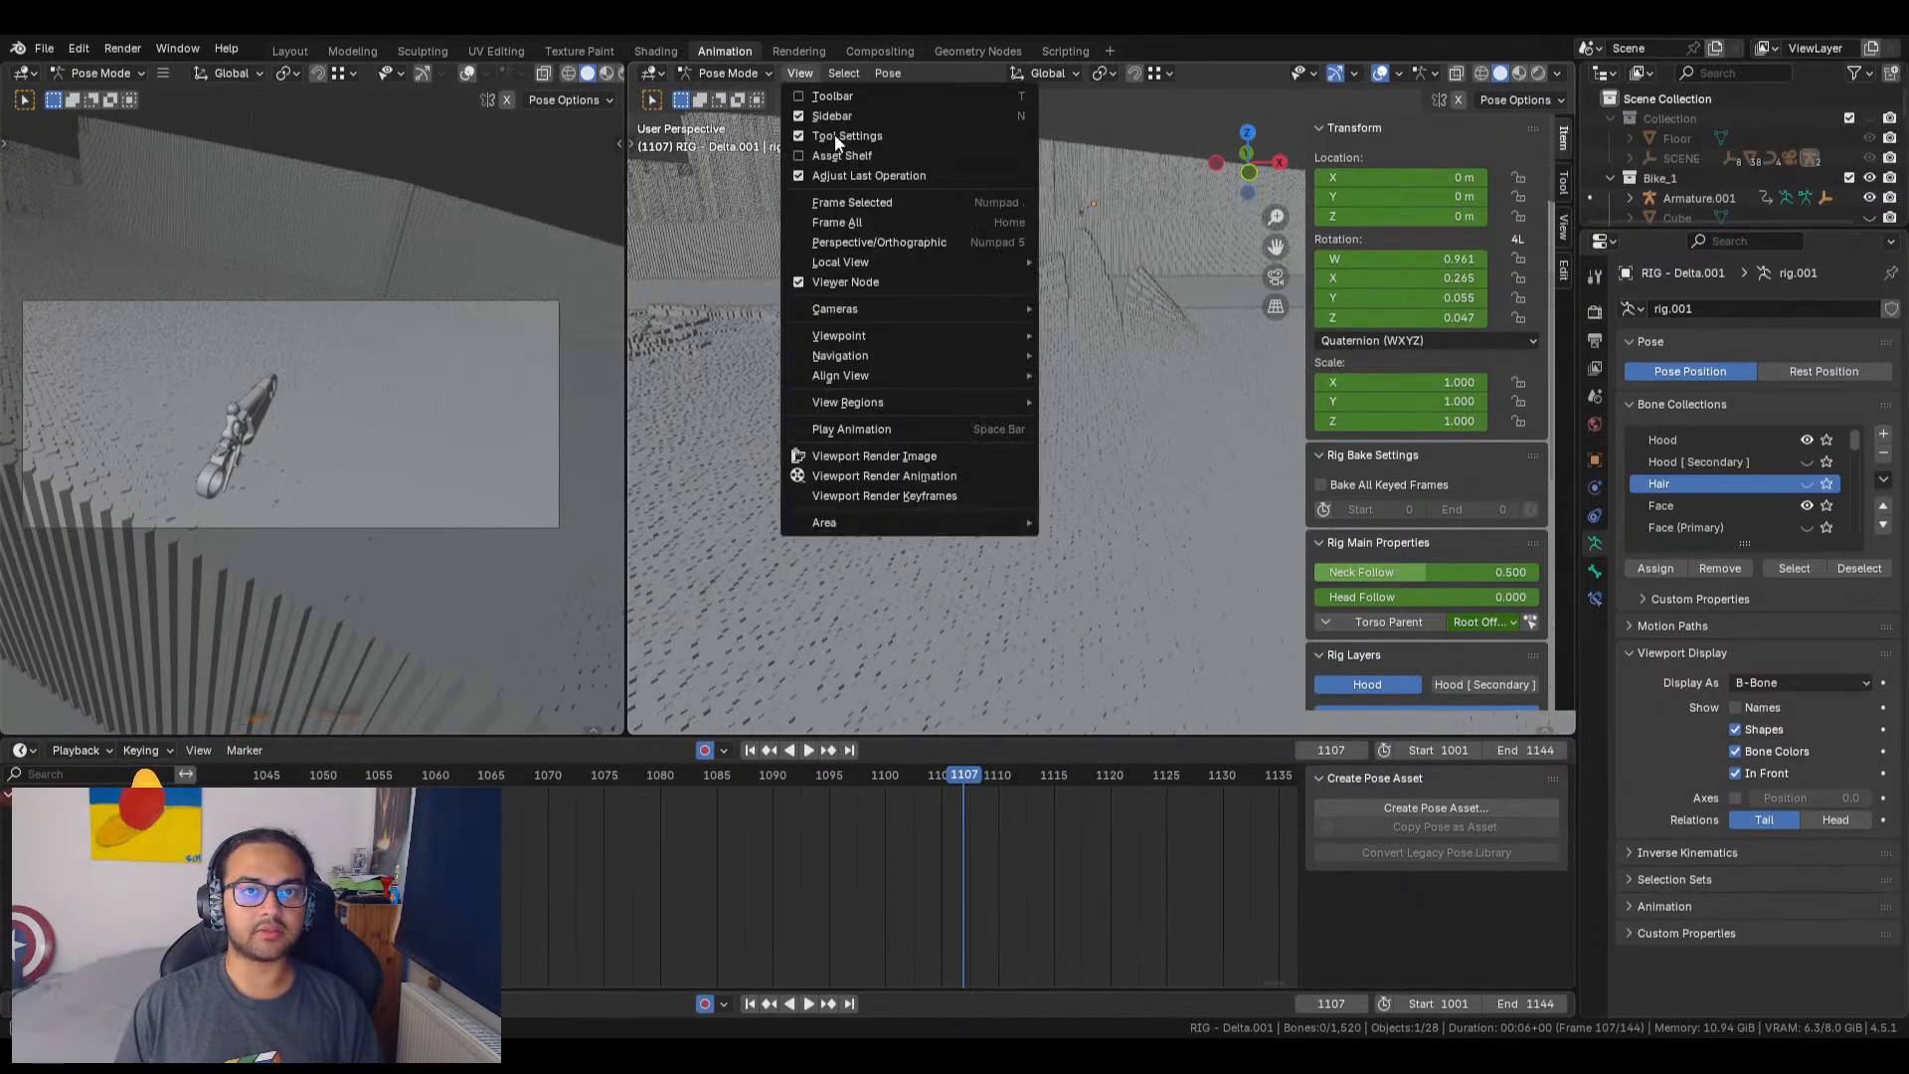
pyautogui.click(867, 203)
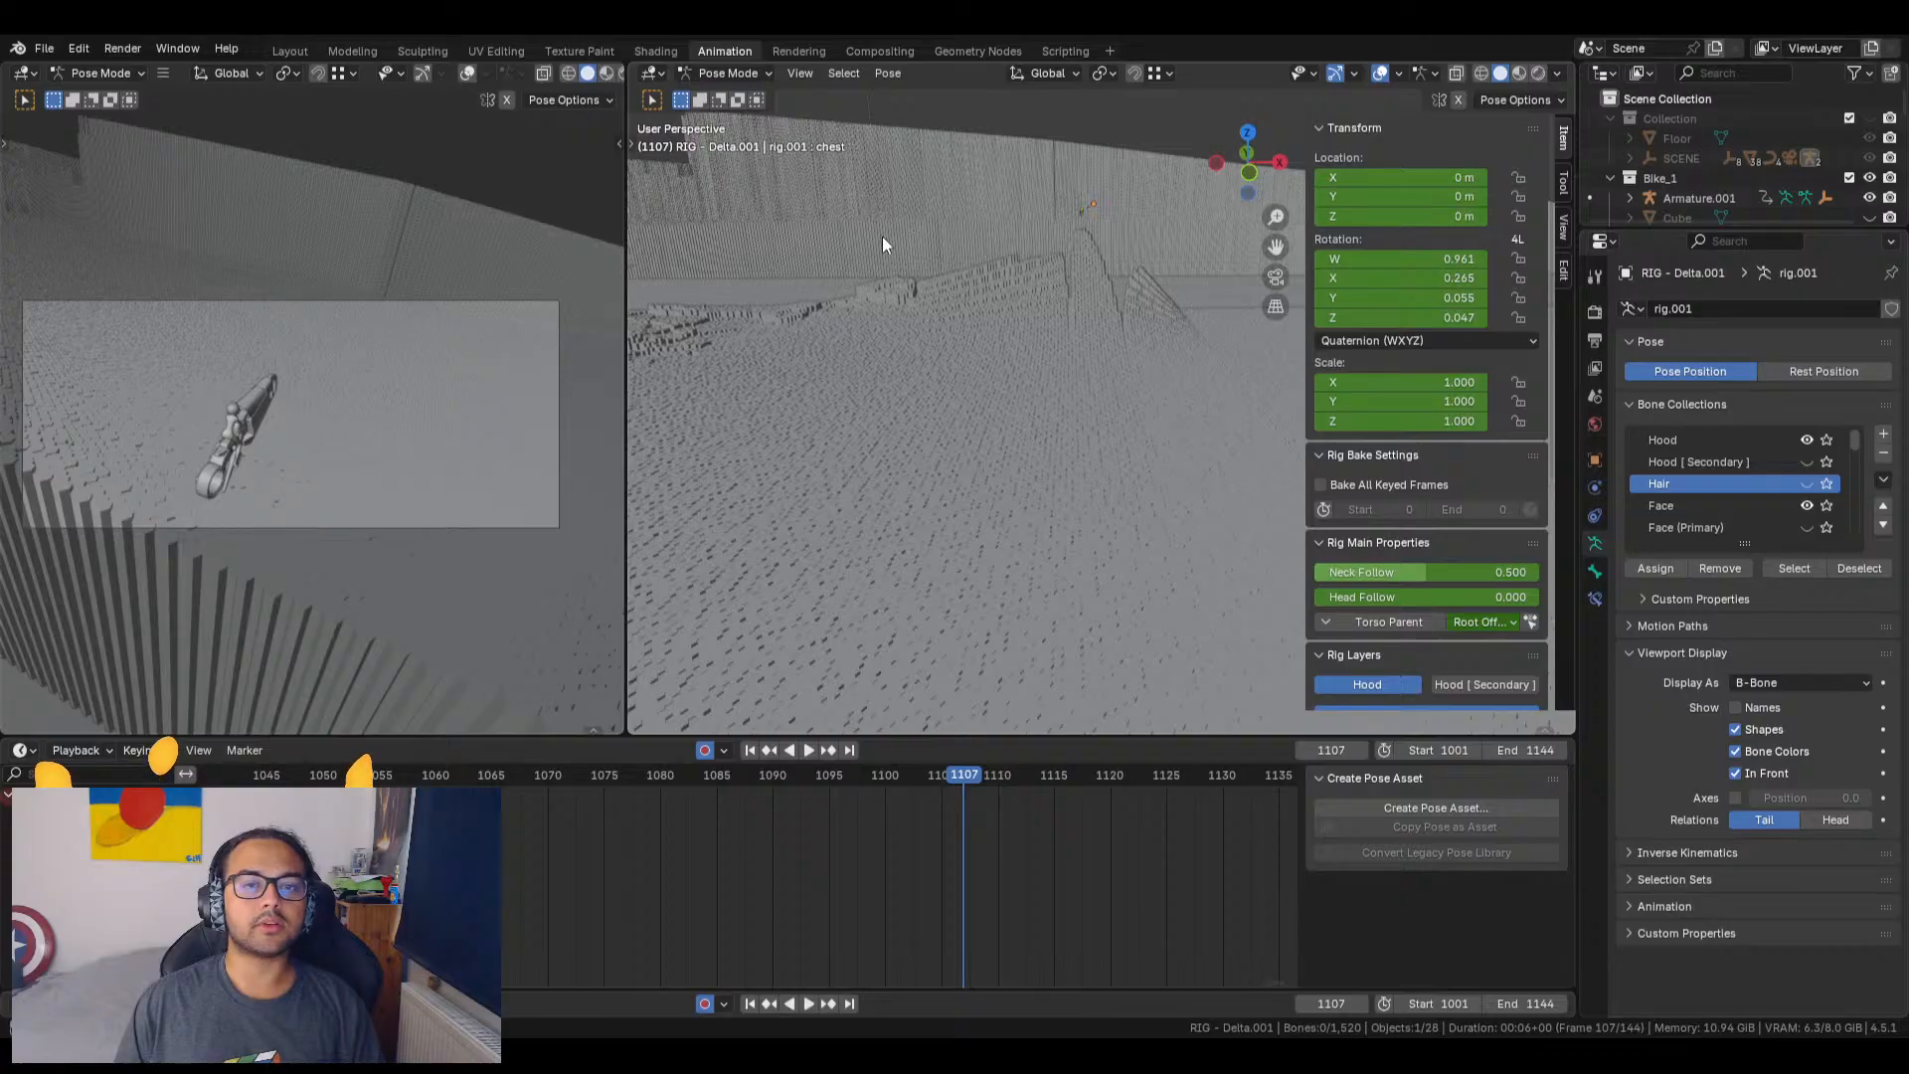
pyautogui.moveTo(1088, 209); pyautogui.dragTo(1048, 236, button='middle')
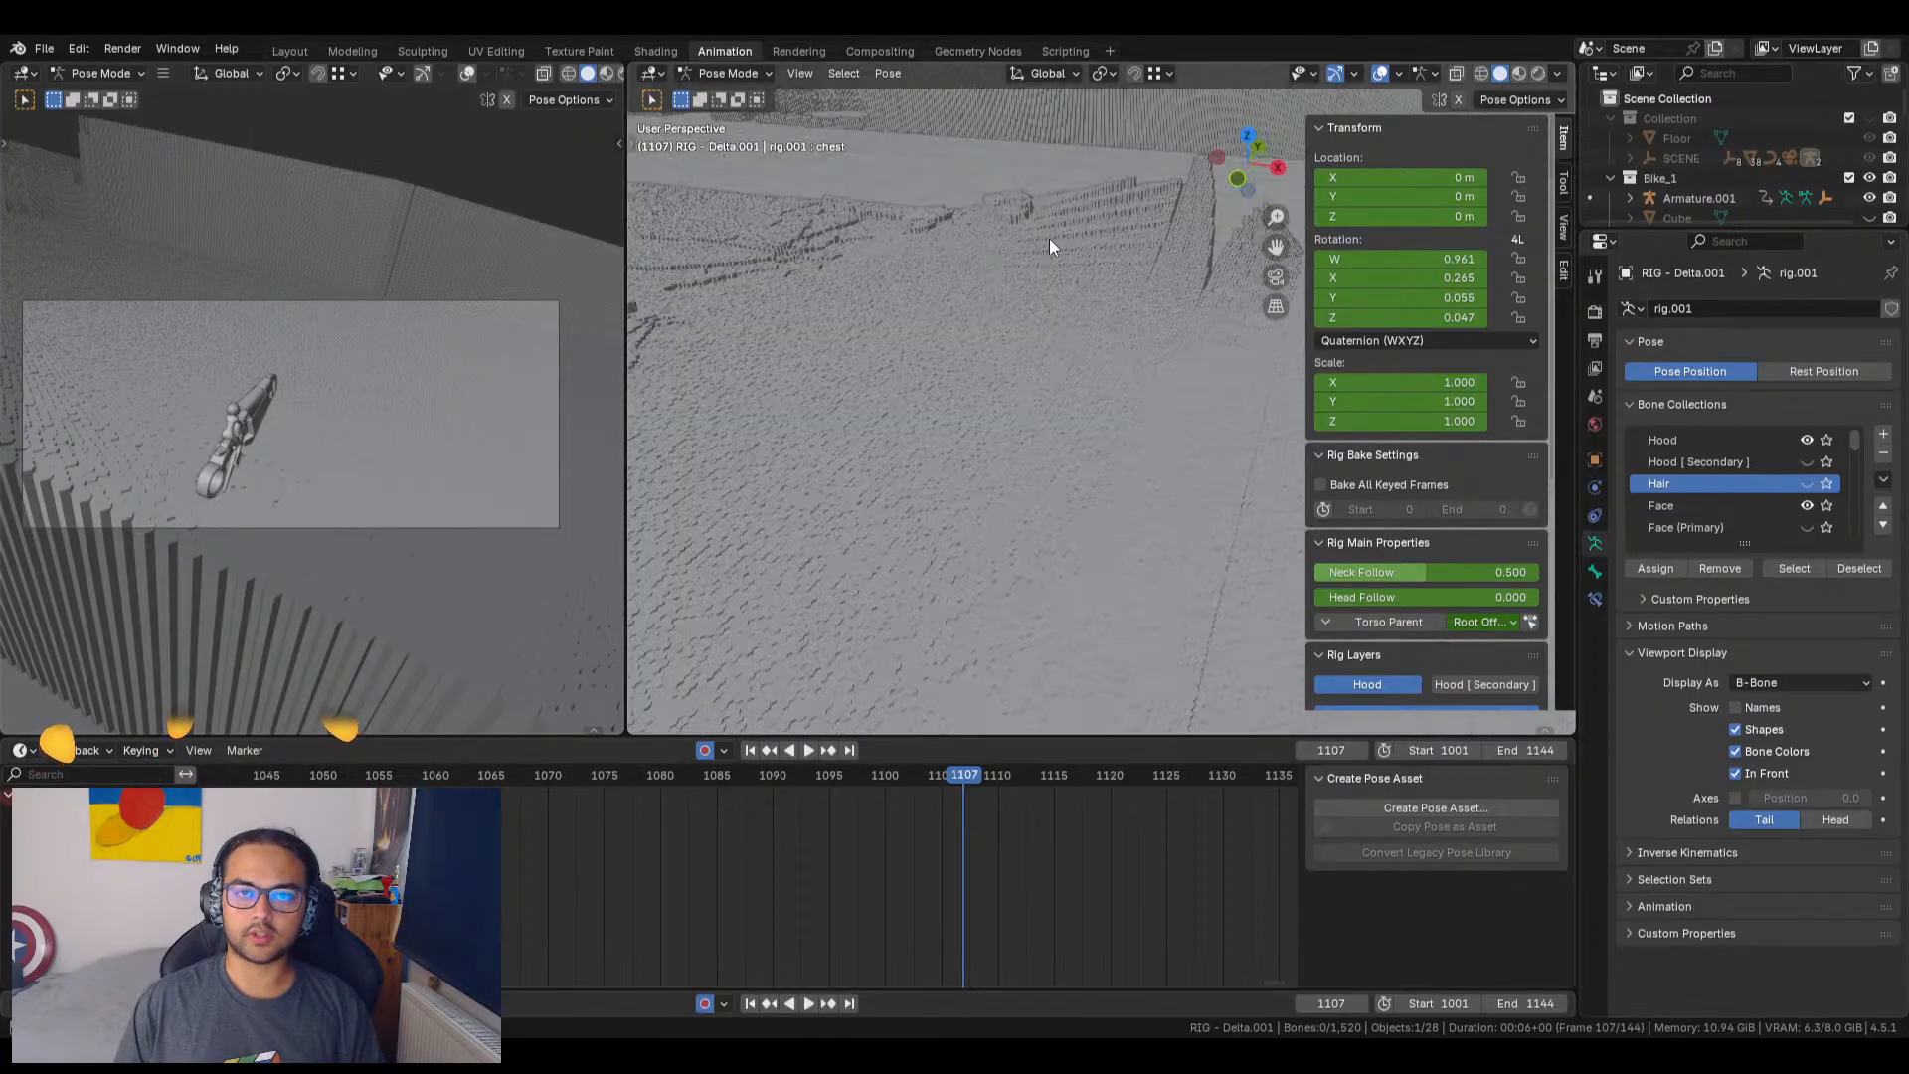
pyautogui.scroll(-4, 1023, 298)
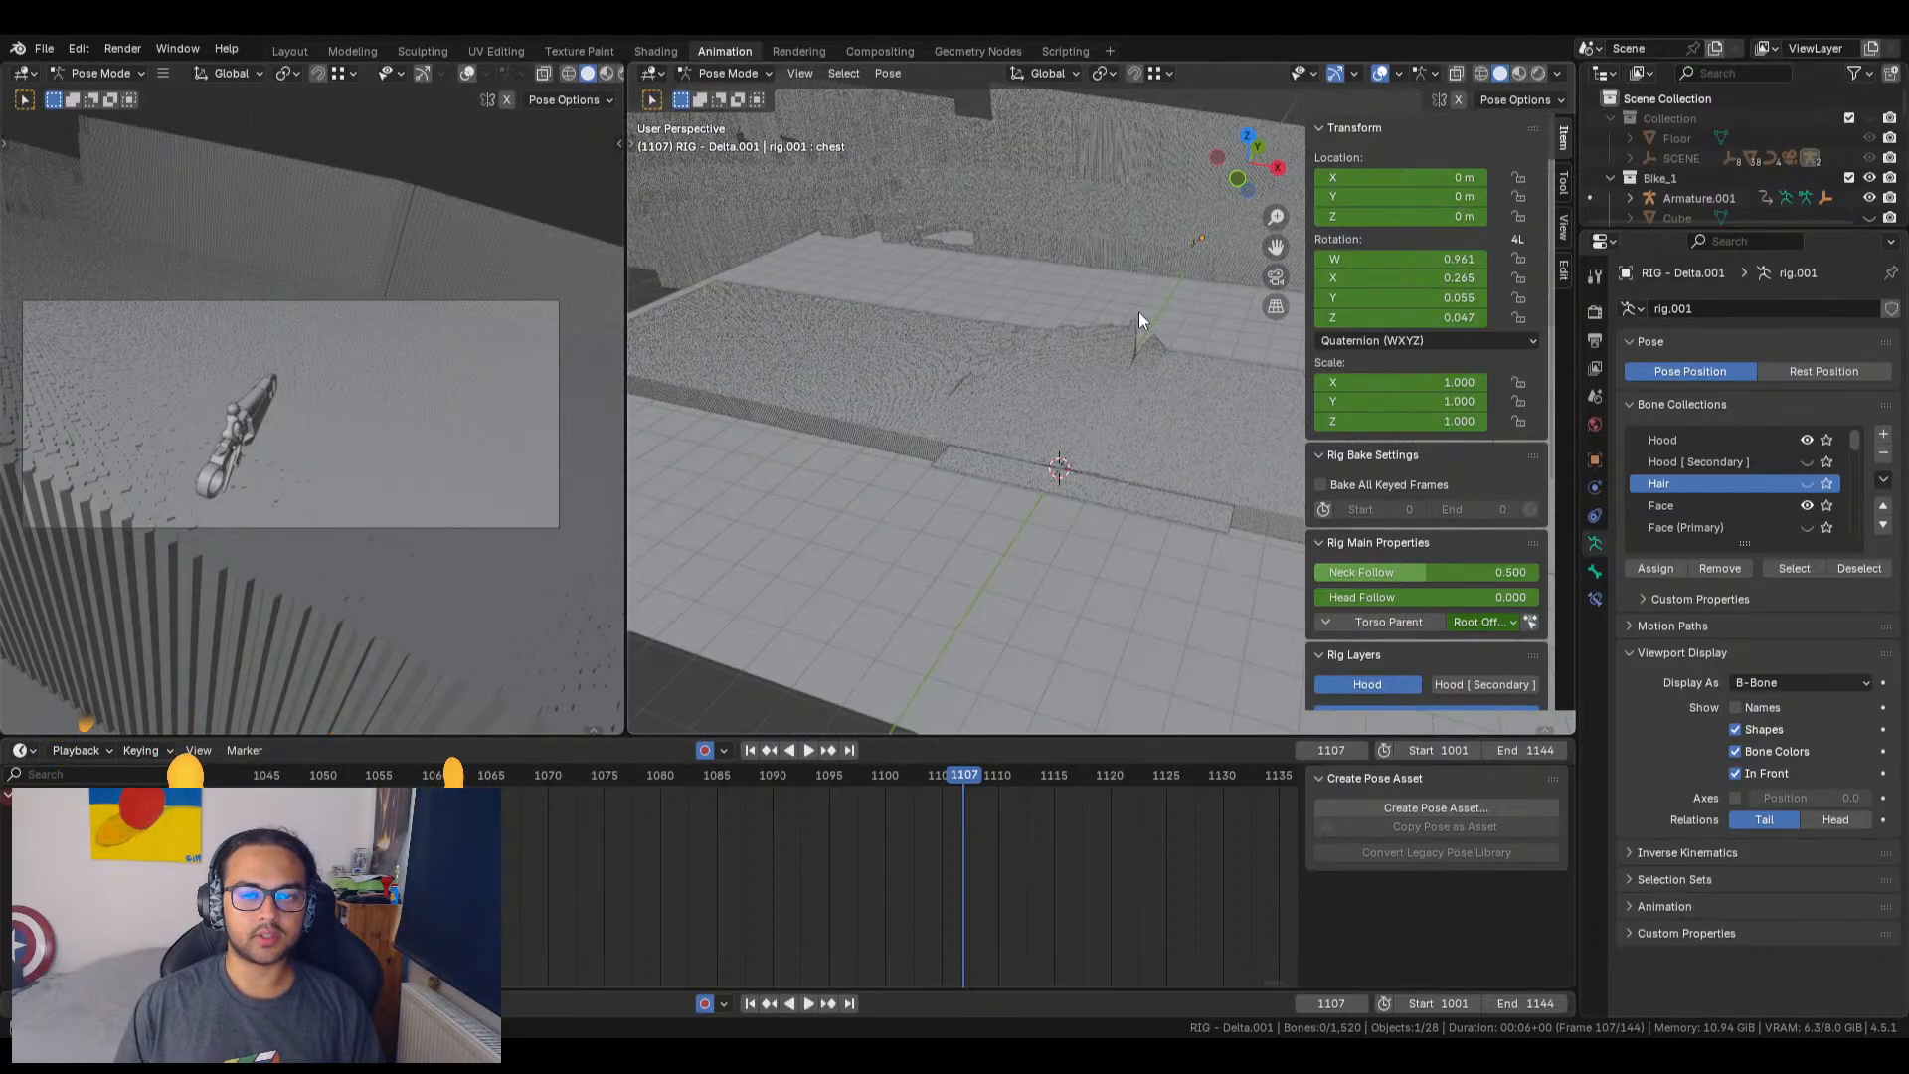
pyautogui.keyDown('shift'); pyautogui.moveTo(1138, 316); pyautogui.dragTo(895, 461, button='middle'); pyautogui.keyUp('shift')
pyautogui.scroll(-3, 885, 475)
pyautogui.scroll(2, 883, 470)
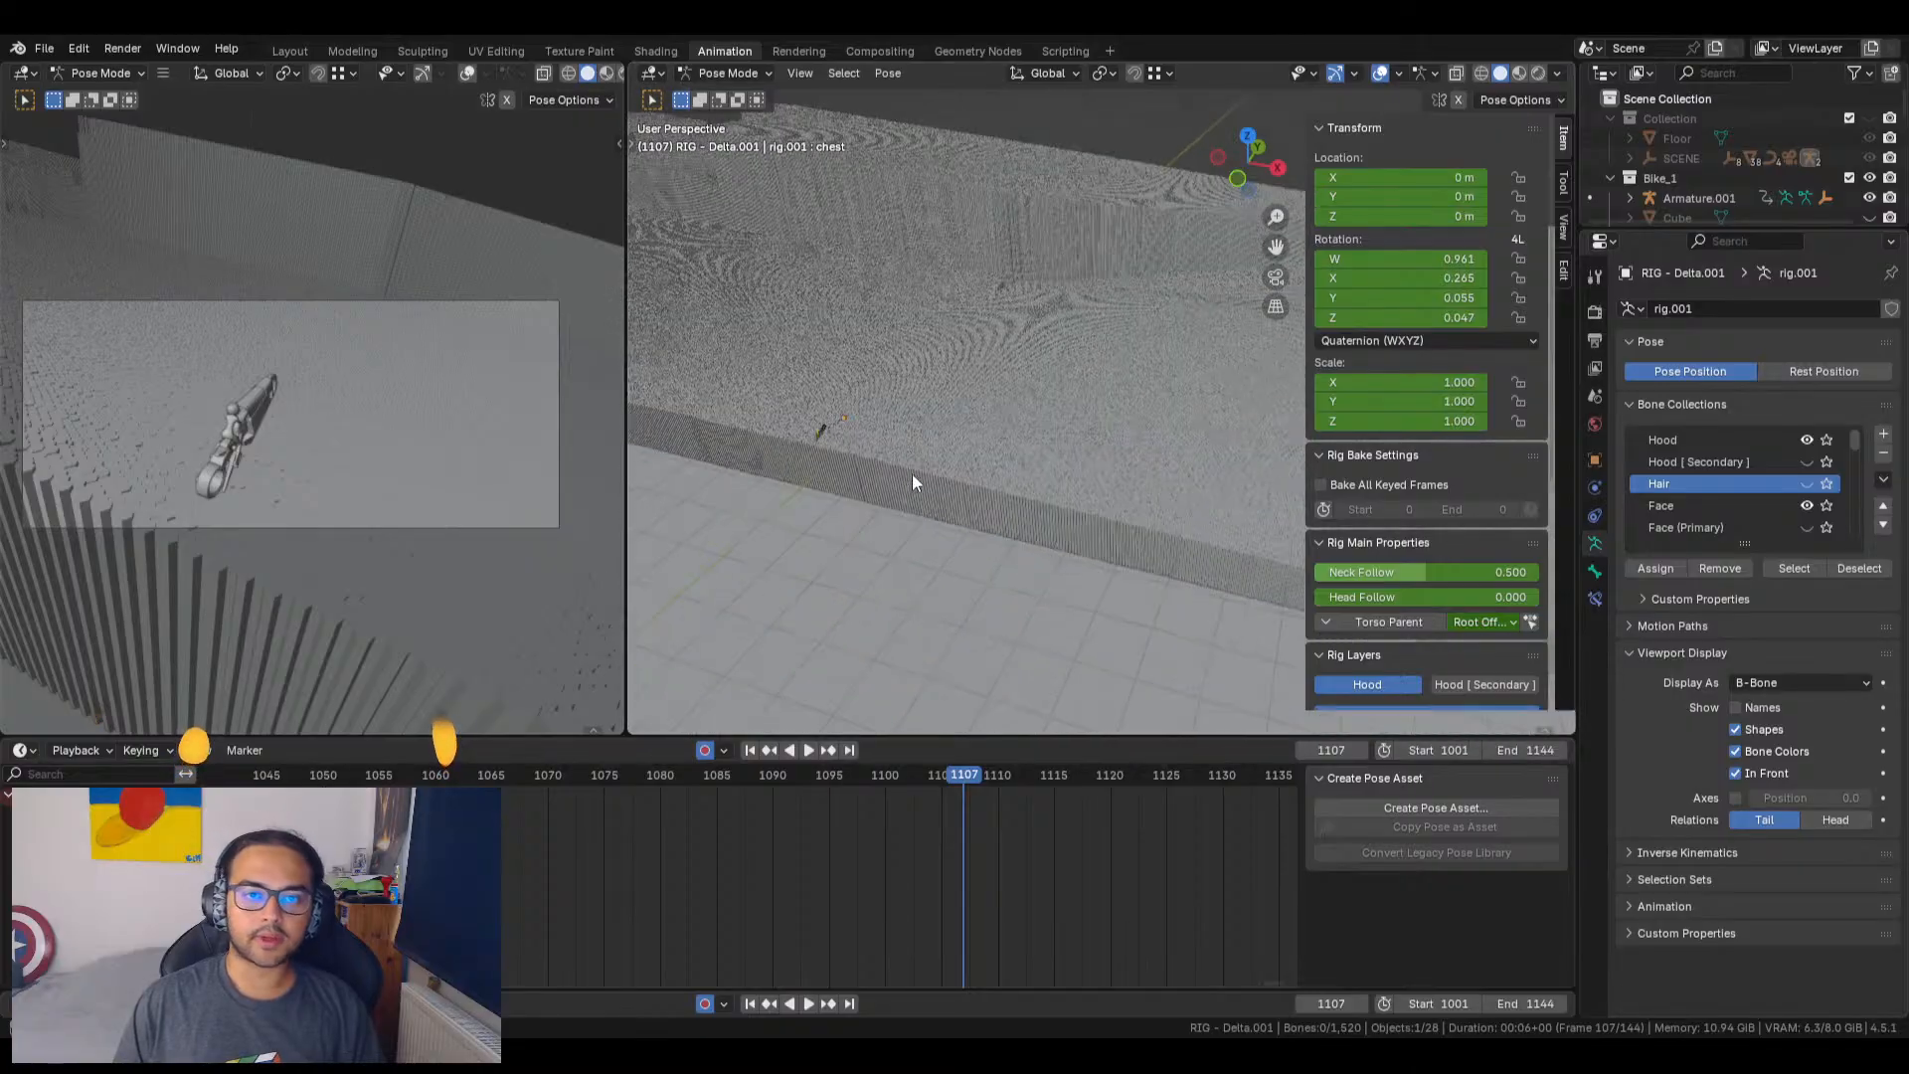
pyautogui.click(823, 432)
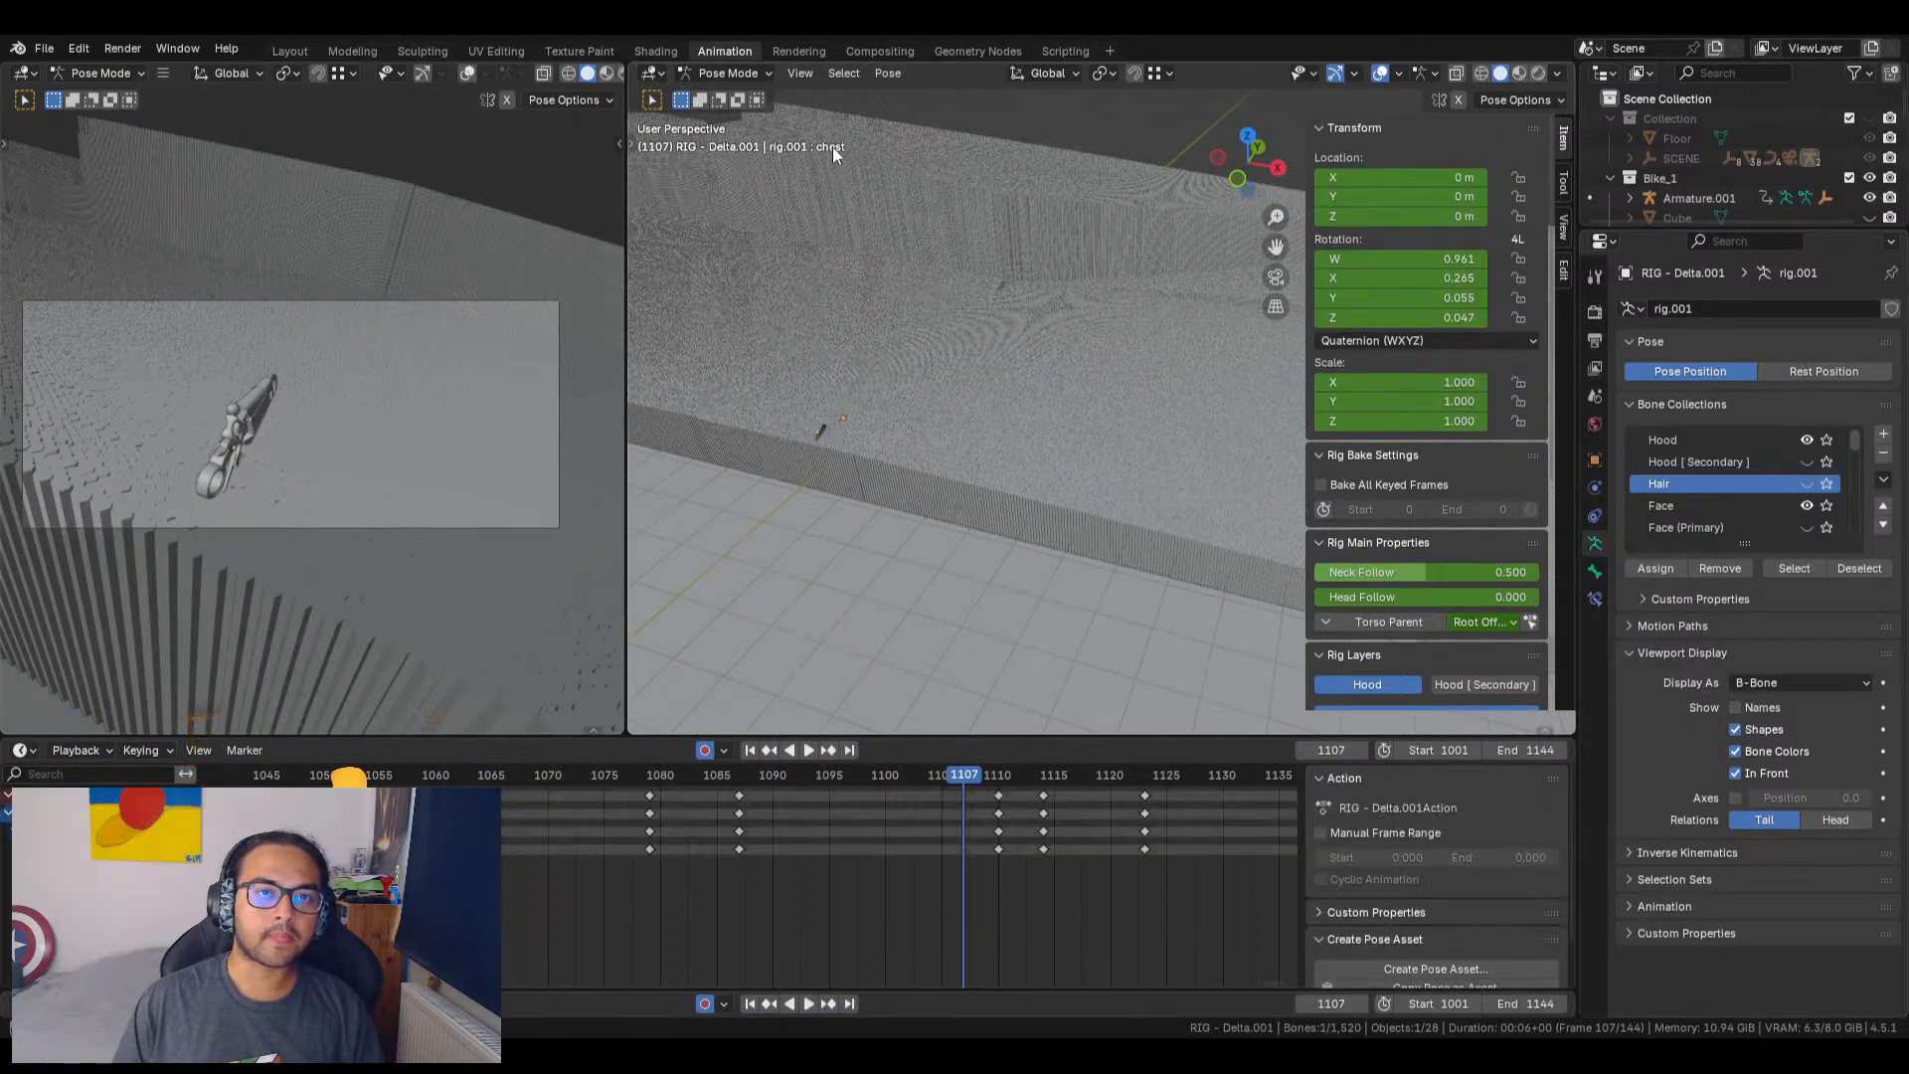
# Step: Frame the rider's chest control at frame 1107 and select the torso and chest controls together
pyautogui.click(802, 72)
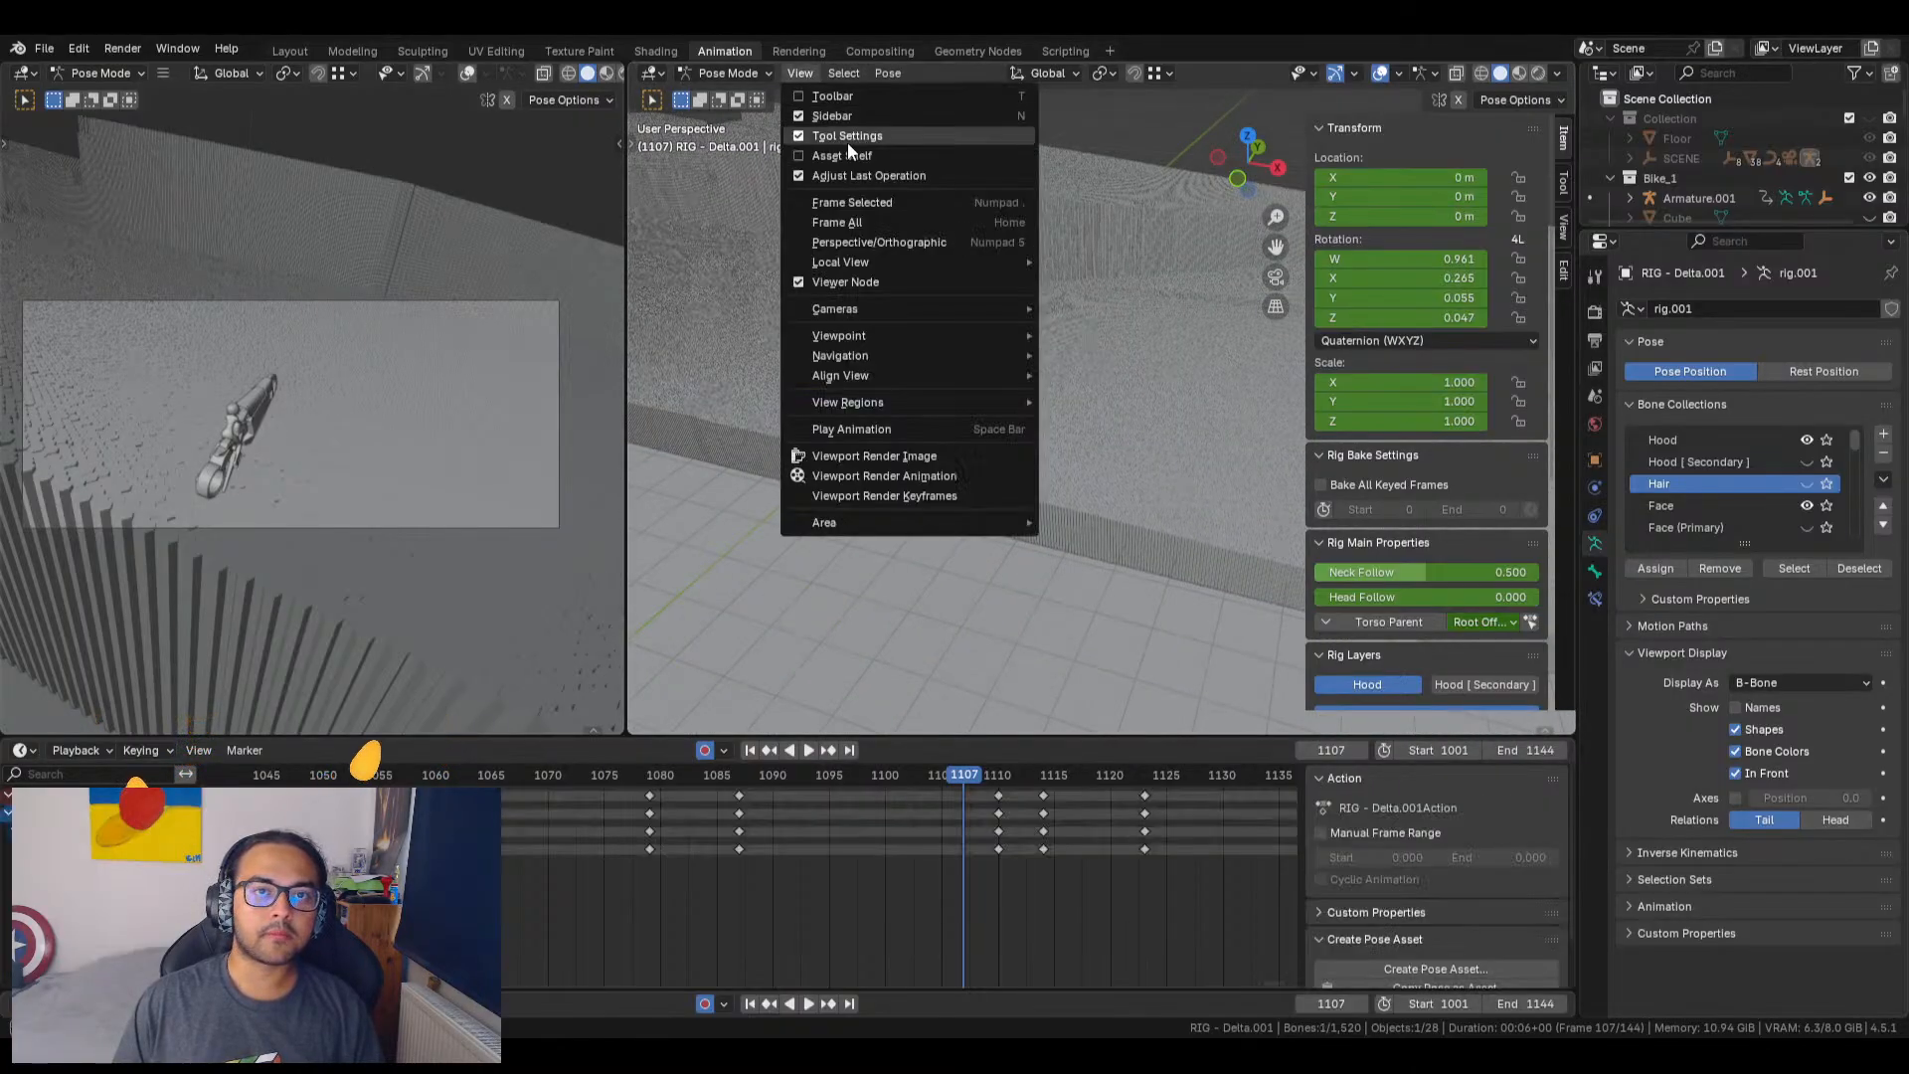
pyautogui.click(862, 202)
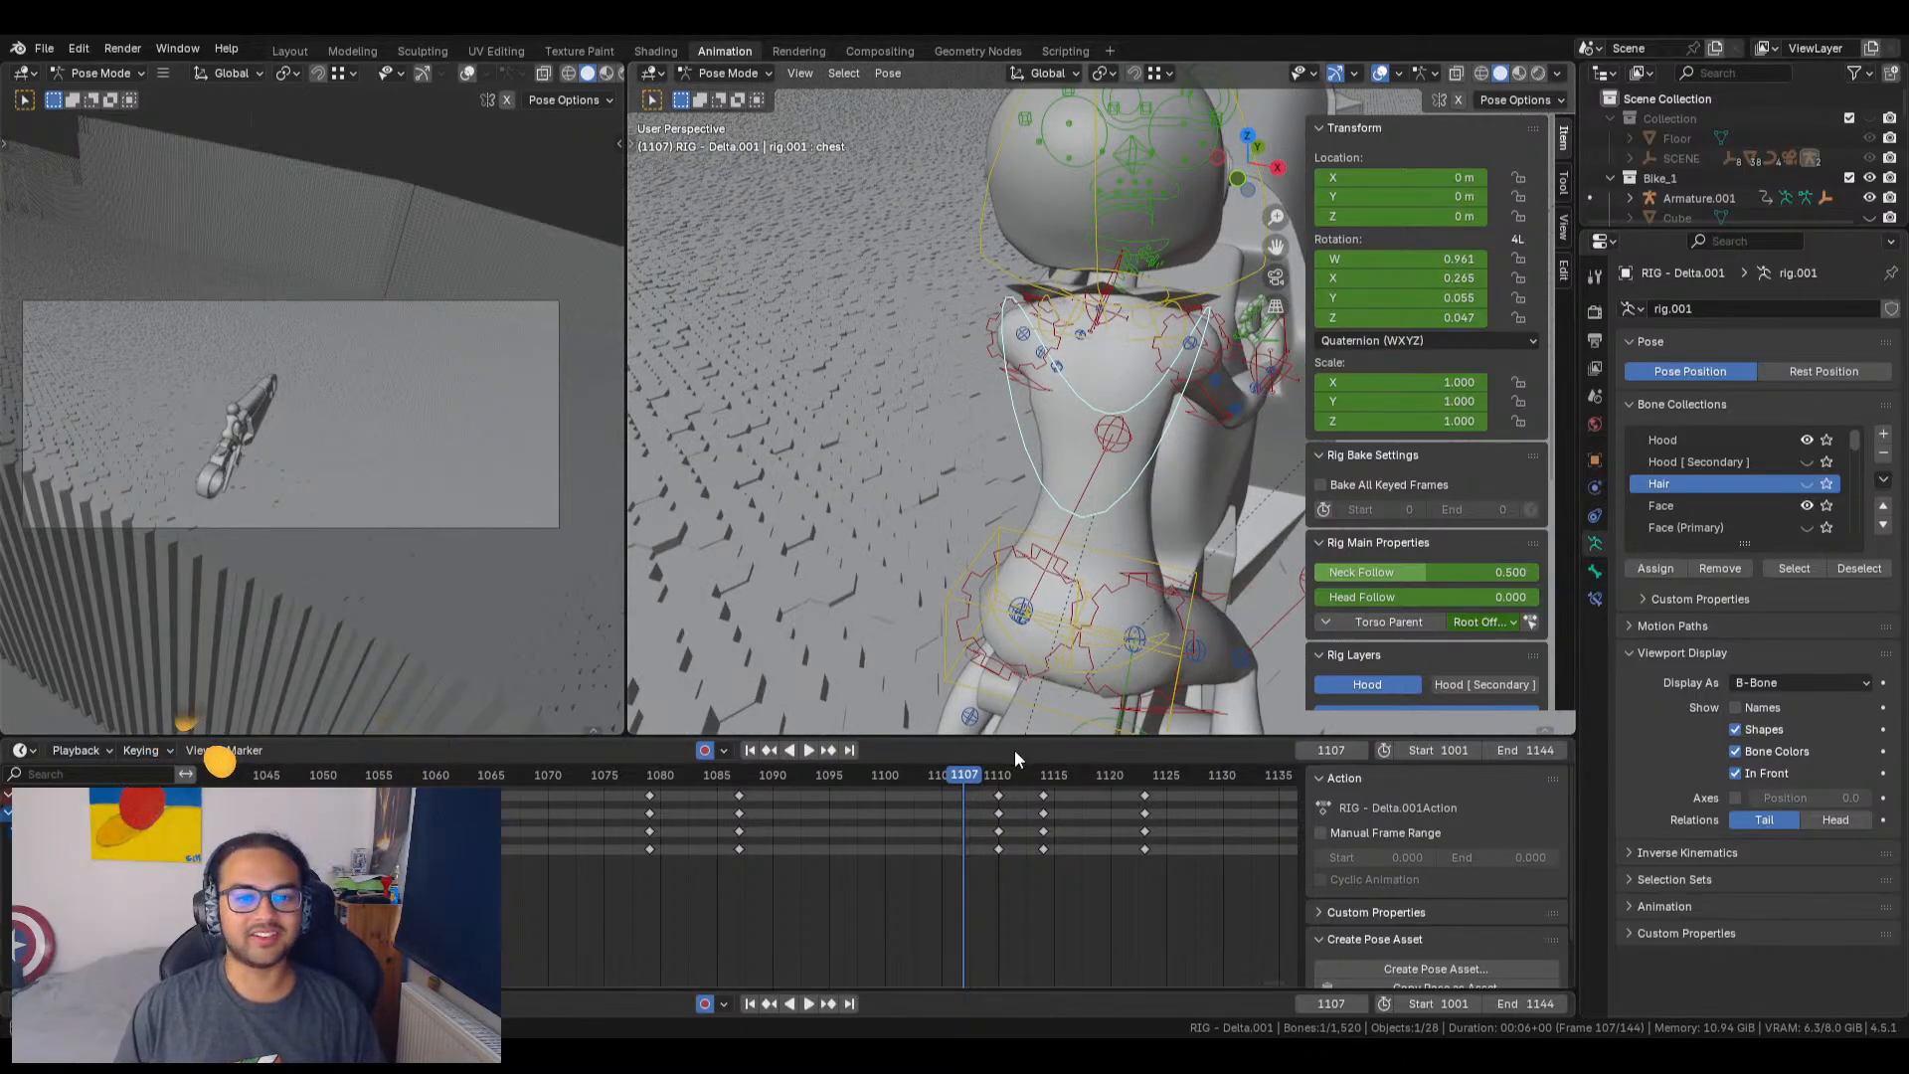
pyautogui.scroll(-3, 1049, 585)
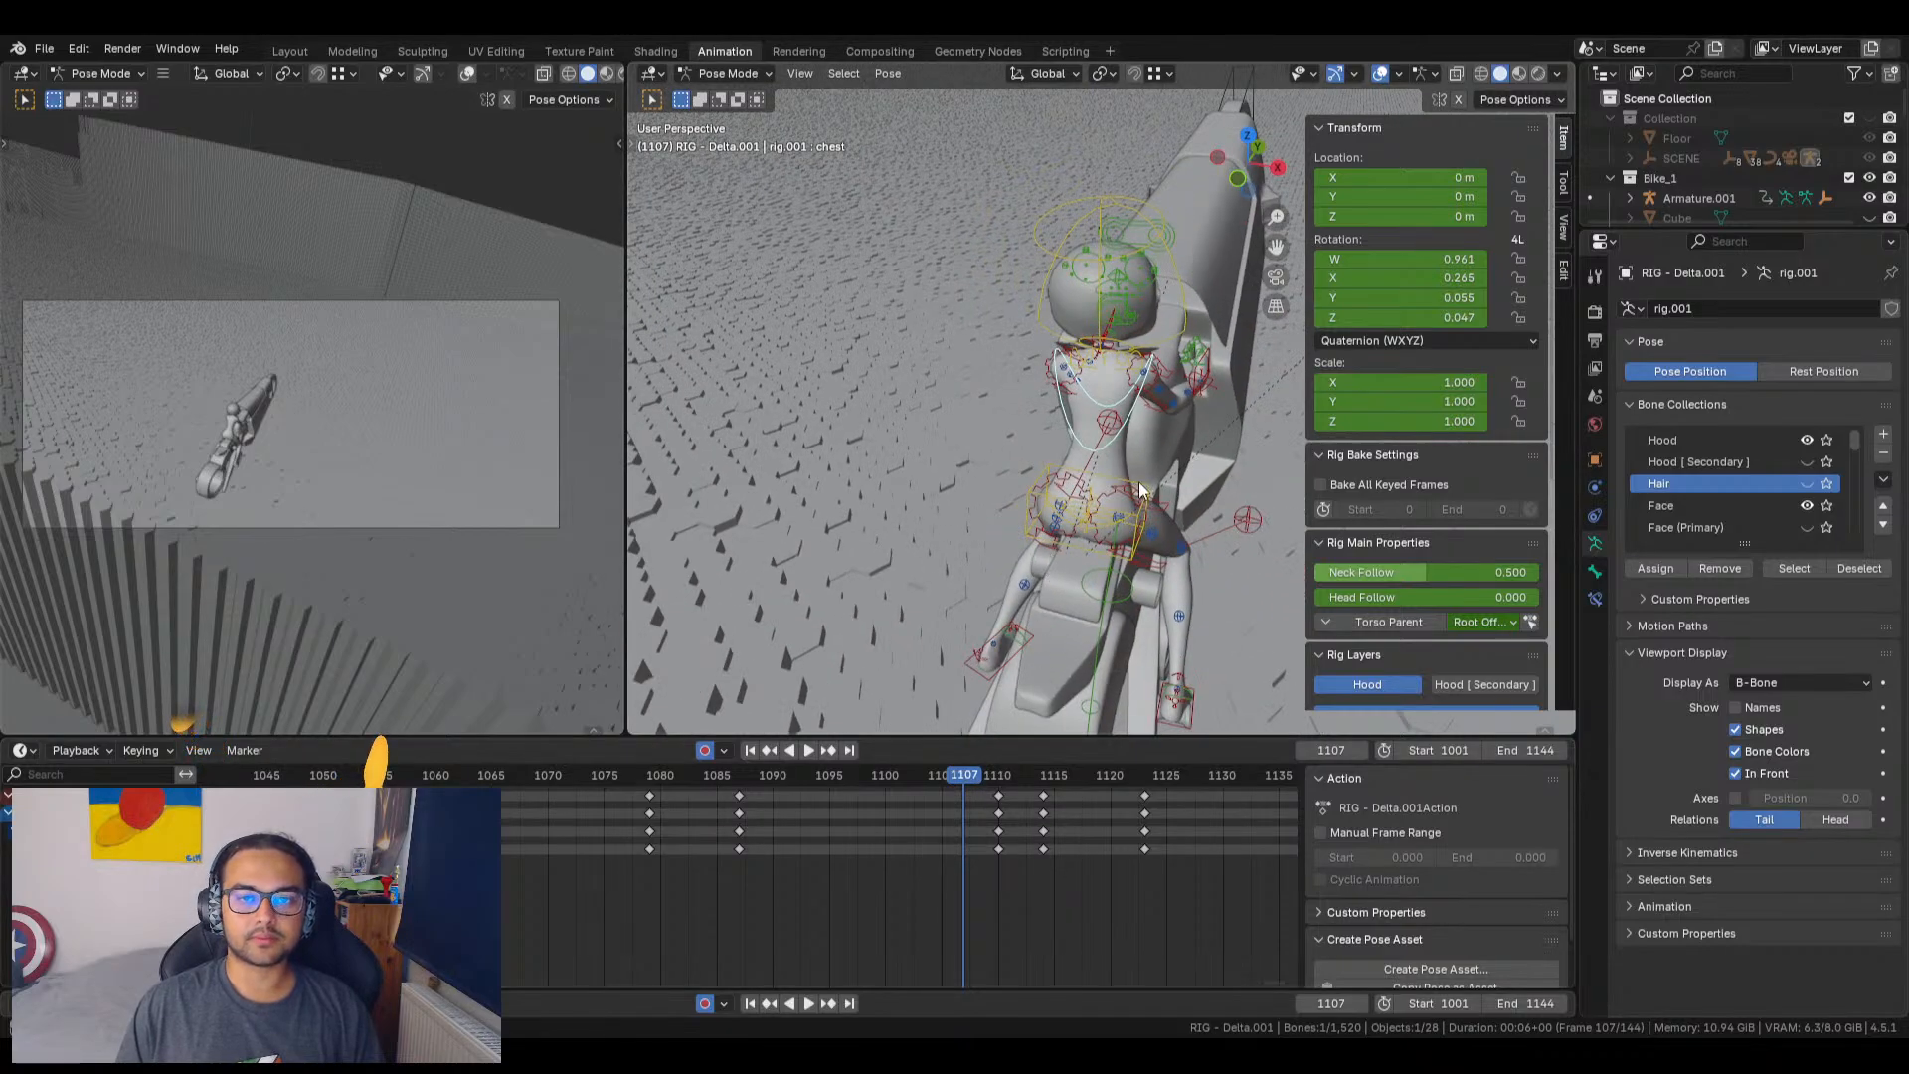
pyautogui.keyDown('shift'); pyautogui.click(1141, 490); pyautogui.keyUp('shift')
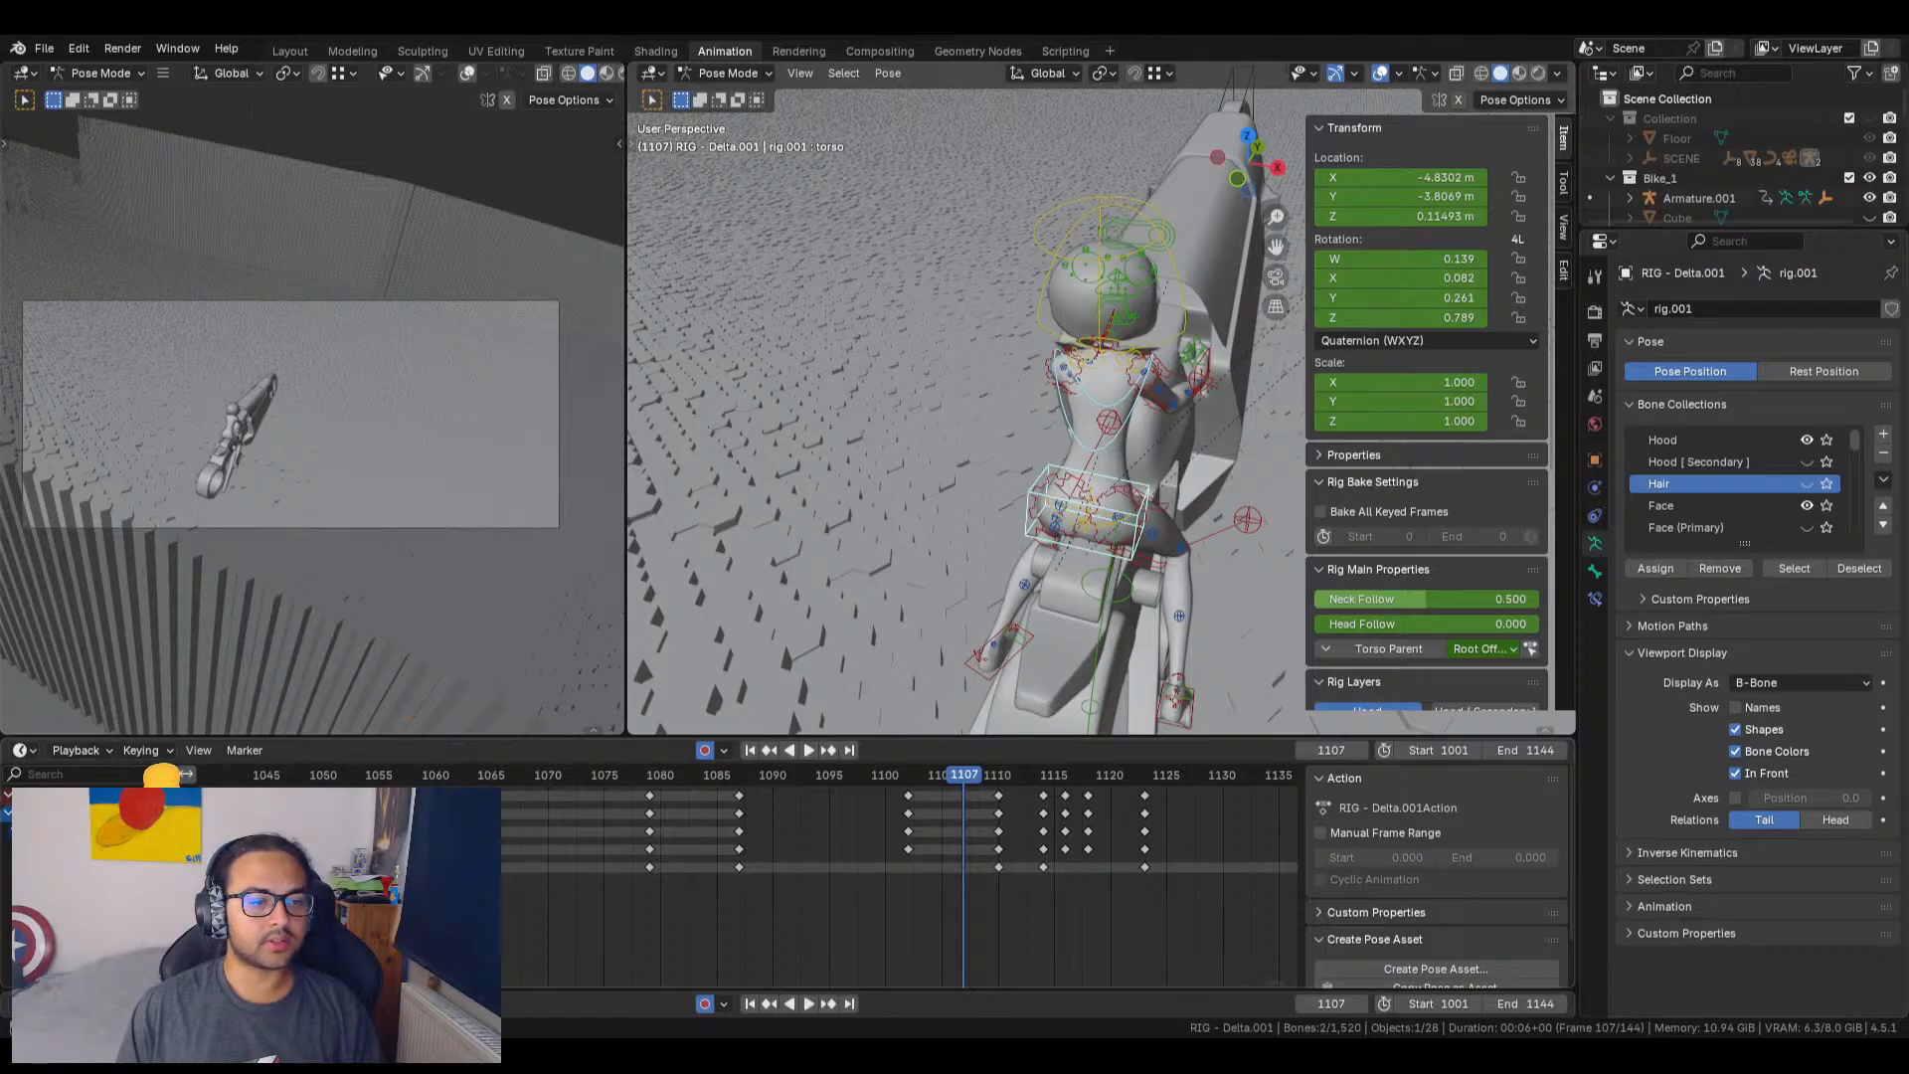
pyautogui.click(1049, 465)
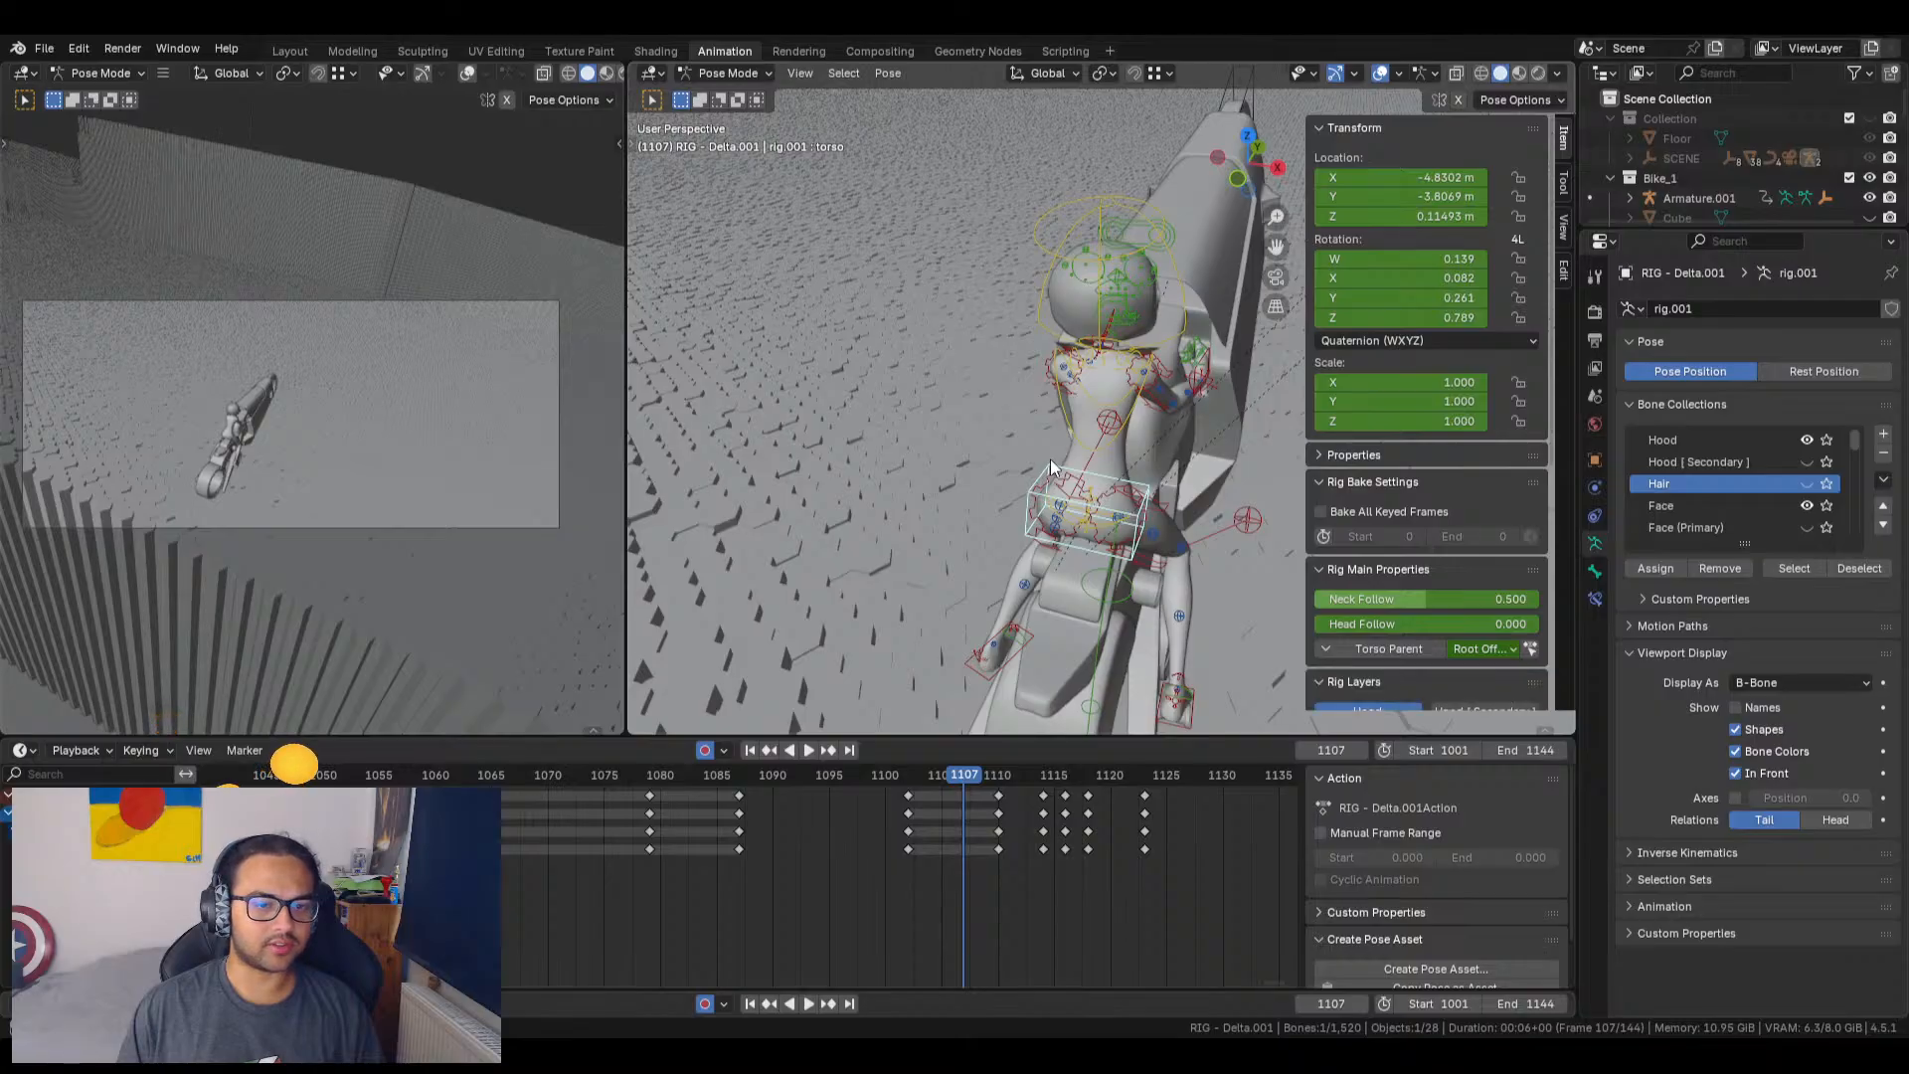
pyautogui.keyDown('shift'); pyautogui.click(1062, 403); pyautogui.keyUp('shift')
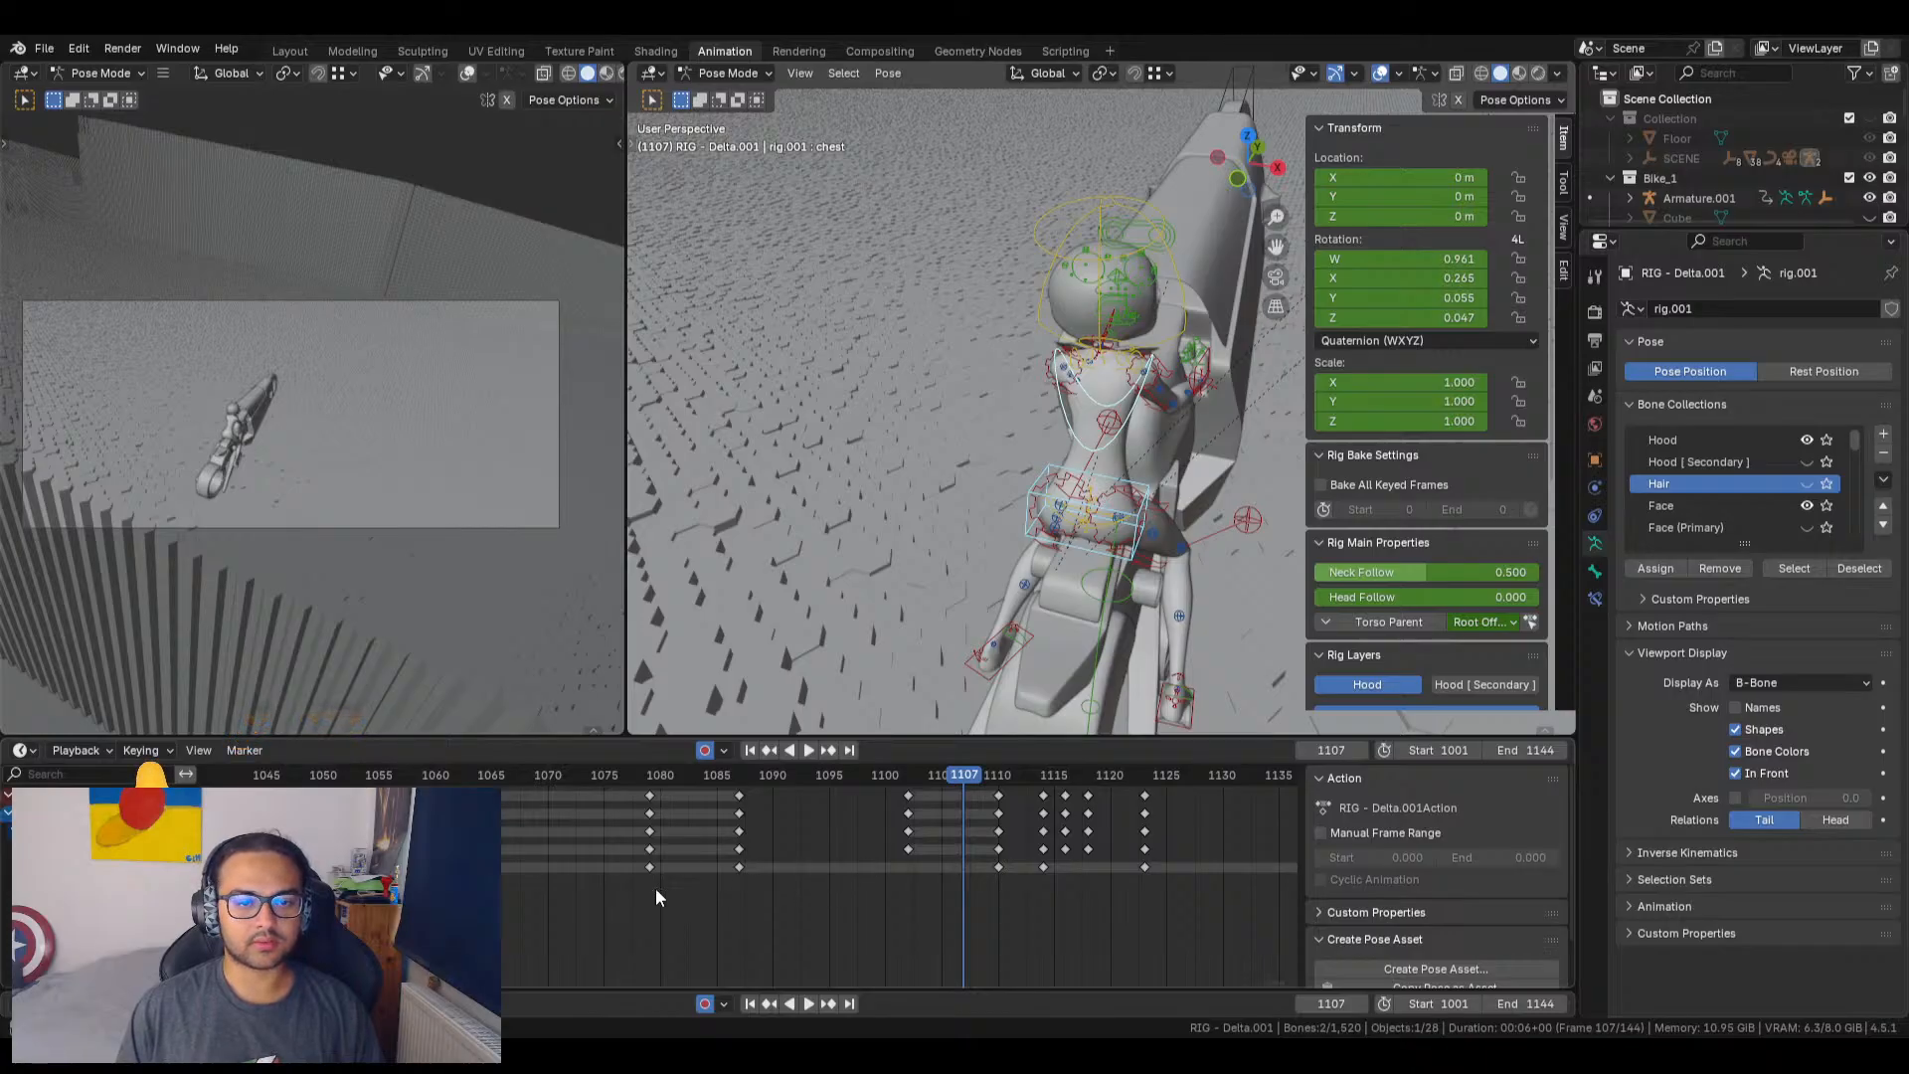
# Step: Play the animation from about frame 1090 and stop at frame 1102
pyautogui.scroll(-4, 791, 867)
pyautogui.scroll(1, 793, 868)
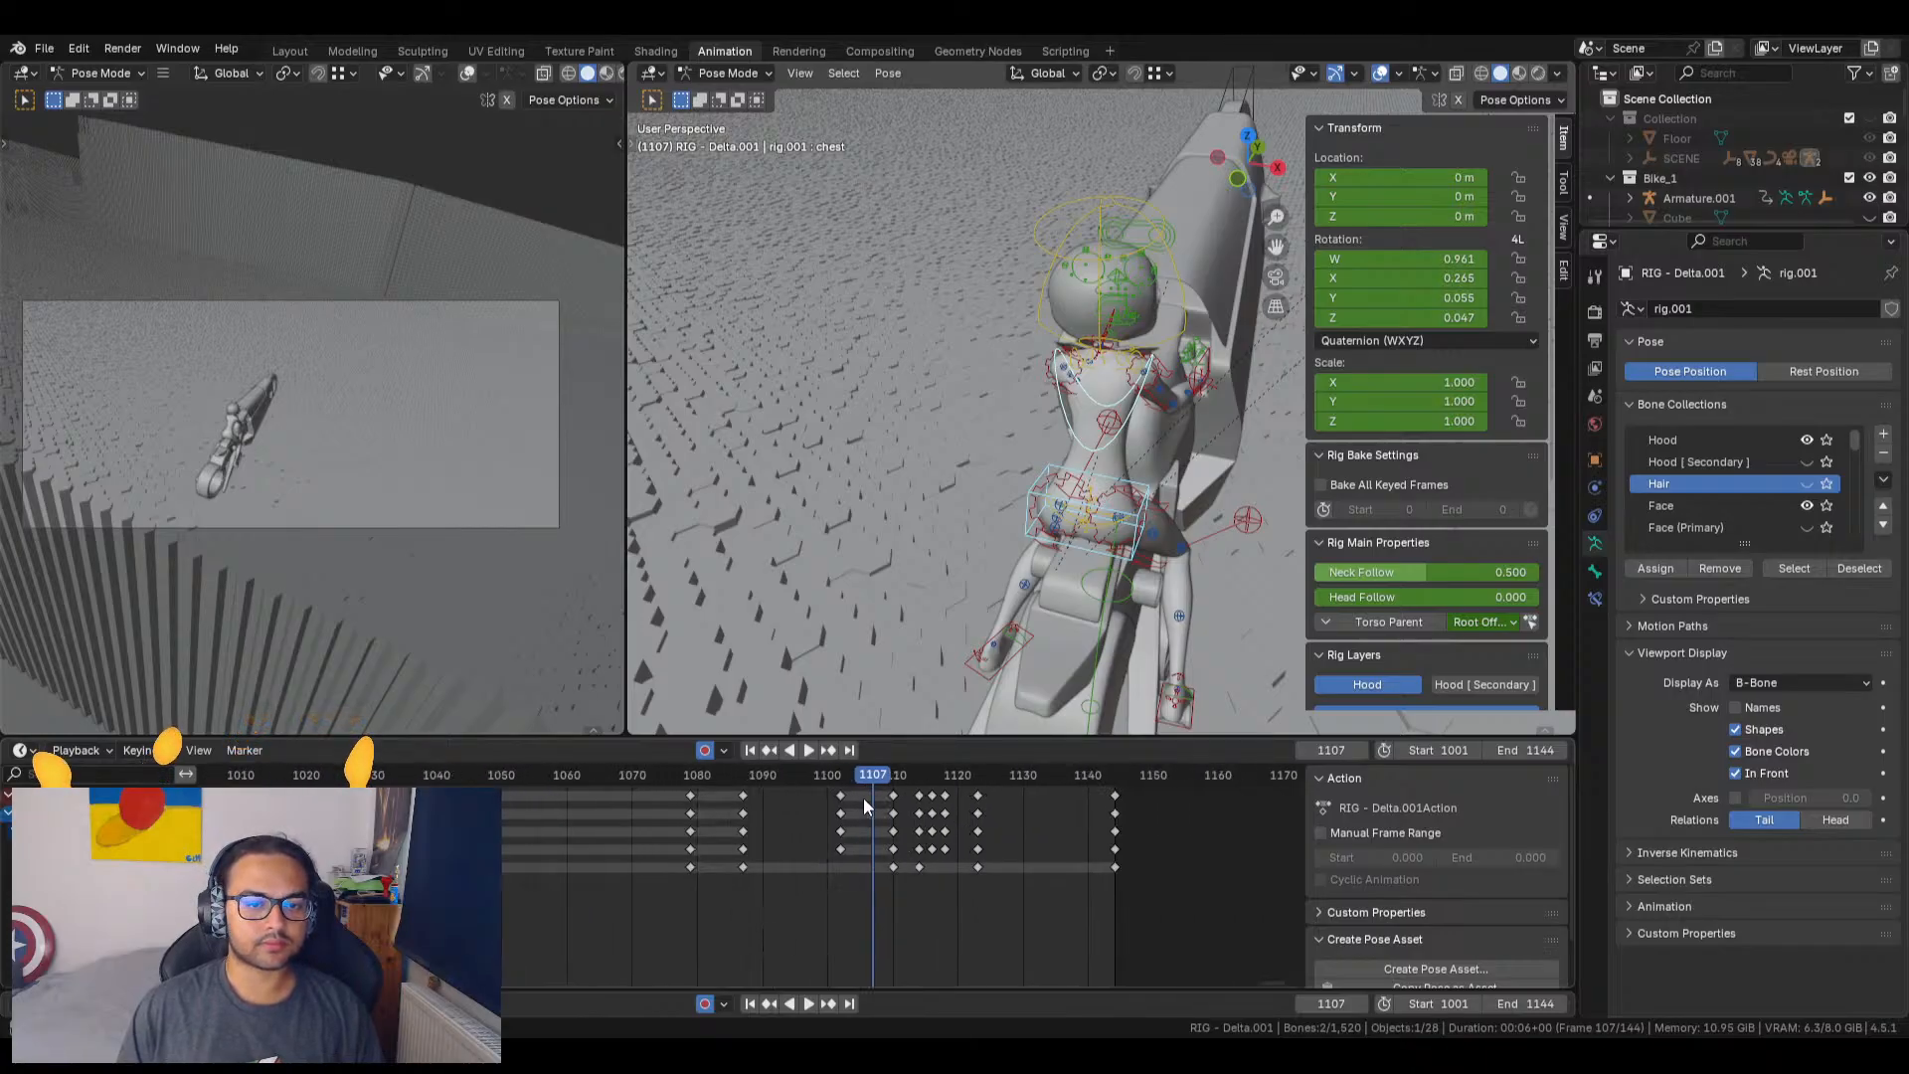
pyautogui.moveTo(867, 772); pyautogui.dragTo(751, 787)
pyautogui.press('space')
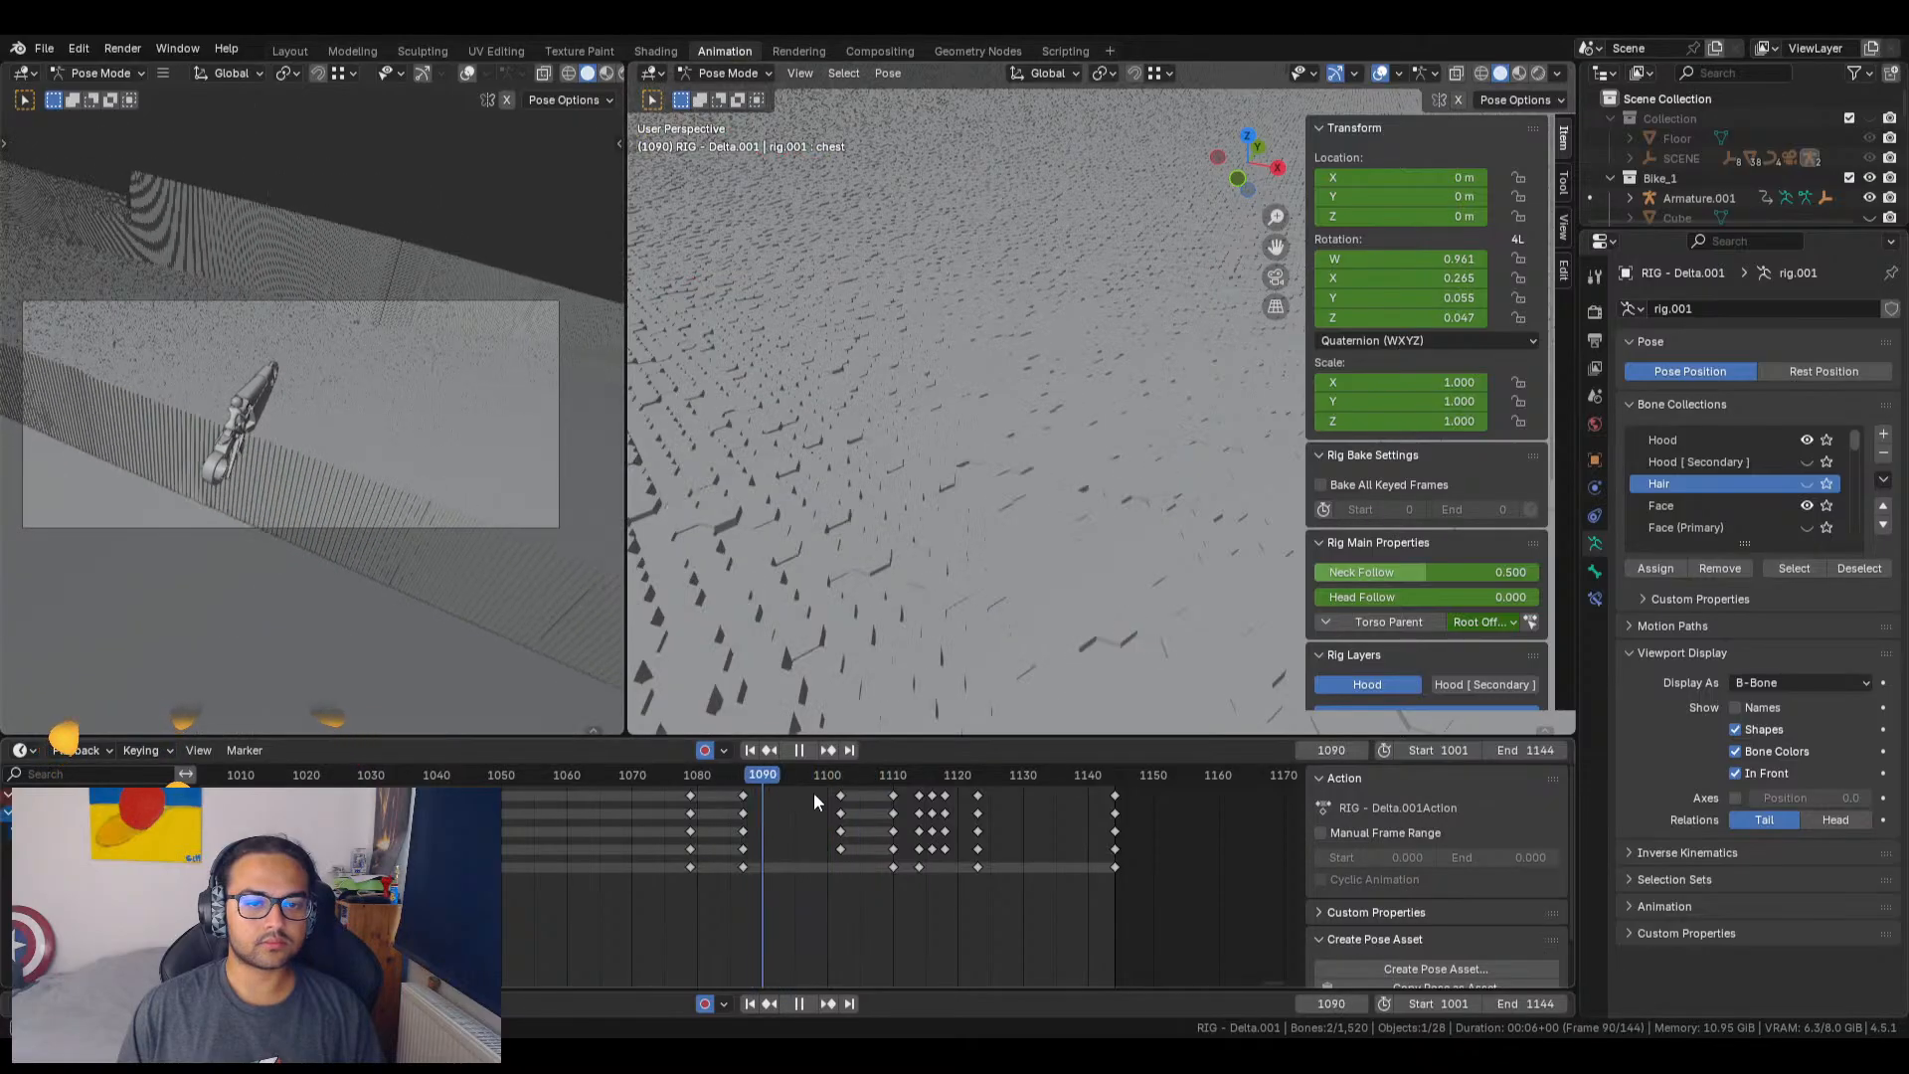
pyautogui.press('space')
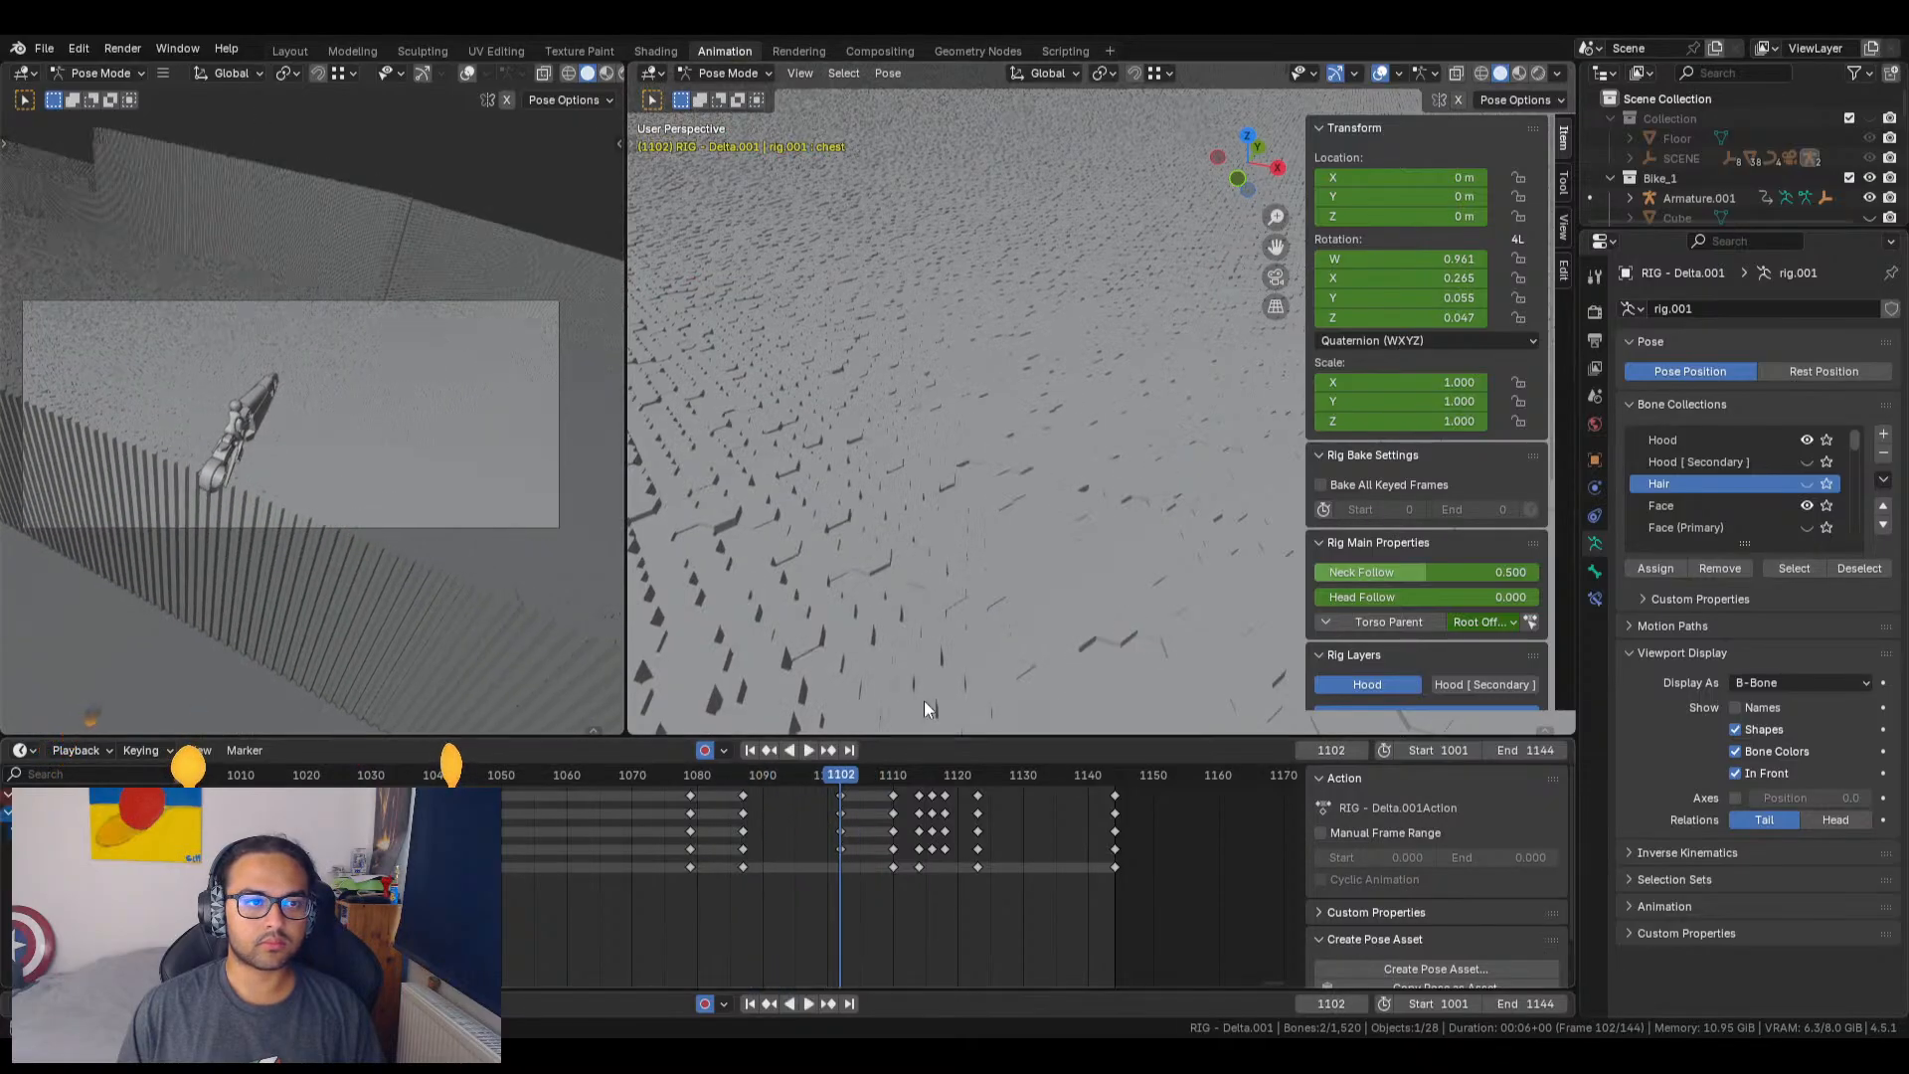
# Step: Set the chest control's X rotation to 0.205 at frame 1102
pyautogui.scroll(-5, 1003, 468)
pyautogui.moveTo(1005, 450); pyautogui.dragTo(1045, 481, button='middle')
pyautogui.scroll(10, 1047, 445)
pyautogui.moveTo(1402, 291)
pyautogui.mouseDown()
pyautogui.moveTo(1433, 292)
pyautogui.moveTo(1409, 318)
pyautogui.moveTo(1432, 318)
pyautogui.moveTo(1352, 278)
pyautogui.moveTo(1390, 277)
pyautogui.mouseUp()
pyautogui.hotkey('ctrl', 'z')
pyautogui.hotkey('ctrl', 'z')
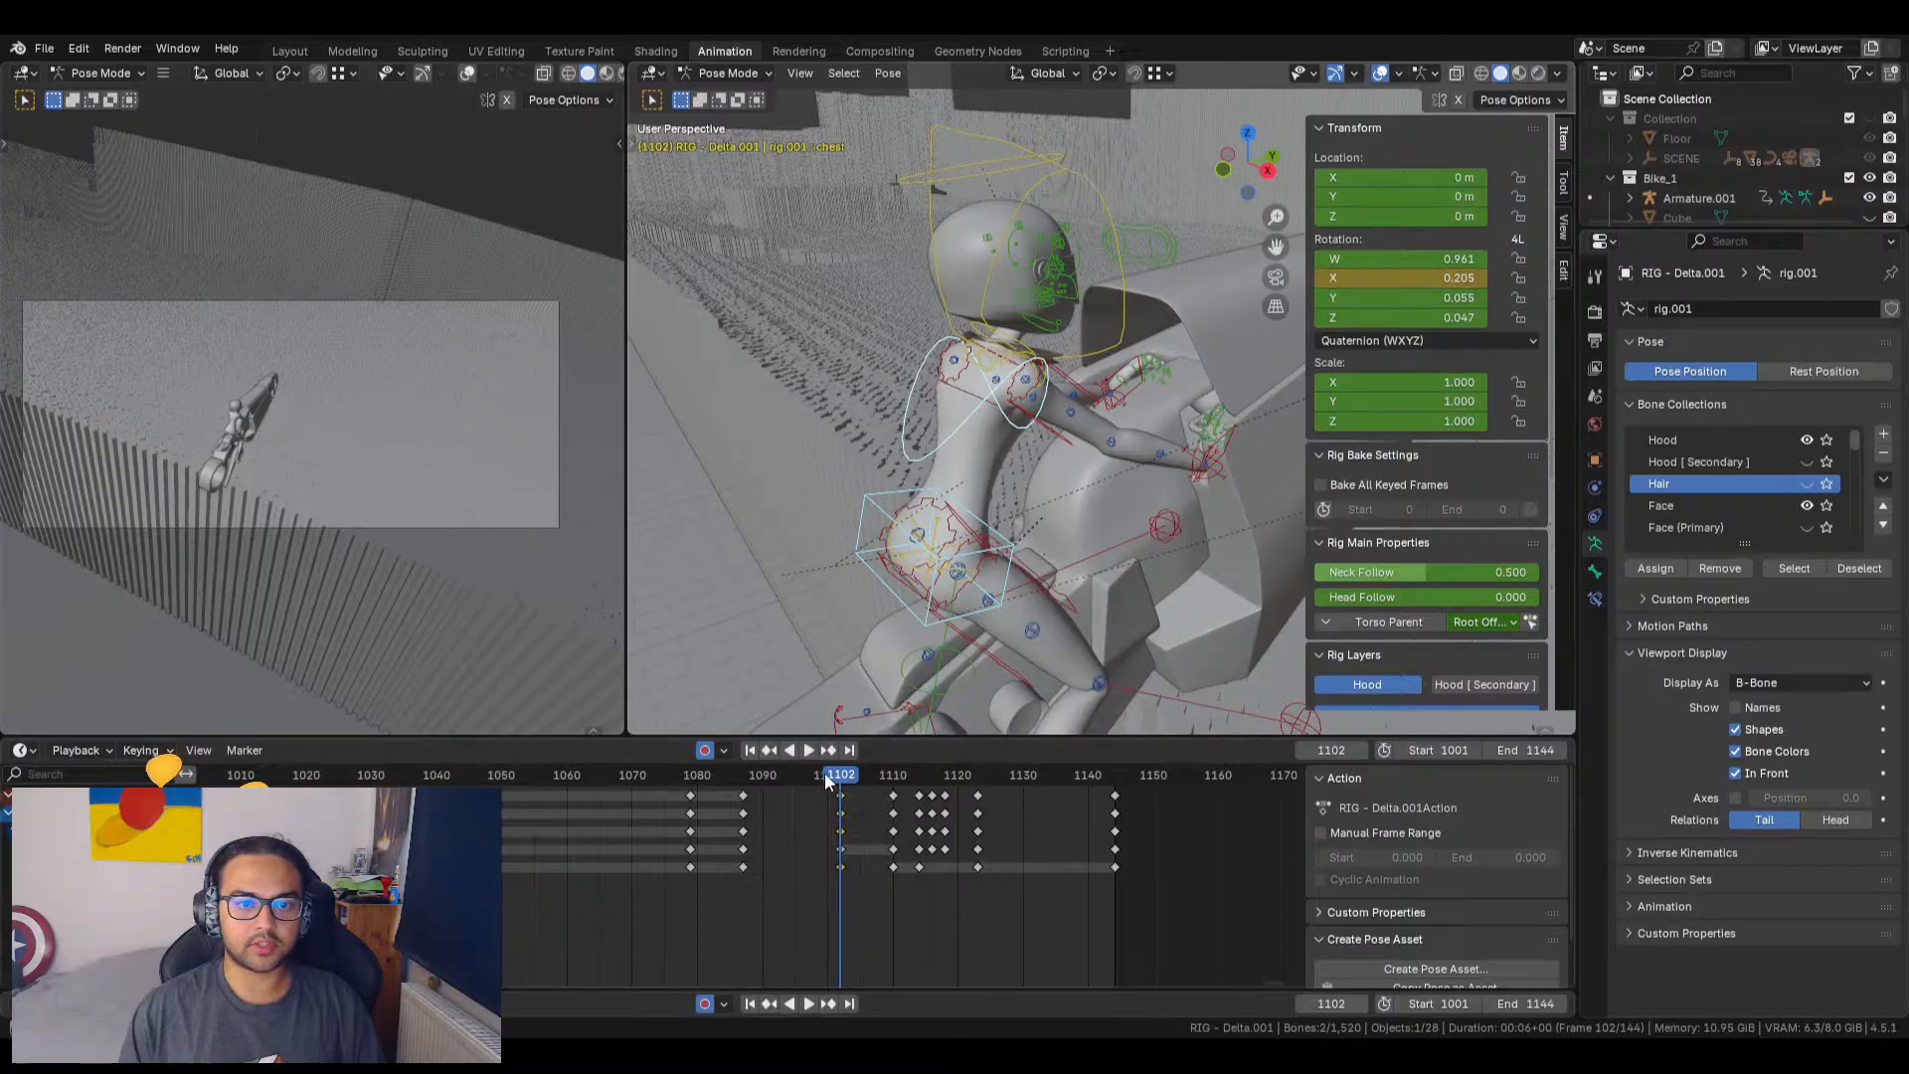
# Step: Review the rider's motion from about frame 1090 in a close camera view, then scrub back to frame 1030
pyautogui.moveTo(832, 775); pyautogui.dragTo(756, 773)
pyautogui.press('space')
pyautogui.scroll(8, 217, 398)
pyautogui.keyDown('shift'); pyautogui.moveTo(215, 452); pyautogui.dragTo(468, 380, button='middle'); pyautogui.keyUp('shift')
pyautogui.press('space')
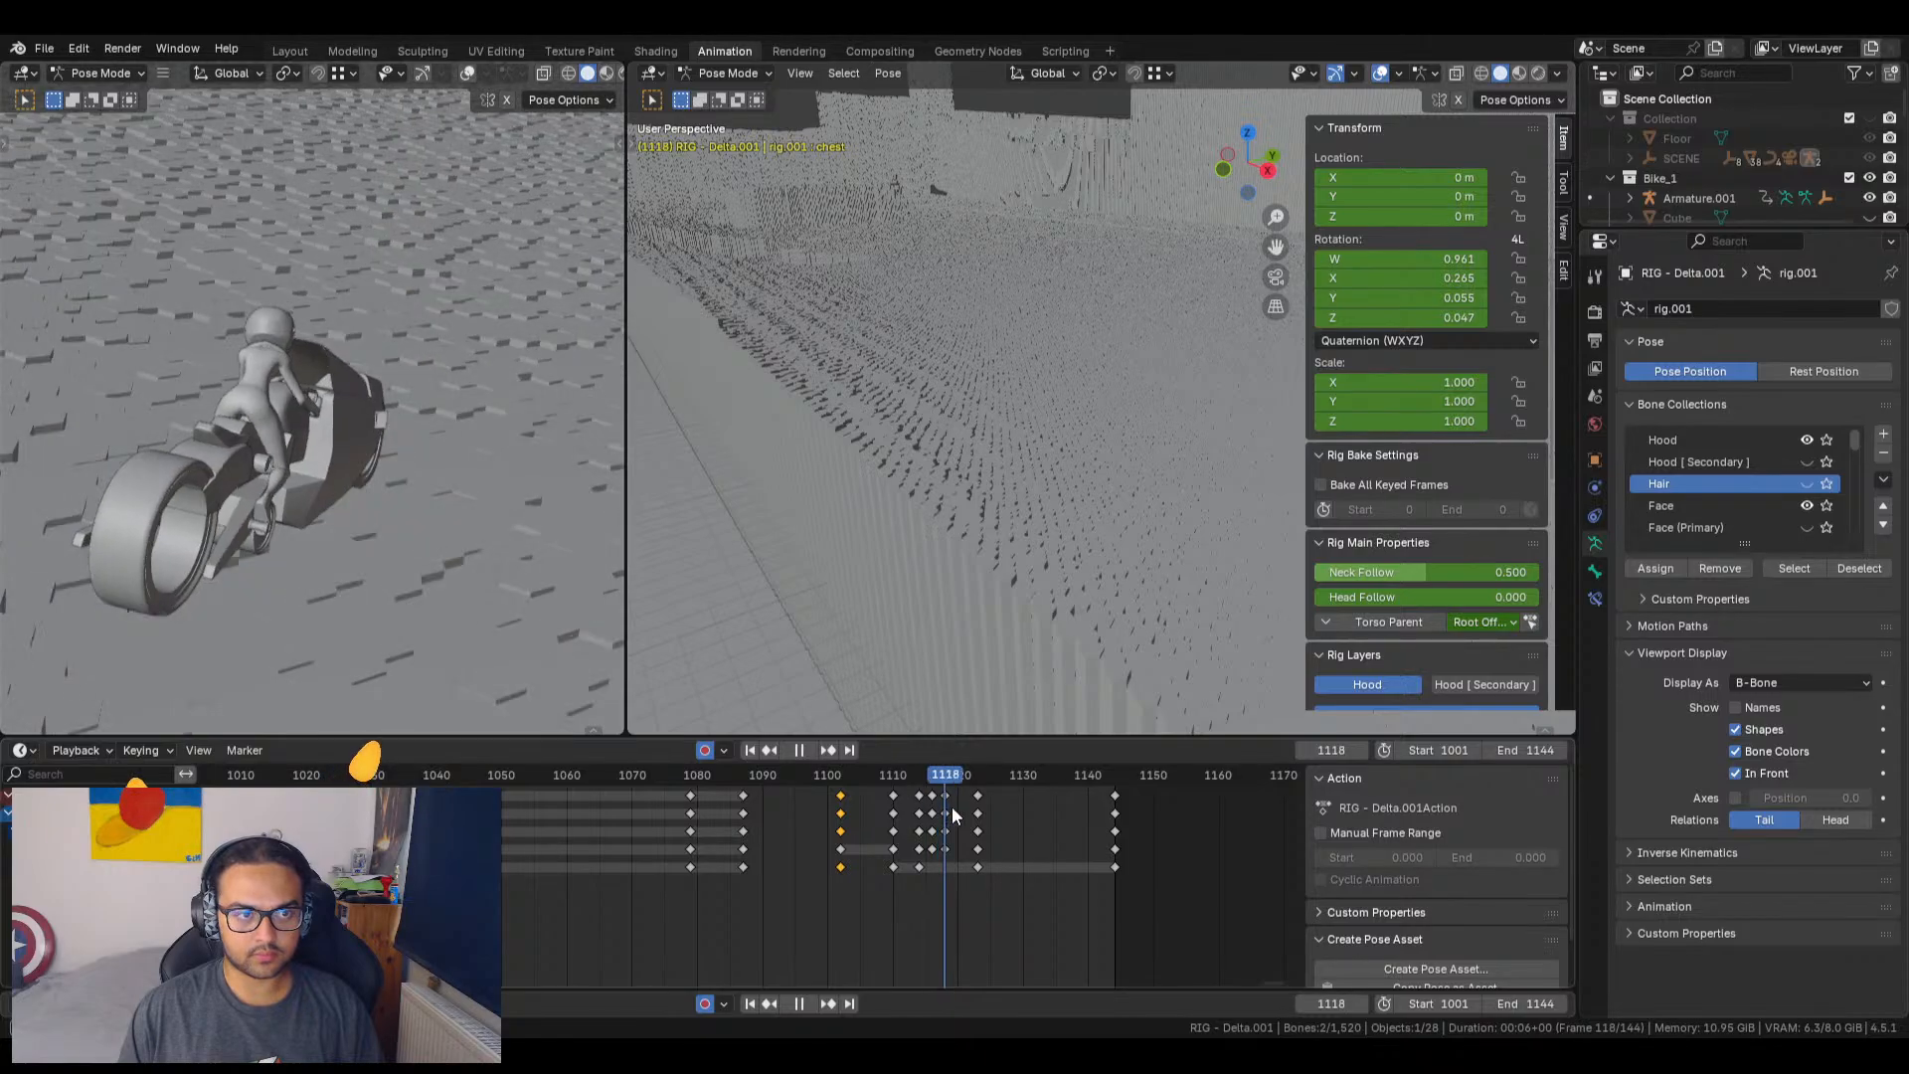
pyautogui.moveTo(981, 808); pyautogui.dragTo(371, 794)
pyautogui.scroll(-2, 514, 876)
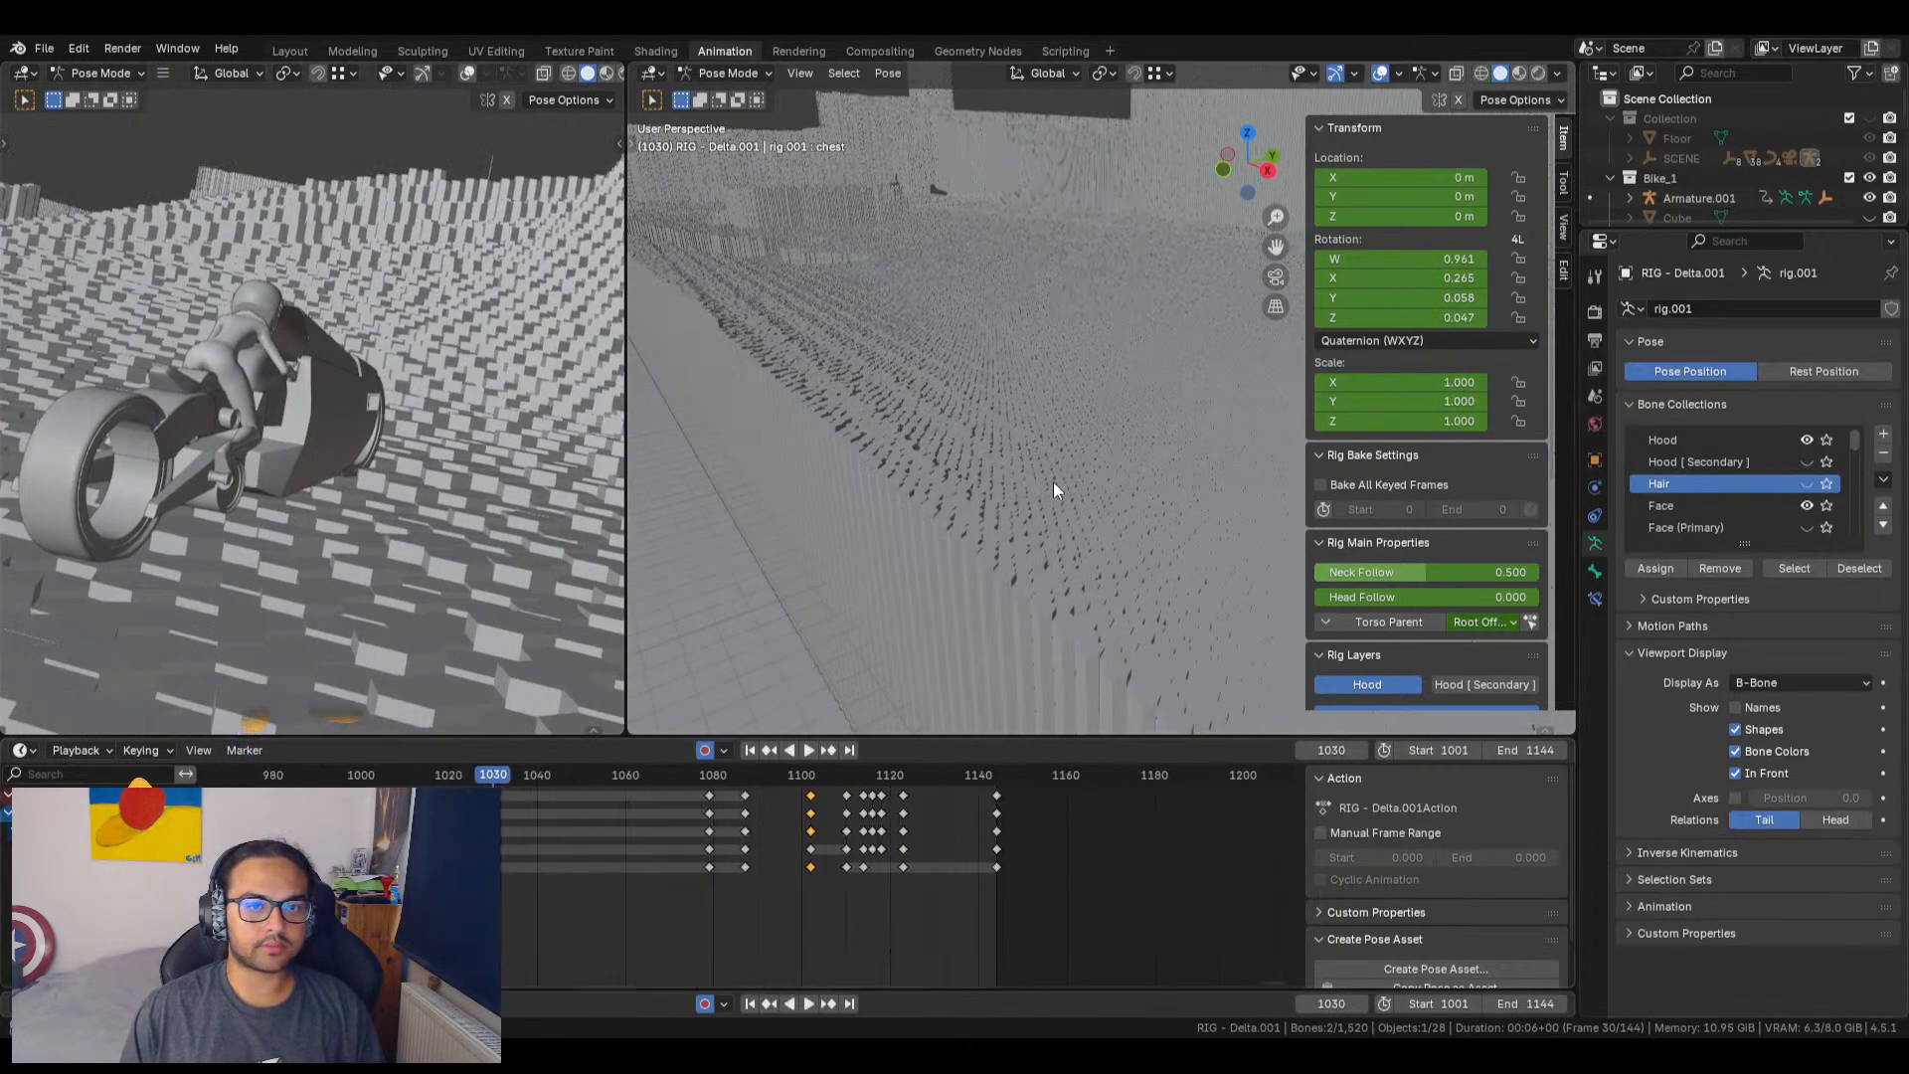
pyautogui.keyDown('shift'); pyautogui.moveTo(1053, 482); pyautogui.dragTo(1635, 535, button='middle'); pyautogui.keyUp('shift')
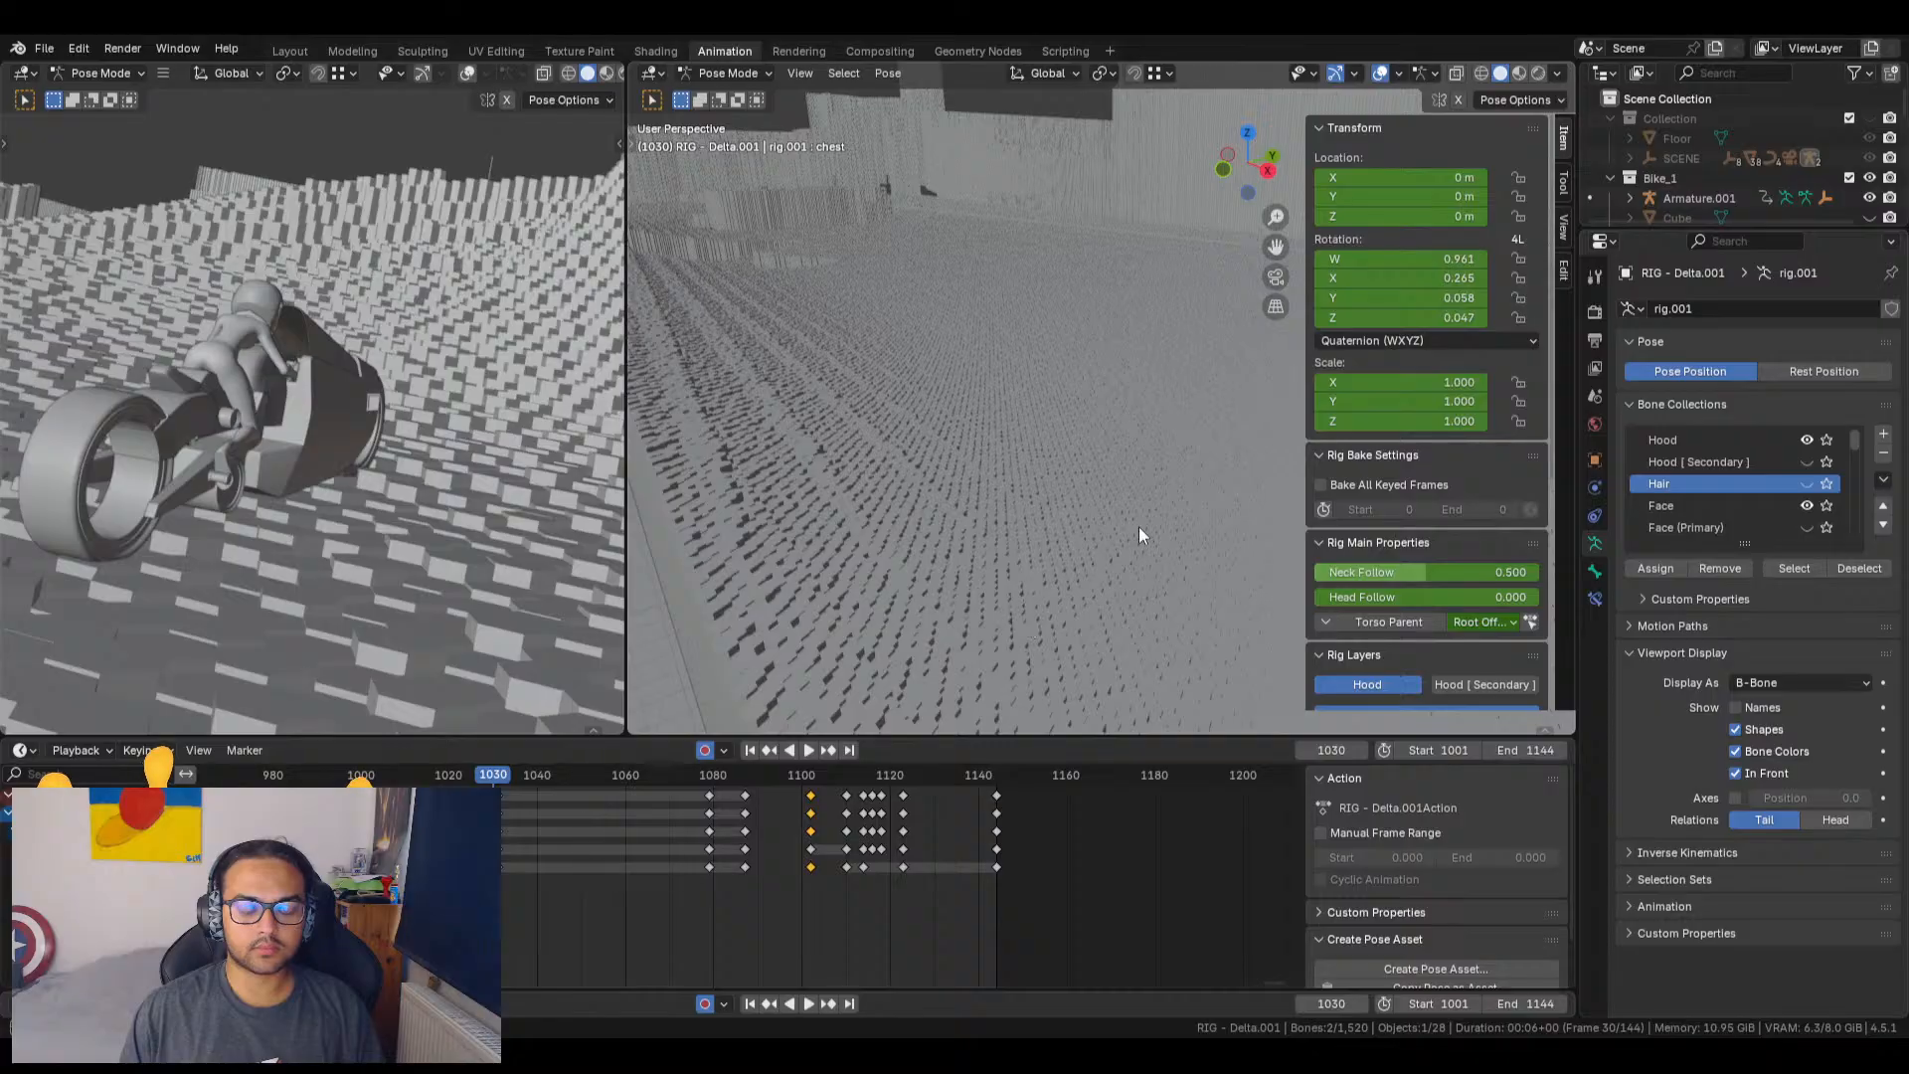
pyautogui.keyDown('shift'); pyautogui.moveTo(1140, 527); pyautogui.dragTo(1197, 493, button='middle'); pyautogui.keyUp('shift')
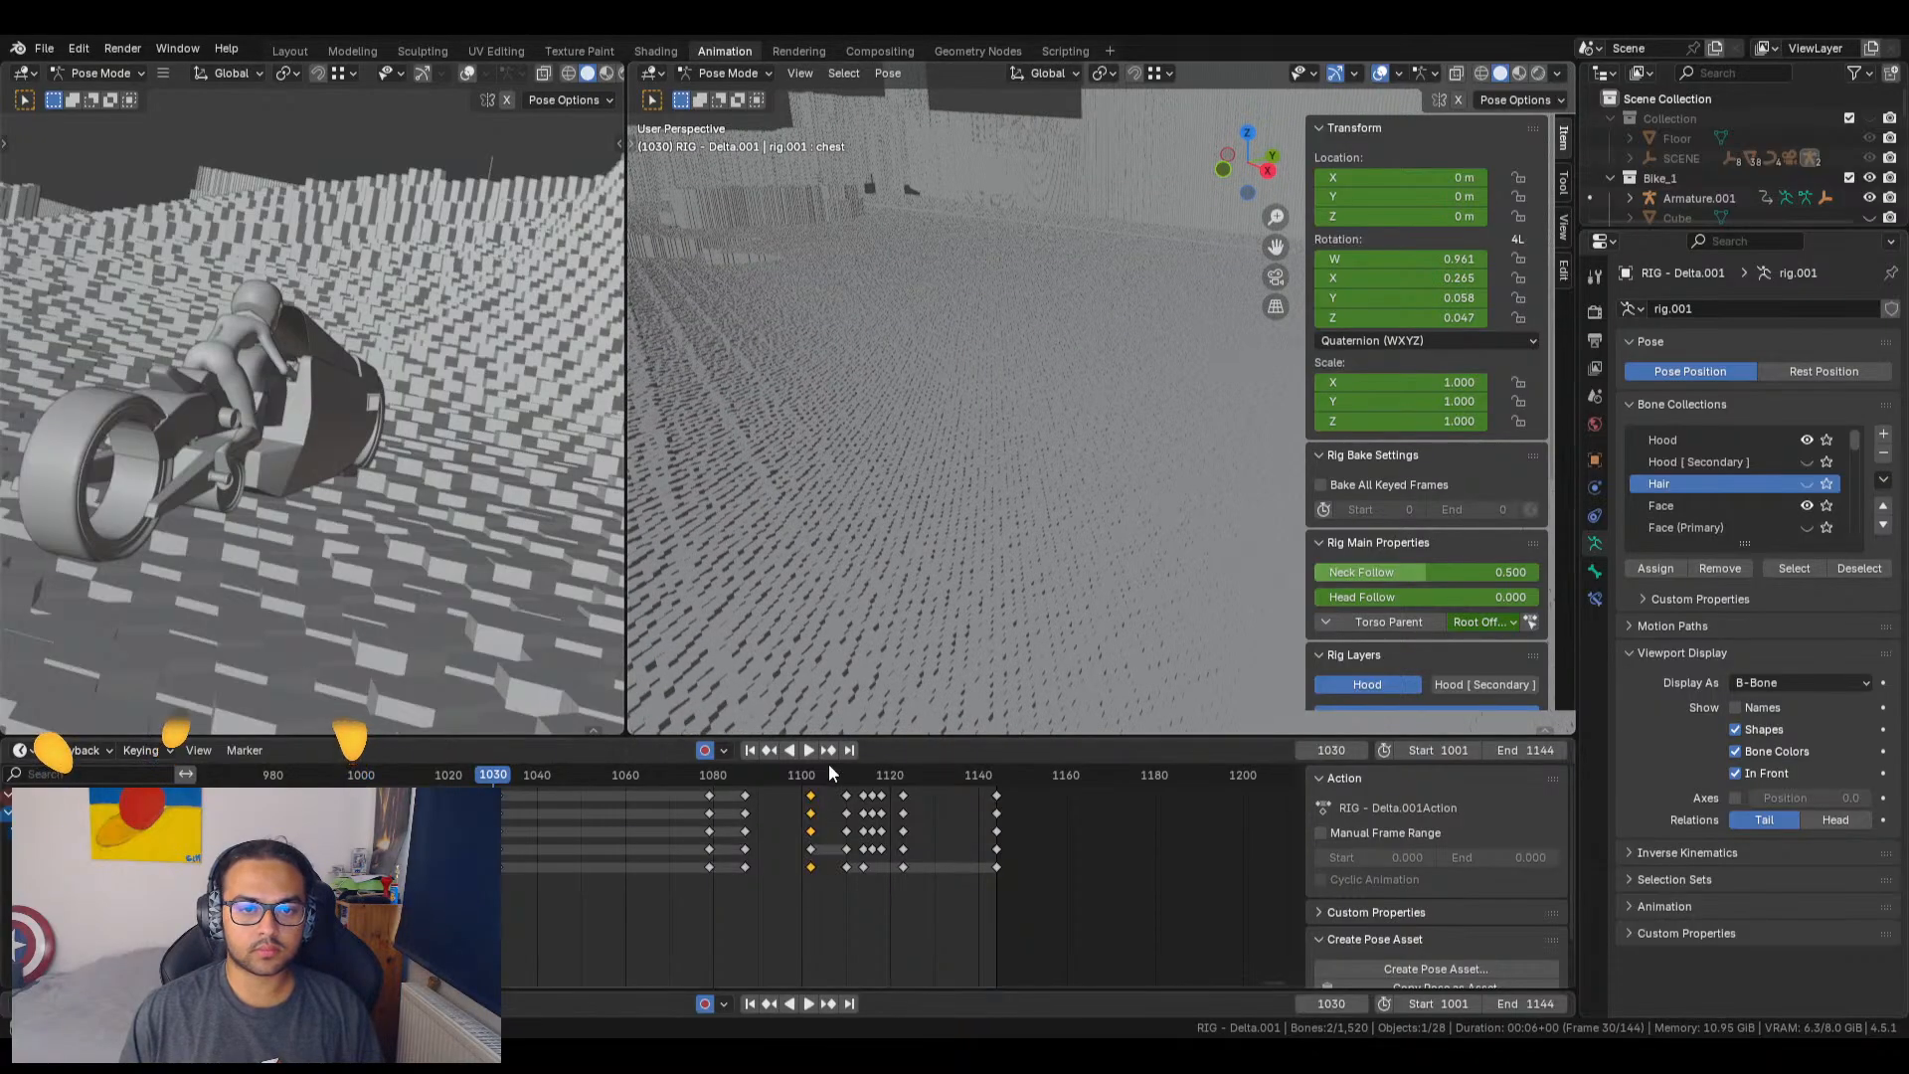
# Step: Insert keyframes on all channels of the torso and chest controls at frames 1110 and 1114
pyautogui.moveTo(831, 773); pyautogui.dragTo(848, 779)
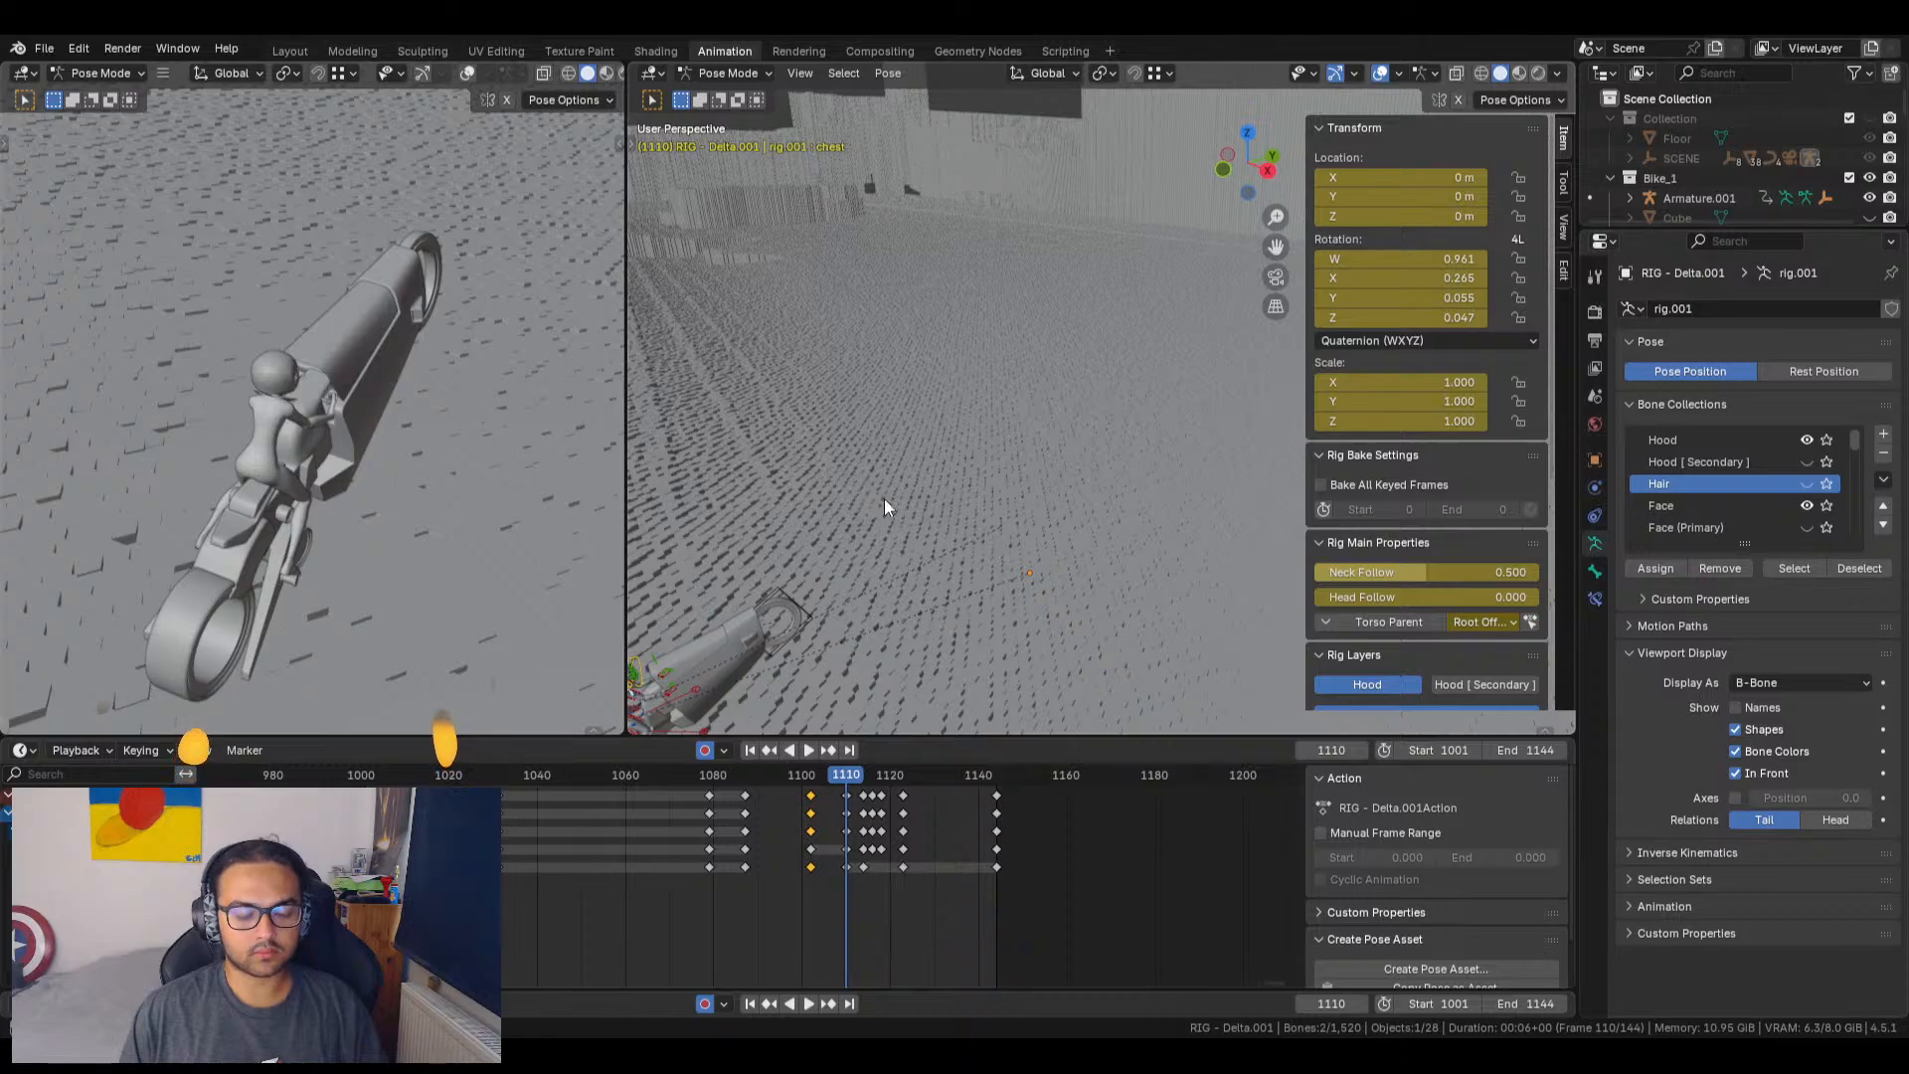
pyautogui.press('i')
pyautogui.click(852, 857)
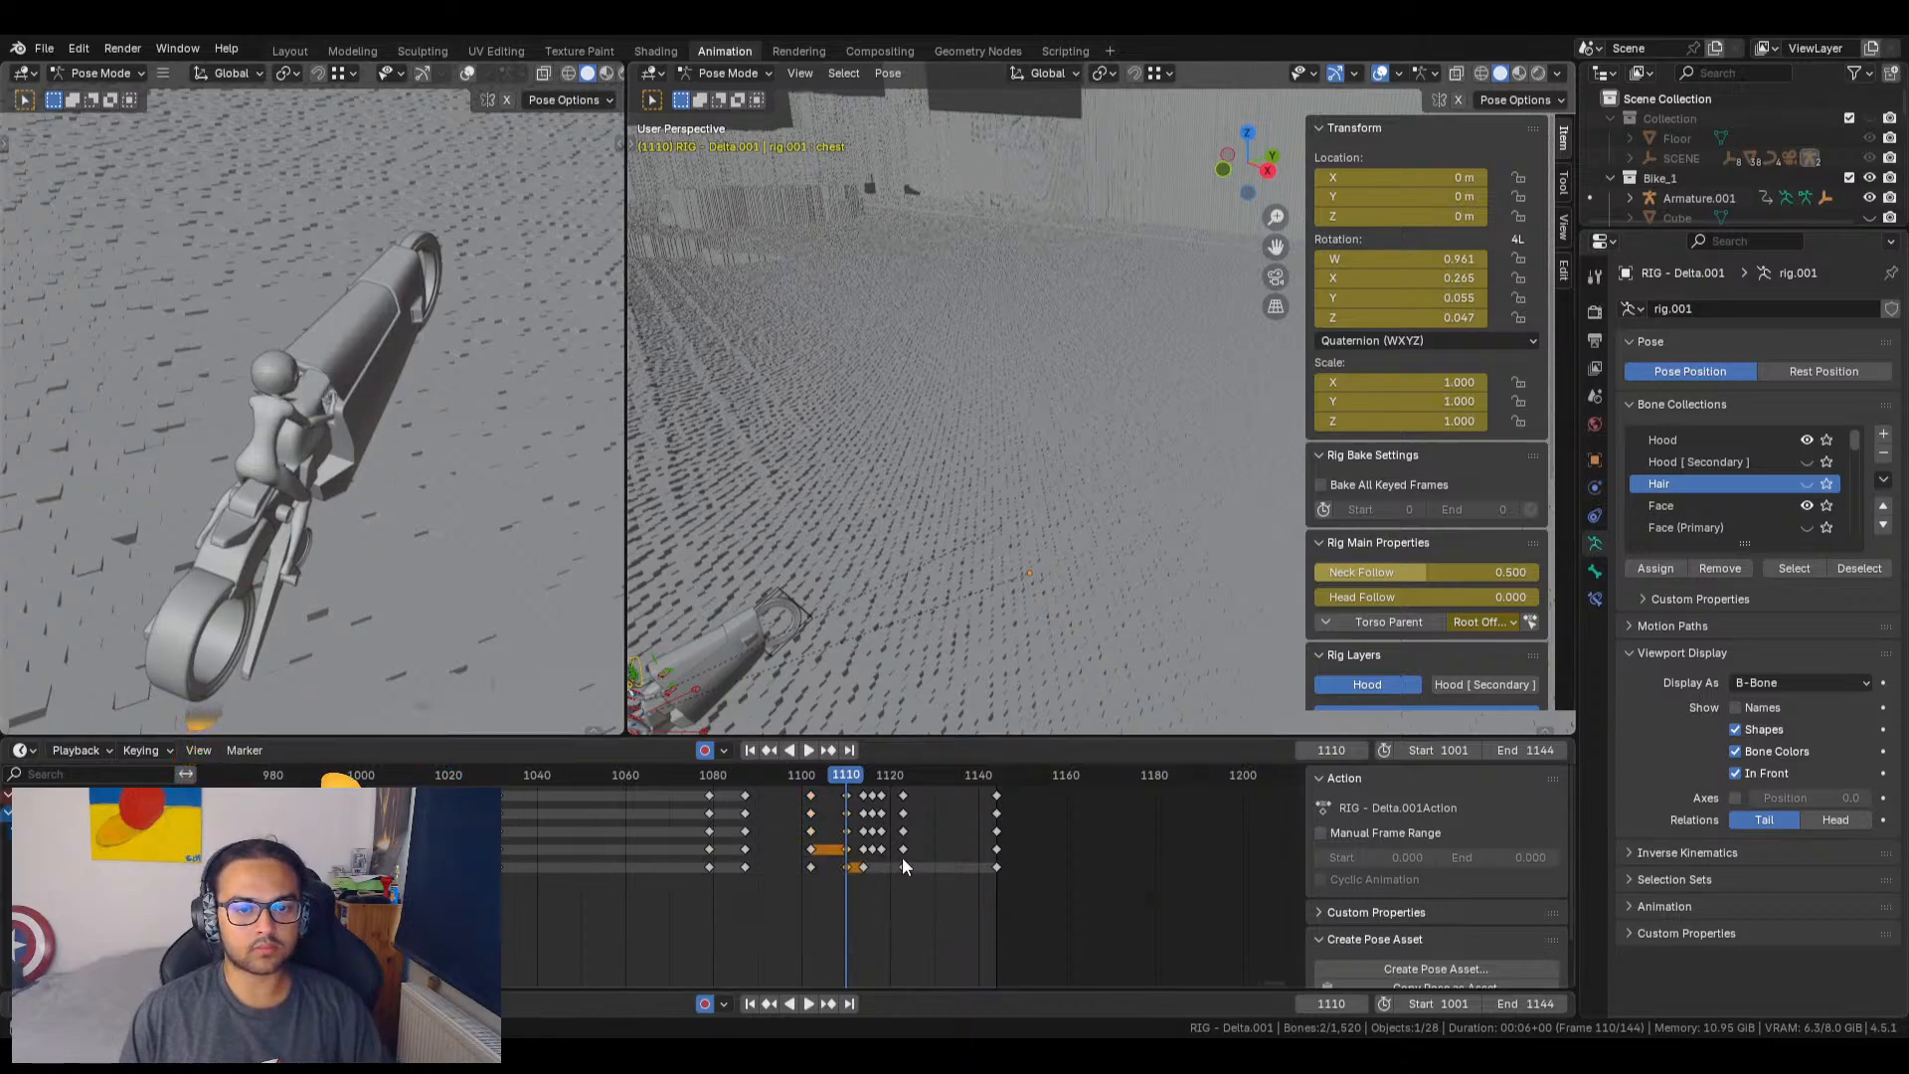
pyautogui.scroll(5, 905, 865)
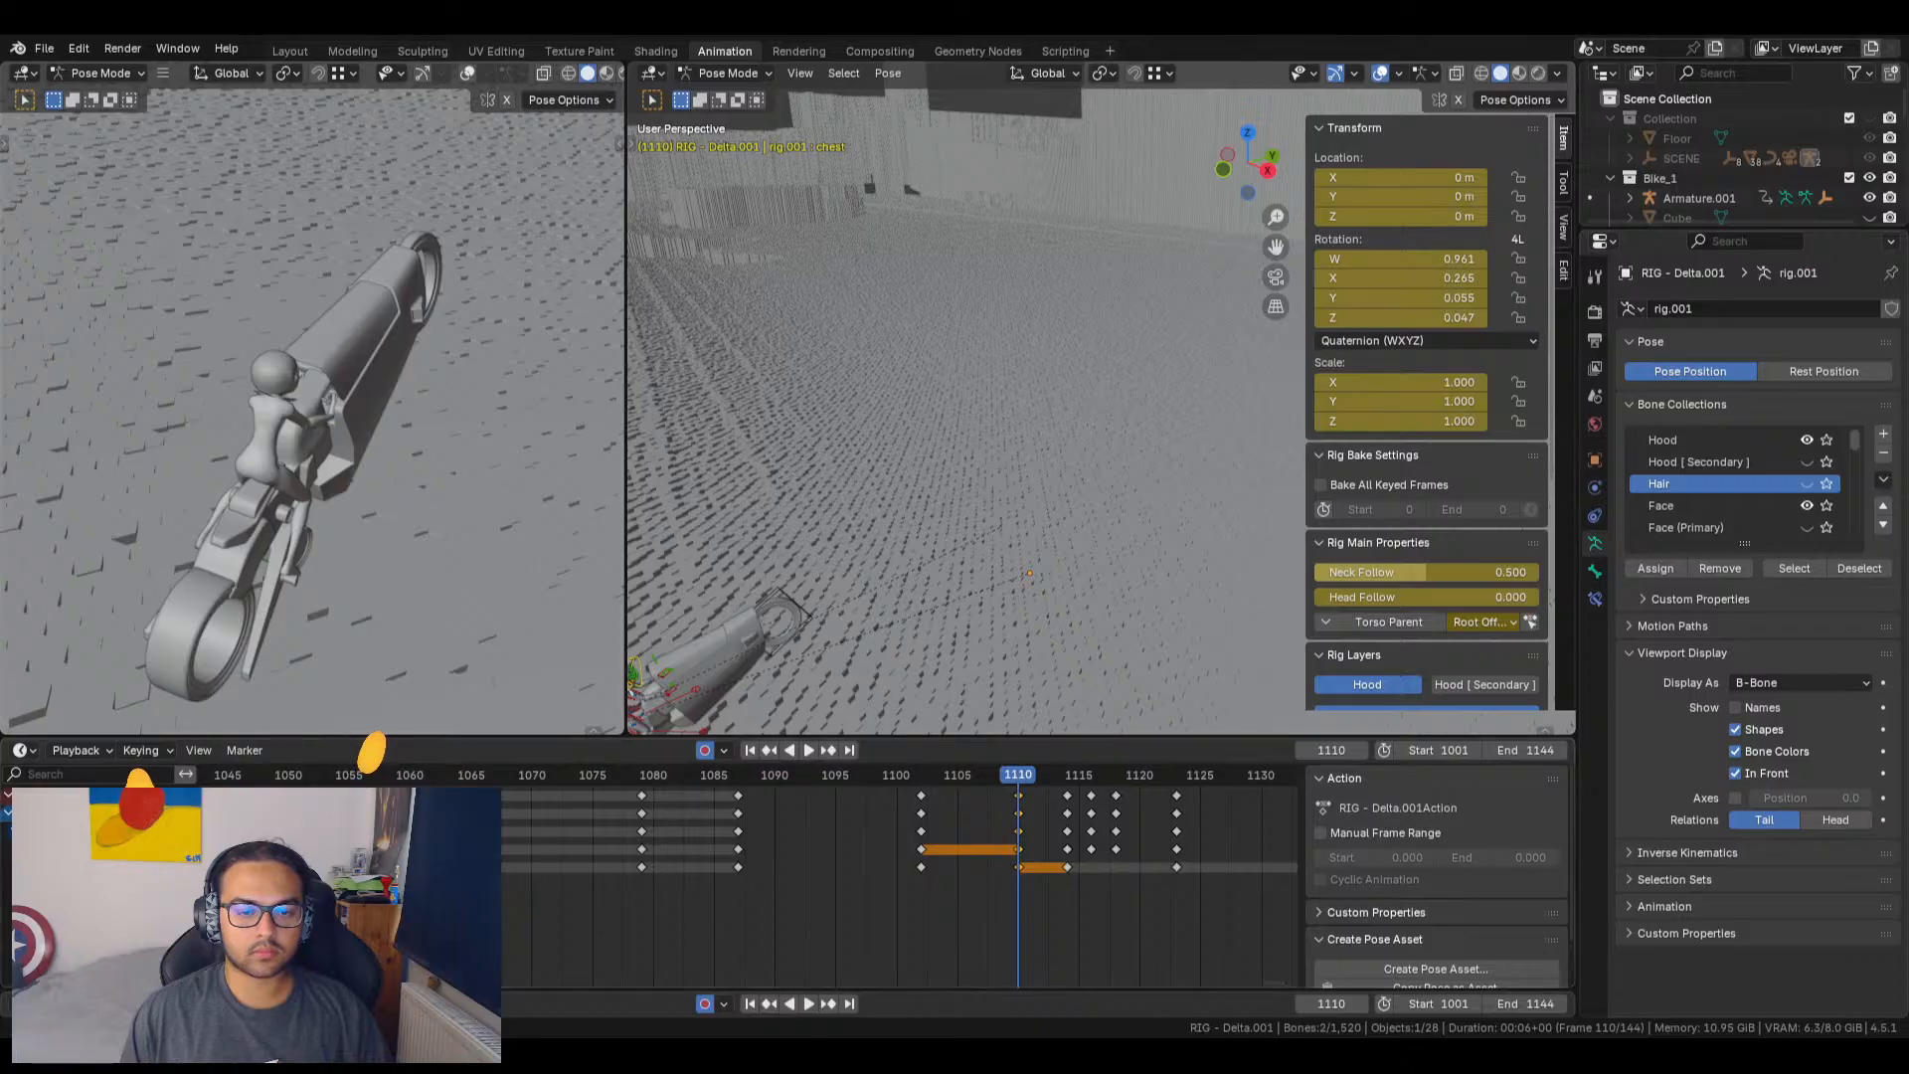
pyautogui.click(829, 1006)
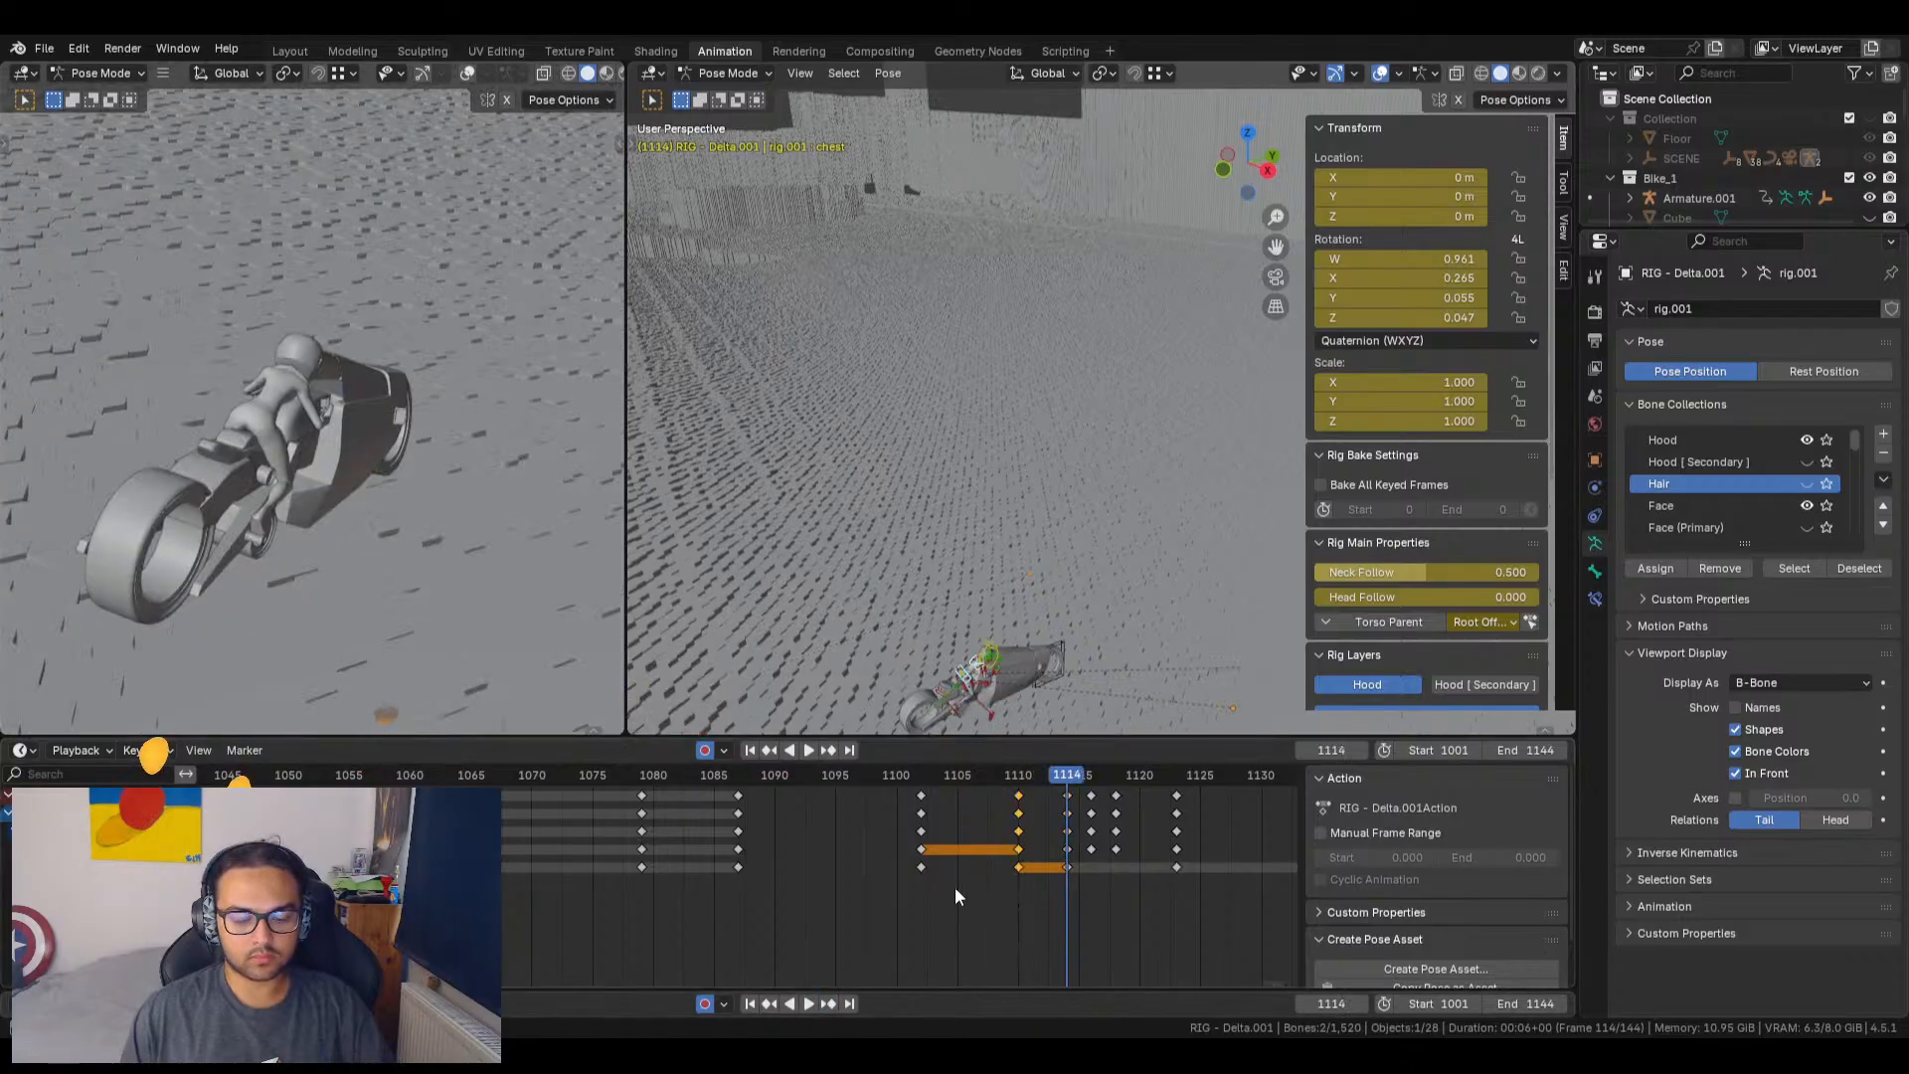
pyautogui.press('i')
pyautogui.click(917, 887)
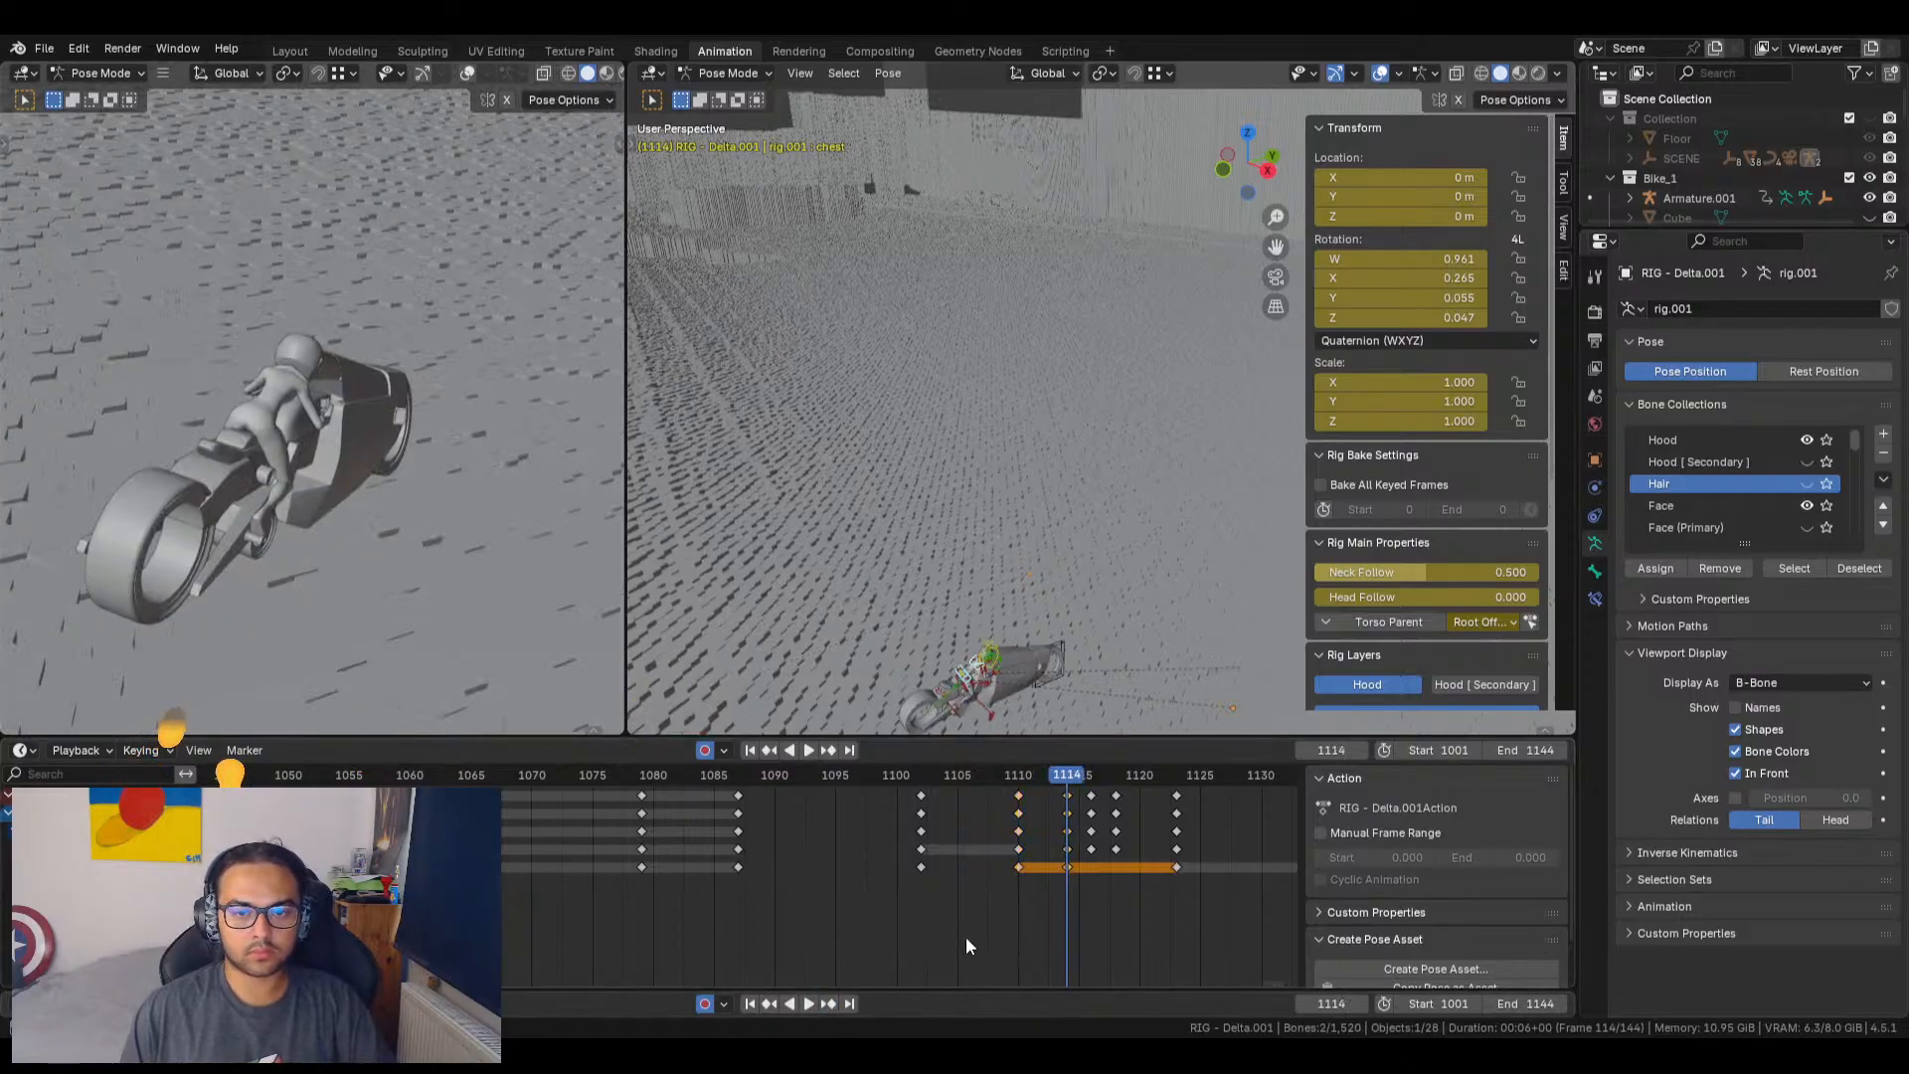
# Step: Insert keyframes on all channels of the torso and chest controls at frames 1116 and 1118
pyautogui.click(831, 1006)
pyautogui.press('i')
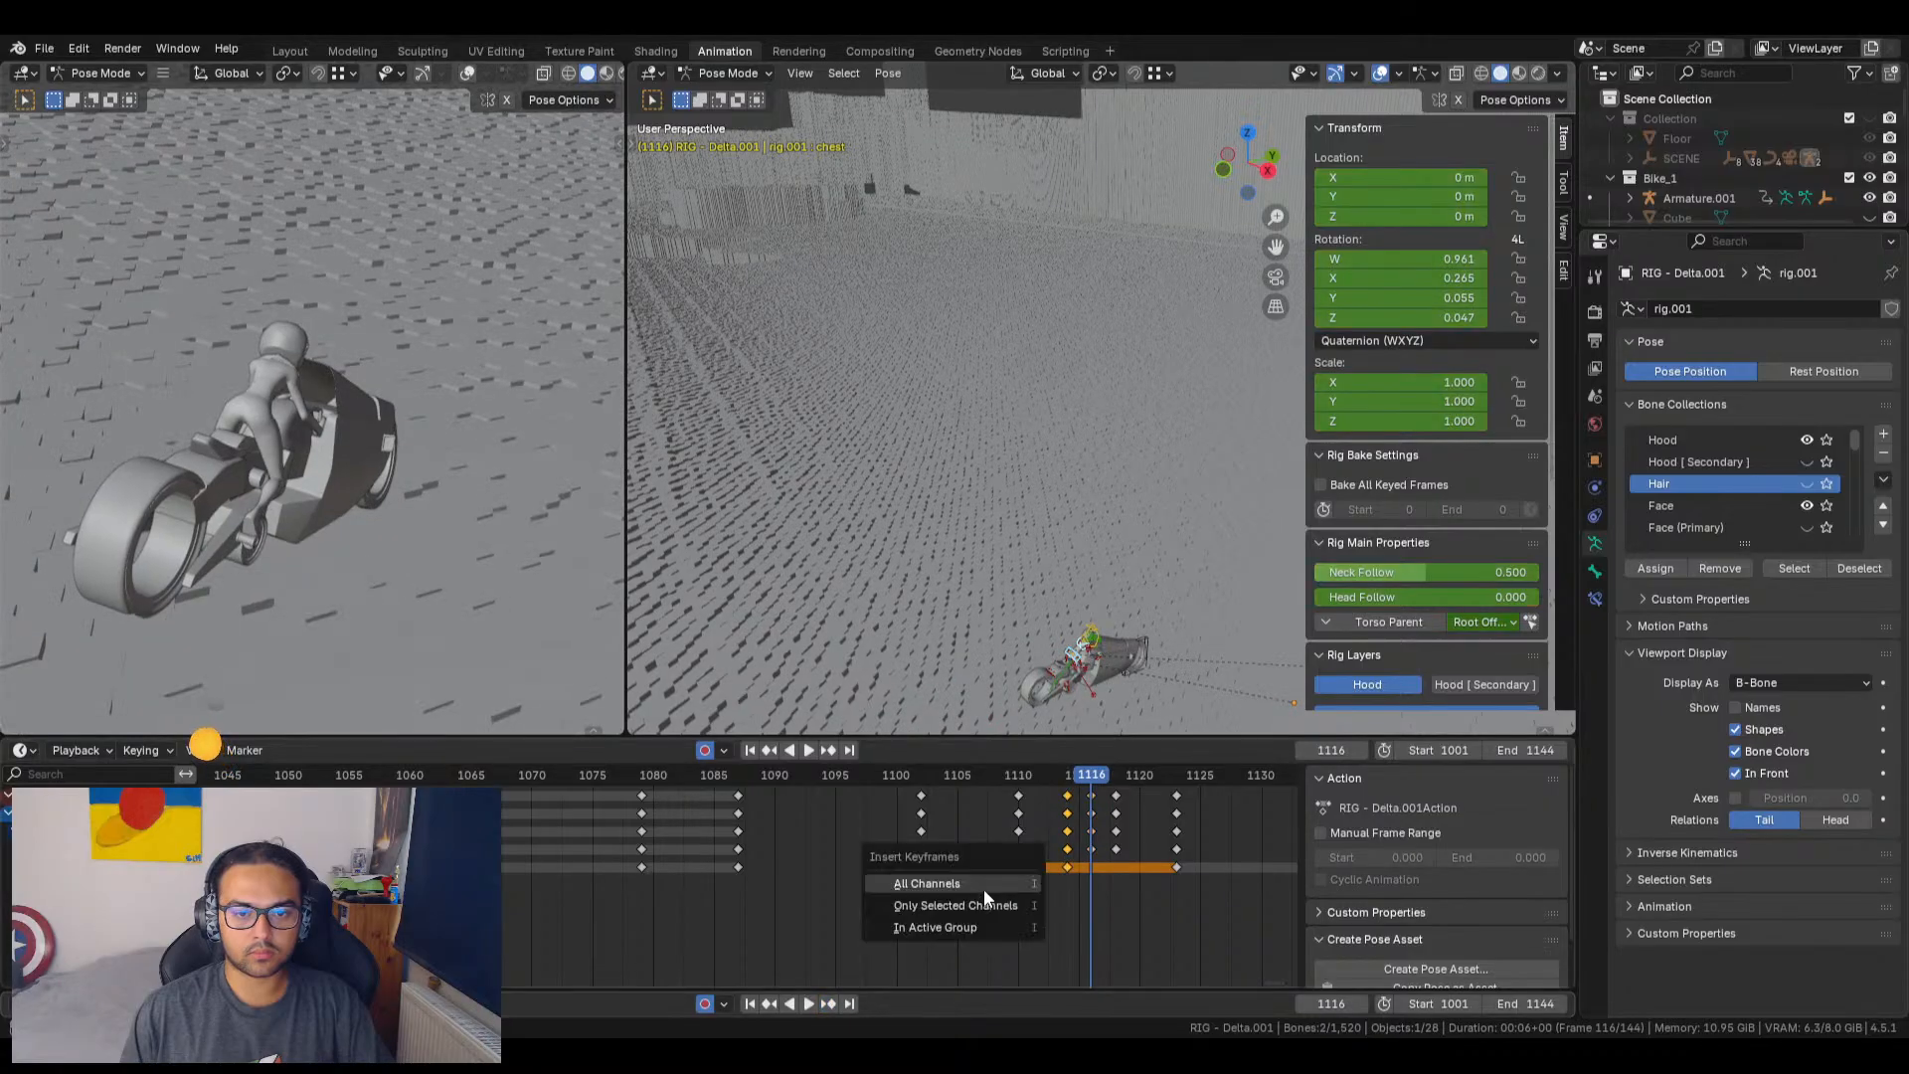
pyautogui.click(982, 889)
pyautogui.click(833, 1004)
pyautogui.press('i')
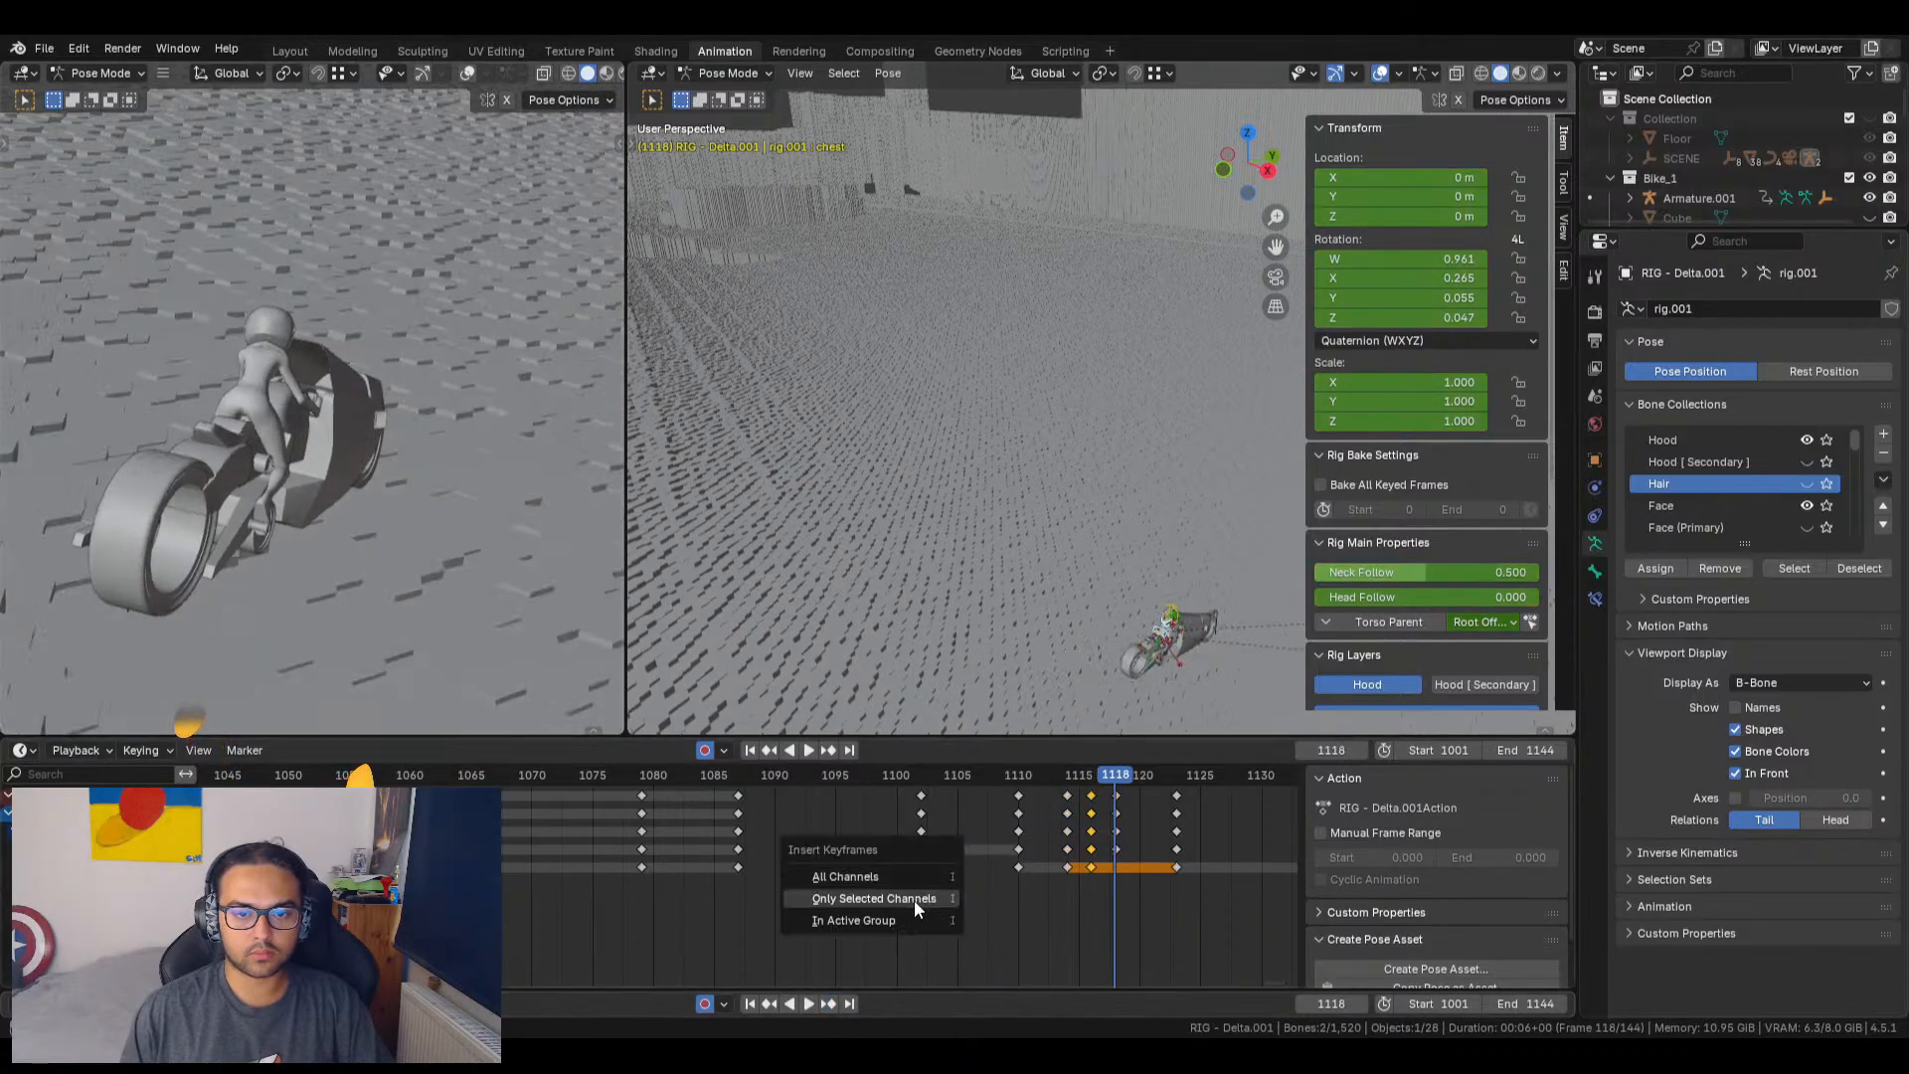
pyautogui.click(907, 881)
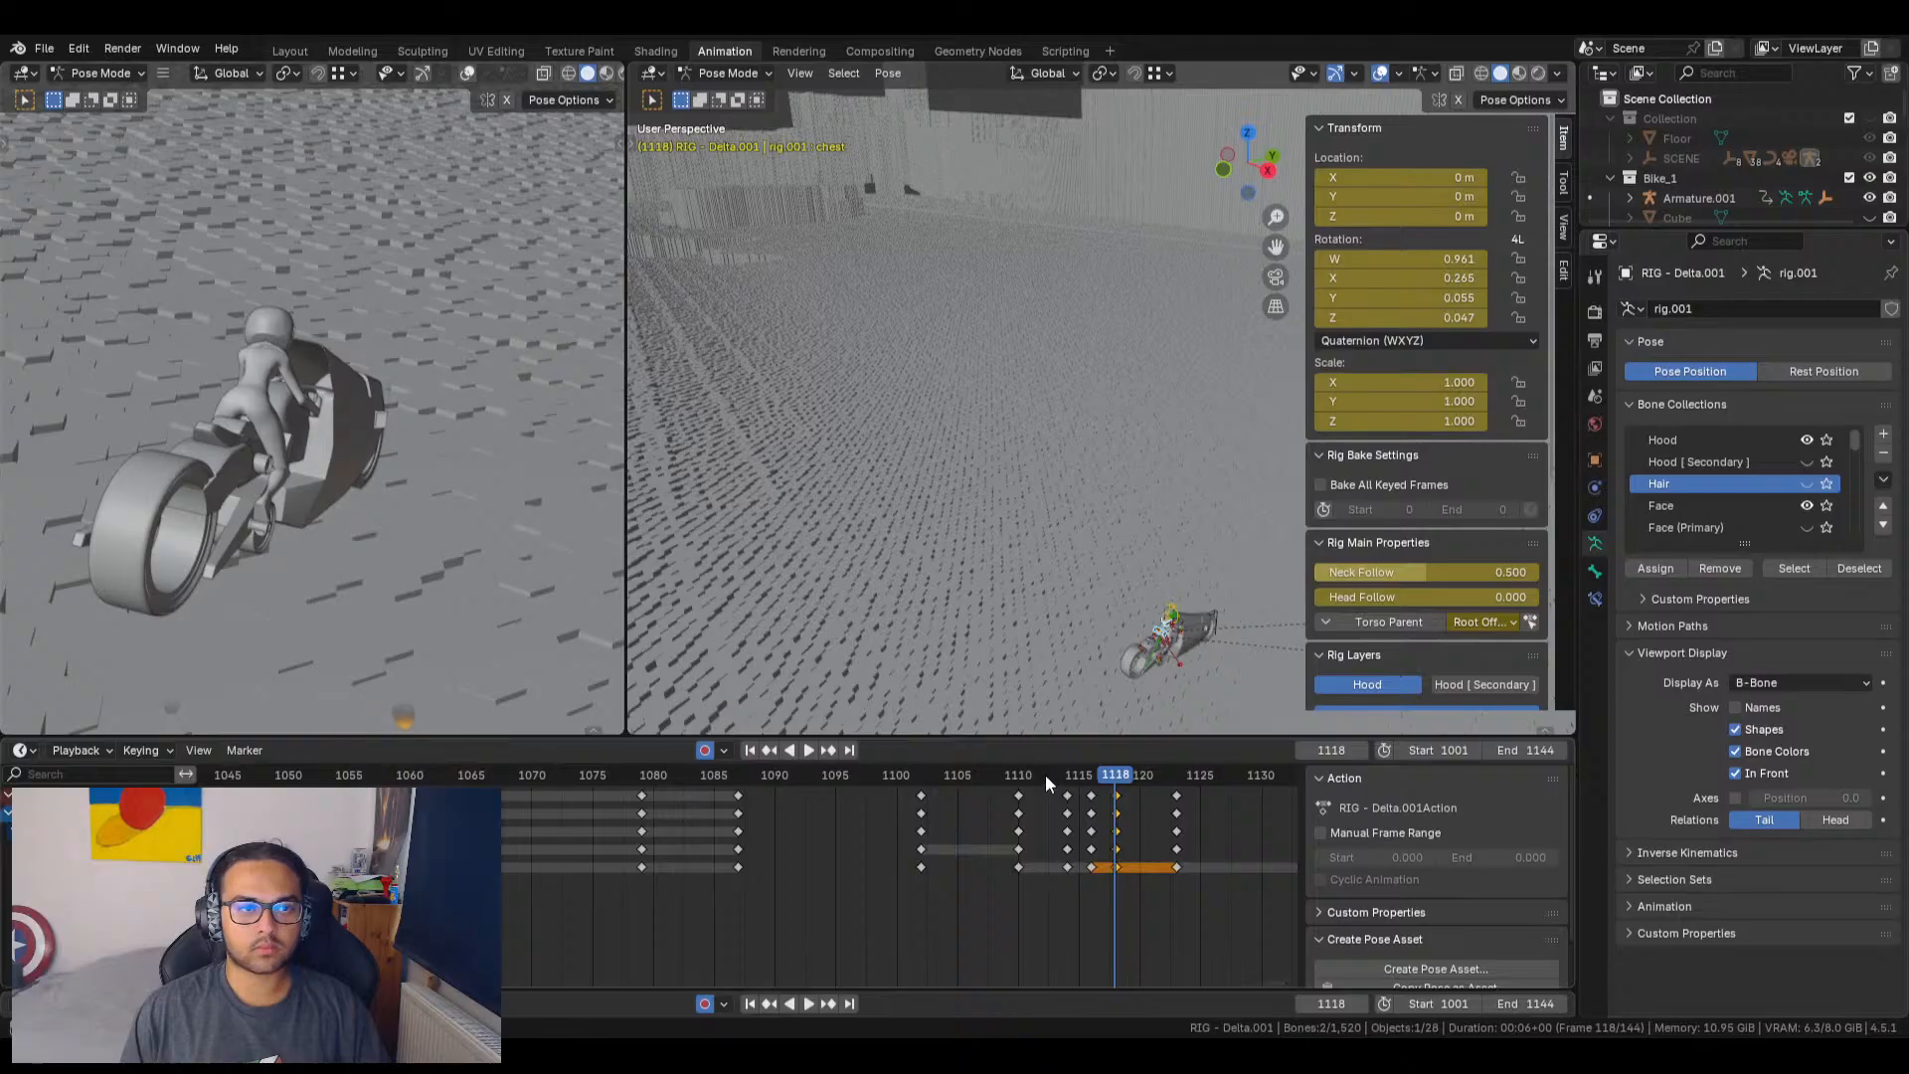
# Step: Frame the torso and chest controls at frame 1118 and select only the chest control
pyautogui.keyDown('shift'); pyautogui.moveTo(1095, 601); pyautogui.dragTo(841, 457, button='middle'); pyautogui.keyUp('shift')
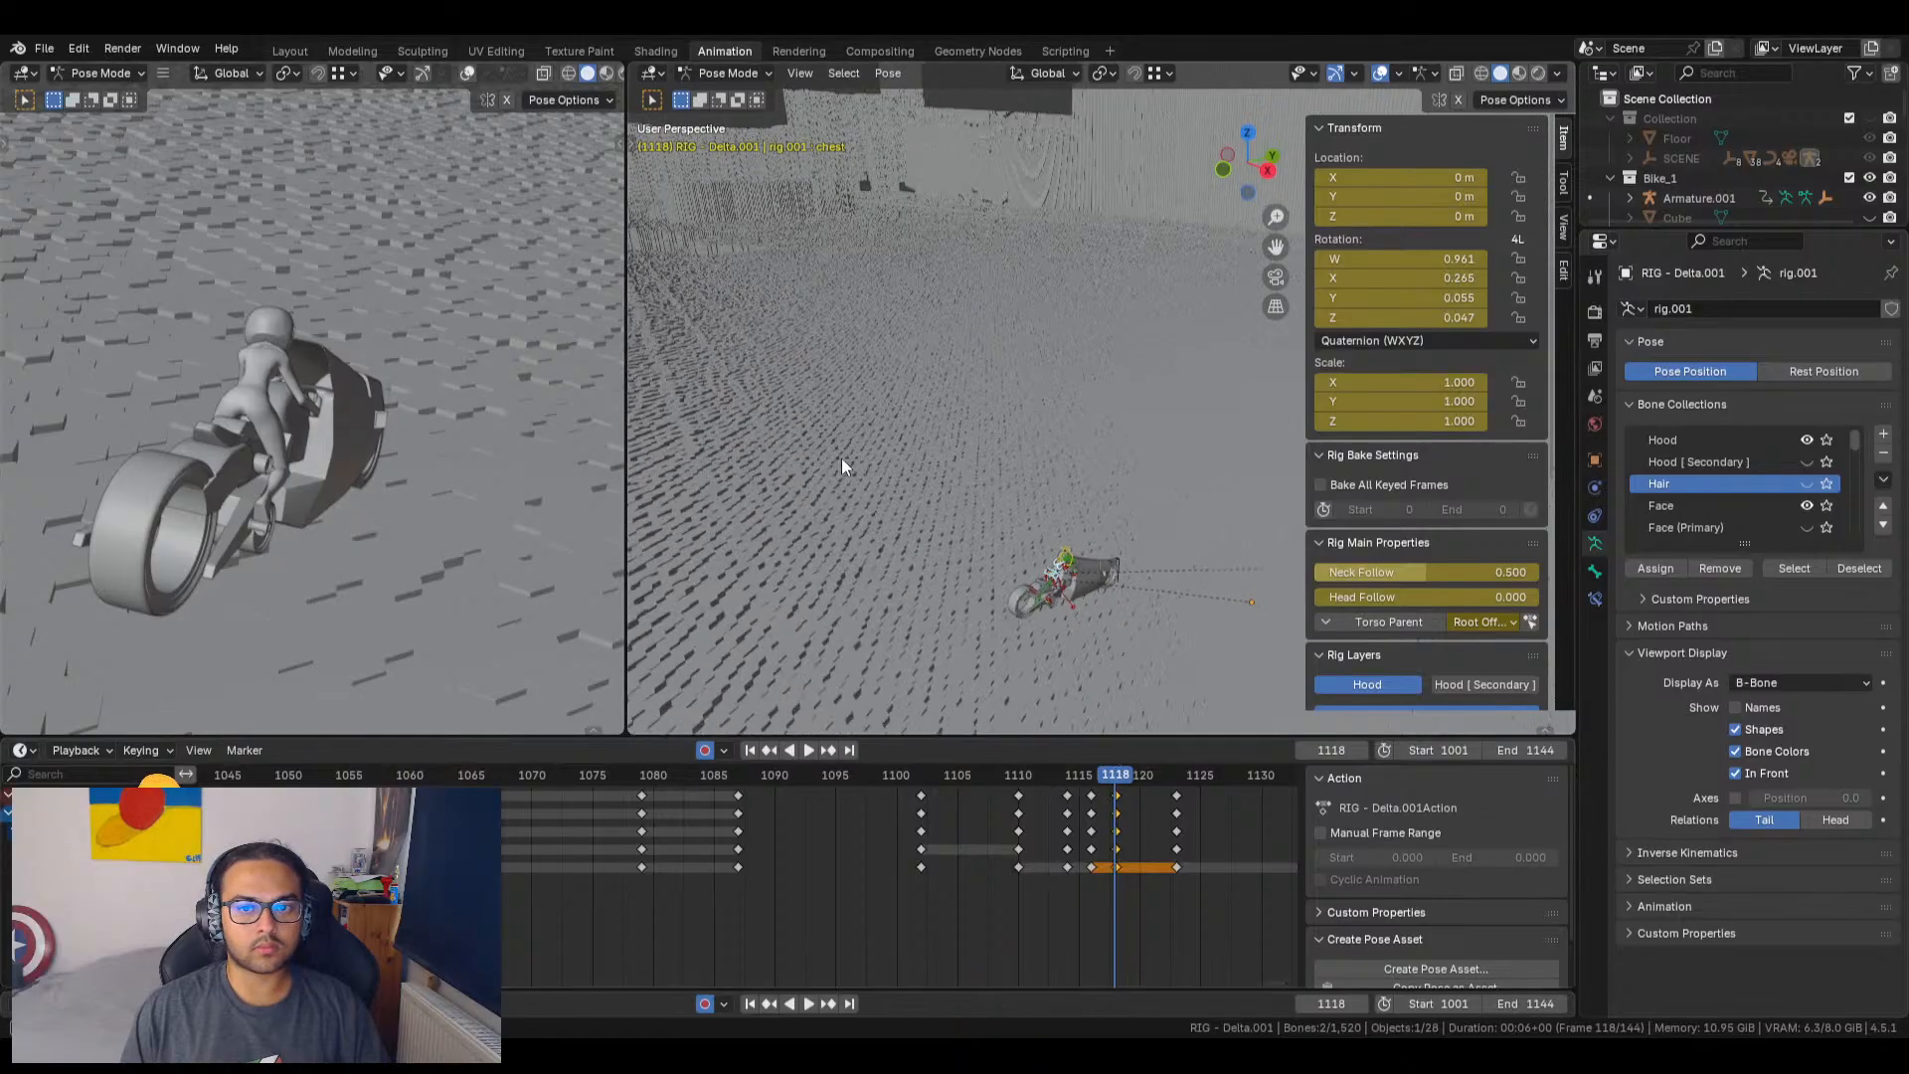
pyautogui.click(800, 73)
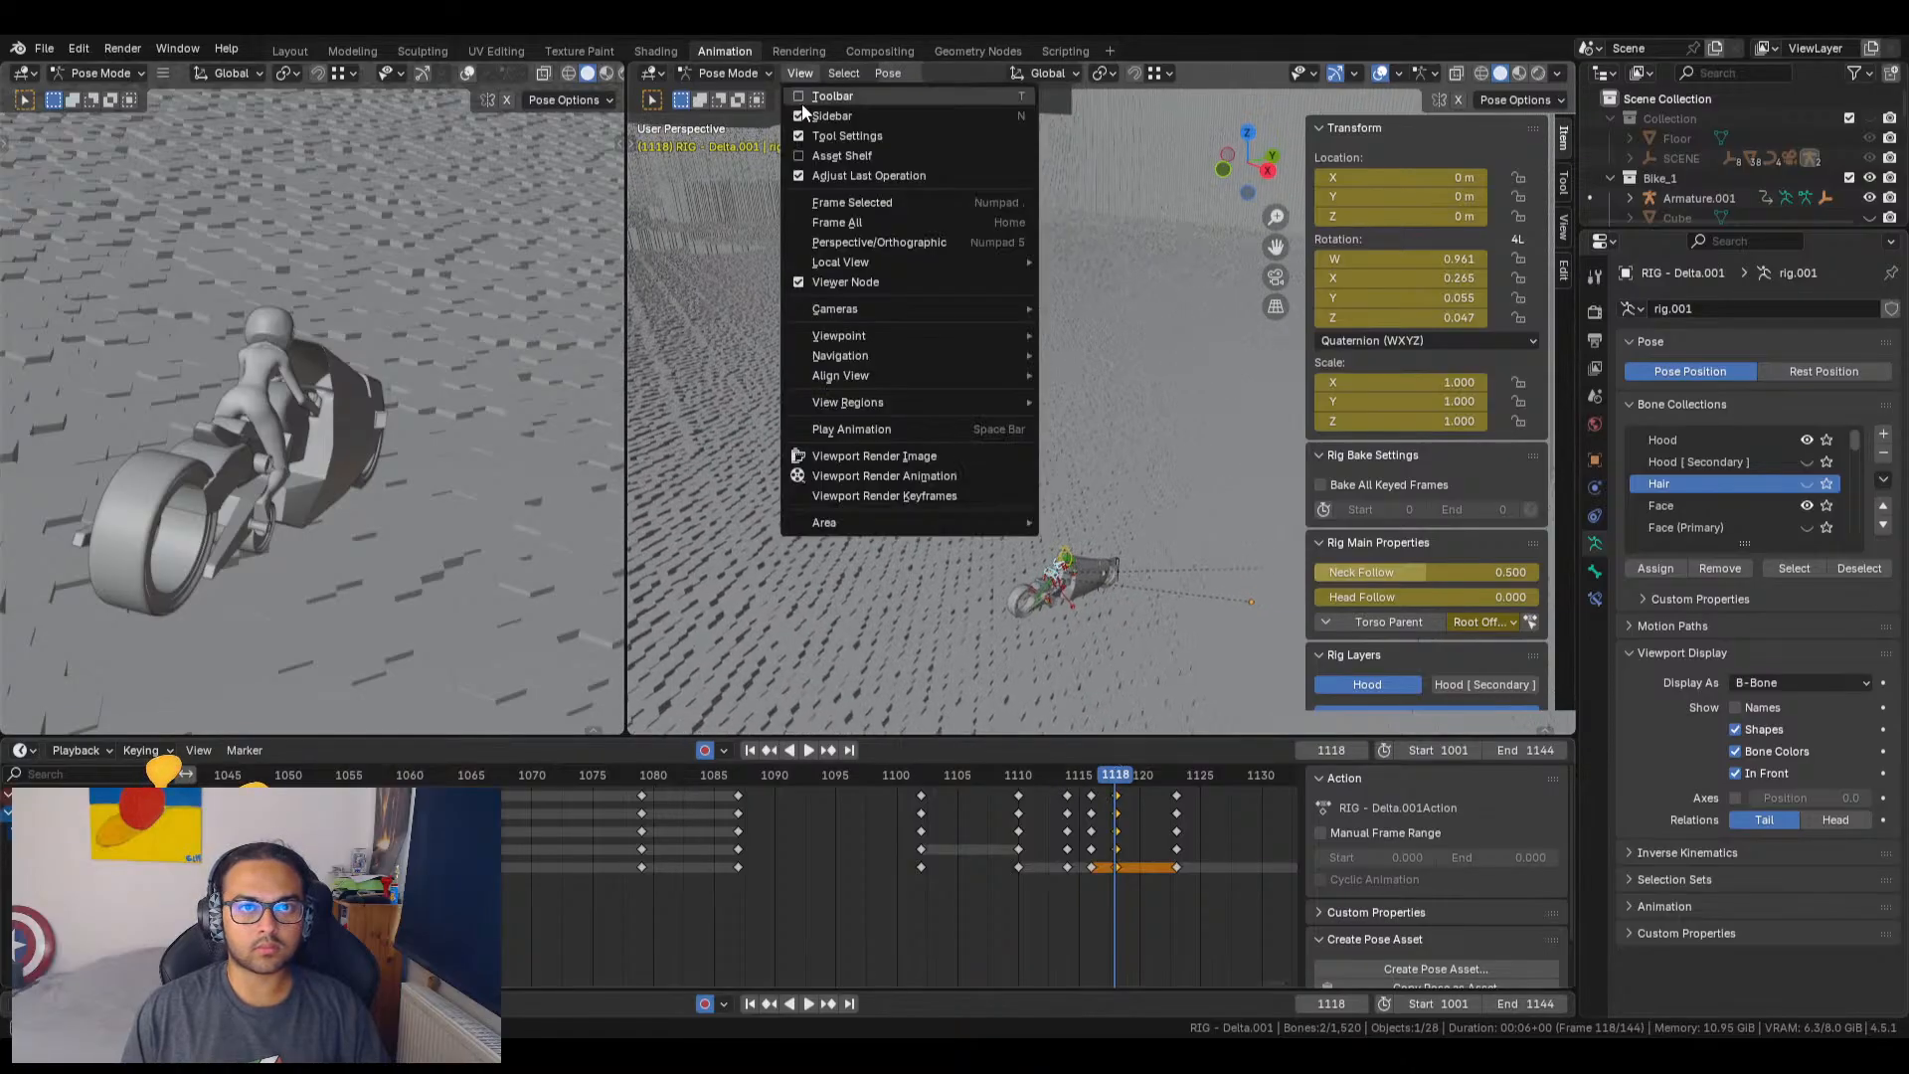
pyautogui.click(877, 203)
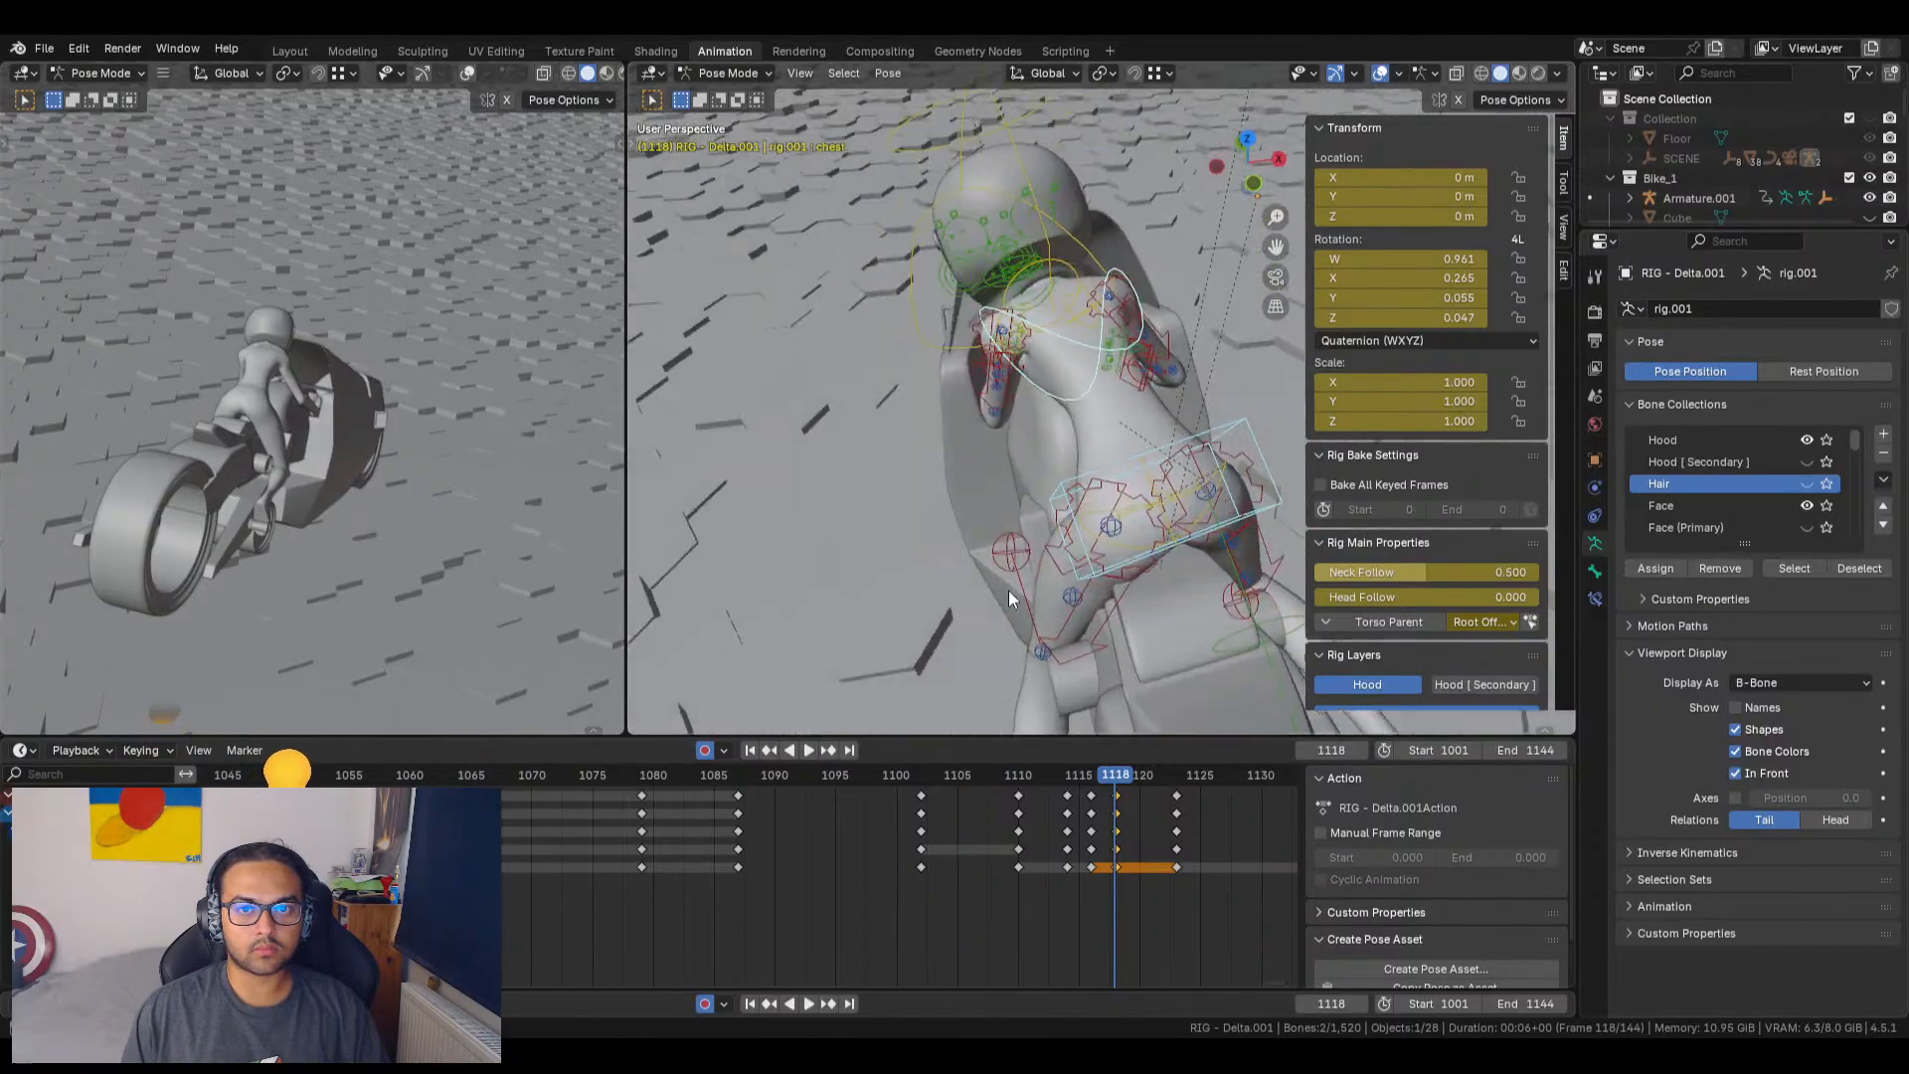
pyautogui.click(1065, 343)
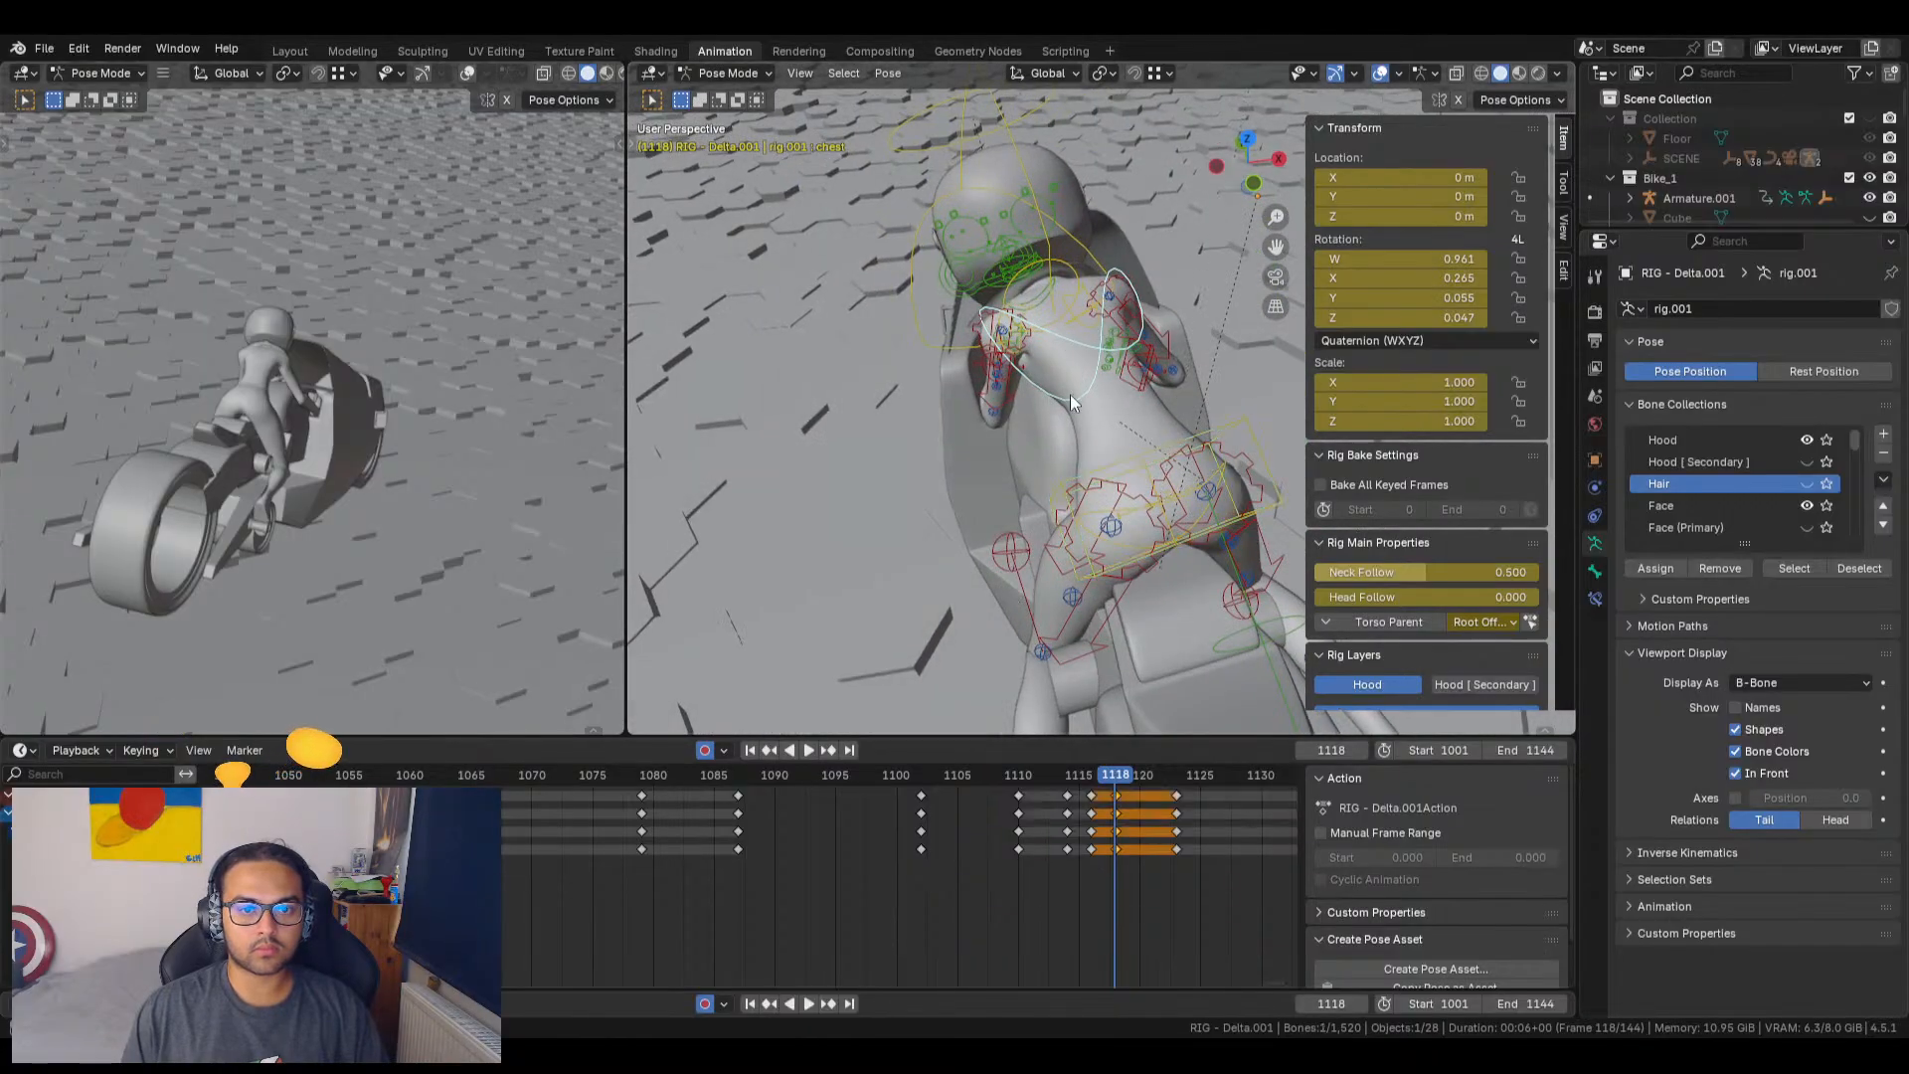
# Step: Replay the landing from frames 1114 and 1110, then play the shot's opening frames to check the rider's chest motion
pyautogui.moveTo(1102, 881); pyautogui.dragTo(940, 924, button='middle')
pyautogui.click(935, 772)
pyautogui.press('space')
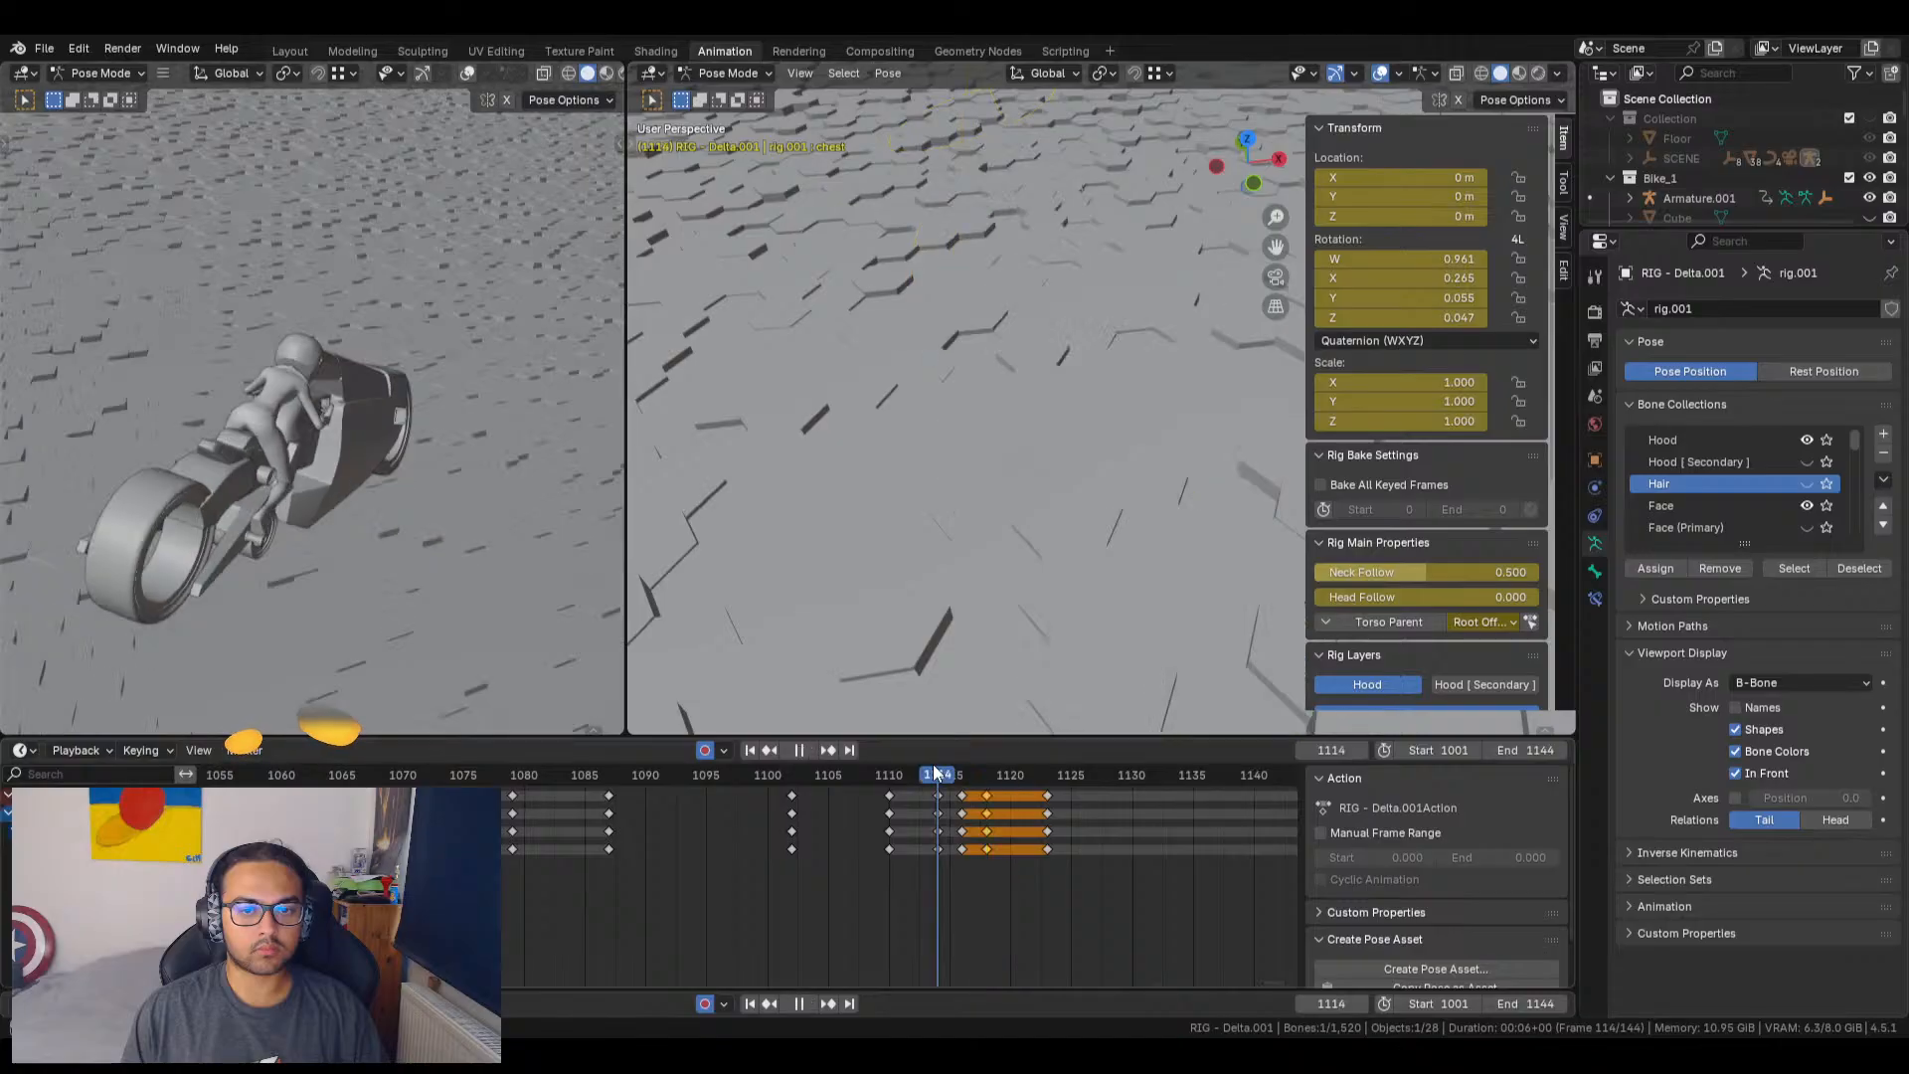
pyautogui.press('space')
pyautogui.click(891, 775)
pyautogui.press('space')
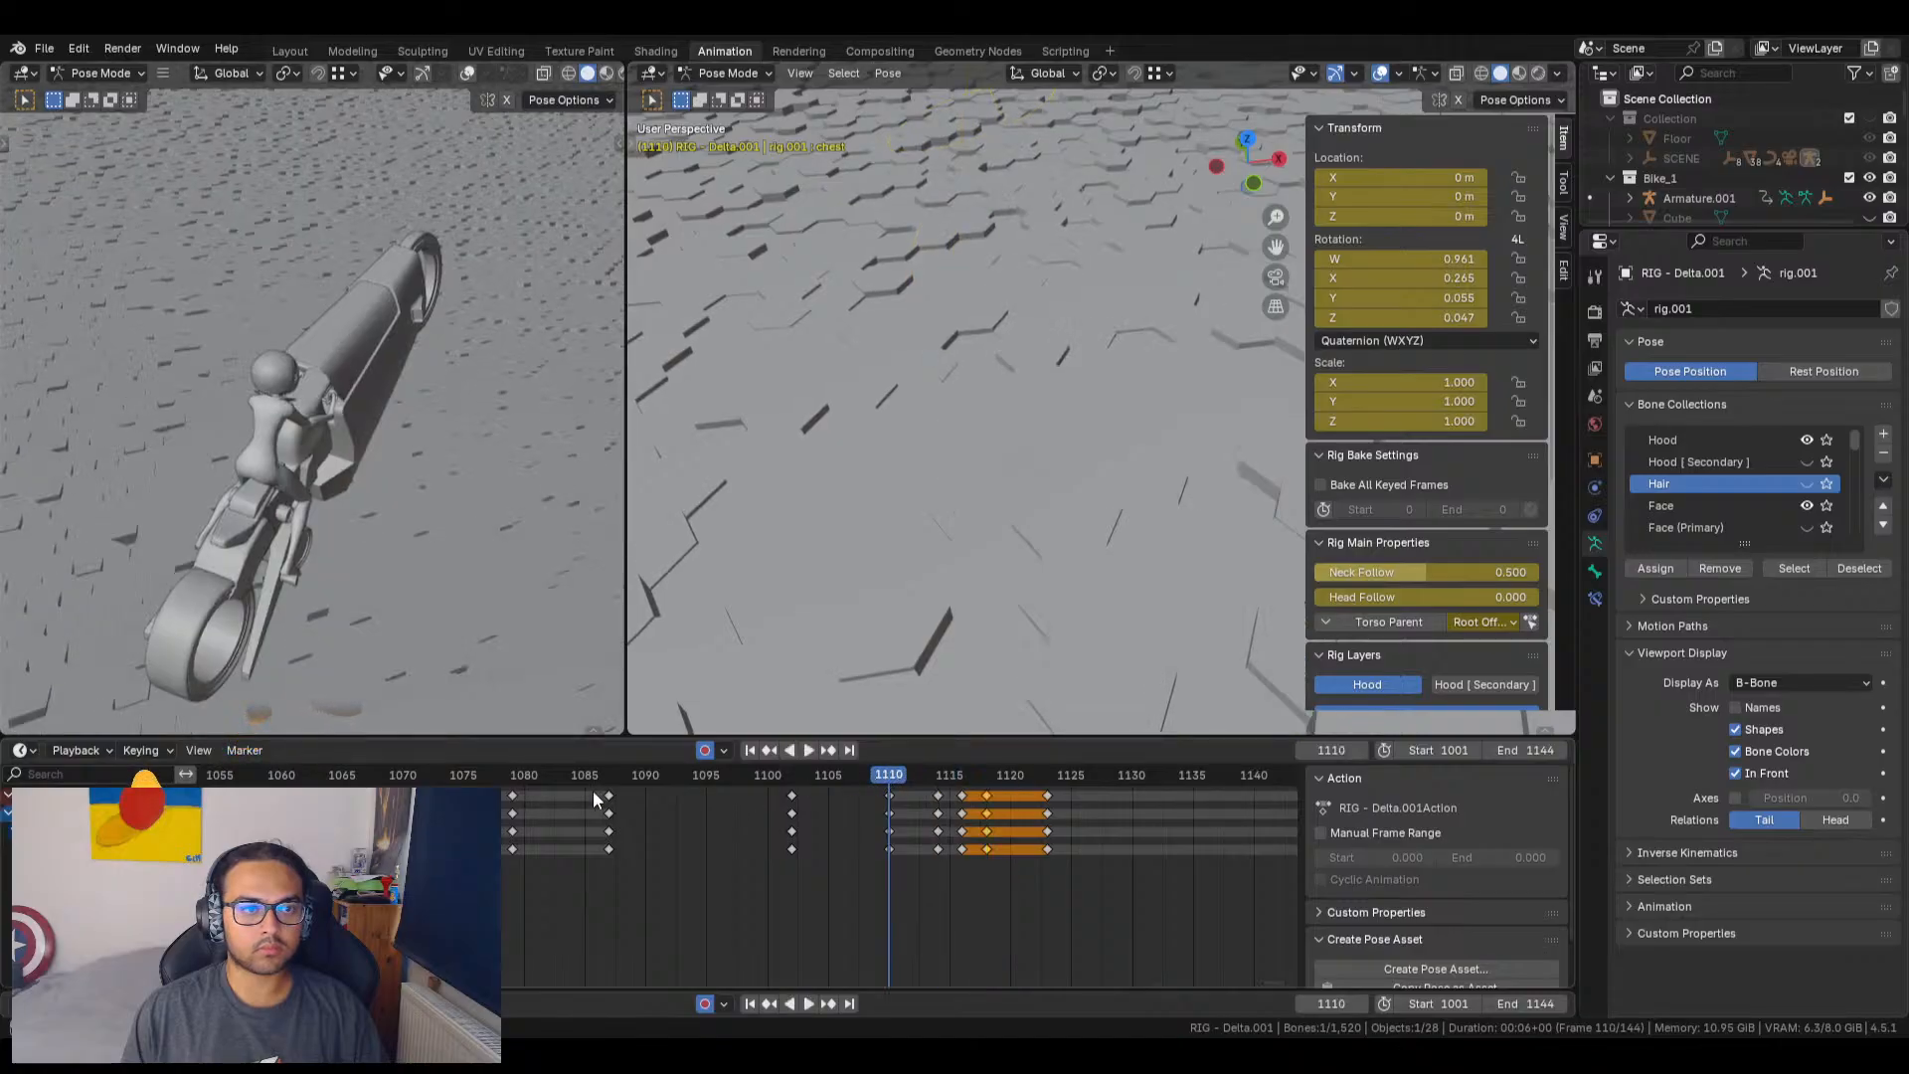
pyautogui.scroll(-6, 597, 798)
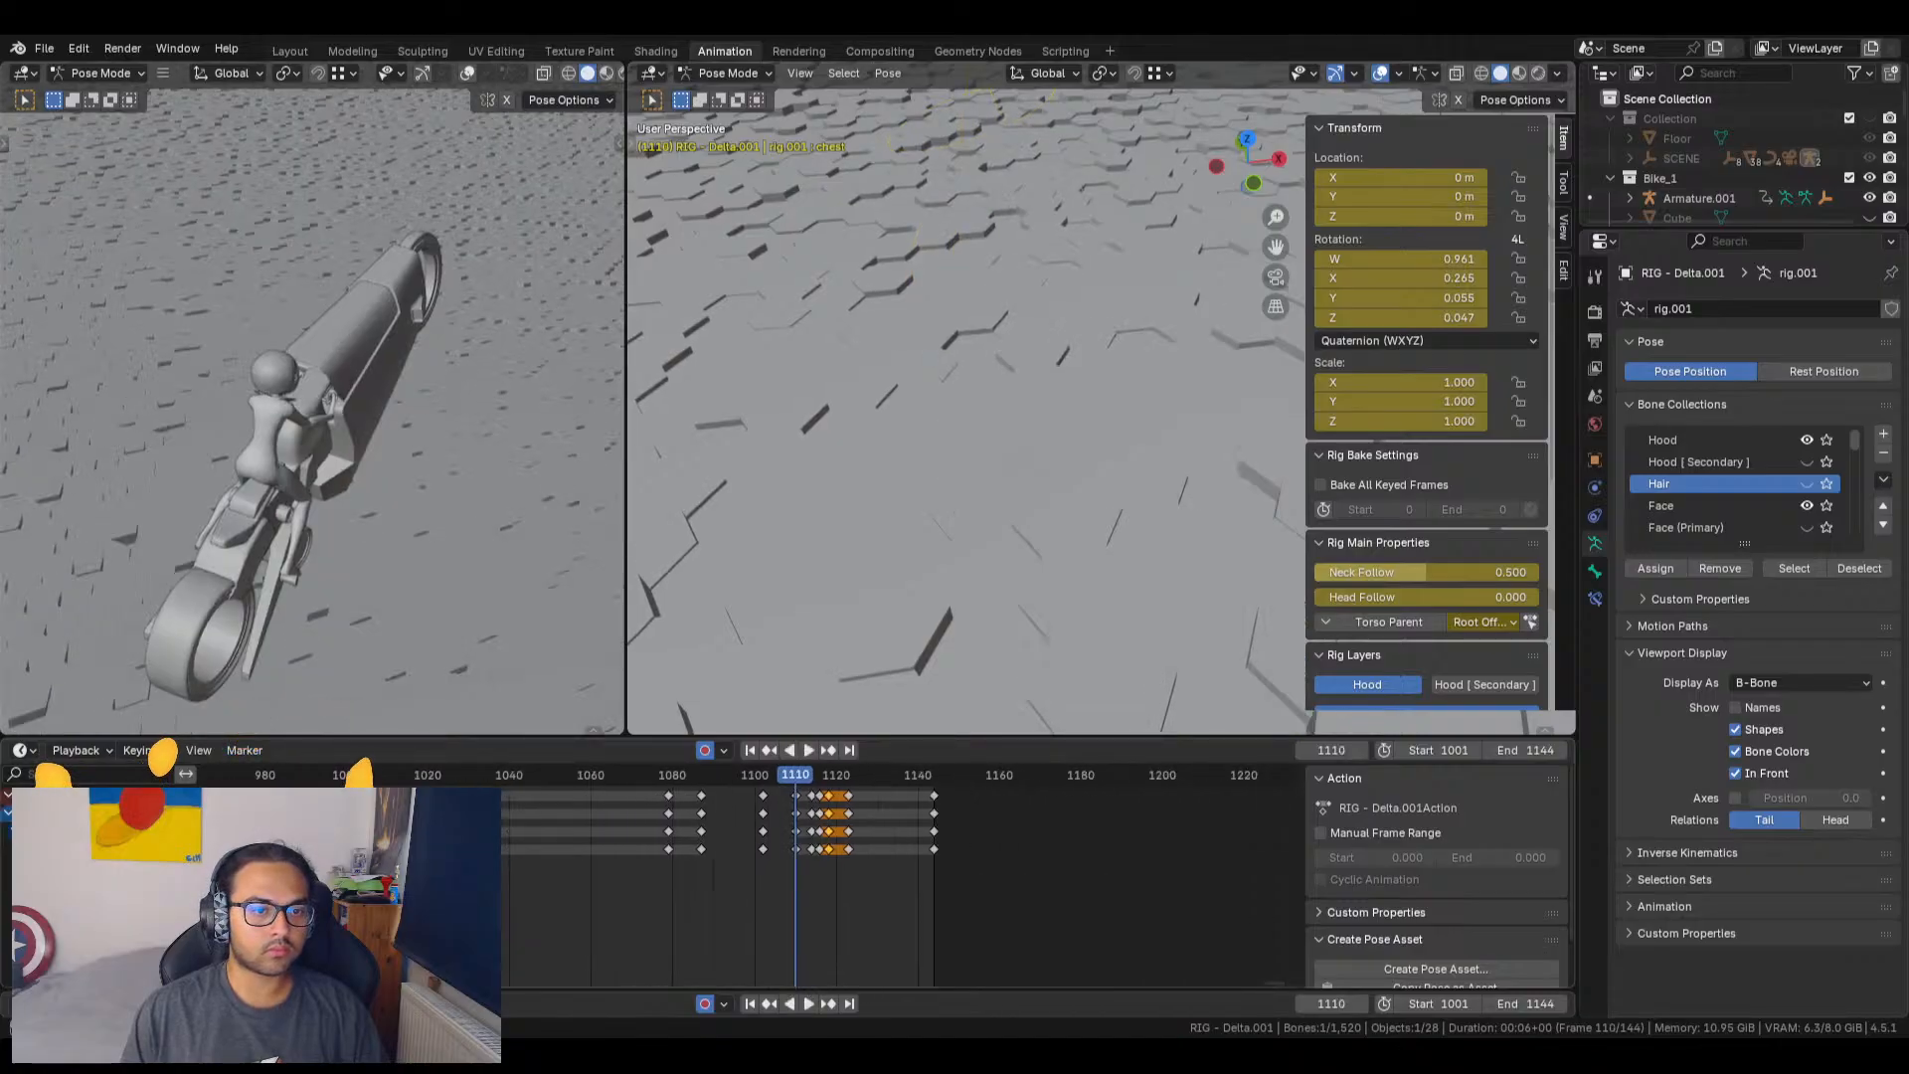
pyautogui.press('space')
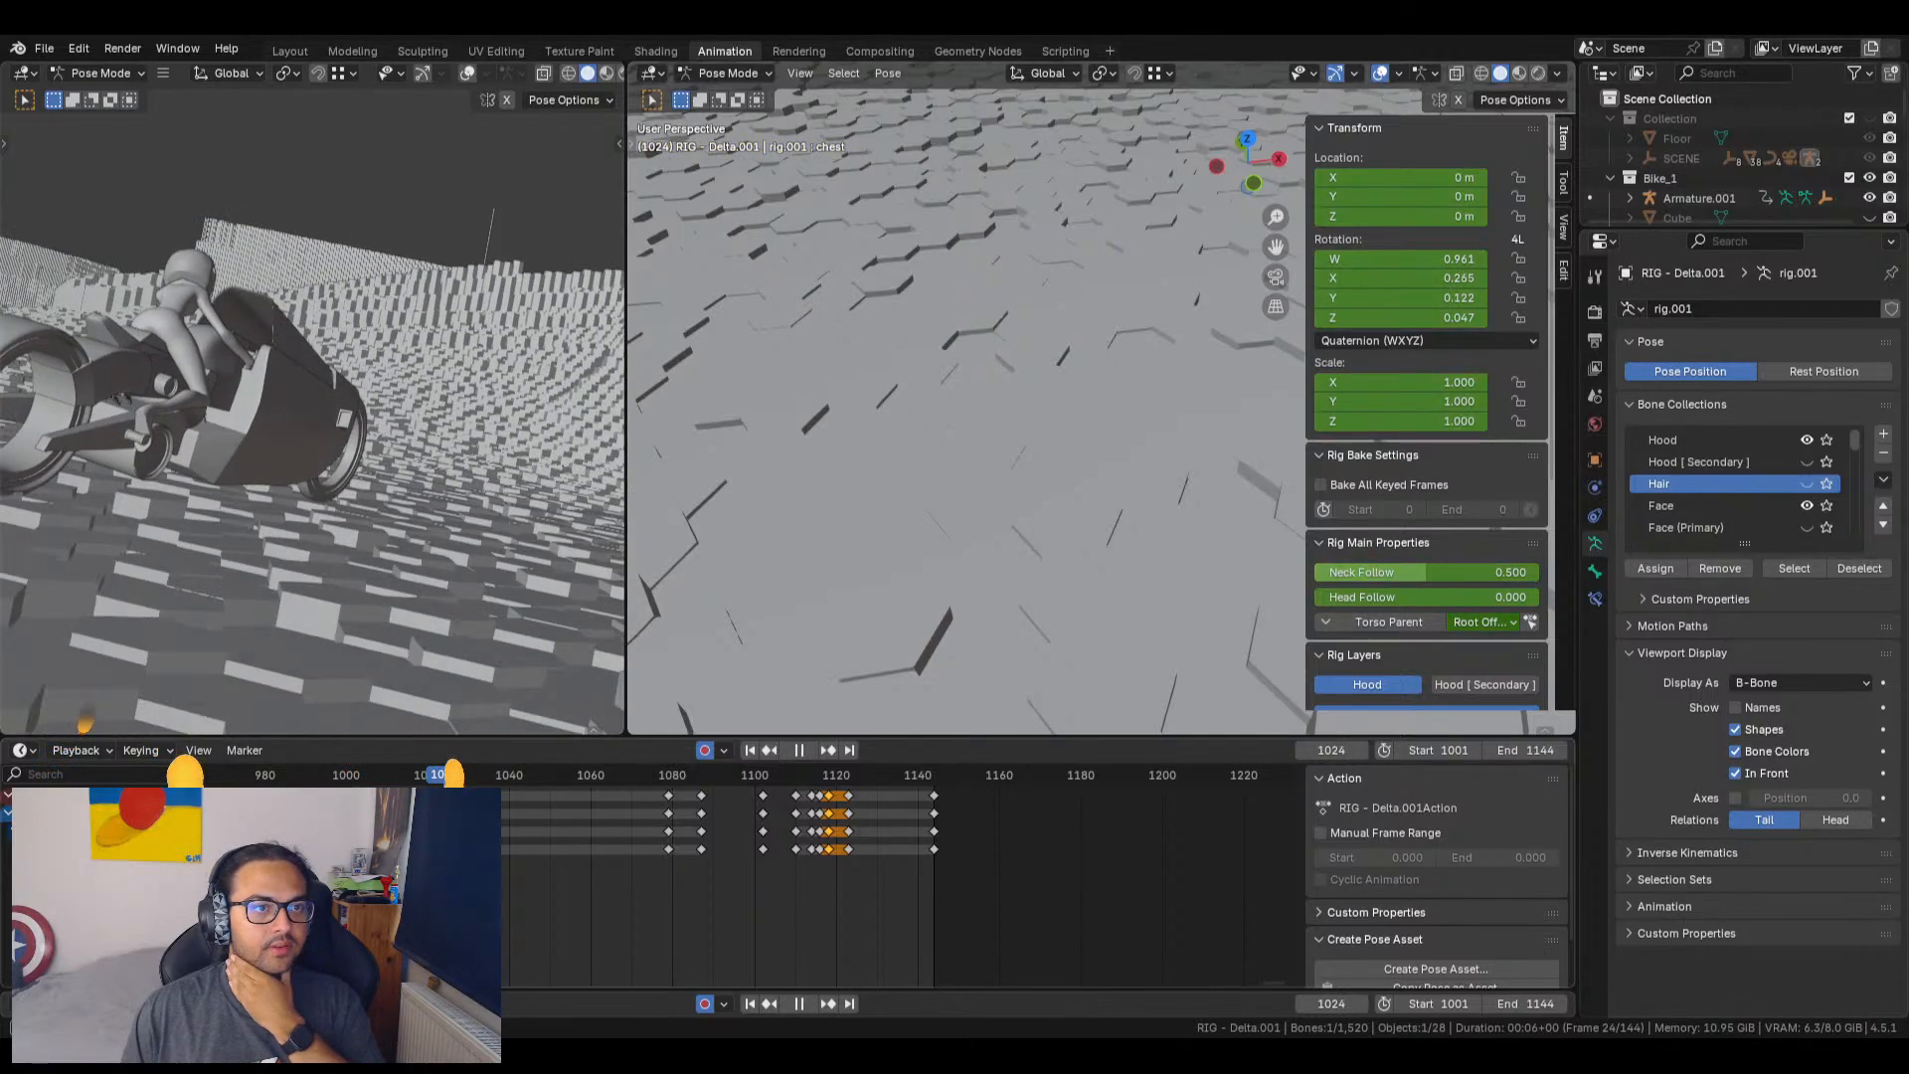
# Step: Set the chest control's Z rotation to -0.013 at frame 1007 and keyframe it
pyautogui.moveTo(468, 781); pyautogui.dragTo(372, 781)
pyautogui.press('space')
pyautogui.scroll(-5, 315, 397)
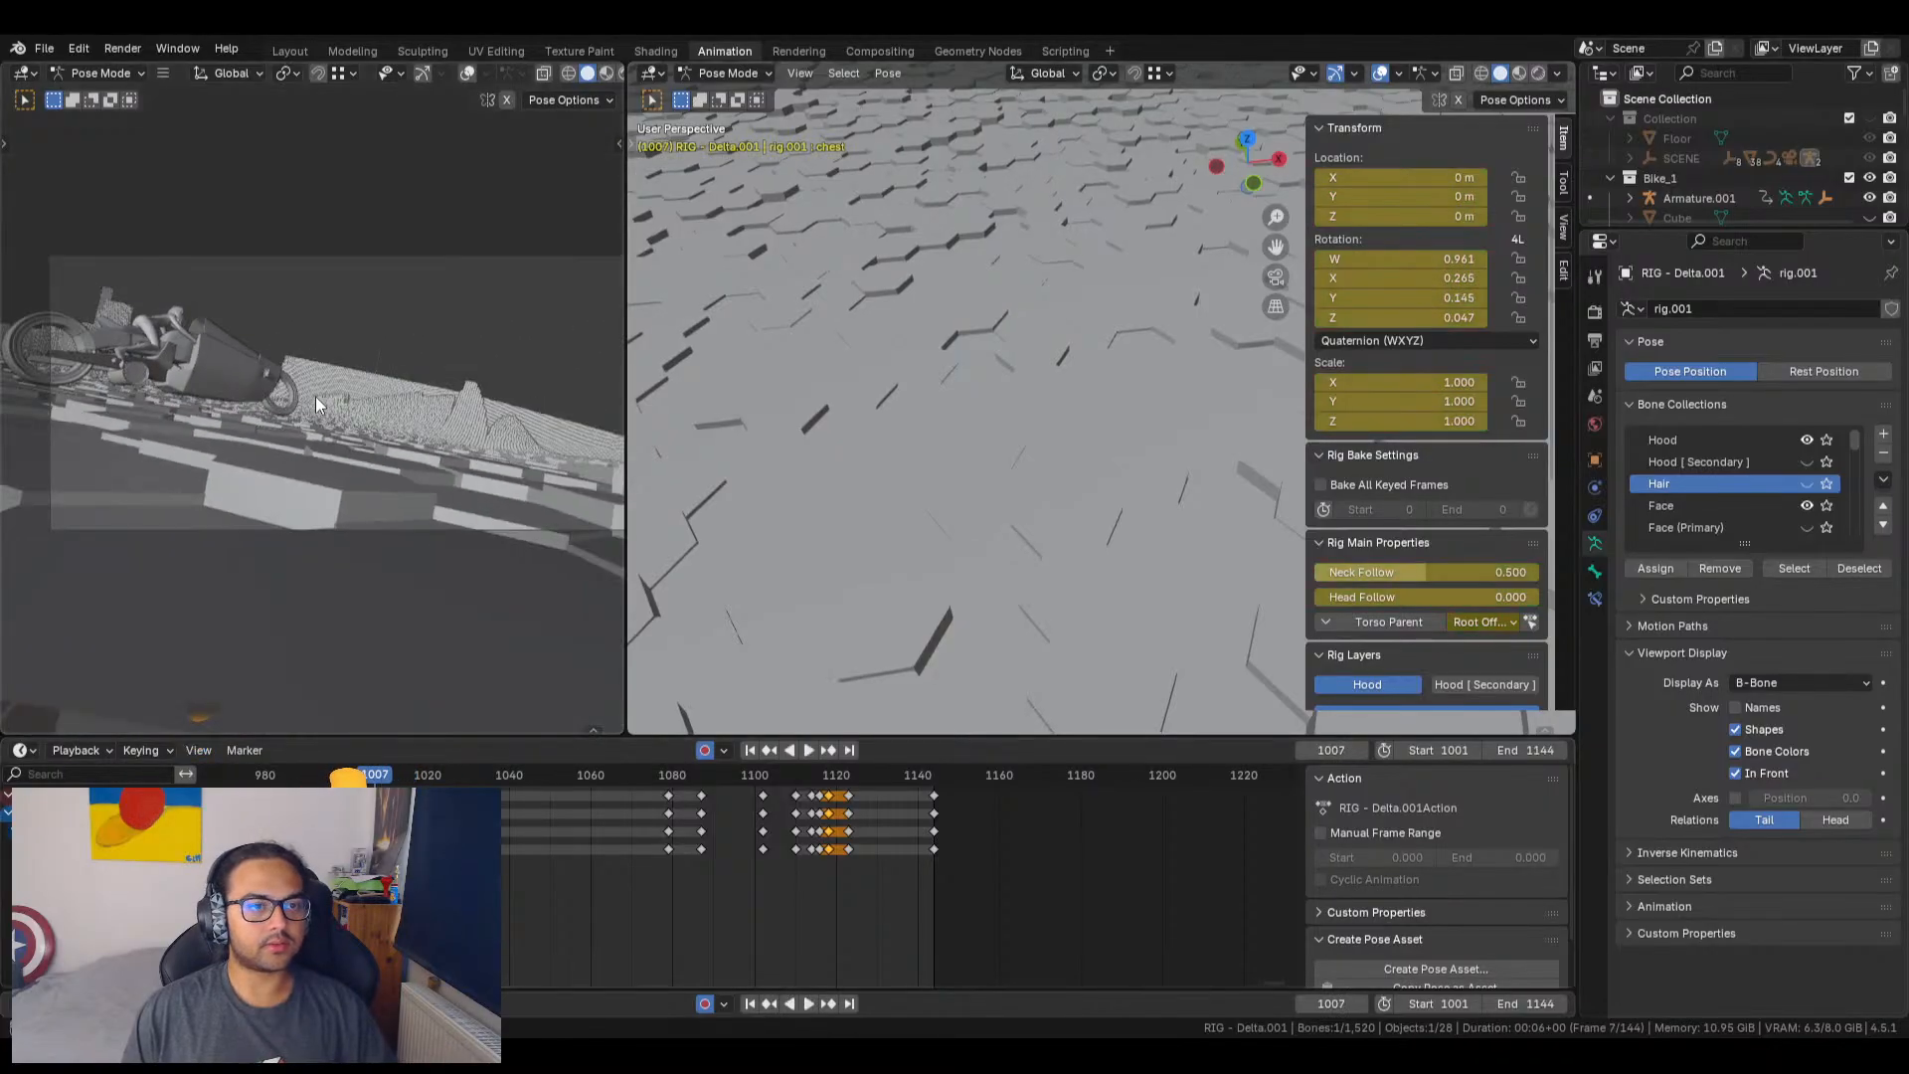
pyautogui.scroll(1, 328, 398)
pyautogui.keyDown('shift'); pyautogui.moveTo(307, 407); pyautogui.dragTo(421, 469, button='middle'); pyautogui.keyUp('shift')
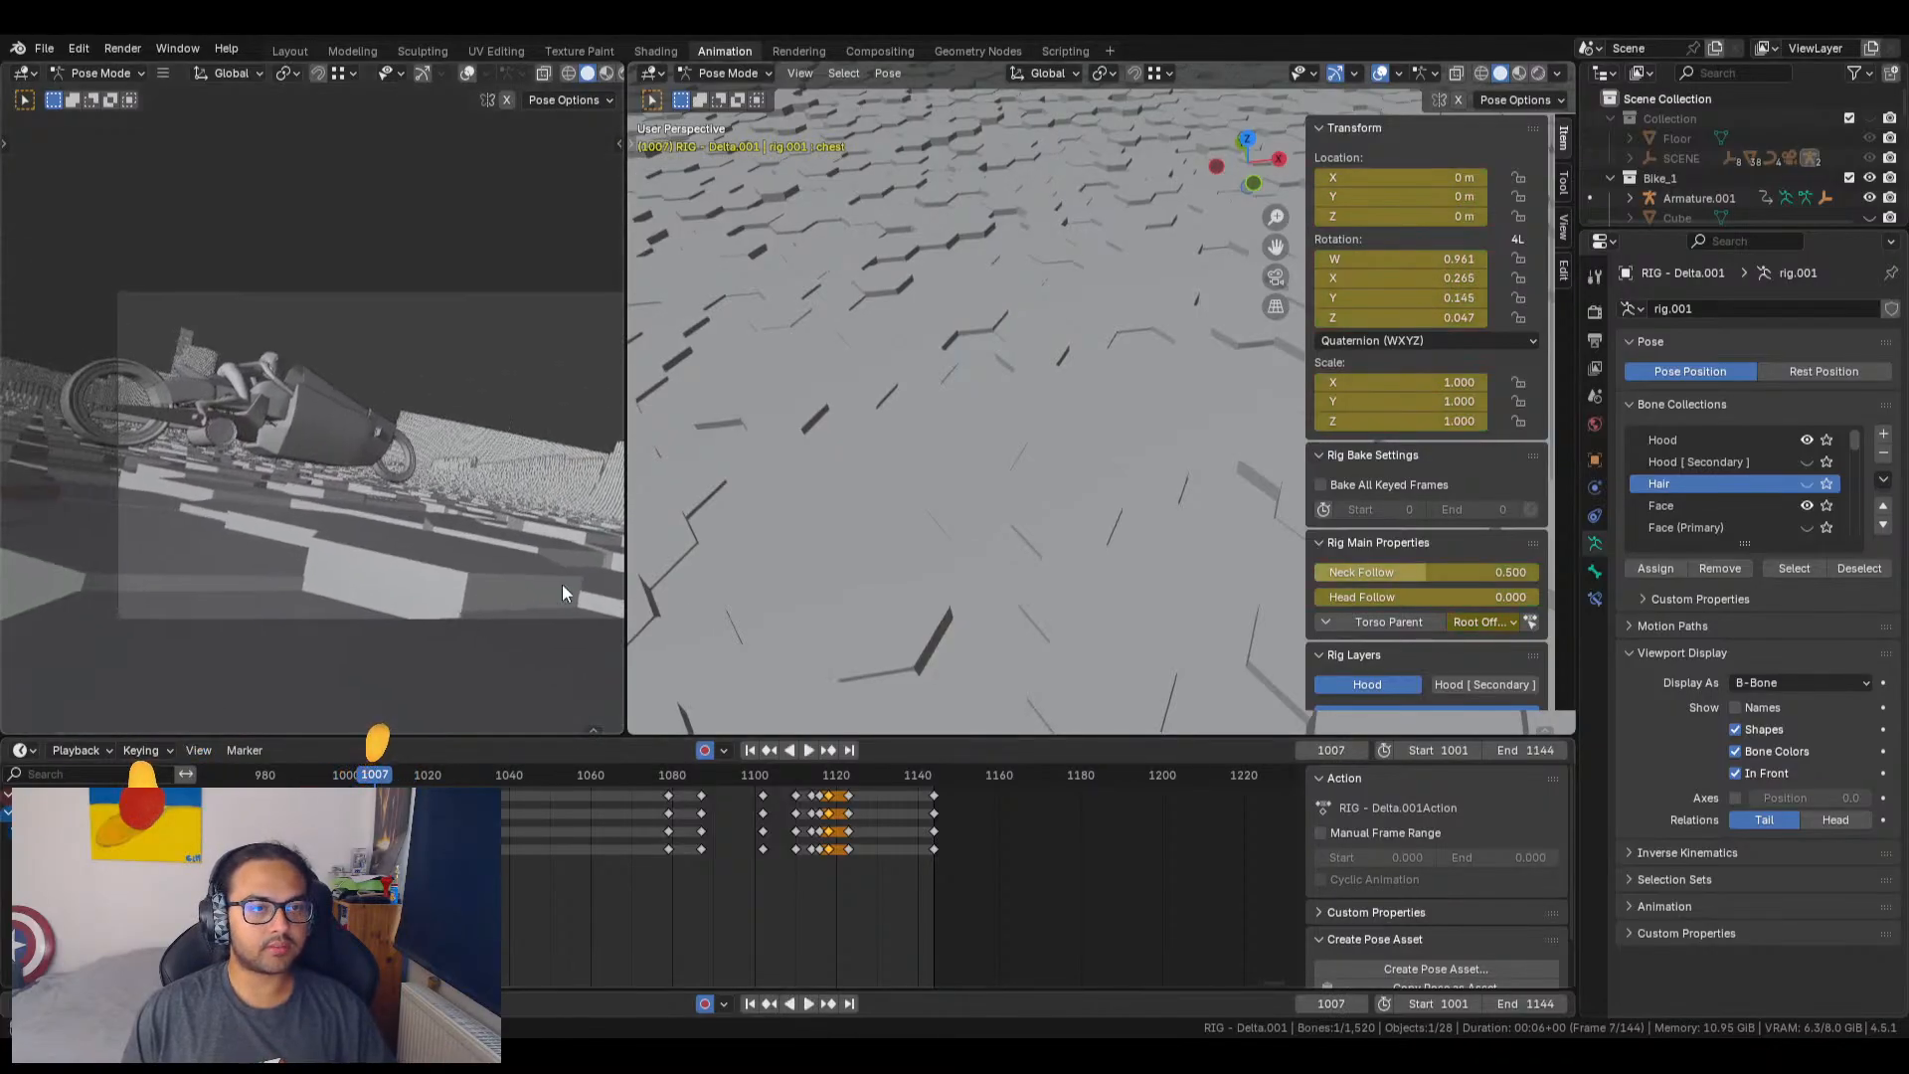
pyautogui.moveTo(1364, 319); pyautogui.dragTo(1388, 318)
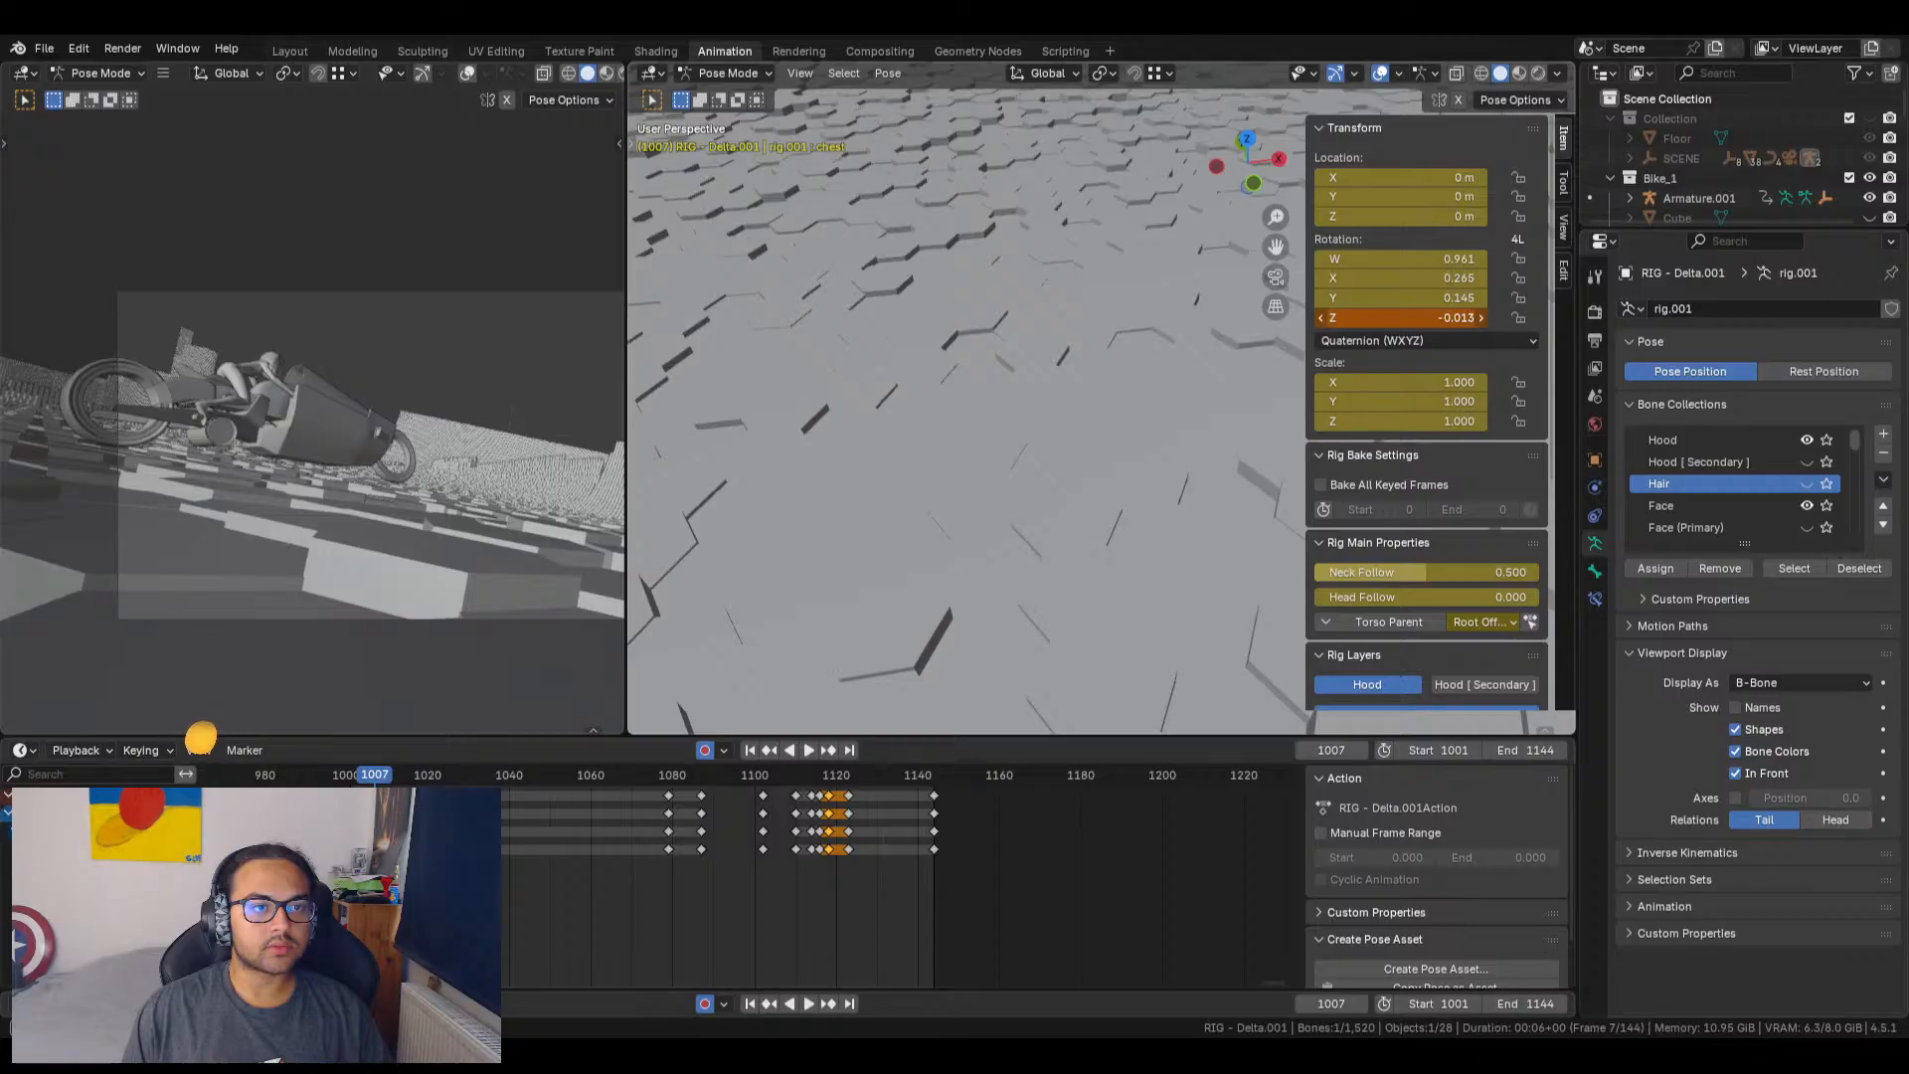
pyautogui.press('i')
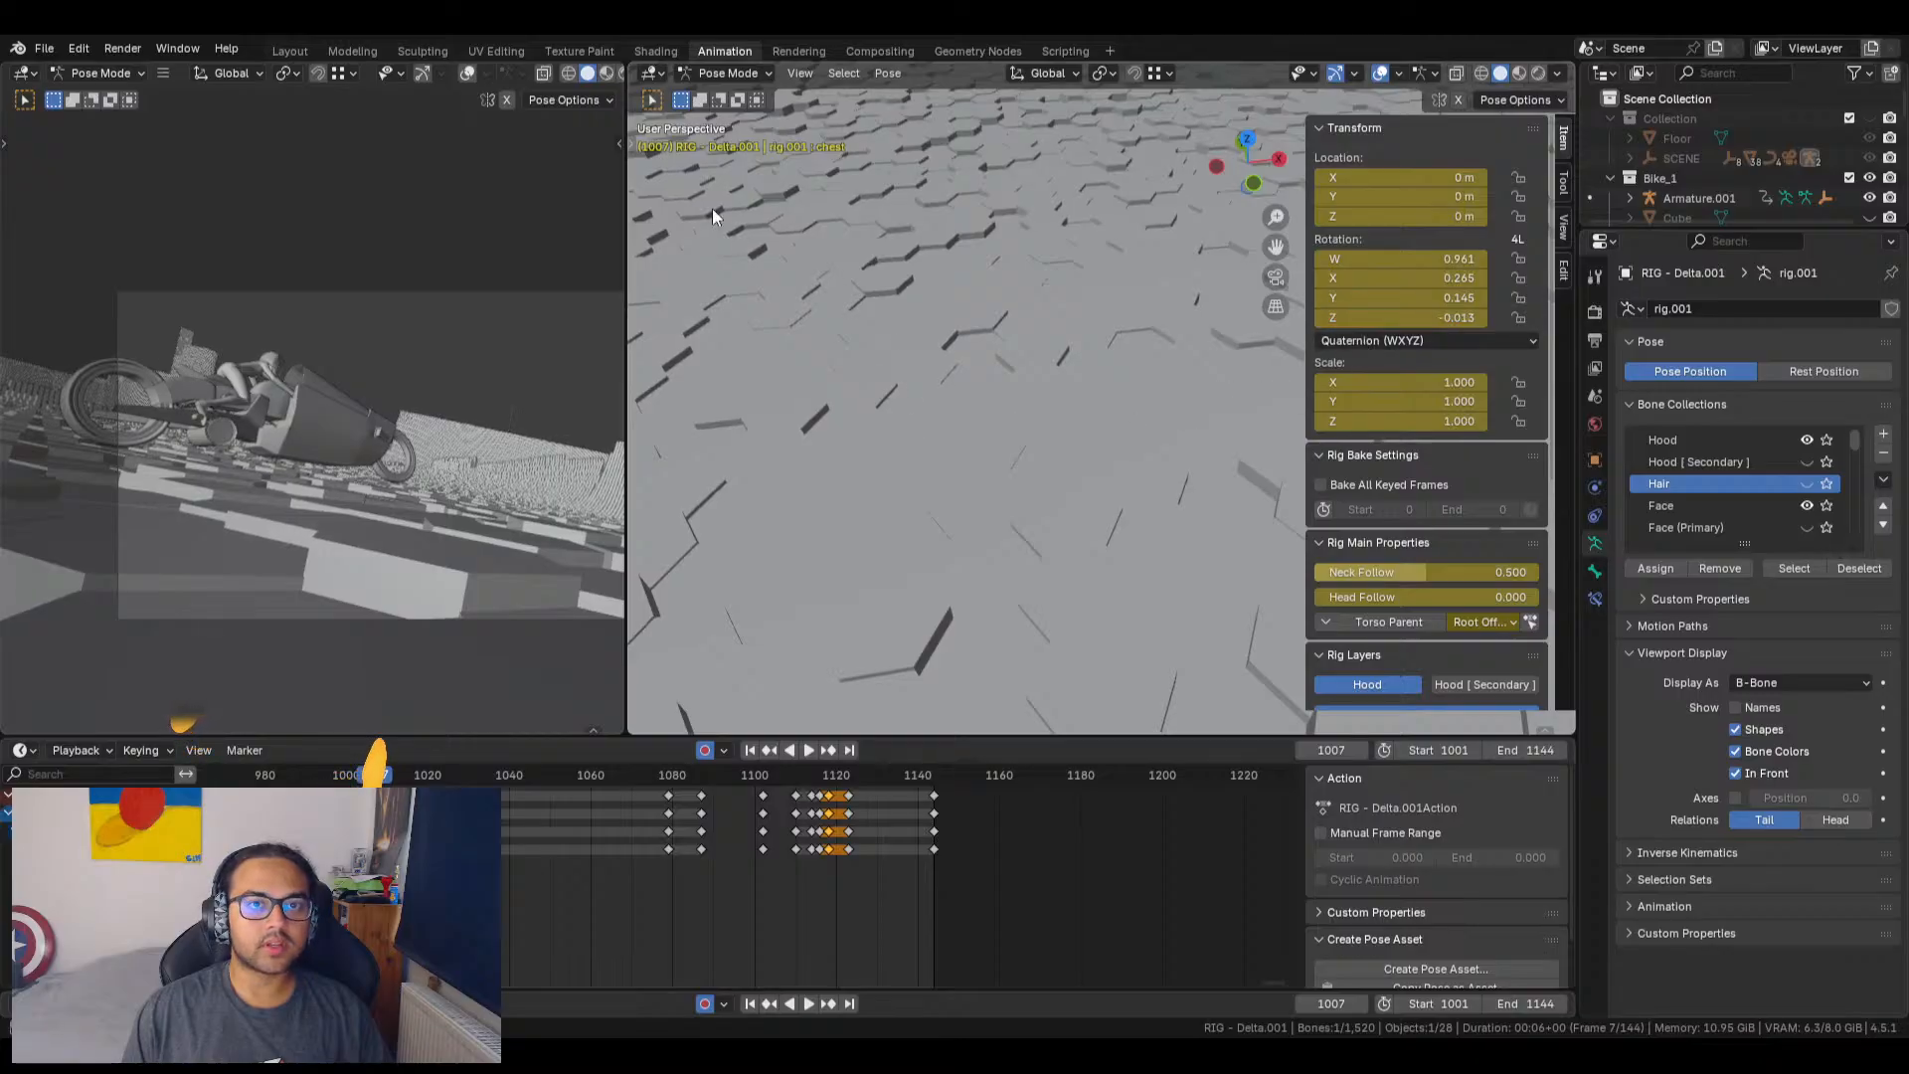
# Step: Frame the chest control at frame 1007 and set its Z rotation to 0.097
pyautogui.click(799, 75)
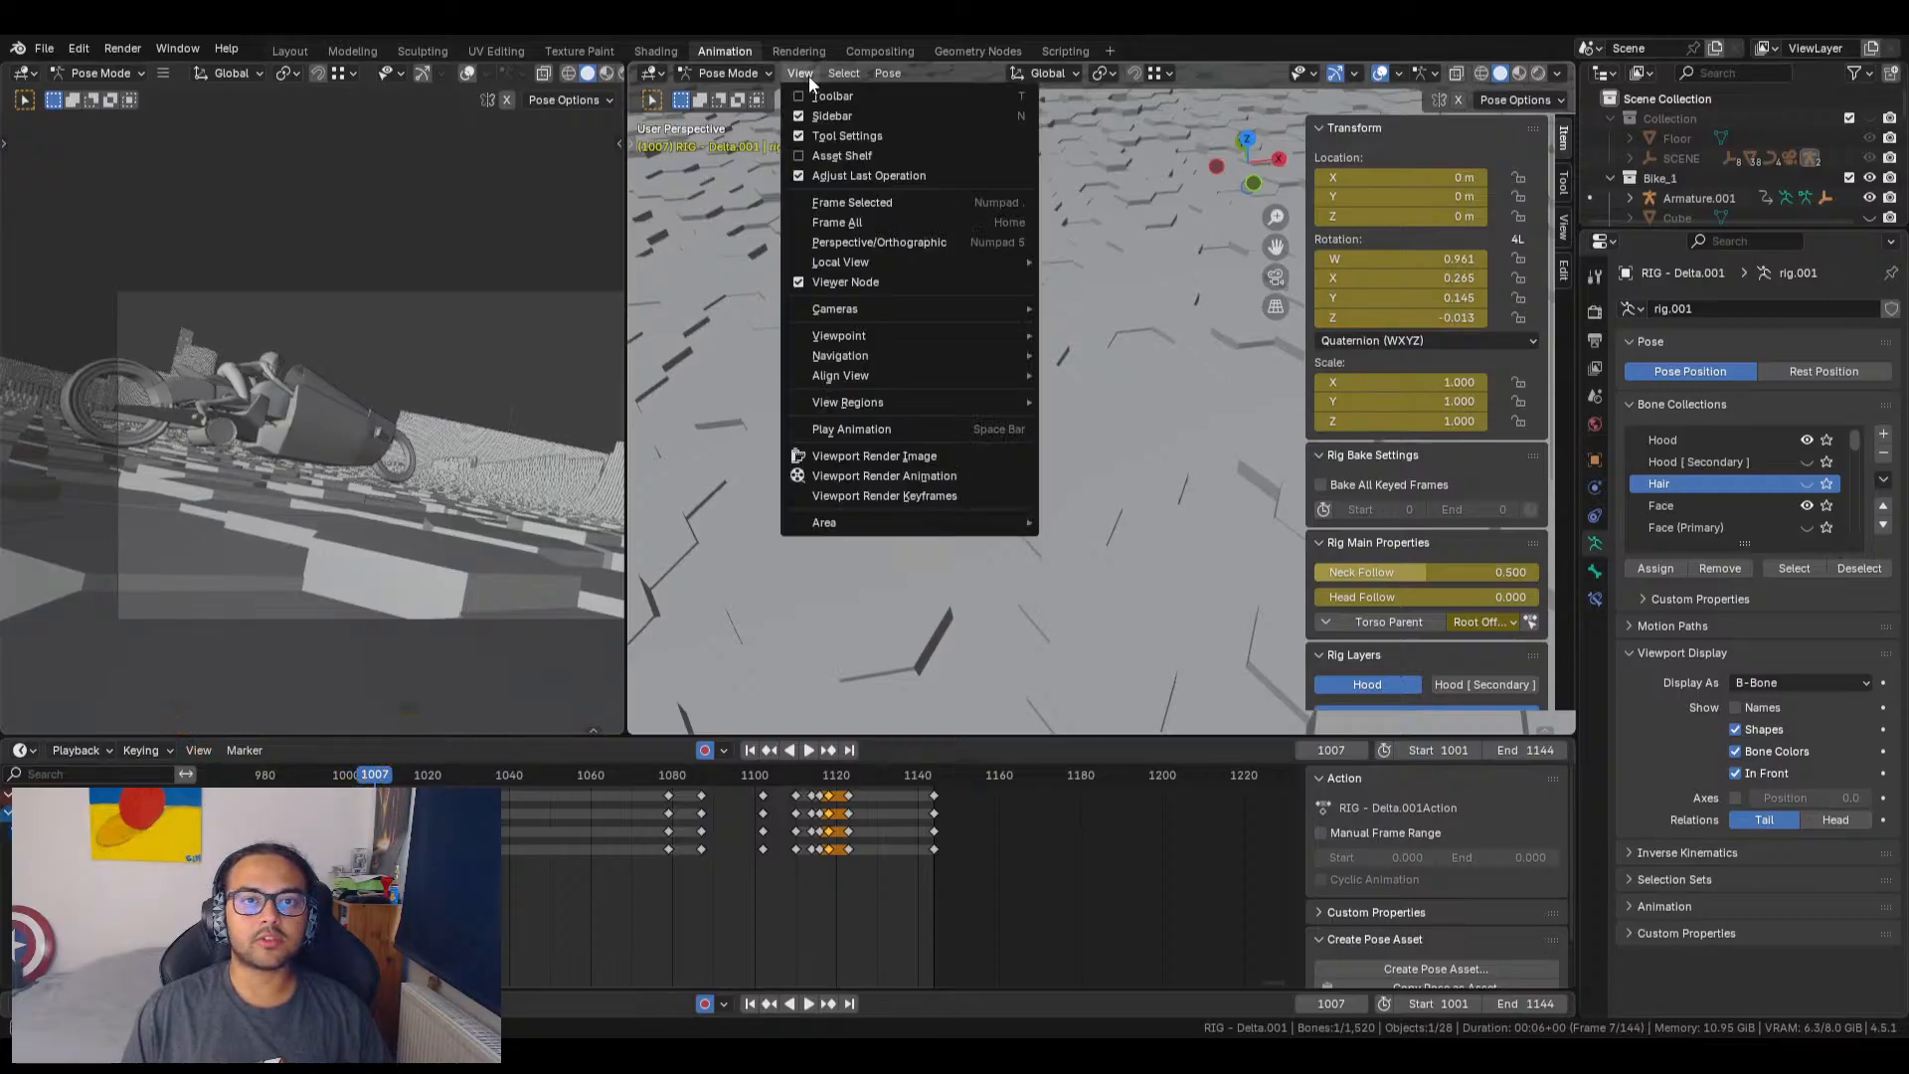
pyautogui.click(847, 201)
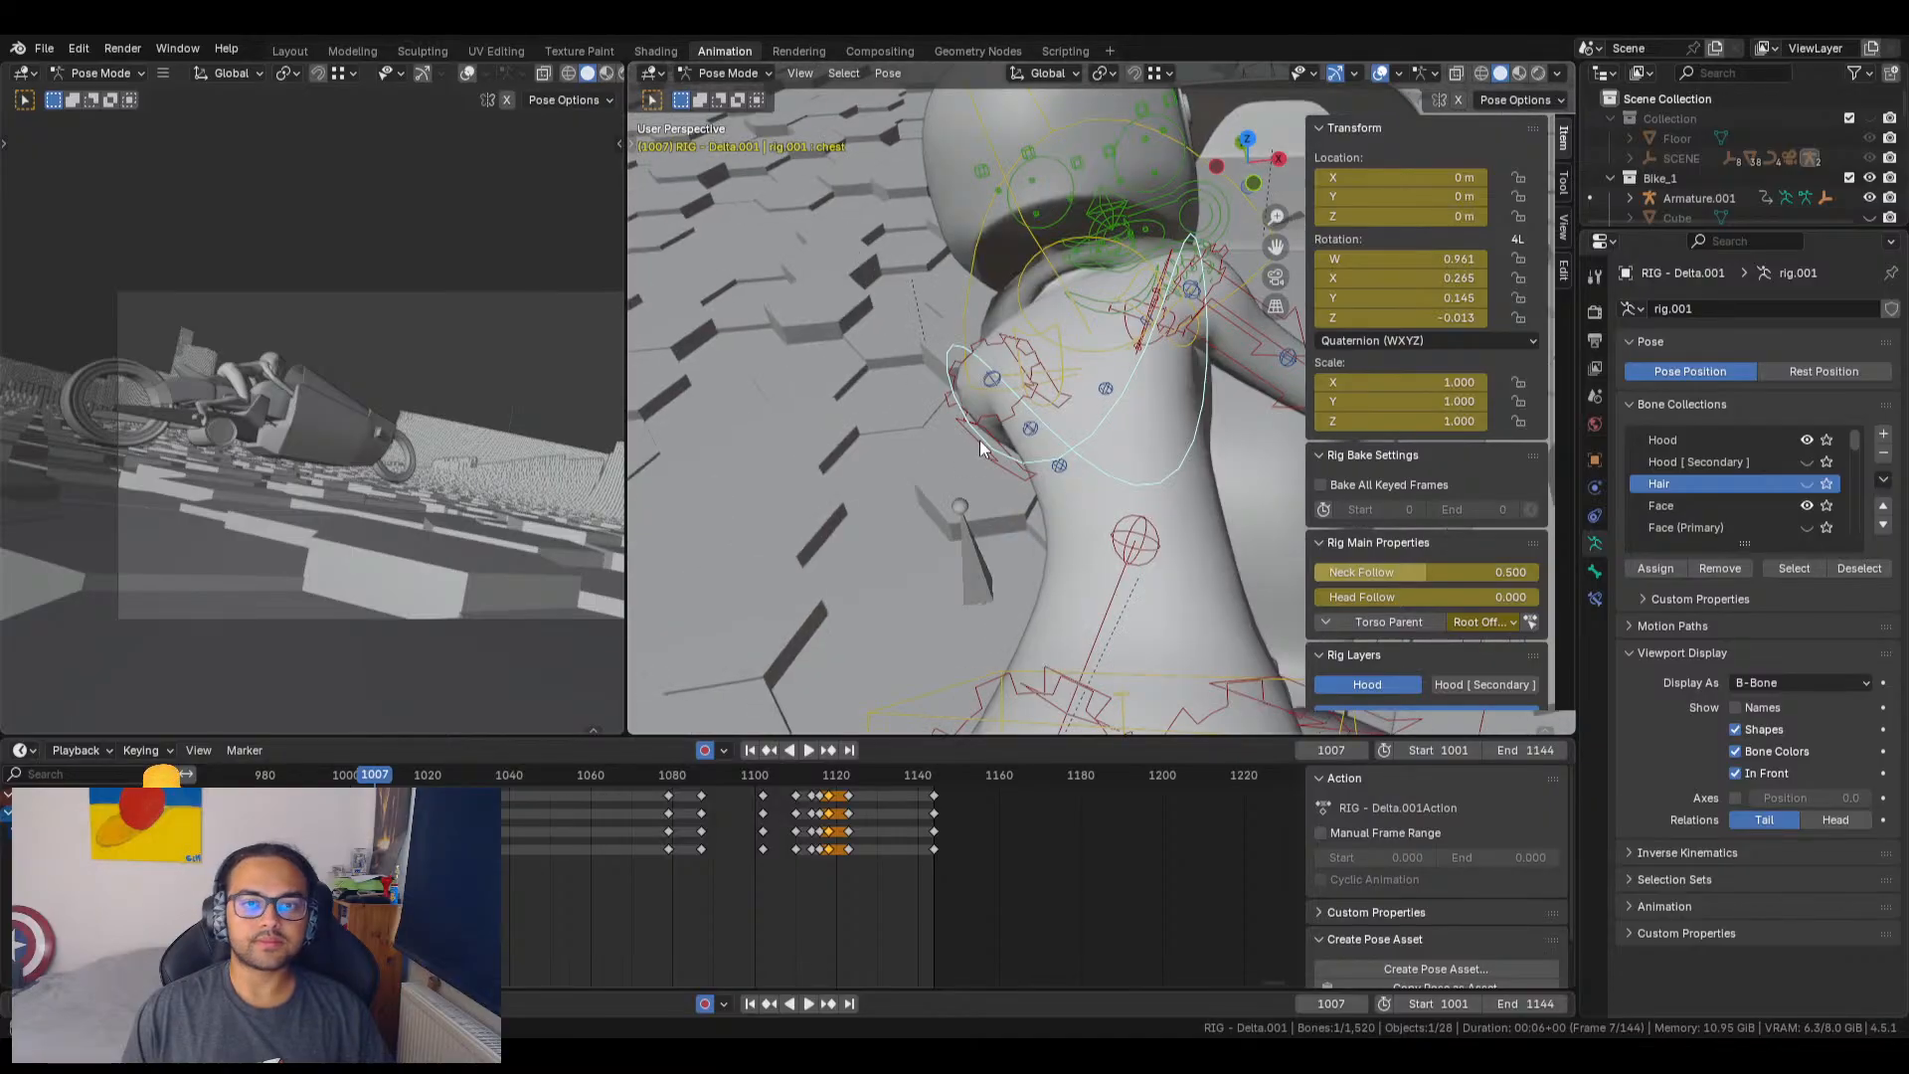
pyautogui.moveTo(981, 440)
pyautogui.mouseDown(button='middle')
pyautogui.moveTo(1005, 485)
pyautogui.moveTo(907, 485)
pyautogui.moveTo(983, 415)
pyautogui.mouseUp(button='middle')
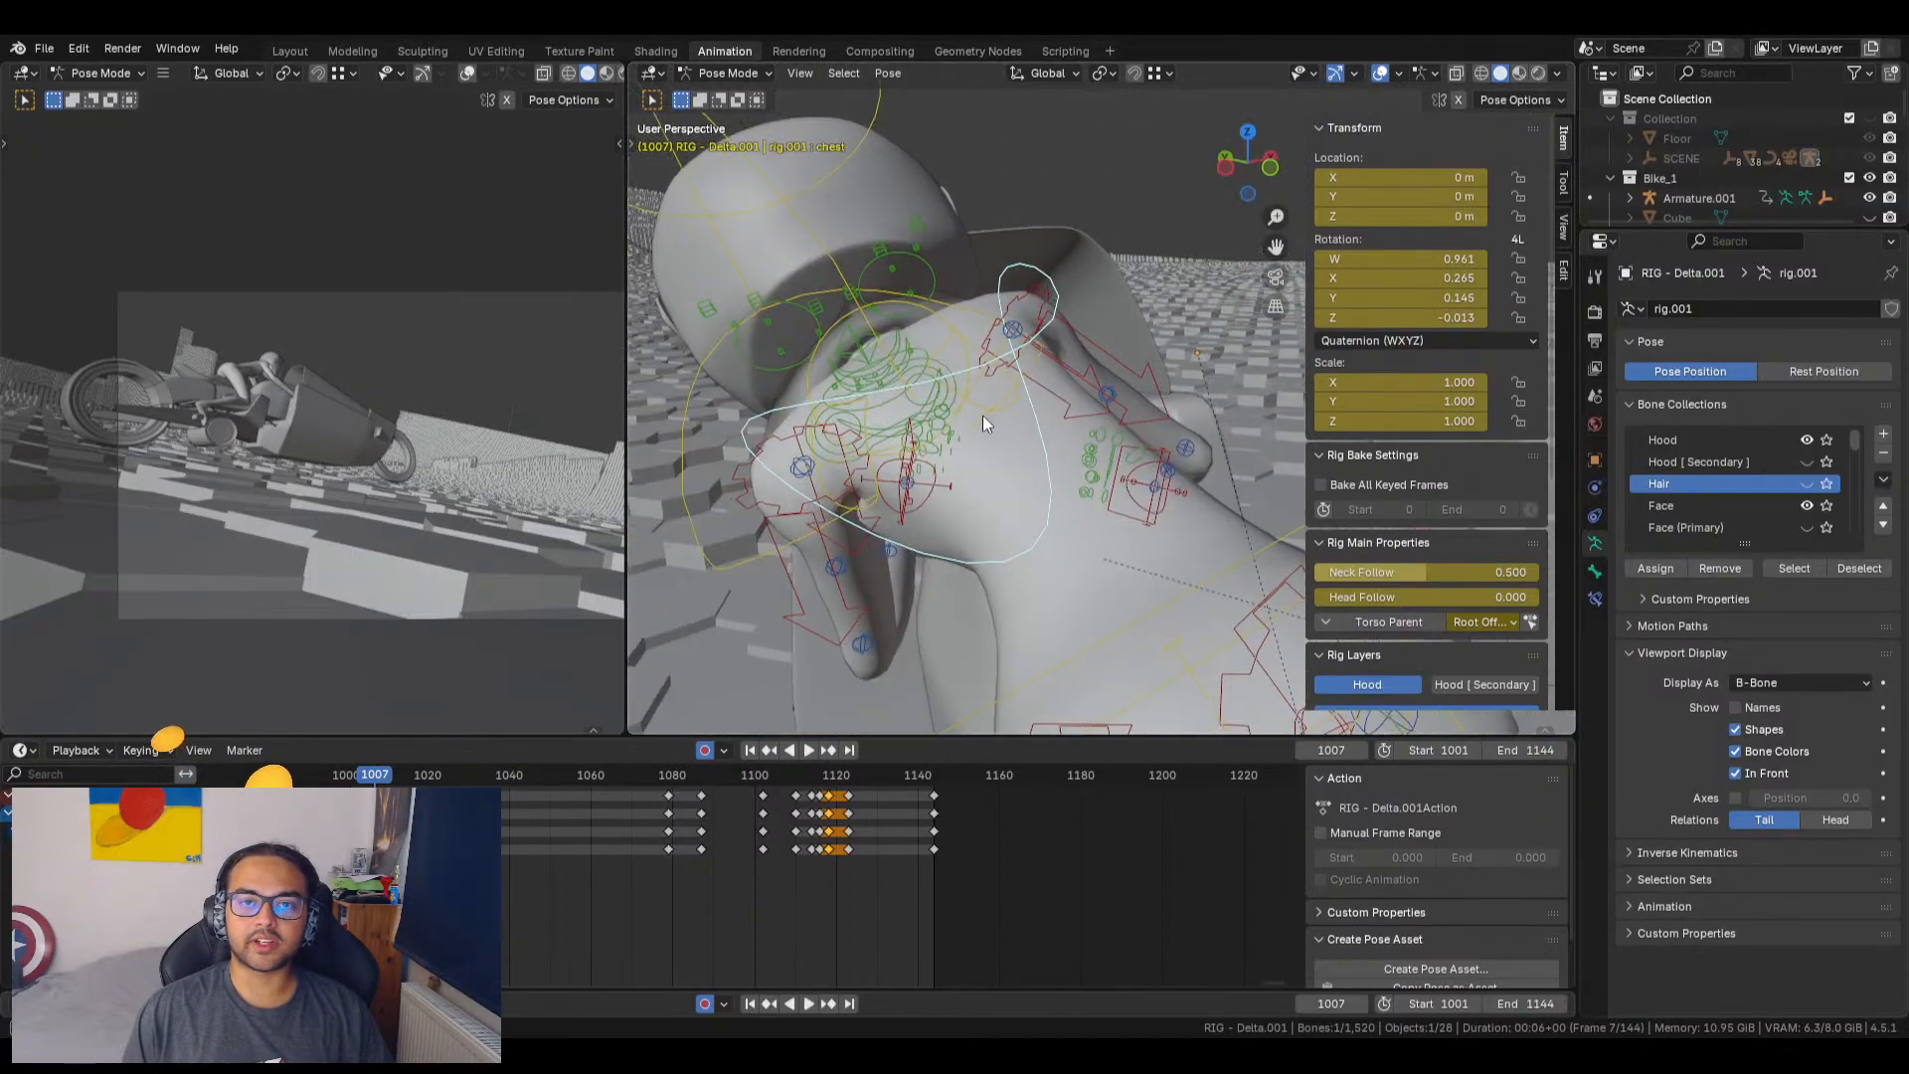
pyautogui.moveTo(1412, 318)
pyautogui.mouseDown()
pyautogui.moveTo(1471, 317)
pyautogui.moveTo(1449, 317)
pyautogui.mouseUp()
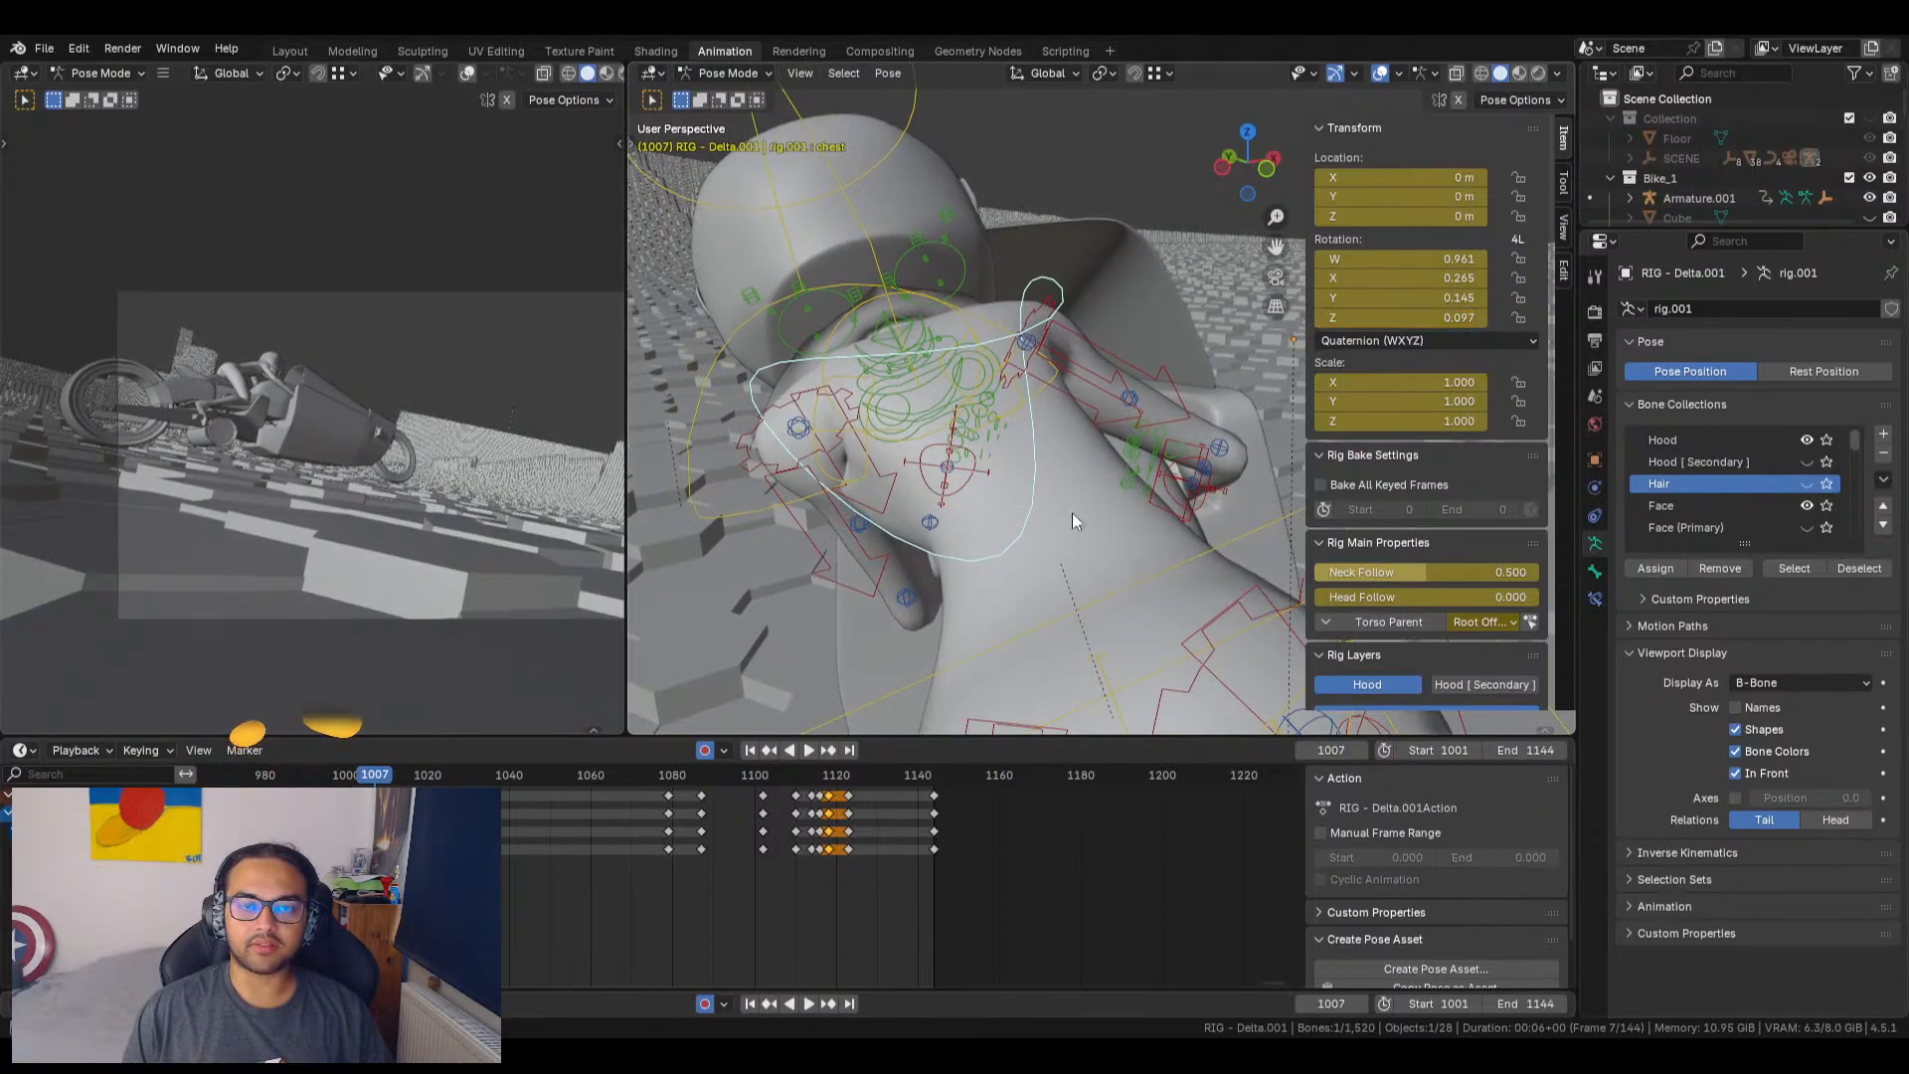
pyautogui.moveTo(1072, 511); pyautogui.dragTo(862, 534, button='middle')
pyautogui.scroll(-3, 1141, 480)
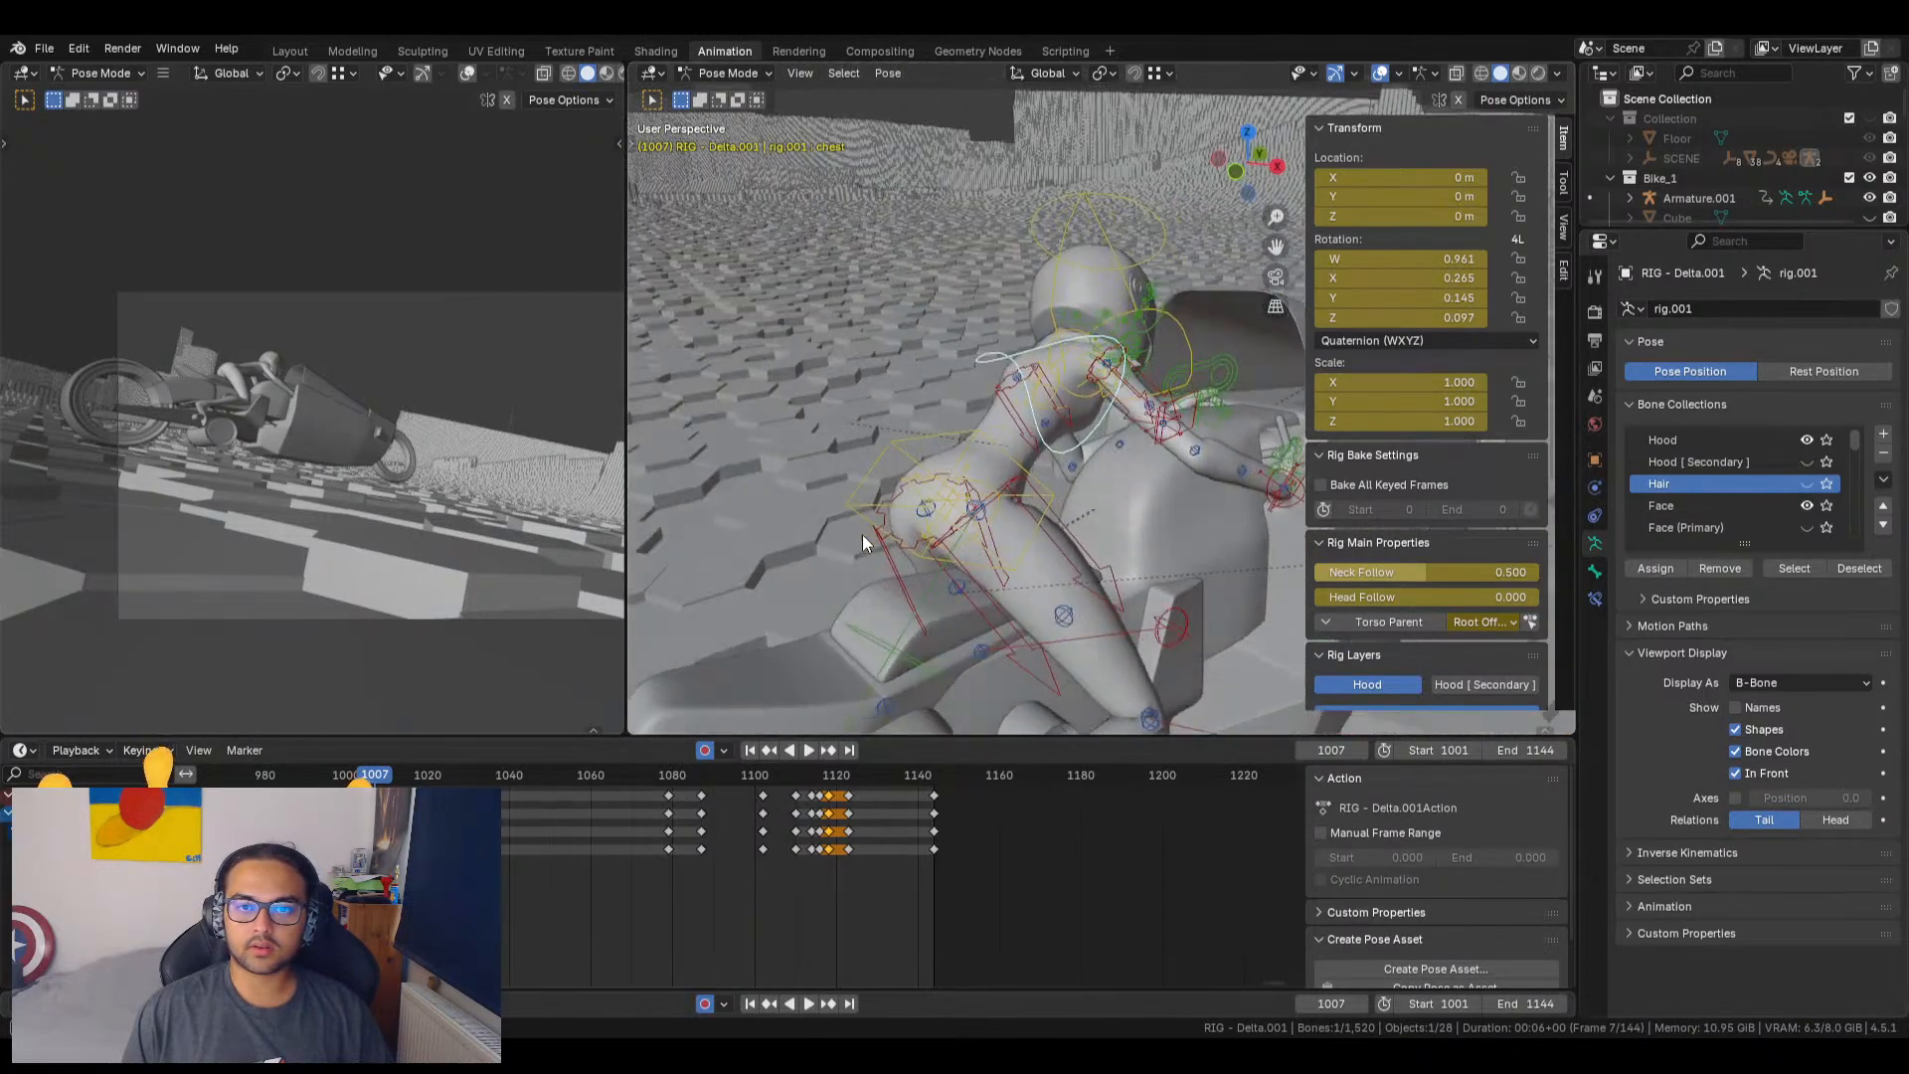
# Step: Go to the keyframe at frame 1016 and frame the chest control from behind the rider
pyautogui.click(832, 1006)
pyautogui.moveTo(1200, 455); pyautogui.dragTo(1223, 339, button='middle')
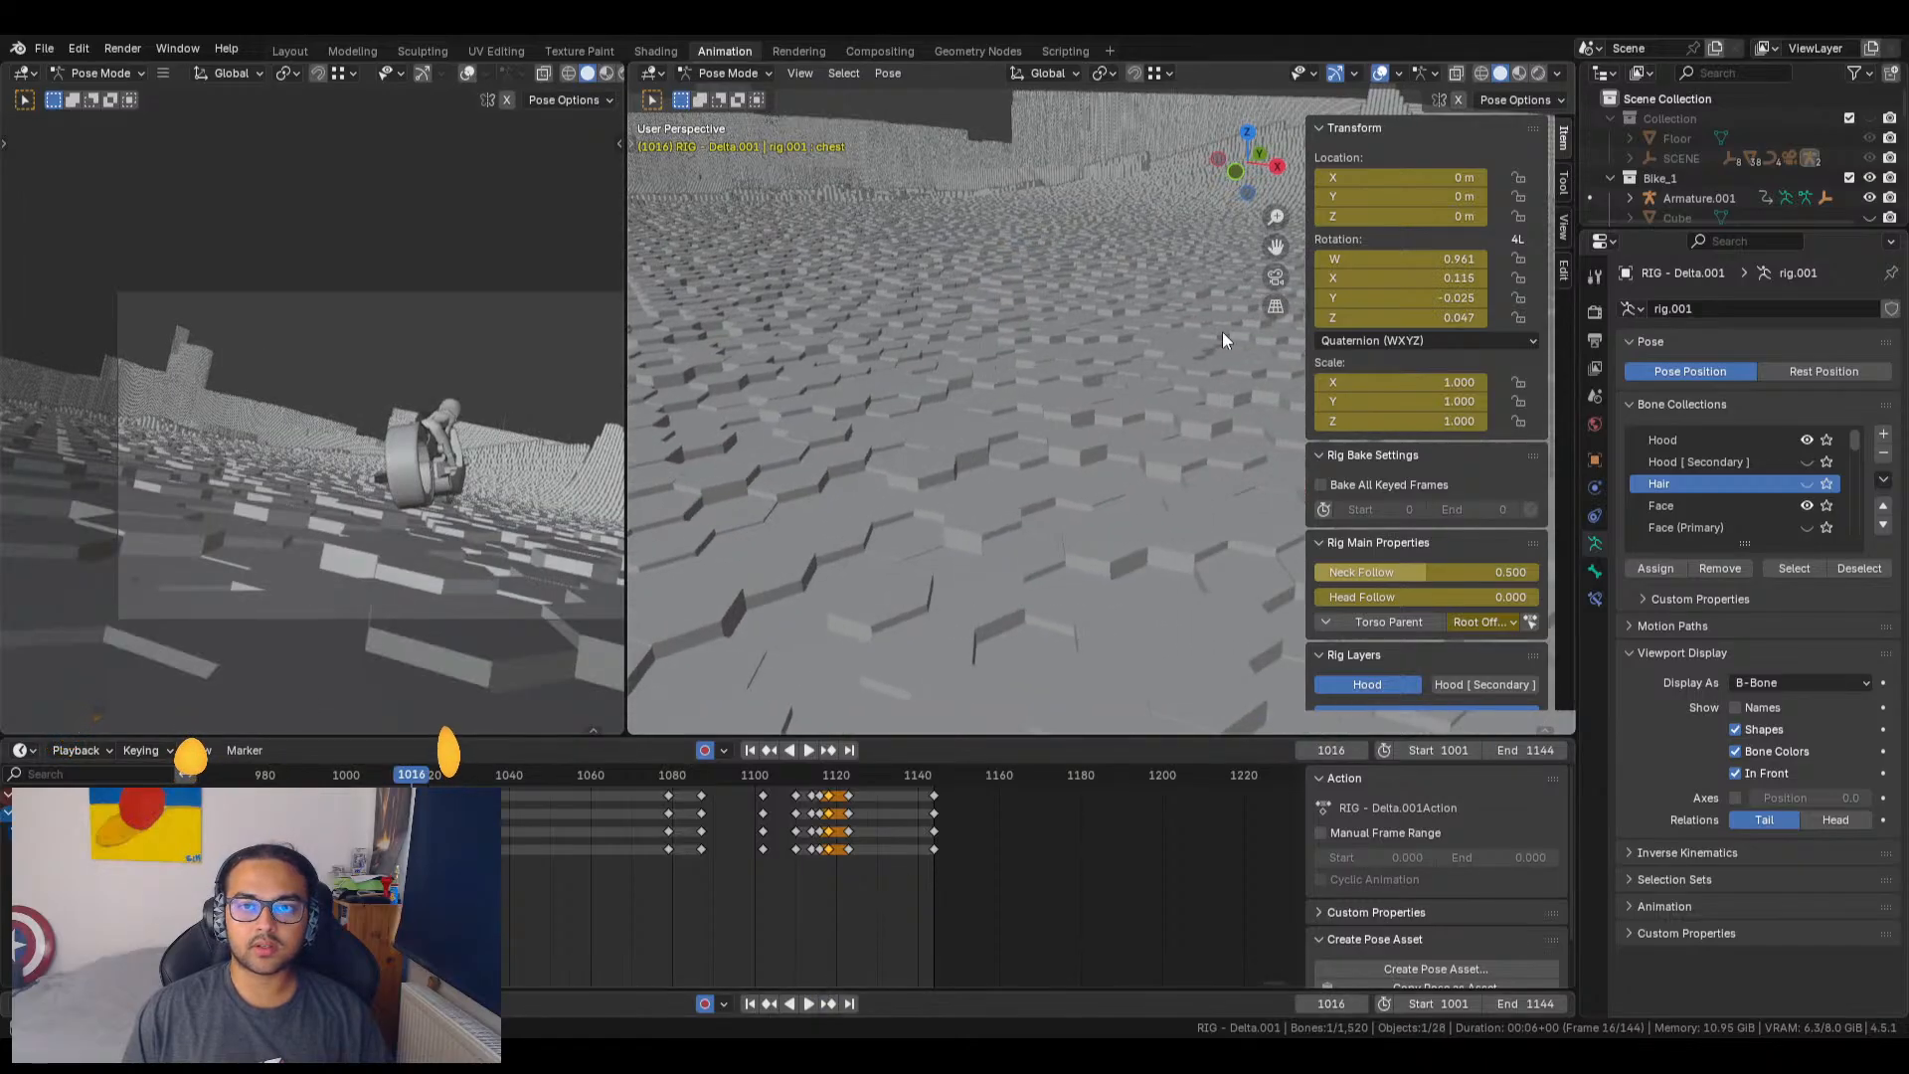
pyautogui.click(801, 74)
pyautogui.click(851, 201)
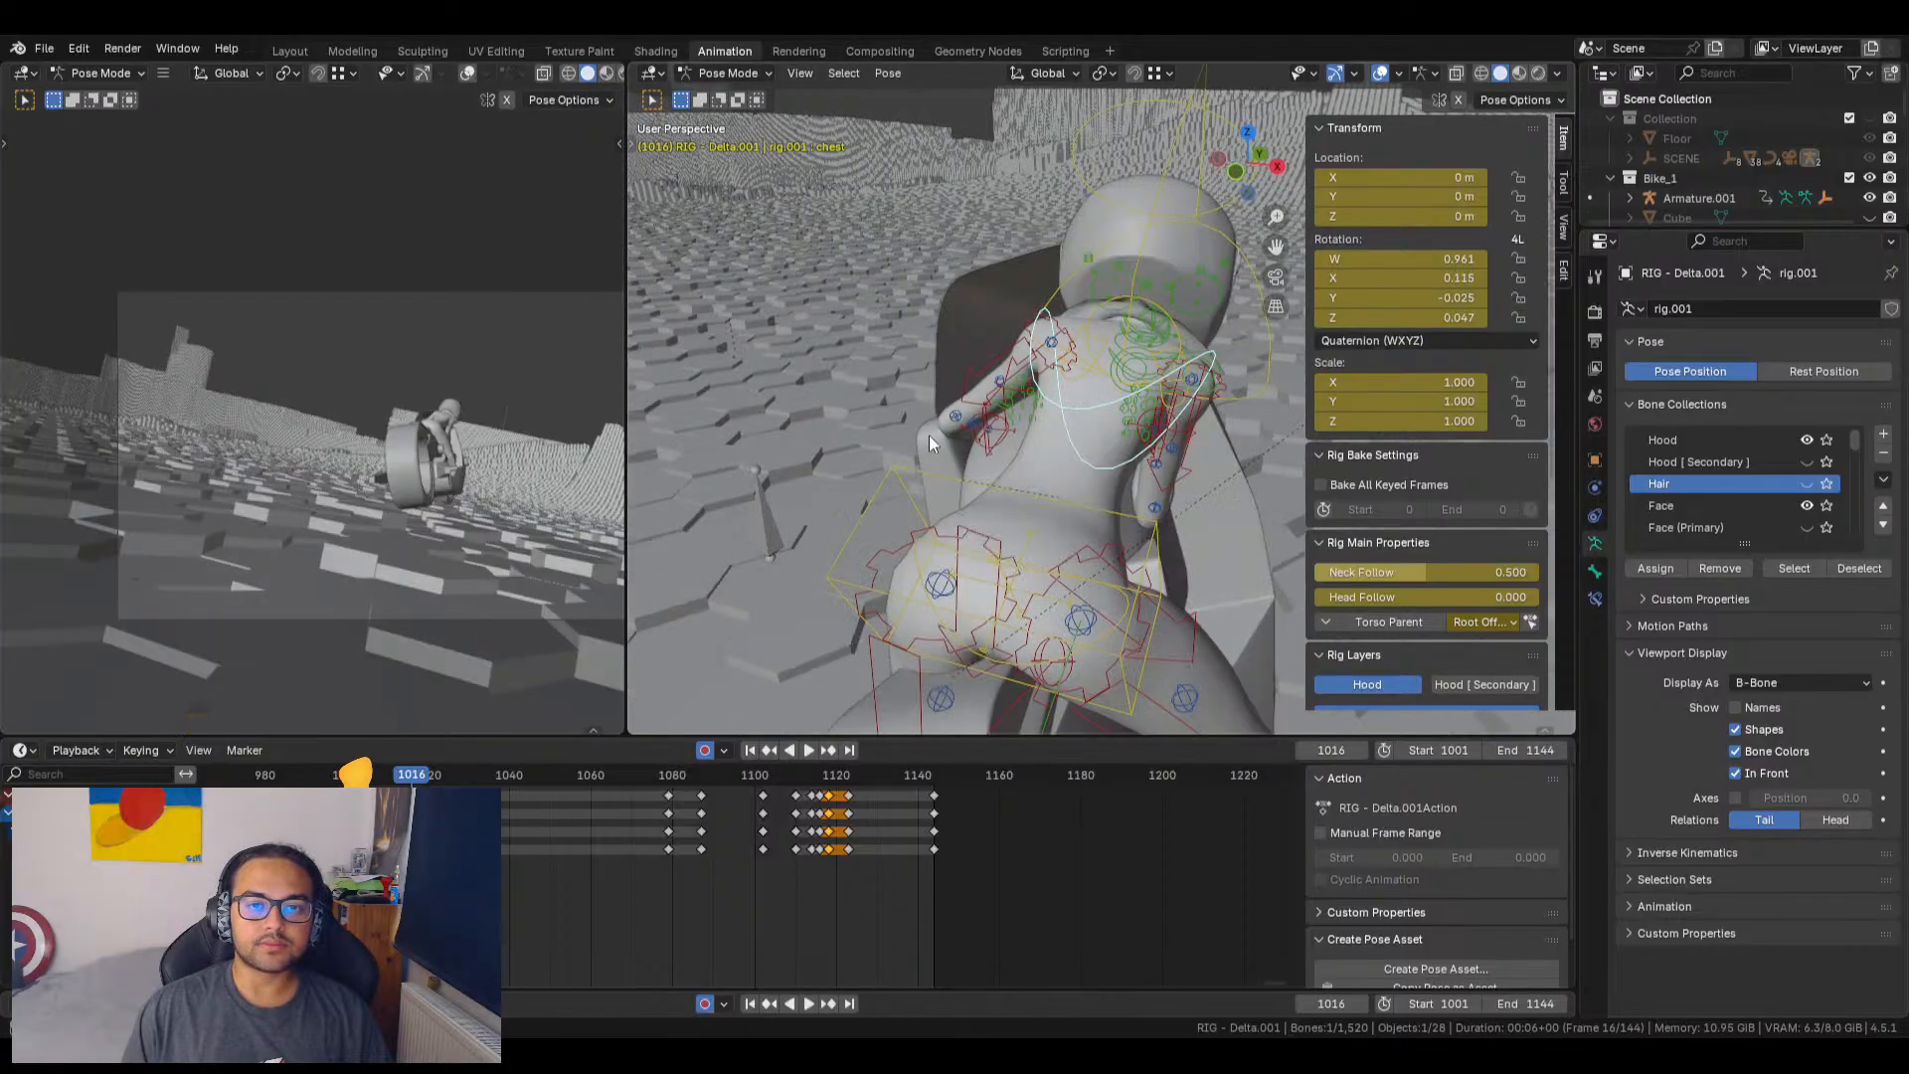
pyautogui.moveTo(928, 492)
pyautogui.mouseDown(button='middle')
pyautogui.moveTo(950, 492)
pyautogui.moveTo(932, 492)
pyautogui.mouseUp(button='middle')
pyautogui.moveTo(1387, 316)
pyautogui.mouseDown()
pyautogui.moveTo(1327, 317)
pyautogui.moveTo(1356, 316)
pyautogui.mouseUp()
pyautogui.moveTo(1162, 444); pyautogui.dragTo(1120, 460, button='middle')
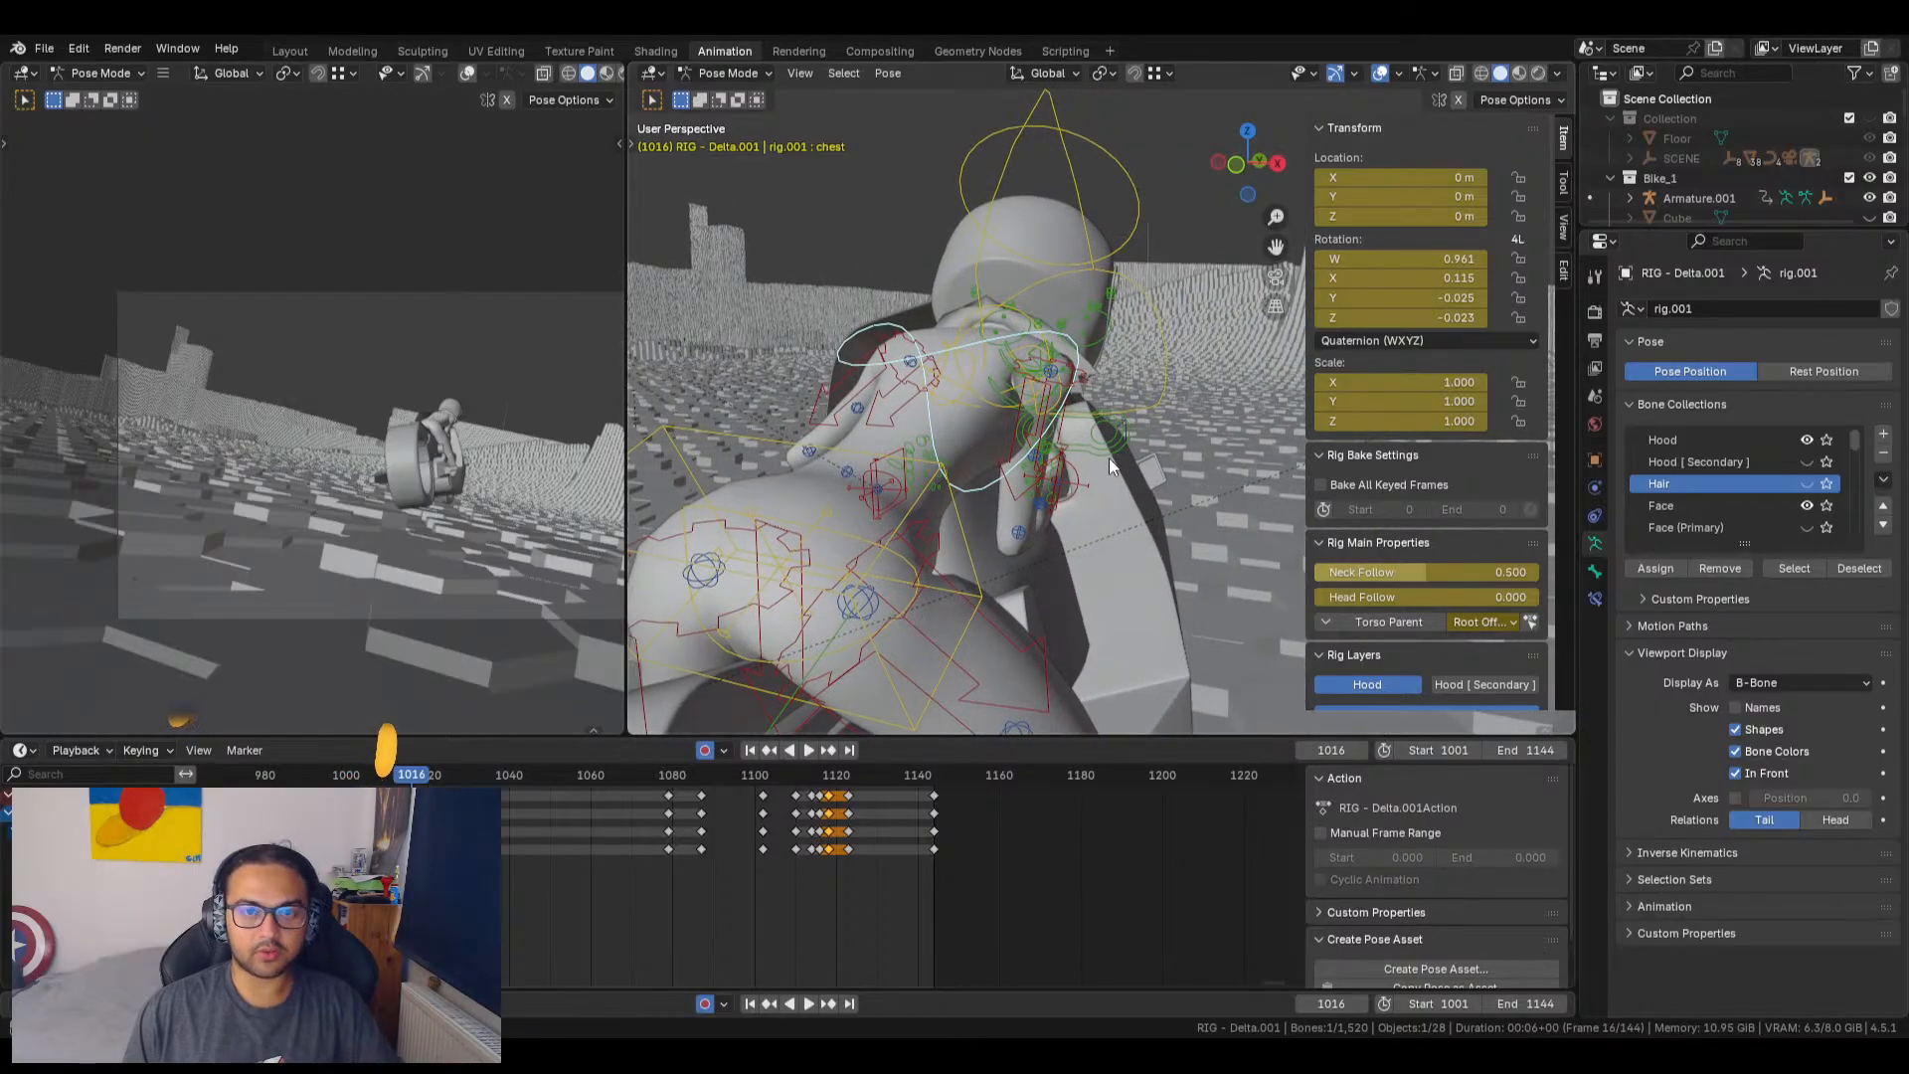
pyautogui.hotkey('ctrl', 'z')
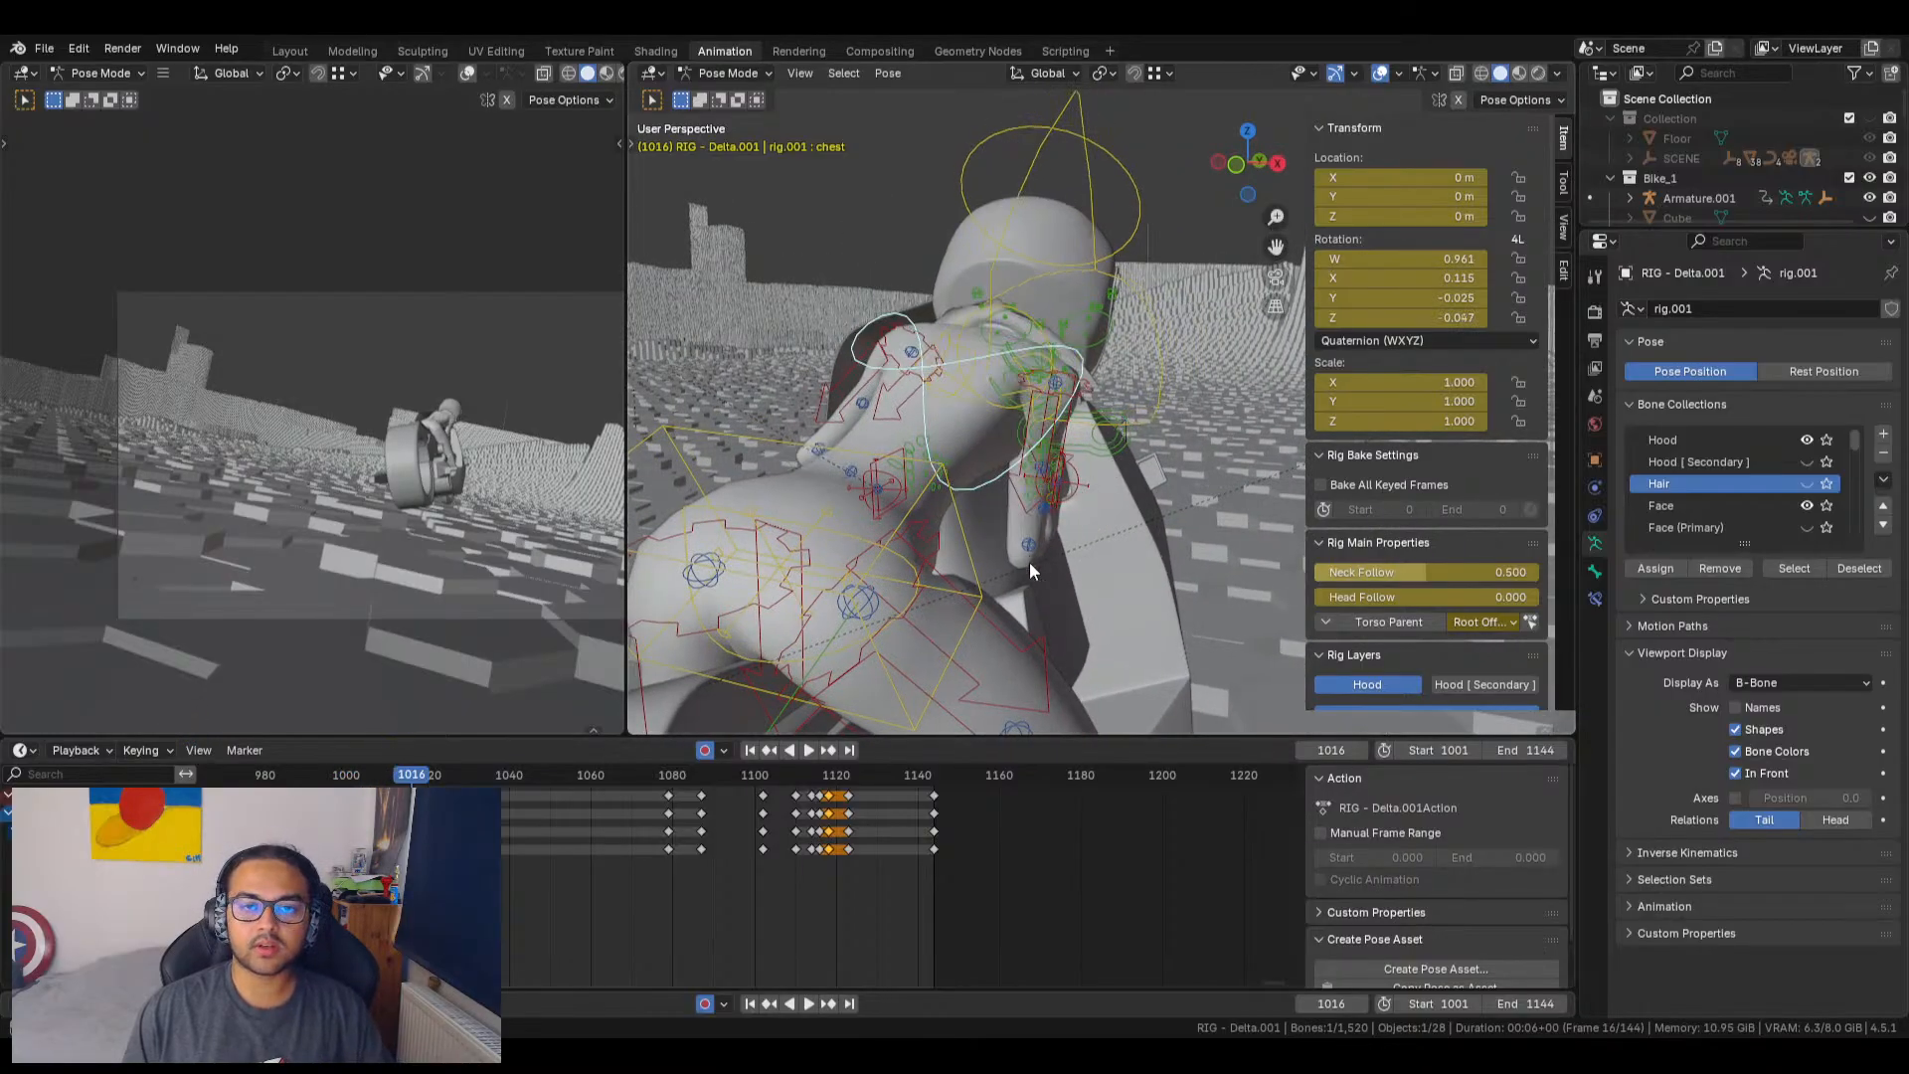
# Step: Select the rider's right upper arm IK control and set its Y rotation to 39.27° at frame 1016
pyautogui.moveTo(1029, 563); pyautogui.dragTo(1055, 473, button='middle')
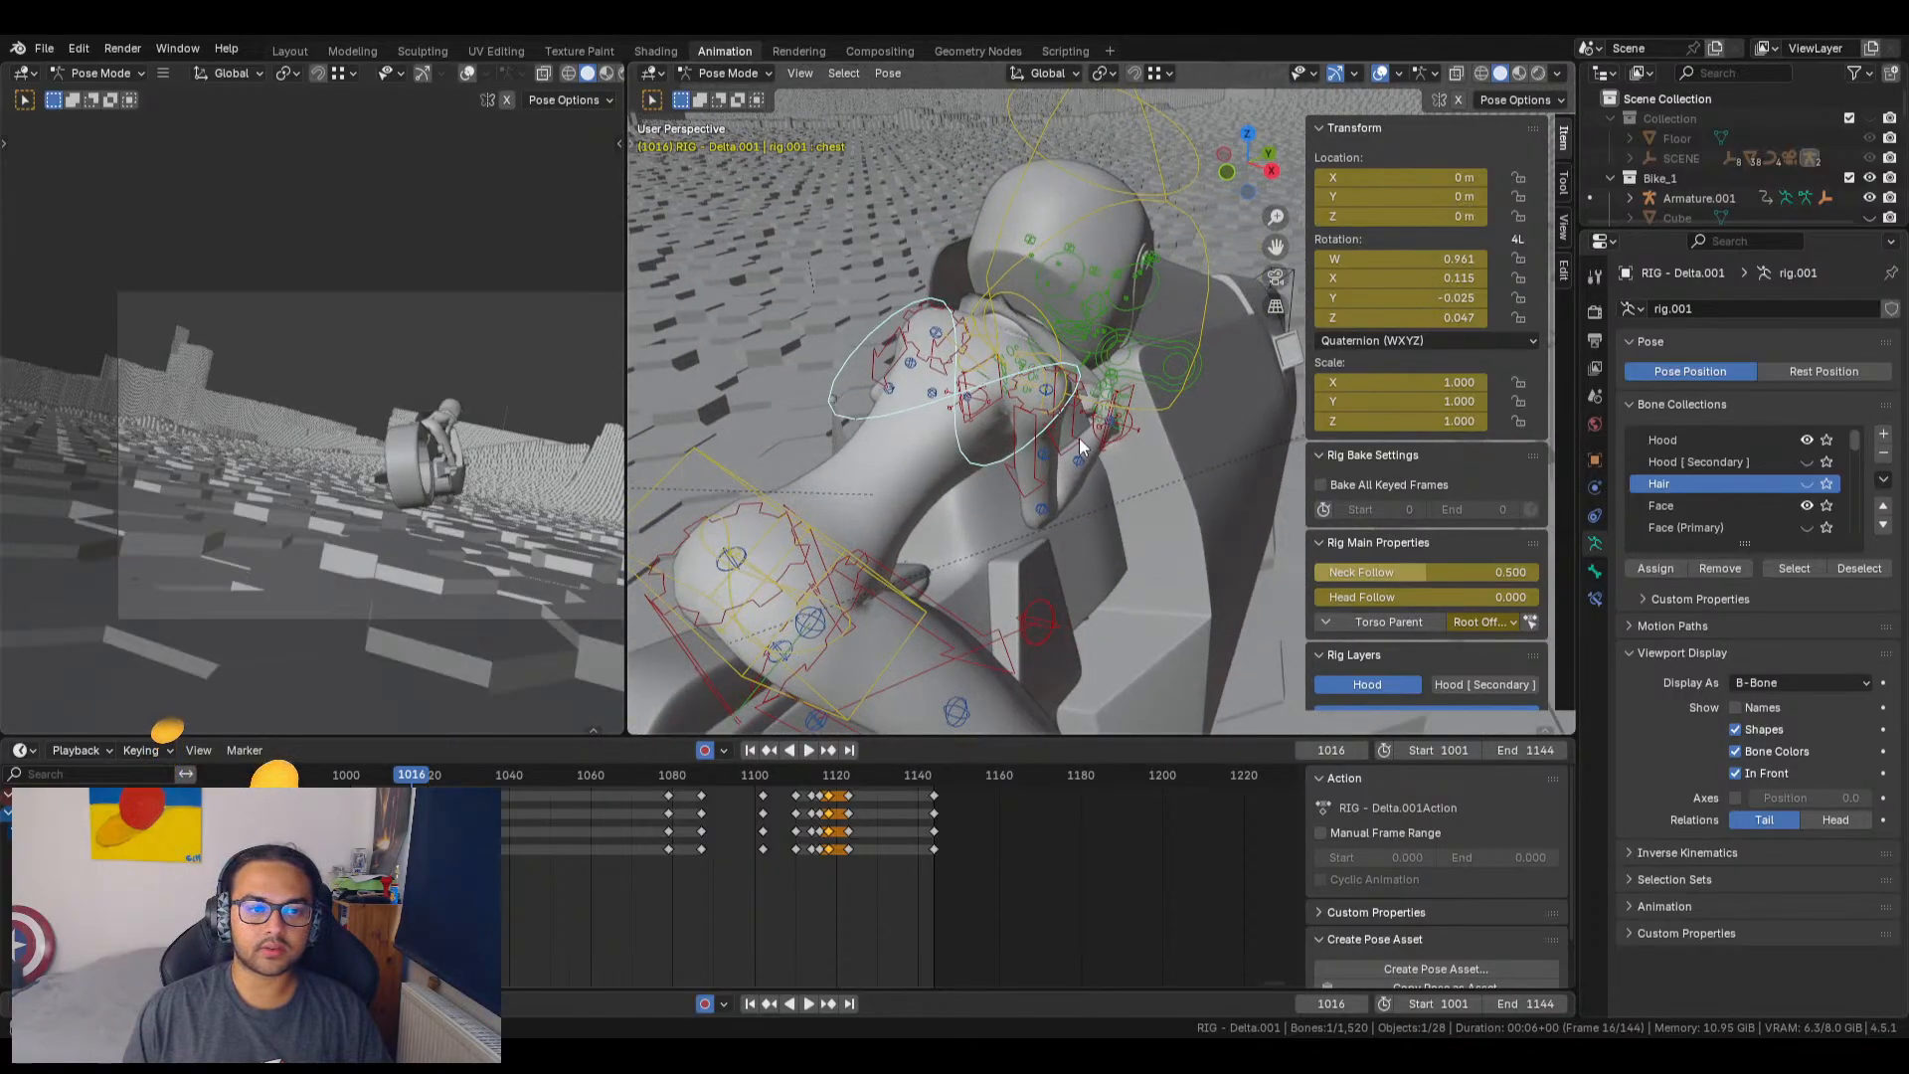
pyautogui.click(1078, 438)
pyautogui.moveTo(1114, 573)
pyautogui.mouseDown(button='middle')
pyautogui.moveTo(1170, 553)
pyautogui.moveTo(1106, 539)
pyautogui.mouseUp(button='middle')
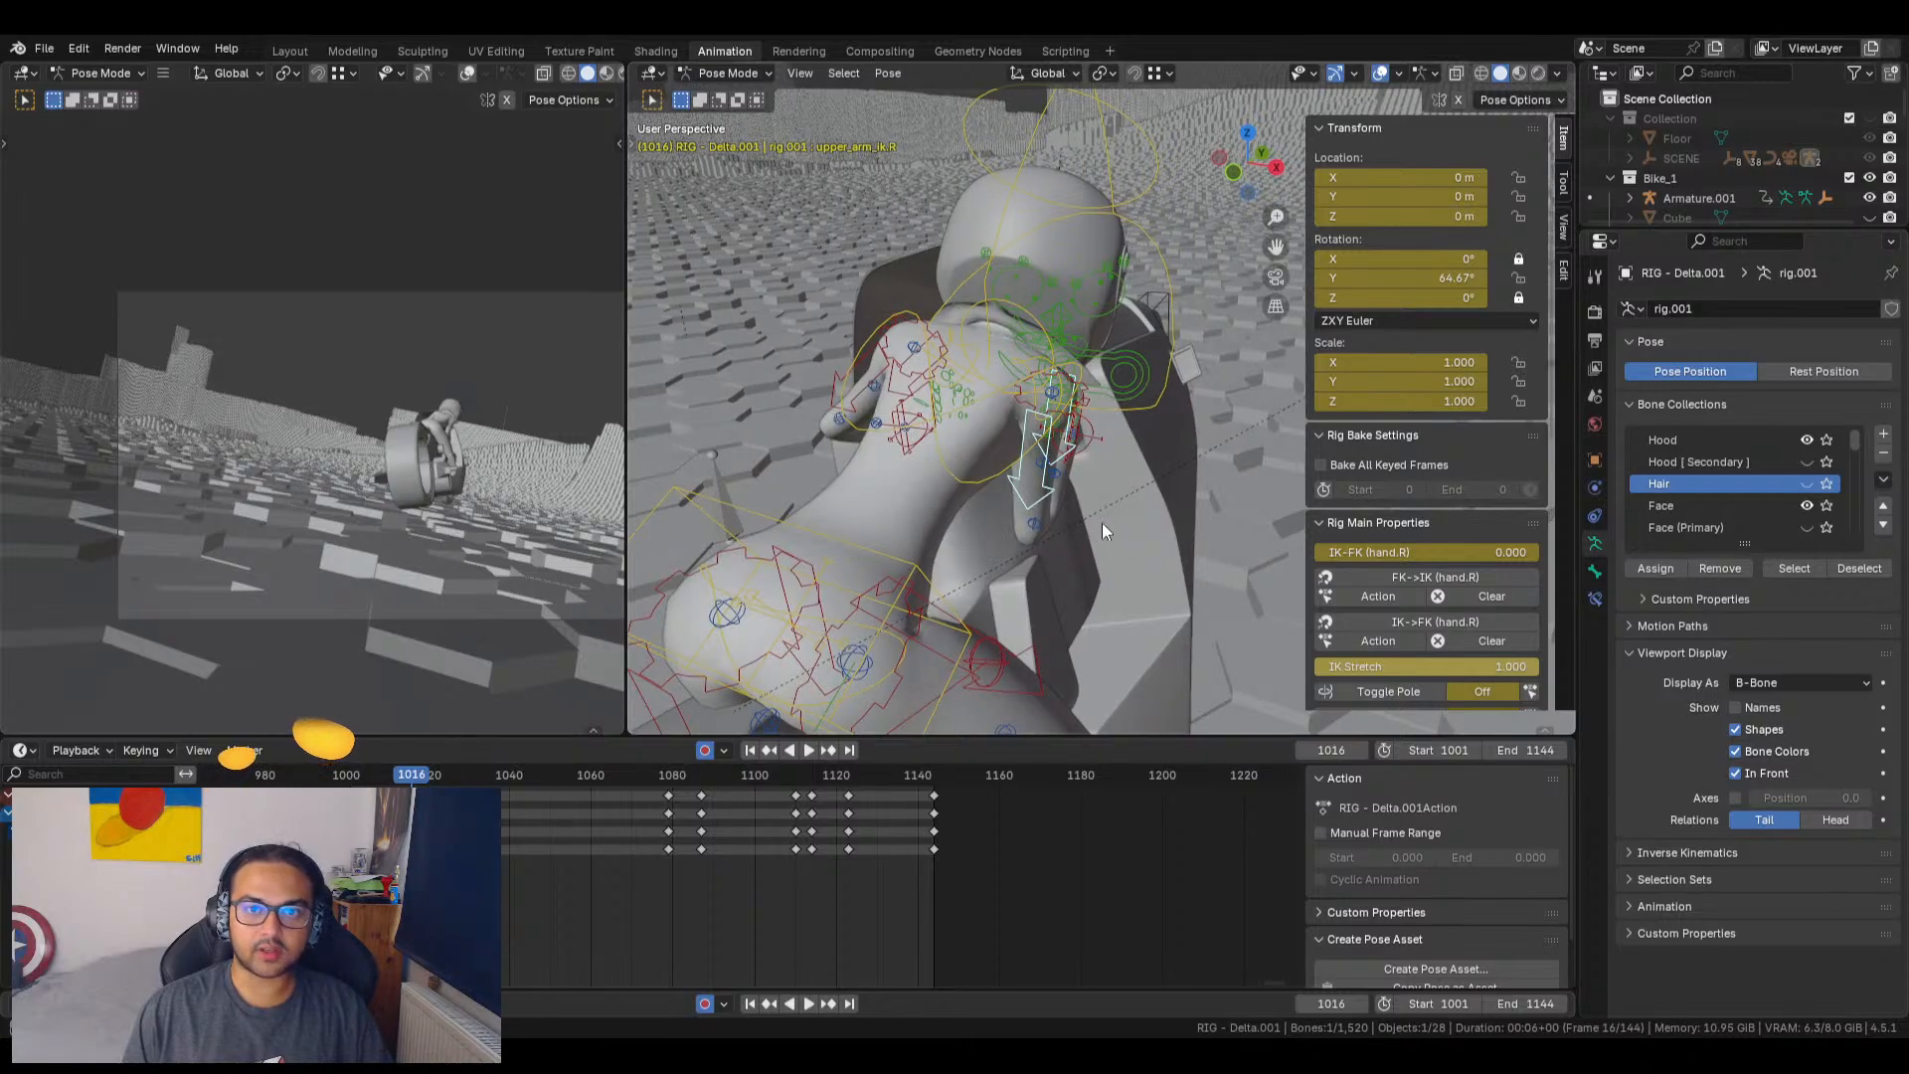
pyautogui.moveTo(1359, 277); pyautogui.dragTo(1308, 277)
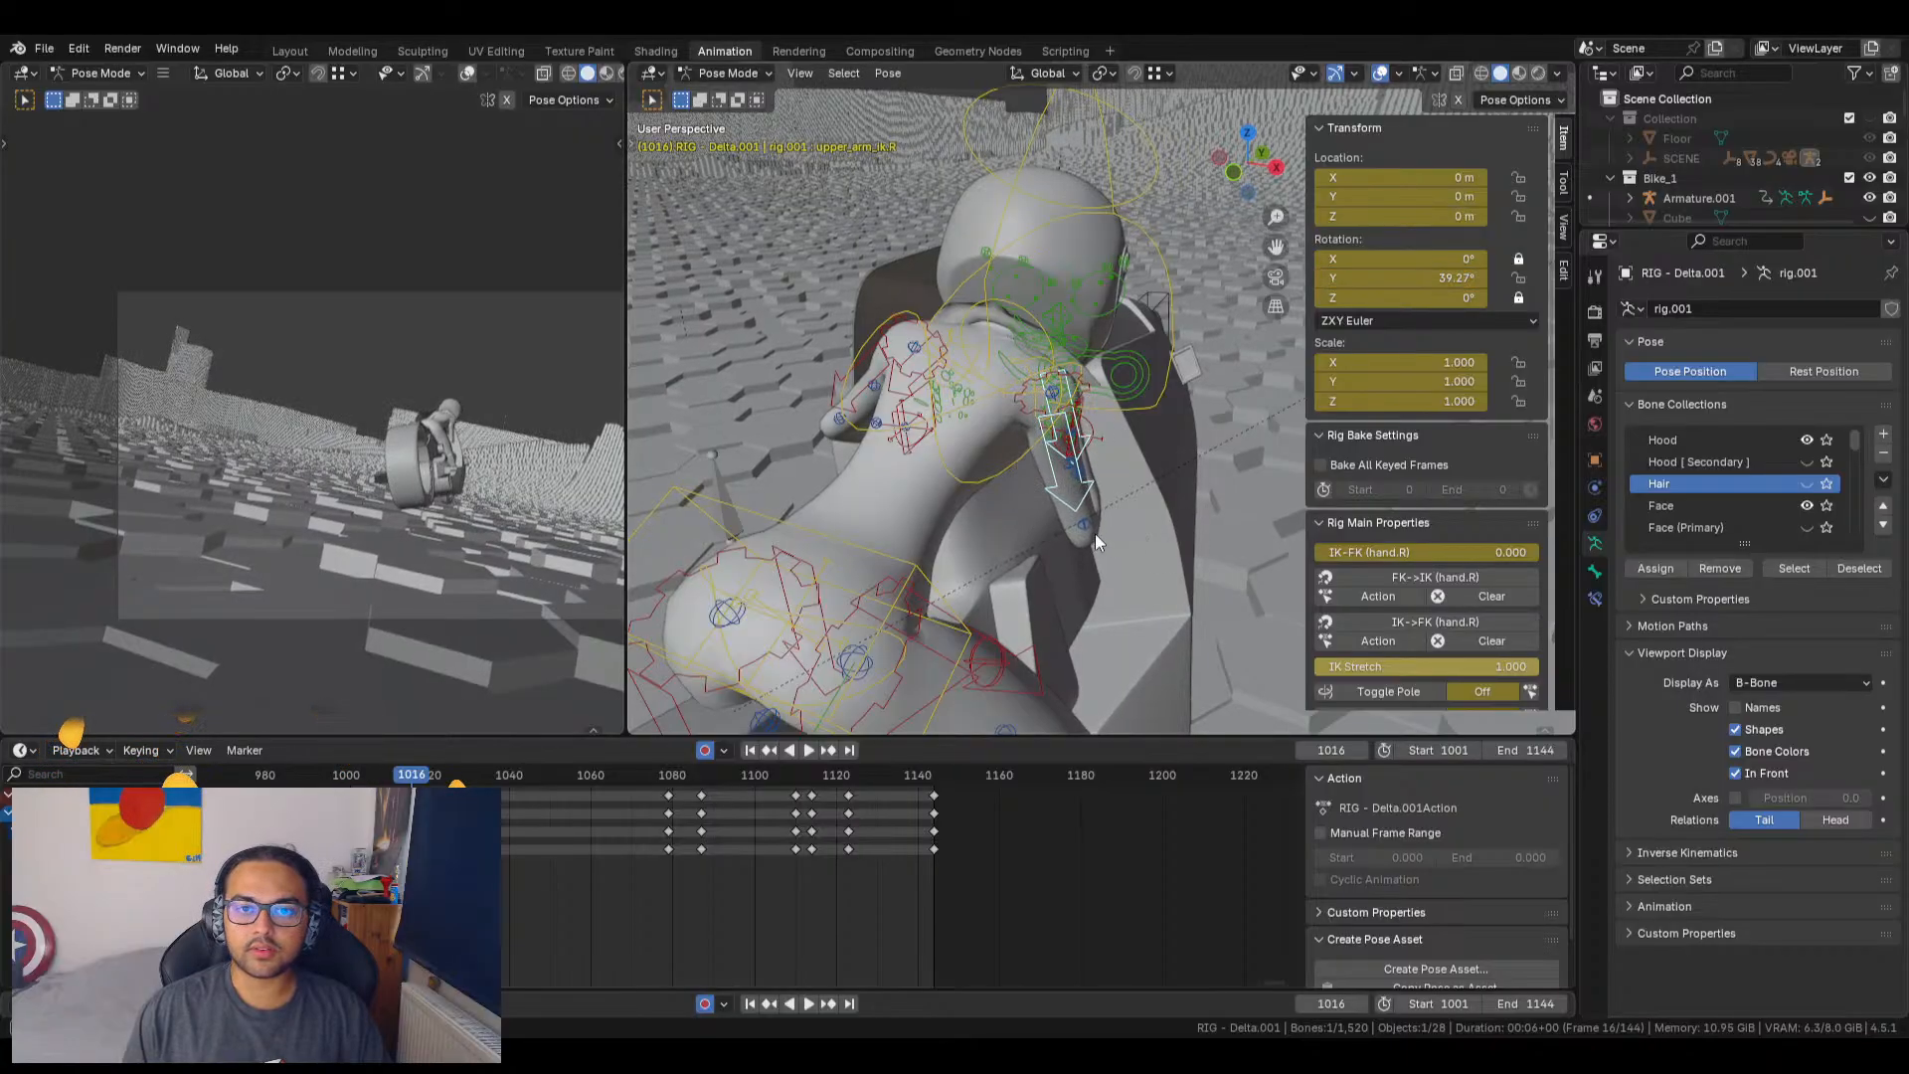
pyautogui.moveTo(1165, 491); pyautogui.dragTo(1245, 517, button='middle')
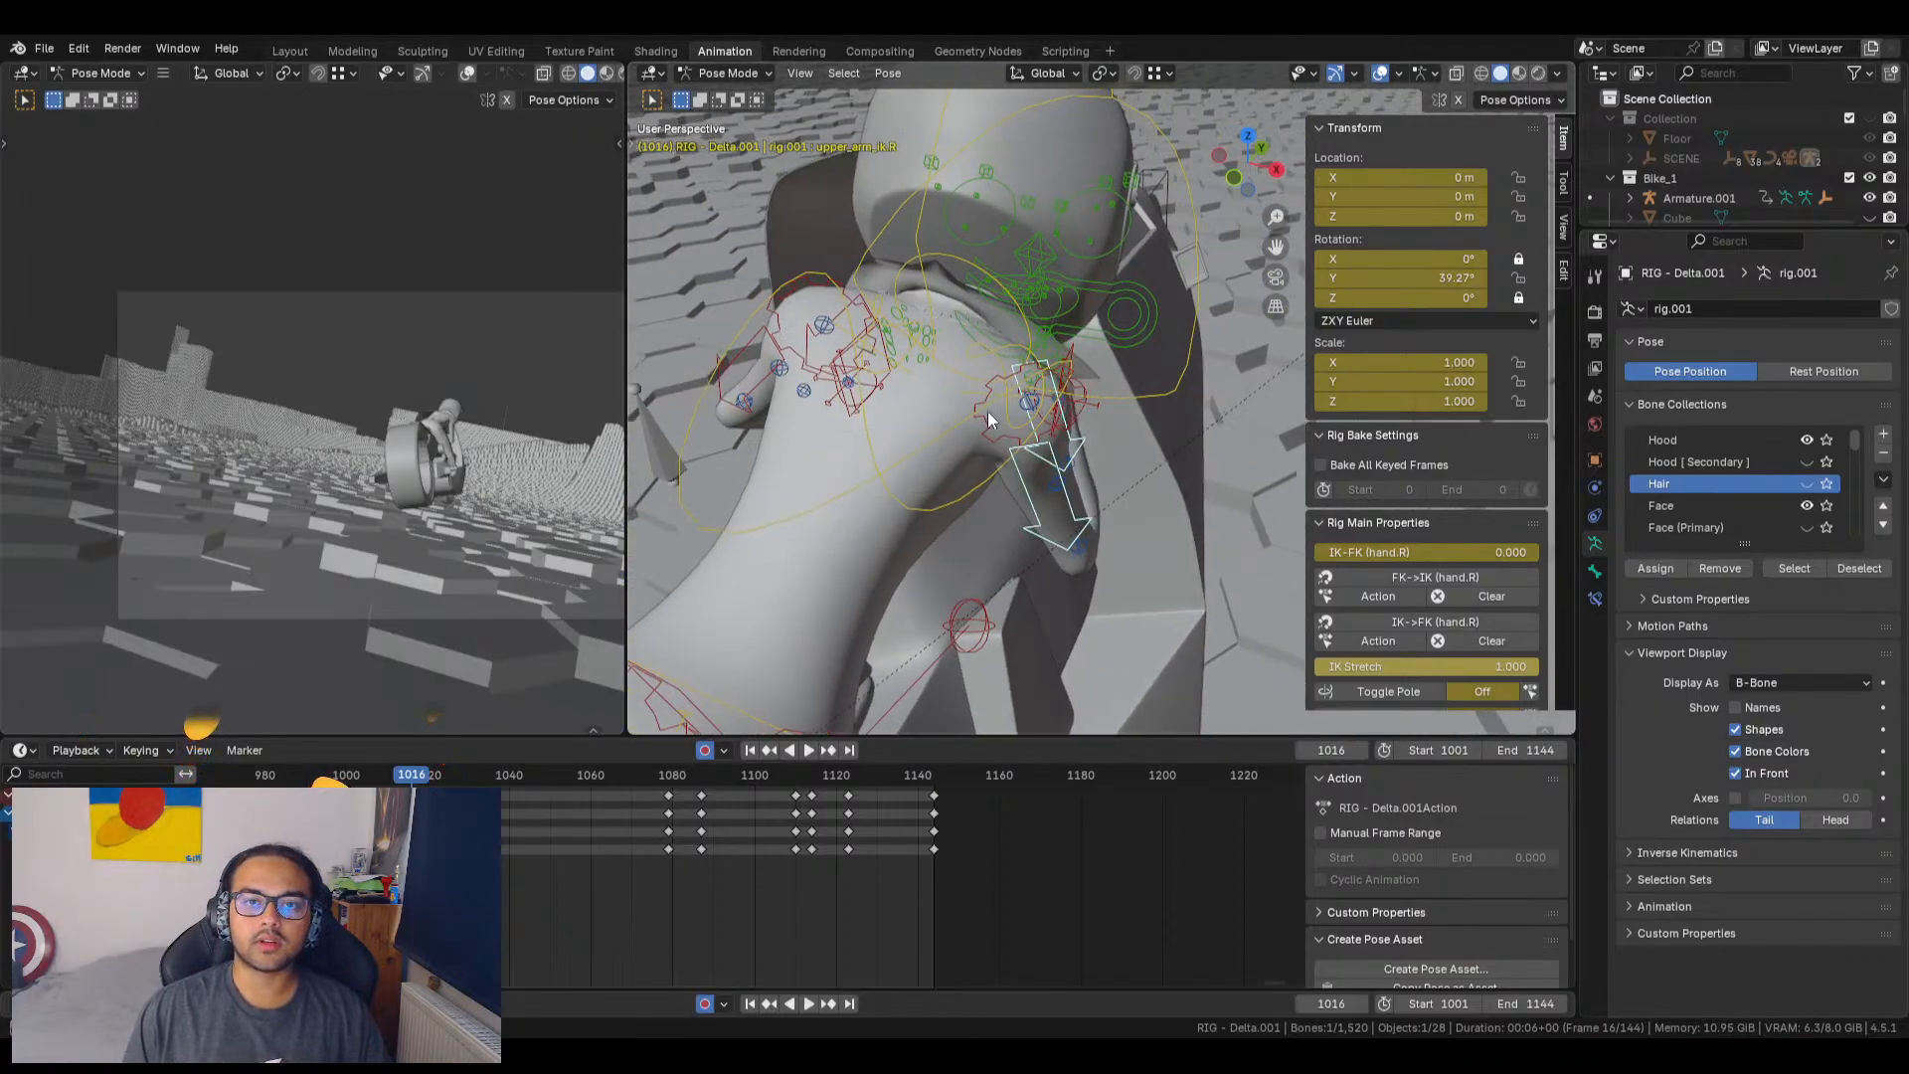
# Step: Select the chest control and set its Z rotation to 0.087 at frame 1016
pyautogui.click(943, 422)
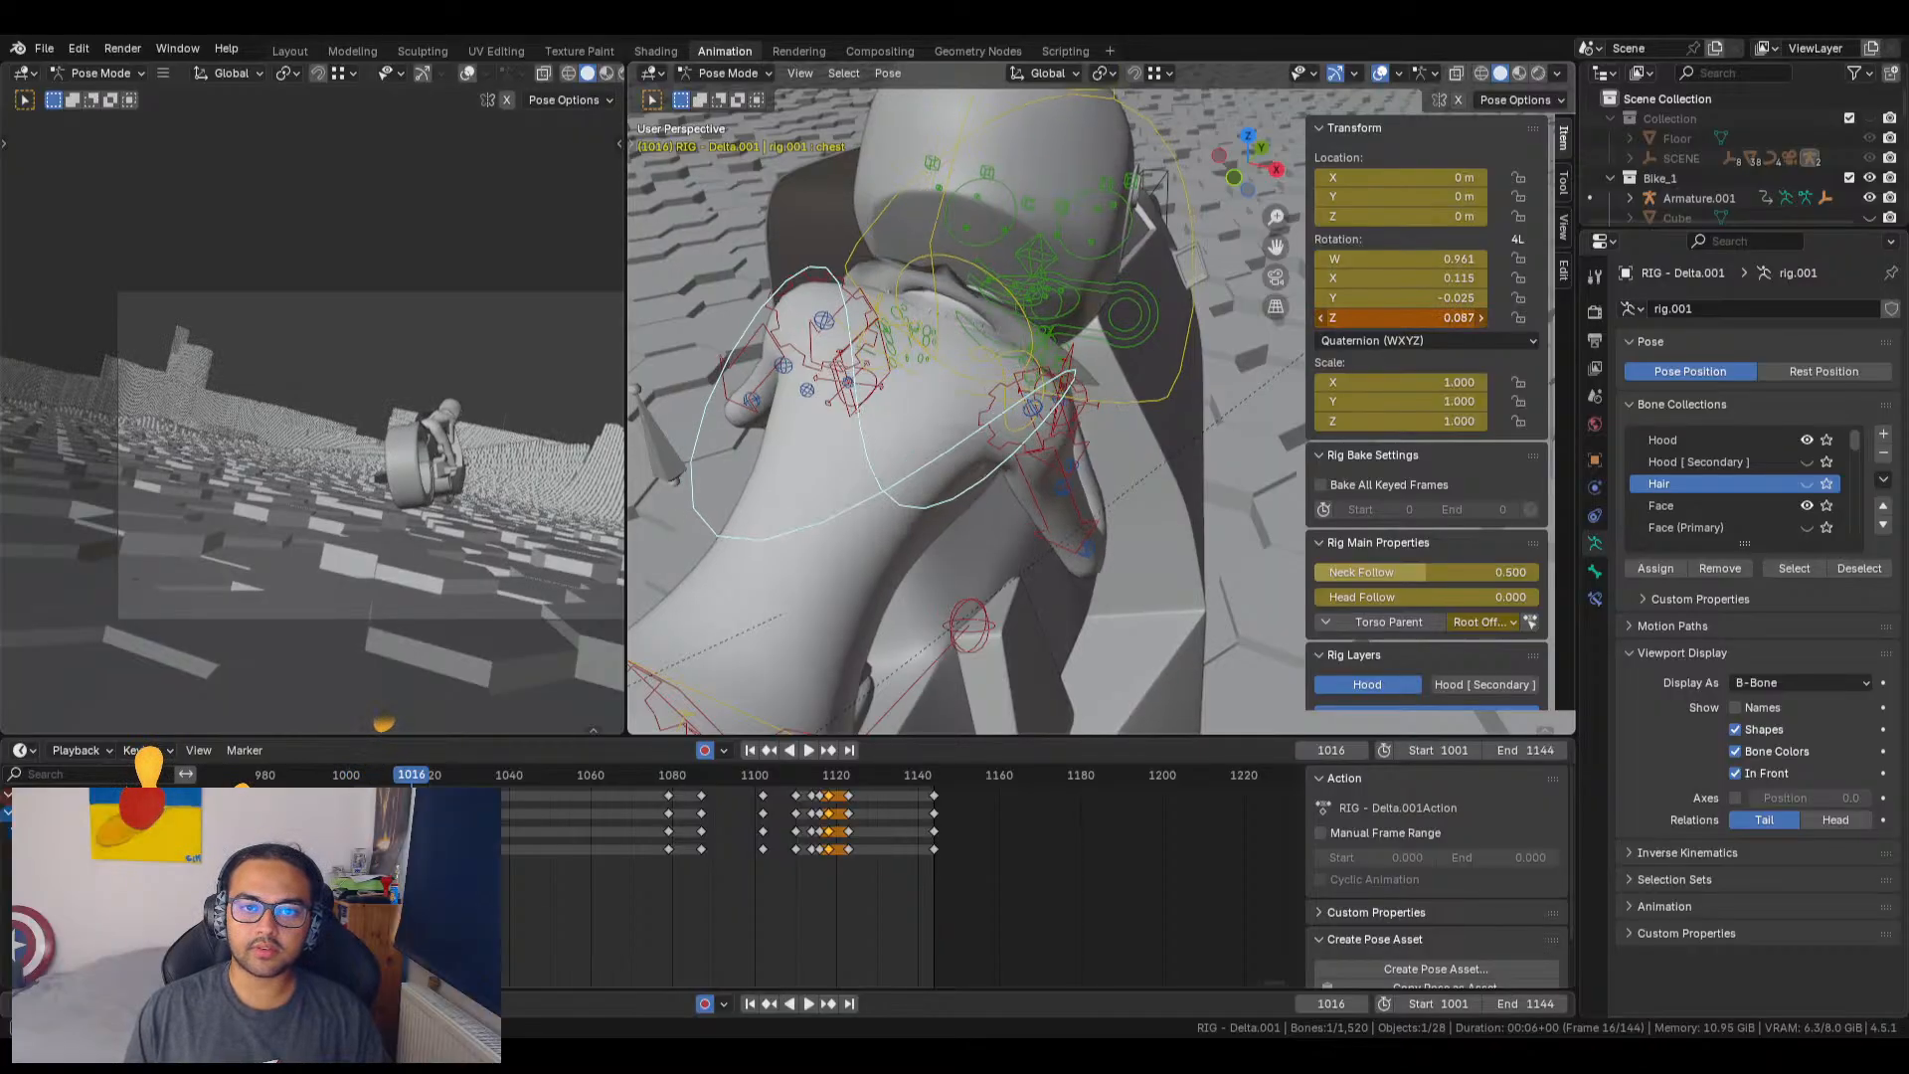
pyautogui.moveTo(1400, 317); pyautogui.dragTo(1430, 317)
pyautogui.hotkey('ctrl', 'z')
pyautogui.hotkey('ctrl', 'z')
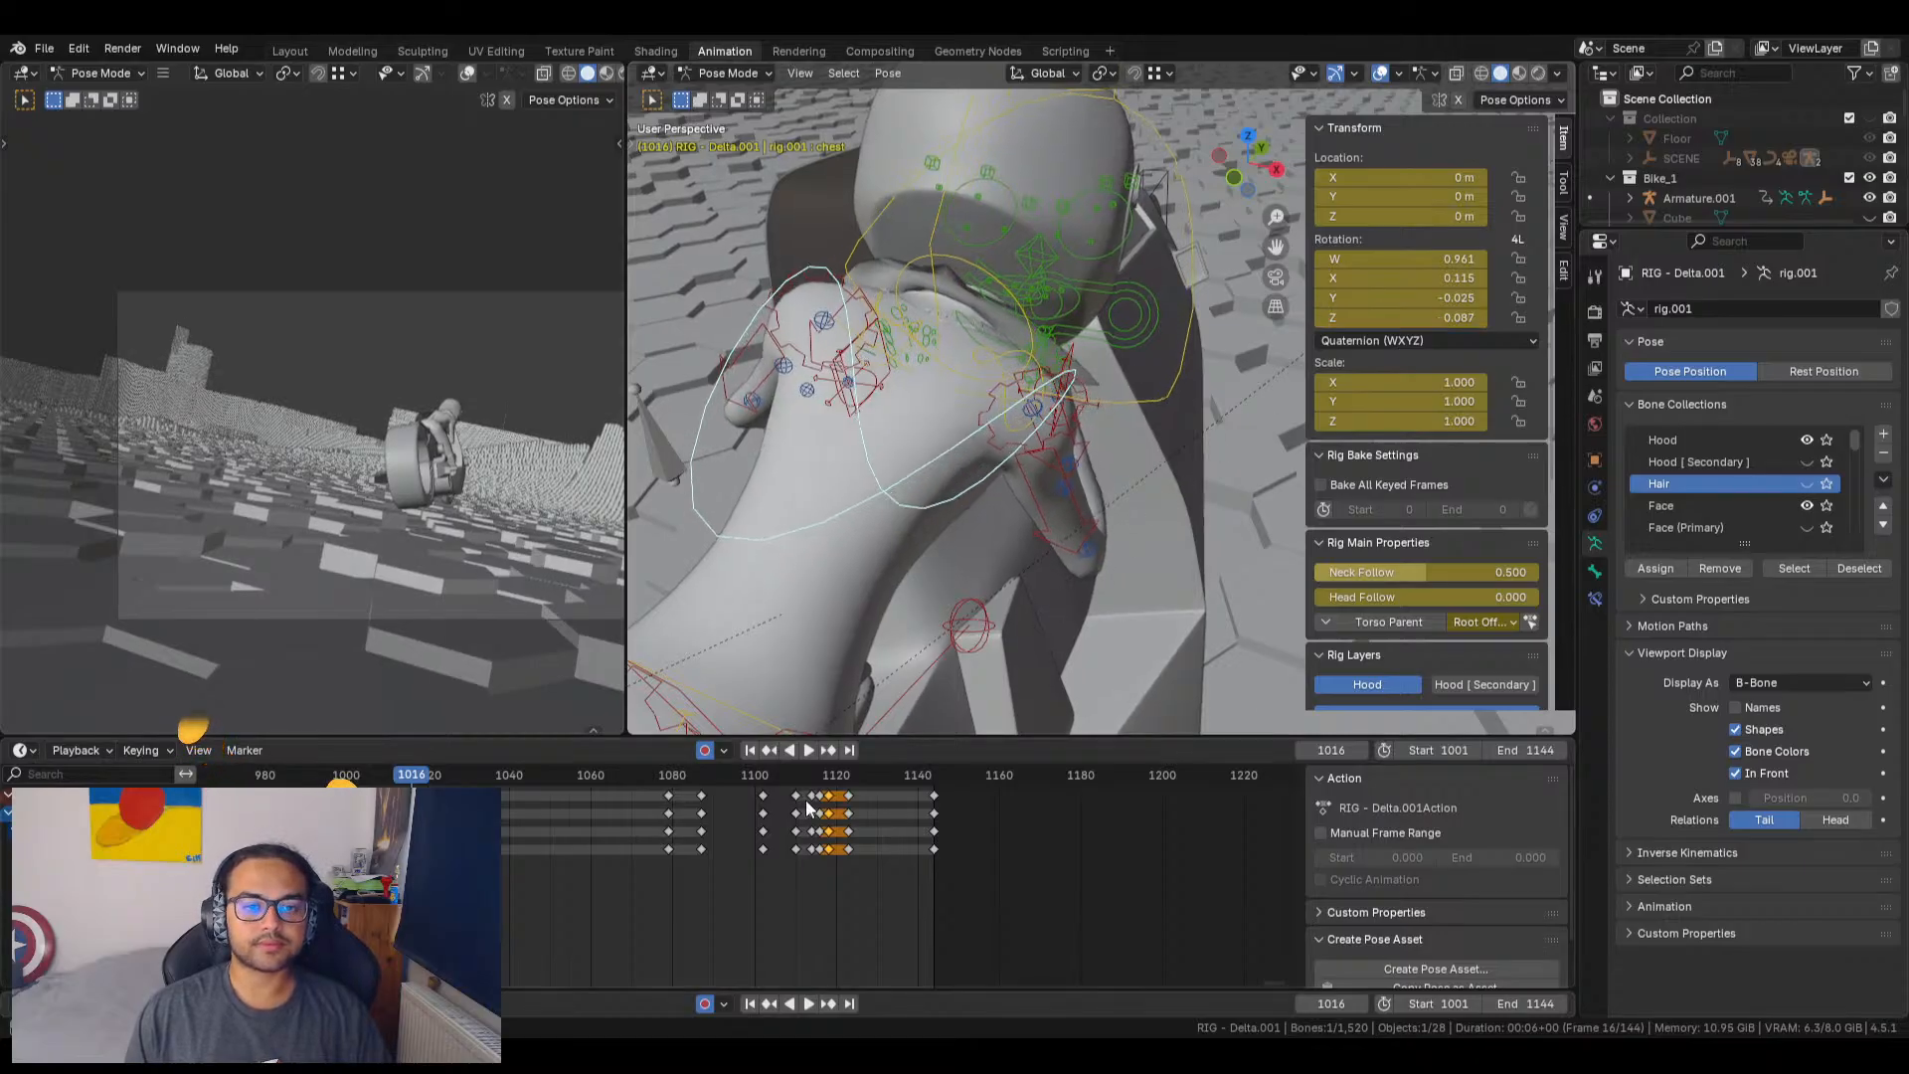
# Step: Go to the keyframe at frame 1023 and frame the chest control in the viewport
pyautogui.click(826, 752)
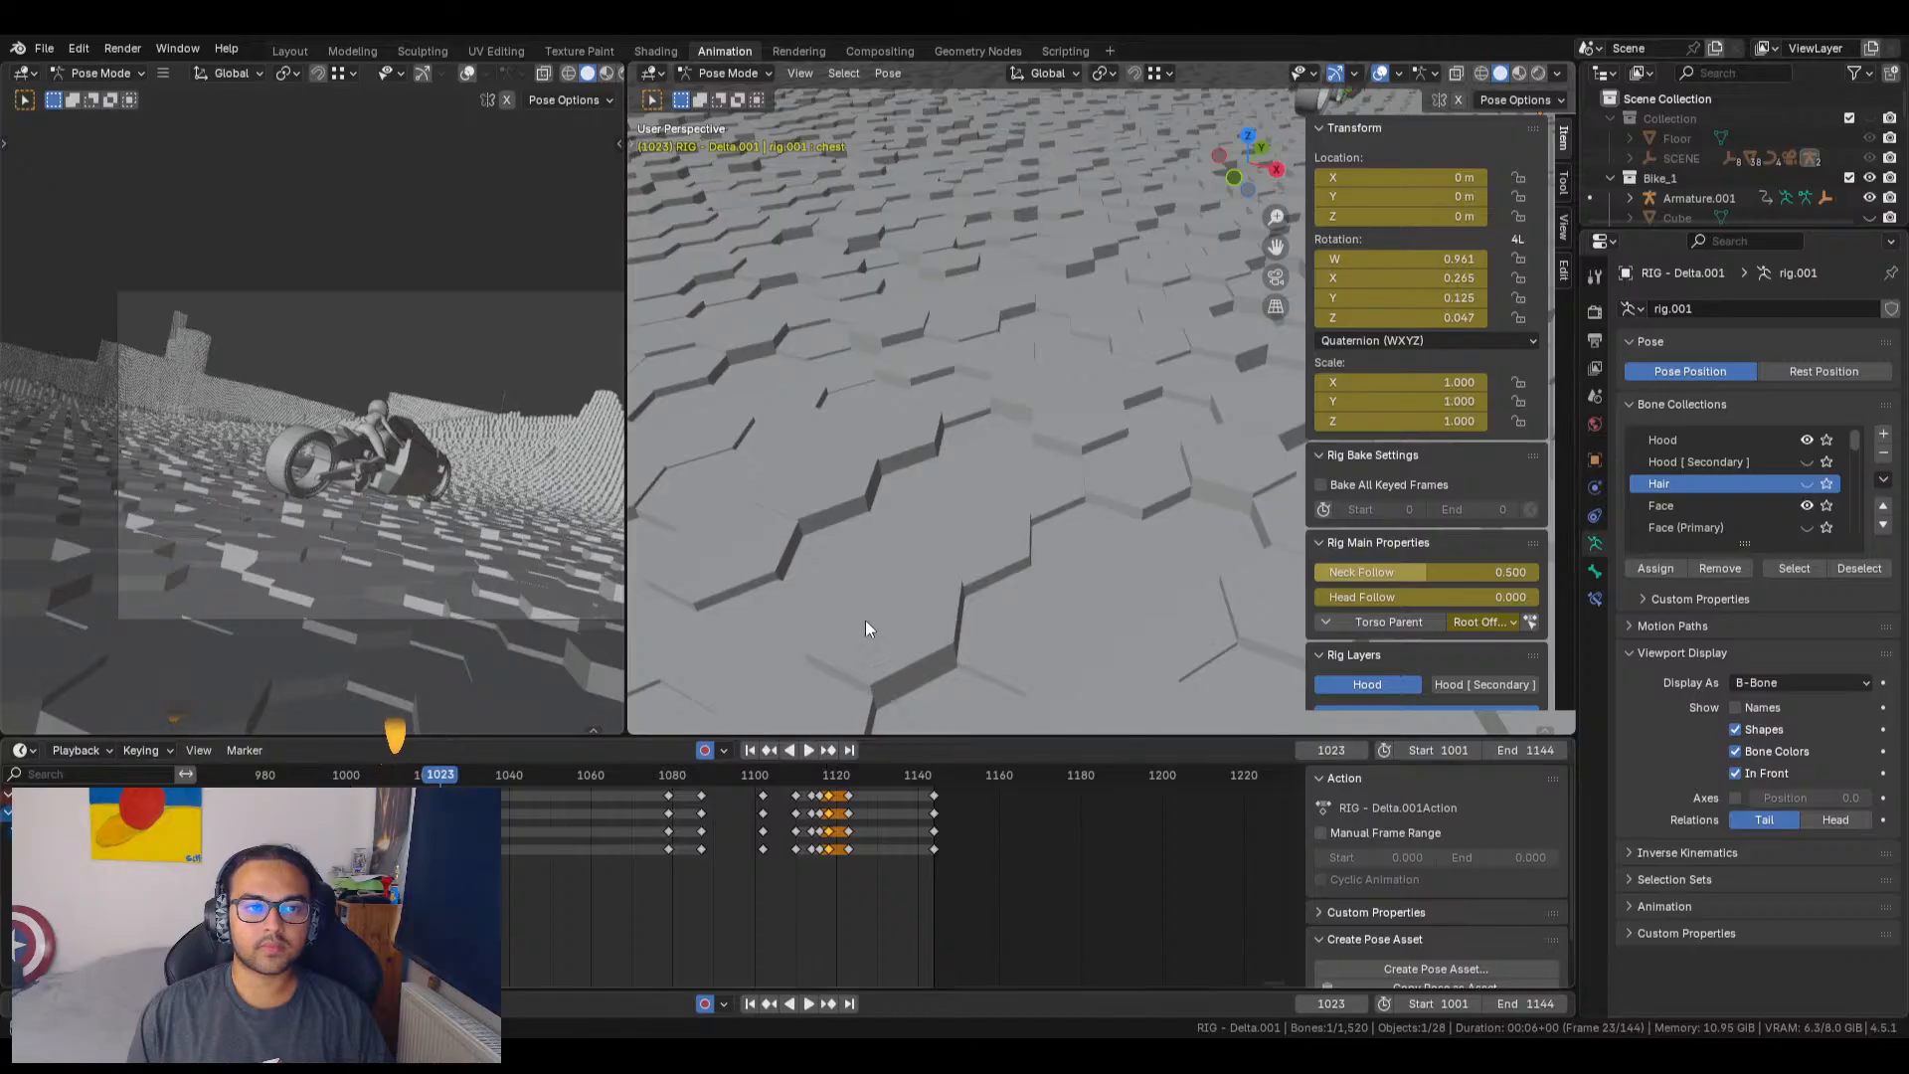
pyautogui.scroll(-2, 1019, 348)
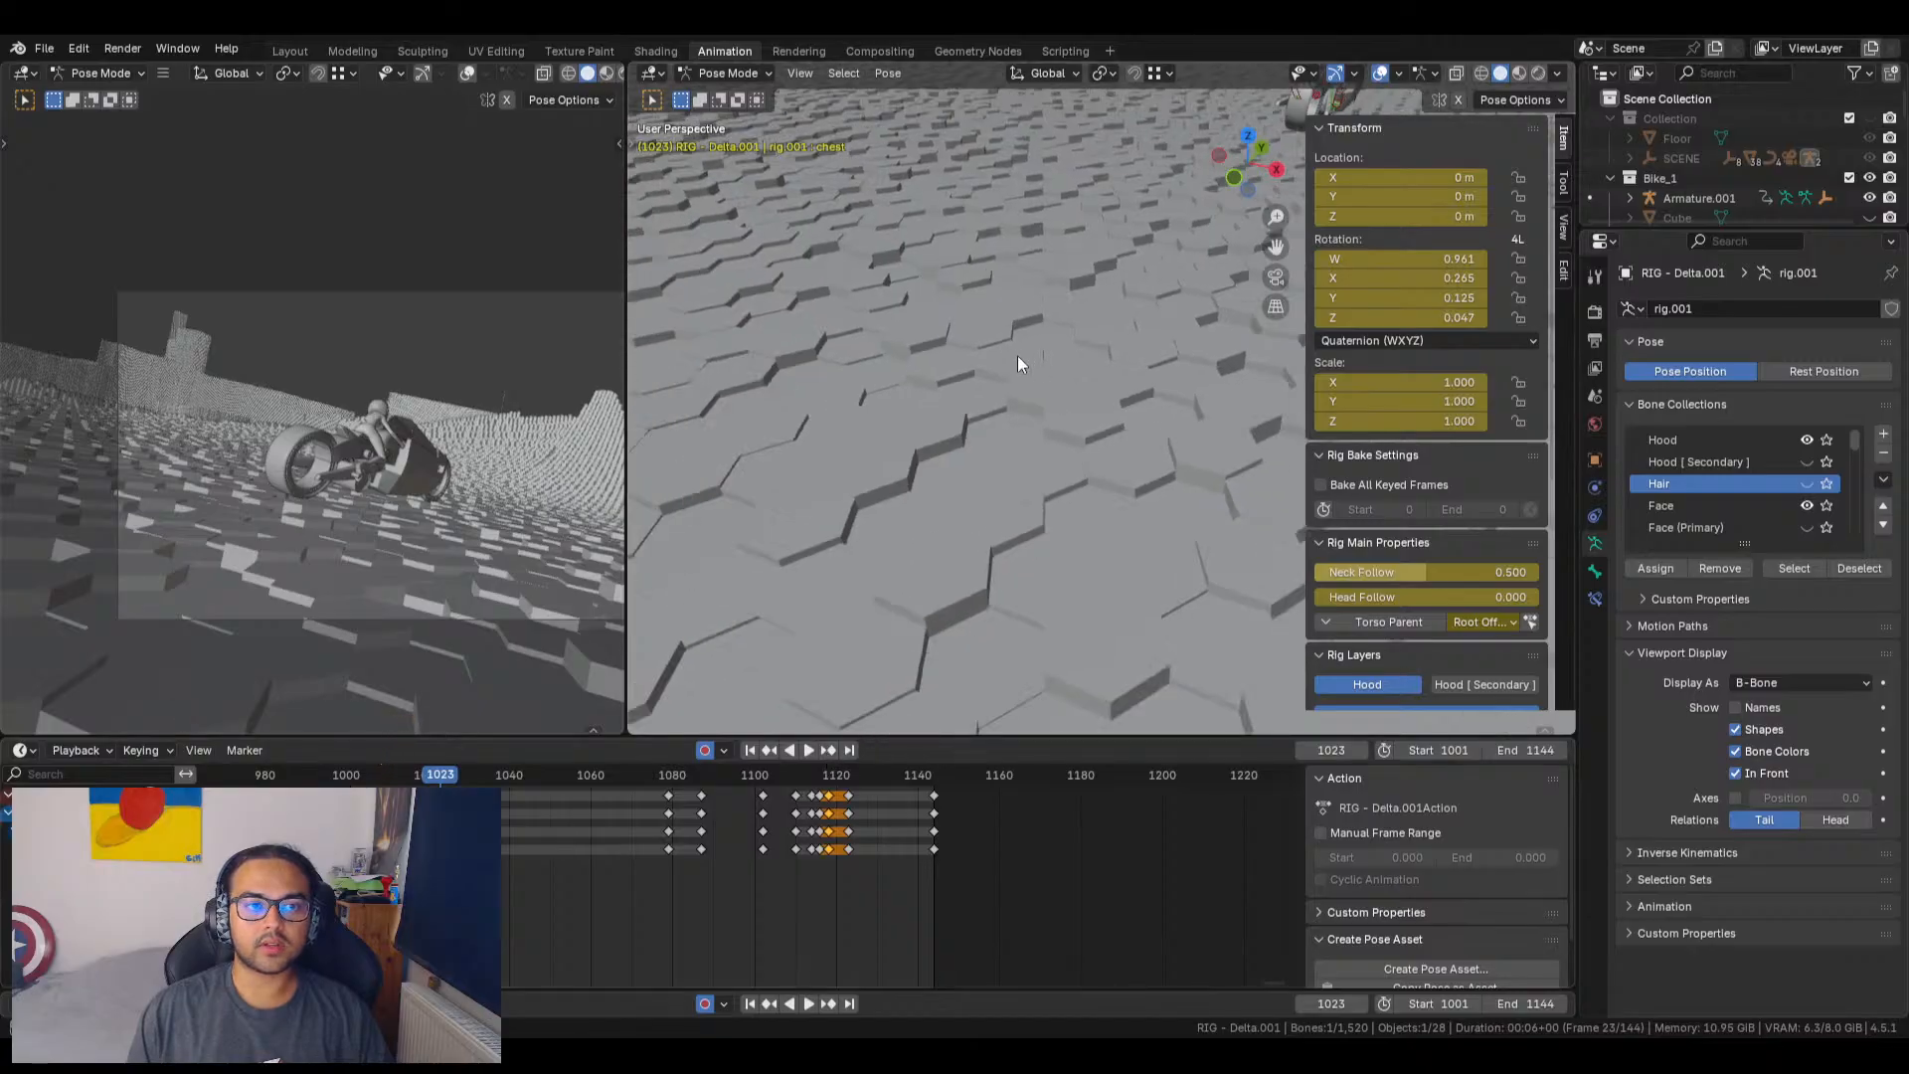
pyautogui.scroll(-3, 1072, 296)
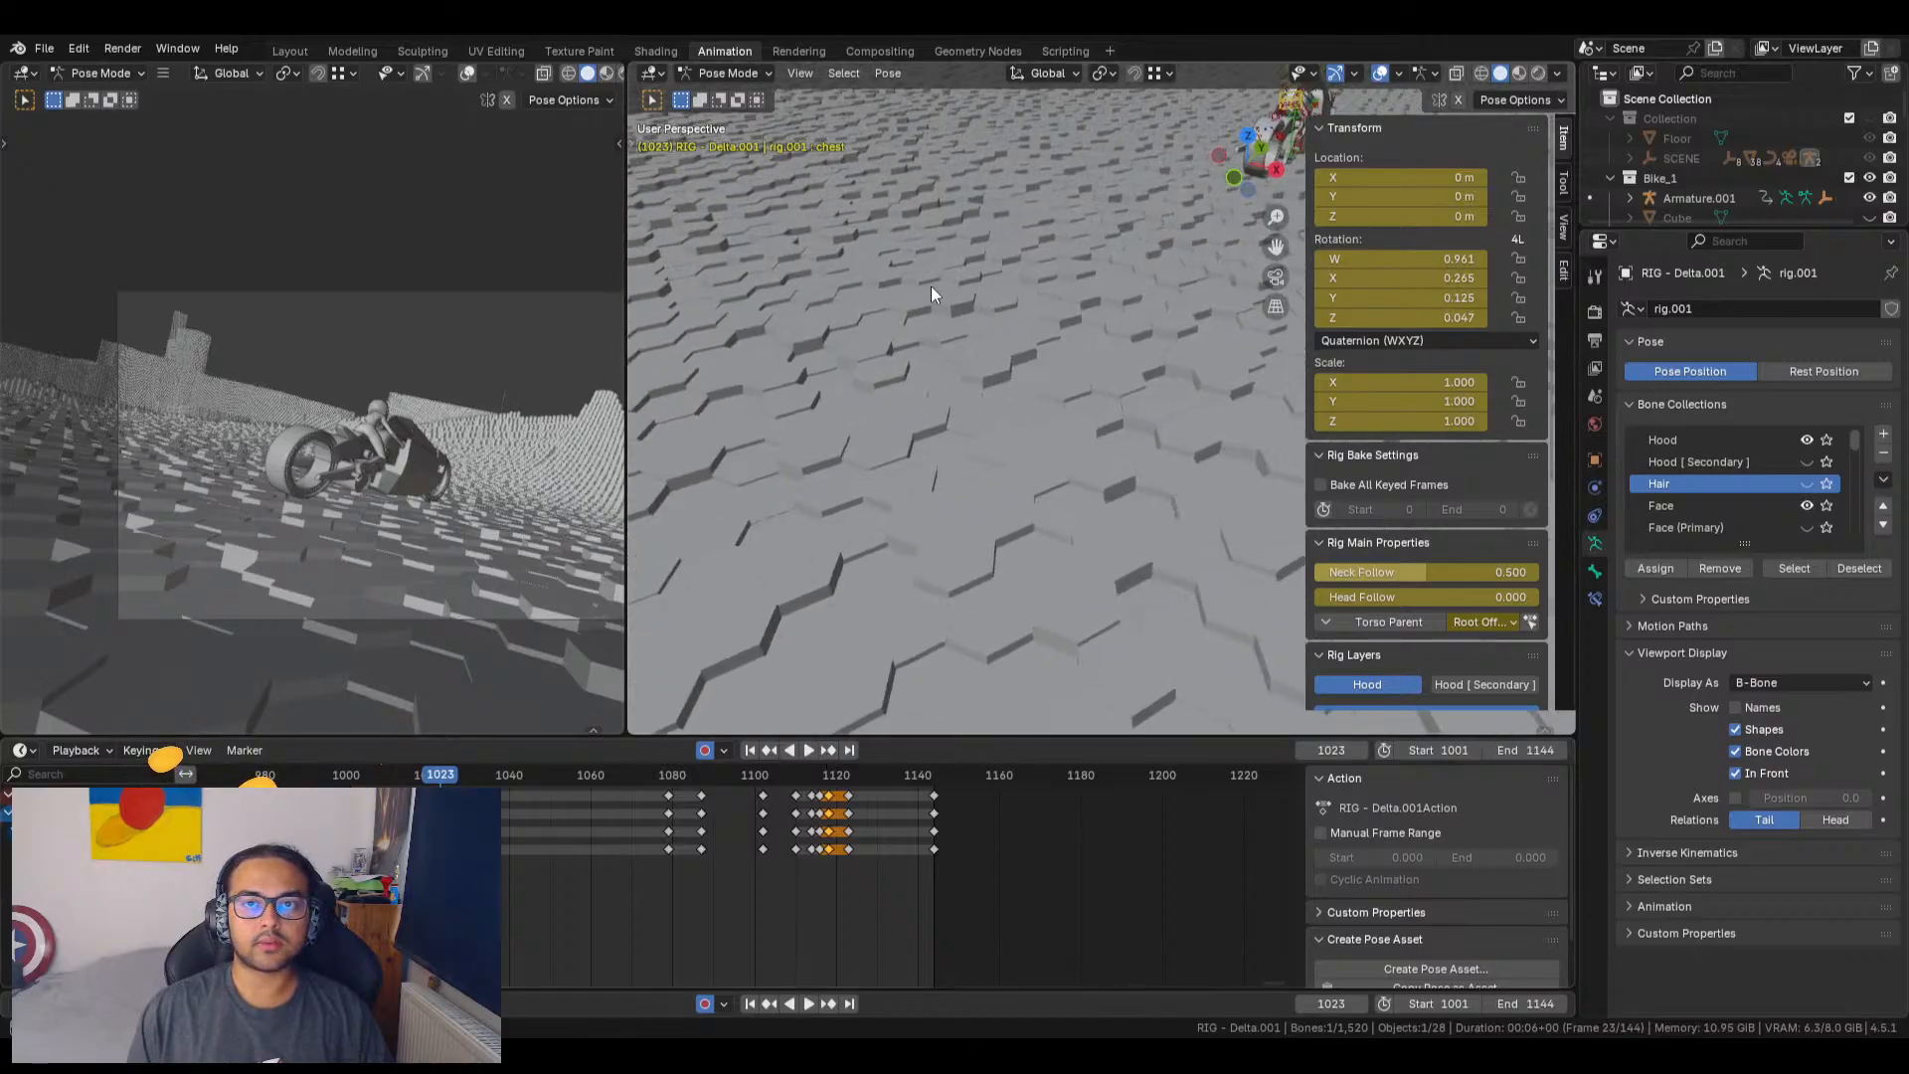
pyautogui.click(798, 74)
pyautogui.click(863, 207)
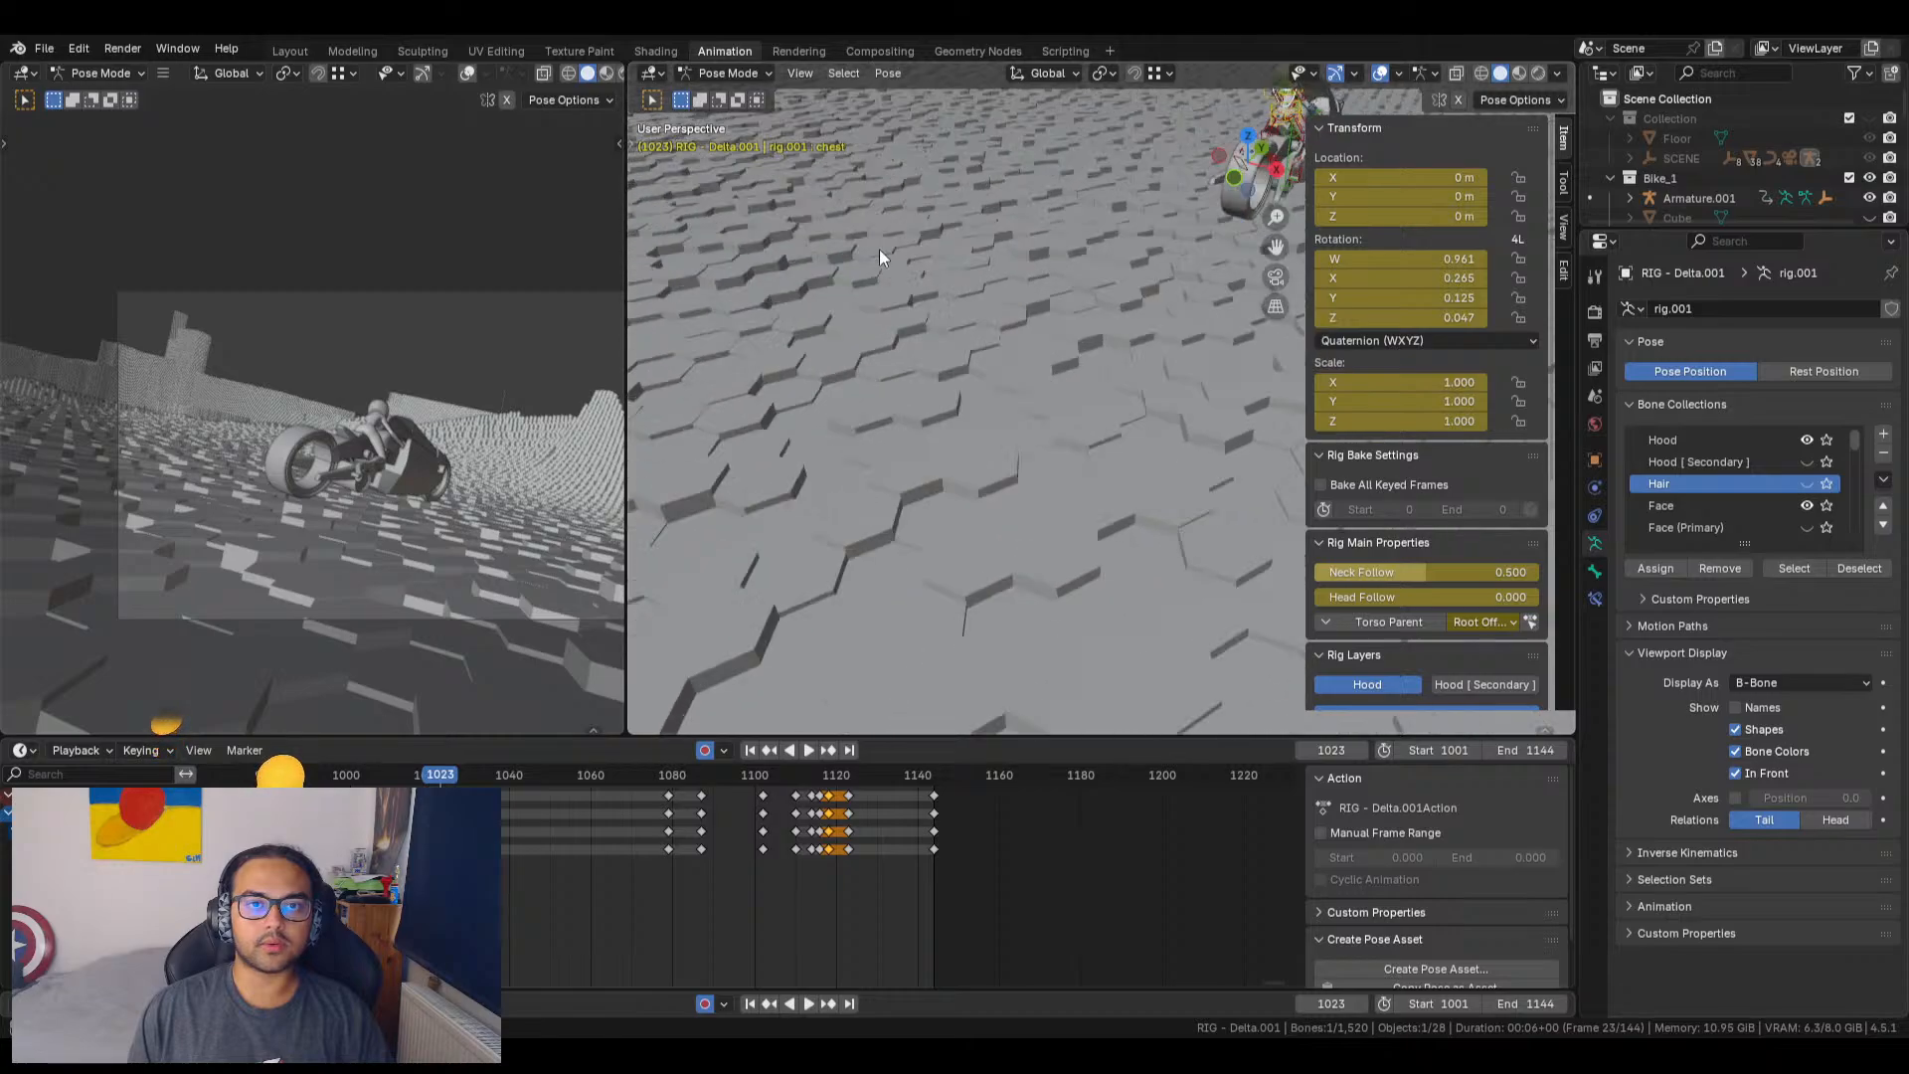
pyautogui.moveTo(1010, 487); pyautogui.dragTo(1106, 487, button='middle')
pyautogui.moveTo(1399, 318)
pyautogui.mouseDown()
pyautogui.moveTo(1442, 318)
pyautogui.moveTo(1335, 319)
pyautogui.moveTo(1421, 318)
pyautogui.mouseUp()
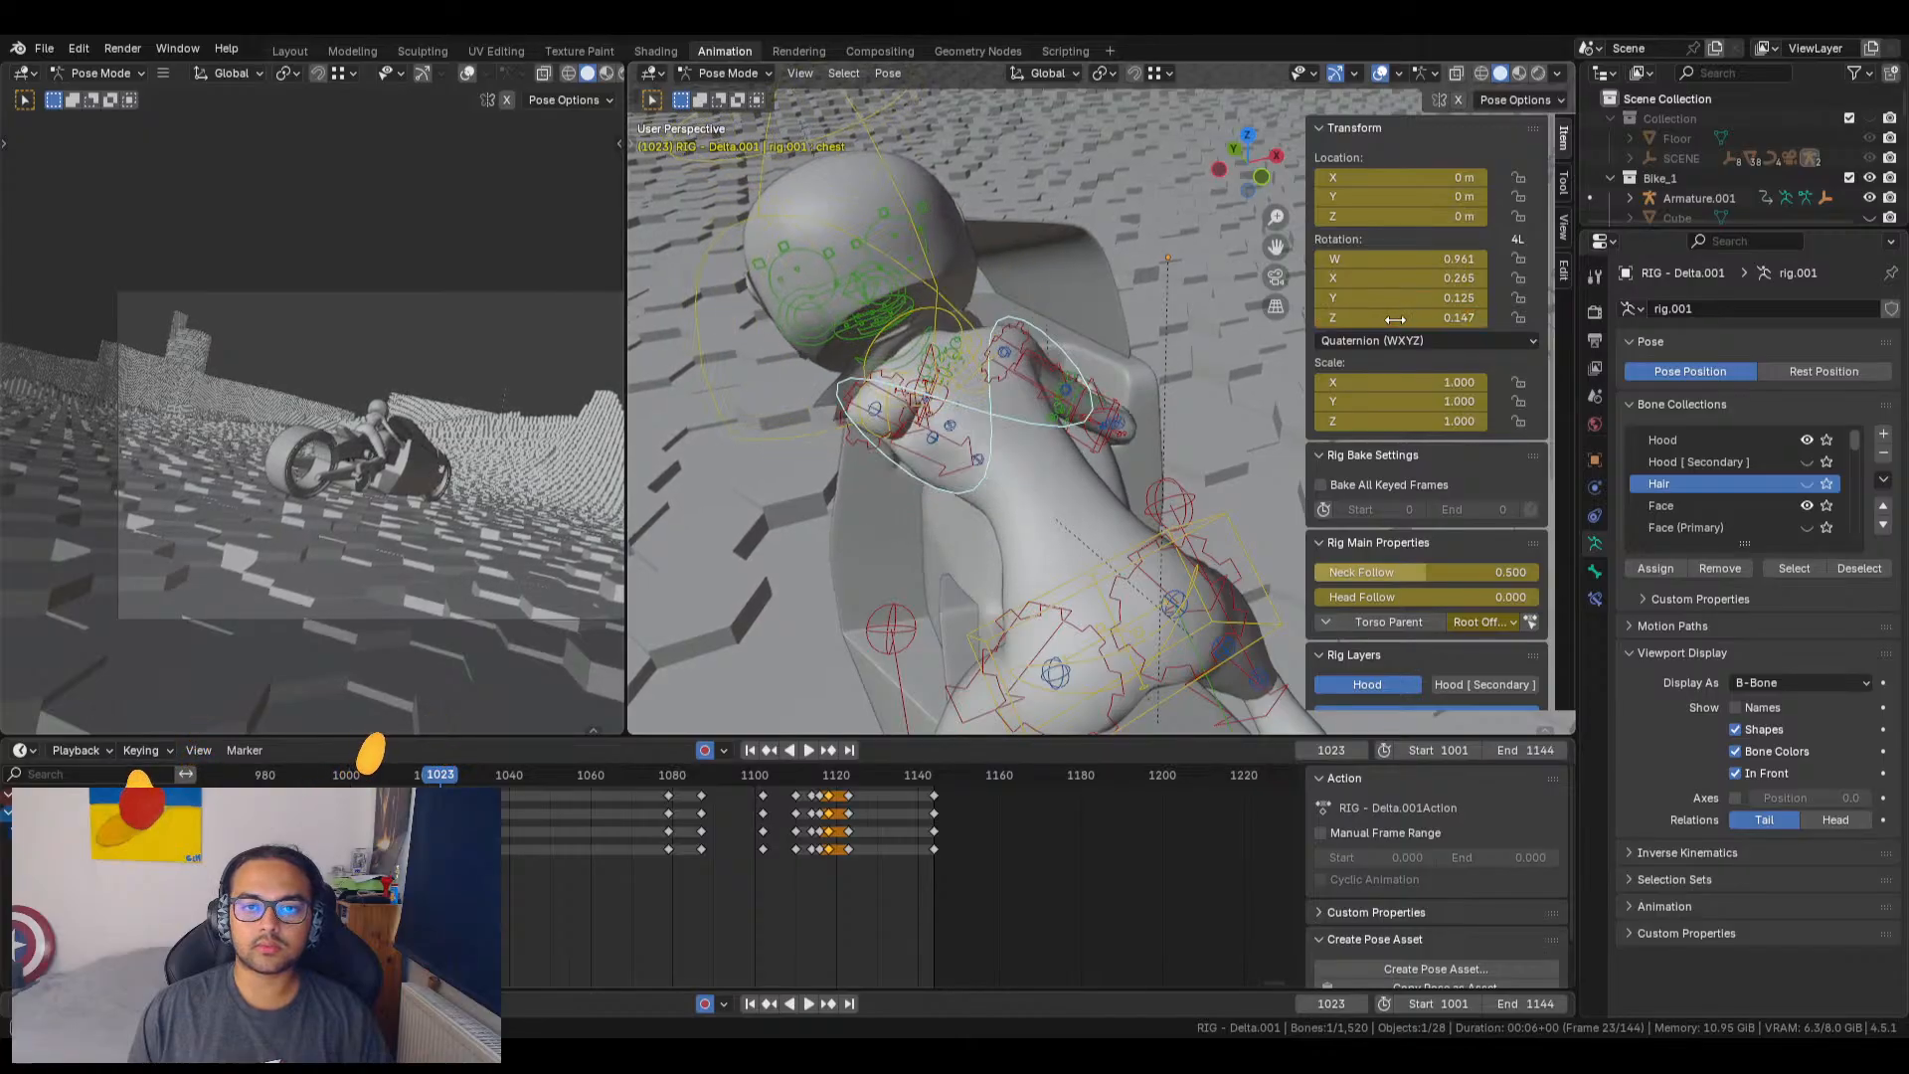
pyautogui.scroll(4, 446, 478)
pyautogui.moveTo(348, 439); pyautogui.dragTo(199, 258, button='middle')
pyautogui.keyDown('shift'); pyautogui.moveTo(448, 413); pyautogui.dragTo(272, 425, button='middle'); pyautogui.keyUp('shift')
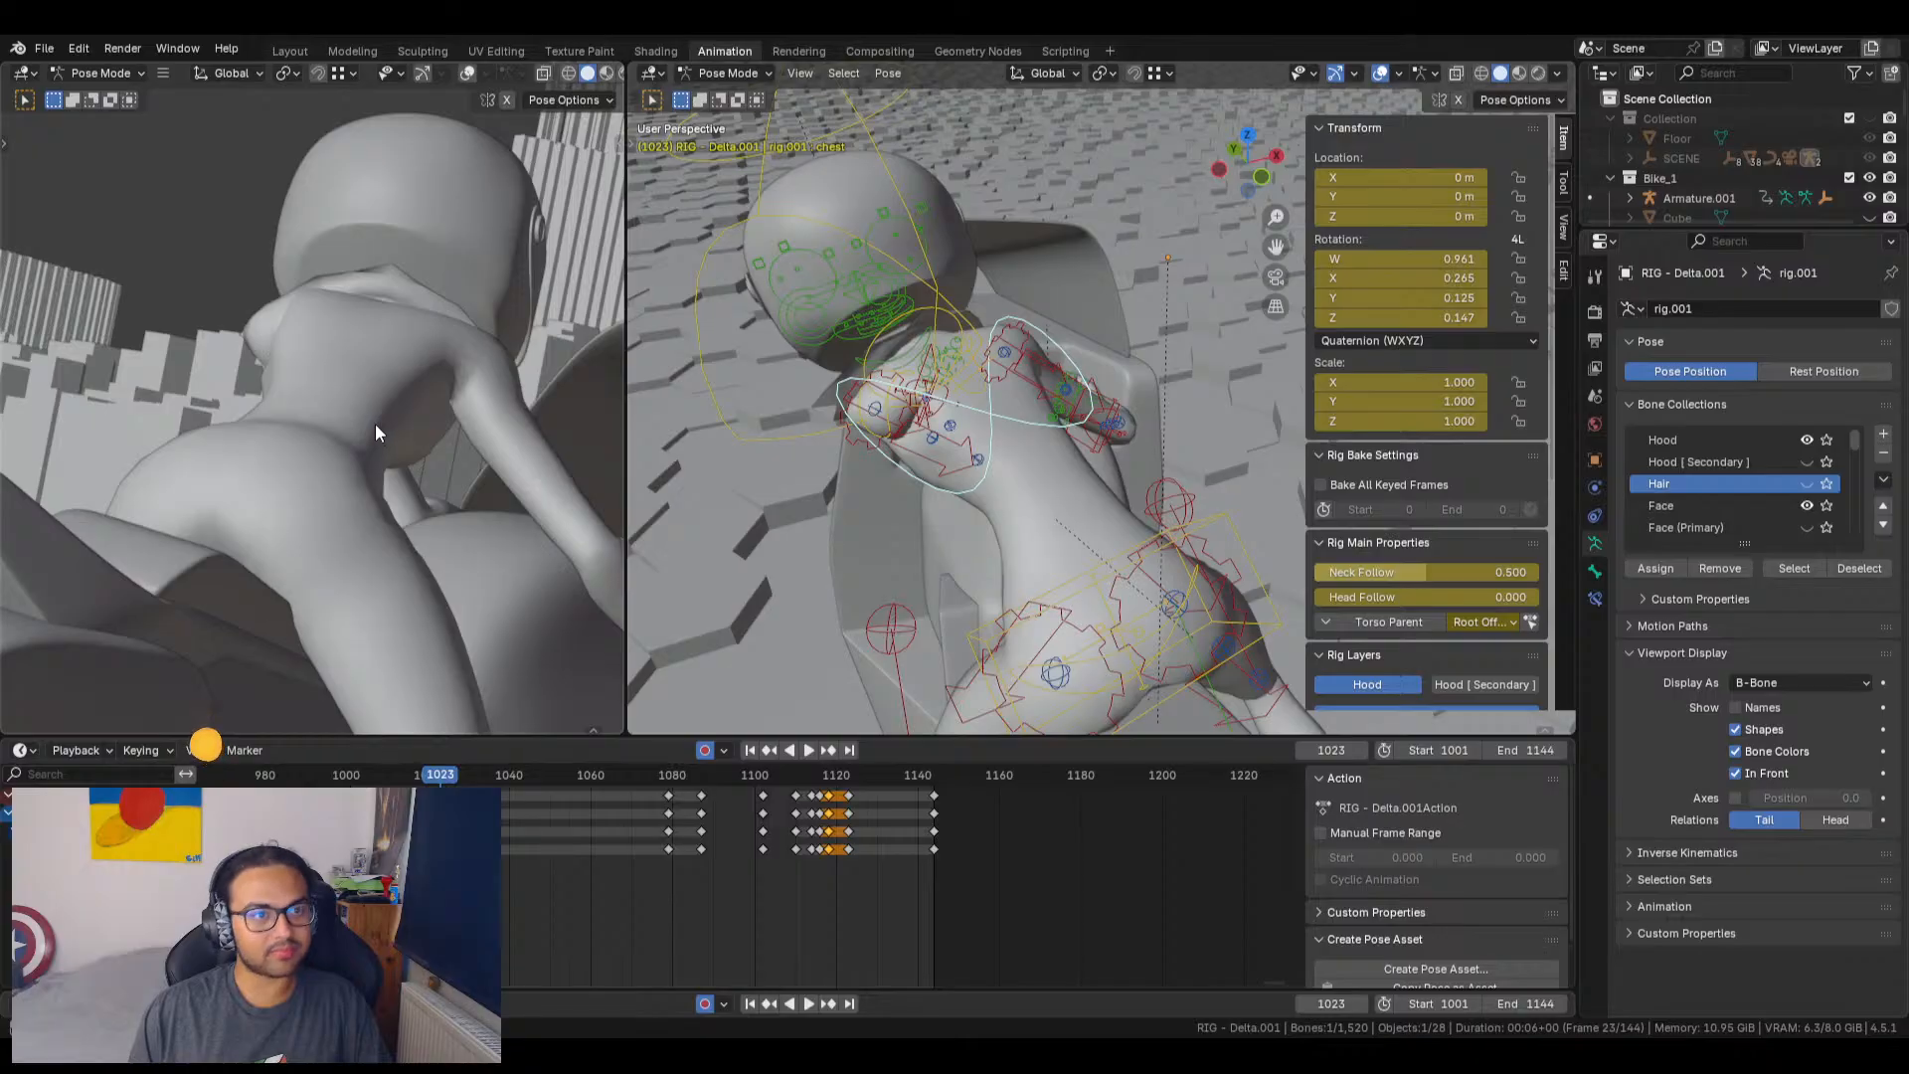
pyautogui.hotkey('ctrl', 'z')
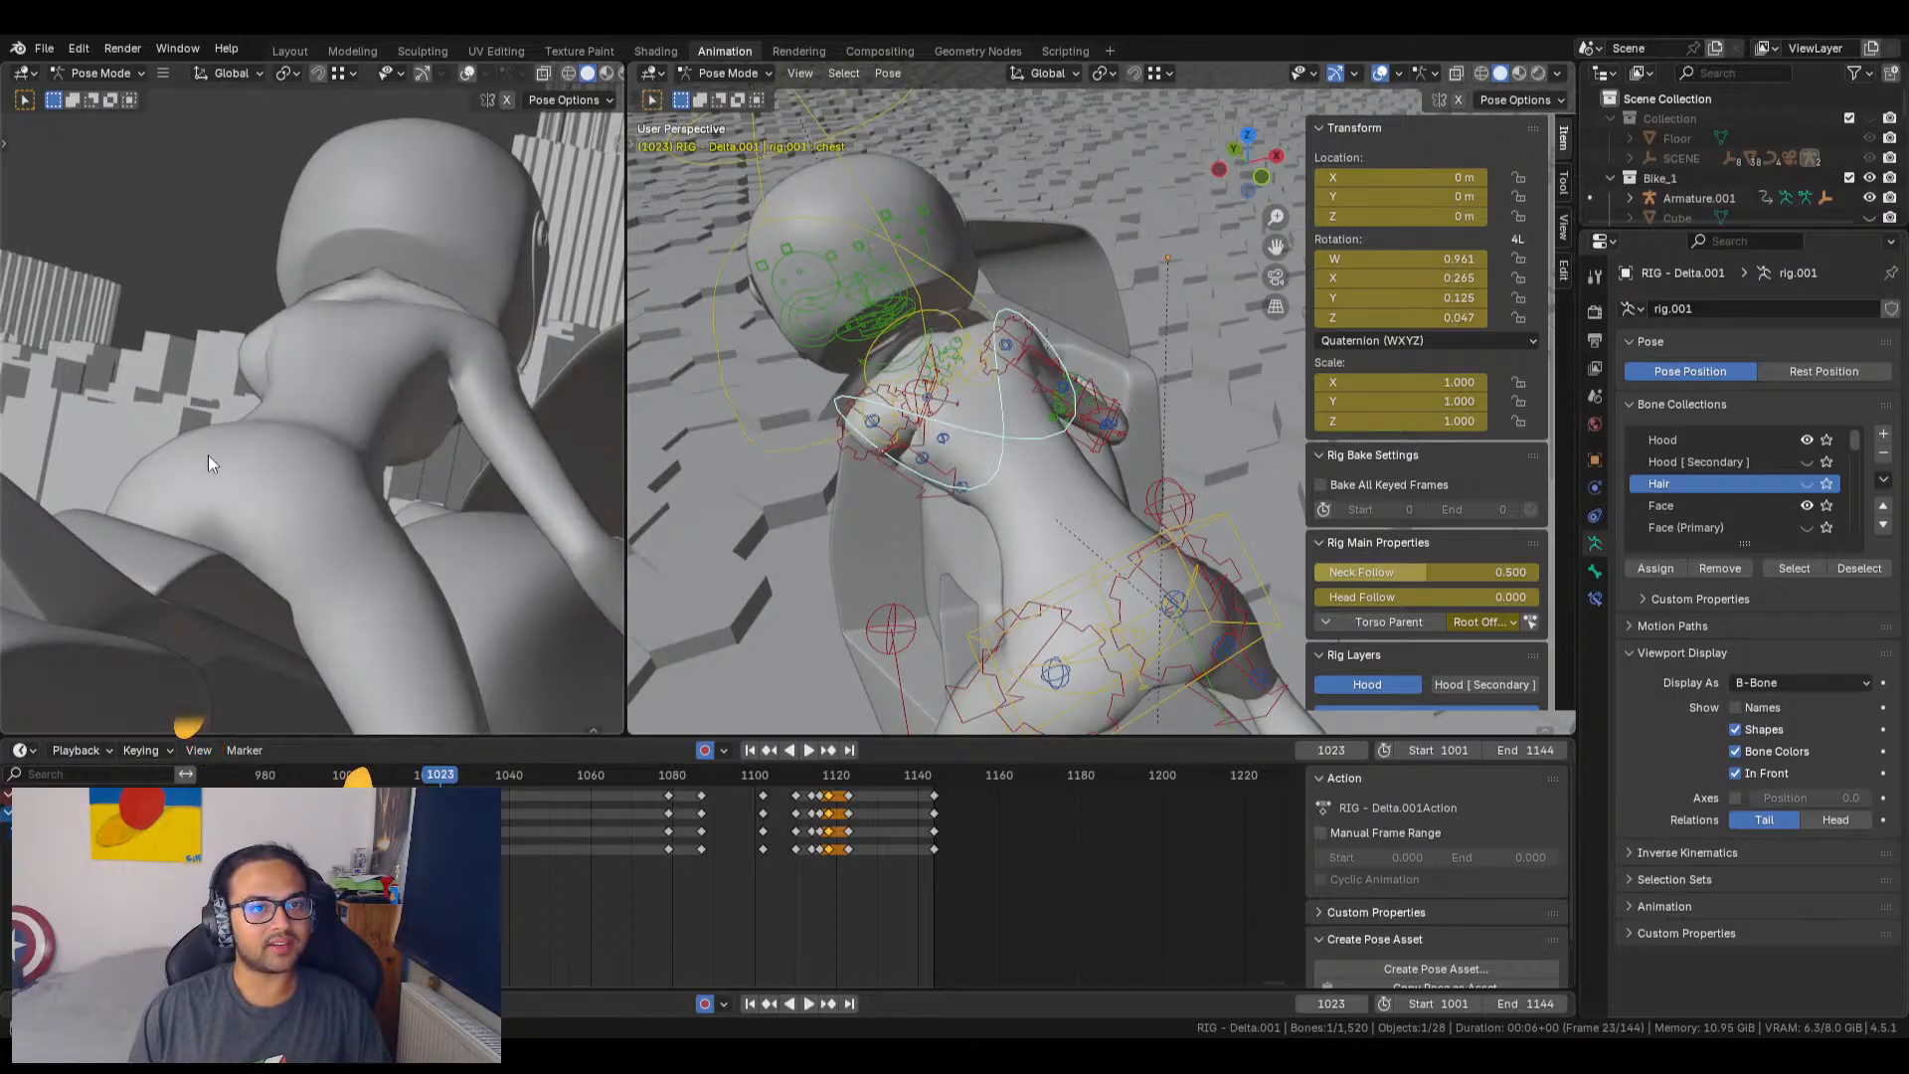
# Step: Select the rider's left upper arm IK control and set its Y rotation to 16.361° at frame 1023
pyautogui.moveTo(827, 511); pyautogui.dragTo(1024, 467, button='middle')
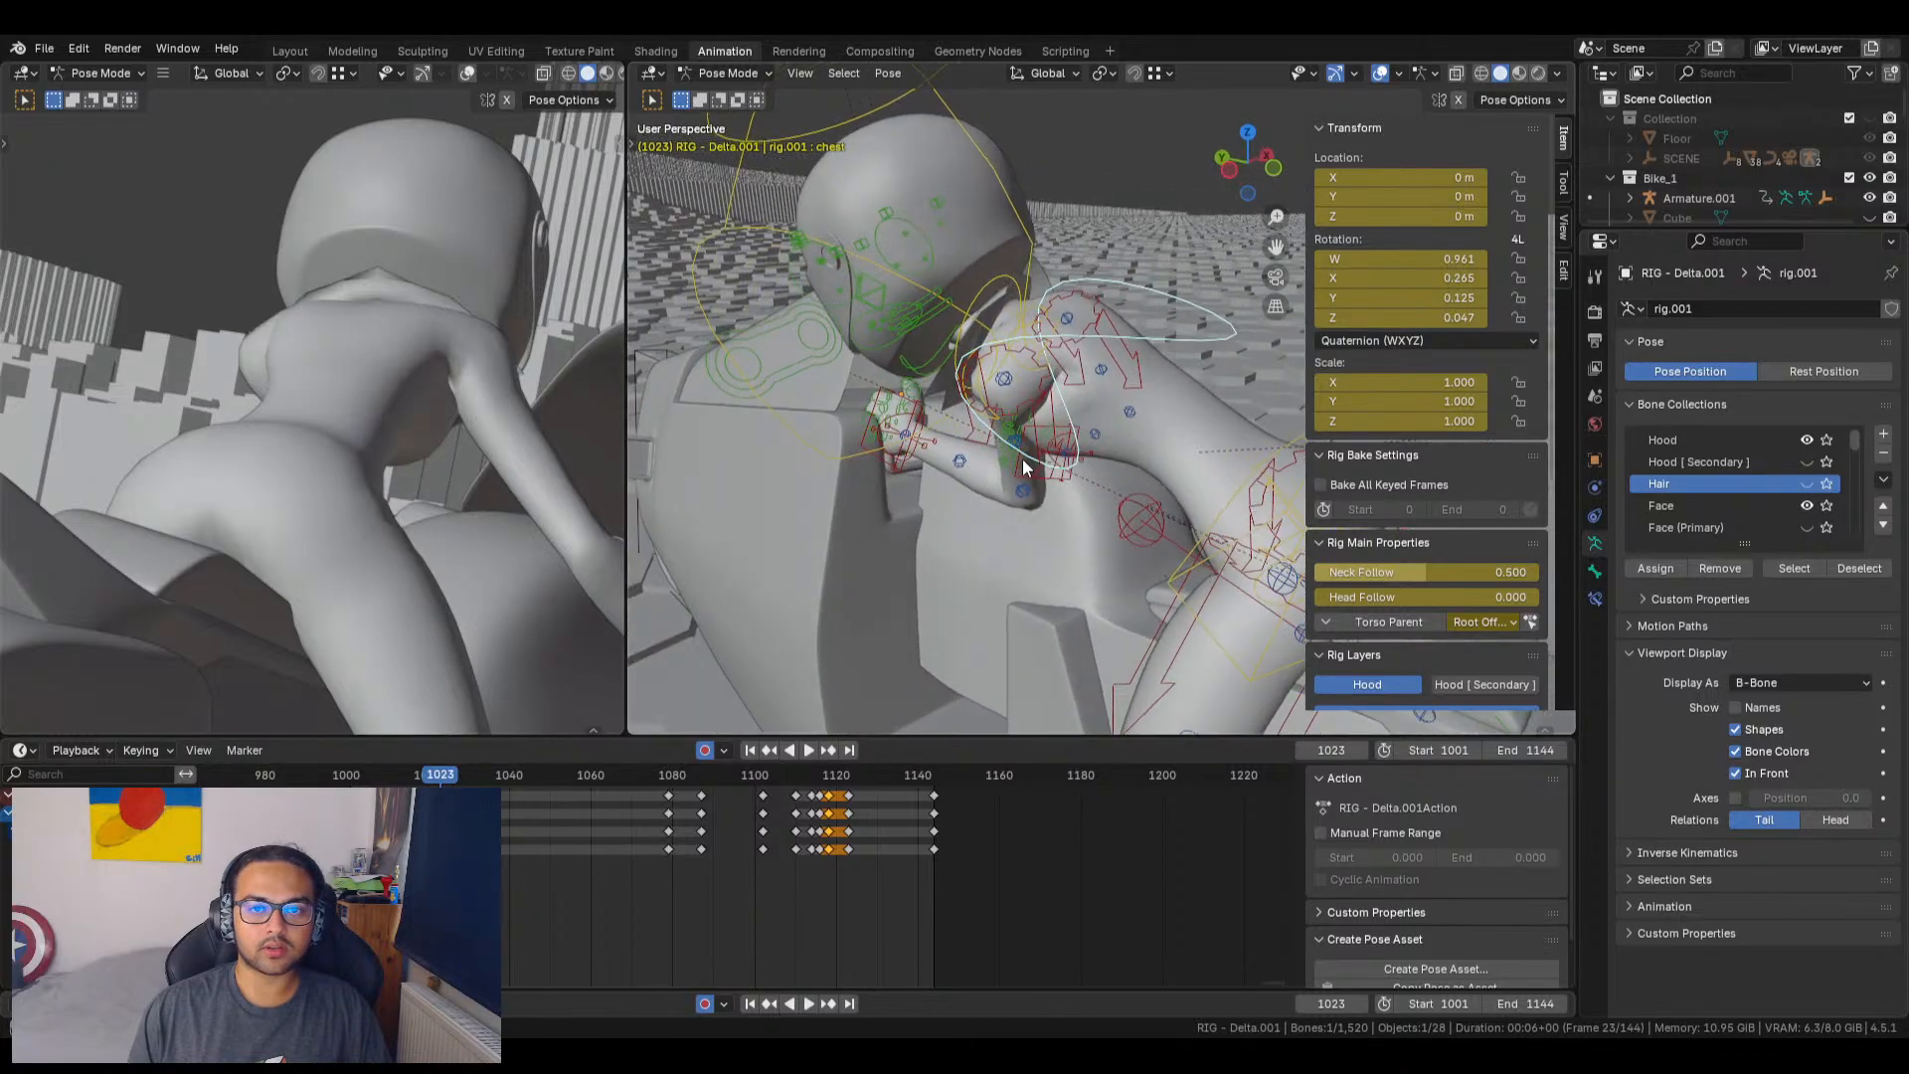
pyautogui.click(1052, 404)
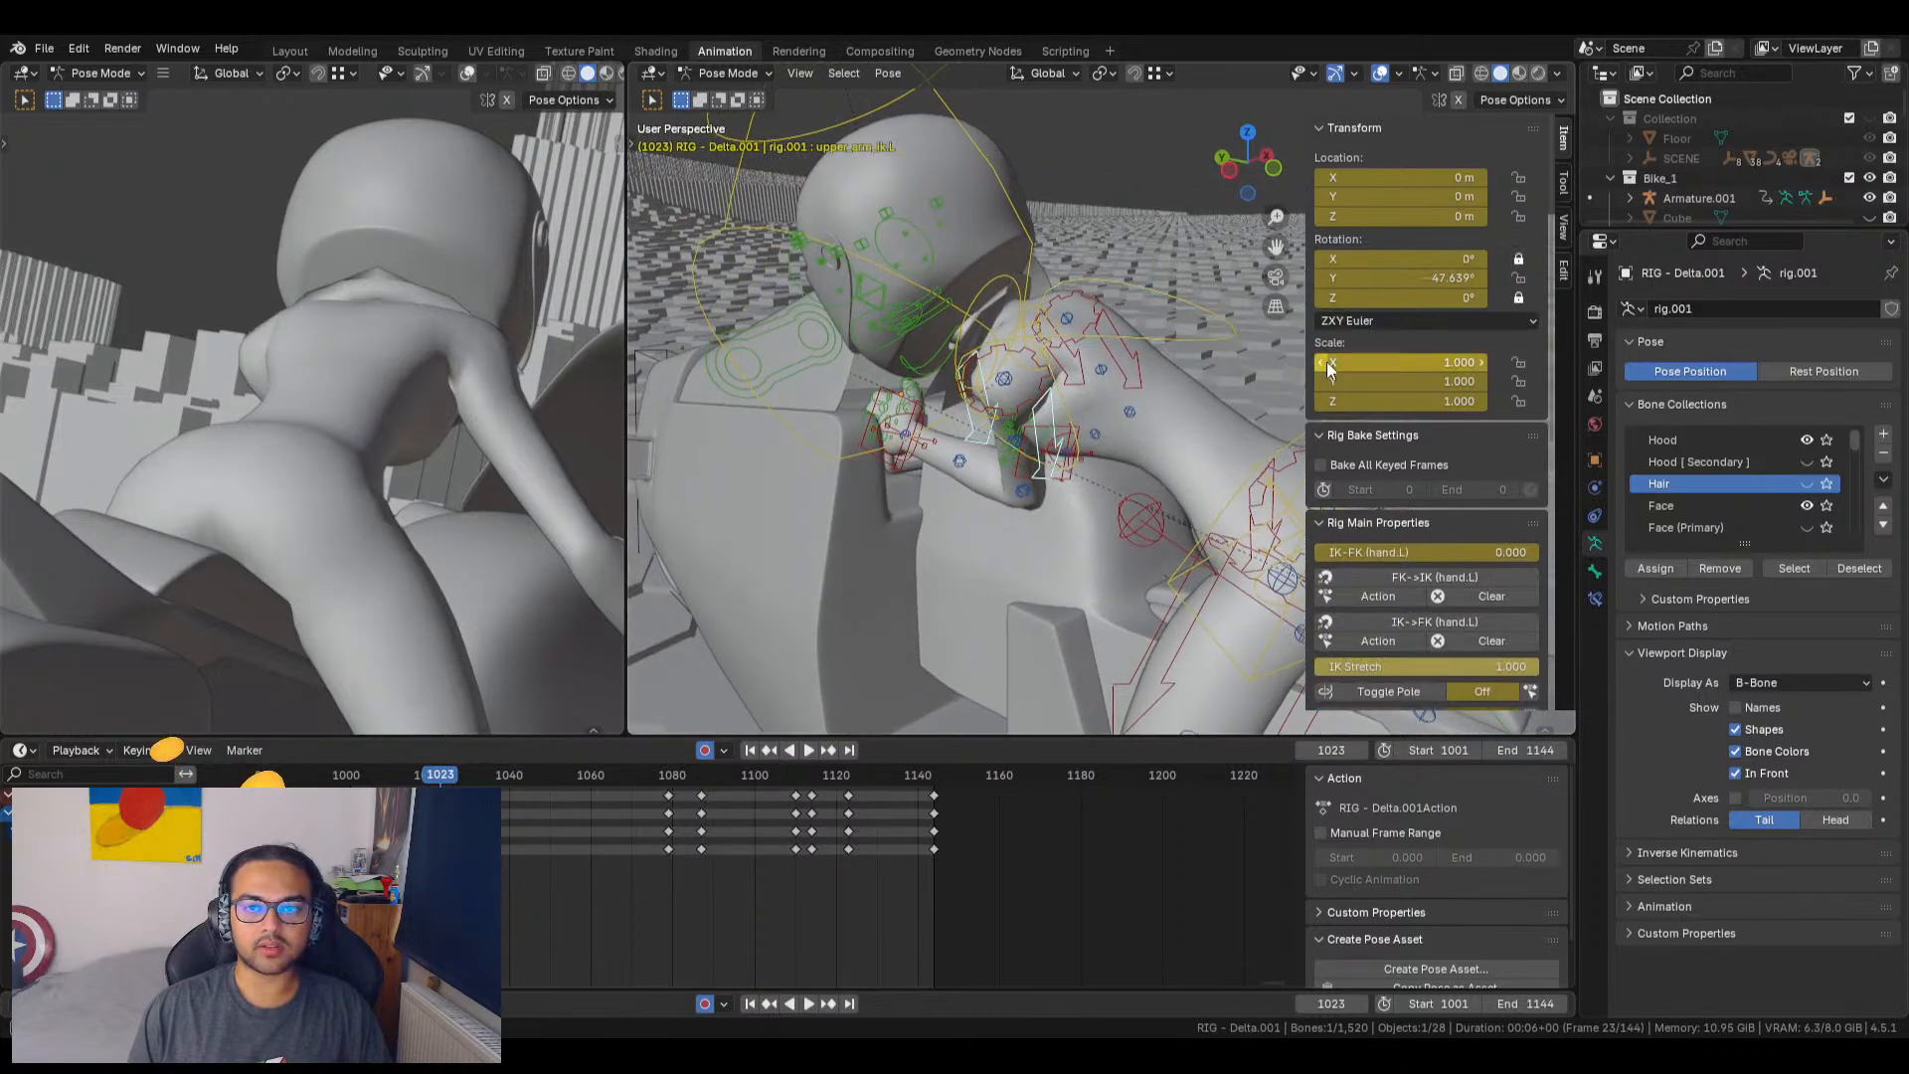
pyautogui.moveTo(1416, 278); pyautogui.dragTo(1480, 278)
pyautogui.moveTo(293, 766); pyautogui.dragTo(318, 744)
pyautogui.moveTo(1480, 277); pyautogui.dragTo(1486, 278)
pyautogui.moveTo(1010, 539); pyautogui.dragTo(975, 425, button='middle')
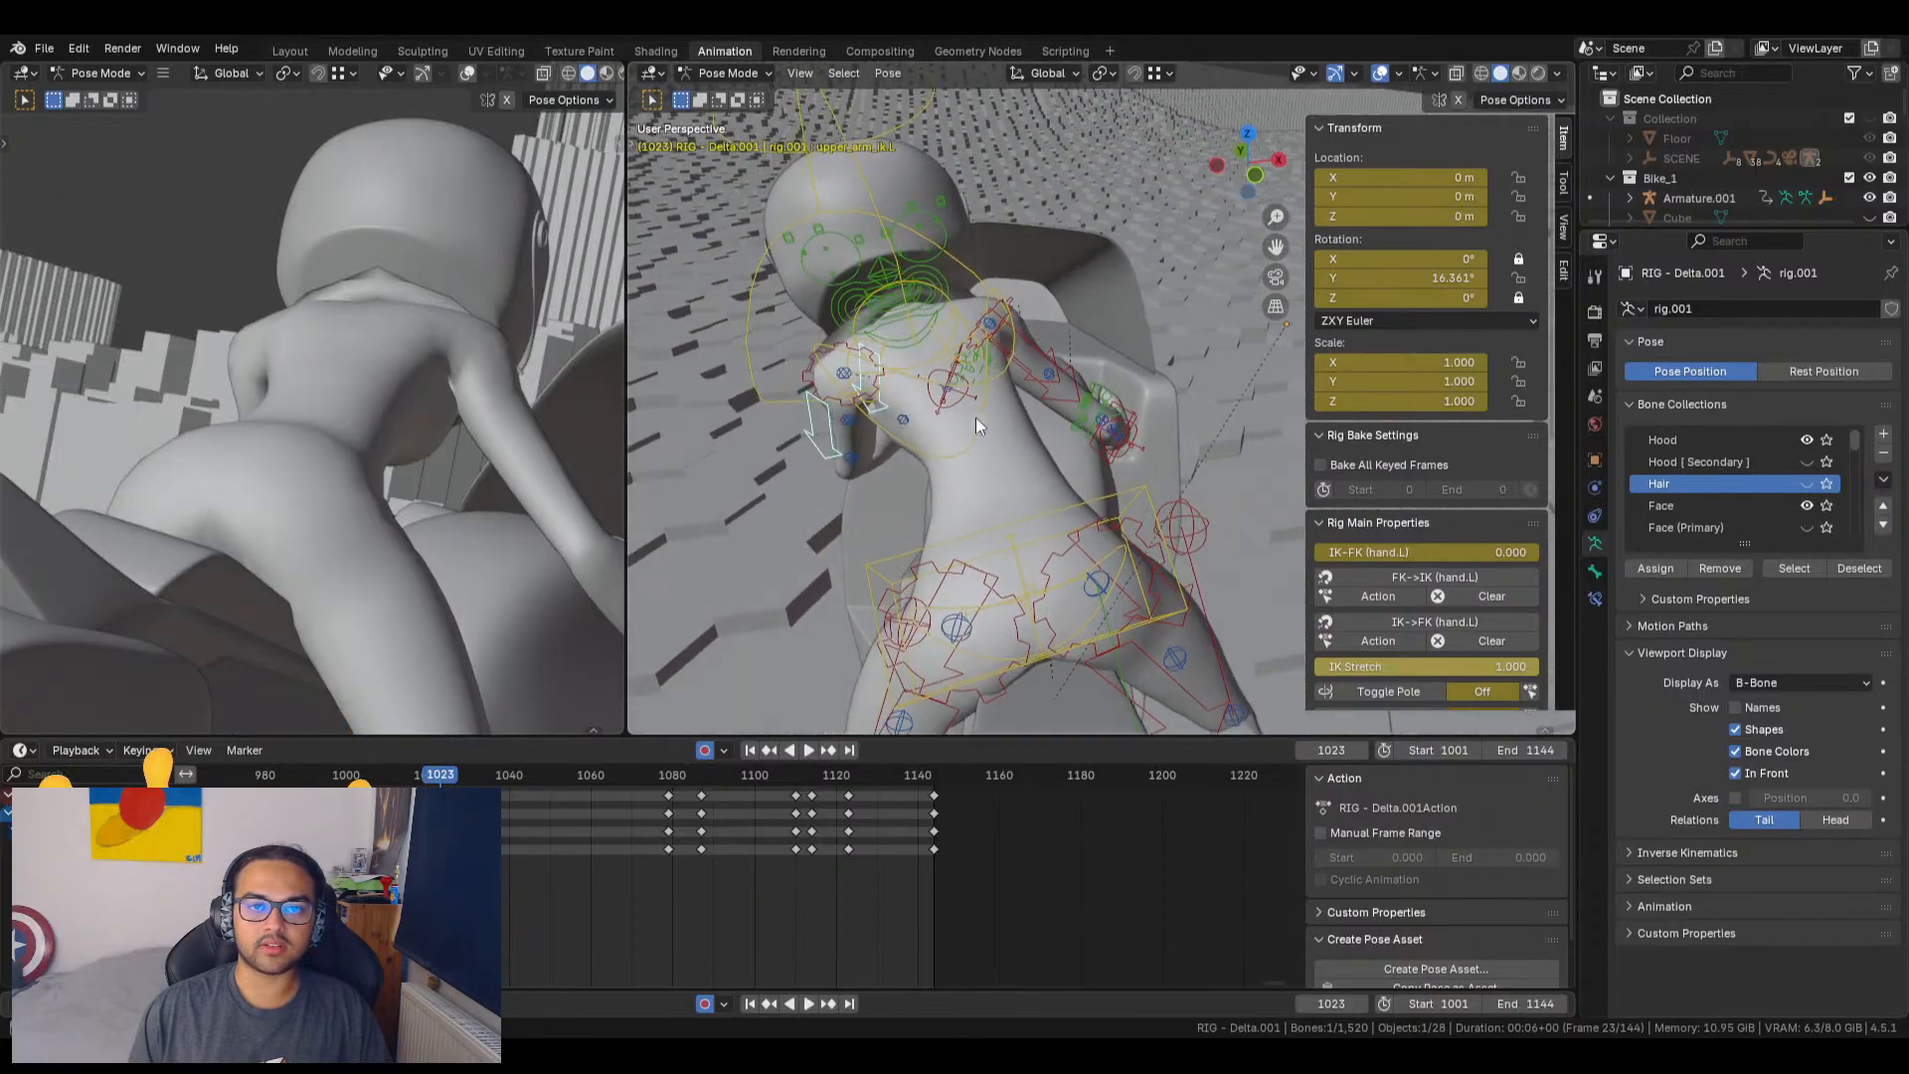
# Step: Set the chest control's Z rotation to 0.117 at frame 1023, inspect the pose, and keep the chest control selected
pyautogui.click(1003, 368)
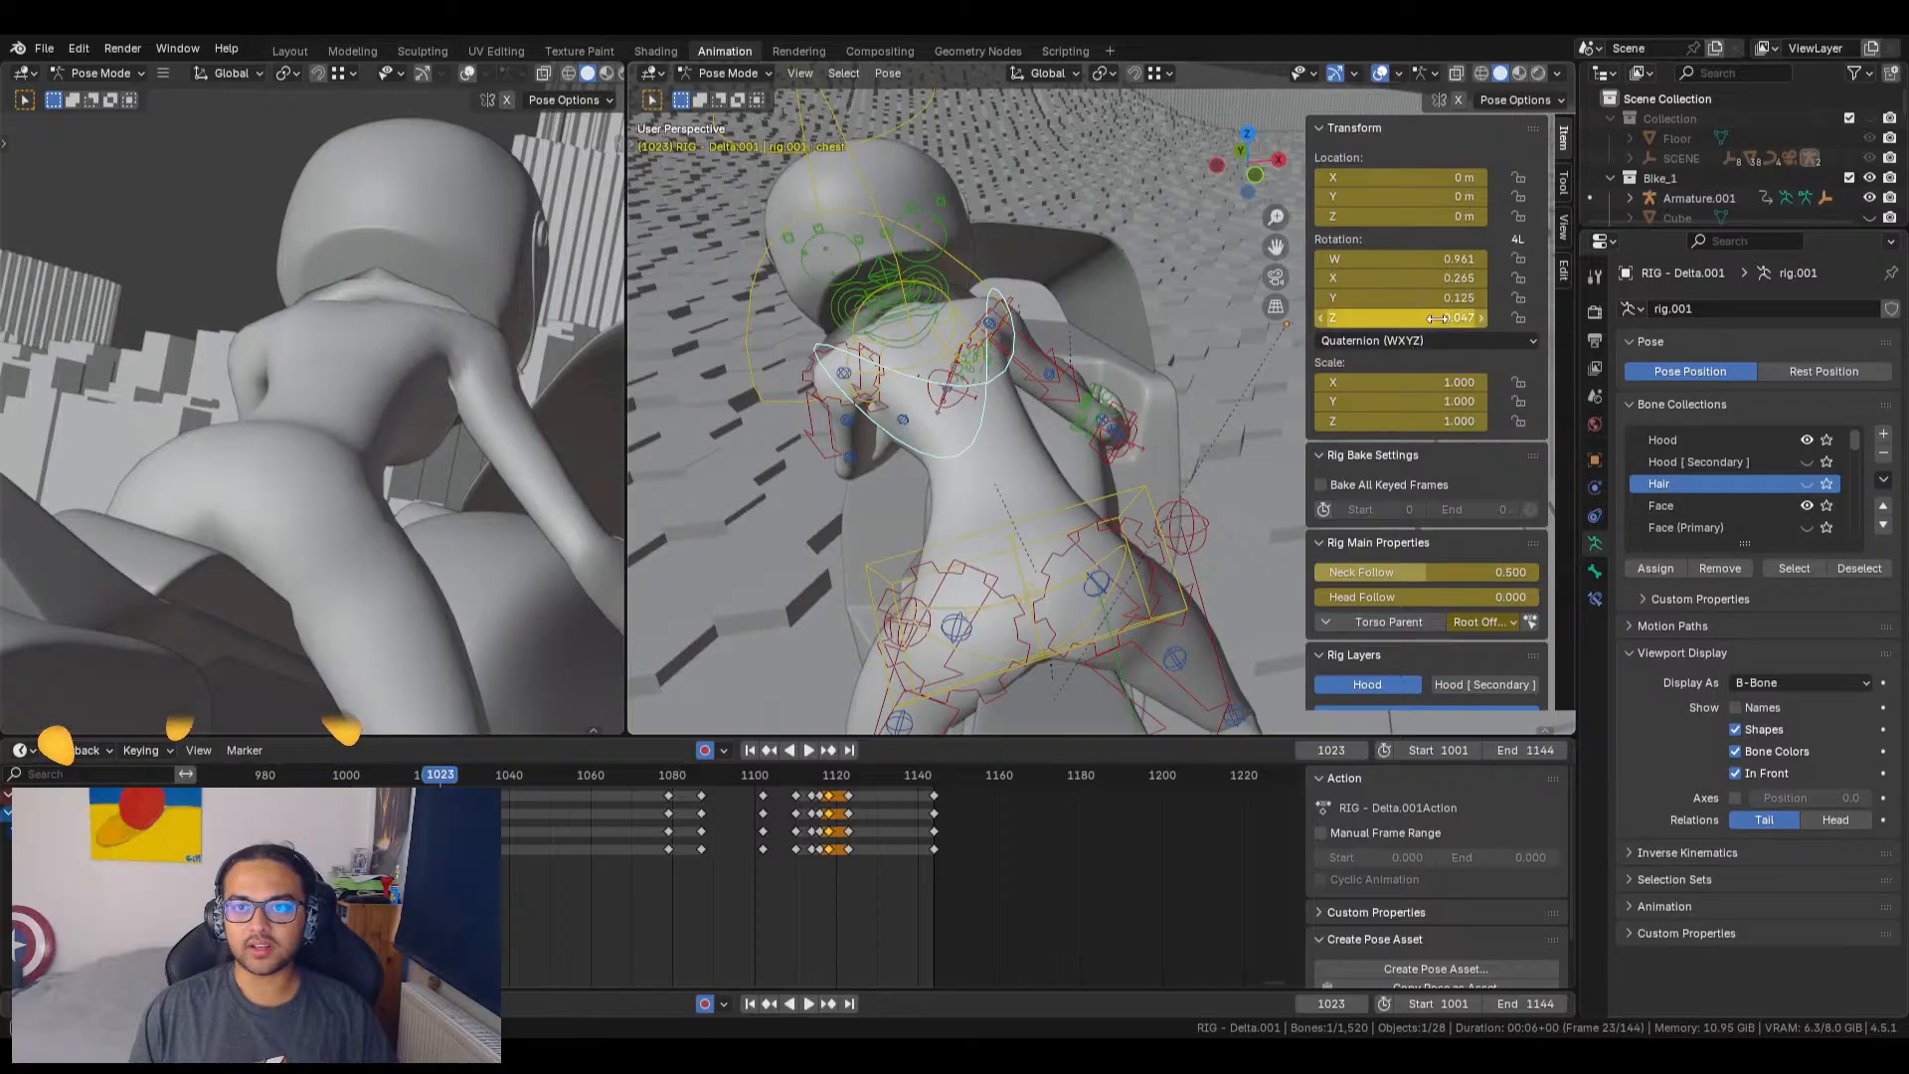
pyautogui.moveTo(1403, 318); pyautogui.dragTo(1452, 317)
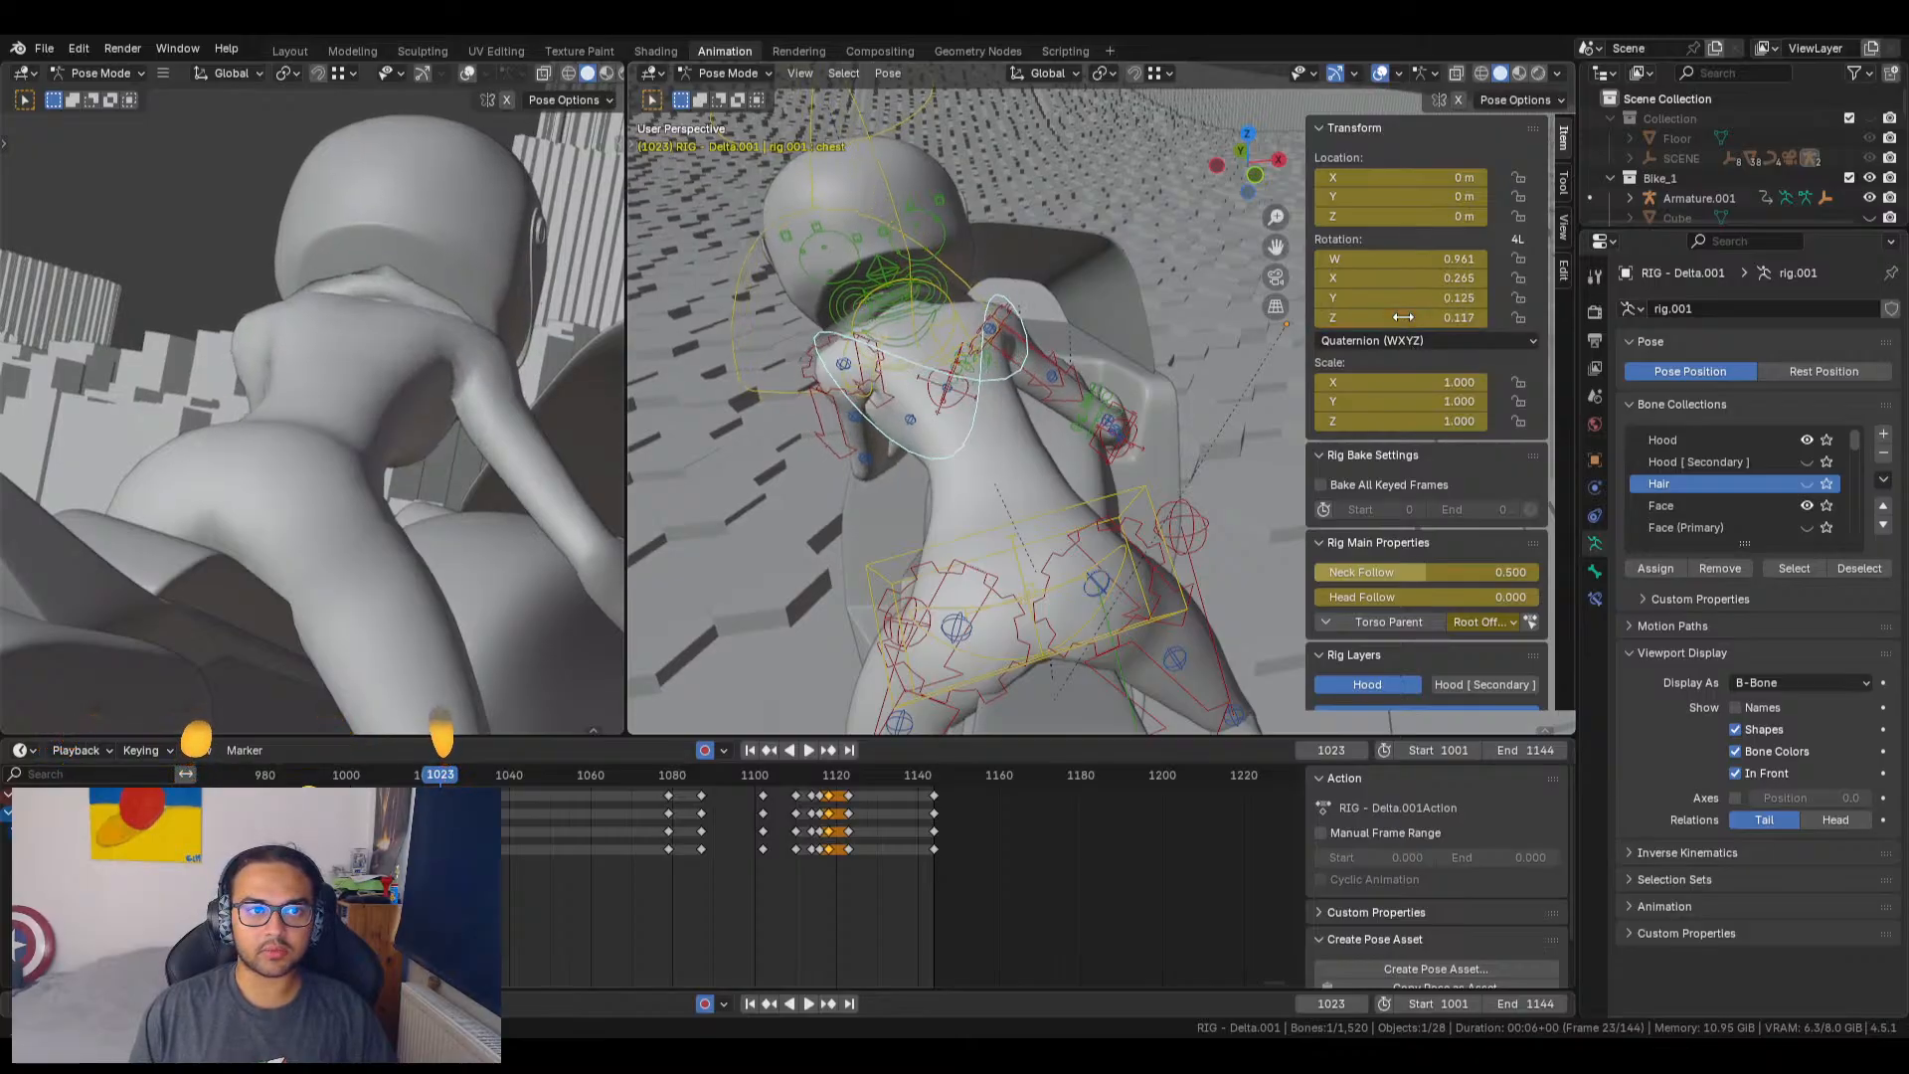
pyautogui.moveTo(984, 438); pyautogui.dragTo(1040, 458, button='middle')
pyautogui.click(1042, 463)
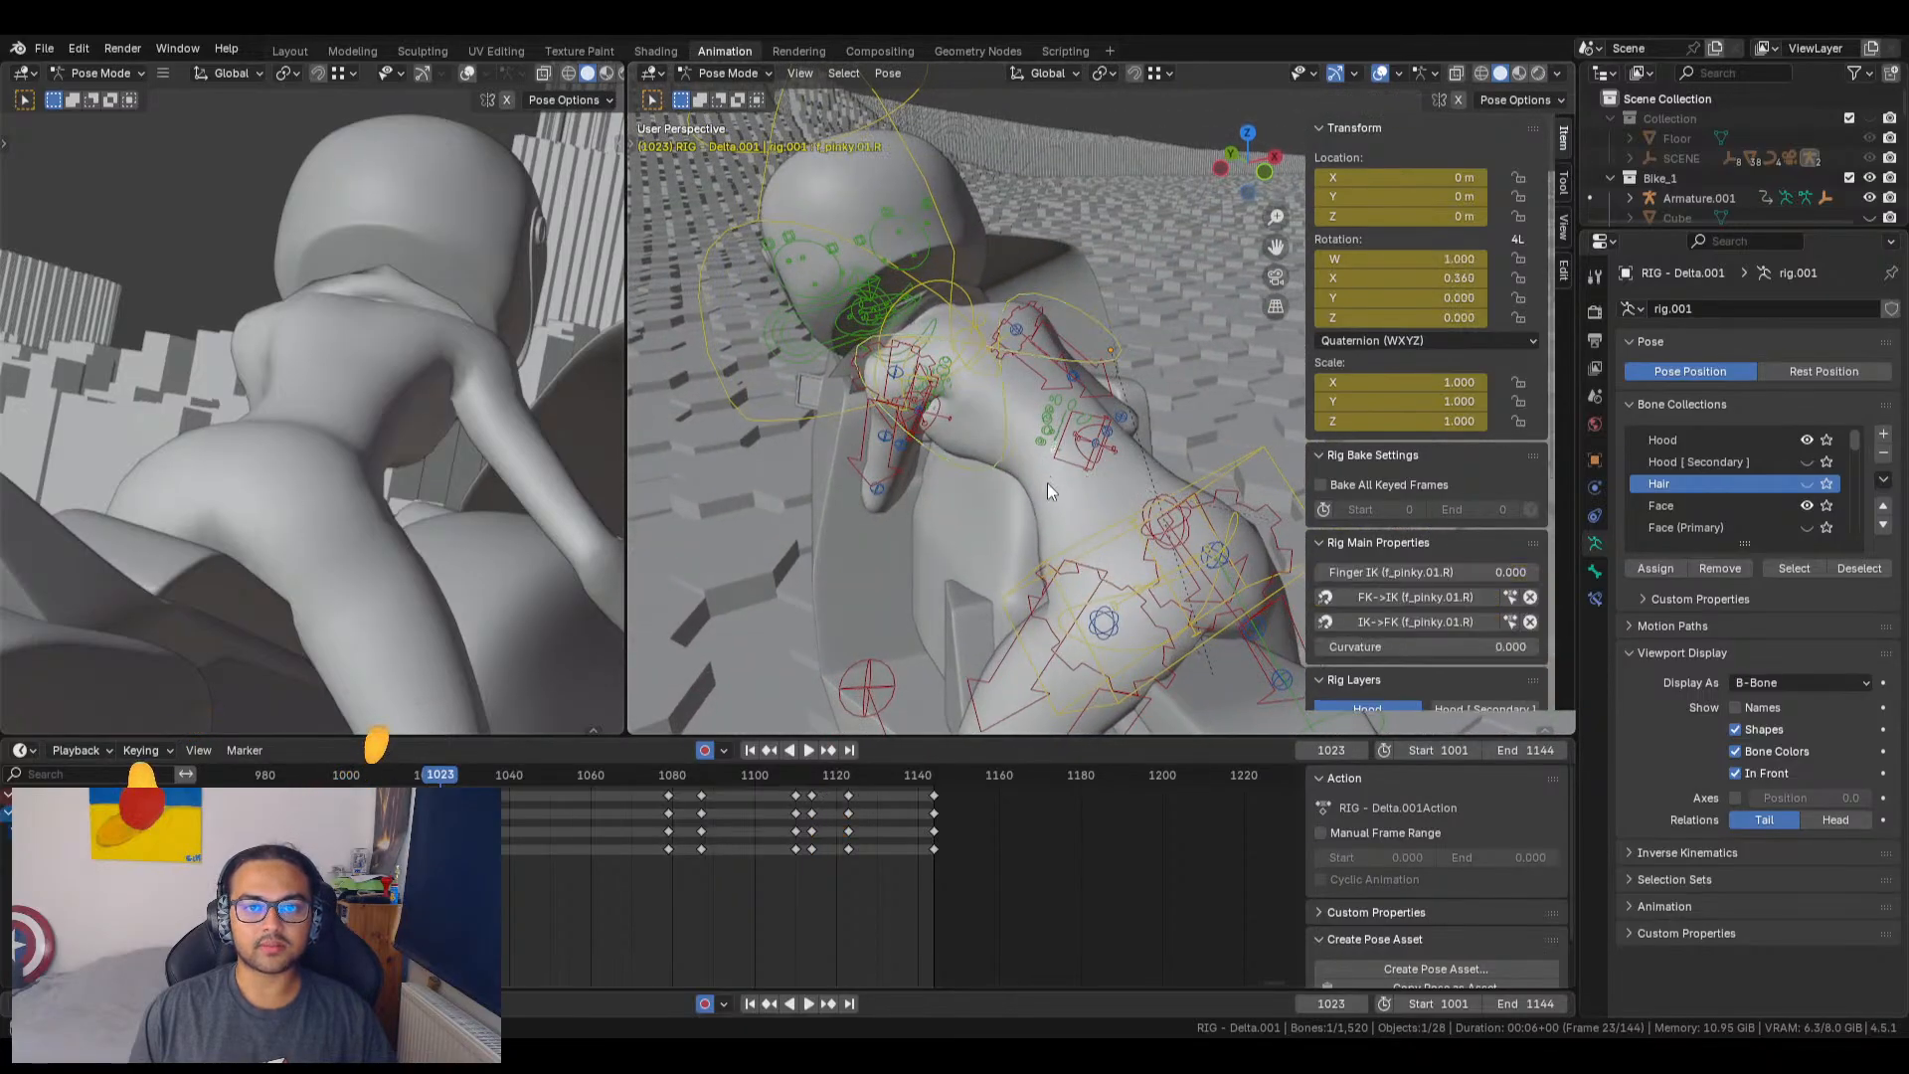
pyautogui.click(1214, 337)
pyautogui.moveTo(1213, 337); pyautogui.dragTo(1022, 444, button='middle')
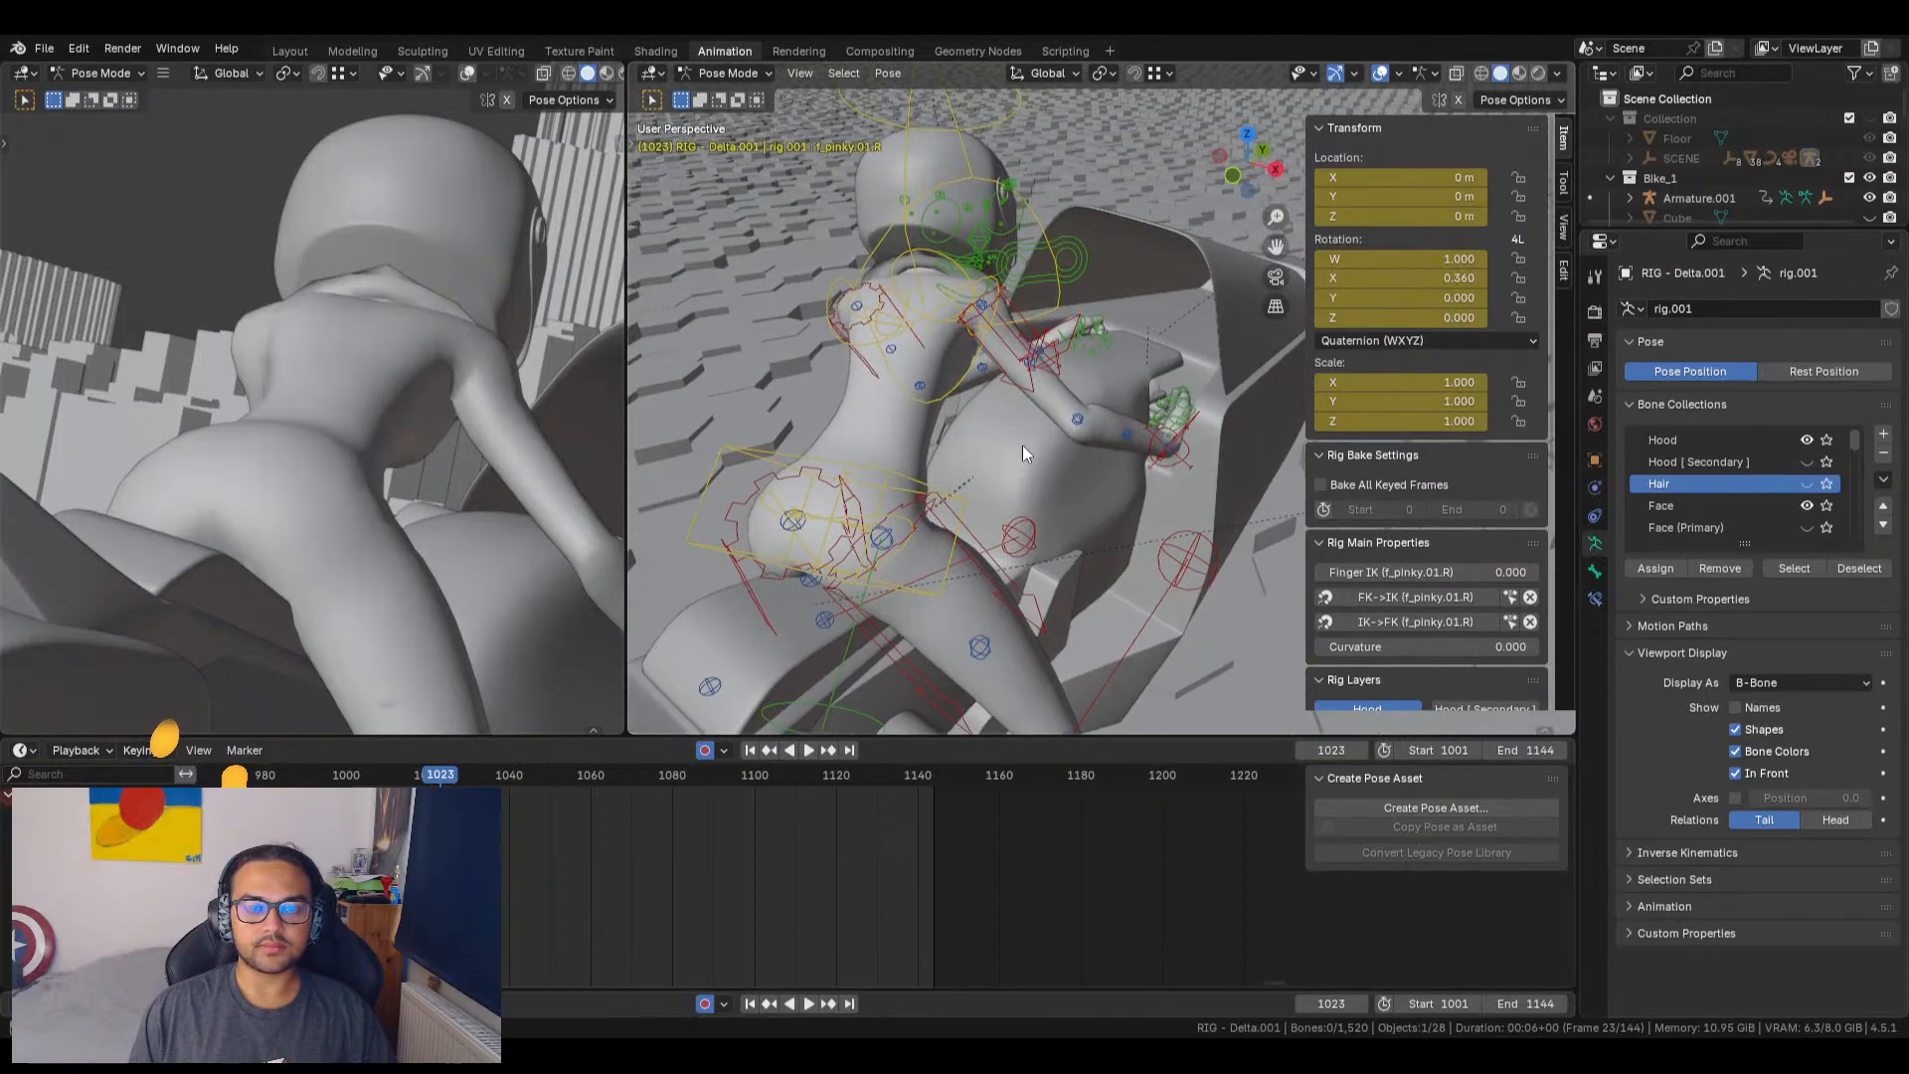
pyautogui.click(961, 380)
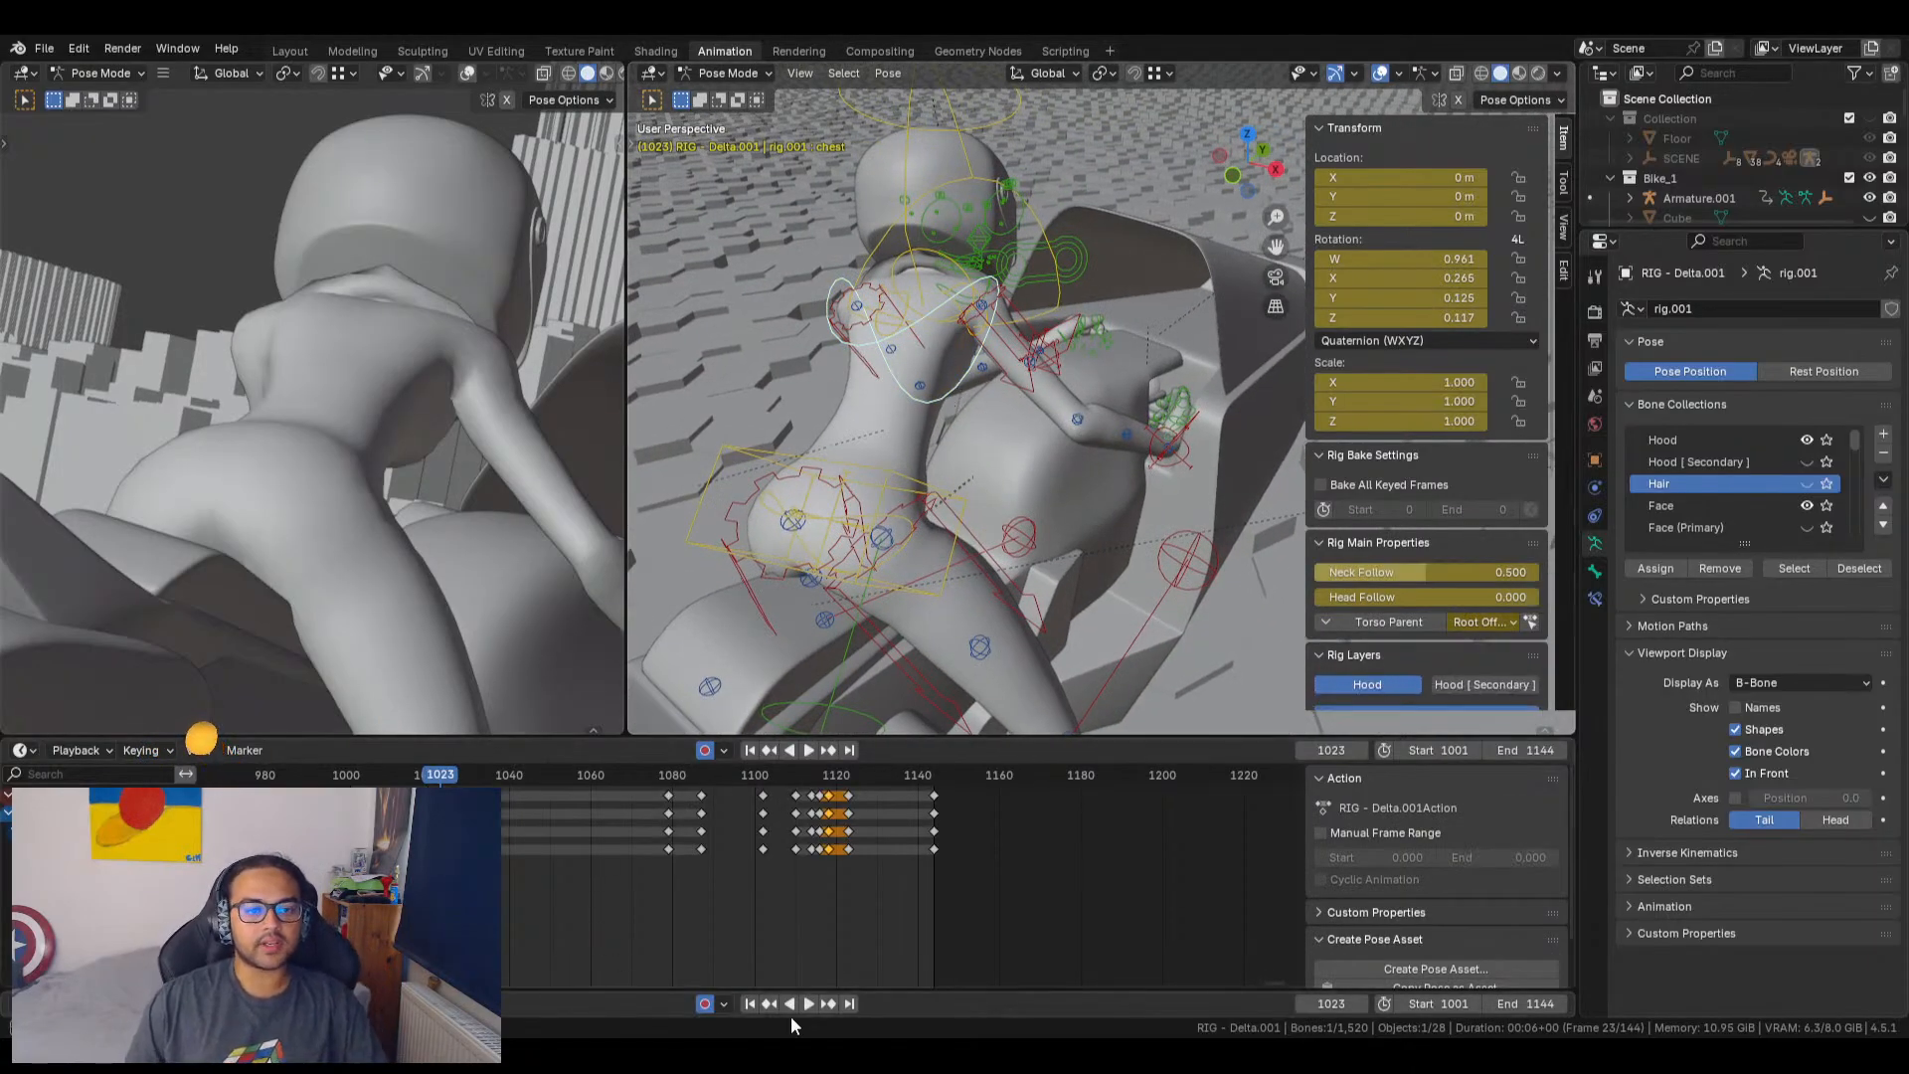
# Step: Go to the keyframe at frame 1031, frame the rider's chest control, and set its Z rotation to 0
pyautogui.click(828, 1003)
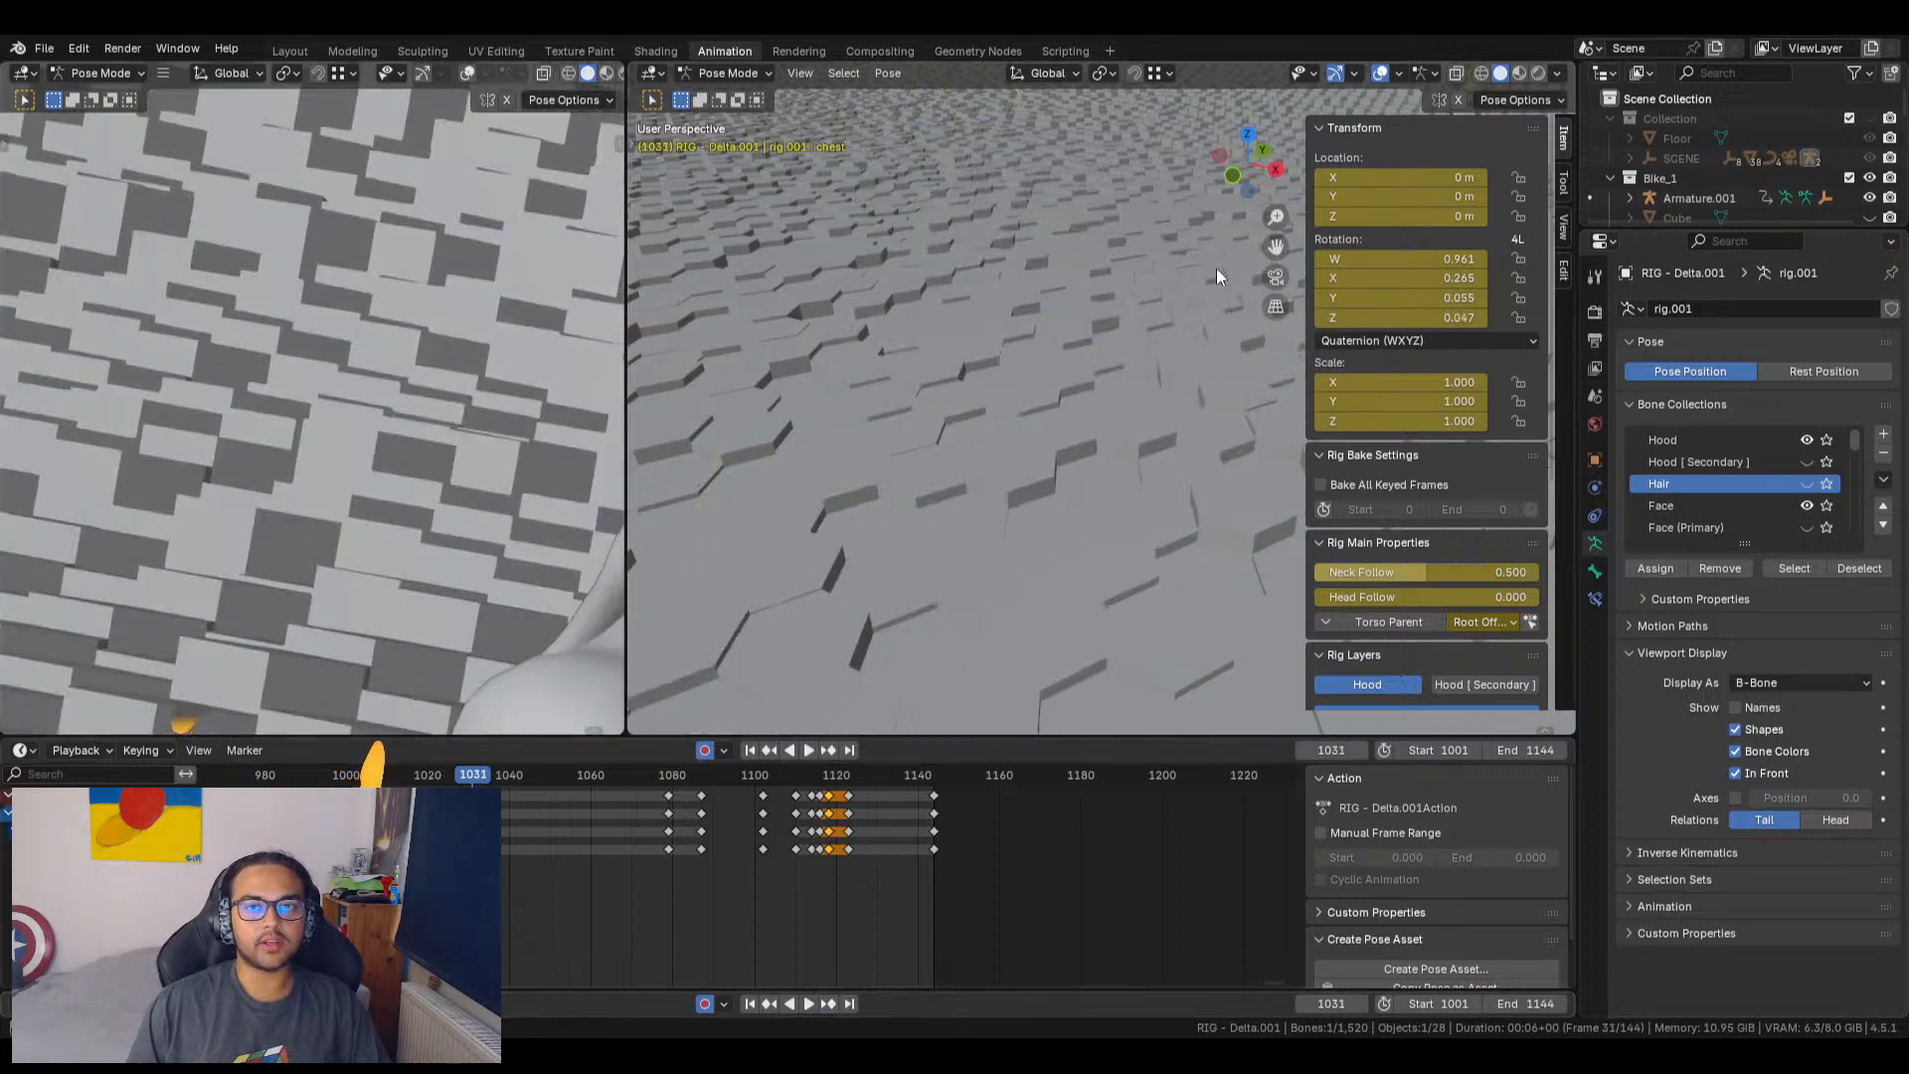
pyautogui.click(807, 79)
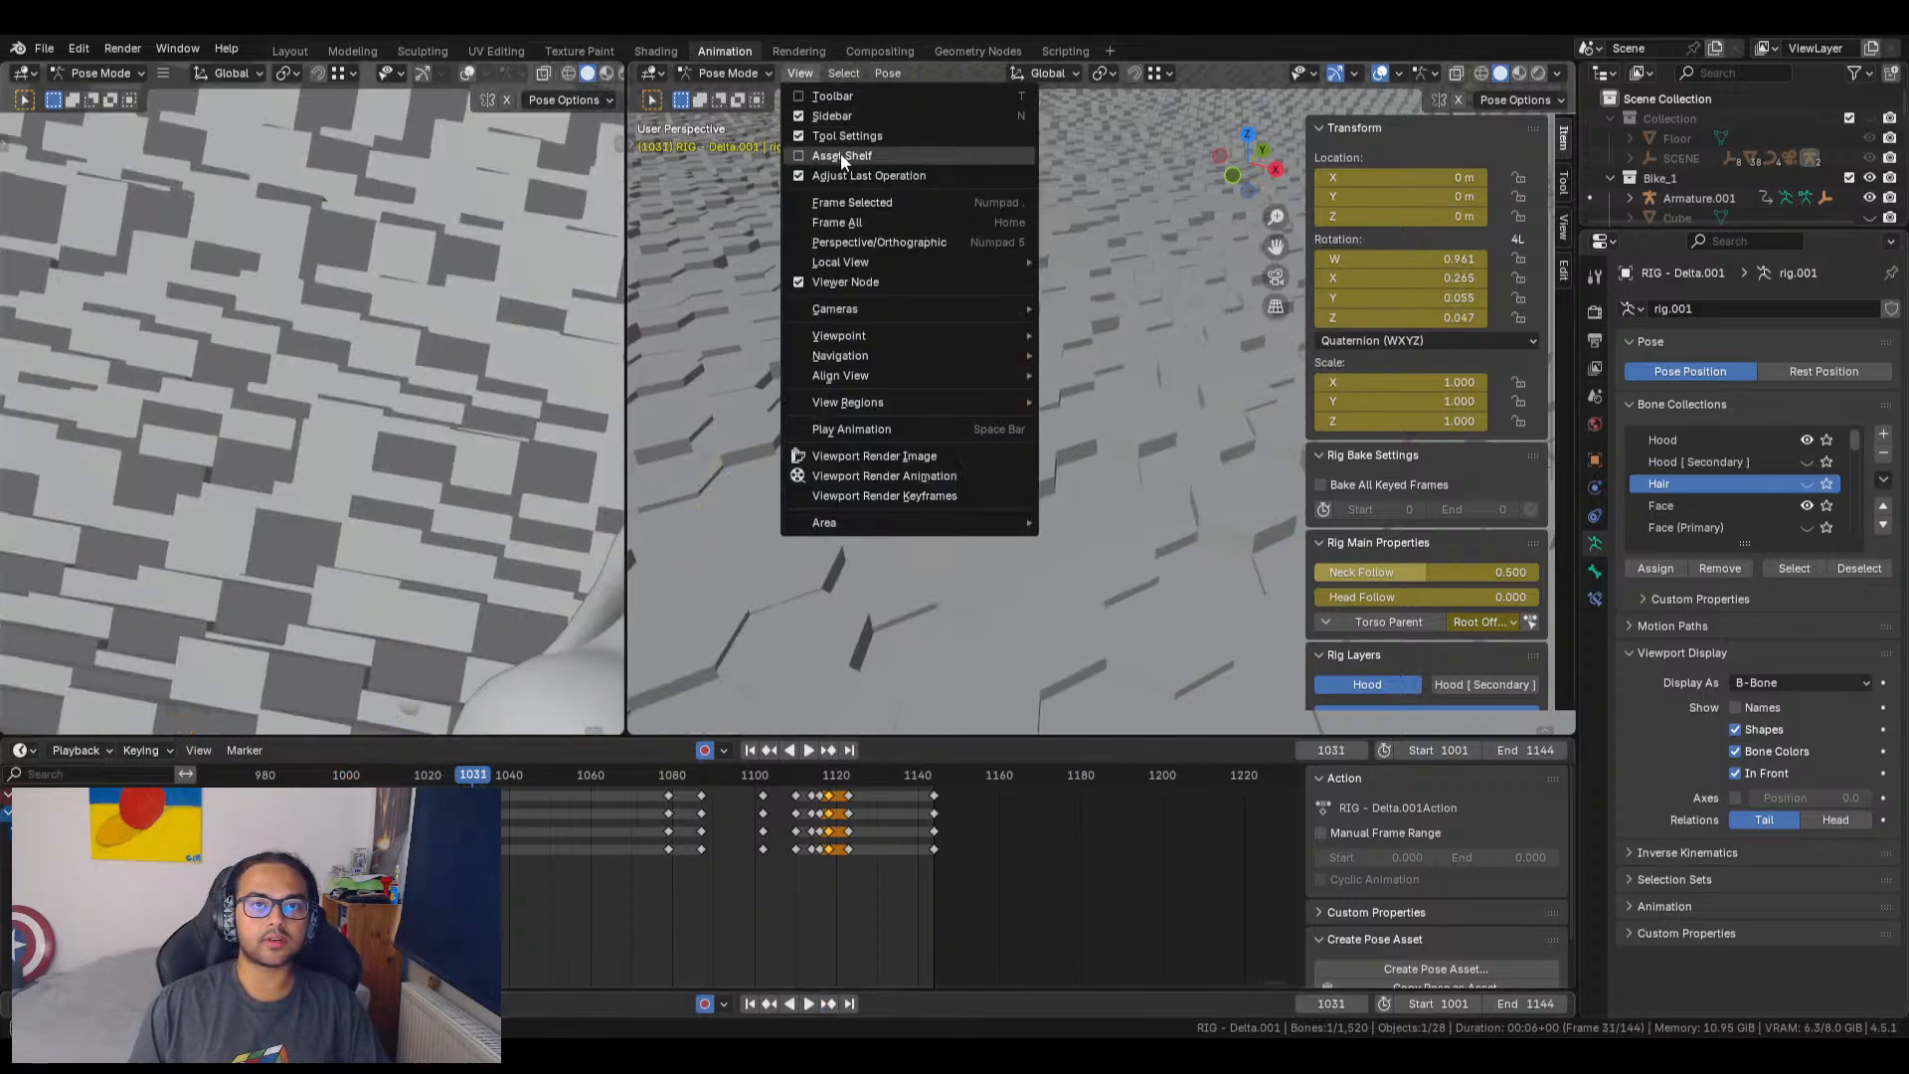
pyautogui.click(861, 206)
pyautogui.press('KP_Decimal')
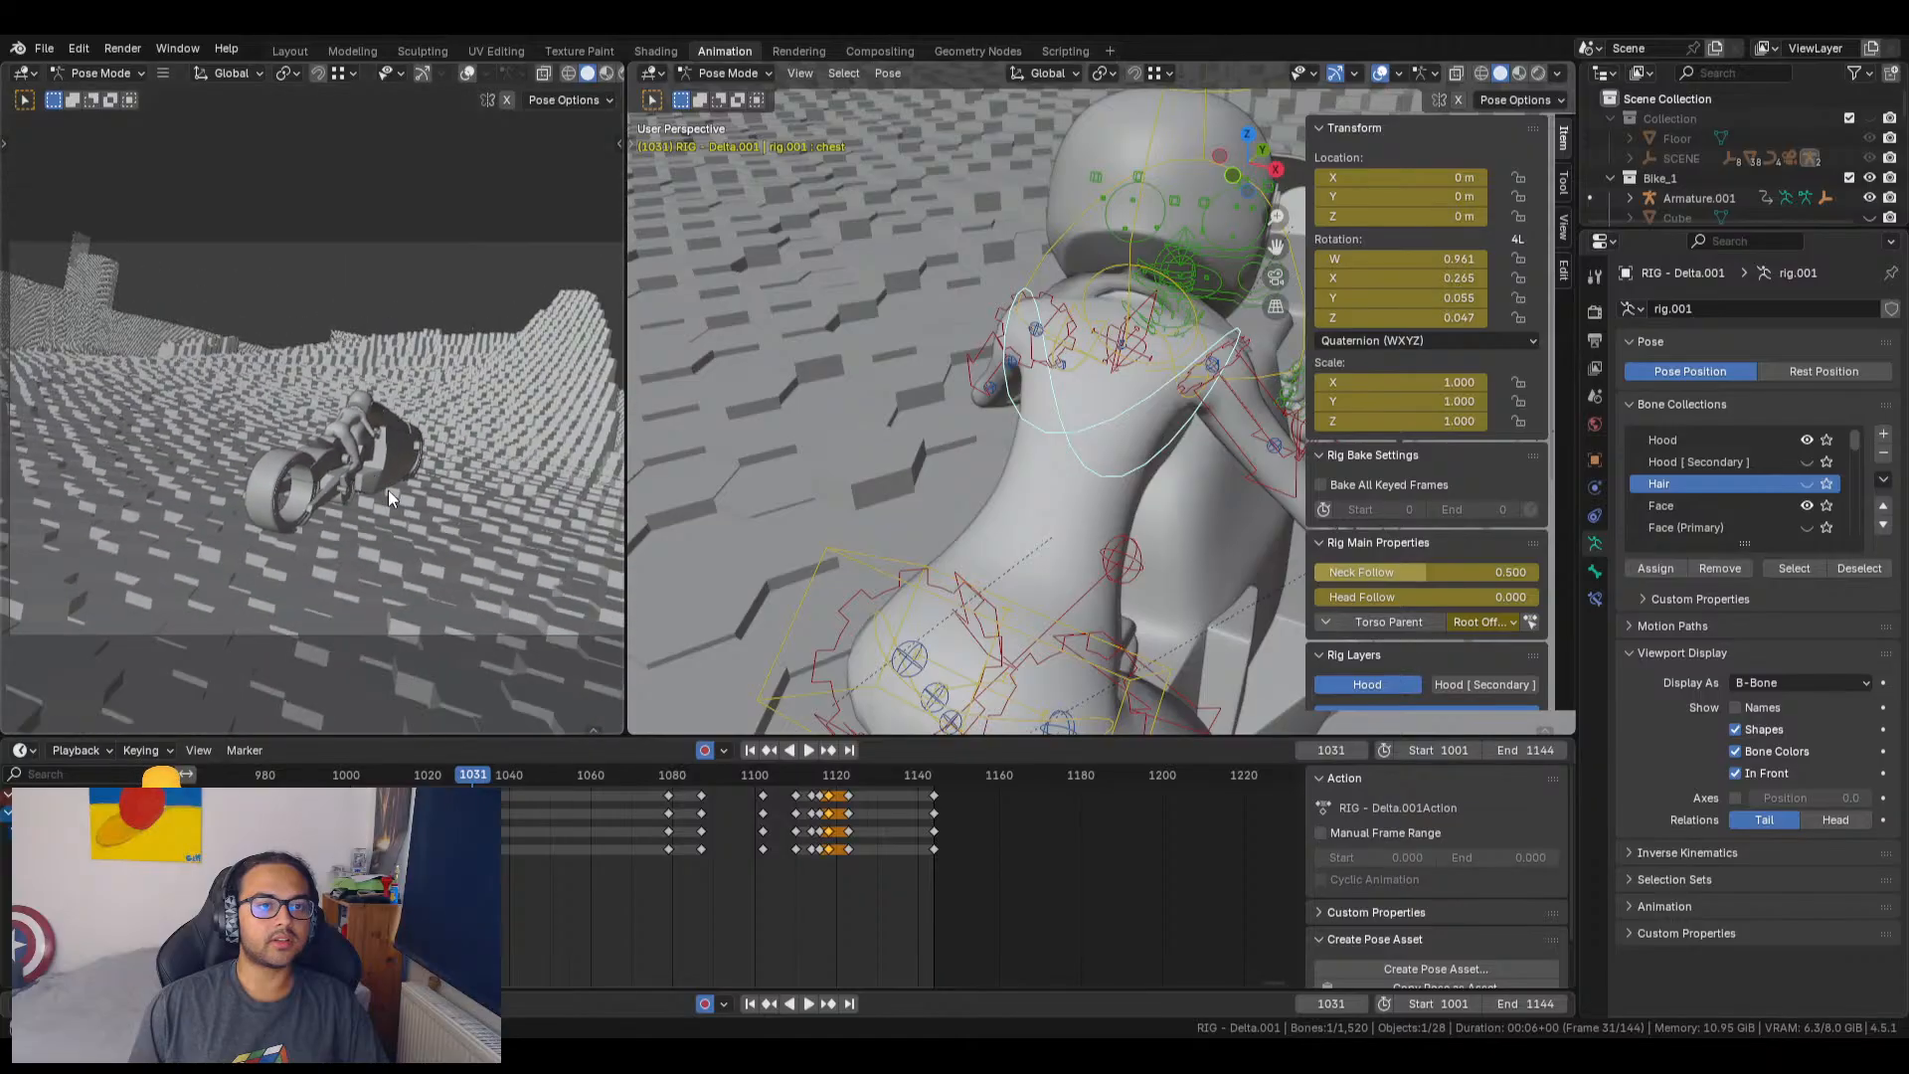
pyautogui.moveTo(1047, 483); pyautogui.dragTo(947, 456, button='middle')
pyautogui.moveTo(888, 540); pyautogui.dragTo(1144, 447, button='middle')
pyautogui.click(1411, 318)
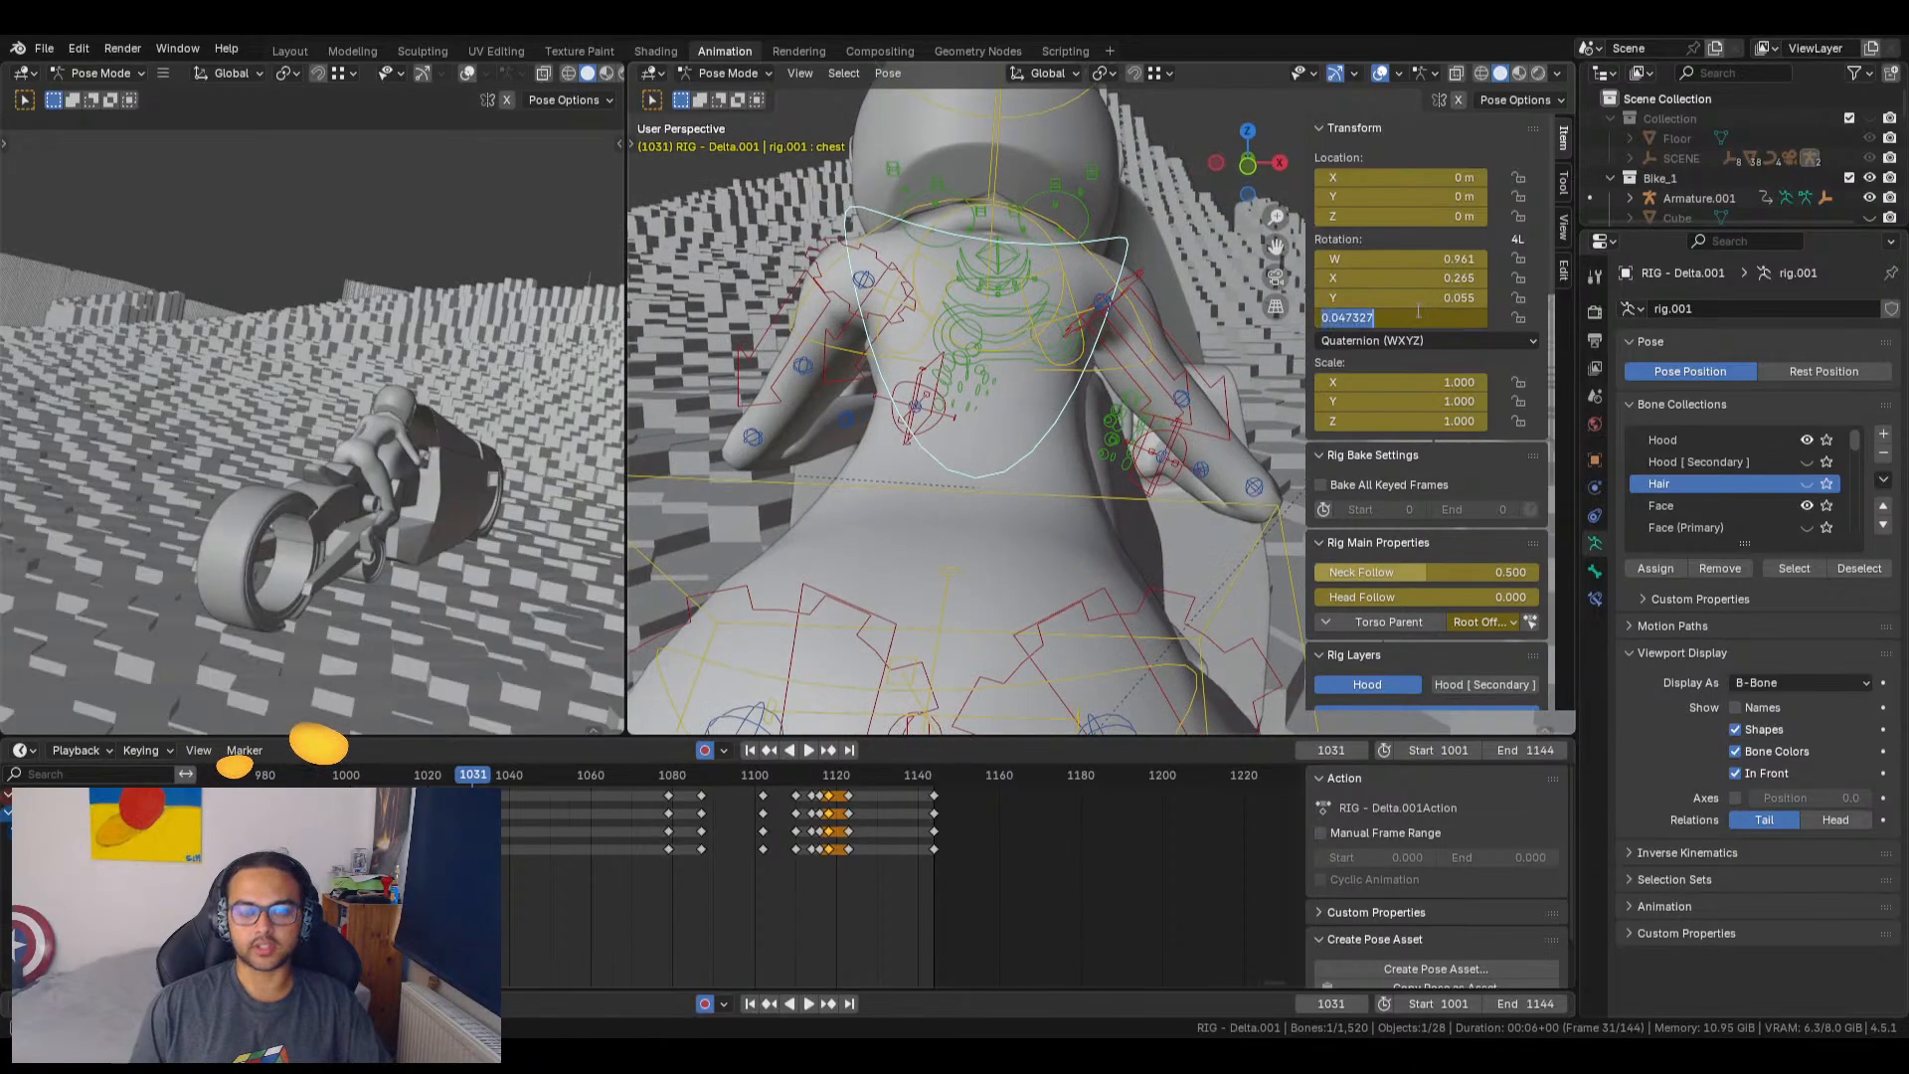
pyautogui.write('0')
pyautogui.press('Return')
pyautogui.scroll(-5, 1107, 476)
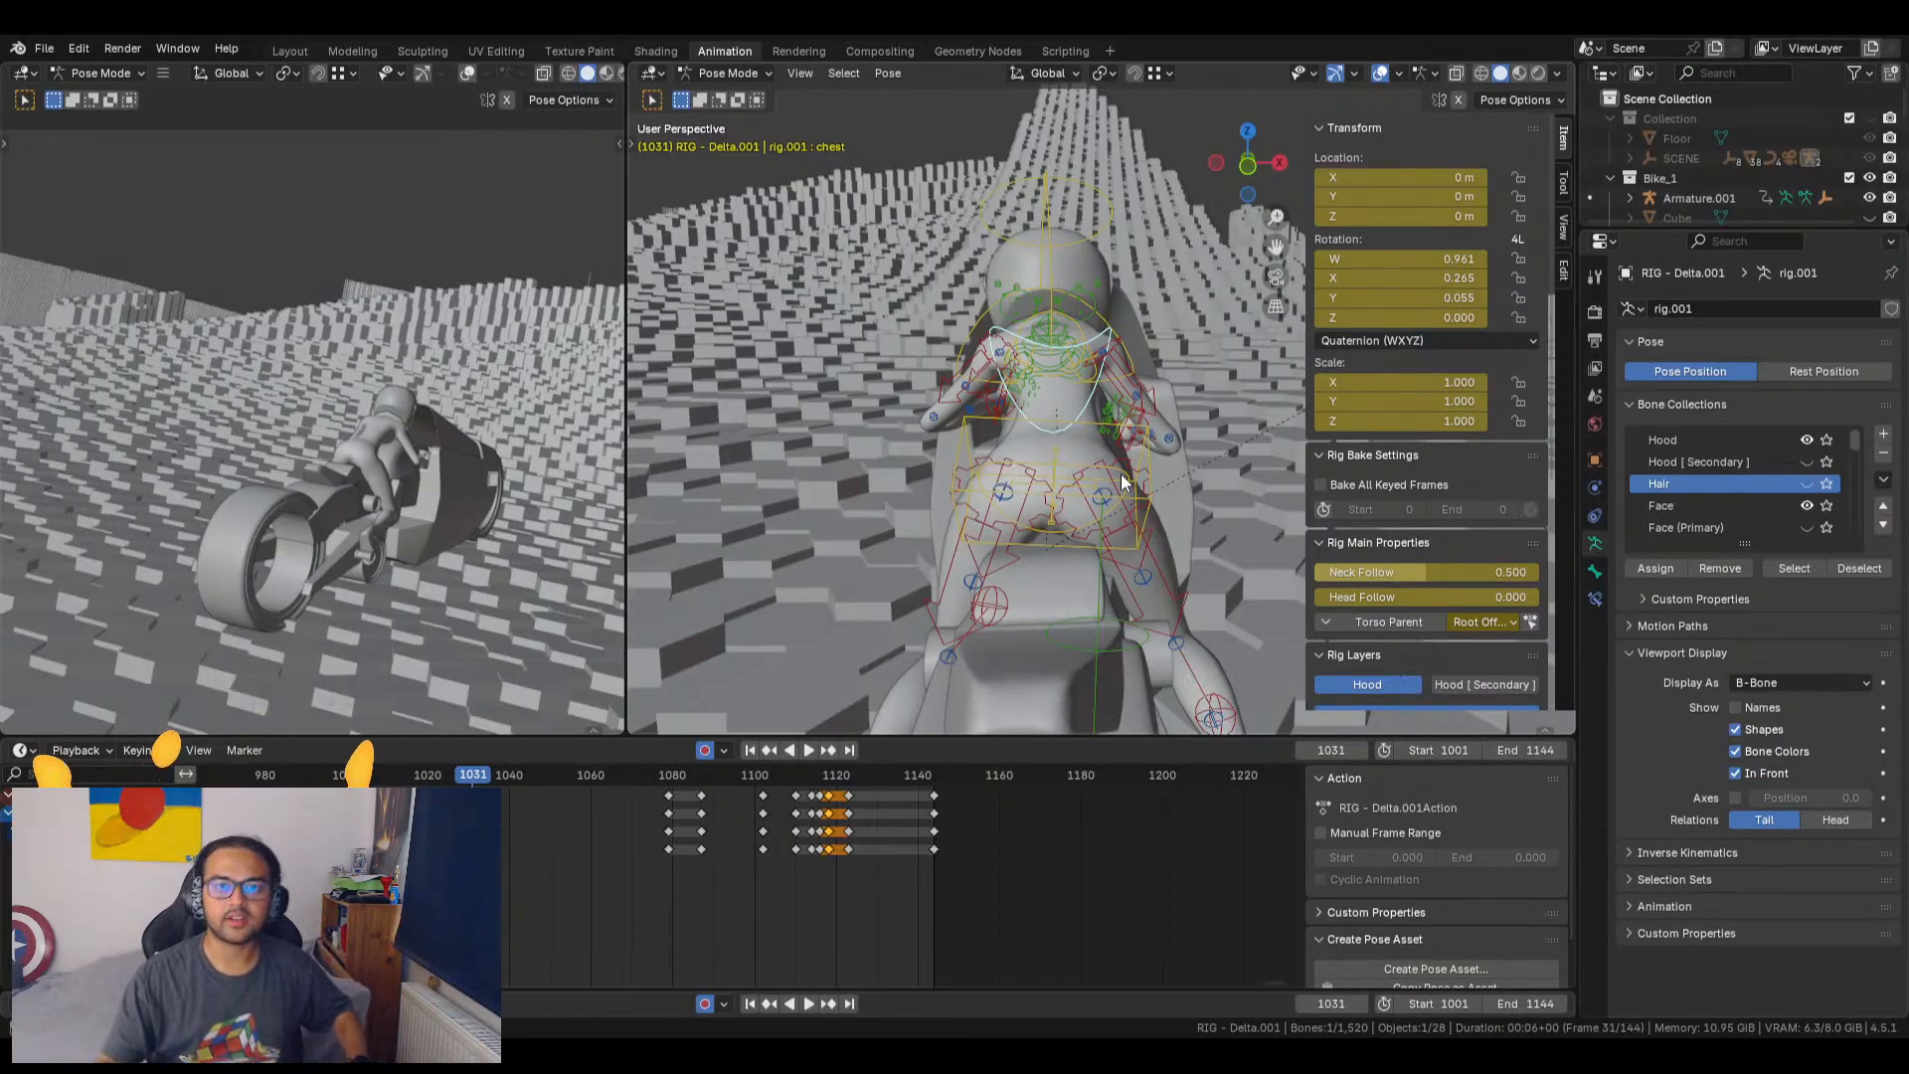
# Step: Select the rider's torso control, try a Z rotation of 0 at frame 1031, and undo it
pyautogui.click(1084, 422)
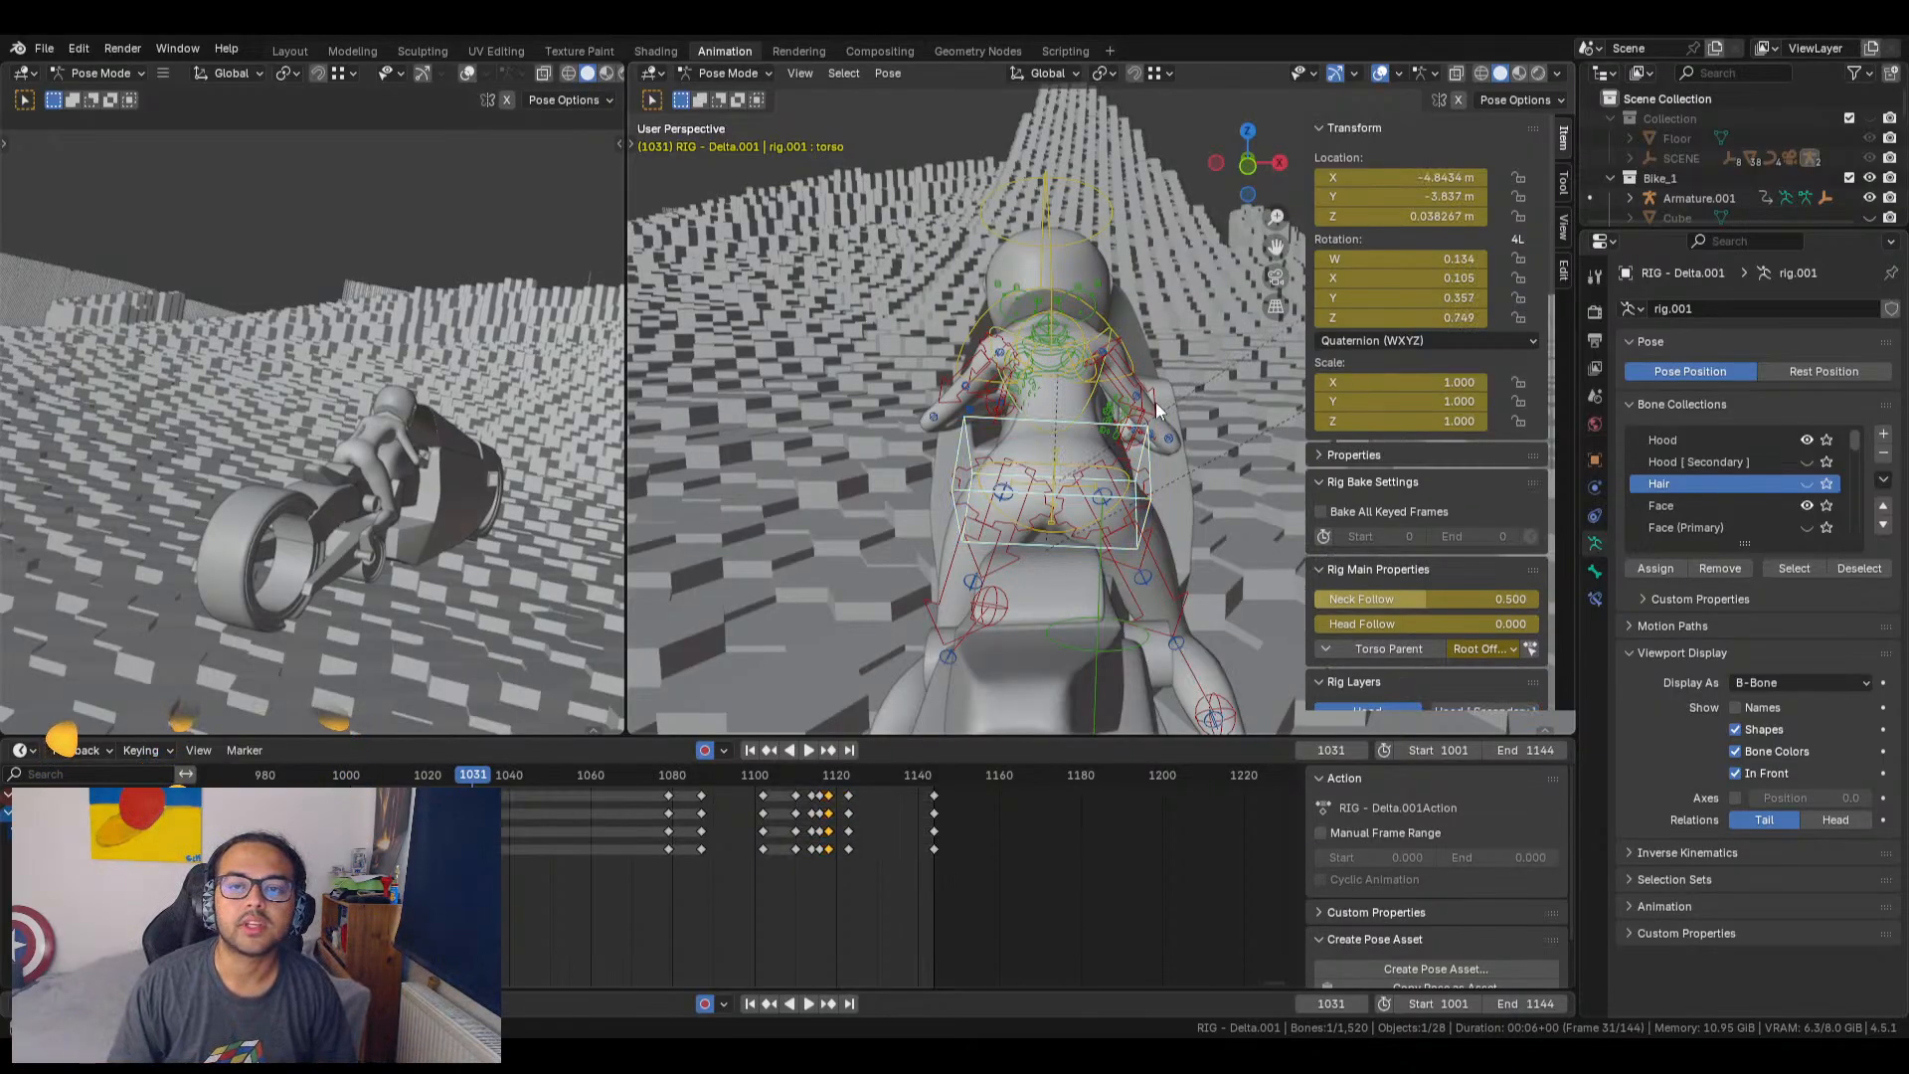
pyautogui.write('0')
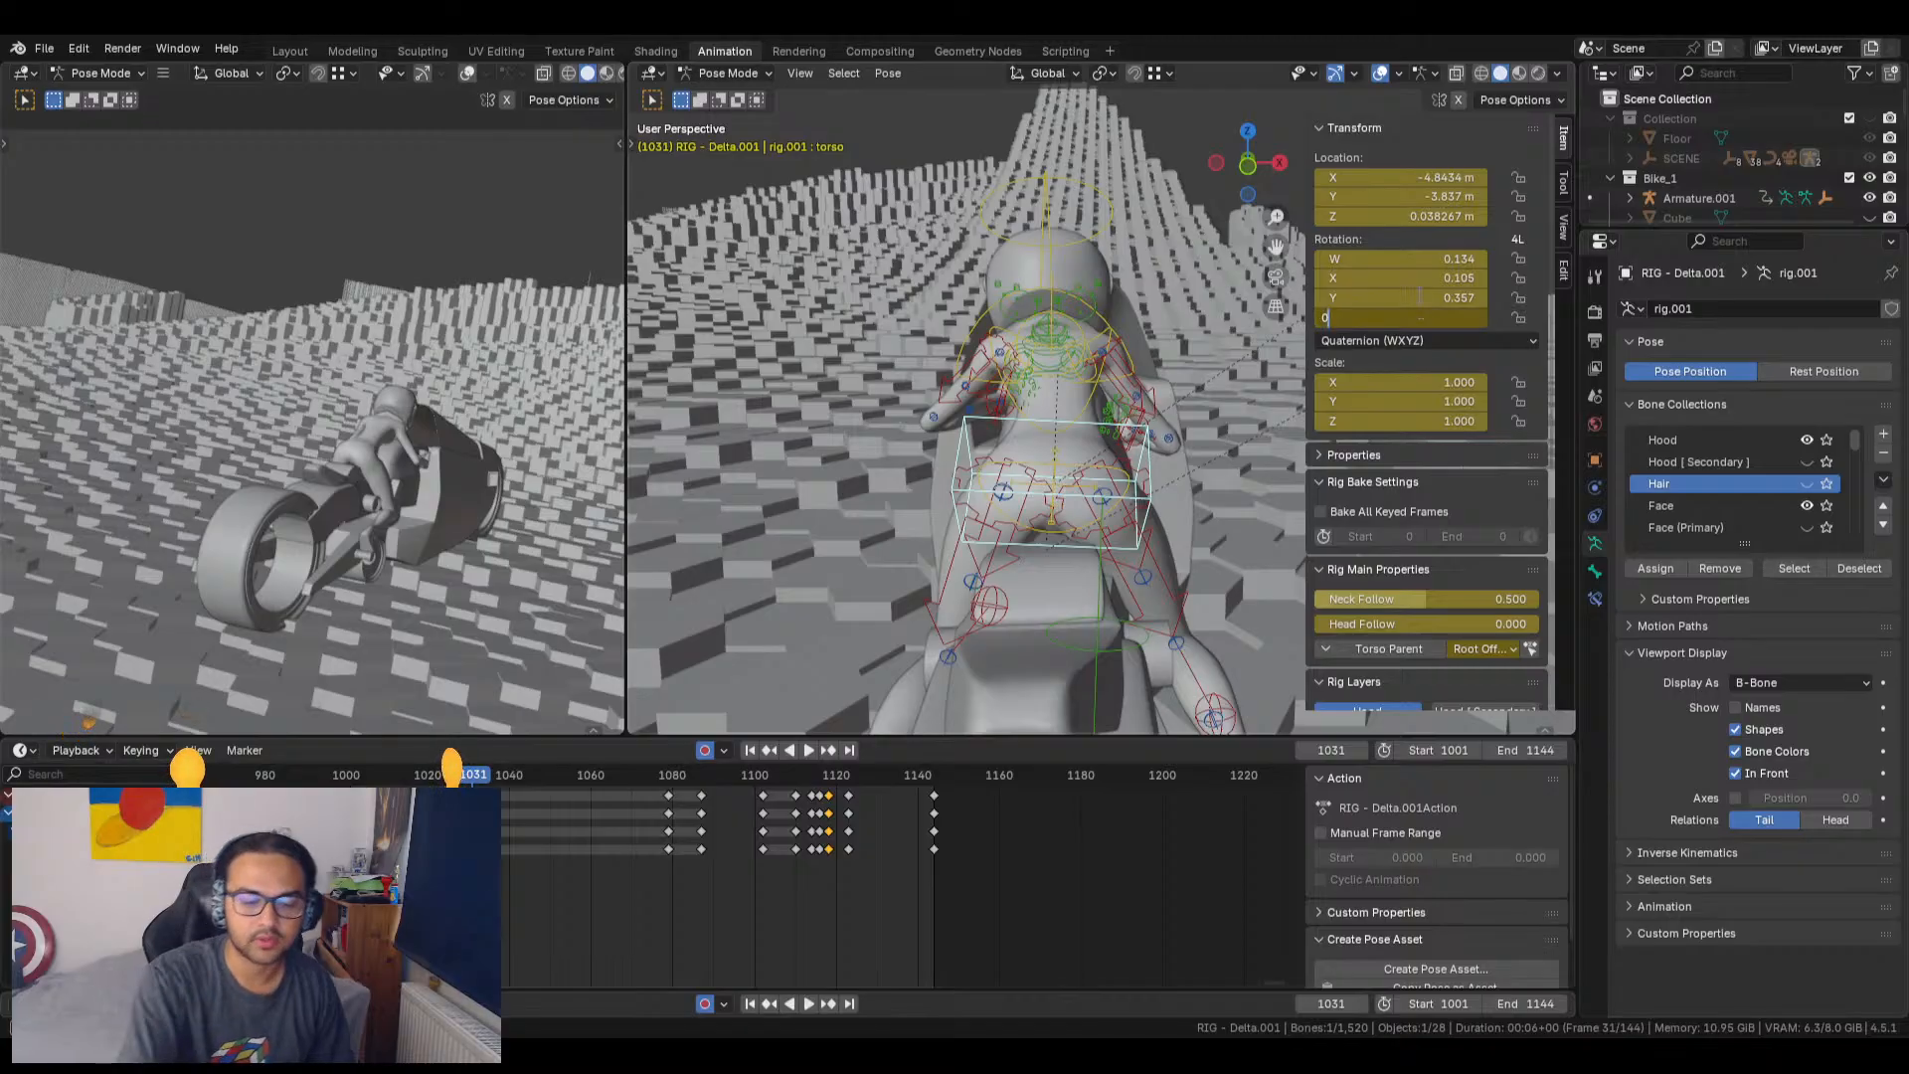
pyautogui.press('Return')
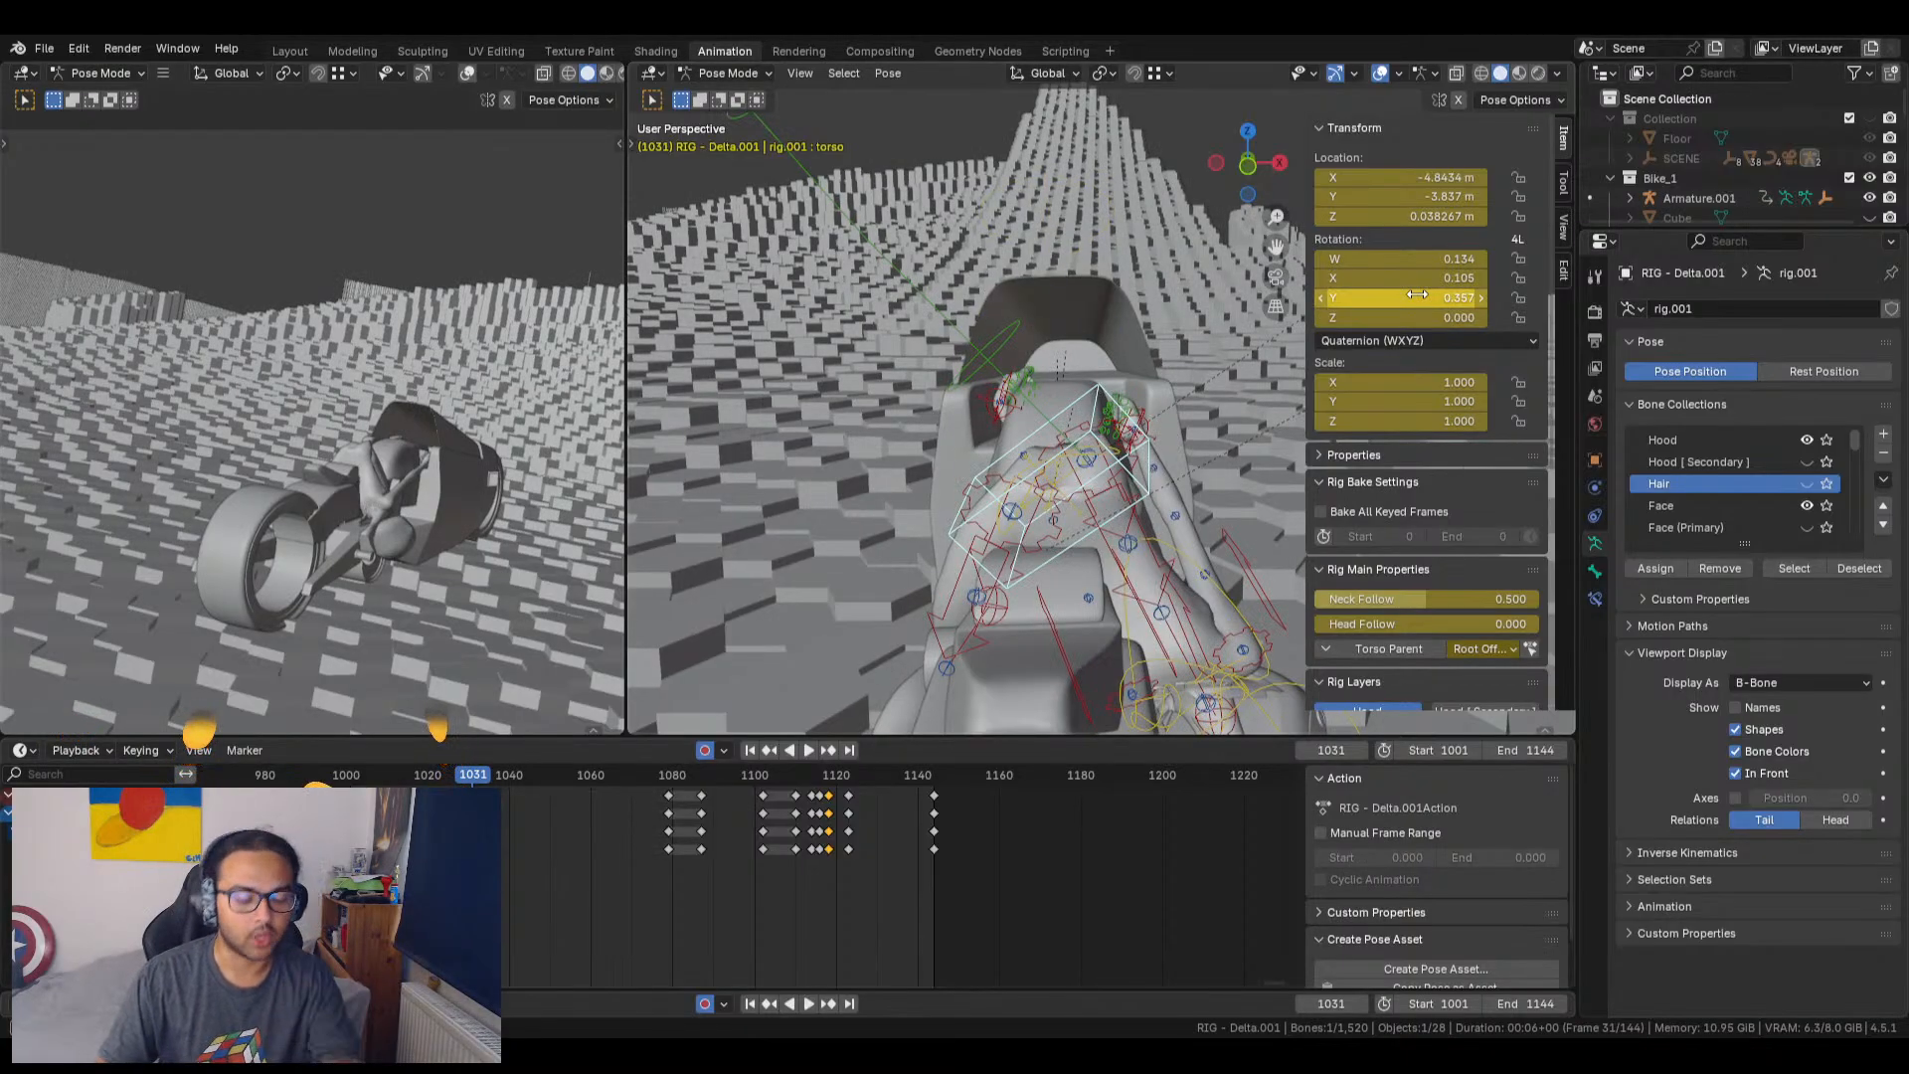
pyautogui.hotkey('ctrl', 'z')
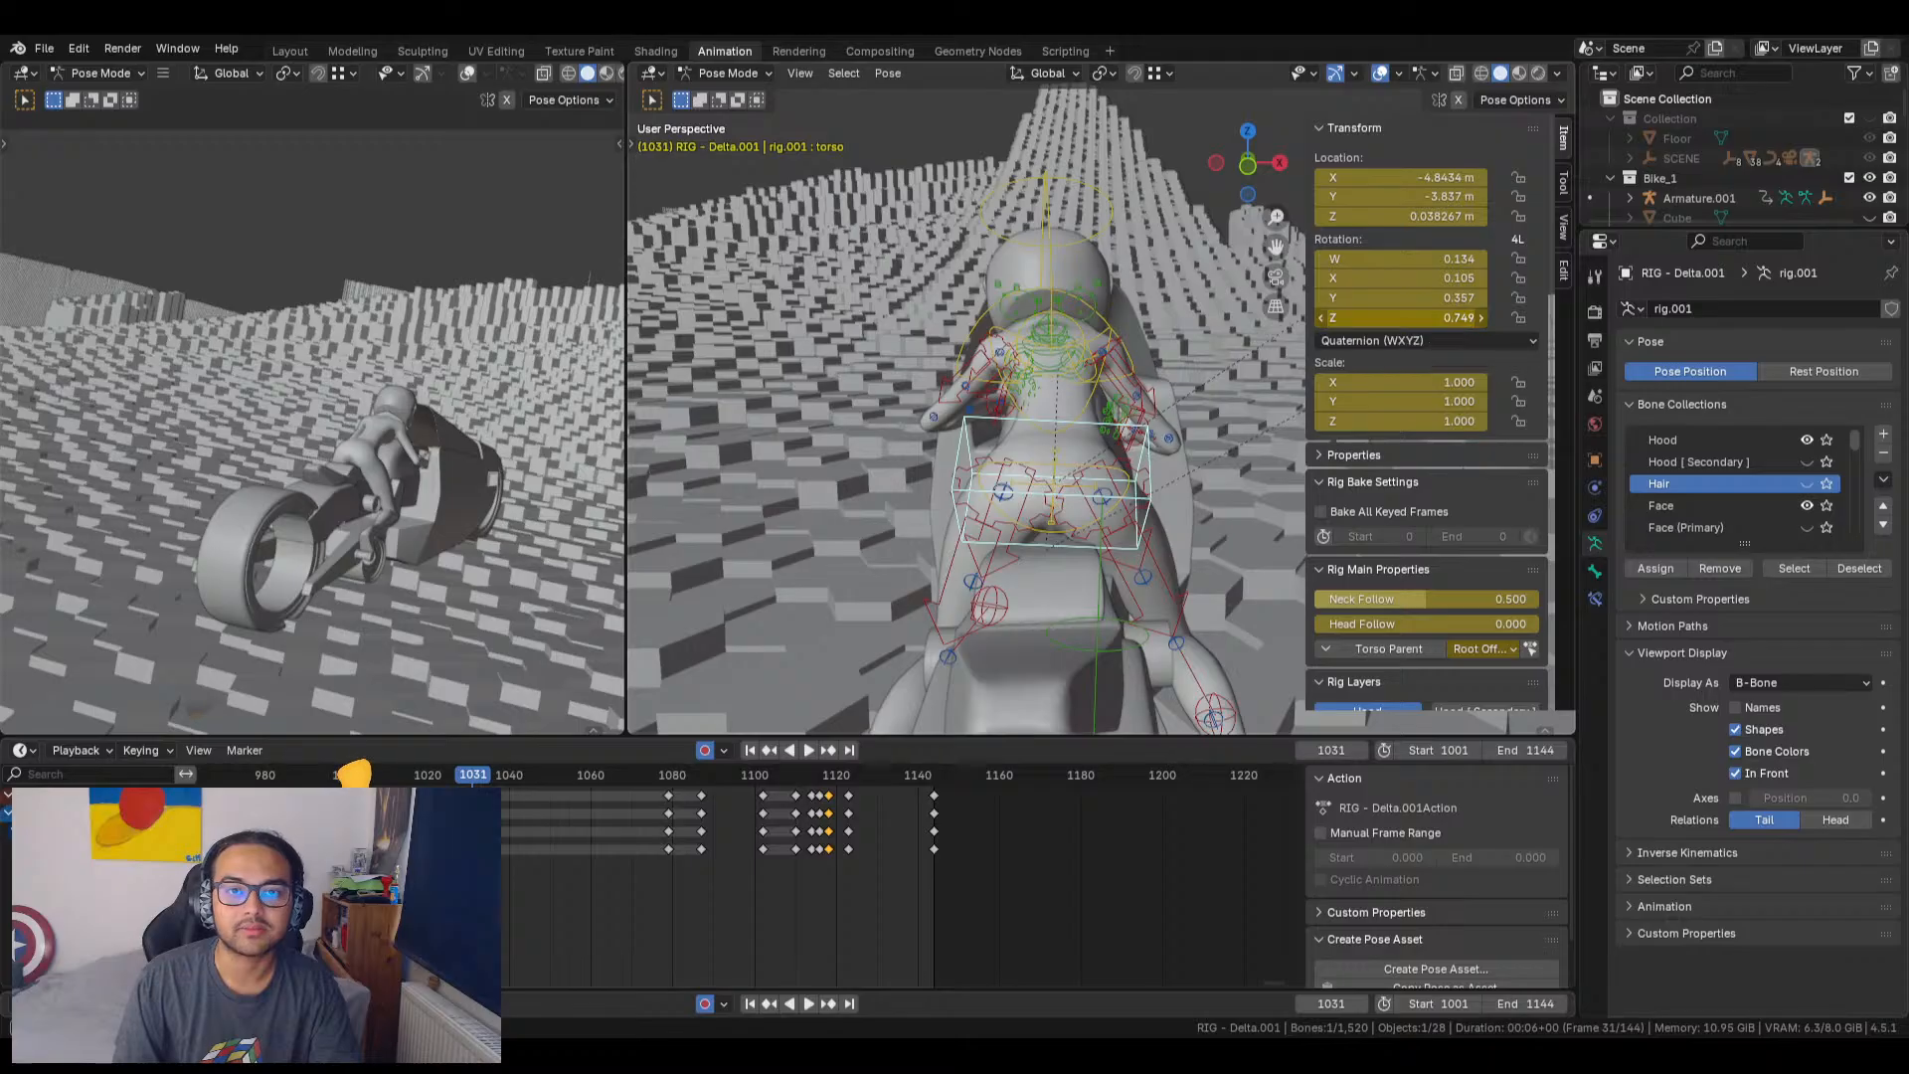
# Step: Try other Z and W rotations on the torso control at frame 1031, undoing each change
pyautogui.moveTo(1413, 319); pyautogui.dragTo(1451, 297)
pyautogui.hotkey('ctrl', 'z')
pyautogui.hotkey('ctrl', 'z')
pyautogui.hotkey('ctrl', 'z')
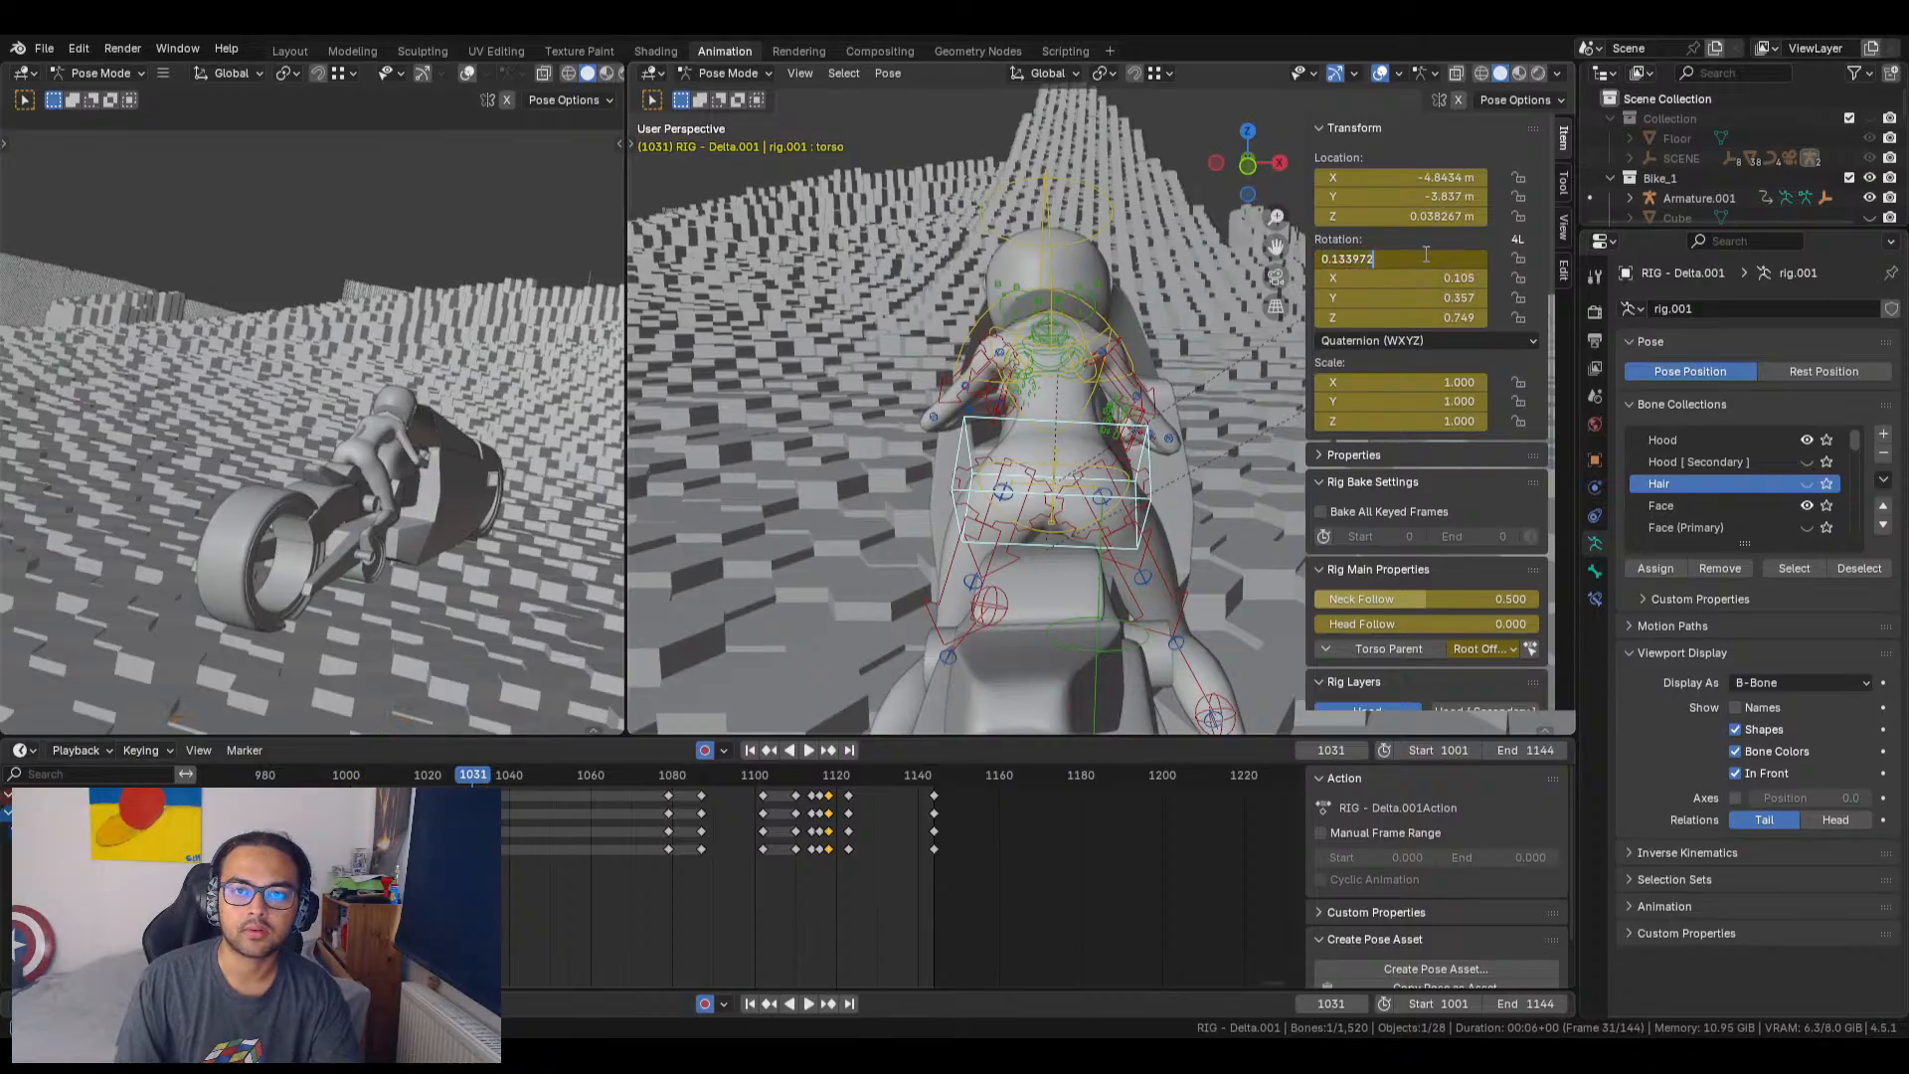
pyautogui.press('Return')
pyautogui.moveTo(1386, 261); pyautogui.dragTo(1446, 261)
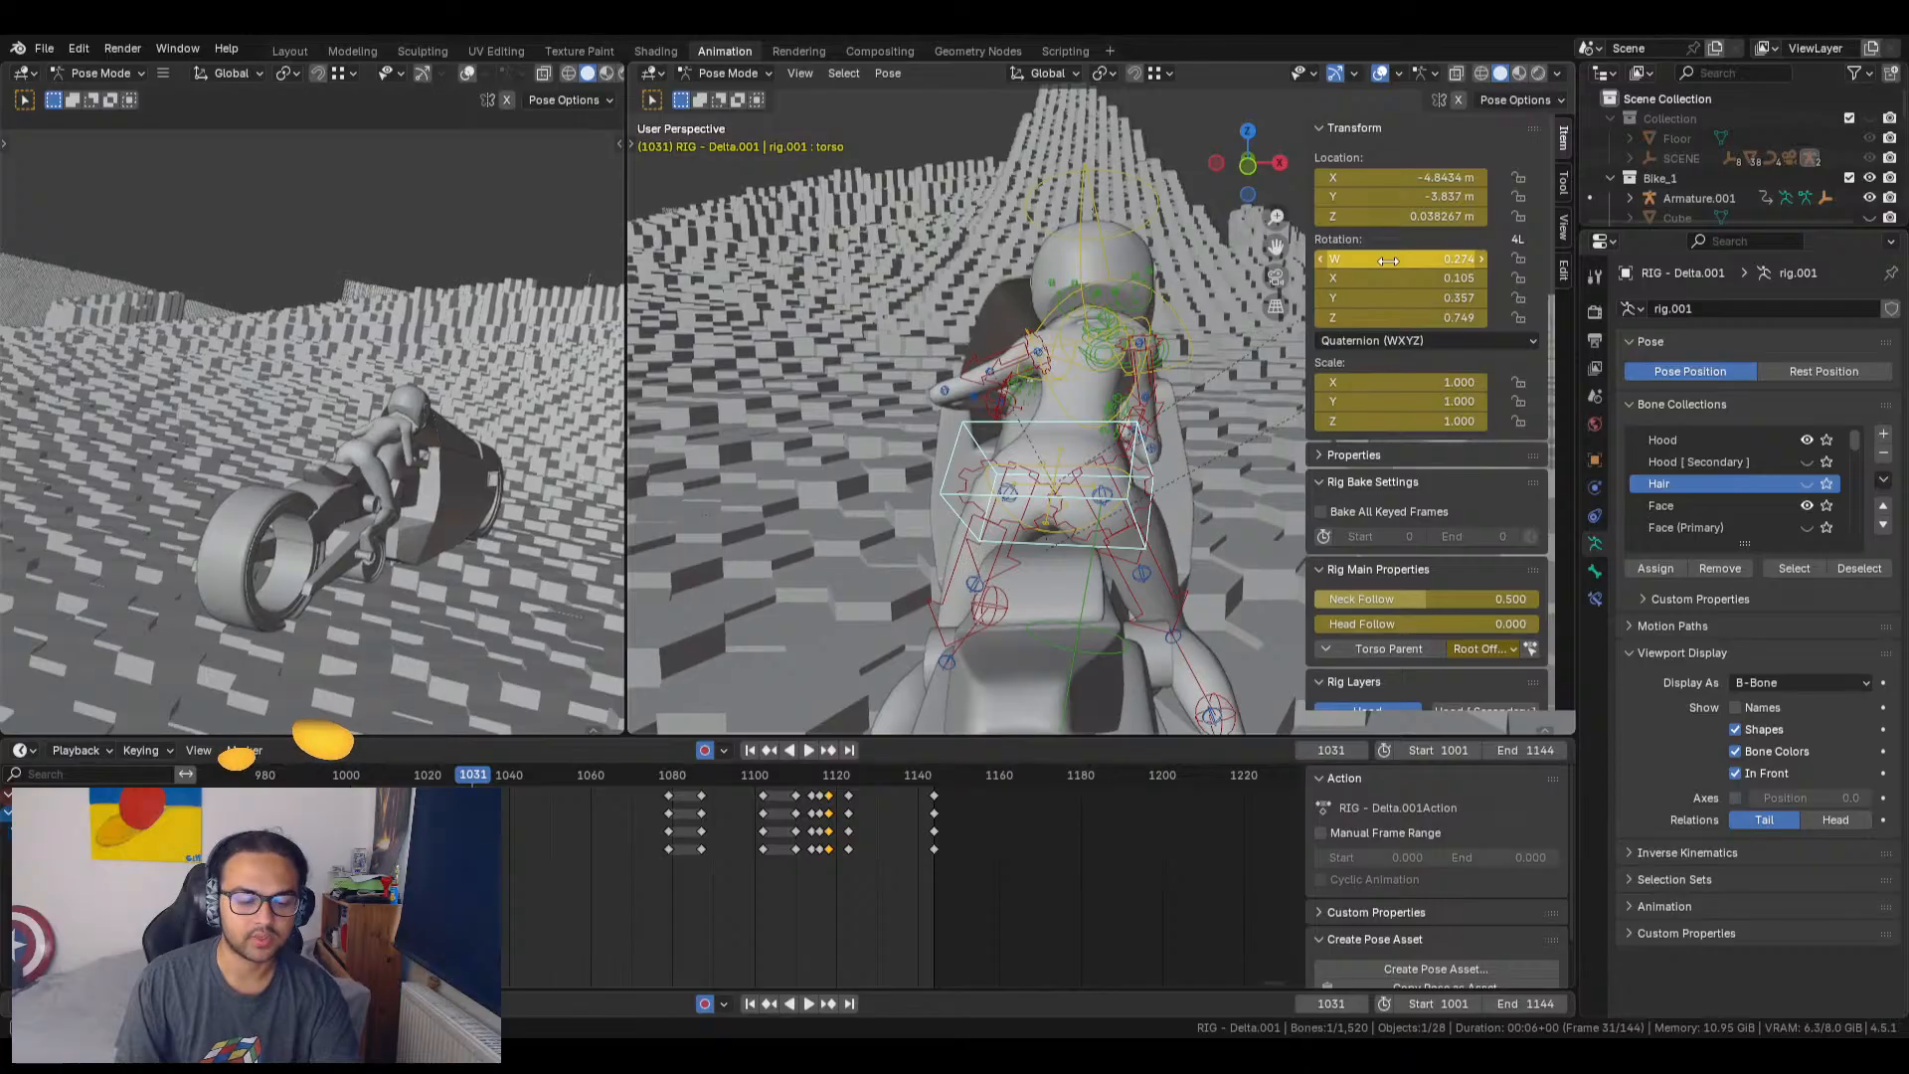
pyautogui.hotkey('ctrl', 'z')
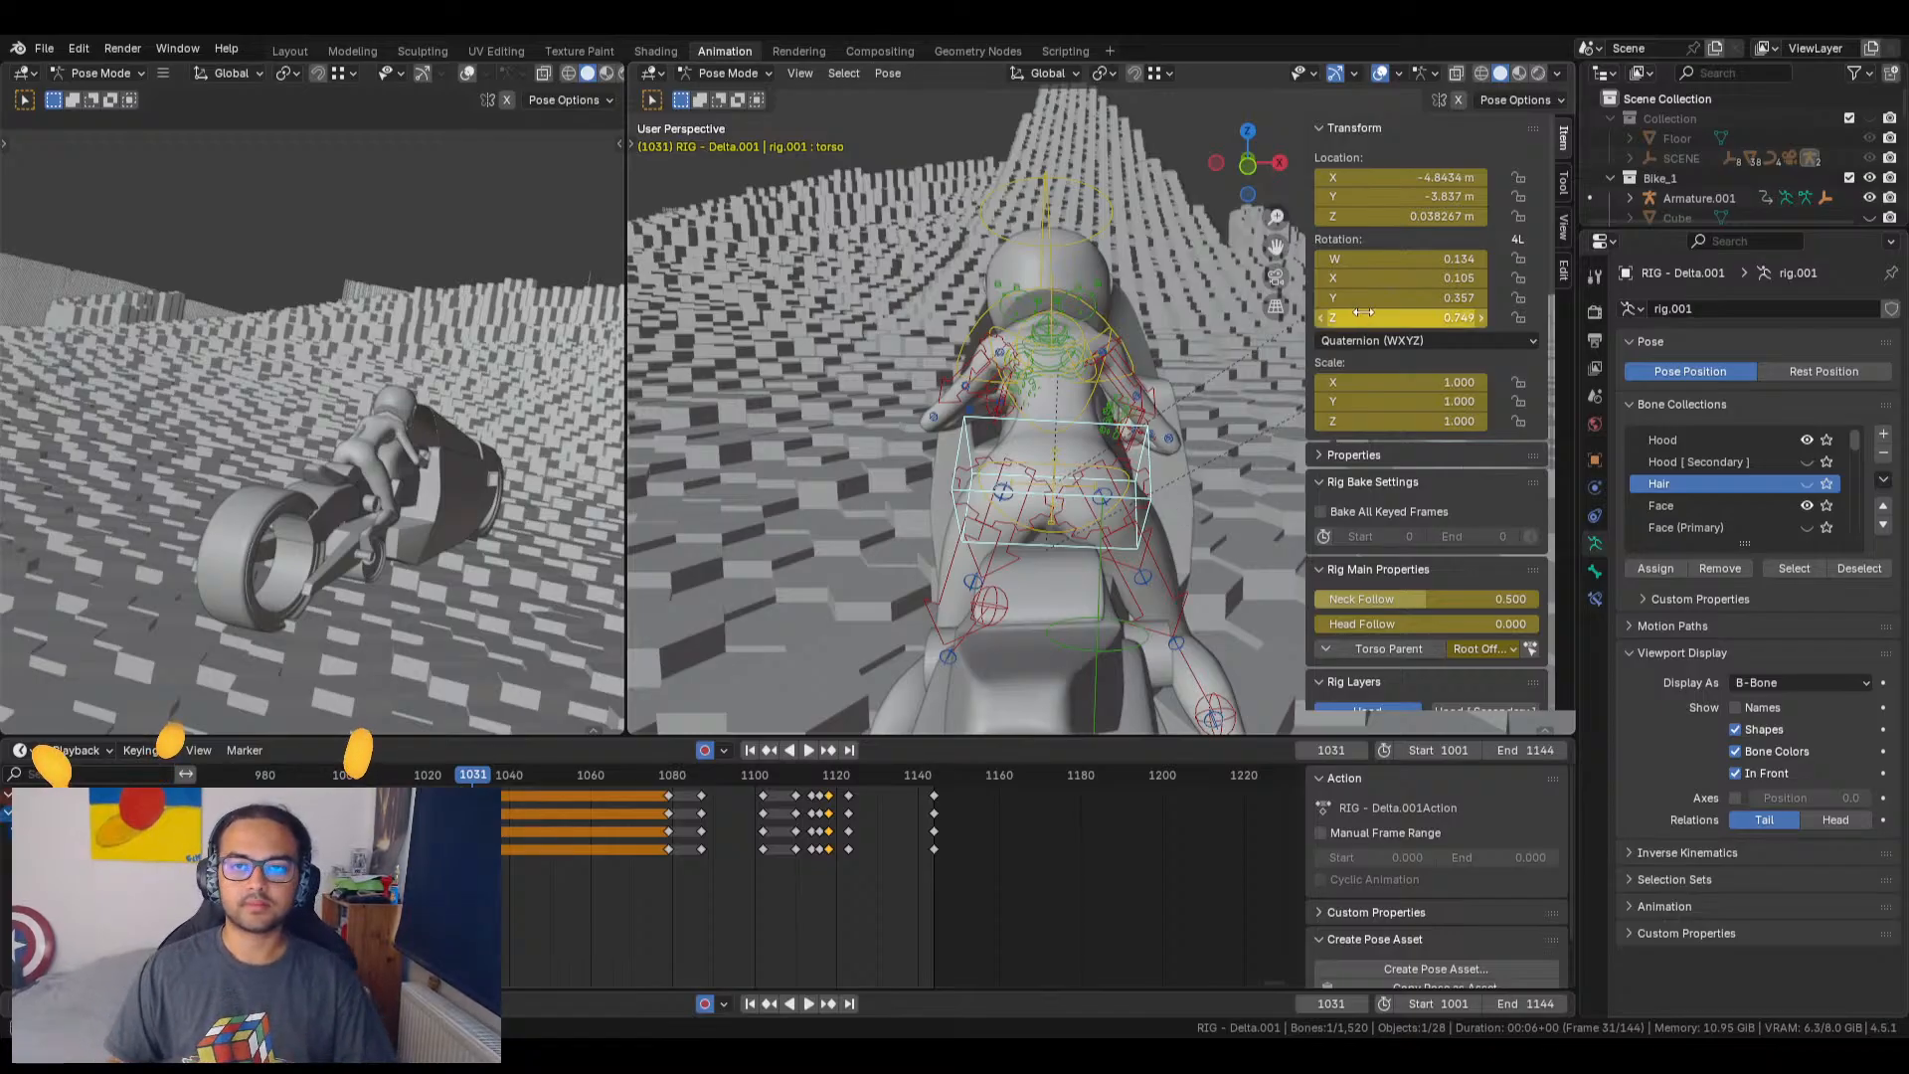
# Step: Set the torso control's X rotation to 0.085 and Y rotation to 0.367, and keyframe the pose at frame 1031
pyautogui.moveTo(1412, 277)
pyautogui.mouseDown()
pyautogui.moveTo(1392, 278)
pyautogui.moveTo(1418, 277)
pyautogui.moveTo(1392, 278)
pyautogui.moveTo(1412, 297)
pyautogui.mouseUp()
pyautogui.press('i')
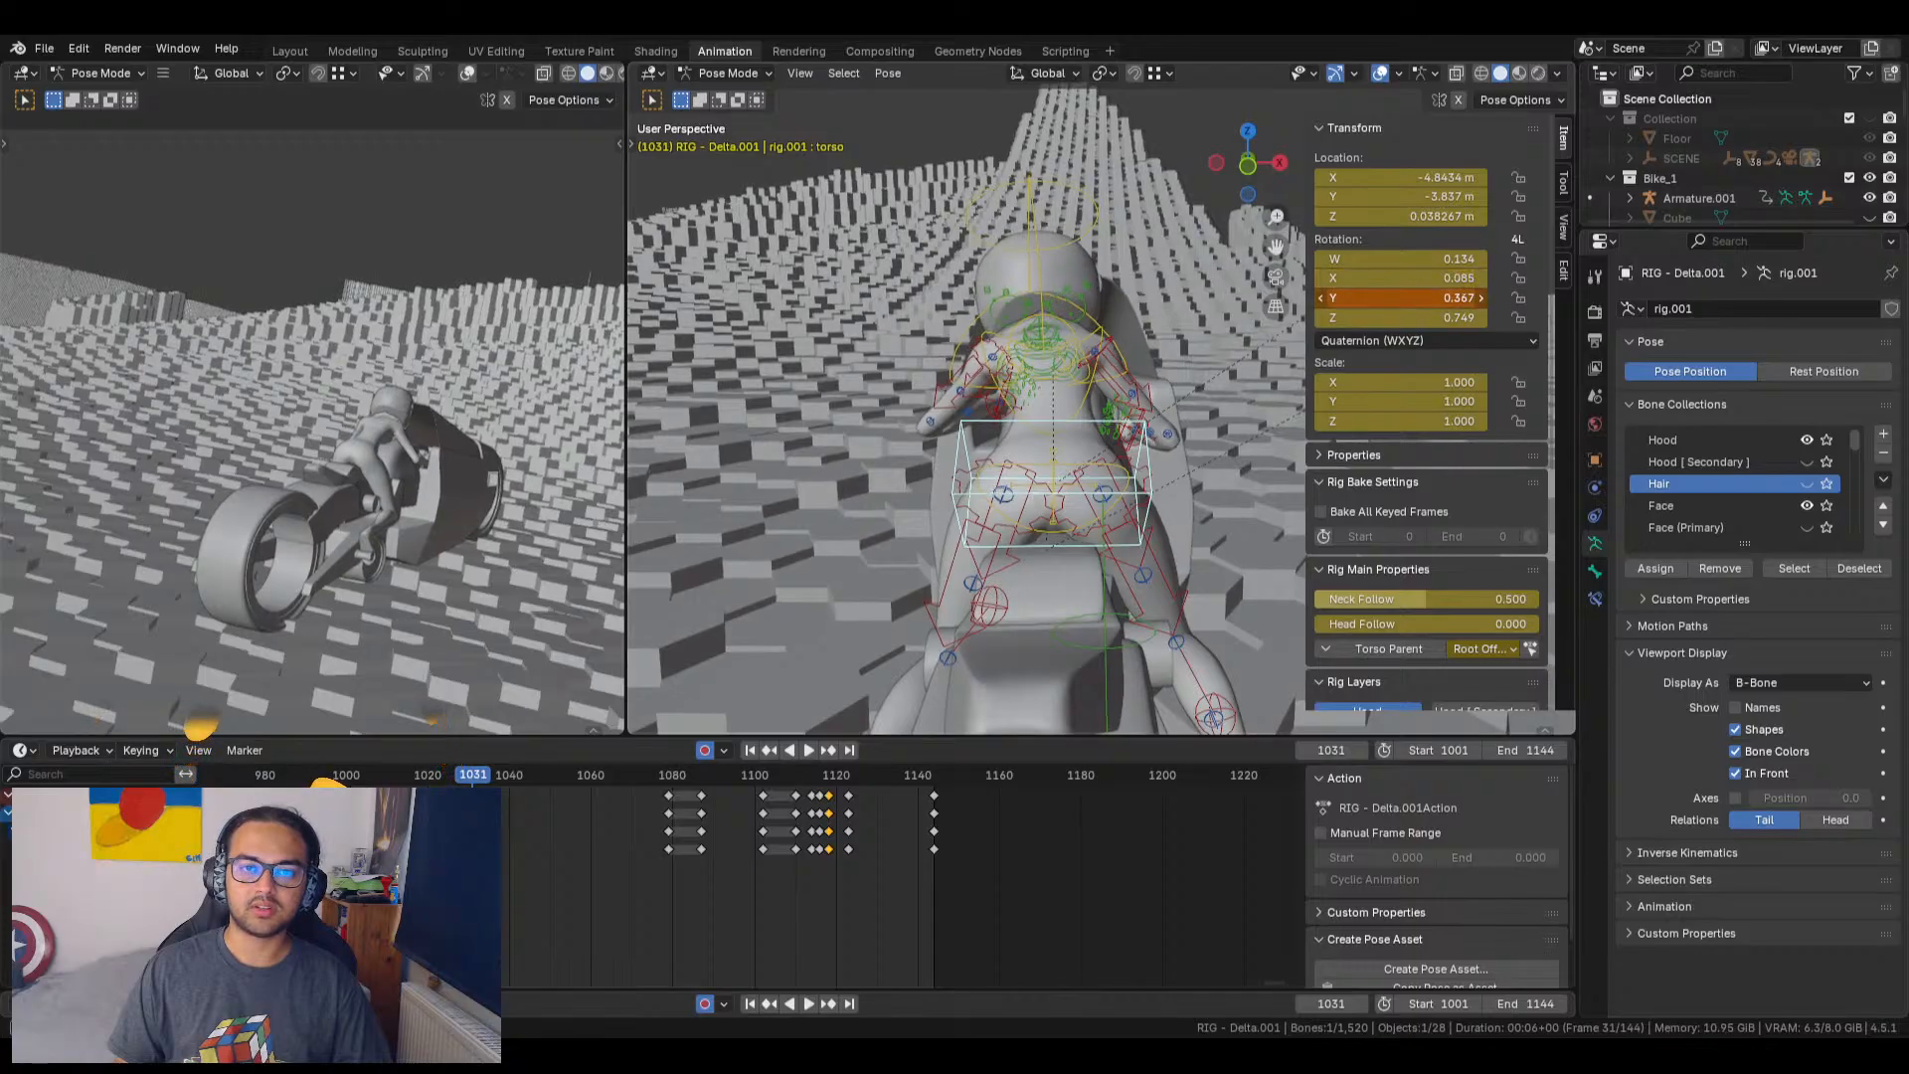
pyautogui.press('i')
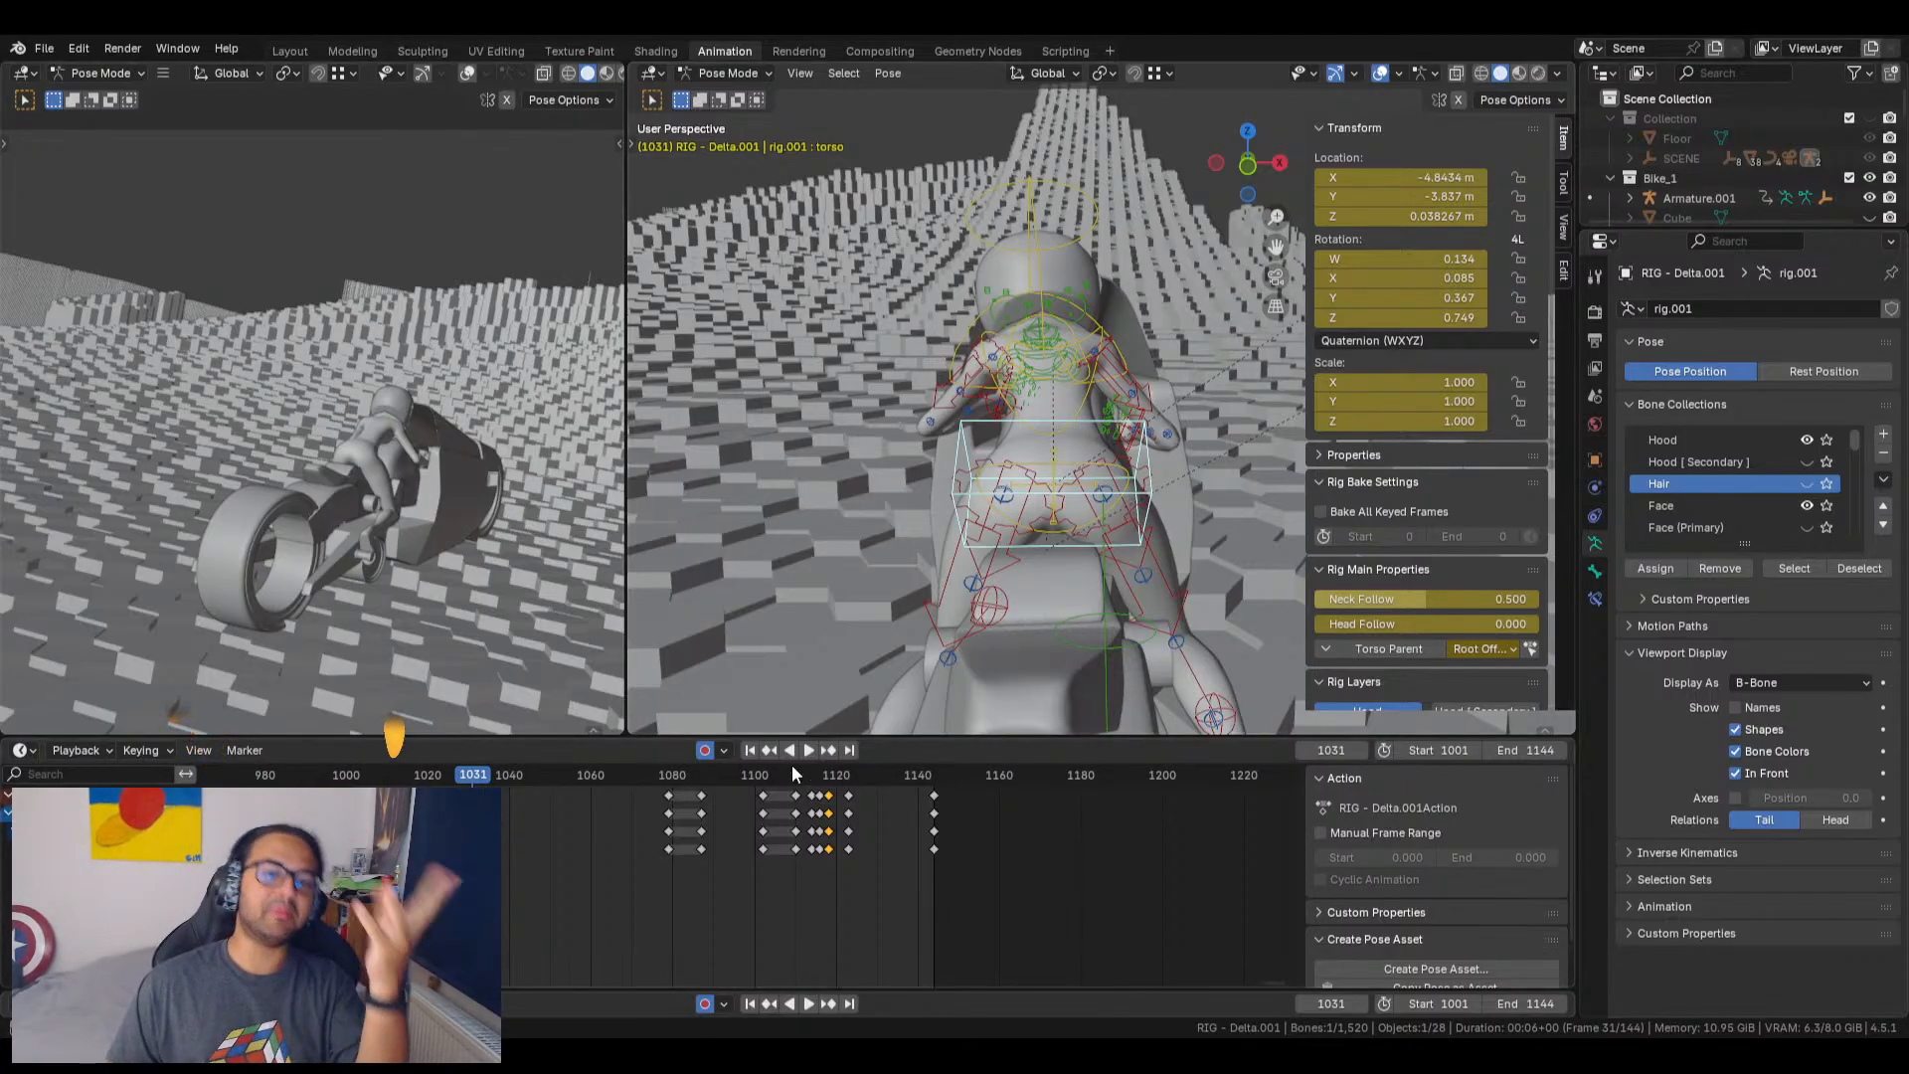
# Step: Go to the keyframe at frame 1079, frame the rider, and lower the chest control's X rotation
pyautogui.click(838, 753)
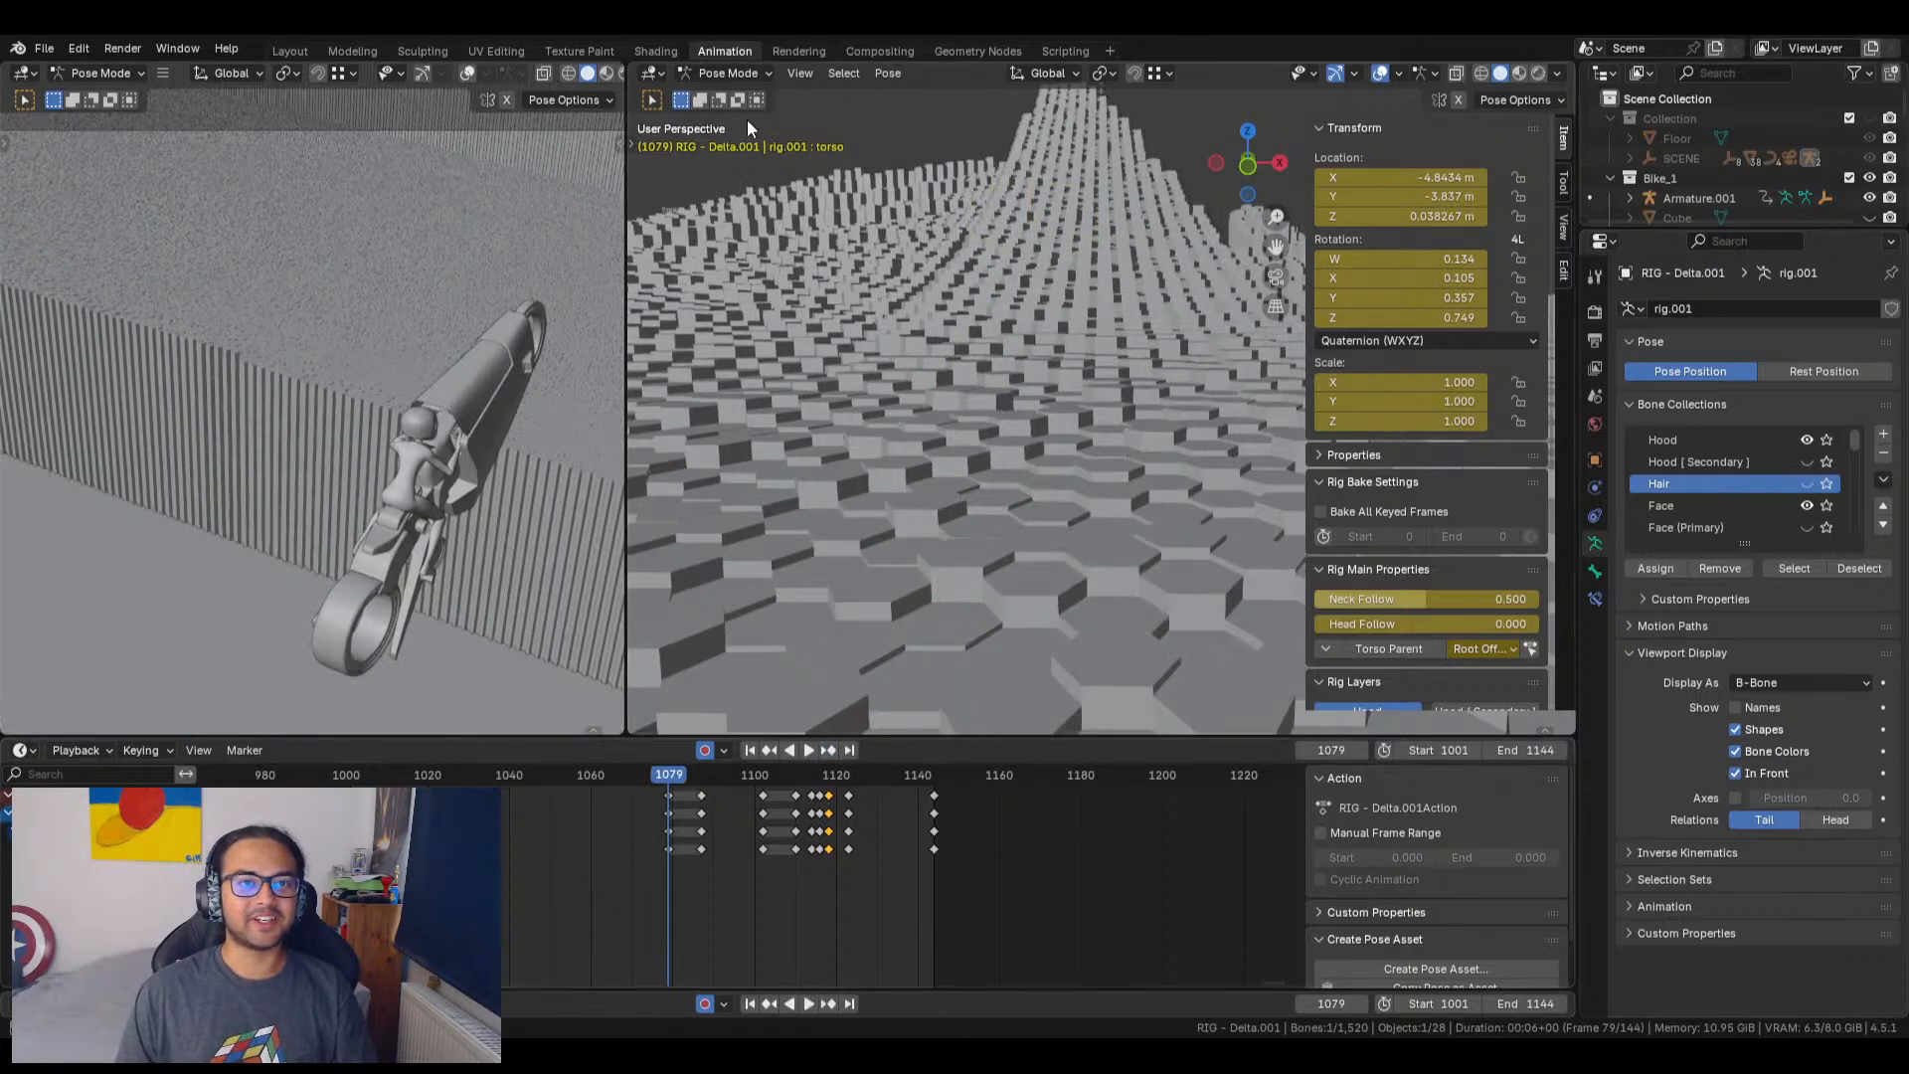
pyautogui.click(814, 78)
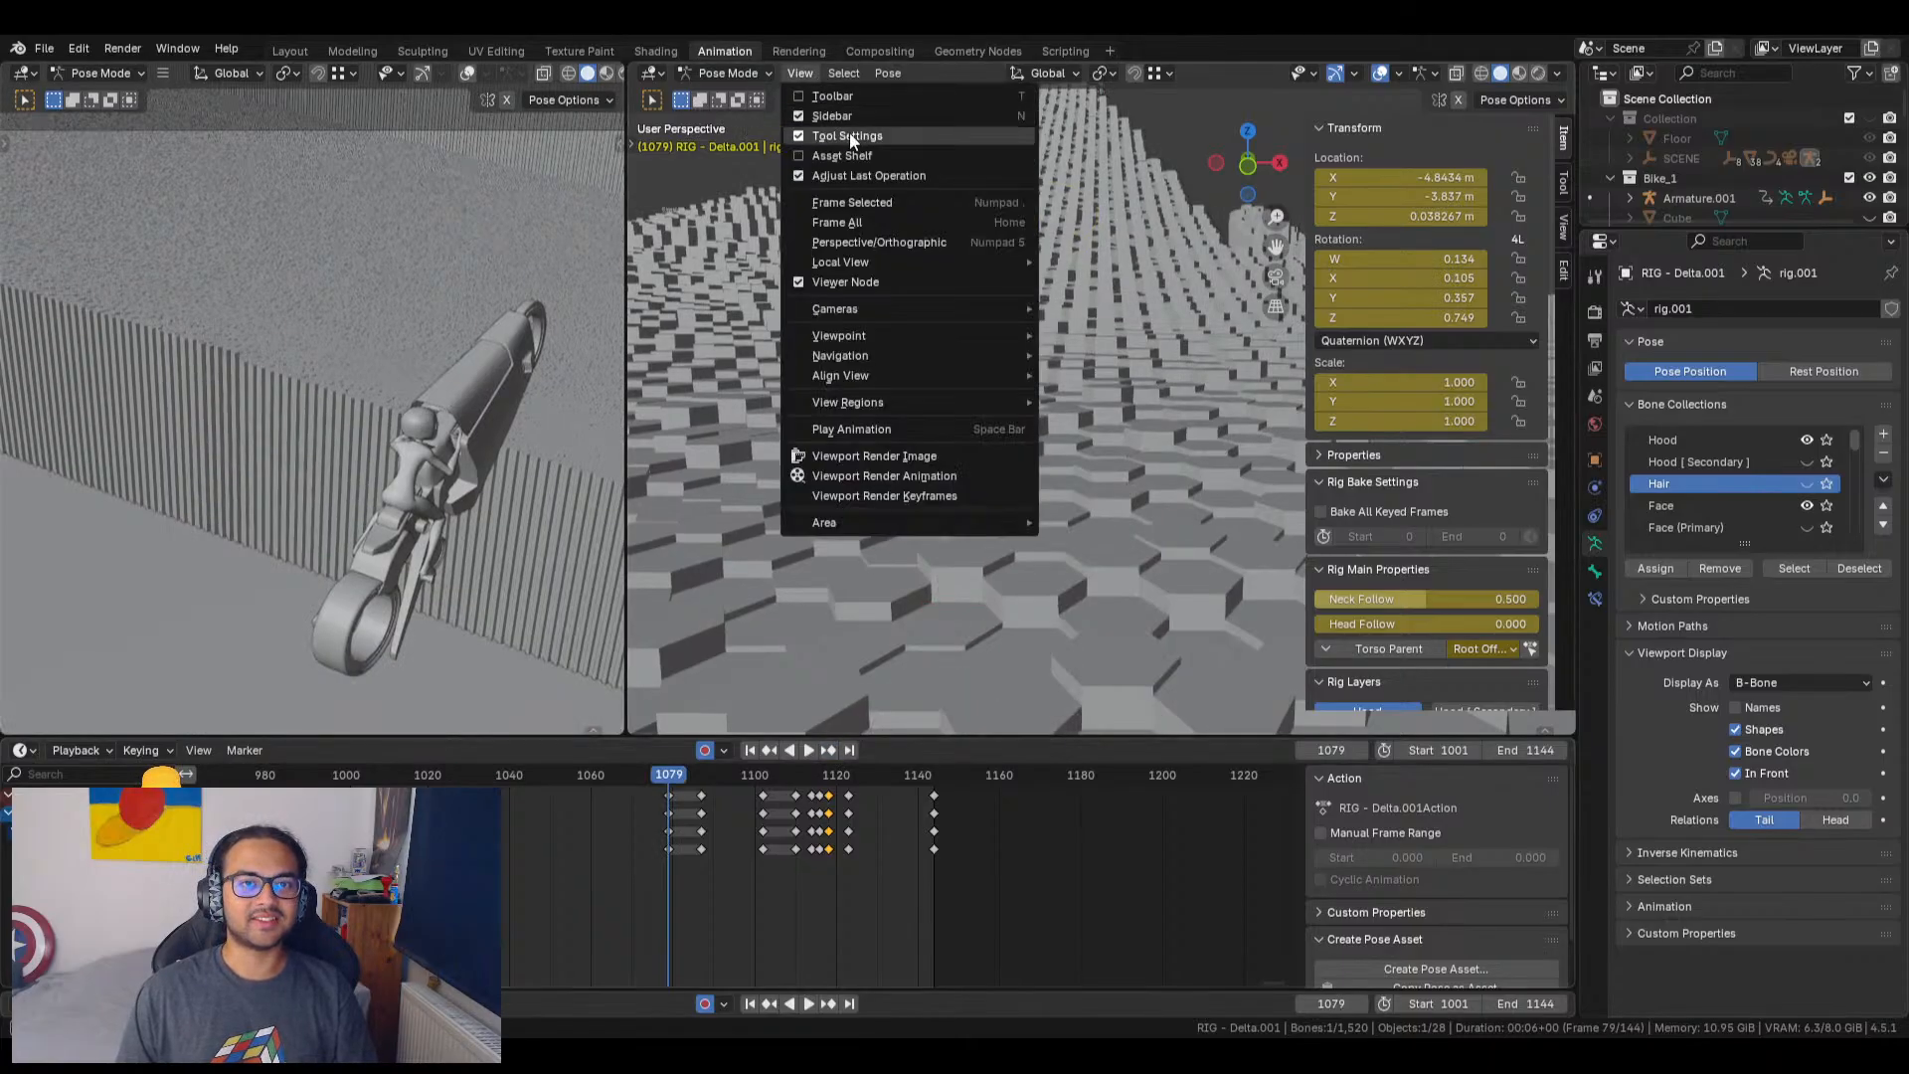
pyautogui.click(863, 205)
pyautogui.scroll(-7, 981, 467)
pyautogui.moveTo(1016, 468); pyautogui.dragTo(850, 447, button='middle')
pyautogui.moveTo(1084, 351); pyautogui.dragTo(993, 391, button='middle')
pyautogui.click(1021, 379)
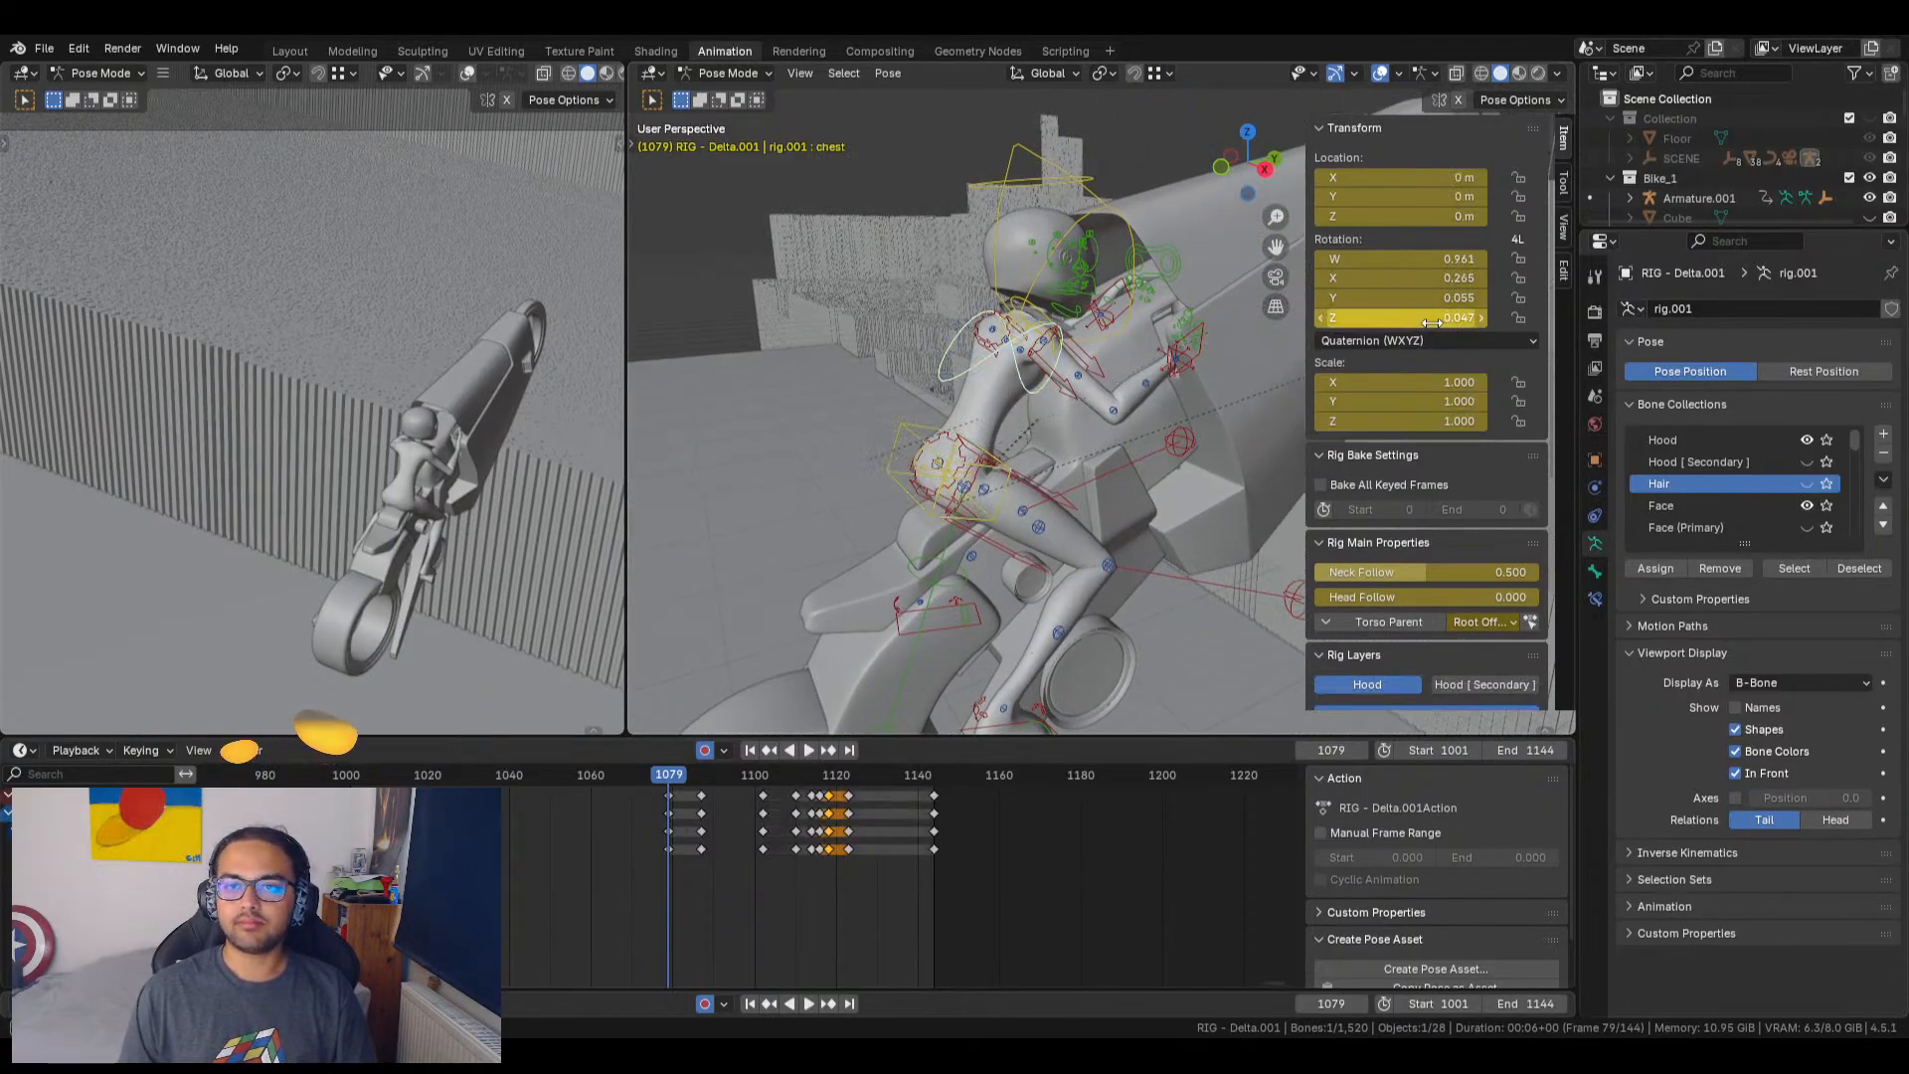
pyautogui.moveTo(1403, 315); pyautogui.dragTo(1397, 269)
pyautogui.hotkey('ctrl', 'z')
pyautogui.hotkey('ctrl', 'z')
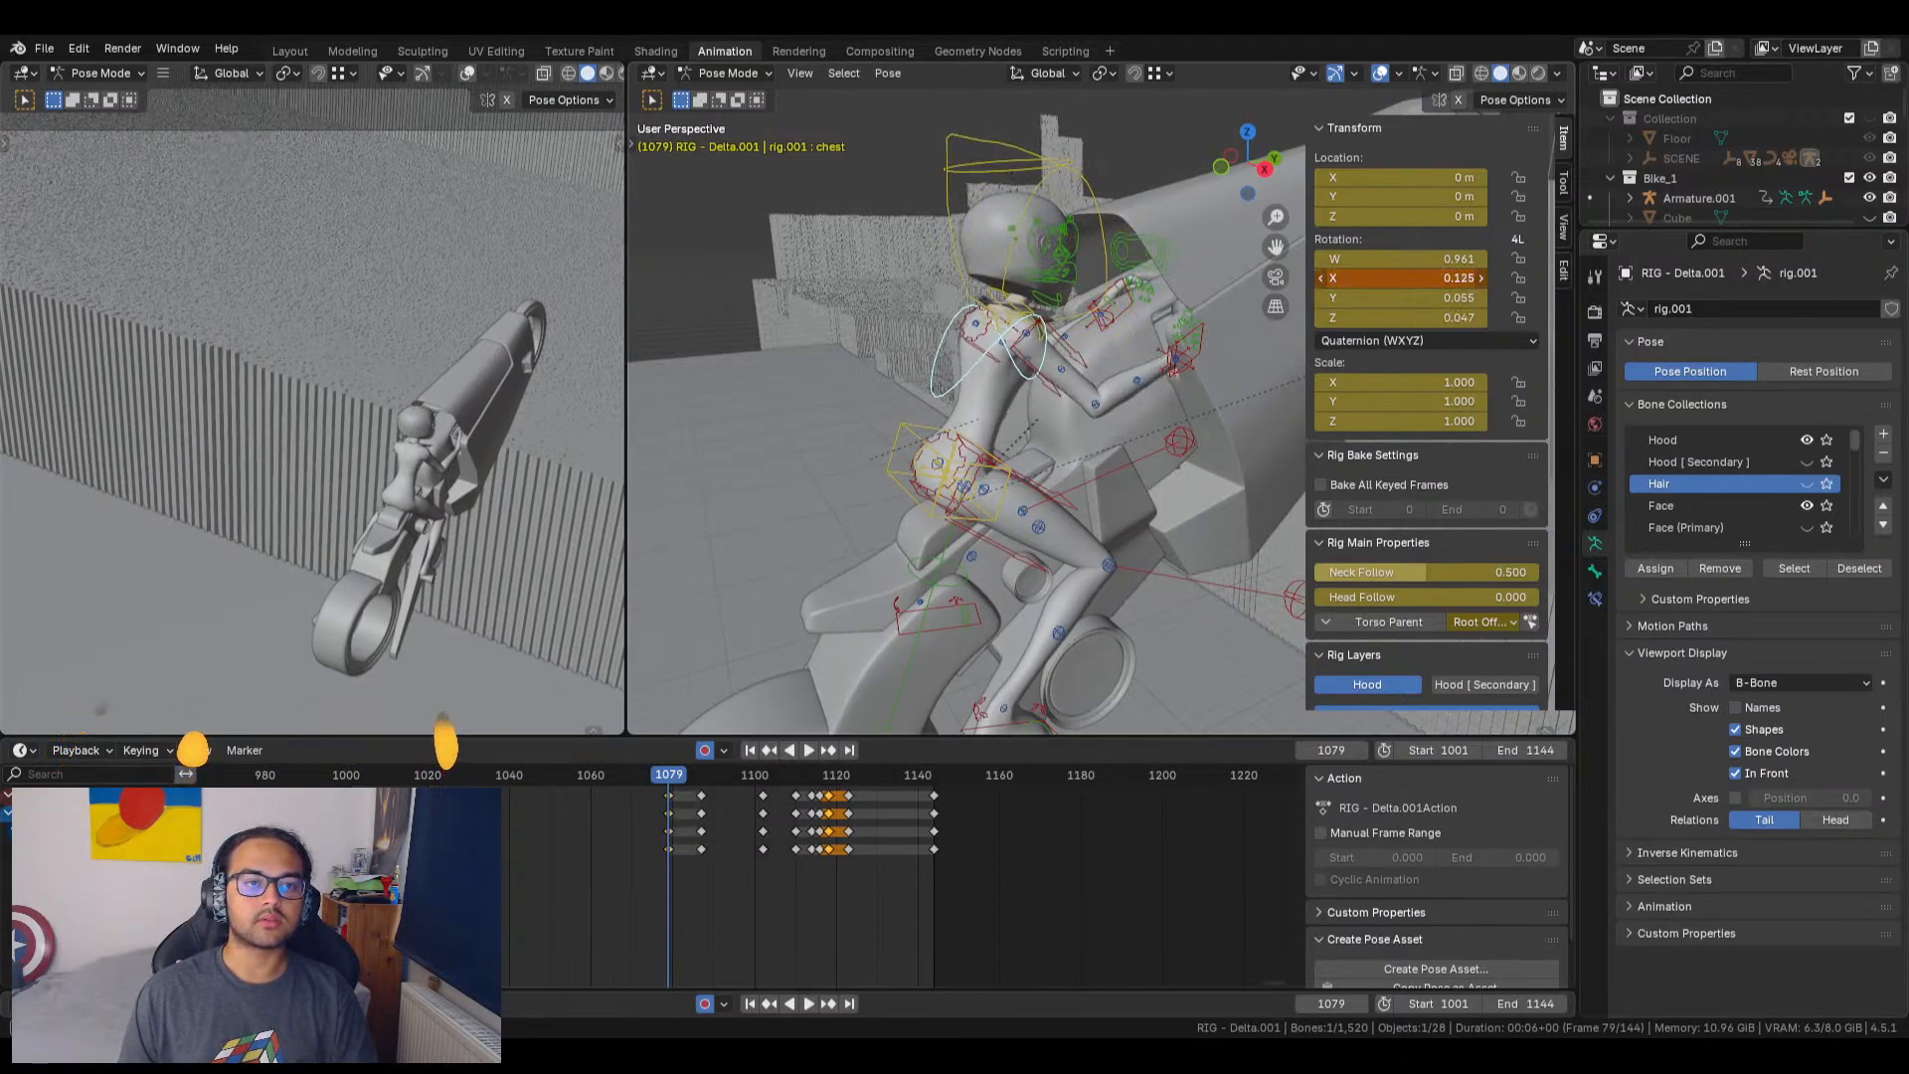
pyautogui.moveTo(1398, 277); pyautogui.dragTo(1402, 278)
# Step: Review the motion after frame 1079, stop at frame 1102, and frame the rider's upper body in the viewport
pyautogui.moveTo(676, 774); pyautogui.dragTo(734, 802)
pyautogui.moveTo(743, 792); pyautogui.dragTo(629, 779)
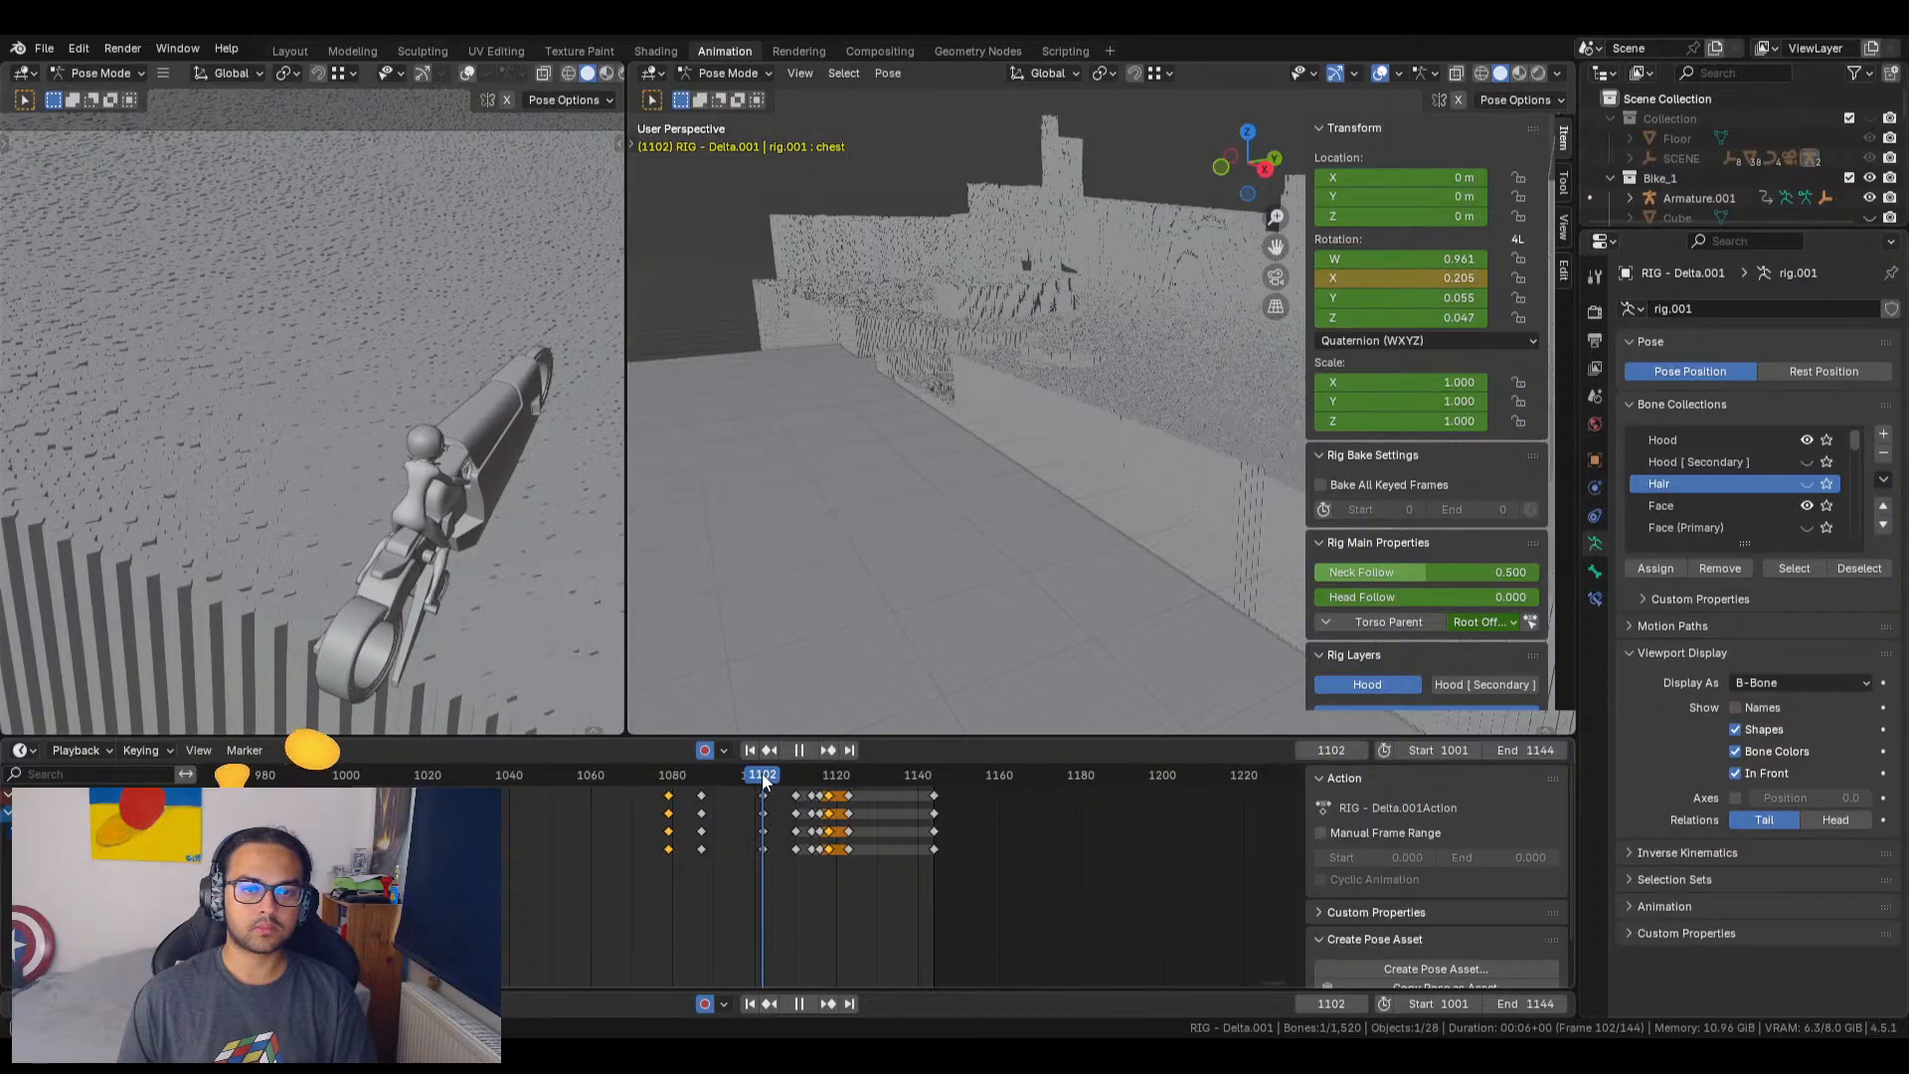
pyautogui.press('space')
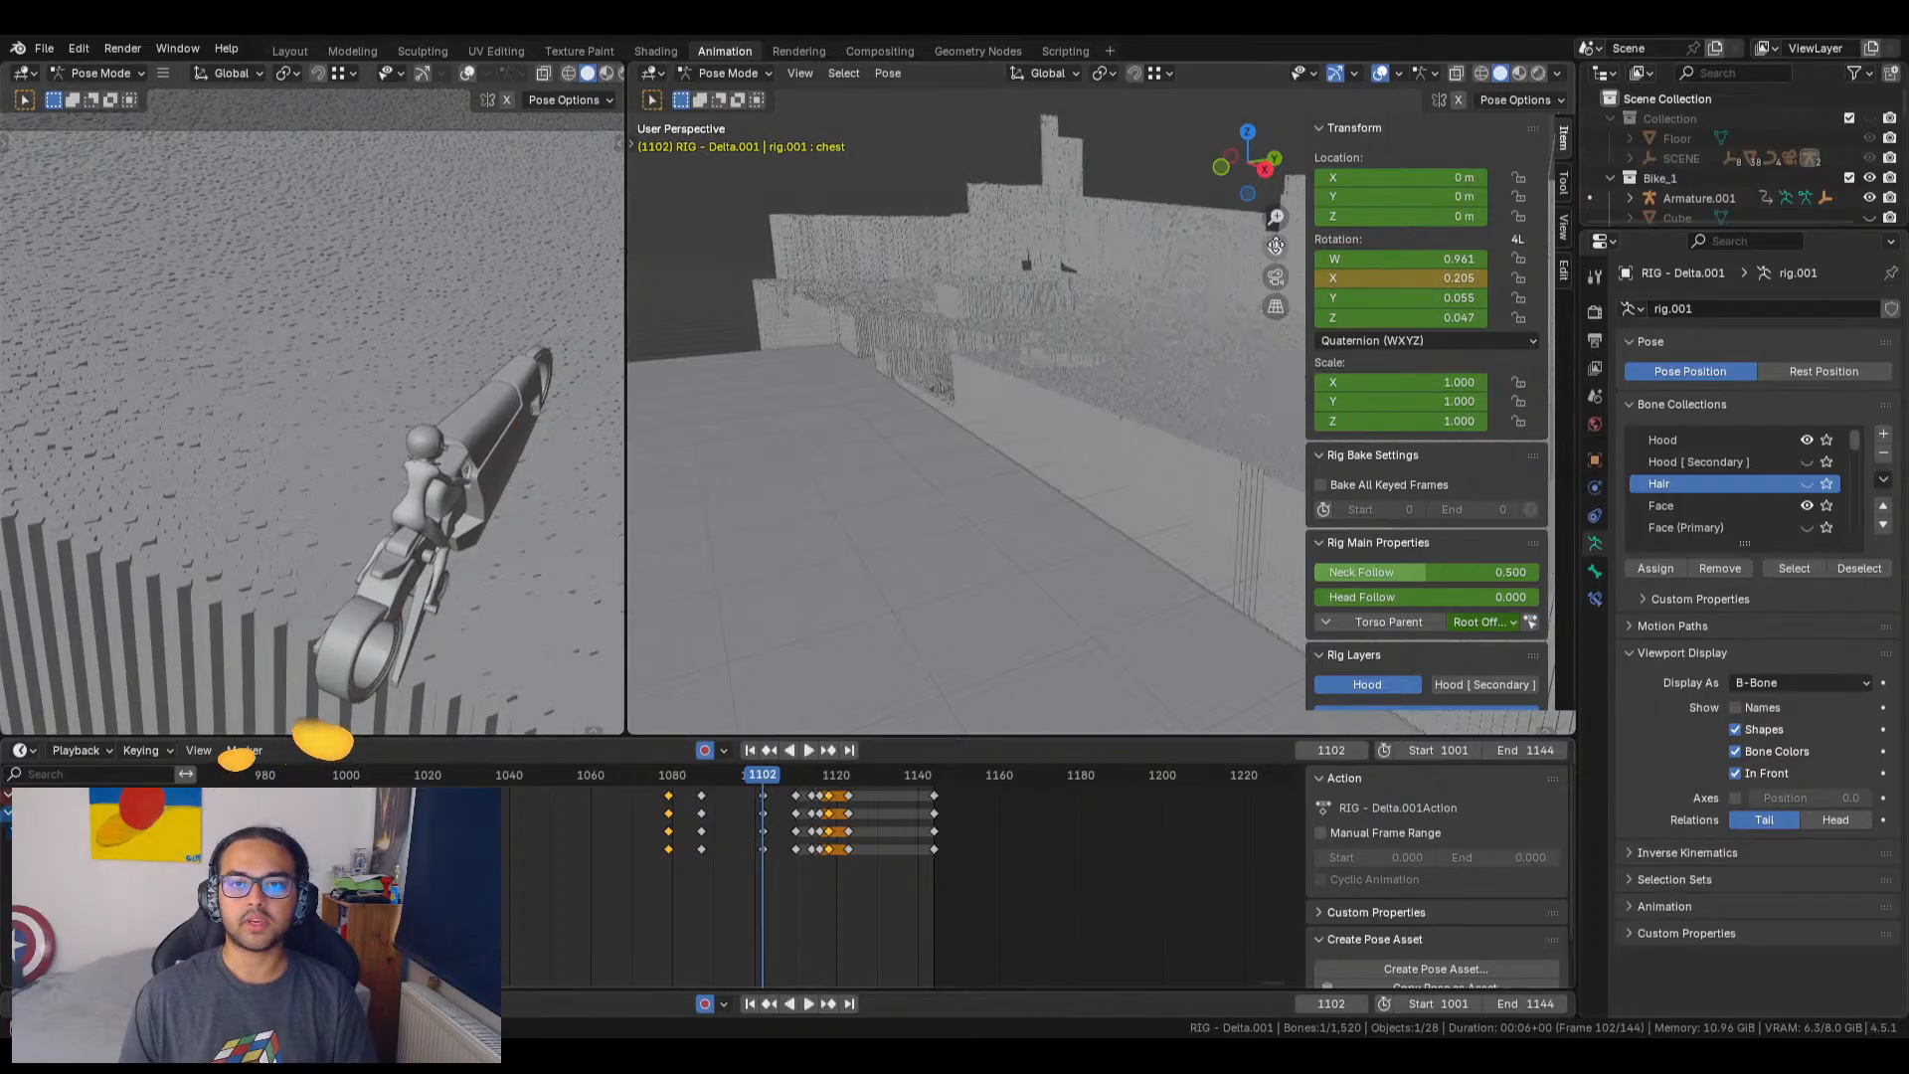
pyautogui.click(796, 69)
pyautogui.click(827, 199)
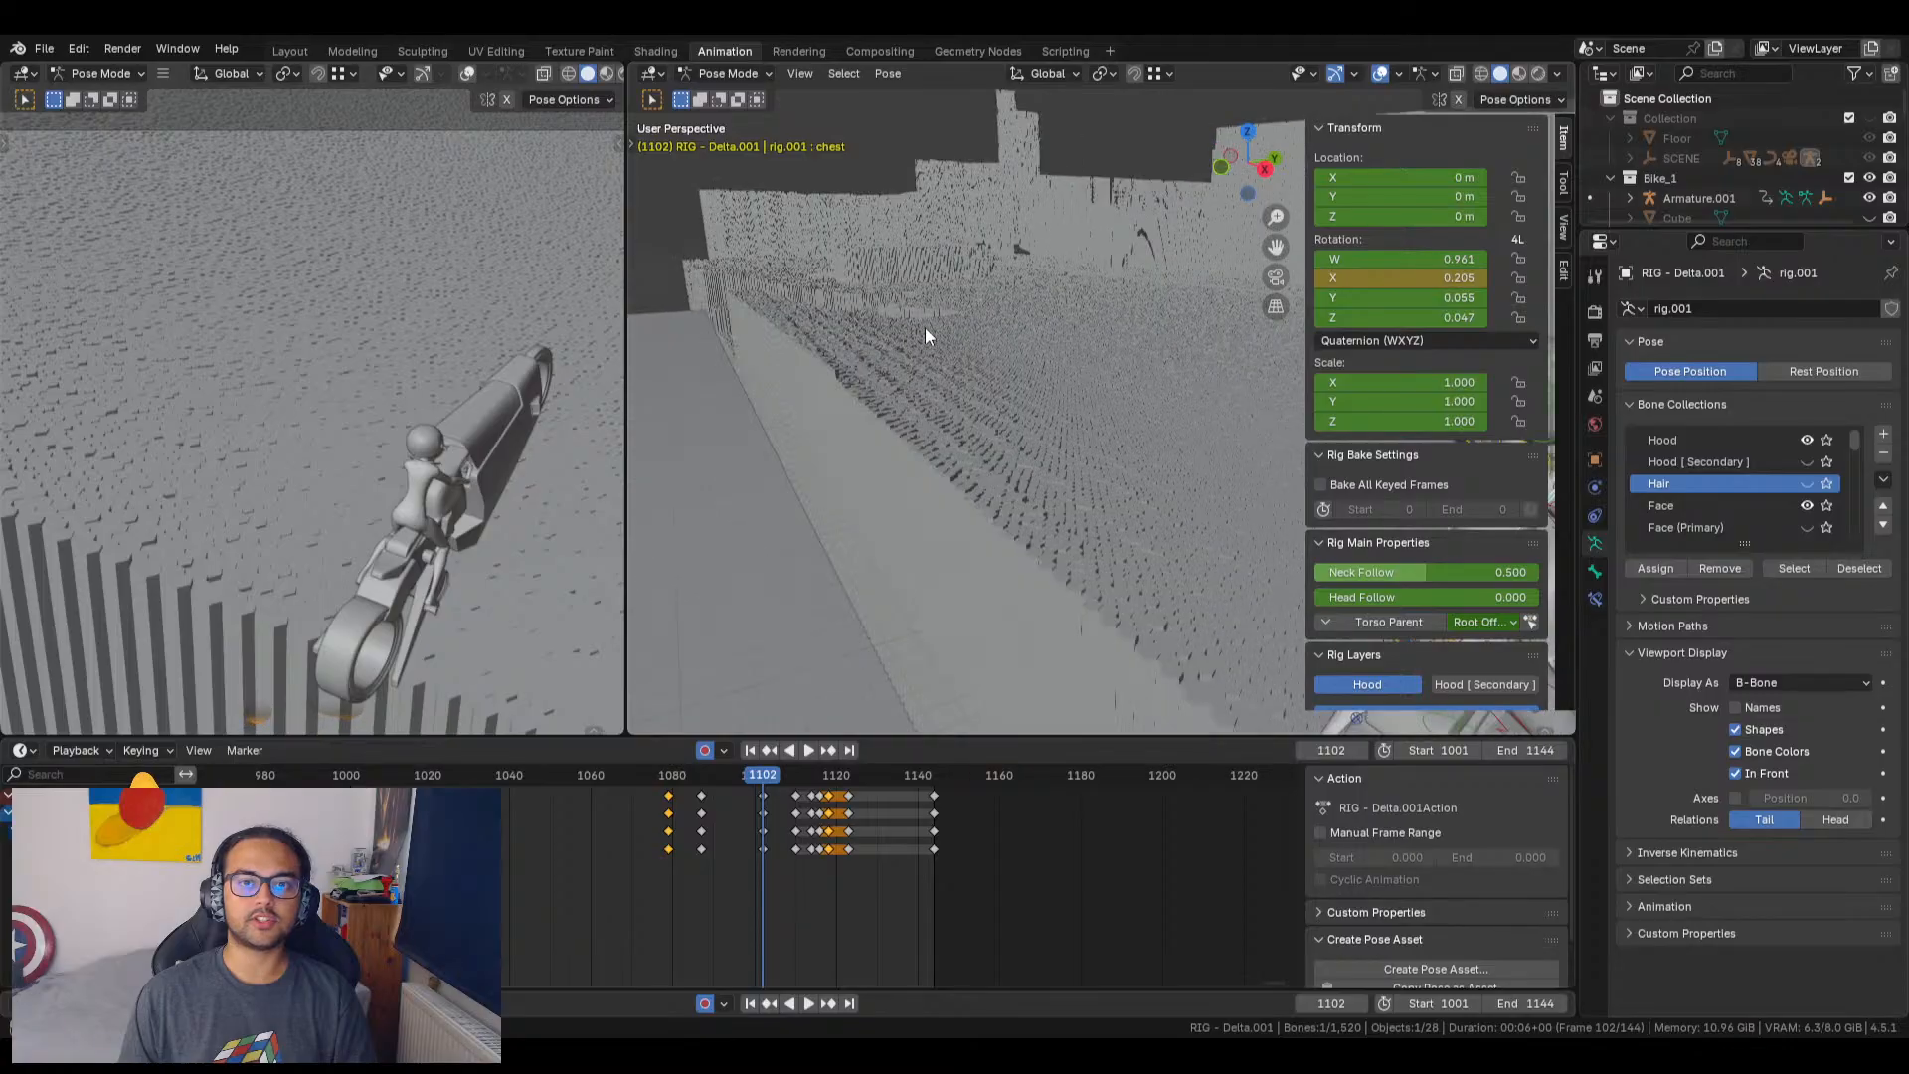
pyautogui.moveTo(971, 505); pyautogui.dragTo(1132, 440, button='middle')
# Step: Select the rider's right upper arm IK control and set its Y rotation to 13.97° at frame 1102
pyautogui.click(1133, 449)
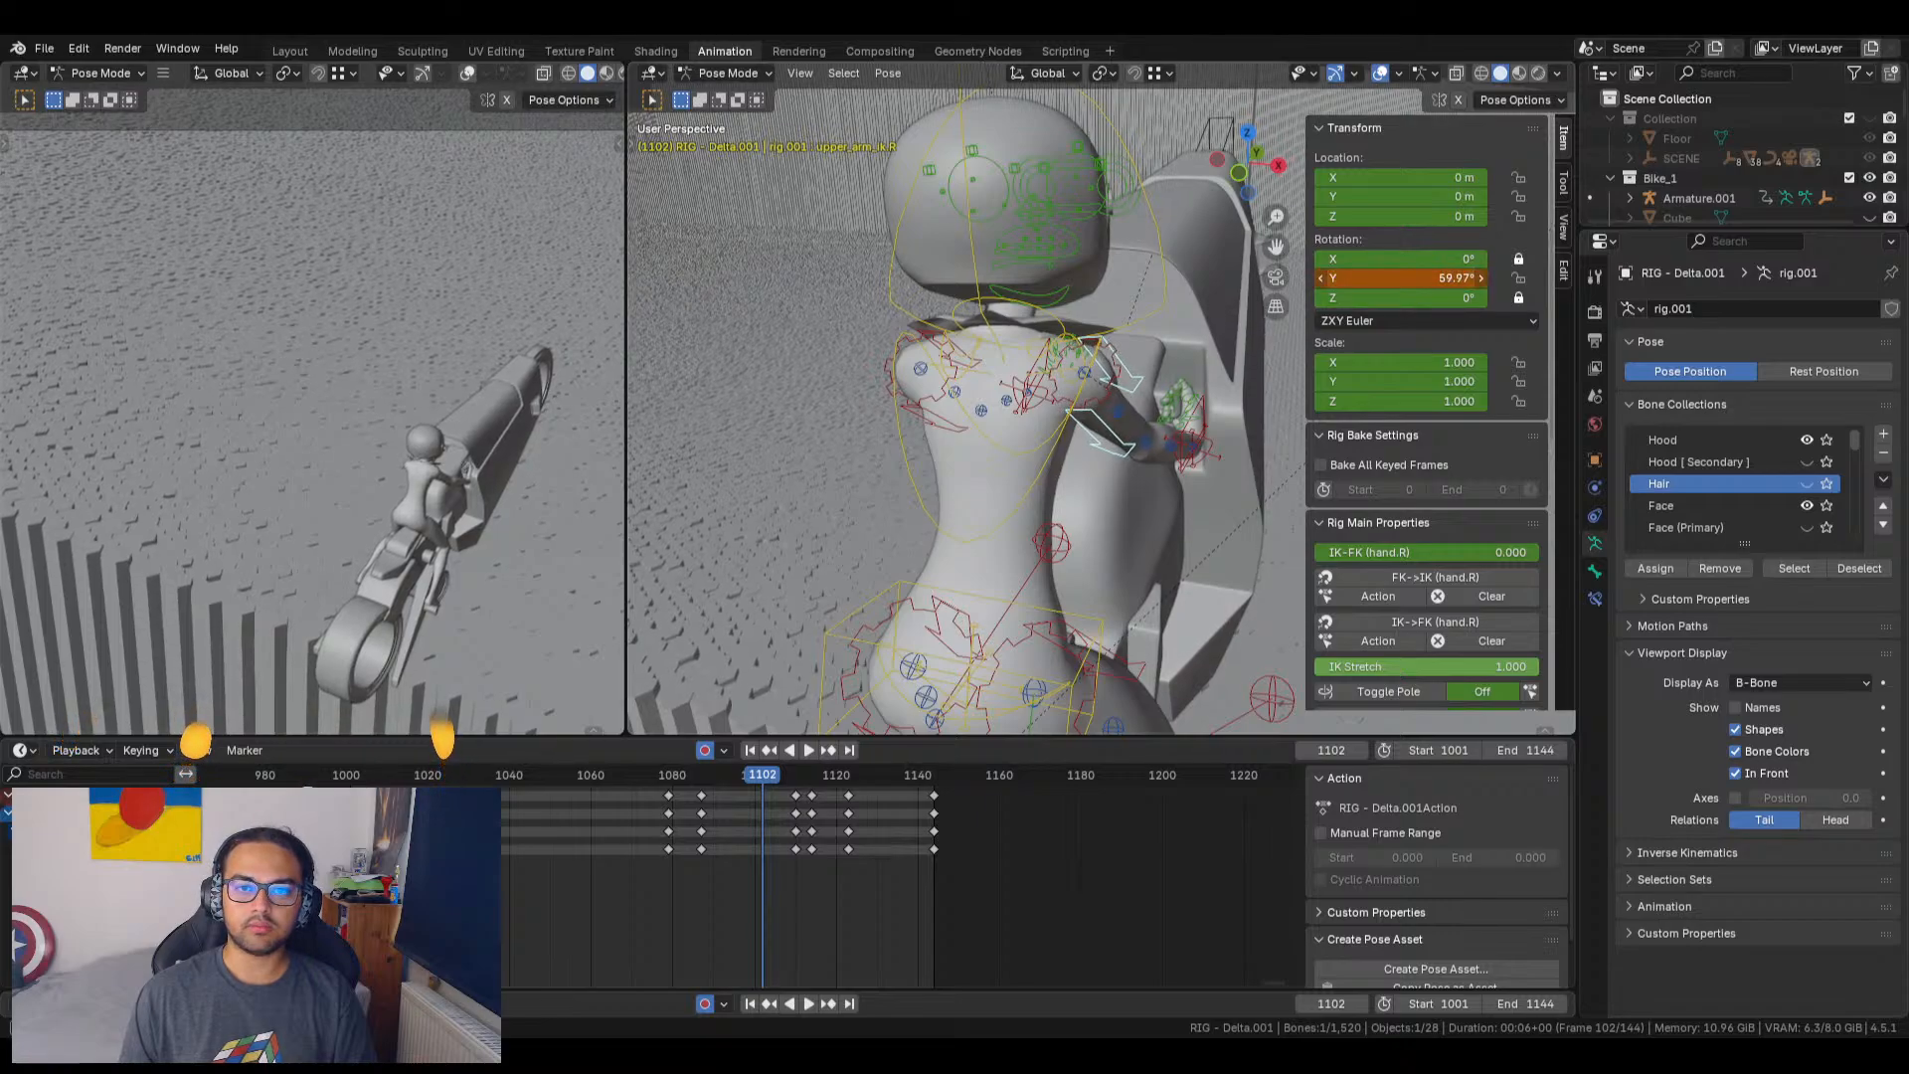
pyautogui.moveTo(1402, 258); pyautogui.dragTo(1302, 278)
pyautogui.hotkey('ctrl', 'z')
pyautogui.hotkey('ctrl', 'z')
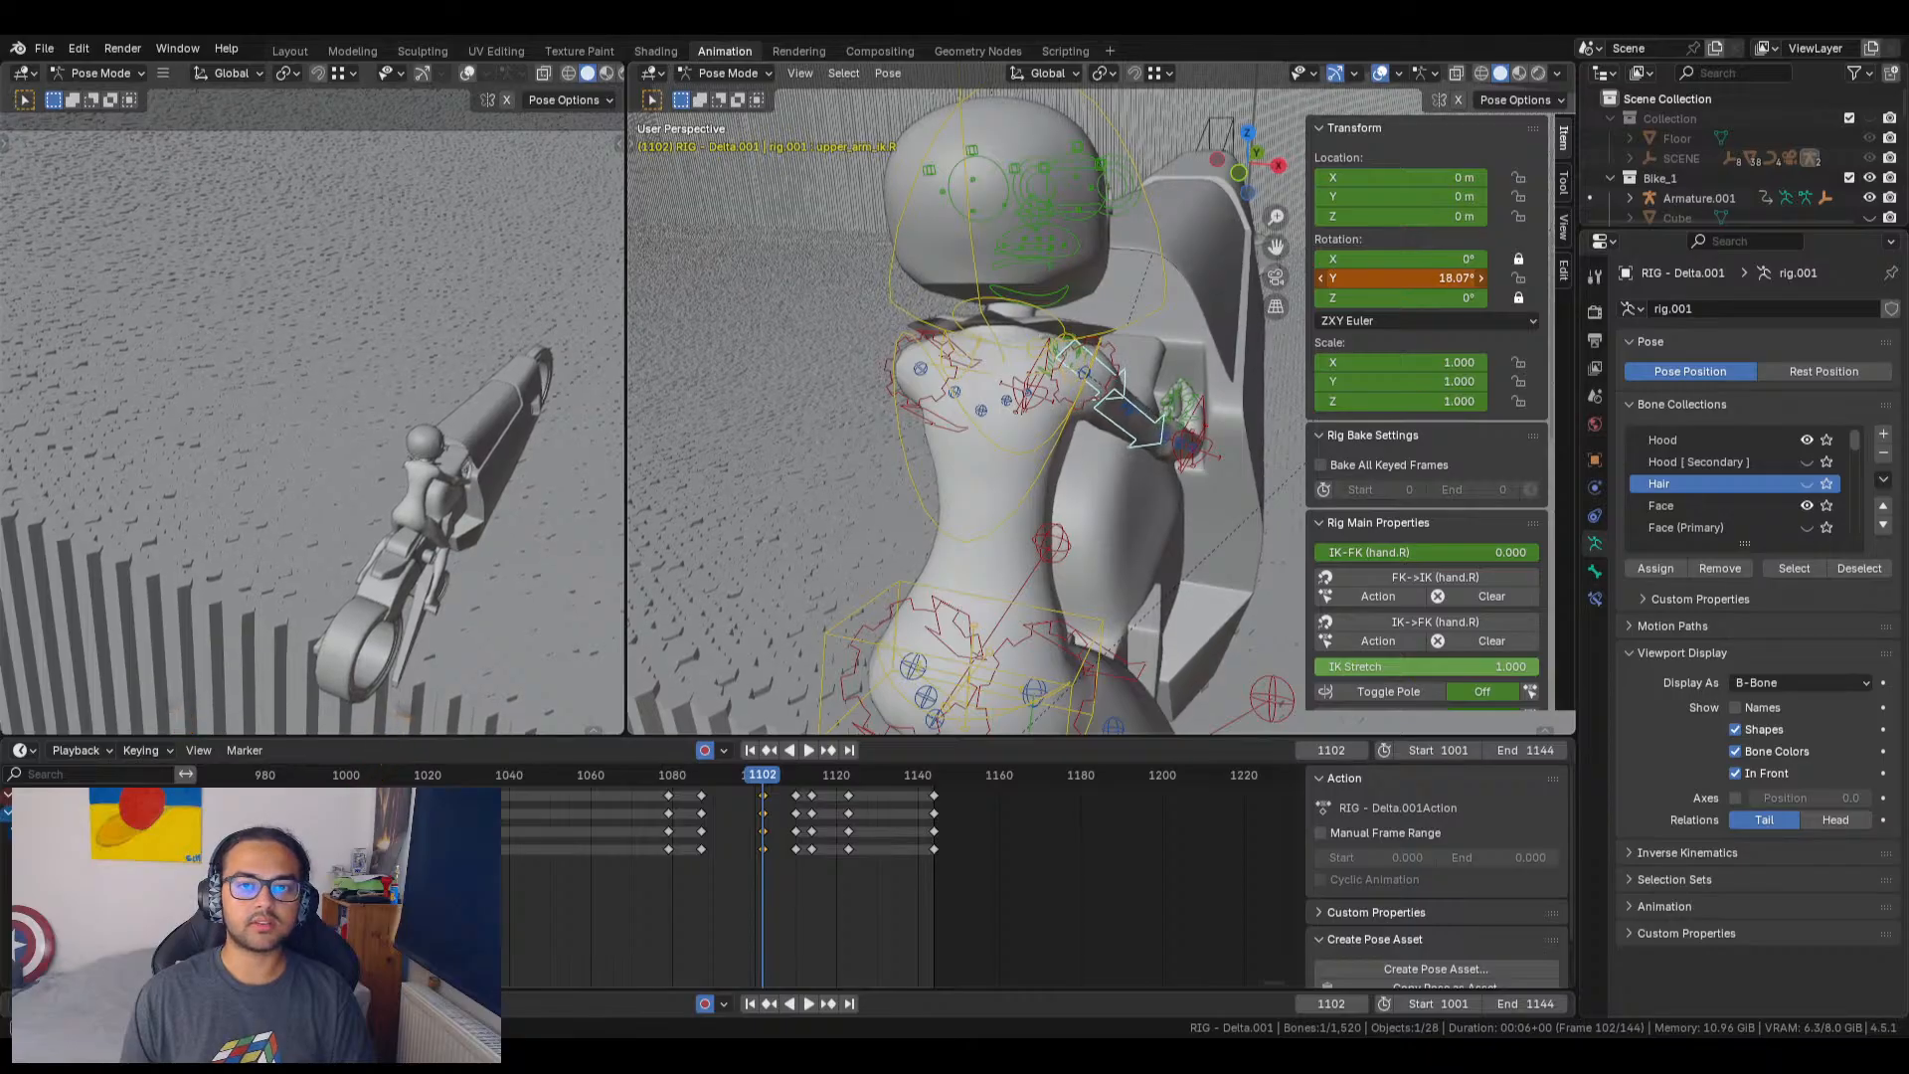
# Step: Select the left upper arm IK control and set its Y rotation to 8.8609° at frame 1102, checking the arm from the side
pyautogui.moveTo(1010, 529); pyautogui.dragTo(917, 521, button='middle')
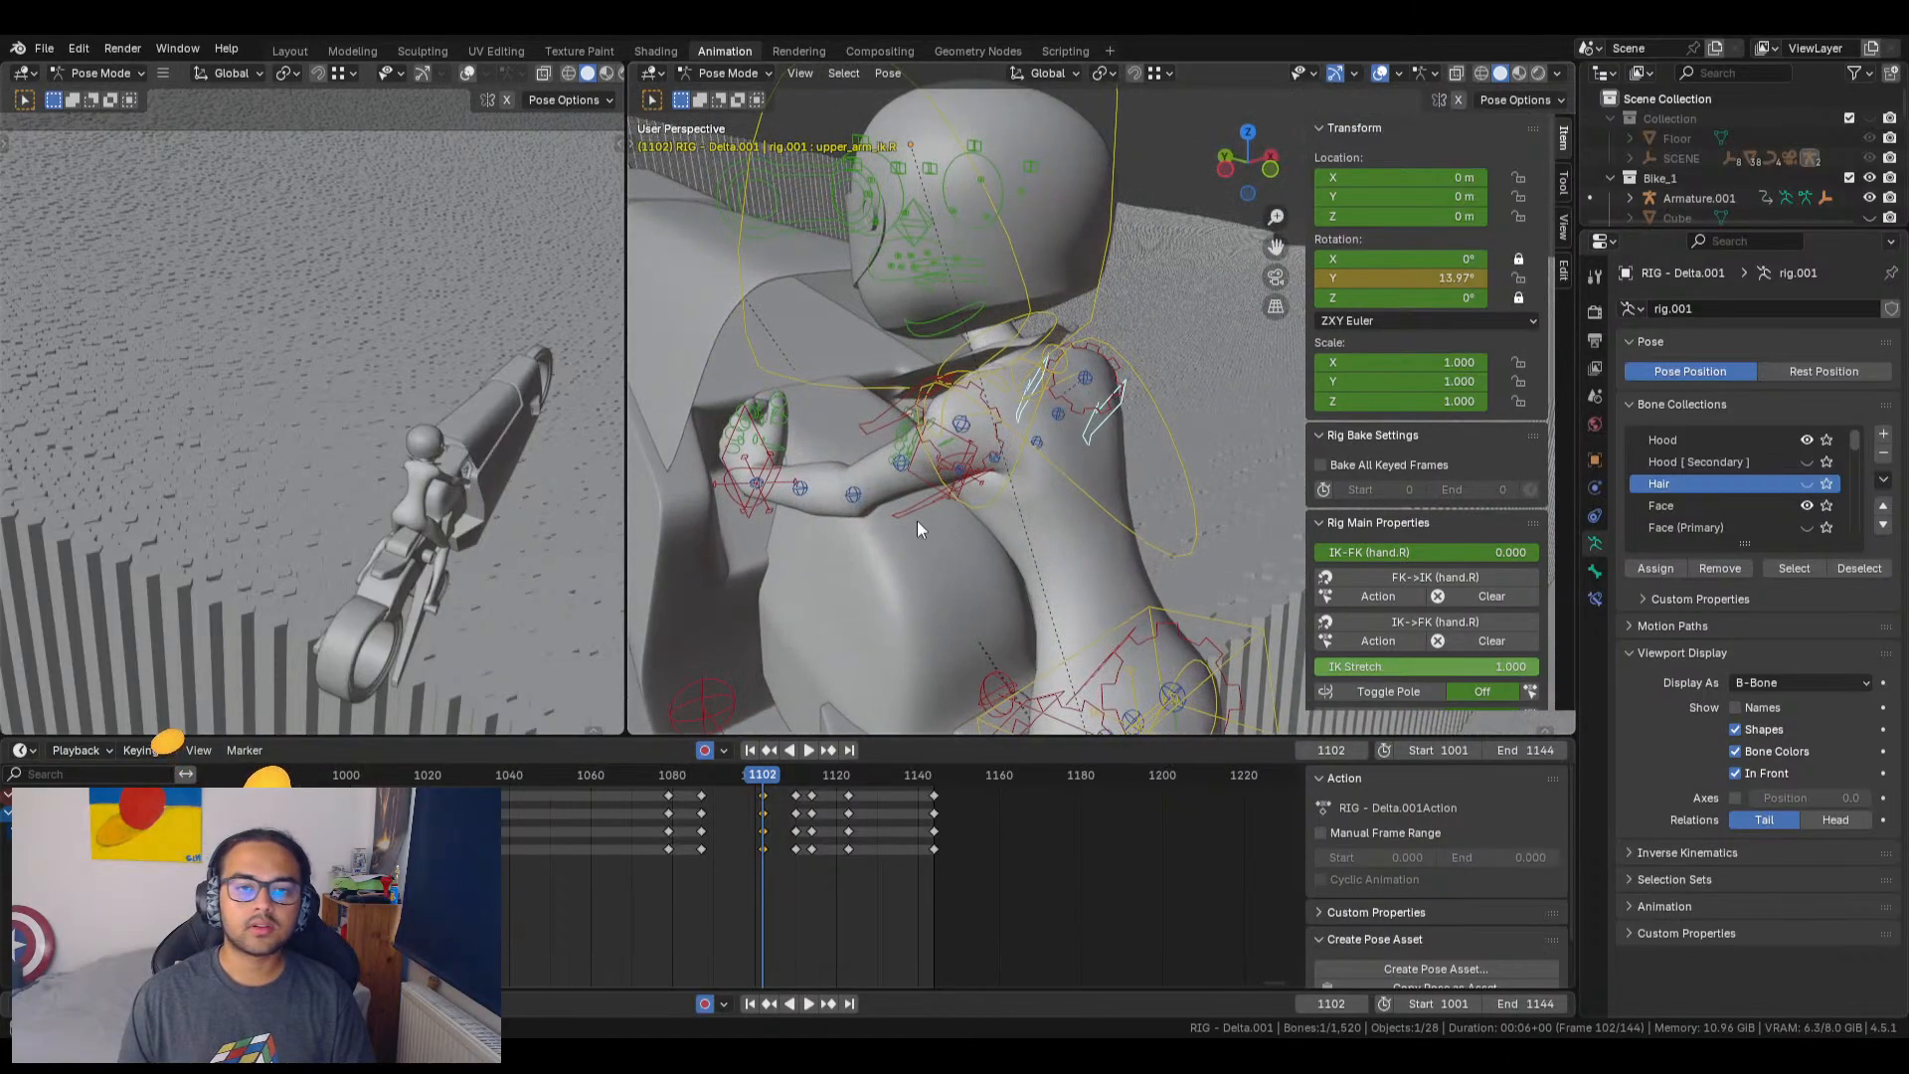
pyautogui.click(951, 501)
pyautogui.moveTo(1424, 279); pyautogui.dragTo(1476, 278)
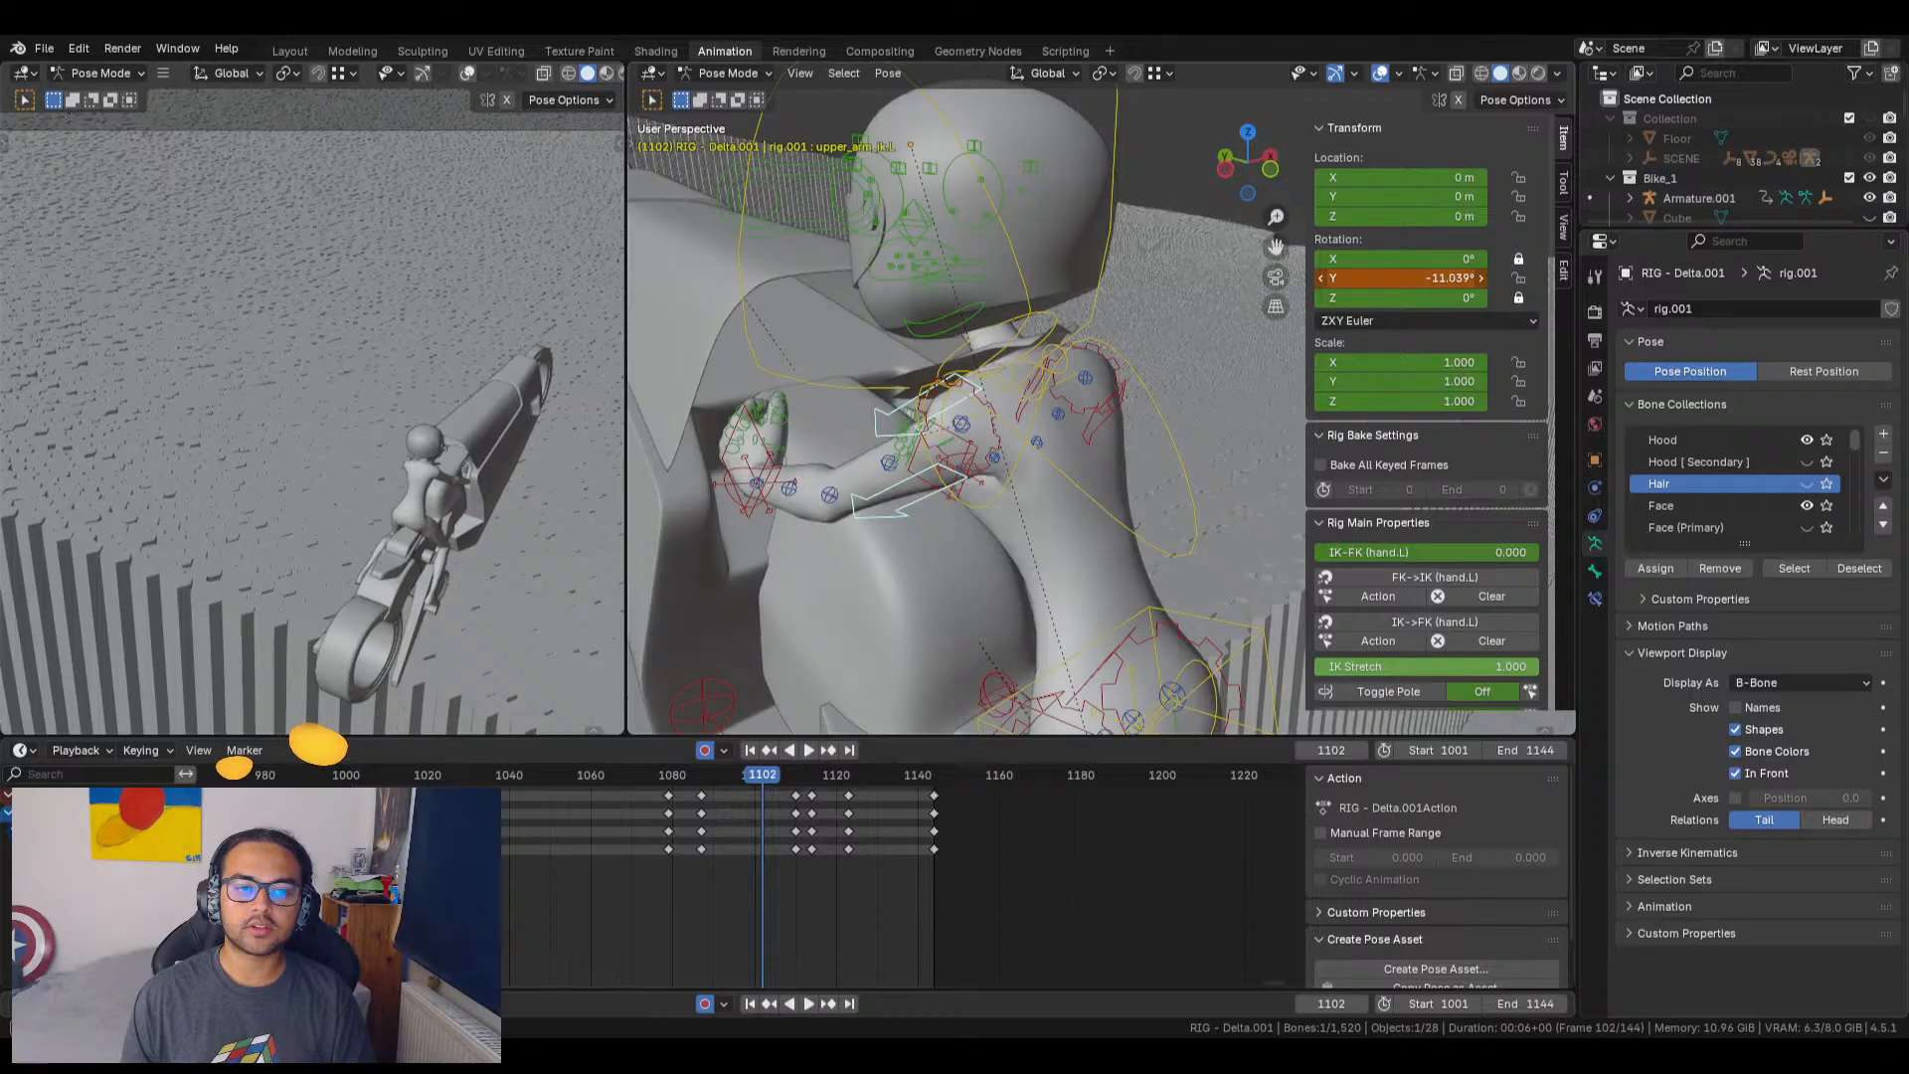
pyautogui.press('i')
pyautogui.moveTo(1086, 563); pyautogui.dragTo(782, 582, button='middle')
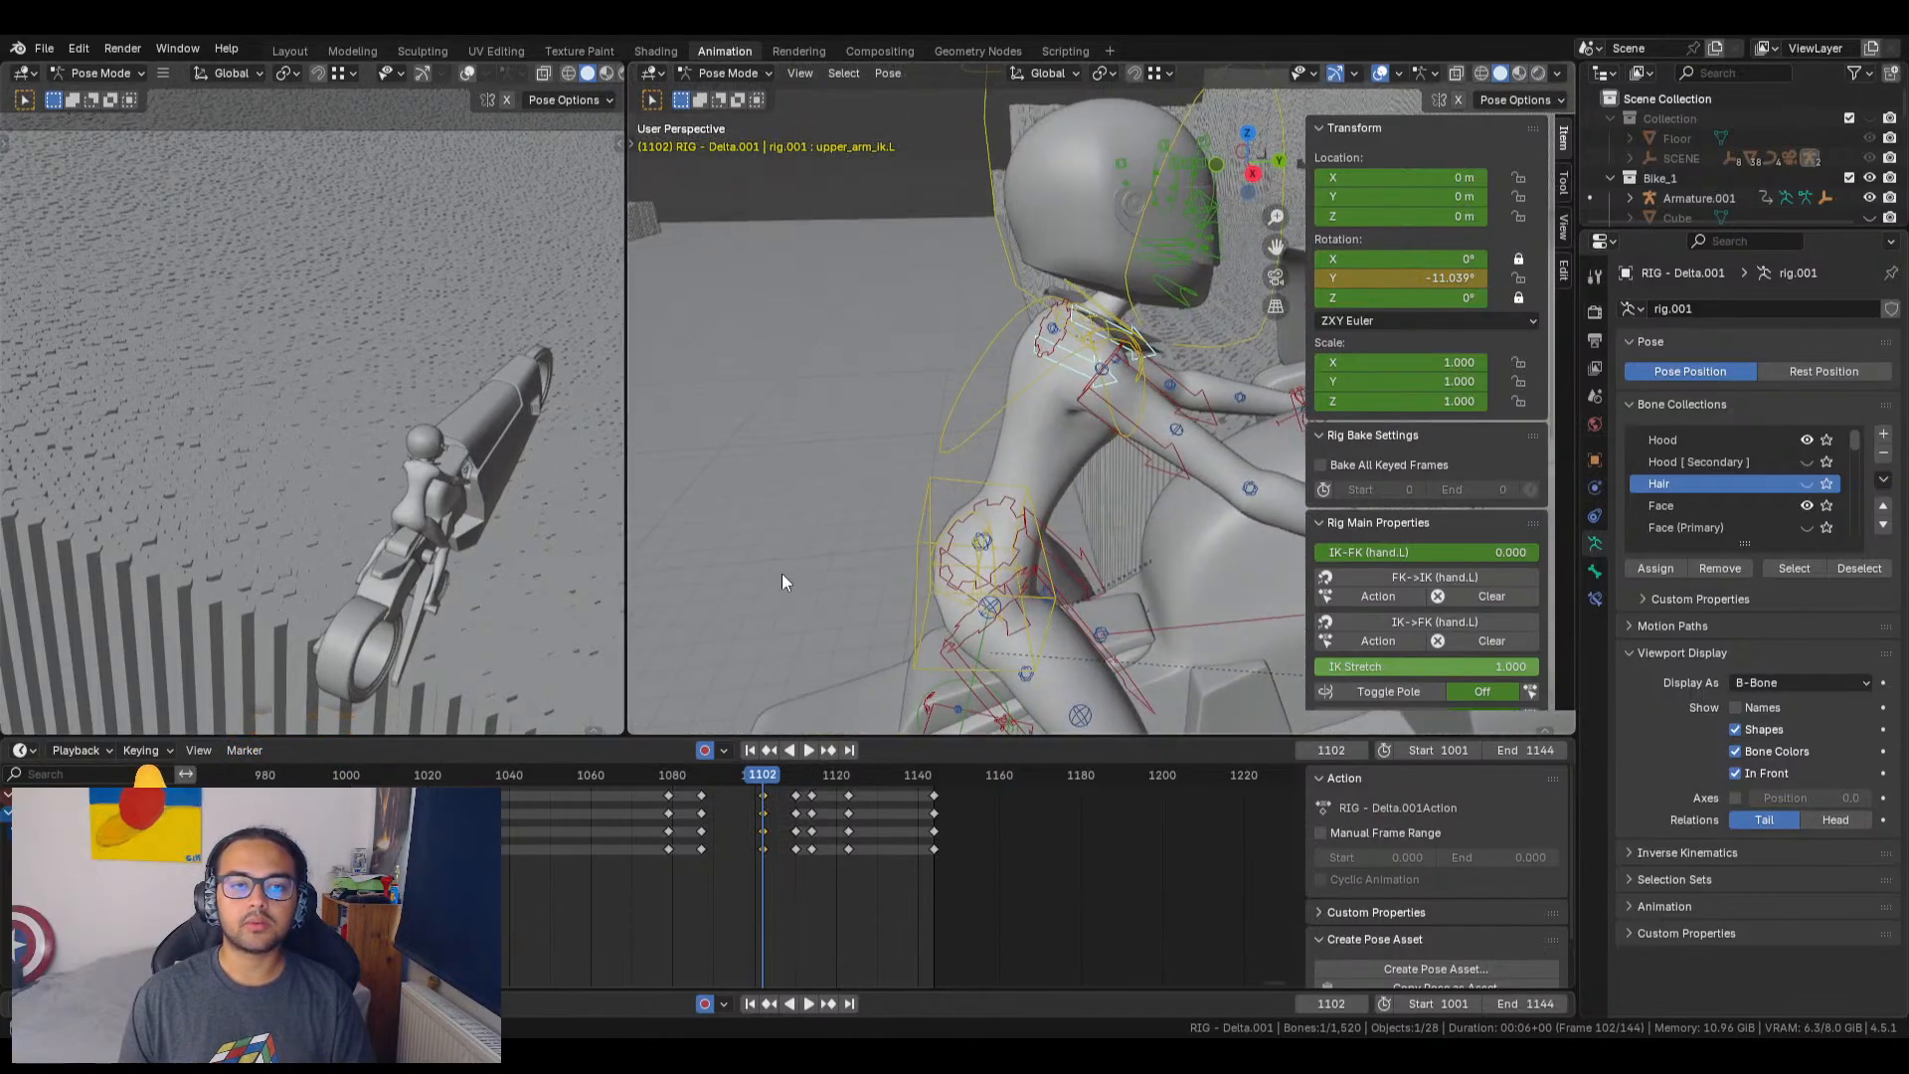
pyautogui.moveTo(750, 779)
pyautogui.mouseDown()
pyautogui.moveTo(706, 790)
pyautogui.moveTo(766, 791)
pyautogui.mouseUp()
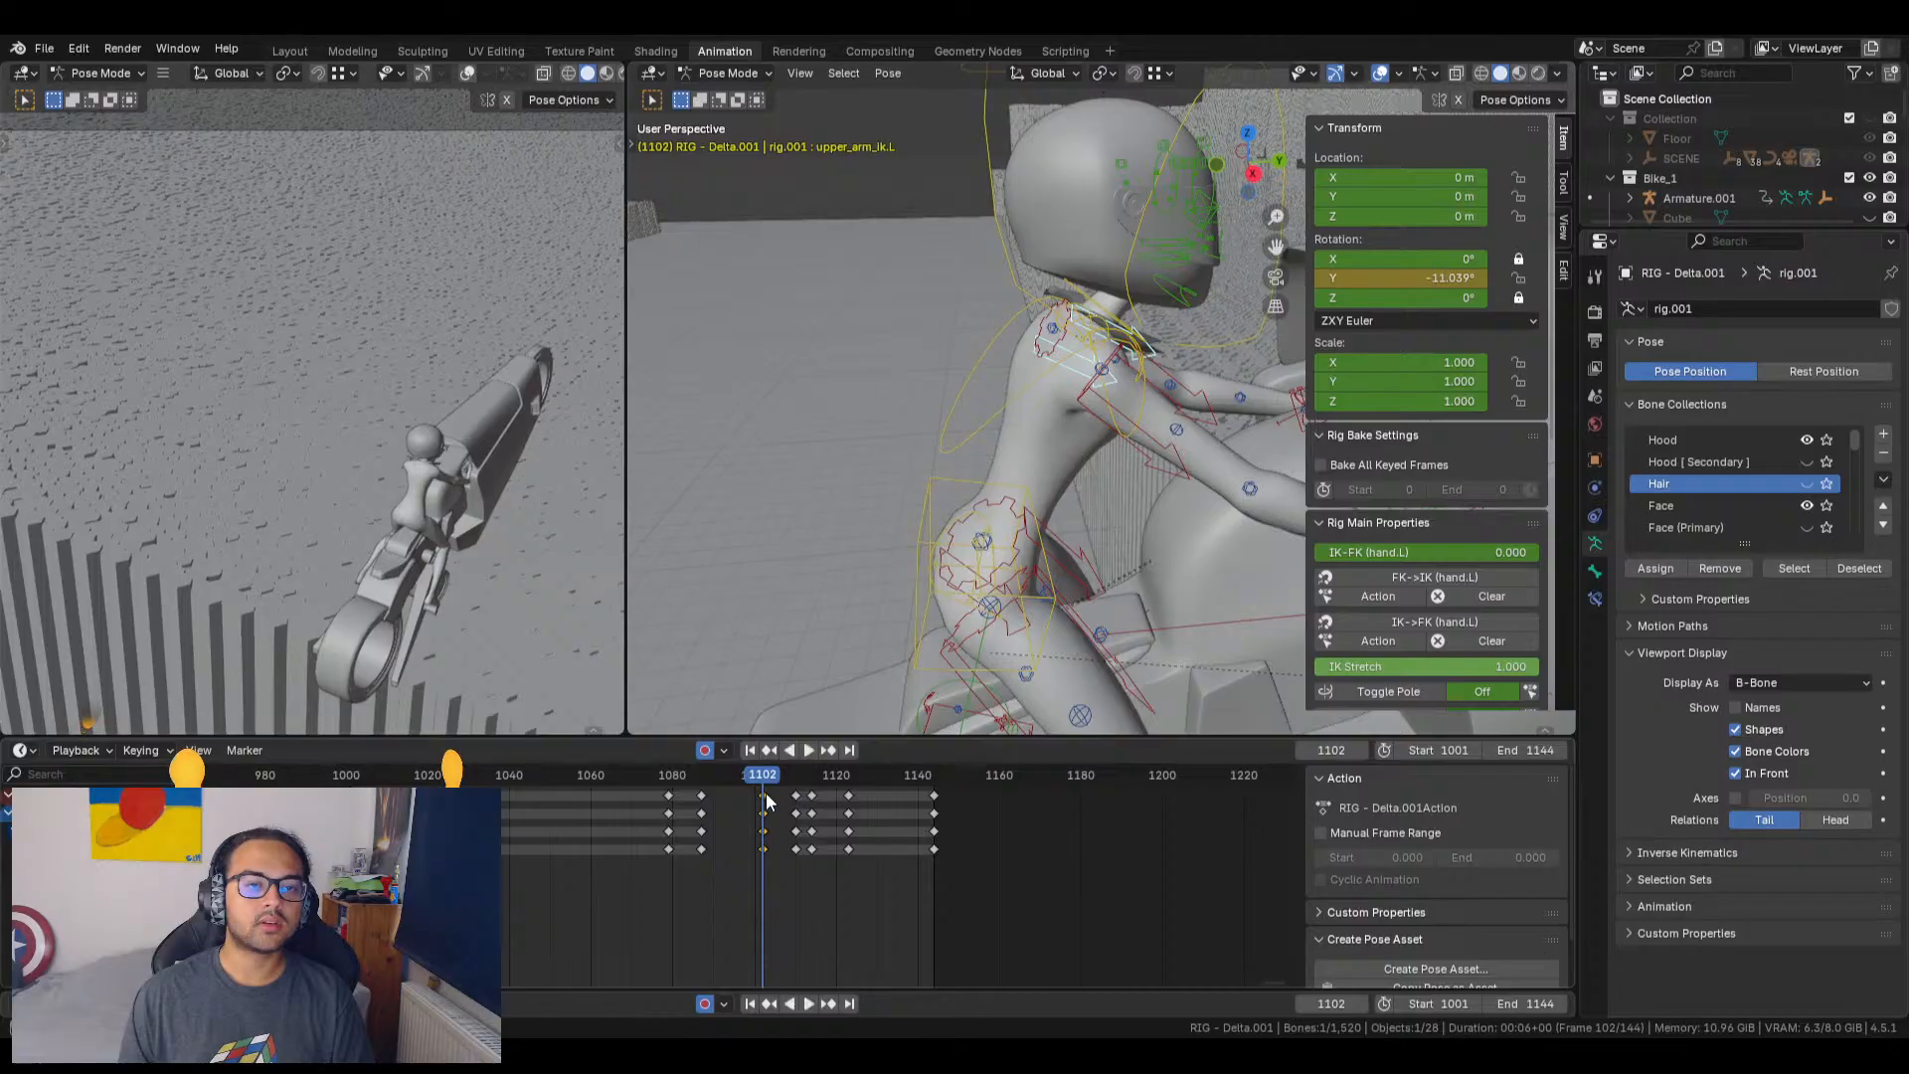
pyautogui.moveTo(1397, 278); pyautogui.dragTo(1447, 277)
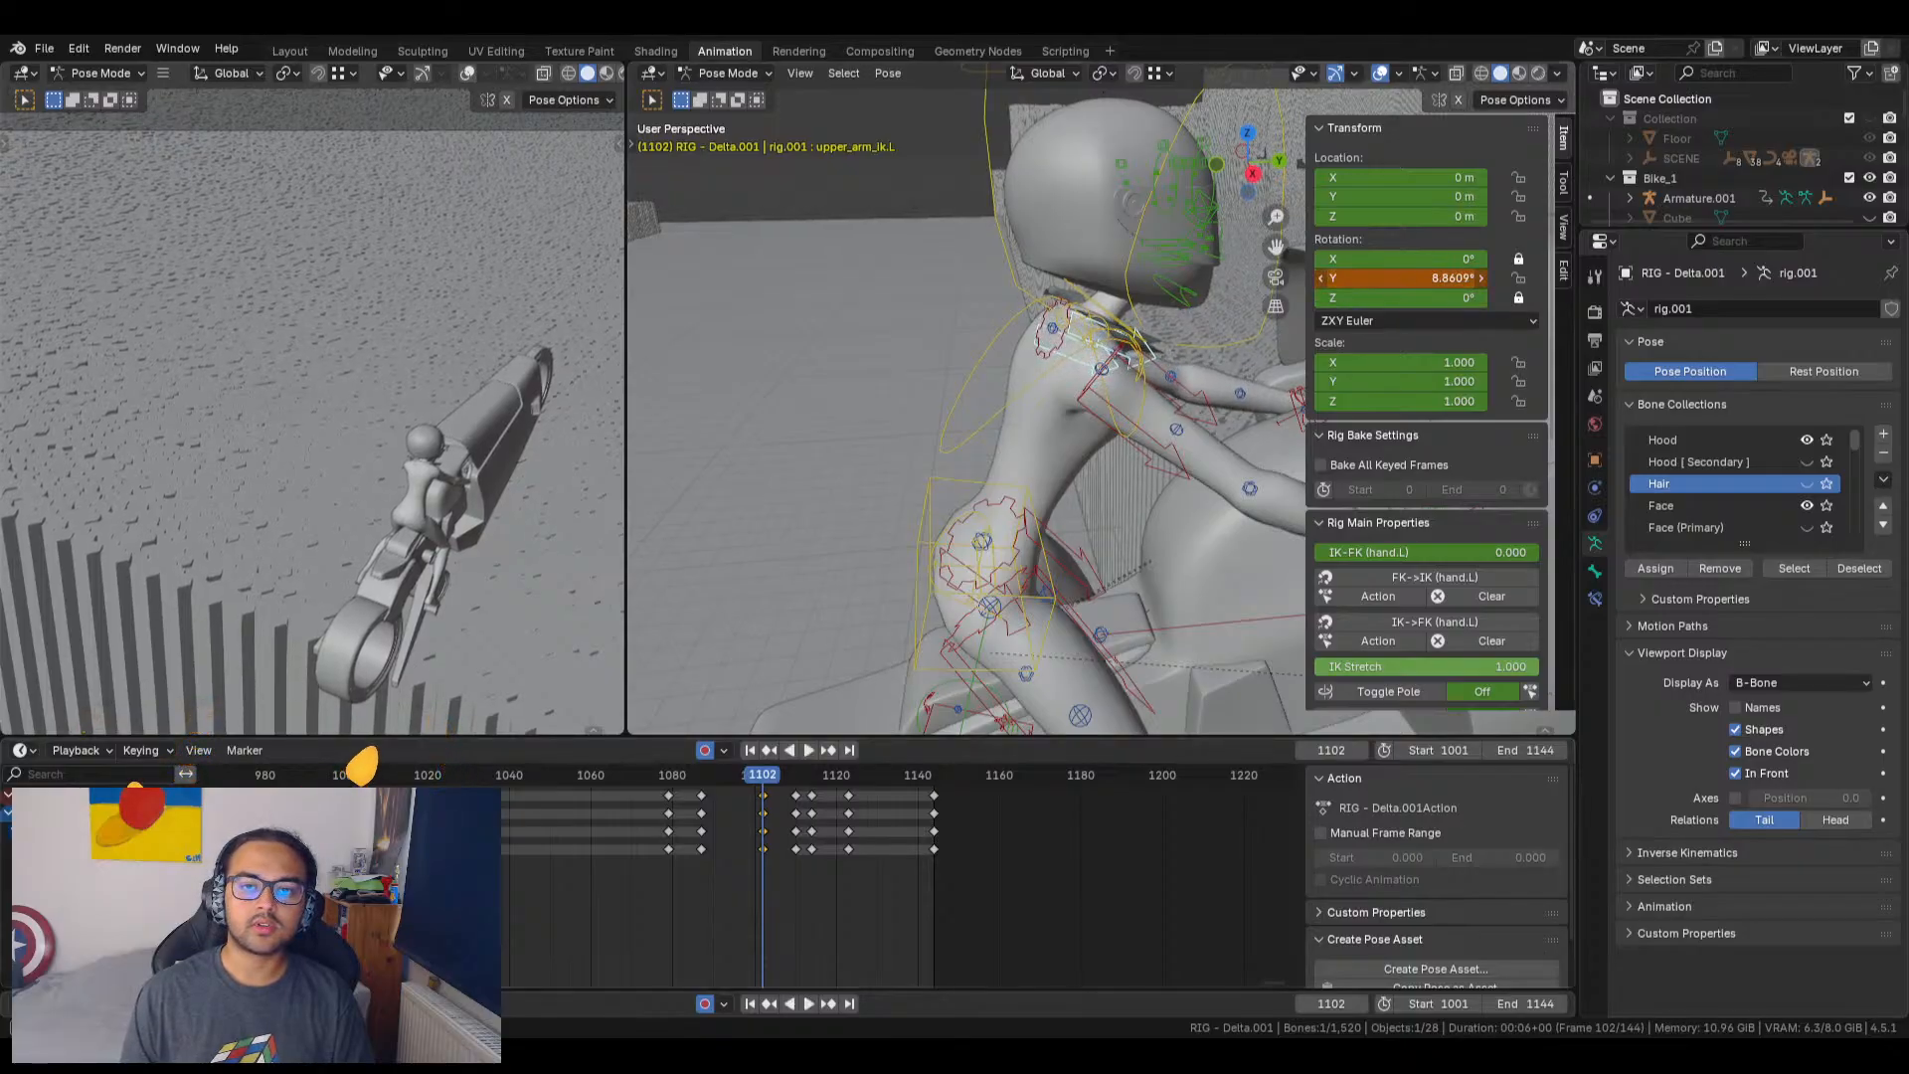
# Step: Reselect the right upper arm IK control, review the surrounding motion, and set its Y rotation to -2.9299° at frame 1102
pyautogui.click(1196, 391)
pyautogui.moveTo(1447, 278); pyautogui.dragTo(1413, 277)
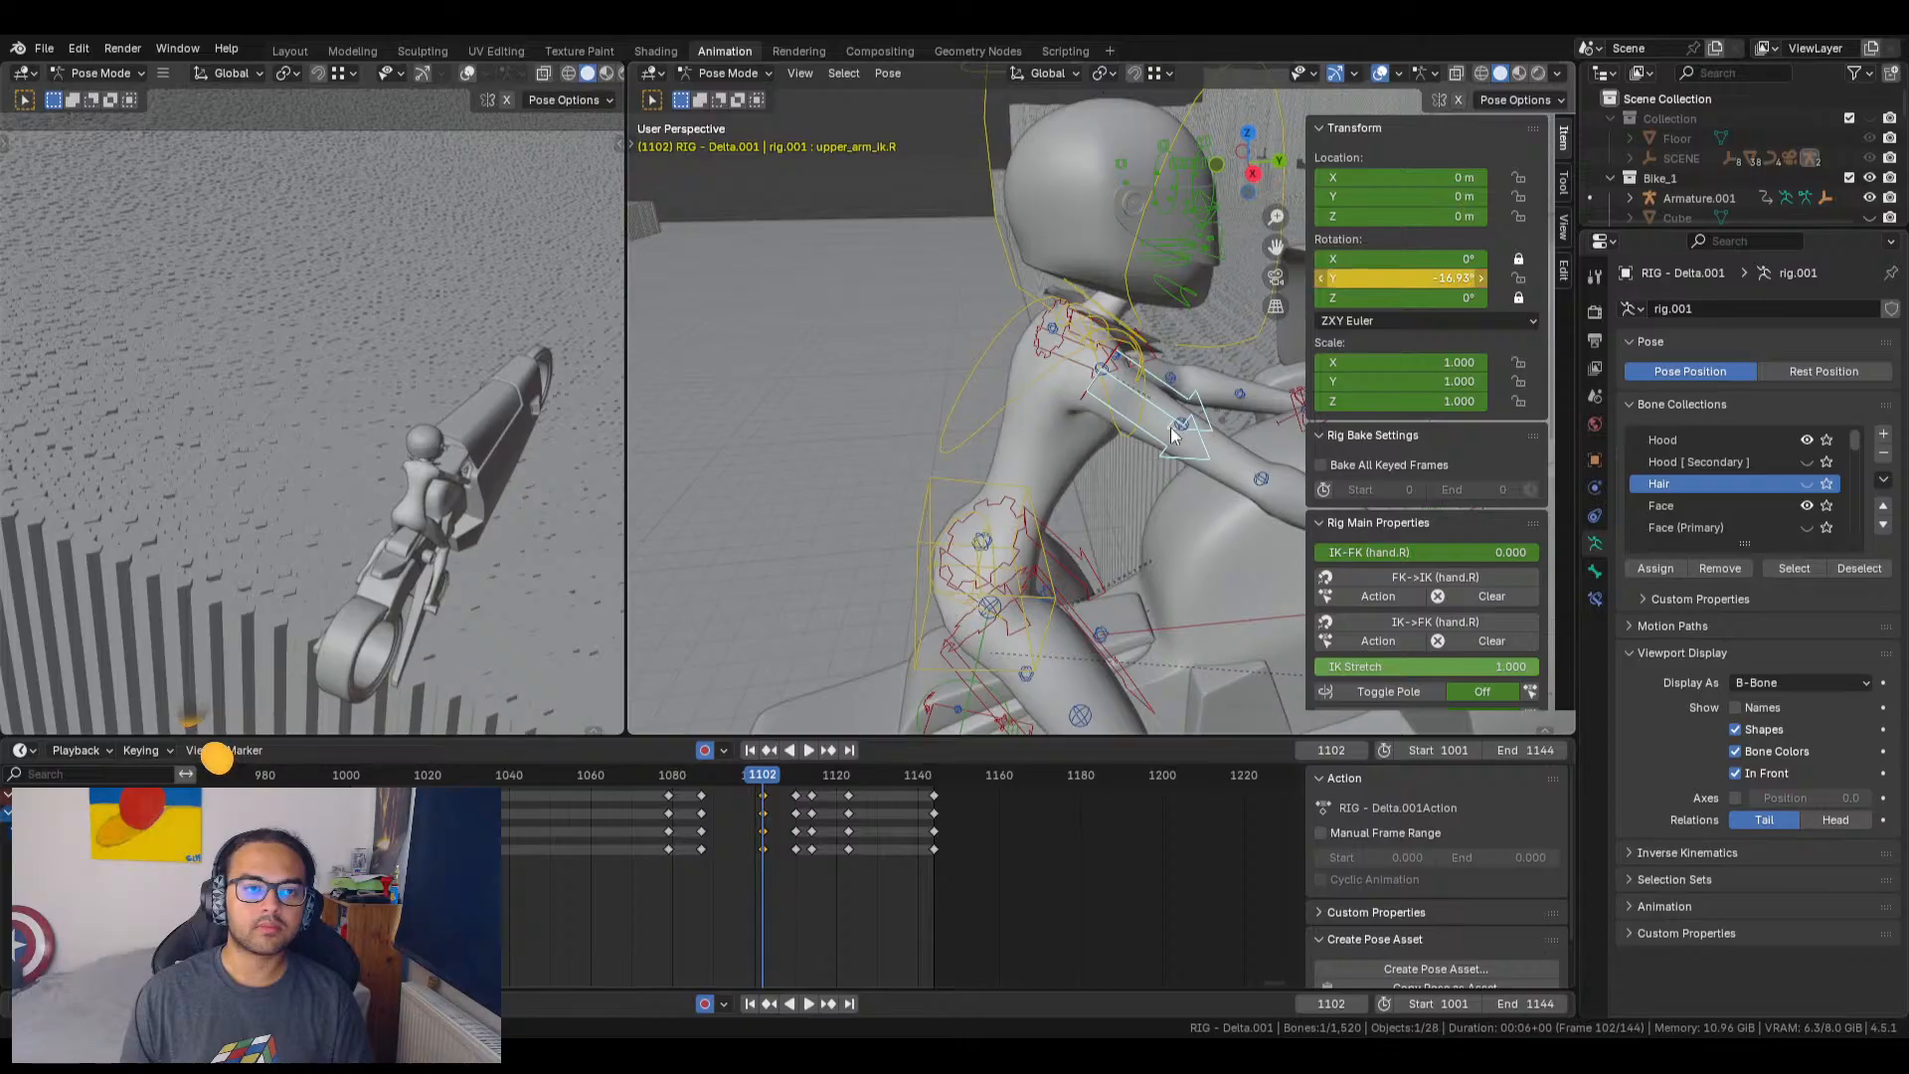
pyautogui.moveTo(757, 779); pyautogui.dragTo(707, 776)
pyautogui.press('space')
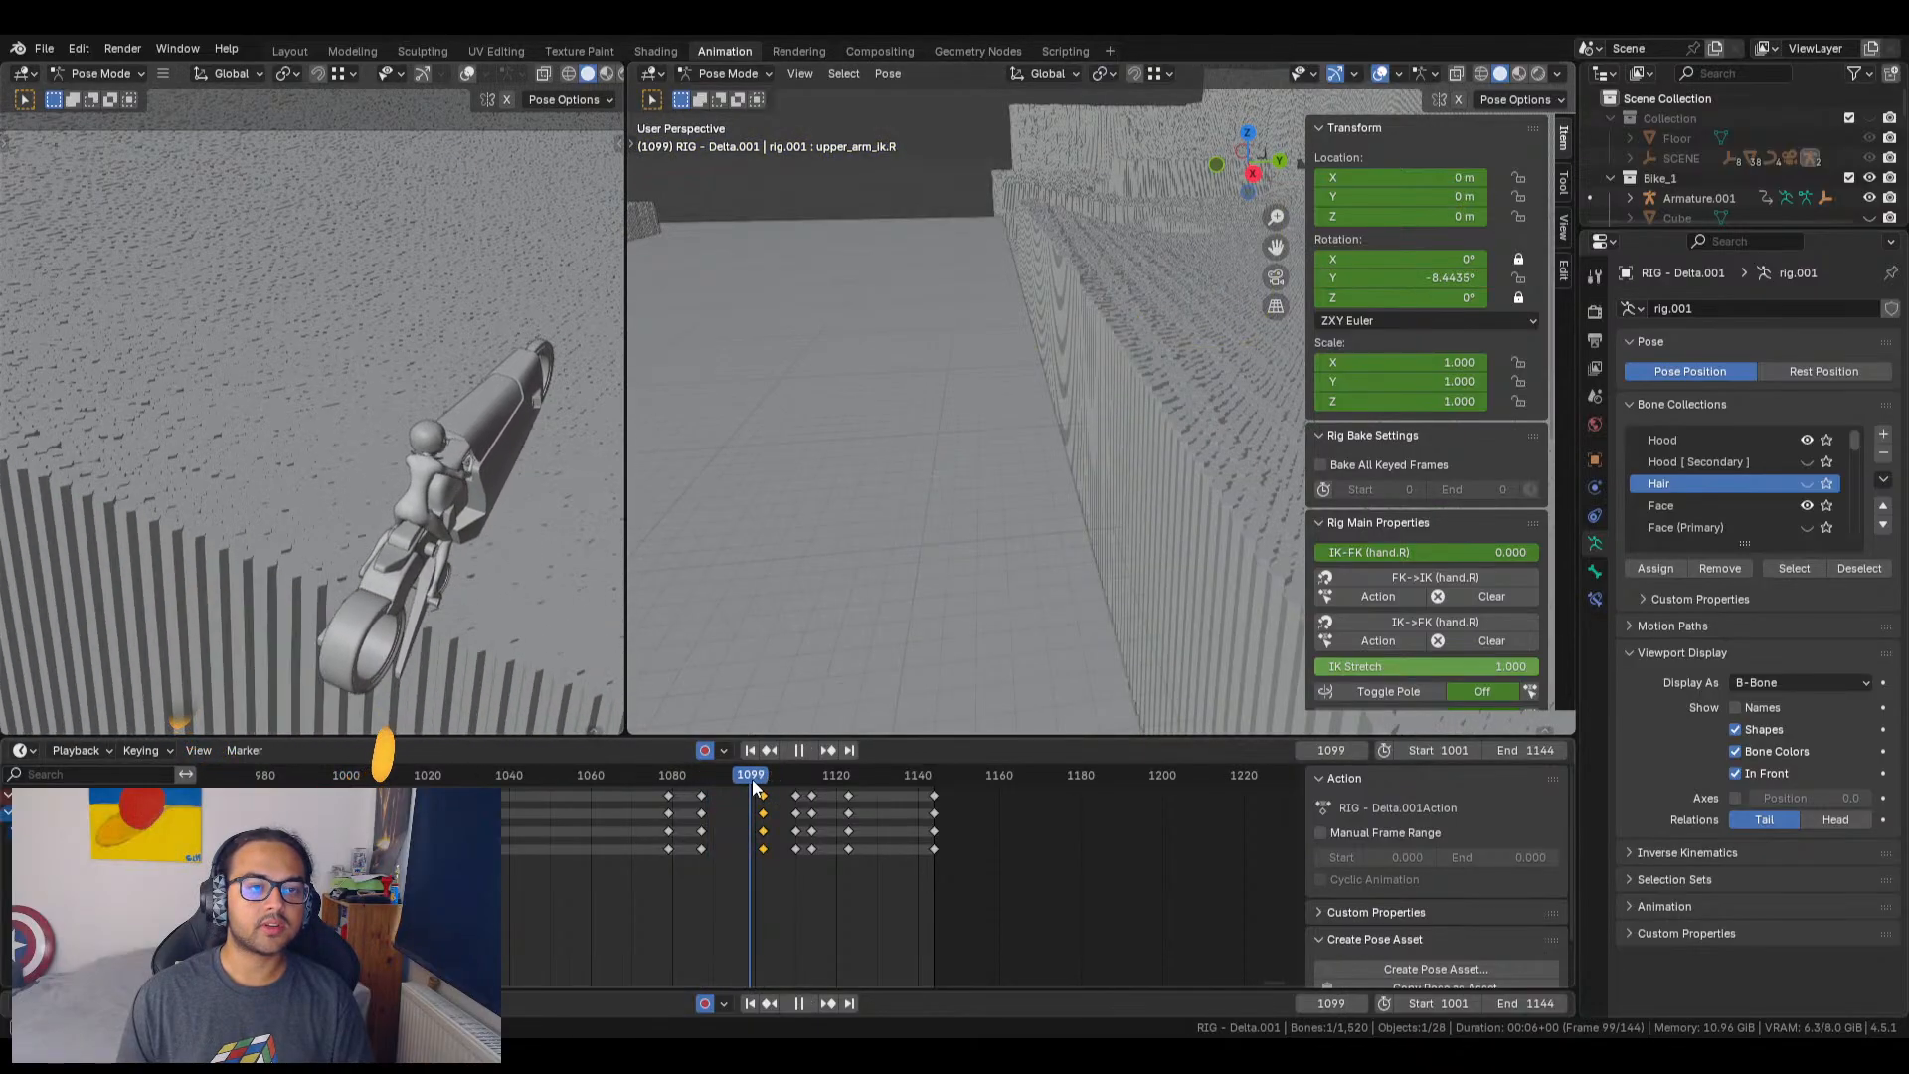
pyautogui.press('space')
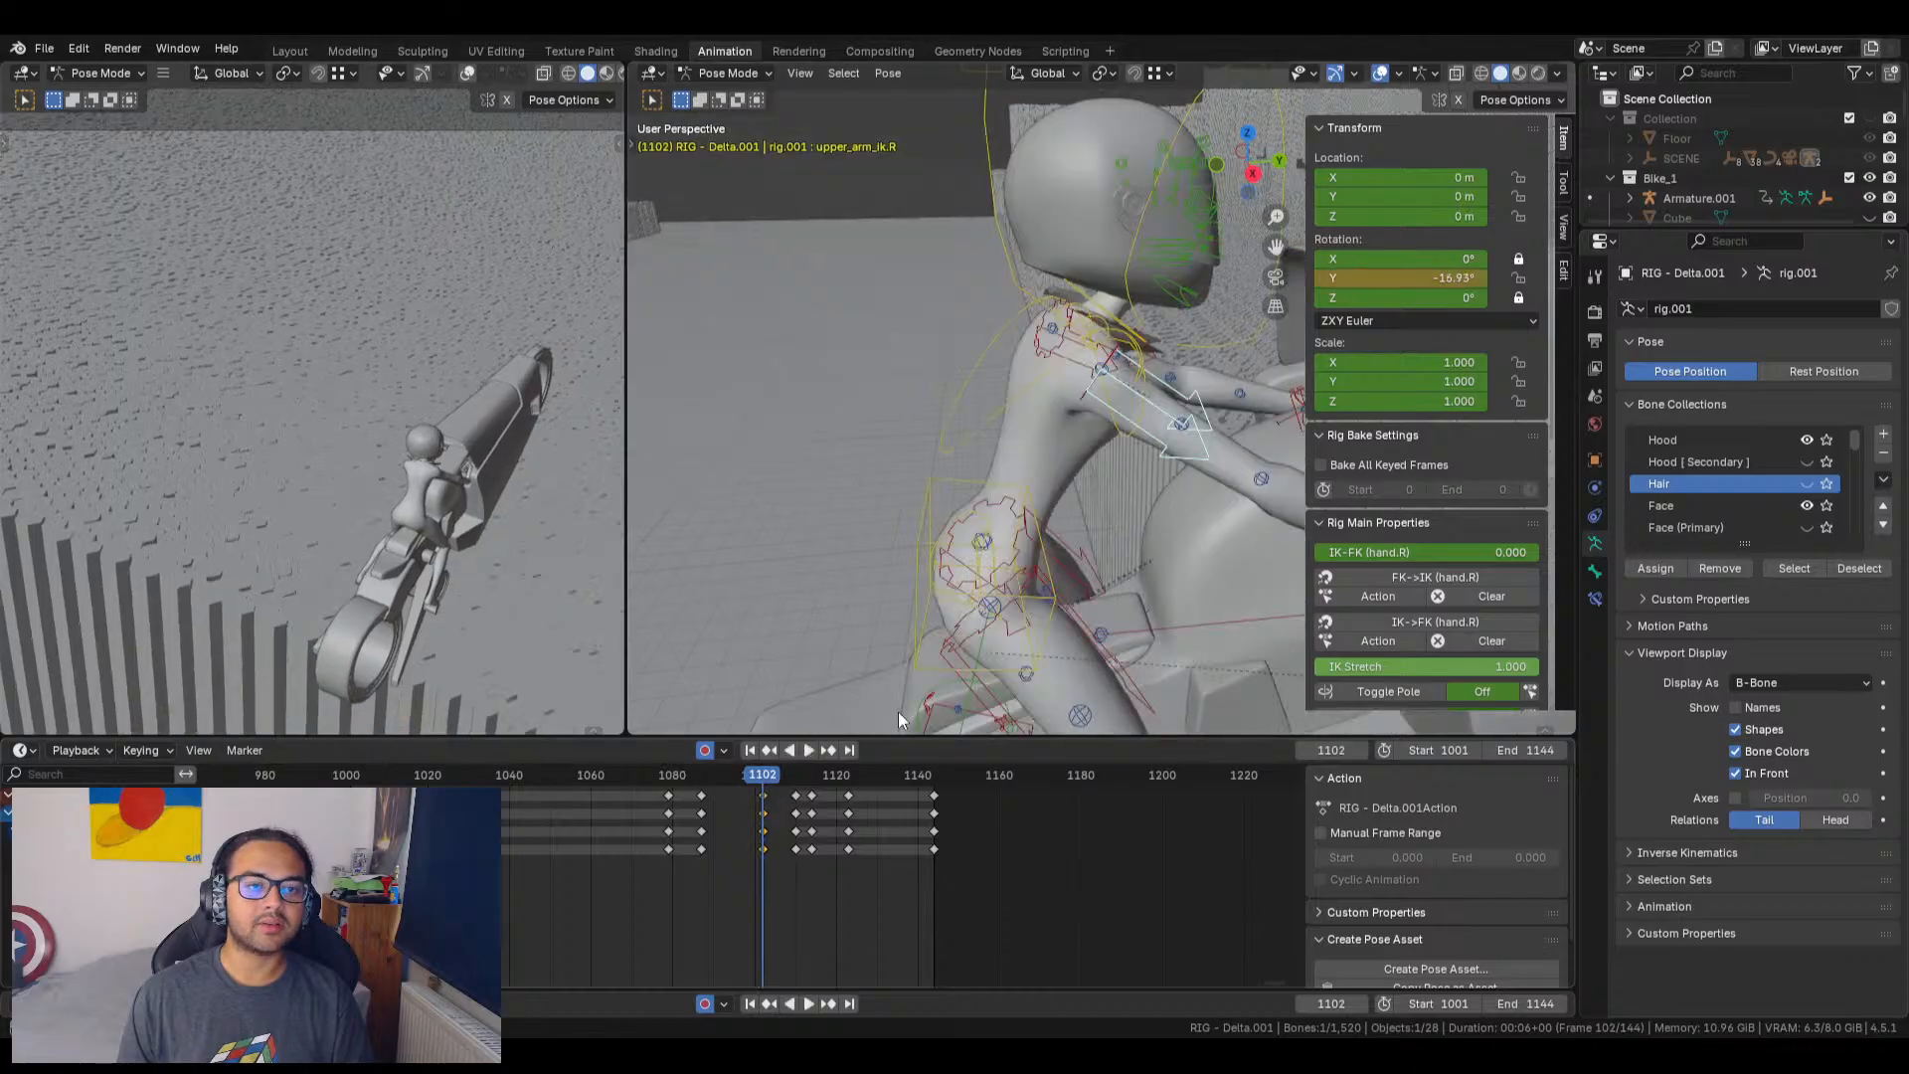
pyautogui.moveTo(1439, 279)
pyautogui.mouseDown()
pyautogui.moveTo(1372, 279)
pyautogui.moveTo(1522, 279)
pyautogui.moveTo(1444, 278)
pyautogui.mouseUp()
pyautogui.moveTo(1249, 348); pyautogui.dragTo(1272, 450, button='middle')
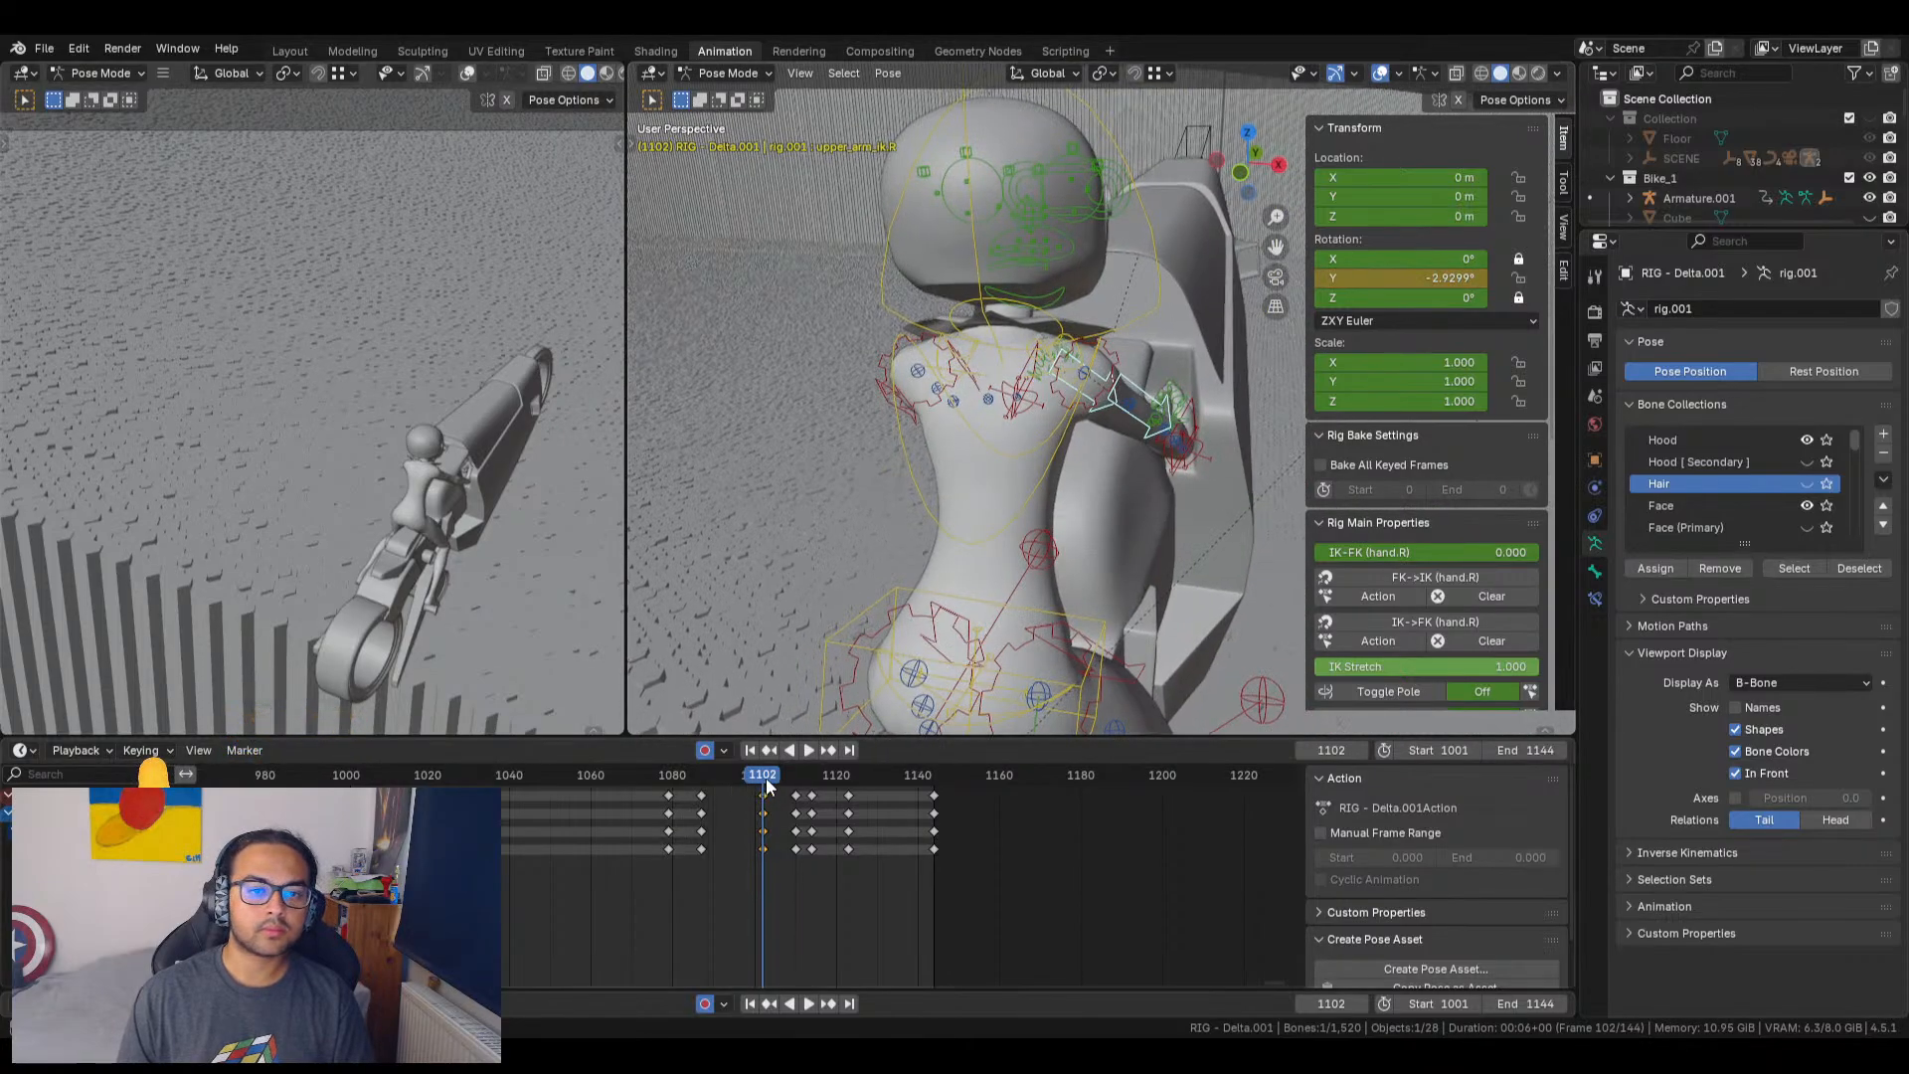
# Step: Go to the keyframe at frame 1114, frame the rider, and set the chest control's Z rotation to -0.103
pyautogui.moveTo(765, 786)
pyautogui.mouseDown()
pyautogui.moveTo(702, 774)
pyautogui.moveTo(946, 785)
pyautogui.moveTo(763, 786)
pyautogui.mouseUp()
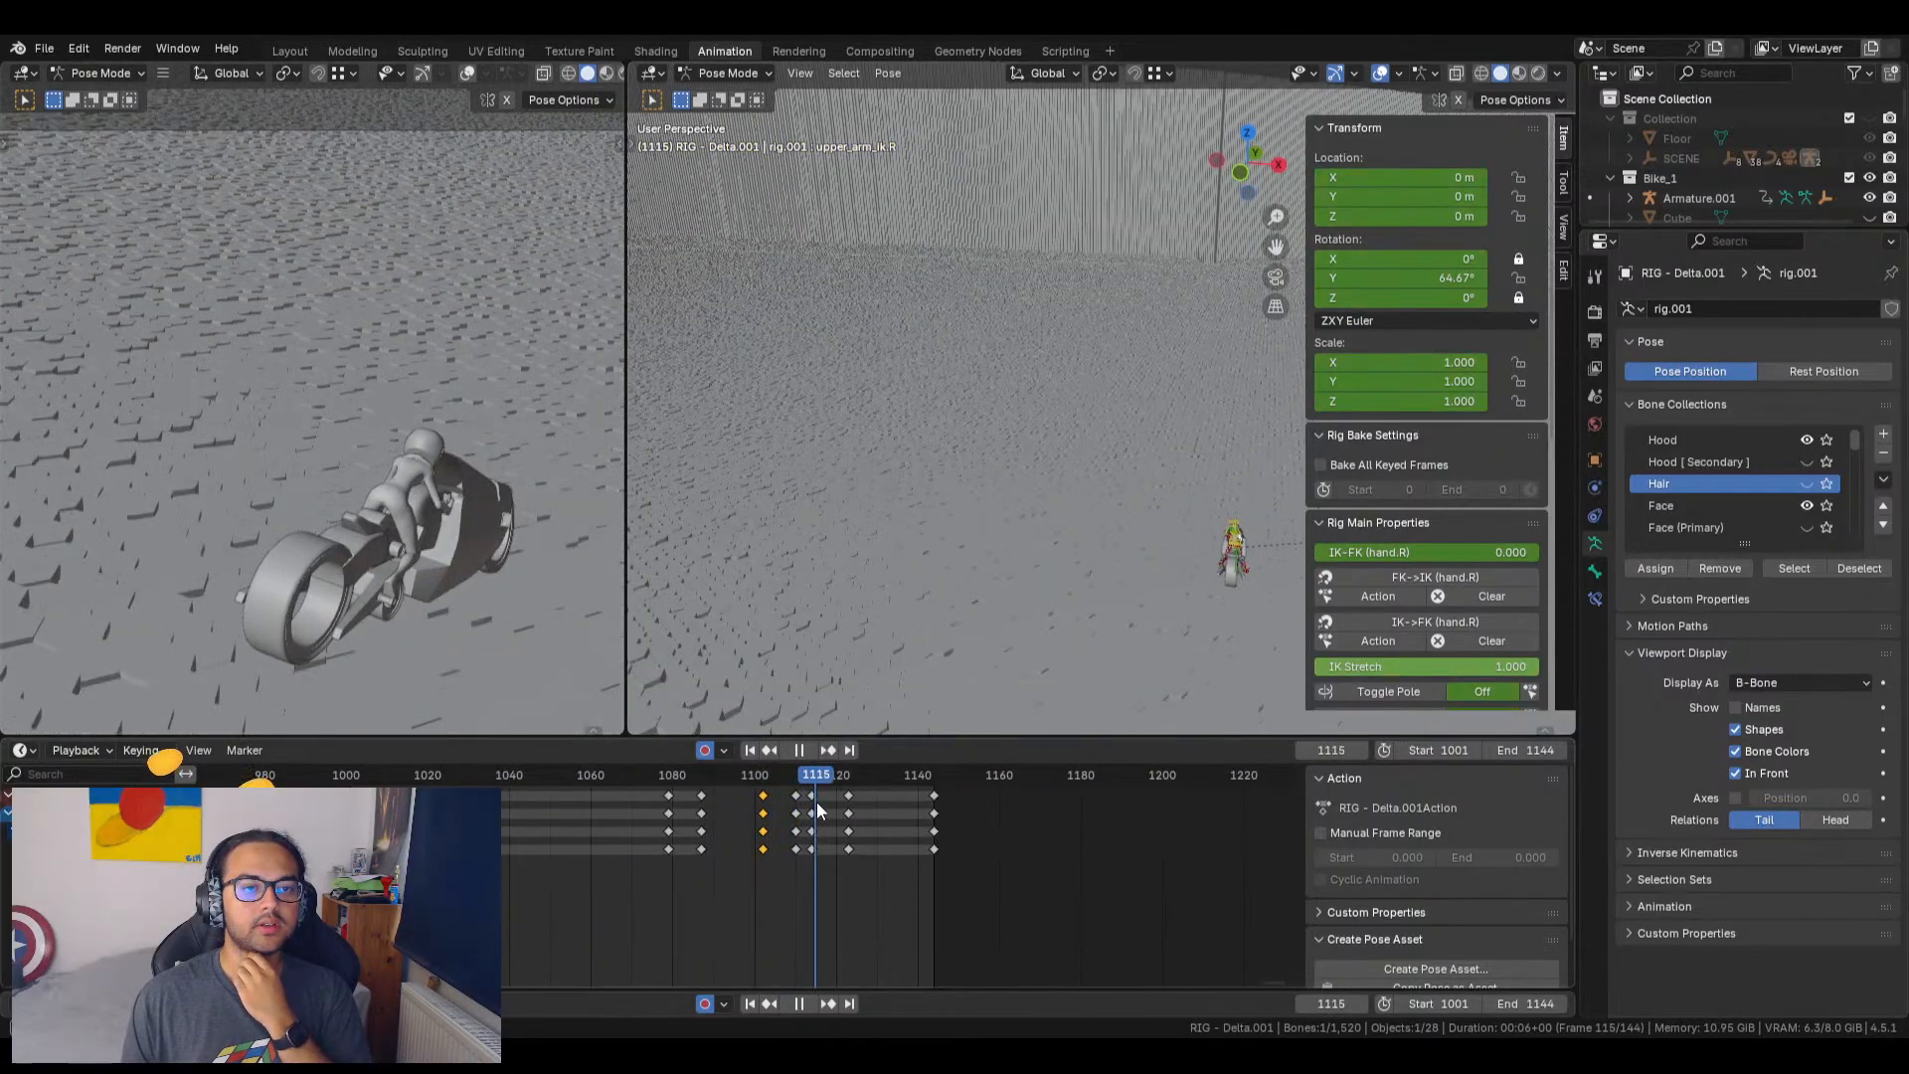
pyautogui.moveTo(818, 801); pyautogui.dragTo(810, 800)
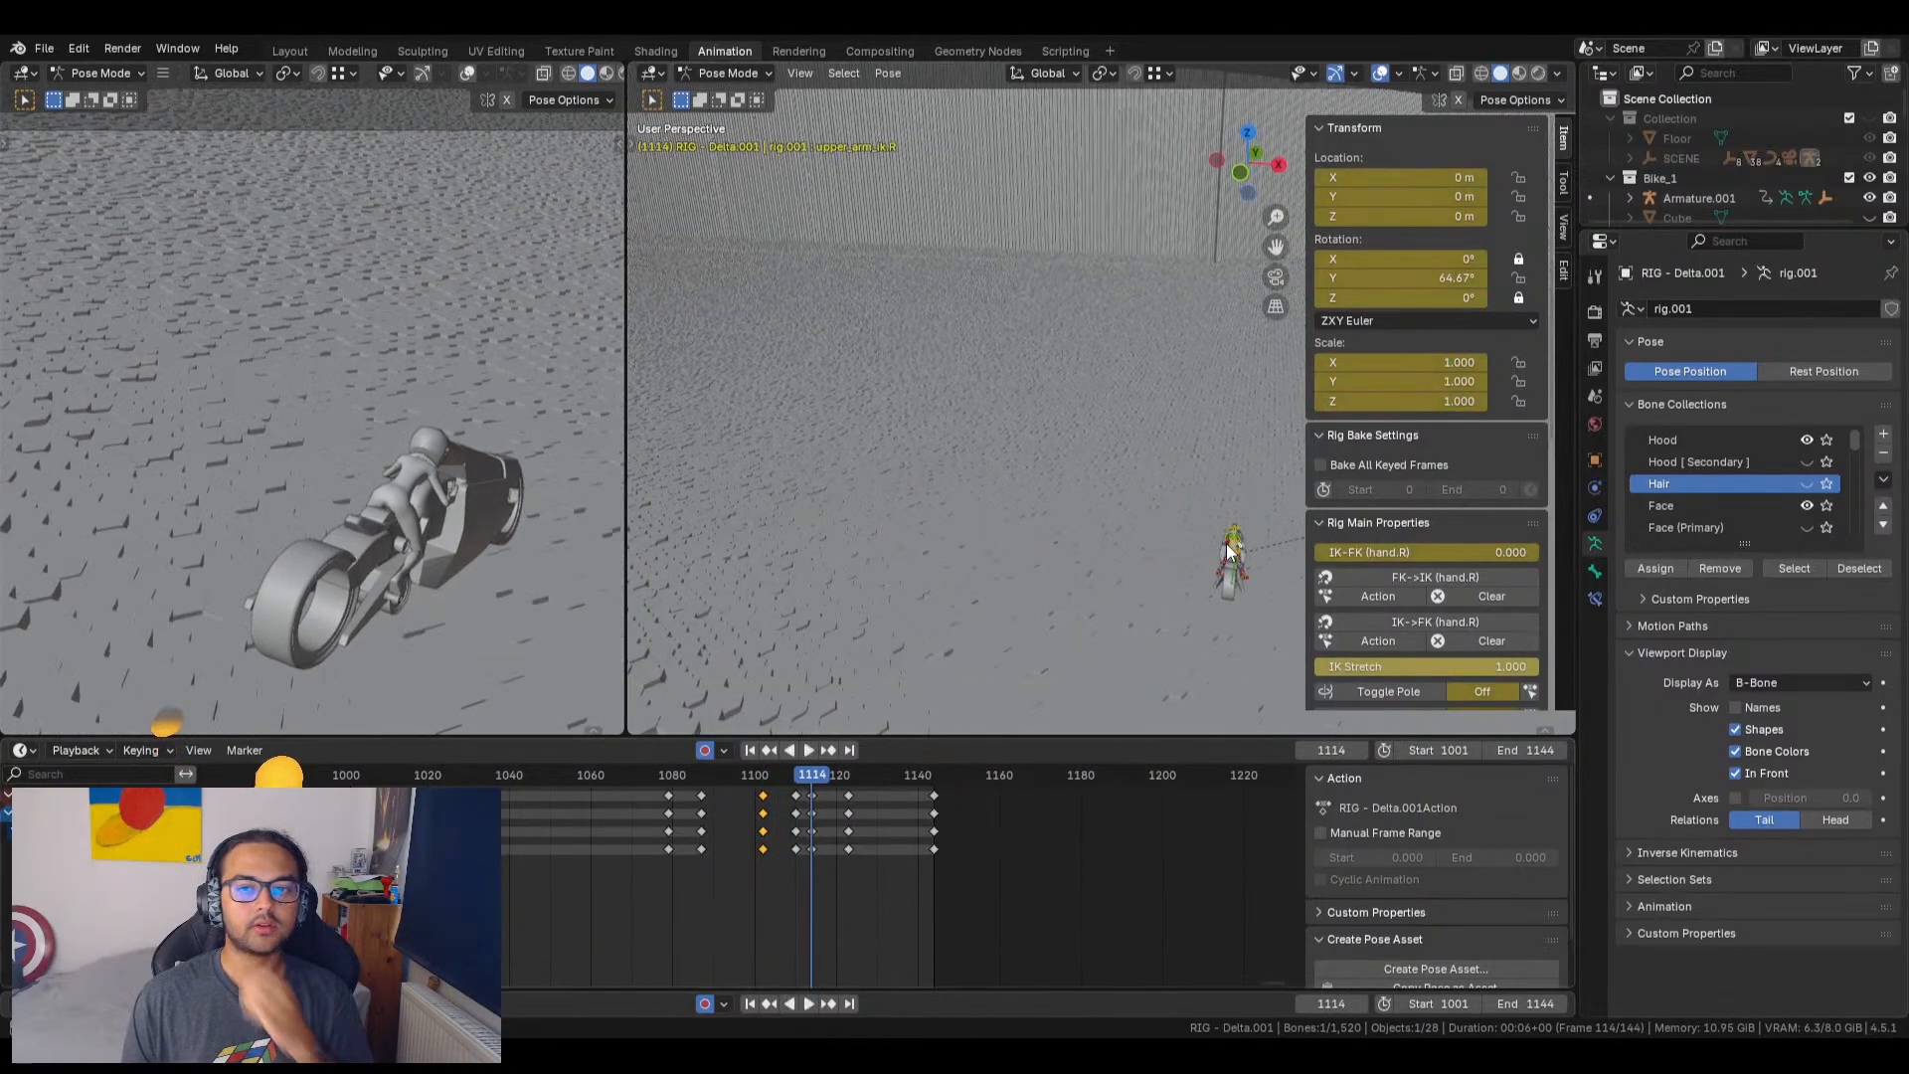
pyautogui.click(808, 70)
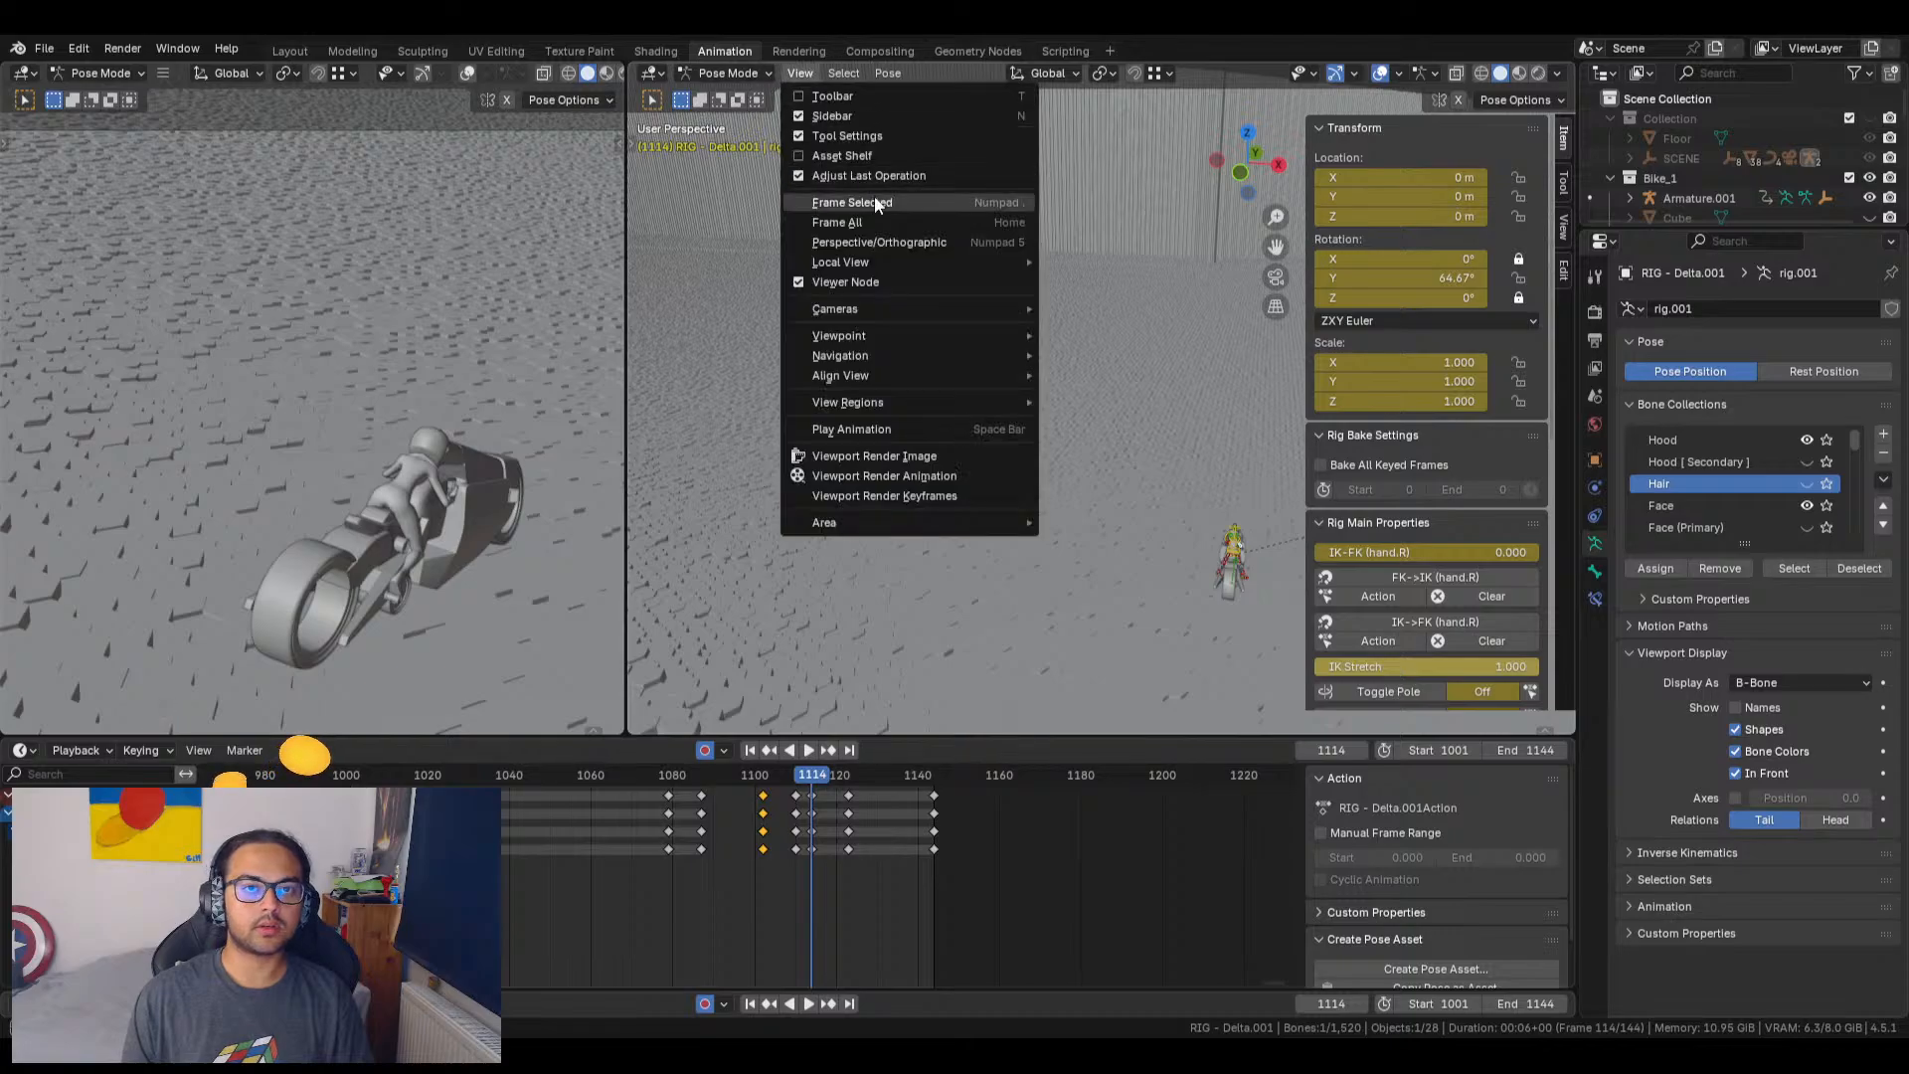
pyautogui.click(875, 199)
pyautogui.scroll(-5, 1012, 428)
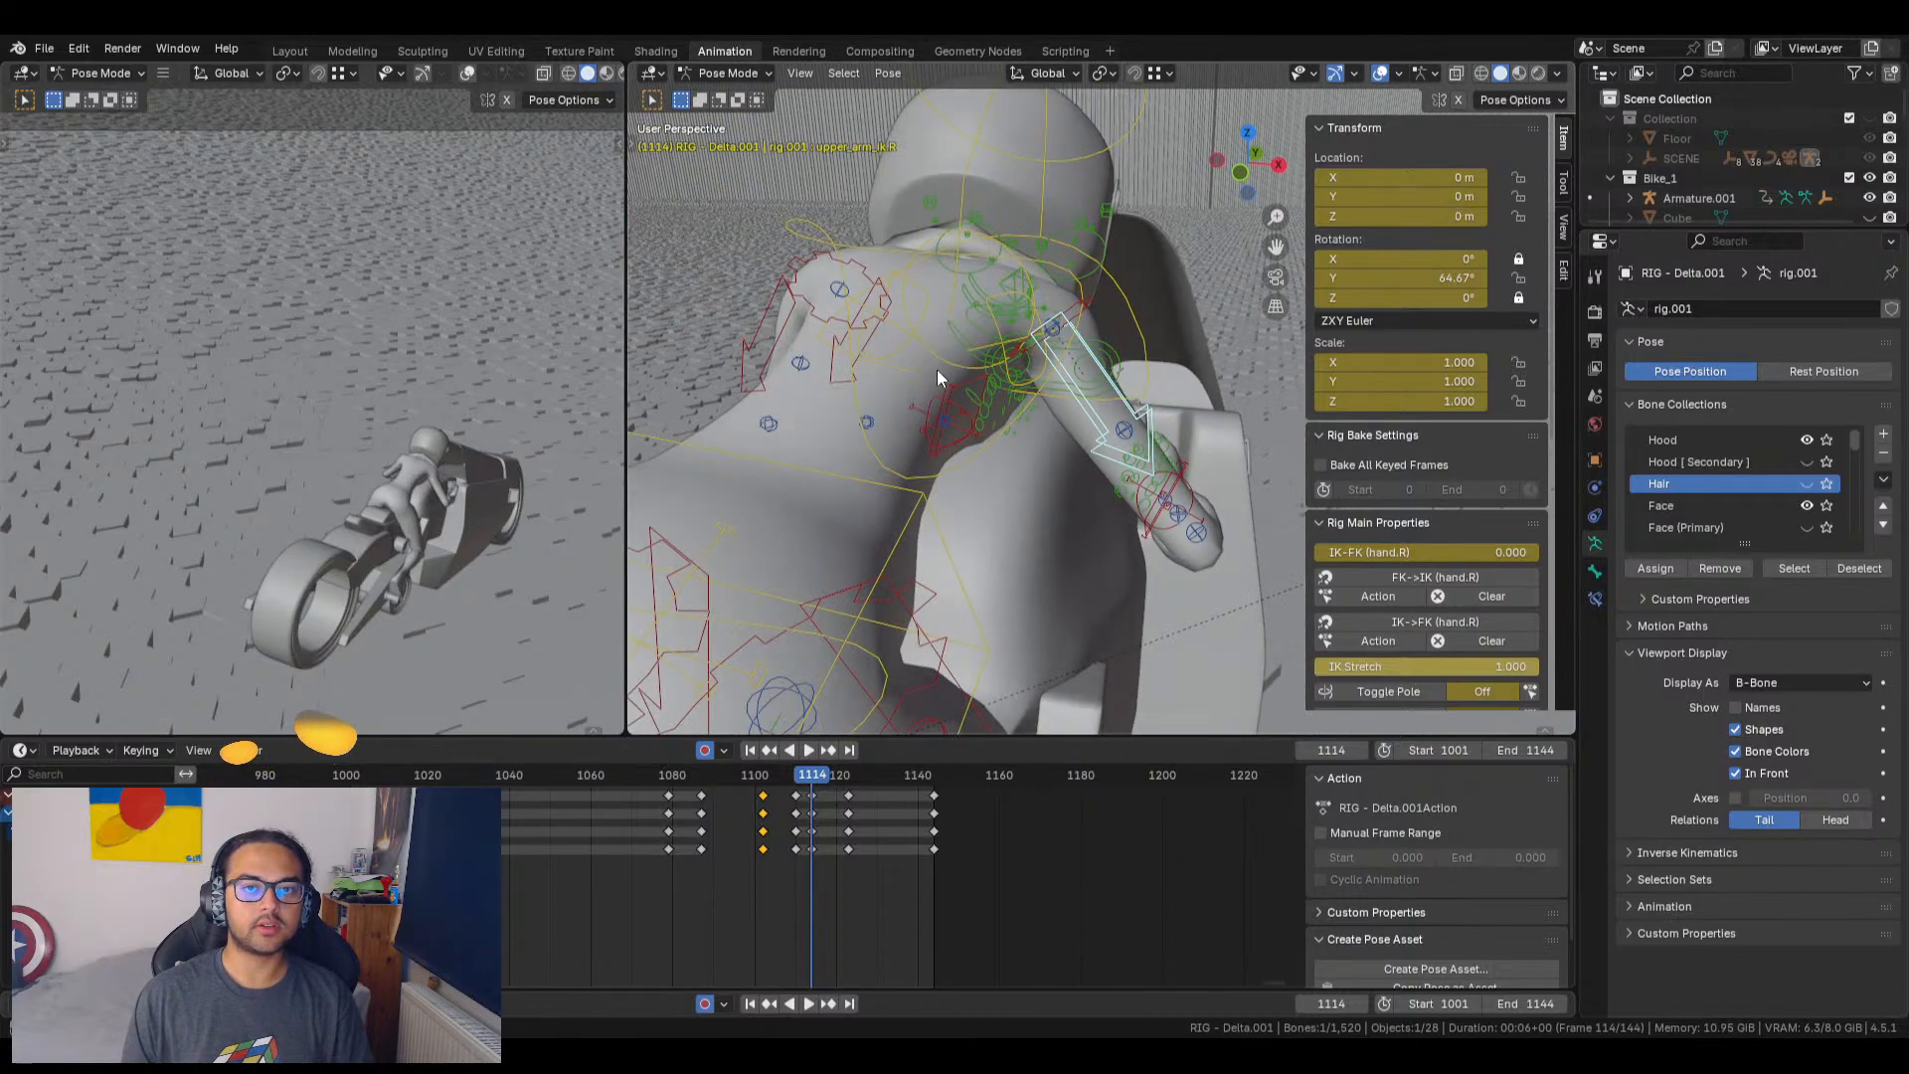
pyautogui.click(817, 234)
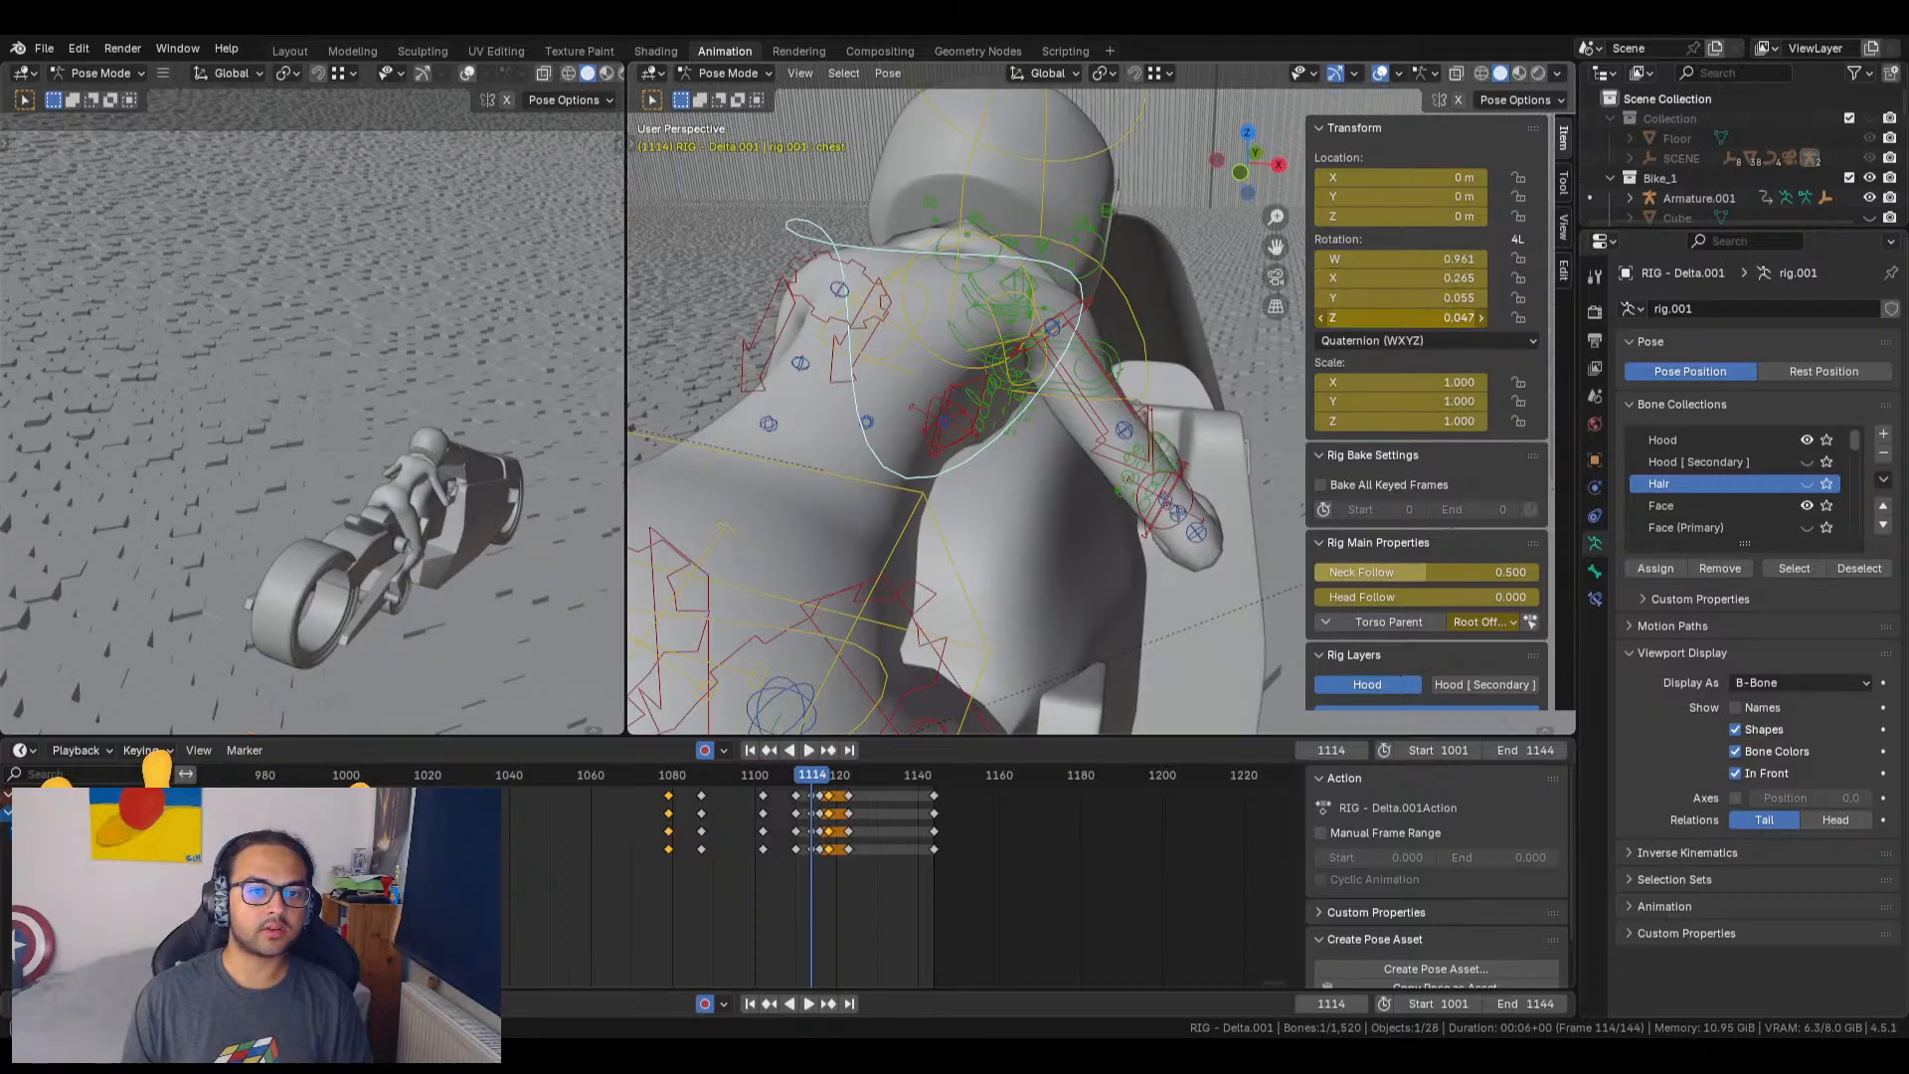
pyautogui.moveTo(1412, 317); pyautogui.dragTo(1344, 317)
# Step: Move to frame 1116 and set the chest control's Z rotation to 0.067
pyautogui.scroll(5, 869, 869)
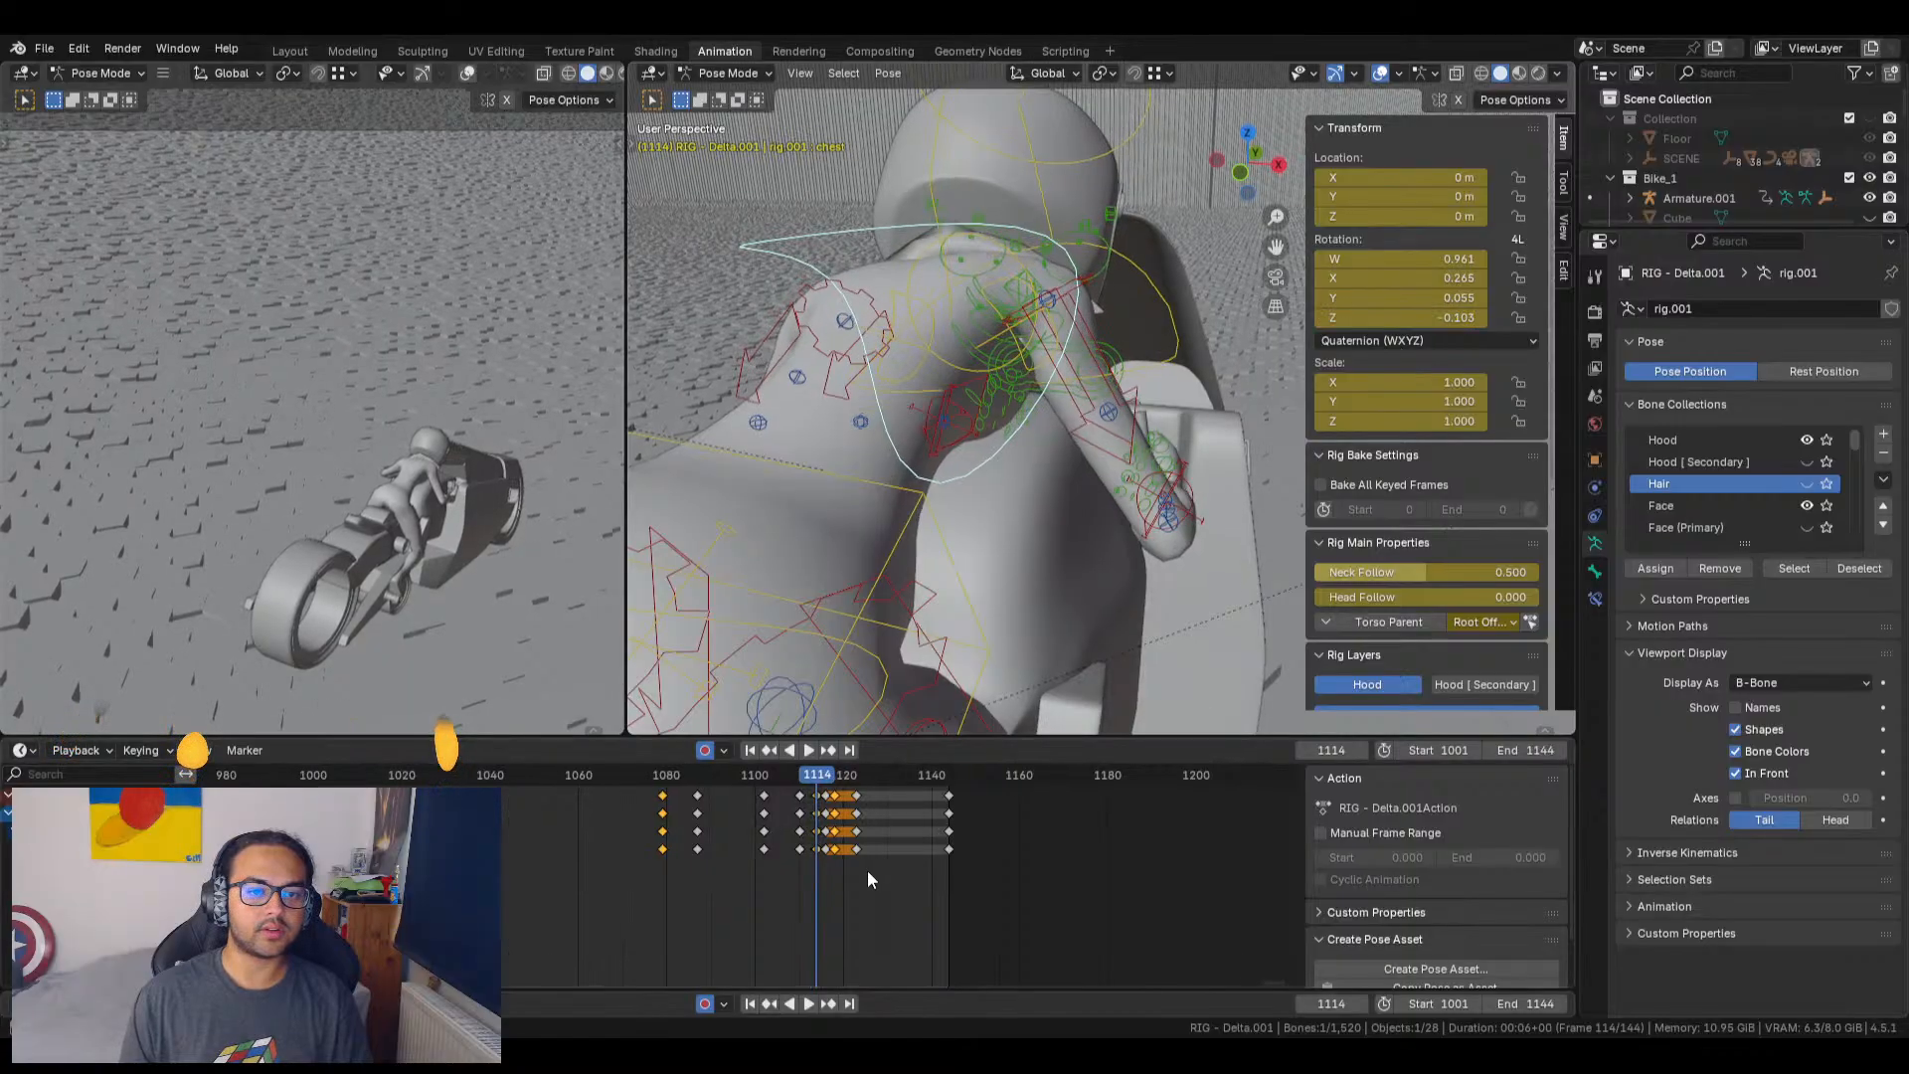
pyautogui.press('space')
pyautogui.moveTo(833, 778)
pyautogui.mouseDown()
pyautogui.moveTo(816, 783)
pyautogui.moveTo(855, 791)
pyautogui.mouseUp()
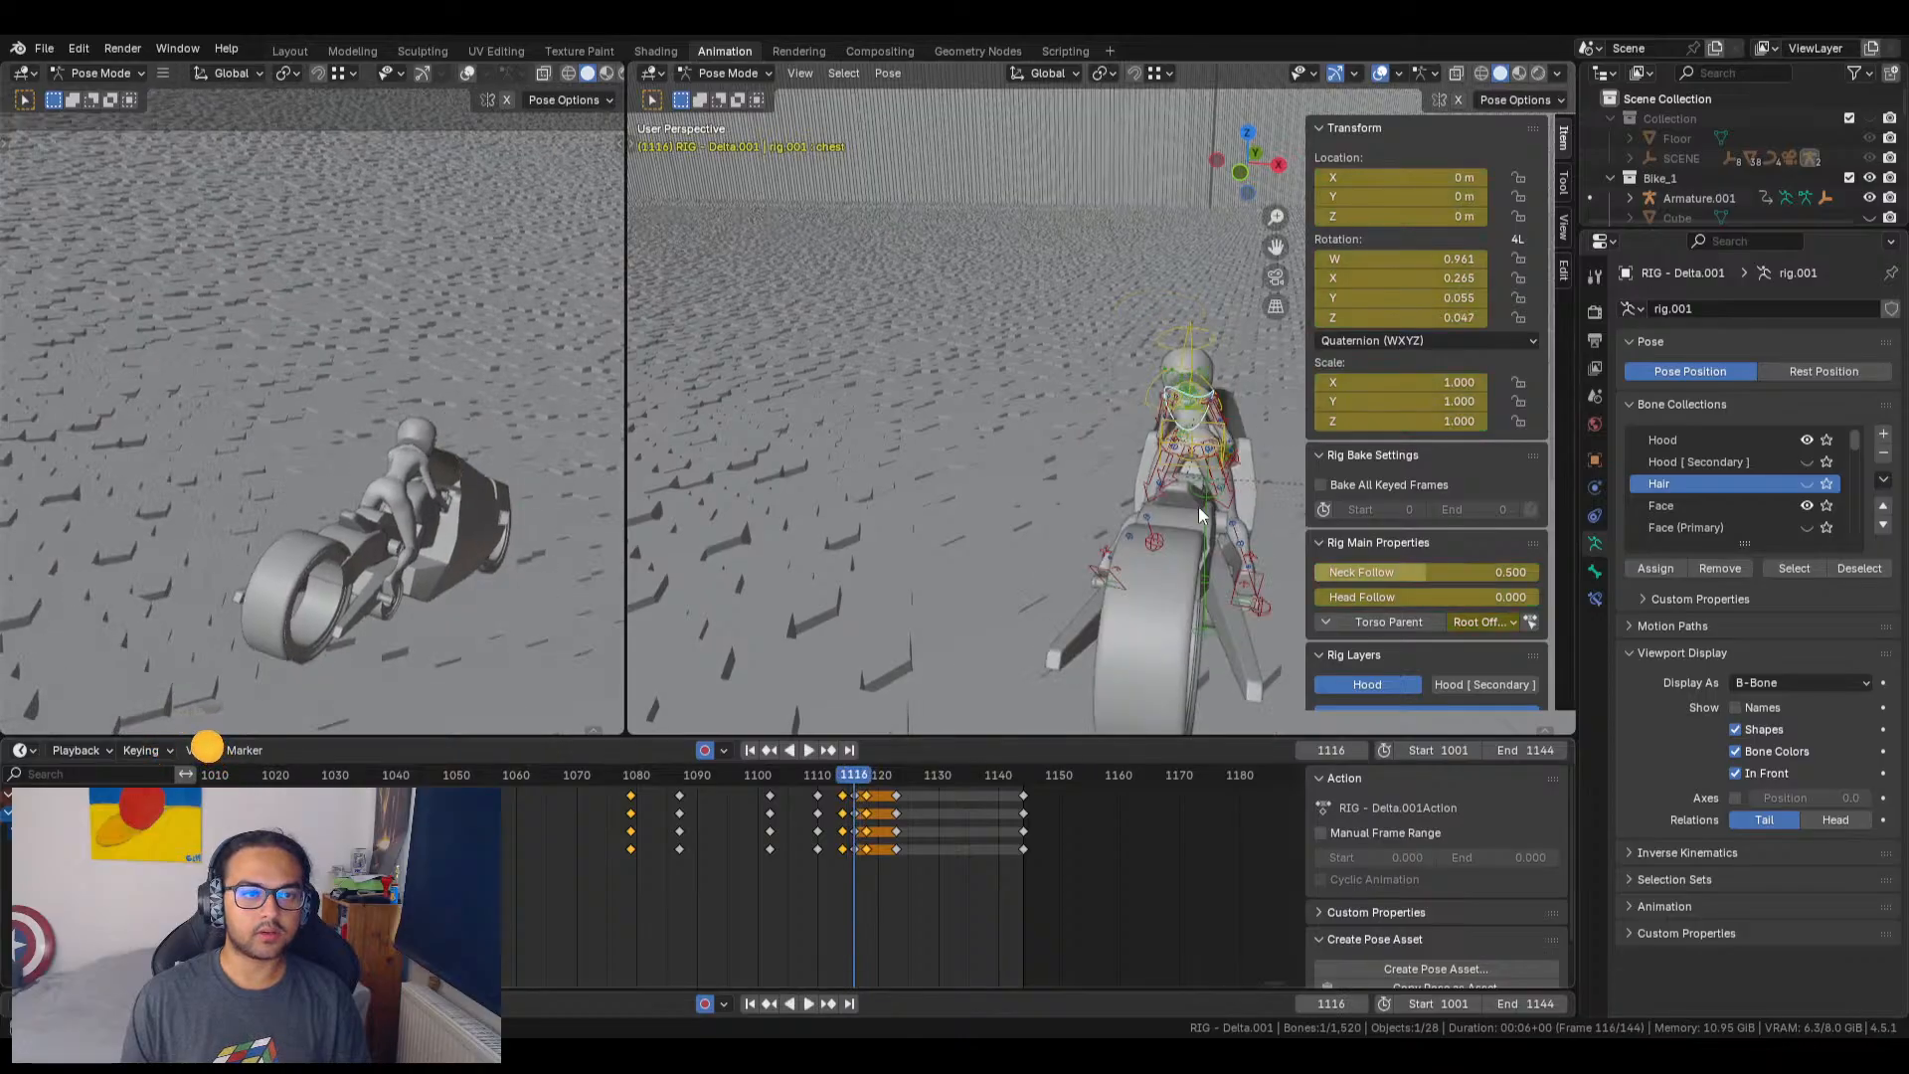
pyautogui.moveTo(1408, 317); pyautogui.dragTo(1448, 318)
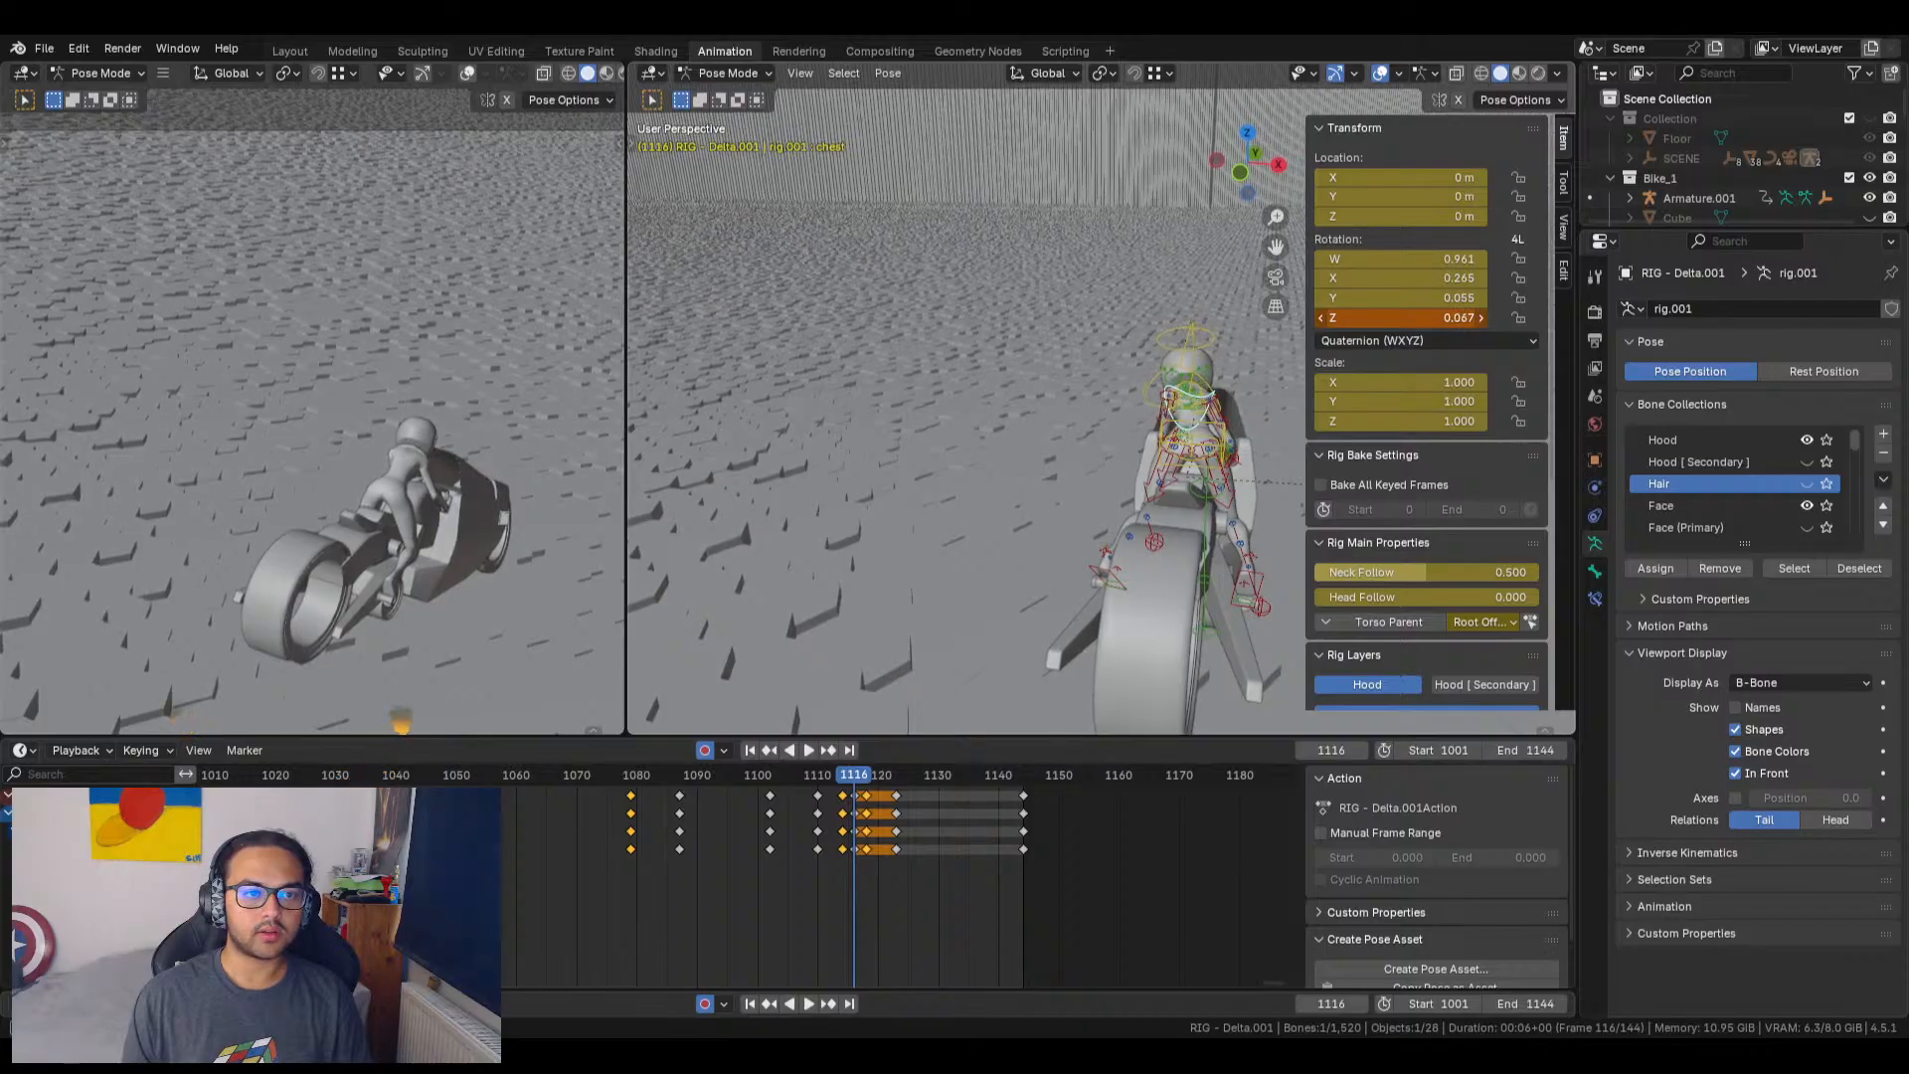
# Step: Key the chest control's Z rotation at 0.057 on frame 1116 and set it to -0.113 at frame 1118
pyautogui.press('i')
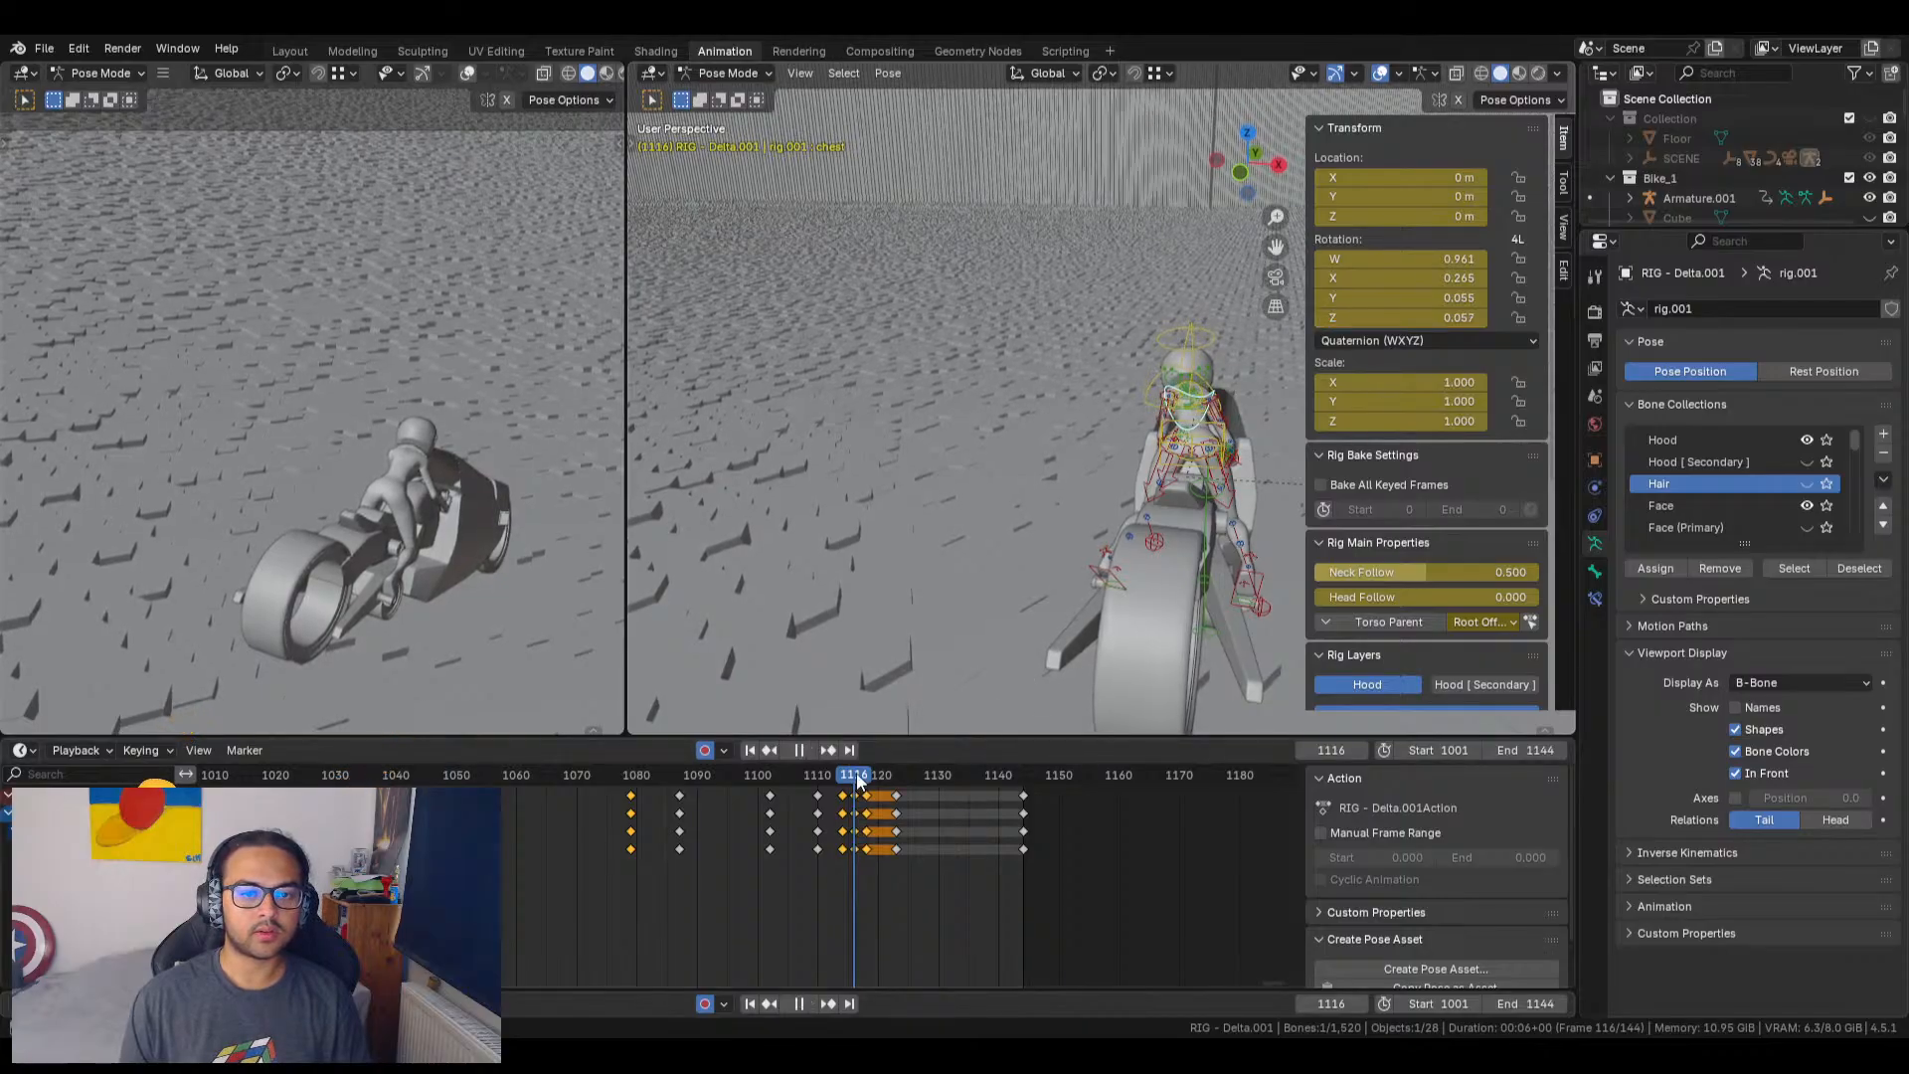
pyautogui.moveTo(857, 776); pyautogui.dragTo(864, 776)
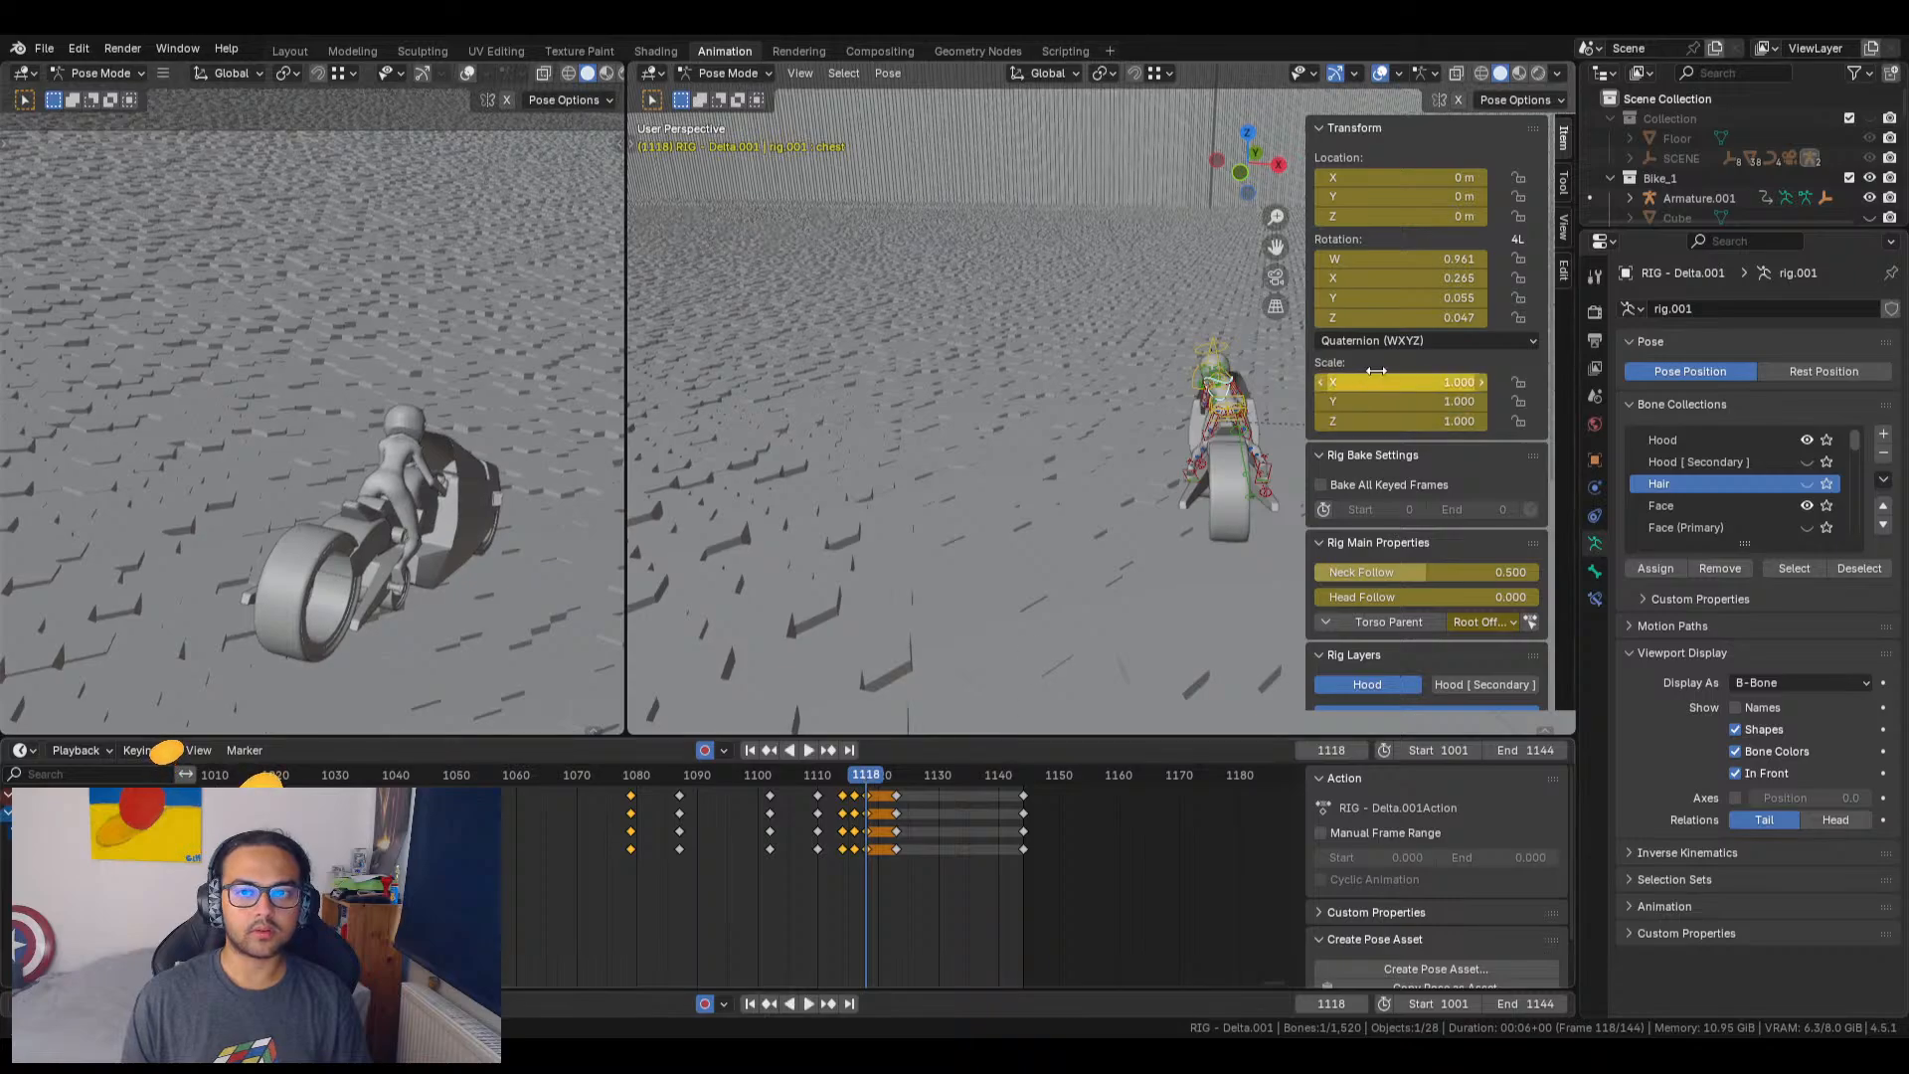
pyautogui.write('0.057')
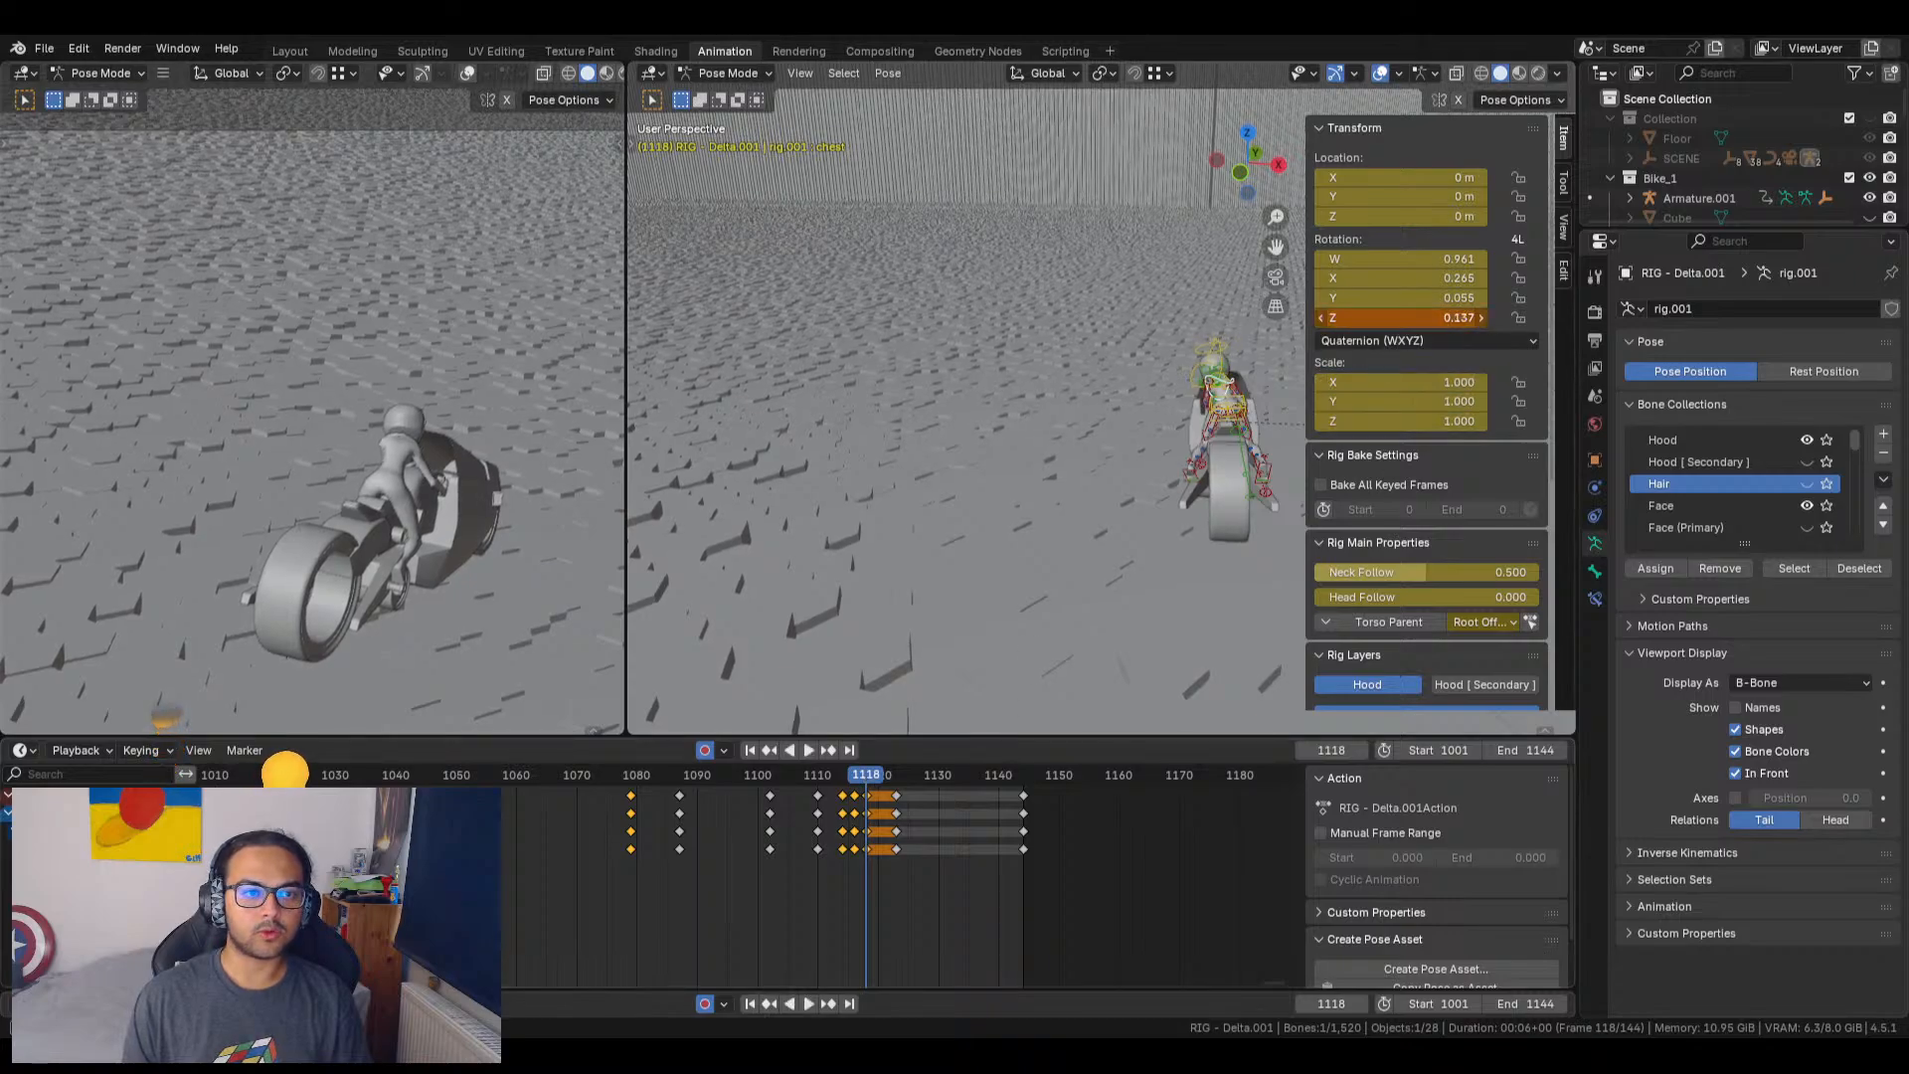
pyautogui.moveTo(1400, 317); pyautogui.dragTo(1377, 317)
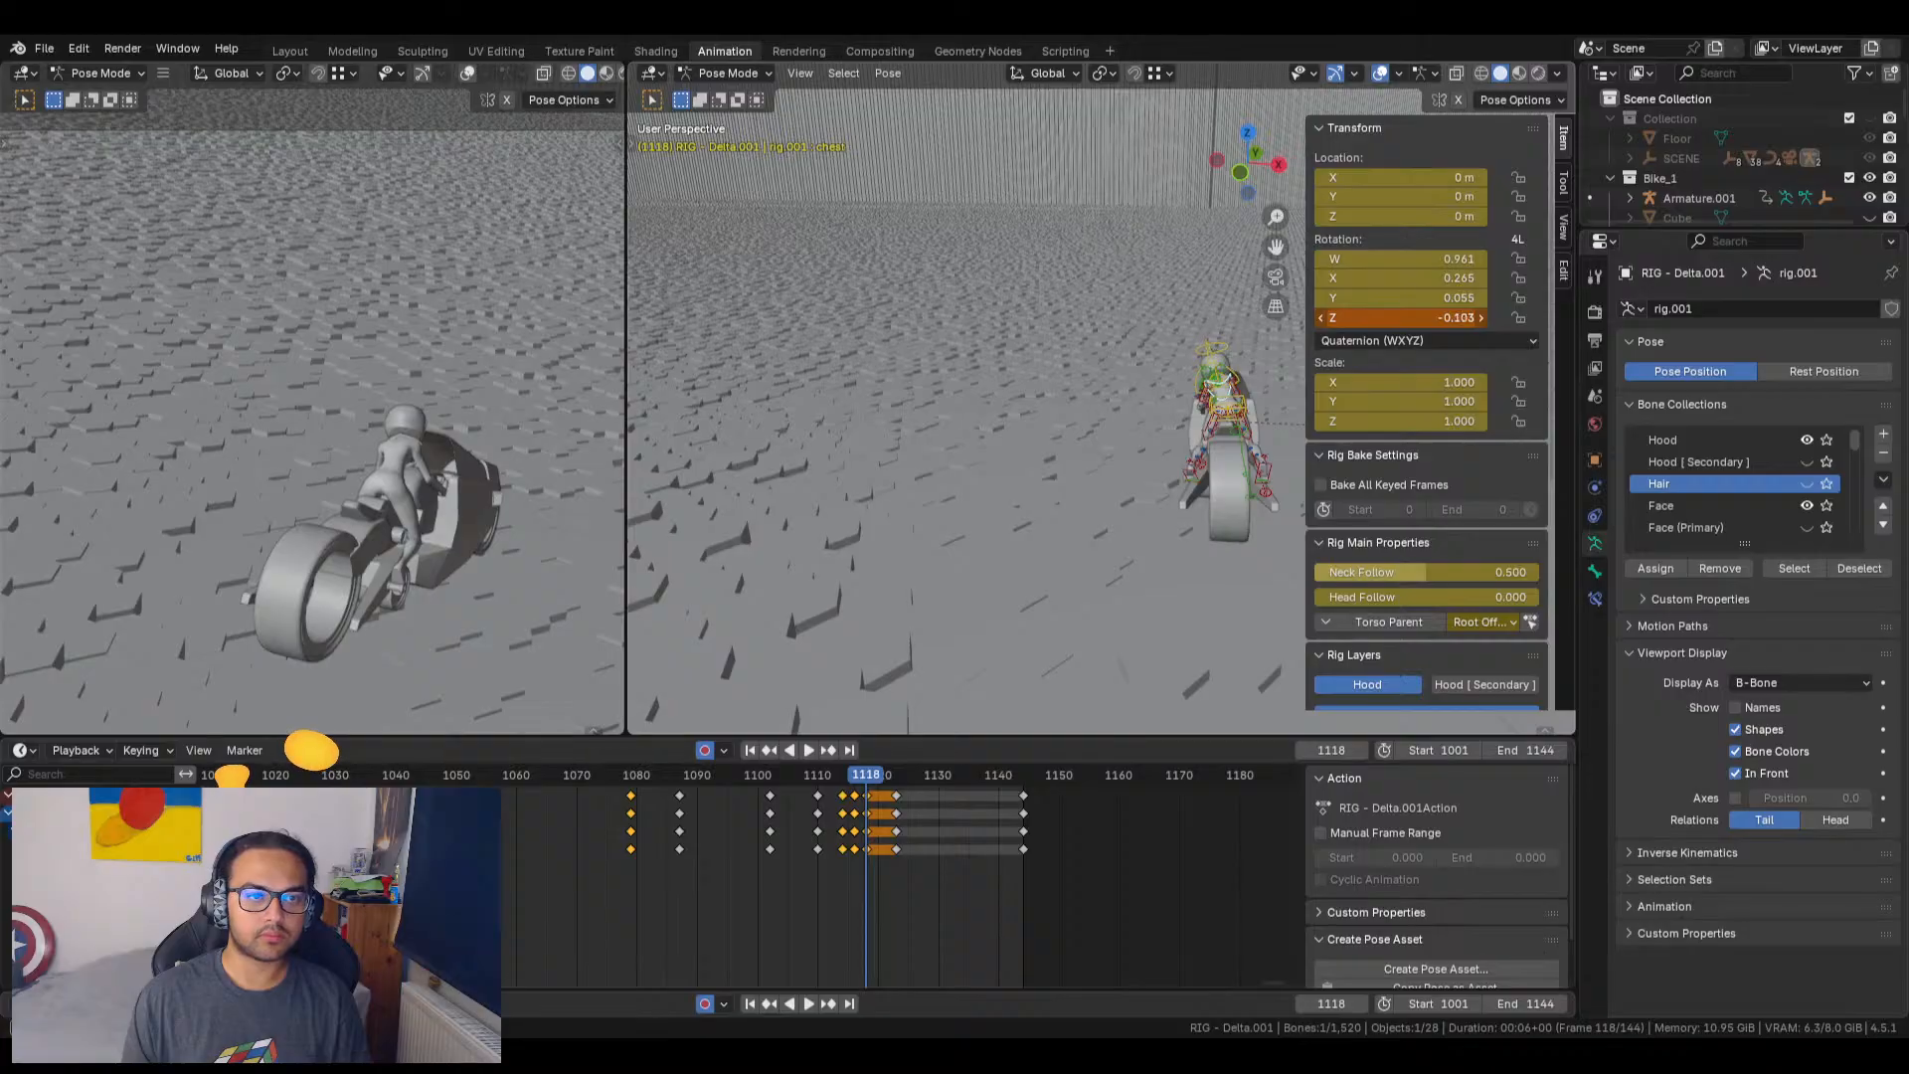
pyautogui.press('i')
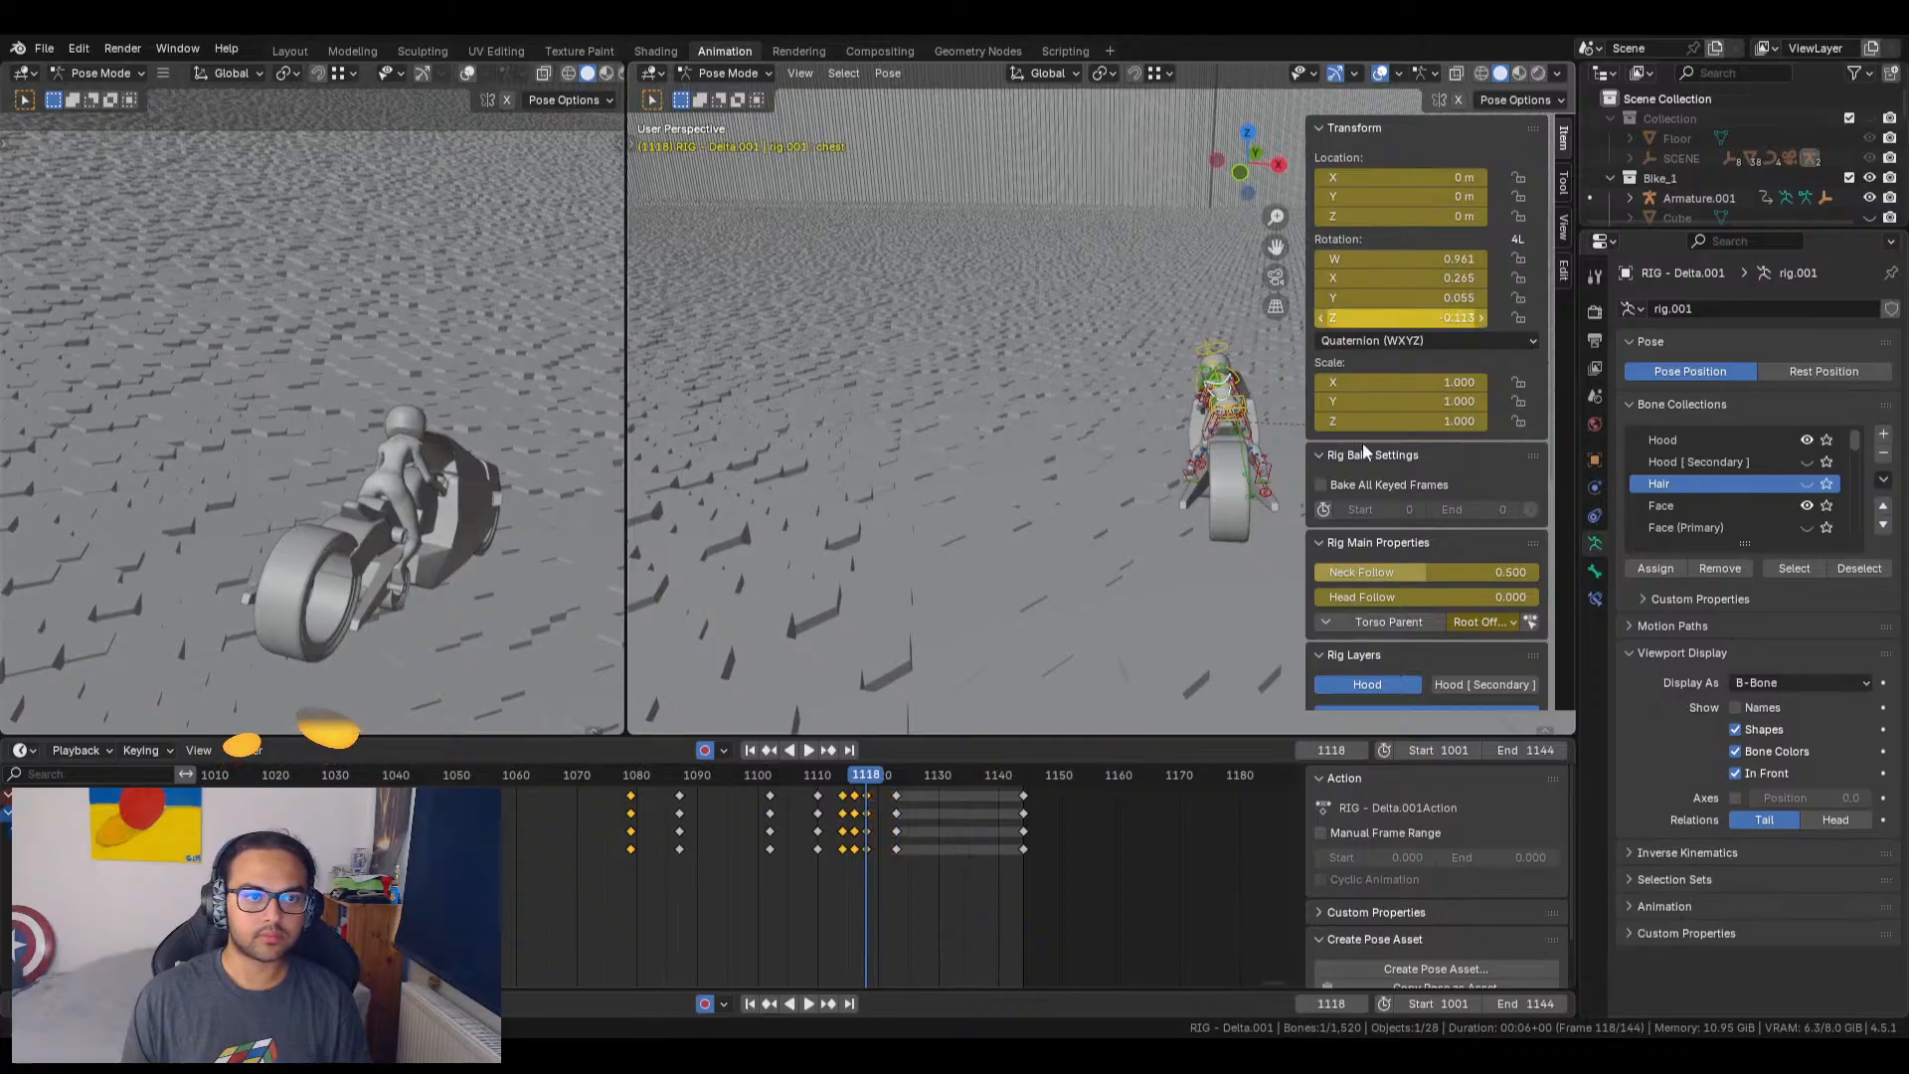
# Step: Go to the keyframe at frame 1123 and set the chest control's Z rotation to -0.123
pyautogui.moveTo(854, 783); pyautogui.dragTo(898, 784)
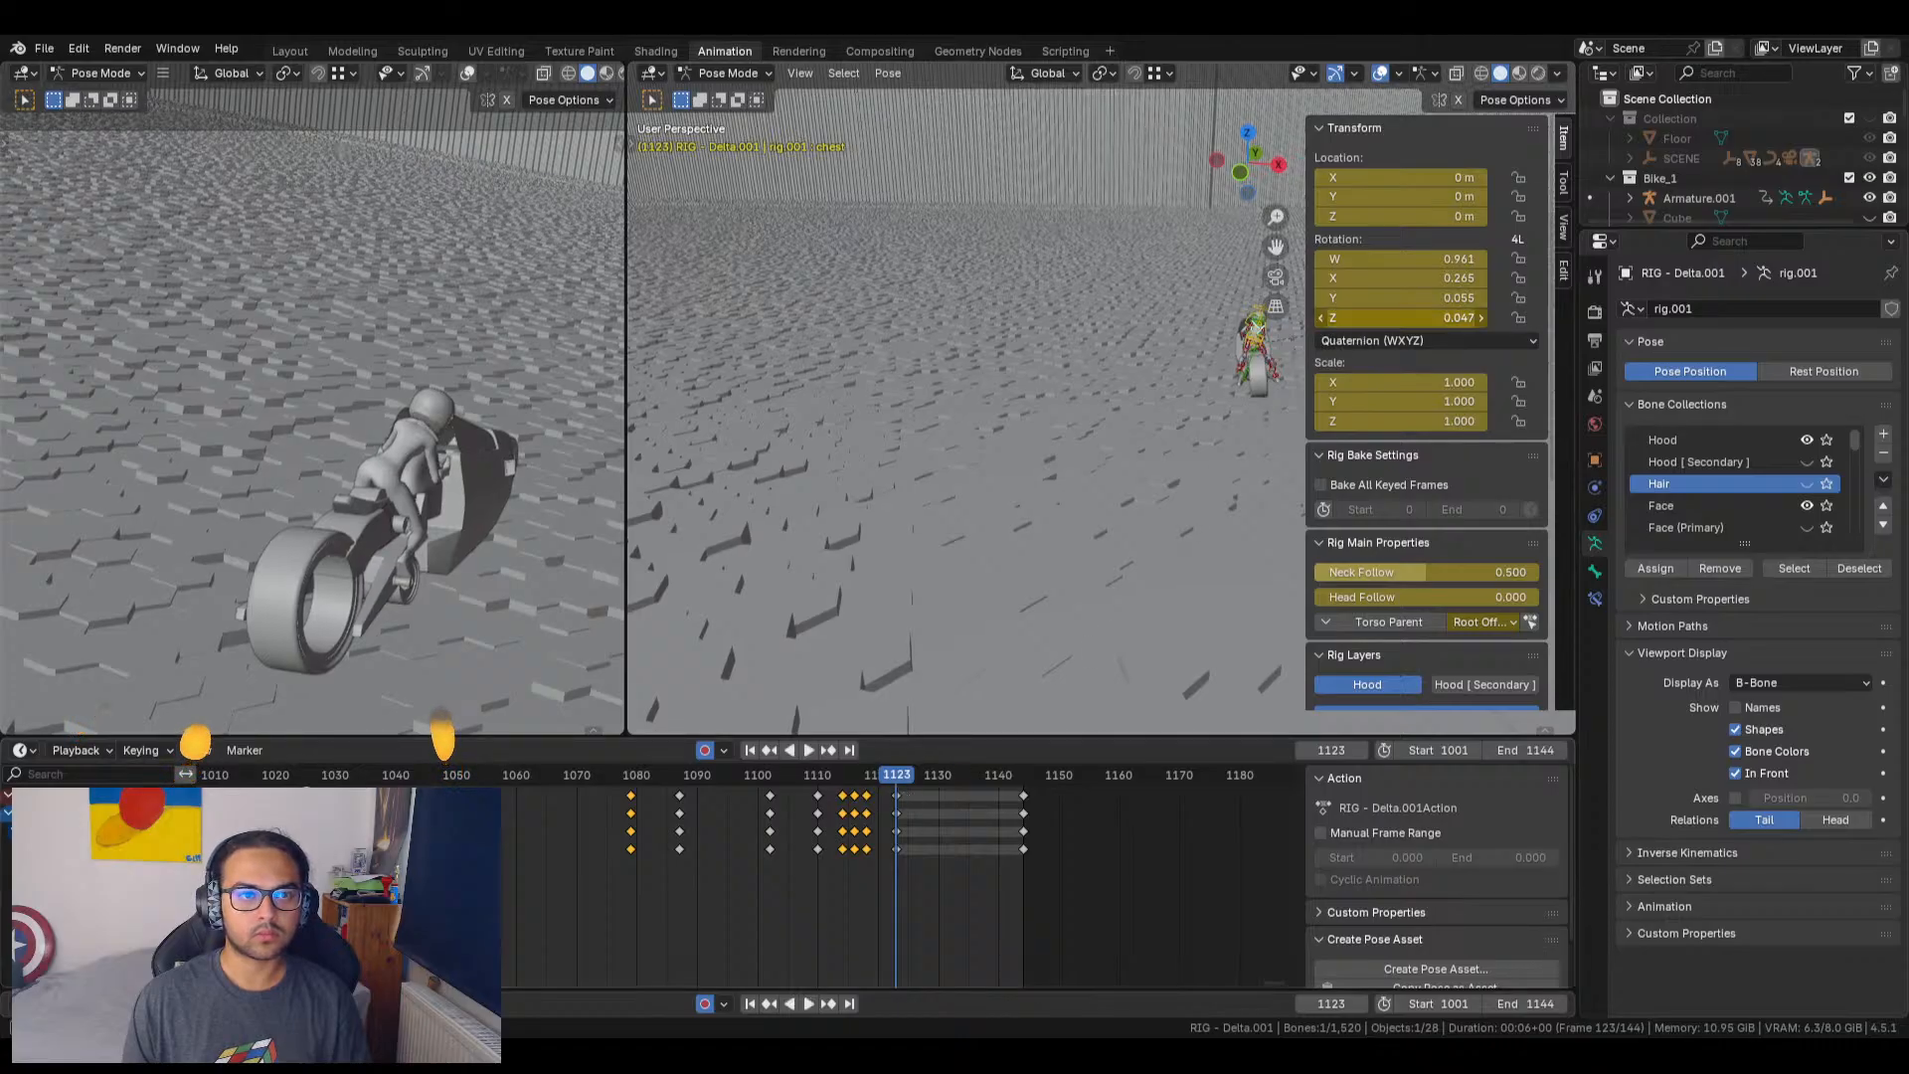
pyautogui.moveTo(1400, 317); pyautogui.dragTo(1432, 318)
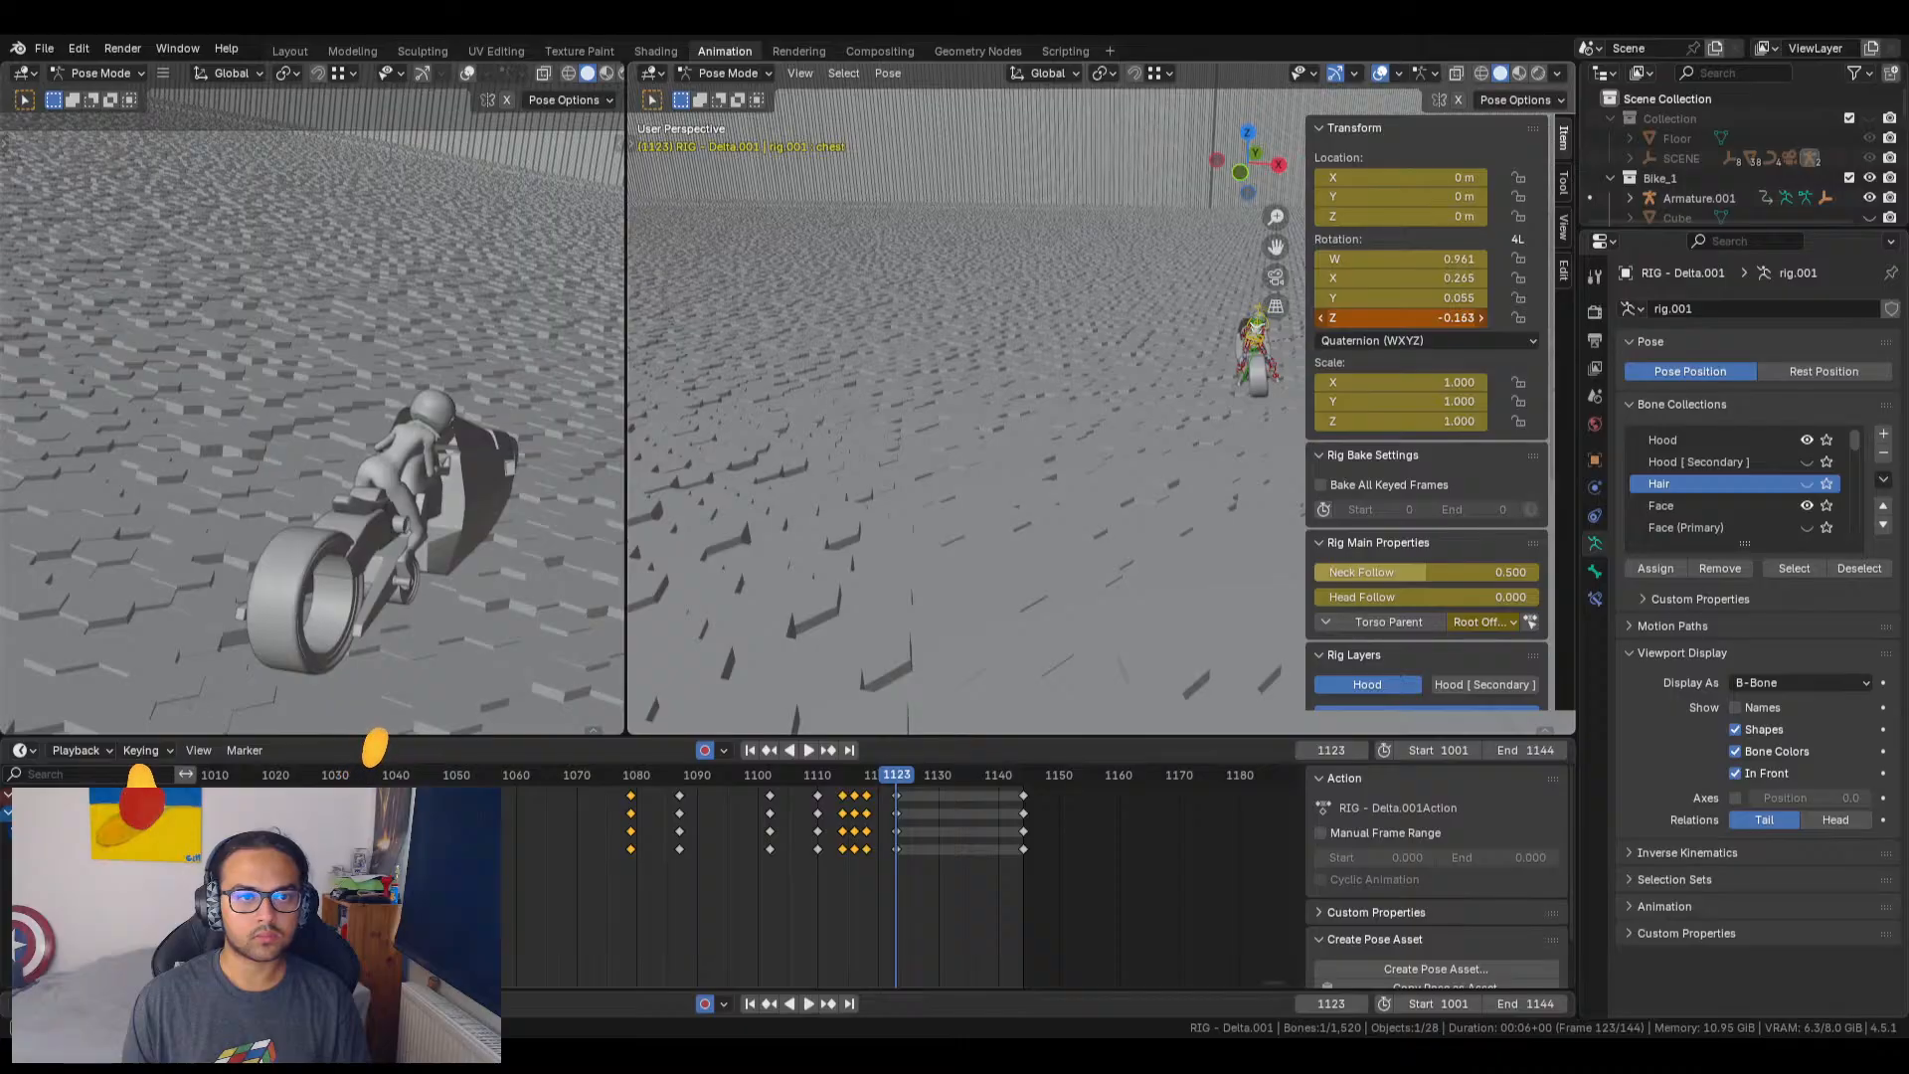
pyautogui.press('i')
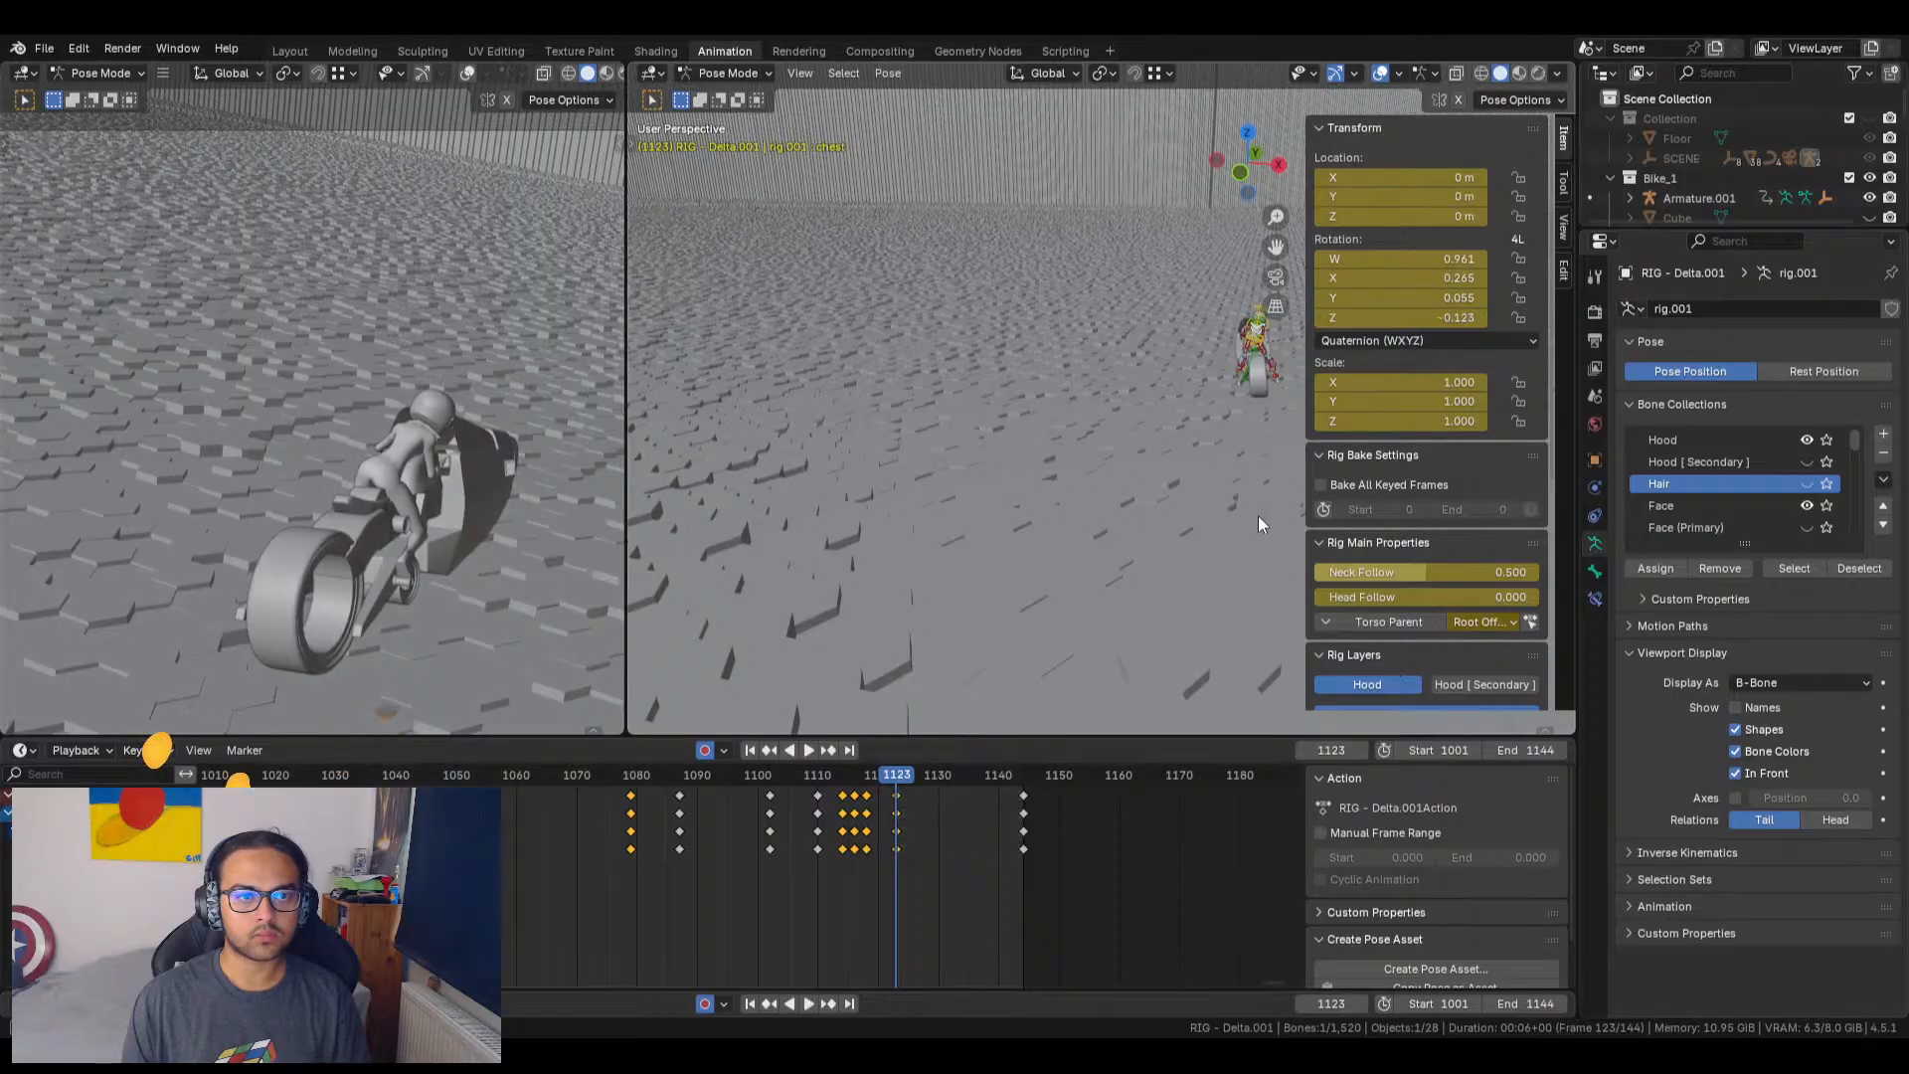
# Step: Play back and scrub the shot around frames 1110 to 1130 to review the chest's swaying motion
pyautogui.moveTo(893, 776); pyautogui.dragTo(809, 784)
pyautogui.click(810, 750)
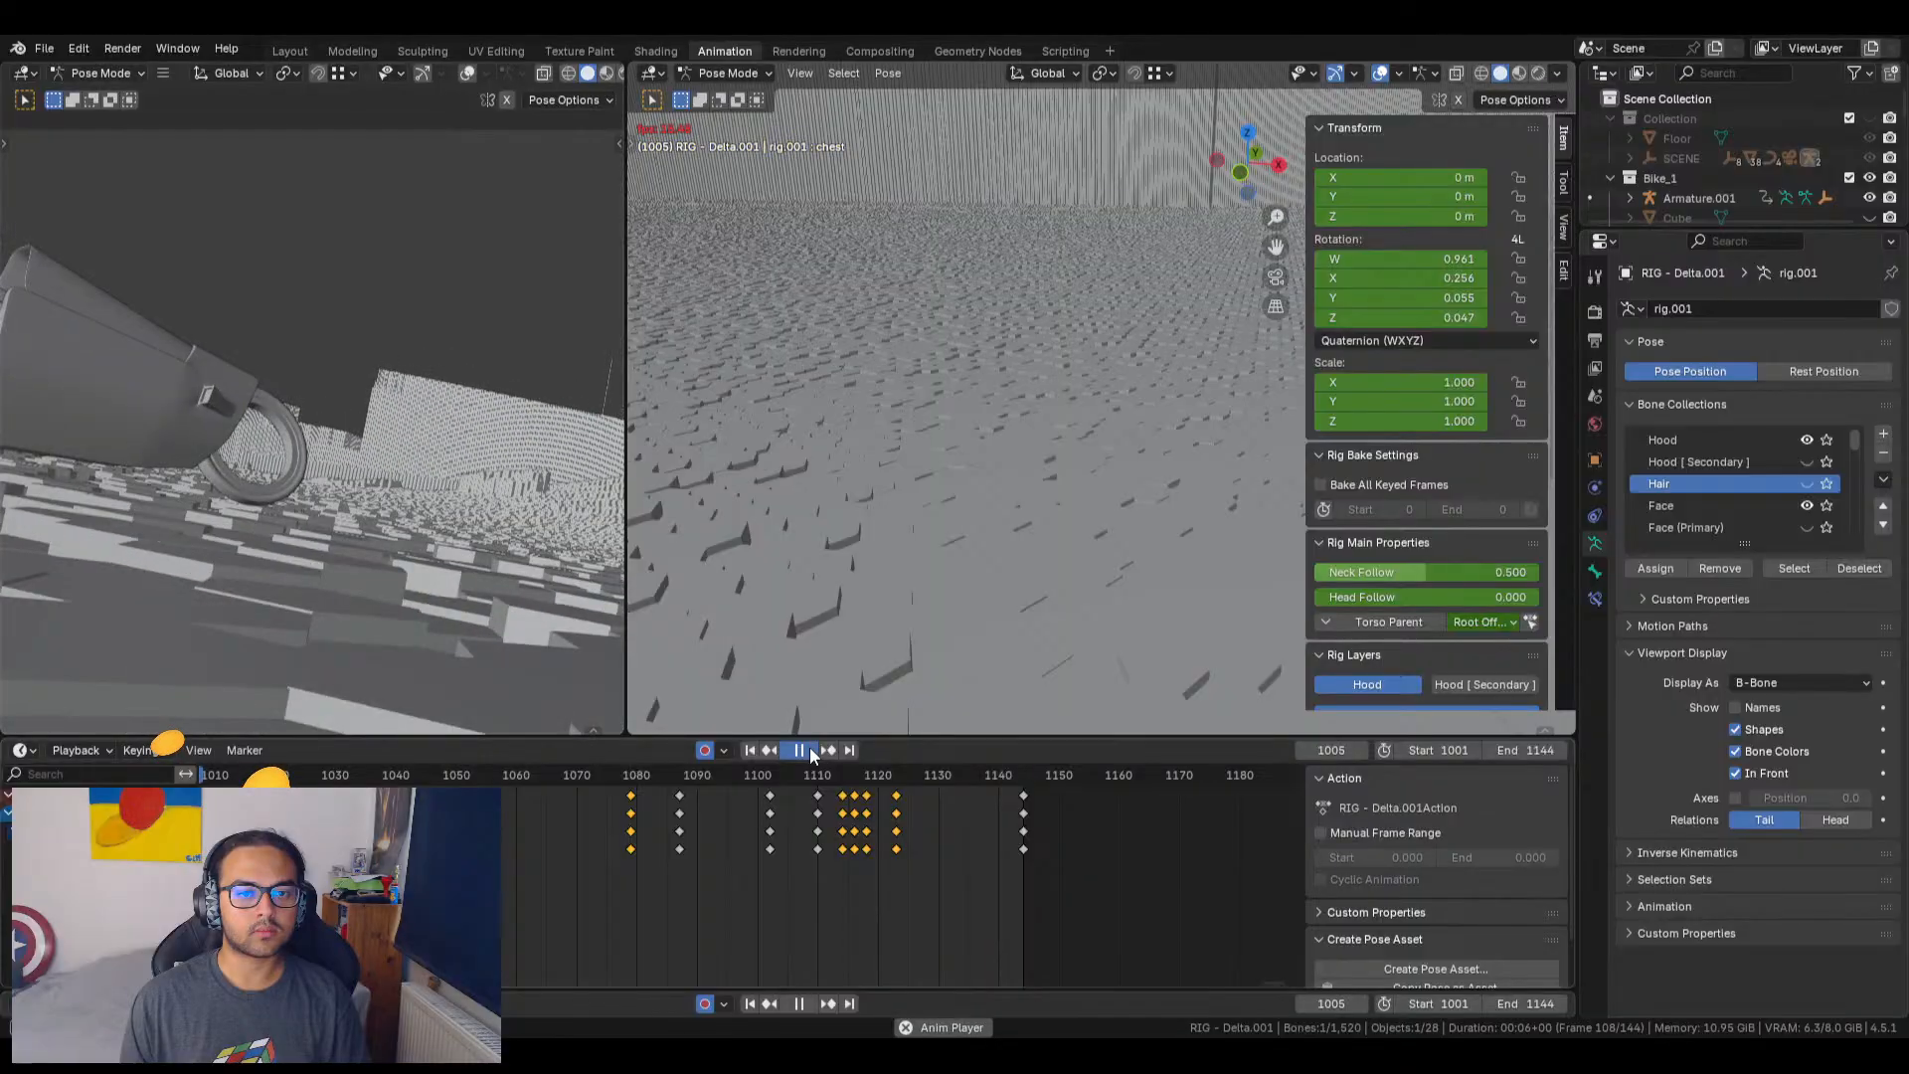
pyautogui.click(811, 750)
pyautogui.click(823, 775)
pyautogui.press('space')
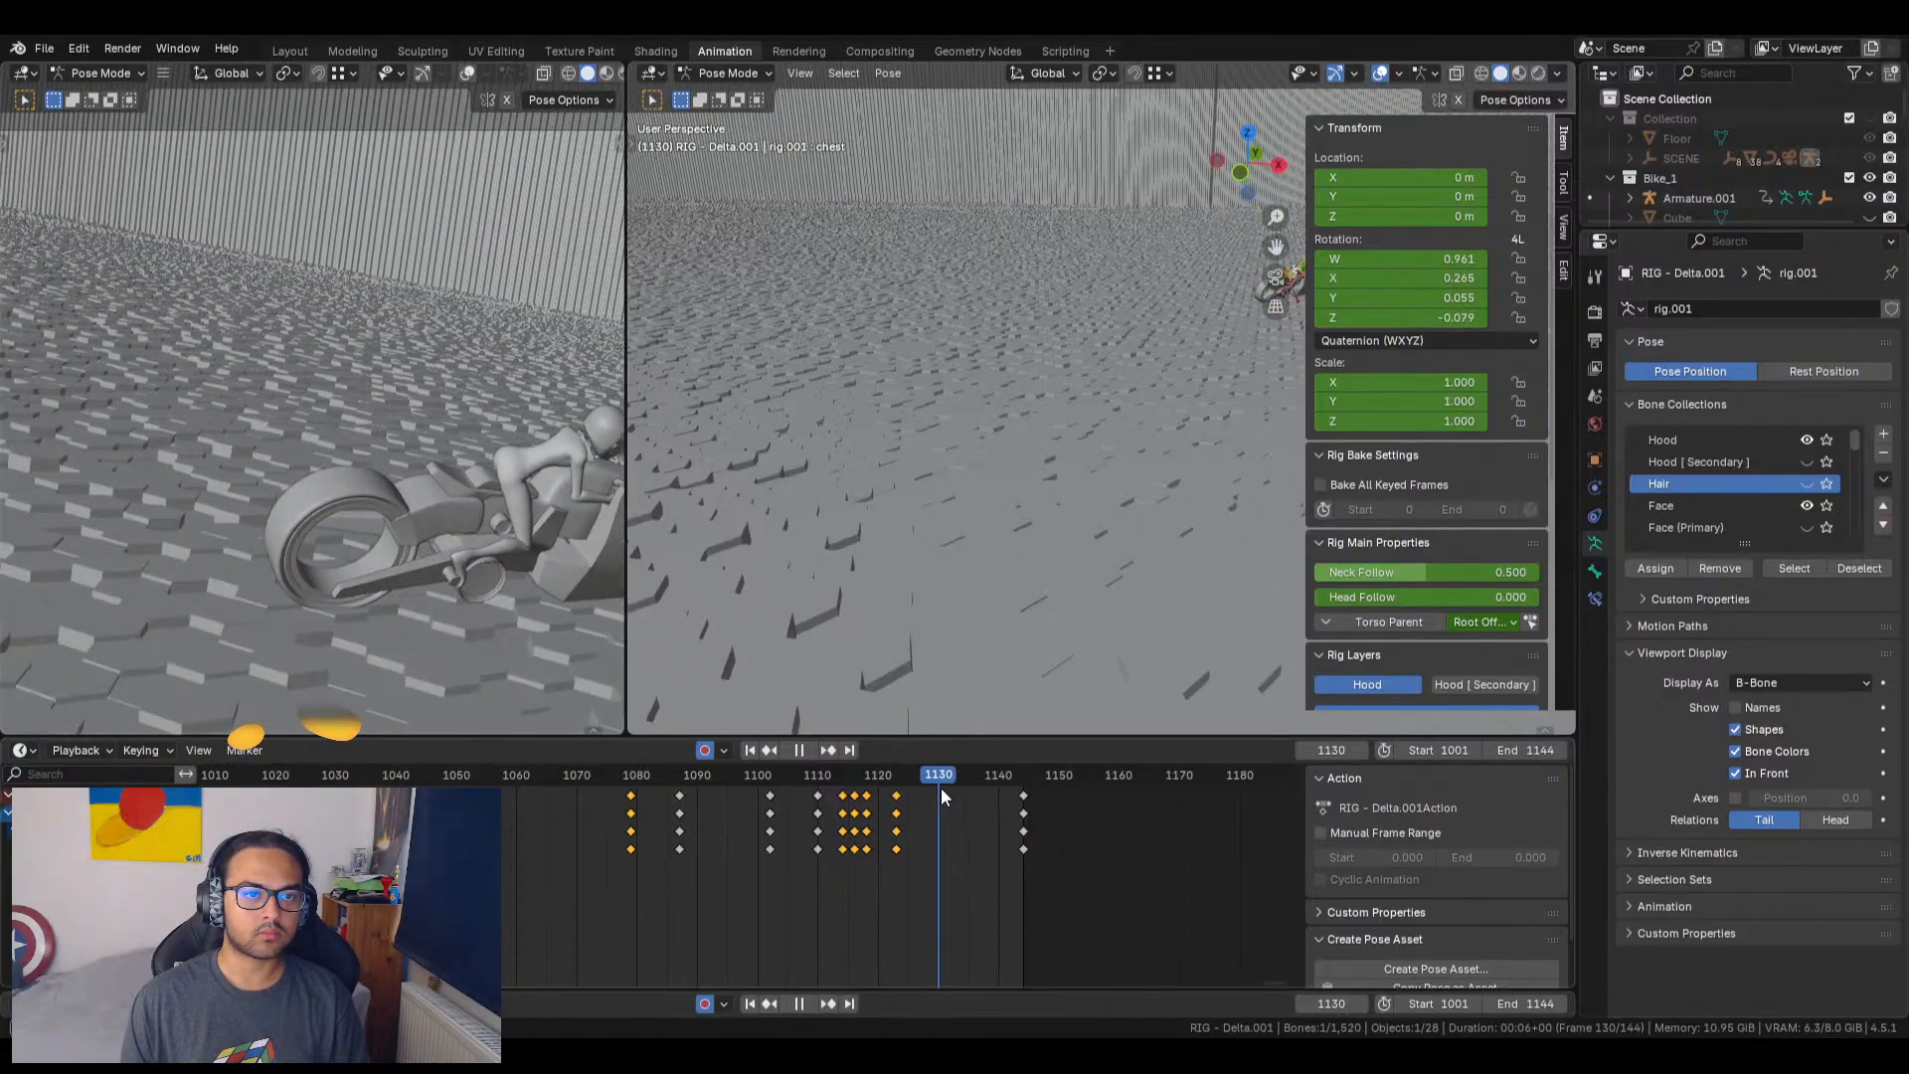
pyautogui.moveTo(953, 790); pyautogui.dragTo(855, 796)
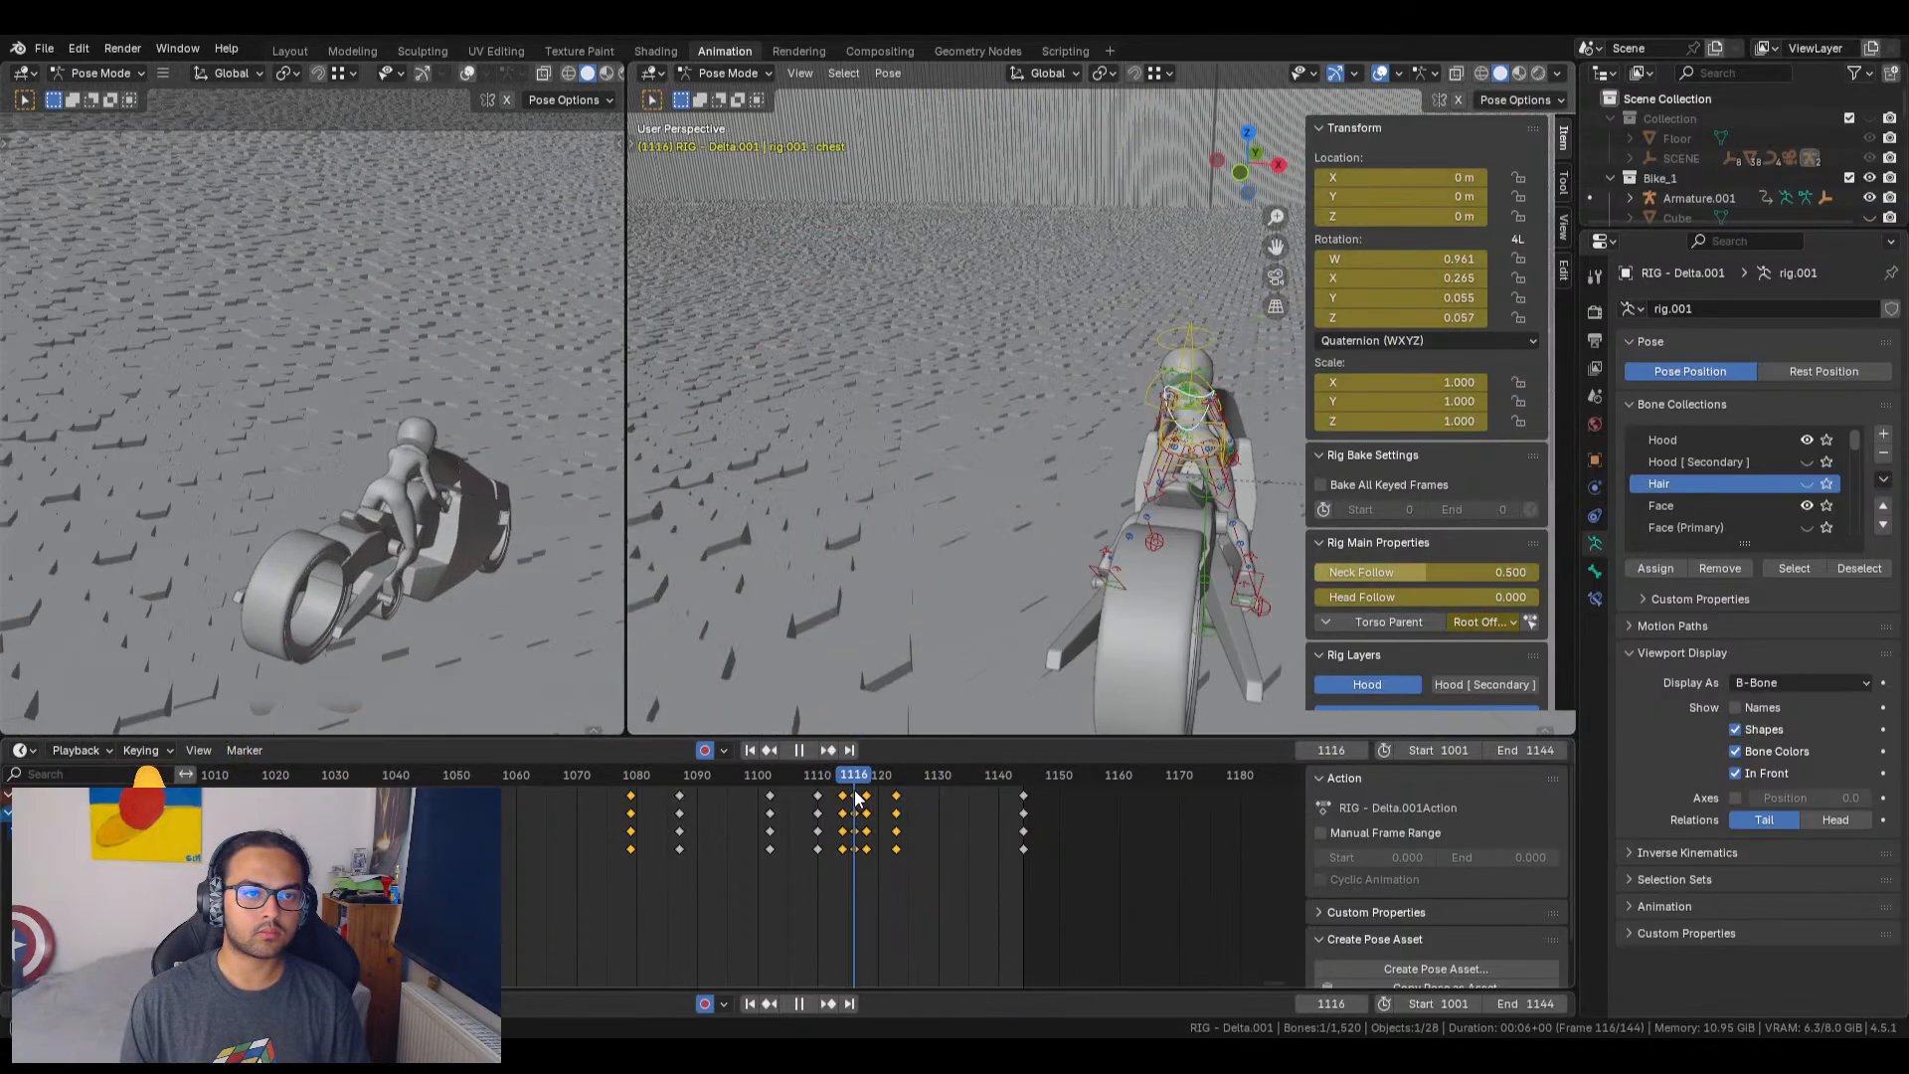
pyautogui.press('space')
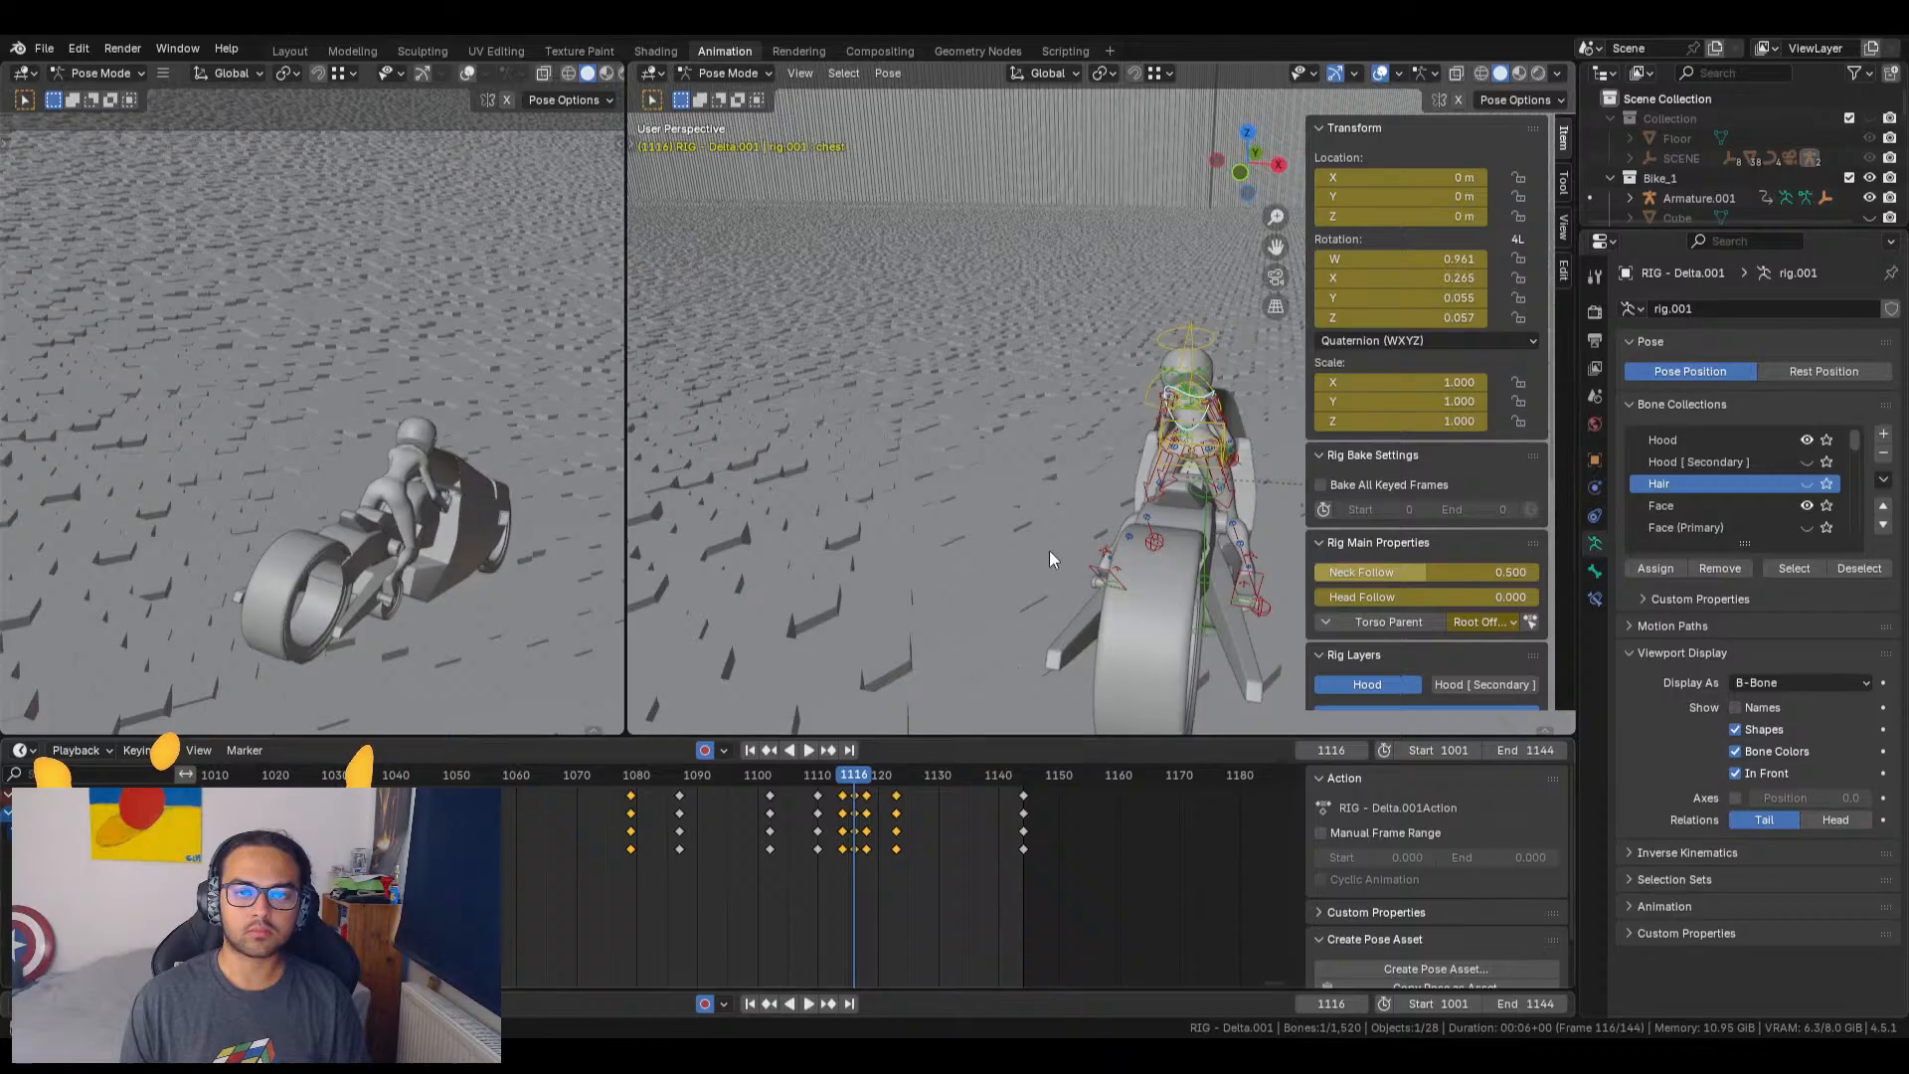
pyautogui.press('space')
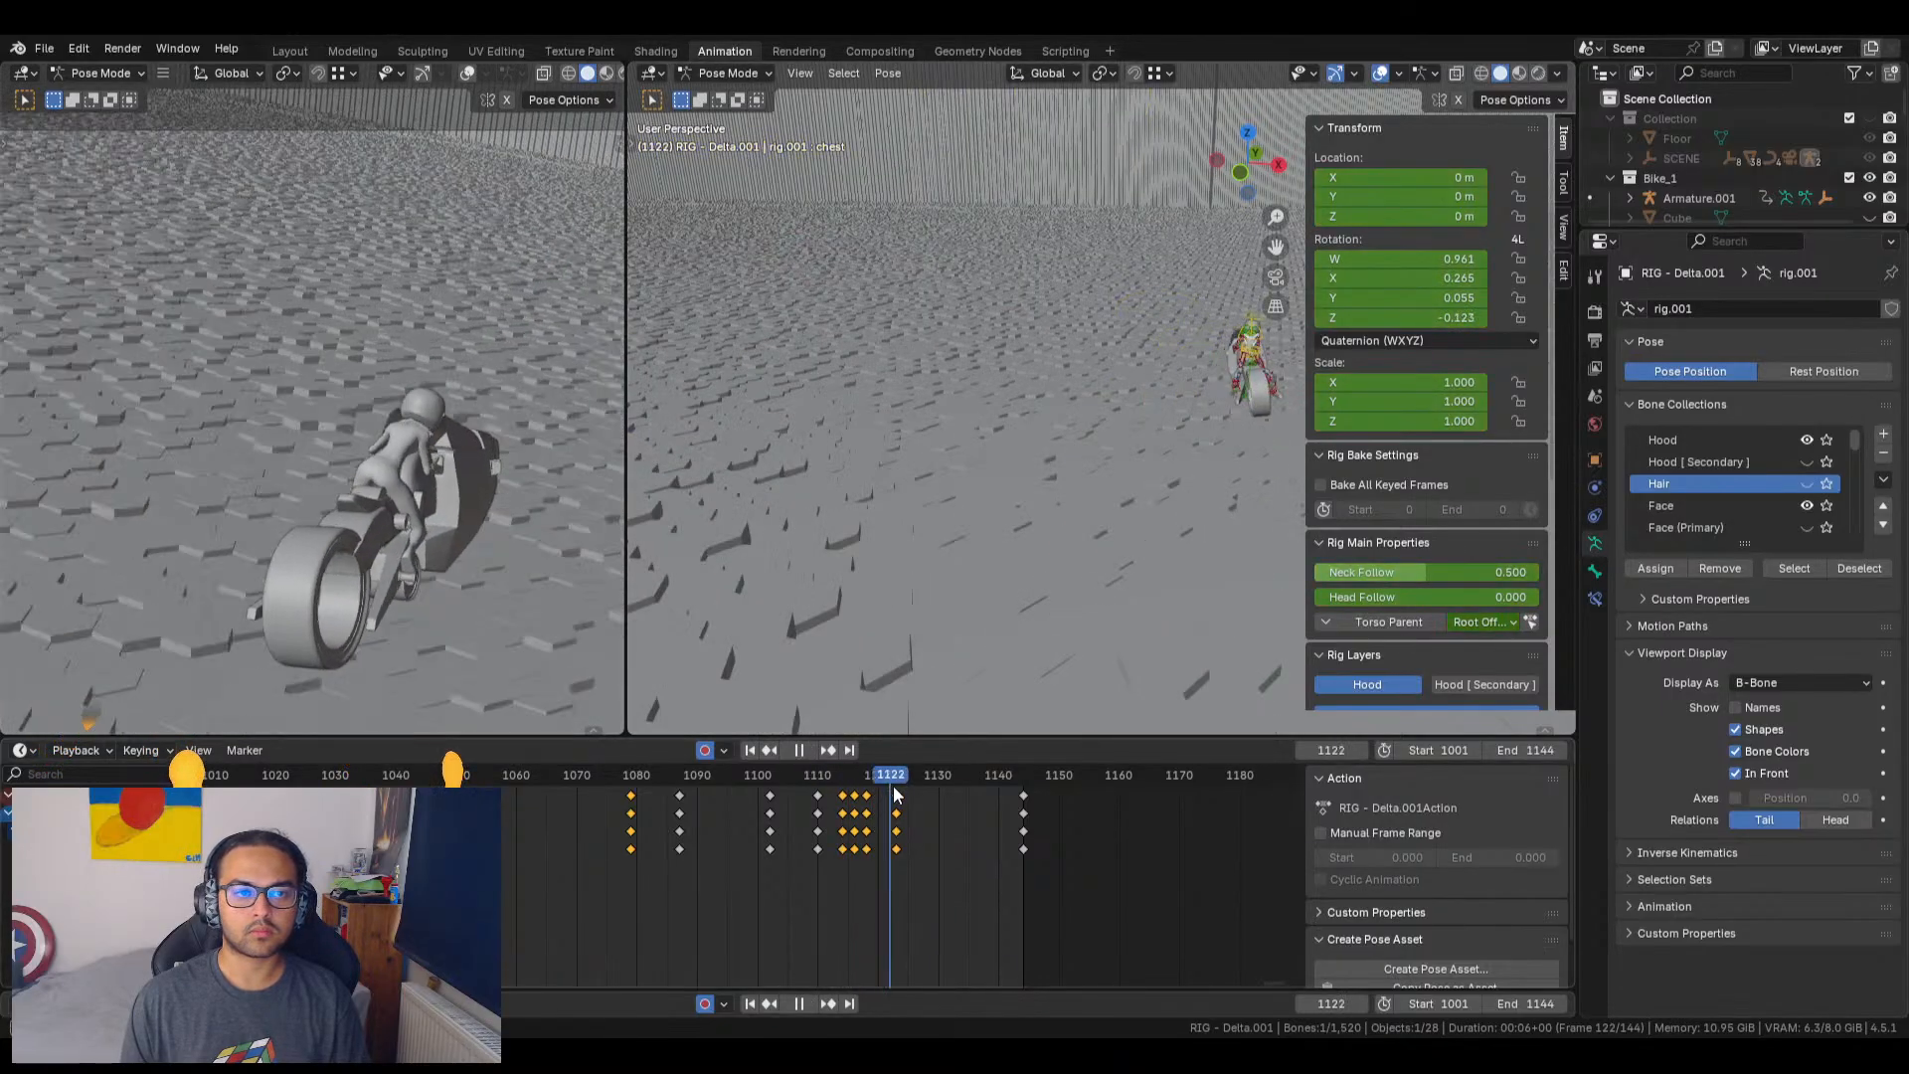
# Step: At frame 1123, set the chest control's X rotation to 0.305 and its Y rotation to -0.015
pyautogui.moveTo(899, 786)
pyautogui.mouseDown()
pyautogui.moveTo(848, 786)
pyautogui.moveTo(896, 799)
pyautogui.mouseUp()
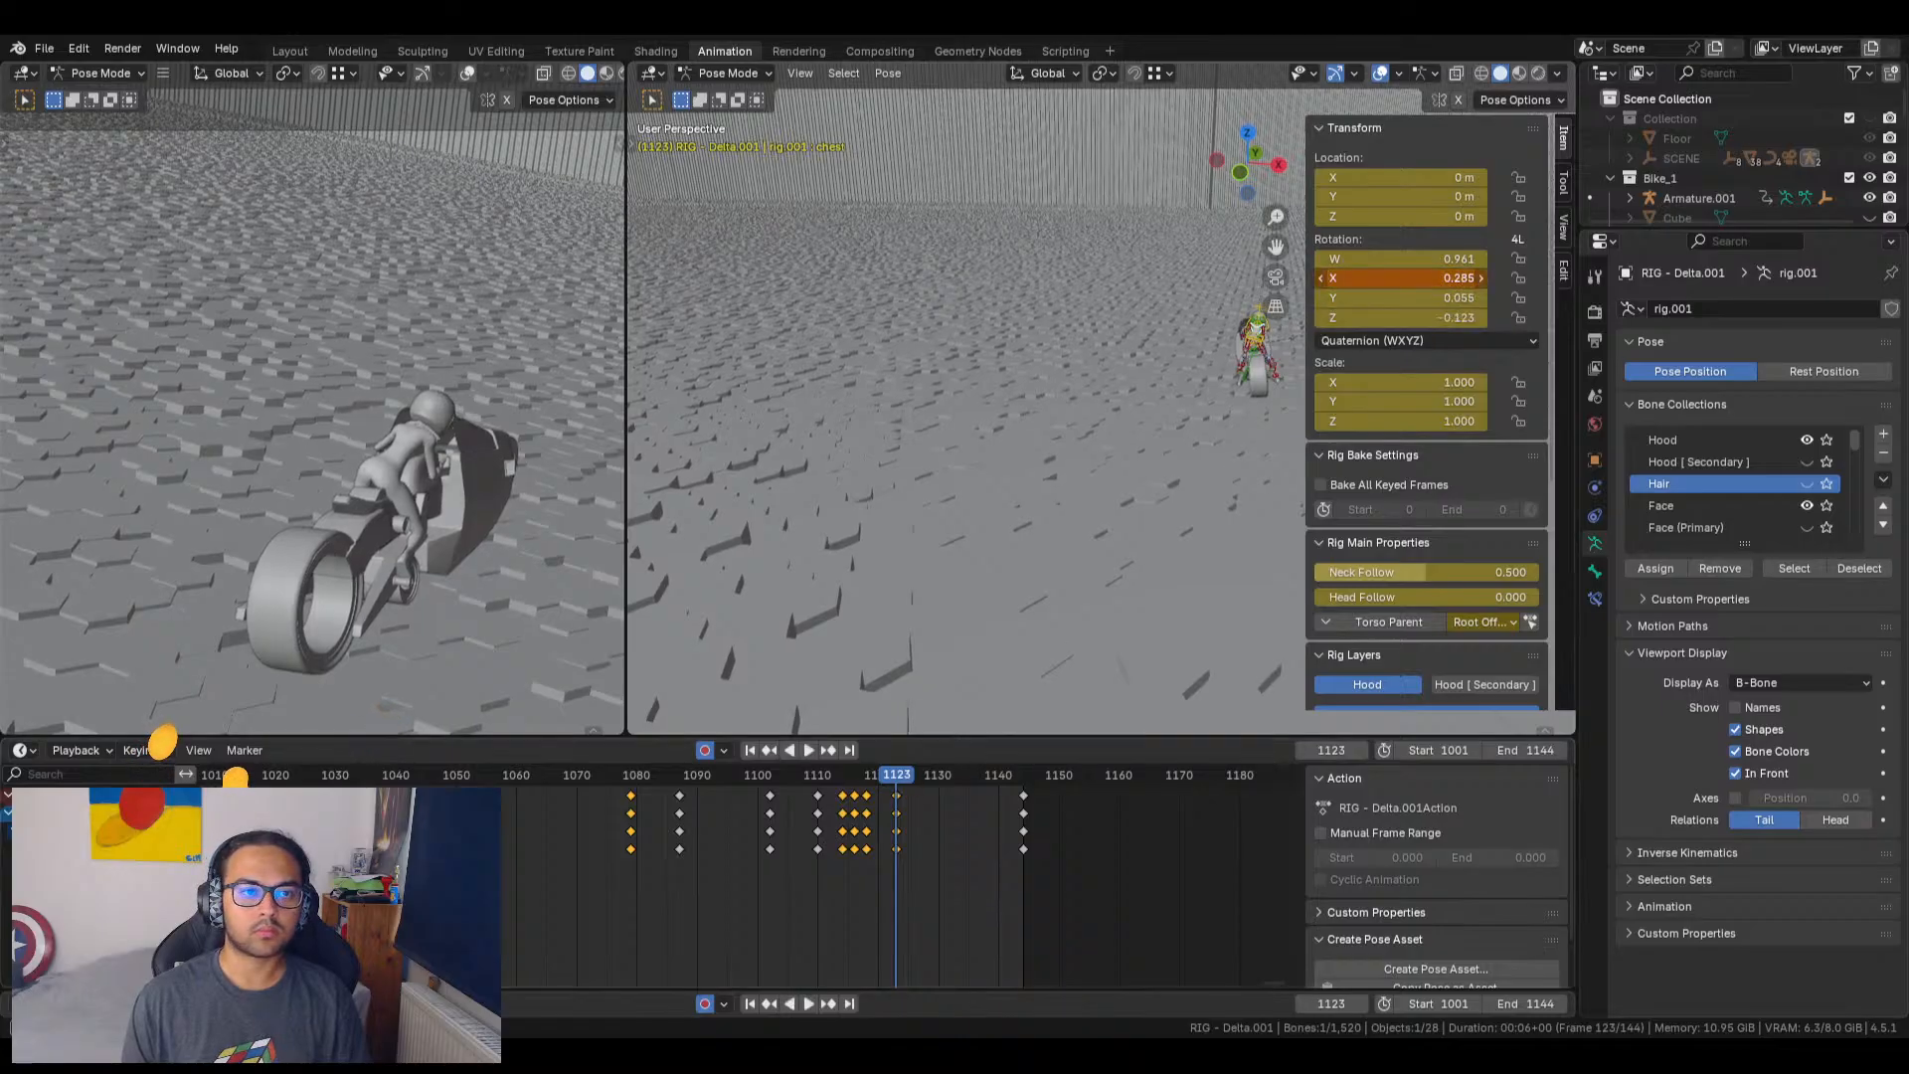
pyautogui.moveTo(1401, 279); pyautogui.dragTo(1398, 297)
pyautogui.moveTo(1400, 297); pyautogui.dragTo(1410, 298)
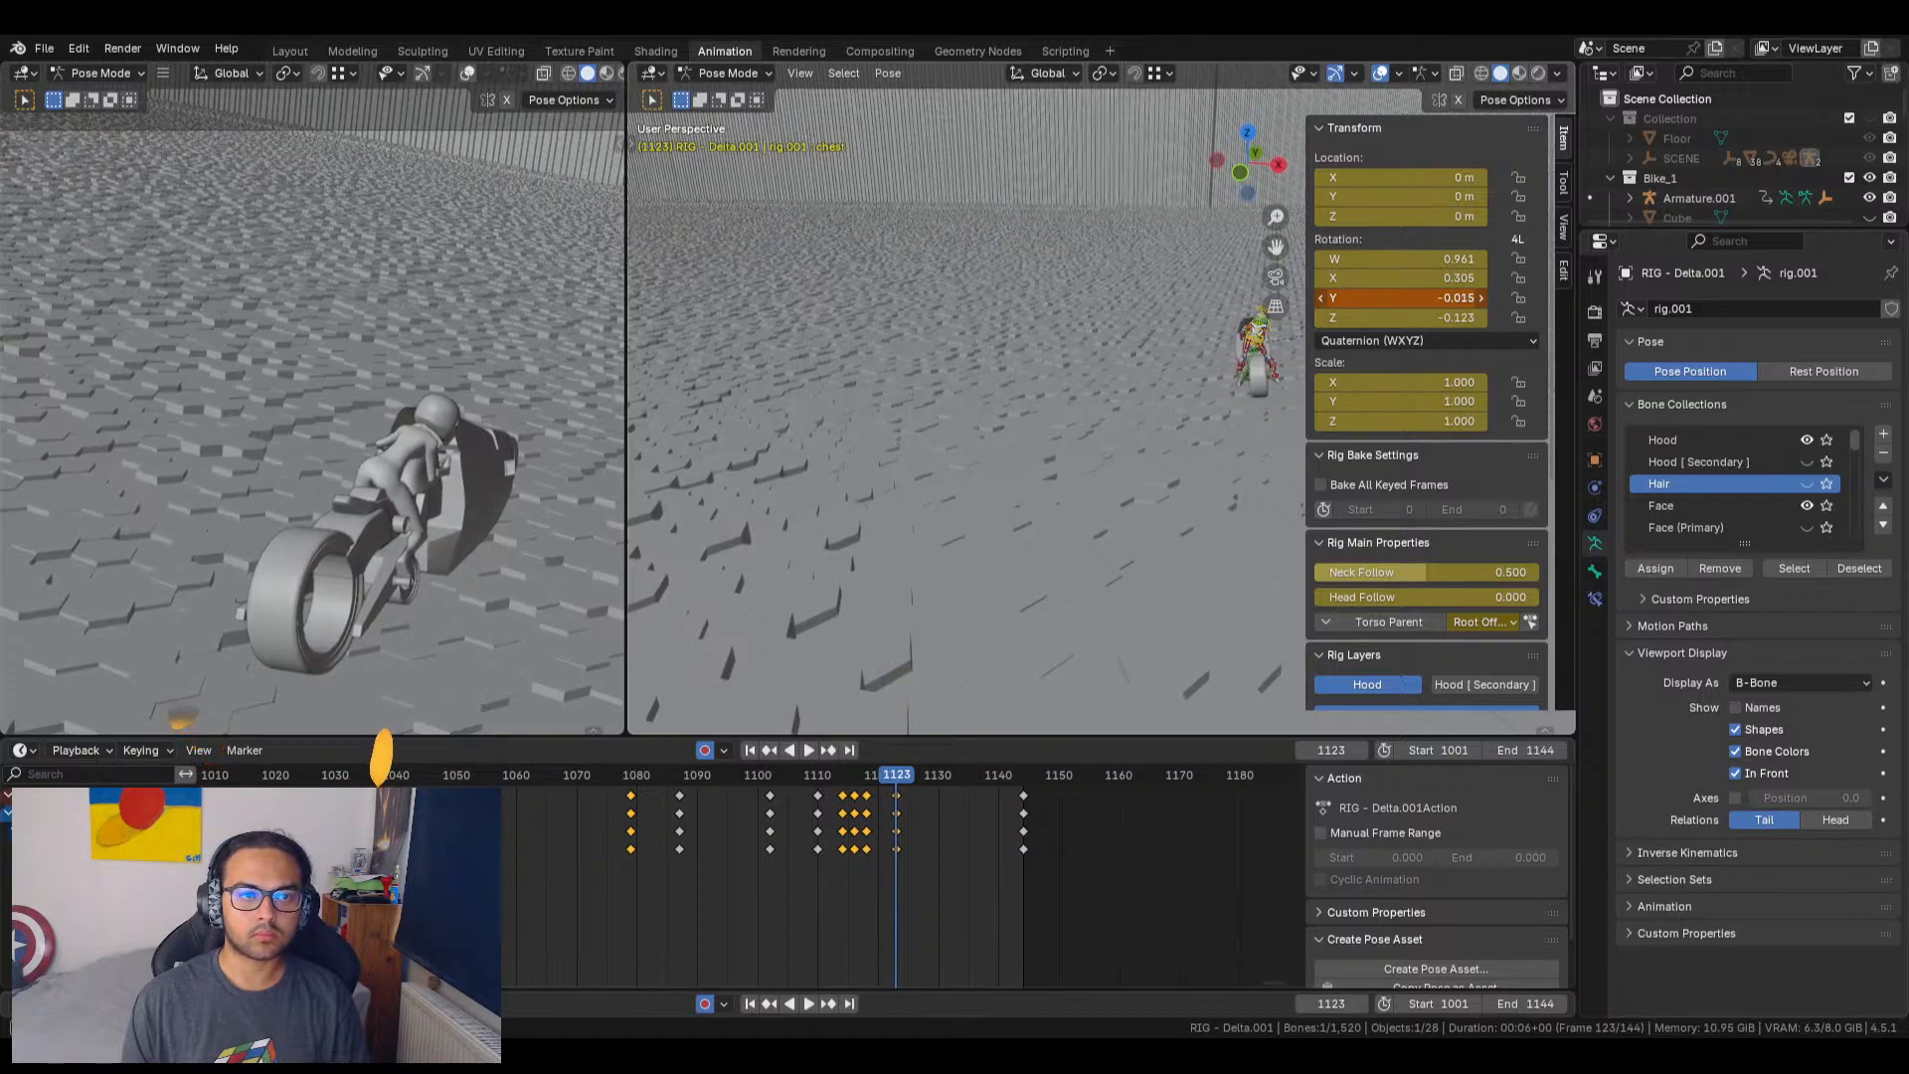
# Step: Set the chest control's Y rotation to 0.115 at frame 1114 and to -0.045 at frame 1116
pyautogui.moveTo(890, 774); pyautogui.dragTo(843, 774)
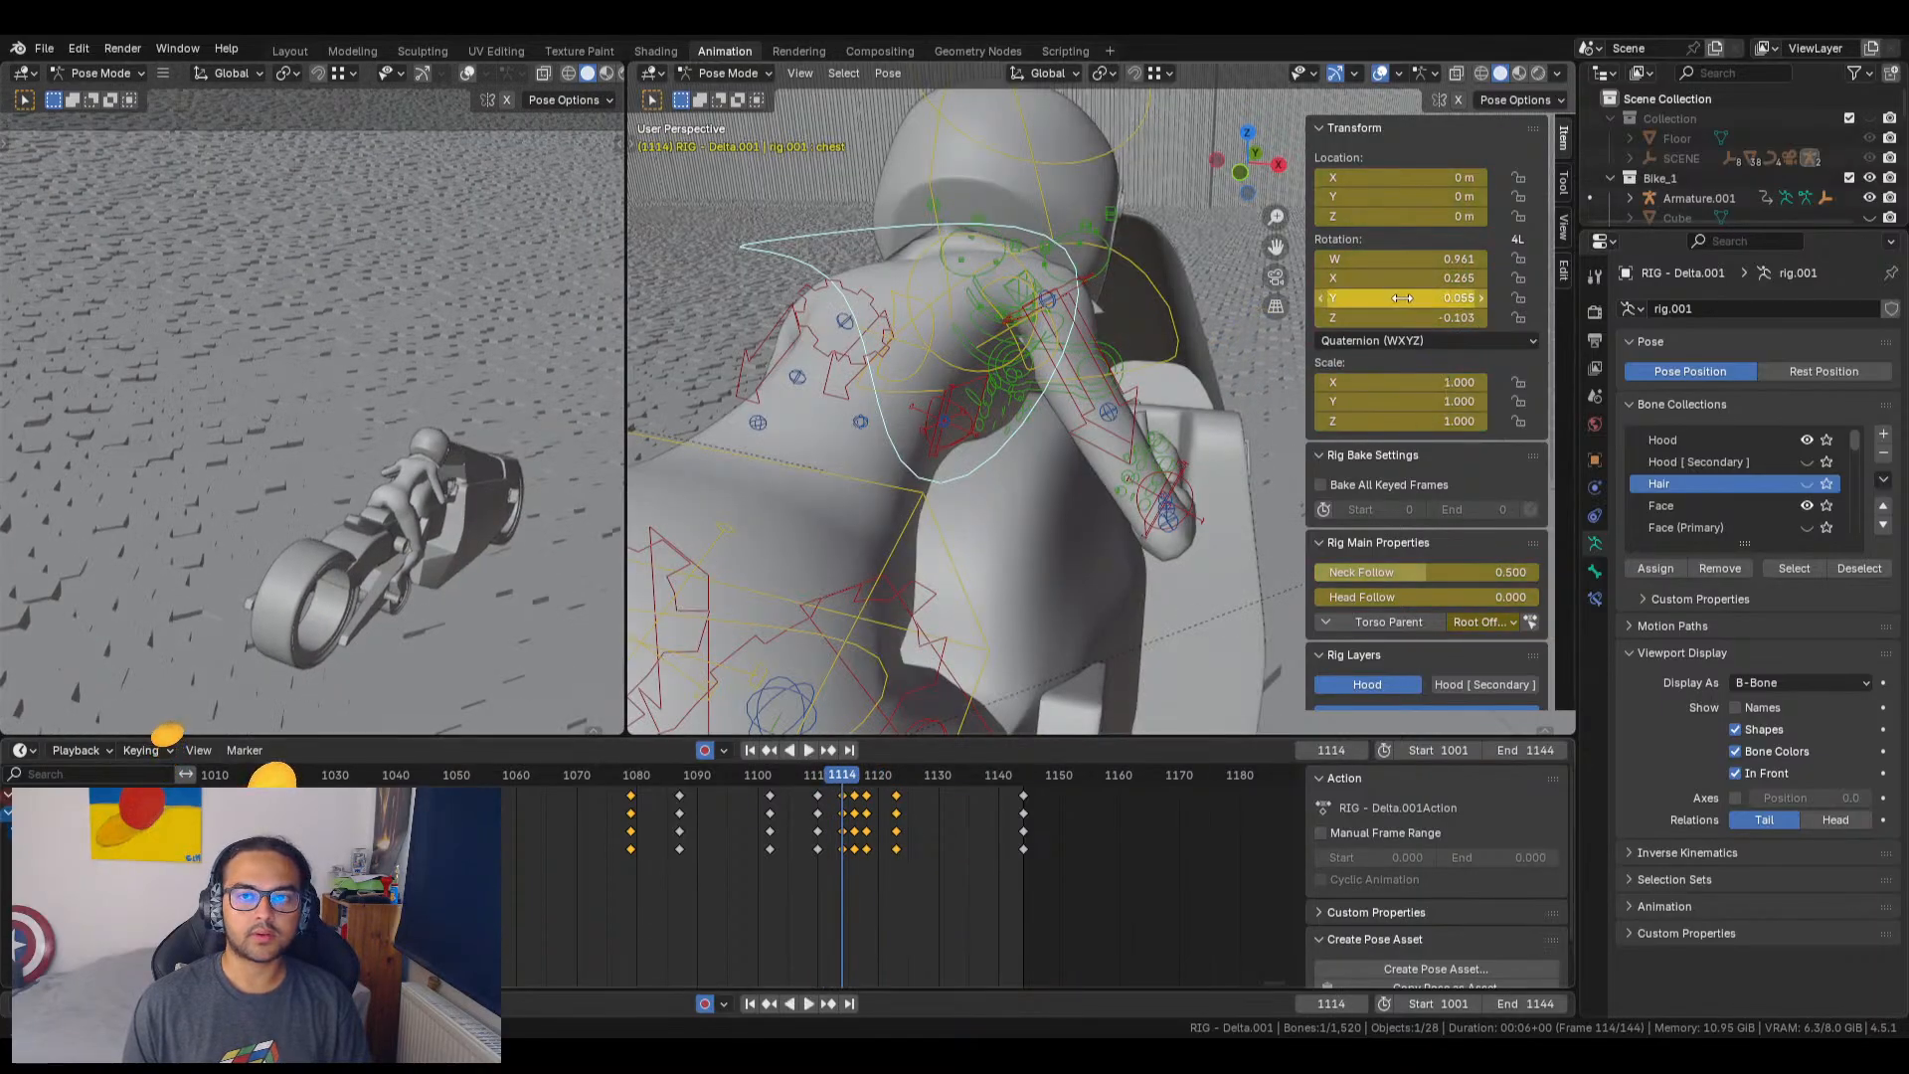
pyautogui.moveTo(1402, 297); pyautogui.dragTo(1442, 297)
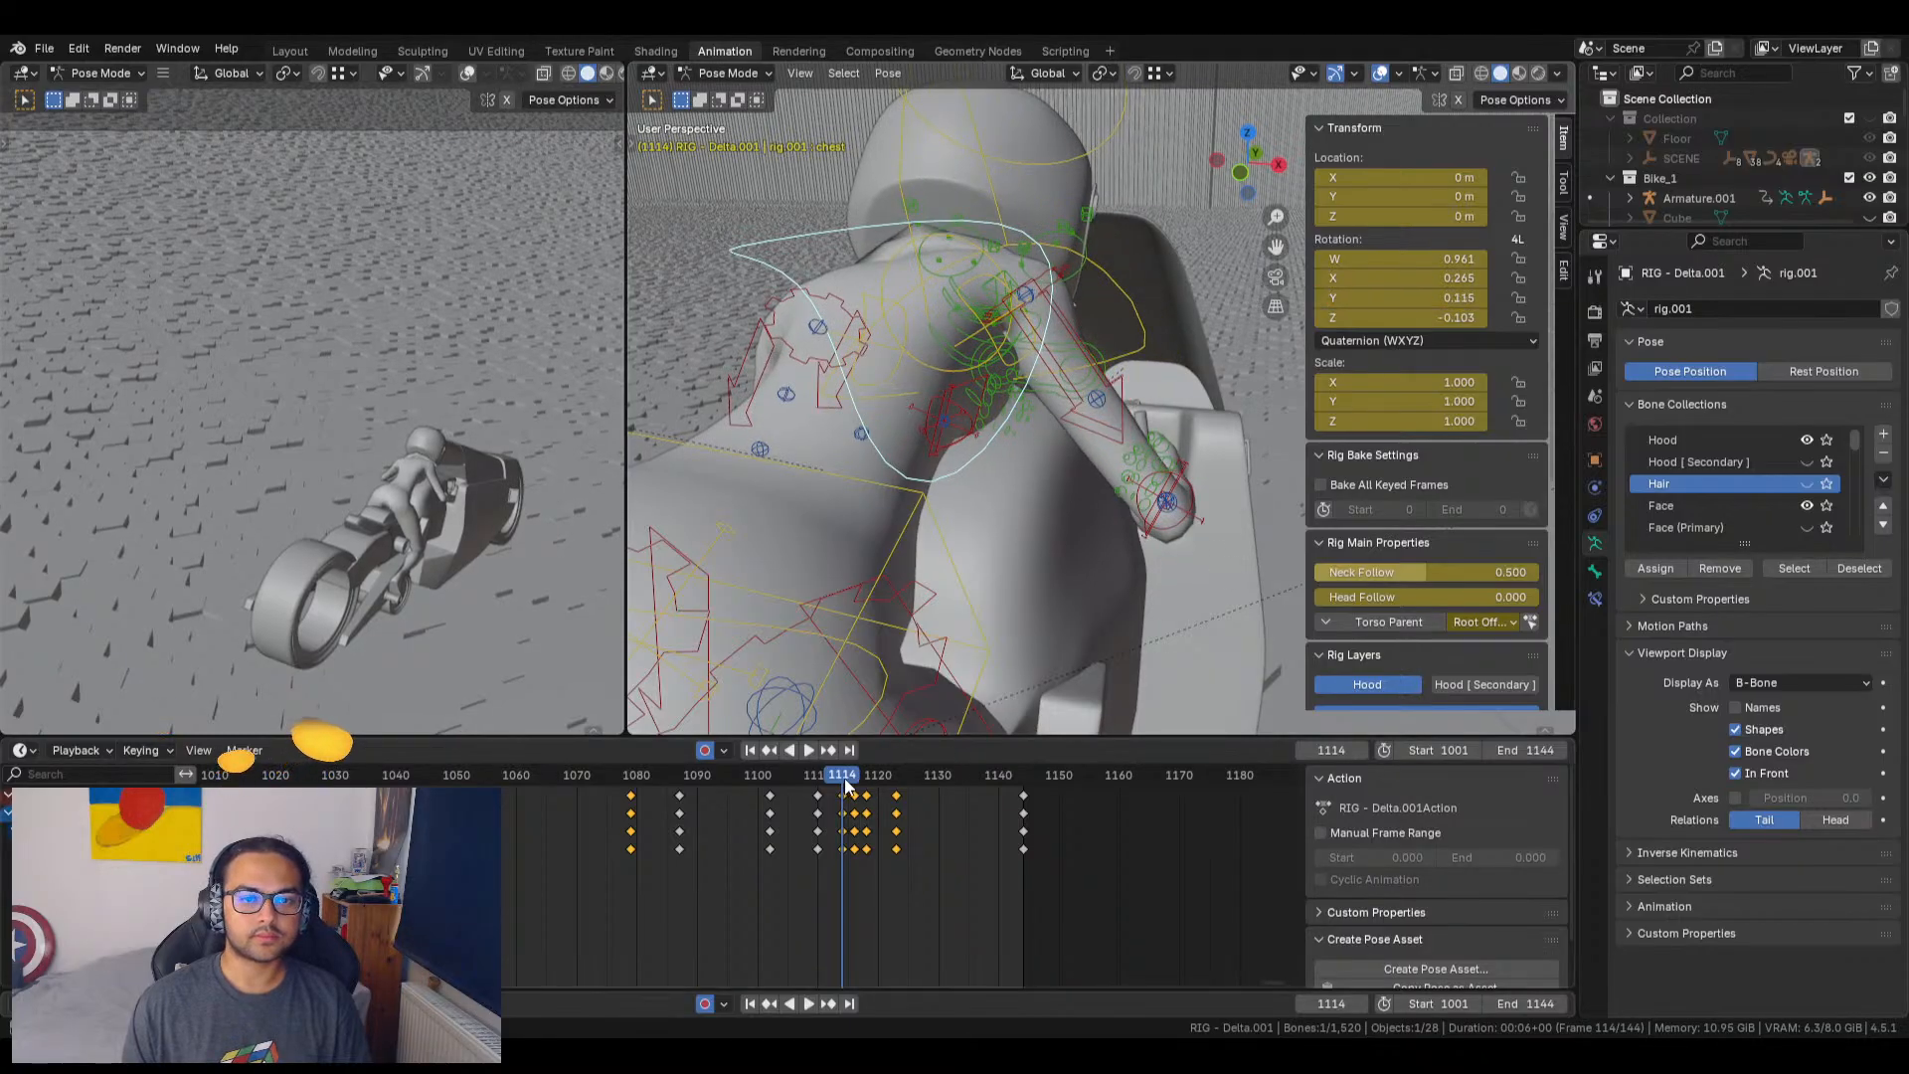
pyautogui.moveTo(841, 775); pyautogui.dragTo(858, 782)
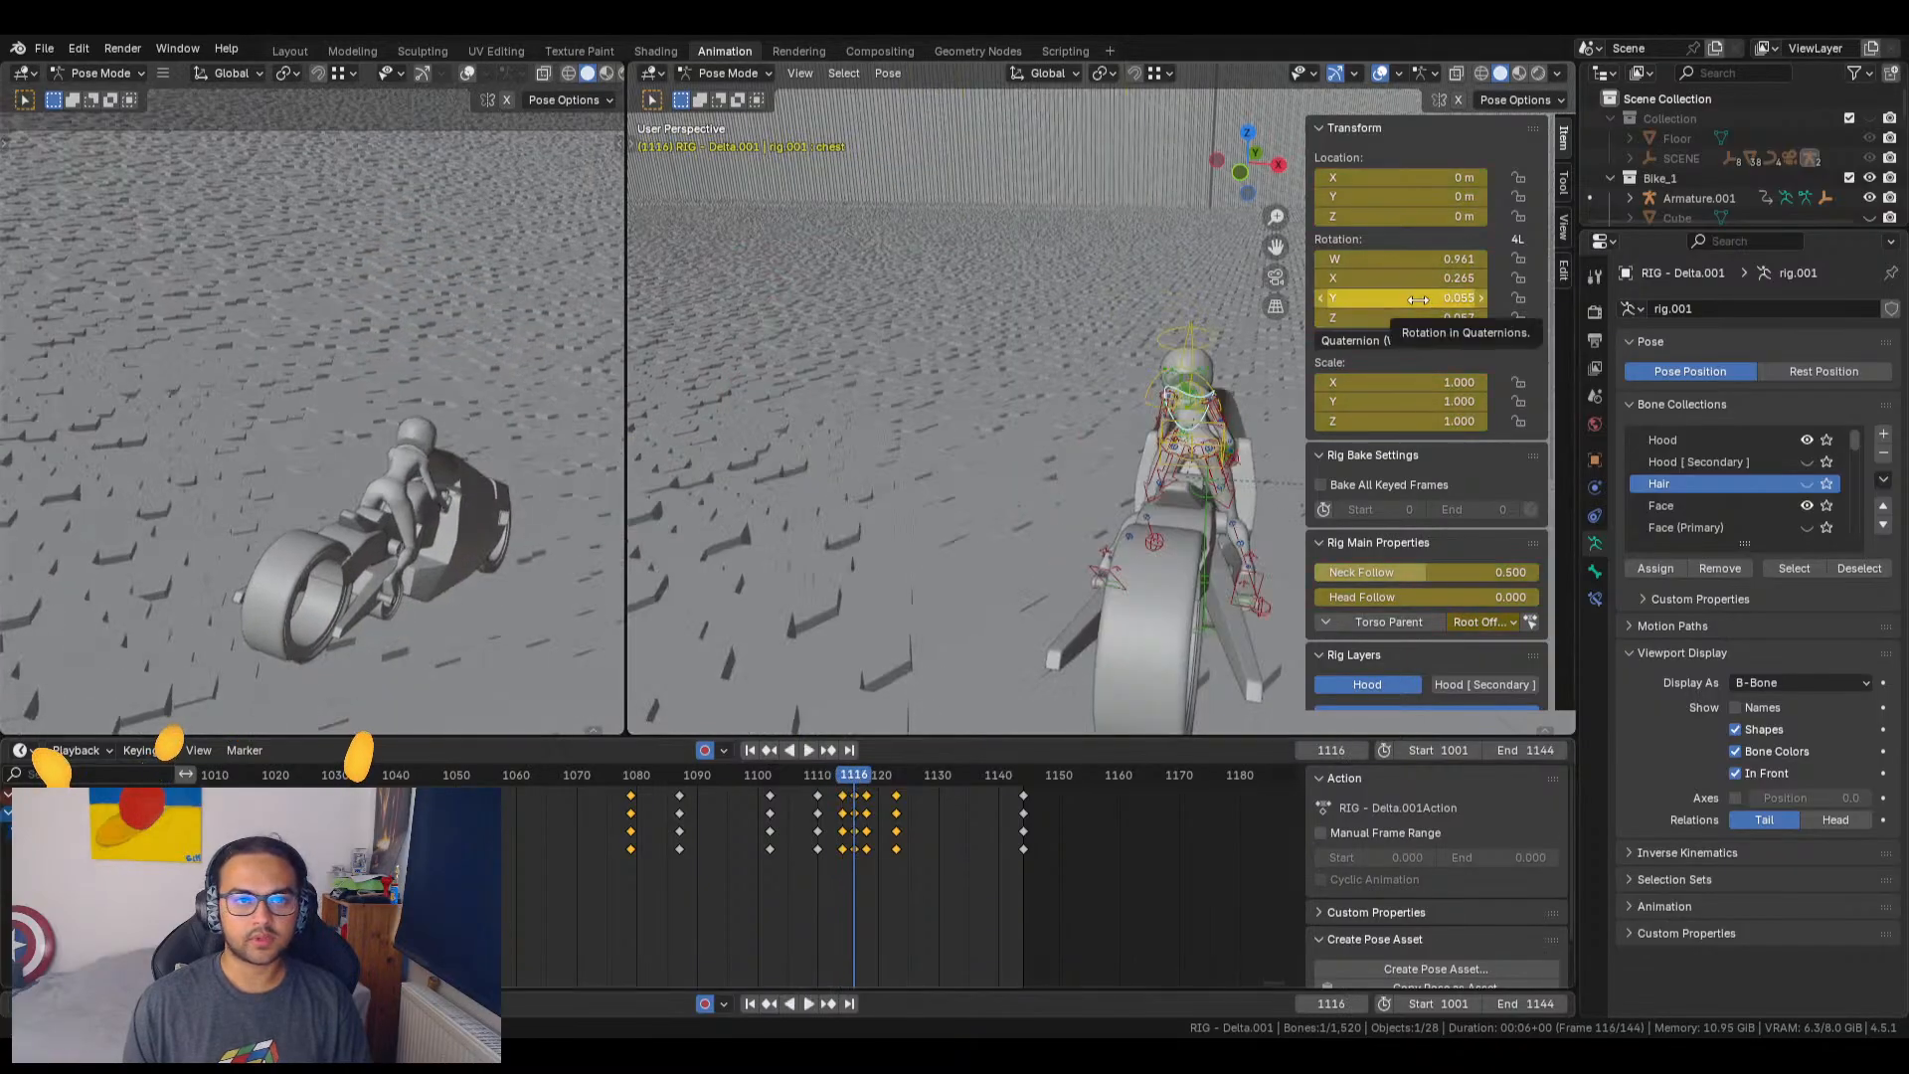
pyautogui.moveTo(1390, 297); pyautogui.dragTo(1291, 297)
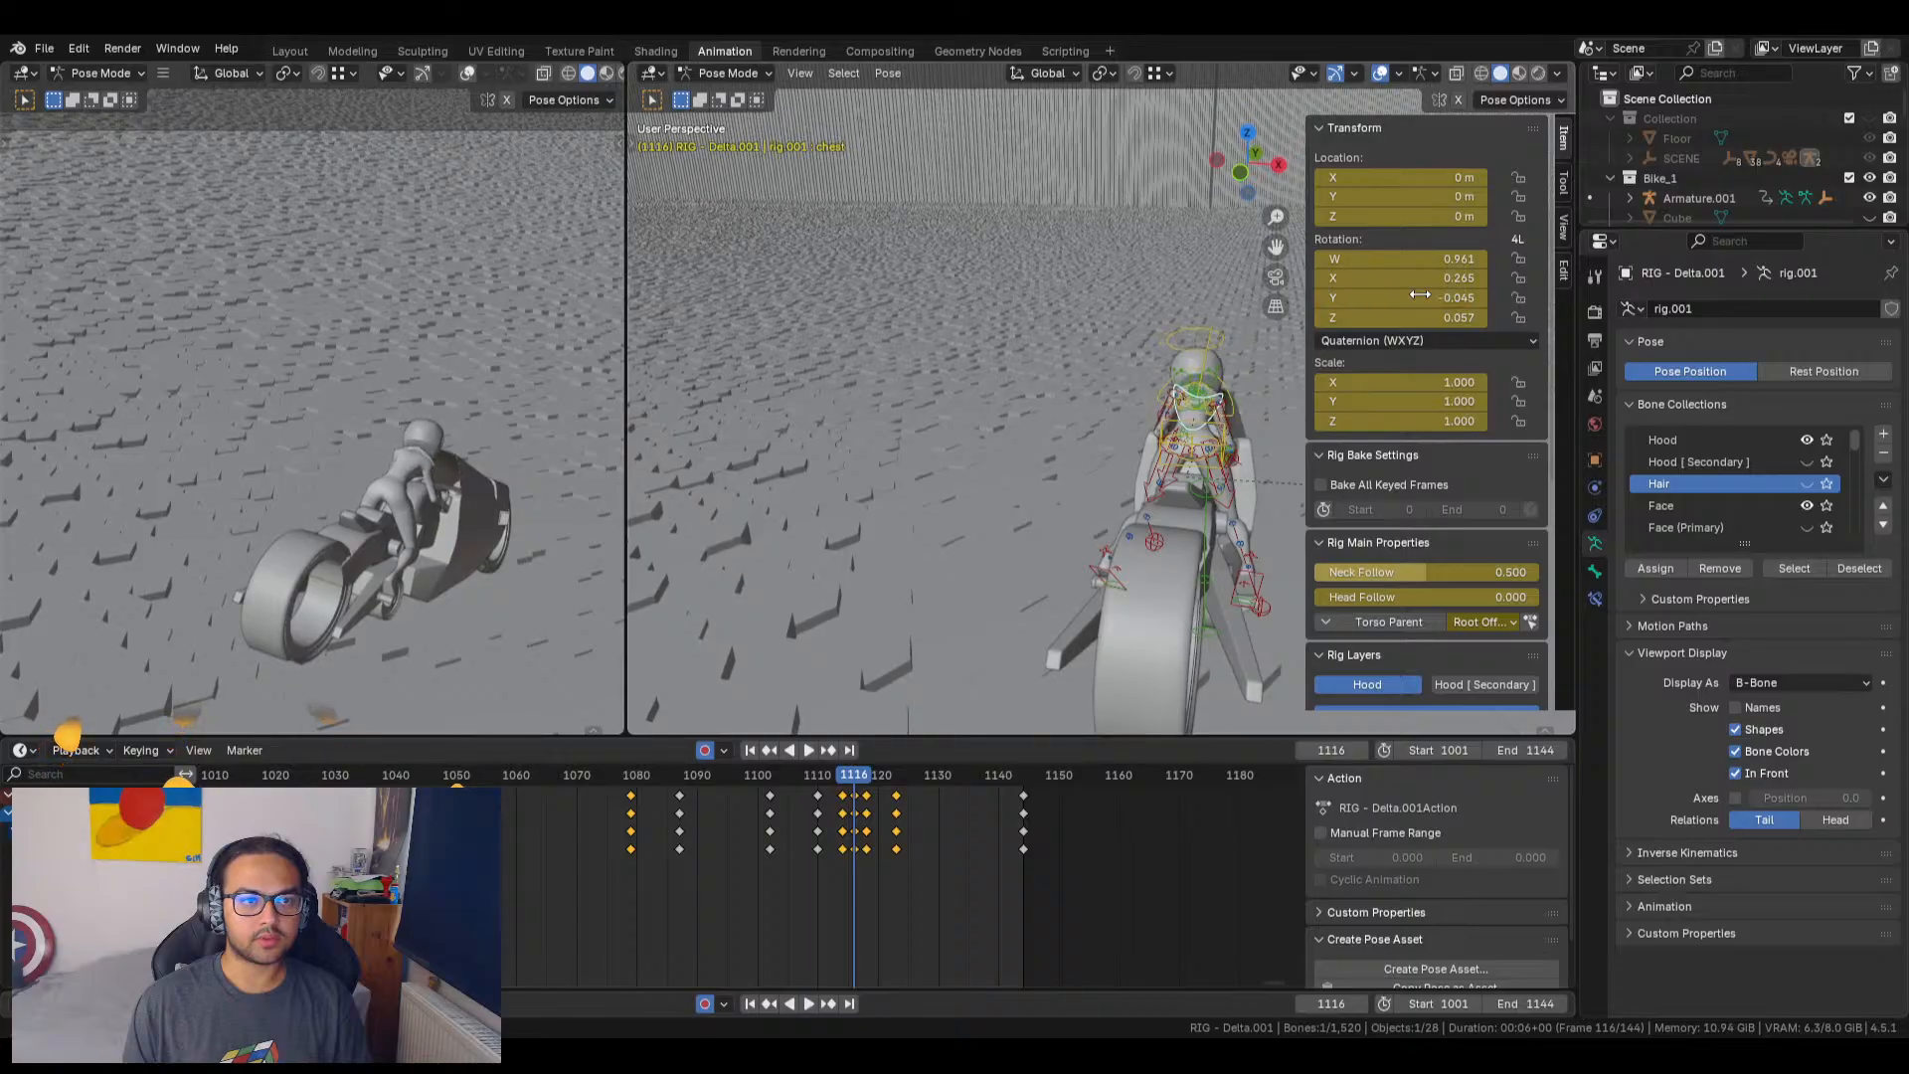
# Step: Set the chest control's Y rotation to 0.095 at frame 1118 and to -0.095 at frame 1123
pyautogui.press('space')
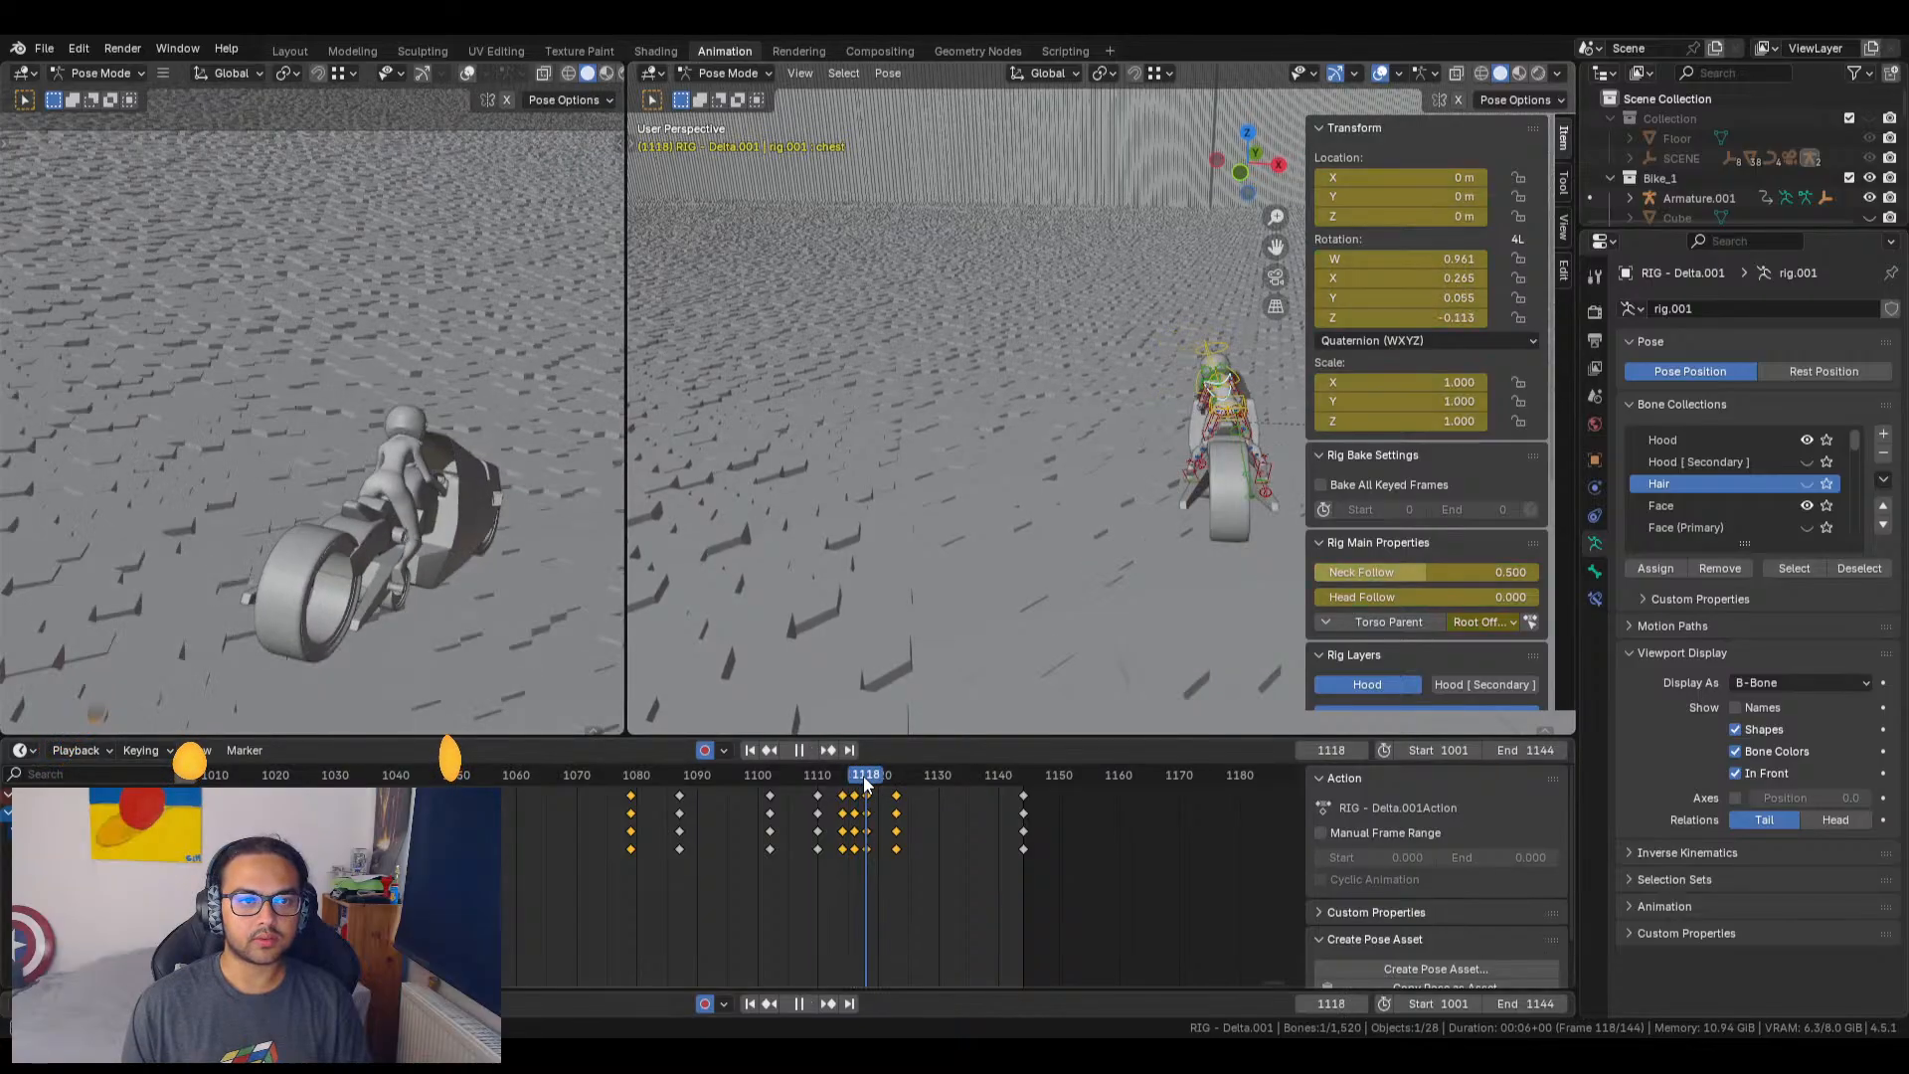
pyautogui.press('space')
pyautogui.moveTo(1402, 297); pyautogui.dragTo(1482, 297)
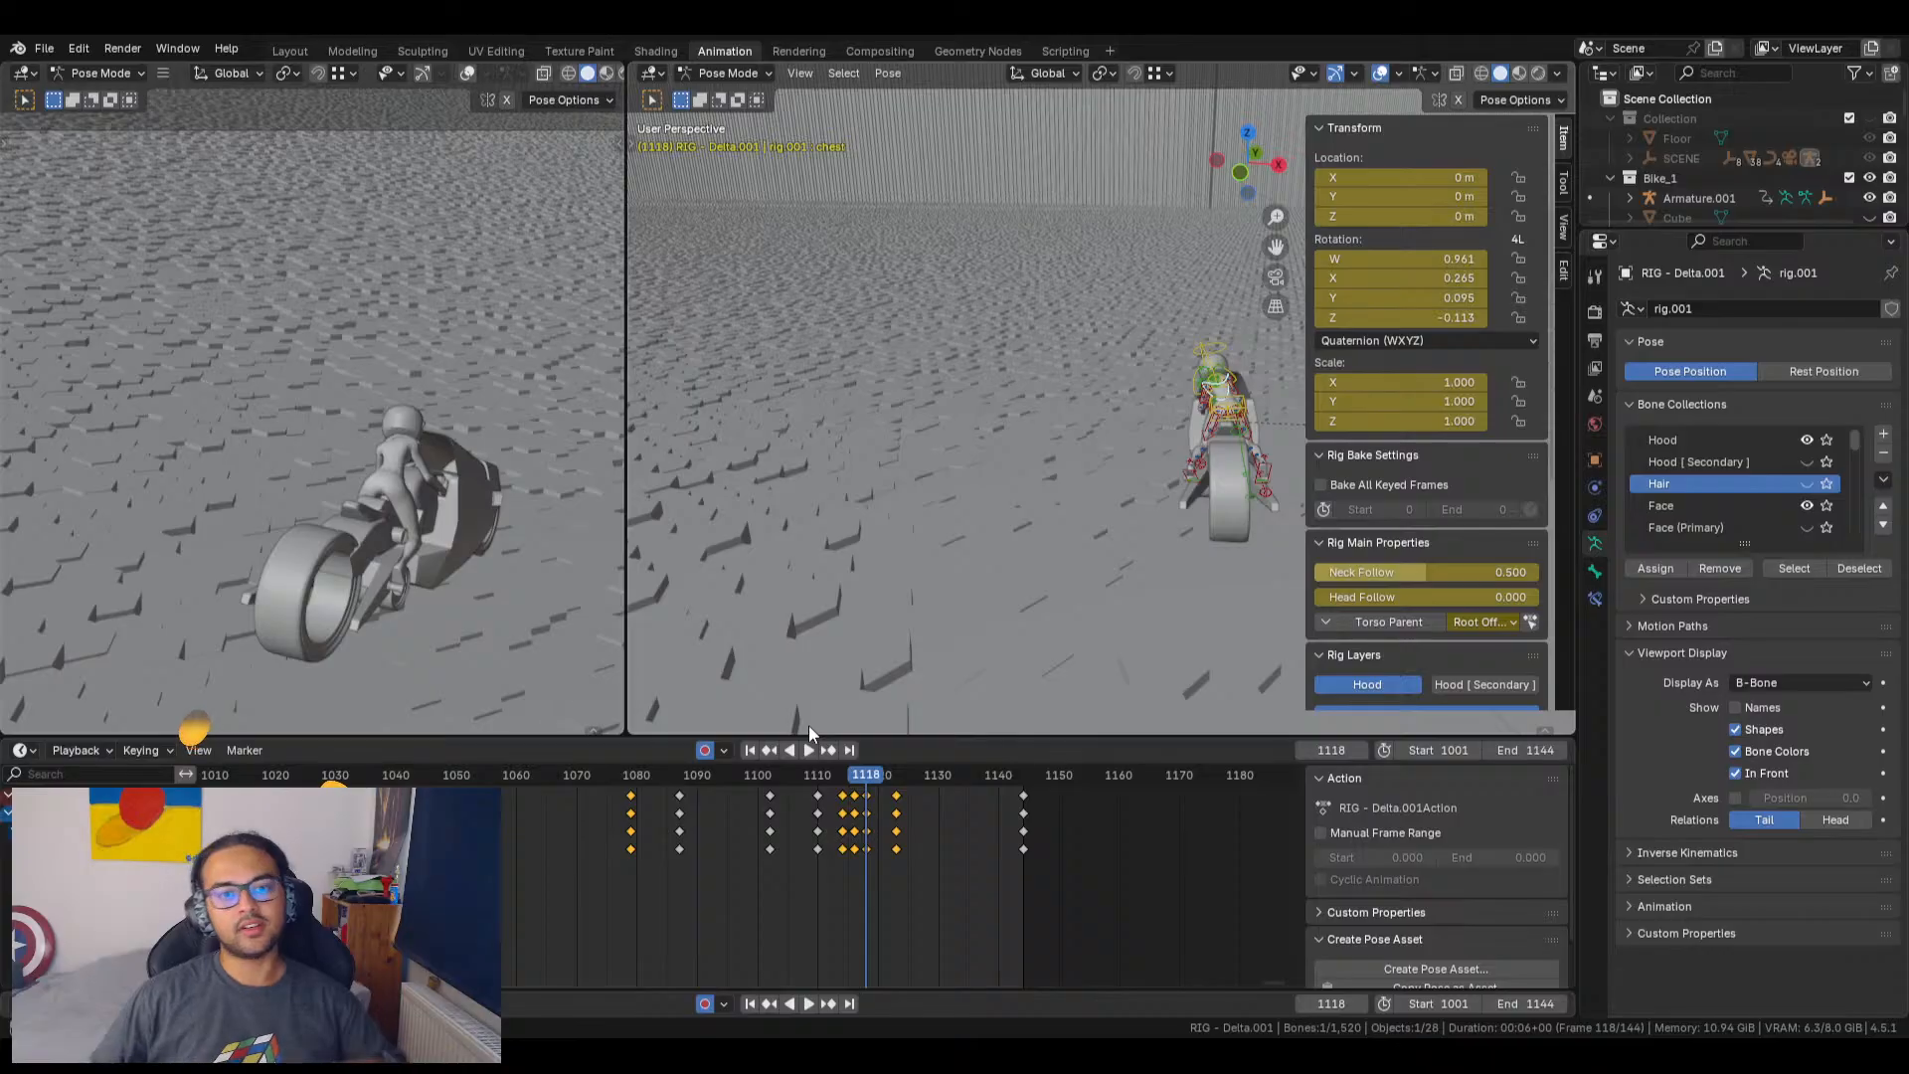
pyautogui.moveTo(857, 782); pyautogui.dragTo(909, 795)
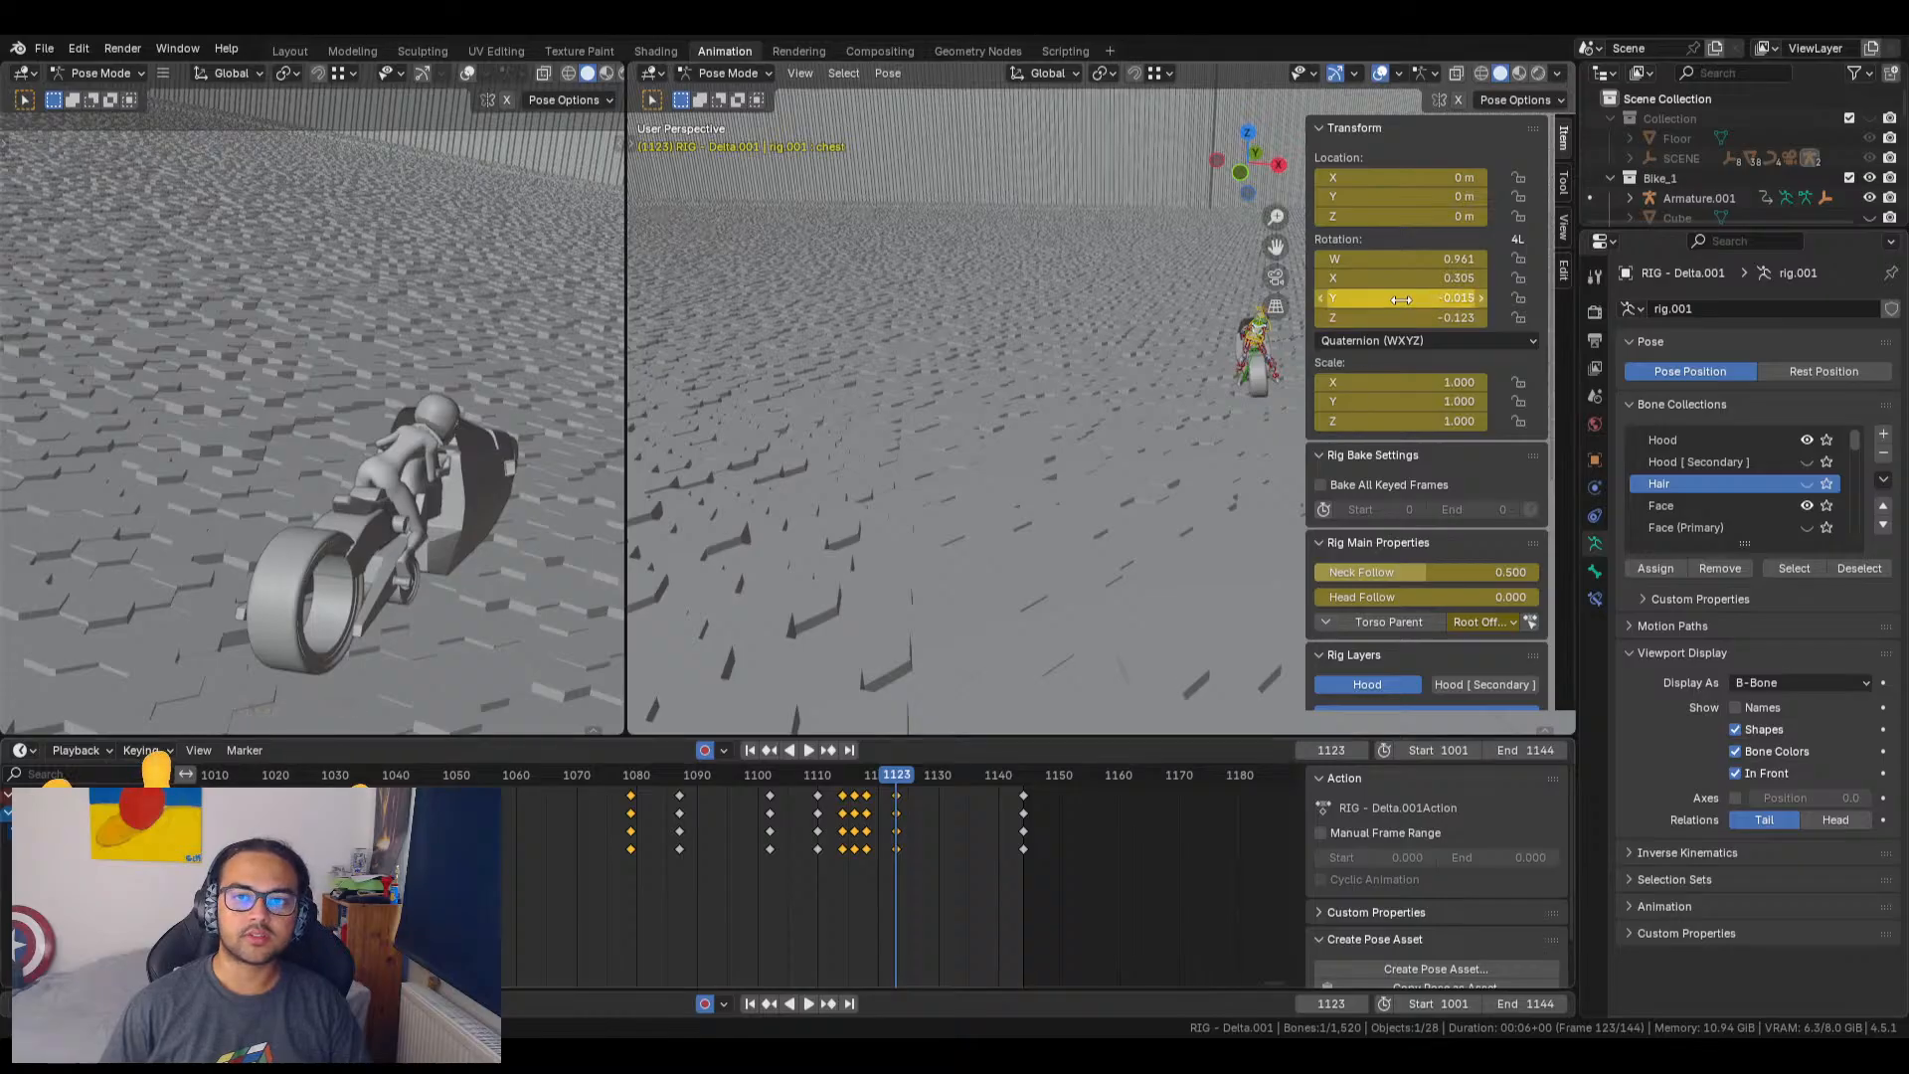
pyautogui.moveTo(1401, 299); pyautogui.dragTo(1338, 299)
# Step: Frame the rider's chest, select the right upper arm IK control, and set its Y rotation to 23.37° at frame 1123
pyautogui.keyDown('shift'); pyautogui.moveTo(1058, 436); pyautogui.dragTo(628, 478, button='middle'); pyautogui.keyUp('shift')
pyautogui.scroll(2, 1193, 349)
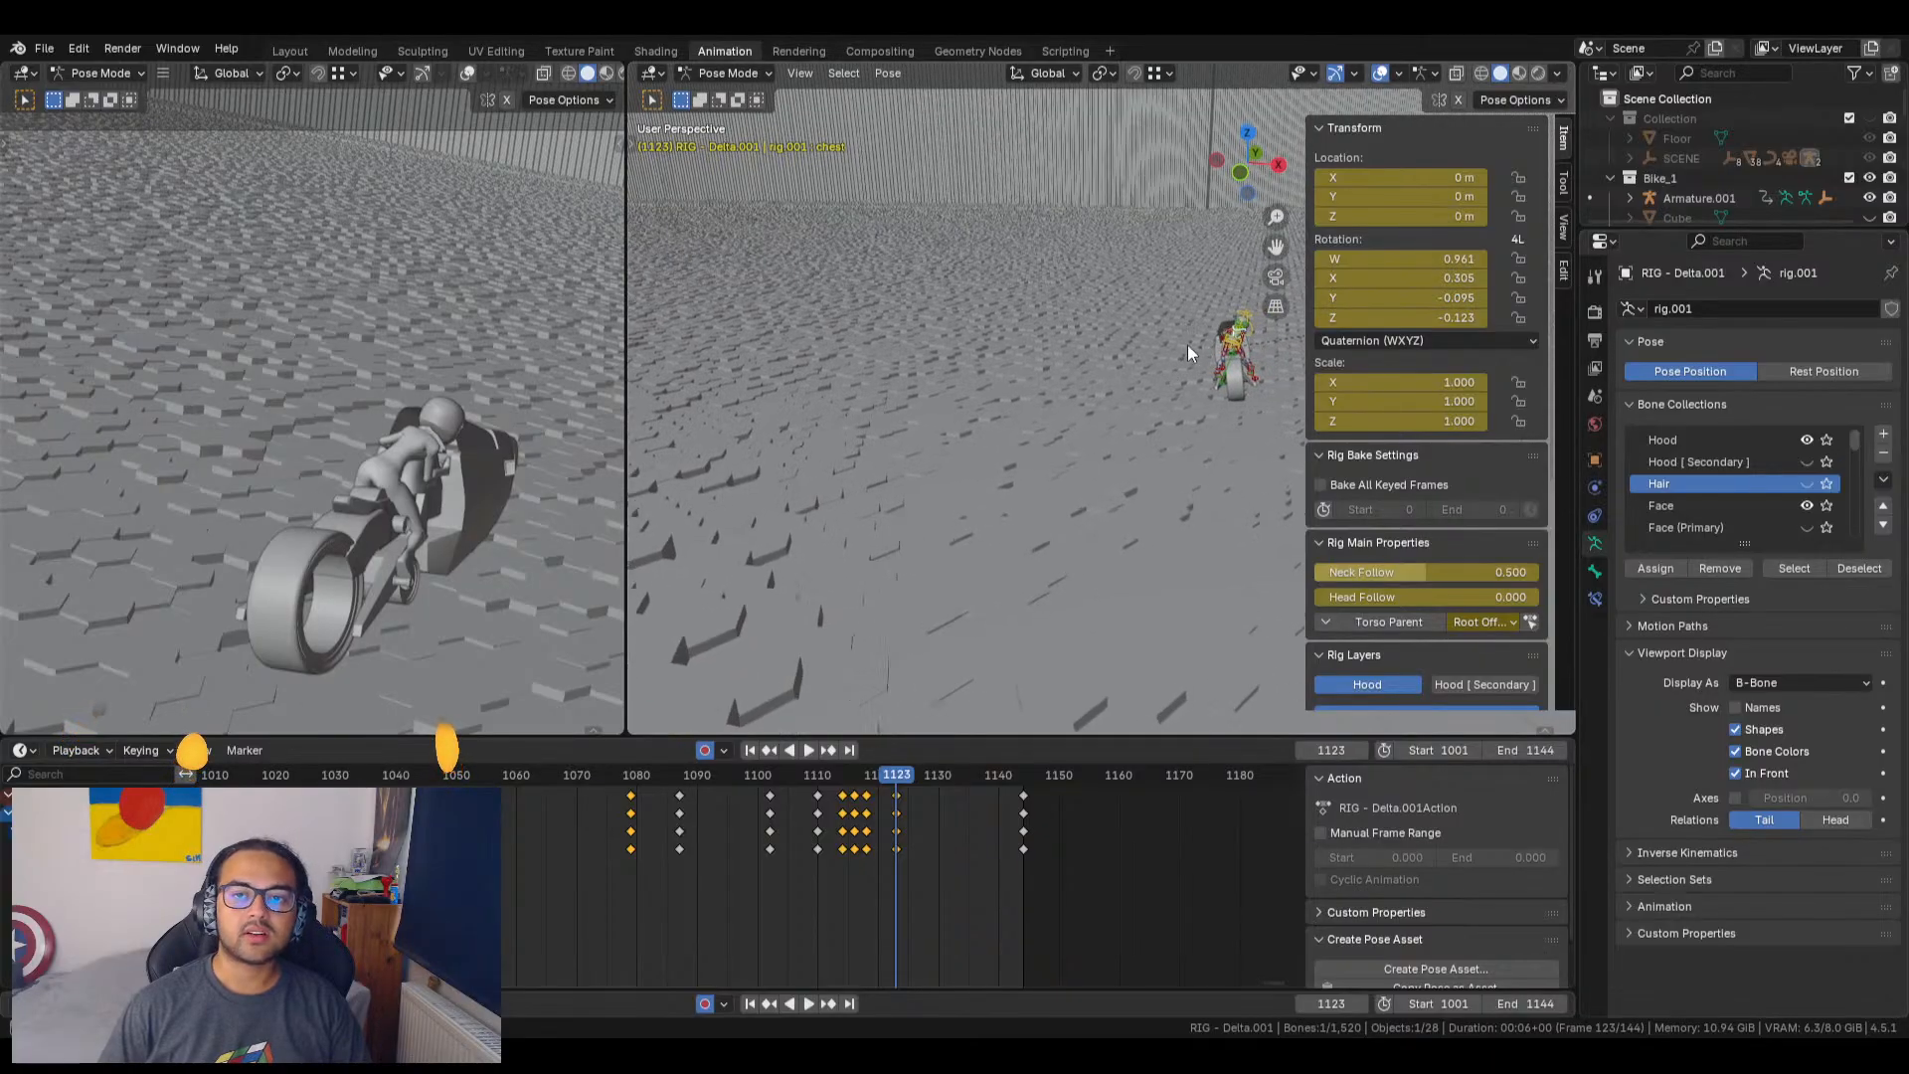
pyautogui.click(799, 72)
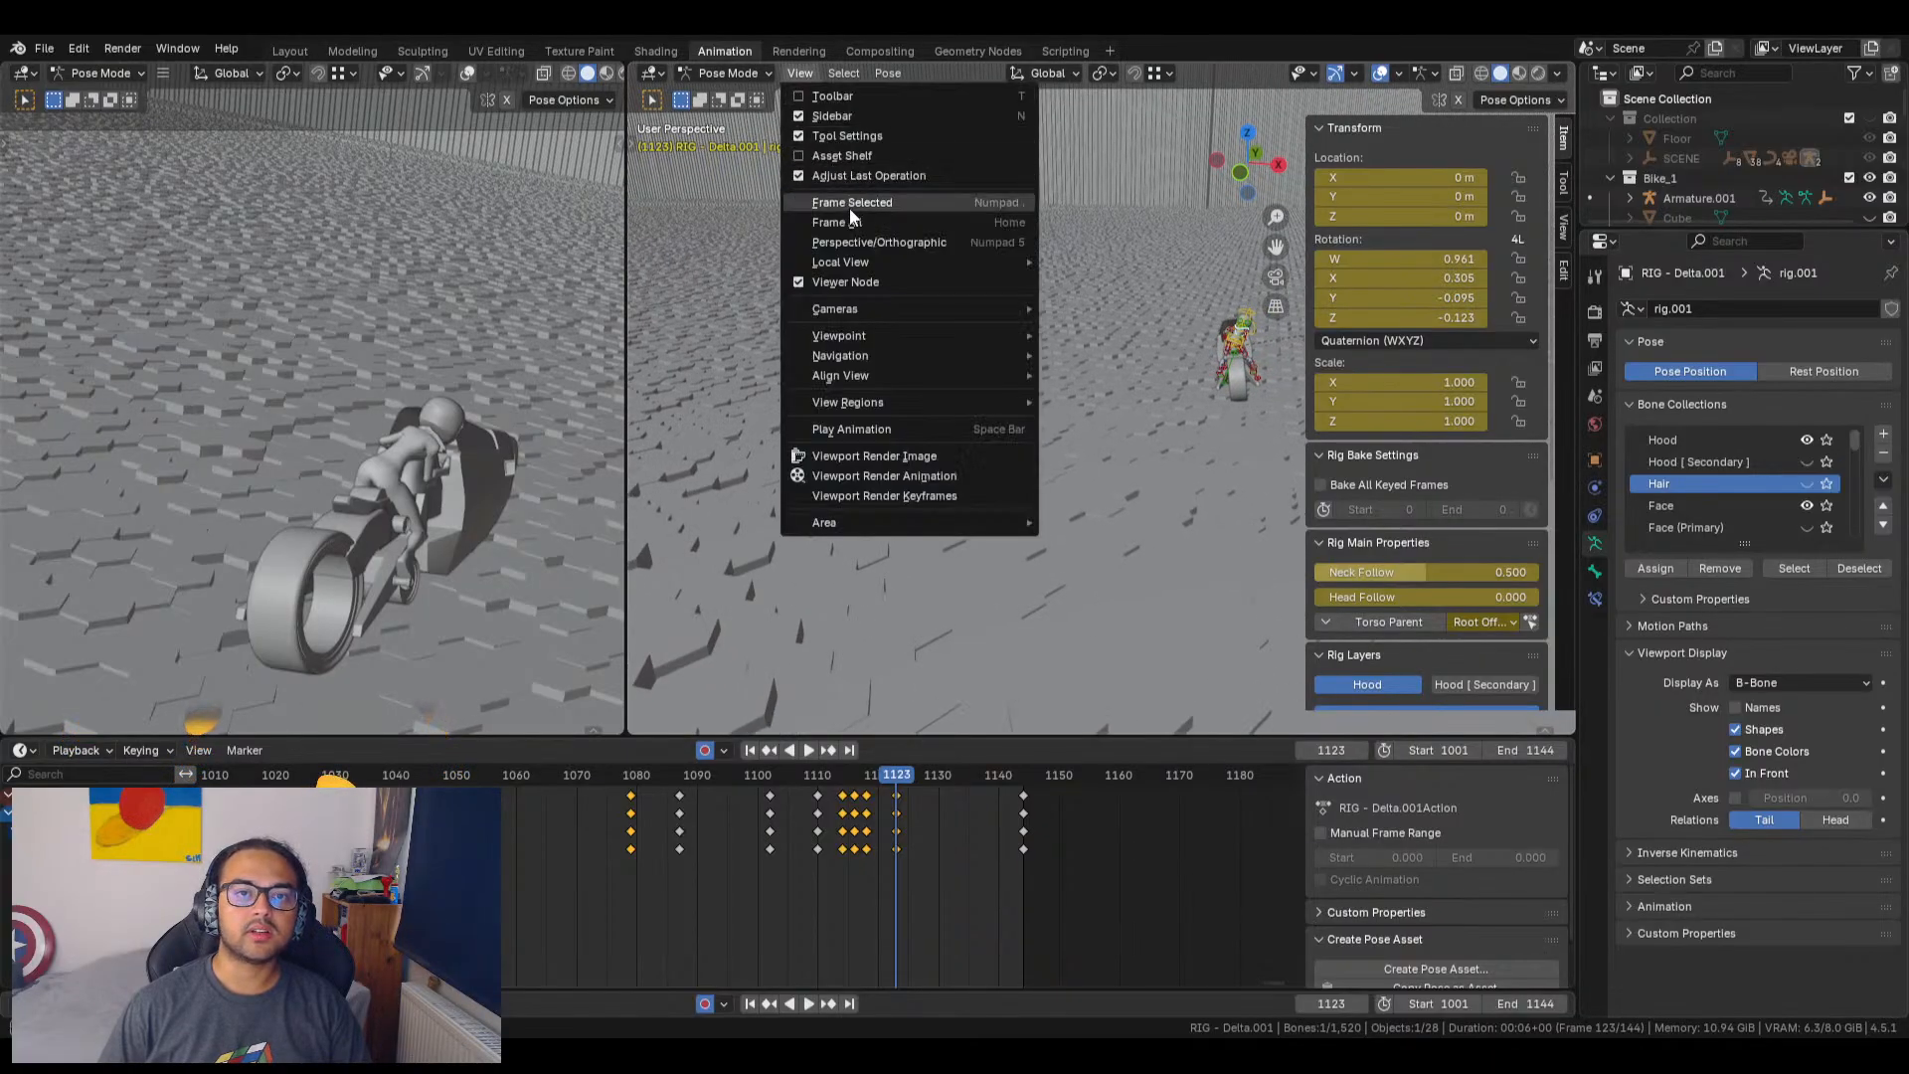
pyautogui.click(850, 206)
pyautogui.moveTo(989, 338); pyautogui.dragTo(909, 468, button='middle')
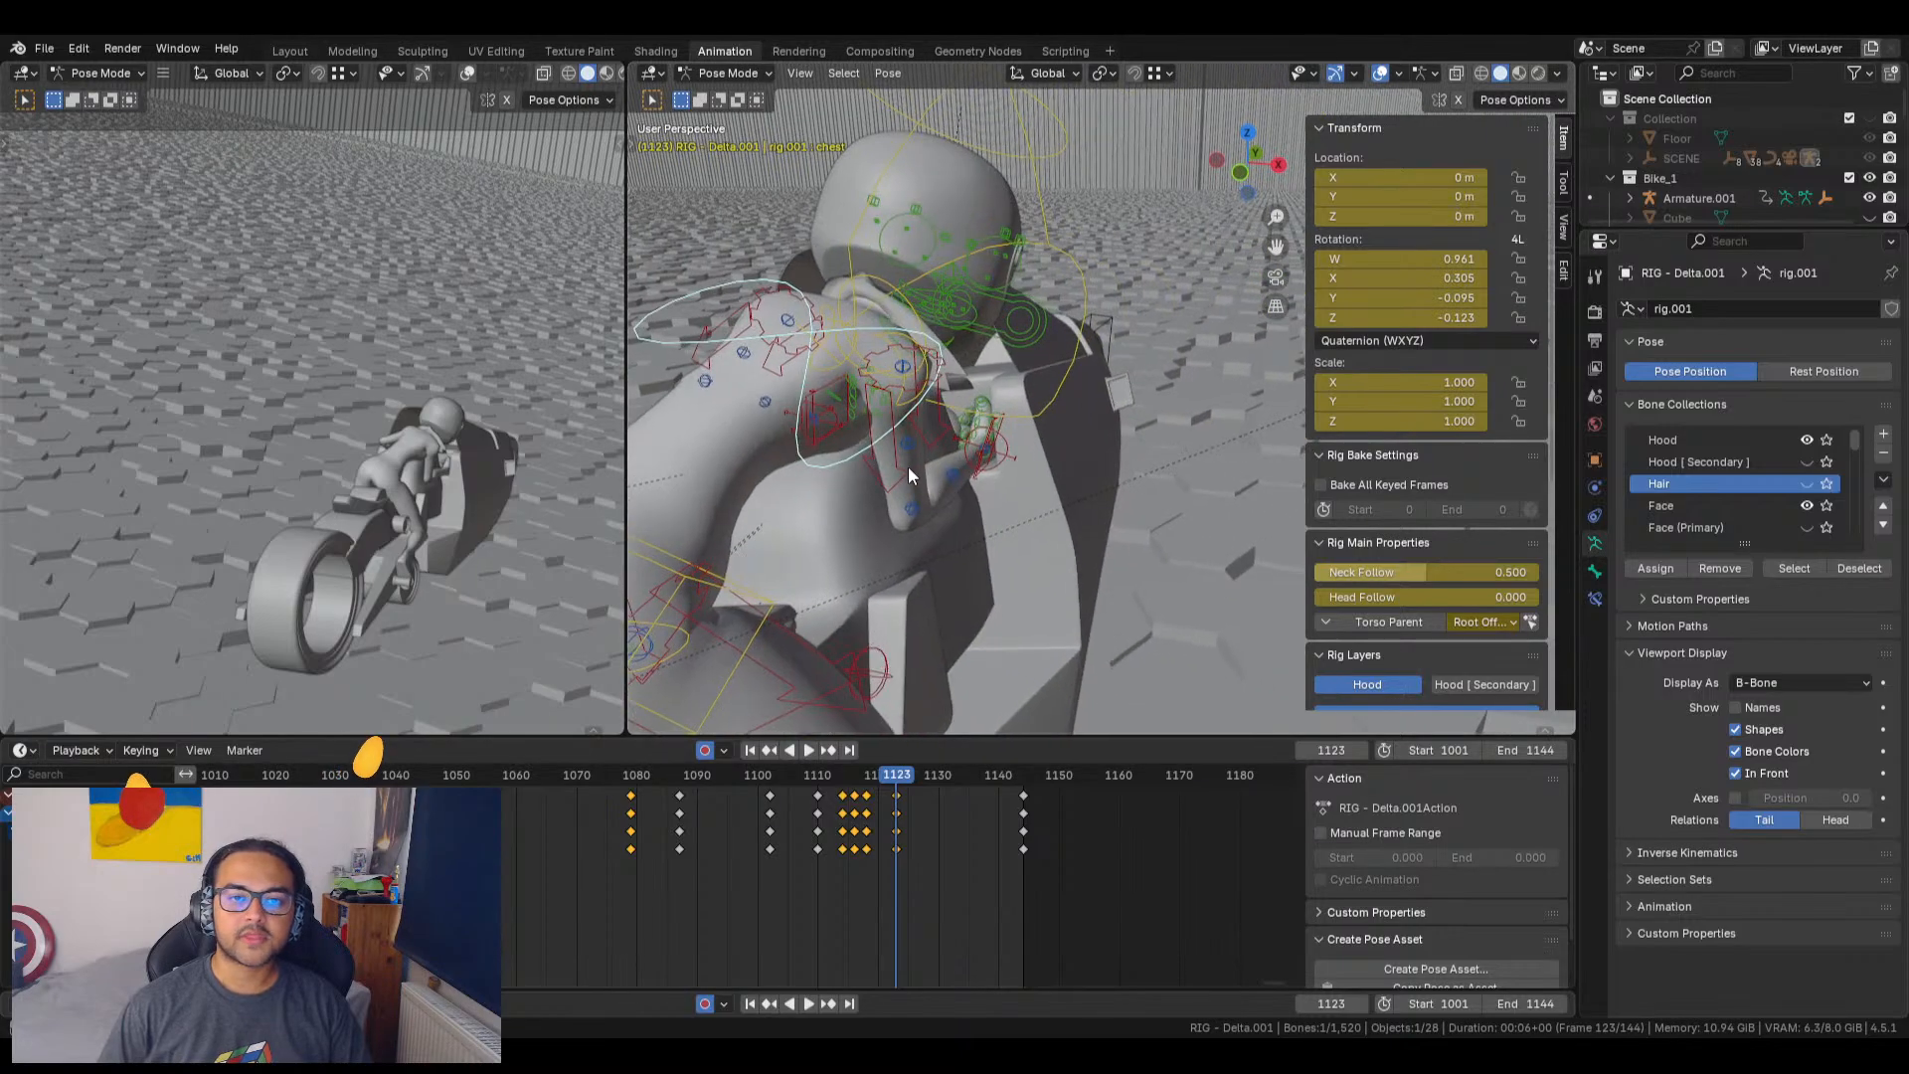
pyautogui.click(942, 431)
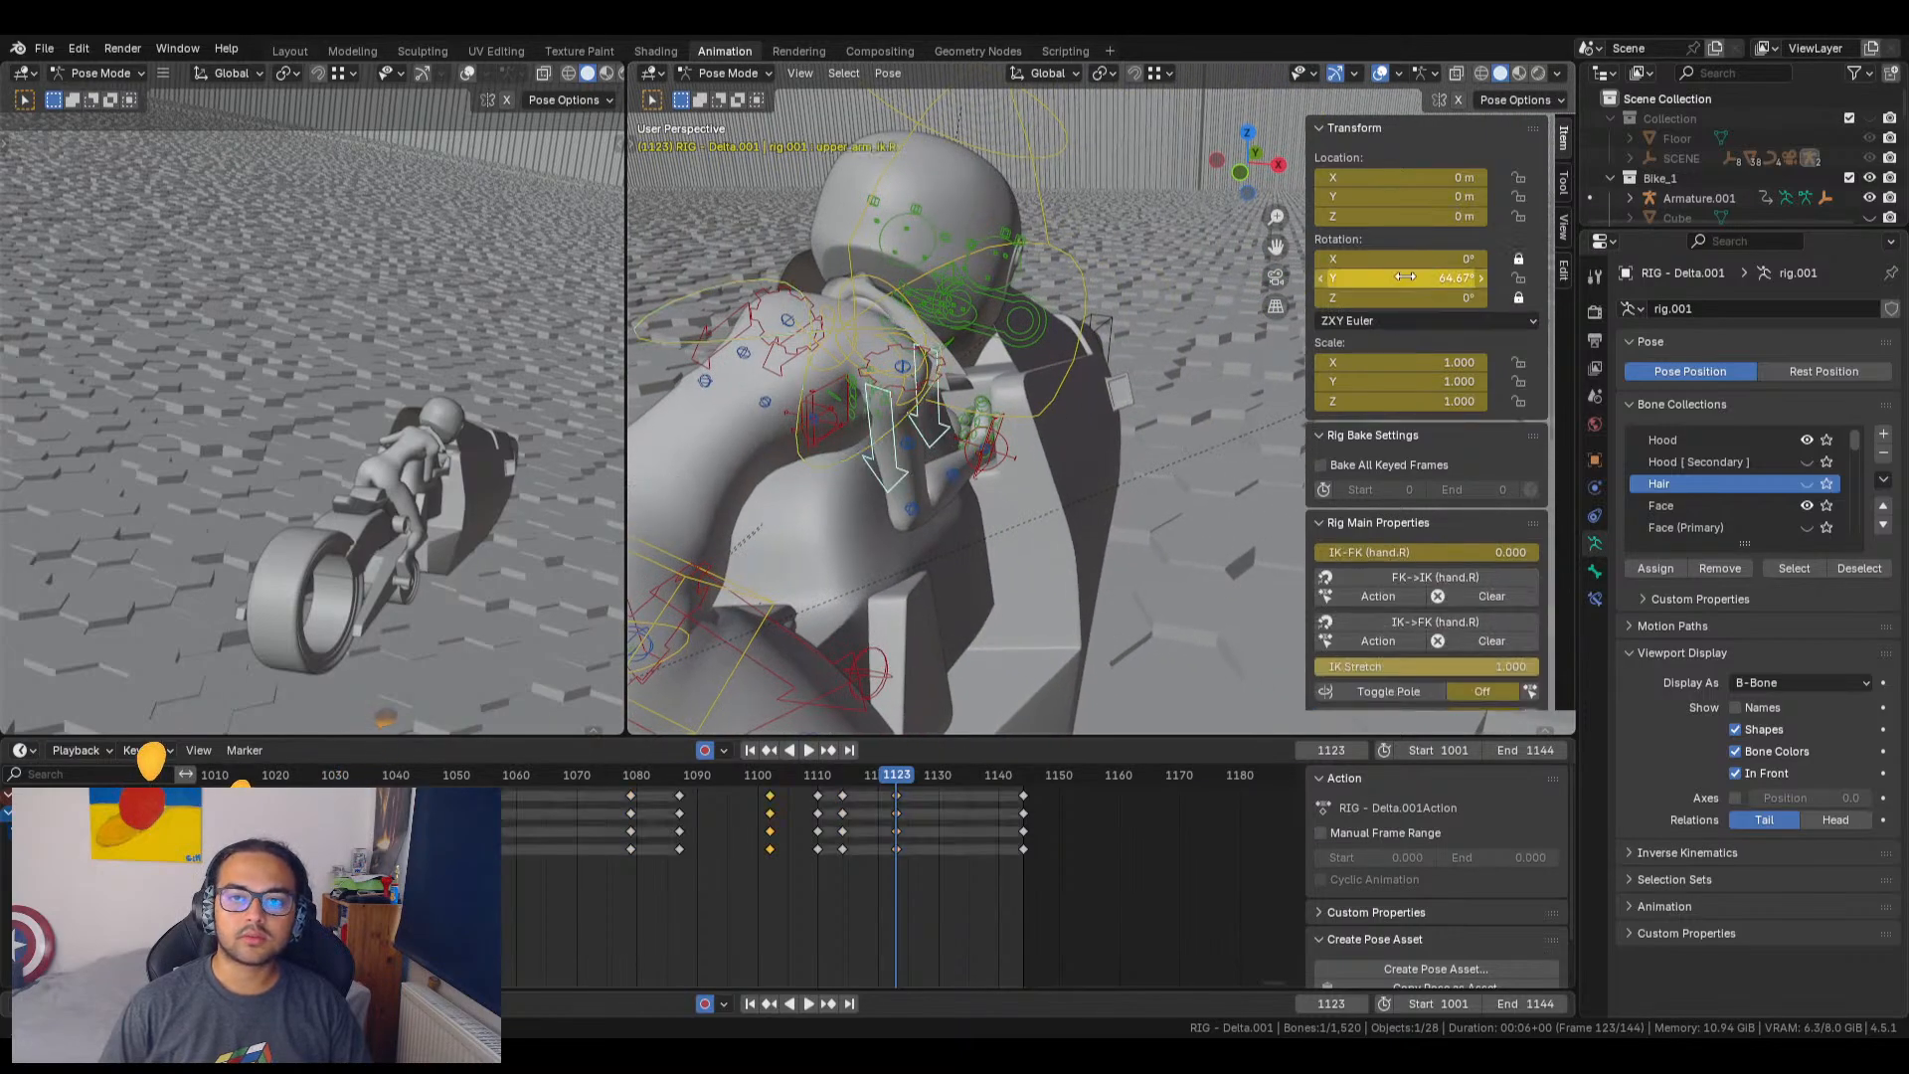
pyautogui.moveTo(1400, 278); pyautogui.dragTo(985, 277)
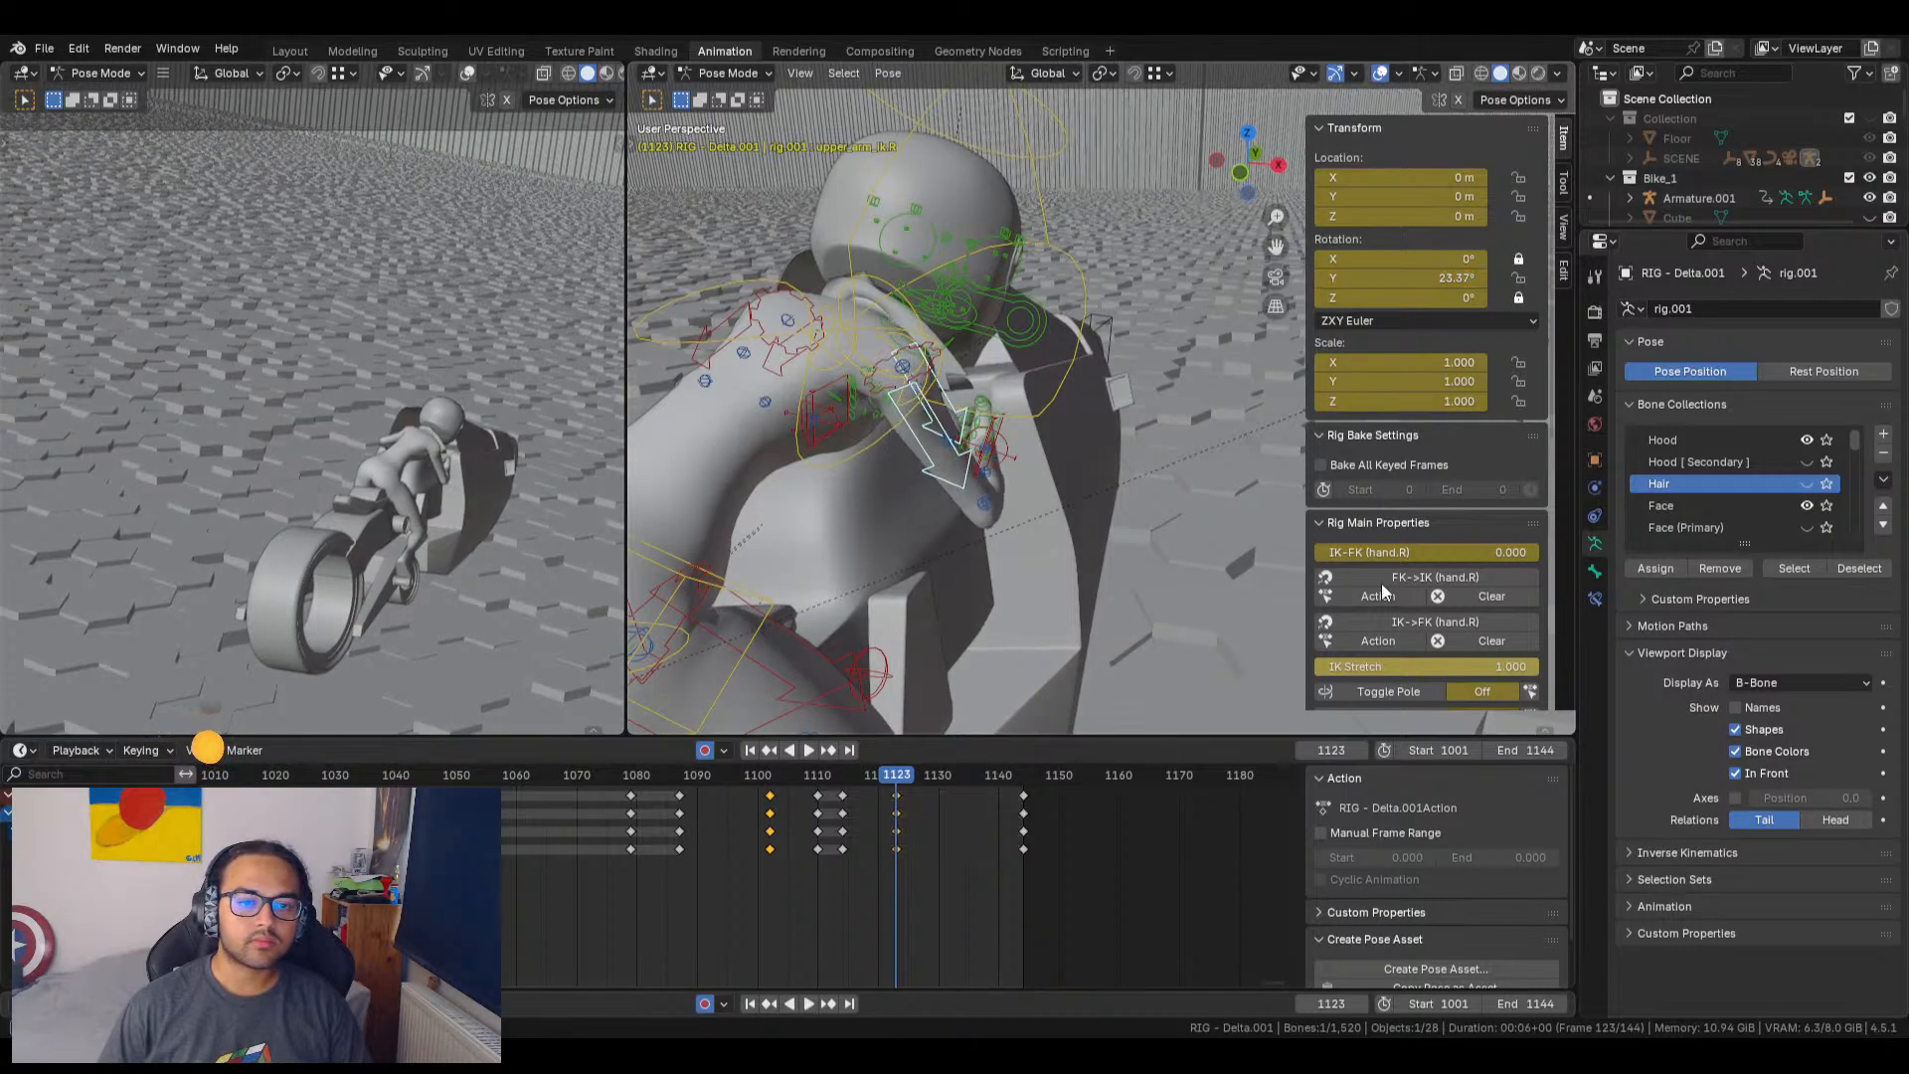
# Step: Review the rider's motion in the camera view through the end of the shot and back at its beginning
pyautogui.moveTo(895, 782); pyautogui.dragTo(976, 791)
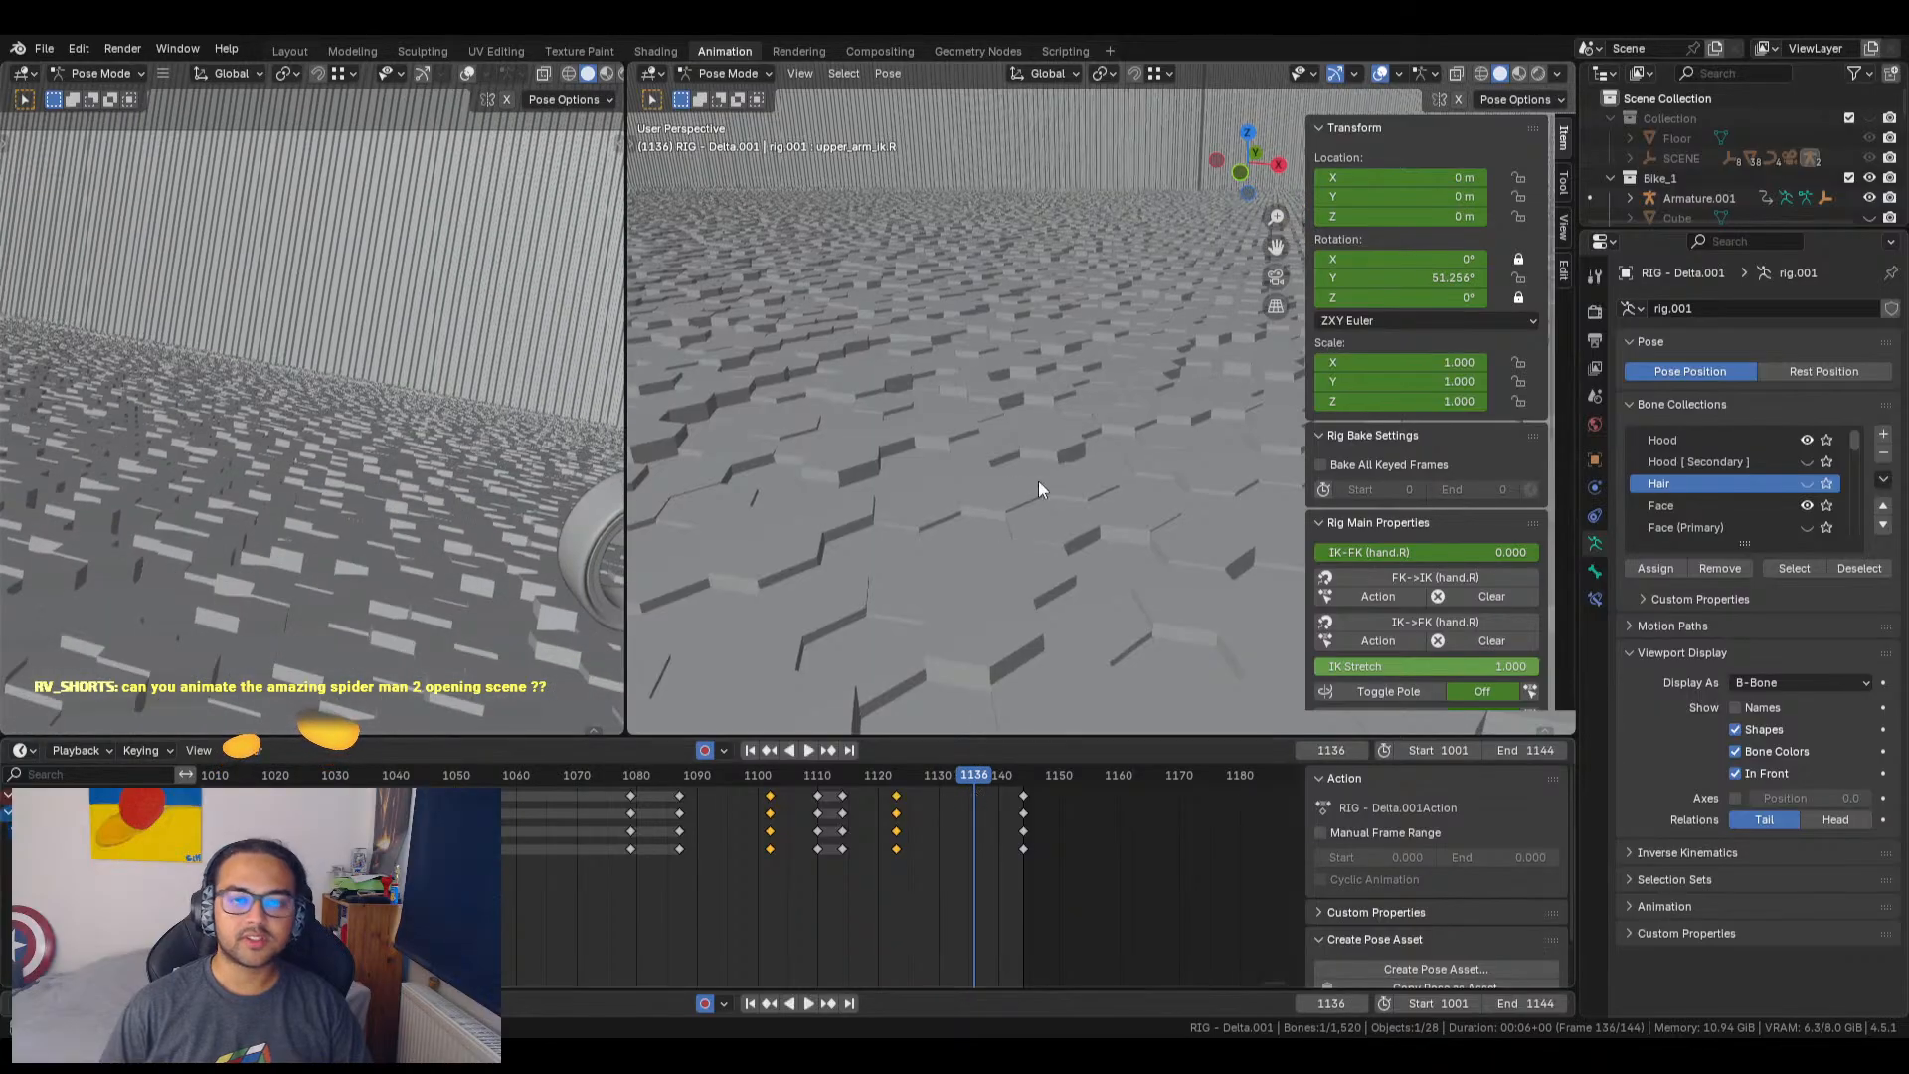
pyautogui.scroll(-5, 1040, 480)
pyautogui.scroll(-3, 1084, 381)
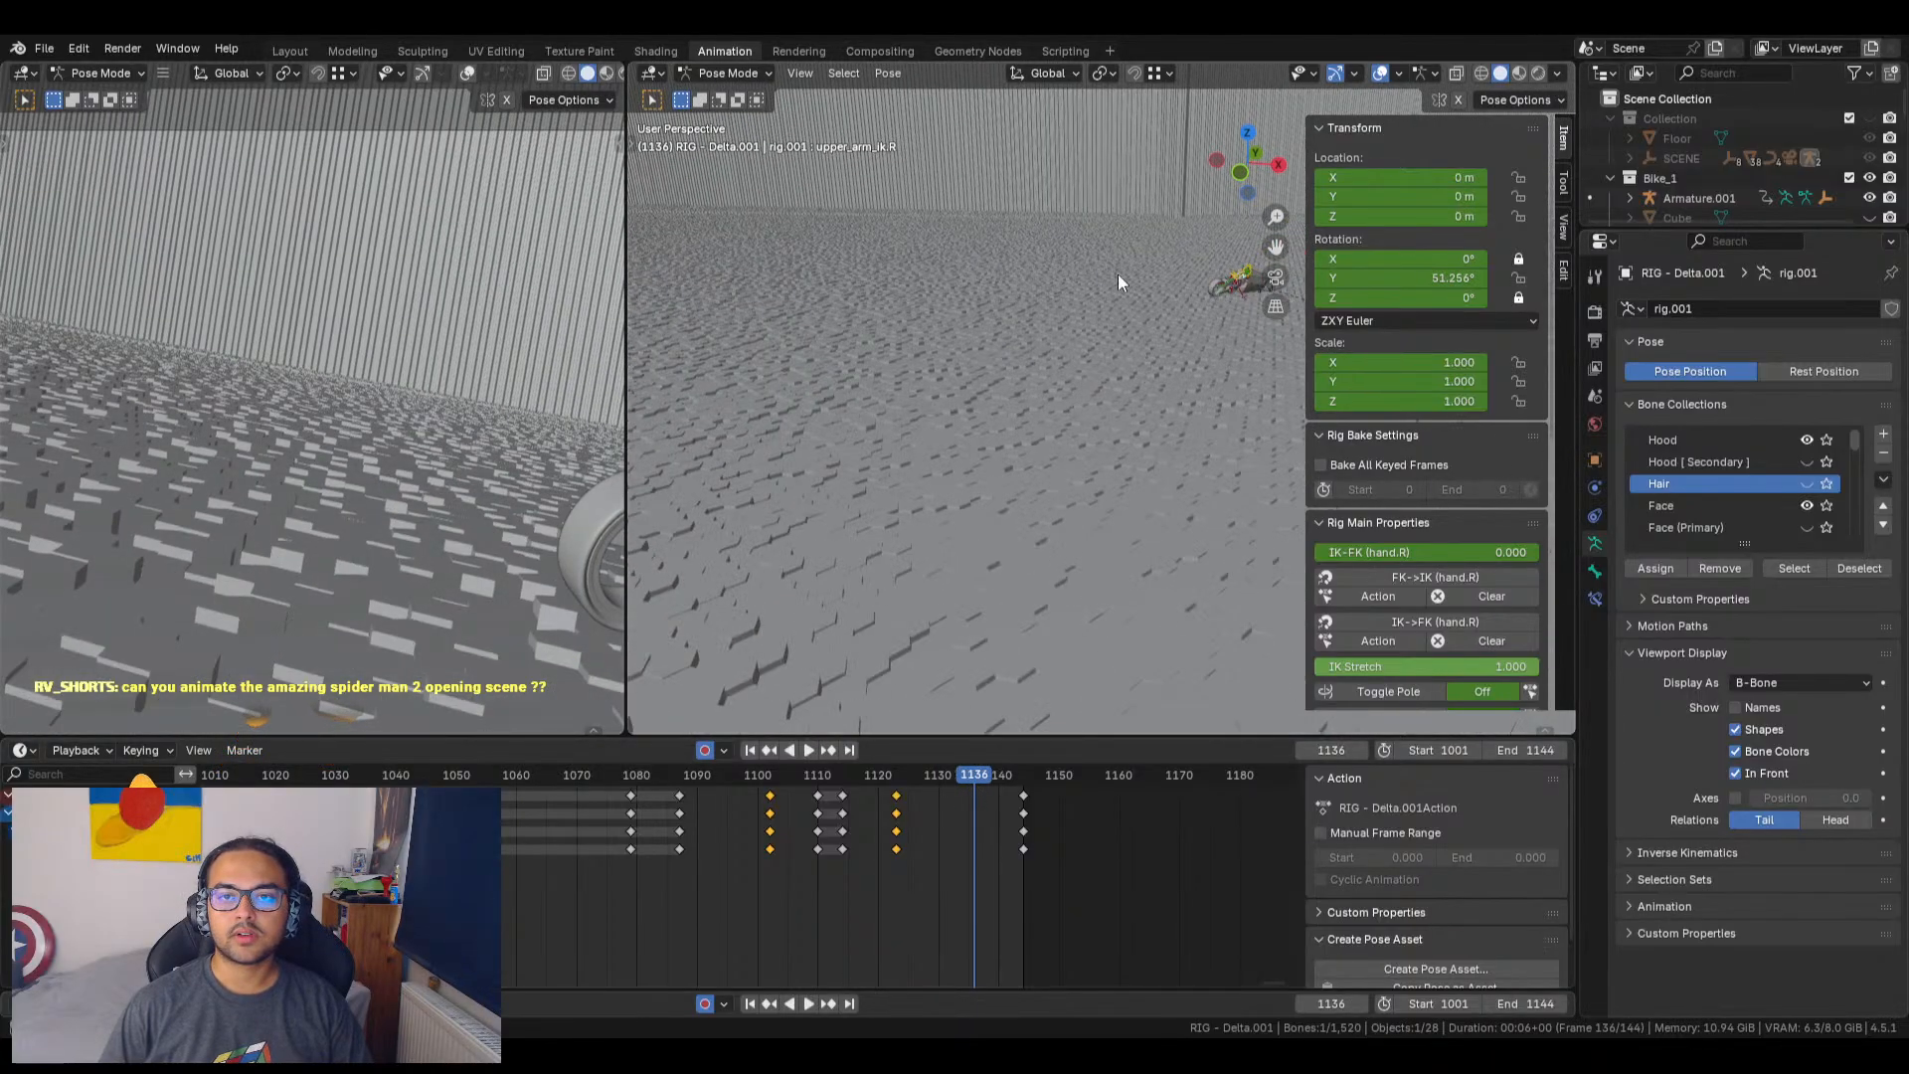
pyautogui.scroll(-4, 354, 492)
pyautogui.scroll(4, 469, 432)
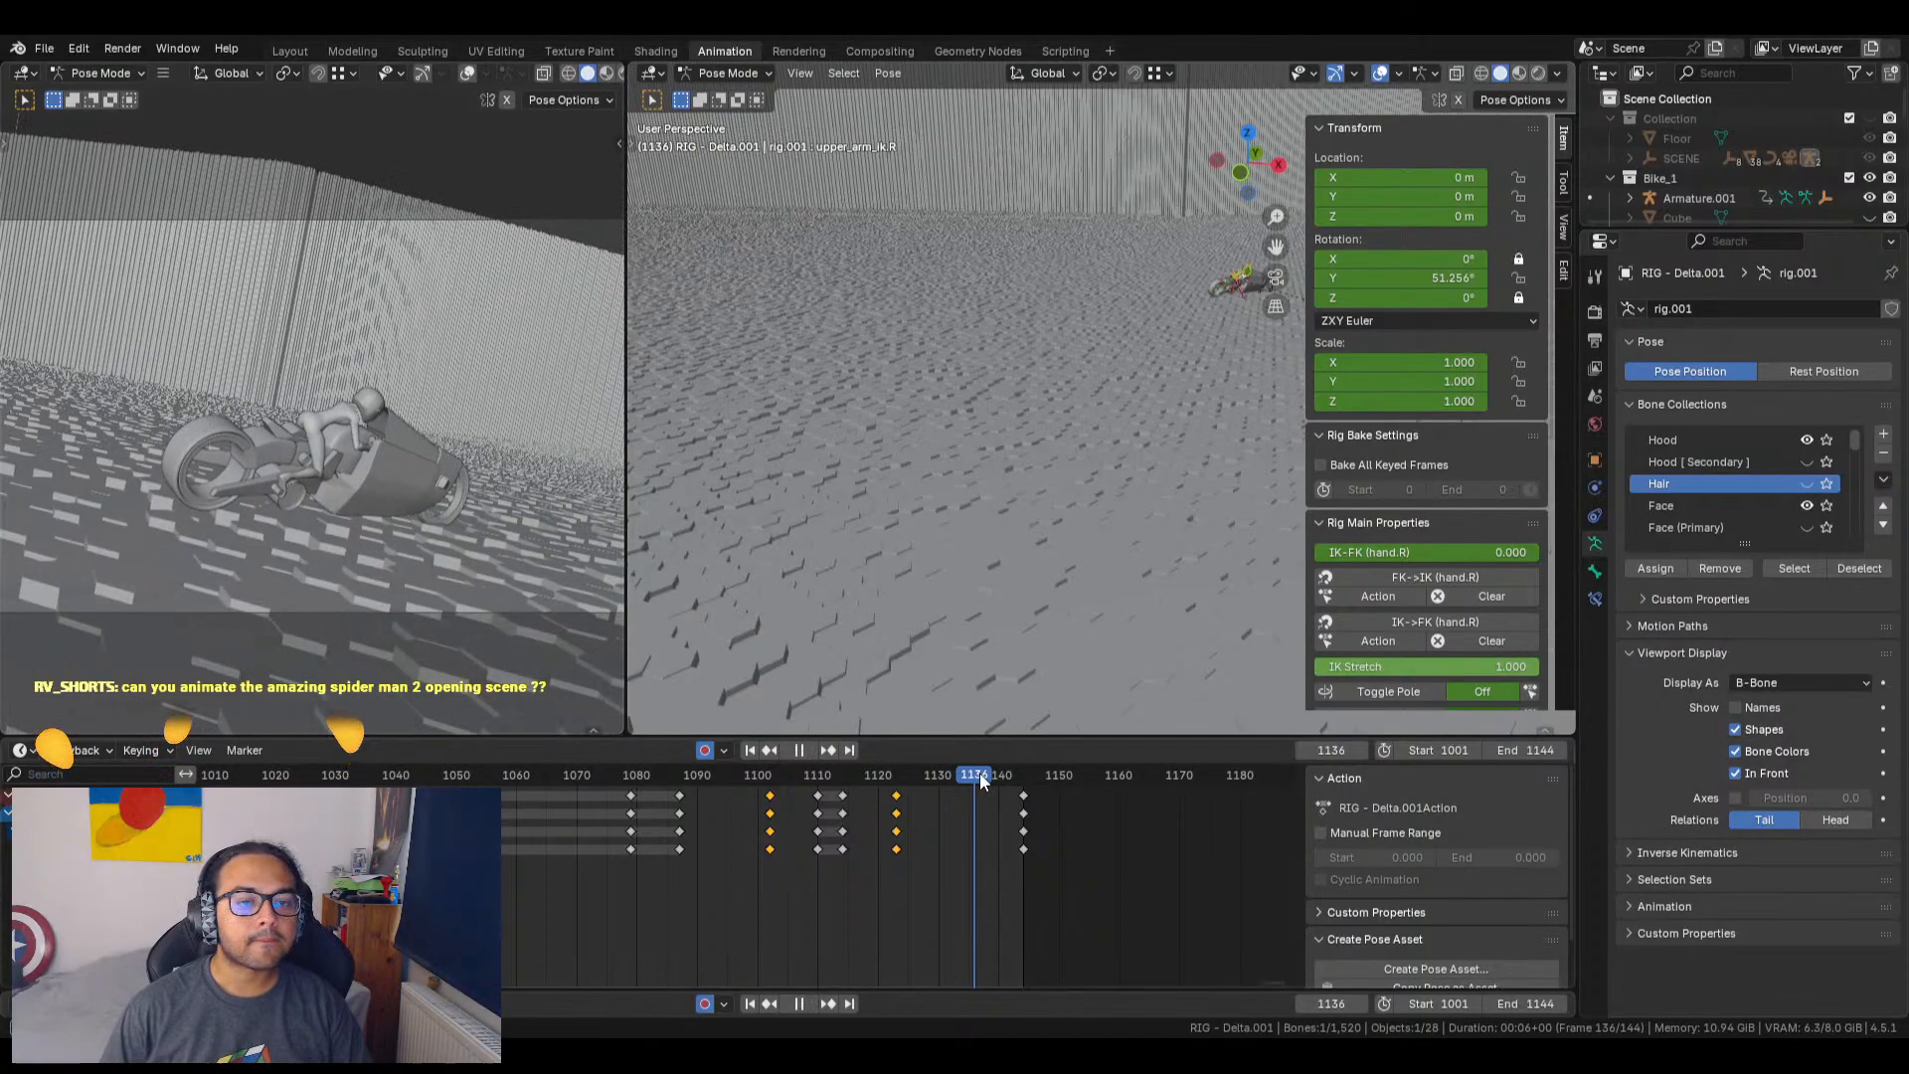
pyautogui.press('space')
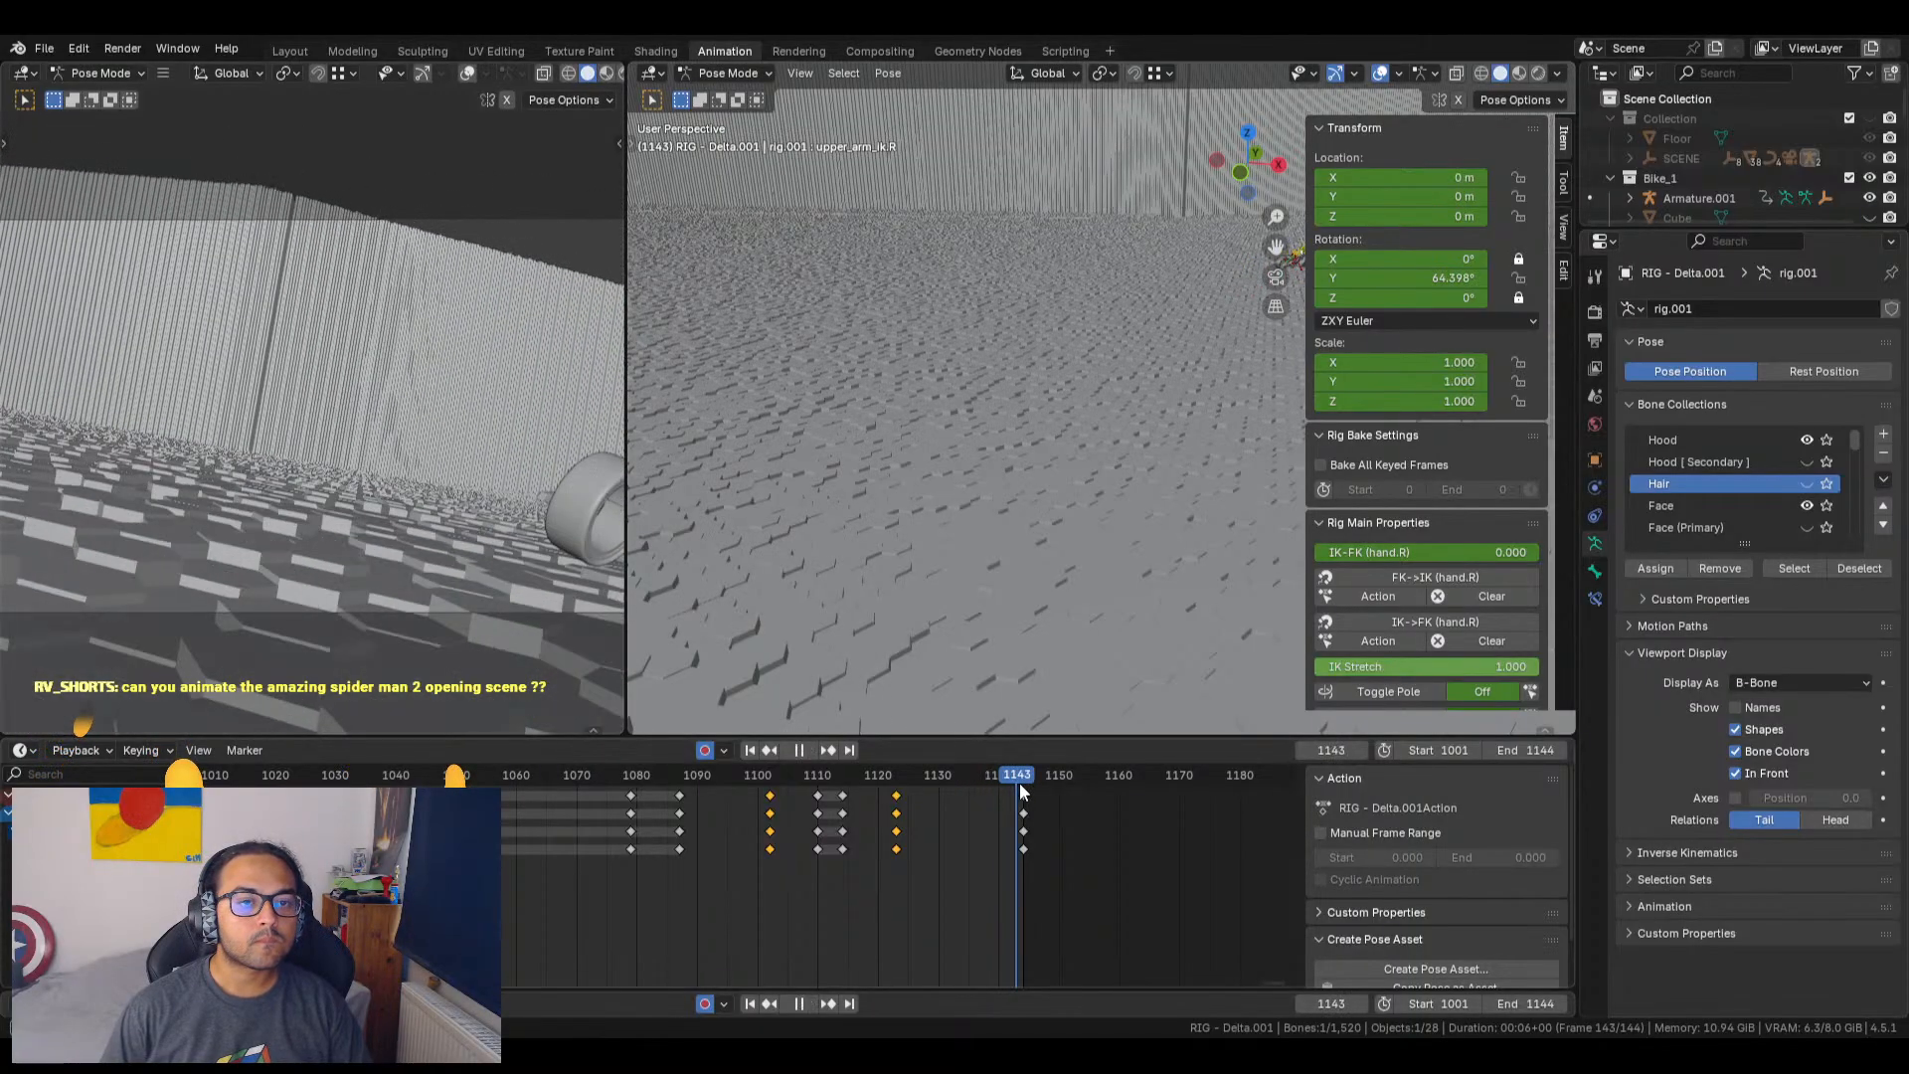
pyautogui.moveTo(1024, 784); pyautogui.dragTo(221, 754)
pyautogui.press('space')
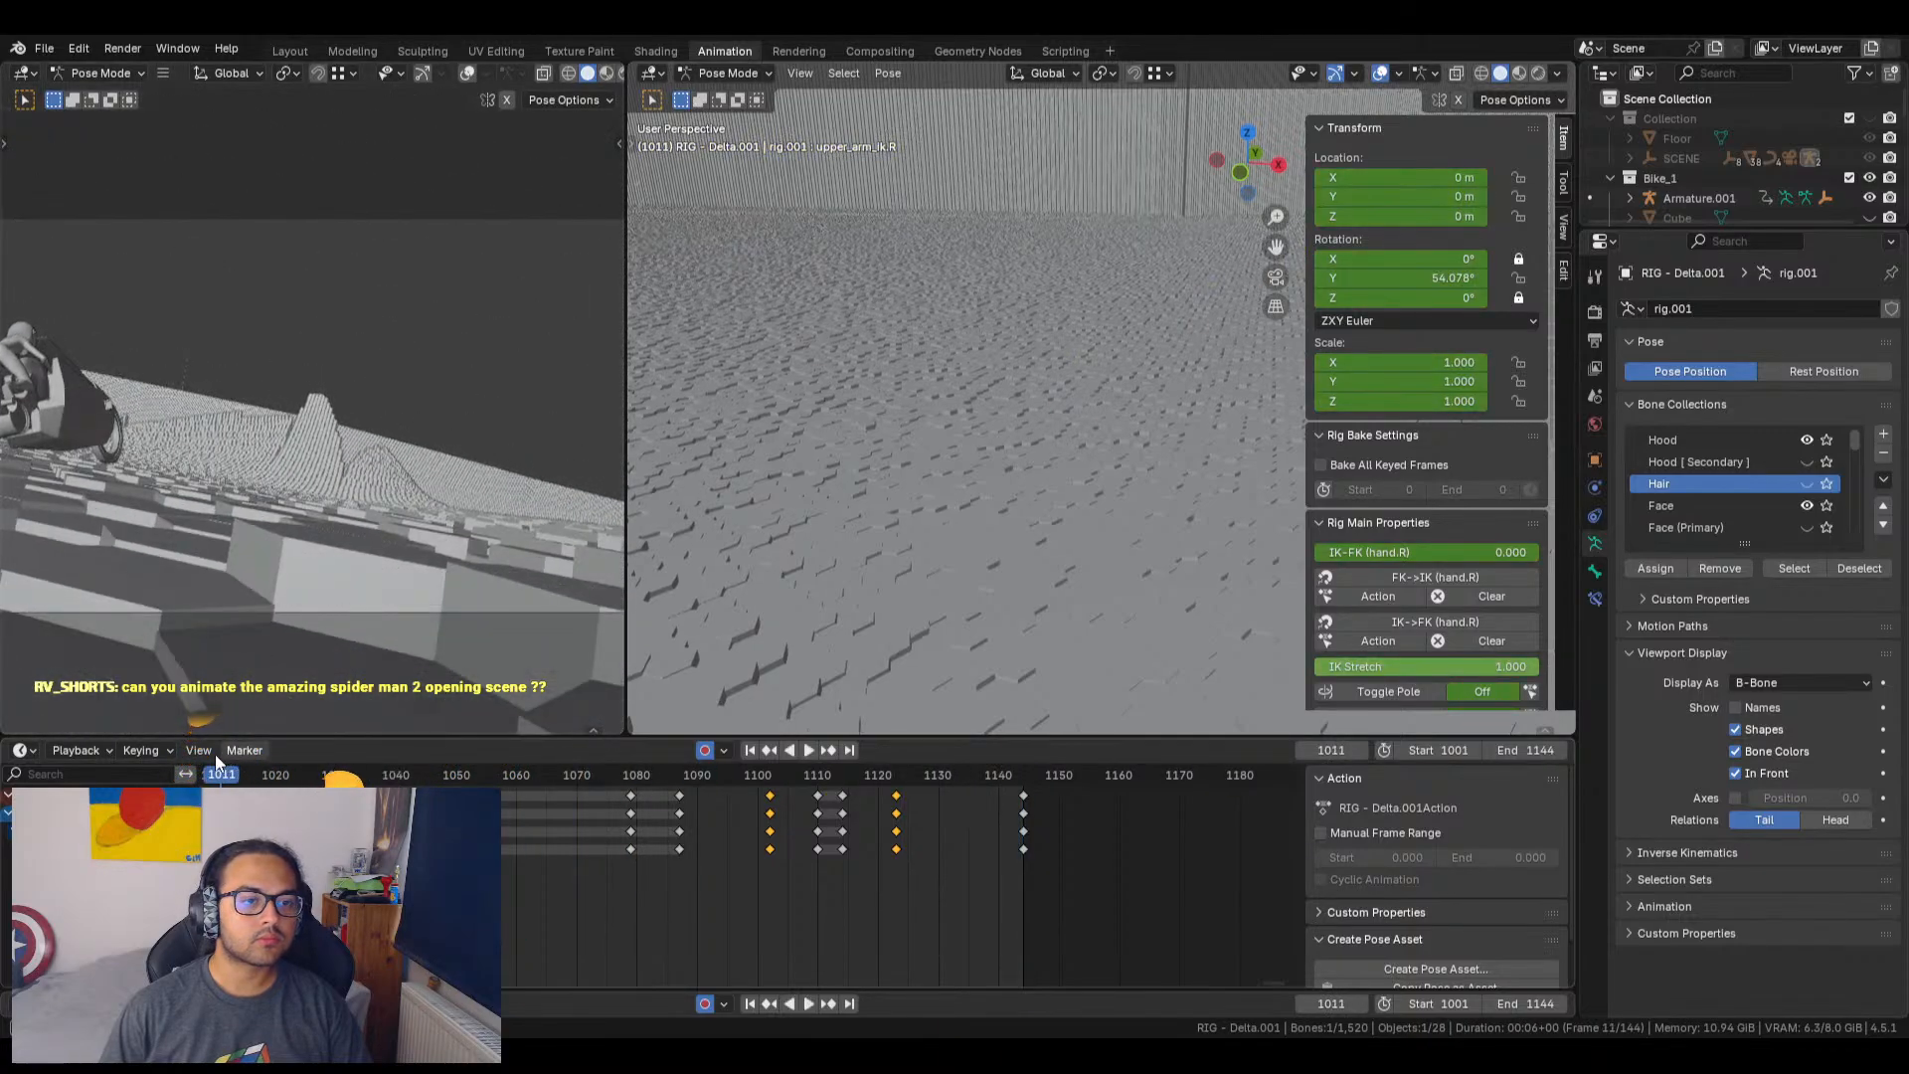
# Step: Save the Blender file under its existing name
pyautogui.scroll(-2, 215, 753)
pyautogui.scroll(1, 398, 756)
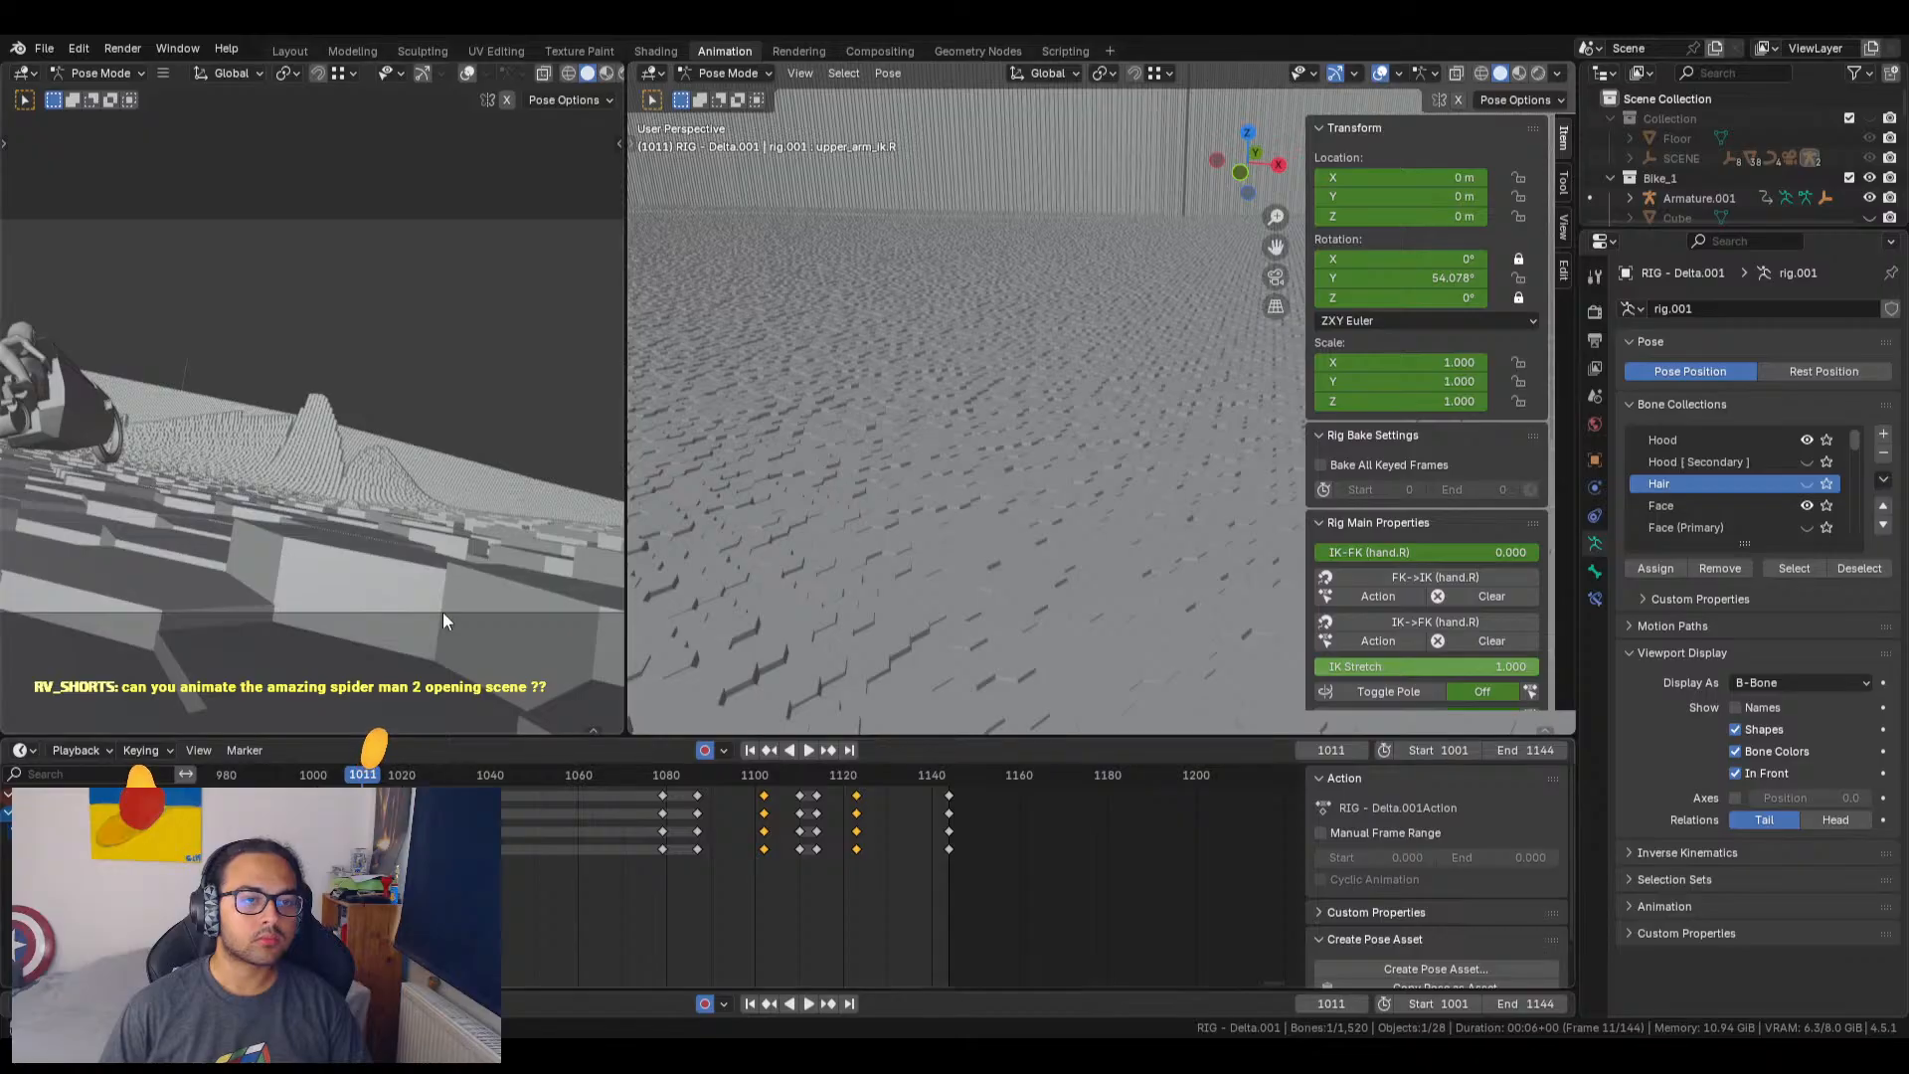
pyautogui.click(45, 50)
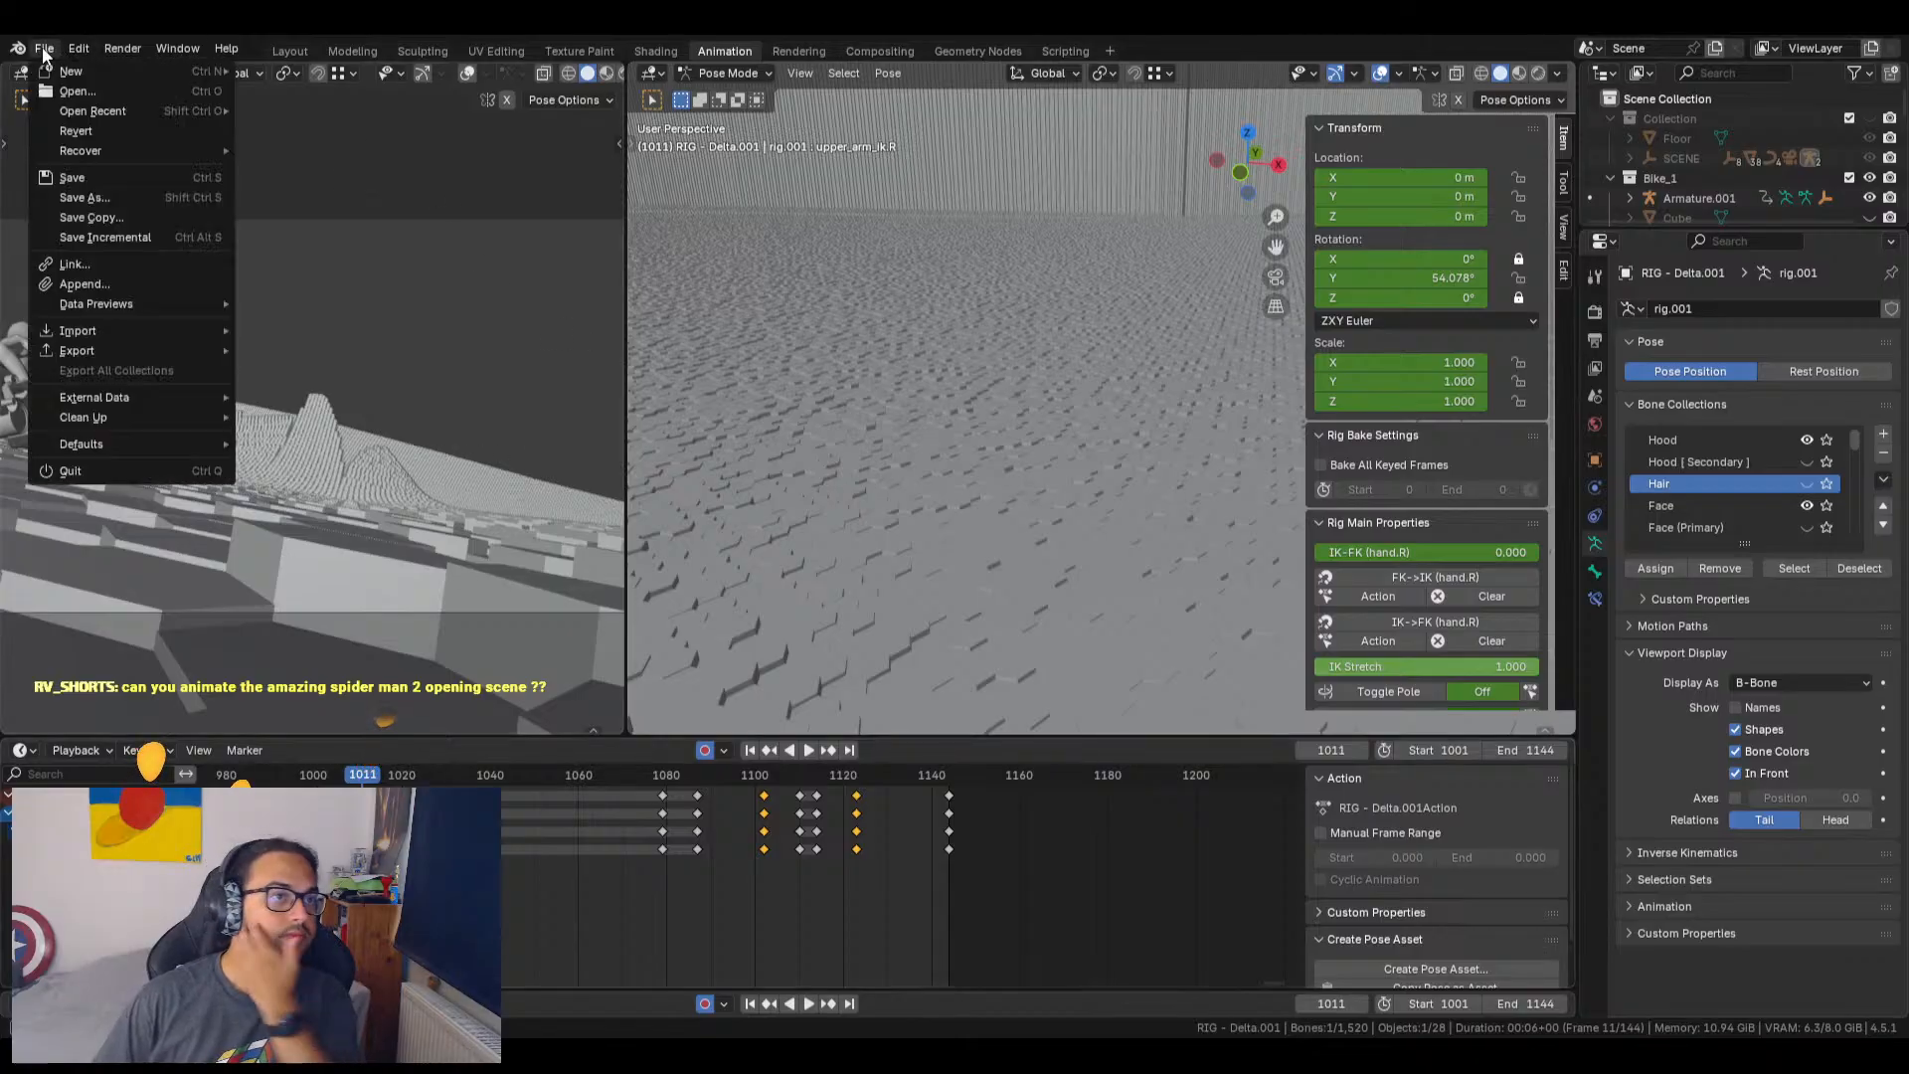
pyautogui.click(98, 176)
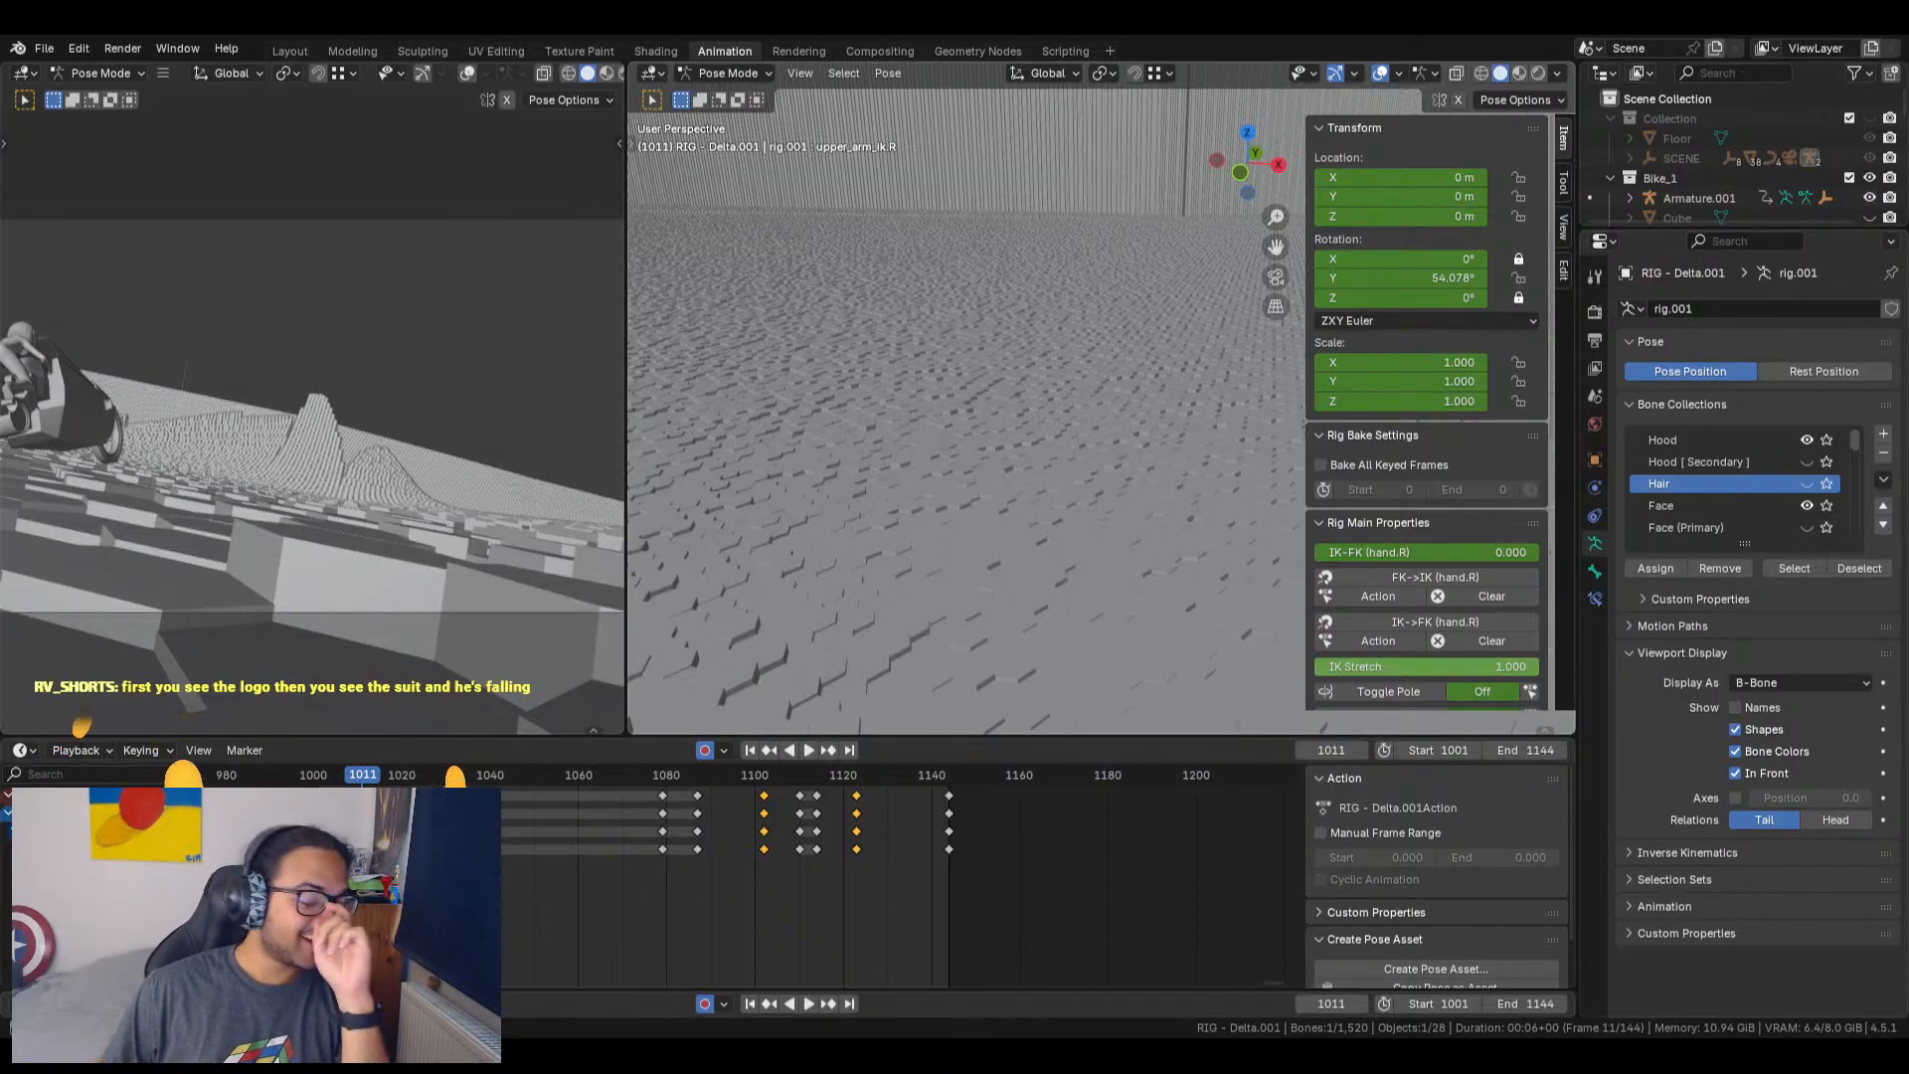
# Step: Play the opening of the shot in the camera view to examine the bike's and rider's motion
pyautogui.scroll(-4, 313, 398)
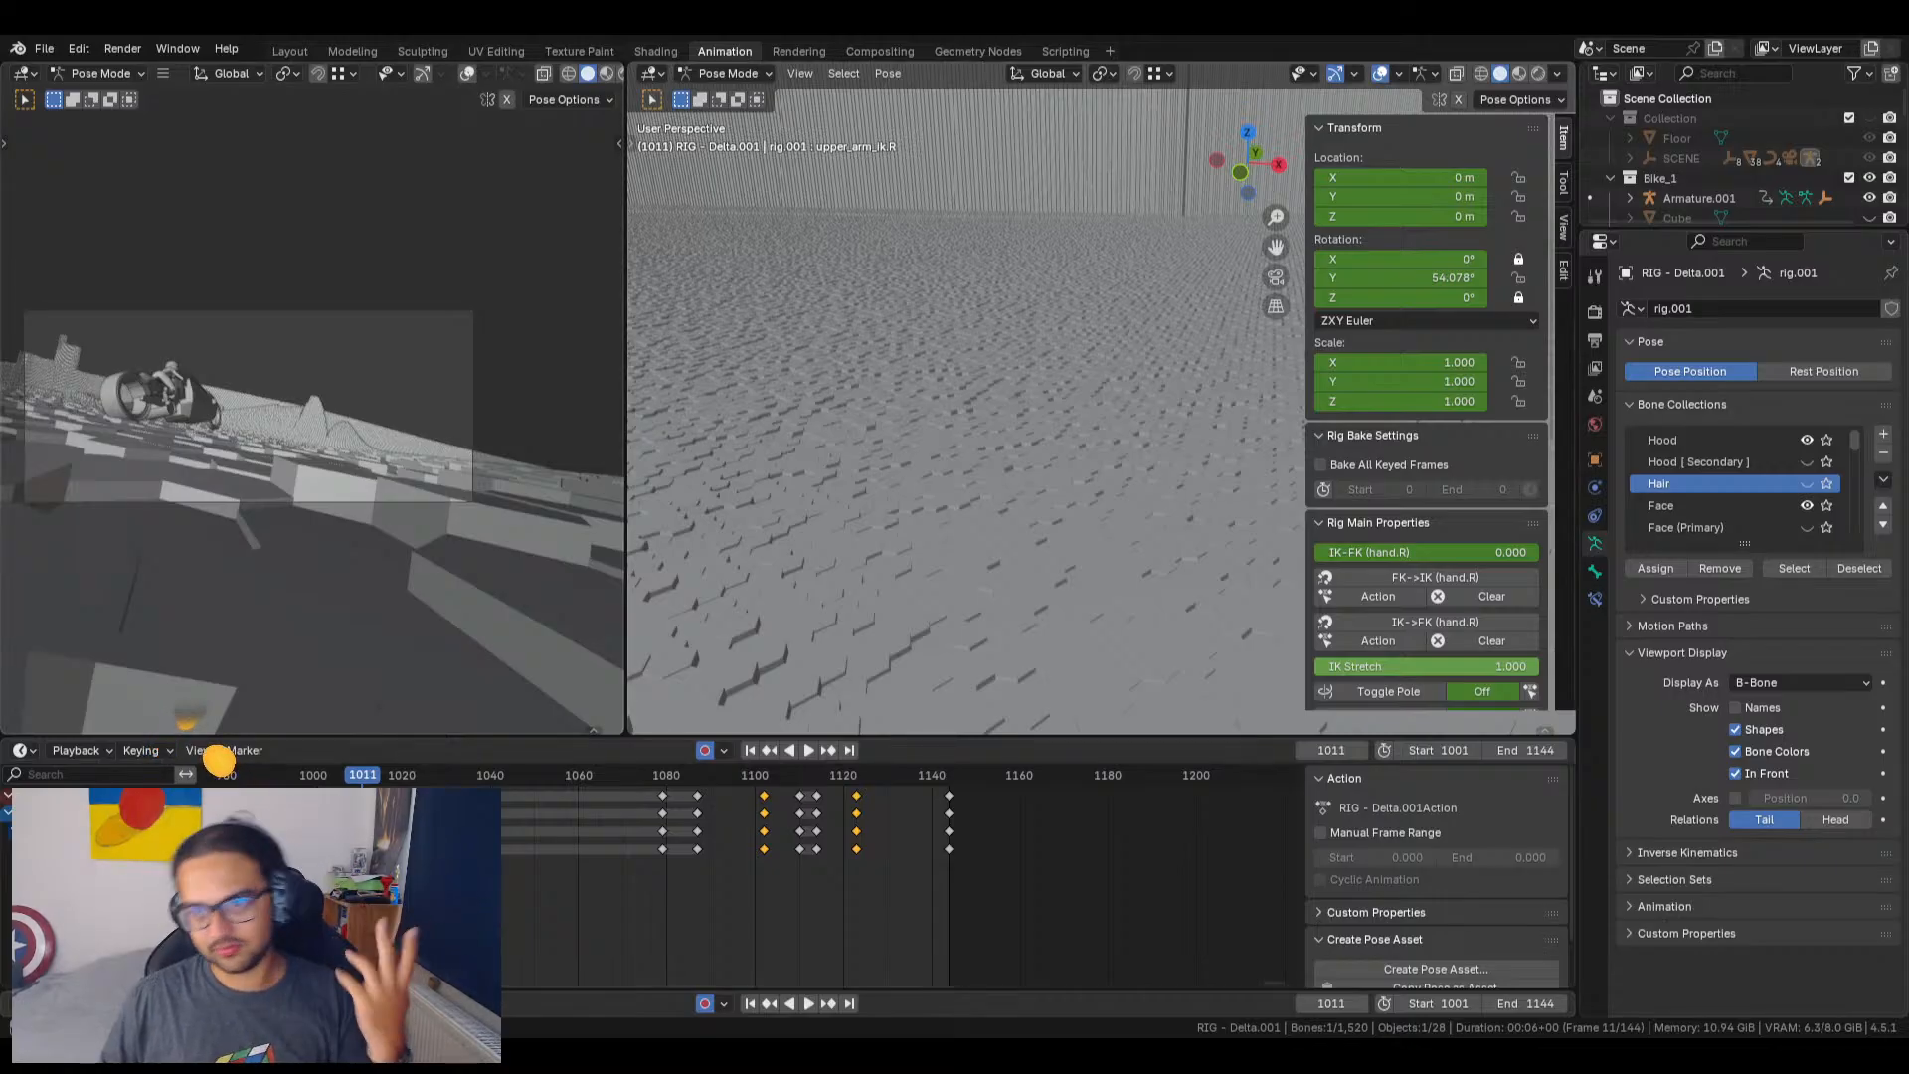
pyautogui.scroll(-3, 965, 418)
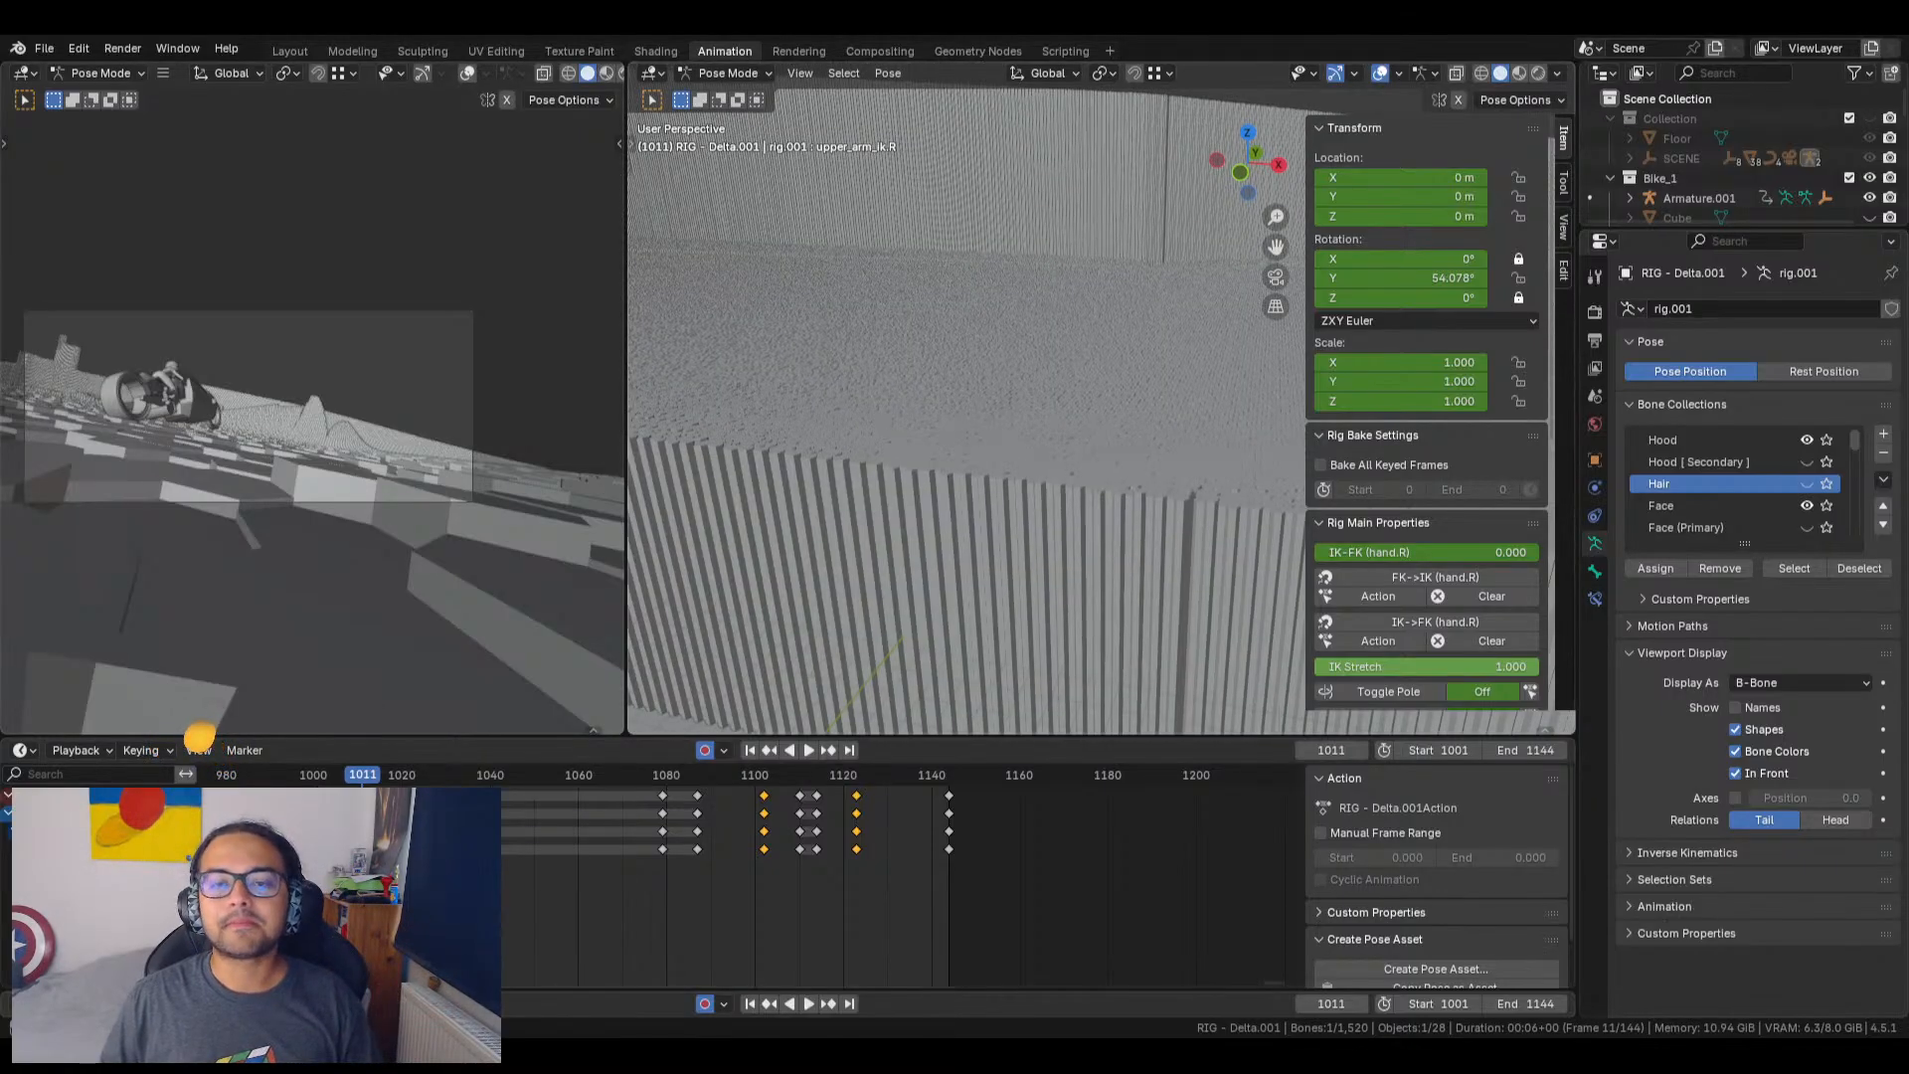
pyautogui.press('space')
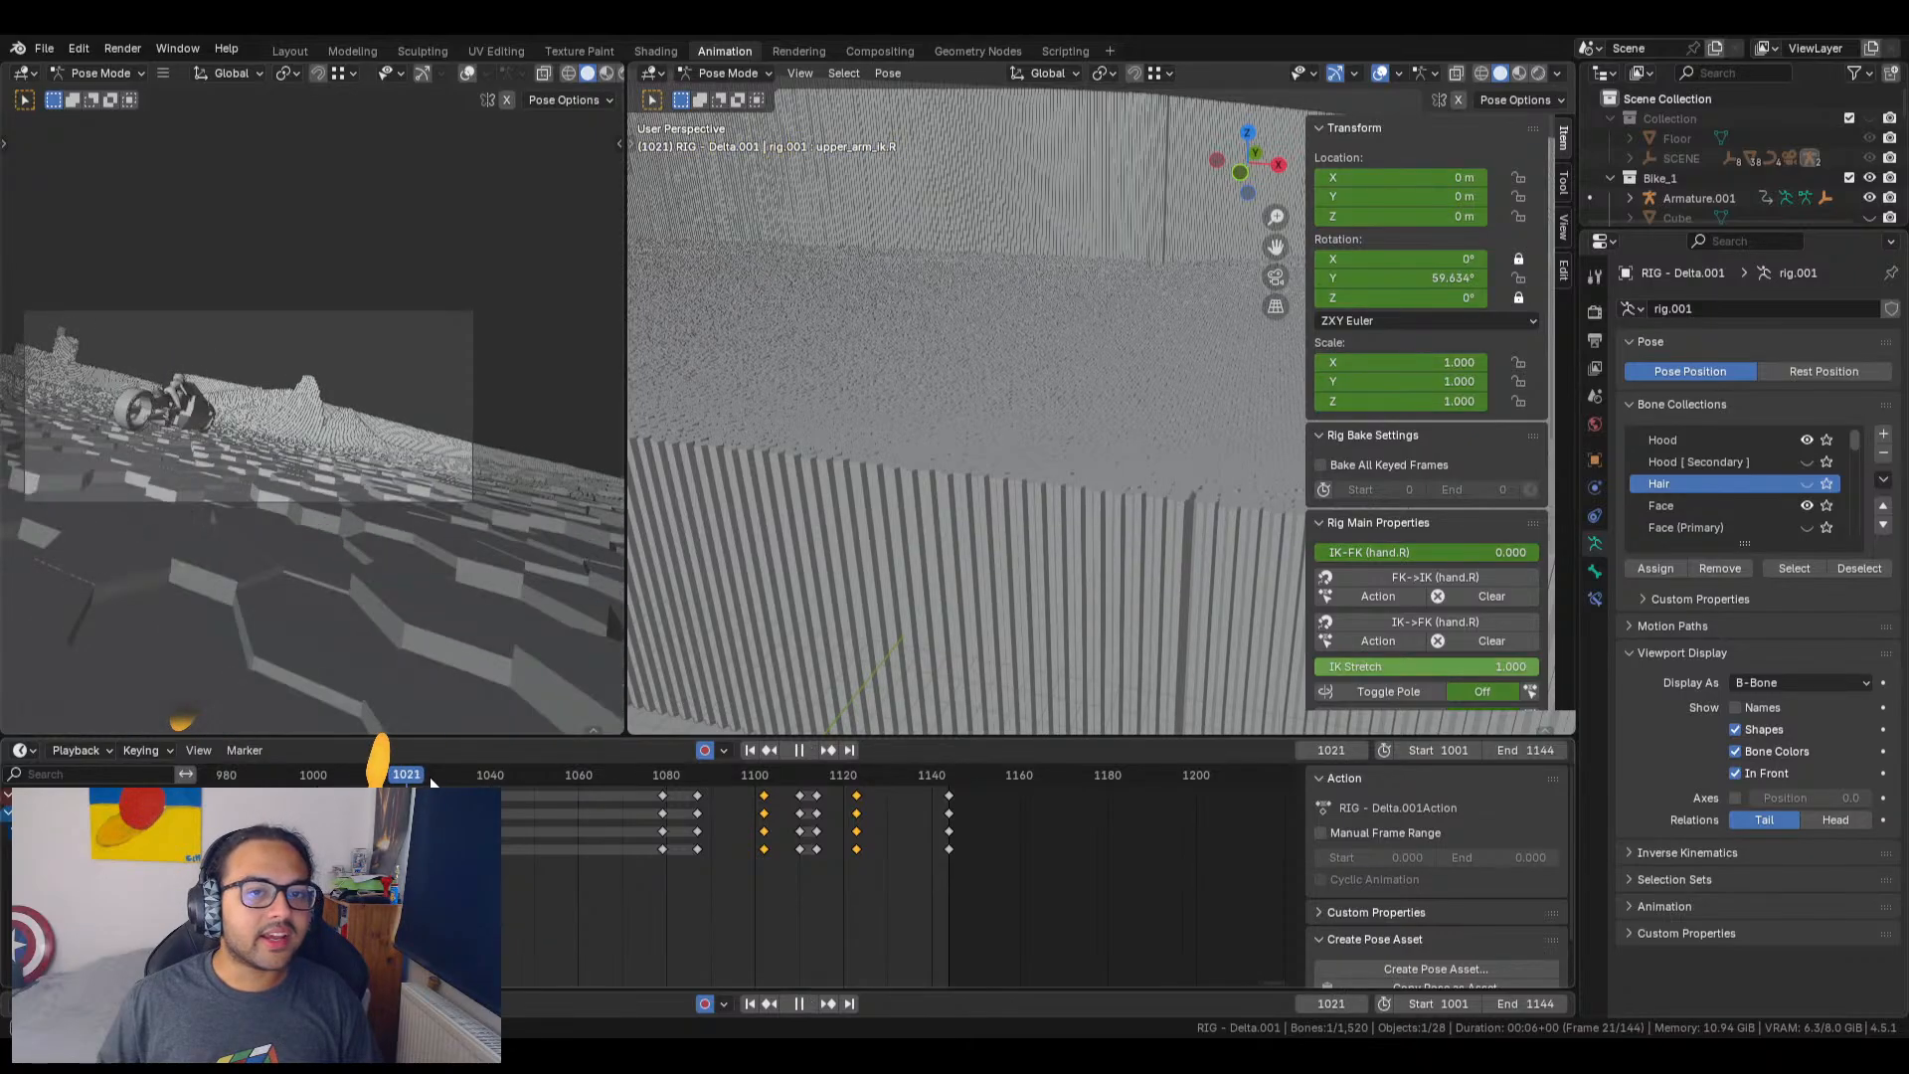
pyautogui.press('space')
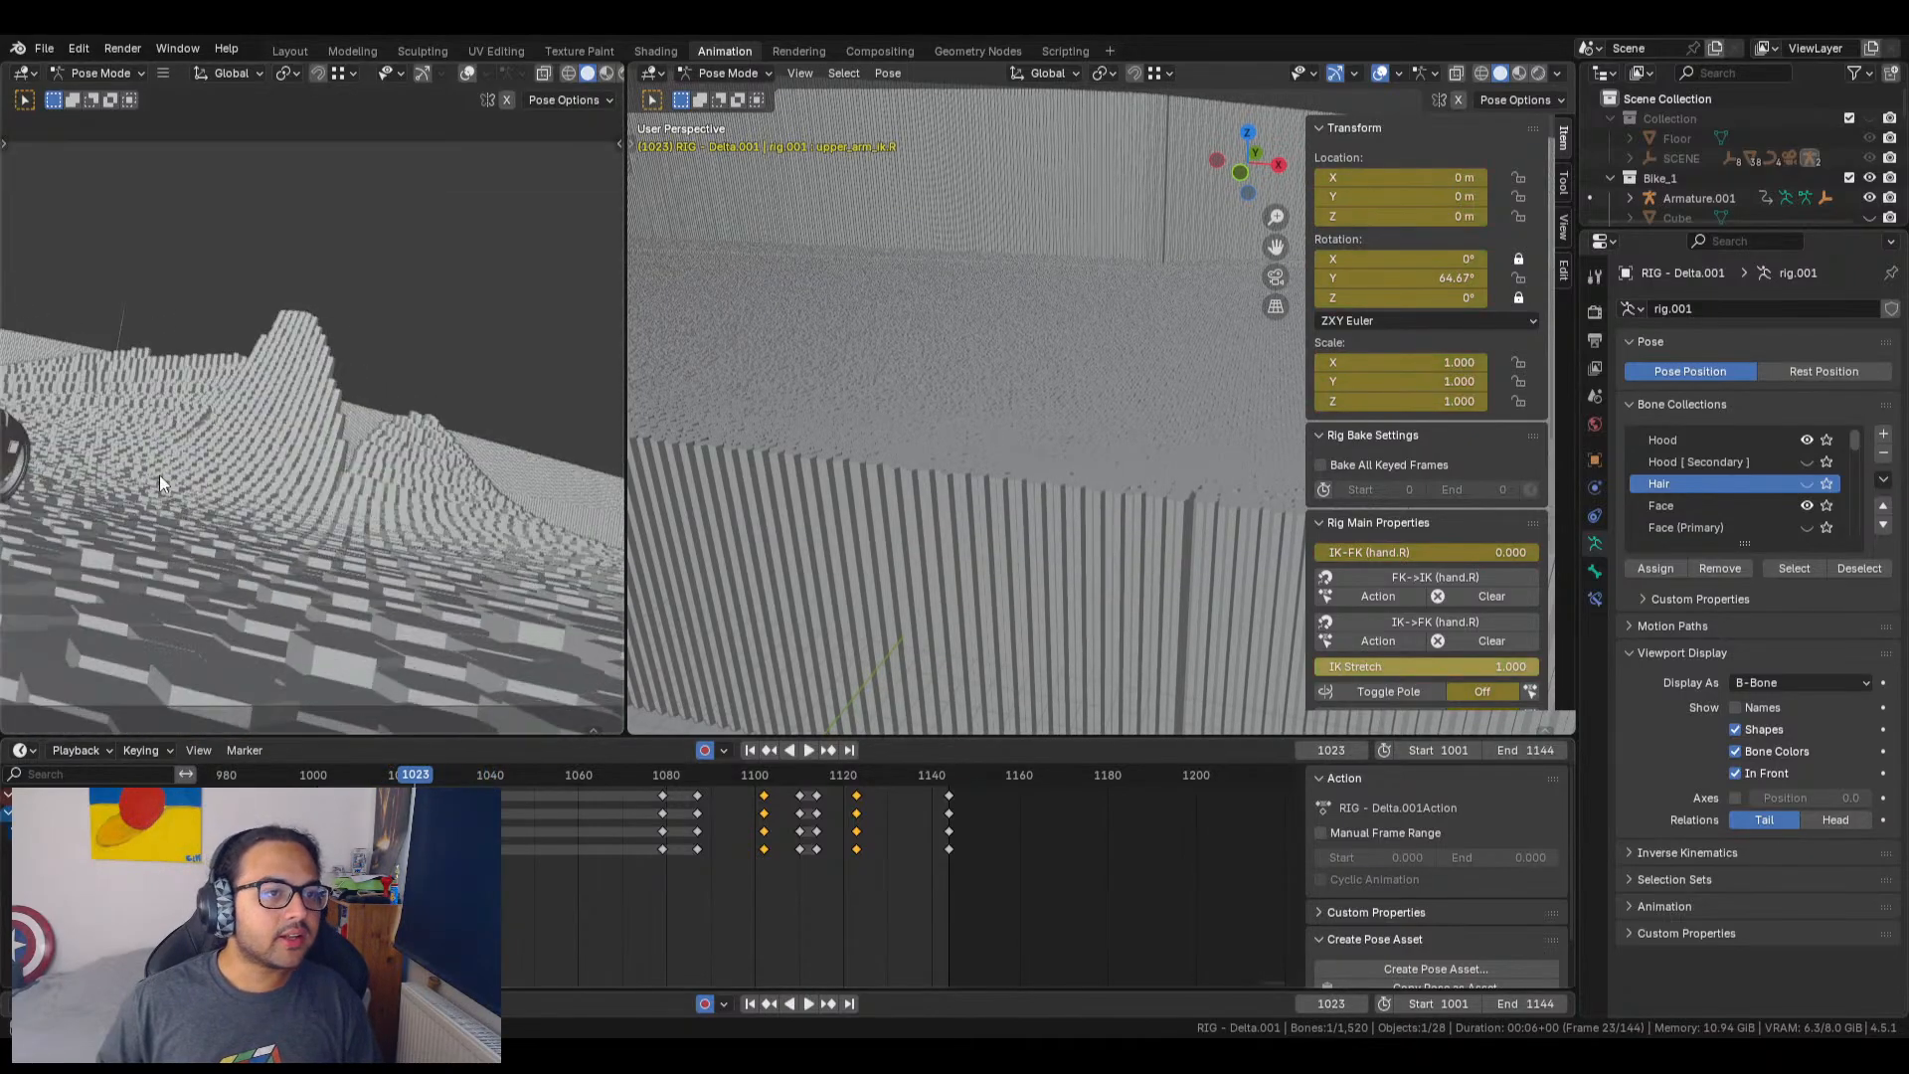
pyautogui.keyDown('shift'); pyautogui.moveTo(127, 468); pyautogui.dragTo(581, 517, button='middle'); pyautogui.keyUp('shift')
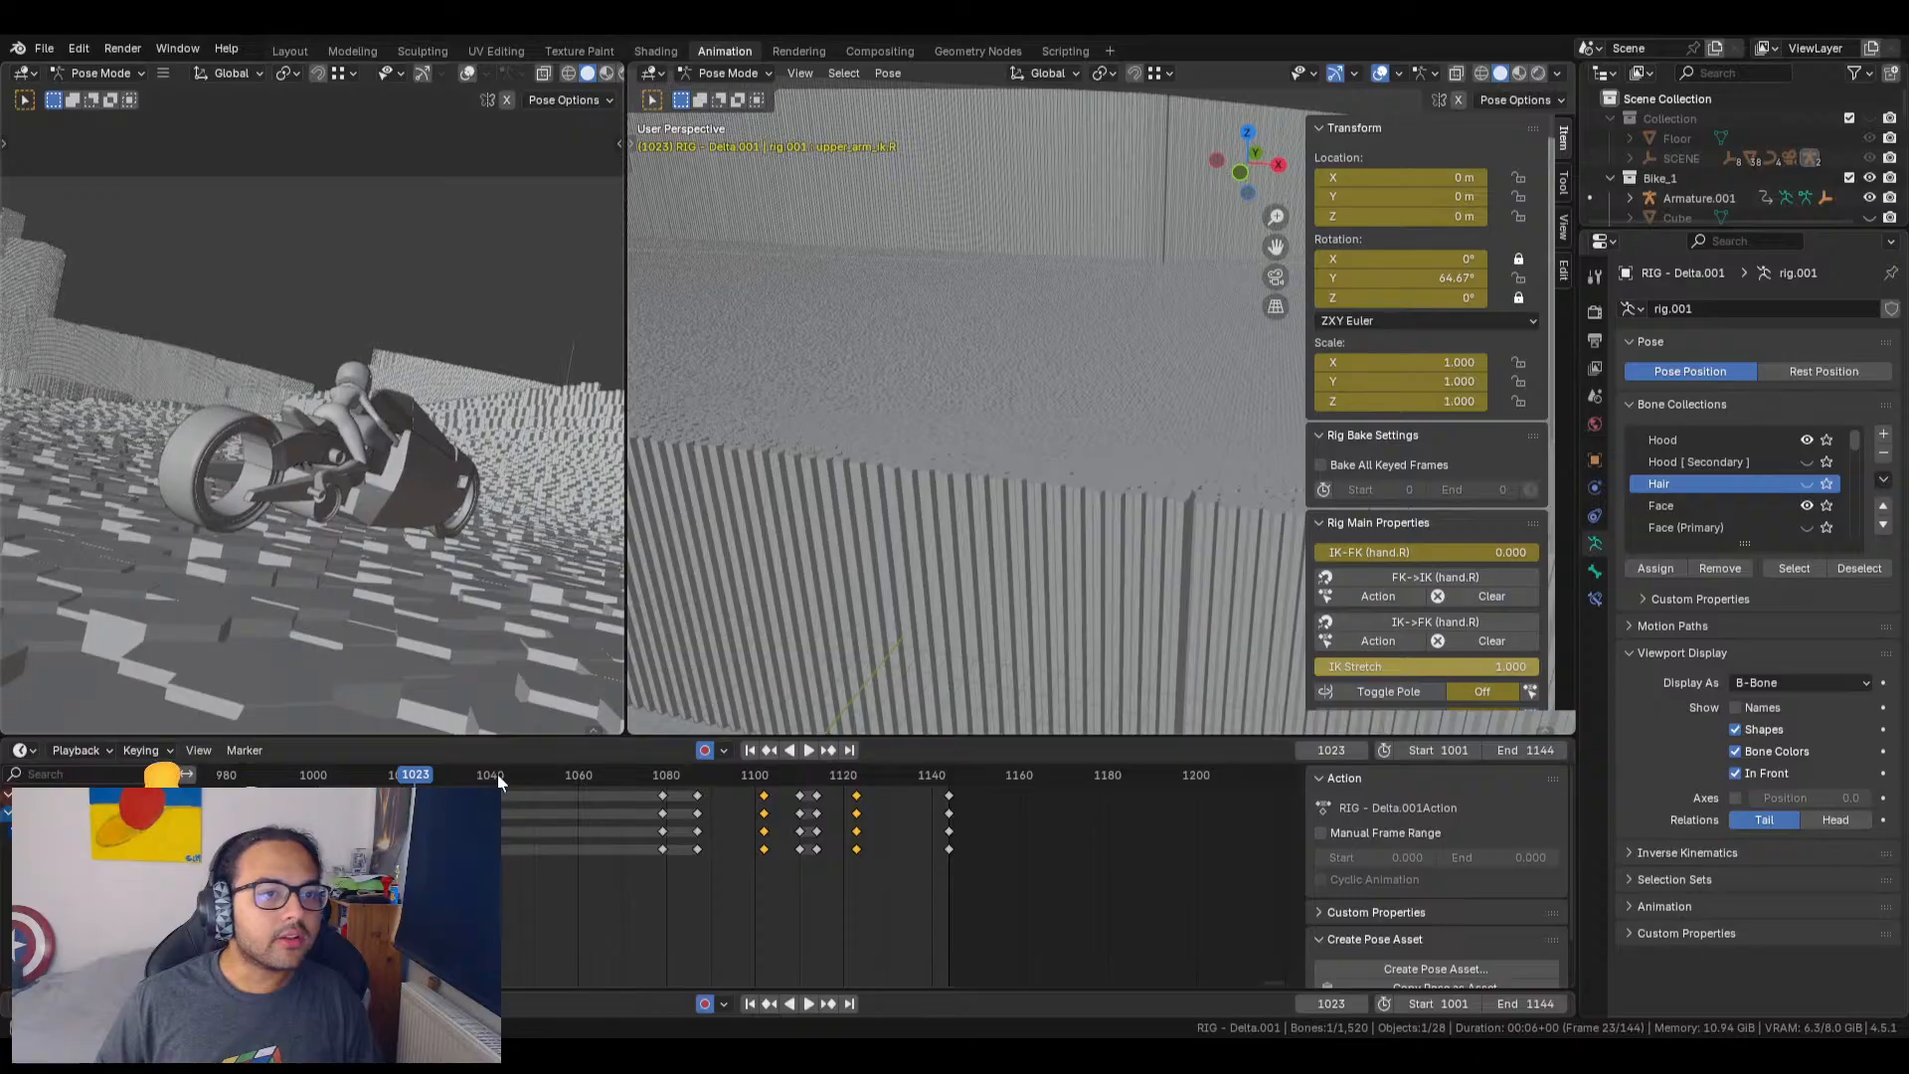
pyautogui.press('space')
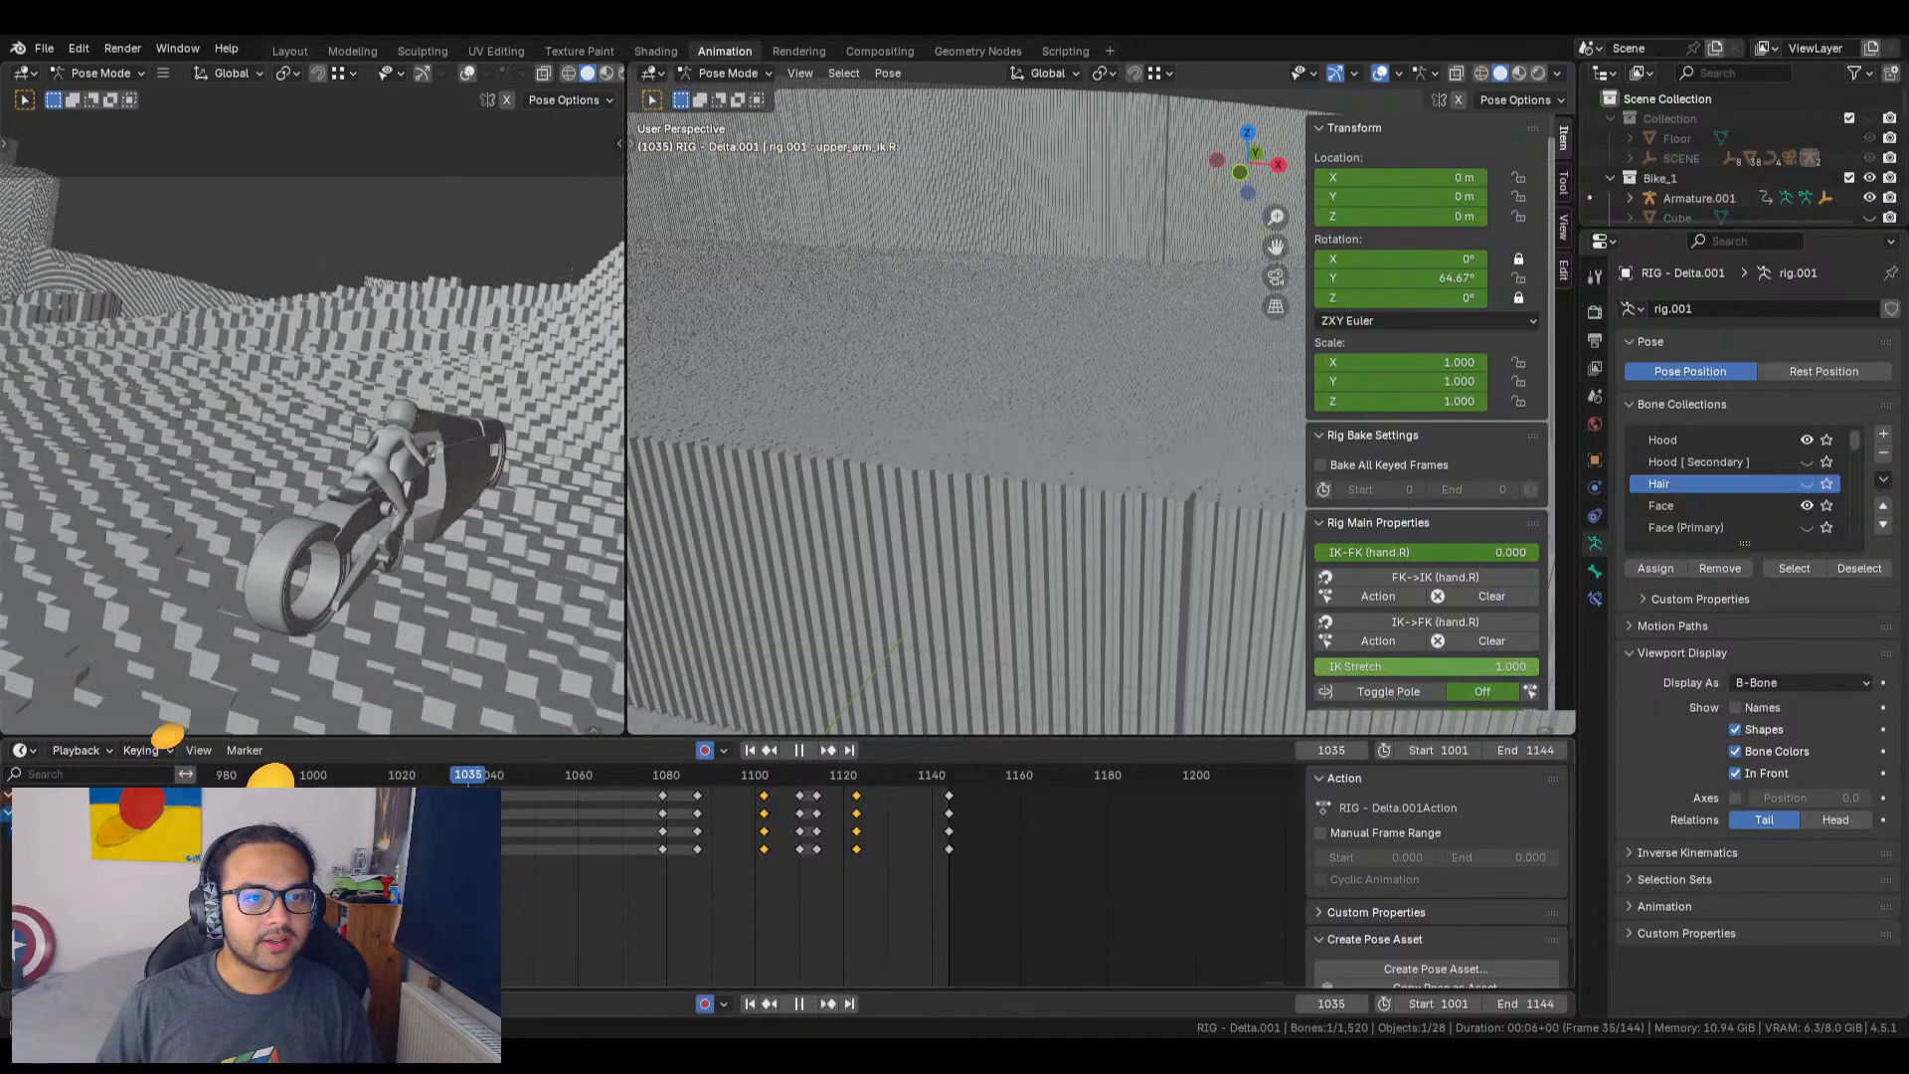
pyautogui.keyDown('shift'); pyautogui.moveTo(534, 808); pyautogui.dragTo(309, 808, button='right'); pyautogui.keyUp('shift')
pyautogui.press('space')
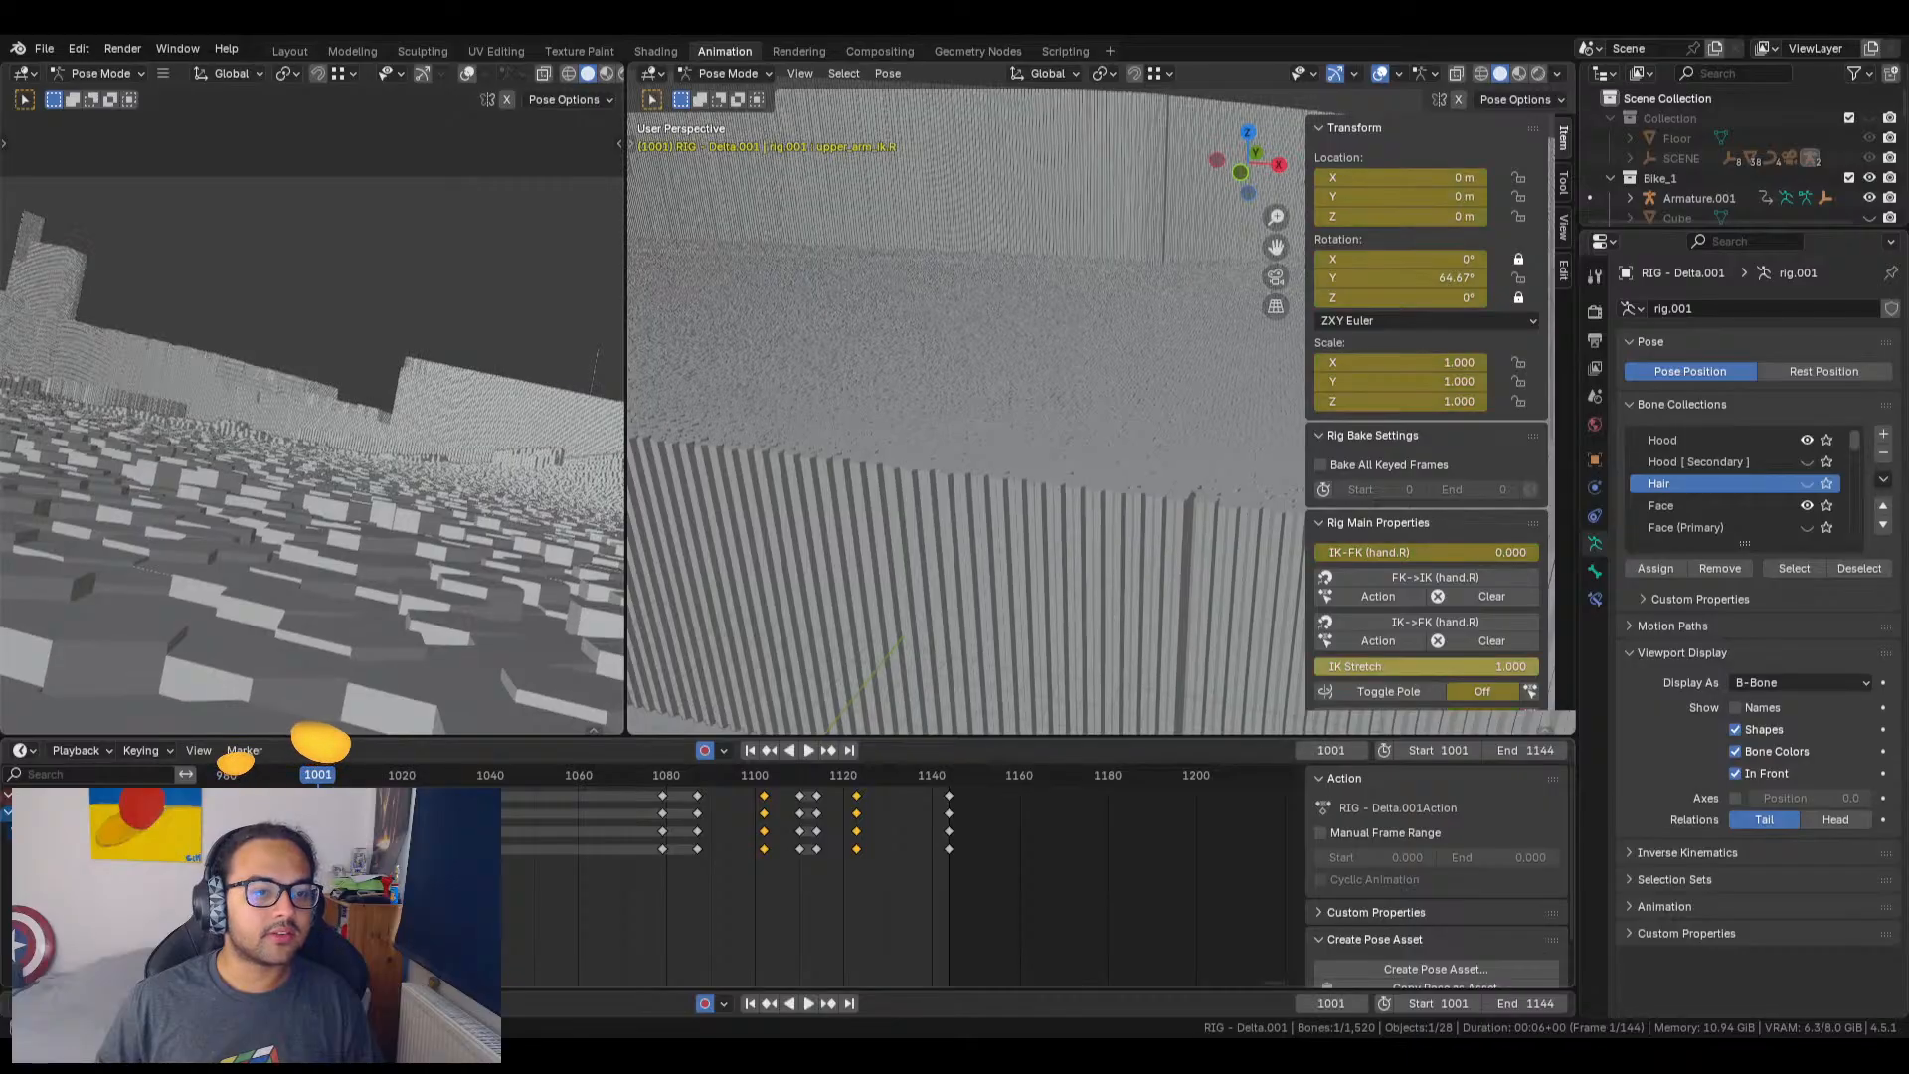
# Step: Review the shot's playback from frame 1001 with the whole camera frame in view
pyautogui.scroll(-2, 420, 424)
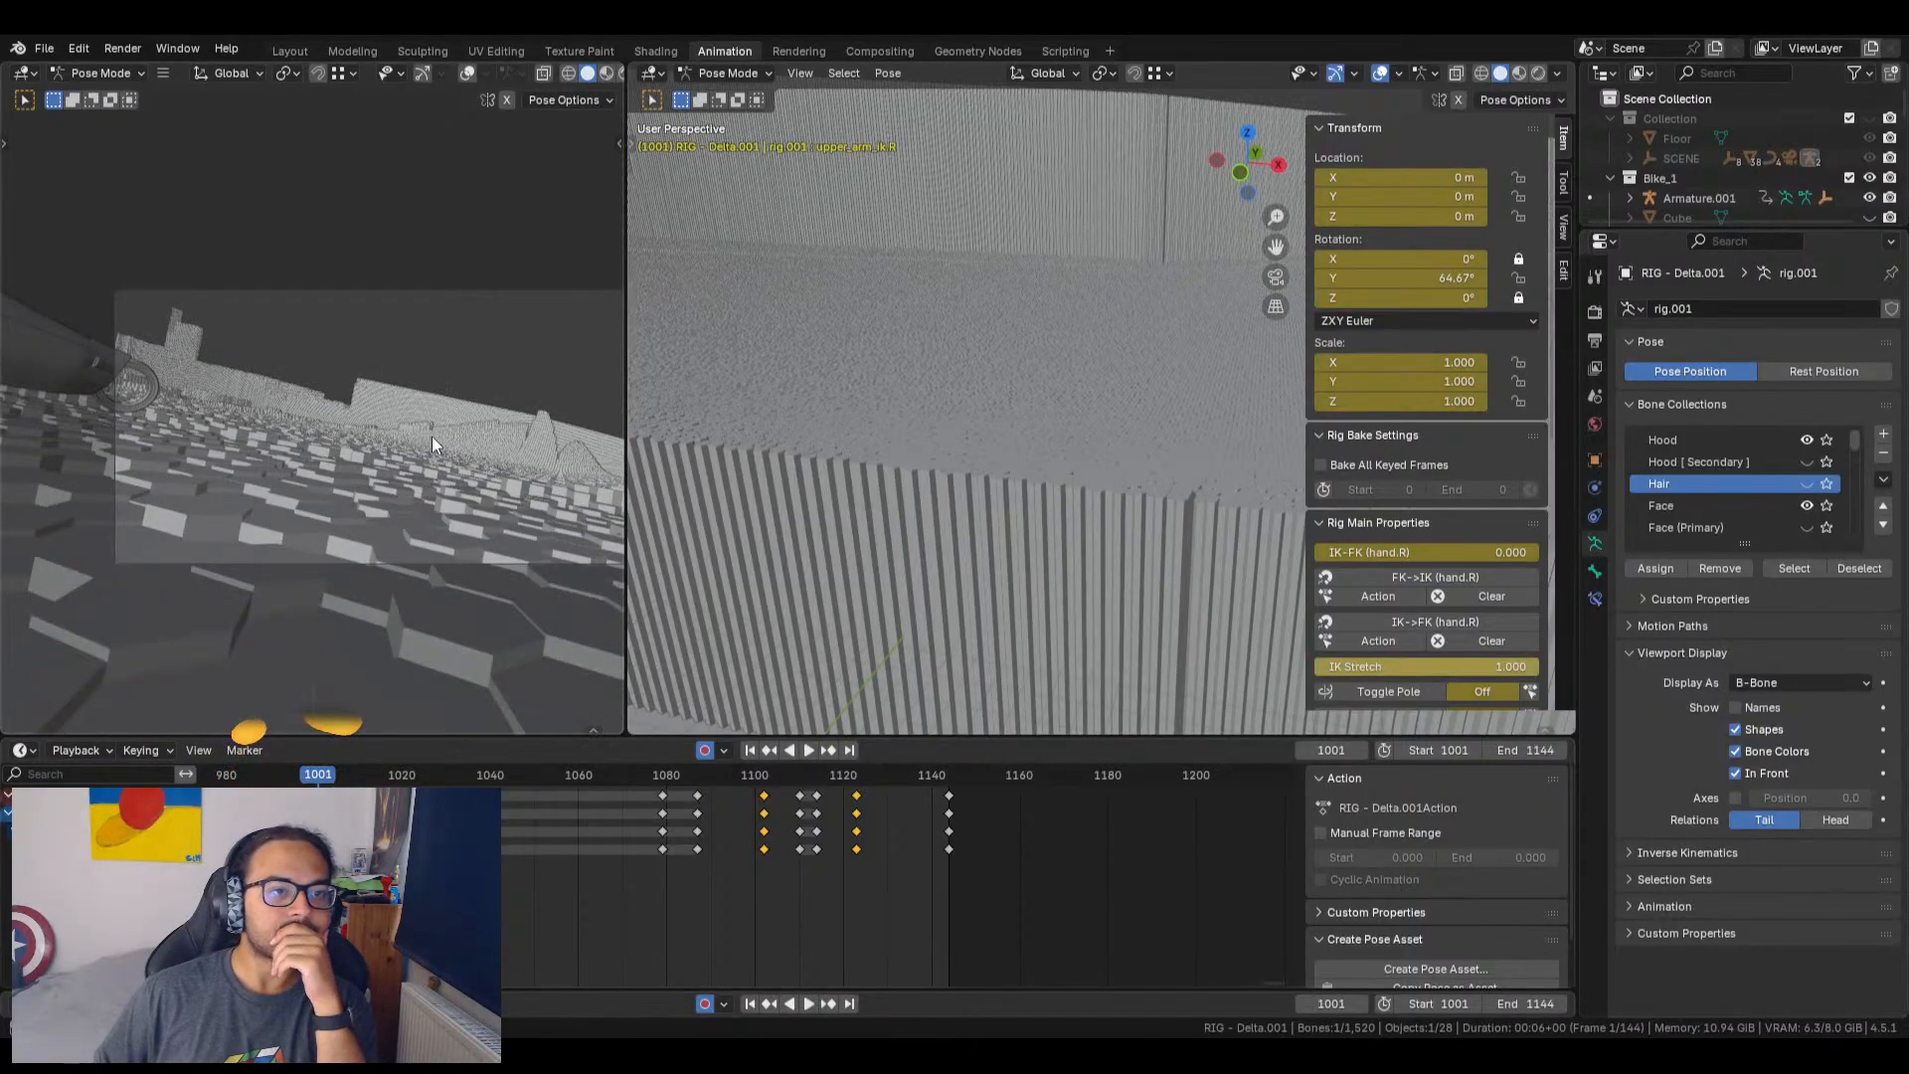
pyautogui.keyDown('shift'); pyautogui.moveTo(468, 447); pyautogui.dragTo(332, 453, button='middle'); pyautogui.keyUp('shift')
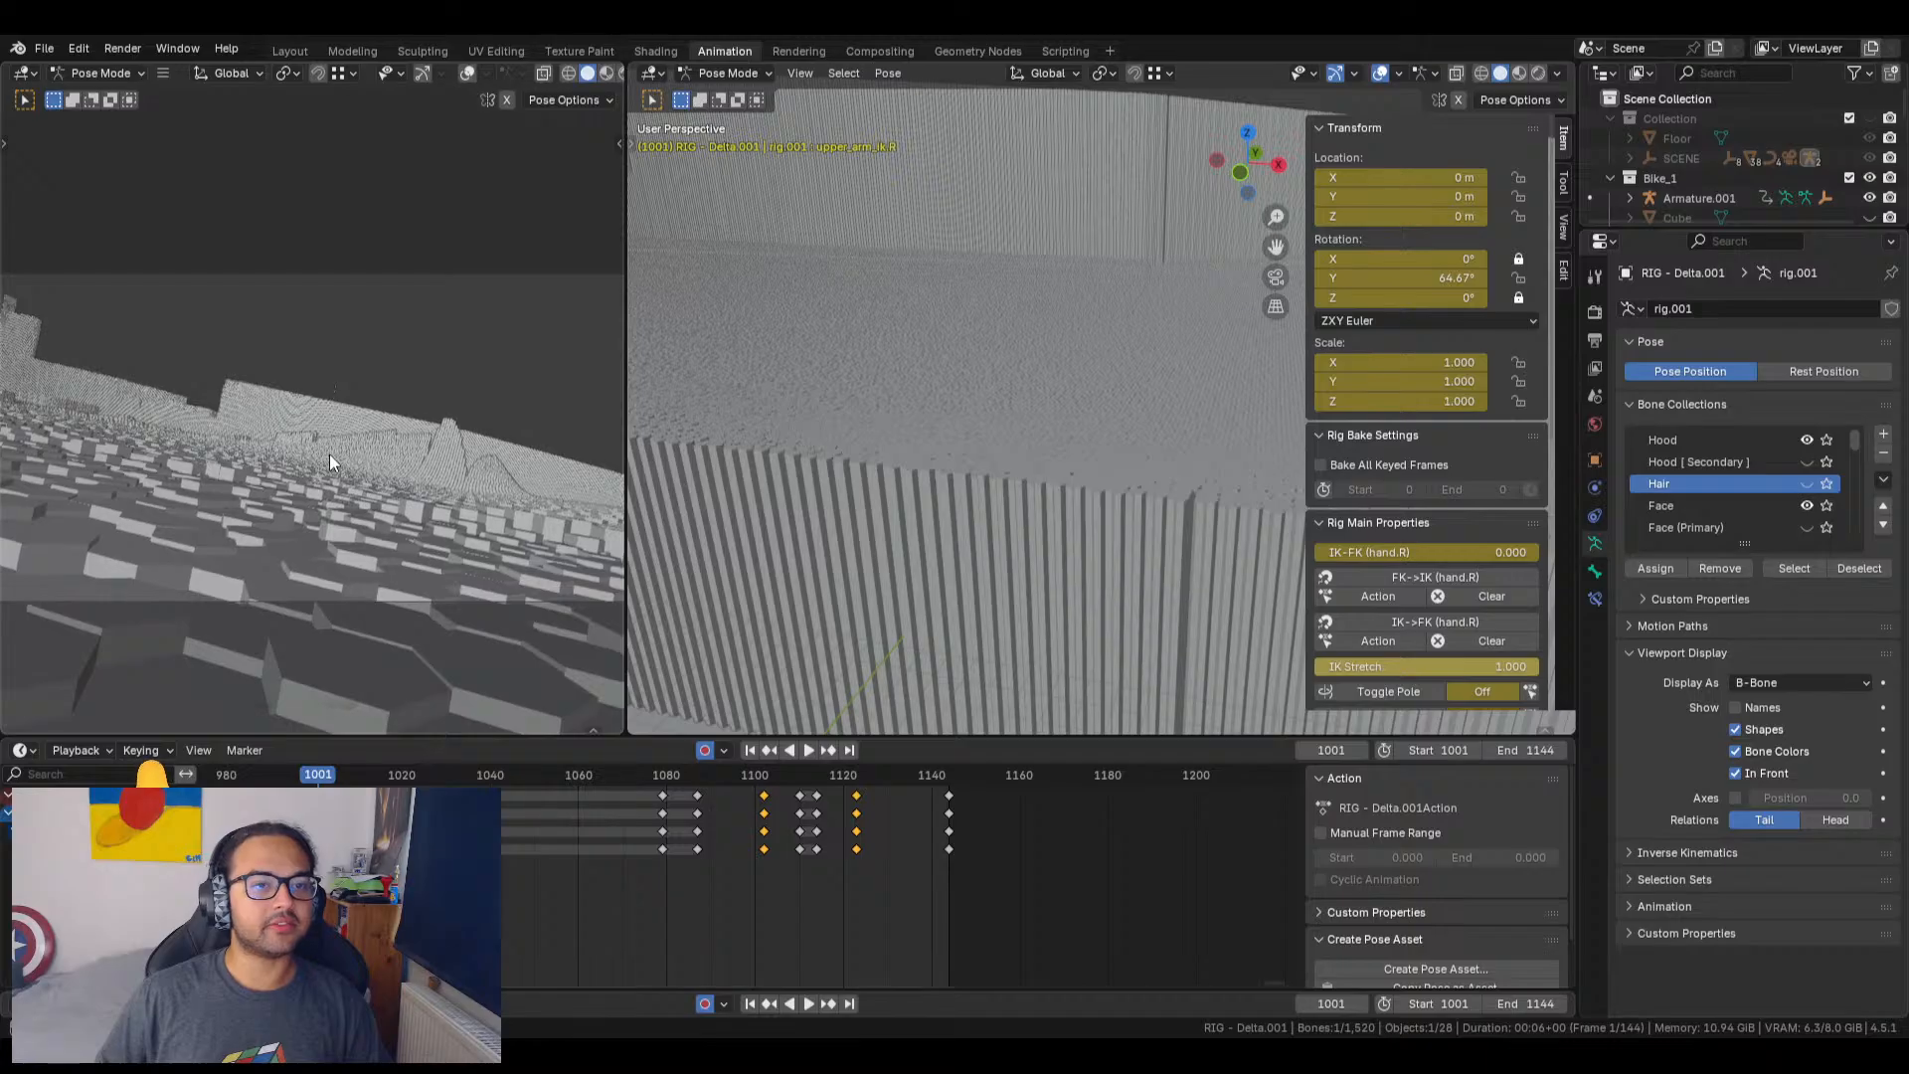
pyautogui.scroll(-1, 330, 454)
pyautogui.scroll(-2, 367, 529)
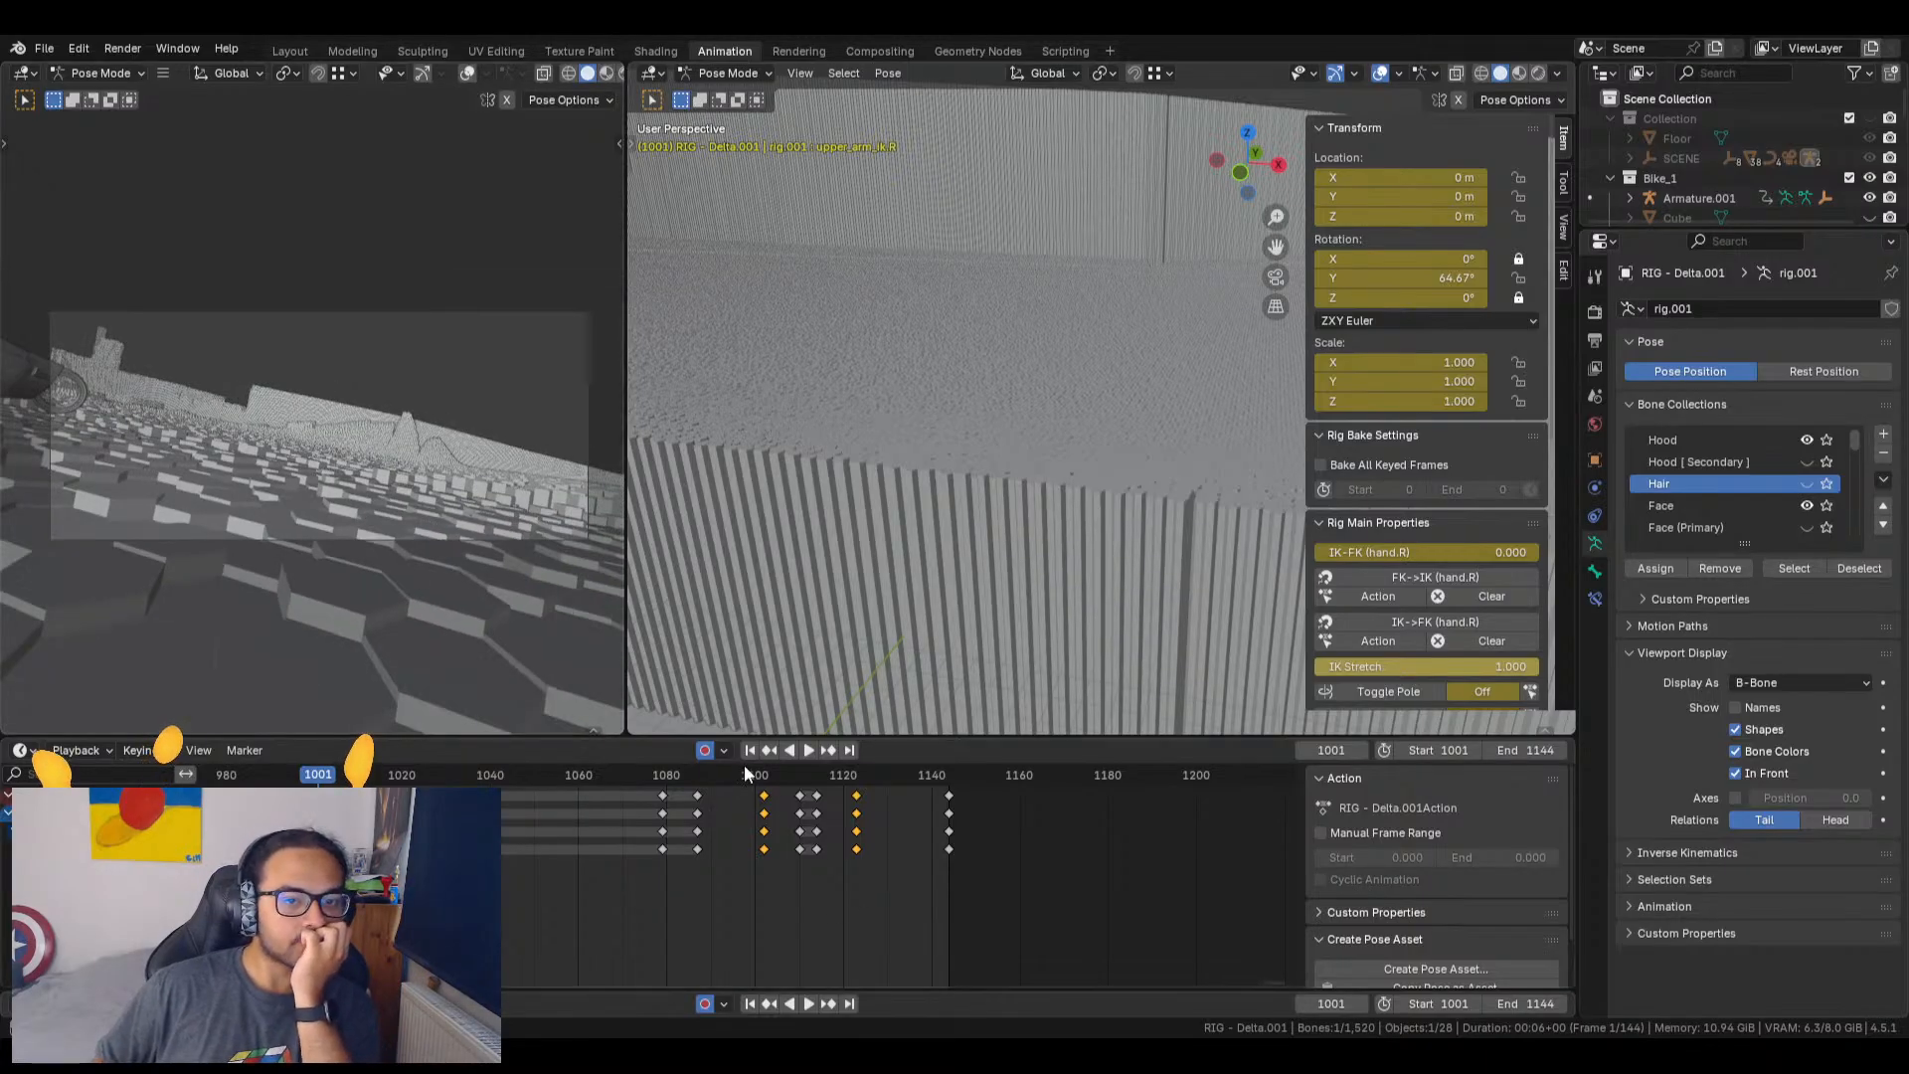
pyautogui.click(808, 750)
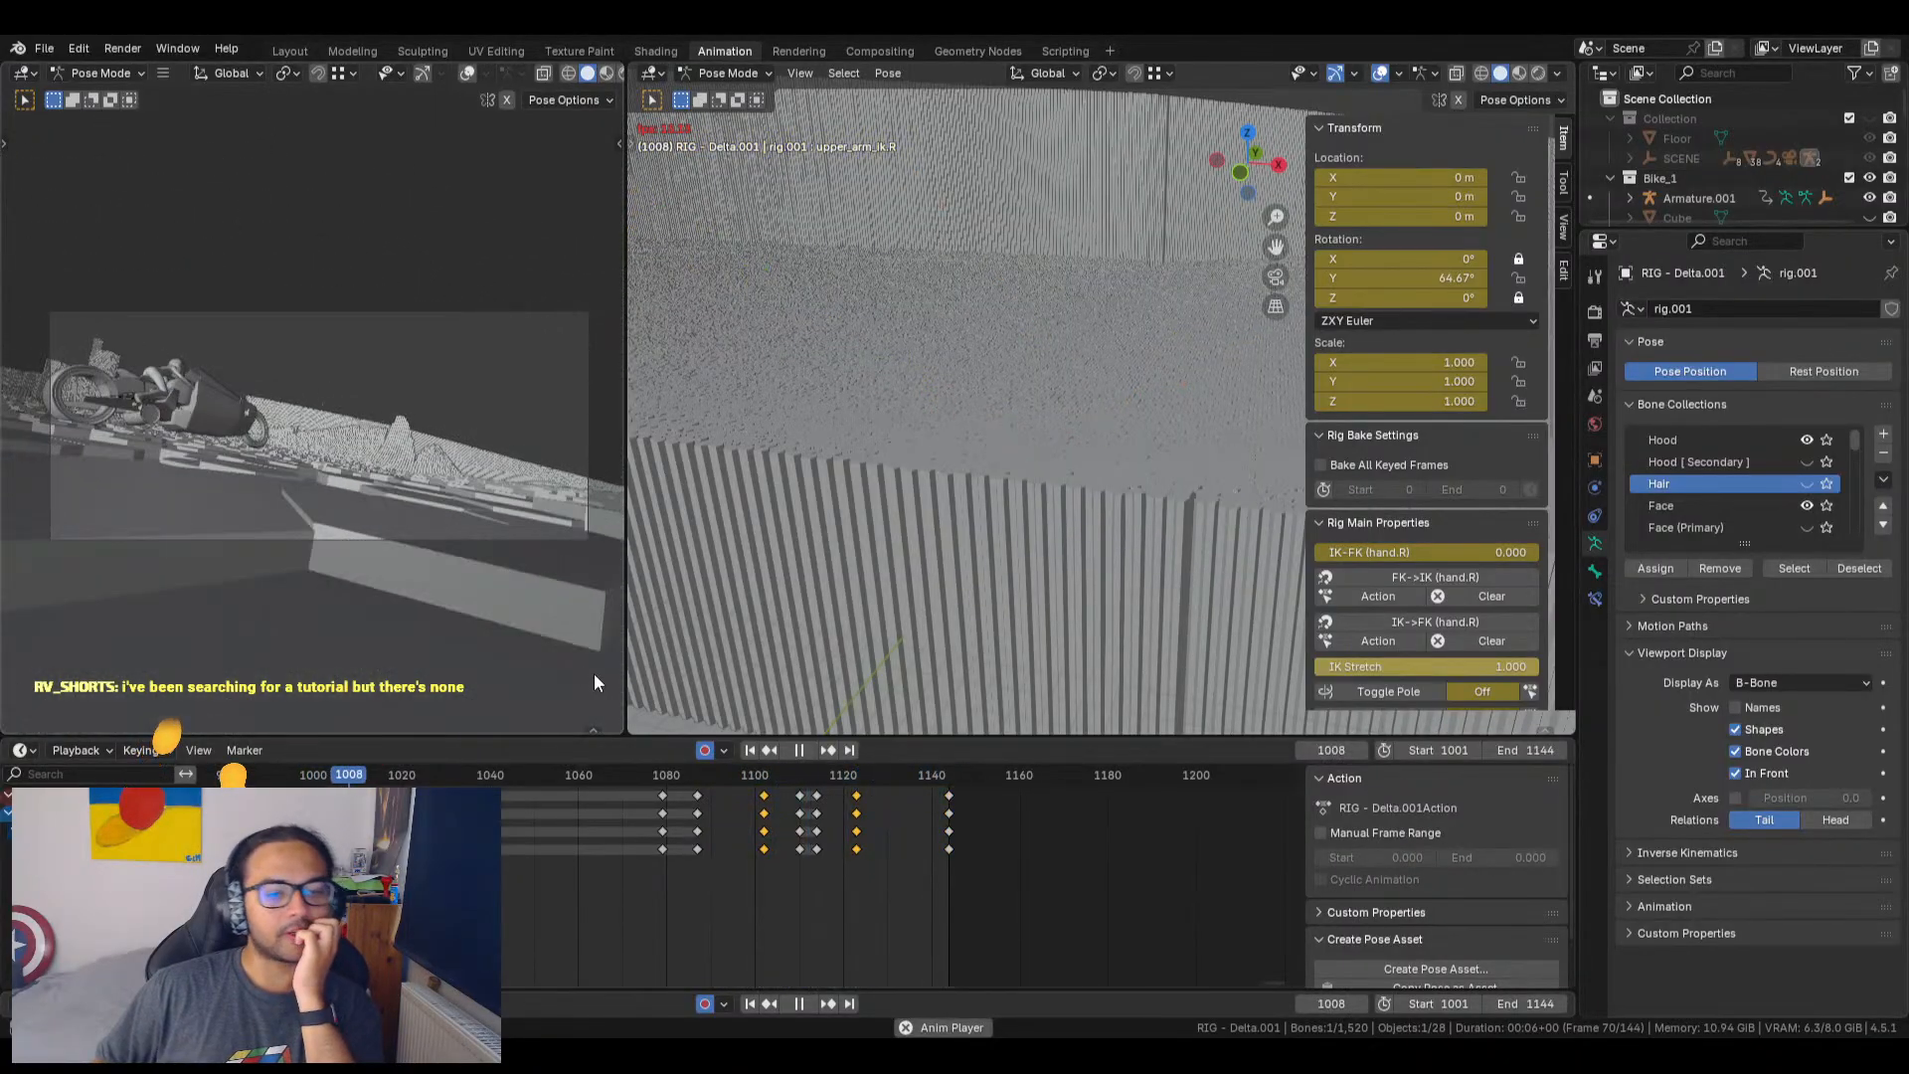
pyautogui.click(798, 750)
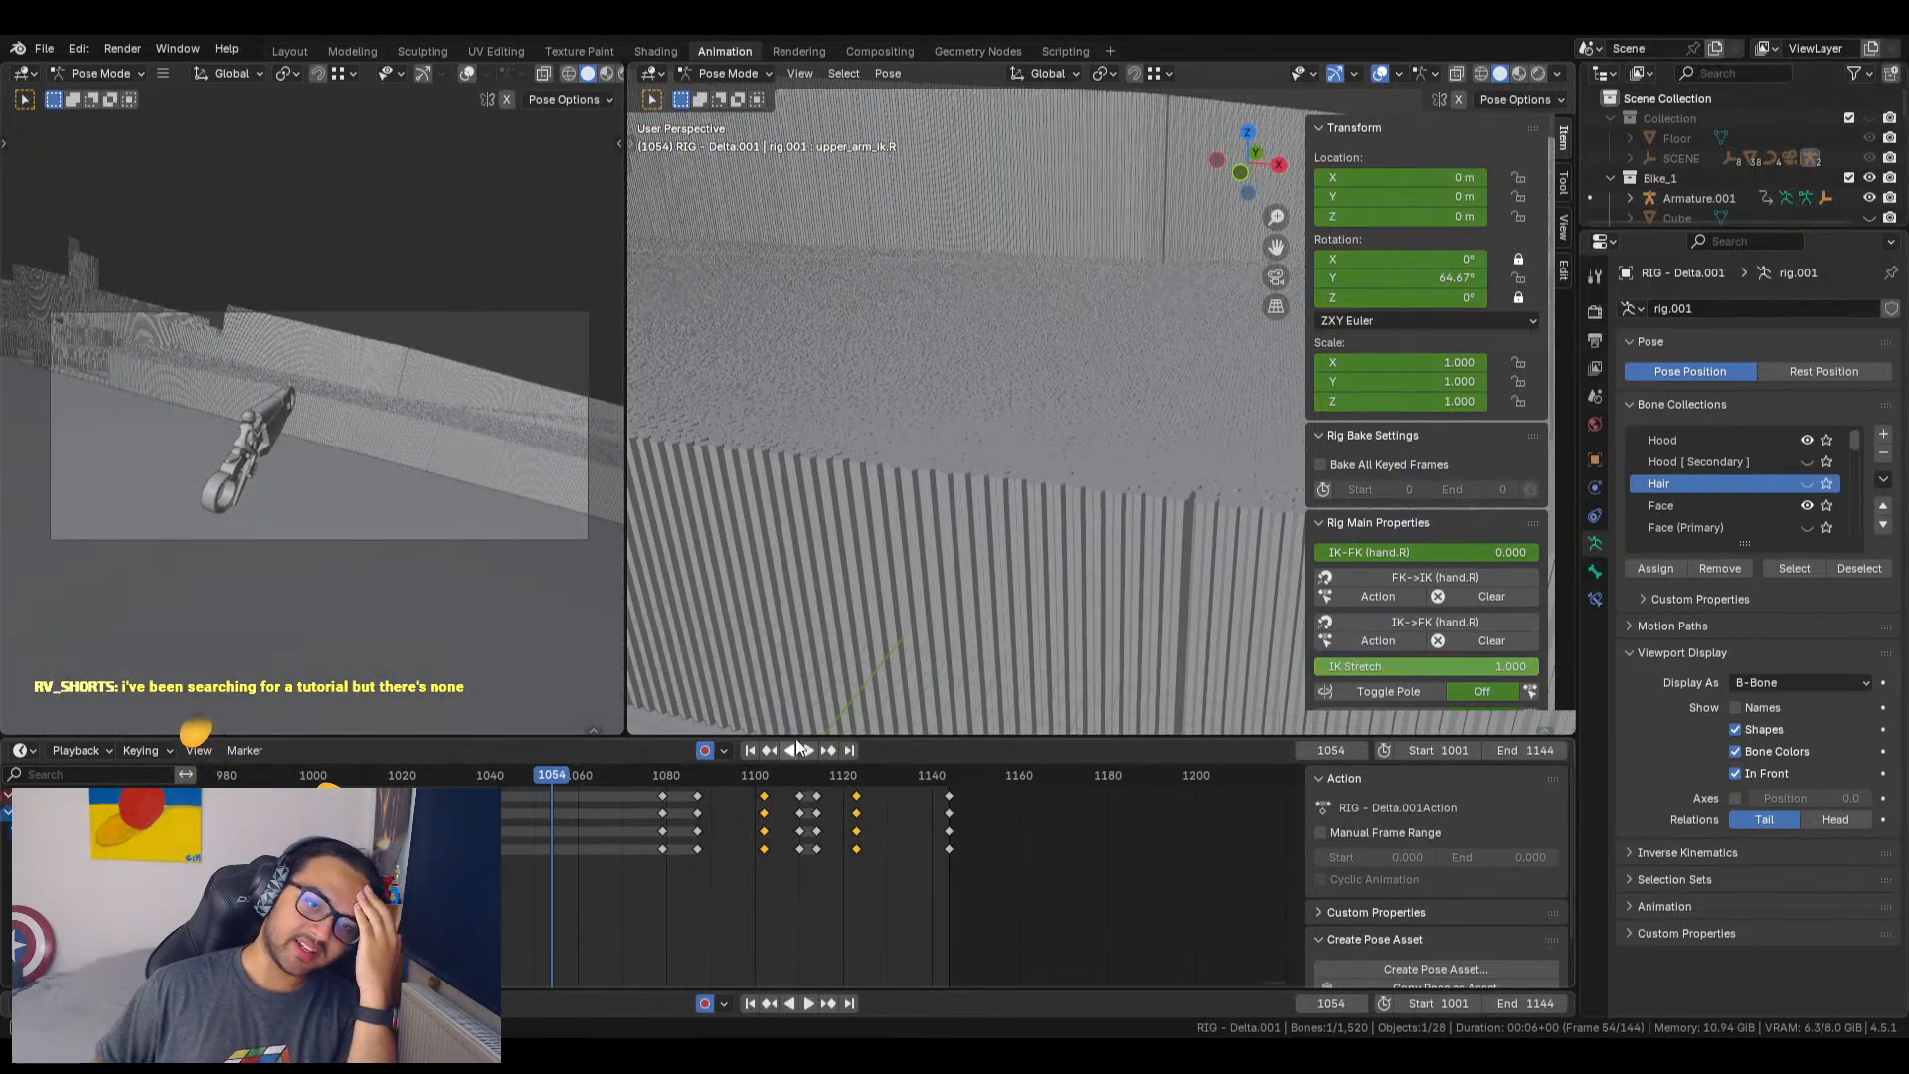
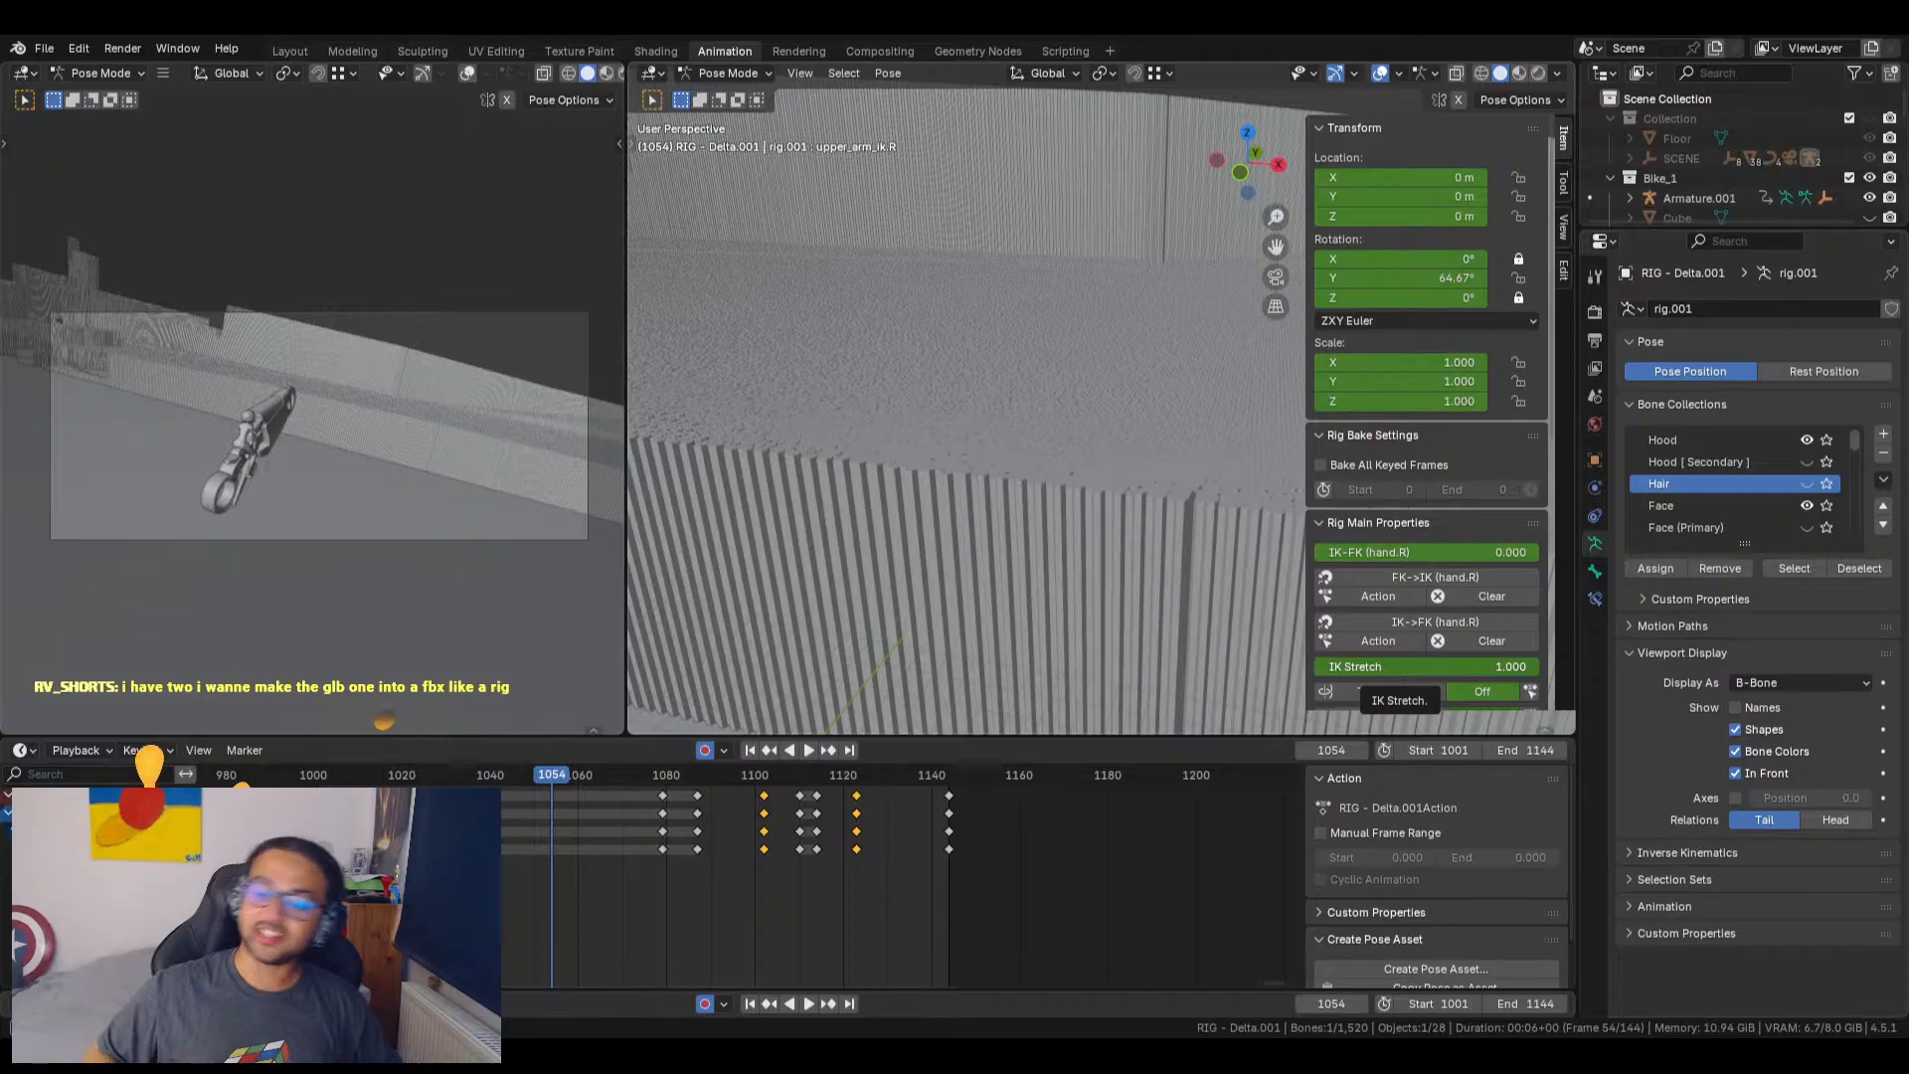
pyautogui.click(801, 998)
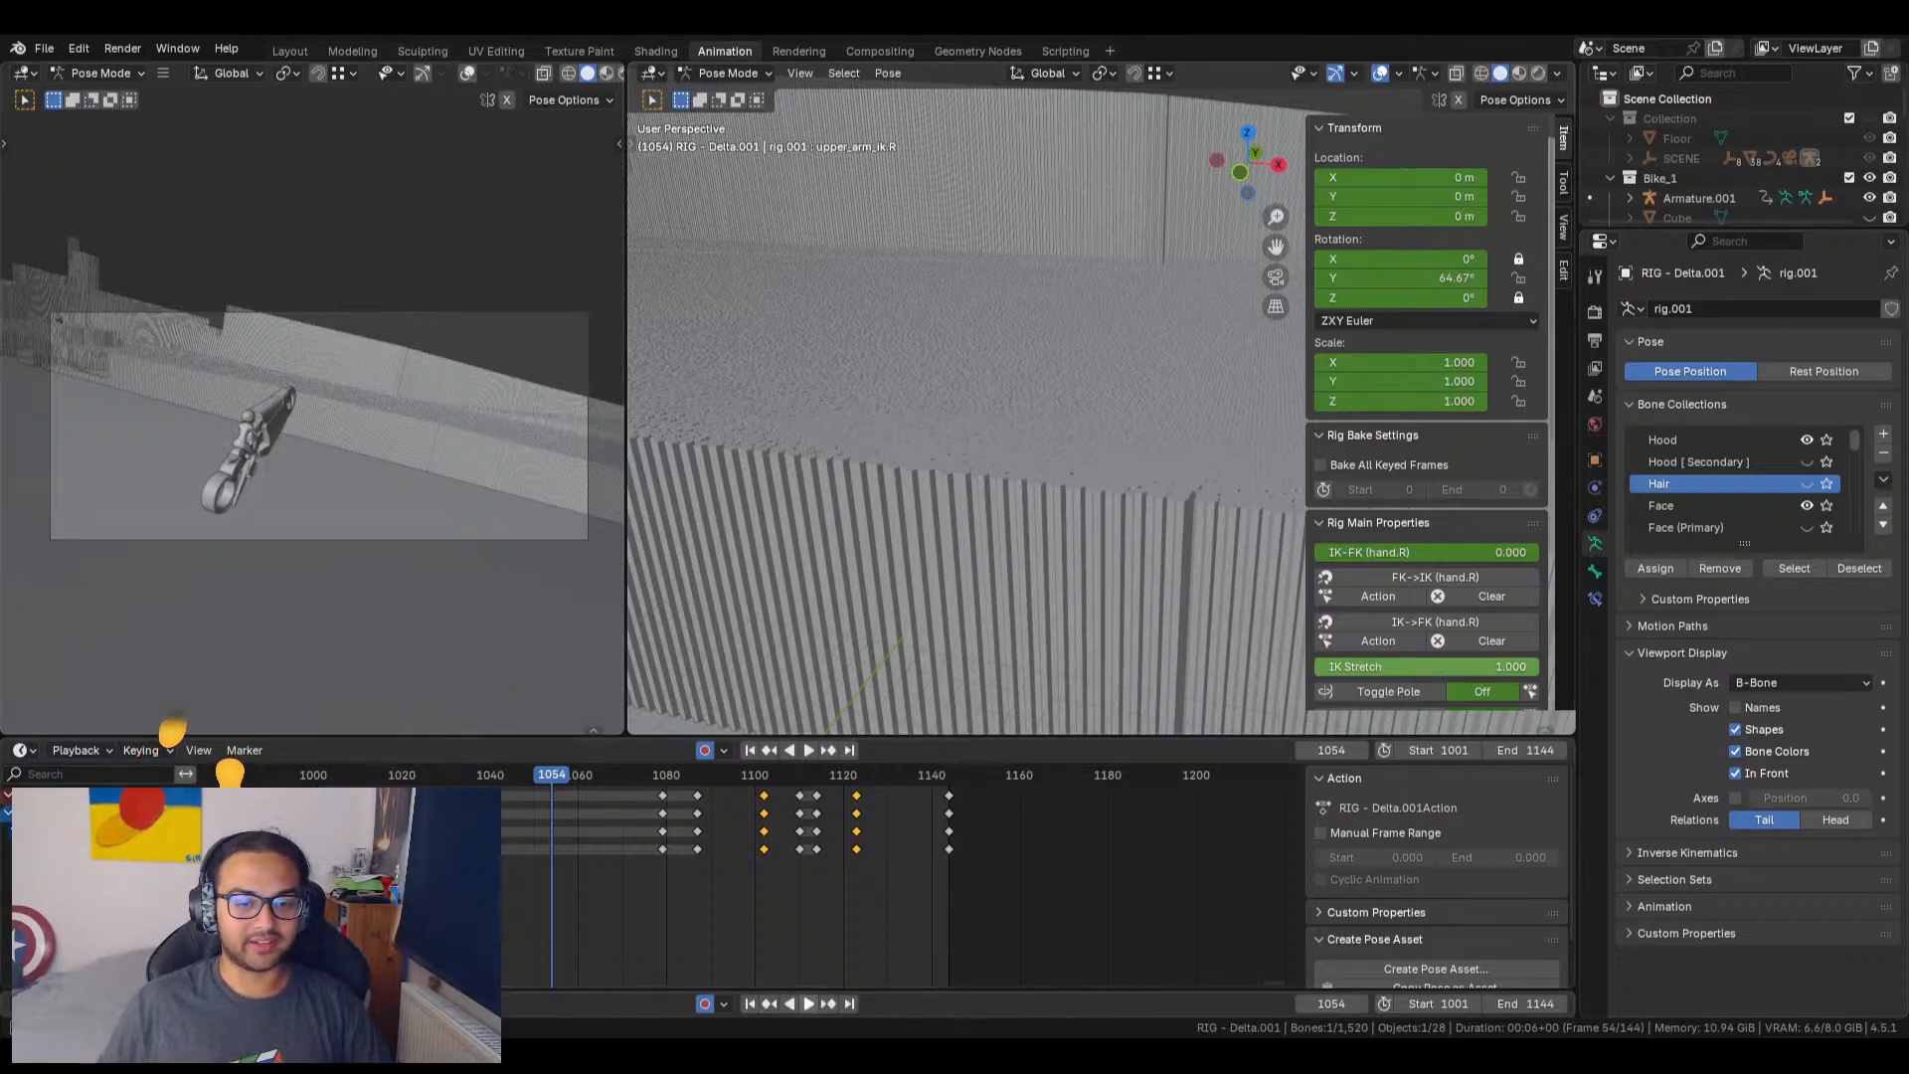
pyautogui.click(802, 999)
pyautogui.hotkey('shift', 'Left')
pyautogui.press('space')
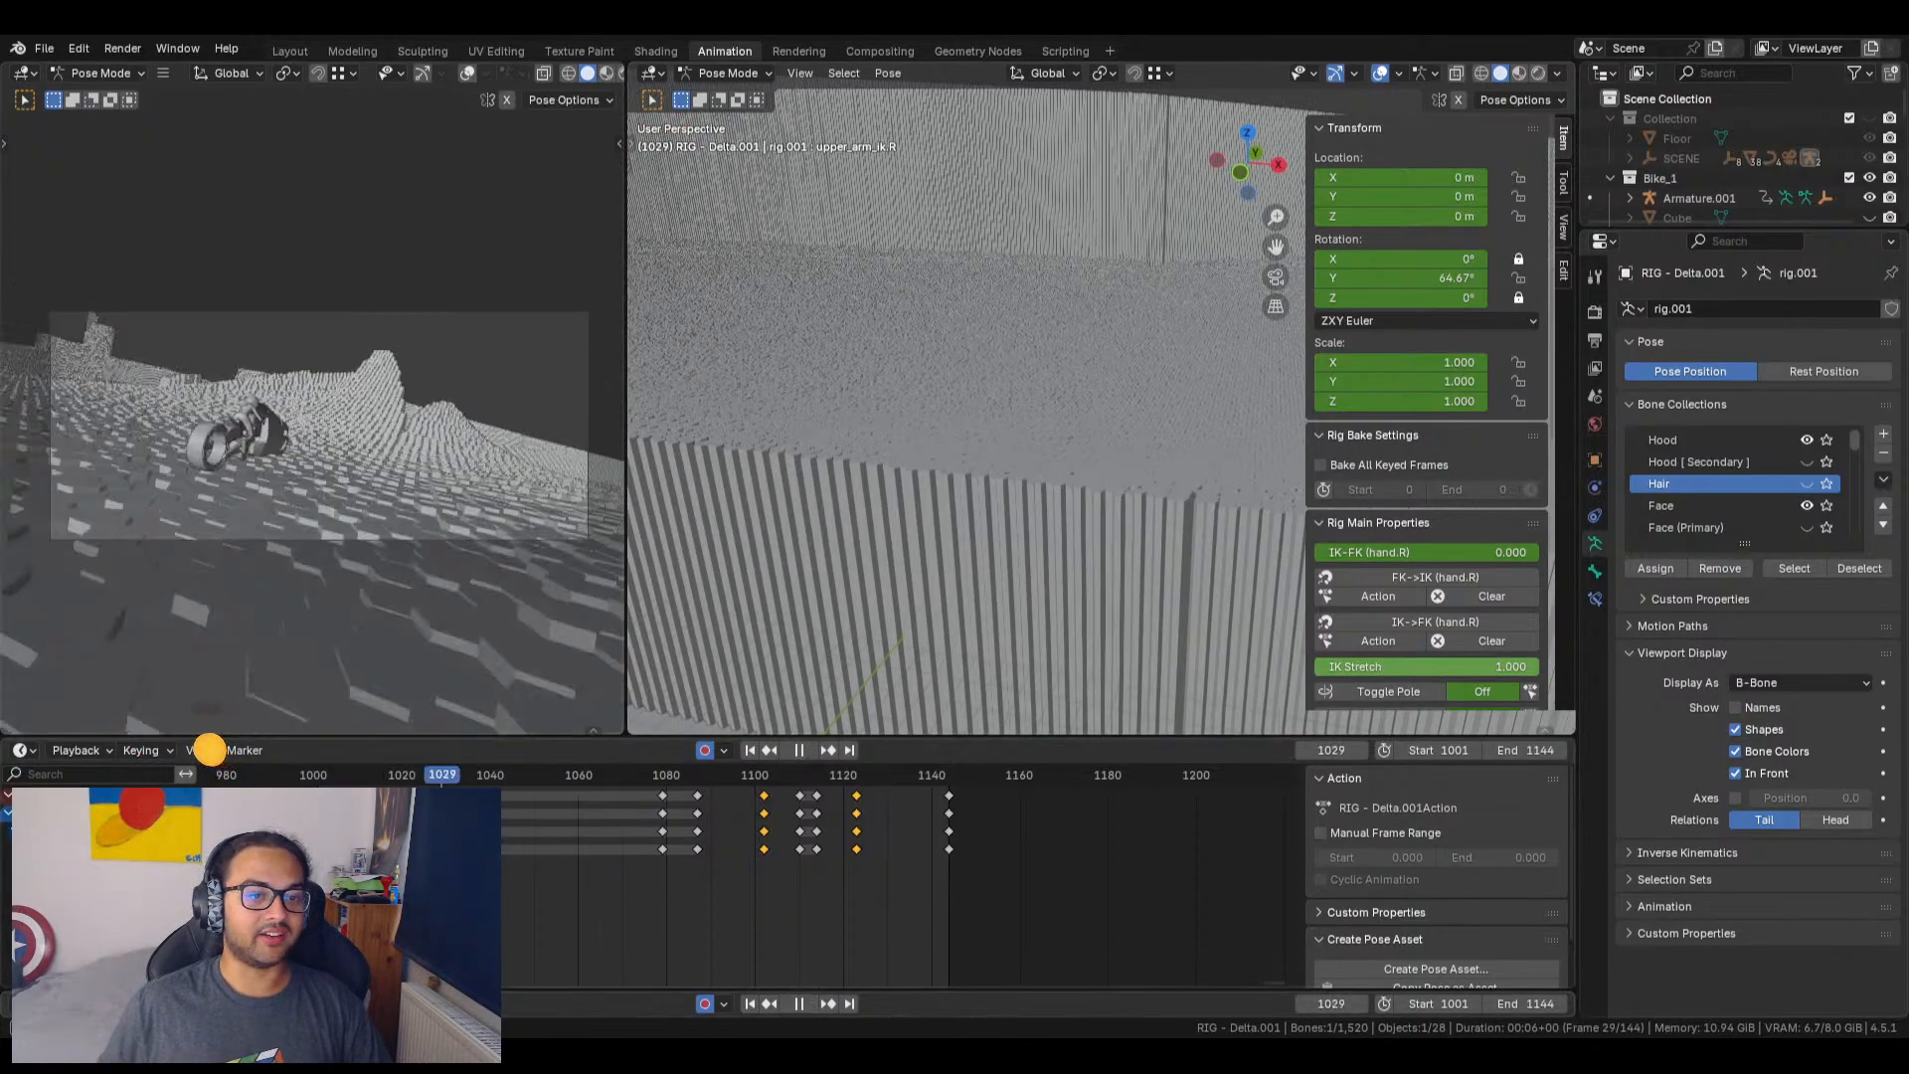
pyautogui.press('space')
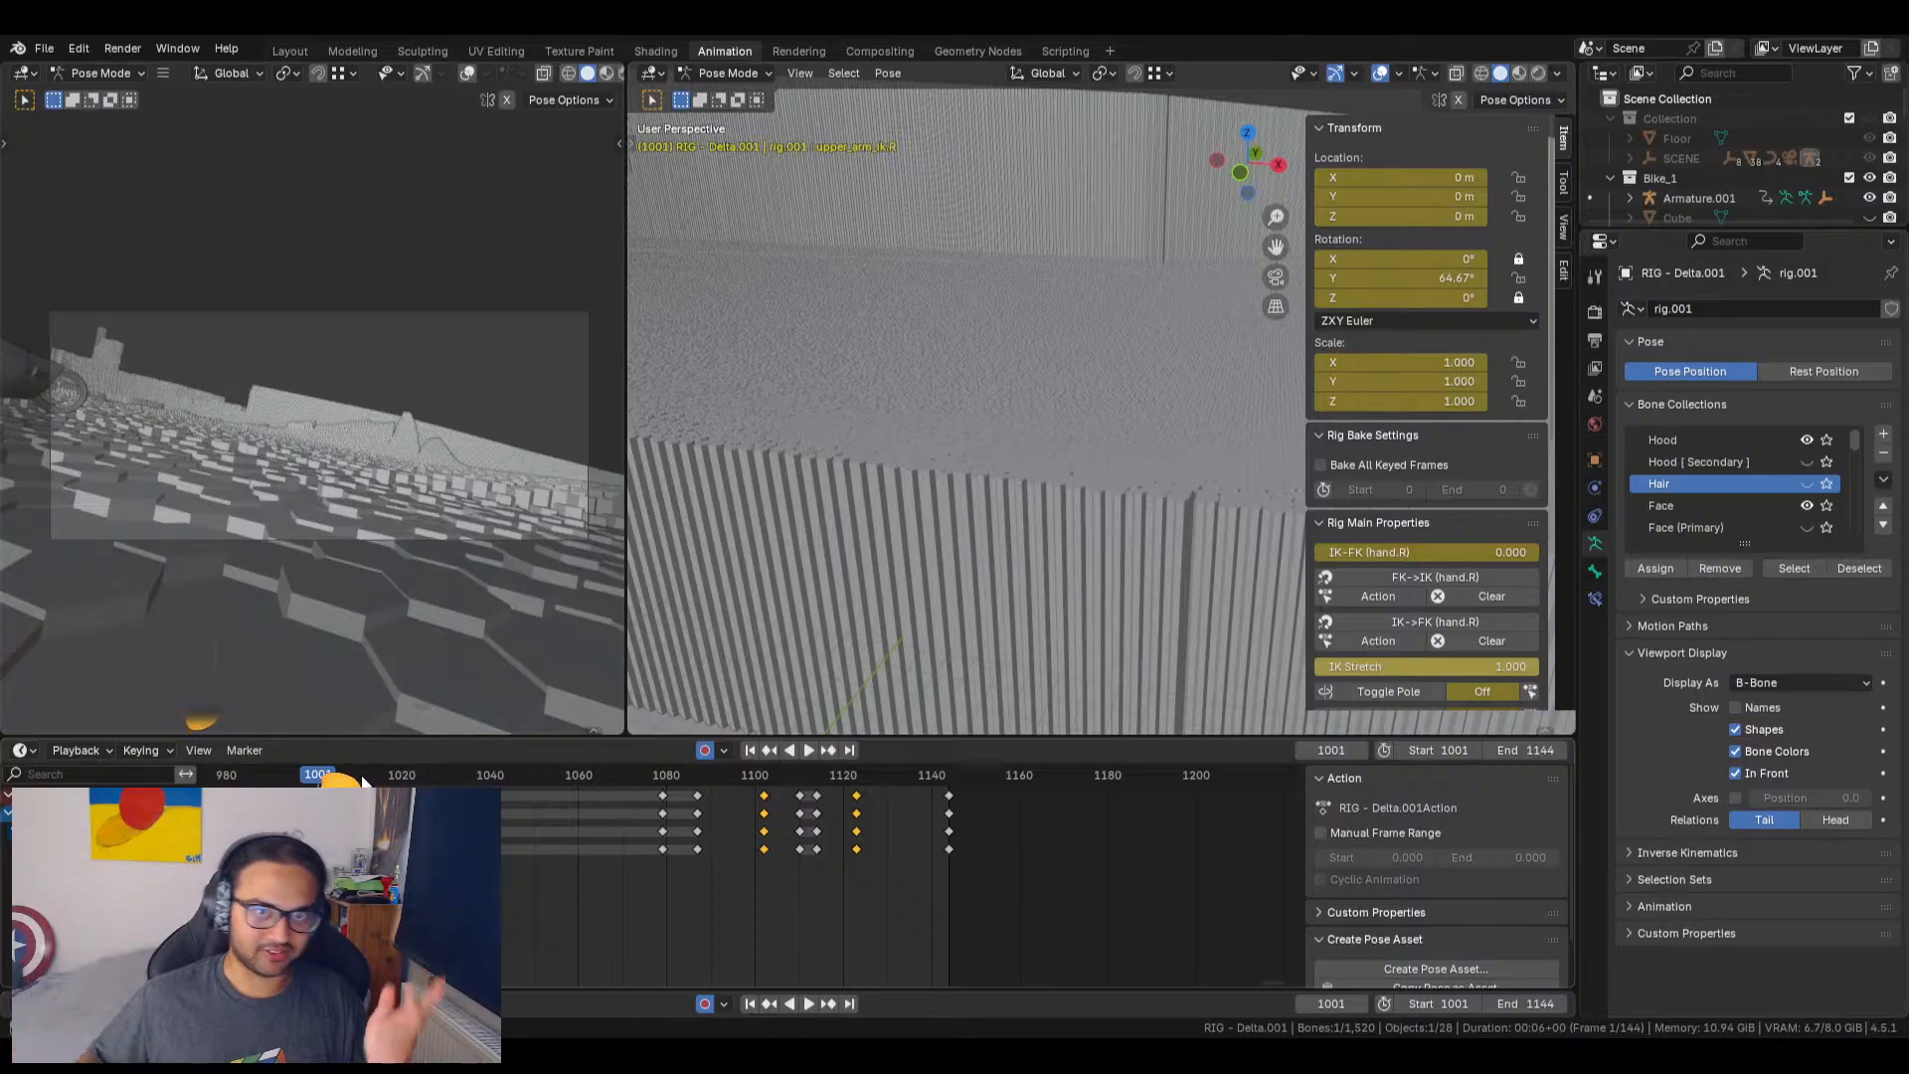
# Step: Deselect the rider's bones and locate the motorcycle on the hexagonal terrain in the perspective view
pyautogui.scroll(-8, 956, 468)
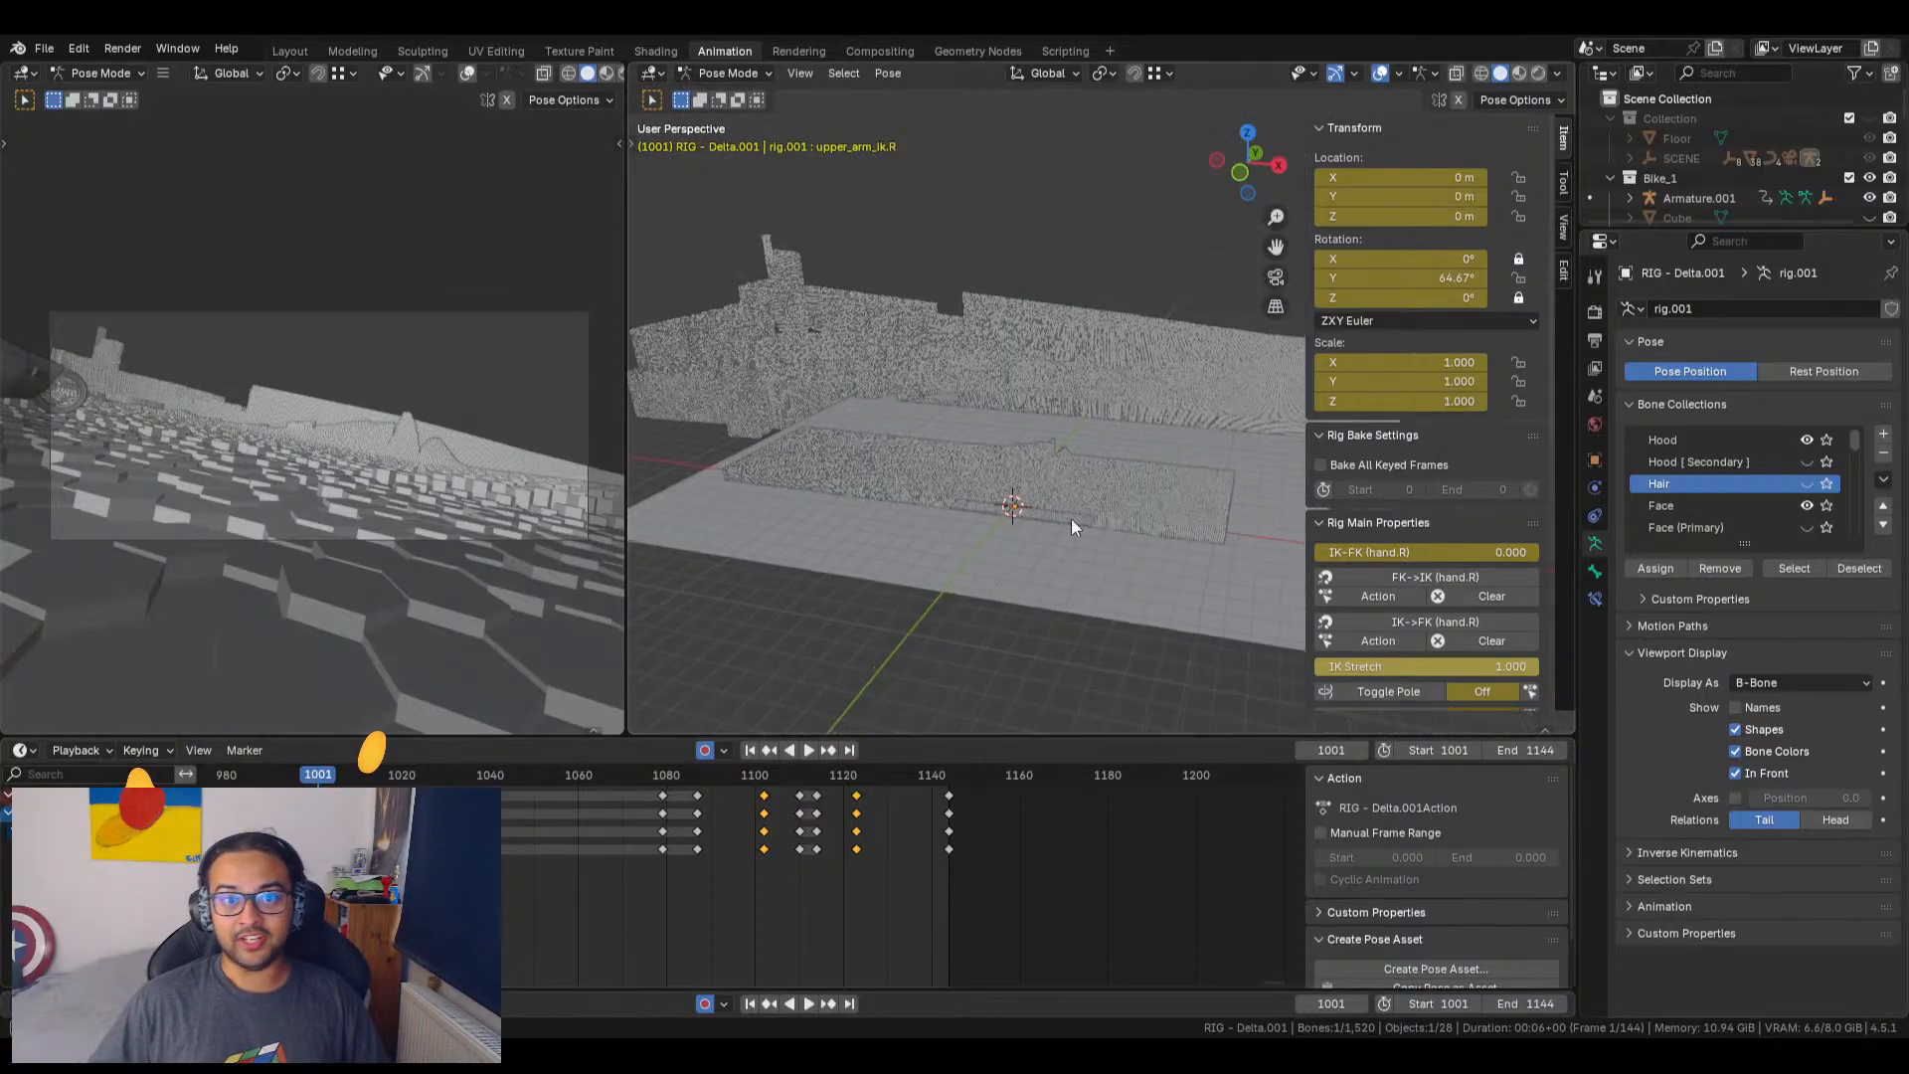
pyautogui.moveTo(1283, 493); pyautogui.dragTo(930, 471, button='middle')
pyautogui.click(895, 483)
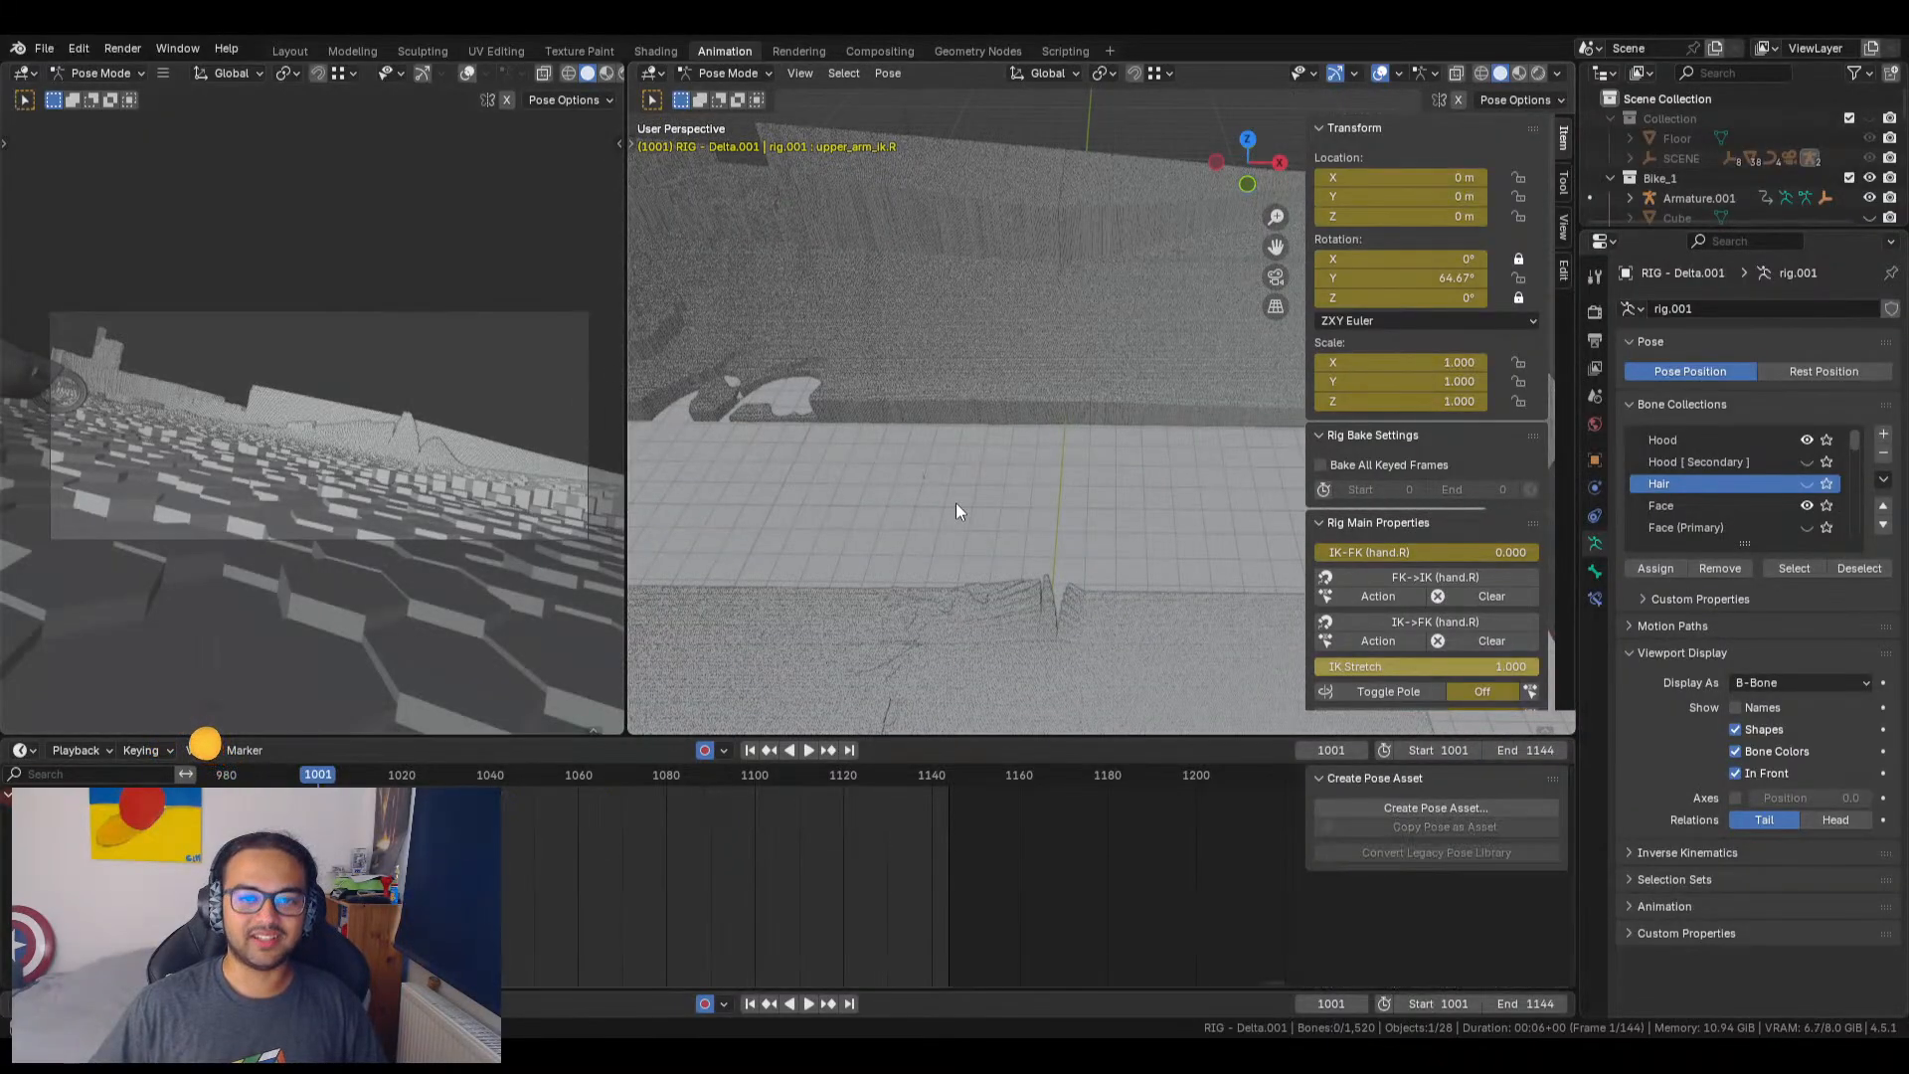
pyautogui.keyDown('shift'); pyautogui.moveTo(925, 594); pyautogui.dragTo(1028, 366, button='middle'); pyautogui.keyUp('shift')
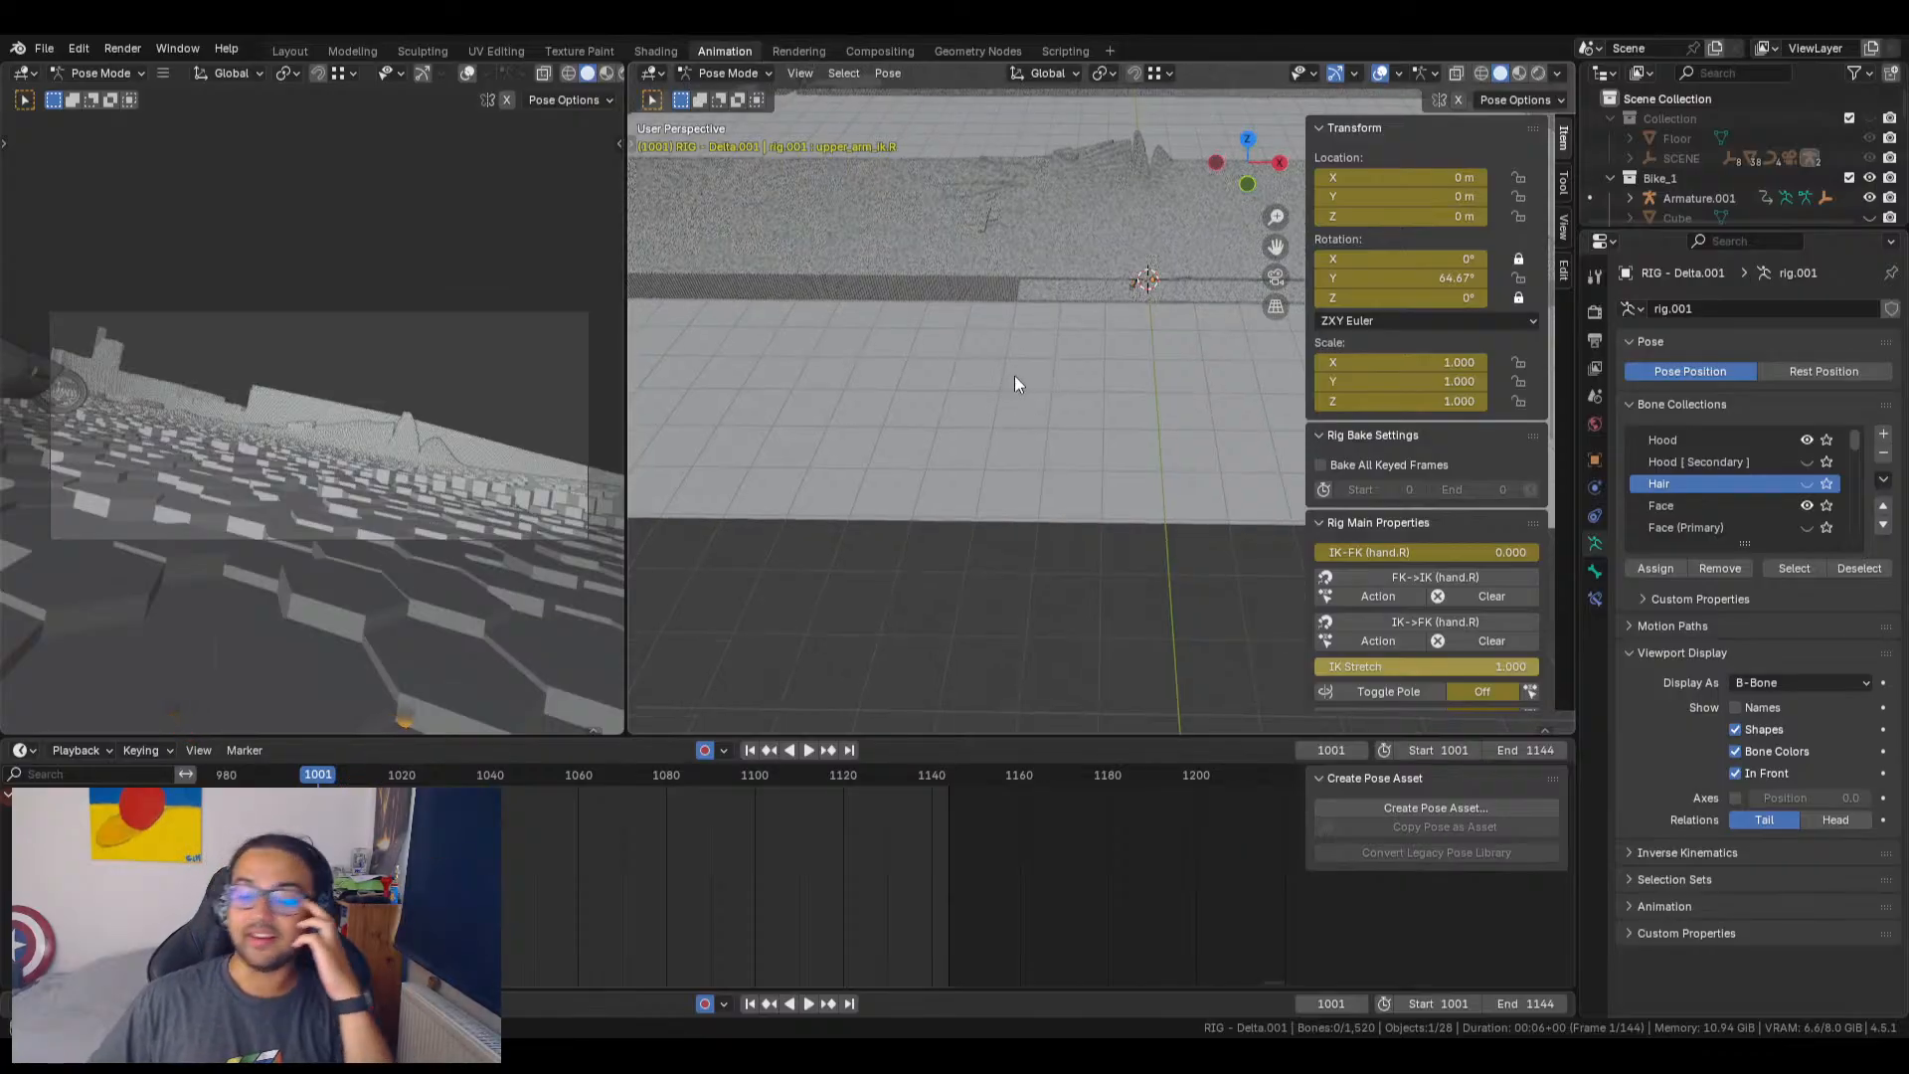
pyautogui.moveTo(994, 390); pyautogui.dragTo(981, 394, button='middle')
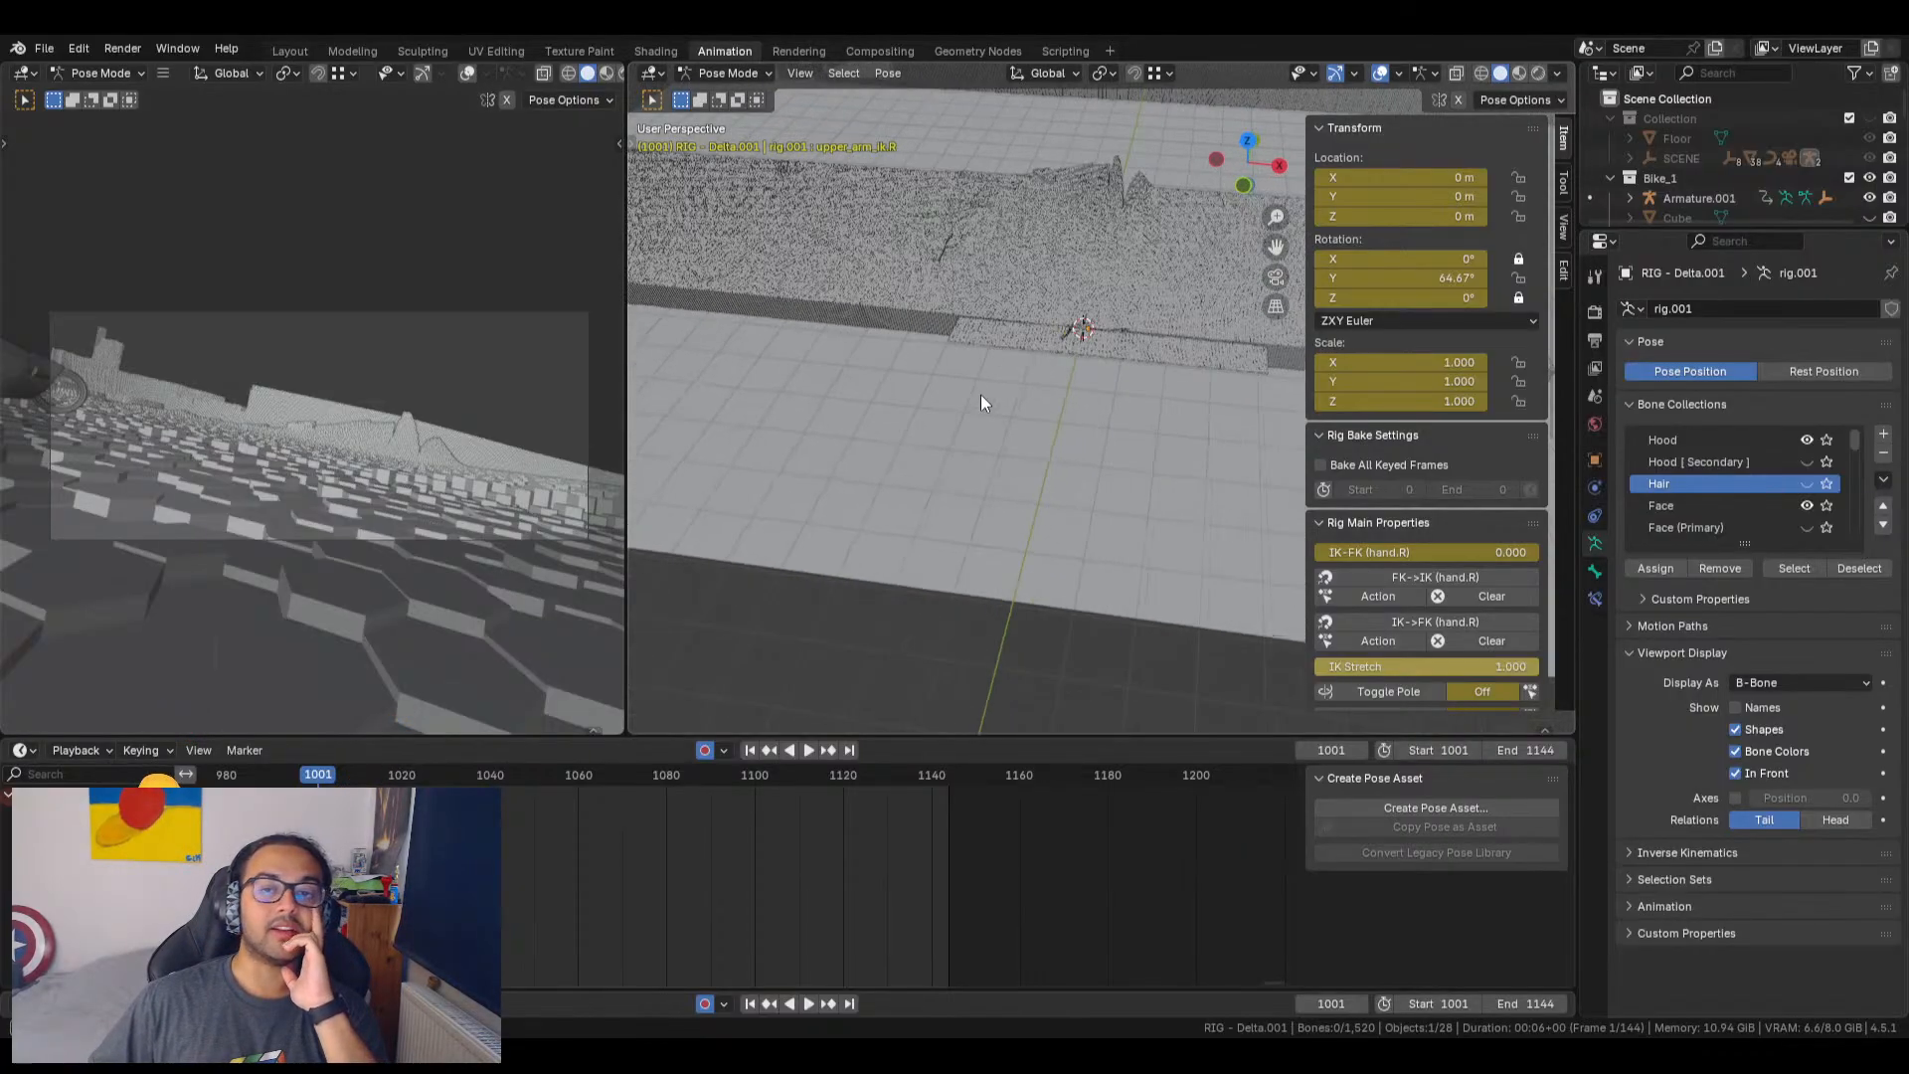
pyautogui.scroll(5, 1026, 423)
pyautogui.scroll(-4, 997, 407)
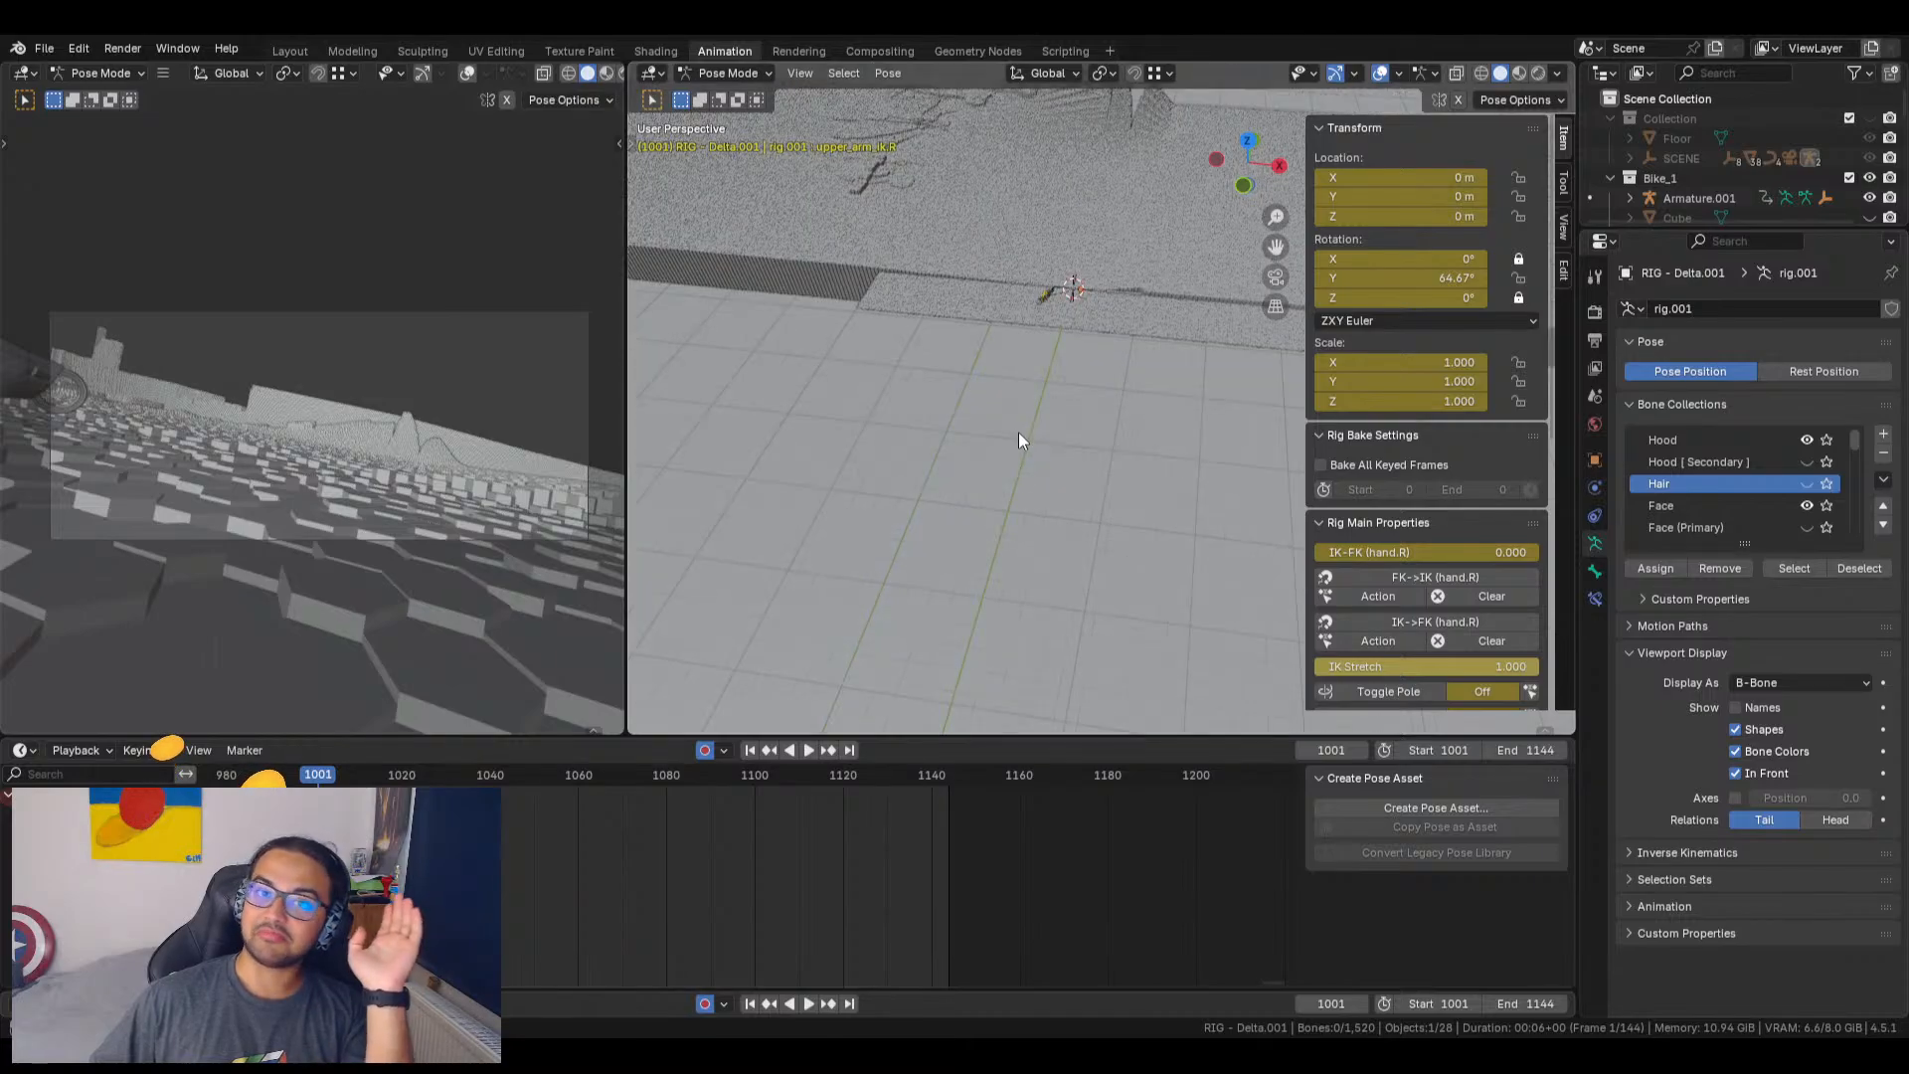
pyautogui.scroll(4, 1025, 434)
pyautogui.scroll(-4, 1029, 436)
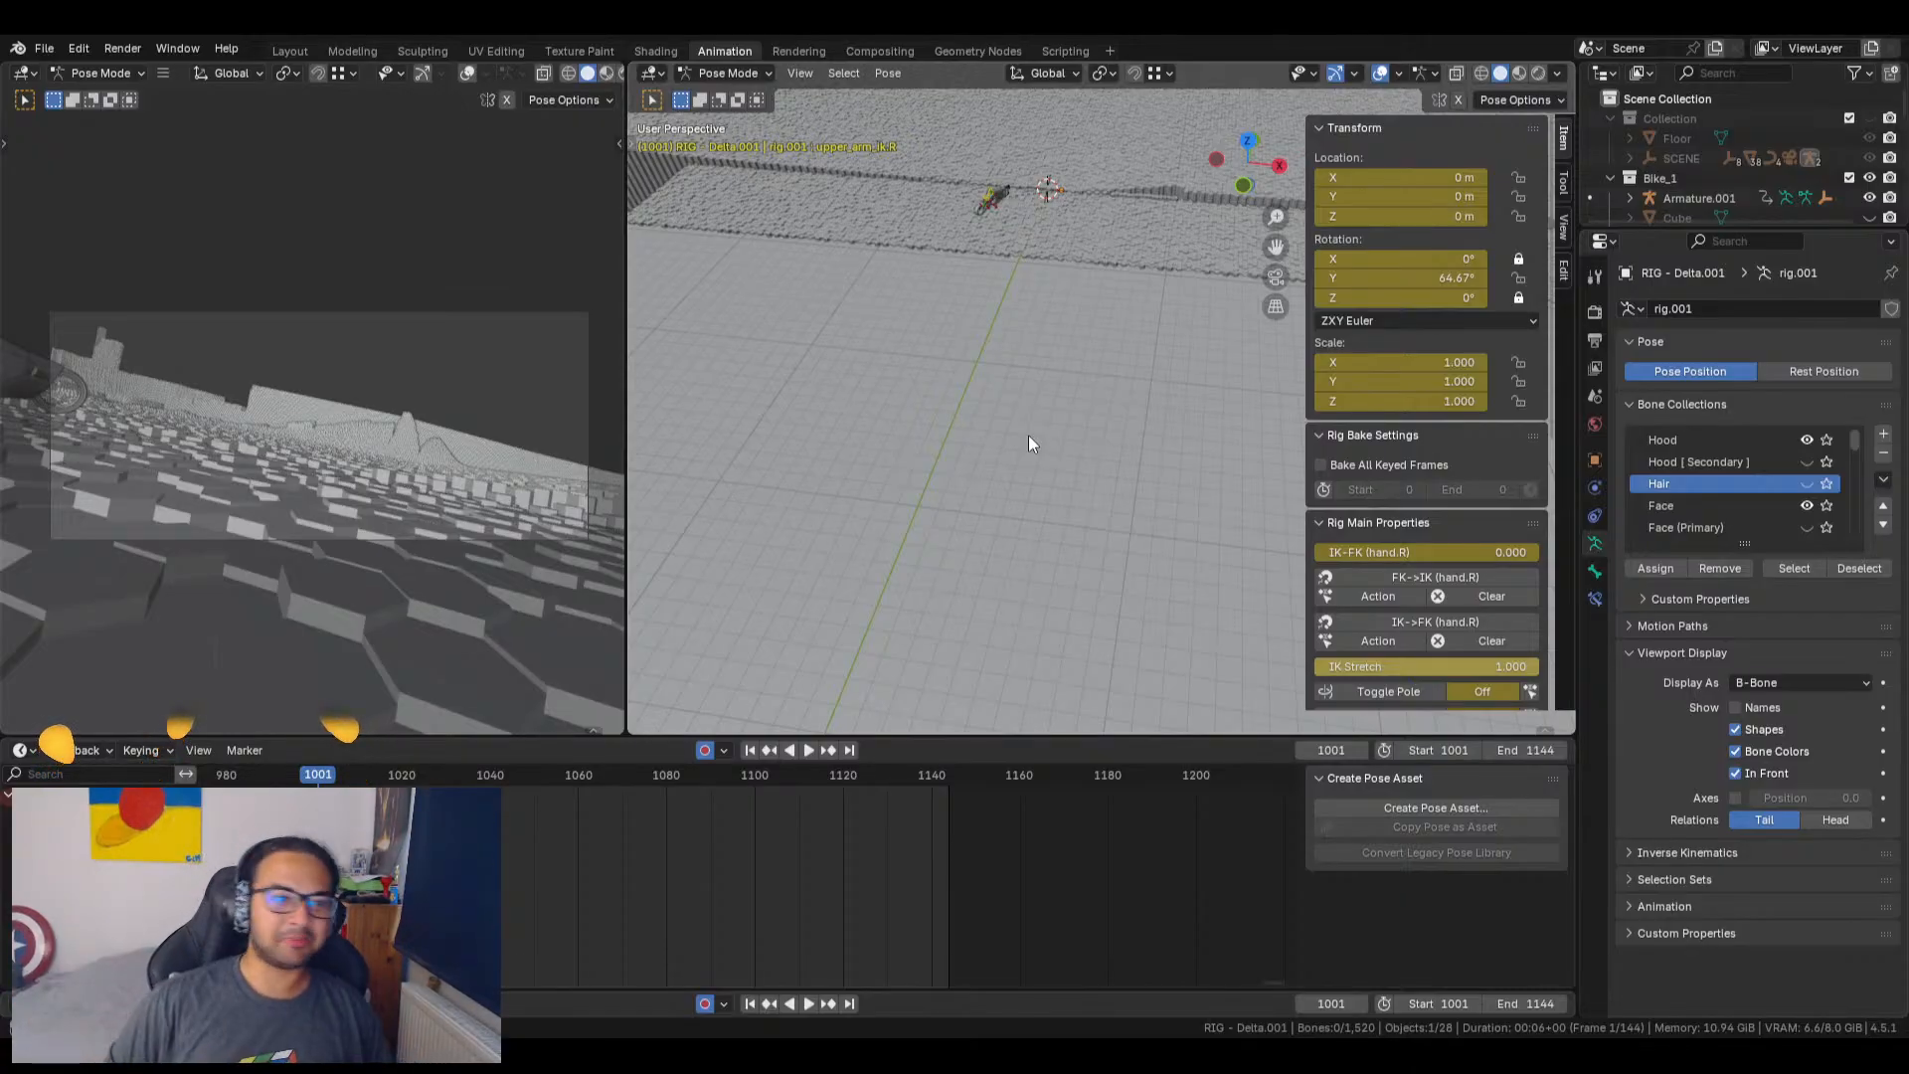
pyautogui.keyDown('shift'); pyautogui.moveTo(1107, 348); pyautogui.dragTo(994, 570, button='middle'); pyautogui.keyUp('shift')
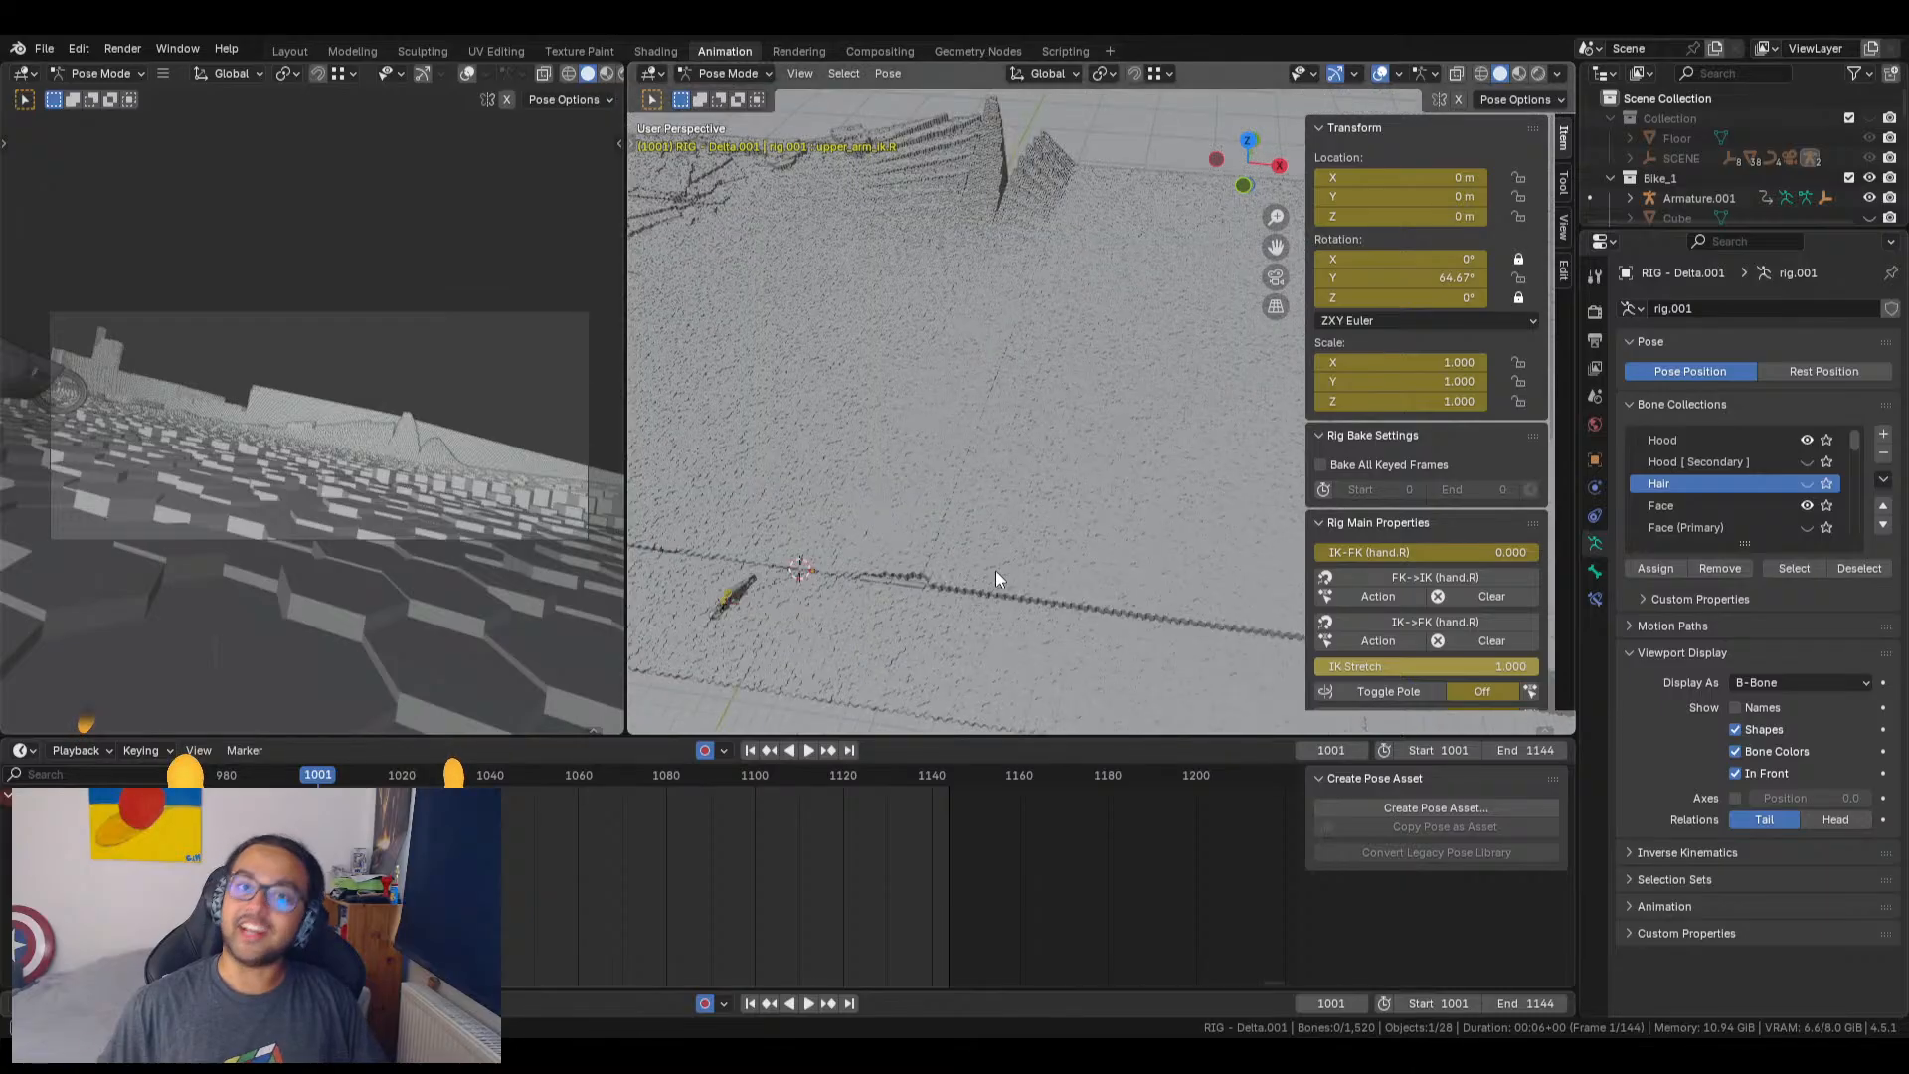
pyautogui.keyDown('shift'); pyautogui.moveTo(1020, 299); pyautogui.dragTo(1121, 409, button='middle'); pyautogui.keyUp('shift')
pyautogui.keyDown('shift'); pyautogui.moveTo(1065, 495); pyautogui.dragTo(983, 505, button='middle'); pyautogui.keyUp('shift')
pyautogui.scroll(8, 1066, 508)
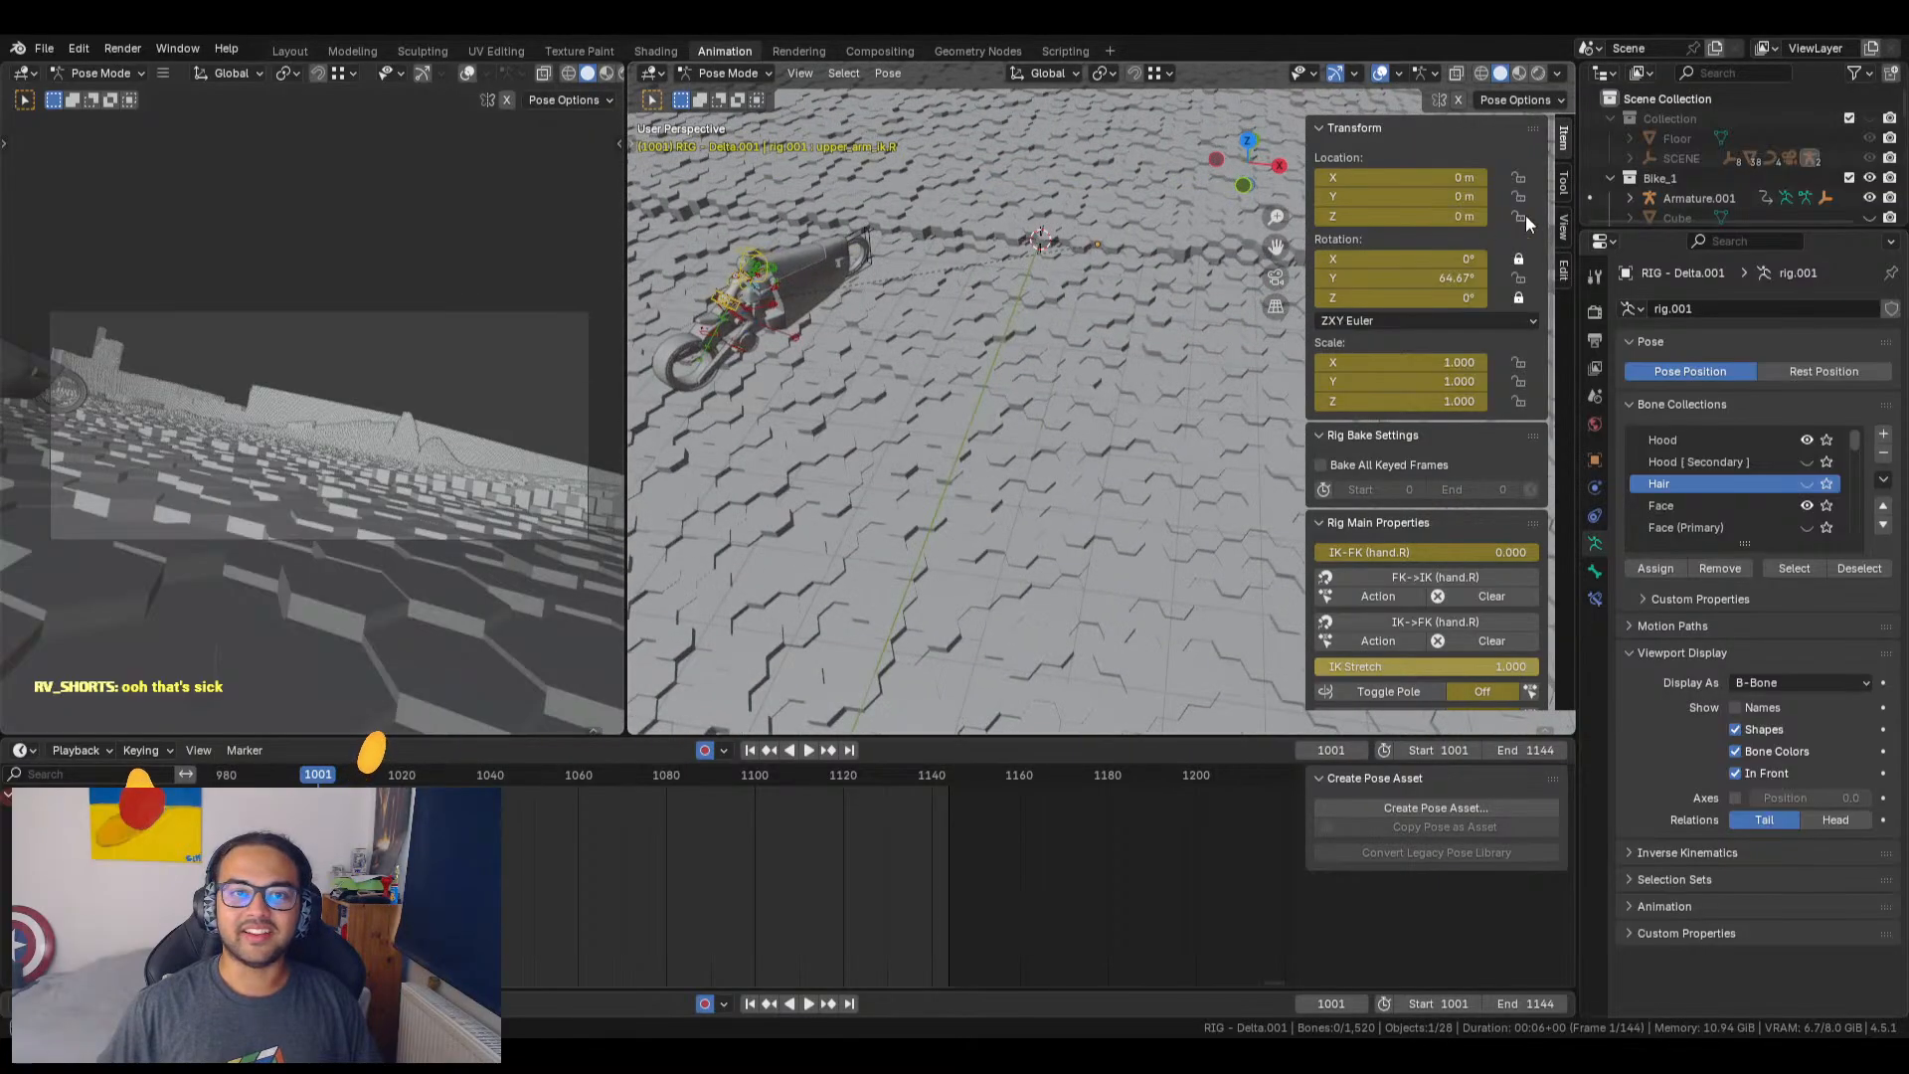
# Step: Switch the rider's rig from Pose Mode to Object Mode and select the bike's Armature.001
pyautogui.click(1697, 196)
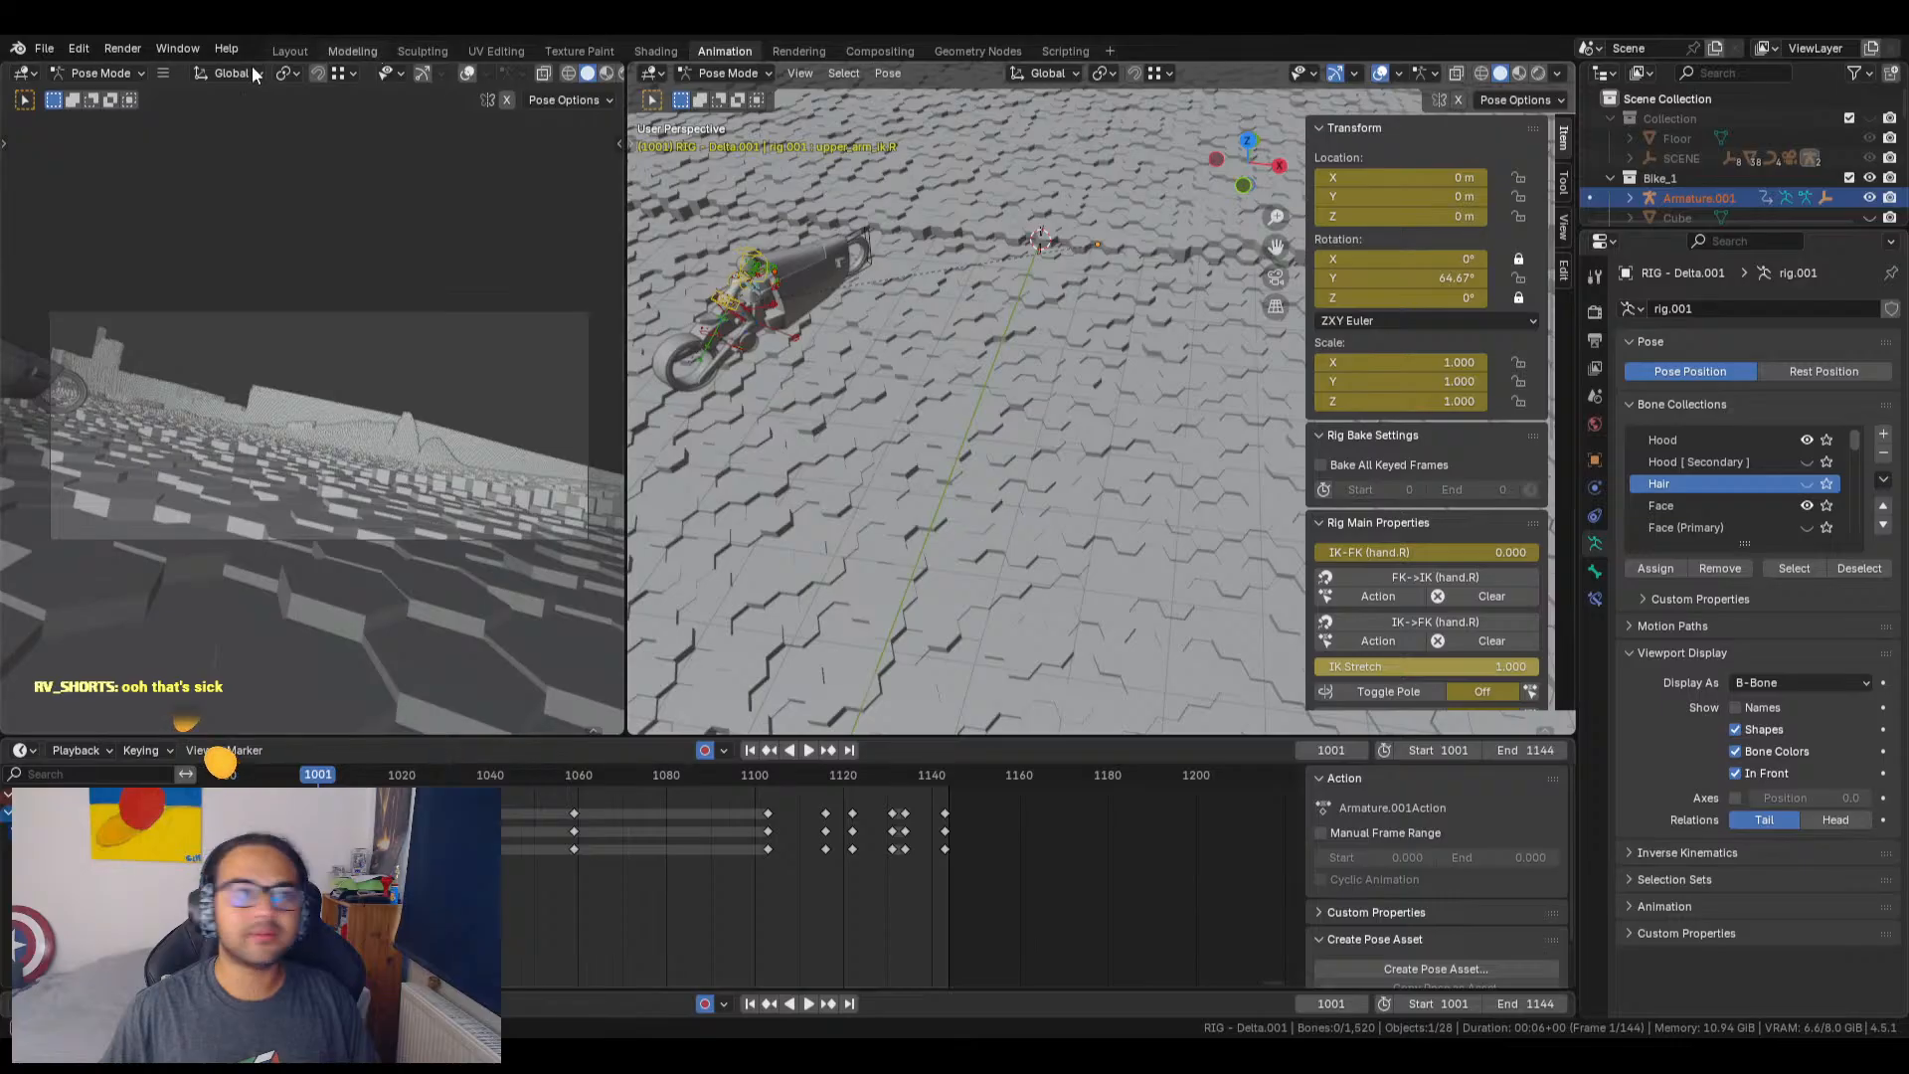
pyautogui.click(714, 74)
pyautogui.click(732, 103)
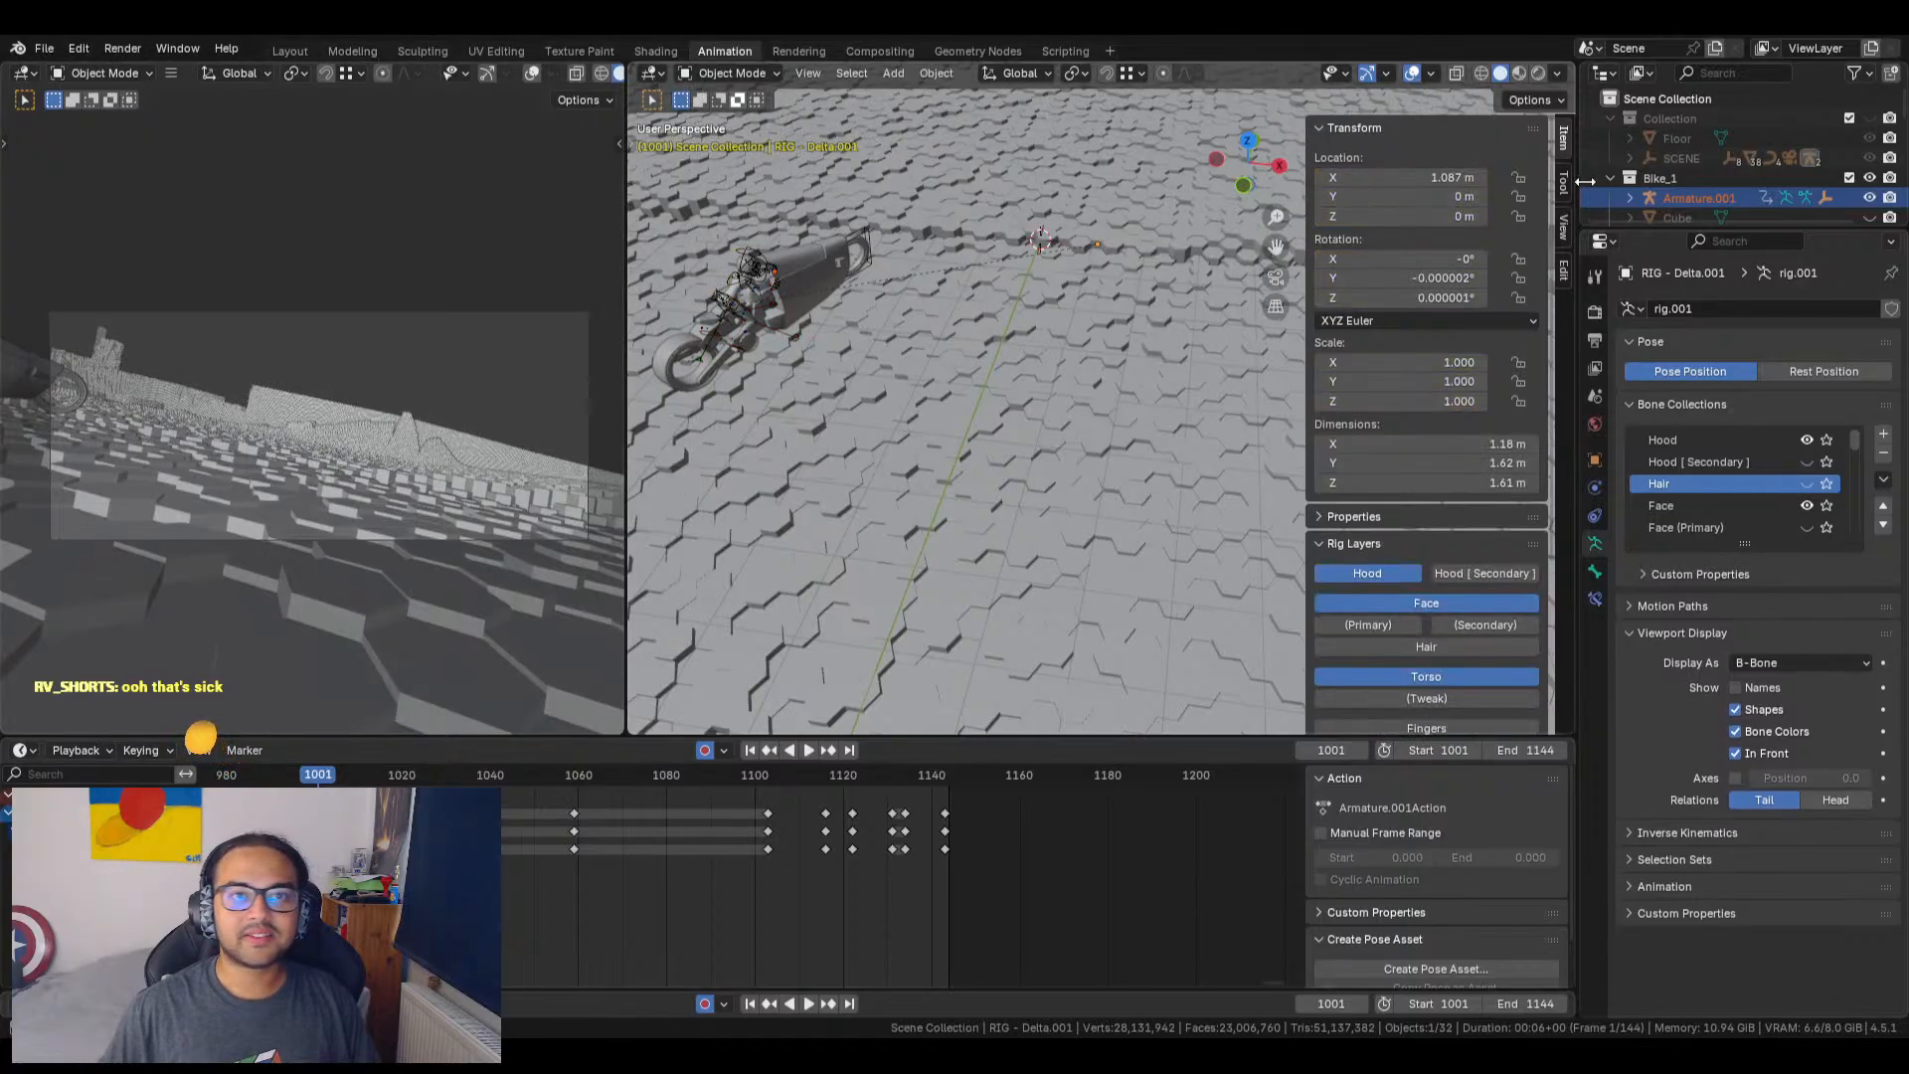
pyautogui.click(1704, 195)
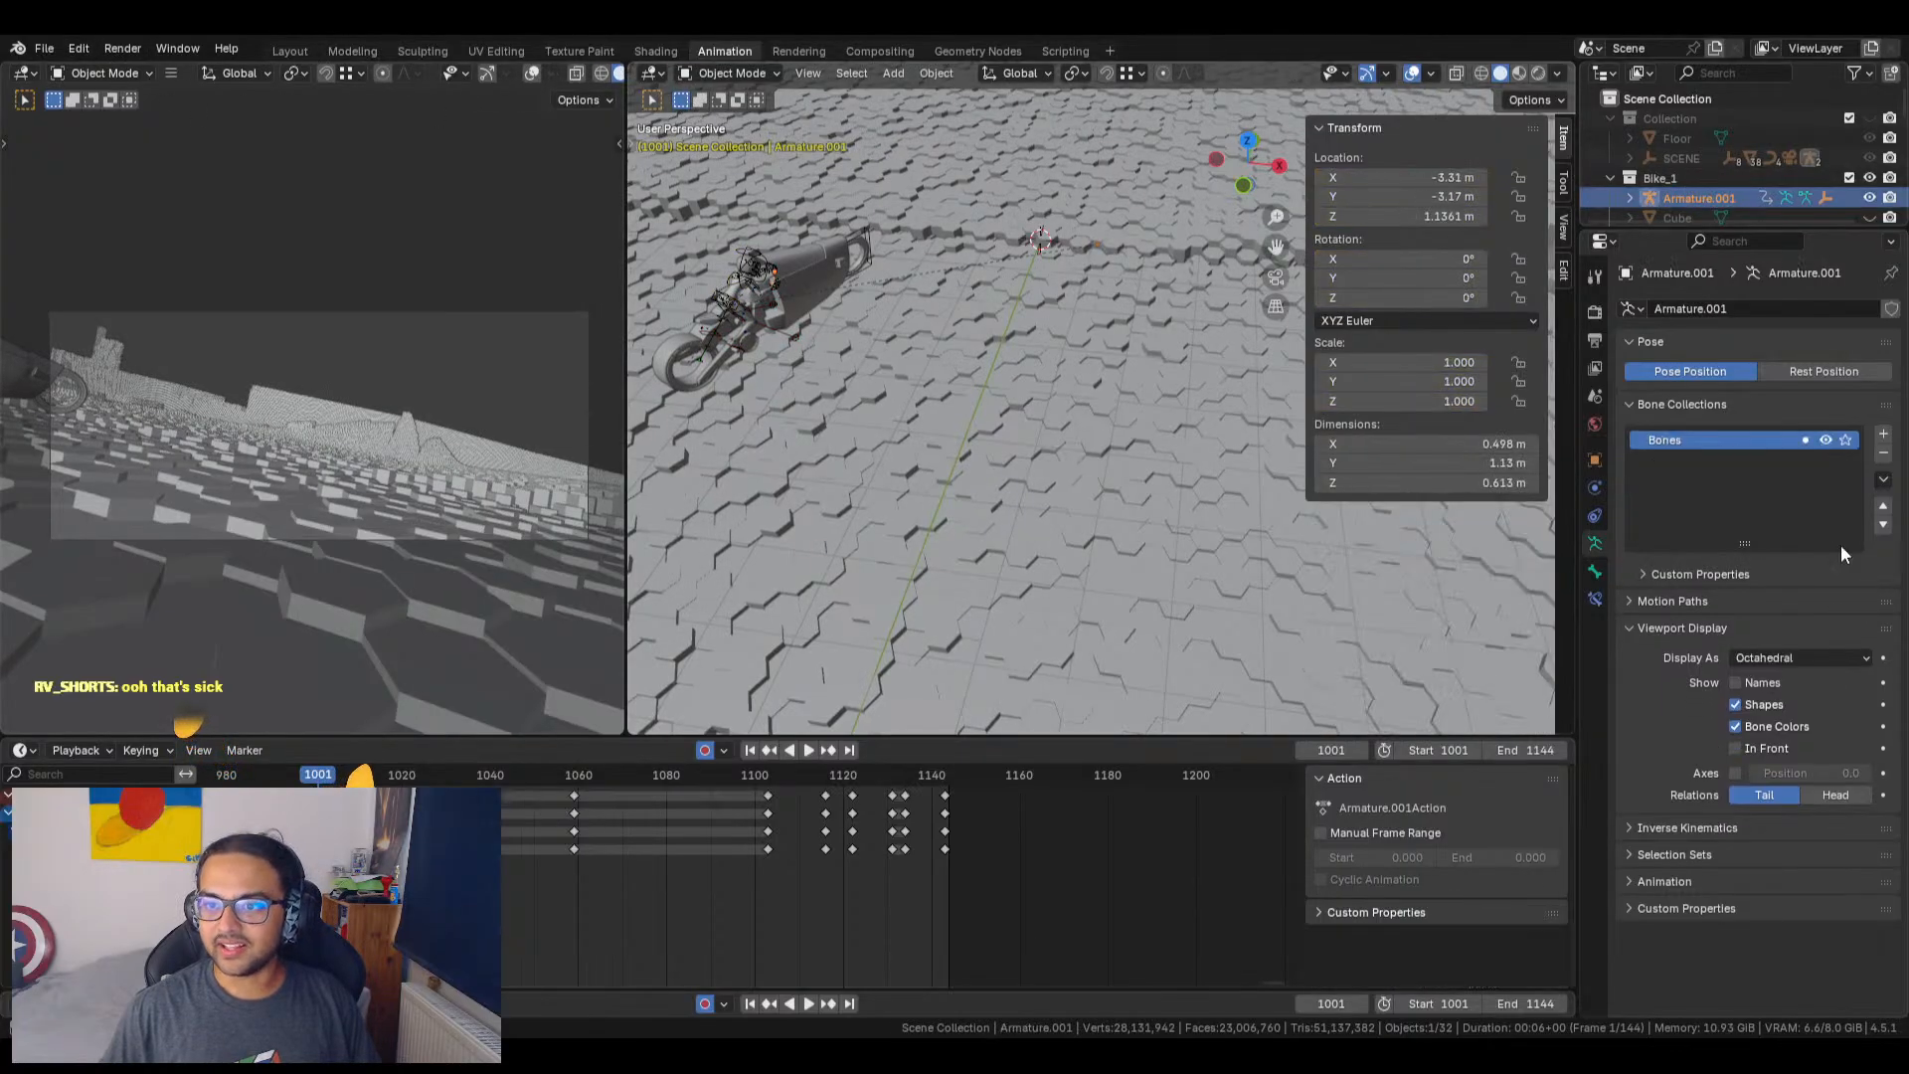
# Step: Display the bike's armature in front of the mesh, examine its bones up close, and turn the in-front display off again
pyautogui.click(1744, 750)
pyautogui.moveTo(804, 372)
pyautogui.keyDown('shift'); pyautogui.mouseDown(button='middle')
pyautogui.moveTo(964, 453)
pyautogui.moveTo(734, 378)
pyautogui.moveTo(821, 382)
pyautogui.mouseUp(button='middle'); pyautogui.keyUp('shift')
pyautogui.scroll(2, 820, 376)
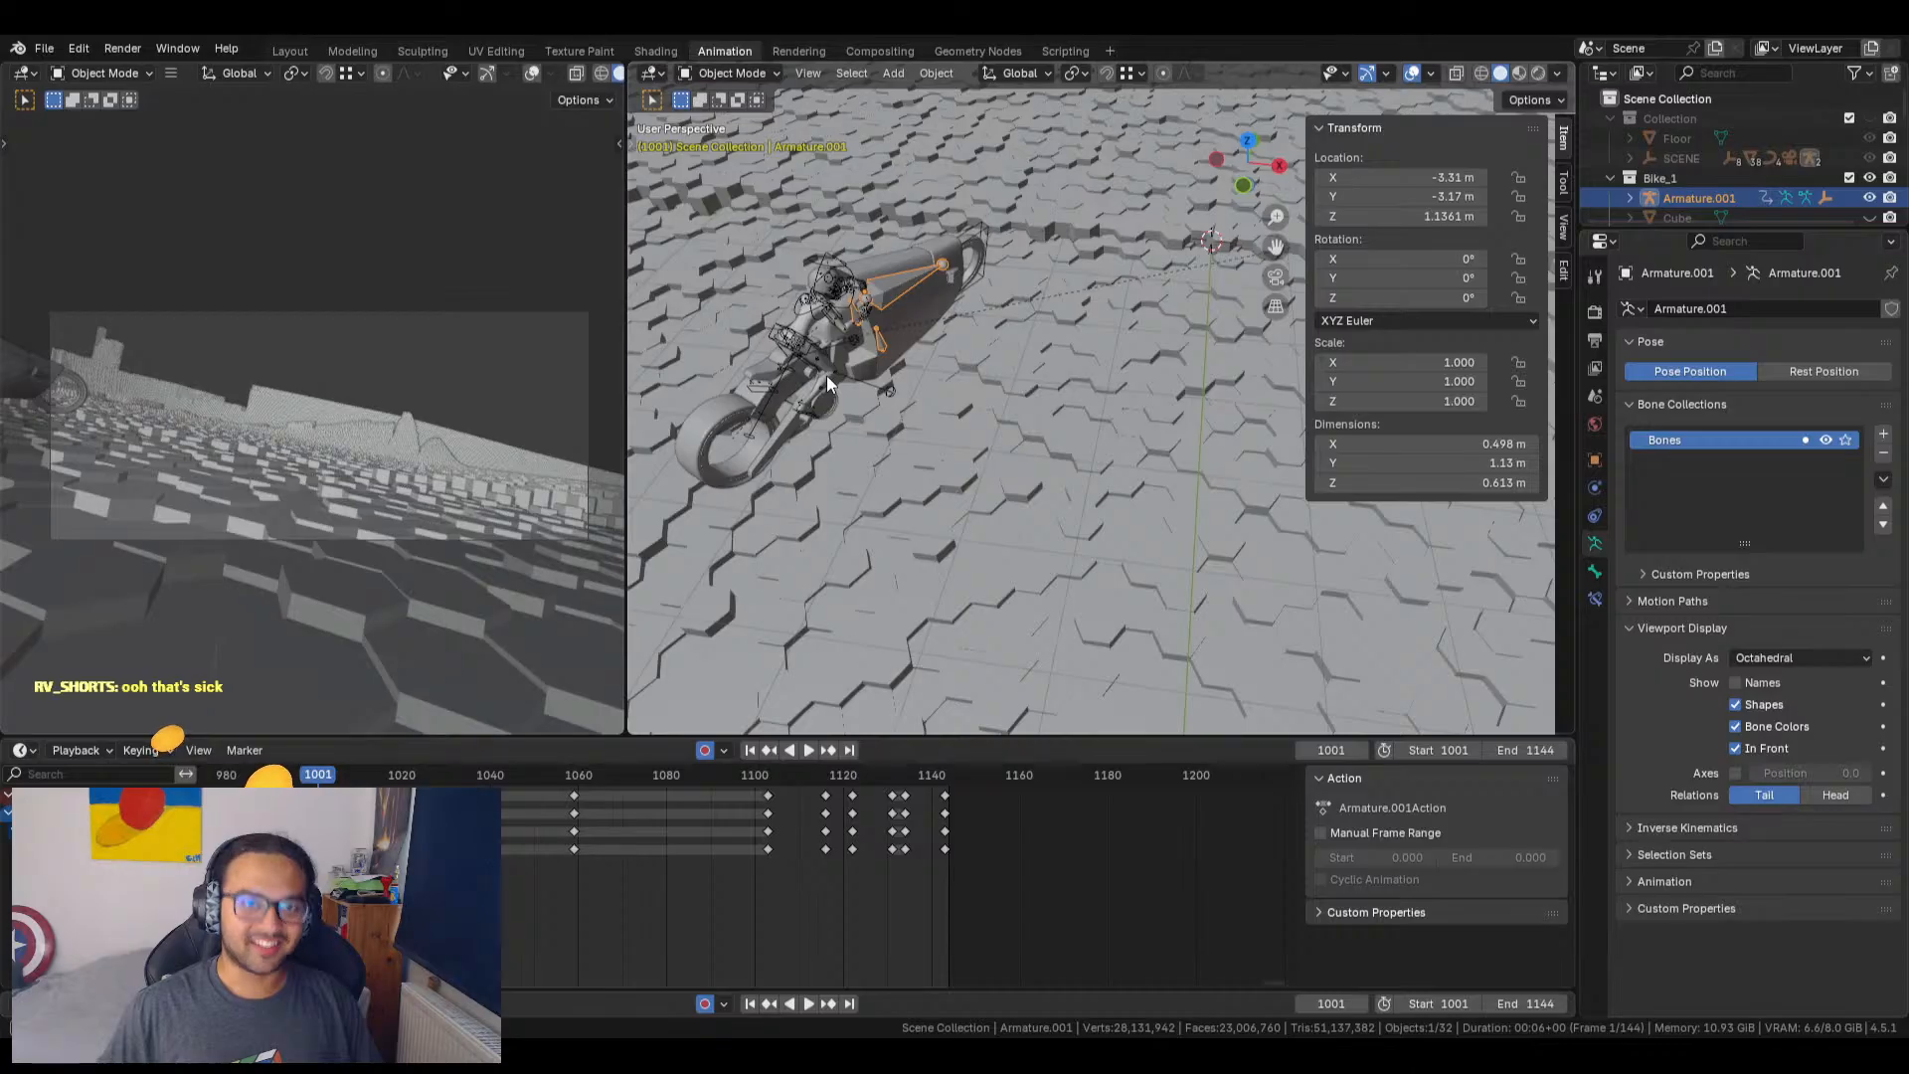
pyautogui.keyDown('alt'); pyautogui.middleClick(921, 327); pyautogui.keyUp('alt')
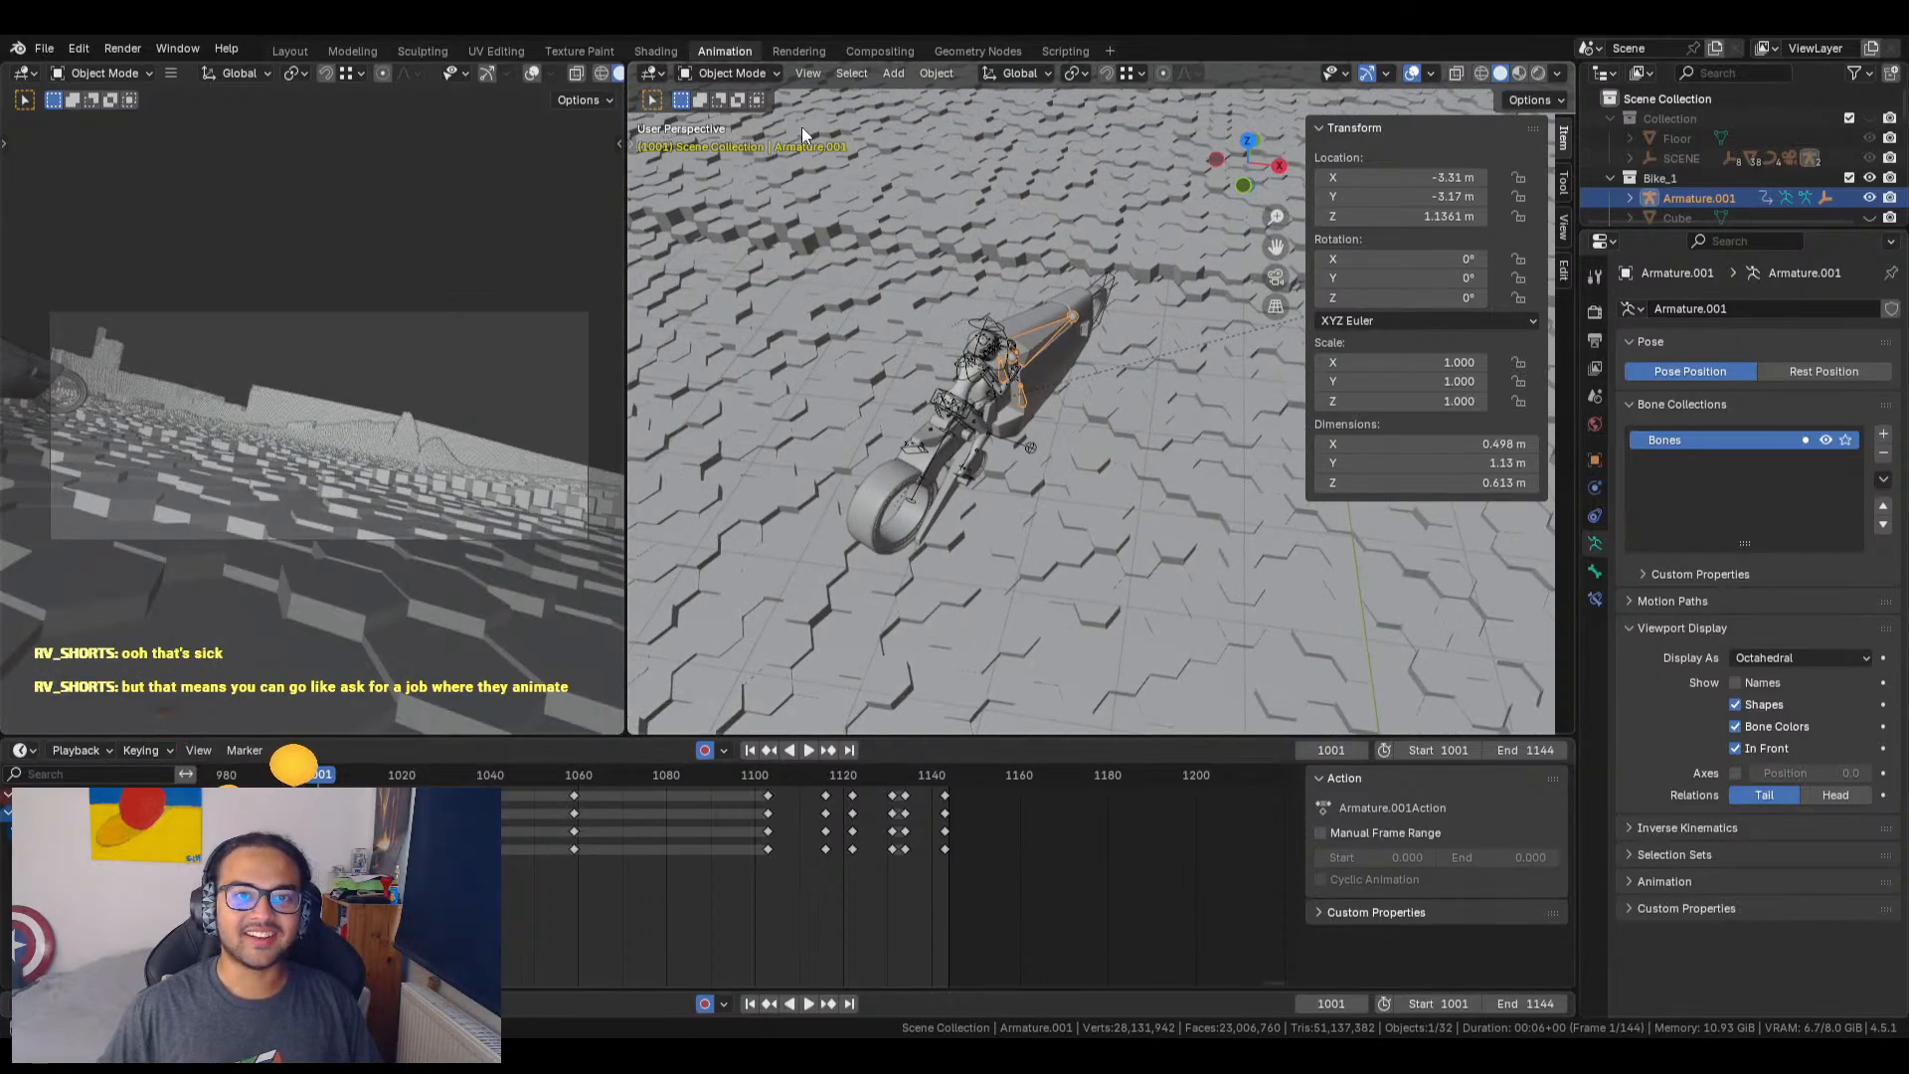
pyautogui.click(808, 73)
pyautogui.click(863, 207)
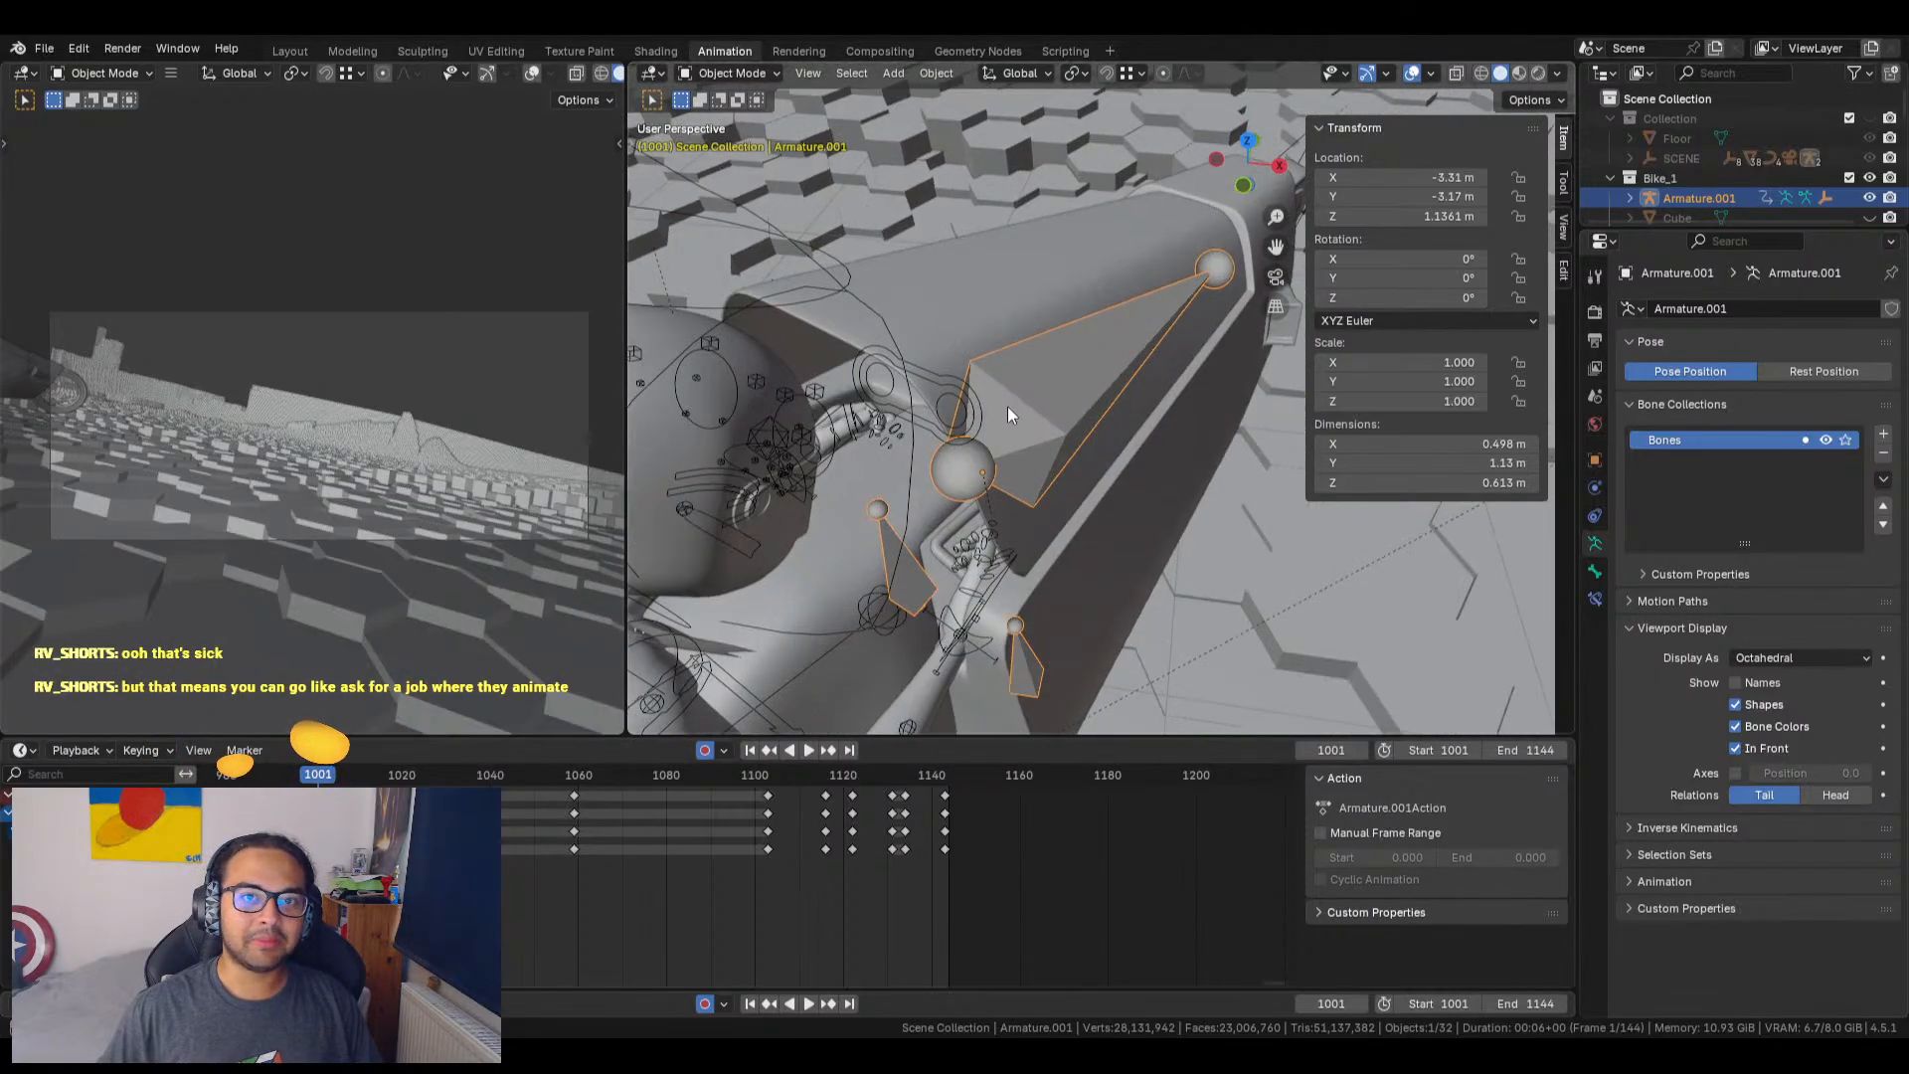
pyautogui.moveTo(1096, 575); pyautogui.dragTo(917, 505, button='middle')
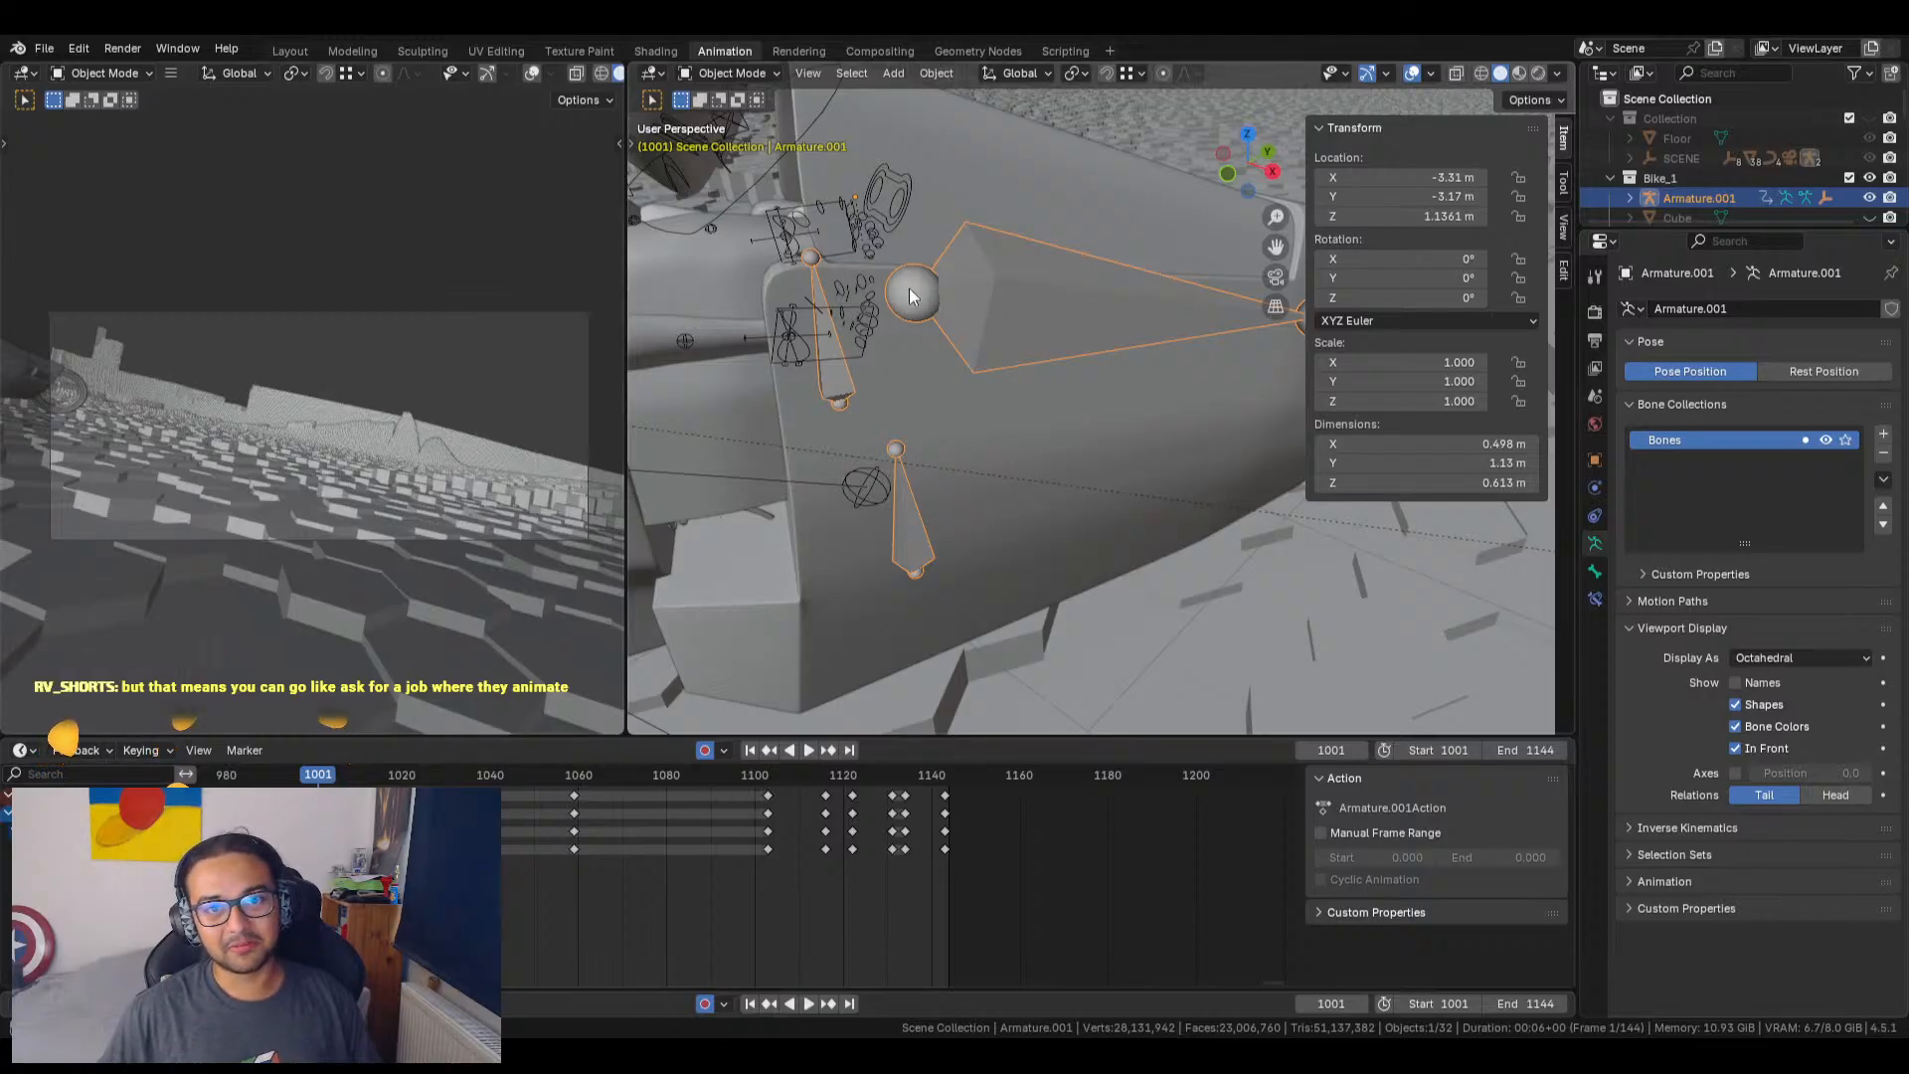
pyautogui.scroll(-5, 1061, 436)
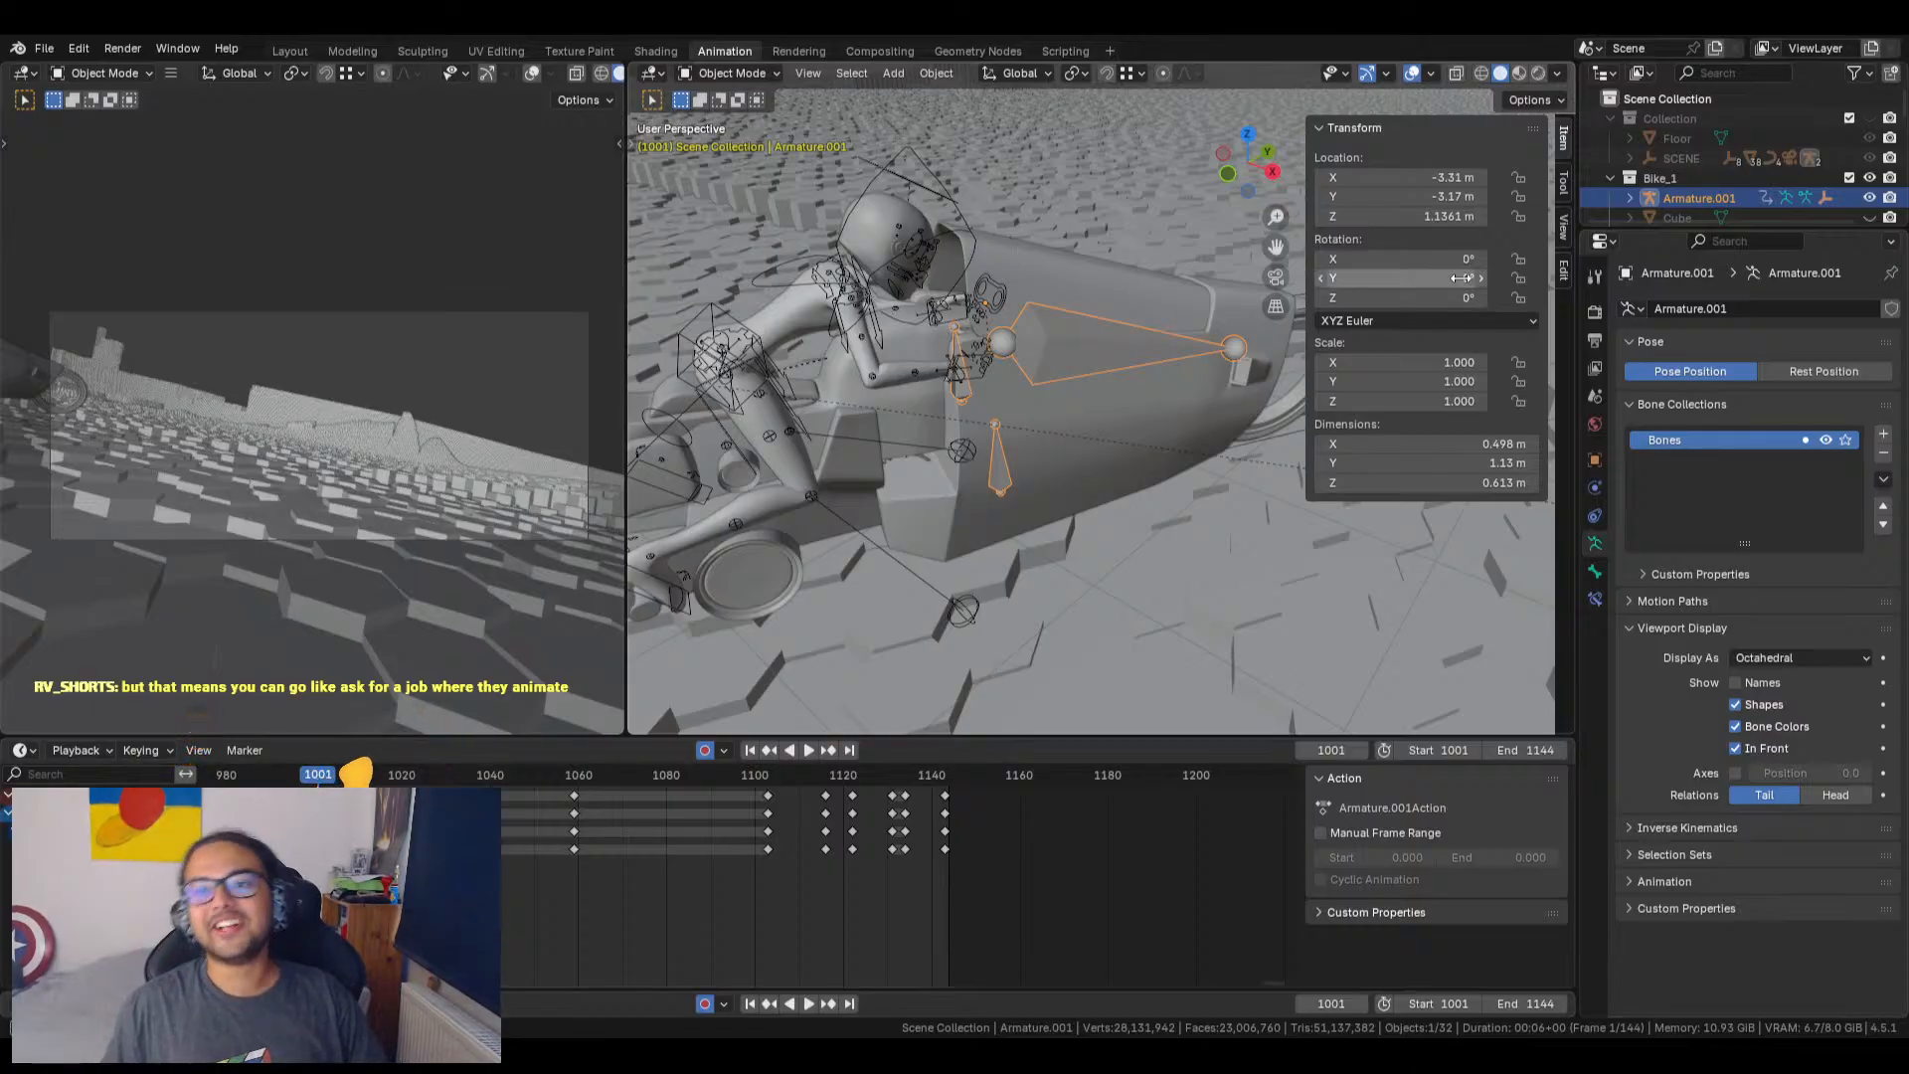
pyautogui.click(1735, 750)
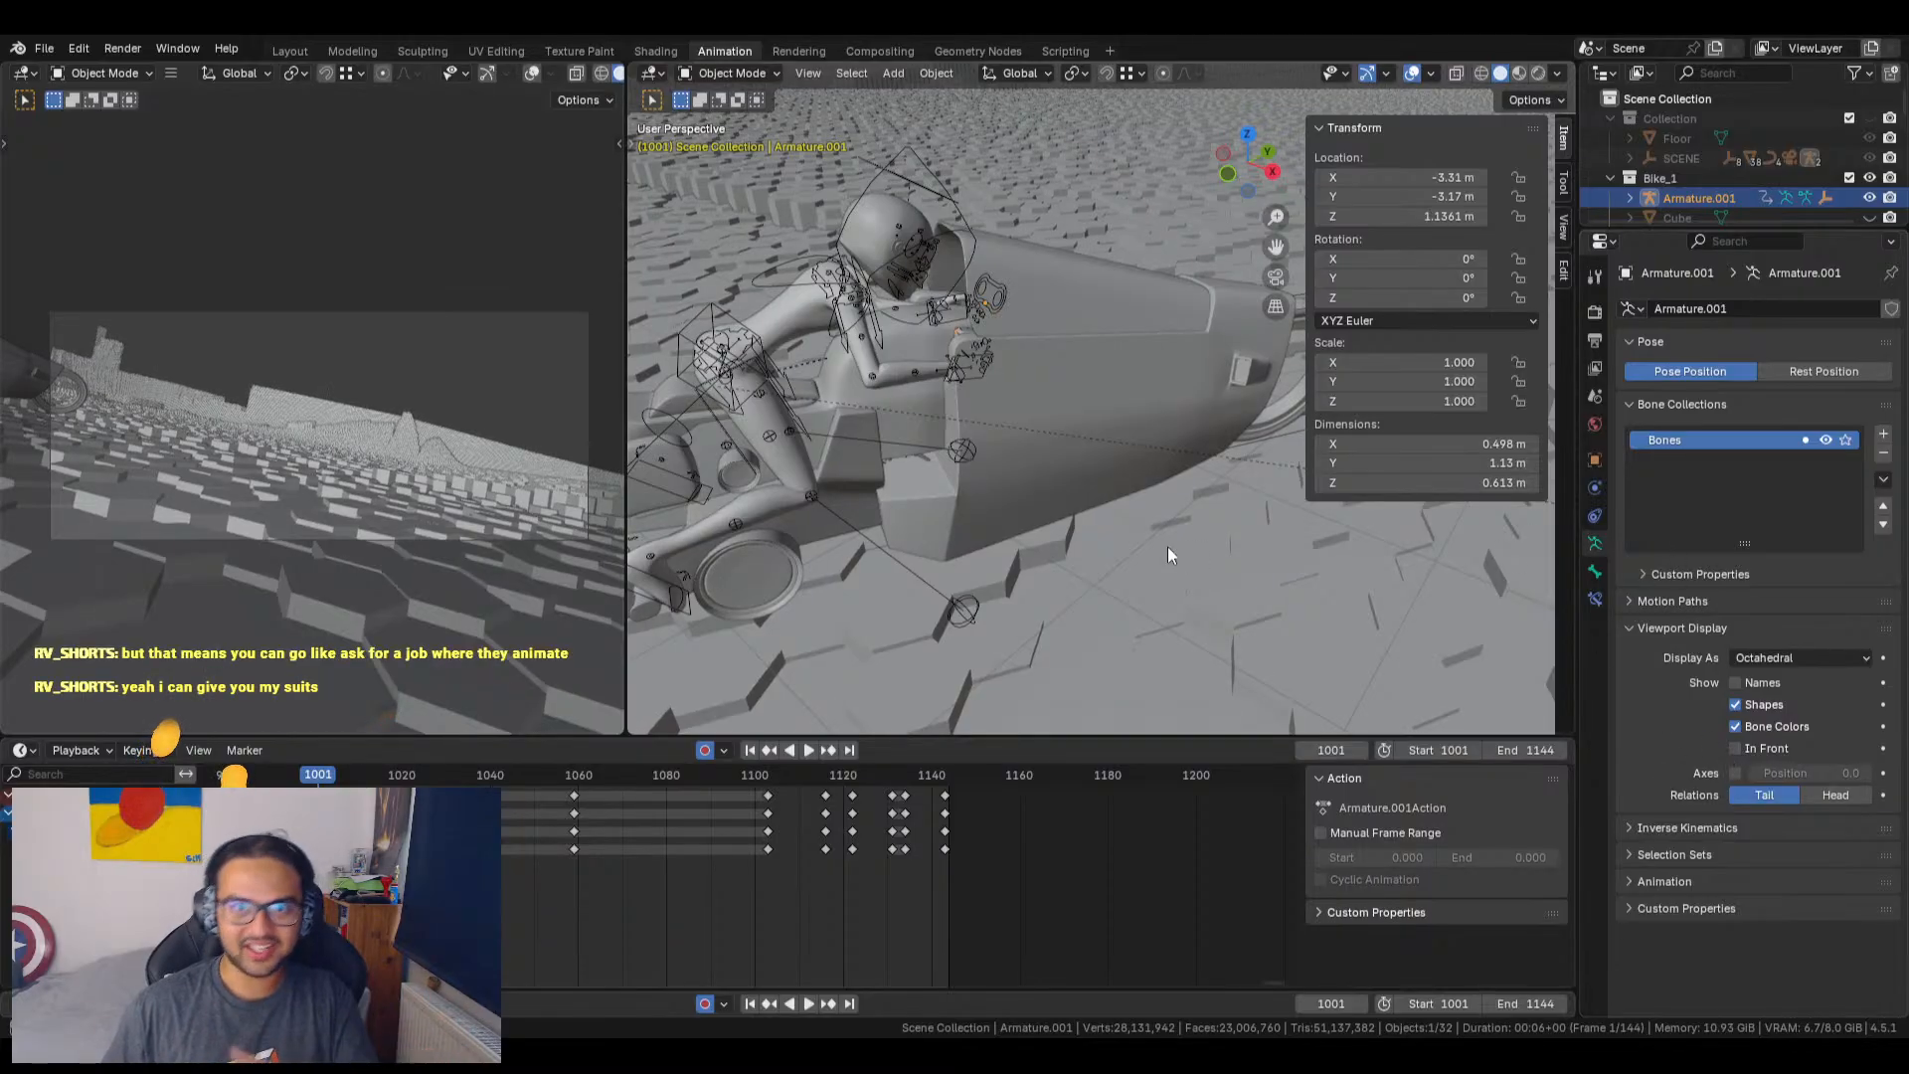
# Step: Select the rider's rig, RIG - Delta.001, and switch it from Object Mode to Pose Mode
pyautogui.moveTo(1168, 546)
pyautogui.mouseDown(button='middle')
pyautogui.moveTo(1202, 551)
pyautogui.moveTo(1185, 553)
pyautogui.mouseUp(button='middle')
pyautogui.click(917, 372)
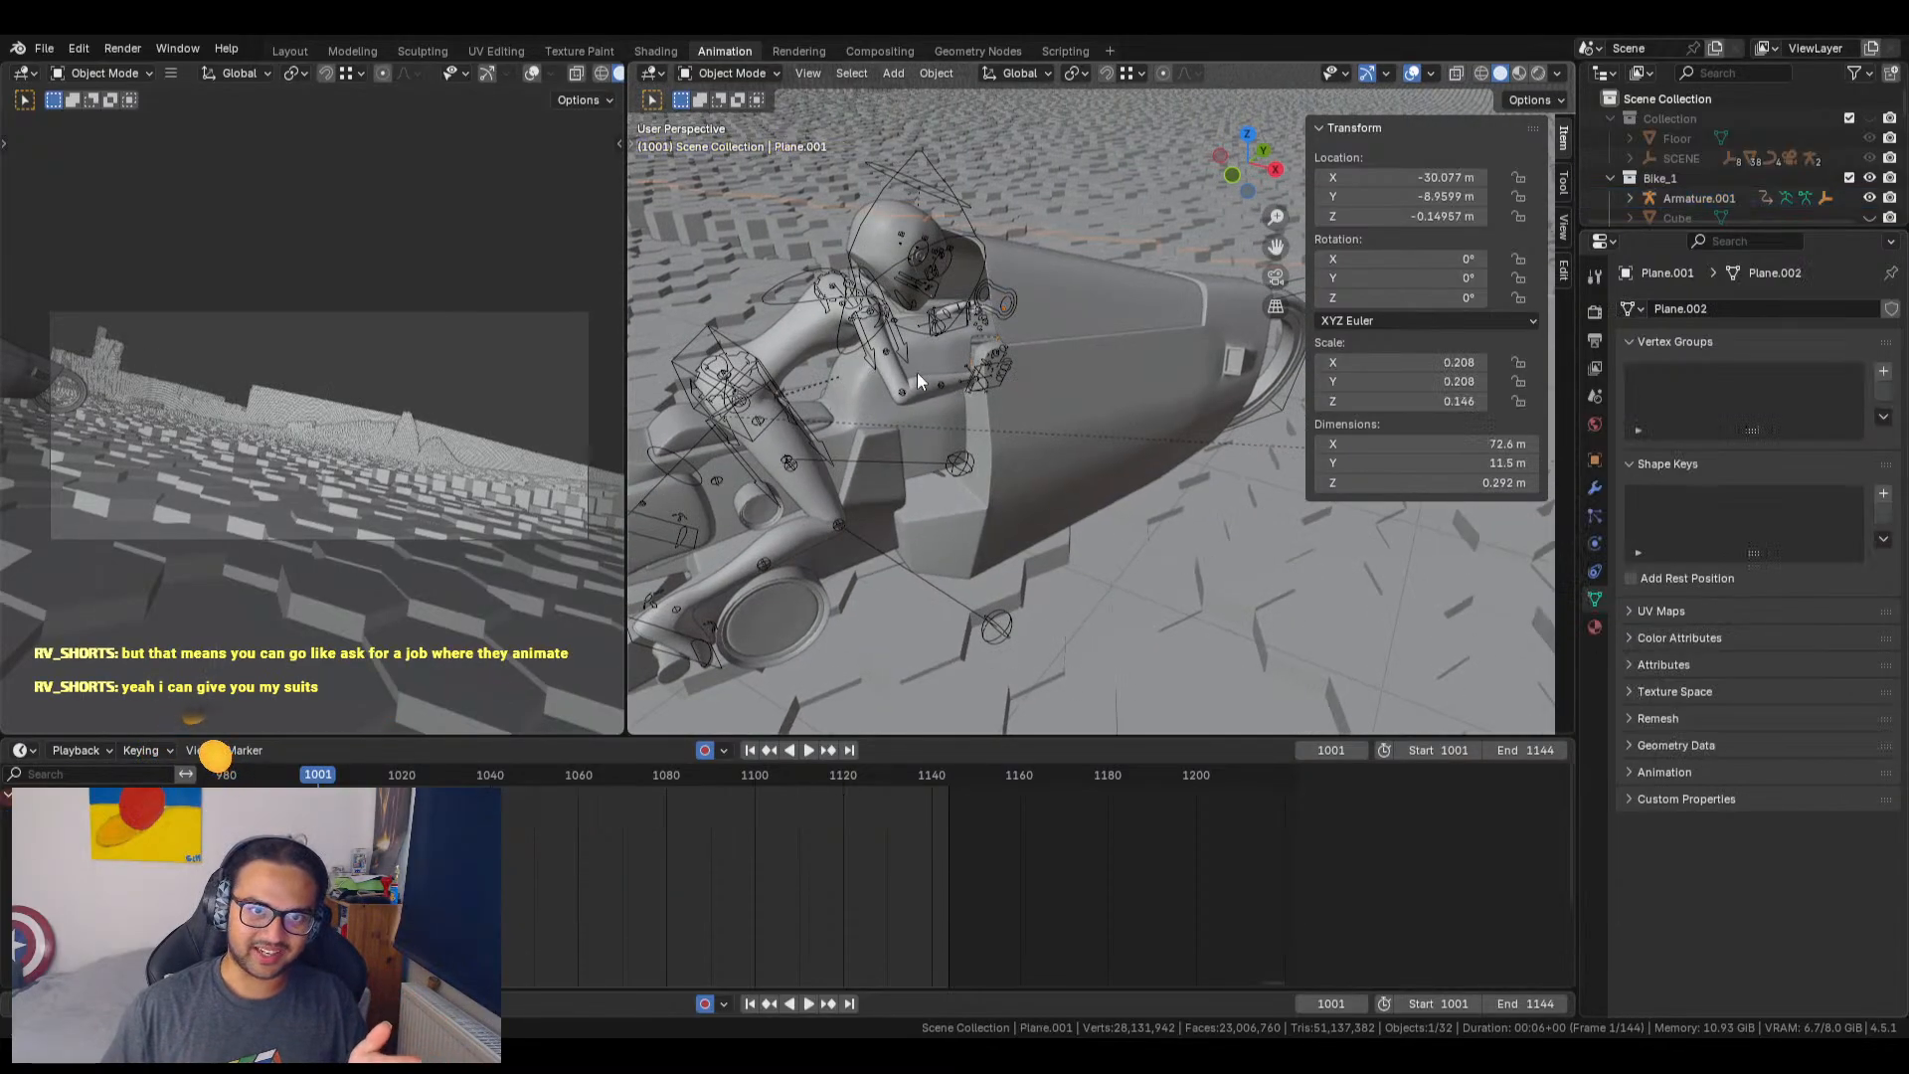
pyautogui.click(907, 348)
pyautogui.click(729, 73)
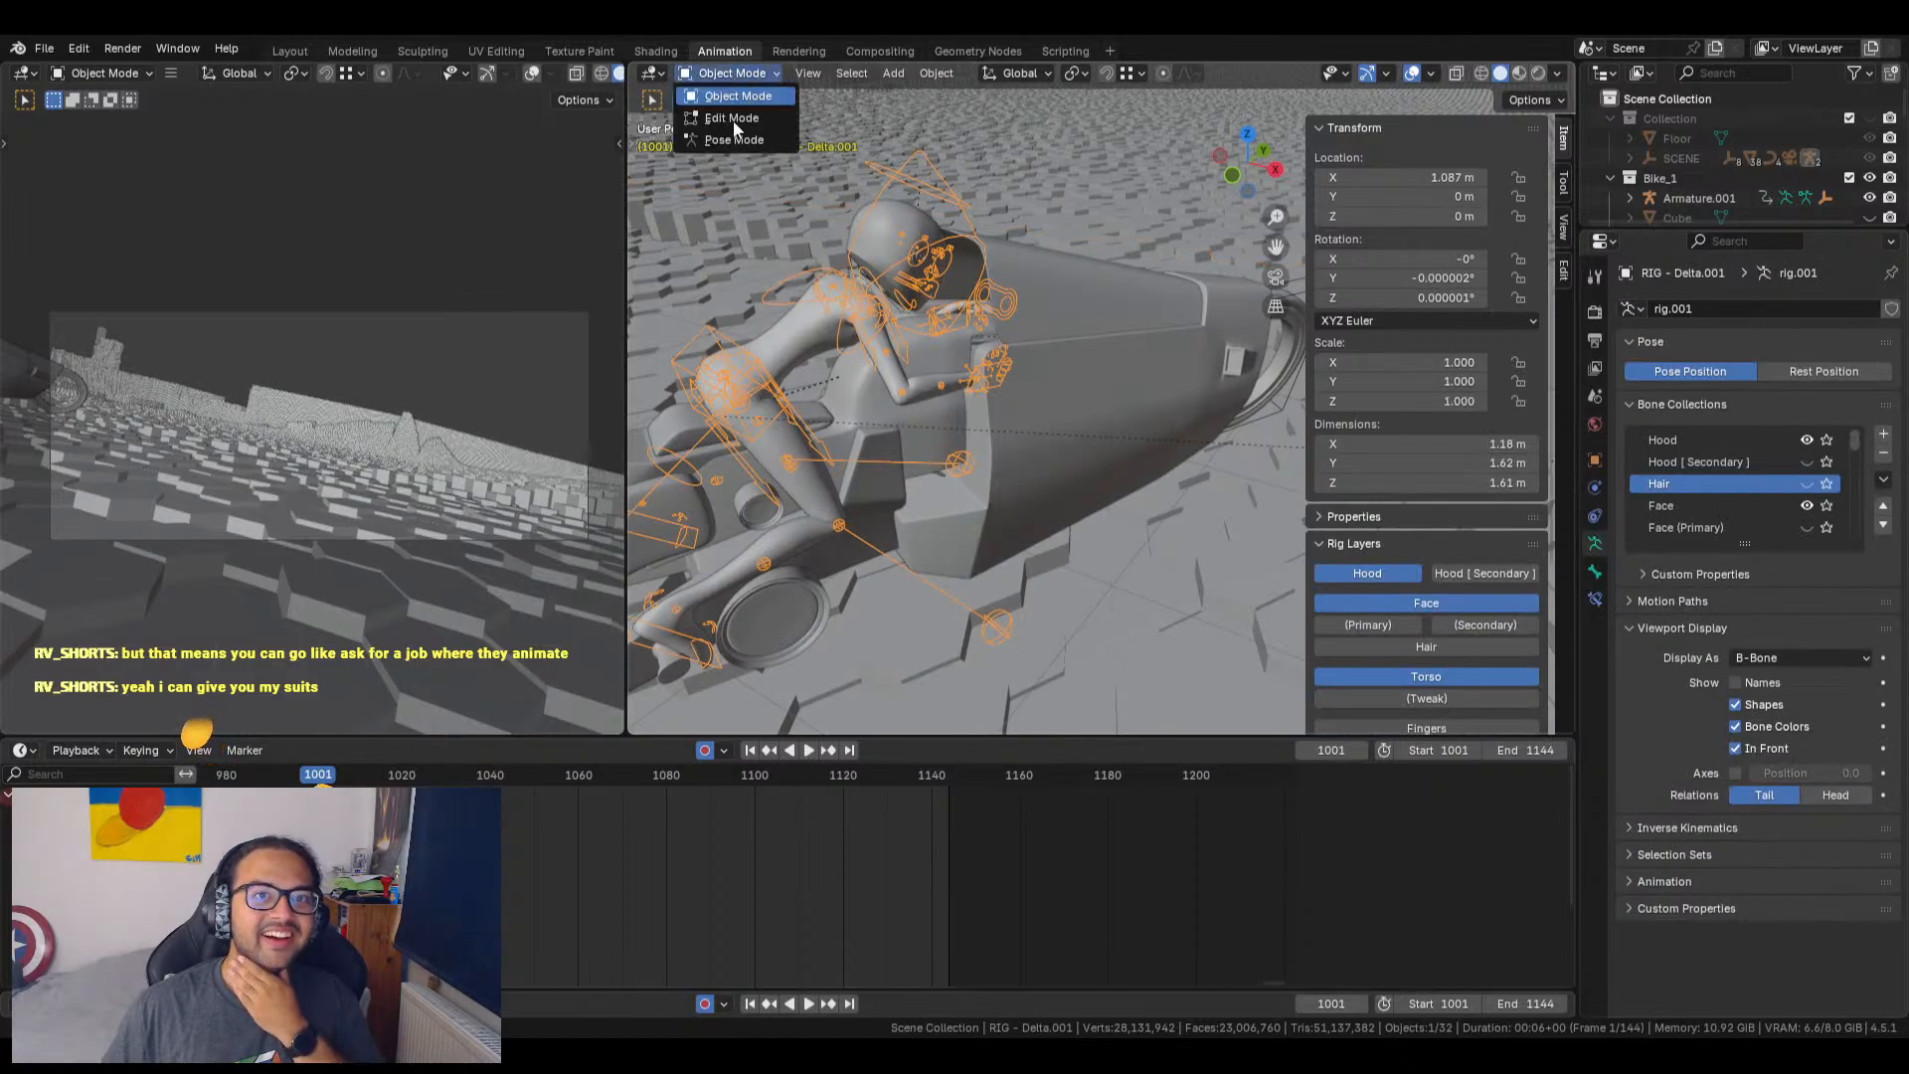
pyautogui.click(736, 140)
# Step: Examine the rider from behind and the side, and play the shot from frame 1001 to 1020 with the timeline's sidebar shown
pyautogui.moveTo(1219, 428); pyautogui.dragTo(1214, 356, button='middle')
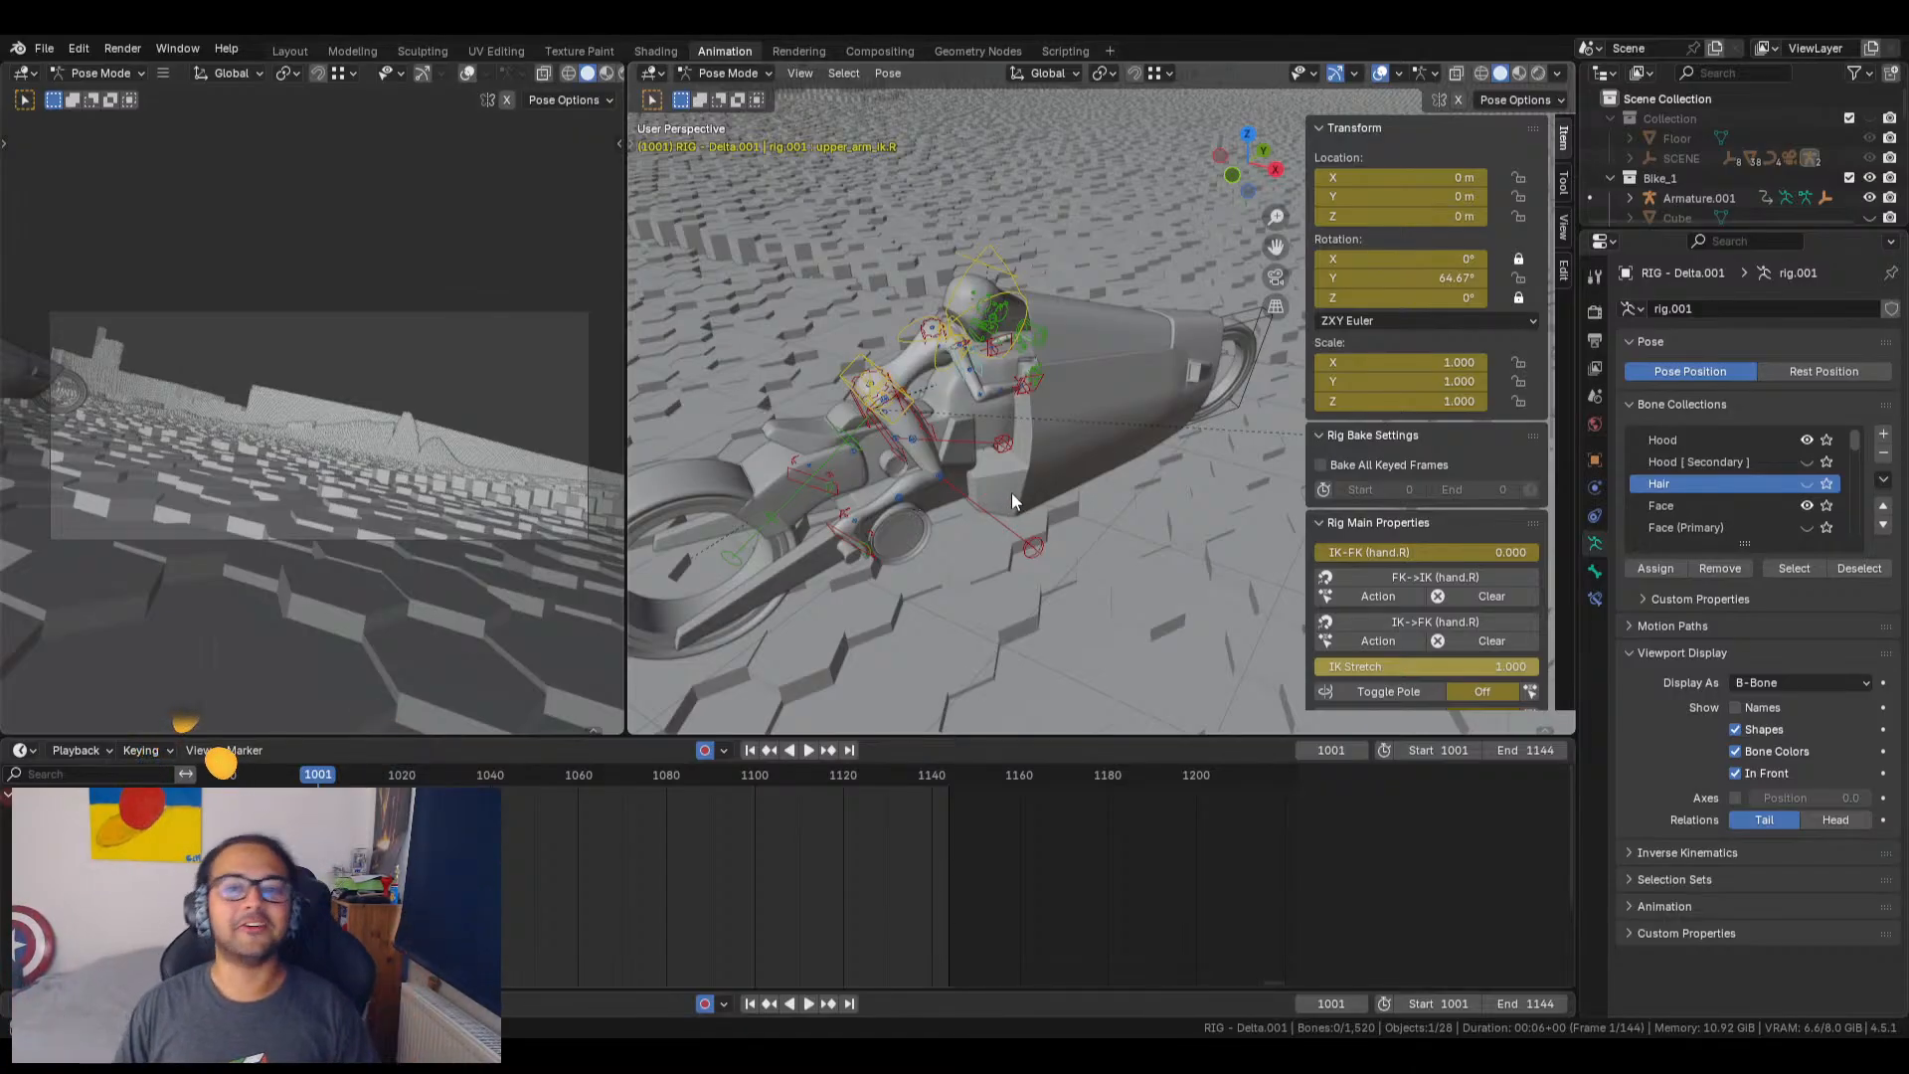
pyautogui.moveTo(958, 517); pyautogui.dragTo(1122, 458, button='middle')
pyautogui.scroll(1, 982, 489)
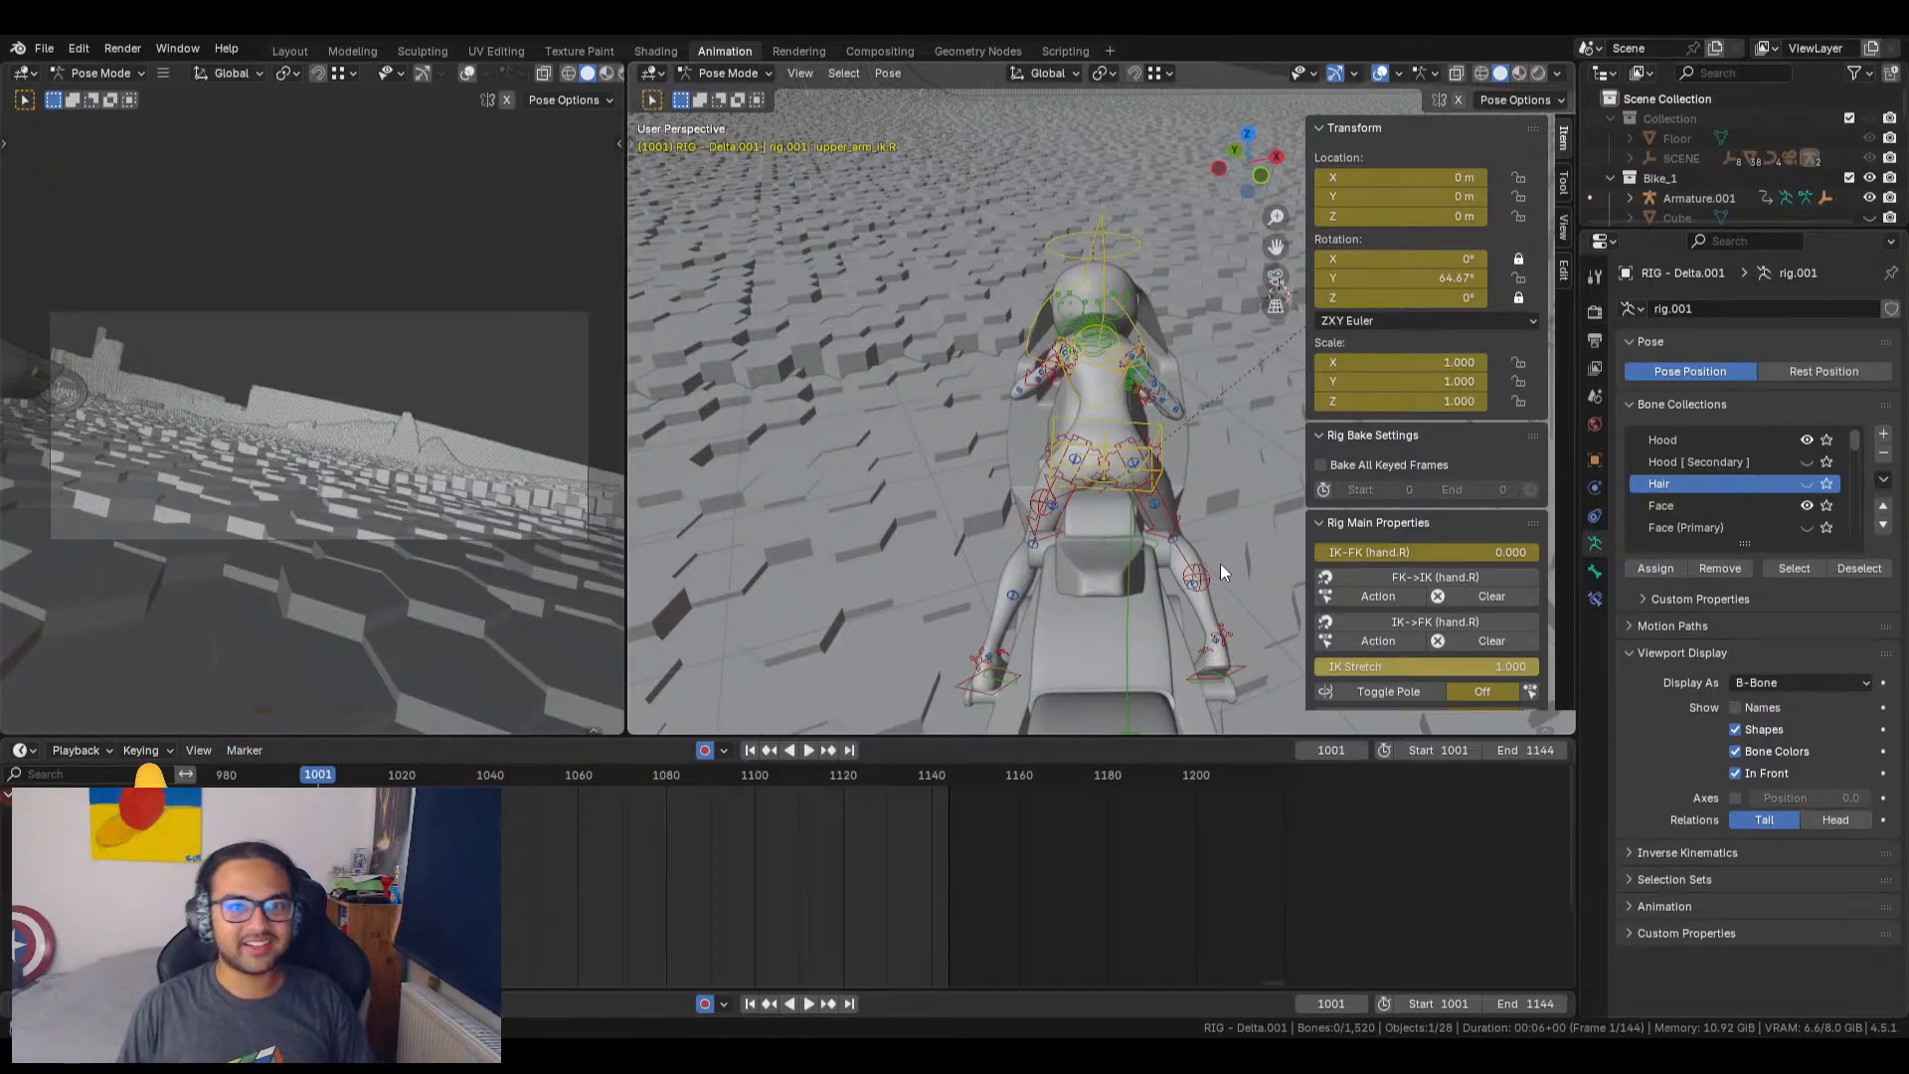
pyautogui.moveTo(1138, 551); pyautogui.dragTo(1032, 648, button='middle')
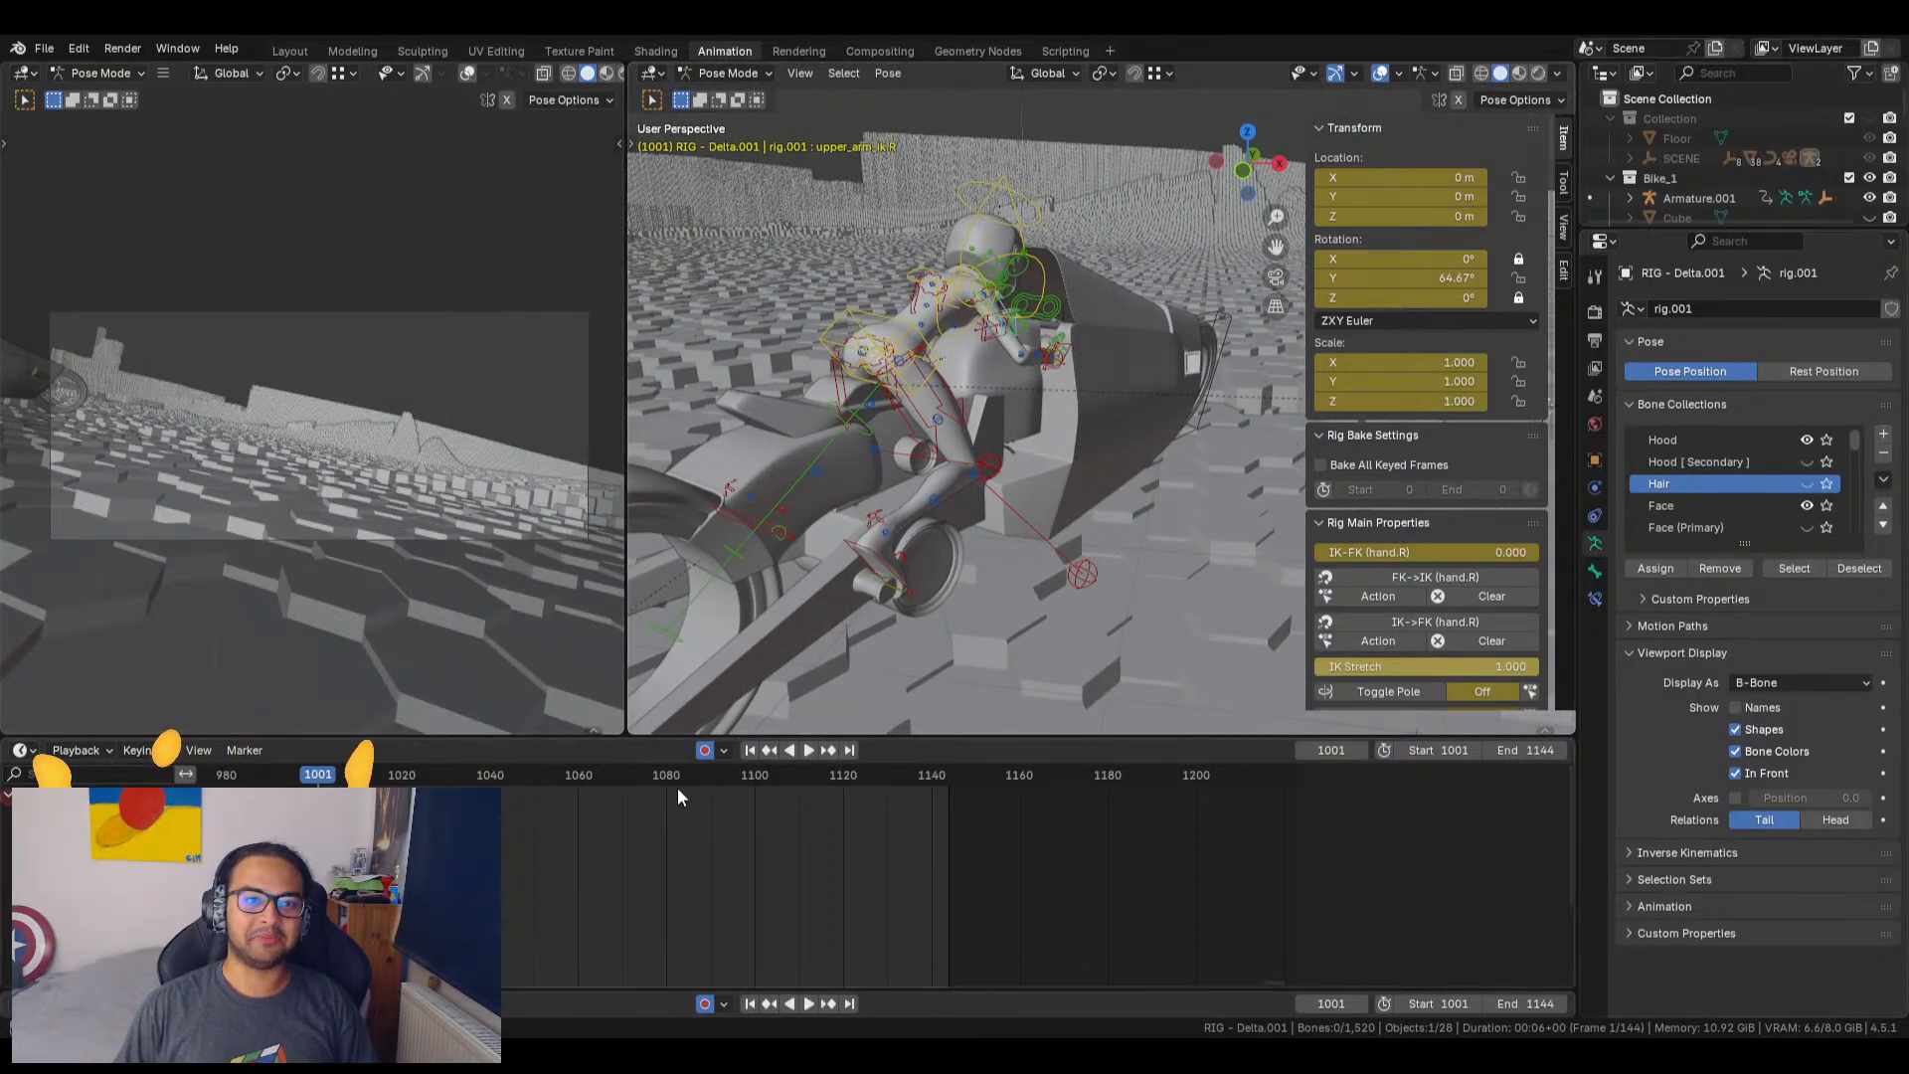
pyautogui.press('space')
pyautogui.press('n')
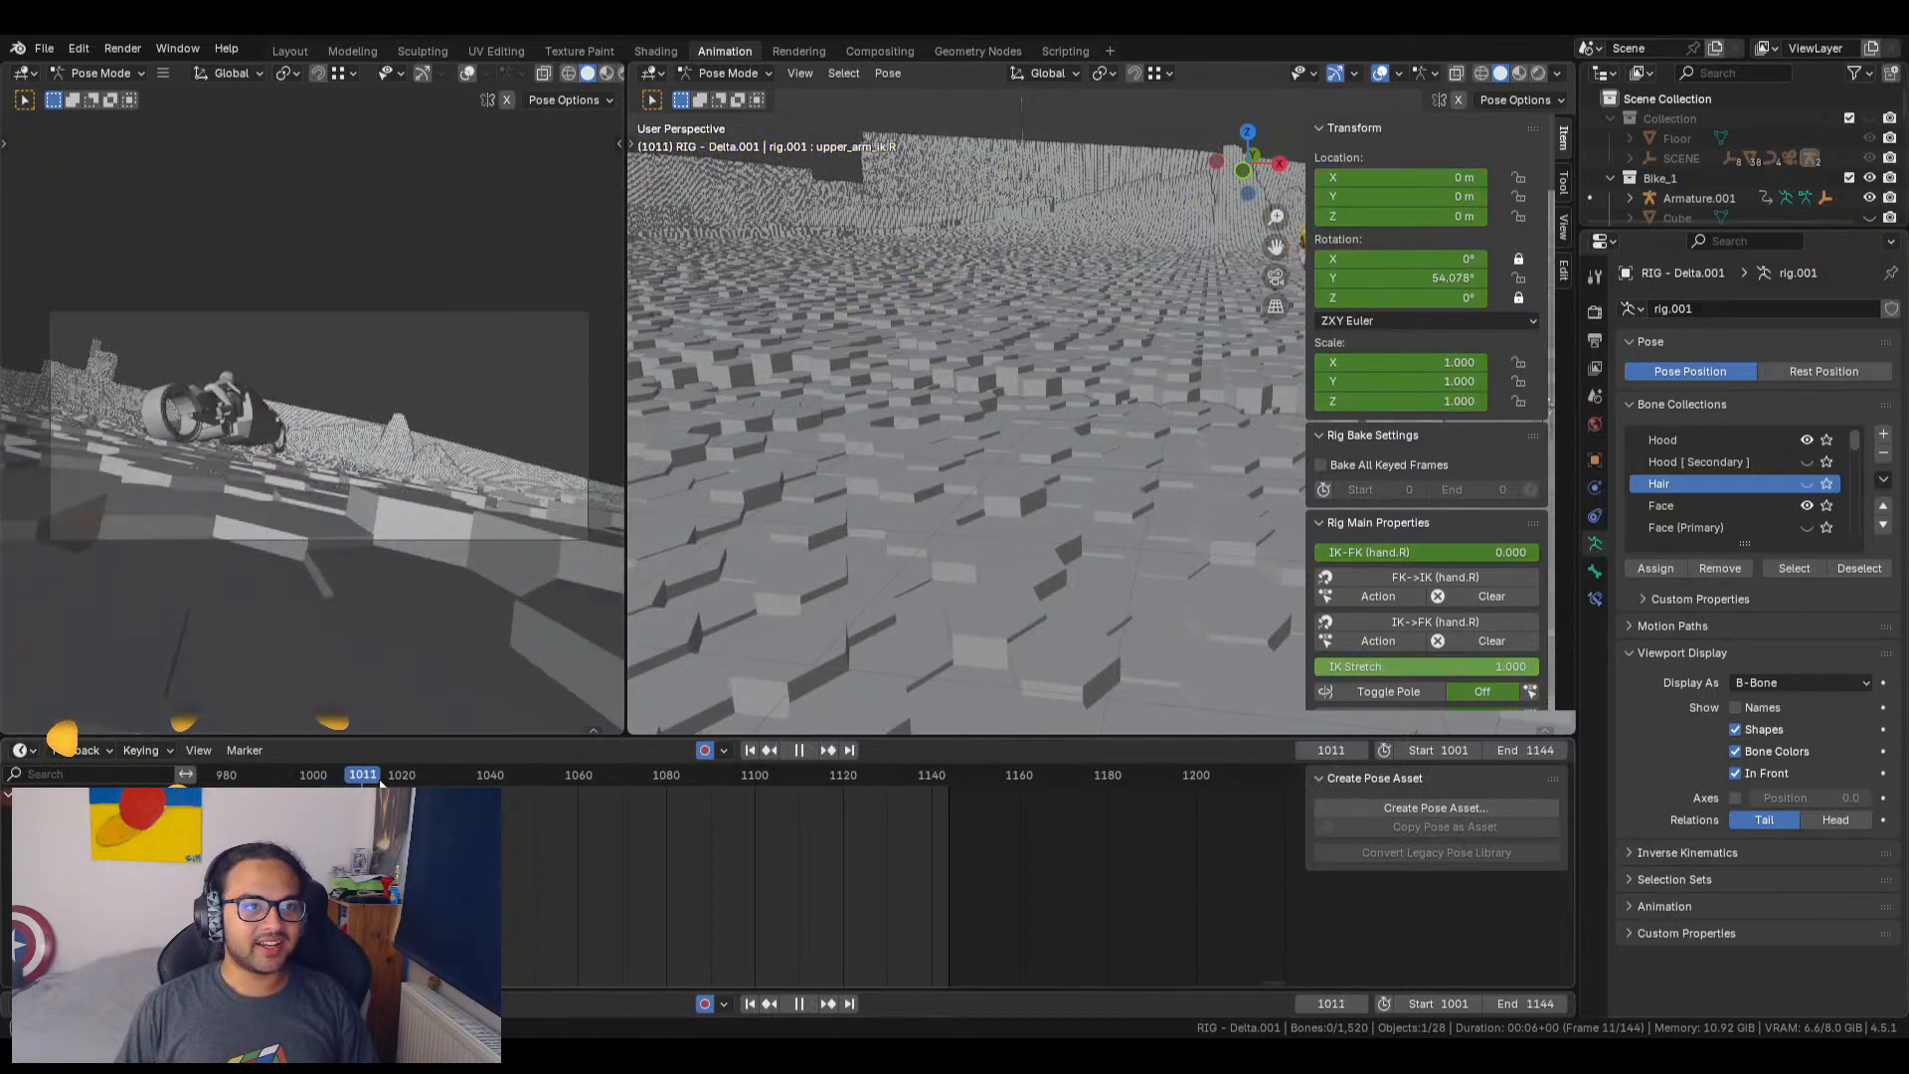
pyautogui.press('space')
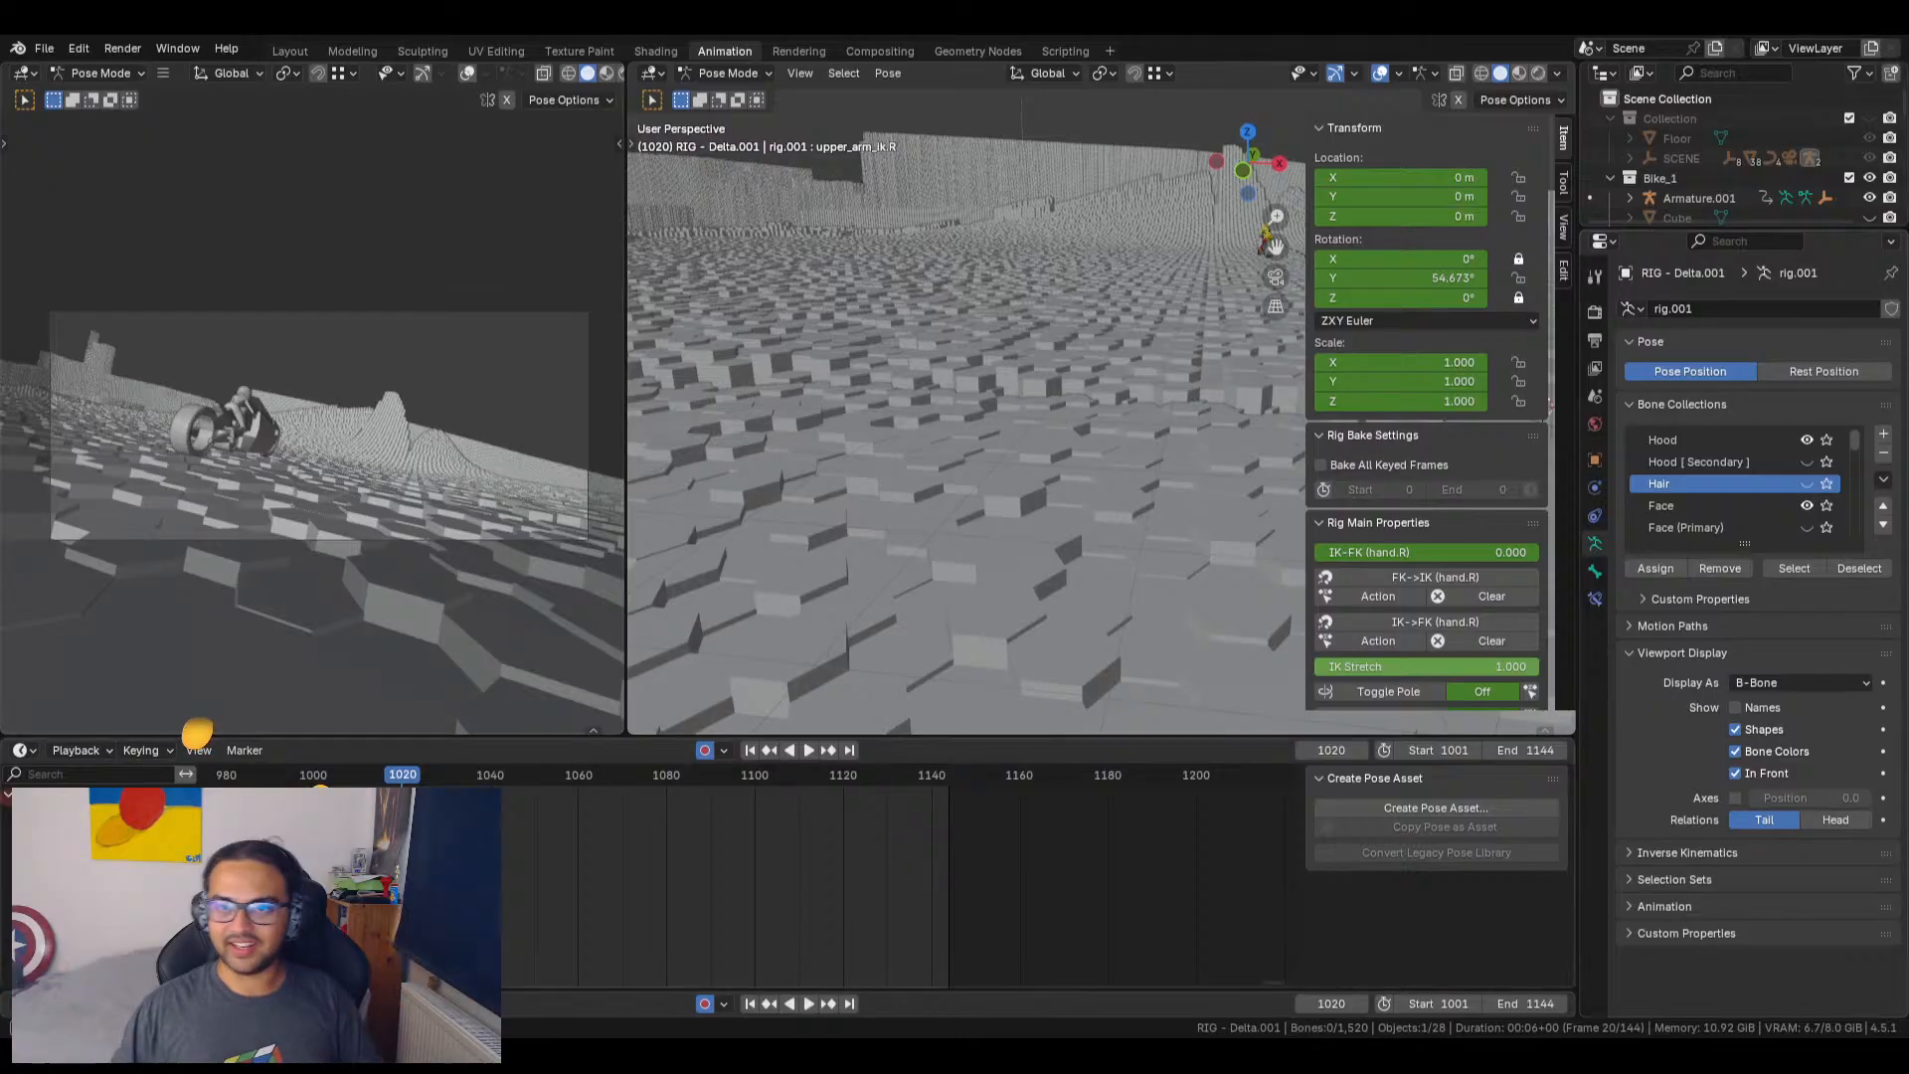
pyautogui.keyDown('shift'); pyautogui.moveTo(1070, 418); pyautogui.dragTo(1002, 498, button='middle'); pyautogui.keyUp('shift')
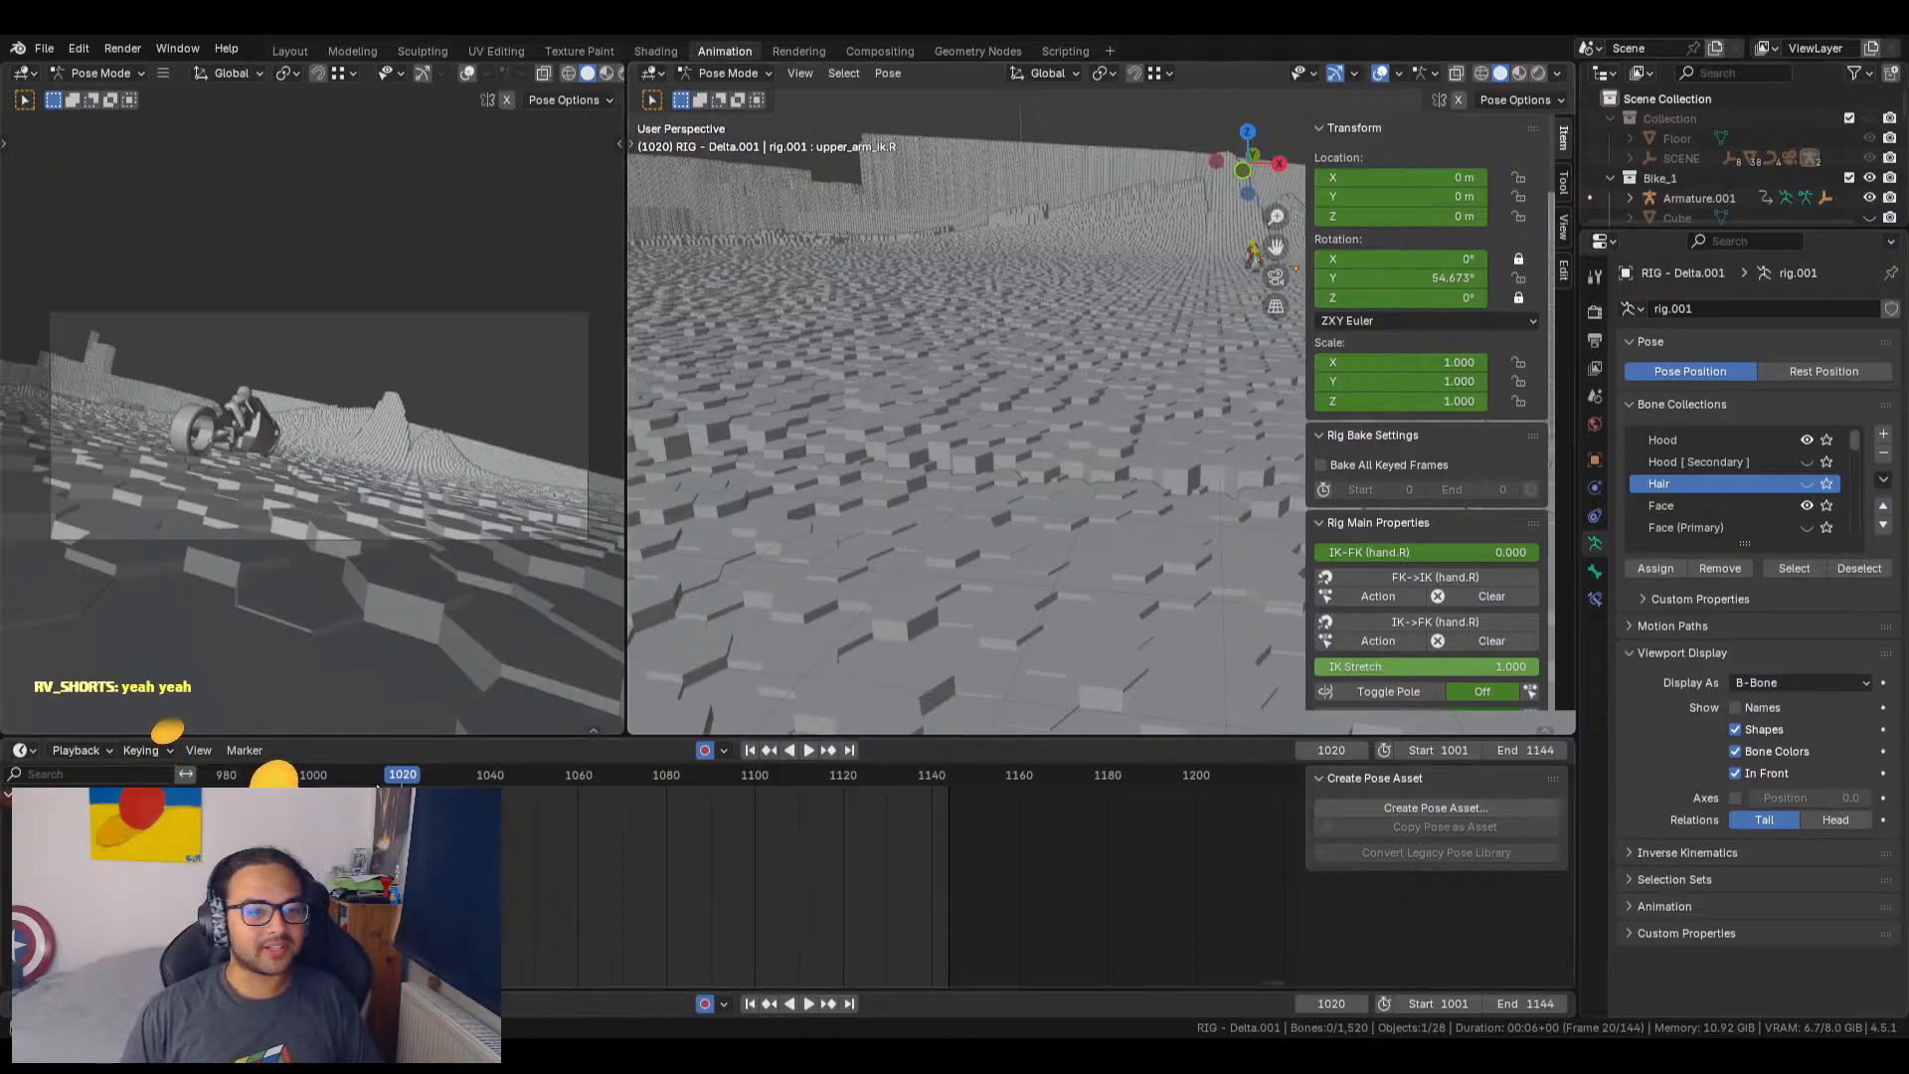
# Step: Select the rider's head control, return to frame 1001, and play the animation up to frame 1007
pyautogui.moveTo(377, 783); pyautogui.dragTo(321, 783)
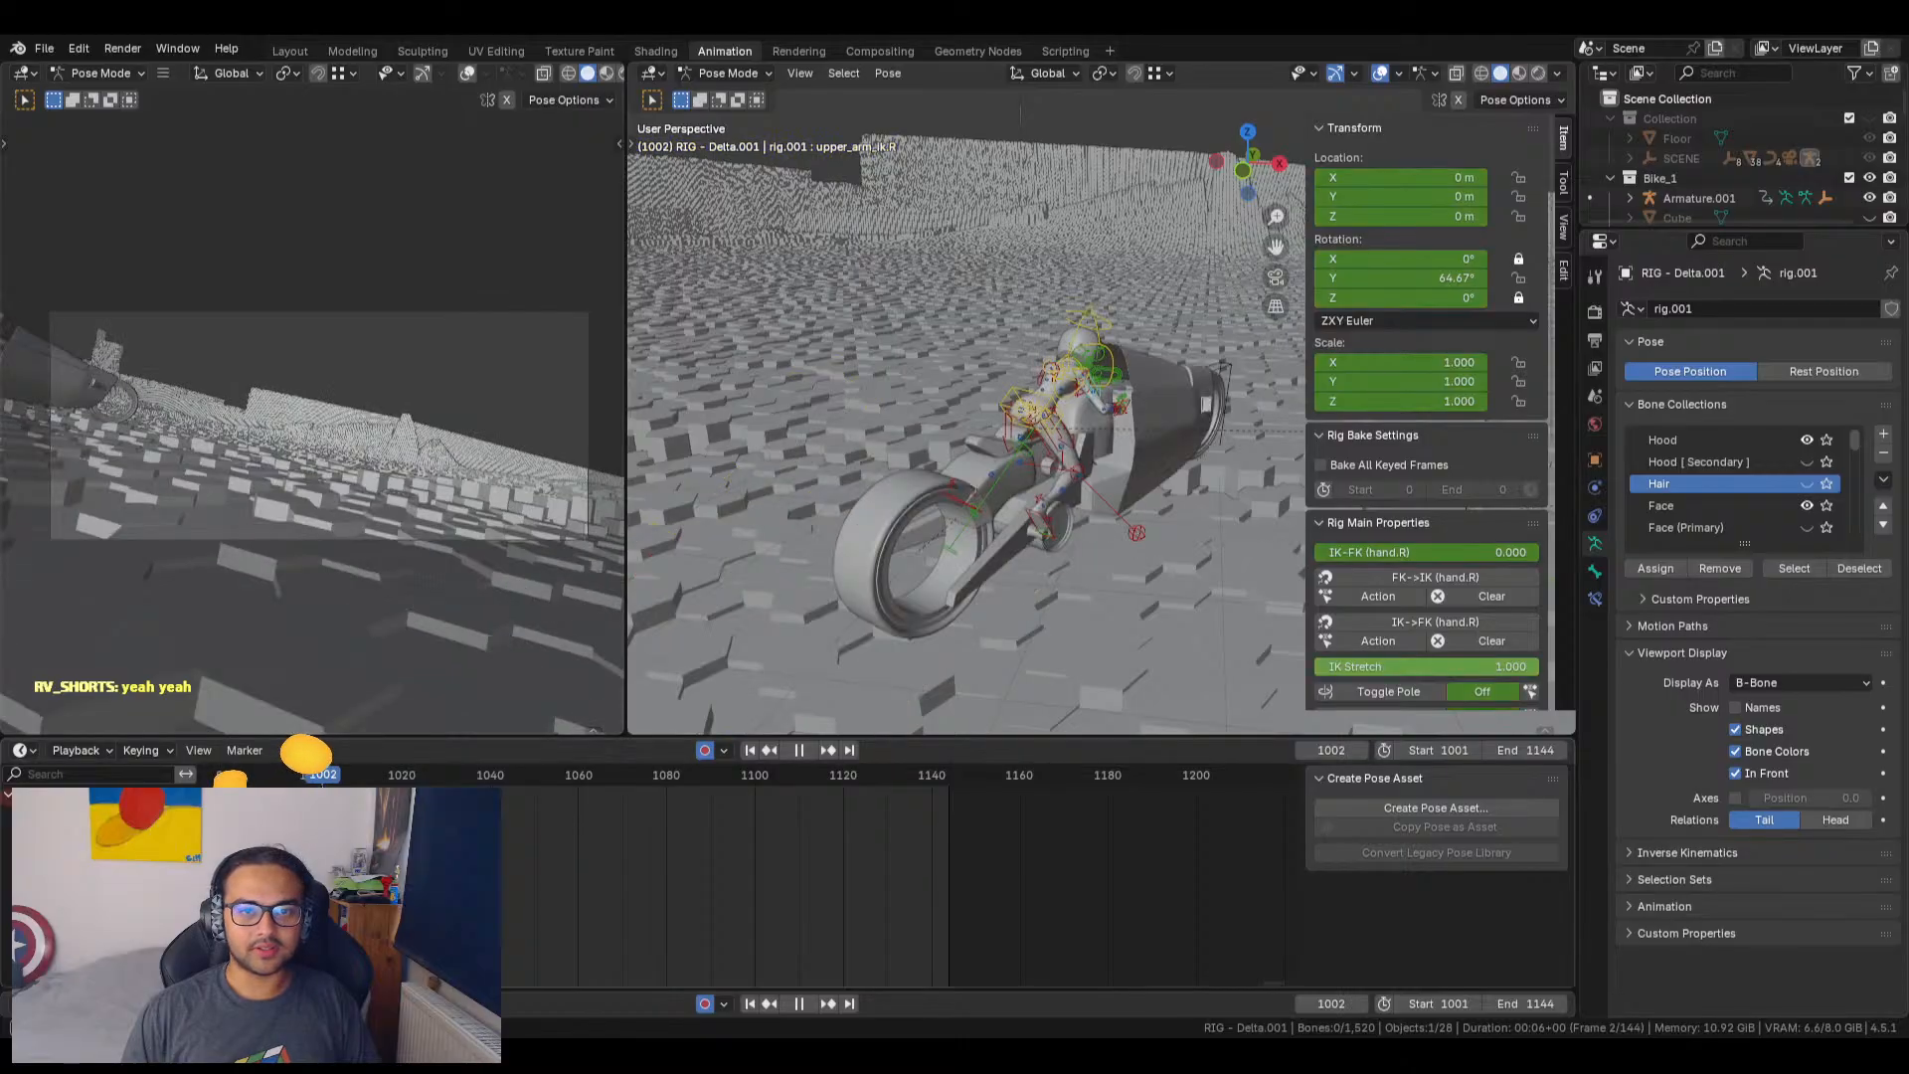
pyautogui.click(1108, 320)
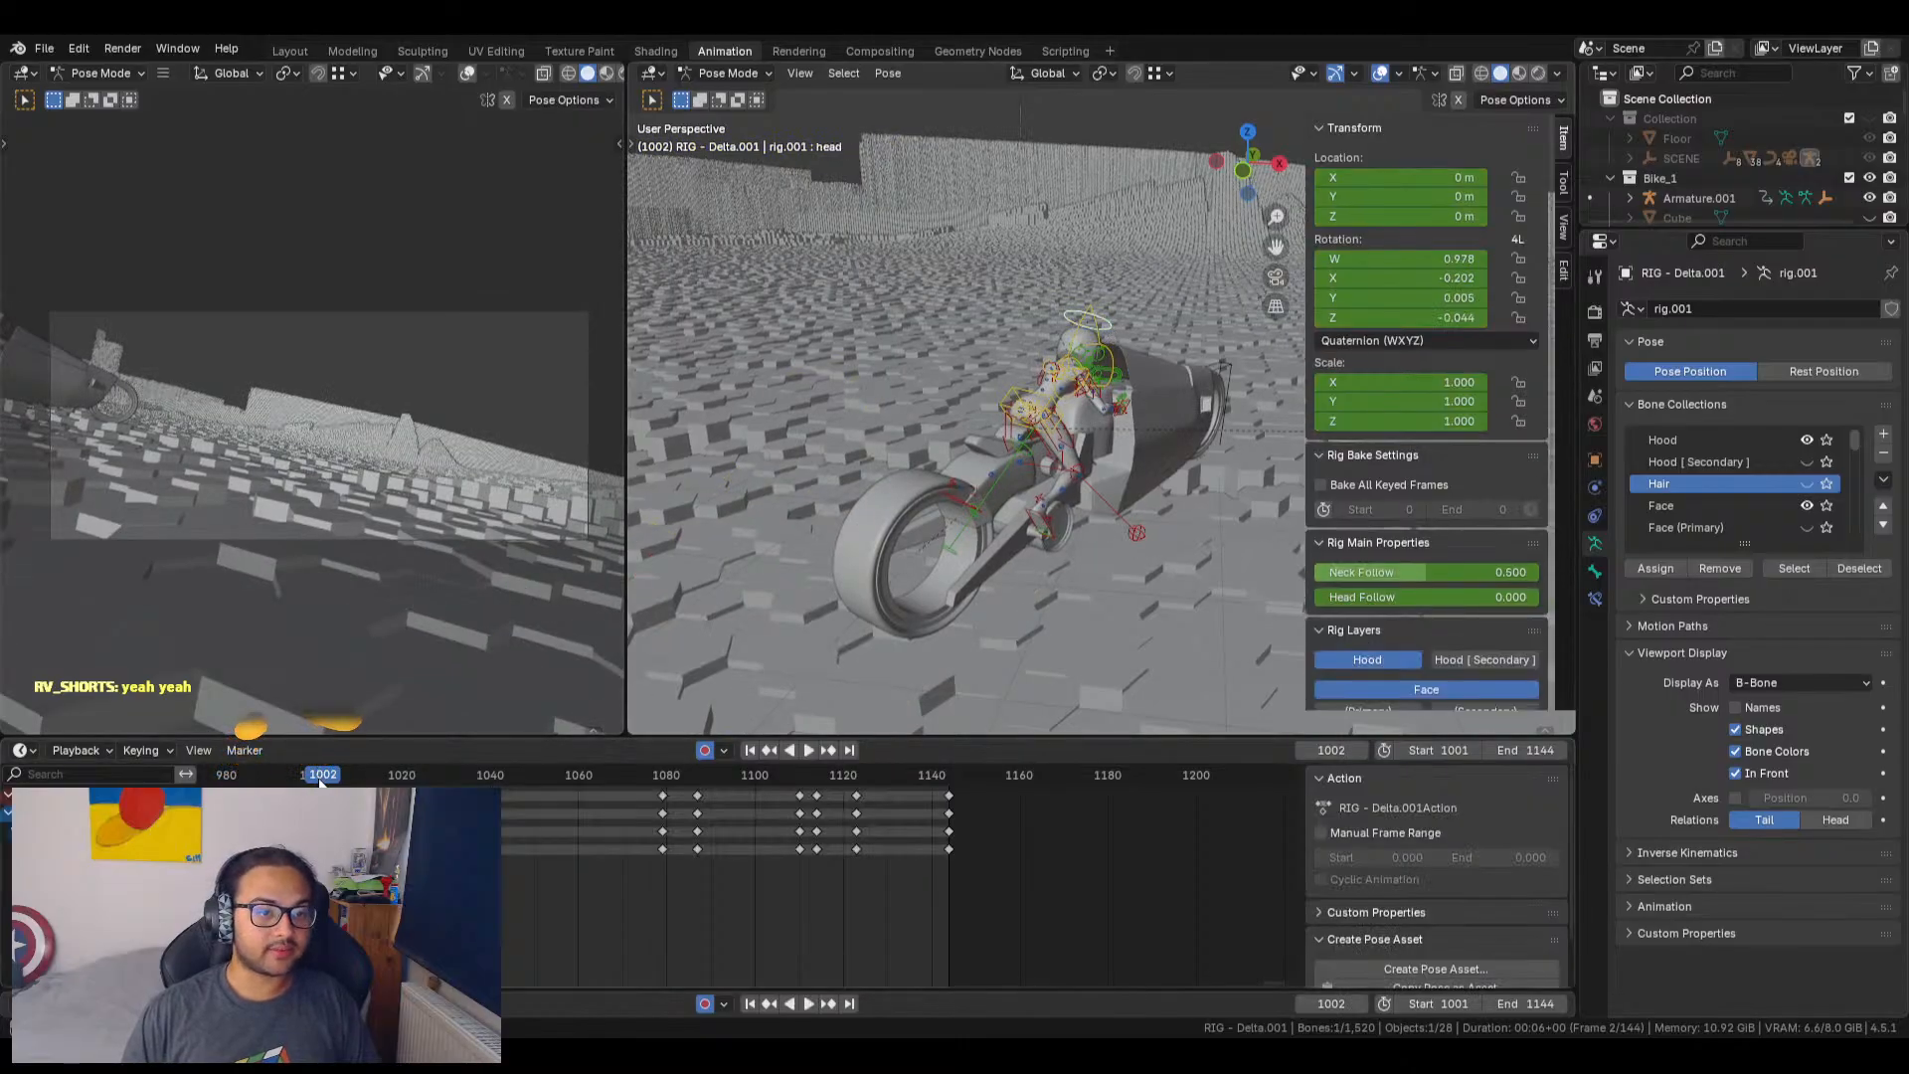
pyautogui.click(318, 783)
pyautogui.press('space')
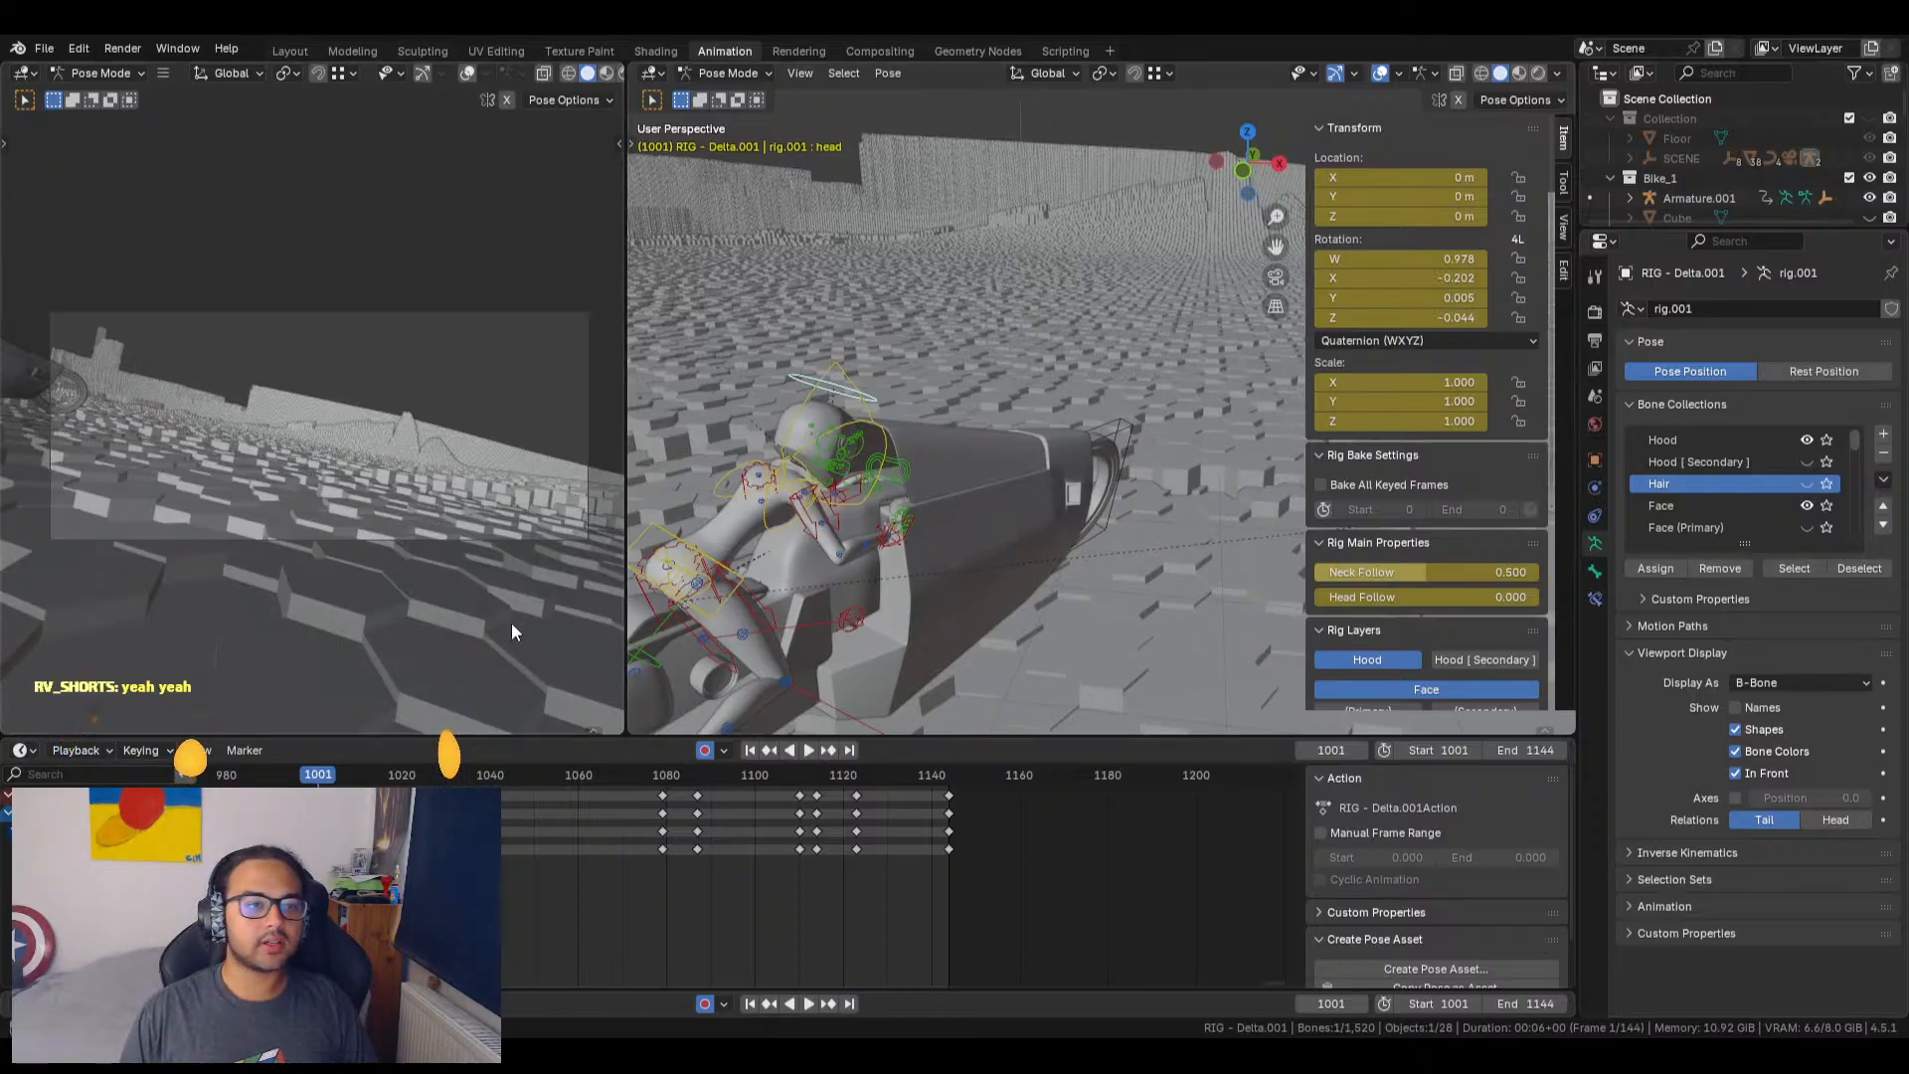
pyautogui.press('space')
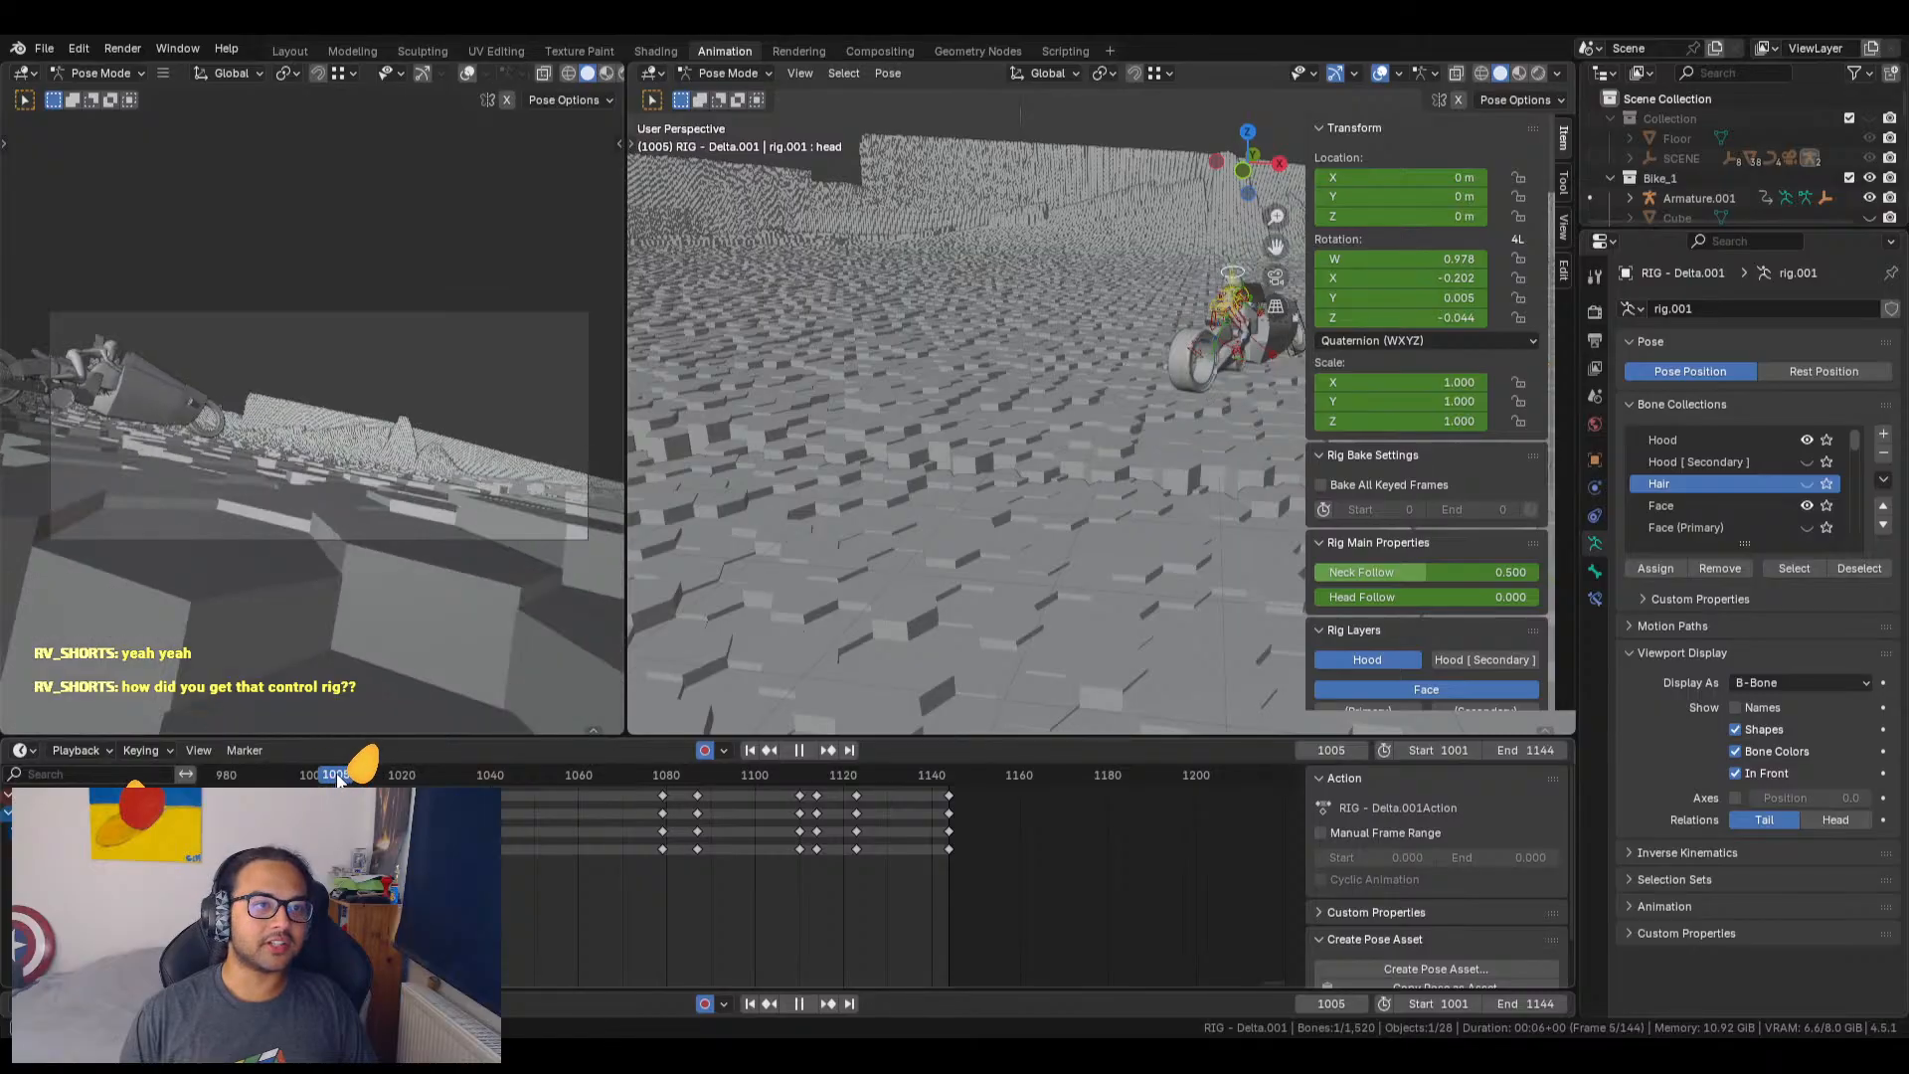
pyautogui.press('space')
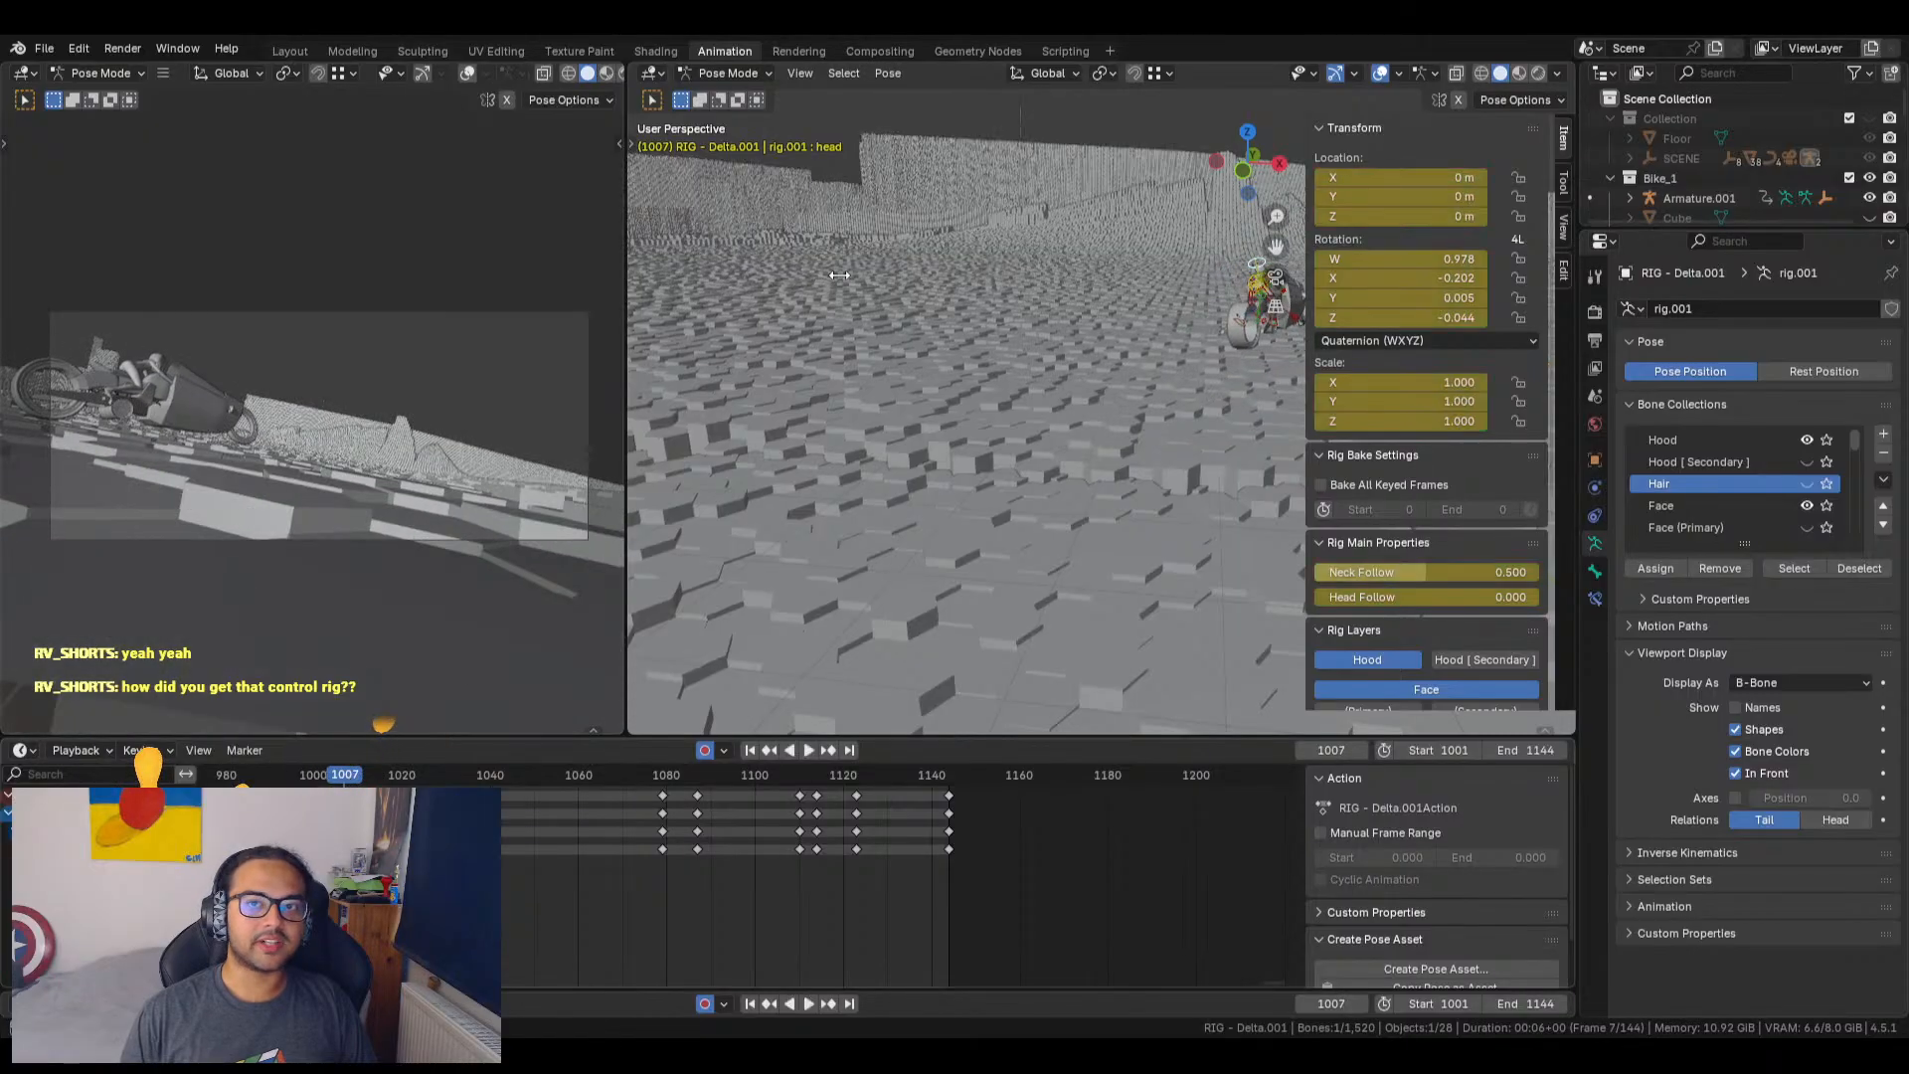
# Step: Frame the selected head control in the perspective view and examine the facial and neck controls from several sides
pyautogui.click(808, 72)
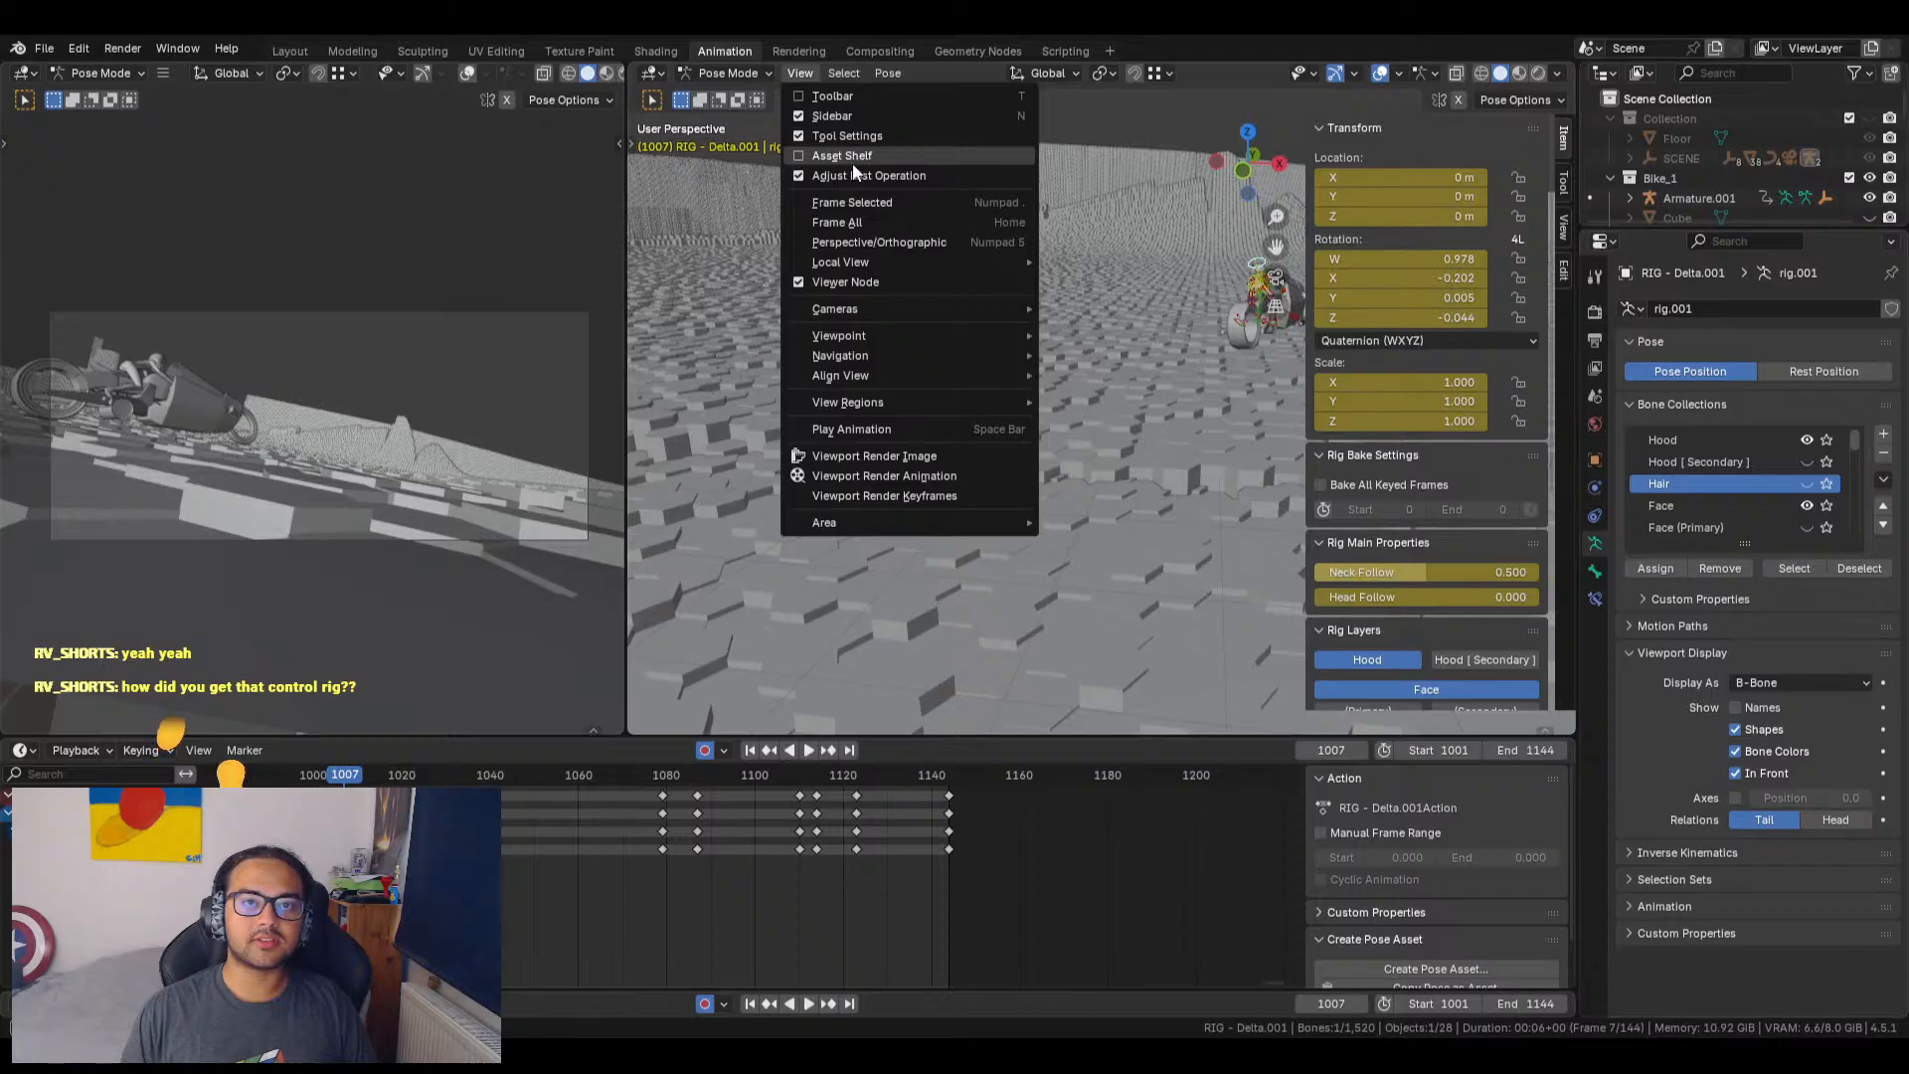
pyautogui.click(855, 200)
pyautogui.moveTo(1024, 368); pyautogui.dragTo(904, 372, button='middle')
pyautogui.moveTo(844, 563); pyautogui.dragTo(923, 507, button='middle')
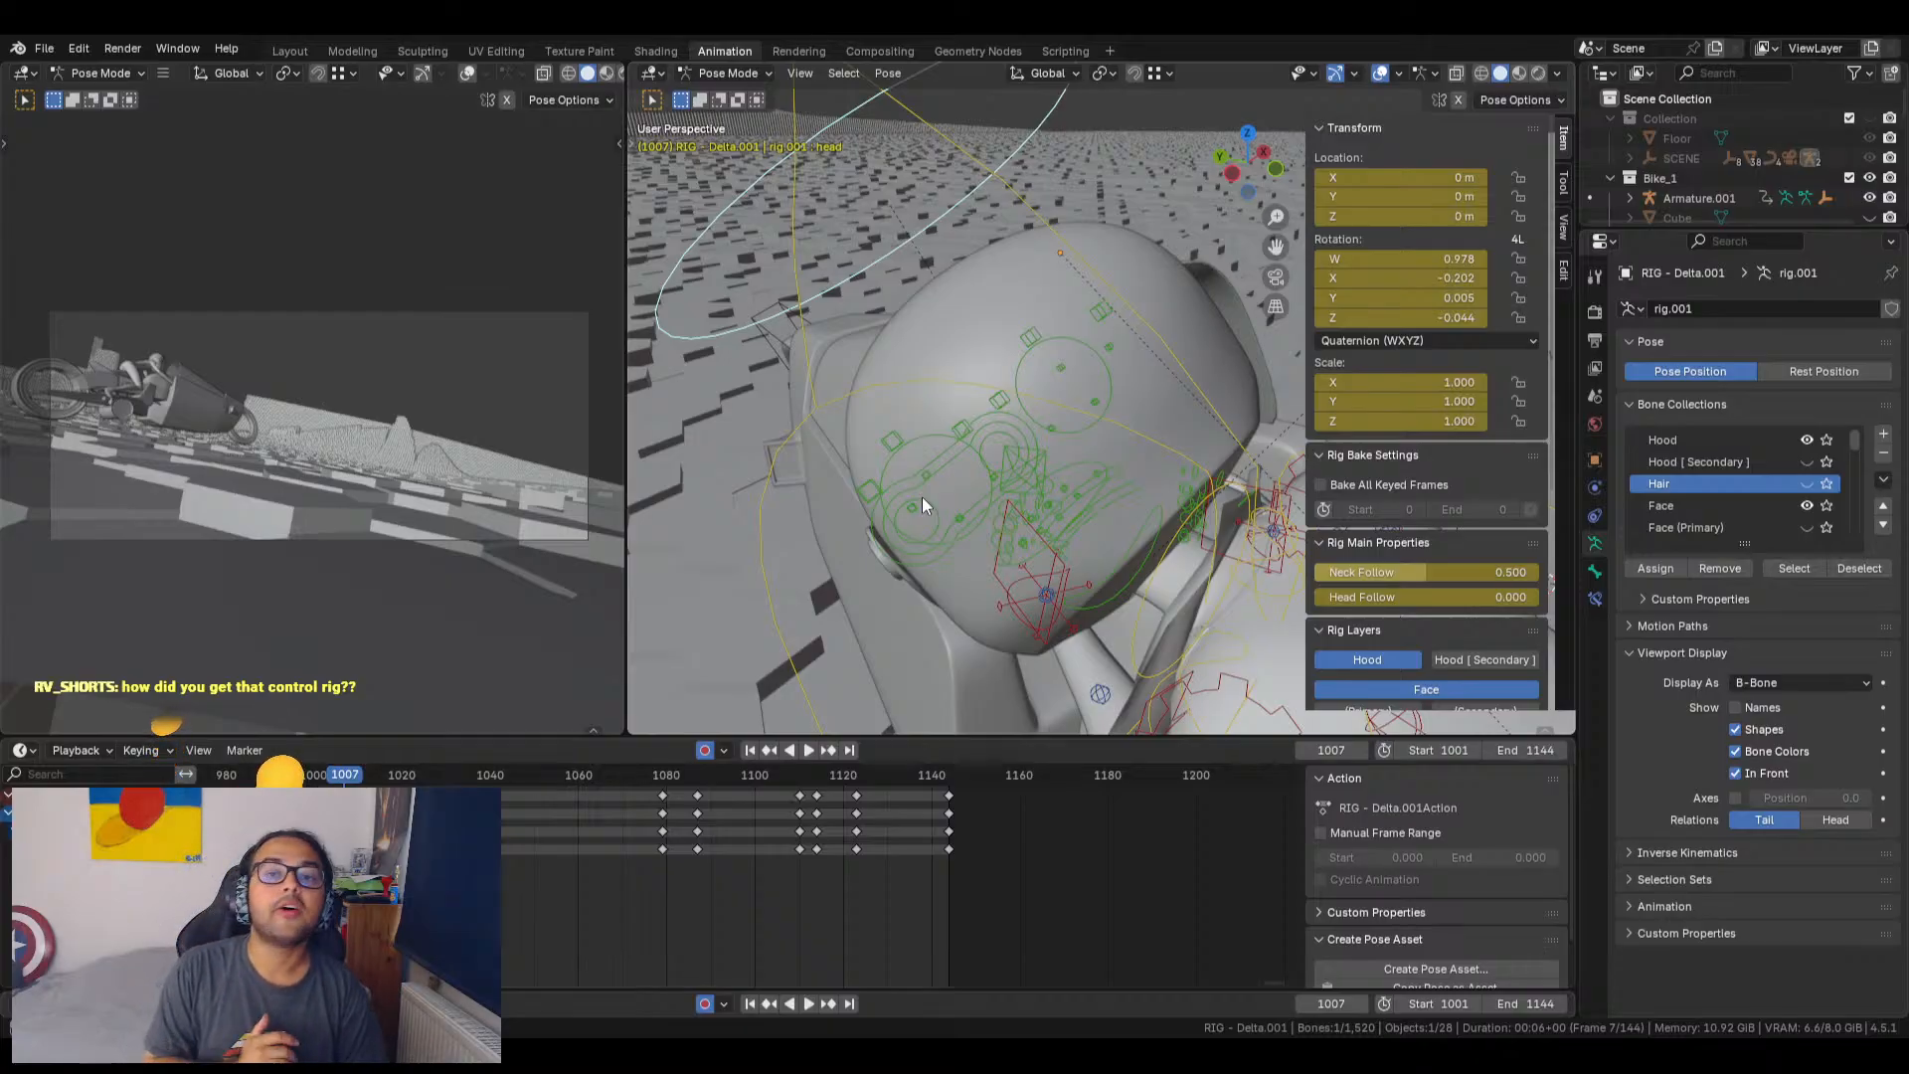
pyautogui.scroll(-3, 1183, 577)
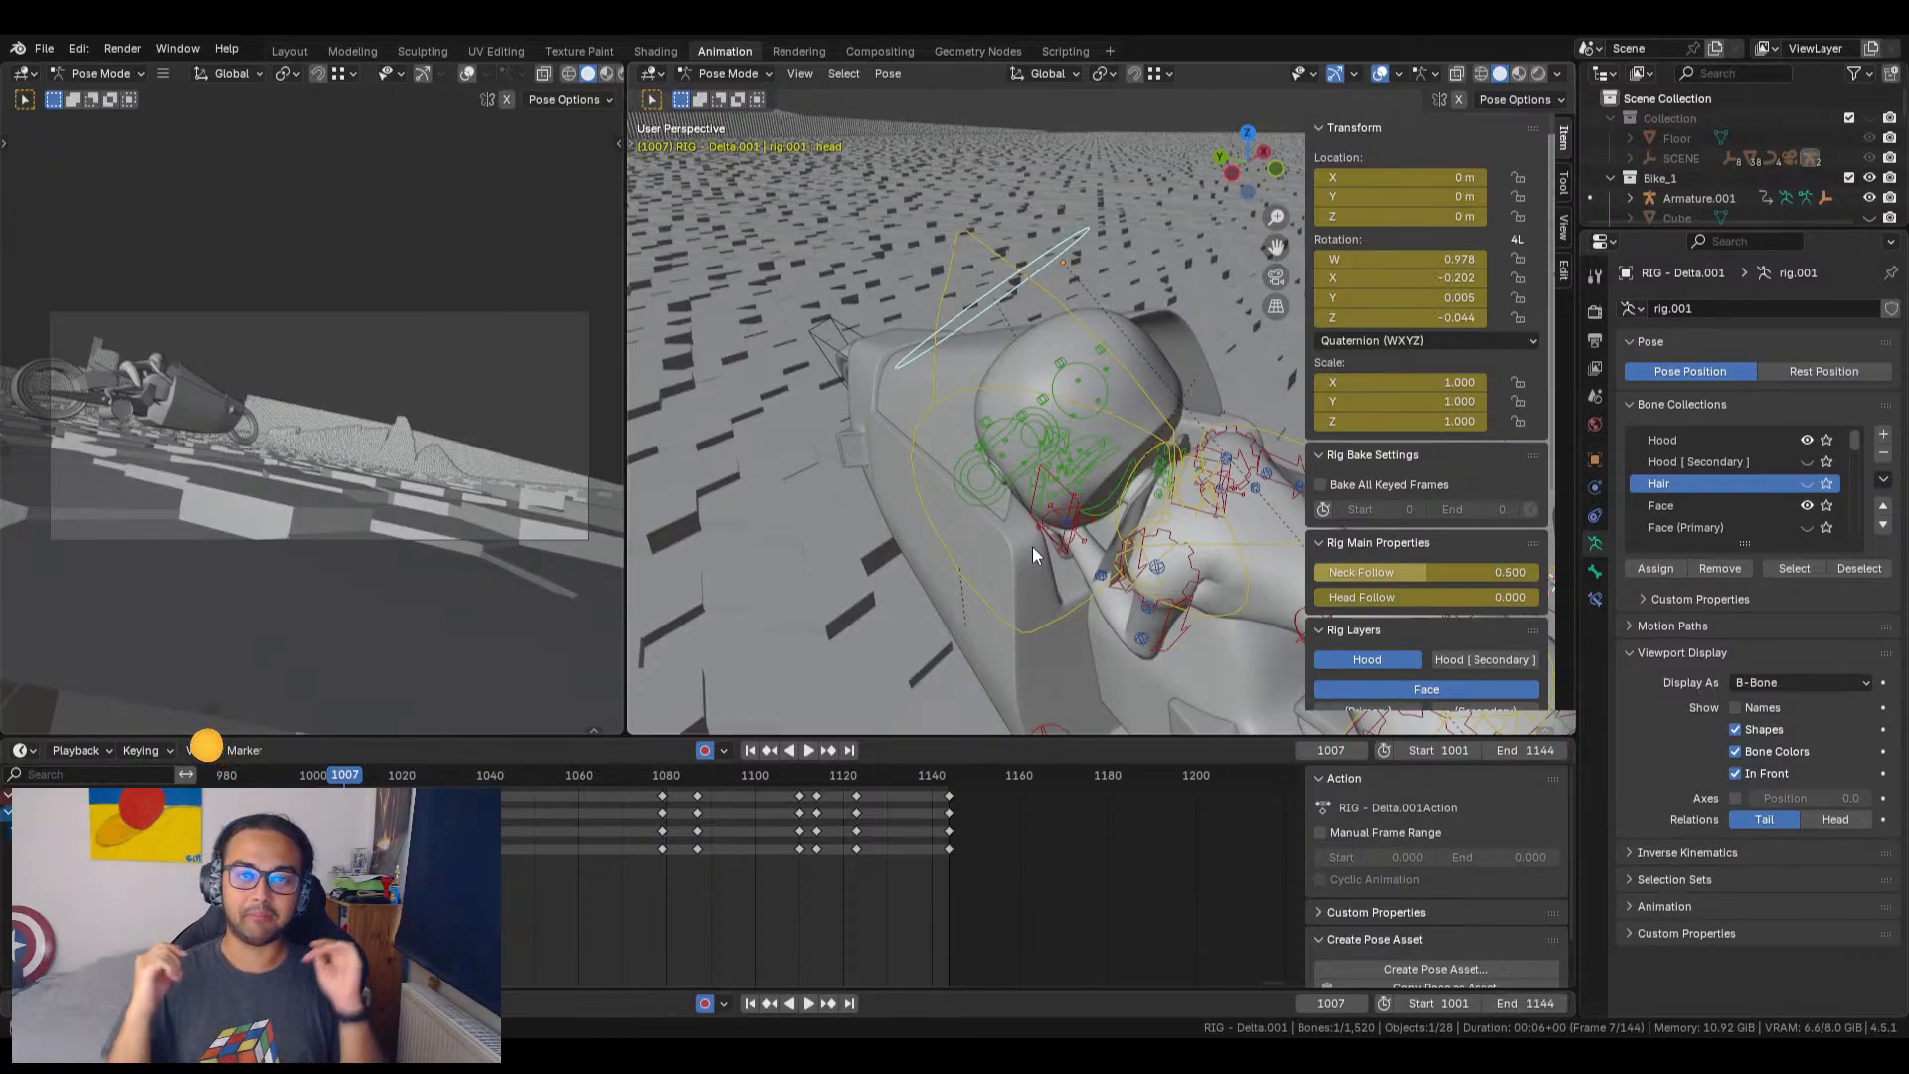
pyautogui.moveTo(1024, 474); pyautogui.dragTo(1524, 486, button='middle')
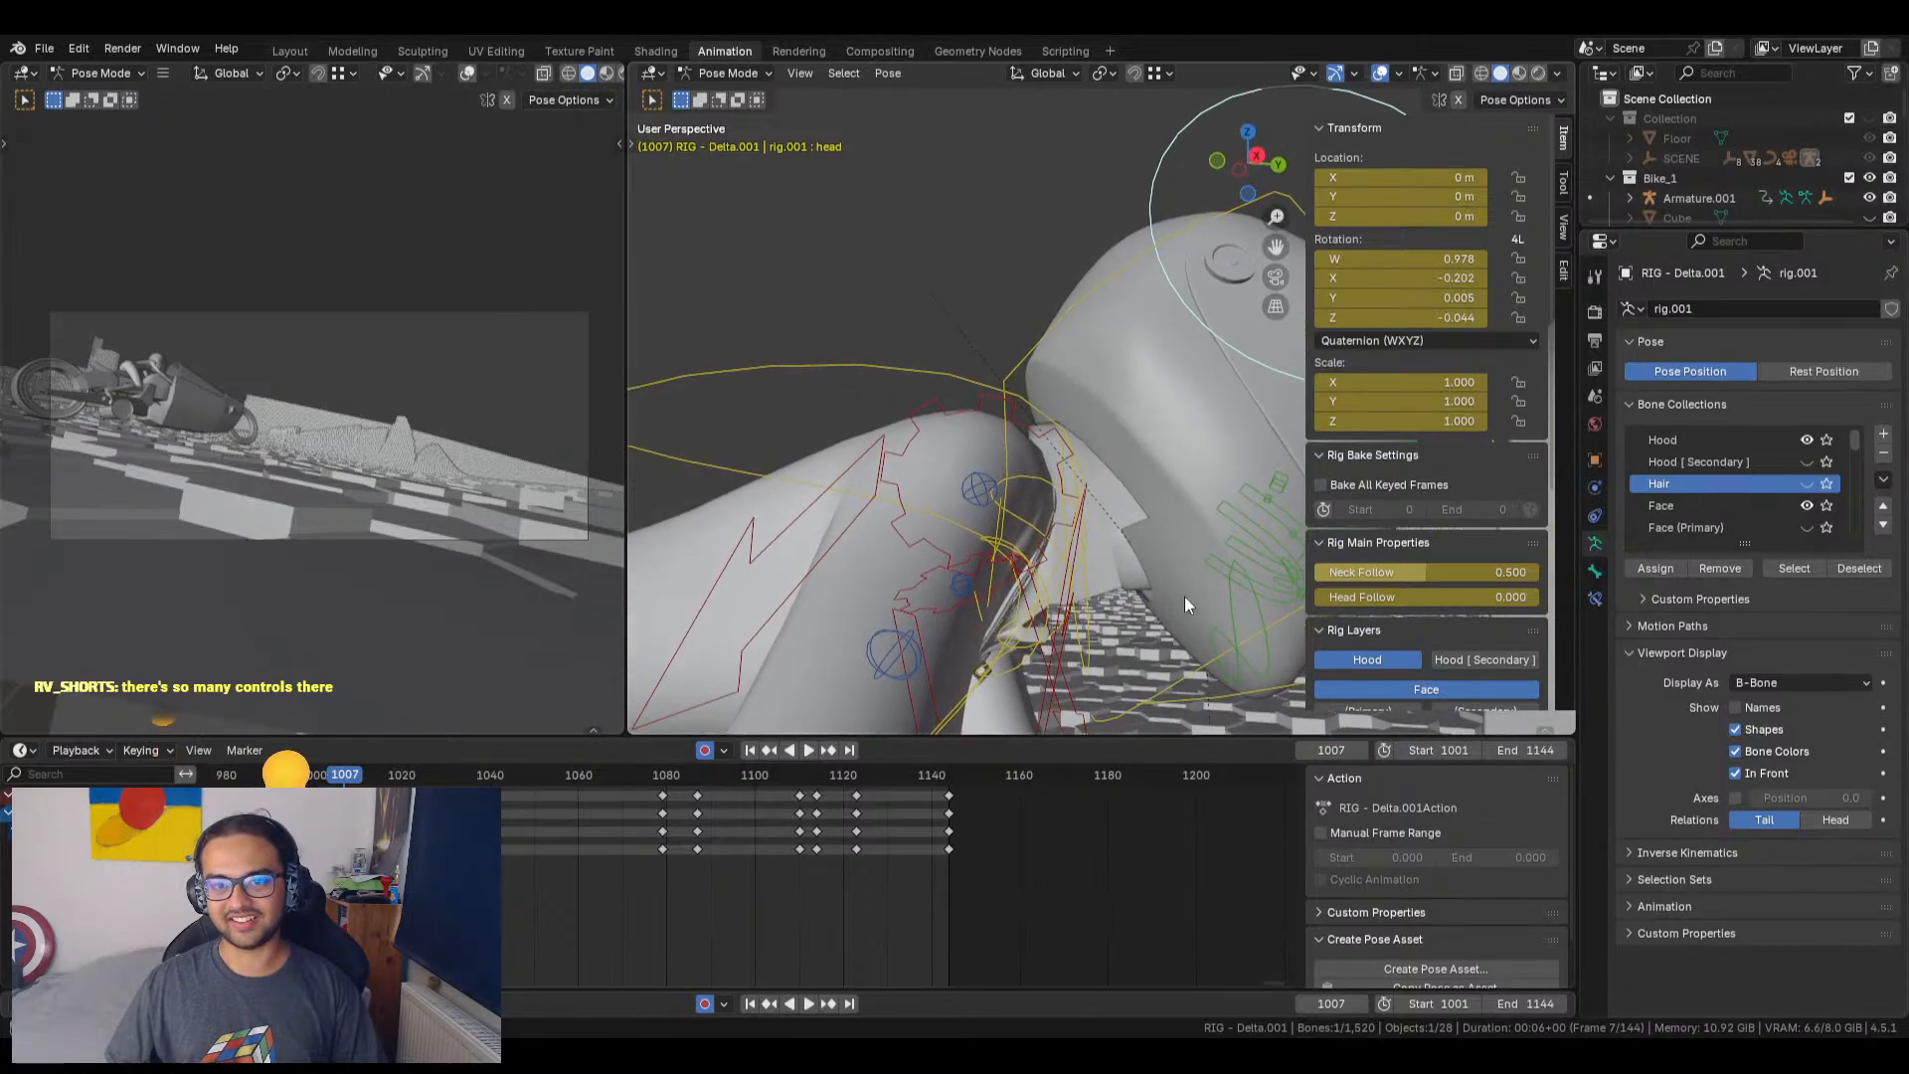
pyautogui.moveTo(1170, 551); pyautogui.dragTo(922, 595, button='middle')
# Step: Enlarge the bike and rider in the camera view and examine the rider's head, arm and hand controls in the perspective view
pyautogui.scroll(7, 139, 397)
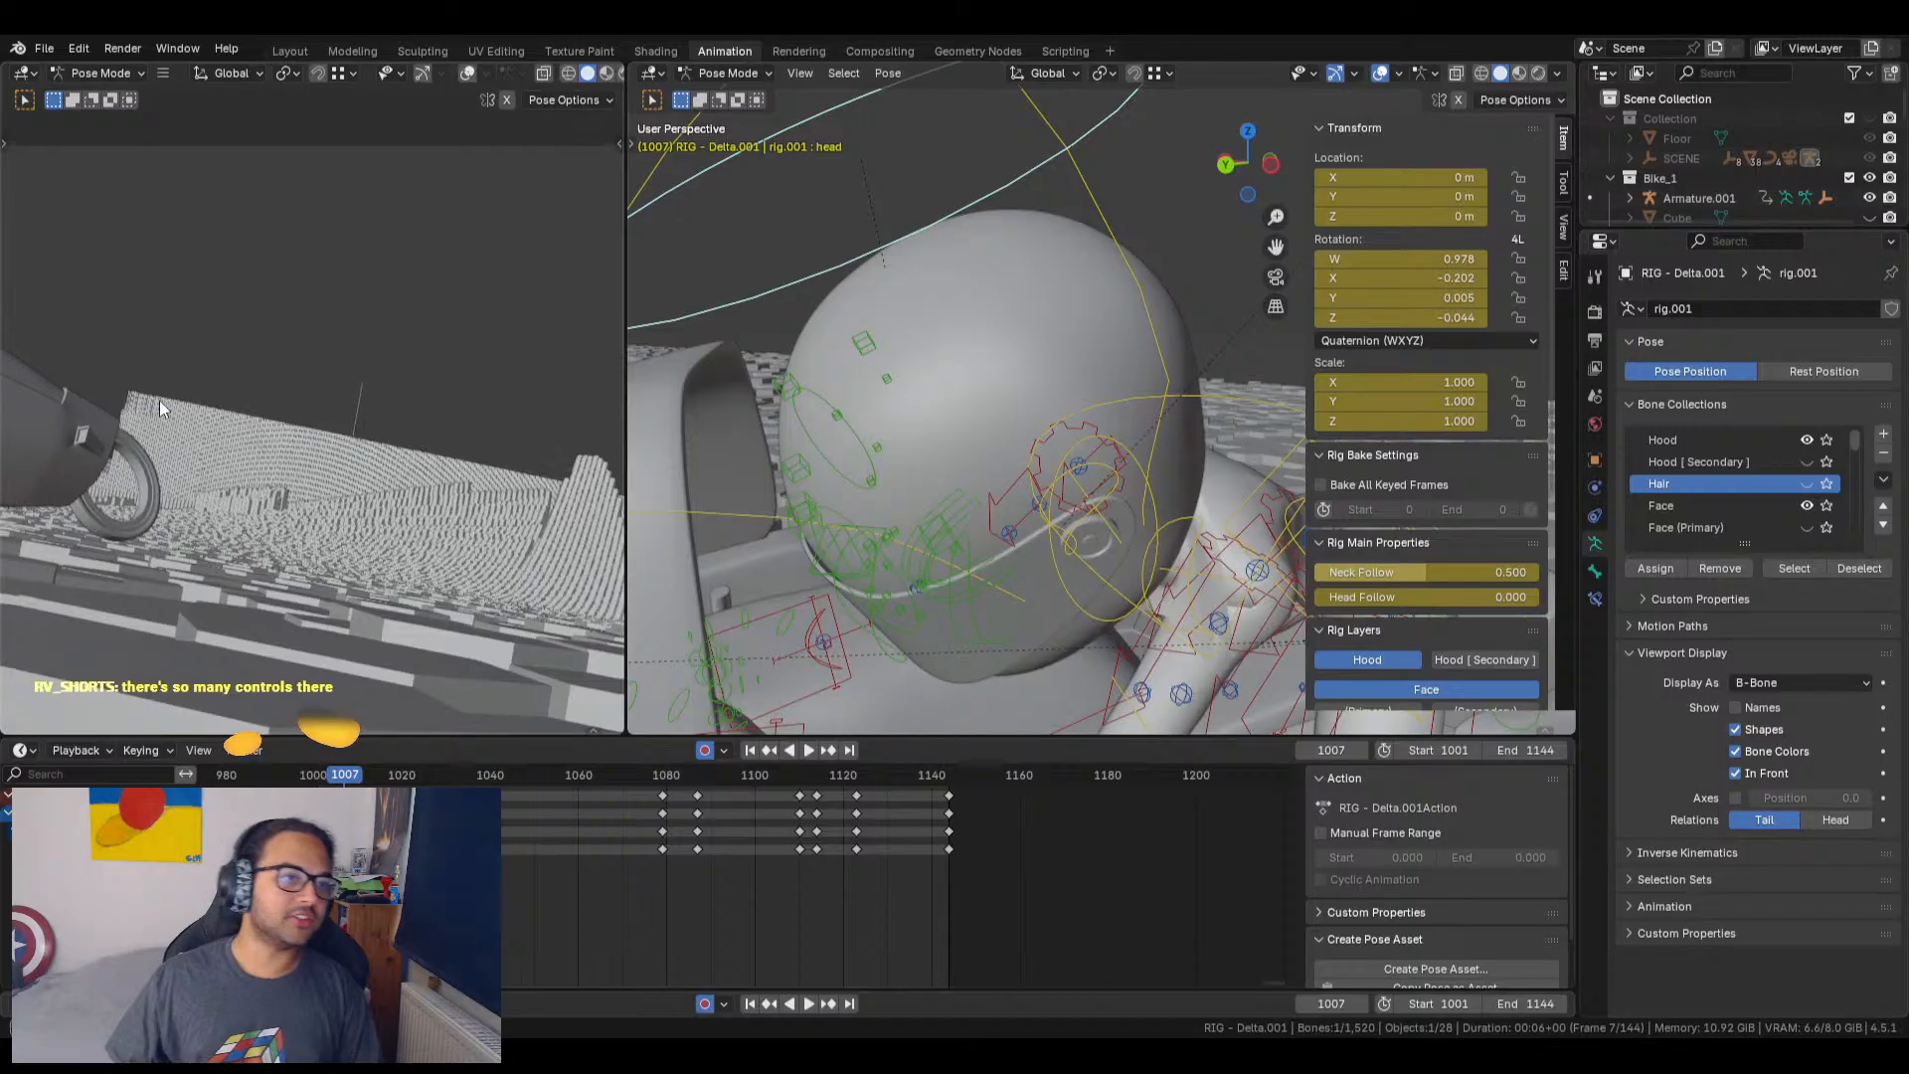
pyautogui.keyDown('shift'); pyautogui.moveTo(251, 308); pyautogui.dragTo(329, 326, button='middle'); pyautogui.keyUp('shift')
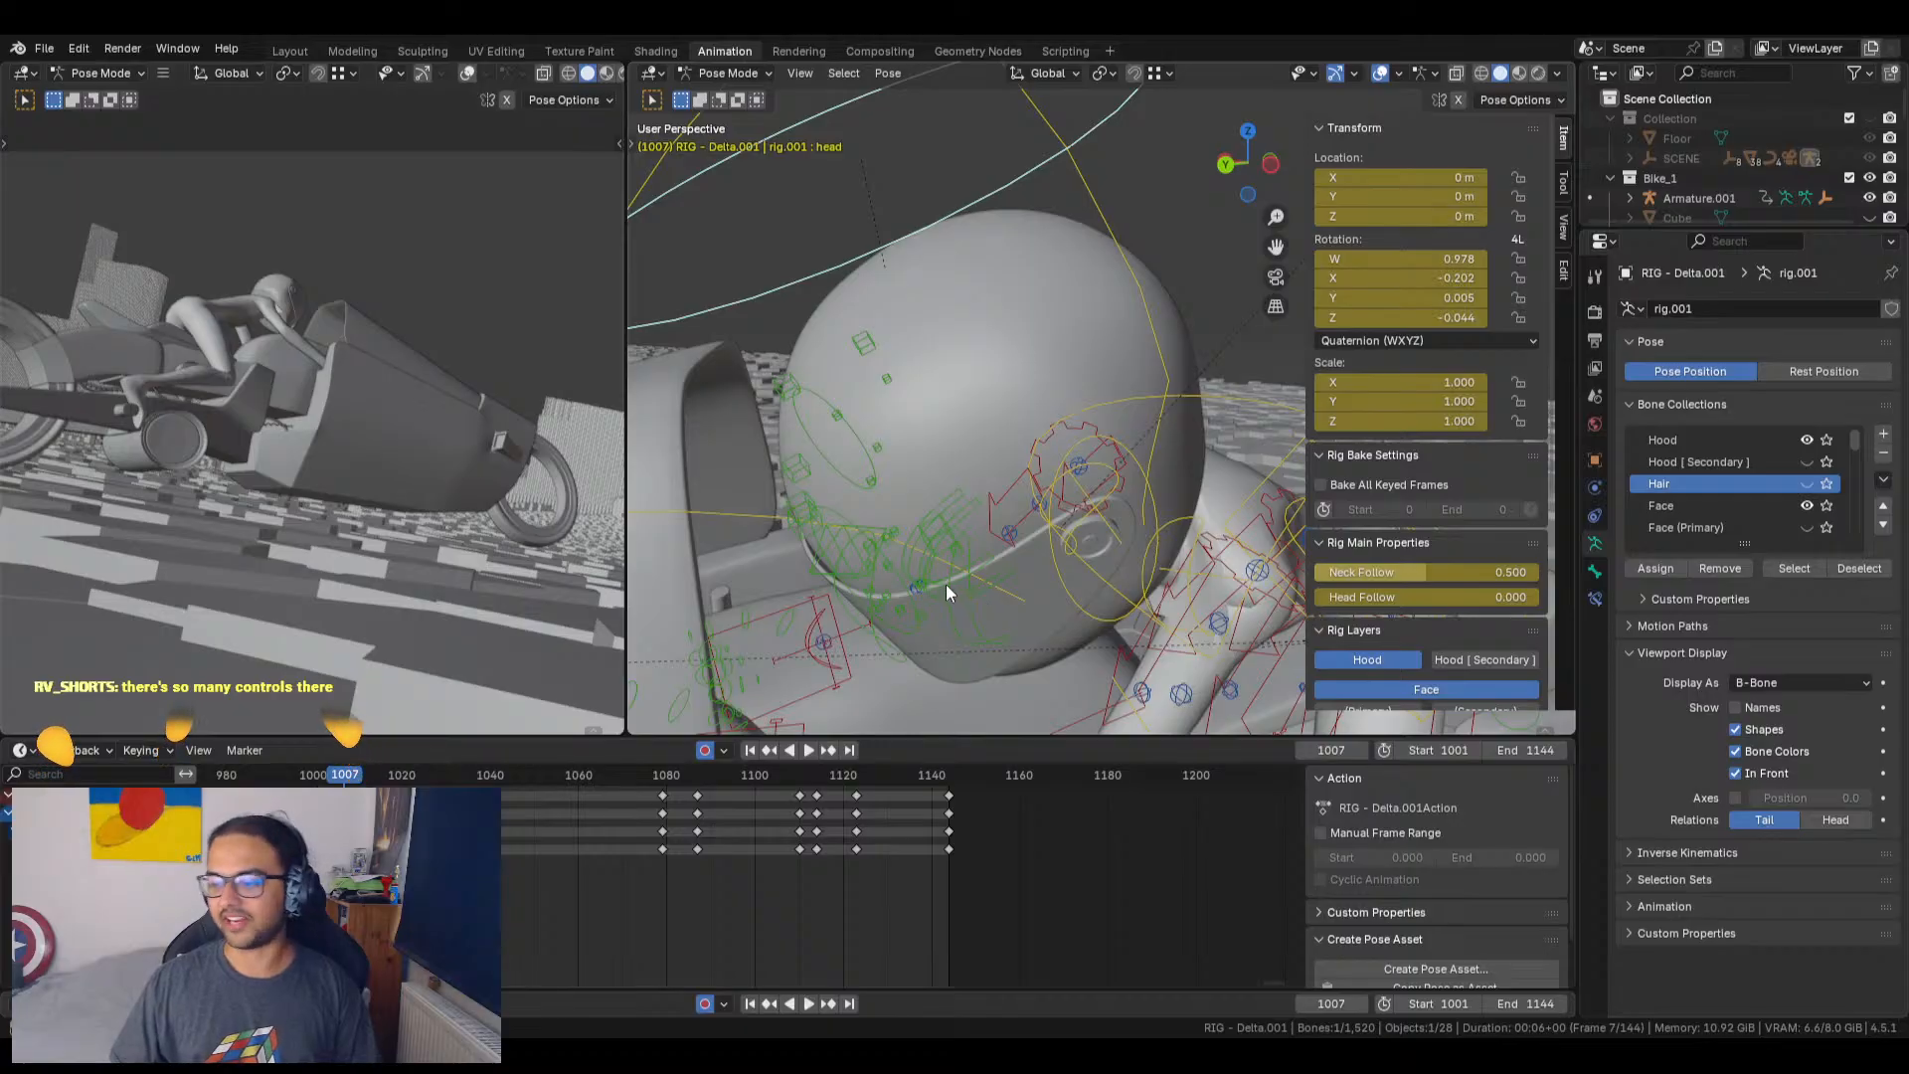
pyautogui.scroll(-5, 946, 582)
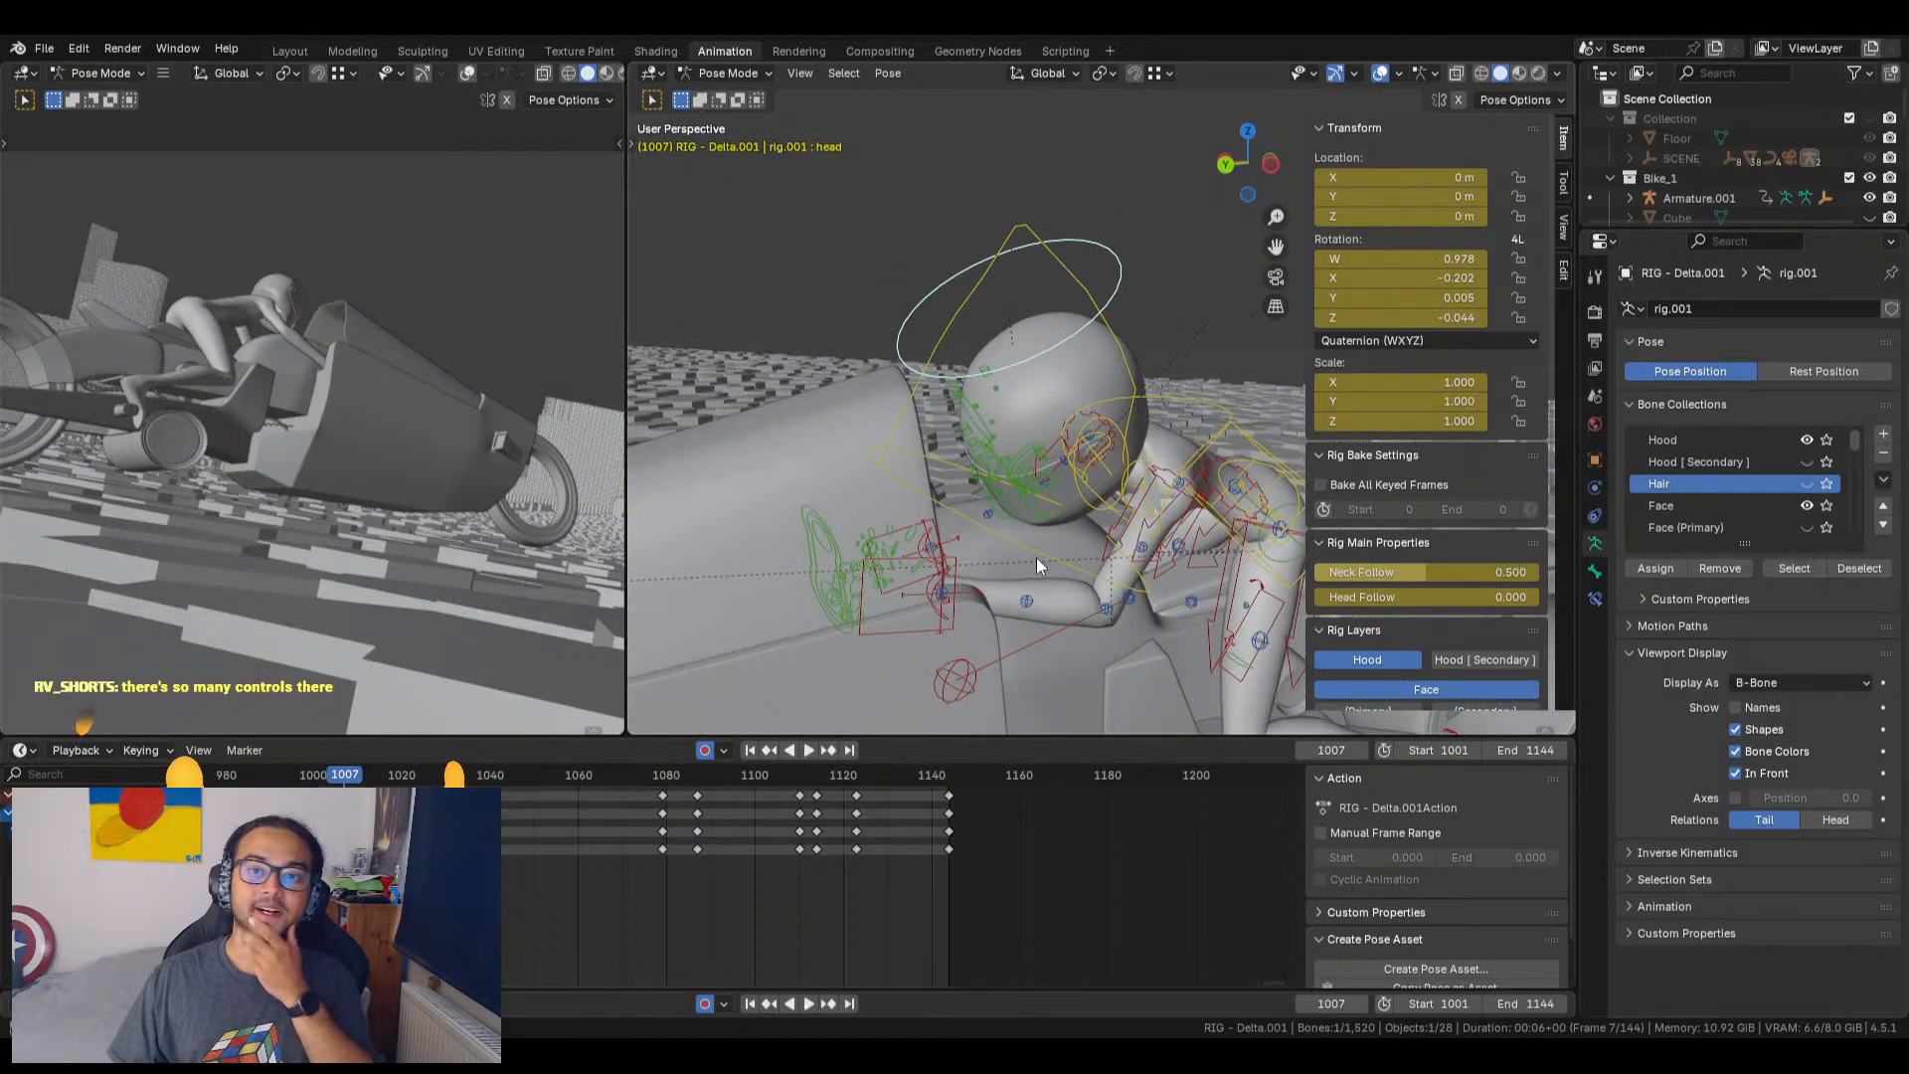
pyautogui.scroll(-4, 1037, 557)
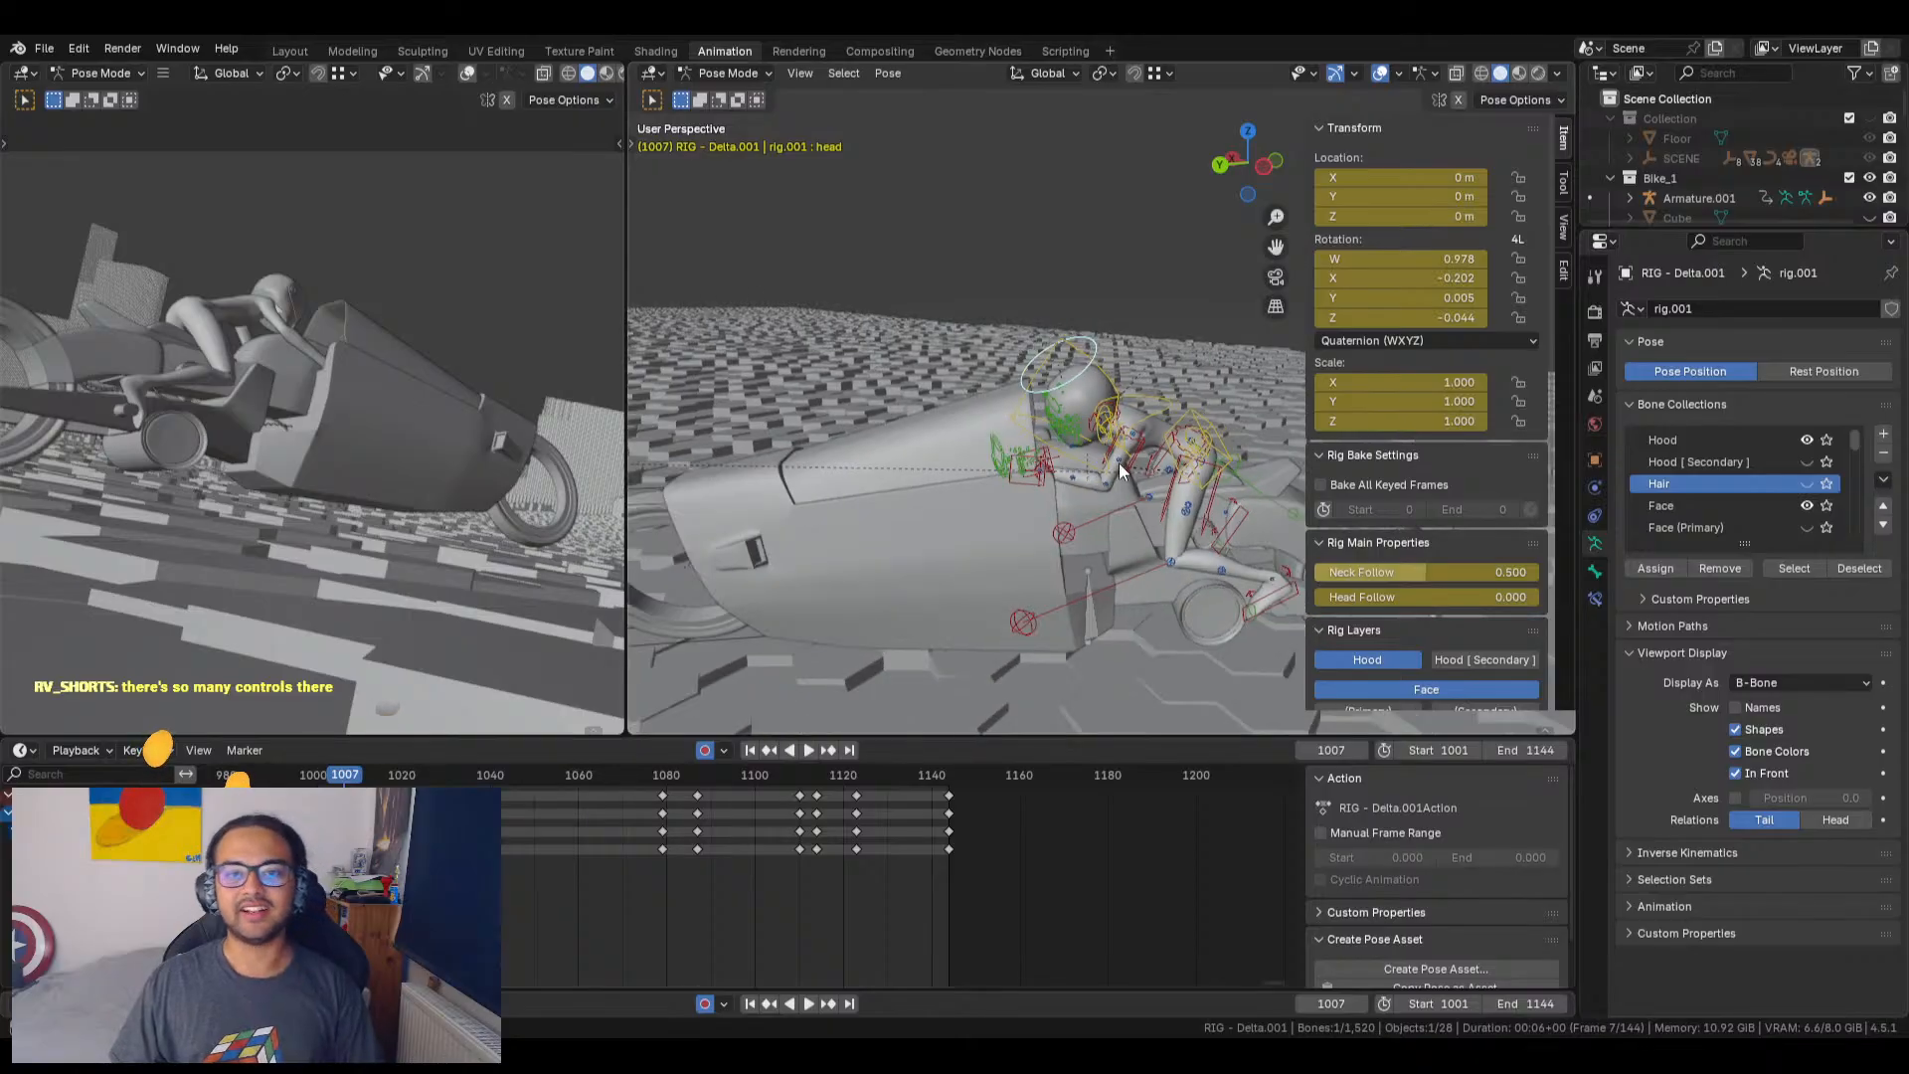
pyautogui.scroll(5, 1144, 457)
pyautogui.moveTo(990, 586); pyautogui.dragTo(1019, 483, button='middle')
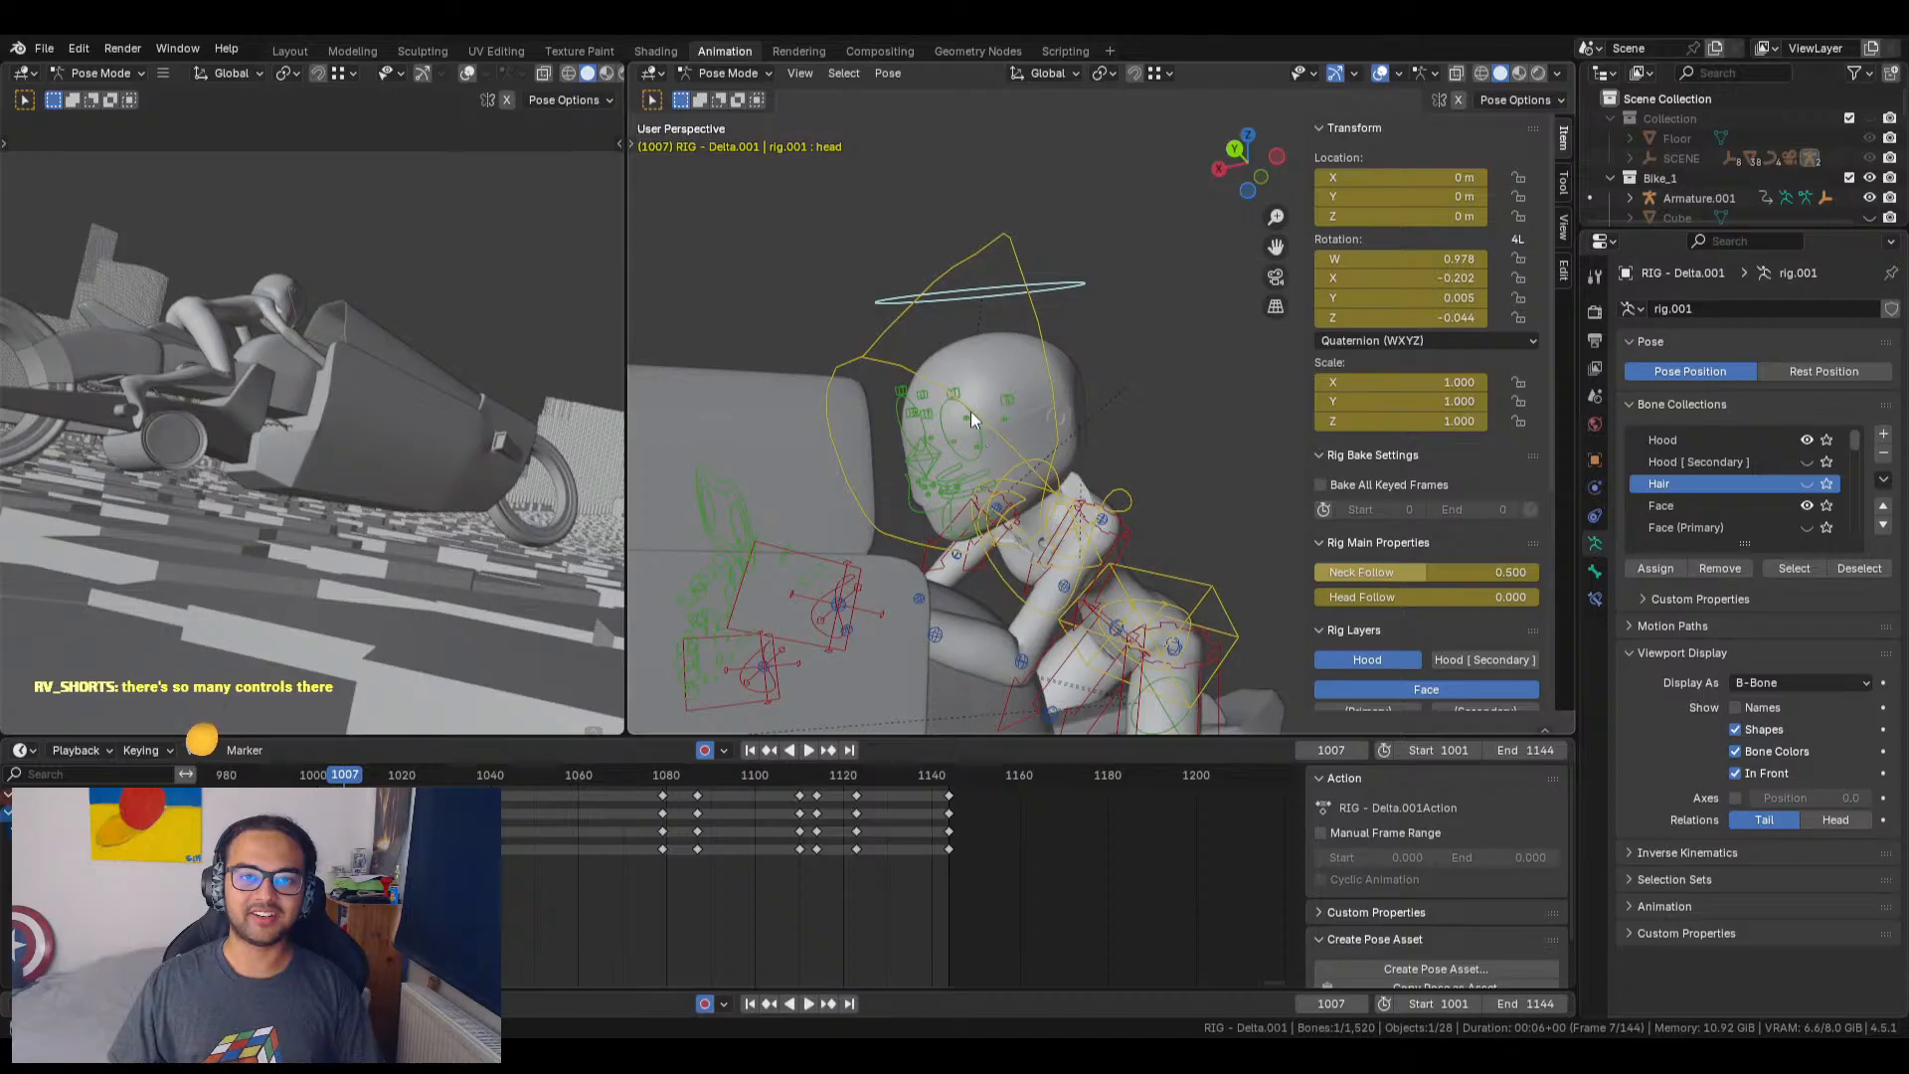
# Step: Try rotating the rider's head control at frame 1007 and cancel the rotation
pyautogui.click(1016, 356)
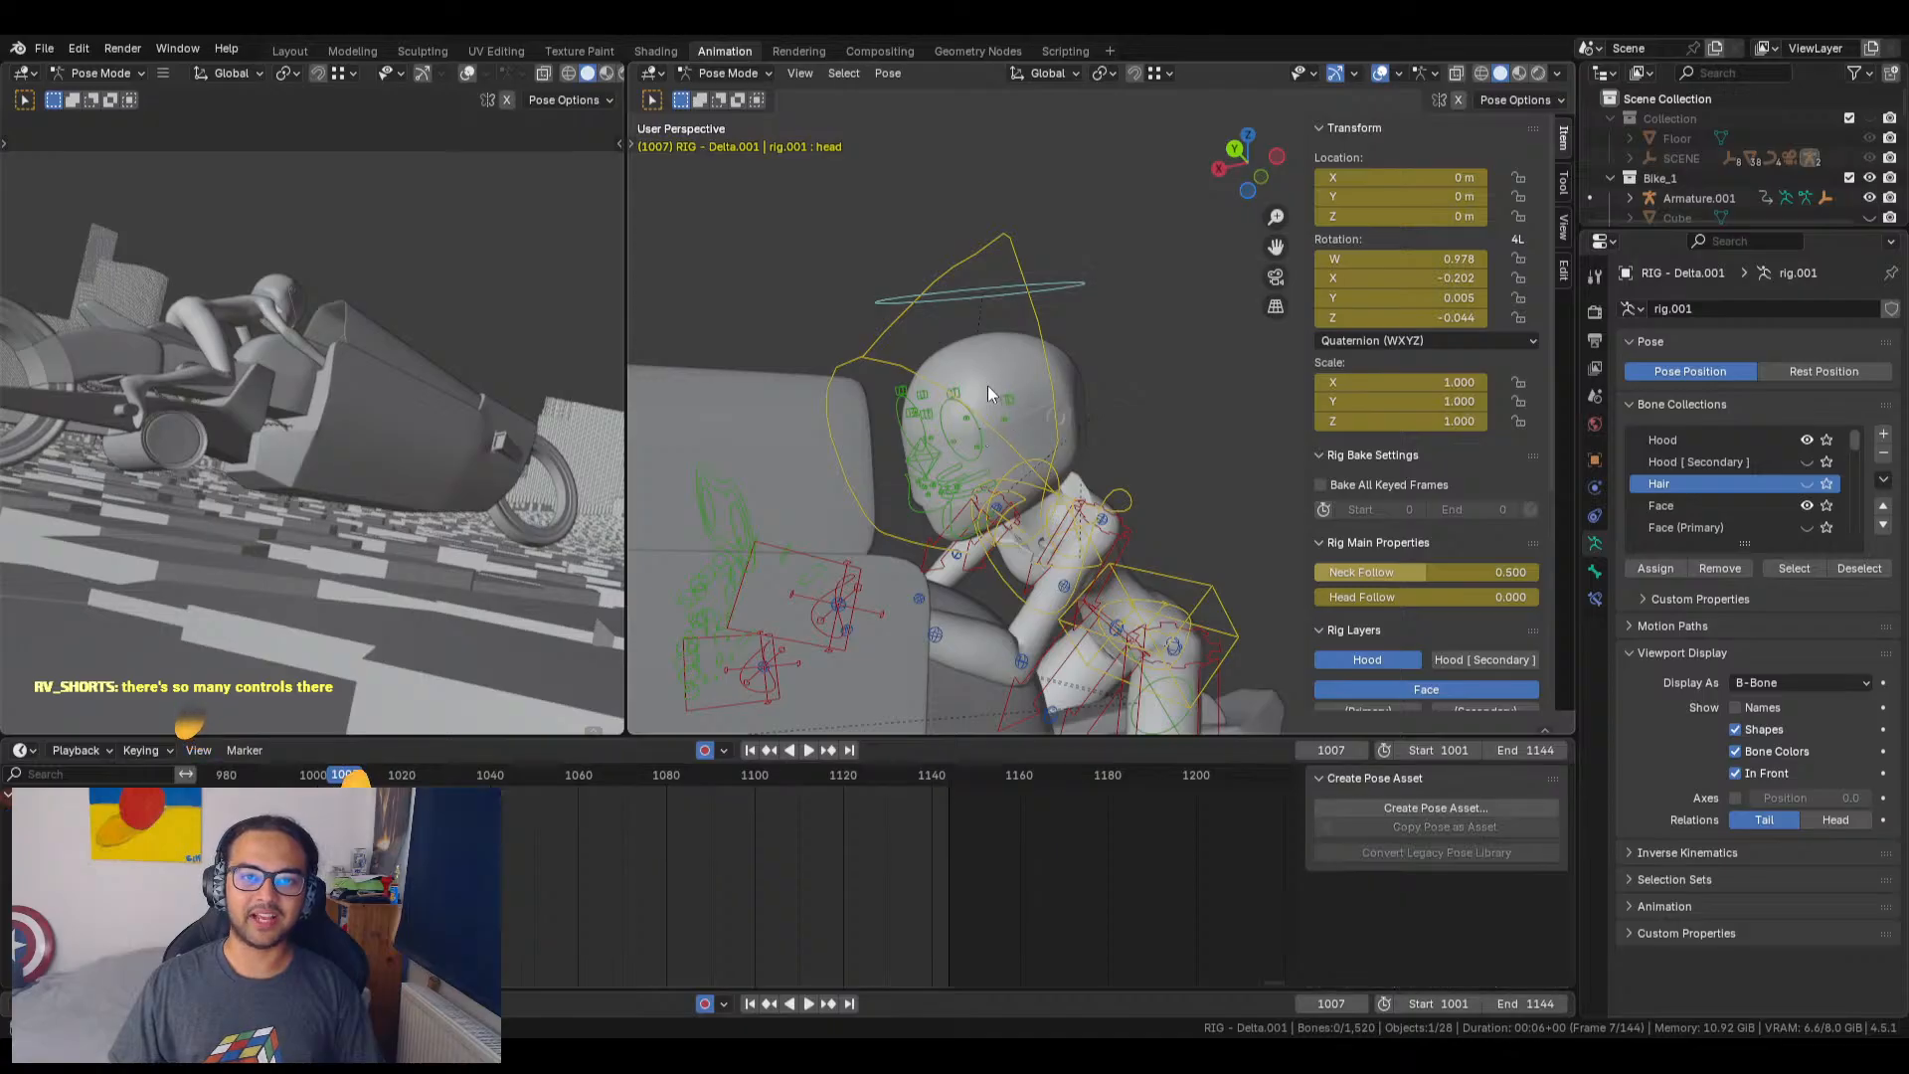
pyautogui.click(1058, 284)
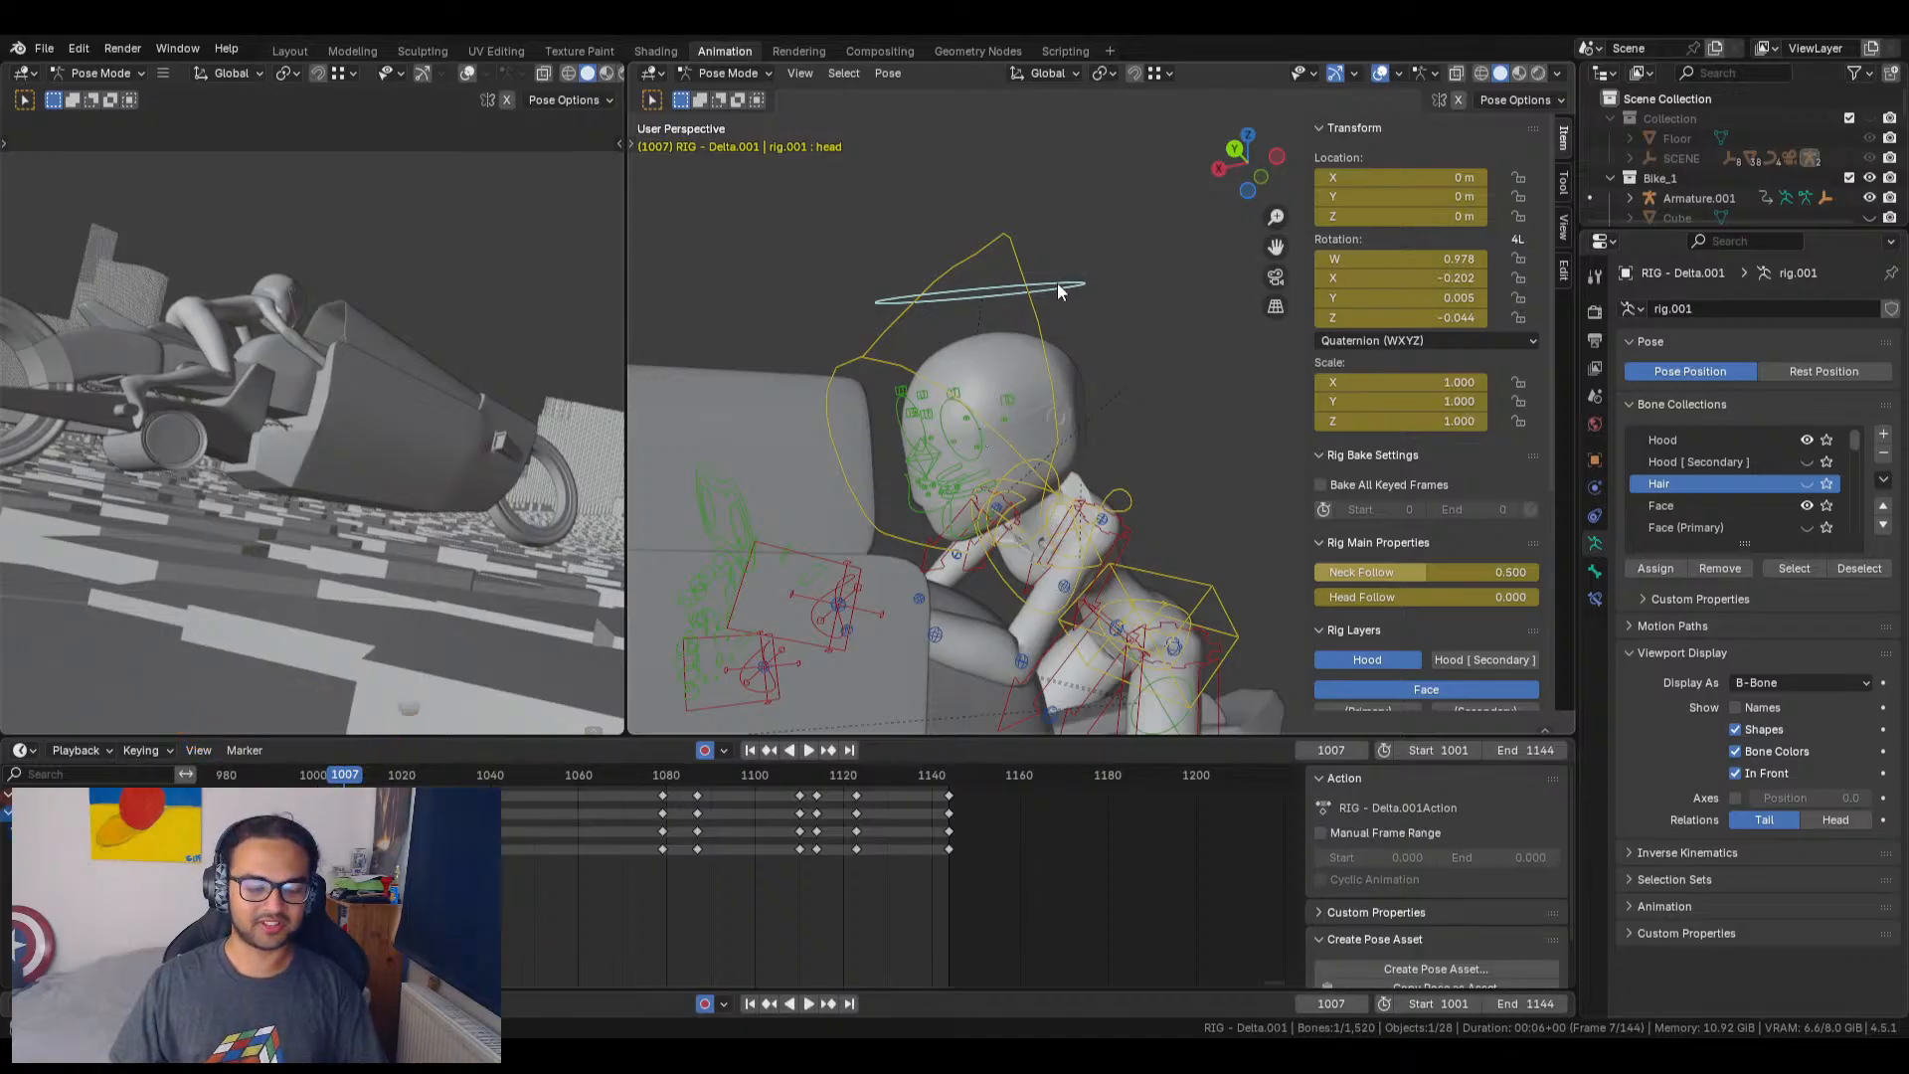
pyautogui.press('r')
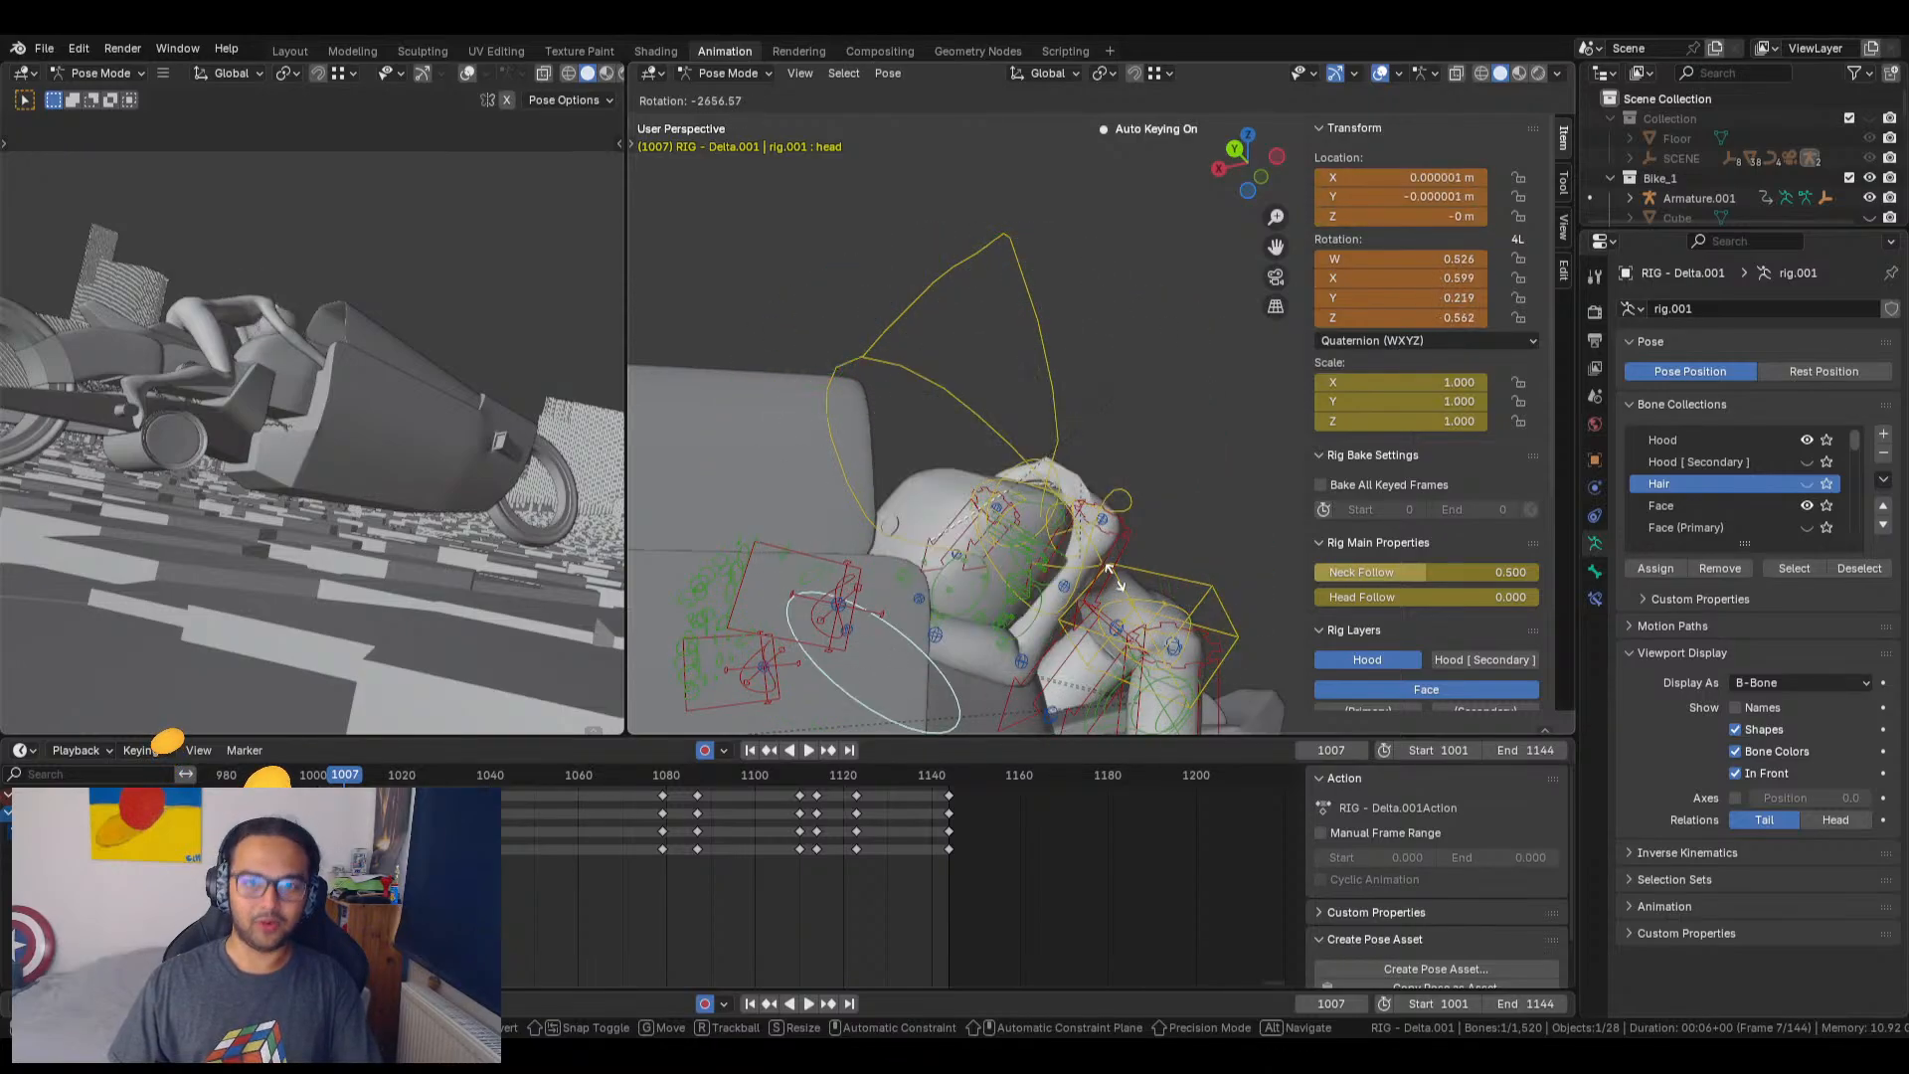
pyautogui.press('Escape')
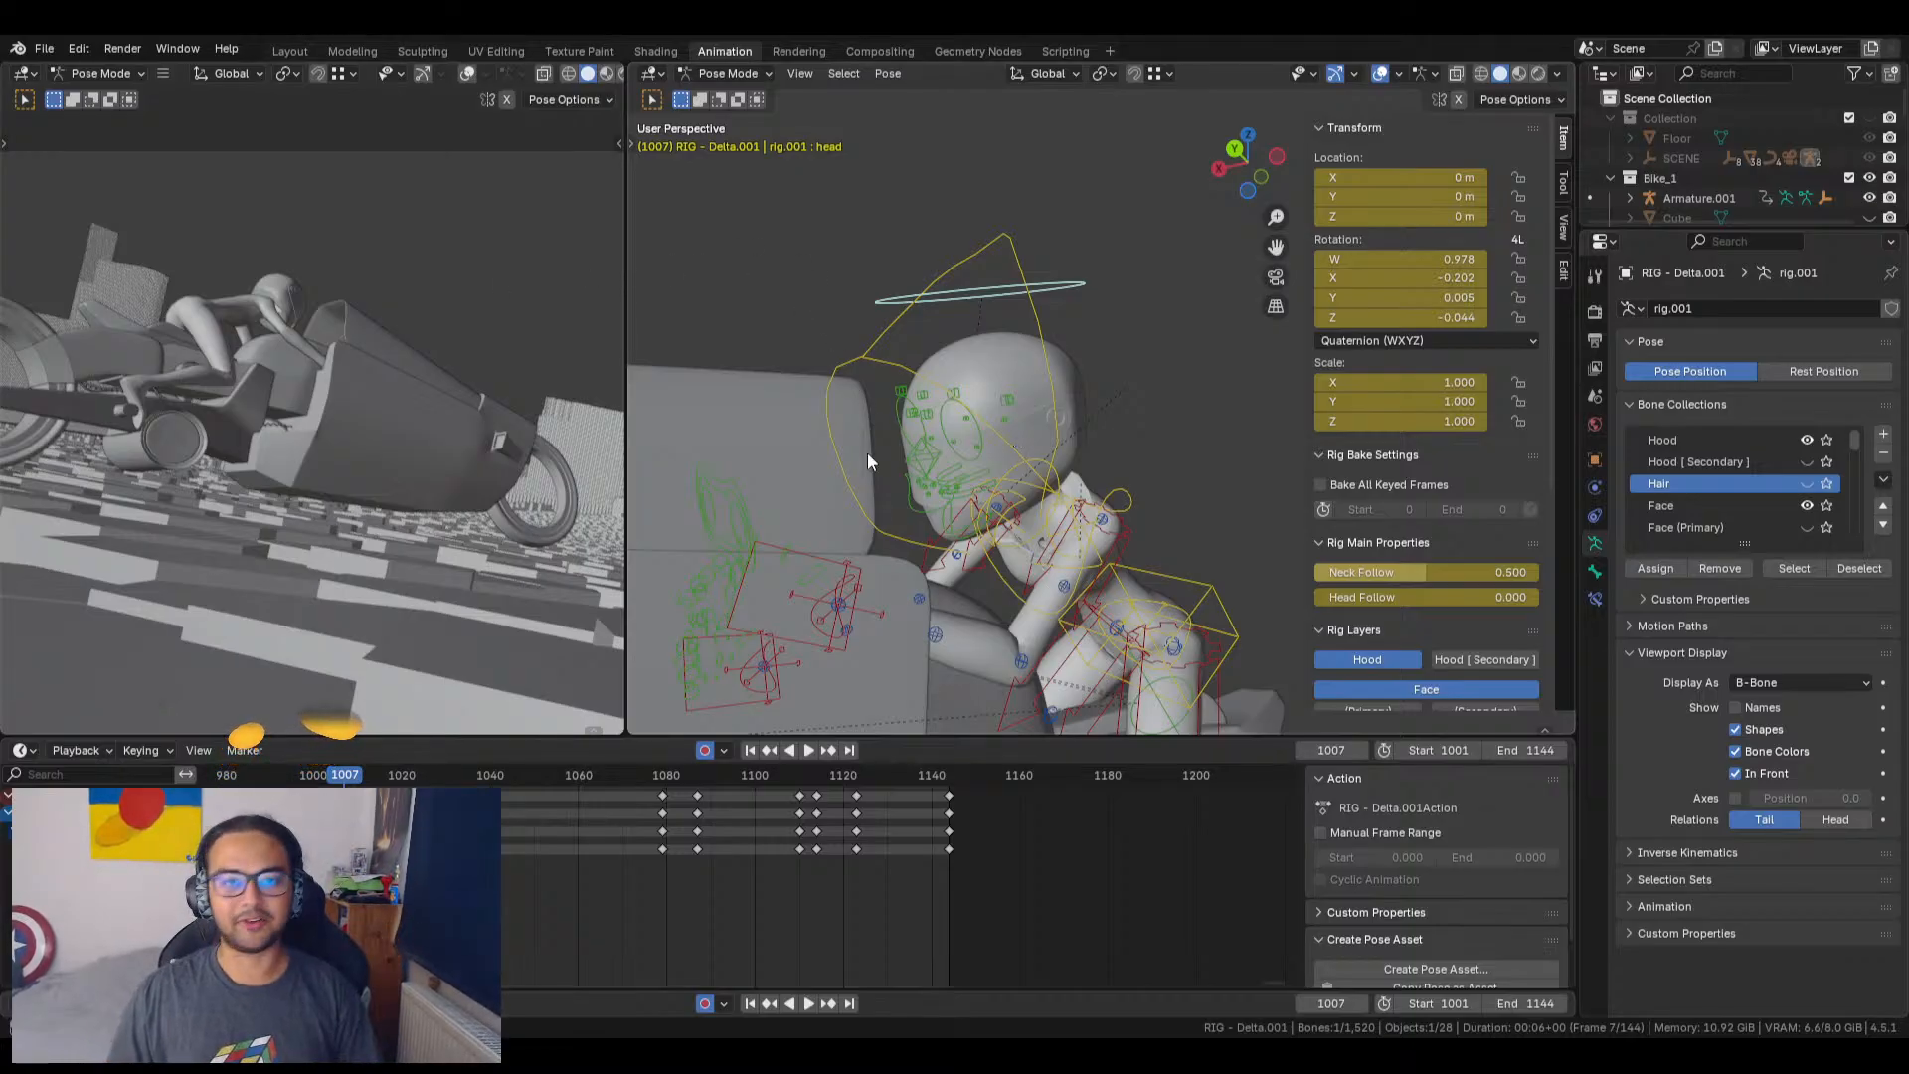
# Step: View the posed rider from around the bike, switch the rig to Edit Mode, and examine its bones in their unposed position
pyautogui.moveTo(1123, 502); pyautogui.dragTo(1014, 532, button='middle')
pyautogui.scroll(-5, 973, 471)
pyautogui.moveTo(972, 471); pyautogui.dragTo(851, 541, button='middle')
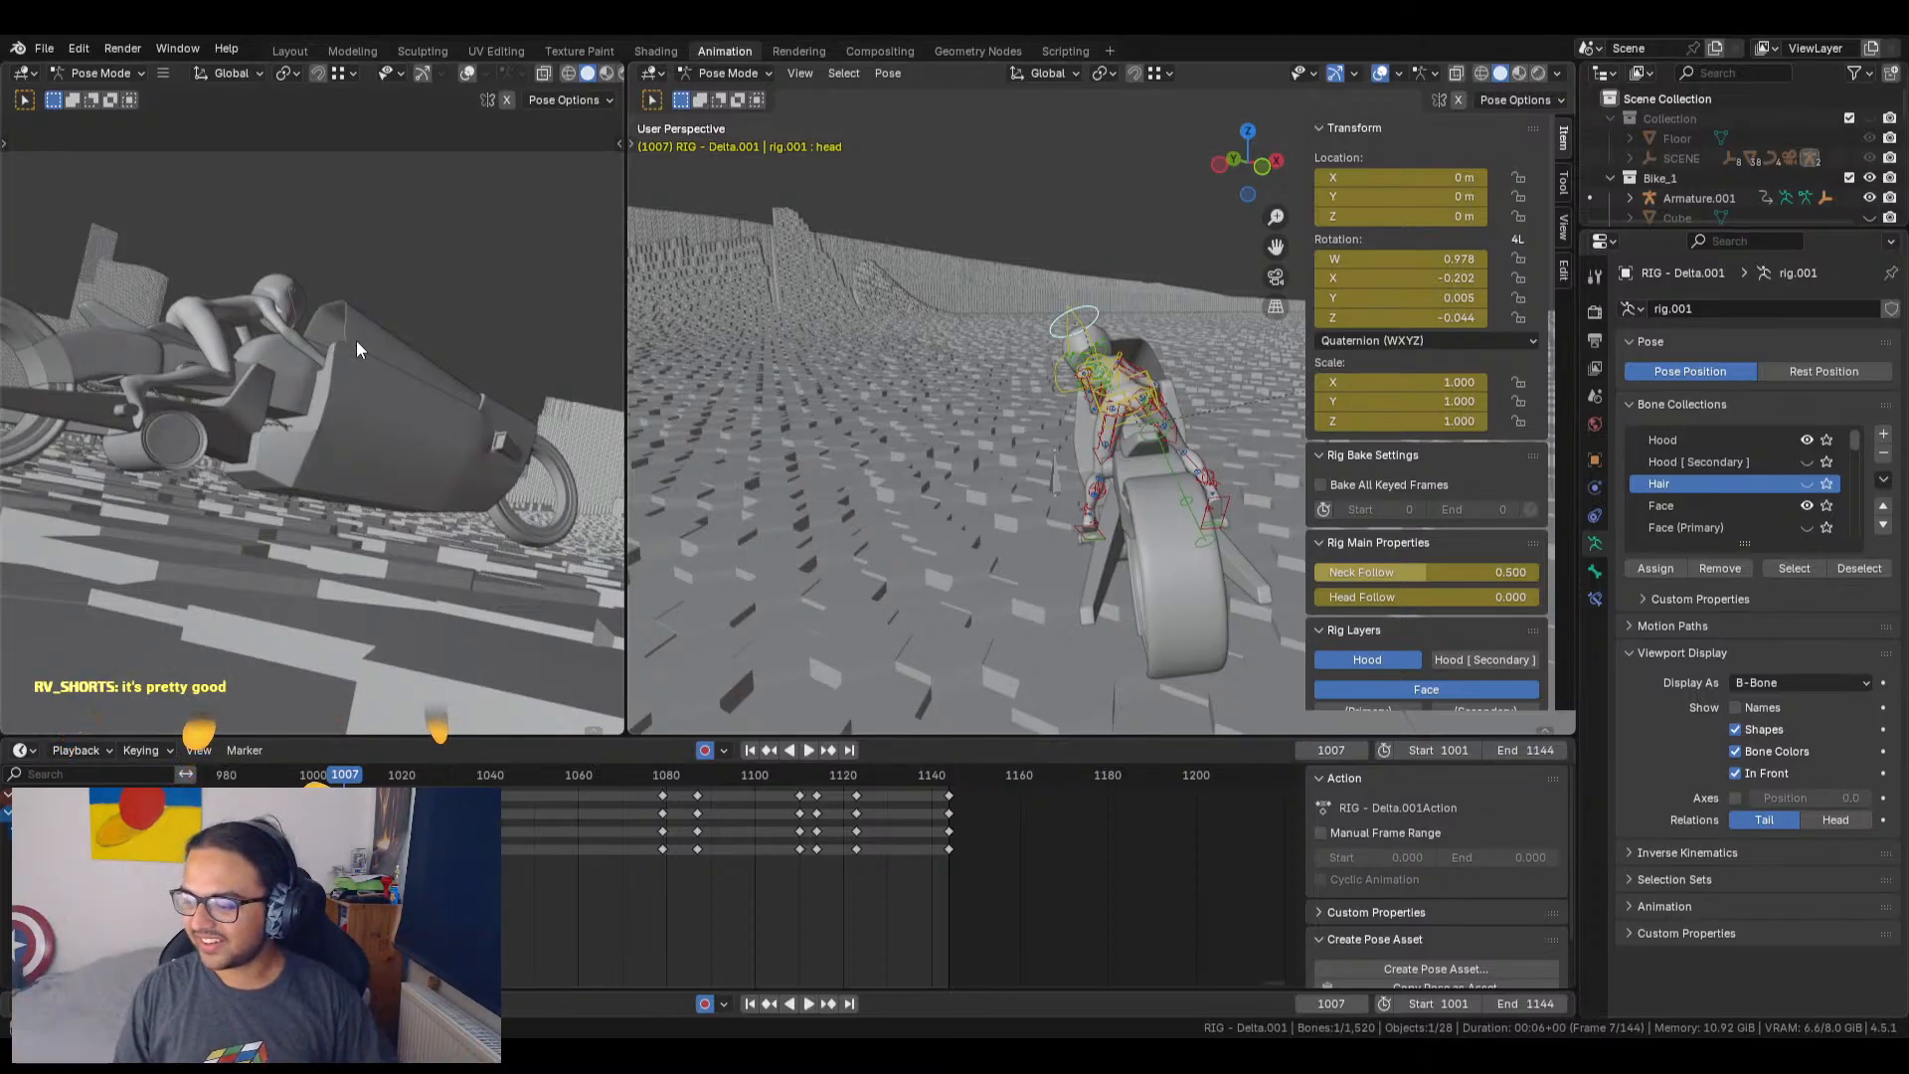
pyautogui.moveTo(1149, 549); pyautogui.dragTo(1261, 540, button='middle')
pyautogui.moveTo(826, 492); pyautogui.dragTo(1030, 504, button='middle')
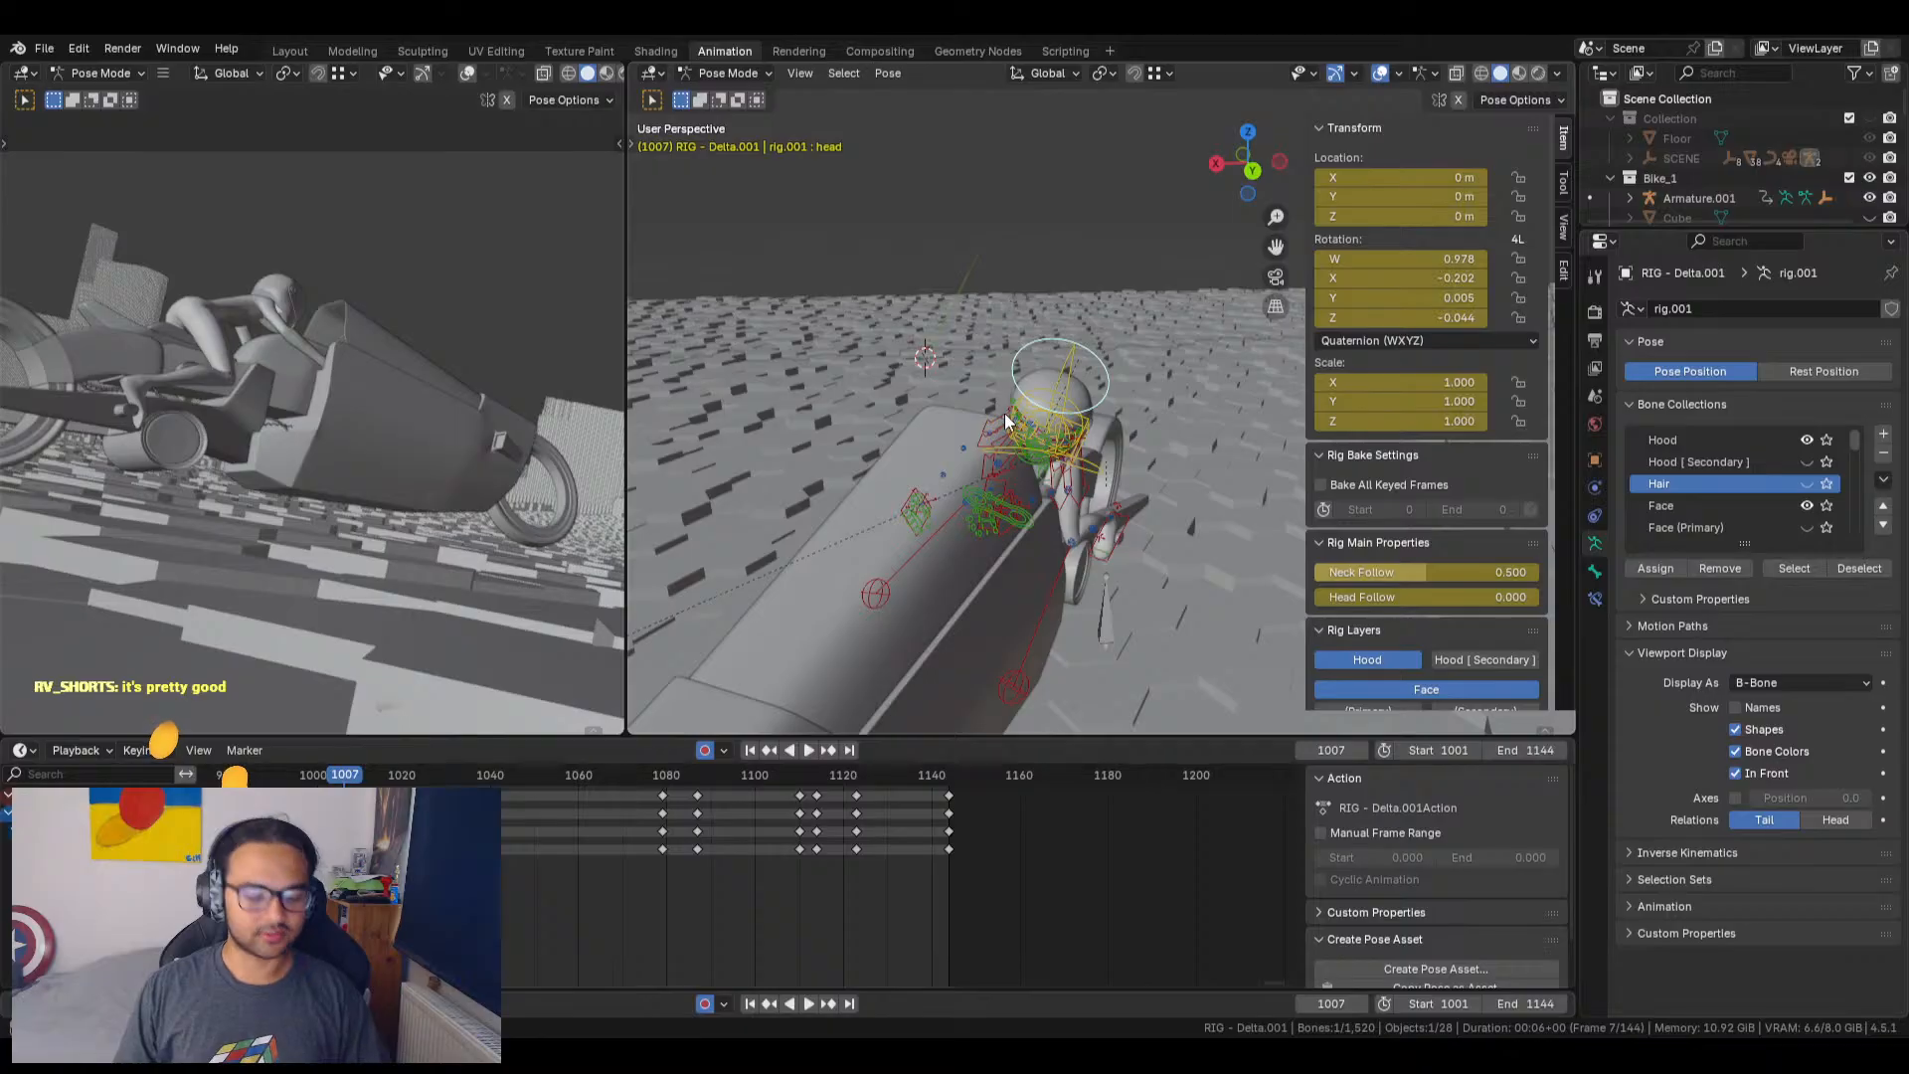
pyautogui.click(729, 72)
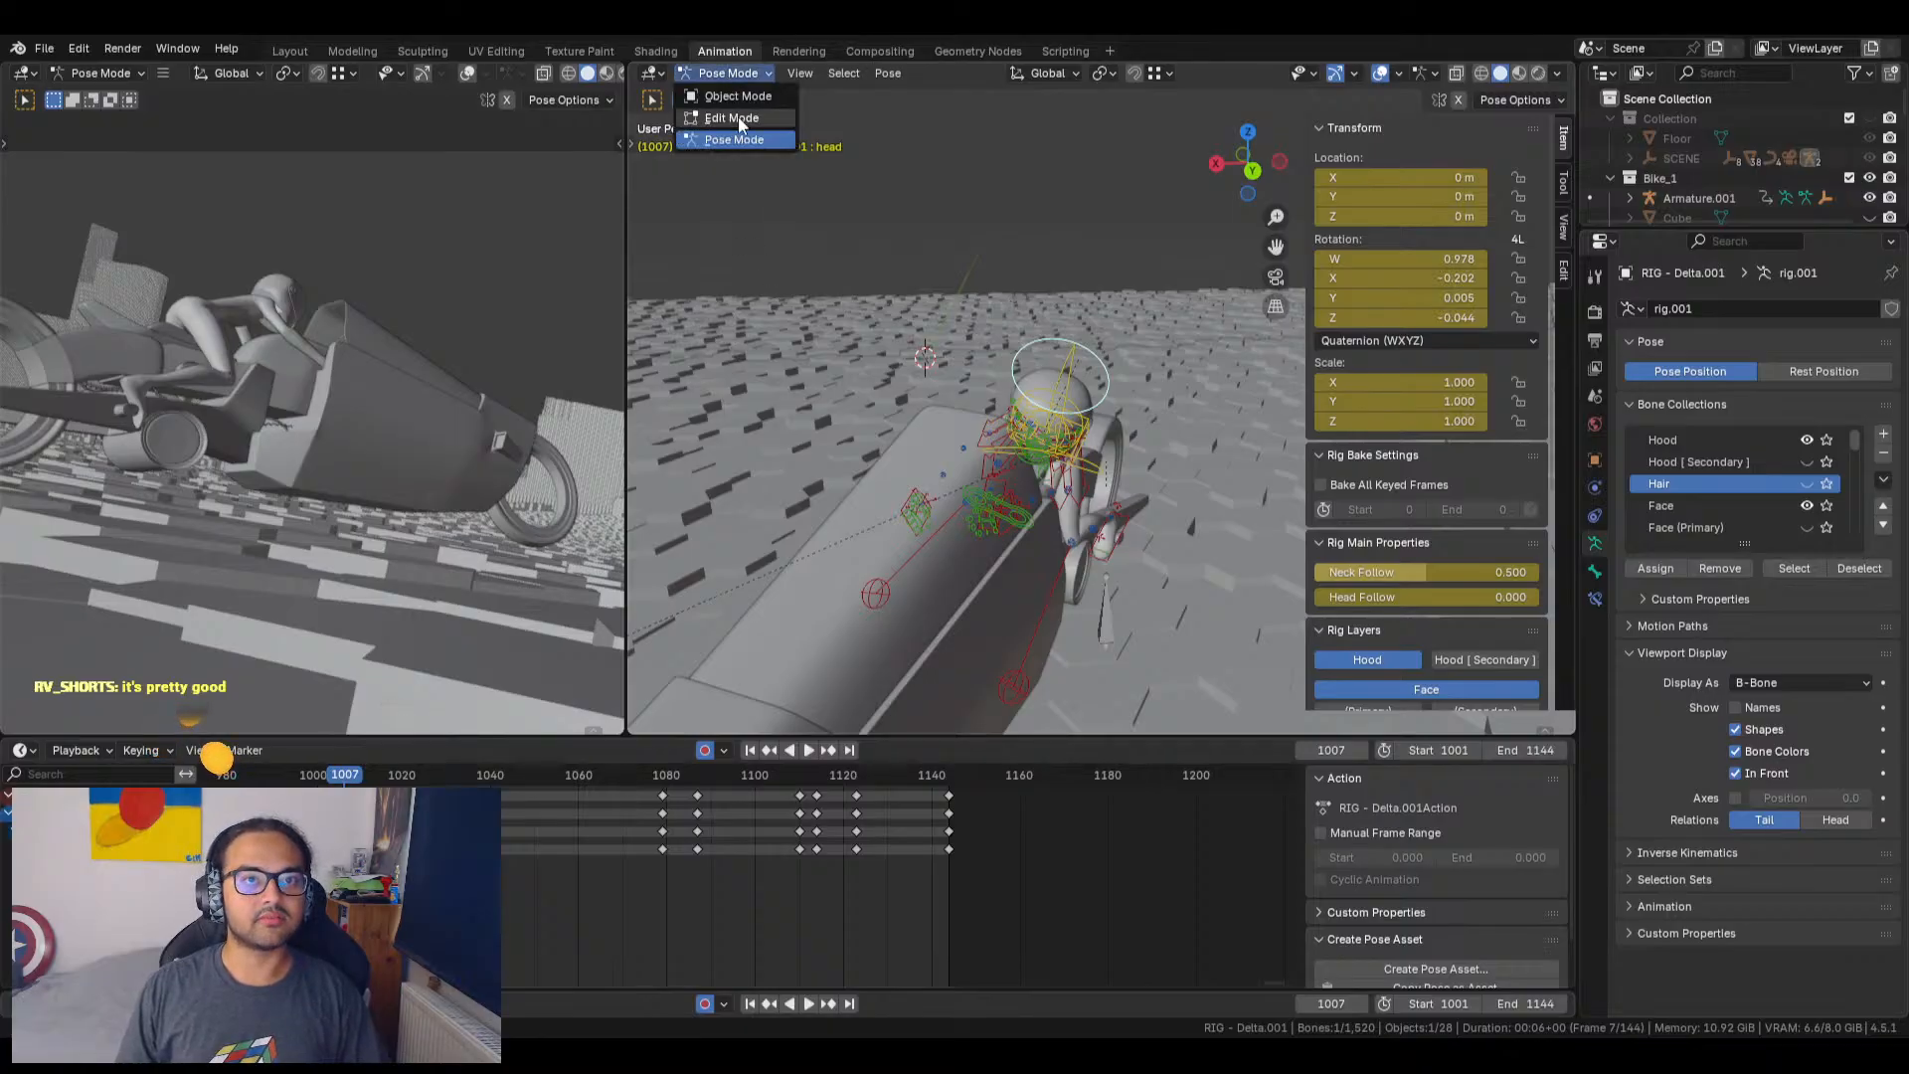
pyautogui.click(734, 120)
pyautogui.moveTo(869, 399); pyautogui.dragTo(628, 609, button='middle')
pyautogui.scroll(2, 972, 319)
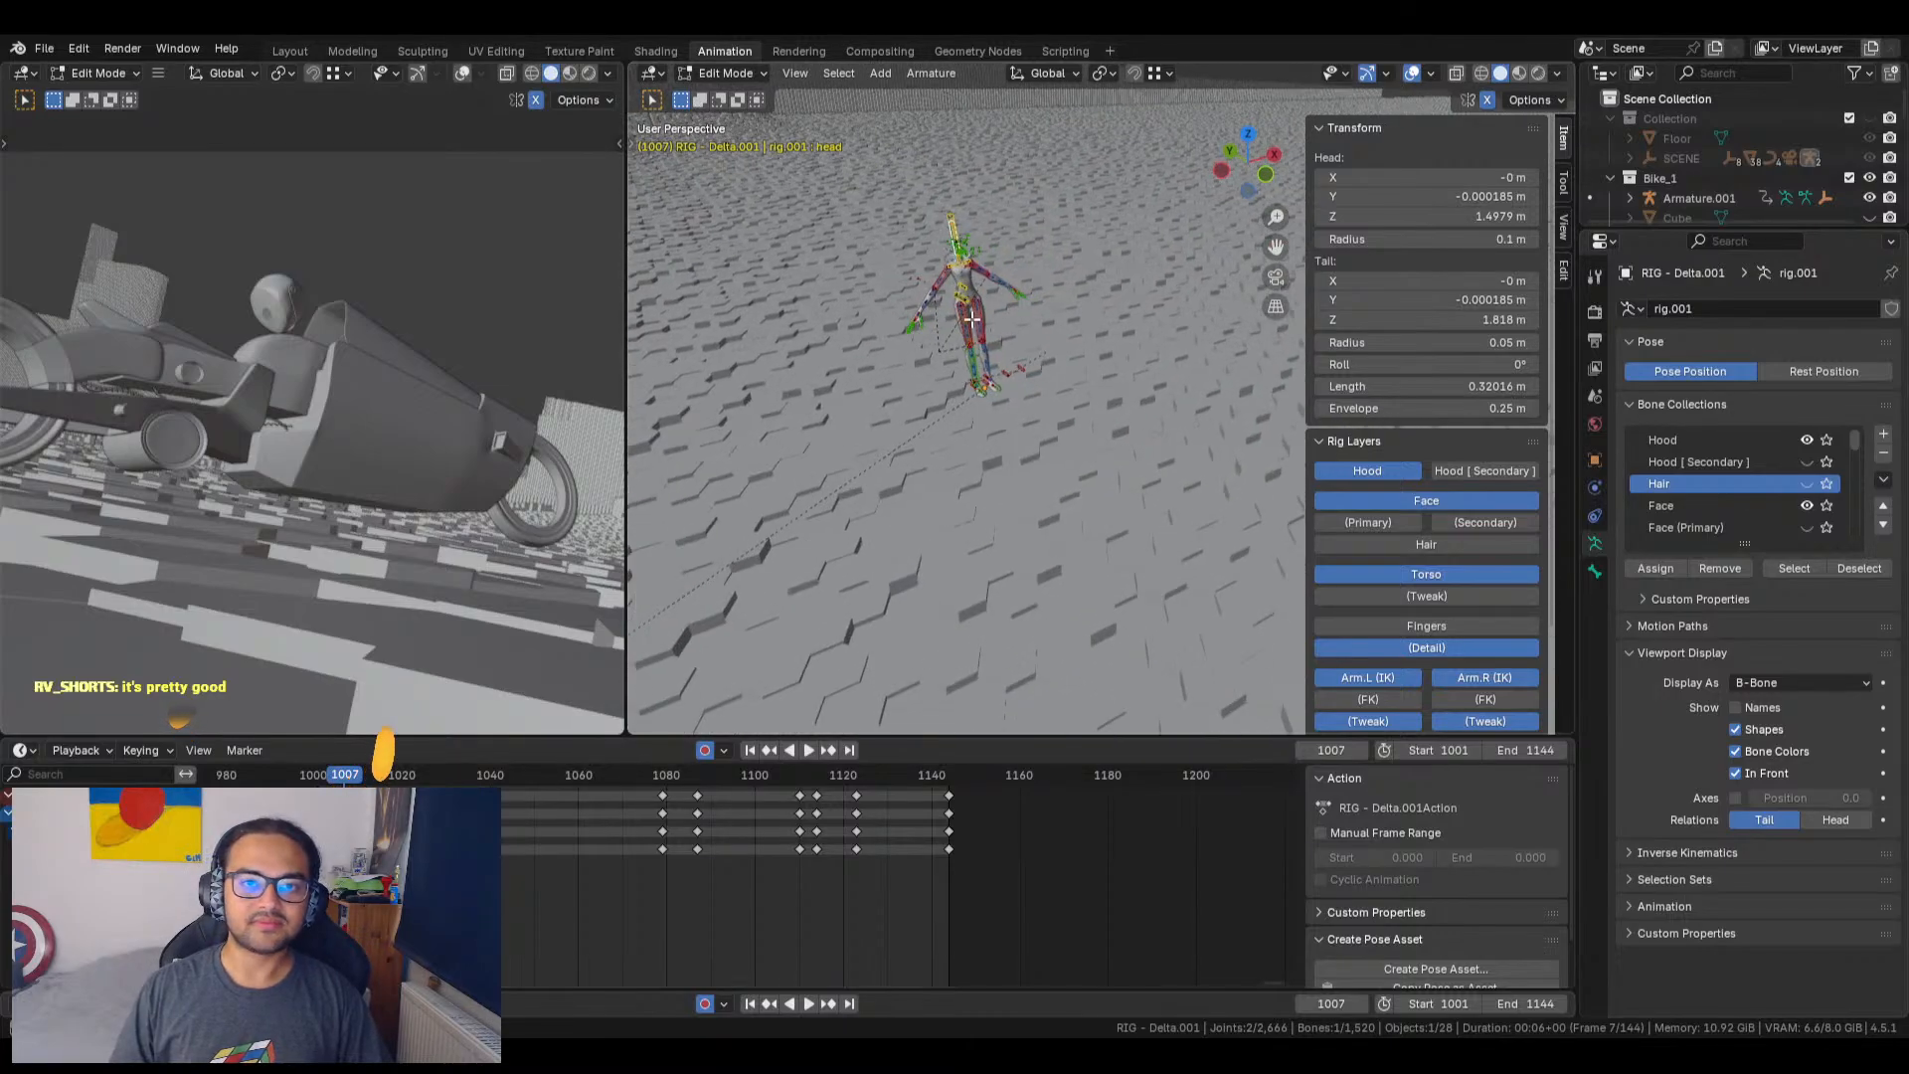
pyautogui.moveTo(942, 278); pyautogui.dragTo(905, 414, button='middle')
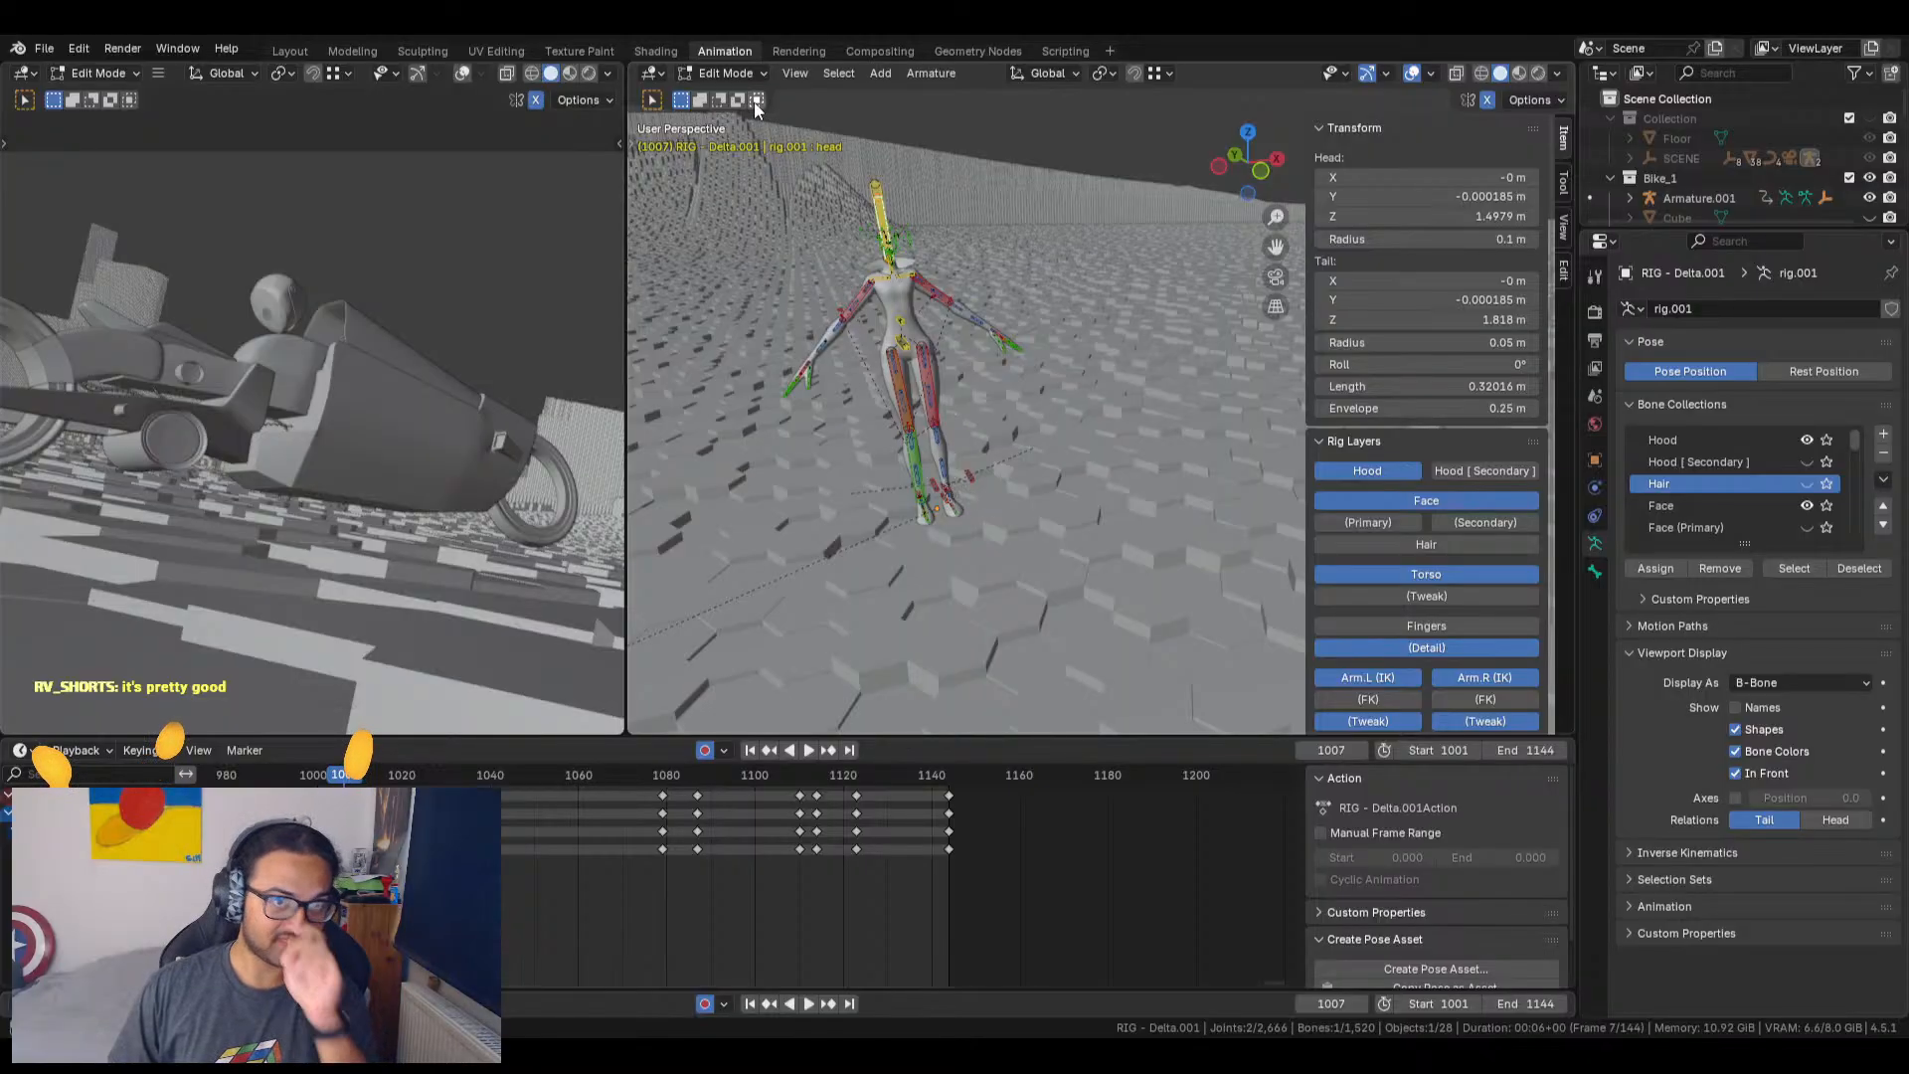
# Step: Return the rider's rig to Pose Mode by way of Object Mode and bring the bike and rider back into view
pyautogui.click(726, 73)
pyautogui.click(737, 103)
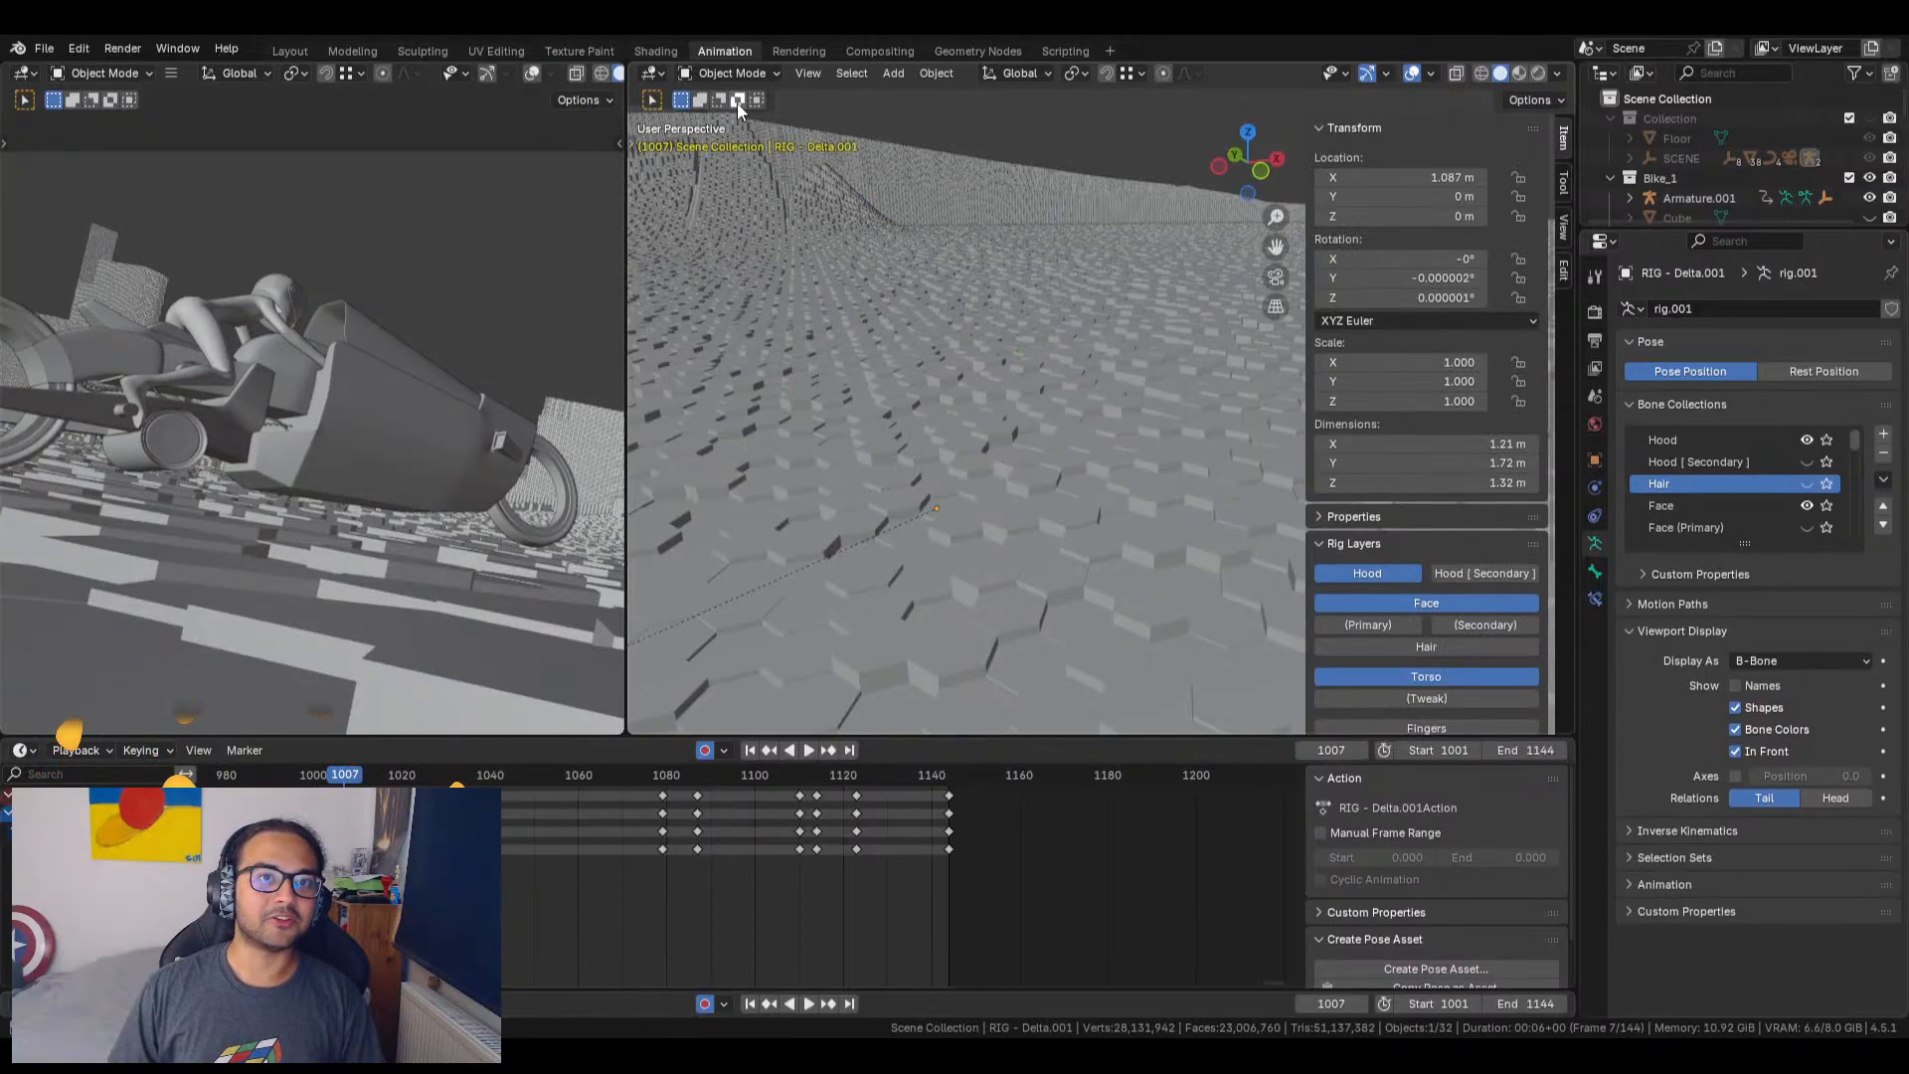
pyautogui.click(726, 73)
pyautogui.click(736, 140)
pyautogui.scroll(-6, 992, 416)
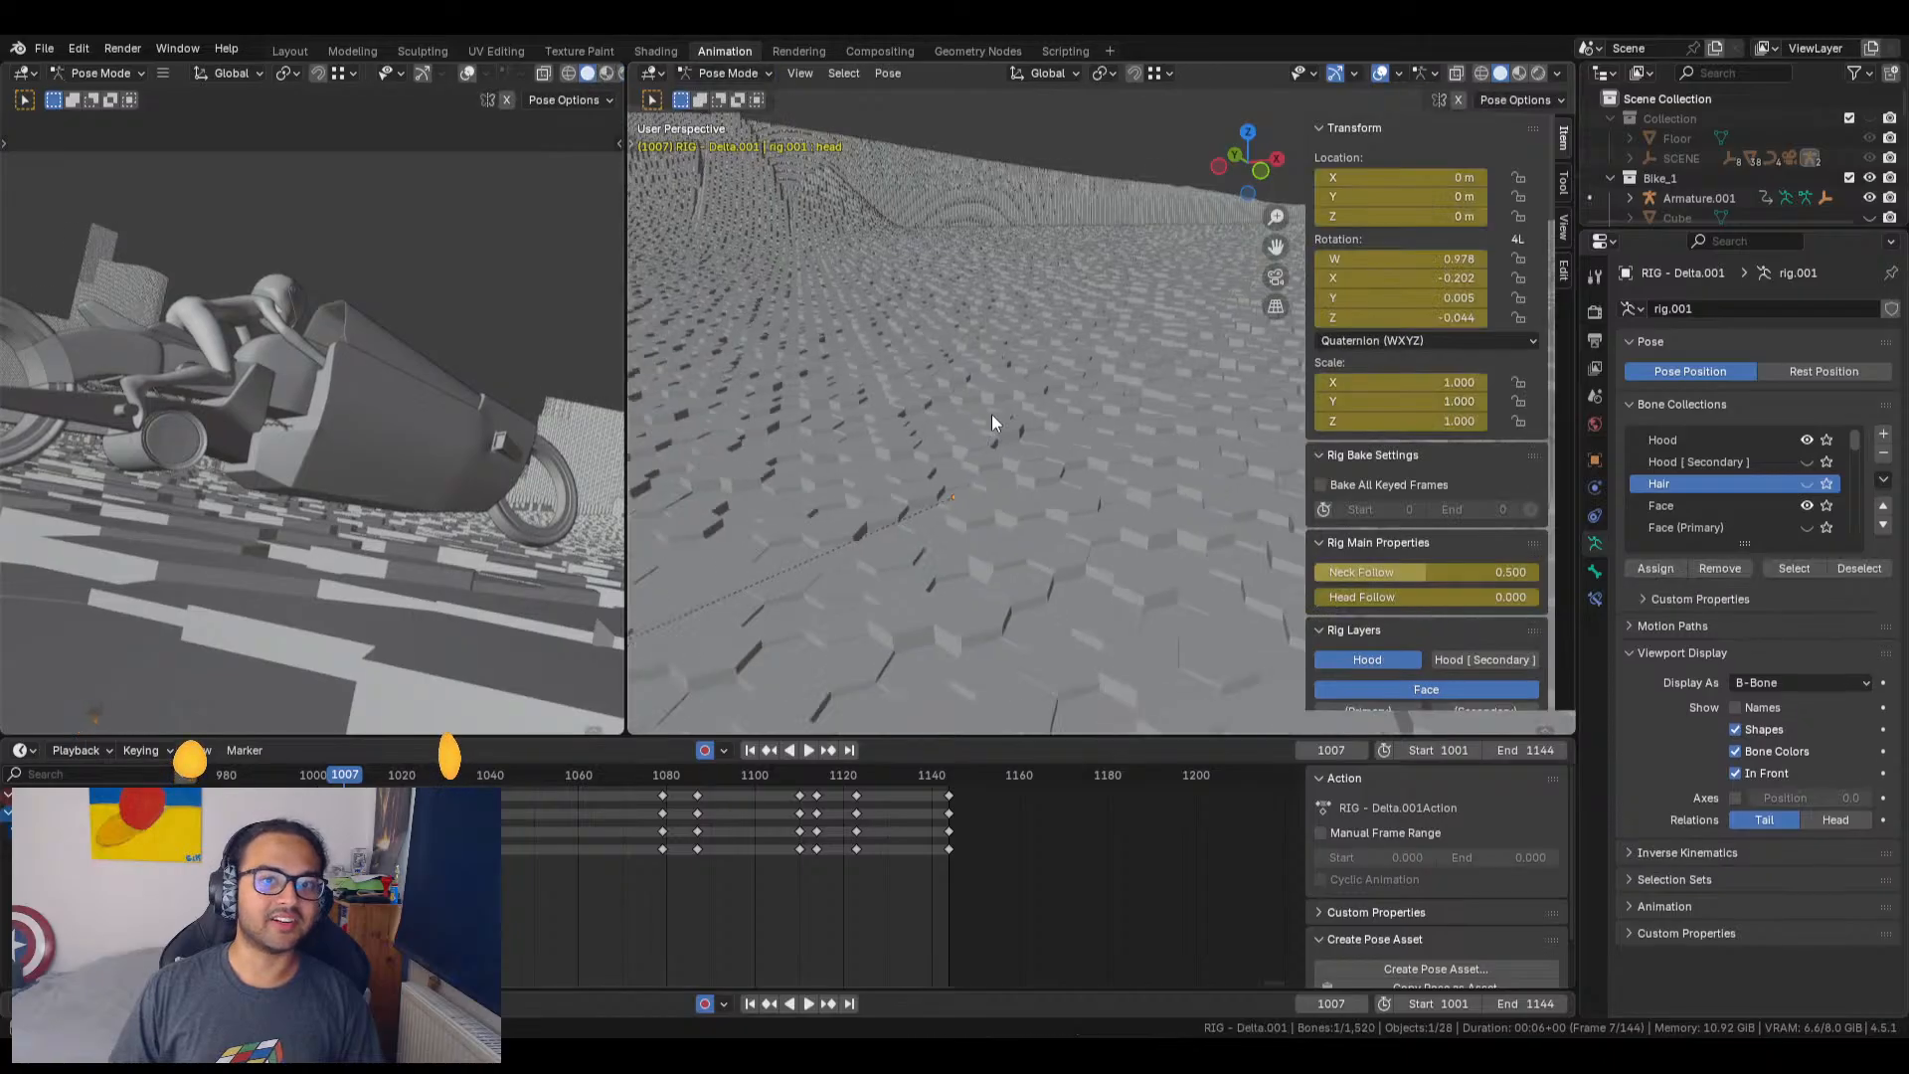
pyautogui.keyDown('shift'); pyautogui.moveTo(790, 522); pyautogui.dragTo(1072, 470, button='middle'); pyautogui.keyUp('shift')
pyautogui.scroll(5, 1034, 433)
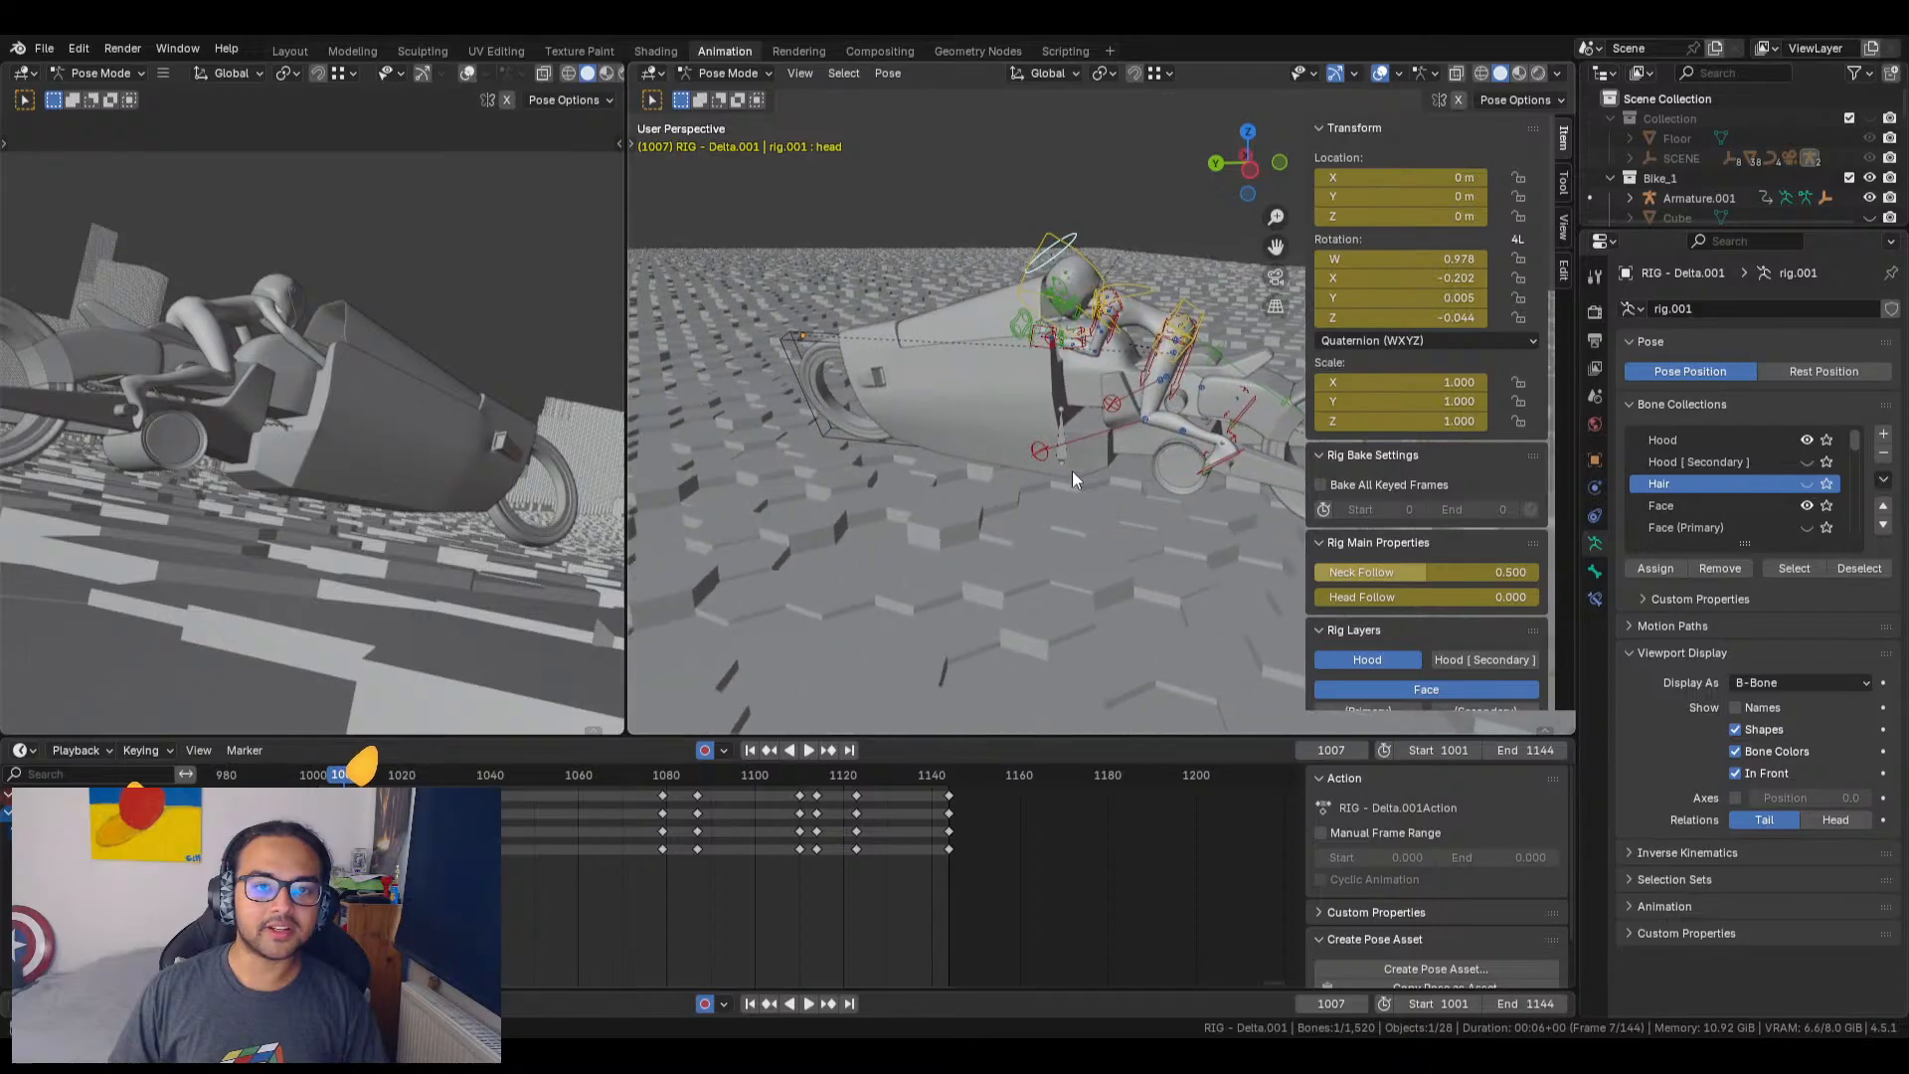
pyautogui.moveTo(1061, 317); pyautogui.dragTo(1057, 463, button='middle')
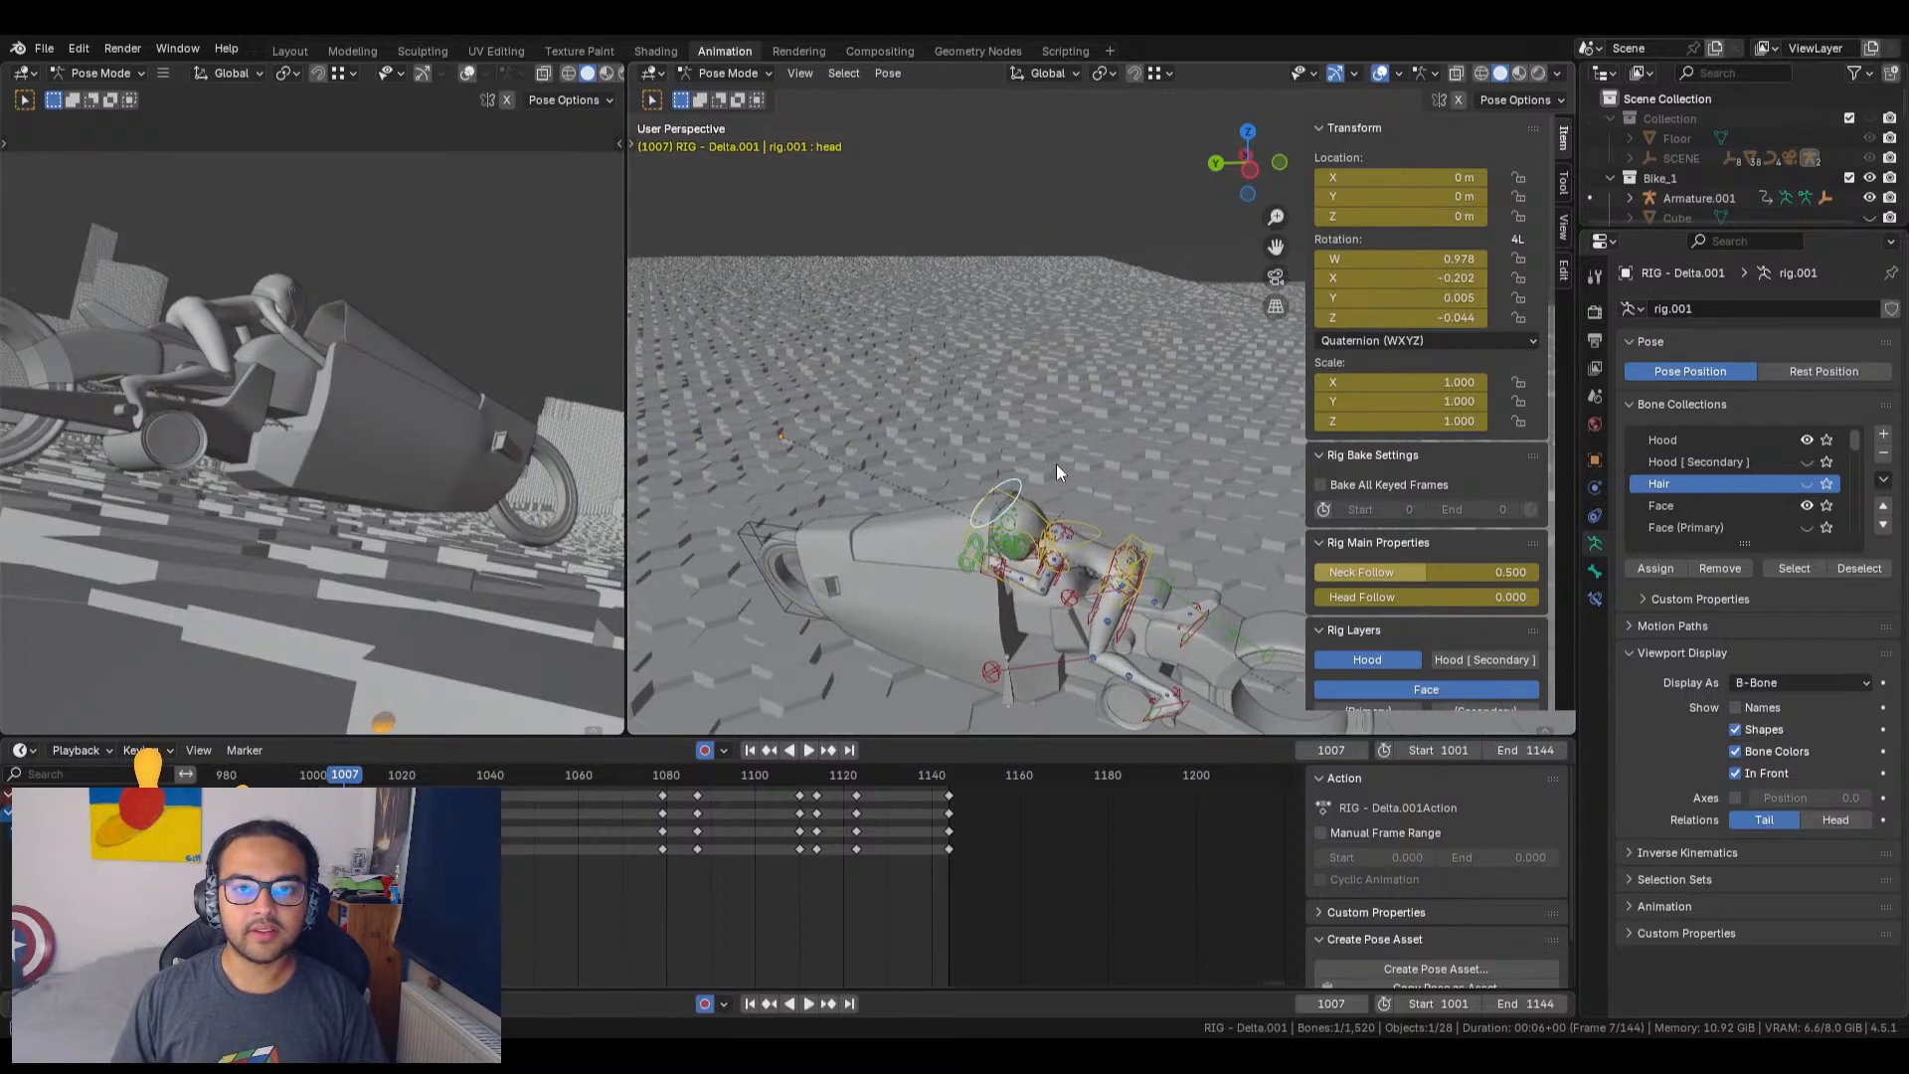
# Step: Try turning the rider's head control by changing its Y rotation at frame 1007, and undo the change
pyautogui.moveTo(1127, 572); pyautogui.dragTo(1178, 445, button='middle')
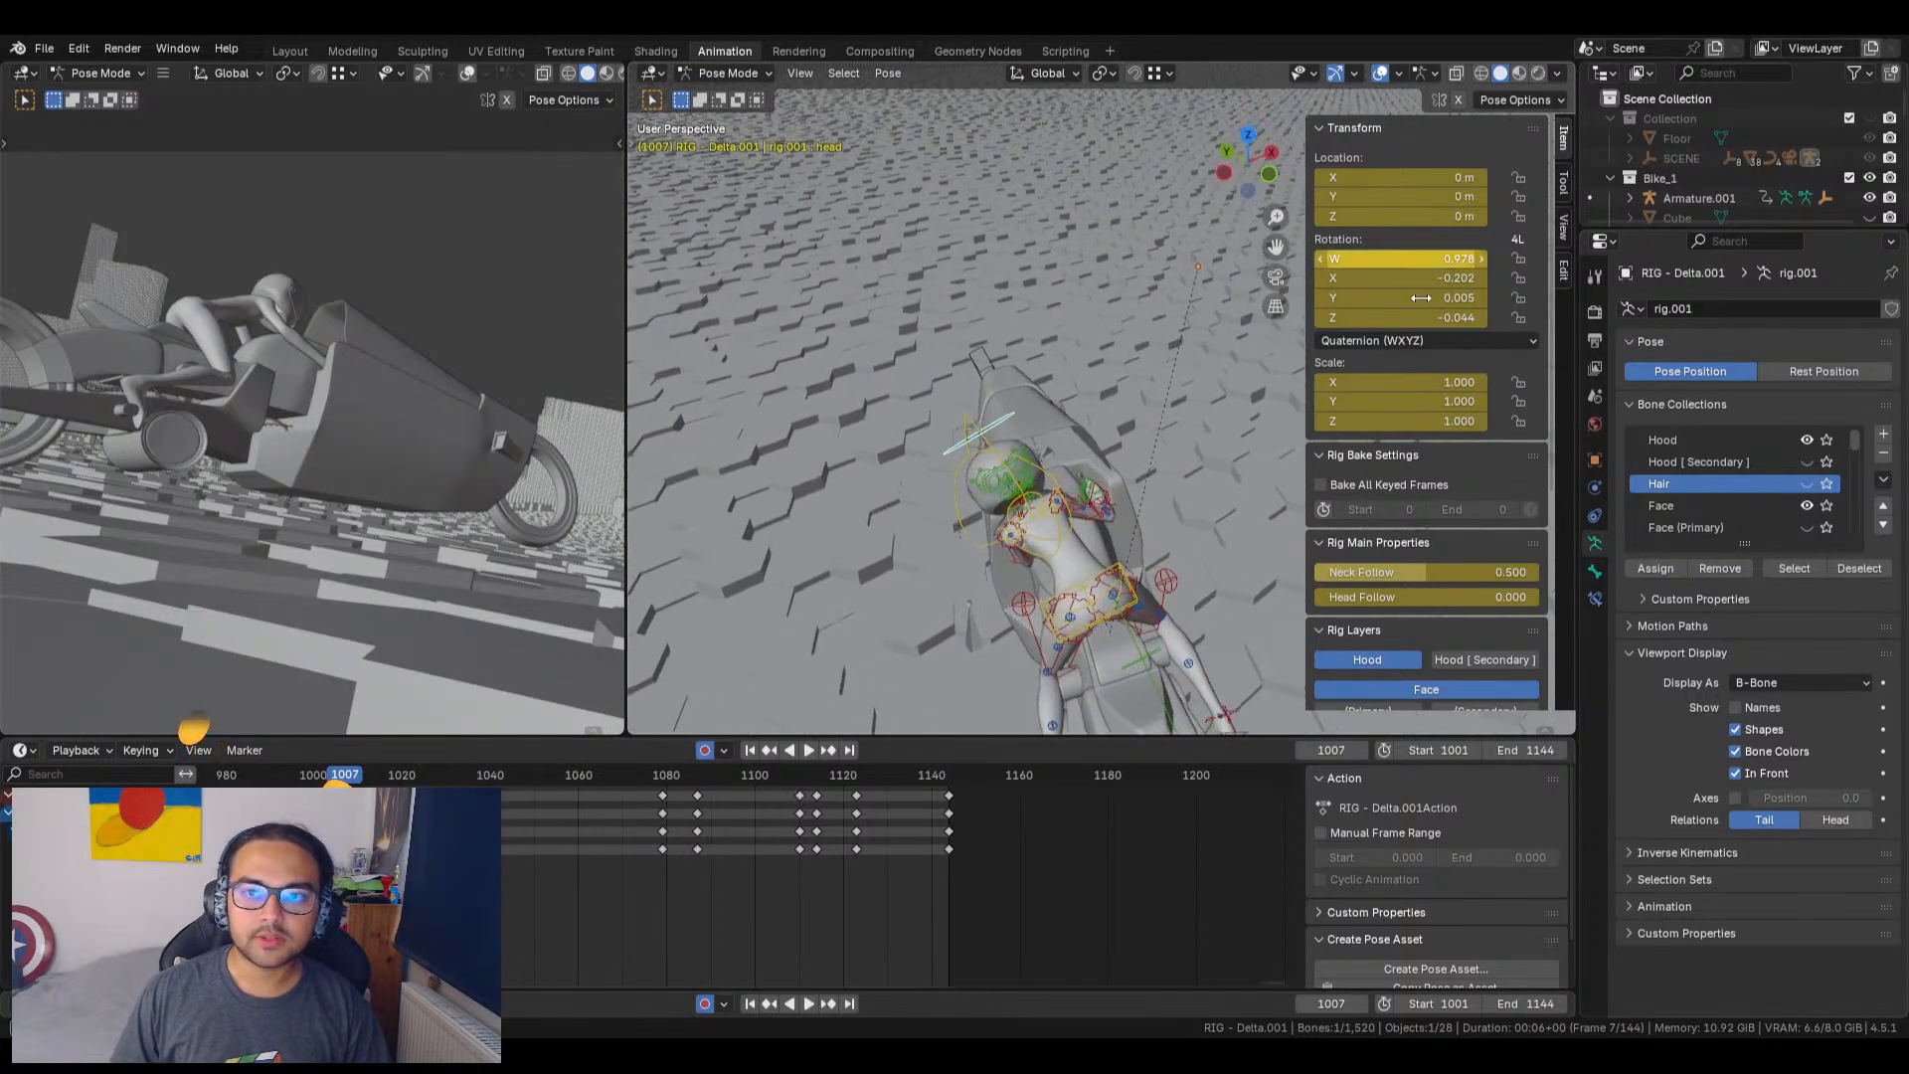
pyautogui.moveTo(1413, 297); pyautogui.dragTo(1325, 297)
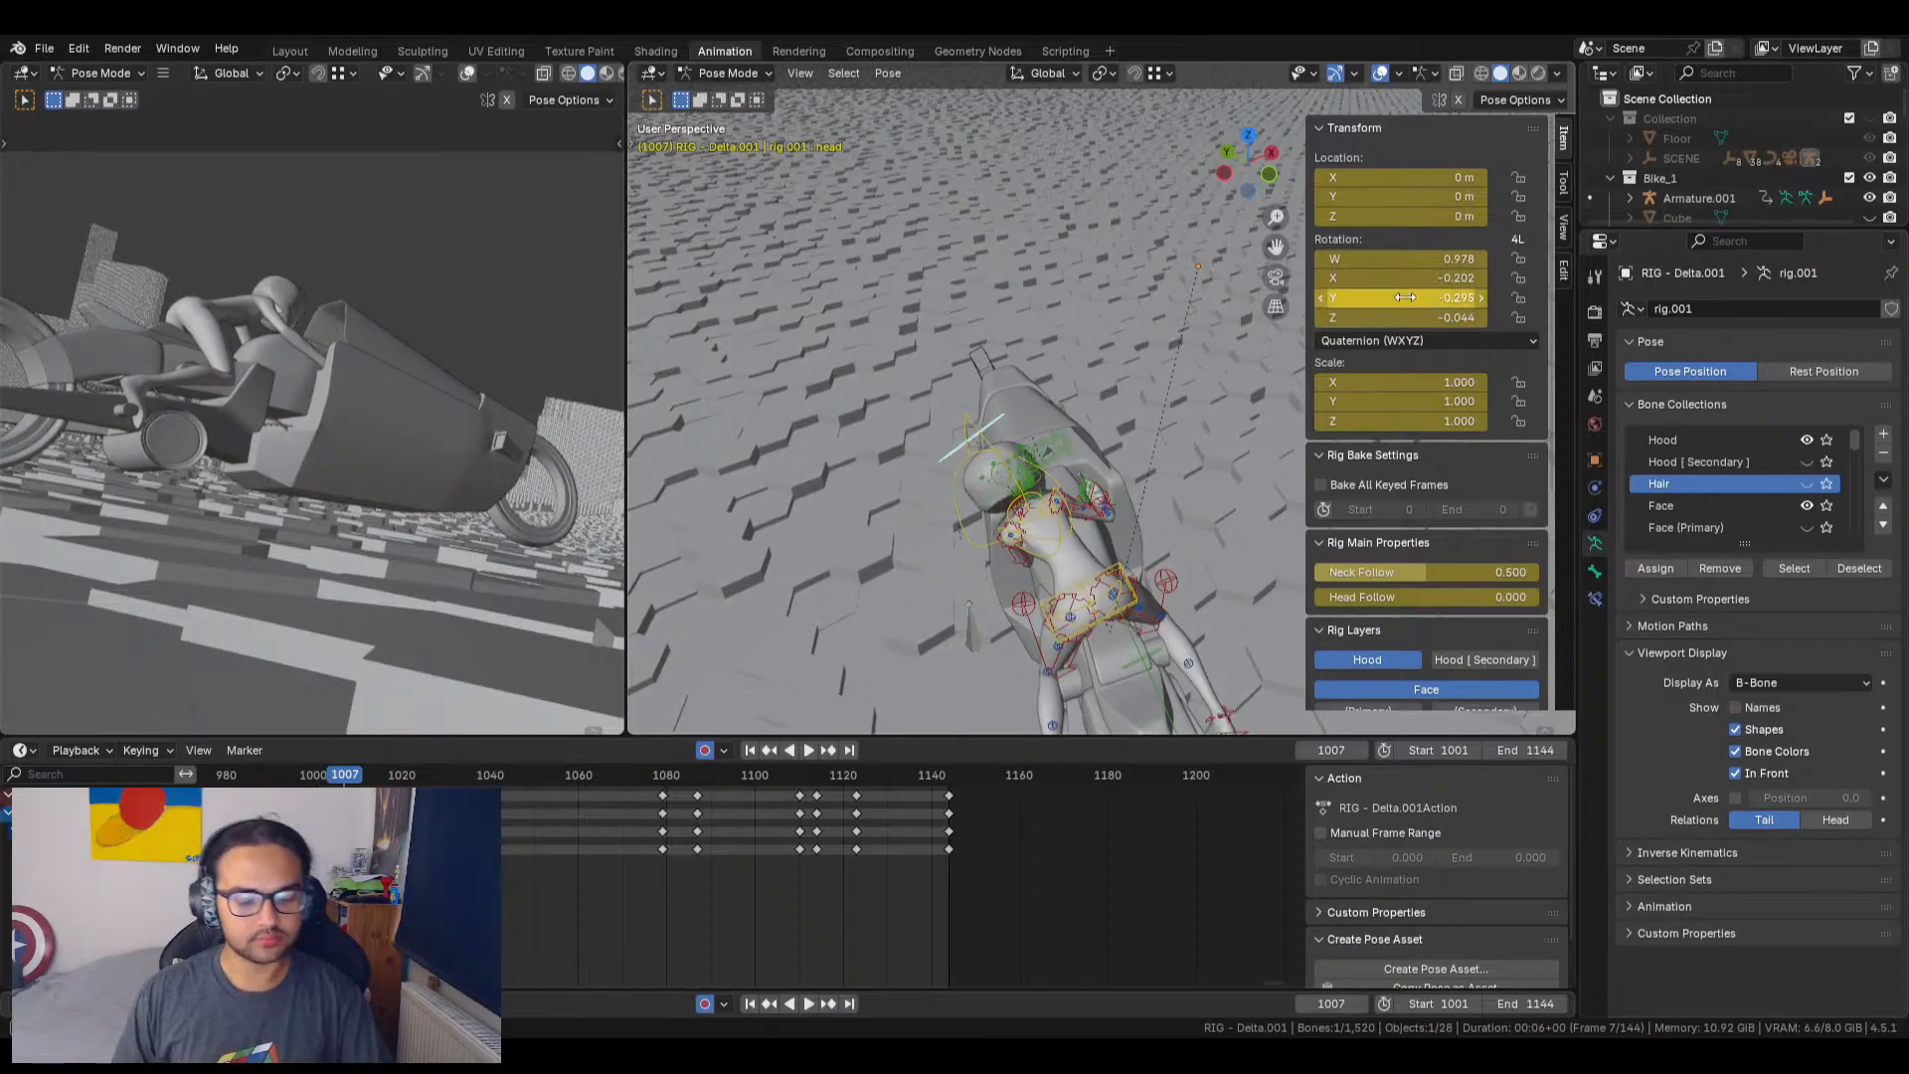
pyautogui.hotkey('ctrl', 'z')
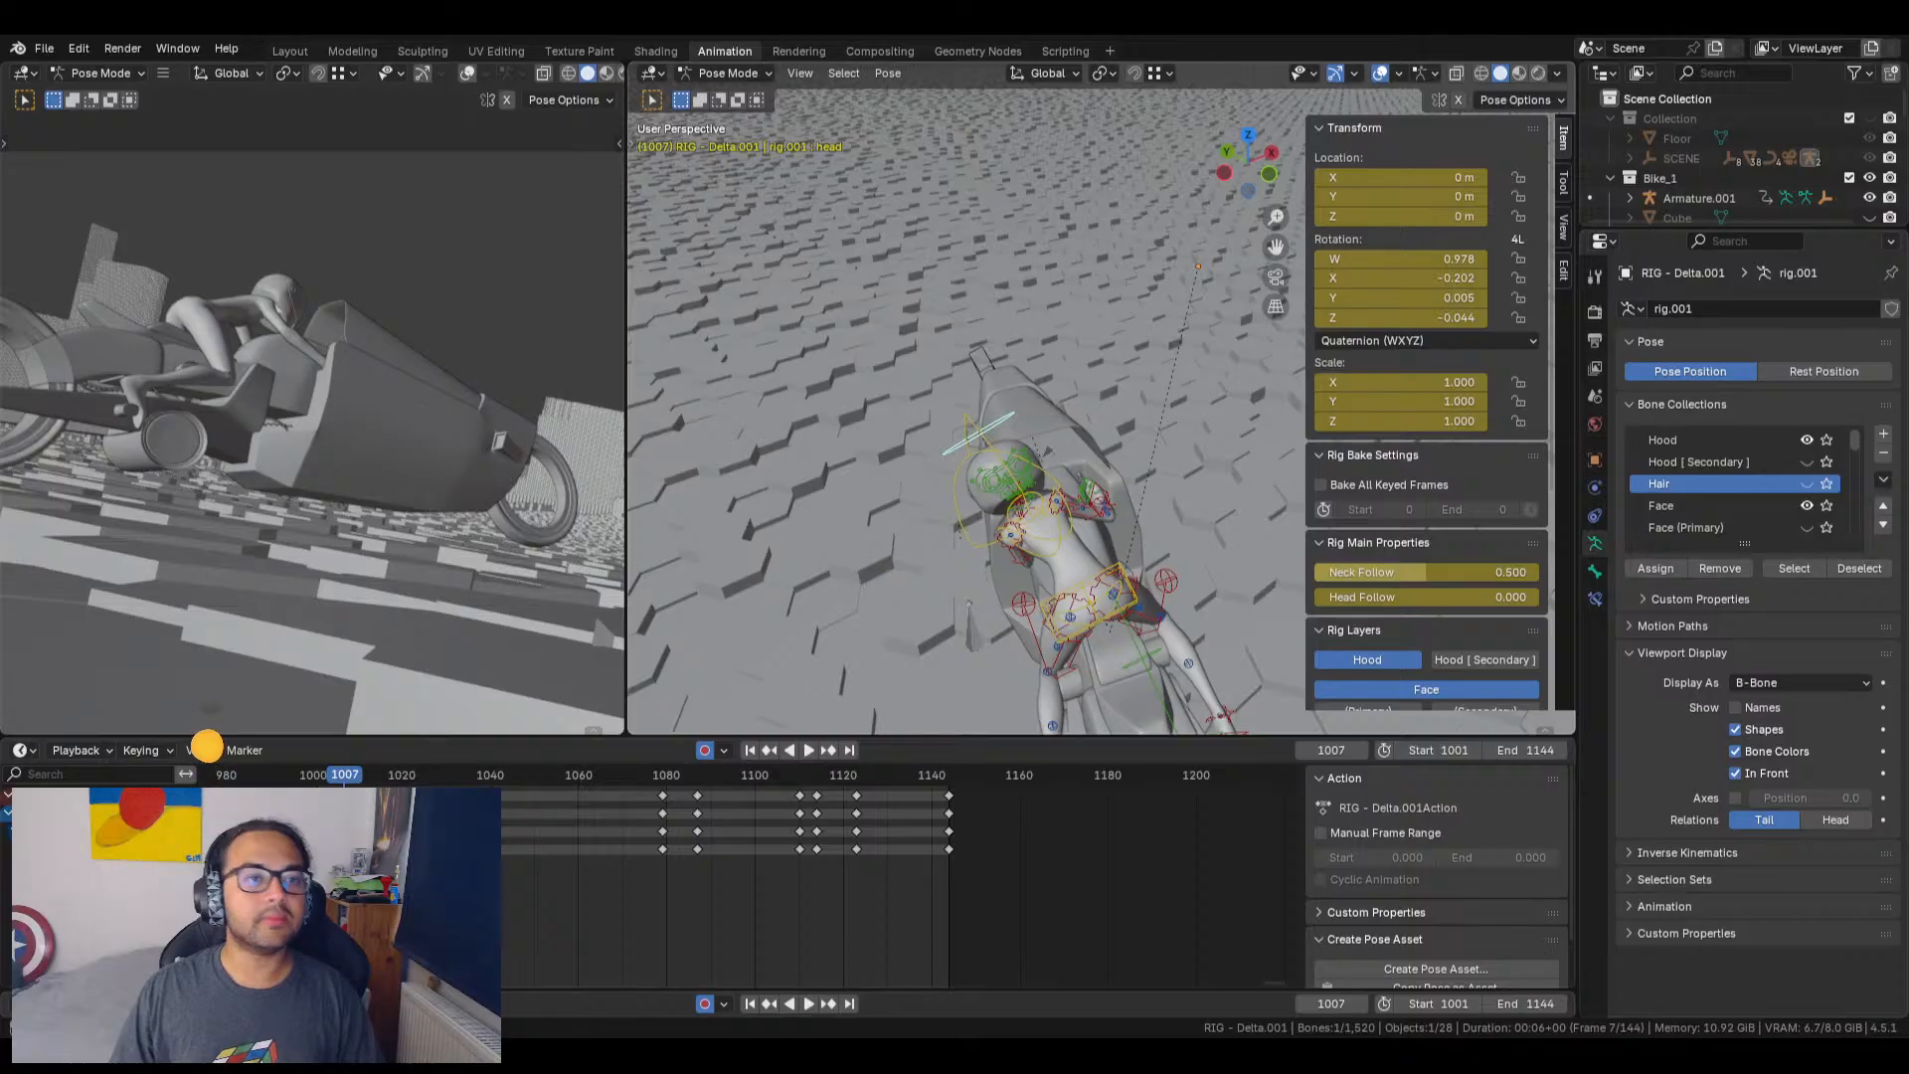
# Step: At frame 1007, set the rider's head control rotation to X -0.352 and Z 0.026 and keyframe the pose
pyautogui.moveTo(955, 557); pyautogui.dragTo(1406, 396, button='middle')
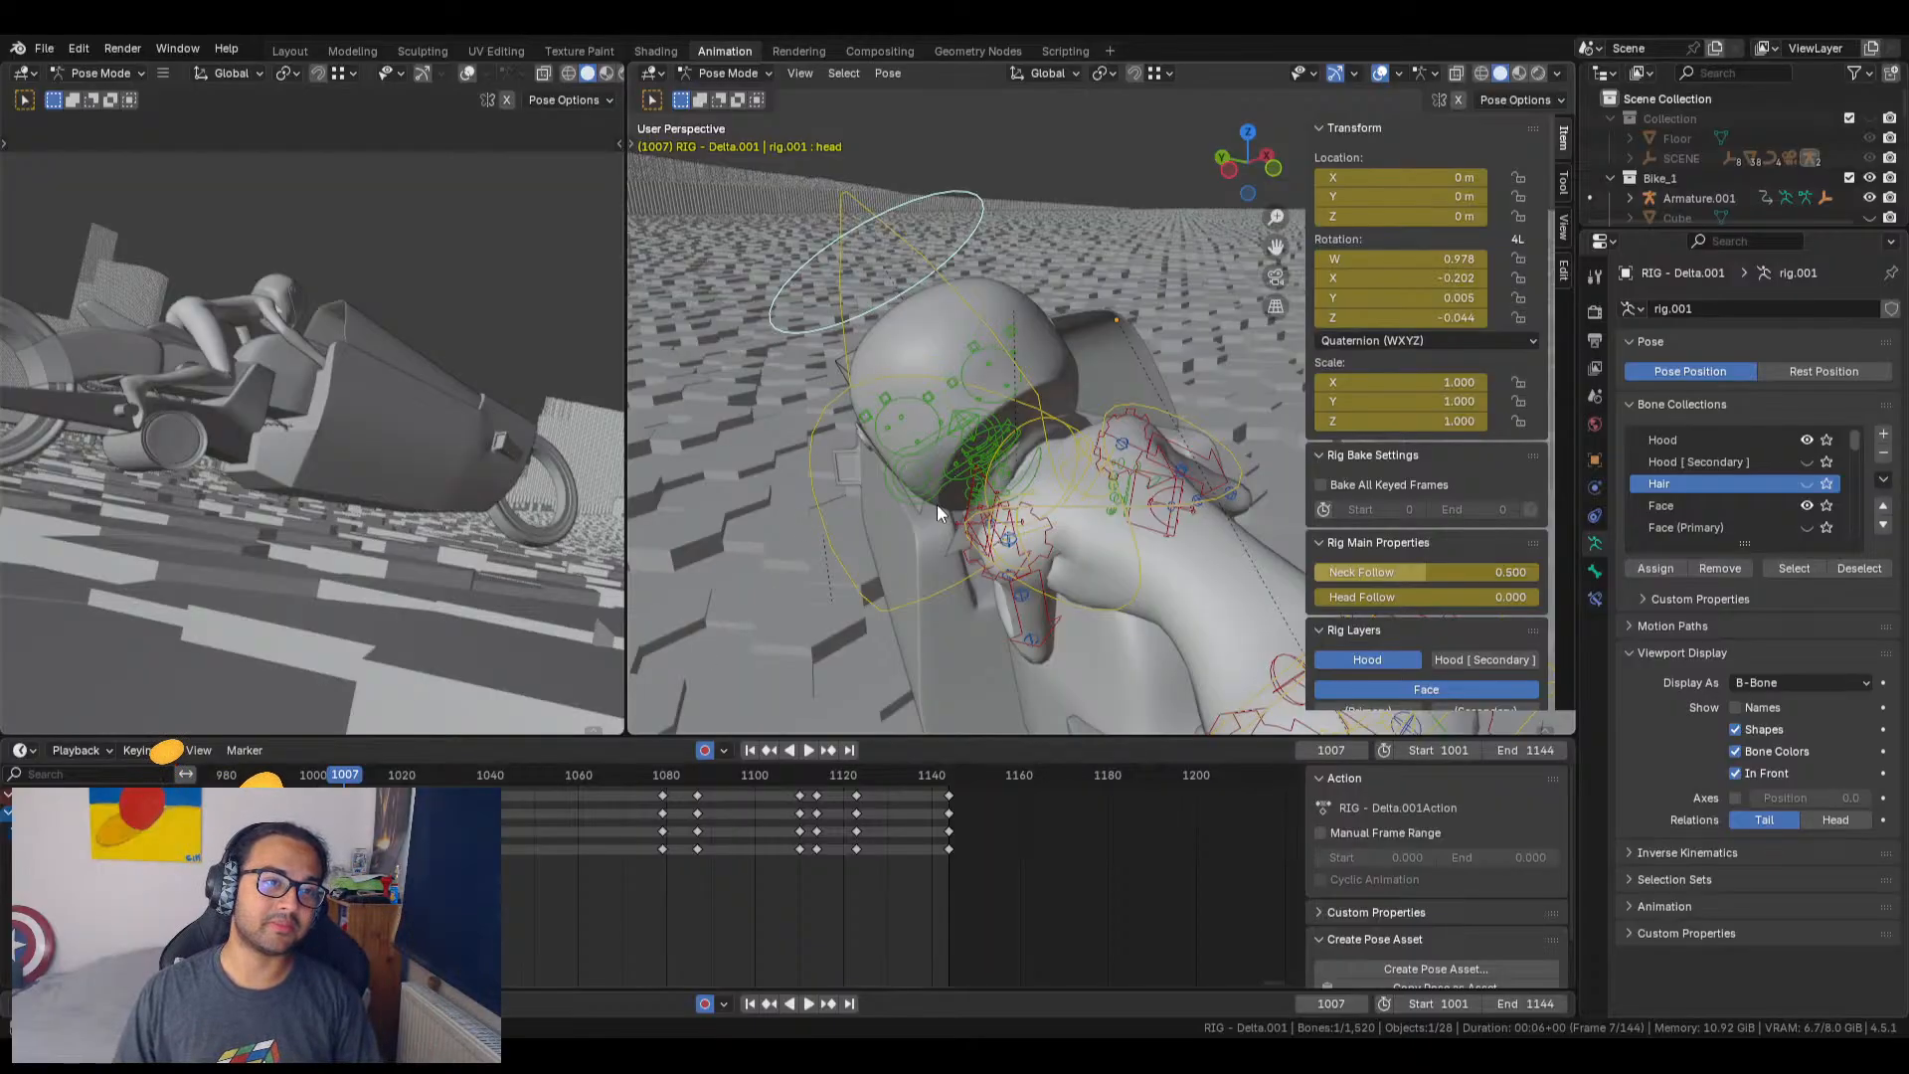
pyautogui.moveTo(923, 460); pyautogui.dragTo(1215, 378, button='middle')
pyautogui.moveTo(1091, 464); pyautogui.dragTo(959, 384, button='middle')
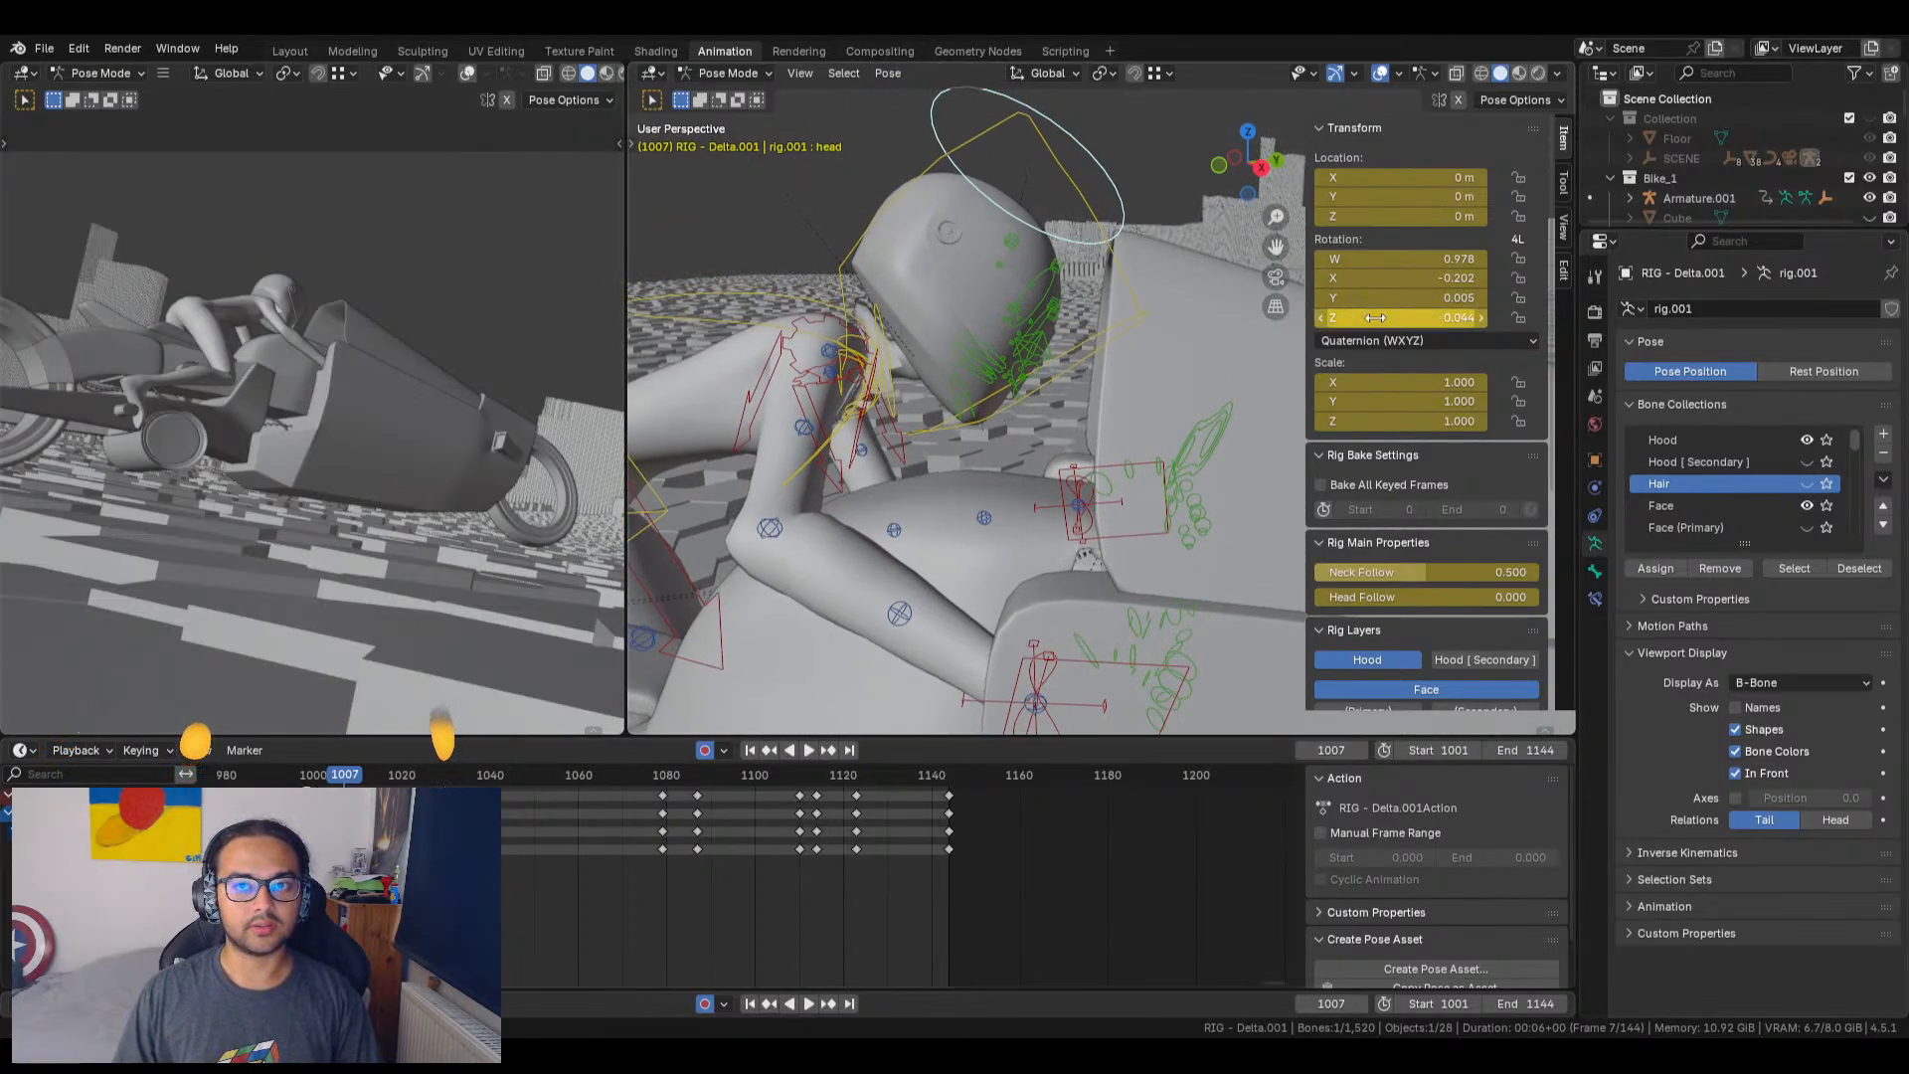
pyautogui.moveTo(1401, 317); pyautogui.dragTo(1293, 277)
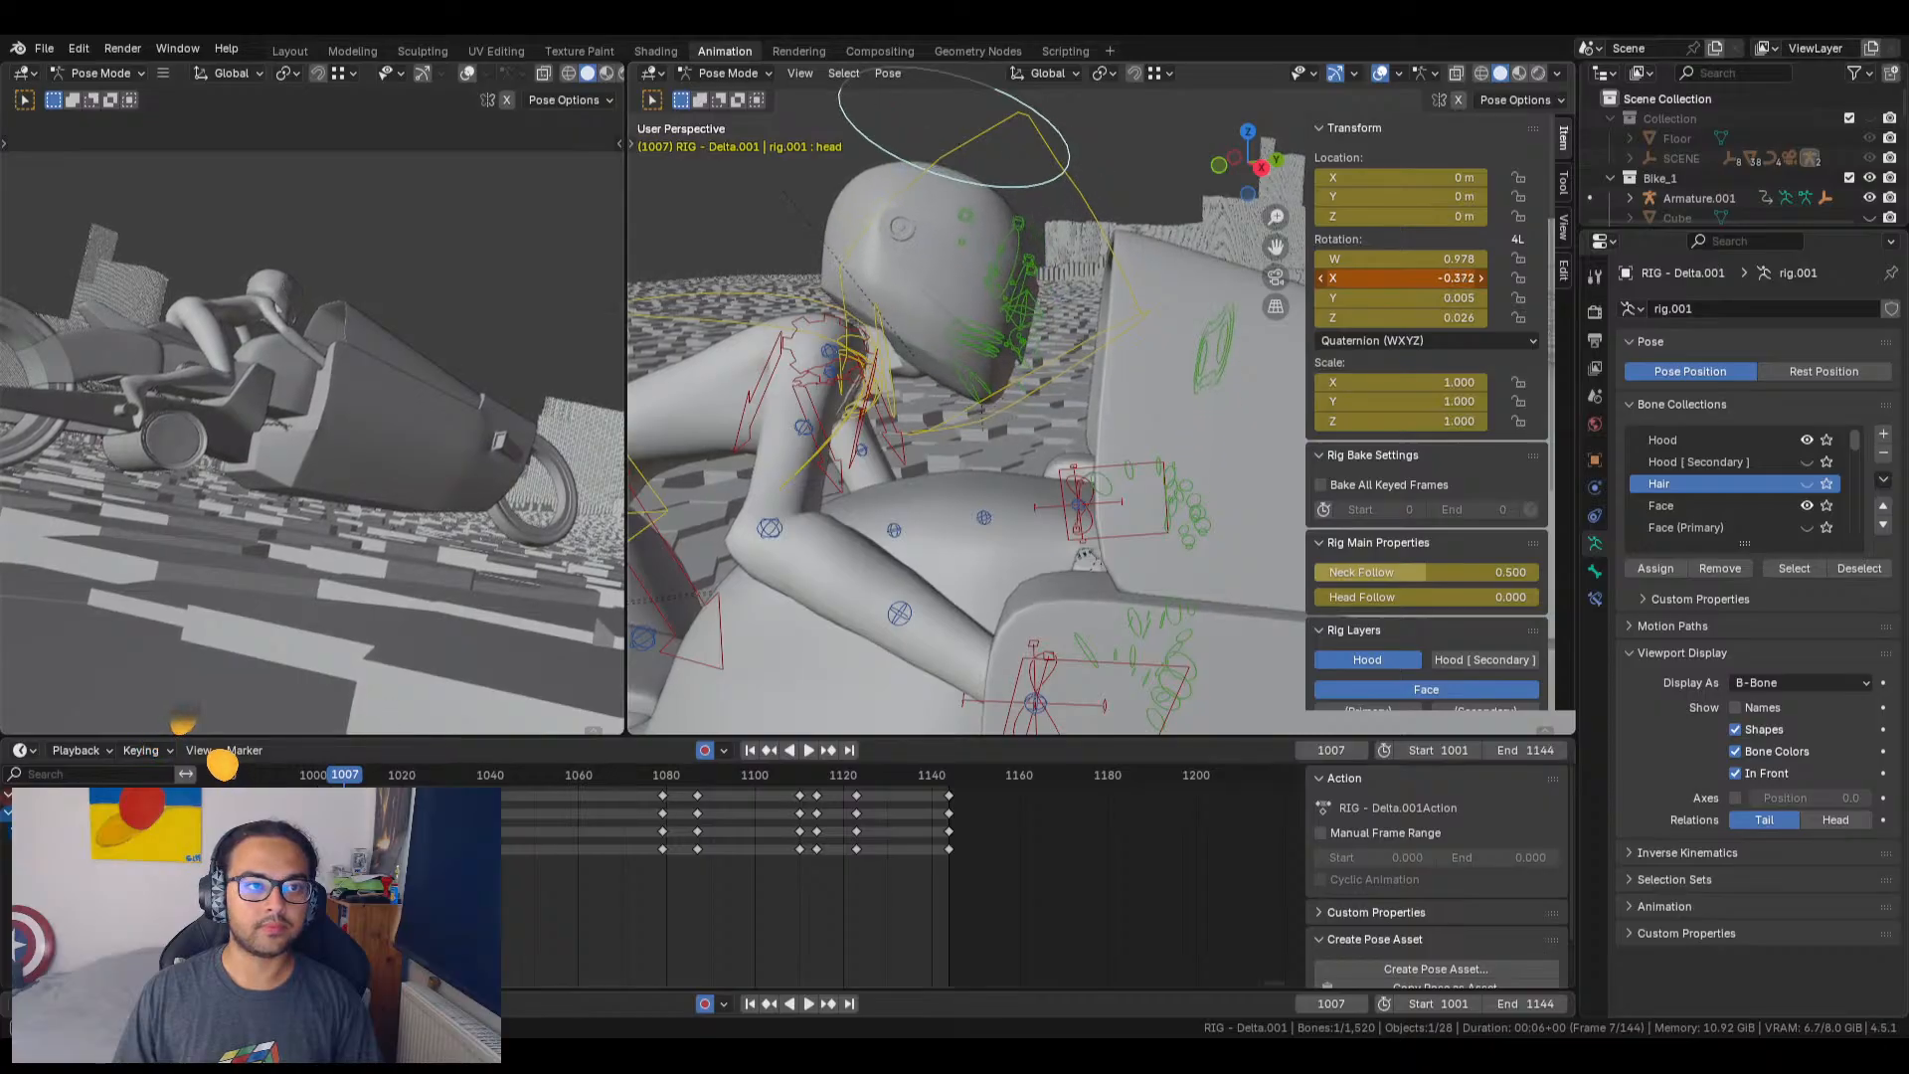
pyautogui.moveTo(211, 750); pyautogui.dragTo(194, 731)
pyautogui.press('i')
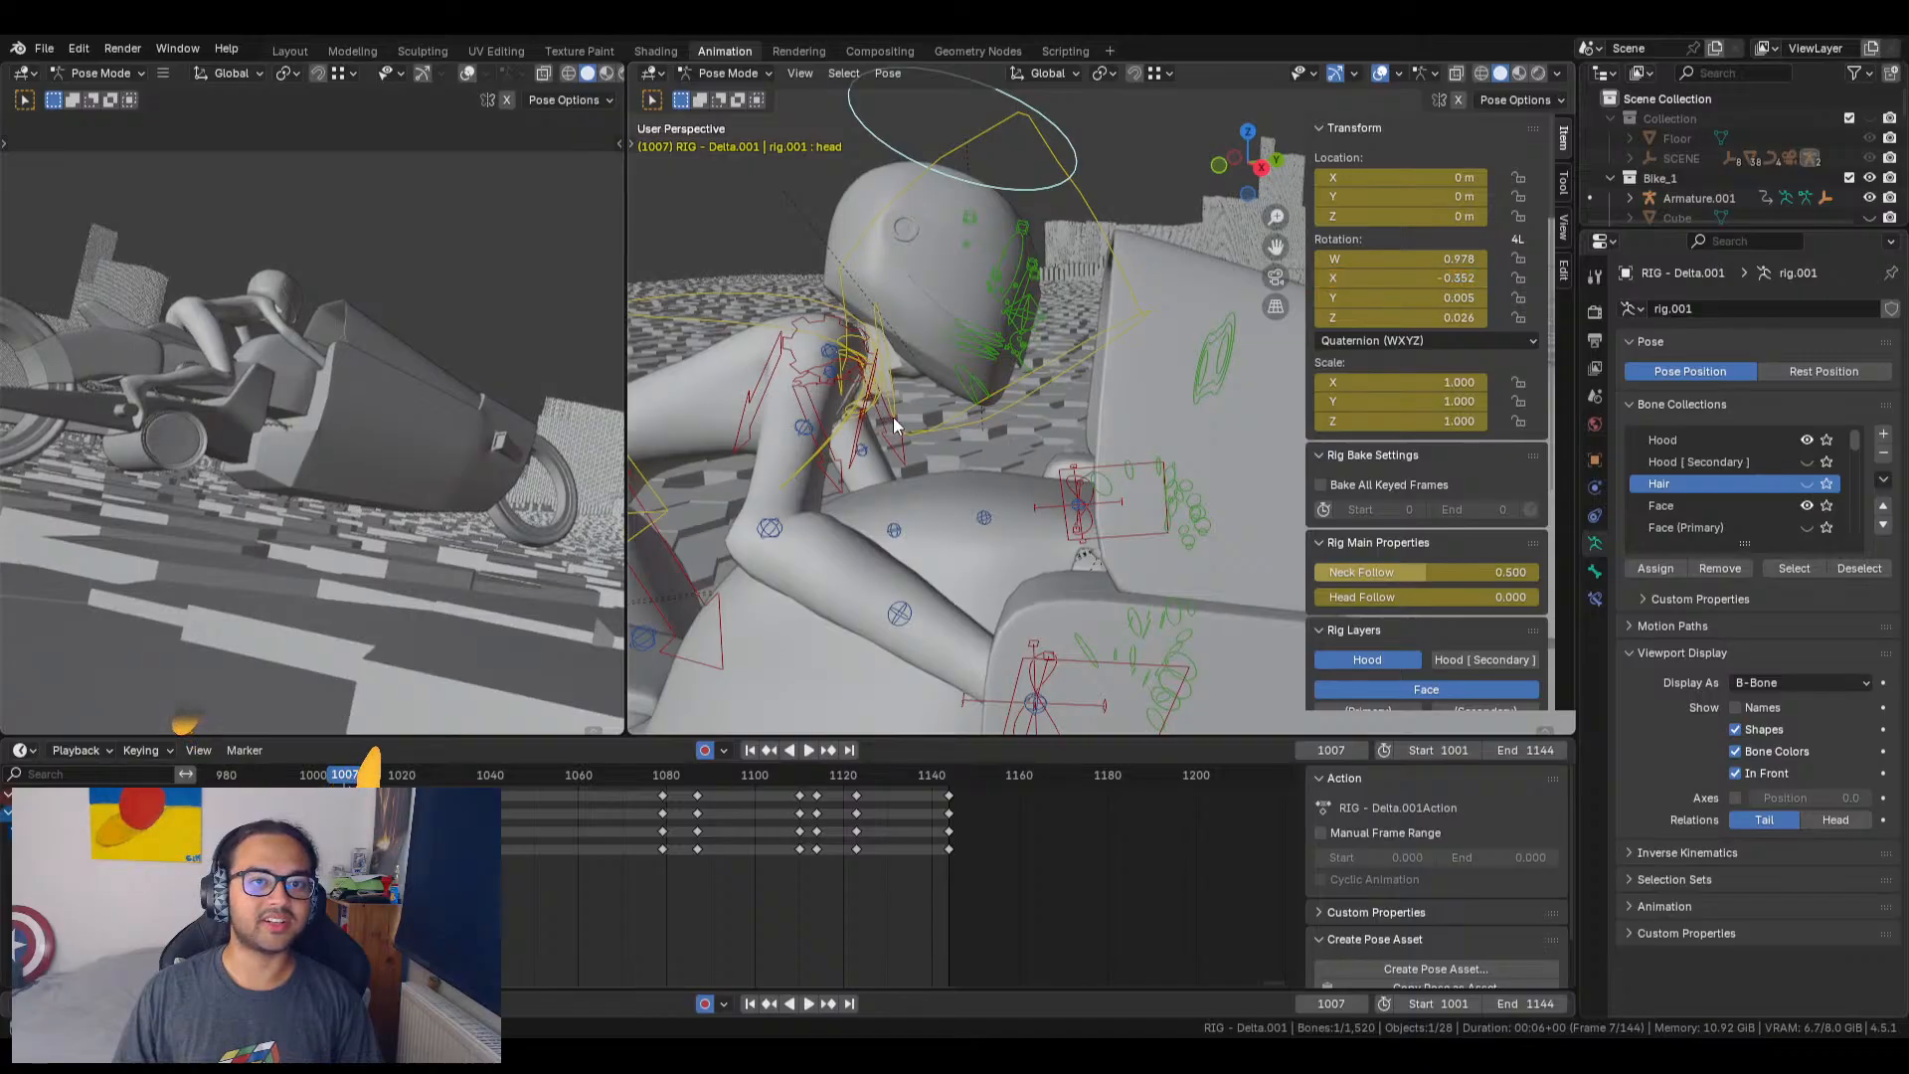
# Step: Inspect the rider's head pose from around the bike and play the animation in short bursts up to frame 1016
pyautogui.moveTo(894, 415); pyautogui.dragTo(911, 450, button='middle')
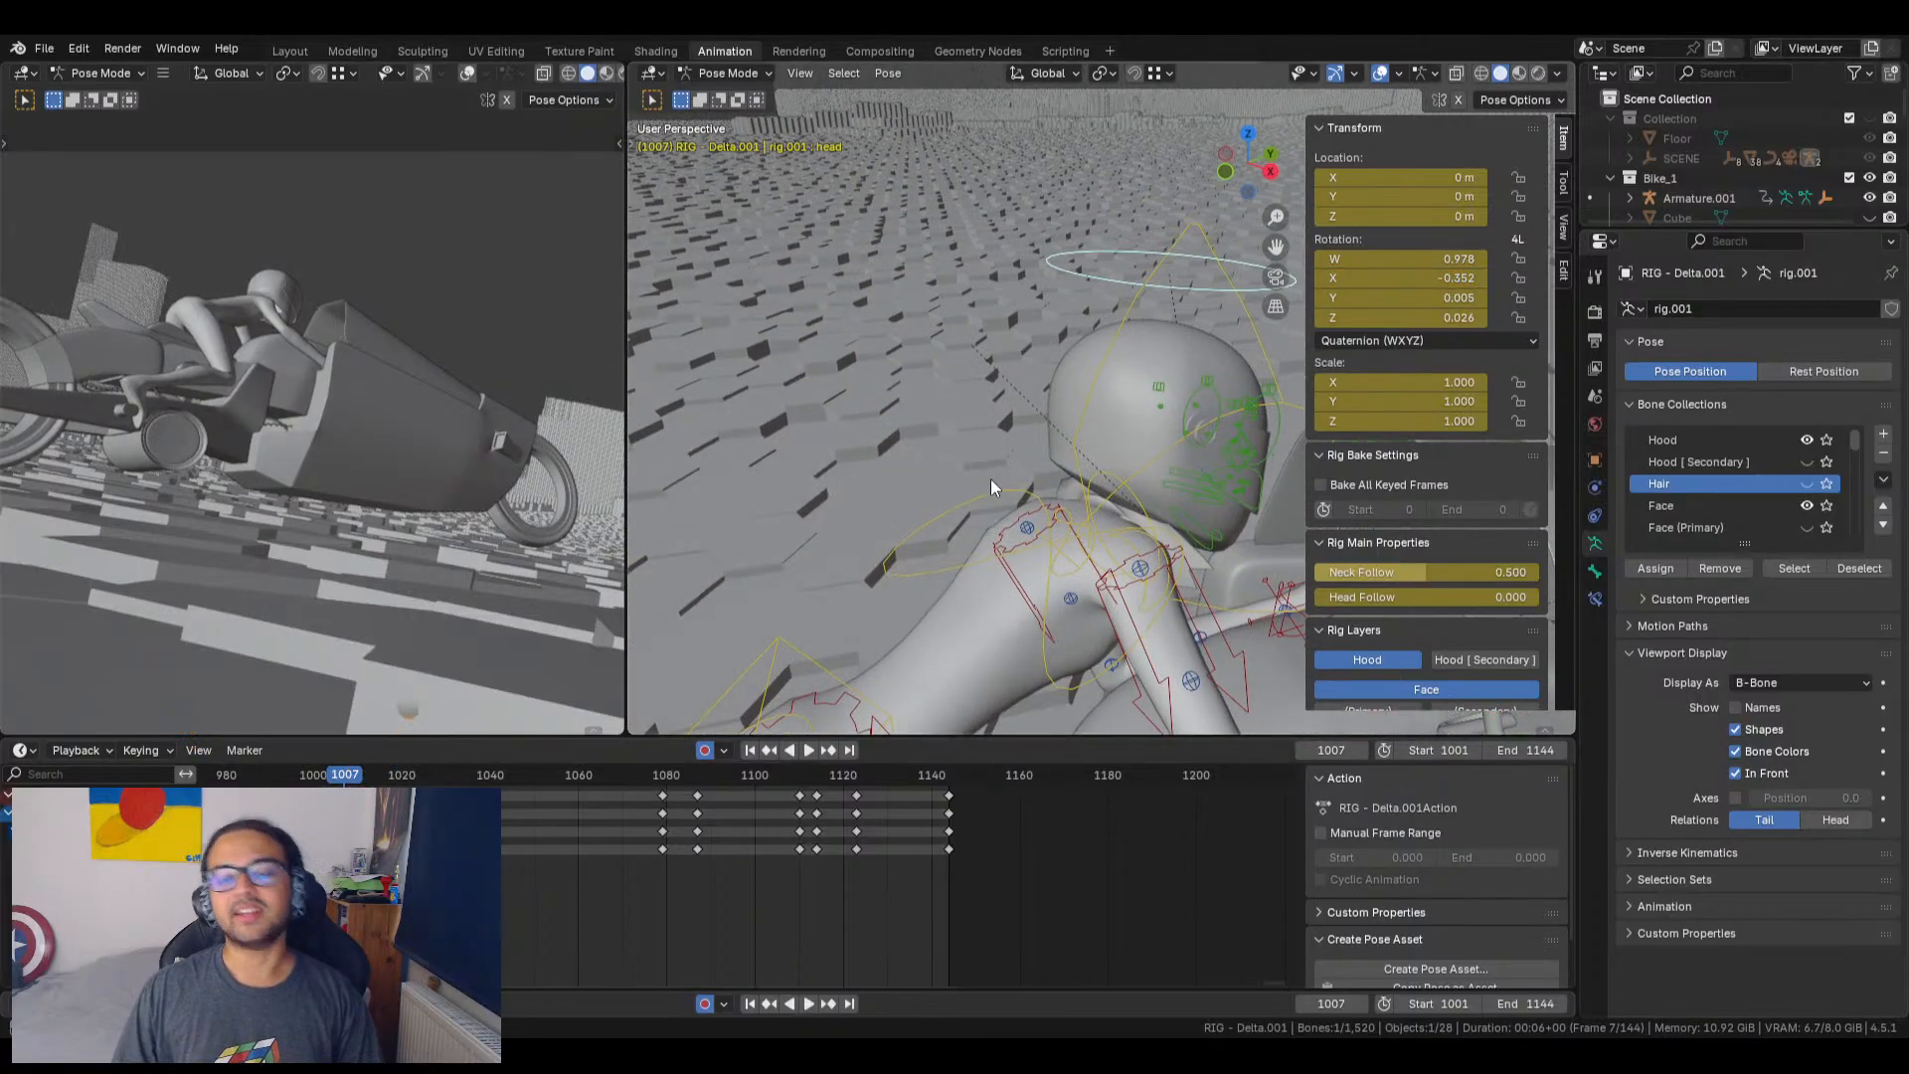
pyautogui.moveTo(1124, 517)
pyautogui.mouseDown(button='middle')
pyautogui.moveTo(1011, 510)
pyautogui.moveTo(1261, 480)
pyautogui.moveTo(1102, 489)
pyautogui.mouseUp(button='middle')
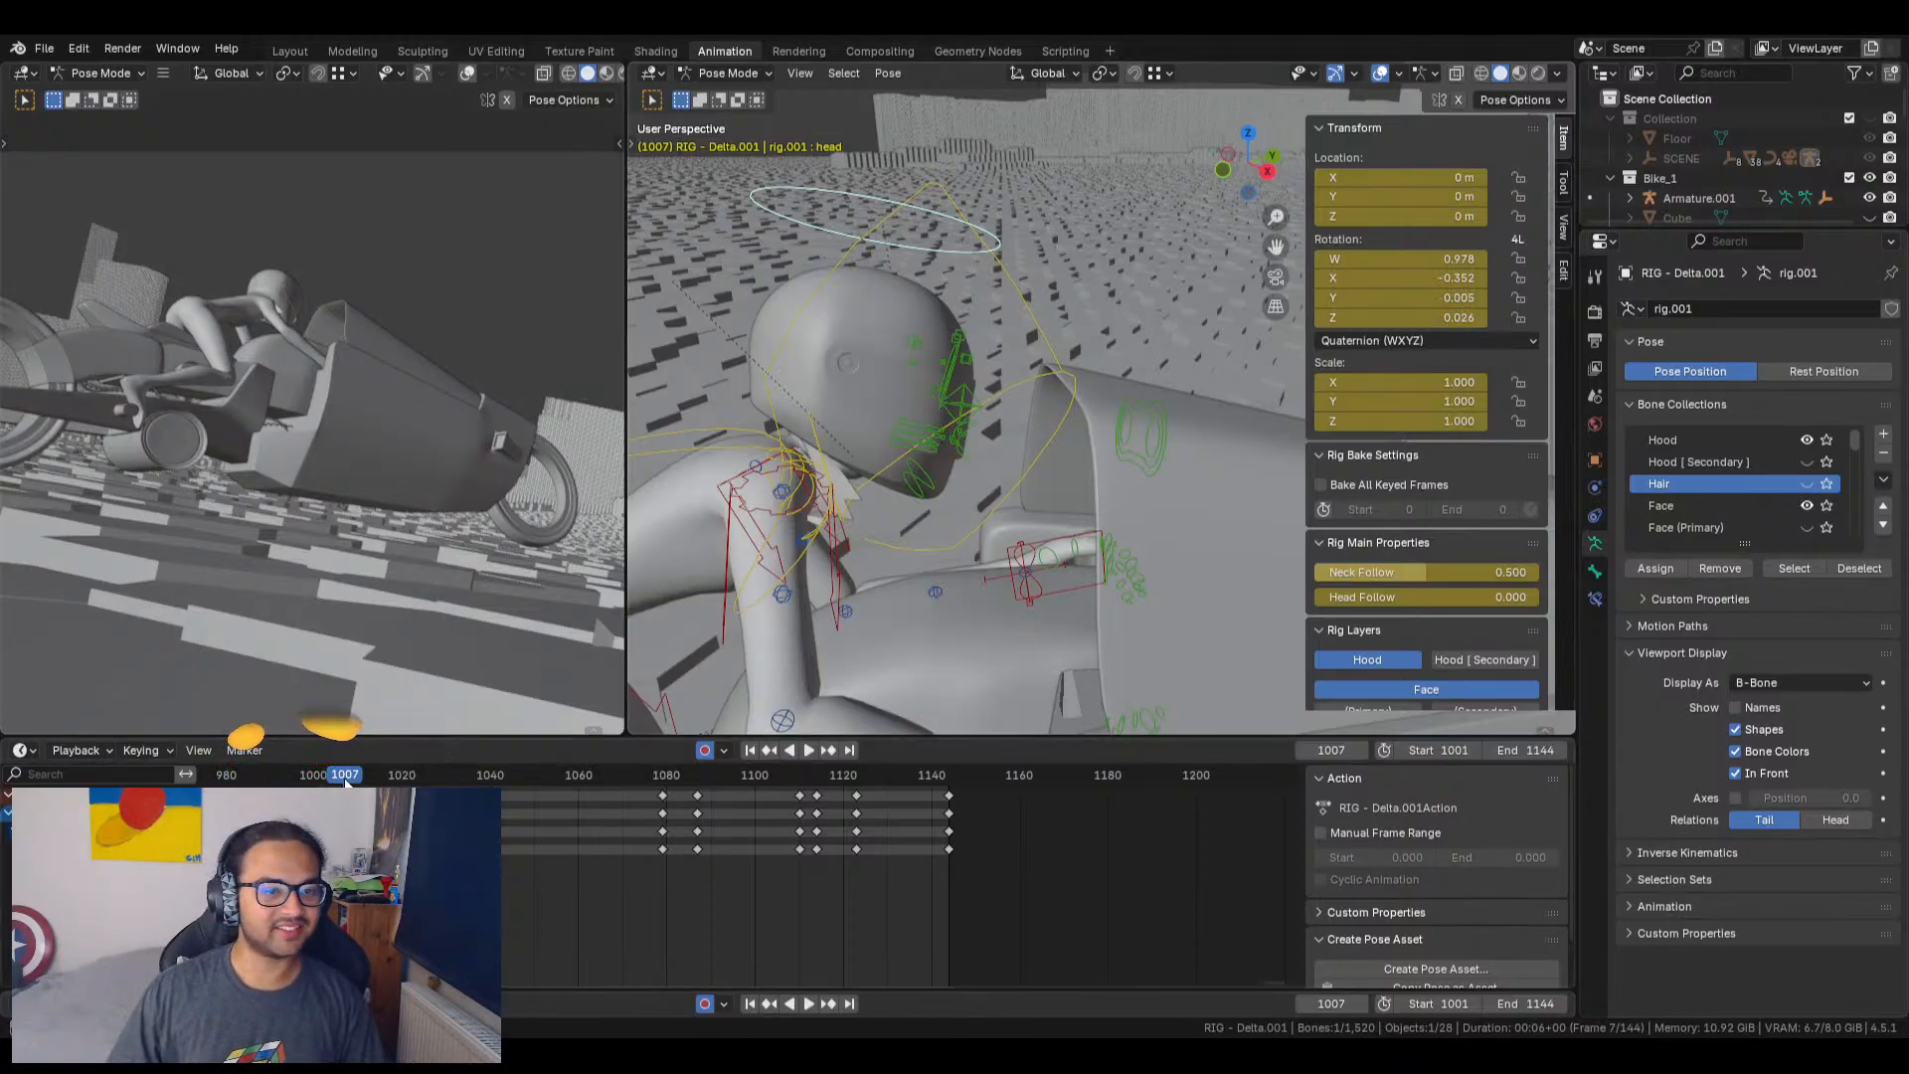
pyautogui.press('space')
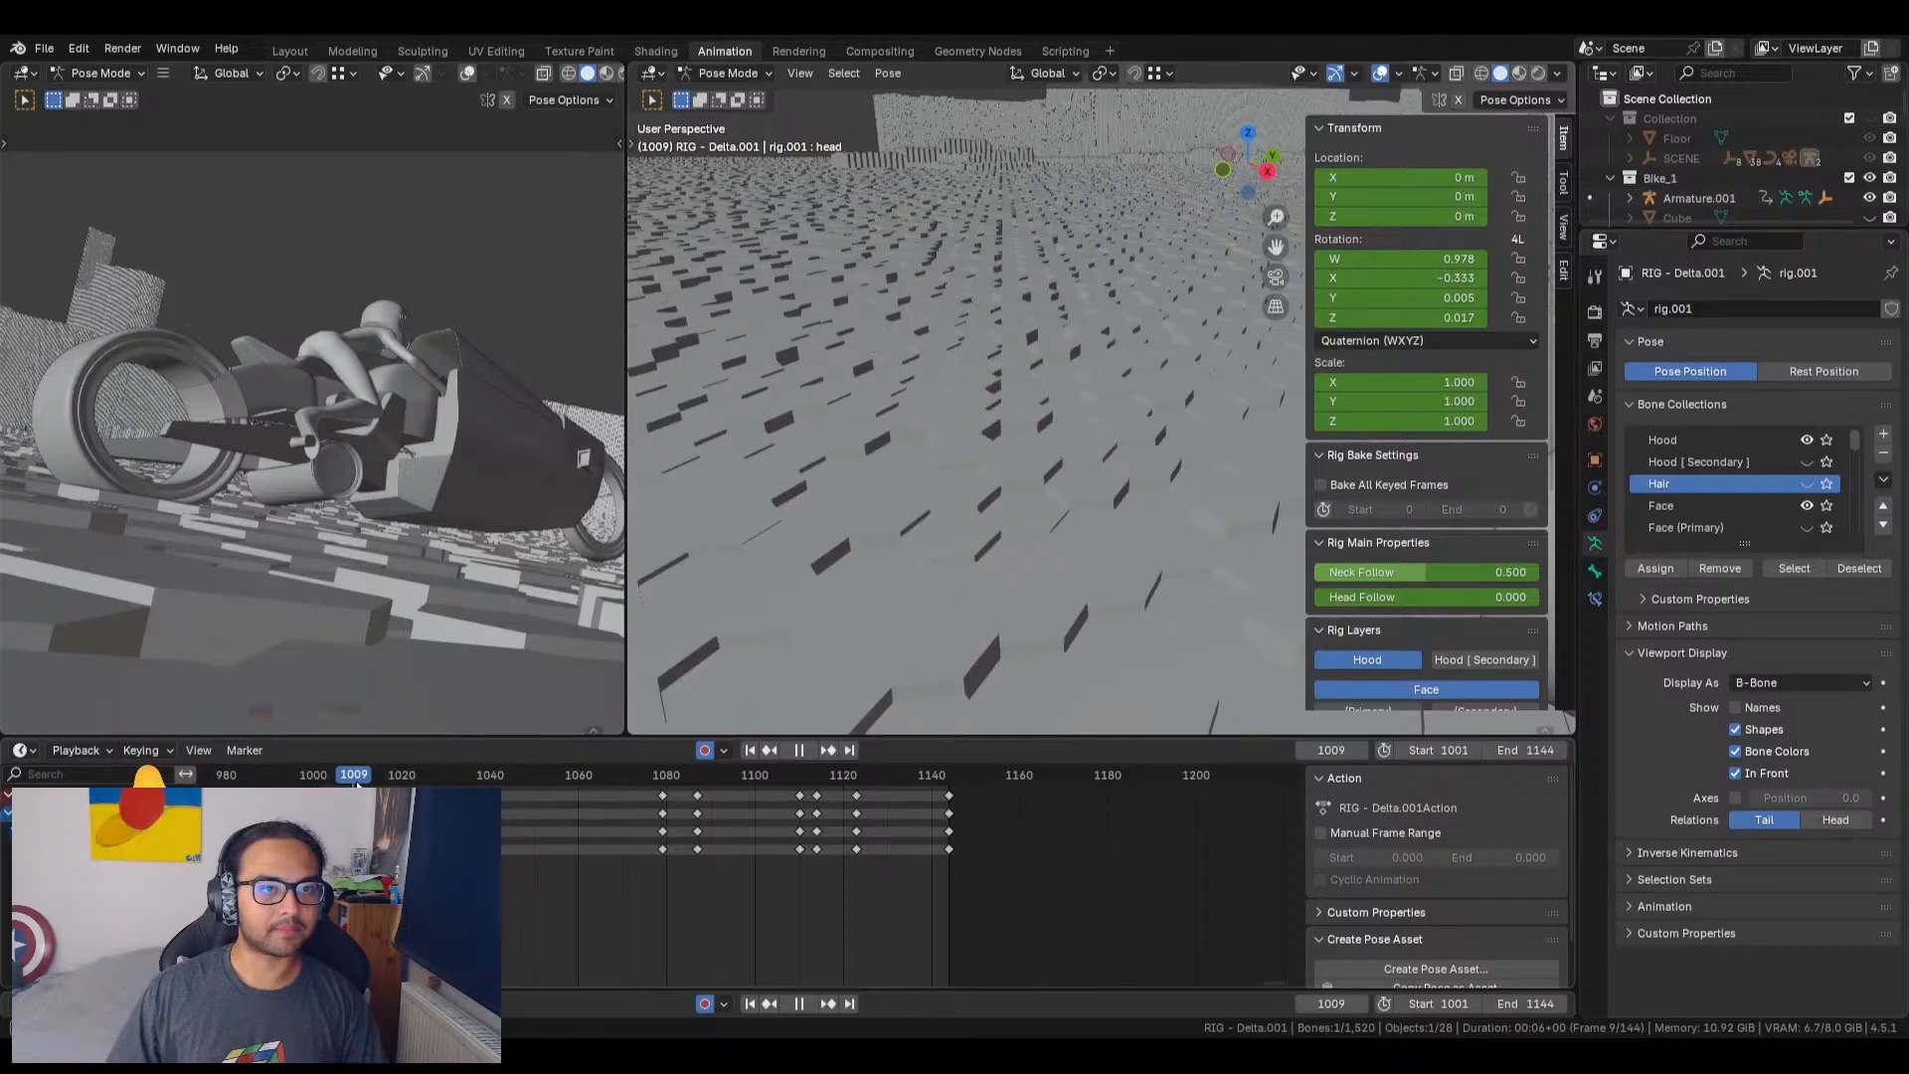
pyautogui.press('space')
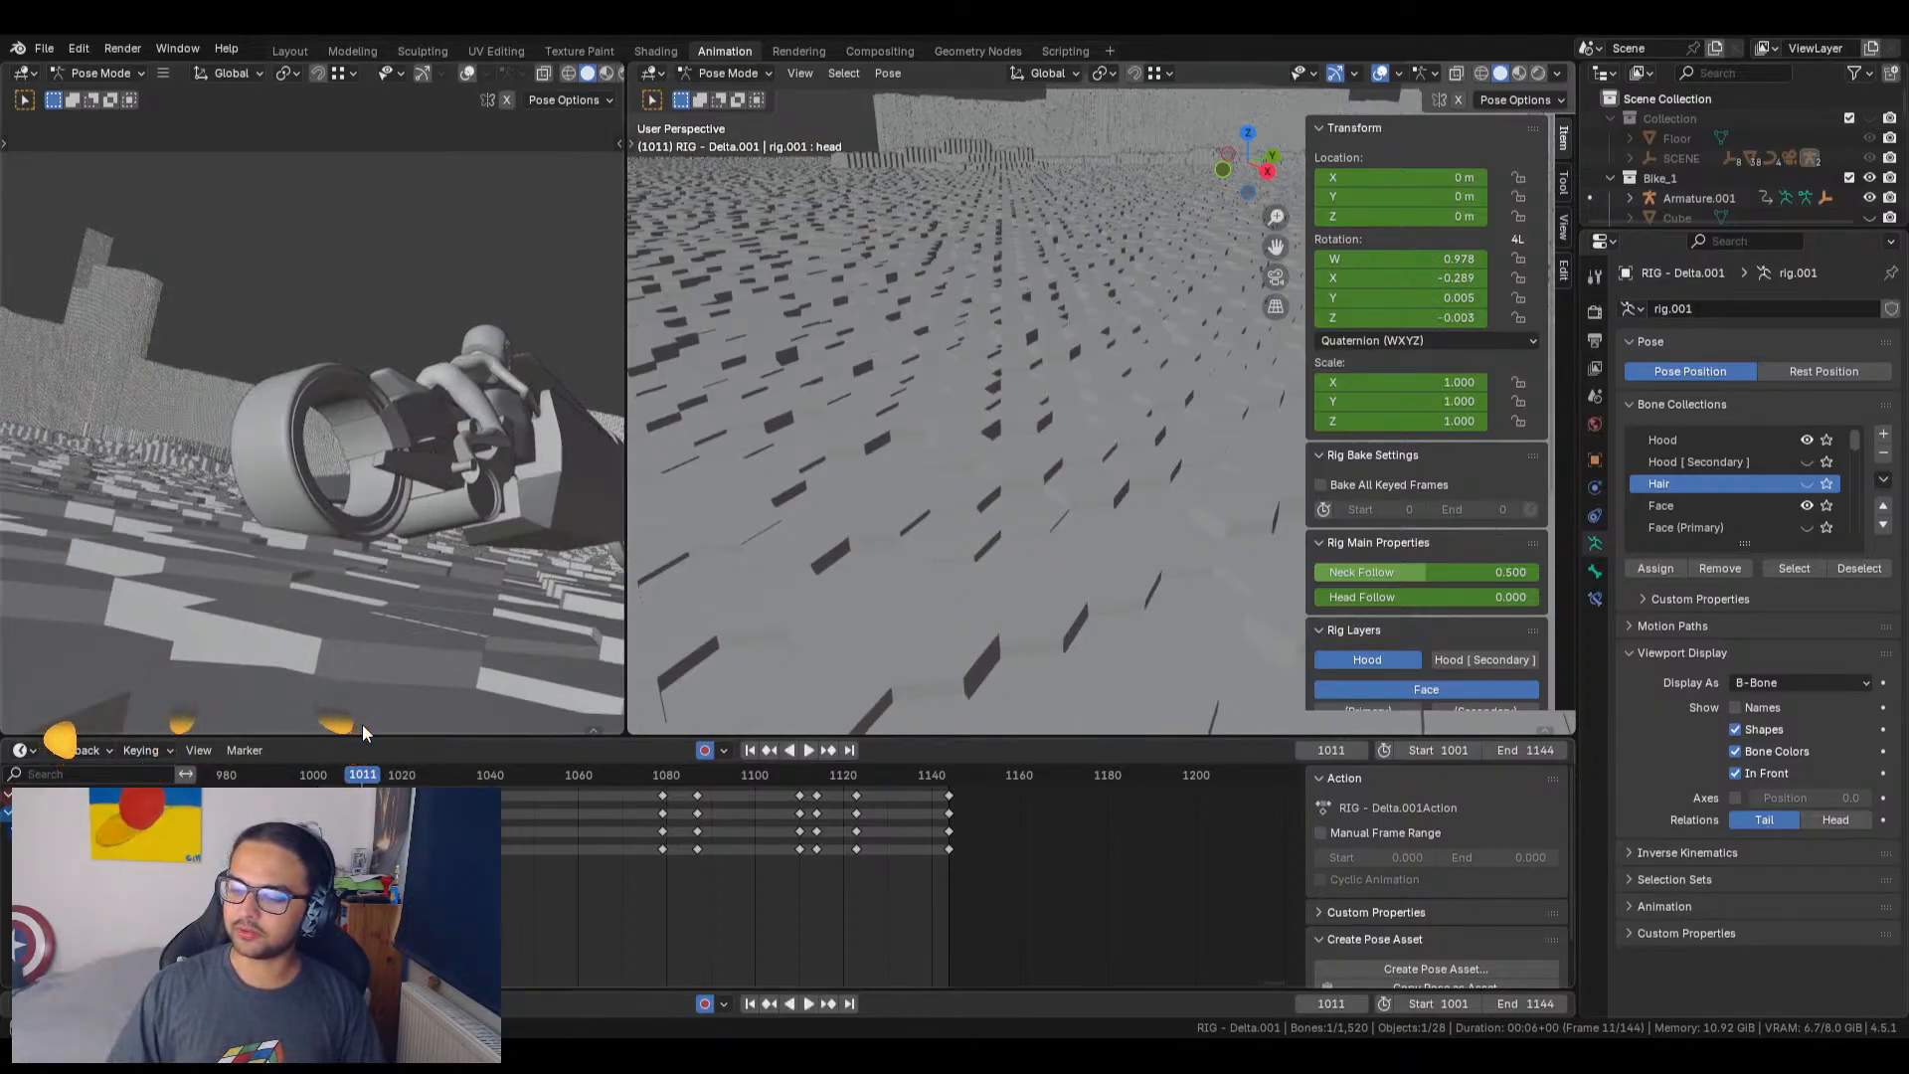
pyautogui.press('space')
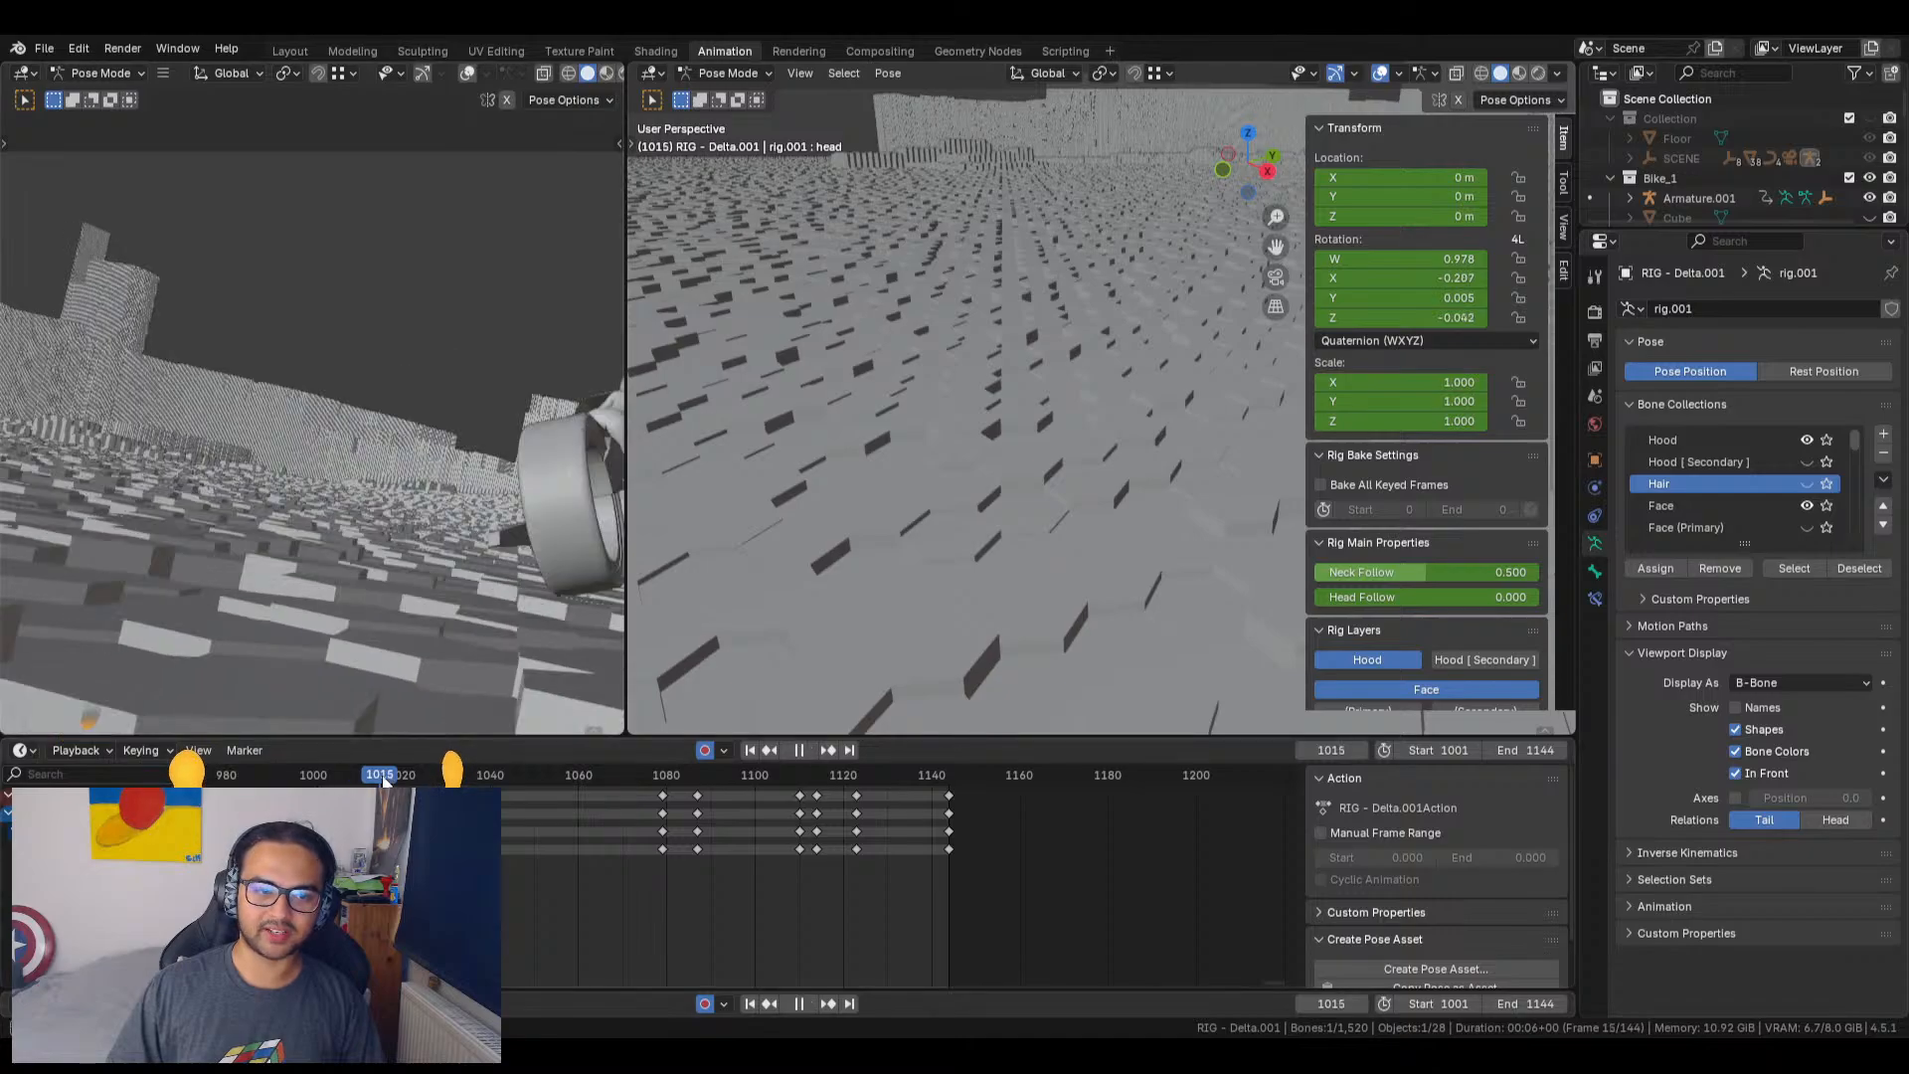
pyautogui.press('space')
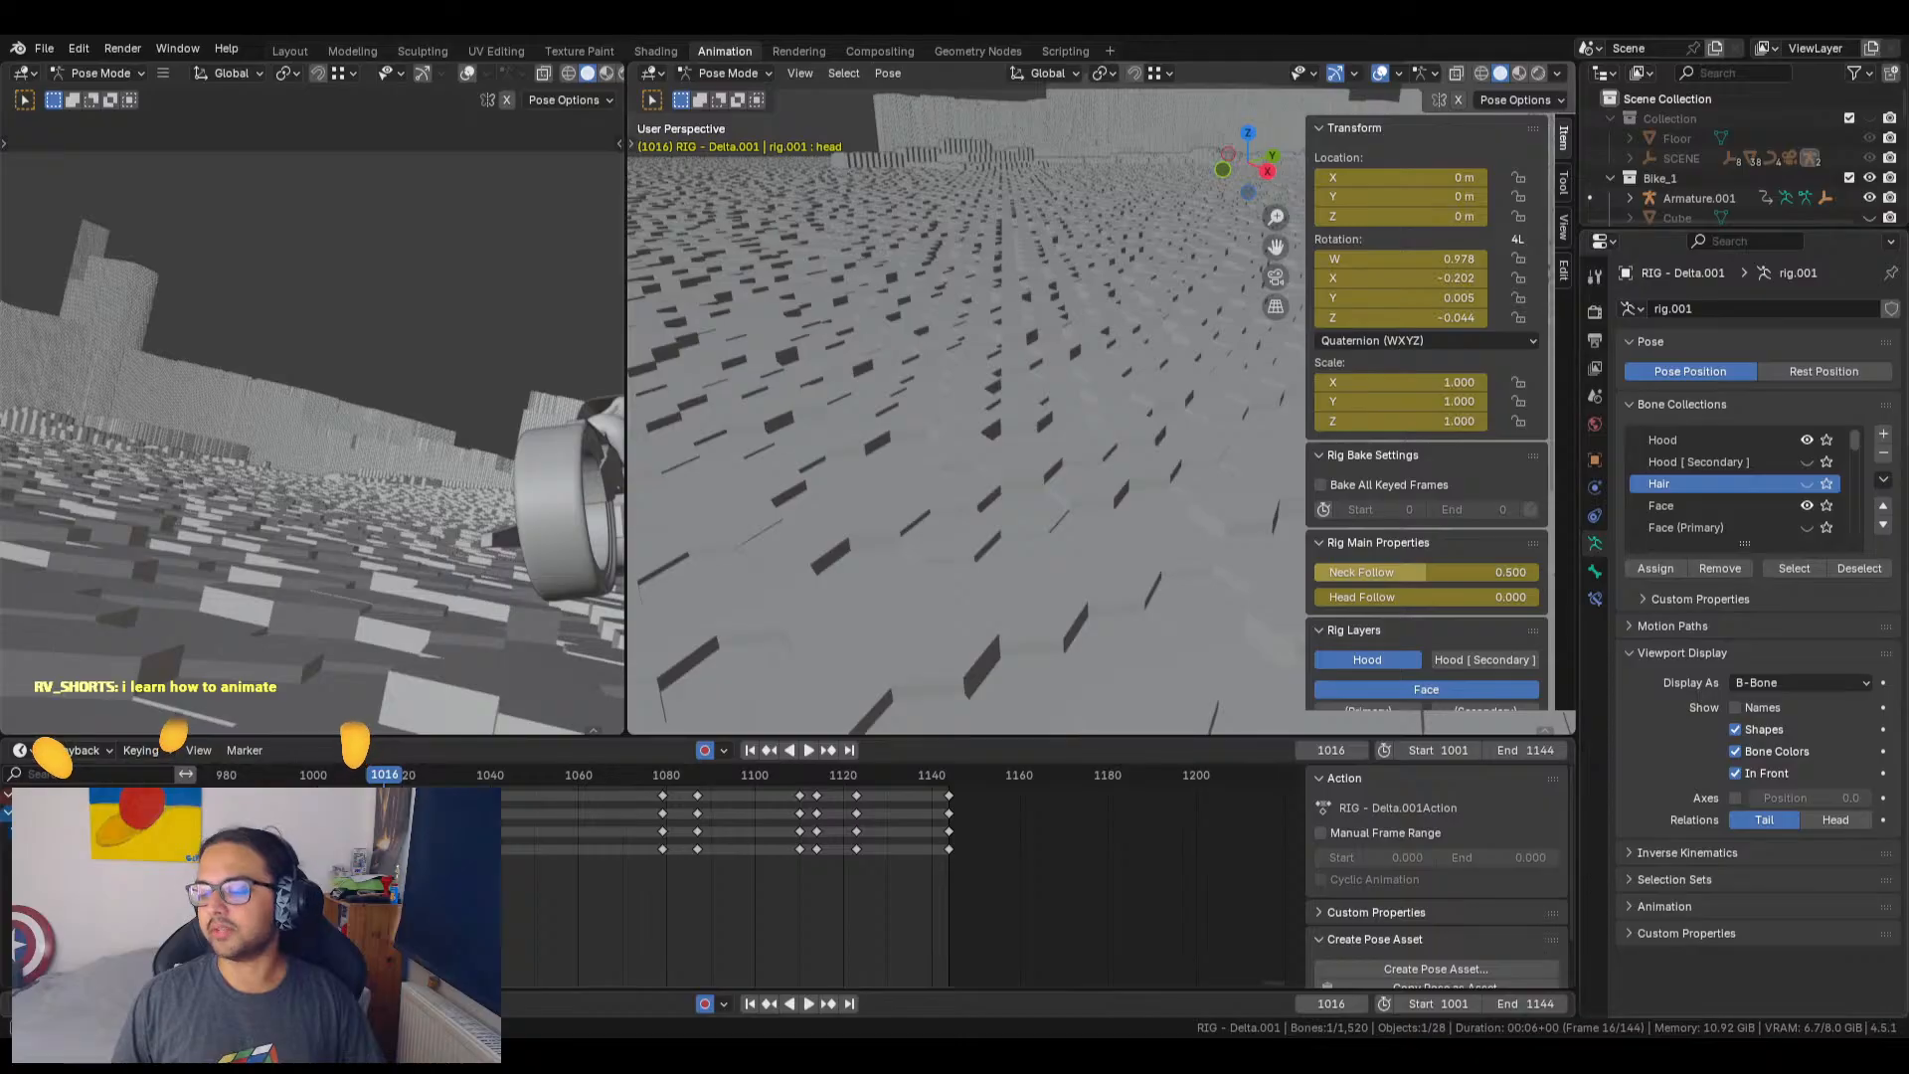
# Step: Survey the bike's position in the wider scene and review the shot from frame 1016 to about frame 1029
pyautogui.scroll(-2, 964, 411)
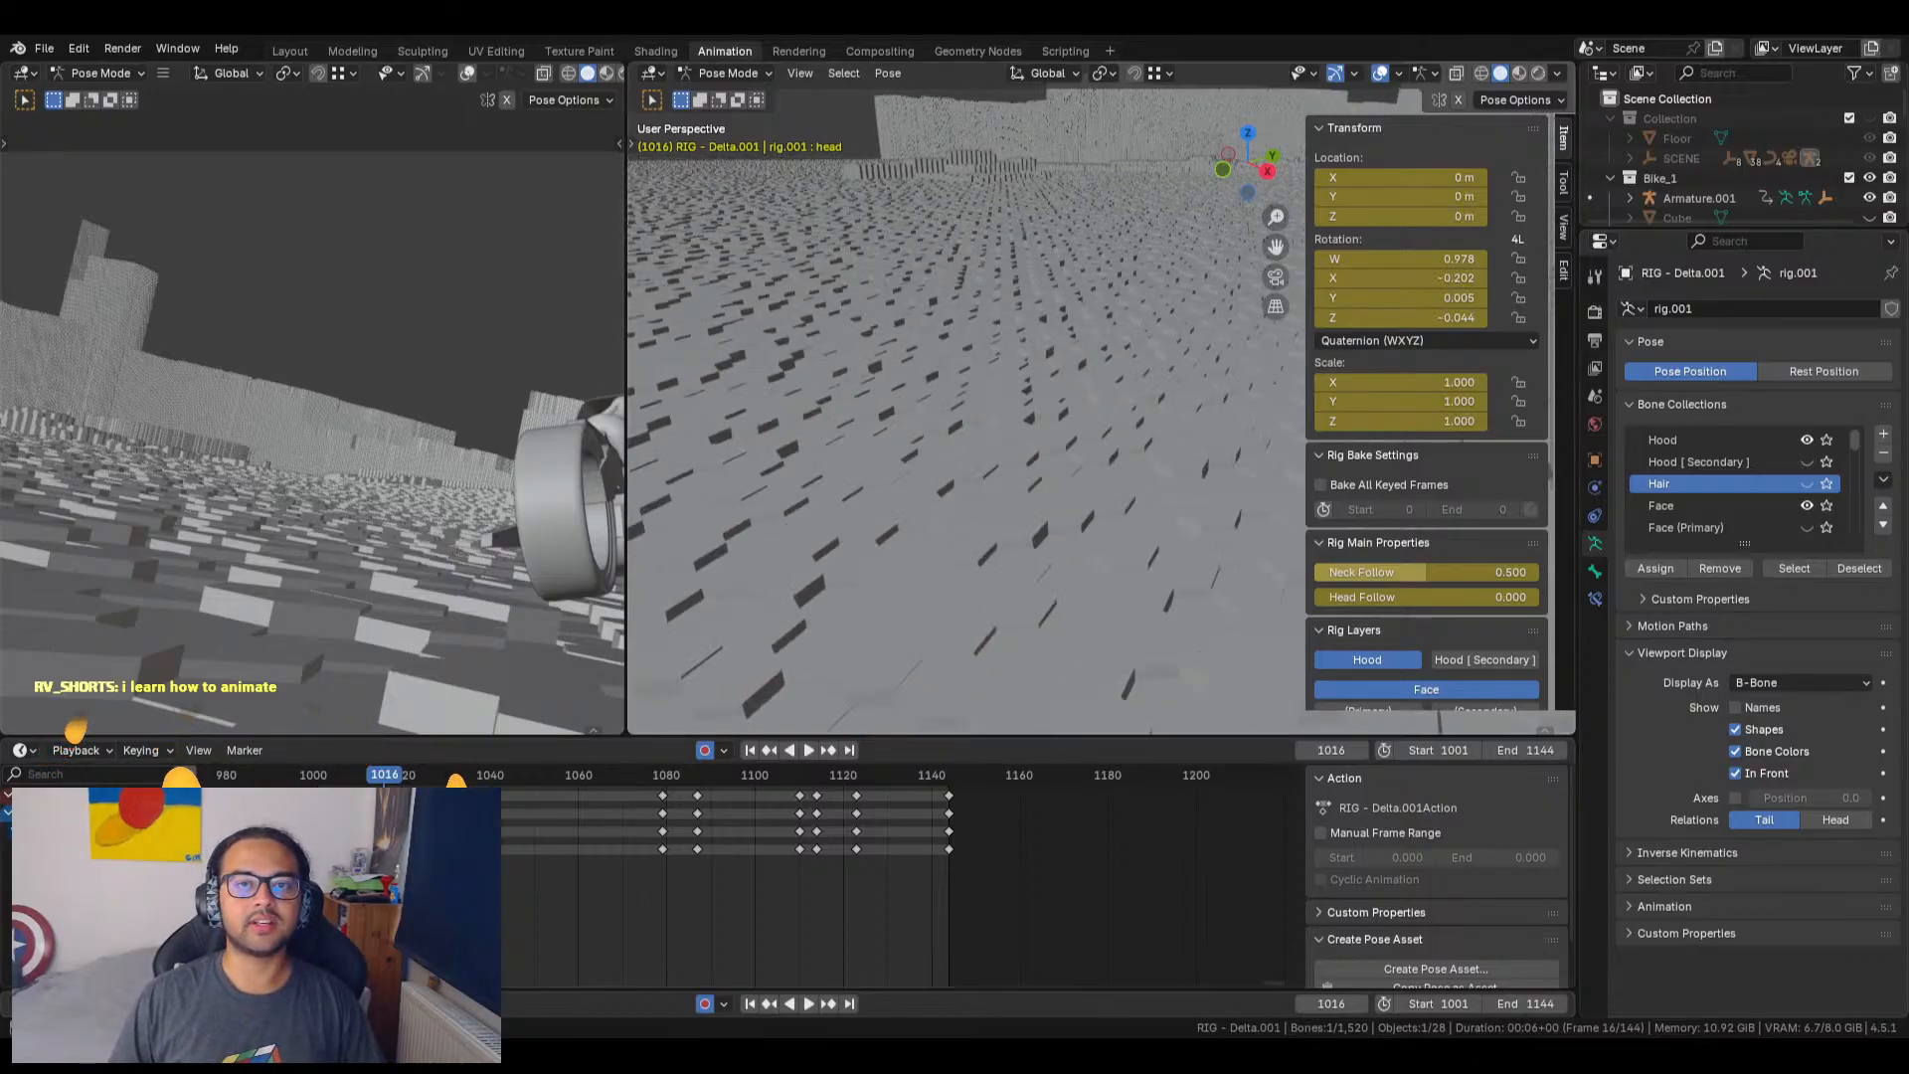
pyautogui.scroll(-3, 965, 412)
pyautogui.moveTo(1077, 462); pyautogui.dragTo(849, 438, button='middle')
pyautogui.scroll(-1, 1090, 443)
pyautogui.scroll(-2, 1084, 441)
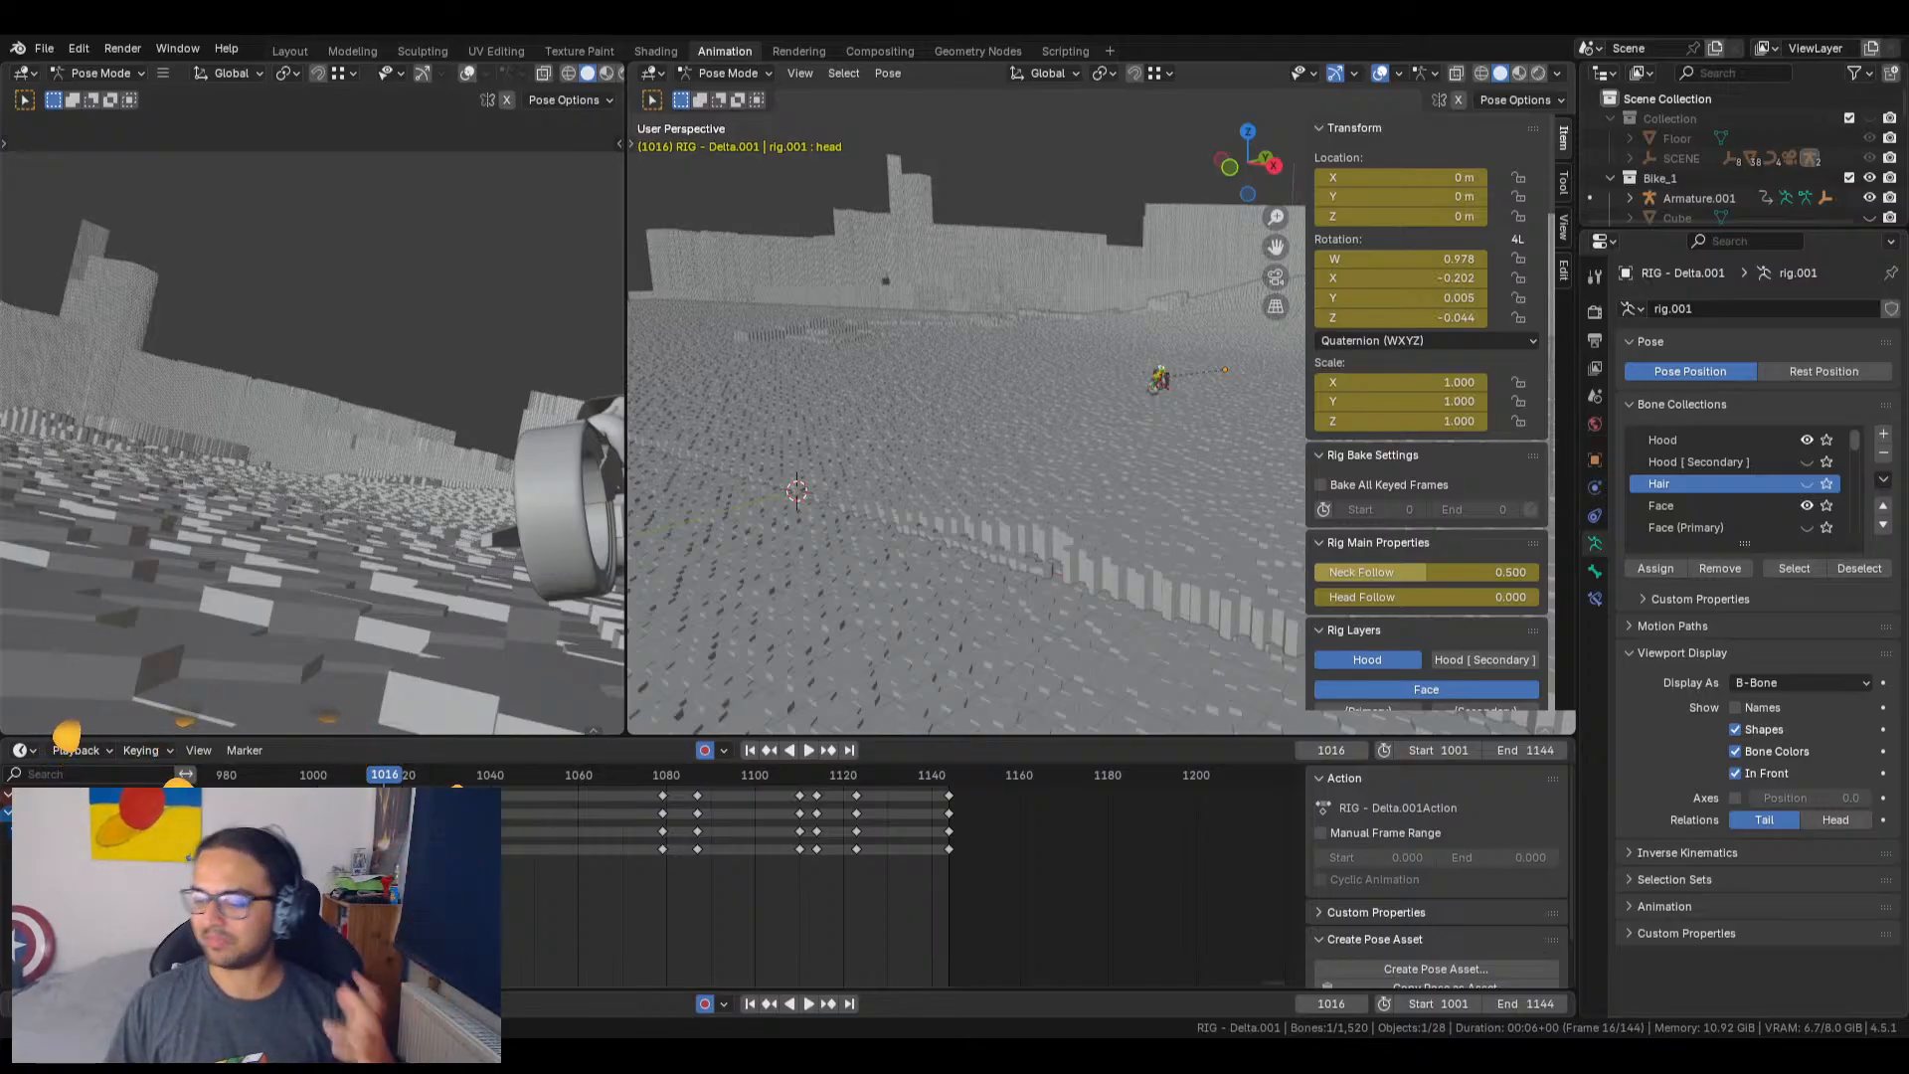
pyautogui.scroll(-5, 1064, 527)
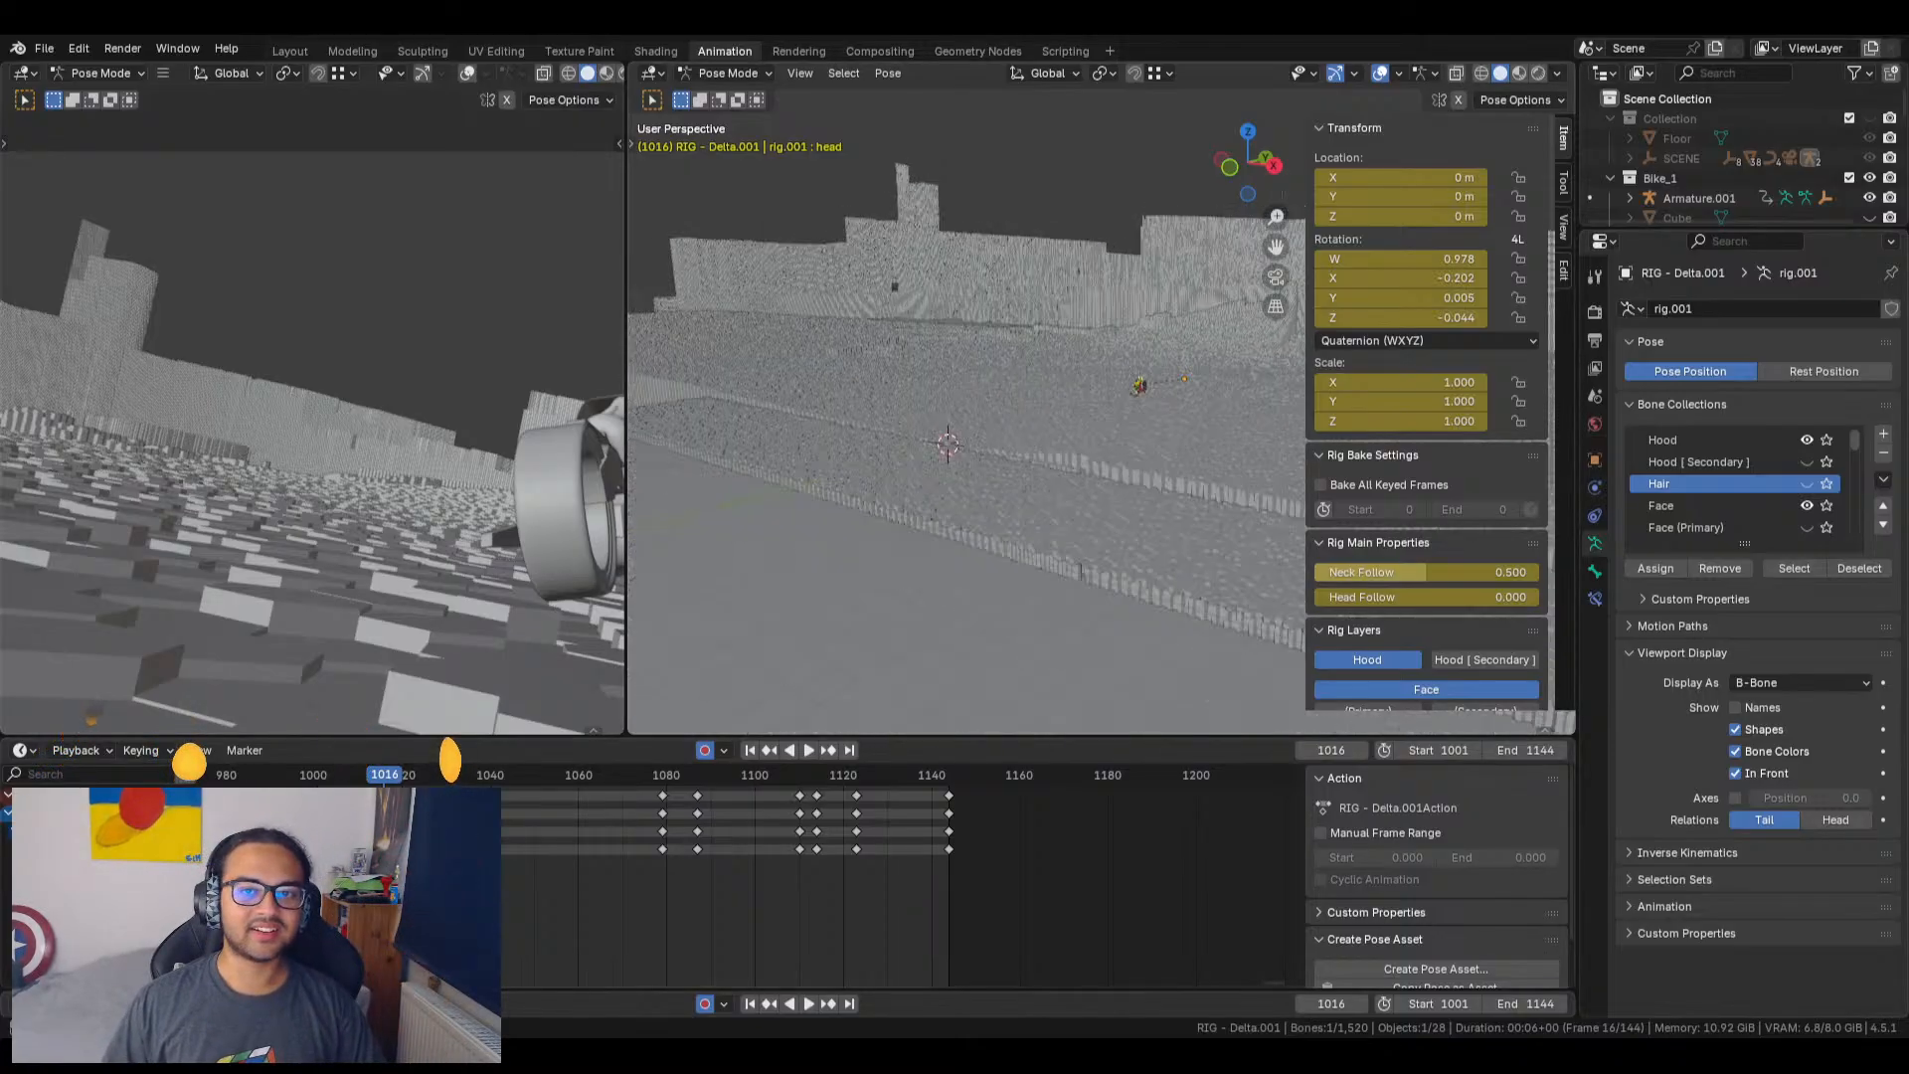
pyautogui.moveTo(1064, 527); pyautogui.dragTo(1083, 444, button='middle')
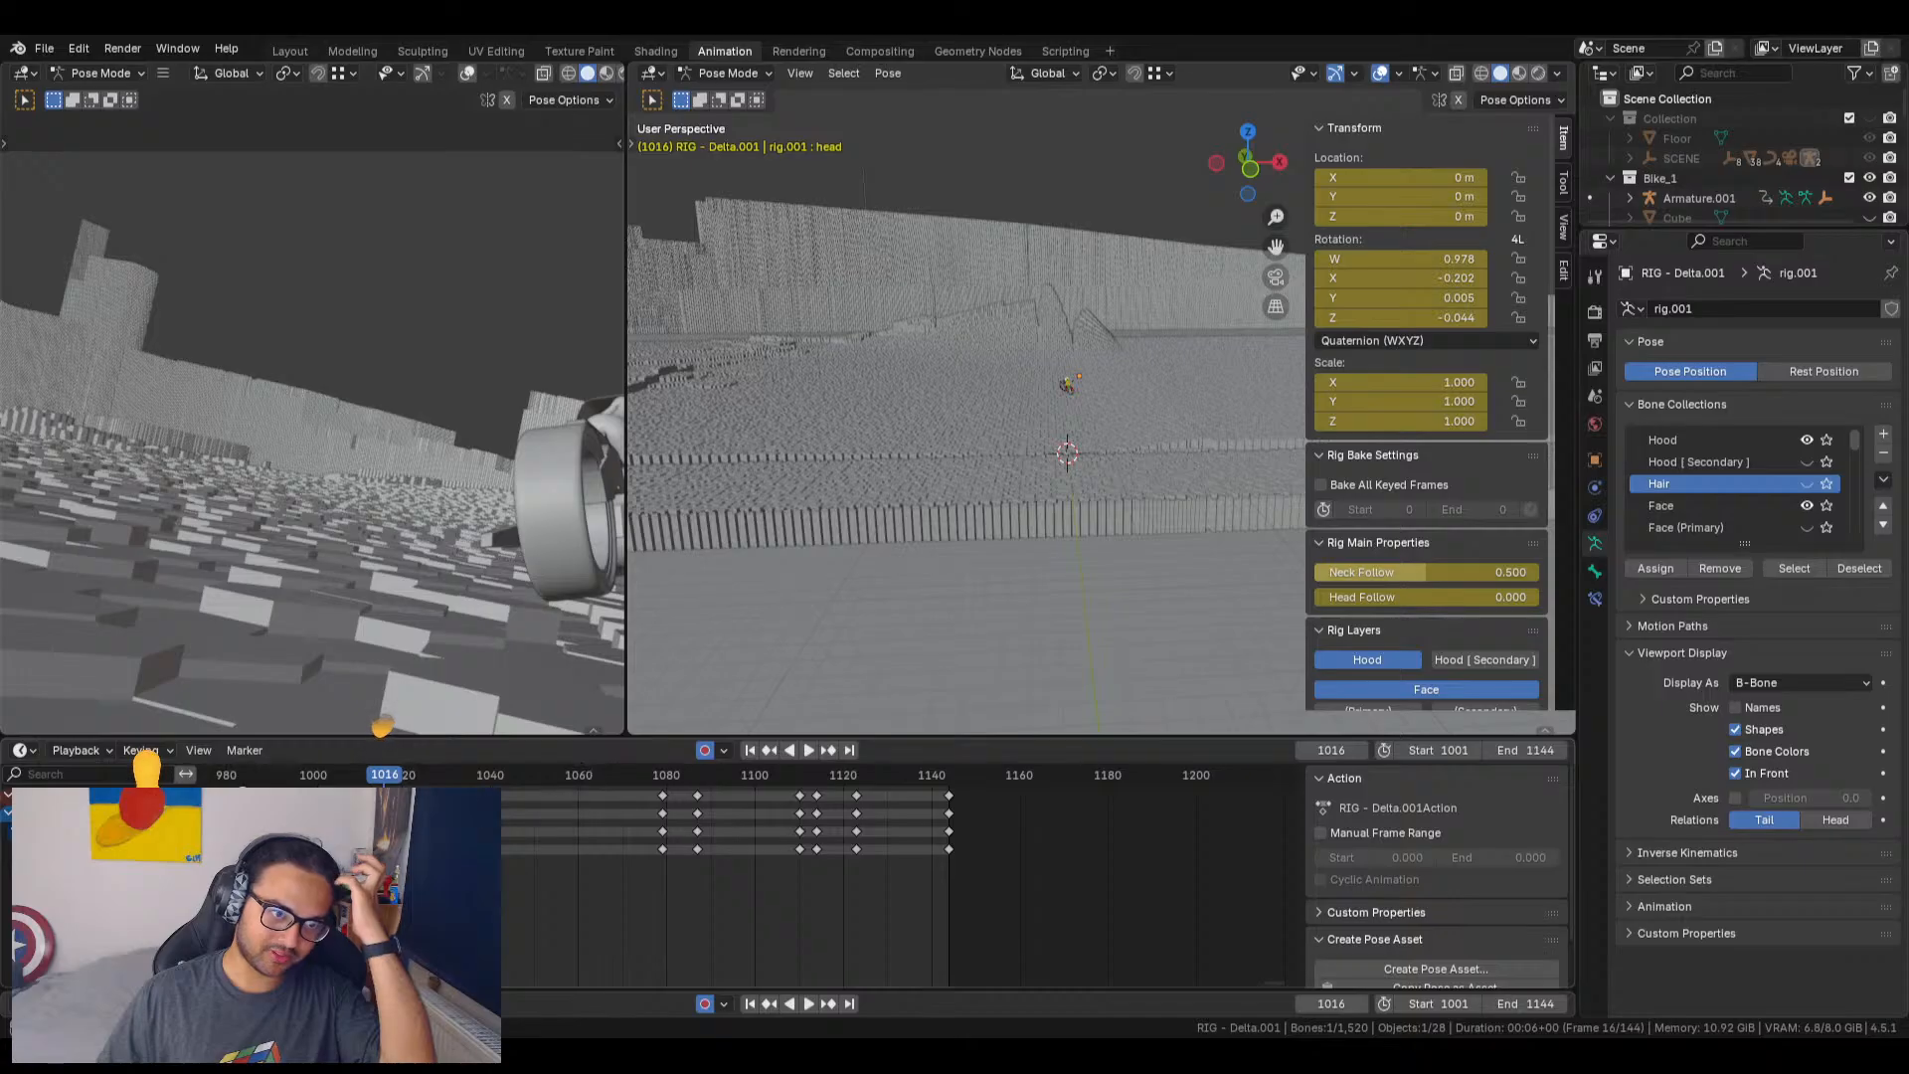
pyautogui.moveTo(397, 778); pyautogui.dragTo(403, 778)
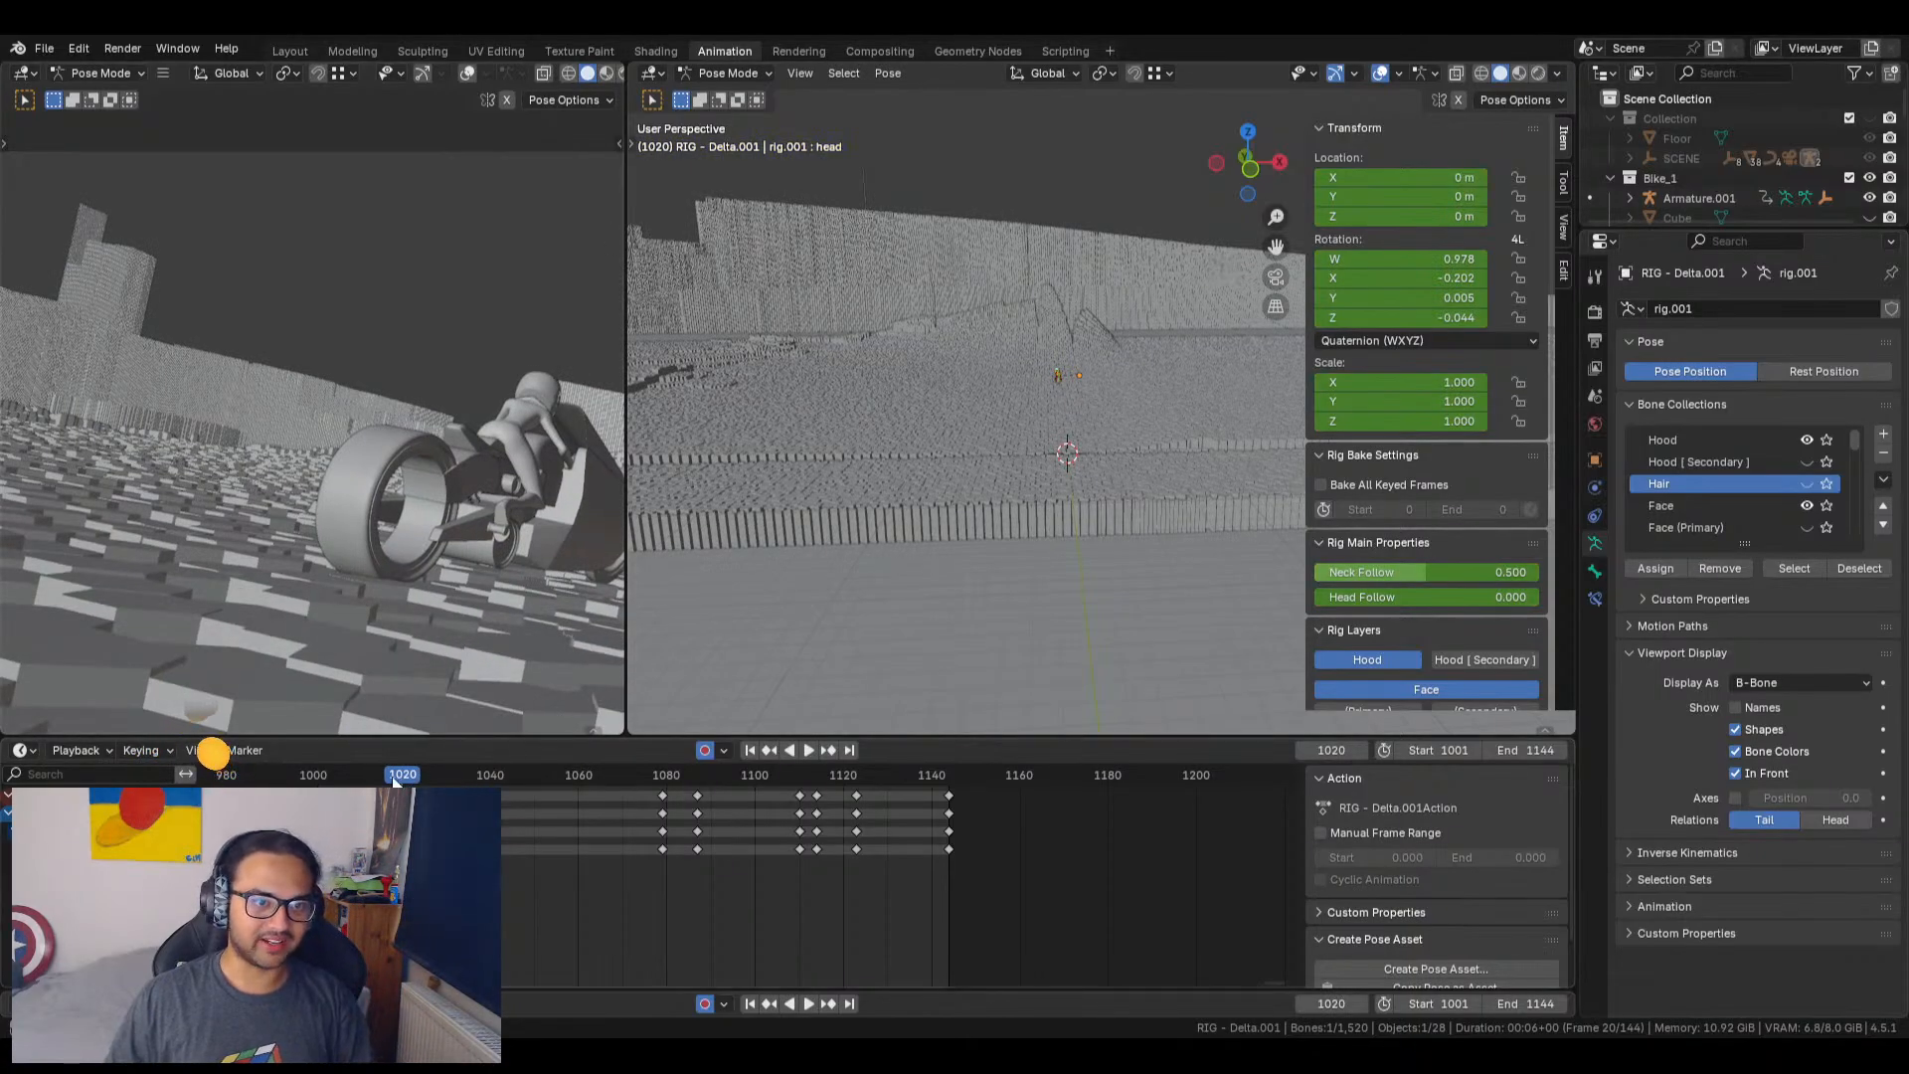
pyautogui.moveTo(396, 780); pyautogui.dragTo(386, 780)
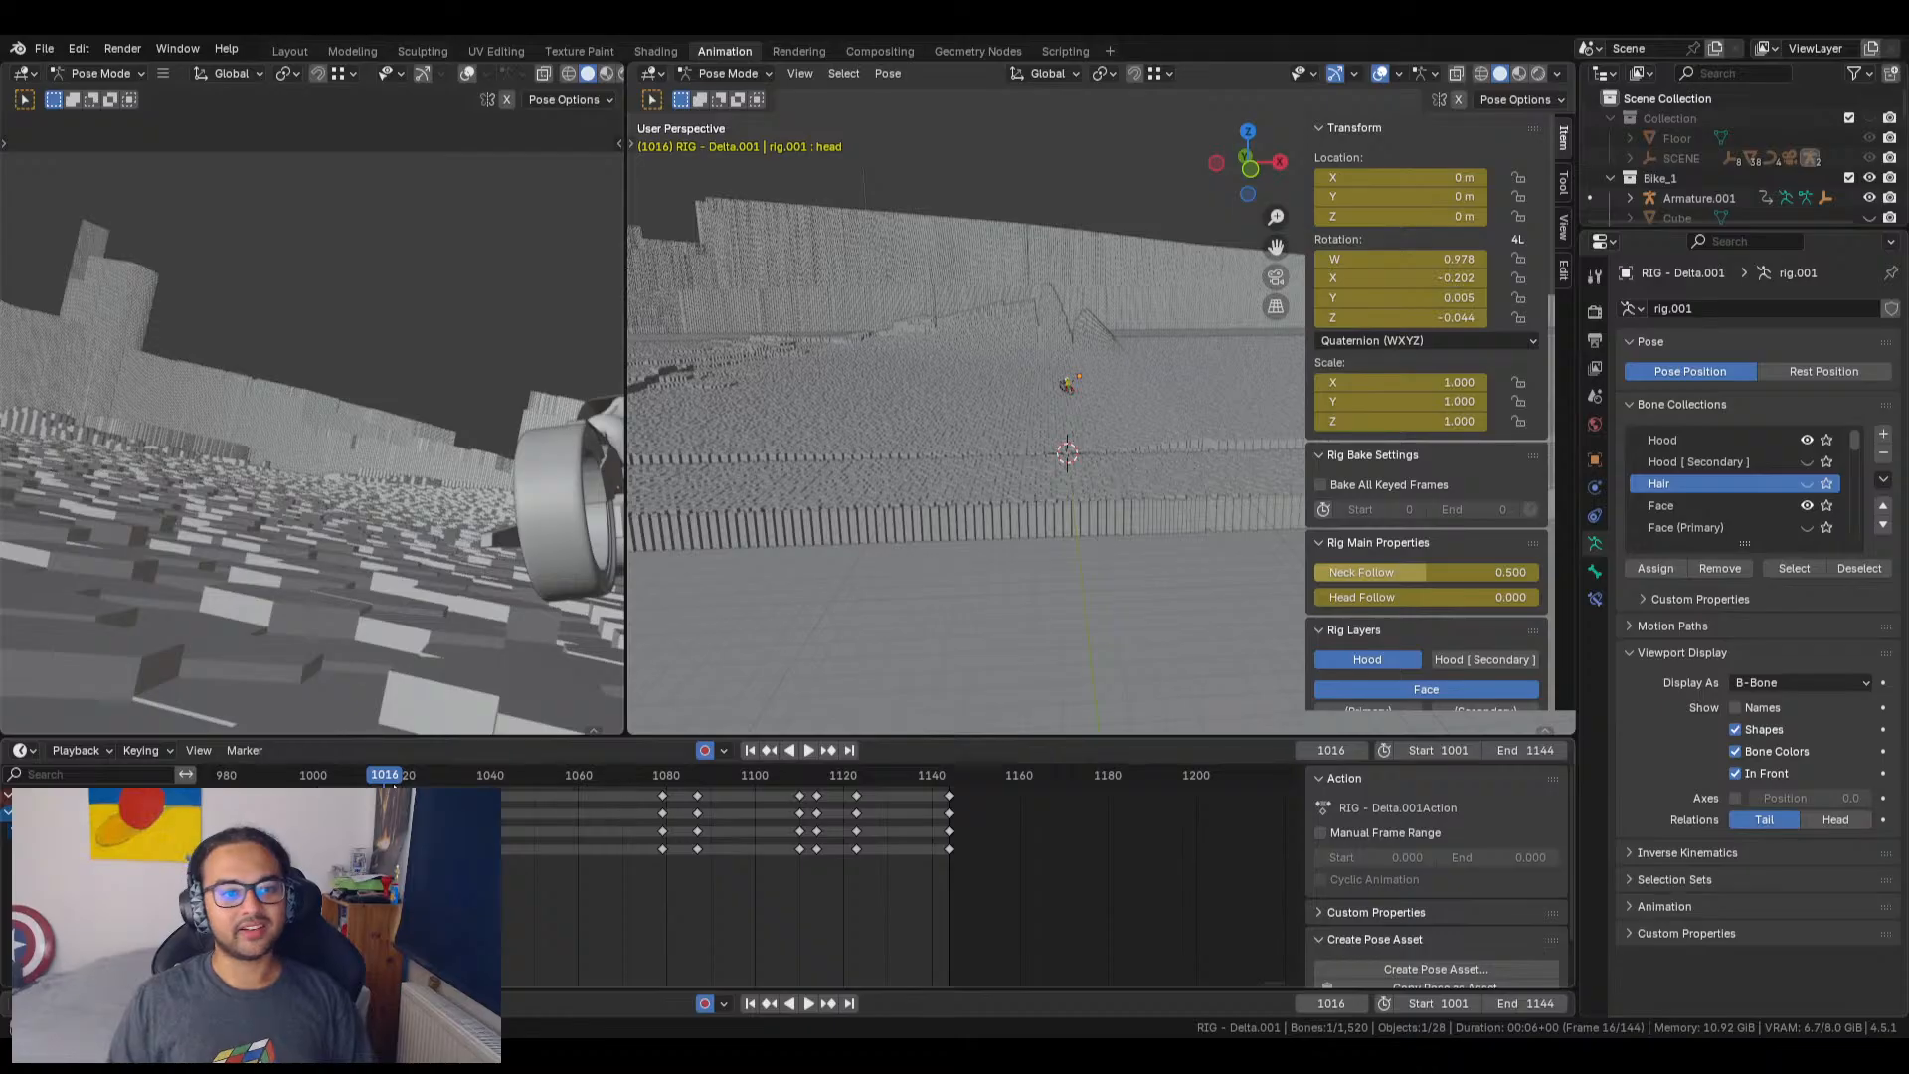
pyautogui.press('space')
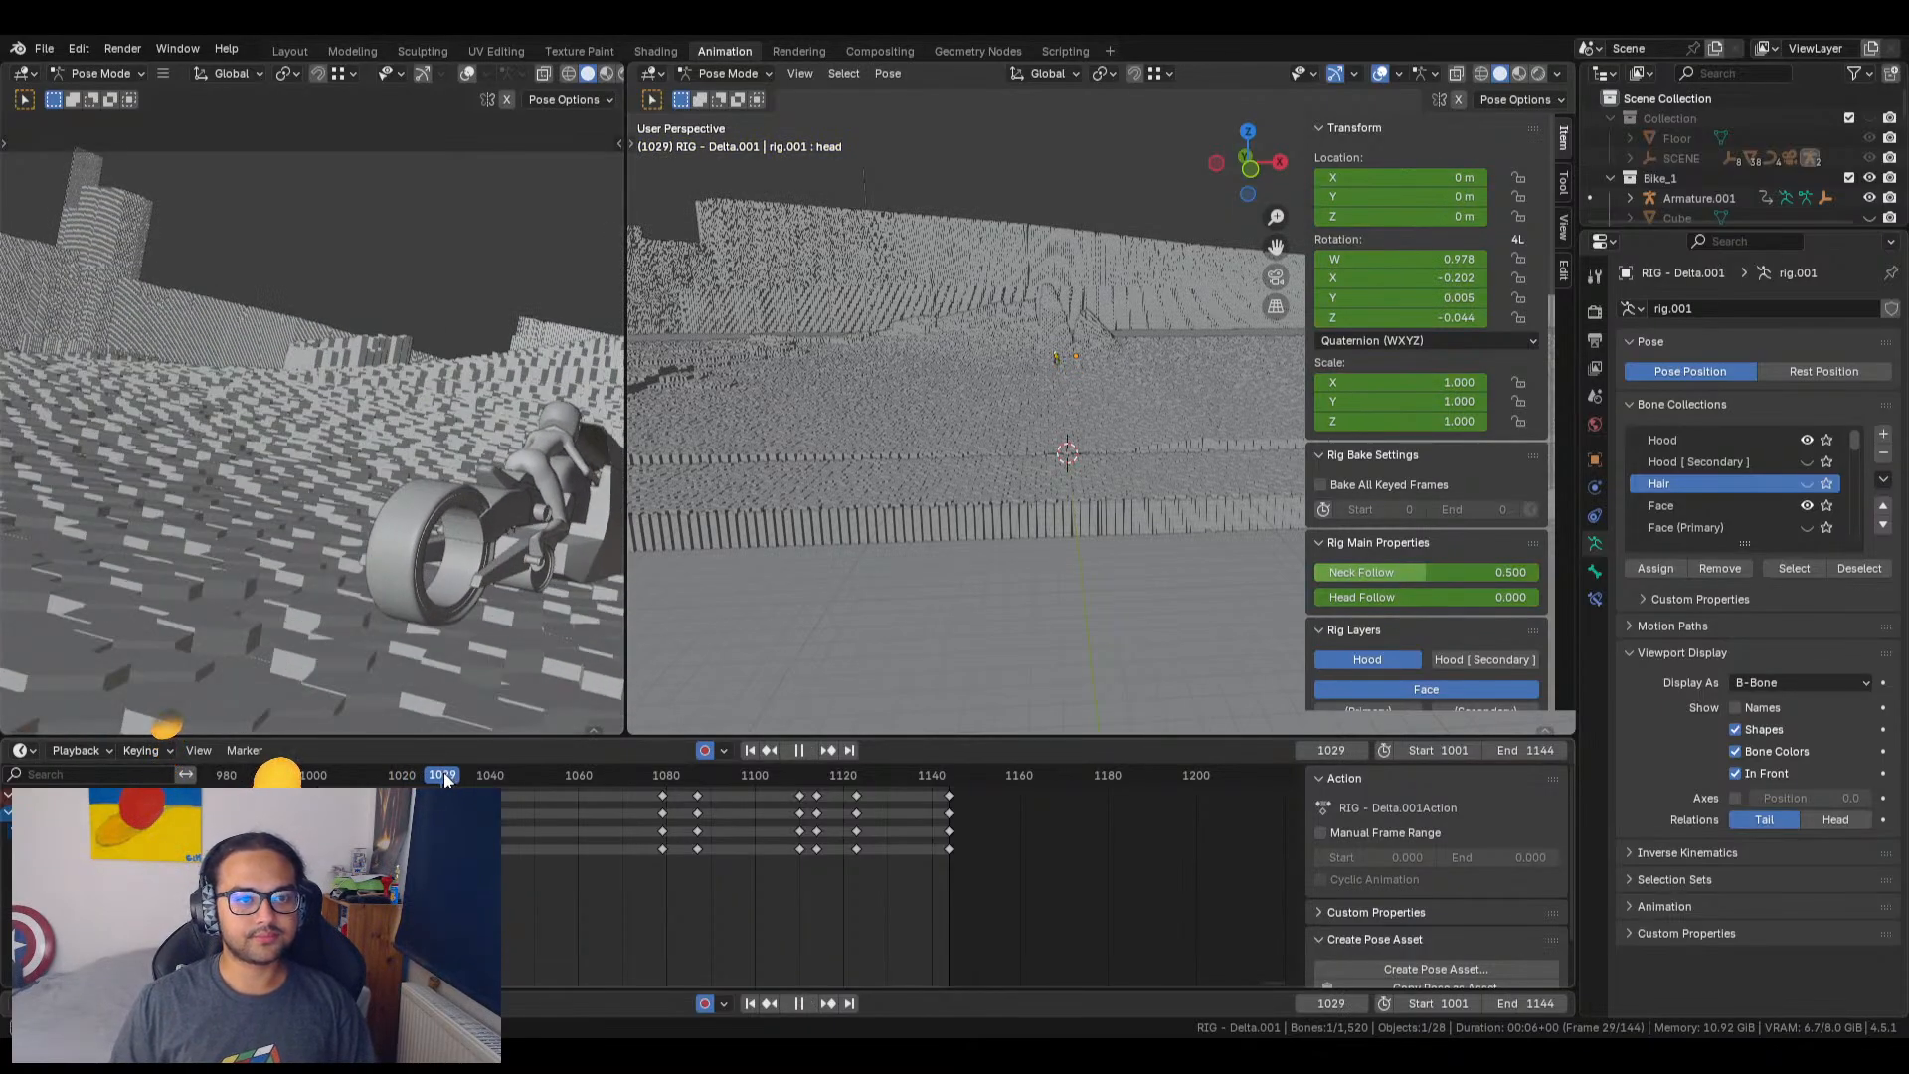
# Step: Return to frame 1007 and frame the rider's head control in the perspective view to check its pose
pyautogui.moveTo(449, 781); pyautogui.dragTo(345, 785)
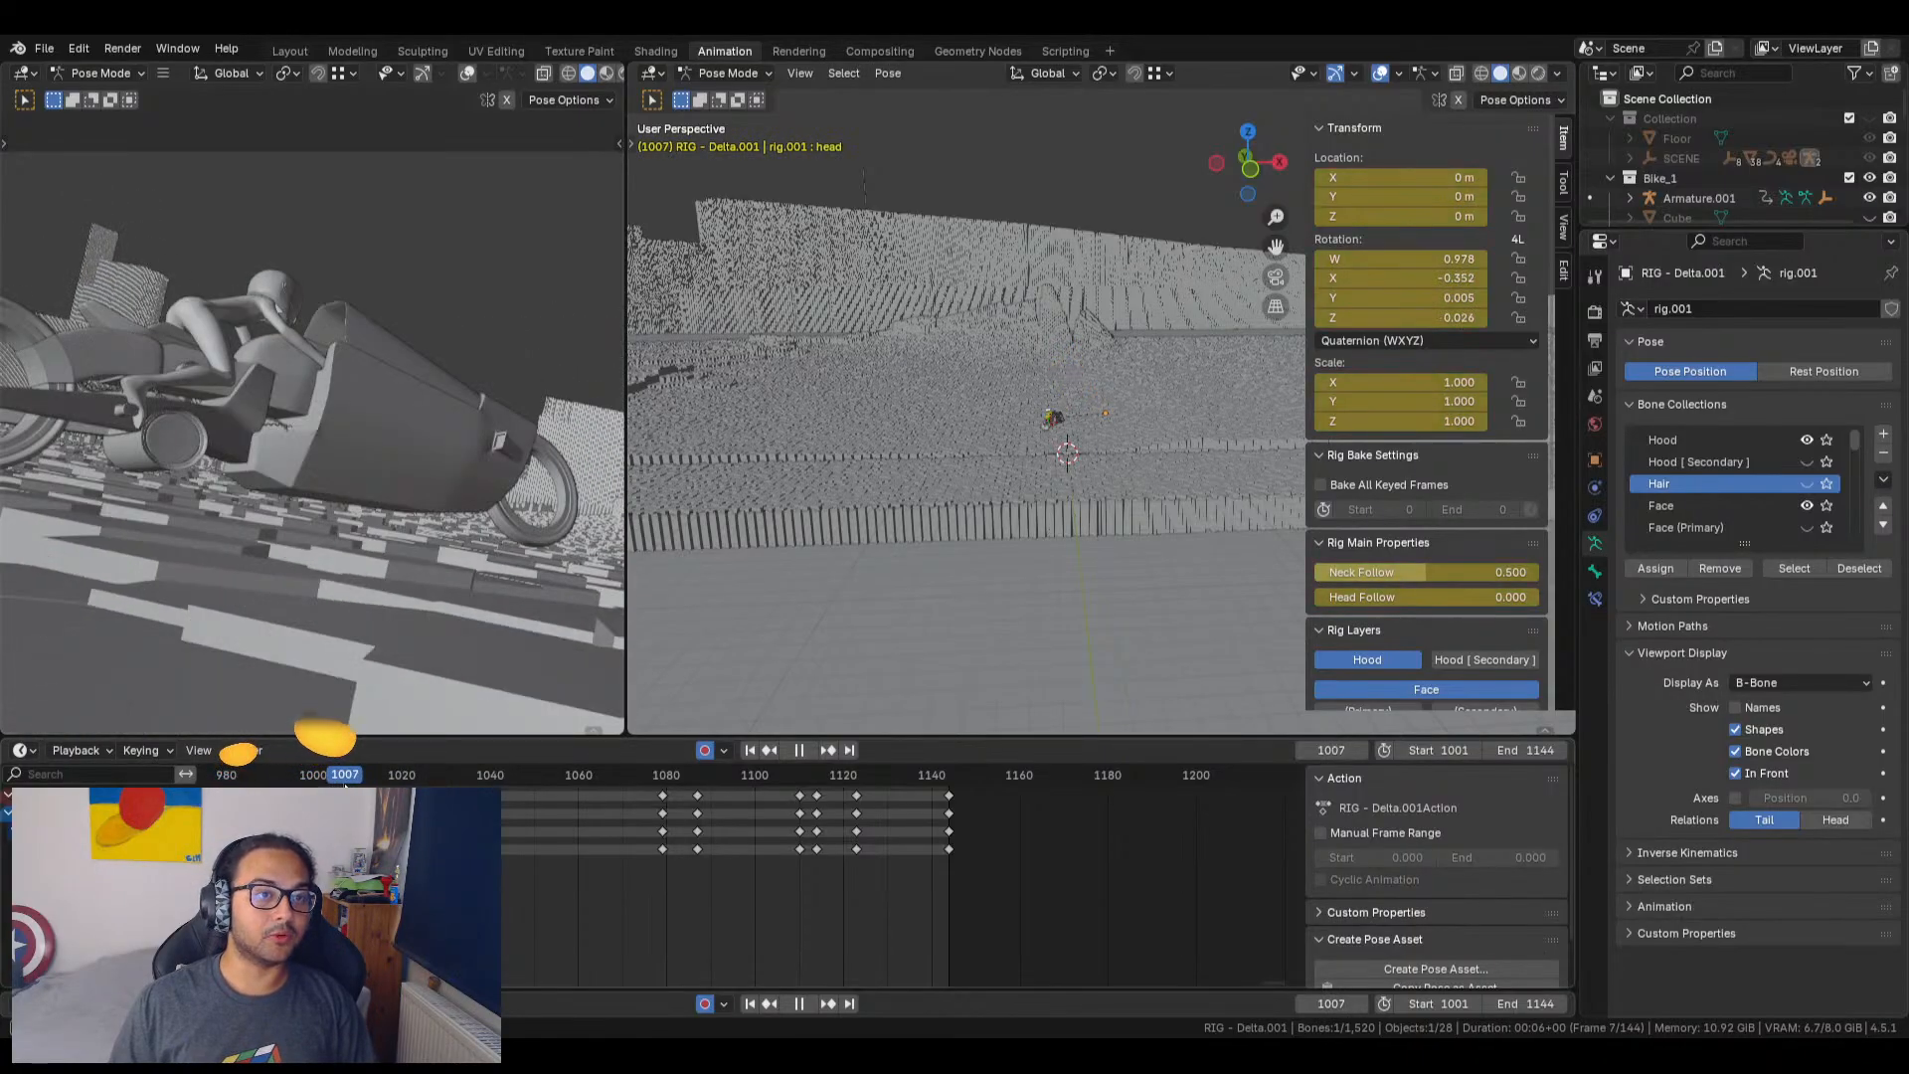
pyautogui.click(797, 74)
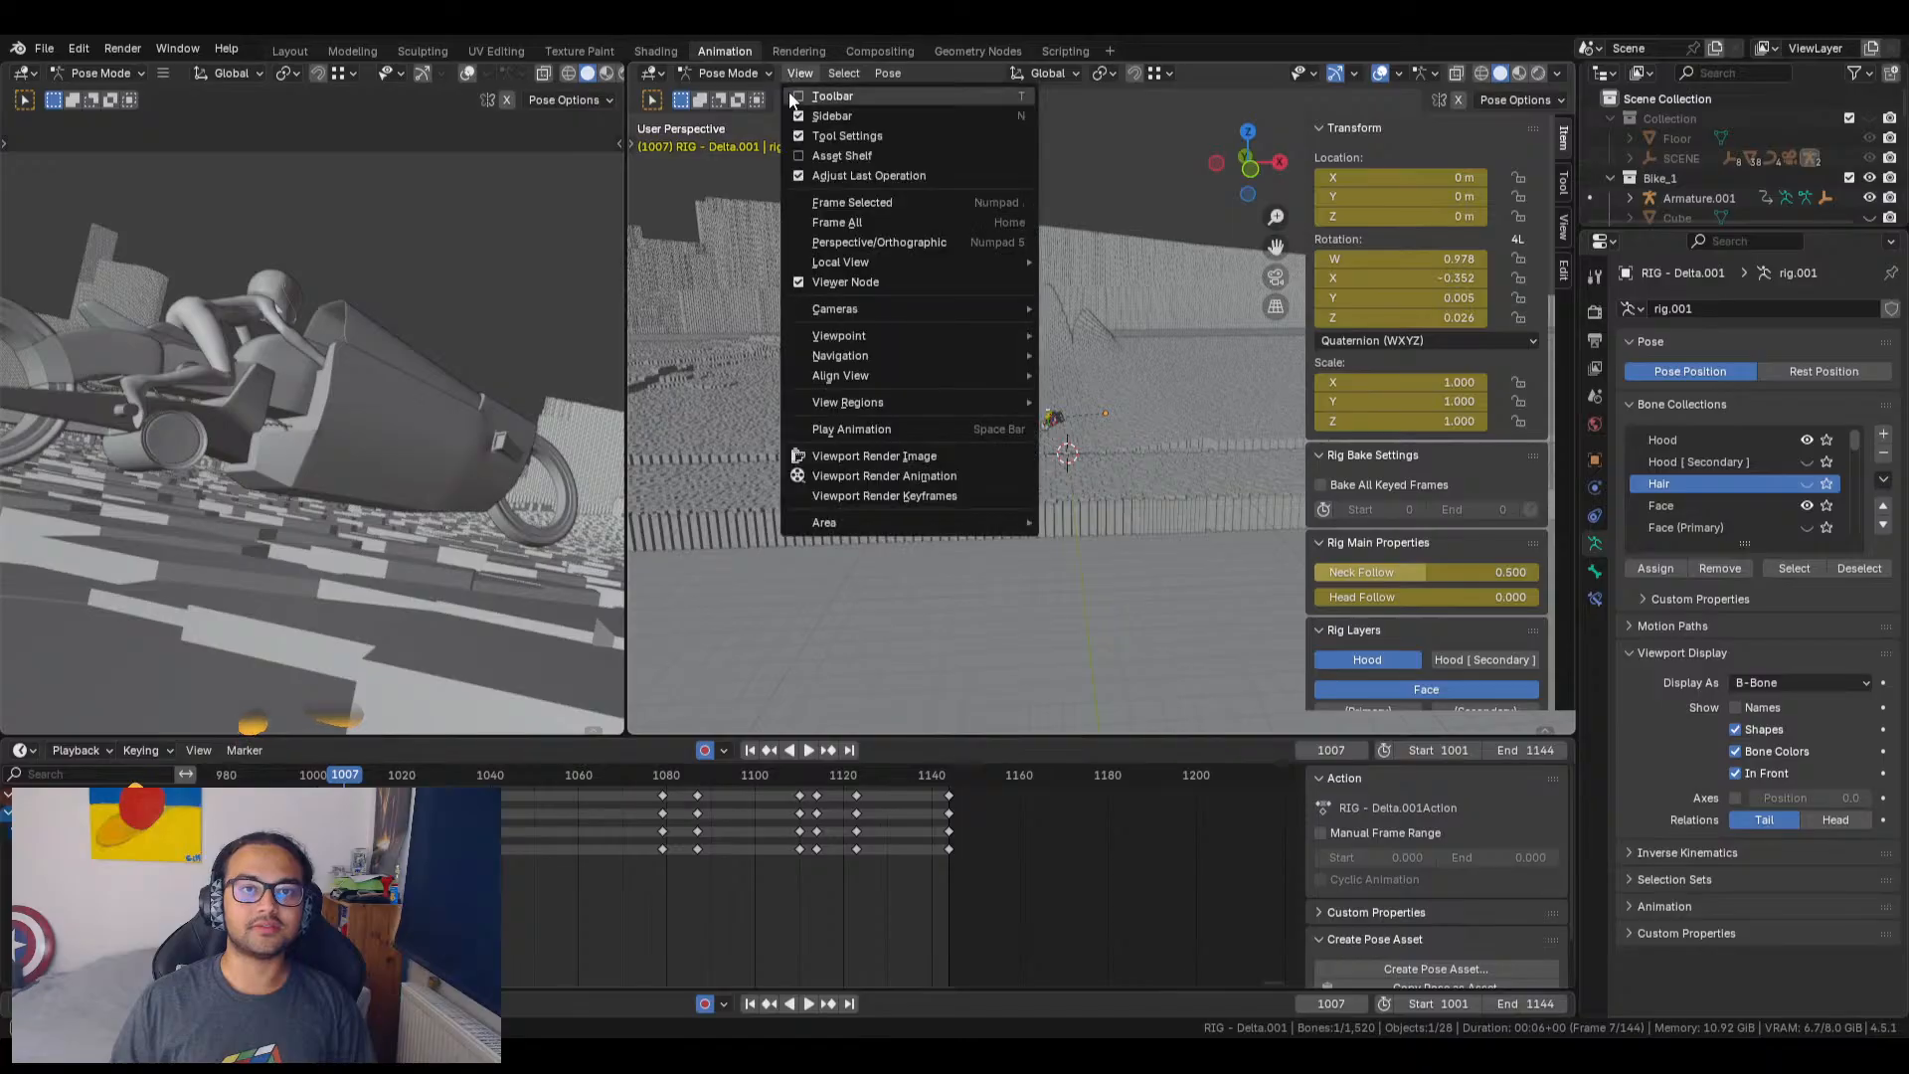
pyautogui.click(858, 204)
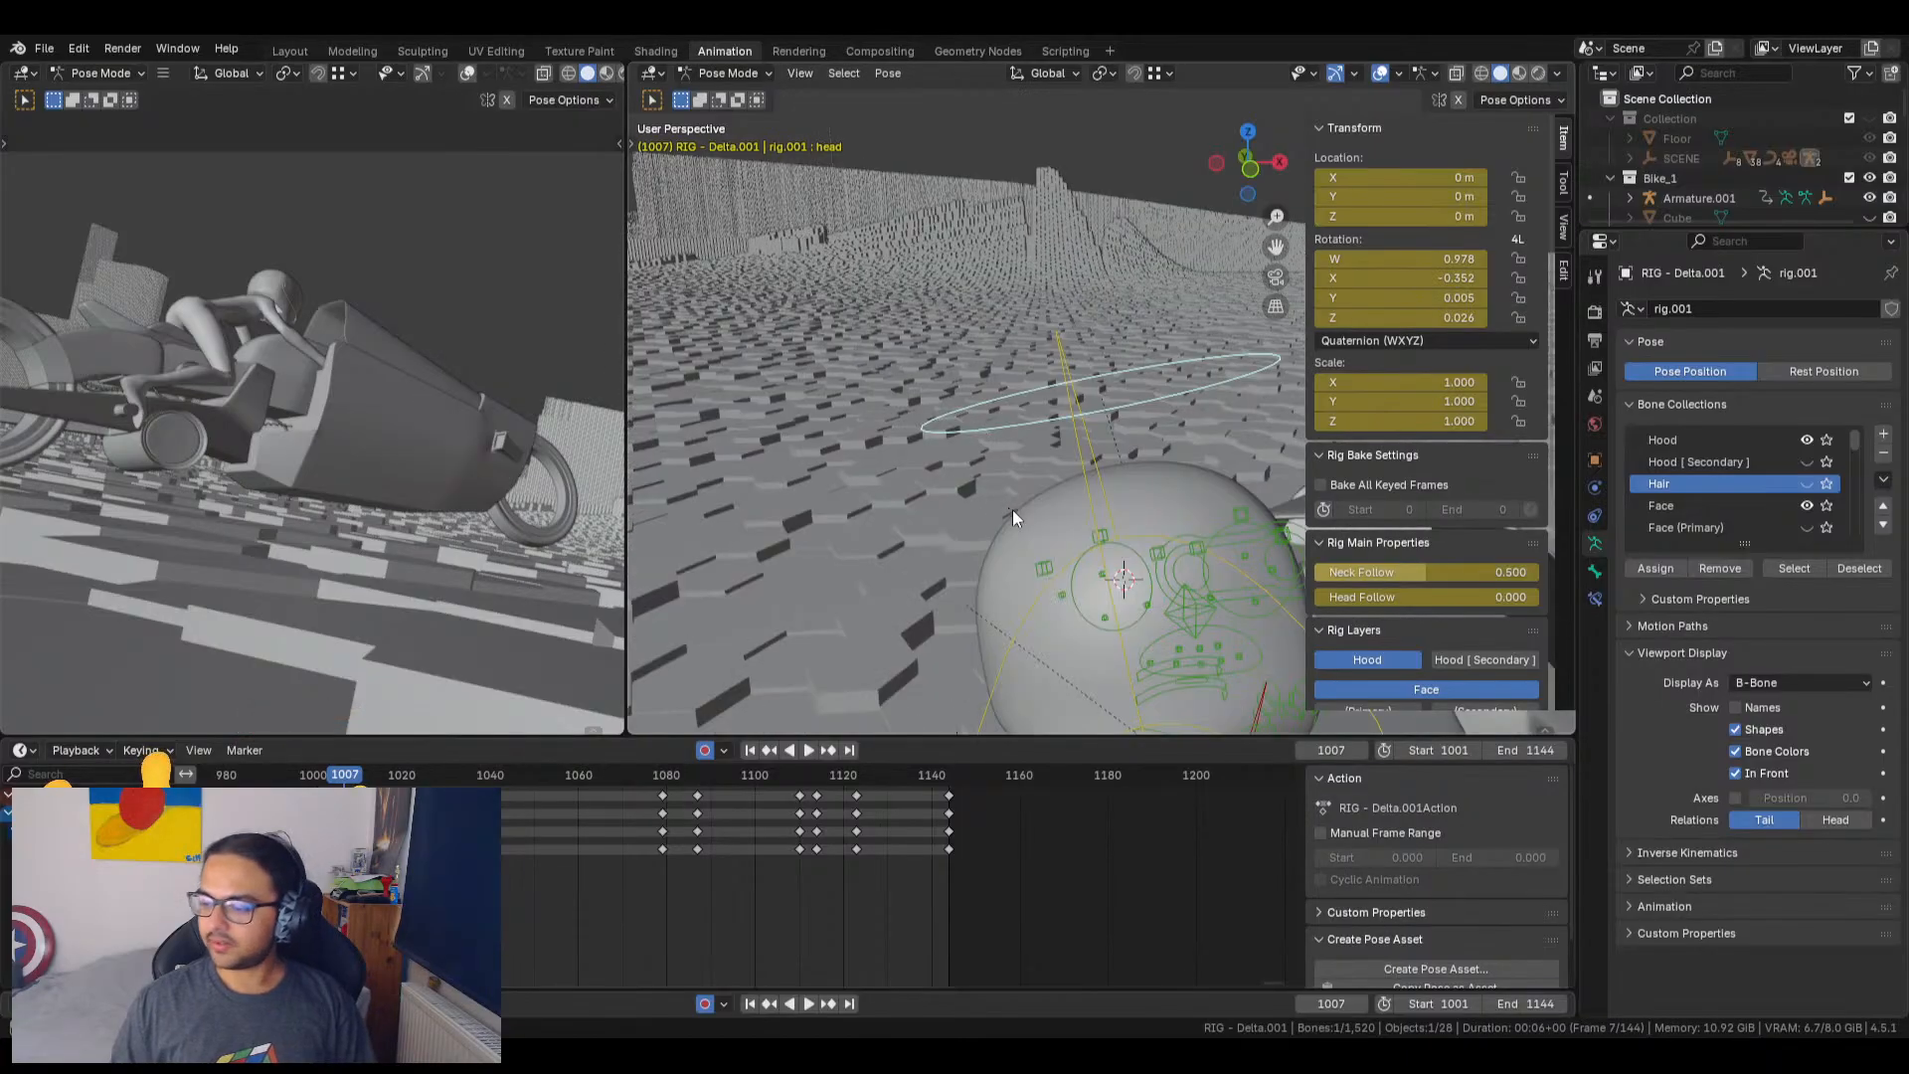
pyautogui.moveTo(1066, 511)
pyautogui.mouseDown(button='middle')
pyautogui.moveTo(960, 480)
pyautogui.moveTo(984, 489)
pyautogui.moveTo(891, 485)
pyautogui.moveTo(1052, 515)
pyautogui.moveTo(1148, 498)
pyautogui.moveTo(1041, 515)
pyautogui.mouseUp(button='middle')
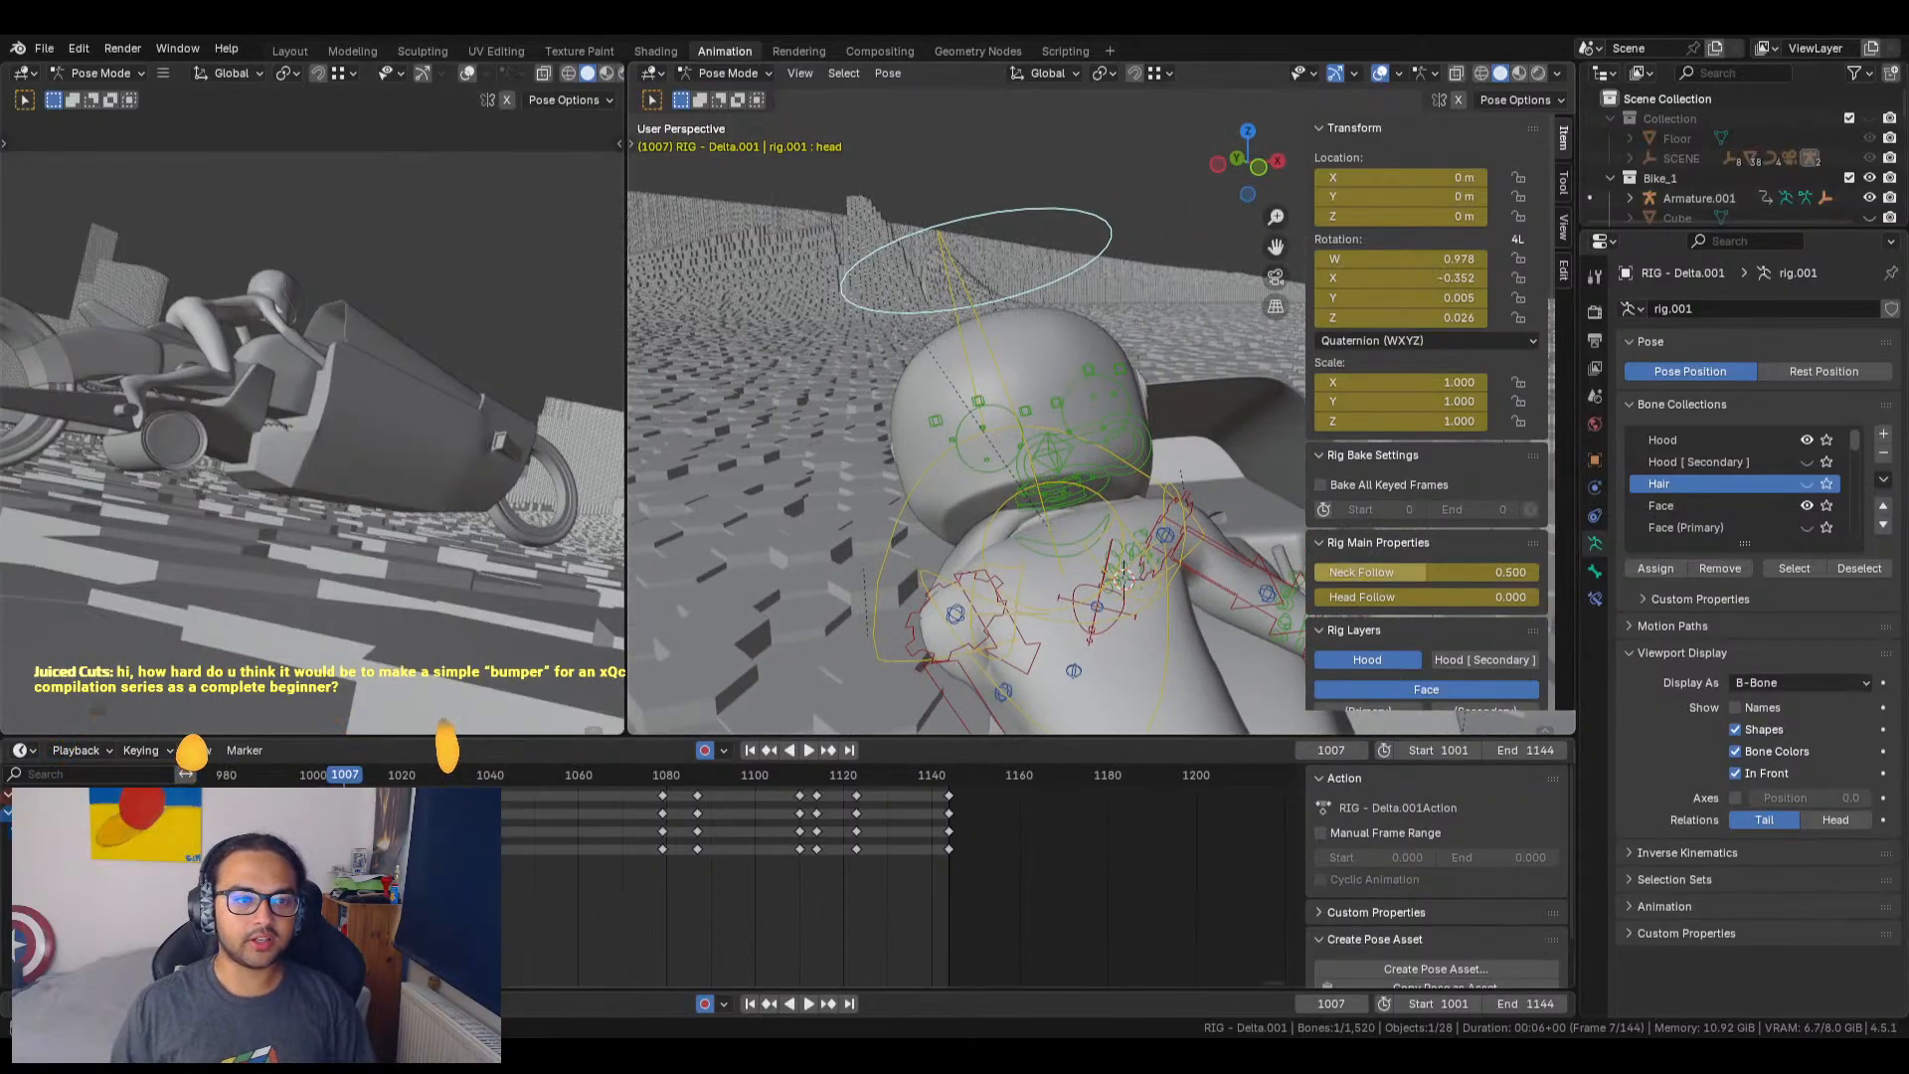
# Step: Advance to frame 1016 and set the rider's head control rotation to Y 0.075 and Z -0.084
pyautogui.press('space')
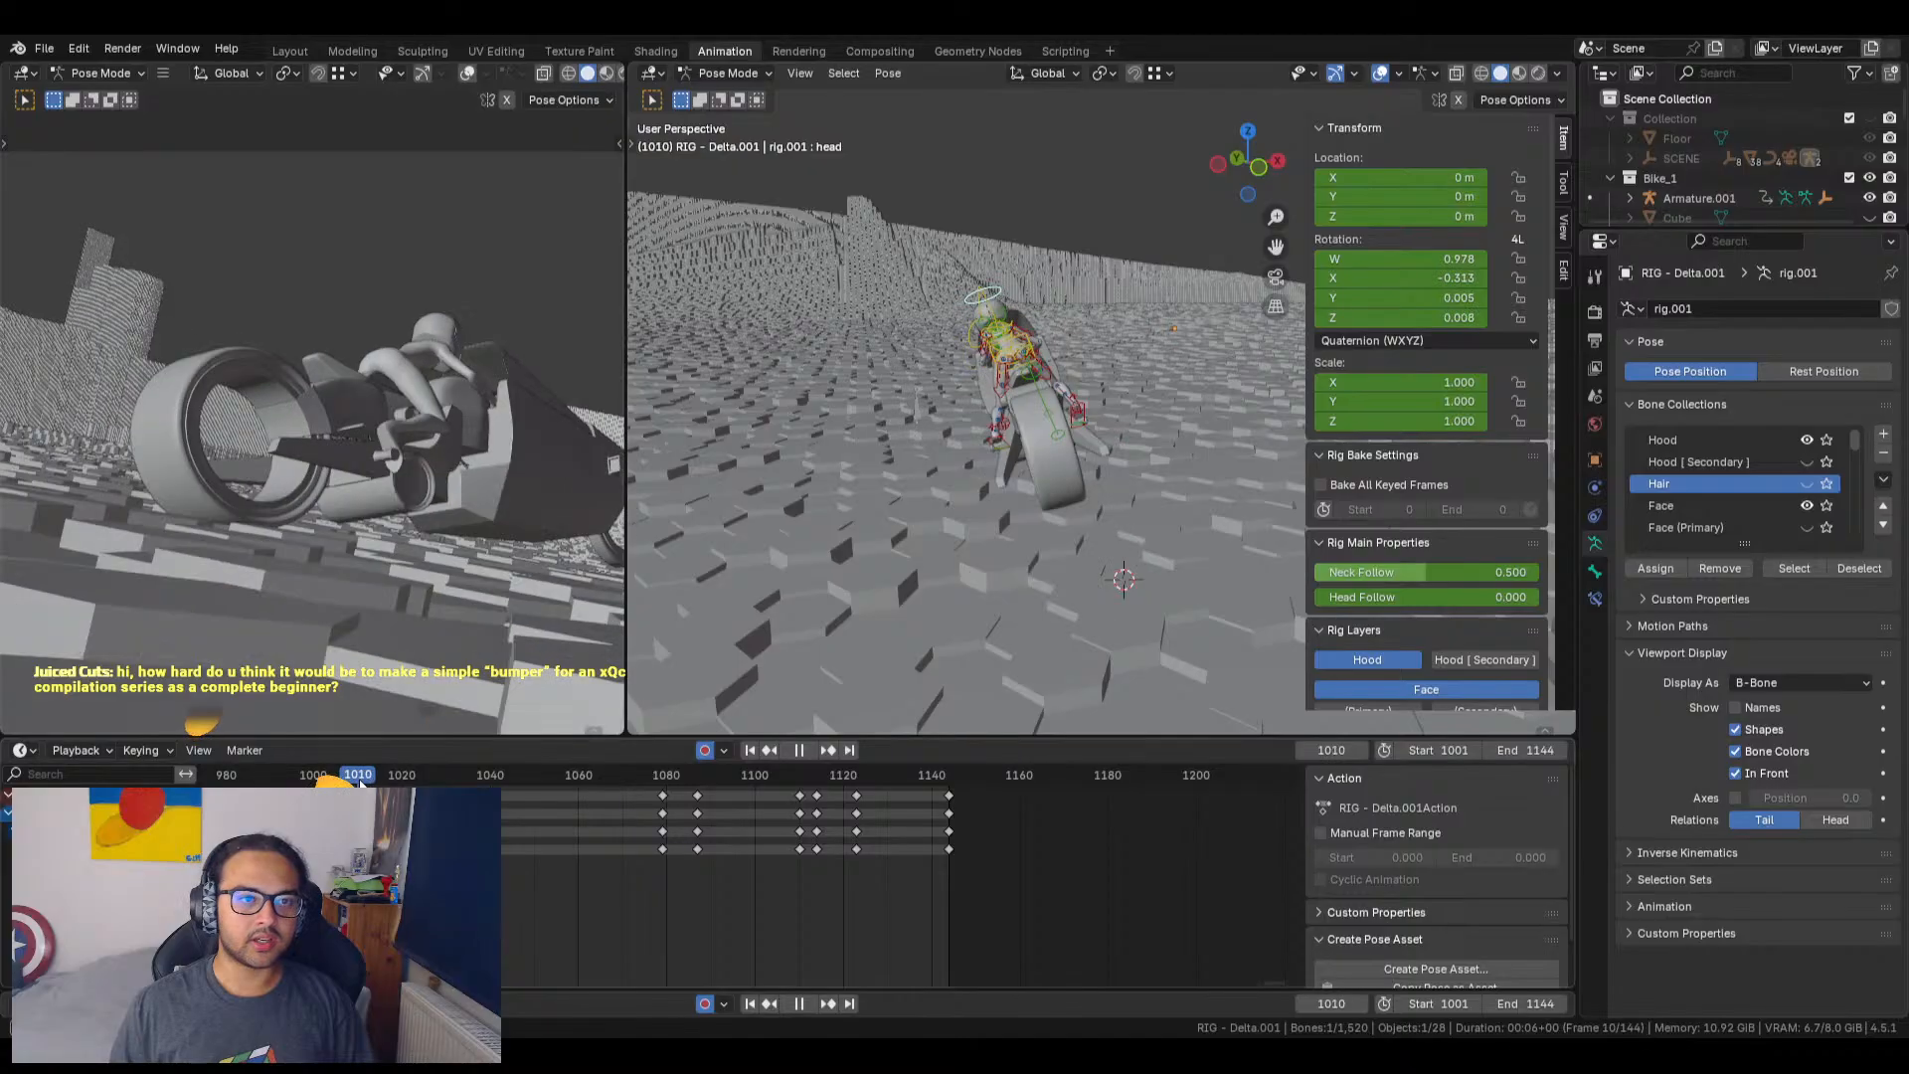
pyautogui.press('space')
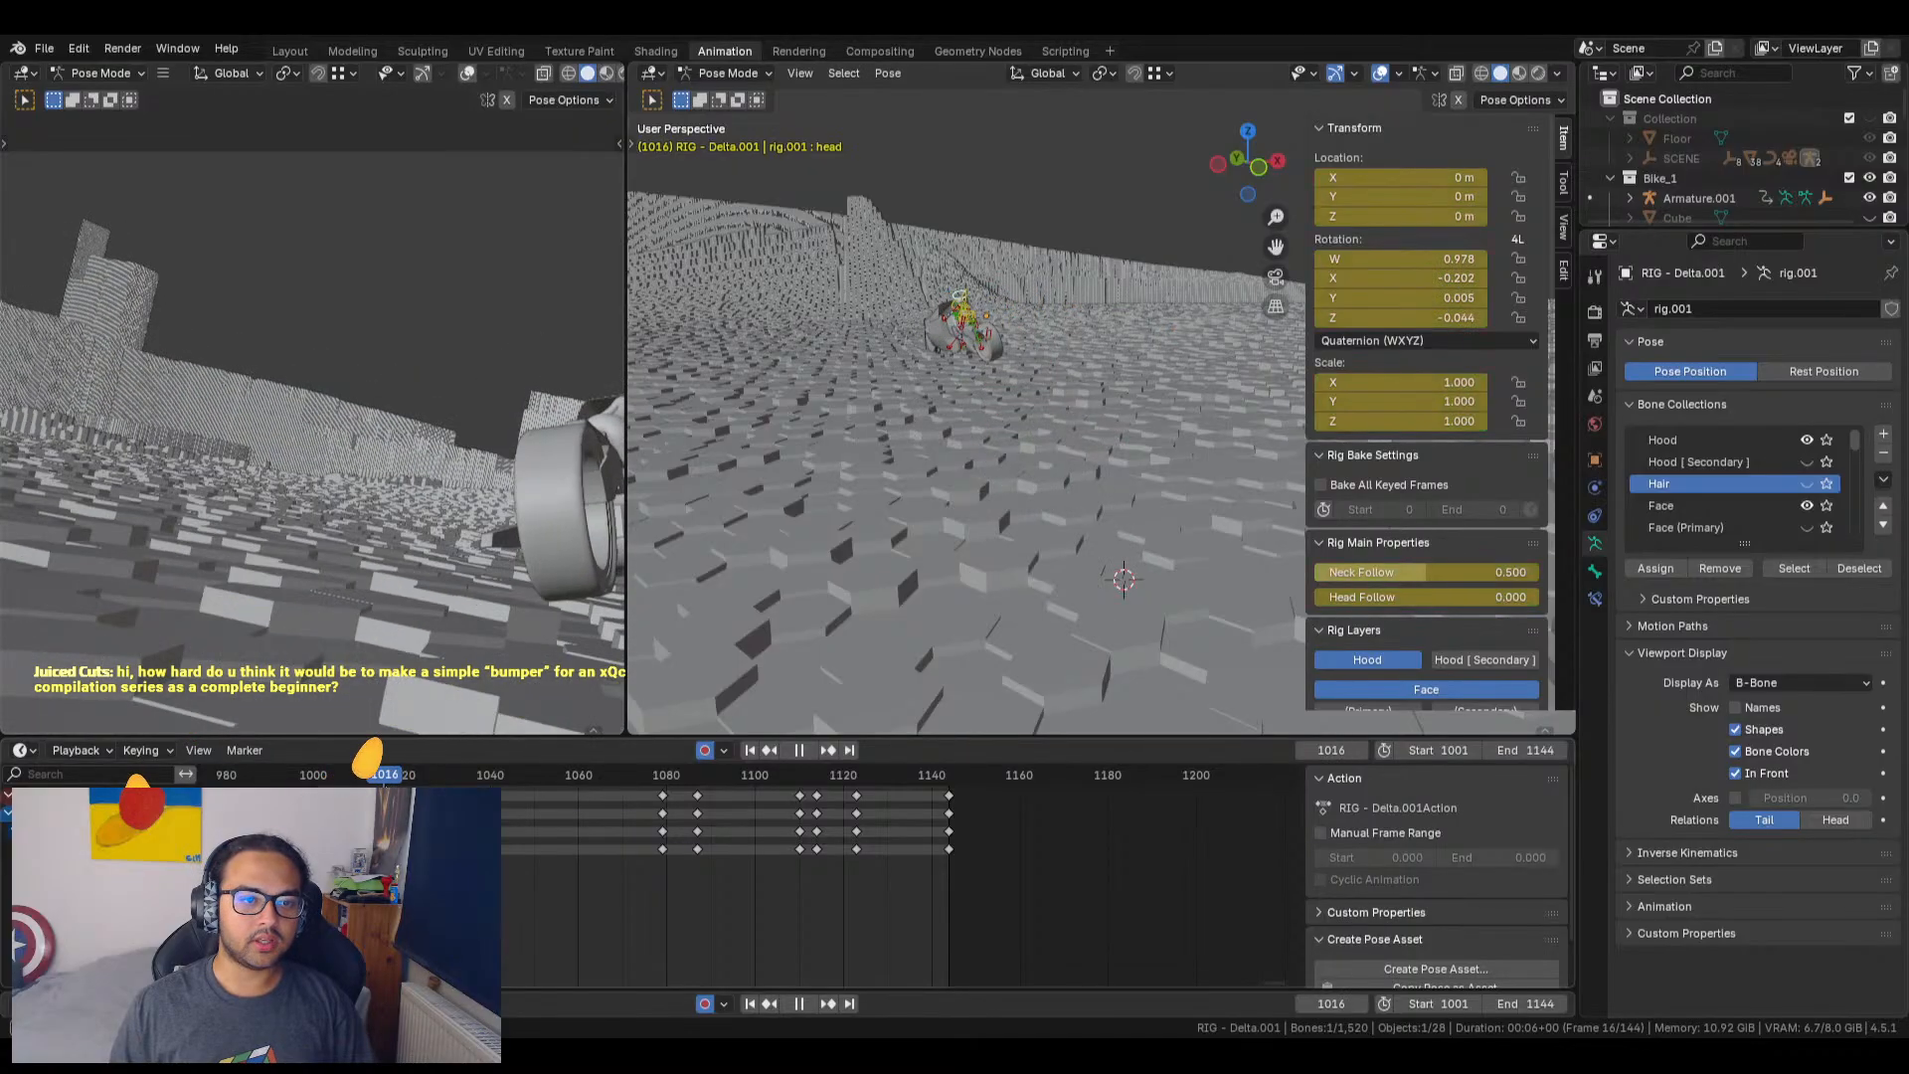
pyautogui.click(799, 73)
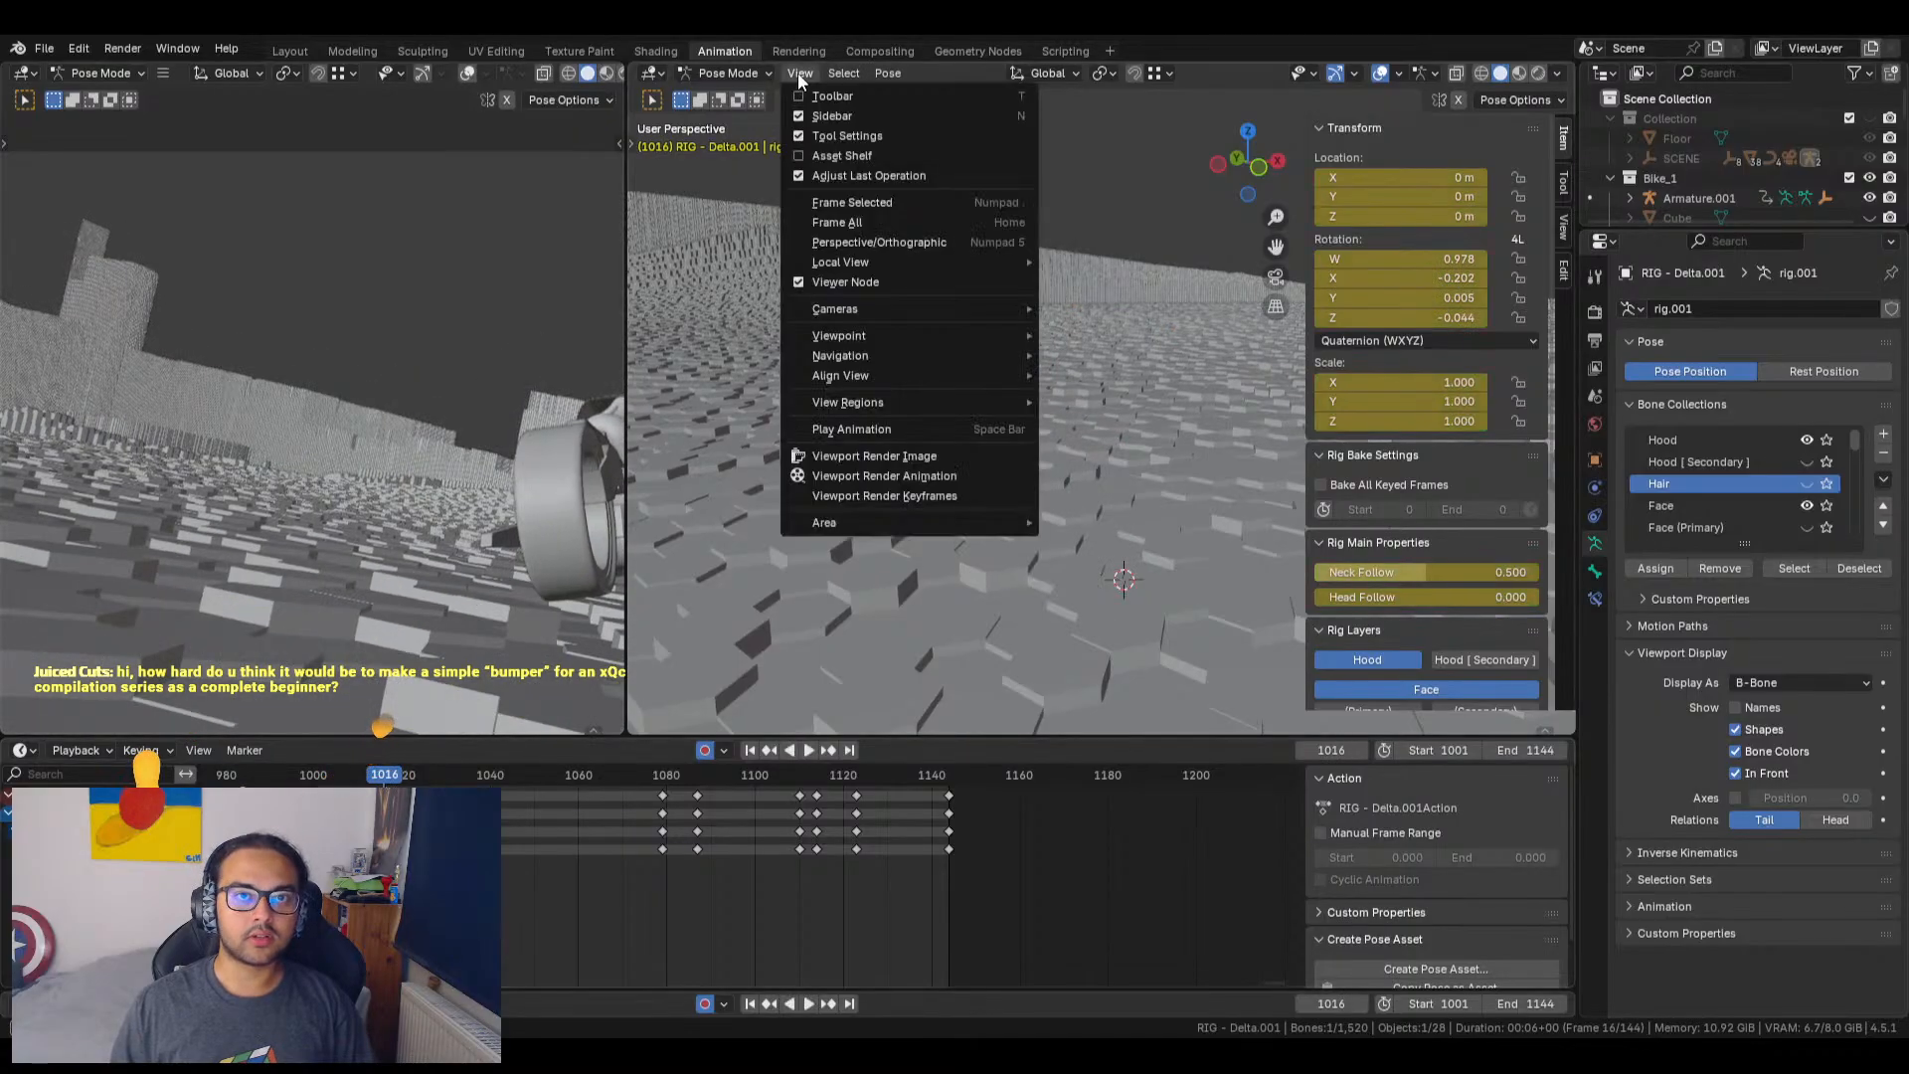
pyautogui.click(845, 209)
pyautogui.moveTo(1060, 516); pyautogui.dragTo(944, 575, button='middle')
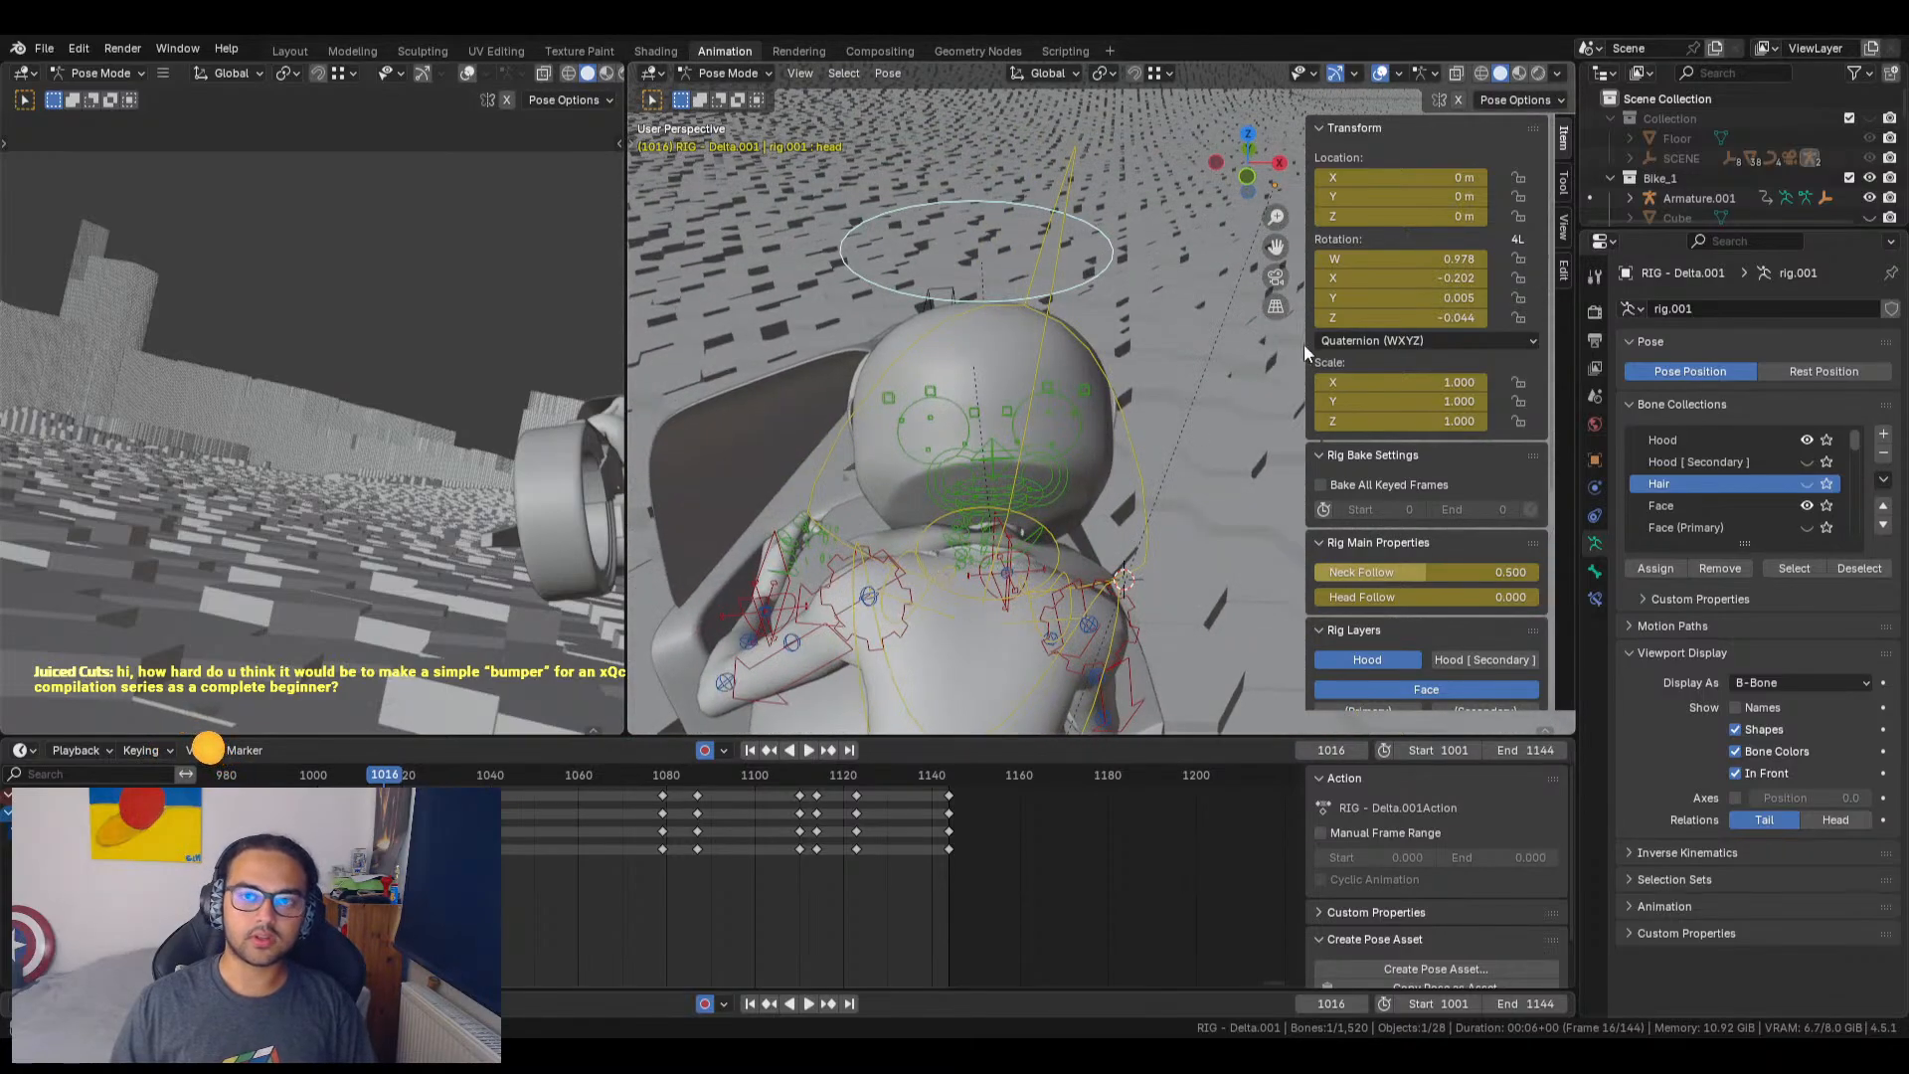
pyautogui.moveTo(1403, 300)
pyautogui.mouseDown()
pyautogui.moveTo(1338, 300)
pyautogui.moveTo(1406, 300)
pyautogui.moveTo(1390, 321)
pyautogui.mouseUp()
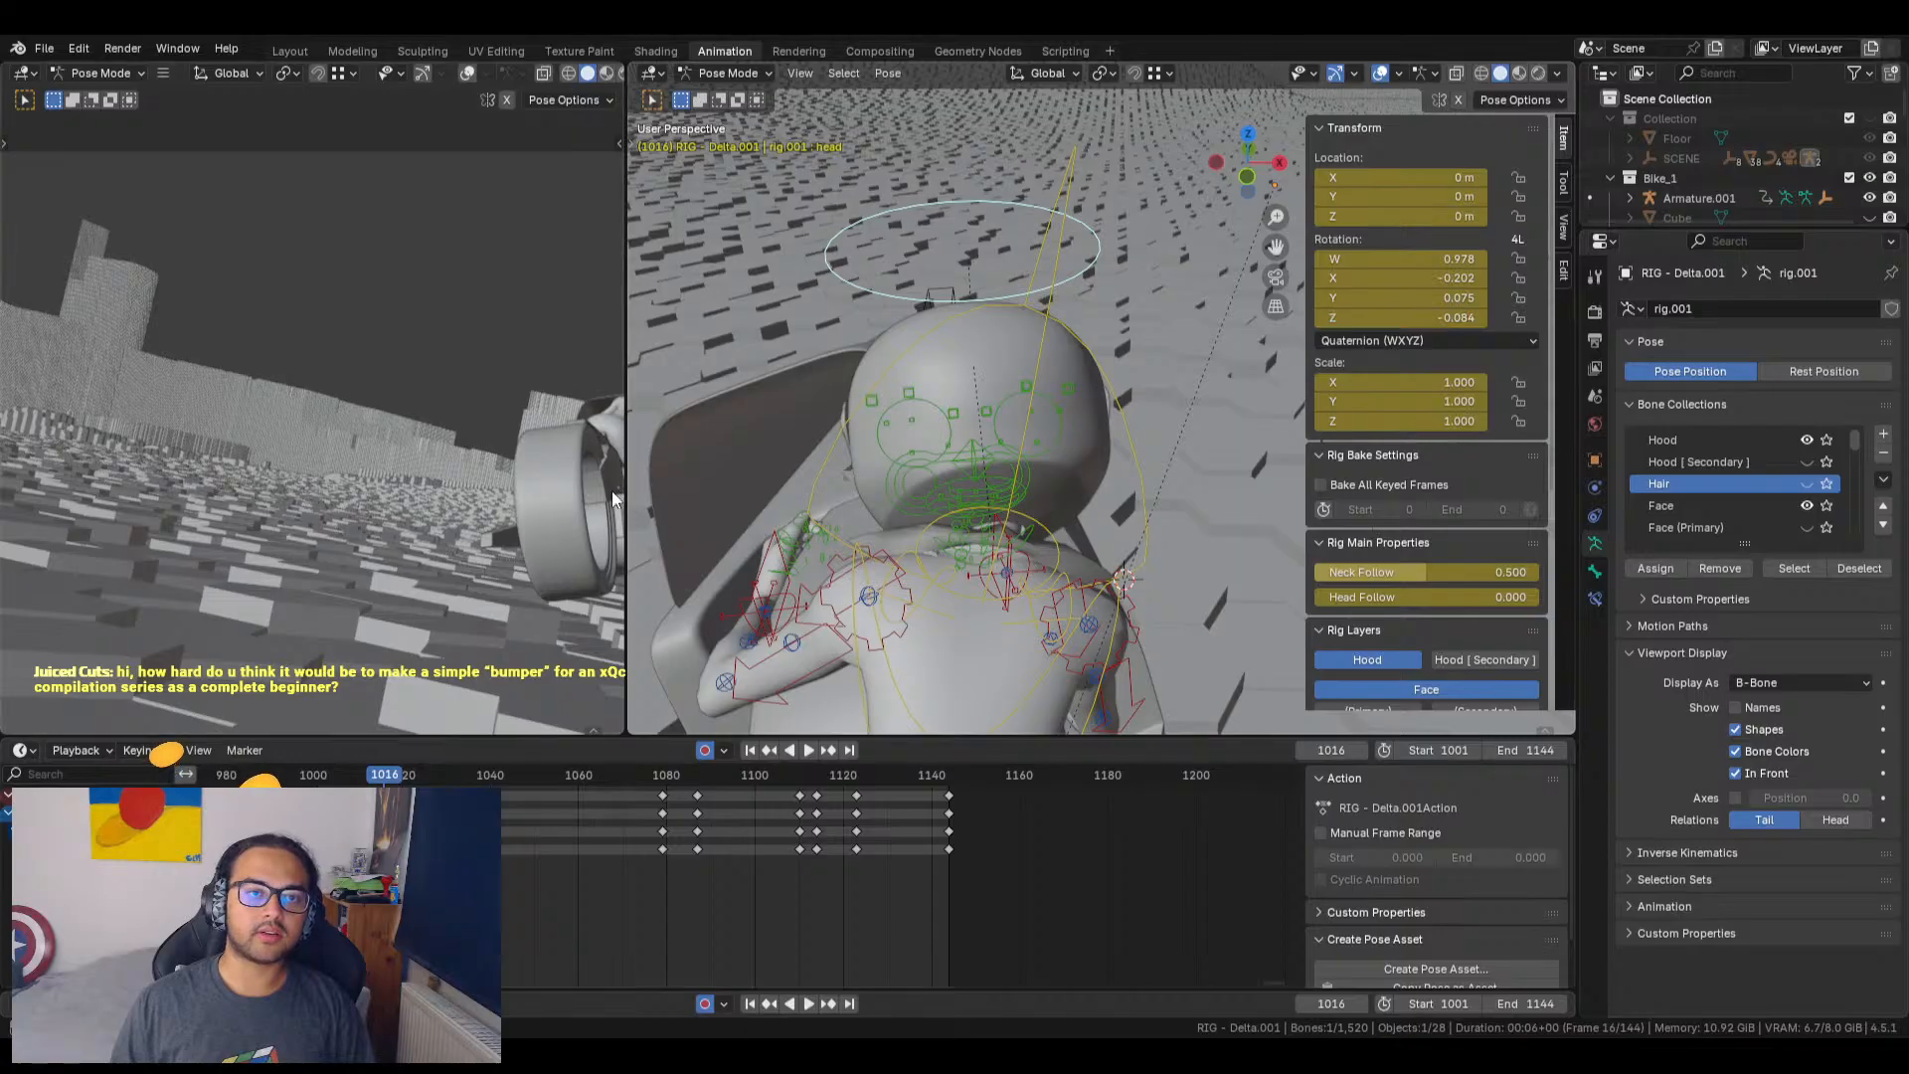
# Step: Bring the rider fully into the camera view and set the head control's X rotation to -0.512 at frame 1016
pyautogui.keyDown('shift'); pyautogui.moveTo(532, 505); pyautogui.dragTo(241, 505, button='middle'); pyautogui.keyUp('shift')
pyautogui.moveTo(740, 479); pyautogui.dragTo(965, 458, button='middle')
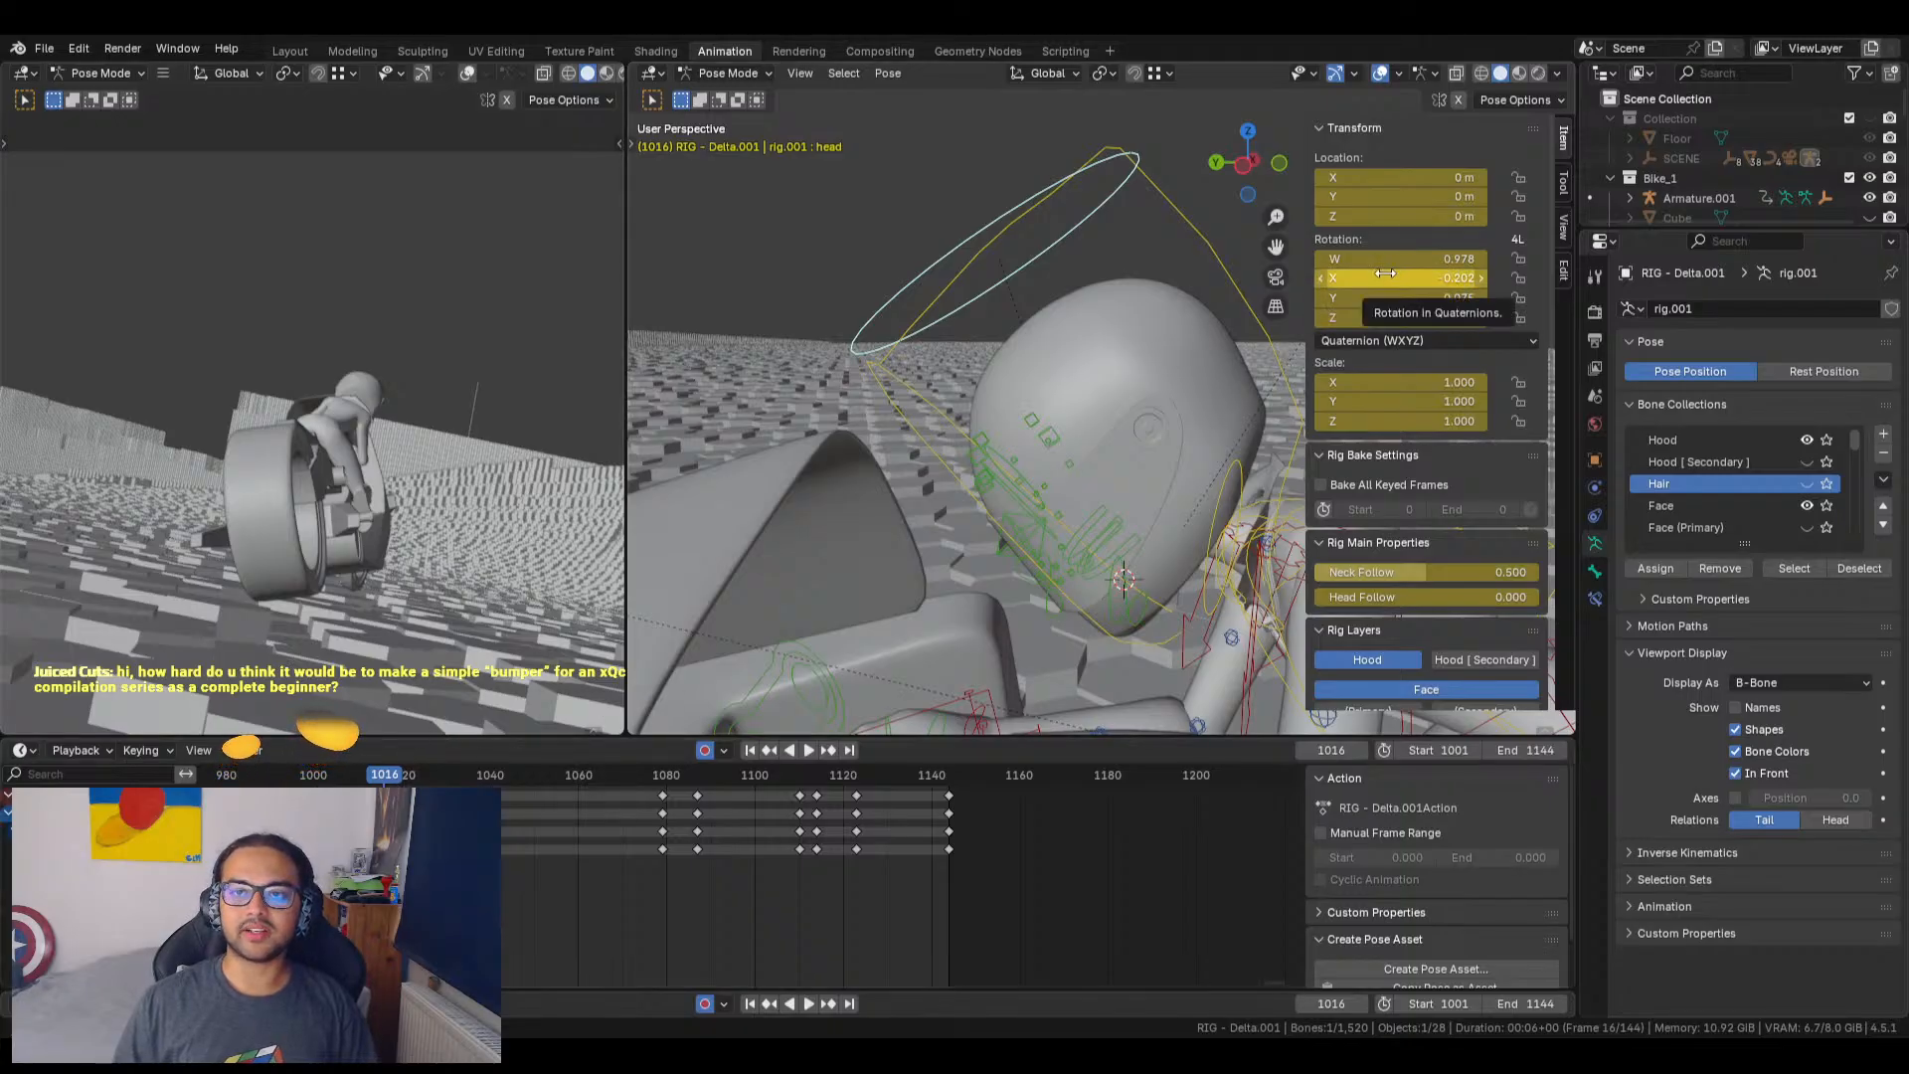
pyautogui.moveTo(1397, 279); pyautogui.dragTo(1278, 278)
pyautogui.moveTo(1084, 515); pyautogui.dragTo(953, 489, button='middle')
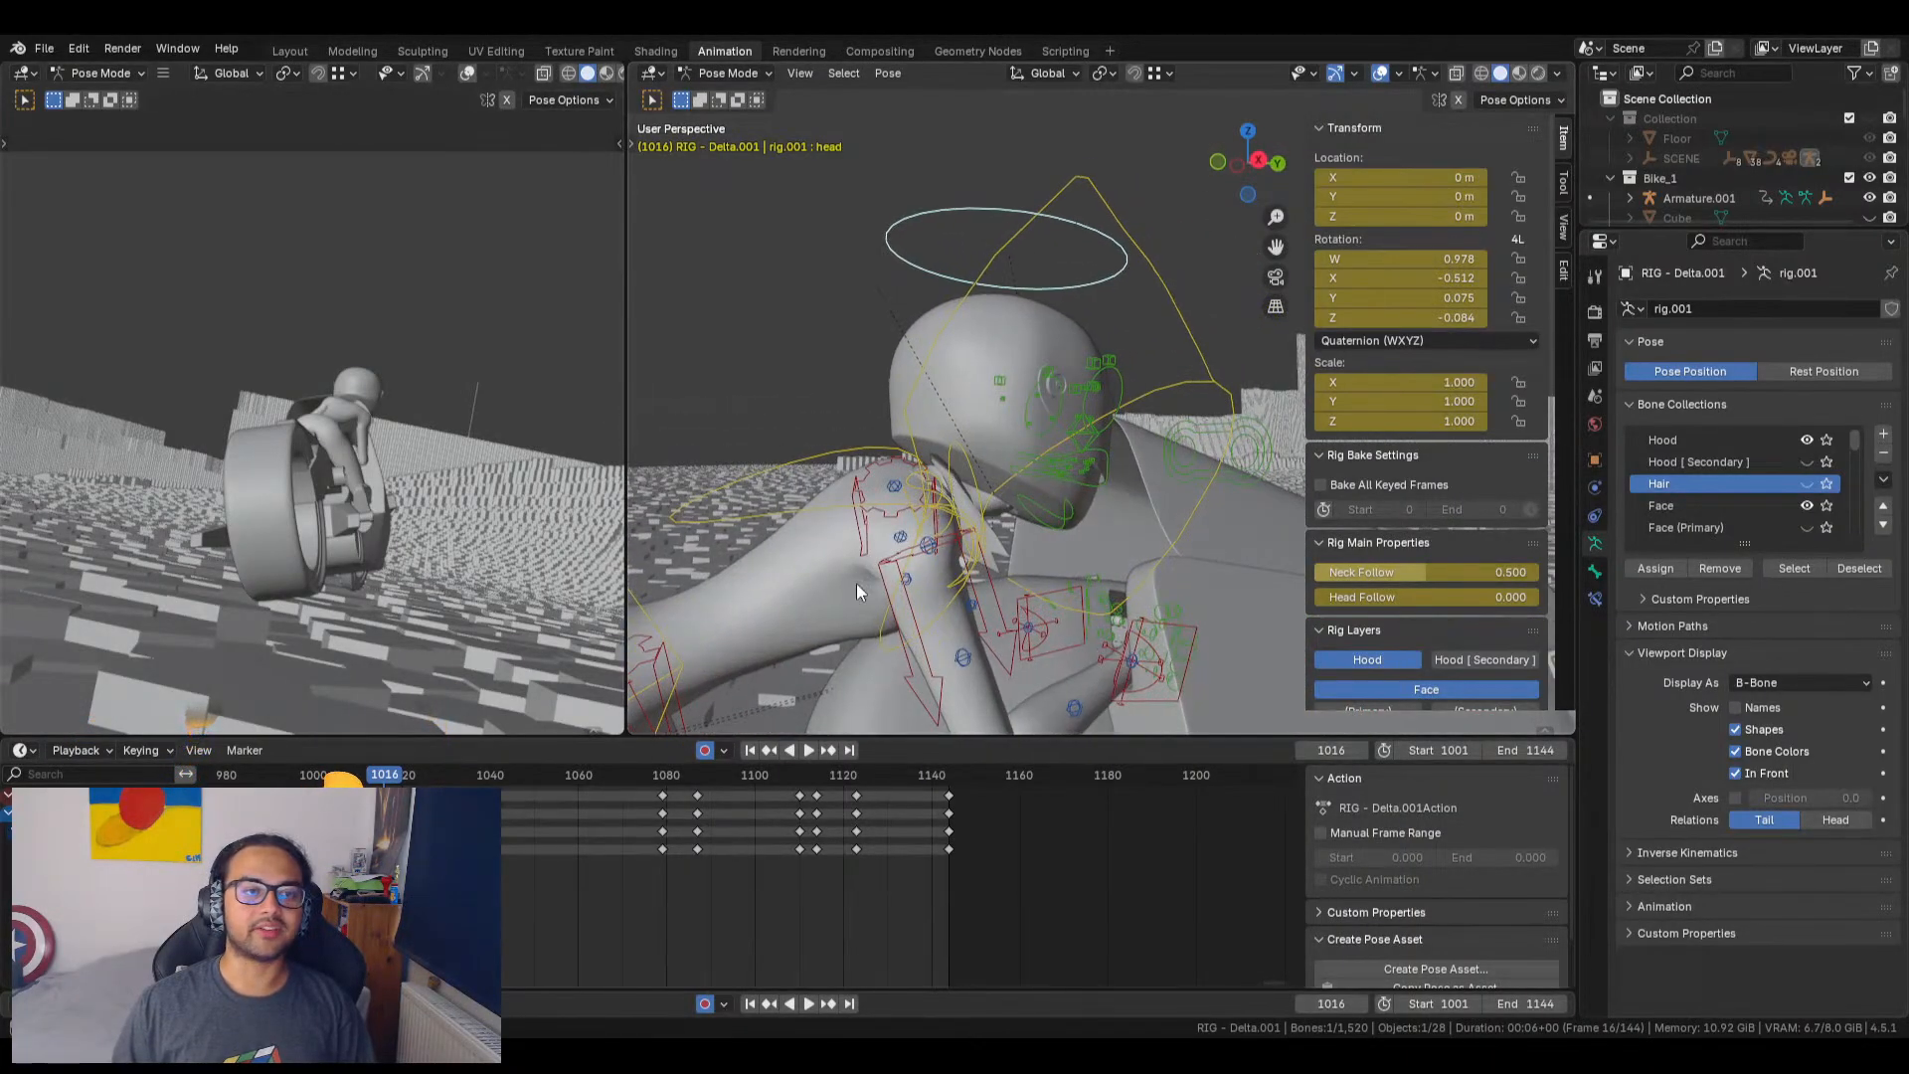
# Step: Replay the revised head motion up to frame 1023 and frame the rider's head control there in the perspective view
pyautogui.moveTo(380, 783); pyautogui.dragTo(349, 782)
pyautogui.press('space')
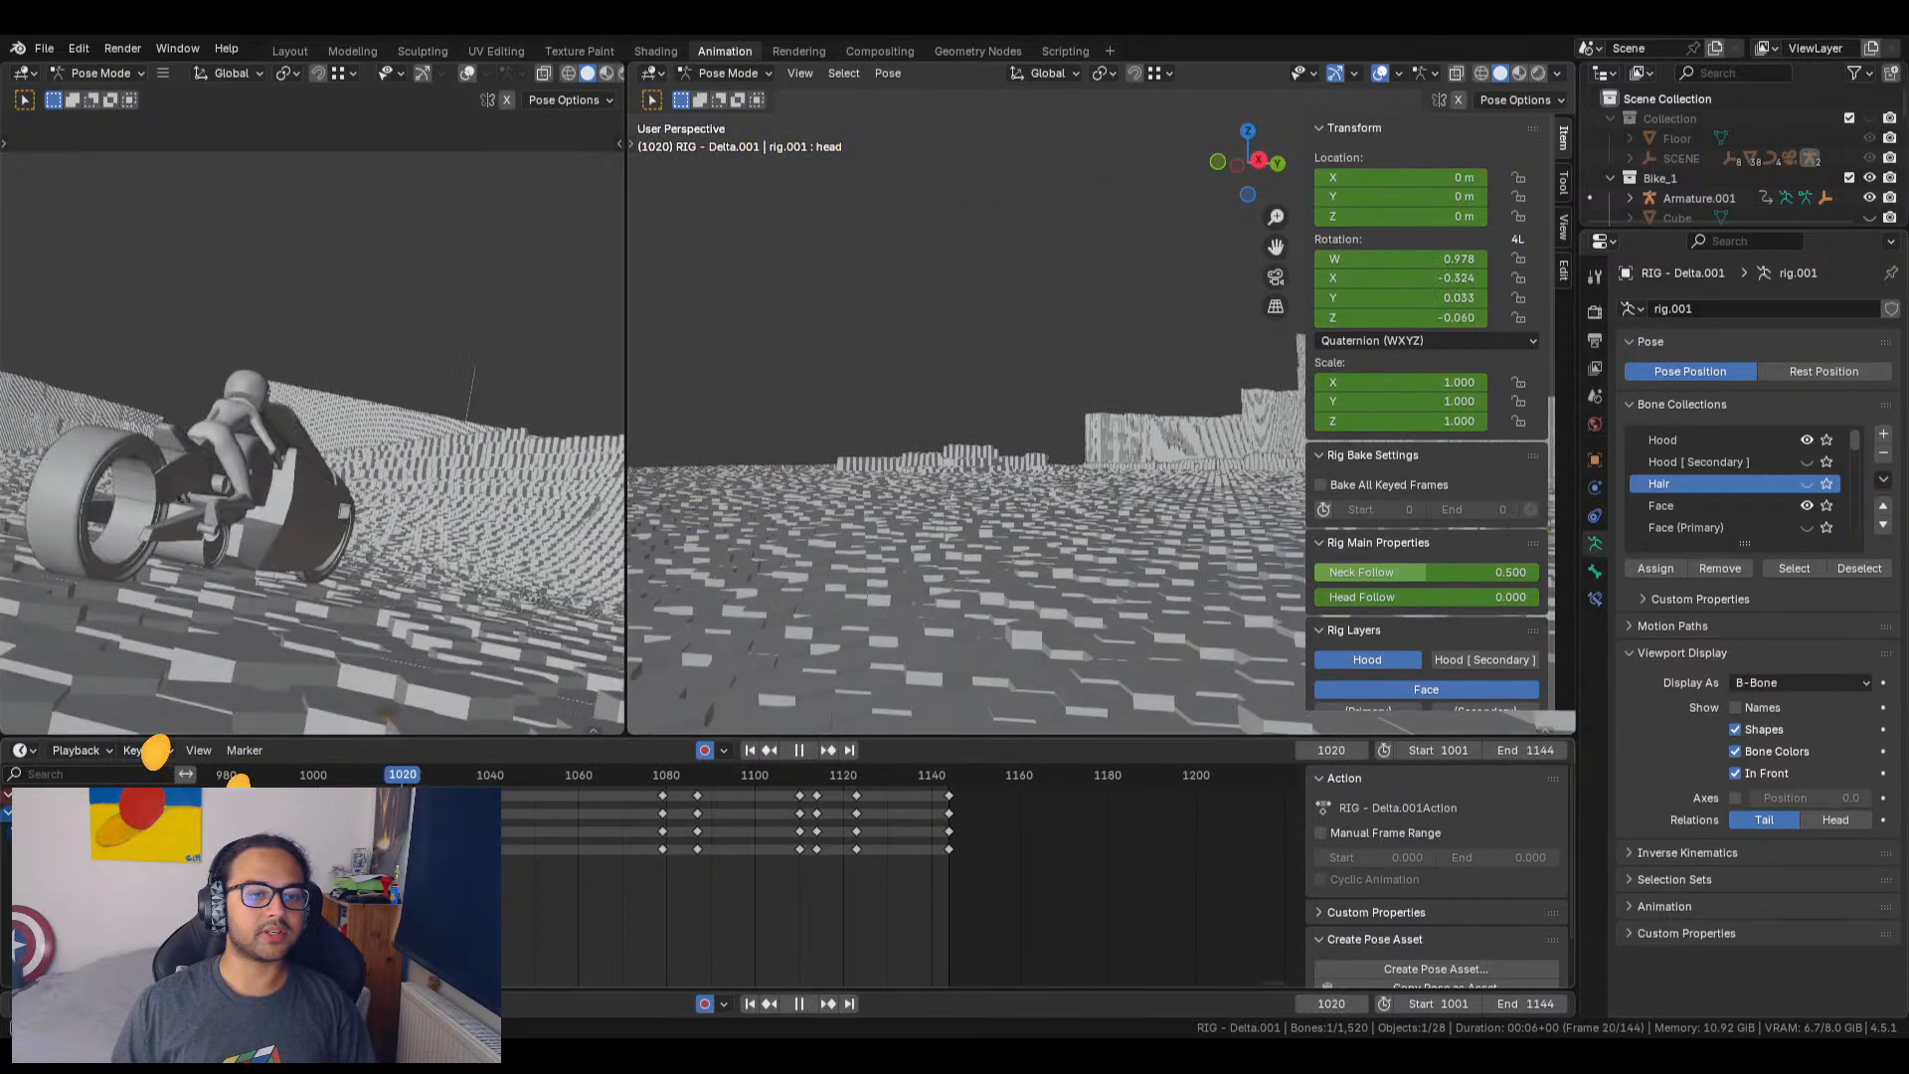
pyautogui.press('space')
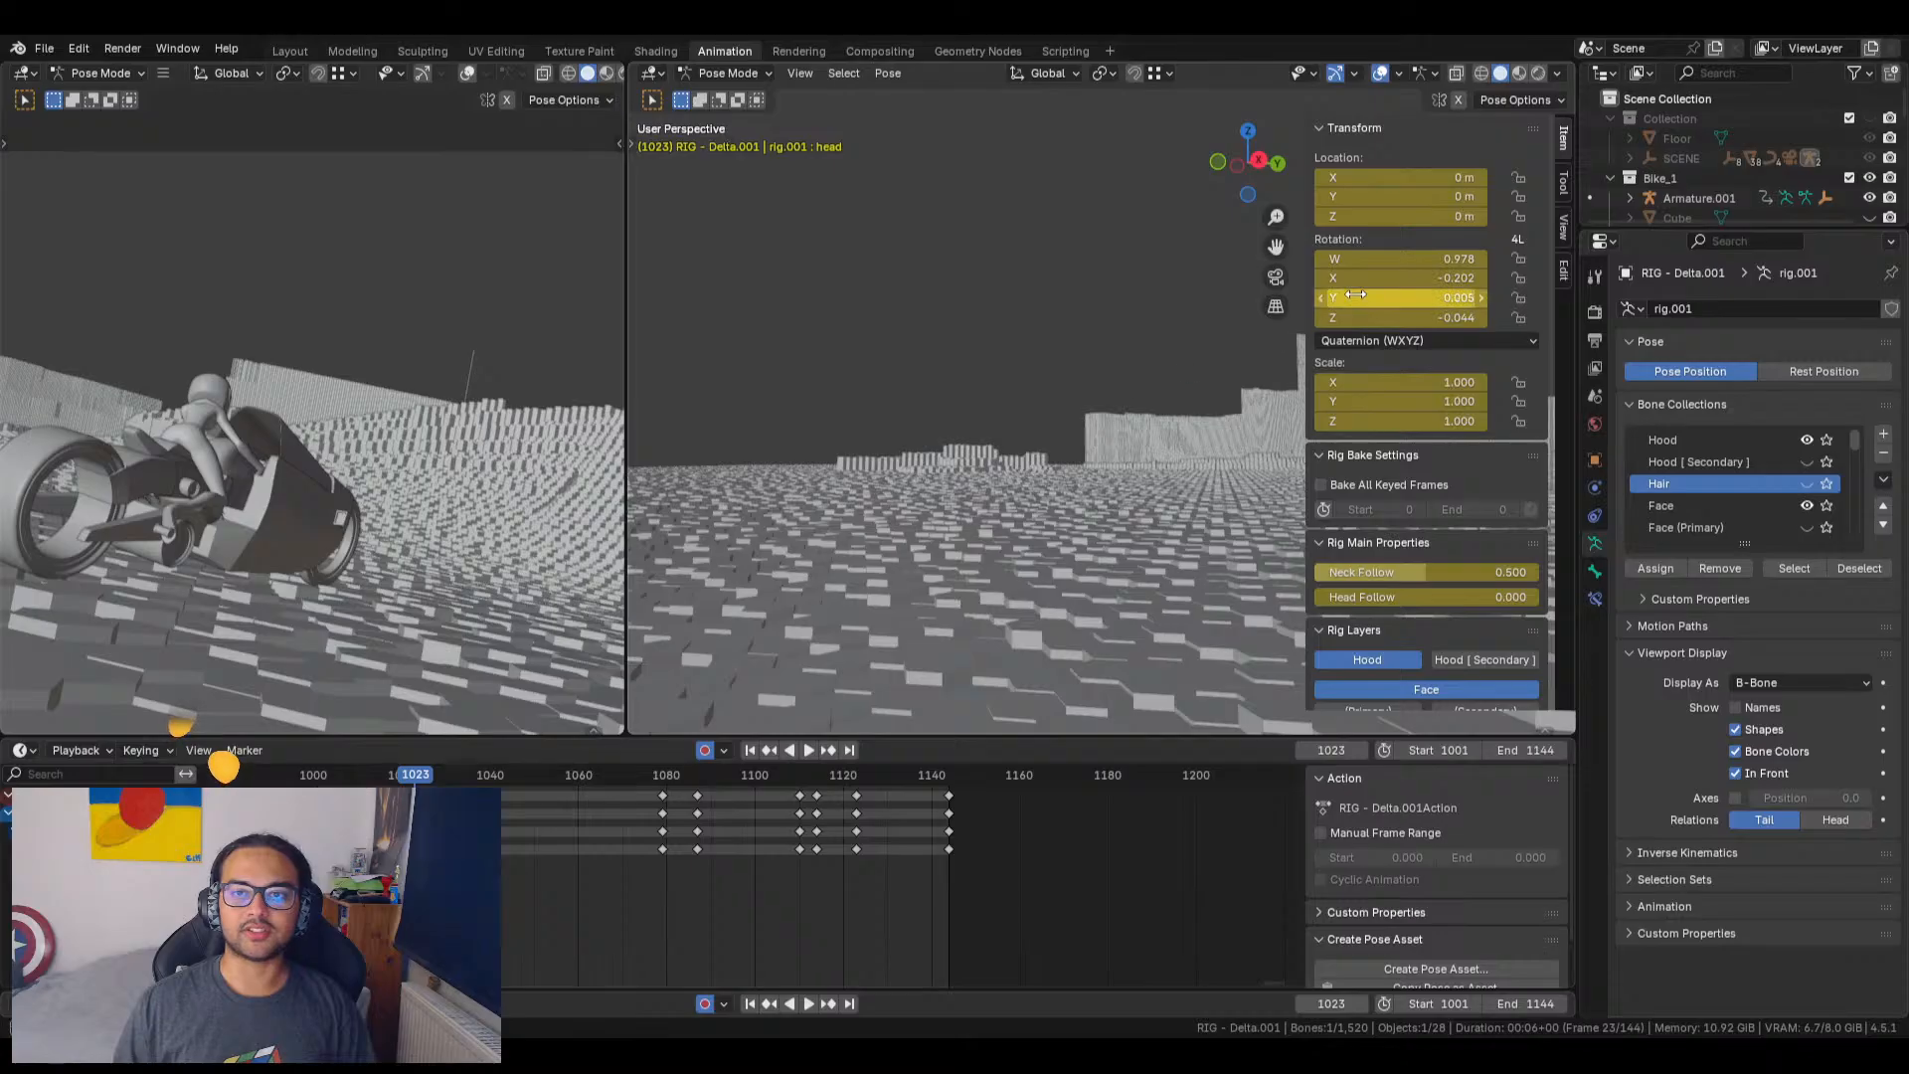
pyautogui.moveTo(1100, 423); pyautogui.dragTo(1149, 376, button='middle')
pyautogui.click(797, 73)
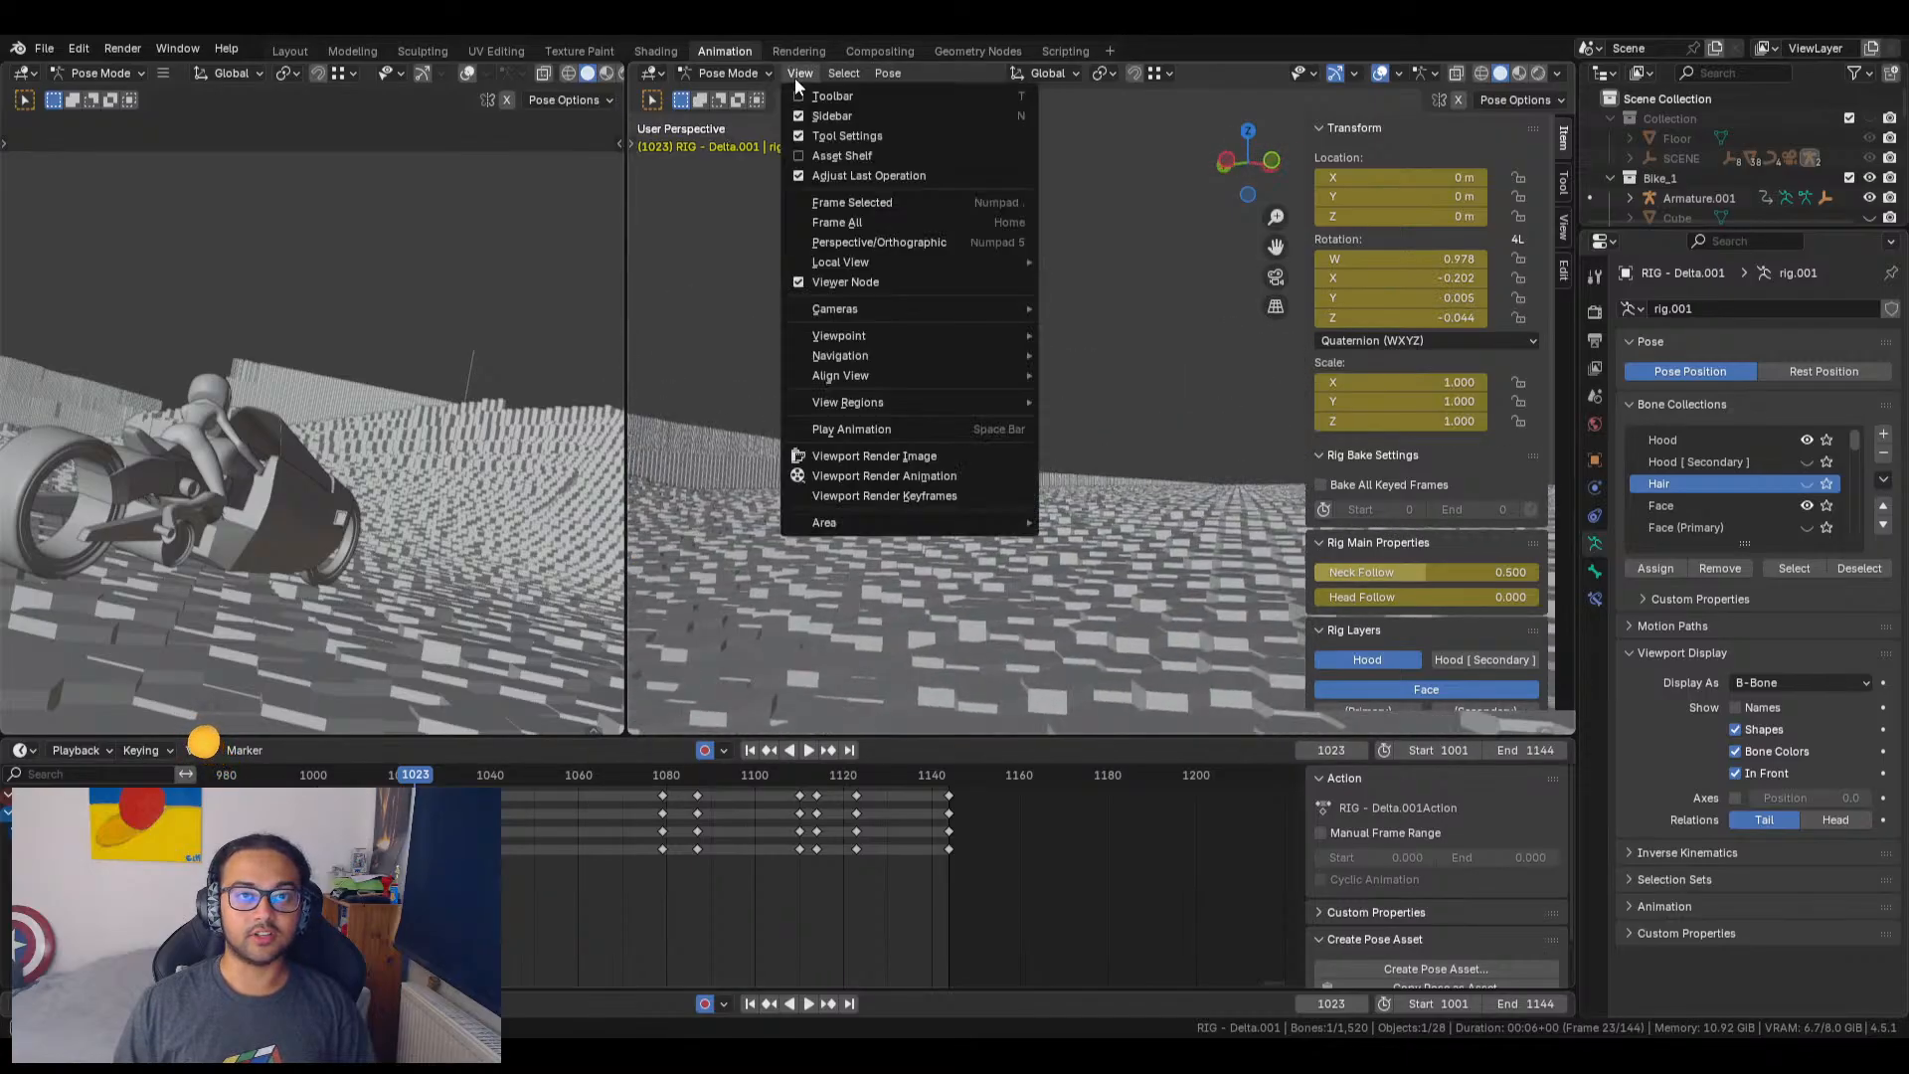
pyautogui.click(881, 195)
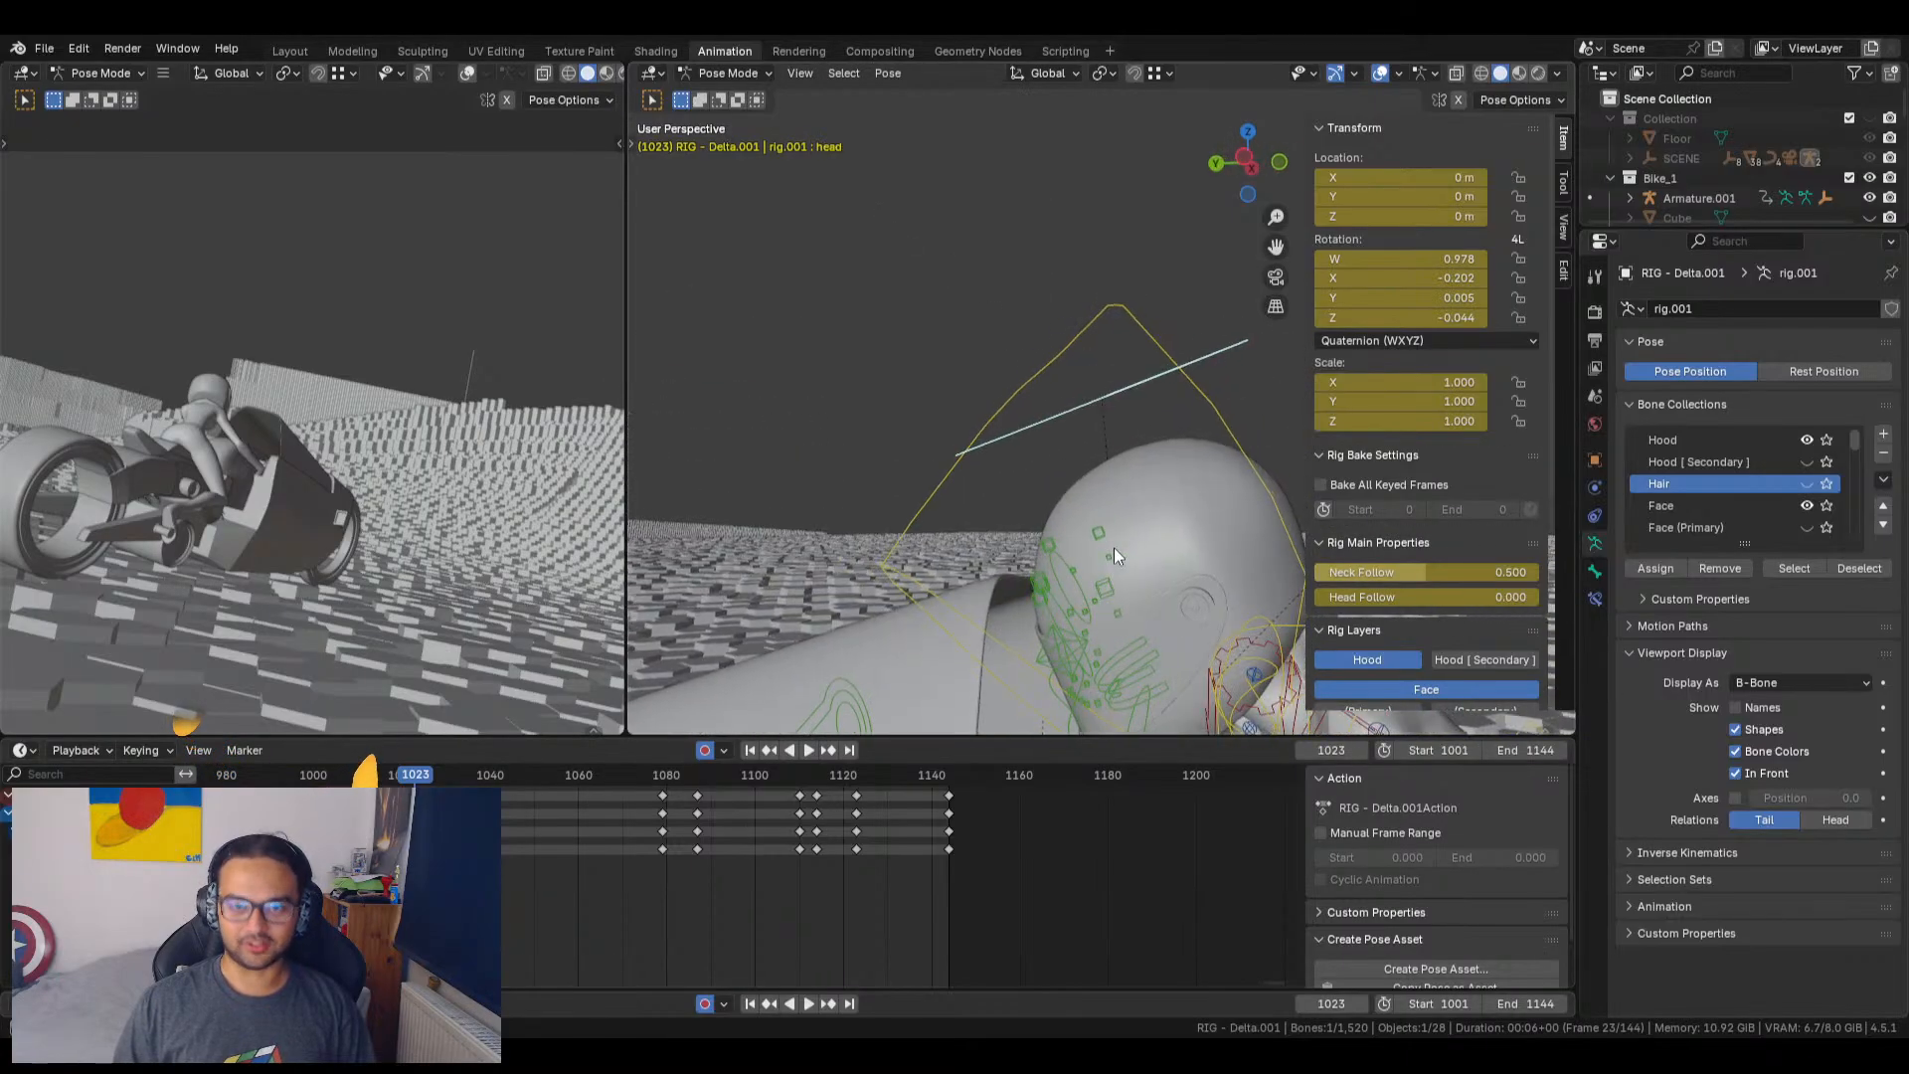
# Step: Set the rider's head control rotation to X -0.342, Y -0.045 and Z 0.026 at frame 1023
pyautogui.moveTo(1047, 553); pyautogui.dragTo(999, 569, button='middle')
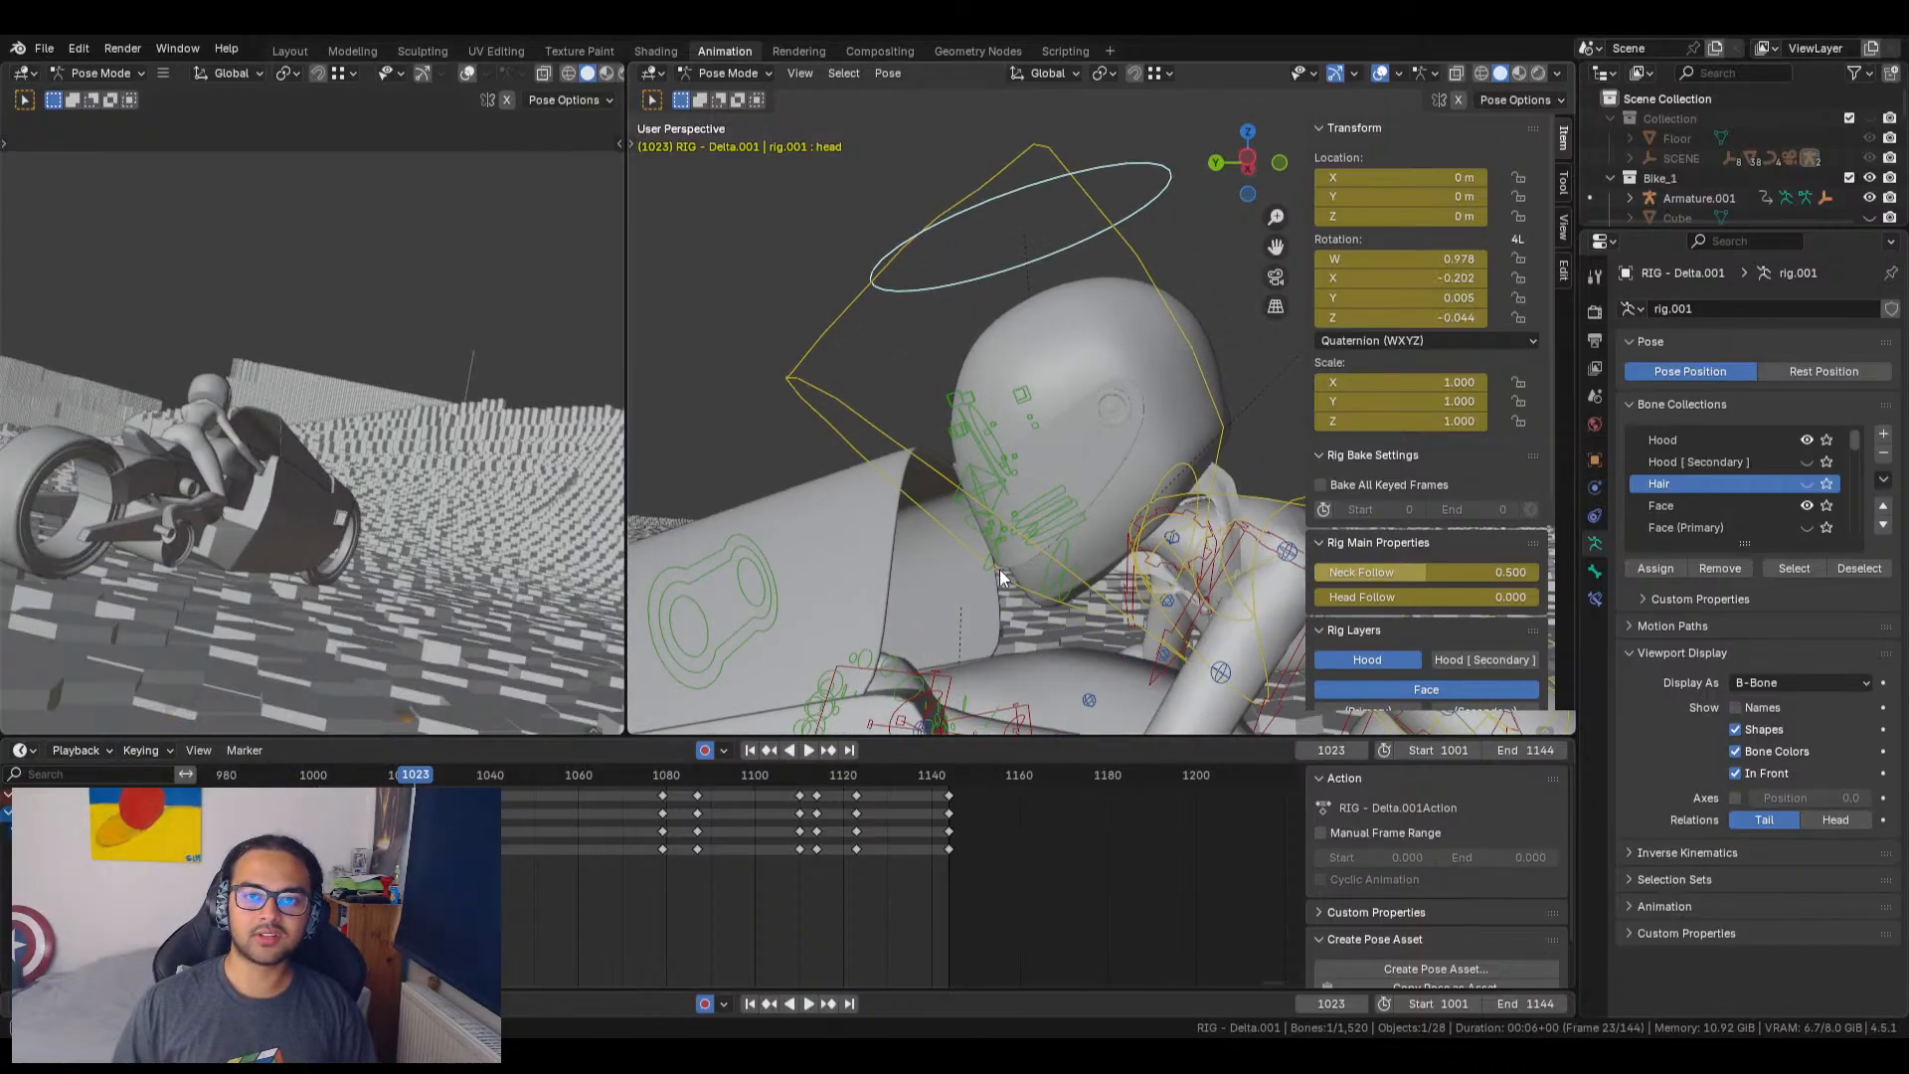
pyautogui.moveTo(1349, 278); pyautogui.dragTo(1244, 279)
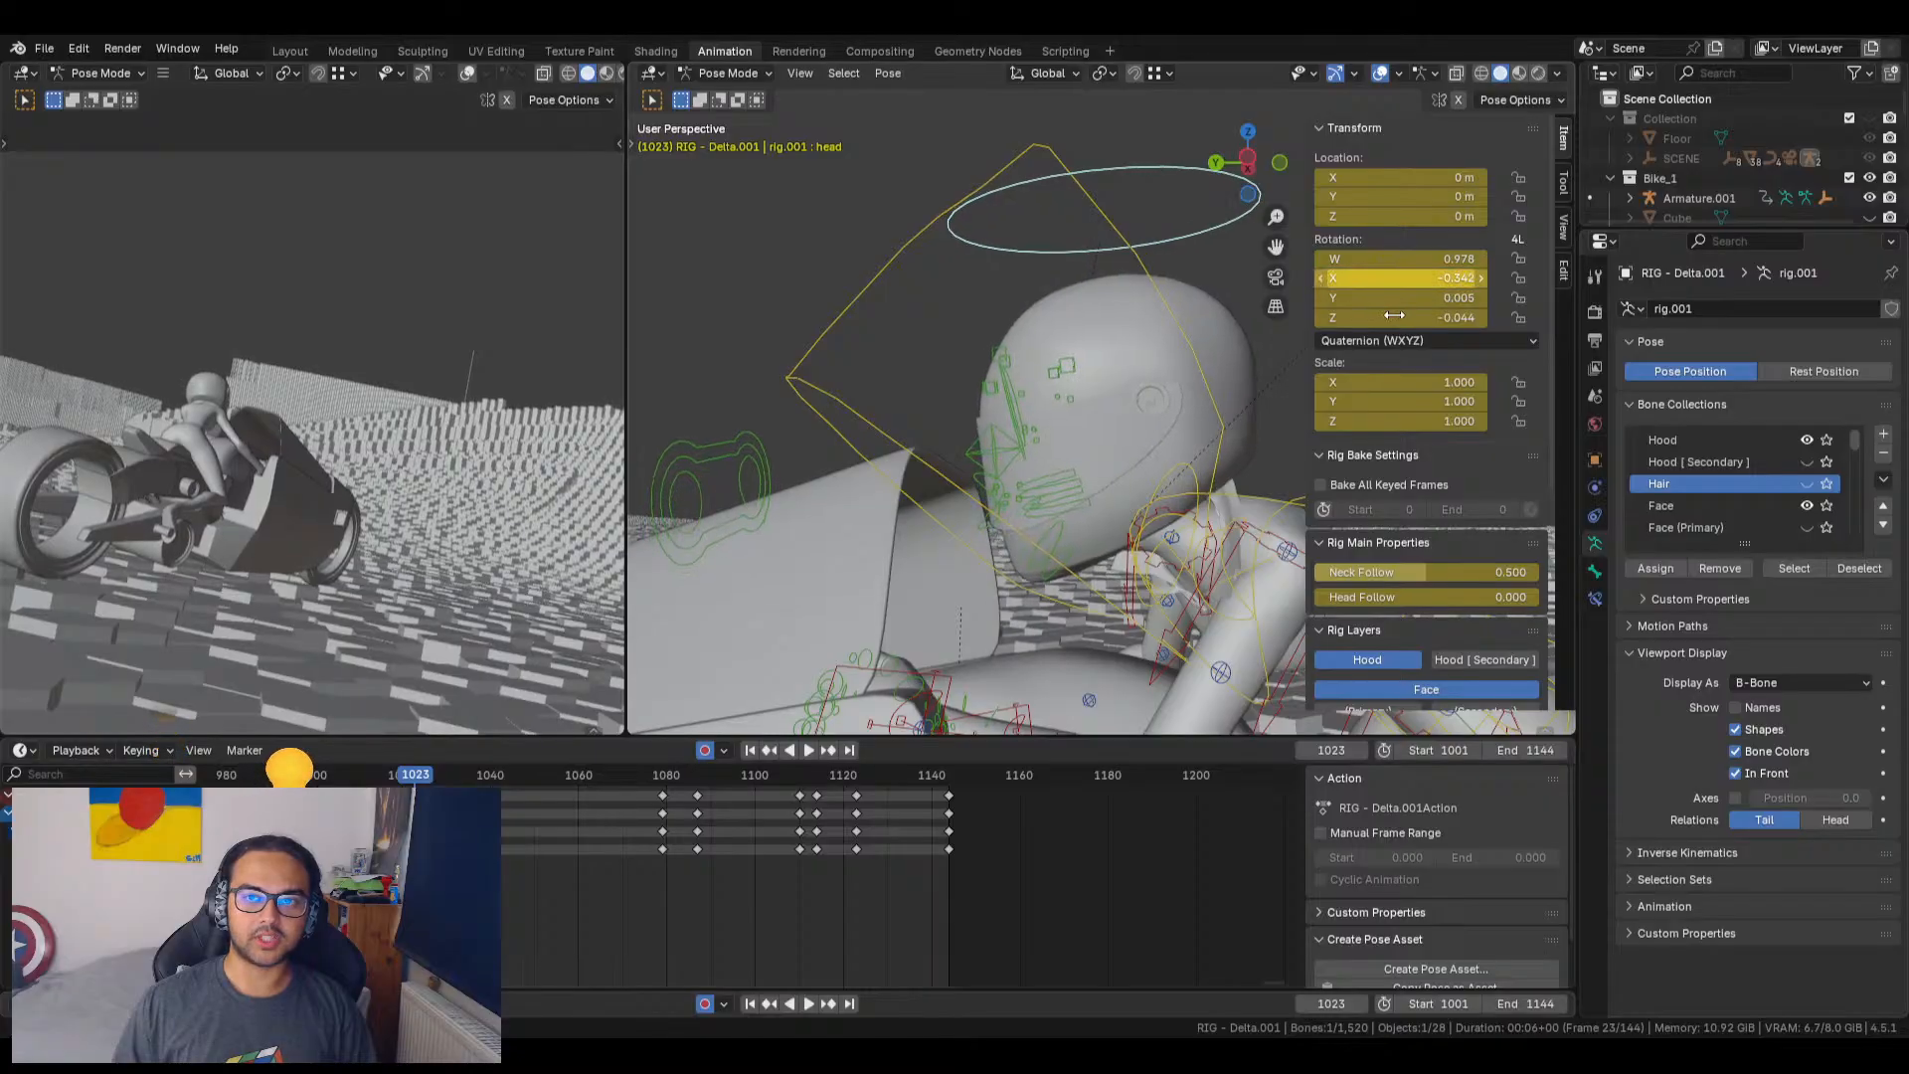
pyautogui.moveTo(1384, 298); pyautogui.dragTo(1447, 320)
pyautogui.moveTo(969, 497); pyautogui.dragTo(712, 557, button='middle')
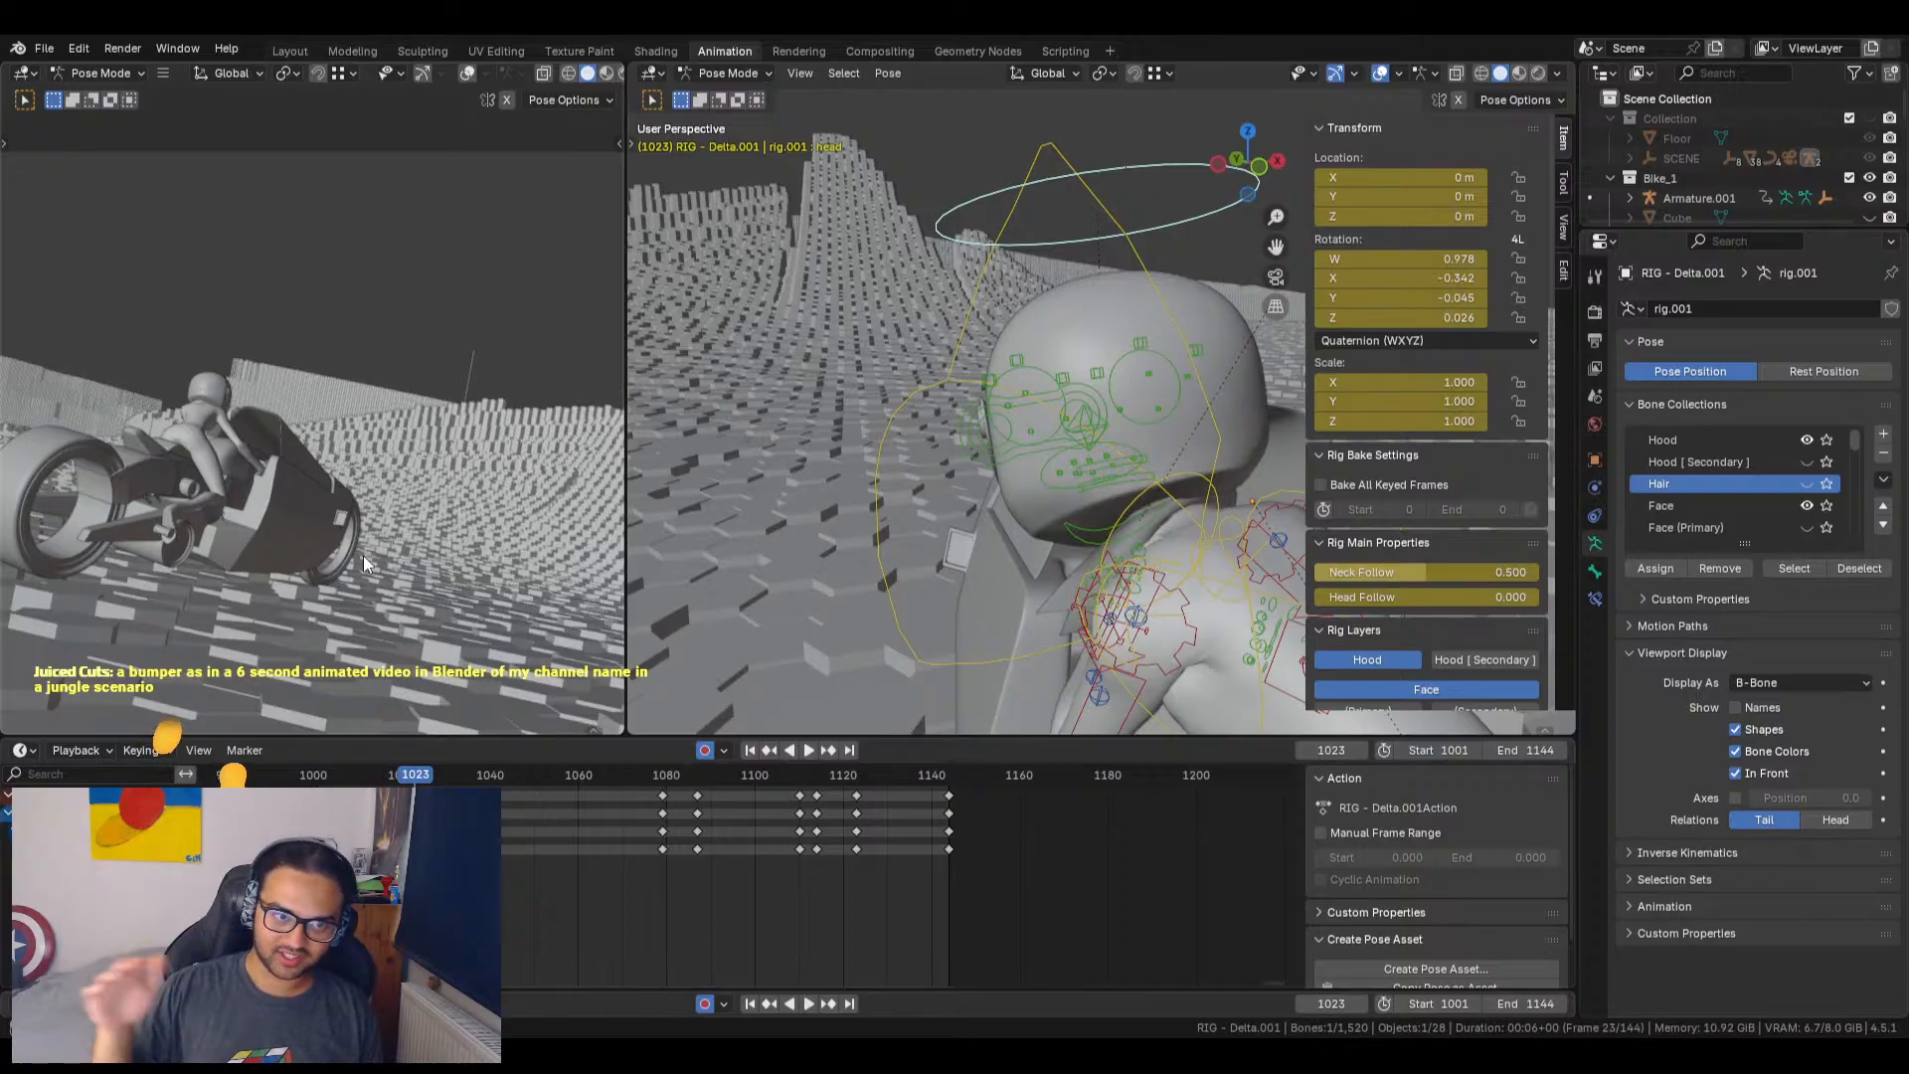
# Step: Scrub through the whole shot and replay it from frame 1001 to review the rider's head motion in the camera view
pyautogui.moveTo(414, 776); pyautogui.dragTo(949, 808)
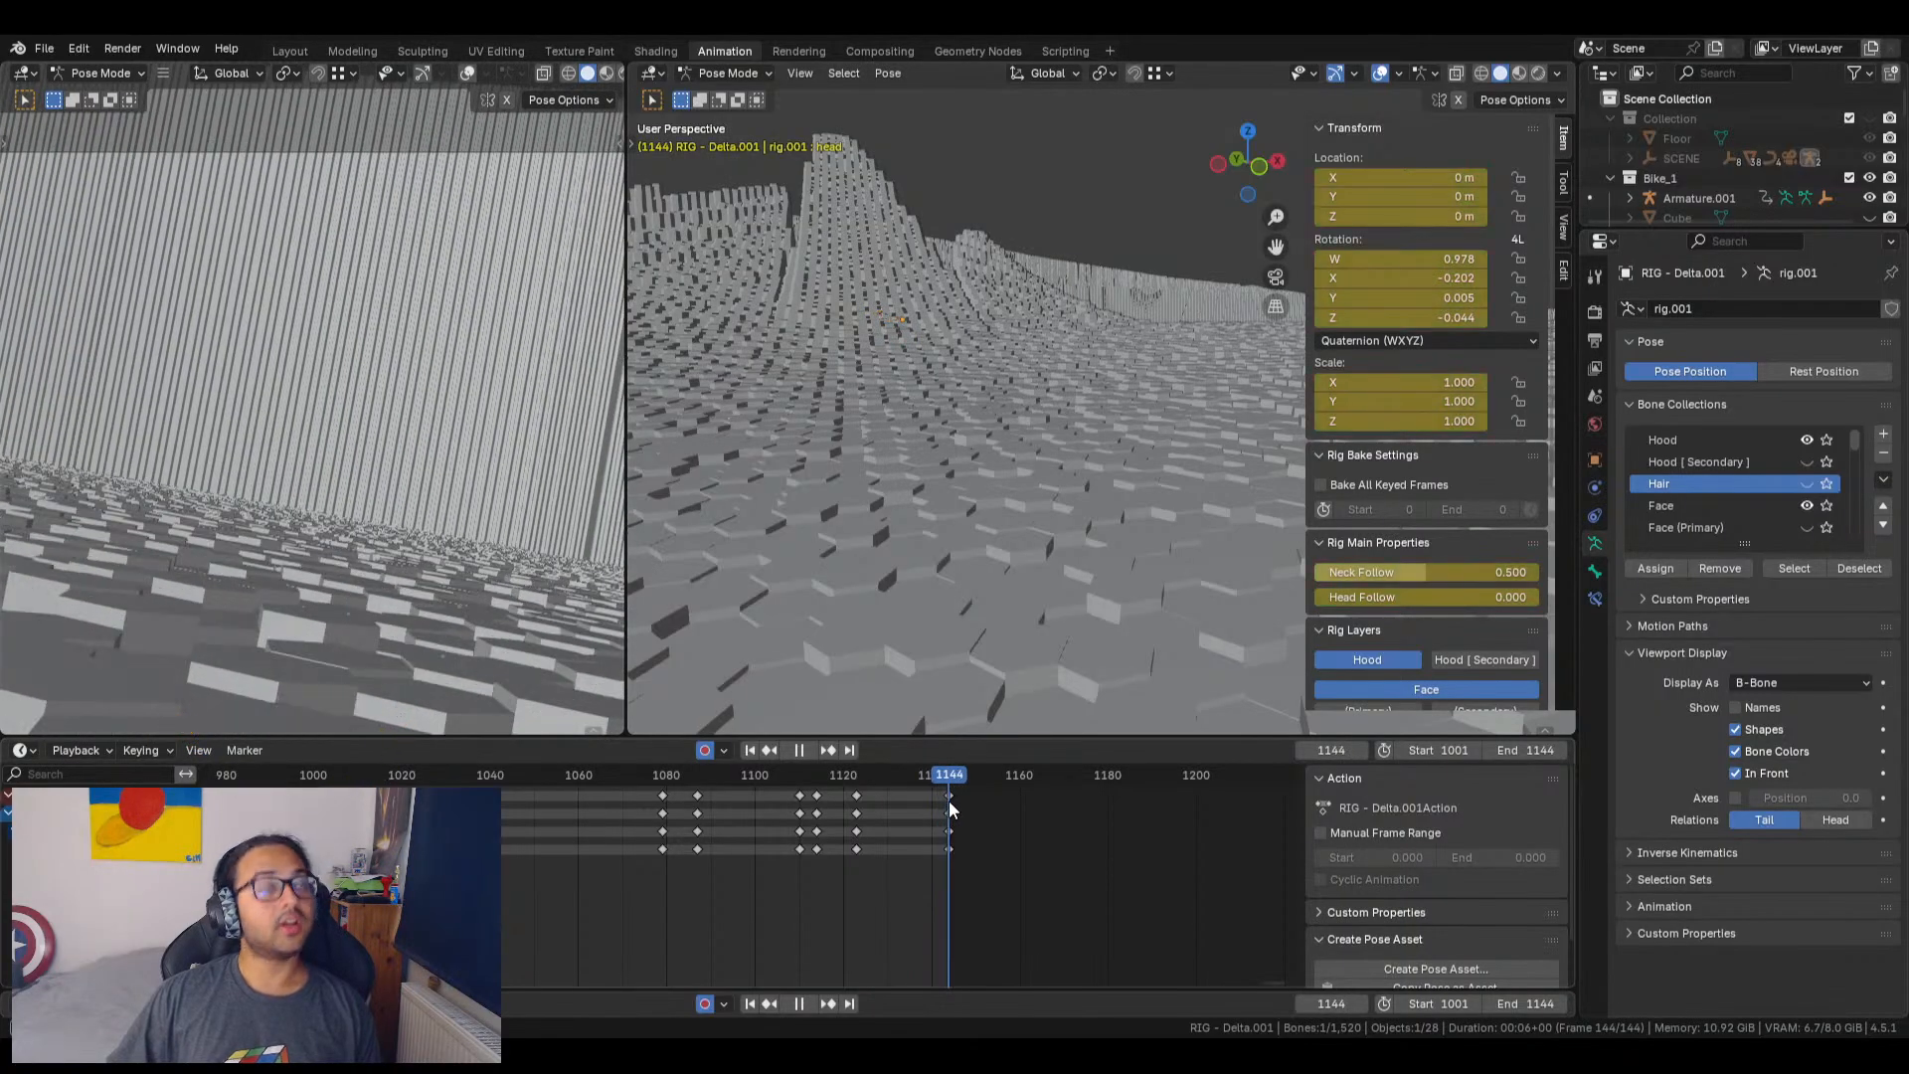
pyautogui.moveTo(947, 802); pyautogui.dragTo(325, 795)
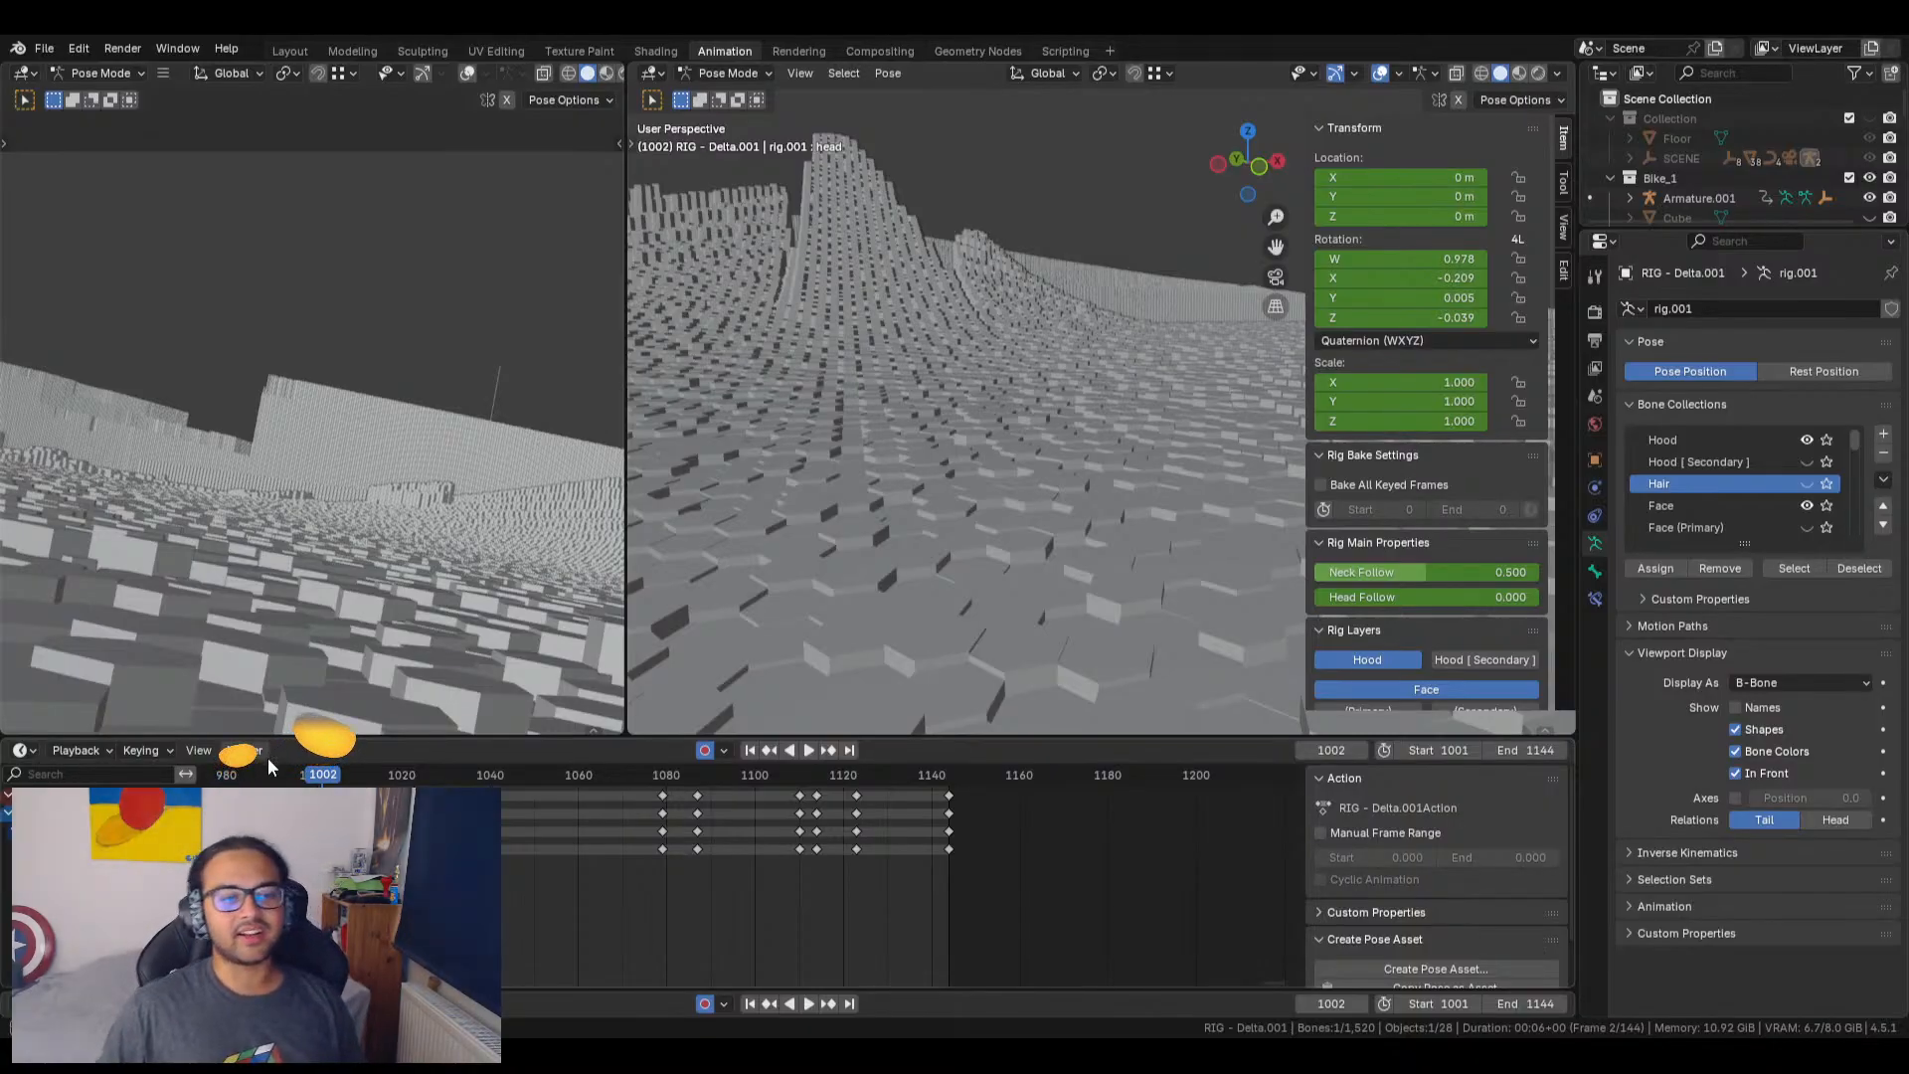
pyautogui.press('space')
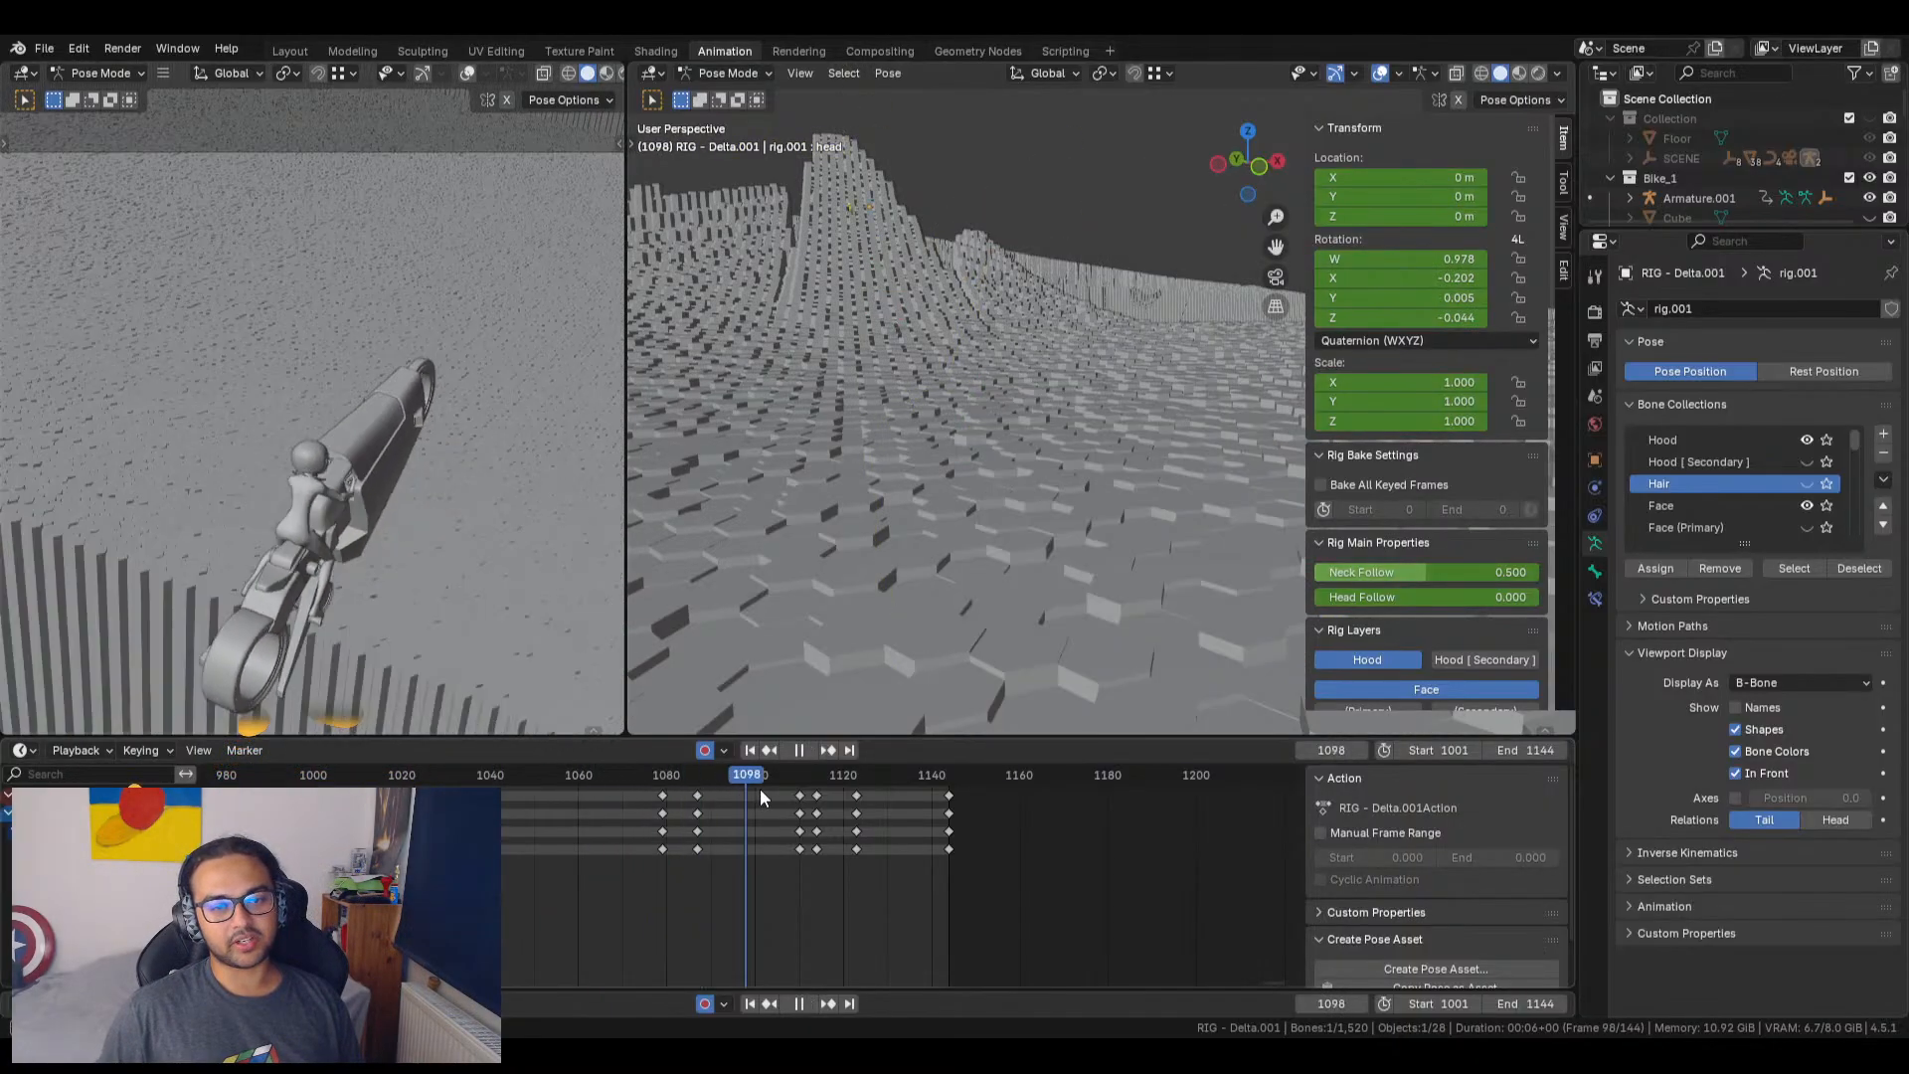
pyautogui.moveTo(791, 796); pyautogui.dragTo(354, 796)
pyautogui.press('space')
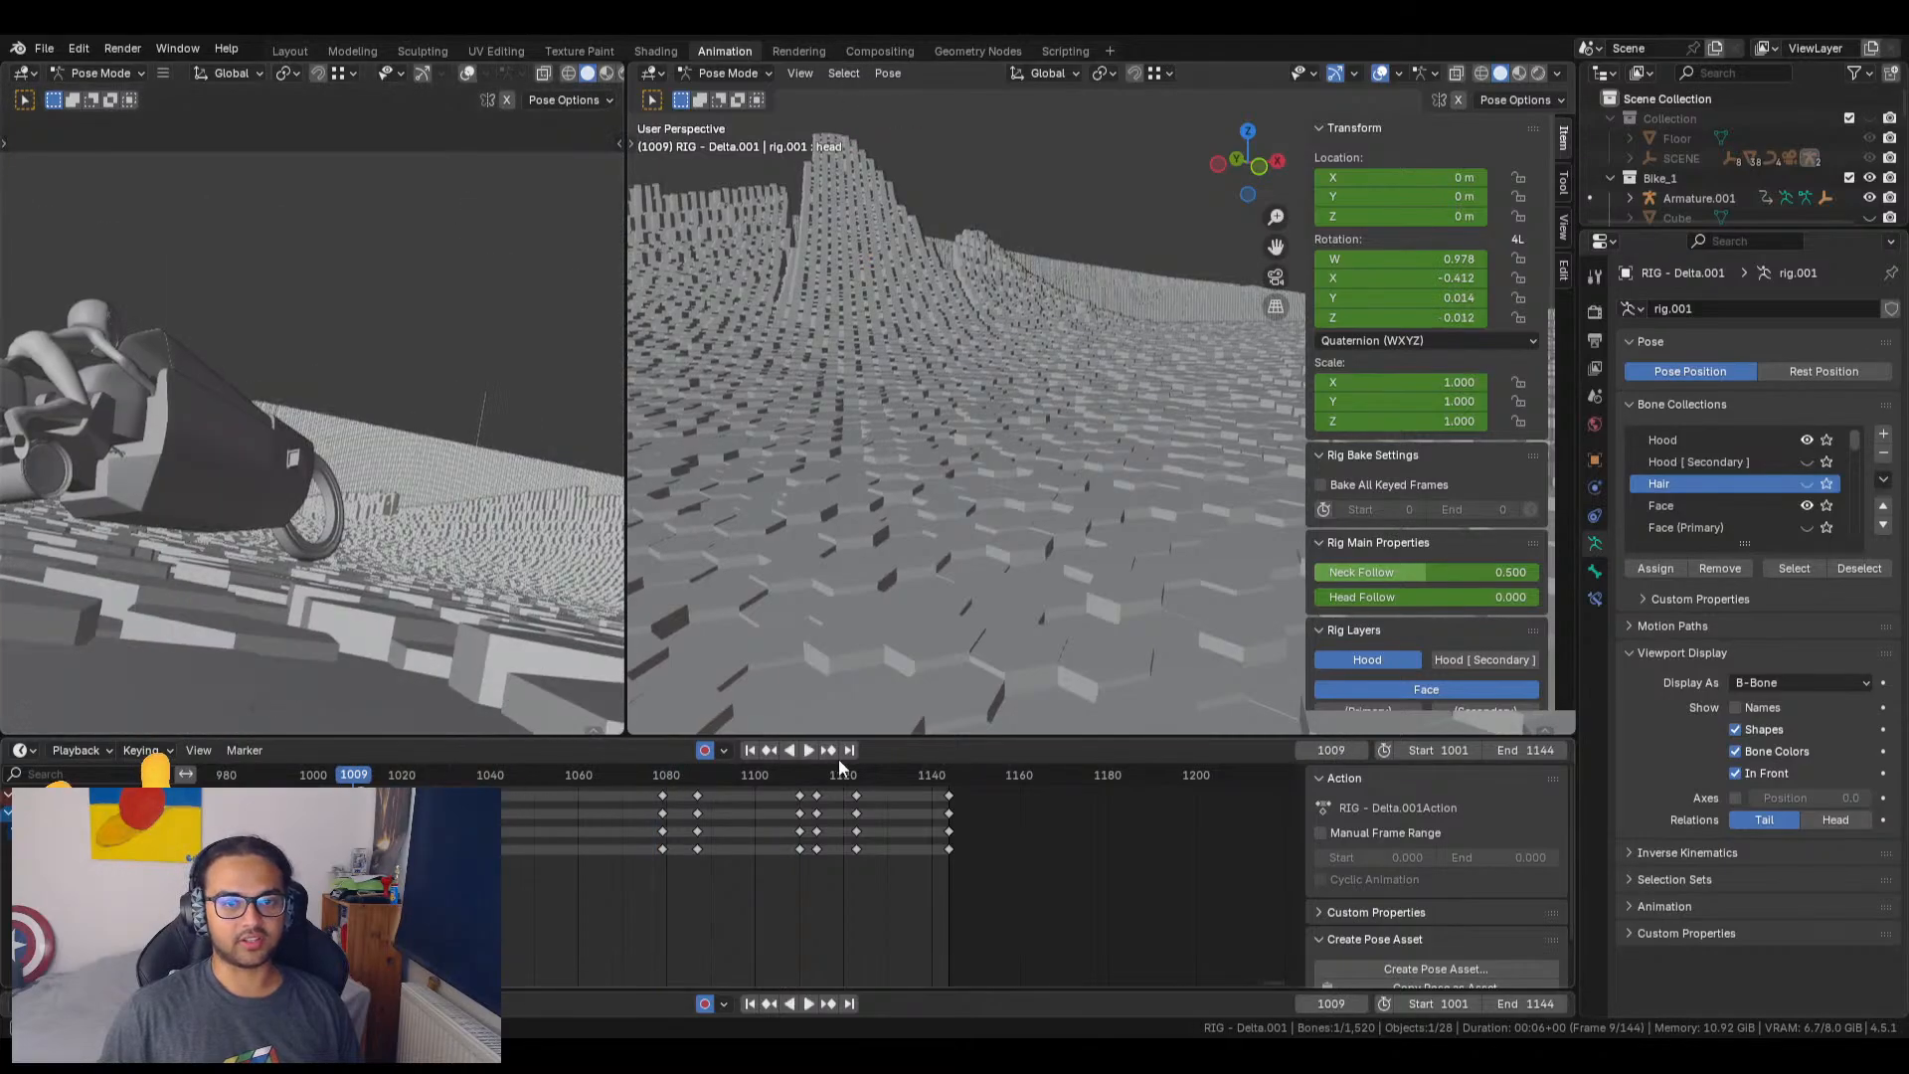
pyautogui.click(752, 1004)
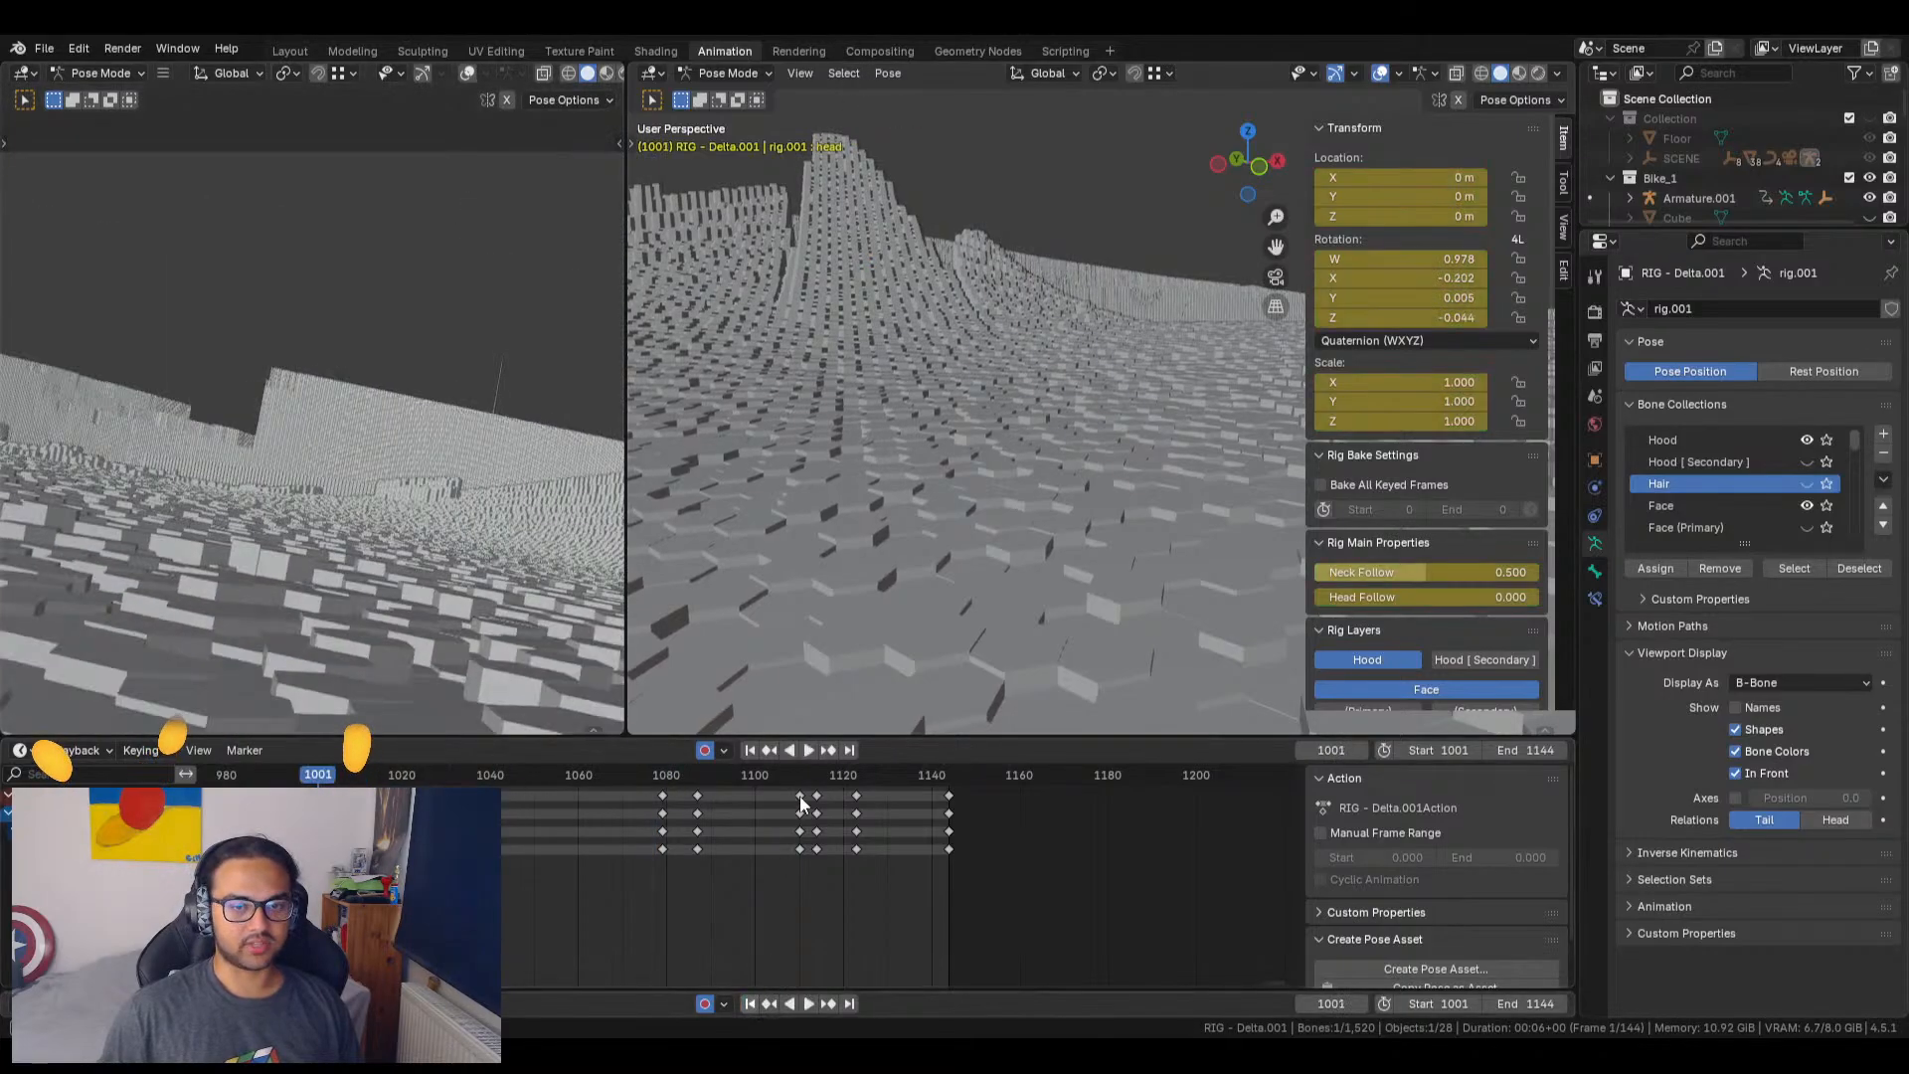
pyautogui.click(808, 750)
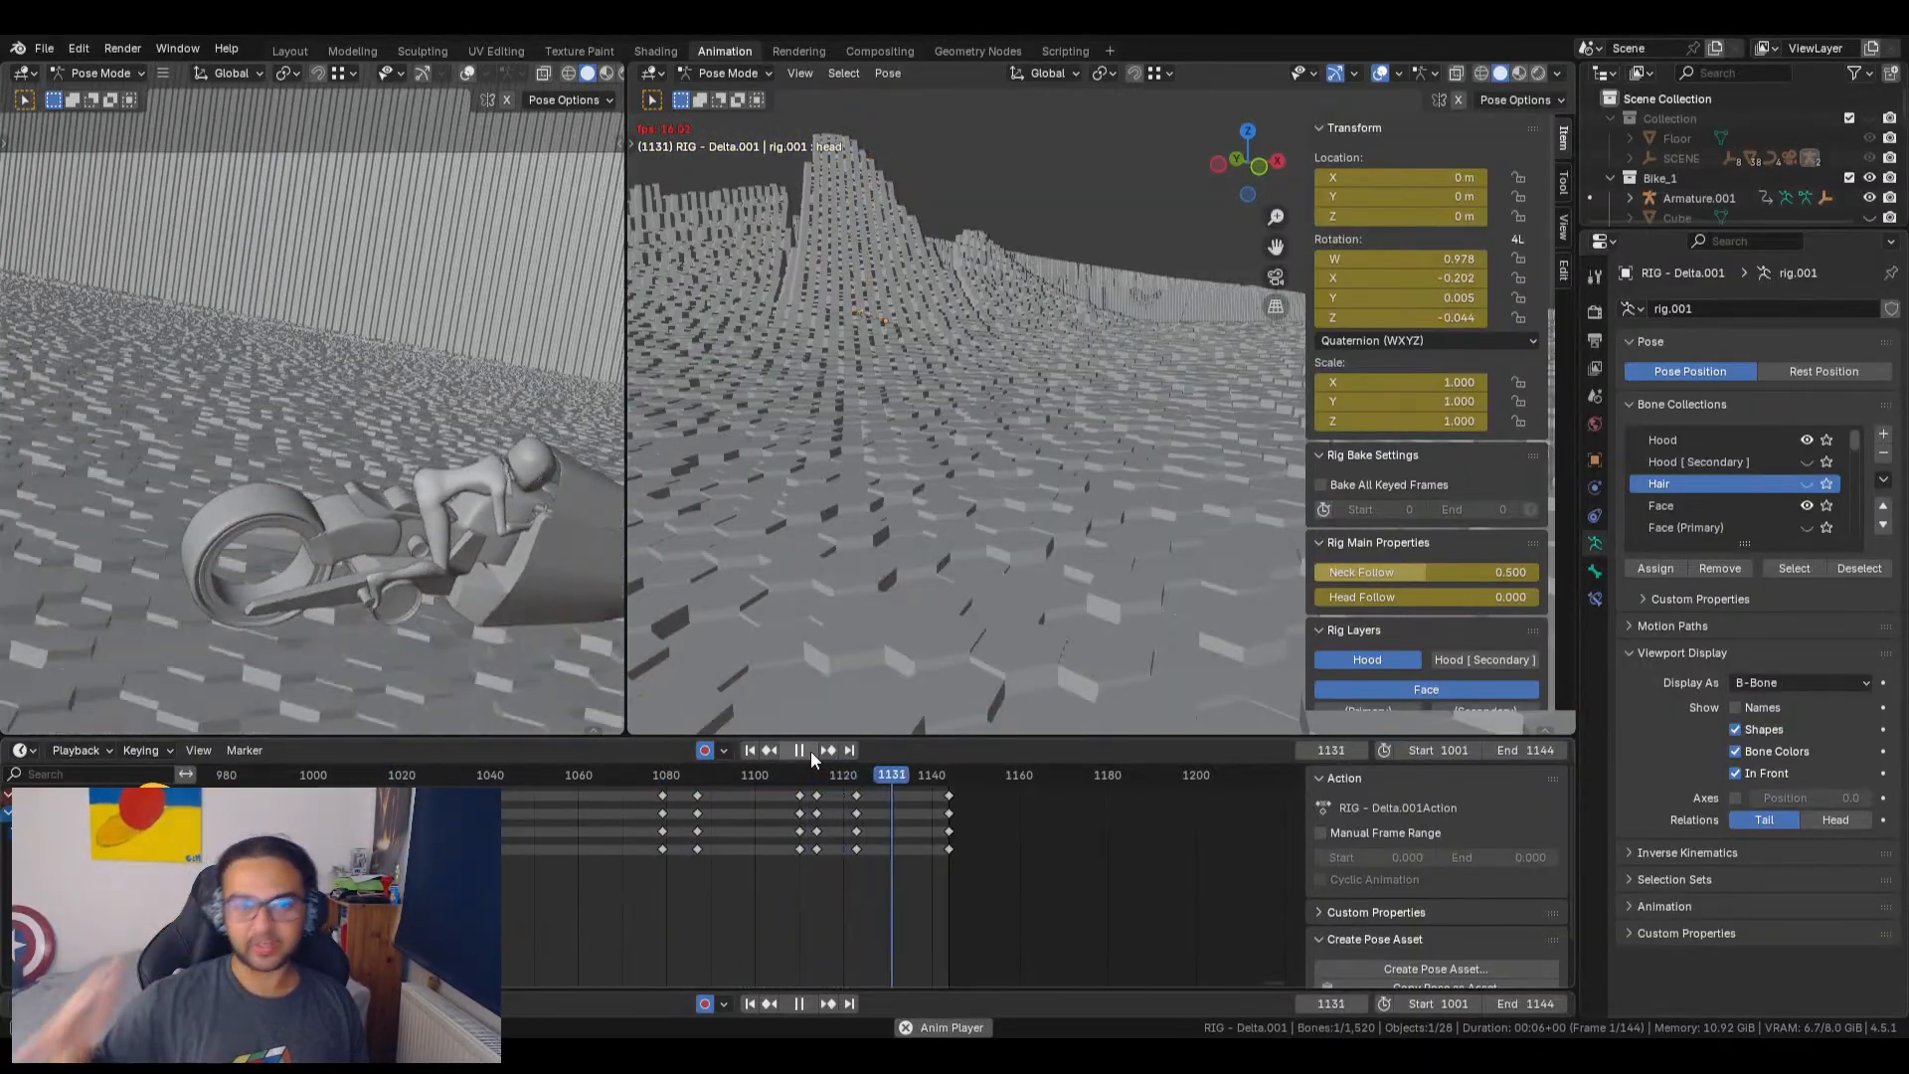
pyautogui.click(810, 750)
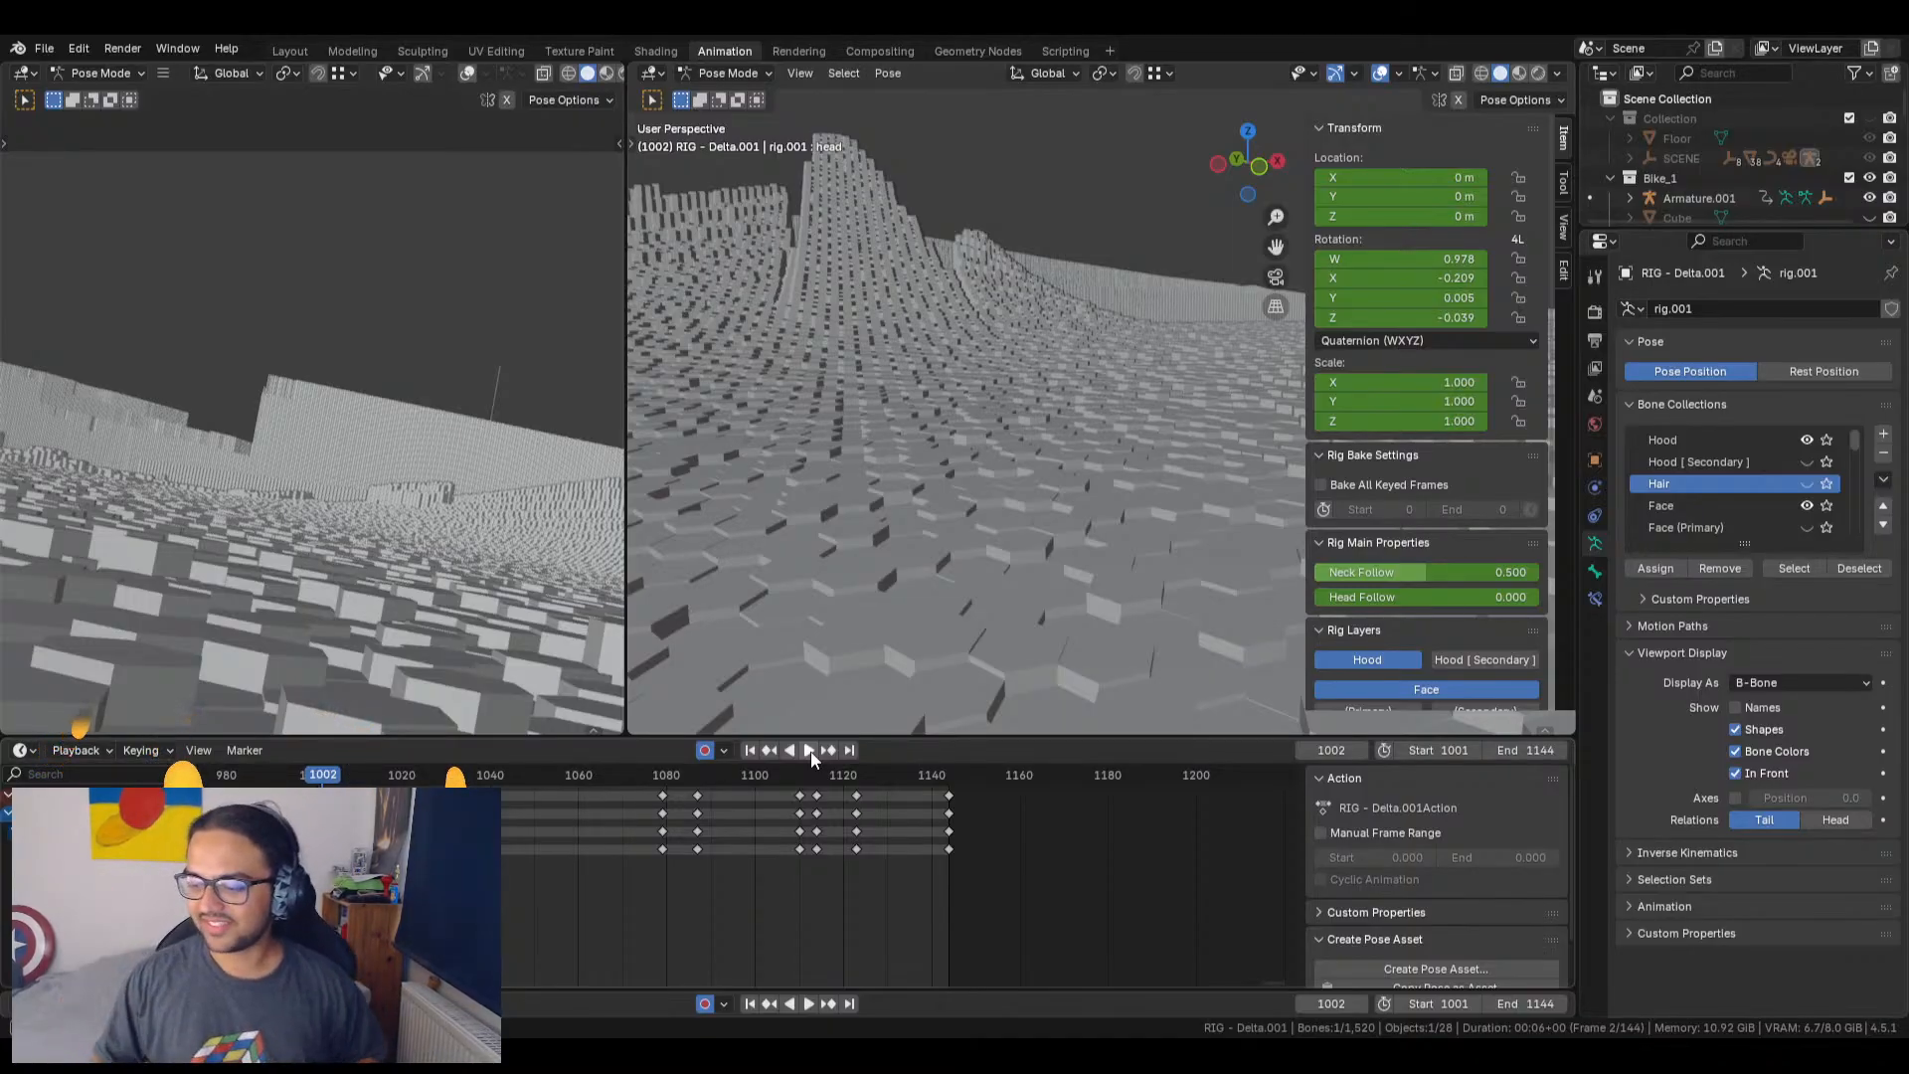
# Step: Advance to frame 1031 and frame the rider's head control in the perspective view
pyautogui.moveTo(1054, 495); pyautogui.dragTo(1018, 511, button='middle')
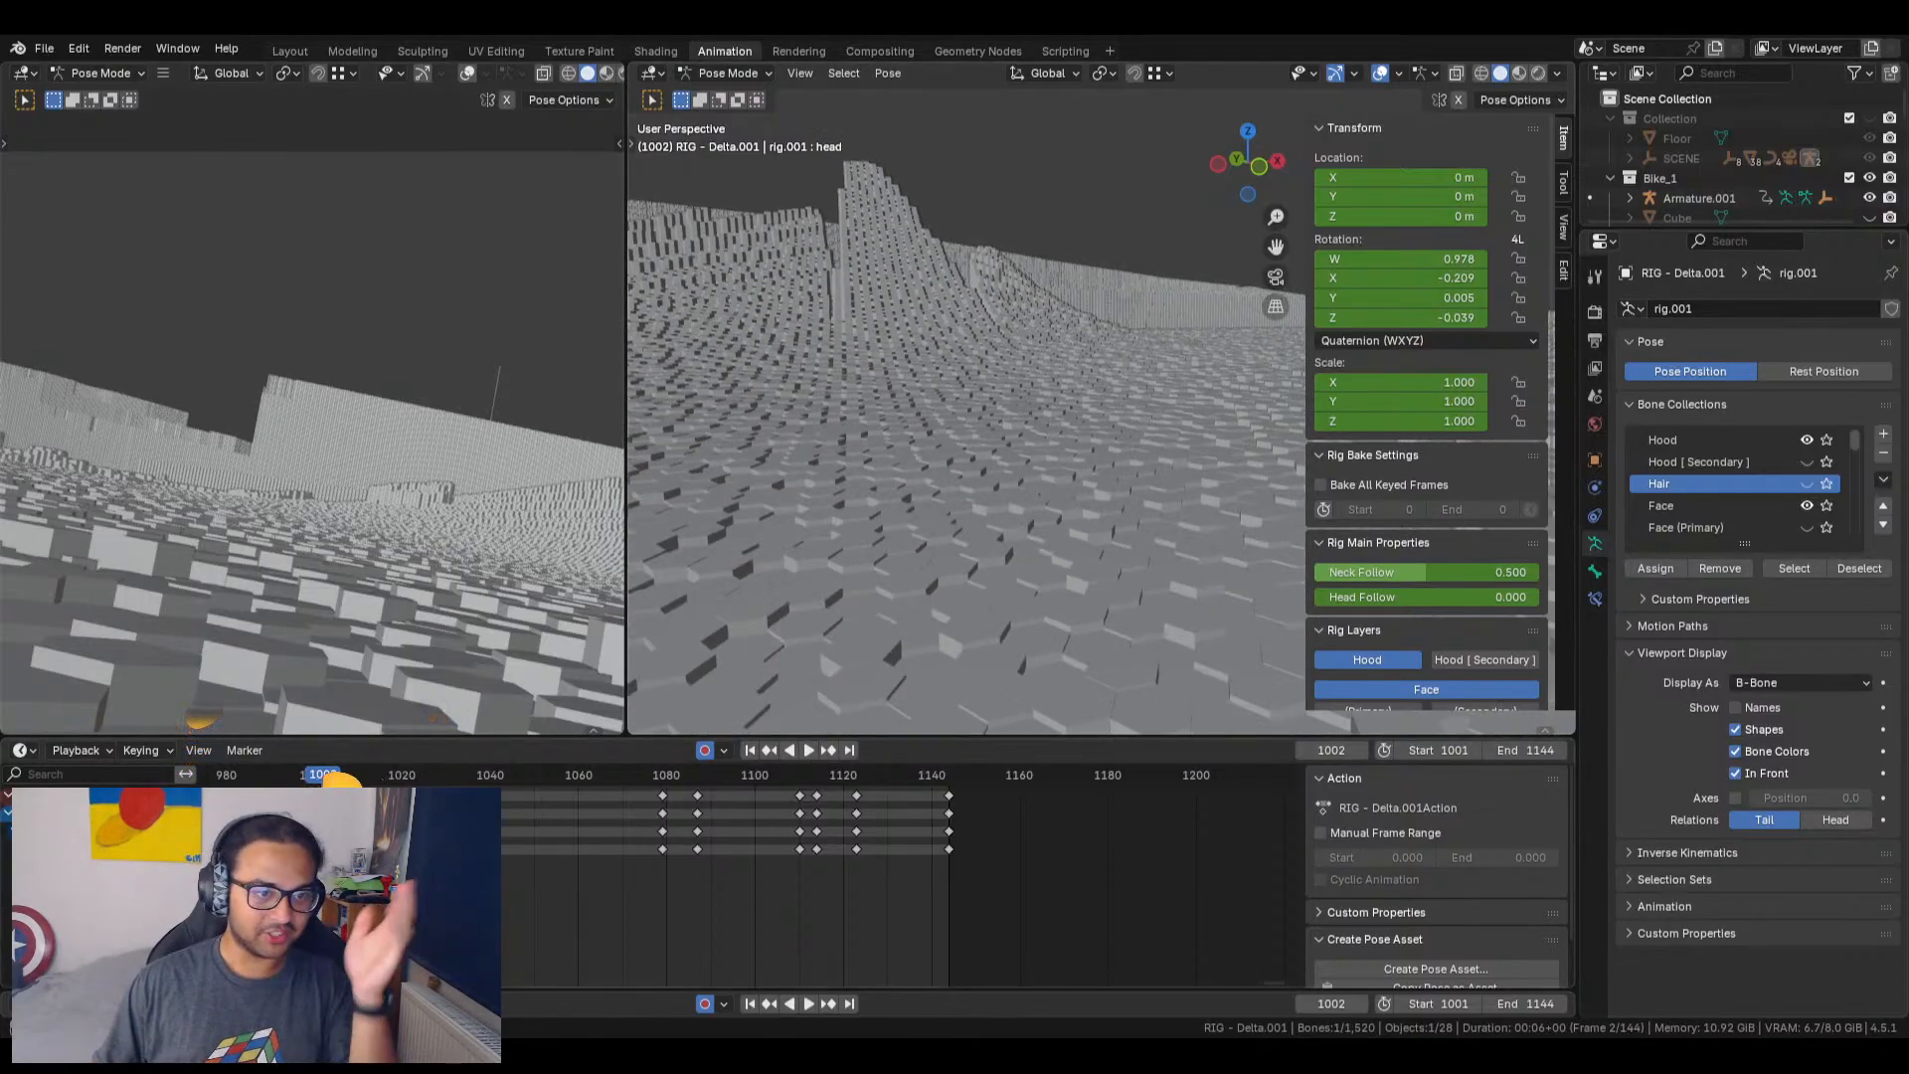
pyautogui.press('space')
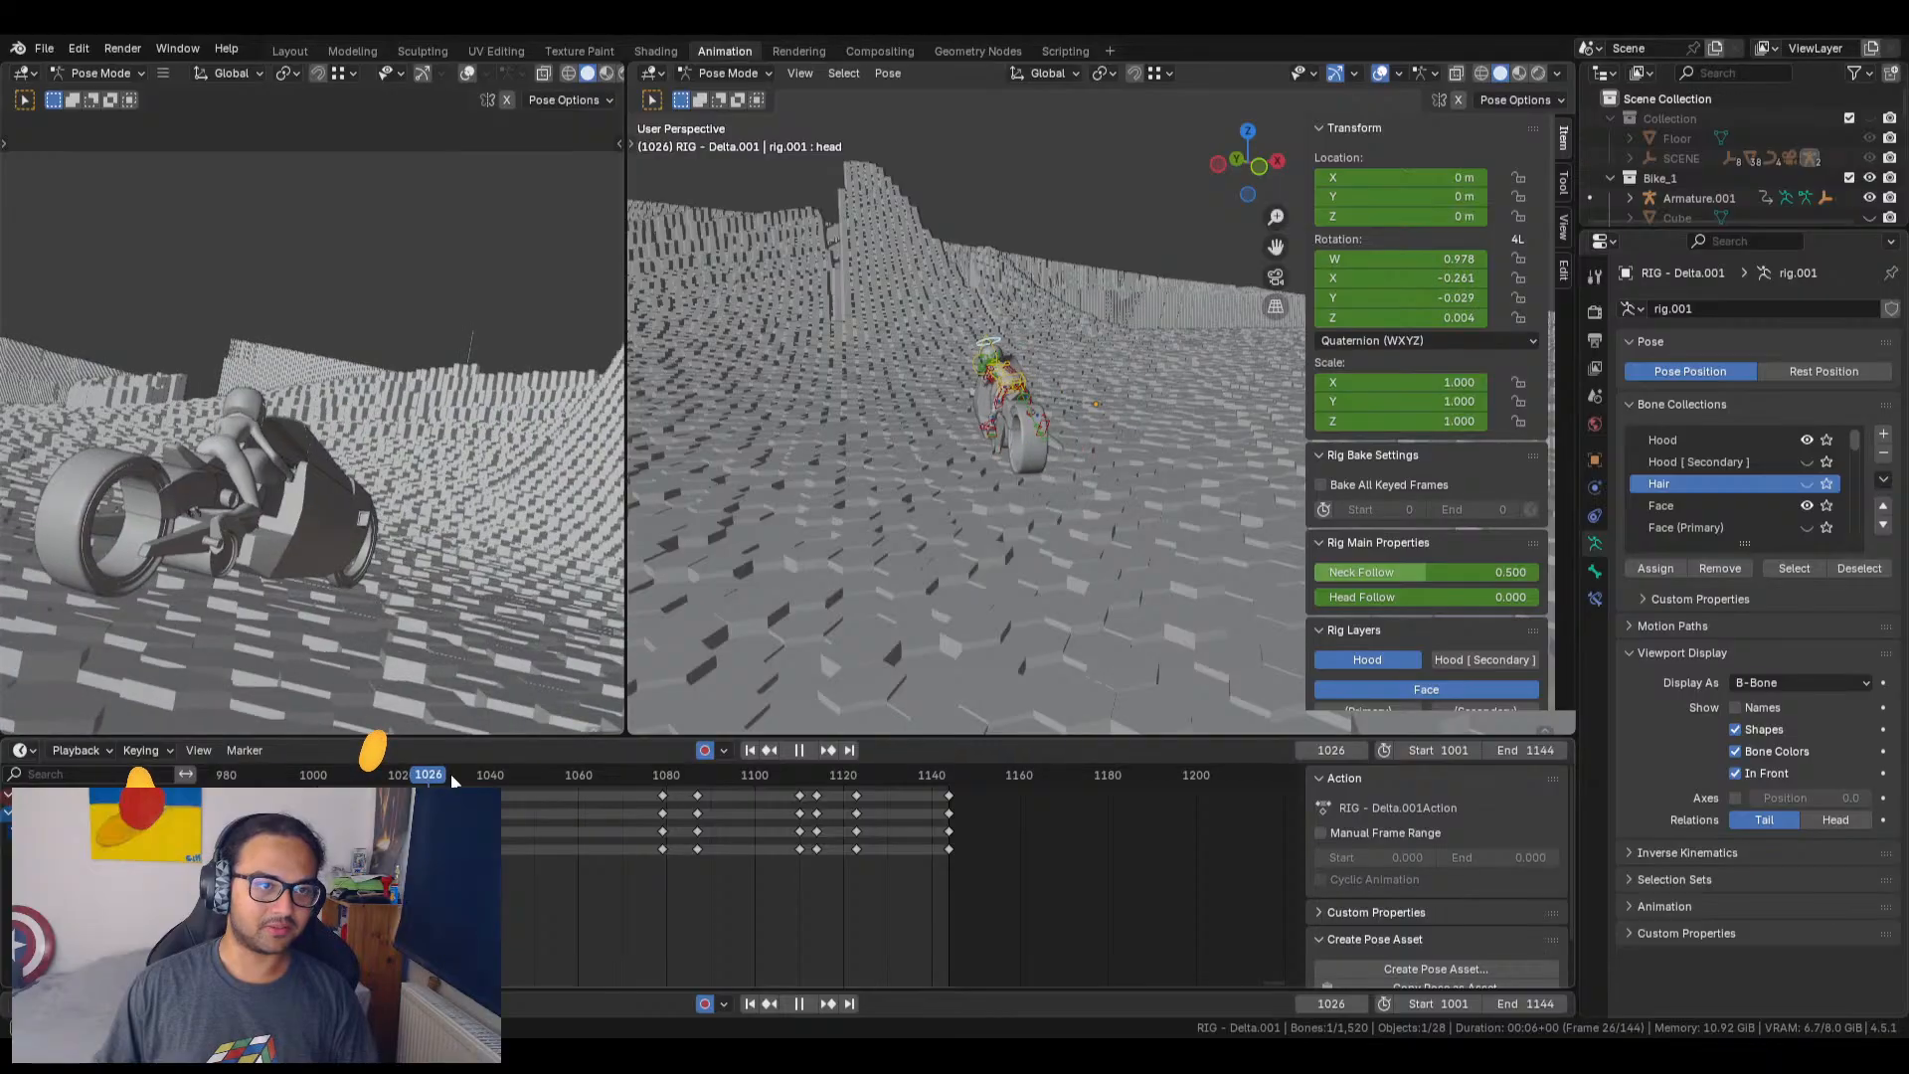
pyautogui.moveTo(452, 779); pyautogui.dragTo(453, 781)
pyautogui.press('space')
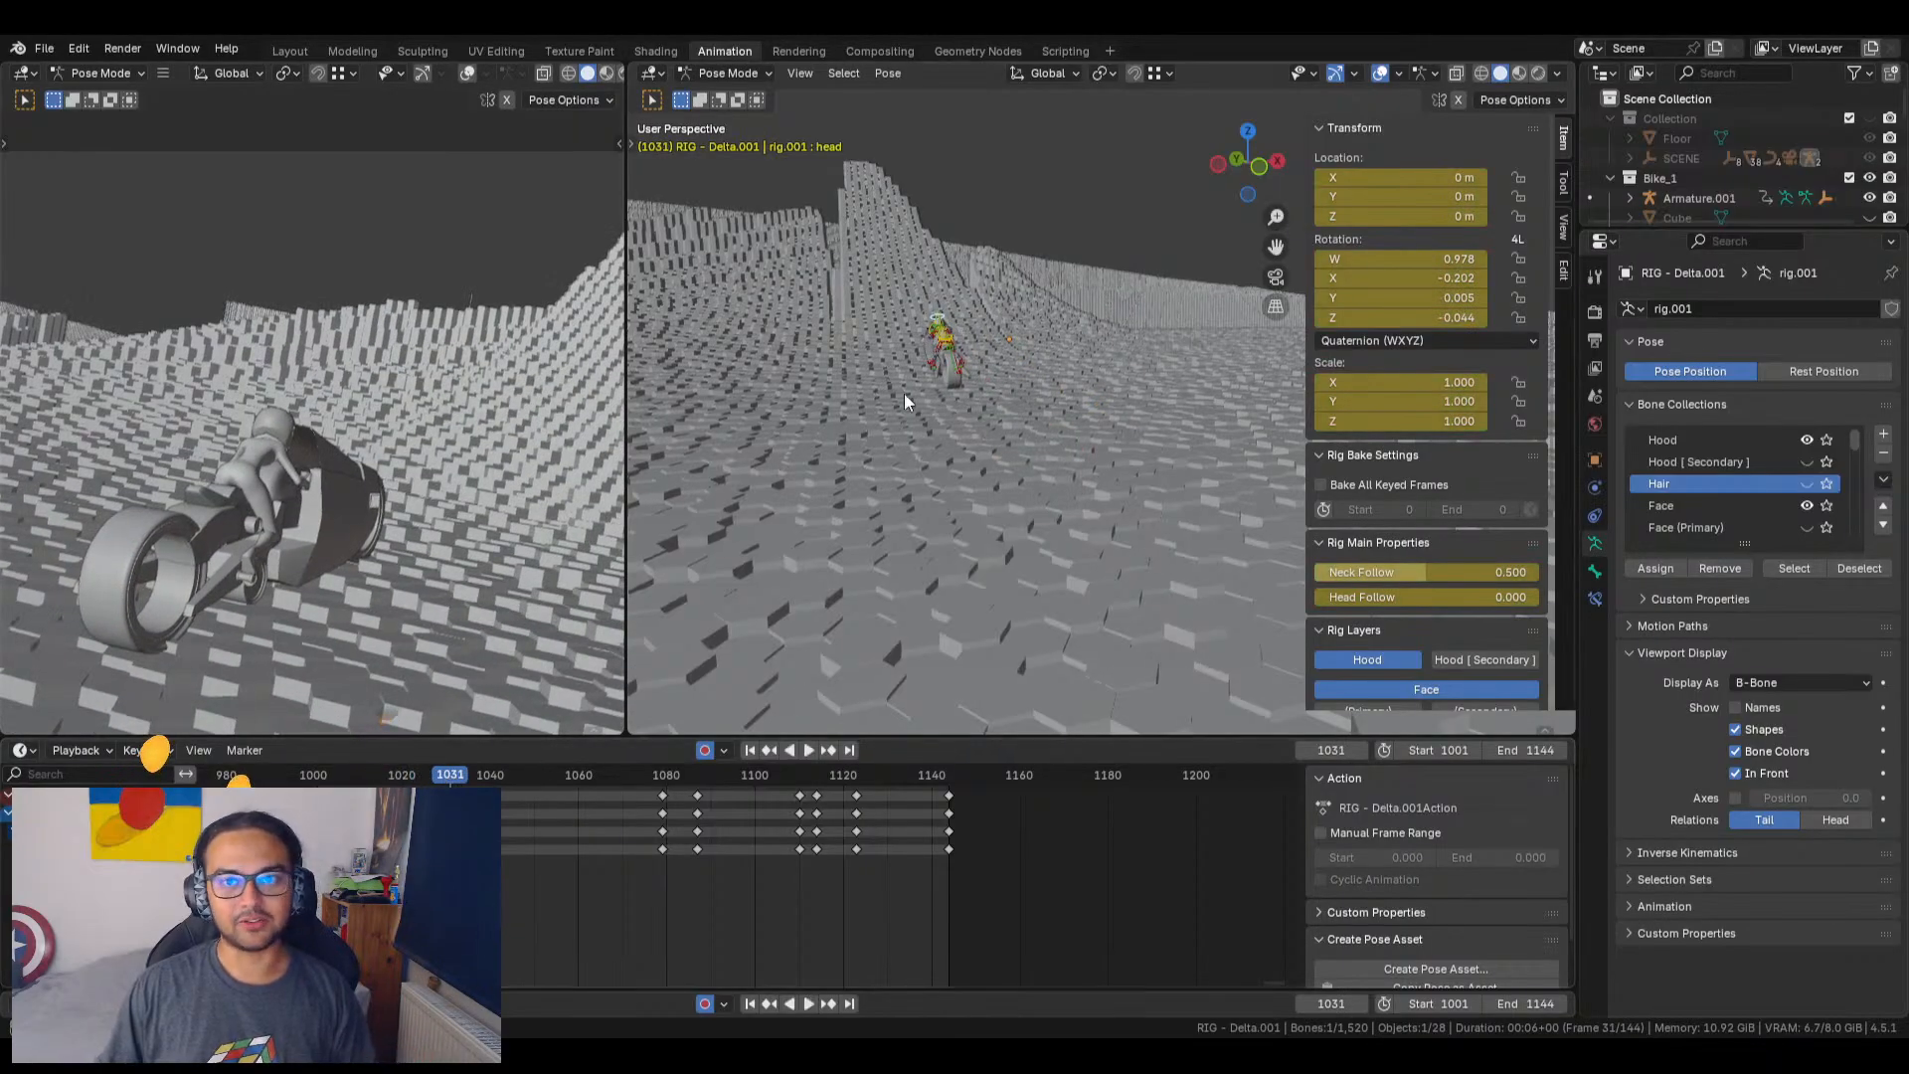
pyautogui.click(809, 73)
pyautogui.click(867, 197)
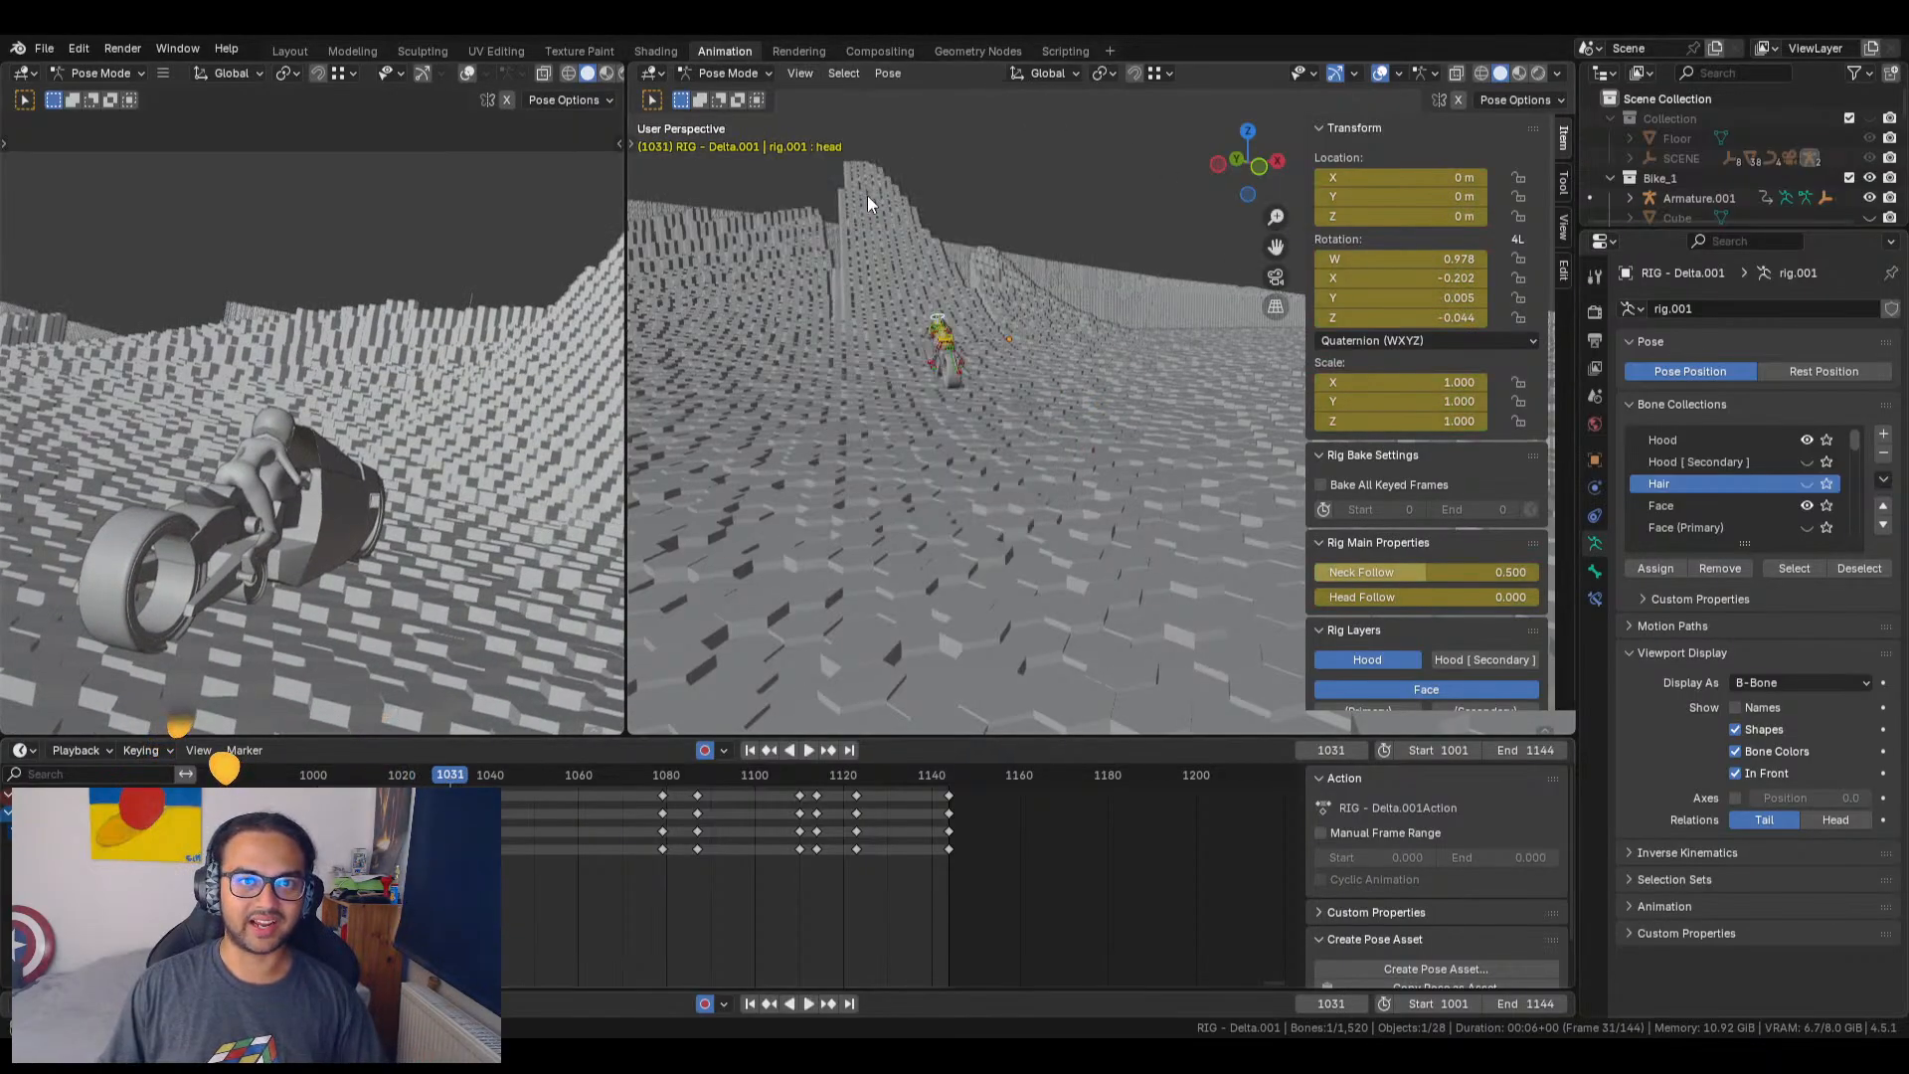
pyautogui.scroll(-3, 1048, 513)
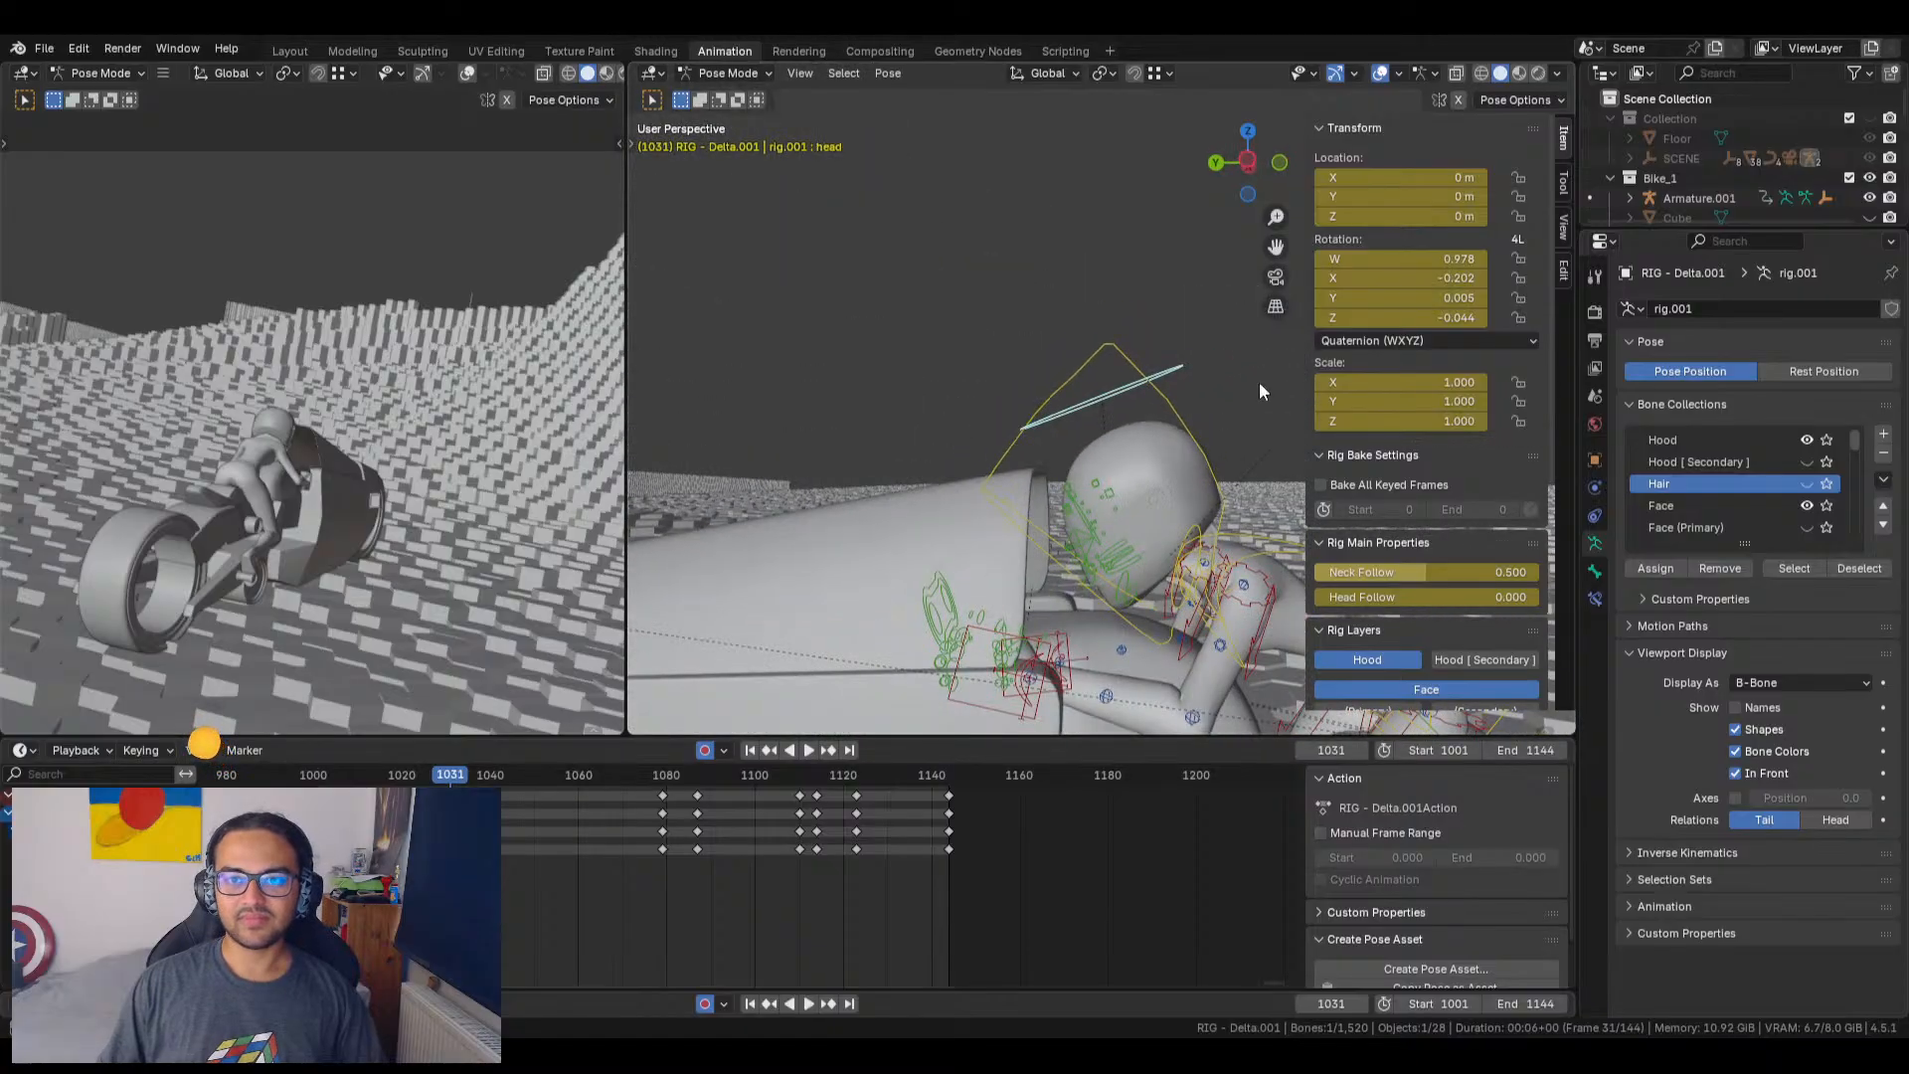
# Step: Set the head control's rotation to X -0.302 and Z 0.006 at frame 1031 and check the pose from both sides
pyautogui.moveTo(1391, 285); pyautogui.dragTo(1293, 285)
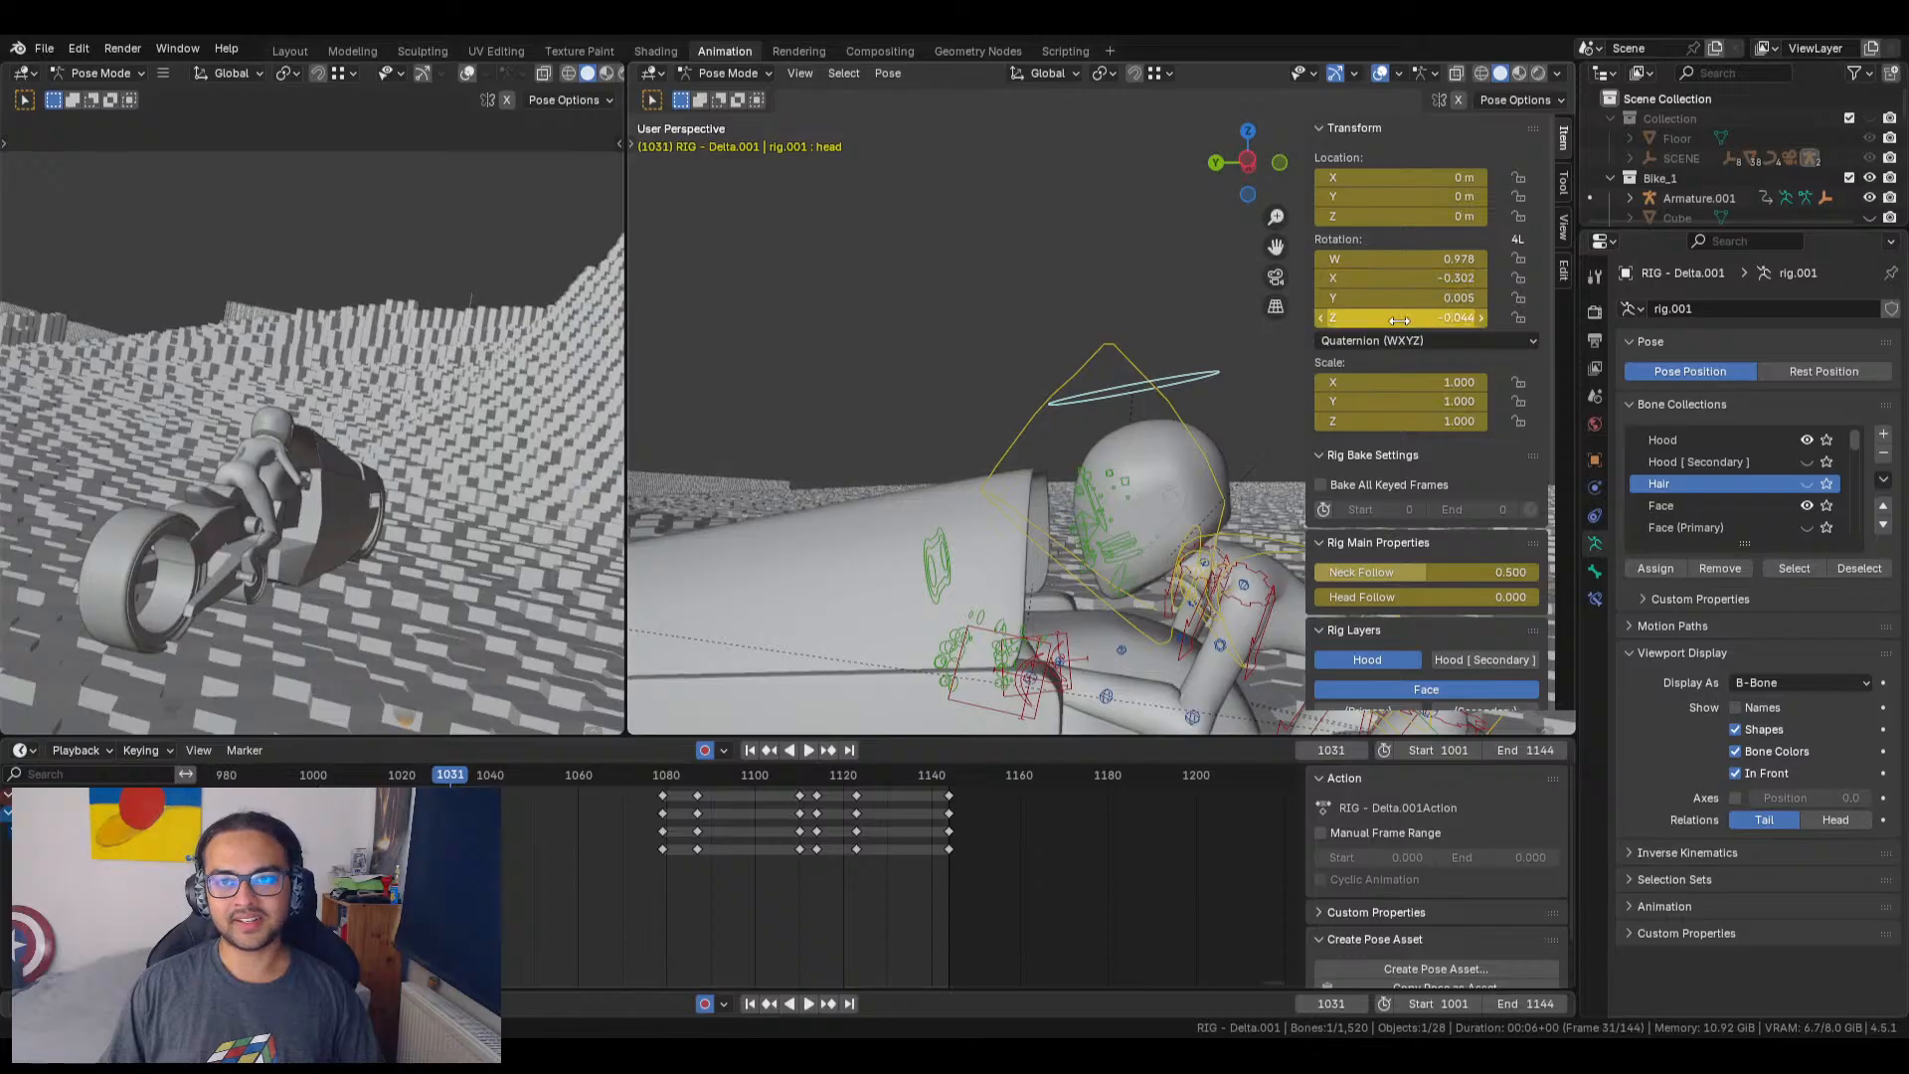
pyautogui.moveTo(1392, 318); pyautogui.dragTo(1439, 317)
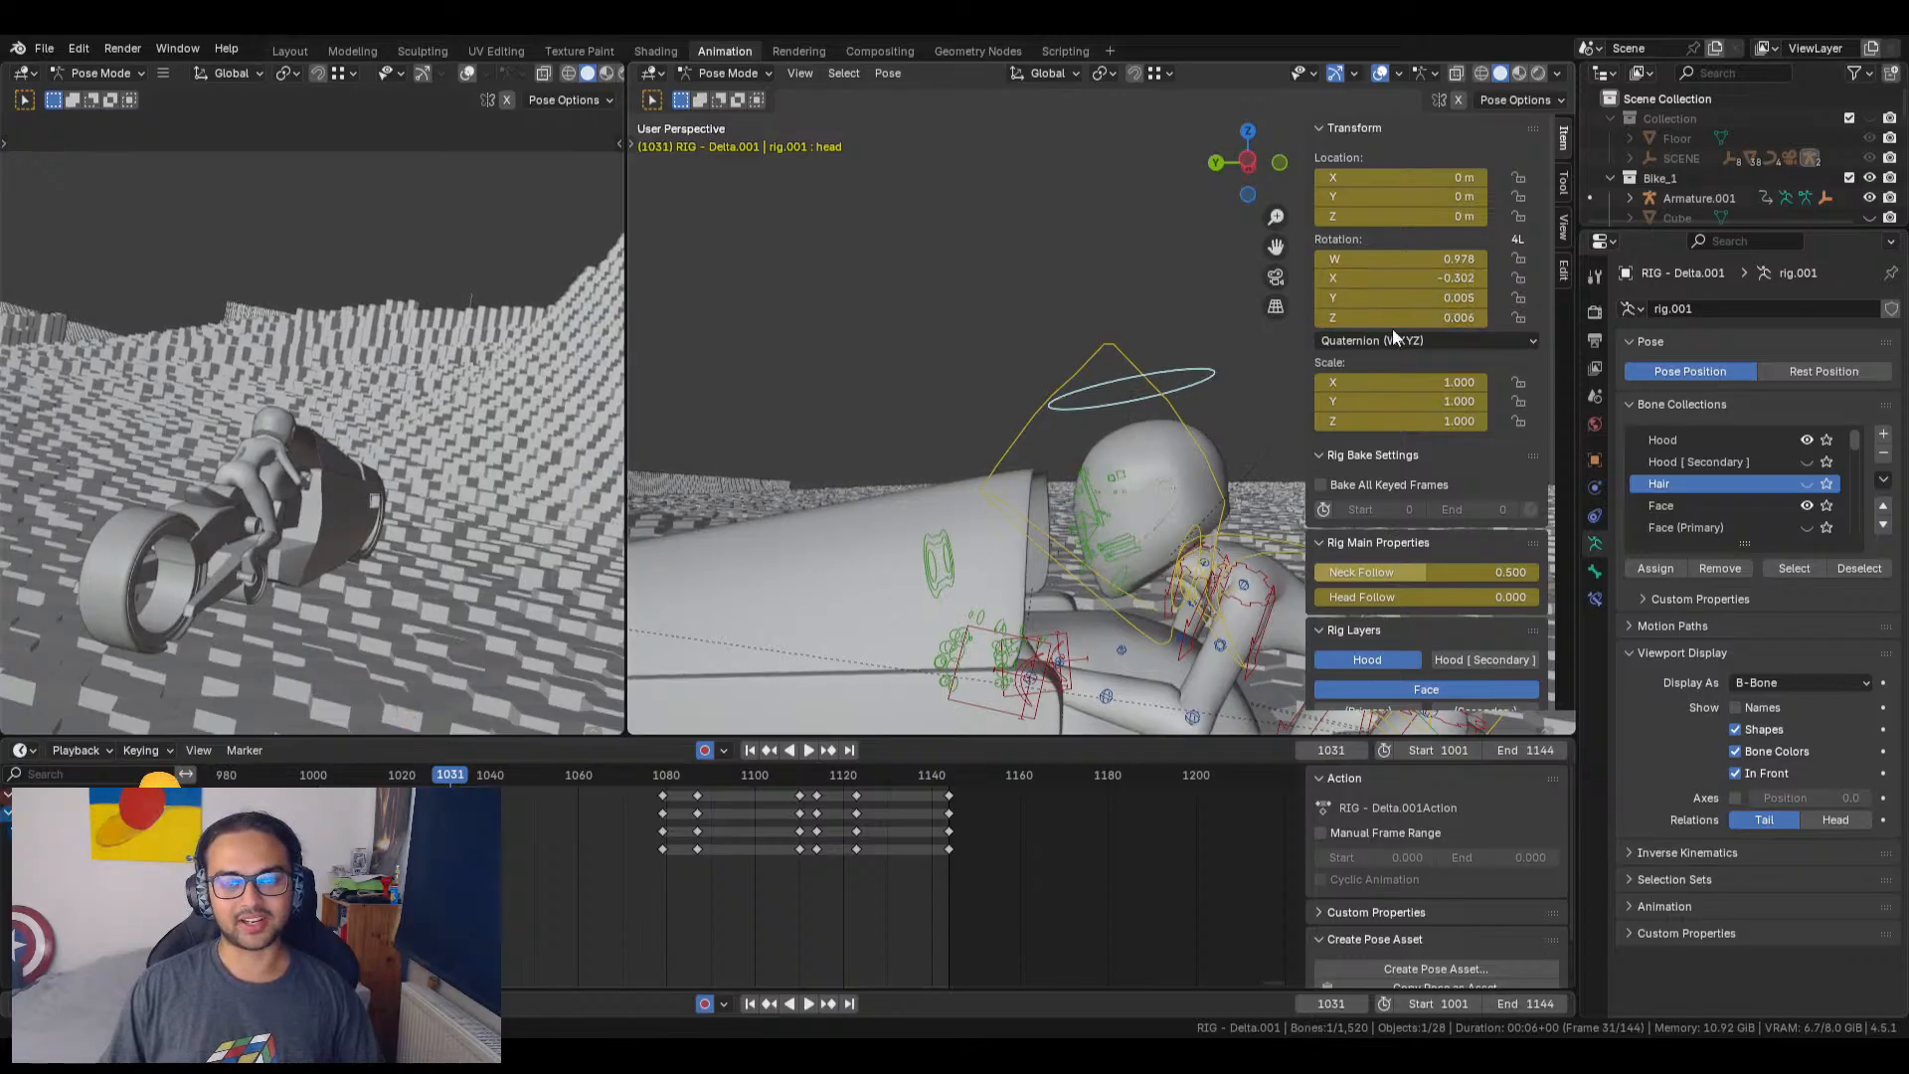
pyautogui.moveTo(1005, 567); pyautogui.dragTo(1477, 546, button='middle')
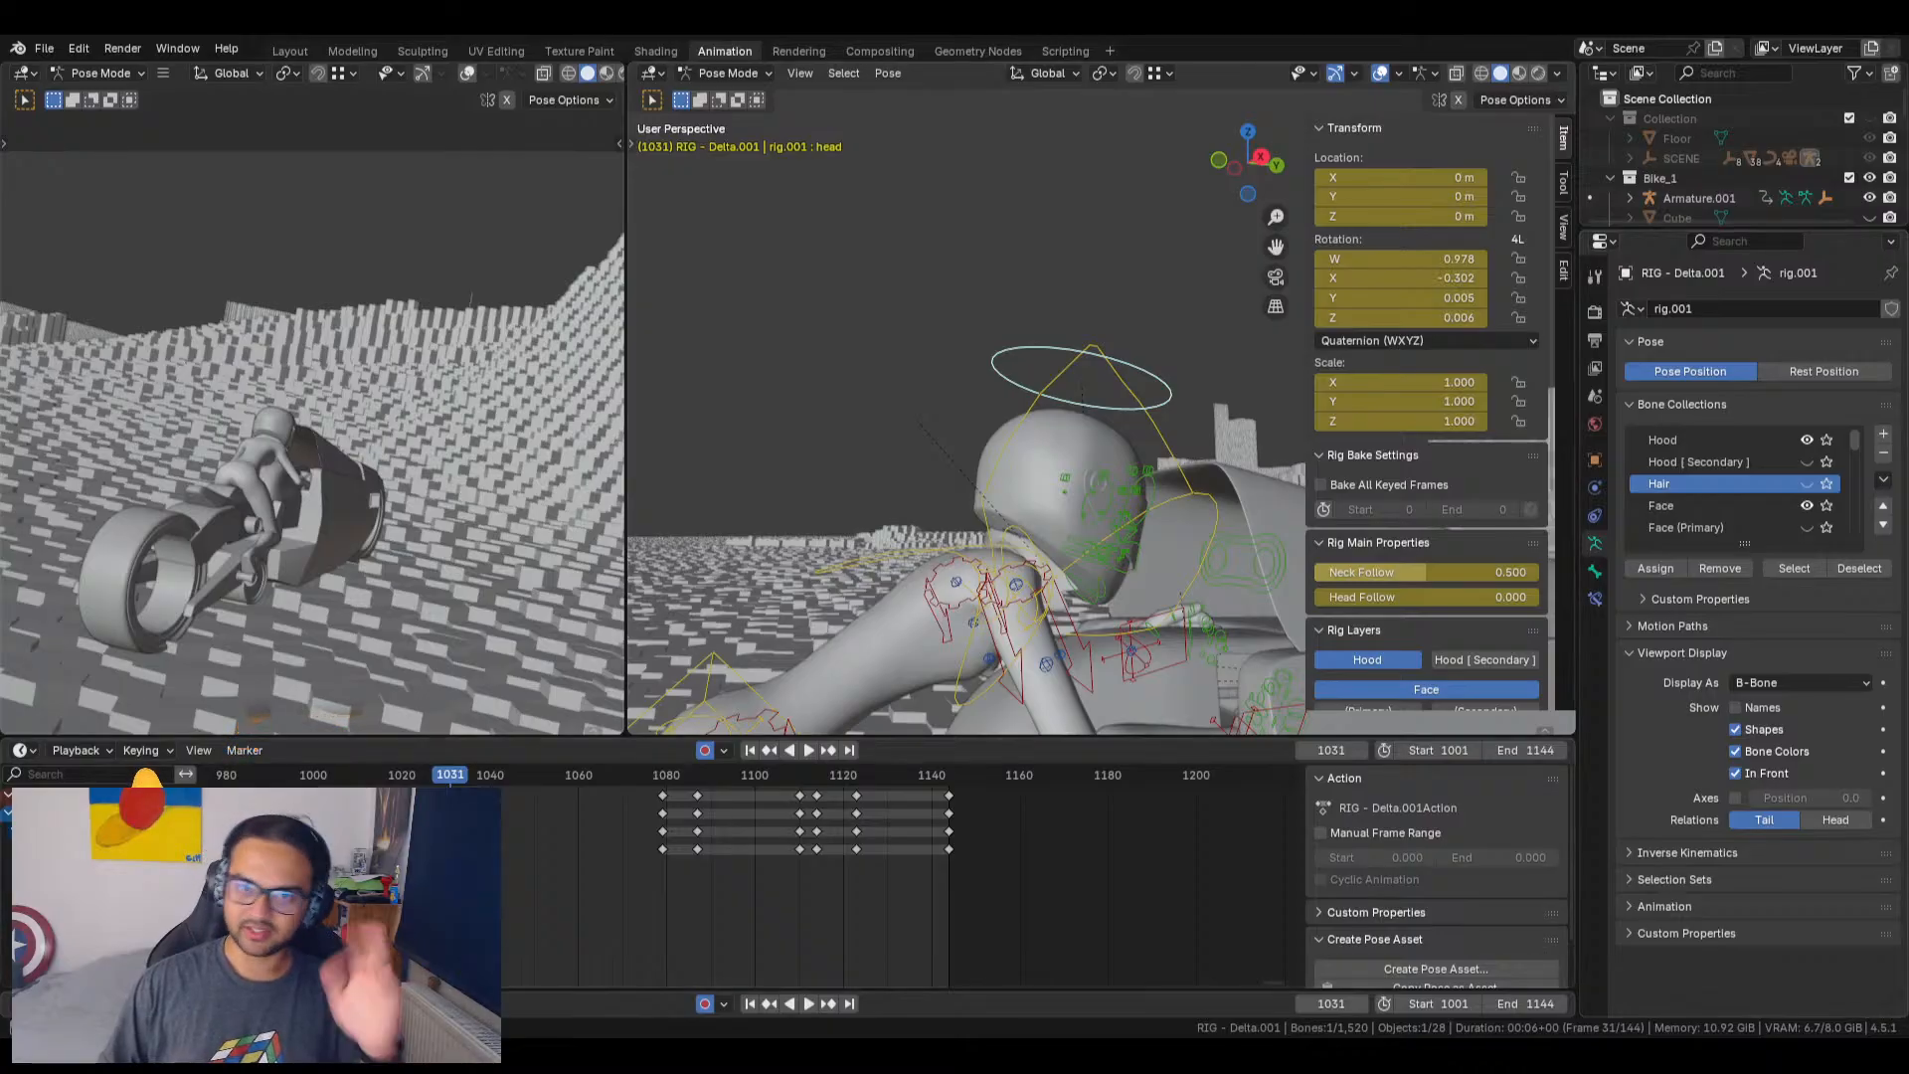
pyautogui.moveTo(879, 522); pyautogui.dragTo(1274, 557, button='middle')
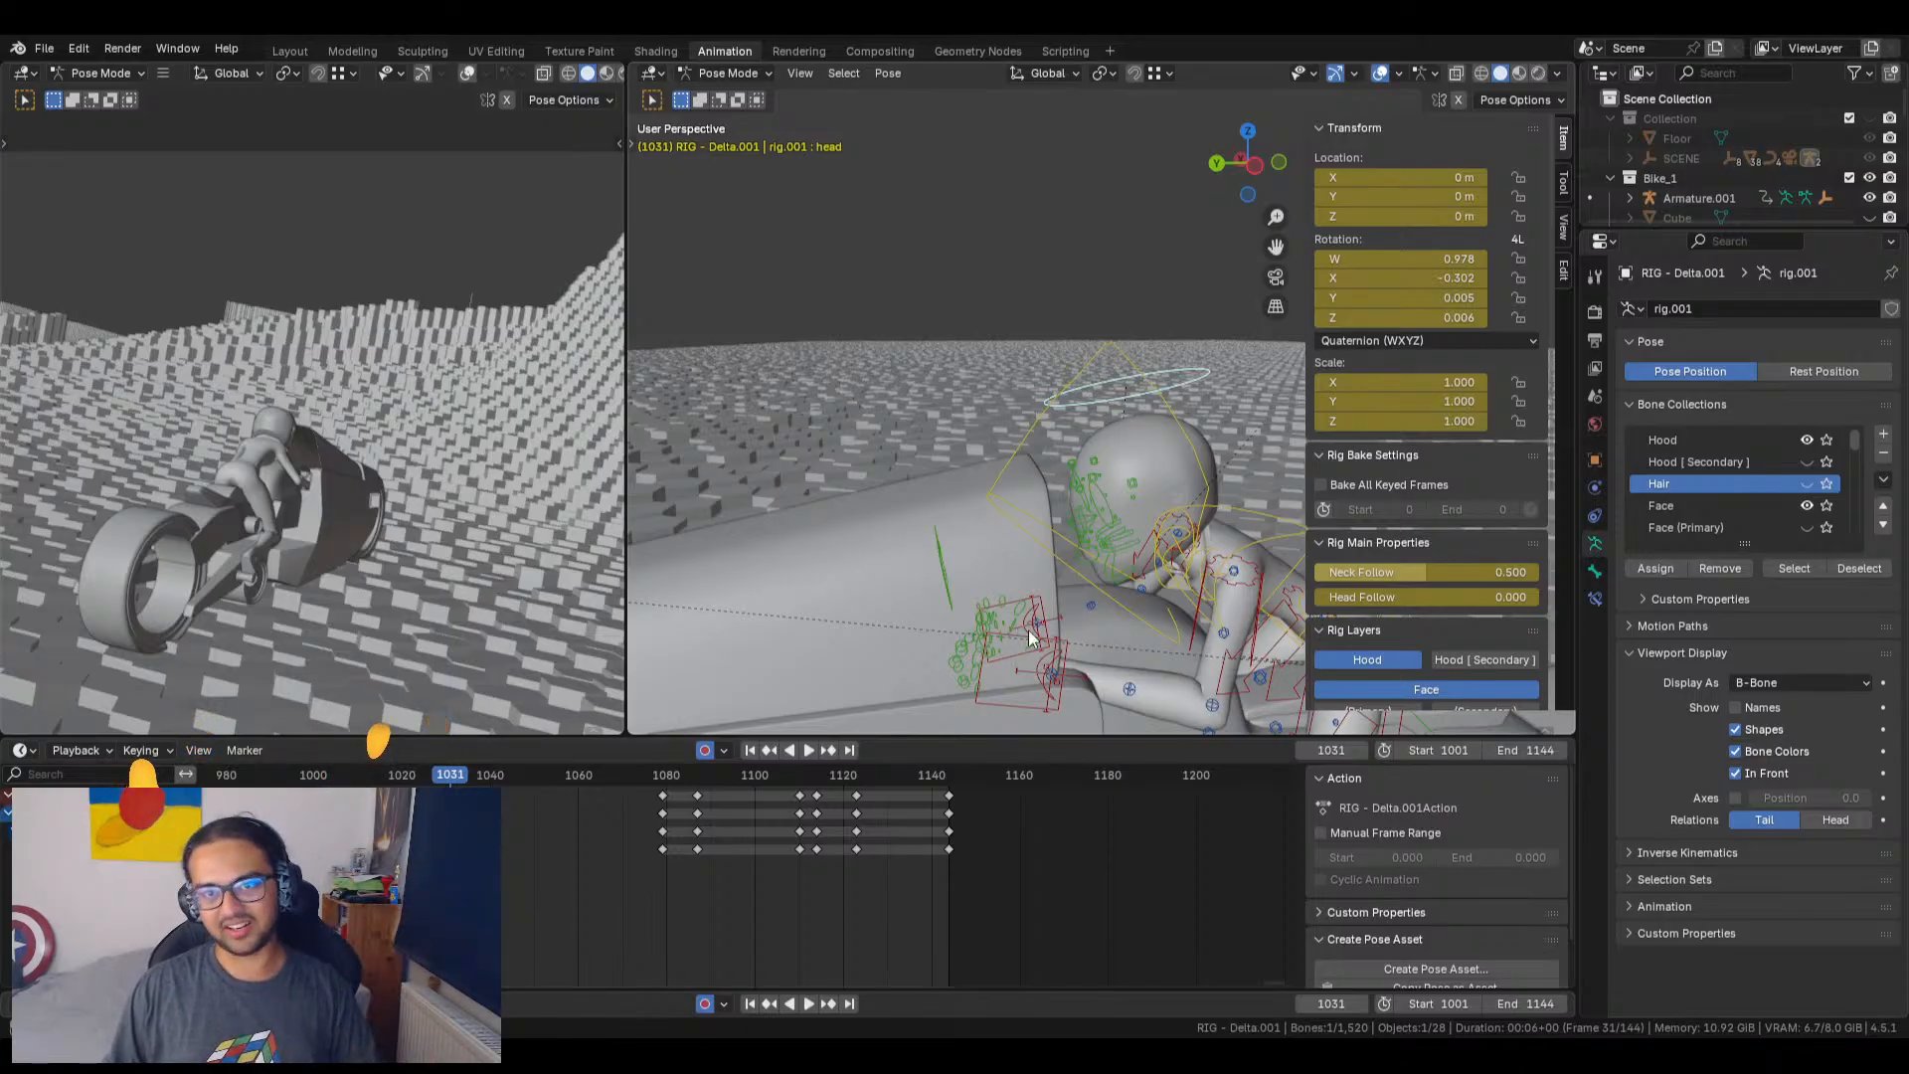
pyautogui.moveTo(1071, 565); pyautogui.dragTo(642, 539, button='middle')
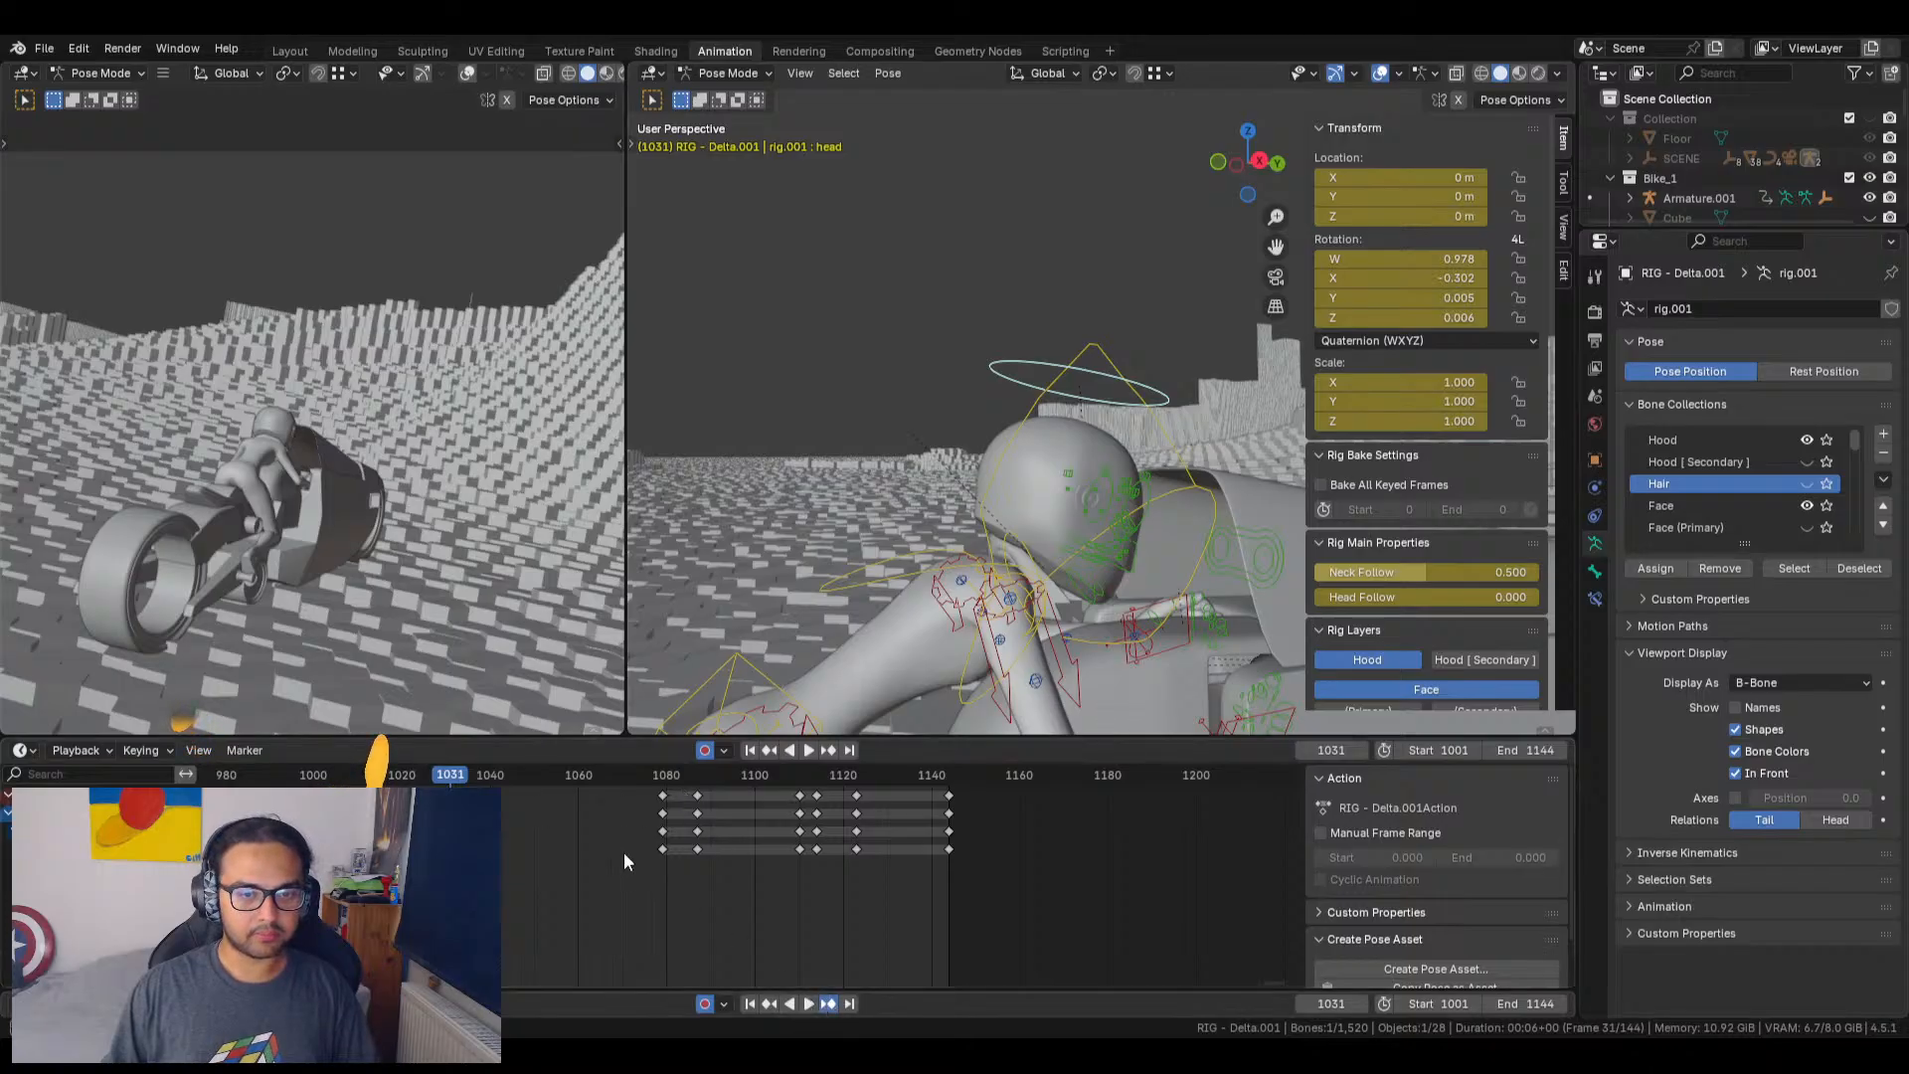
# Step: Copy the head keyframe from frame 1031 onto frames 1079 and 1087
pyautogui.press('Up')
pyautogui.press('[')
pyautogui.moveTo(659, 779); pyautogui.dragTo(698, 790)
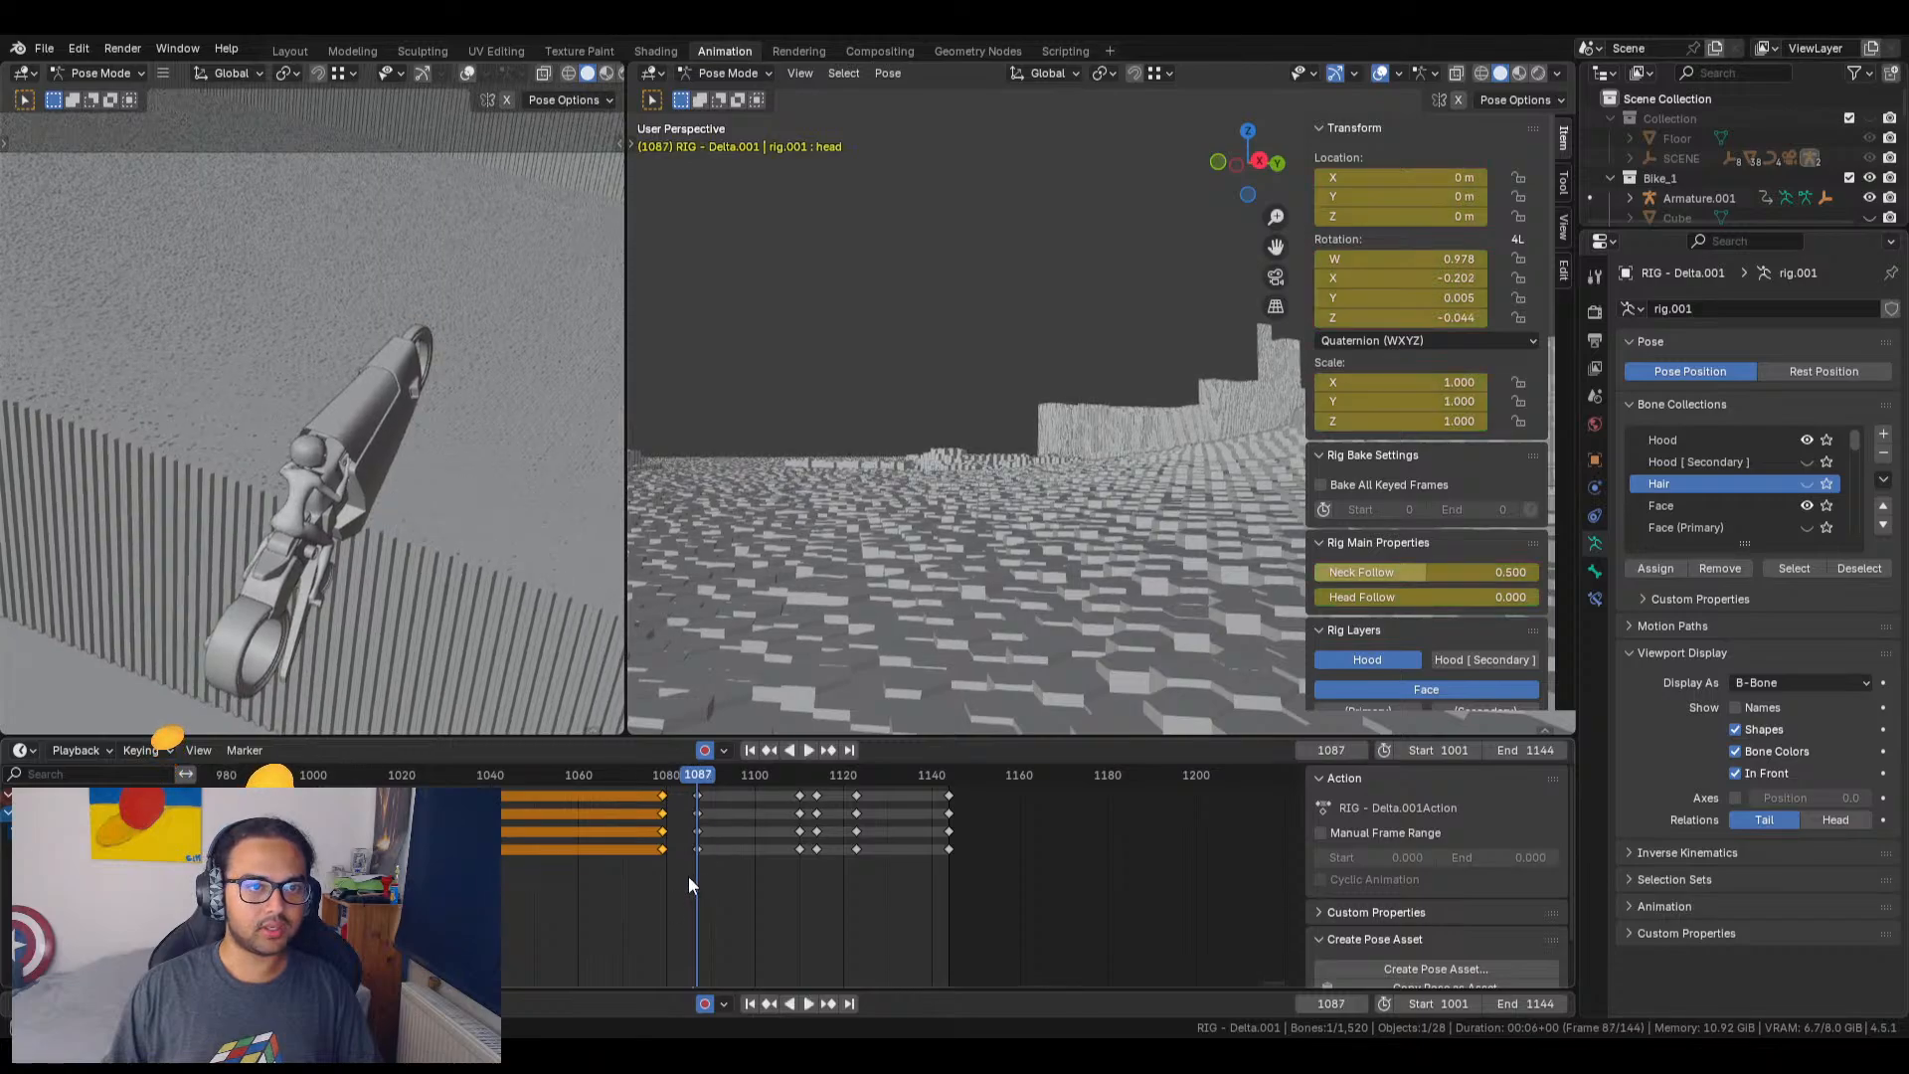
pyautogui.hotkey('ctrl', 'v')
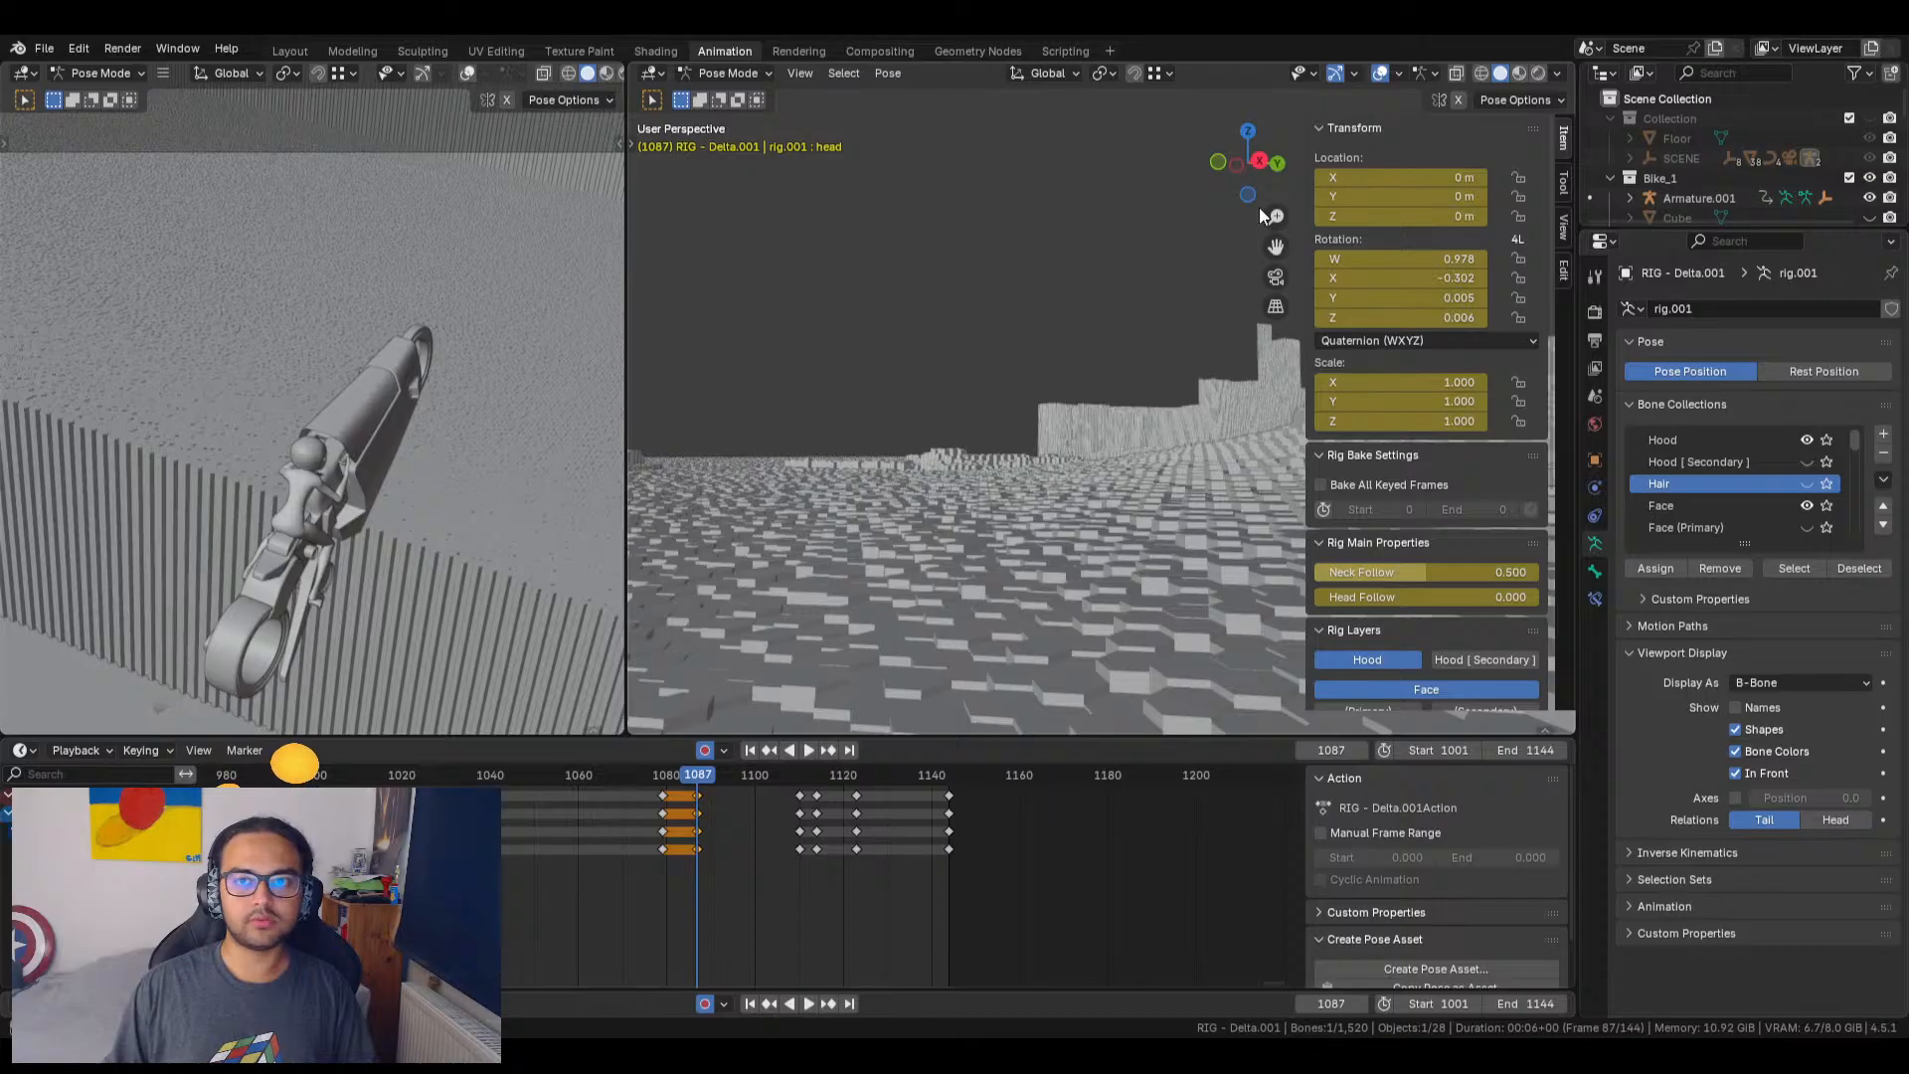
# Step: Return to frame 1079 and bring the bike and rider into the perspective view to examine the pasted head pose
pyautogui.click(803, 74)
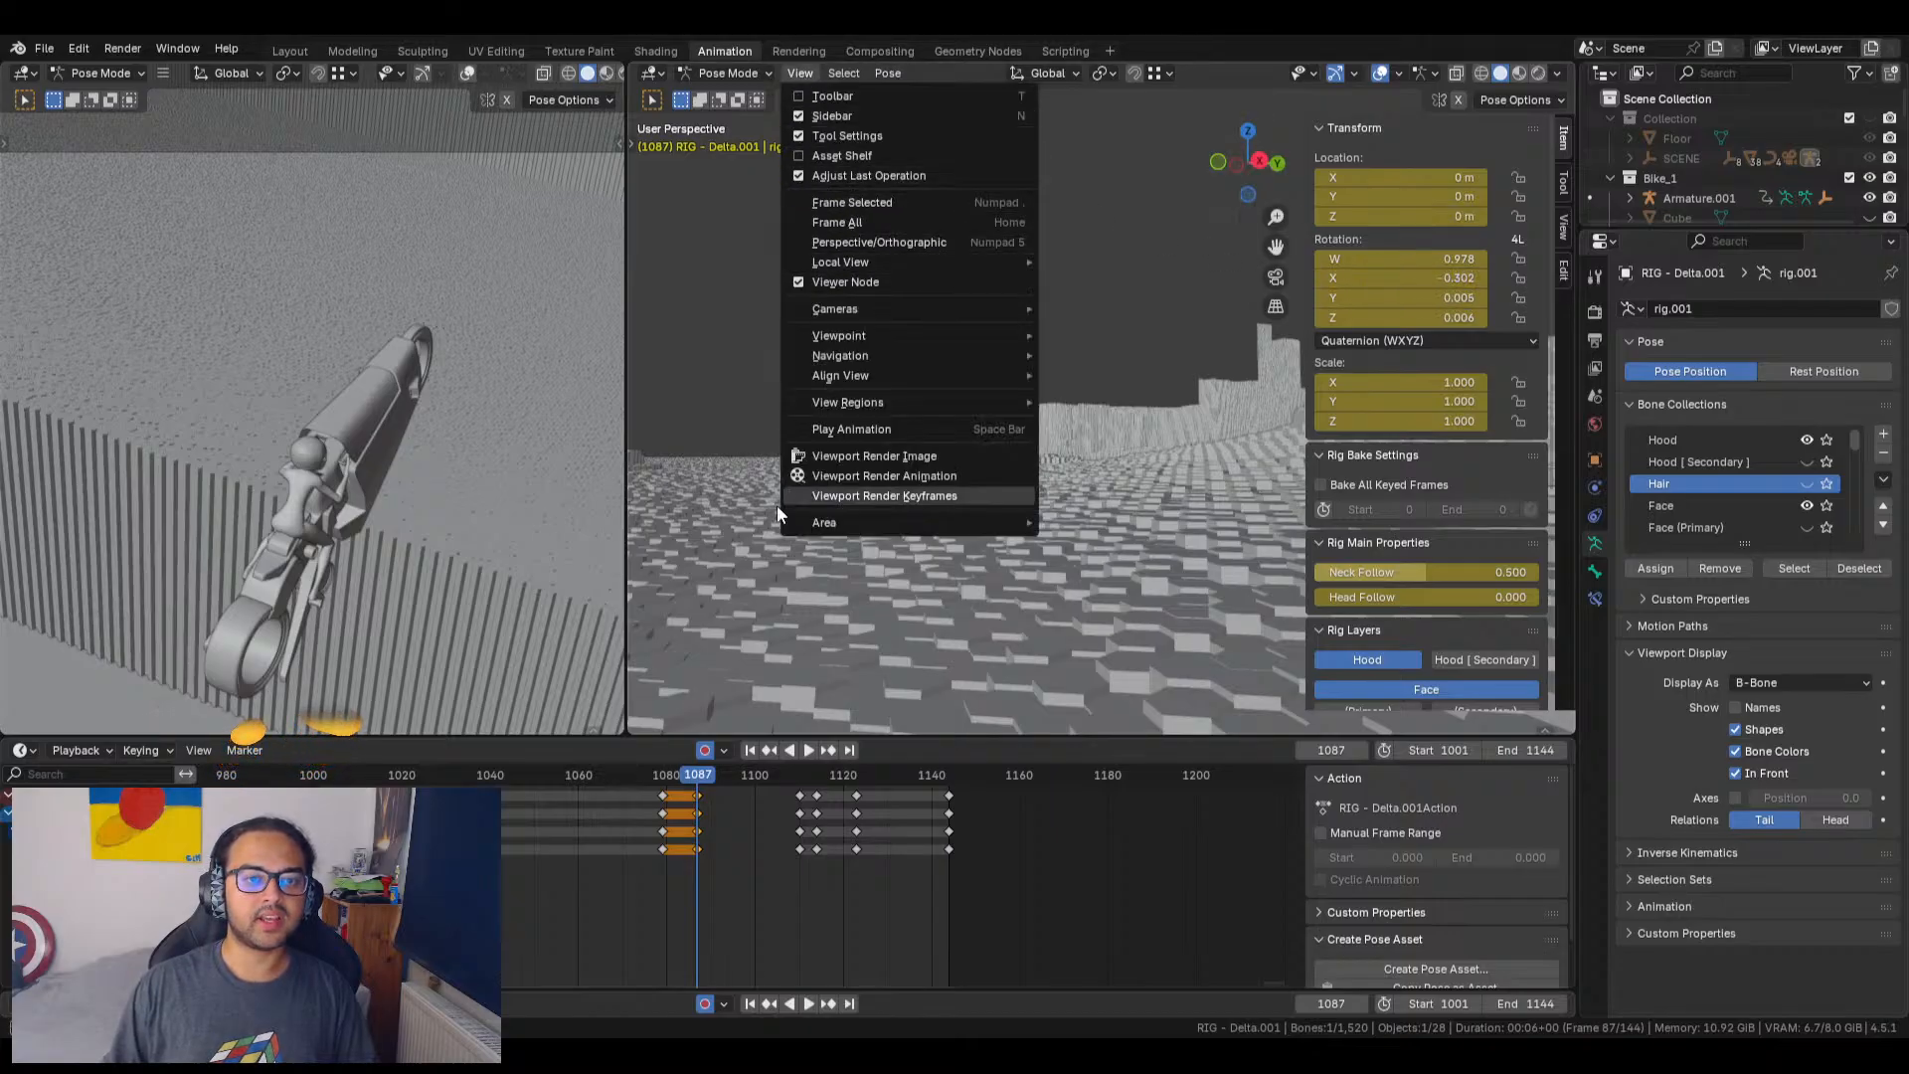
pyautogui.click(664, 768)
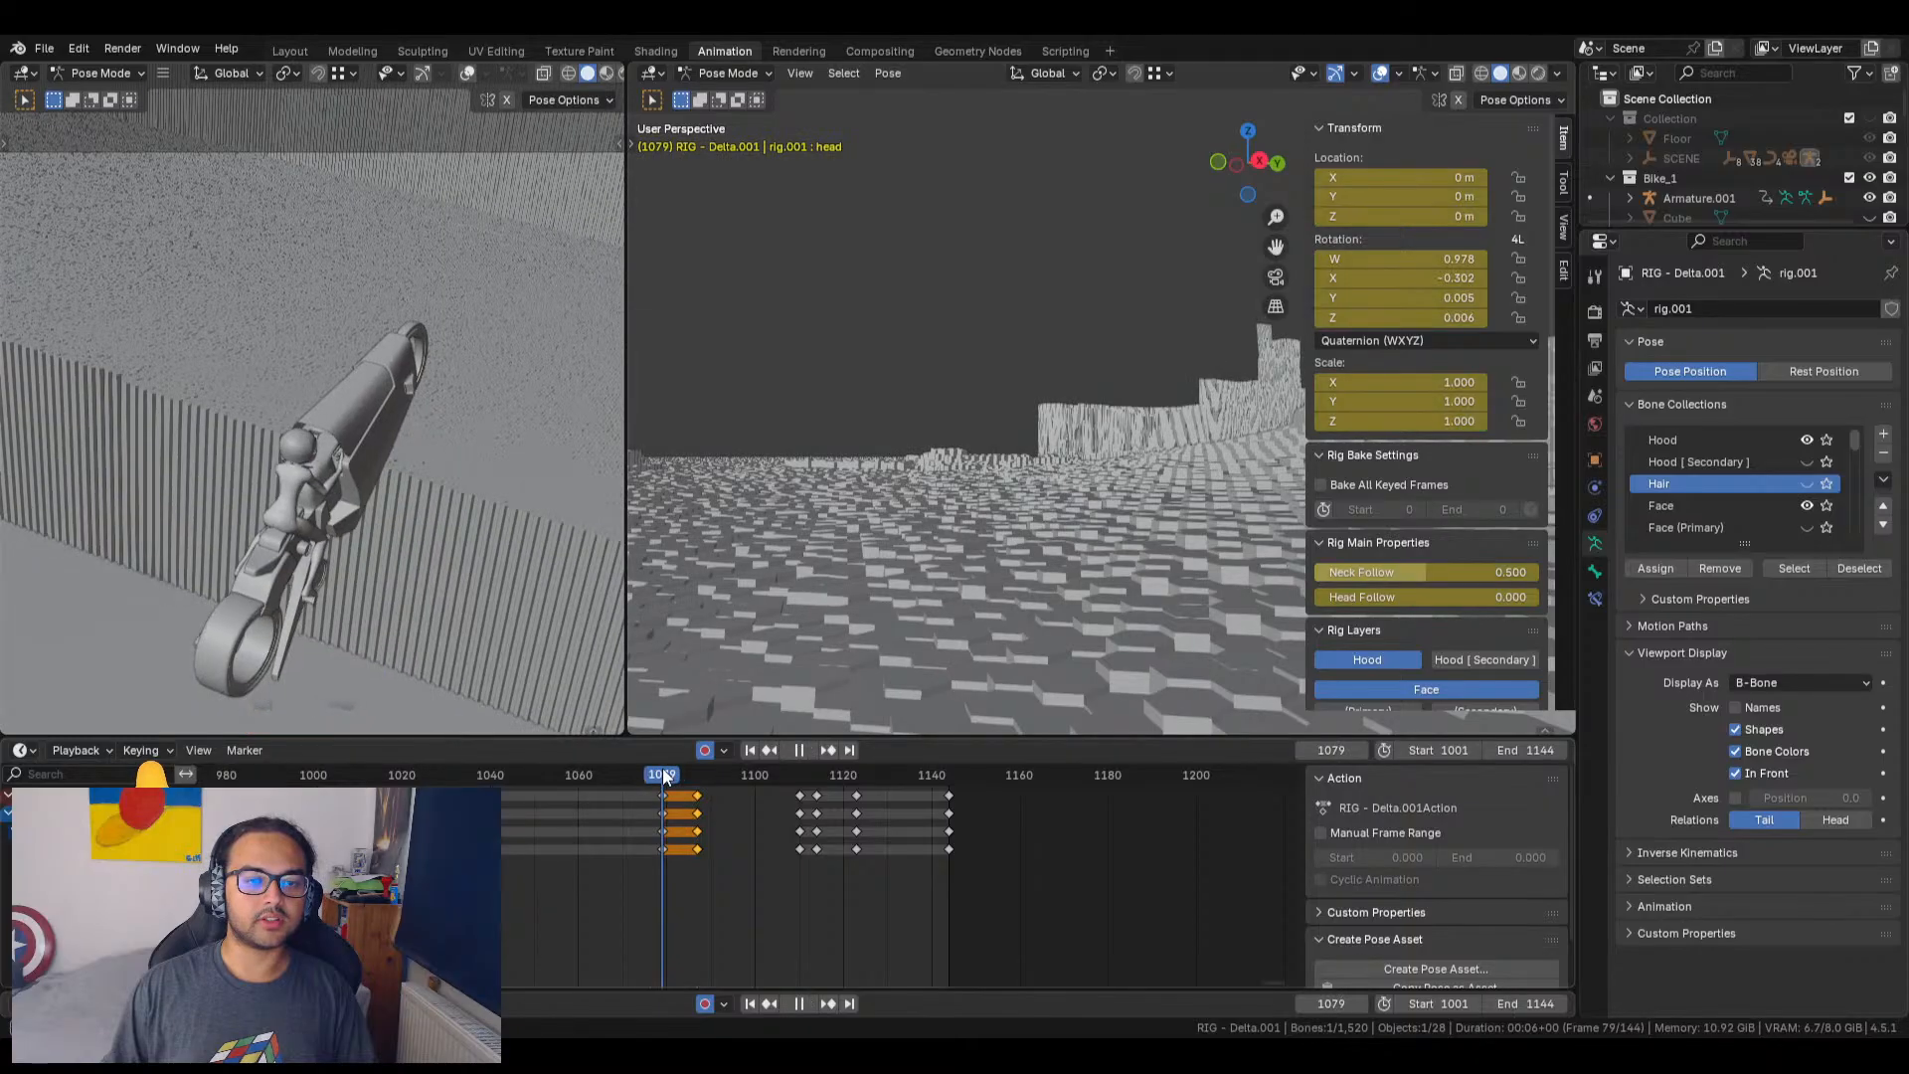
pyautogui.click(796, 75)
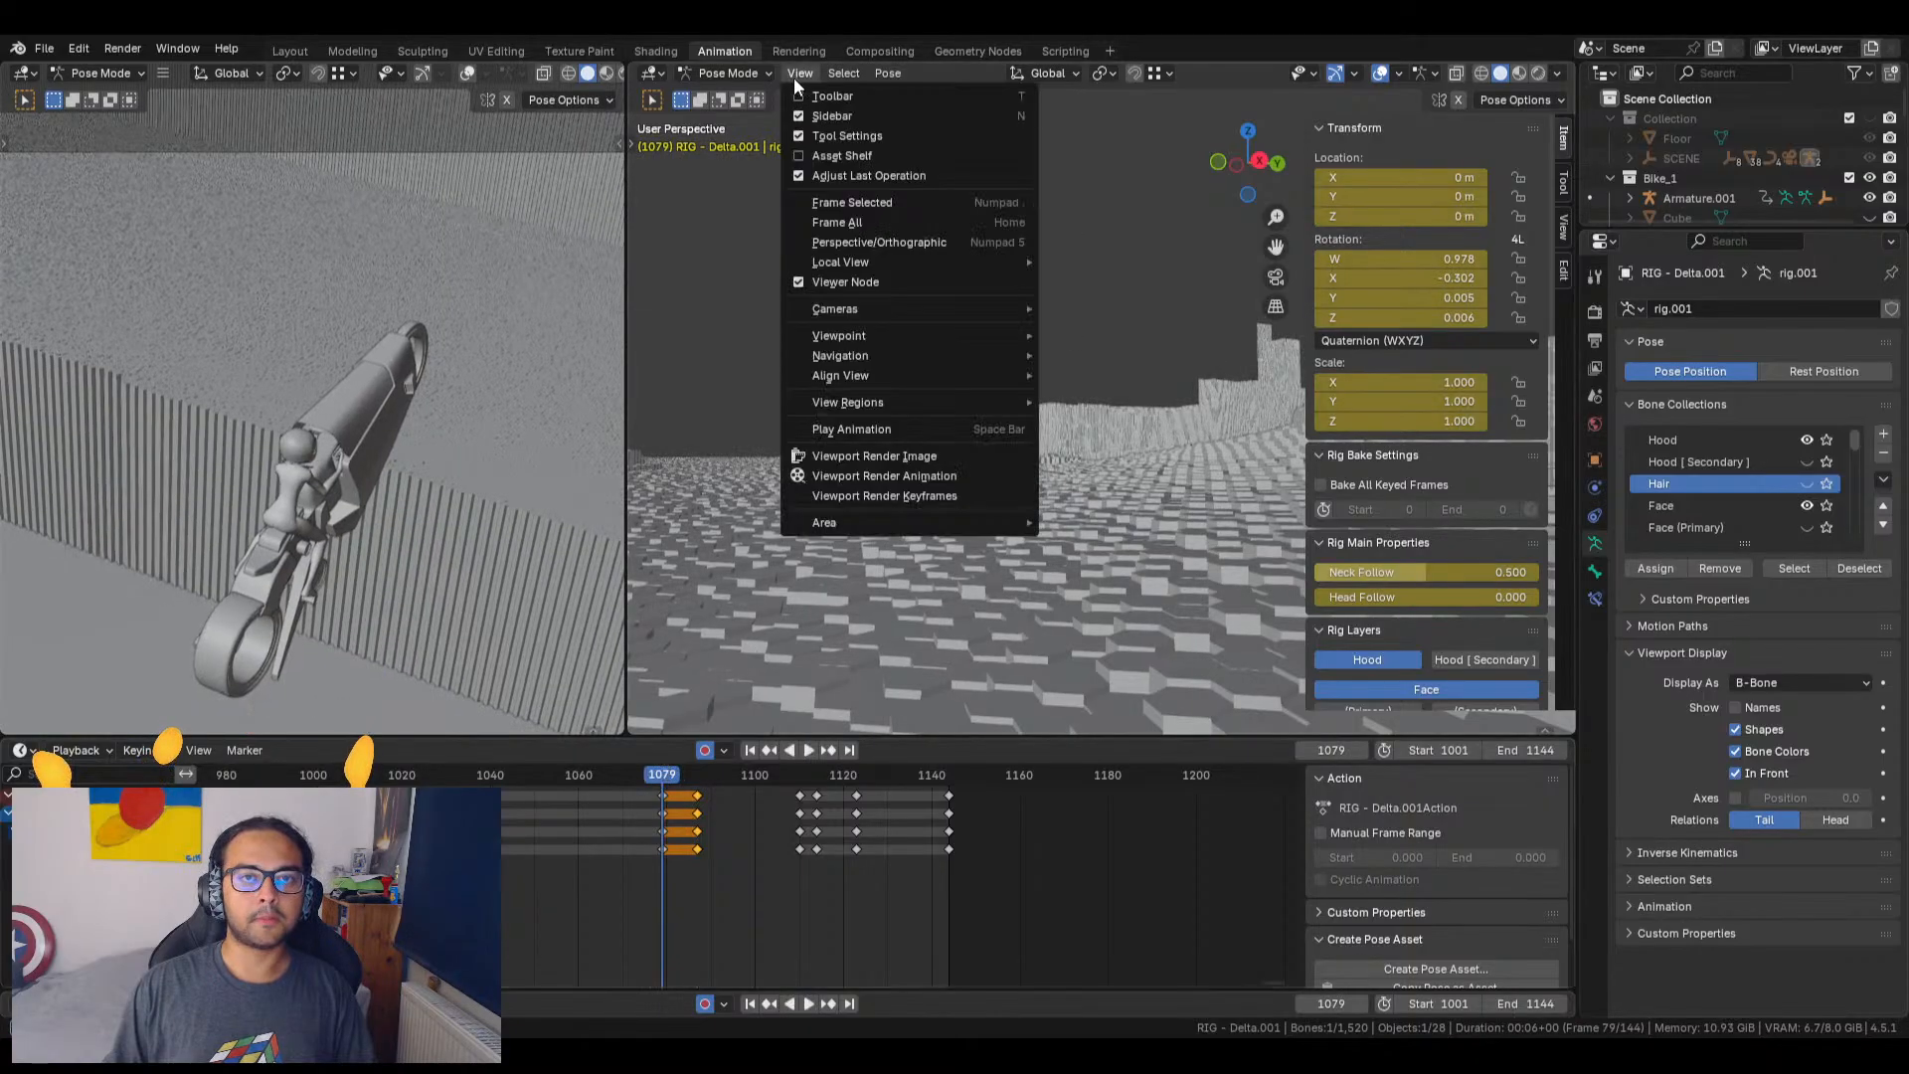
pyautogui.click(875, 223)
pyautogui.moveTo(847, 533); pyautogui.dragTo(672, 546, button='middle')
pyautogui.scroll(-10, 1043, 557)
pyautogui.scroll(-4, 1042, 555)
pyautogui.scroll(-8, 963, 511)
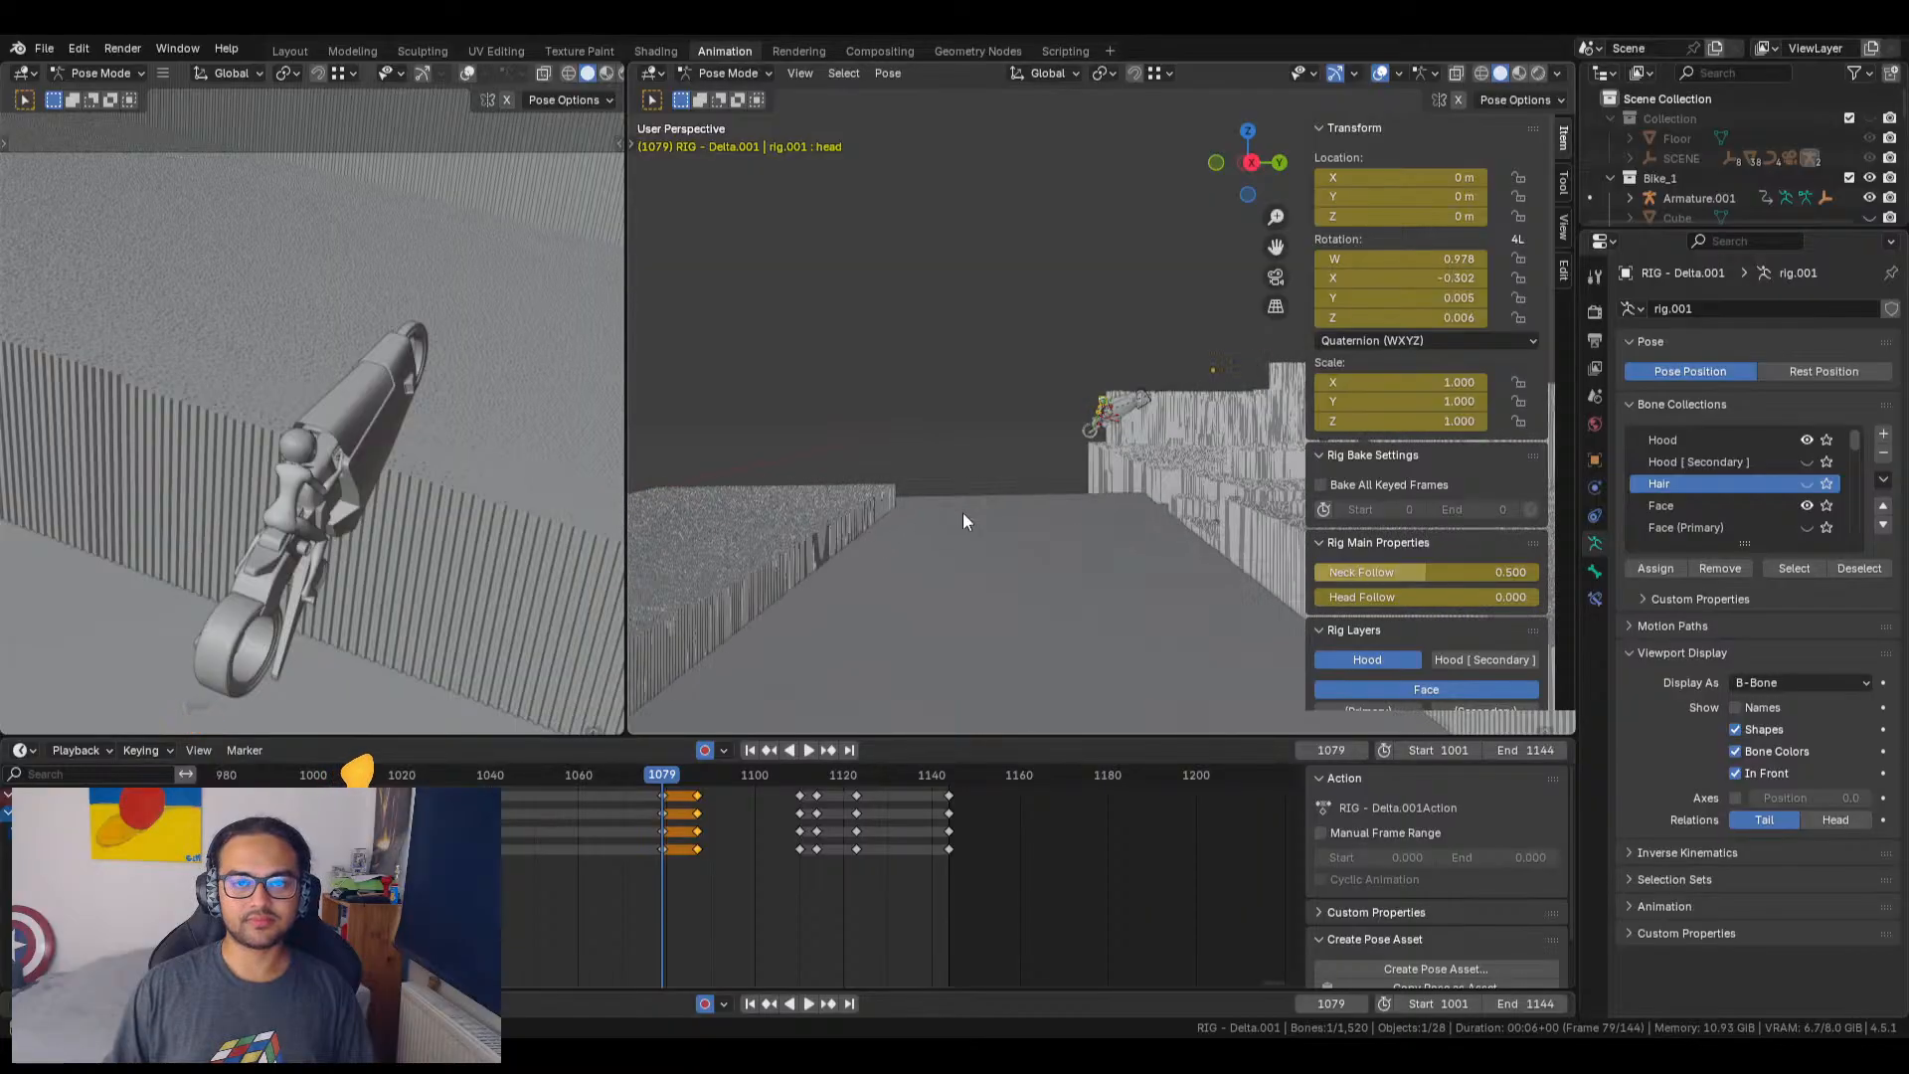
pyautogui.scroll(6, 1098, 525)
pyautogui.scroll(1, 1101, 518)
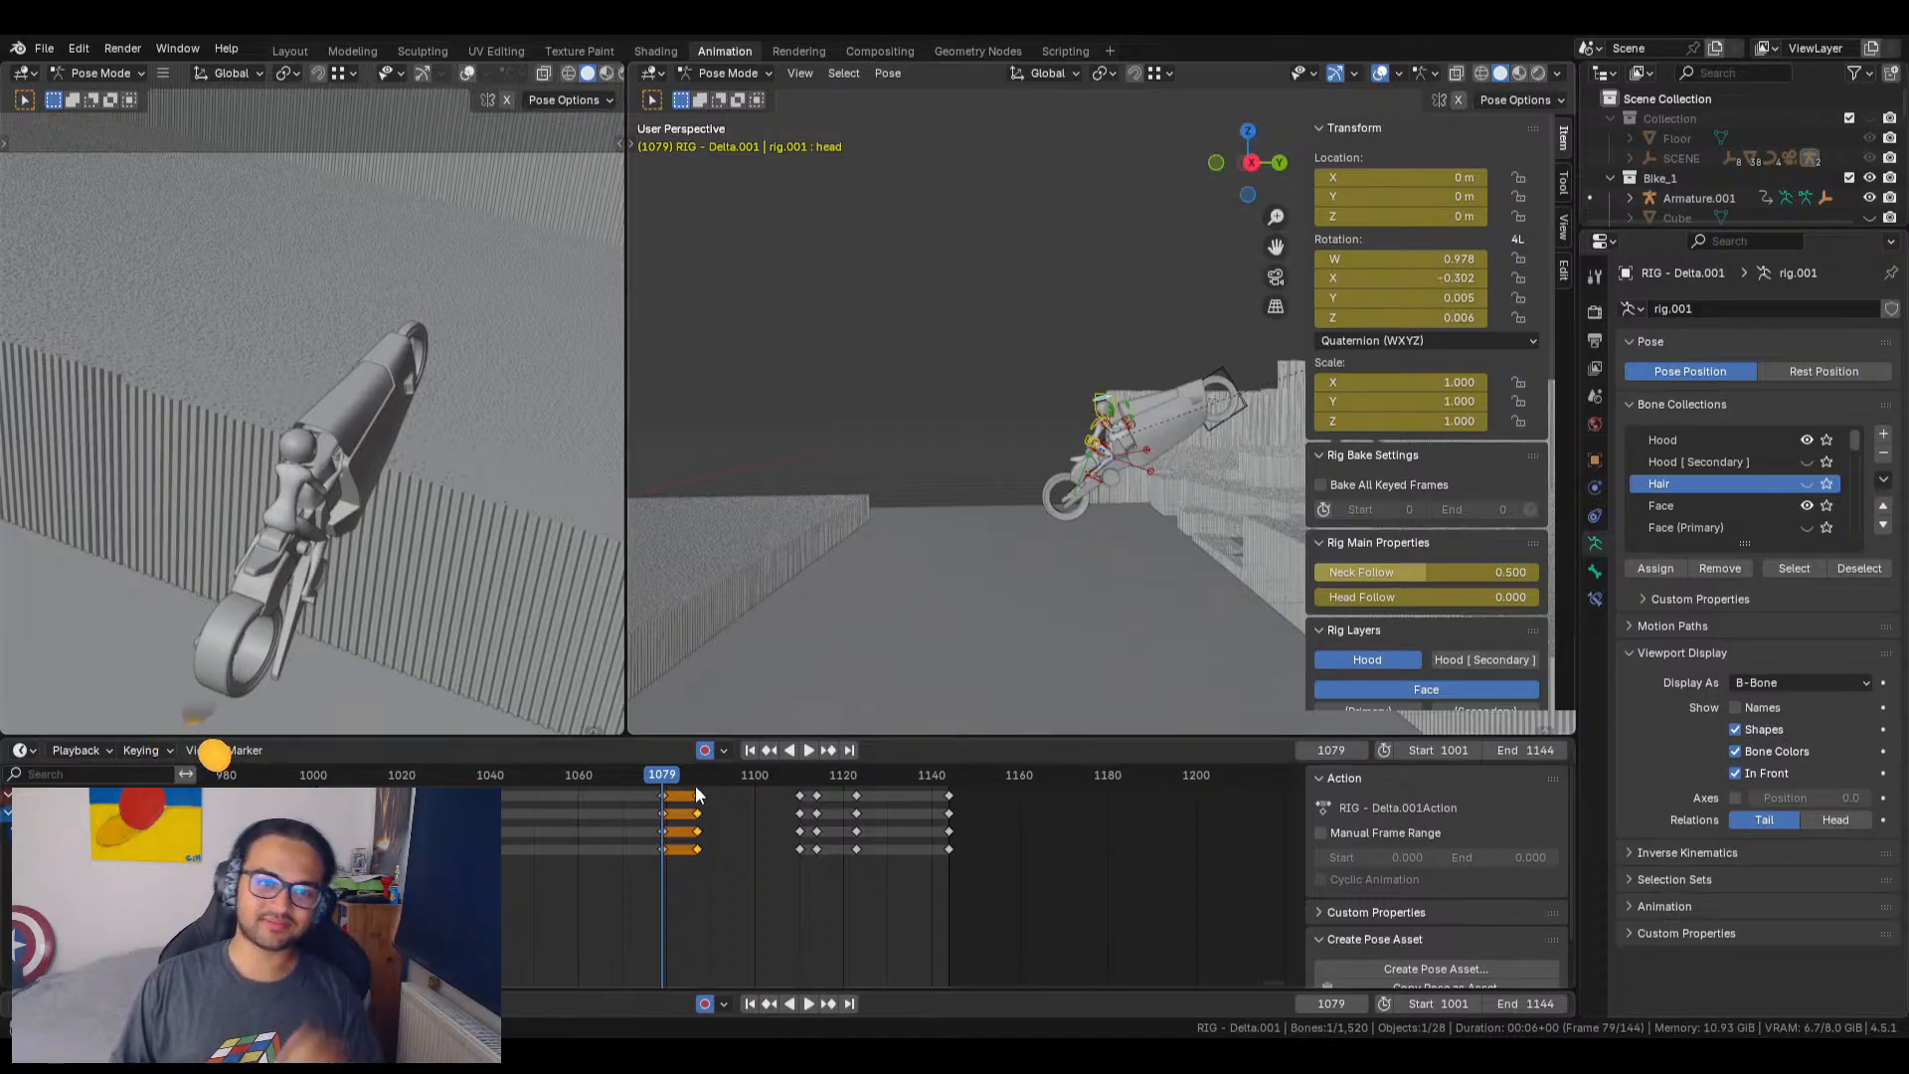
# Step: Advance to frame 1110 and set the rider's head control rotation to X 0.038, Y -0.175 and Z -0.114
pyautogui.press('space')
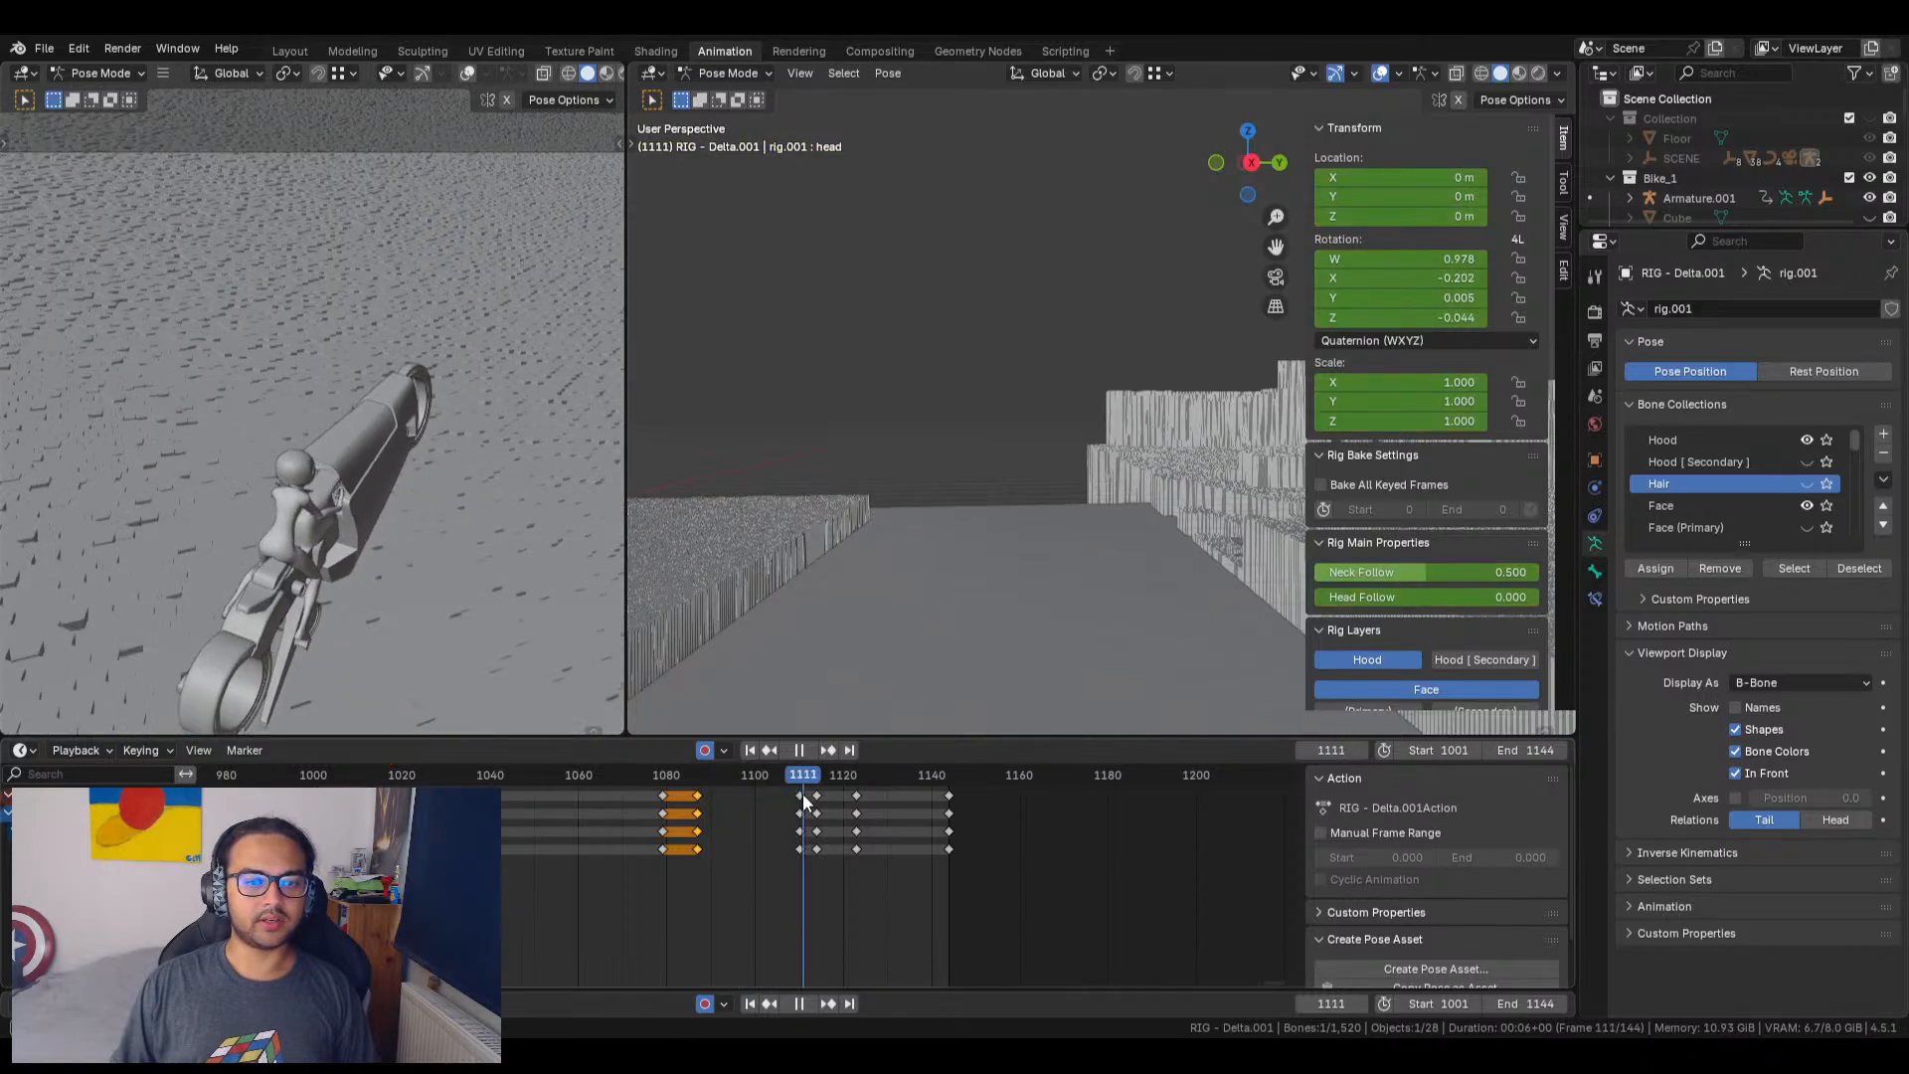
pyautogui.press('Escape')
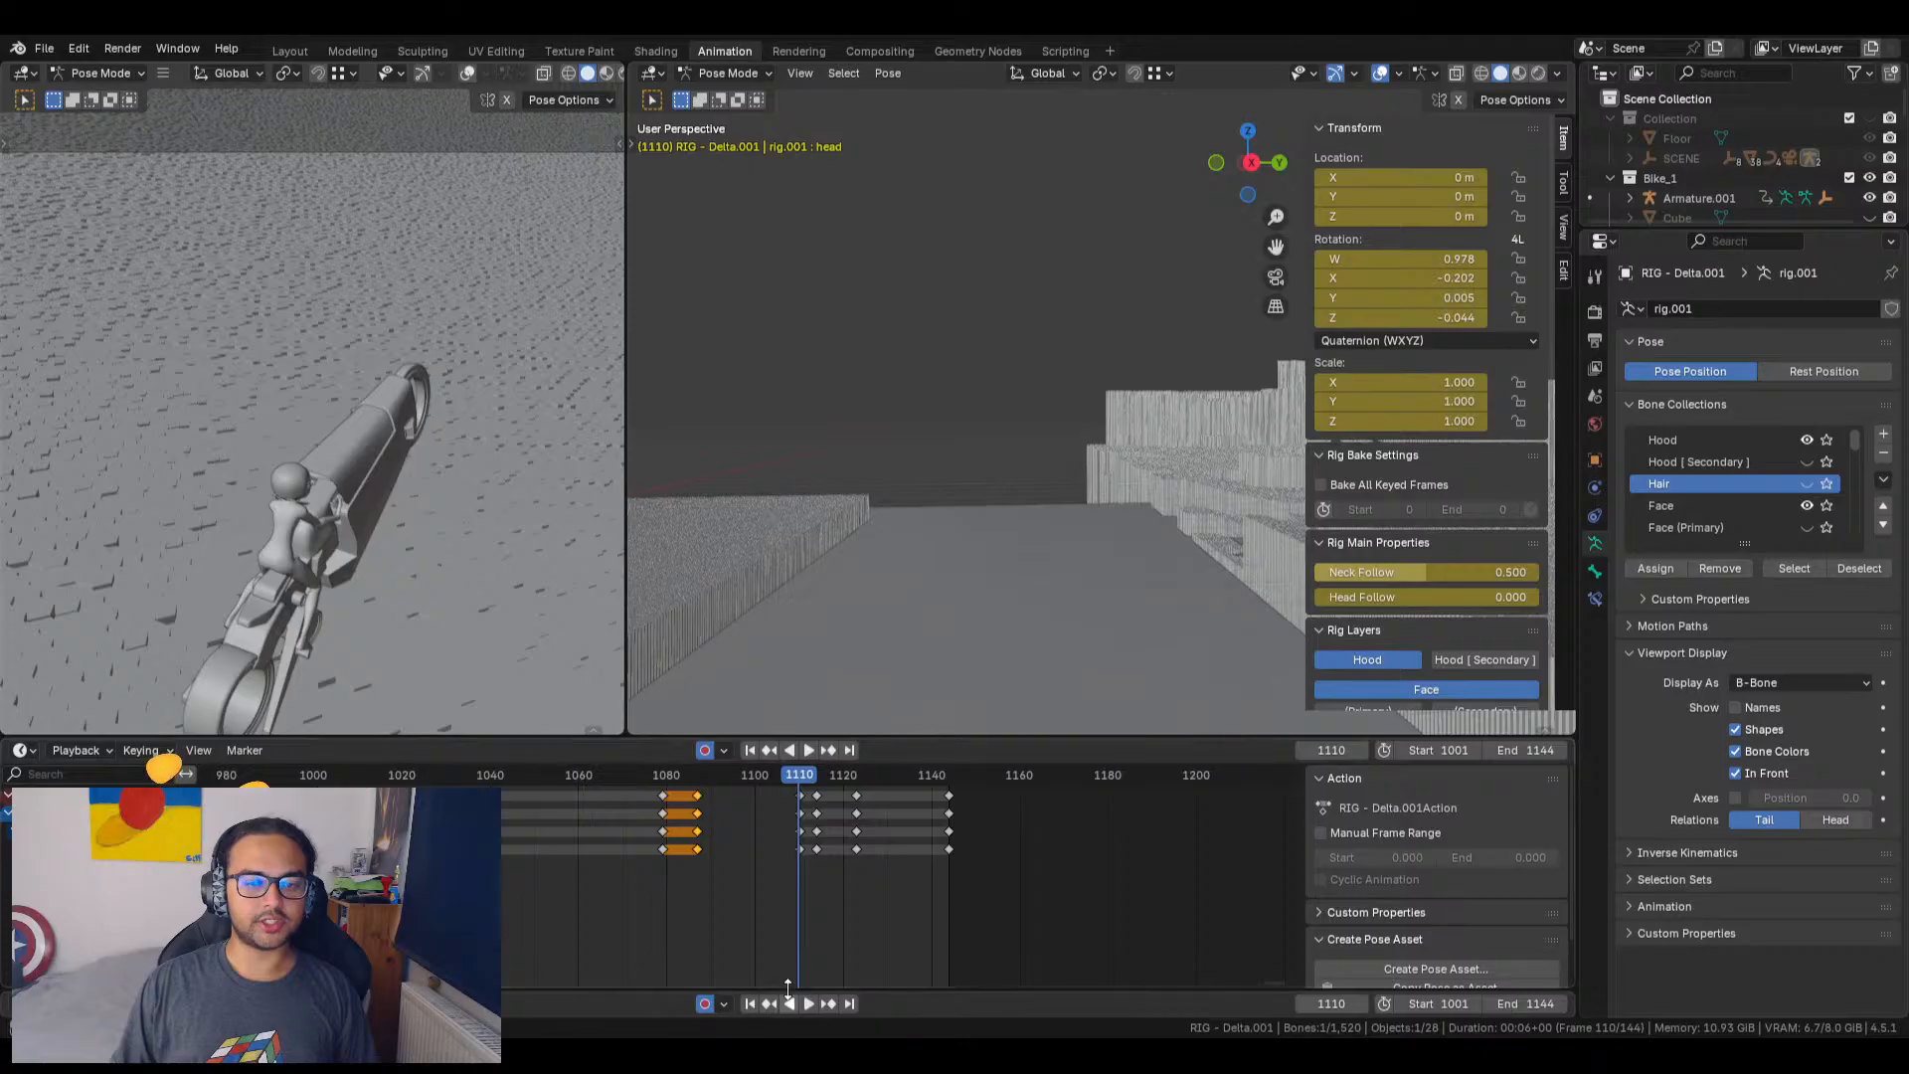
pyautogui.click(800, 72)
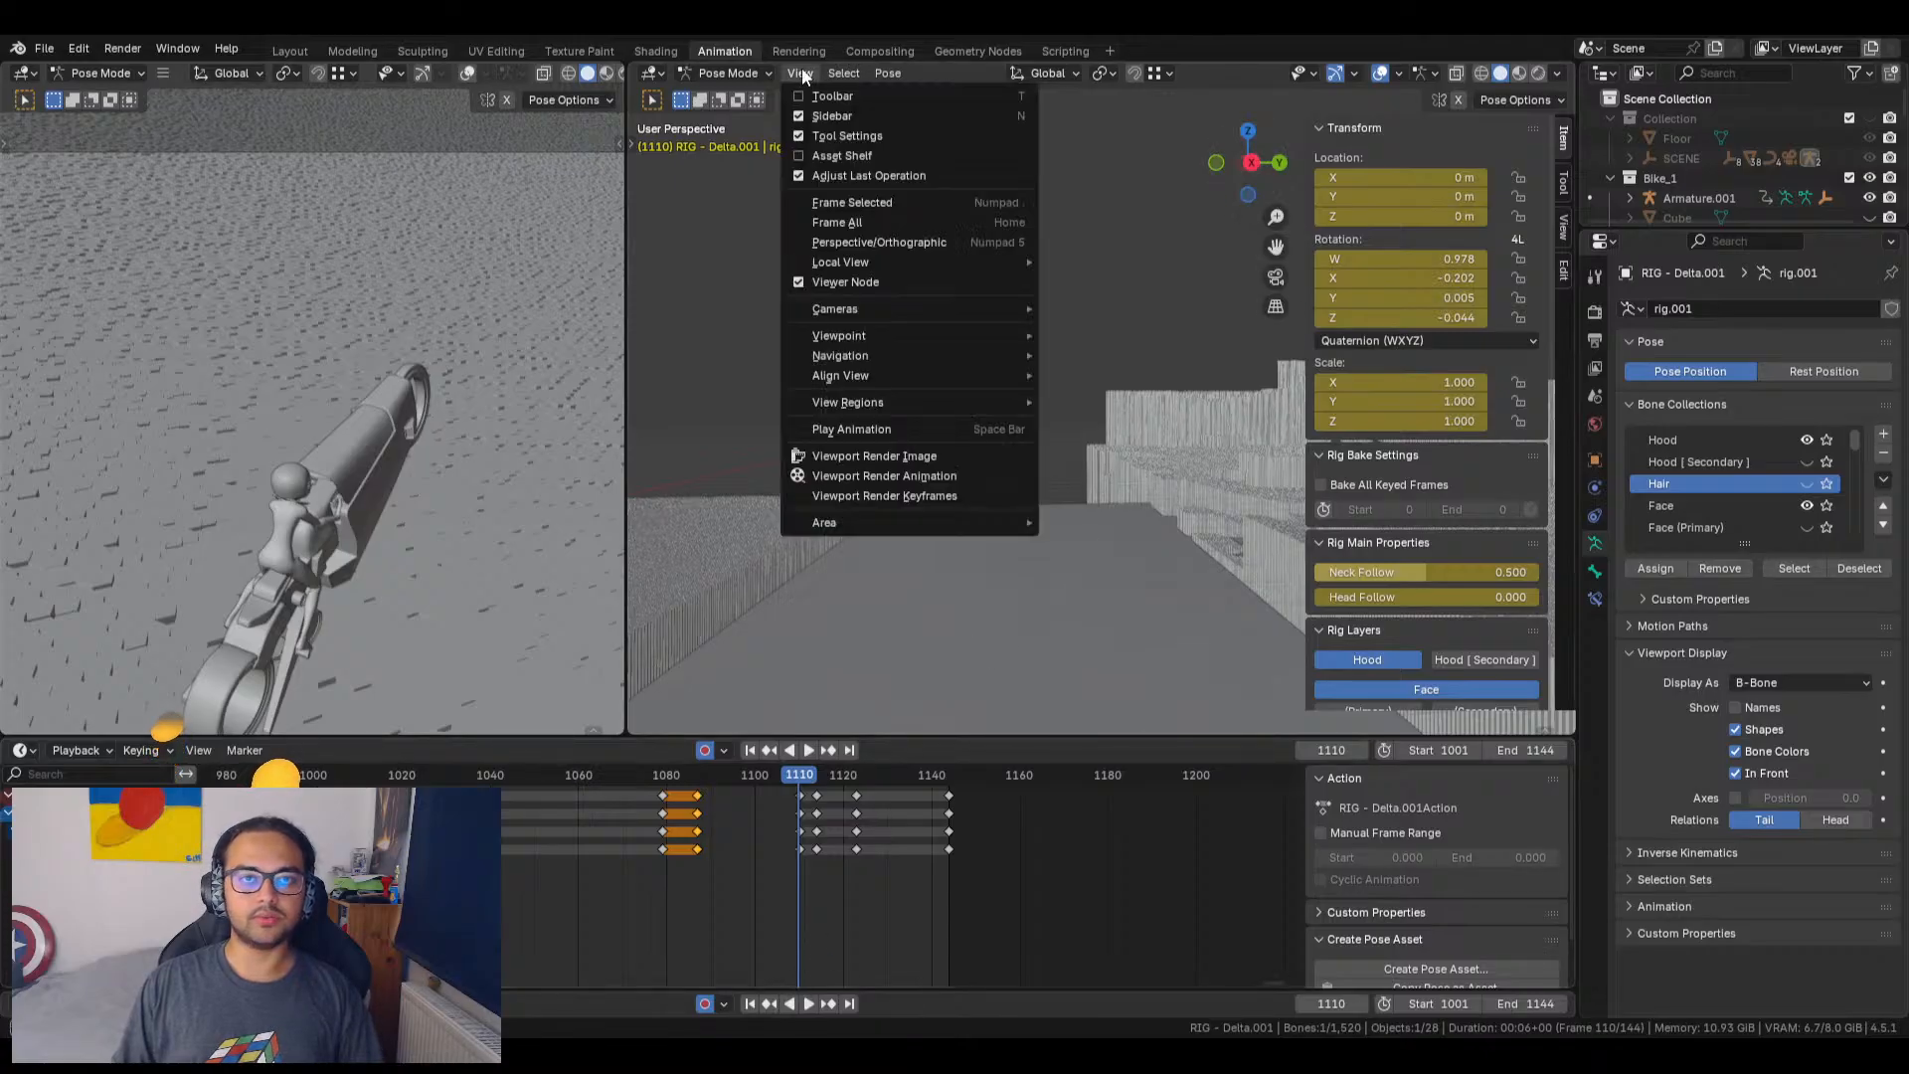
pyautogui.click(862, 193)
pyautogui.moveTo(859, 581); pyautogui.dragTo(995, 609, button='middle')
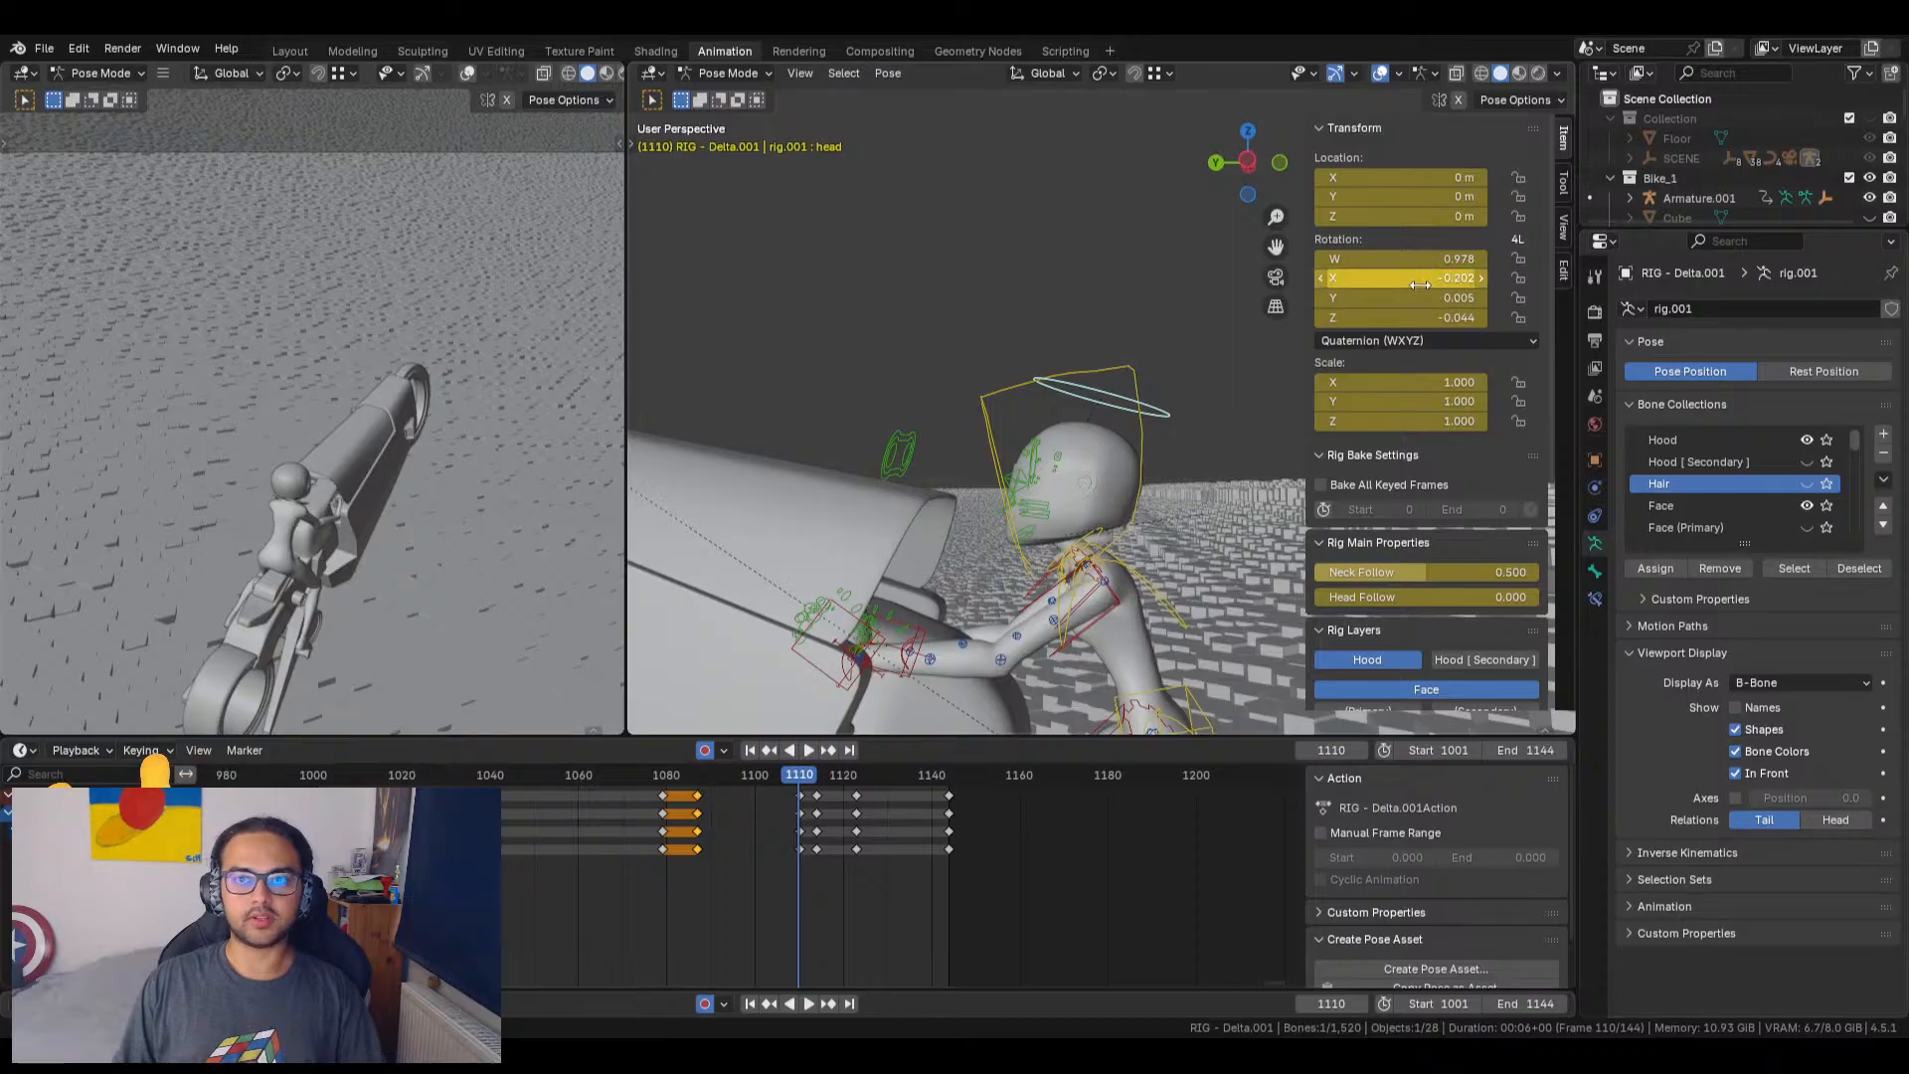
pyautogui.moveTo(1425, 278)
pyautogui.mouseDown()
pyautogui.moveTo(1496, 278)
pyautogui.moveTo(1398, 297)
pyautogui.mouseUp()
pyautogui.moveTo(1403, 317); pyautogui.dragTo(1391, 317)
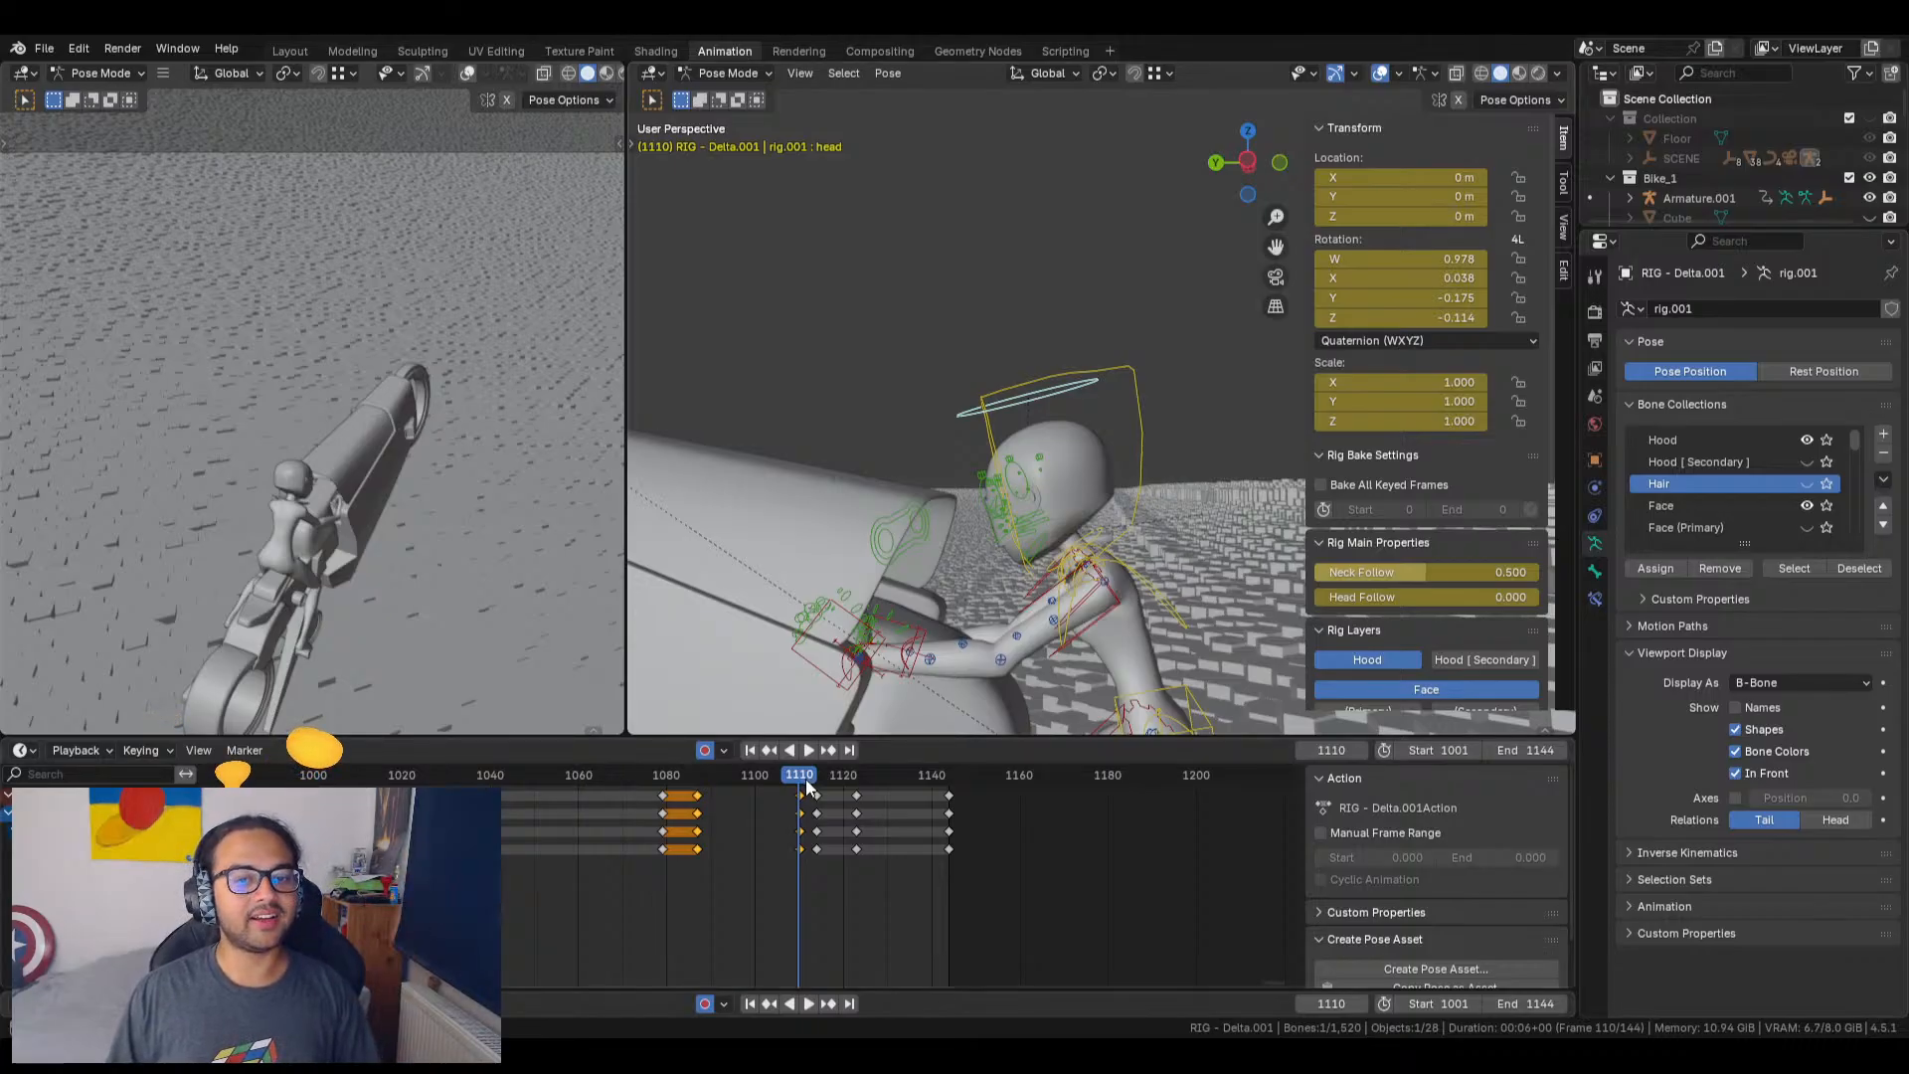
# Step: Advance to frame 1114 and set the rider's head control rotation to X -0.302 and Y -0.245
pyautogui.press('space')
pyautogui.press('space')
pyautogui.moveTo(837, 665); pyautogui.dragTo(1502, 606, button='middle')
pyautogui.click(807, 71)
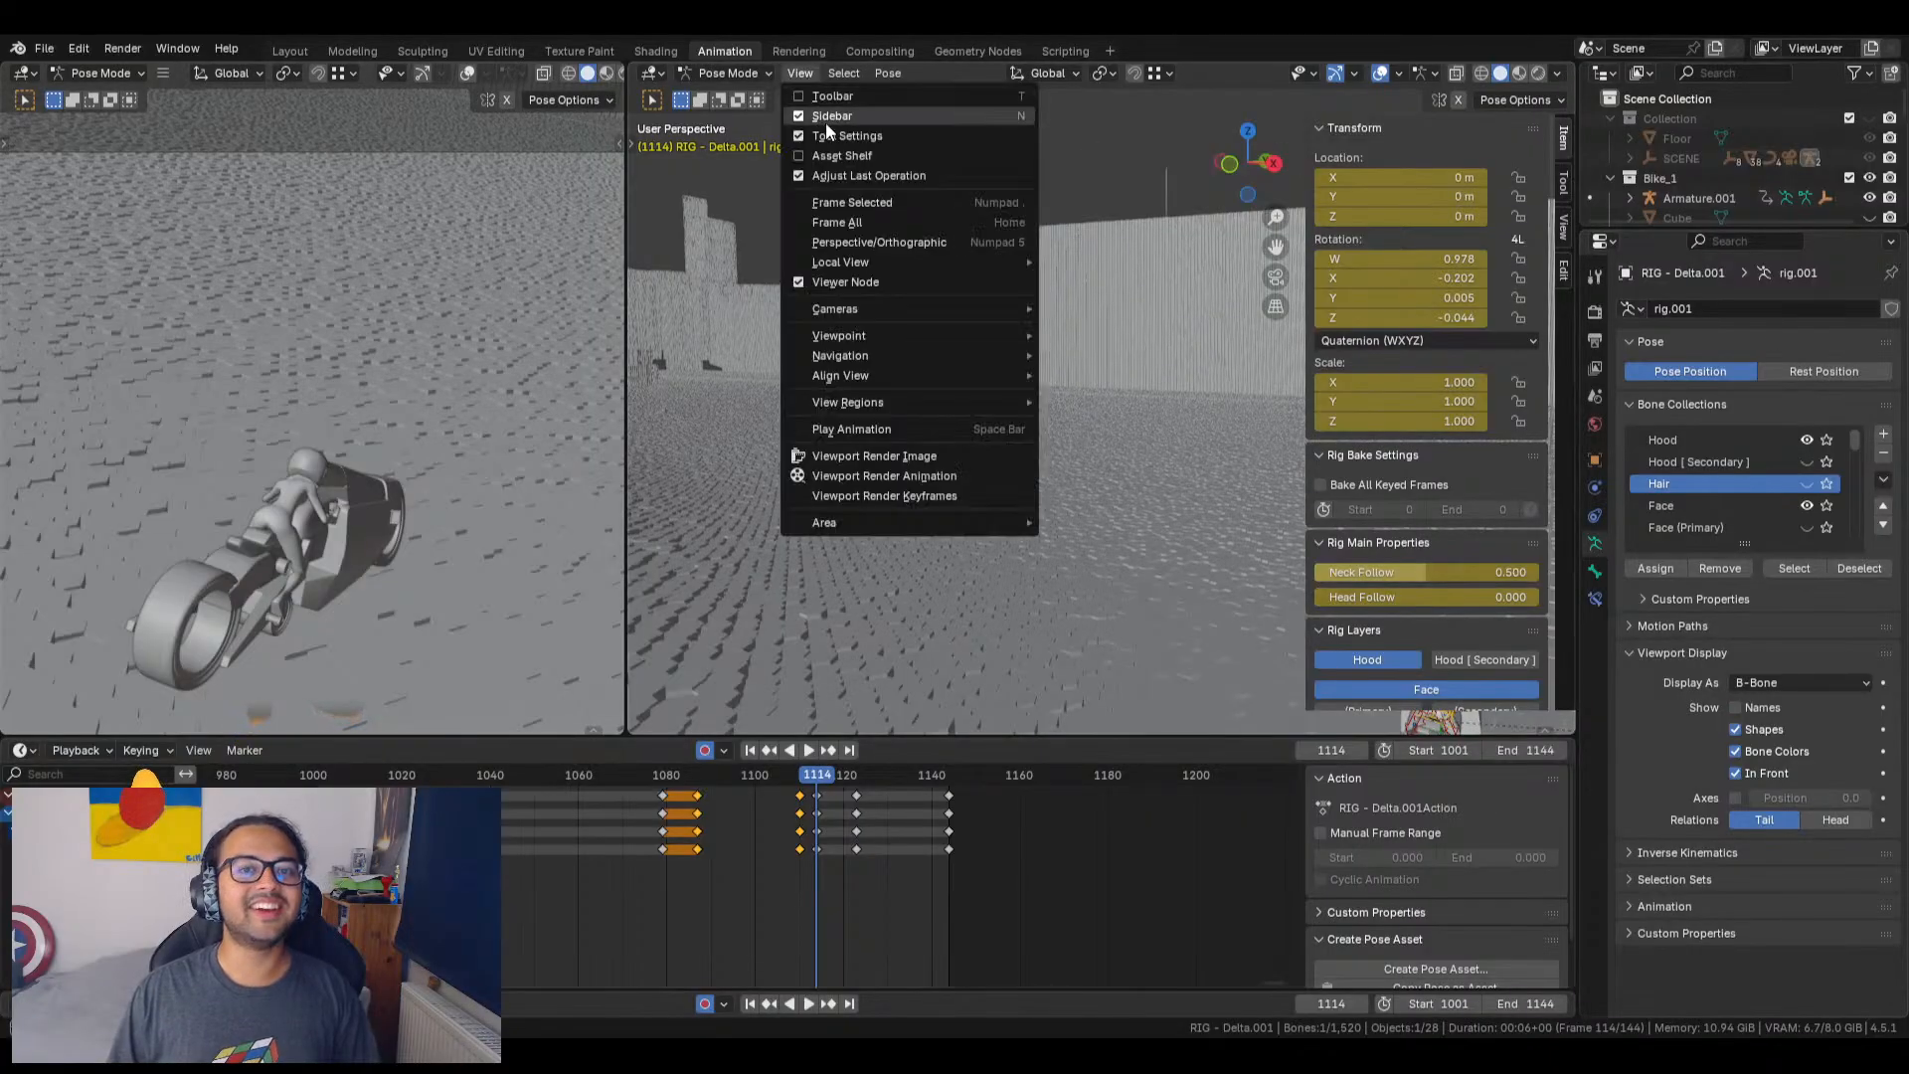
pyautogui.click(868, 204)
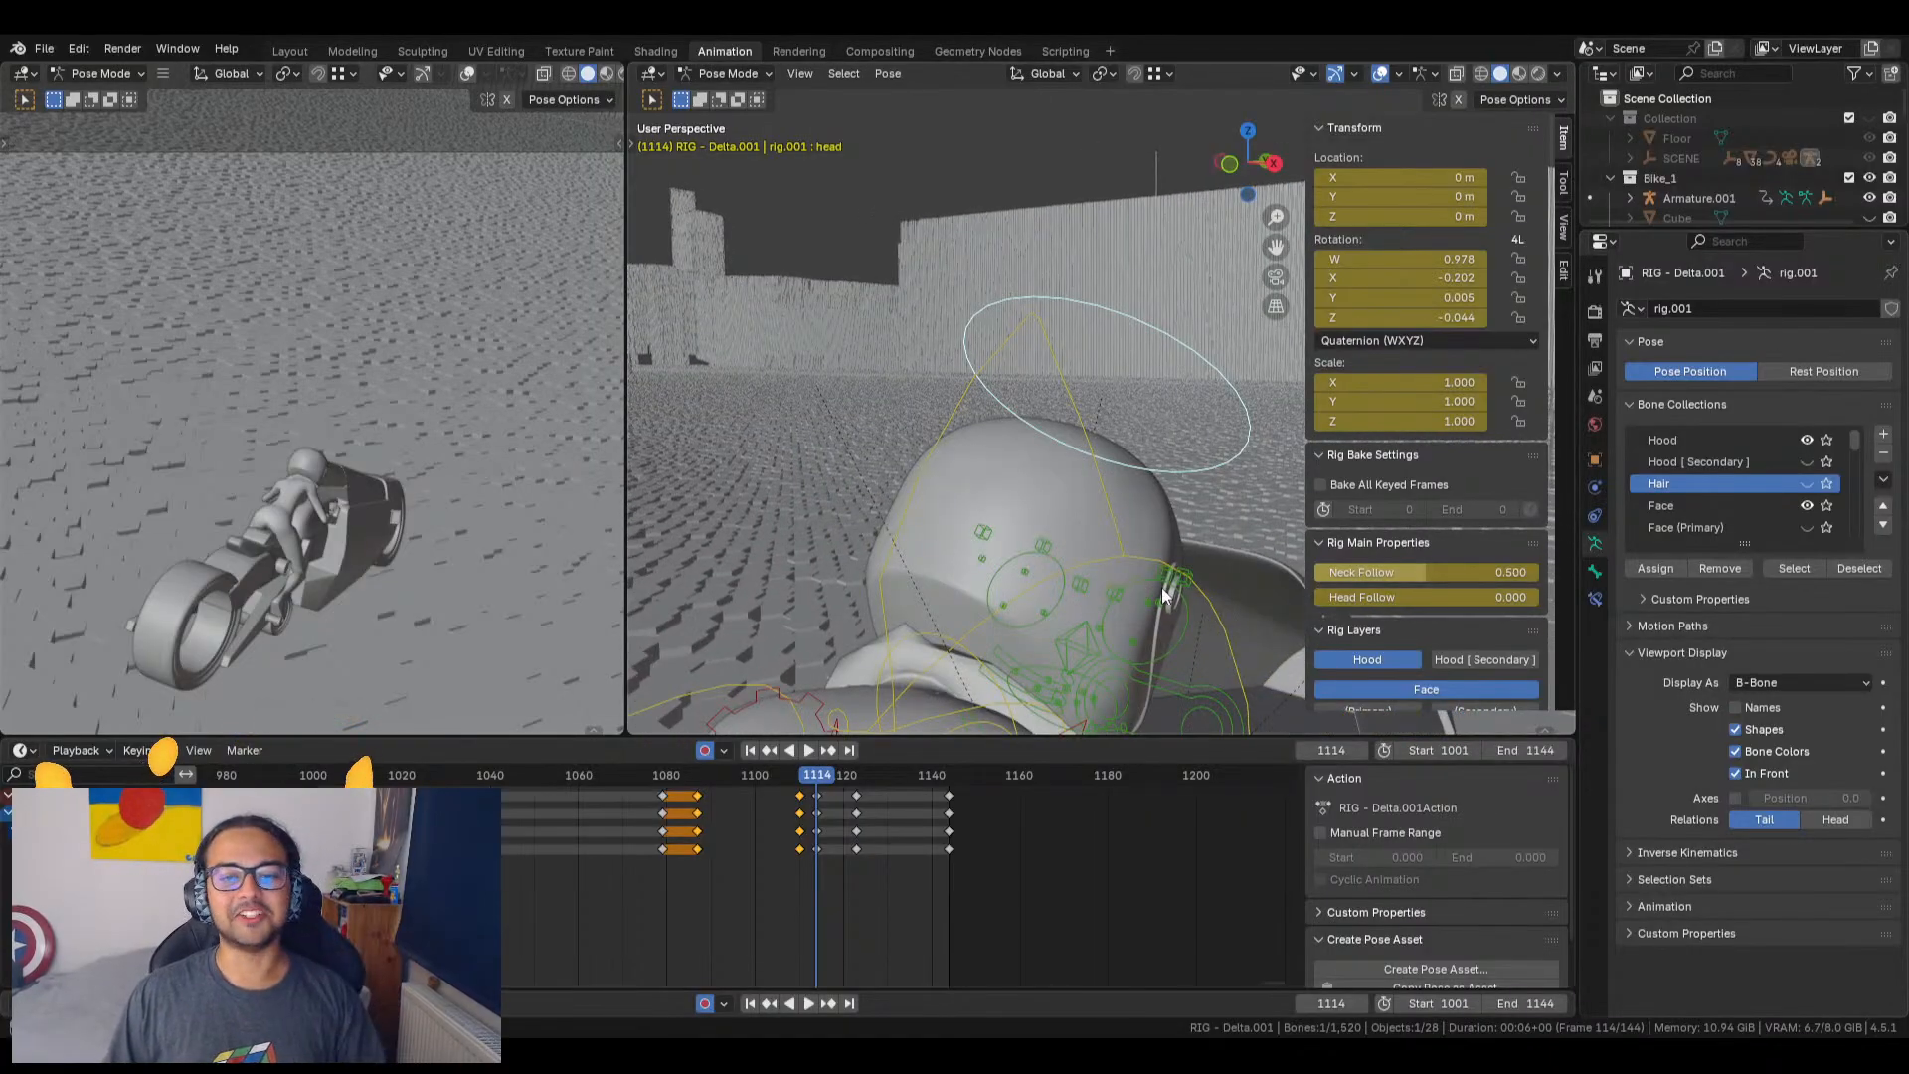
pyautogui.moveTo(1167, 581); pyautogui.dragTo(1251, 411, button='middle')
pyautogui.moveTo(1401, 278); pyautogui.dragTo(1259, 298)
pyautogui.moveTo(164, 738)
pyautogui.mouseDown()
pyautogui.moveTo(179, 773)
pyautogui.moveTo(222, 766)
pyautogui.moveTo(199, 748)
pyautogui.mouseUp()
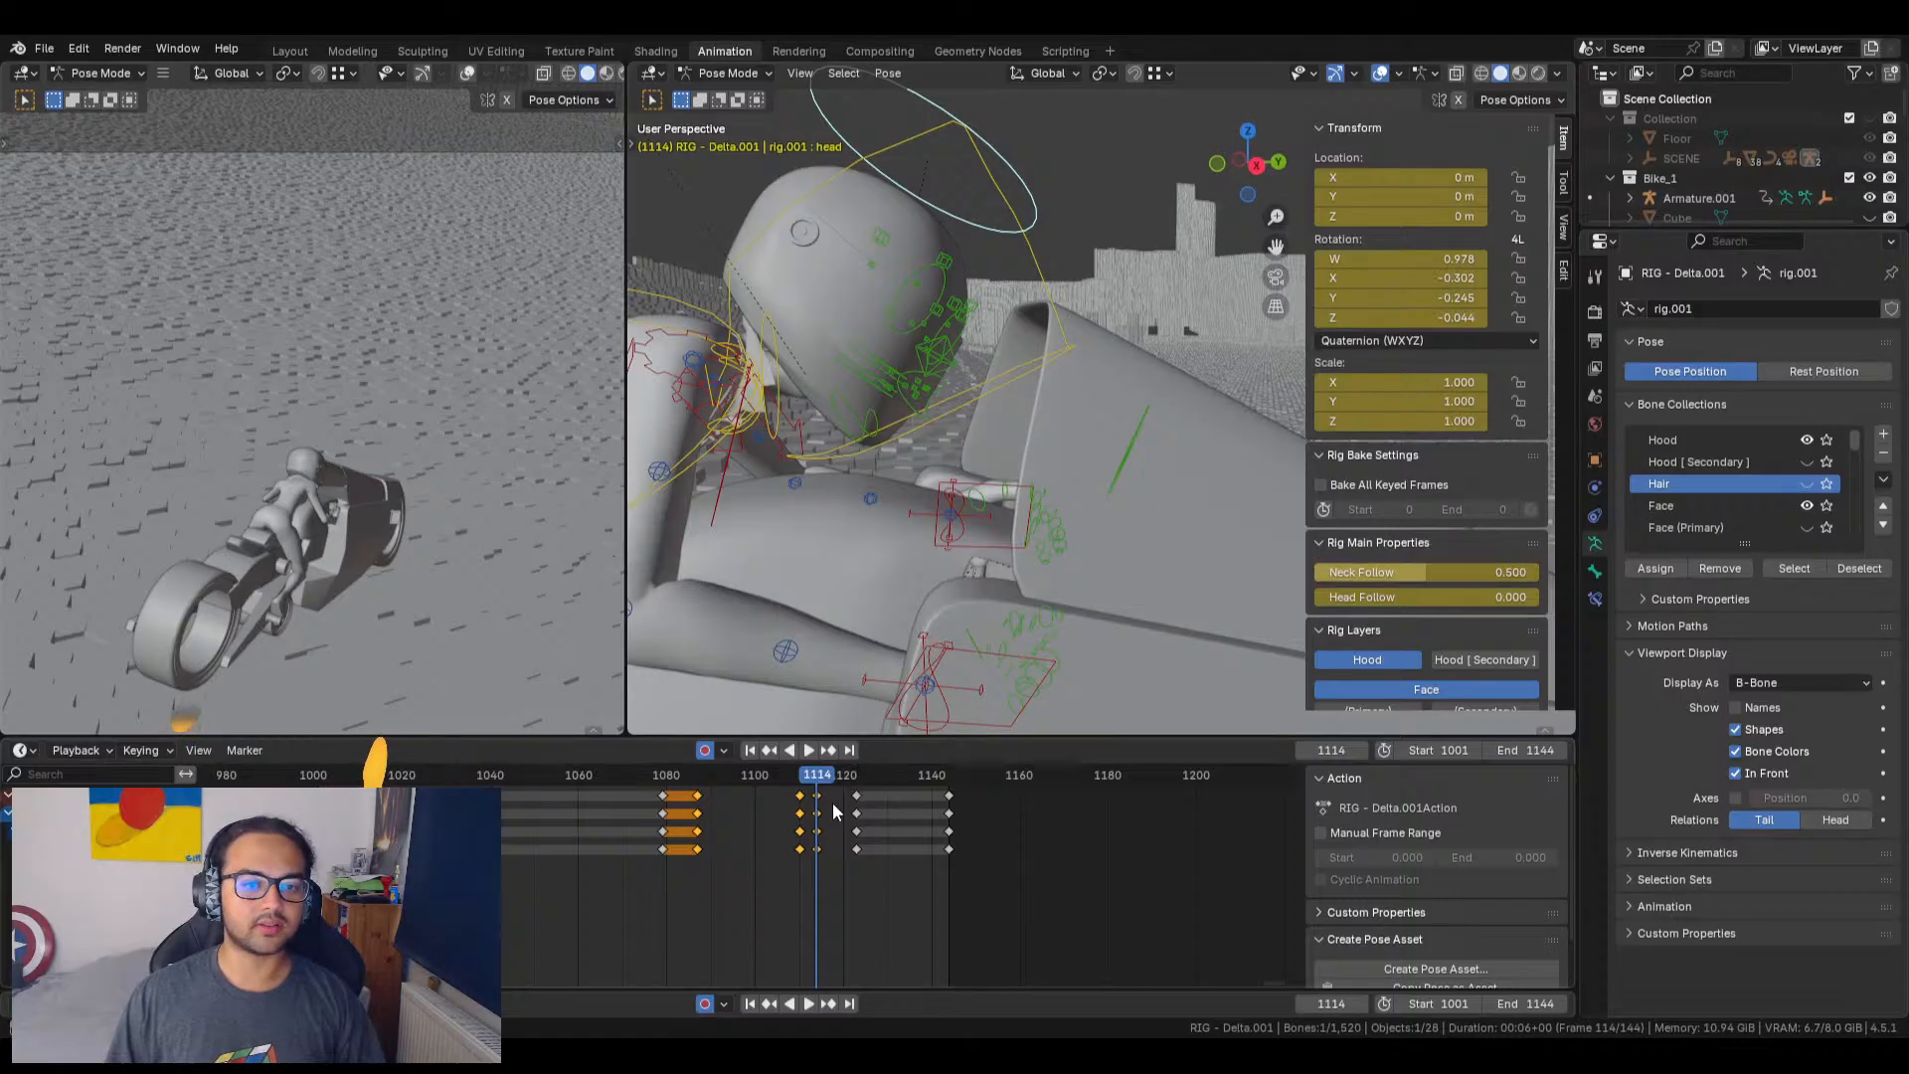
# Step: Step through the frames around 1114 and set the rider's head control W rotation to 1.298 at frame 1114
pyautogui.press('Left')
pyautogui.press('Left')
pyautogui.press('Left')
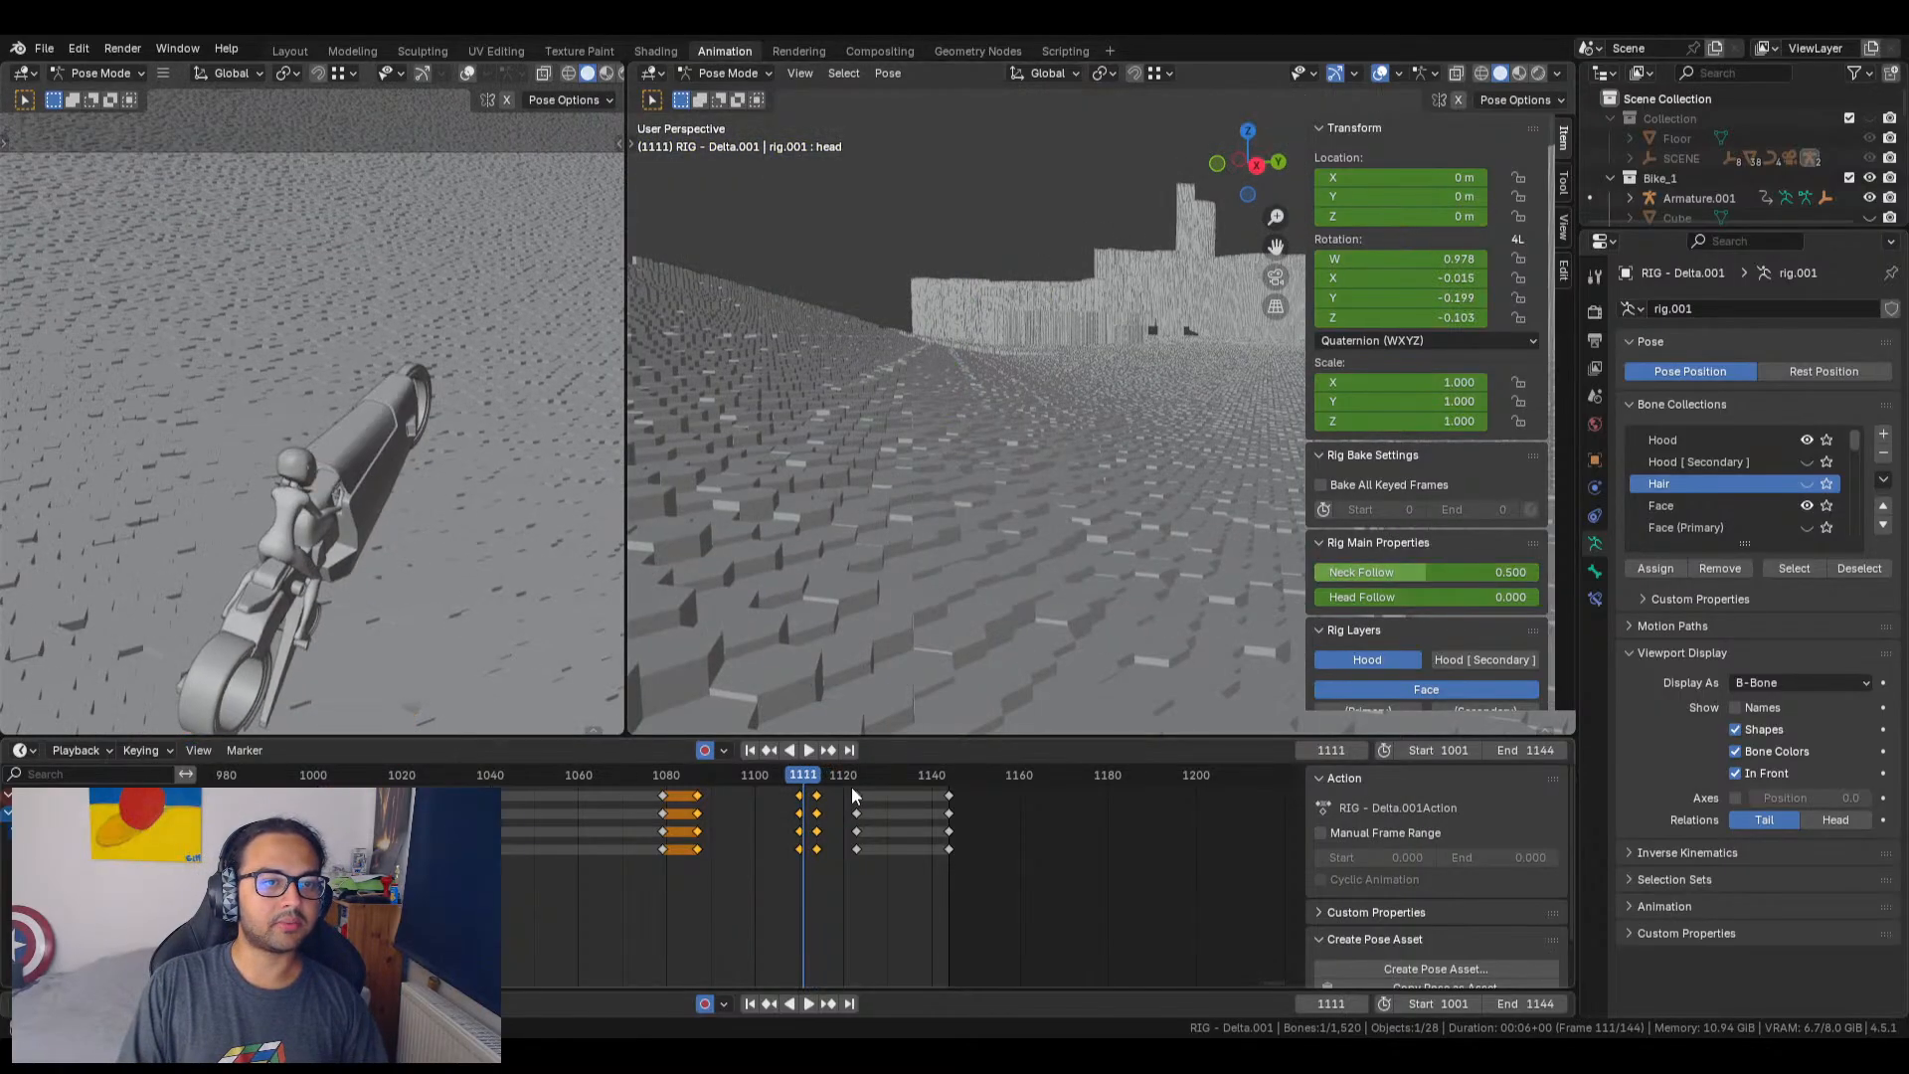
pyautogui.press('Right')
pyautogui.press('Right')
pyautogui.press('Right')
pyautogui.press('Right')
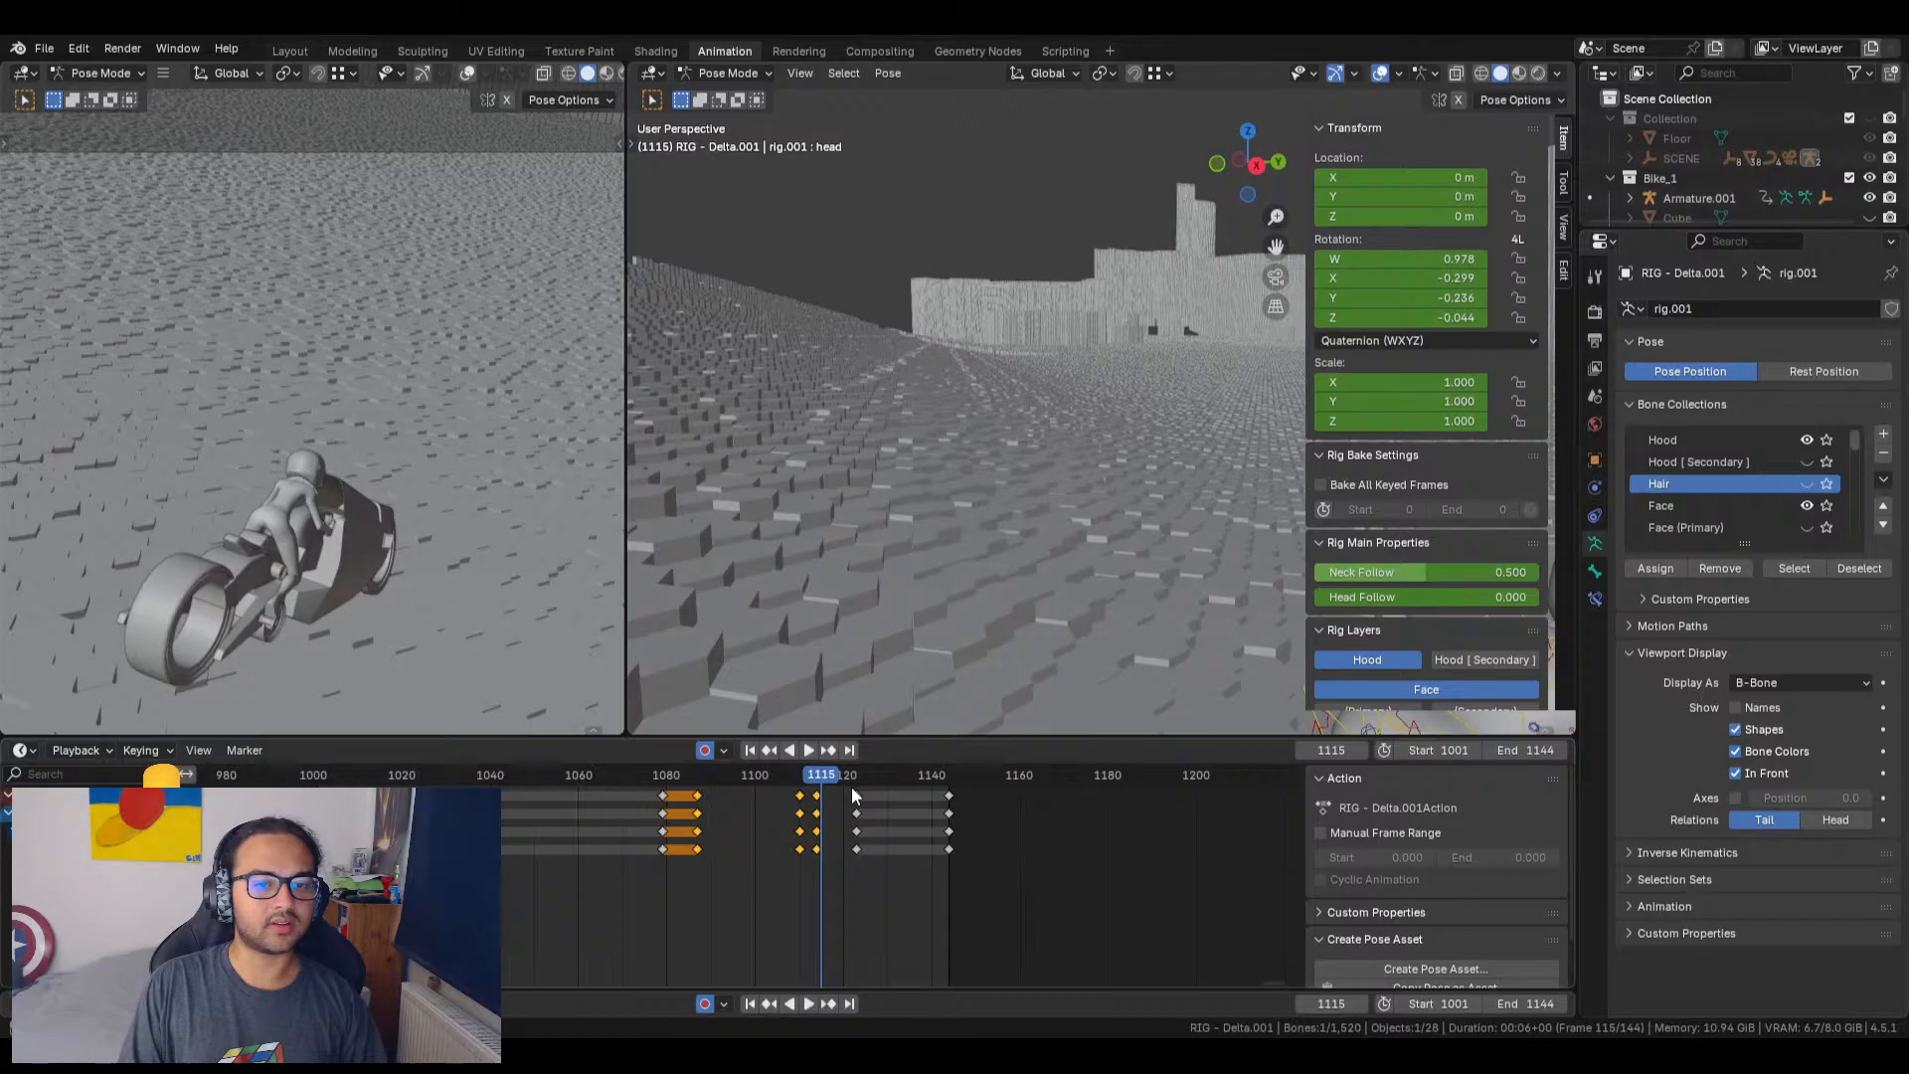
pyautogui.press('Left')
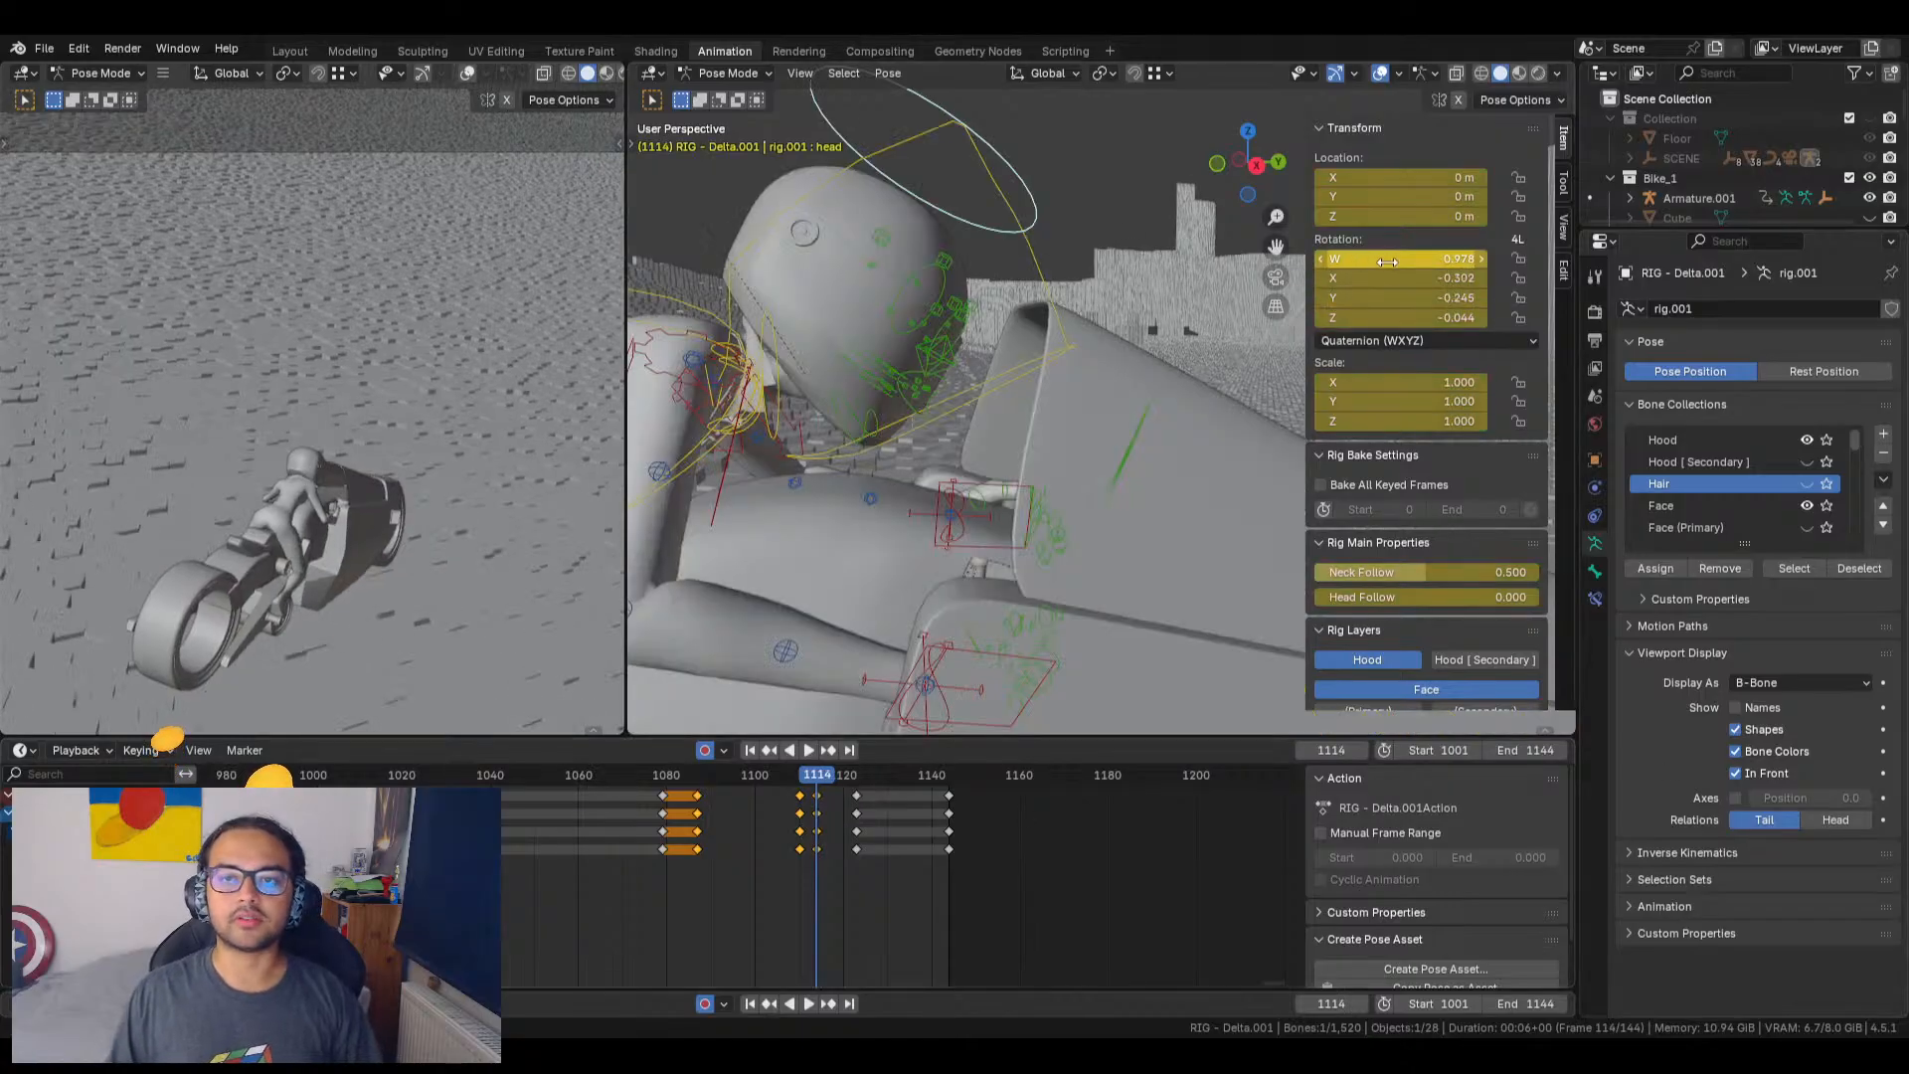
pyautogui.moveTo(1402, 259); pyautogui.dragTo(1462, 258)
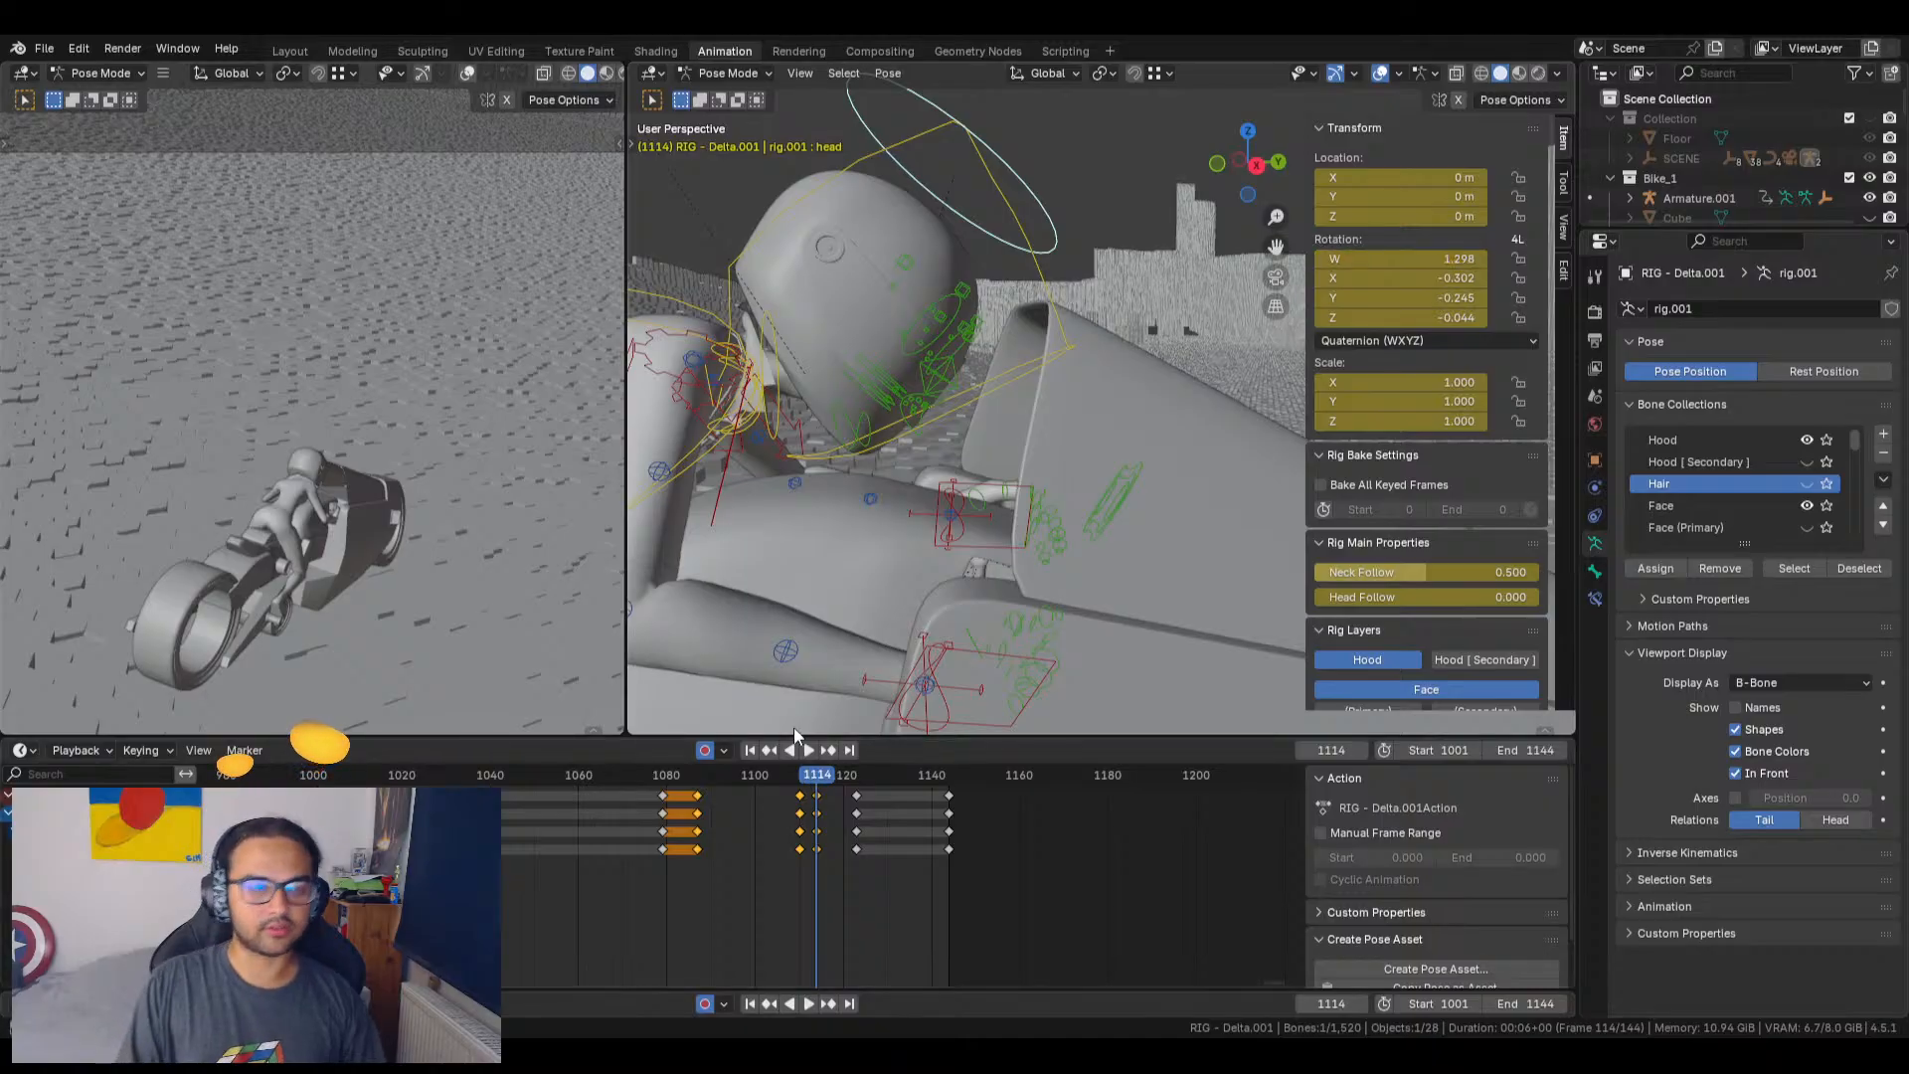
# Step: Check the head motion between frames 1110 and 1115, move the head keyframe from frame 1114 to 1115 and play it back
pyautogui.press('Left')
pyautogui.press('Left')
pyautogui.press('Left')
pyautogui.press('Right')
pyautogui.press('Right')
pyautogui.press('Right')
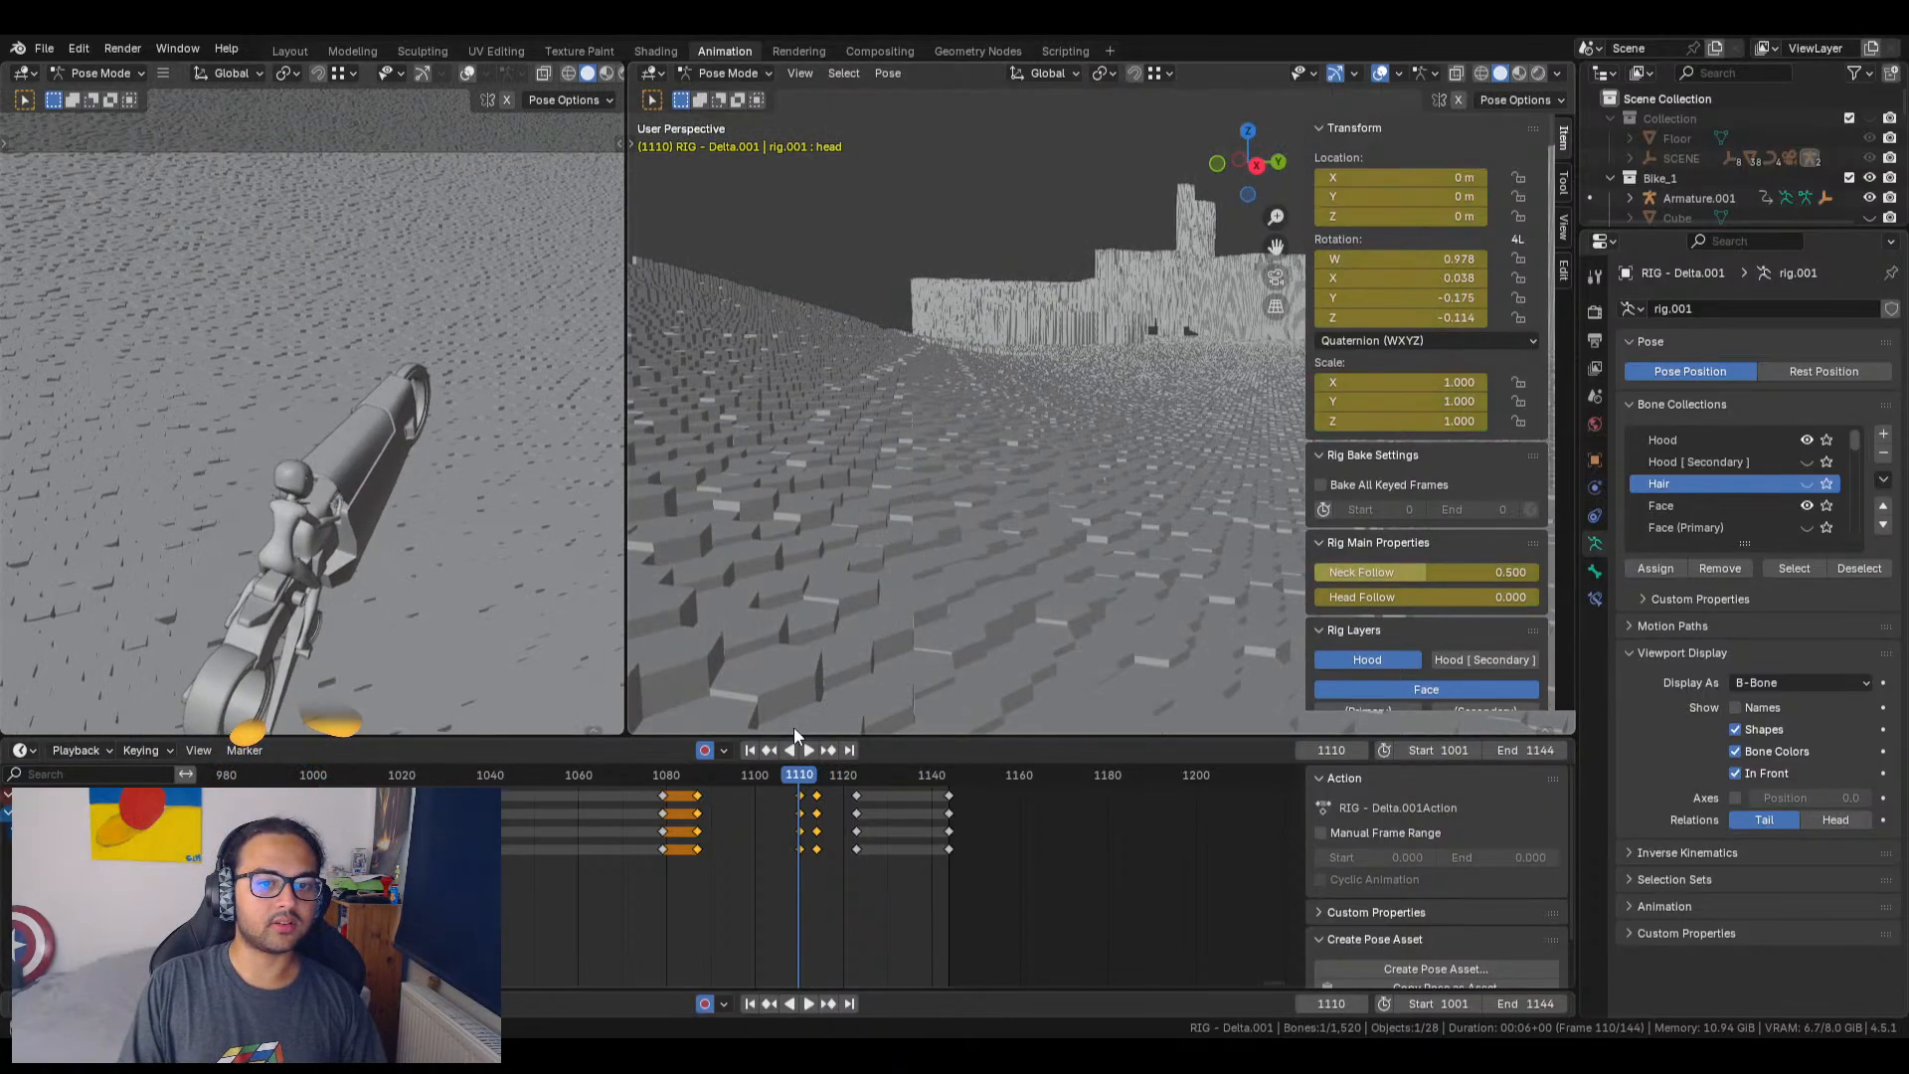
pyautogui.press('Right')
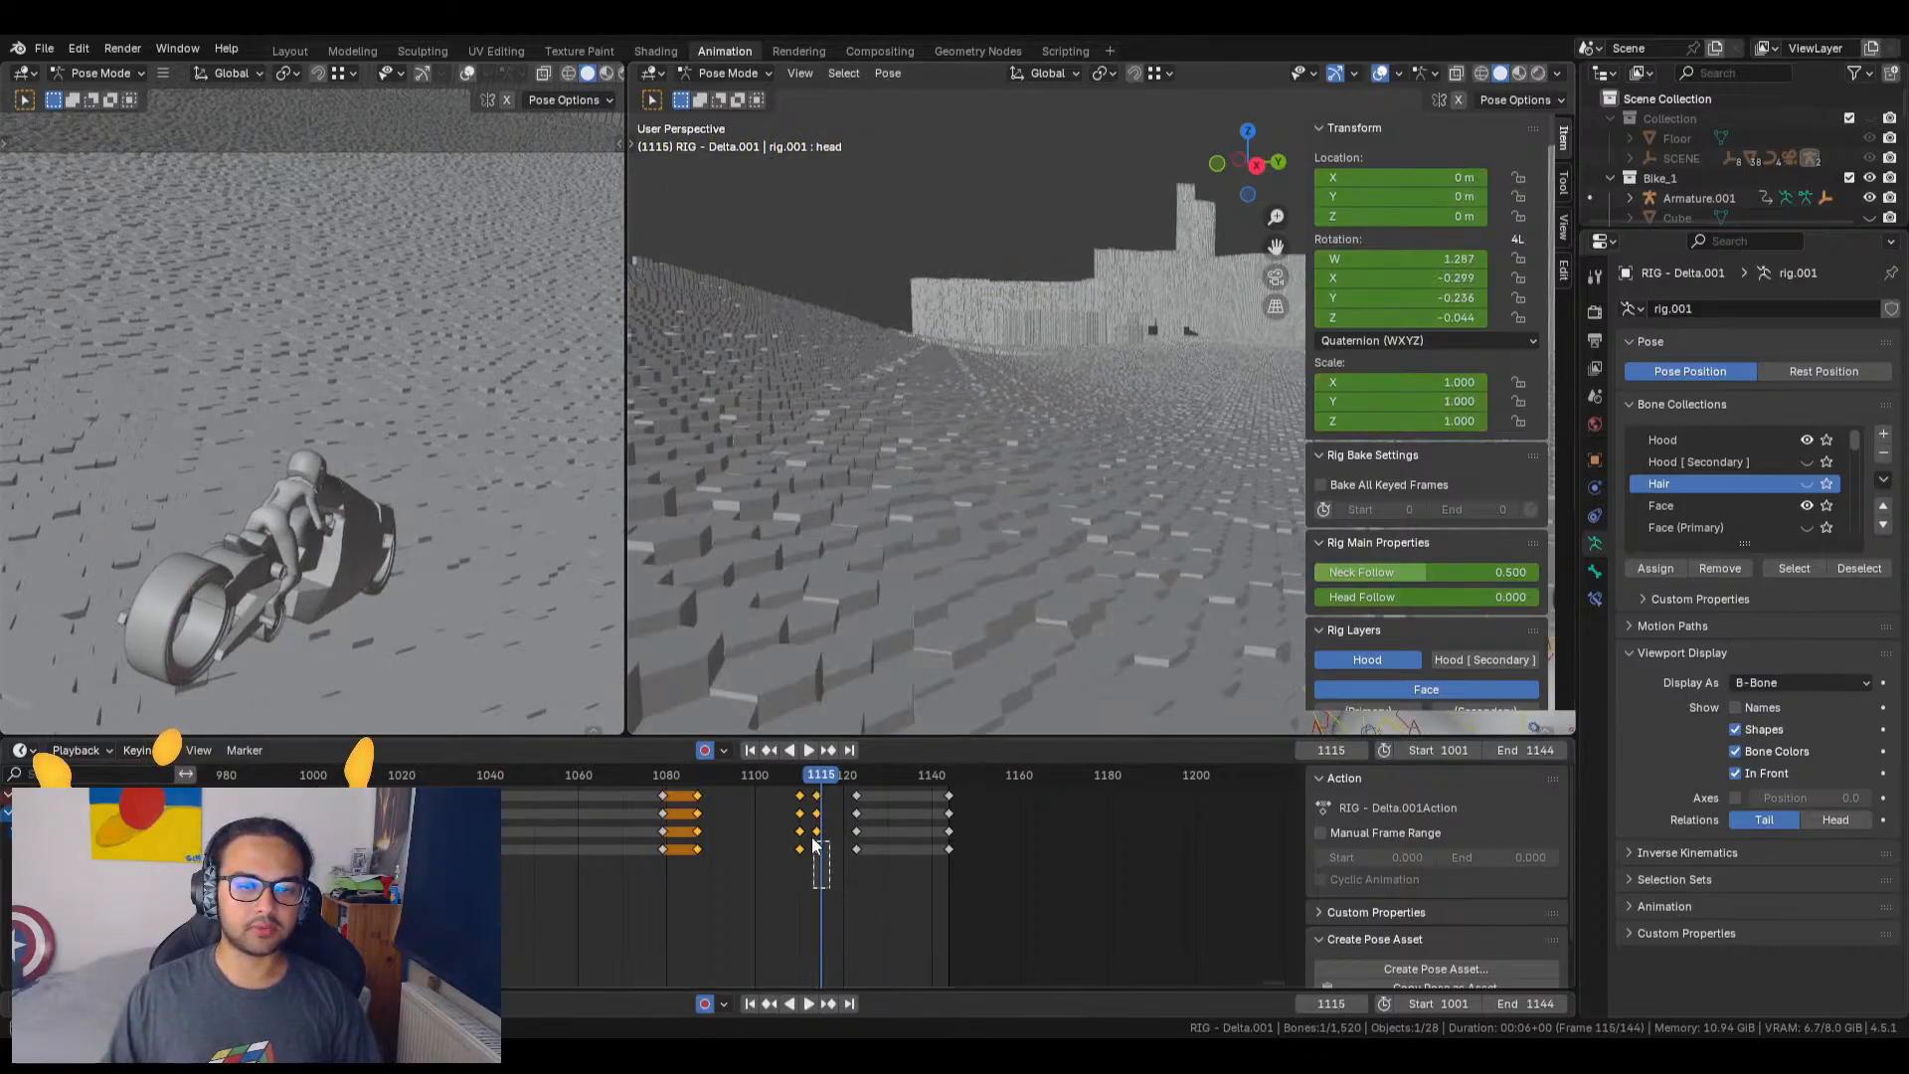
pyautogui.moveTo(814, 845); pyautogui.dragTo(811, 843)
pyautogui.moveTo(802, 881); pyautogui.dragTo(808, 883, button='middle')
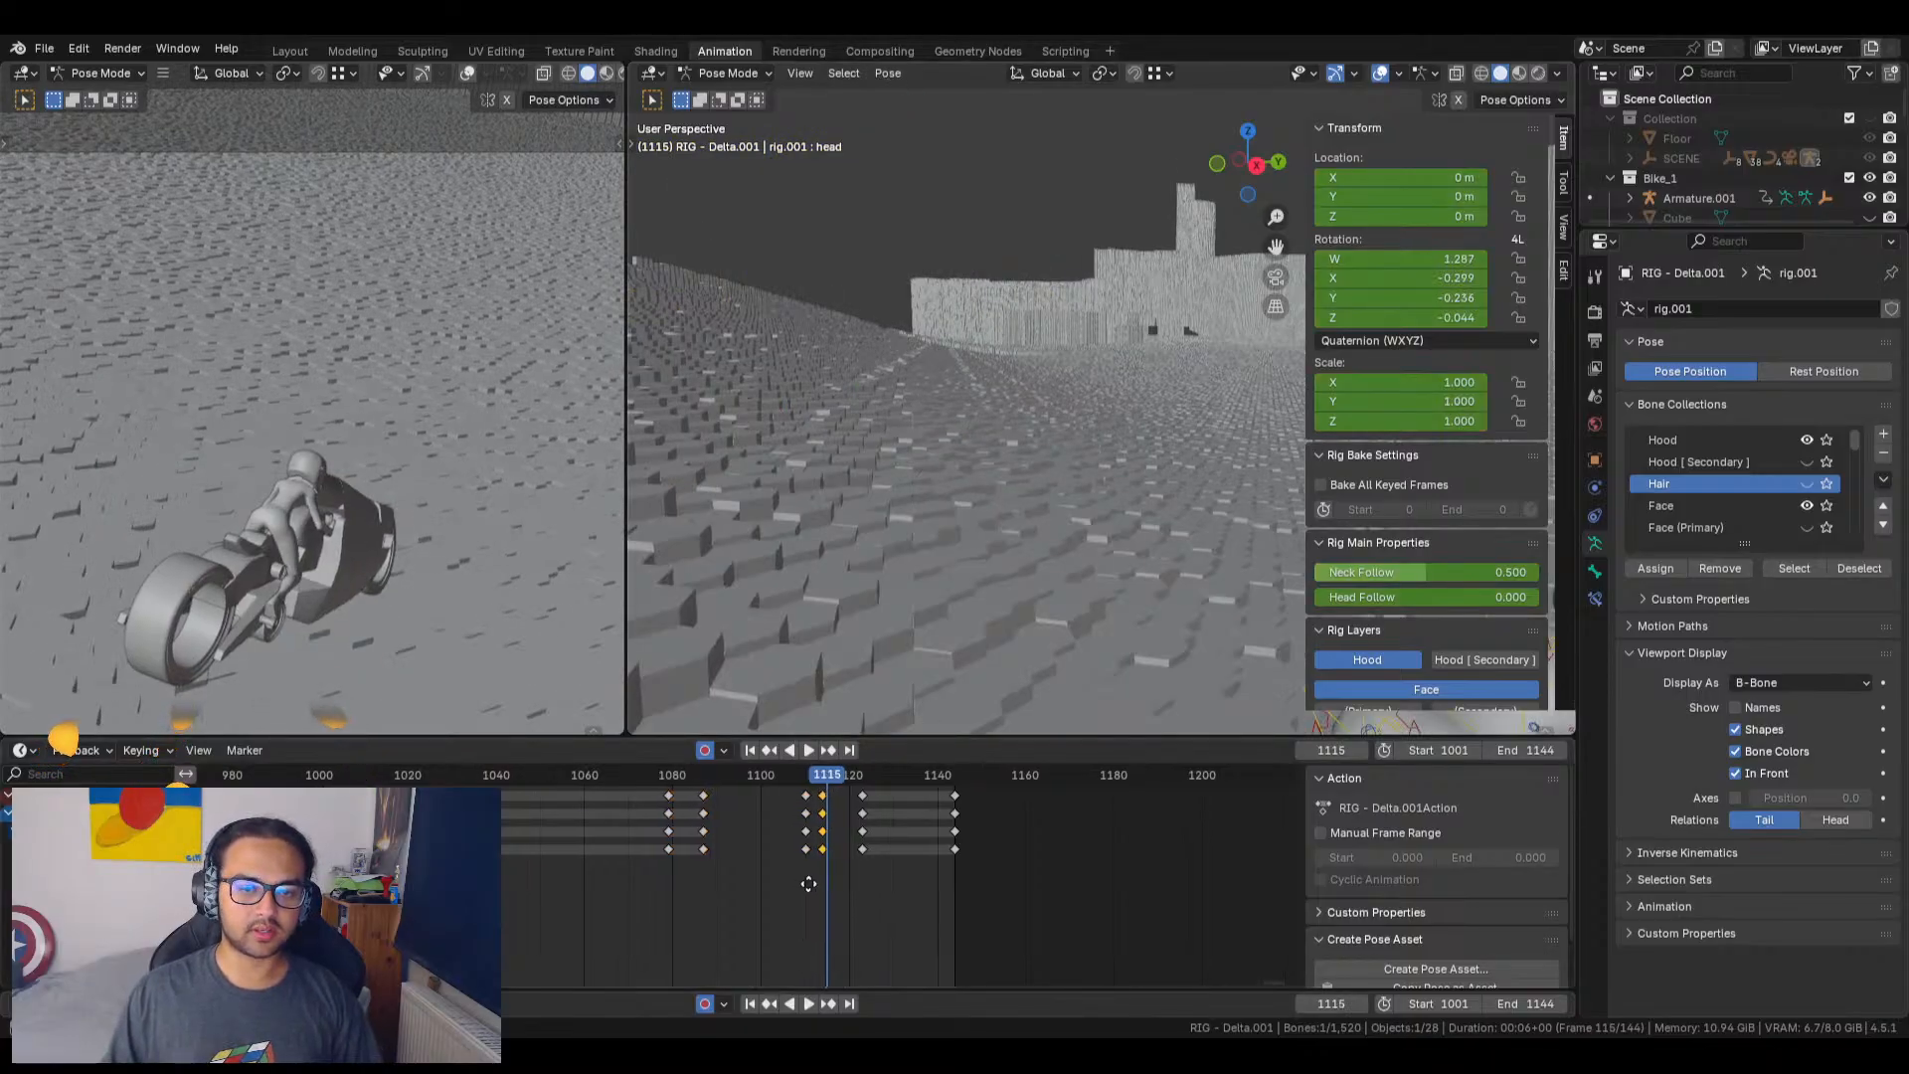
pyautogui.press('g')
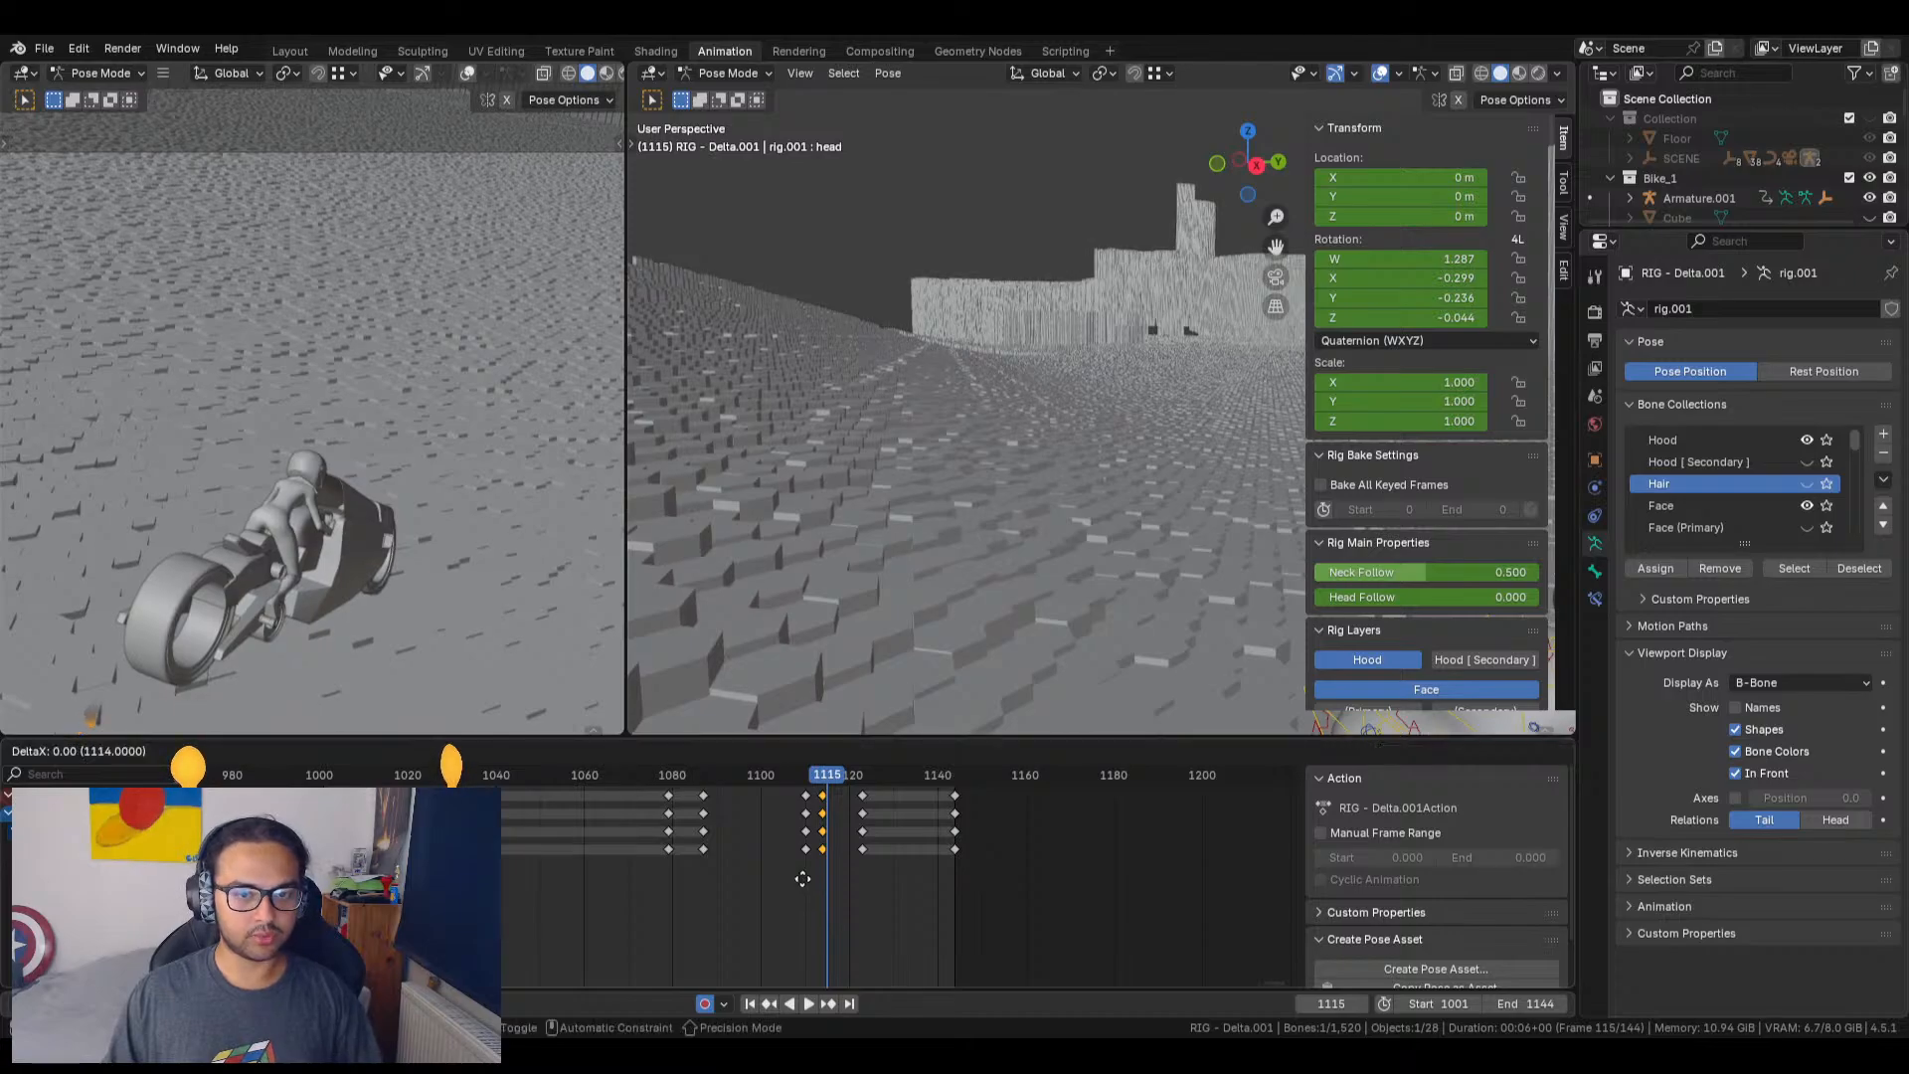
pyautogui.press('Escape')
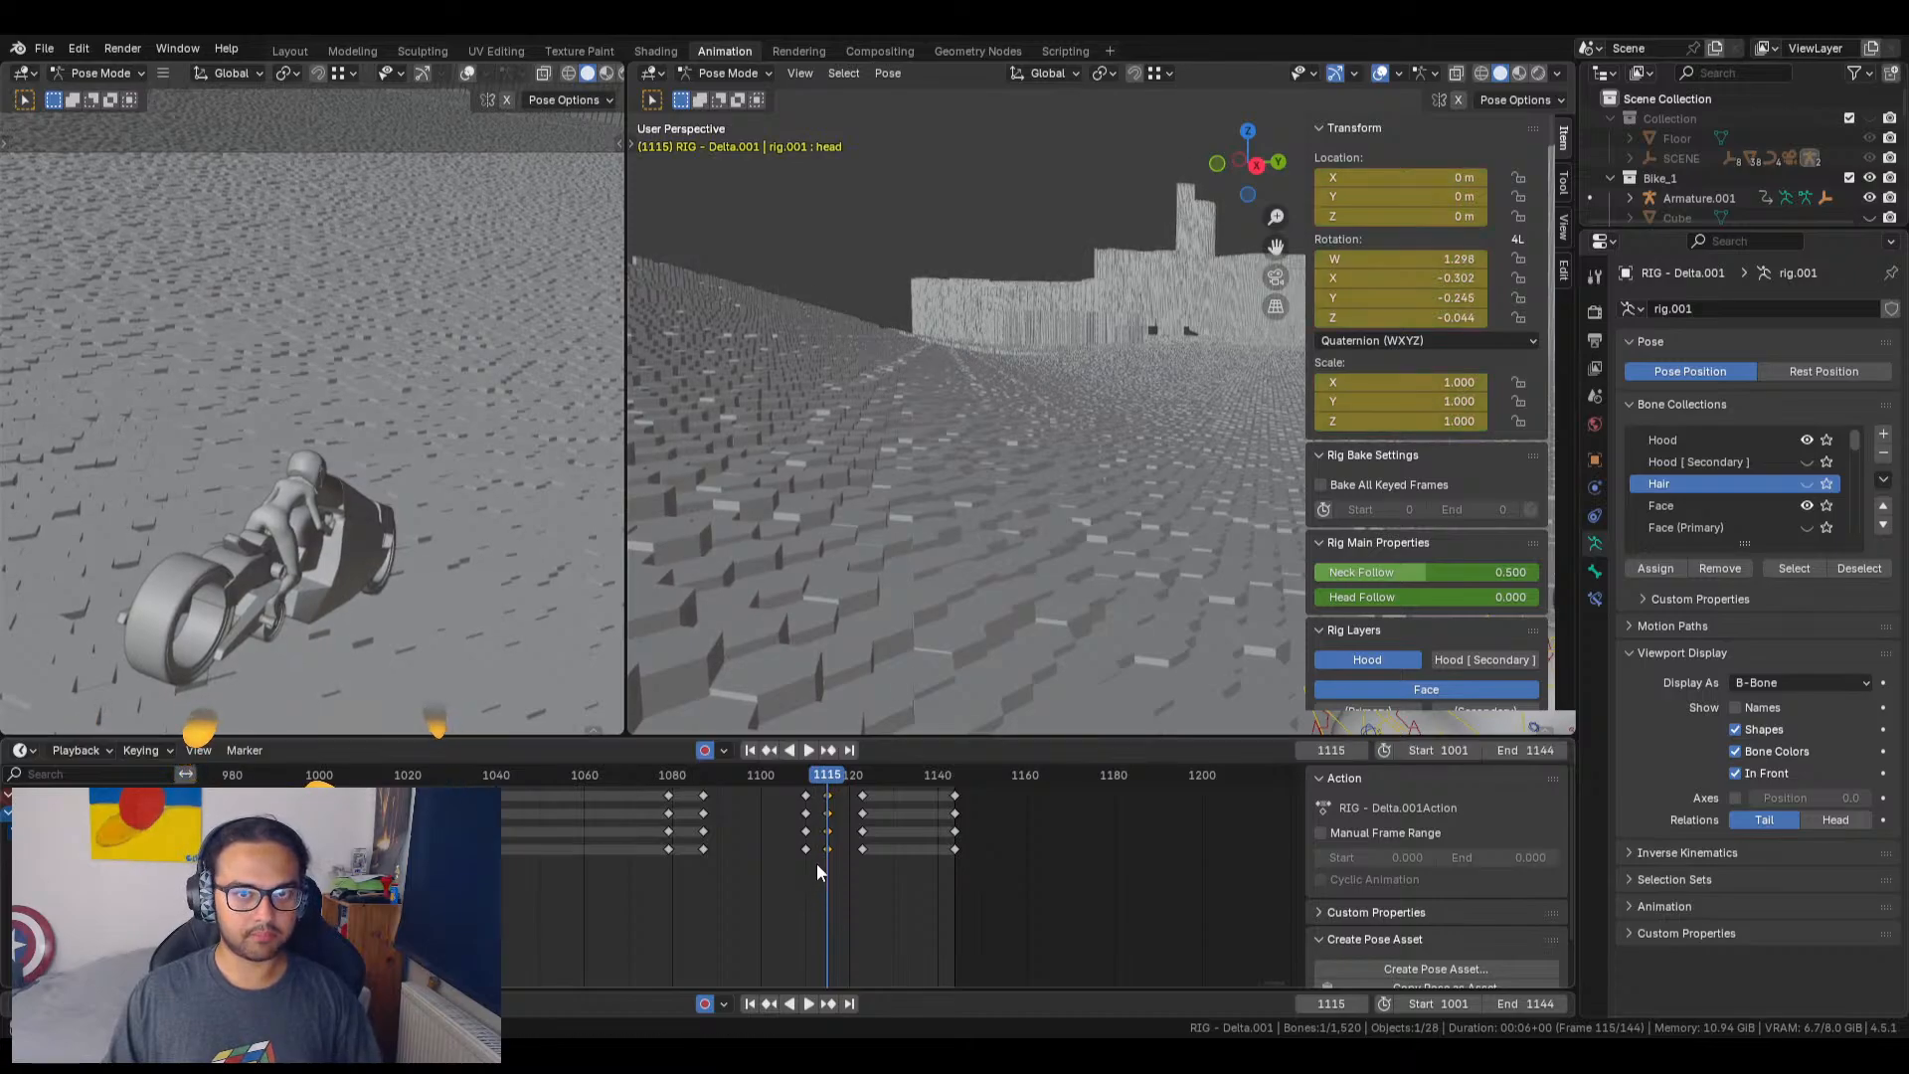
pyautogui.press('space')
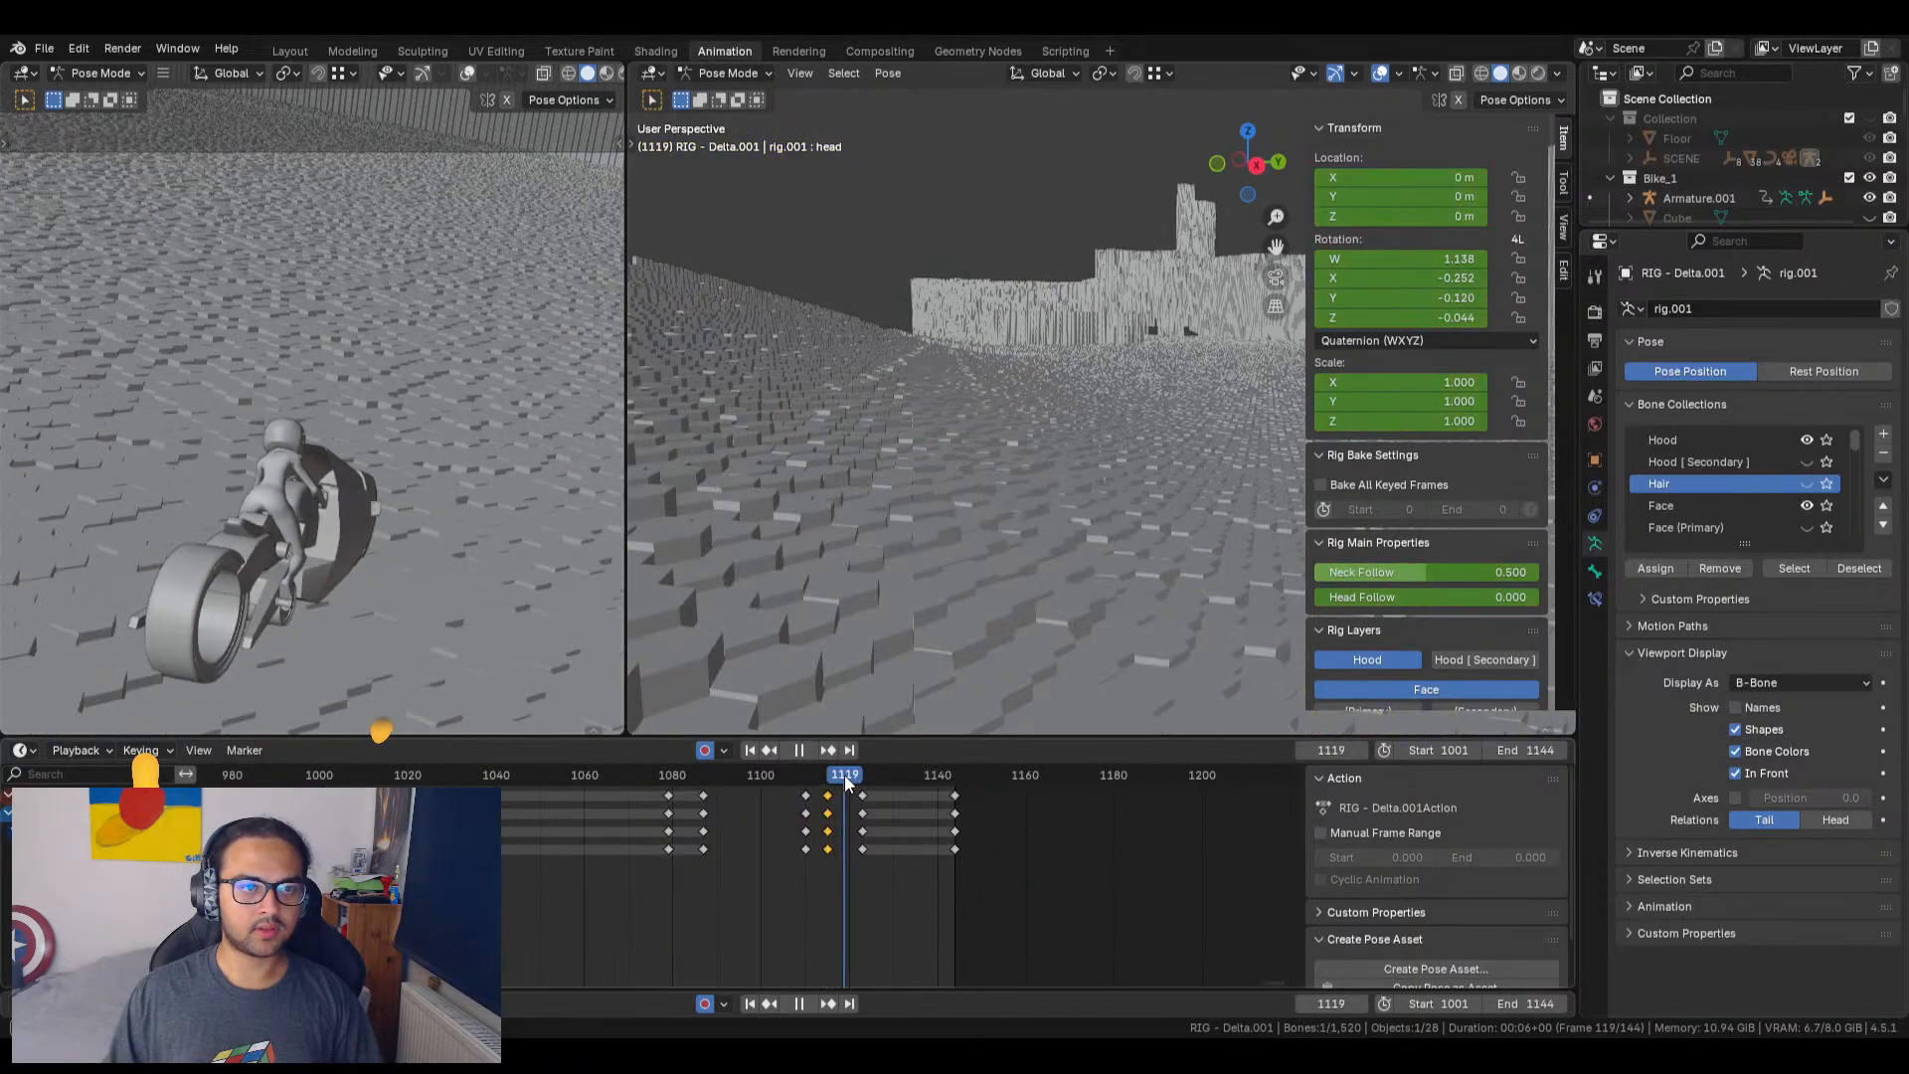
pyautogui.click(799, 750)
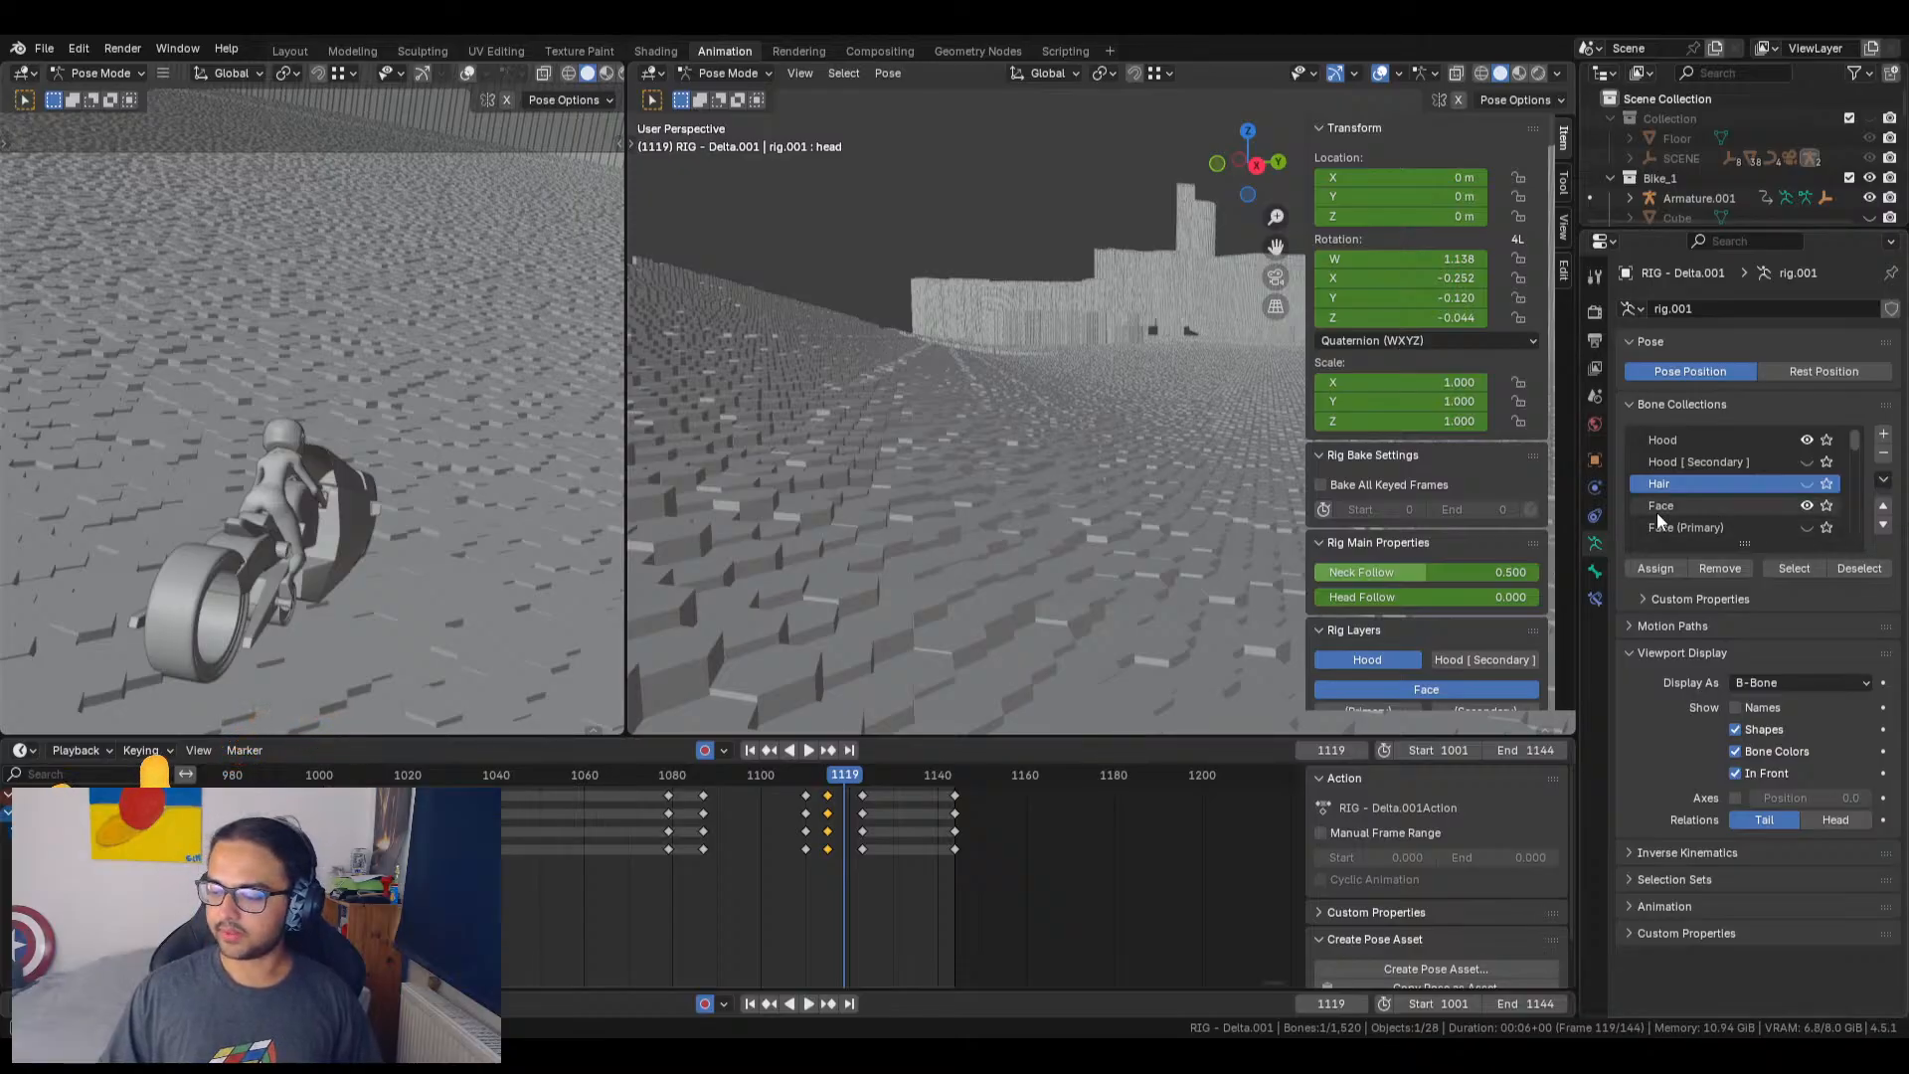
# Step: Bring the bike and rider into the perspective view and move the head keyframe from frame 1115 to 1116
pyautogui.moveTo(1118, 559); pyautogui.dragTo(1016, 475, button='middle')
pyautogui.scroll(-4, 1027, 499)
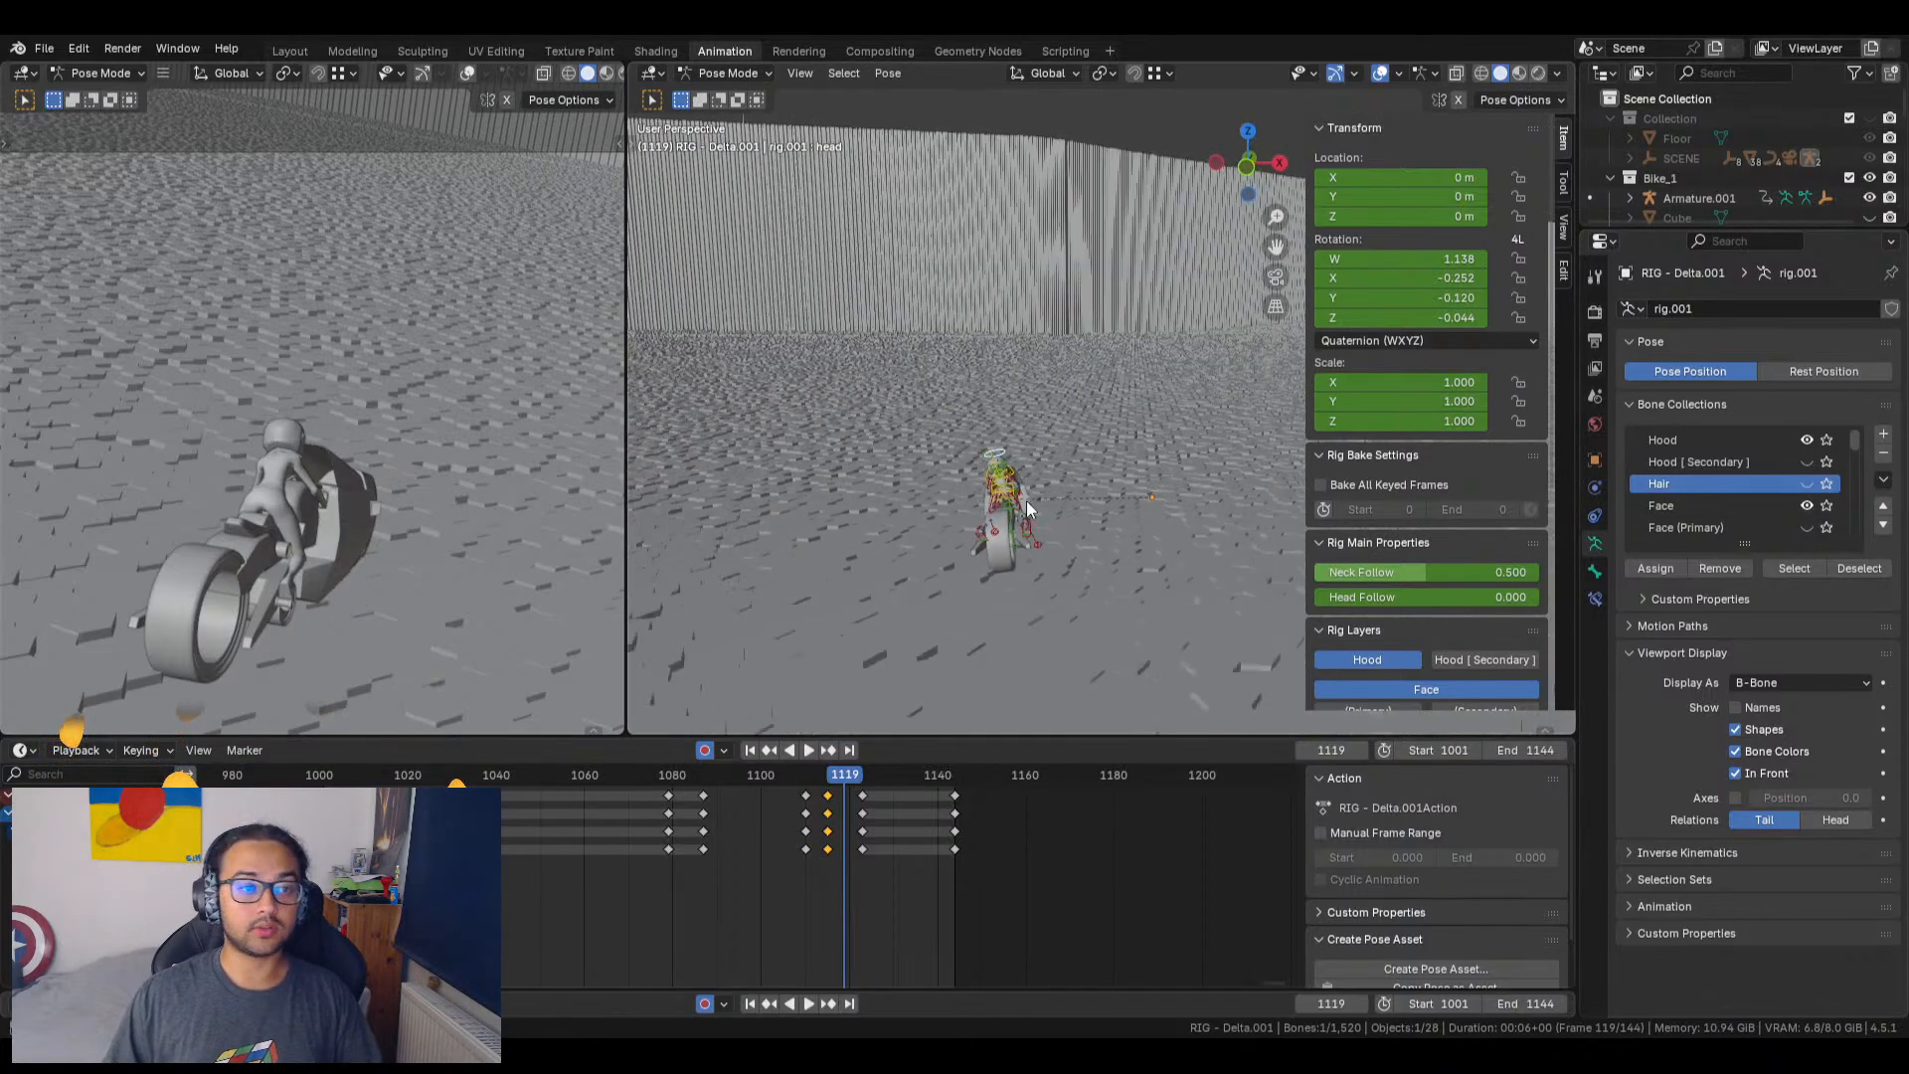
pyautogui.scroll(2, 1165, 469)
pyautogui.moveTo(1165, 468); pyautogui.dragTo(931, 692, button='middle')
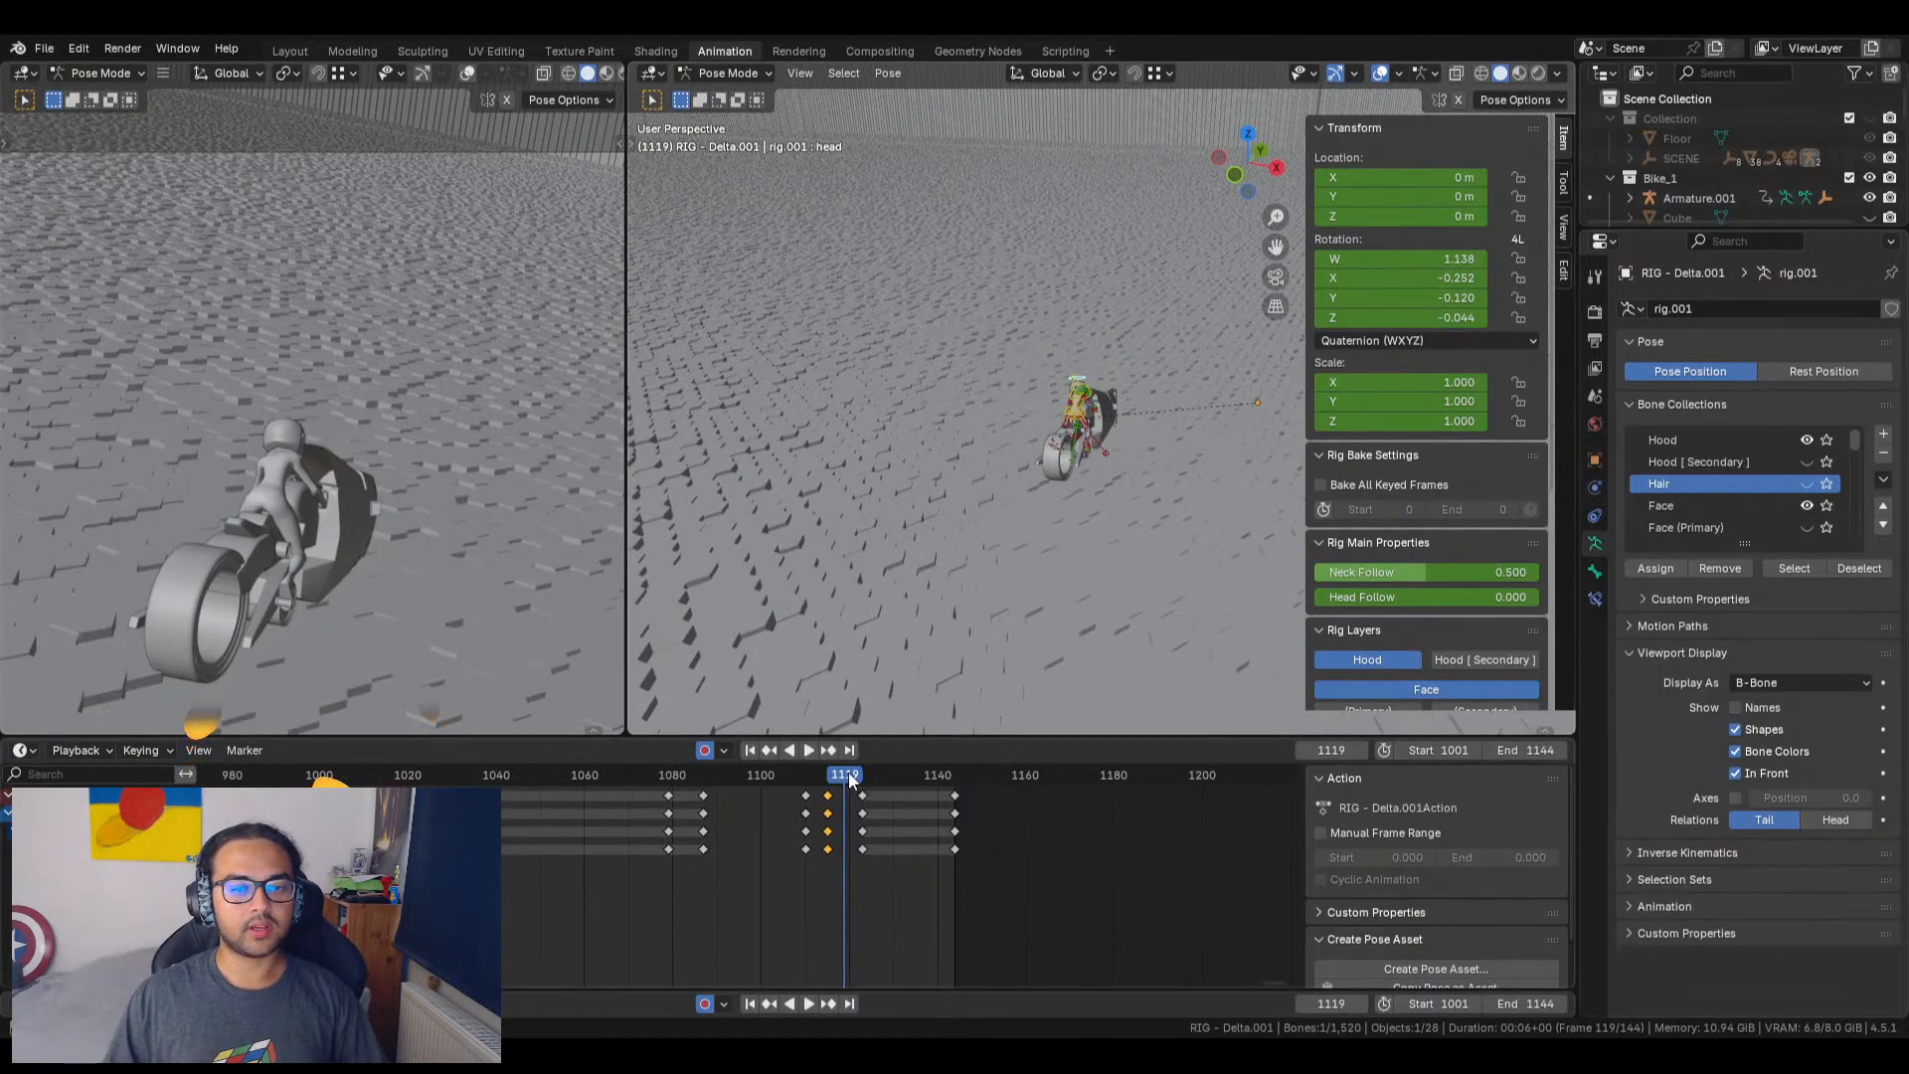
pyautogui.moveTo(849, 778); pyautogui.dragTo(827, 778)
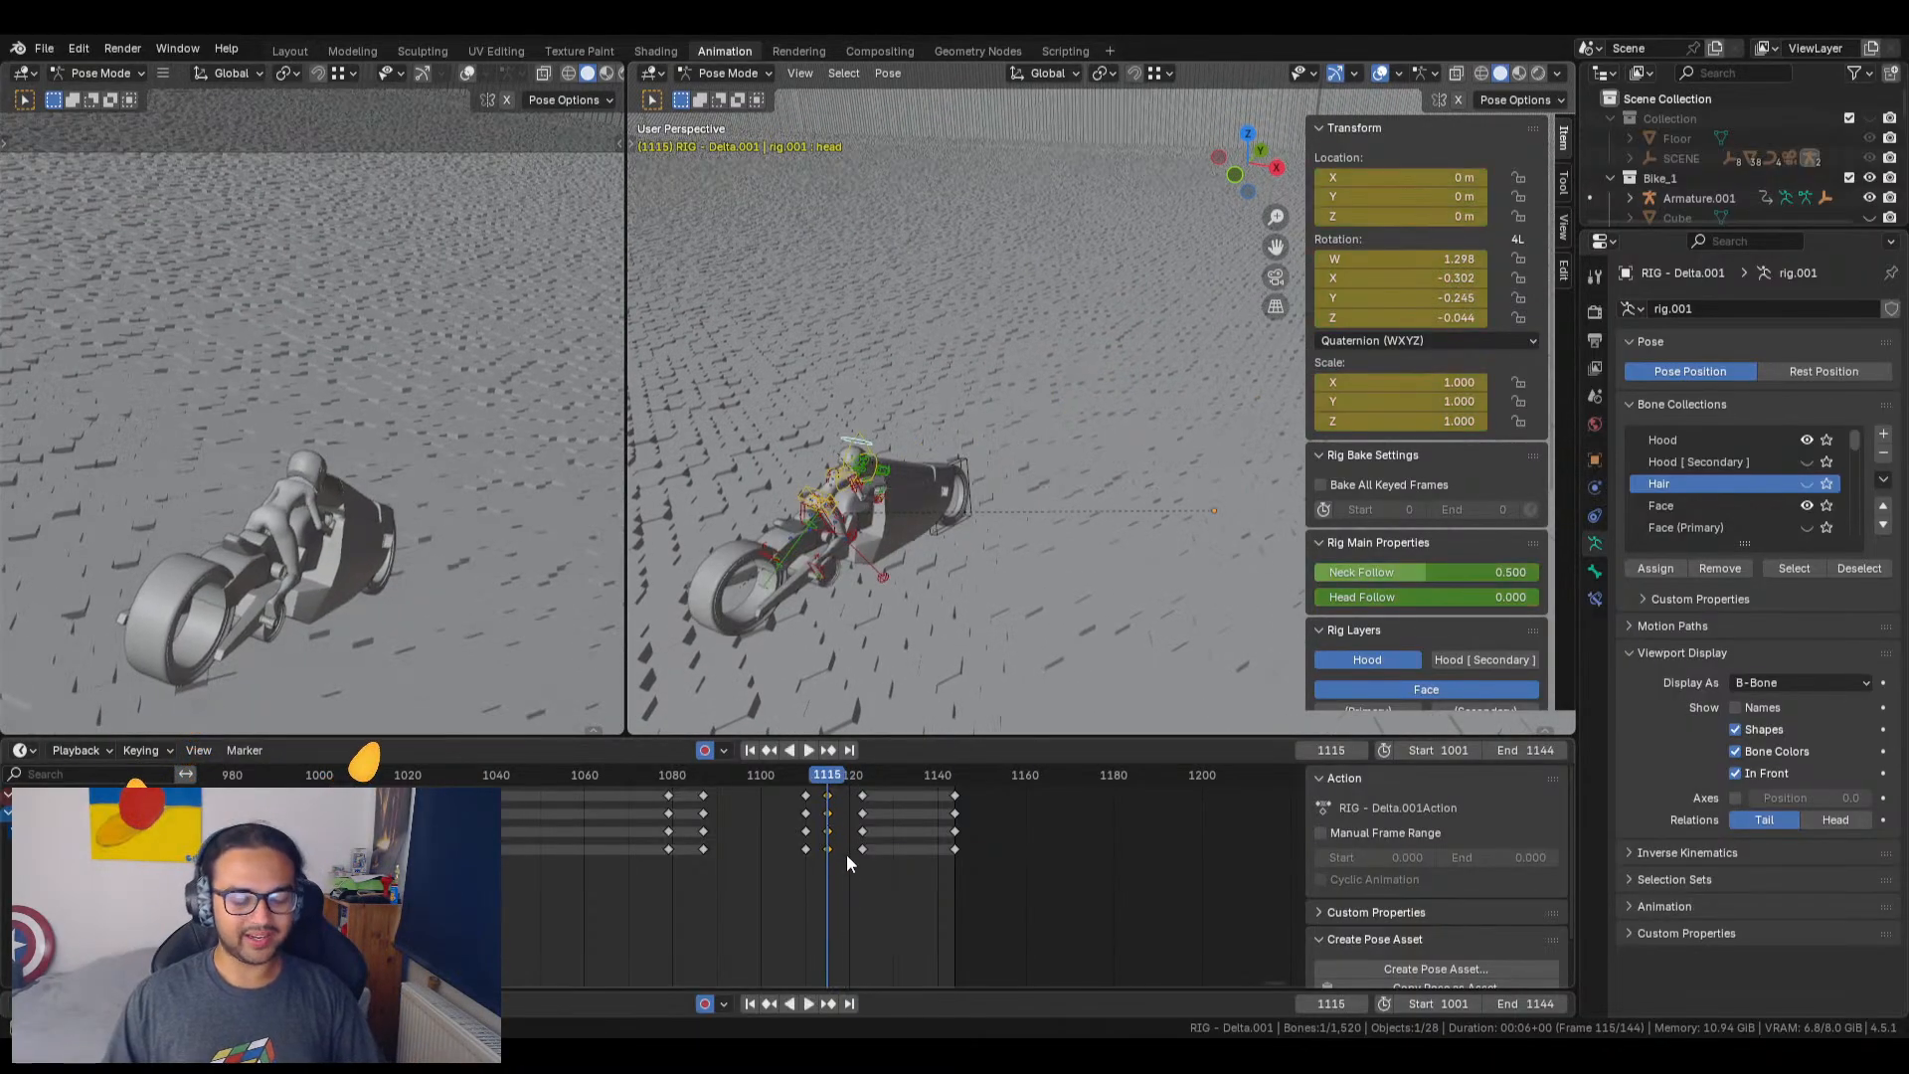
pyautogui.press('g')
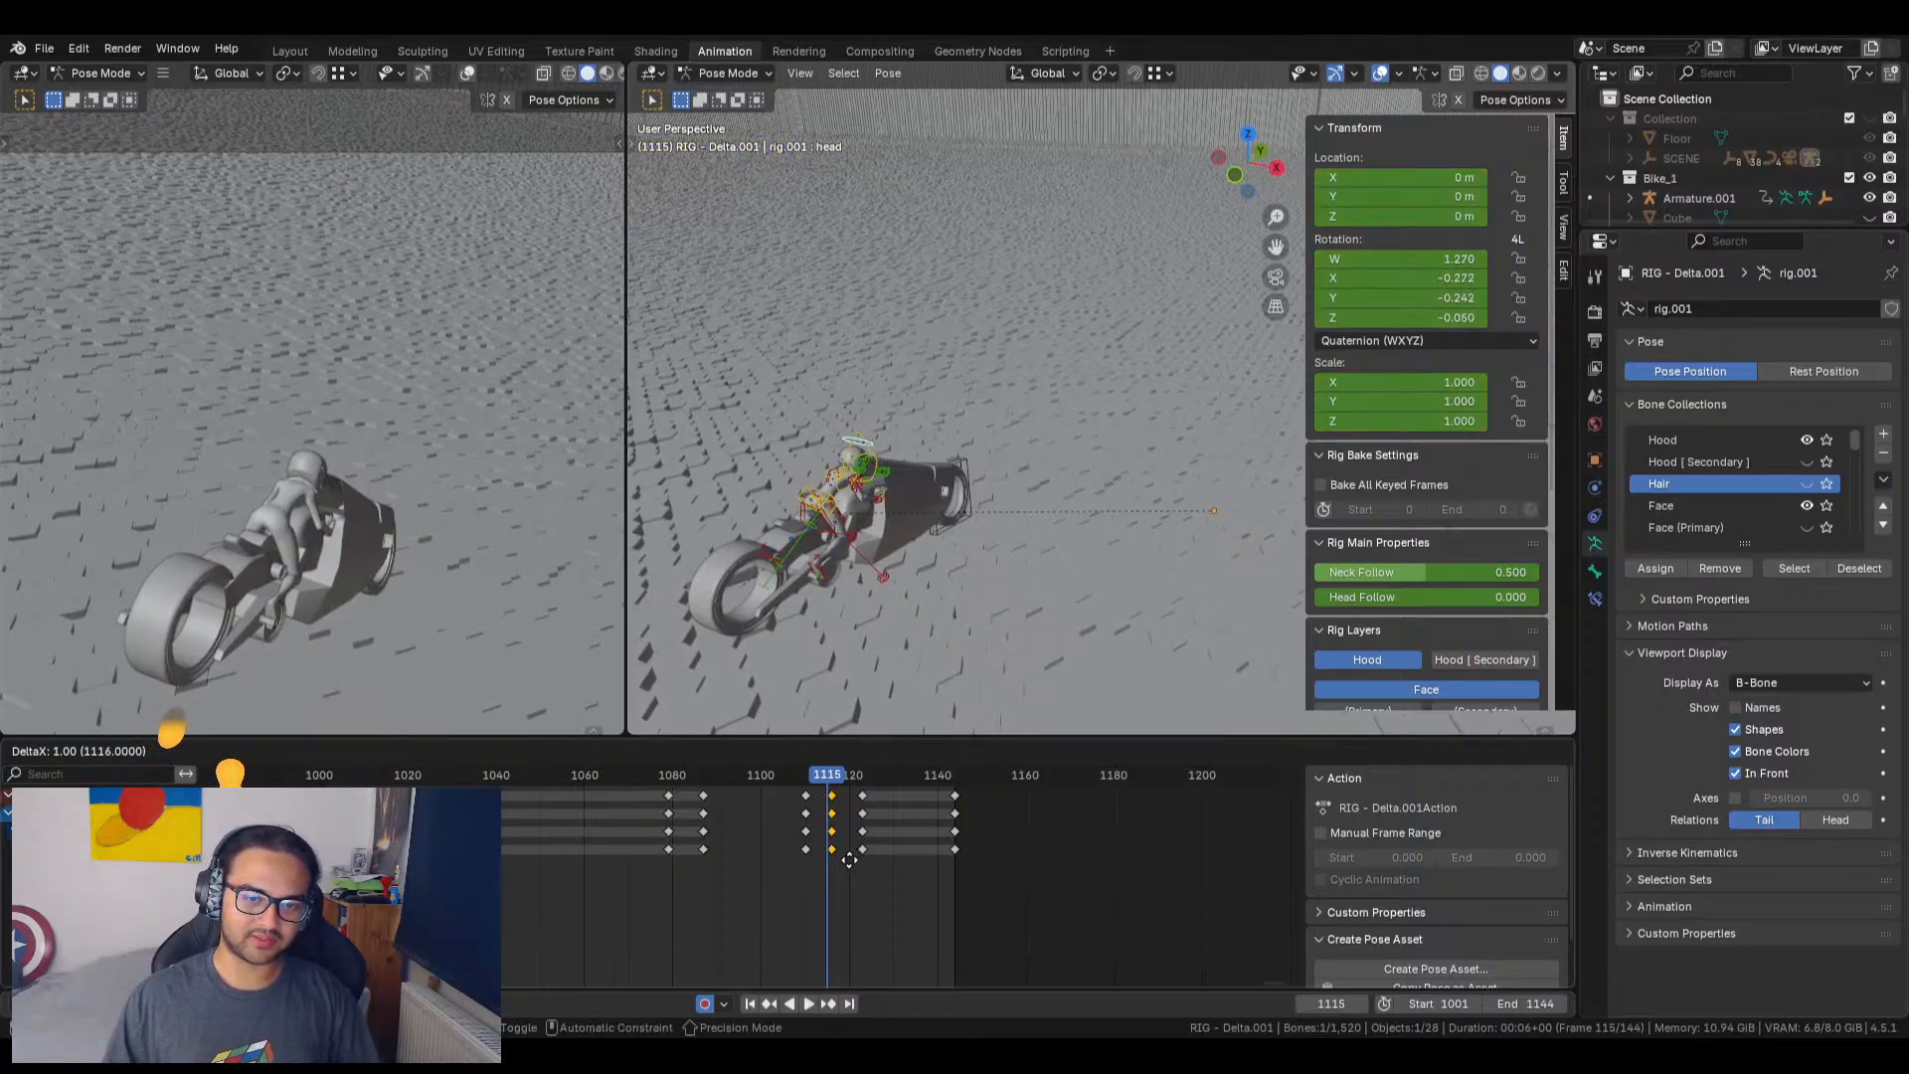
pyautogui.click(852, 787)
# Step: Go to frame 1119 and set the rider's head control rotation to X -0.333 and Y -0.057, also adjusting Z
pyautogui.moveTo(835, 781)
pyautogui.mouseDown()
pyautogui.moveTo(795, 782)
pyautogui.moveTo(824, 793)
pyautogui.mouseUp()
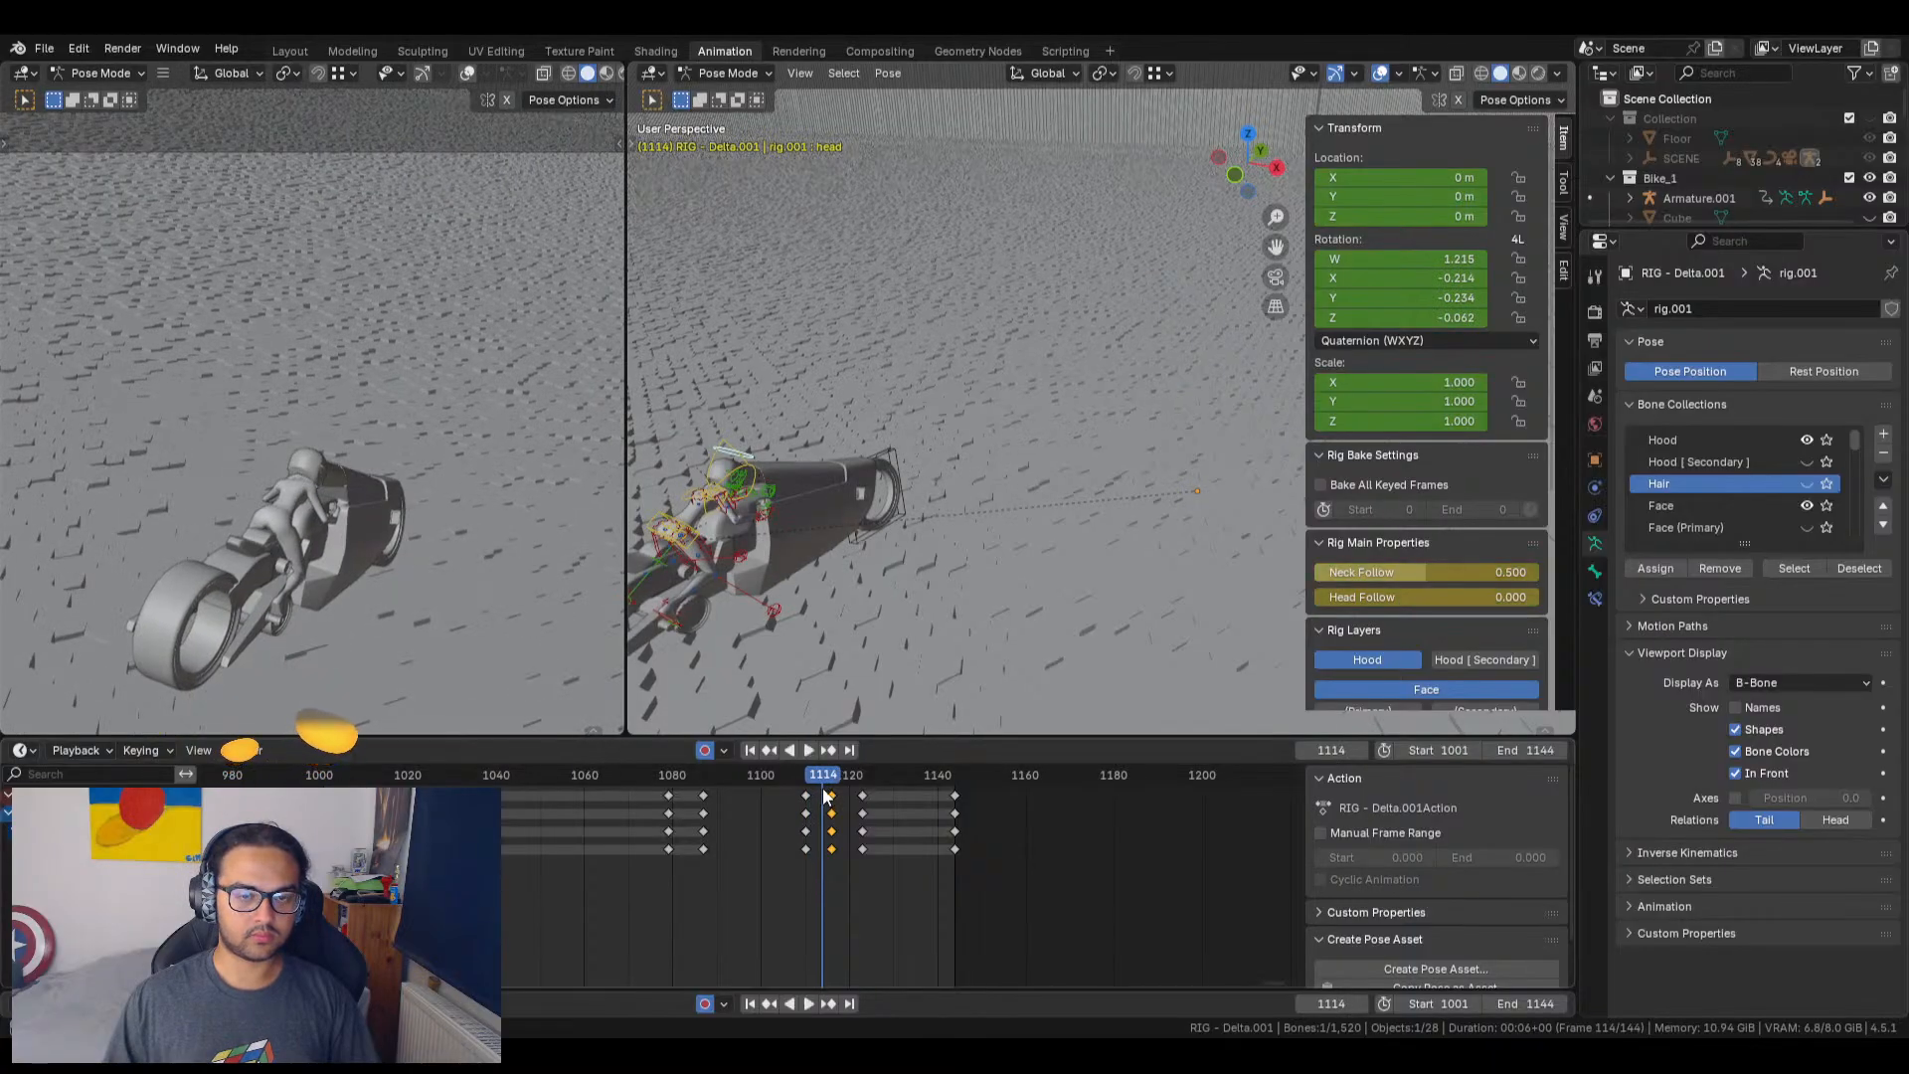
pyautogui.press('space')
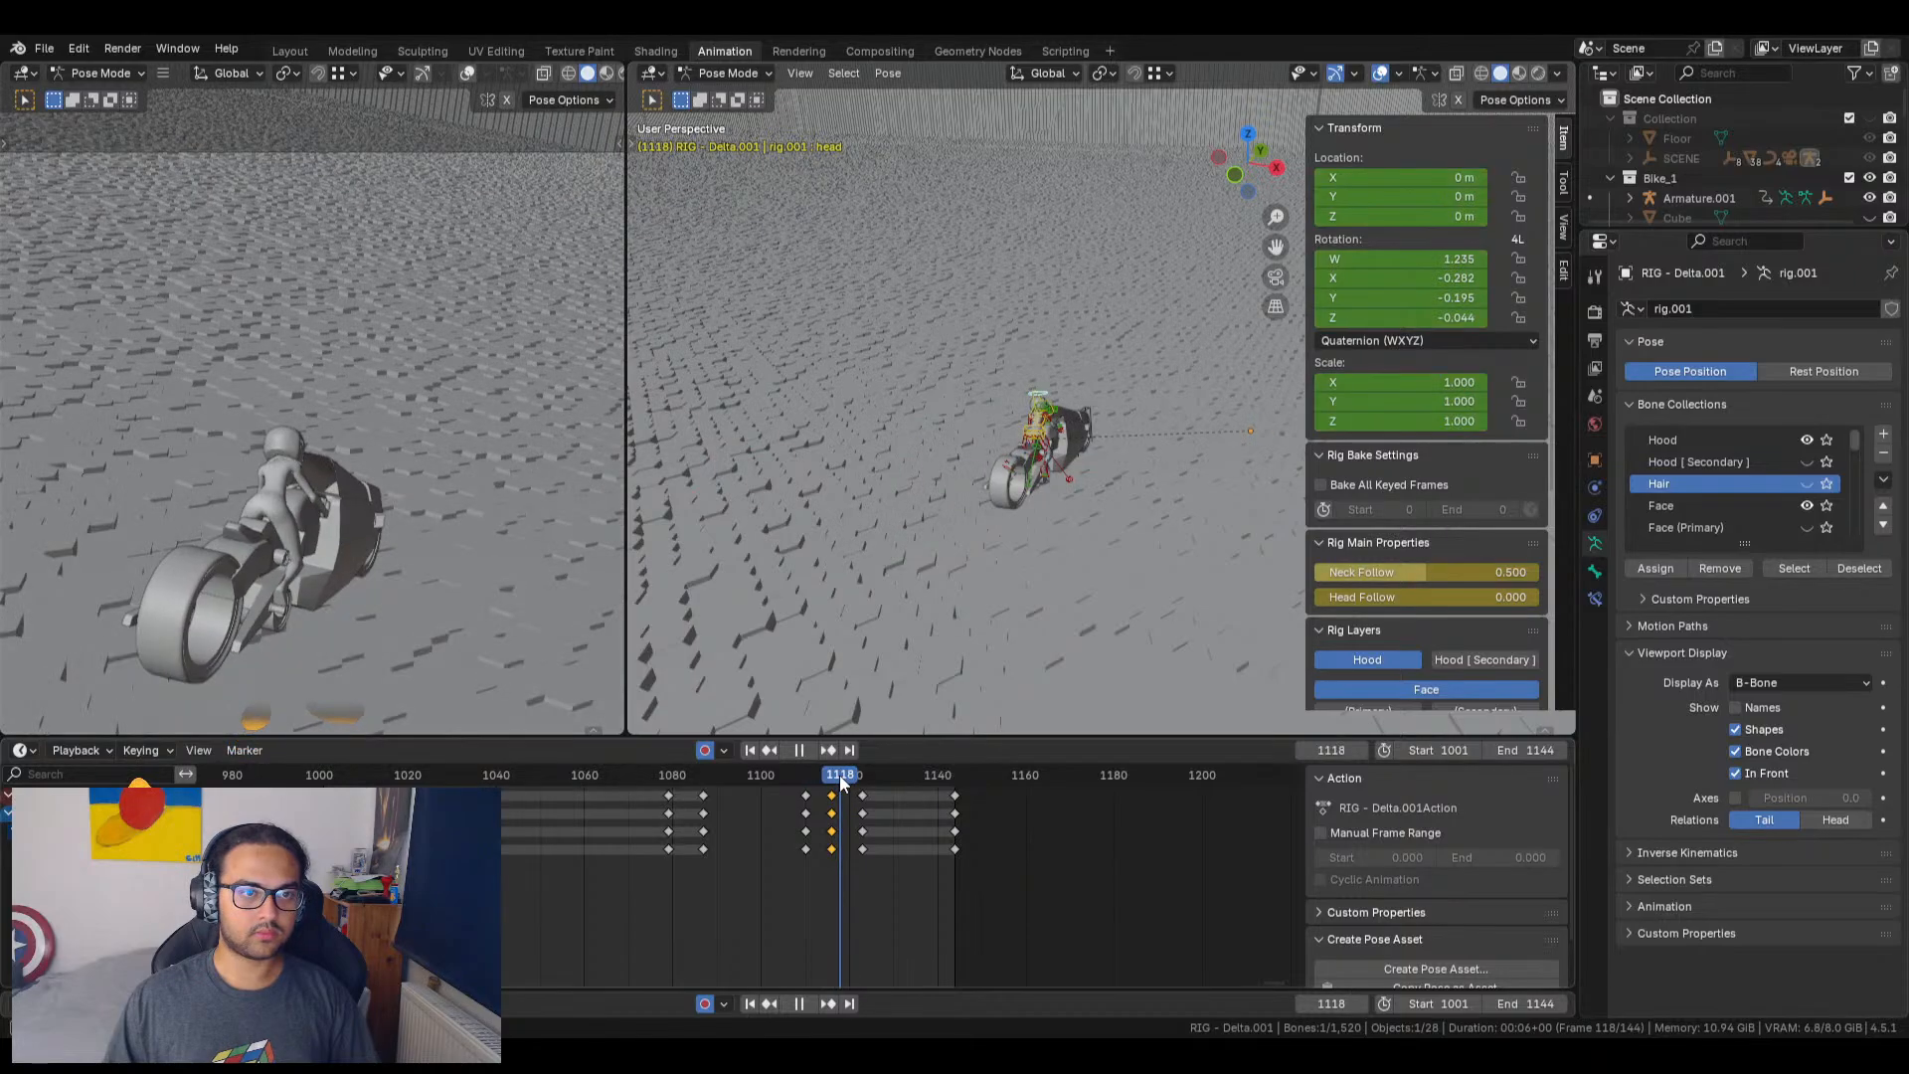
pyautogui.press('space')
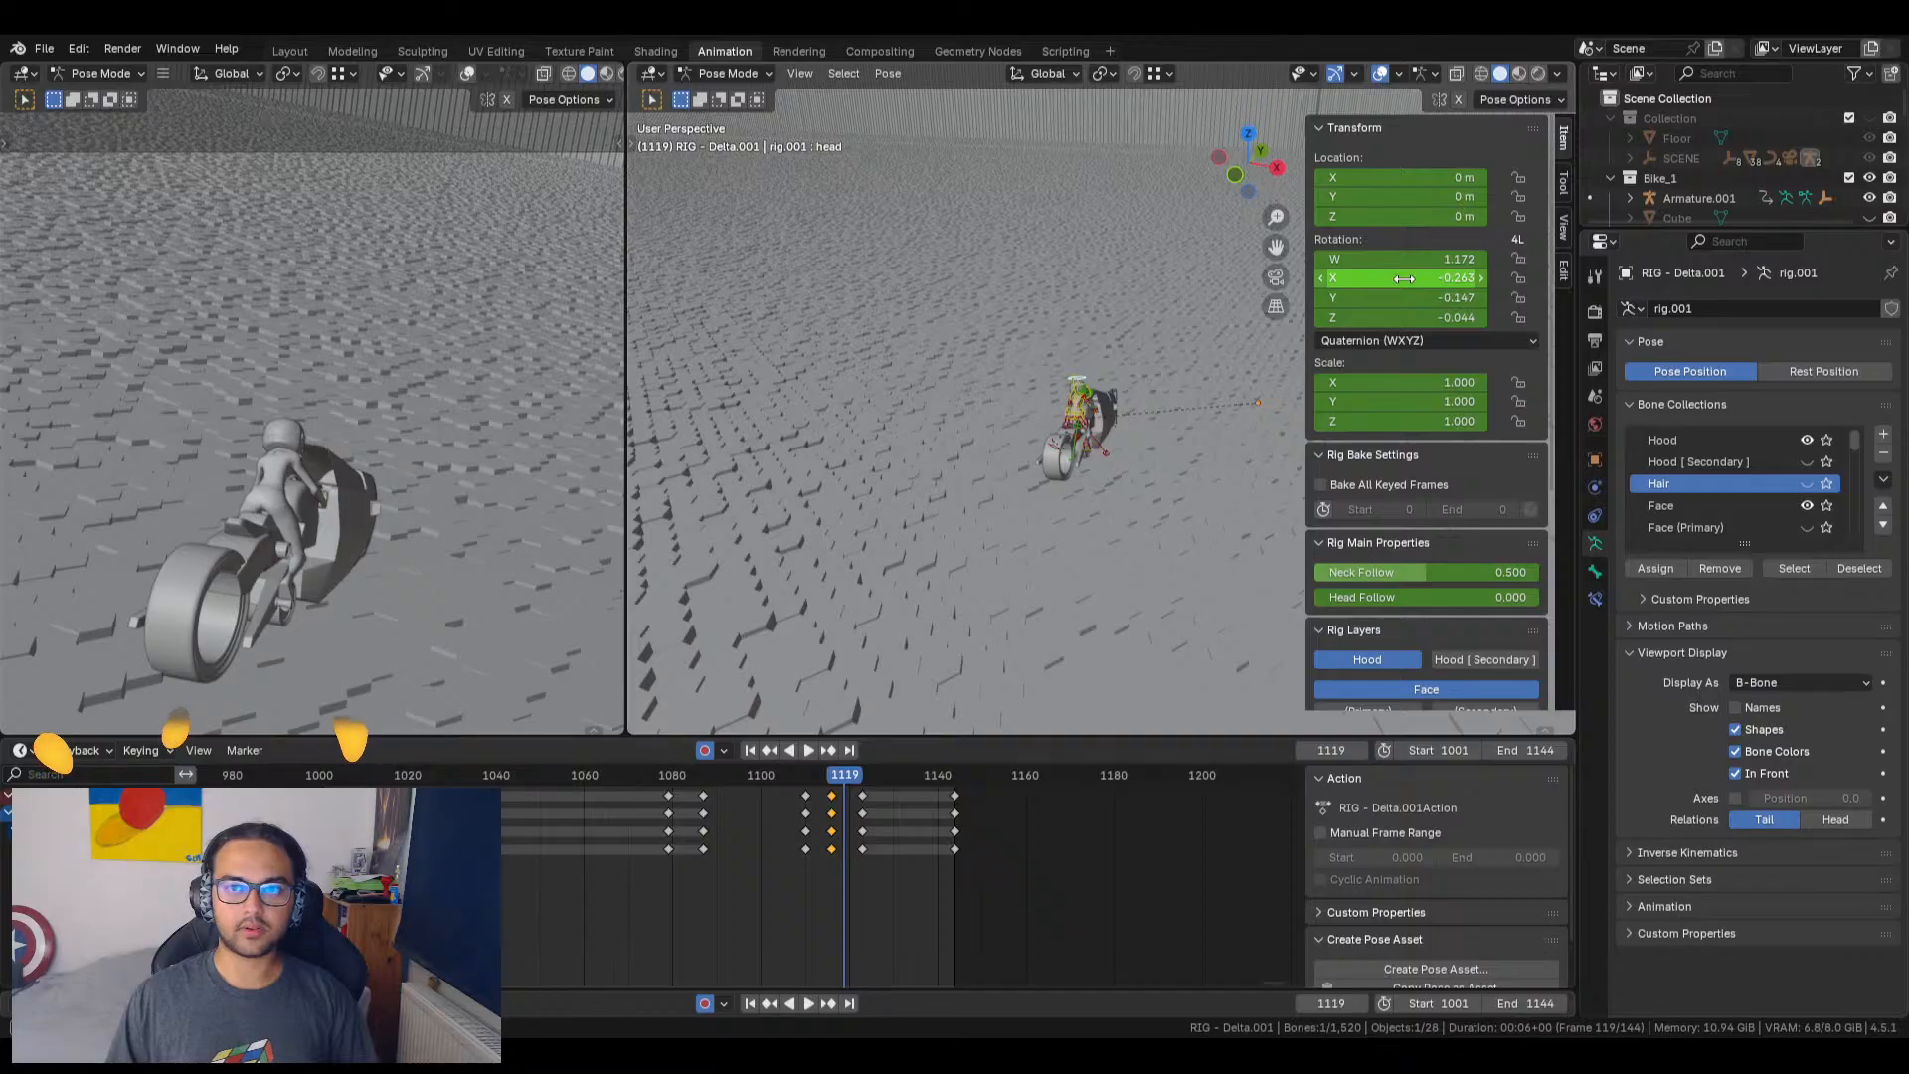
pyautogui.moveTo(1412, 300); pyautogui.dragTo(1402, 301)
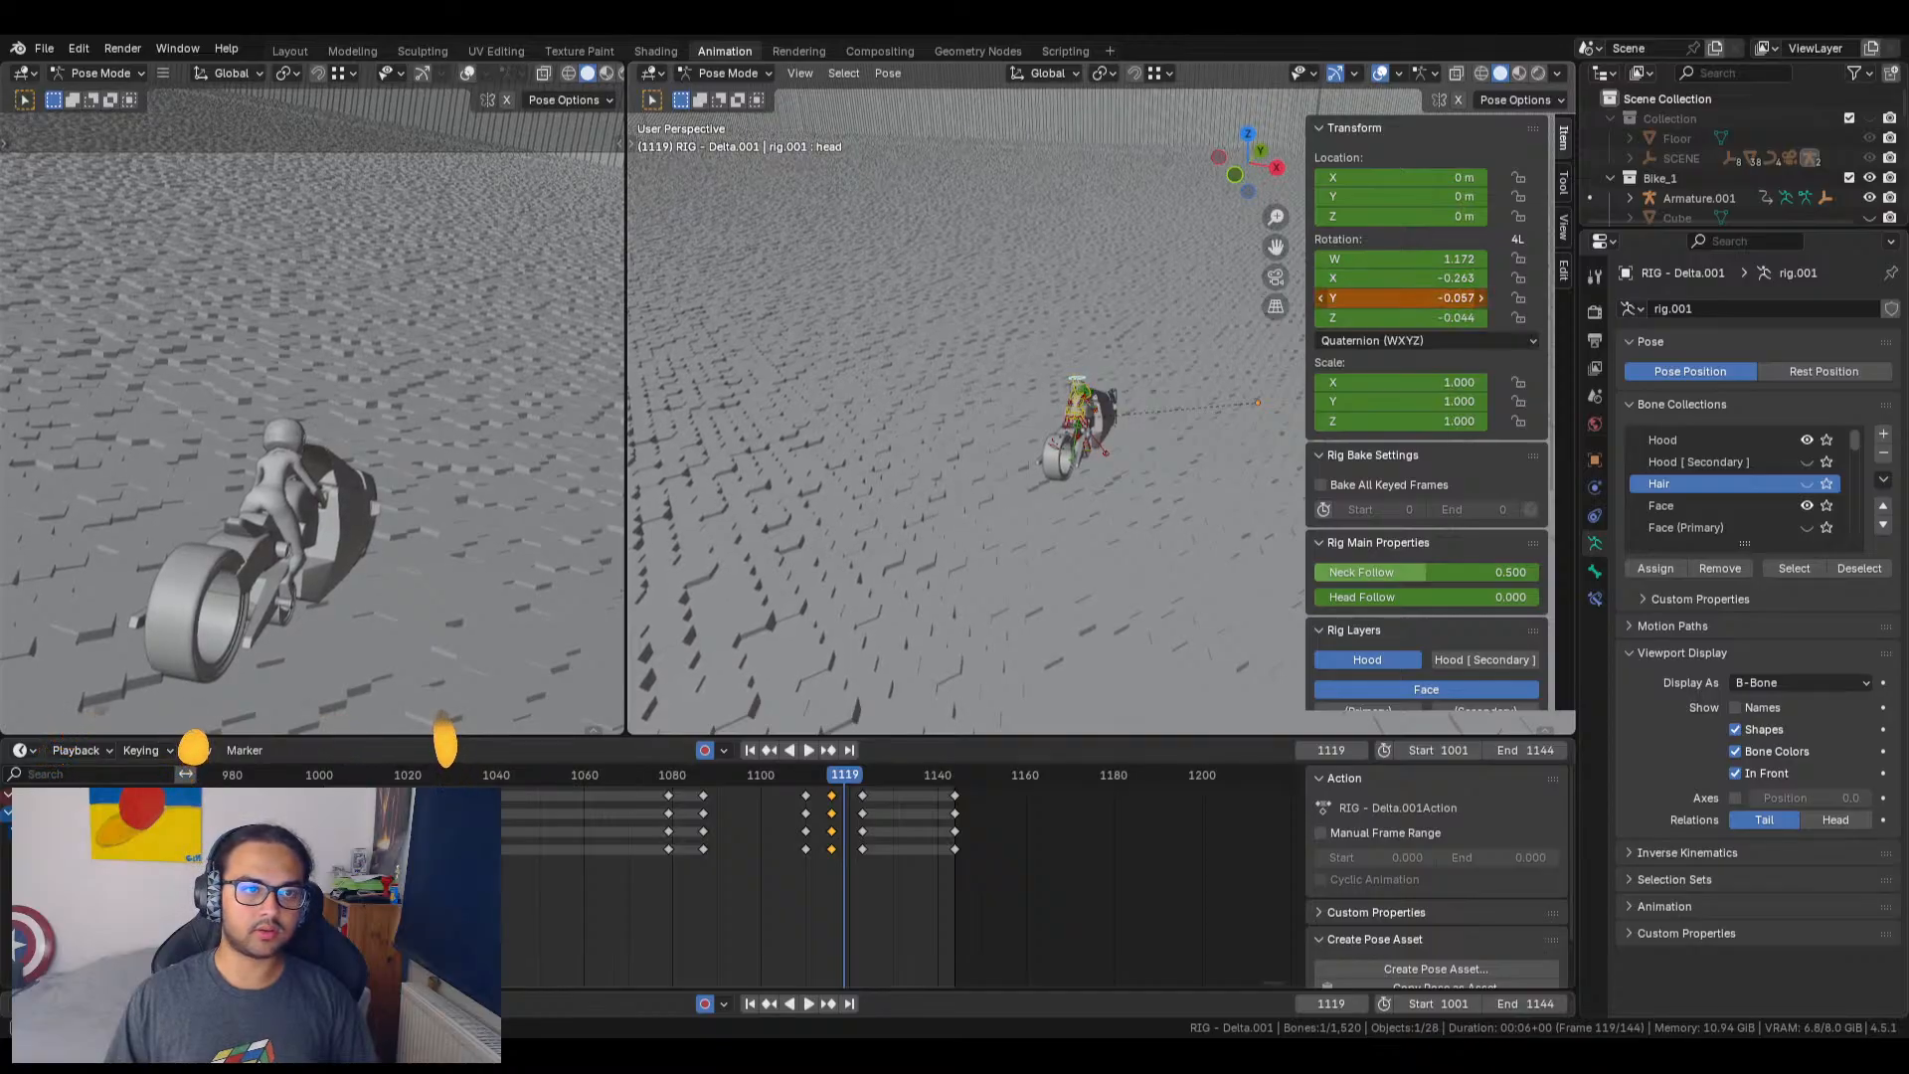
pyautogui.moveTo(1412, 278); pyautogui.dragTo(1392, 279)
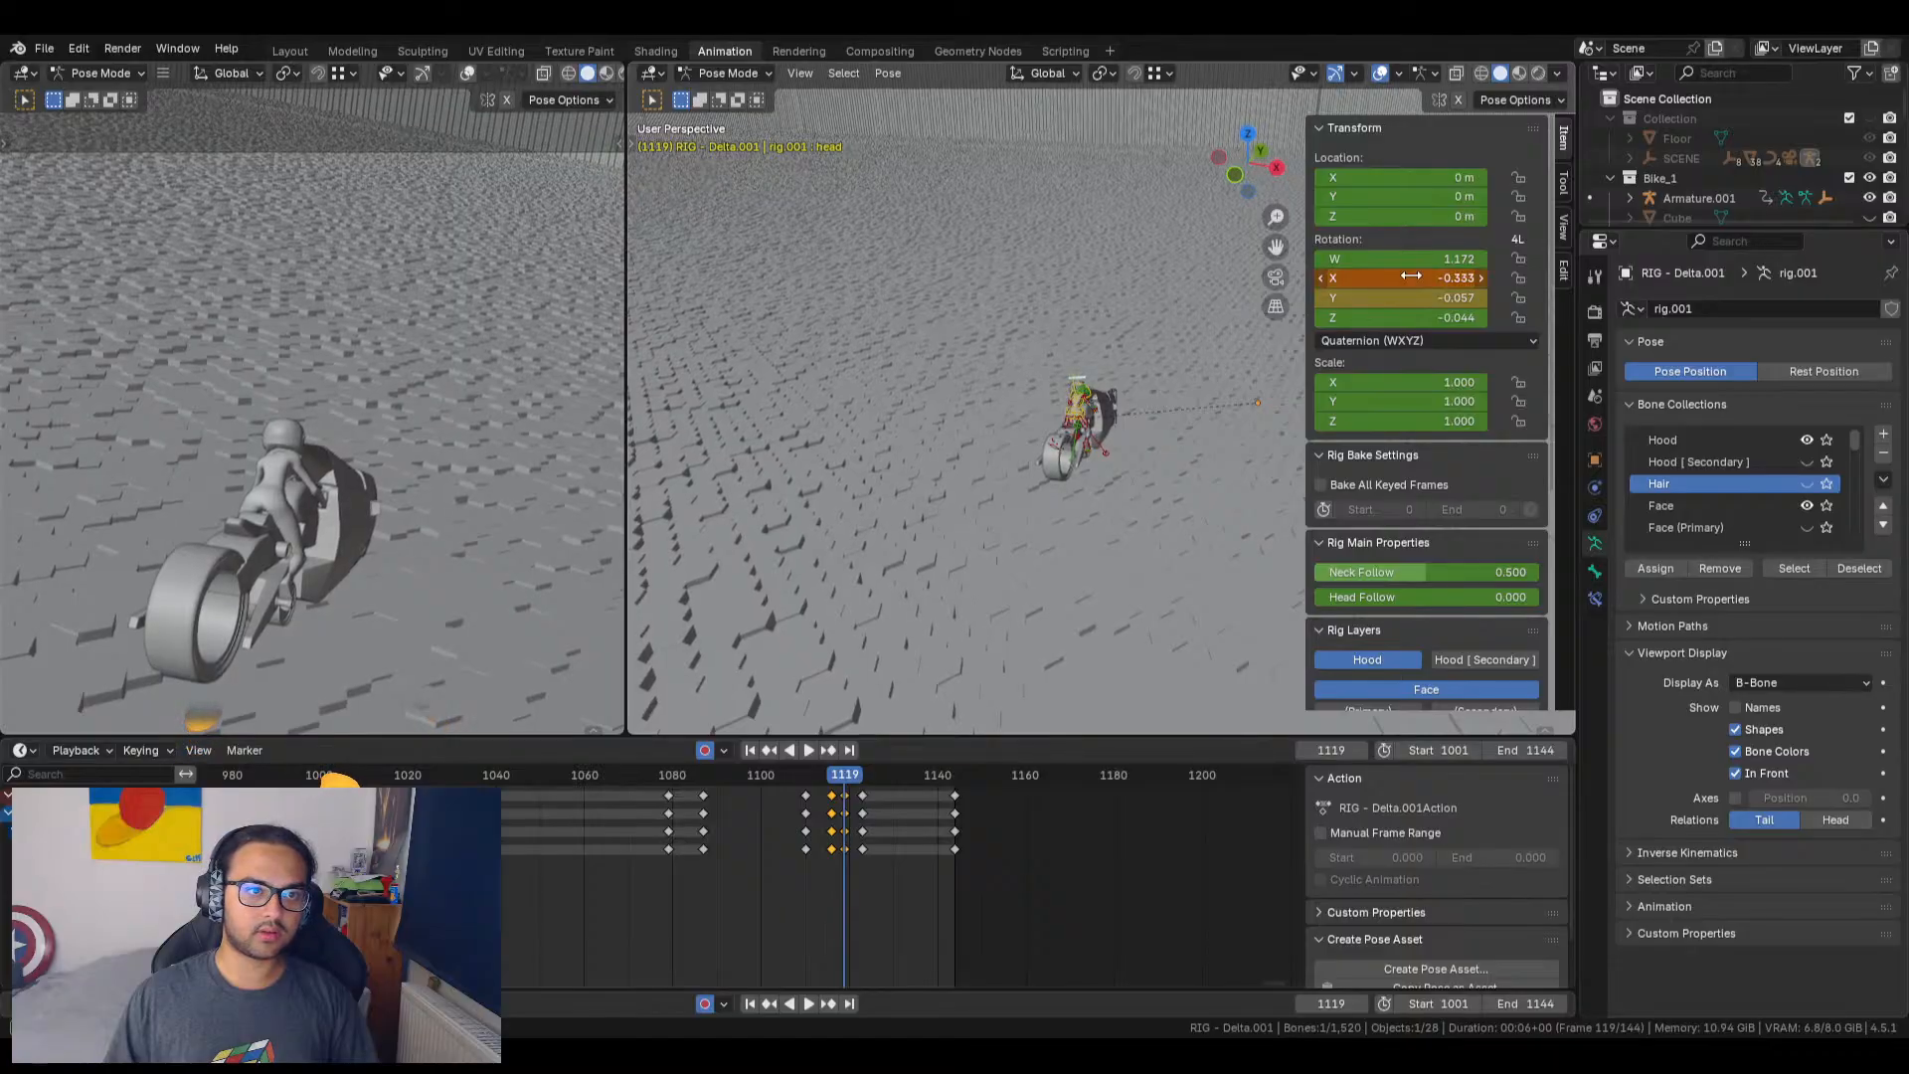
pyautogui.moveTo(1411, 317); pyautogui.dragTo(1392, 317)
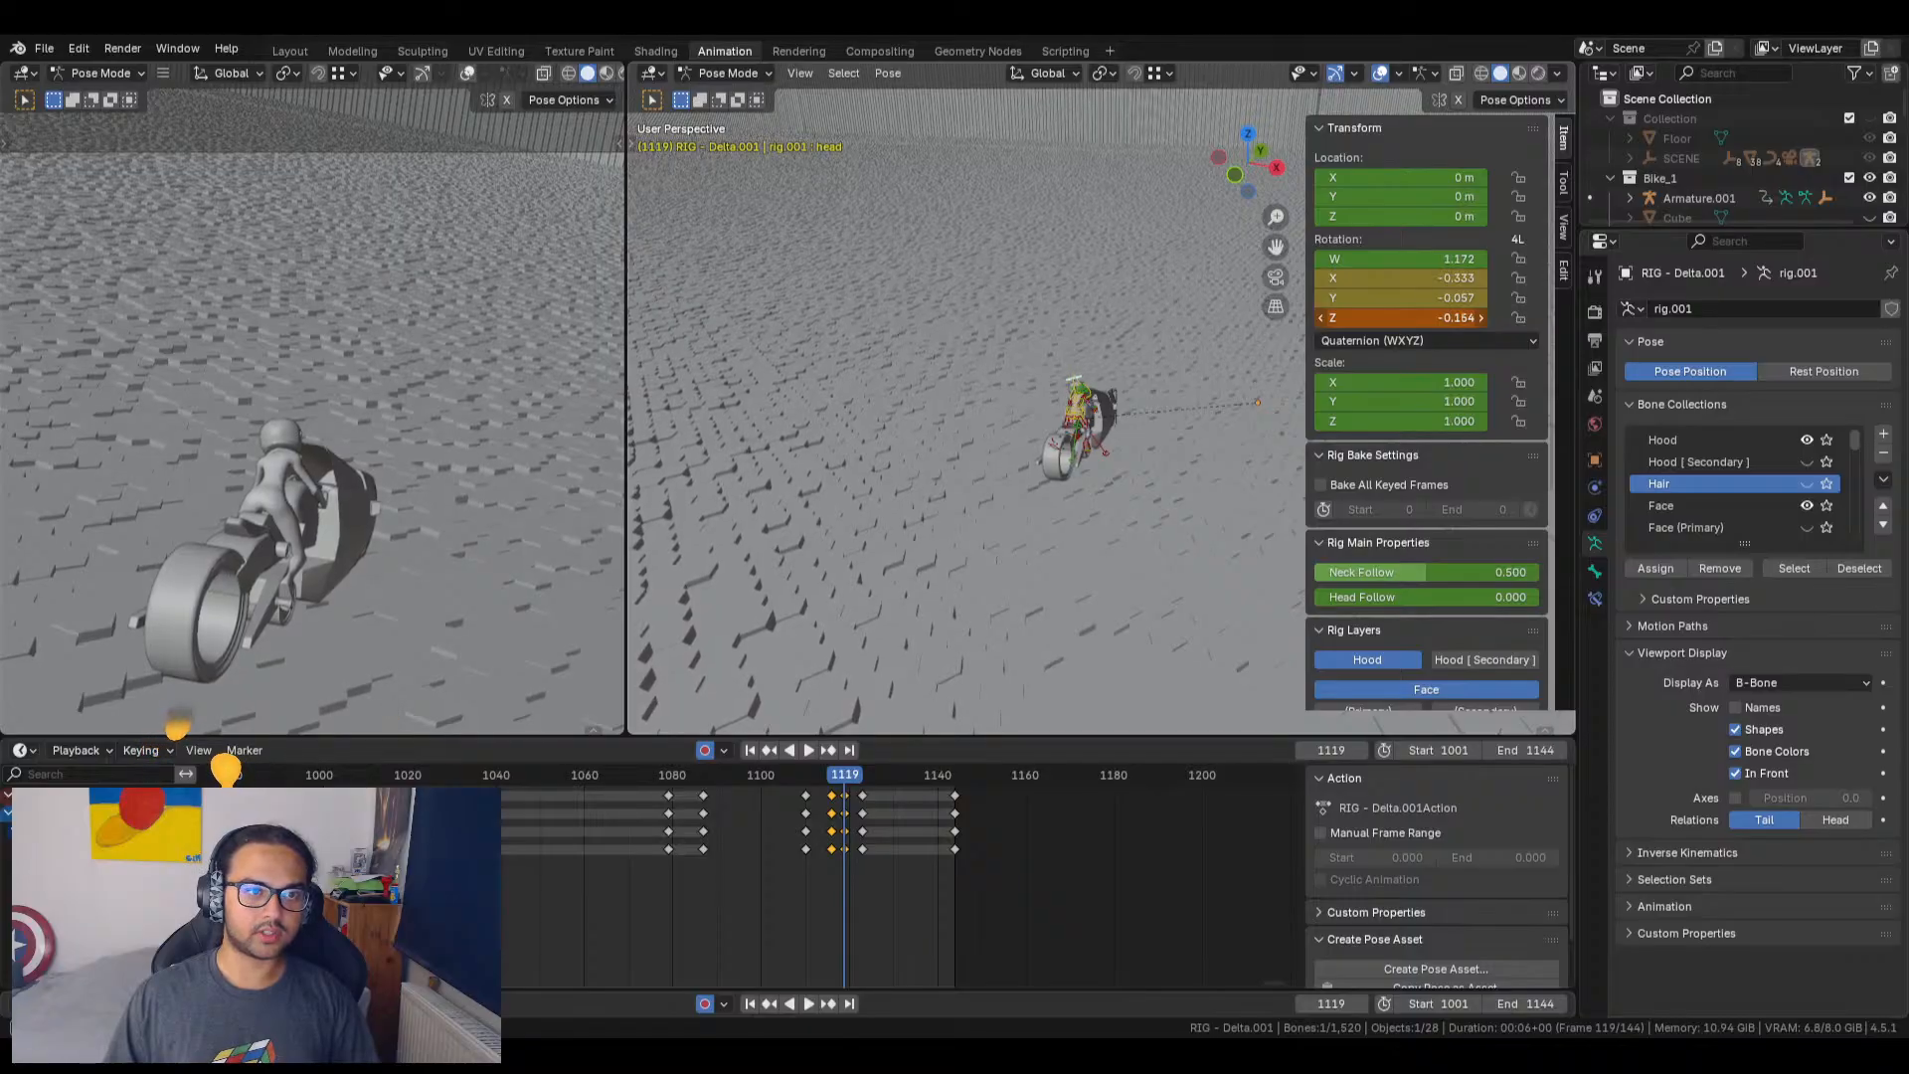
pyautogui.moveTo(1391, 318); pyautogui.dragTo(1401, 318)
pyautogui.press('space')
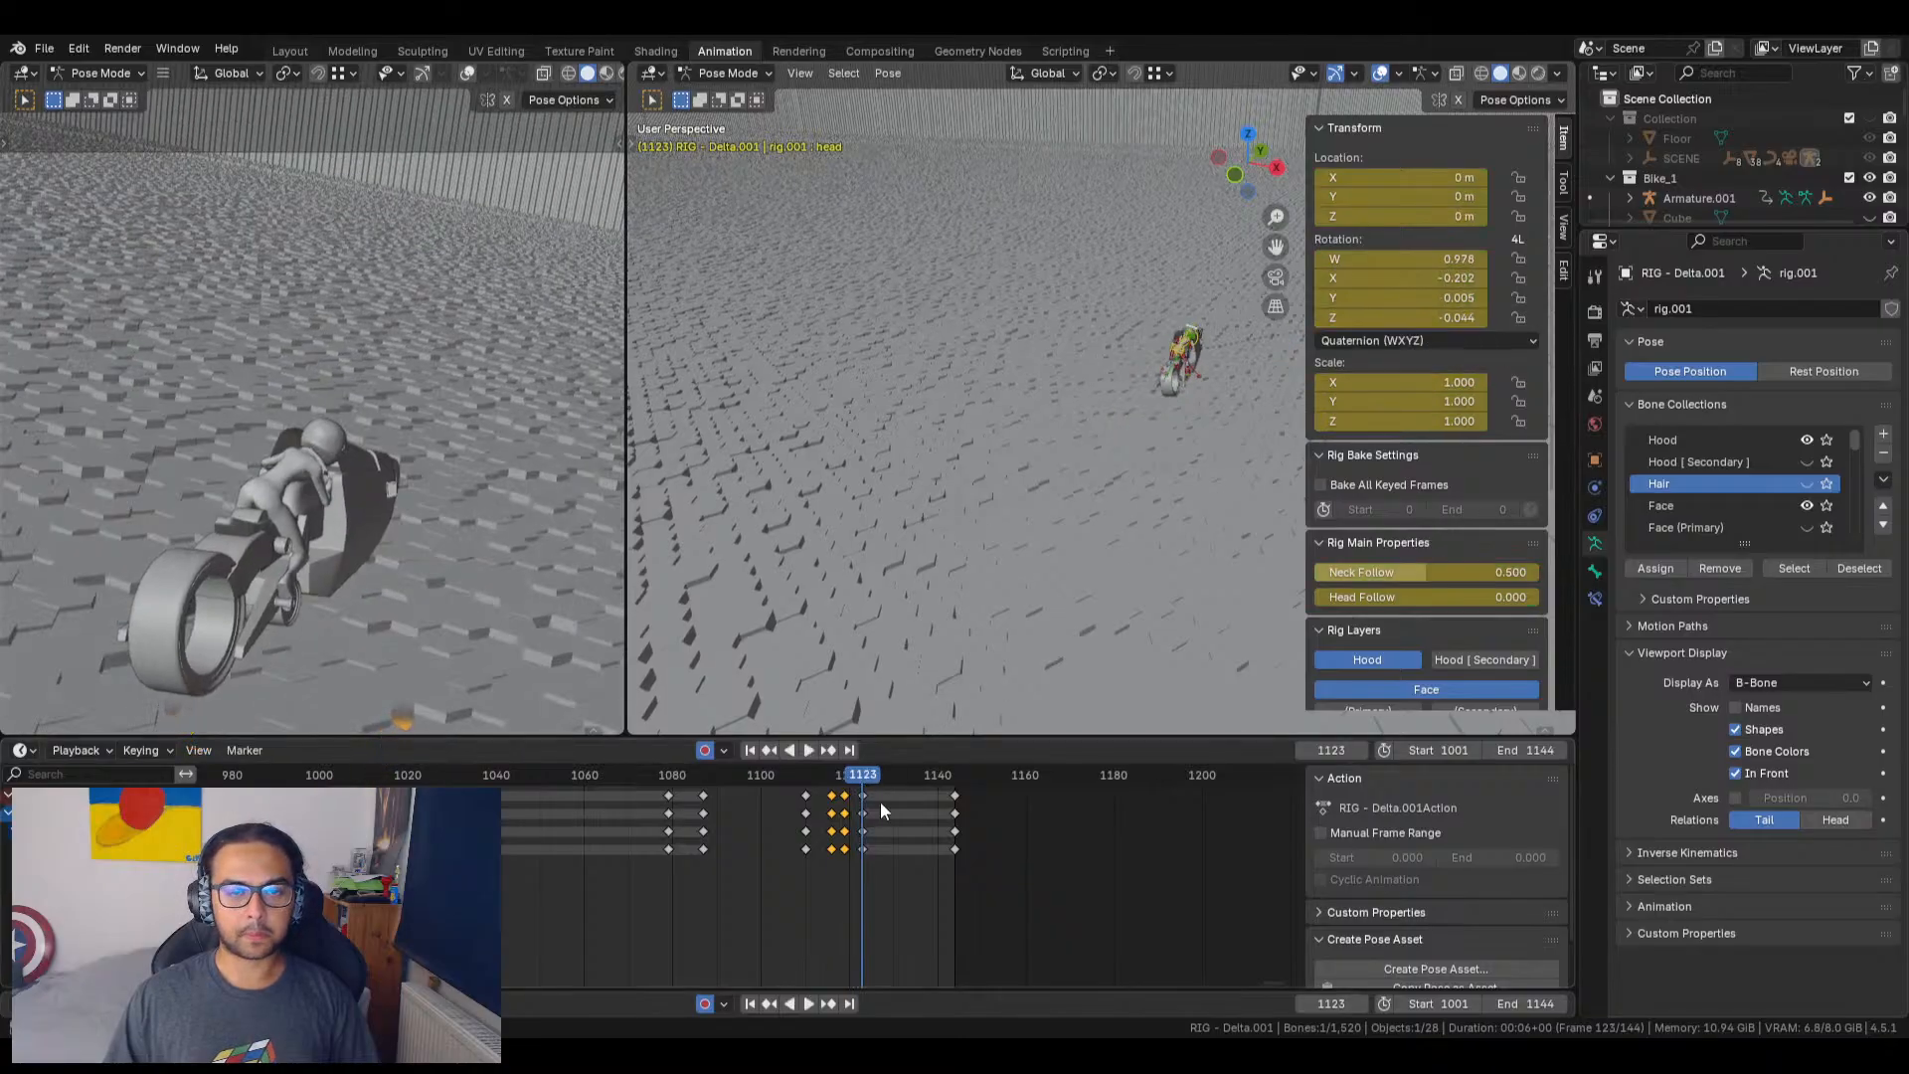
# Step: At frame 1122, set the rider's head control rotation to X -0.272, Y -0.266 and Z 0.130
pyautogui.moveTo(865, 780); pyautogui.dragTo(858, 780)
pyautogui.moveTo(1371, 324); pyautogui.dragTo(1218, 298)
pyautogui.moveTo(1402, 278); pyautogui.dragTo(1361, 277)
# Step: Delete the head keyframes at frame 1123, keeping those at frames 1122 and 1144
pyautogui.moveTo(857, 782); pyautogui.dragTo(978, 790)
pyautogui.scroll(3, 915, 857)
pyautogui.press('x')
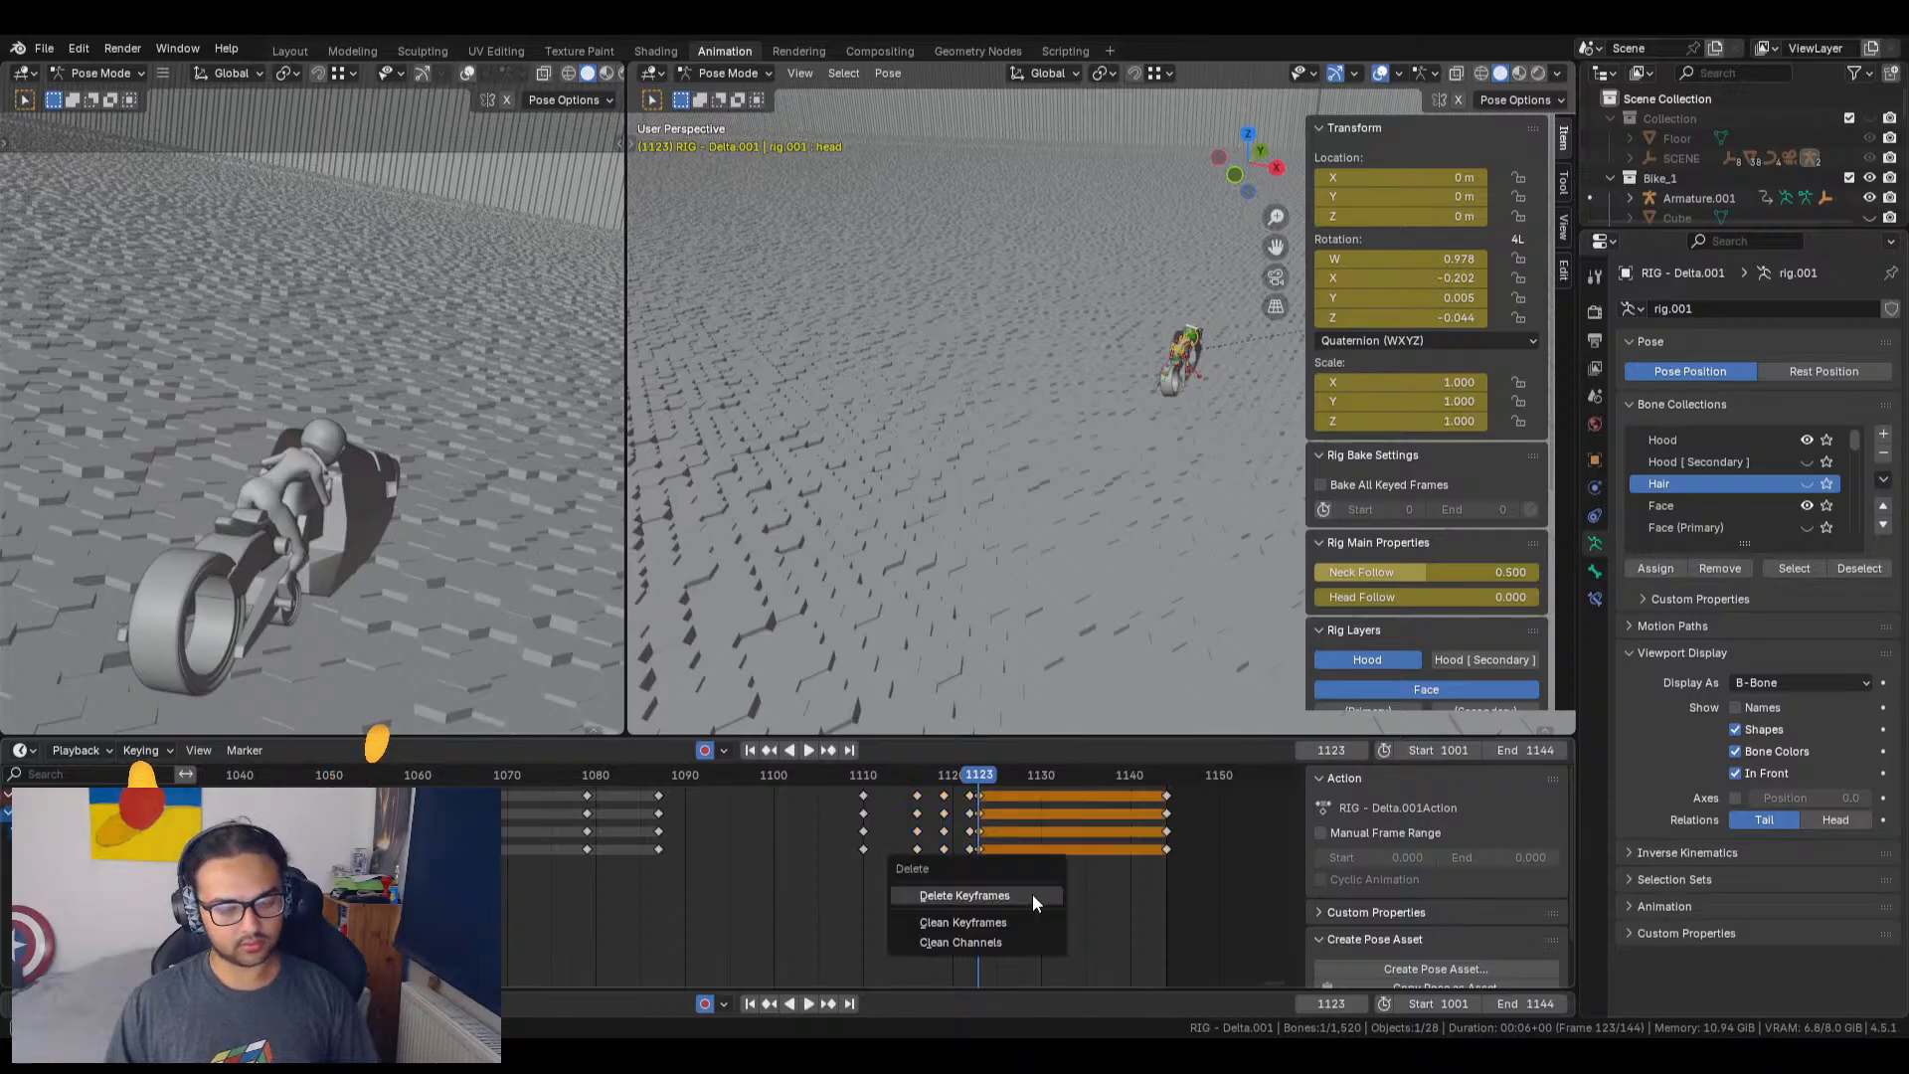
pyautogui.click(1016, 893)
# Step: Review the head motion in the camera view from frame 1122 to the end, and replay the shot from frame 1001
pyautogui.hotkey('shift', 'ctrl', 'space')
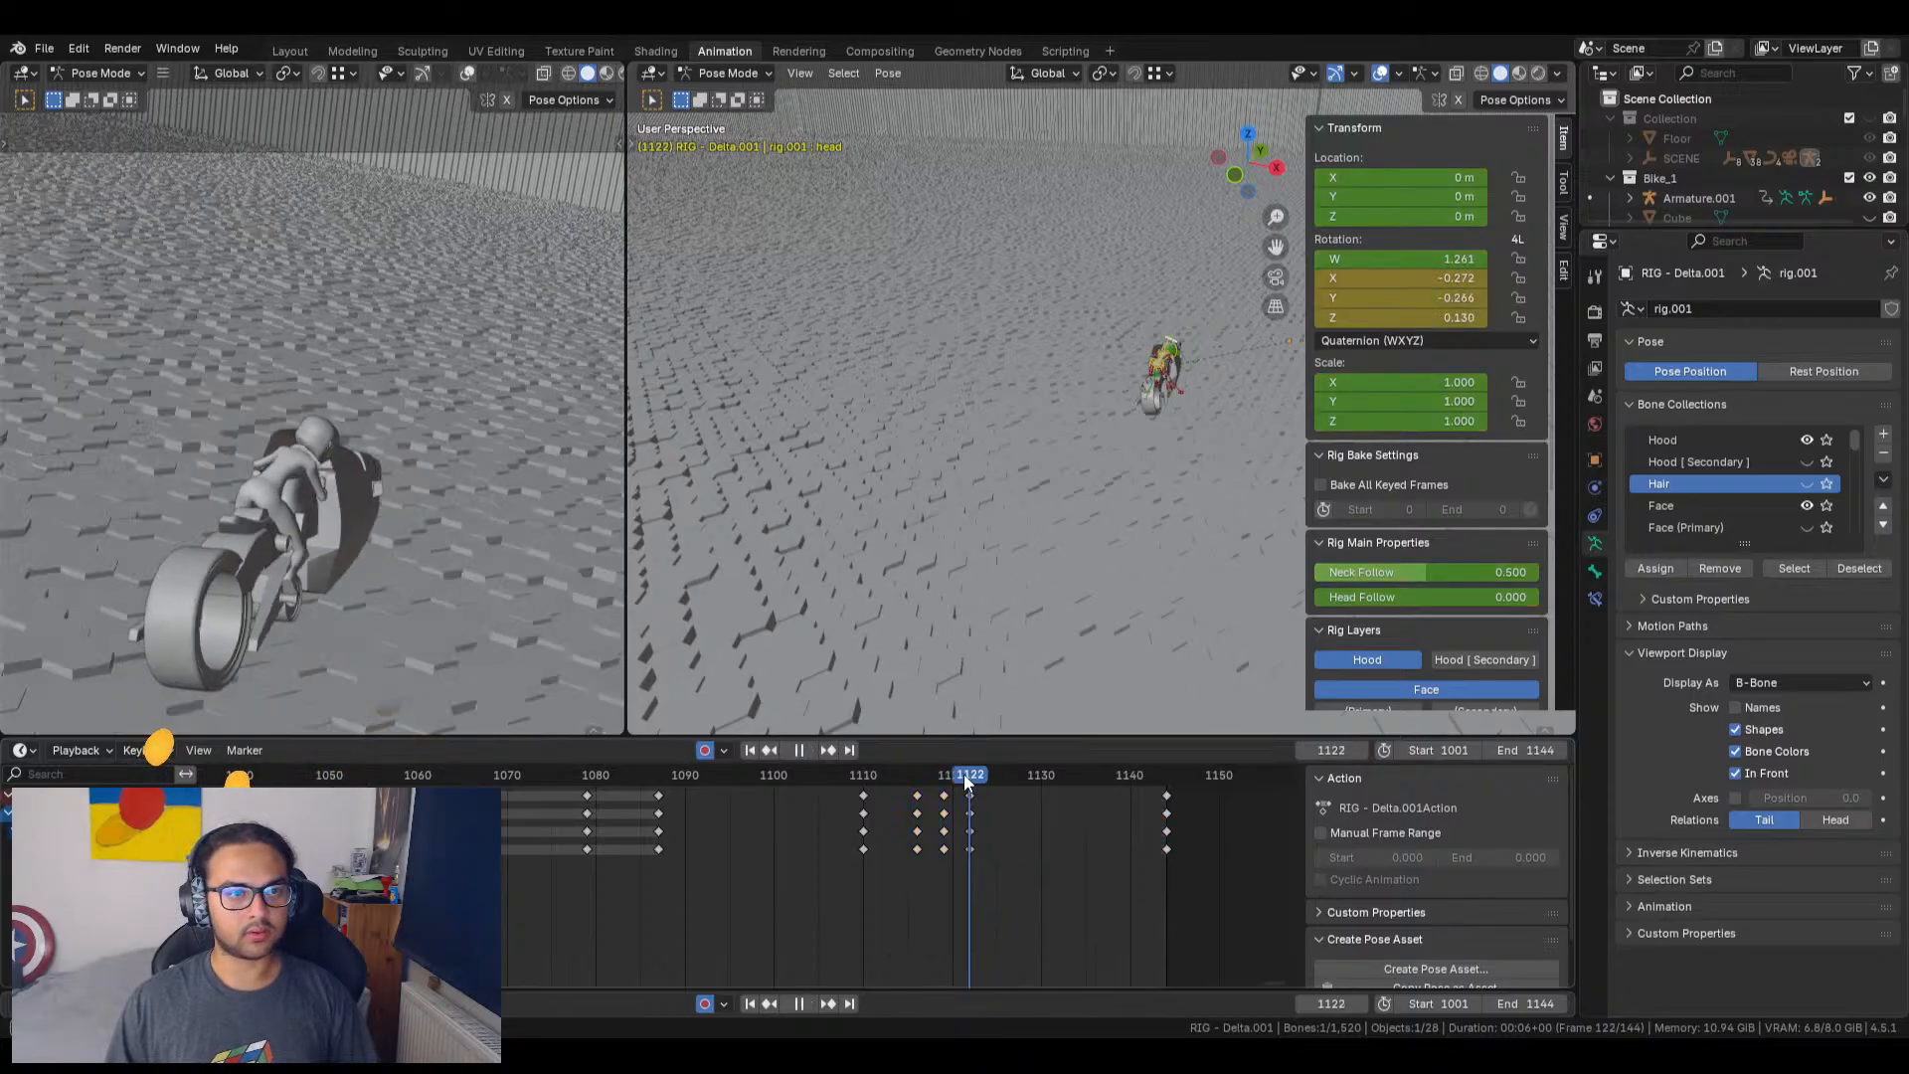
pyautogui.moveTo(958, 789); pyautogui.dragTo(1153, 831)
pyautogui.scroll(-4, 507, 502)
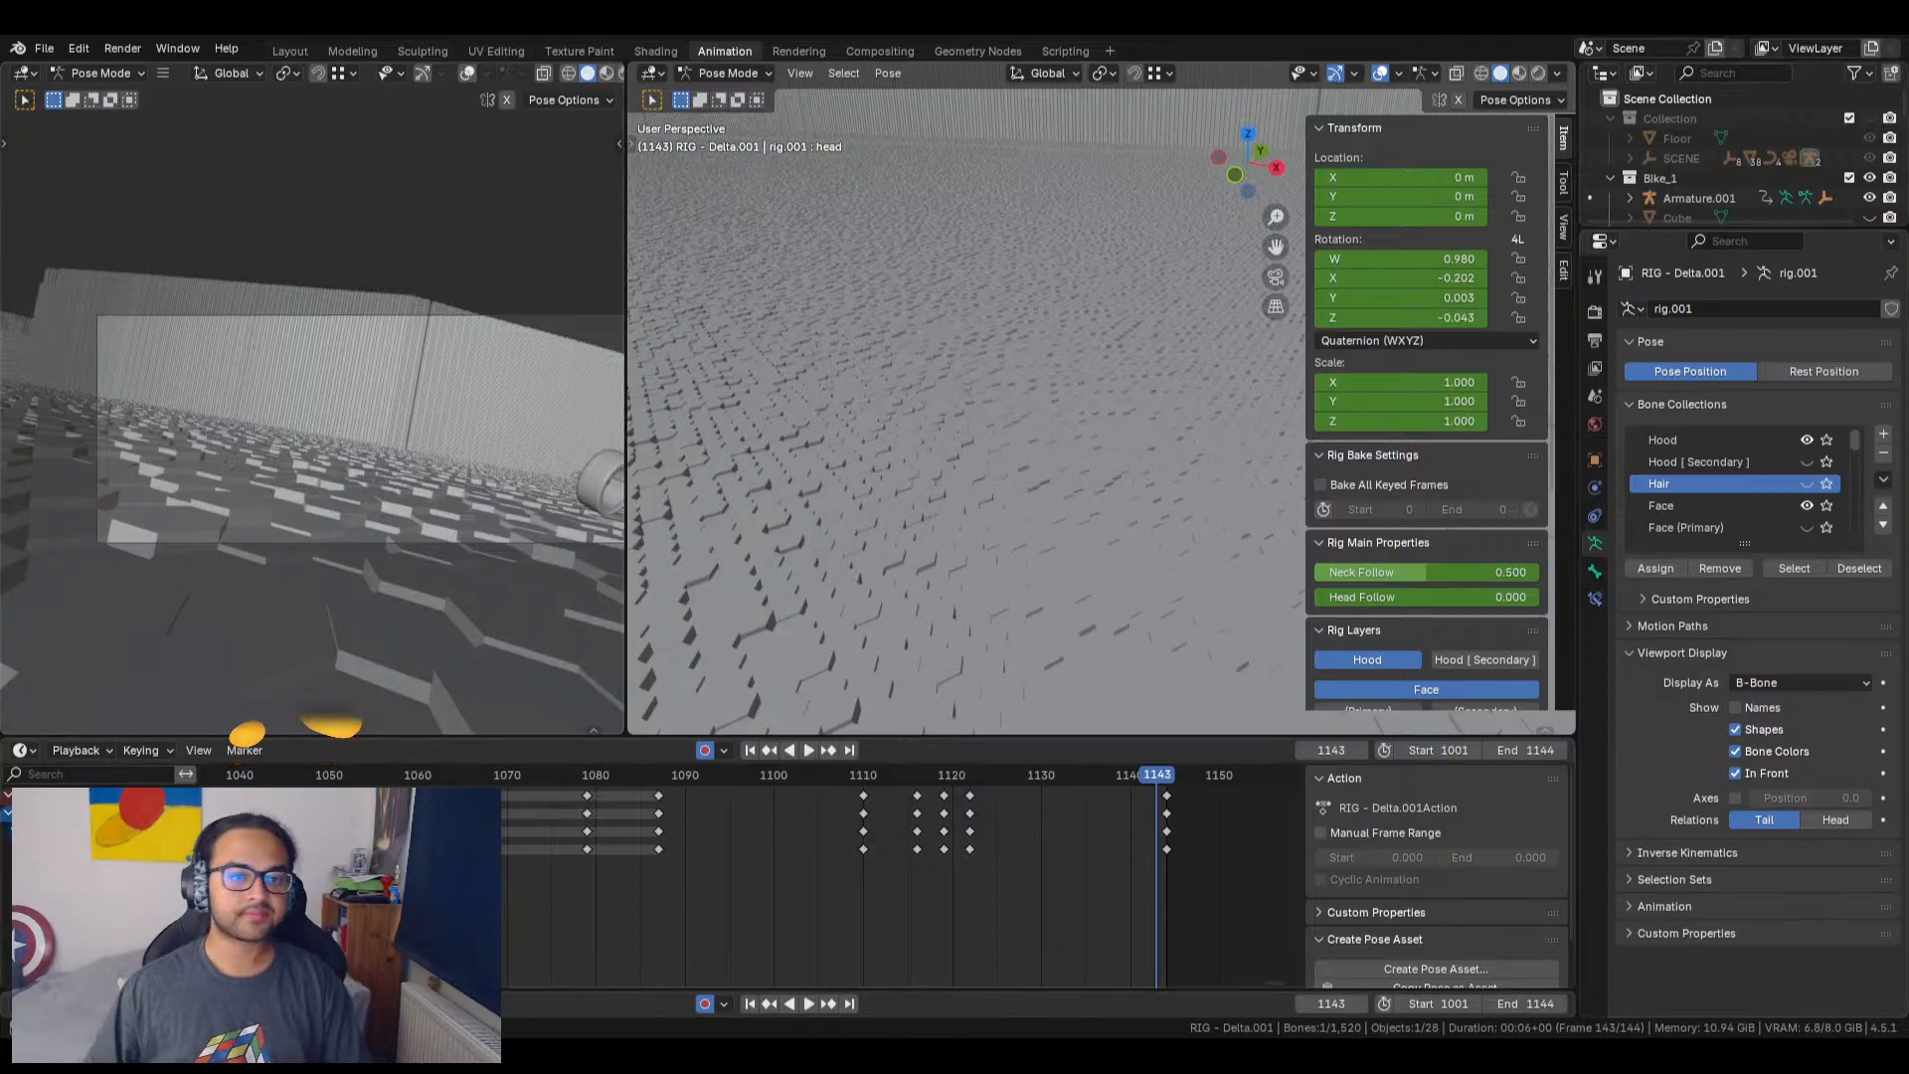
pyautogui.scroll(-5, 505, 858)
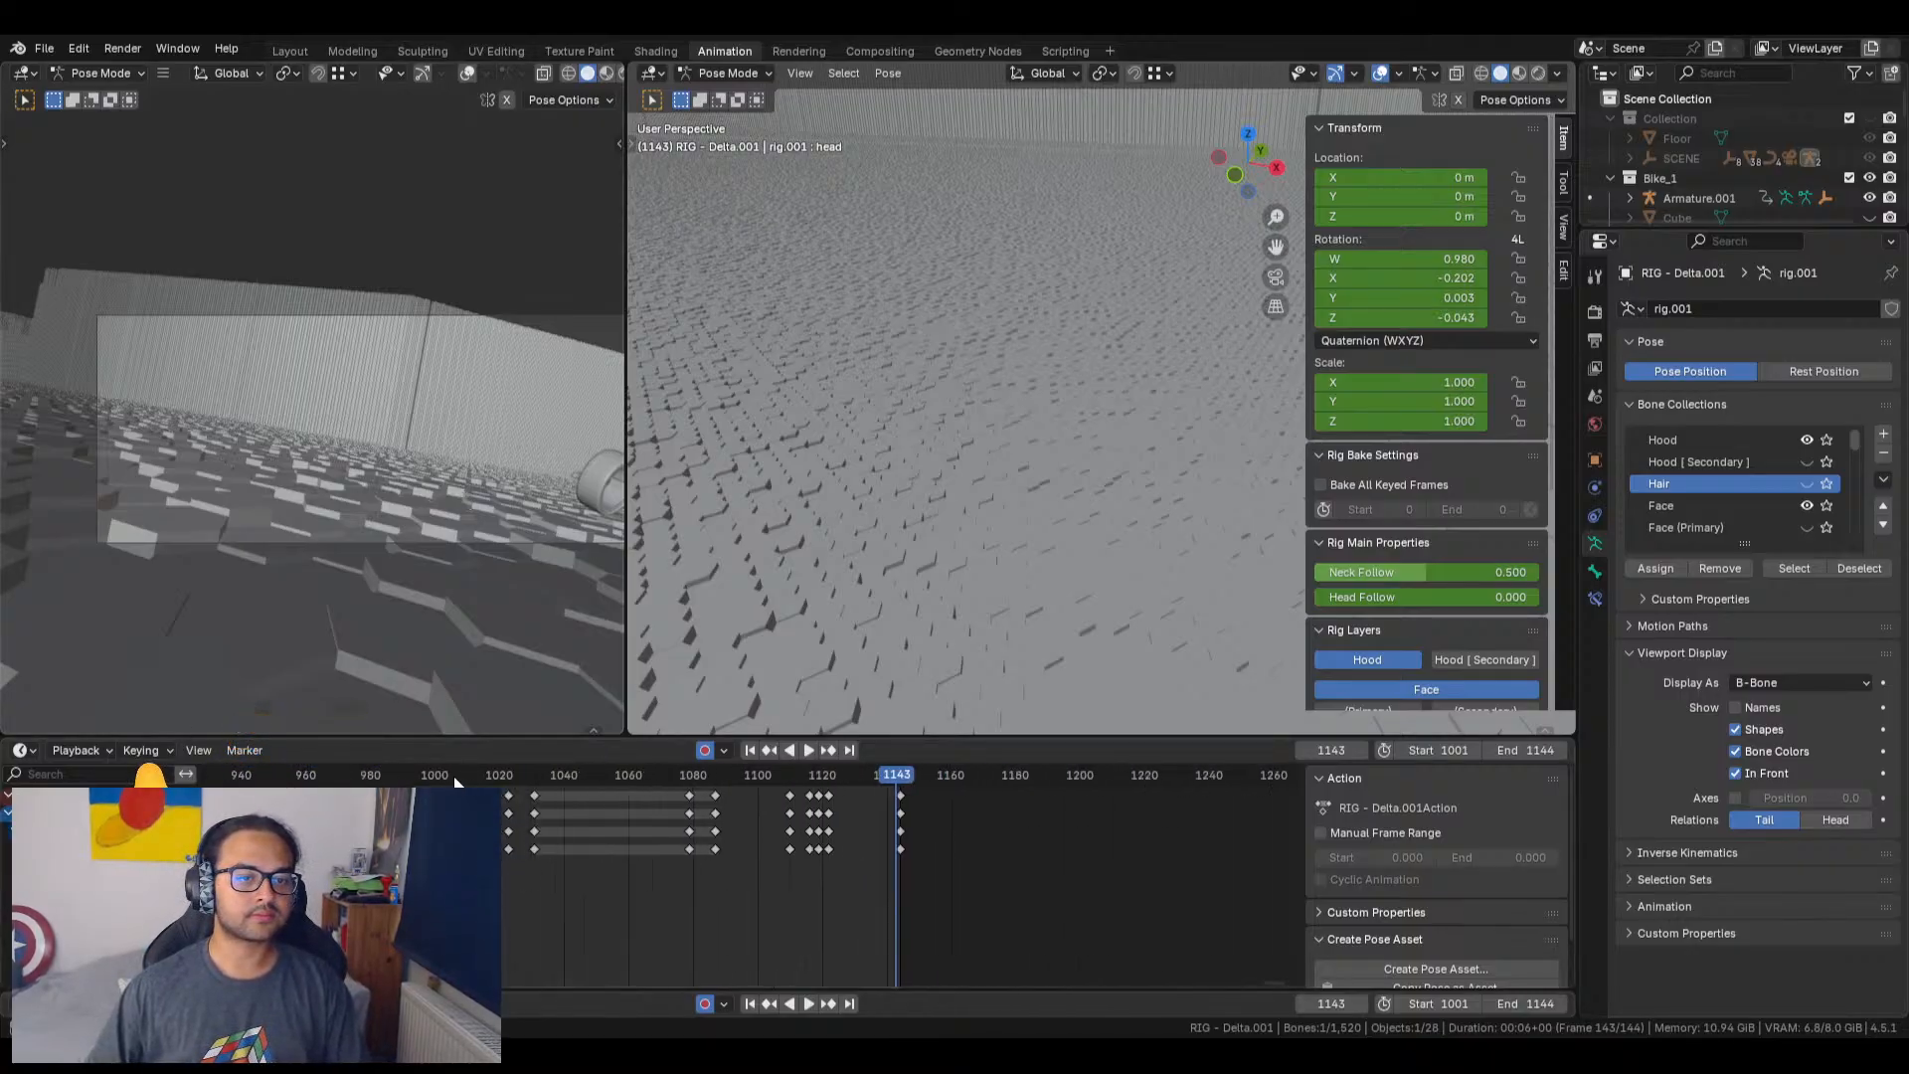
pyautogui.press('space')
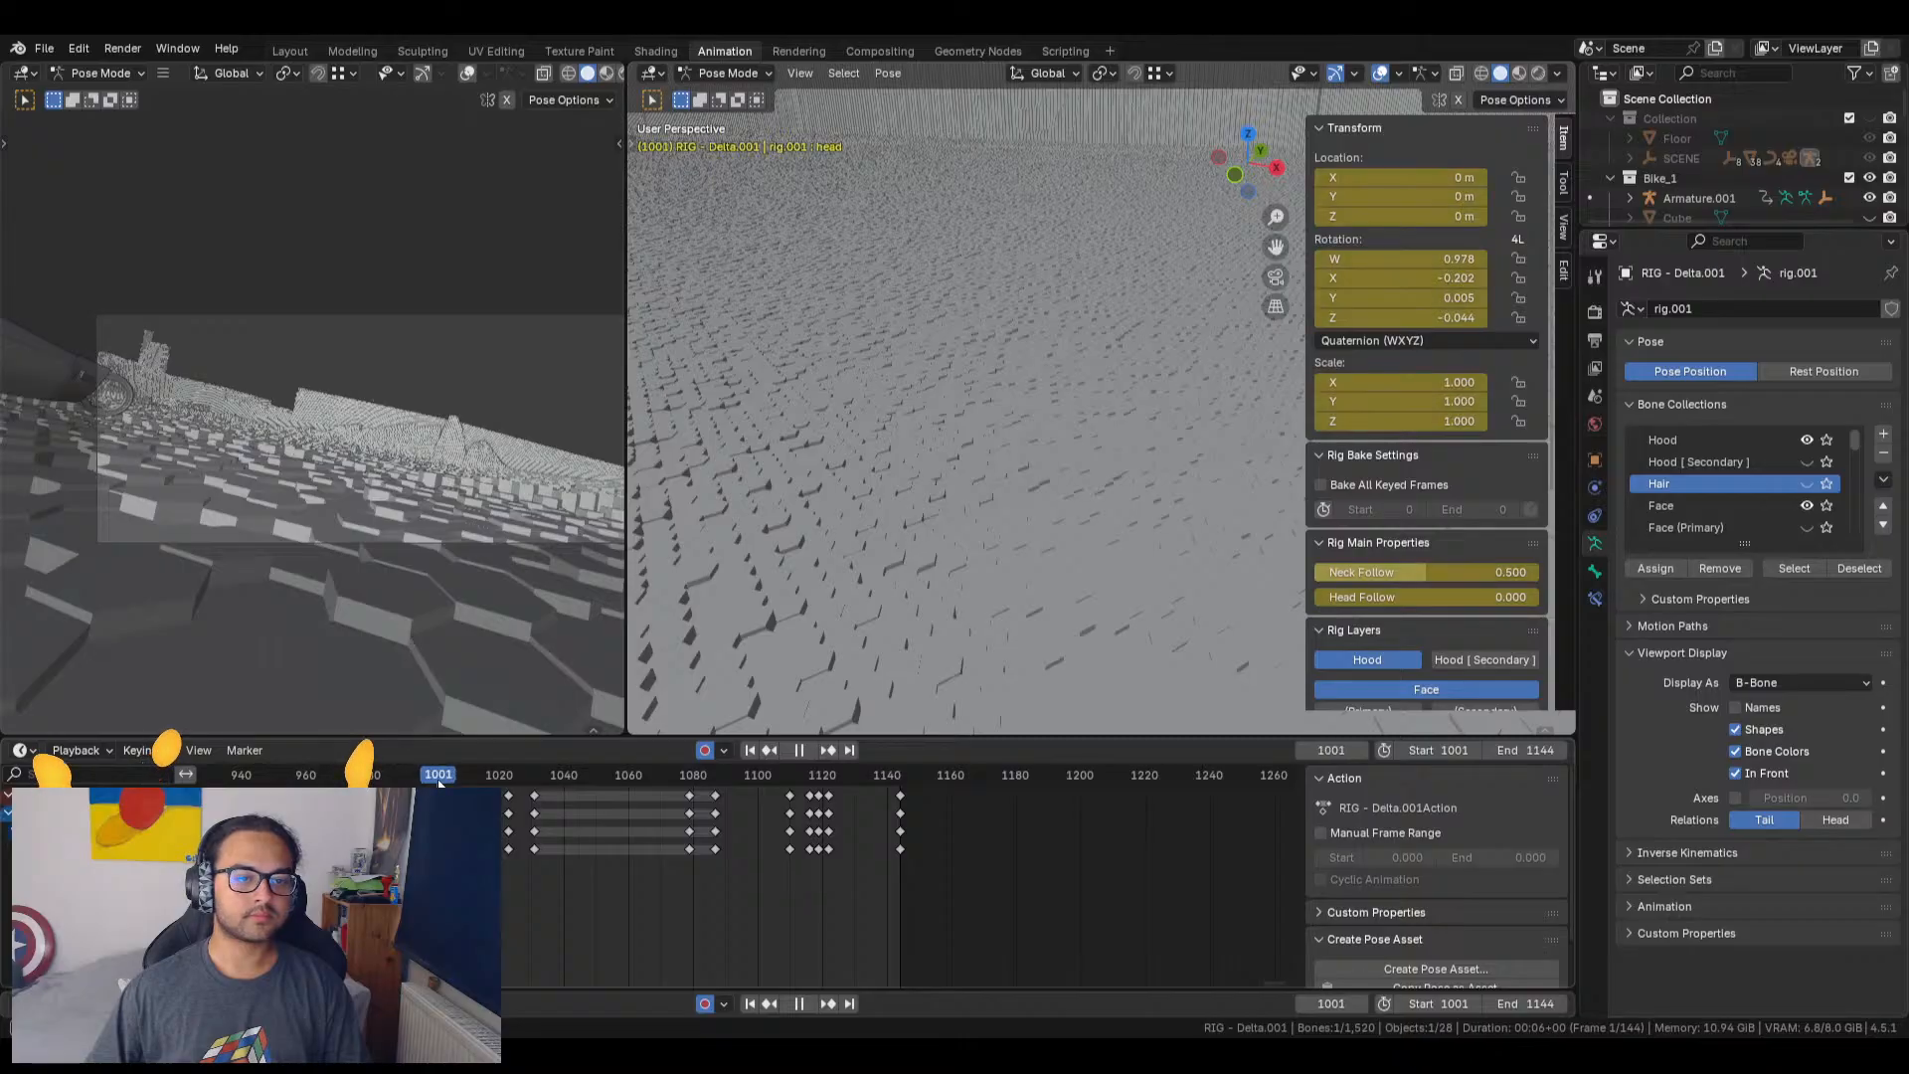
pyautogui.press('space')
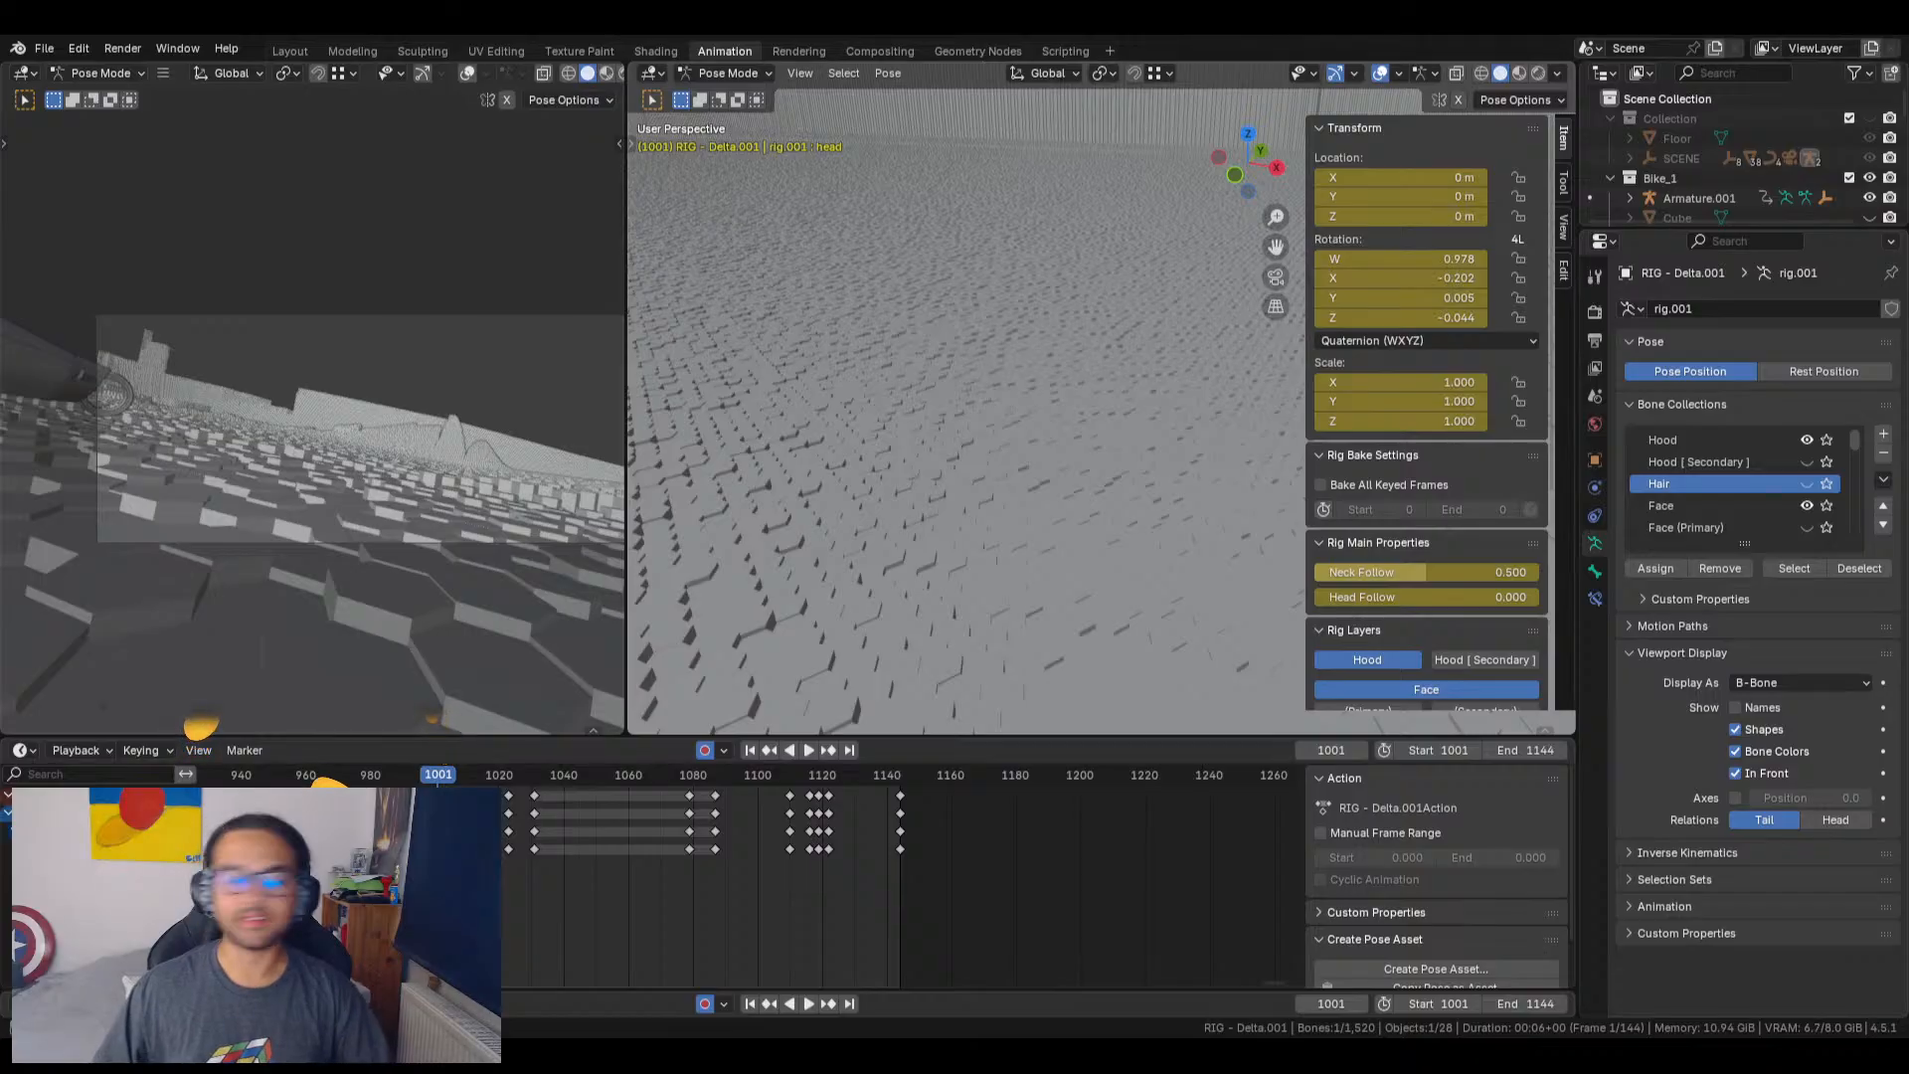
# Step: Widen the perspective view to the surrounding set and replay the whole shot to judge the rider's motion through the camera
pyautogui.scroll(-6, 966, 412)
pyautogui.scroll(-4, 966, 411)
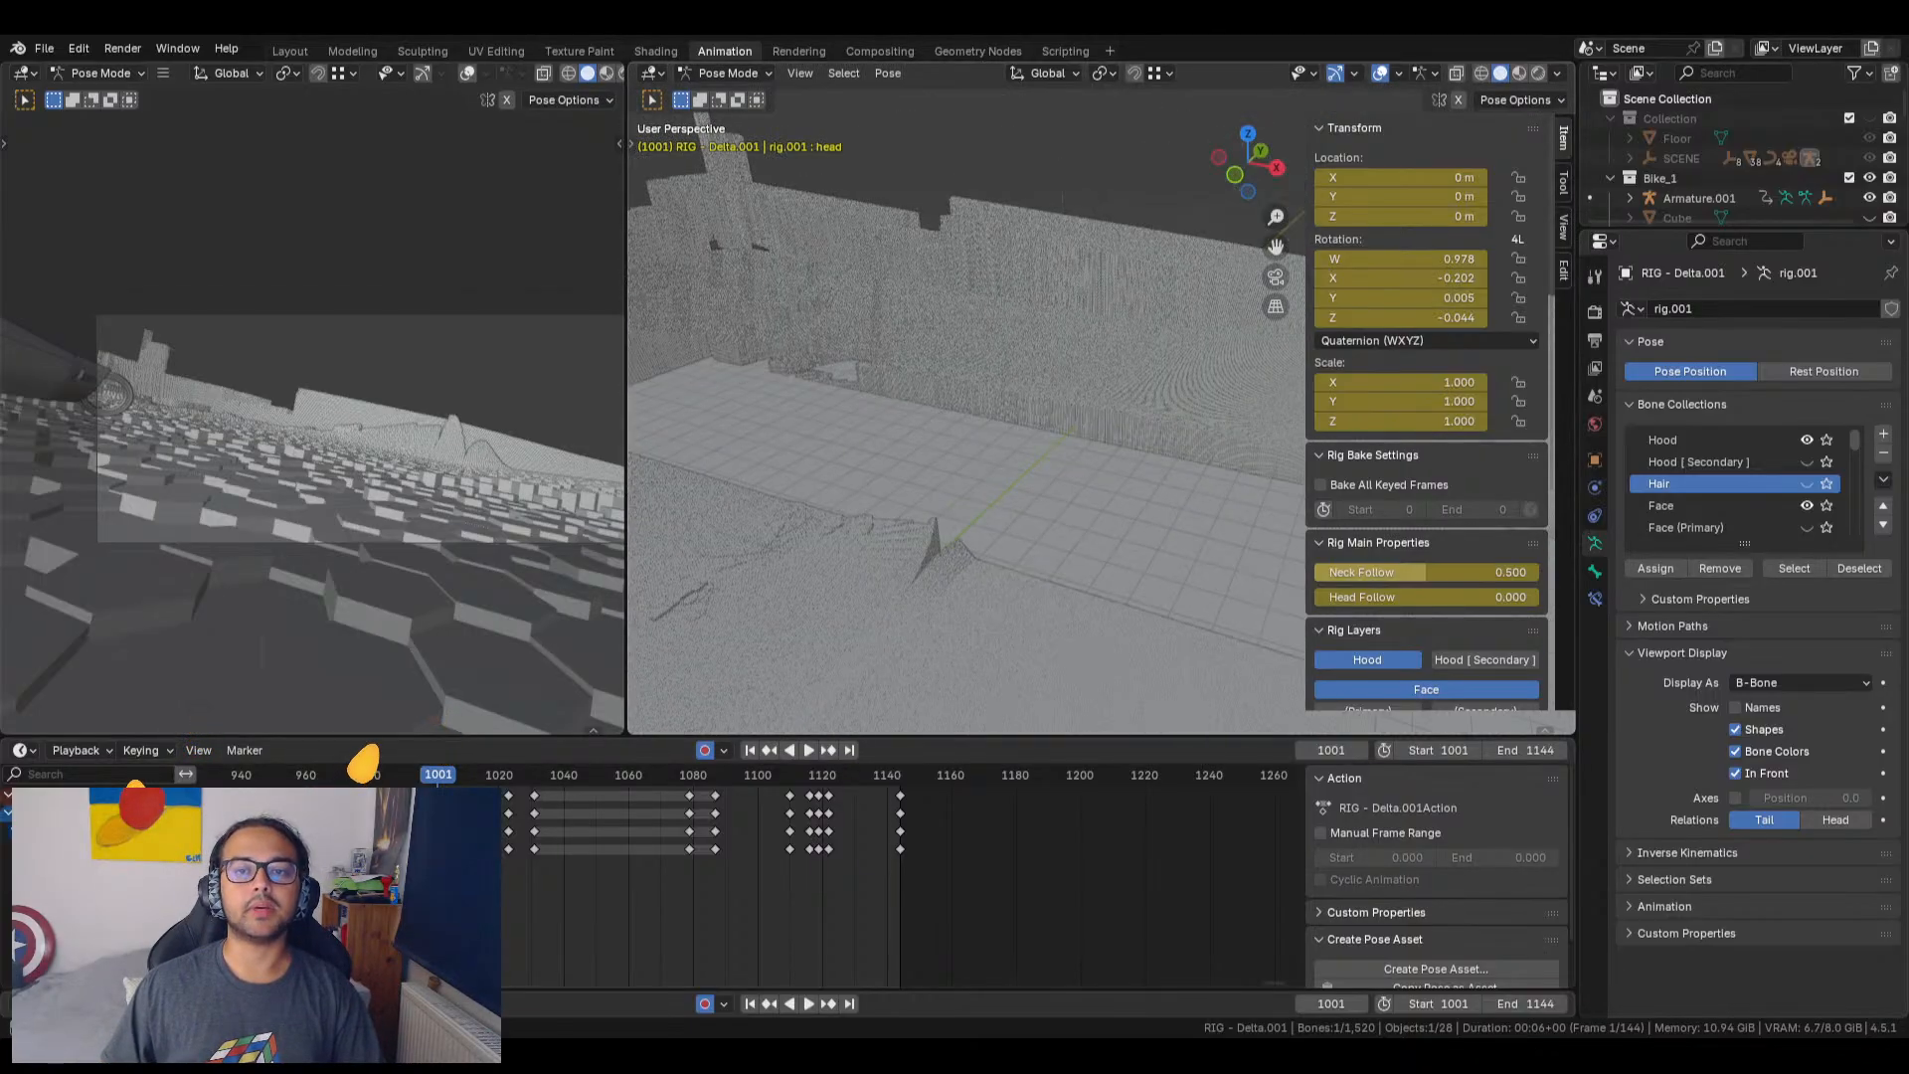
pyautogui.scroll(-5, 1077, 304)
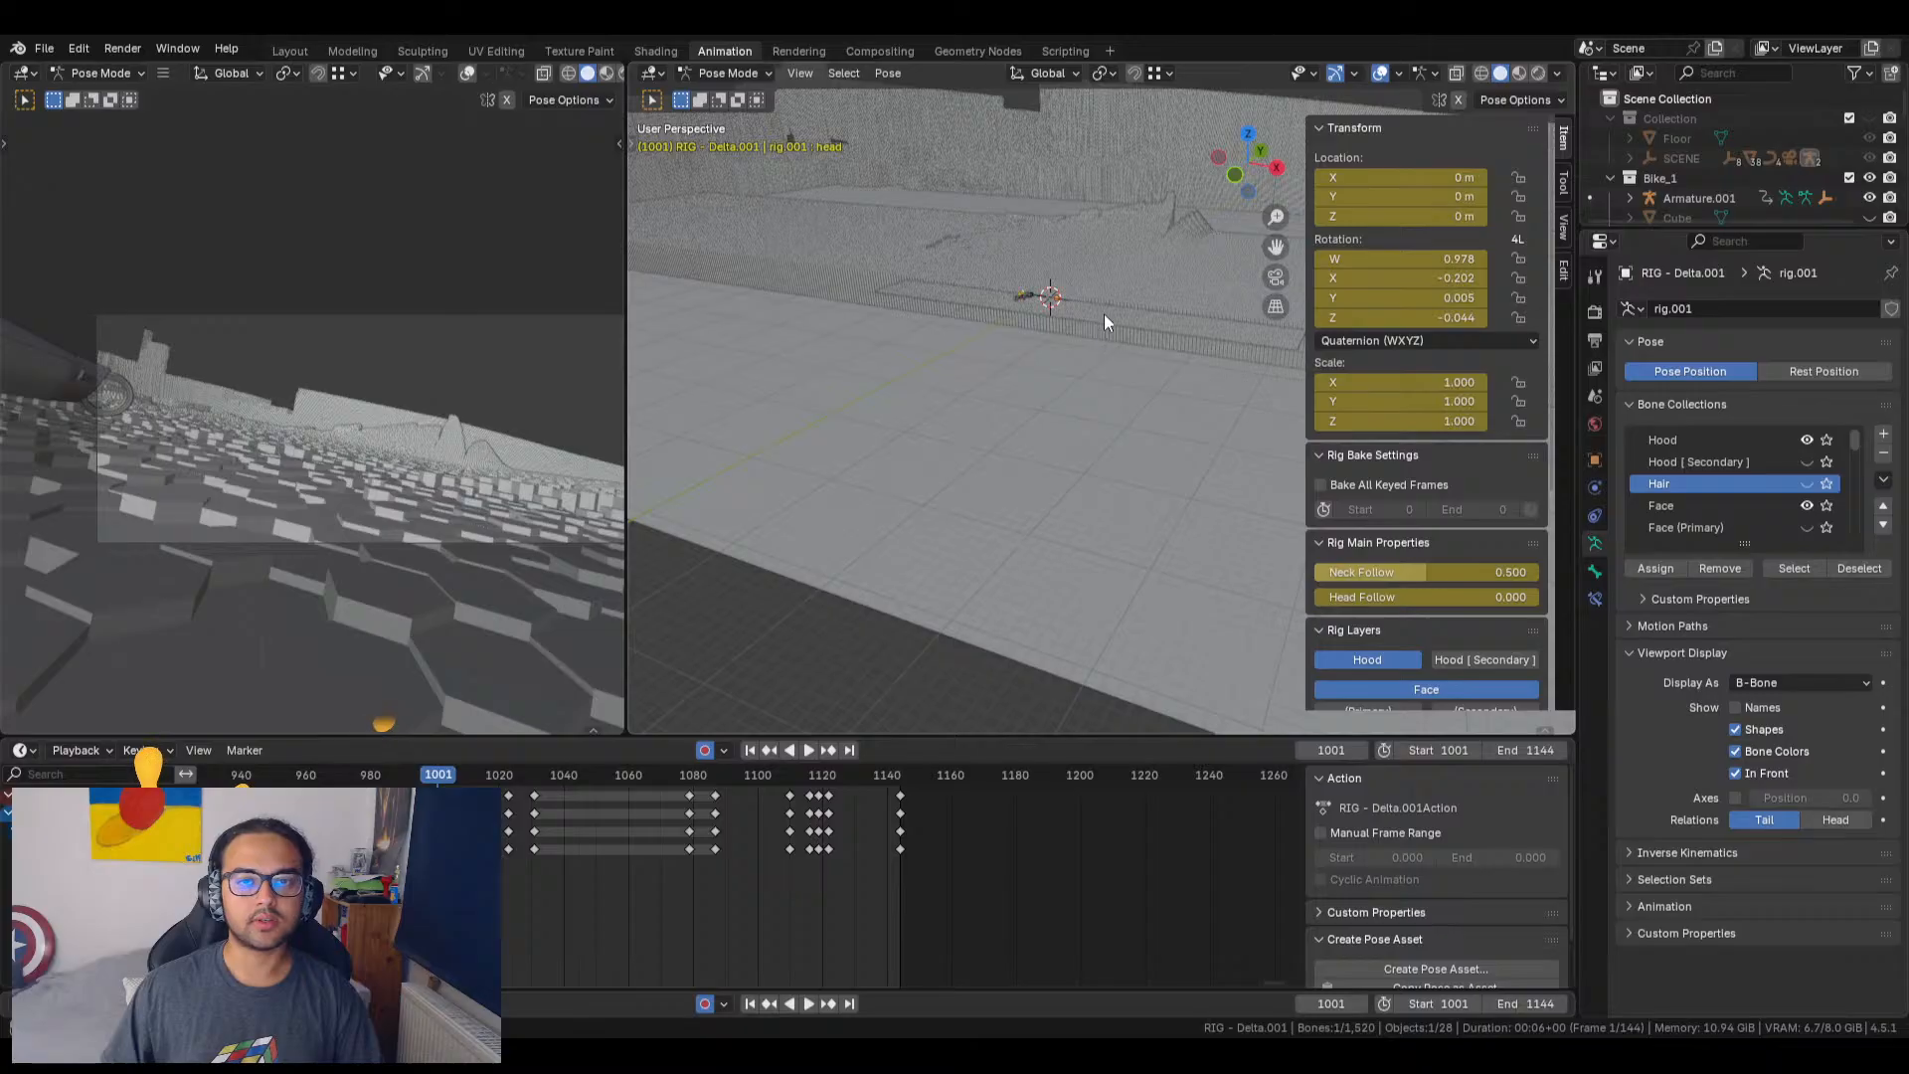
pyautogui.scroll(3, 1104, 314)
pyautogui.press('space')
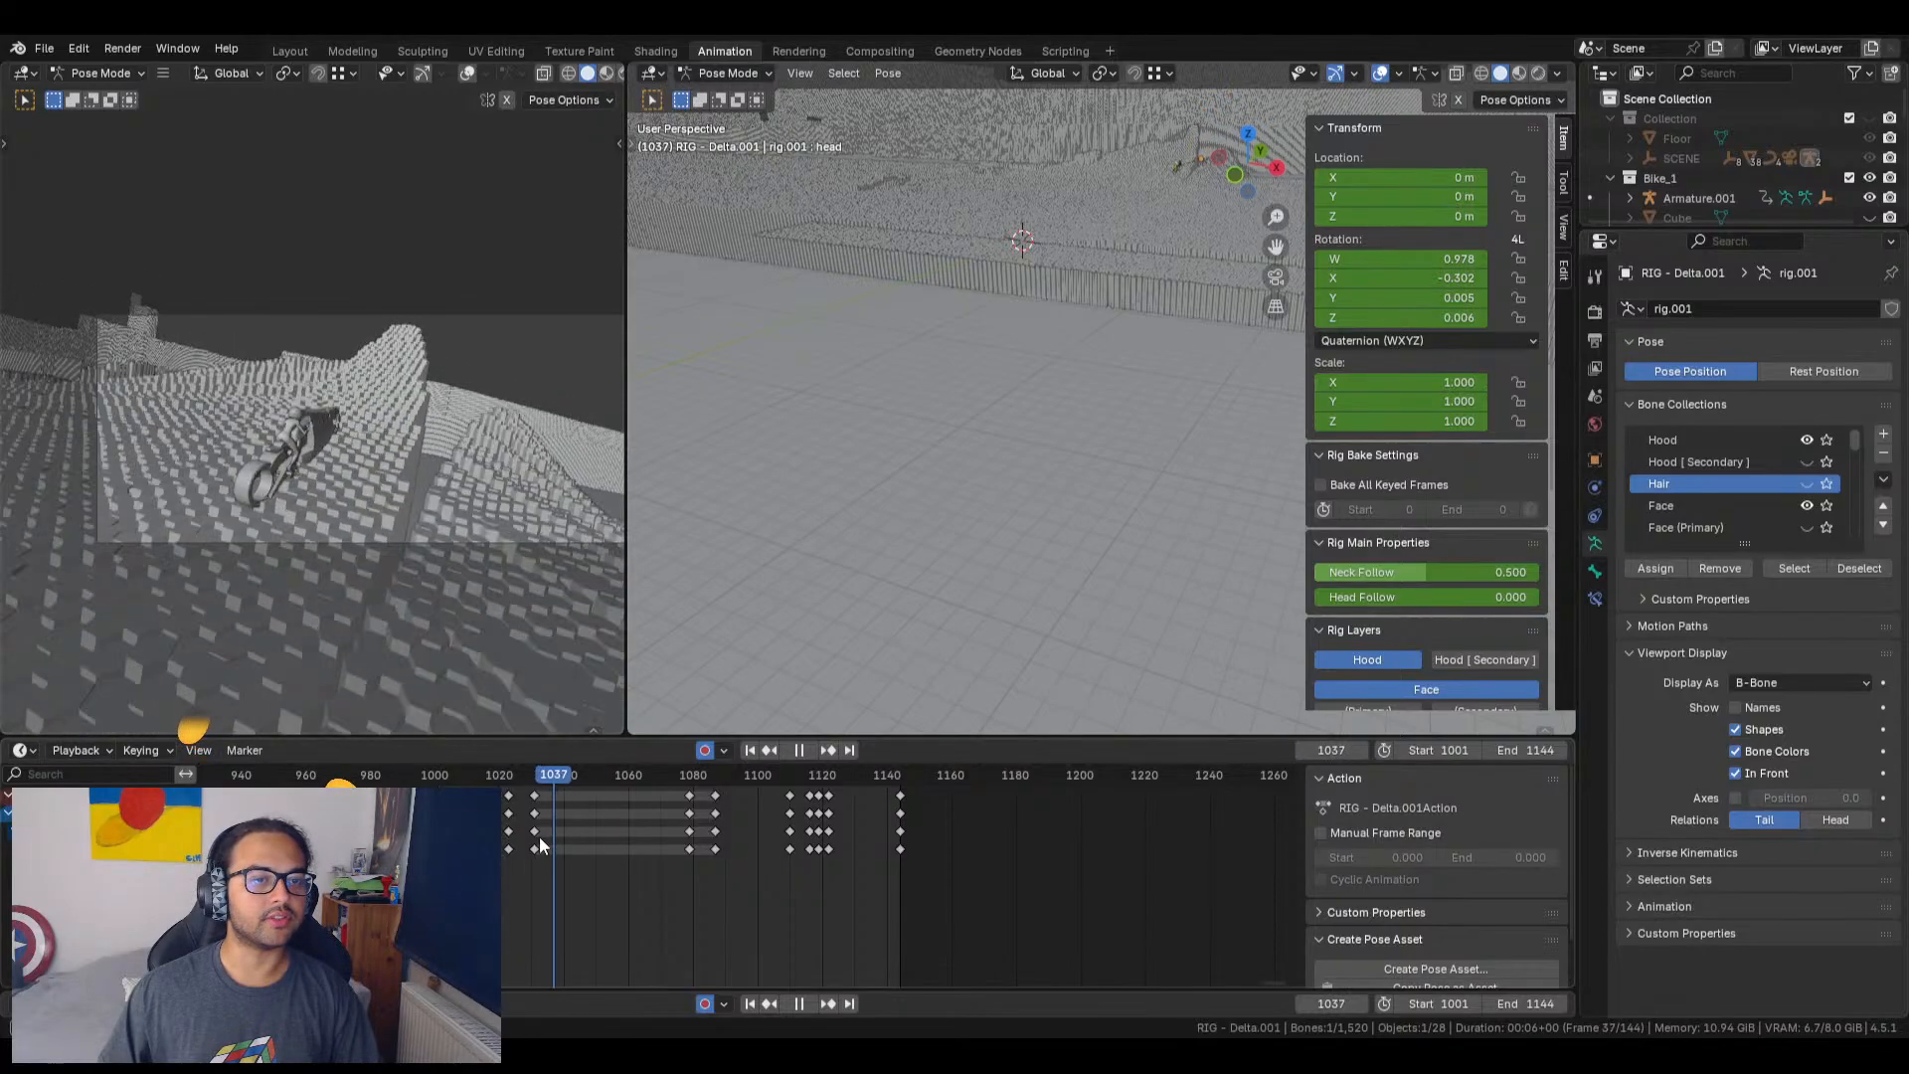
pyautogui.moveTo(539, 837); pyautogui.dragTo(438, 826)
pyautogui.press('space')
pyautogui.click(810, 750)
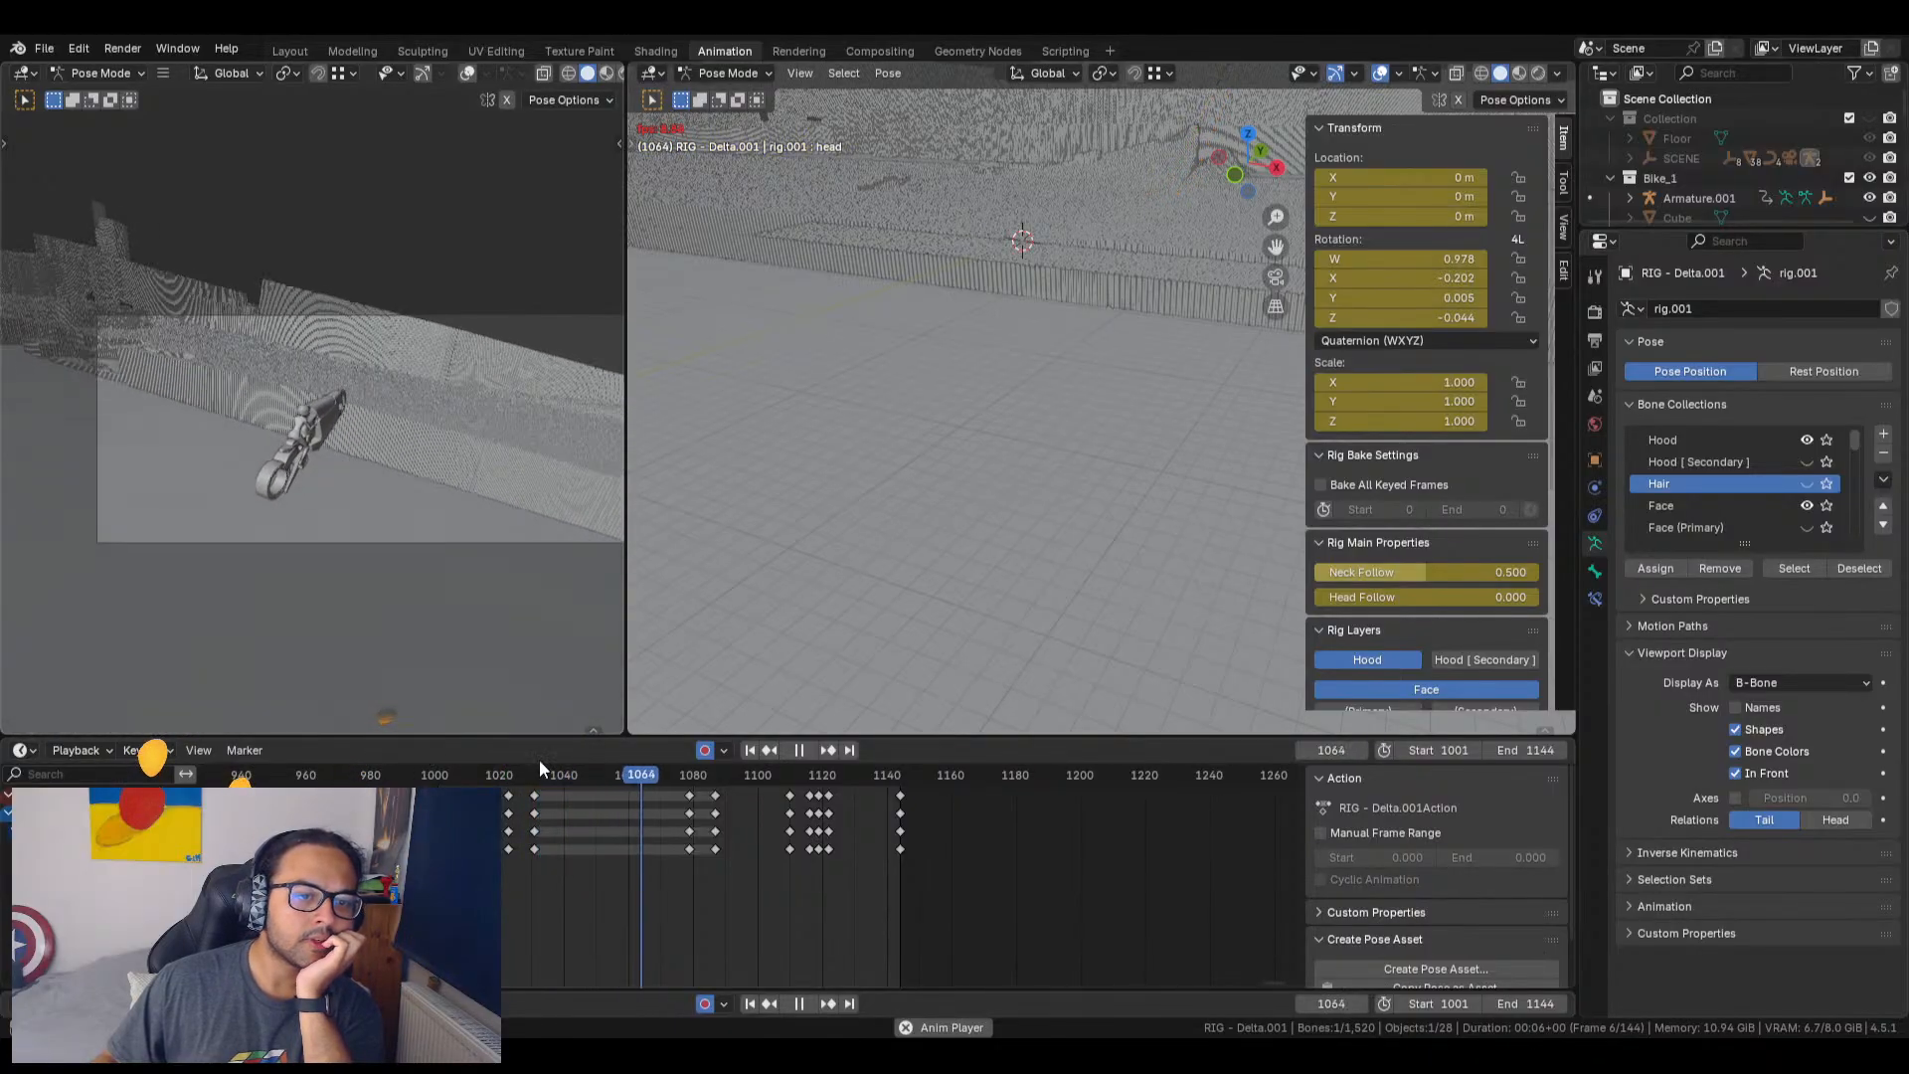
pyautogui.moveTo(532, 774); pyautogui.dragTo(575, 797)
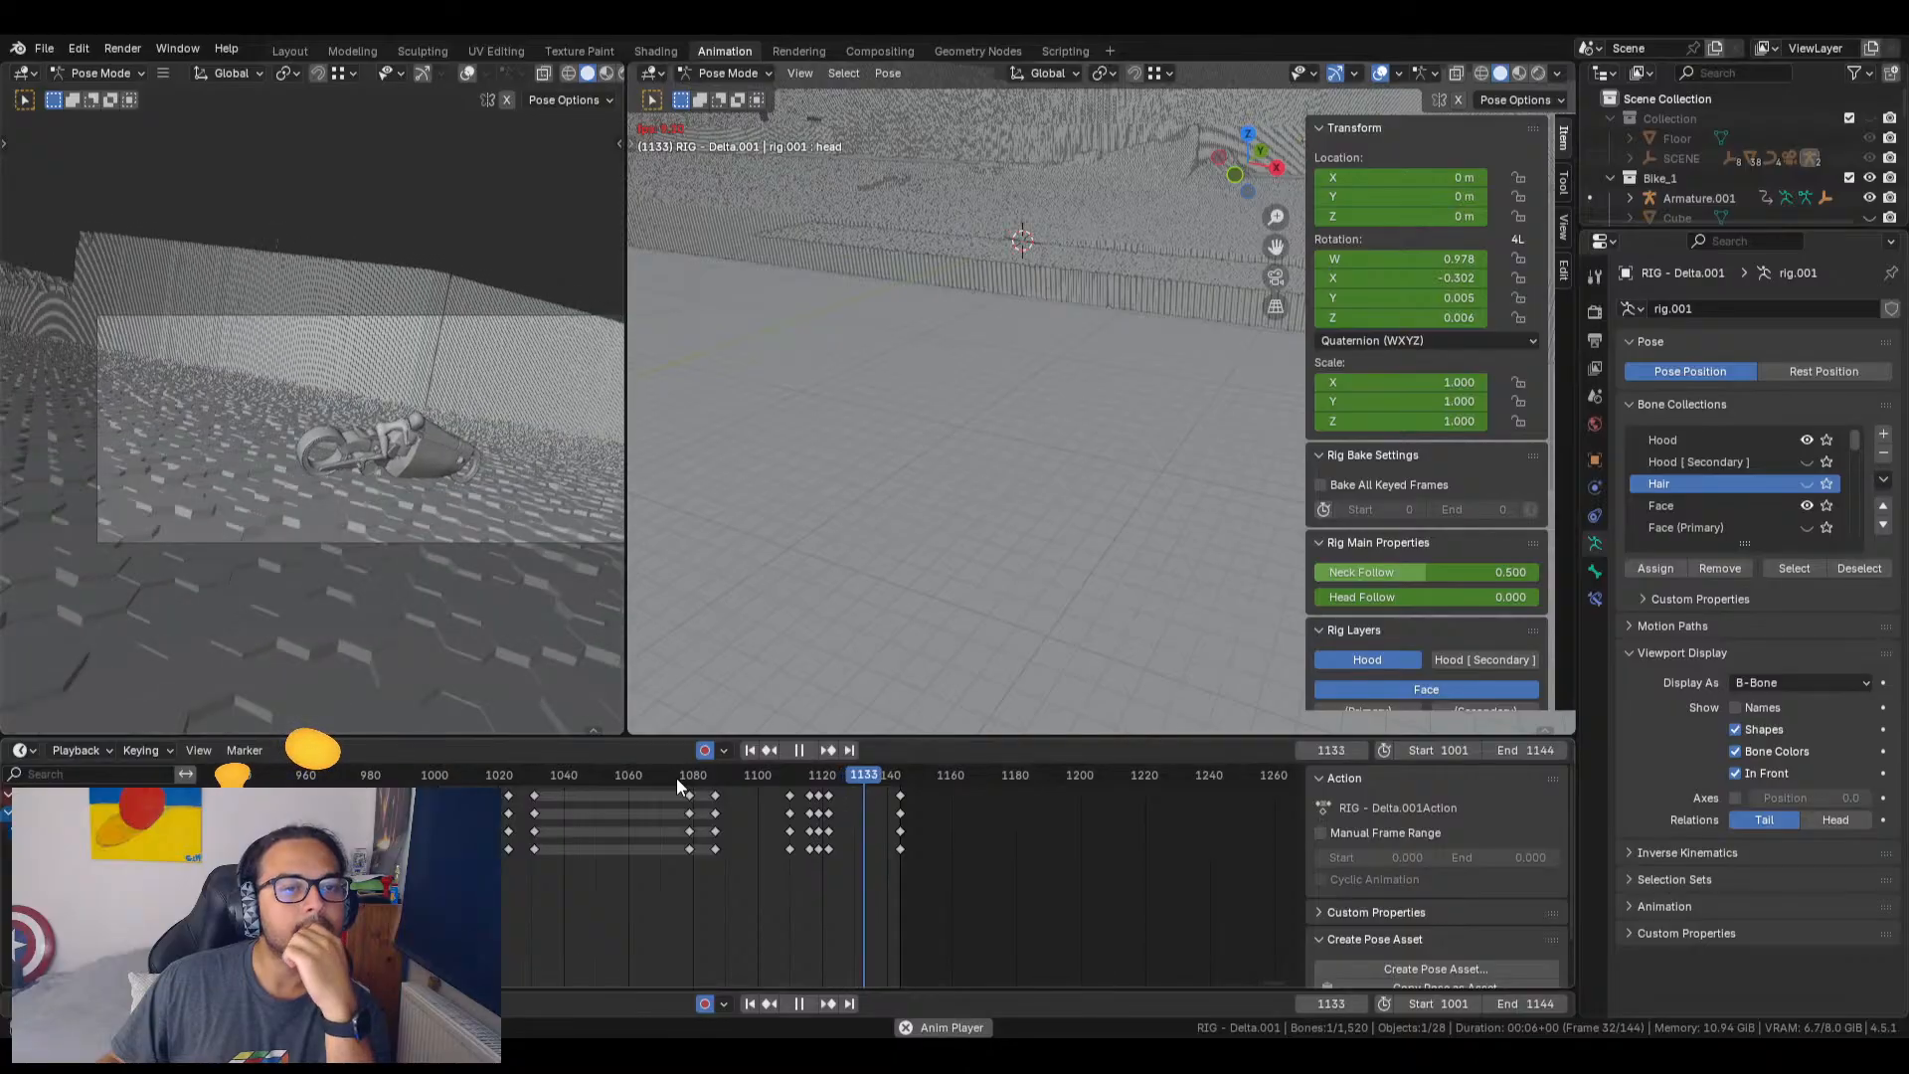
# Step: Save the Blender file and stop the playback
pyautogui.click(43, 47)
pyautogui.click(74, 177)
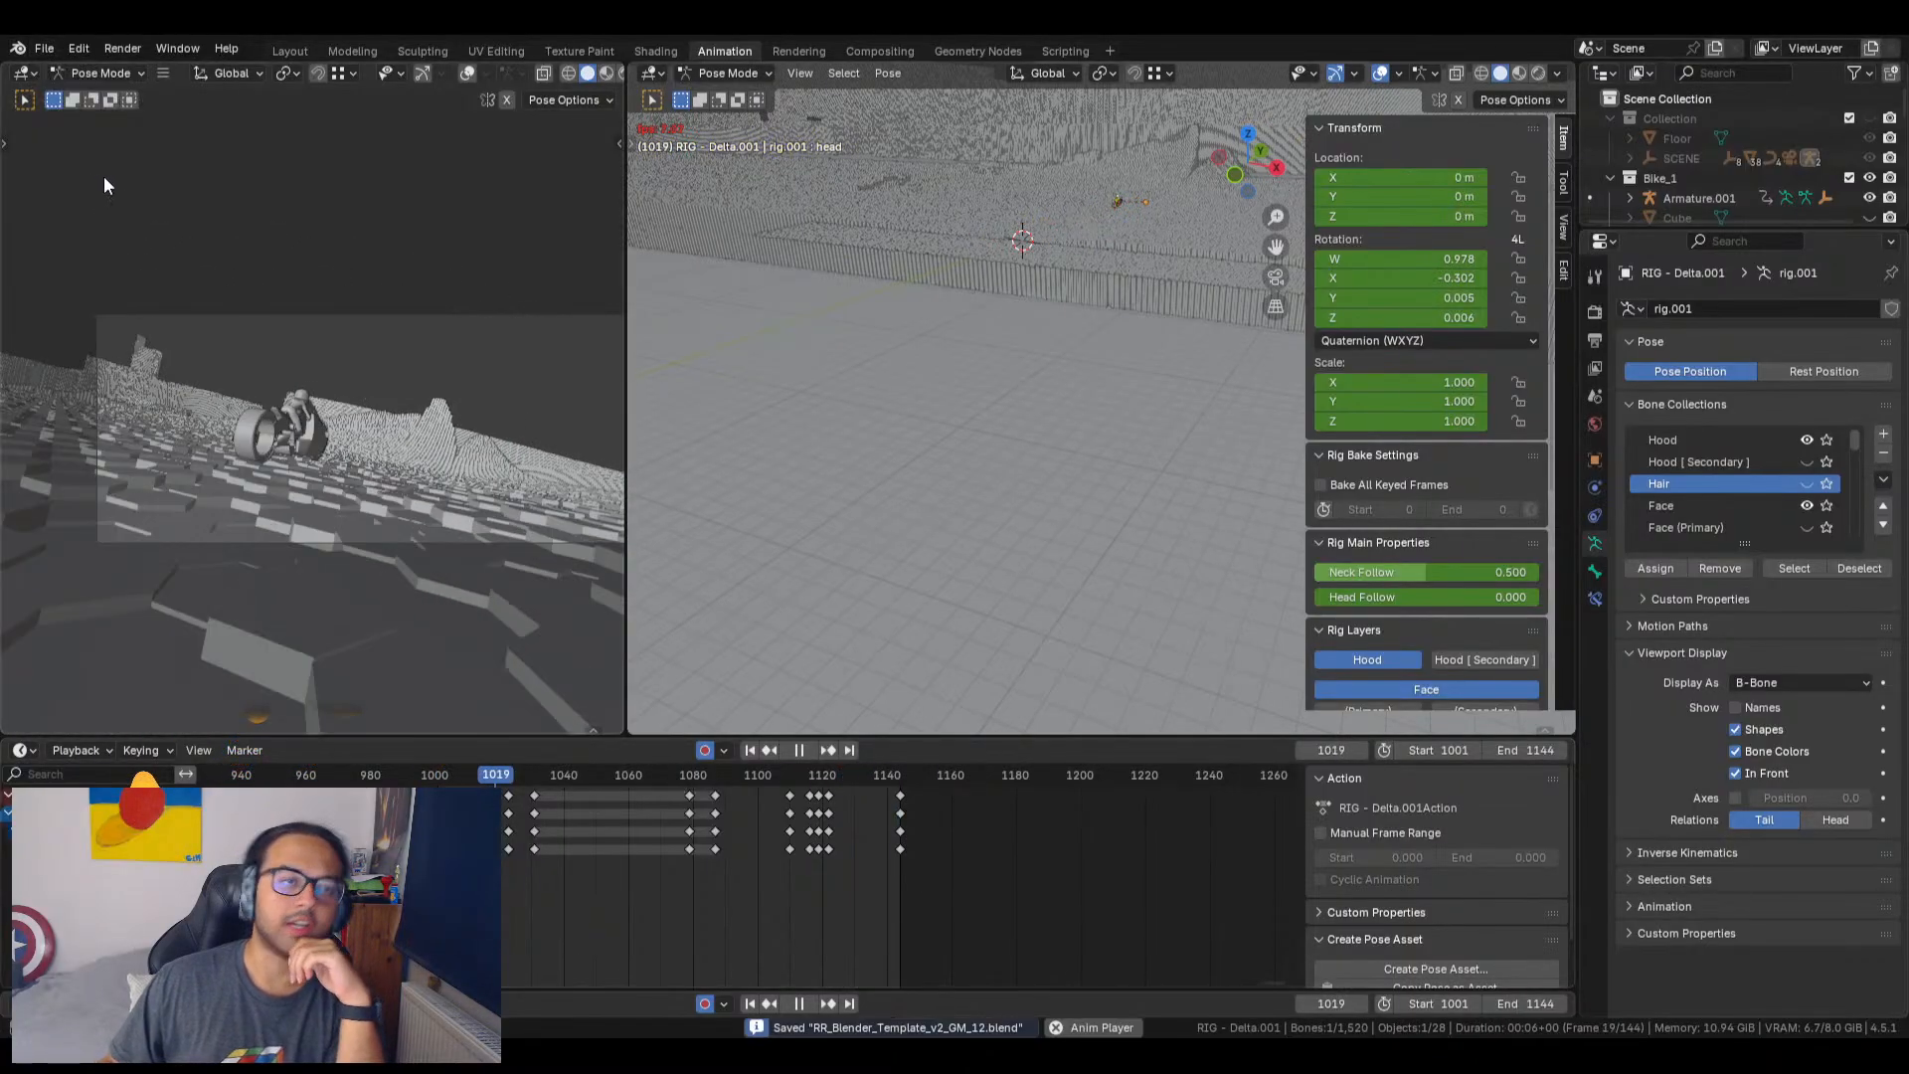
pyautogui.press('space')
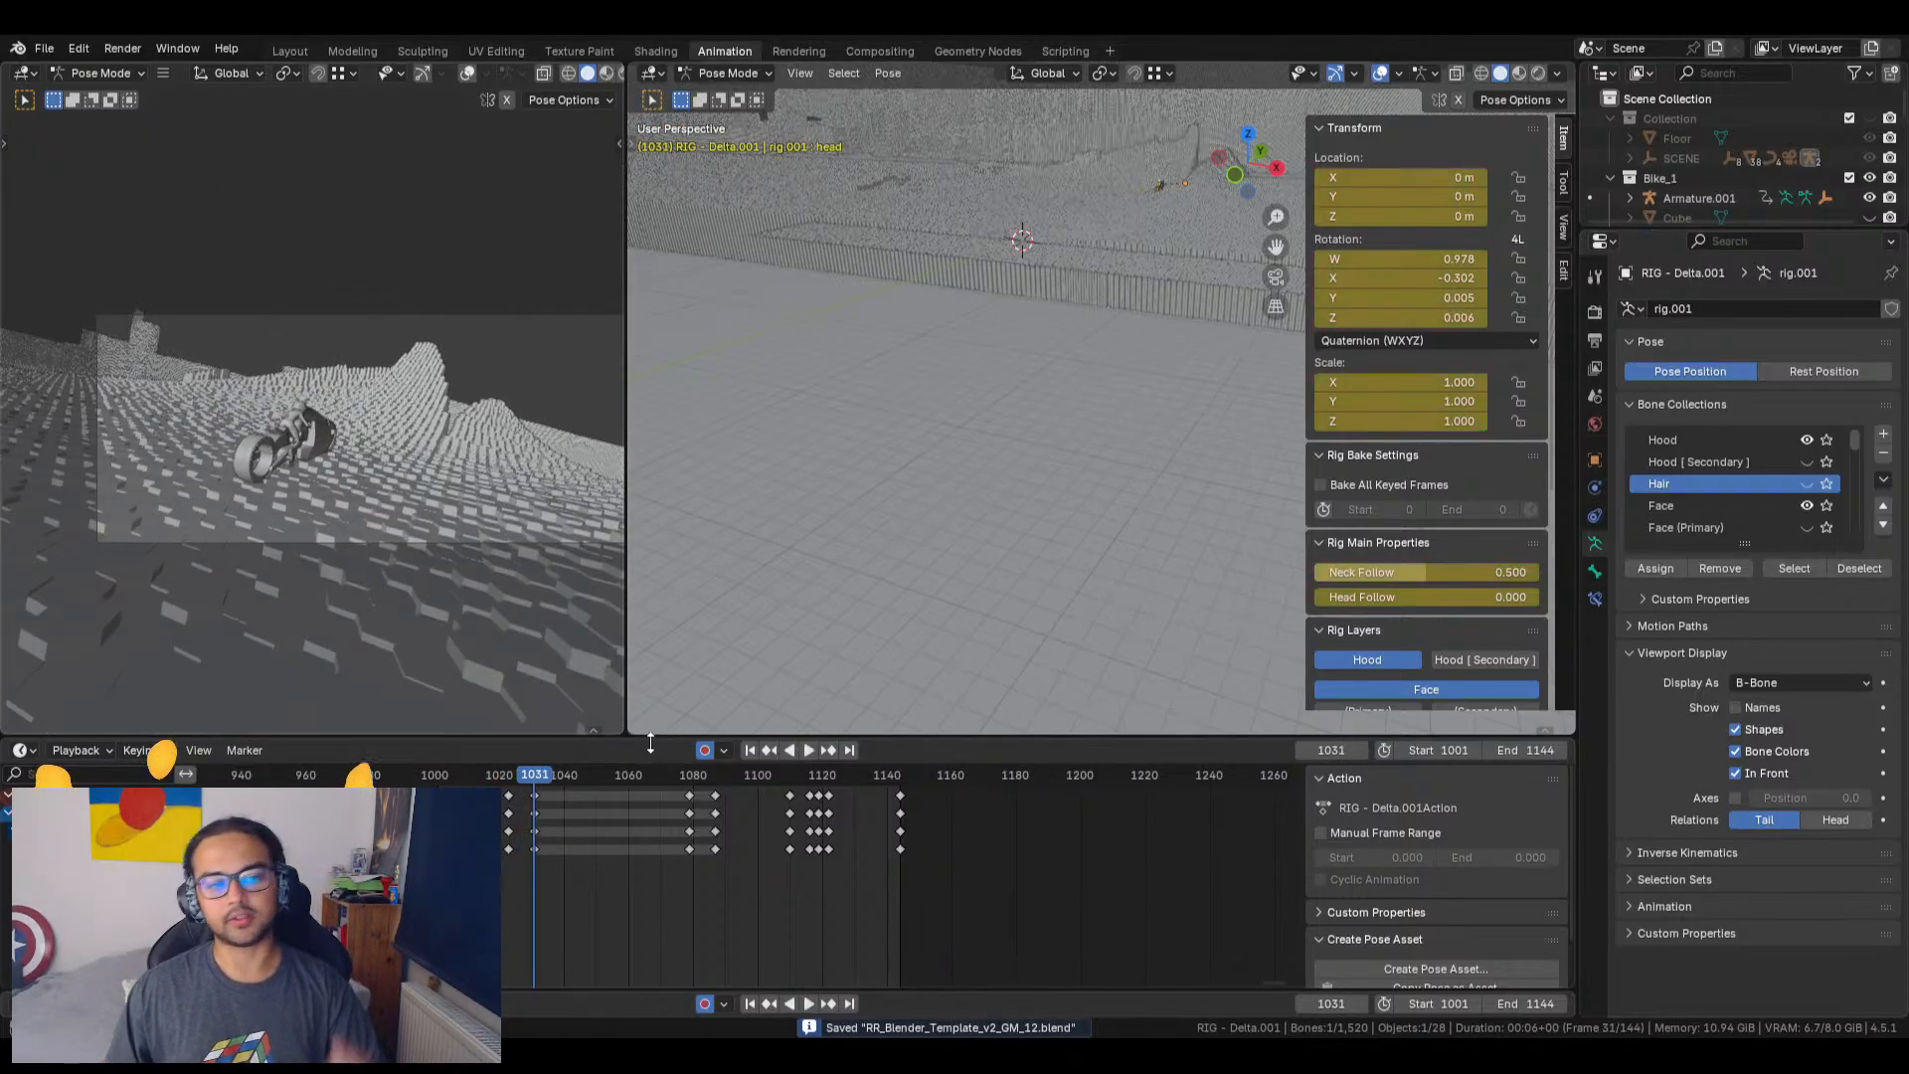
# Step: Save the Blender file as a new incremental version
pyautogui.click(44, 48)
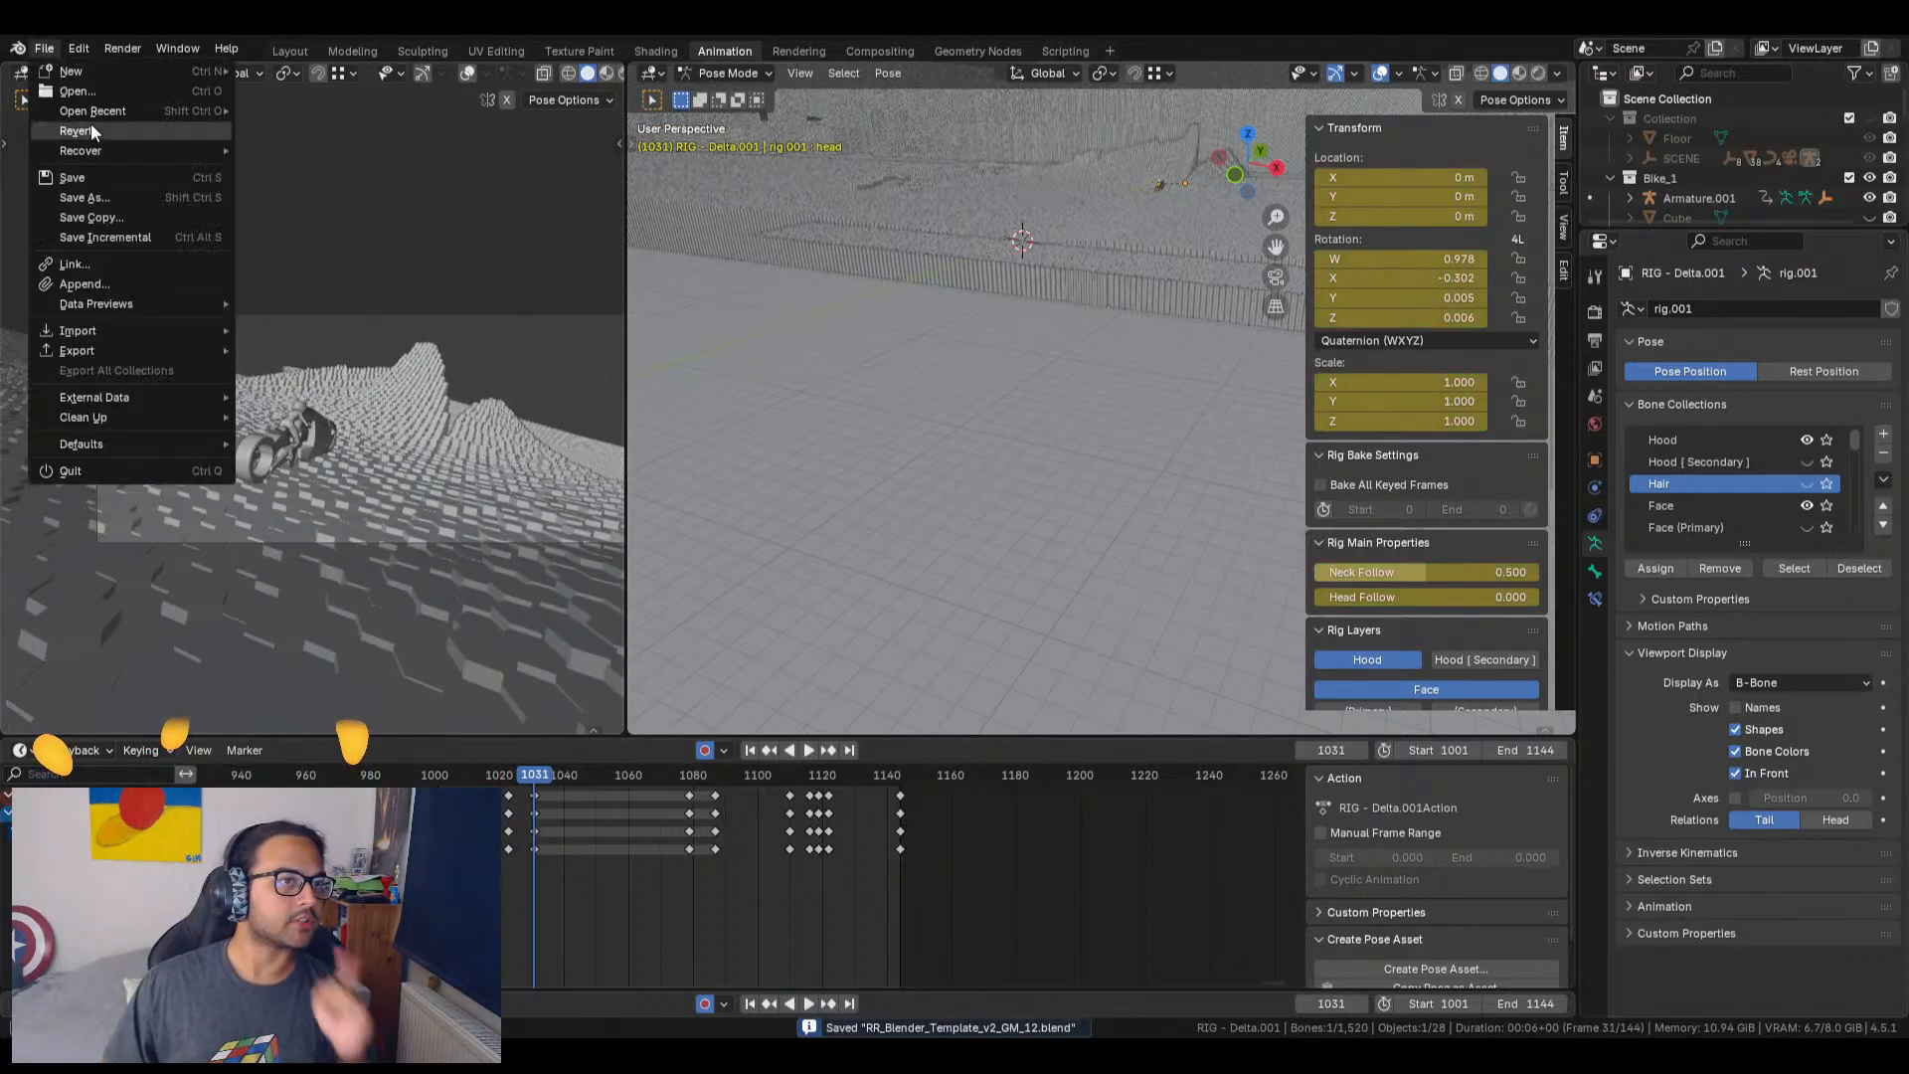
pyautogui.click(110, 194)
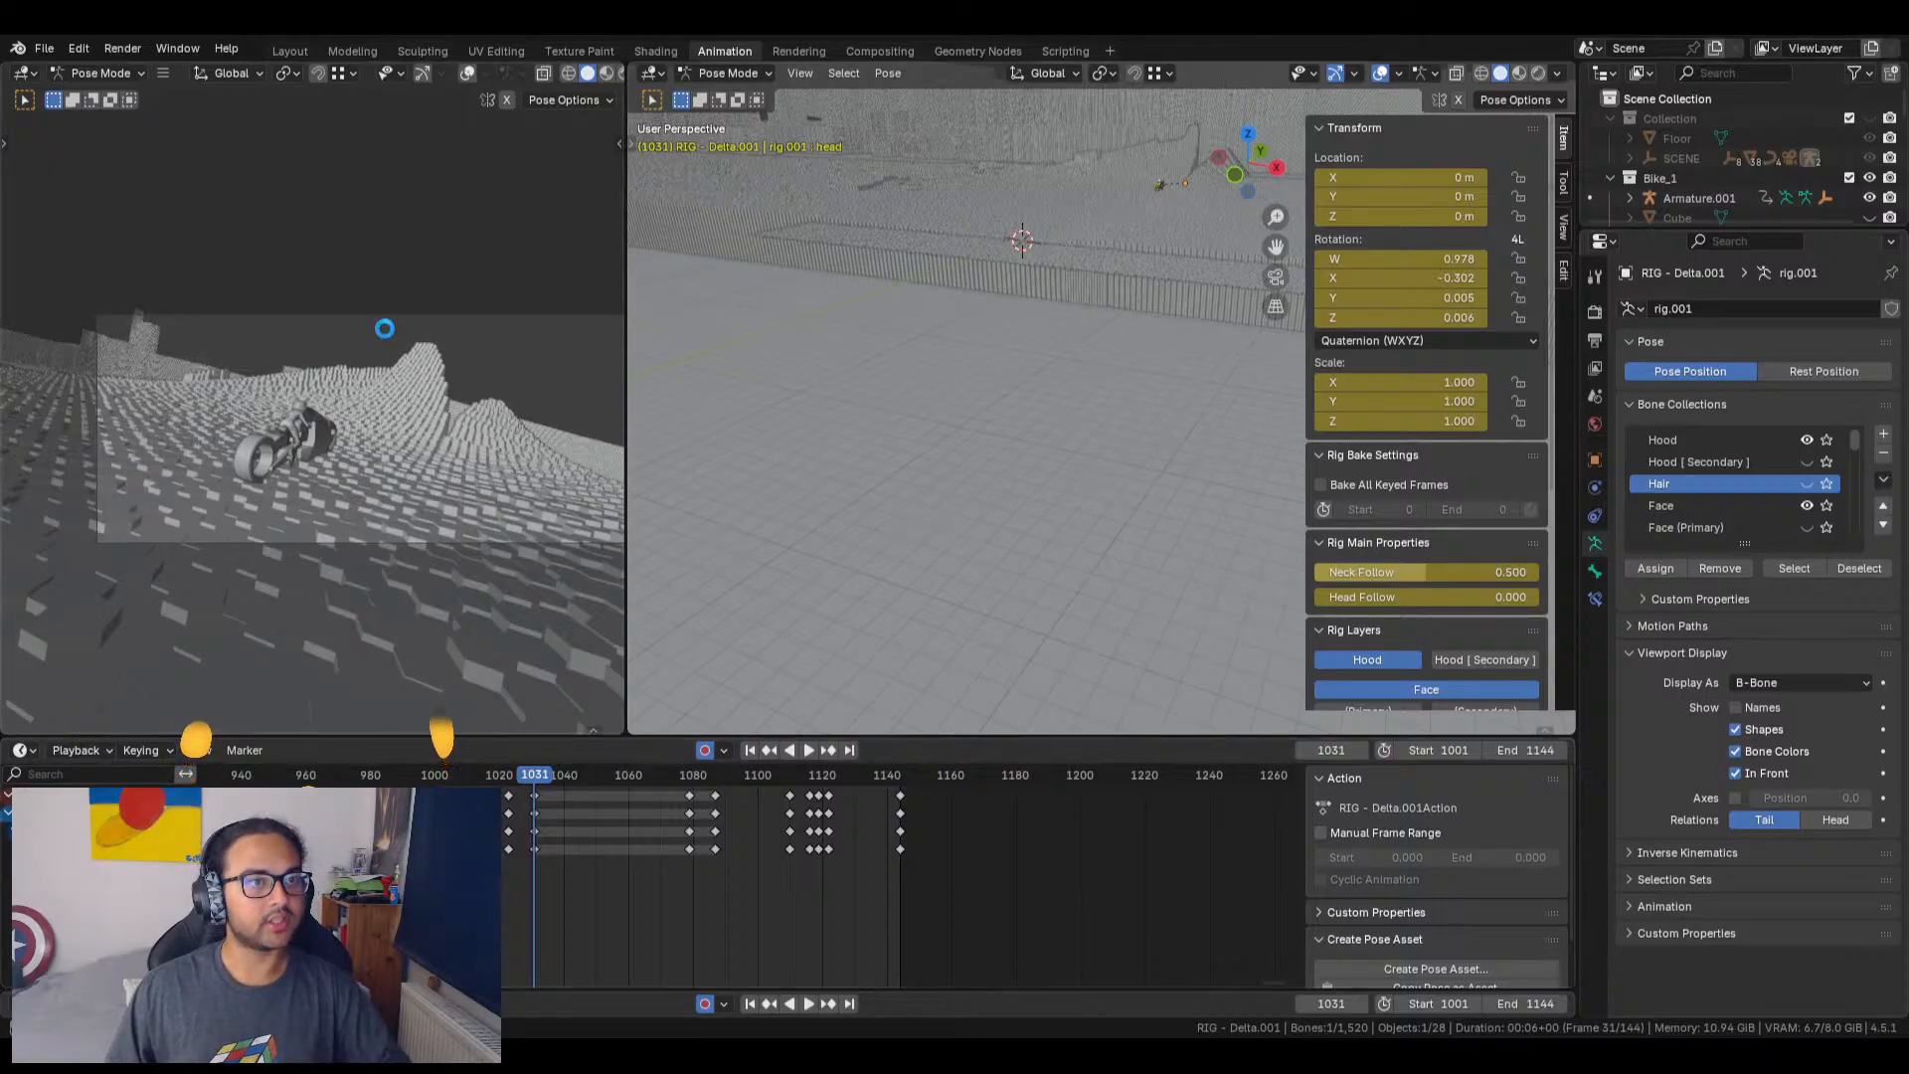
pyautogui.hotkey('ctrl', 'alt', 's')
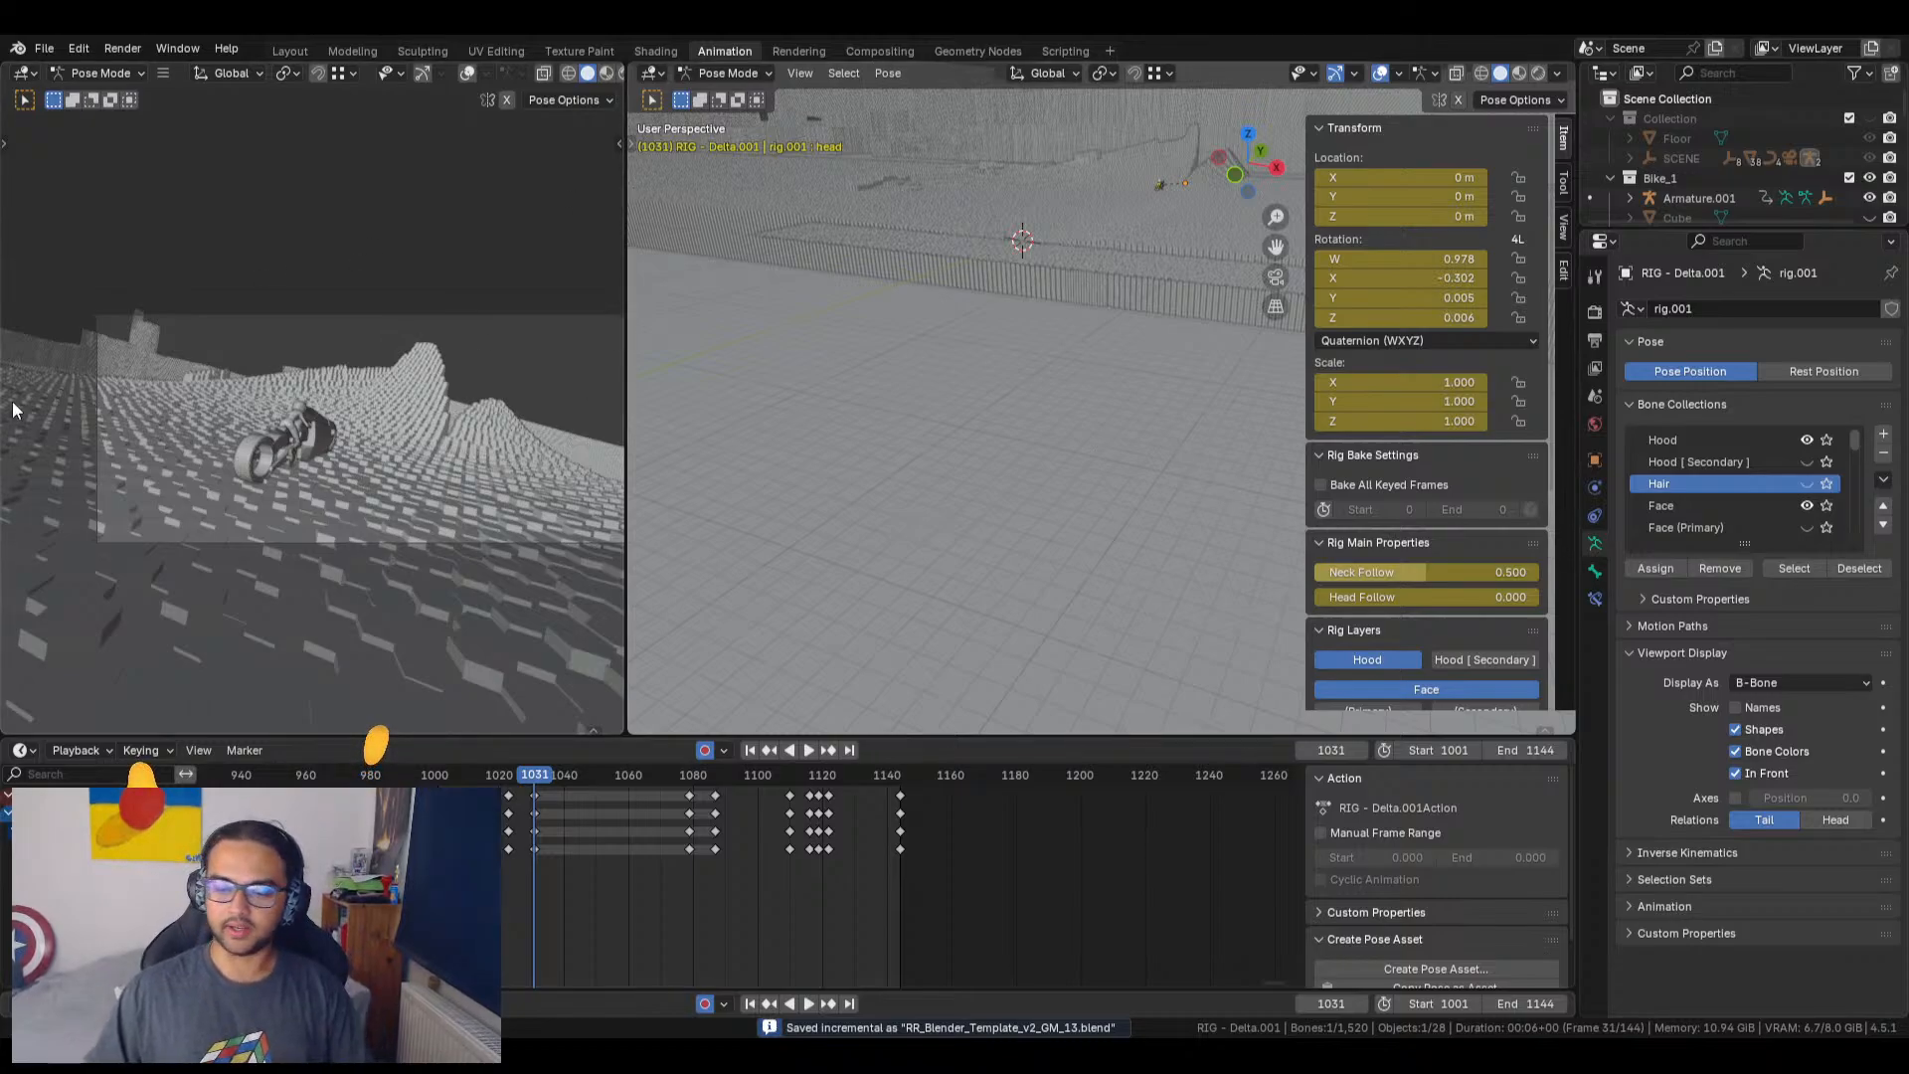
# Step: Examine the rider and motorcycle up close in the perspective view at frame 1031
pyautogui.moveTo(1030, 396)
pyautogui.mouseDown(button='middle')
pyautogui.moveTo(1094, 392)
pyautogui.moveTo(1054, 413)
pyautogui.mouseUp(button='middle')
pyautogui.scroll(7, 1056, 412)
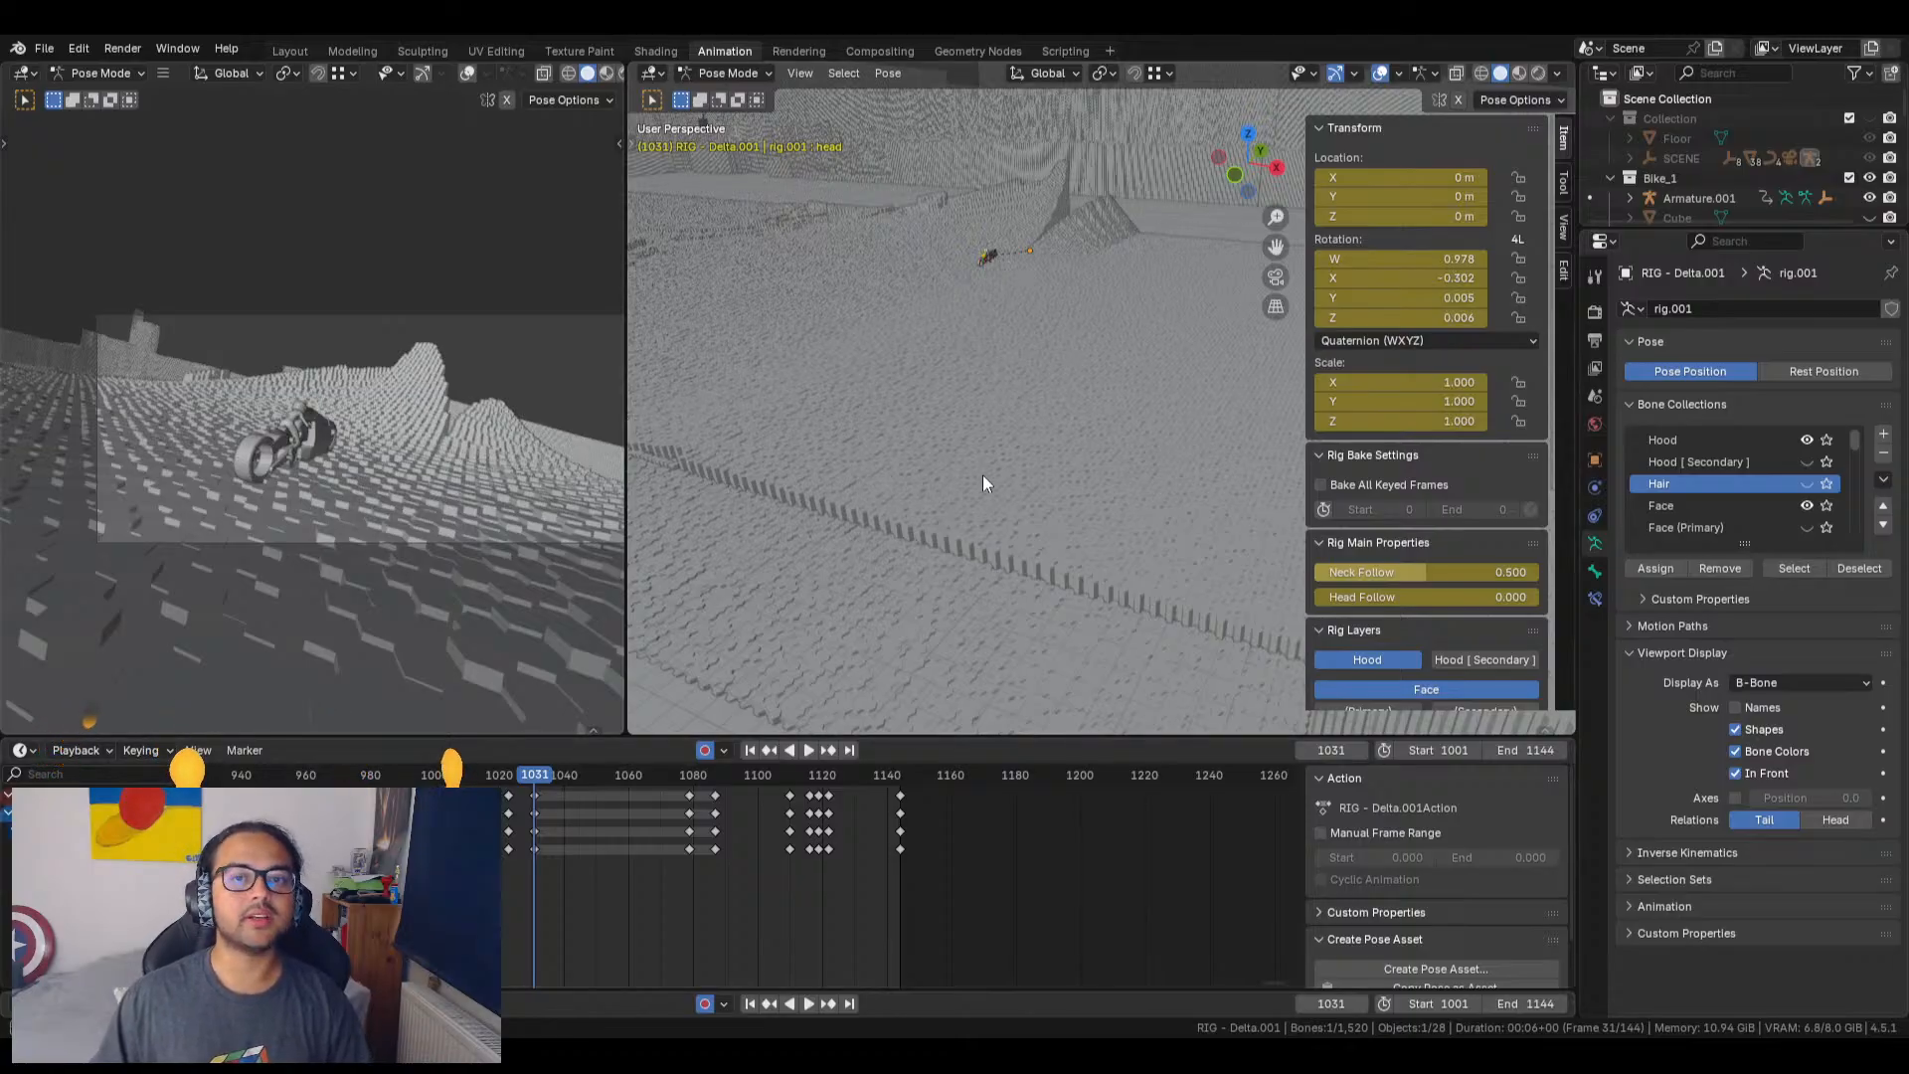
pyautogui.moveTo(983, 475); pyautogui.dragTo(1047, 523, button='middle')
pyautogui.scroll(3, 1157, 511)
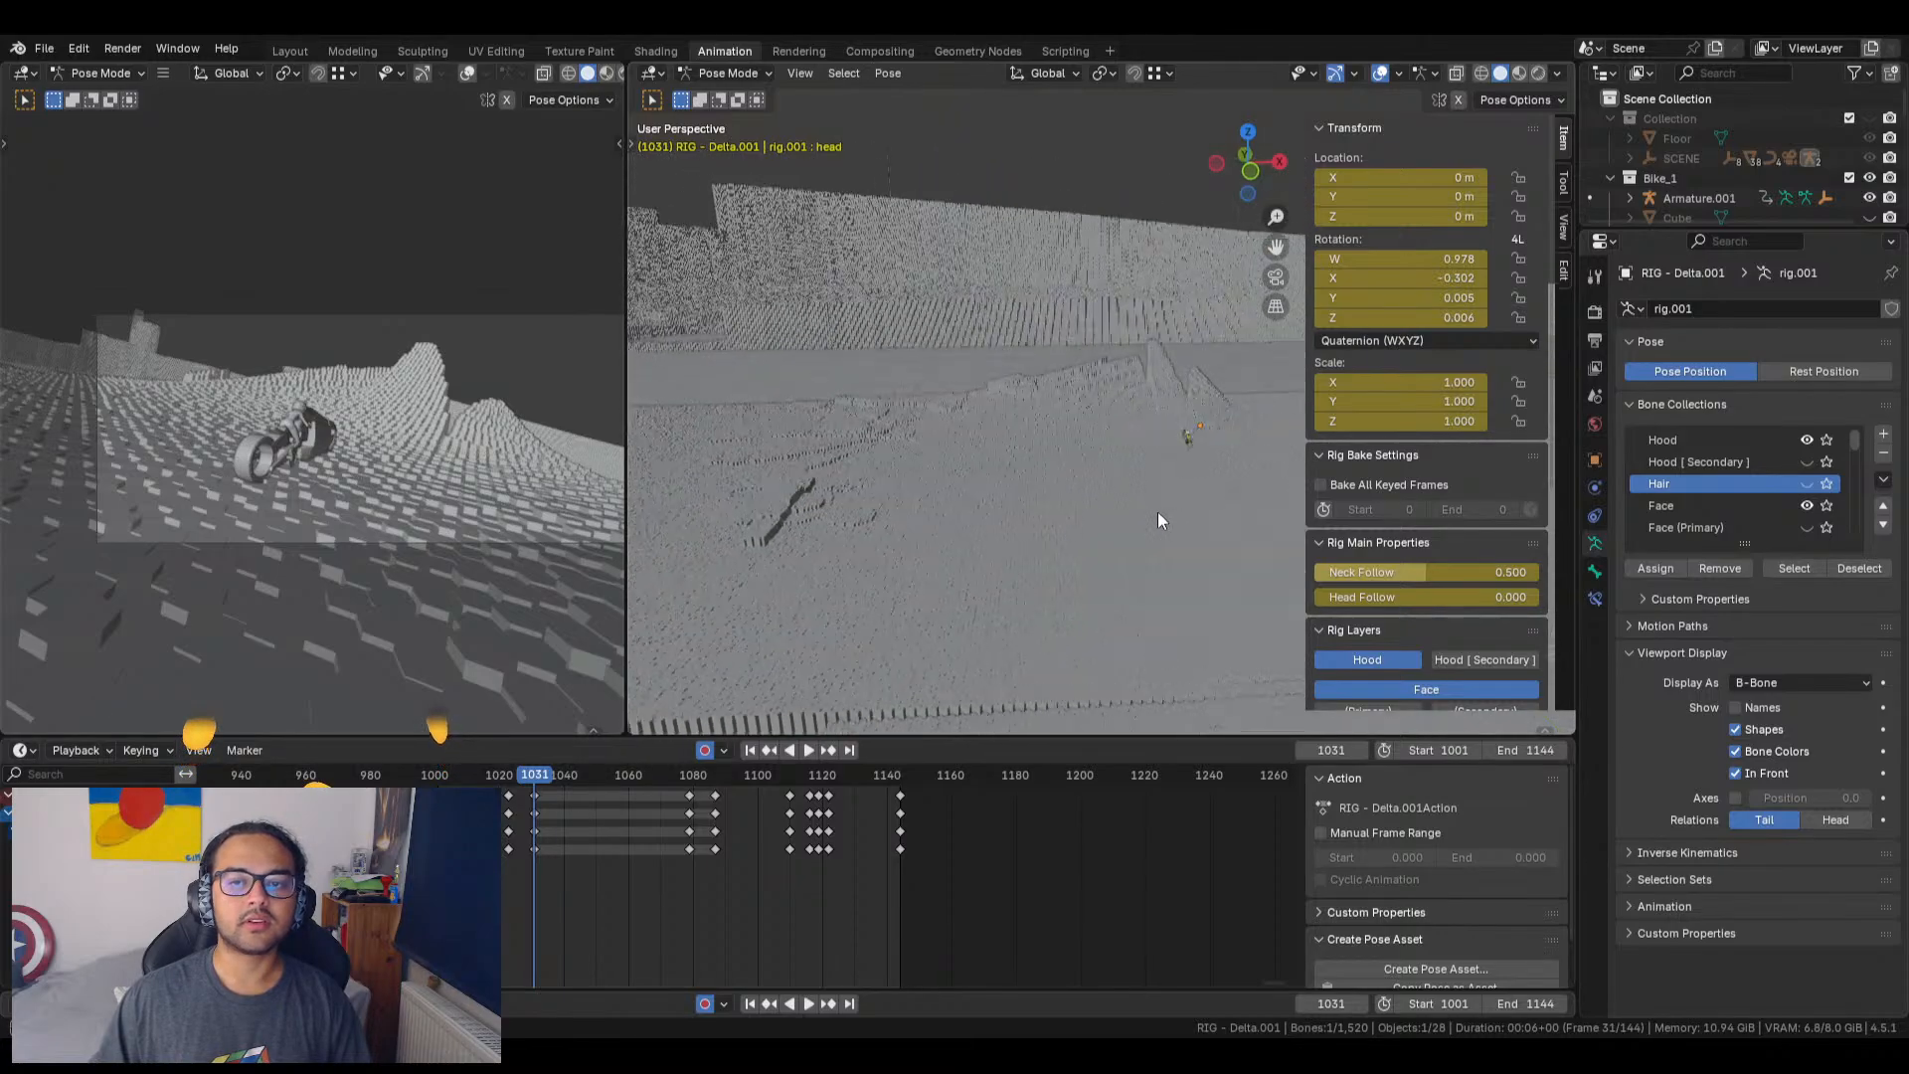
pyautogui.moveTo(1134, 515); pyautogui.dragTo(1041, 511, button='middle')
pyautogui.scroll(3, 1000, 529)
pyautogui.scroll(3, 1000, 529)
pyautogui.scroll(5, 999, 537)
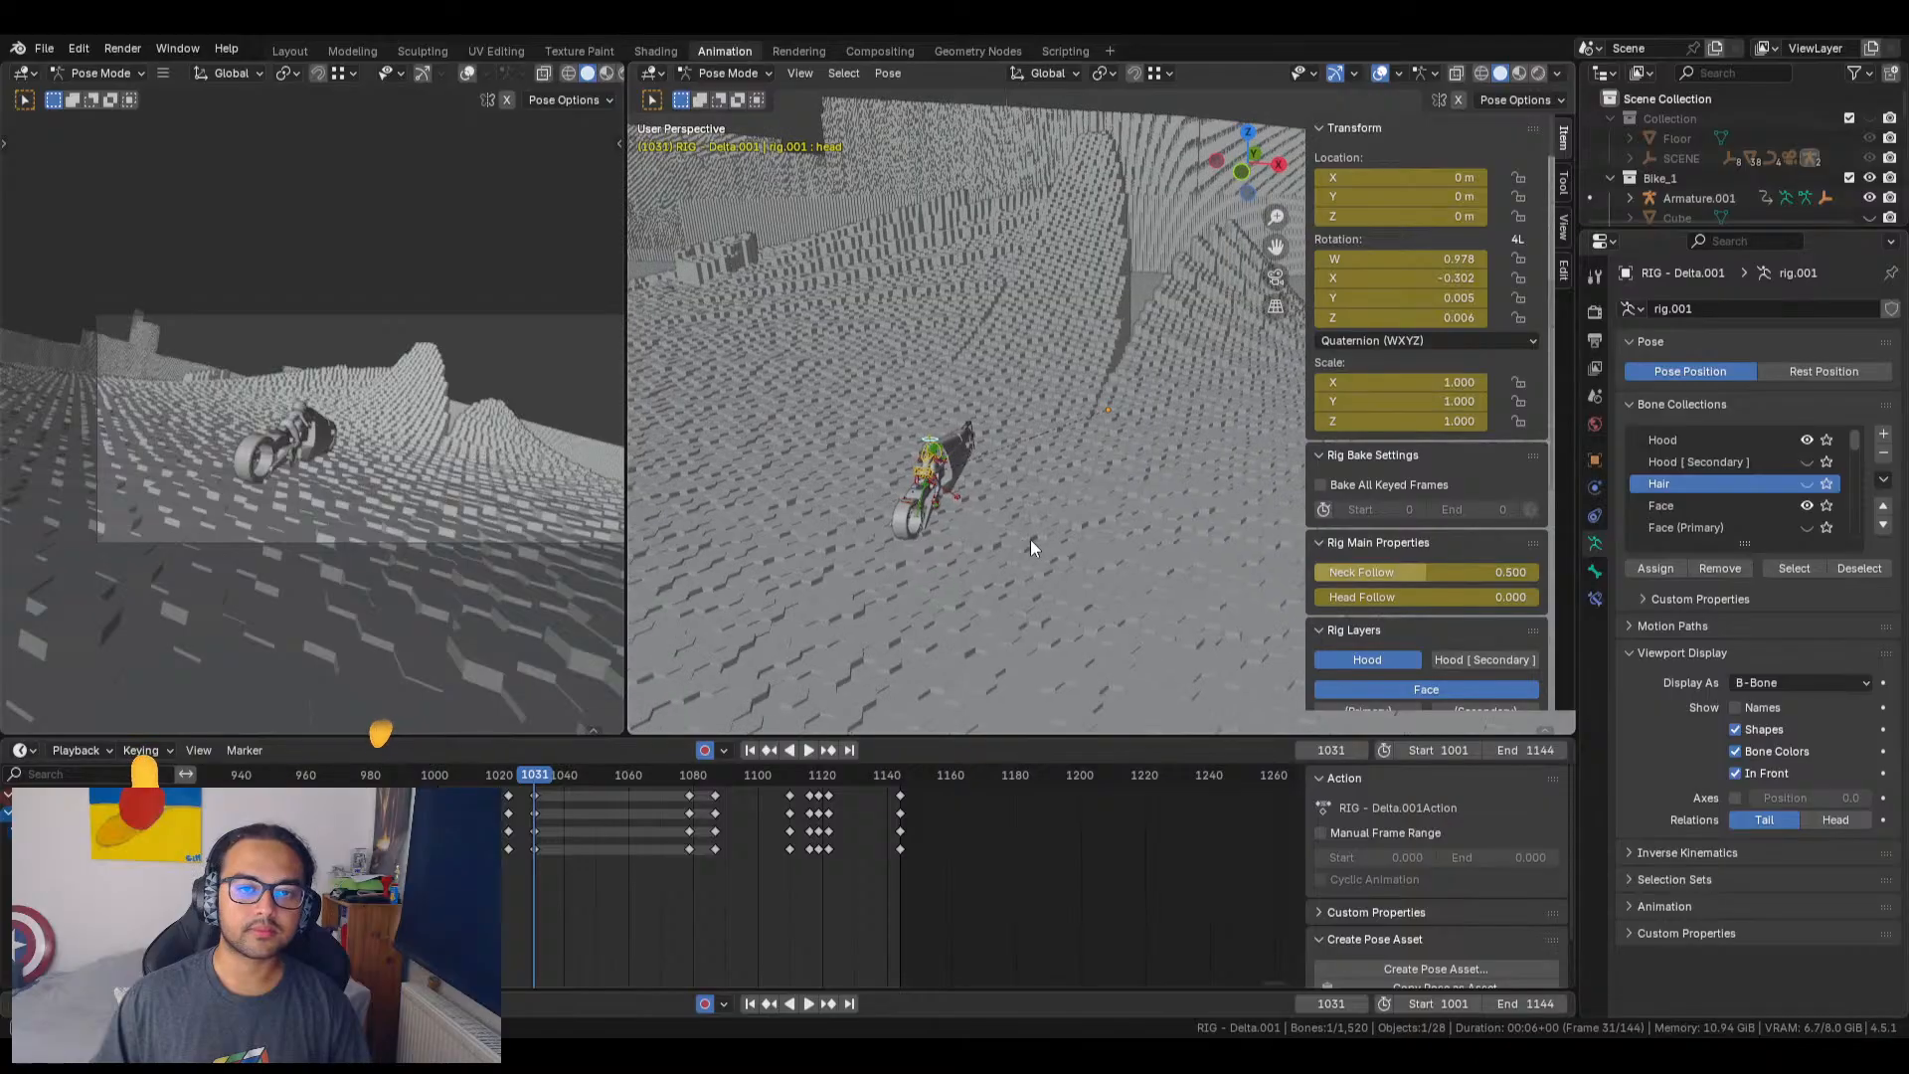
pyautogui.keyDown('shift'); pyautogui.moveTo(1023, 521); pyautogui.dragTo(957, 463, button='middle'); pyautogui.keyUp('shift')
pyautogui.scroll(3, 999, 523)
pyautogui.scroll(1, 958, 461)
pyautogui.scroll(2, 959, 460)
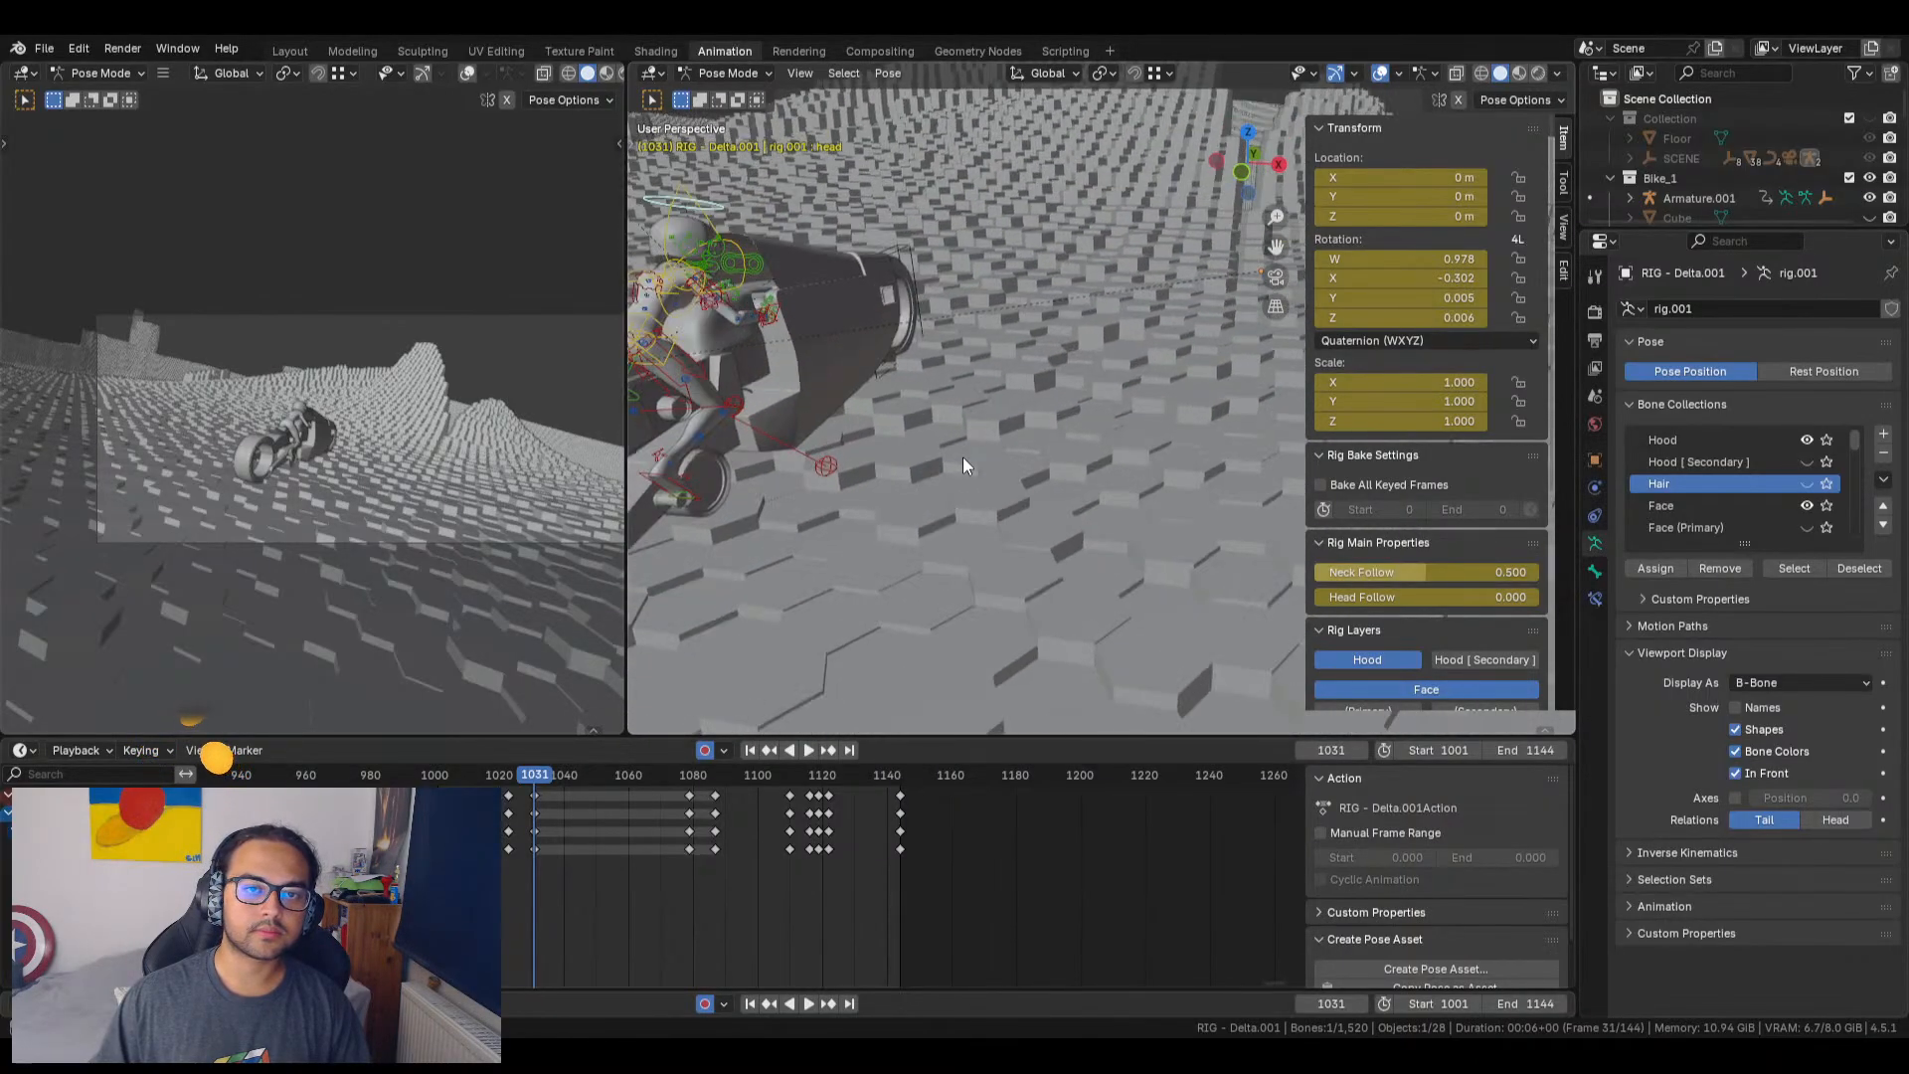
pyautogui.keyDown('shift'); pyautogui.moveTo(756, 387); pyautogui.dragTo(965, 458, button='middle'); pyautogui.keyUp('shift')
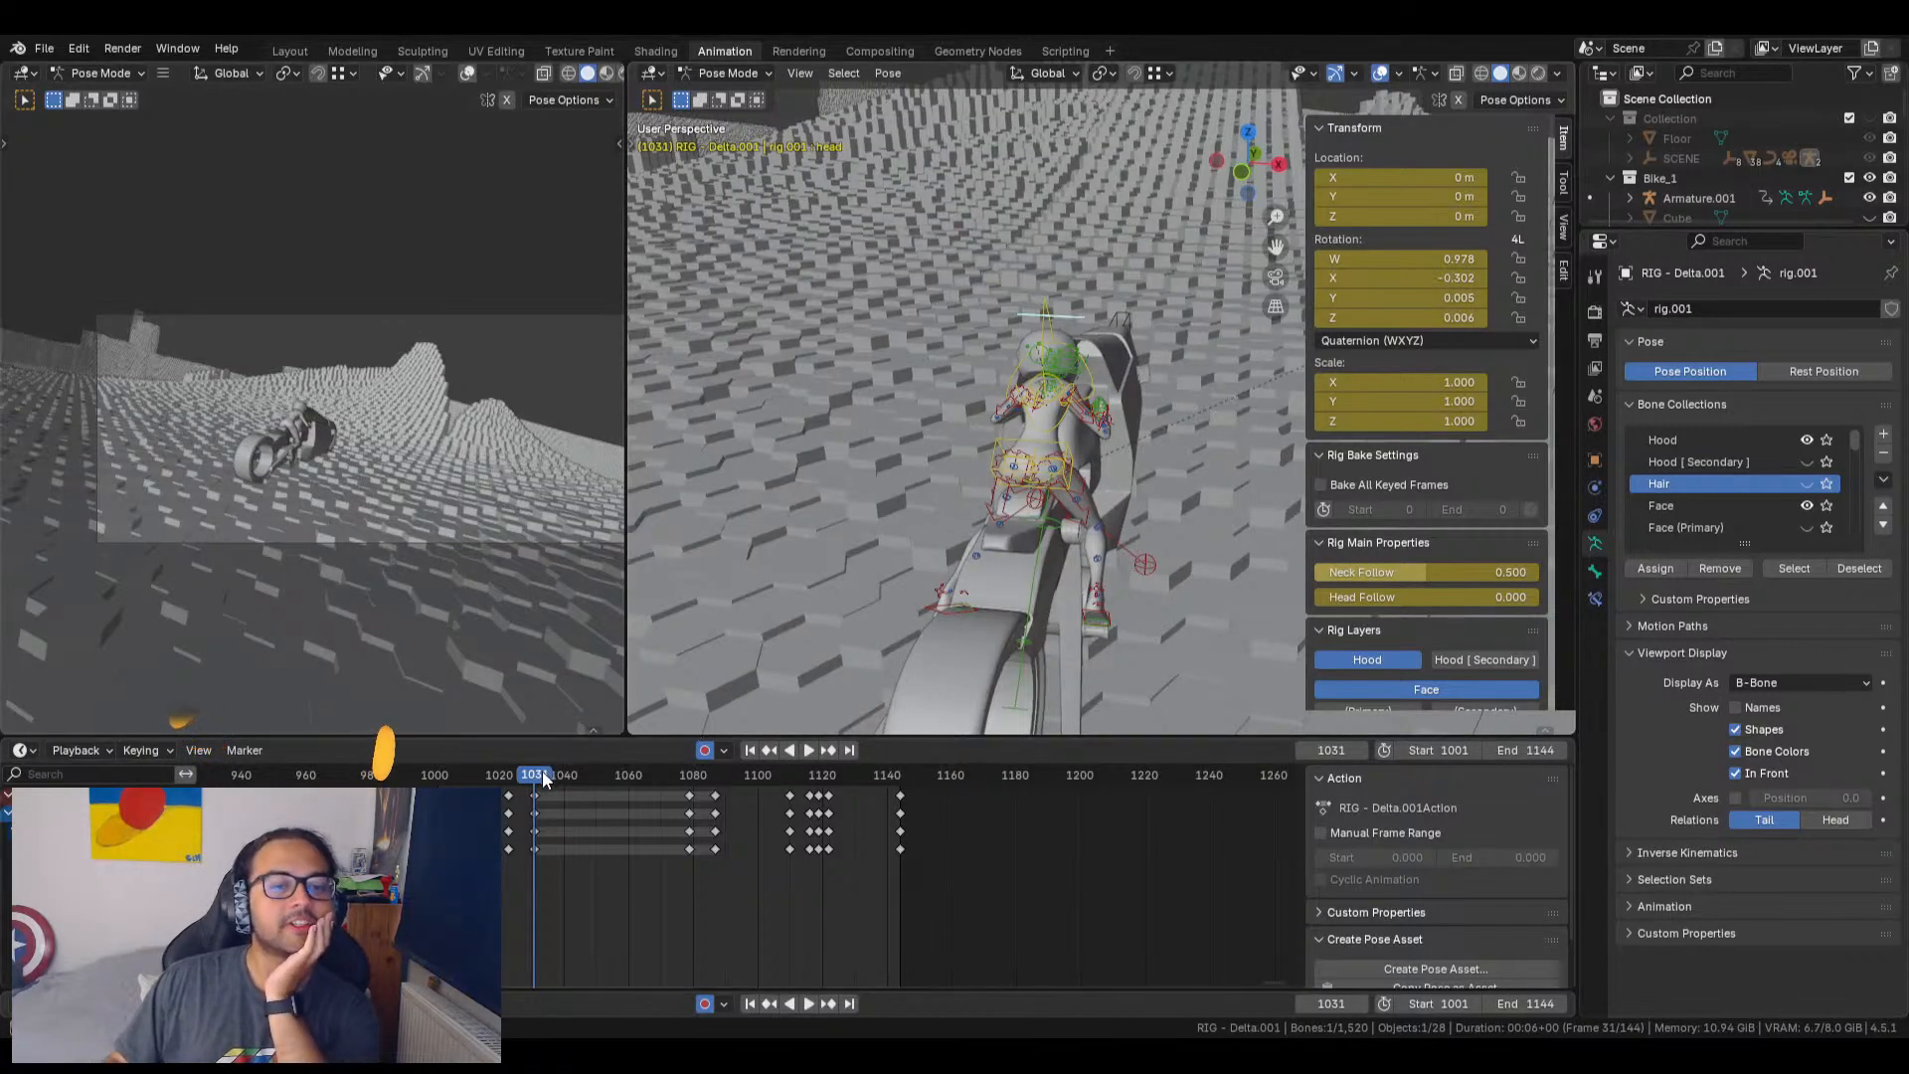
# Step: Play the shot on to frame 1078 and examine the rider and bike closely in the camera view
pyautogui.press('space')
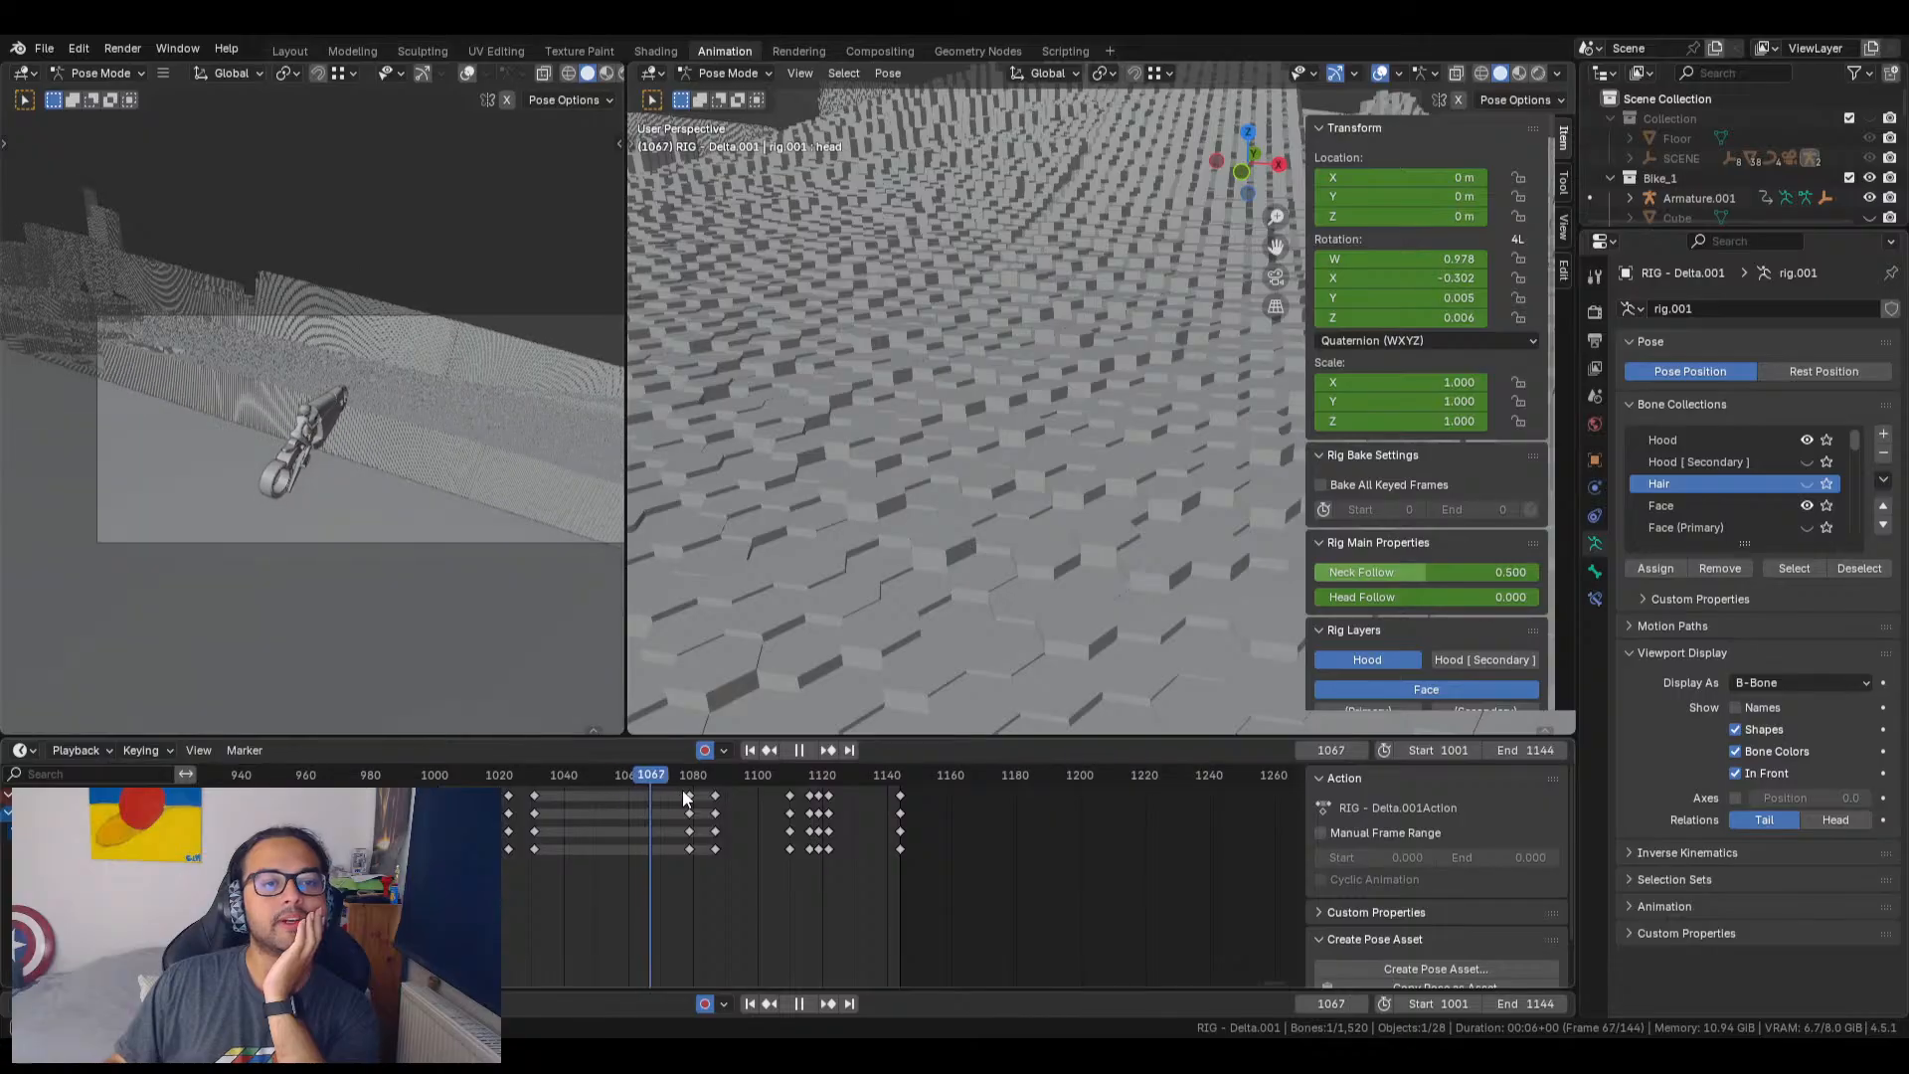
pyautogui.press('space')
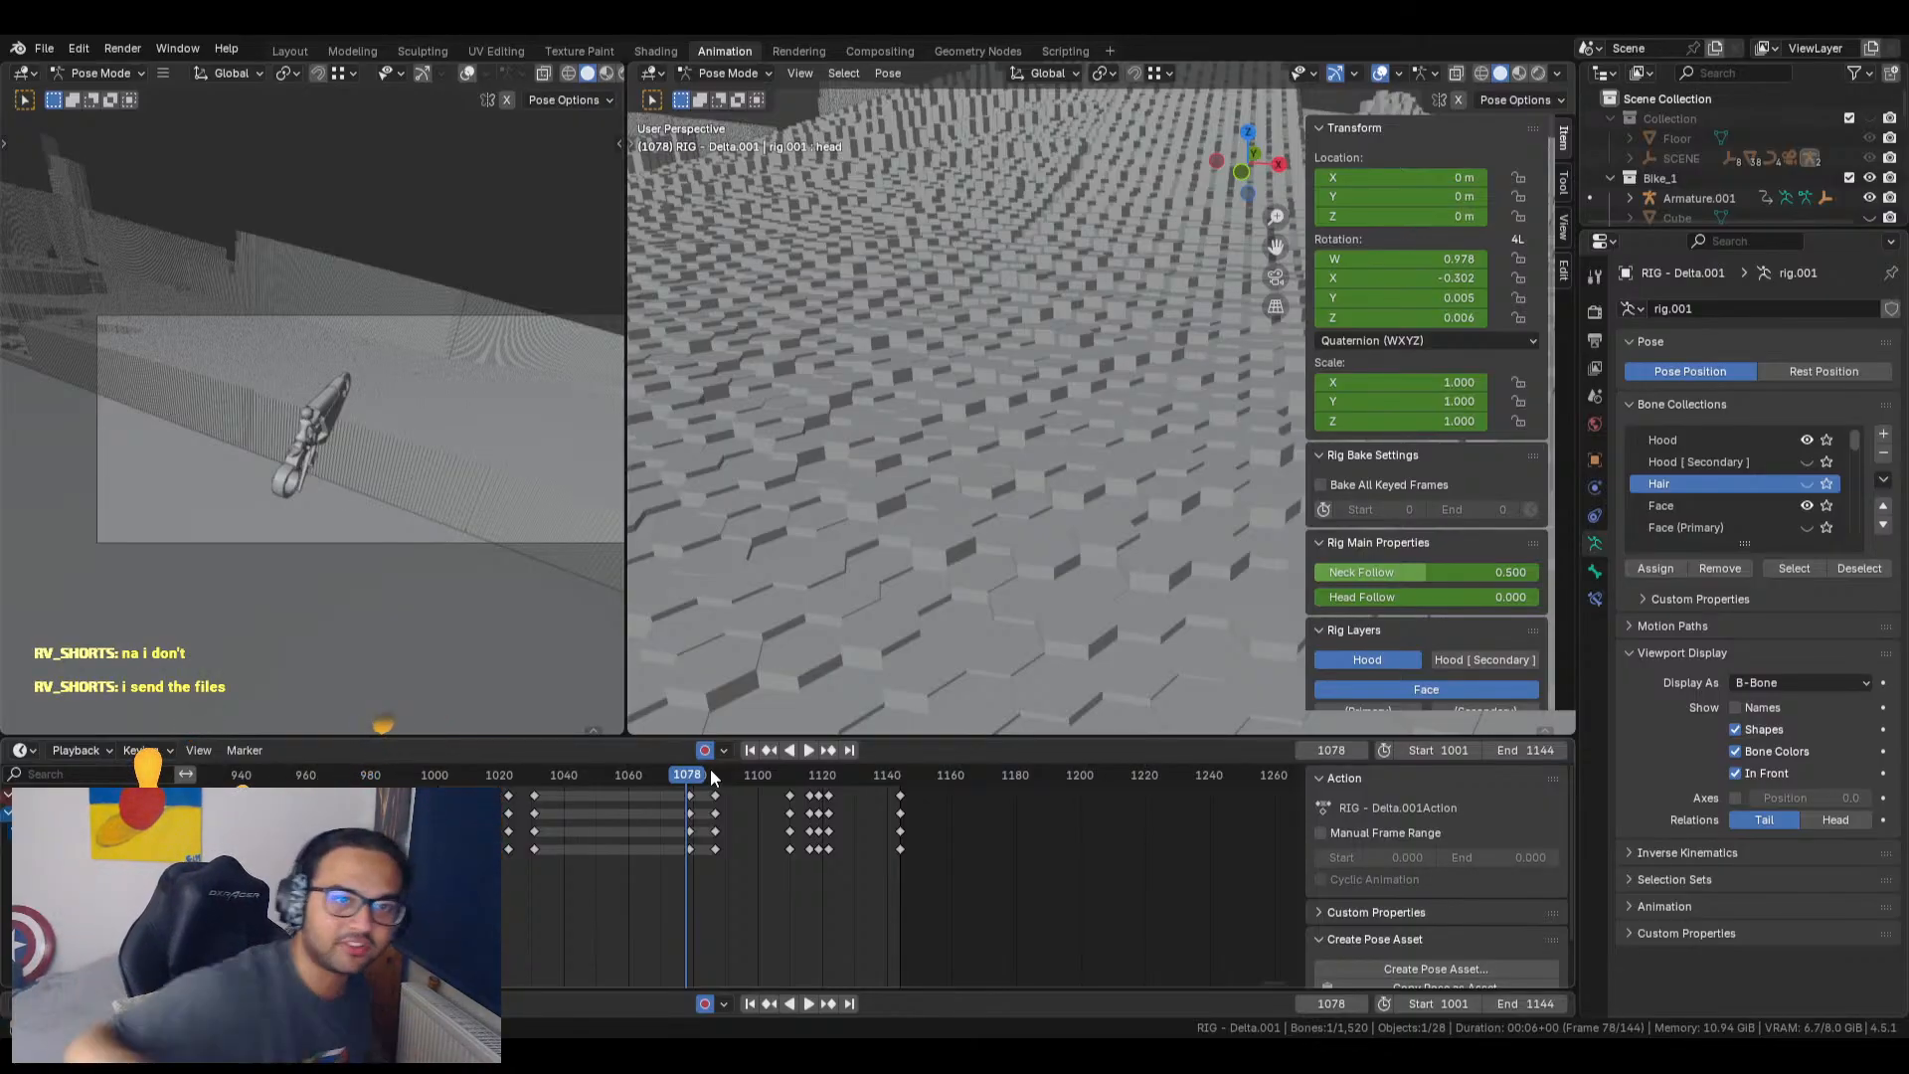
pyautogui.keyDown('shift'); pyautogui.moveTo(500, 385); pyautogui.dragTo(395, 415, button='middle'); pyautogui.keyUp('shift')
pyautogui.scroll(3, 363, 357)
pyautogui.scroll(2, 338, 368)
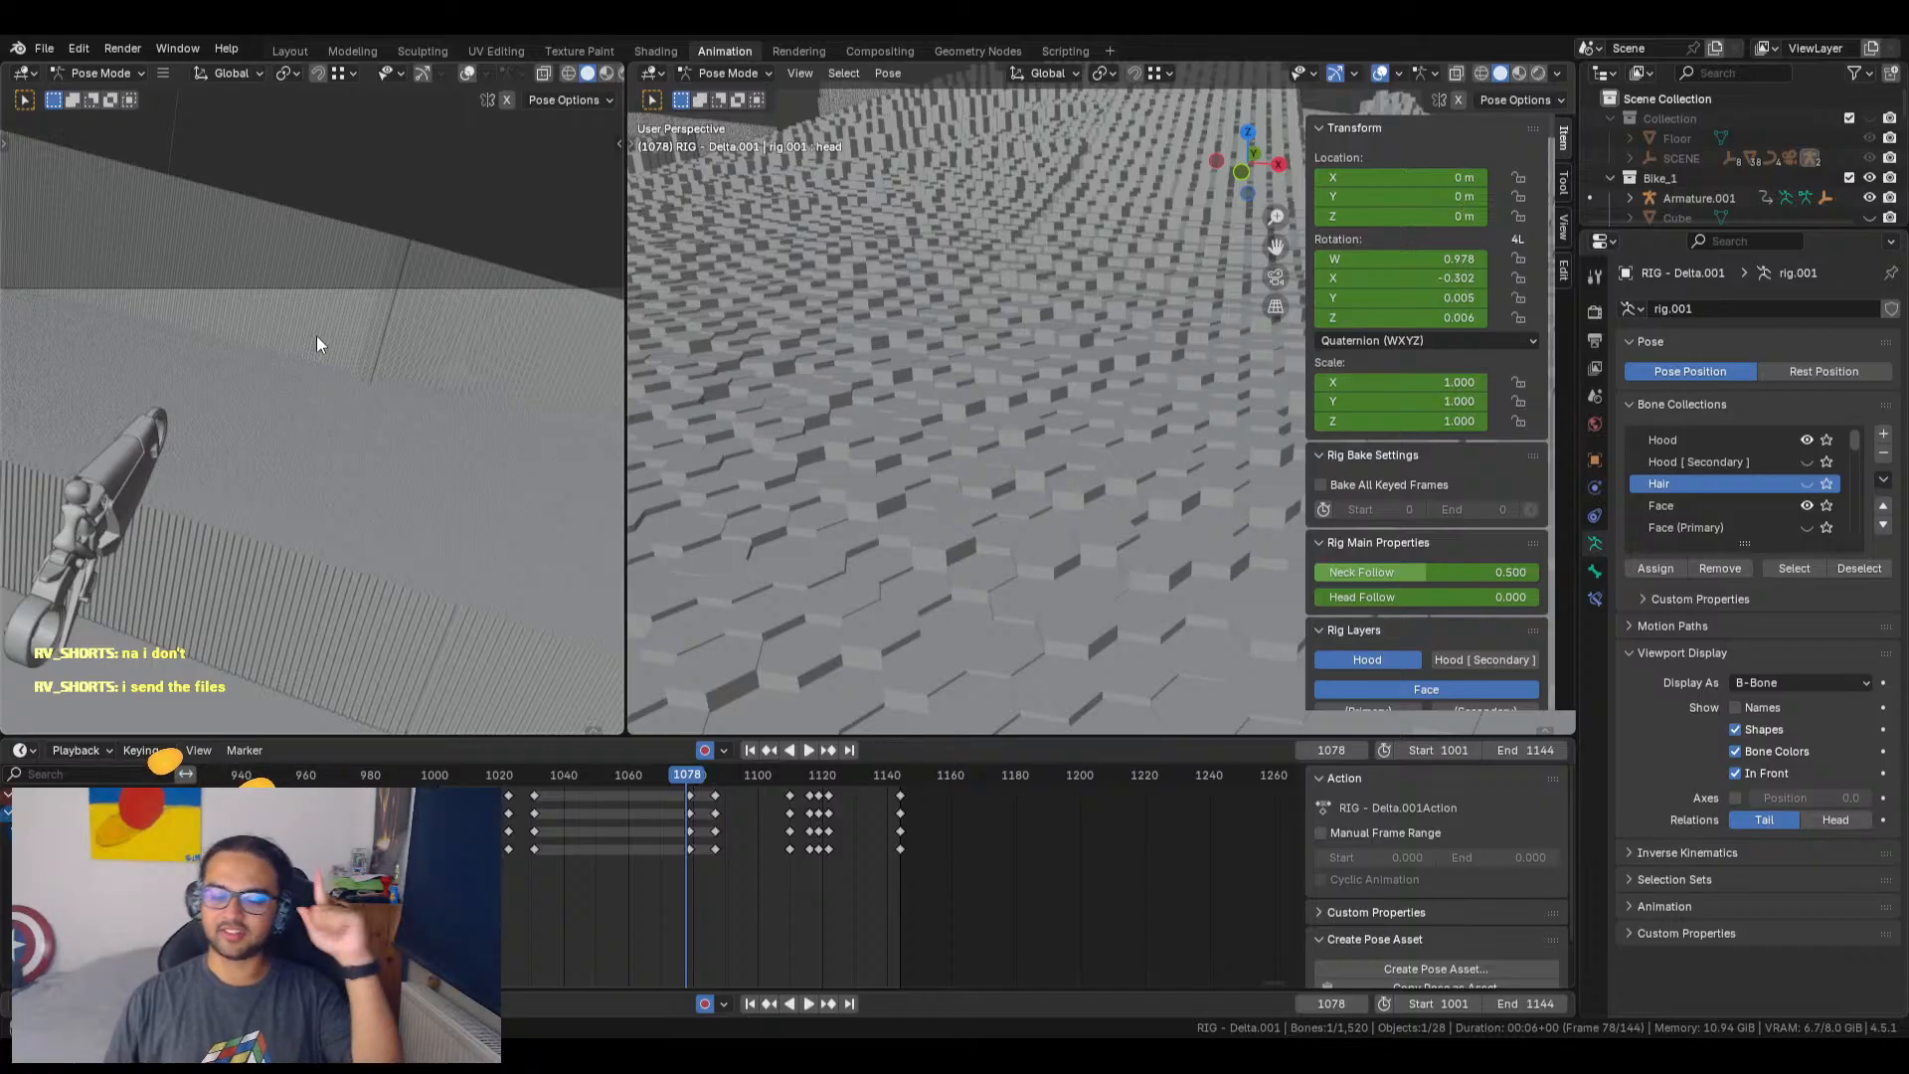
pyautogui.scroll(-6, 509, 489)
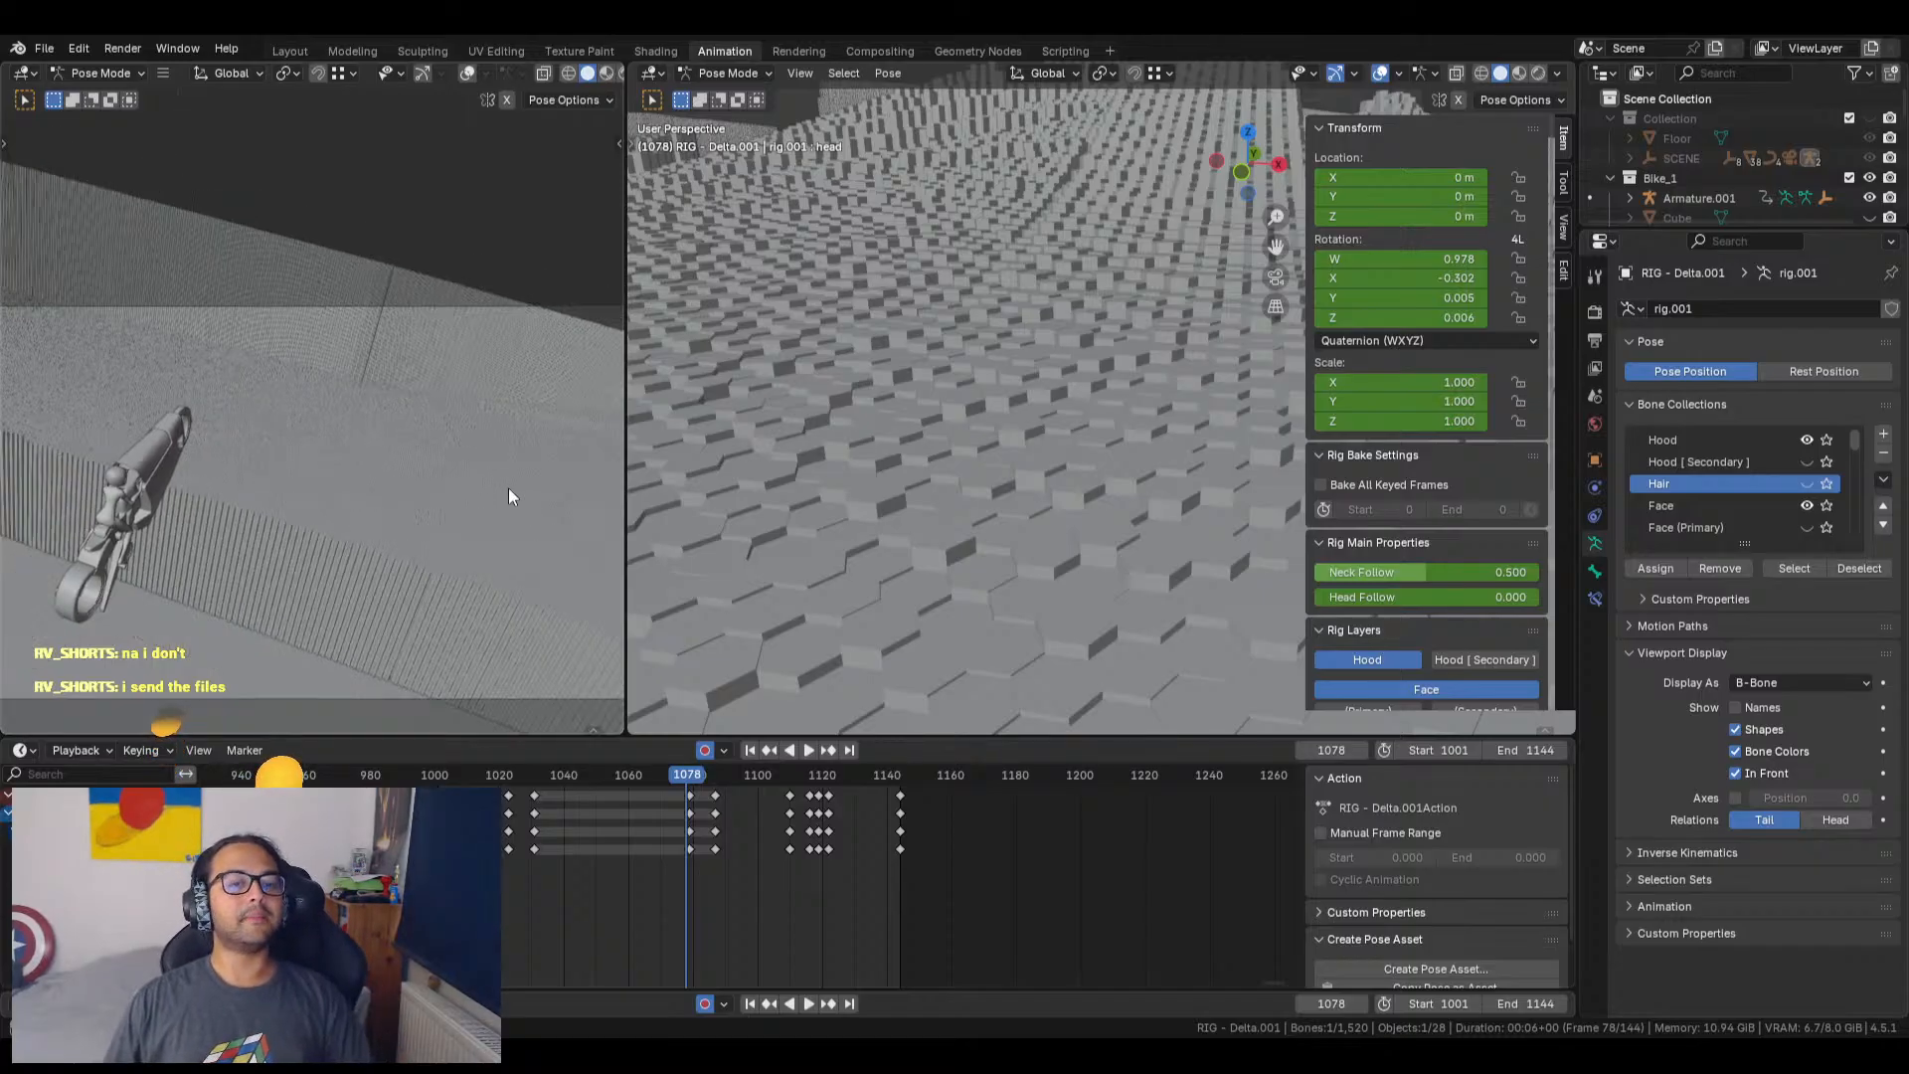
pyautogui.scroll(2, 457, 488)
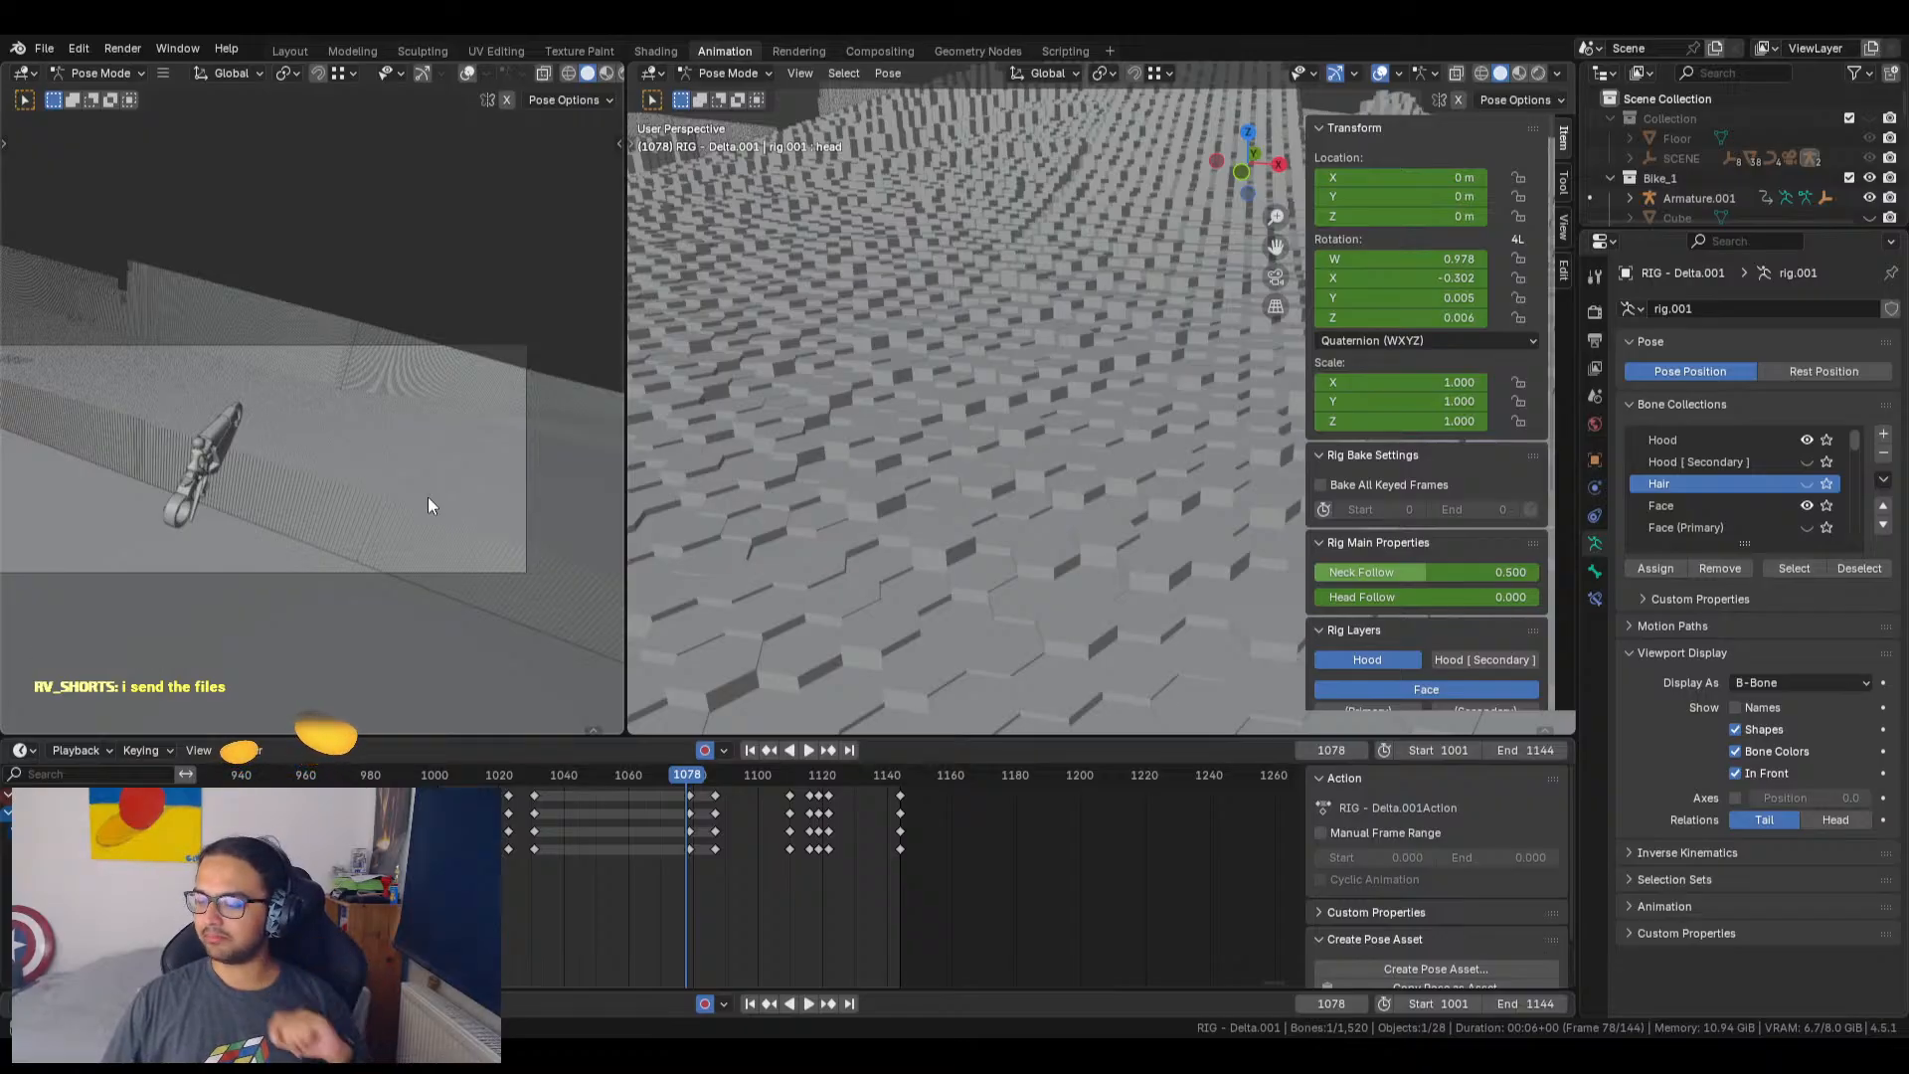
pyautogui.moveTo(356, 483); pyautogui.dragTo(320, 432, button='middle')
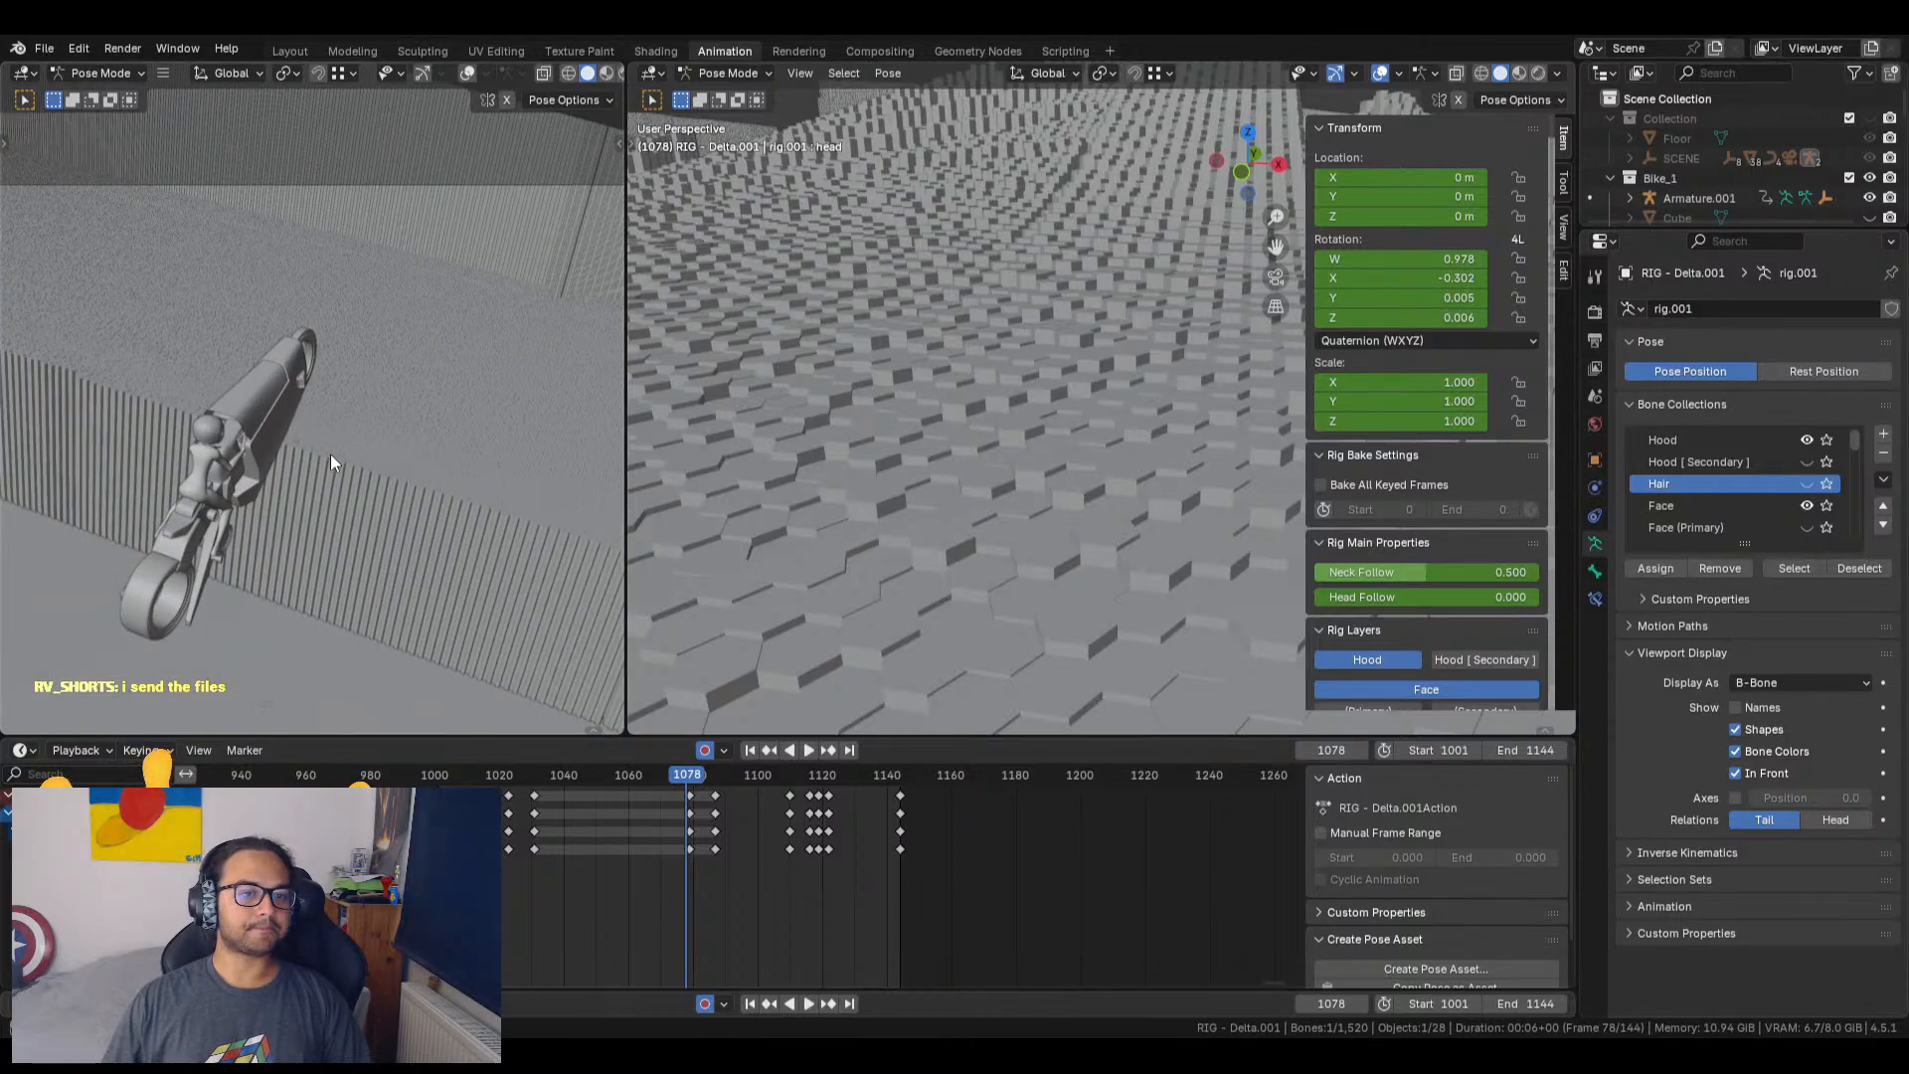
# Step: Return to frame 1031 and save the Blender file
pyautogui.moveTo(686, 780); pyautogui.dragTo(534, 779)
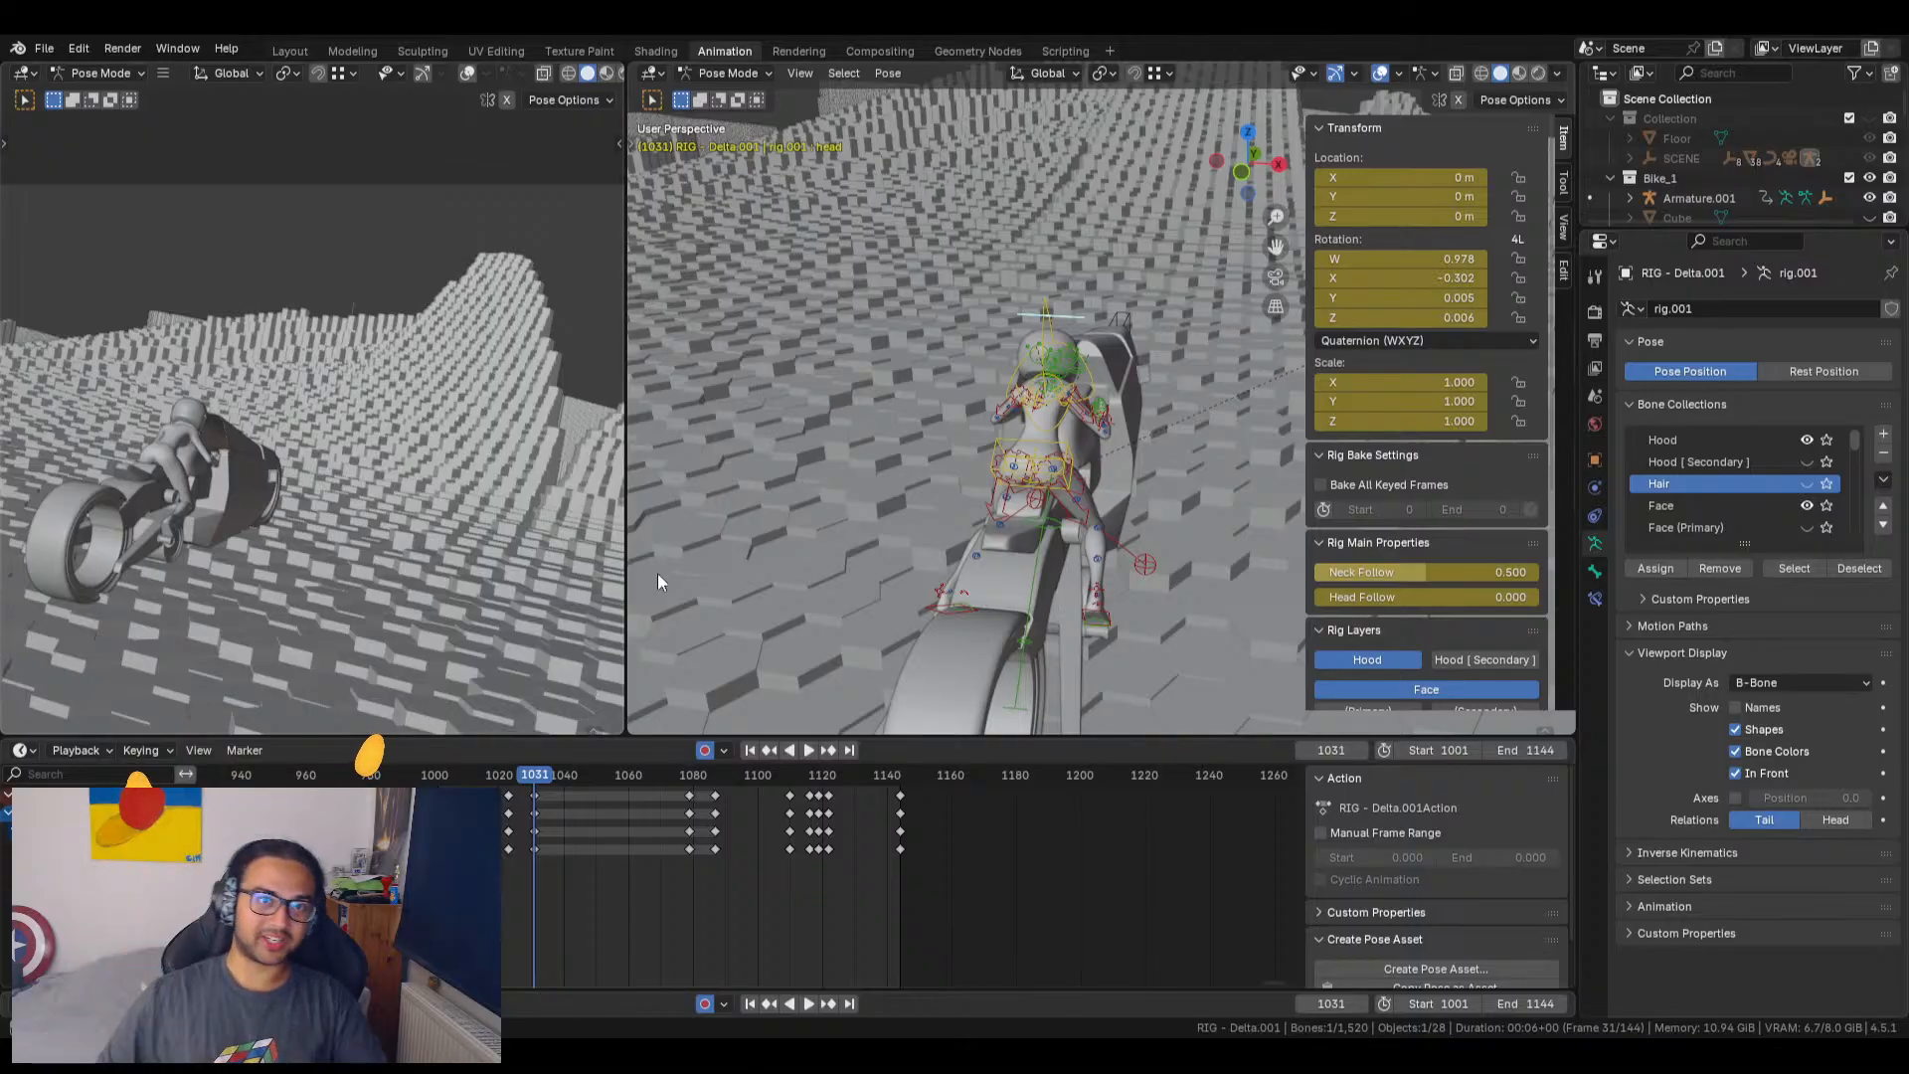
pyautogui.click(53, 46)
pyautogui.click(92, 183)
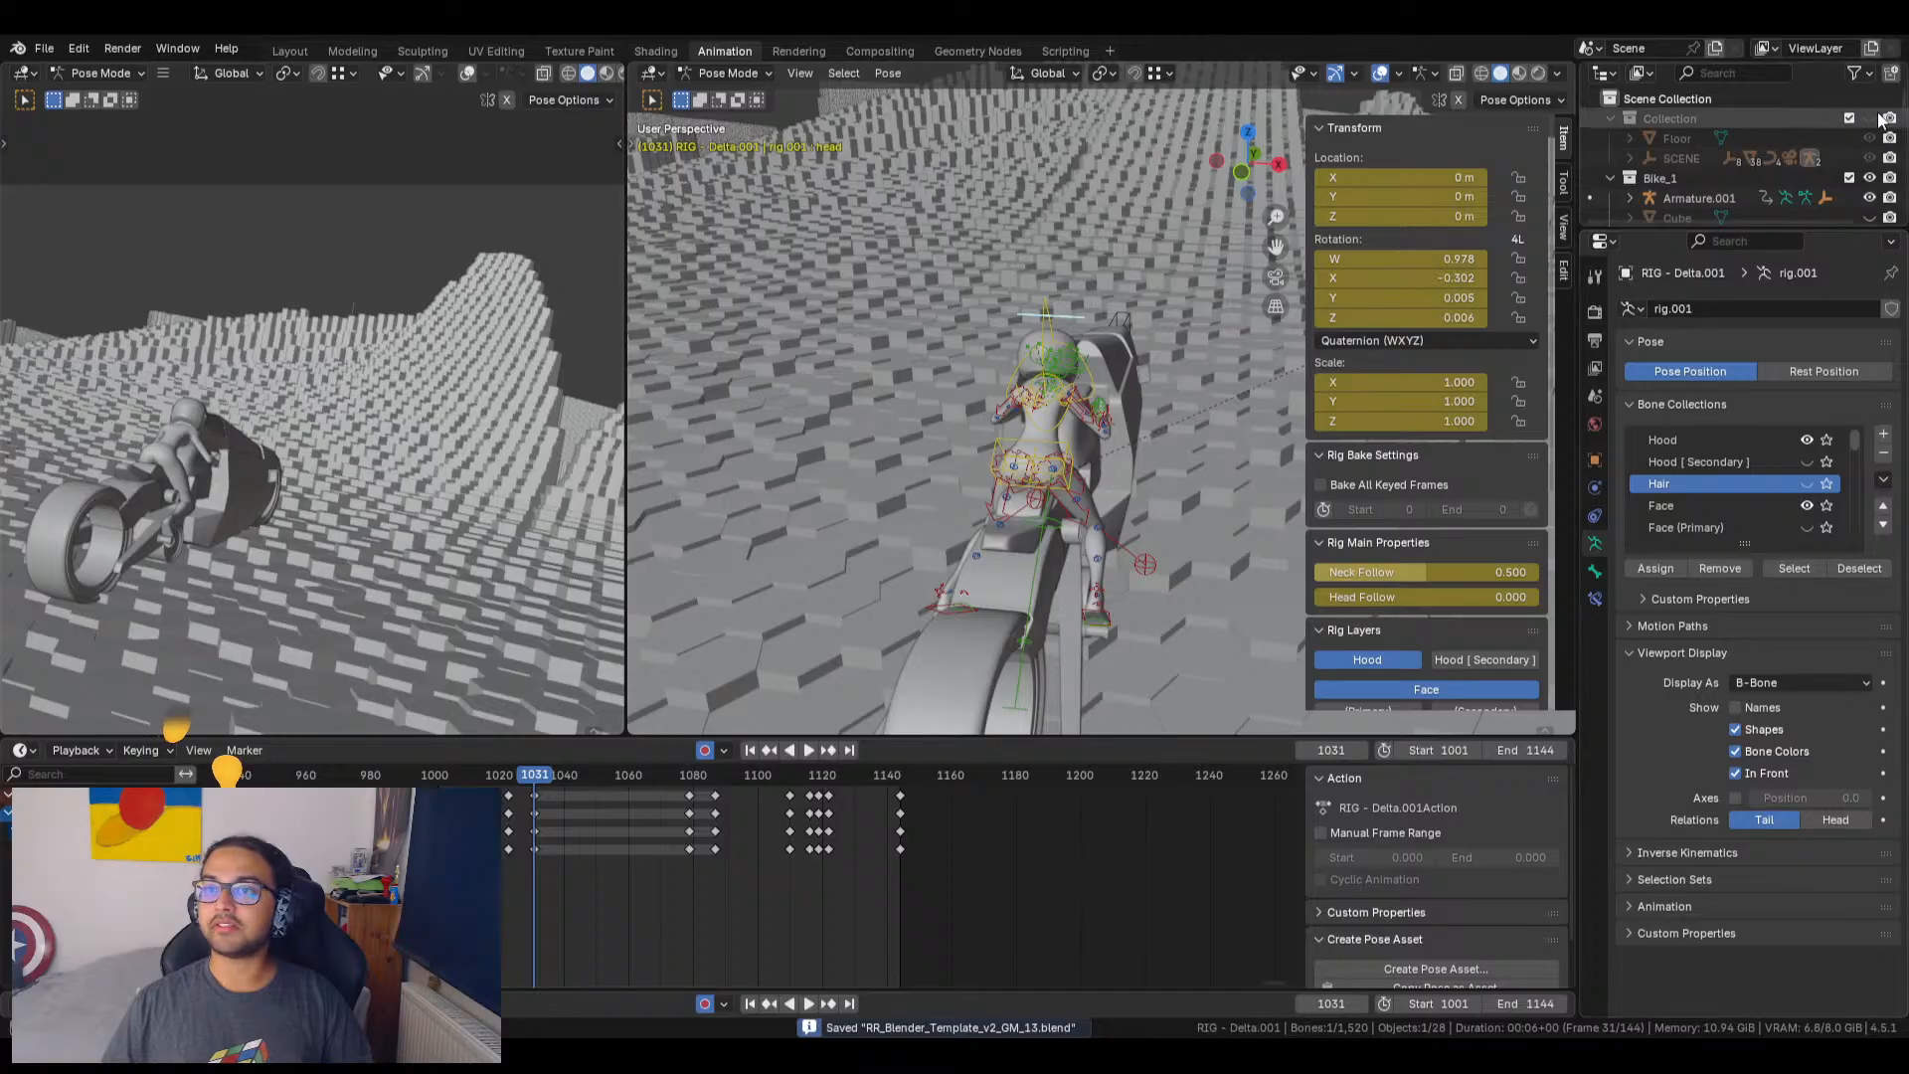
# Step: Collapse and hide the Bike_1, Character_Rig.001 and Environment collections to leave the scene empty
pyautogui.click(1870, 177)
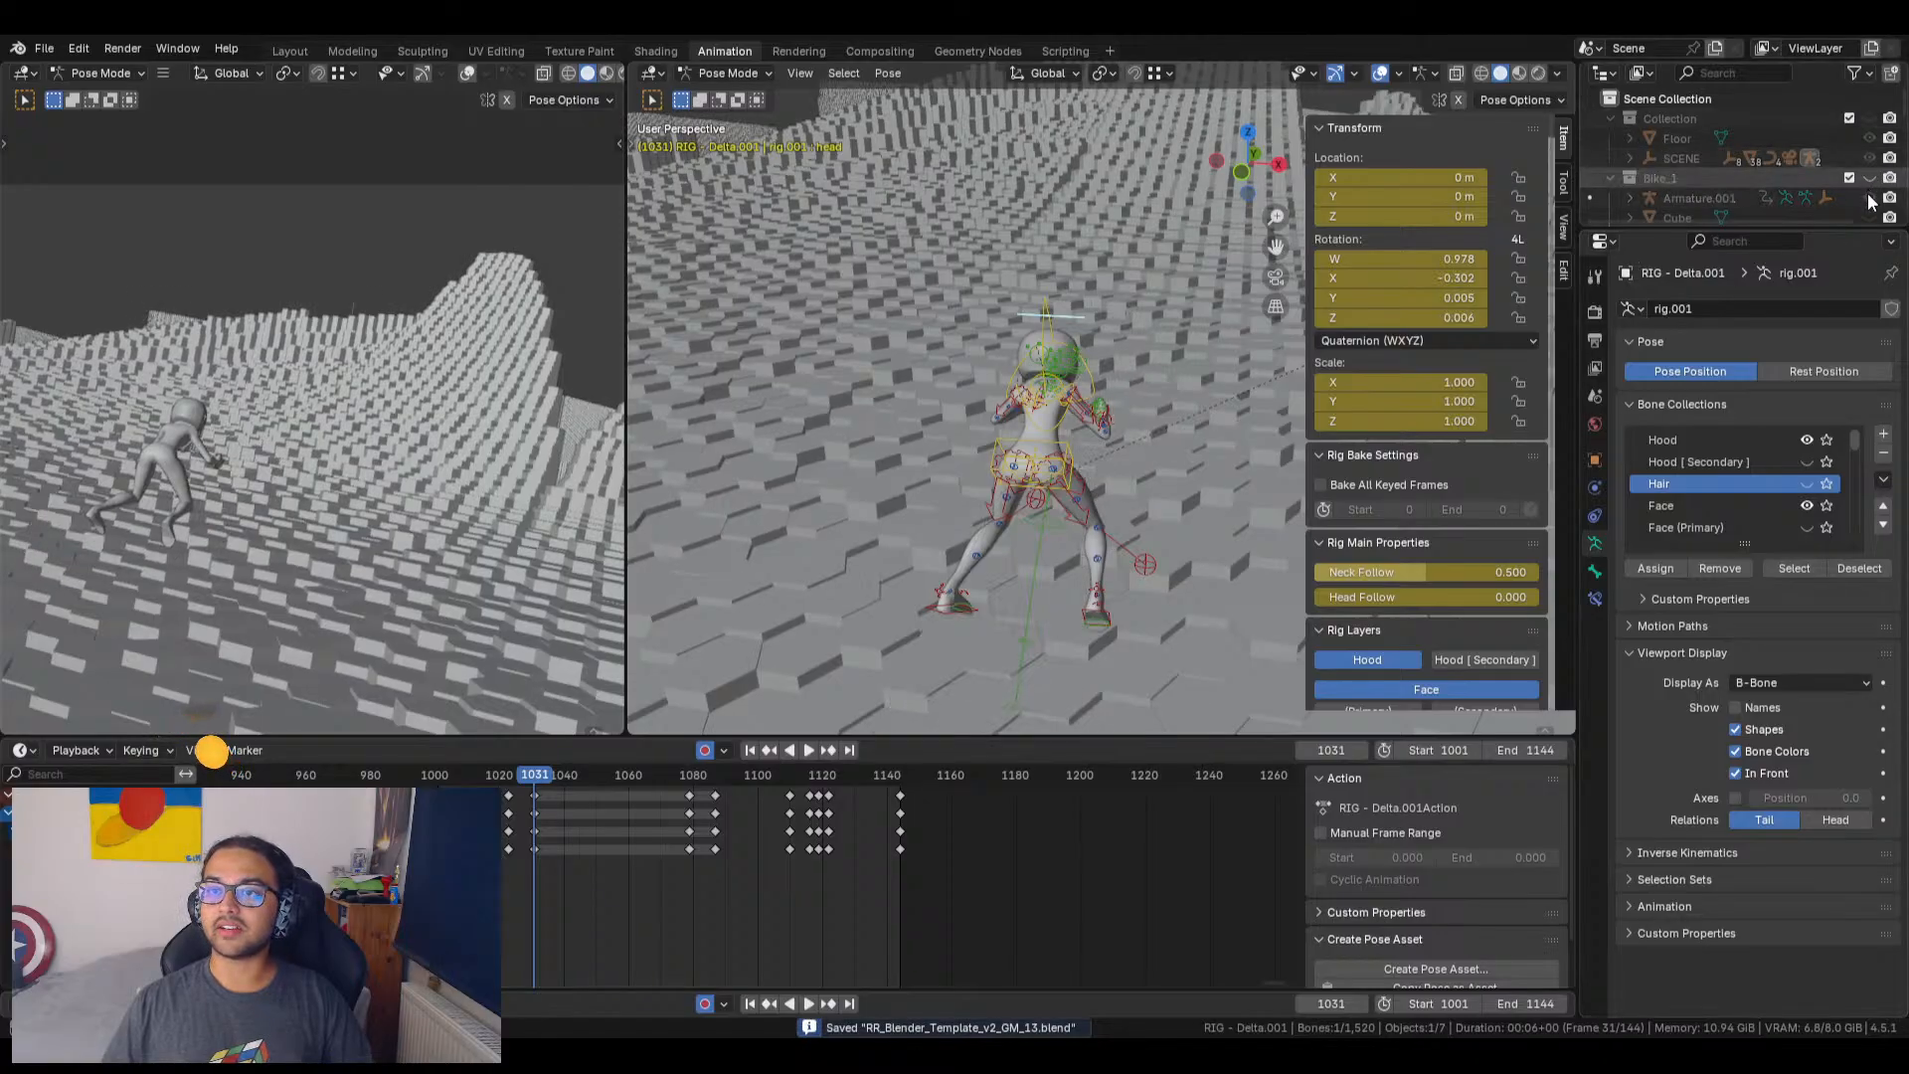
pyautogui.click(1610, 177)
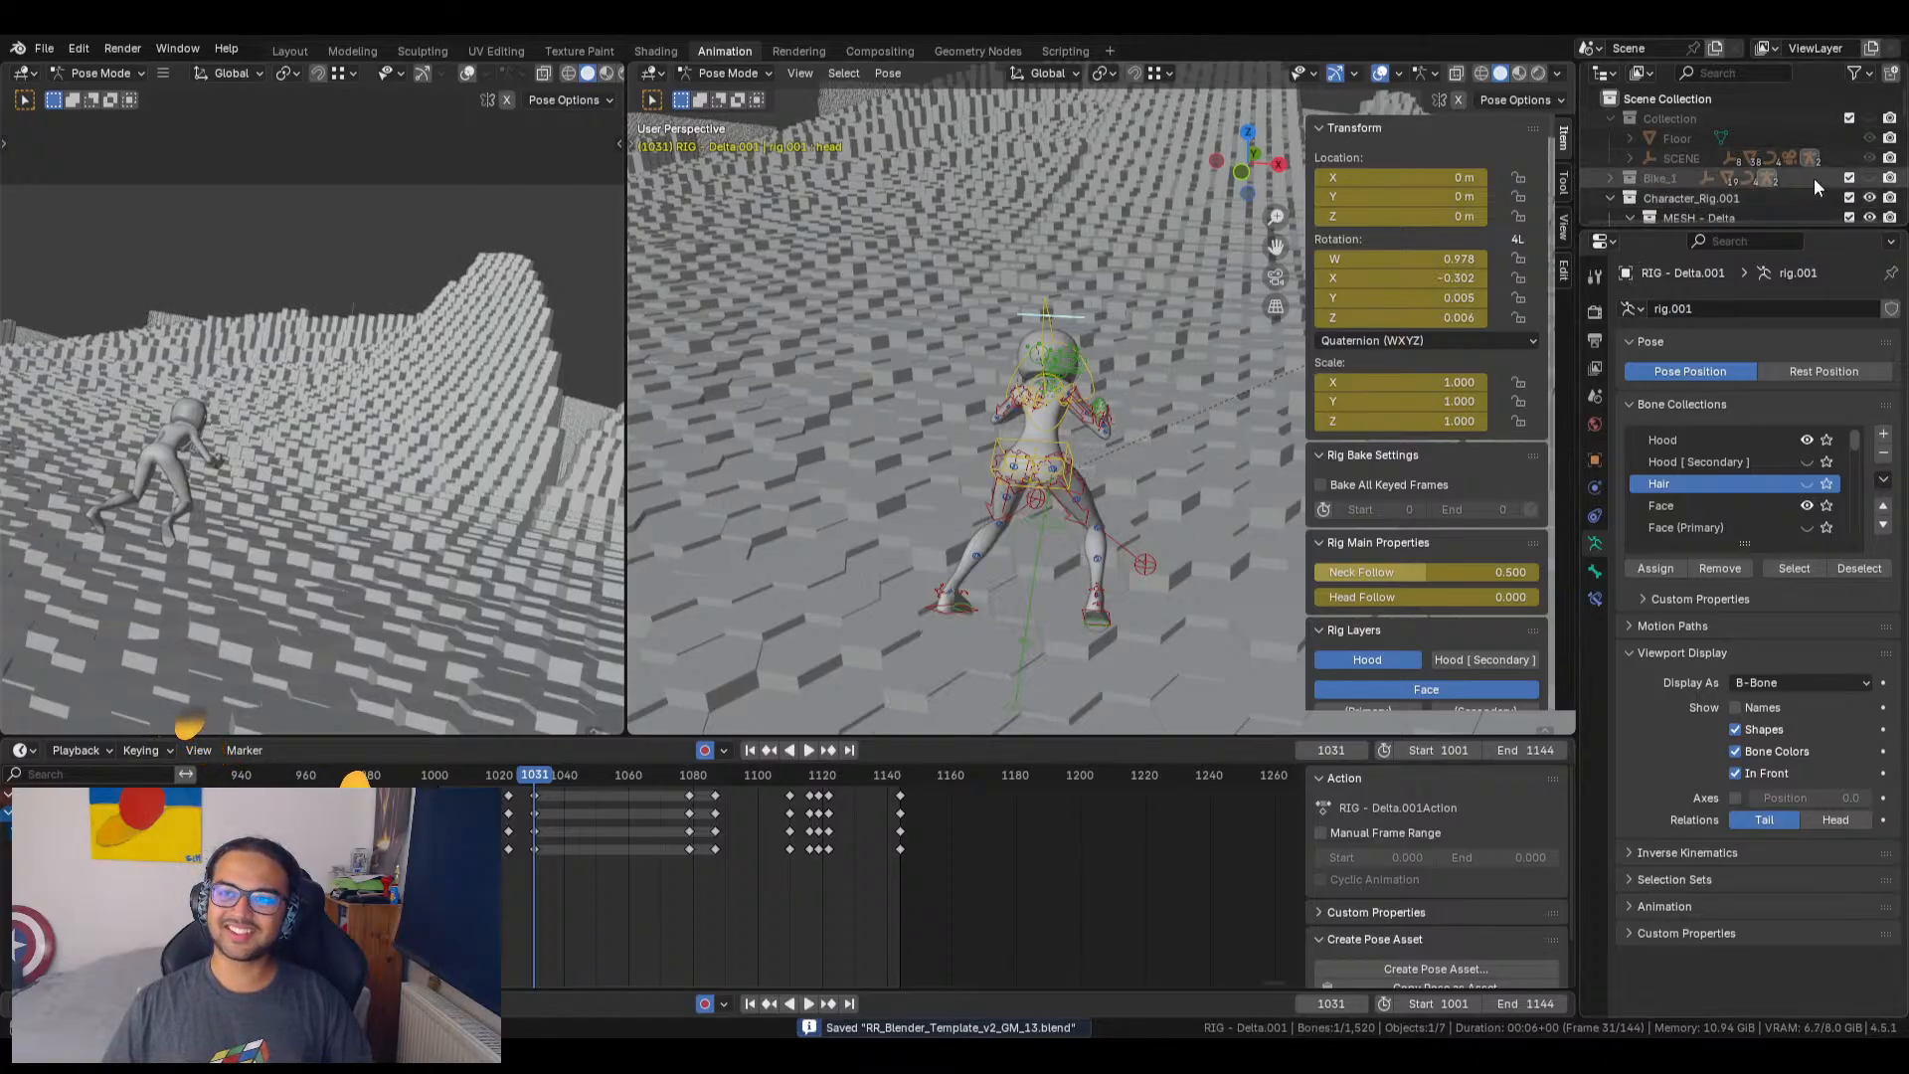
pyautogui.scroll(-2, 1632, 151)
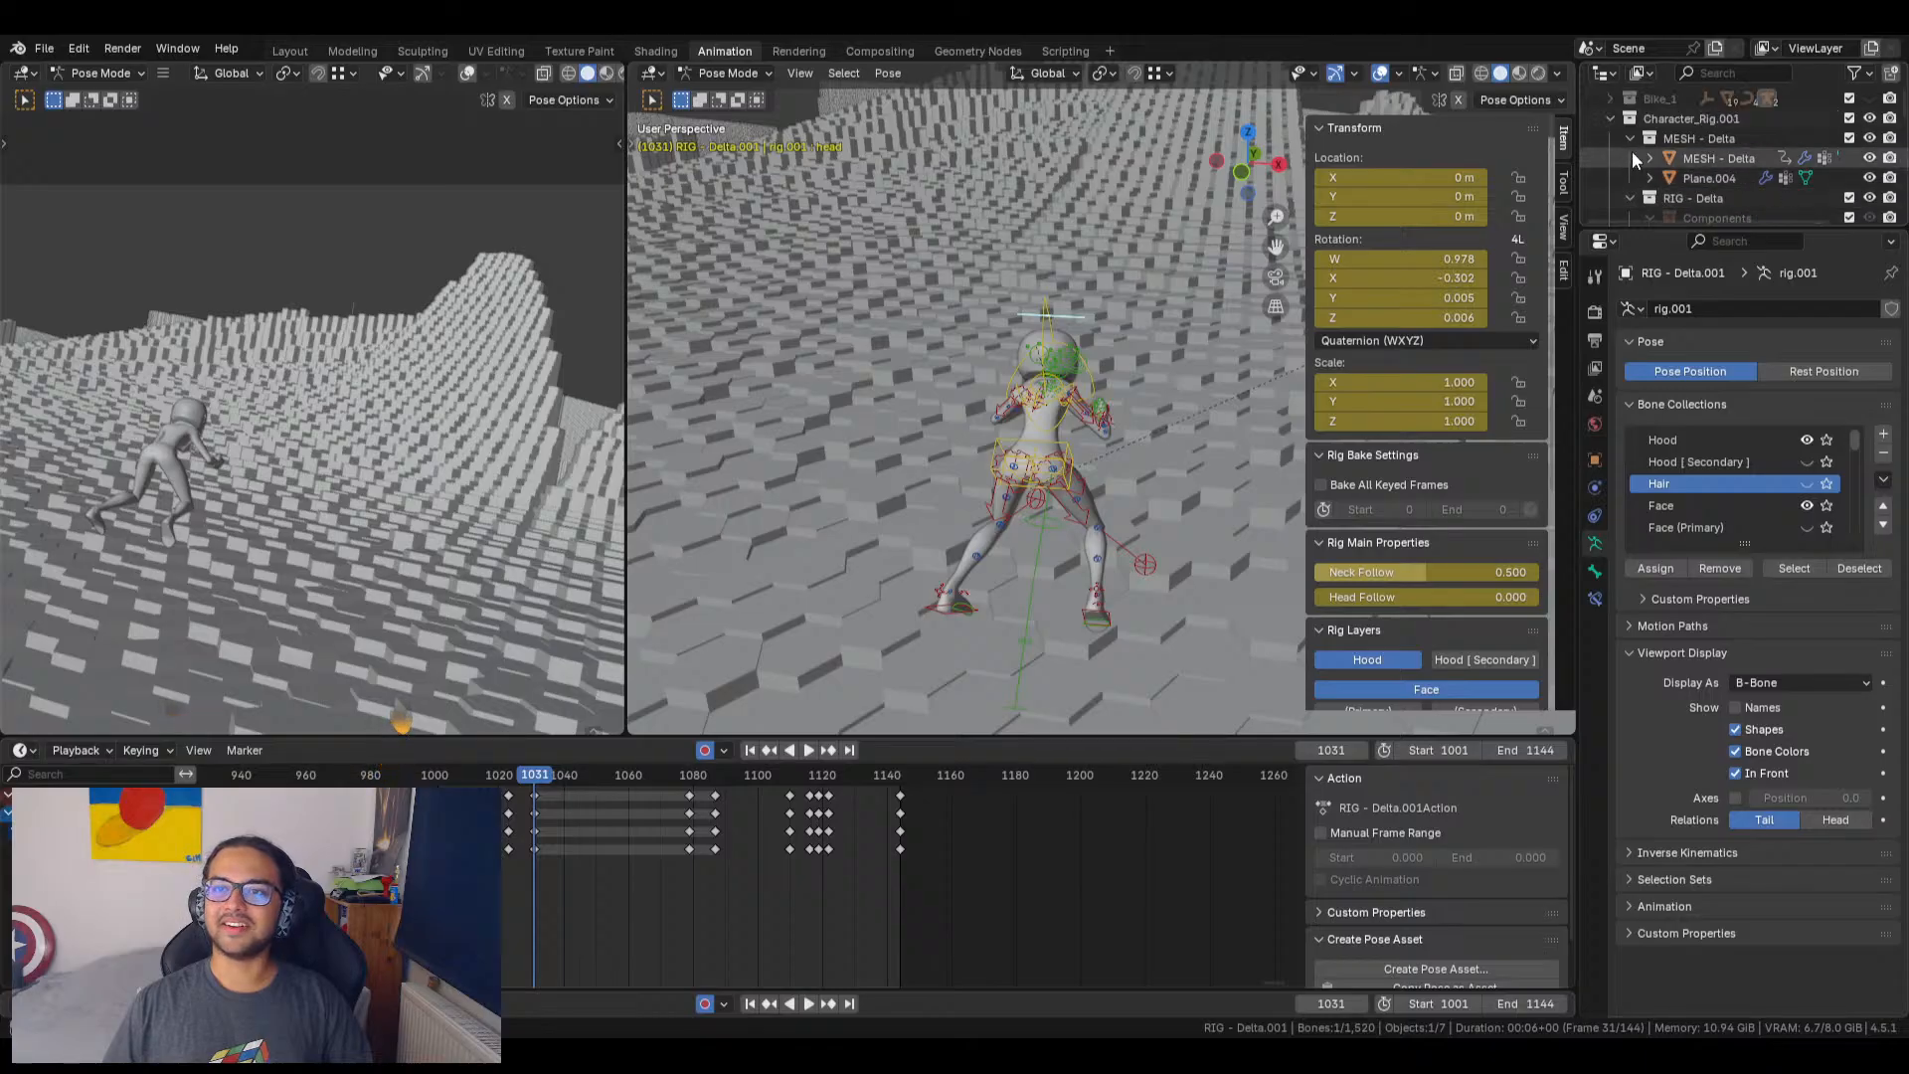
pyautogui.click(1610, 119)
pyautogui.click(1612, 140)
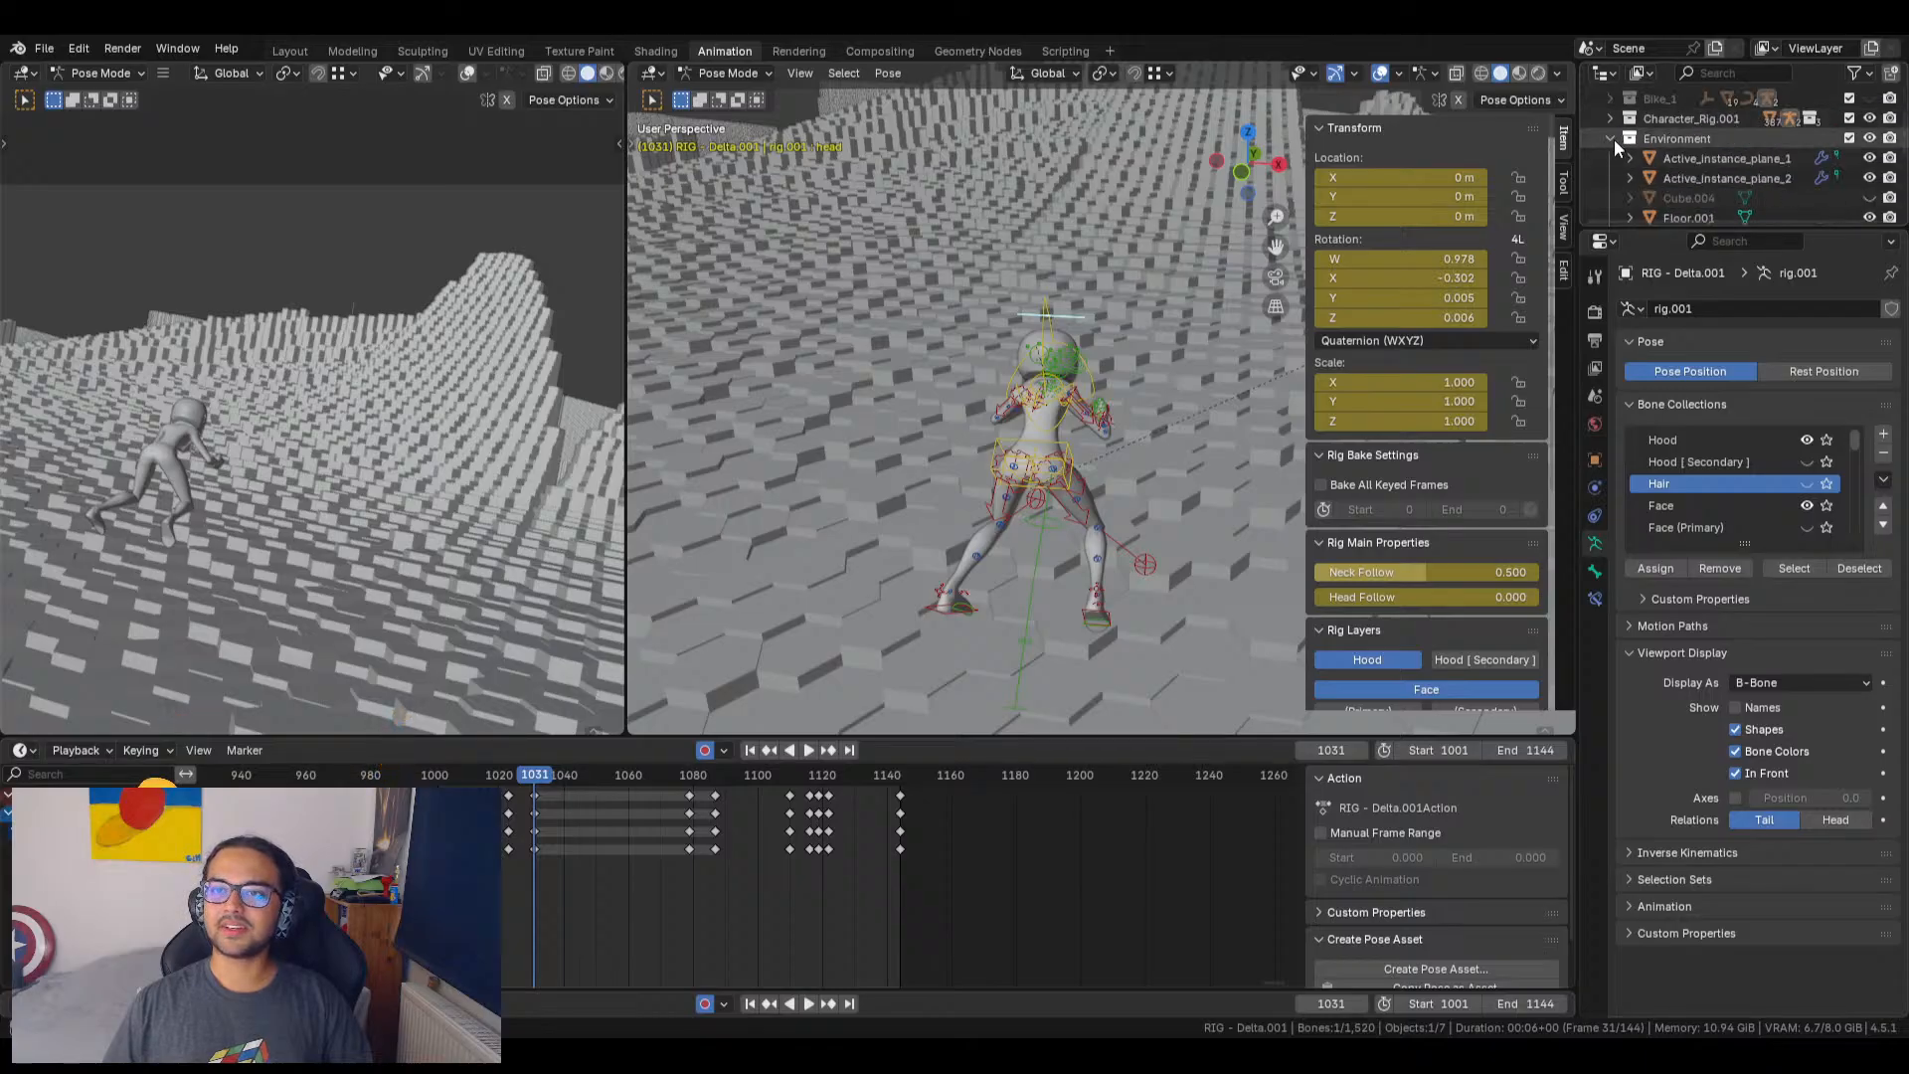
pyautogui.click(1614, 140)
pyautogui.click(1609, 139)
pyautogui.click(1869, 165)
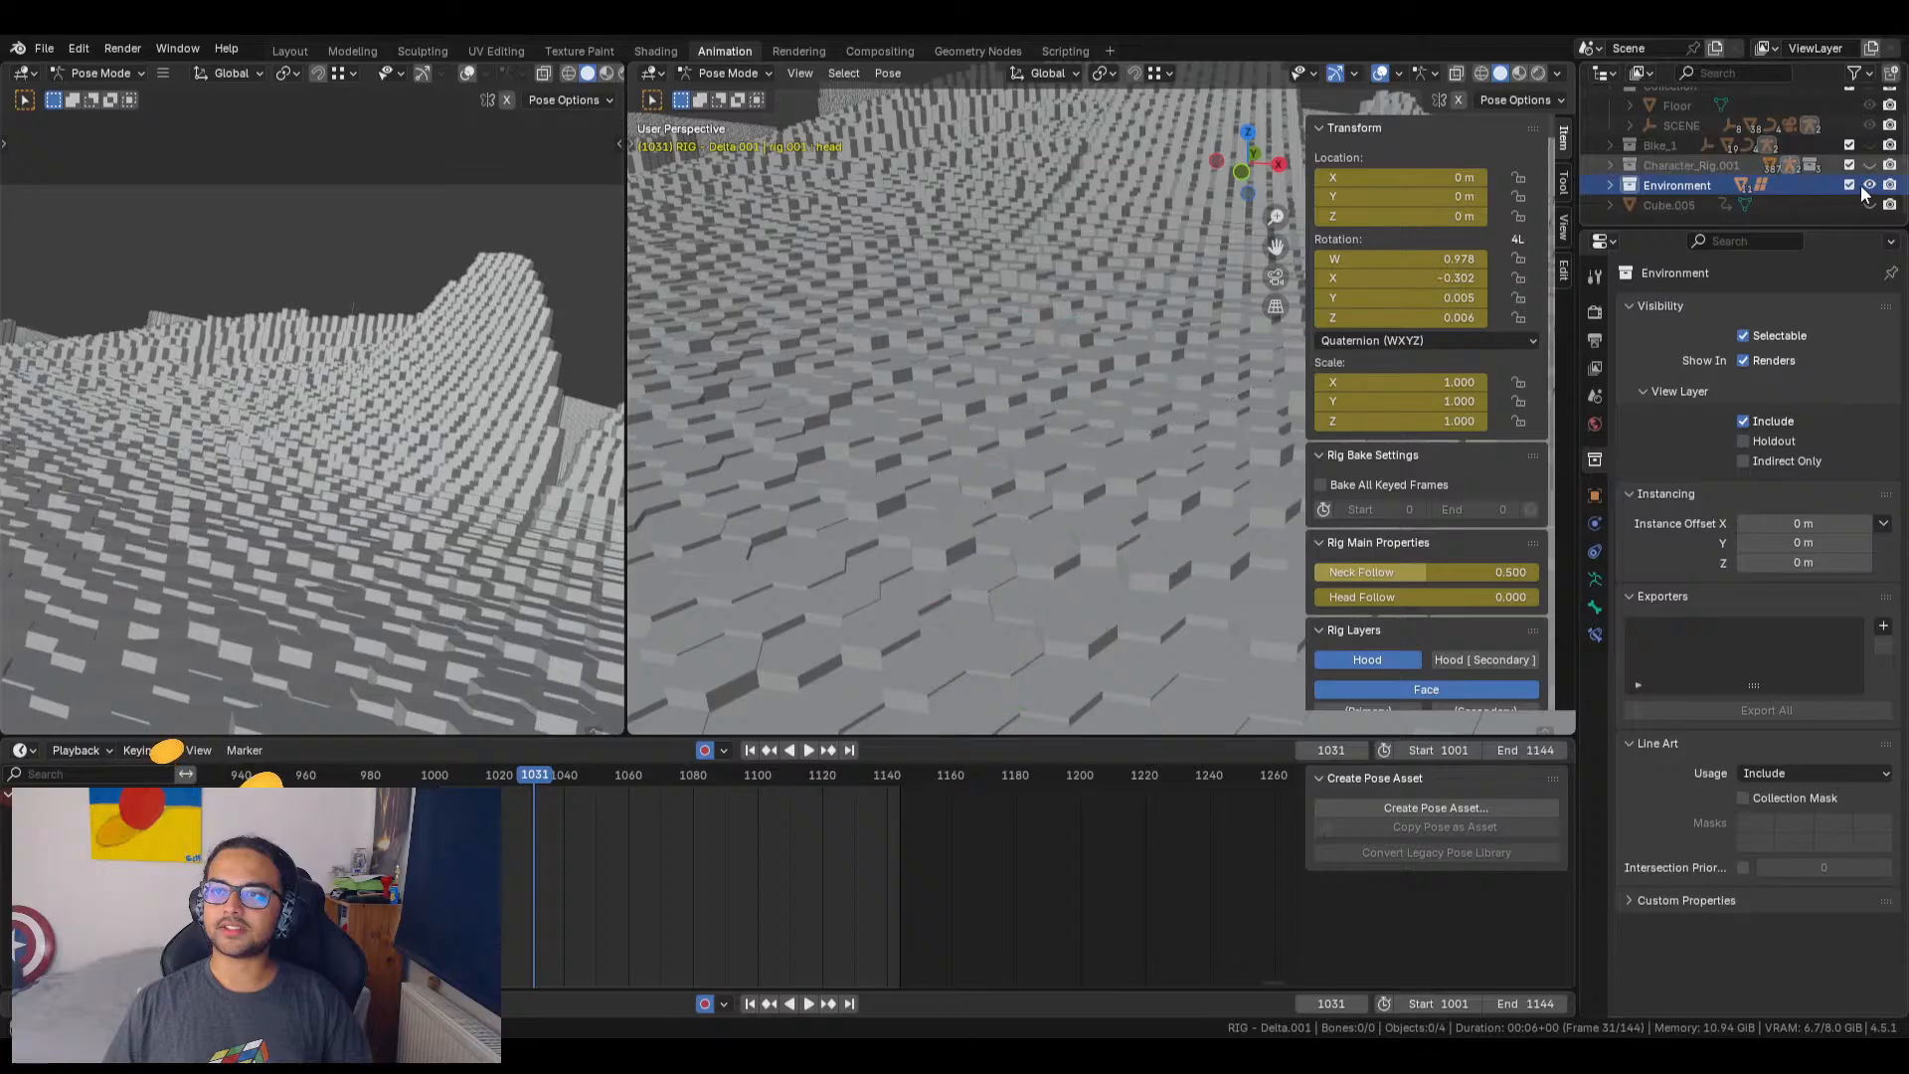
pyautogui.click(1868, 185)
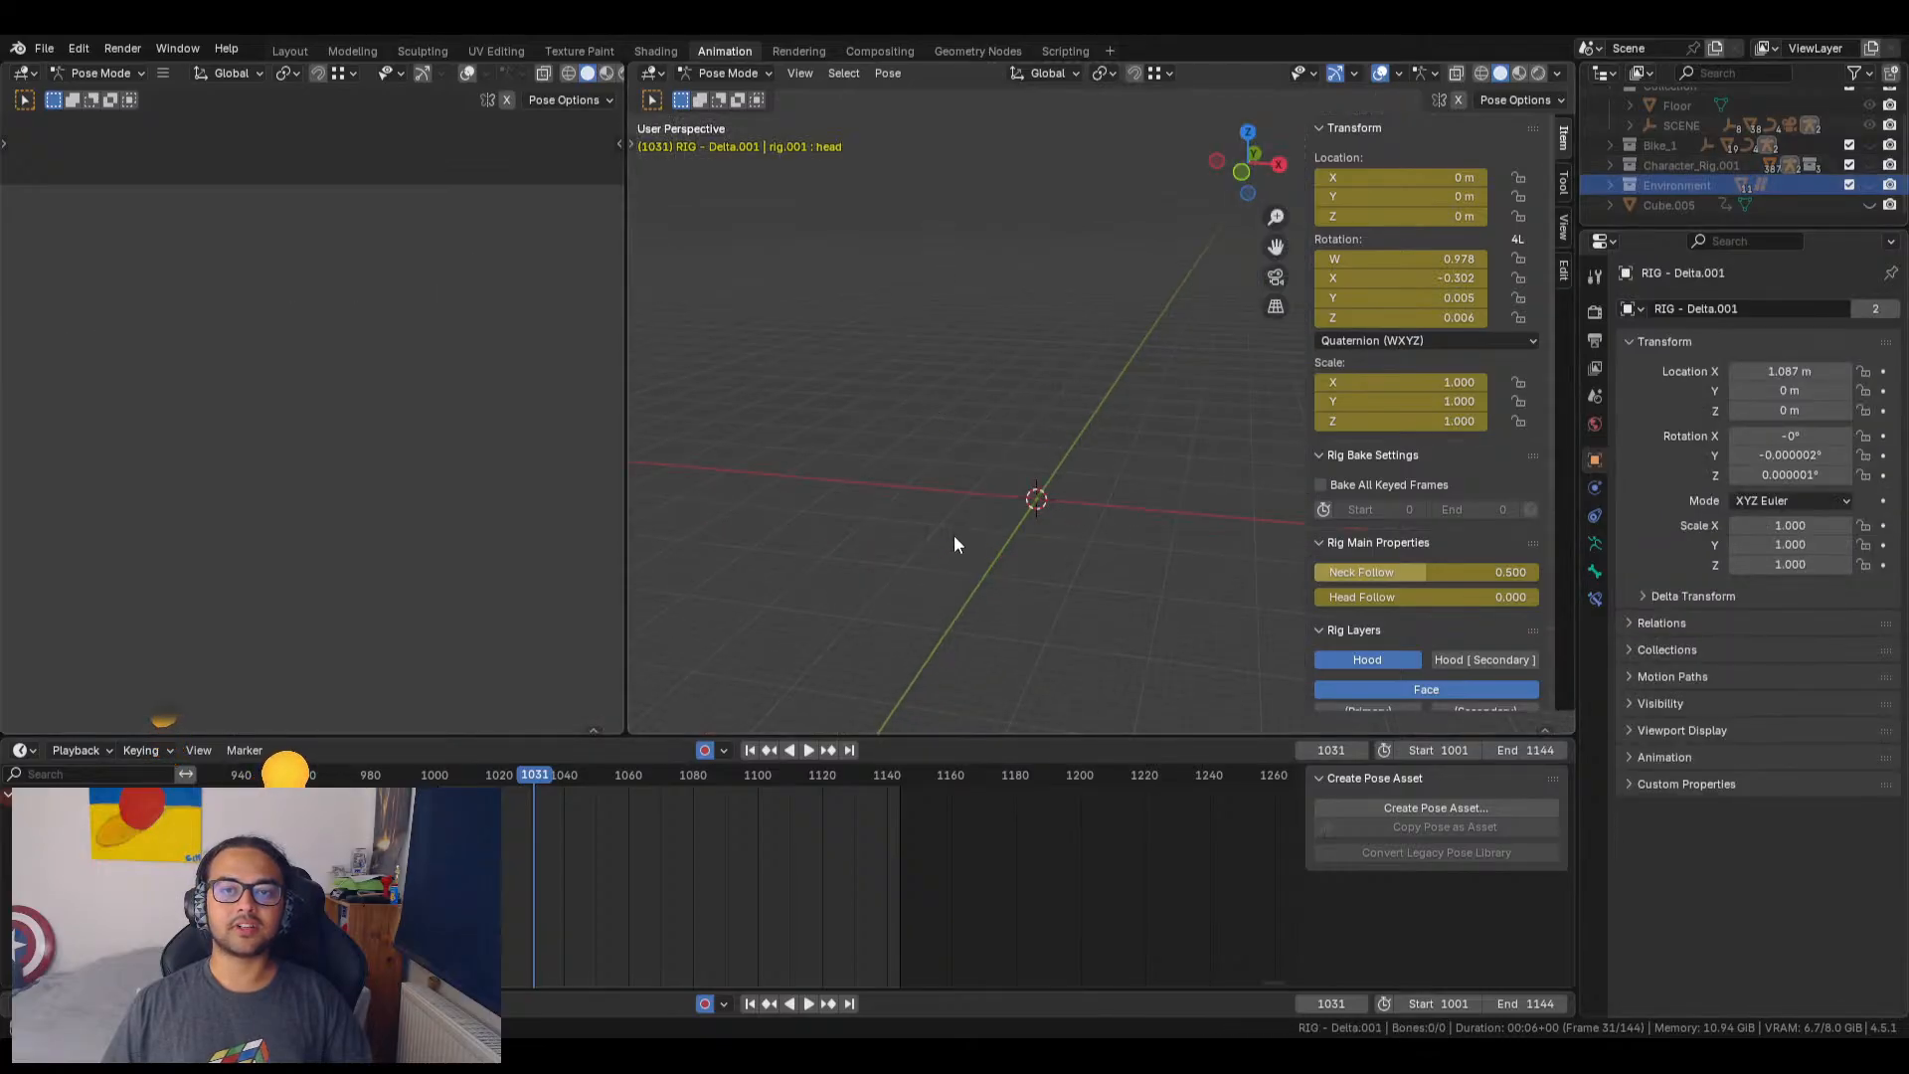
# Step: Switch to the Layout workspace with the empty scene in object mode
pyautogui.moveTo(955, 543); pyautogui.dragTo(957, 473, button='middle')
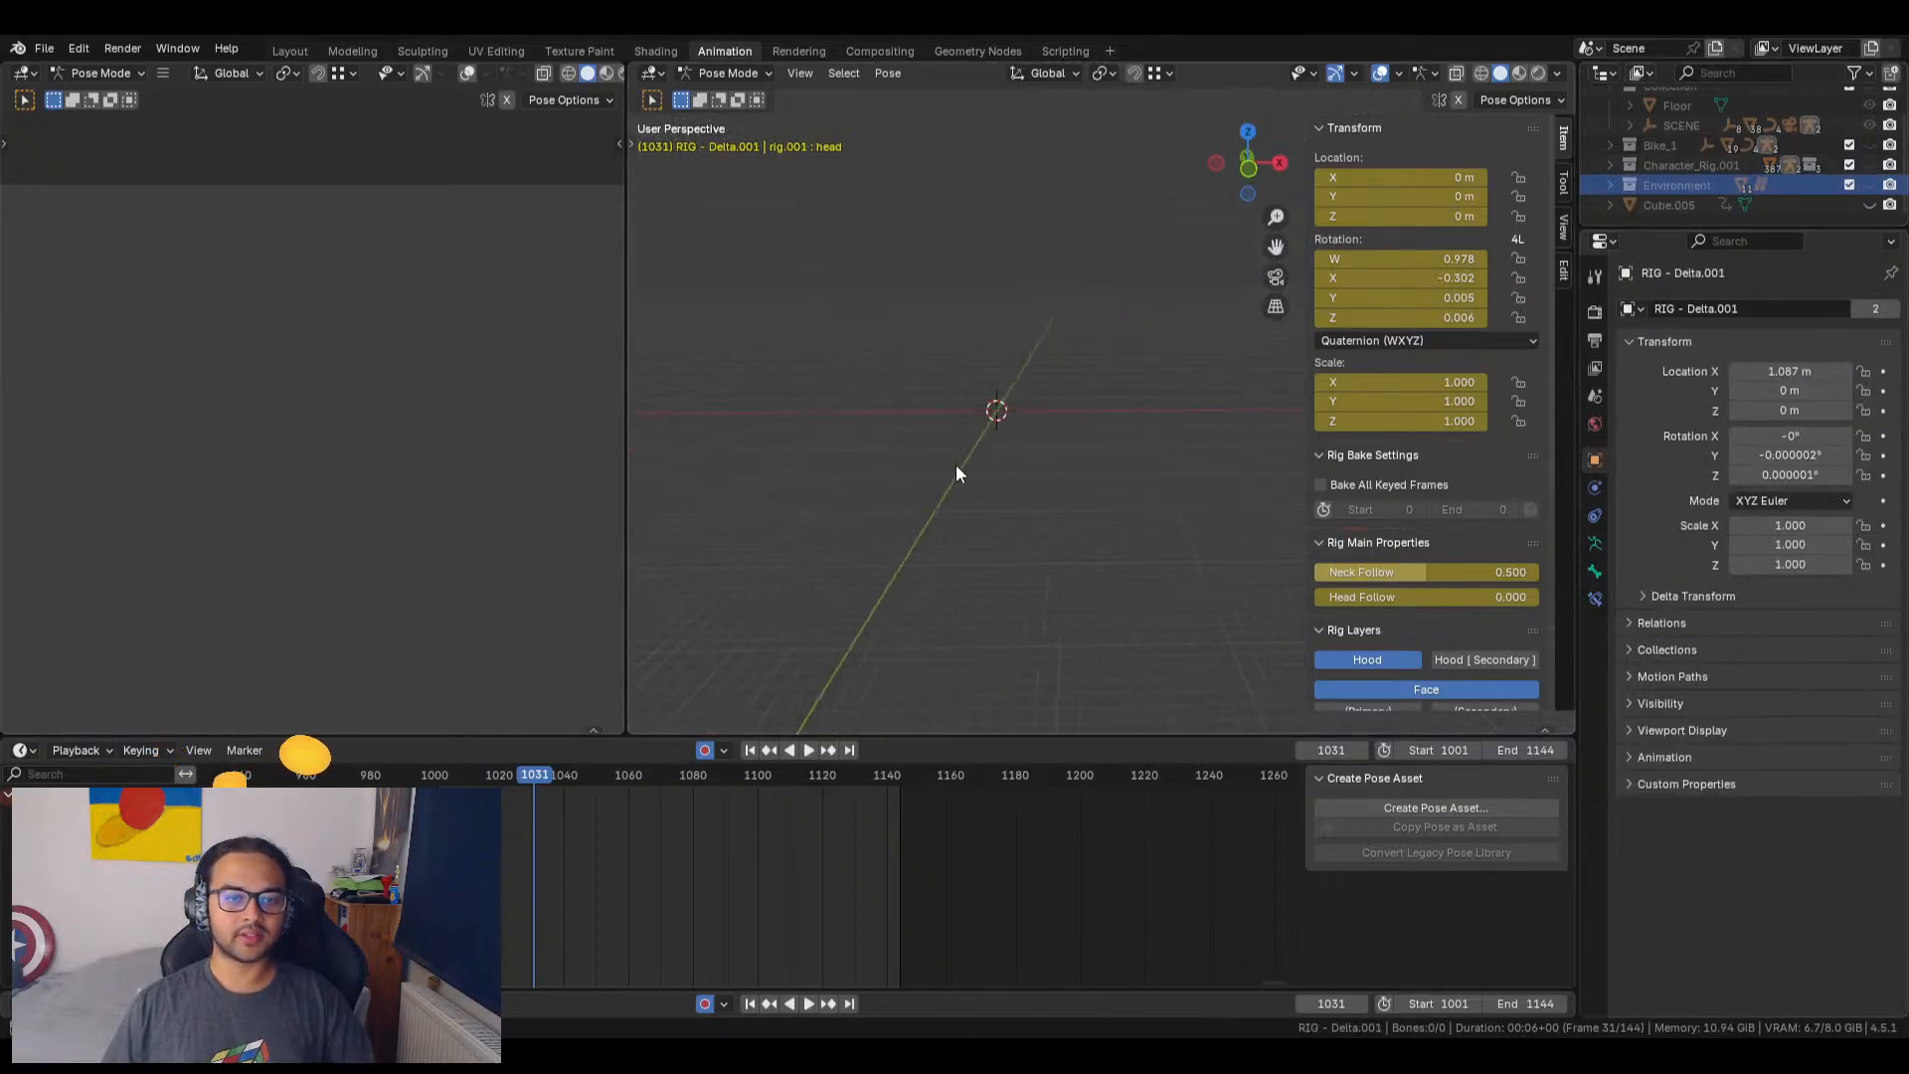
pyautogui.click(291, 51)
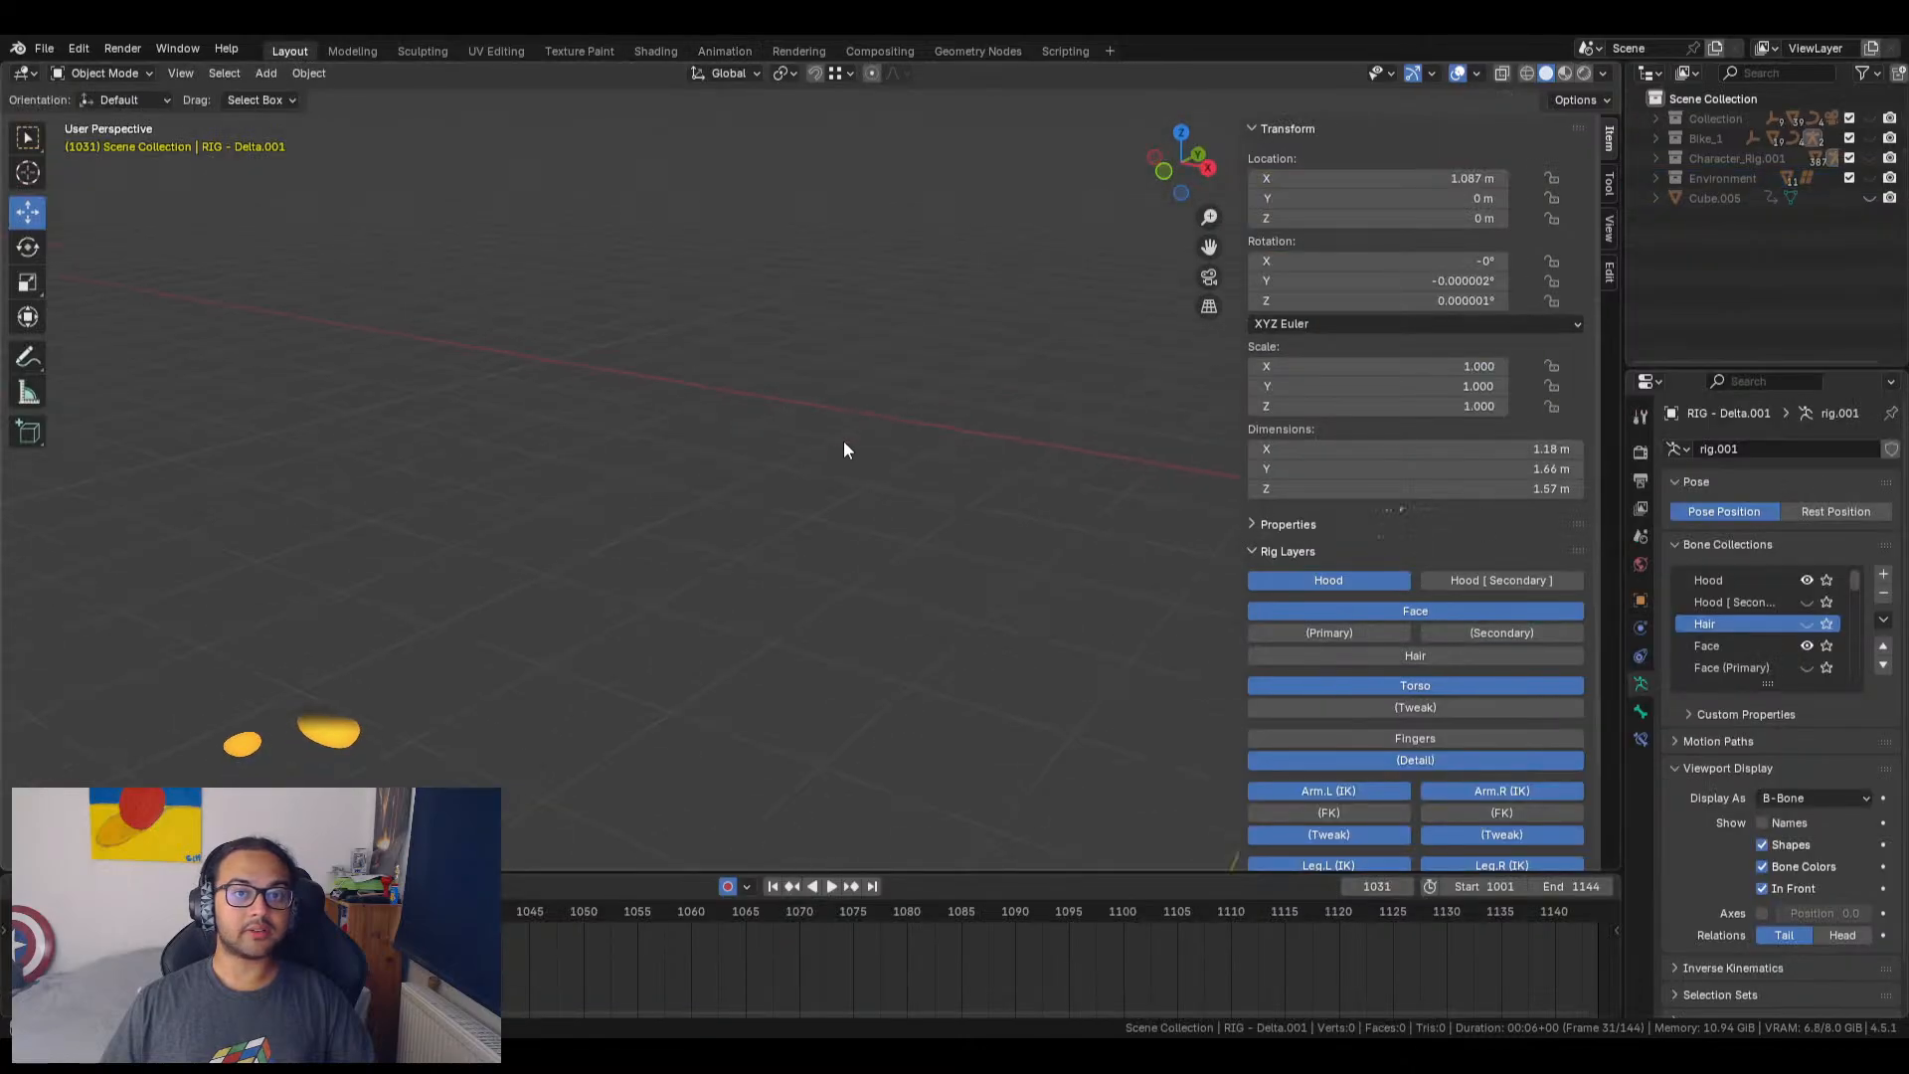
pyautogui.moveTo(843, 443); pyautogui.dragTo(808, 482, button='middle')
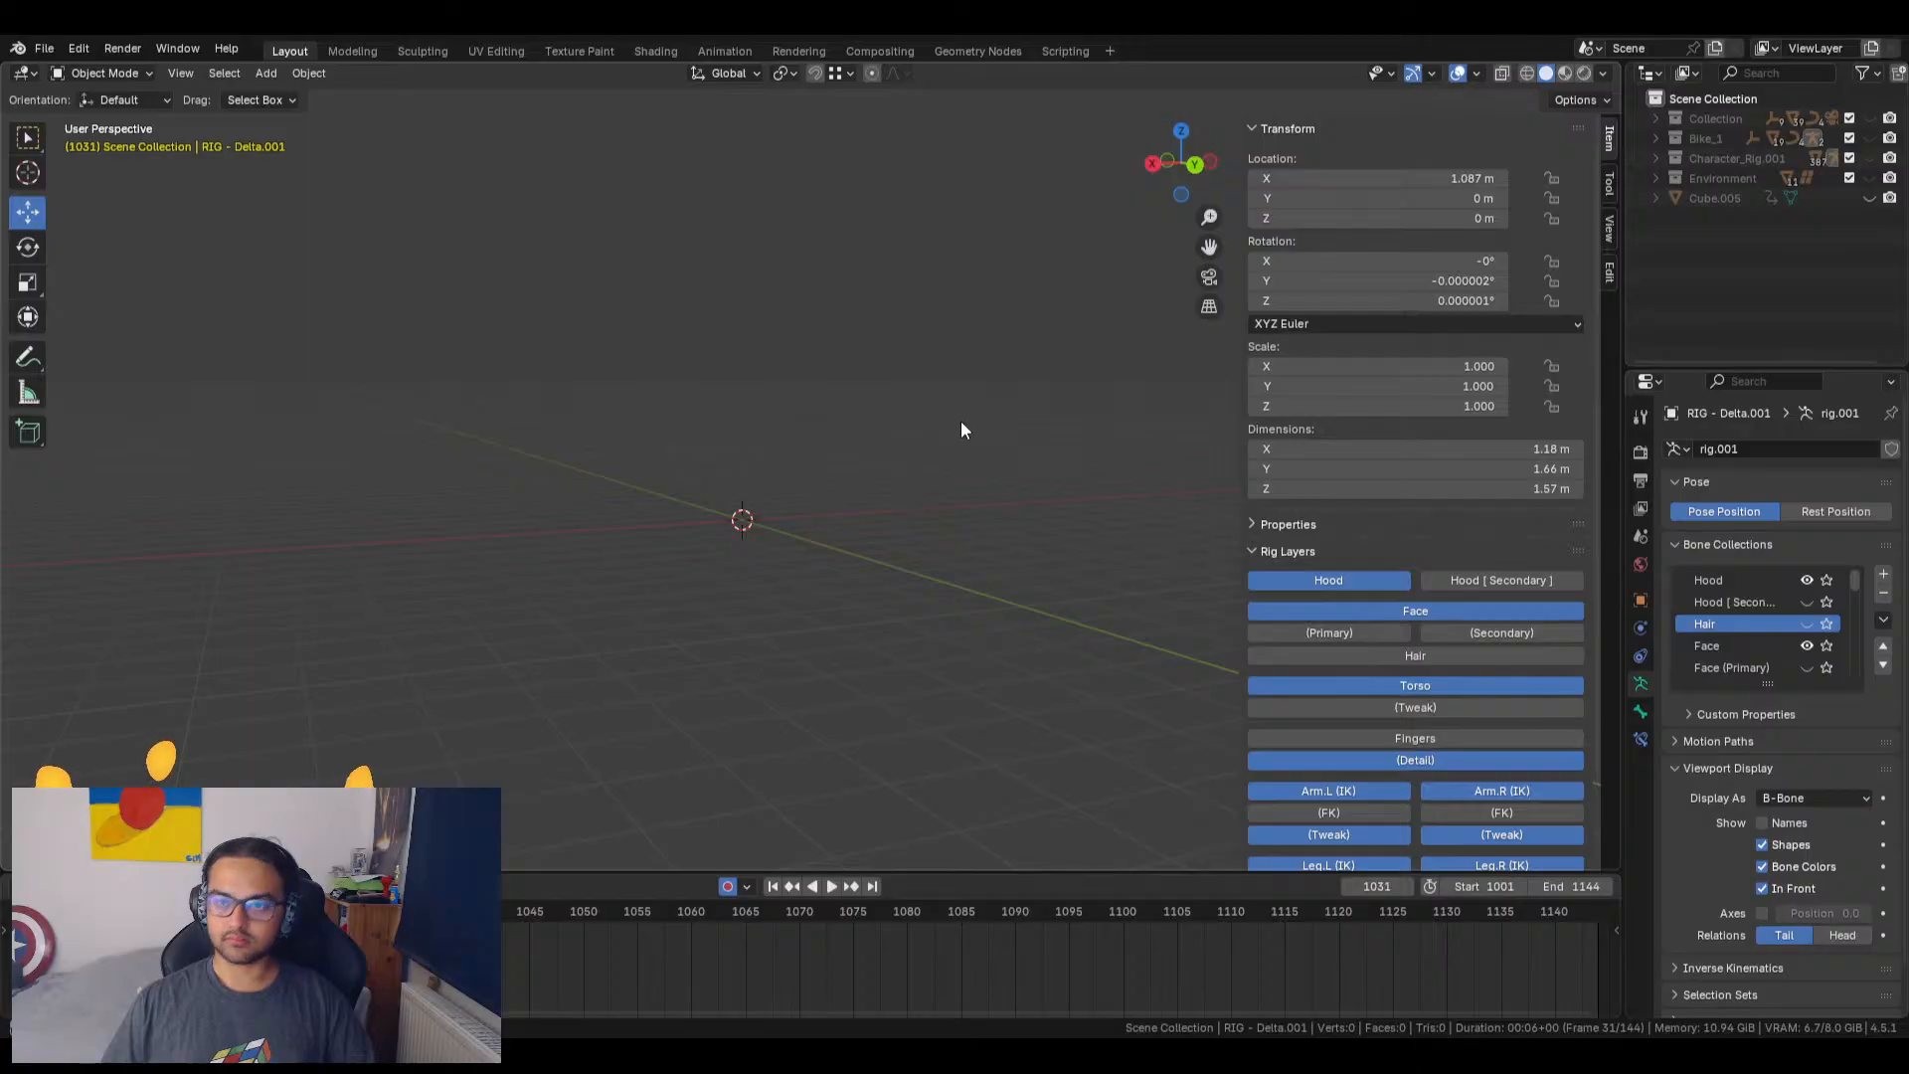
pyautogui.press('Tab')
pyautogui.press('Tab')
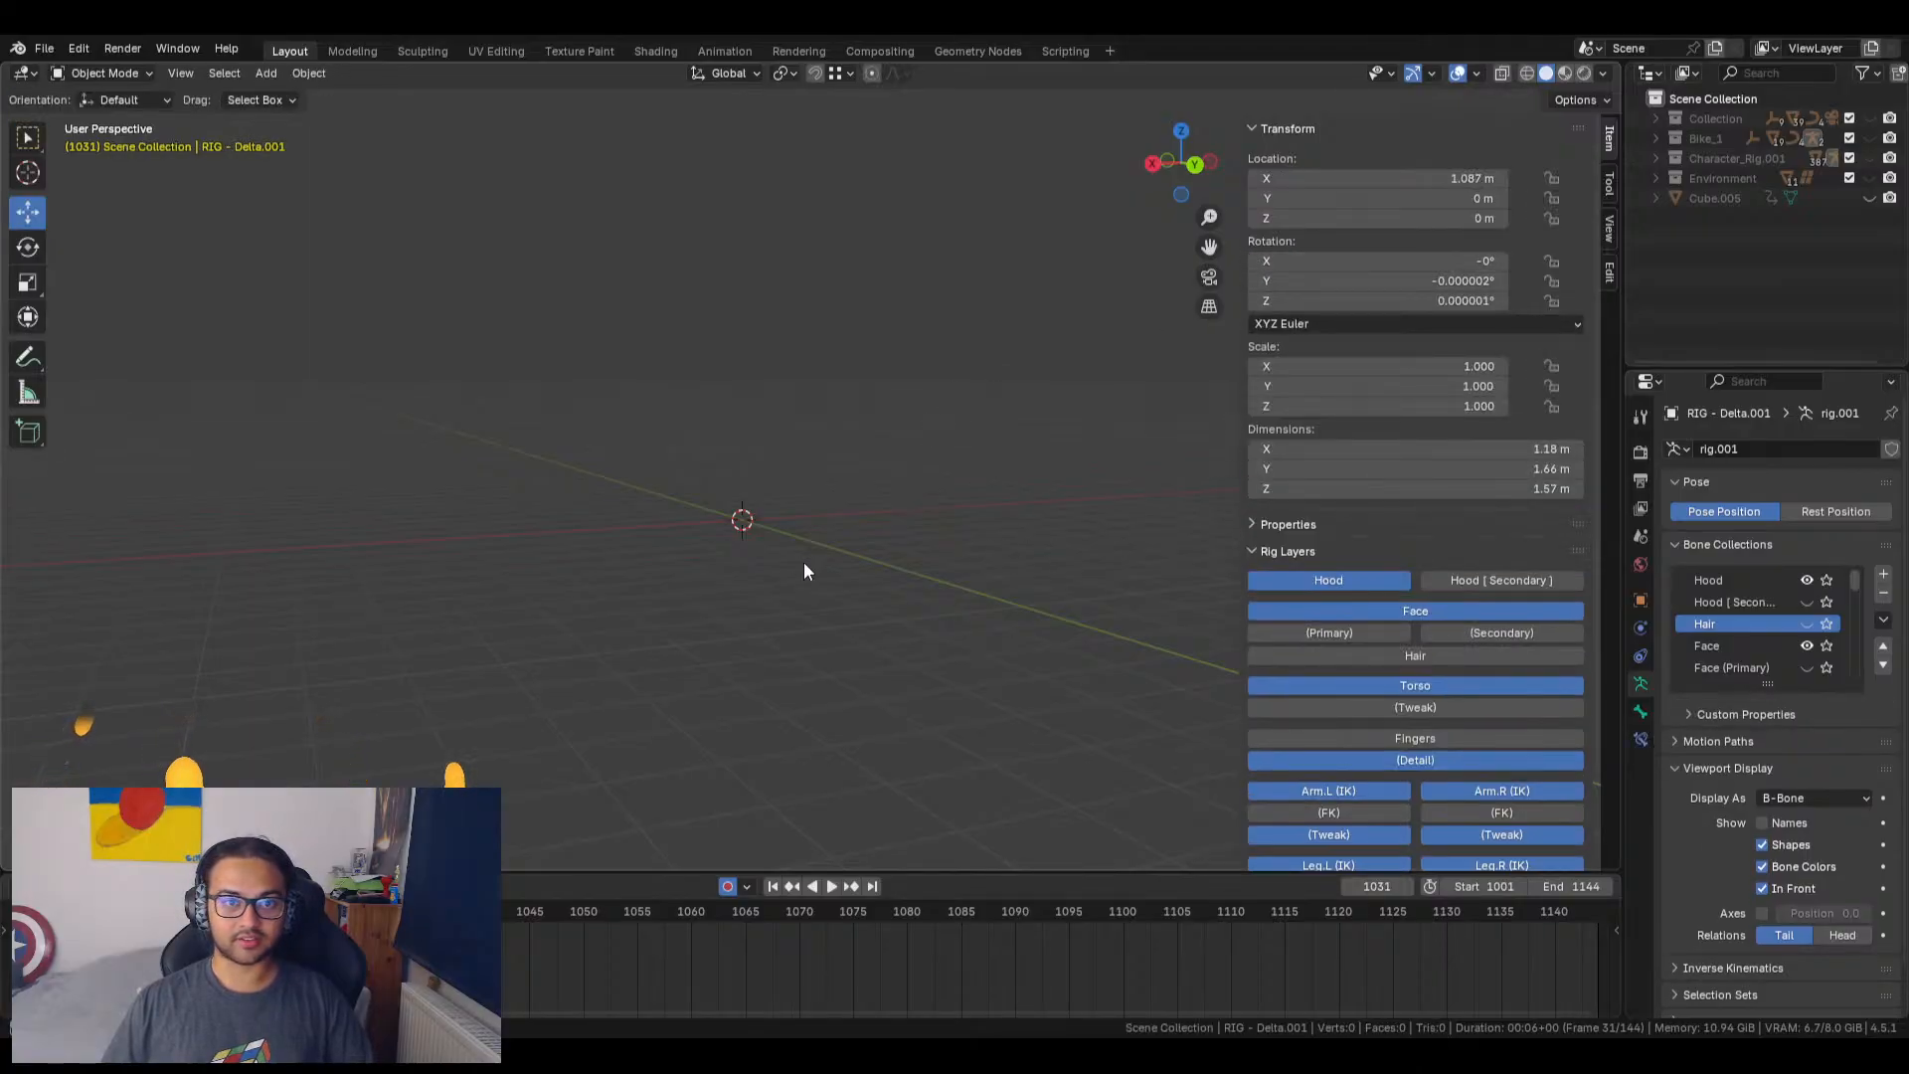
pyautogui.hotkey('shift', 'a')
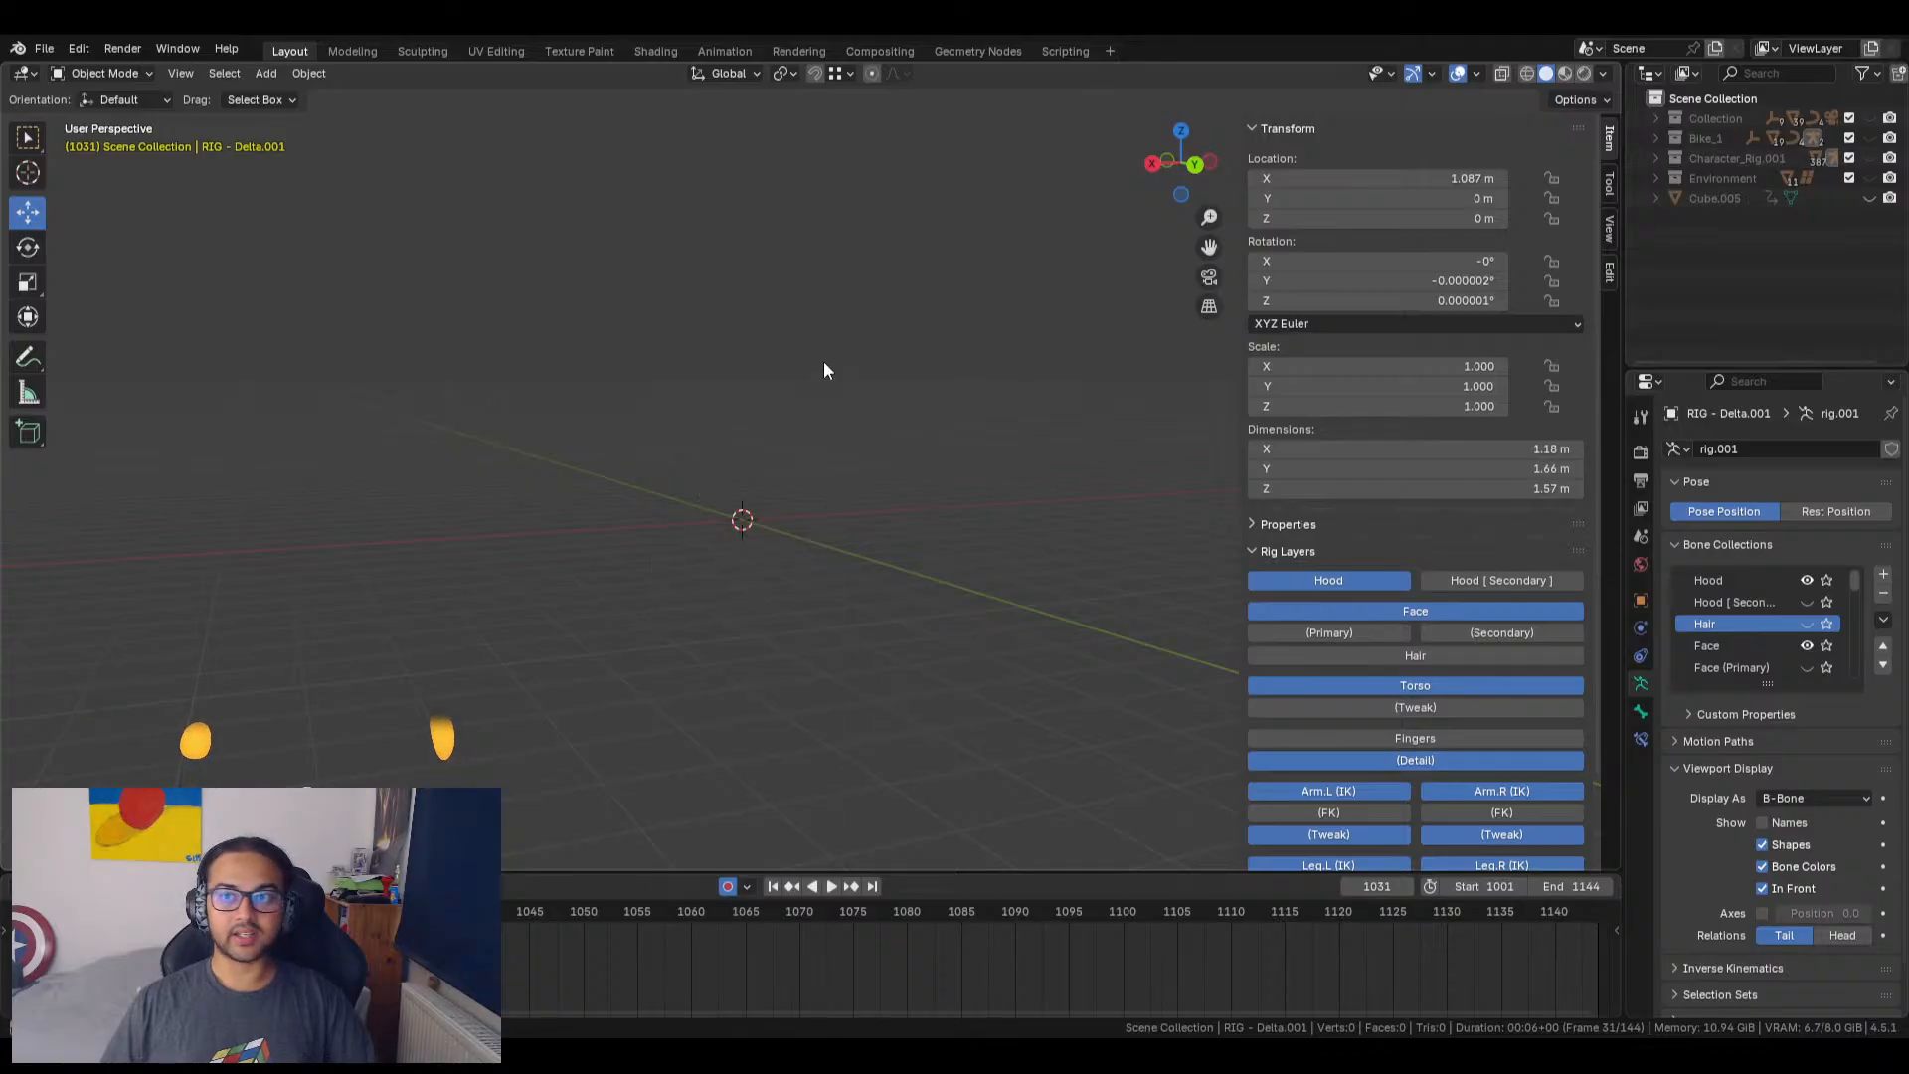
pyautogui.hotkey('shift', 'a')
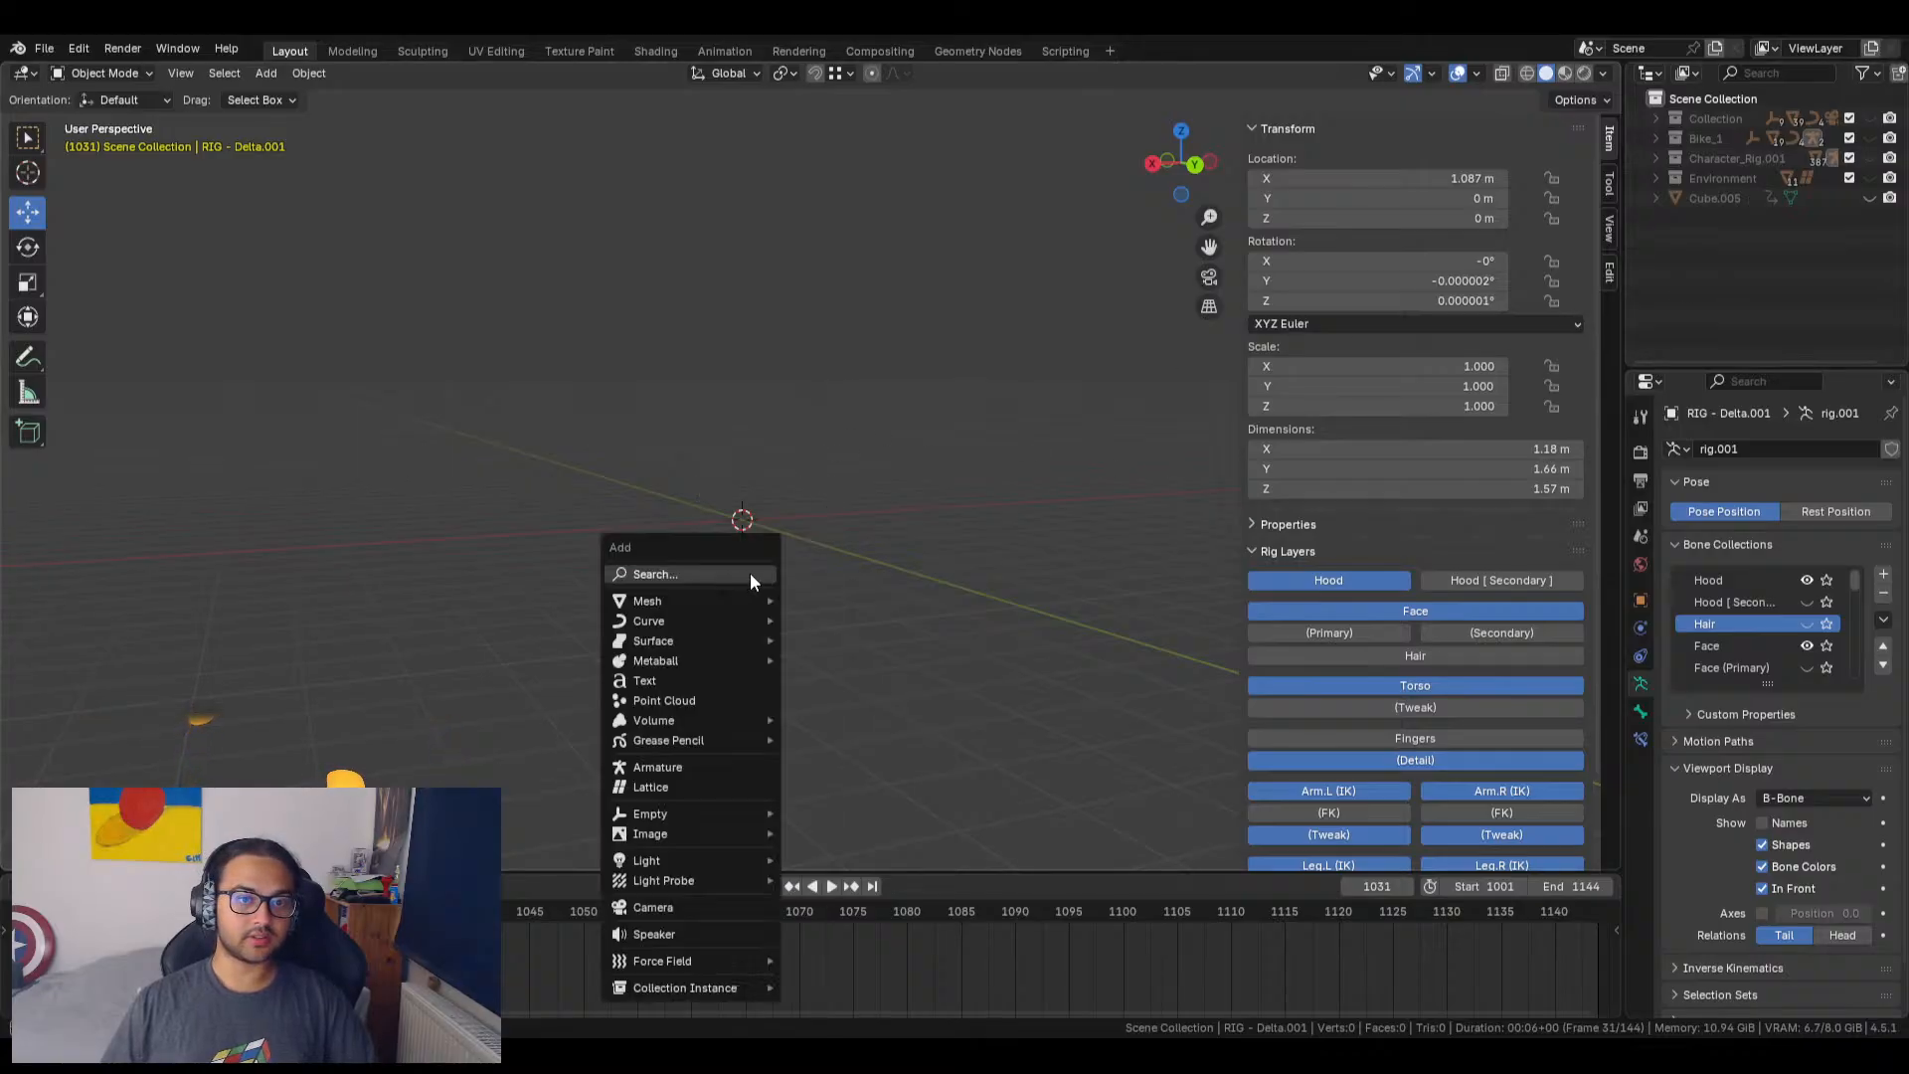
pyautogui.moveTo(724, 601)
pyautogui.click(845, 634)
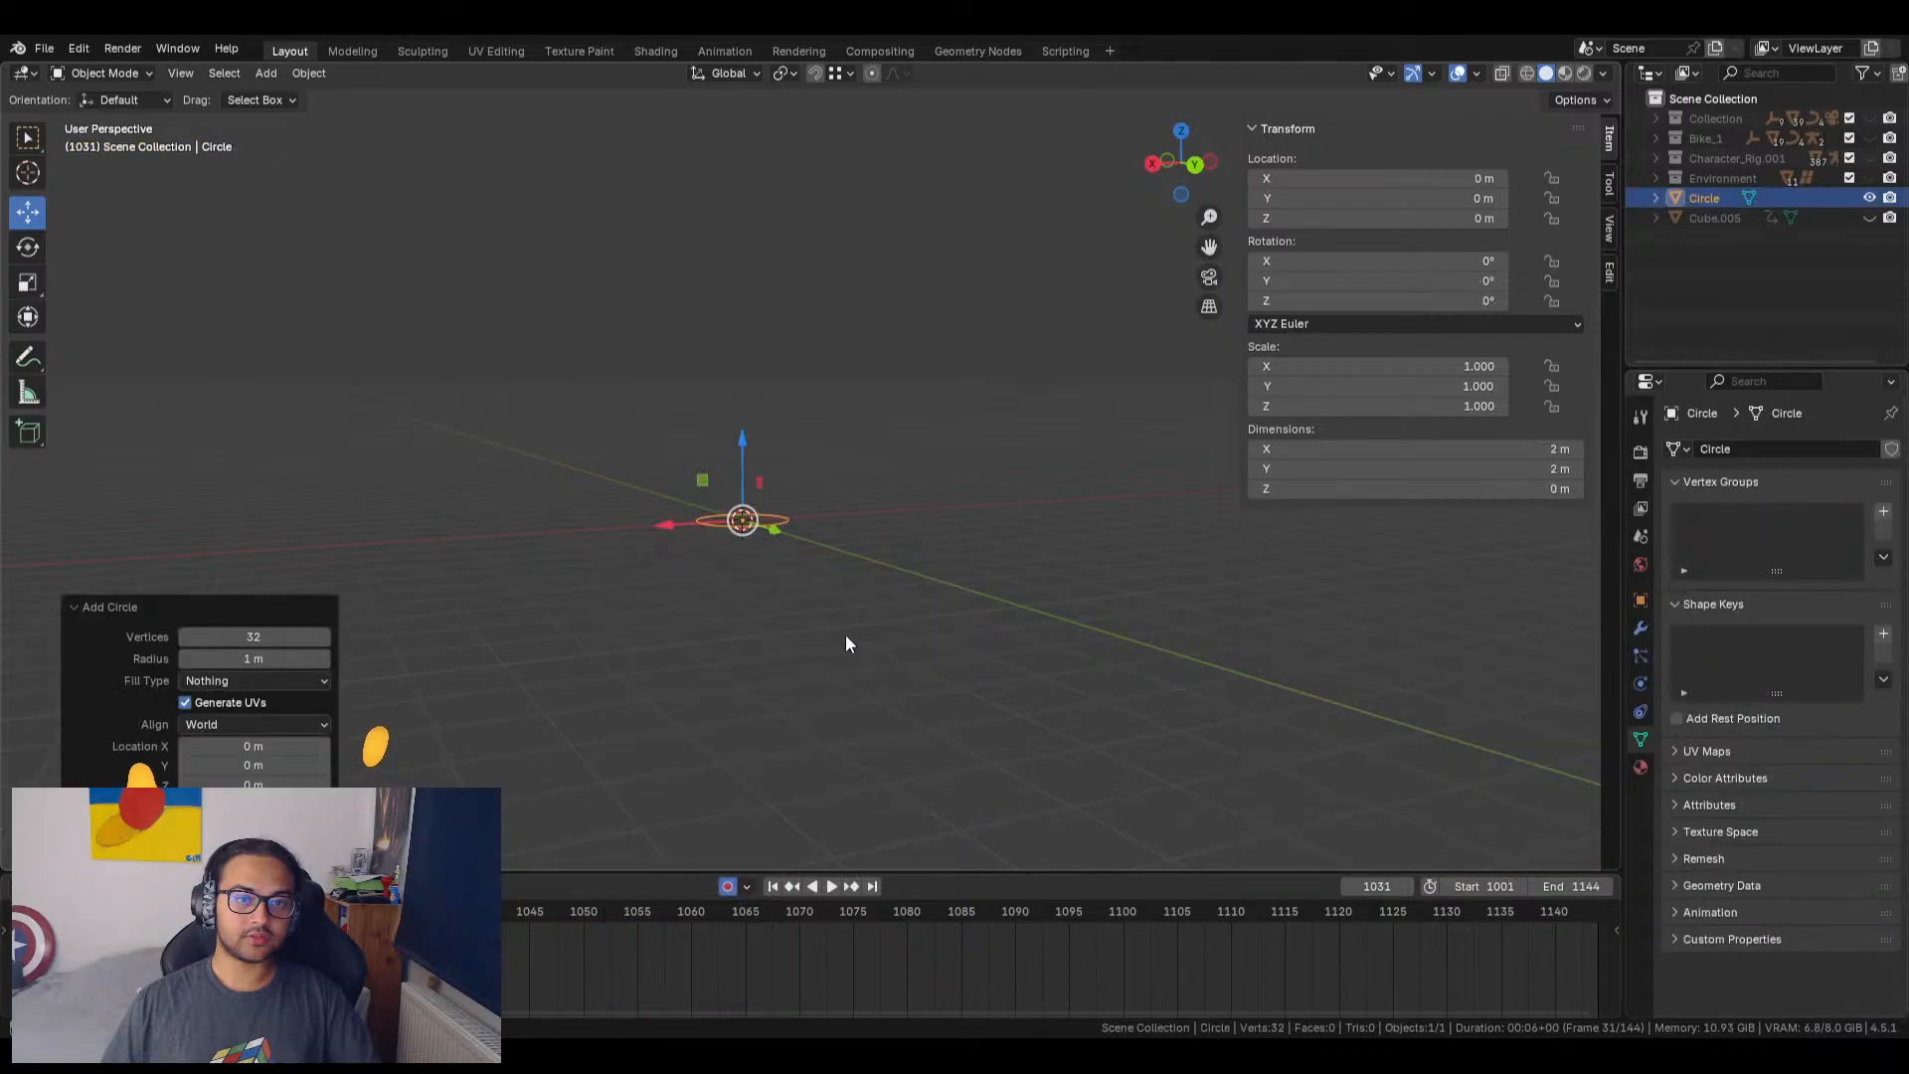
pyautogui.hotkey('ctrl', 'z')
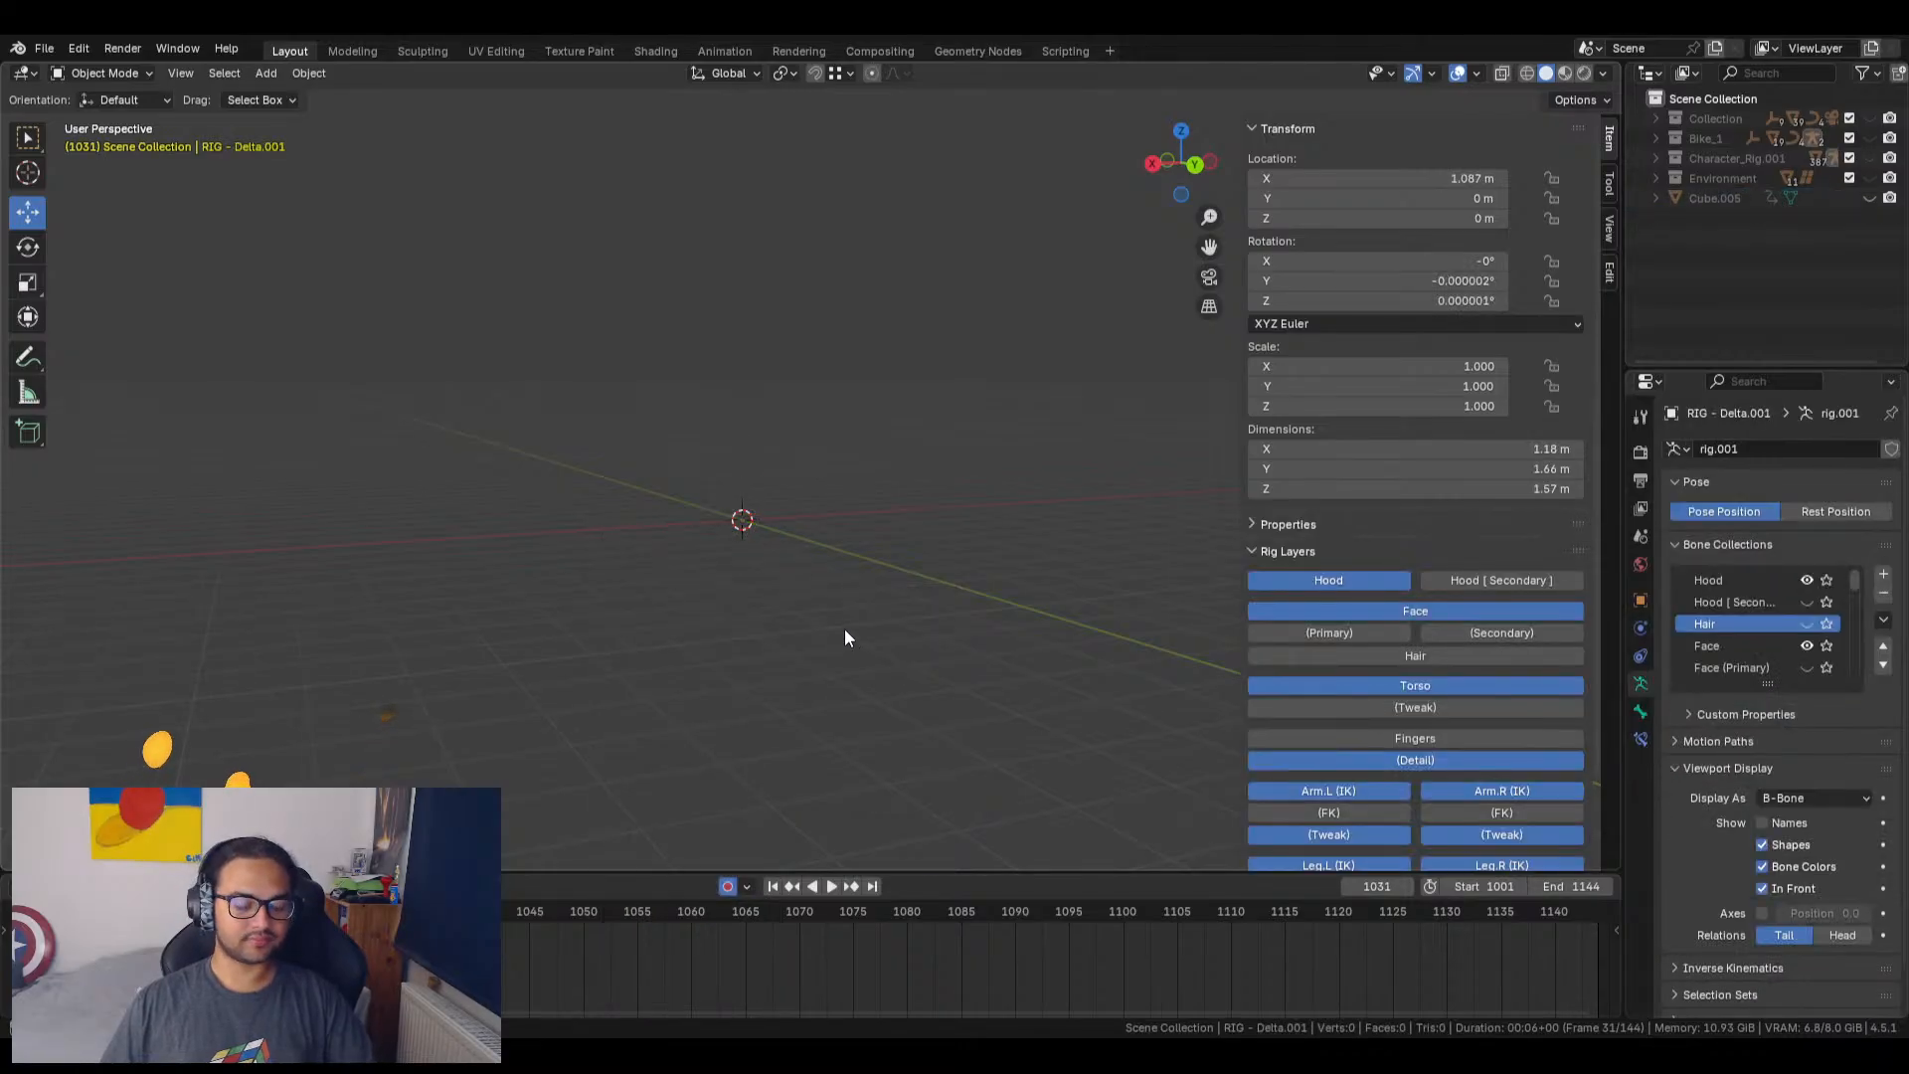
# Step: Add a mesh cylinder at the world origin with 8 vertices, 1 m radius and 2 m depth
pyautogui.hotkey('shift', 'a')
pyautogui.moveTo(843, 629)
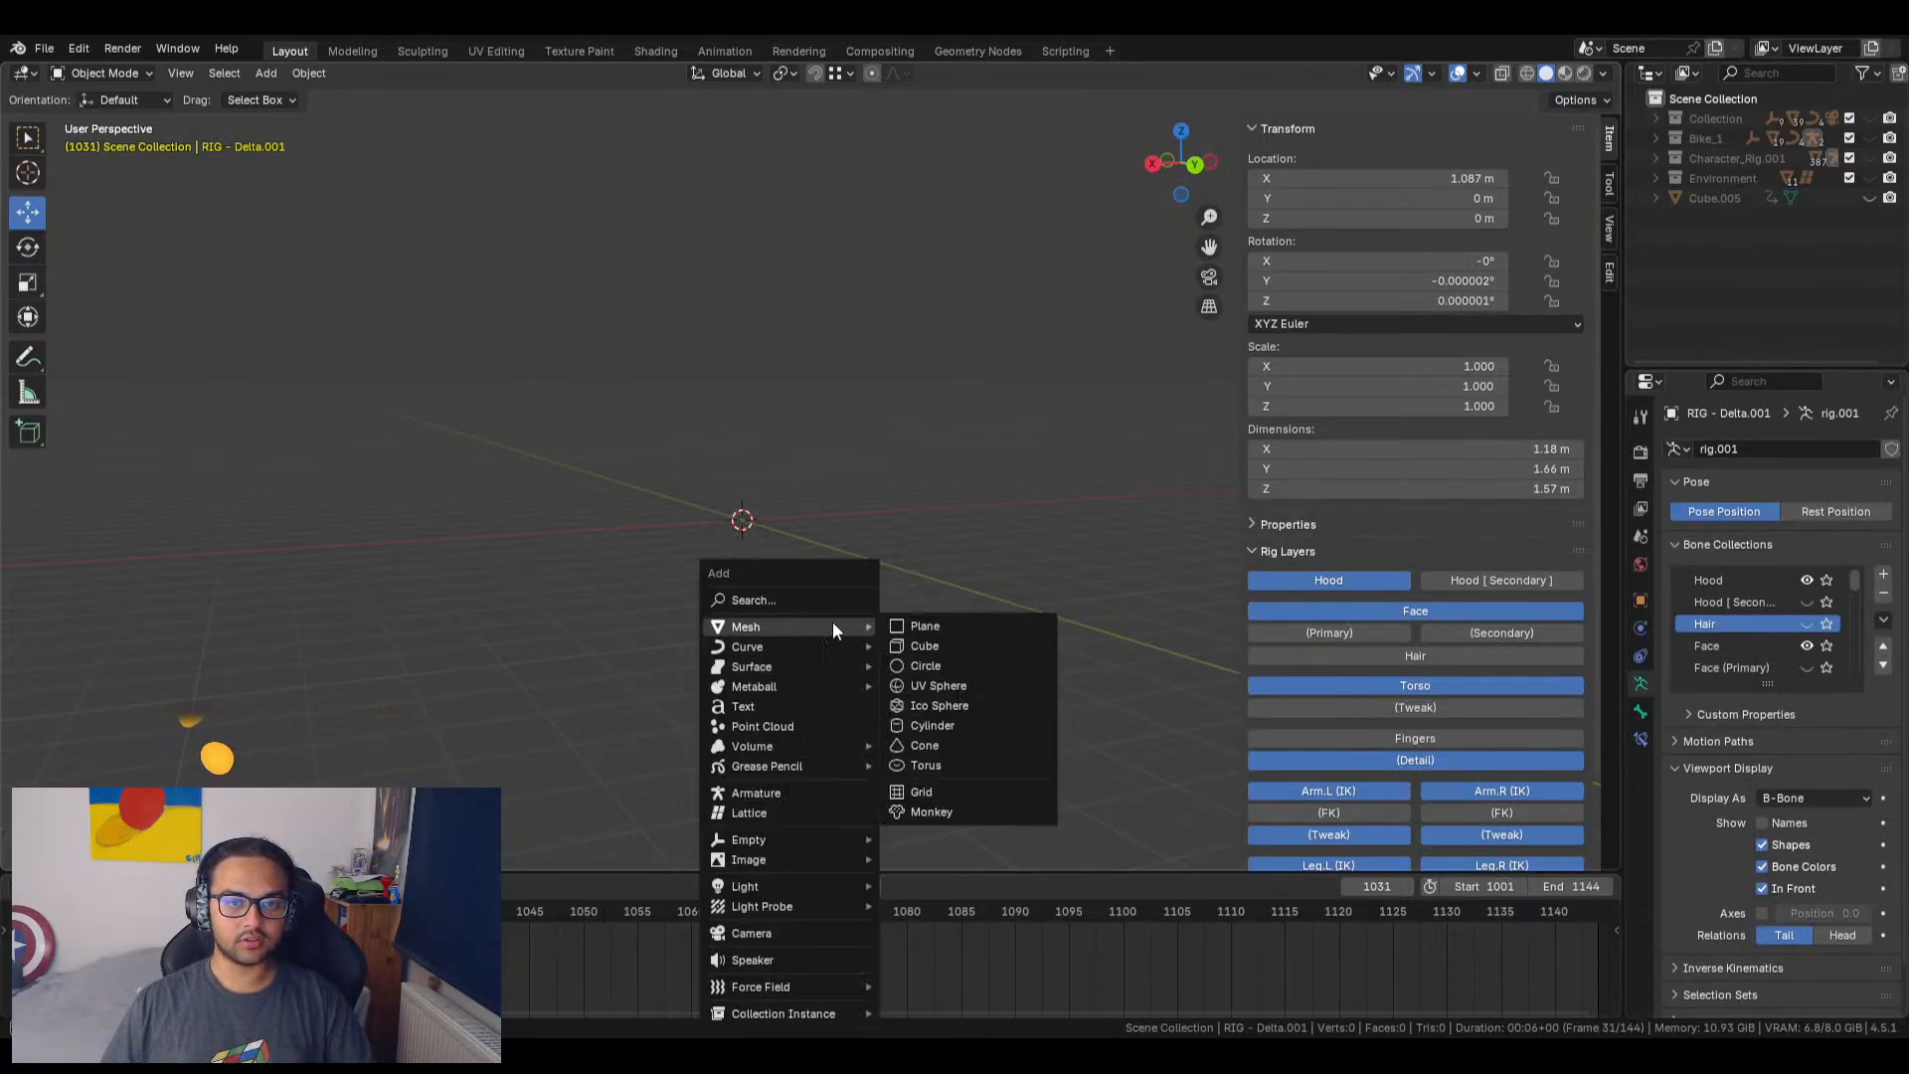
pyautogui.click(949, 725)
pyautogui.moveTo(702, 583); pyautogui.dragTo(680, 523, button='middle')
pyautogui.scroll(5, 797, 688)
pyautogui.moveTo(255, 615); pyautogui.dragTo(251, 622)
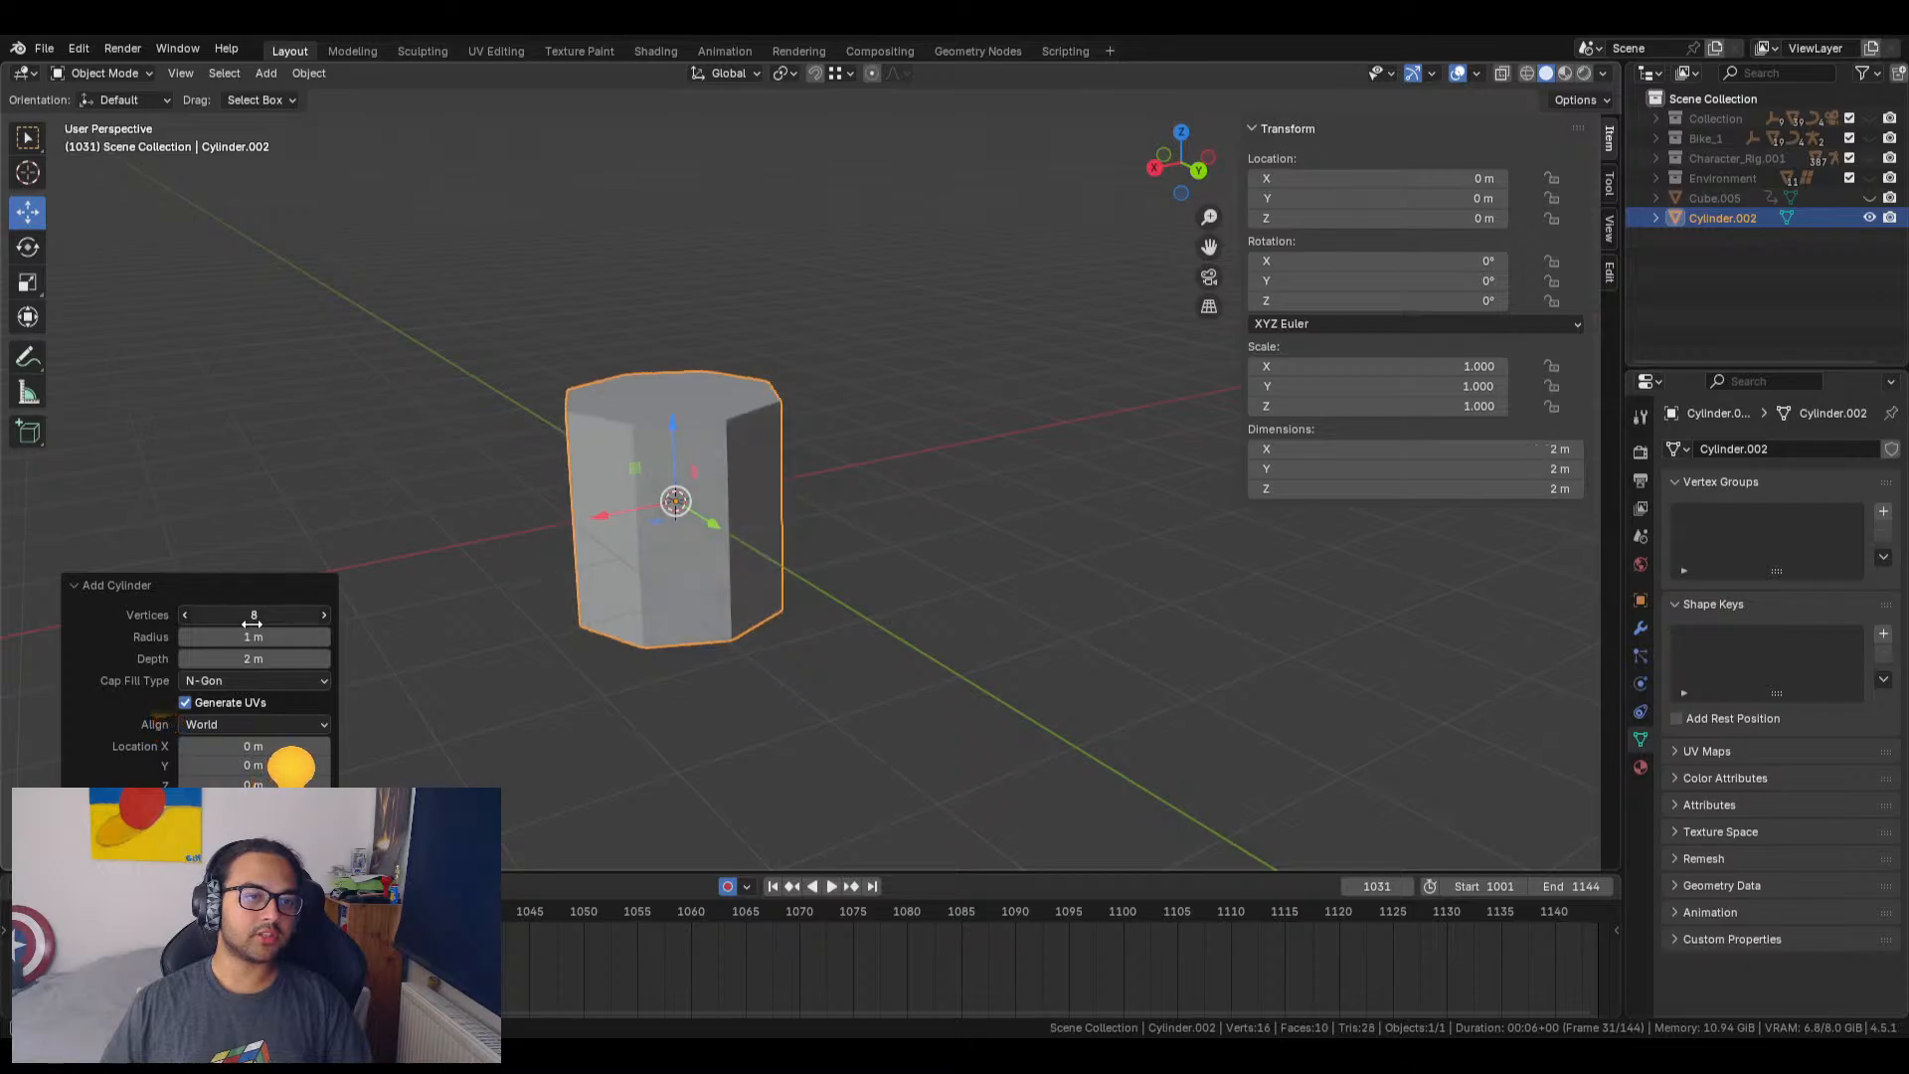
# Step: Rotate the eight-sided cylinder 90° around the global Y axis so it lies along the X axis
pyautogui.moveTo(814, 569); pyautogui.dragTo(869, 616, button='middle')
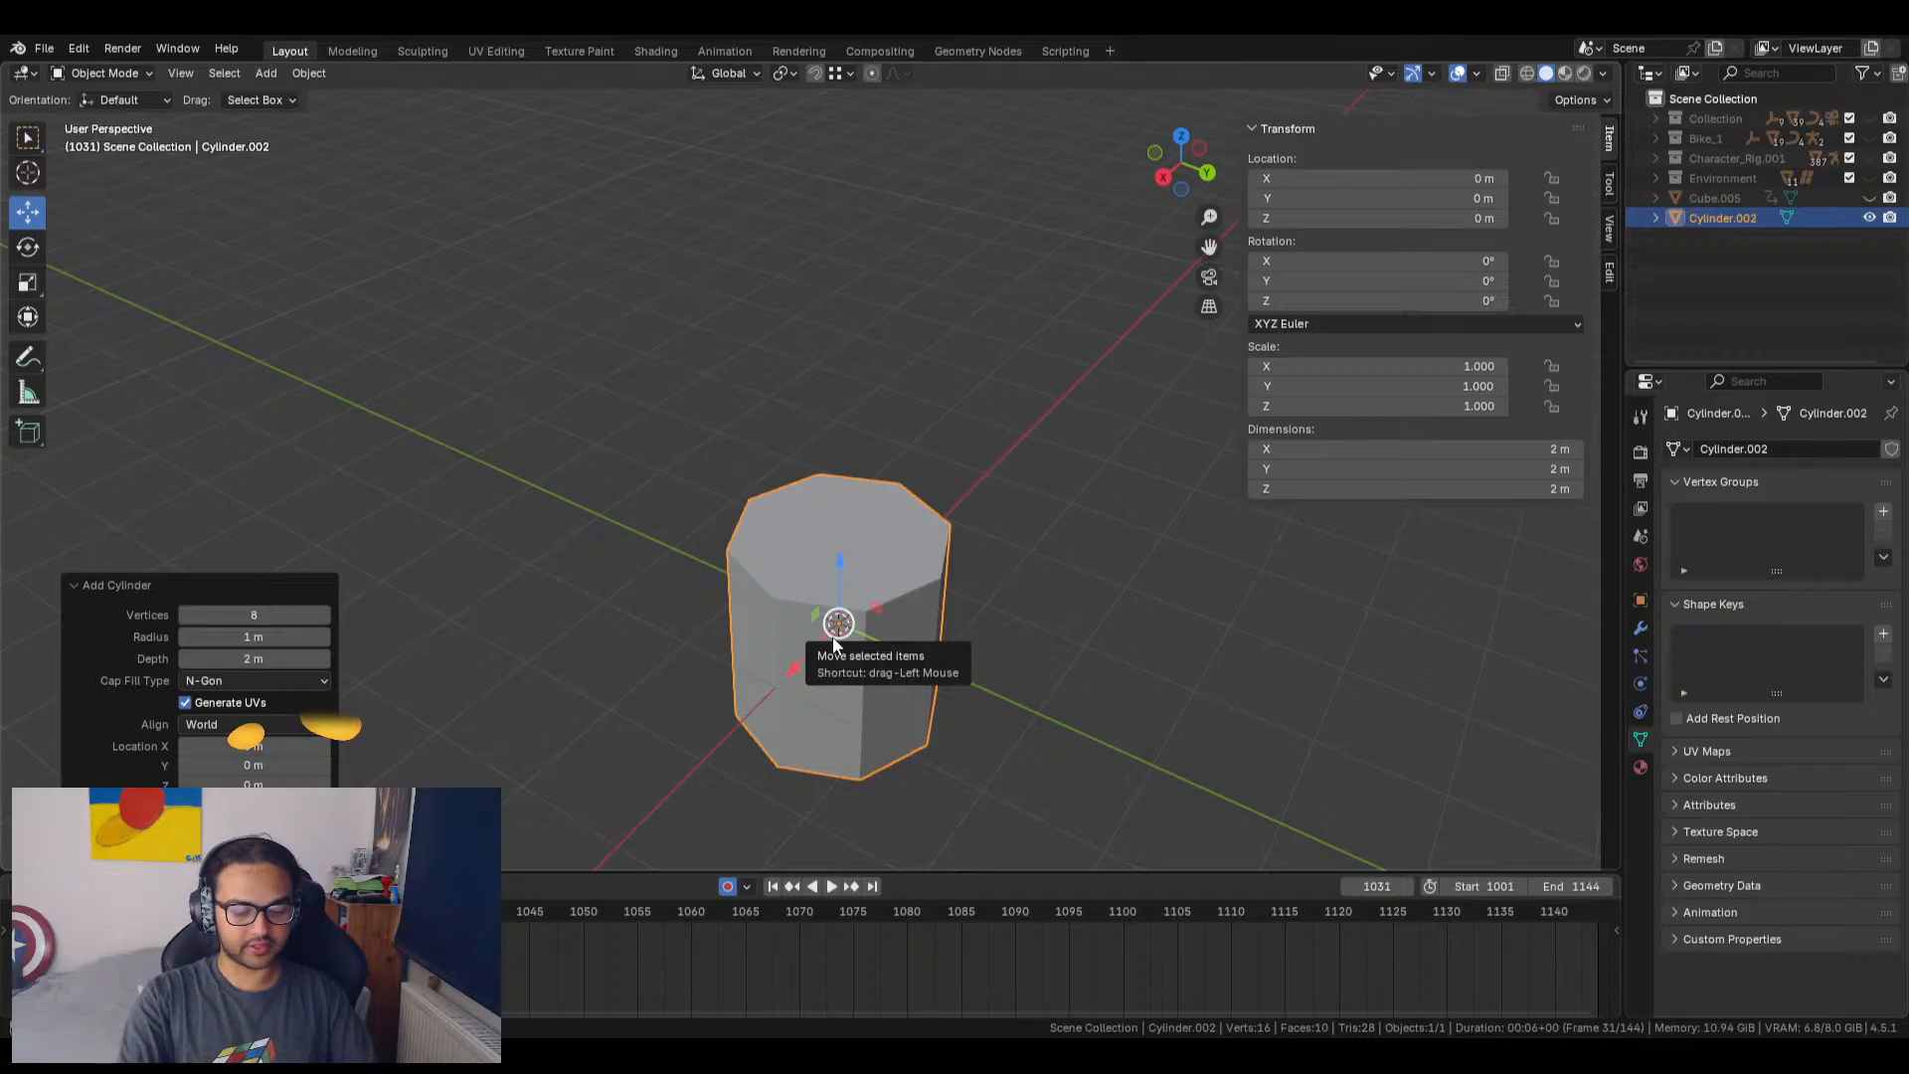
pyautogui.press('r')
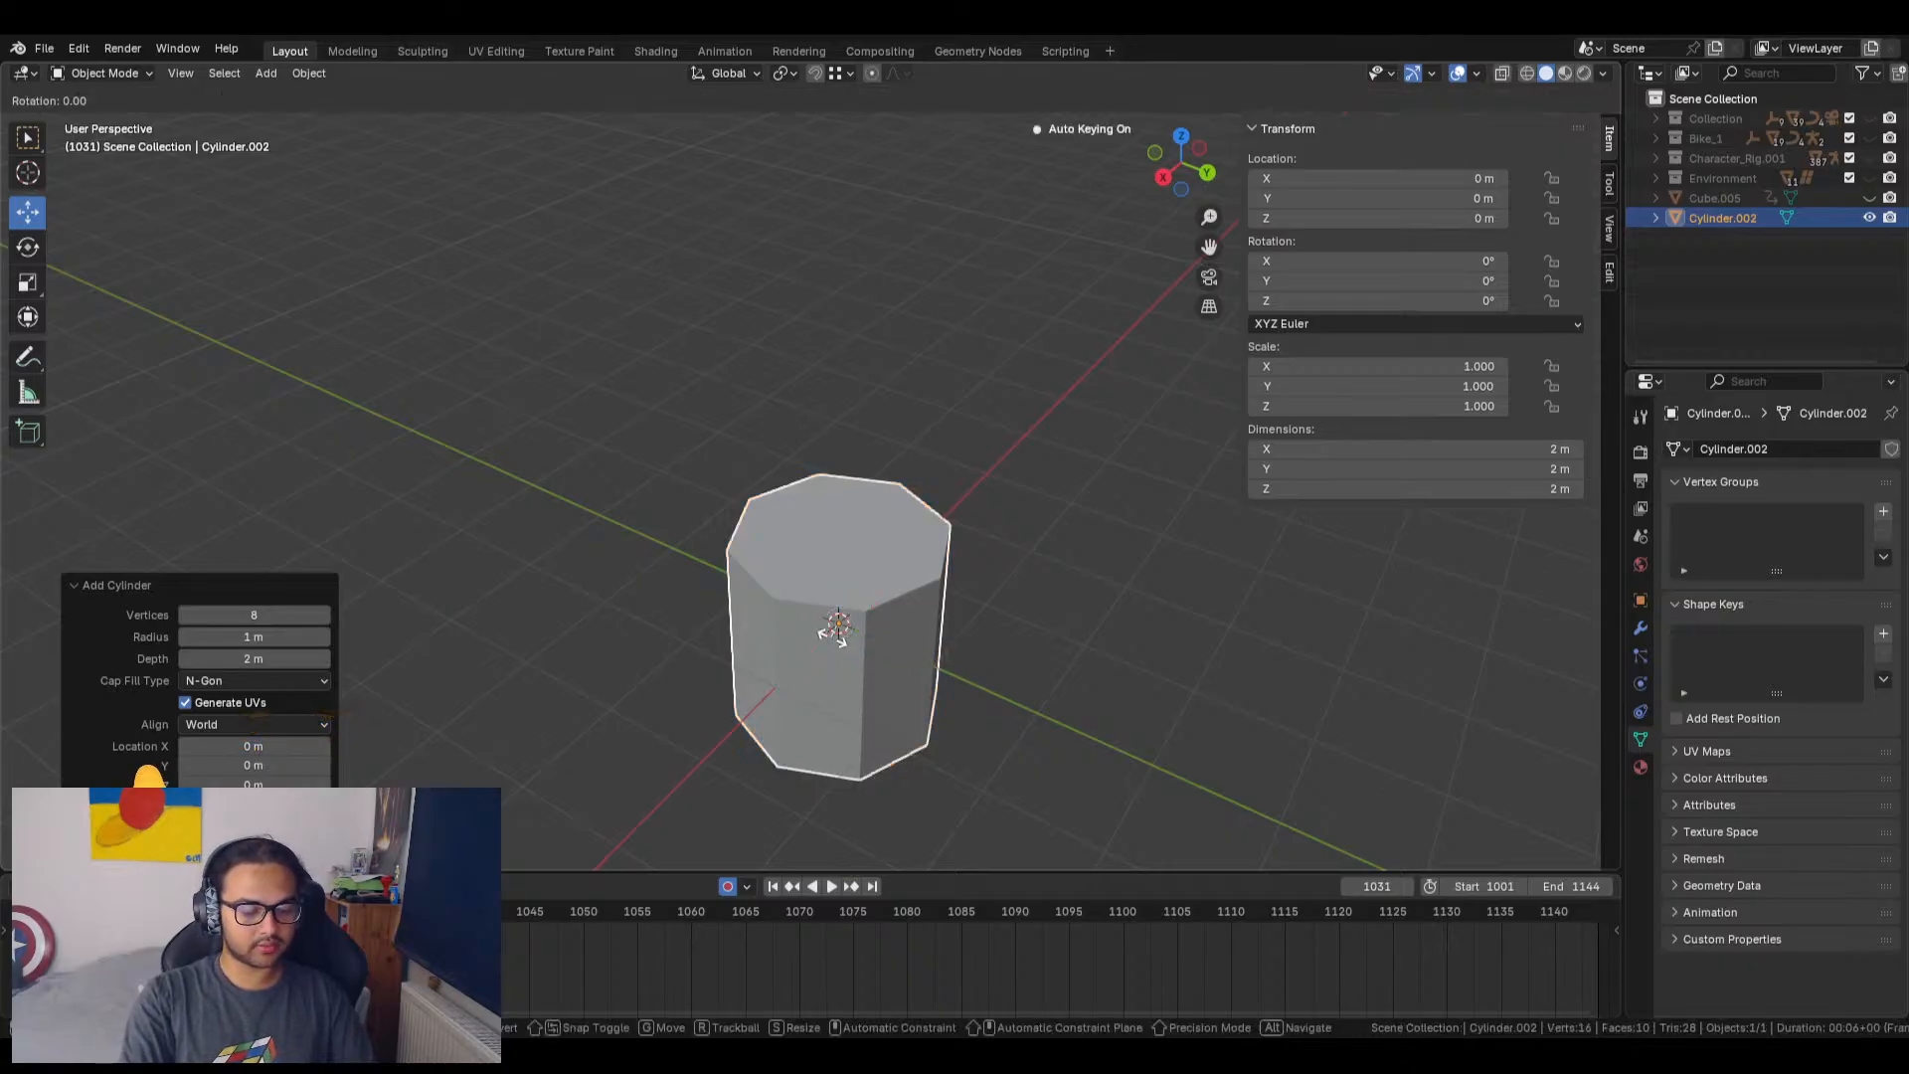
pyautogui.write('y90')
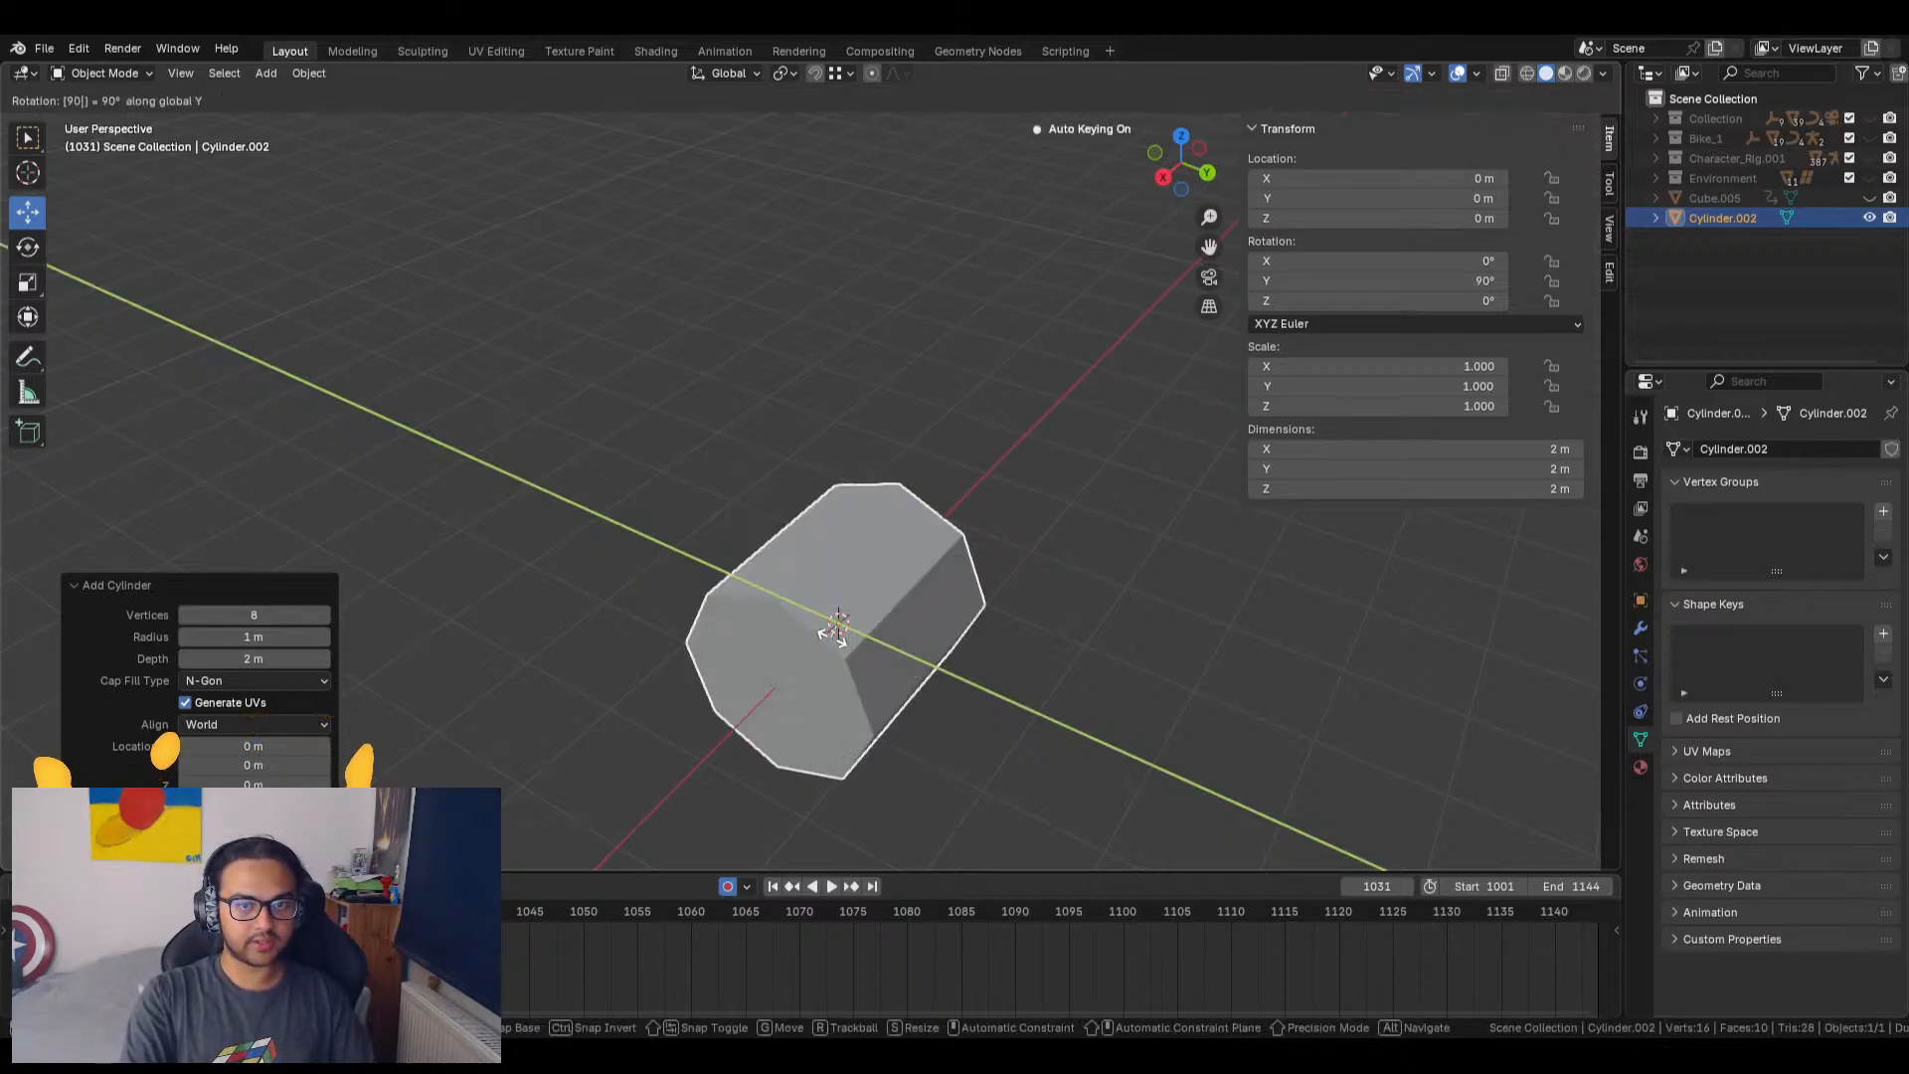
pyautogui.press('Return')
# Step: Stretch the cylinder along the global X axis by a factor of about 1.7, to about 3.4 m long, and deselect it
pyautogui.moveTo(1147, 688); pyautogui.dragTo(909, 590, button='middle')
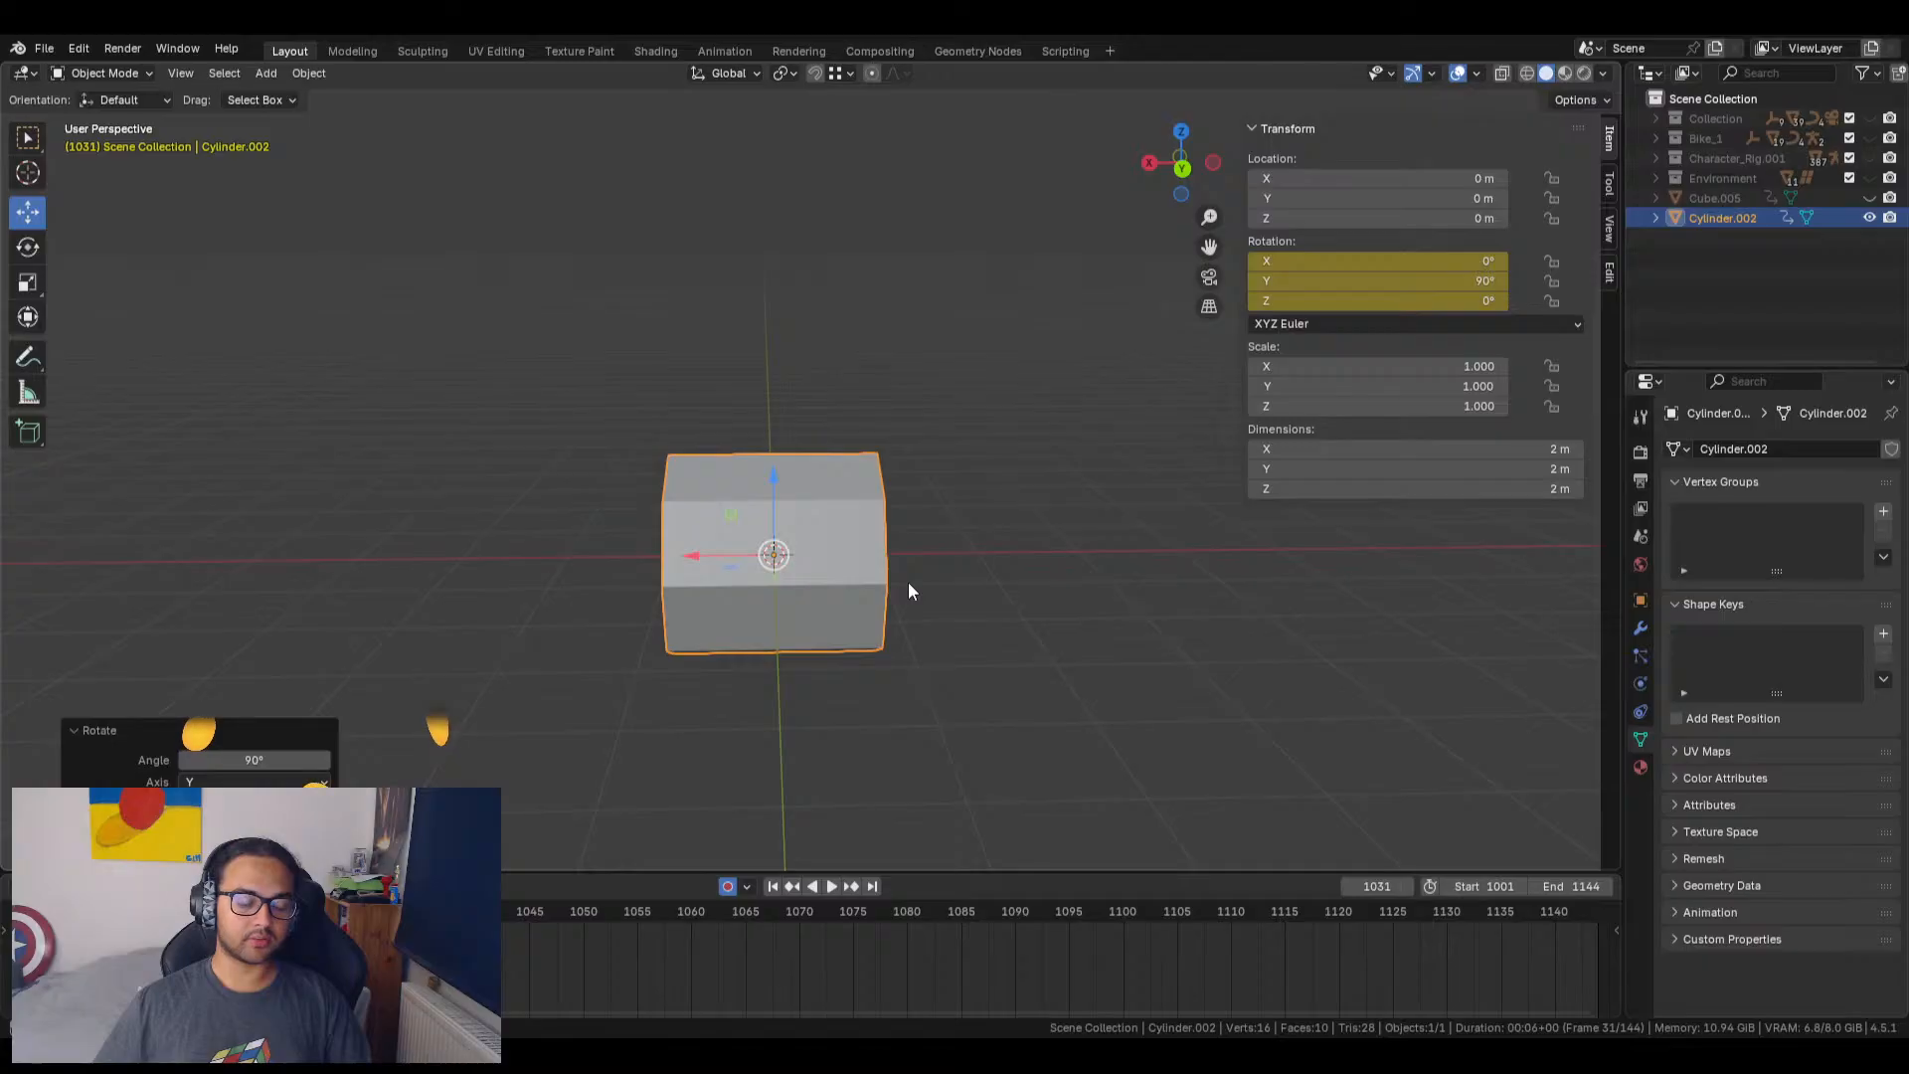
pyautogui.press('s')
pyautogui.press('x')
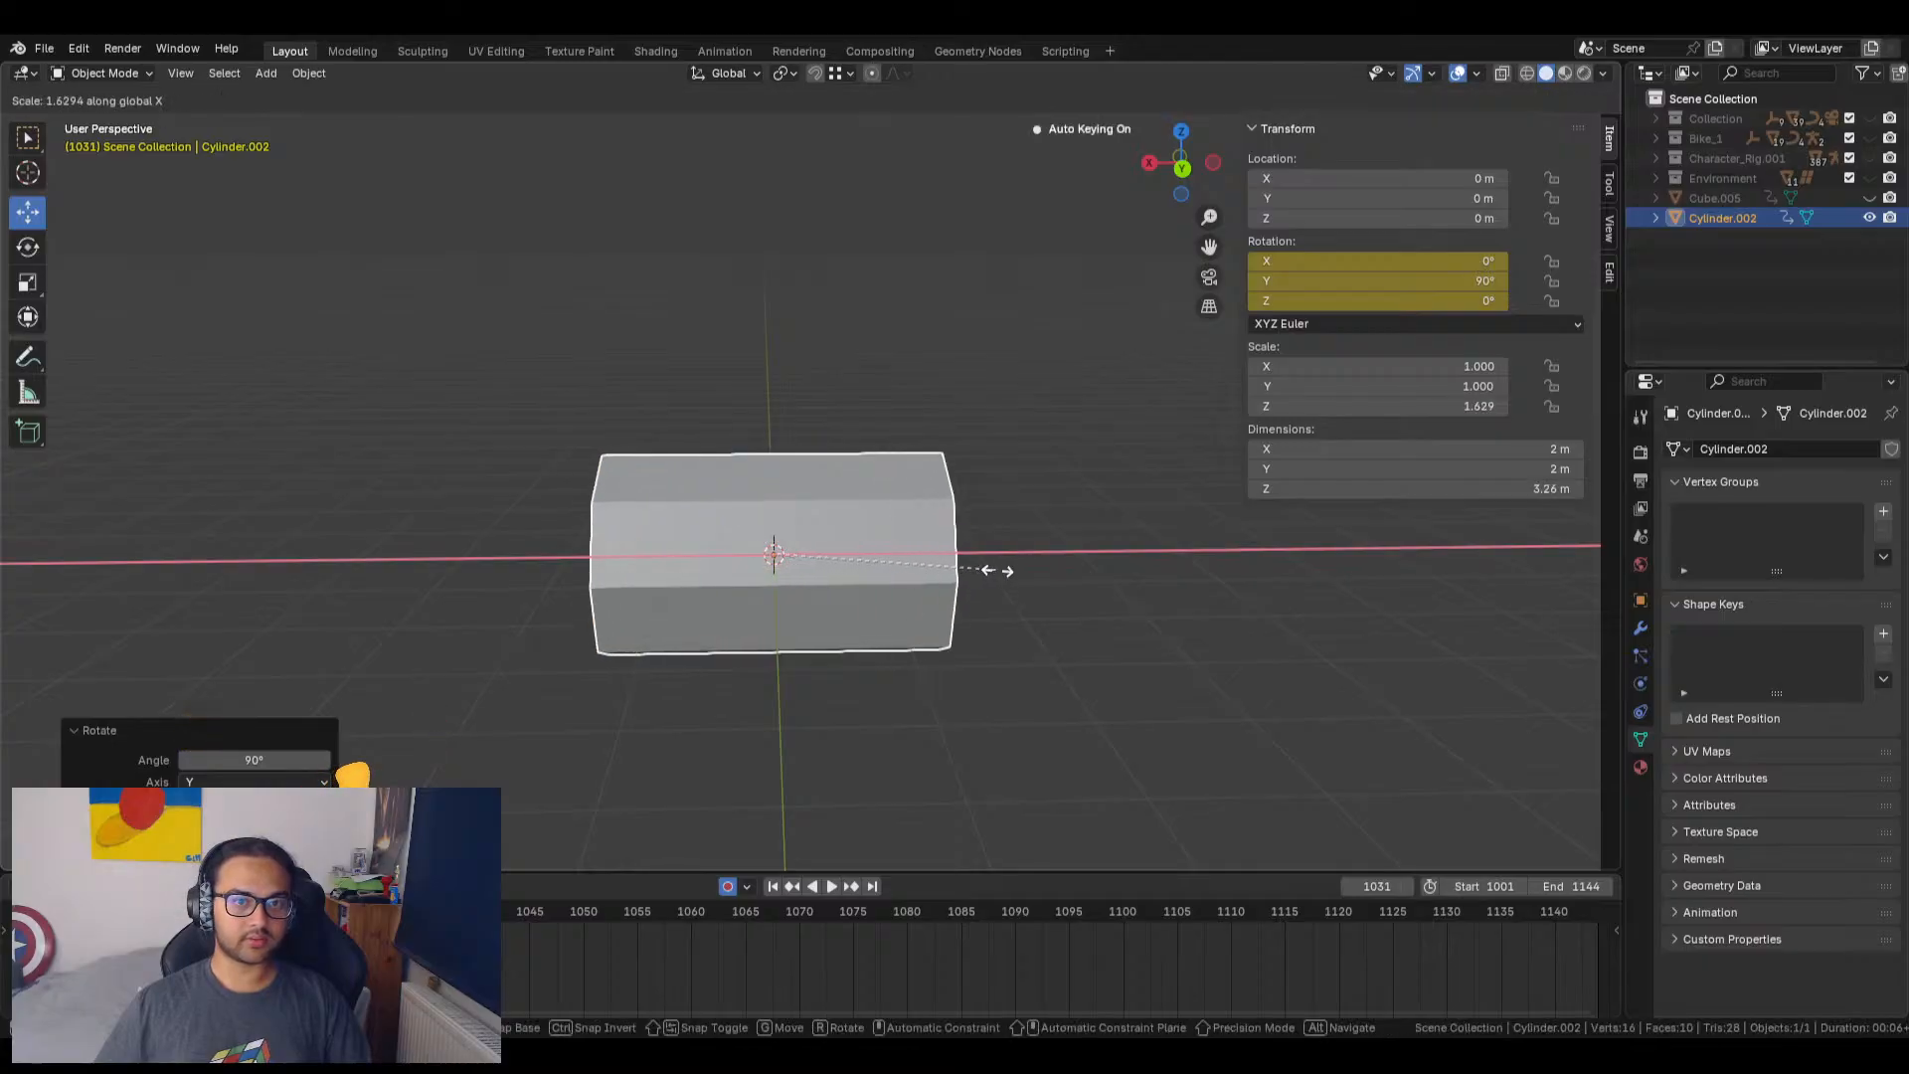
pyautogui.click(1007, 569)
pyautogui.keyDown('shift'); pyautogui.moveTo(805, 654); pyautogui.dragTo(913, 604, button='middle'); pyautogui.keyUp('shift')
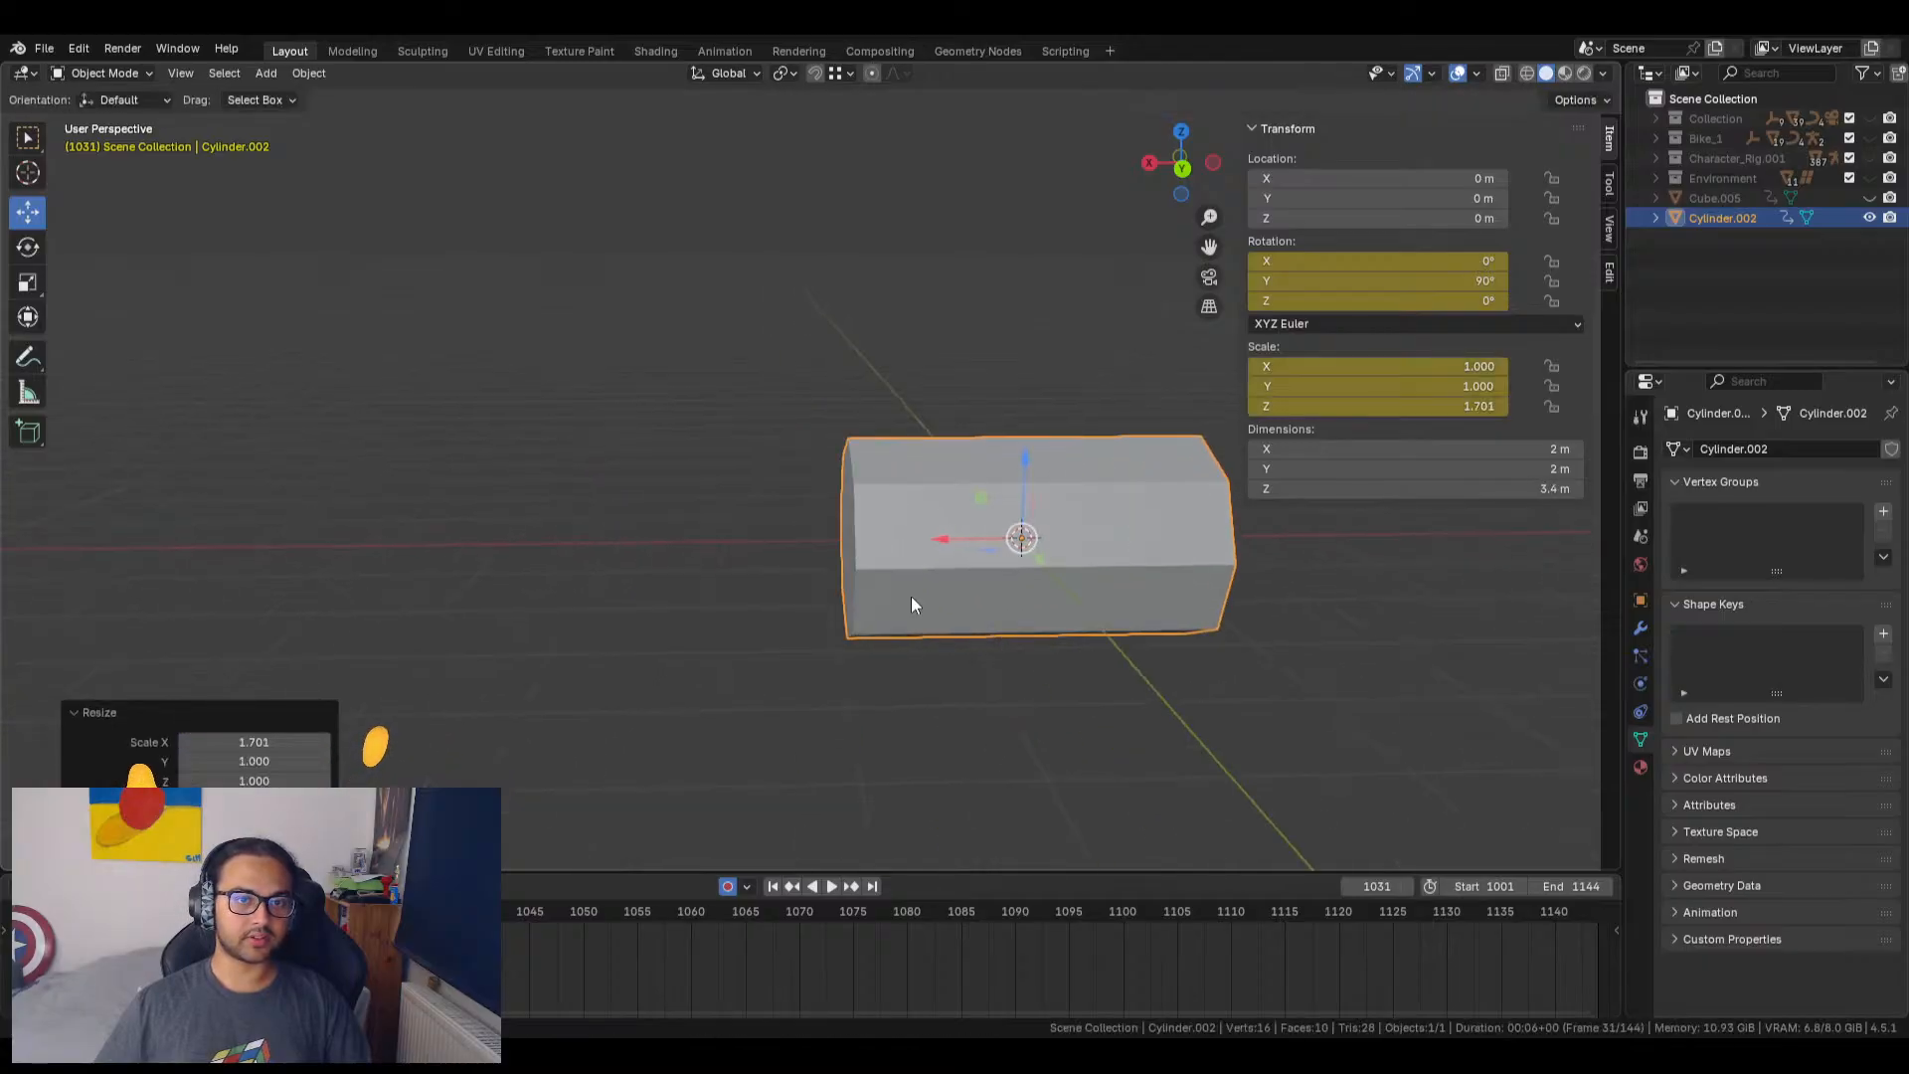
pyautogui.click(856, 492)
pyautogui.scroll(-3, 600, 803)
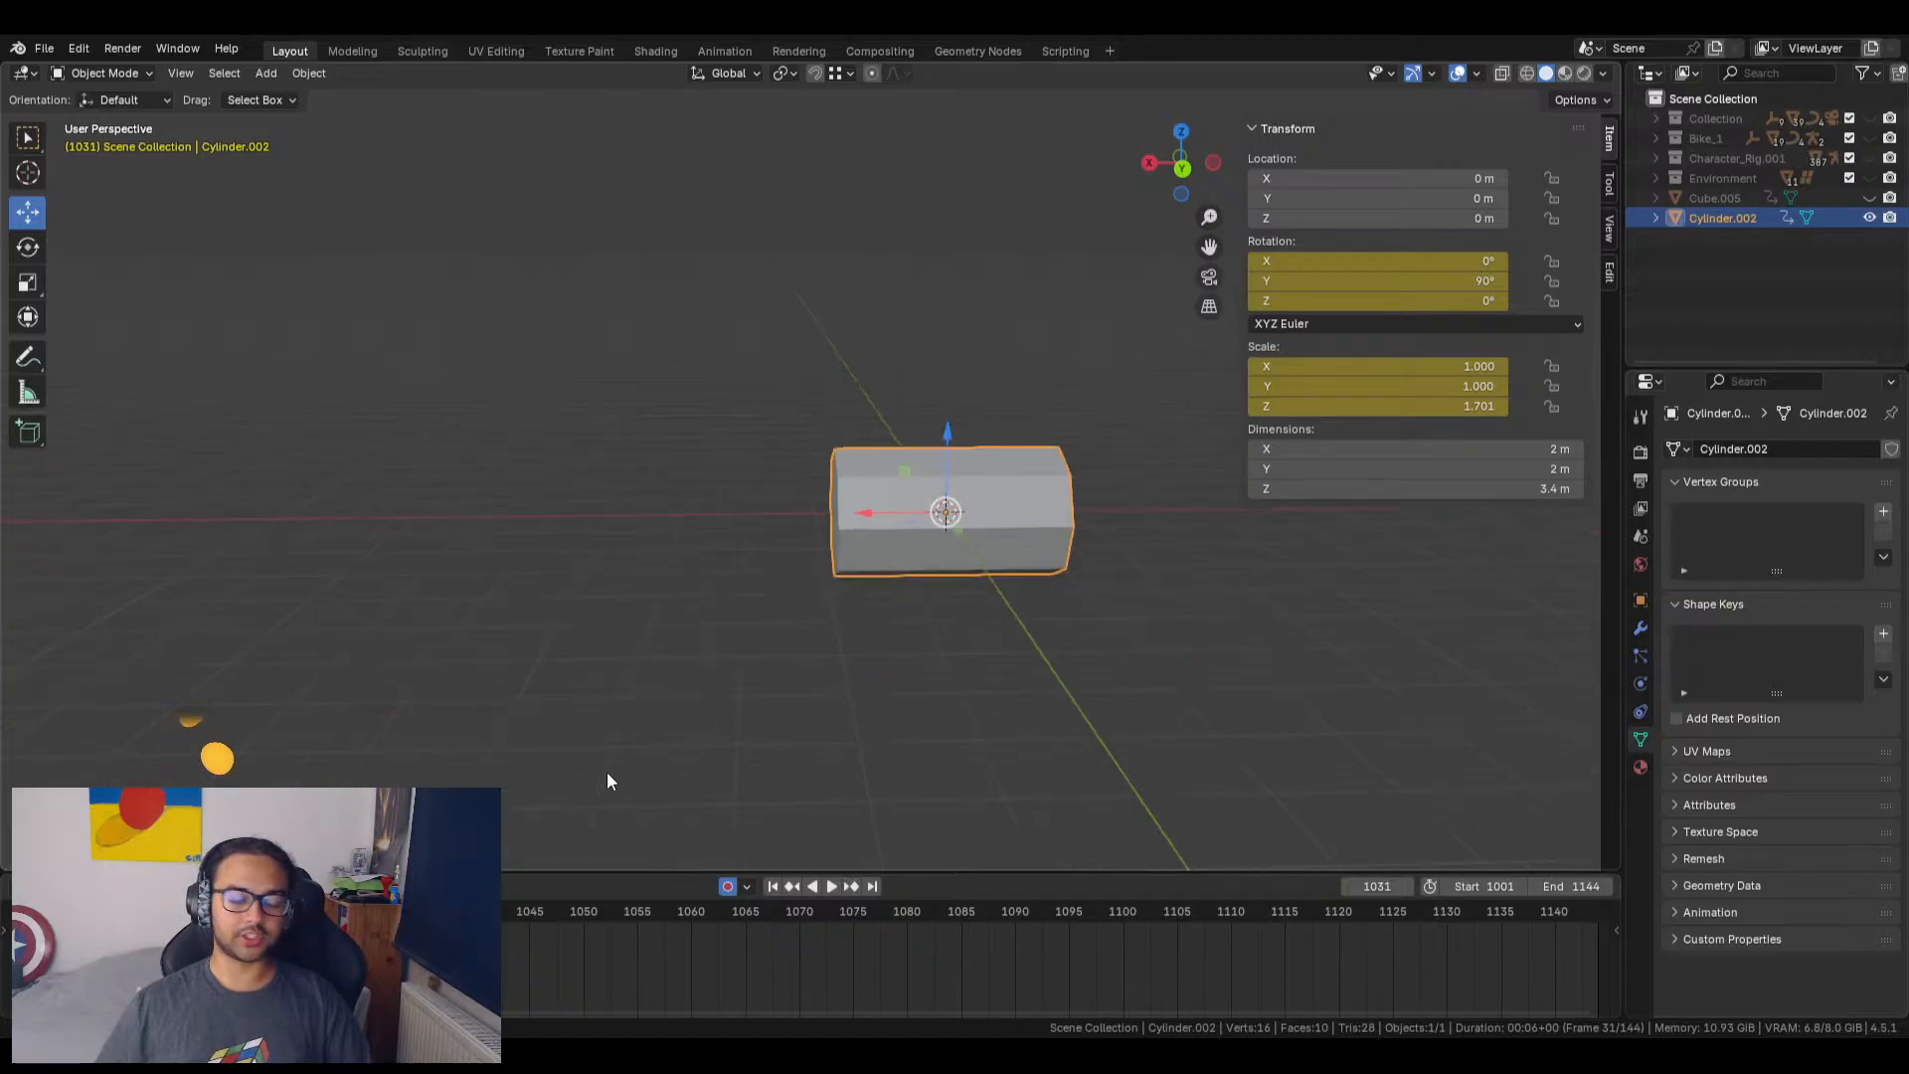
pyautogui.click(661, 708)
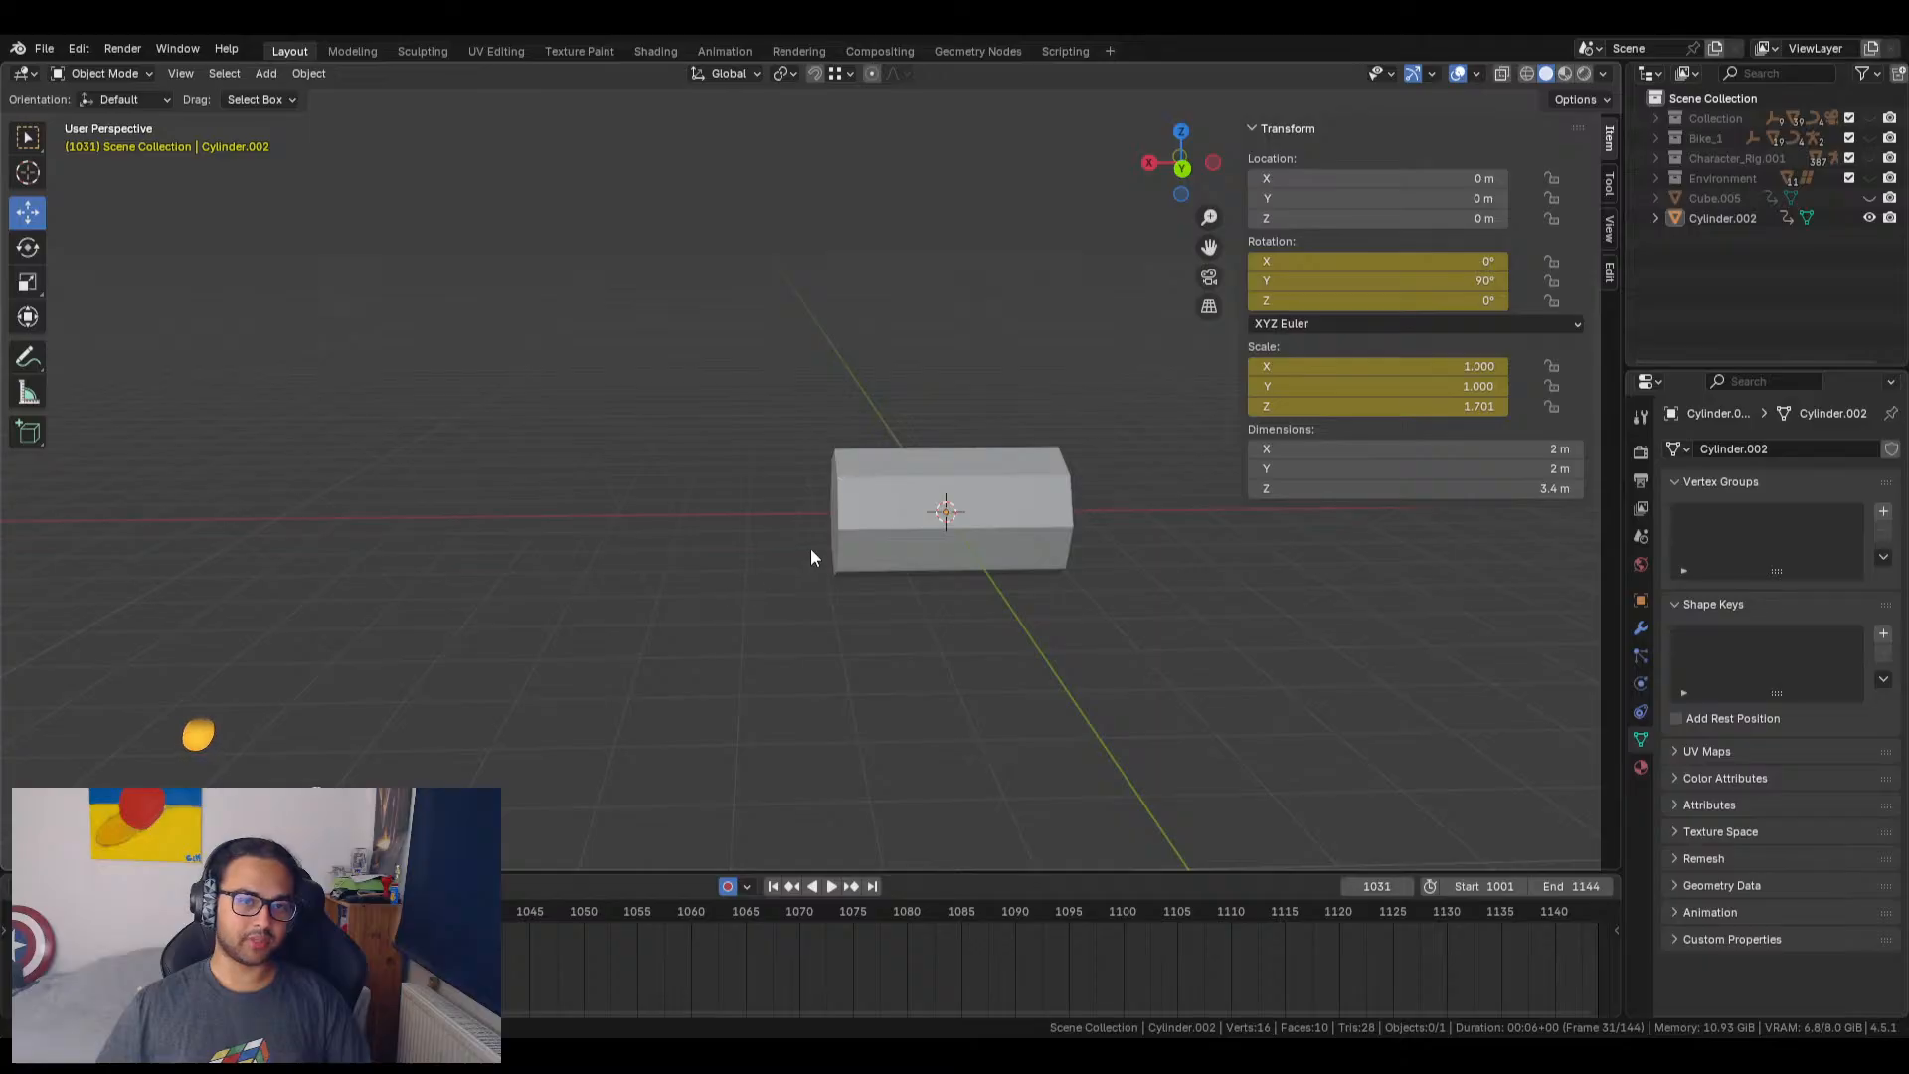
# Step: Duplicate the cylinder about 2.2 m along the X axis and scale the copy uniformly to about 0.65
pyautogui.click(855, 537)
pyautogui.hotkey('shift', 'd')
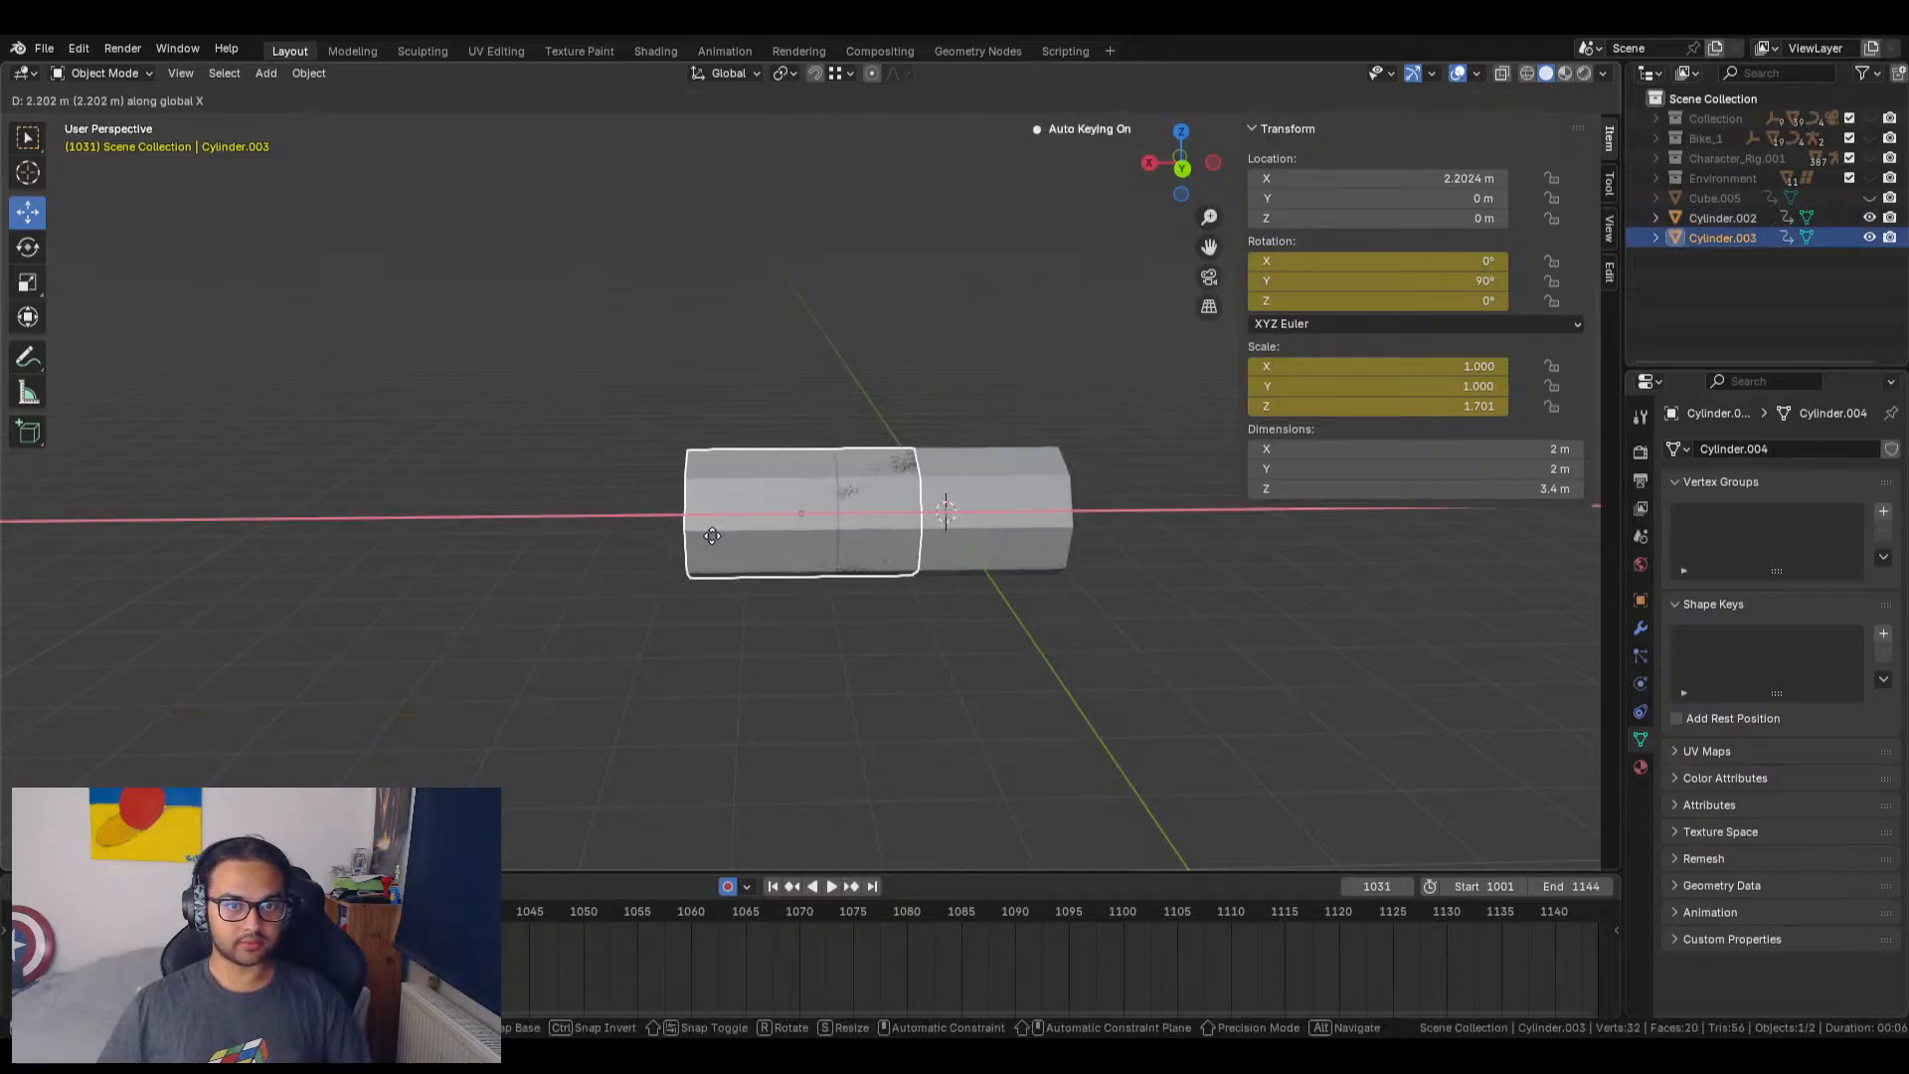
pyautogui.click(712, 542)
pyautogui.press('s')
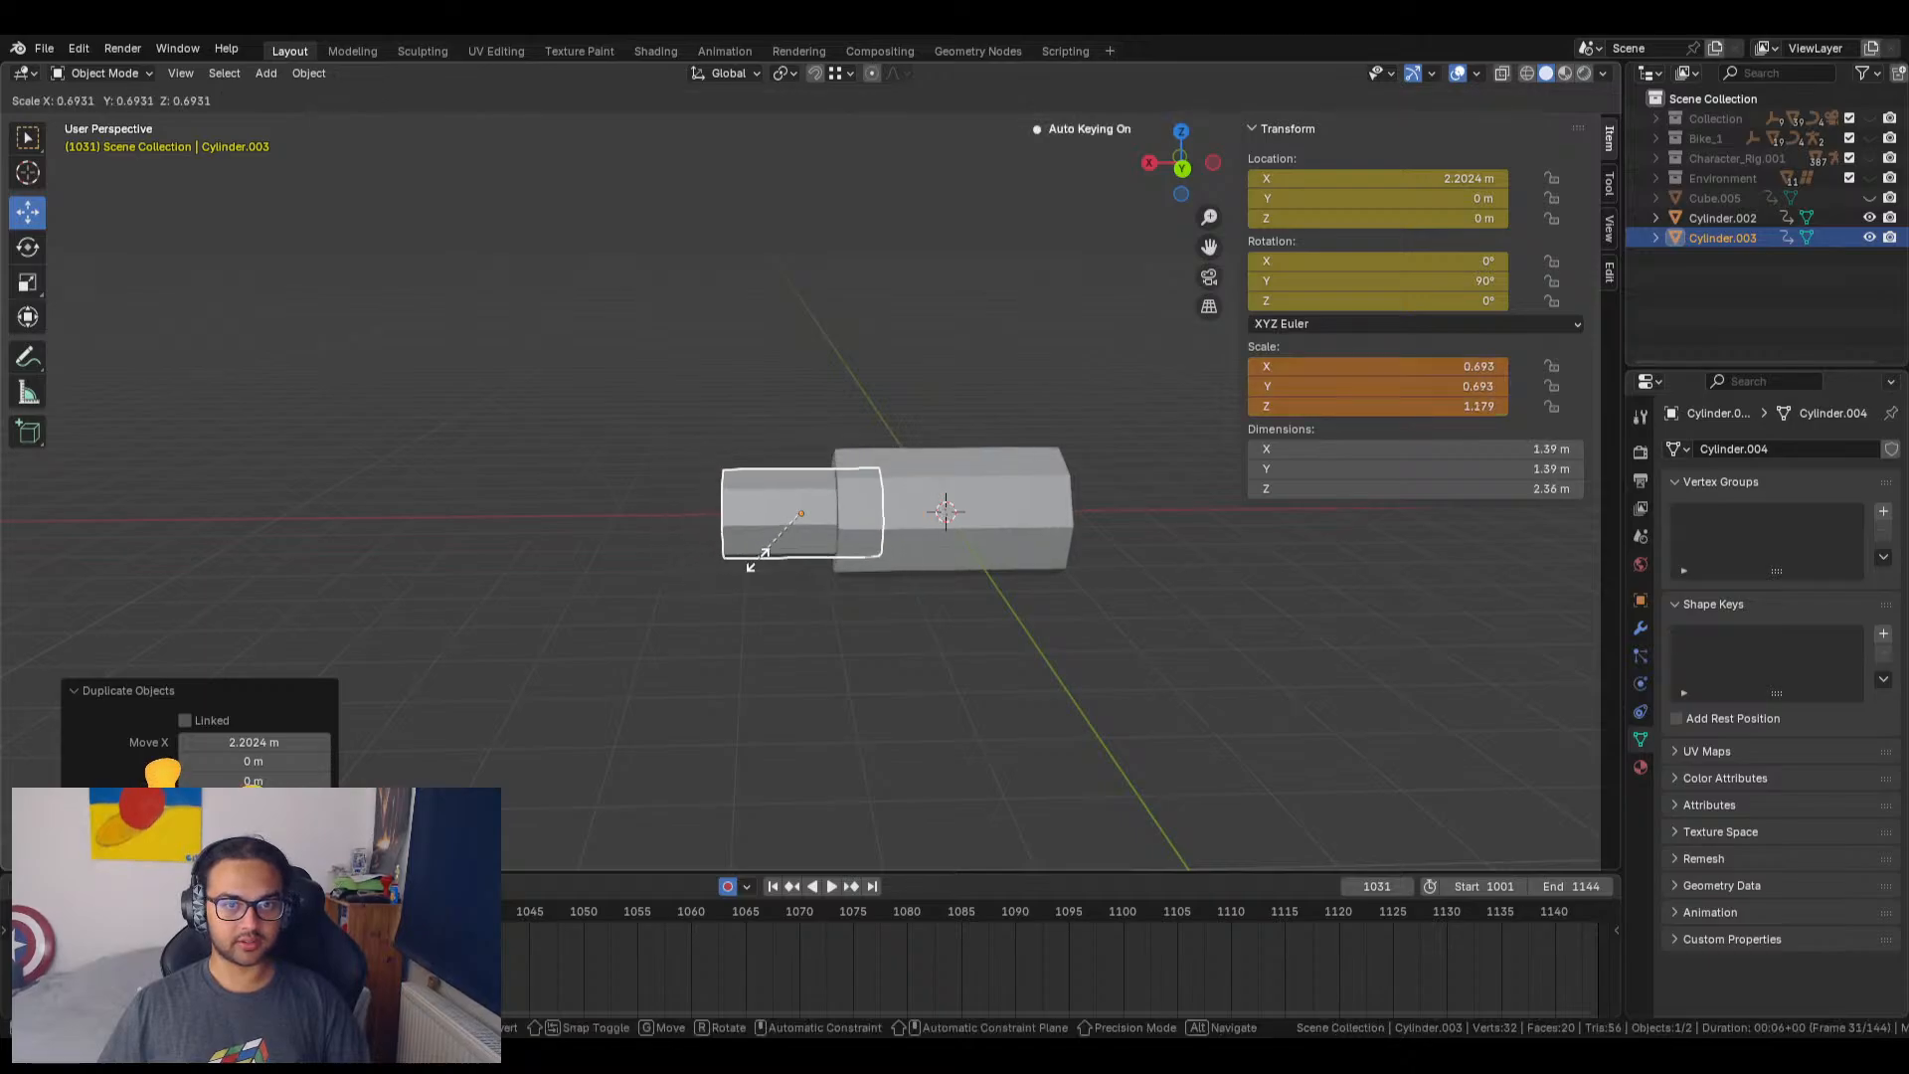
pyautogui.click(768, 571)
# Step: Inset the larger cylinder's free end face twice, making the last inset about 0.036 m thick
pyautogui.moveTo(842, 556); pyautogui.dragTo(672, 533, button='middle')
pyautogui.click(699, 482)
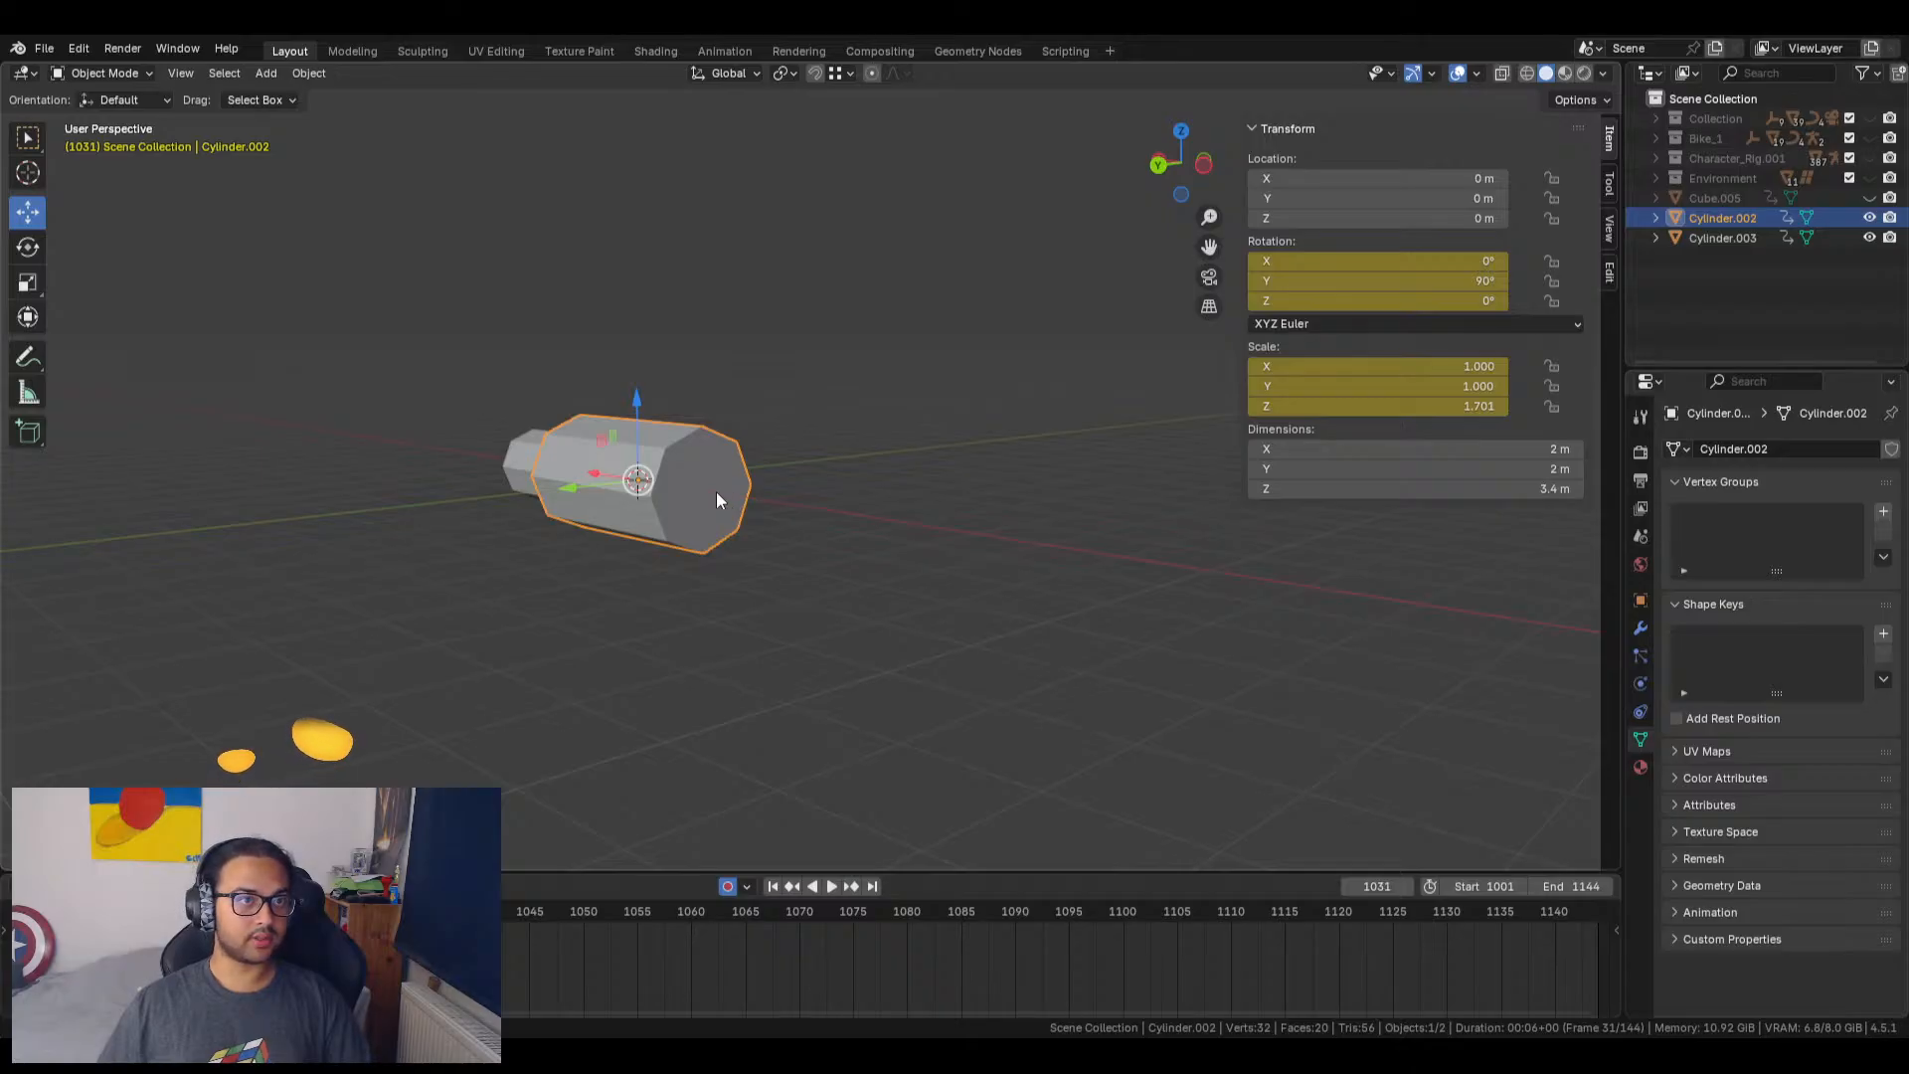
pyautogui.press('Tab')
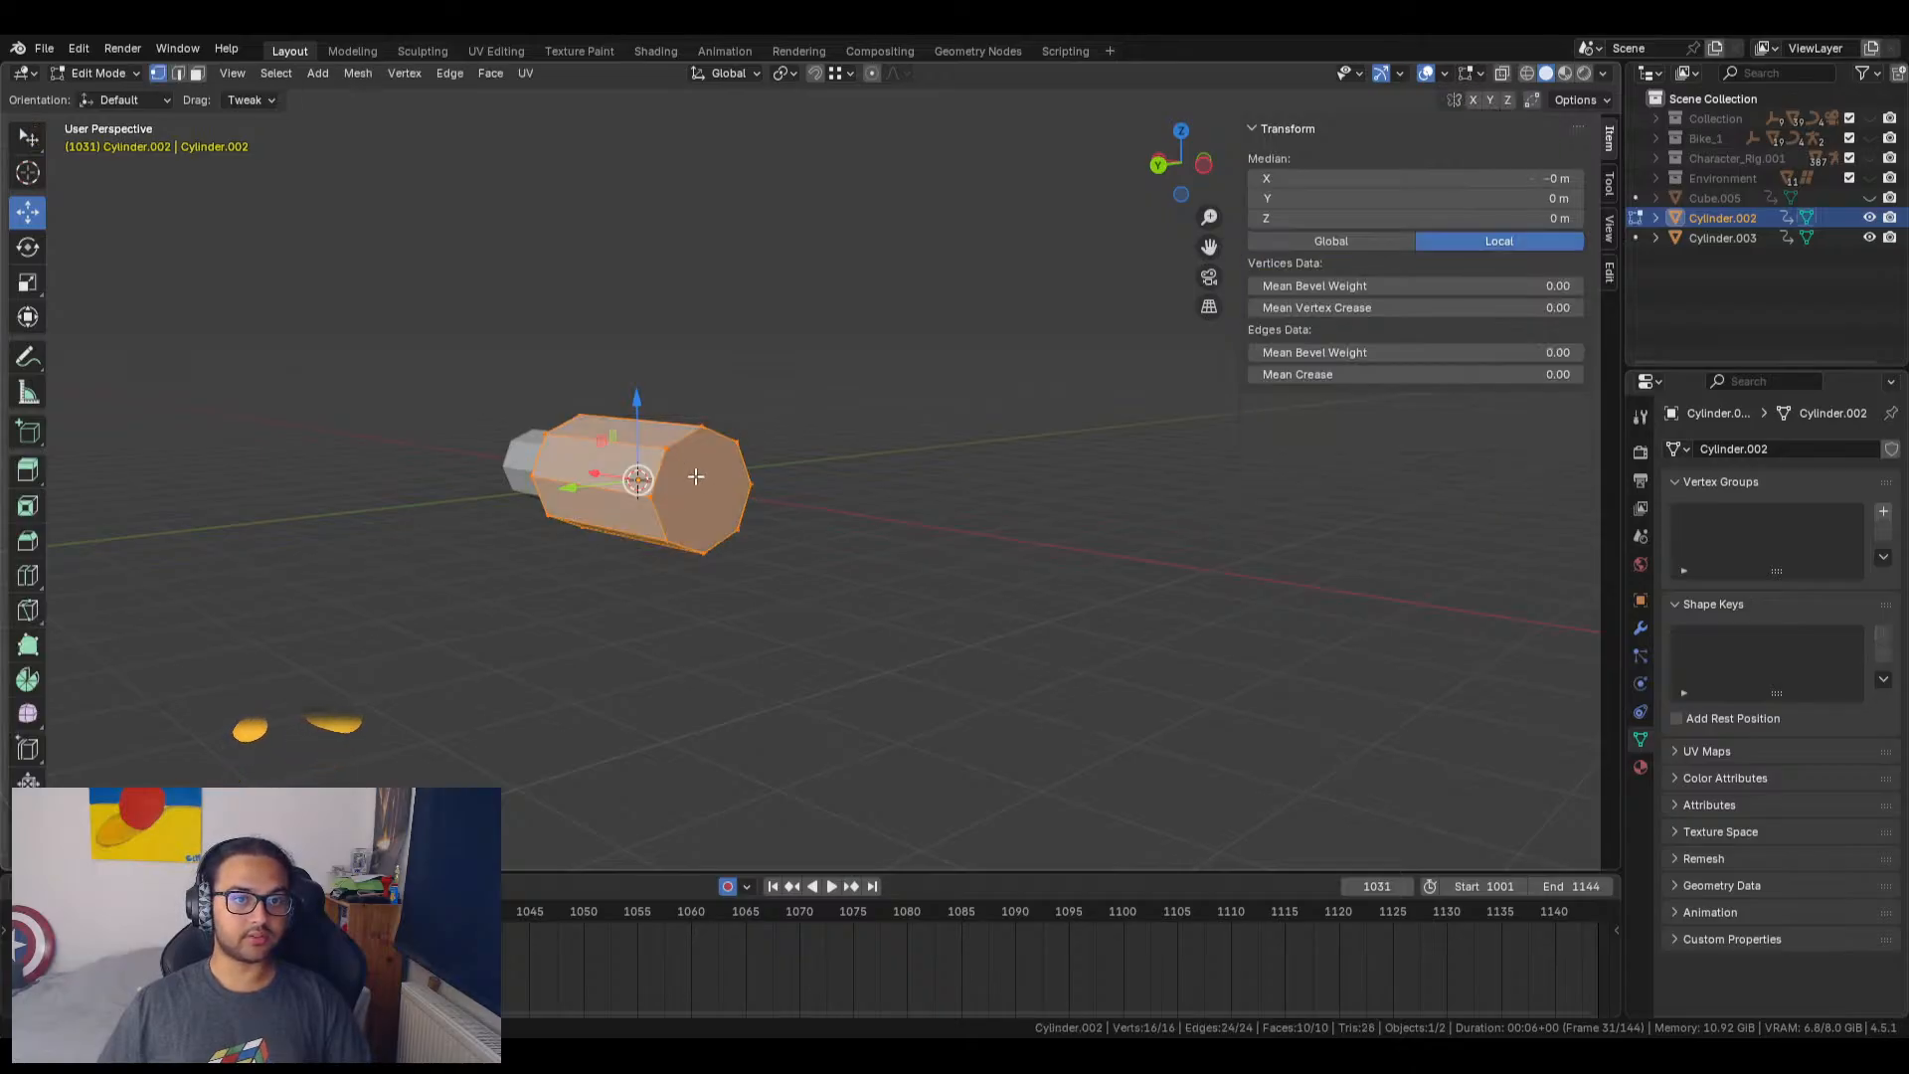
pyautogui.click(720, 473)
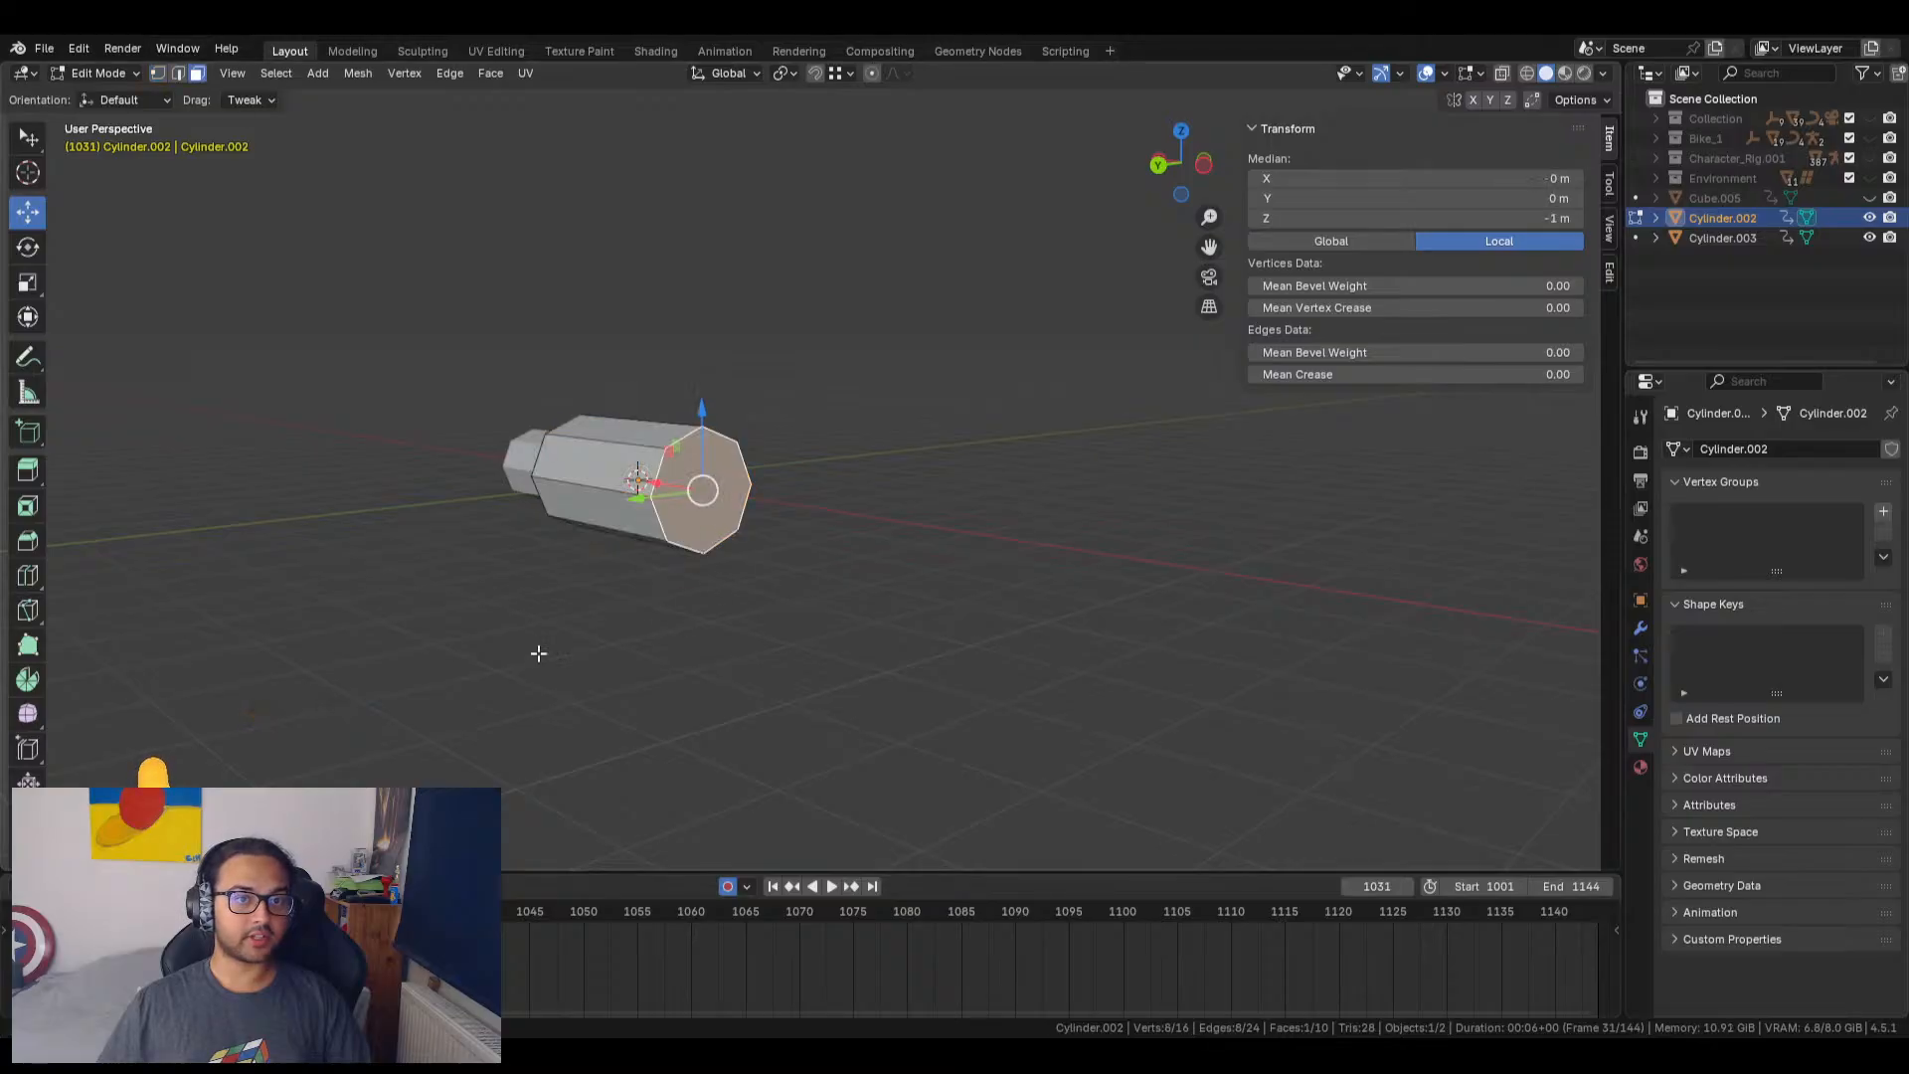
pyautogui.click(27, 506)
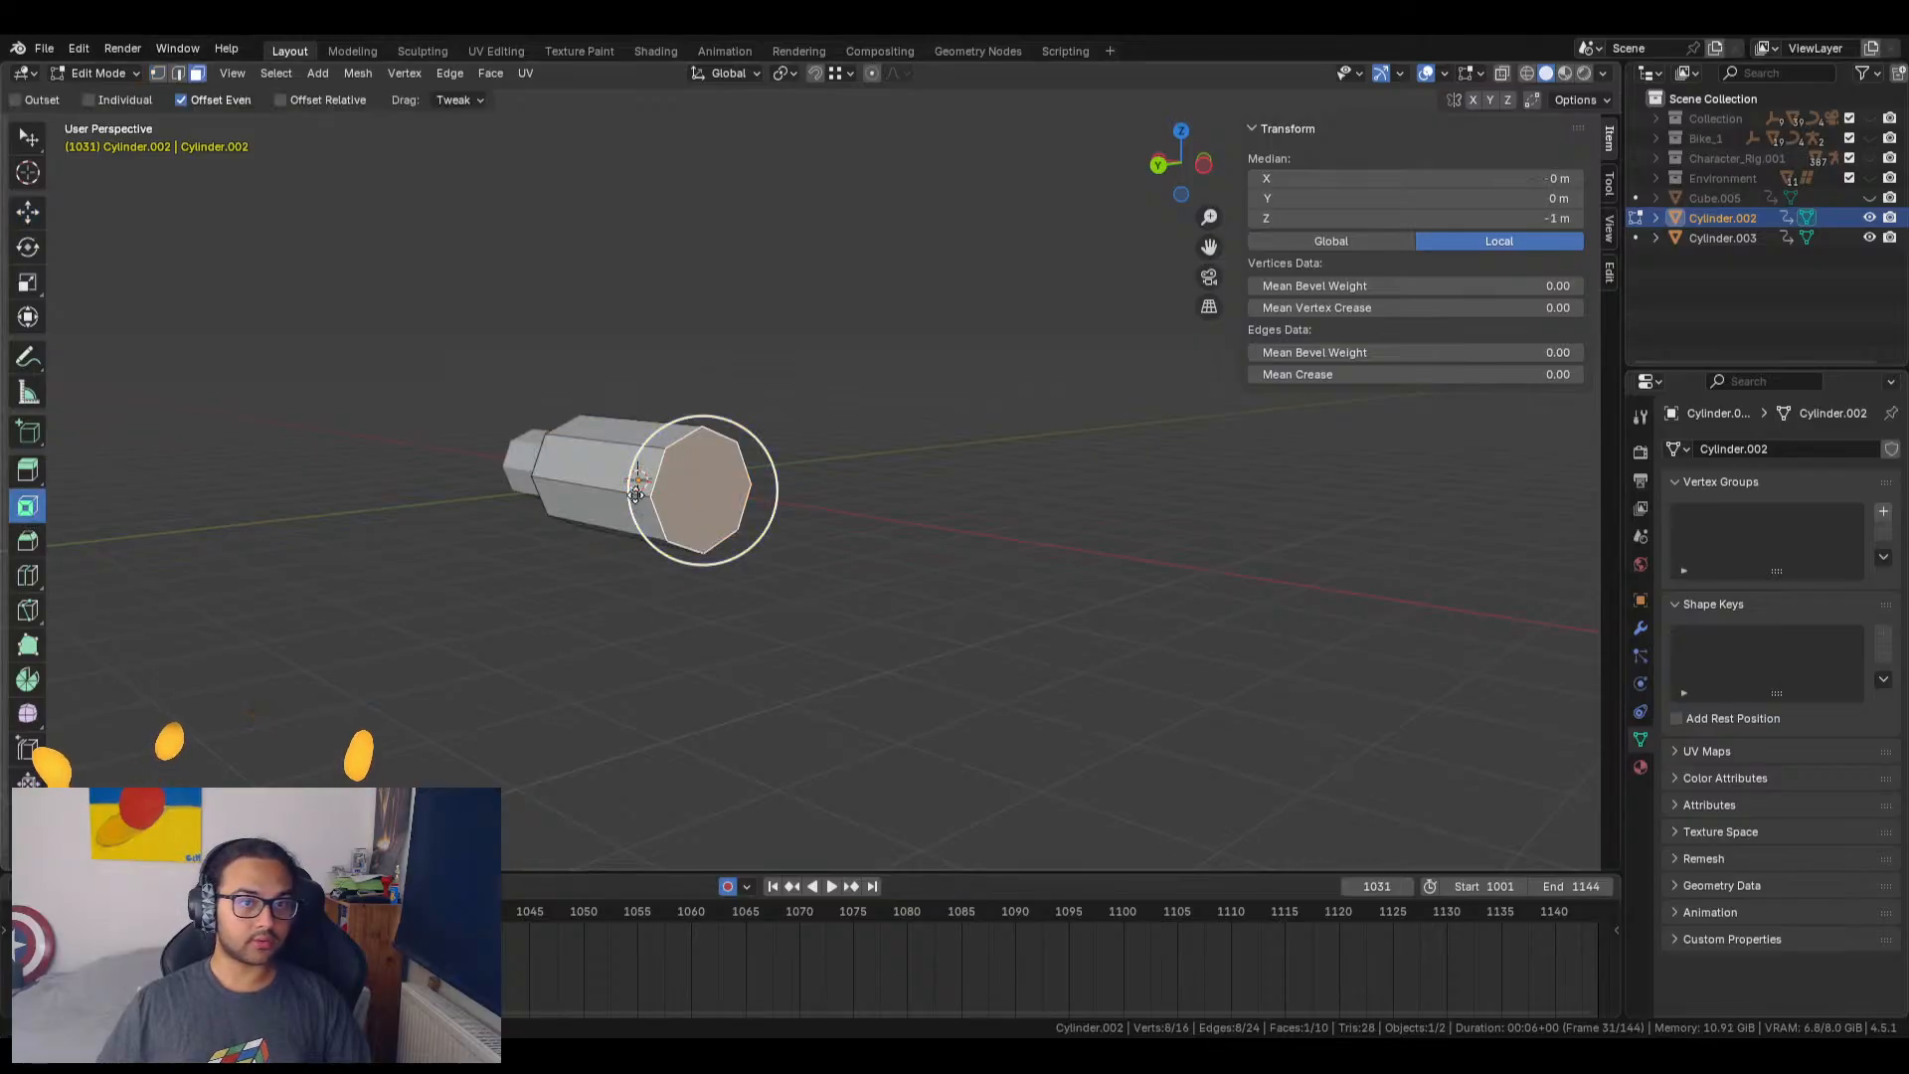
pyautogui.moveTo(640, 464)
pyautogui.mouseDown()
pyautogui.moveTo(659, 476)
pyautogui.moveTo(651, 448)
pyautogui.mouseUp()
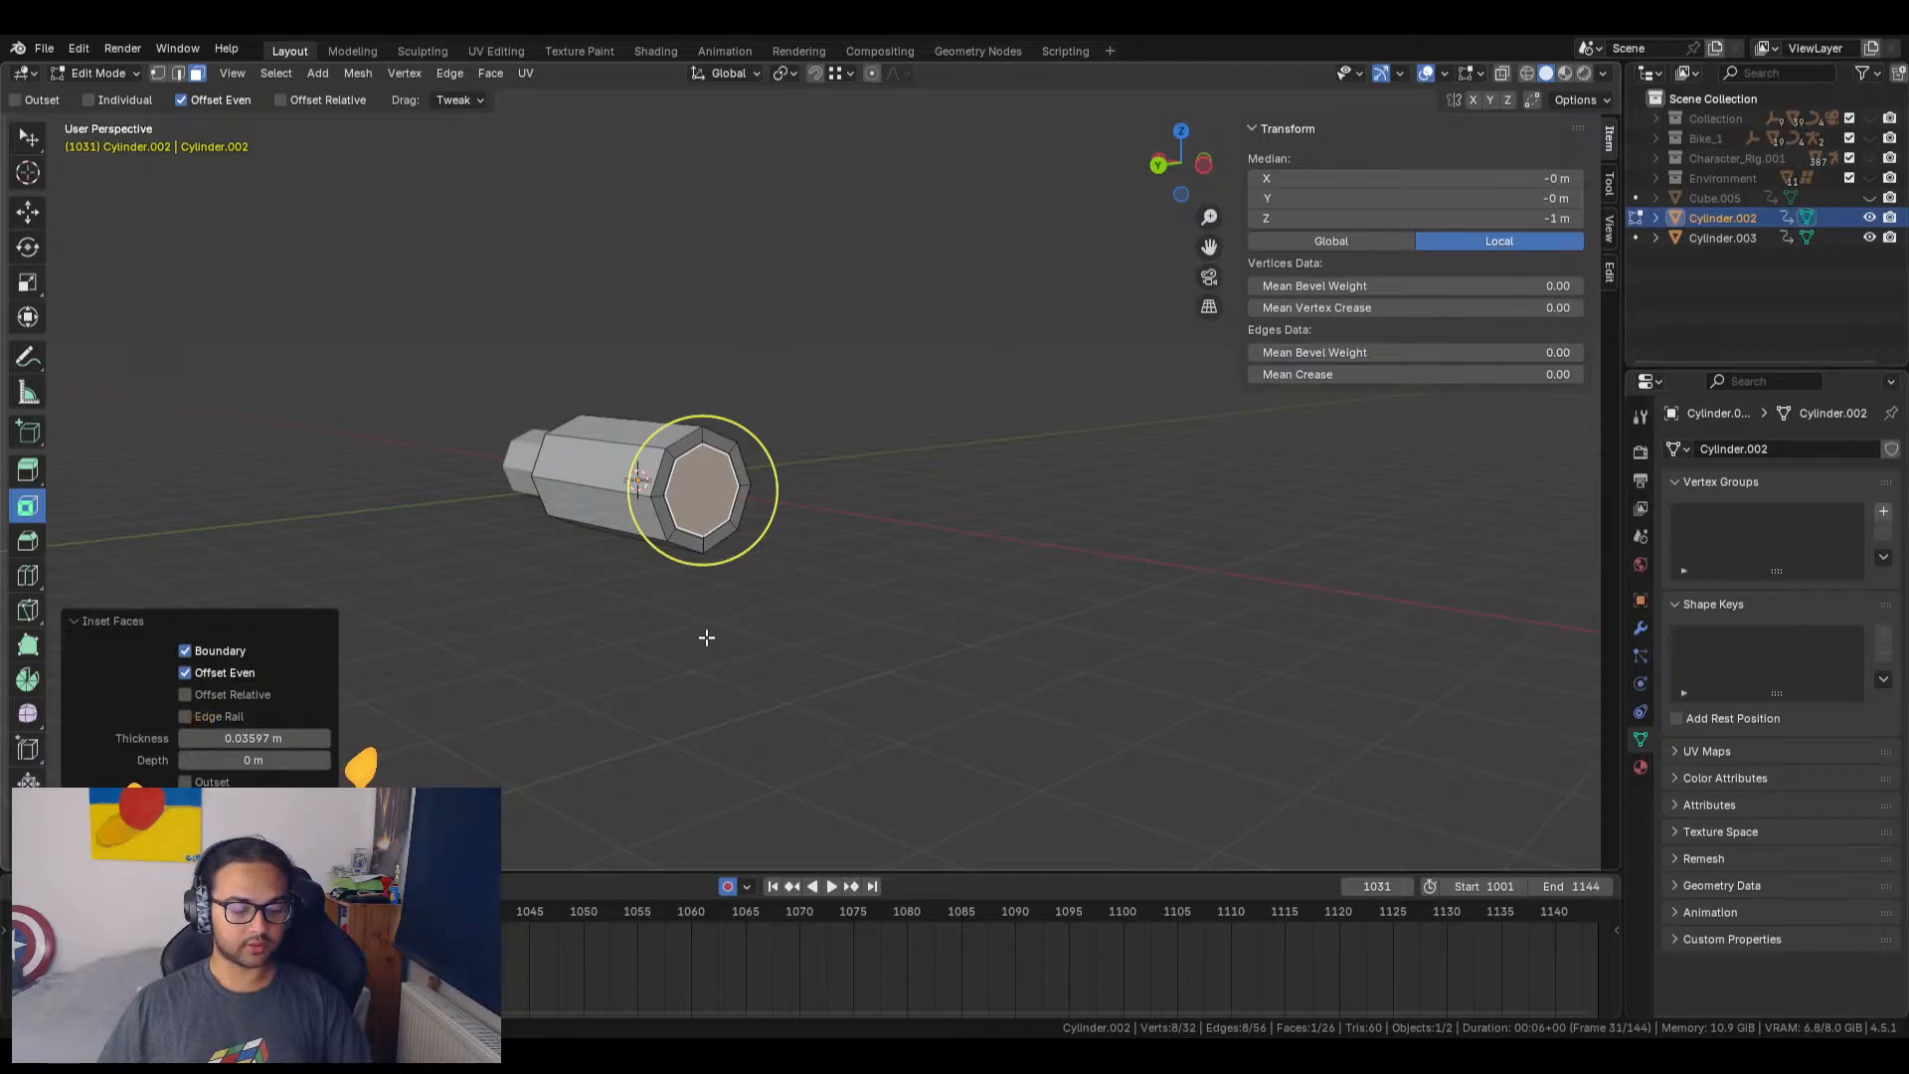
# Step: Move the inset face about 1.94 m along the X axis into the larger cylinder to hollow it, and return to object mode
pyautogui.press('g')
pyautogui.press('x')
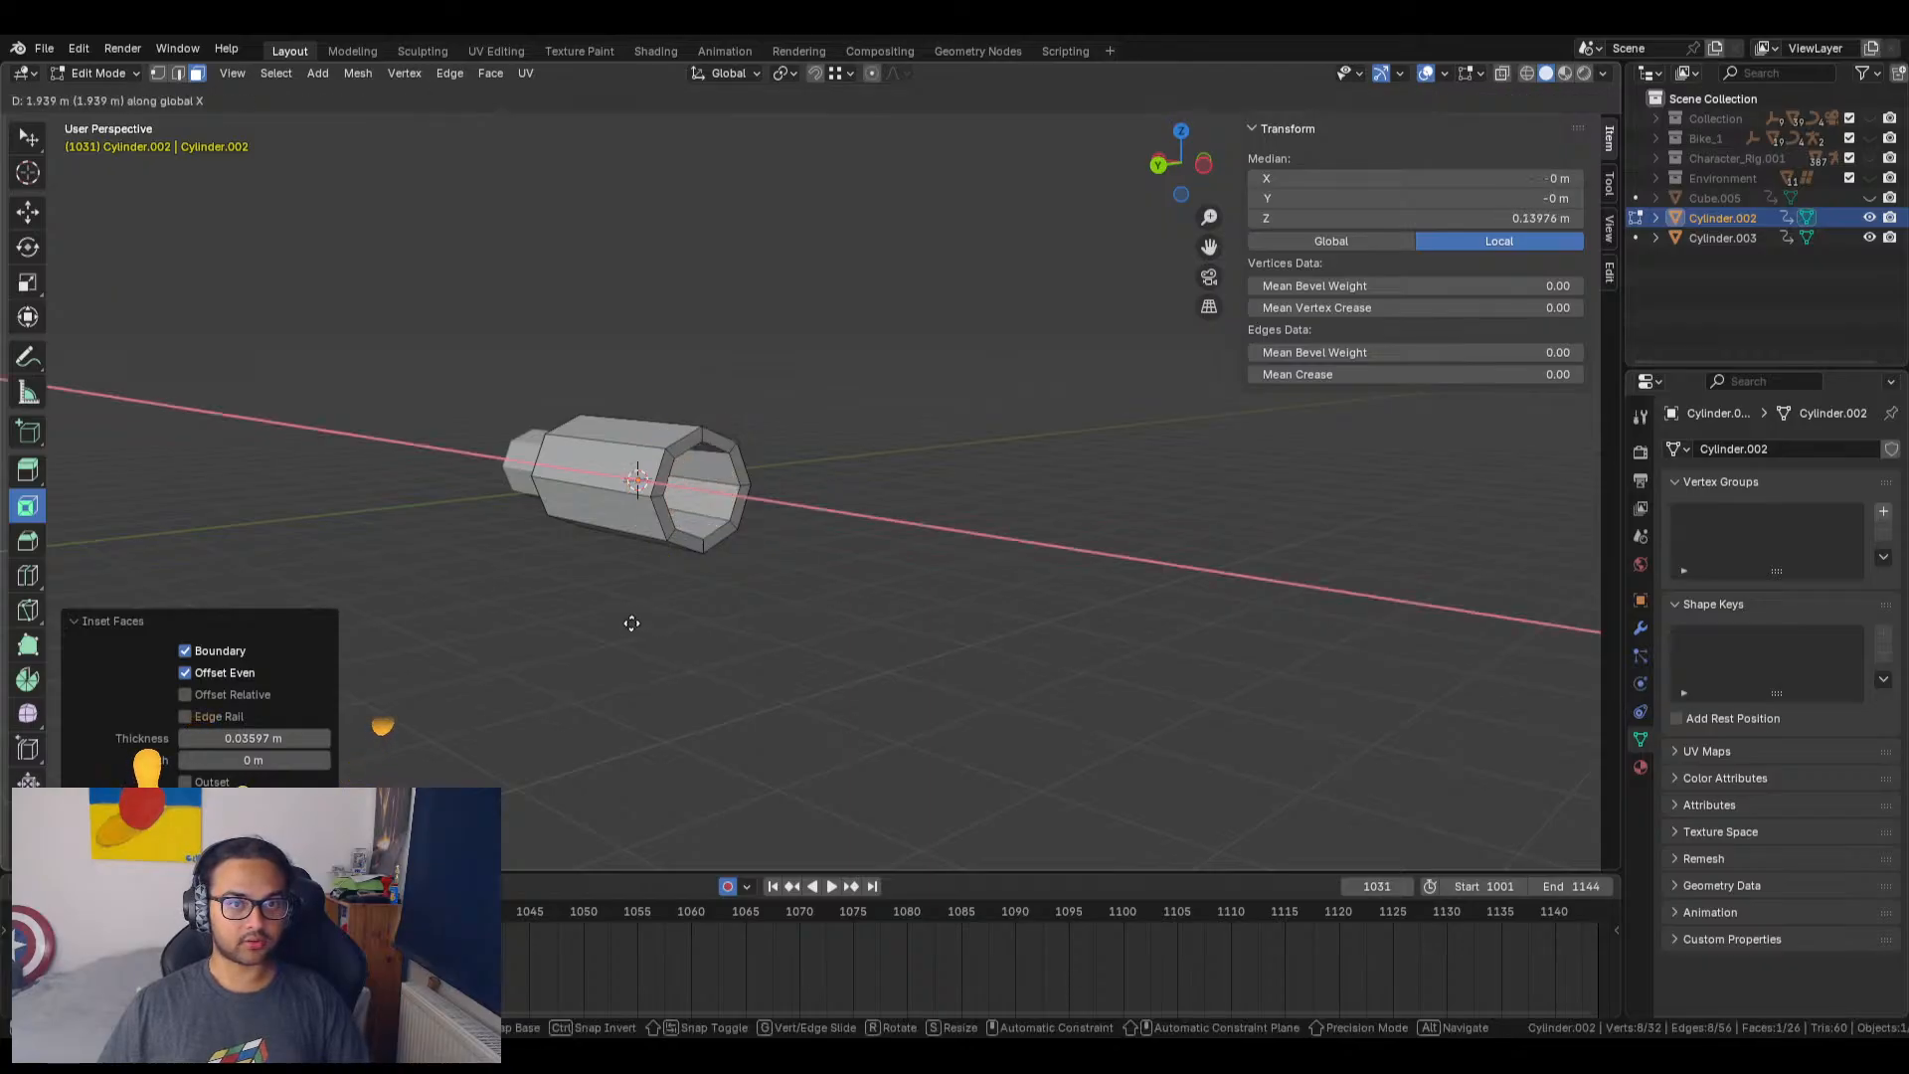
pyautogui.click(632, 627)
pyautogui.moveTo(696, 610); pyautogui.dragTo(821, 624, button='middle')
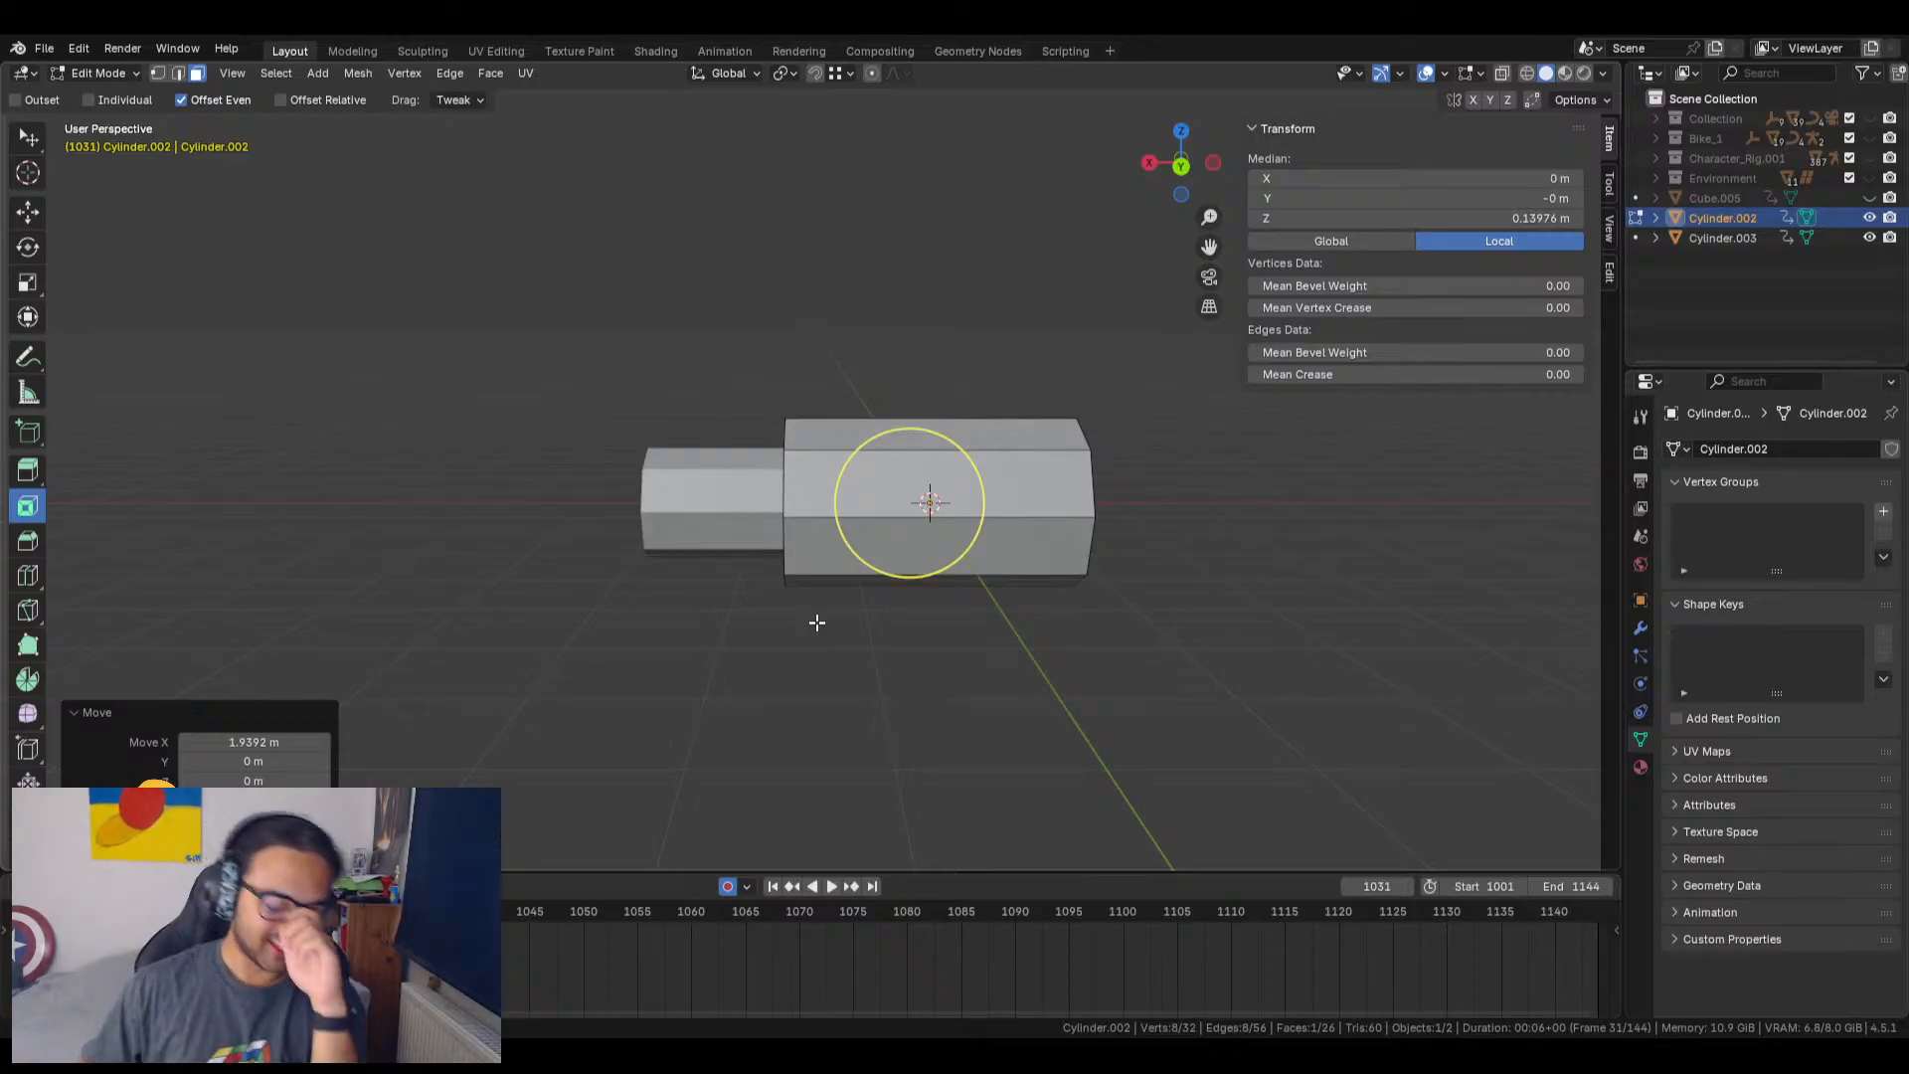
pyautogui.hotkey('alt', 'a')
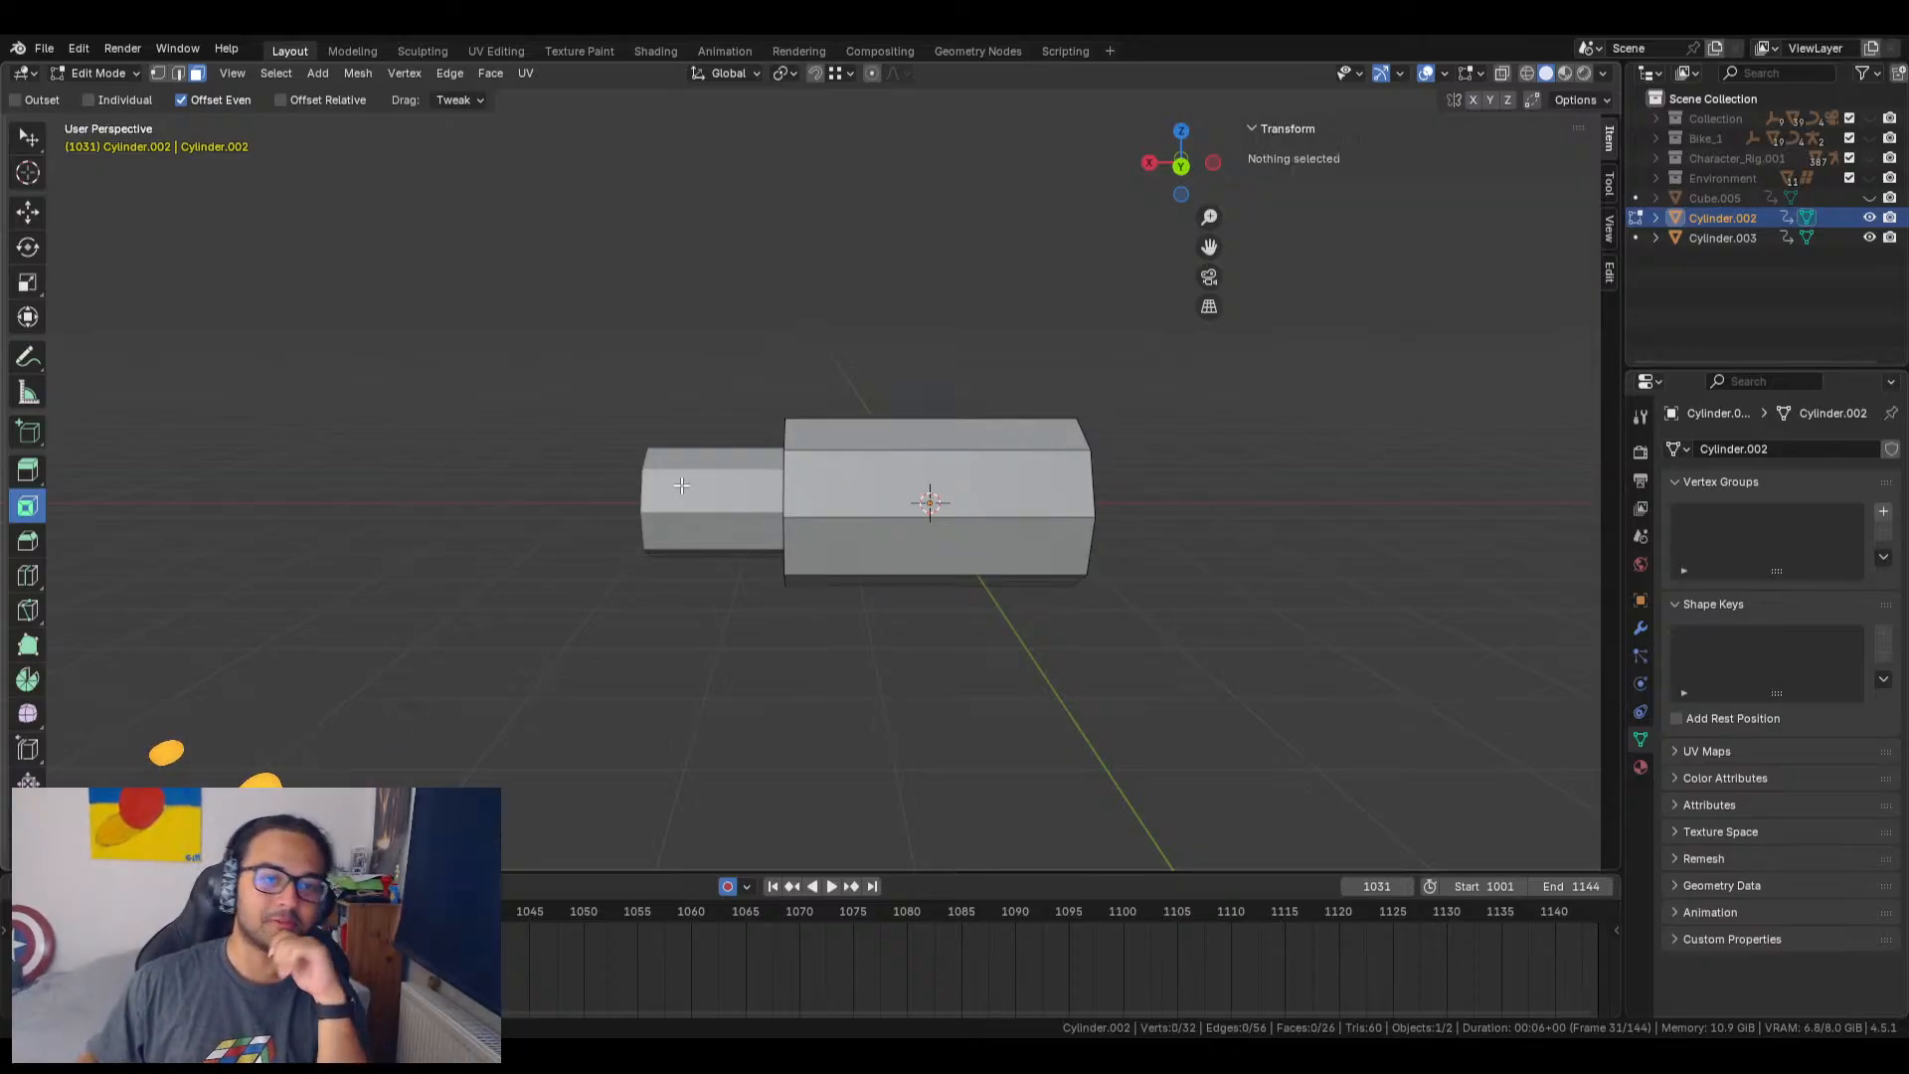
pyautogui.press('Tab')
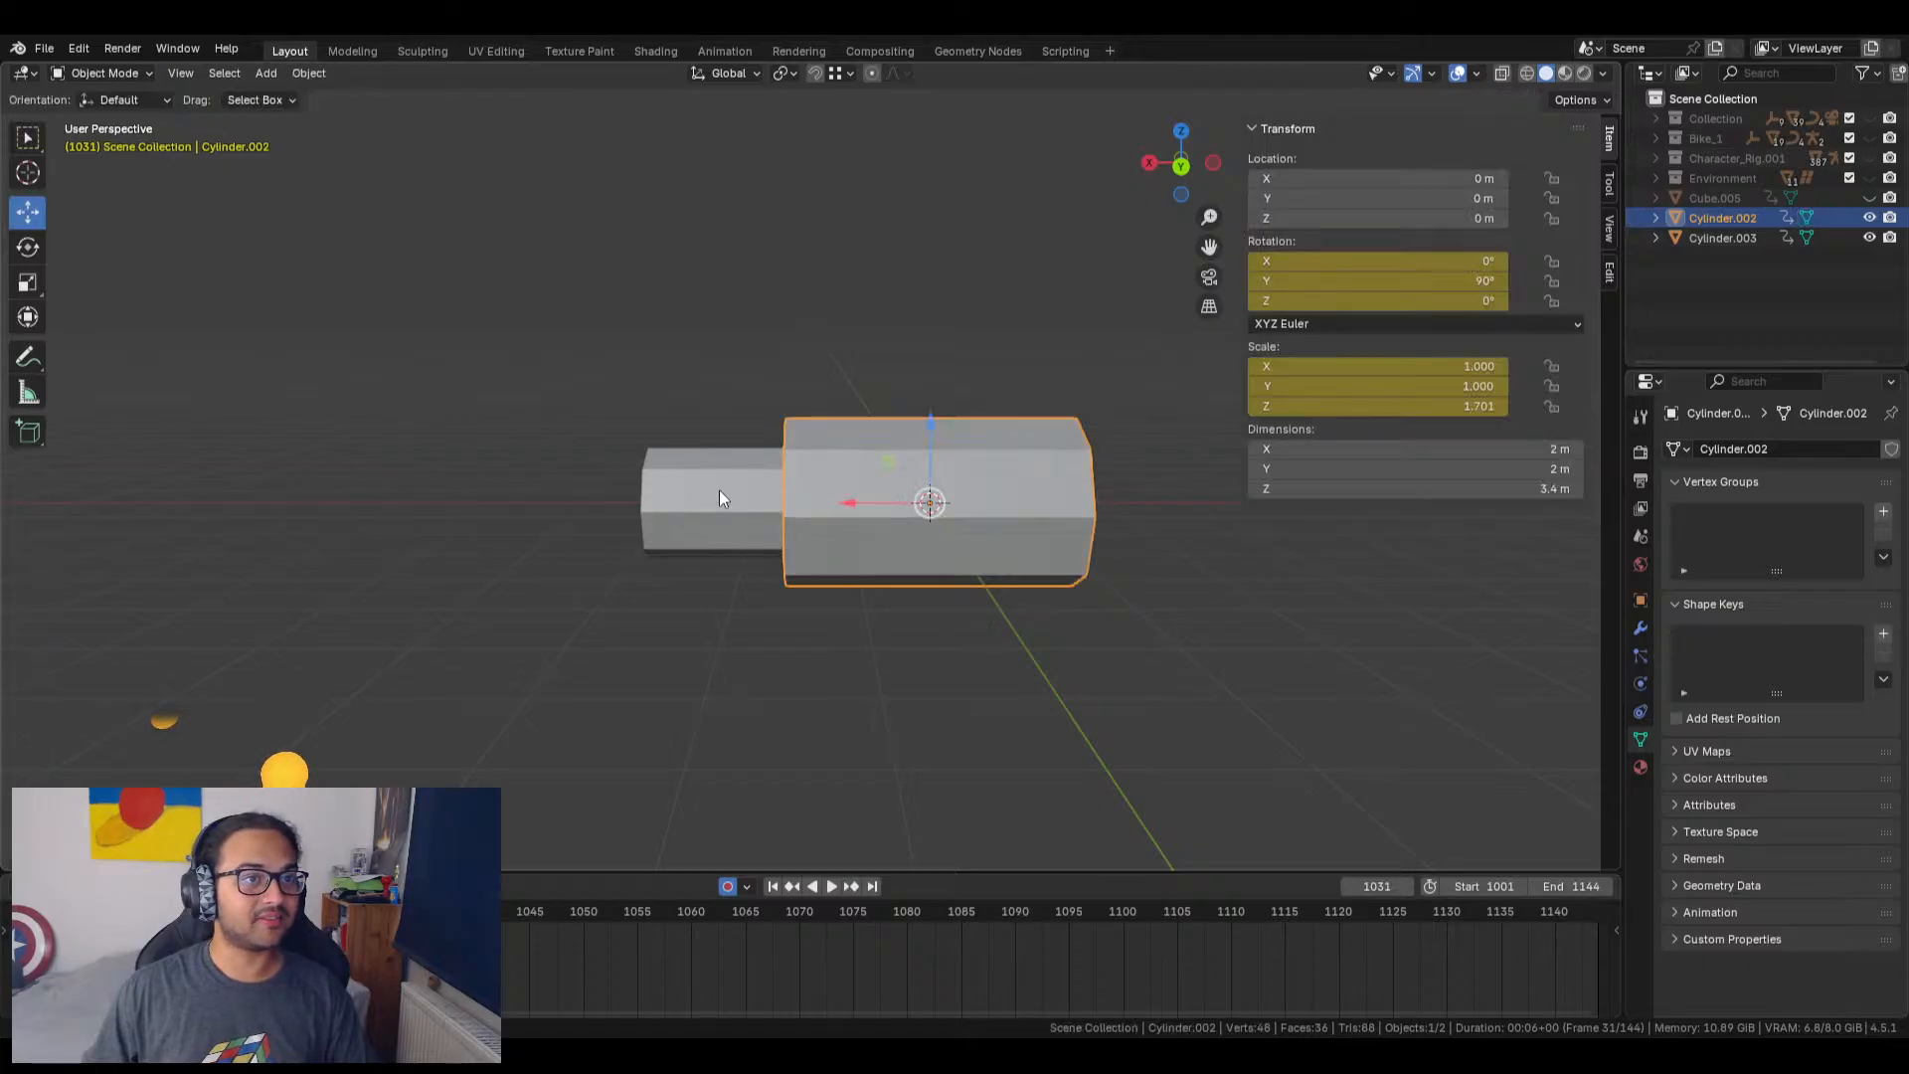
pyautogui.click(719, 489)
pyautogui.press('r')
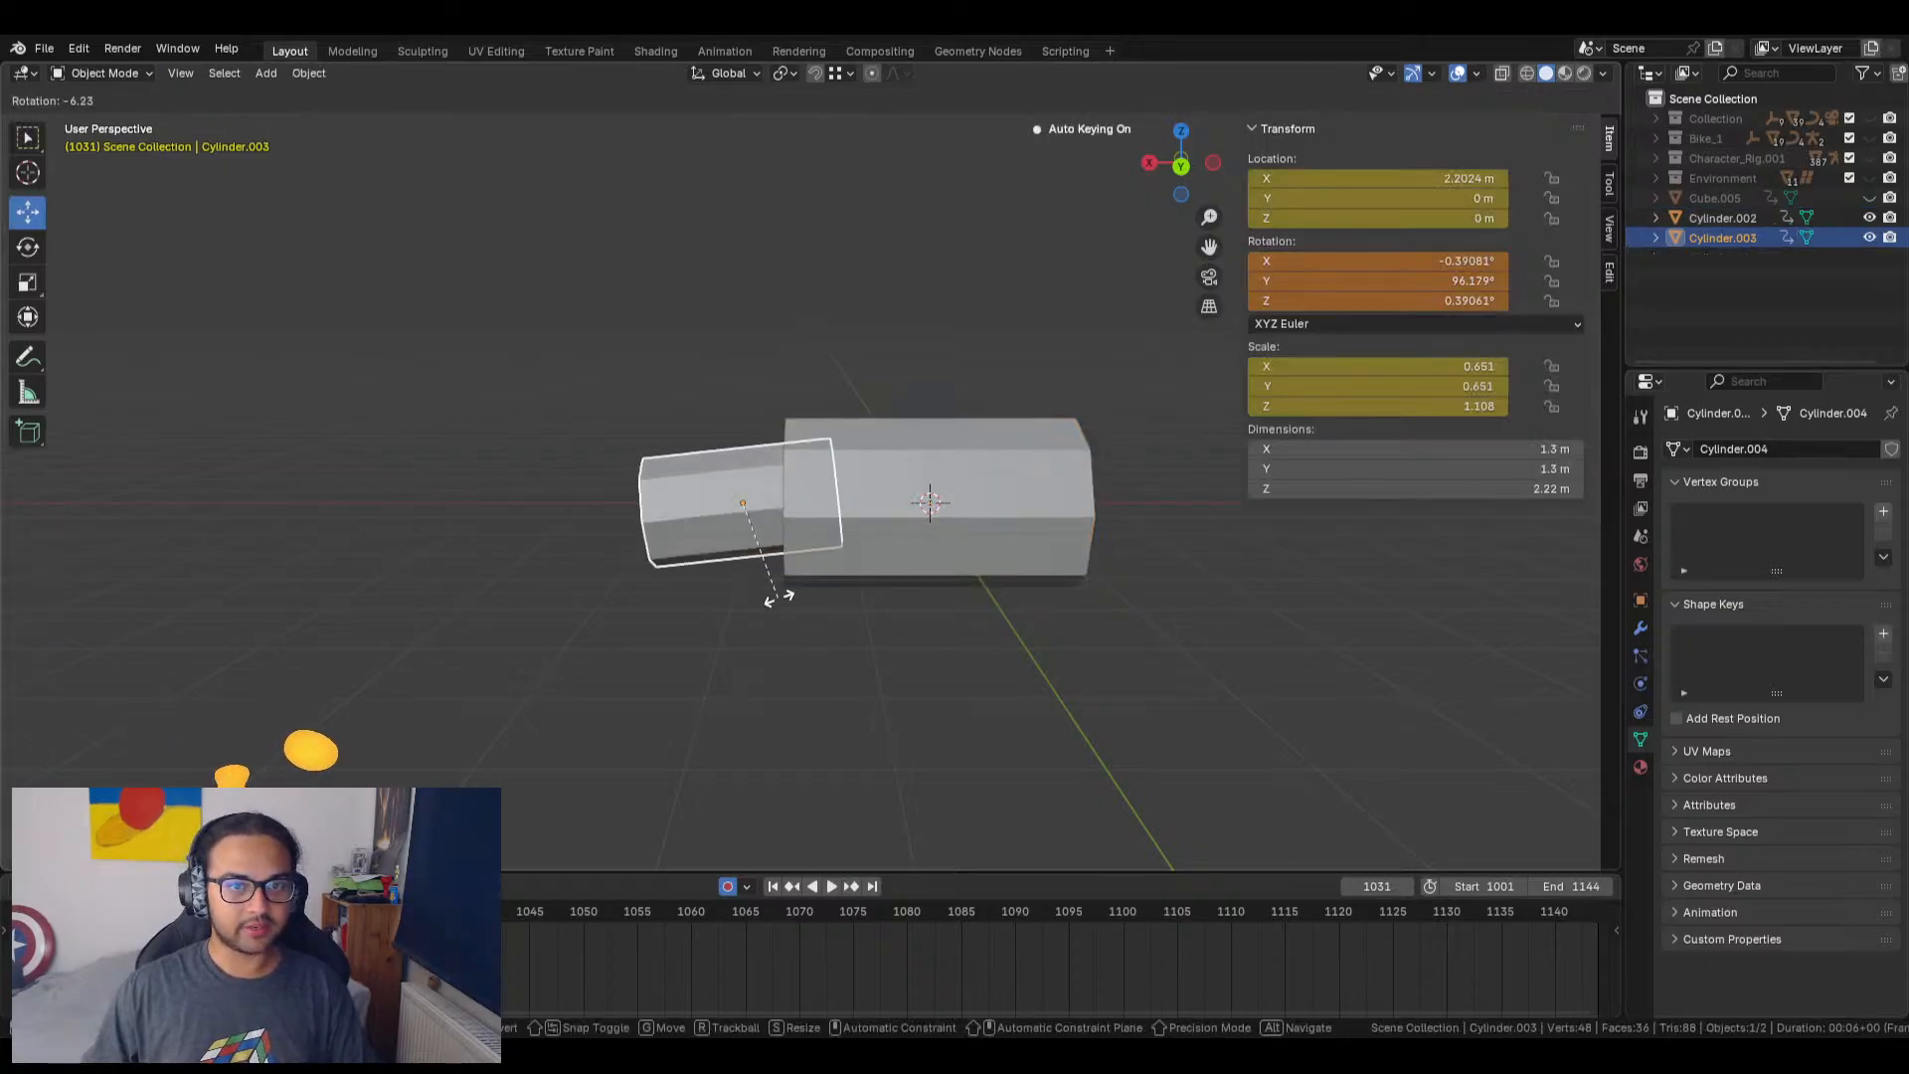
pyautogui.press('Escape')
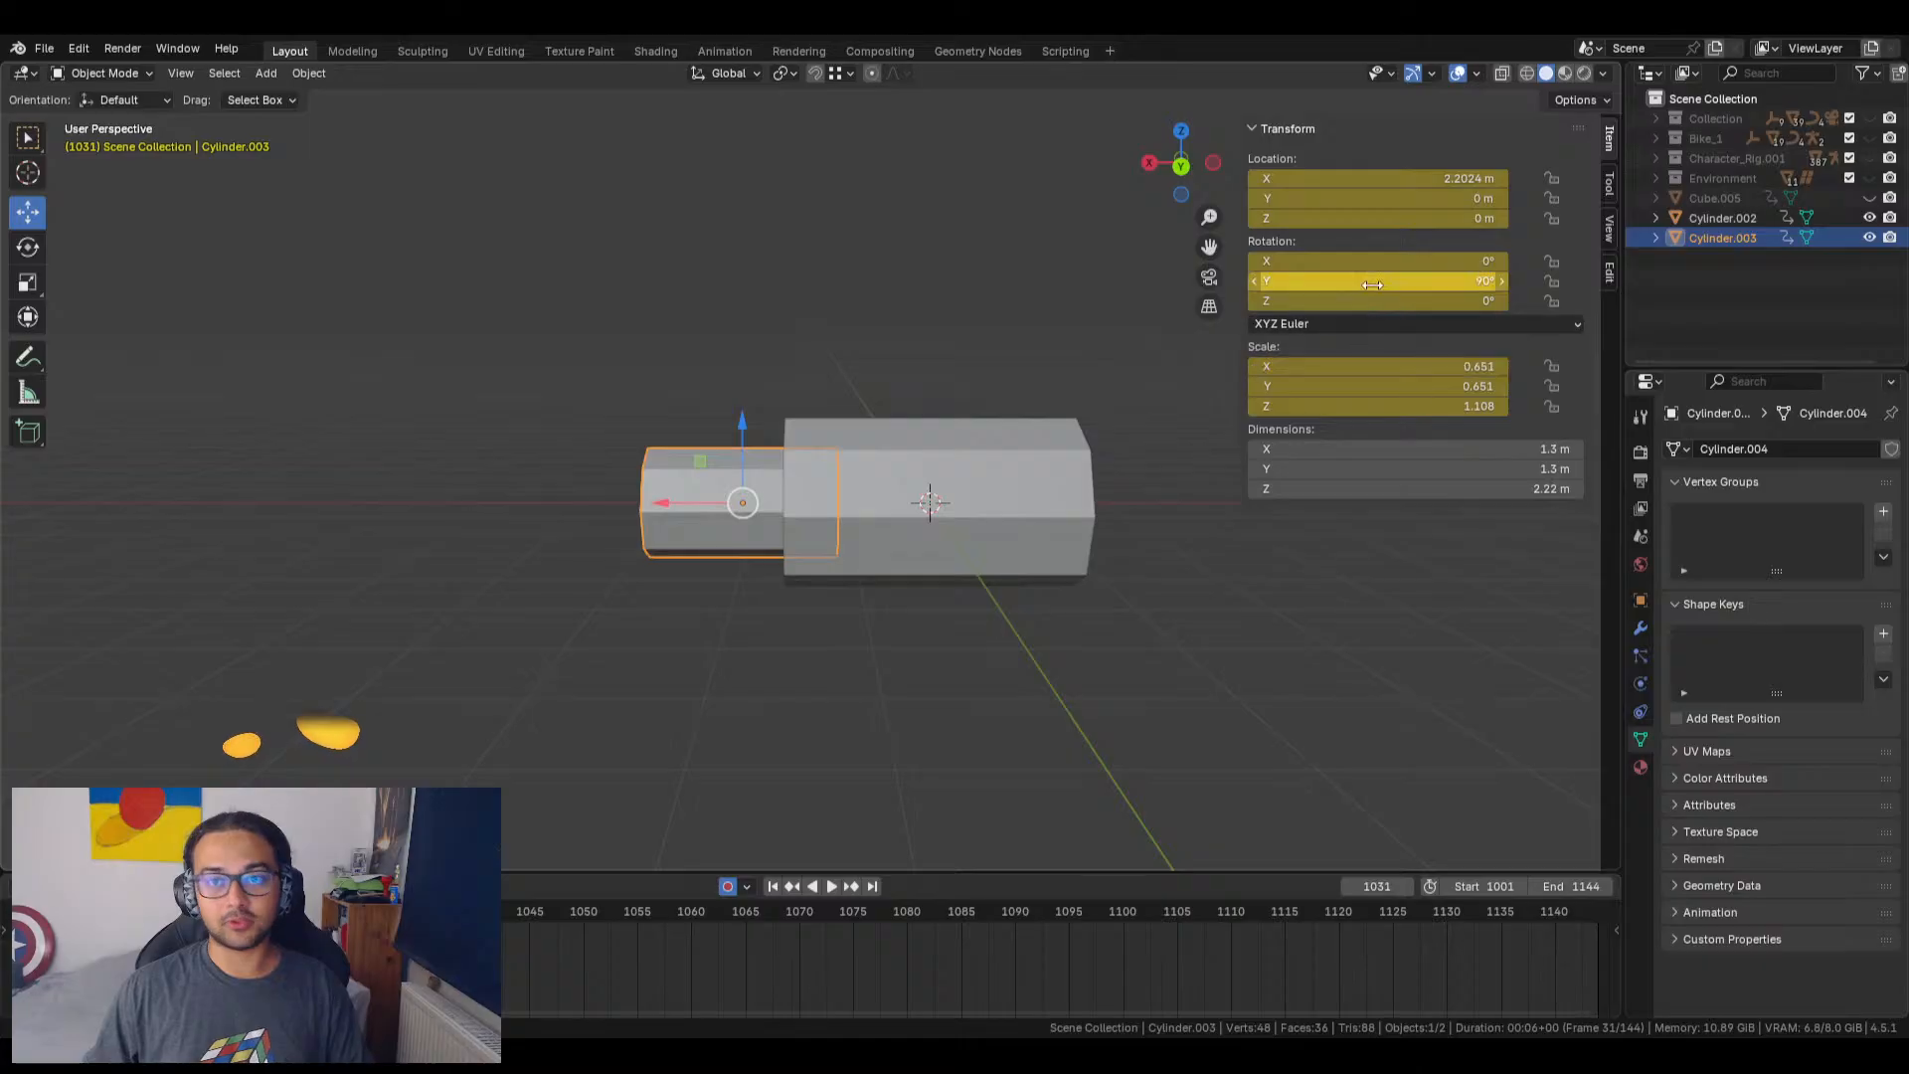
# Step: Clear the rotation, location and scale keyframes on both cylinders
pyautogui.moveTo(1005, 686); pyautogui.dragTo(563, 274)
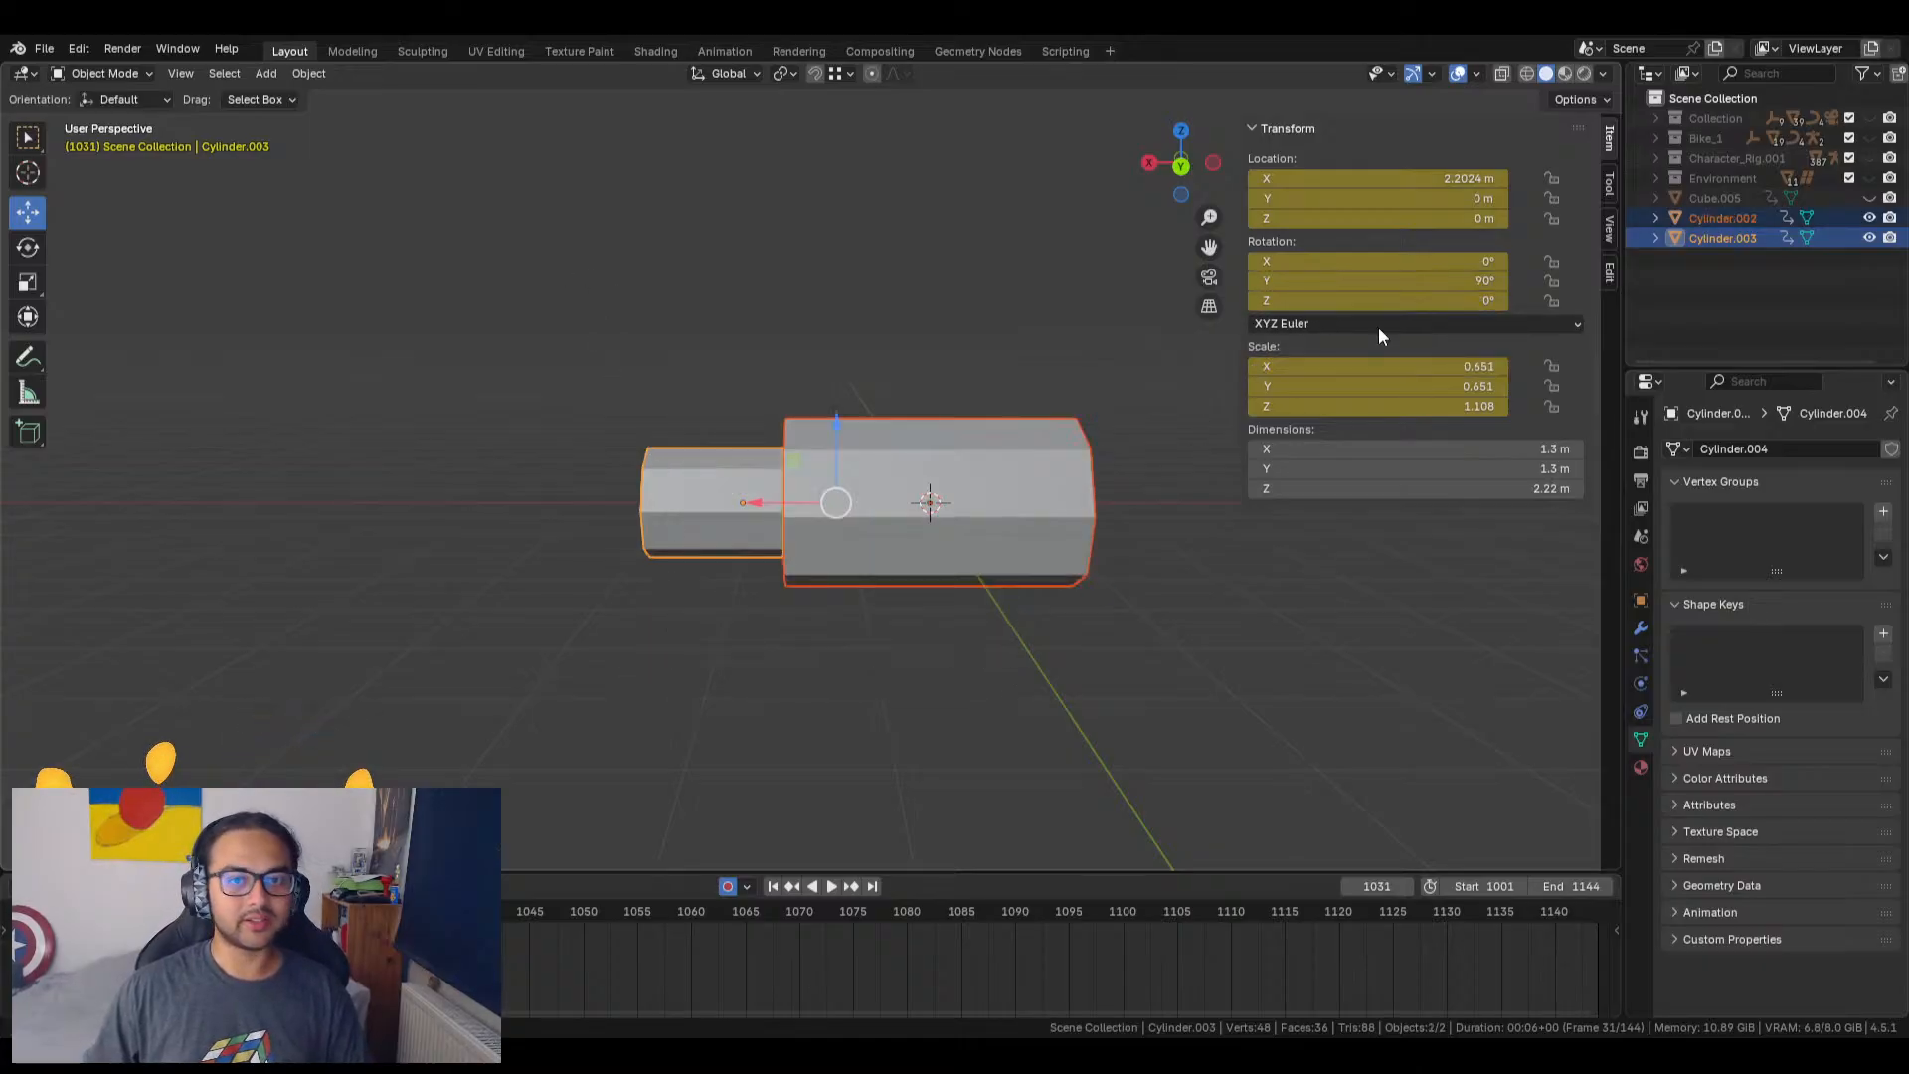
pyautogui.rightClick(1392, 283)
pyautogui.click(1303, 320)
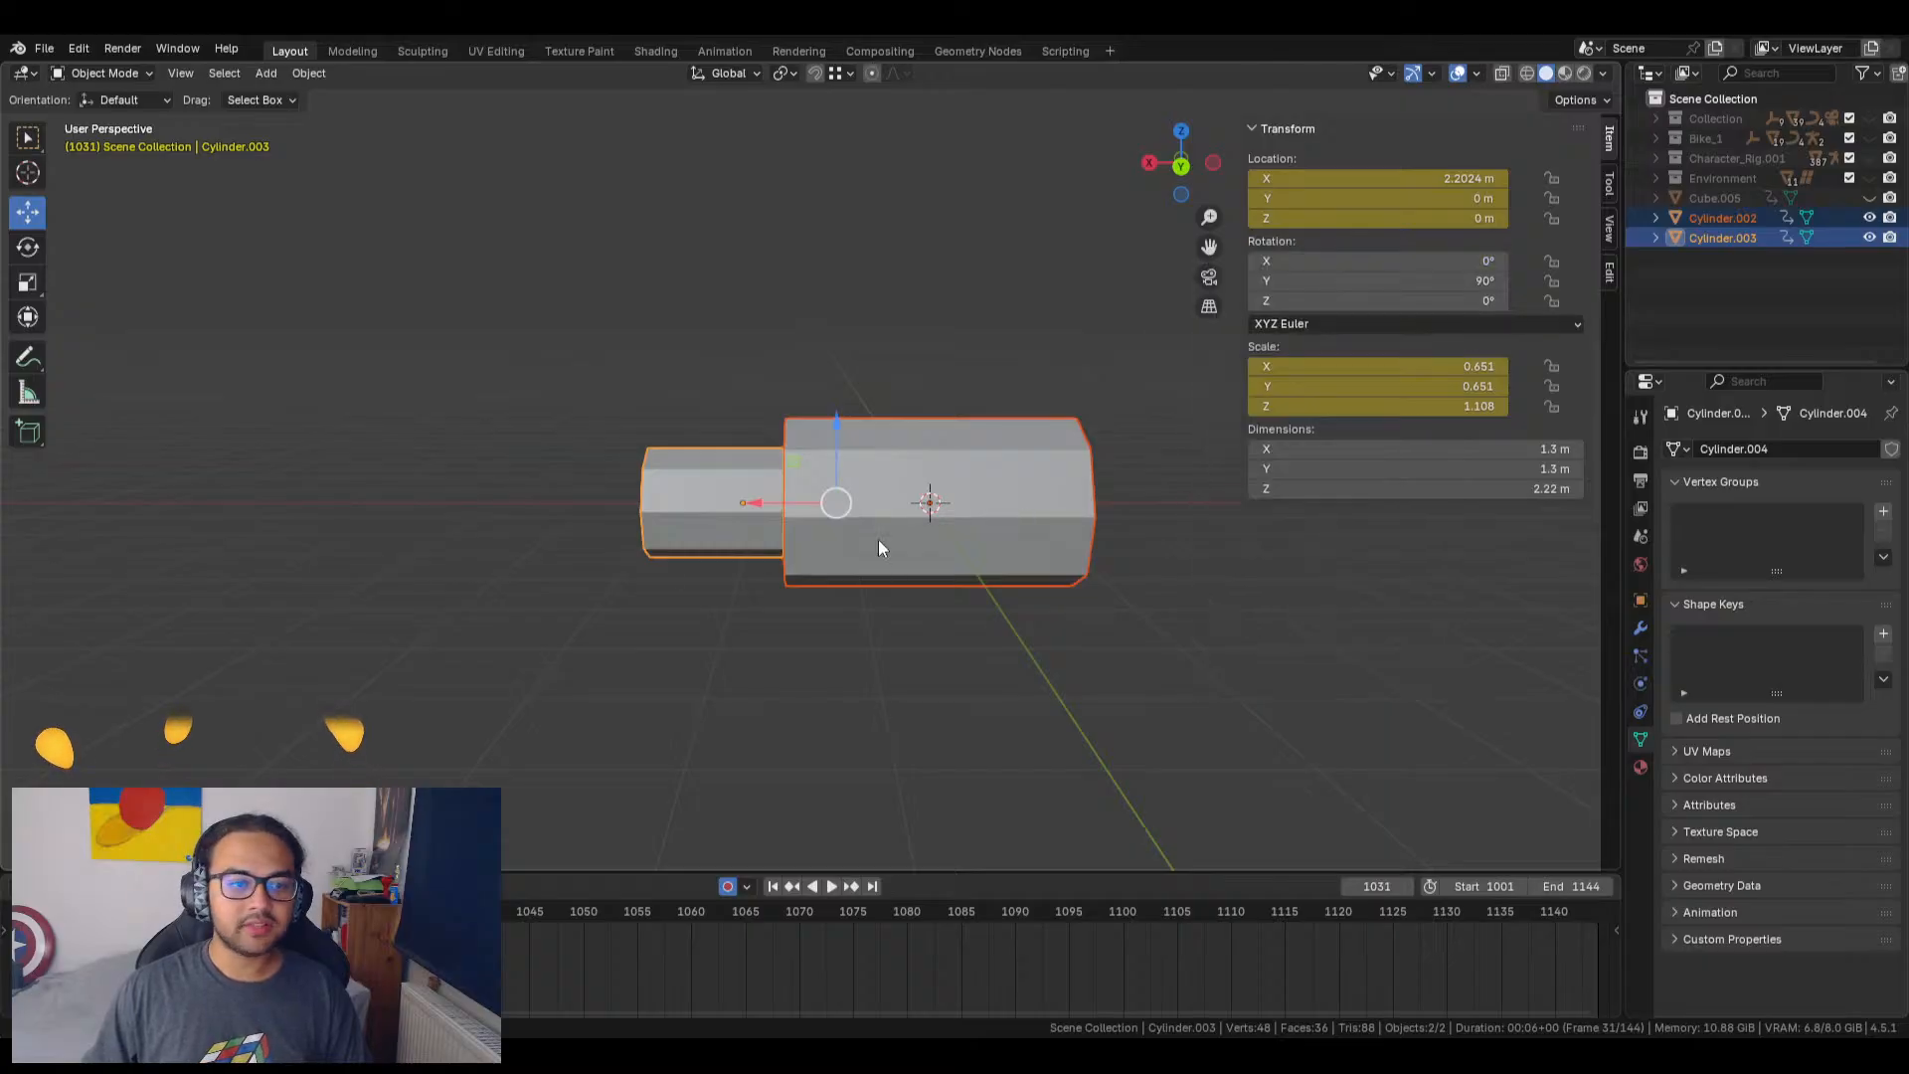
pyautogui.rightClick(1315, 199)
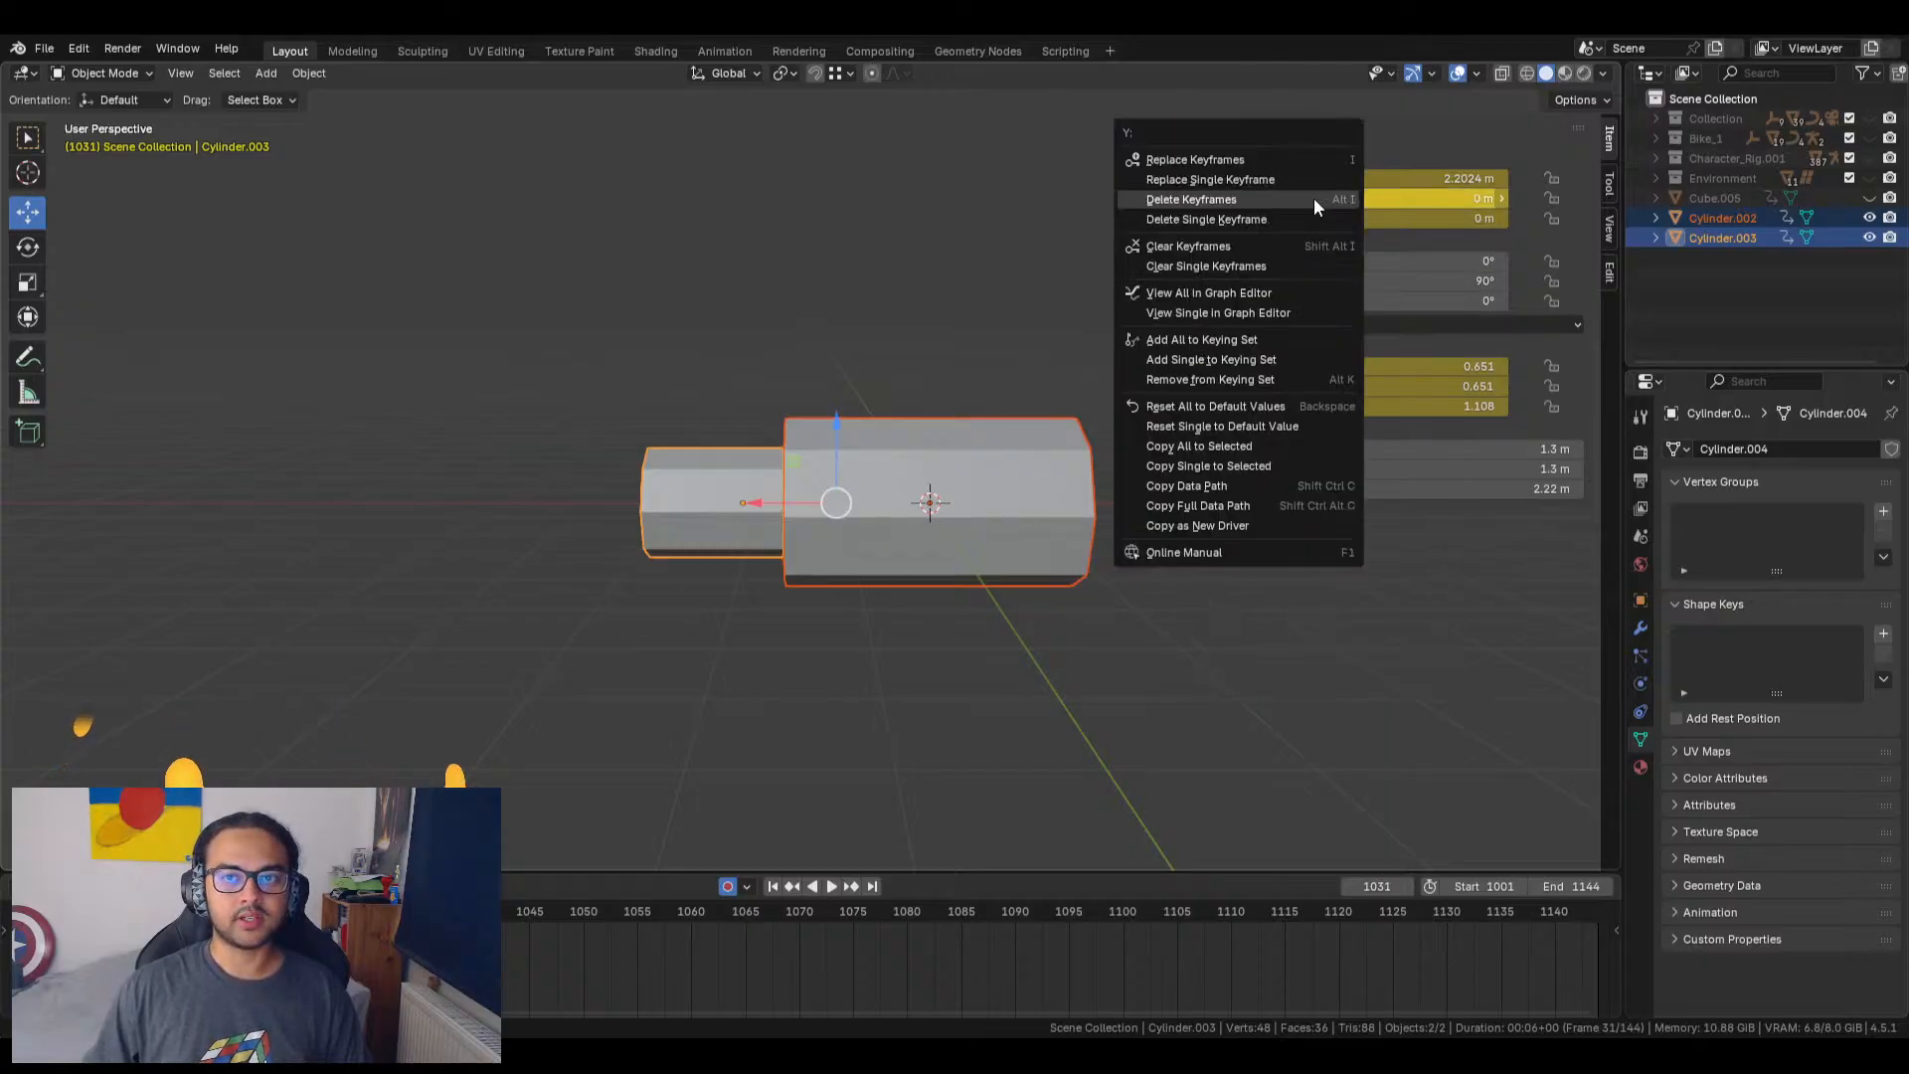
pyautogui.click(1238, 248)
pyautogui.rightClick(1312, 368)
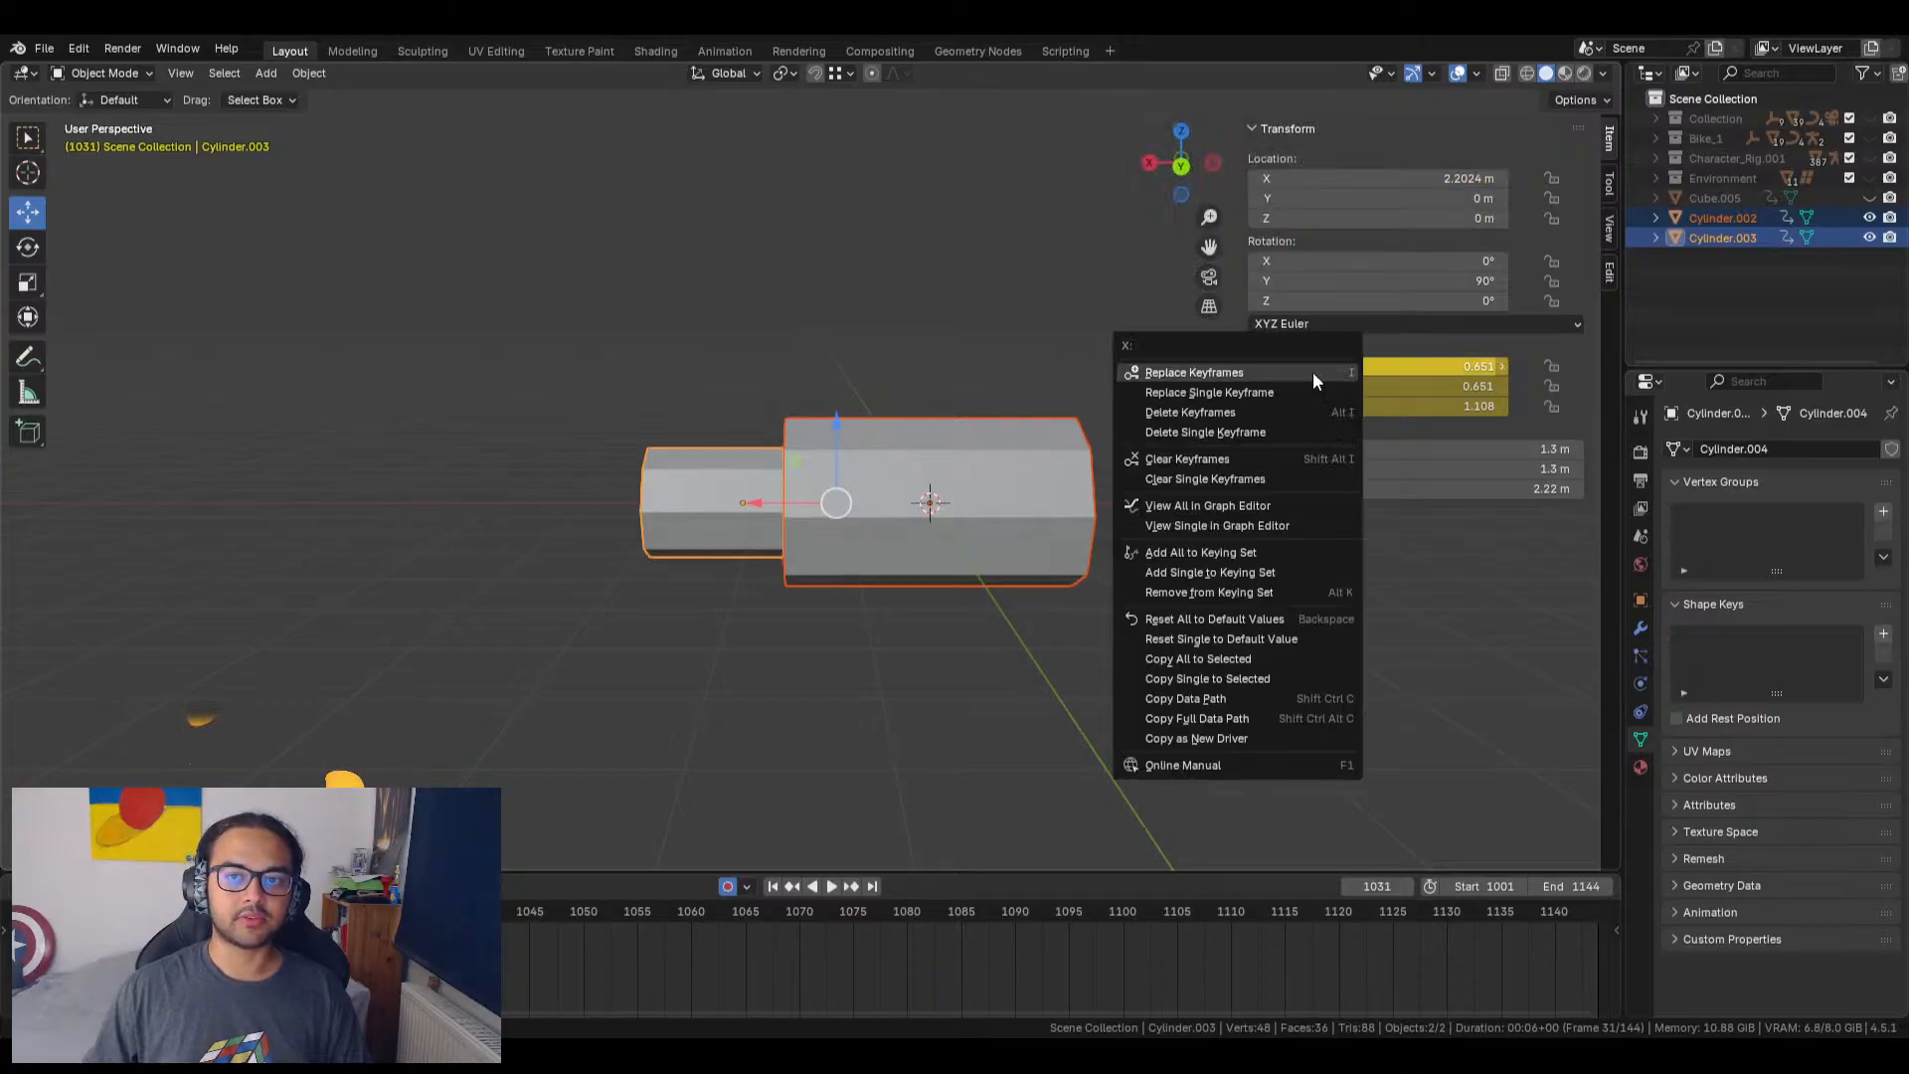
pyautogui.click(1243, 459)
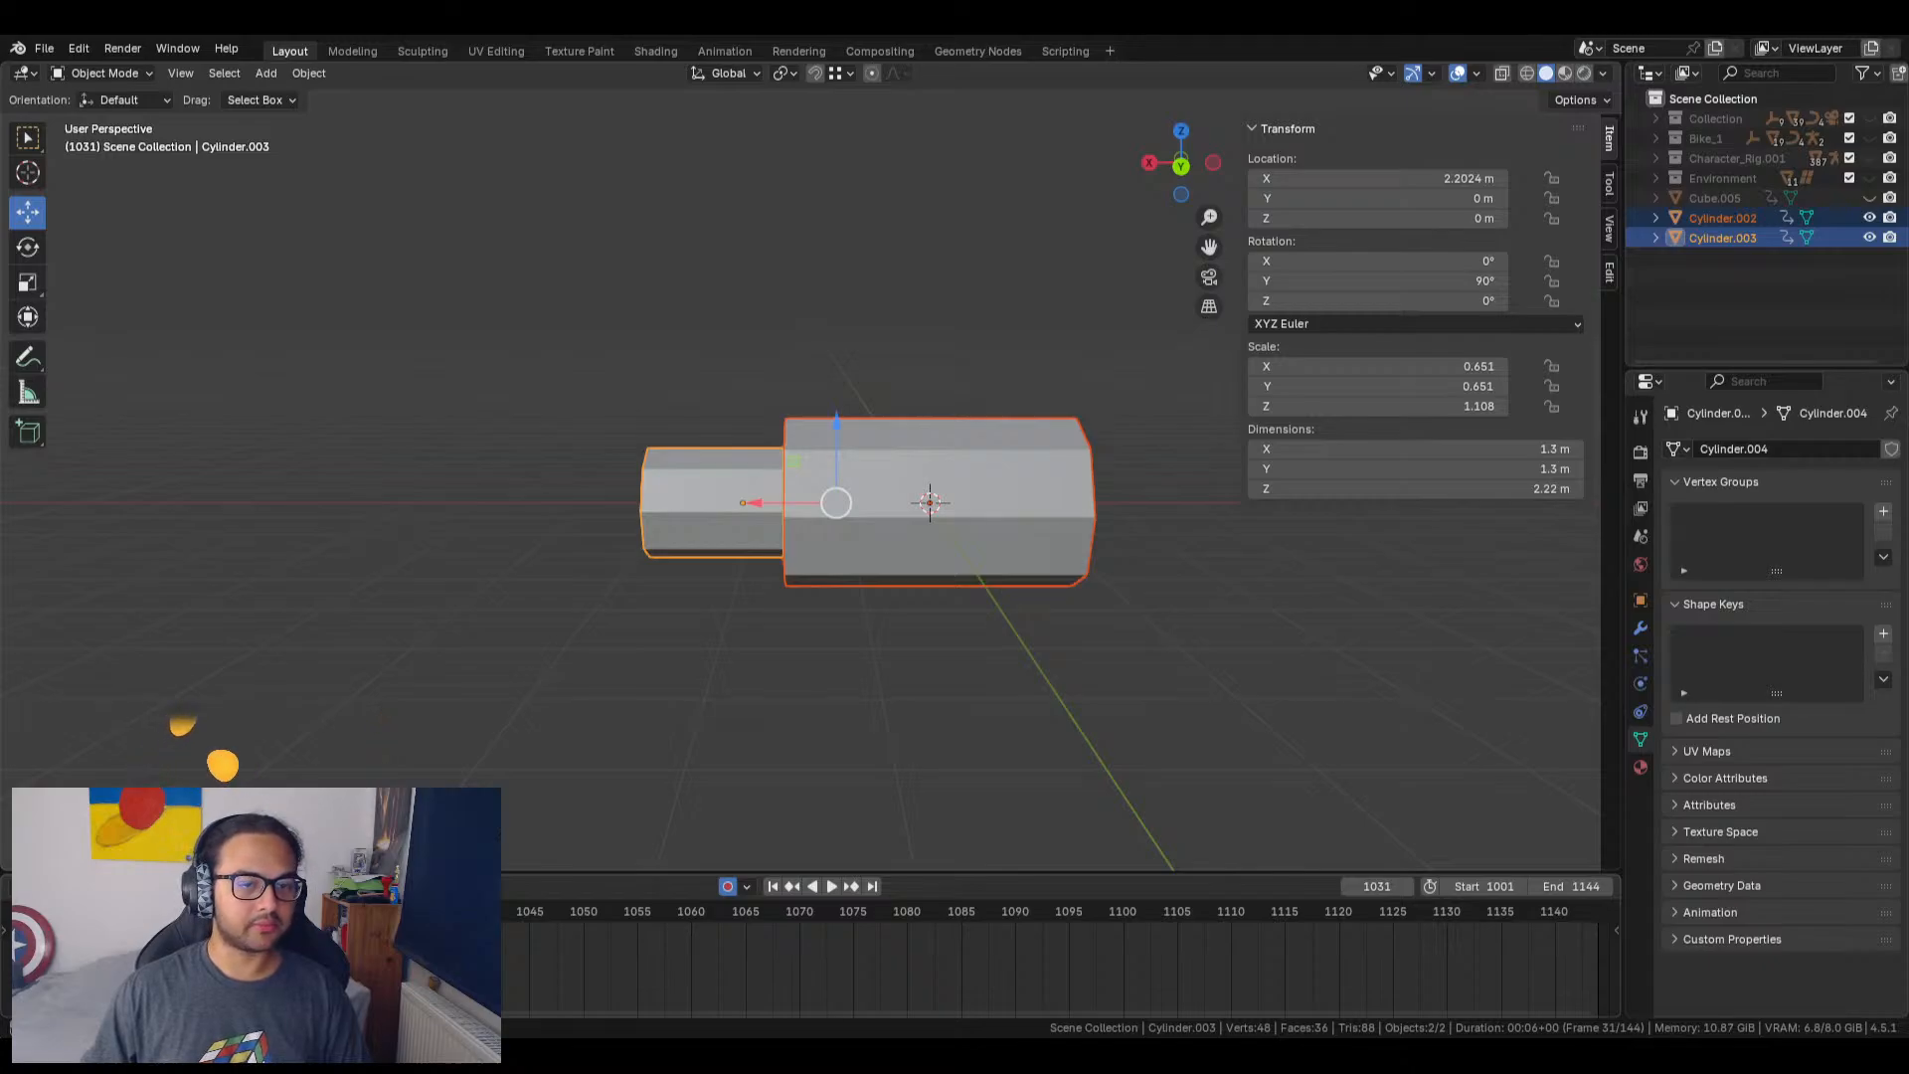
# Step: Select only the smaller cylinder and align the viewport to the Back Orthographic view
pyautogui.scroll(-5, 540, 652)
pyautogui.click(646, 537)
pyautogui.scroll(4, 702, 487)
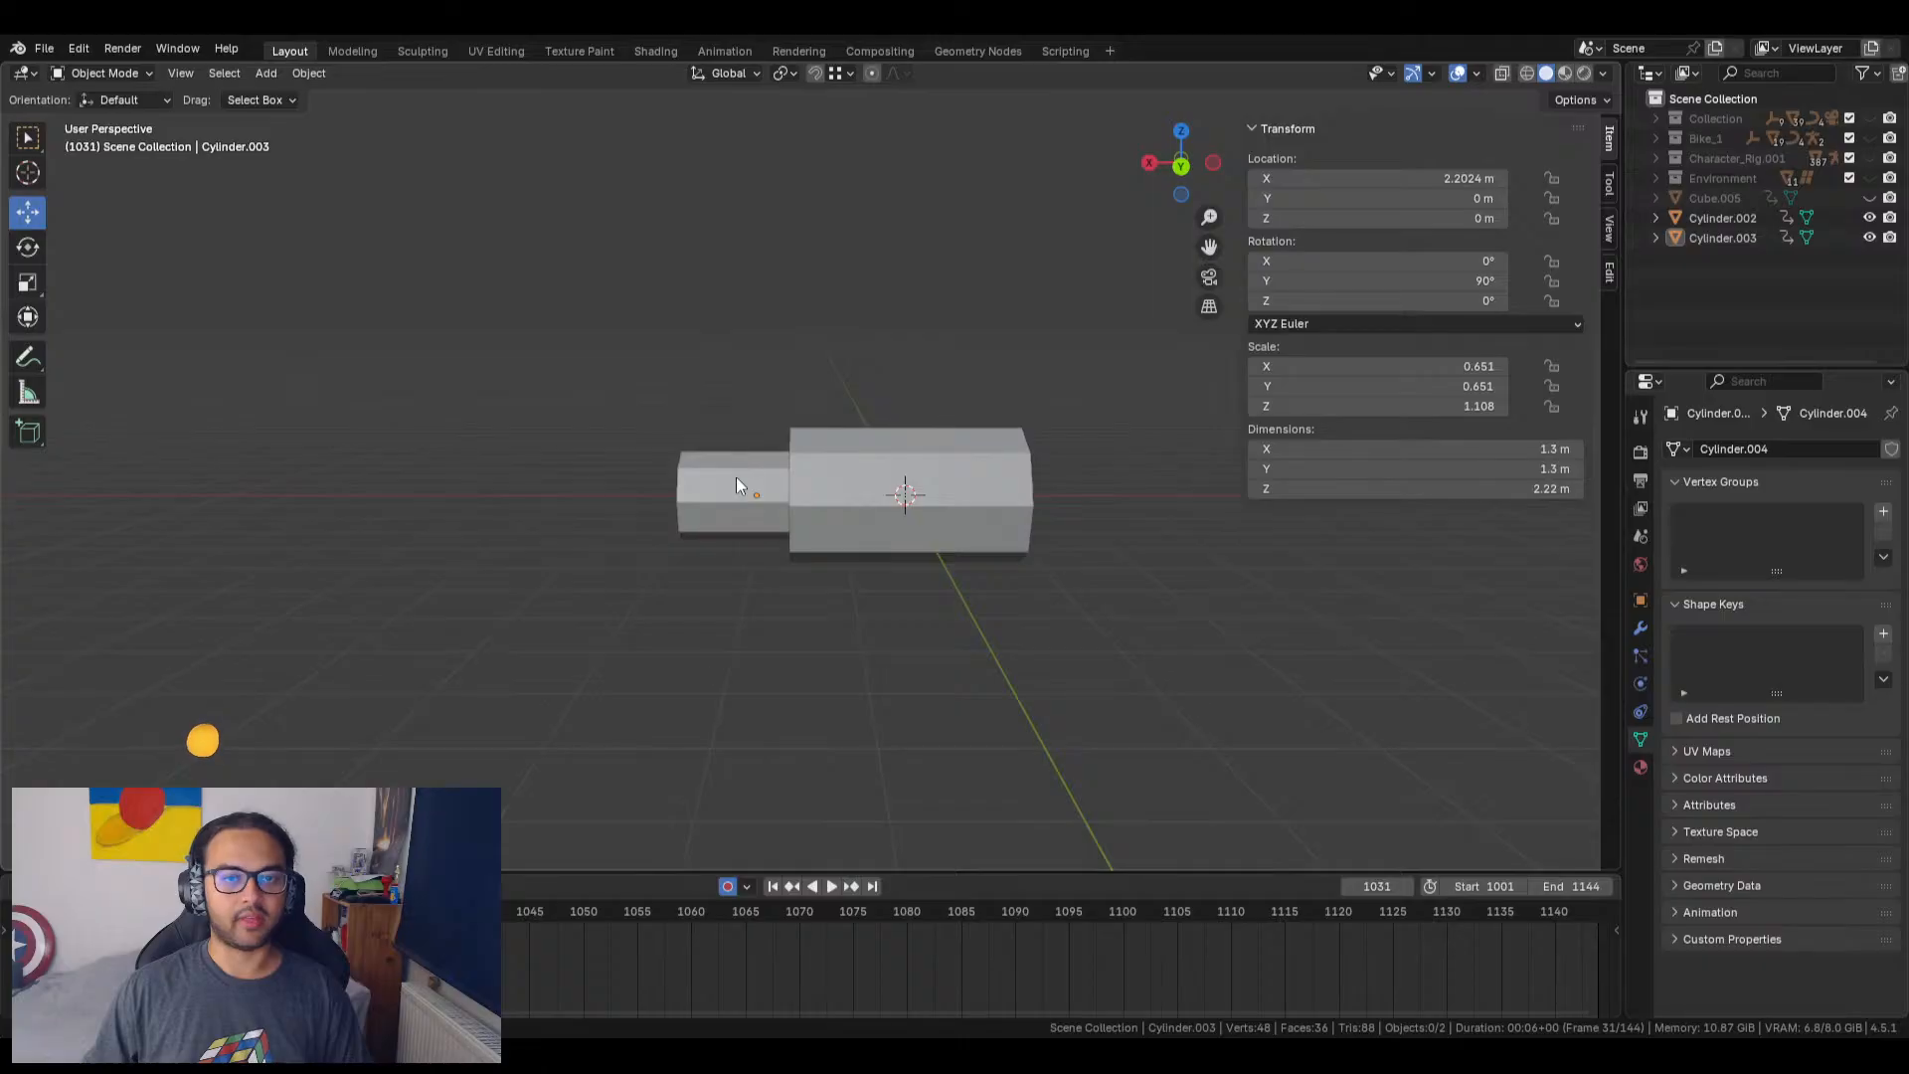
pyautogui.click(736, 486)
pyautogui.moveTo(754, 567); pyautogui.dragTo(802, 561, button='middle')
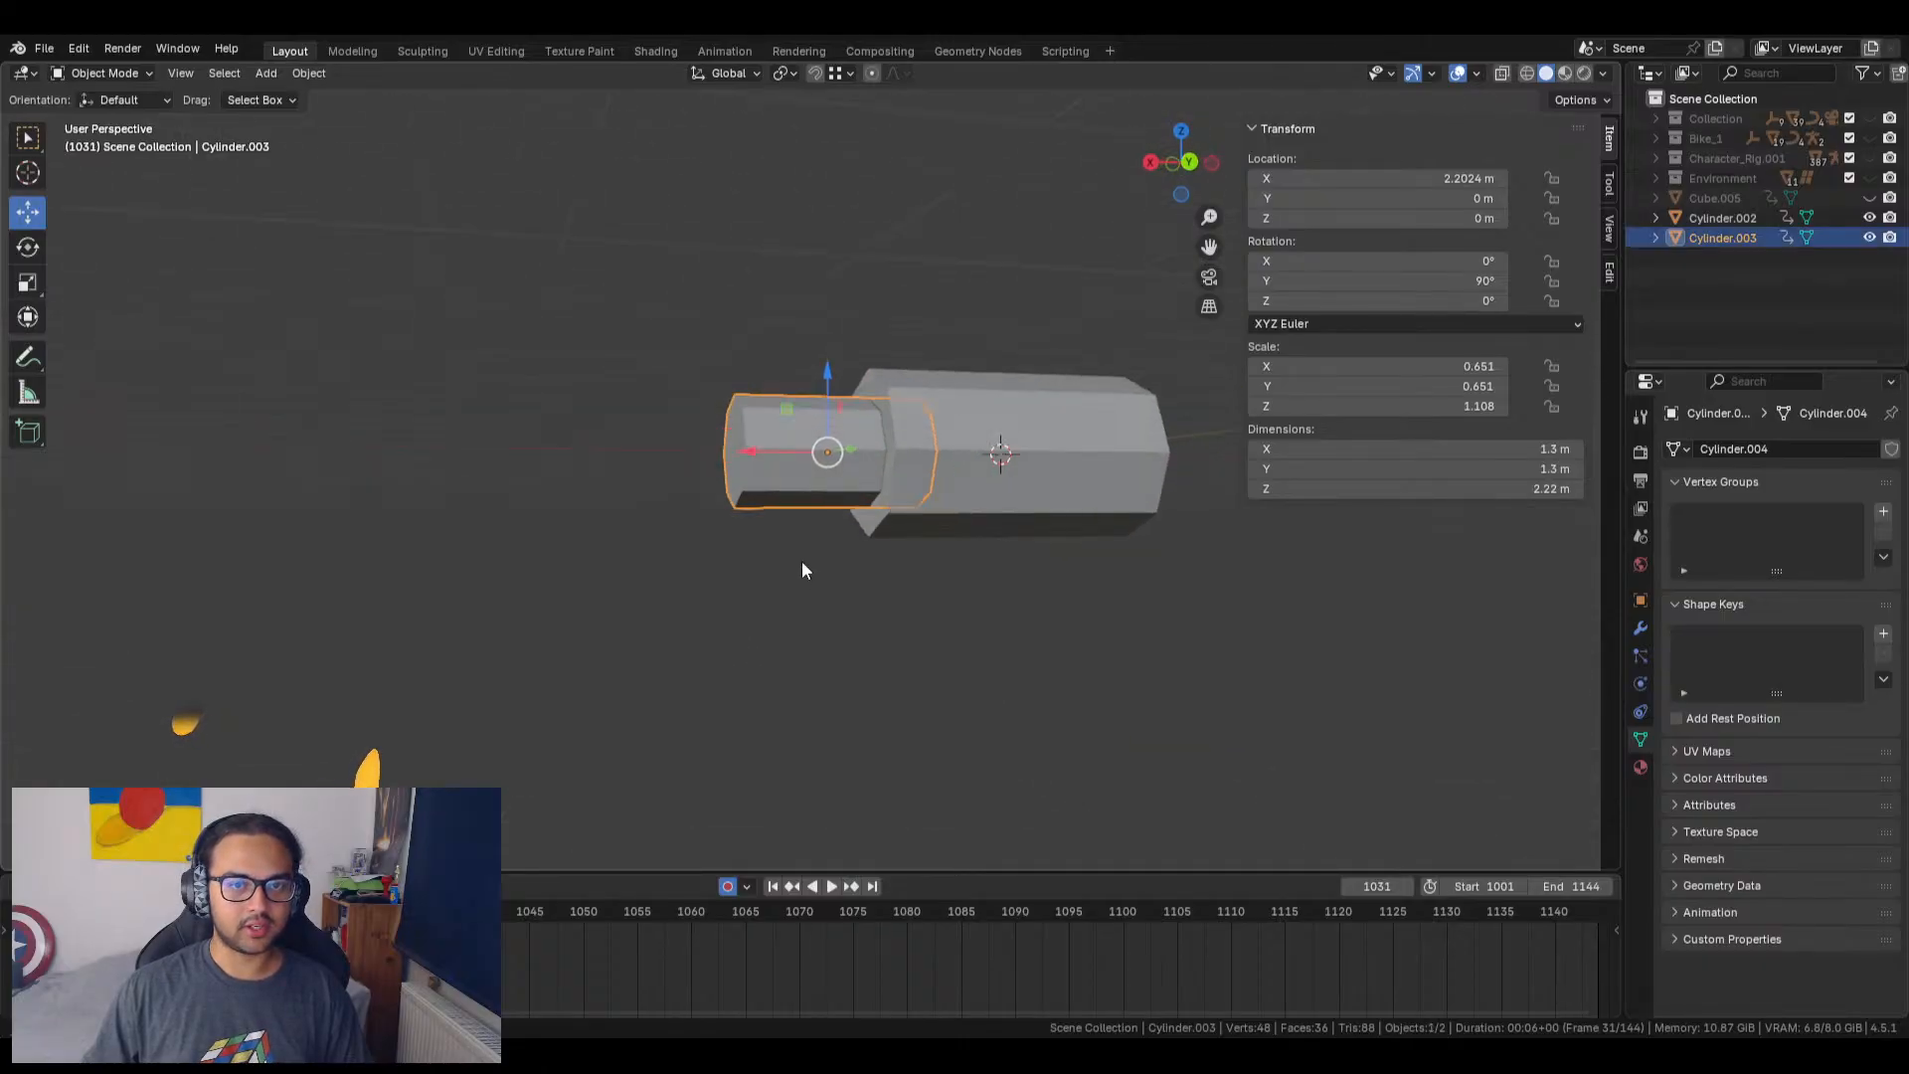
pyautogui.scroll(3, 839, 588)
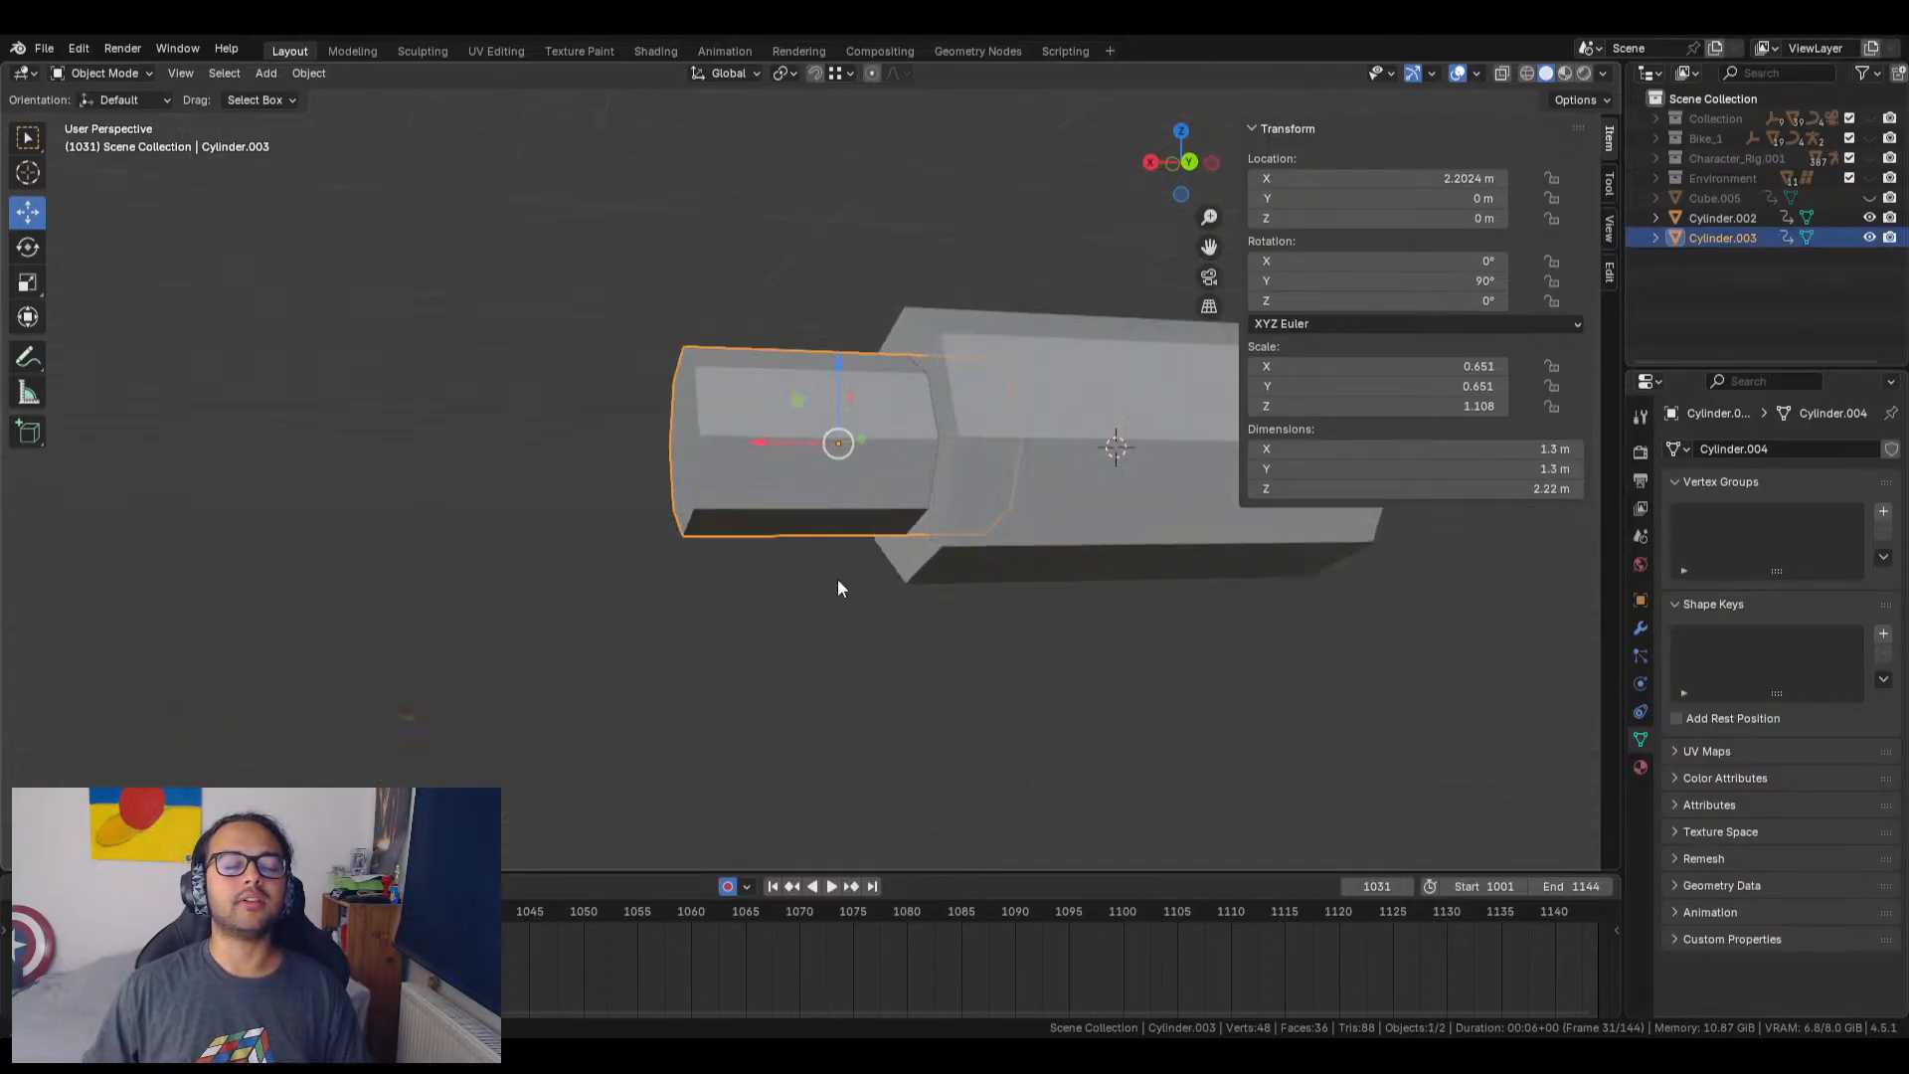
pyautogui.click(1189, 164)
pyautogui.click(1181, 162)
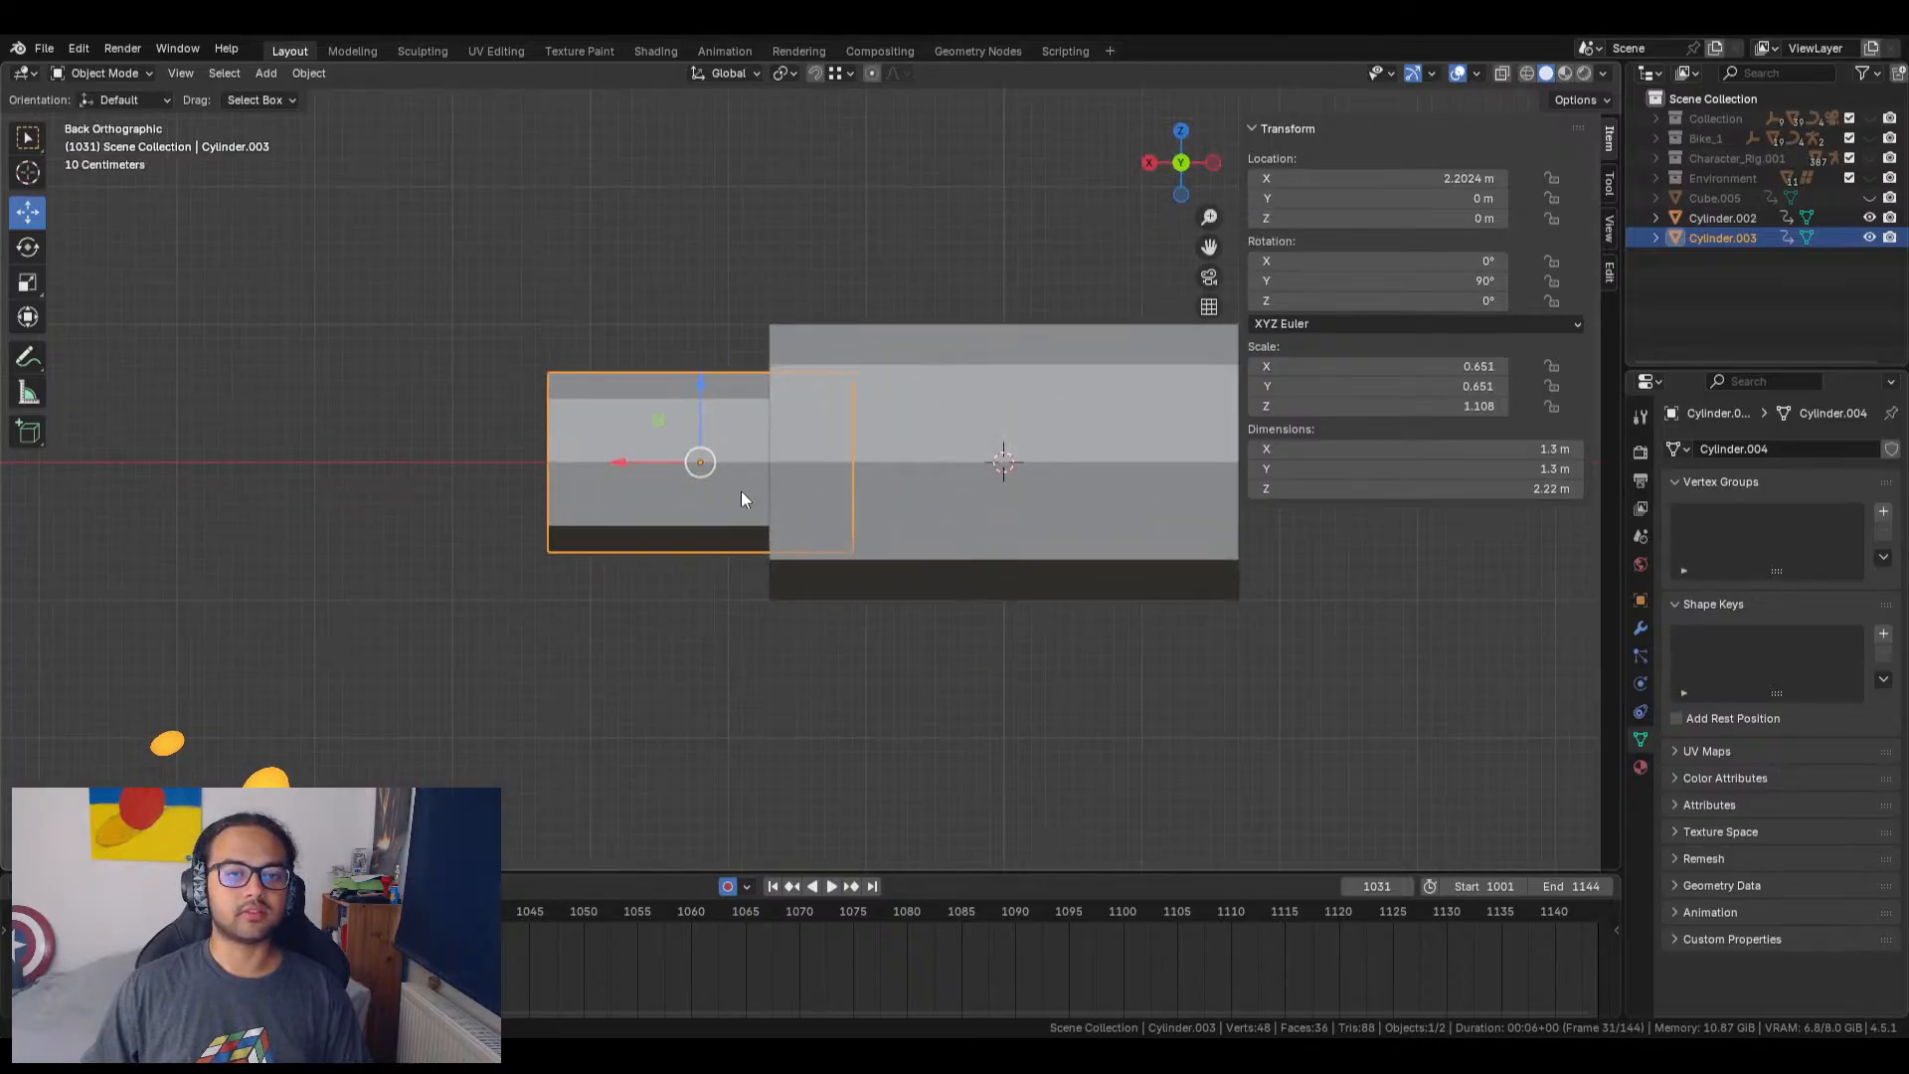
# Step: Rotate the smaller cylinder by about -63.5° in the back view and lower it about 1.15 m along Z
pyautogui.press('r')
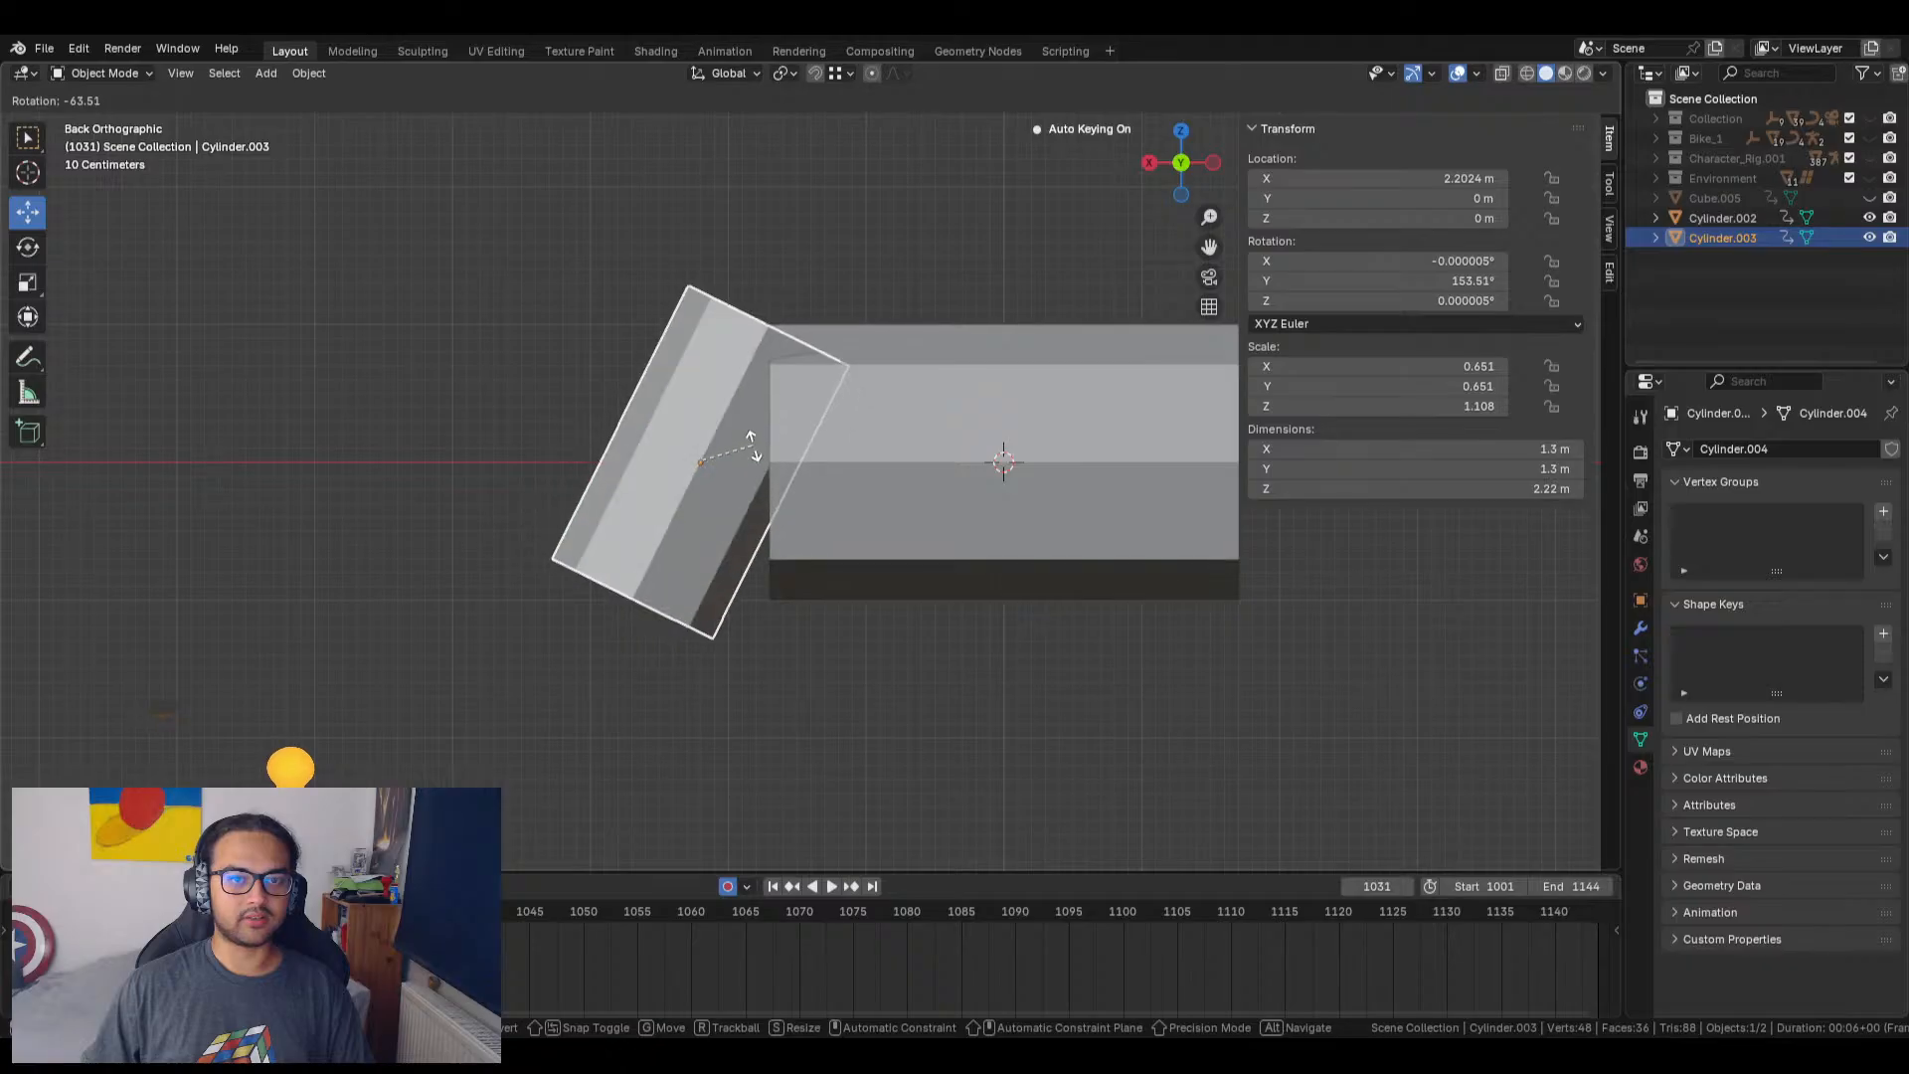
pyautogui.click(752, 448)
pyautogui.press('g')
pyautogui.press('z')
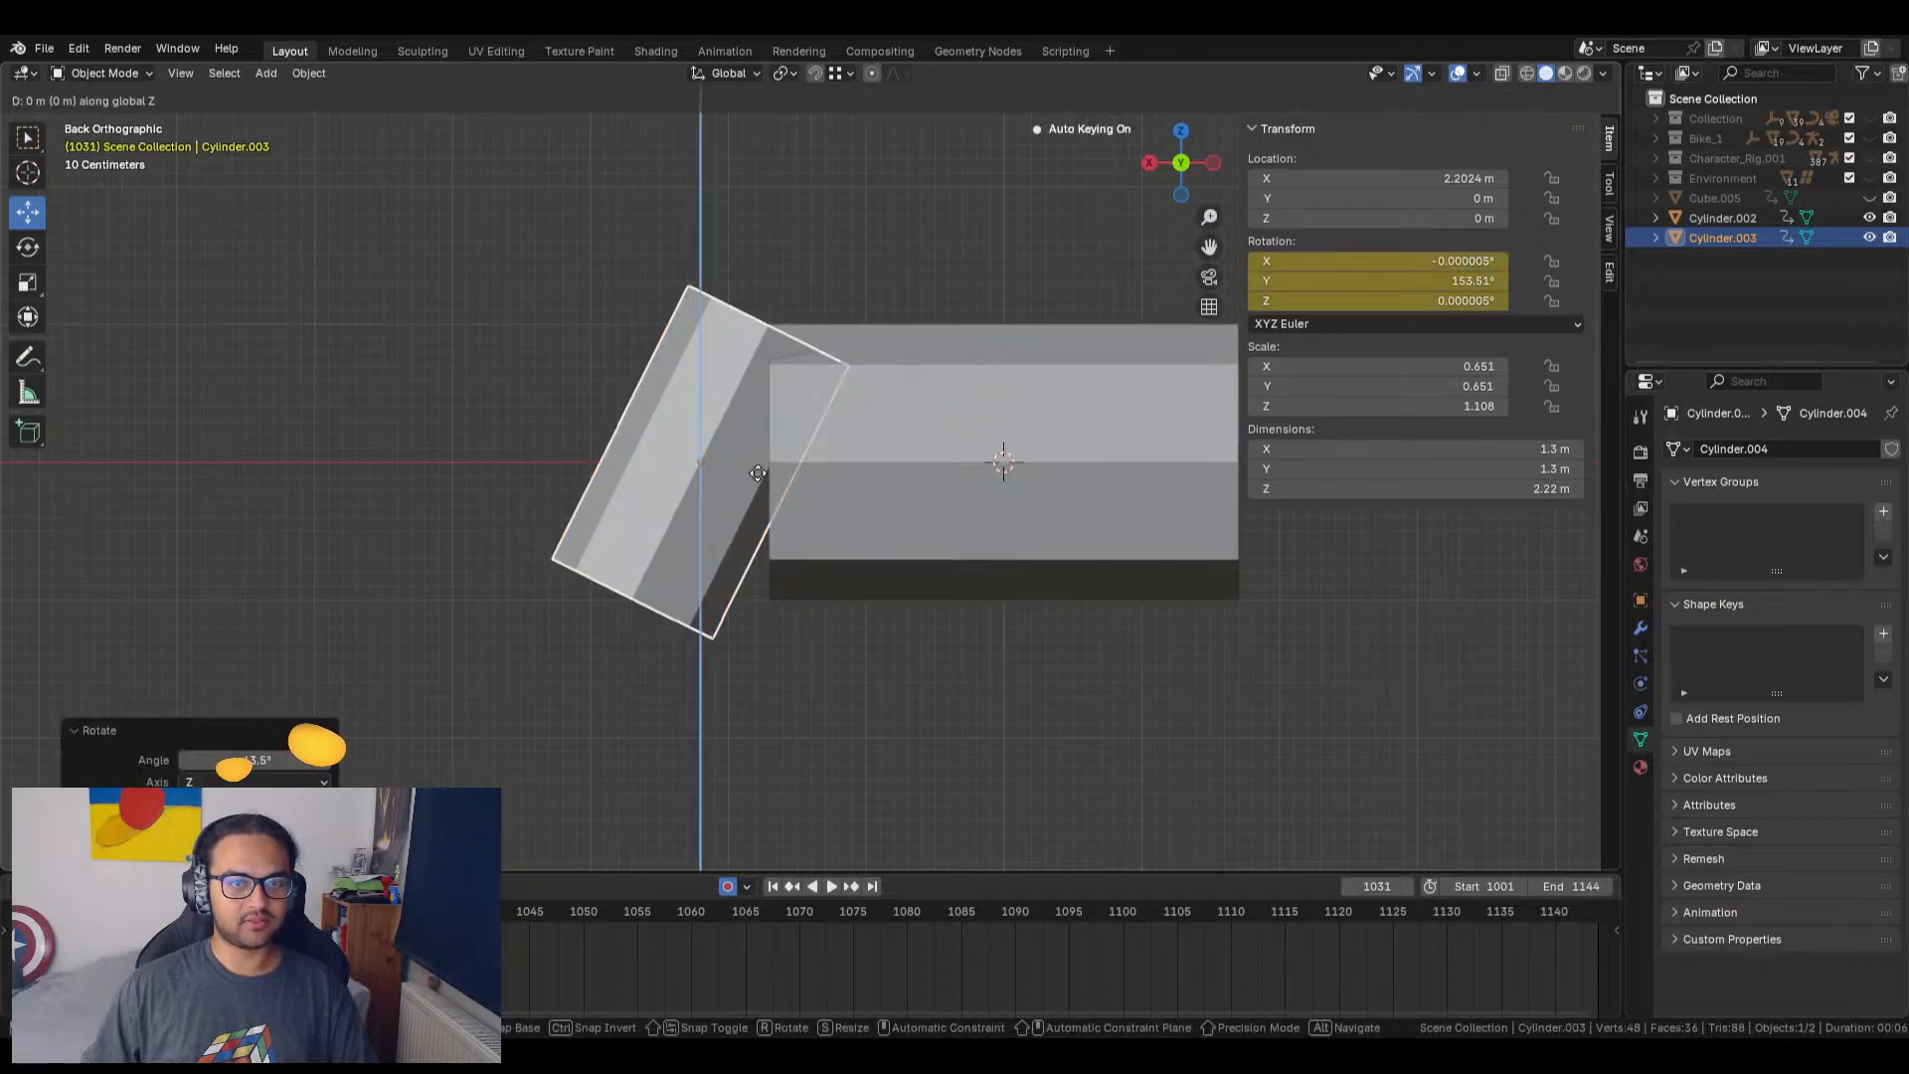
pyautogui.click(717, 632)
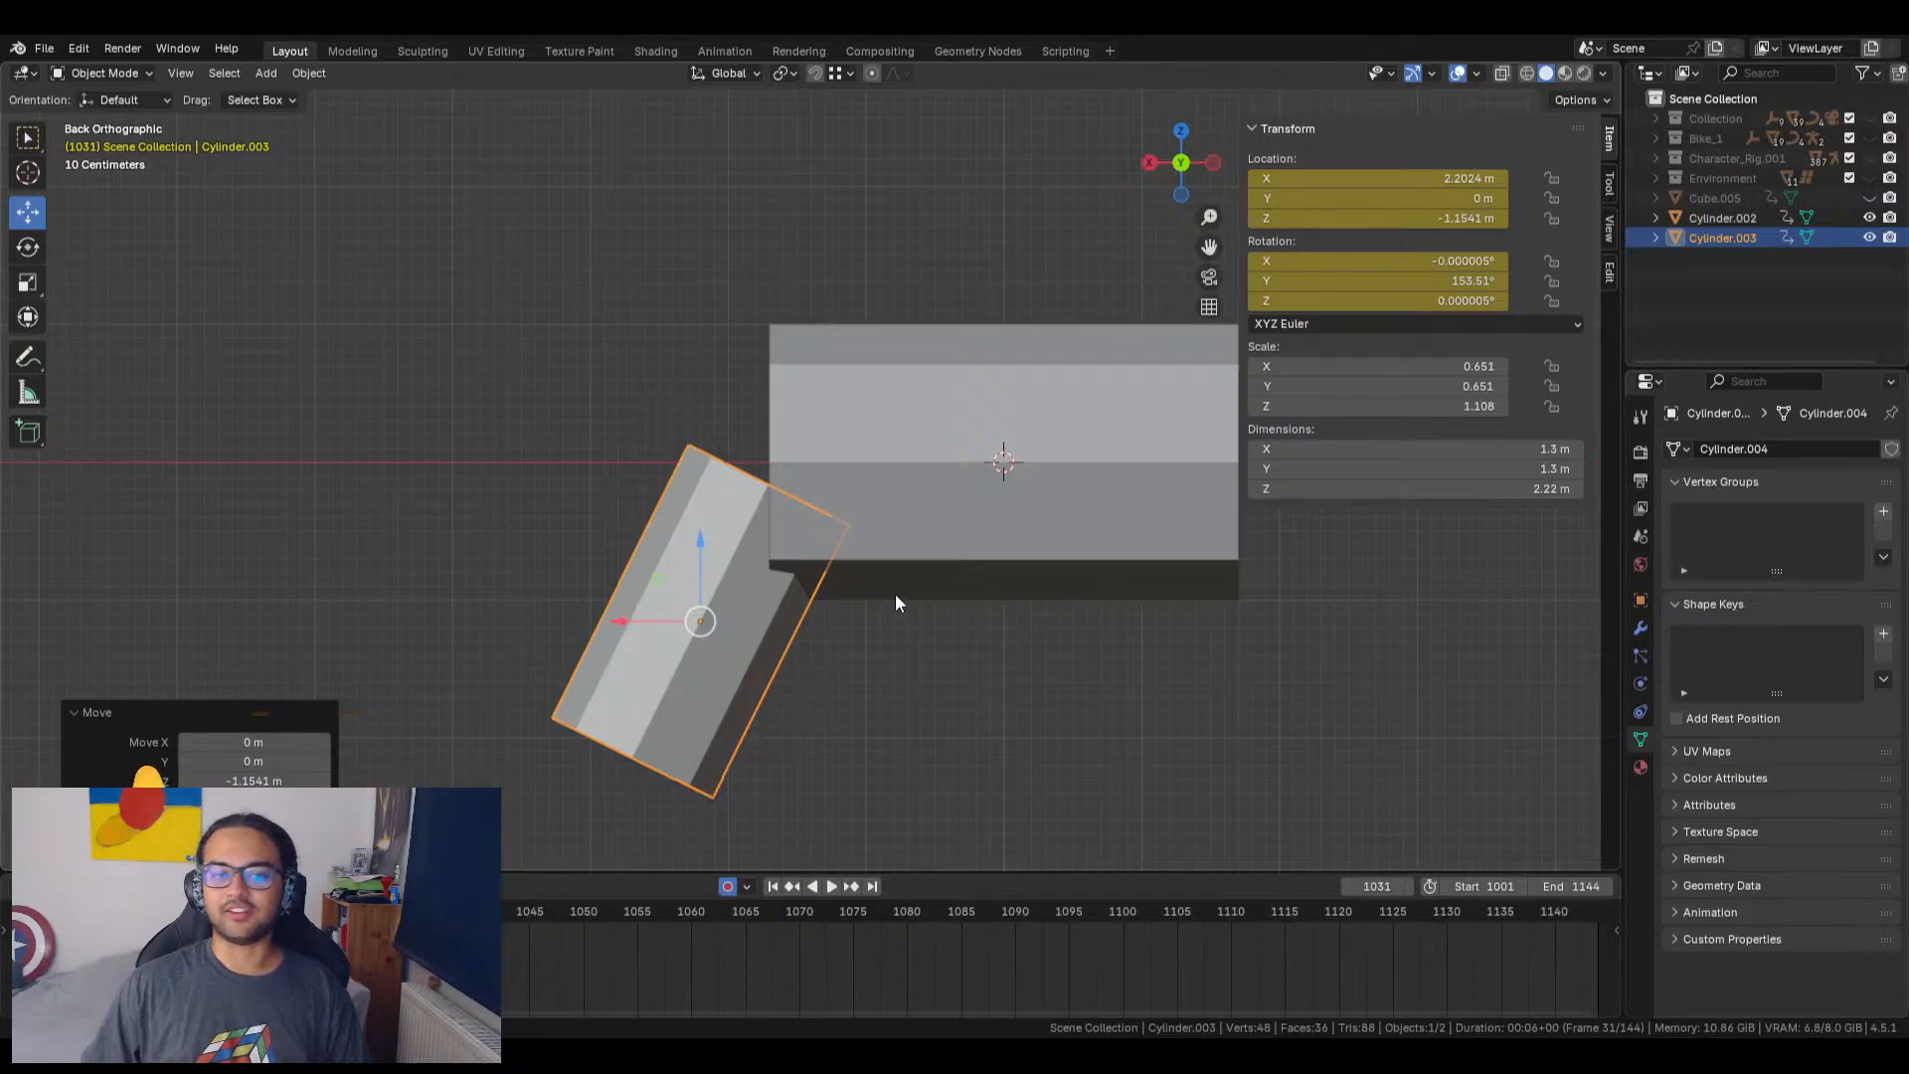
pyautogui.press('g')
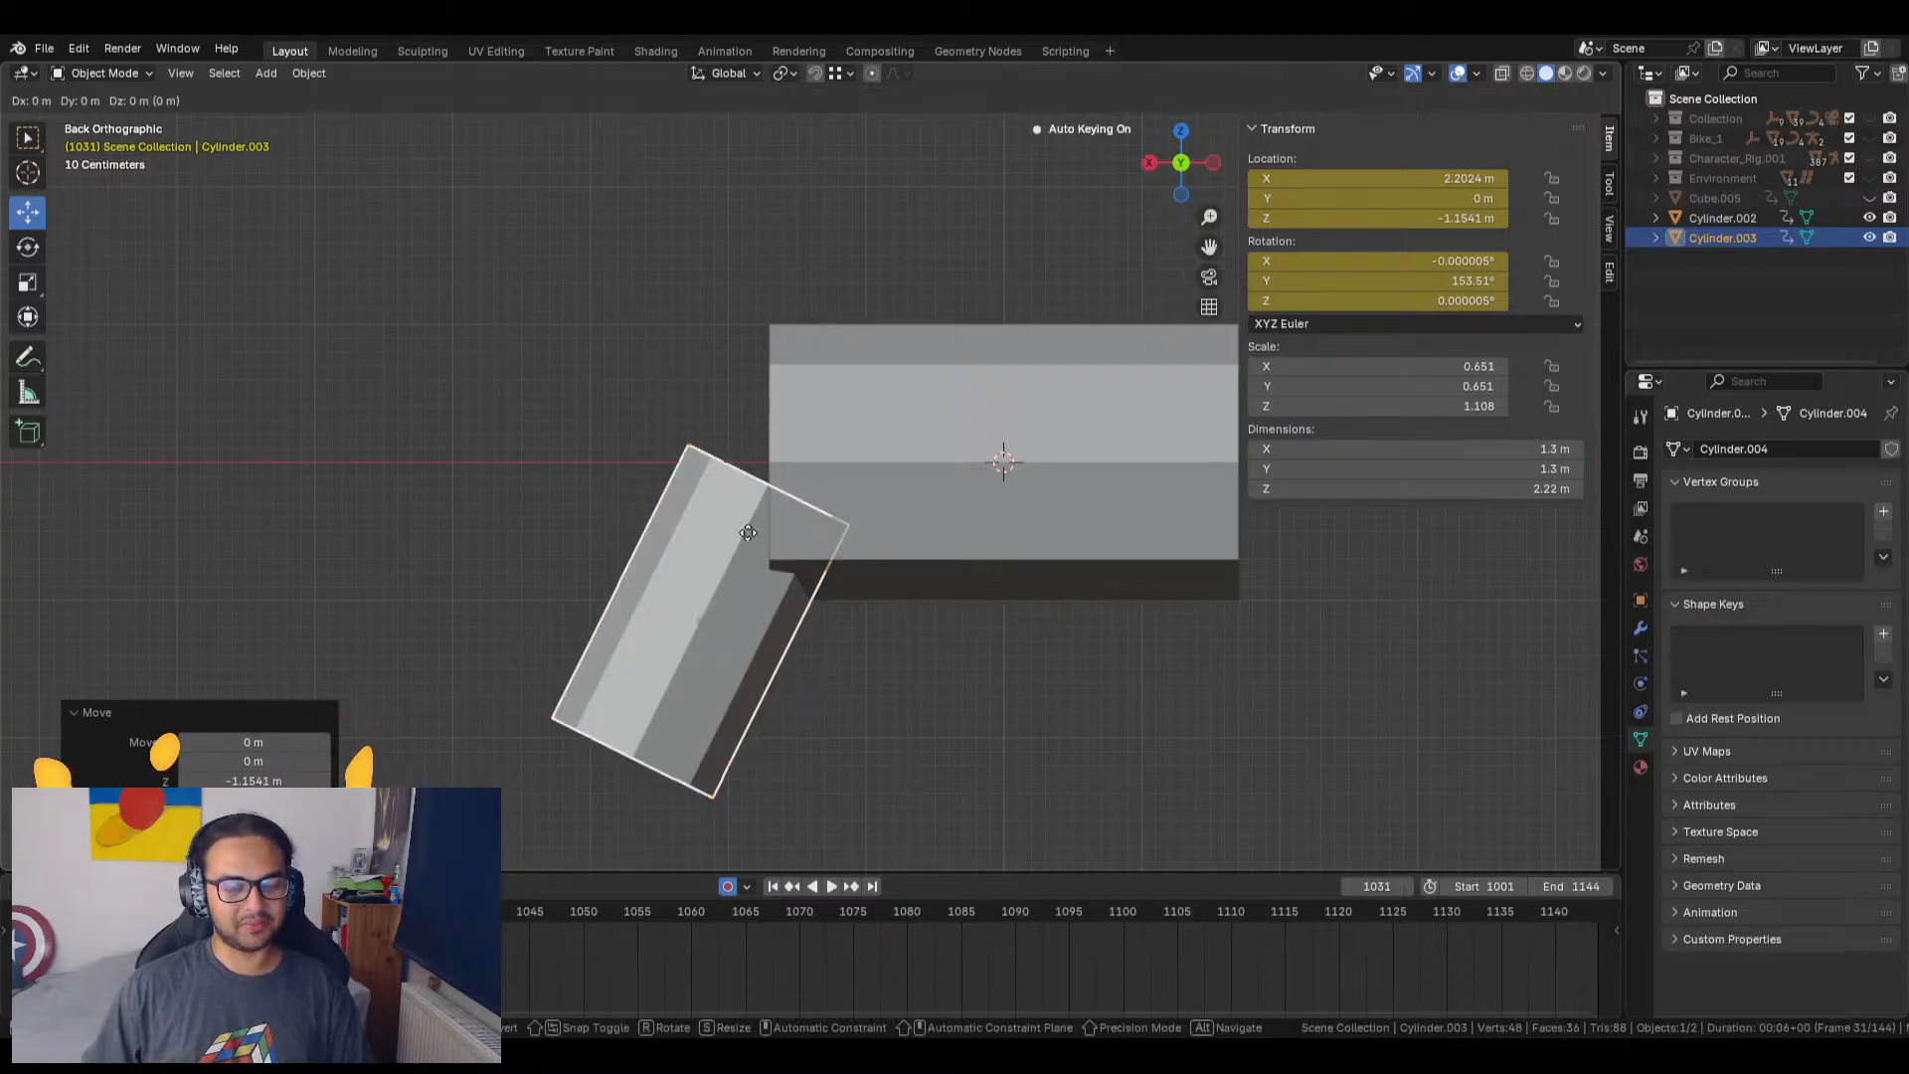
pyautogui.press('Escape')
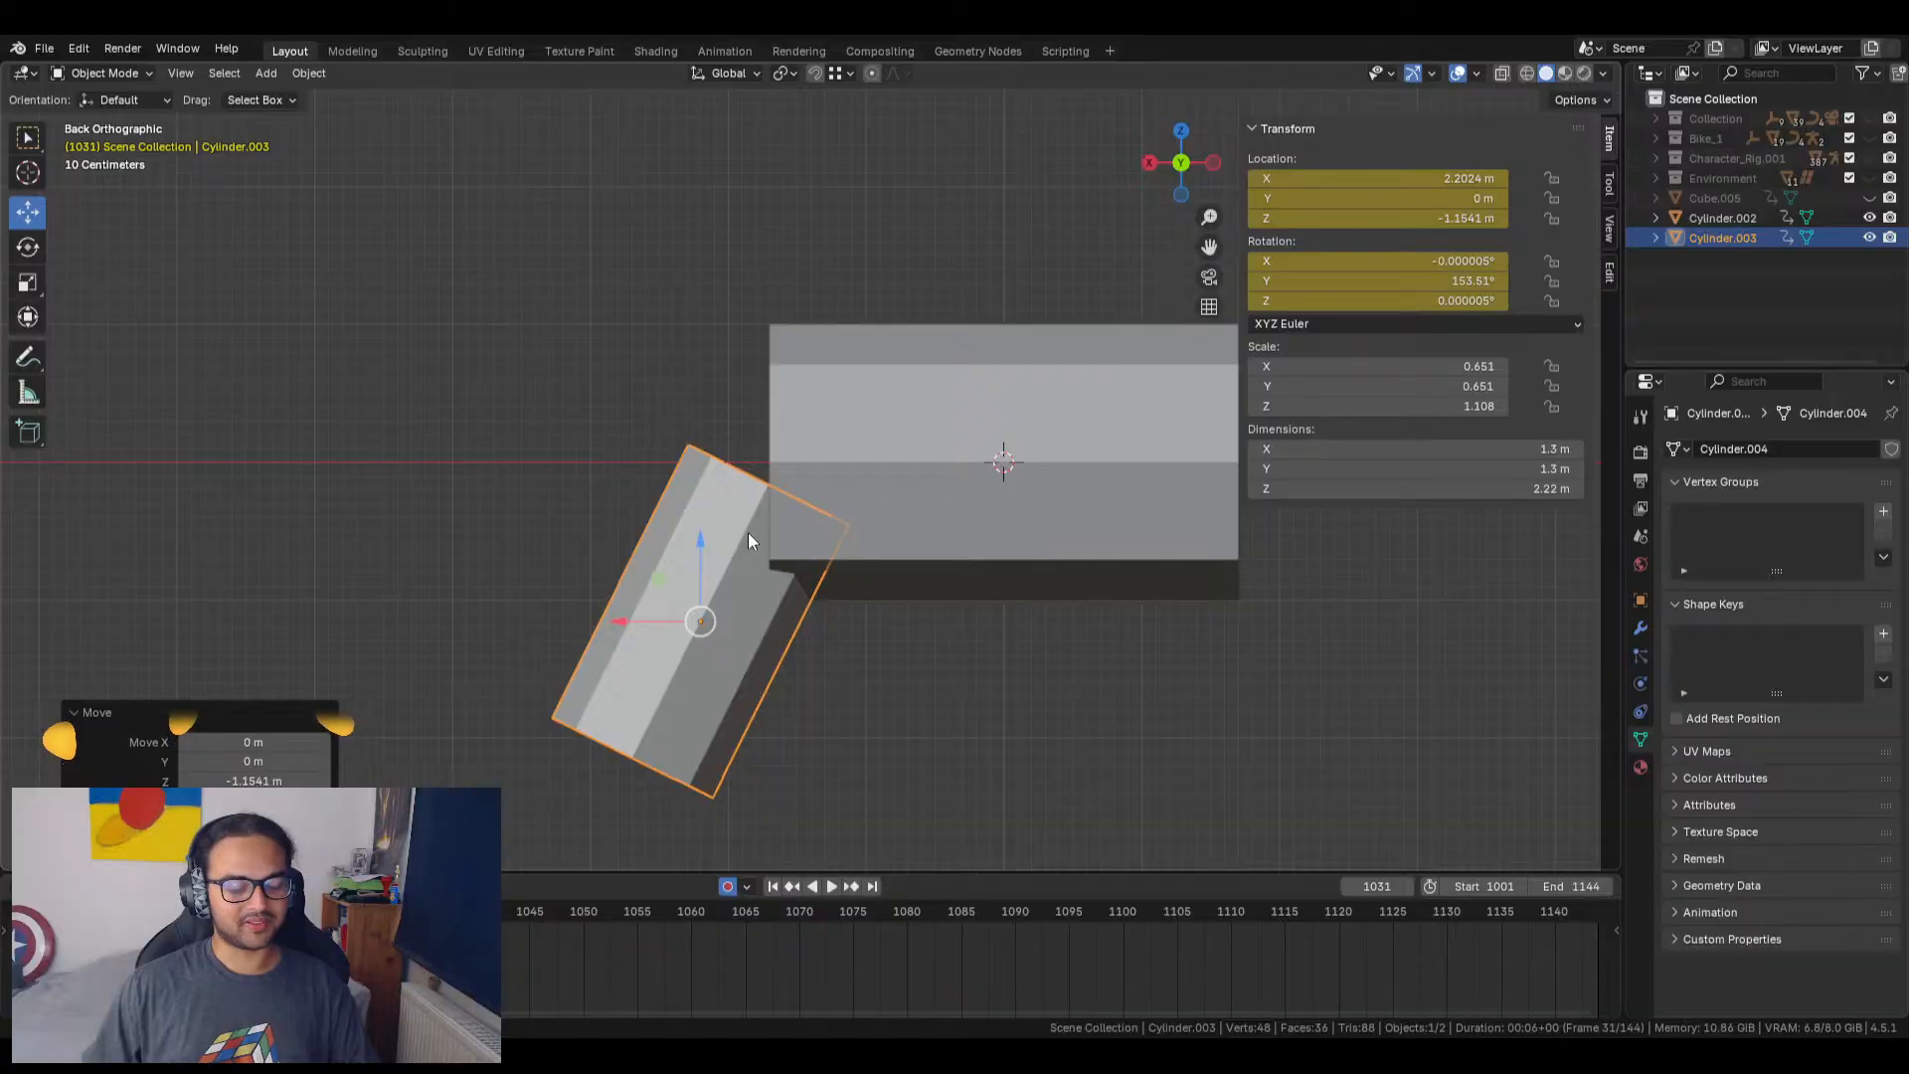
# Step: Duplicate the tilted cylinder, place the copy about 1.96 m higher, and rotate it by about -31°
pyautogui.hotkey('shift', 'd')
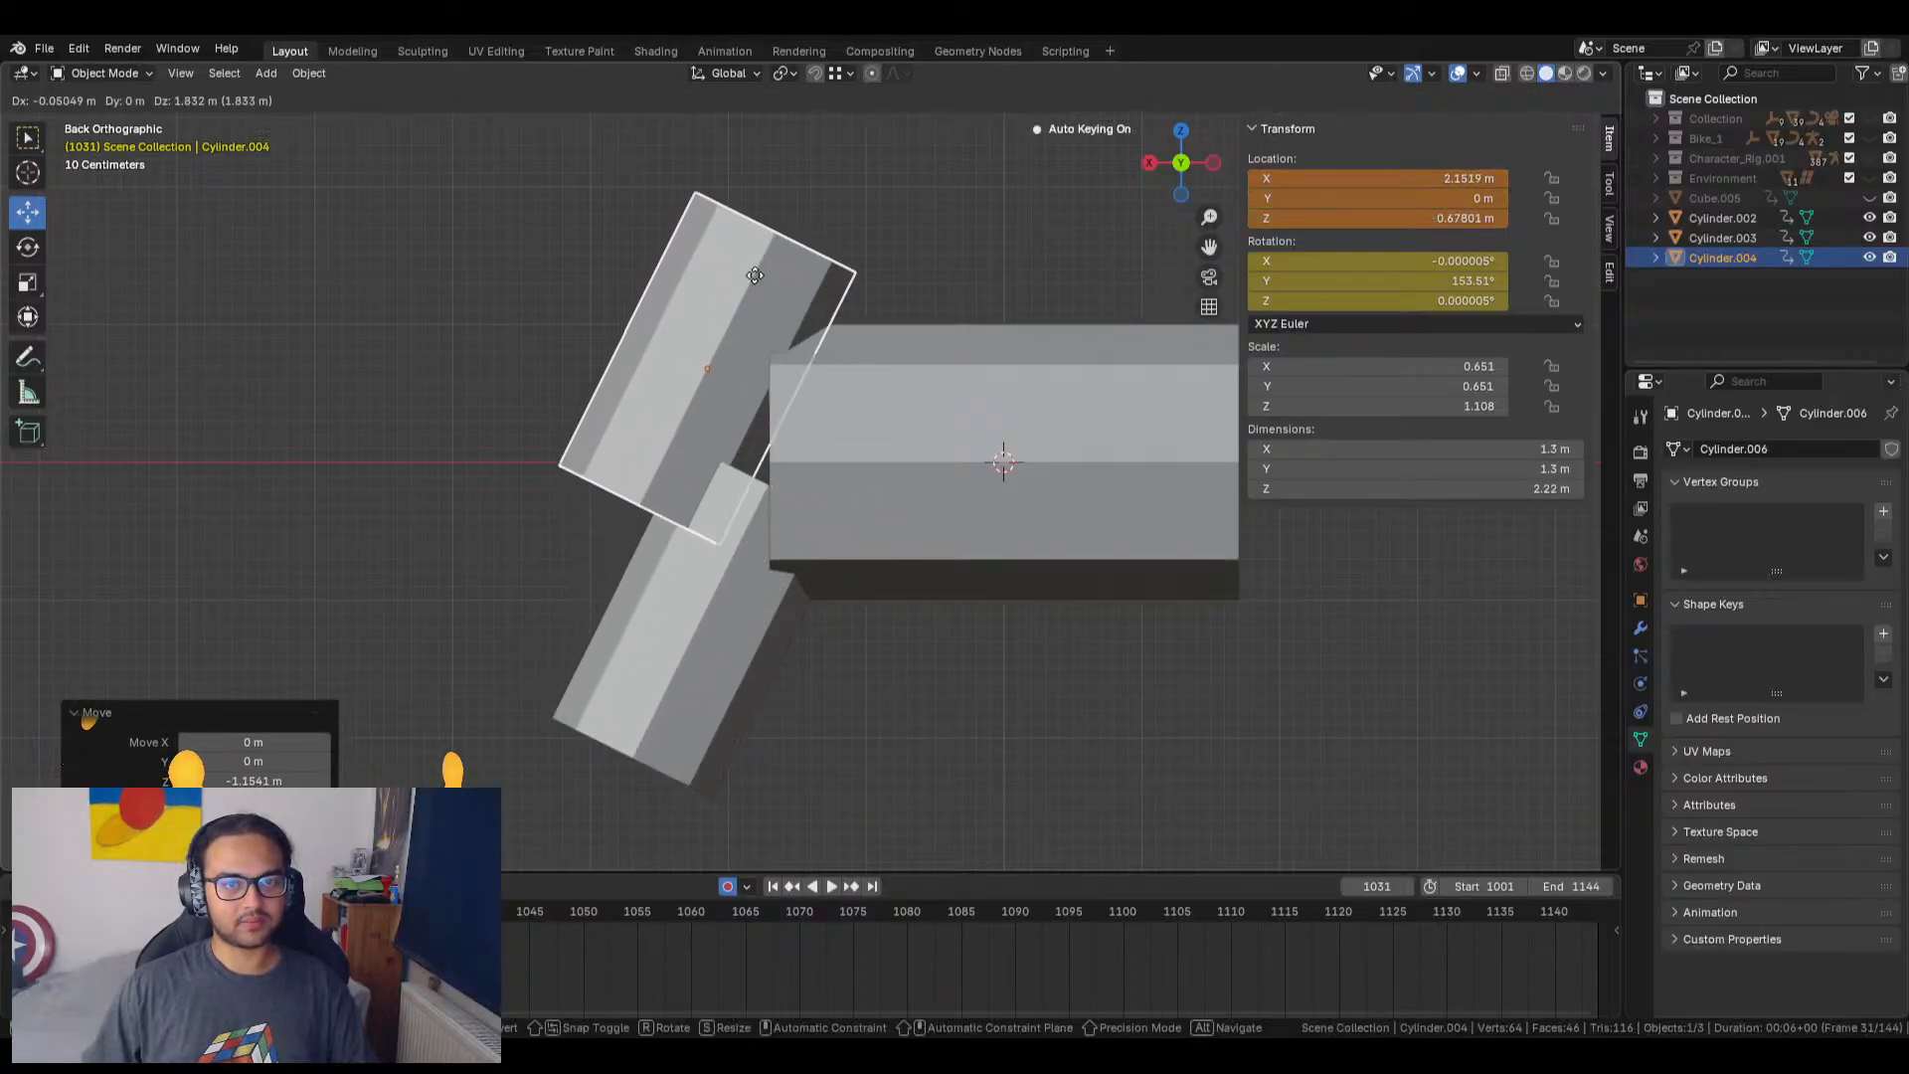
pyautogui.click(755, 261)
pyautogui.press('r')
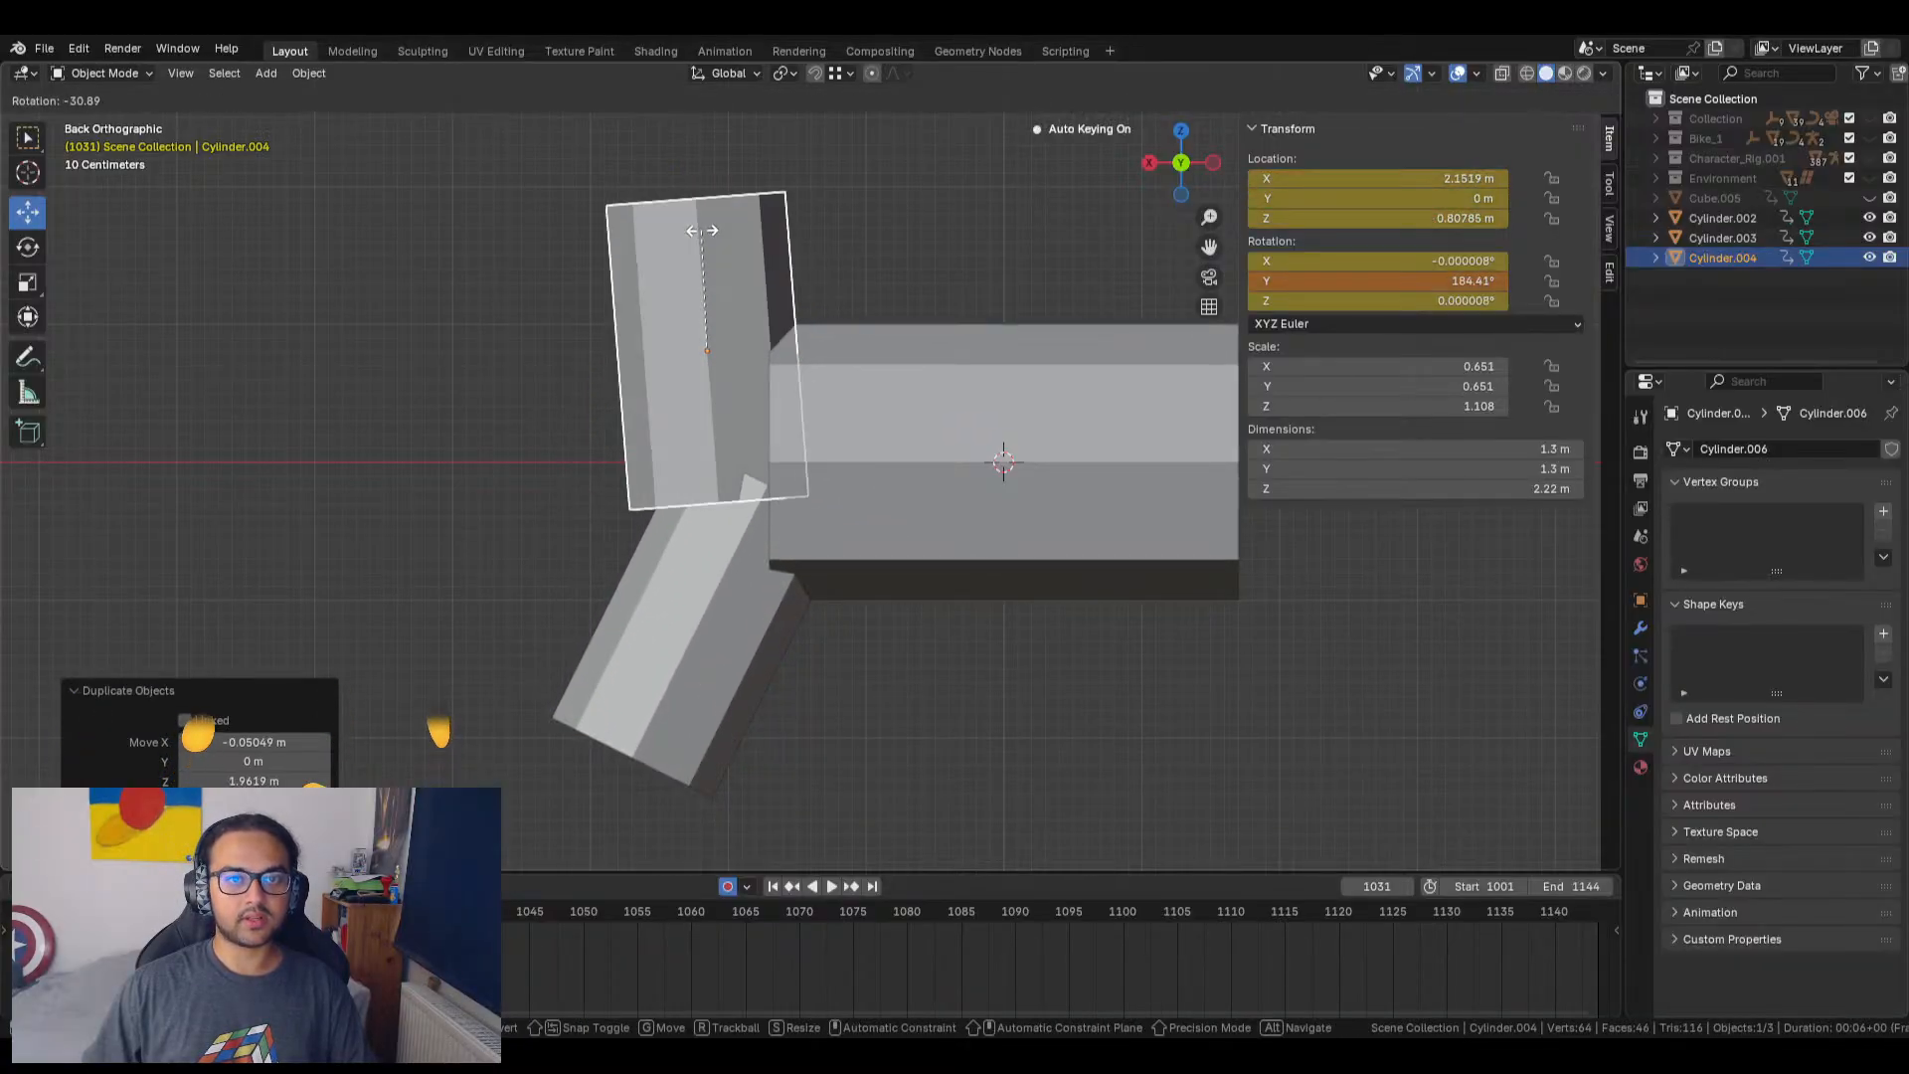
pyautogui.click(702, 236)
# Step: Clear the rotation and location keyframes from the upper duplicated cylinder
pyautogui.rightClick(1314, 260)
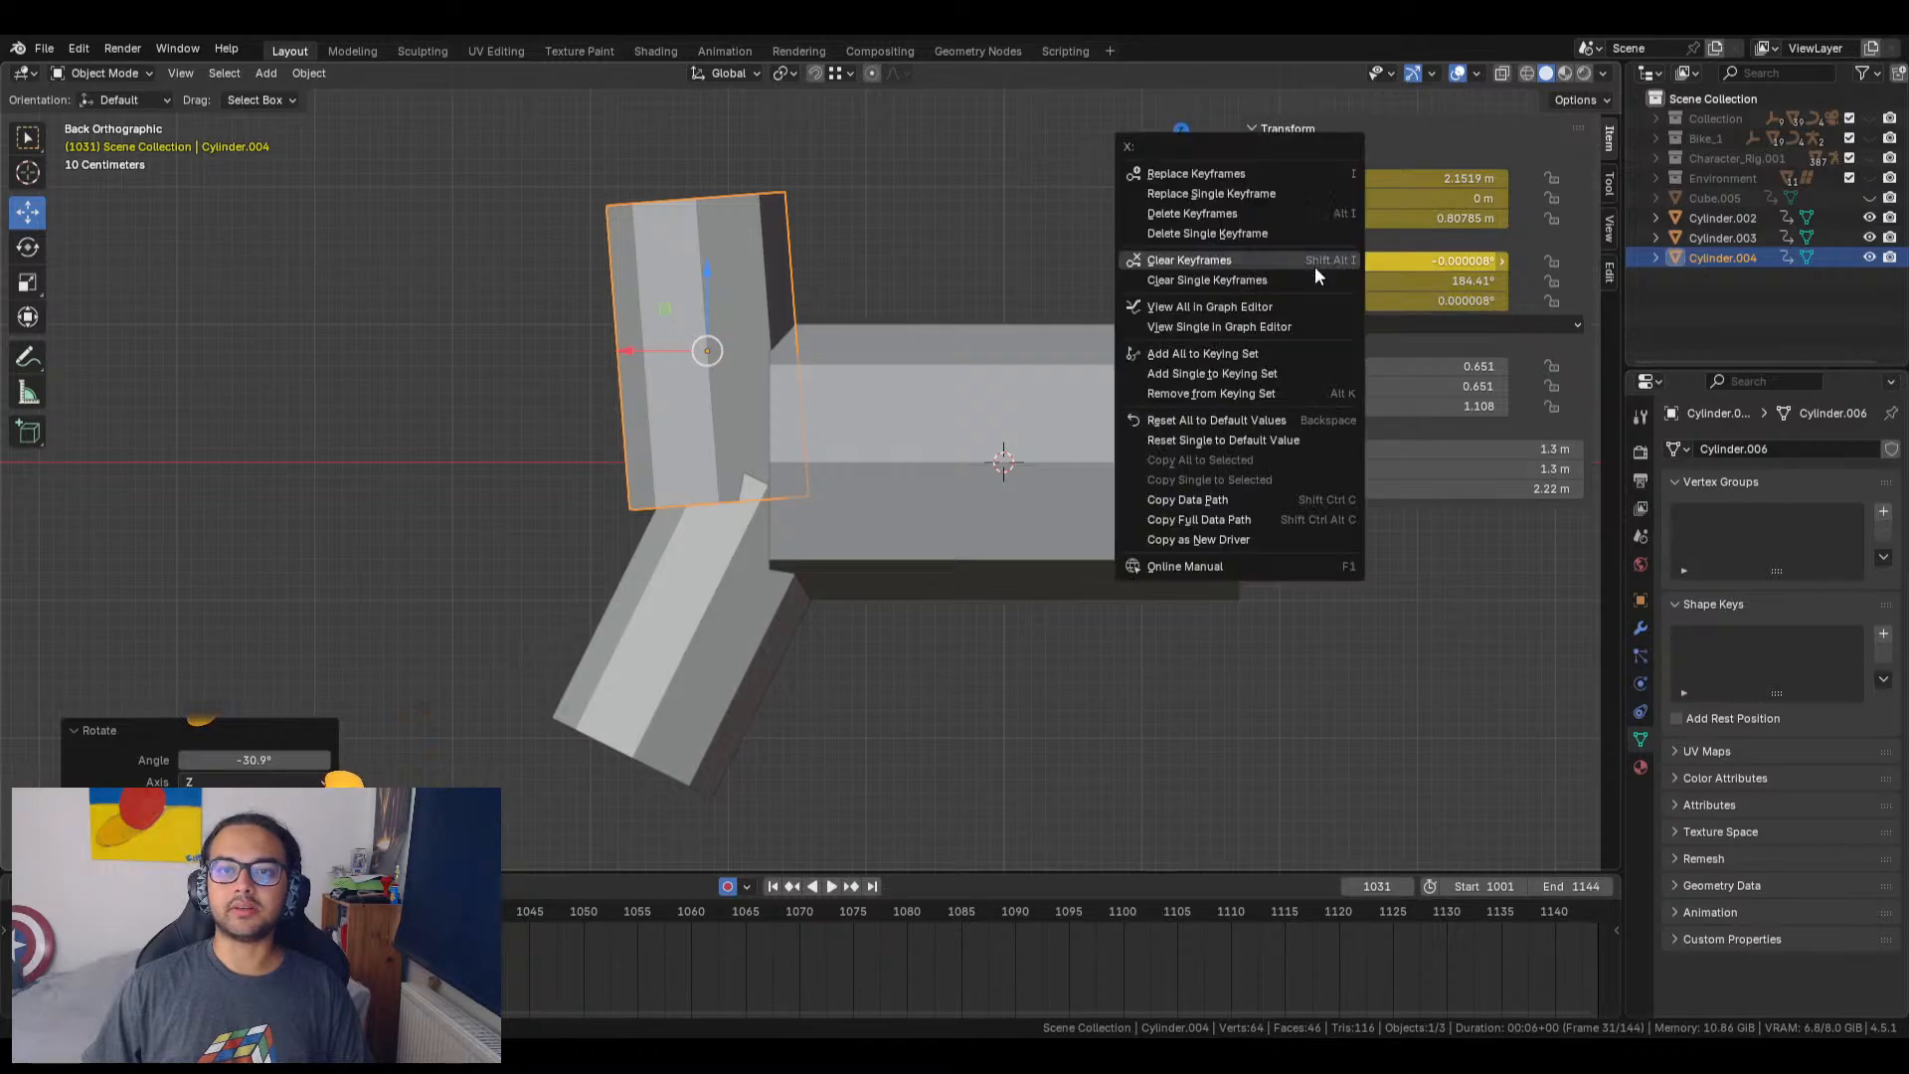
pyautogui.click(1233, 259)
pyautogui.rightClick(1320, 188)
pyautogui.click(1274, 189)
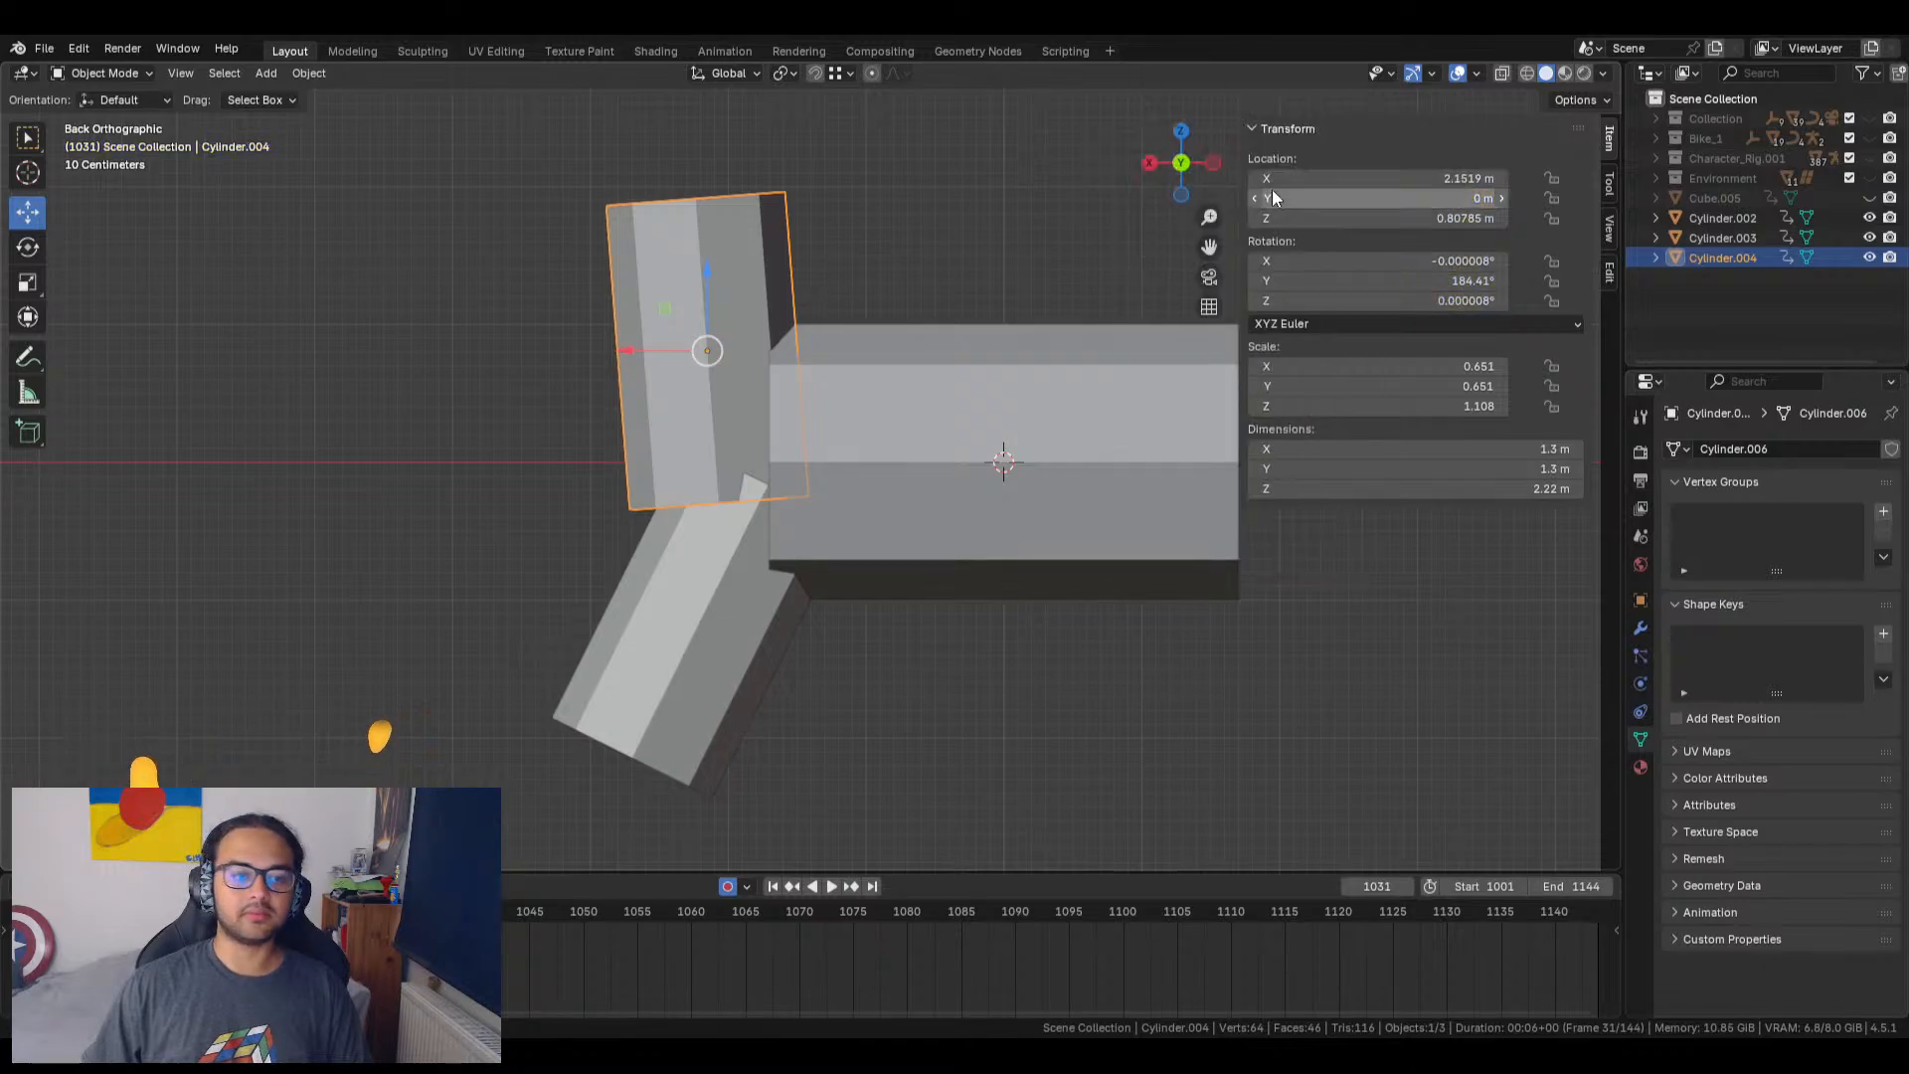
# Step: Clear the location and rotation keyframes from the lower tilted cylinder, check the other cylinders for keyframes, and deselect everything
pyautogui.click(699, 628)
pyautogui.rightClick(429, 964)
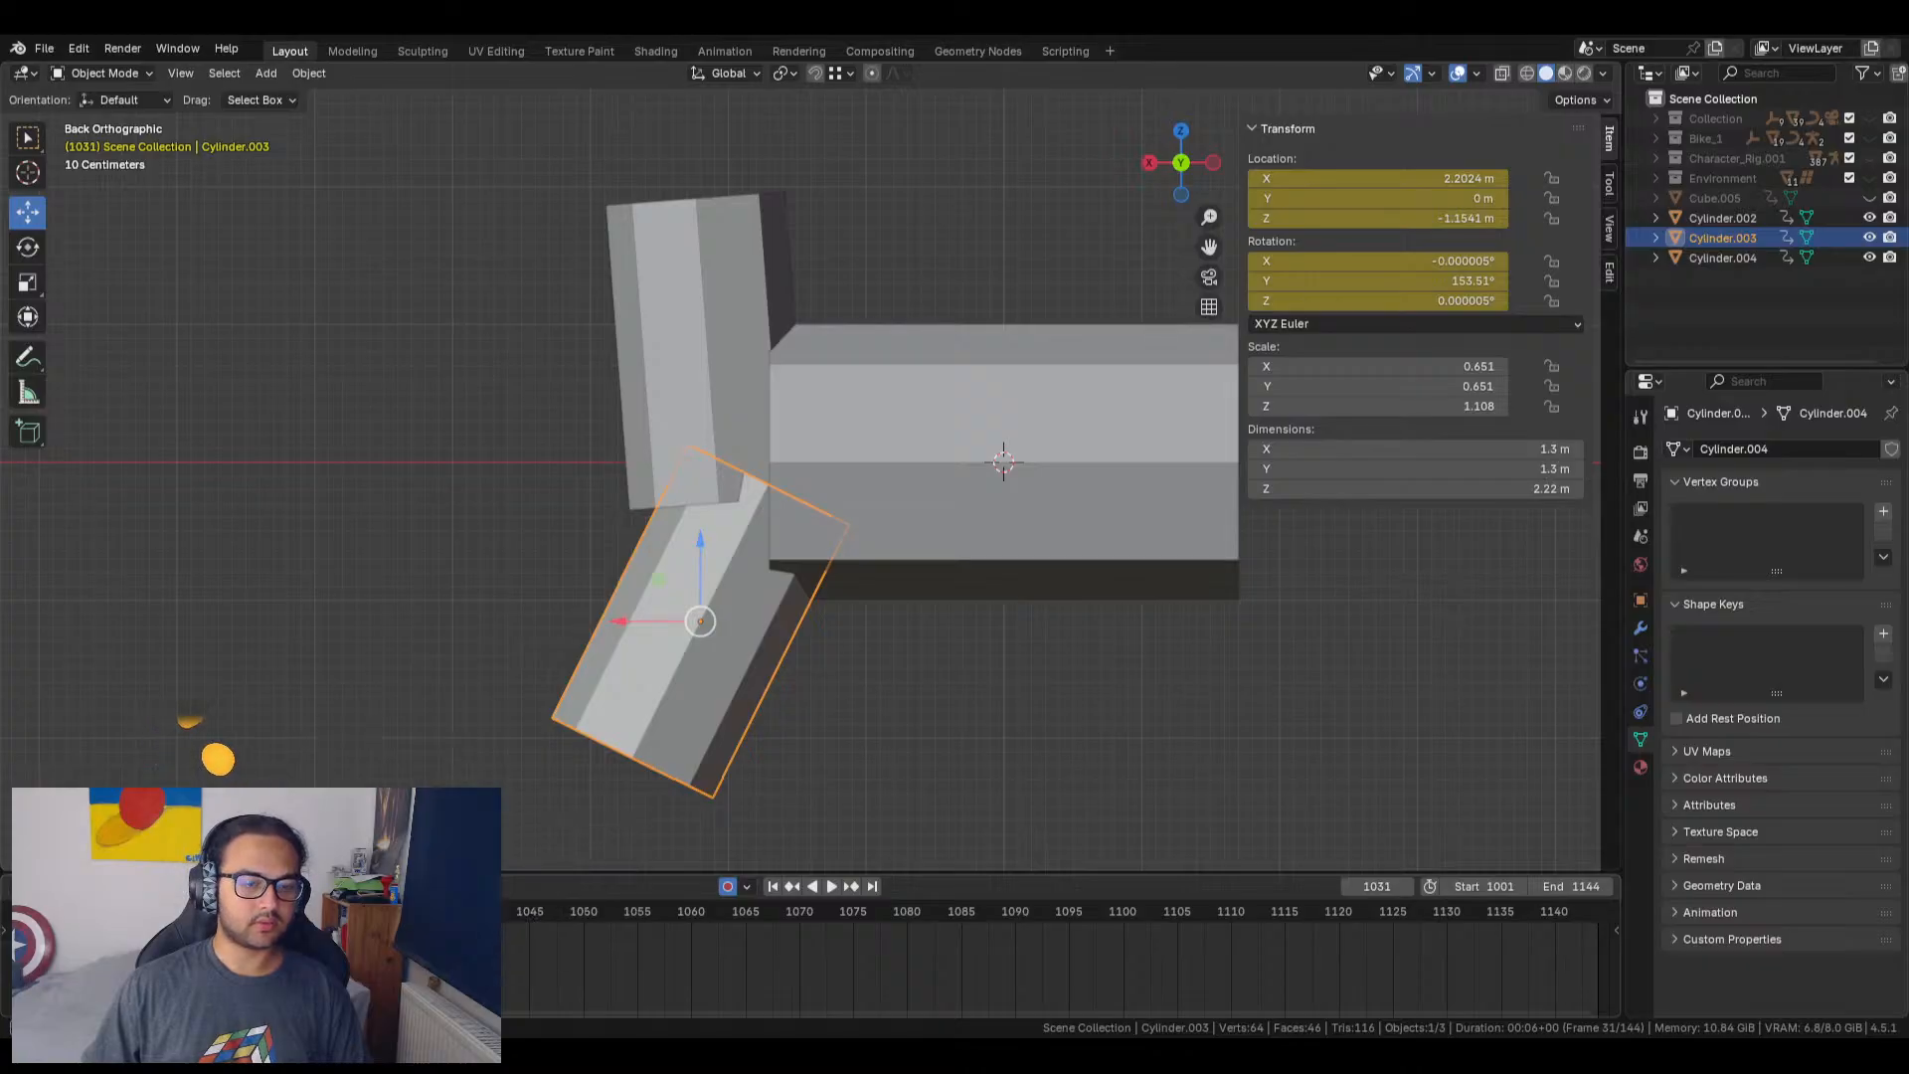
pyautogui.press('Delete')
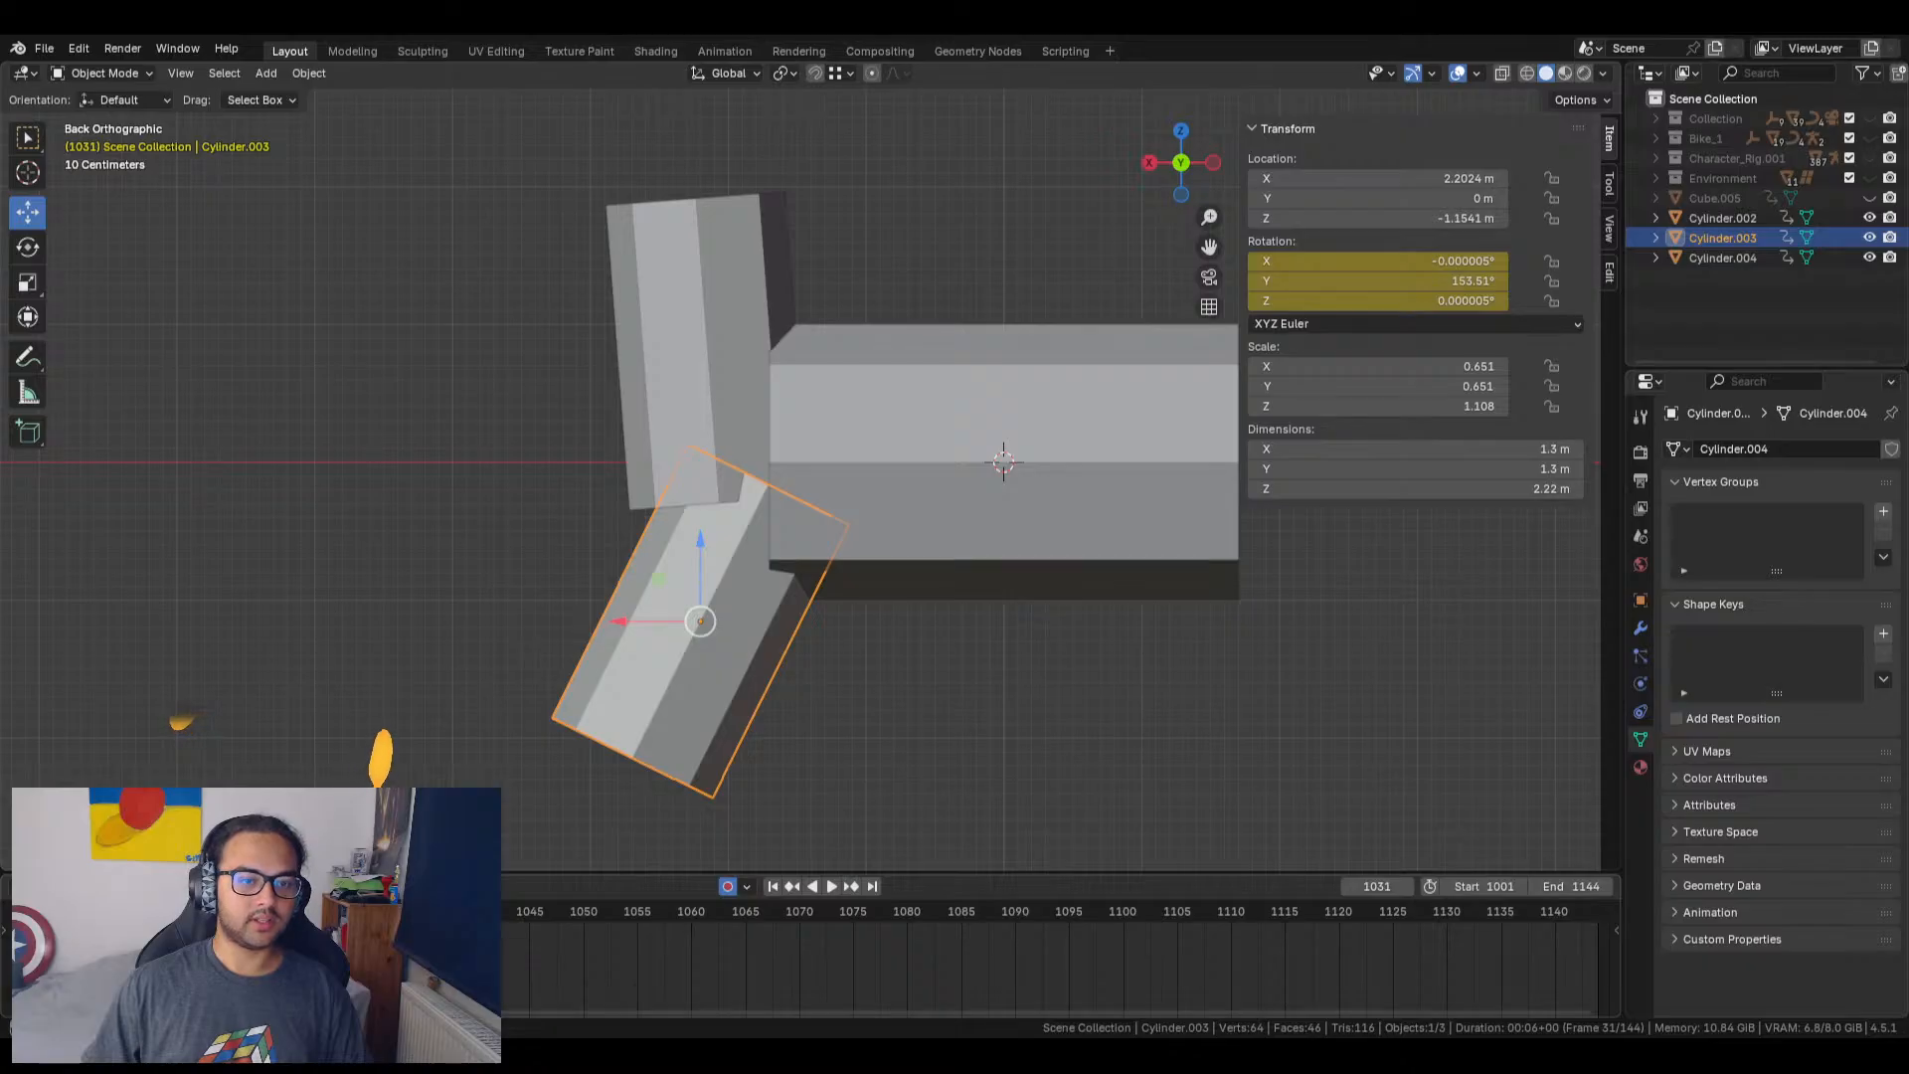
pyautogui.rightClick(1371, 281)
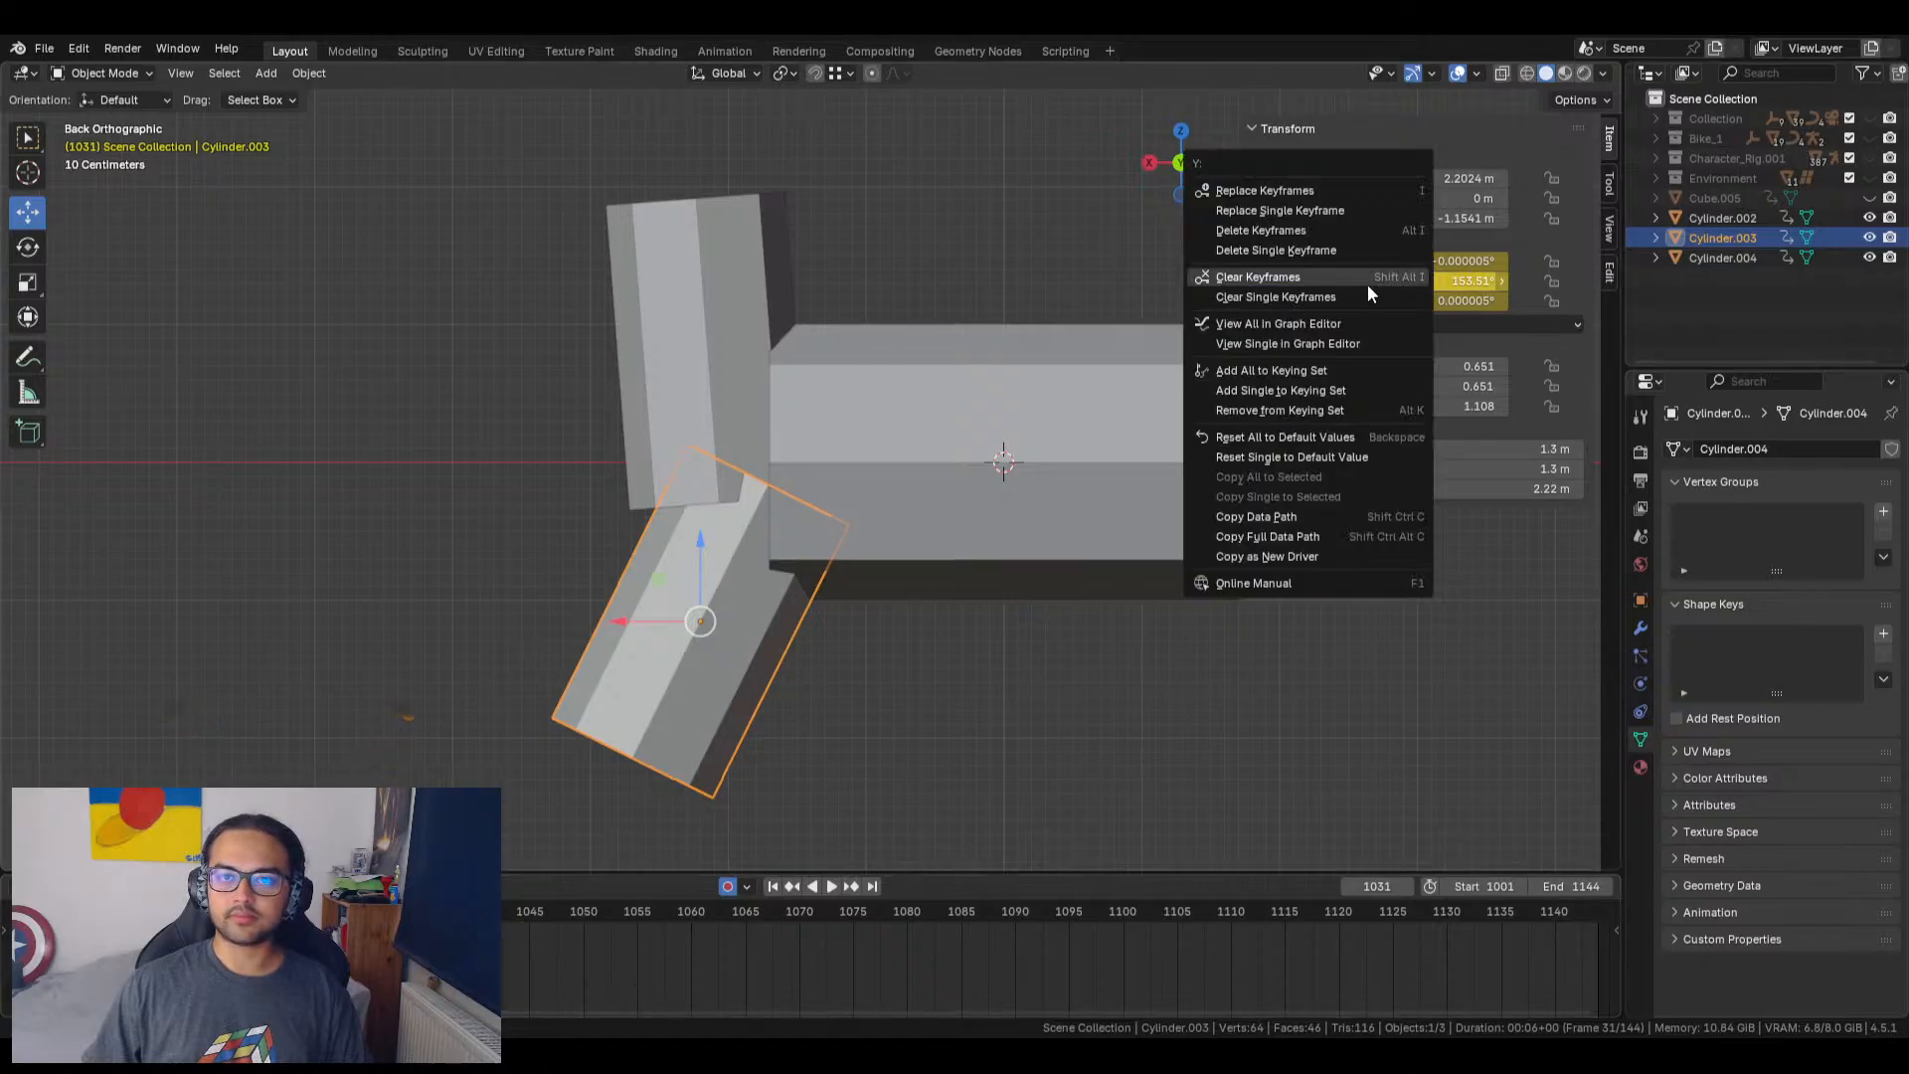
pyautogui.click(1297, 279)
pyautogui.click(742, 328)
pyautogui.click(1011, 444)
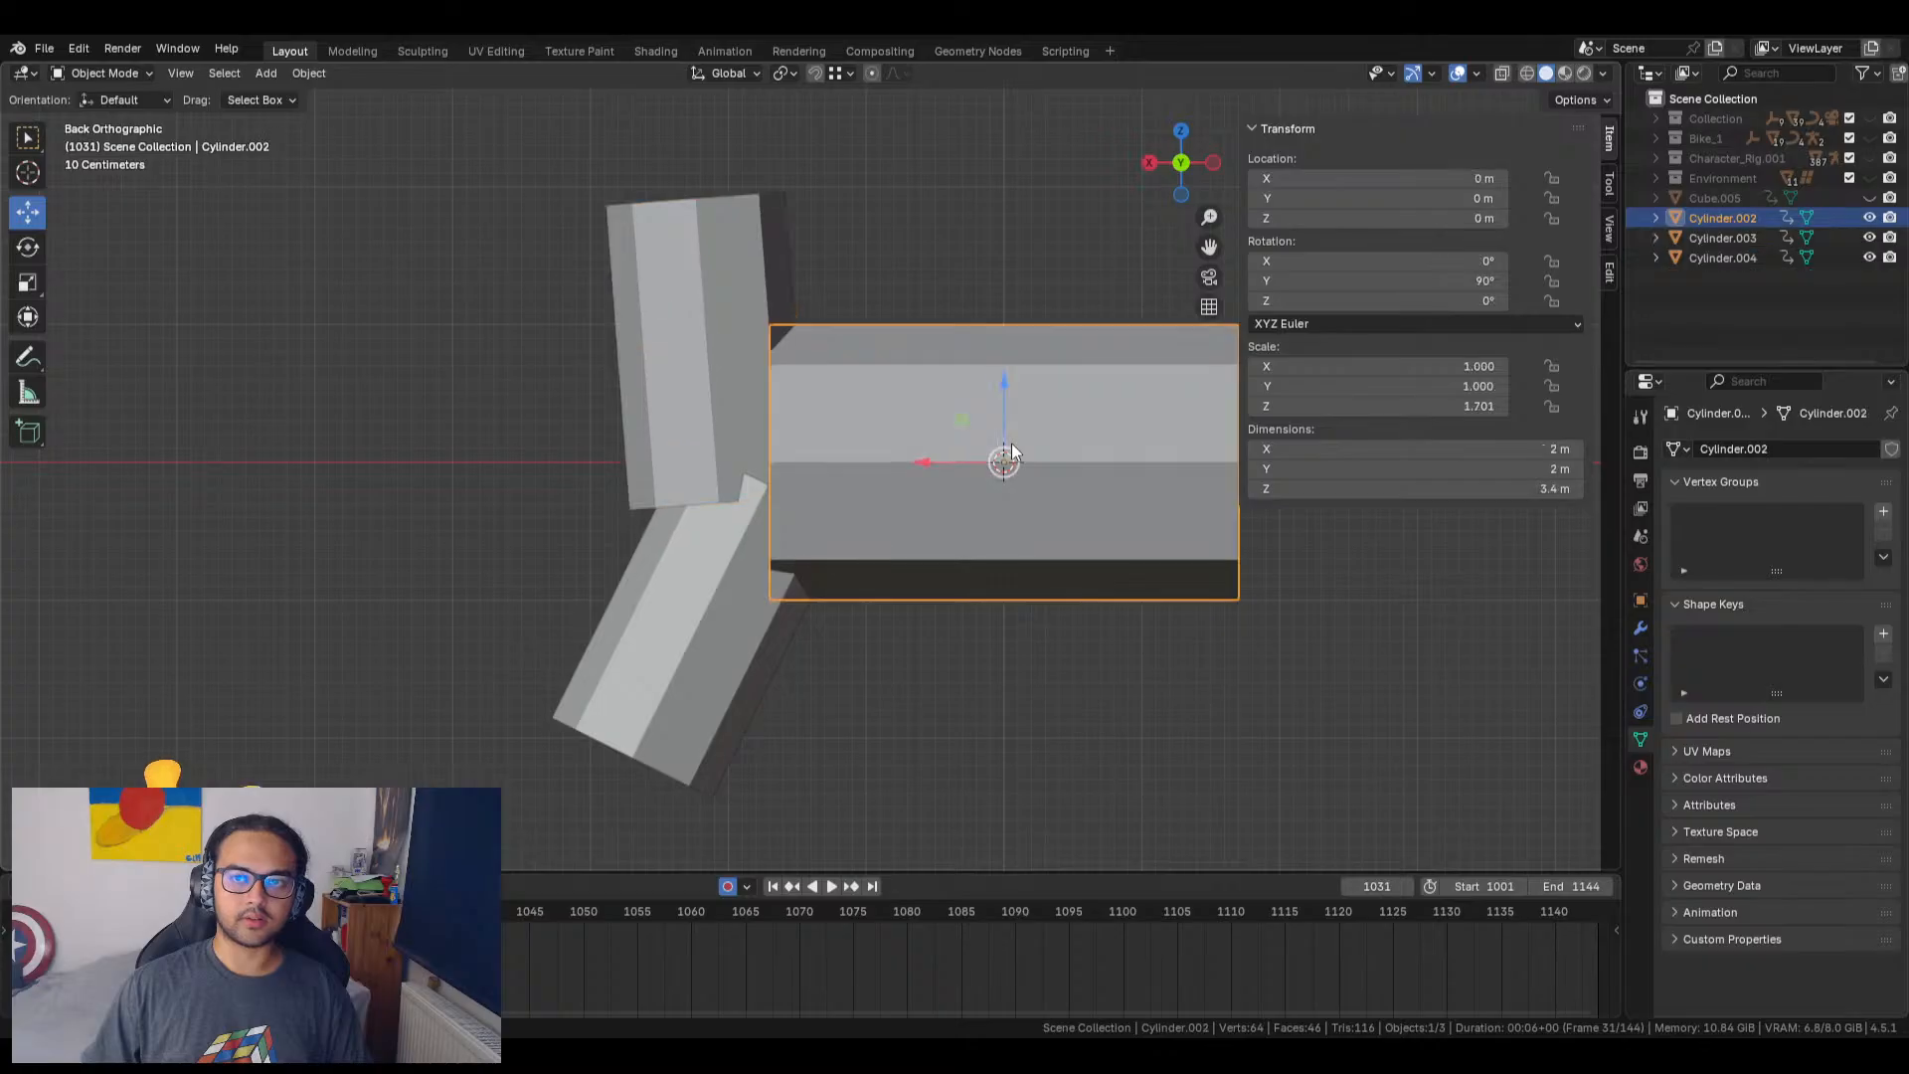
pyautogui.click(861, 659)
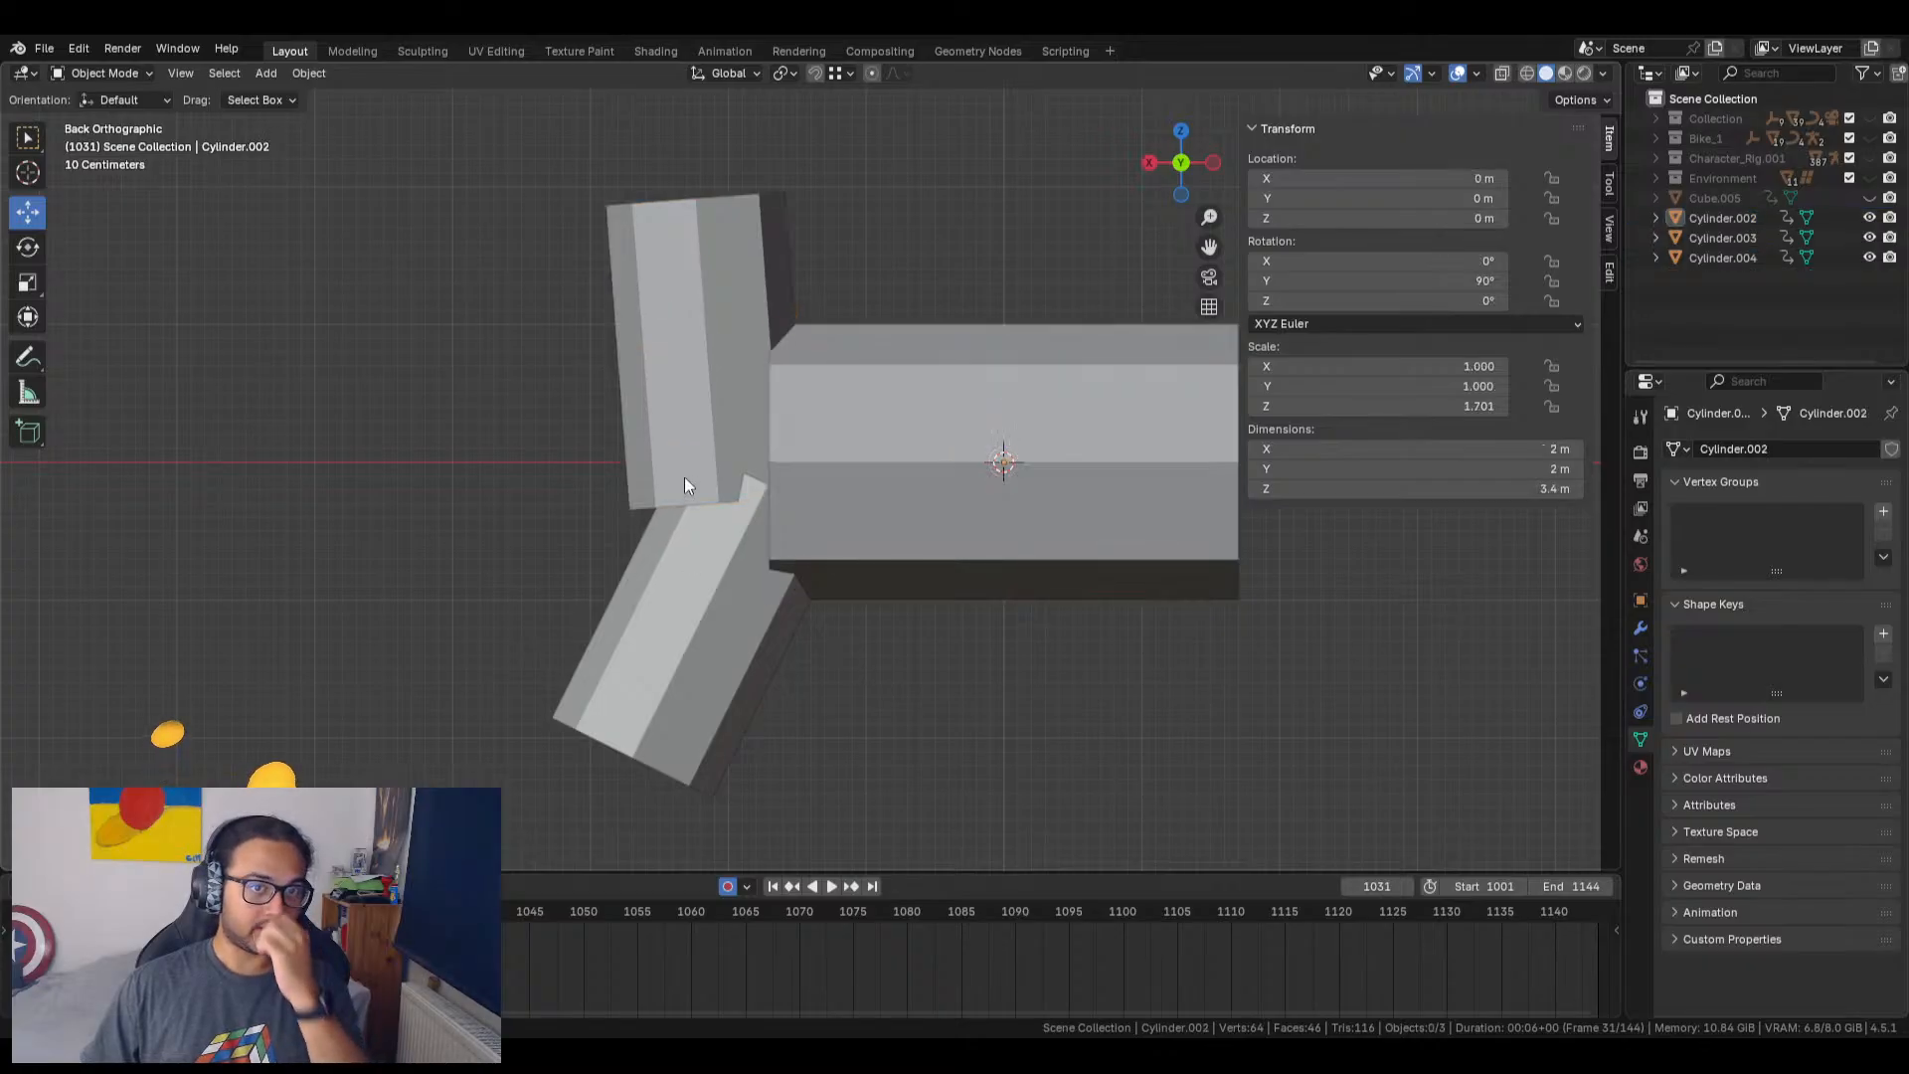
# Step: Thin the upper cylinder by scaling it to about 0.458 on all axes except global Z
pyautogui.click(686, 349)
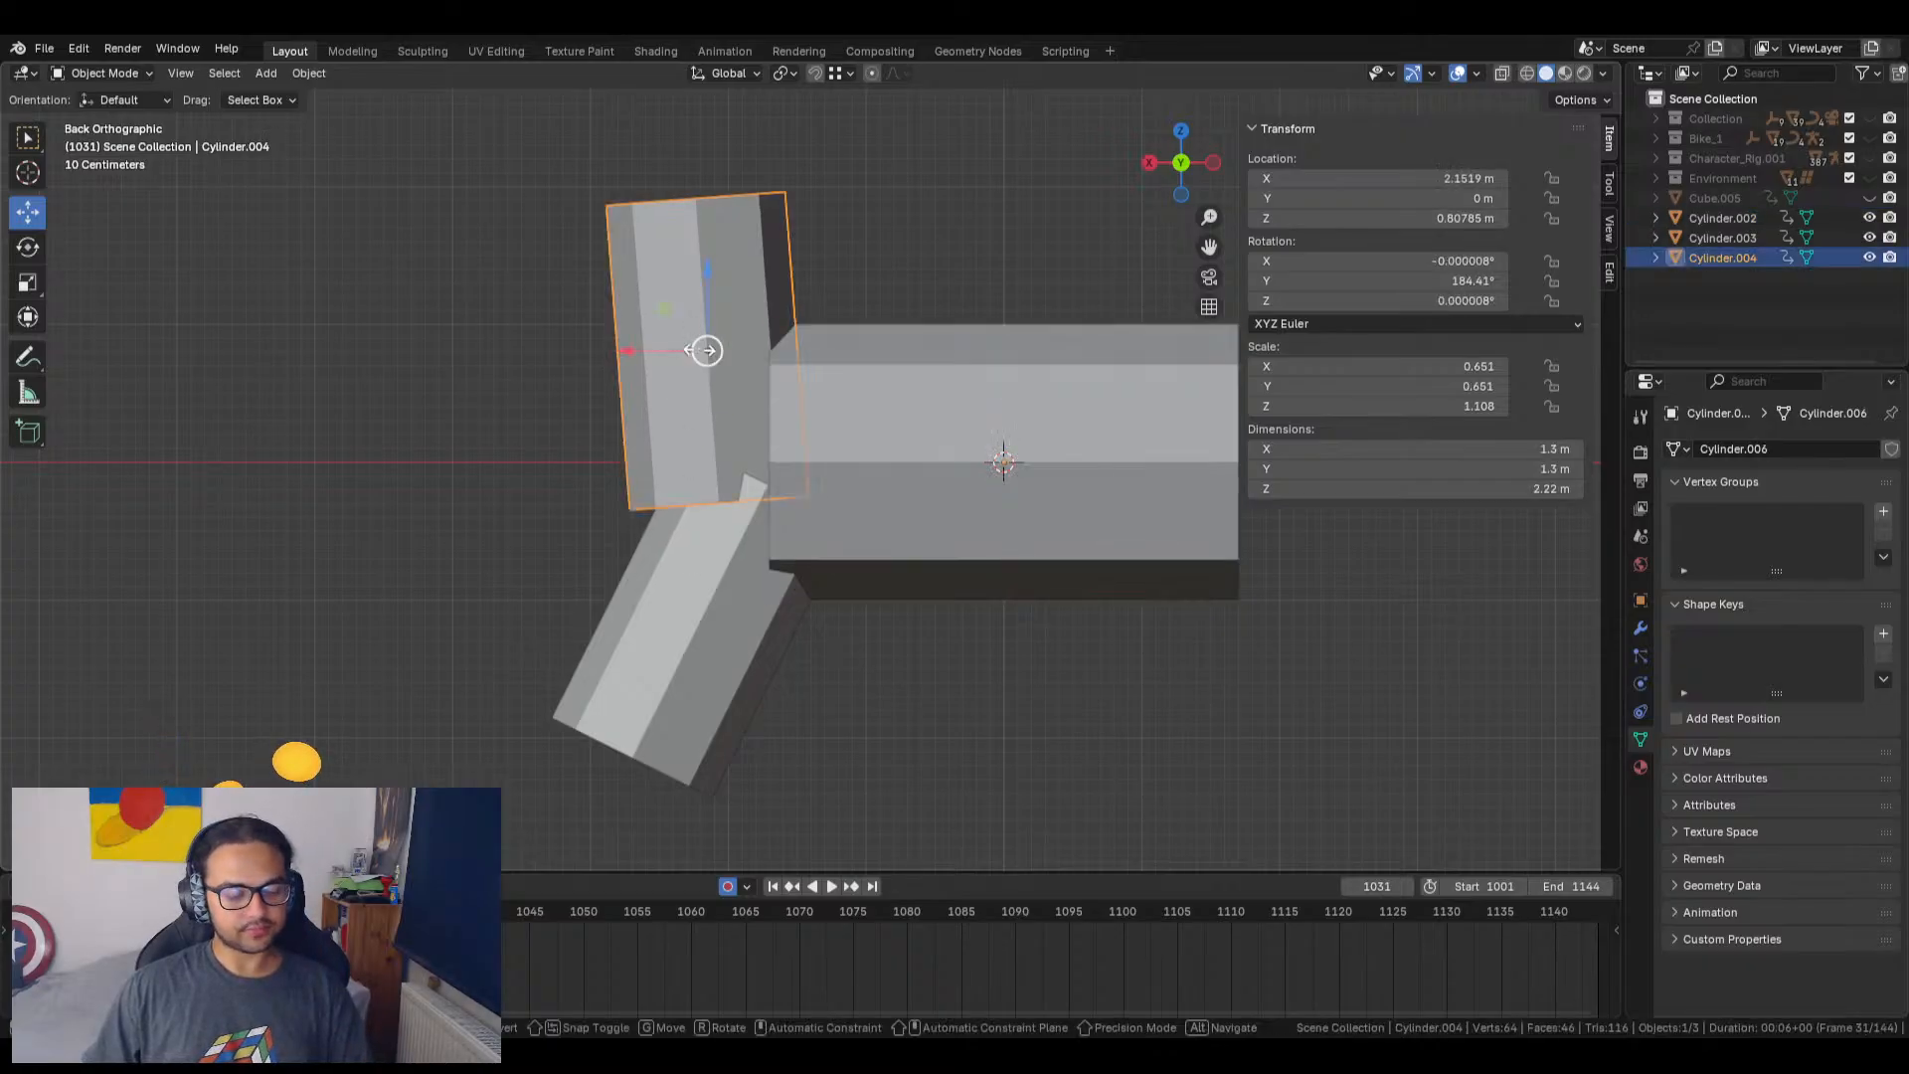
pyautogui.press('s')
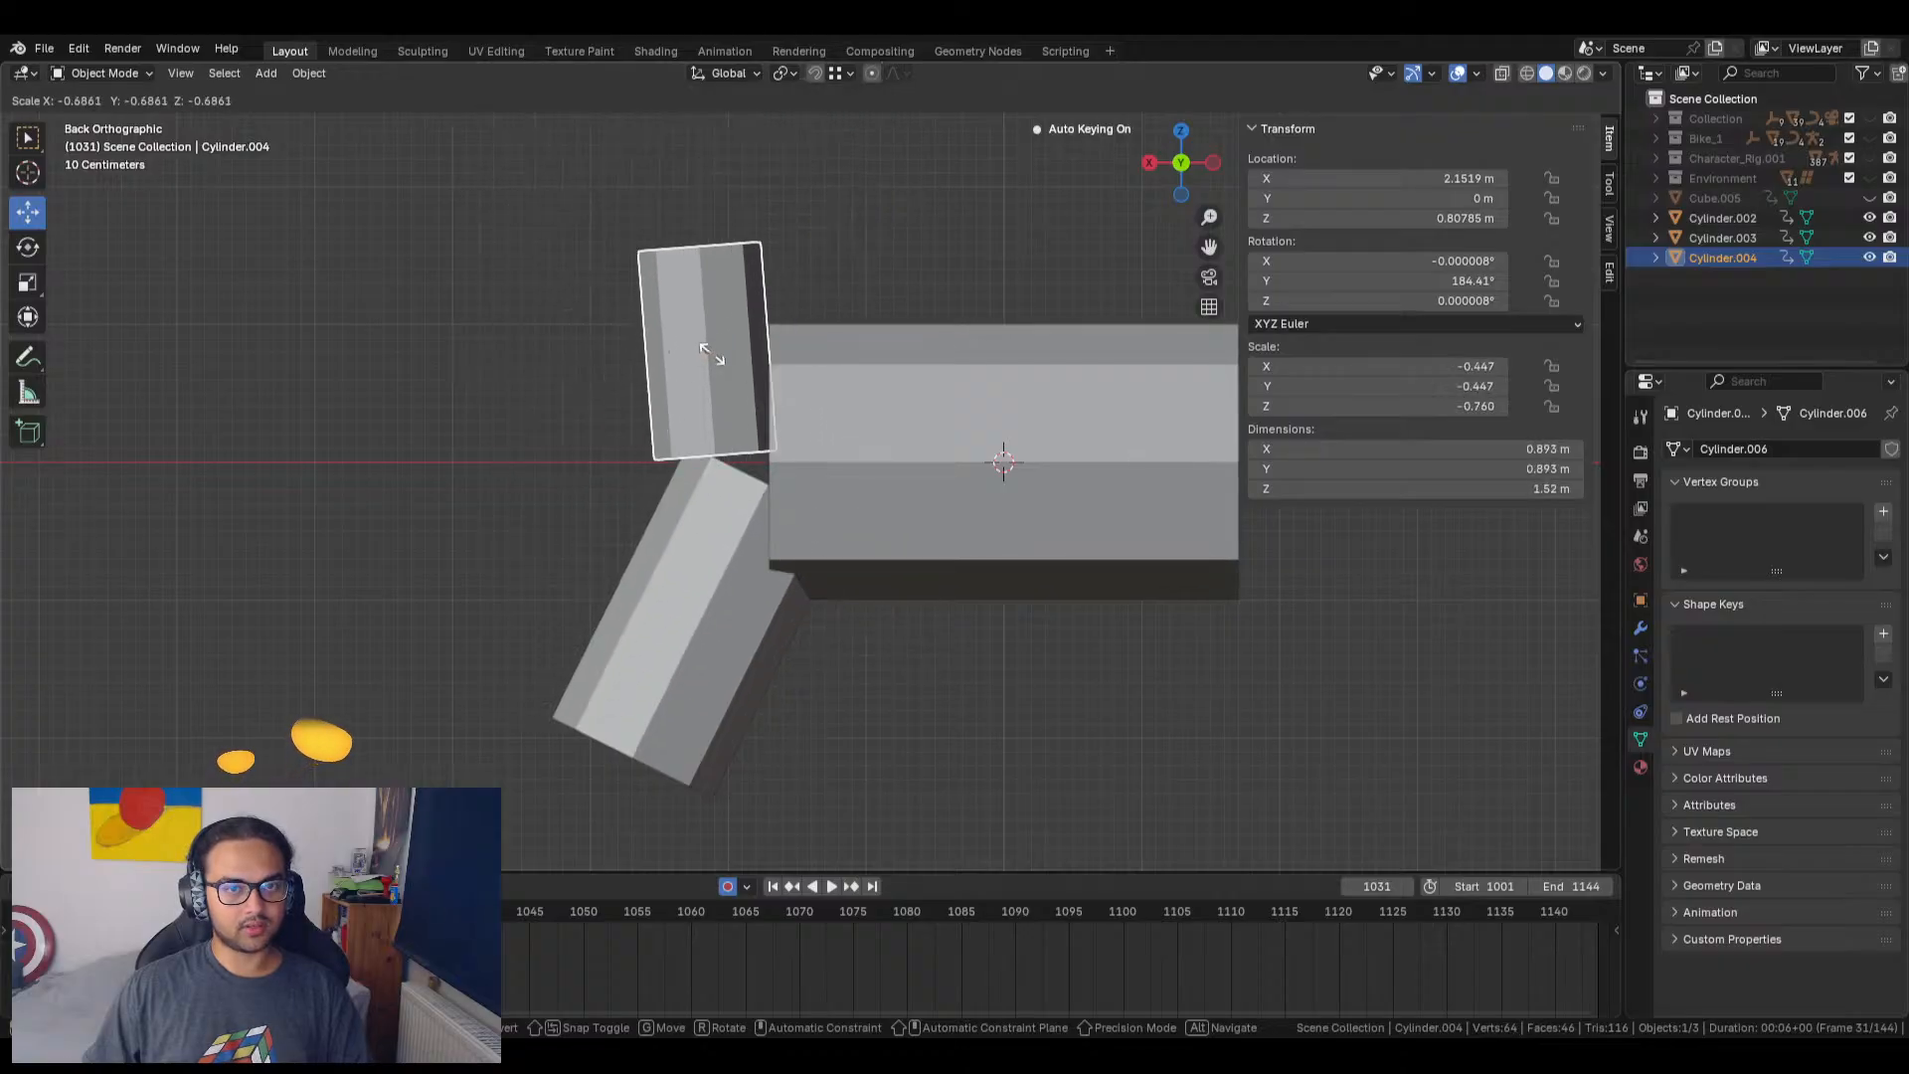
pyautogui.press('Escape')
pyautogui.press('s')
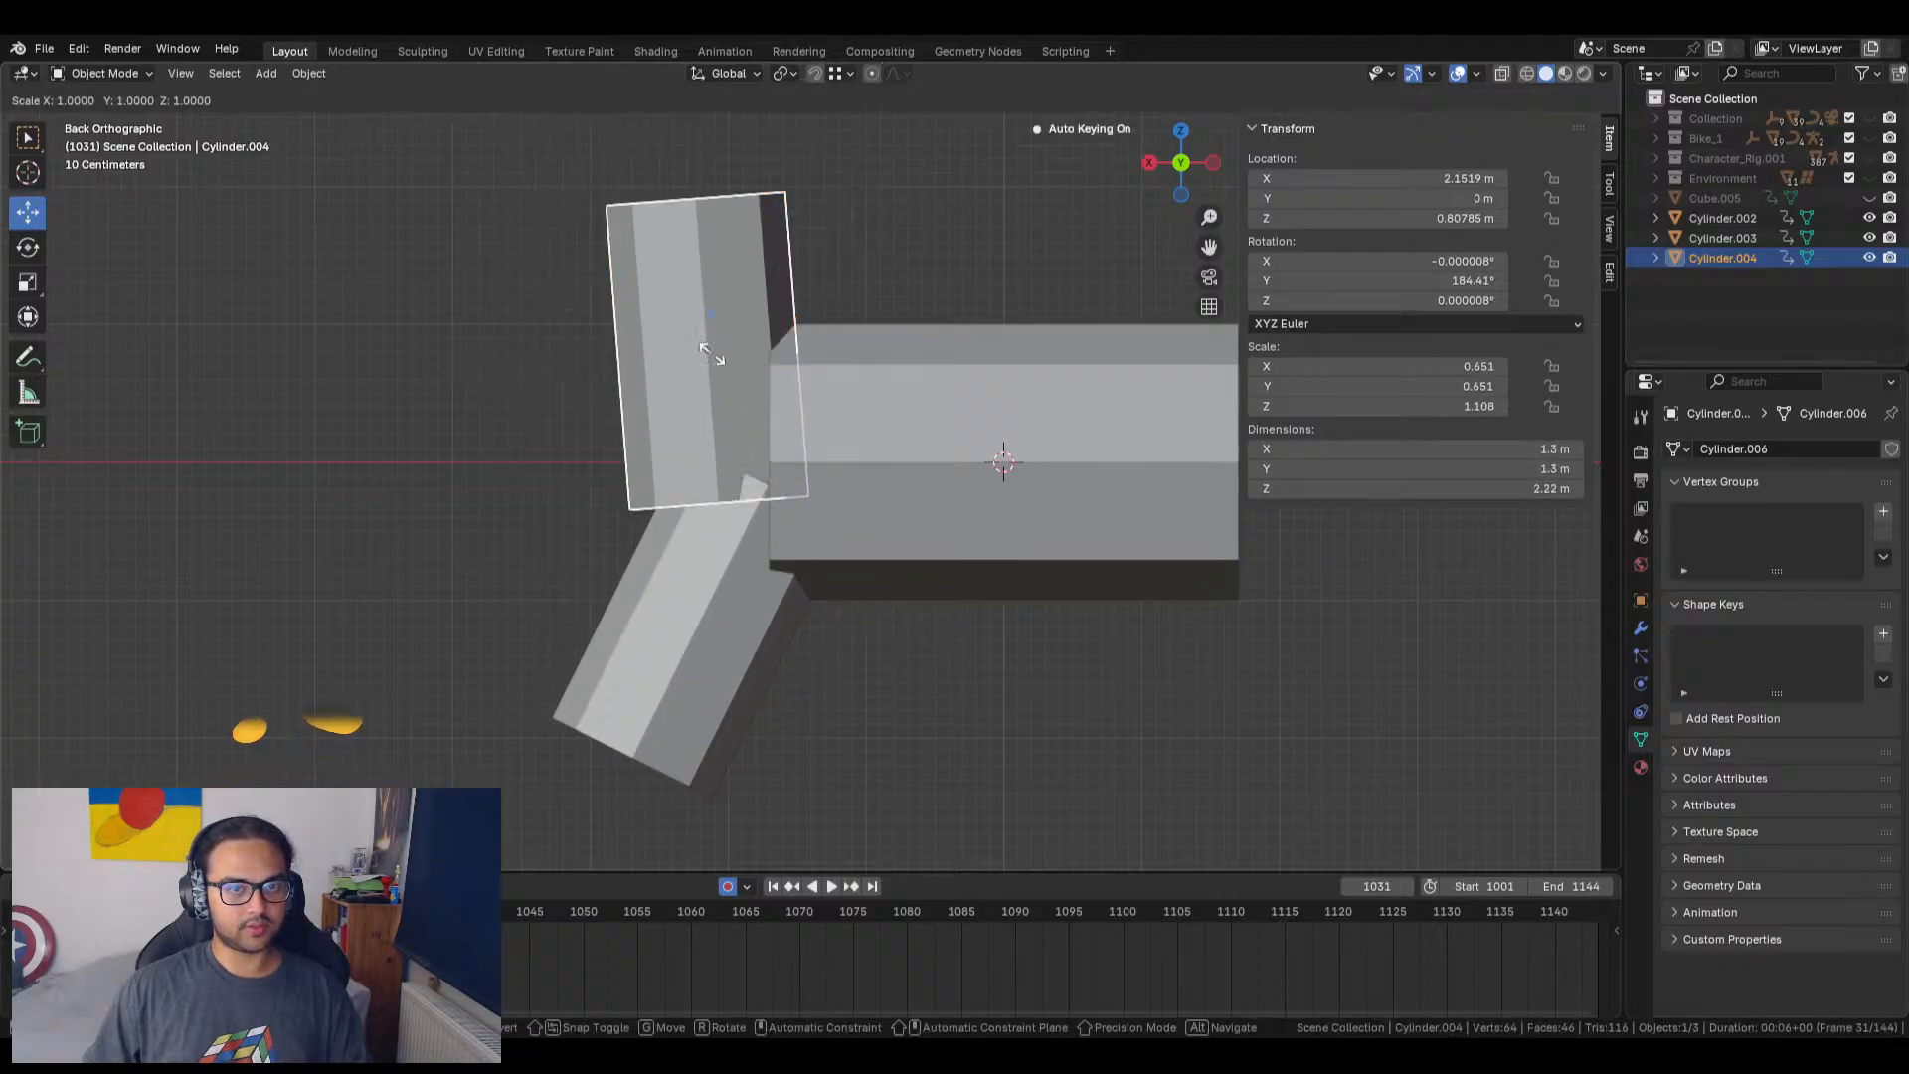
pyautogui.hotkey('shift', 'z')
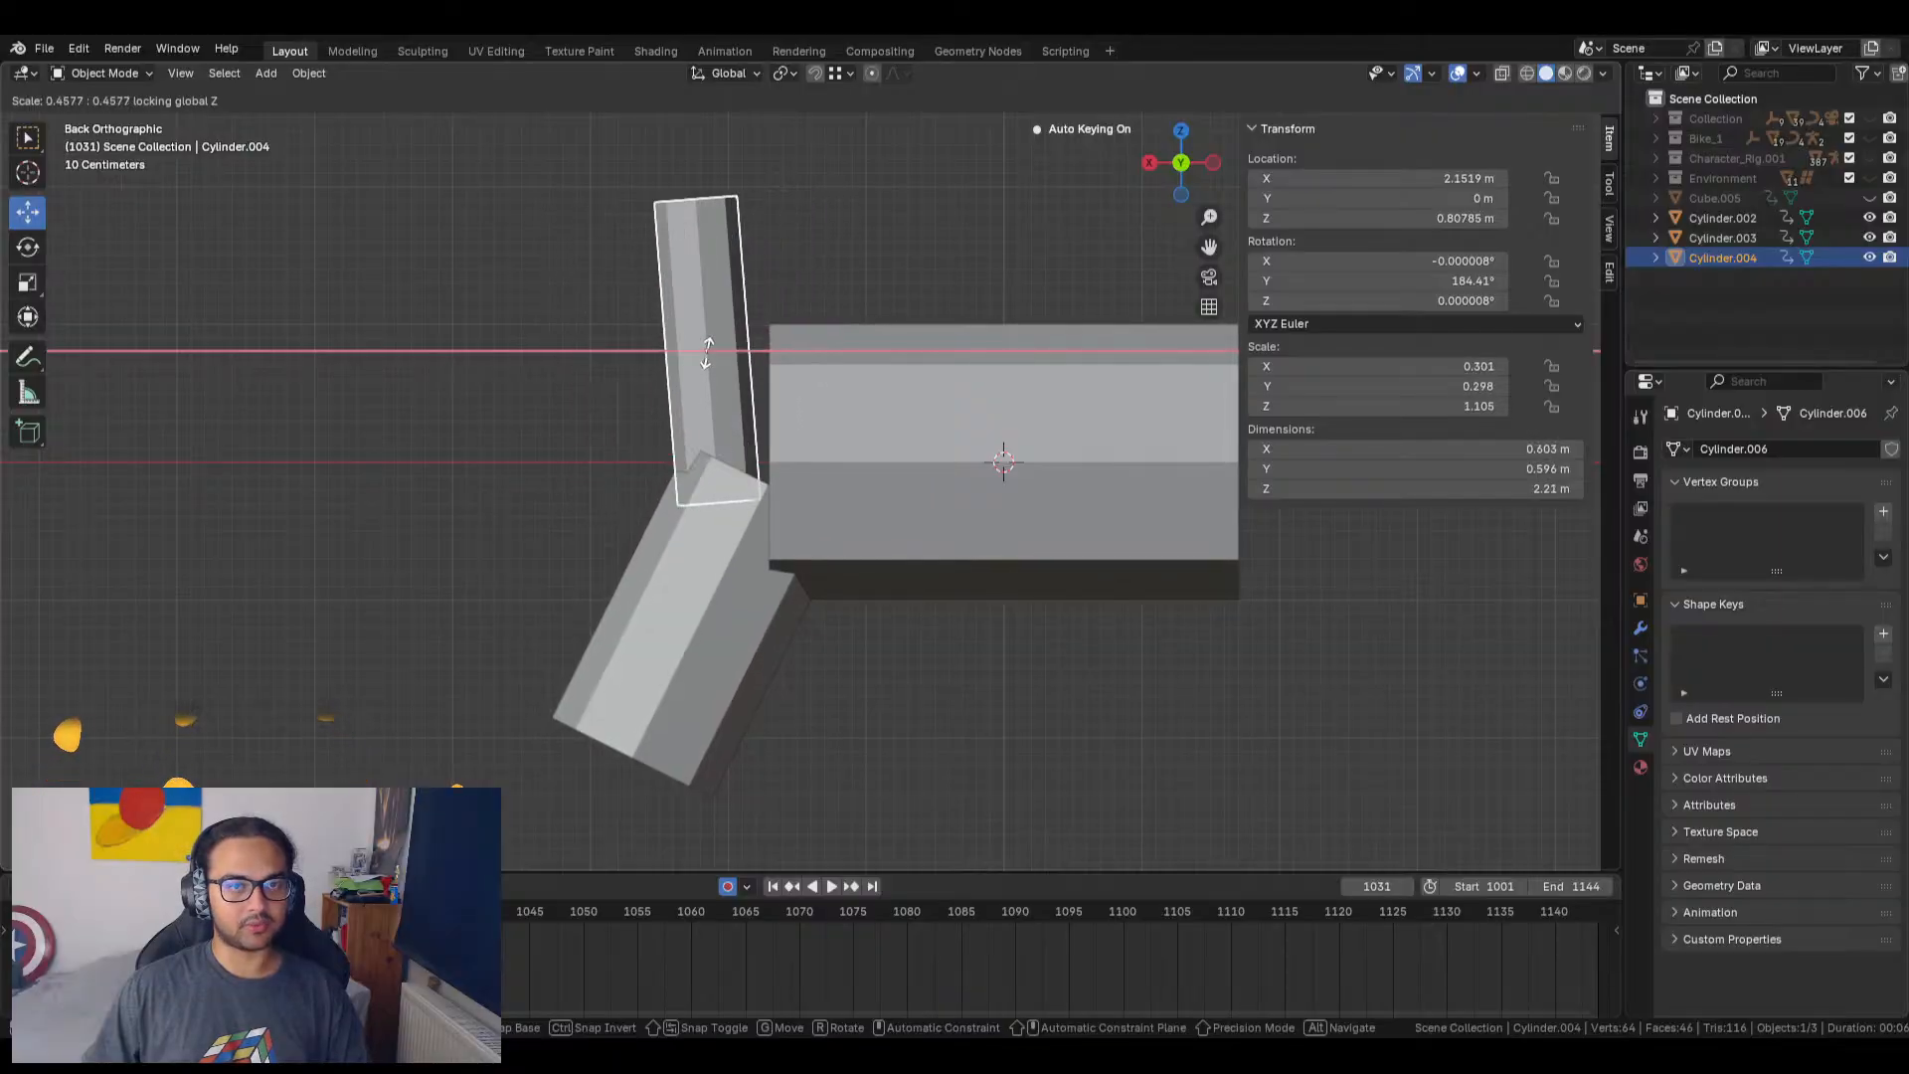
pyautogui.click(708, 353)
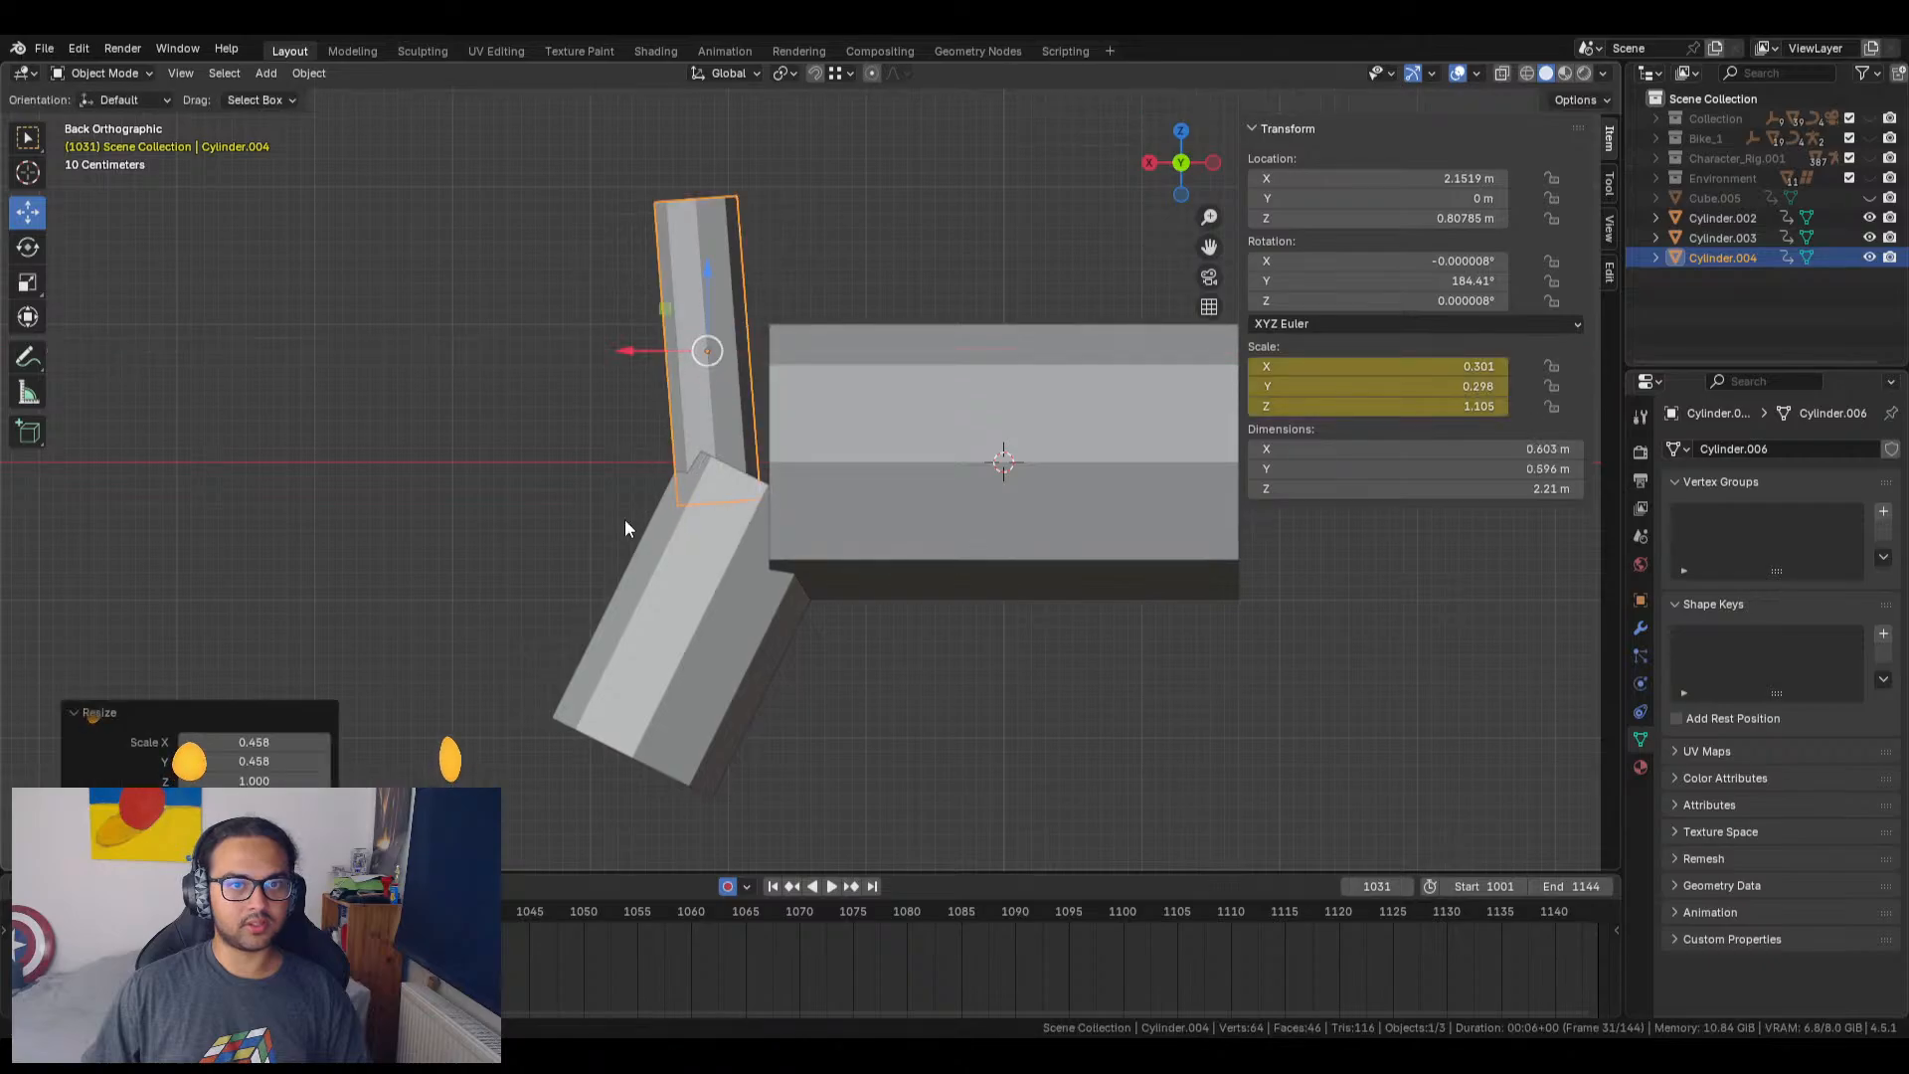
# Step: Clear the scale keyframes from the thin upper cylinder and check the other cylinders for remaining keyframes
pyautogui.moveTo(631, 519); pyautogui.dragTo(787, 544, button='middle')
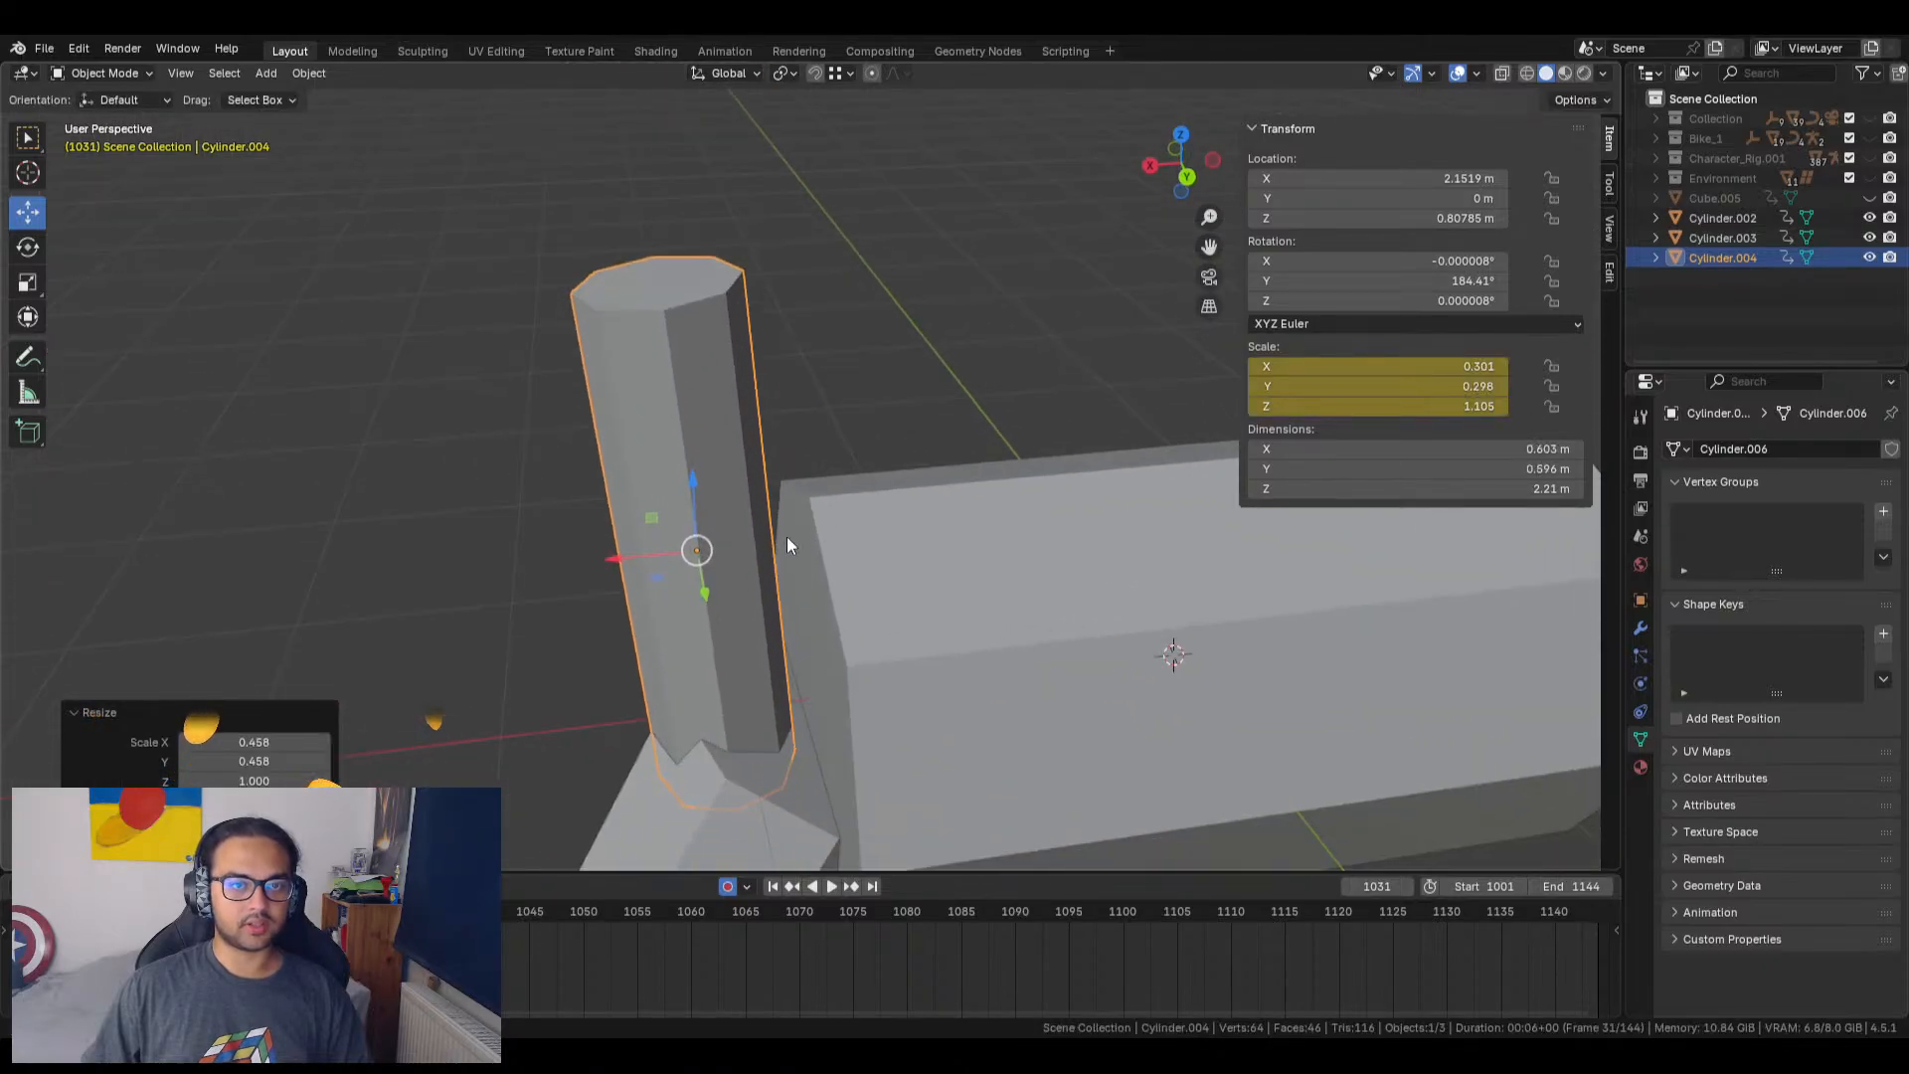
pyautogui.rightClick(1390, 390)
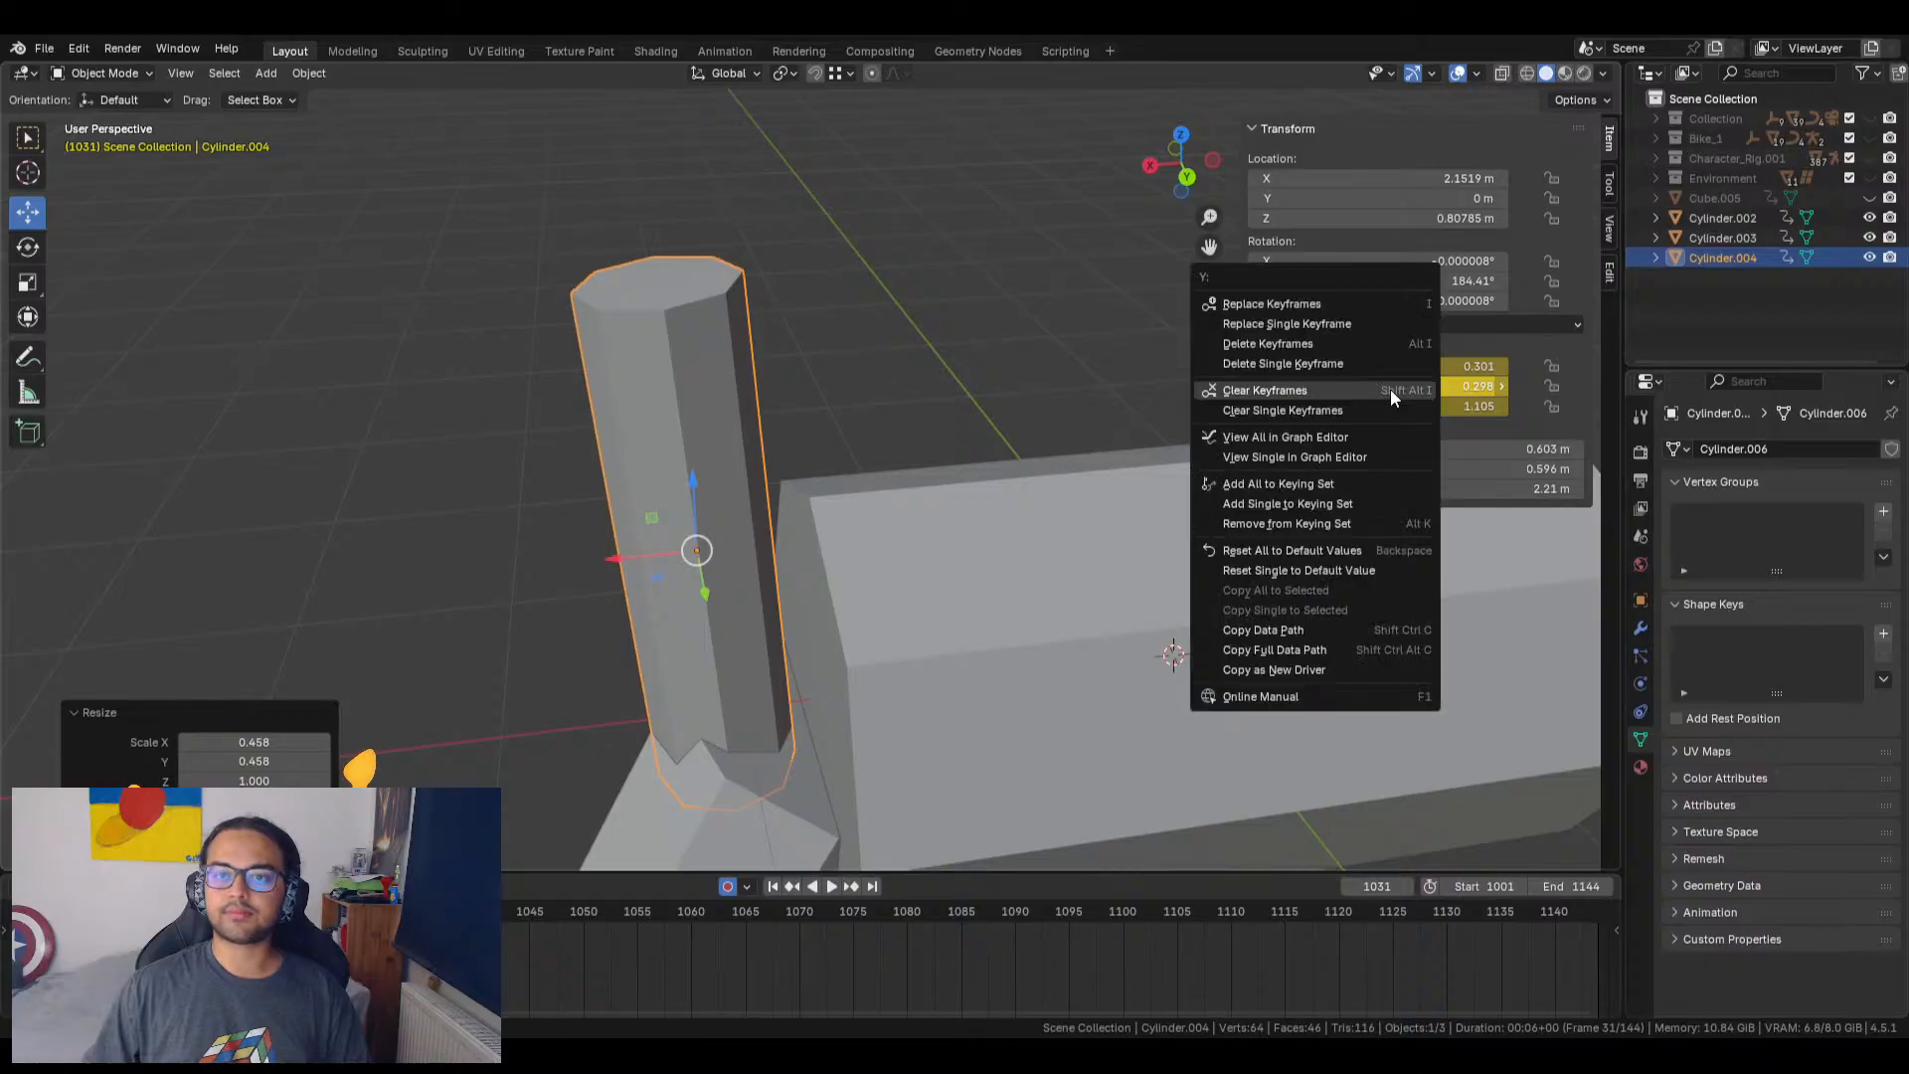
pyautogui.click(1317, 388)
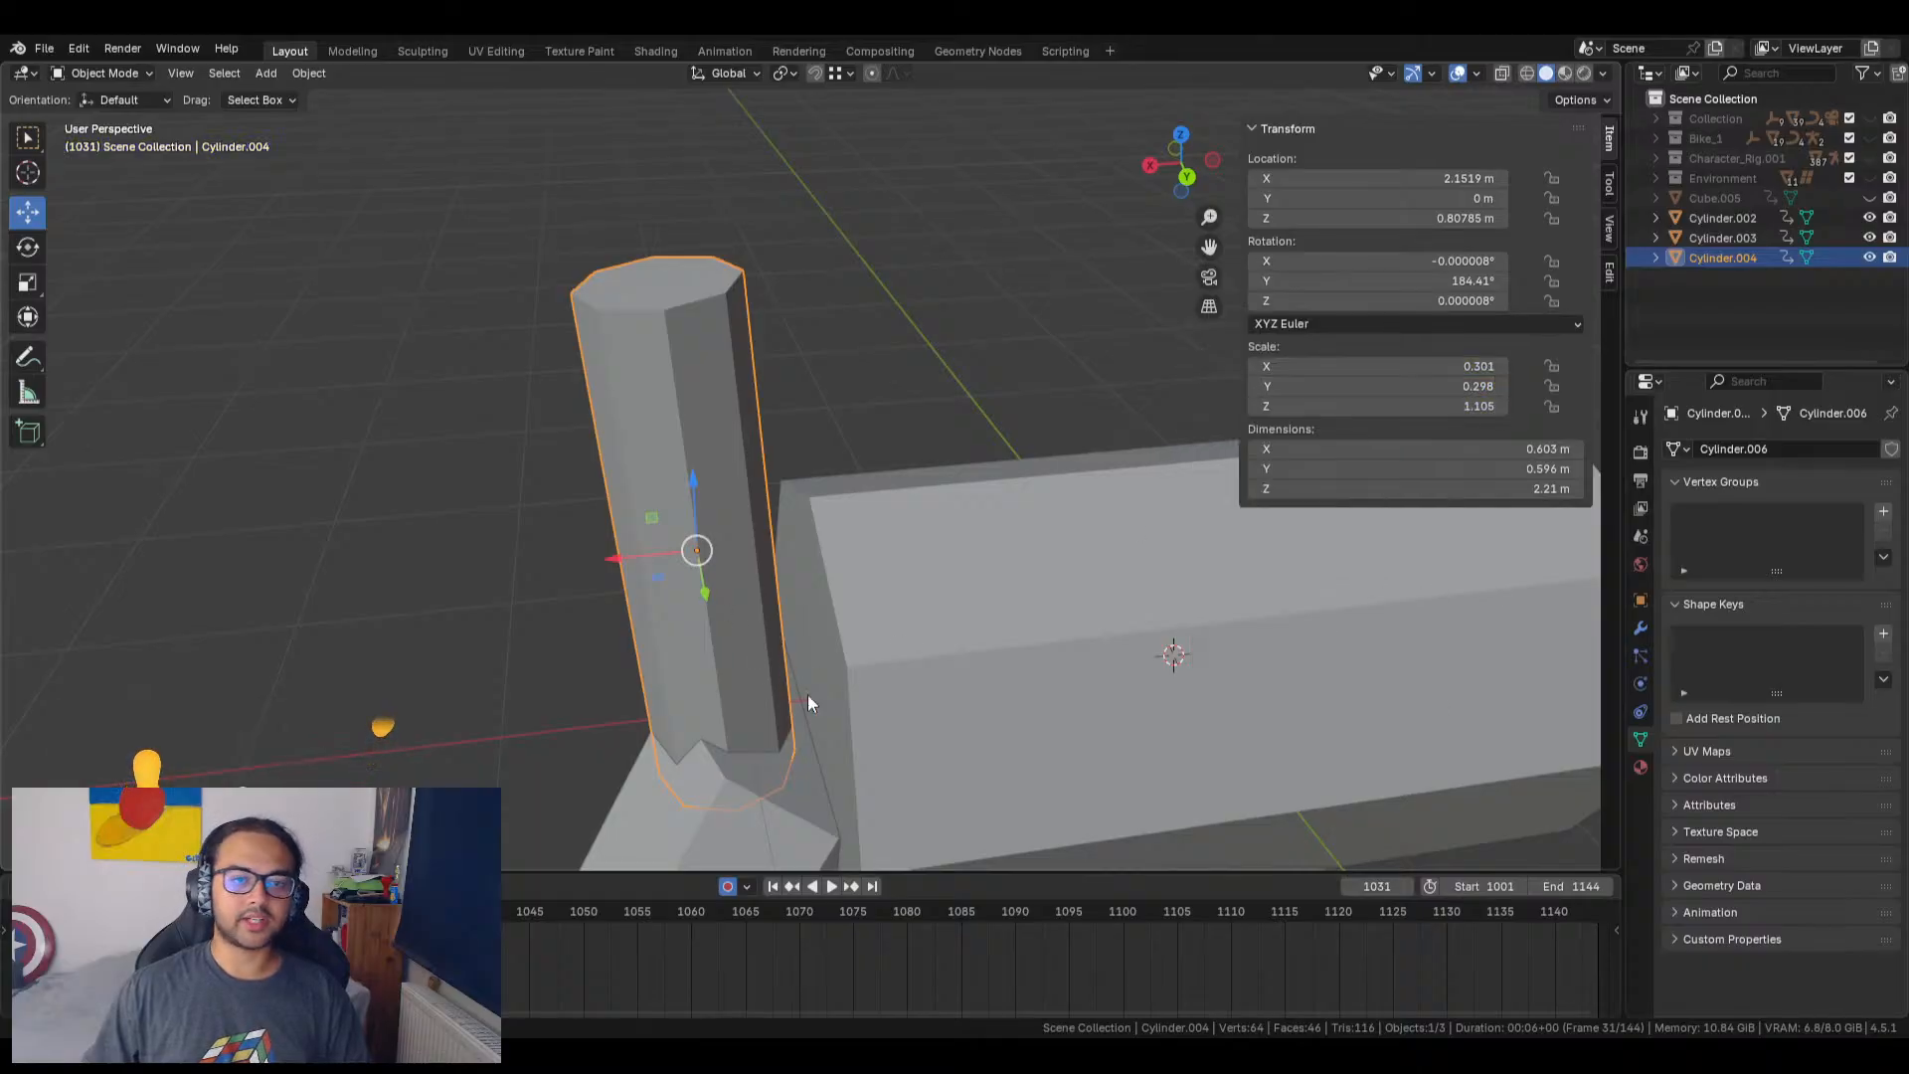
pyautogui.click(1080, 562)
pyautogui.click(713, 785)
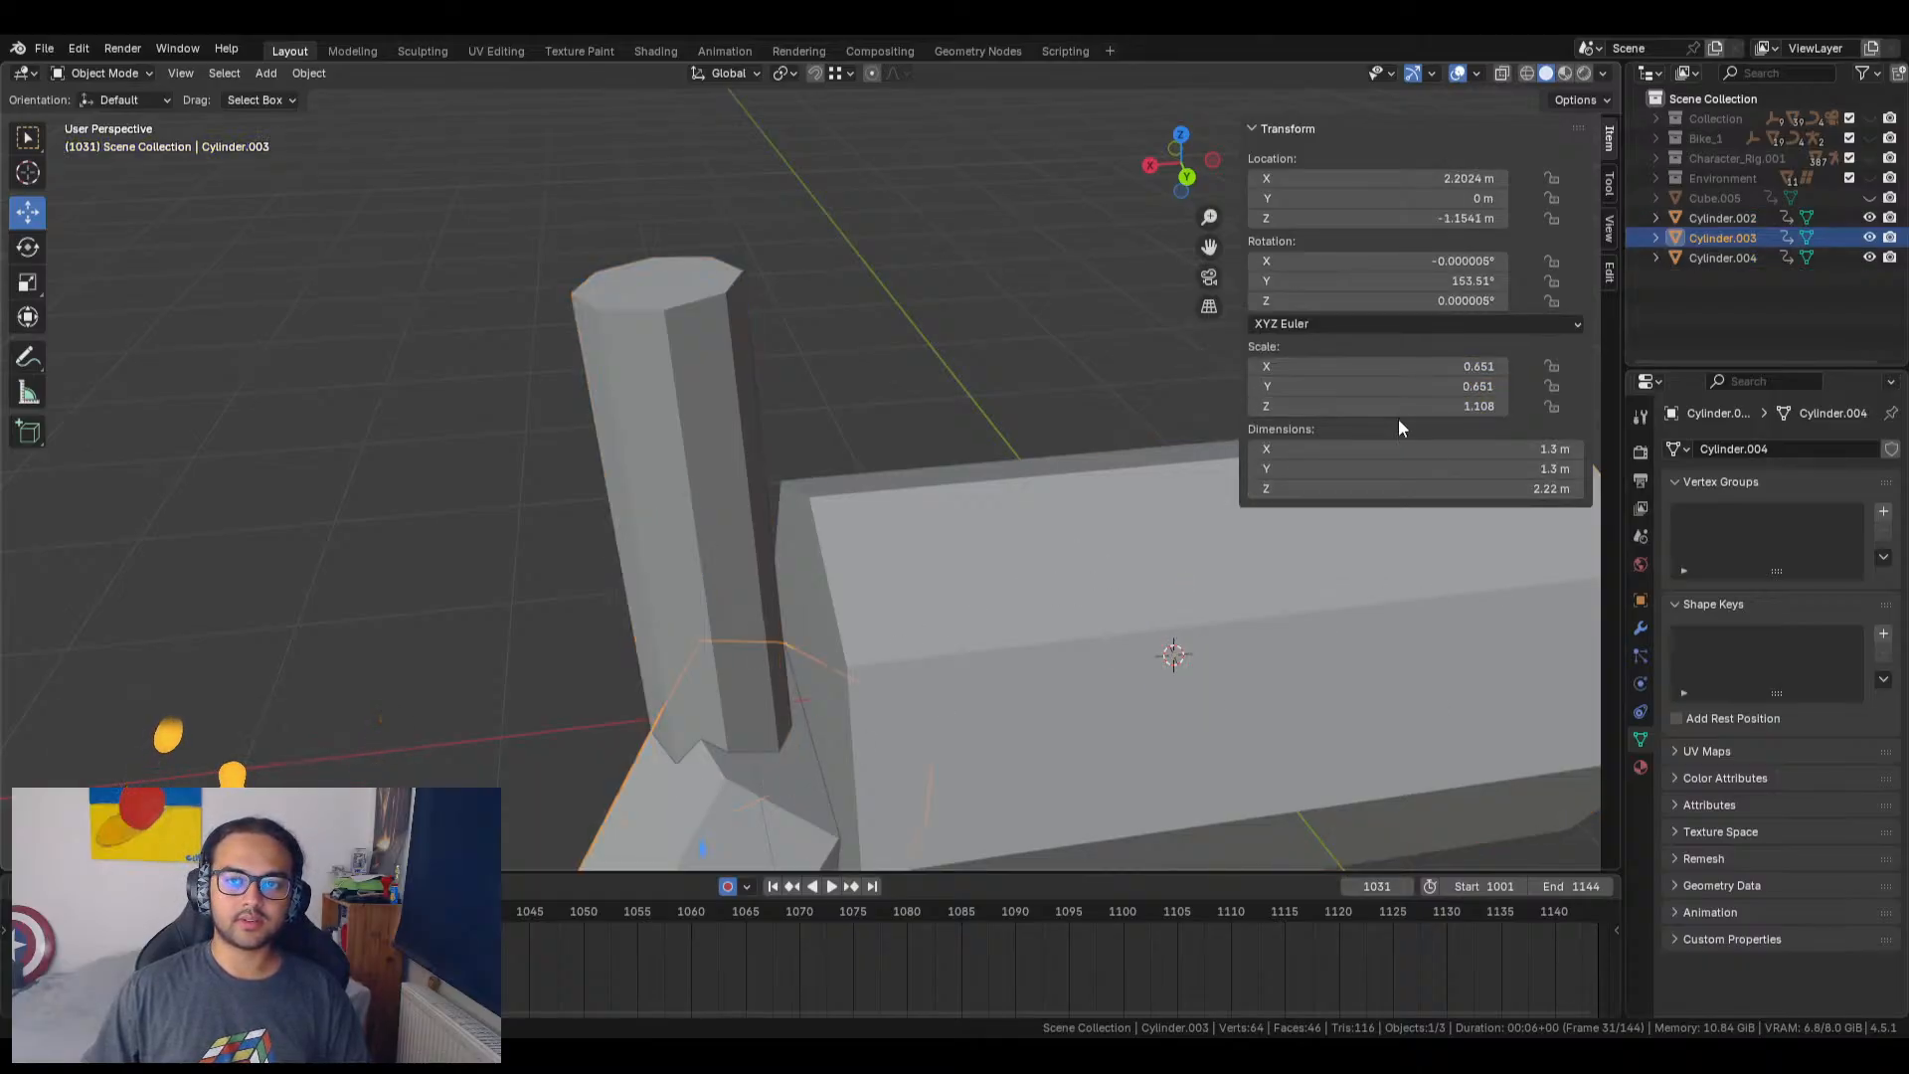
pyautogui.rightClick(1404, 386)
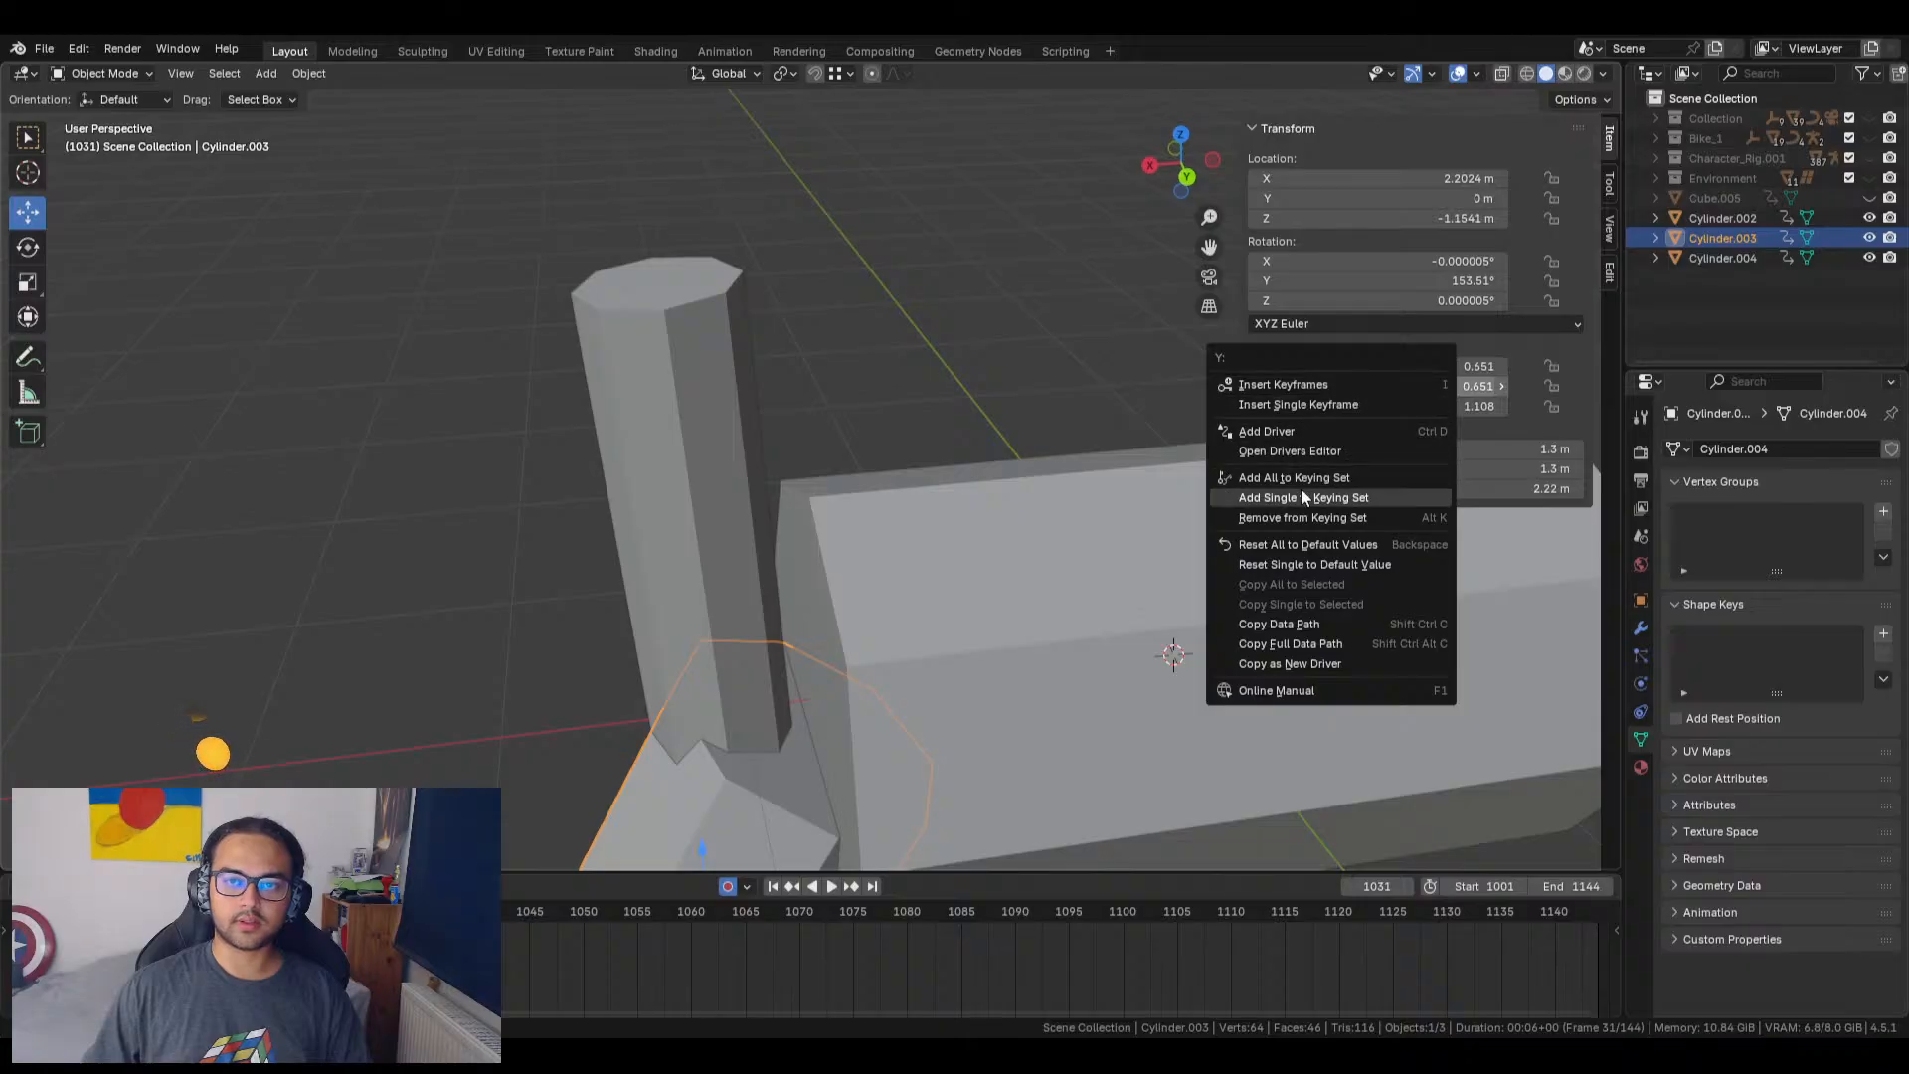
pyautogui.click(742, 475)
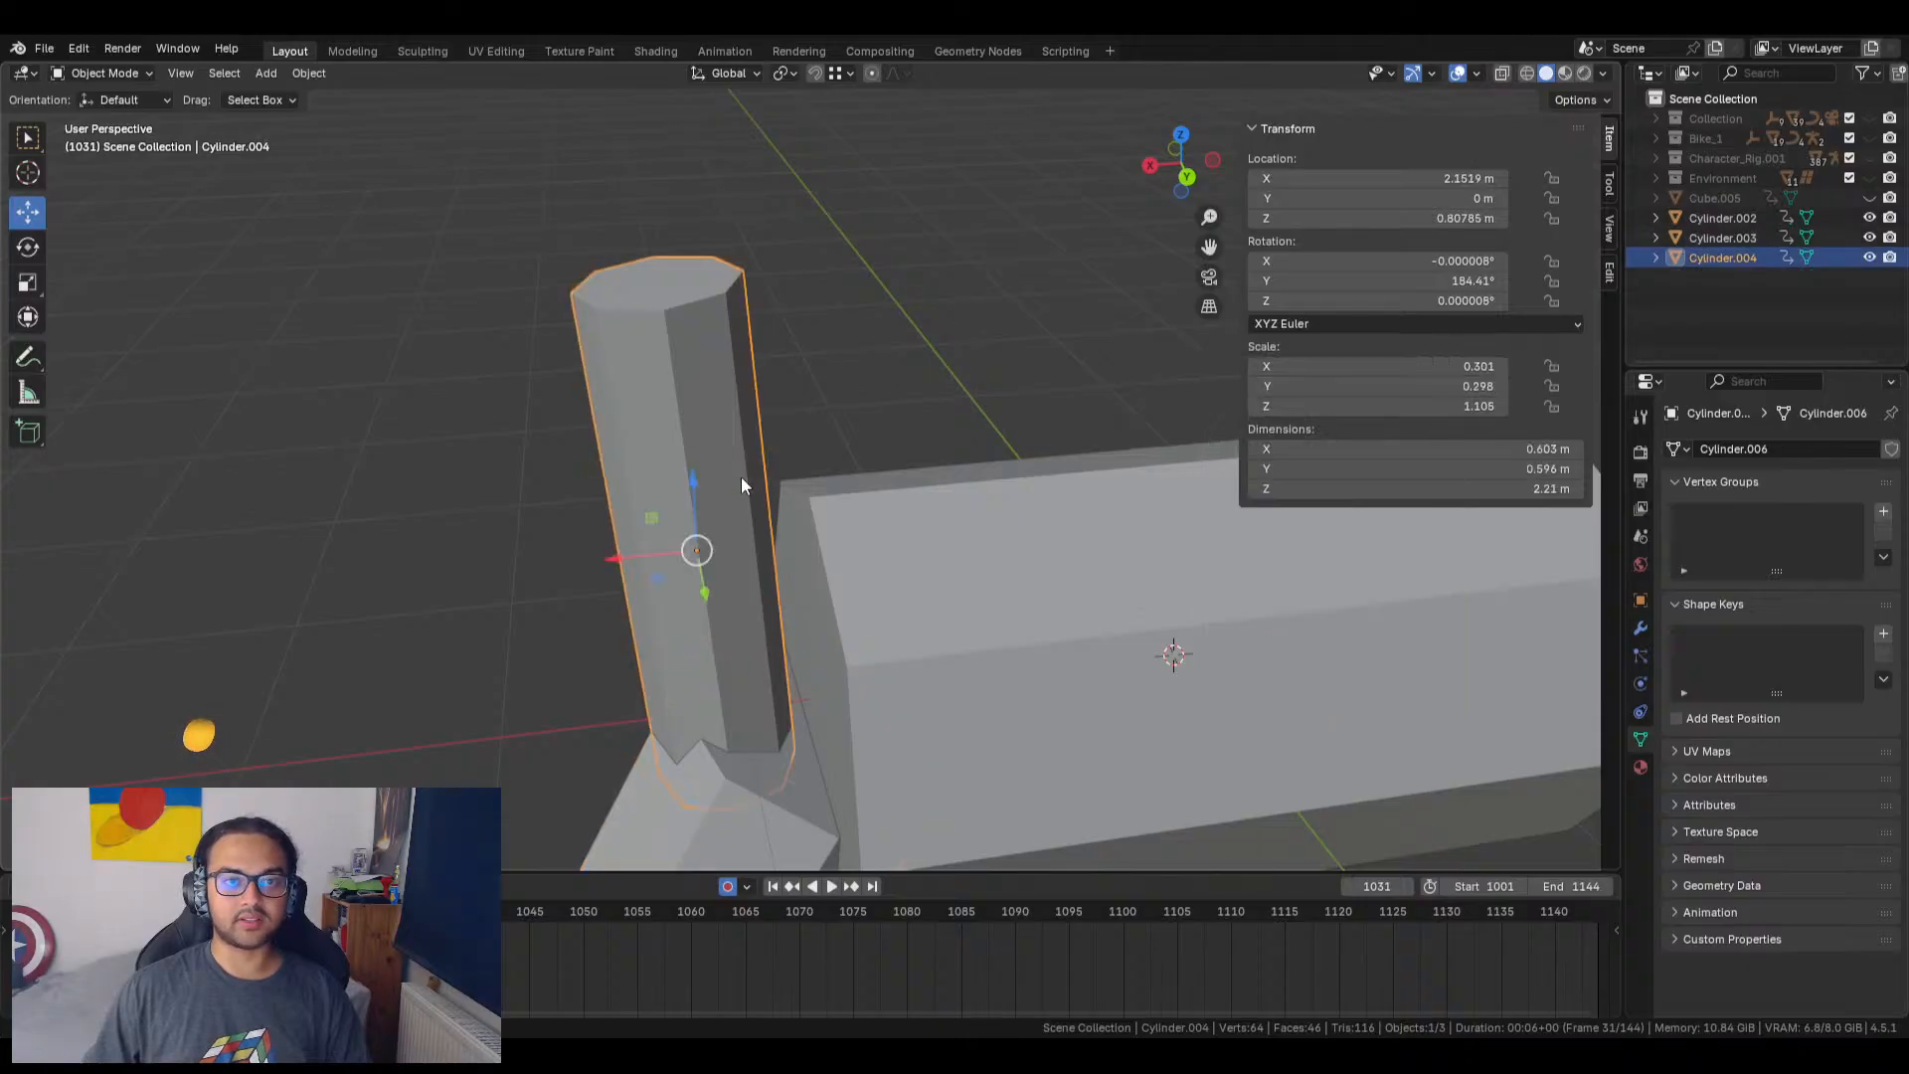
pyautogui.click(905, 541)
# Step: Tilt the thin upper cylinder further by changing its Y rotation to about 201.4°
pyautogui.click(719, 339)
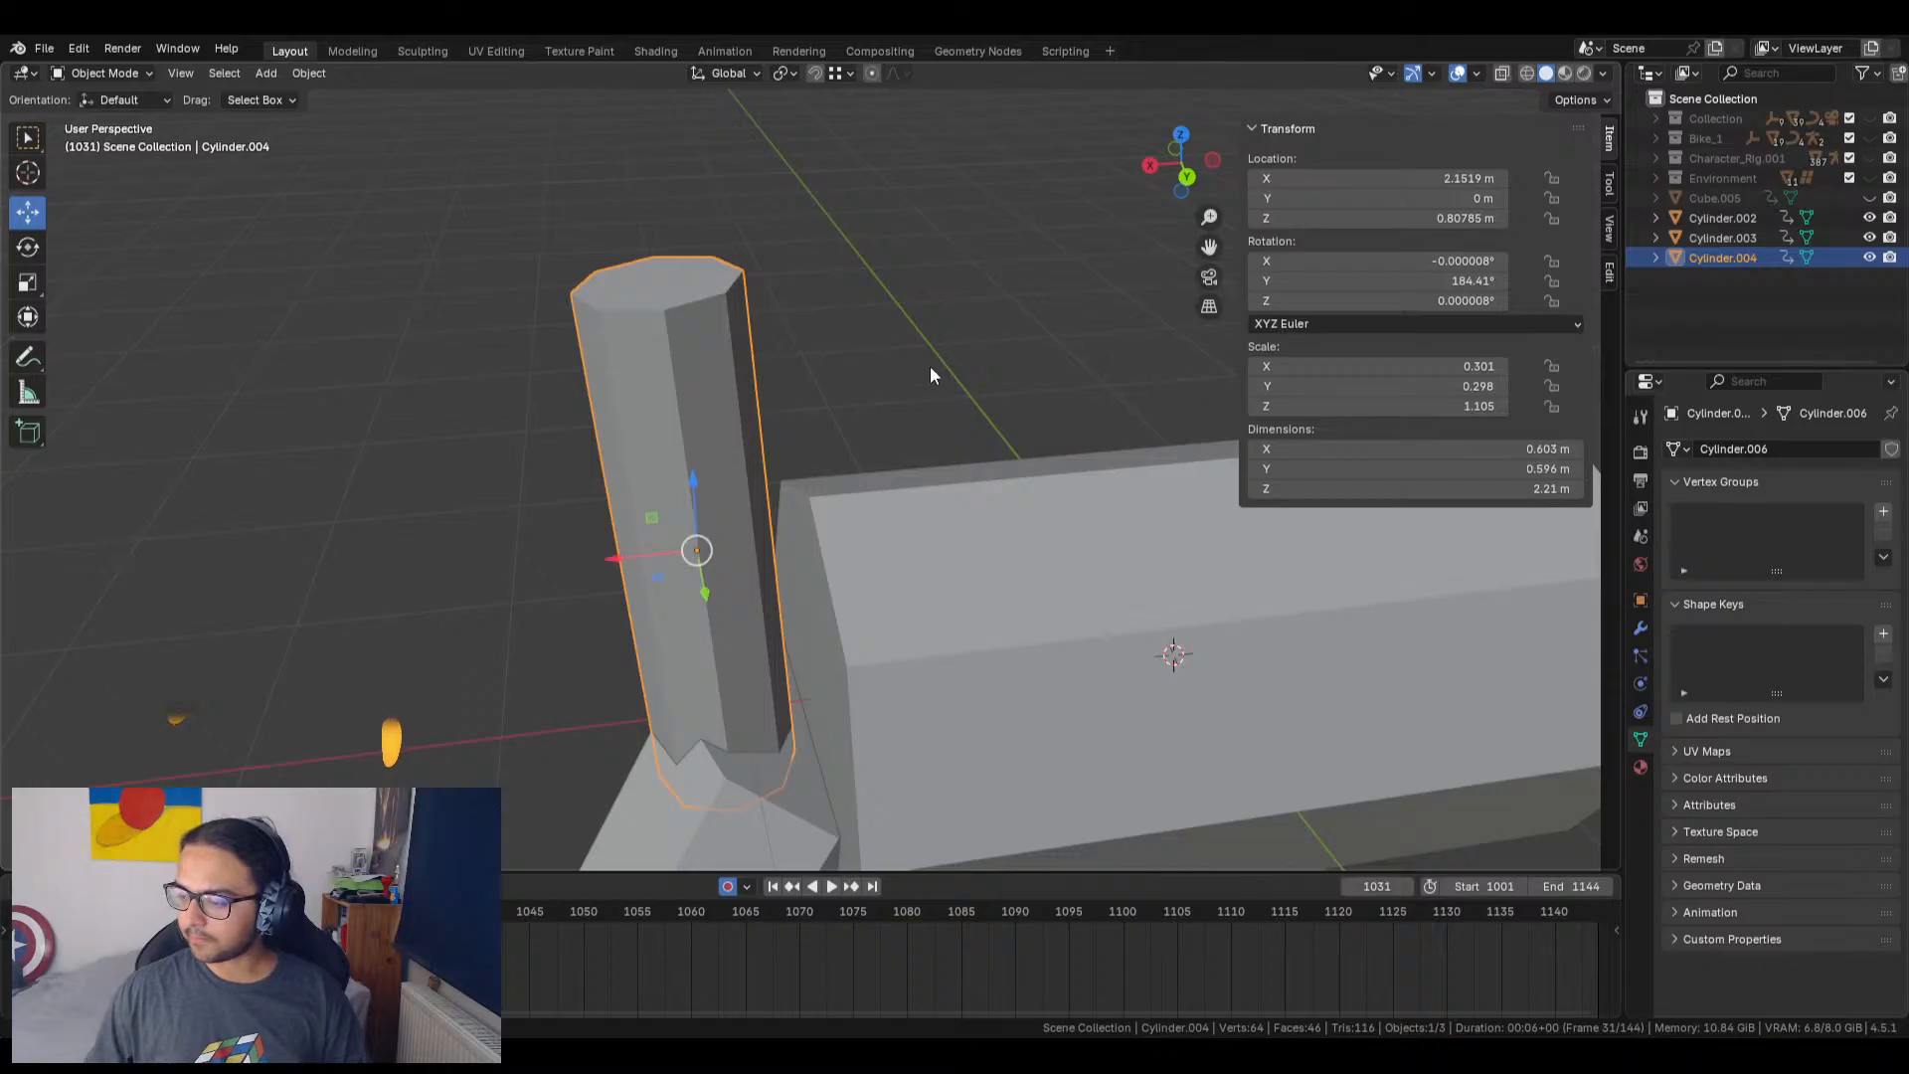
pyautogui.keyDown('shift'); pyautogui.moveTo(921, 454); pyautogui.dragTo(901, 416, button='middle'); pyautogui.keyUp('shift')
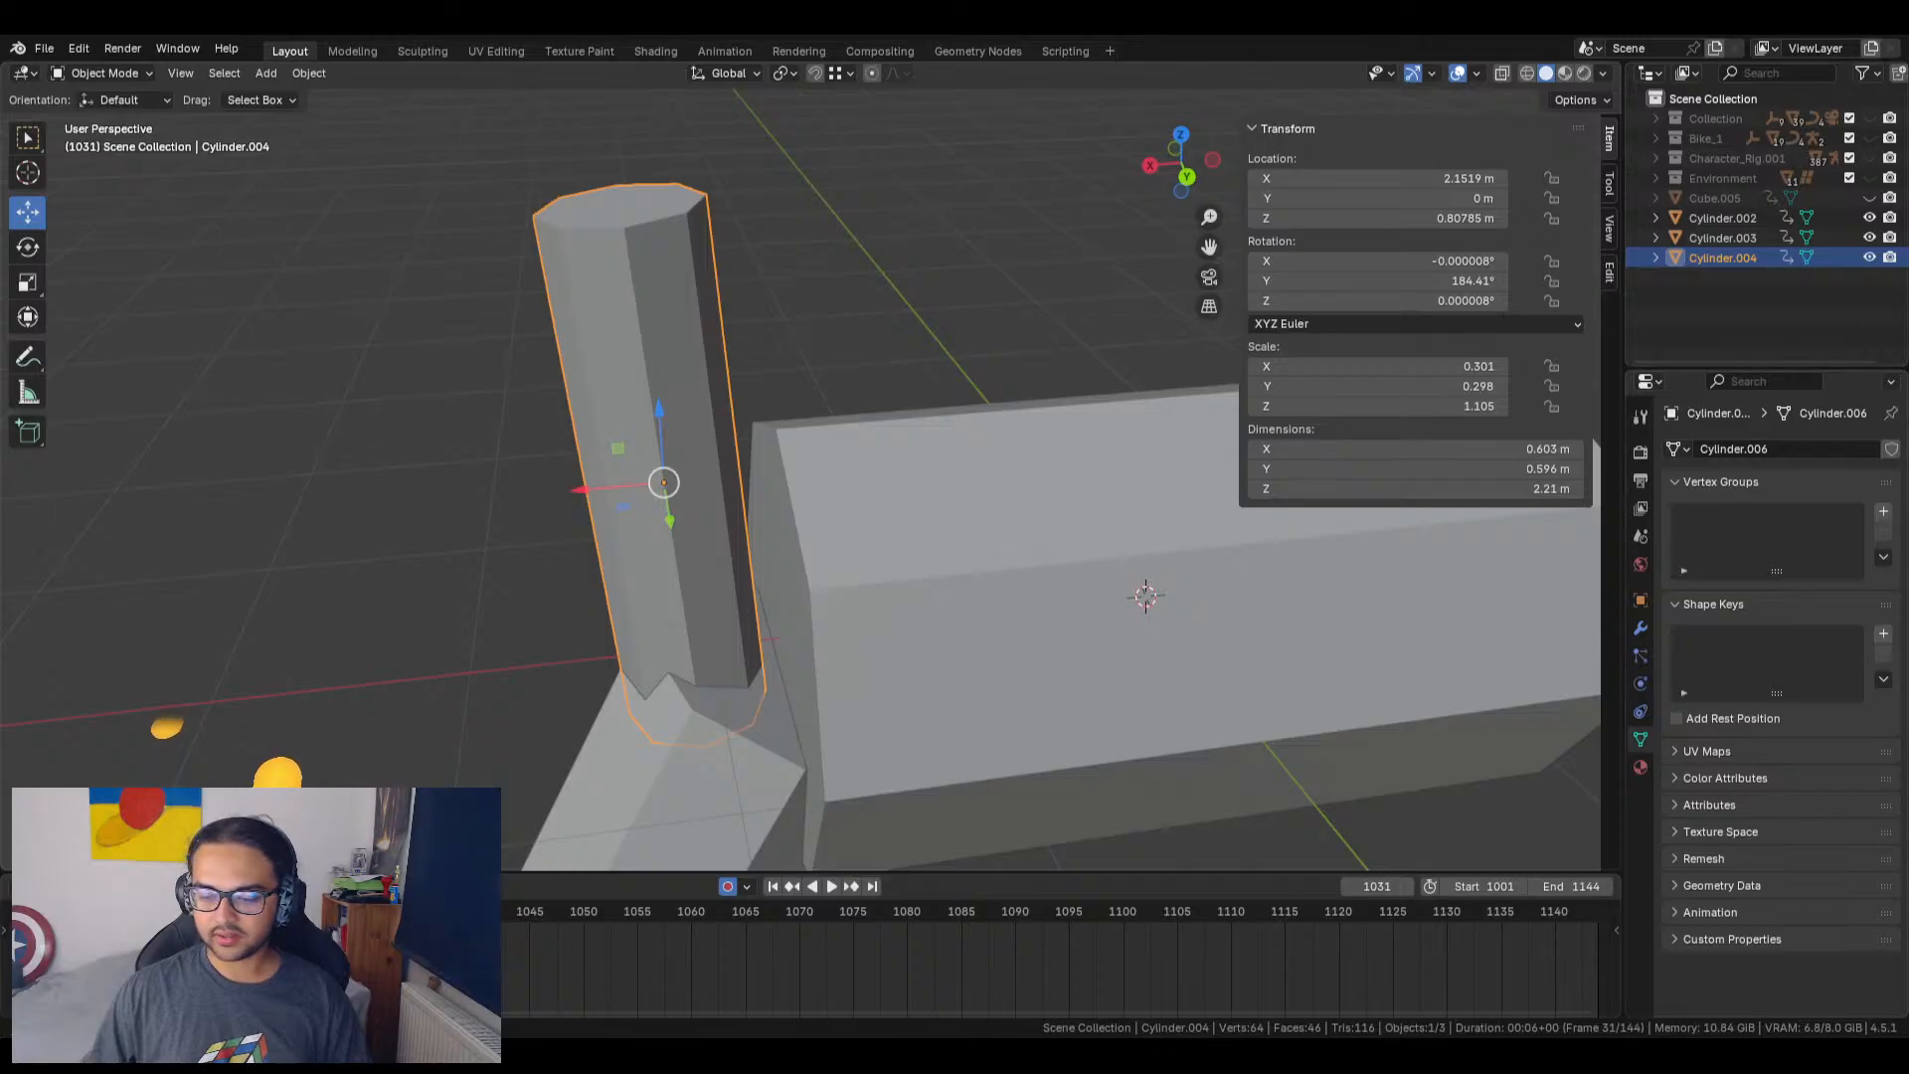
pyautogui.keyDown('shift'); pyautogui.moveTo(831, 624); pyautogui.dragTo(886, 618, button='middle'); pyautogui.keyUp('shift')
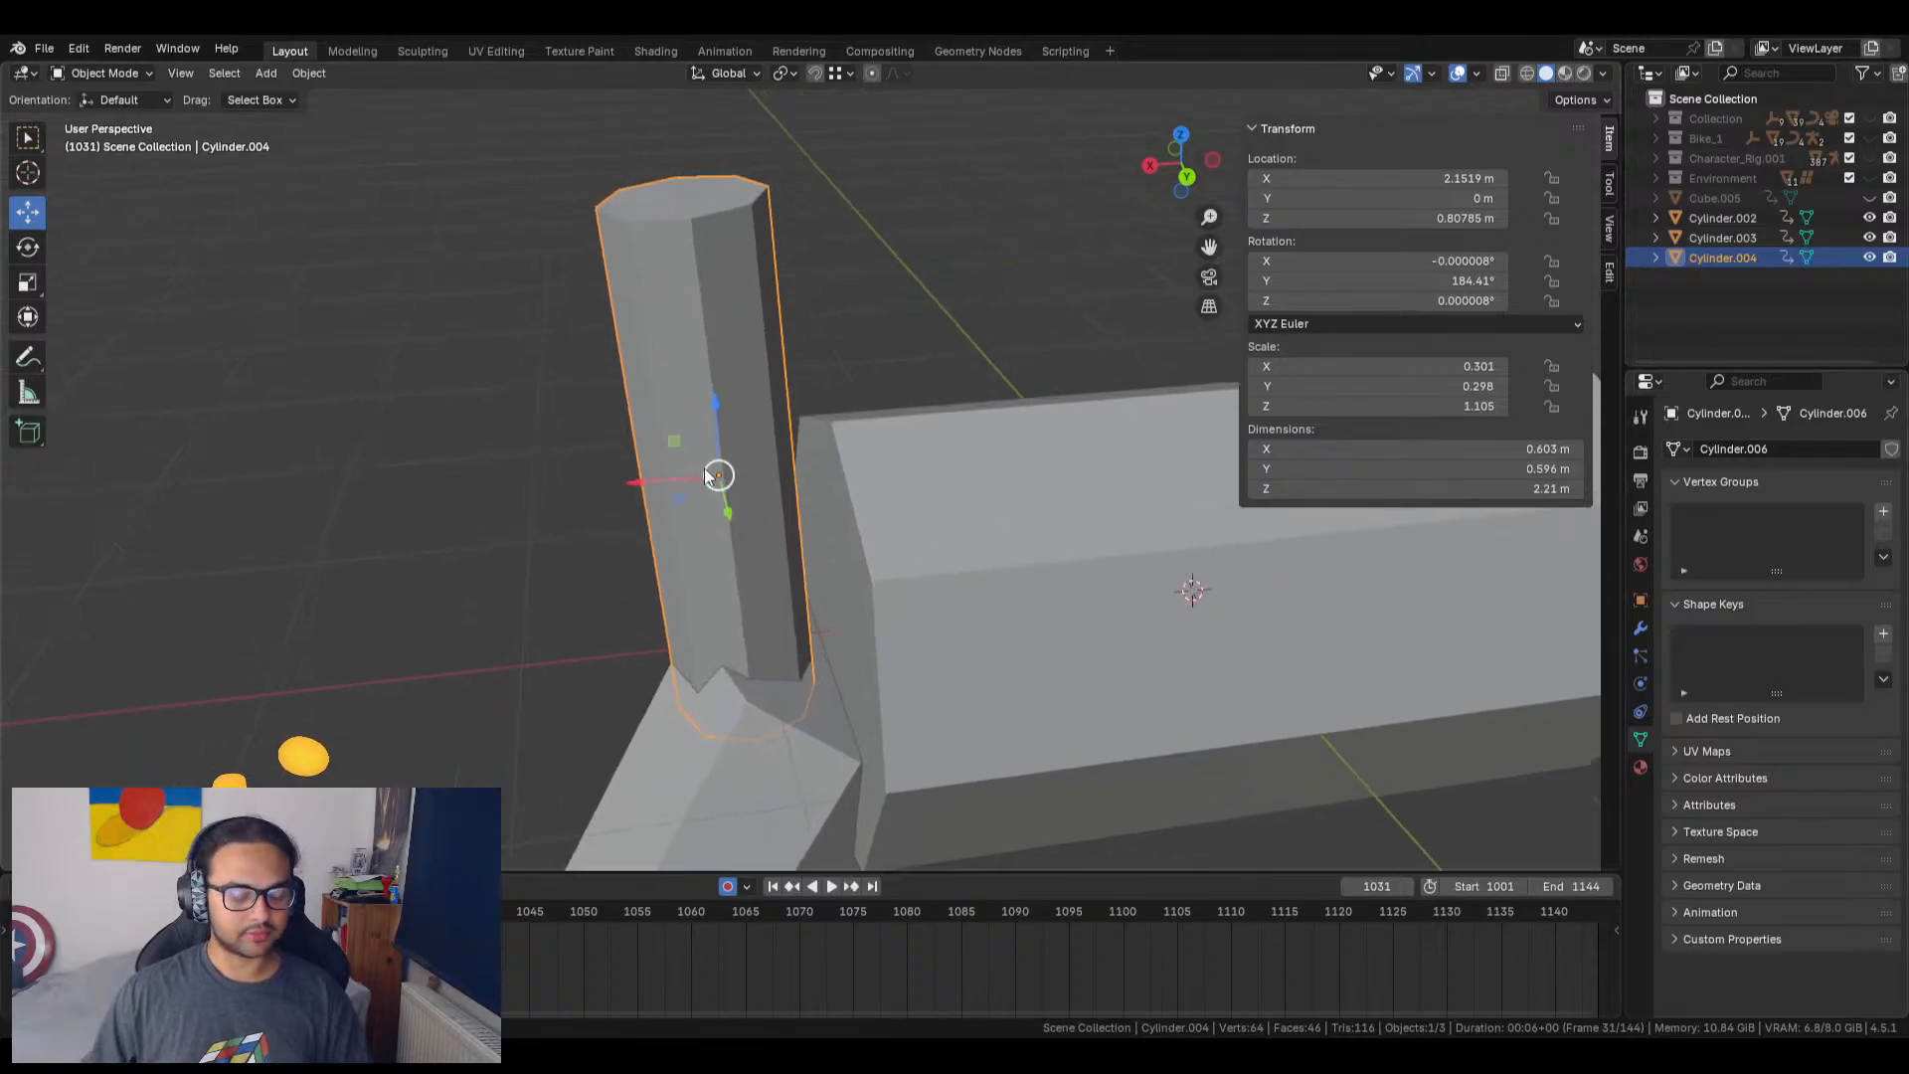
pyautogui.moveTo(1366, 281); pyautogui.dragTo(1500, 281)
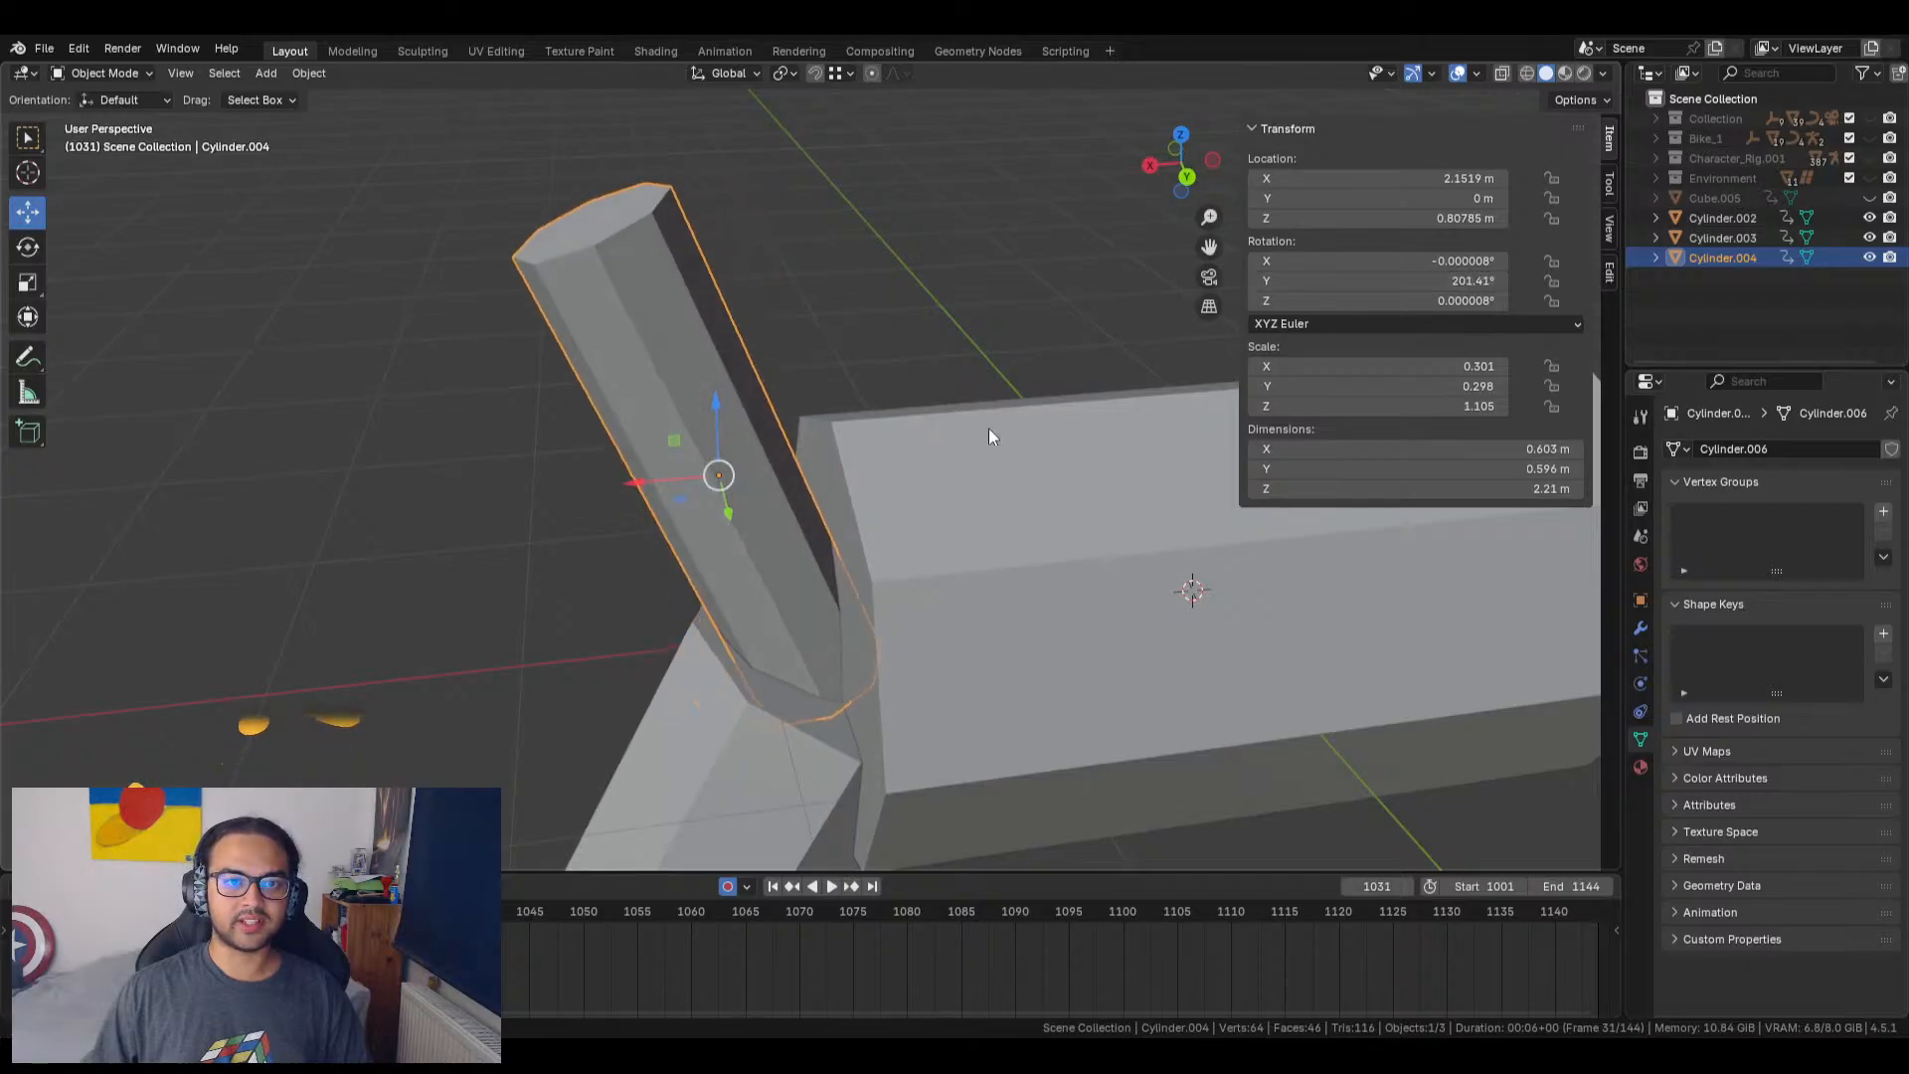
# Step: Scale the thin upper cylinder down uniformly by a factor of about 0.71
pyautogui.moveTo(836, 611); pyautogui.dragTo(808, 559, button='middle')
pyautogui.scroll(-5, 845, 452)
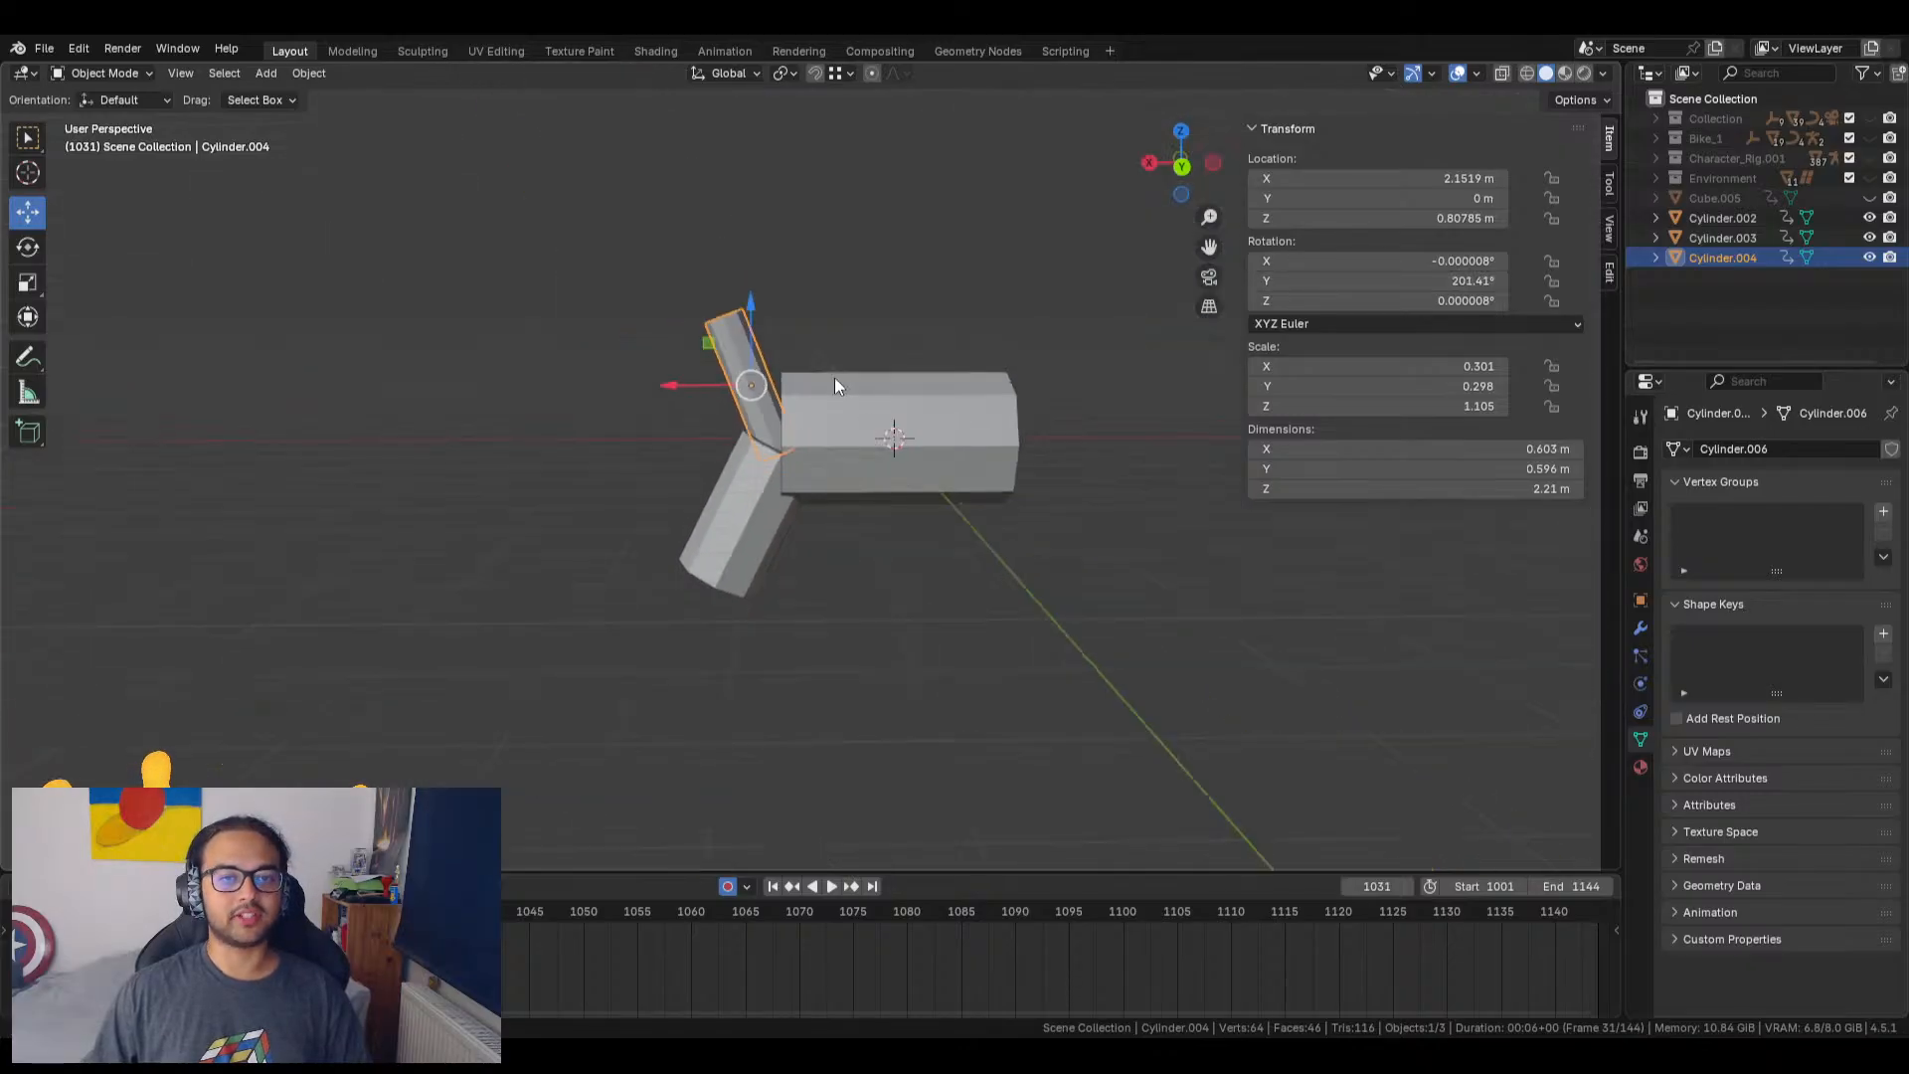
pyautogui.press('s')
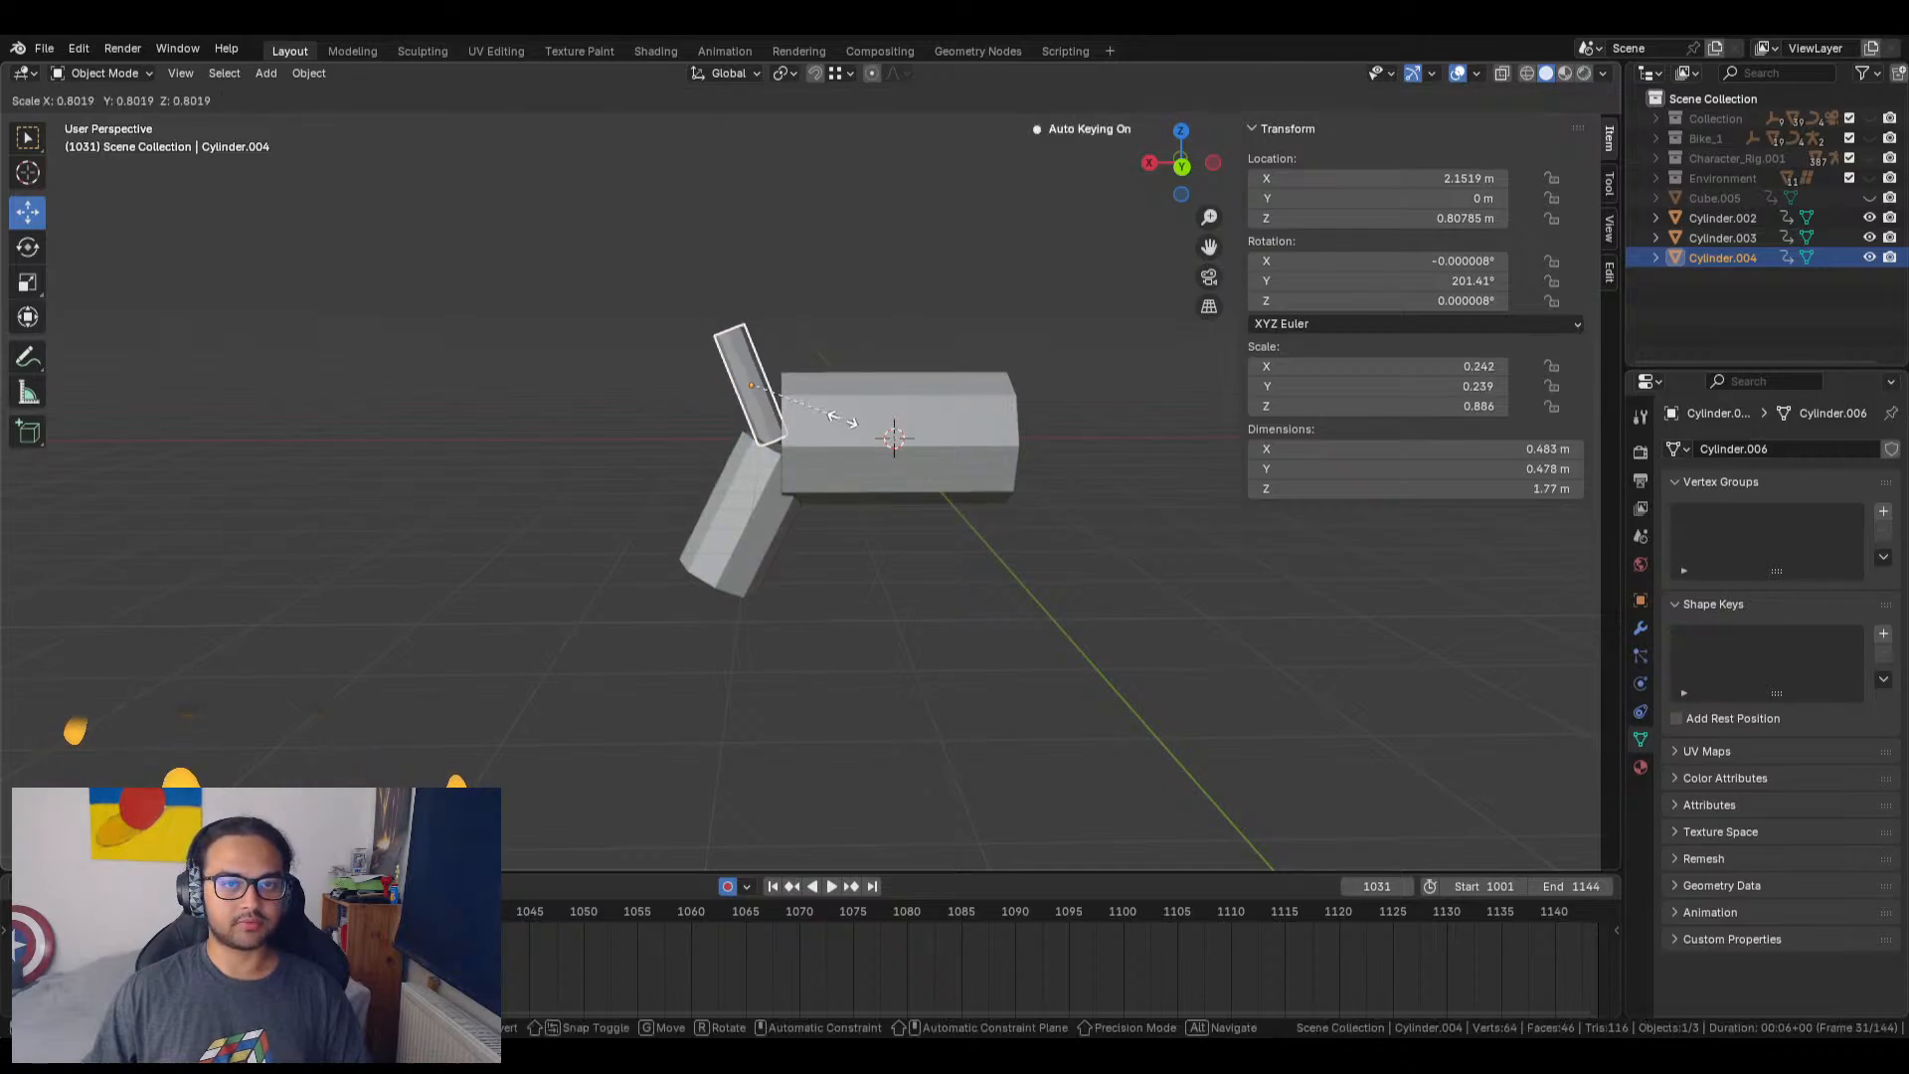
pyautogui.click(835, 408)
pyautogui.scroll(5, 809, 451)
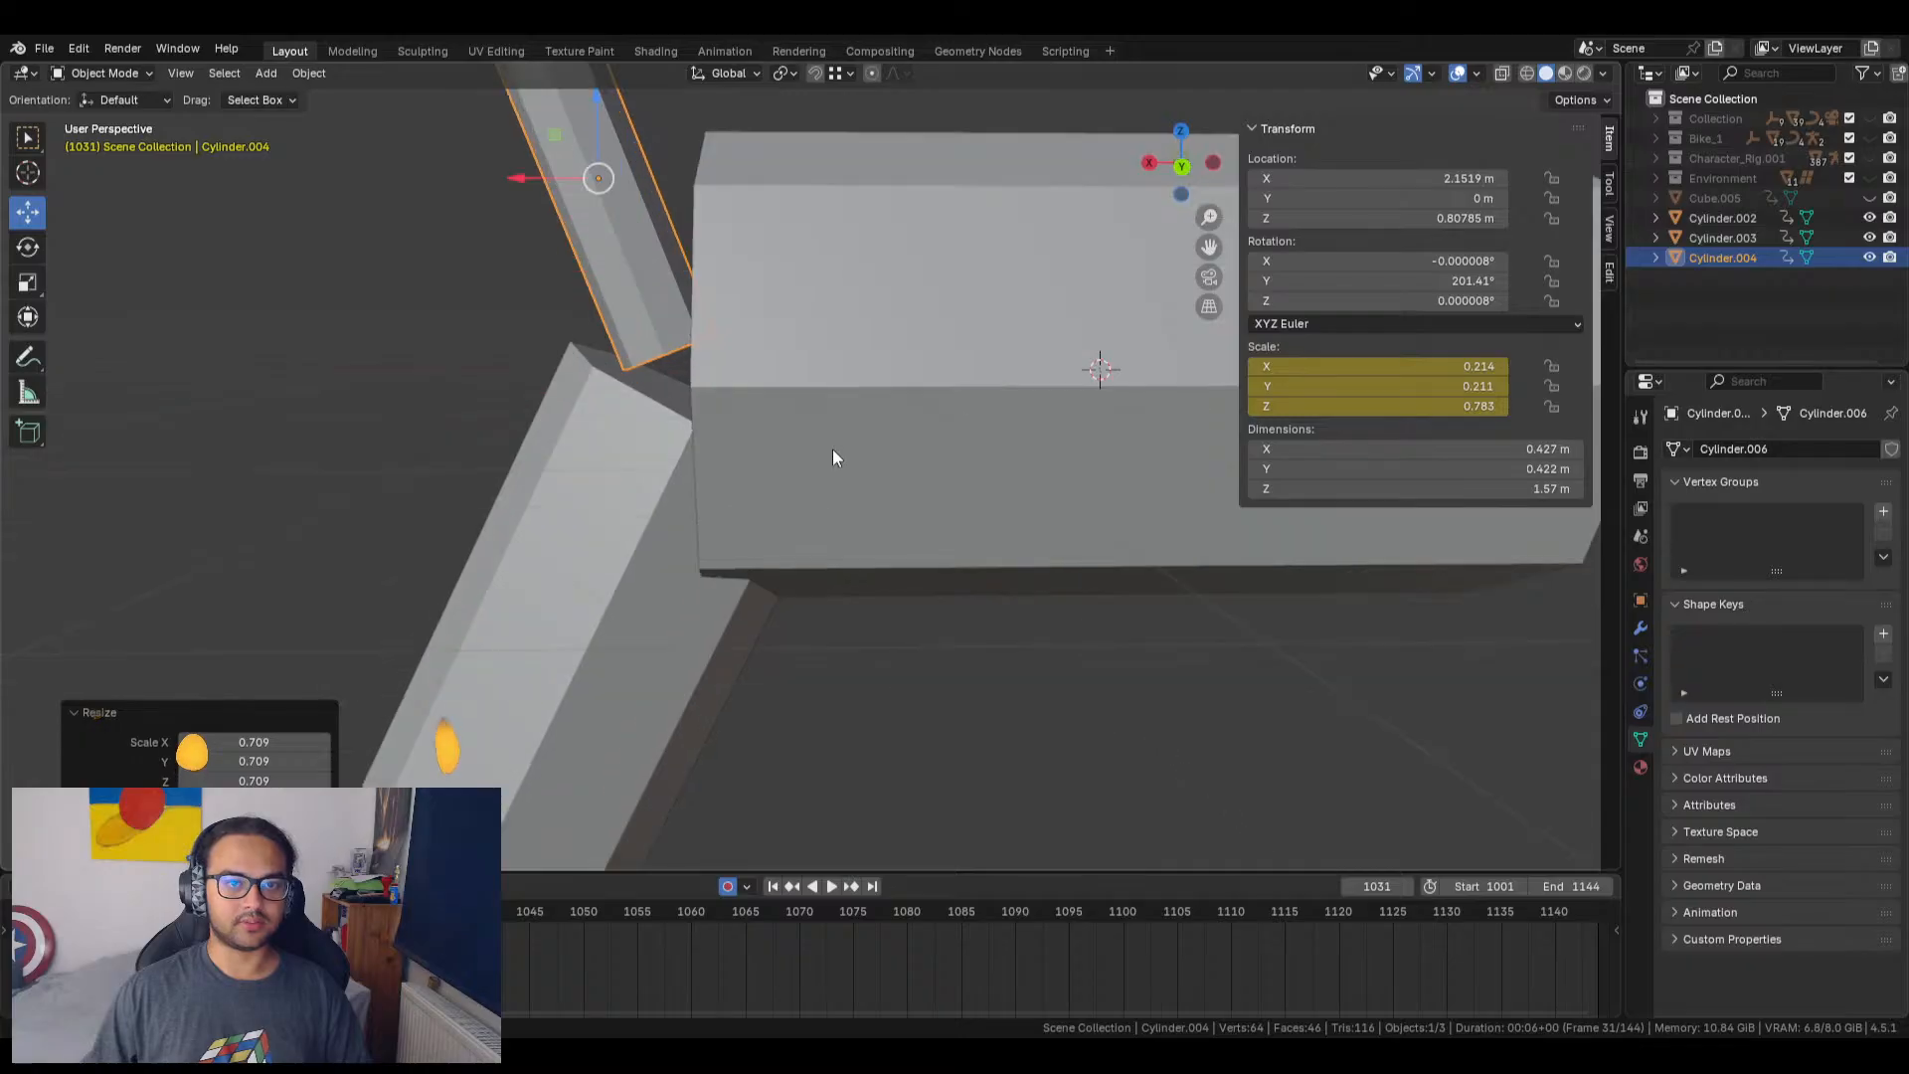
pyautogui.scroll(-5, 832, 450)
pyautogui.scroll(2, 807, 519)
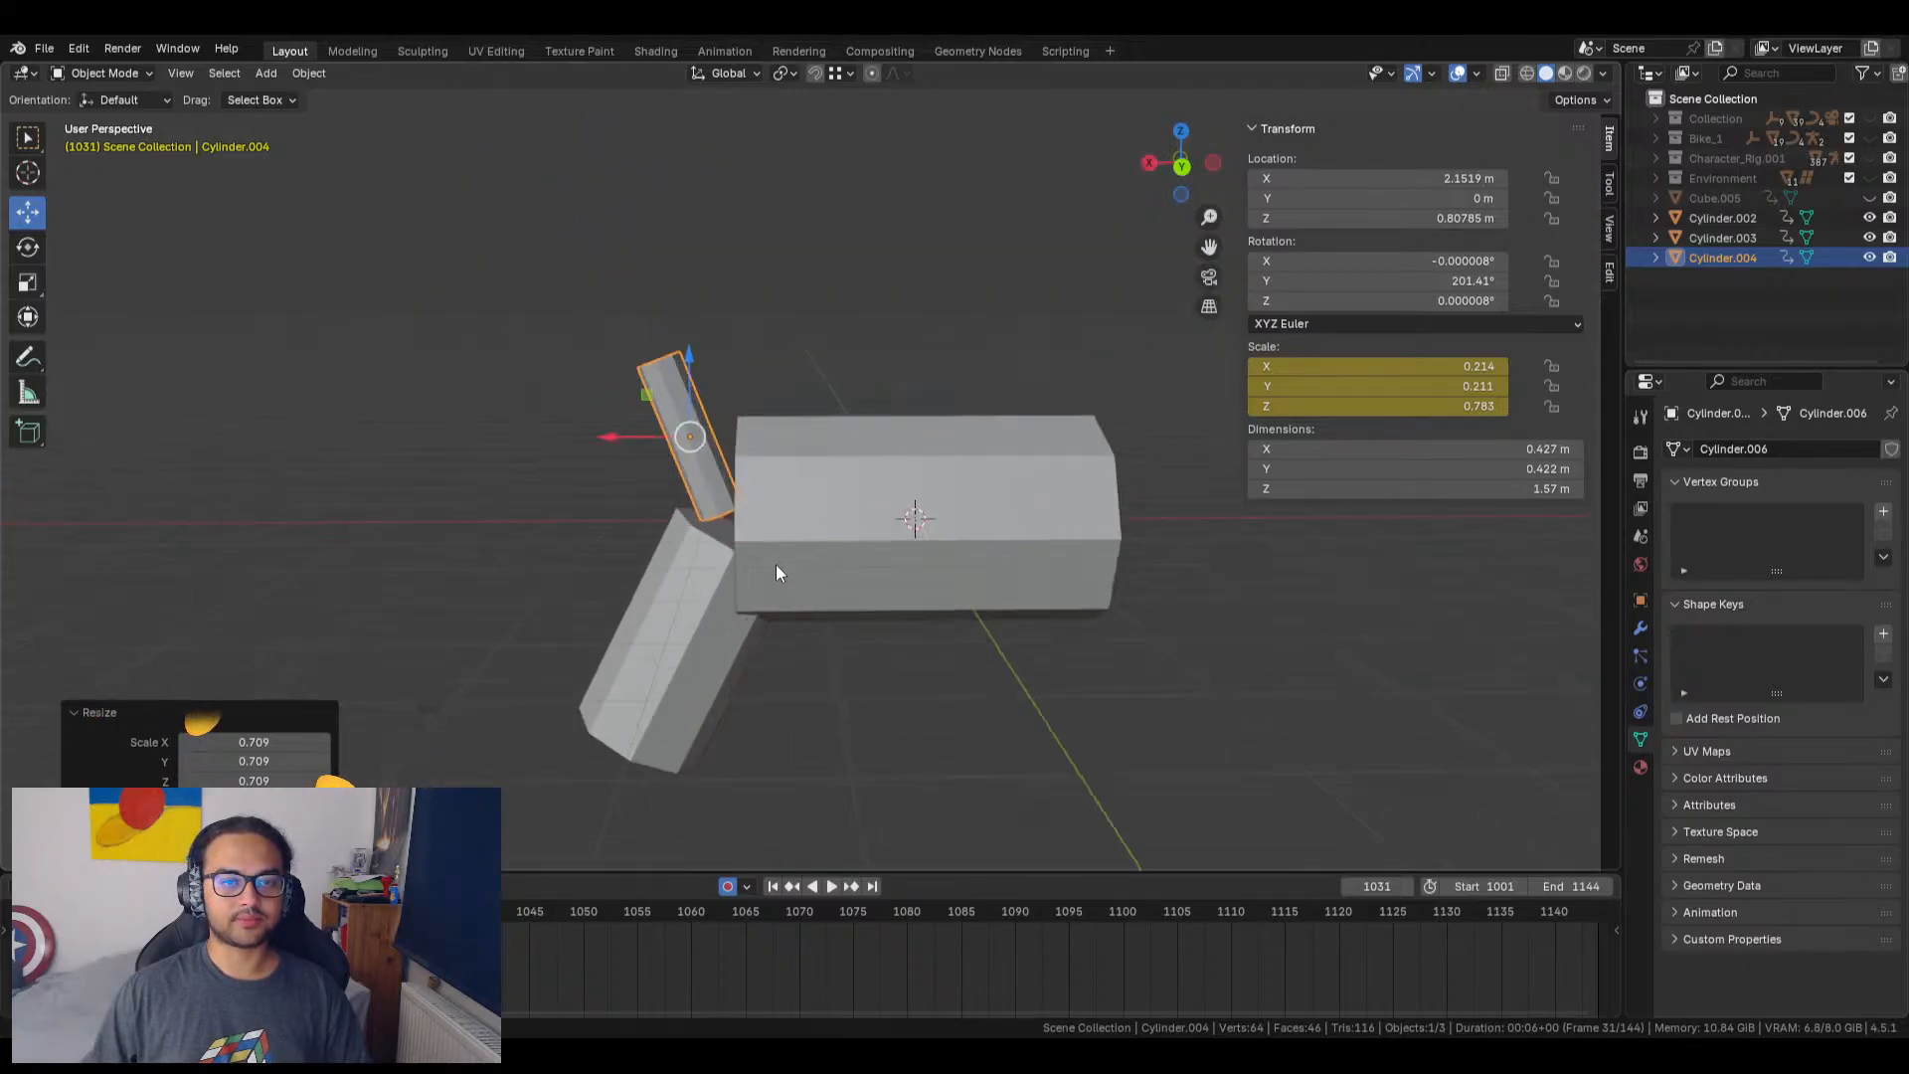
# Step: Scale the lower tilted cylinder down uniformly by a factor of about 0.77
pyautogui.click(702, 578)
pyautogui.moveTo(754, 671); pyautogui.dragTo(889, 653, button='middle')
pyautogui.press('s')
pyautogui.click(838, 620)
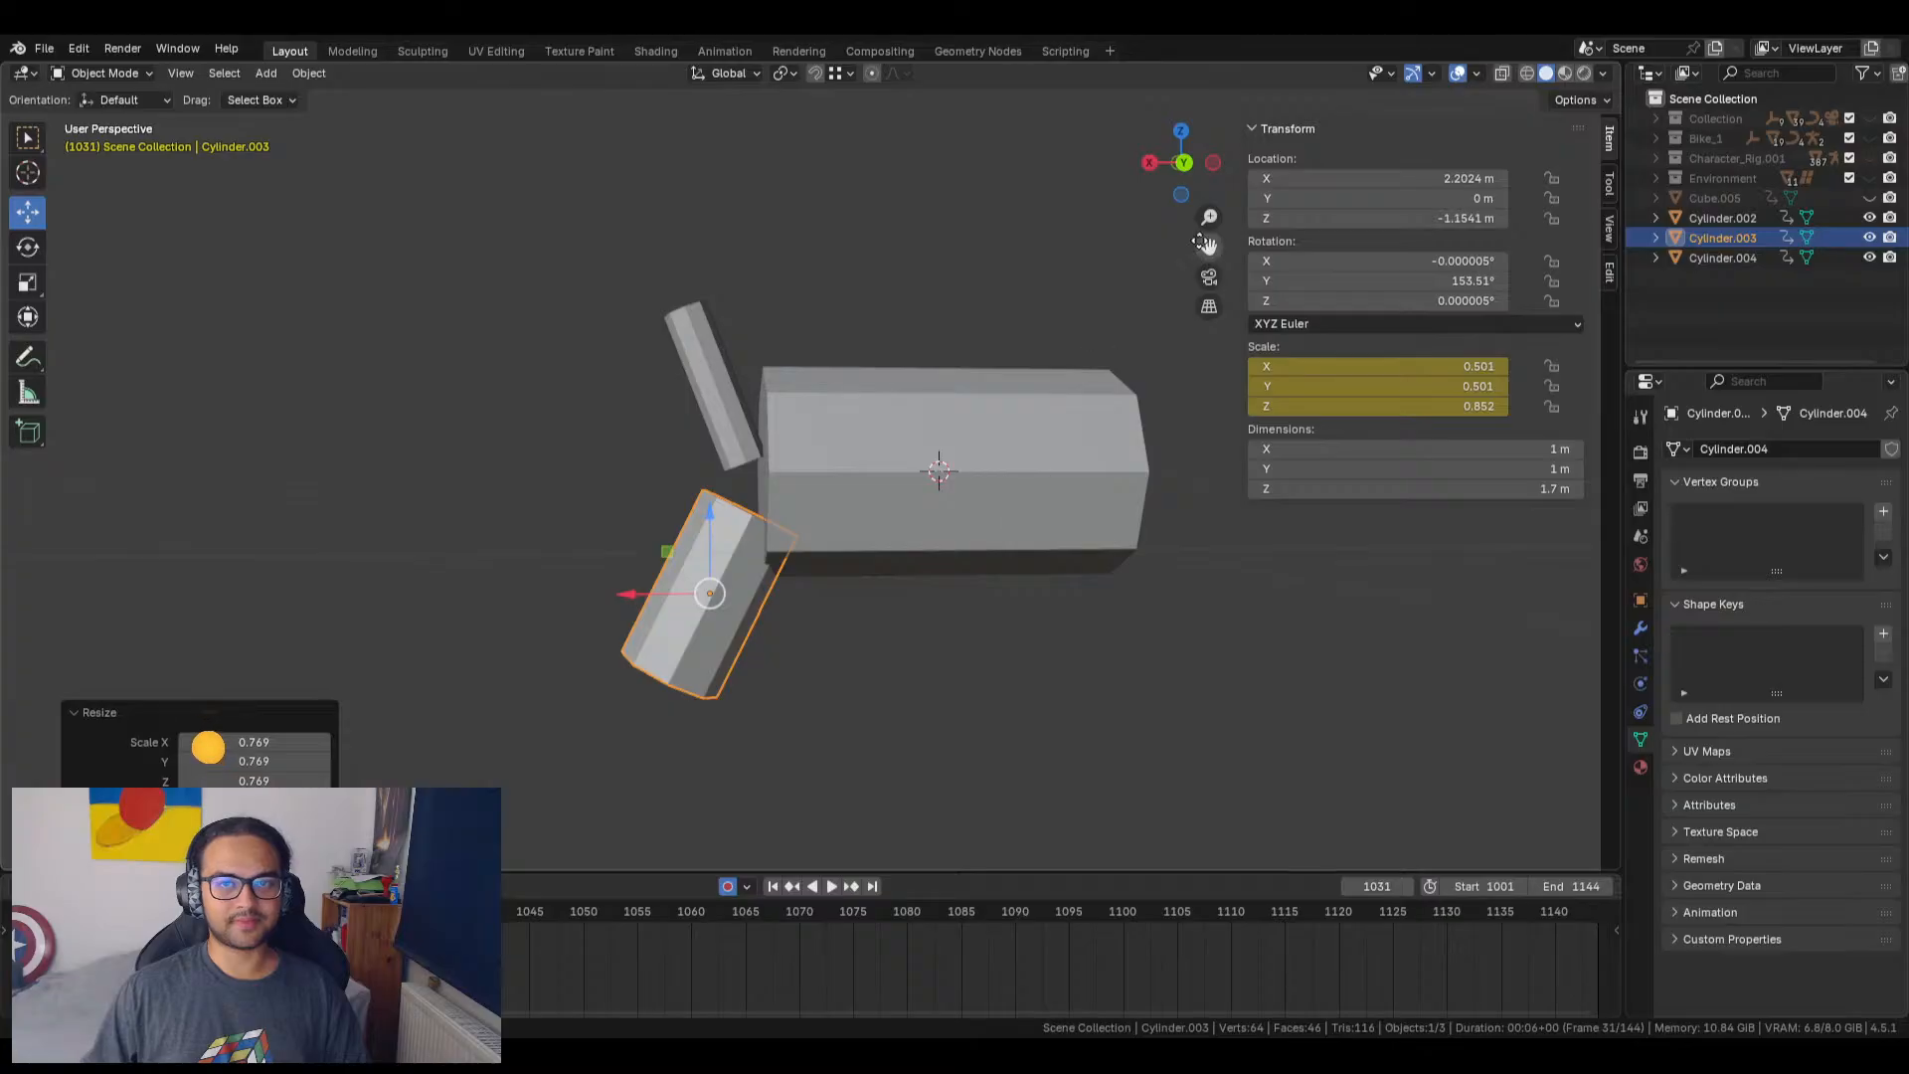
pyautogui.click(1183, 169)
pyautogui.click(1182, 169)
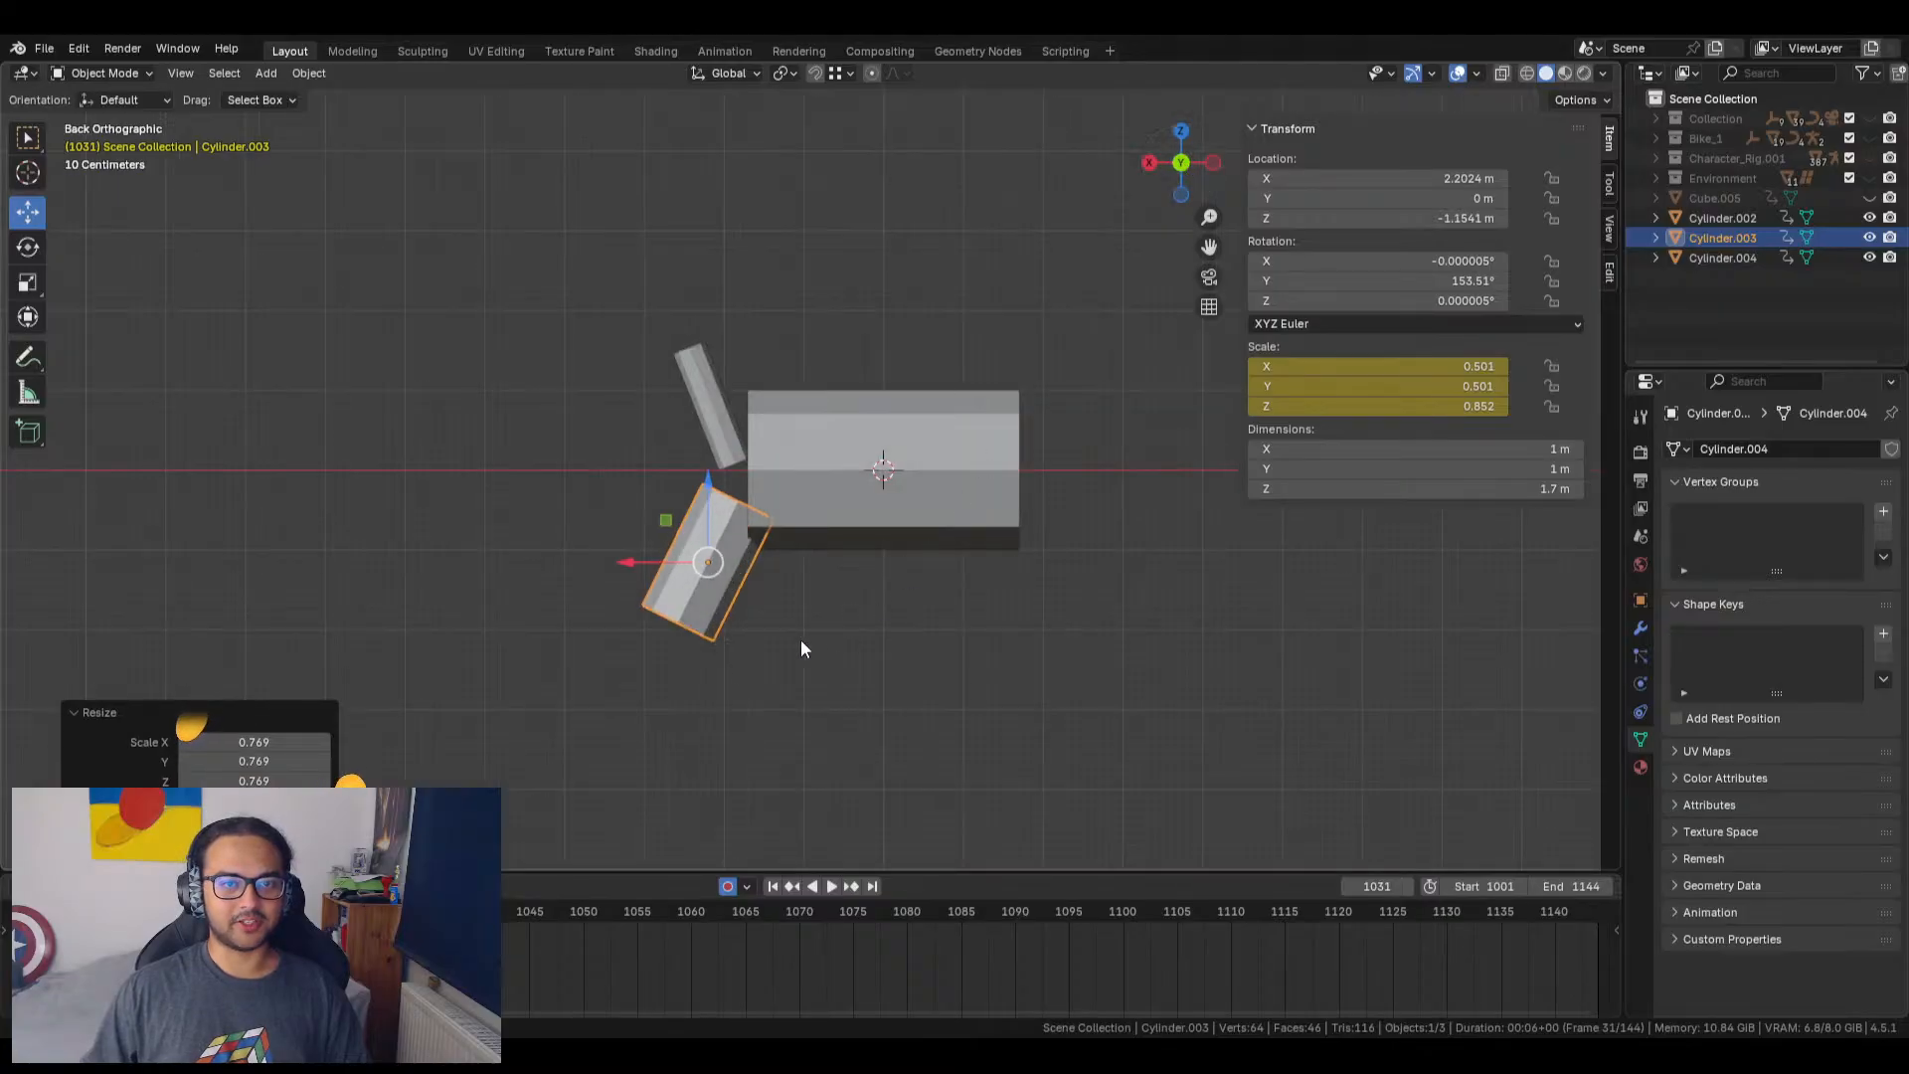
# Step: Move the lower tilted cylinder and the thin upper cylinder inward so both meet at the large cylinder's end
pyautogui.scroll(4, 725, 657)
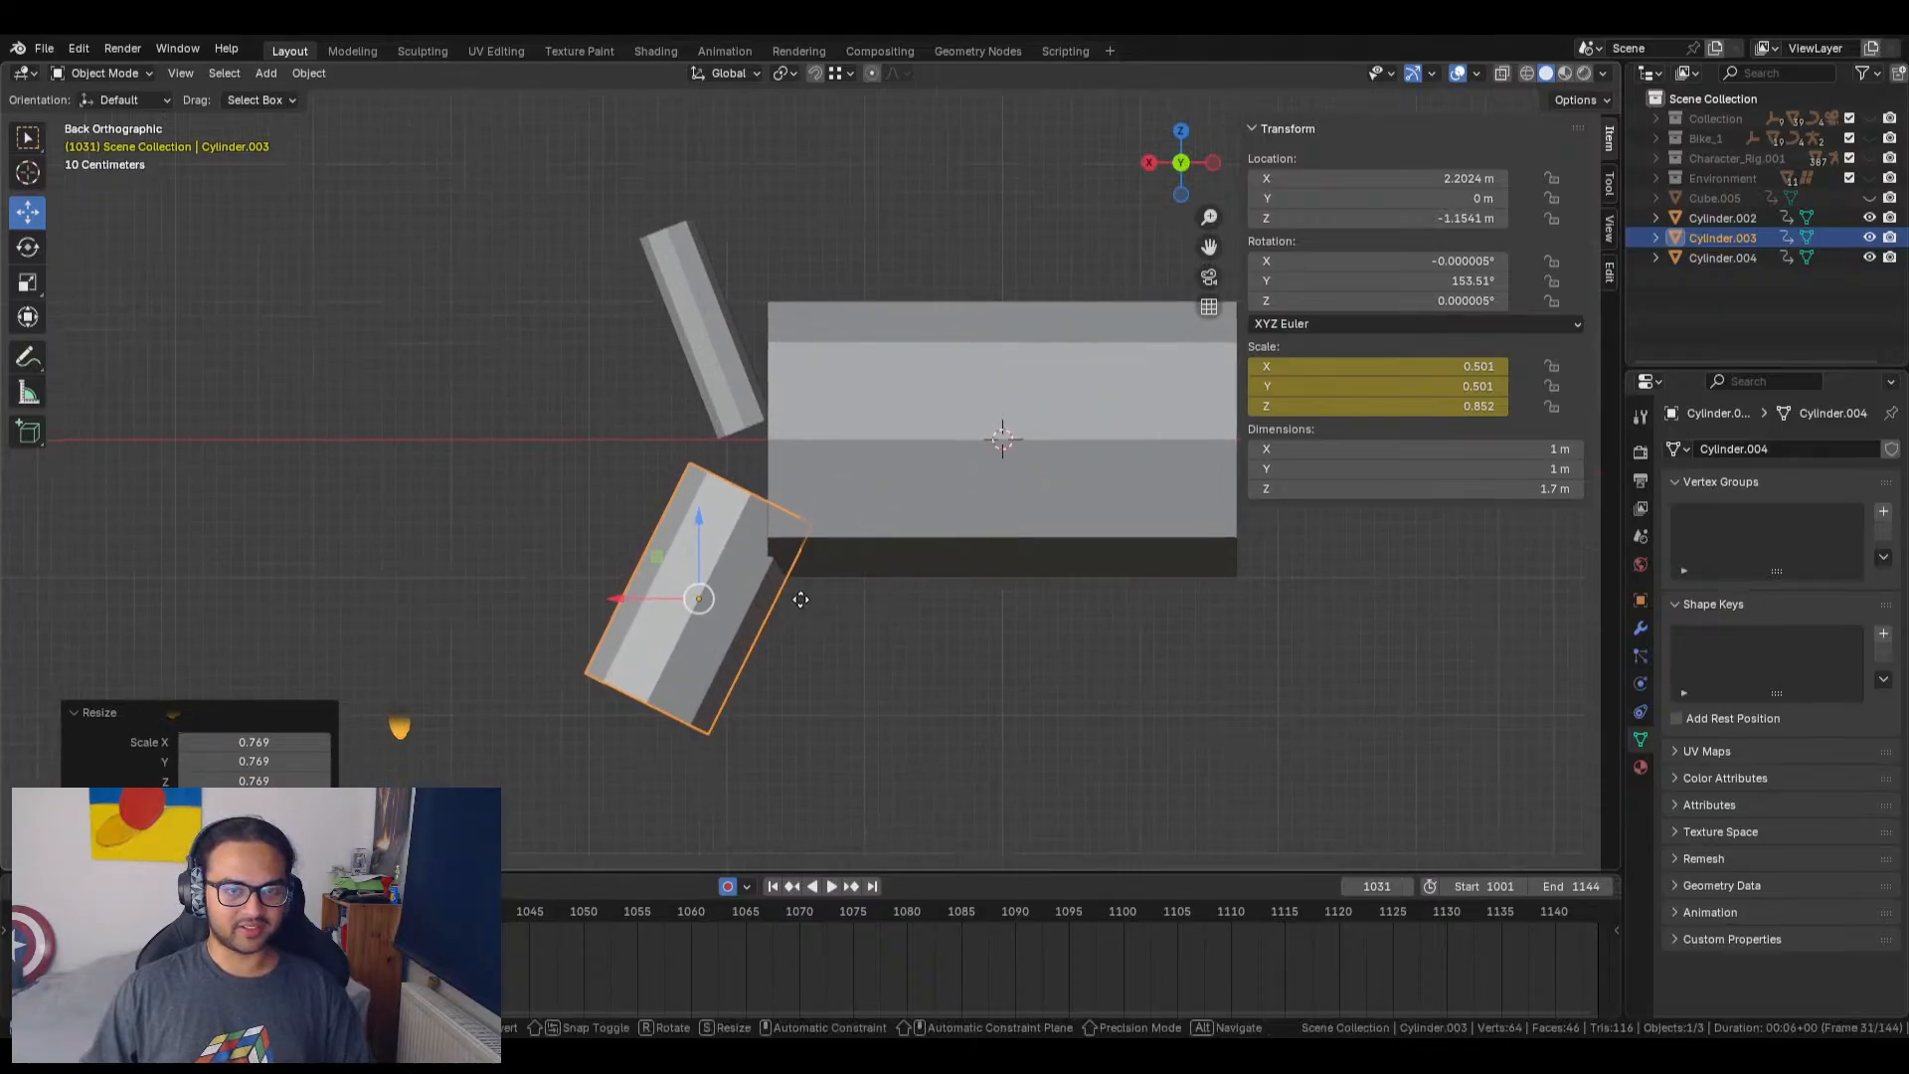
pyautogui.press('g')
pyautogui.press('Escape')
pyautogui.click(718, 362)
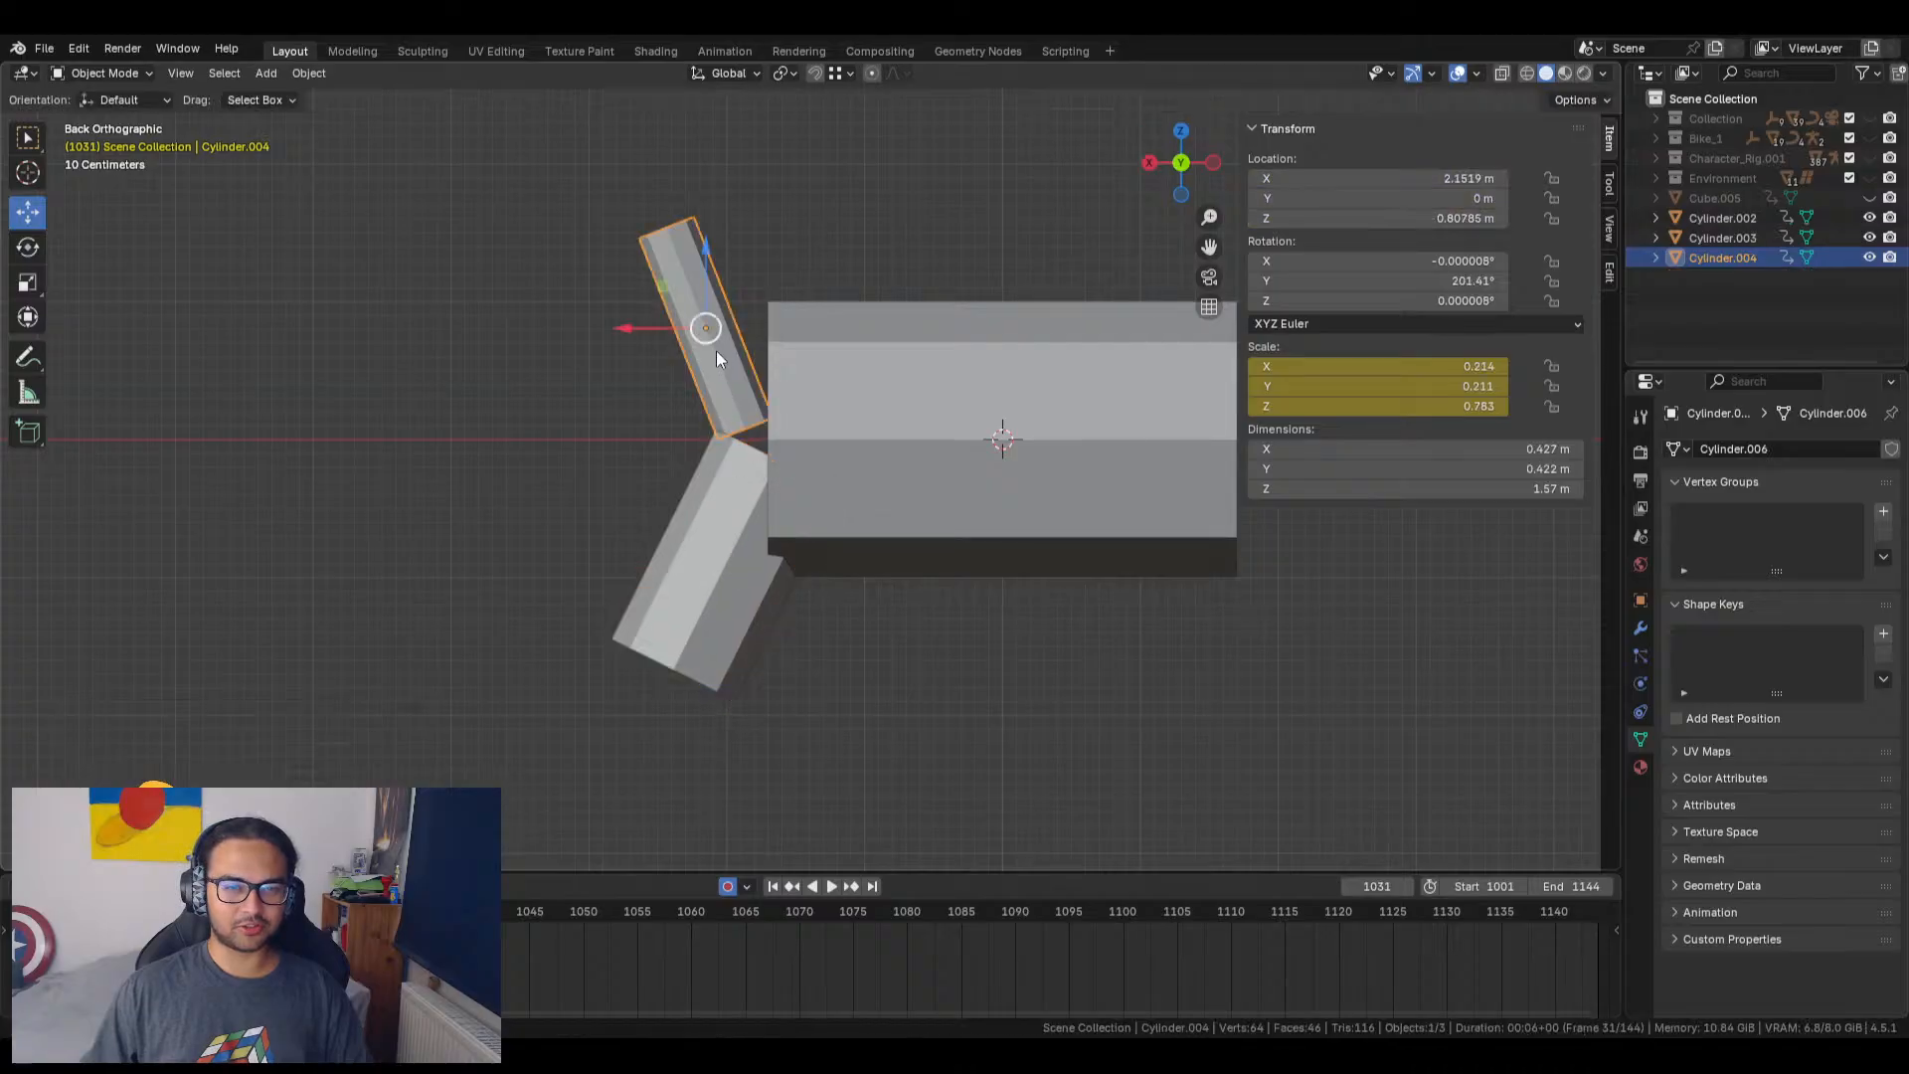
pyautogui.press('g')
pyautogui.click(816, 468)
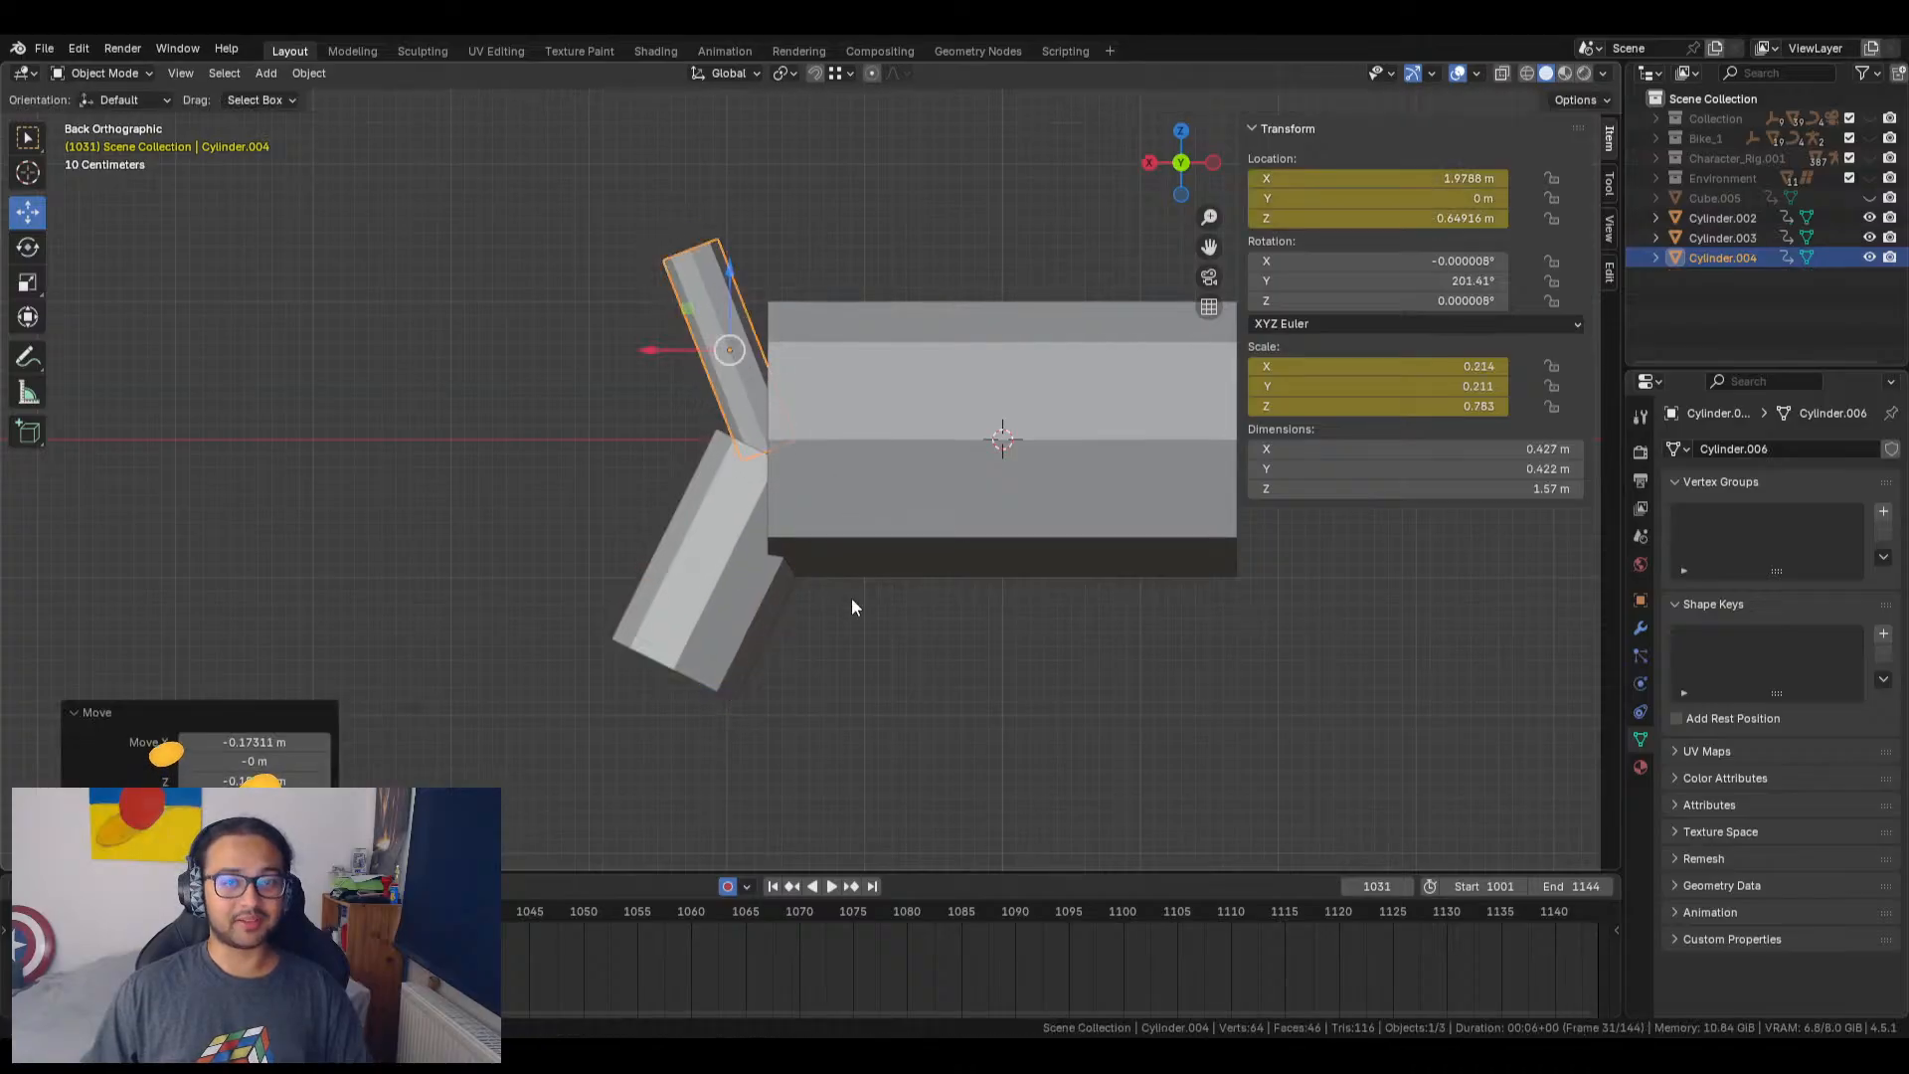
# Step: Duplicate the large cylinder in place and scale the copy down uniformly to about 0.73 of the original, nesting it inside the barrel
pyautogui.moveTo(851, 599); pyautogui.dragTo(786, 484, button='middle')
pyautogui.scroll(-6, 935, 677)
pyautogui.click(808, 472)
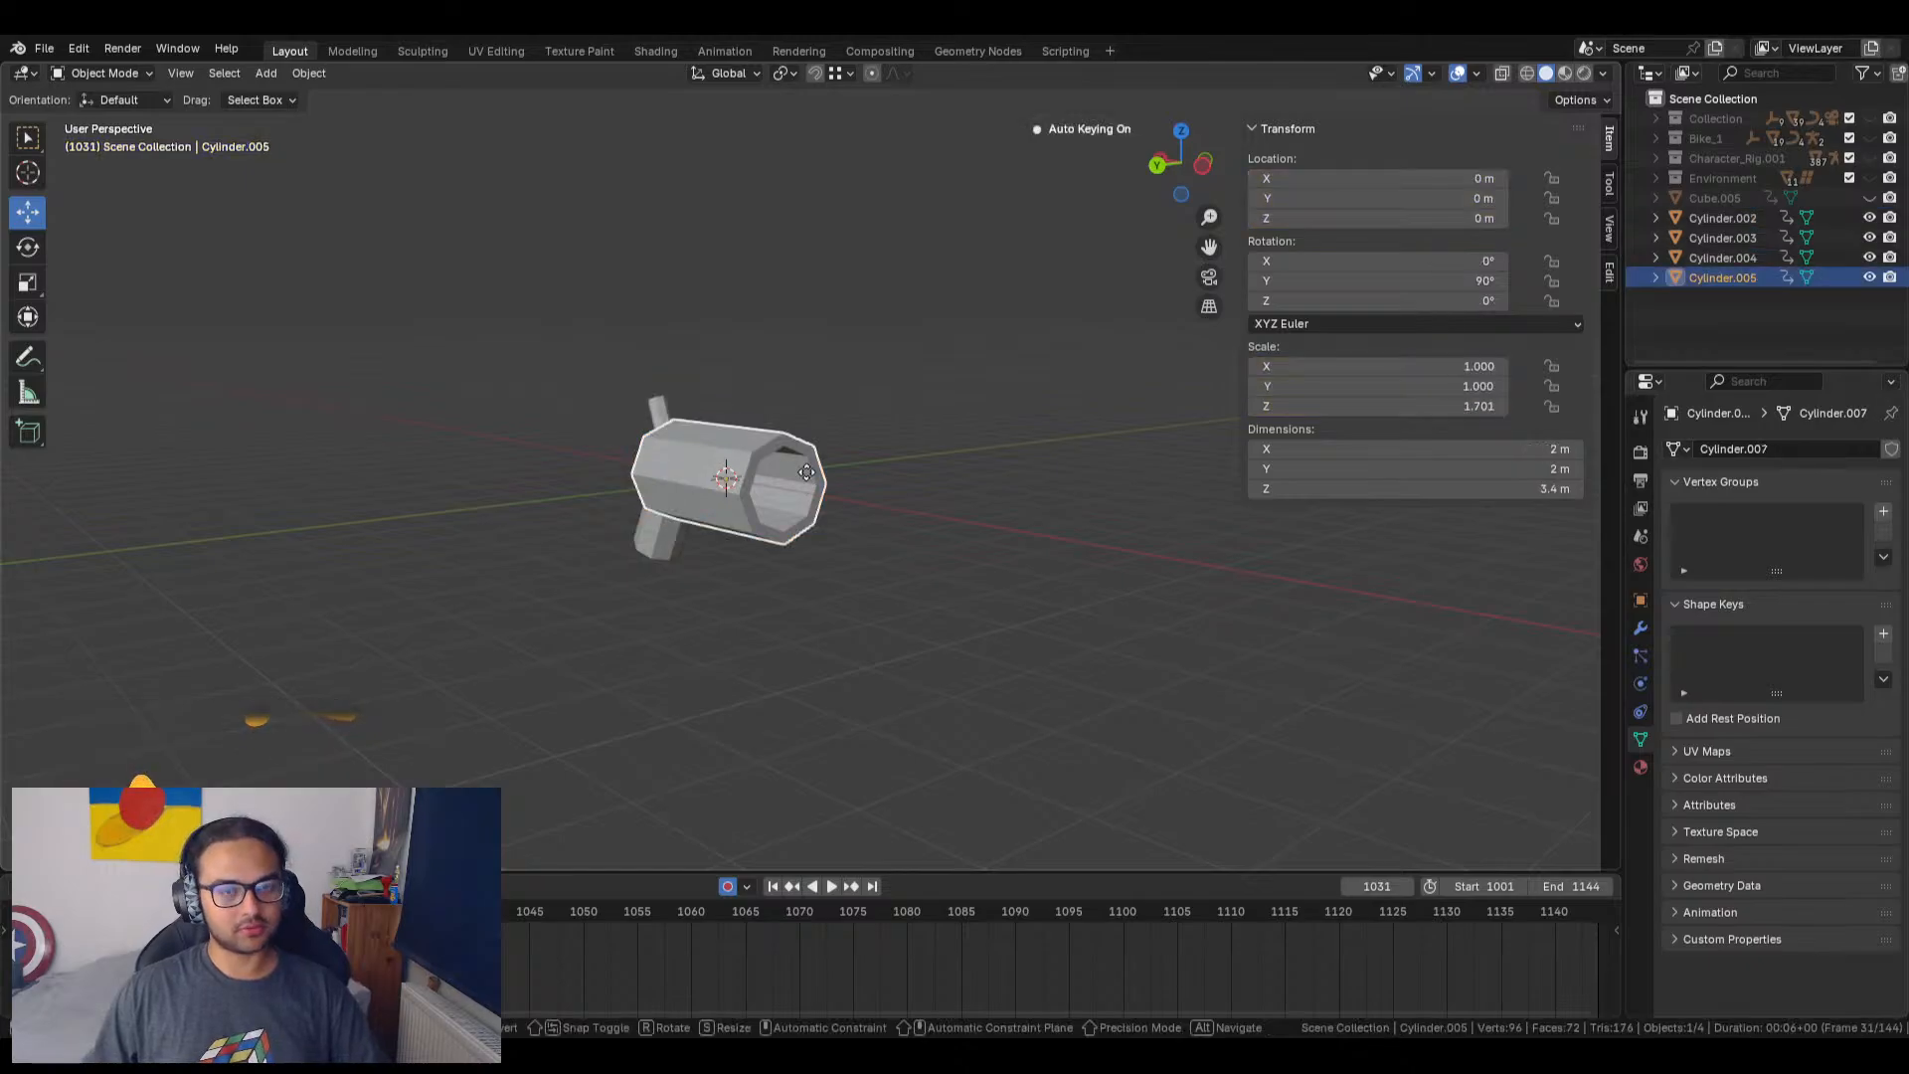
pyautogui.hotkey('shift', 'd')
pyautogui.press('s')
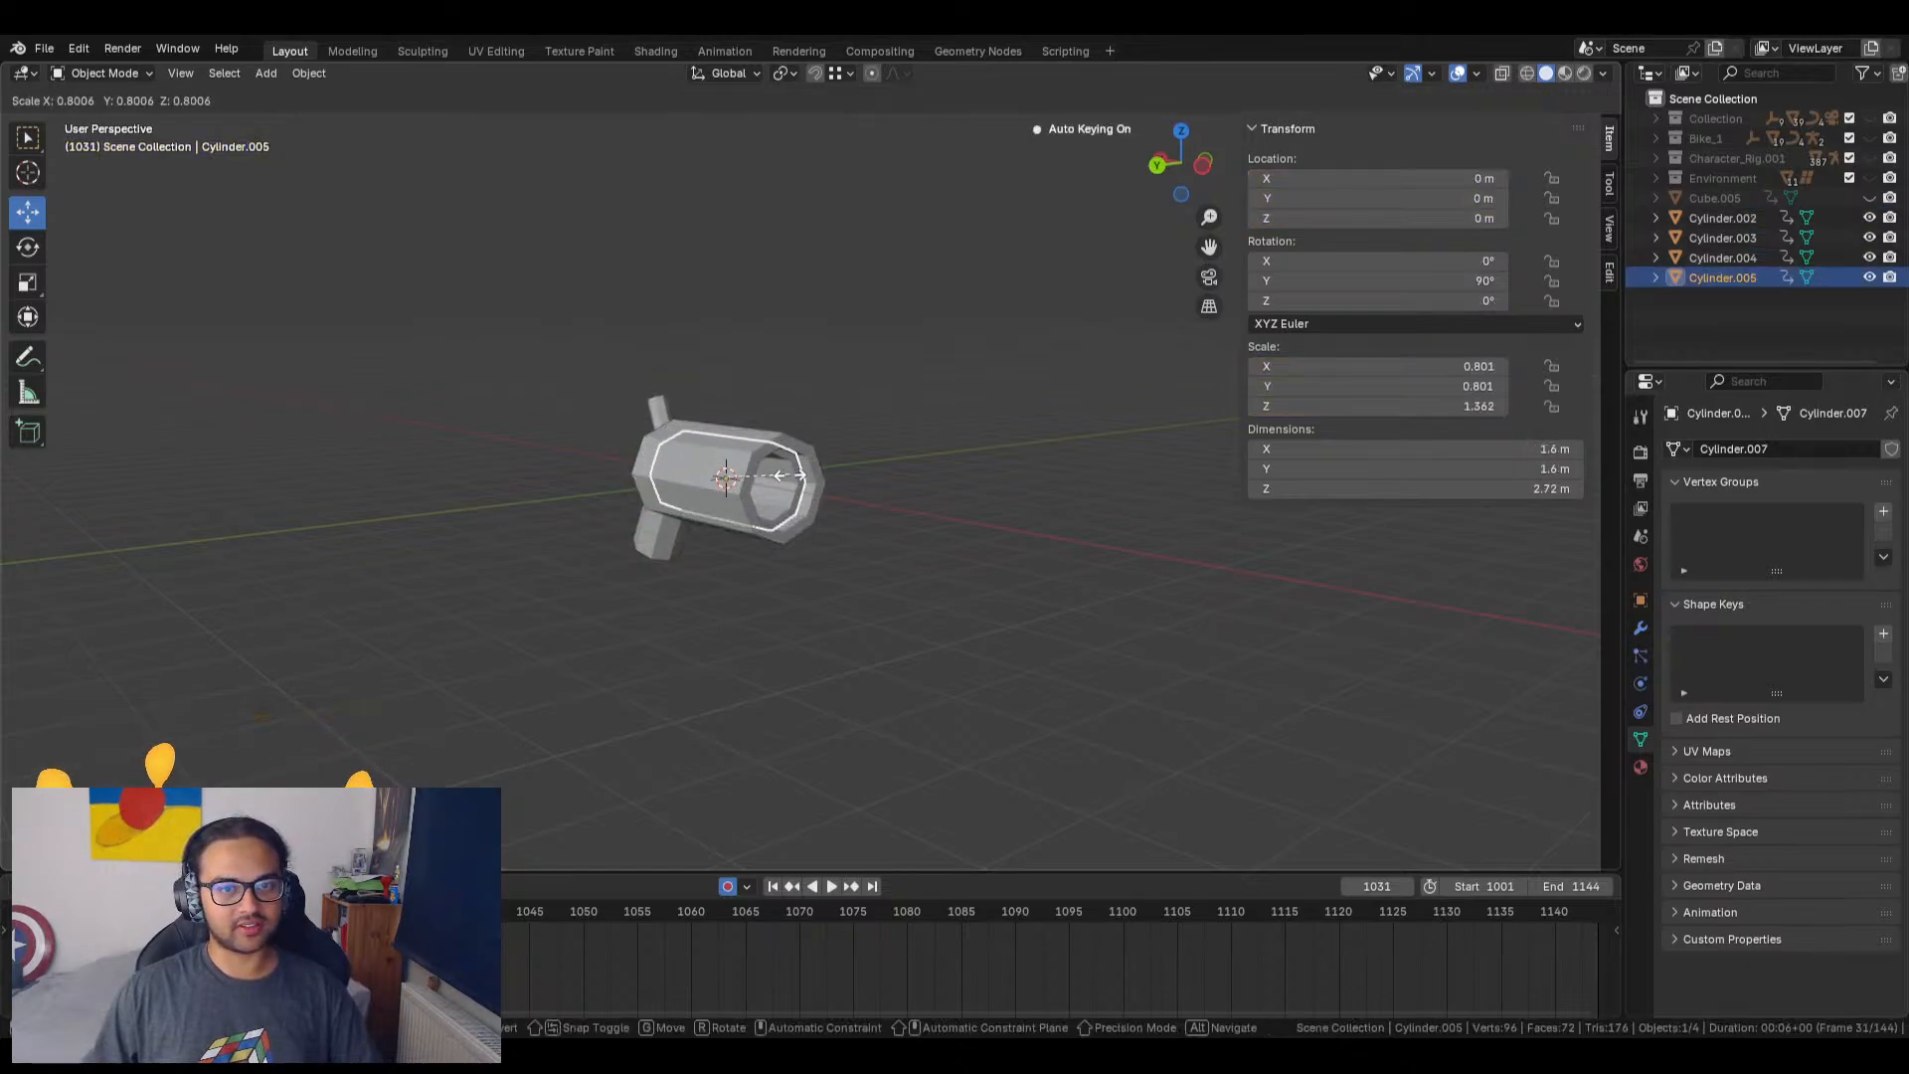
pyautogui.click(780, 507)
pyautogui.moveTo(821, 530); pyautogui.dragTo(903, 569, button='middle')
pyautogui.scroll(5, 741, 487)
pyautogui.press('s')
pyautogui.click(732, 523)
pyautogui.scroll(-8, 857, 551)
pyautogui.scroll(3, 730, 588)
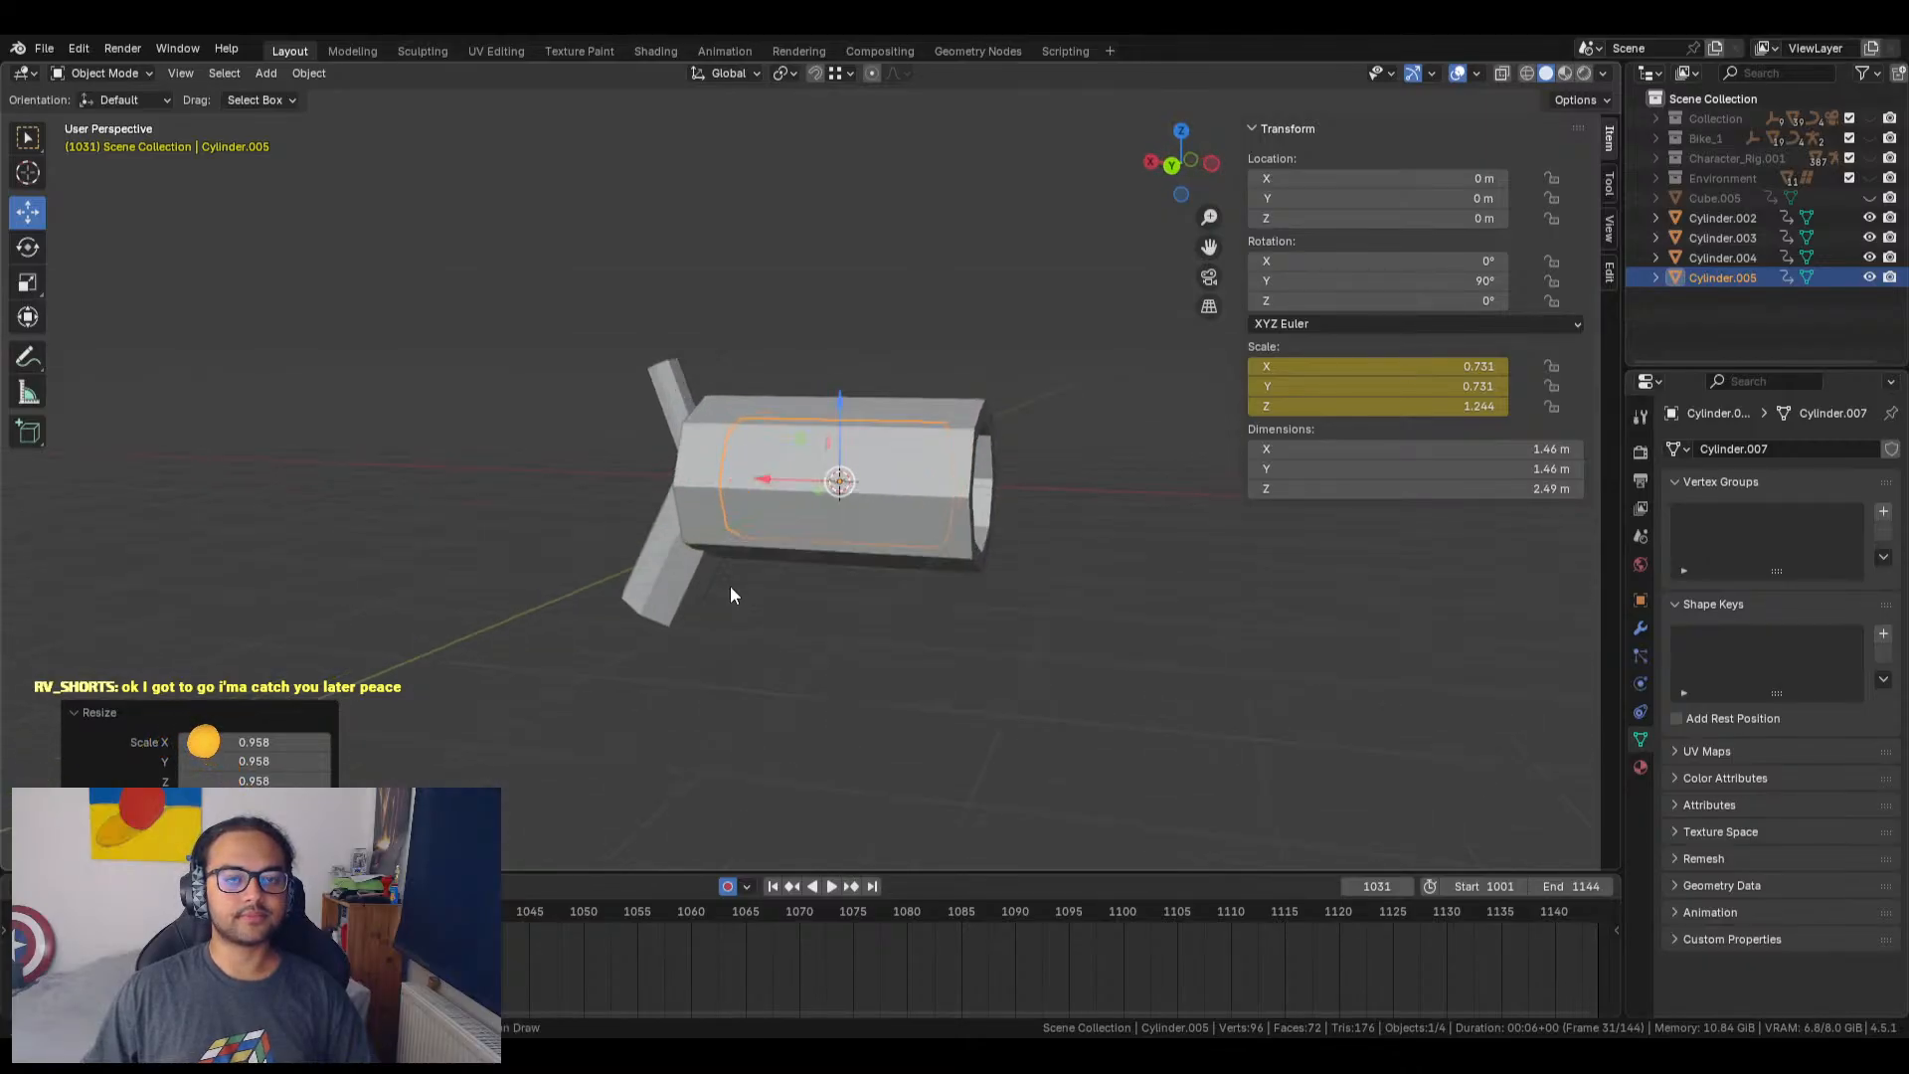
# Step: Create a new collection under the scene collection and move all four cylinders into it
pyautogui.press('a')
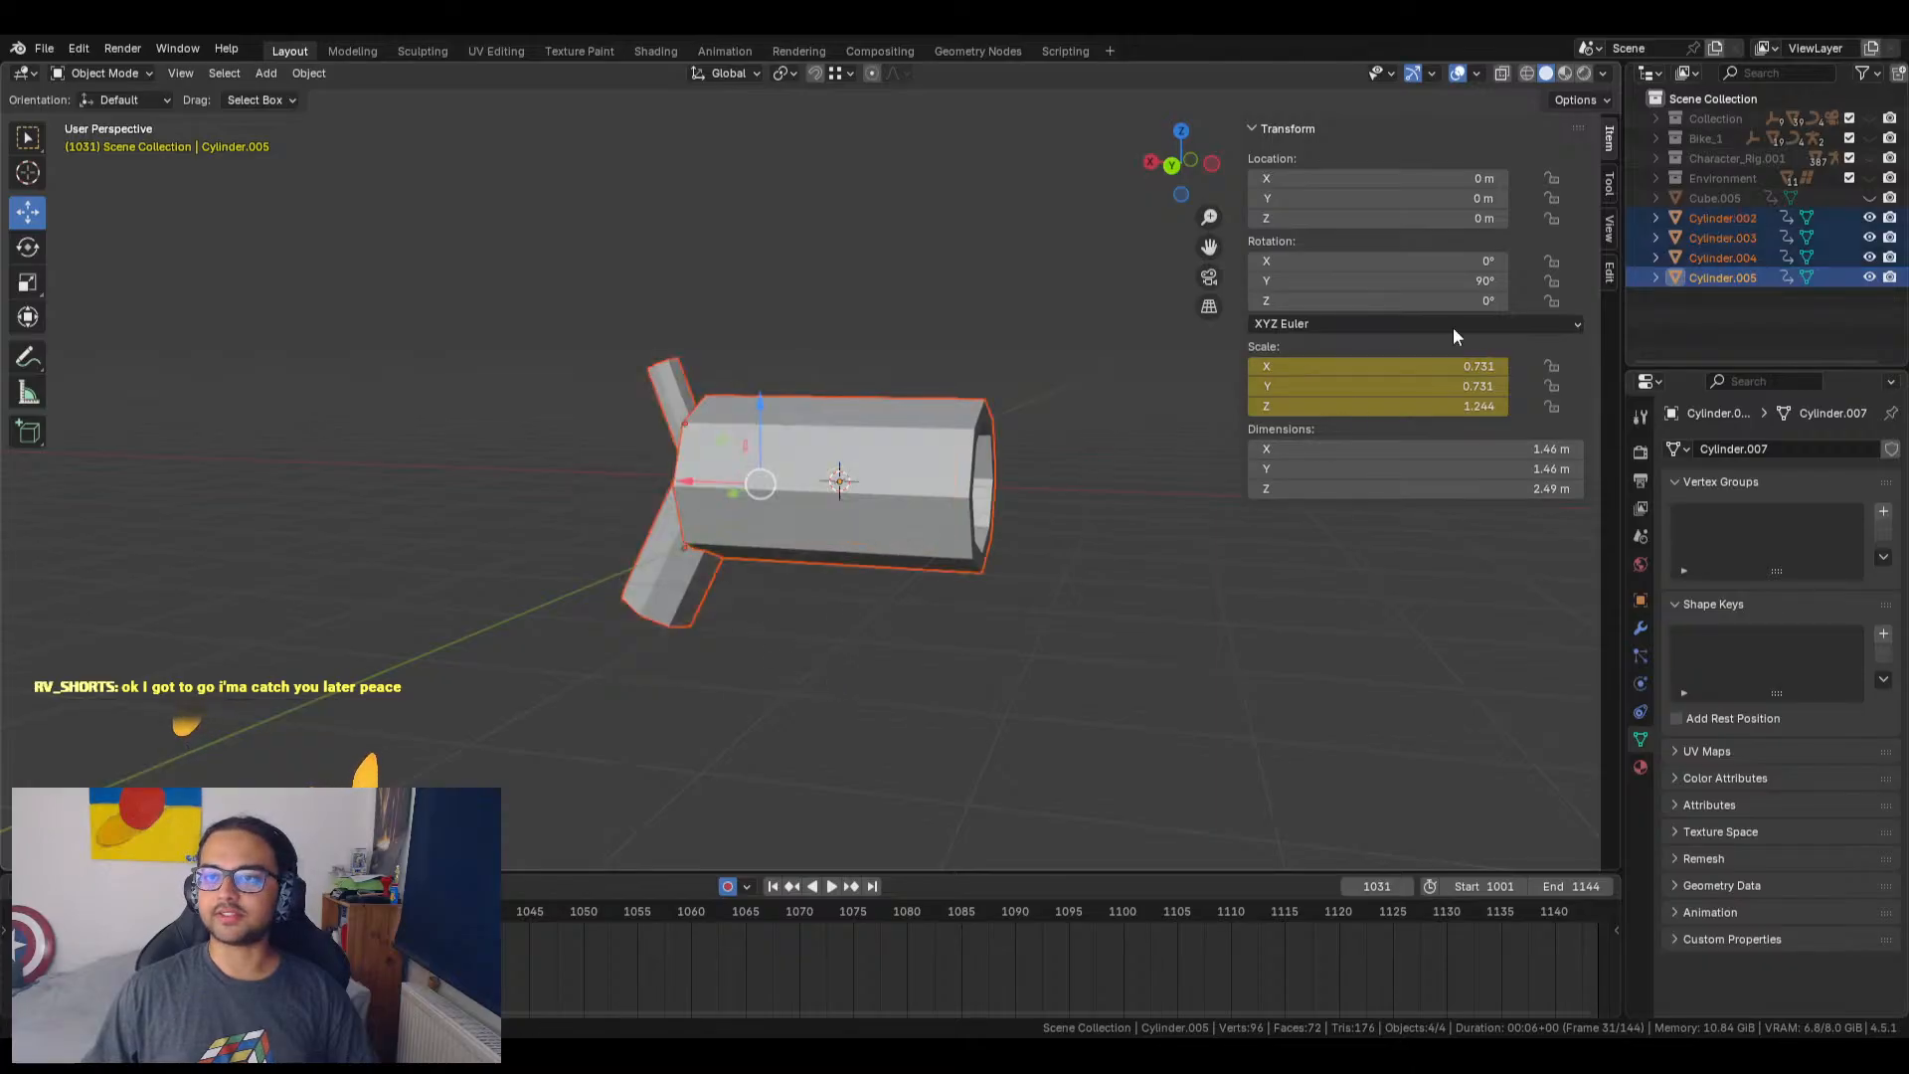
pyautogui.rightClick(1705, 325)
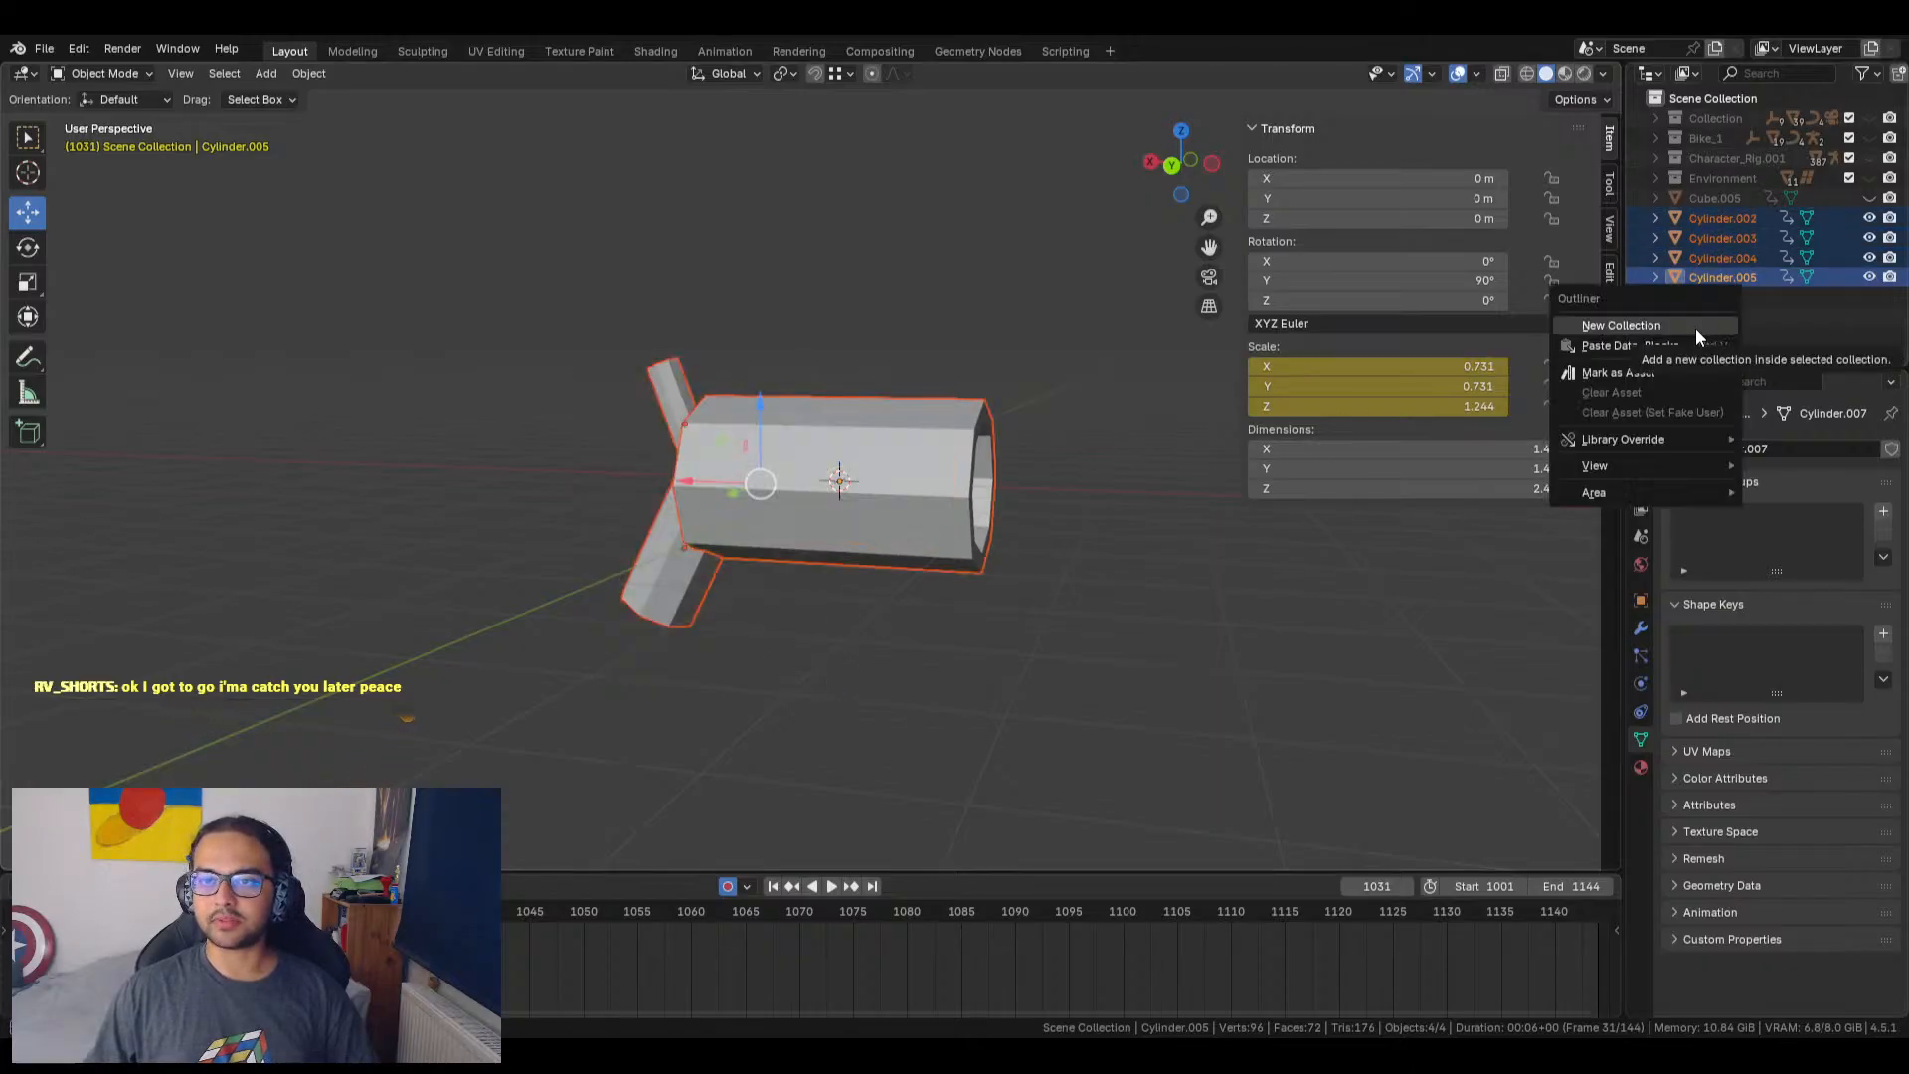
pyautogui.click(1698, 327)
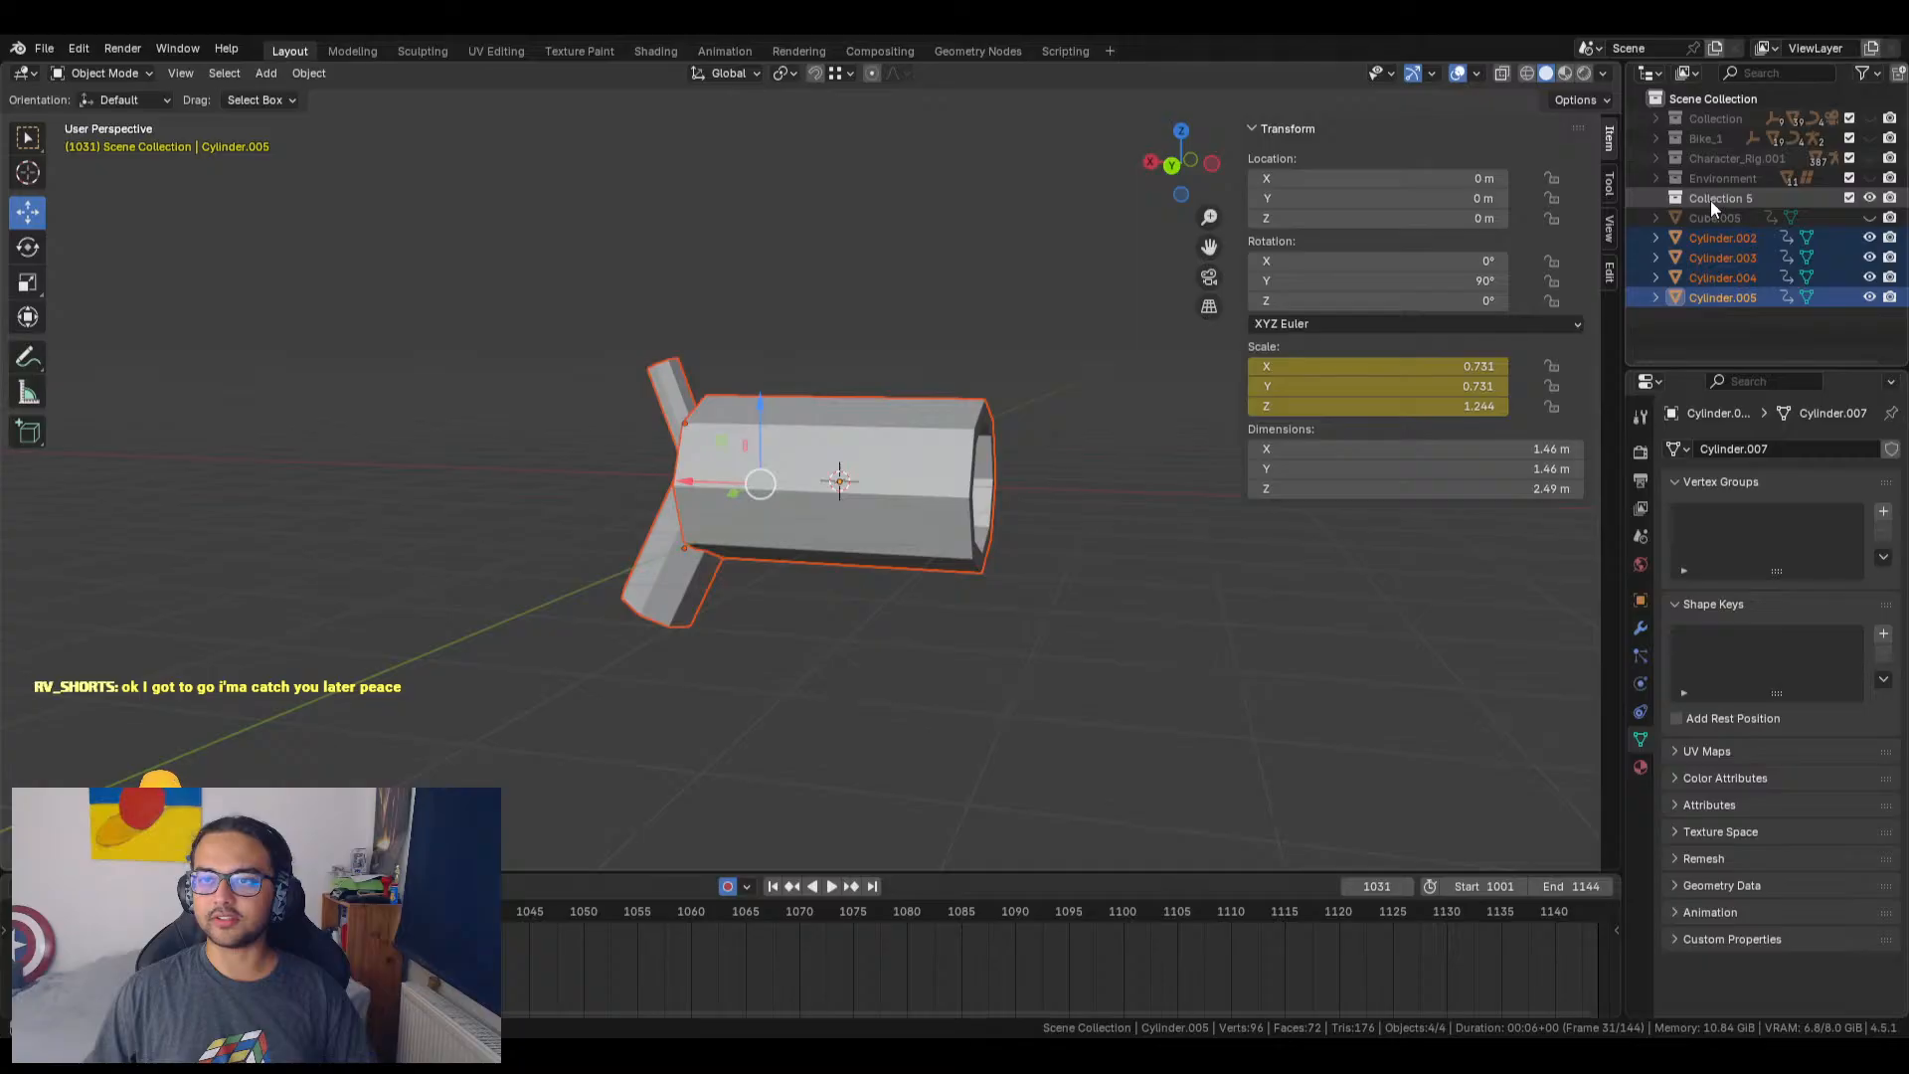
pyautogui.press('m')
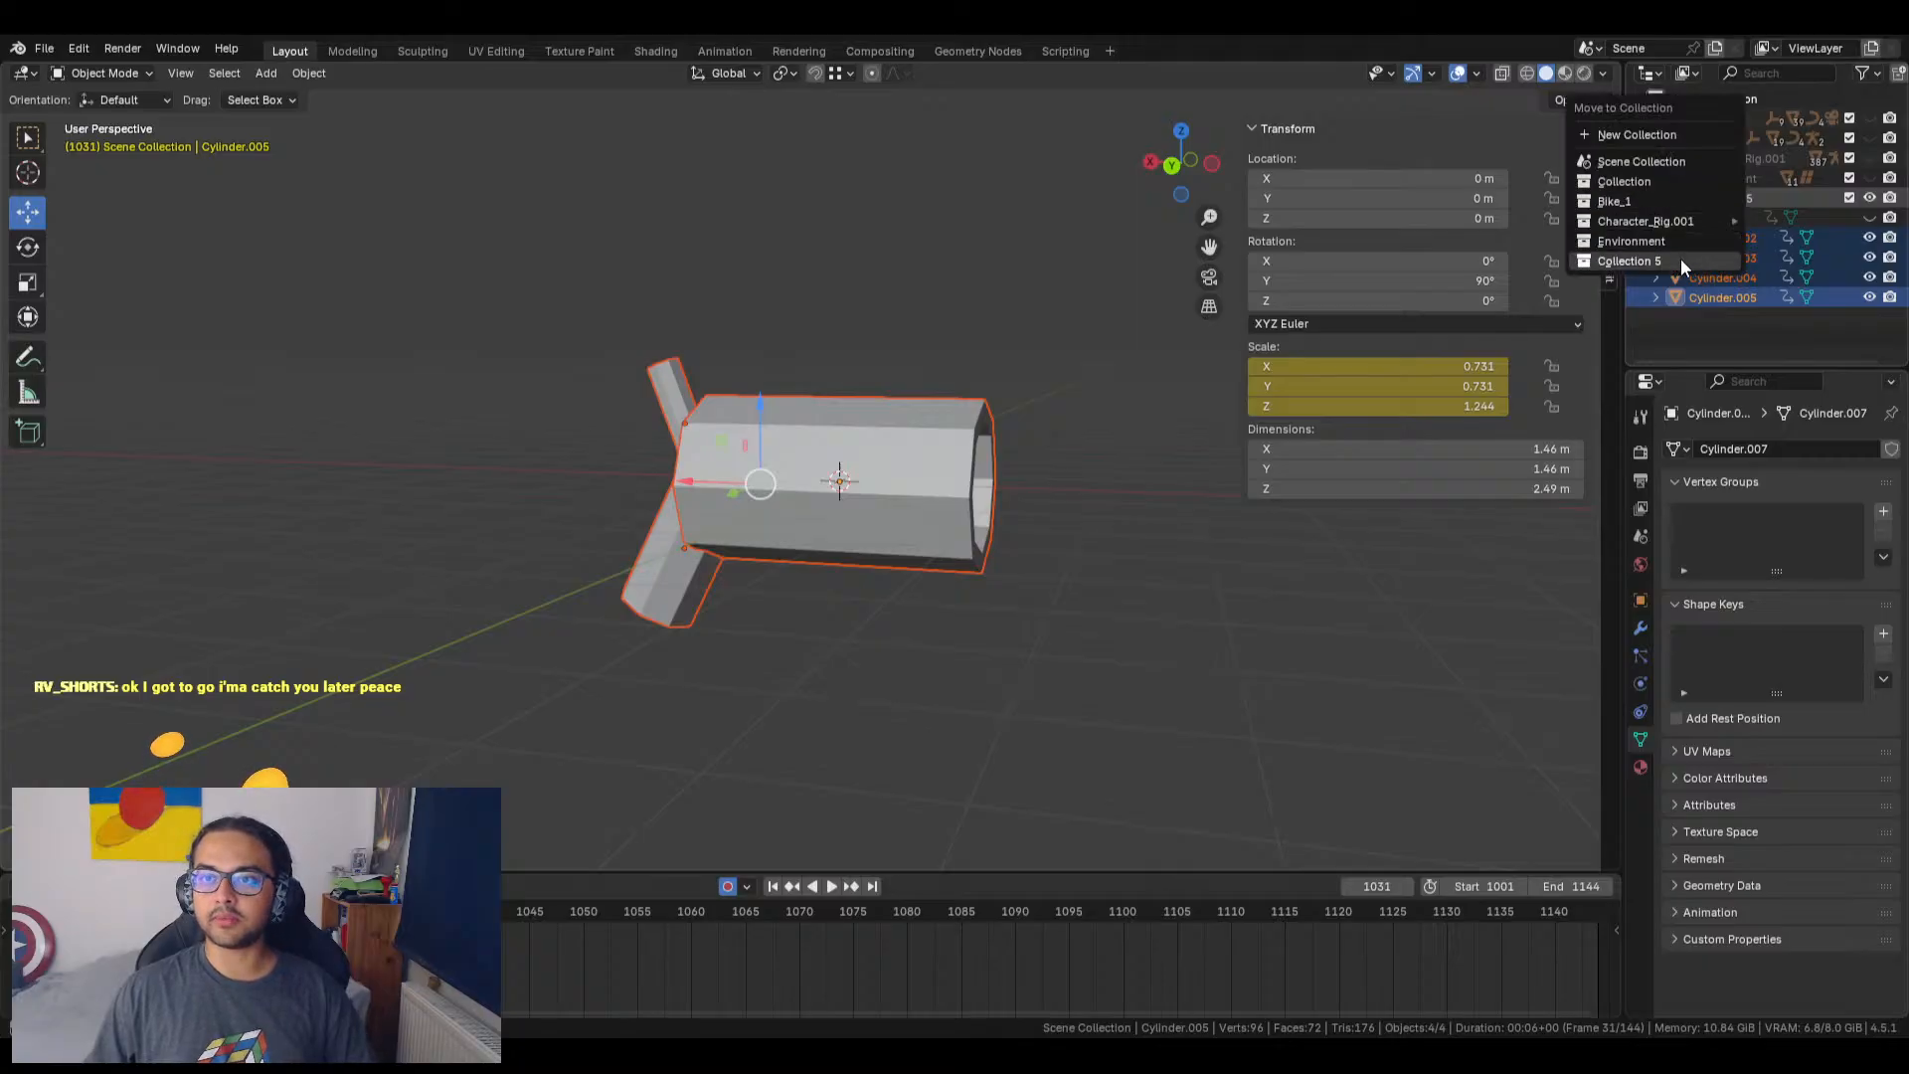
pyautogui.click(1681, 260)
# Step: Rename the new collection holding the cylinders as Flare_Gun
pyautogui.doubleClick(1736, 198)
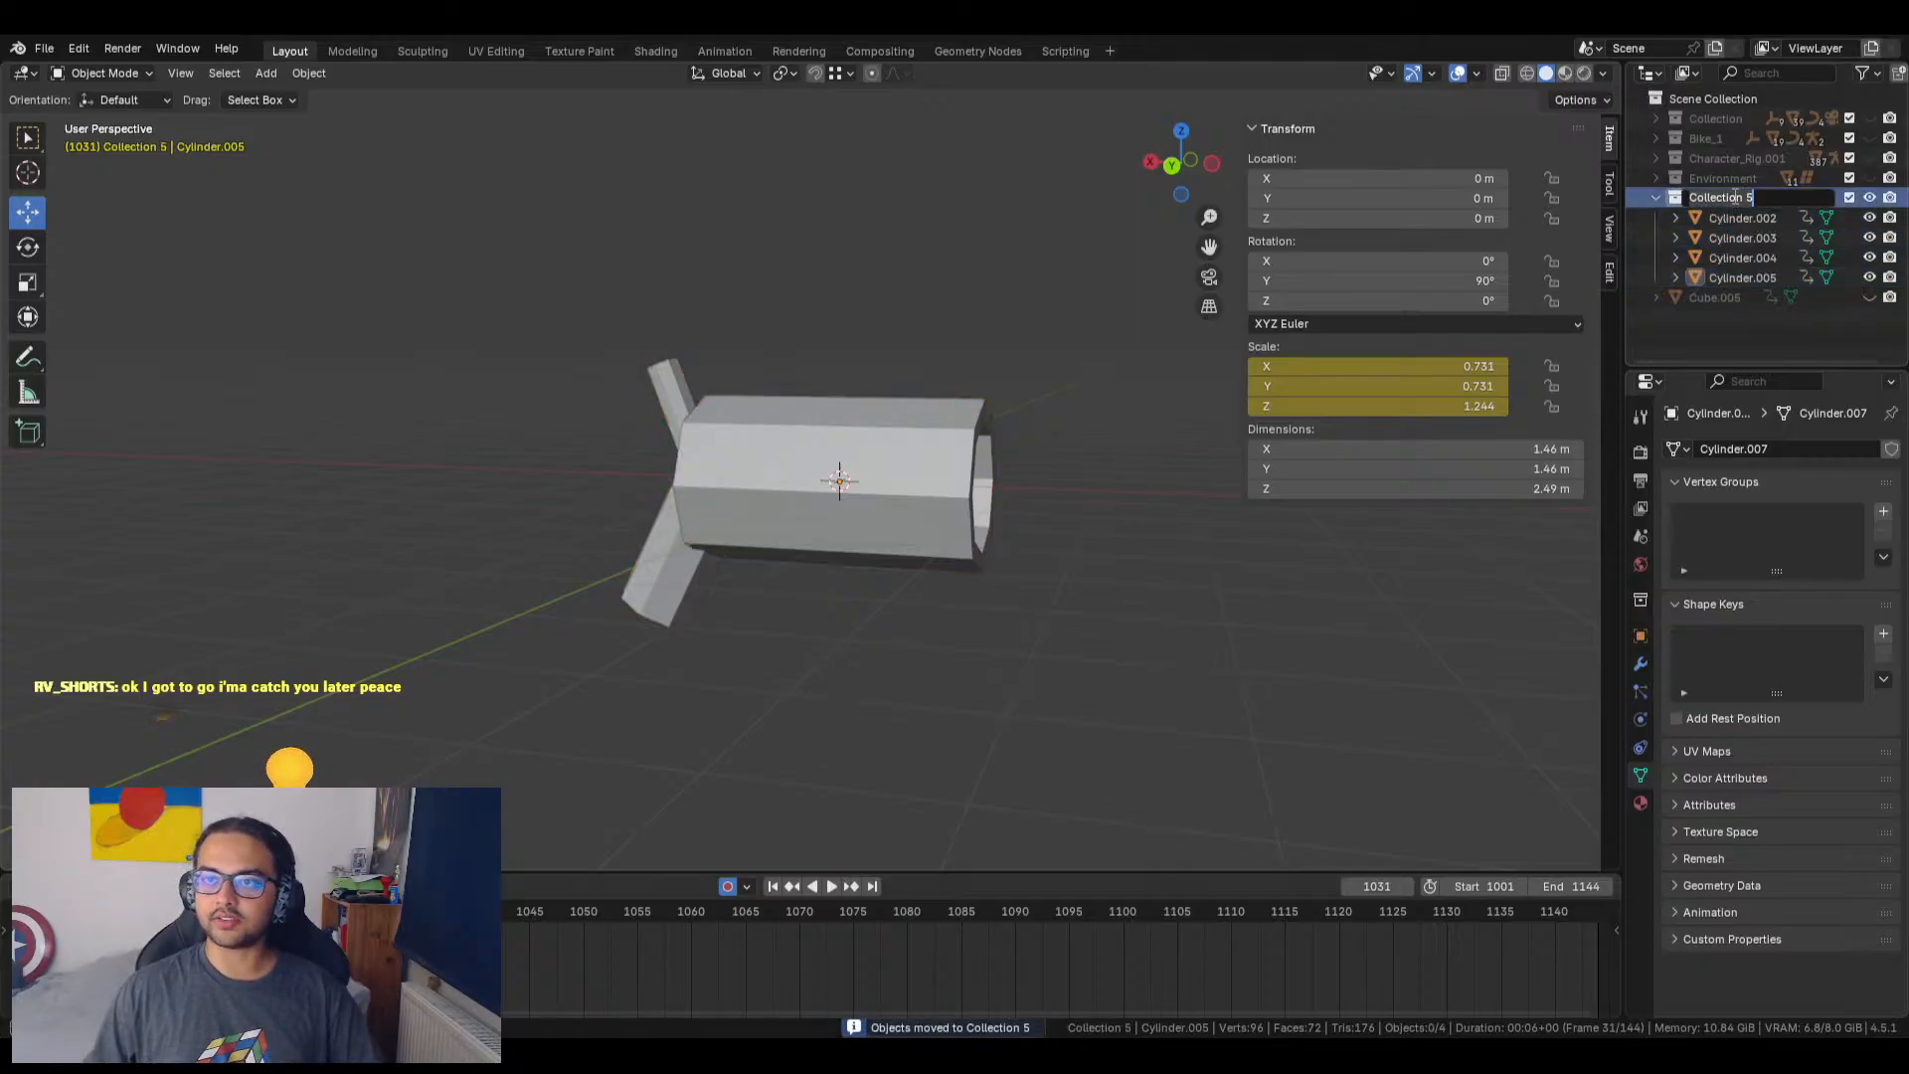
pyautogui.write('Fla')
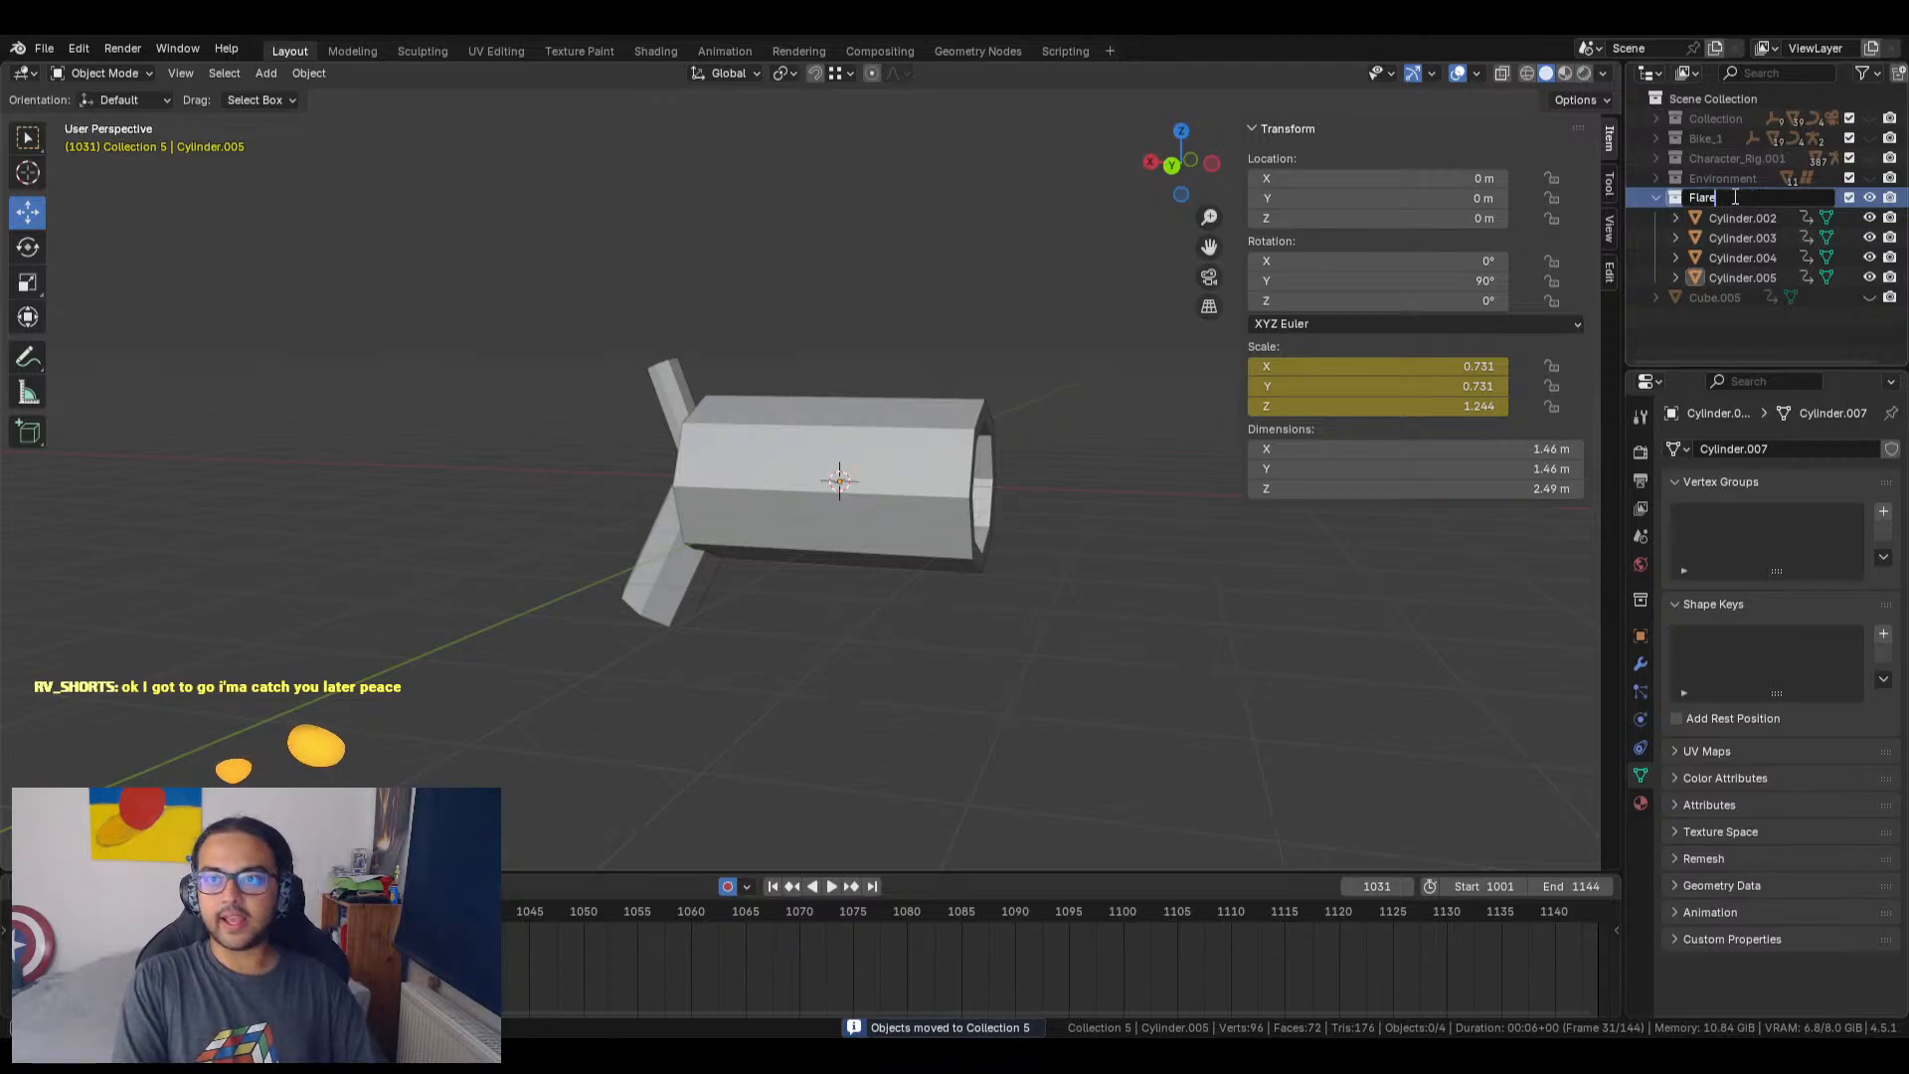
pyautogui.write('re_Gun')
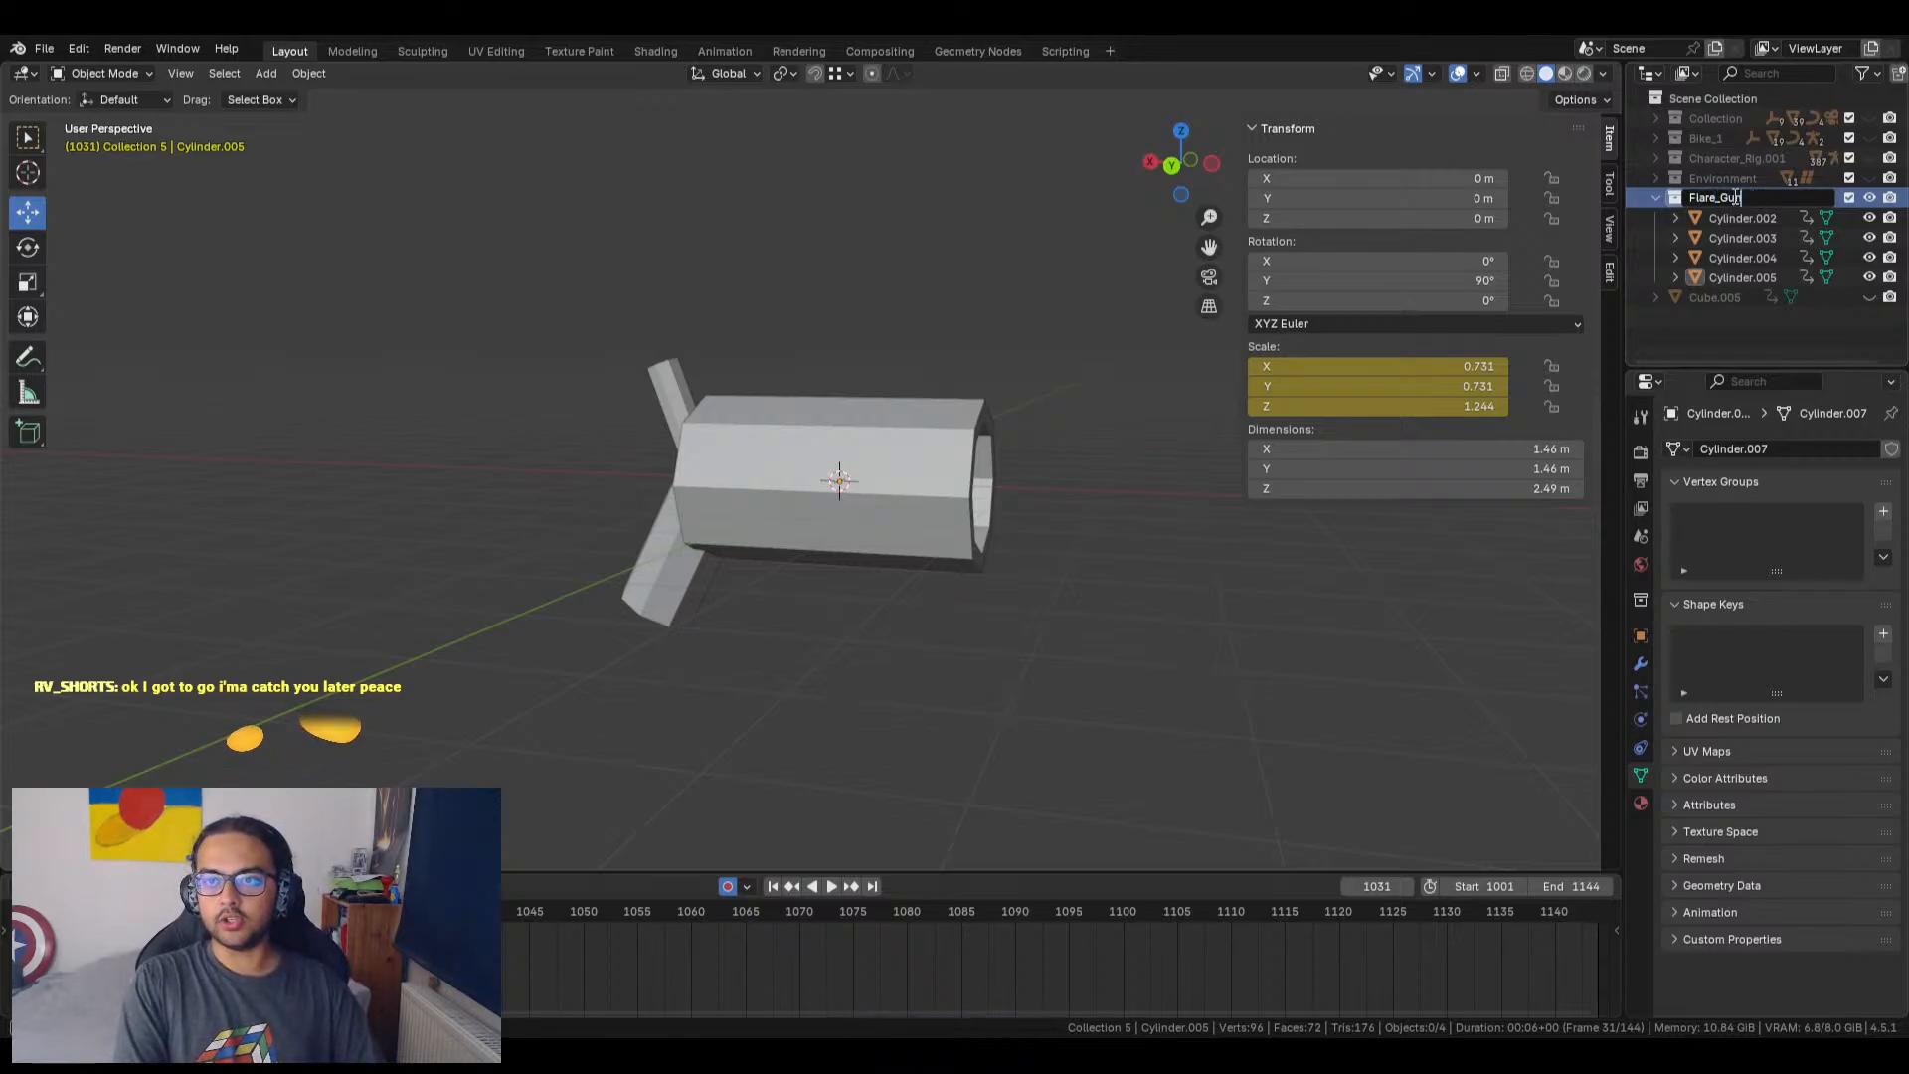
pyautogui.press('Return')
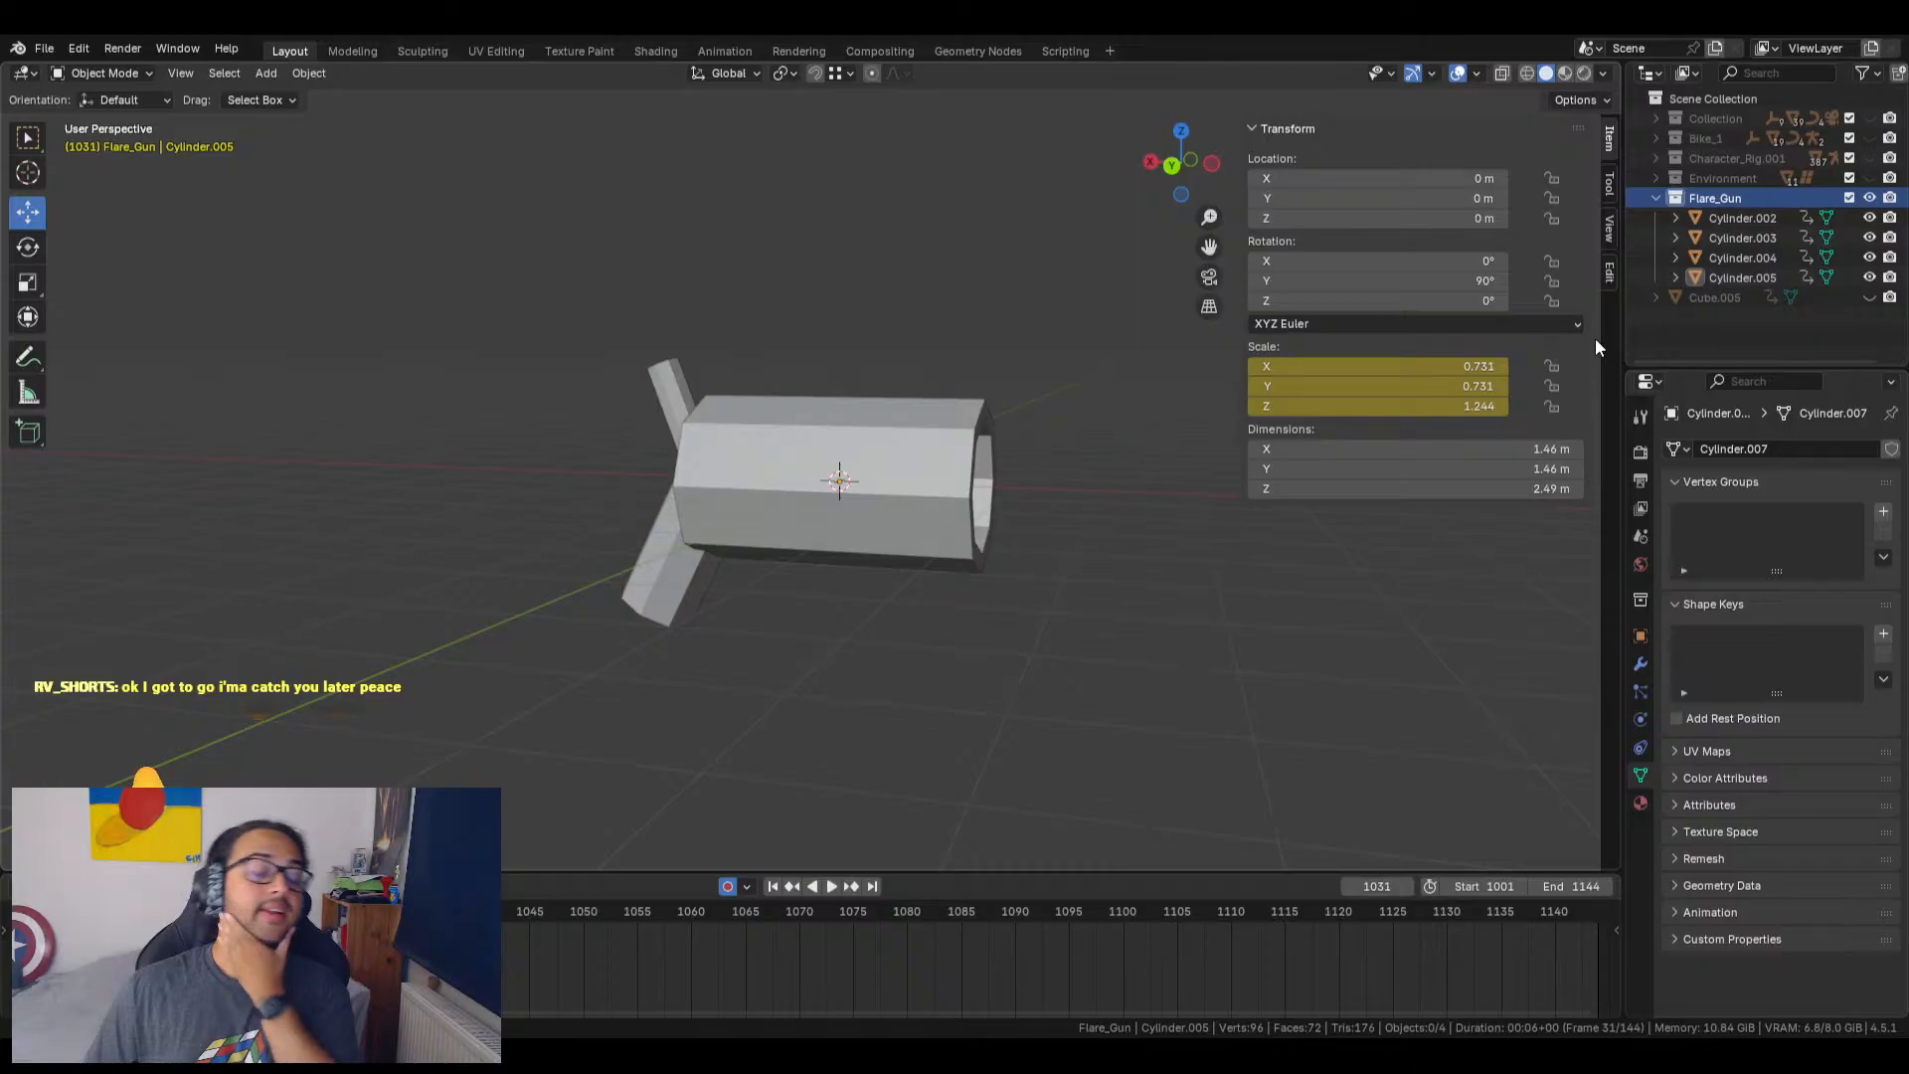
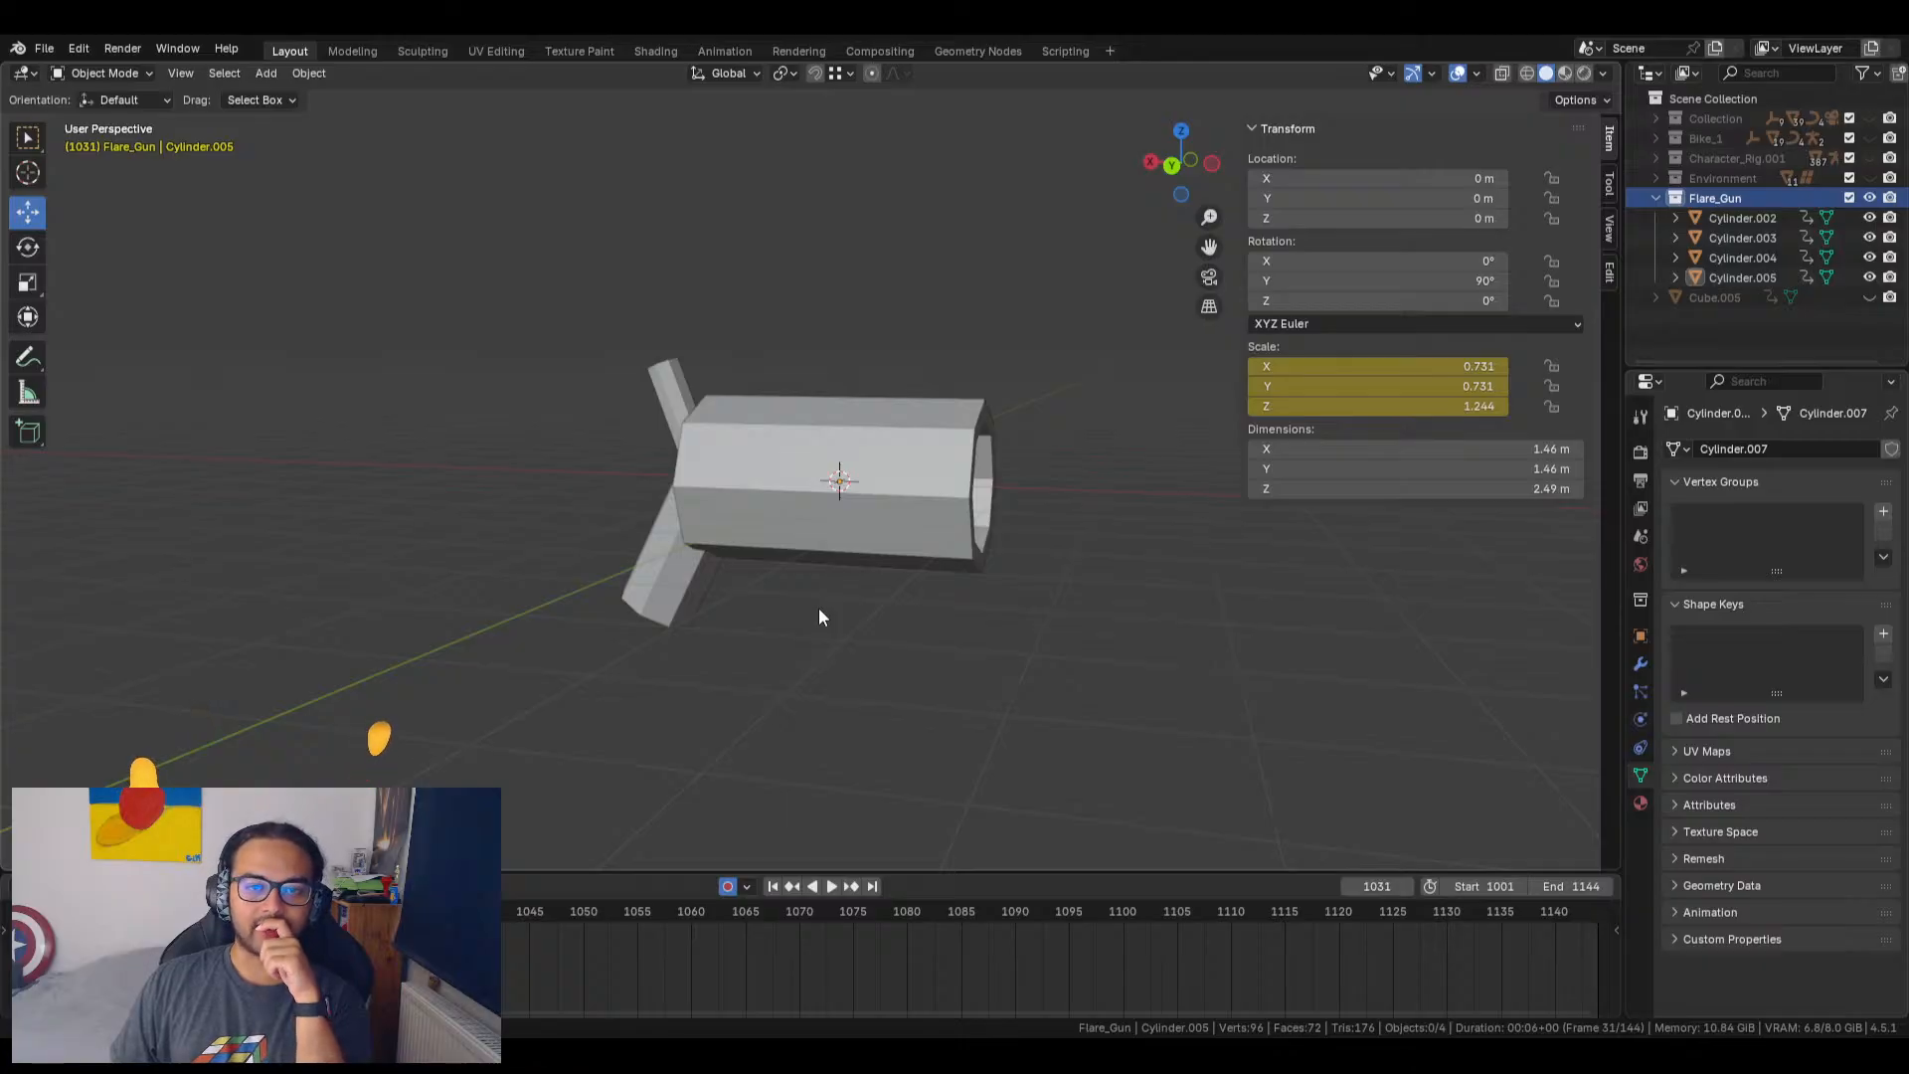
# Step: Add a plain axes empty at the world origin inside the Flare_Gun collection
pyautogui.scroll(-4, 820, 607)
pyautogui.moveTo(861, 603)
pyautogui.mouseDown(button='middle')
pyautogui.moveTo(750, 606)
pyautogui.moveTo(844, 590)
pyautogui.mouseUp(button='middle')
pyautogui.rightClick(921, 563)
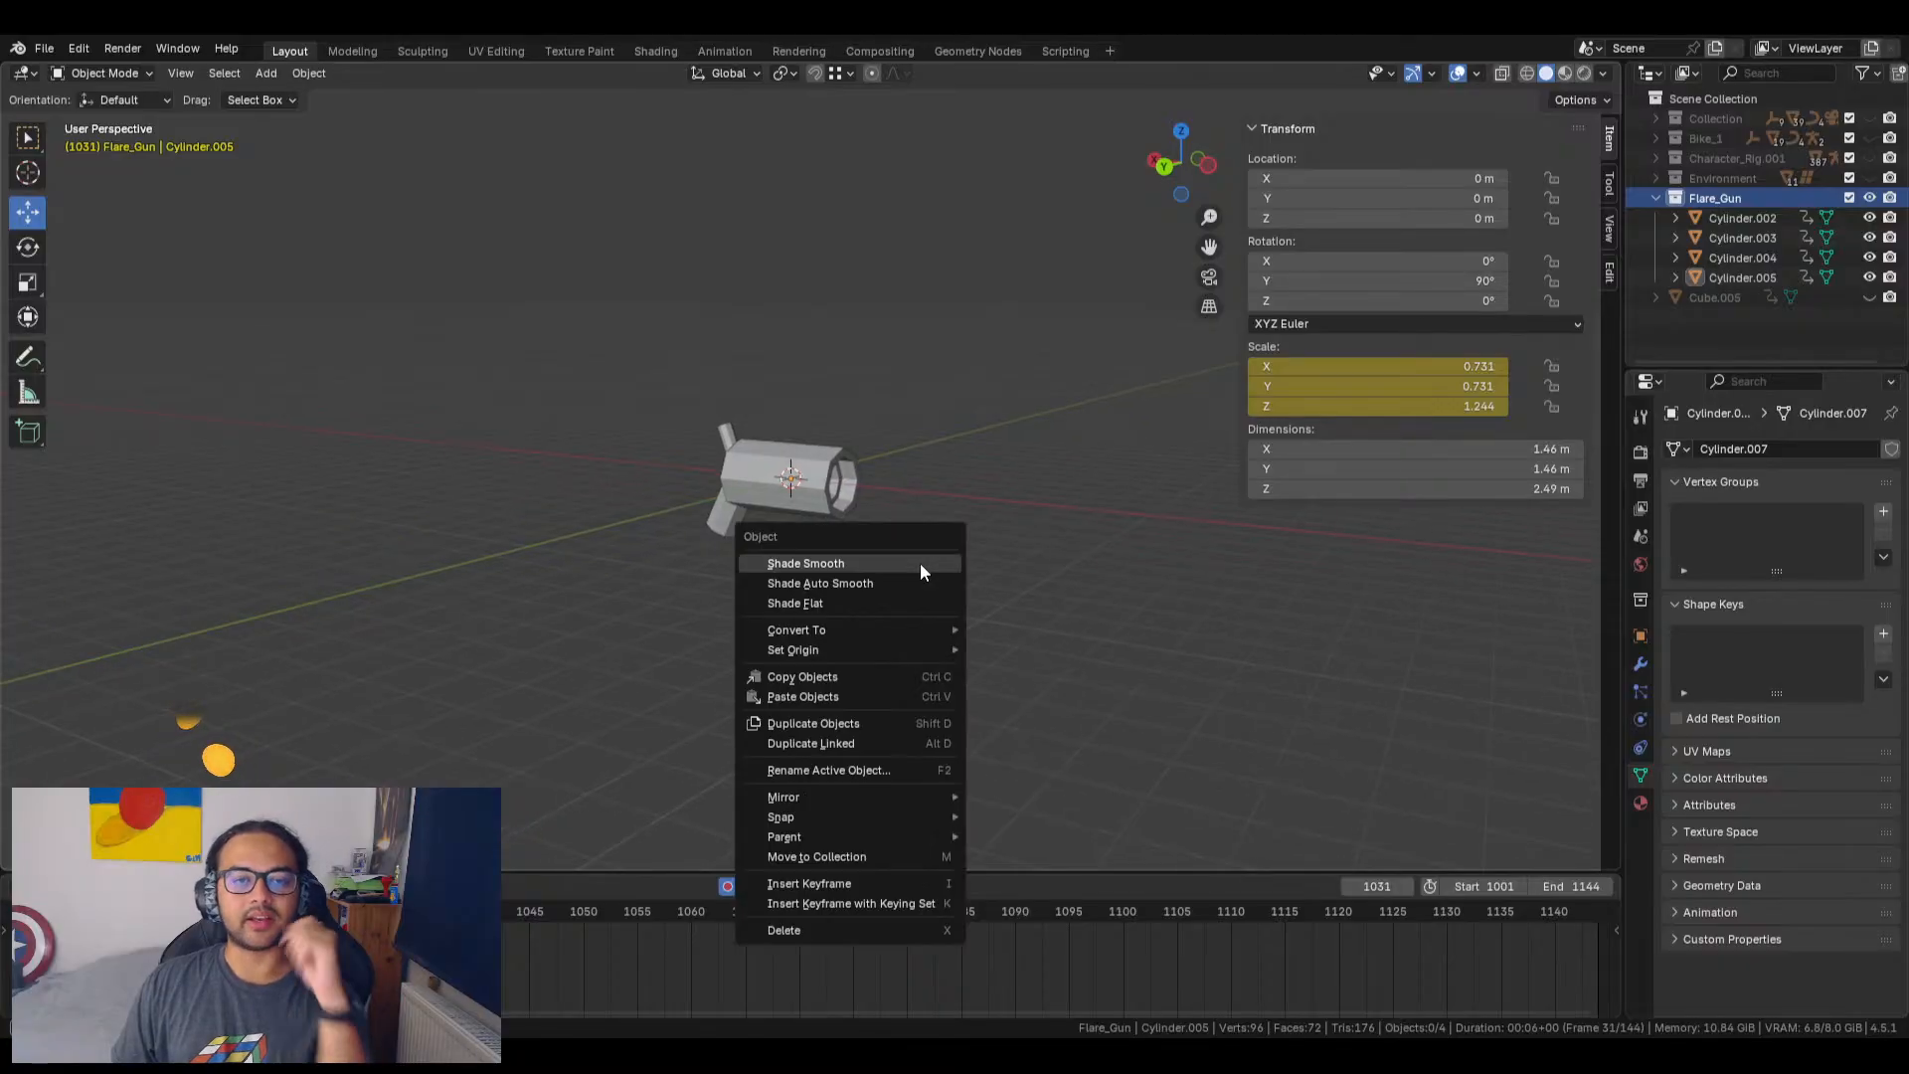
pyautogui.hotkey('shift', 'a')
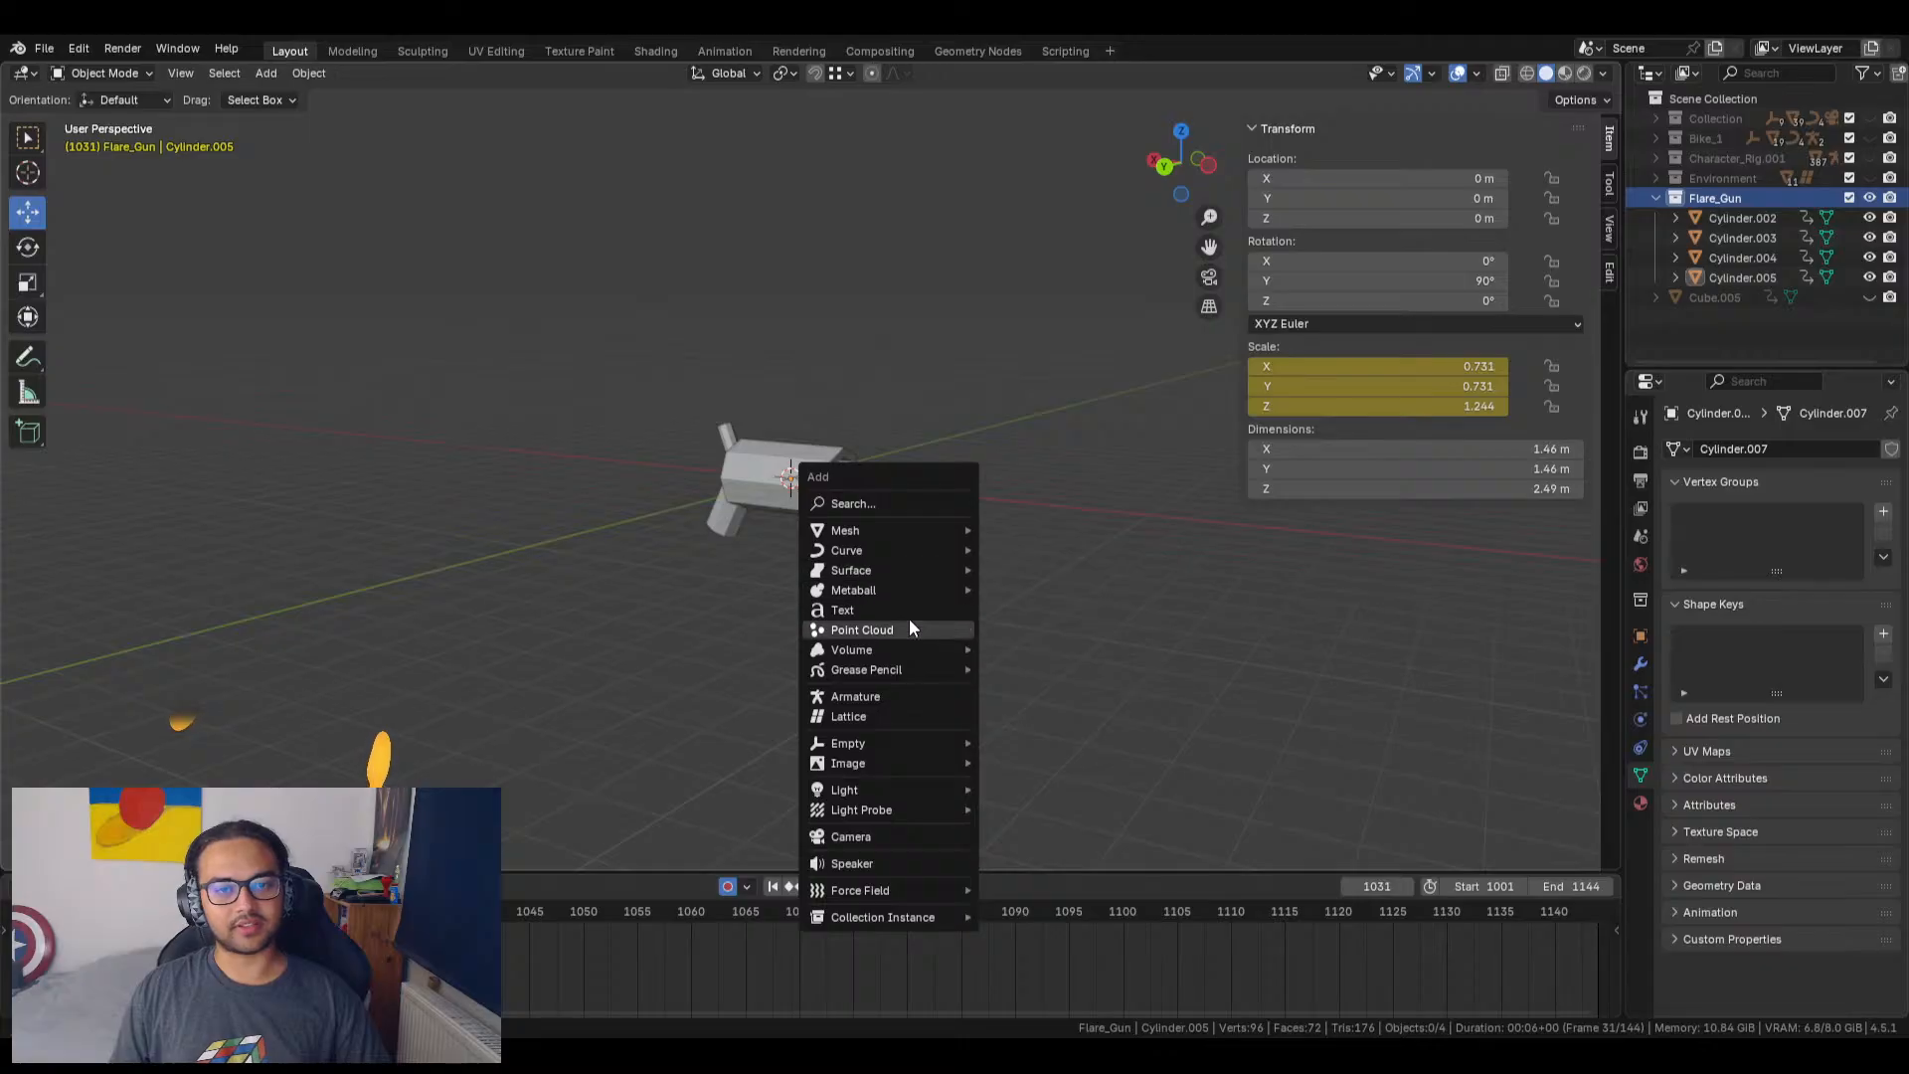
pyautogui.moveTo(885, 744)
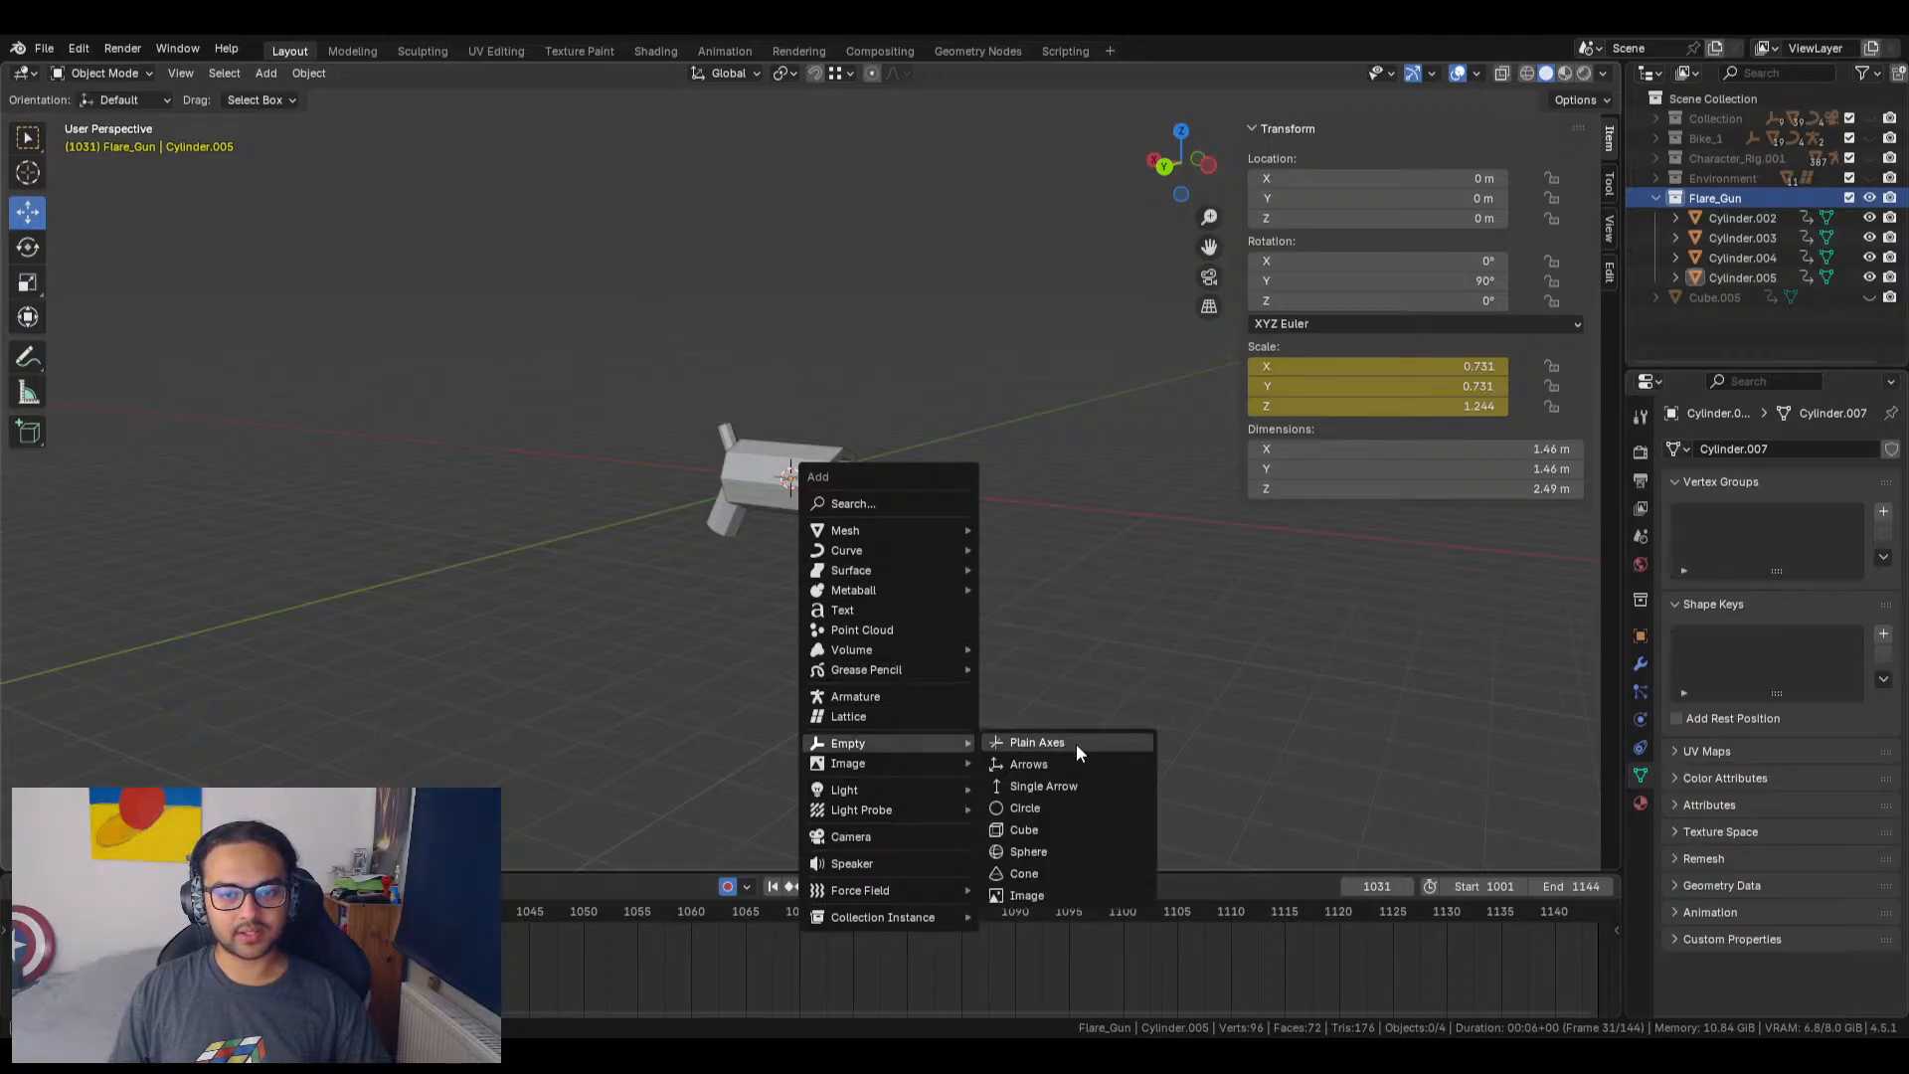
pyautogui.click(1076, 744)
# Step: Try to parent the four cylinders to the unscaled plain axes empty
pyautogui.scroll(5, 923, 665)
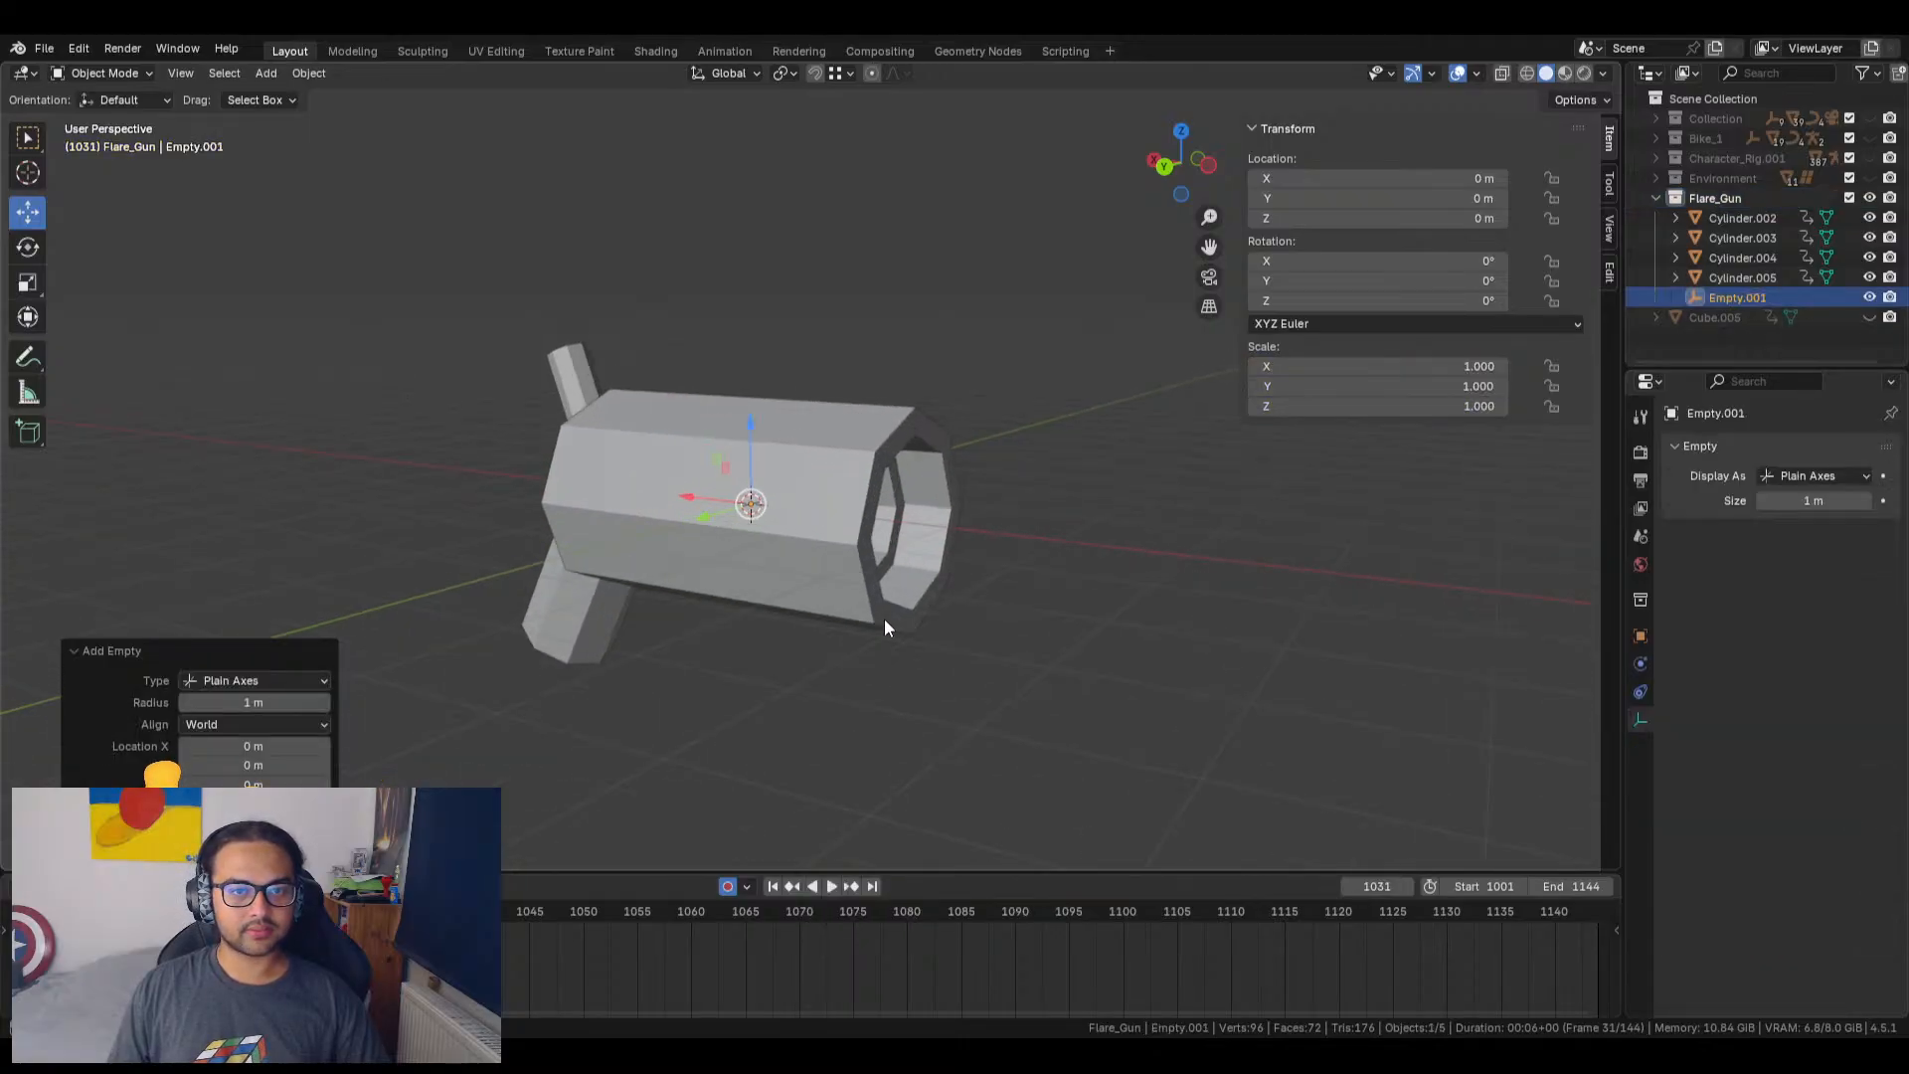
pyautogui.moveTo(963, 601)
pyautogui.mouseDown(button='middle')
pyautogui.moveTo(855, 639)
pyautogui.moveTo(967, 609)
pyautogui.mouseUp(button='middle')
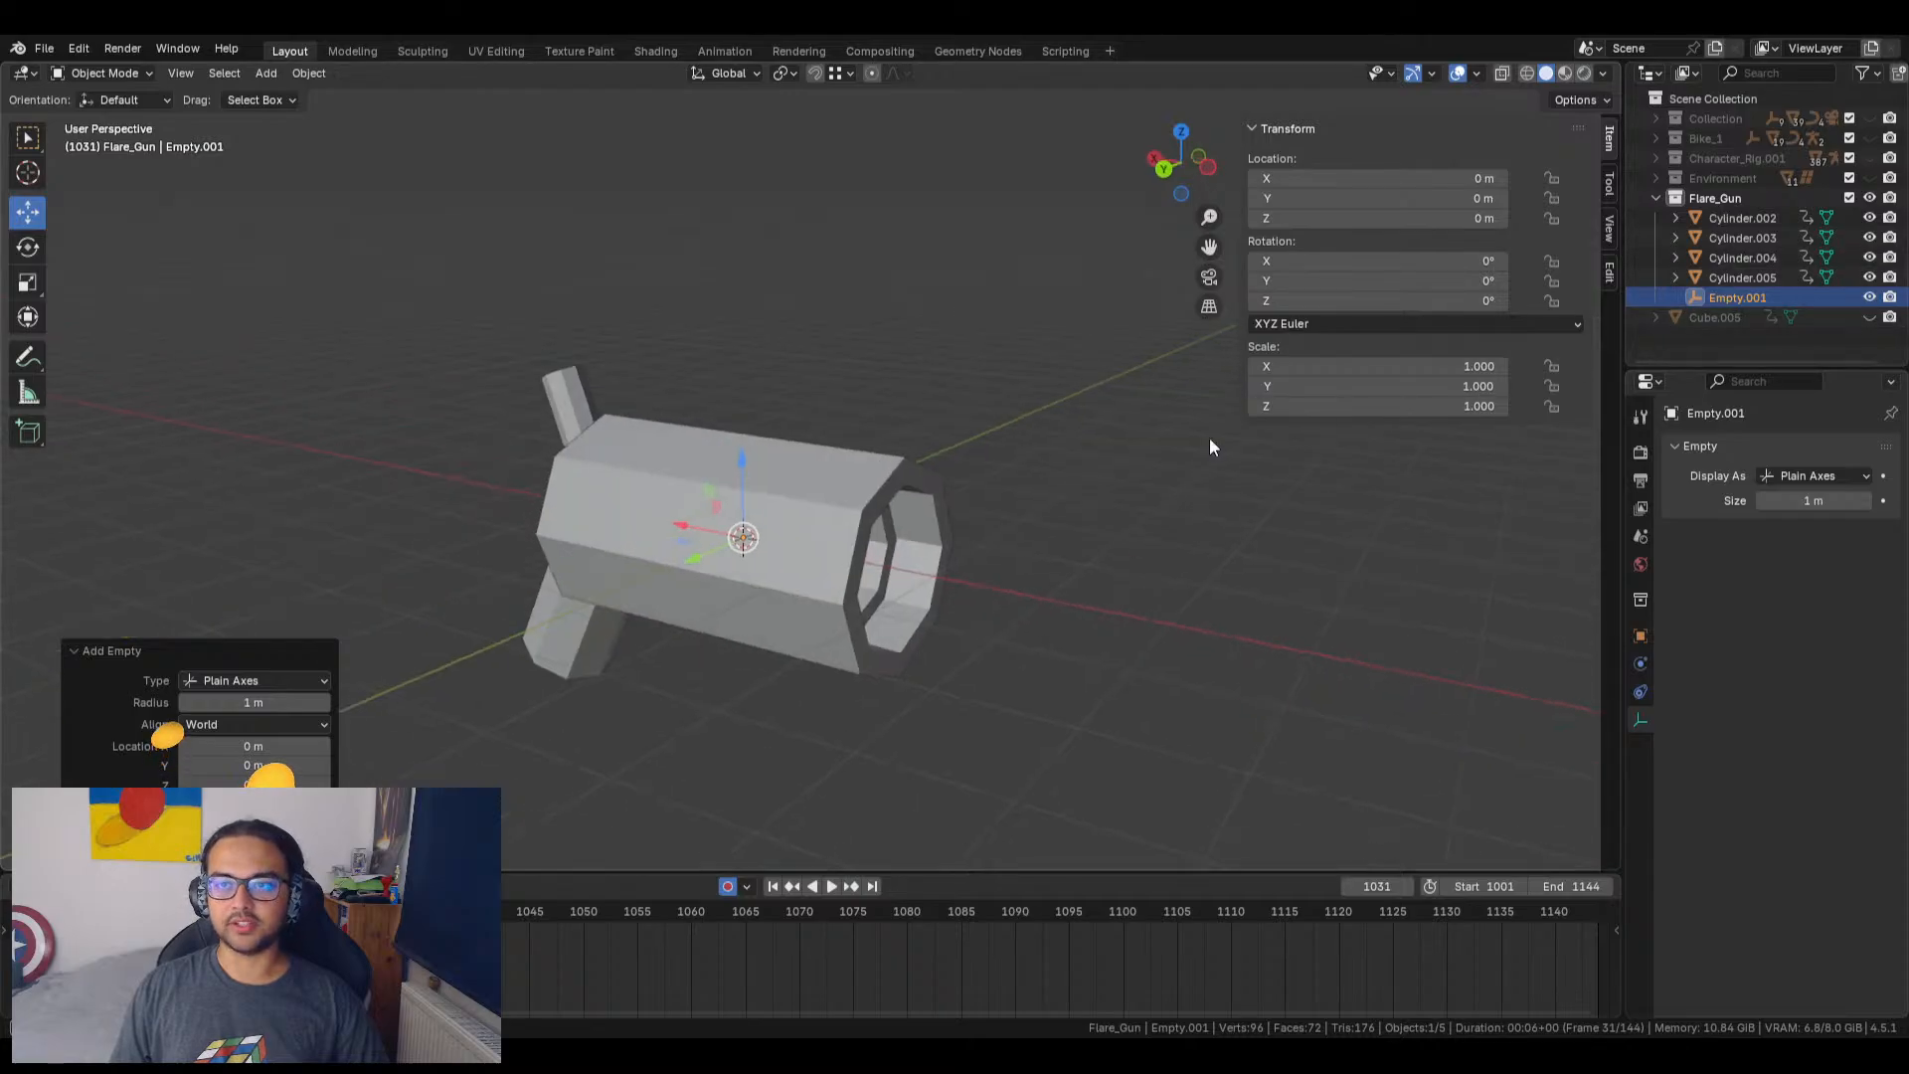
pyautogui.click(1750, 223)
pyautogui.keyDown('ctrl'); pyautogui.click(1752, 239); pyautogui.keyUp('ctrl')
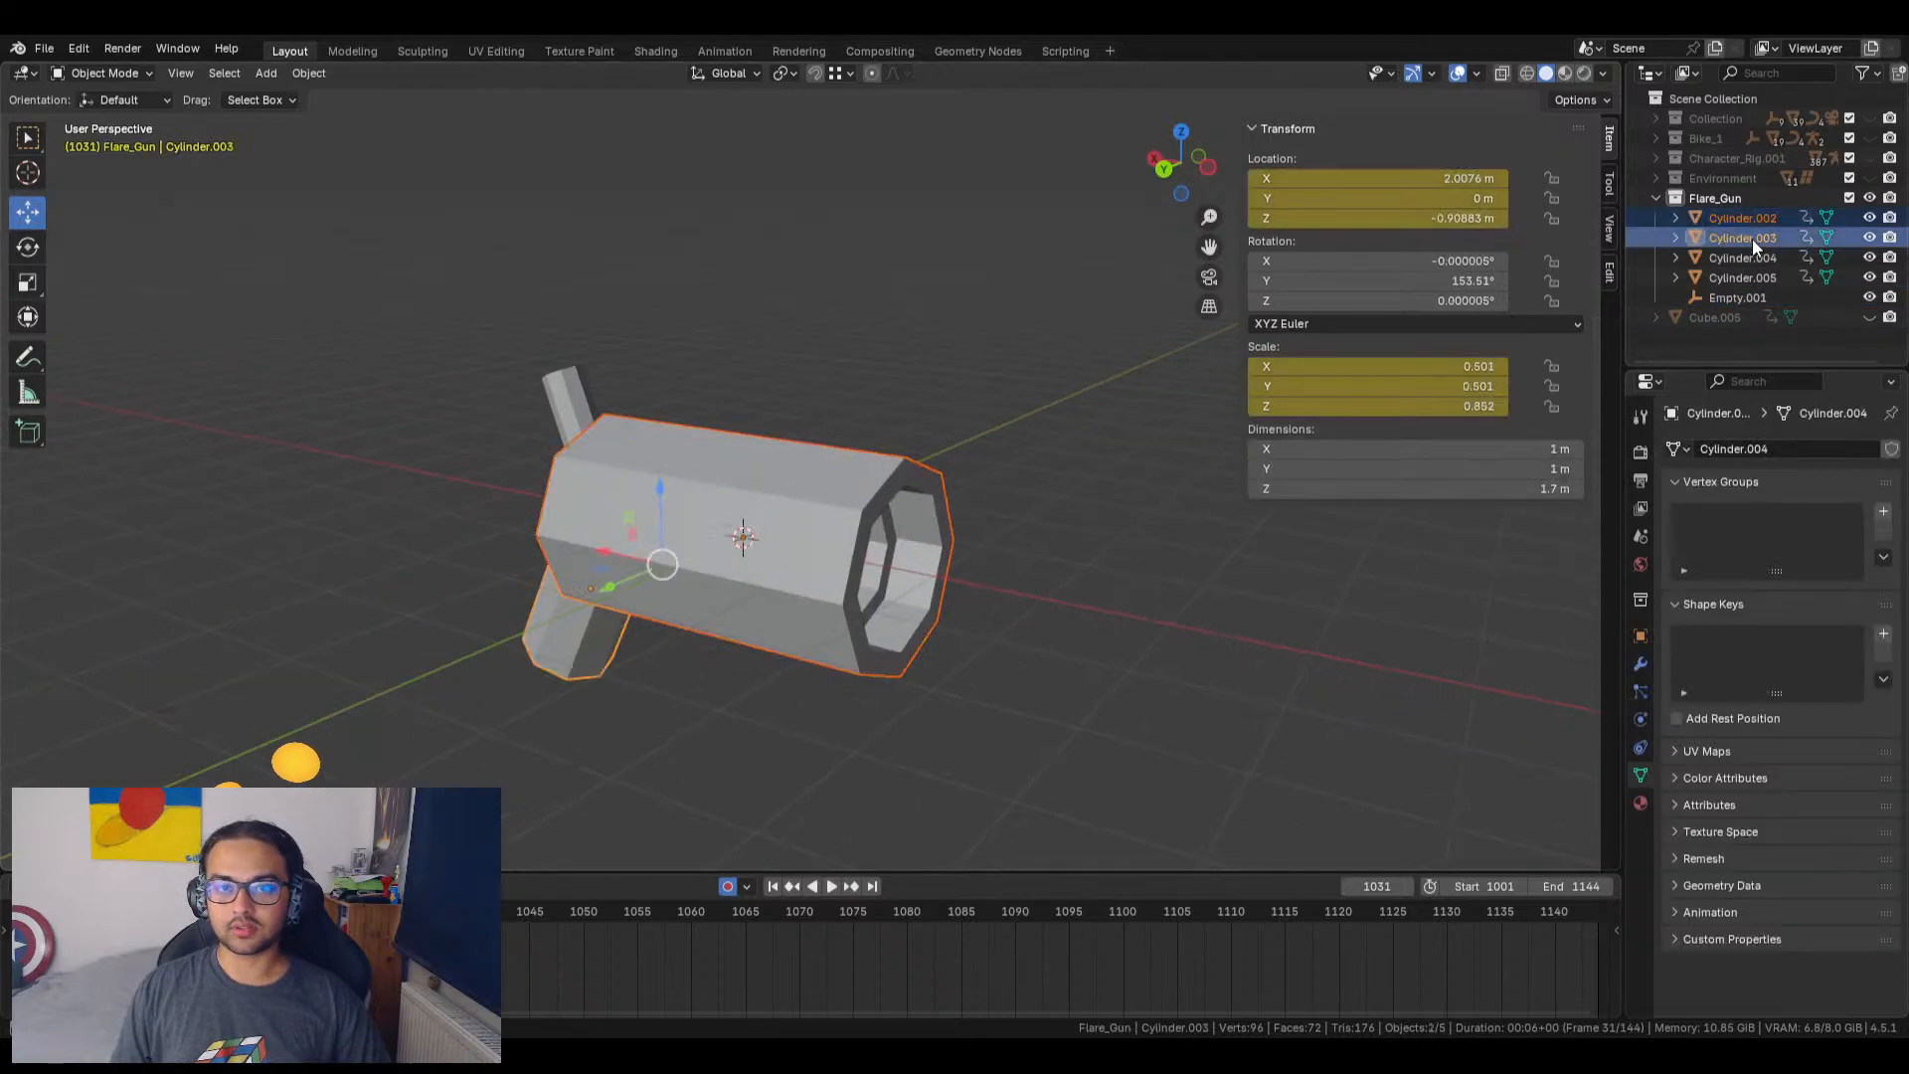
pyautogui.keyDown('ctrl'); pyautogui.click(1750, 260); pyautogui.keyUp('ctrl')
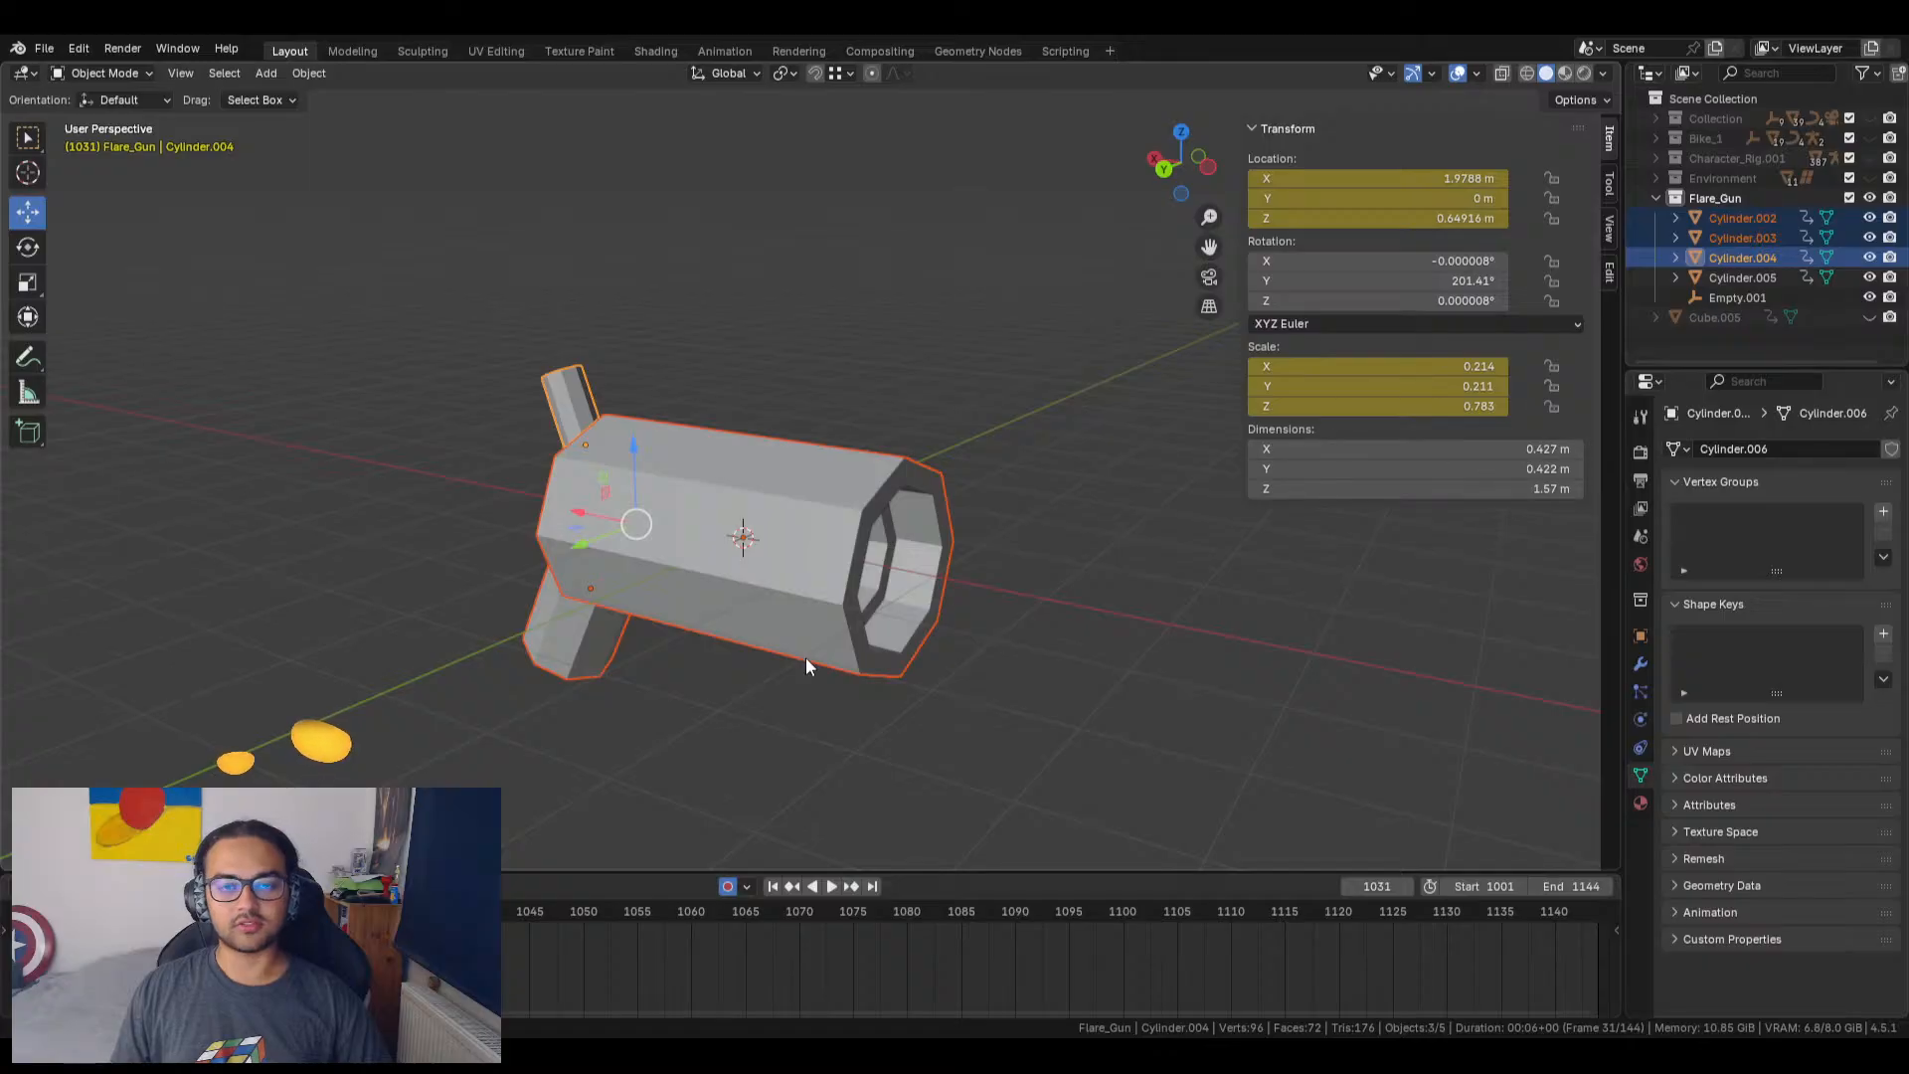
pyautogui.keyDown('ctrl'); pyautogui.click(1746, 279); pyautogui.keyUp('ctrl')
pyautogui.keyDown('ctrl'); pyautogui.click(1745, 299); pyautogui.keyUp('ctrl')
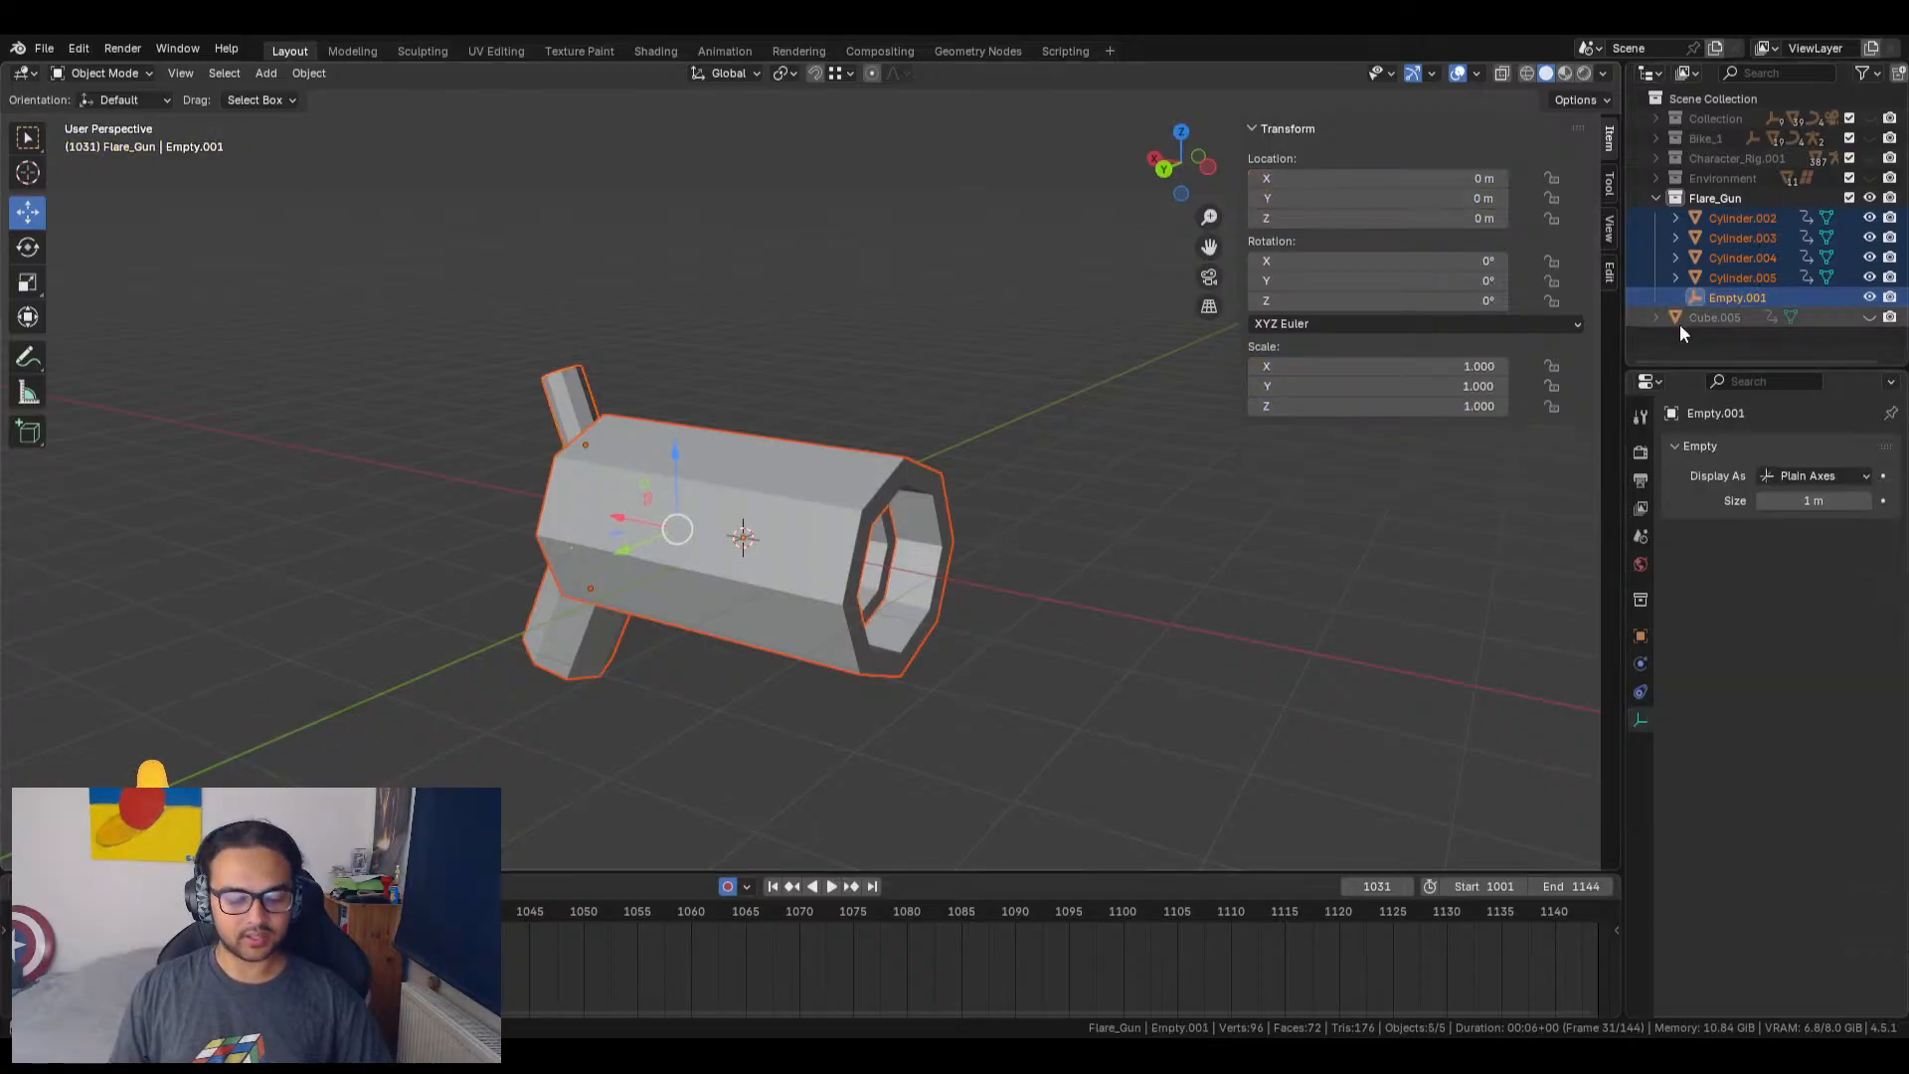
pyautogui.hotkey('ctrl', 'p')
pyautogui.click(1211, 517)
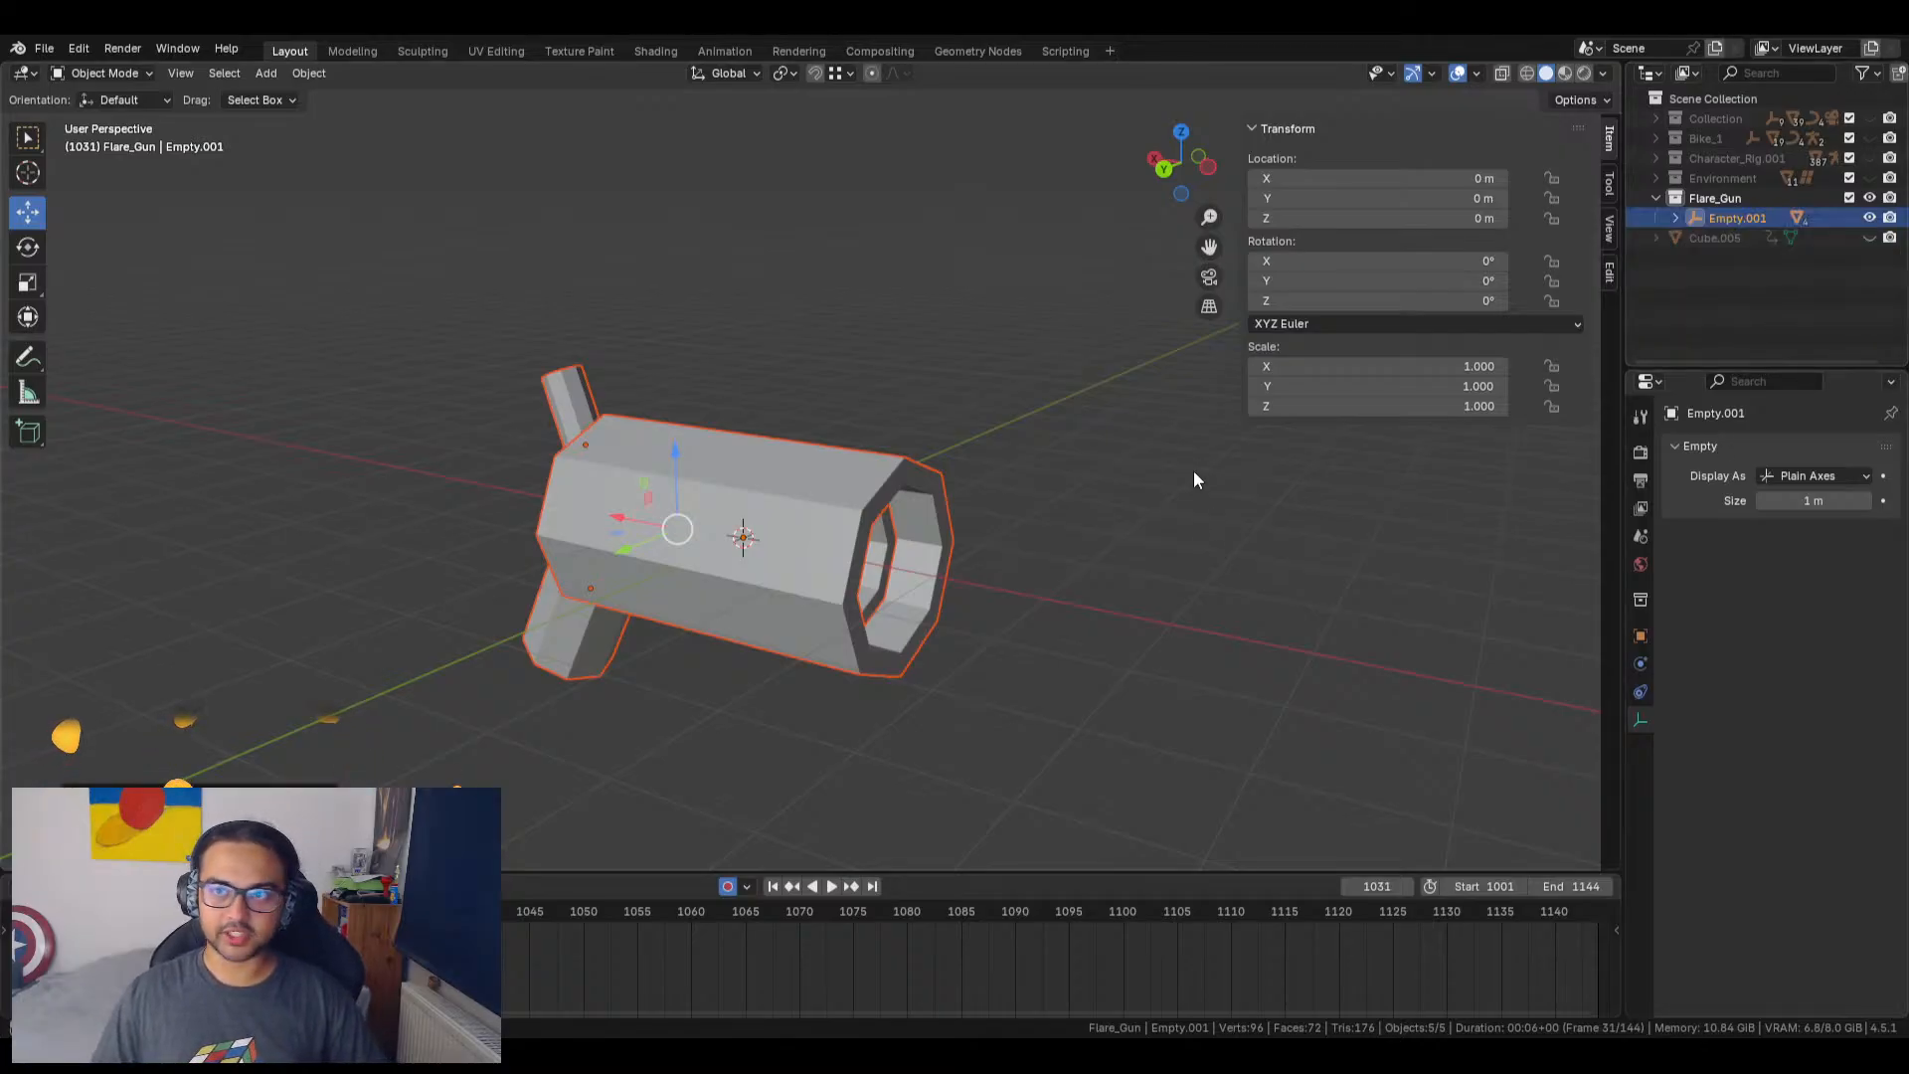
# Step: Undo the parenting of the four cylinders to the empty
pyautogui.click(1210, 481)
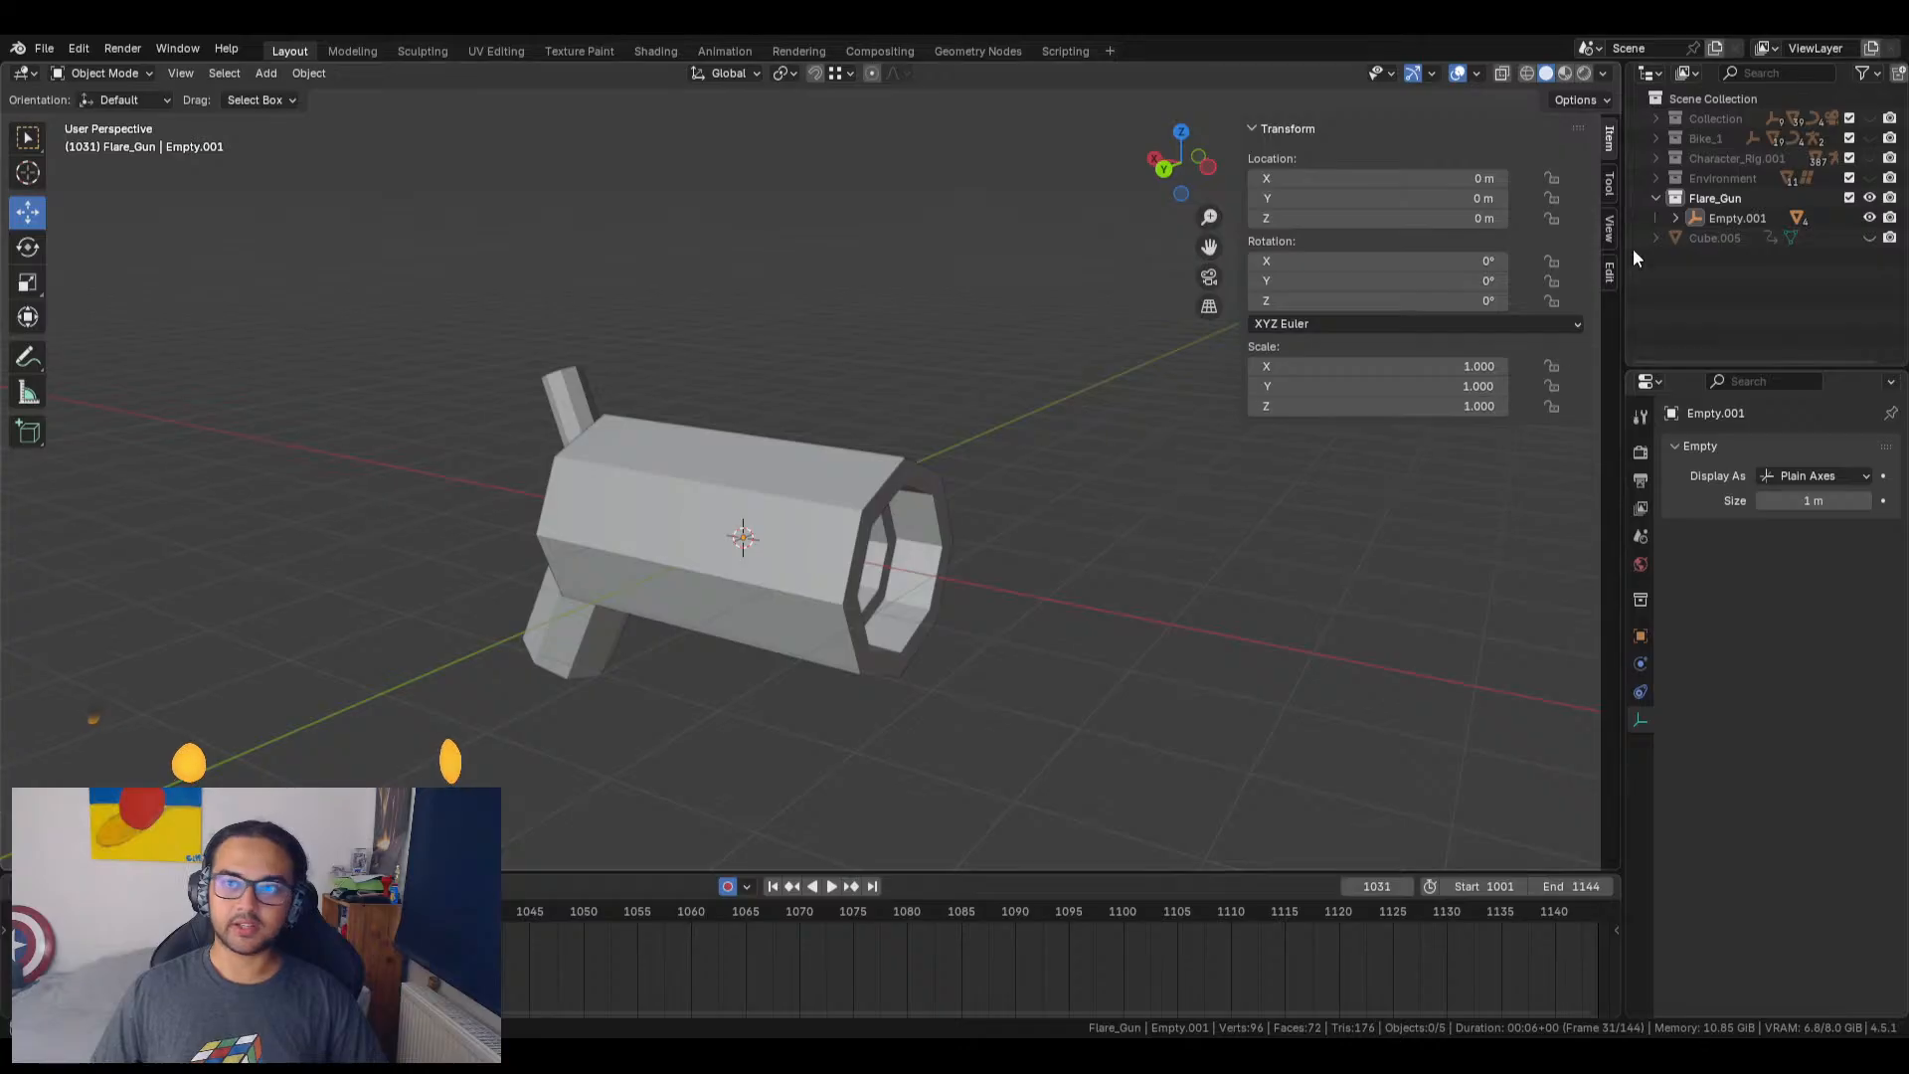
pyautogui.click(1716, 221)
pyautogui.press('r')
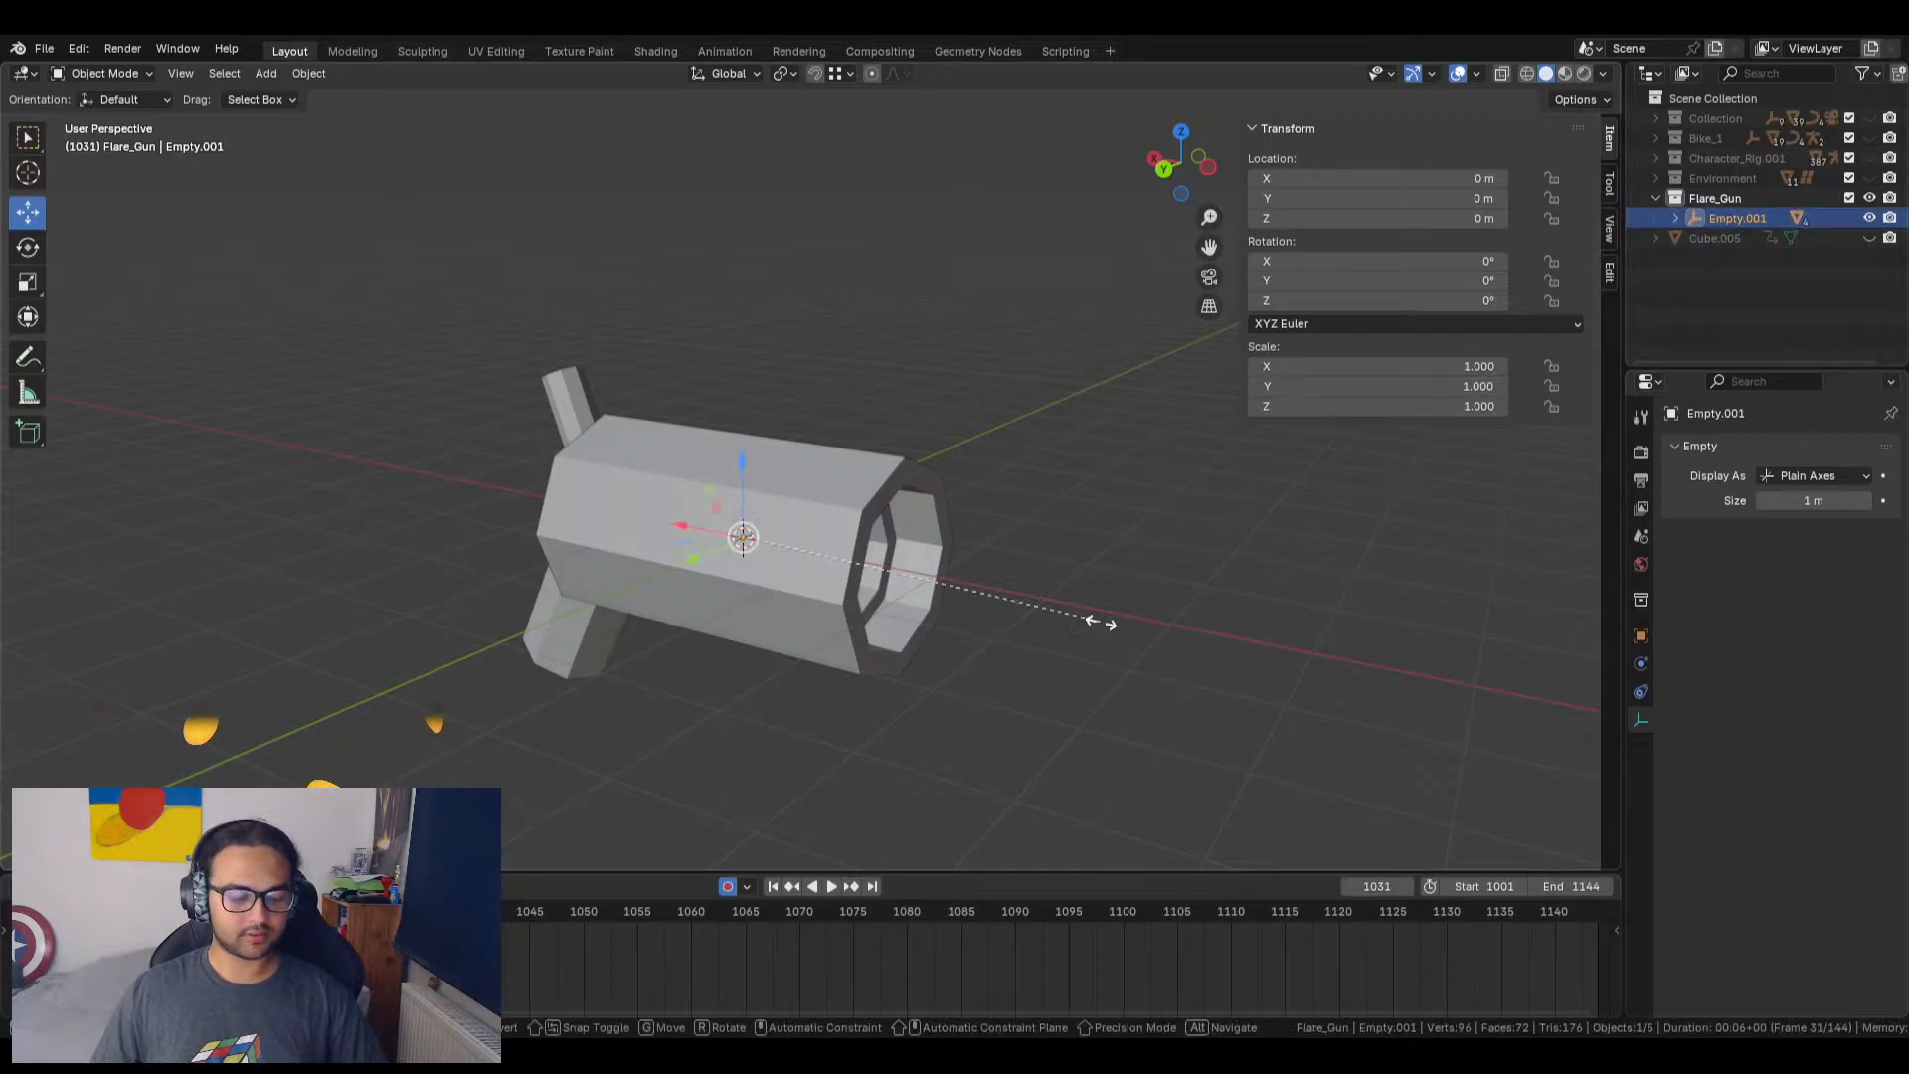
pyautogui.press('Escape')
pyautogui.hotkey('alt', 'a')
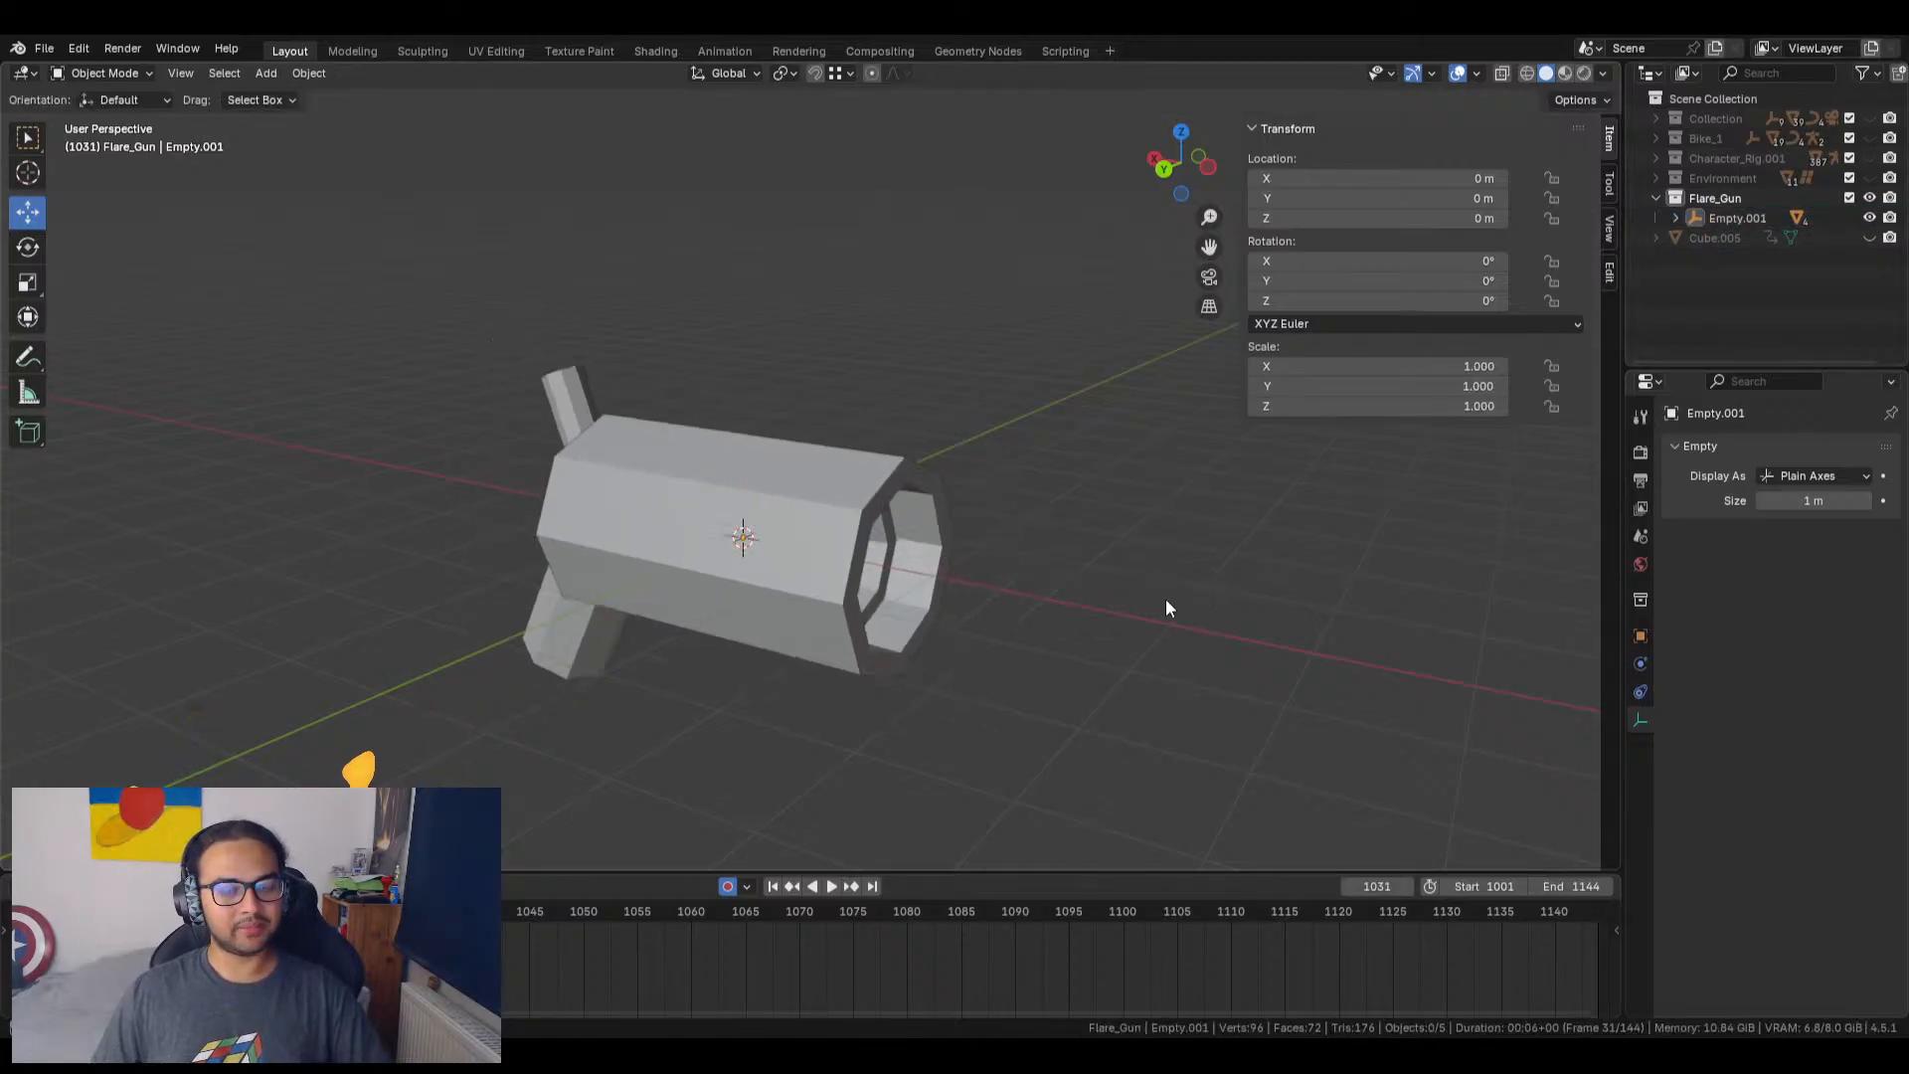
pyautogui.press('a')
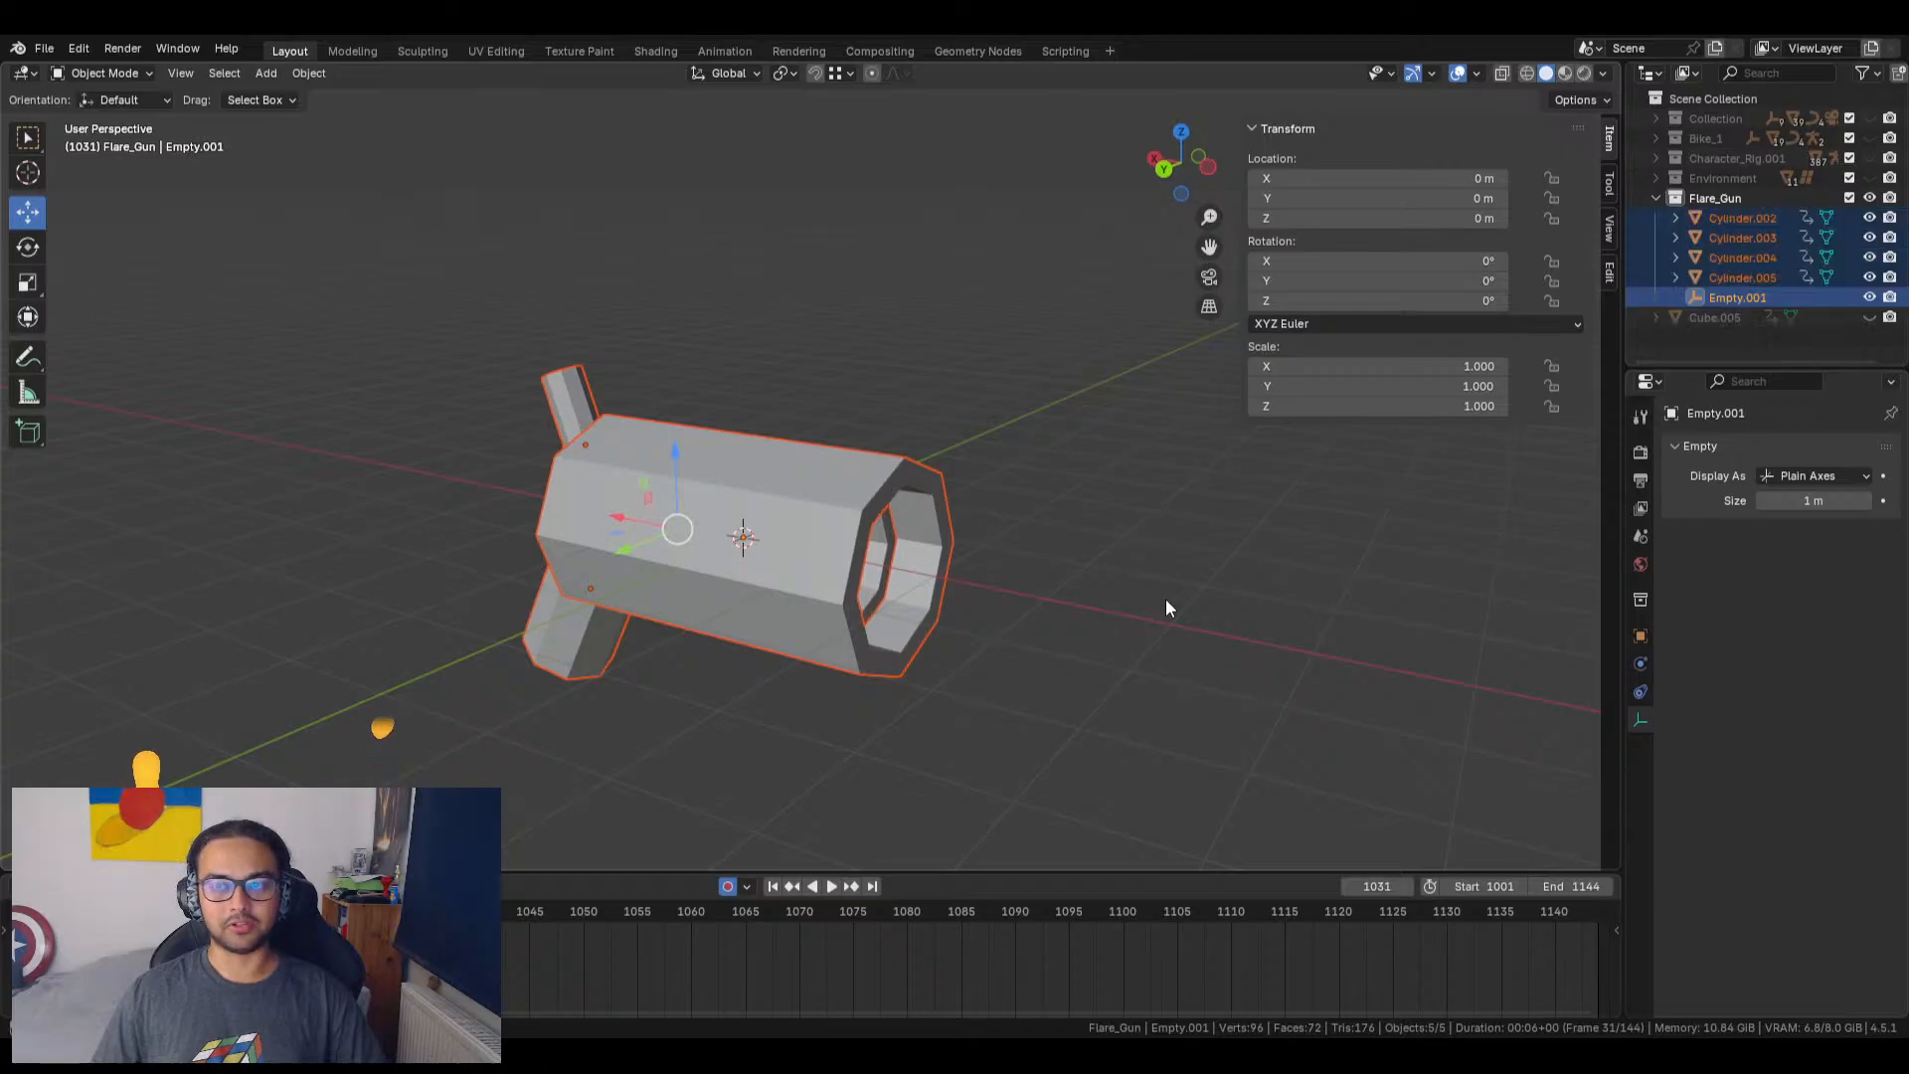
# Step: Scale the plain axes empty up uniformly to about 2.98 so its axes extend beyond the flare gun
pyautogui.click(1725, 298)
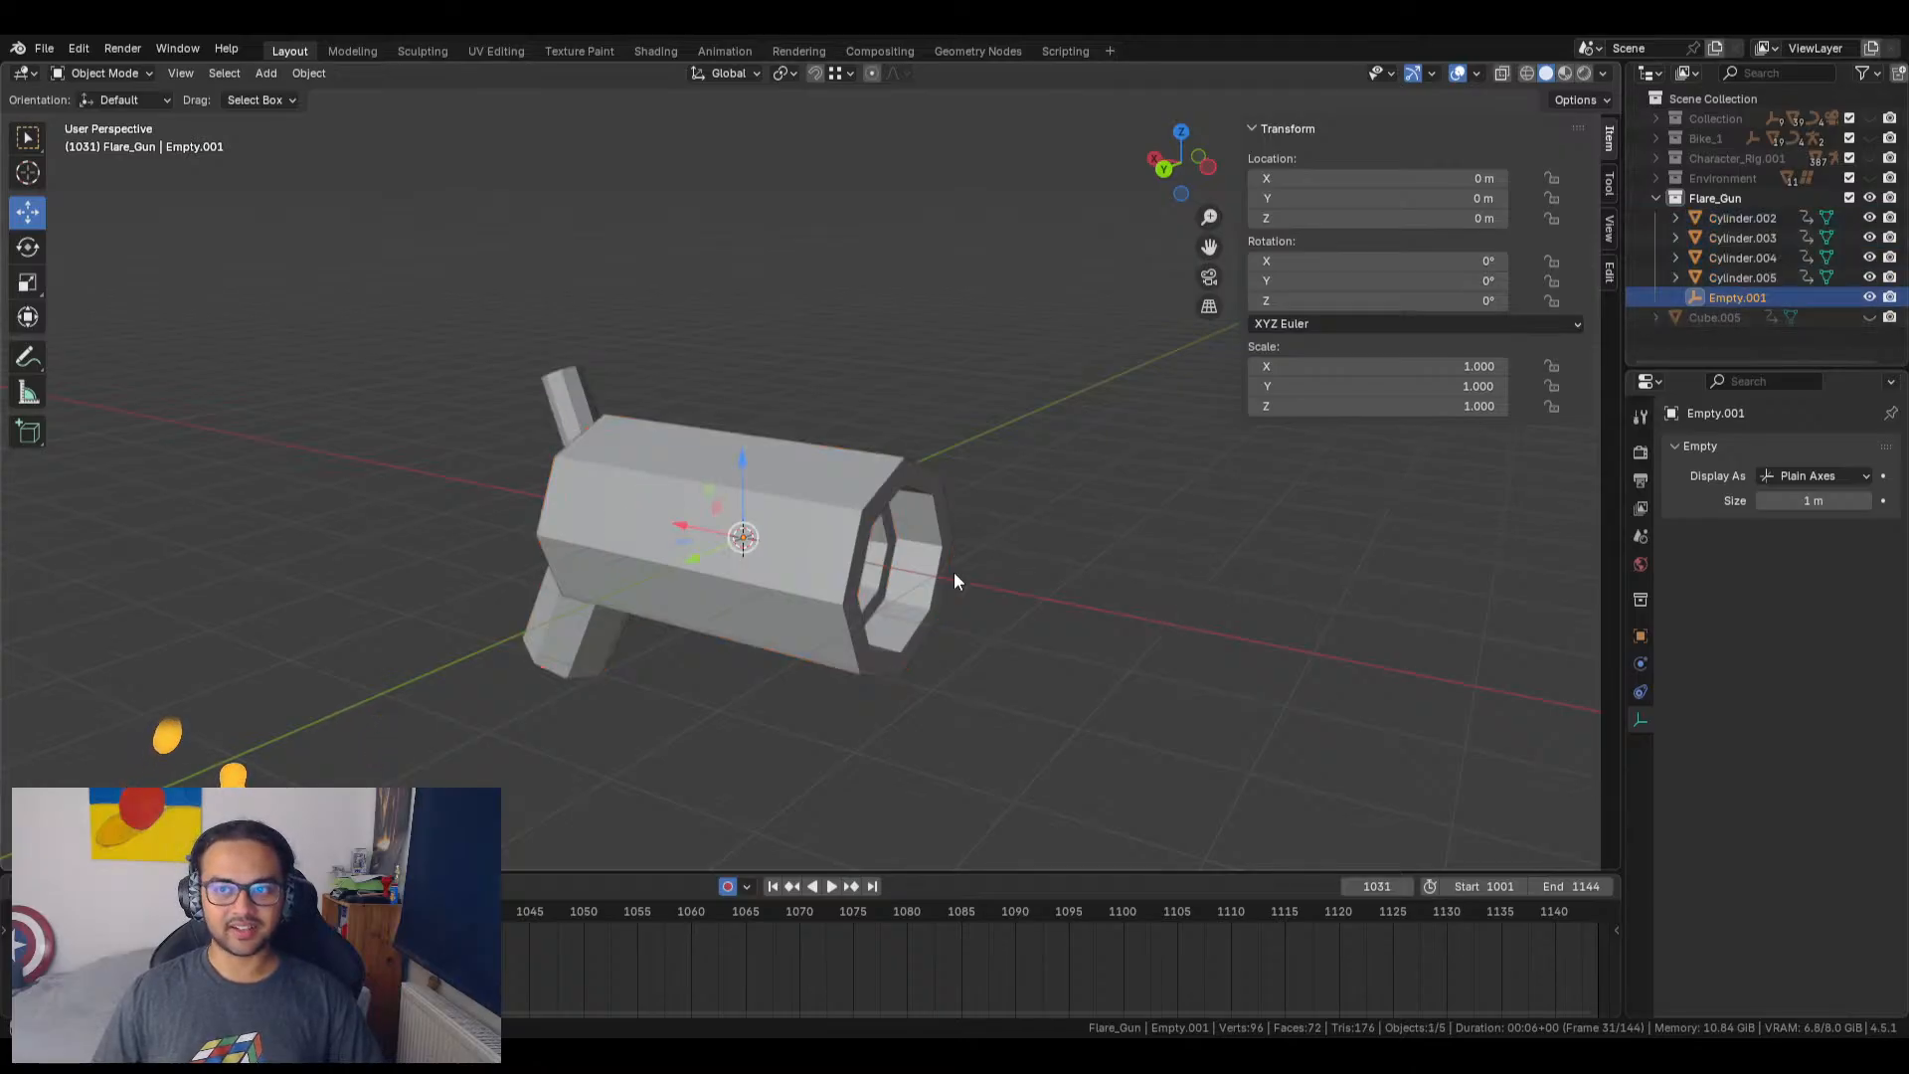
pyautogui.press('s')
pyautogui.click(1378, 569)
pyautogui.press('i')
pyautogui.click(1261, 517)
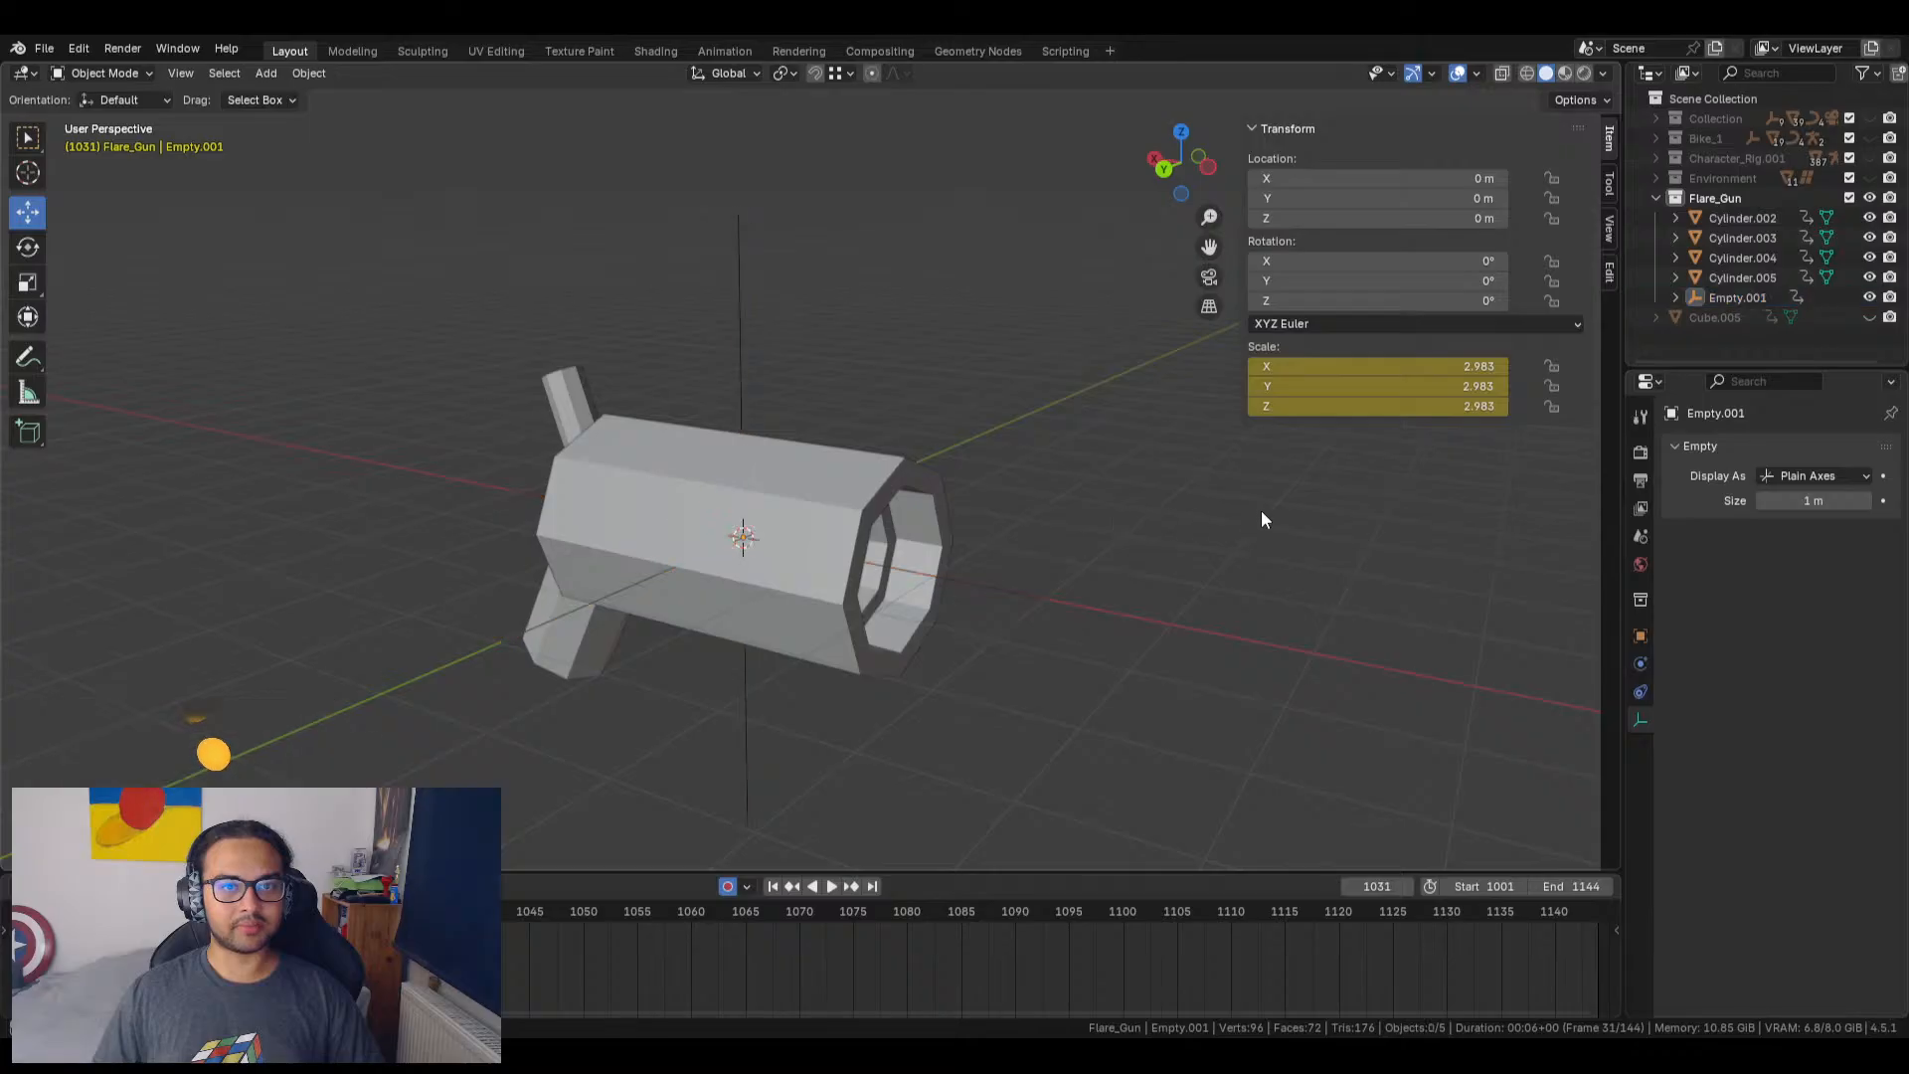
# Step: Parent all four flare gun cylinders to the enlarged empty and clear the selection
pyautogui.click(1730, 221)
pyautogui.keyDown('shift'); pyautogui.click(1742, 281); pyautogui.keyUp('shift')
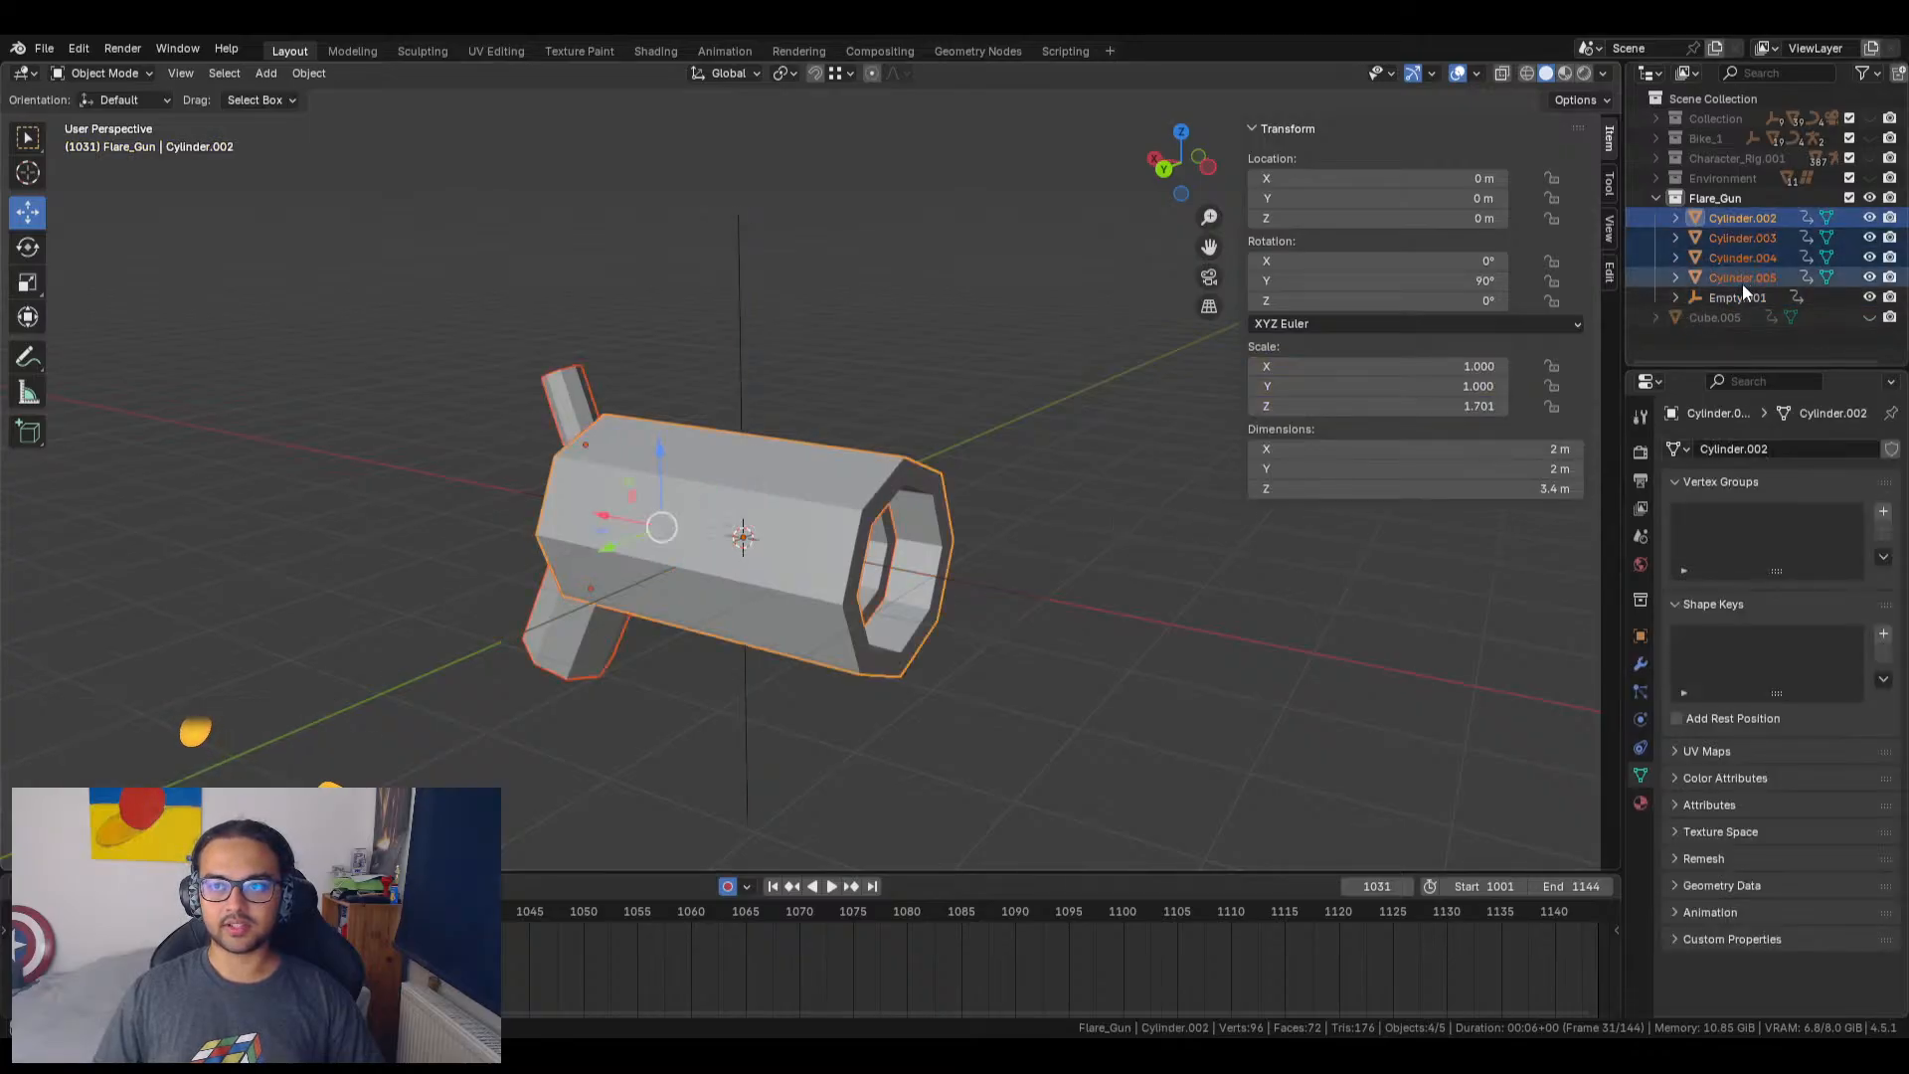
pyautogui.keyDown('shift'); pyautogui.click(1736, 295); pyautogui.keyUp('shift')
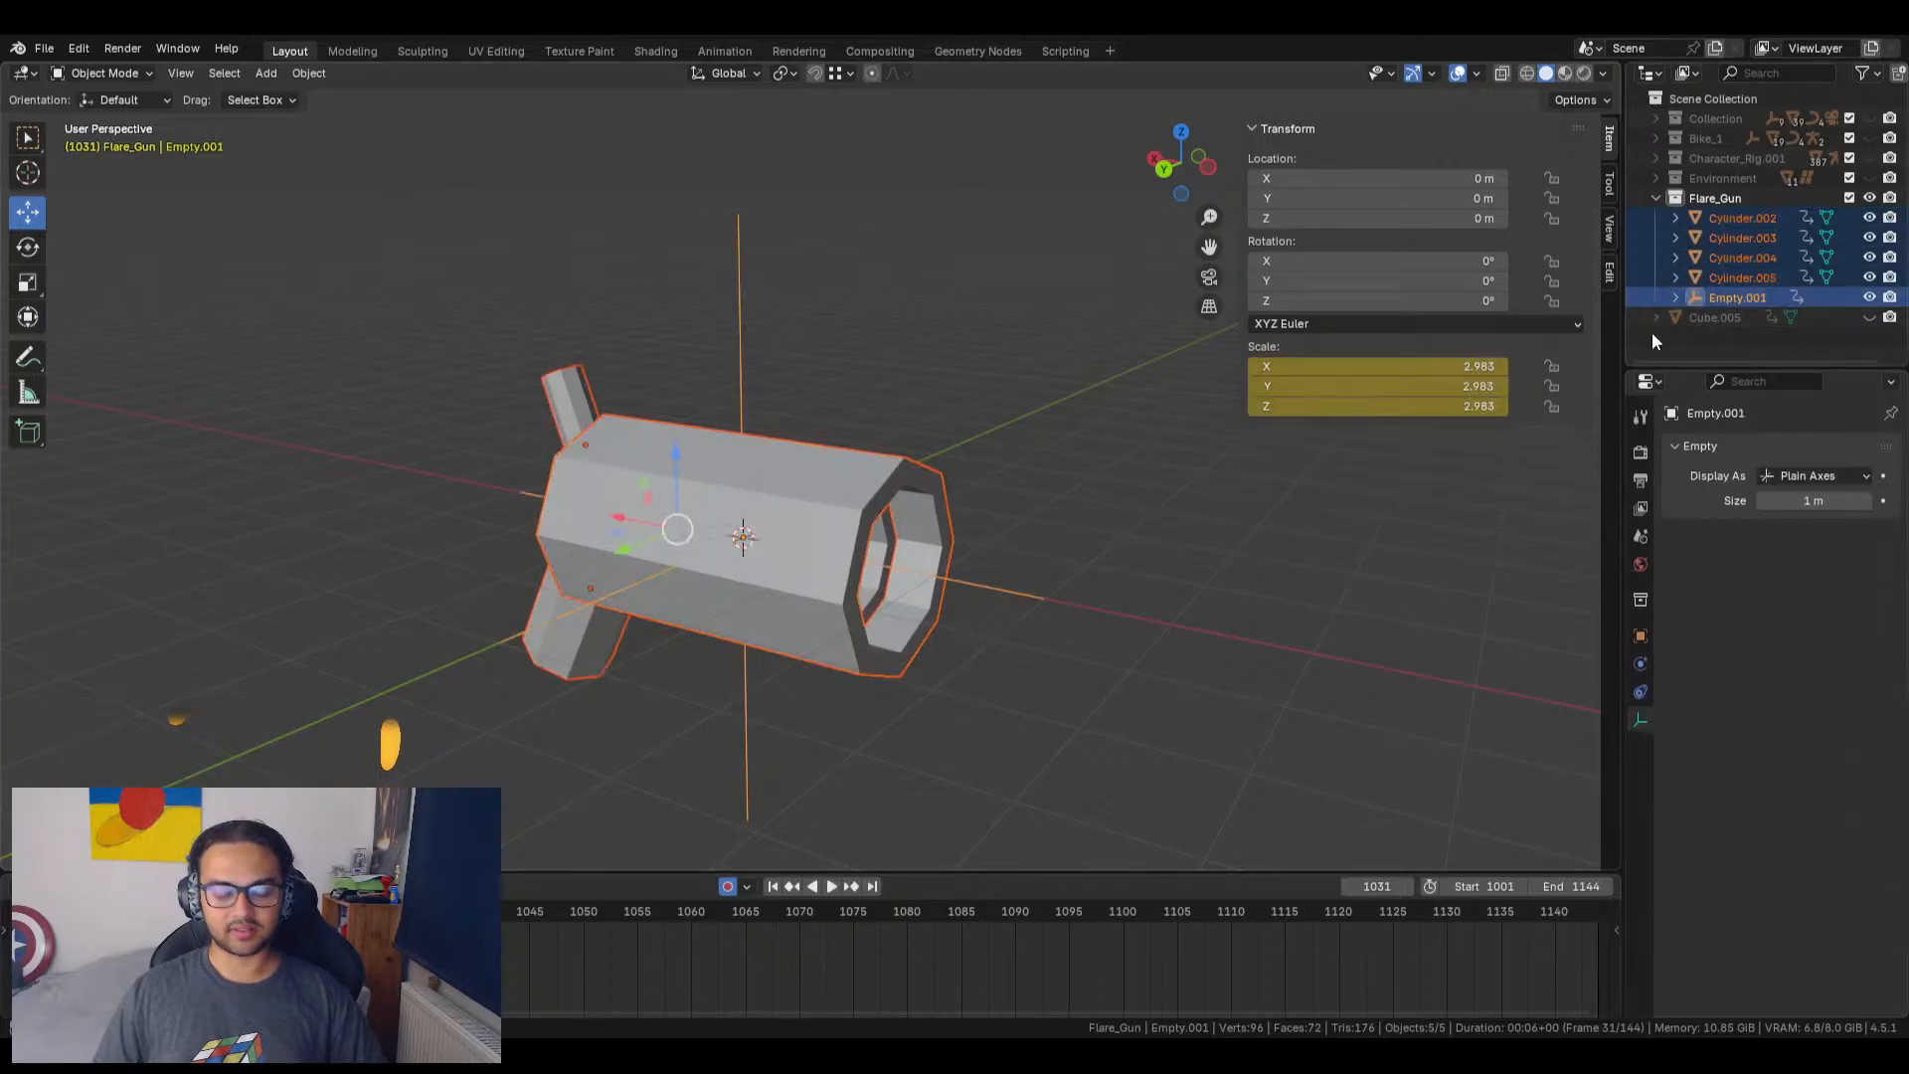
pyautogui.hotkey('ctrl', 'p')
pyautogui.click(1261, 493)
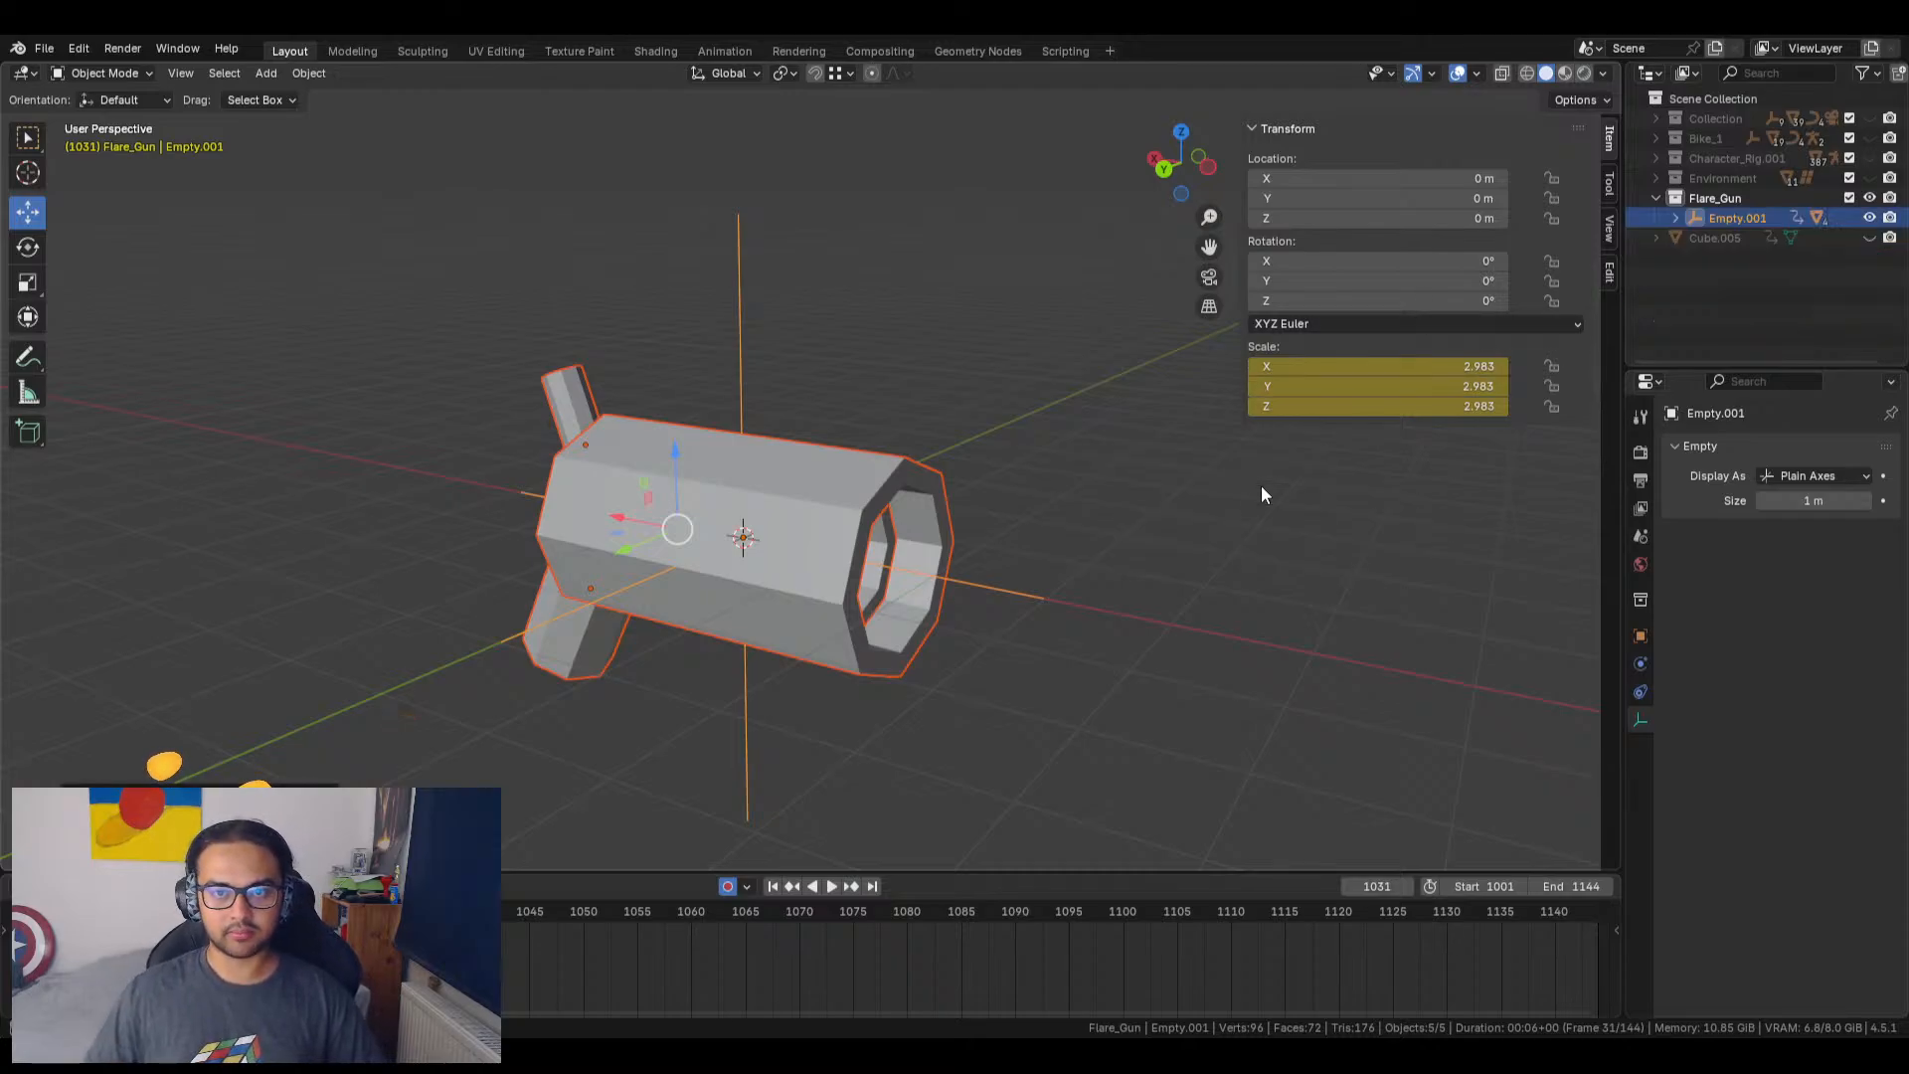
pyautogui.hotkey('alt', 'a')
# Step: Save the file under its current name and select the large outer cylinder
pyautogui.click(44, 51)
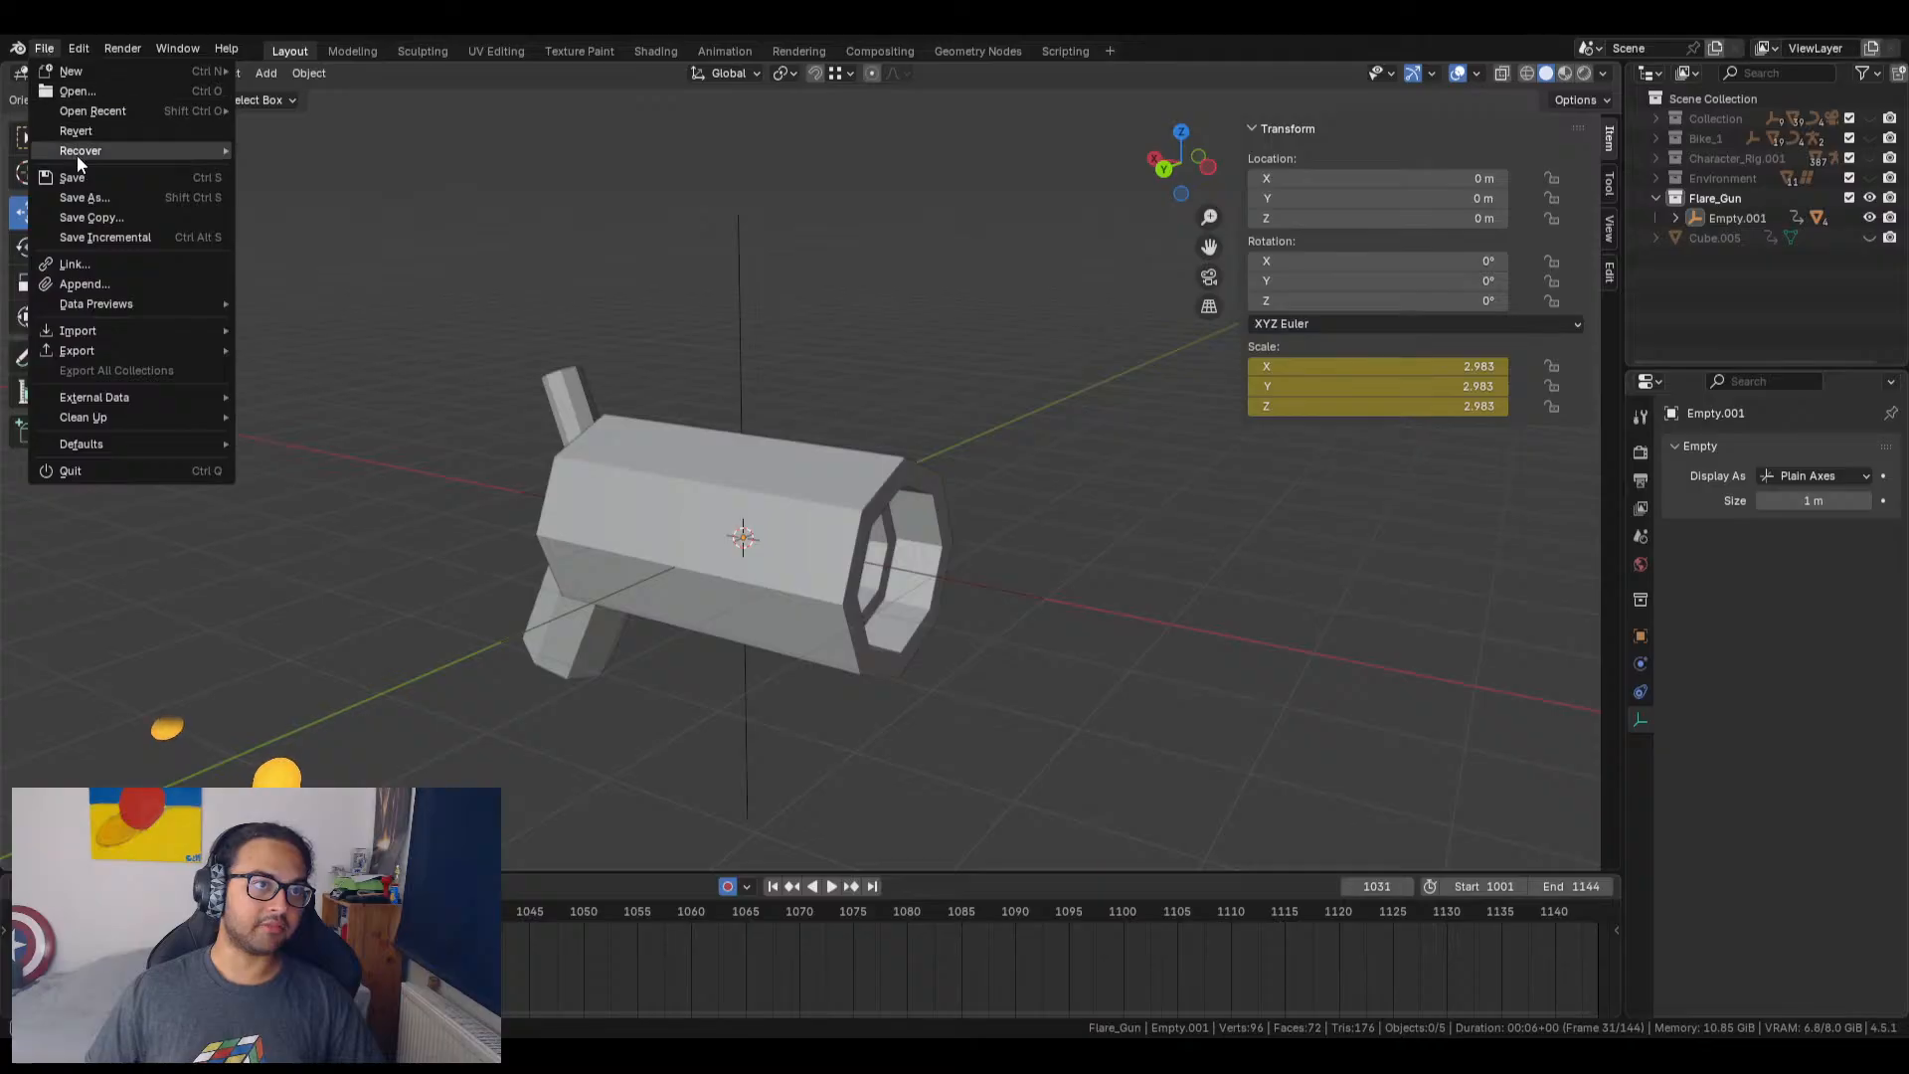
pyautogui.click(81, 175)
pyautogui.click(641, 492)
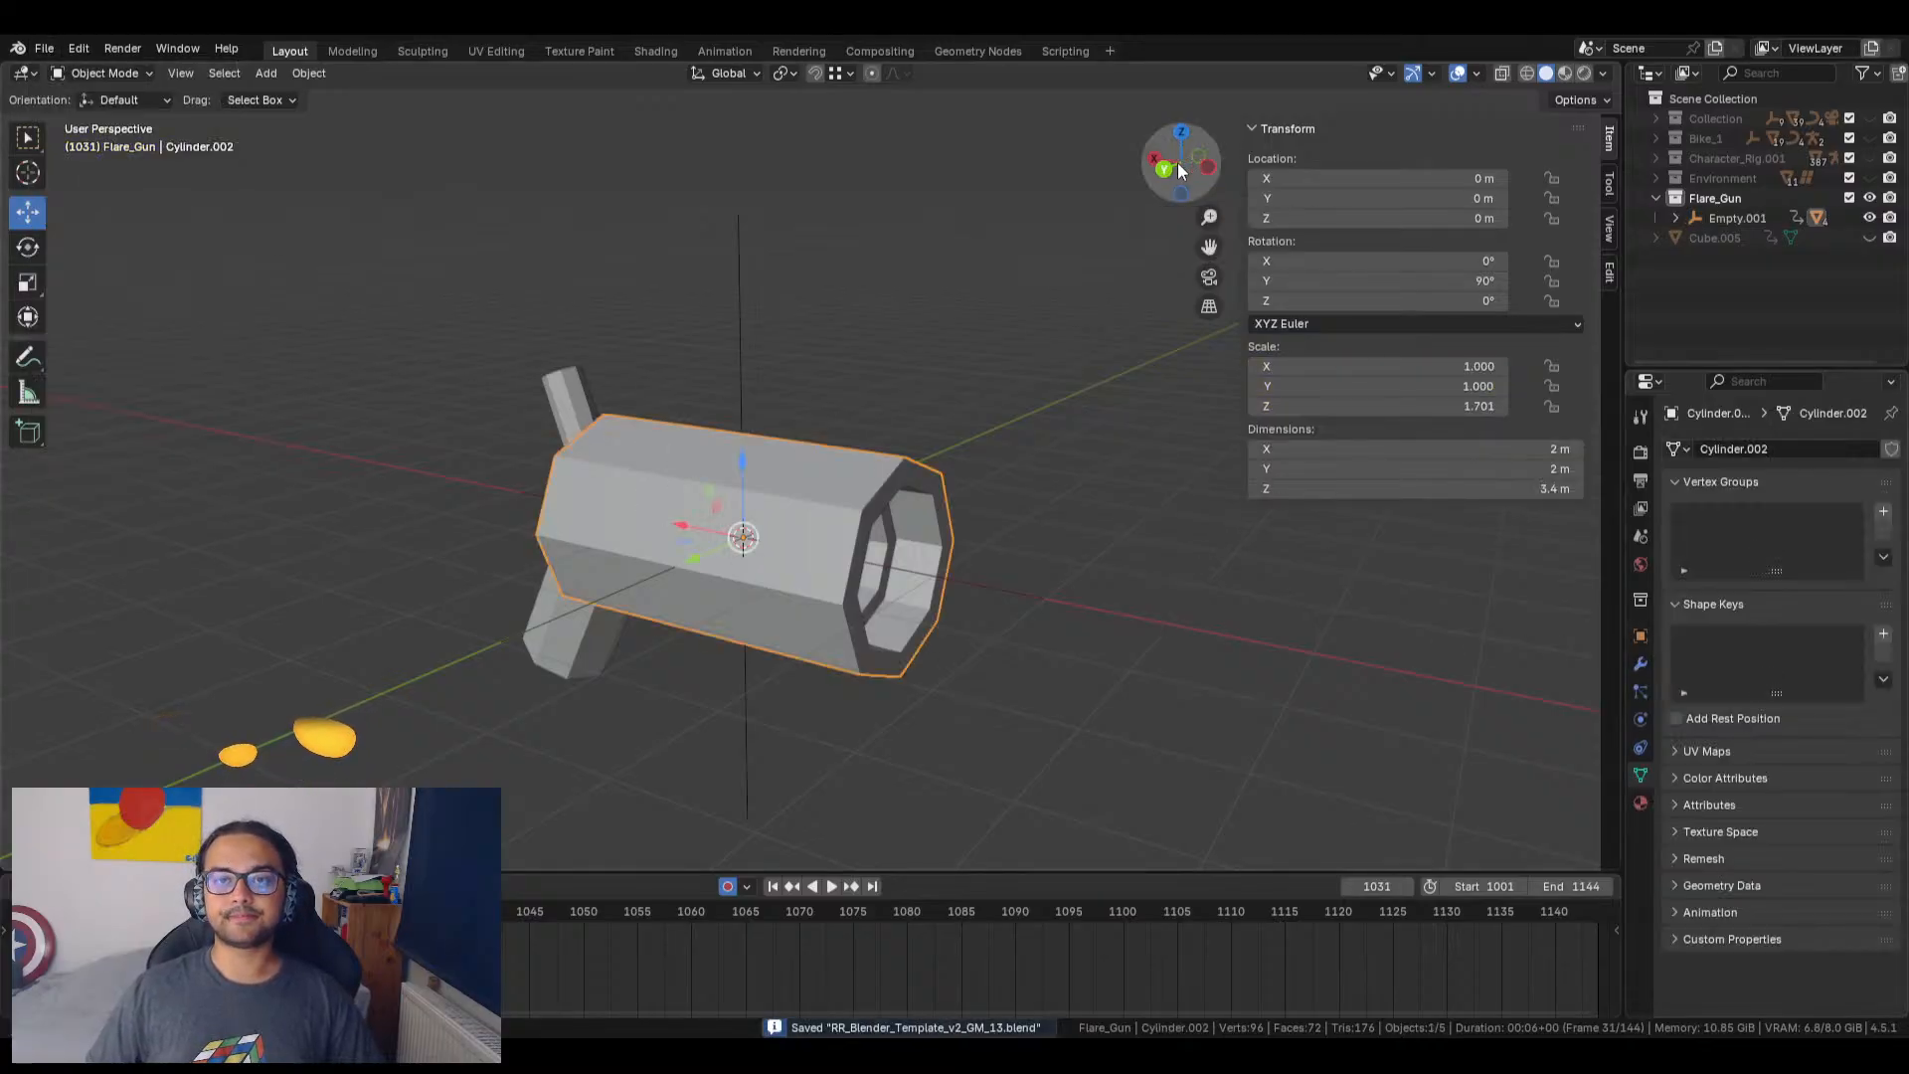
# Step: Unhide the Bike_1, Character_Rig.001 and Environment collections in the scene
pyautogui.scroll(-6, 1199, 563)
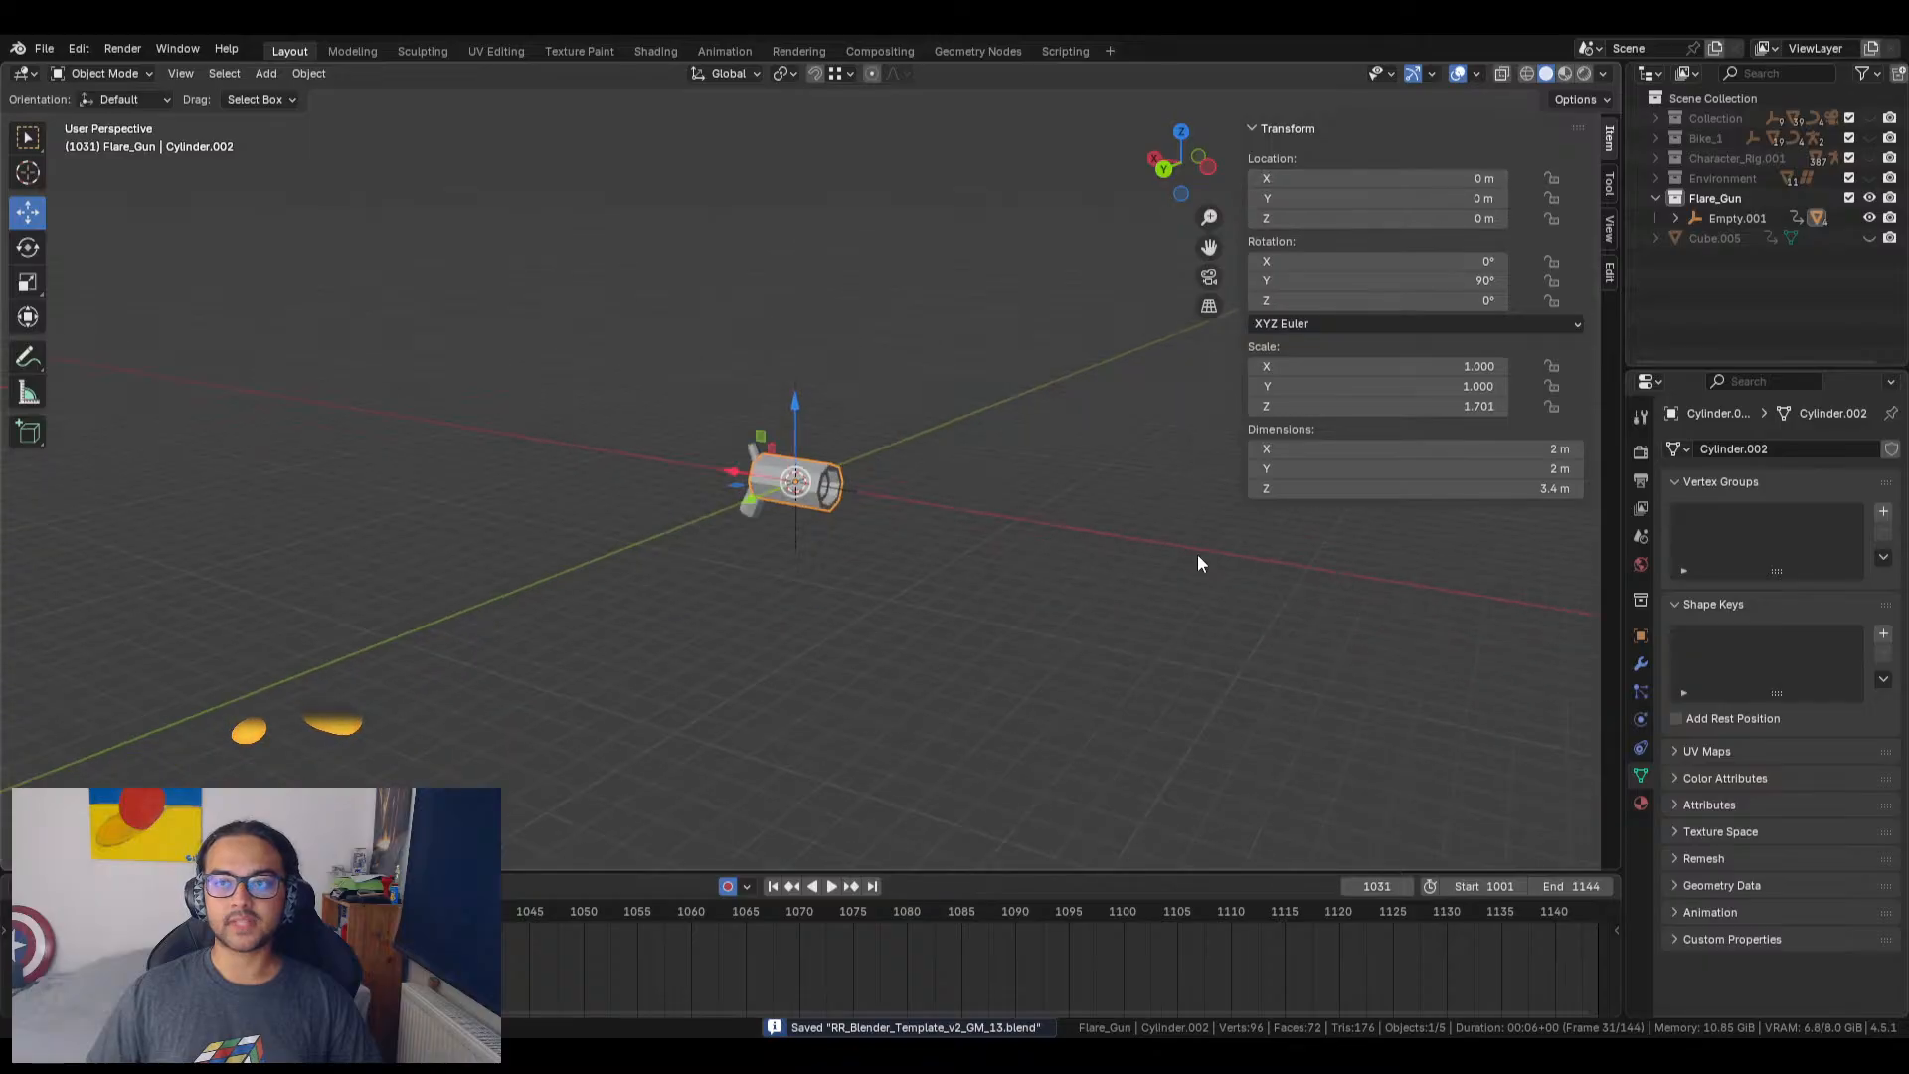
pyautogui.click(1869, 140)
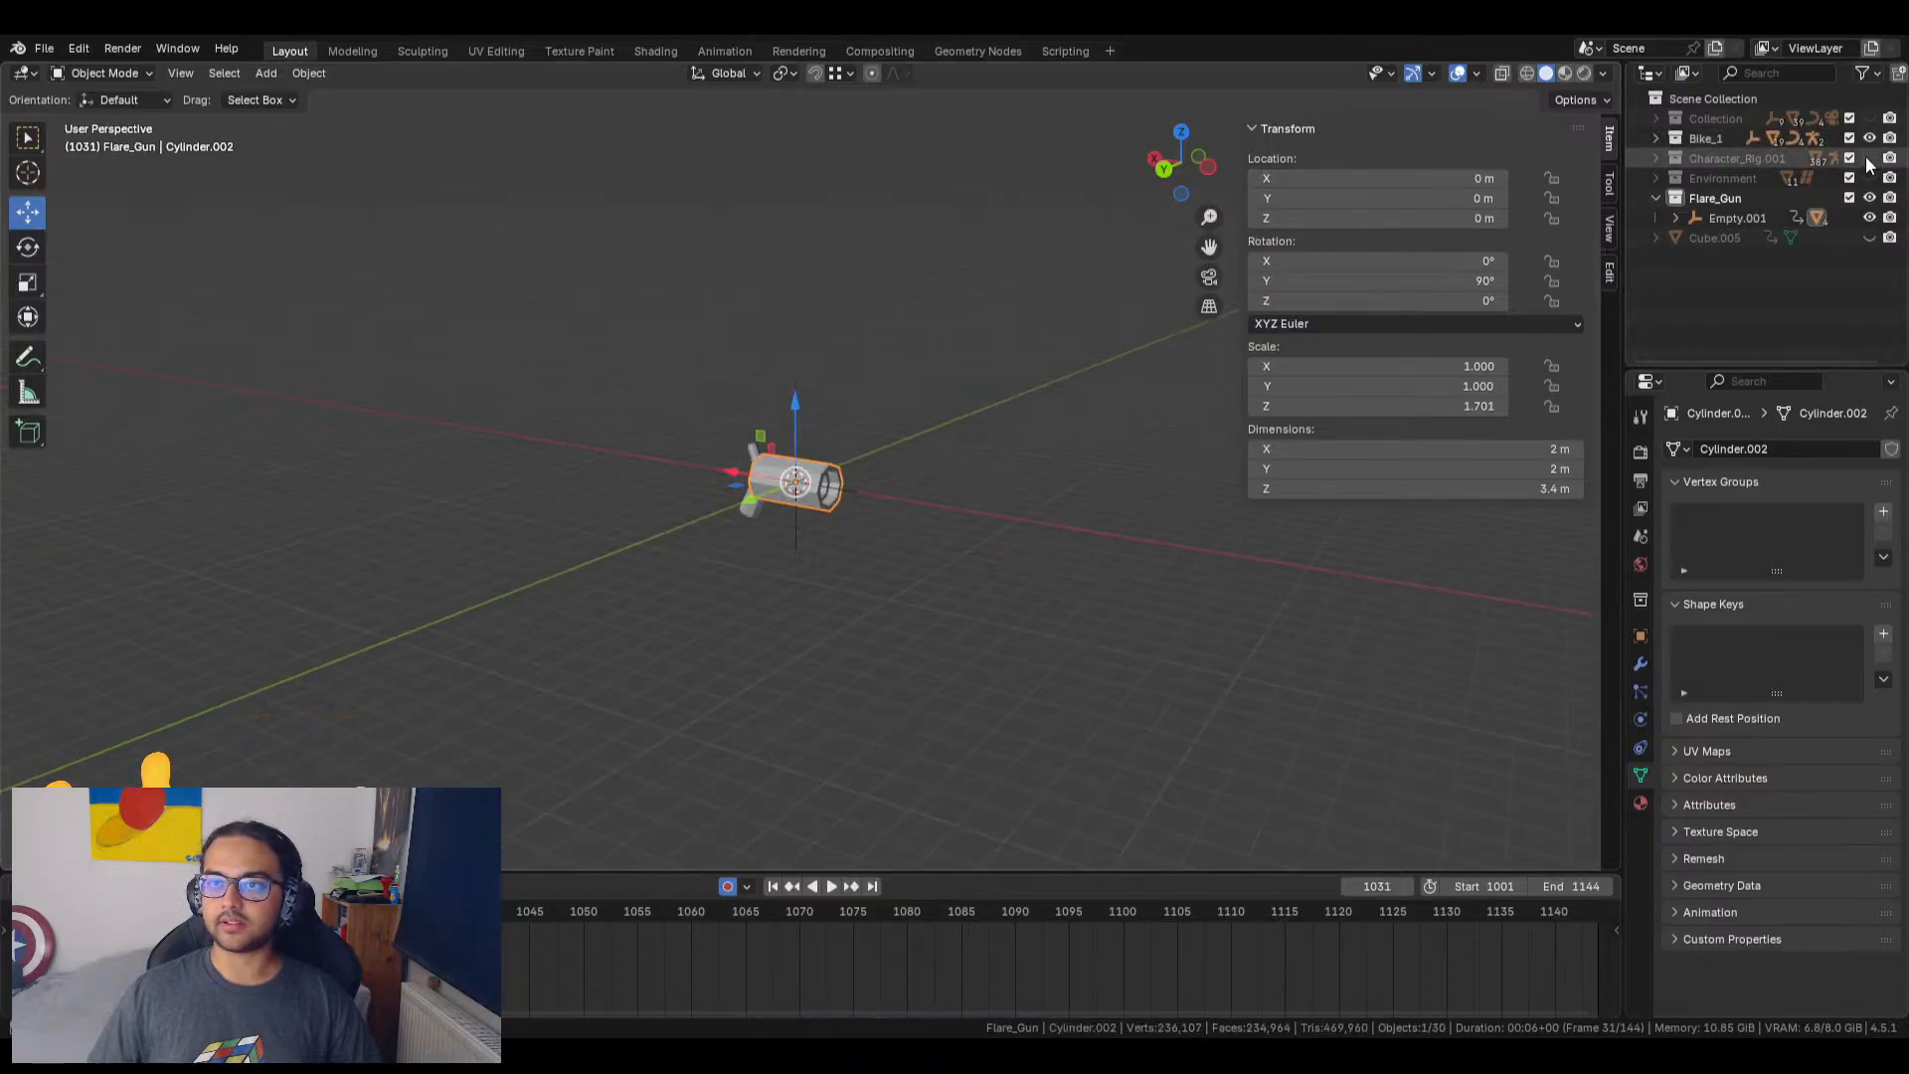
pyautogui.moveTo(1870, 158); pyautogui.dragTo(1870, 178)
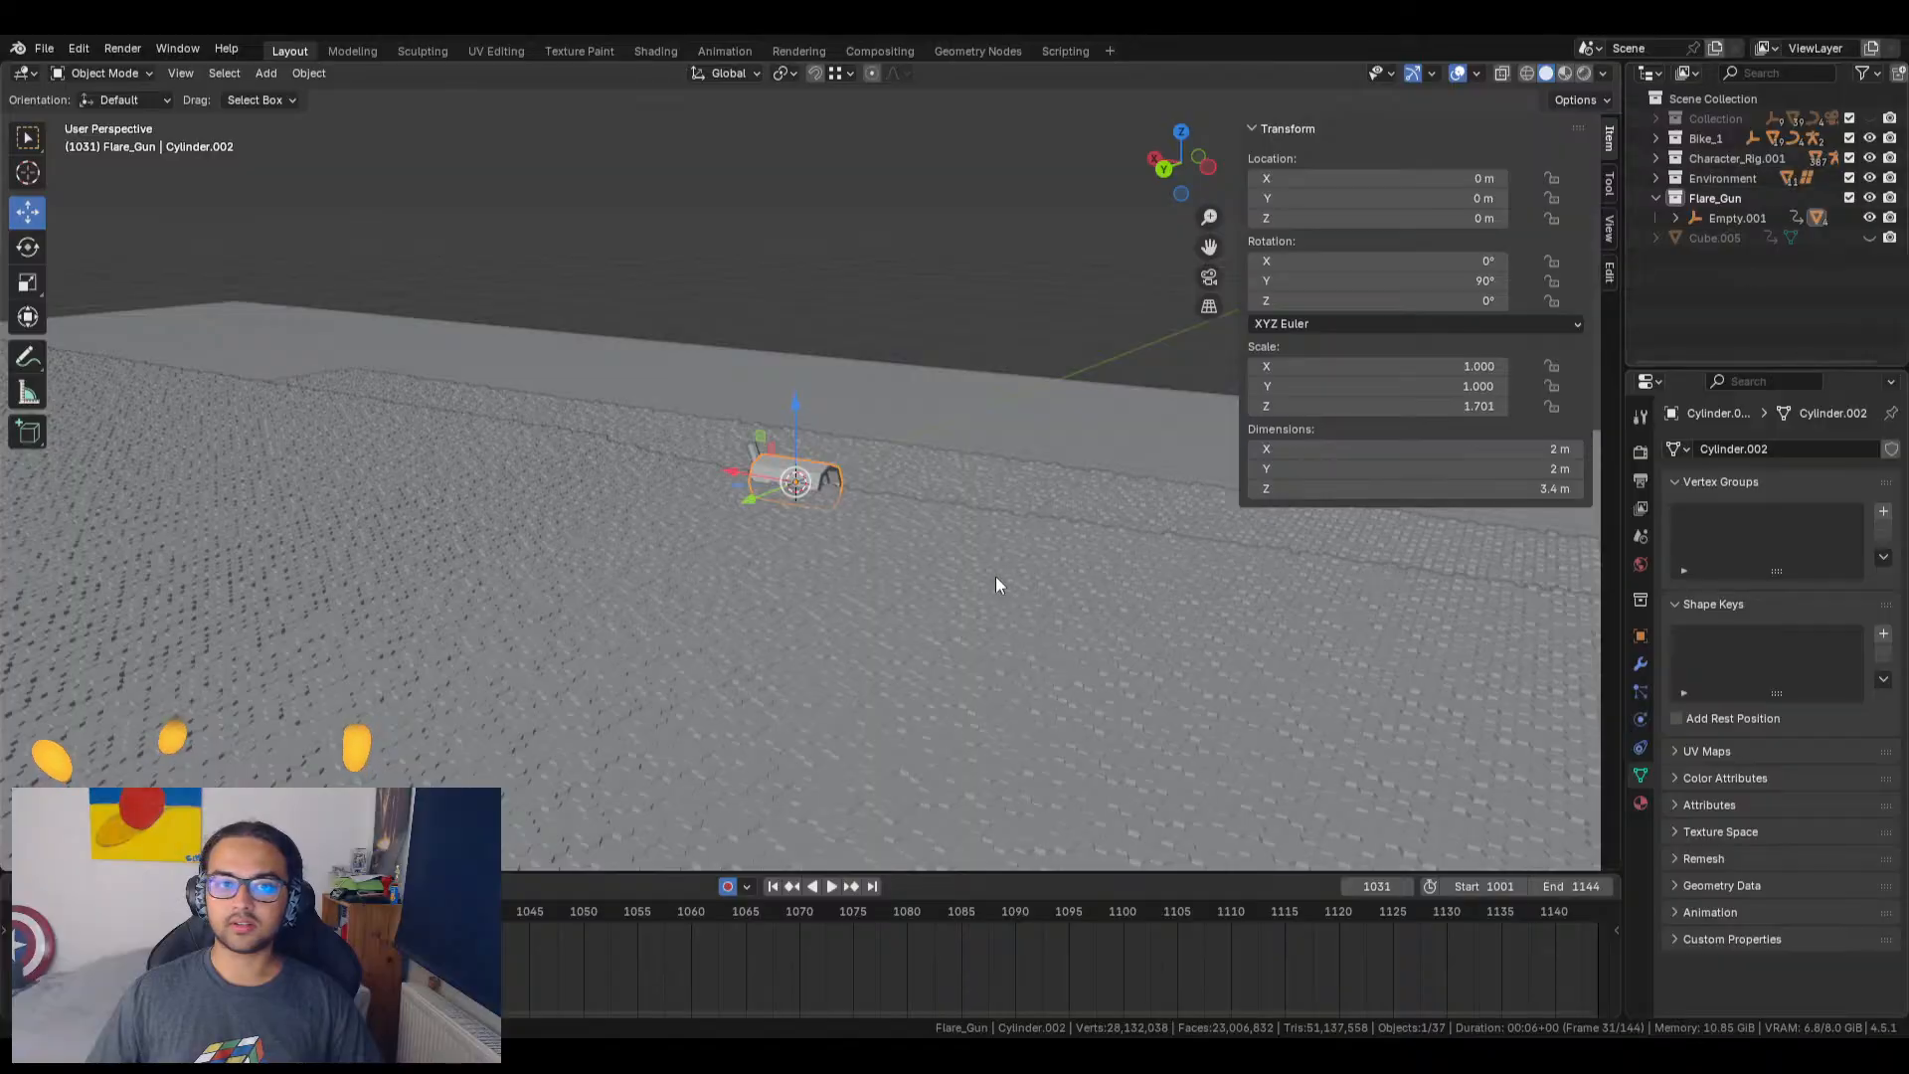
pyautogui.scroll(-8, 995, 576)
pyautogui.moveTo(980, 534); pyautogui.dragTo(834, 547, button='middle')
pyautogui.scroll(5, 844, 435)
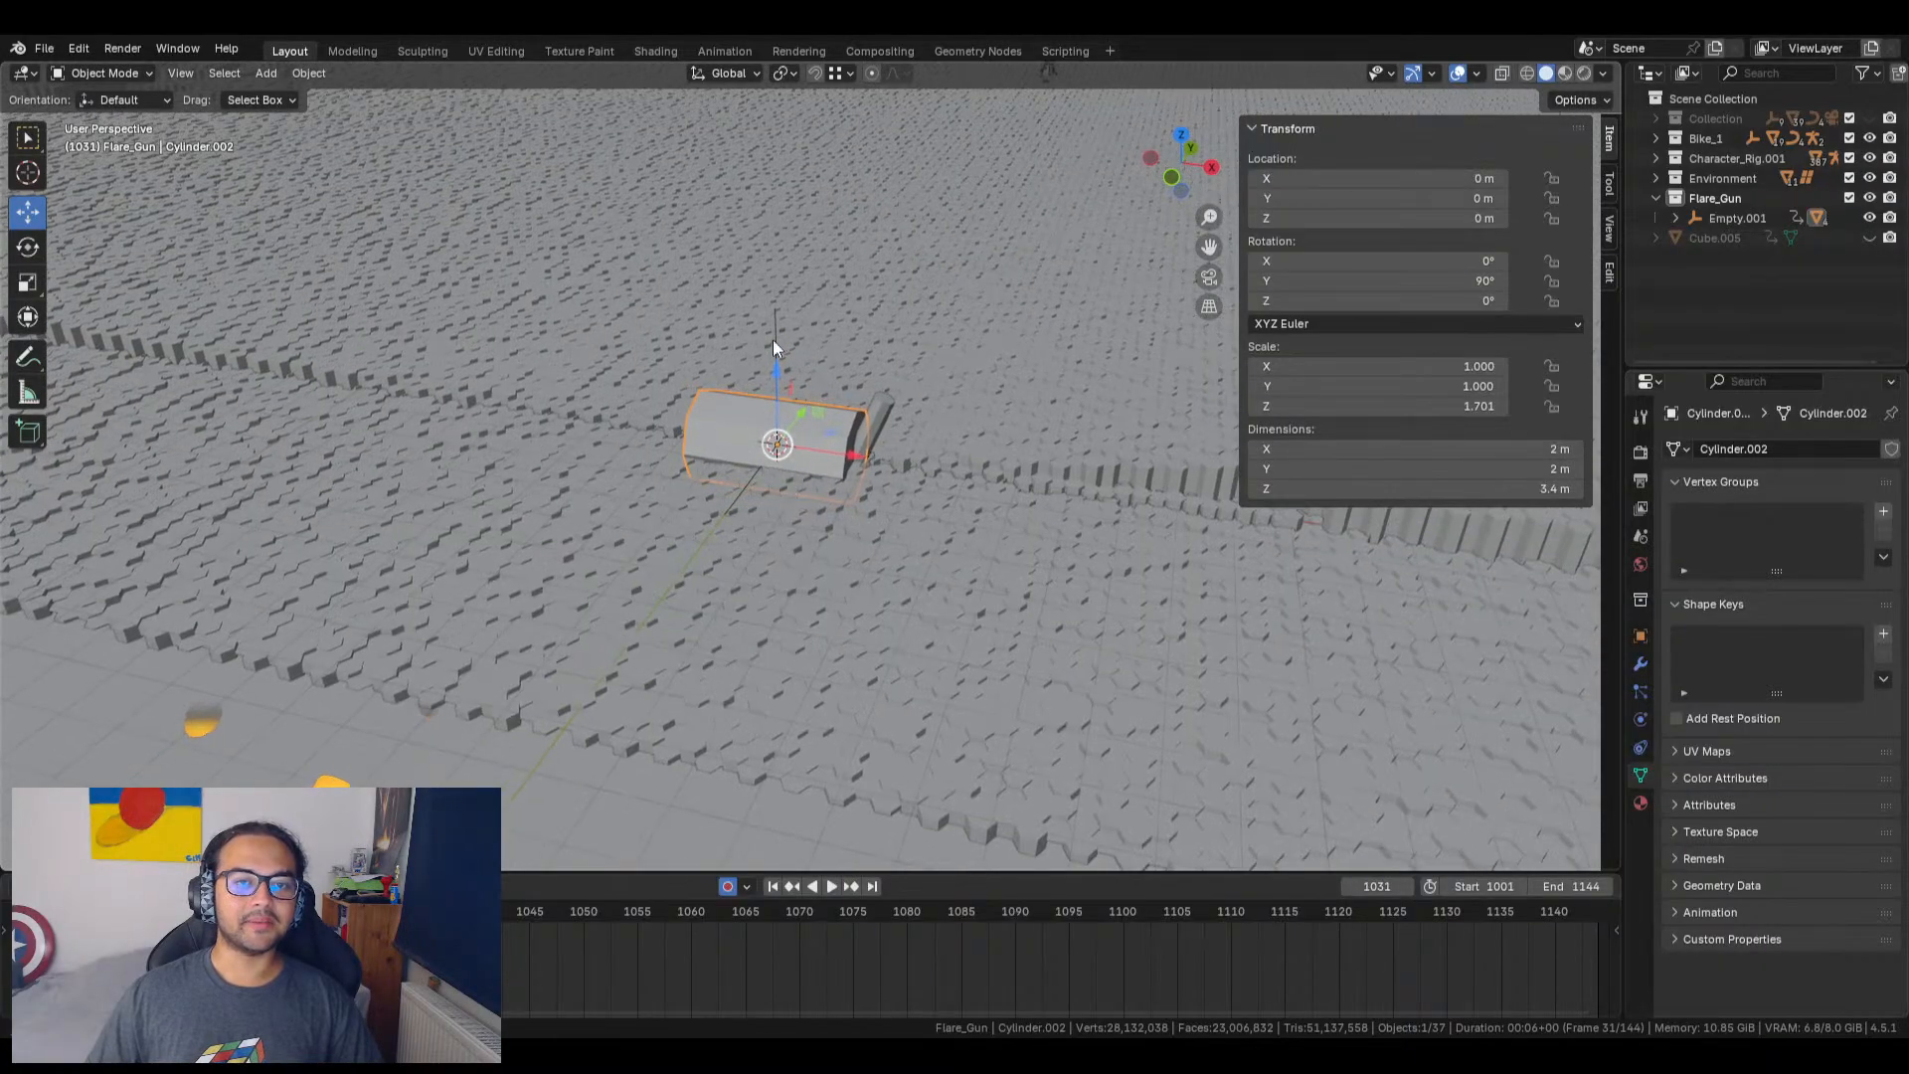
# Step: Select the flare gun's controlling empty and scale it down uniformly to about 0.525
pyautogui.click(774, 320)
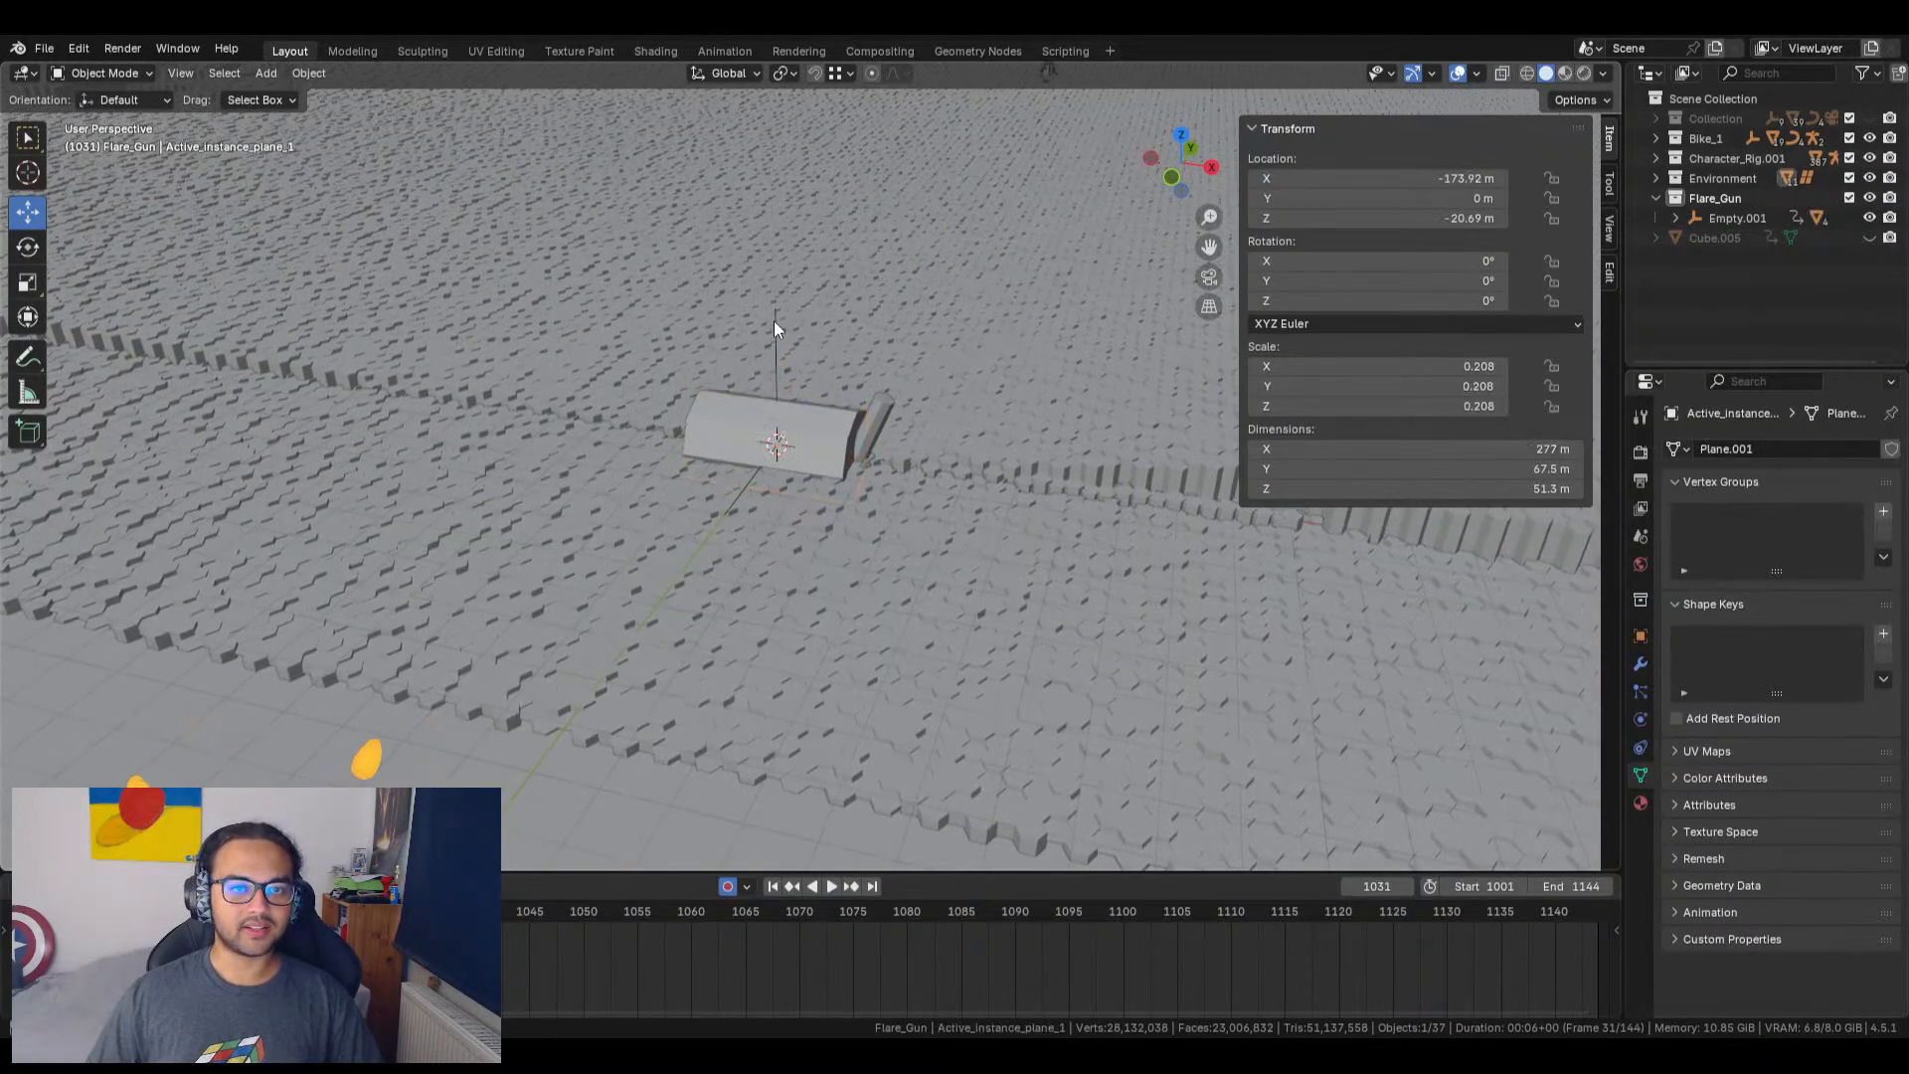
pyautogui.press('s')
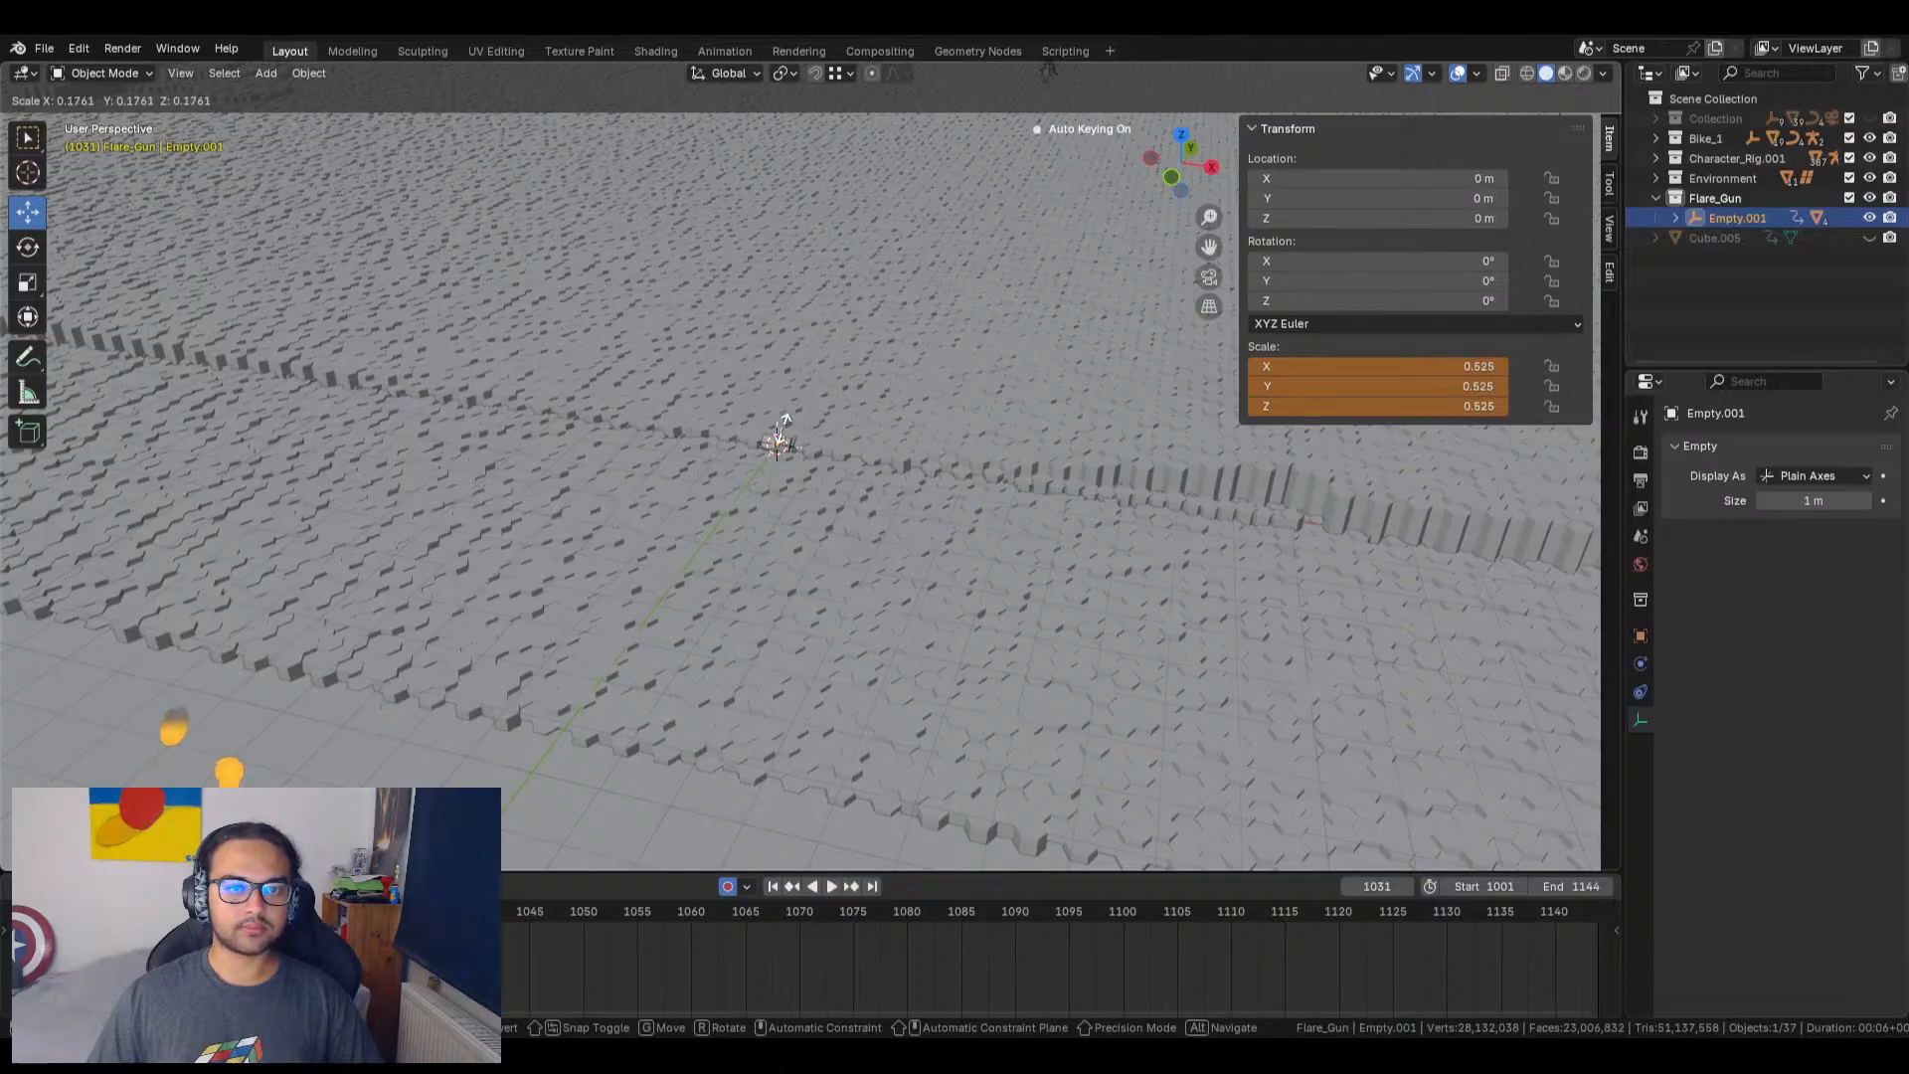
pyautogui.click(782, 434)
# Step: Set the empty's scale to 0.3 on all three axes
pyautogui.click(1471, 364)
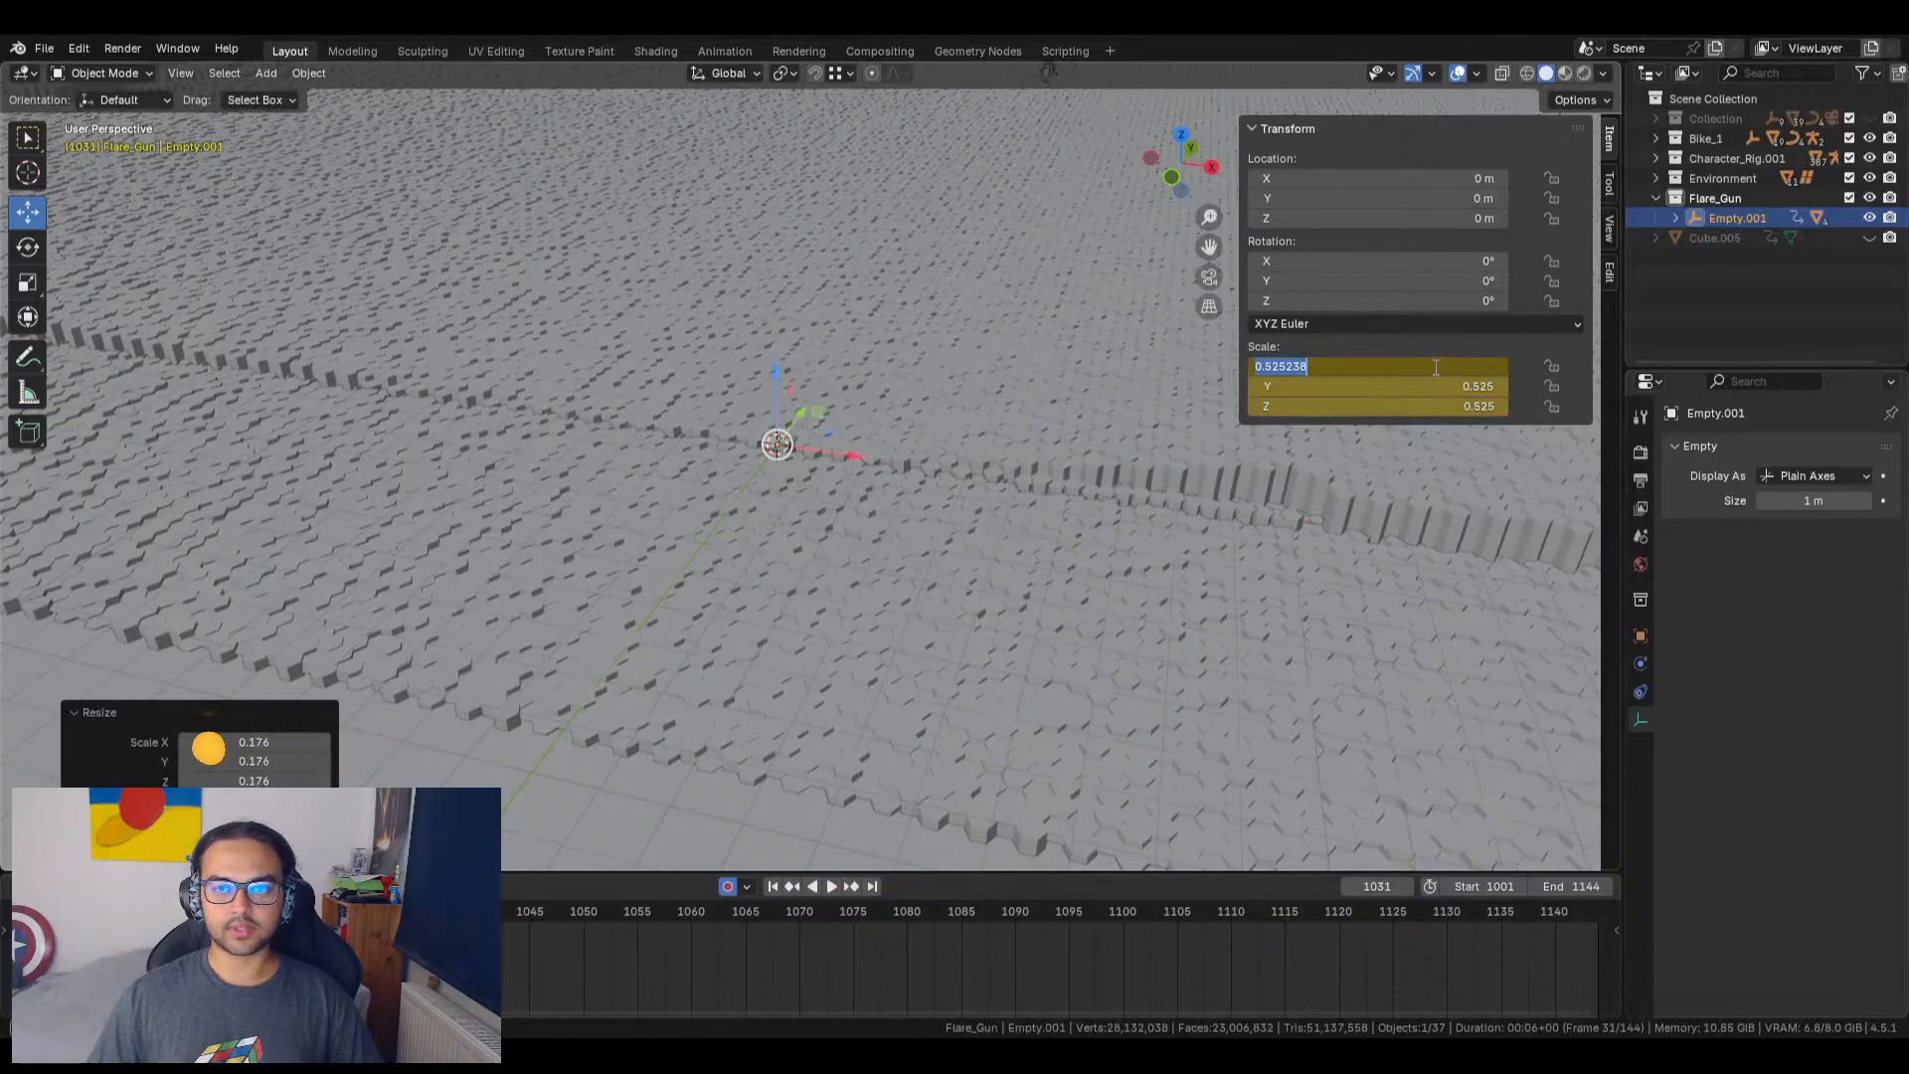
pyautogui.press('Return')
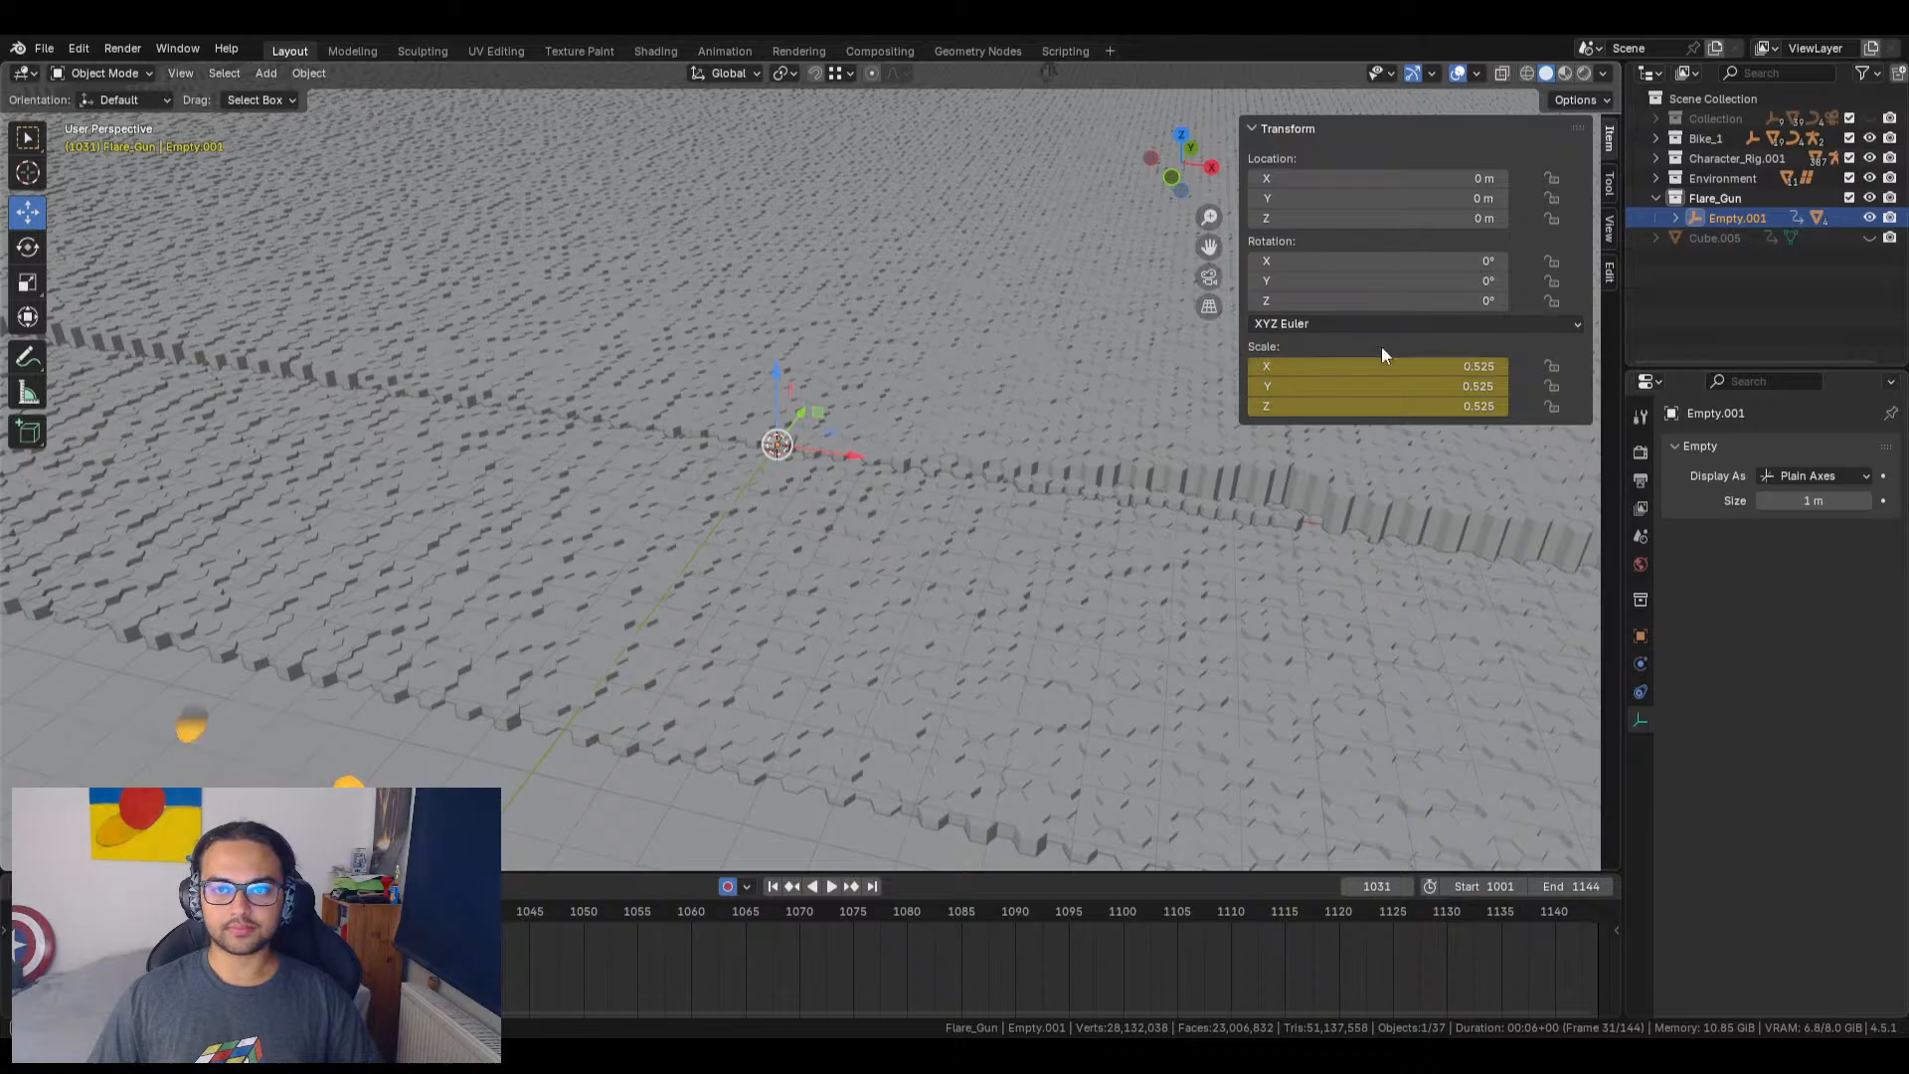
pyautogui.moveTo(1323, 368); pyautogui.dragTo(1322, 406)
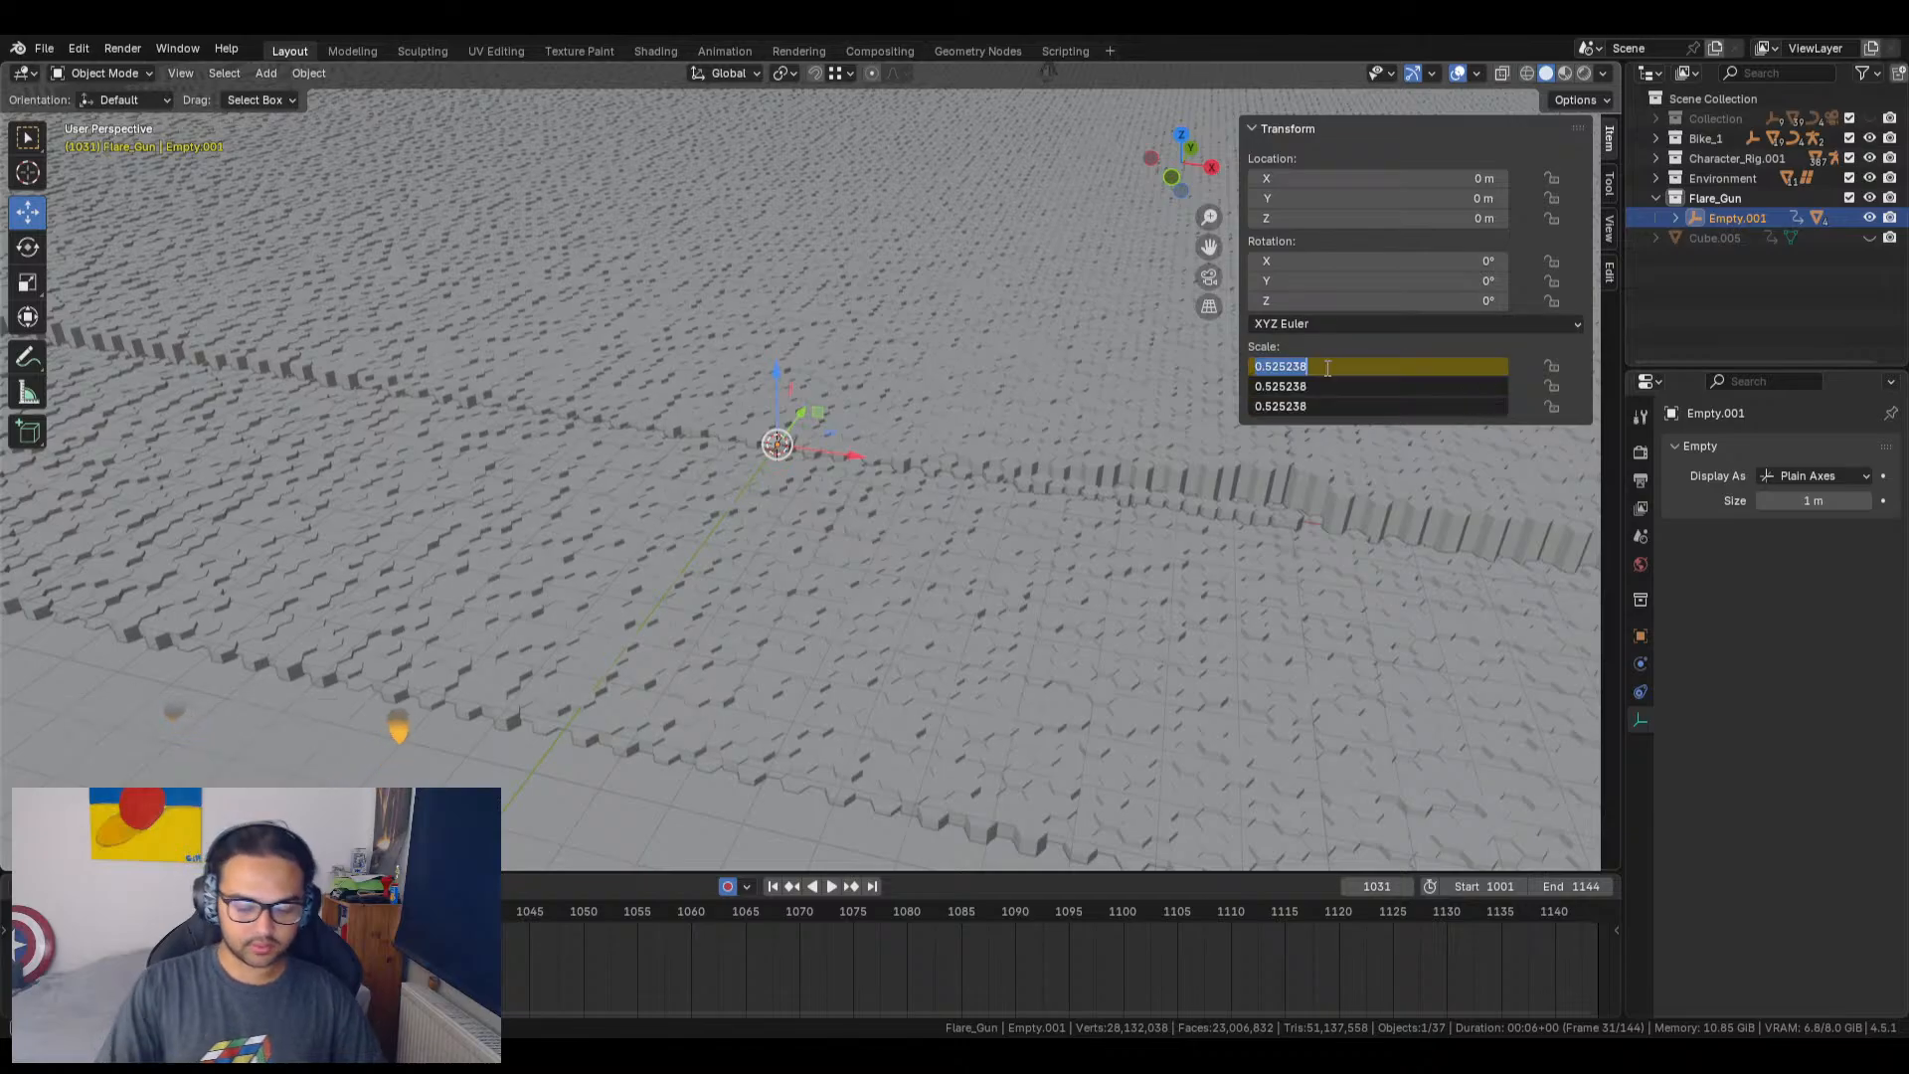
pyautogui.click(1328, 368)
pyautogui.press('BackSpace')
pyautogui.press('BackSpace')
pyautogui.press('BackSpace')
pyautogui.press('BackSpace')
pyautogui.press('BackSpace')
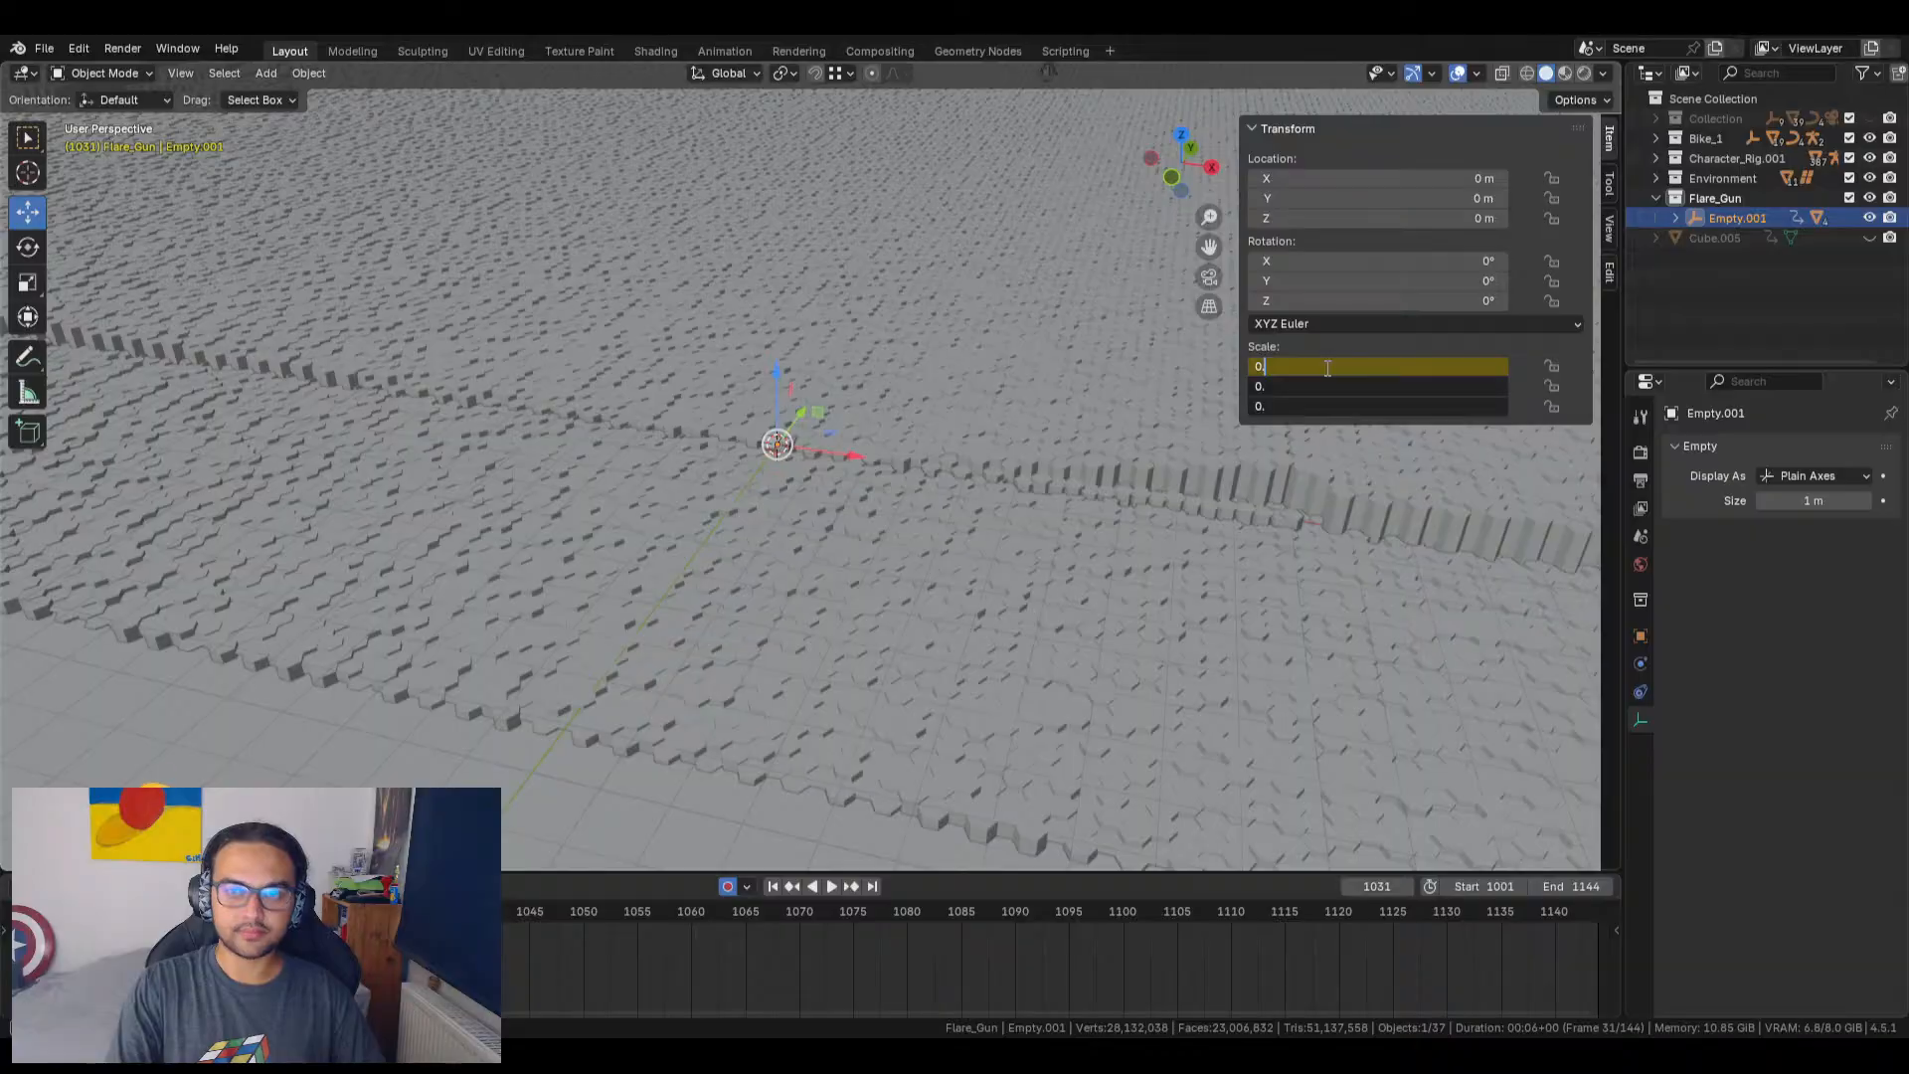
pyautogui.press('Return')
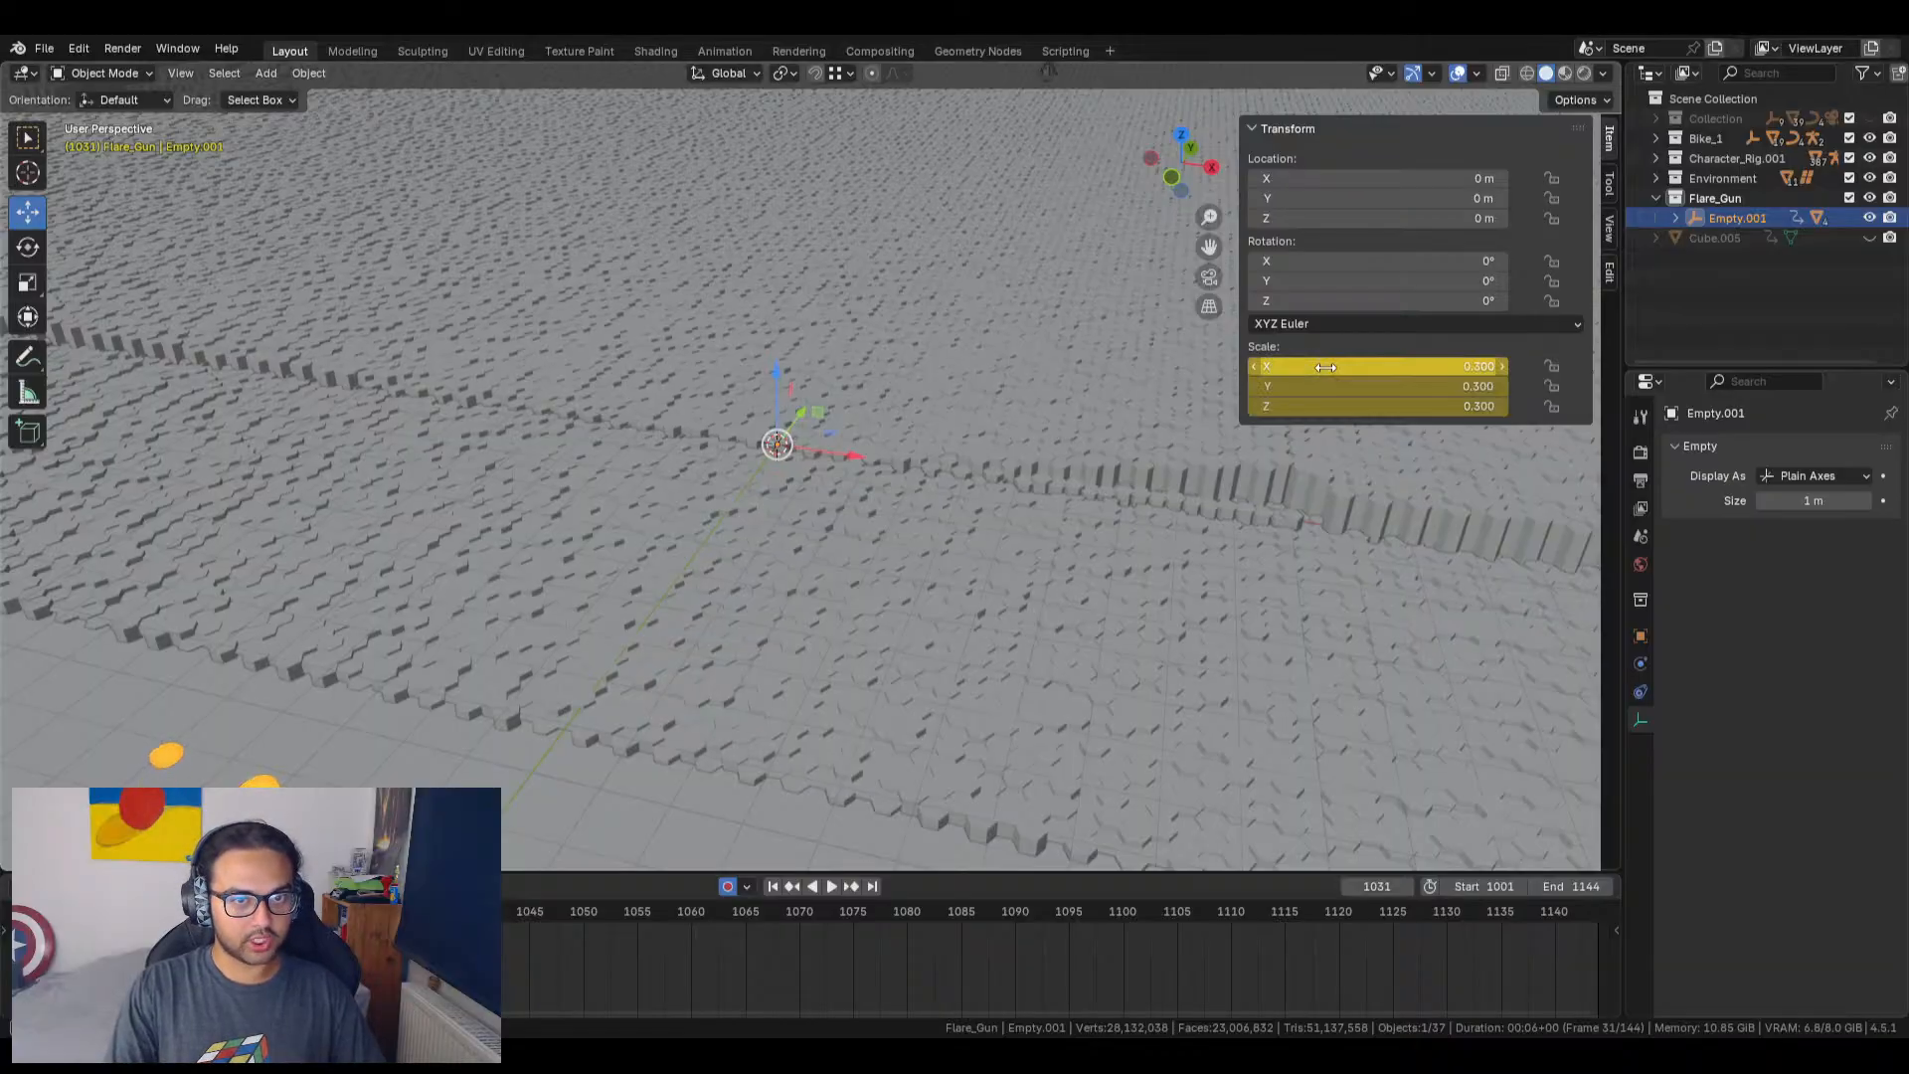
# Step: Clear the keyframes from the empty's scale values
pyautogui.scroll(3, 796, 447)
pyautogui.scroll(3, 784, 476)
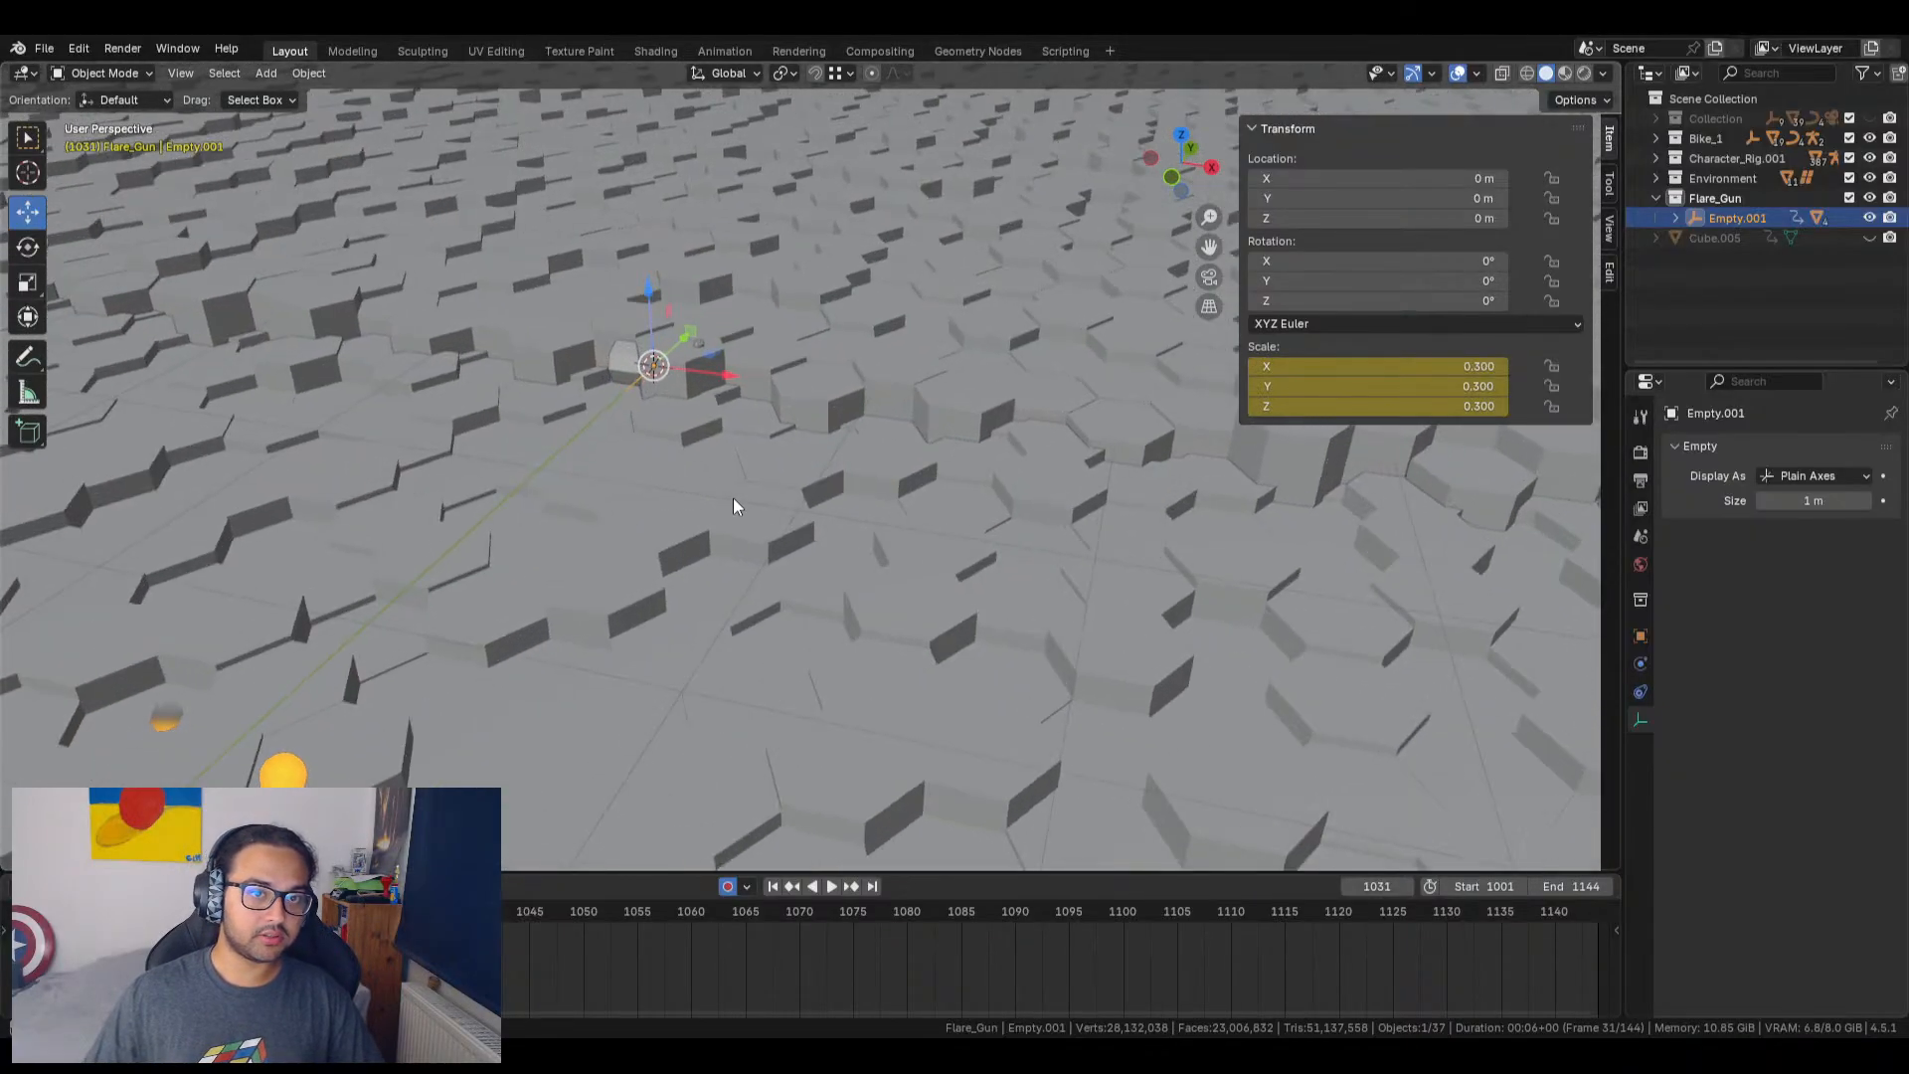
pyautogui.scroll(2, 925, 502)
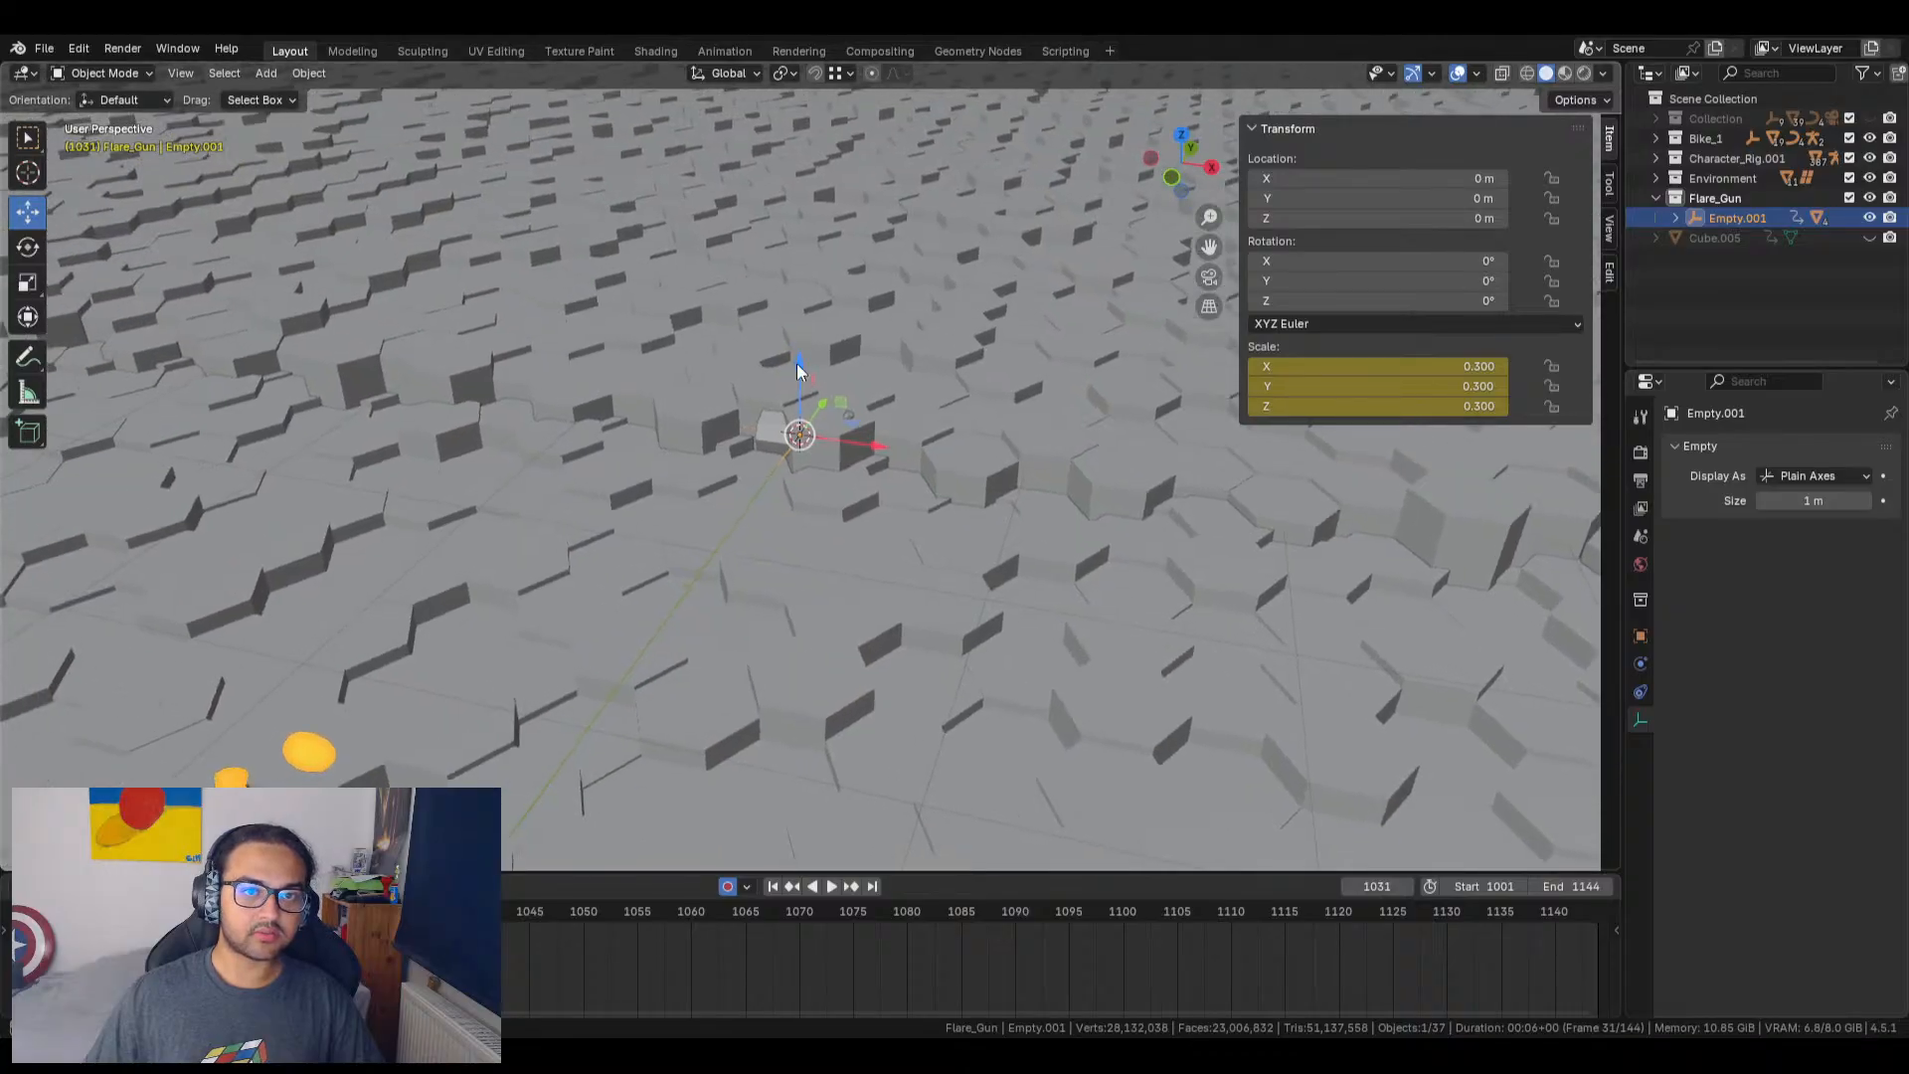
pyautogui.rightClick(1308, 366)
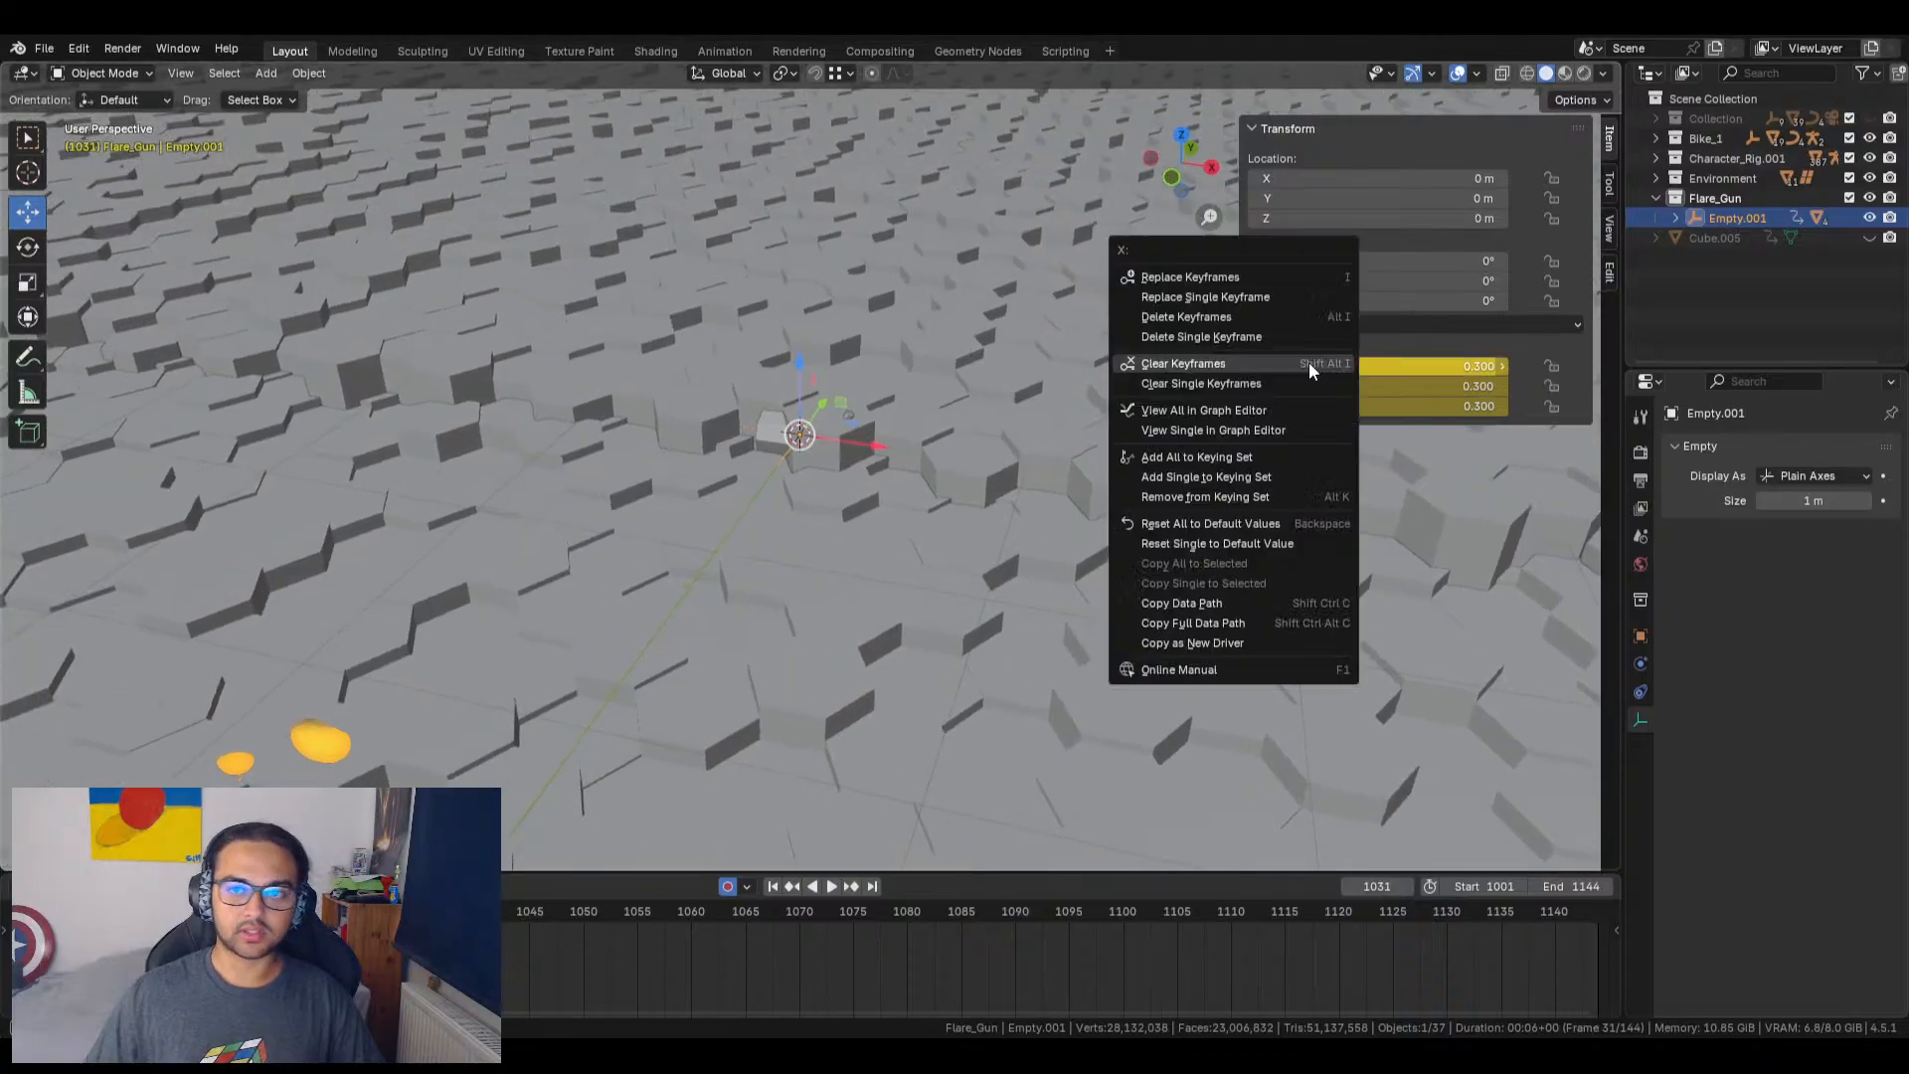
pyautogui.click(1203, 364)
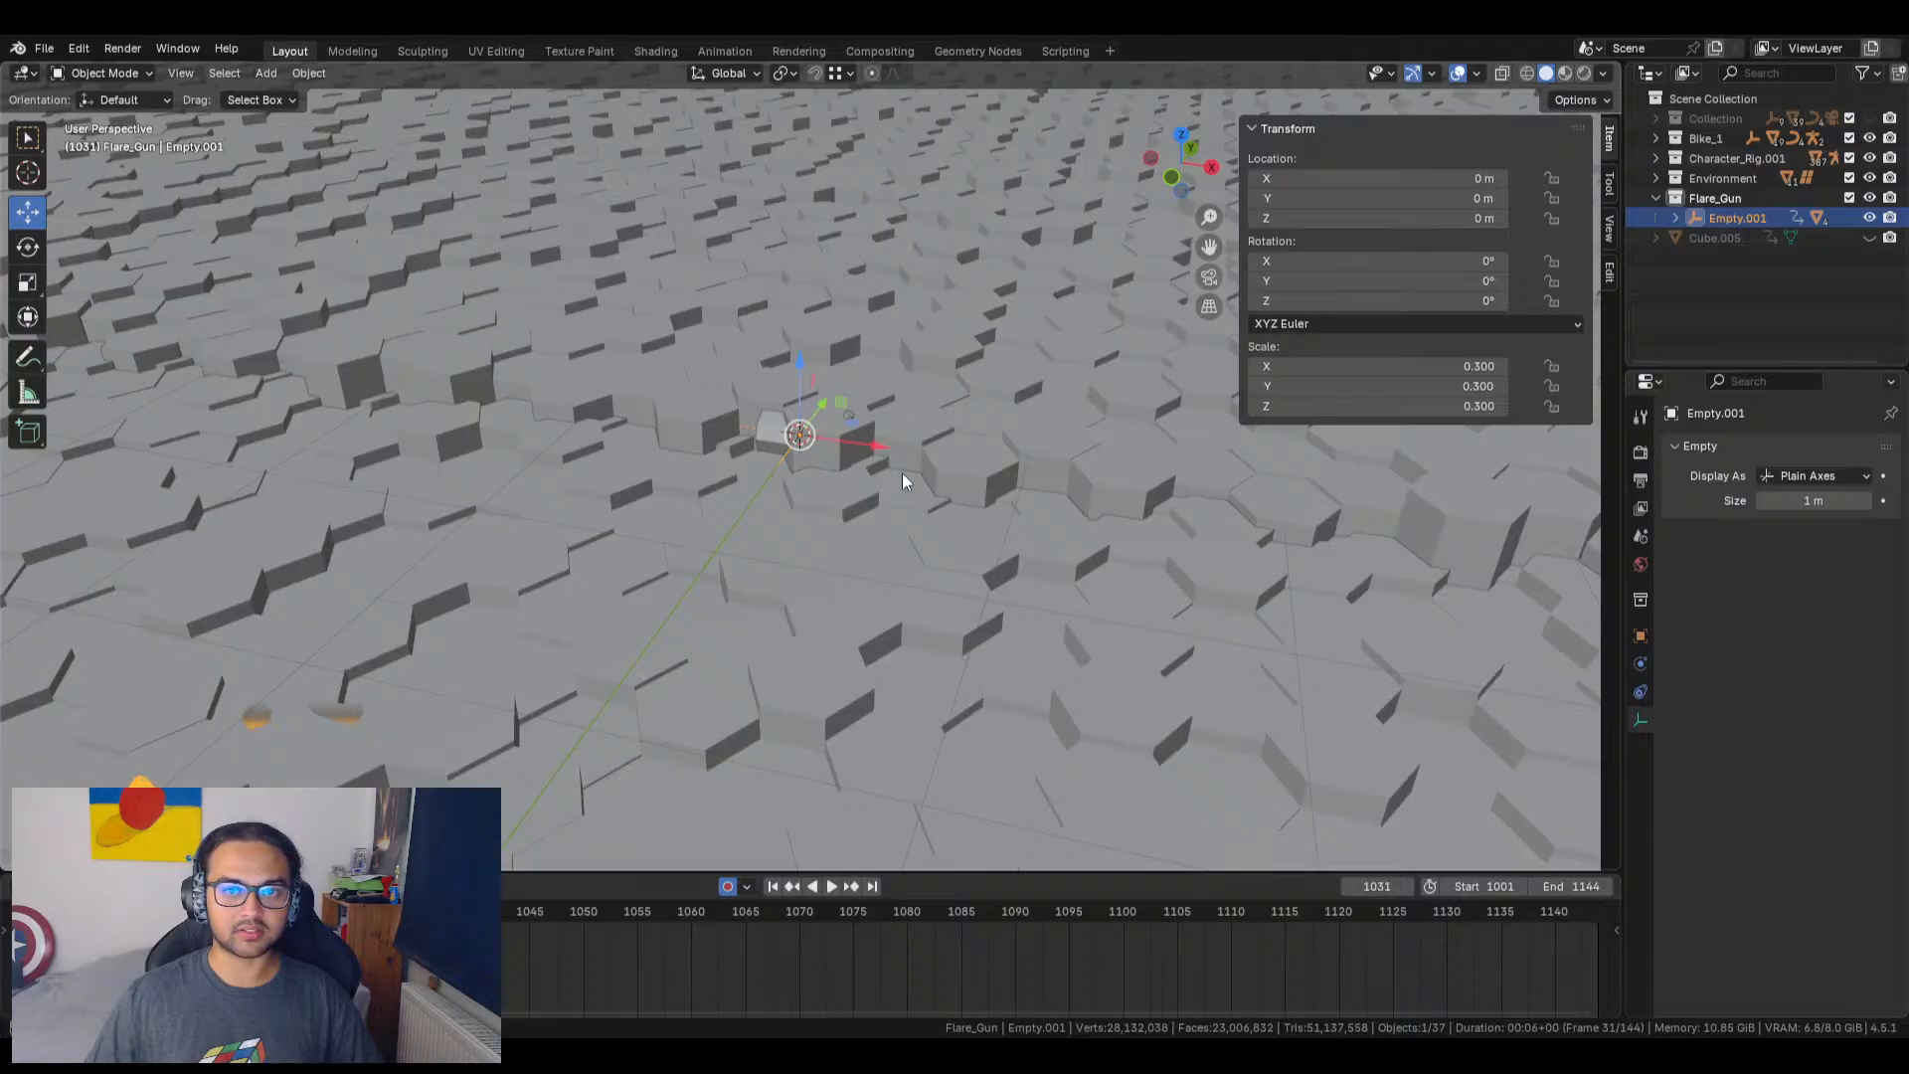
# Step: Raise the empty along Z to a height of about 0.52 m and delete its location keyframes
pyautogui.moveTo(797, 360); pyautogui.dragTo(797, 248)
pyautogui.moveTo(946, 515); pyautogui.dragTo(975, 422, button='middle')
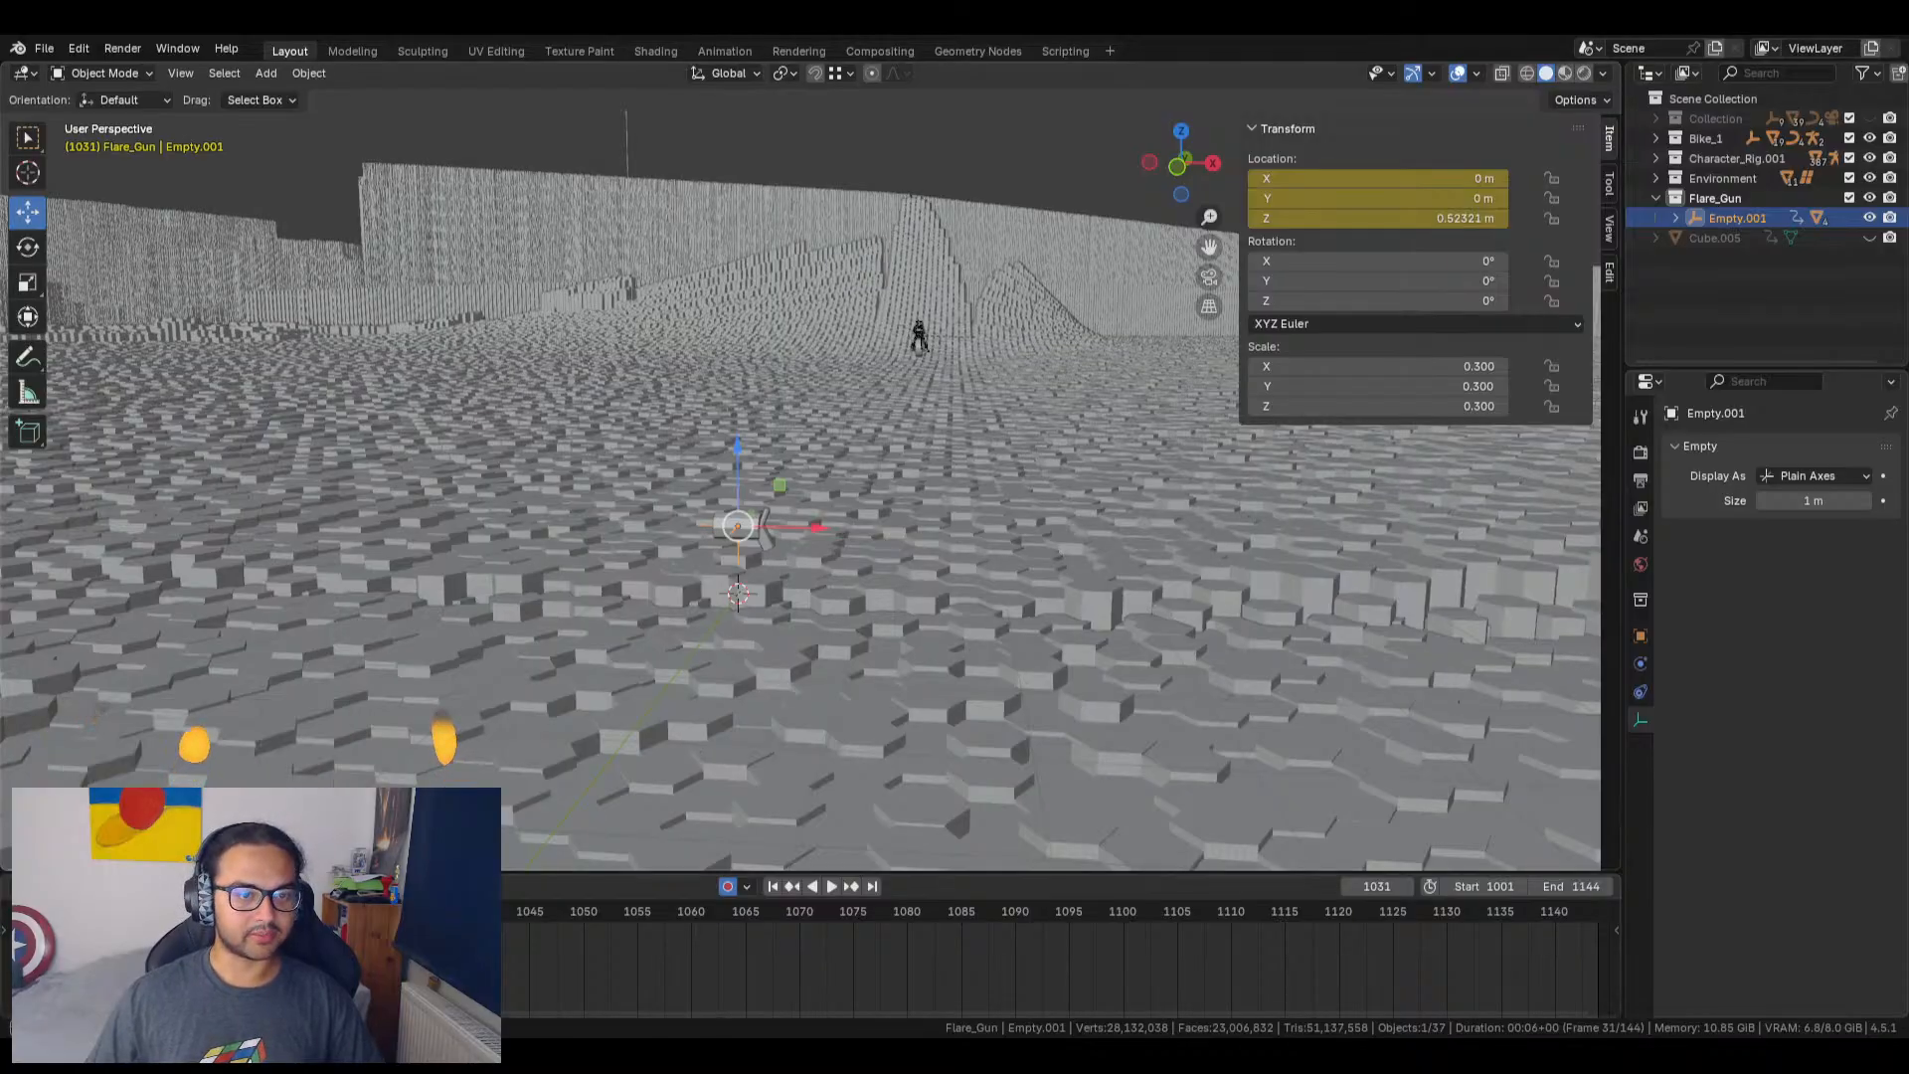
pyautogui.hotkey('alt', 'i')
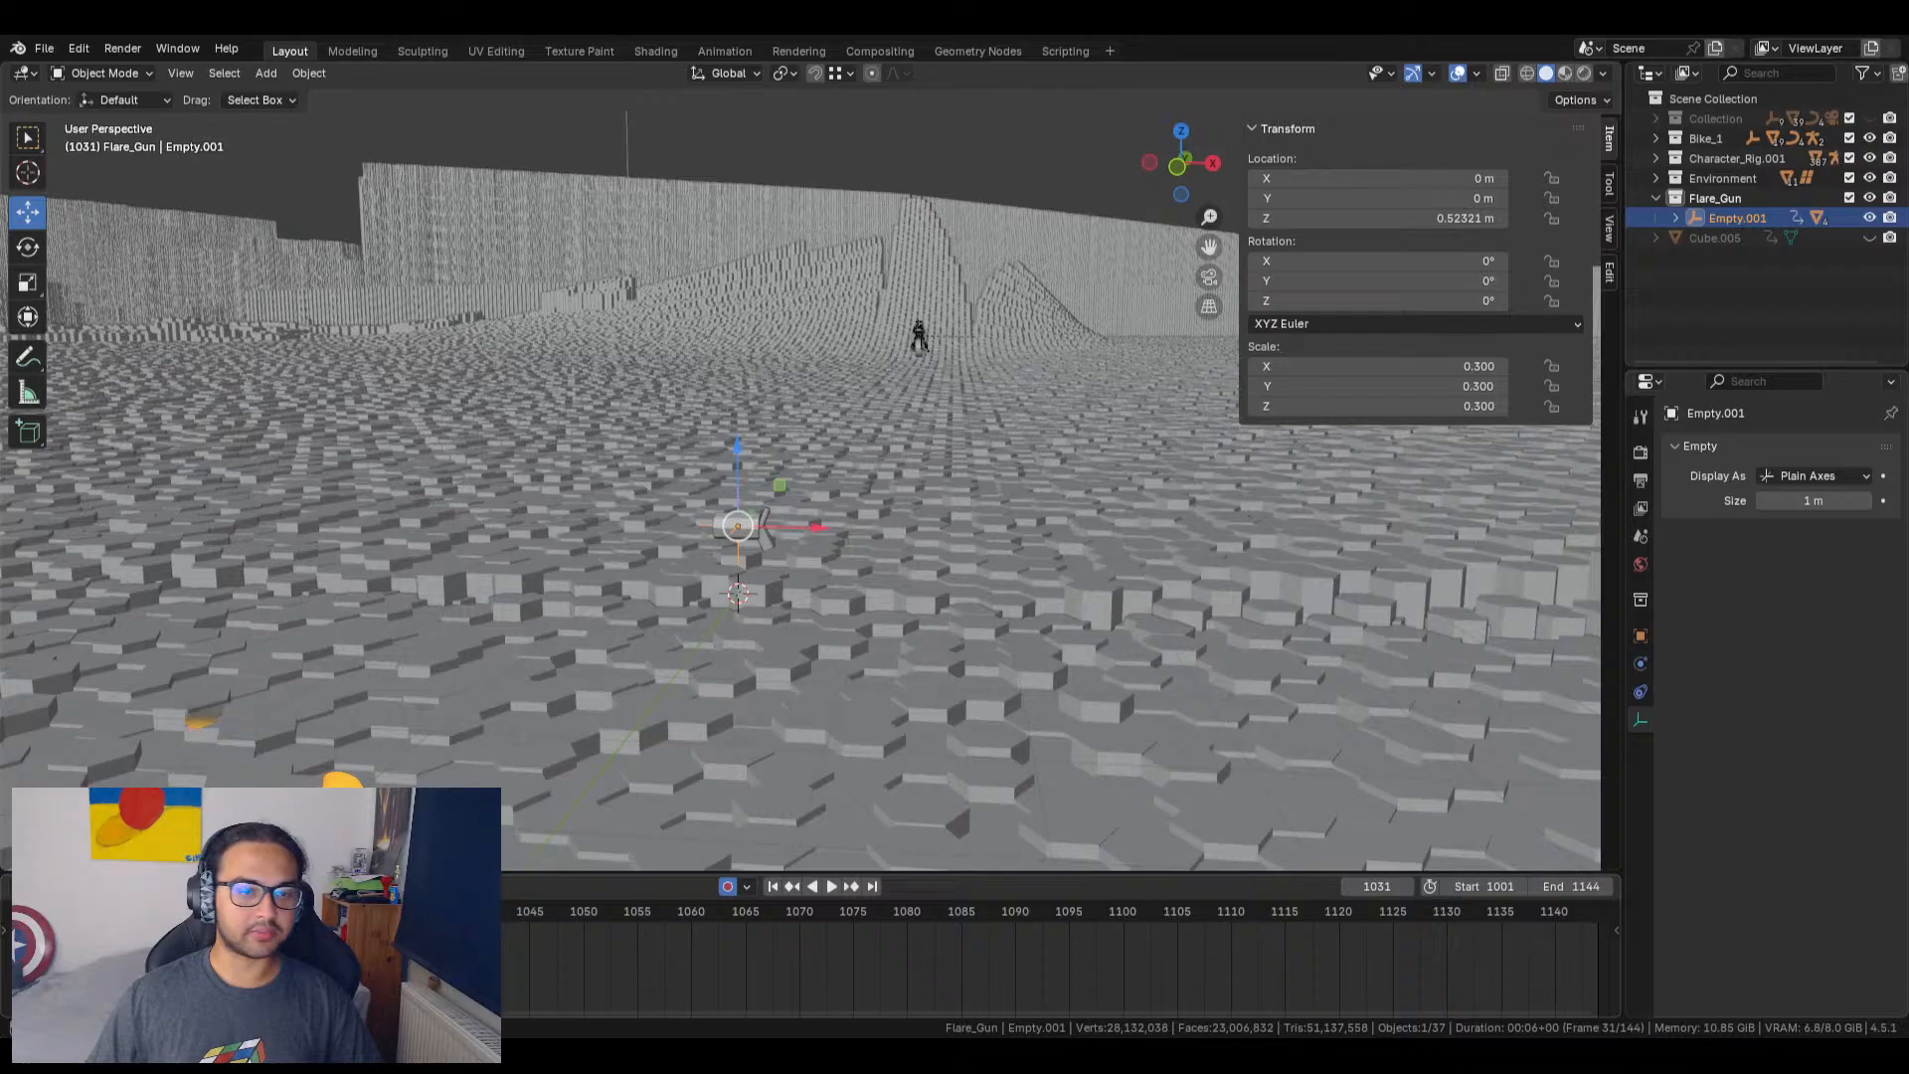
# Step: Return to frame 1001 and set the empty's scale to 0.2 on all three axes
pyautogui.hotkey('shift', 'Left')
pyautogui.press('space')
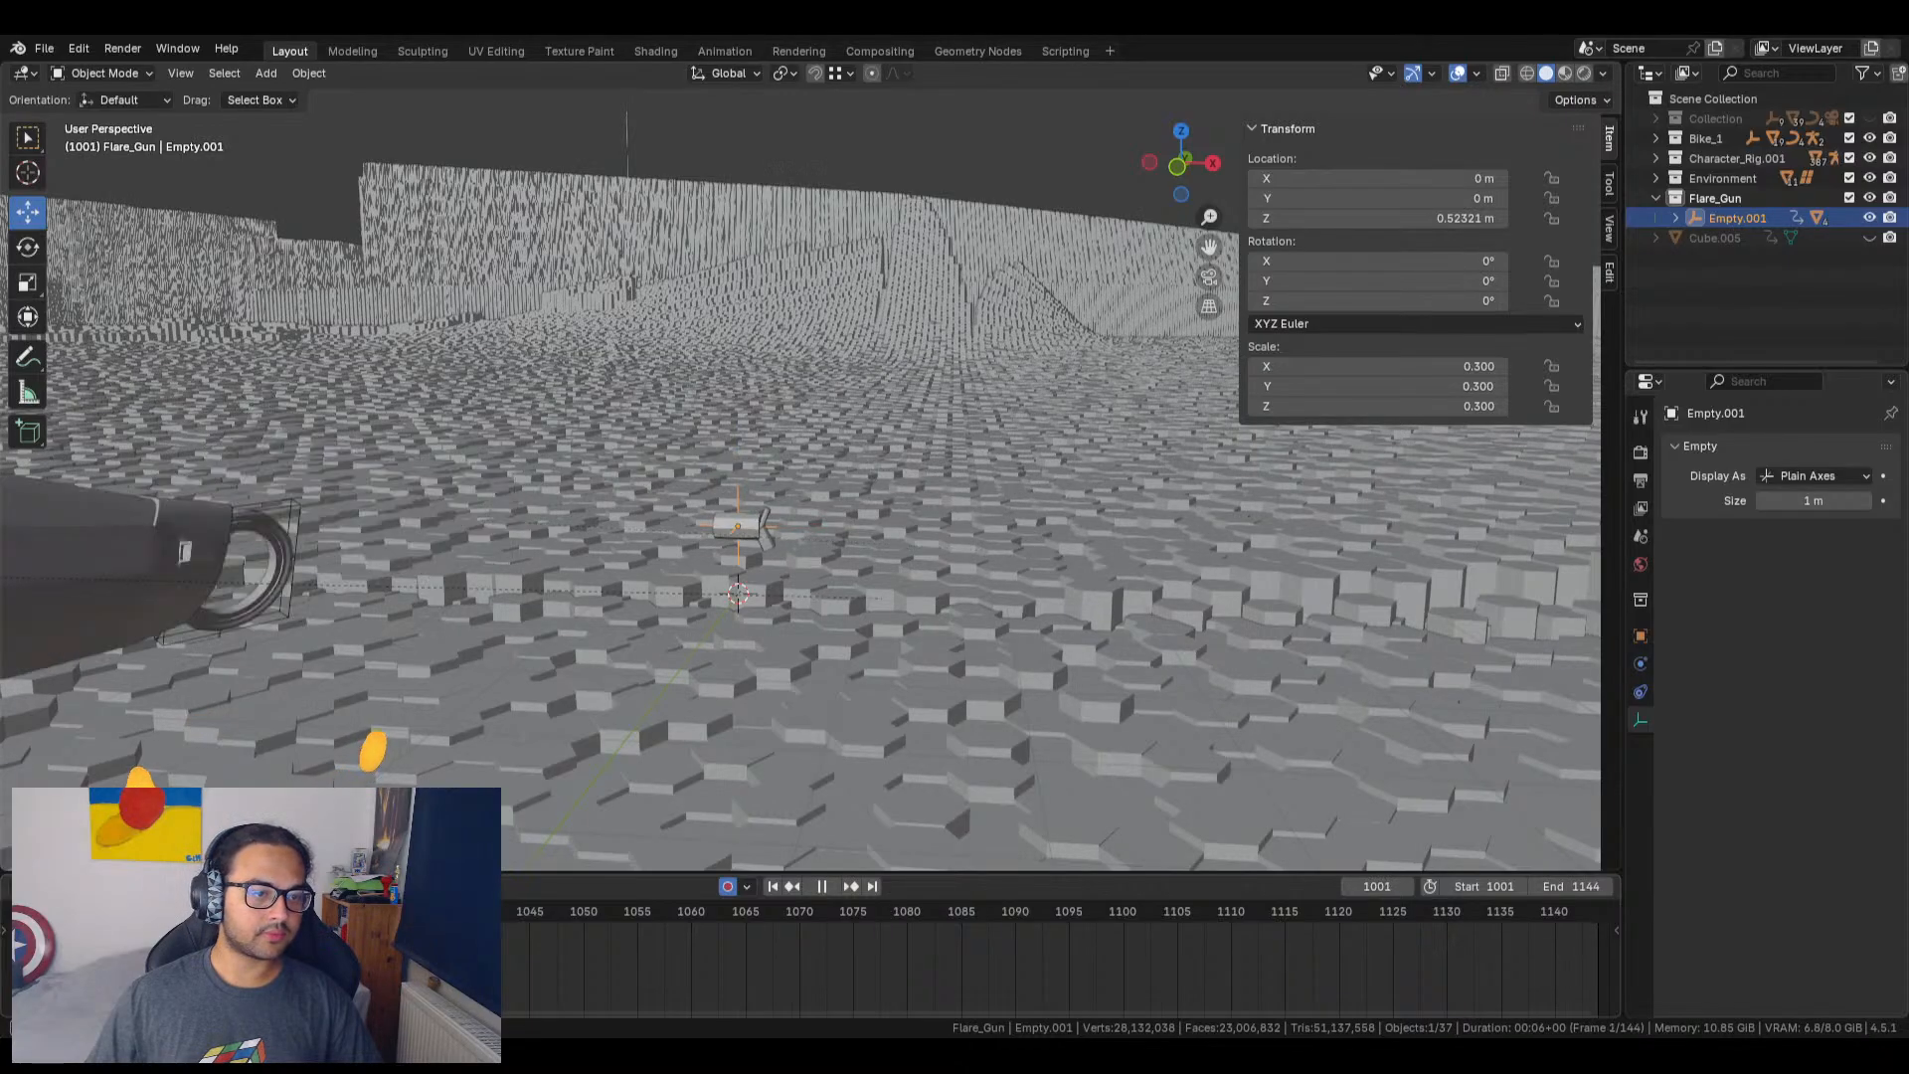
pyautogui.keyDown('shift'); pyautogui.moveTo(594, 706); pyautogui.dragTo(879, 686, button='middle'); pyautogui.keyUp('shift')
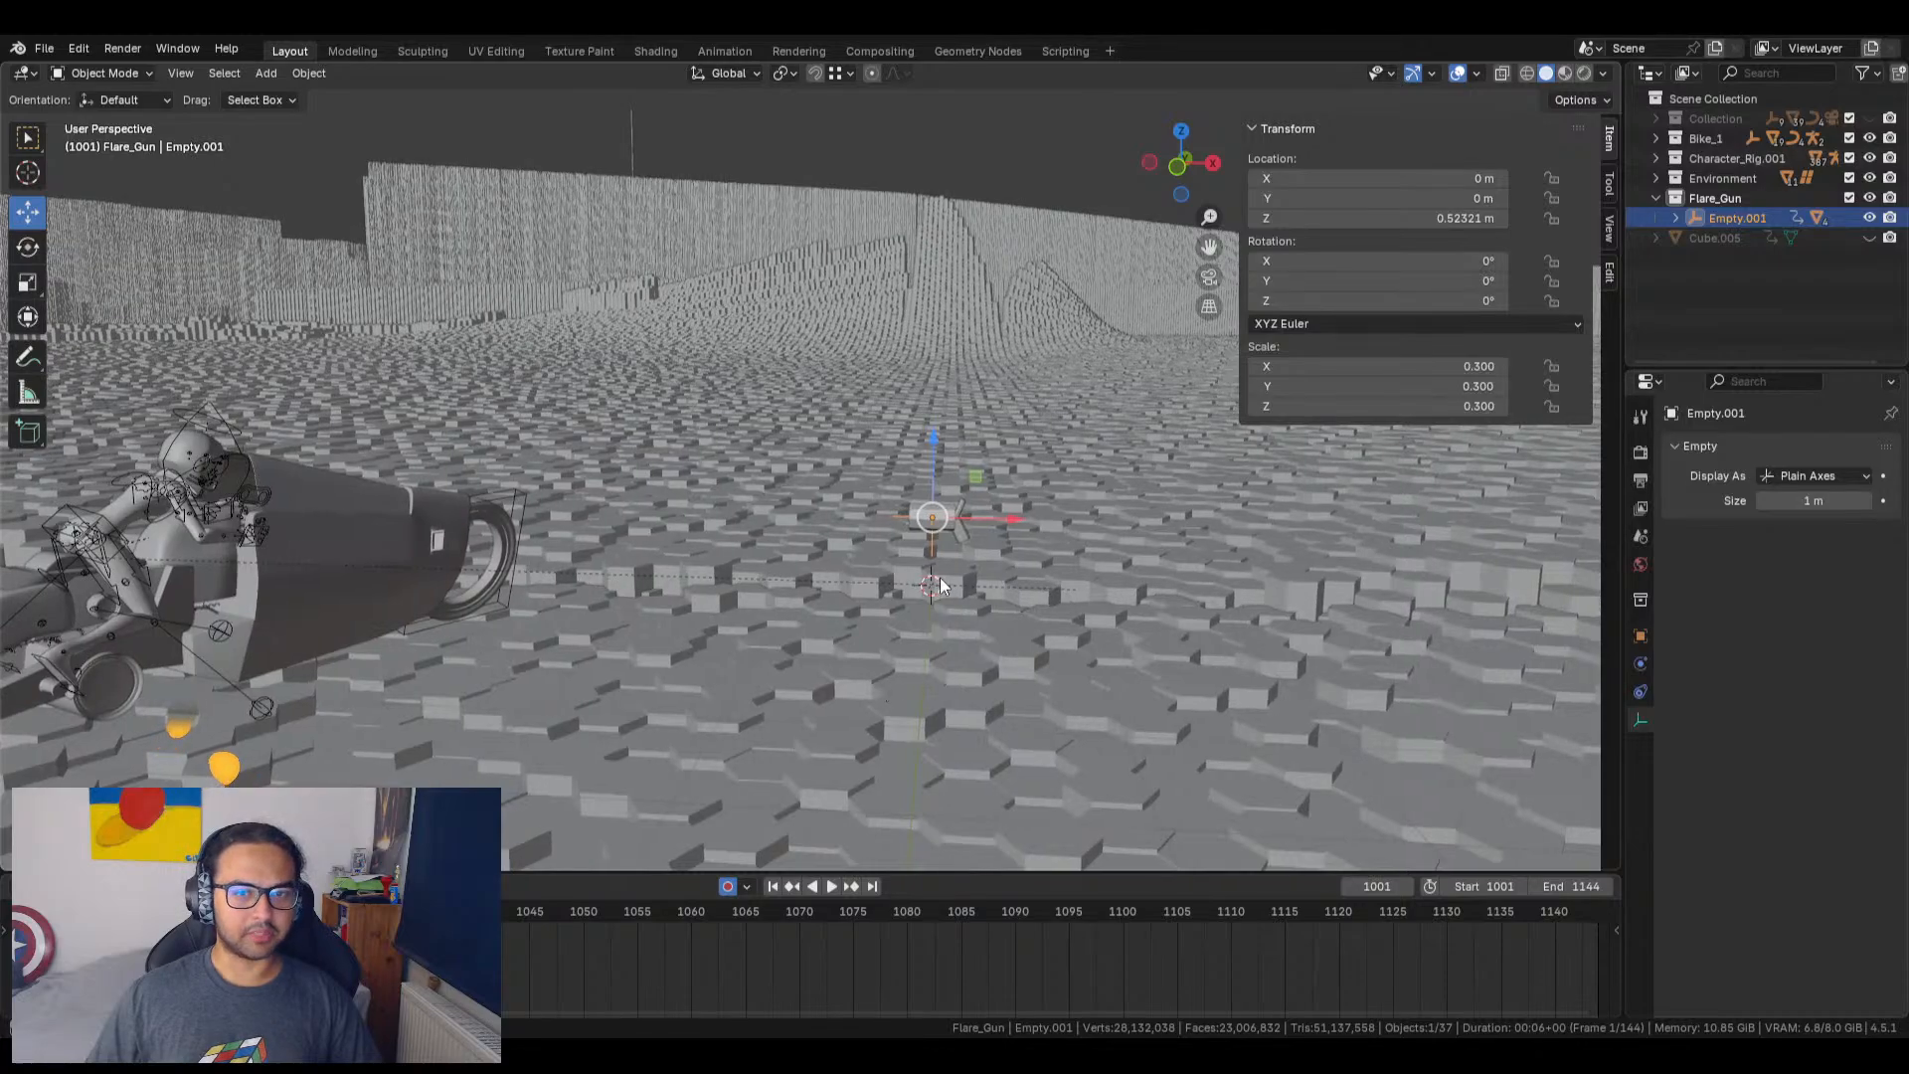
pyautogui.click(1433, 368)
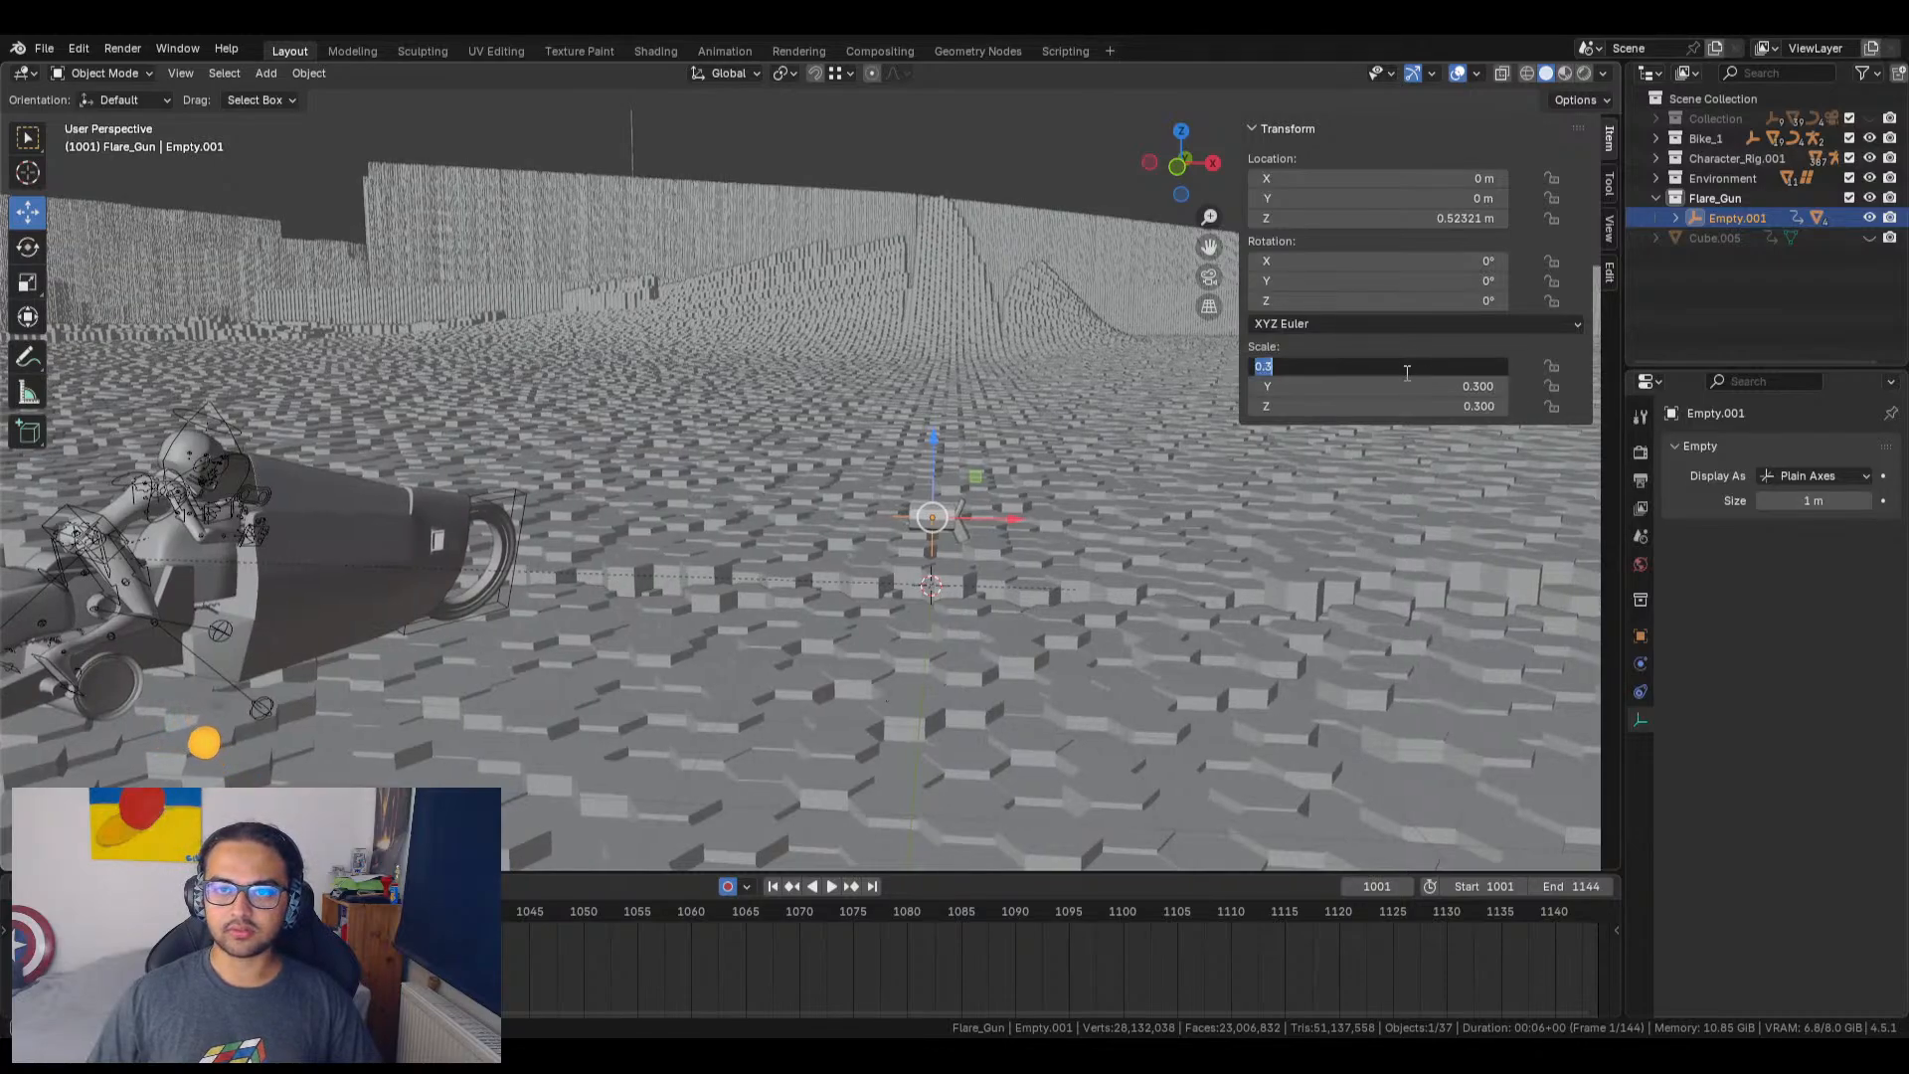
pyautogui.click(1165, 392)
pyautogui.moveTo(1407, 372); pyautogui.dragTo(1407, 405)
pyautogui.write('0.')
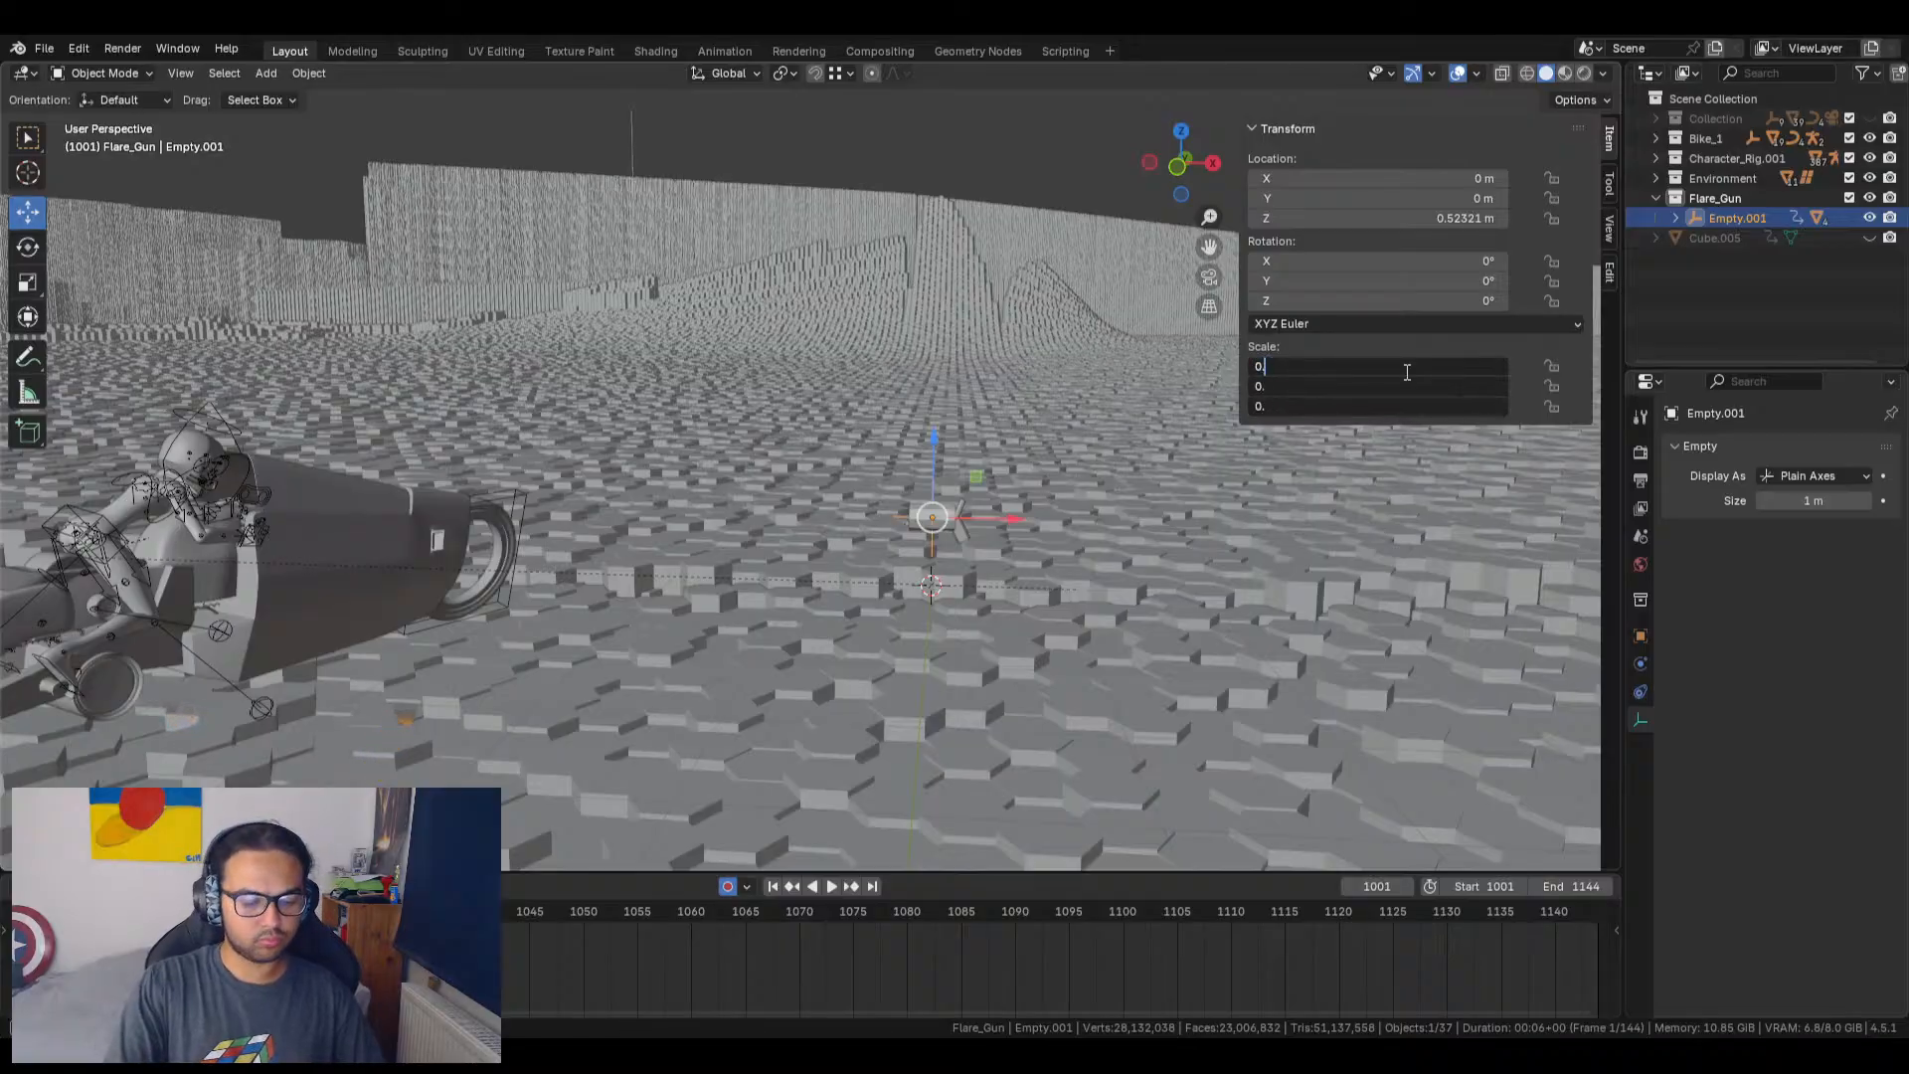
pyautogui.write('2')
pyautogui.press('Return')
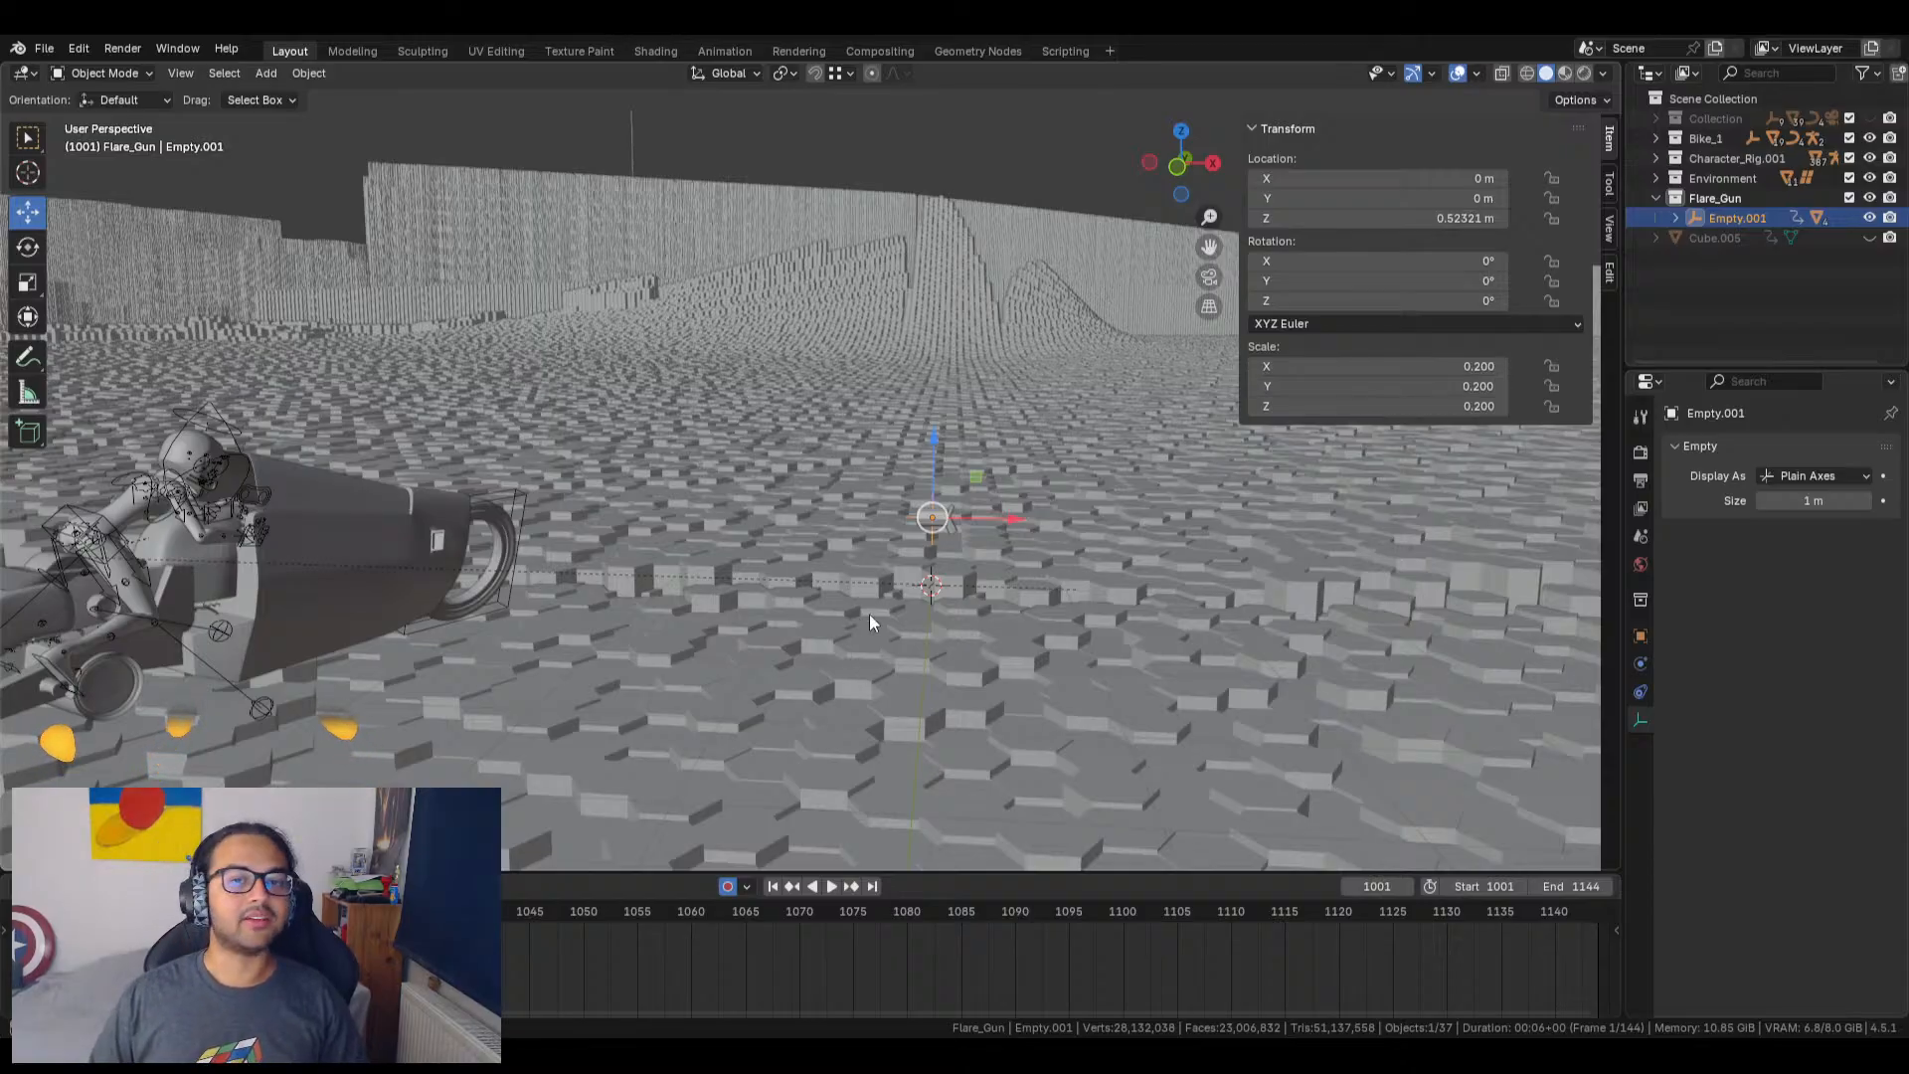
# Step: Review the bike animation through the scene camera by playing and scrubbing it, stopping at frame 1005
pyautogui.keyDown('shift'); pyautogui.moveTo(869, 614); pyautogui.dragTo(1052, 637, button='middle'); pyautogui.keyUp('shift')
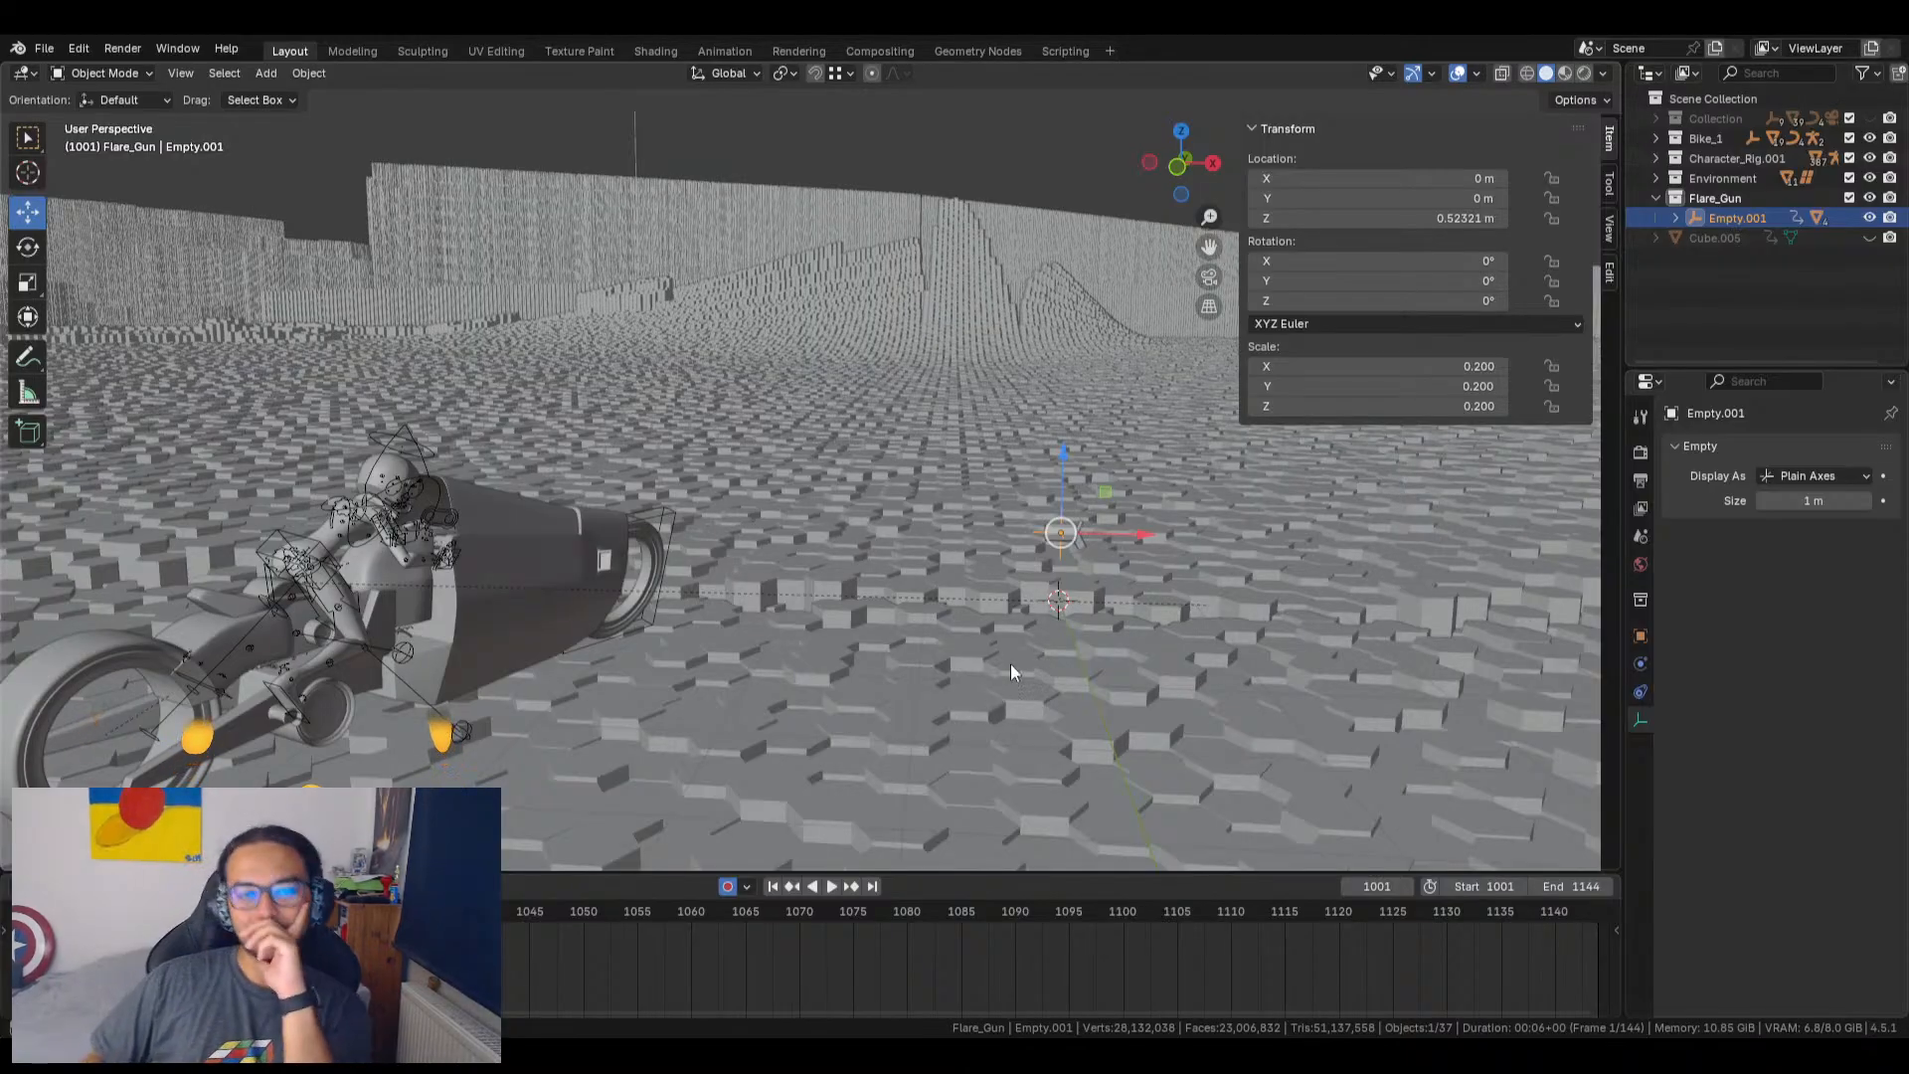
pyautogui.click(1210, 278)
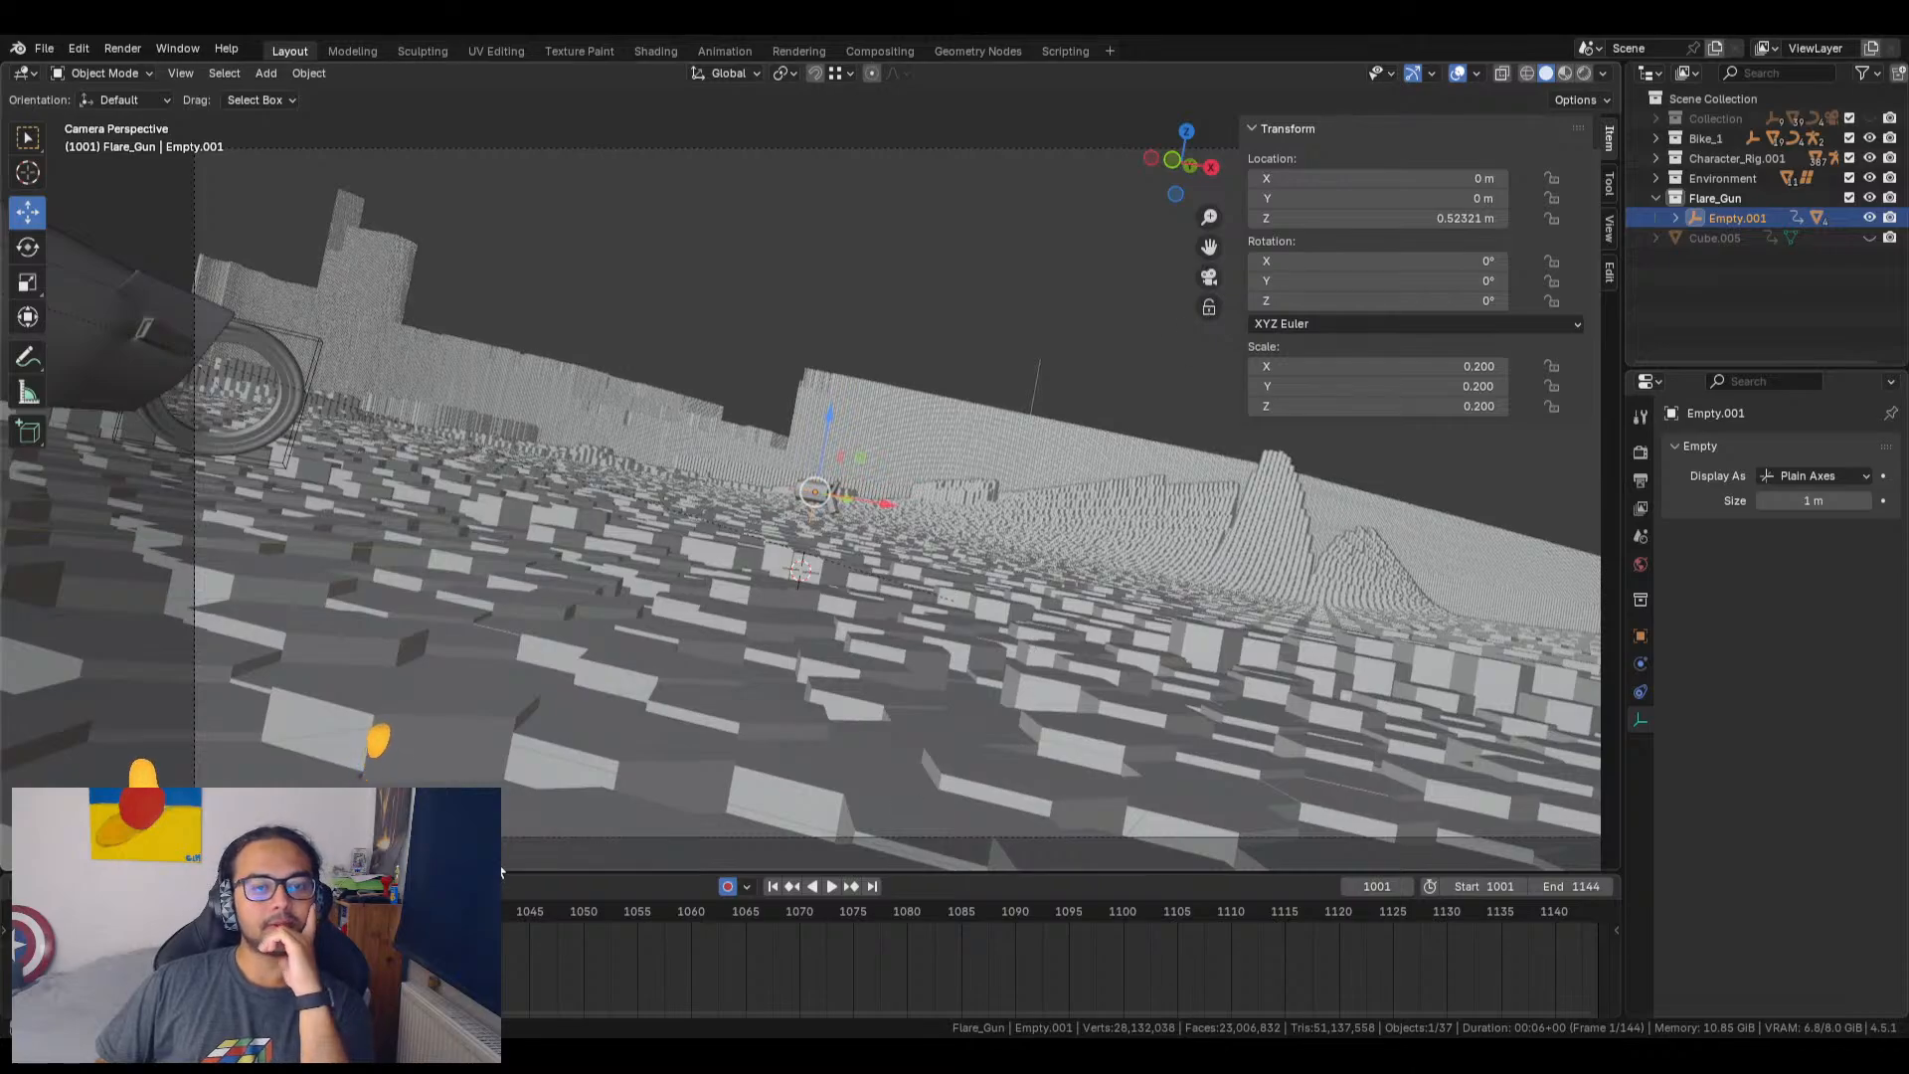
pyautogui.press('space')
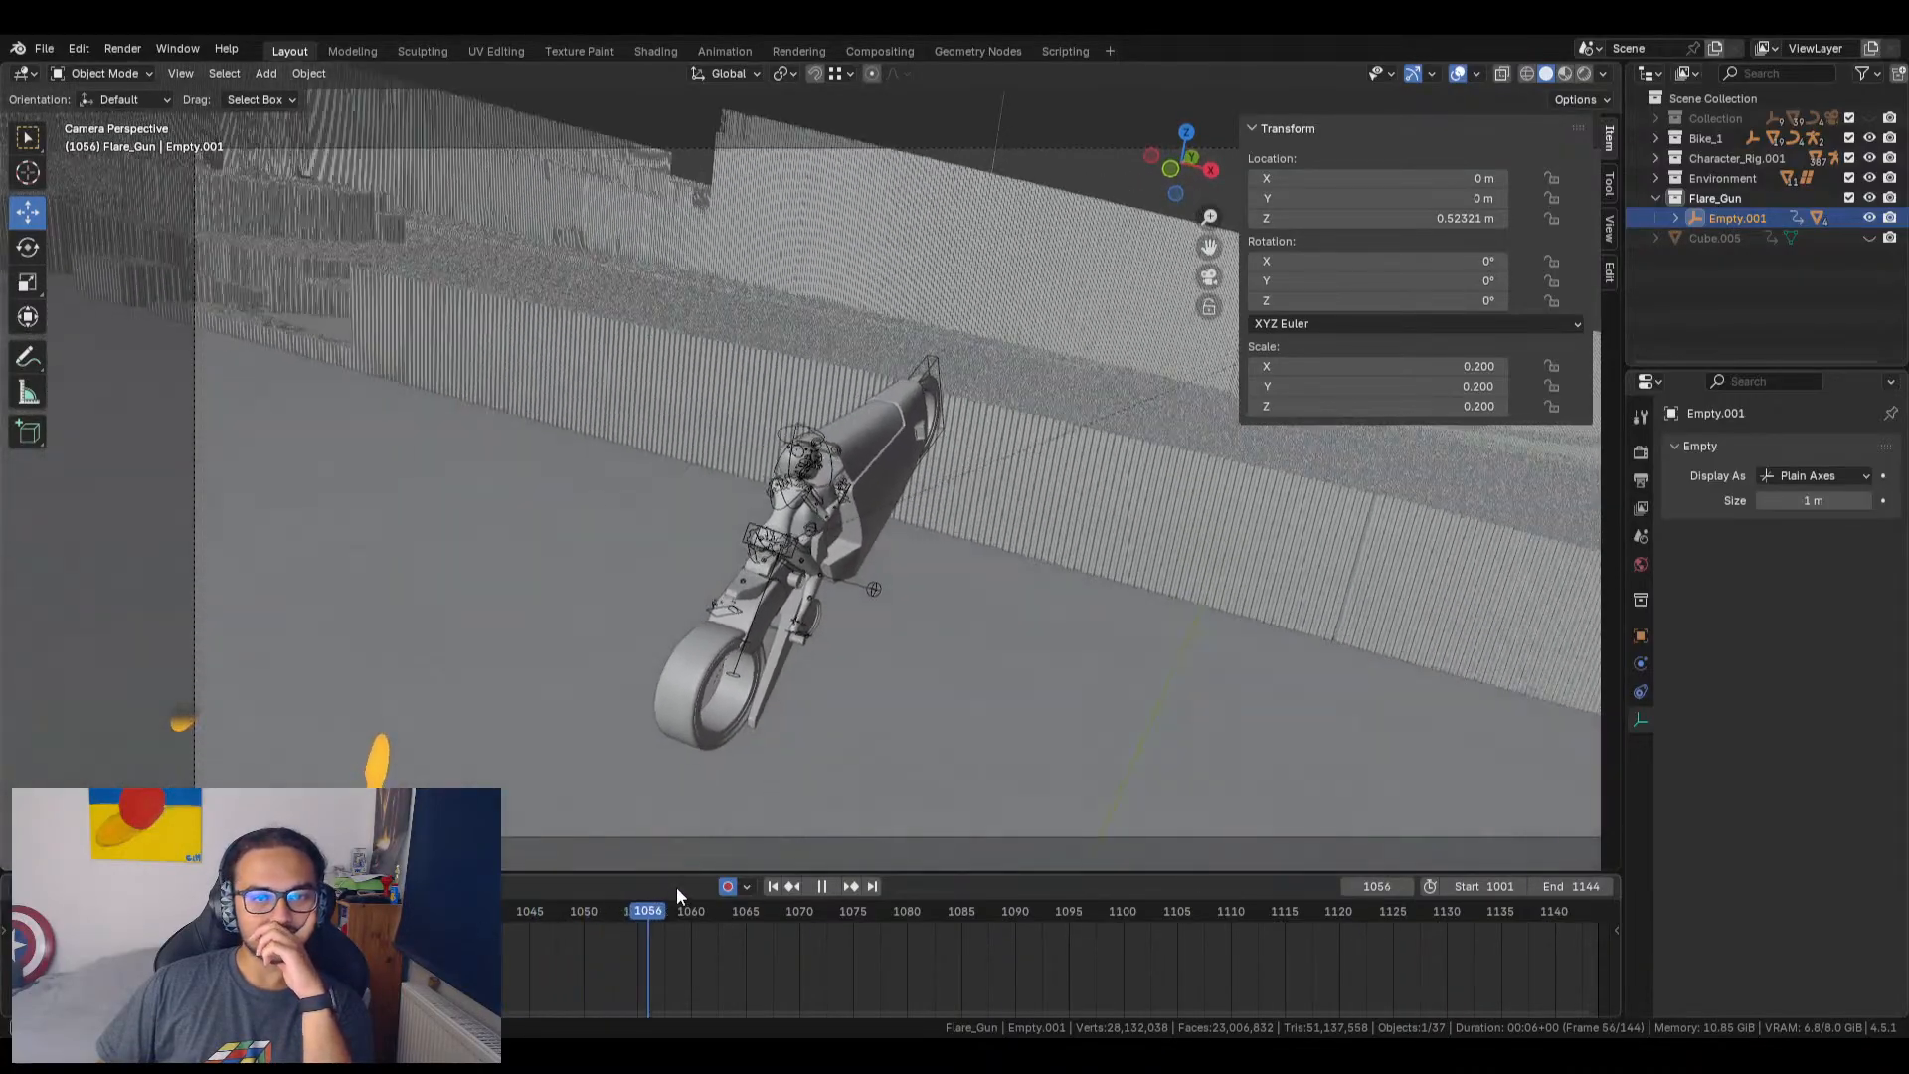
pyautogui.moveTo(759, 870); pyautogui.dragTo(87, 880)
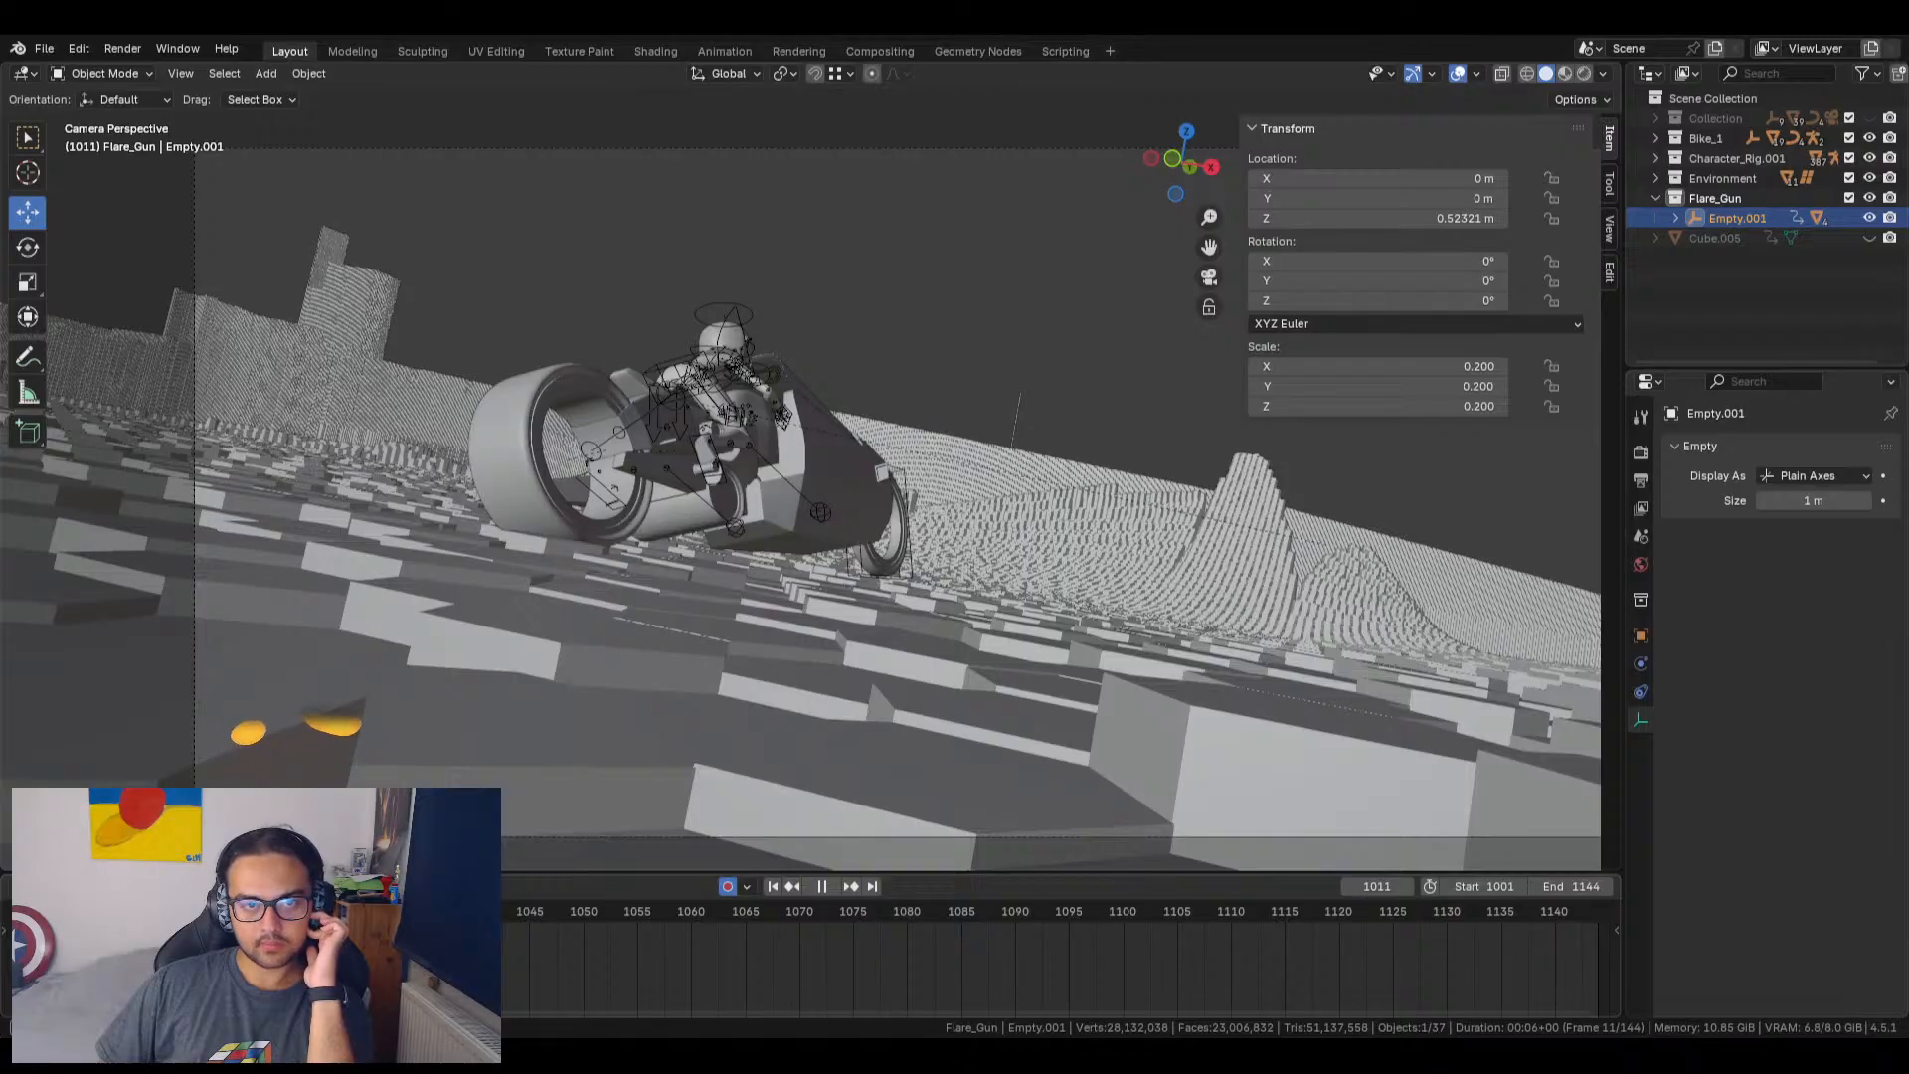
pyautogui.moveTo(163, 911); pyautogui.dragTo(98, 911)
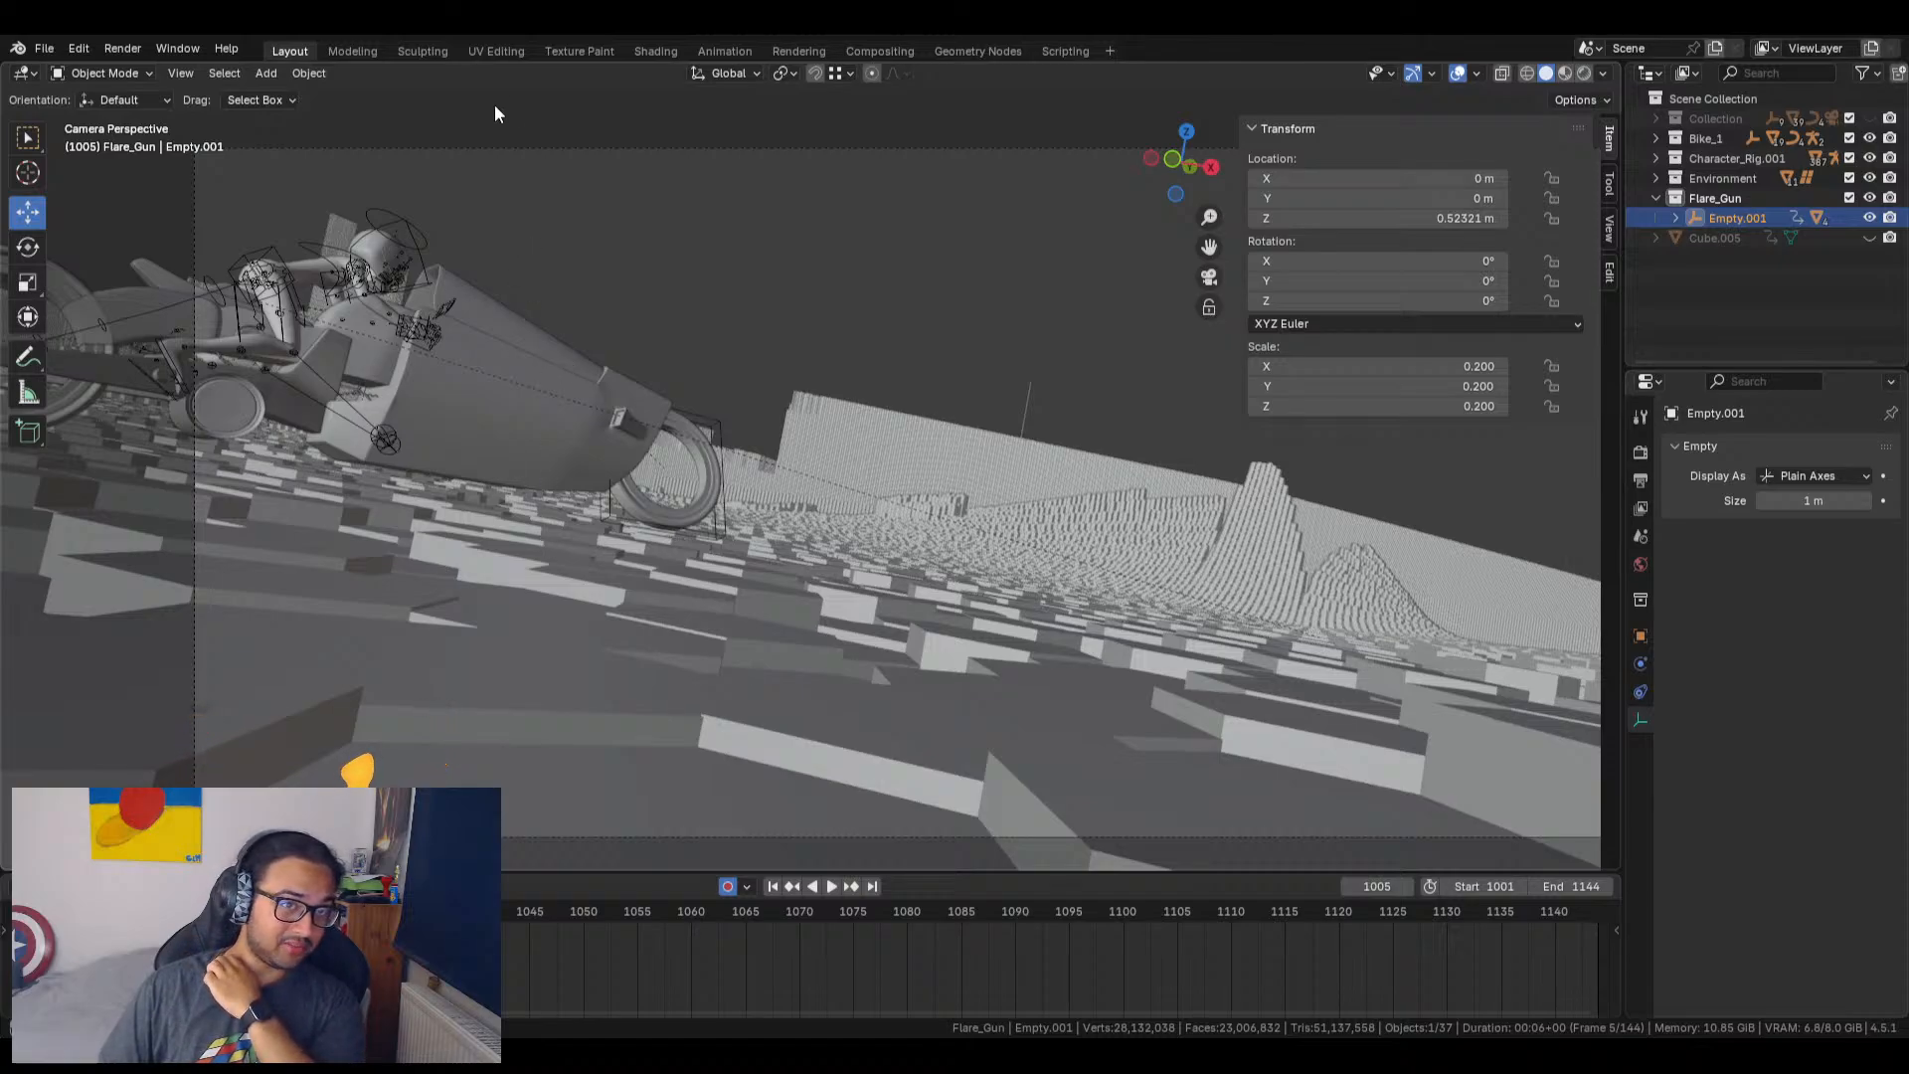
# Step: Switch to the Animation workspace and frame the selected flare gun empty in the 3D viewport
pyautogui.click(719, 54)
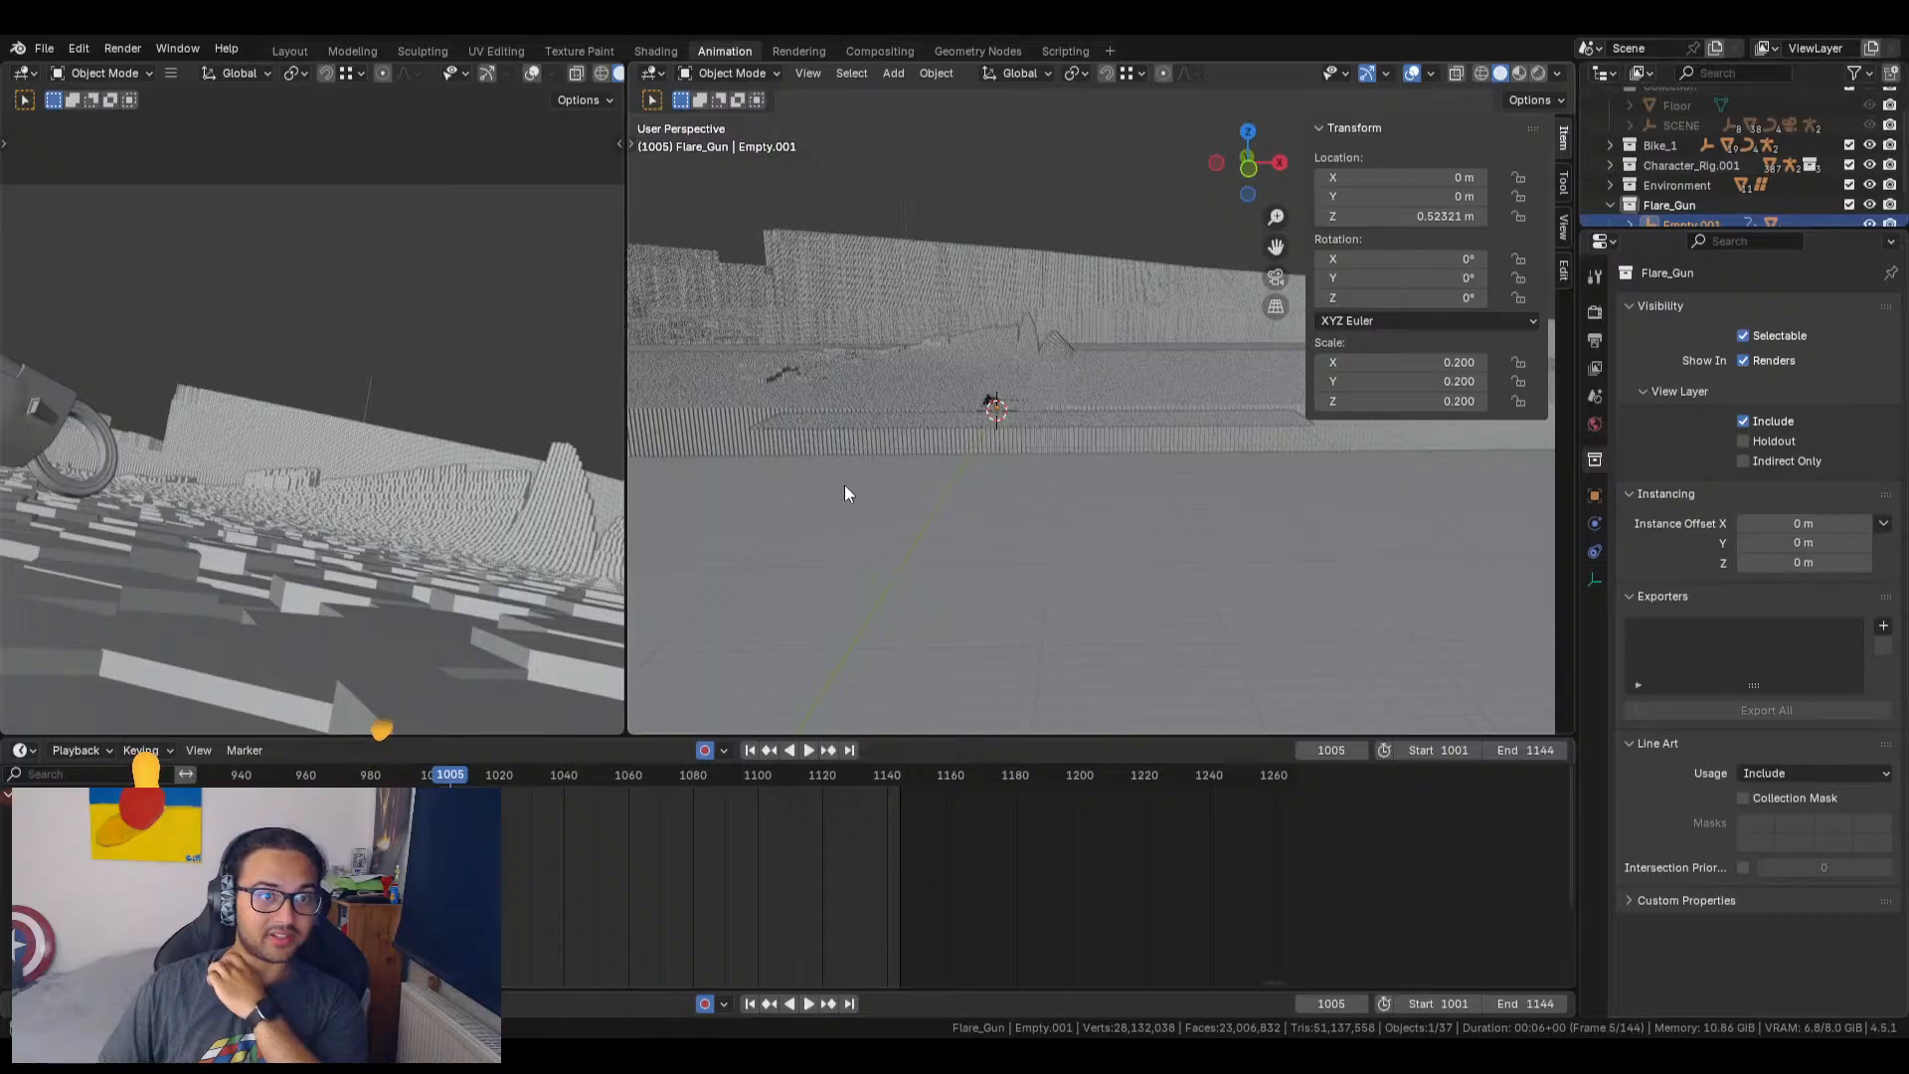
pyautogui.scroll(5, 998, 453)
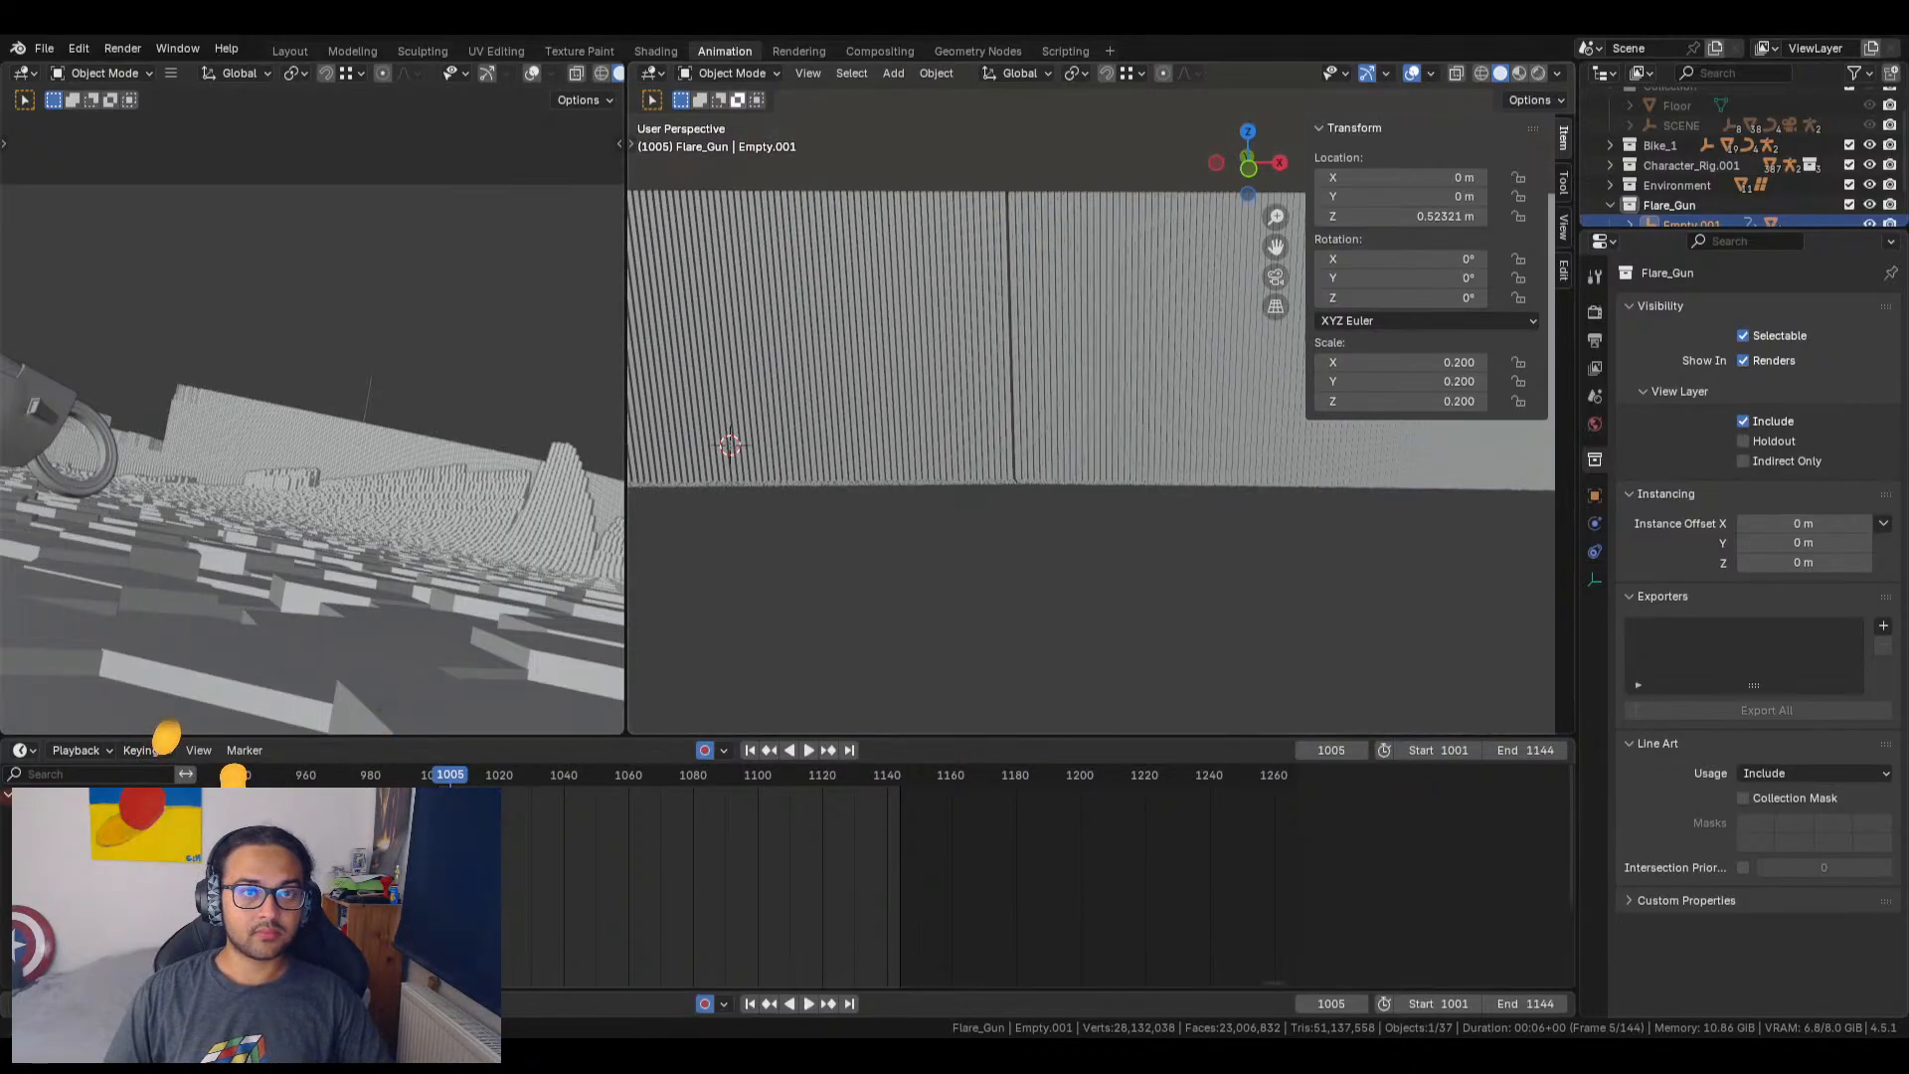
pyautogui.click(809, 74)
pyautogui.click(881, 199)
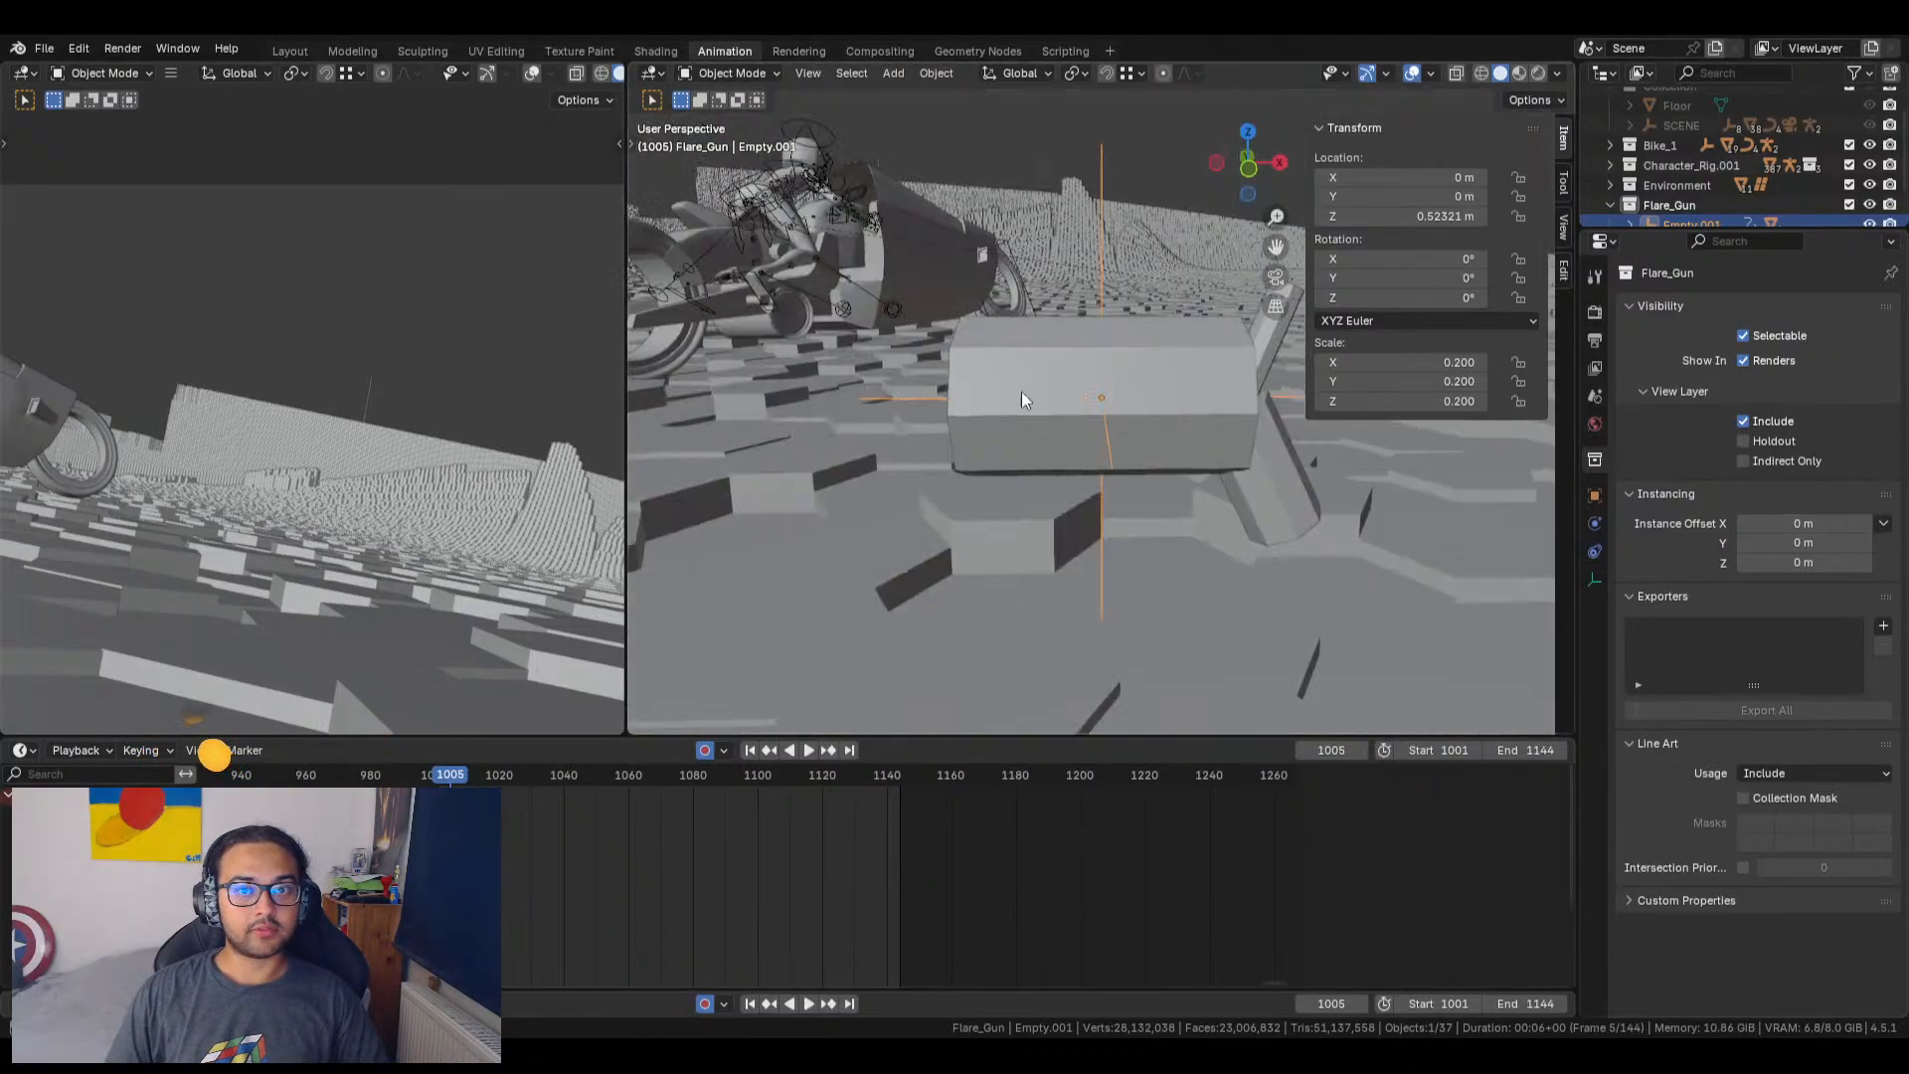
pyautogui.moveTo(1038, 539); pyautogui.dragTo(1076, 494, button='middle')
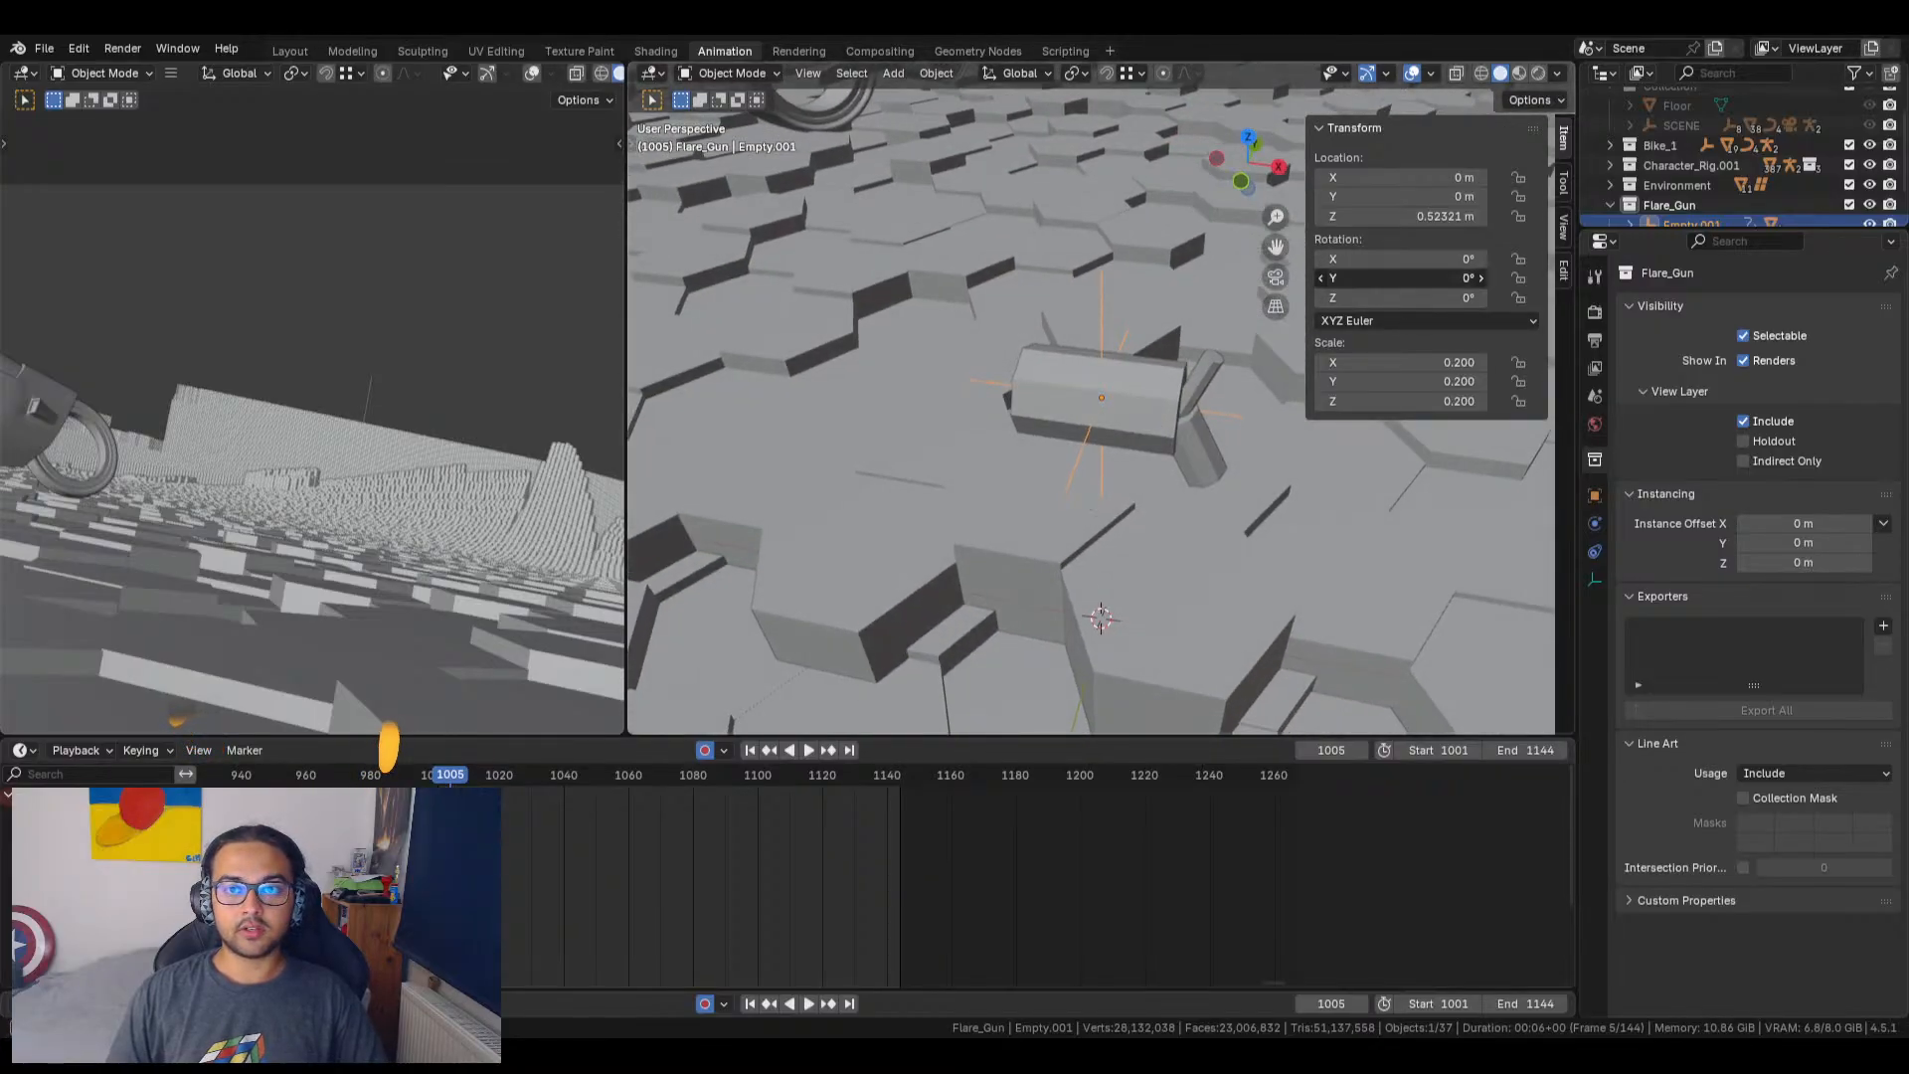
pyautogui.moveTo(1402, 278); pyautogui.dragTo(1700, 290)
pyautogui.hotkey('ctrl', 'z')
pyautogui.hotkey('ctrl', 'z')
# Step: Set the empty's Z rotation to 180° so the flare gun faces the opposite way
pyautogui.moveTo(284, 773); pyautogui.dragTo(289, 770)
pyautogui.click(1416, 294)
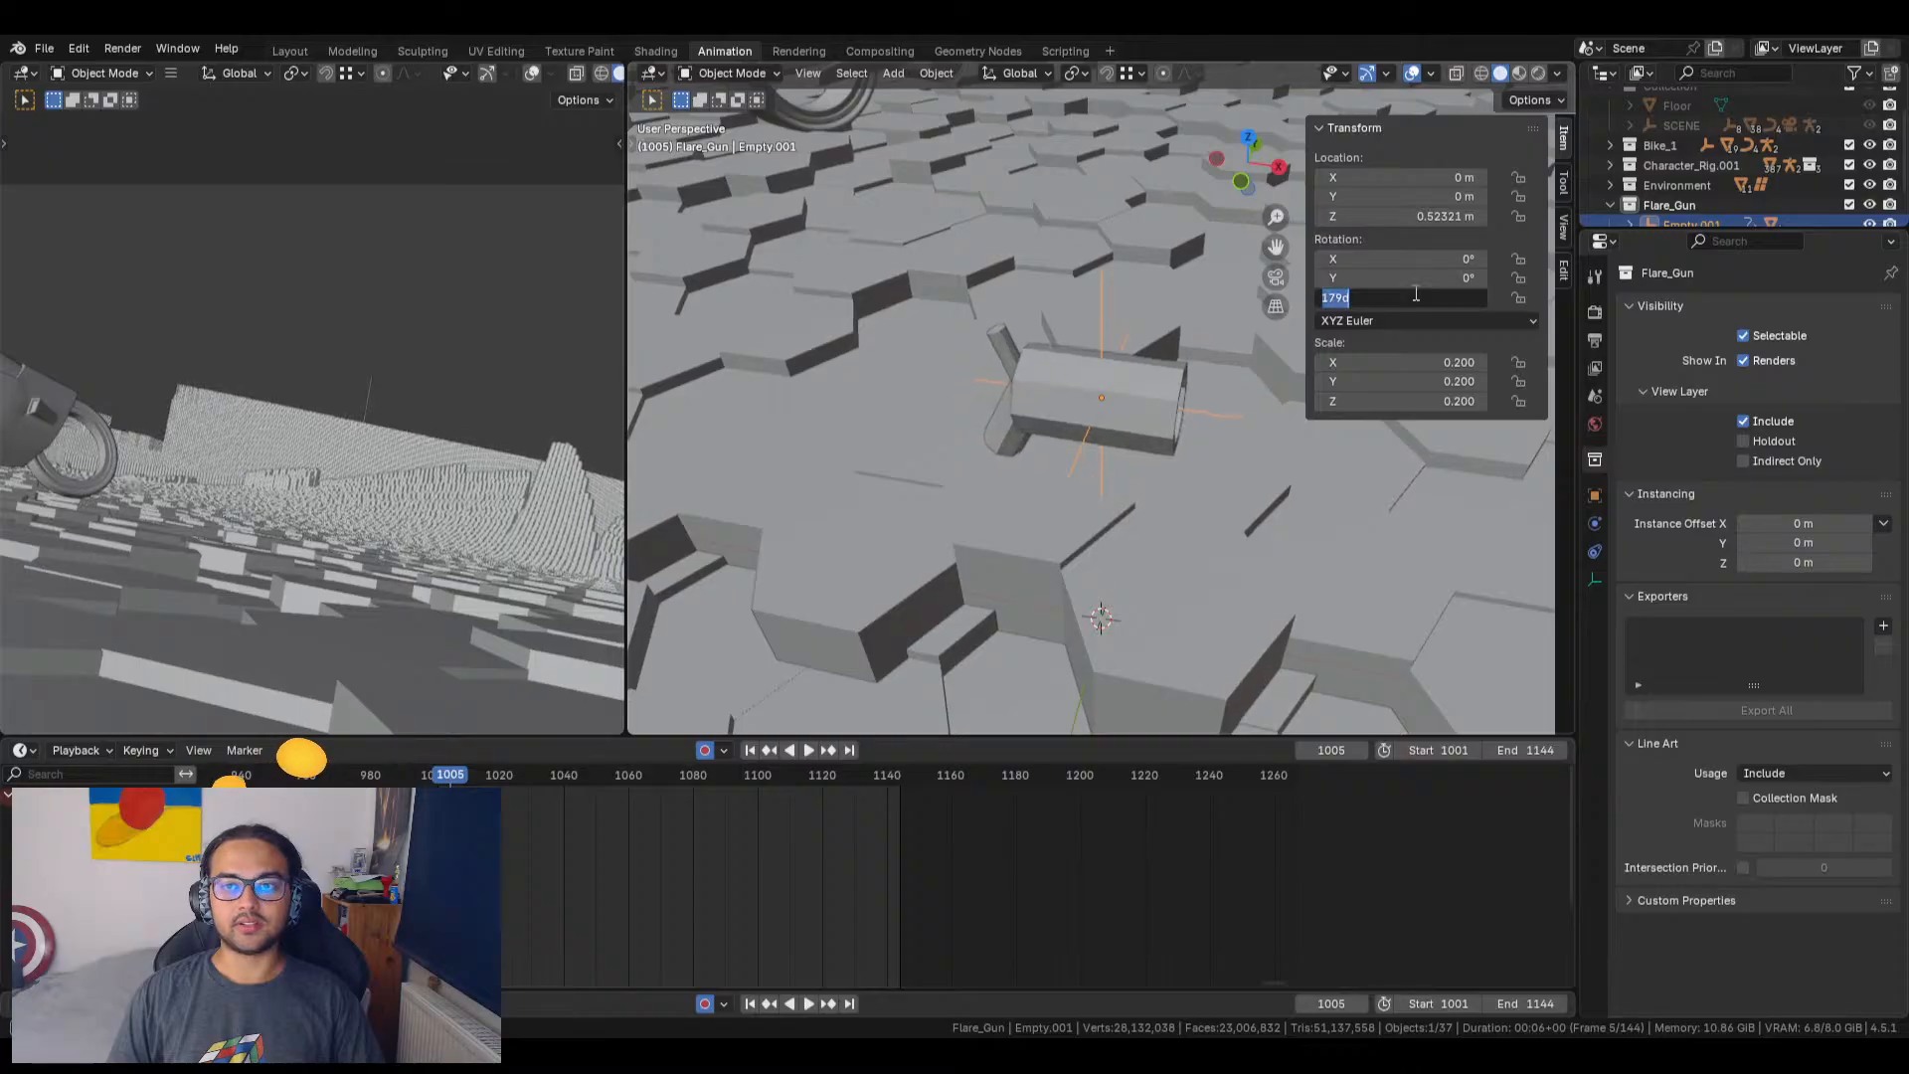
pyautogui.write('180')
pyautogui.press('Return')
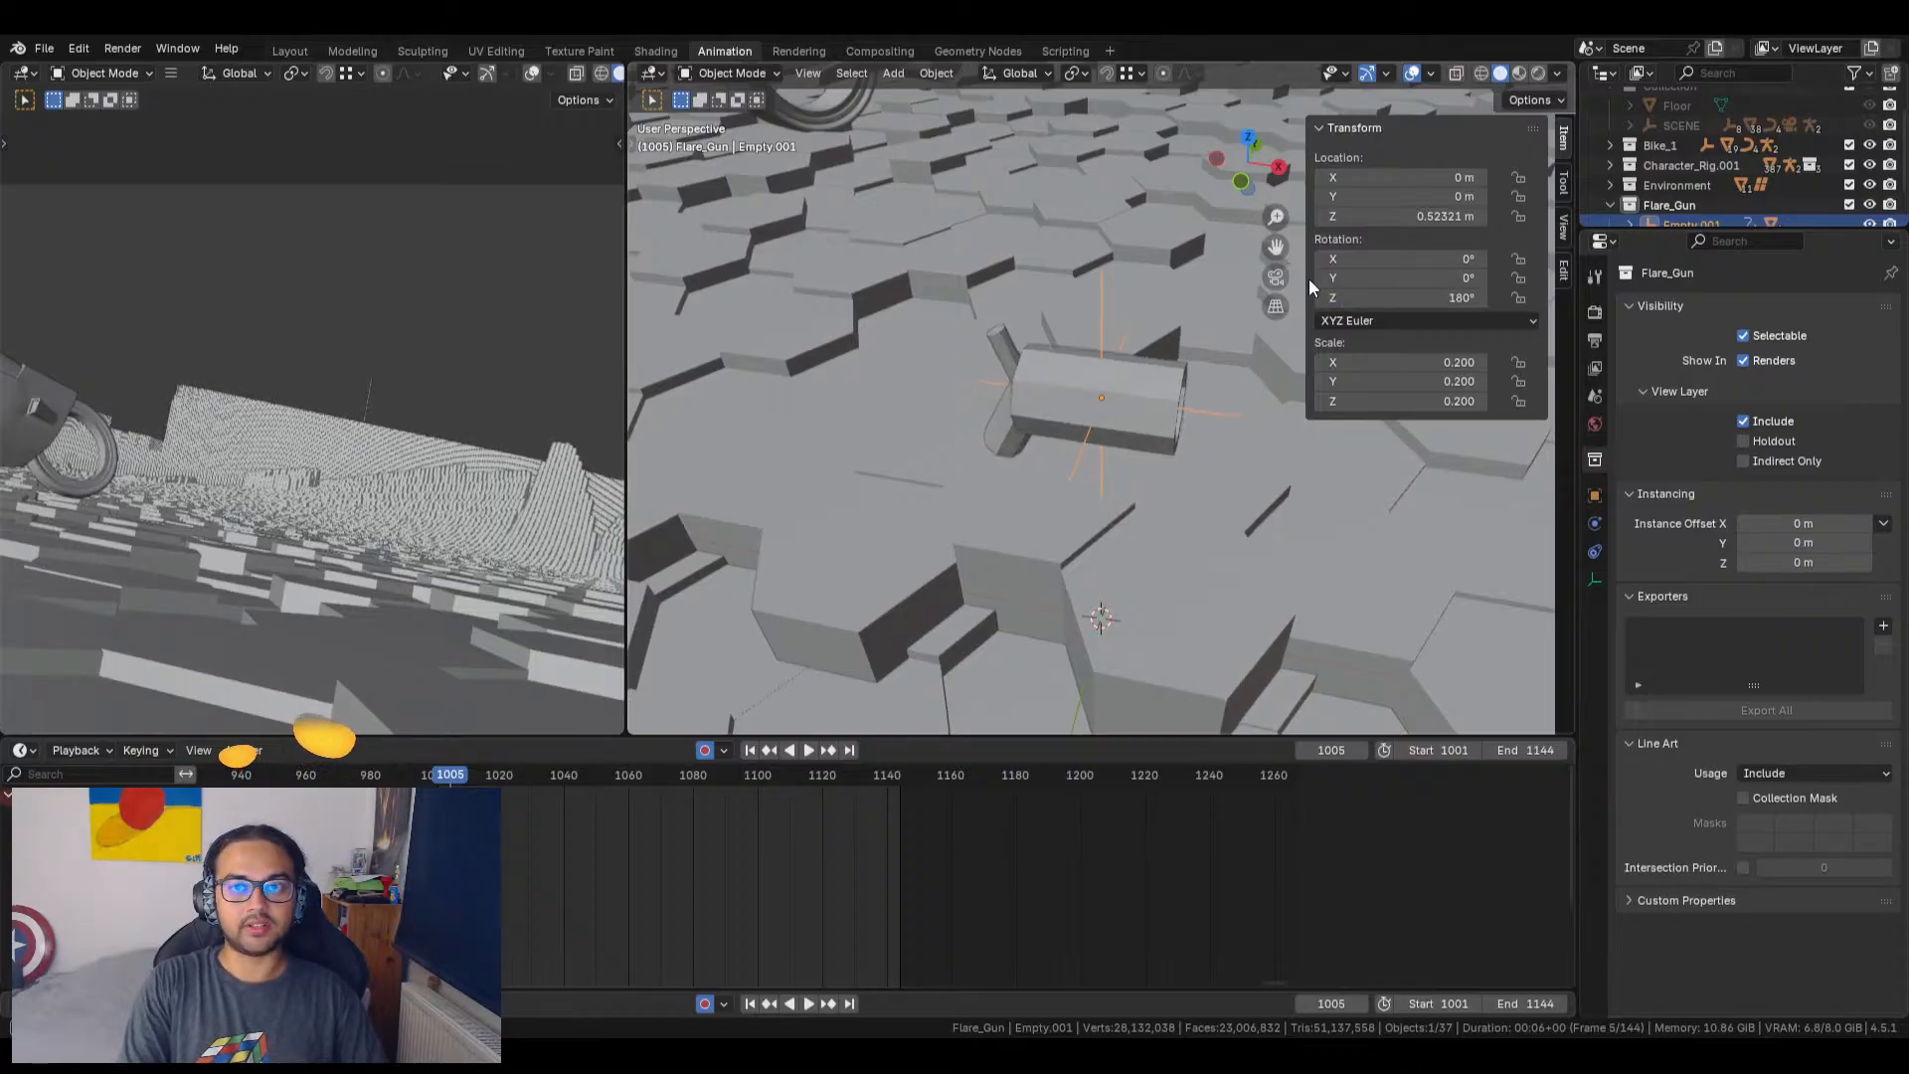
pyautogui.scroll(-6, 1101, 424)
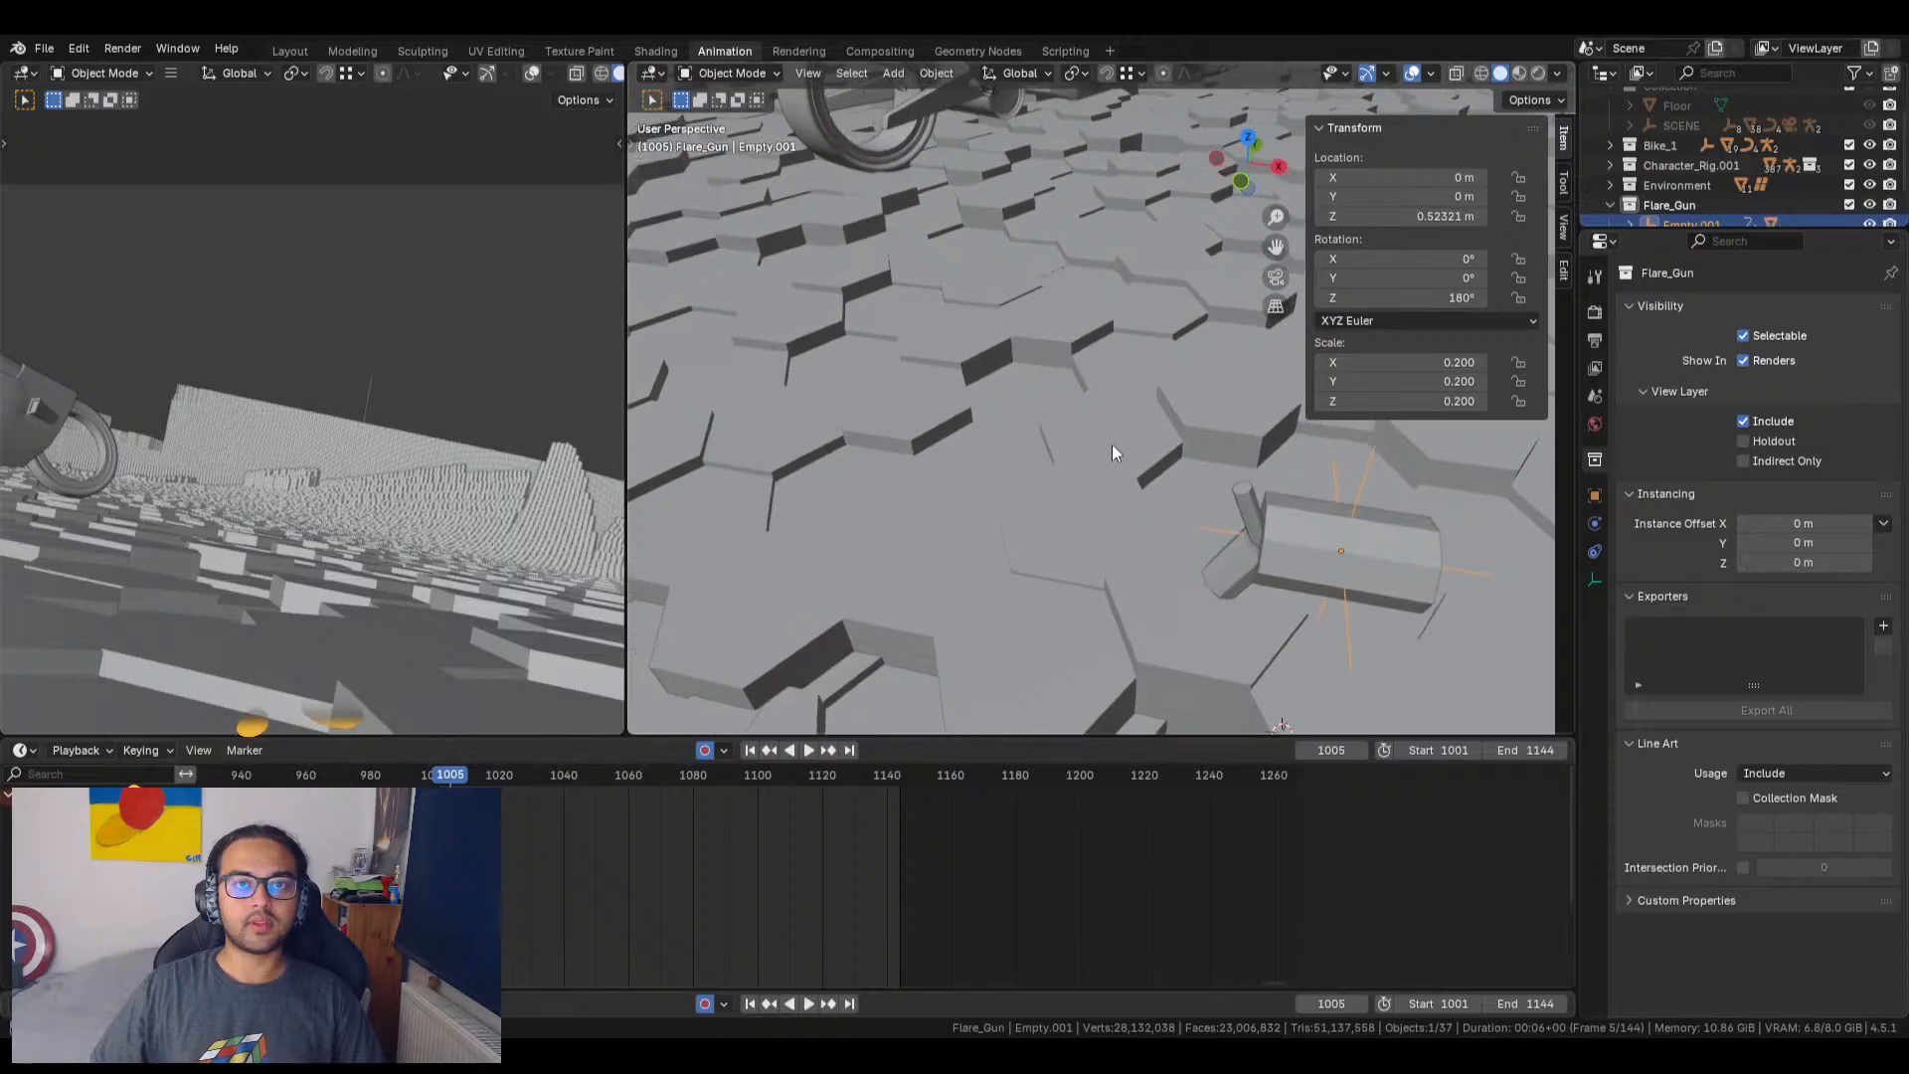
pyautogui.keyDown('shift'); pyautogui.moveTo(1036, 338); pyautogui.dragTo(997, 459, button='middle'); pyautogui.keyUp('shift')
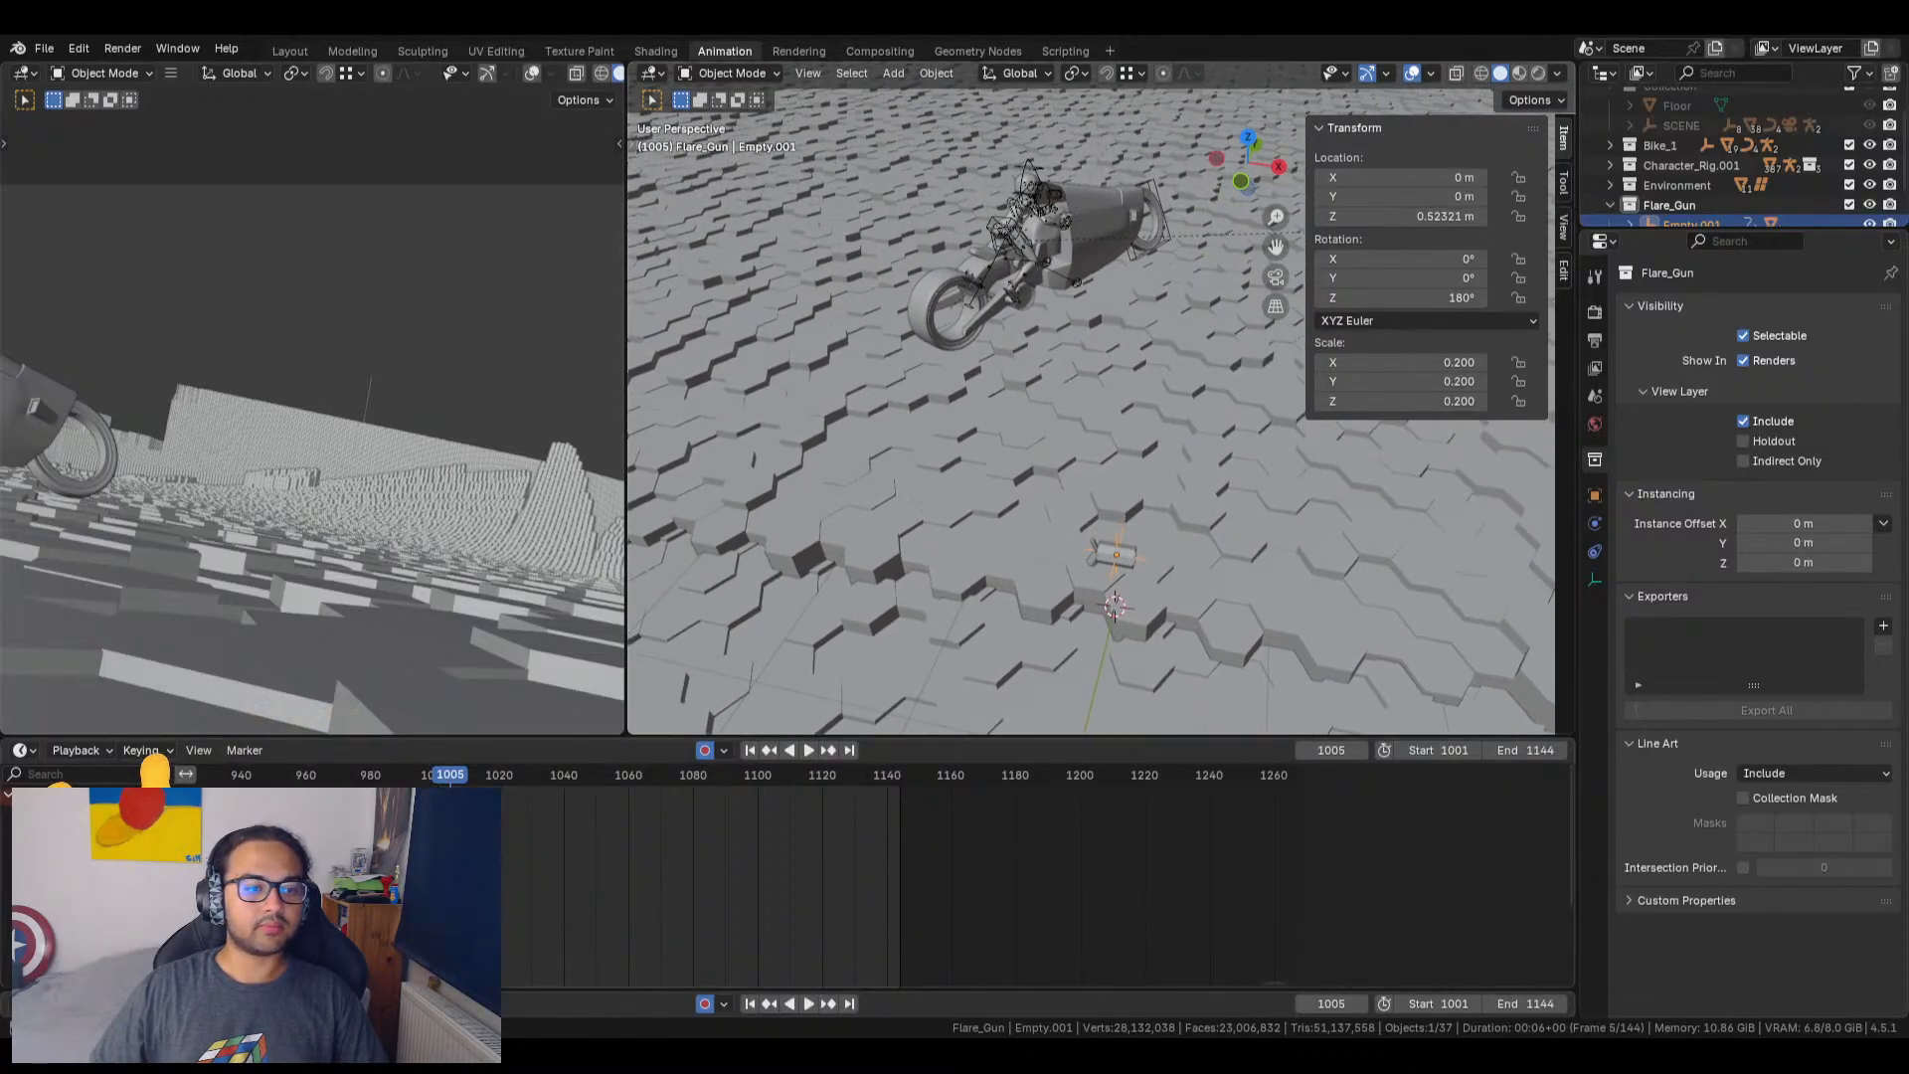
# Step: Return to frame 1001 and move the flare gun empty next to the bike's rider in top view, to about X -3.39 m, Y -3.49 m
pyautogui.press('Left')
pyautogui.press('Left')
pyautogui.press('Left')
pyautogui.press('Left')
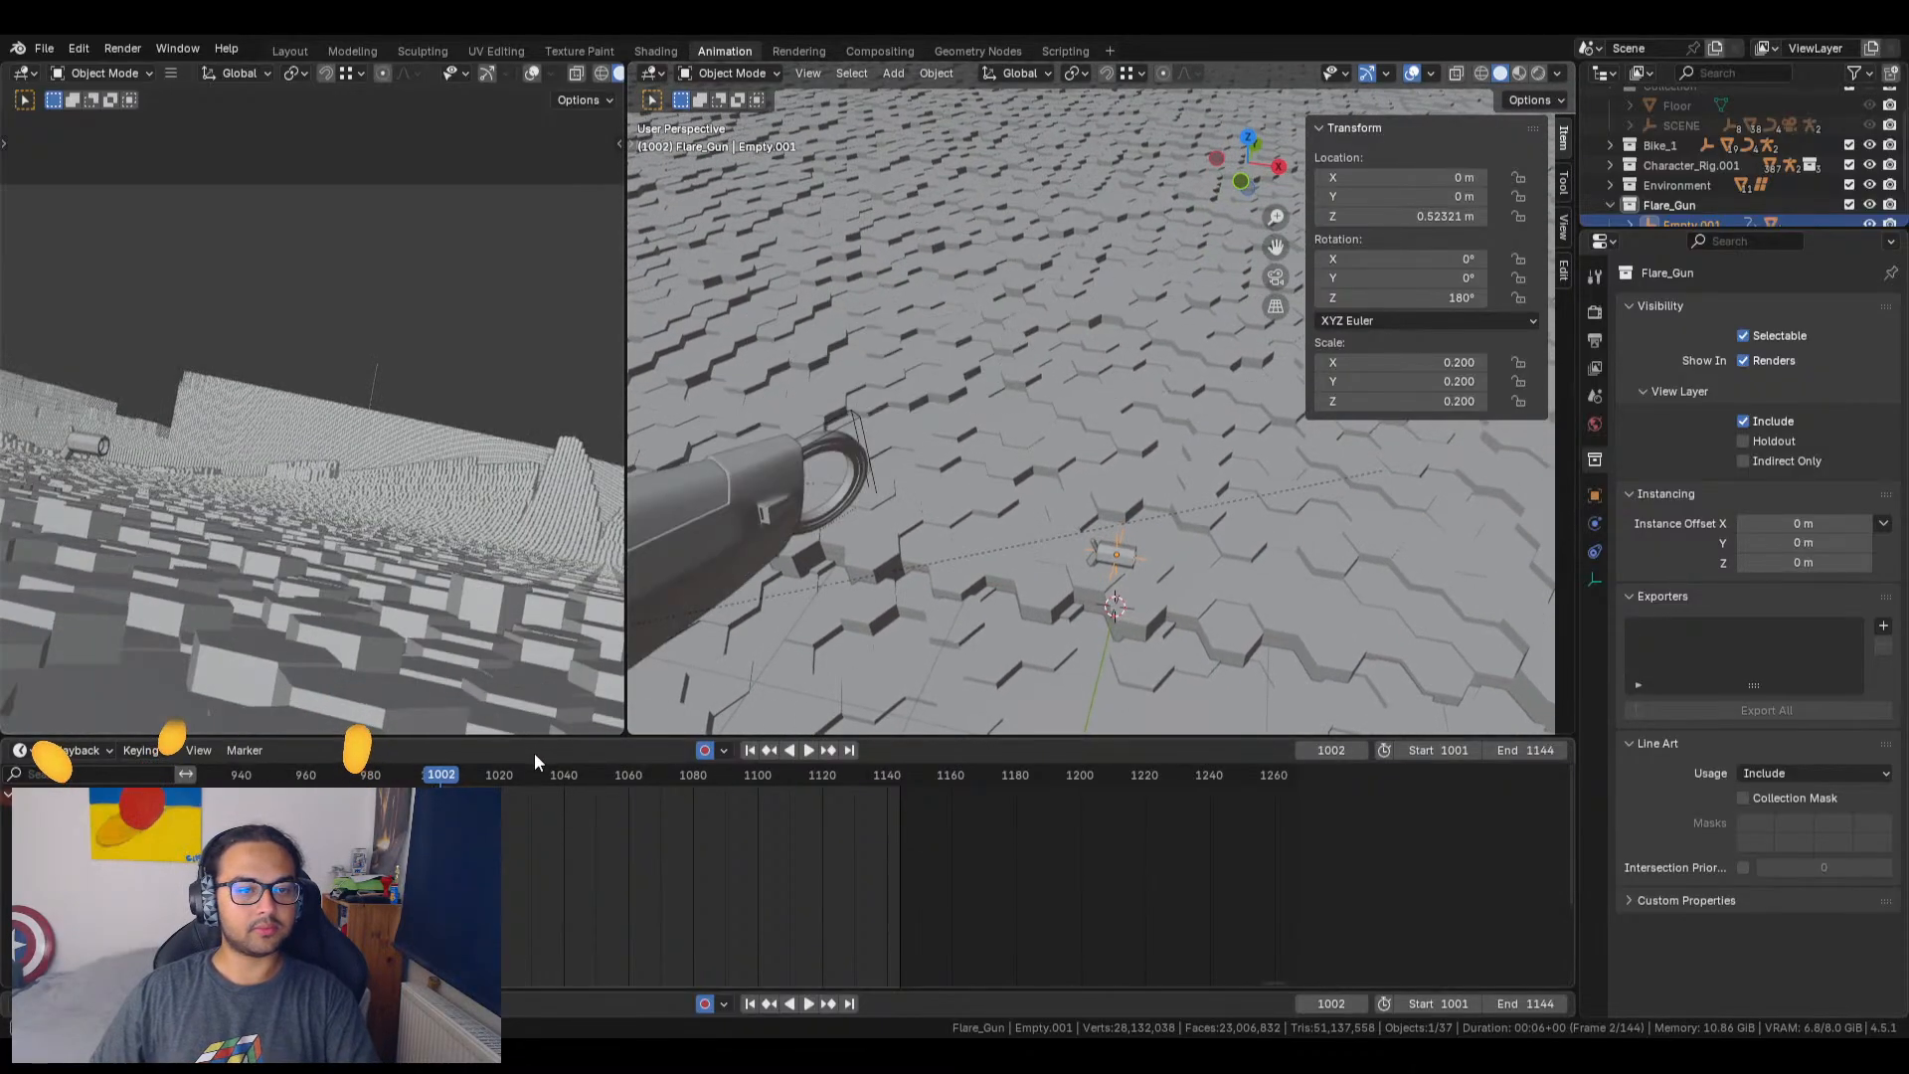
pyautogui.keyDown('shift'); pyautogui.moveTo(680, 584); pyautogui.dragTo(1285, 211, button='middle'); pyautogui.keyUp('shift')
pyautogui.scroll(3, 1044, 428)
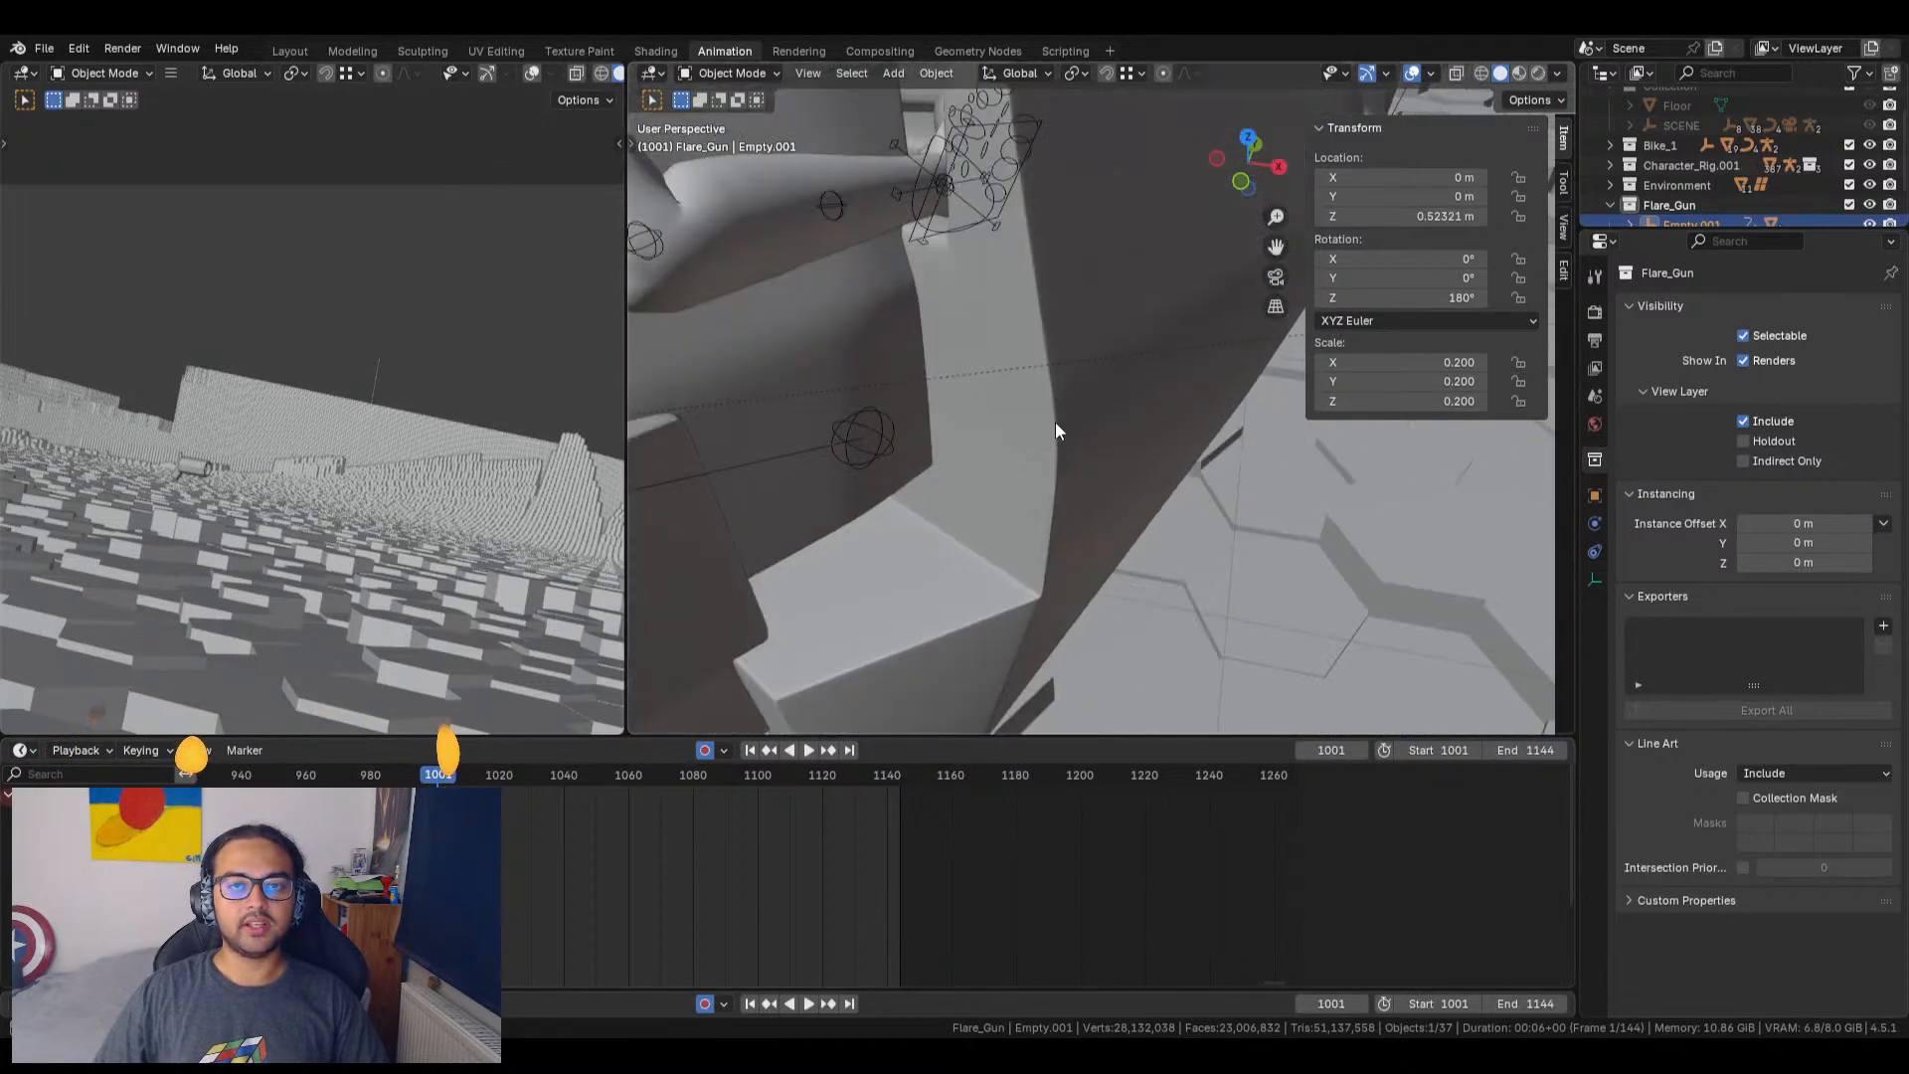
pyautogui.scroll(2, 1104, 398)
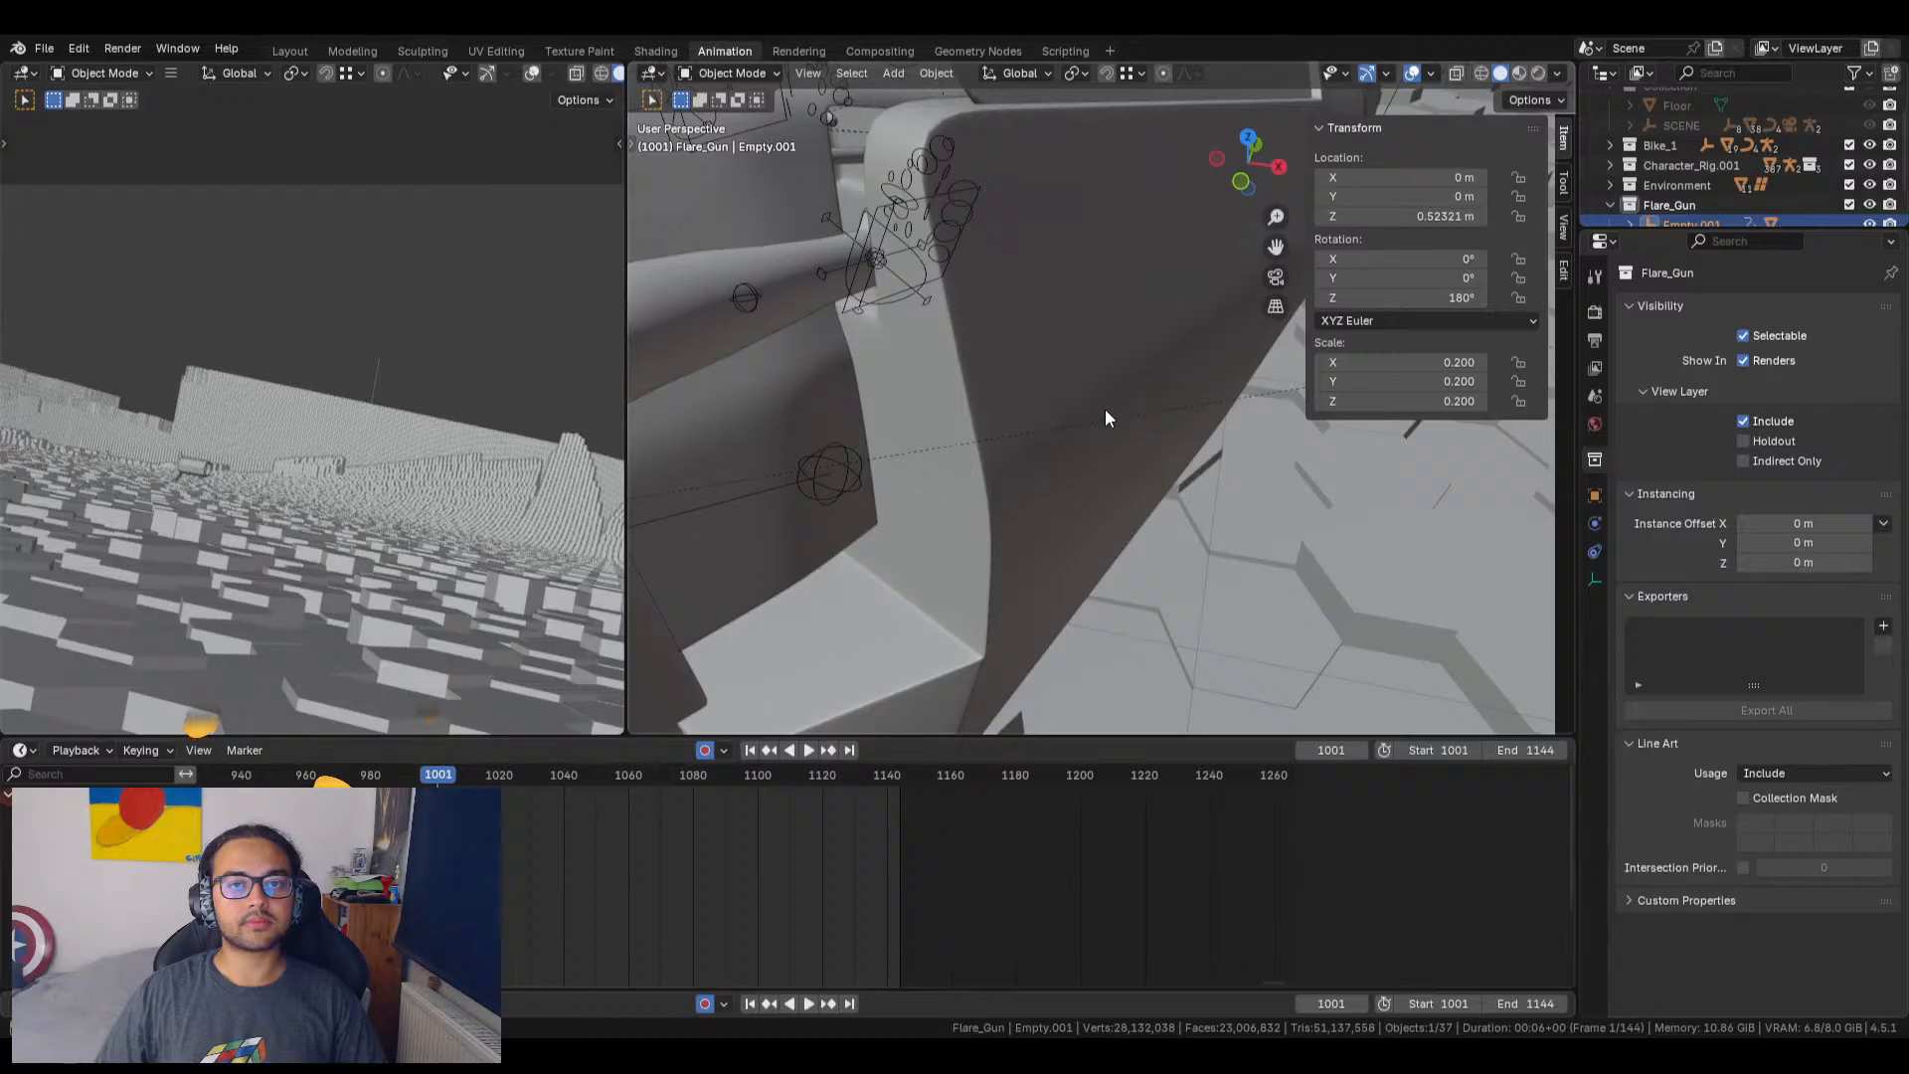
pyautogui.scroll(-4, 1144, 453)
pyautogui.keyDown('shift'); pyautogui.moveTo(1082, 429); pyautogui.dragTo(1001, 396, button='middle'); pyautogui.keyUp('shift')
pyautogui.scroll(-3, 1045, 407)
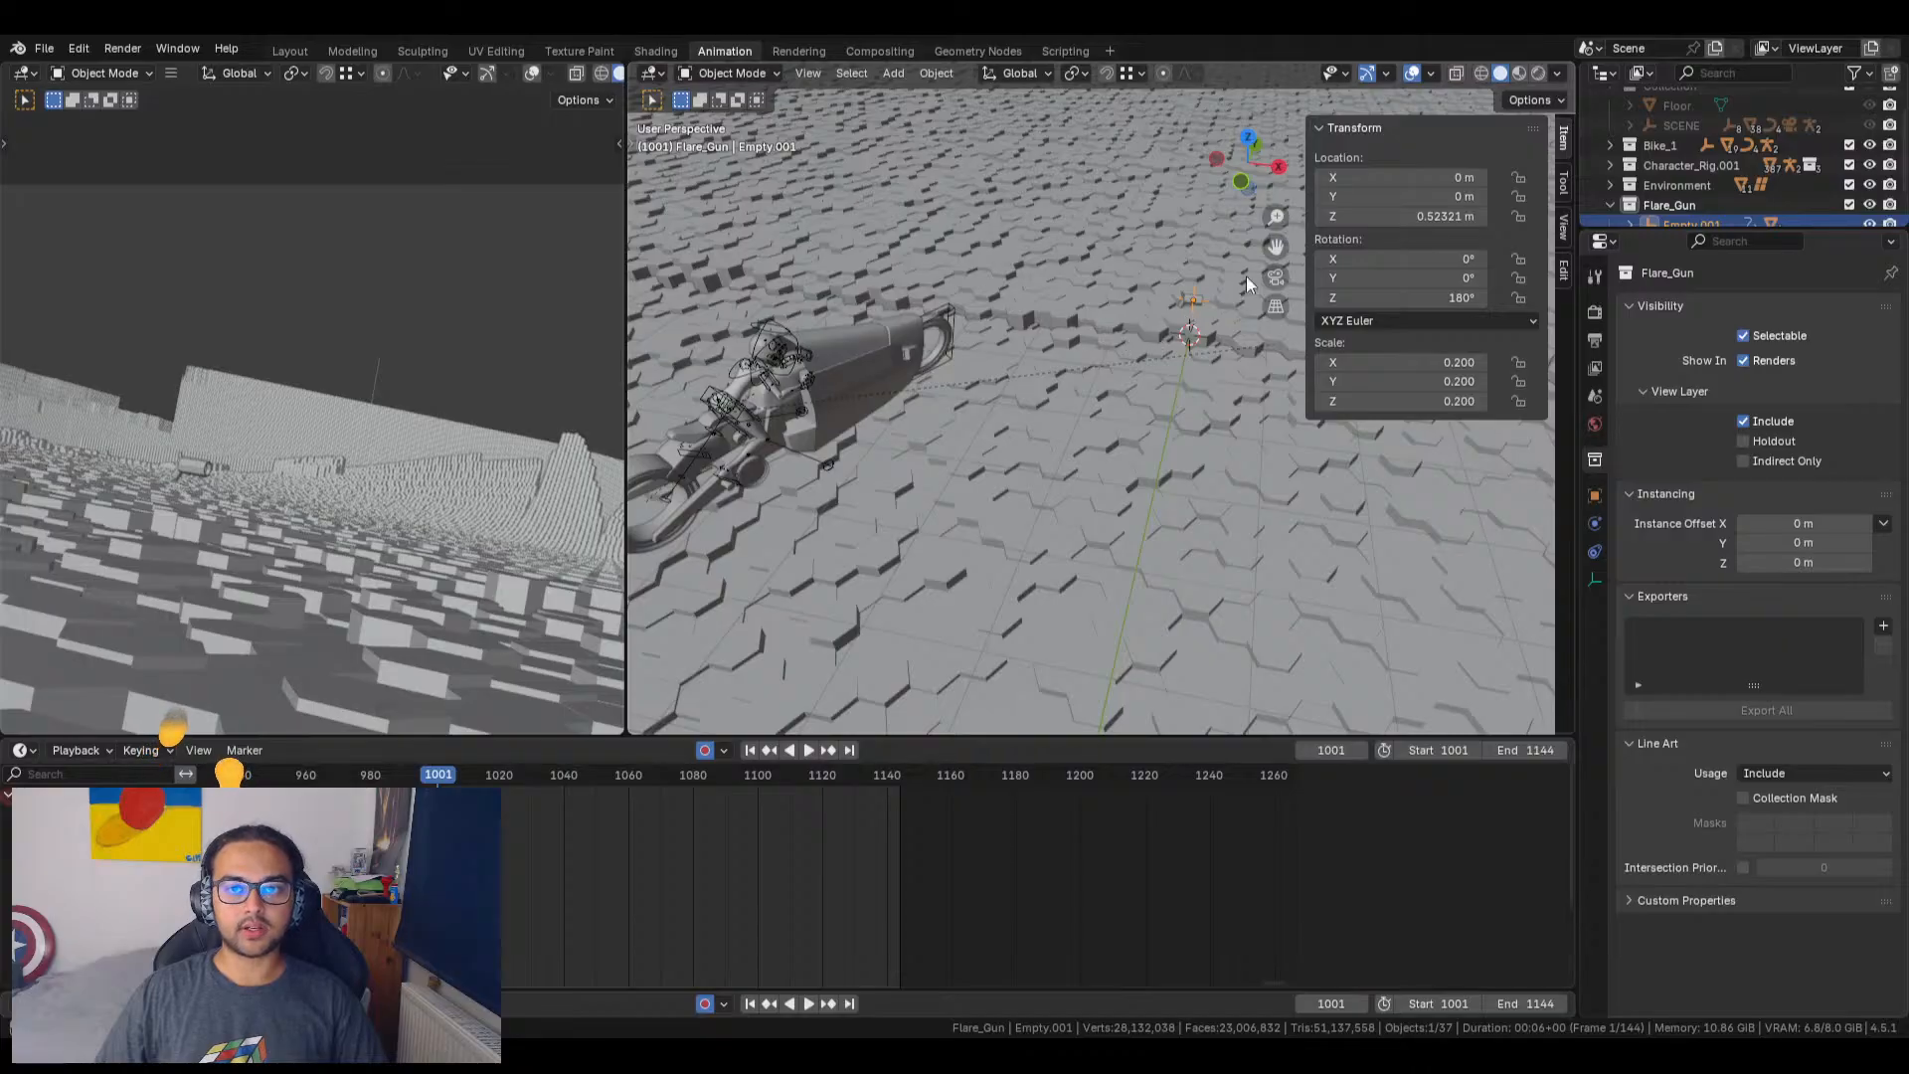
pyautogui.click(1244, 141)
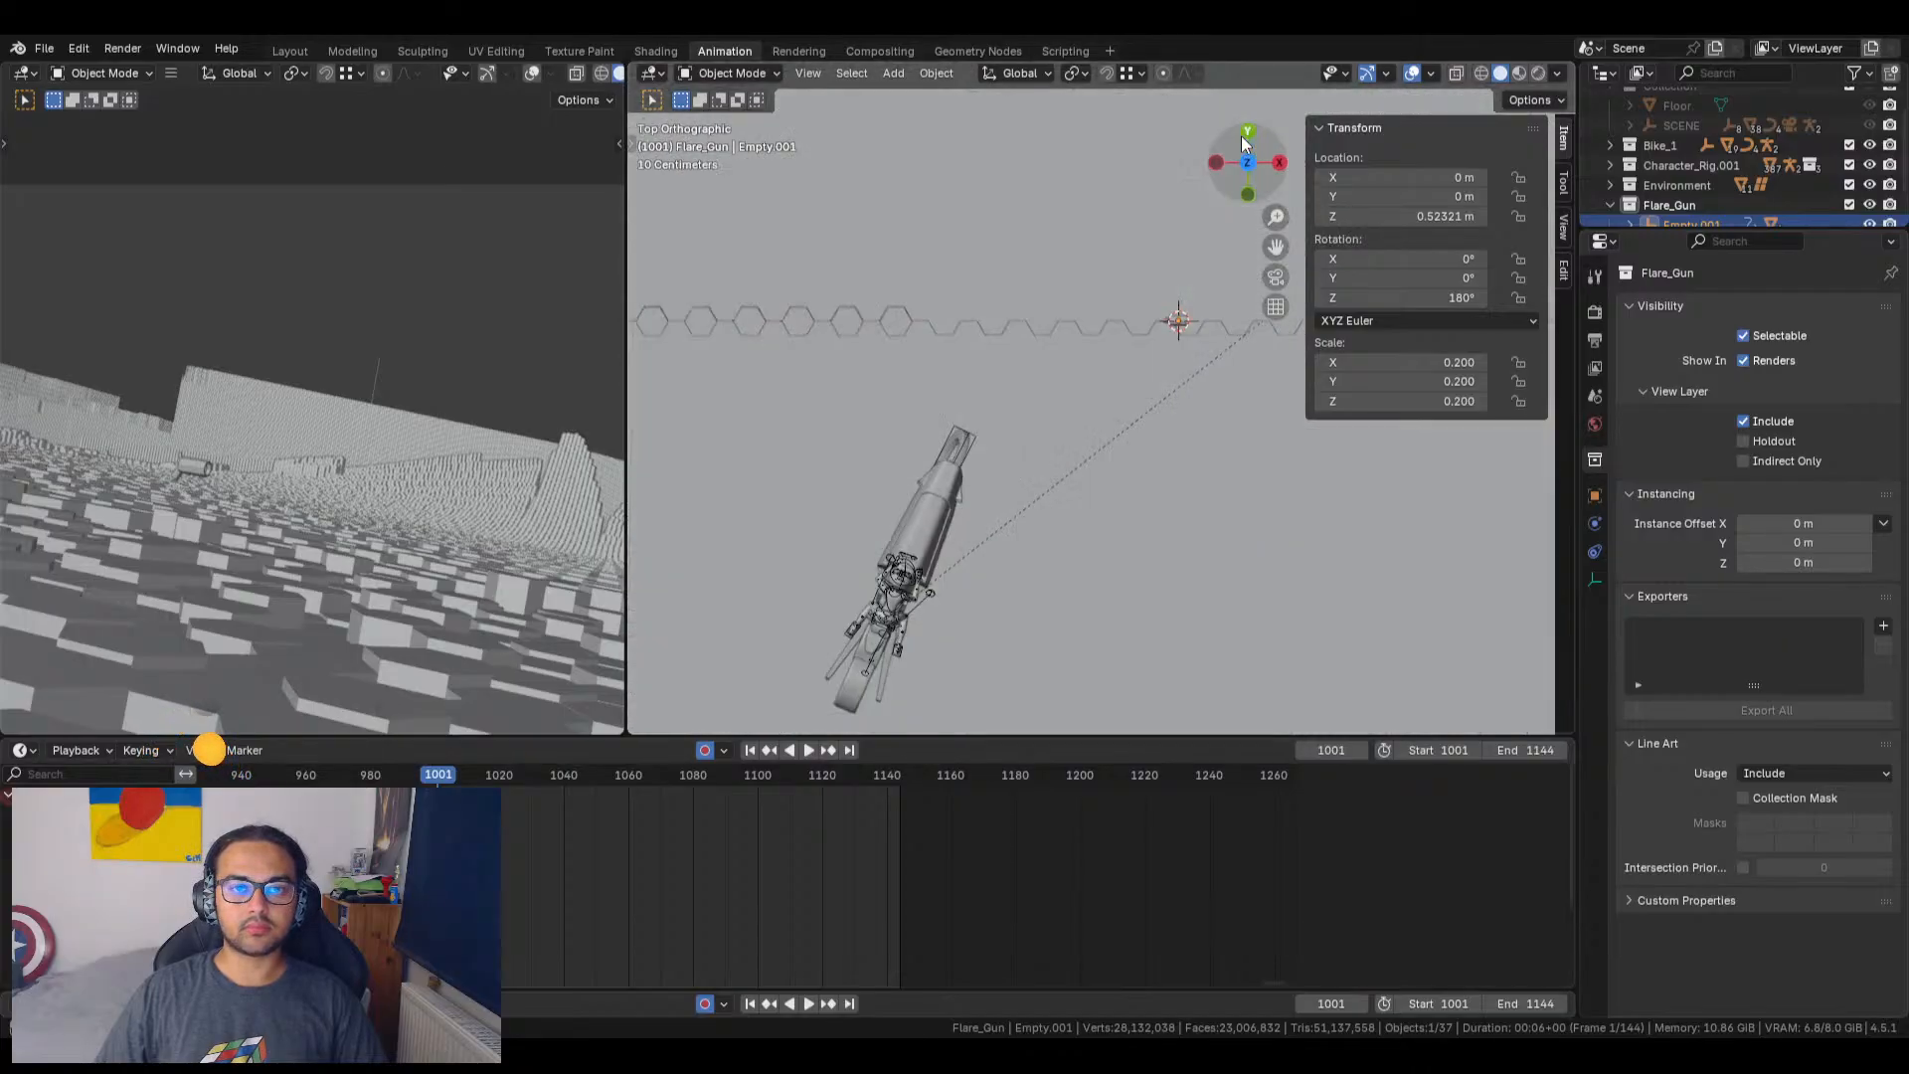
pyautogui.press('g')
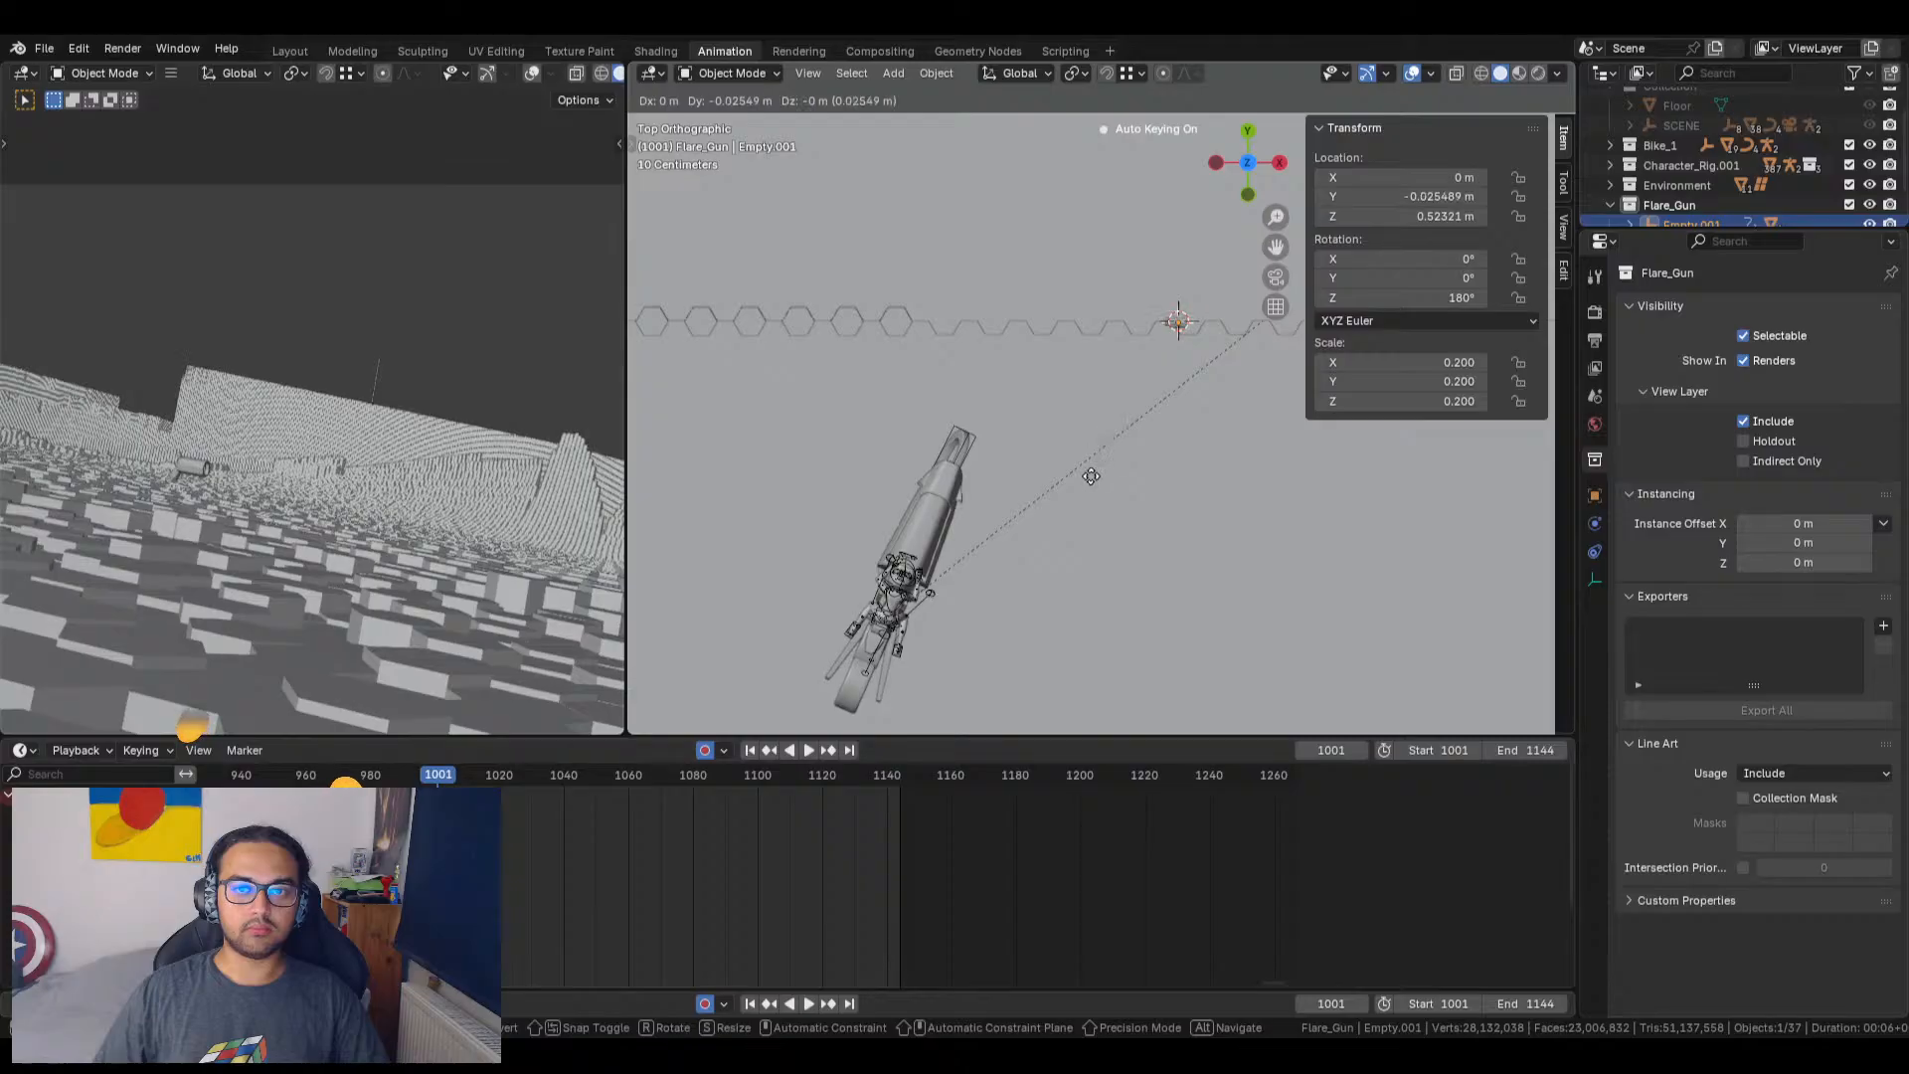
pyautogui.click(851, 704)
# Step: Rotate the flare gun empty to -40° on Y and 254° on Z, and insert keyframes on its rotation
pyautogui.moveTo(1390, 278); pyautogui.dragTo(1413, 277)
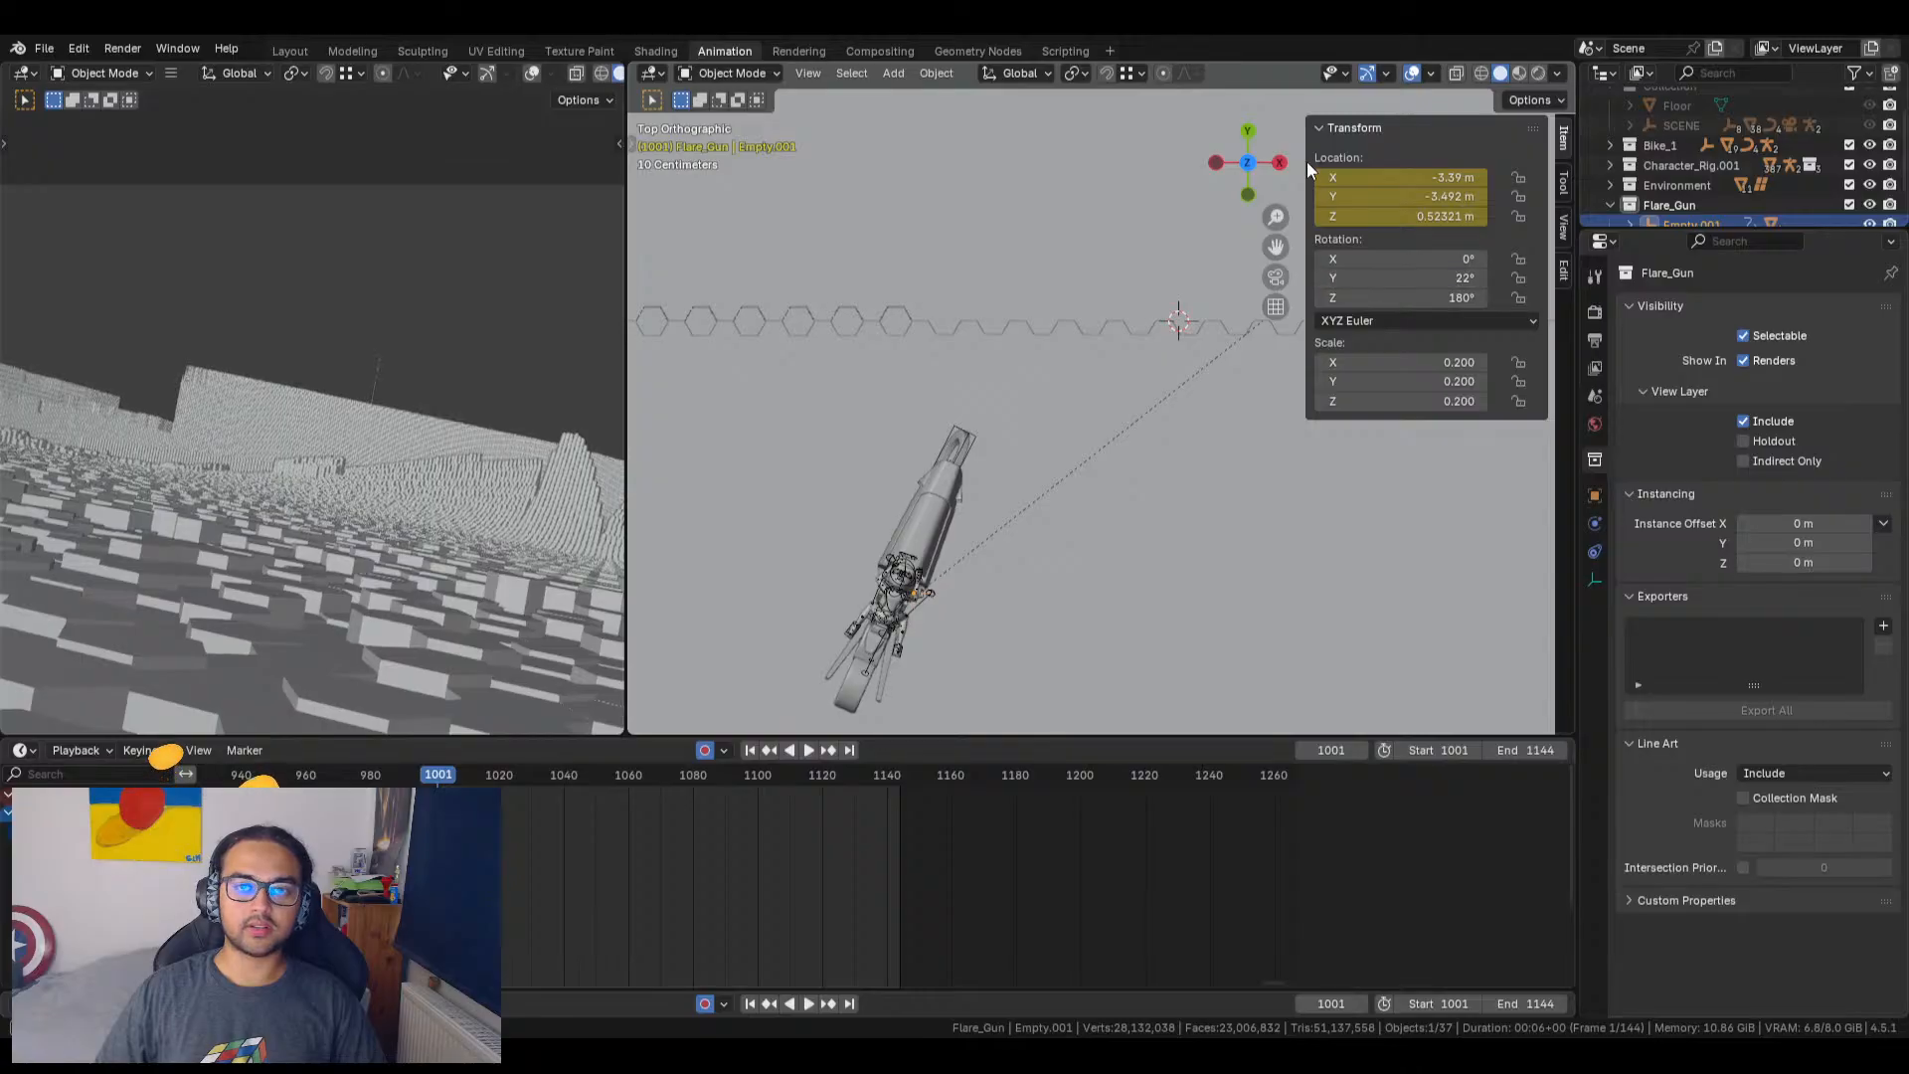
pyautogui.click(806, 74)
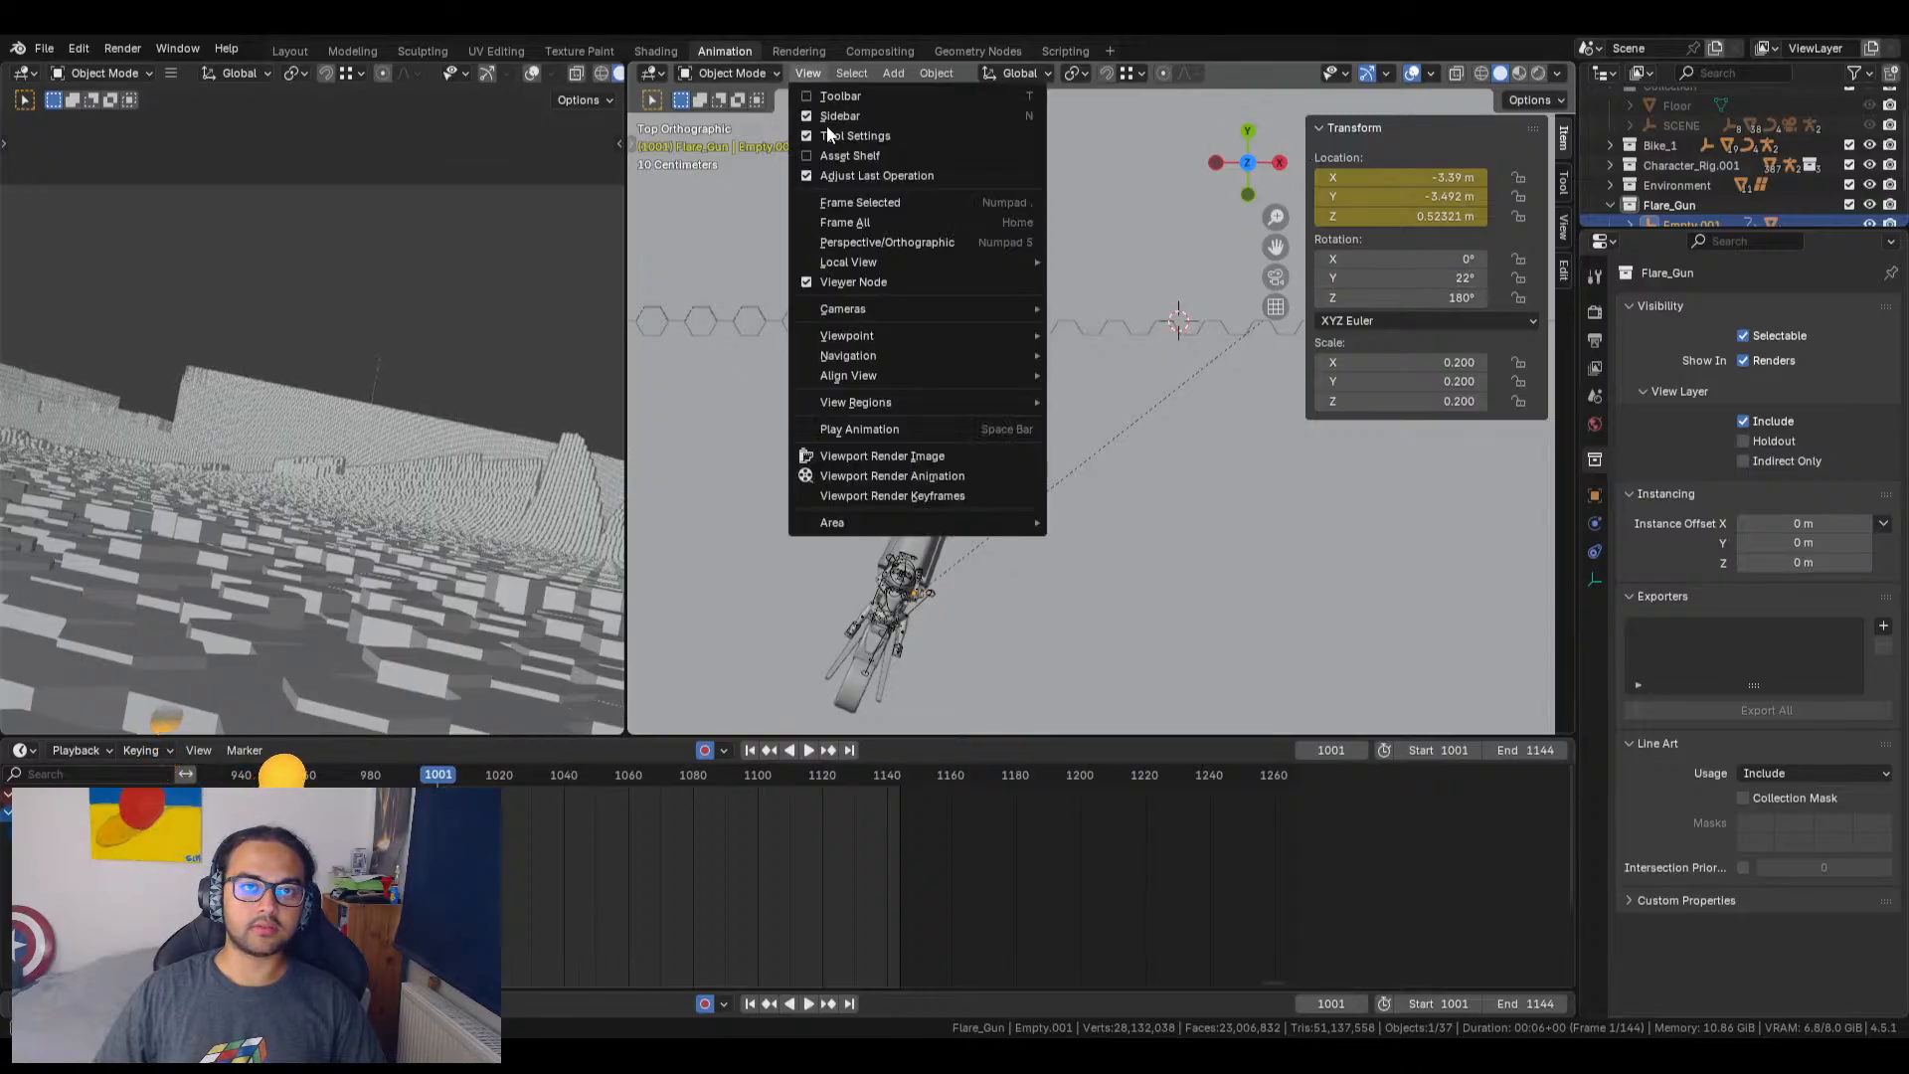
pyautogui.click(852, 195)
pyautogui.moveTo(1101, 539); pyautogui.dragTo(994, 350, button='middle')
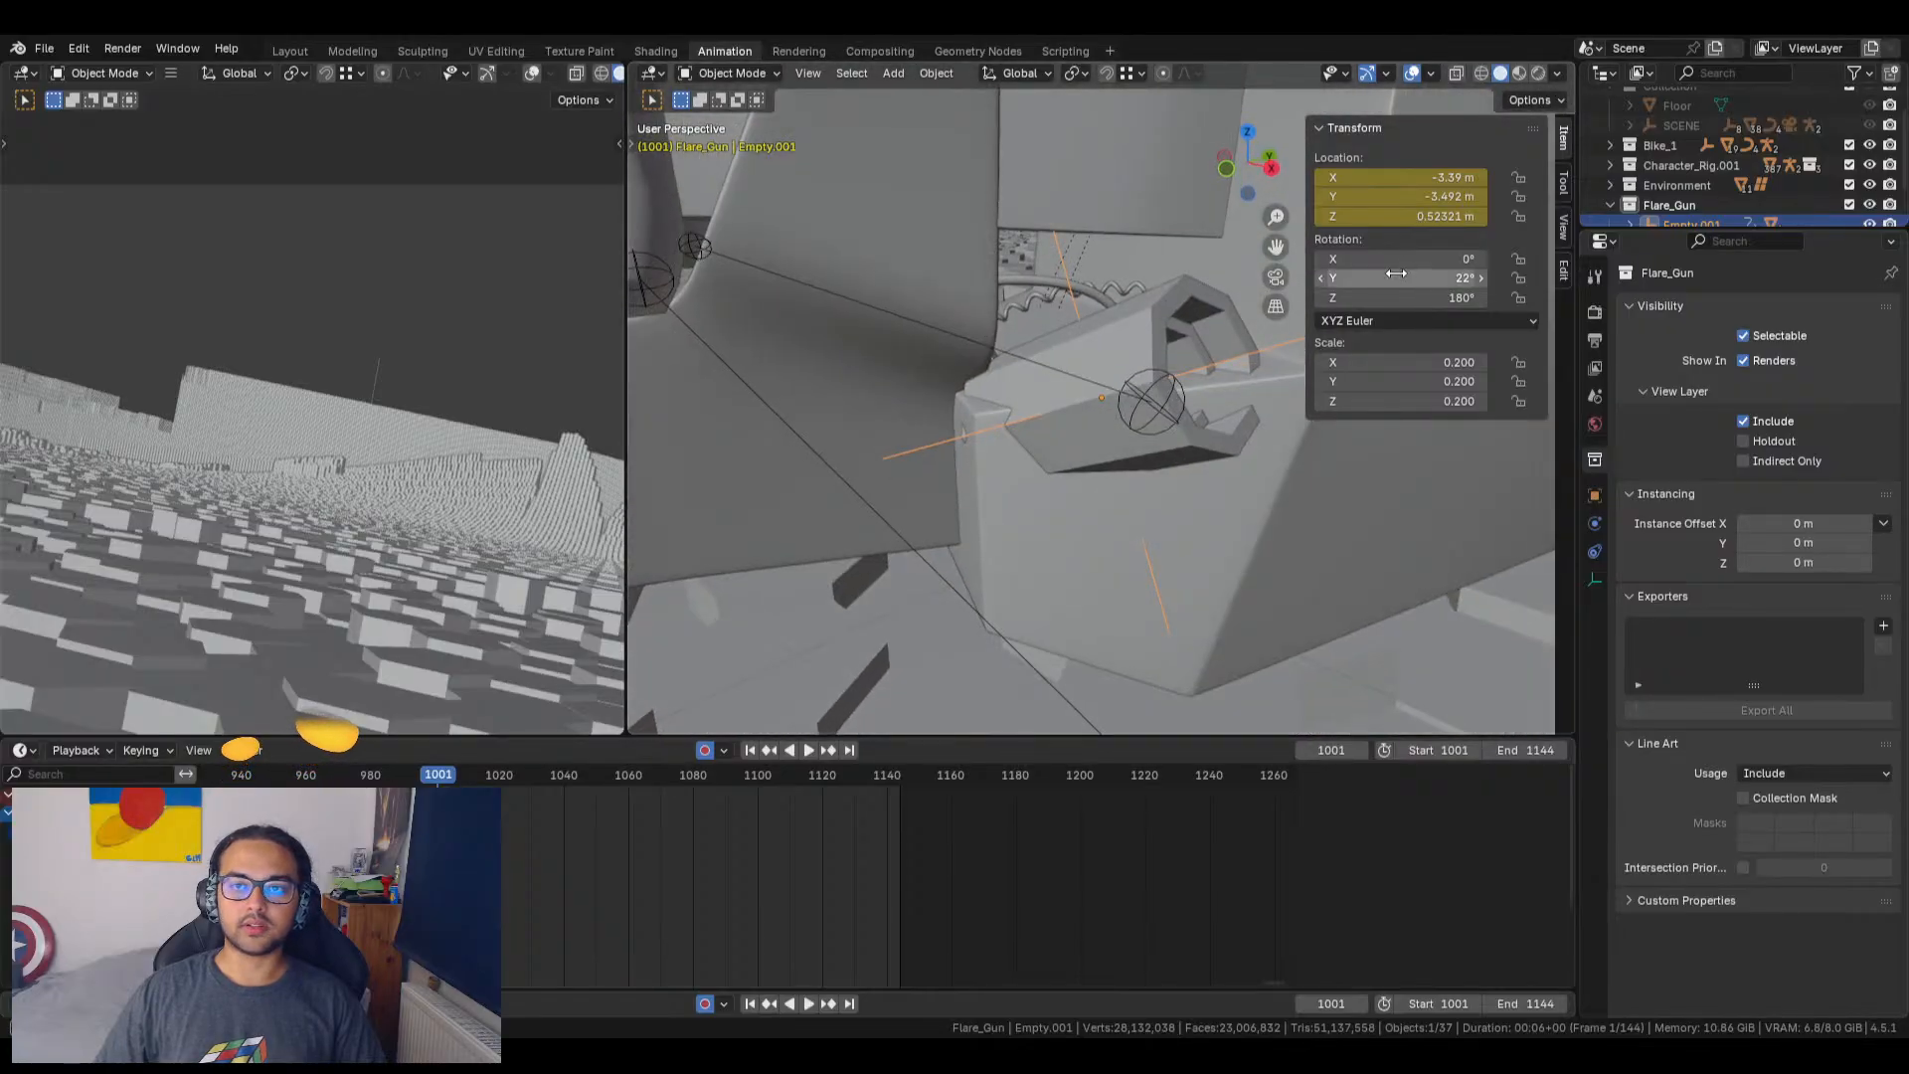
pyautogui.moveTo(1392, 277)
pyautogui.mouseDown()
pyautogui.moveTo(1323, 277)
pyautogui.moveTo(1391, 258)
pyautogui.moveTo(1390, 297)
pyautogui.moveTo(1462, 297)
pyautogui.moveTo(1387, 299)
pyautogui.mouseUp()
pyautogui.hotkey('ctrl', 'z')
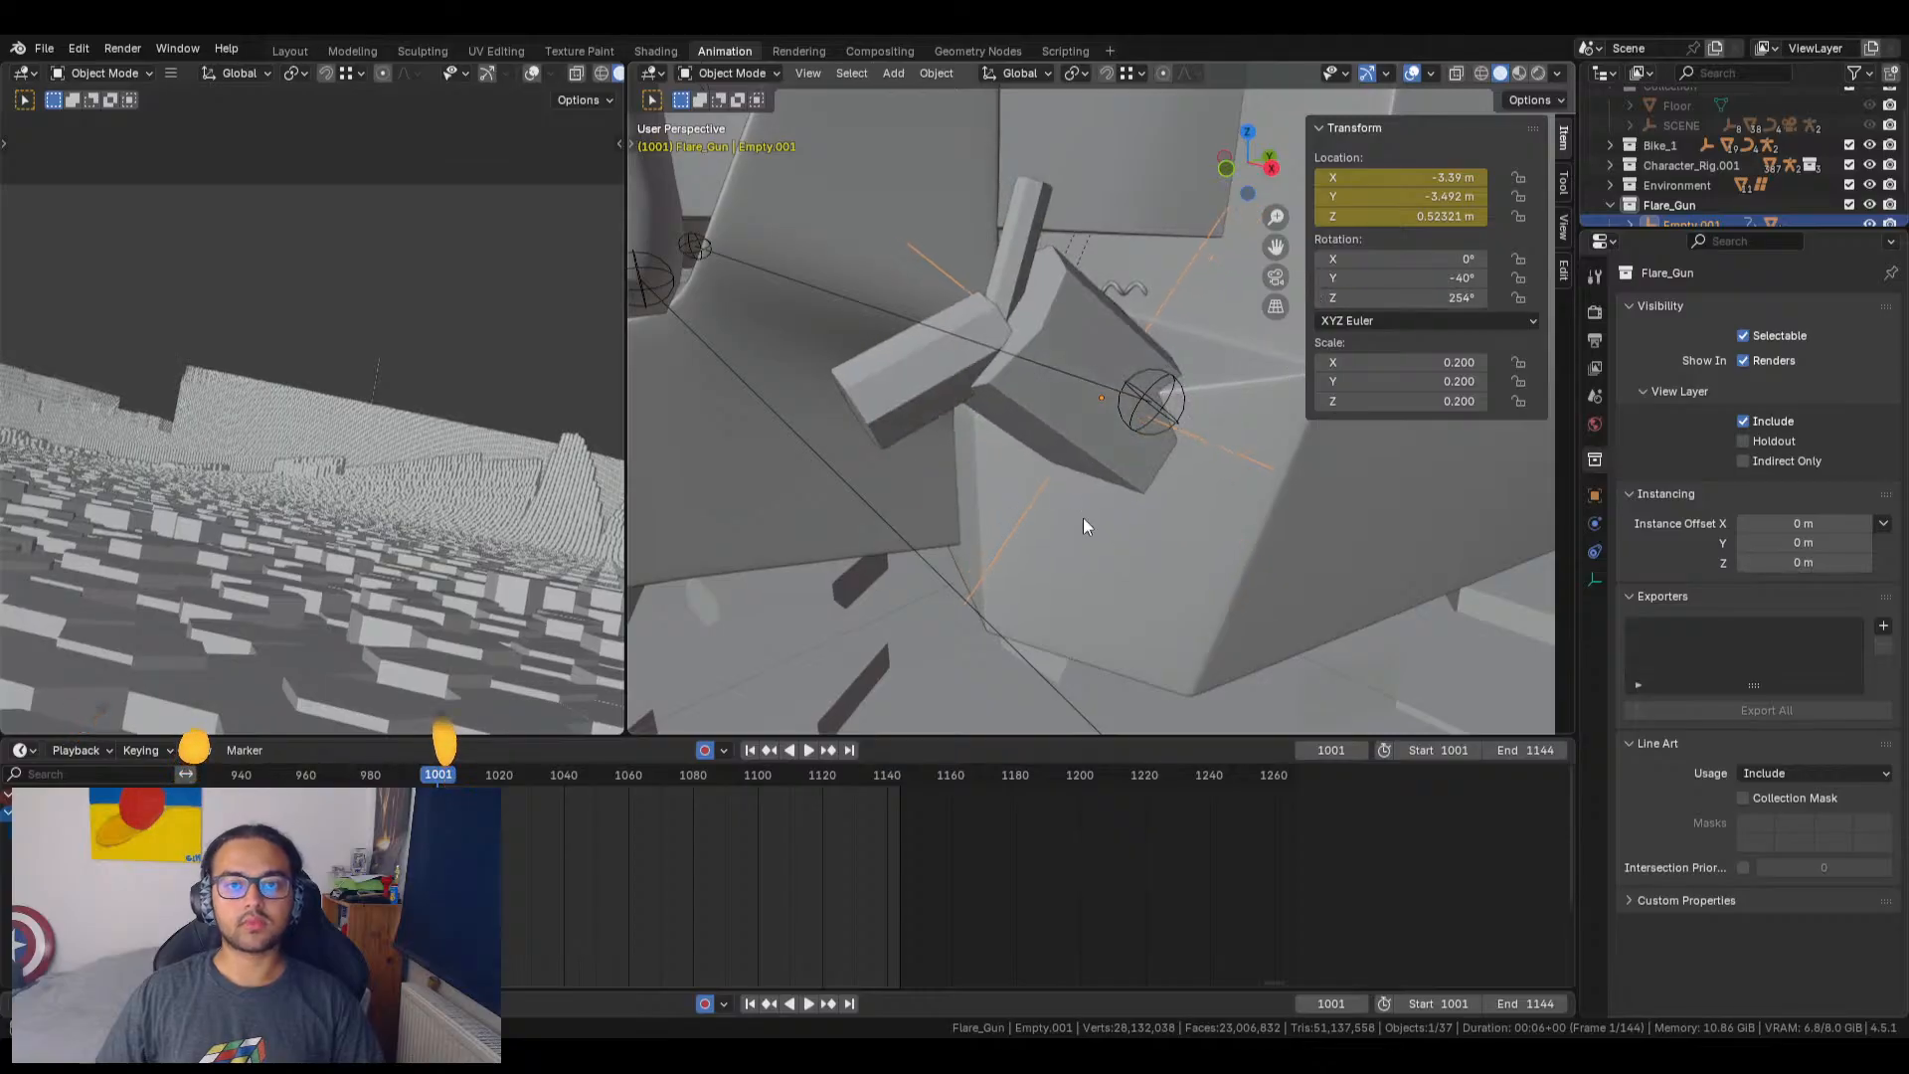
pyautogui.moveTo(1110, 489); pyautogui.dragTo(1086, 581, button='middle')
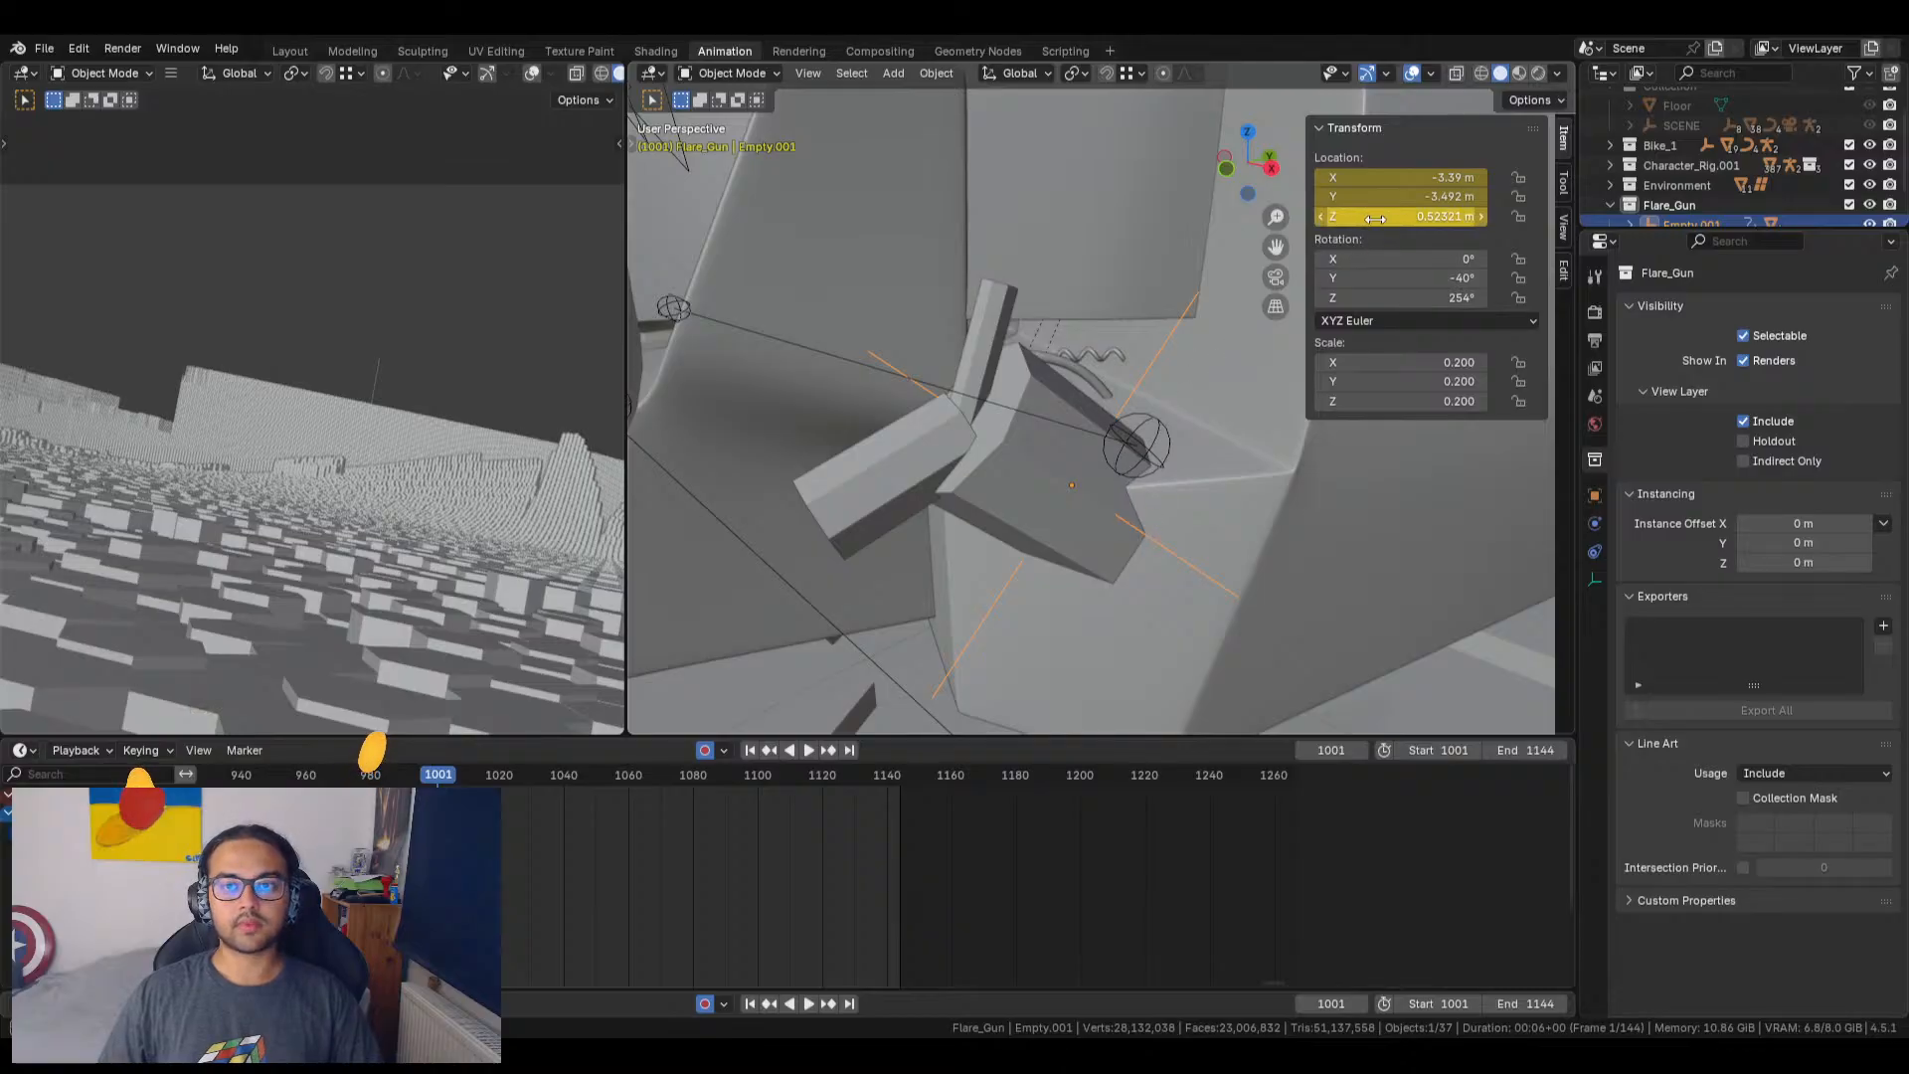
pyautogui.moveTo(1142, 511); pyautogui.dragTo(1106, 565, button='middle')
pyautogui.rightClick(1406, 282)
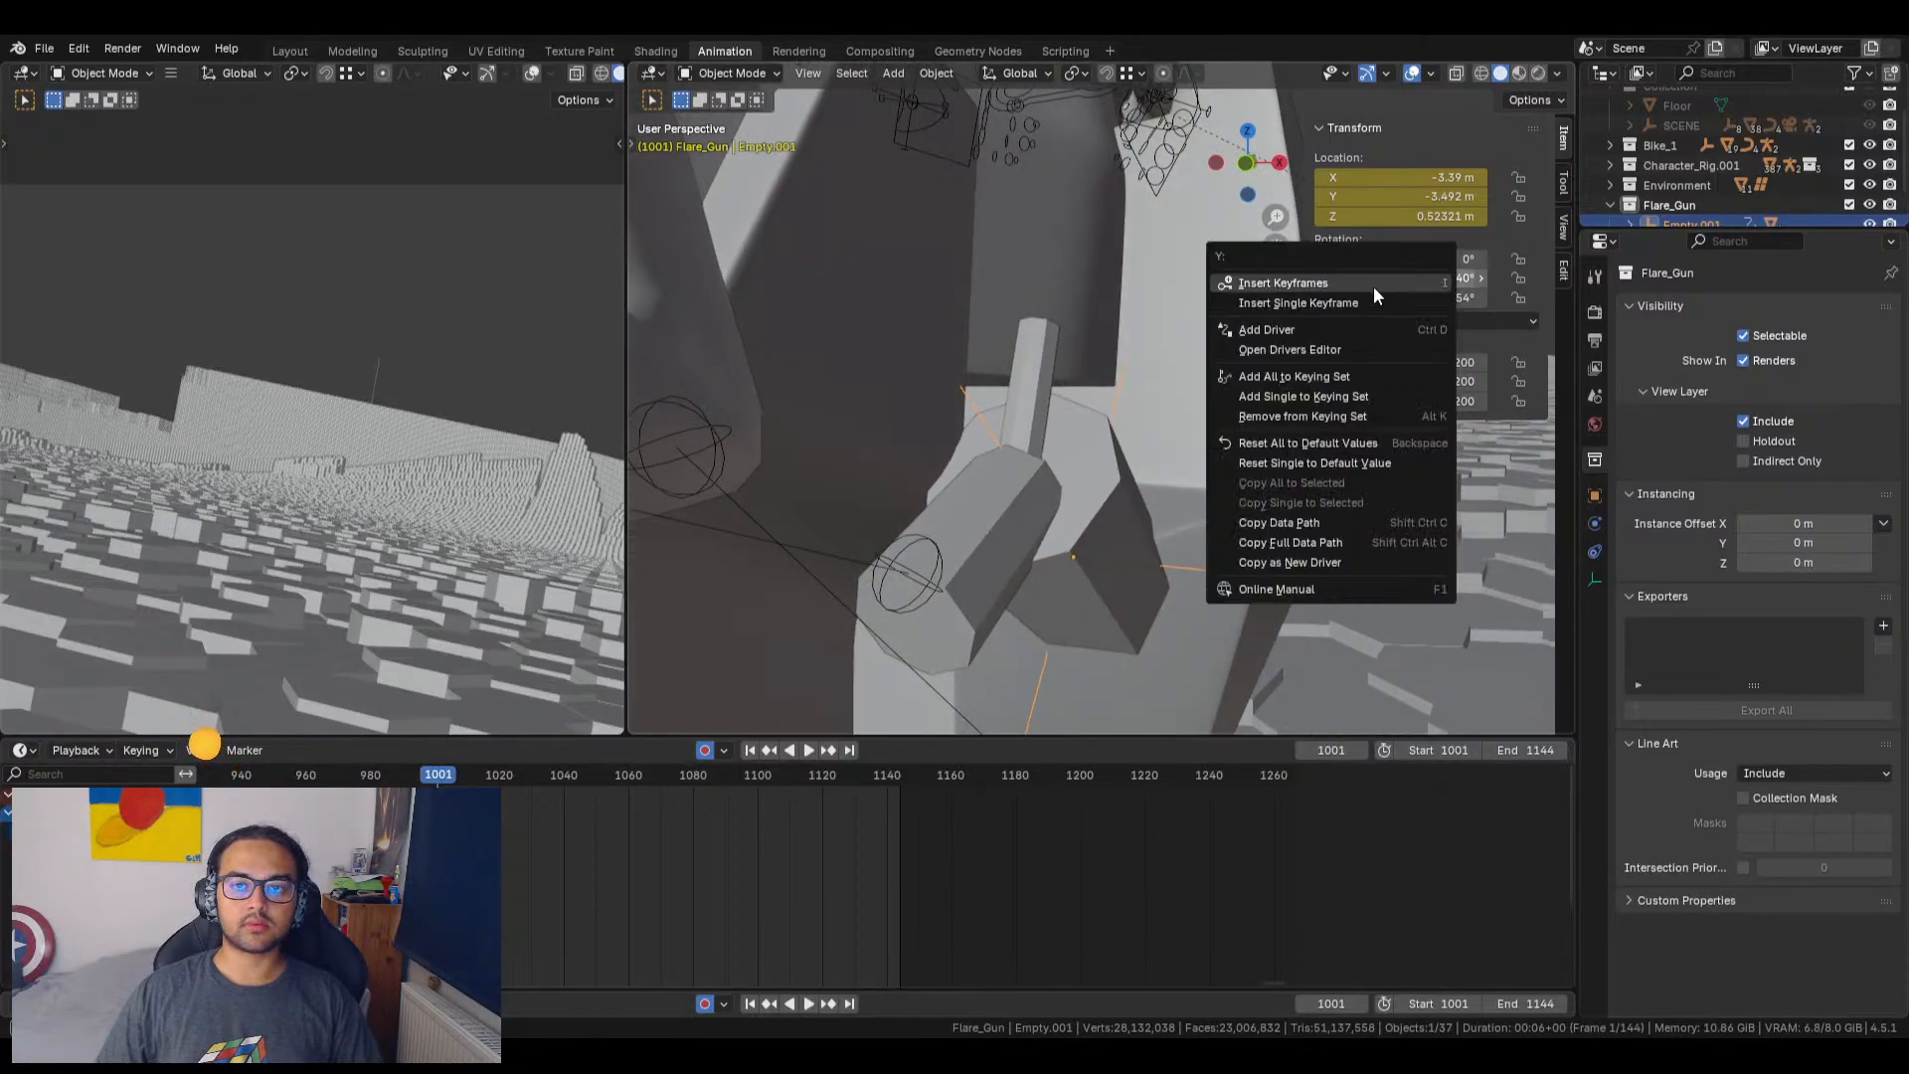
pyautogui.click(1328, 283)
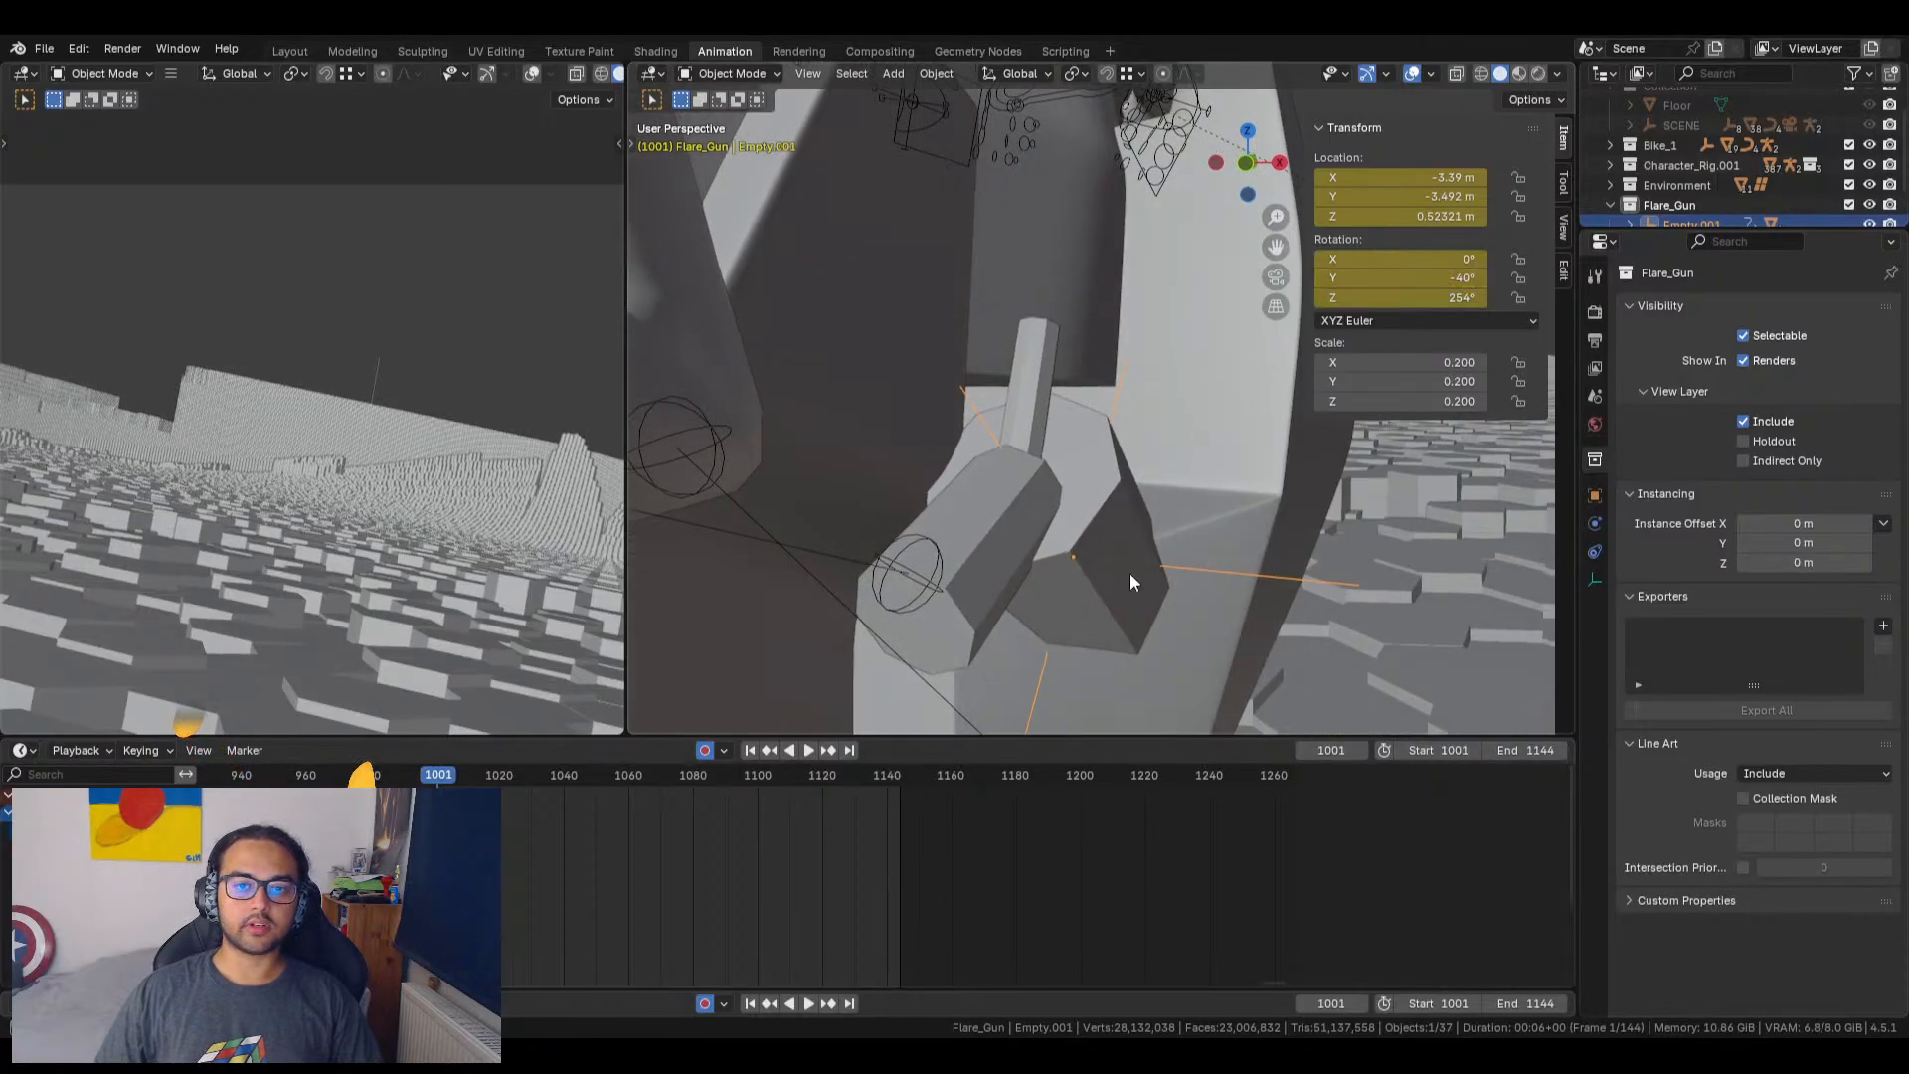
# Step: Raise the flare gun empty along the global Z axis to about 0.752 m
pyautogui.moveTo(1131, 613); pyautogui.dragTo(977, 607, button='middle')
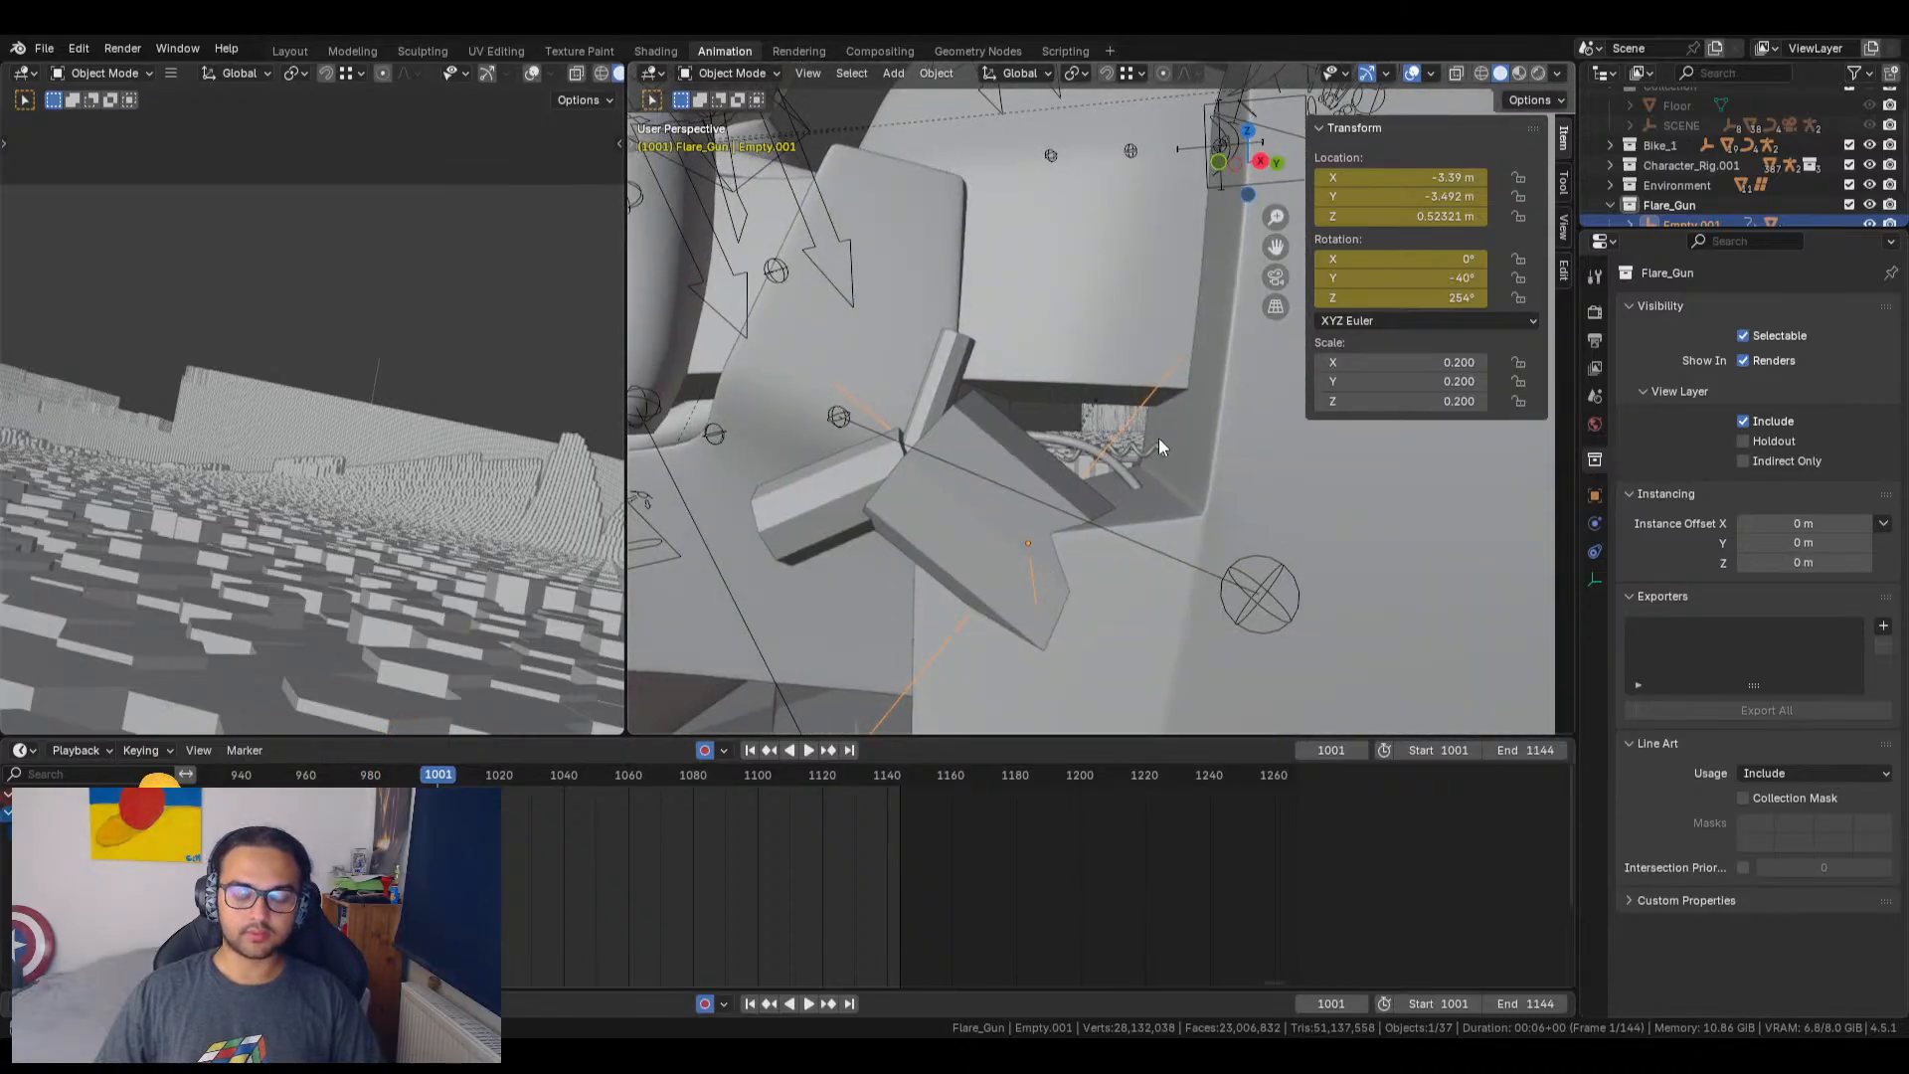
pyautogui.press('g')
pyautogui.press('z')
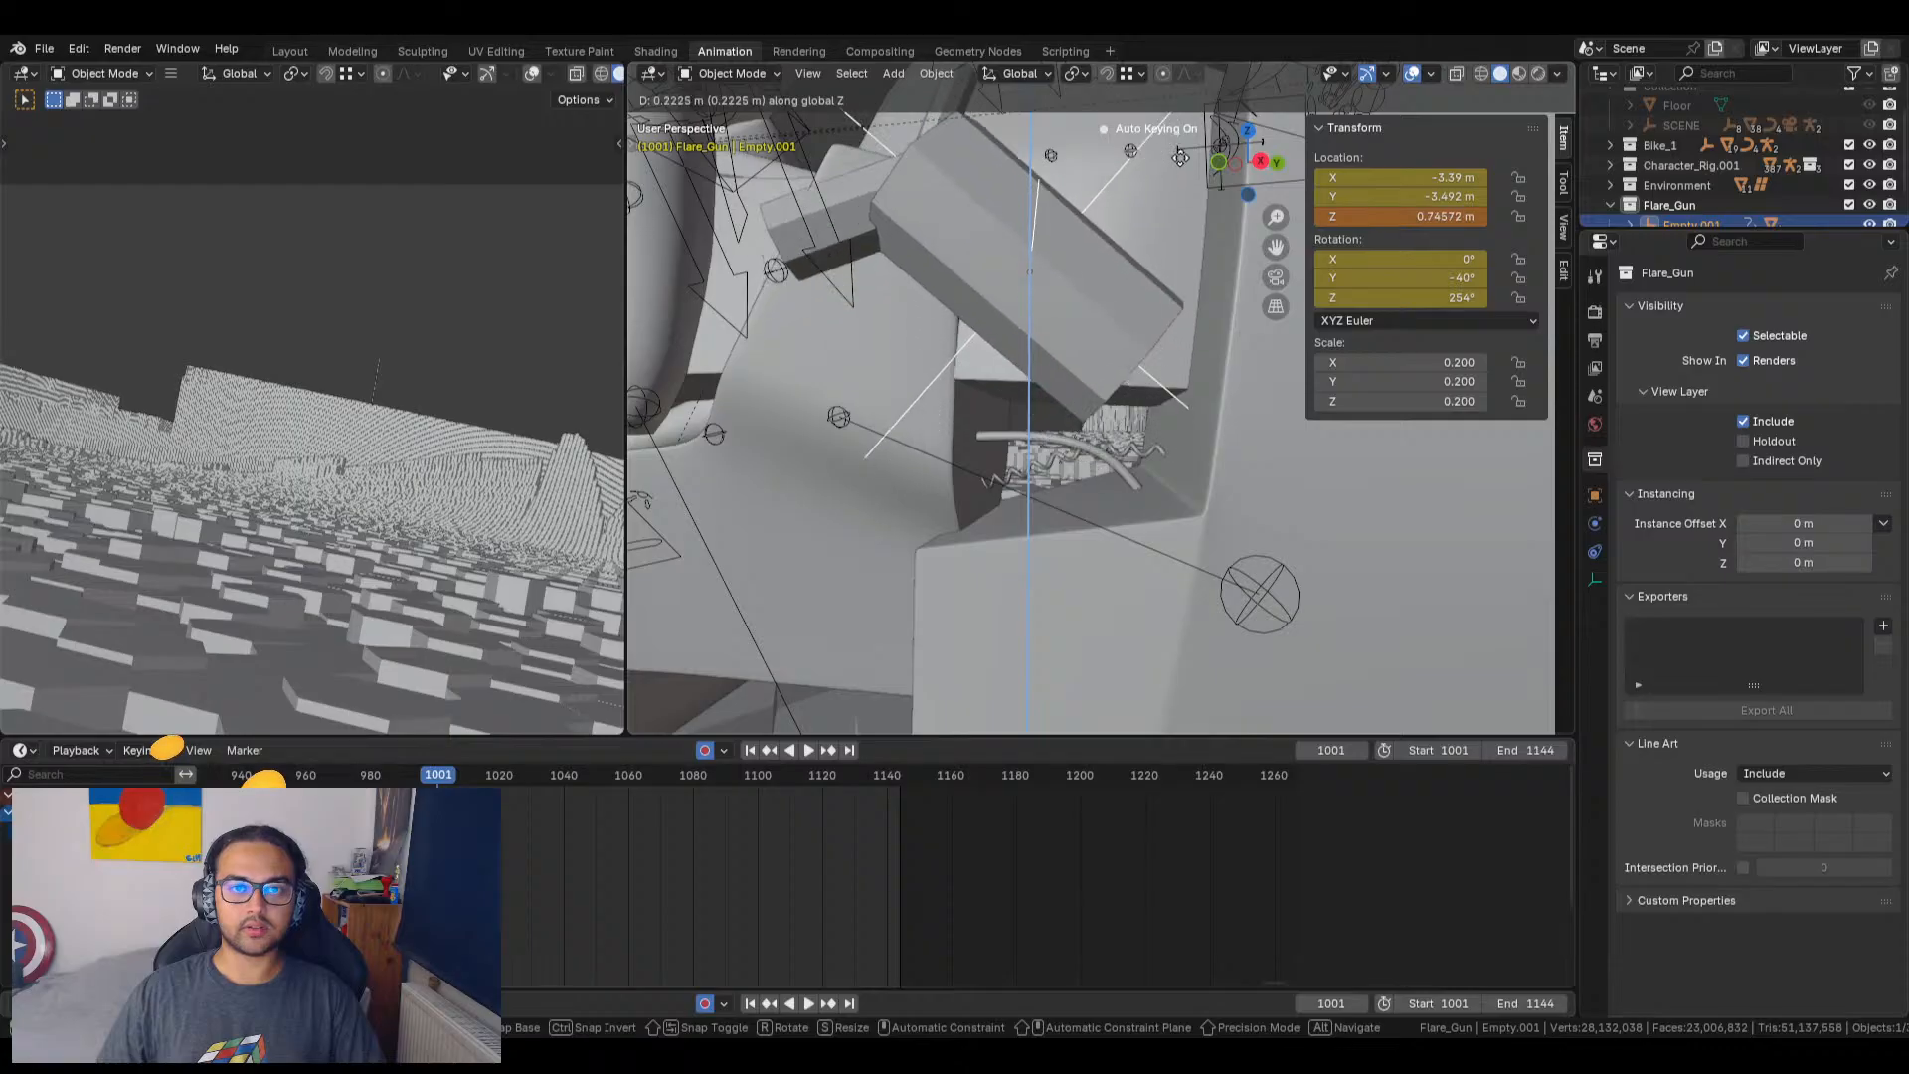
pyautogui.click(1100, 284)
pyautogui.press('KP_Decimal')
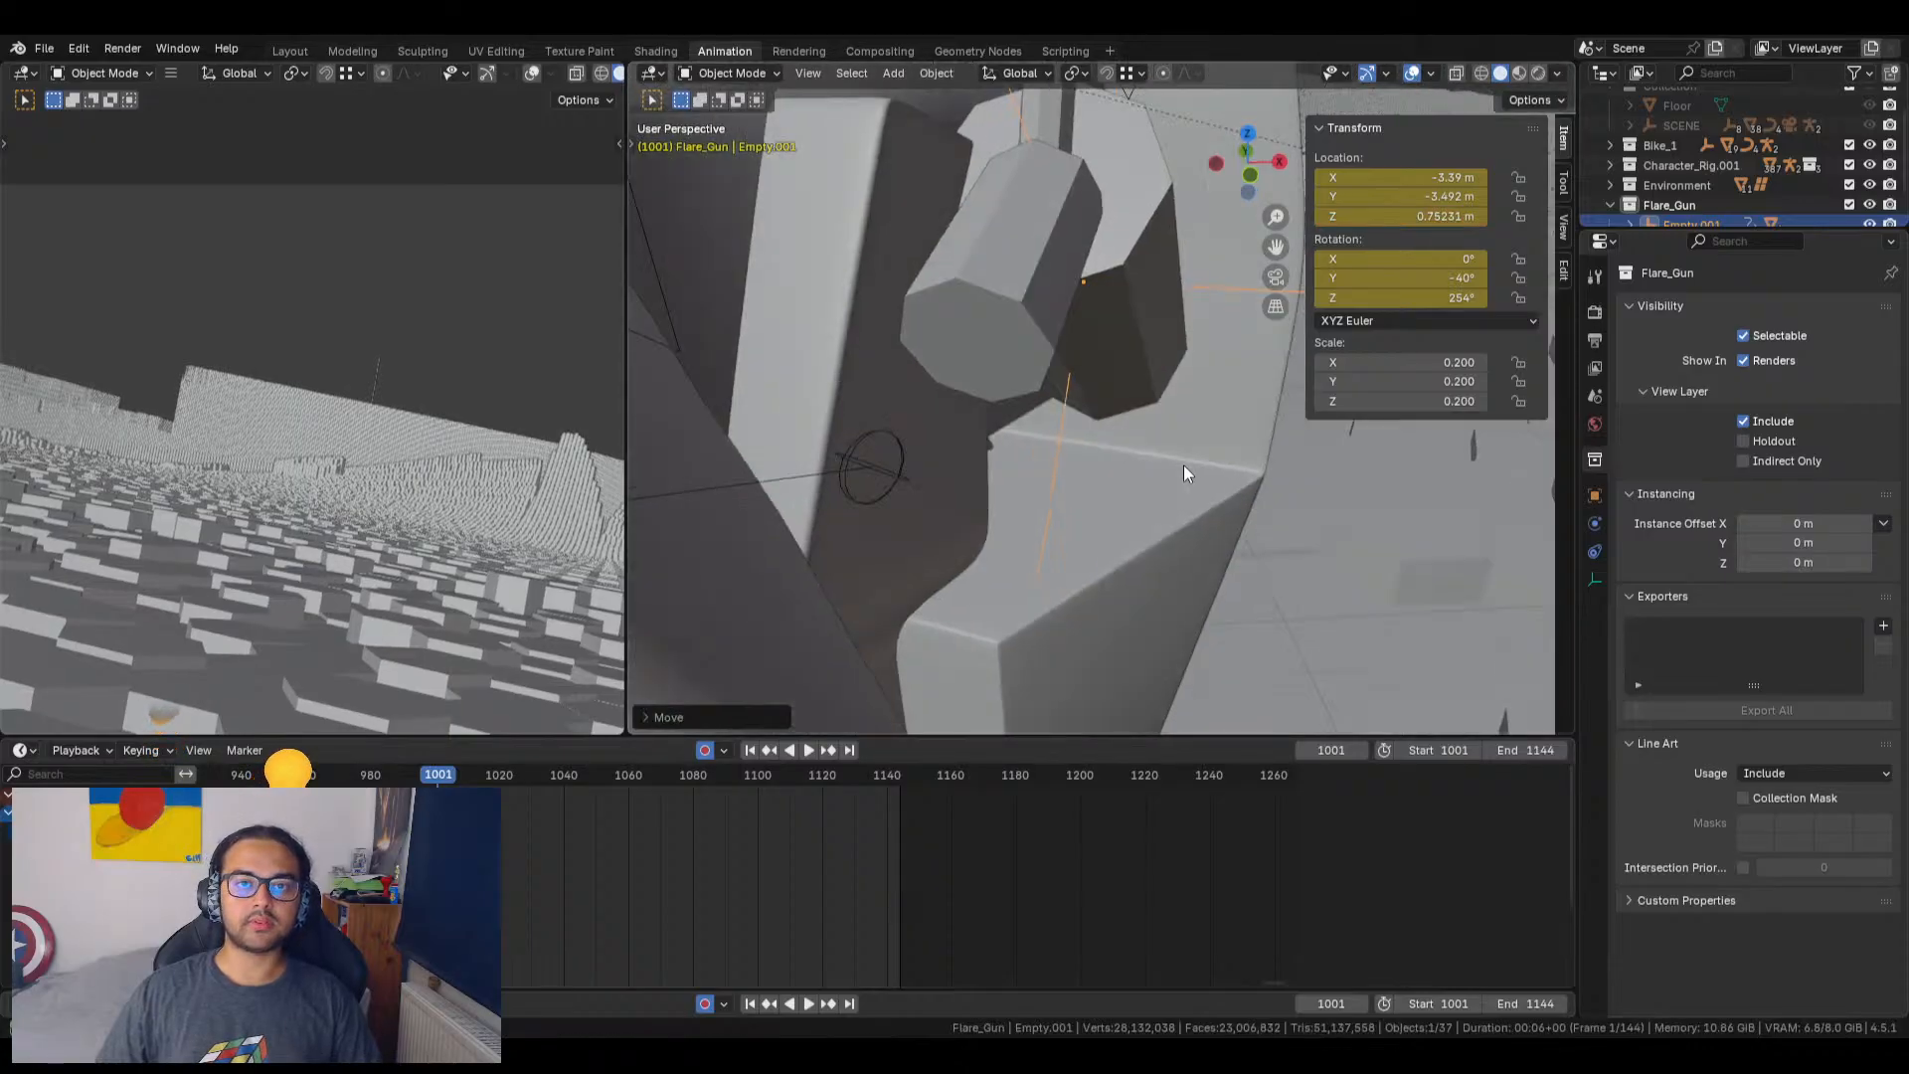
# Step: Scale the flare gun empty down uniformly to about 0.128 to suit the size of the rider's hand
pyautogui.scroll(-5, 1183, 463)
pyautogui.moveTo(1078, 468); pyautogui.dragTo(1113, 431, button='middle')
pyautogui.press('s')
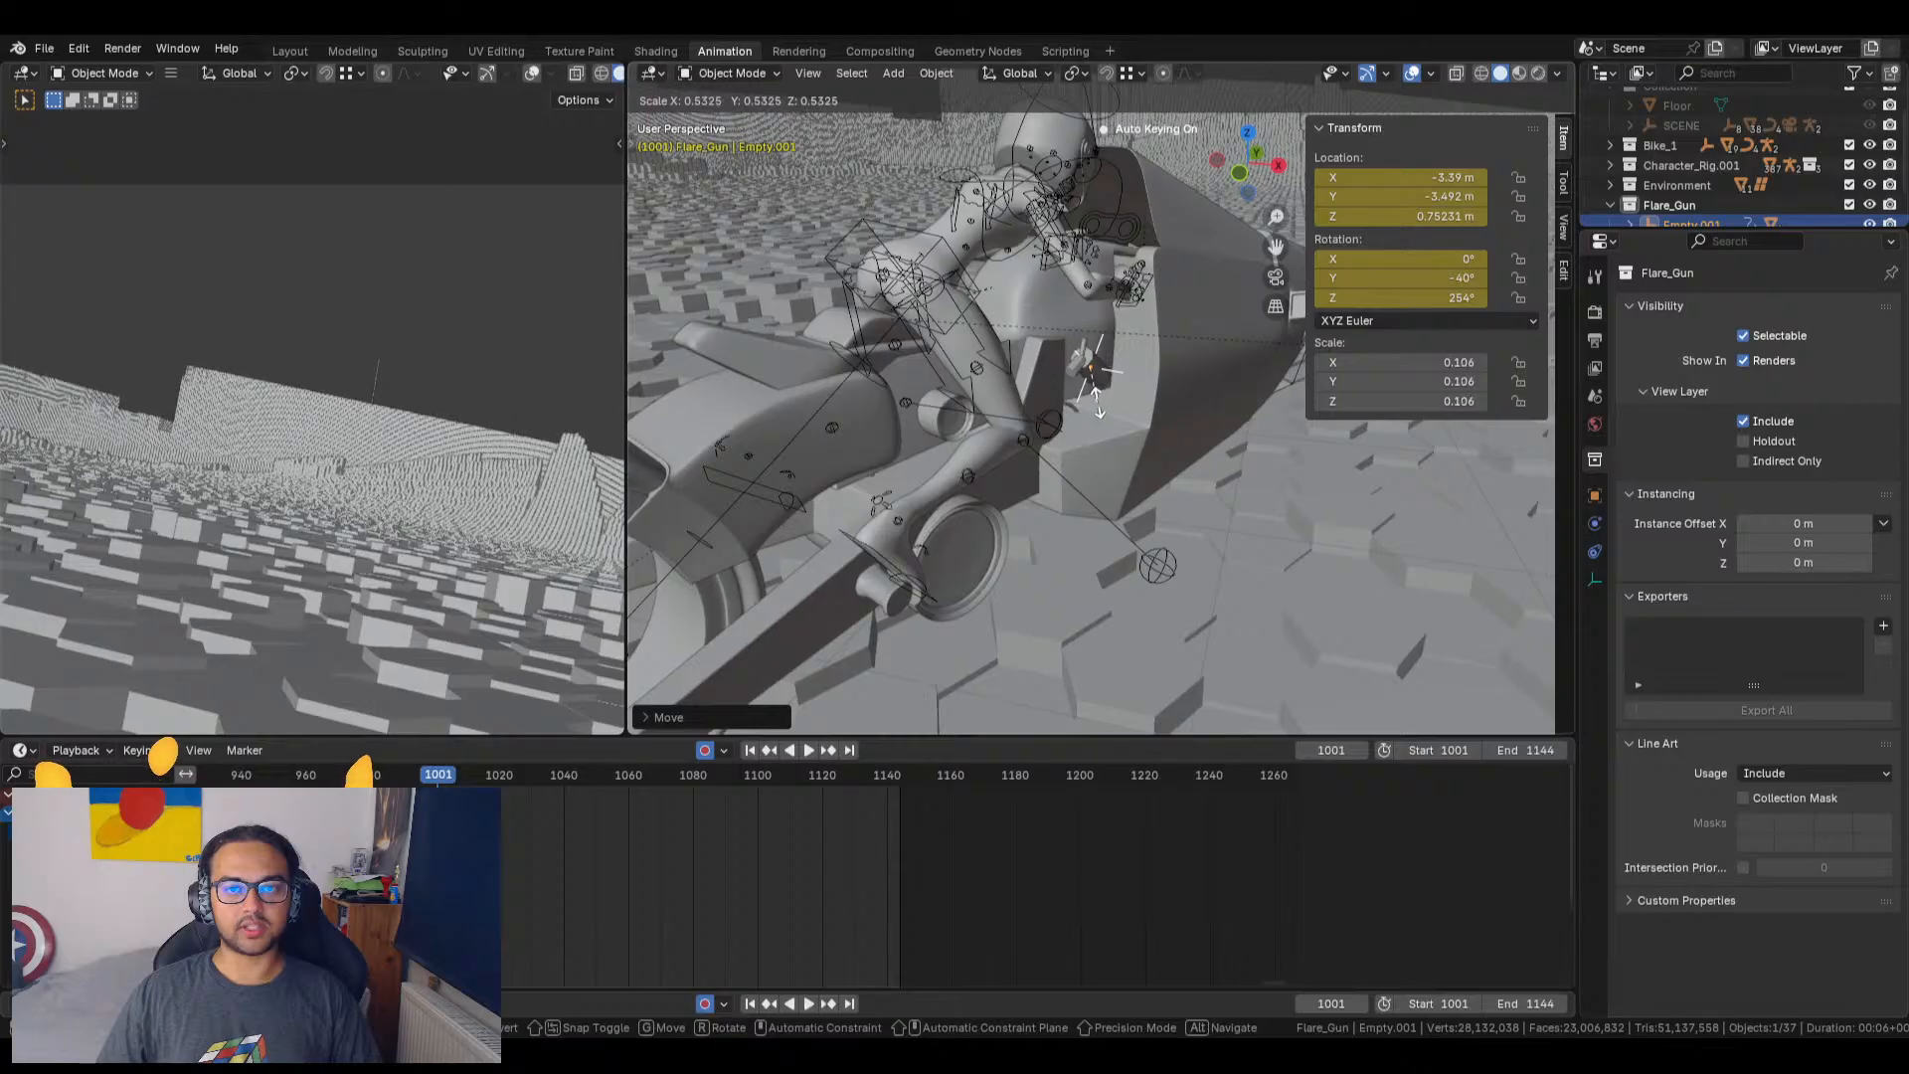
pyautogui.click(1098, 402)
pyautogui.scroll(4, 1107, 416)
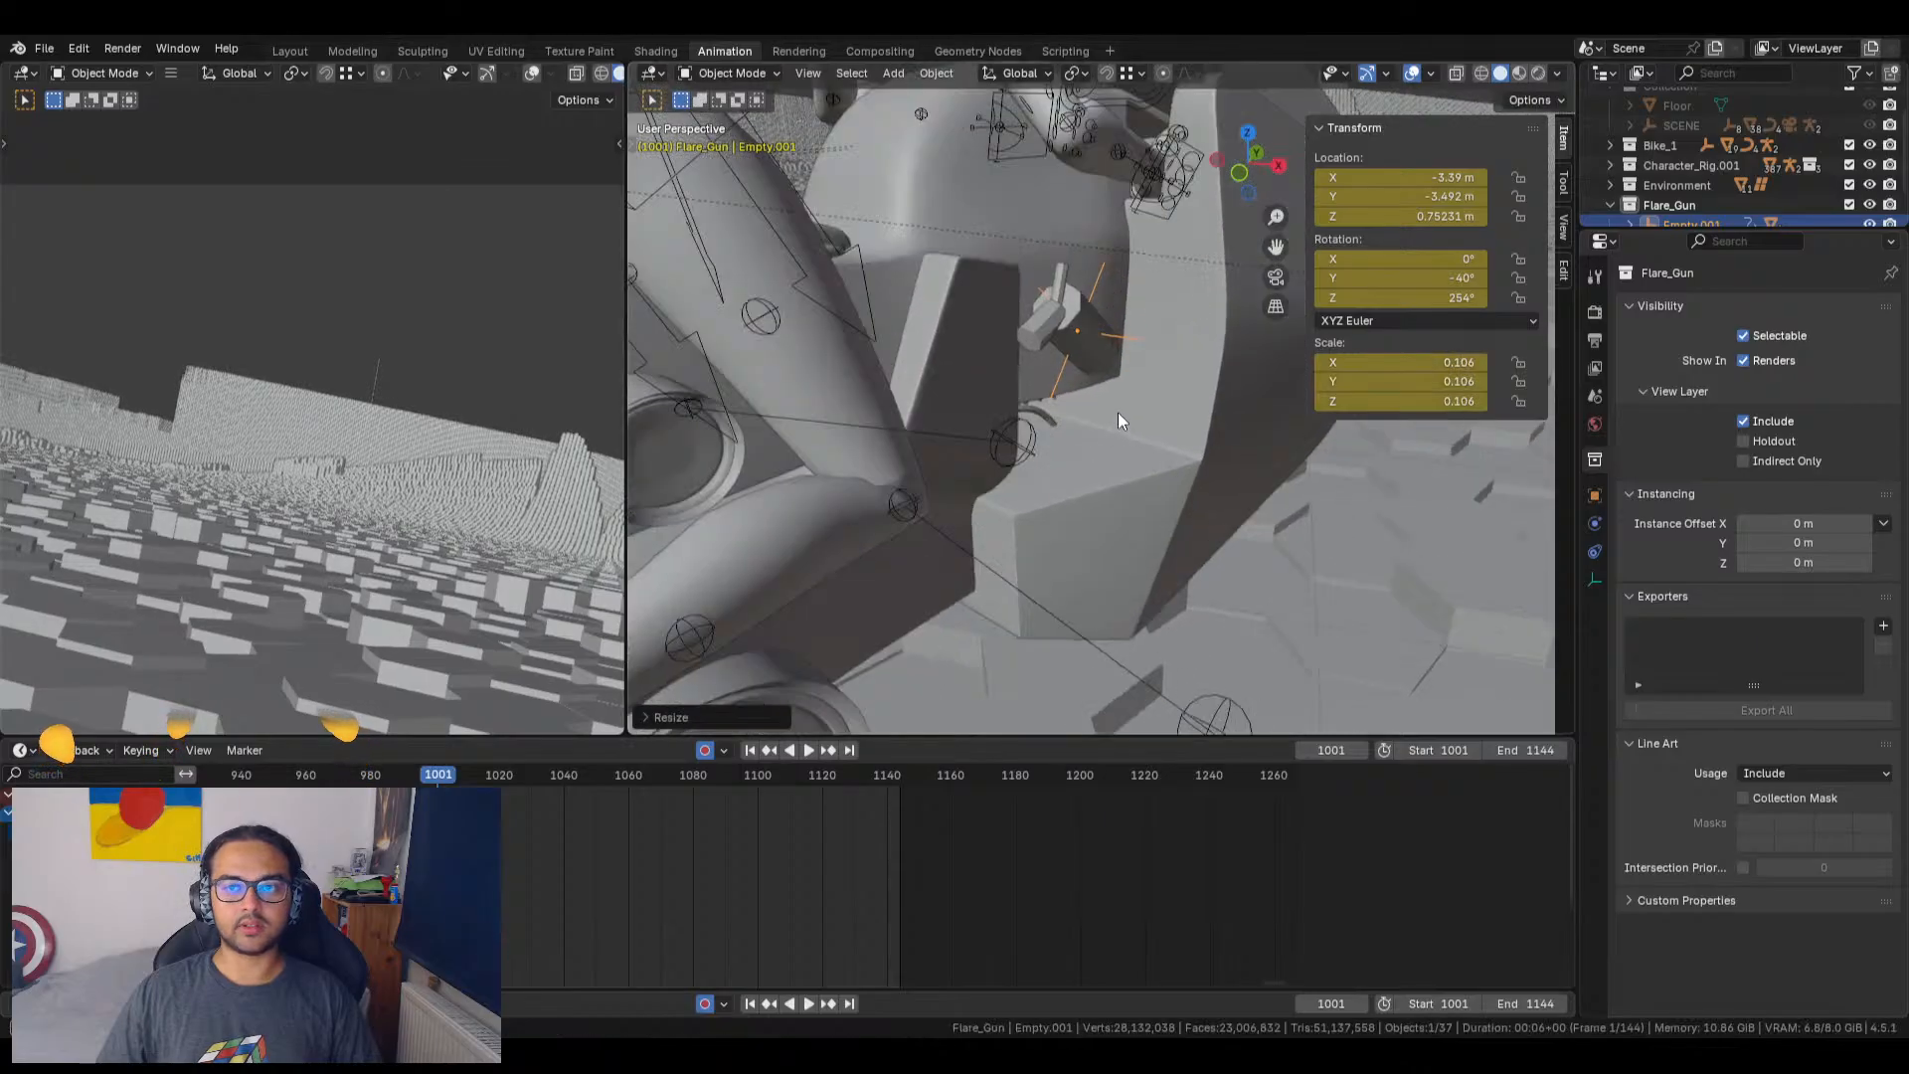
pyautogui.keyDown('shift'); pyautogui.moveTo(1119, 413); pyautogui.dragTo(1036, 465, button='middle'); pyautogui.keyUp('shift')
pyautogui.press('g')
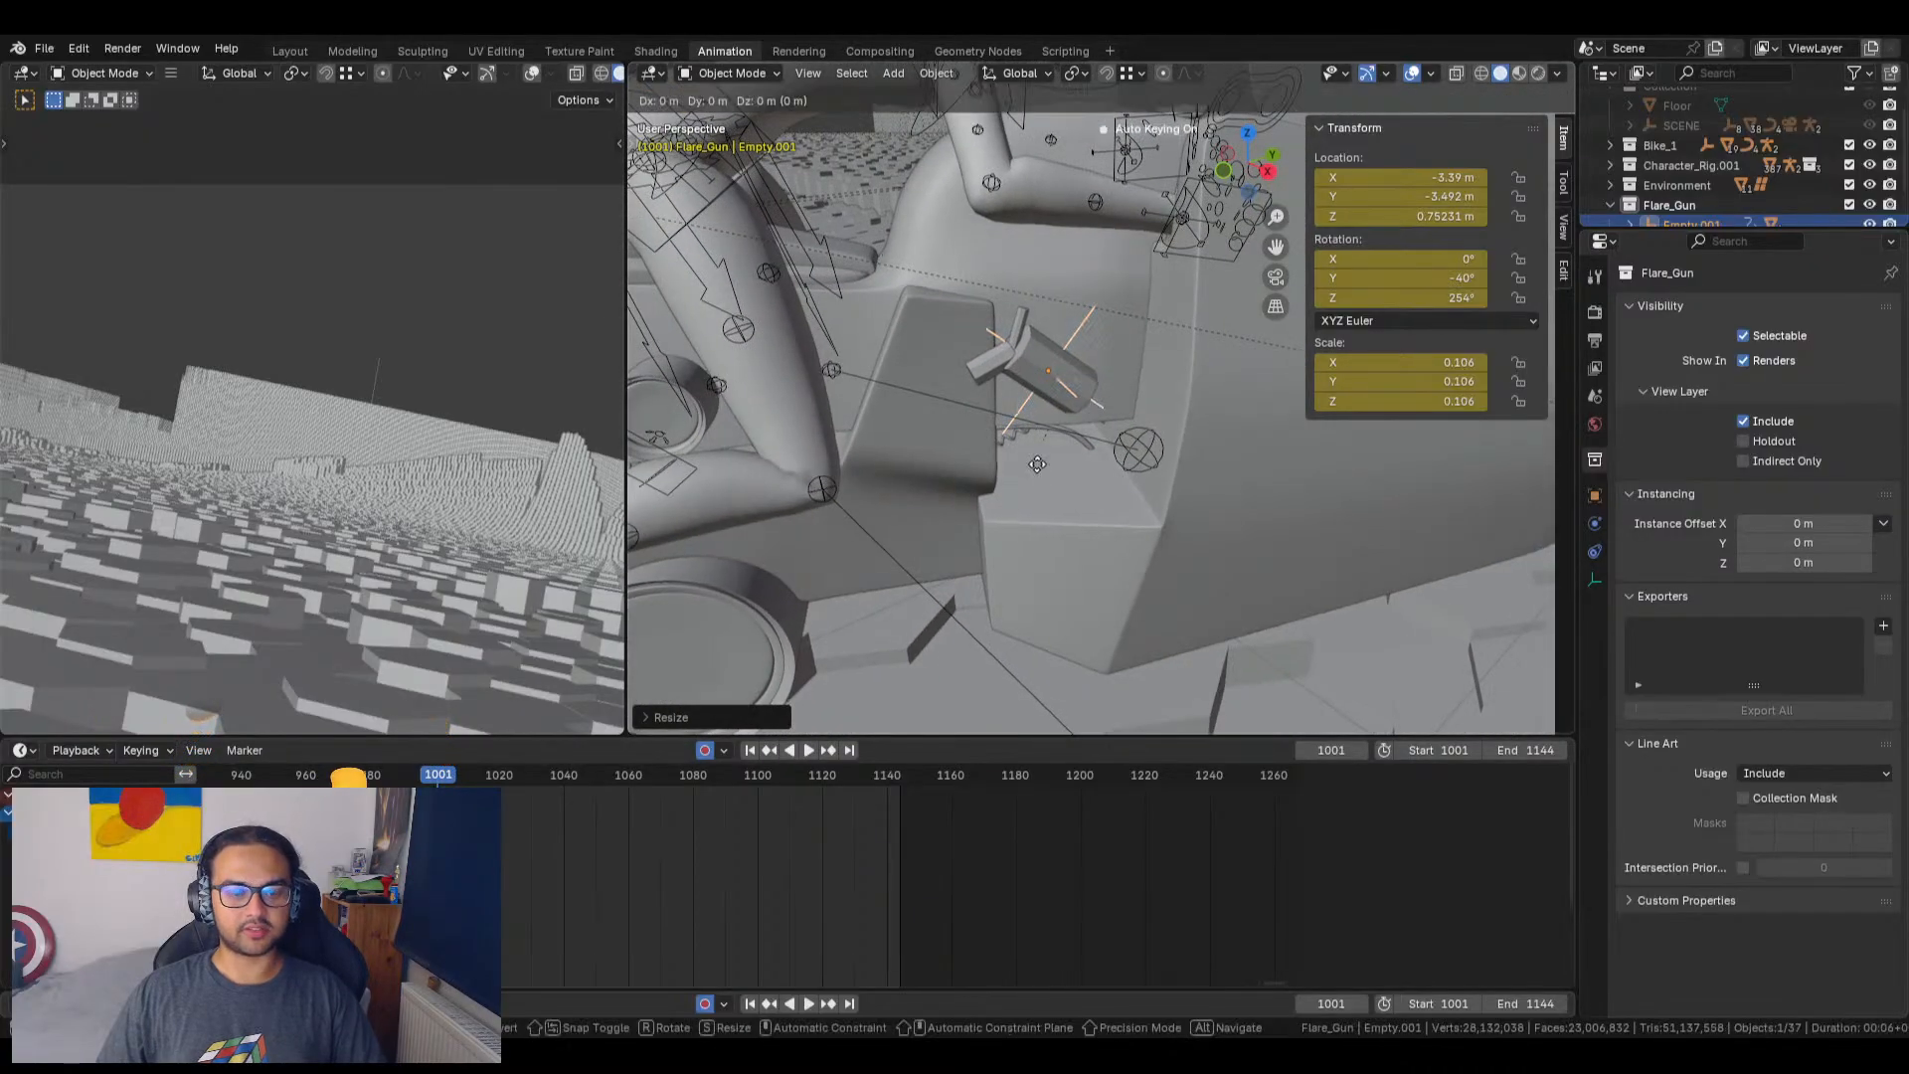
pyautogui.press('s')
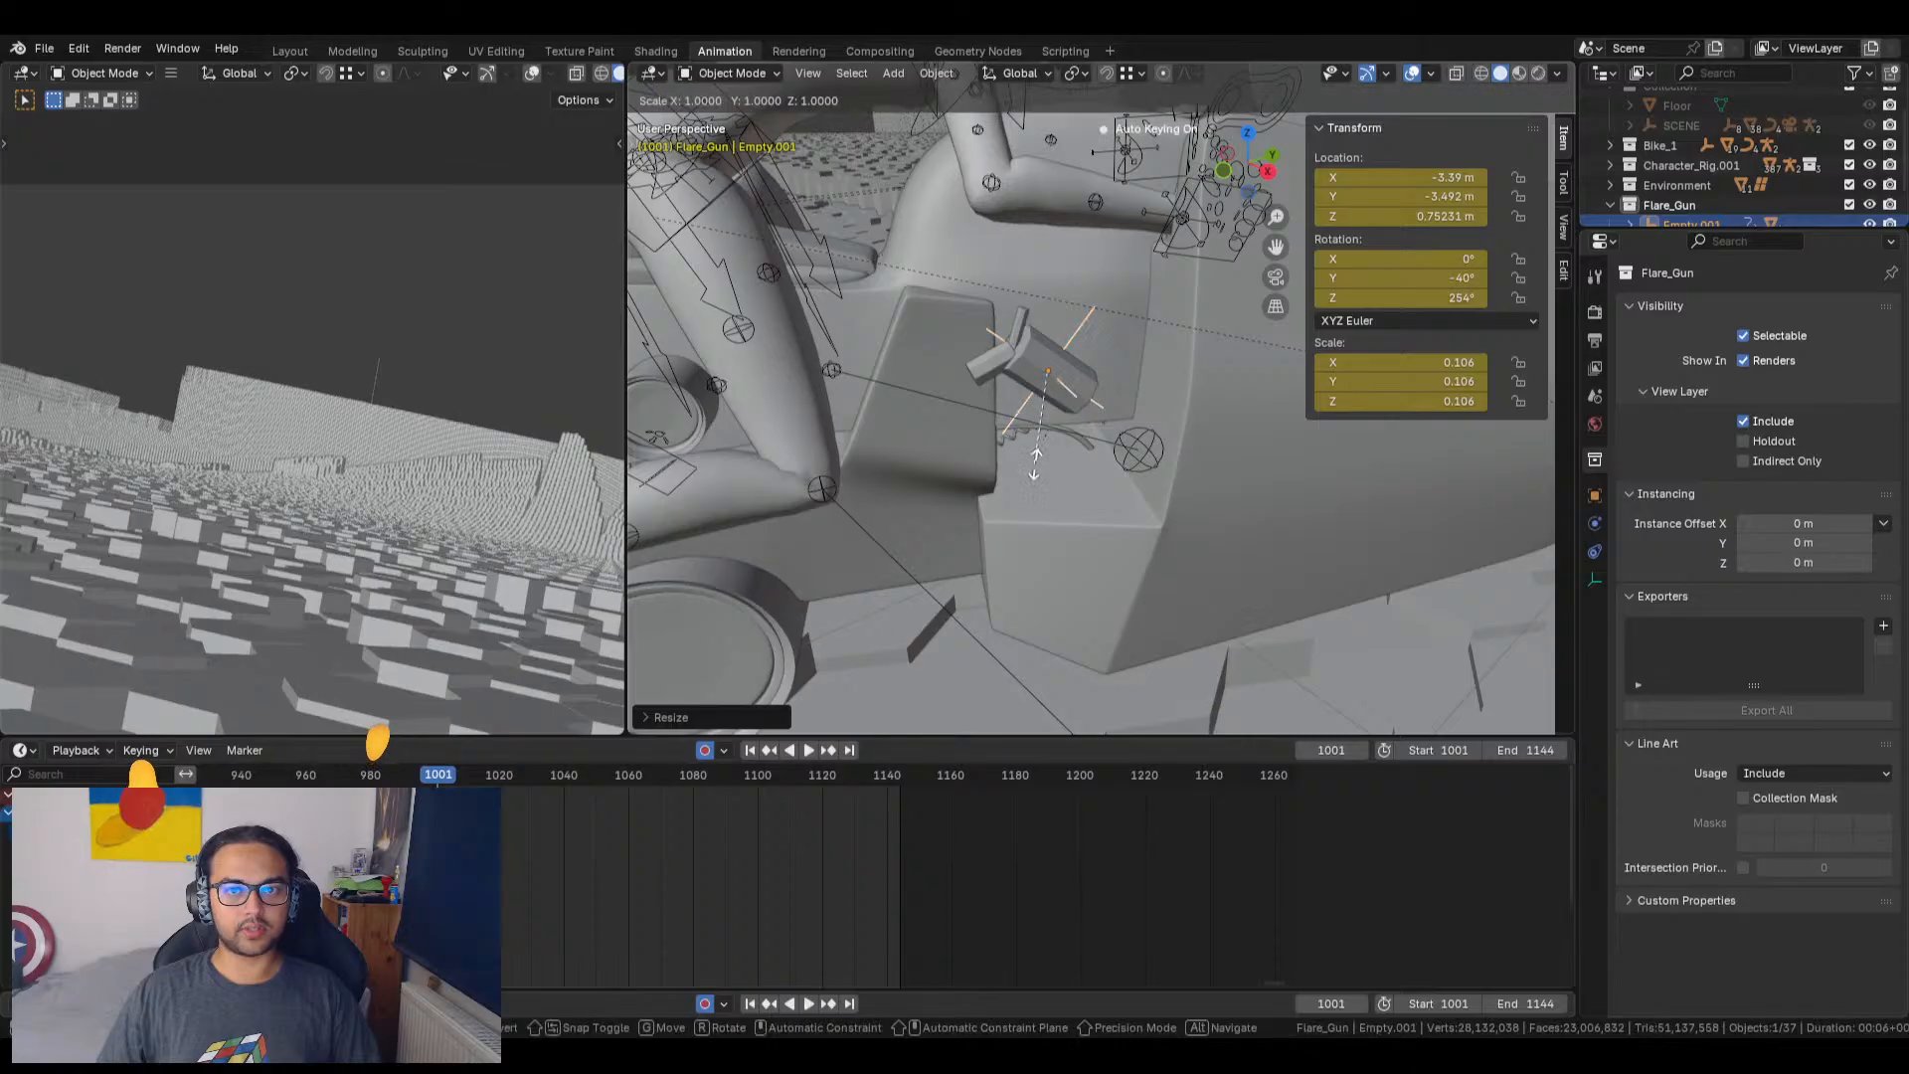
pyautogui.click(1028, 492)
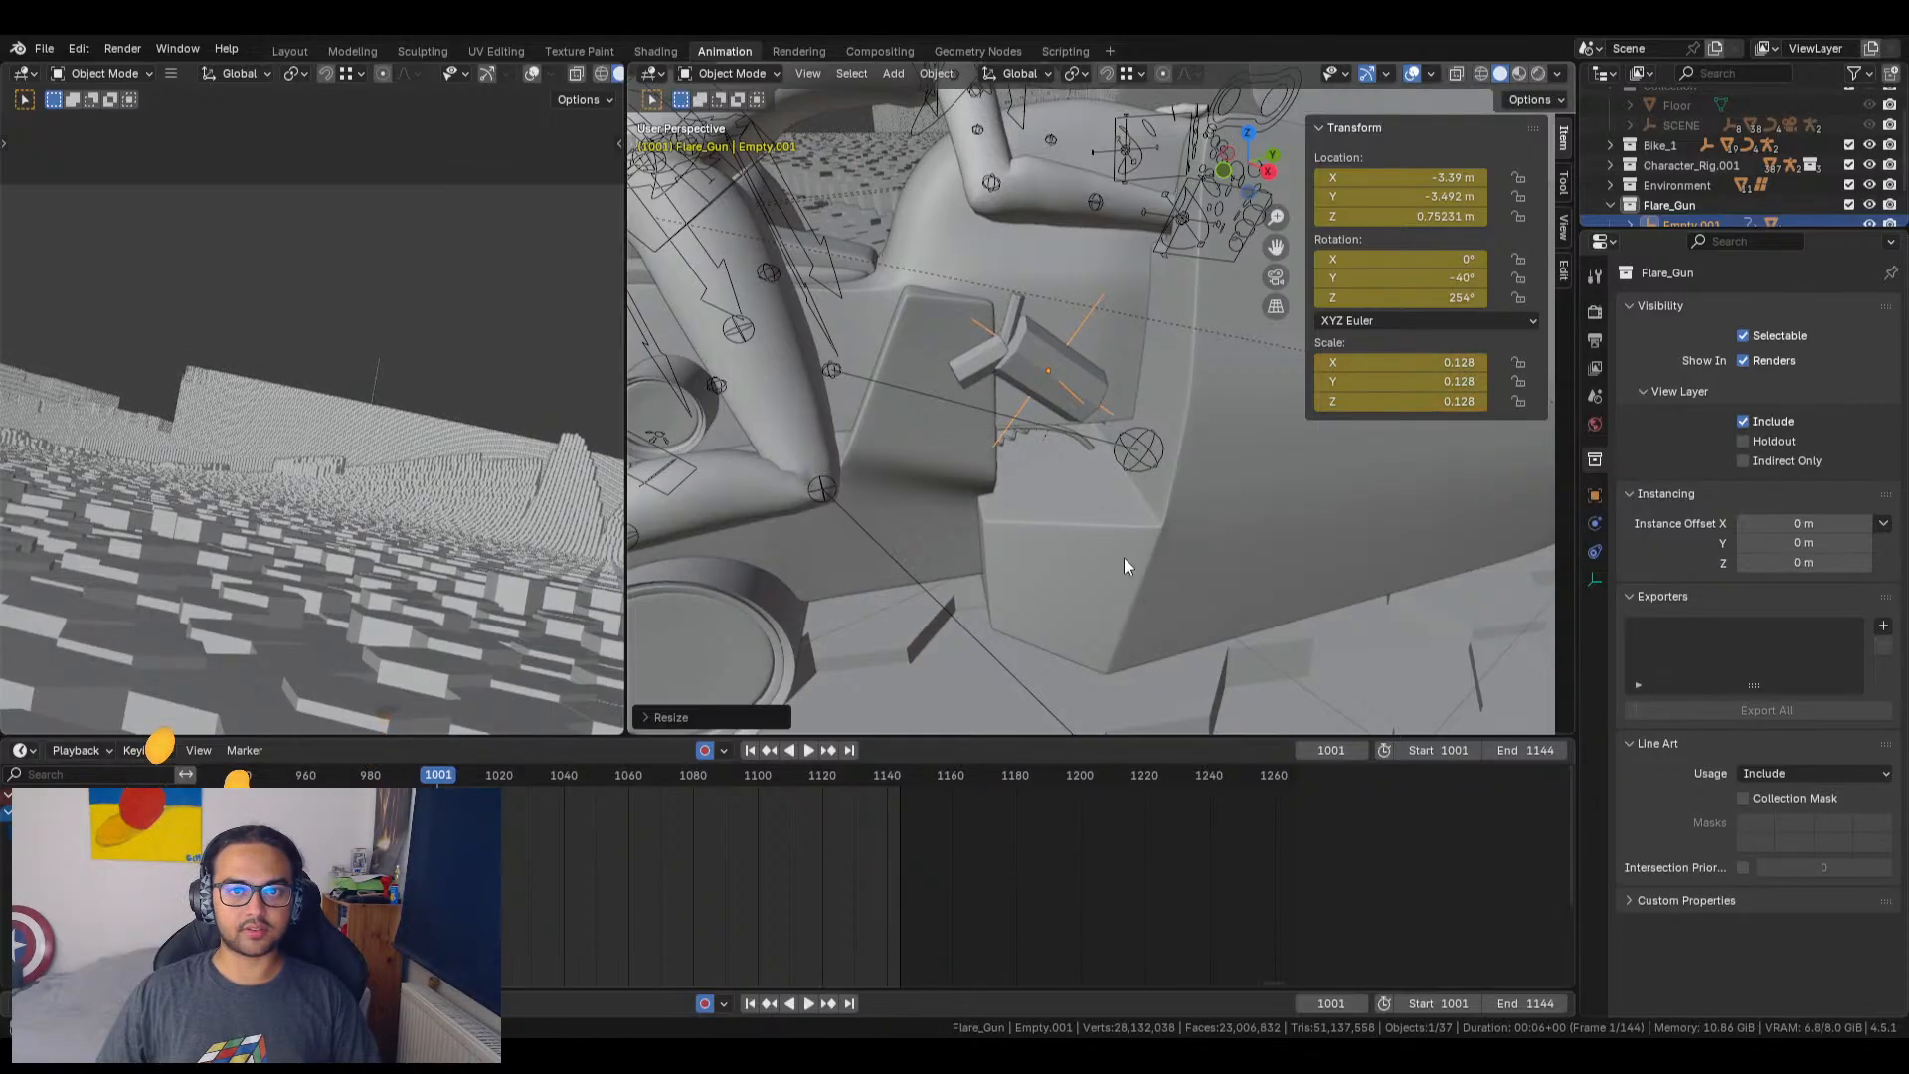
pyautogui.moveTo(1124, 557); pyautogui.dragTo(1076, 504, button='middle')
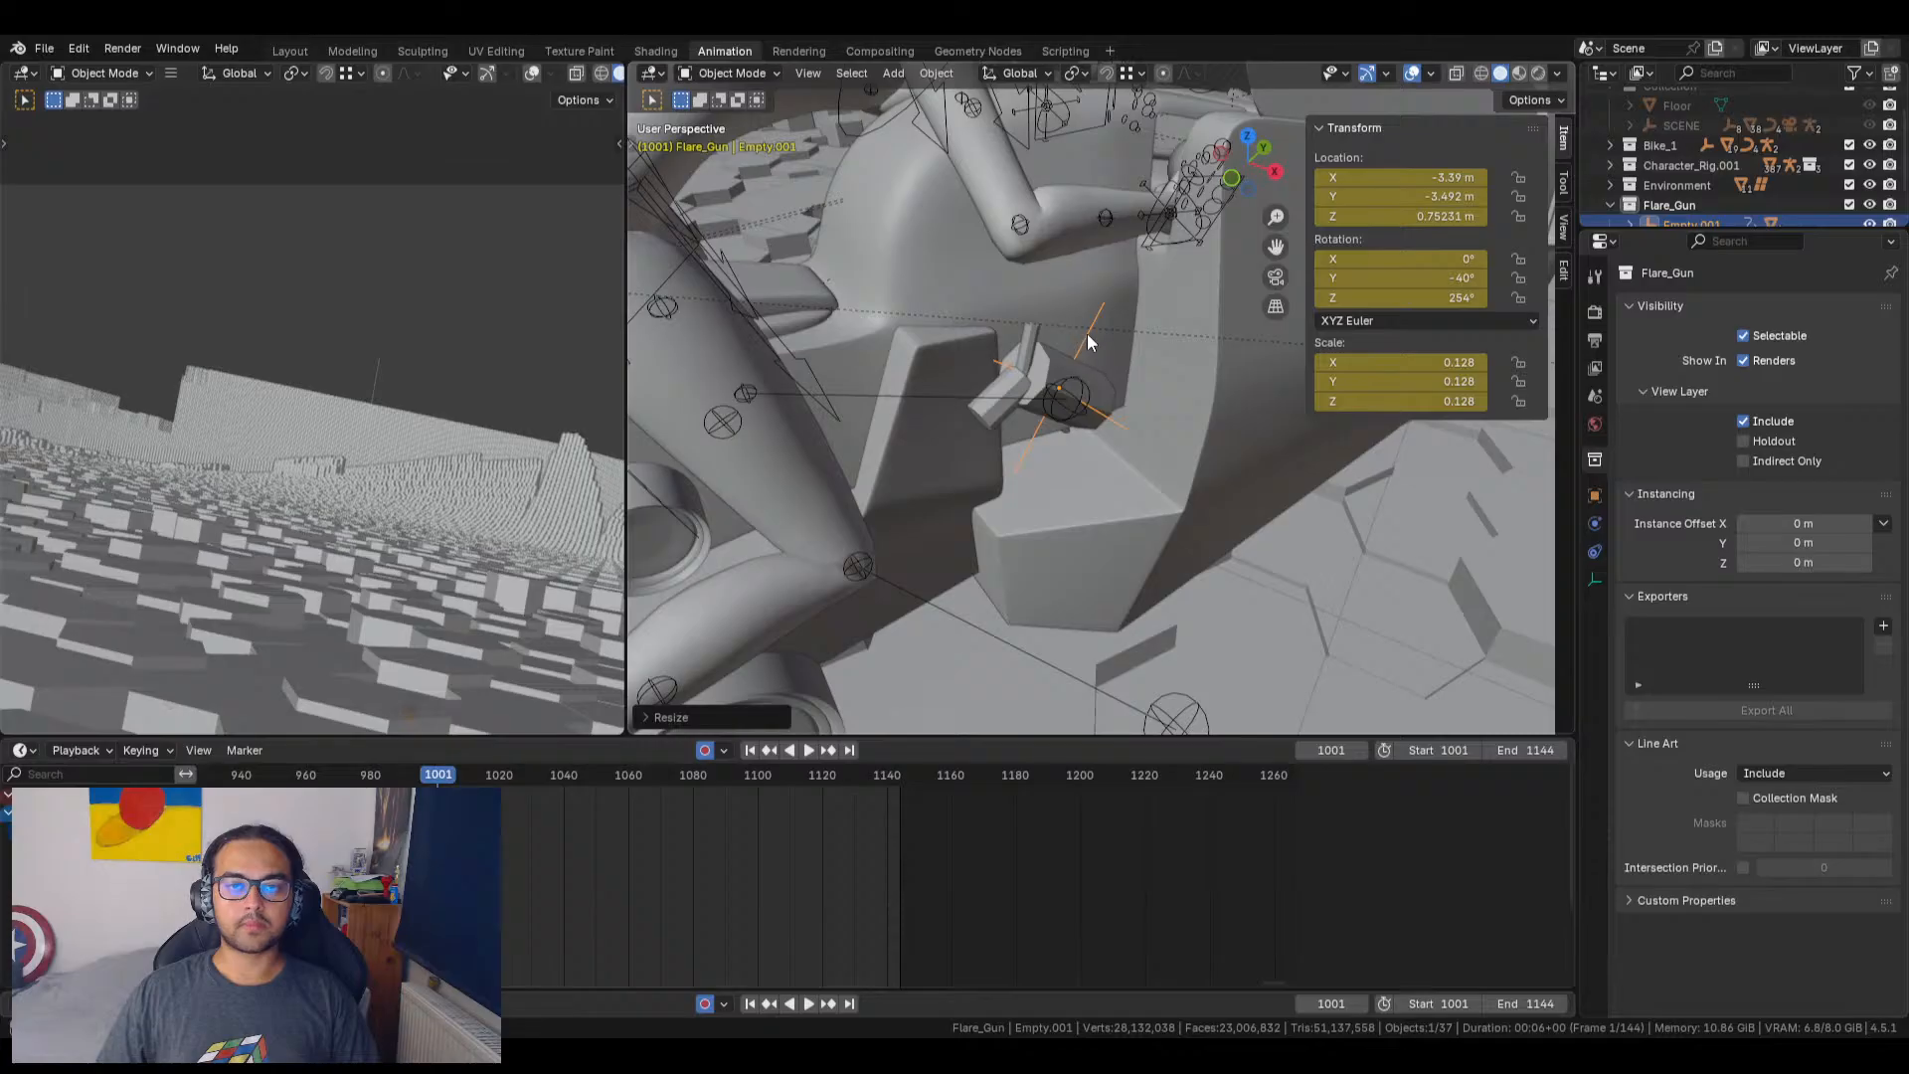
pyautogui.keyDown('shift'); pyautogui.moveTo(1094, 337); pyautogui.dragTo(1120, 453, button='middle'); pyautogui.keyUp('shift')
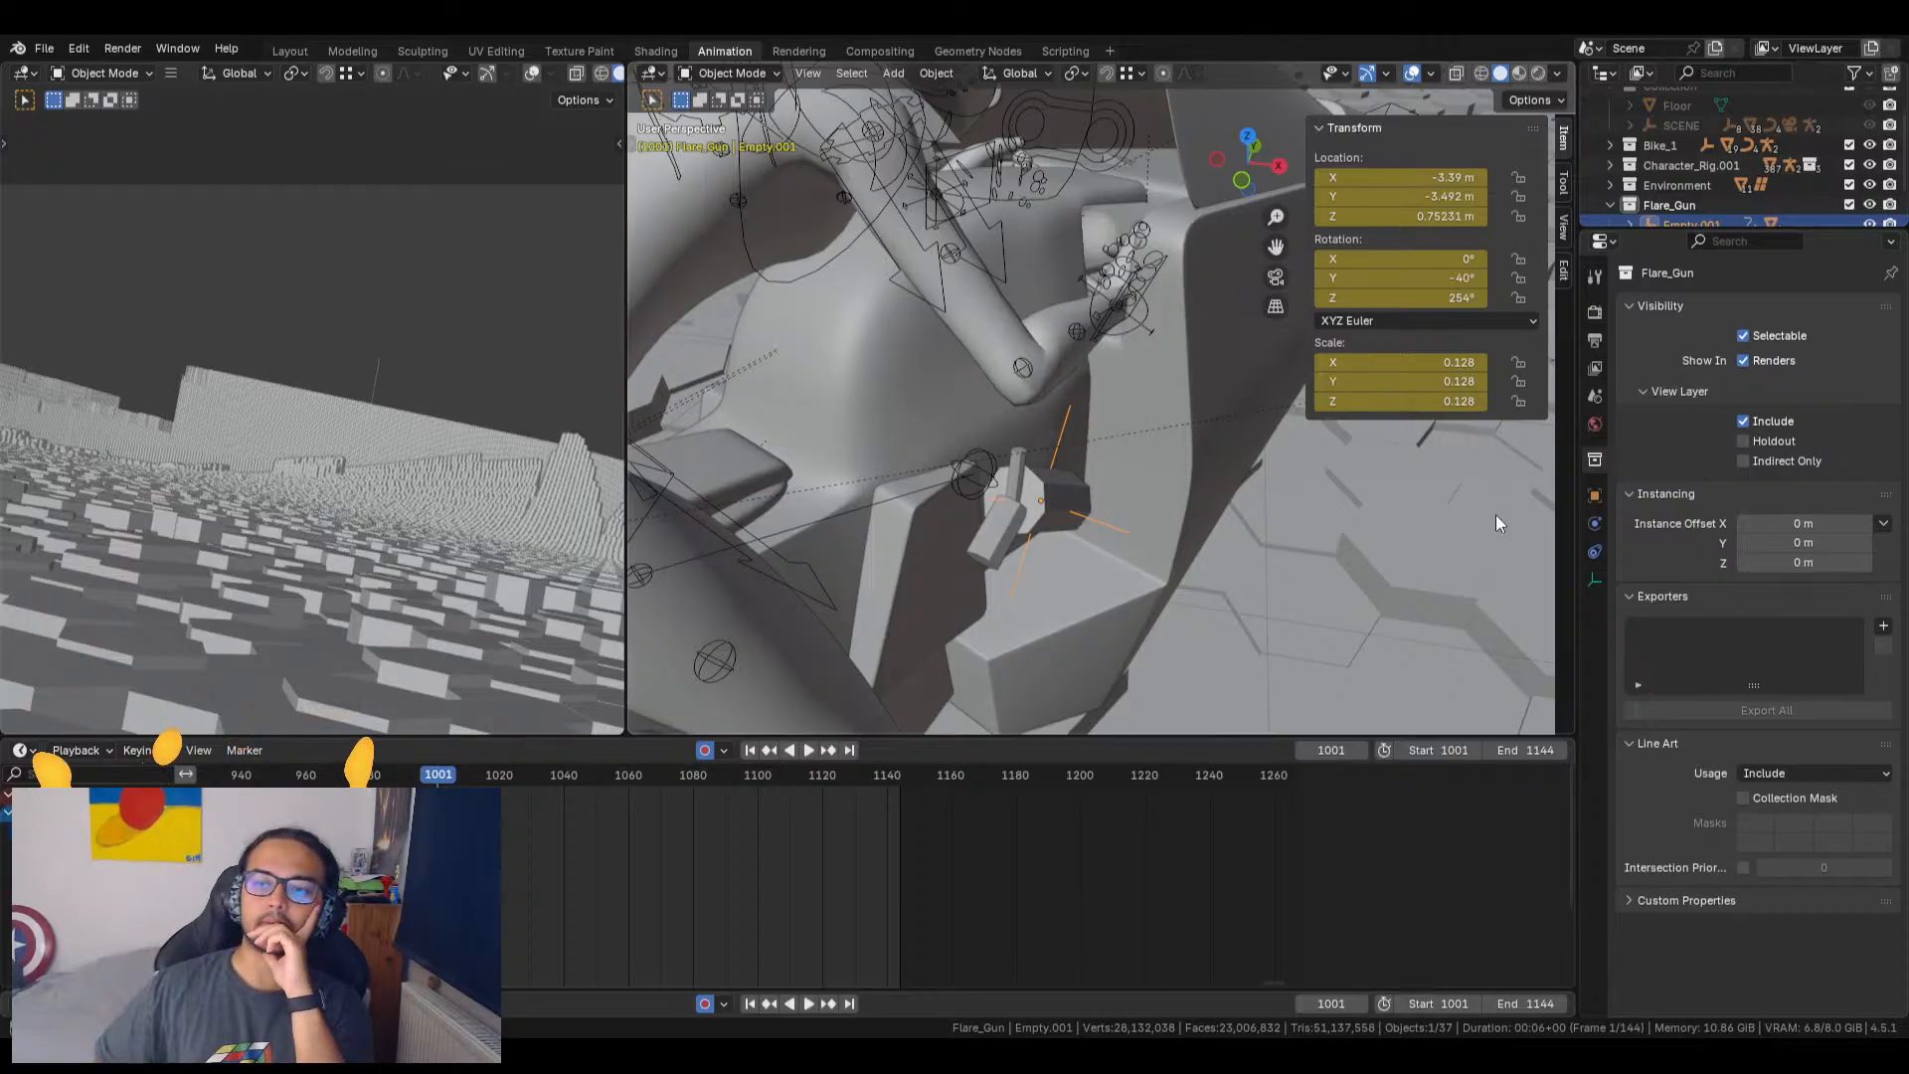
# Step: Add a Copy Transforms constraint to the flare gun empty, with both Target and Owner set to Local Space
pyautogui.click(1596, 554)
pyautogui.click(1730, 316)
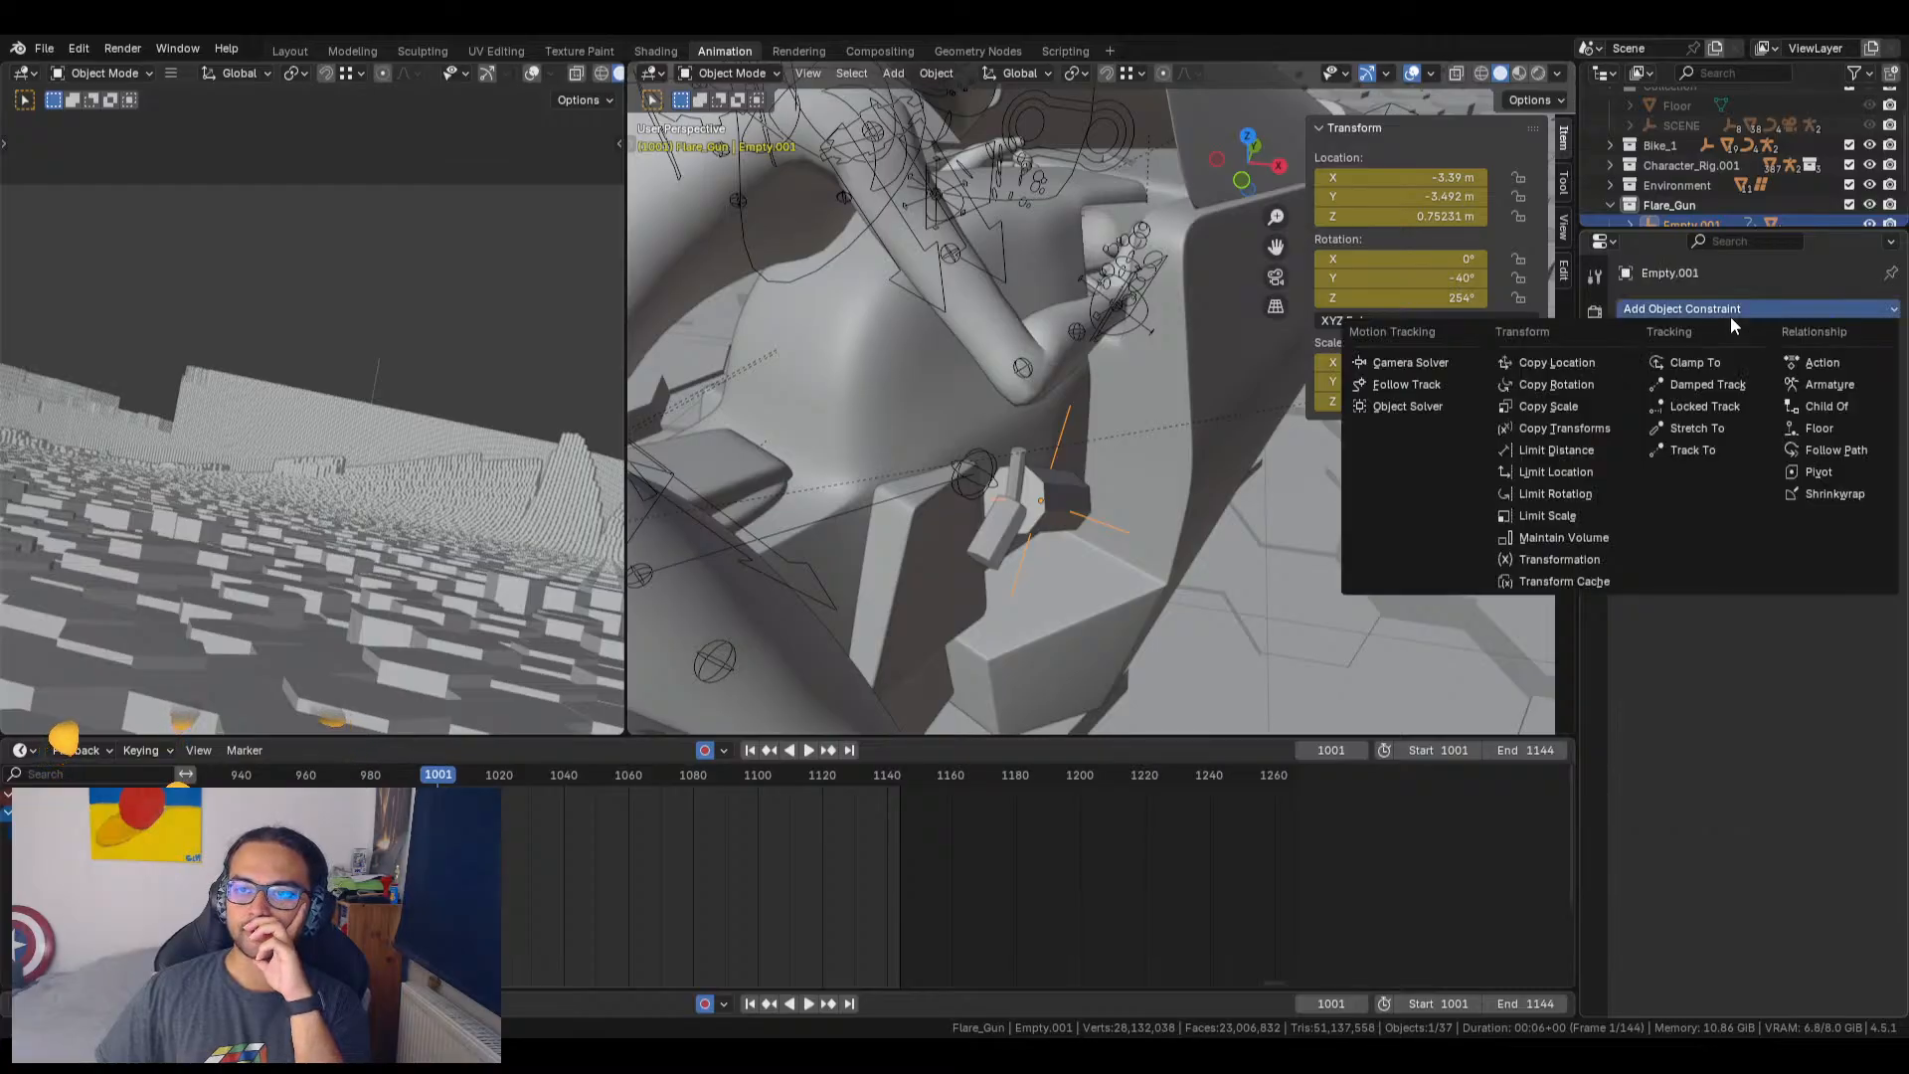
pyautogui.click(1552, 432)
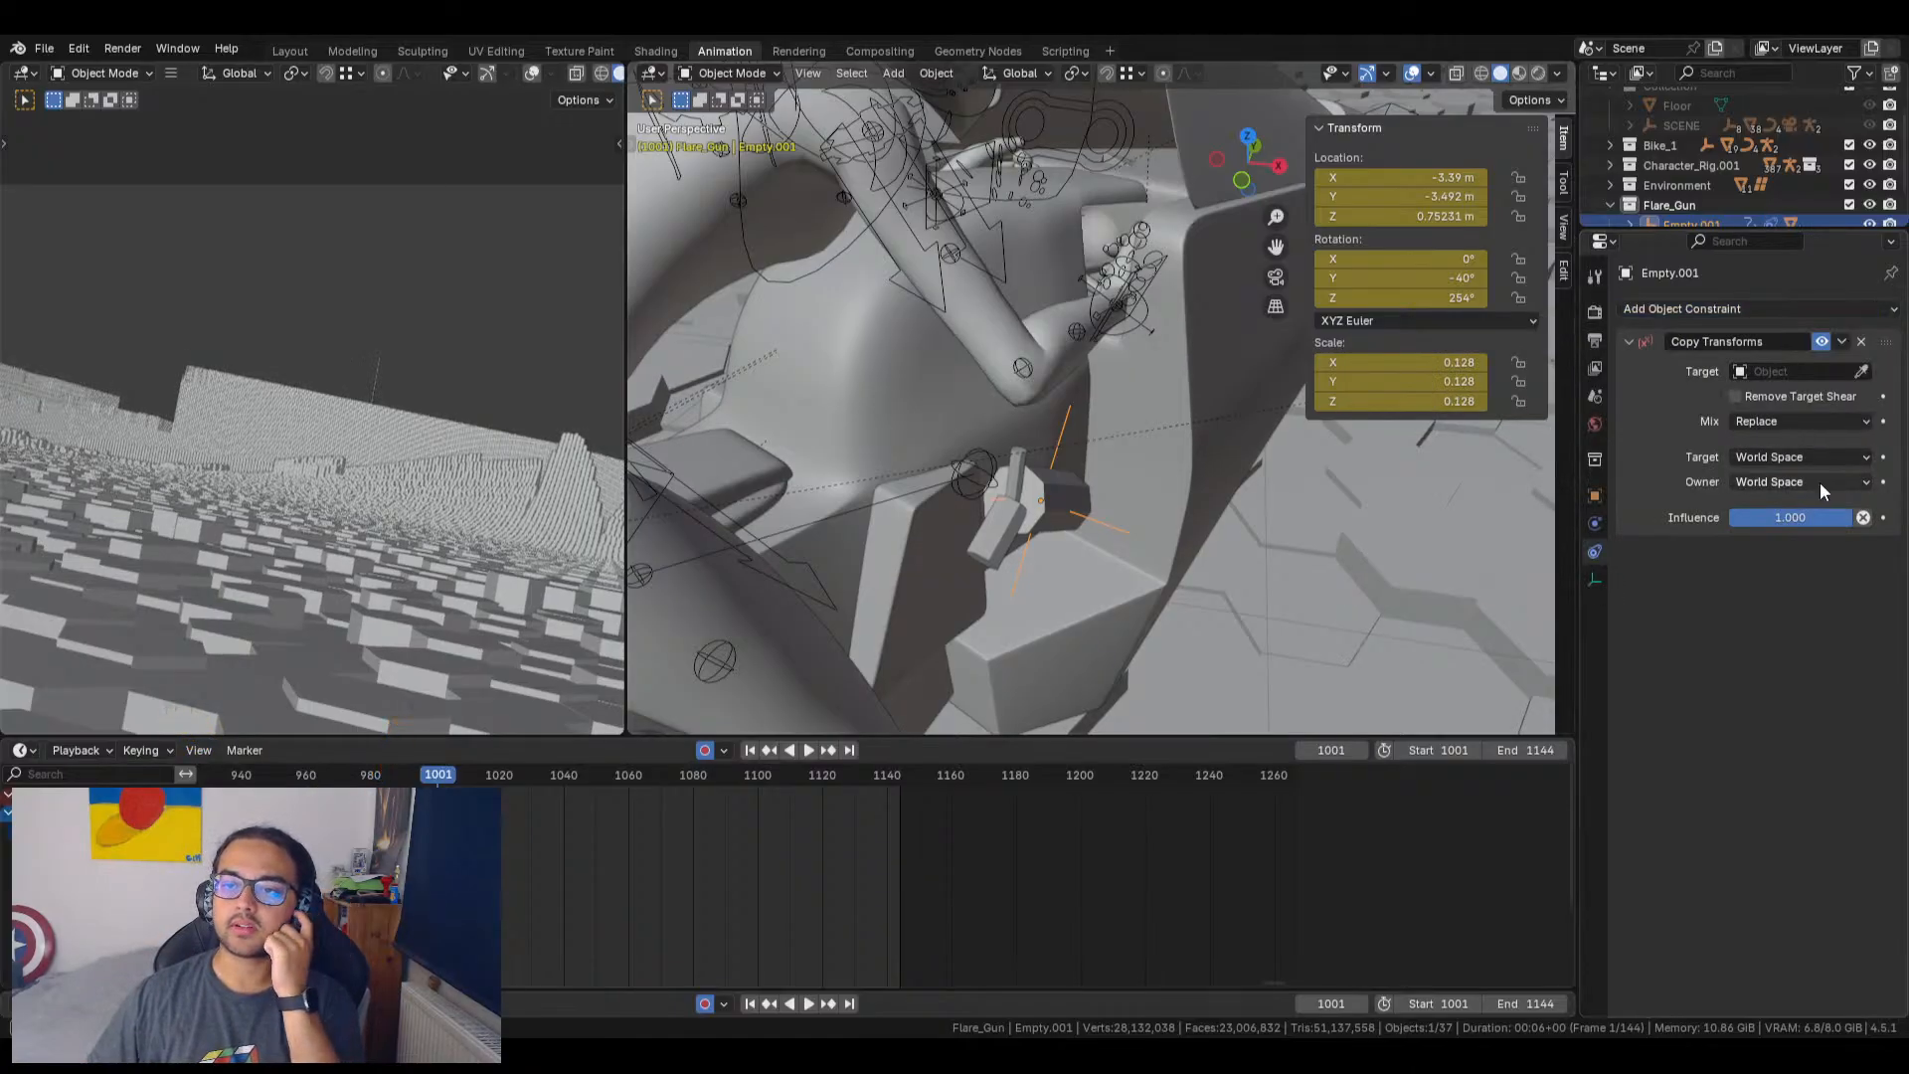
pyautogui.click(1775, 457)
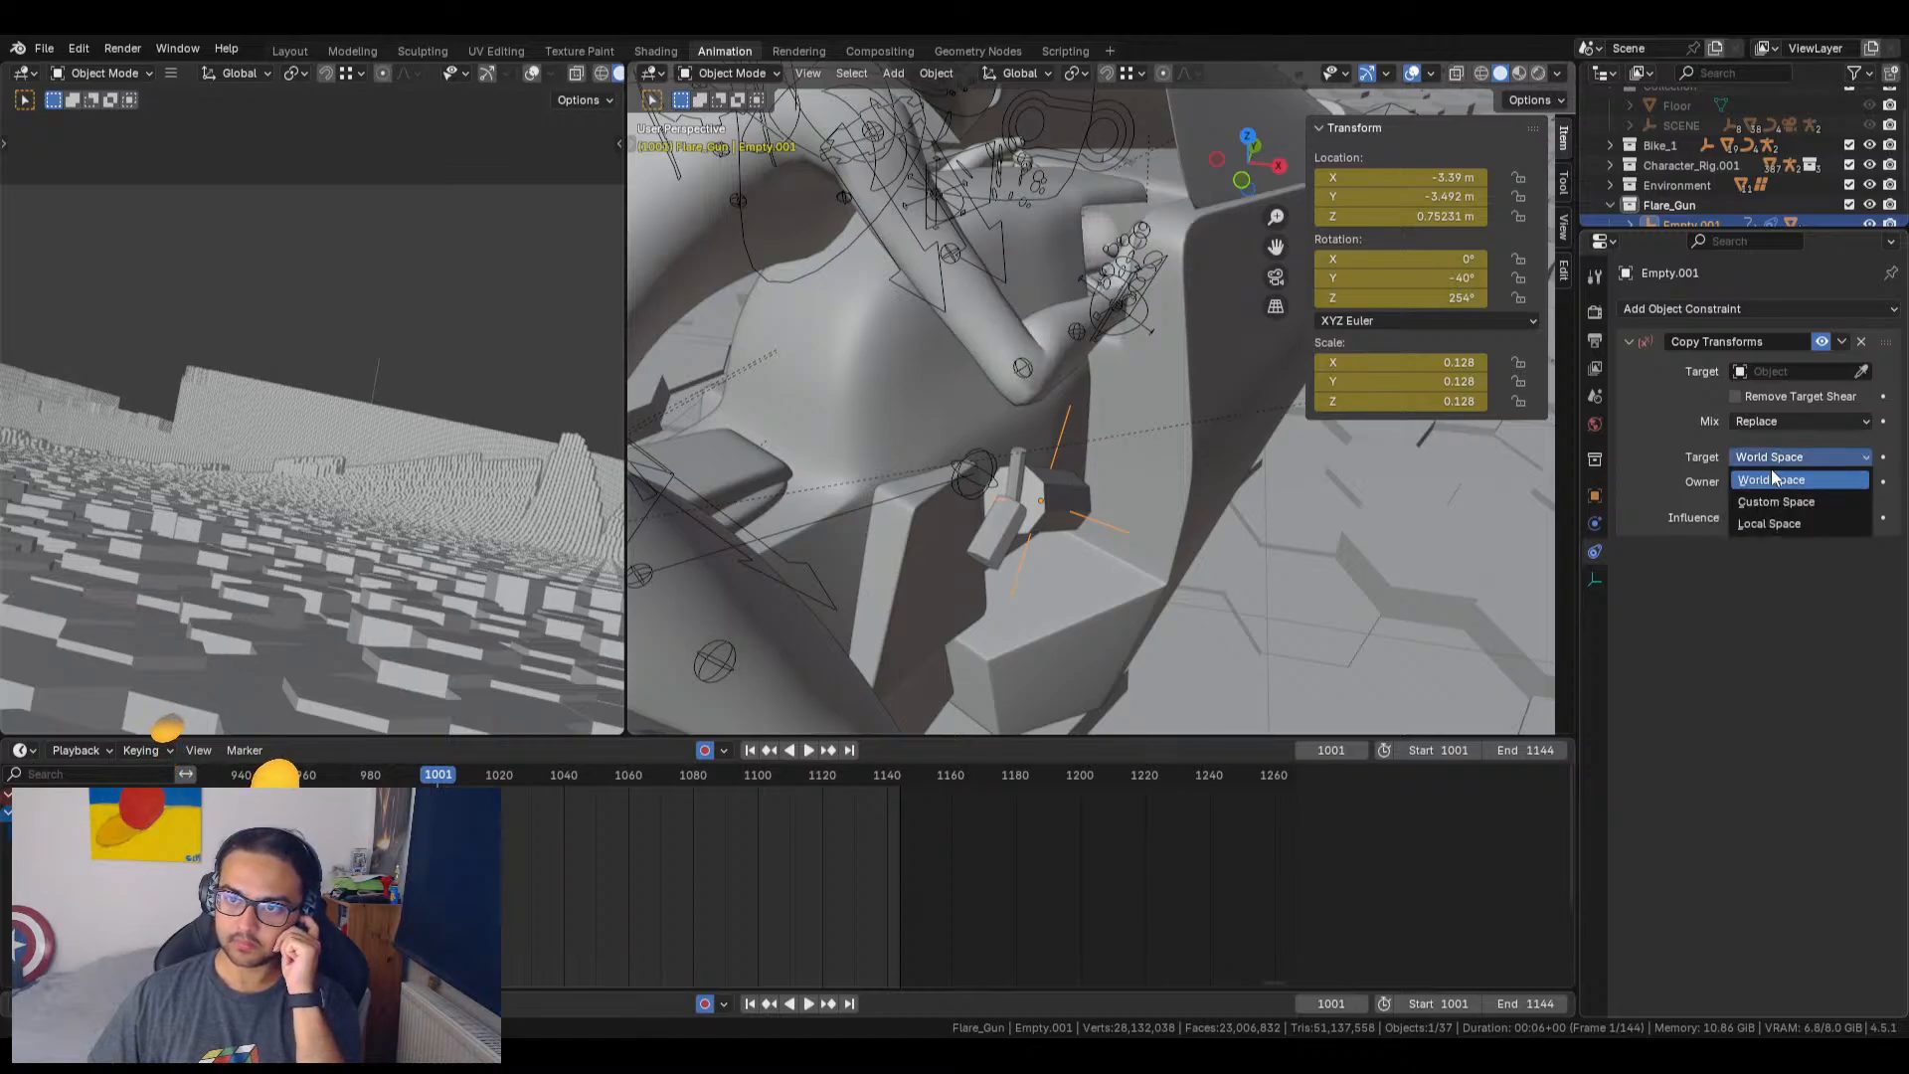
pyautogui.click(1766, 522)
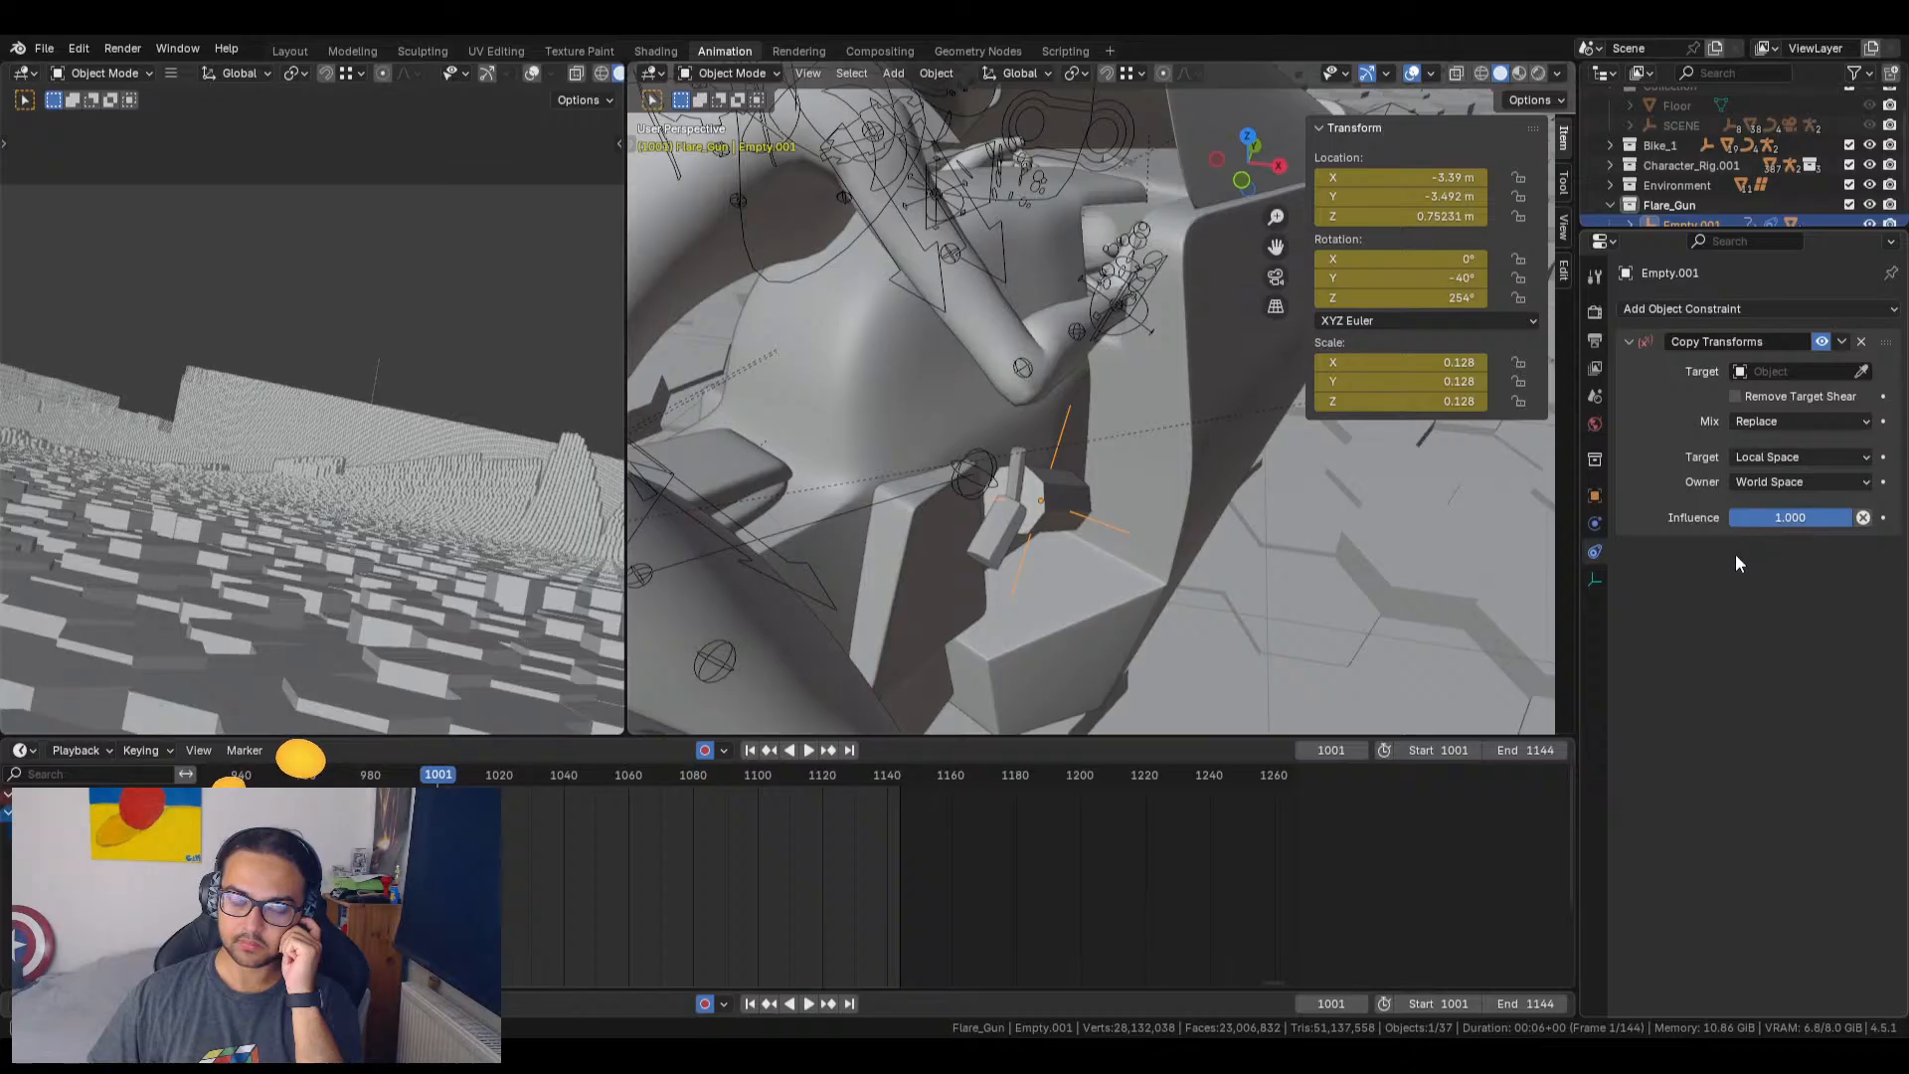
pyautogui.click(1779, 482)
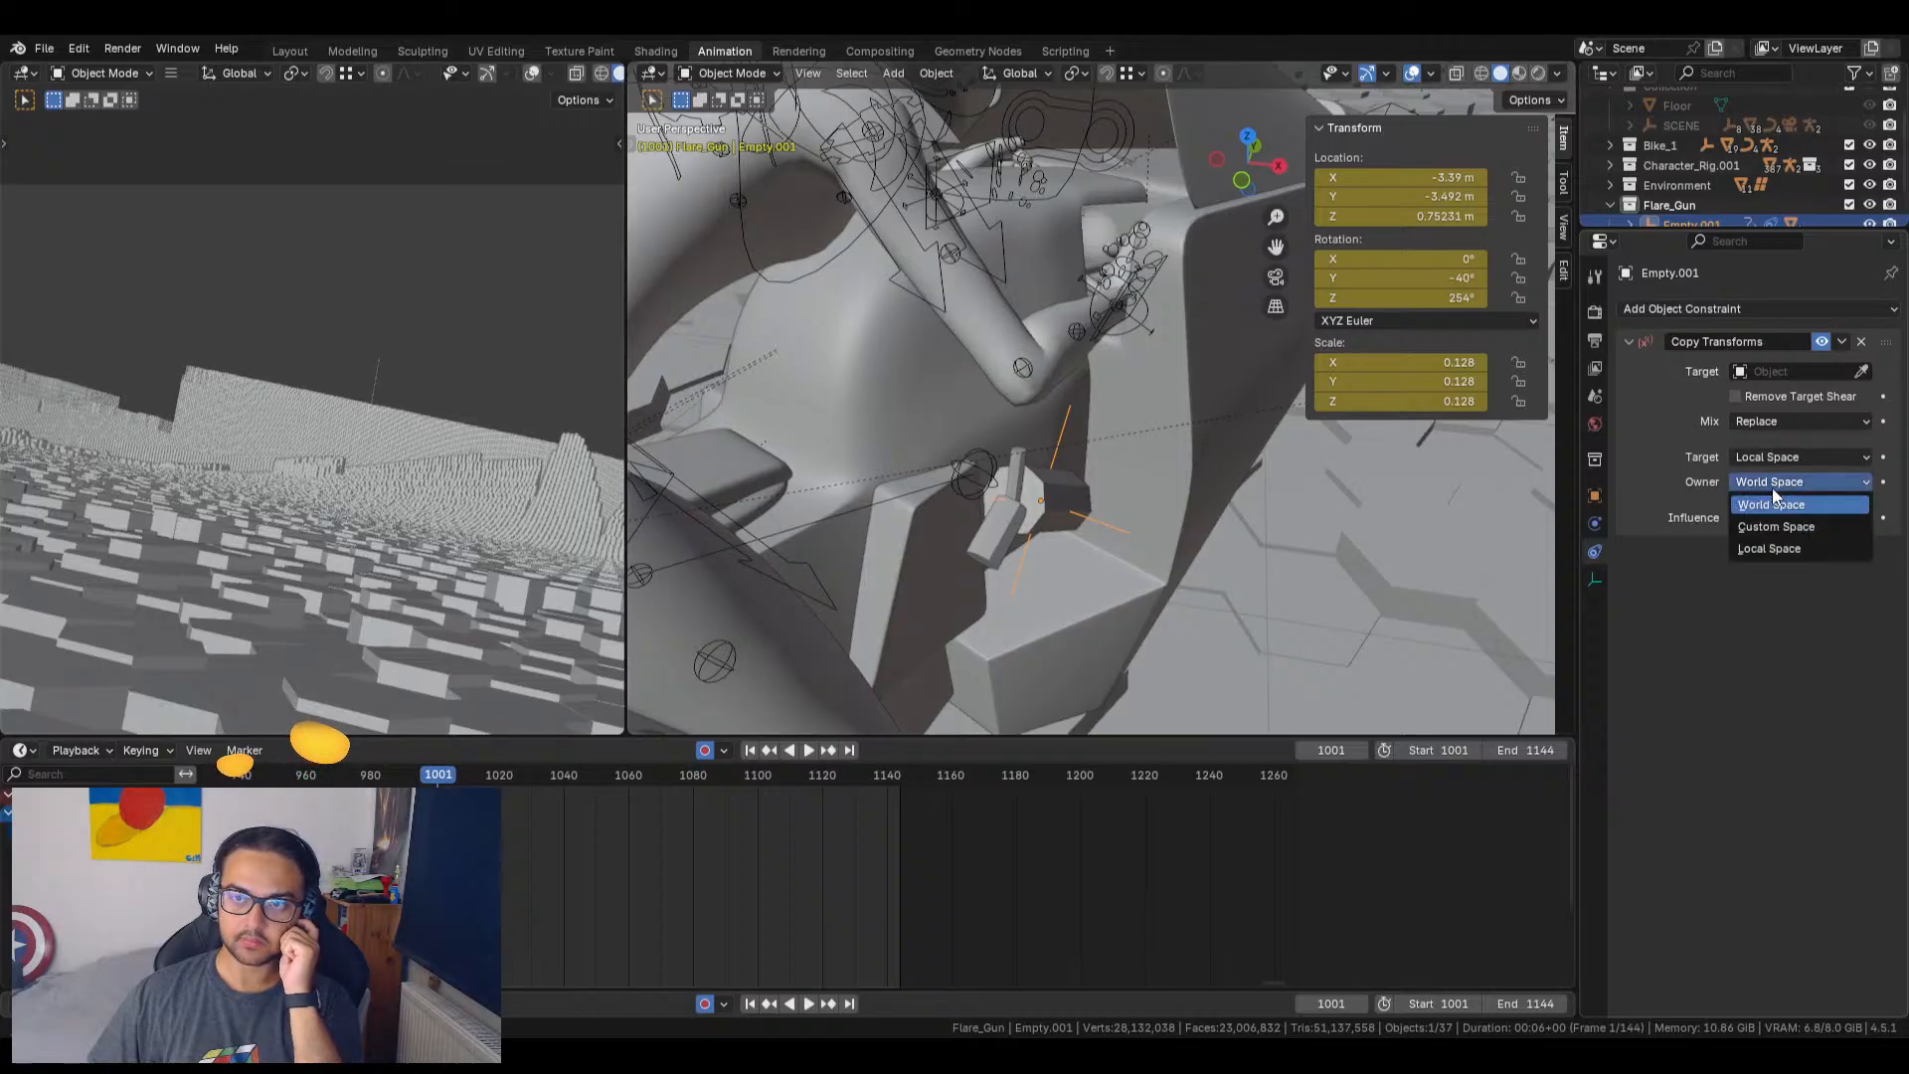
pyautogui.click(1768, 545)
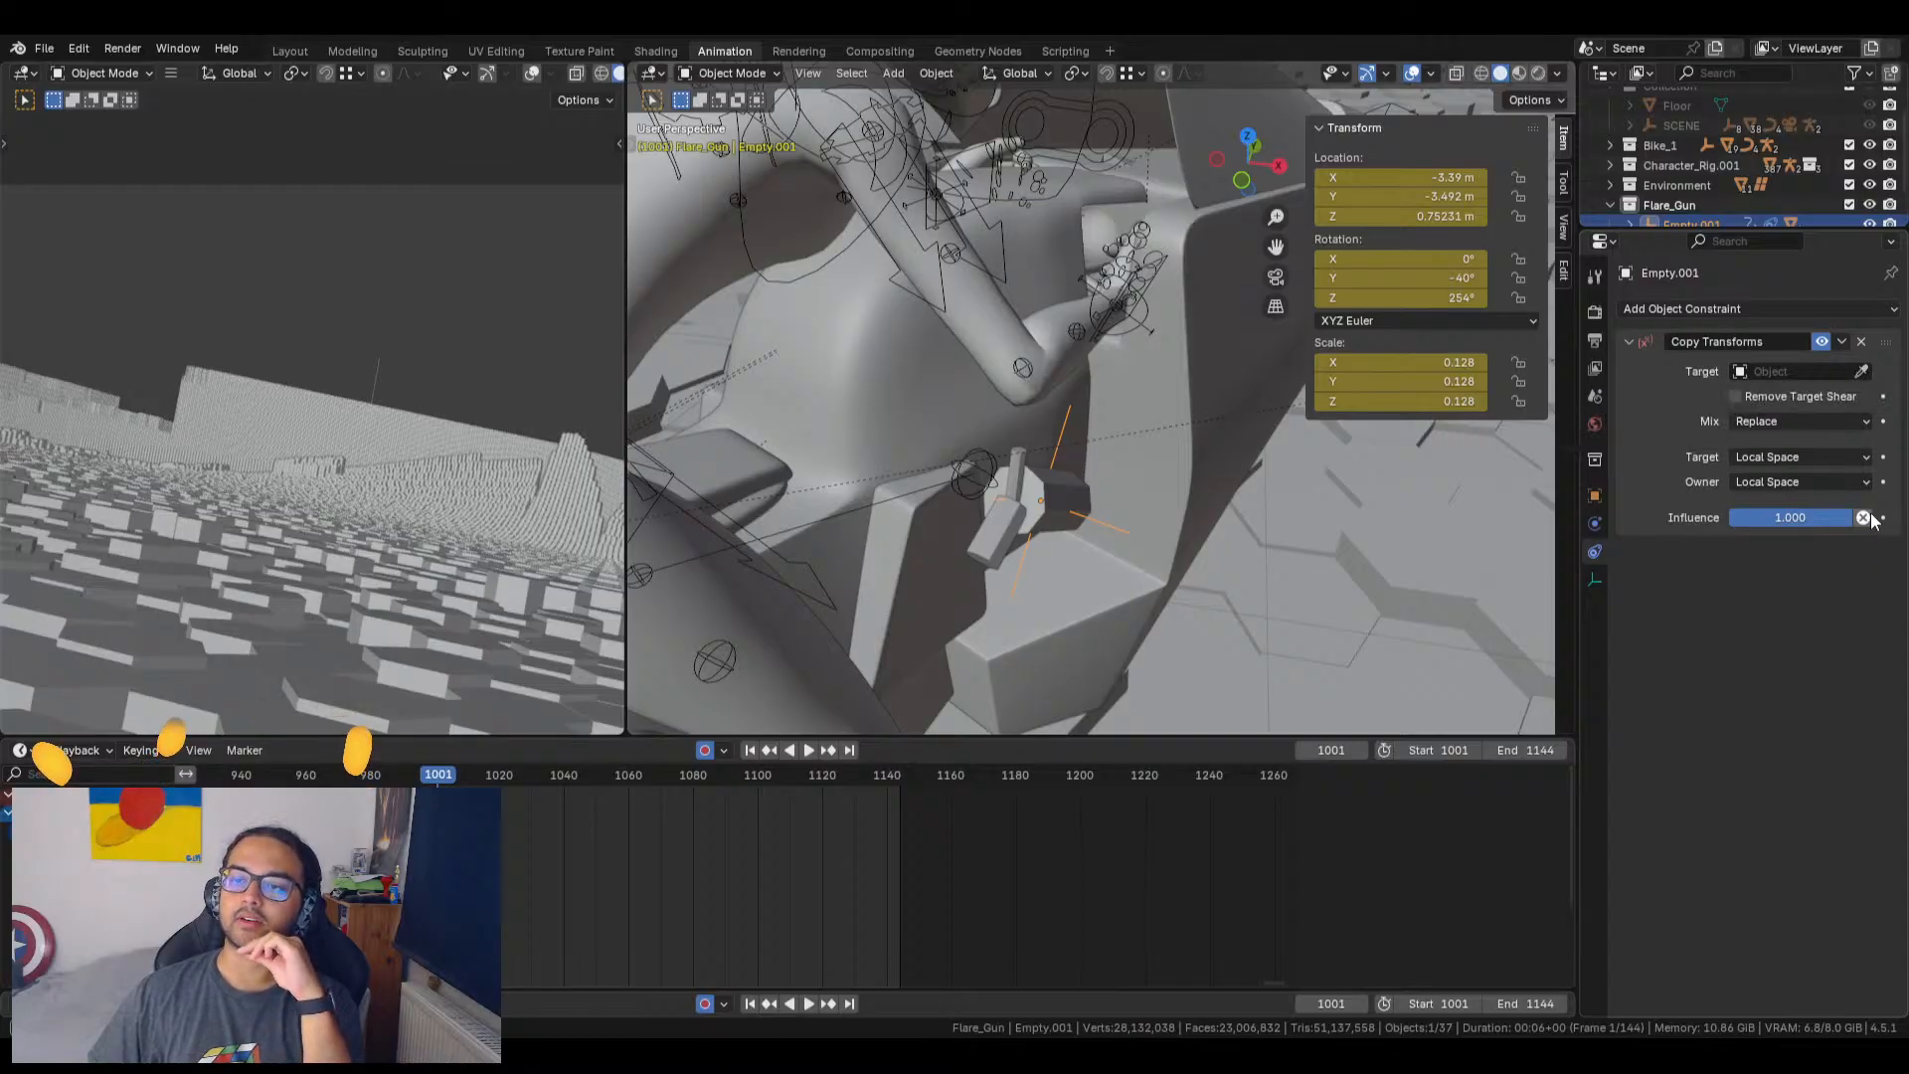
# Step: Try to pick the rider's rig as the constraint target, and select the rig's right hand control in Pose Mode
pyautogui.click(1863, 372)
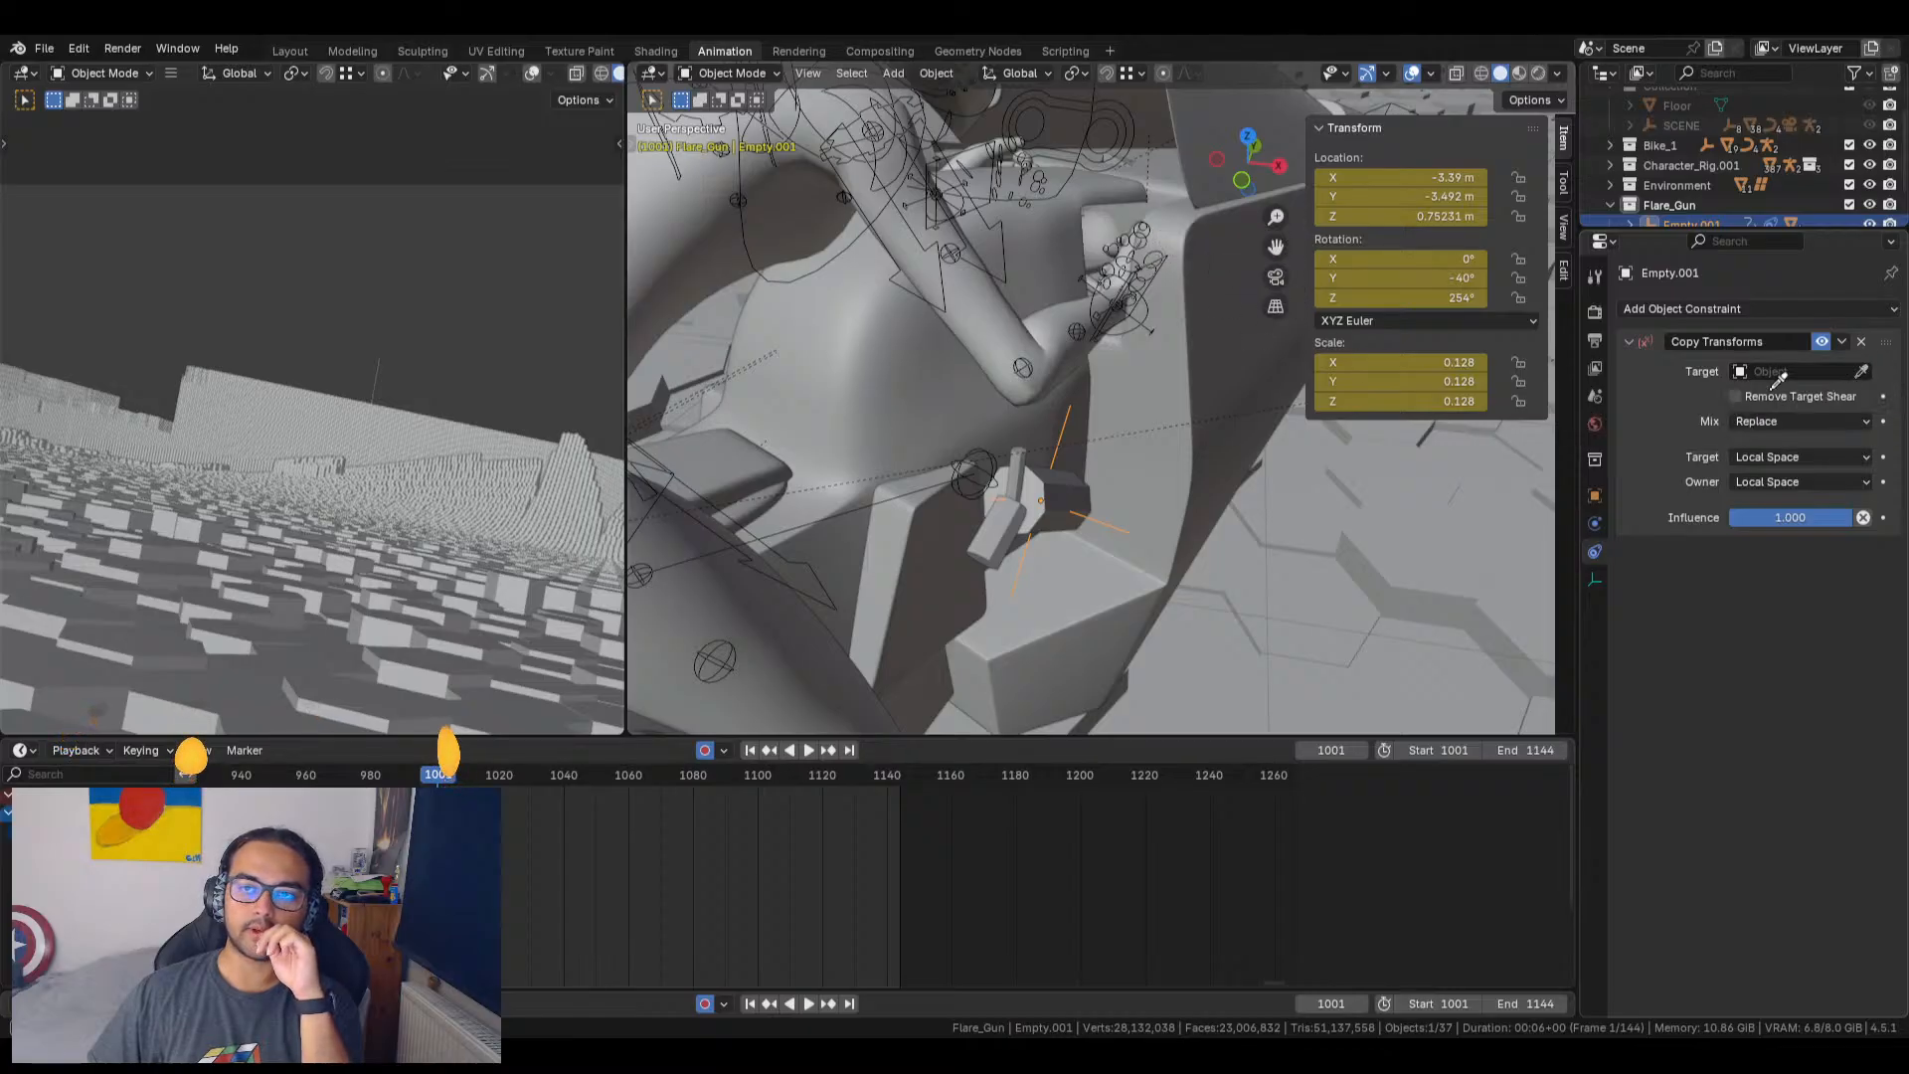
pyautogui.click(1166, 264)
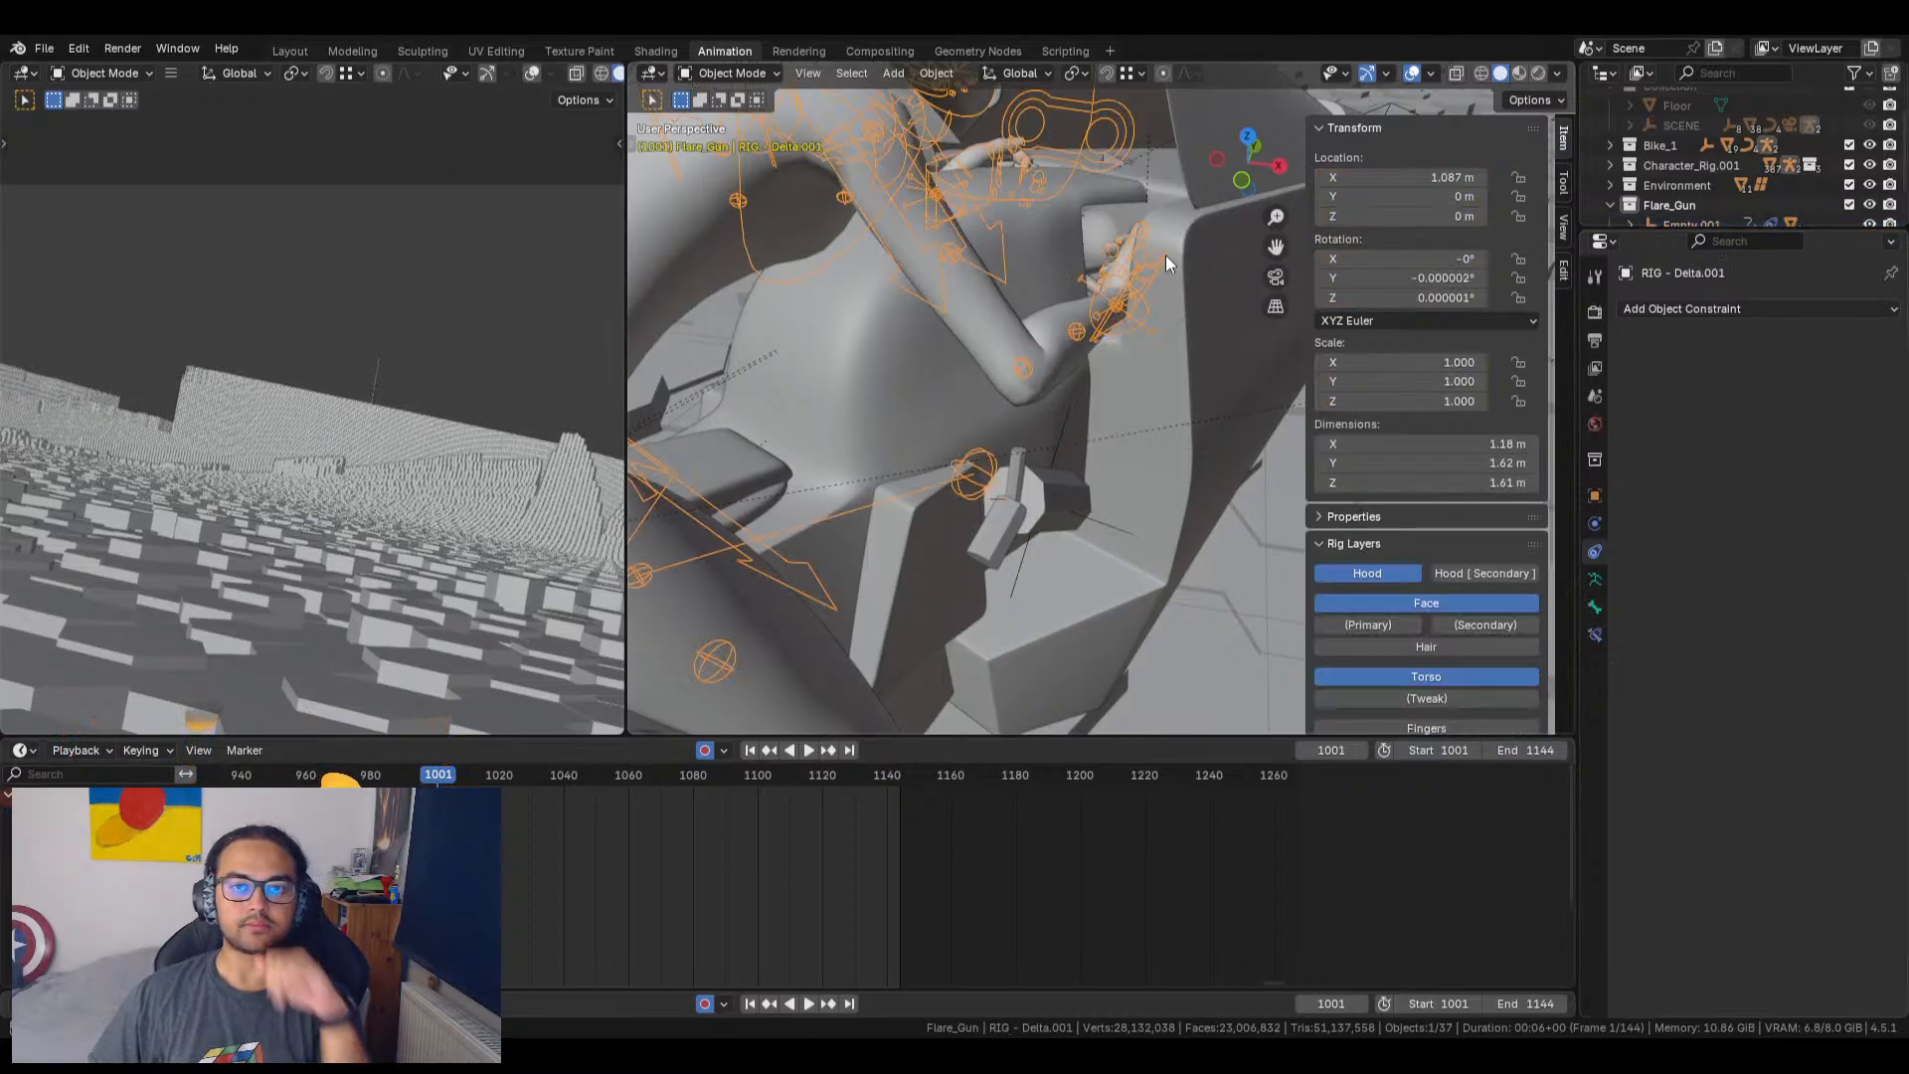
pyautogui.click(756, 77)
pyautogui.click(736, 143)
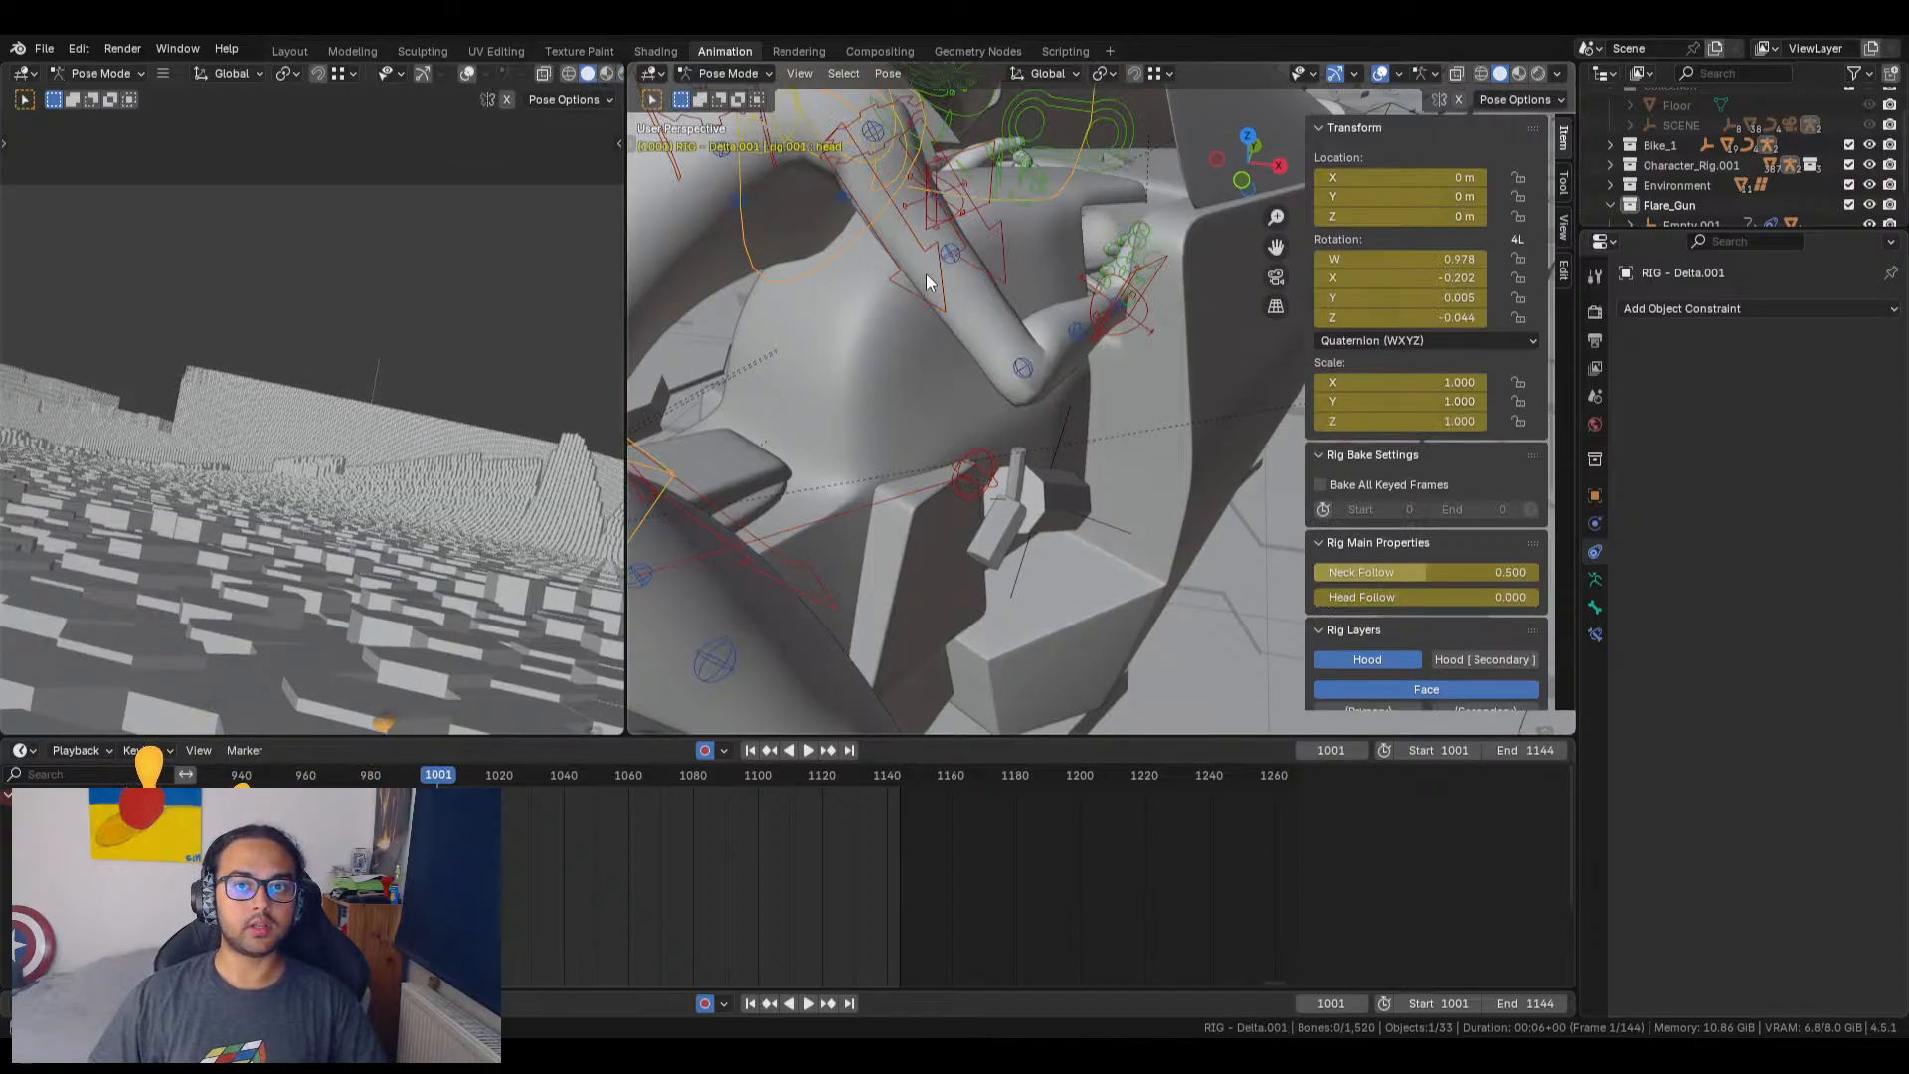
pyautogui.click(1162, 261)
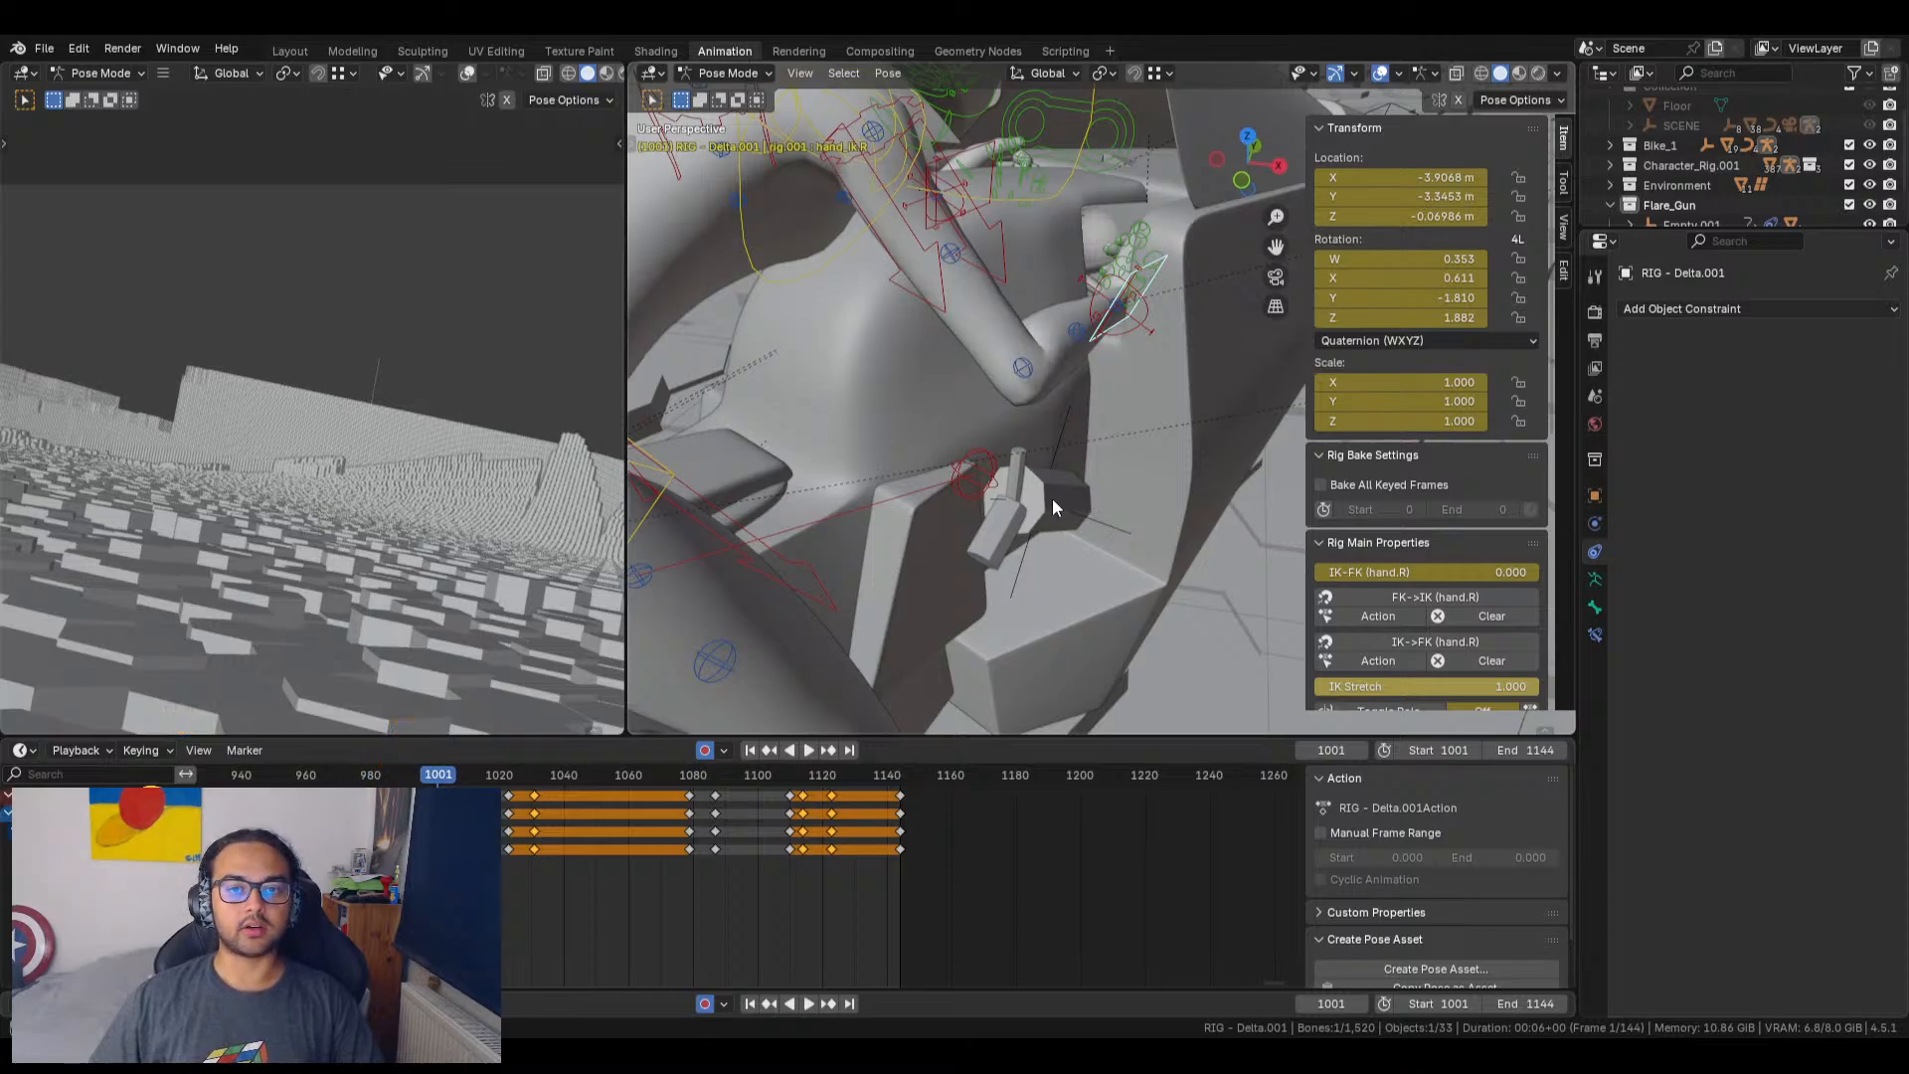
# Step: Return to Object Mode and reselect the flare gun empty
pyautogui.click(716, 75)
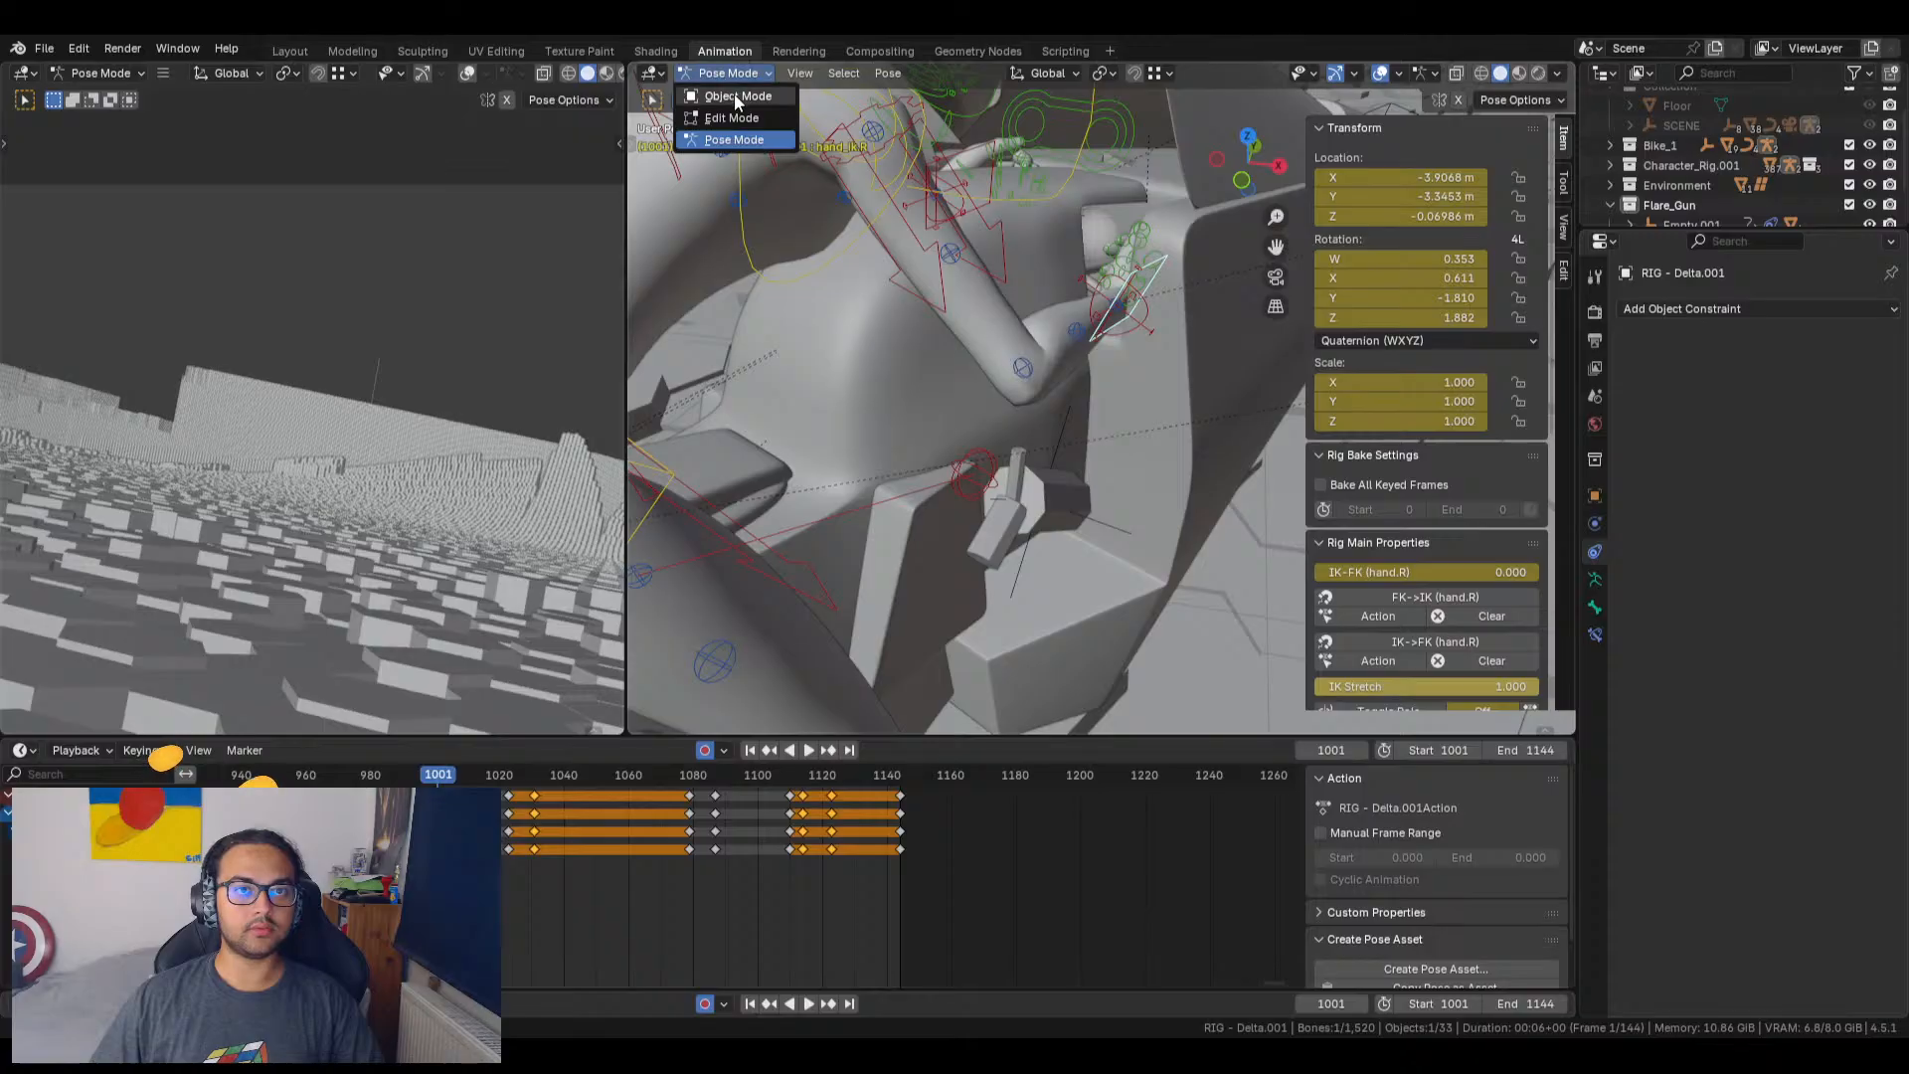
pyautogui.click(734, 94)
pyautogui.click(1113, 523)
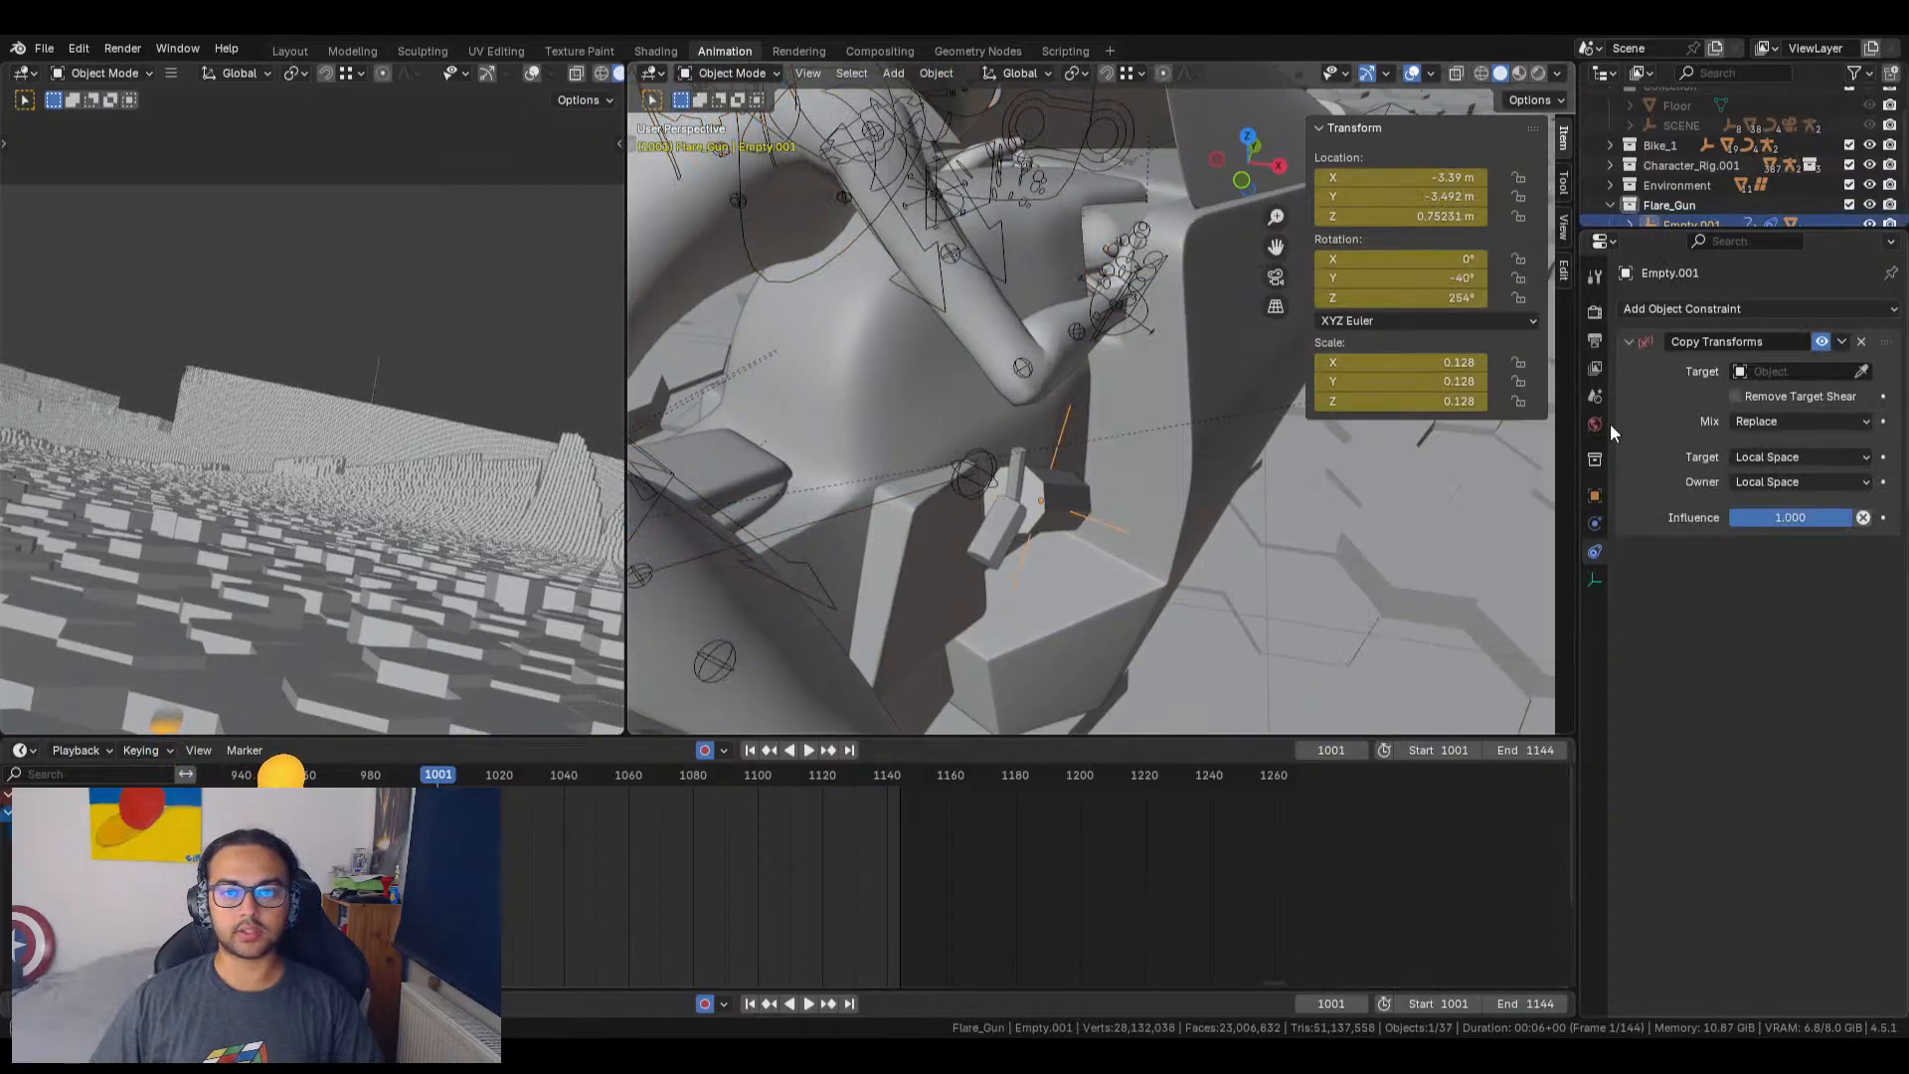
# Step: Set the Copy Transforms target to the rider's right hand IK widget, WGT-RIG - Delta_hand_ik.R.001
pyautogui.click(1766, 371)
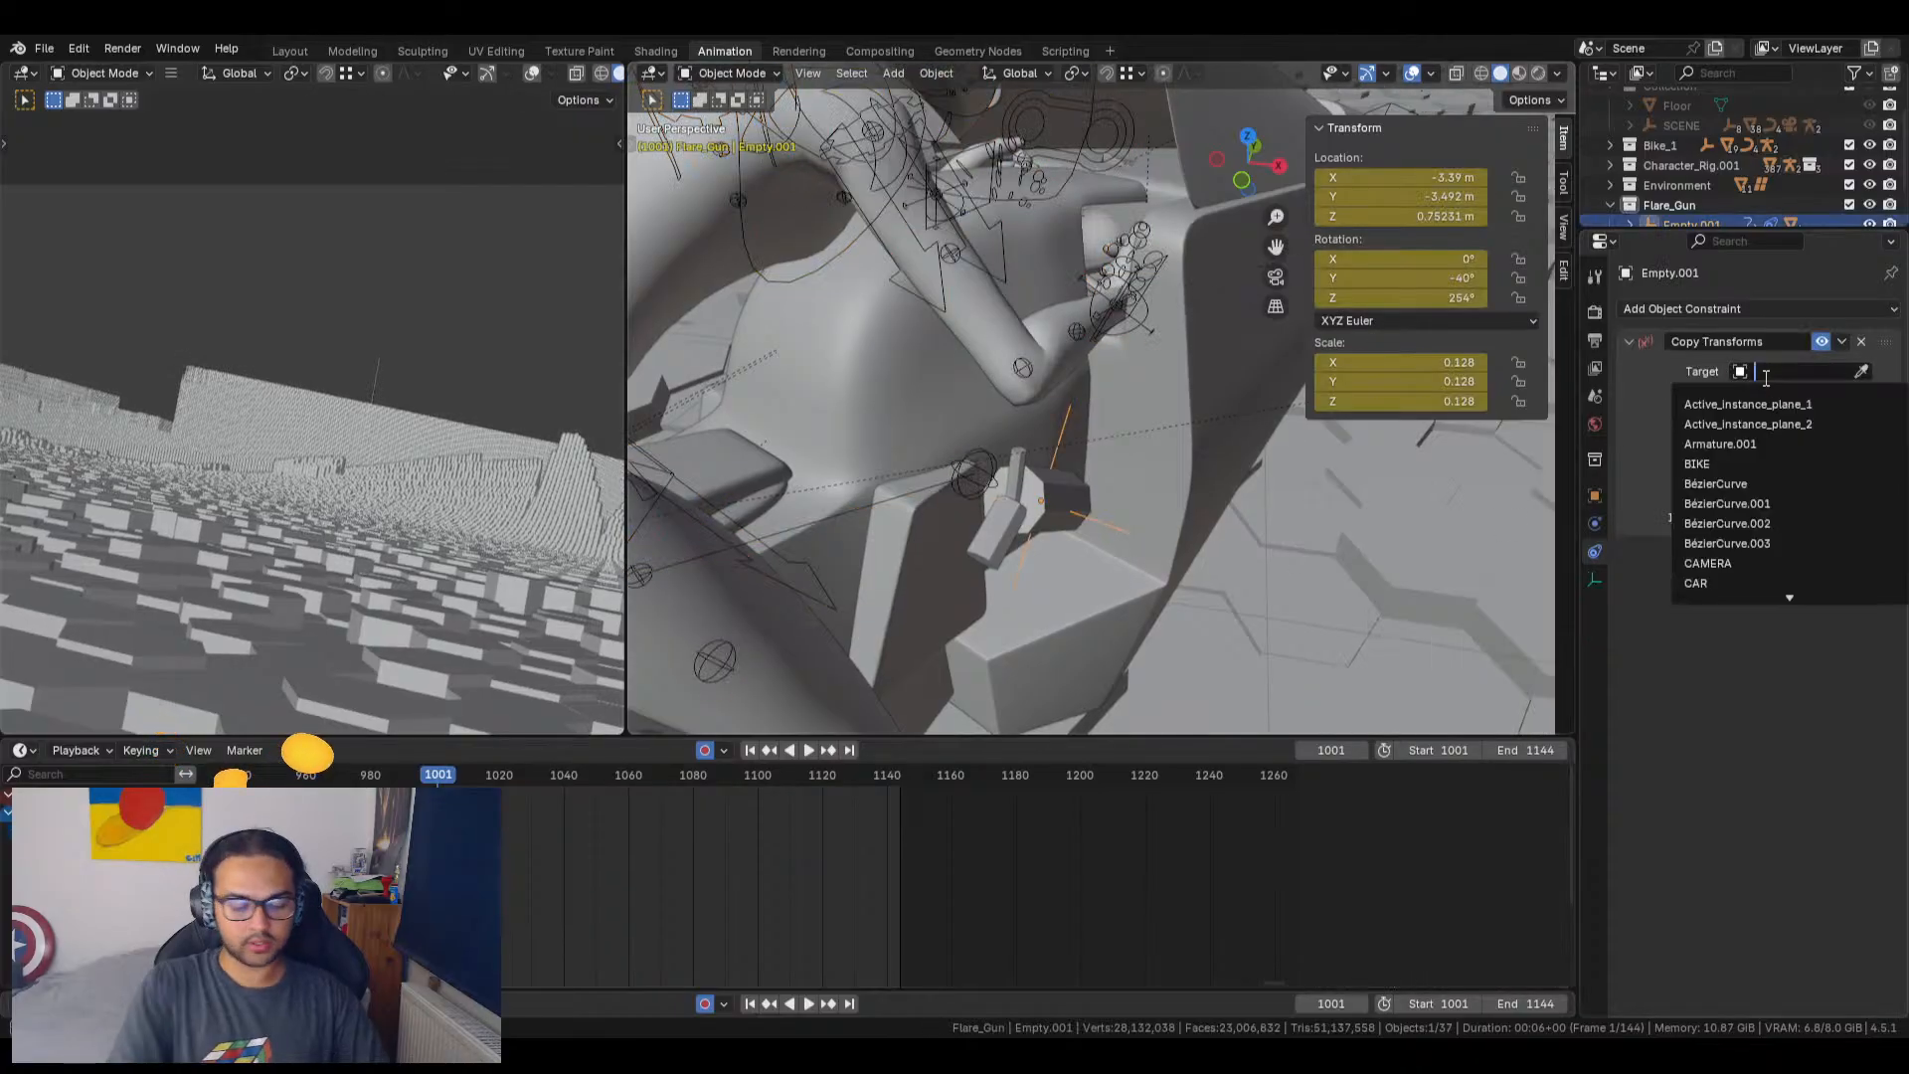
pyautogui.write('handl')
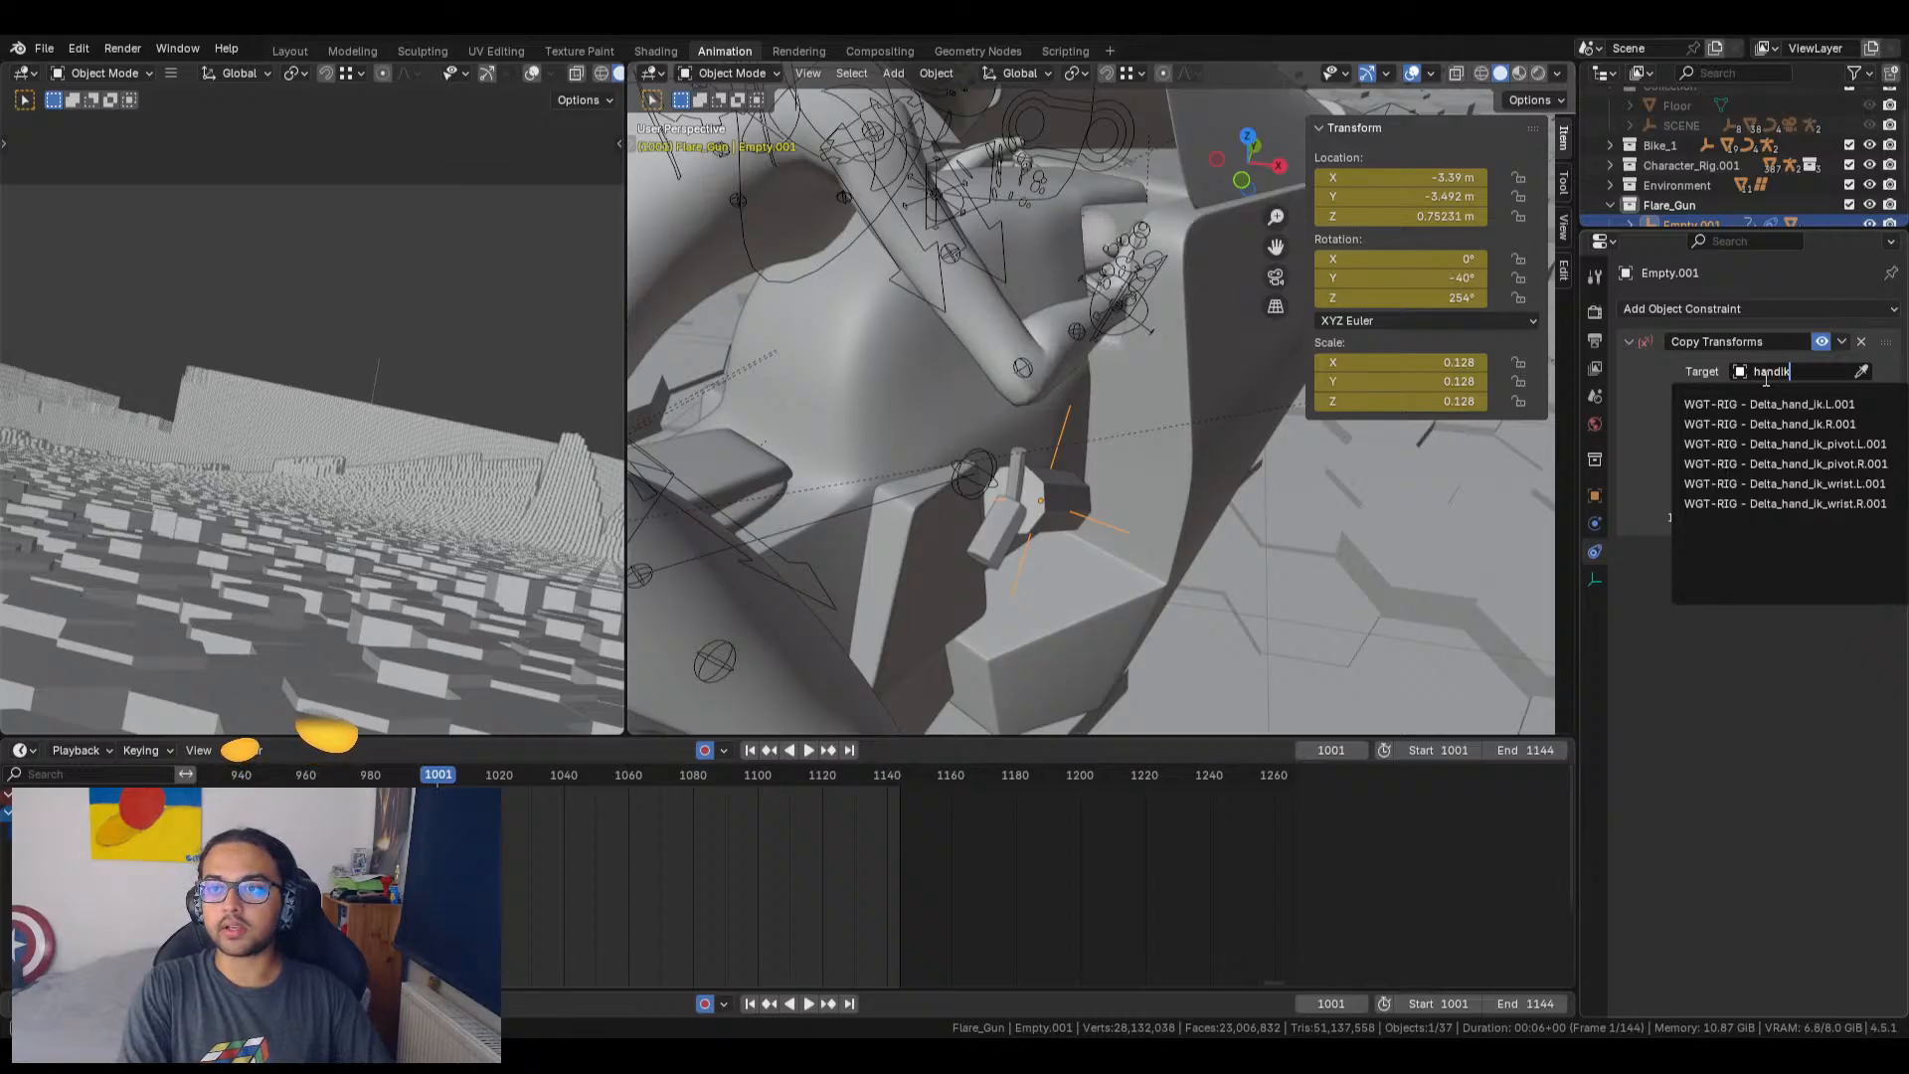
pyautogui.write('k')
pyautogui.press('Down')
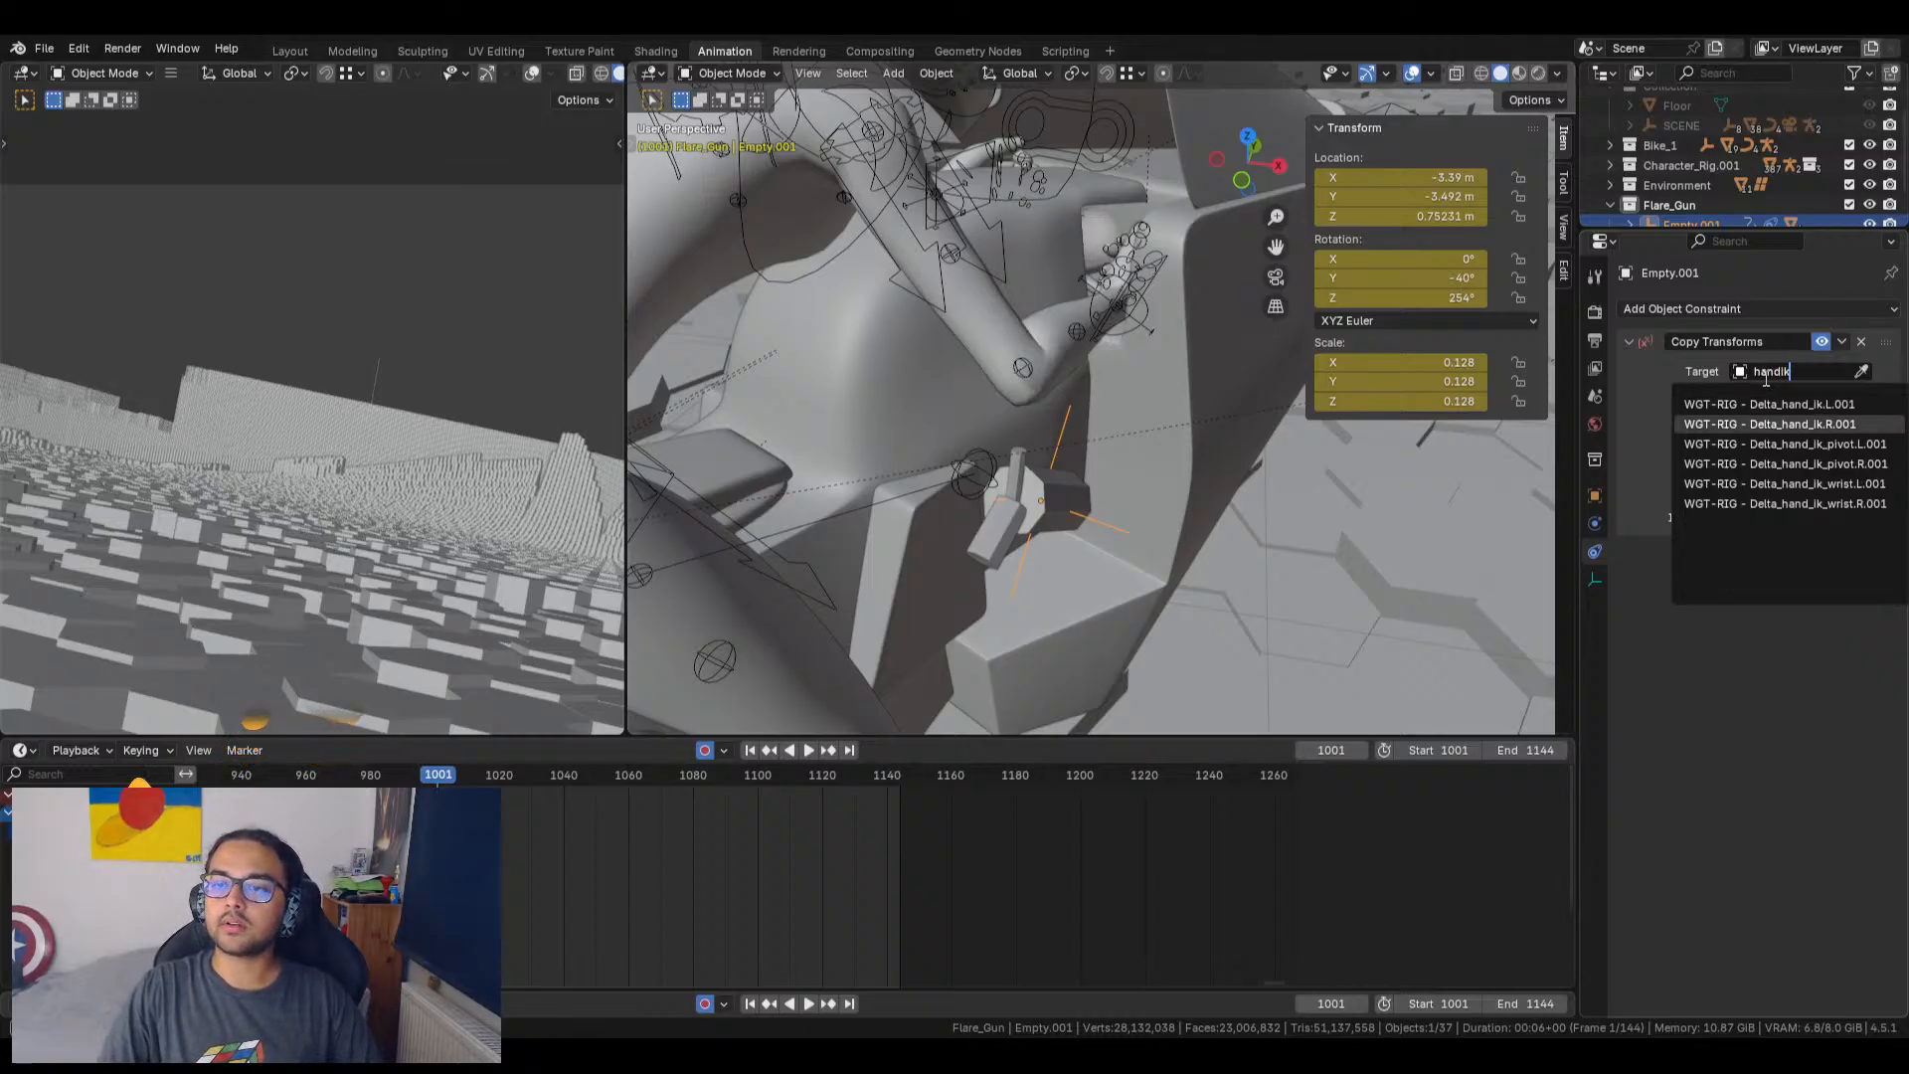
pyautogui.press('Return')
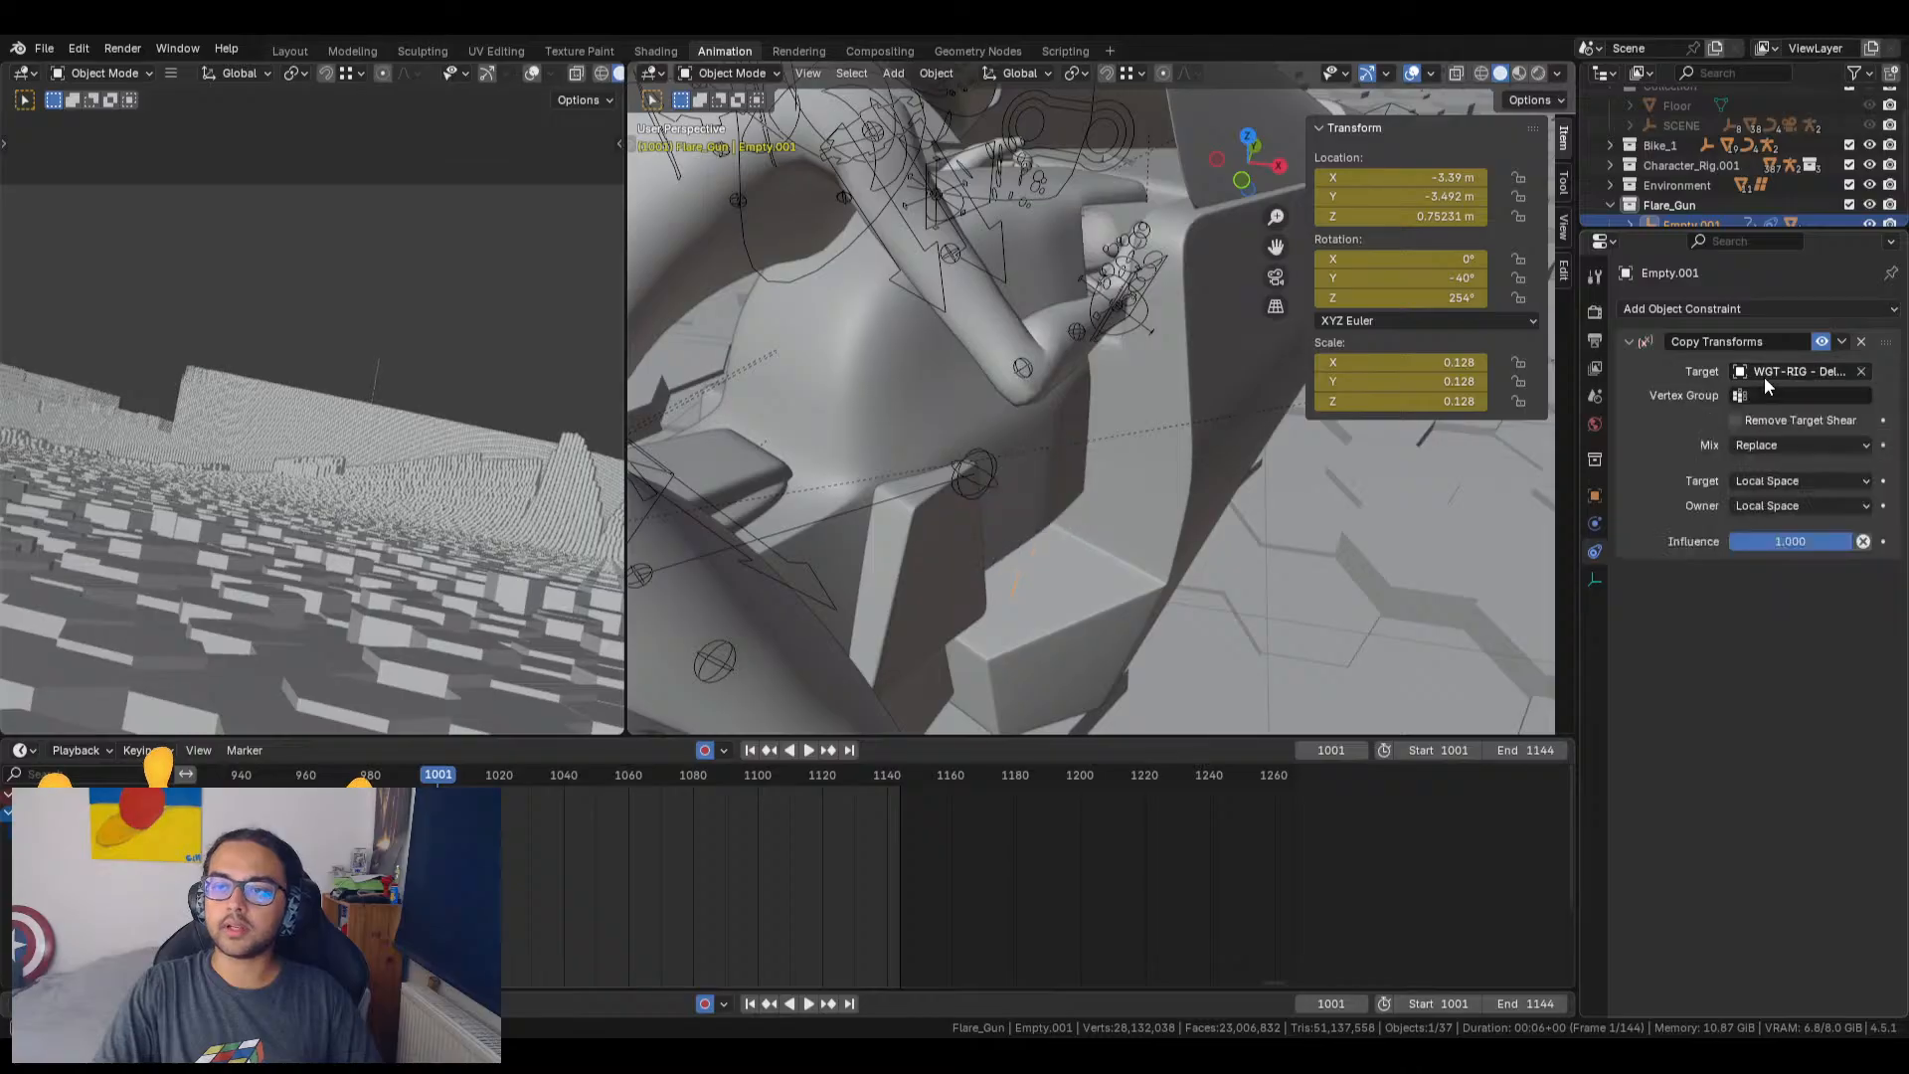
# Step: Locate the flare gun empty in the scene by framing it, and examine its position relative to the rider
pyautogui.scroll(-8, 1069, 527)
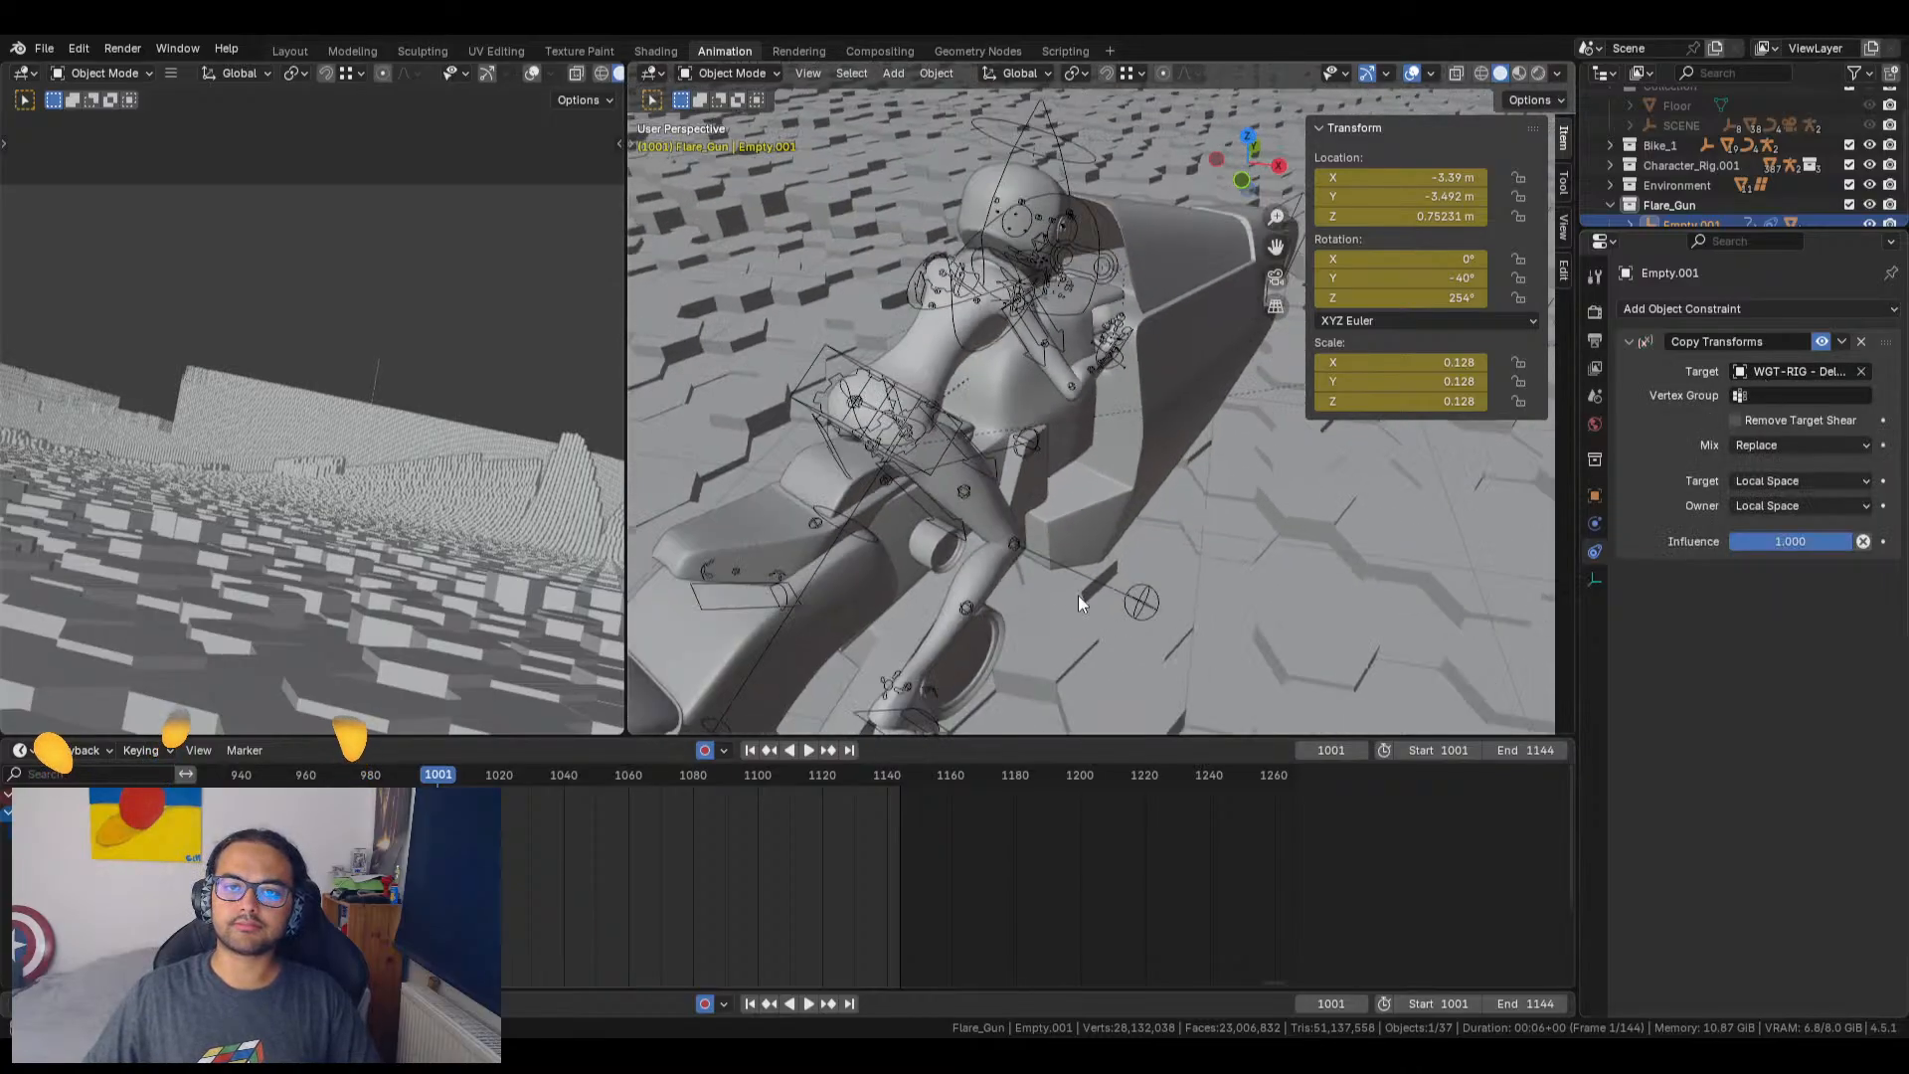
pyautogui.keyDown('shift'); pyautogui.moveTo(945, 522); pyautogui.dragTo(706, 540, button='middle'); pyautogui.keyUp('shift')
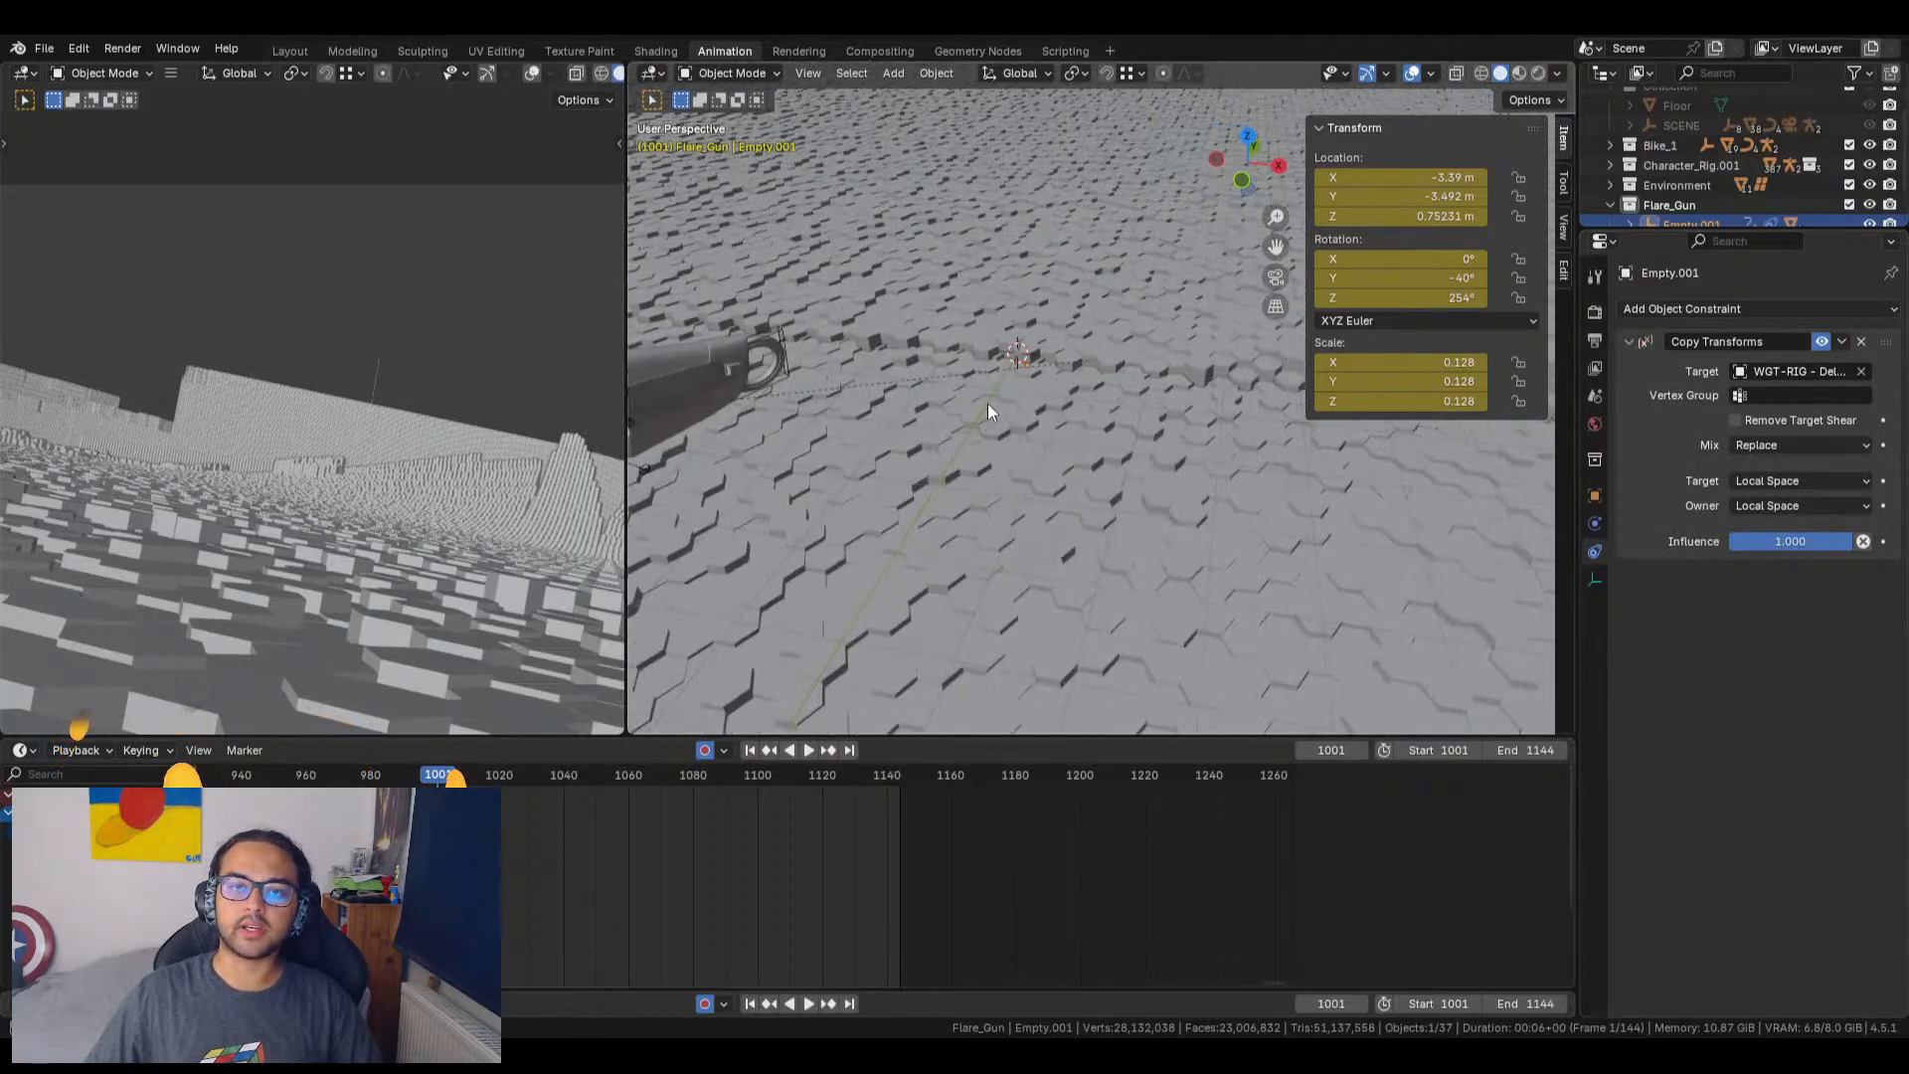
pyautogui.moveTo(987, 402); pyautogui.dragTo(1006, 241, button='middle')
pyautogui.moveTo(1042, 456); pyautogui.dragTo(1137, 416, button='middle')
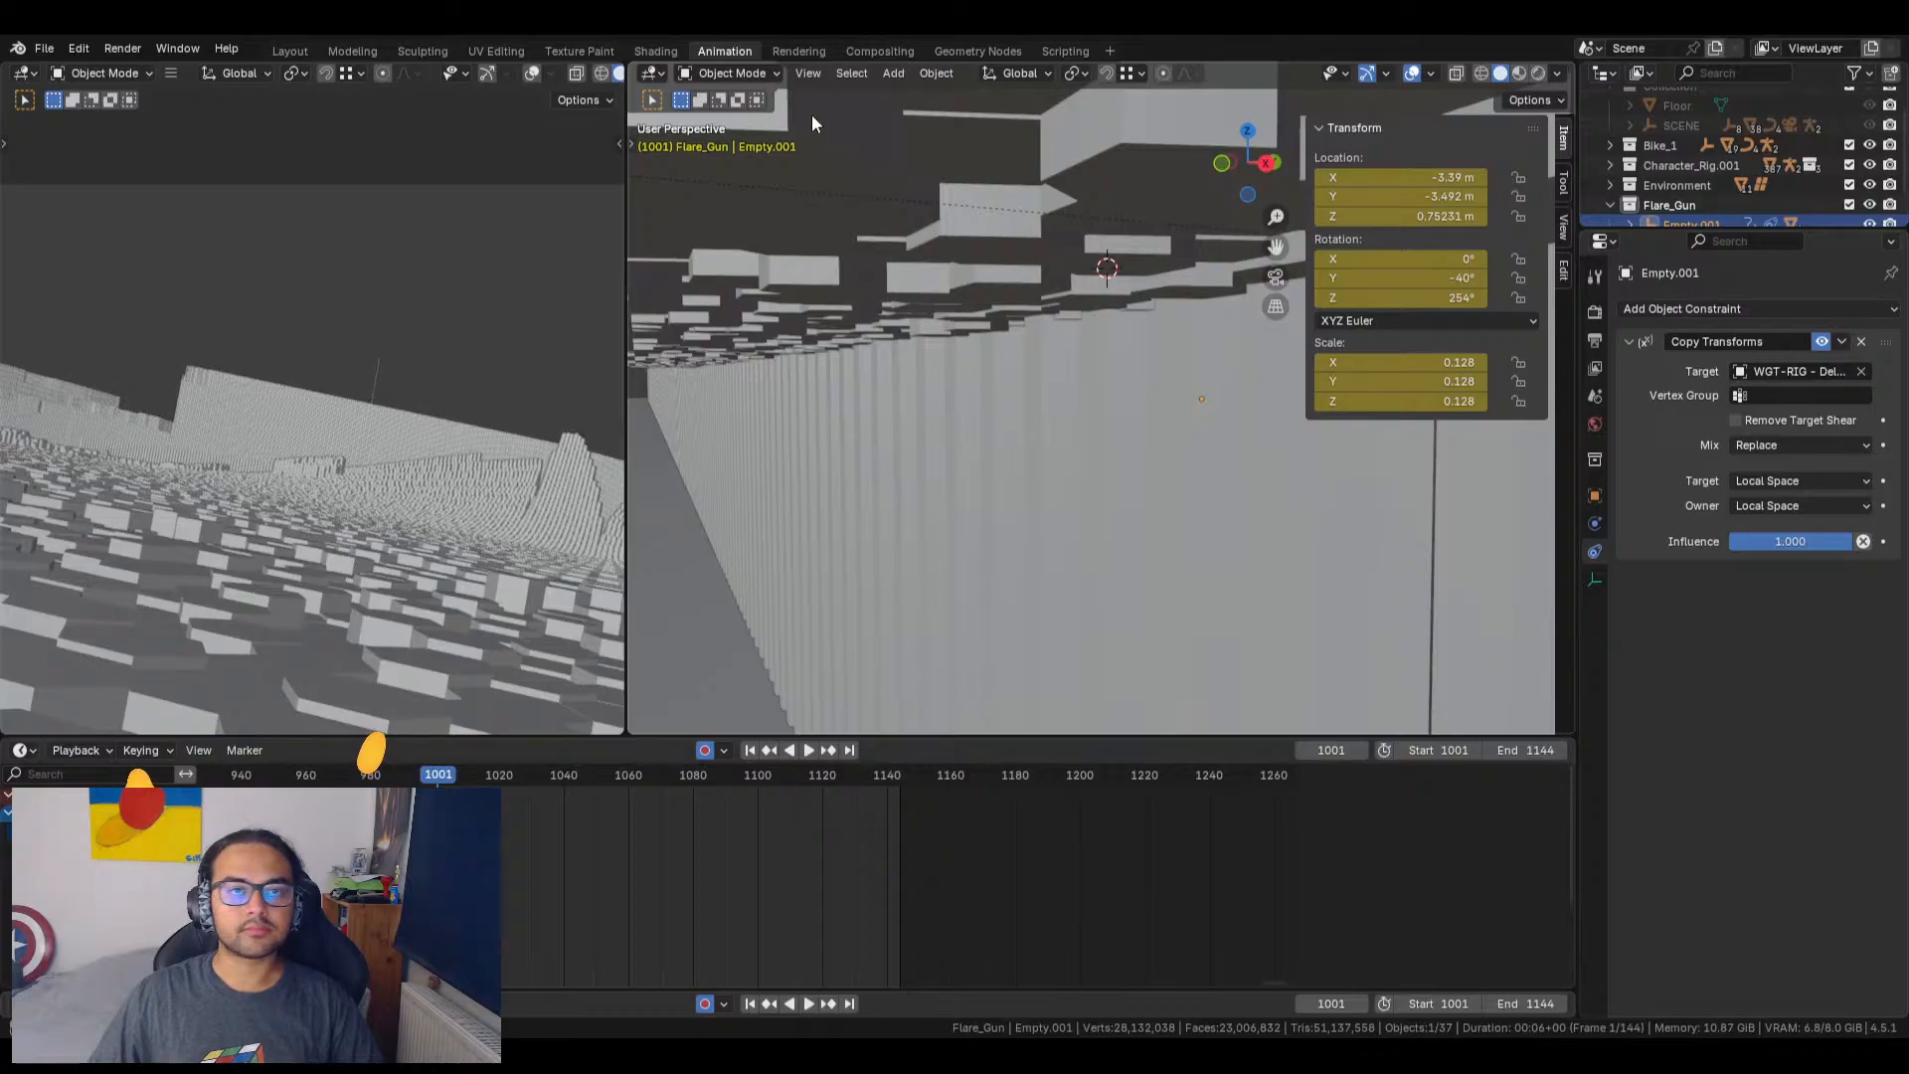
pyautogui.click(804, 74)
pyautogui.click(840, 199)
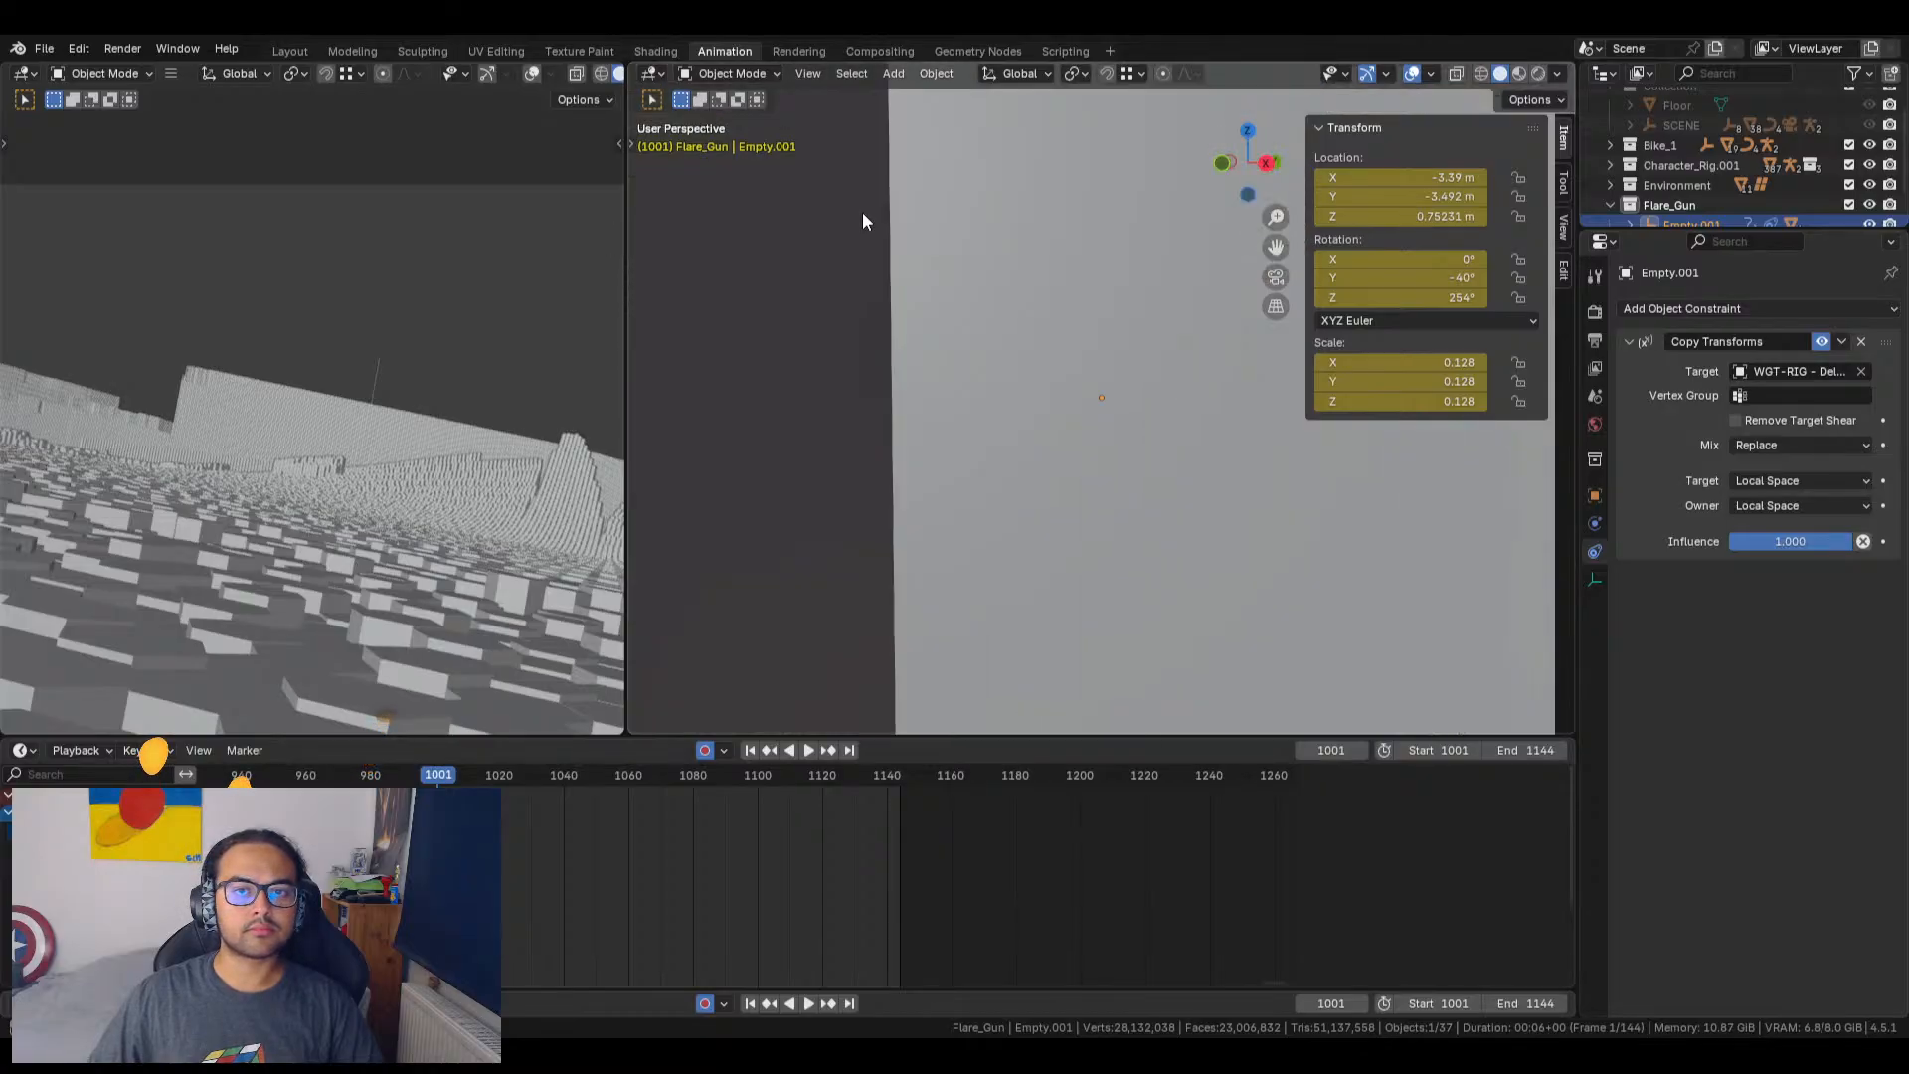
pyautogui.moveTo(1100, 421); pyautogui.dragTo(1037, 499, button='middle')
pyautogui.scroll(-3, 1009, 467)
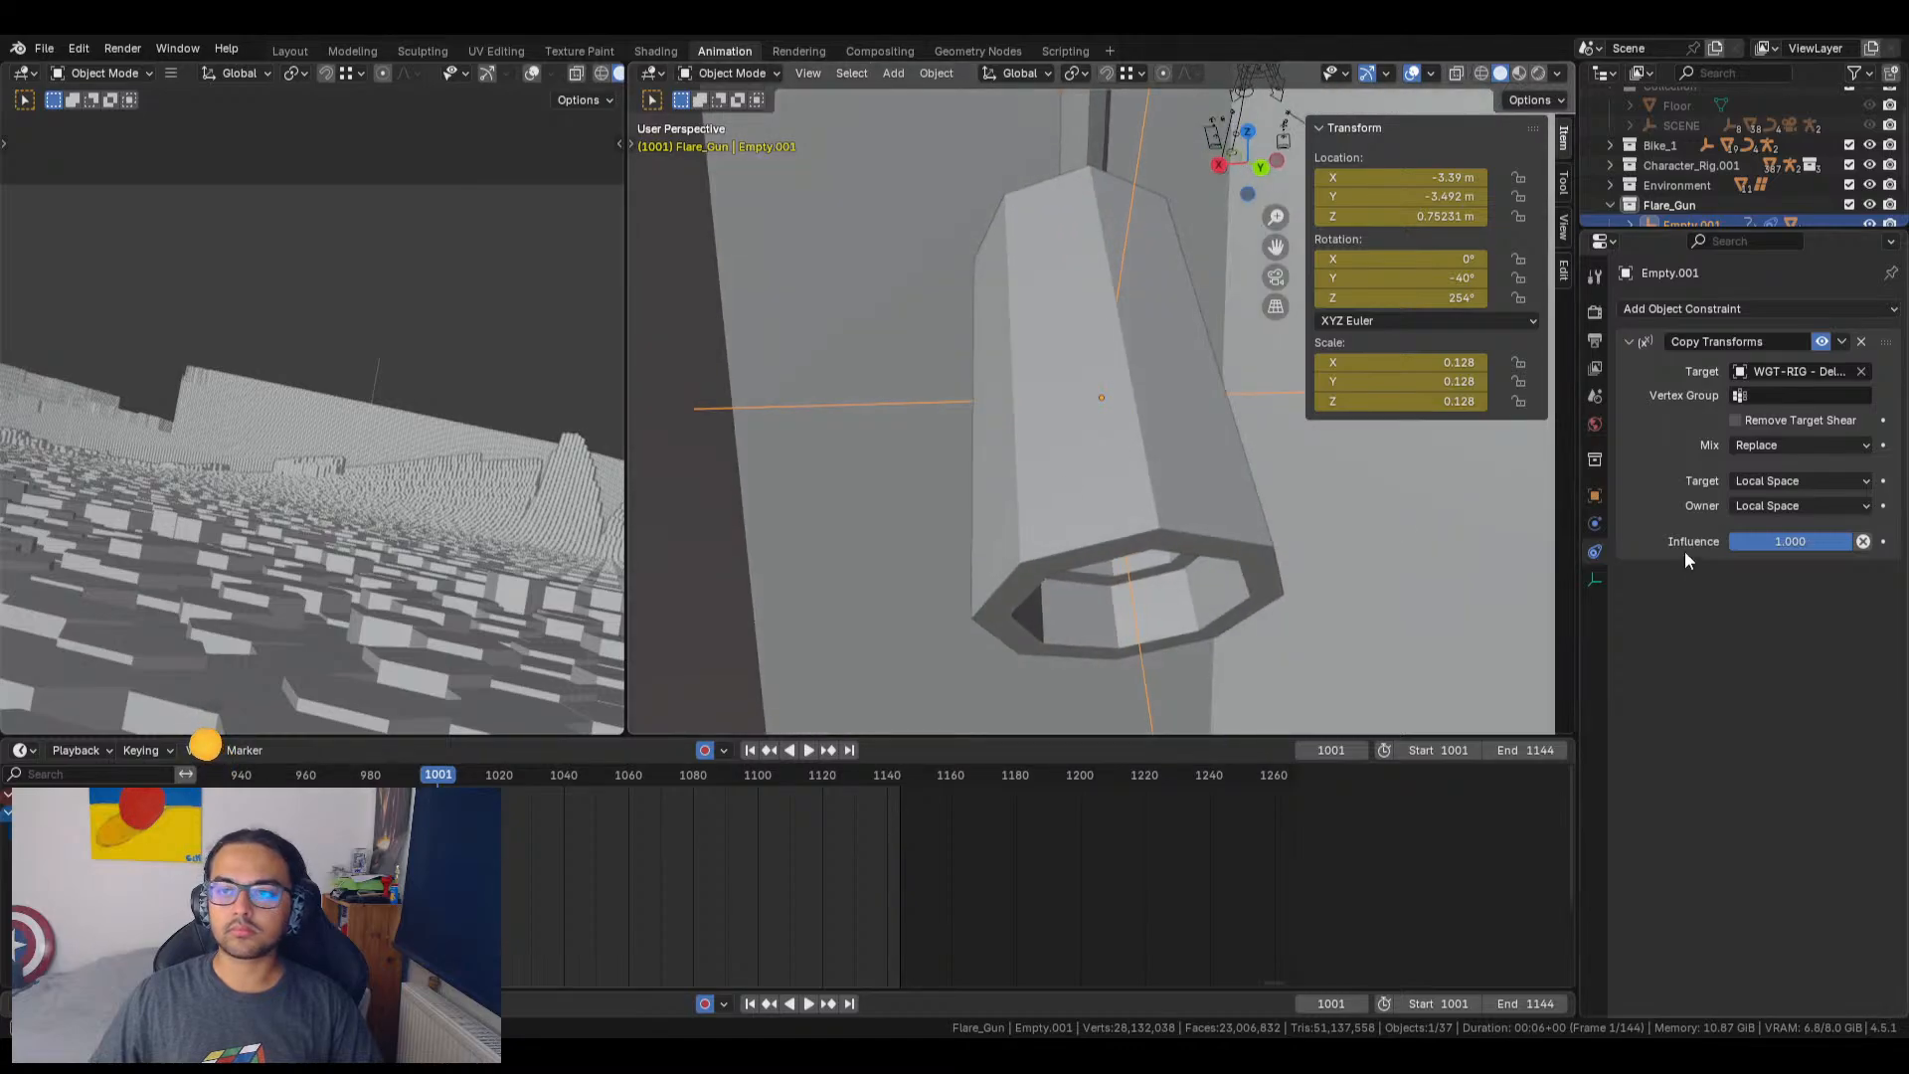
# Step: Try World Space for both the constraint's Target and Owner, and try Local Space for the Owner
pyautogui.click(1772, 482)
pyautogui.click(1784, 506)
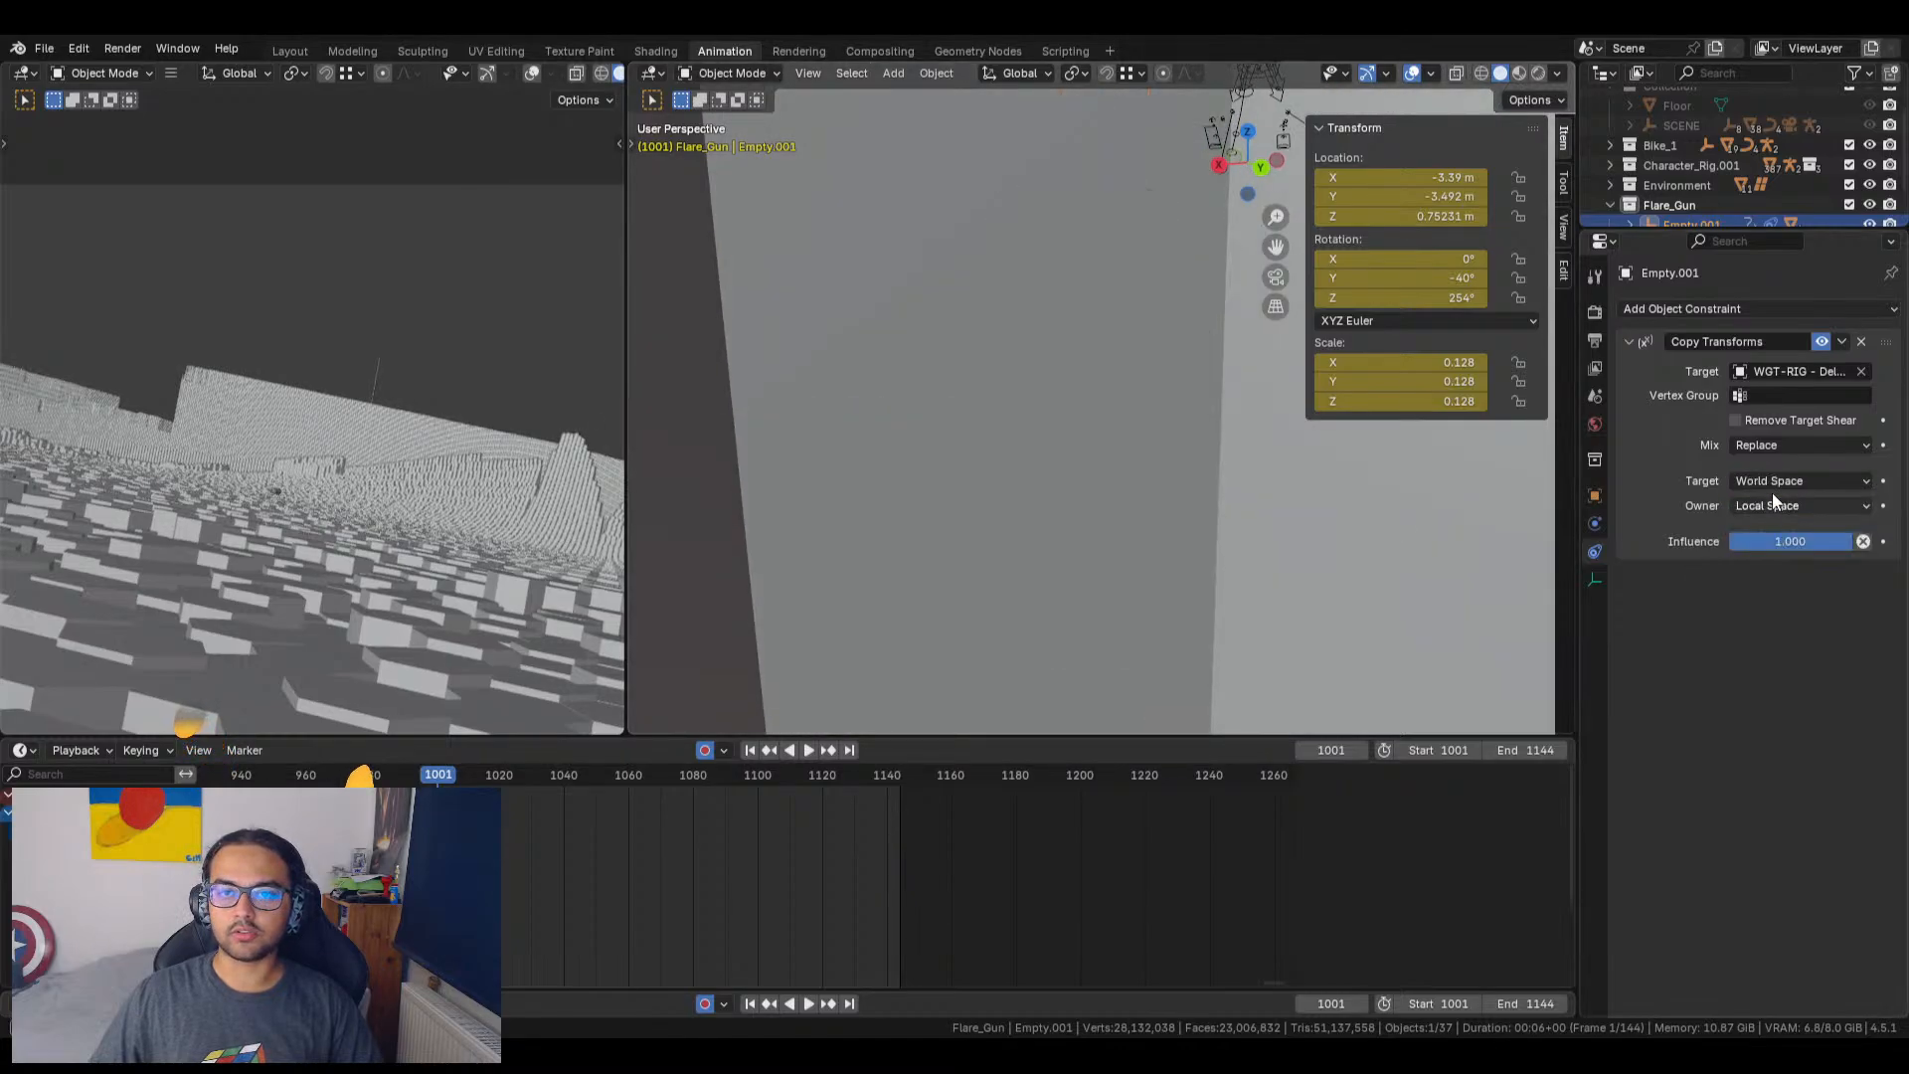
pyautogui.click(1780, 507)
pyautogui.click(1771, 527)
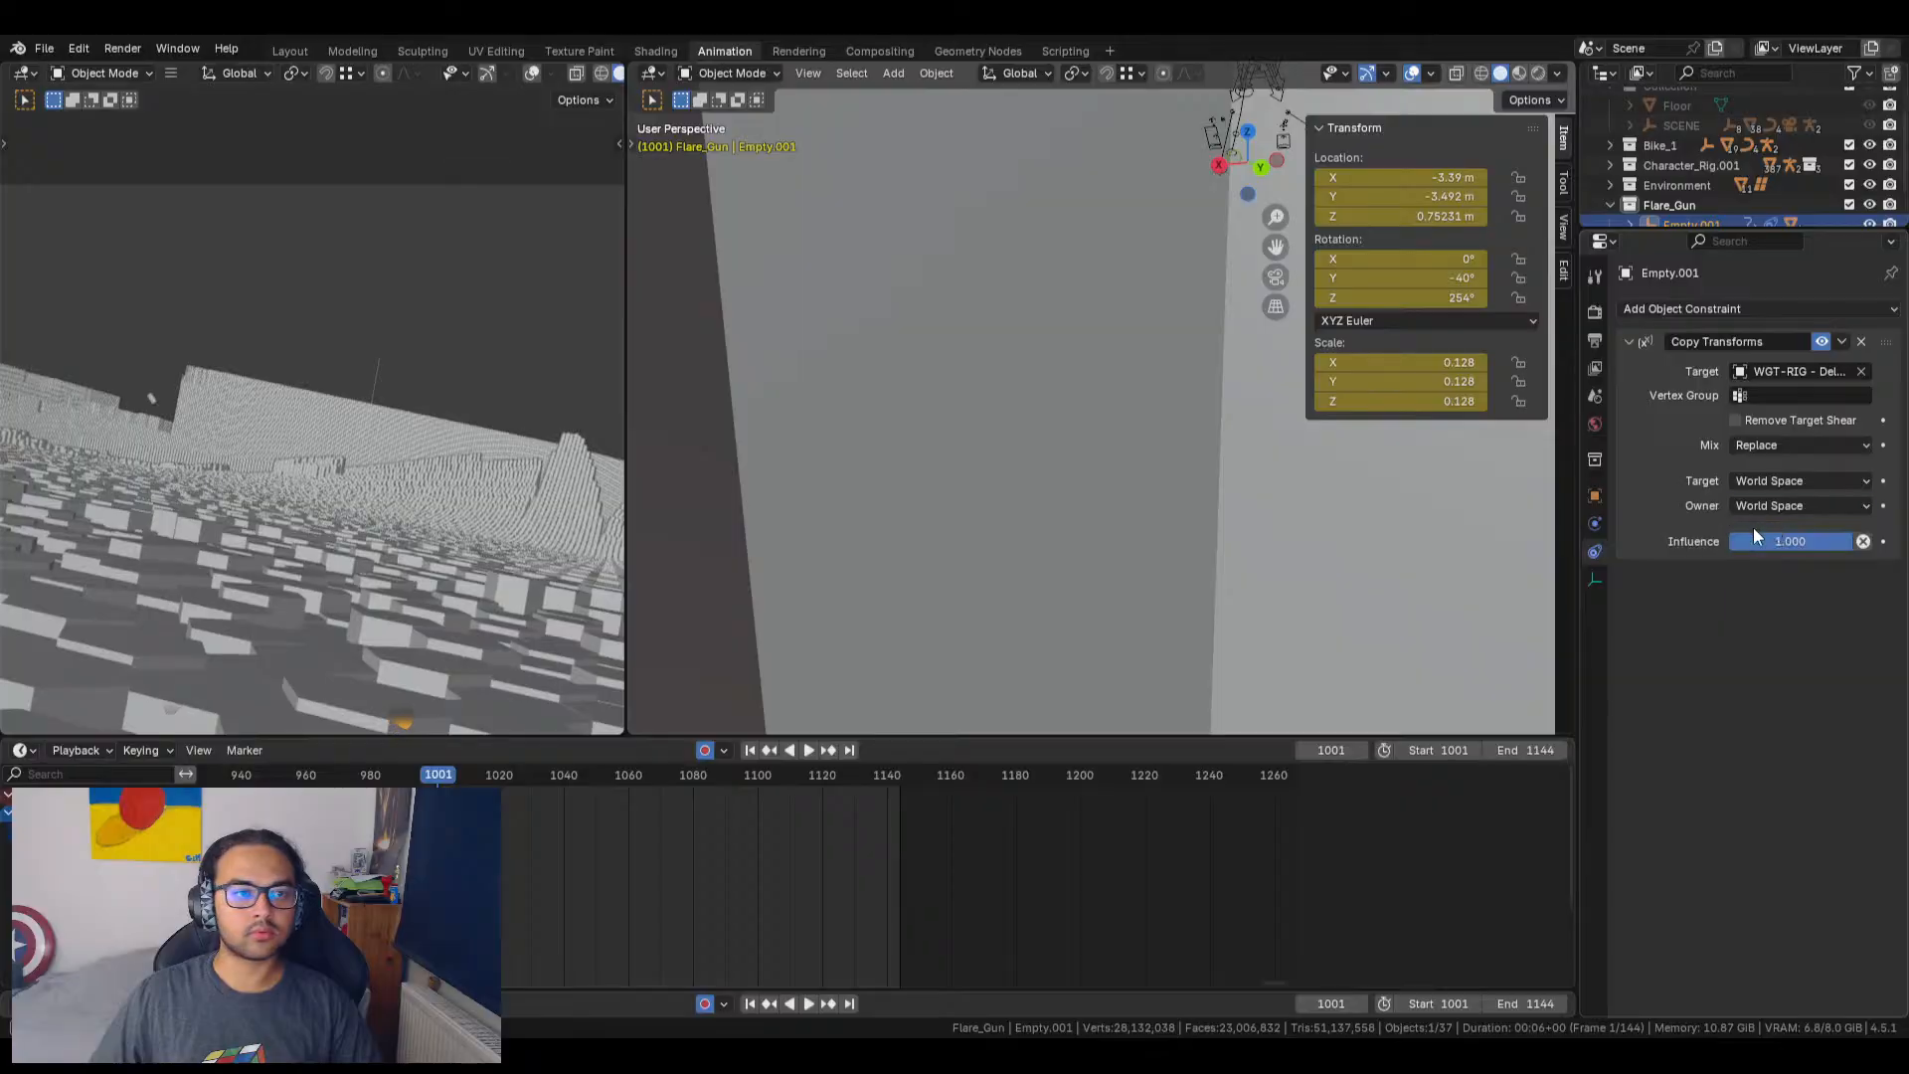
pyautogui.scroll(-5, 934, 397)
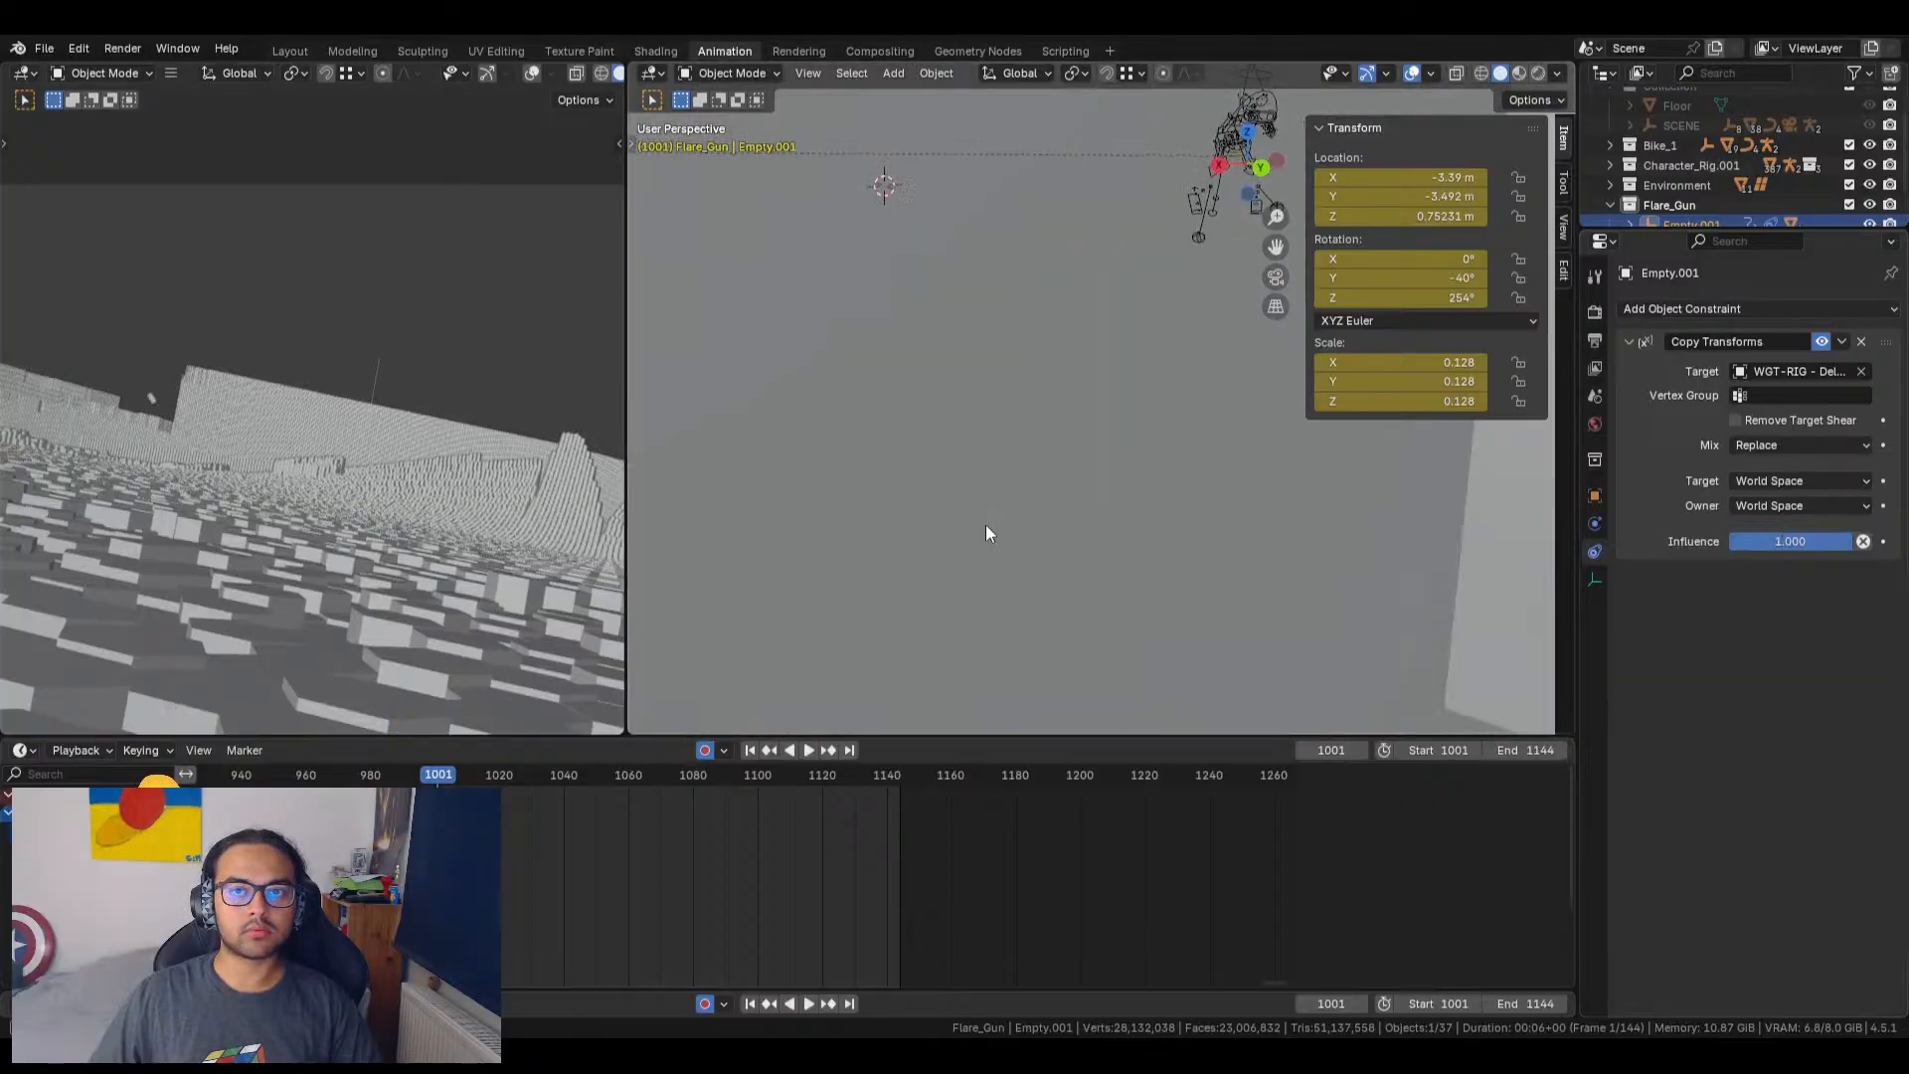
pyautogui.moveTo(1000, 423); pyautogui.dragTo(1162, 493, button='middle')
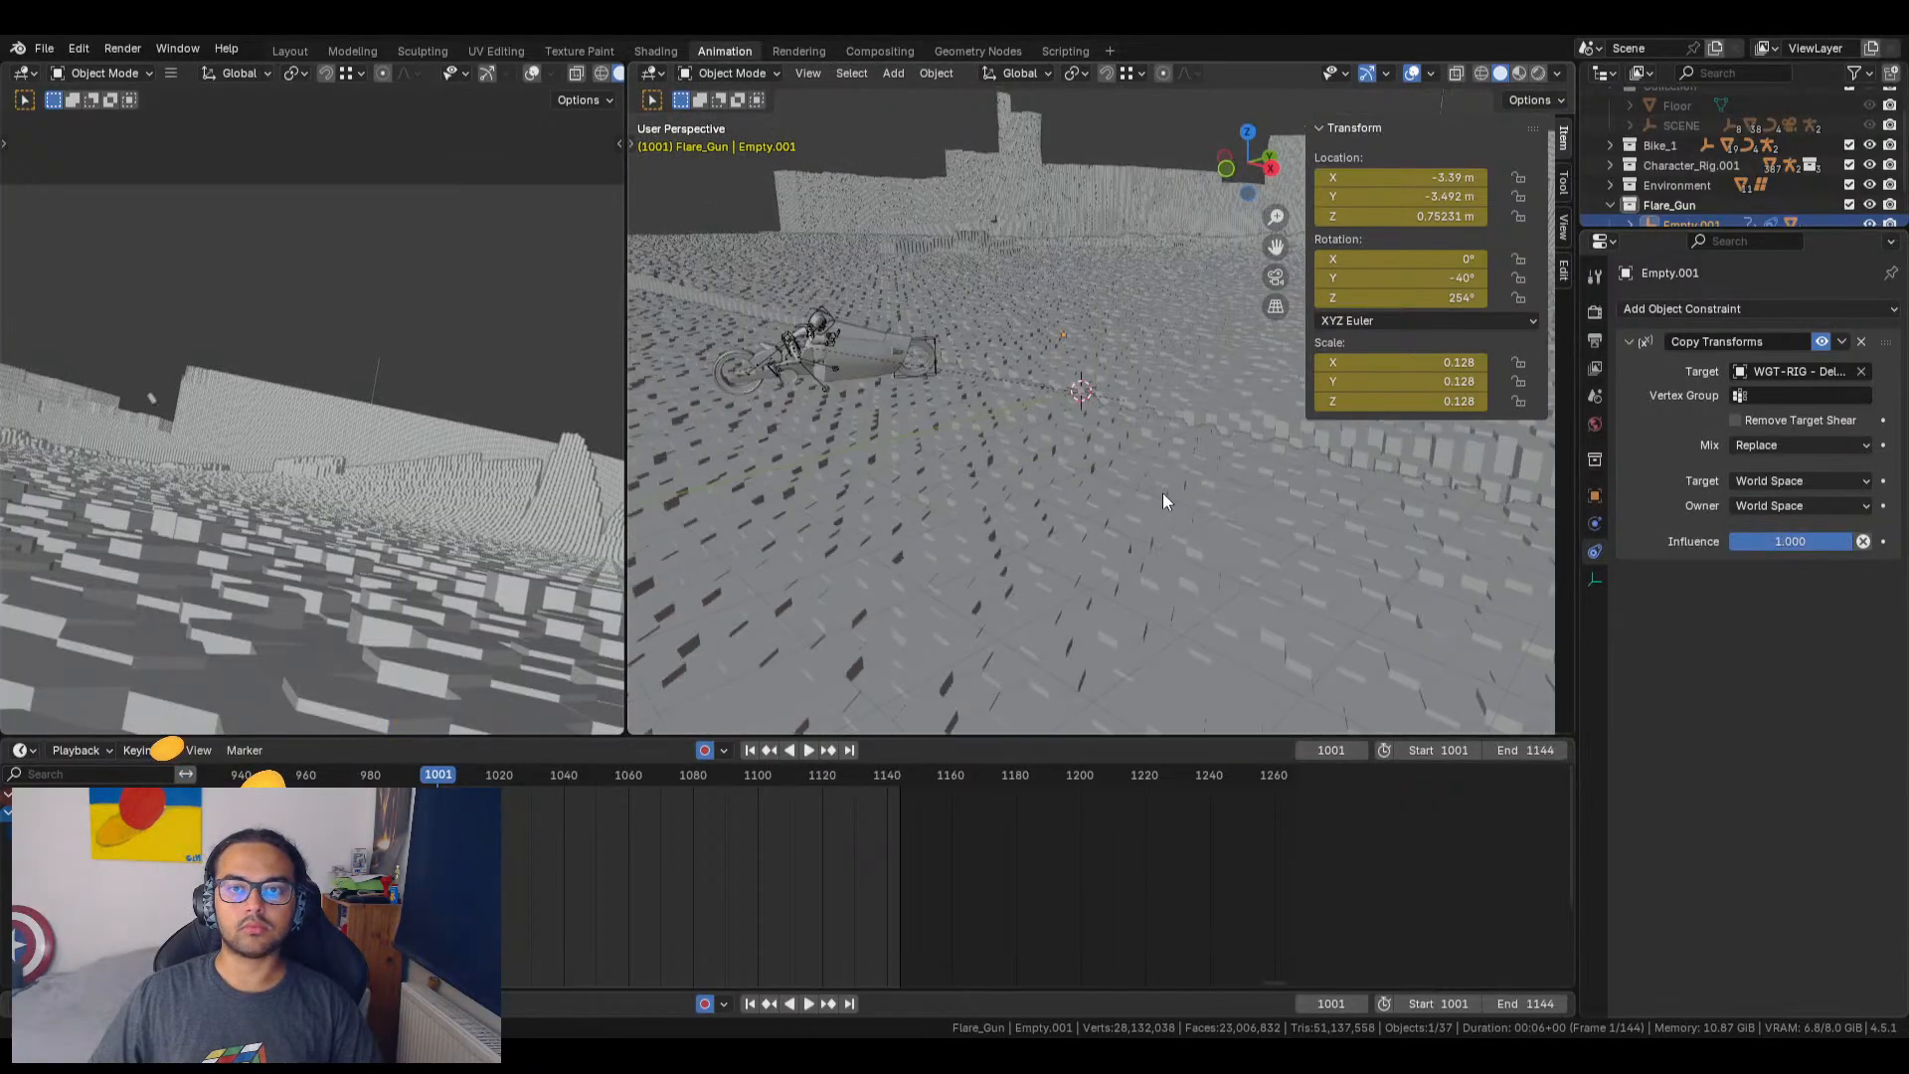
pyautogui.click(1750, 506)
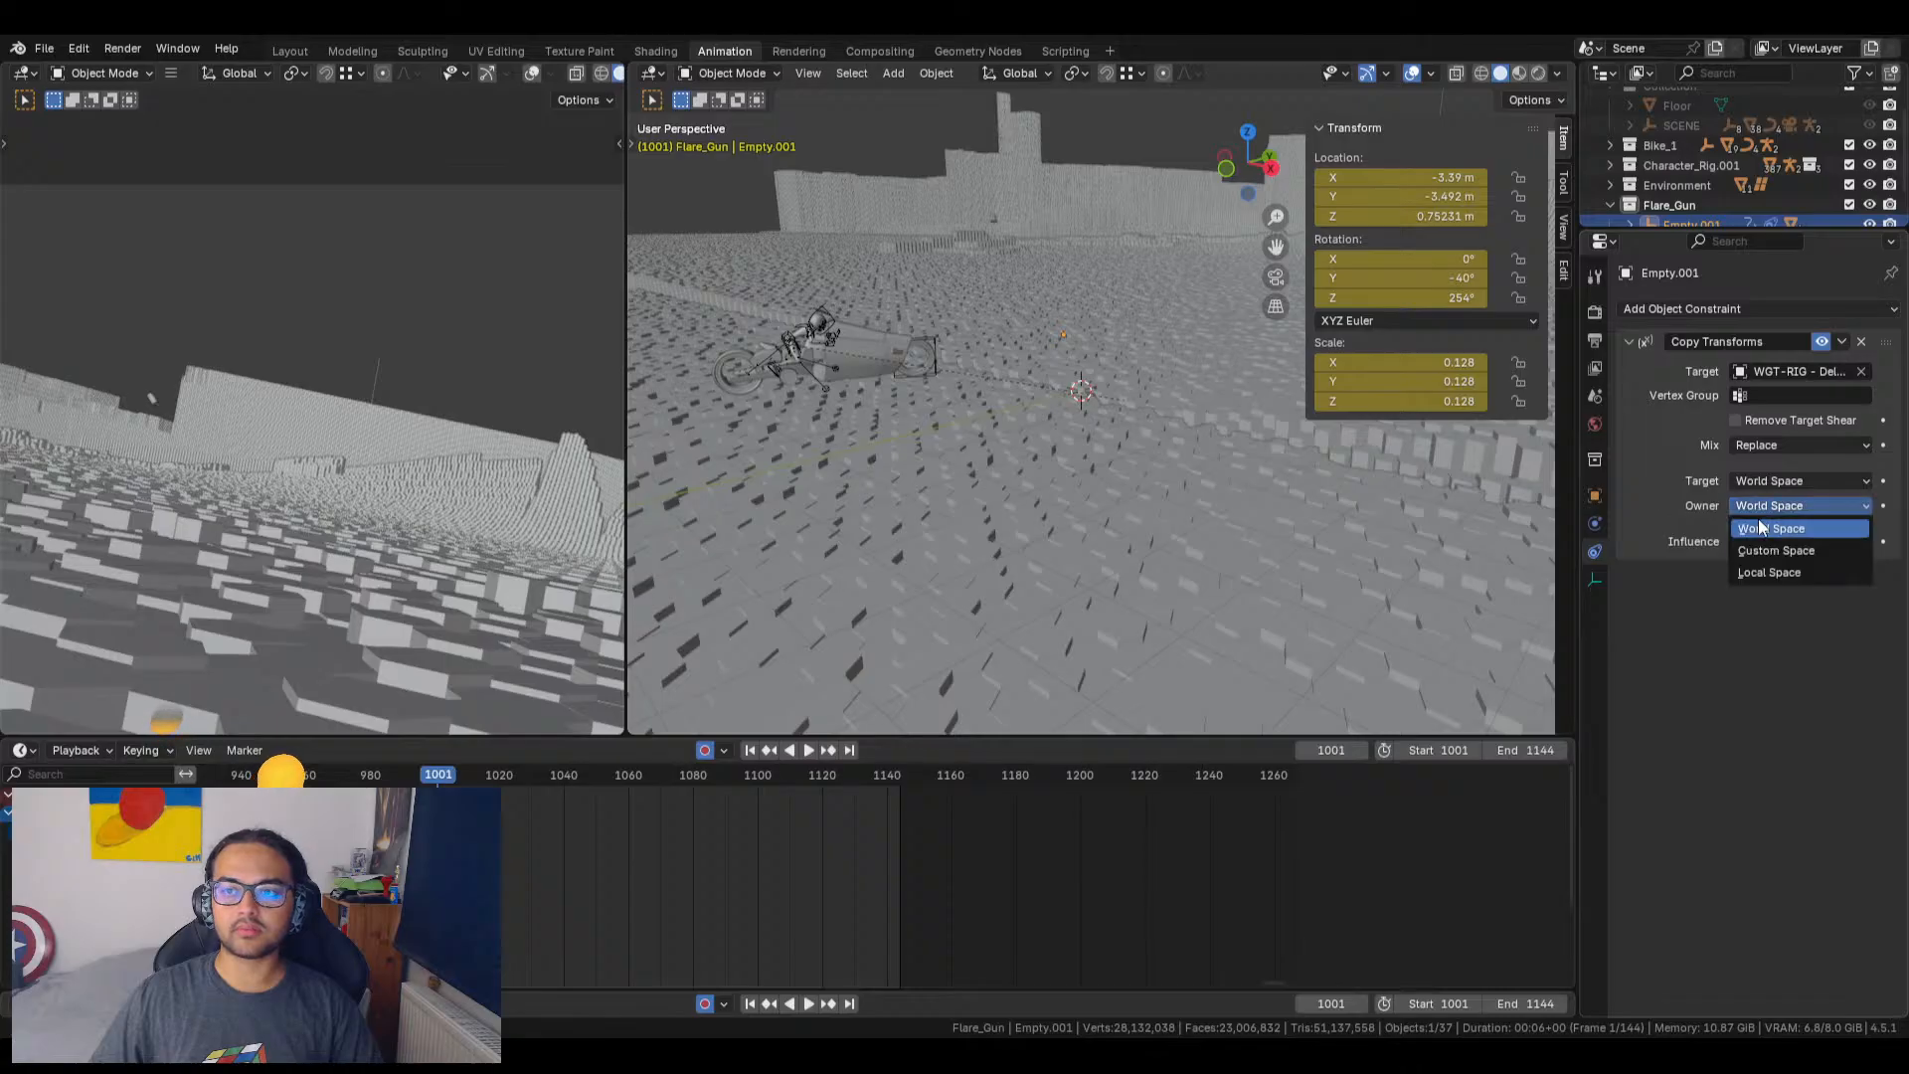
pyautogui.click(1780, 567)
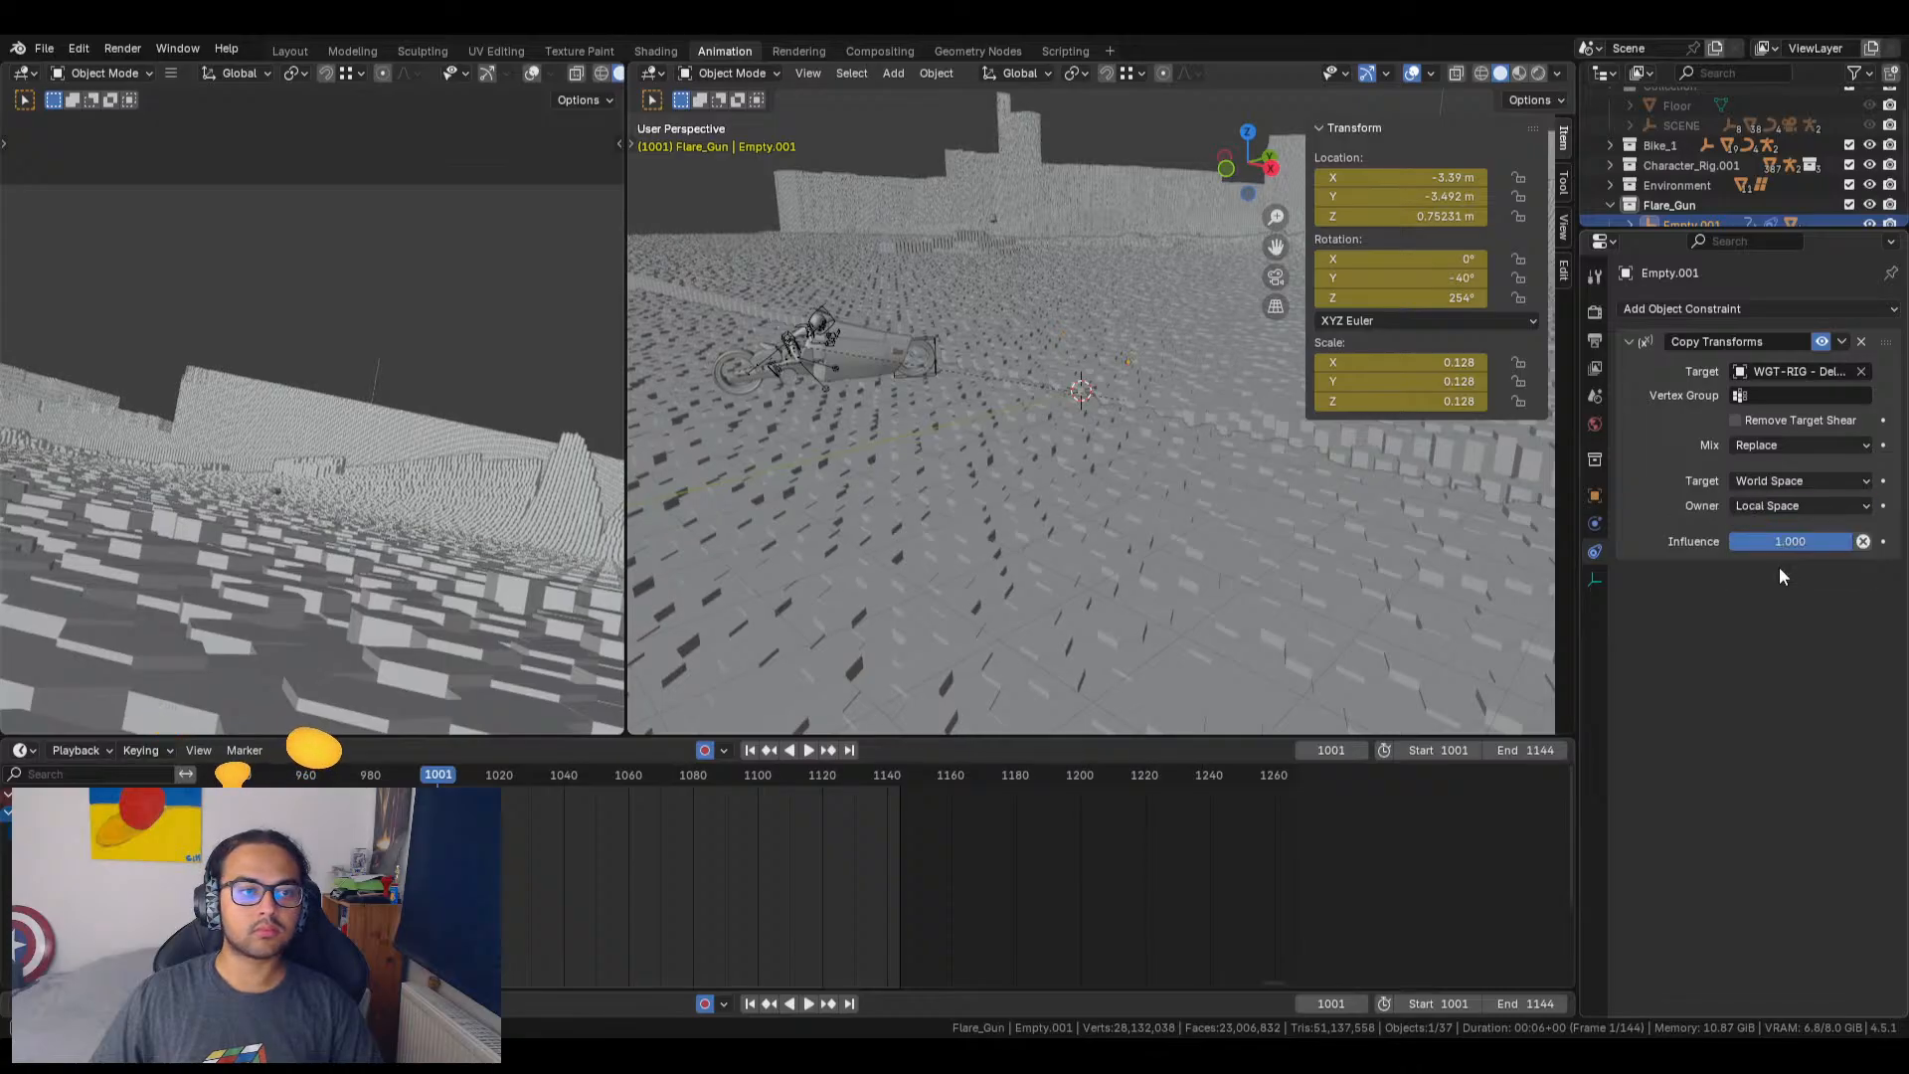
# Step: Set both the Owner and Target spaces of the Copy Transforms constraint to Custom Space
pyautogui.click(1774, 505)
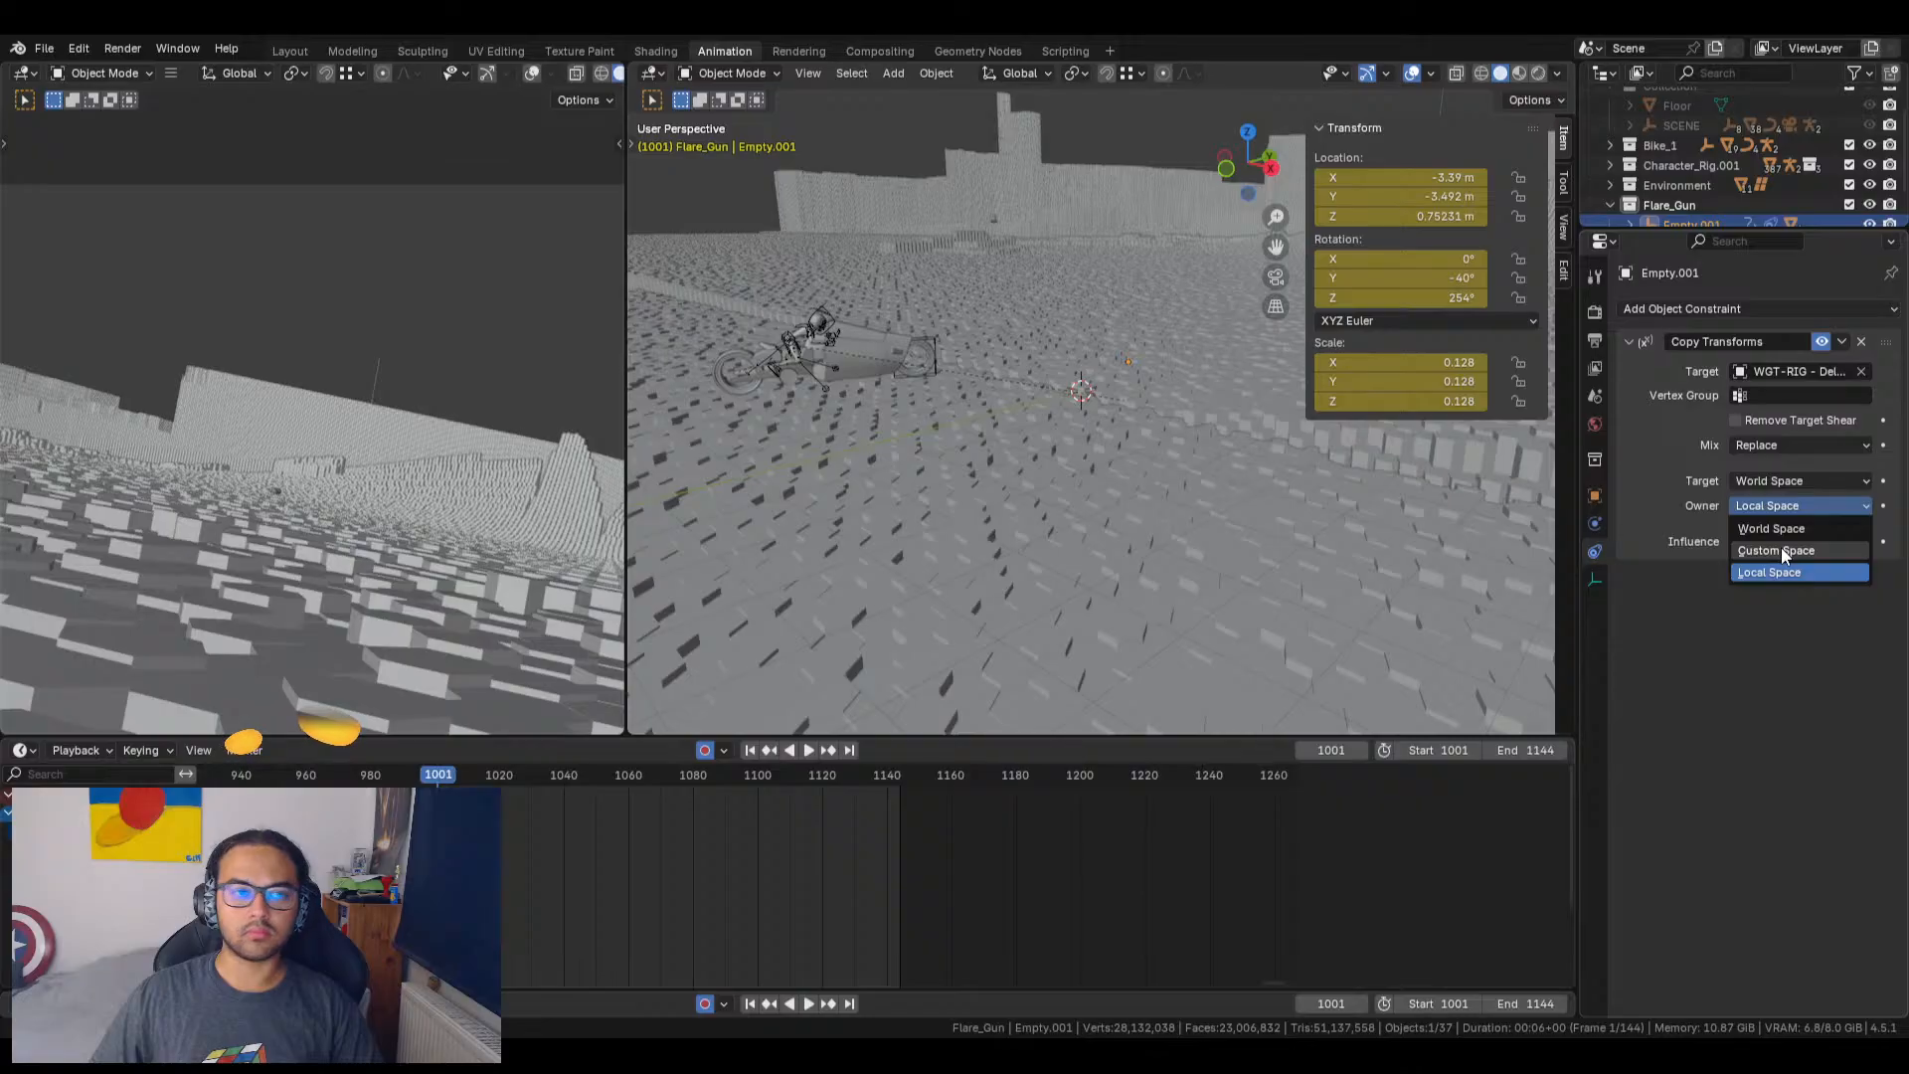
pyautogui.click(1781, 547)
pyautogui.click(1769, 479)
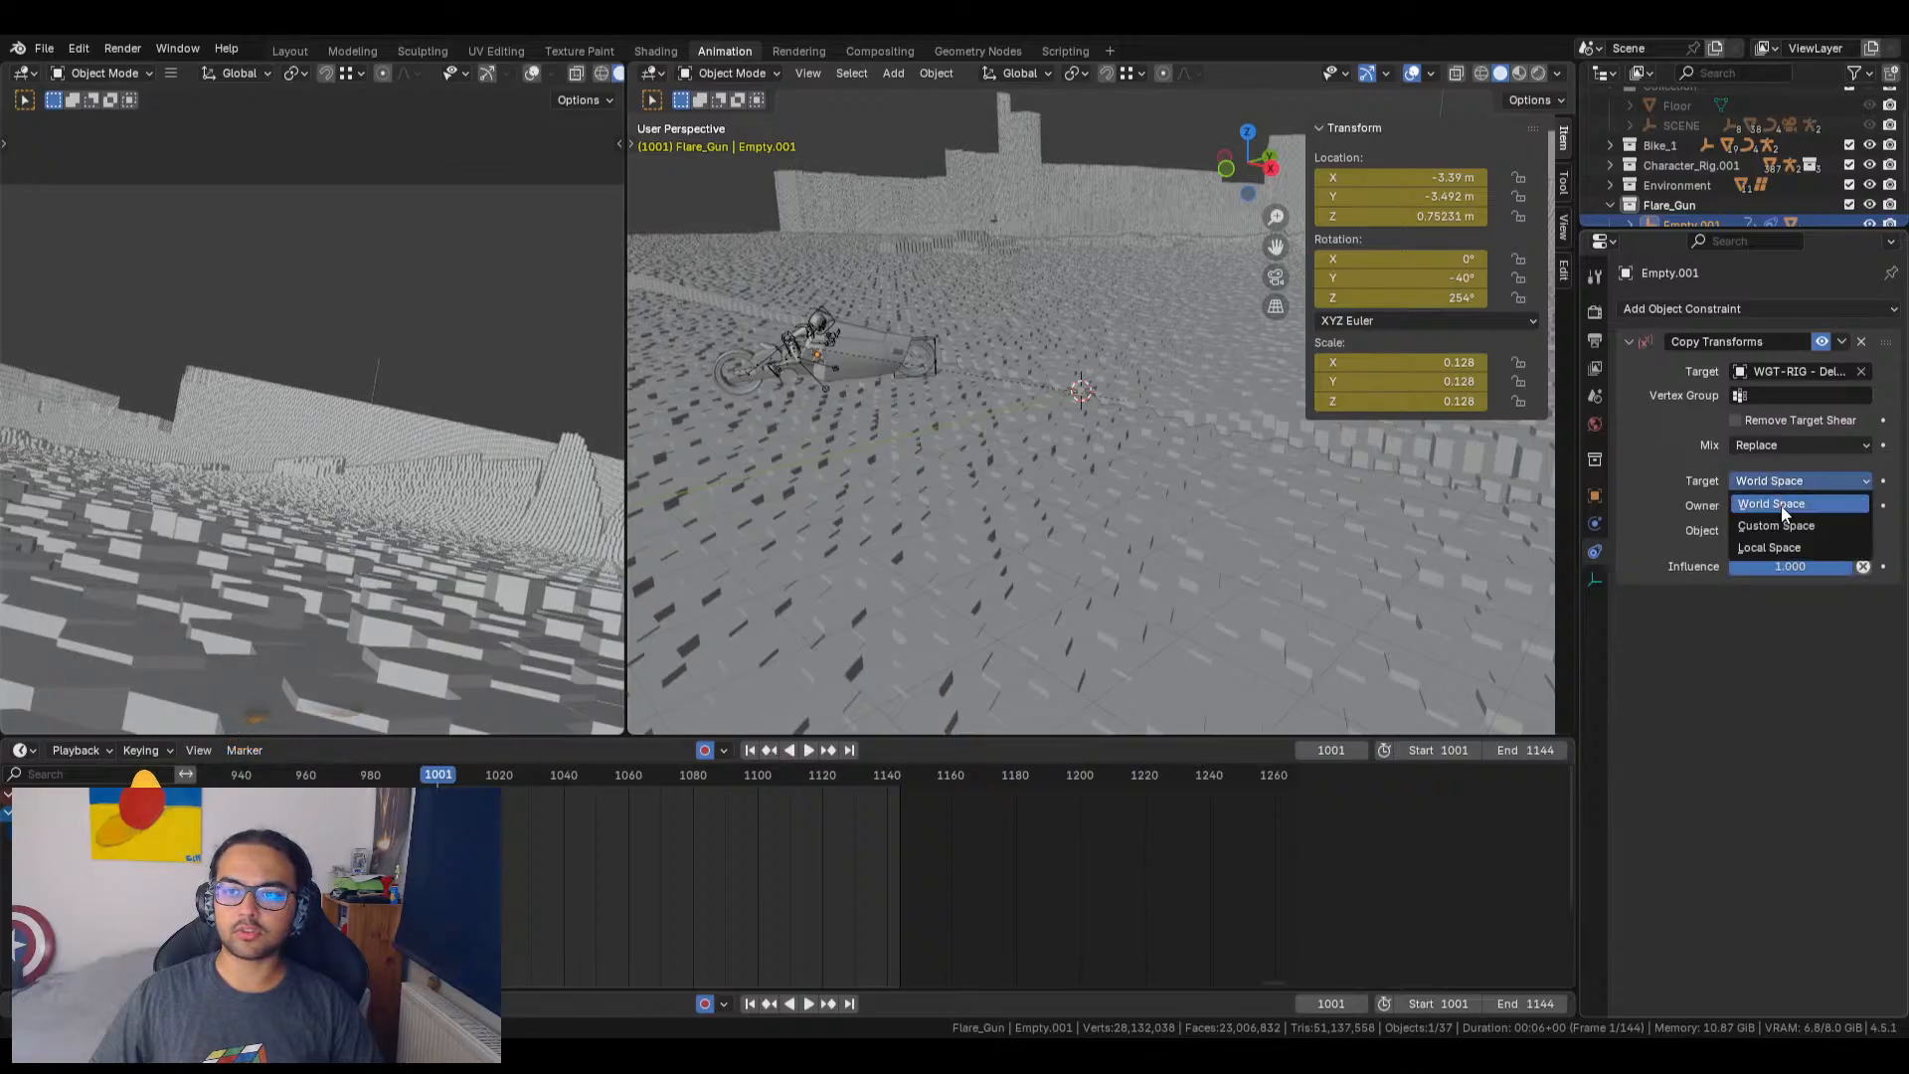
pyautogui.click(1782, 521)
# Step: Try the bike's main_body.001 as the constraint's custom space object, and undo that choice
pyautogui.moveTo(780, 452); pyautogui.dragTo(1014, 525, button='middle')
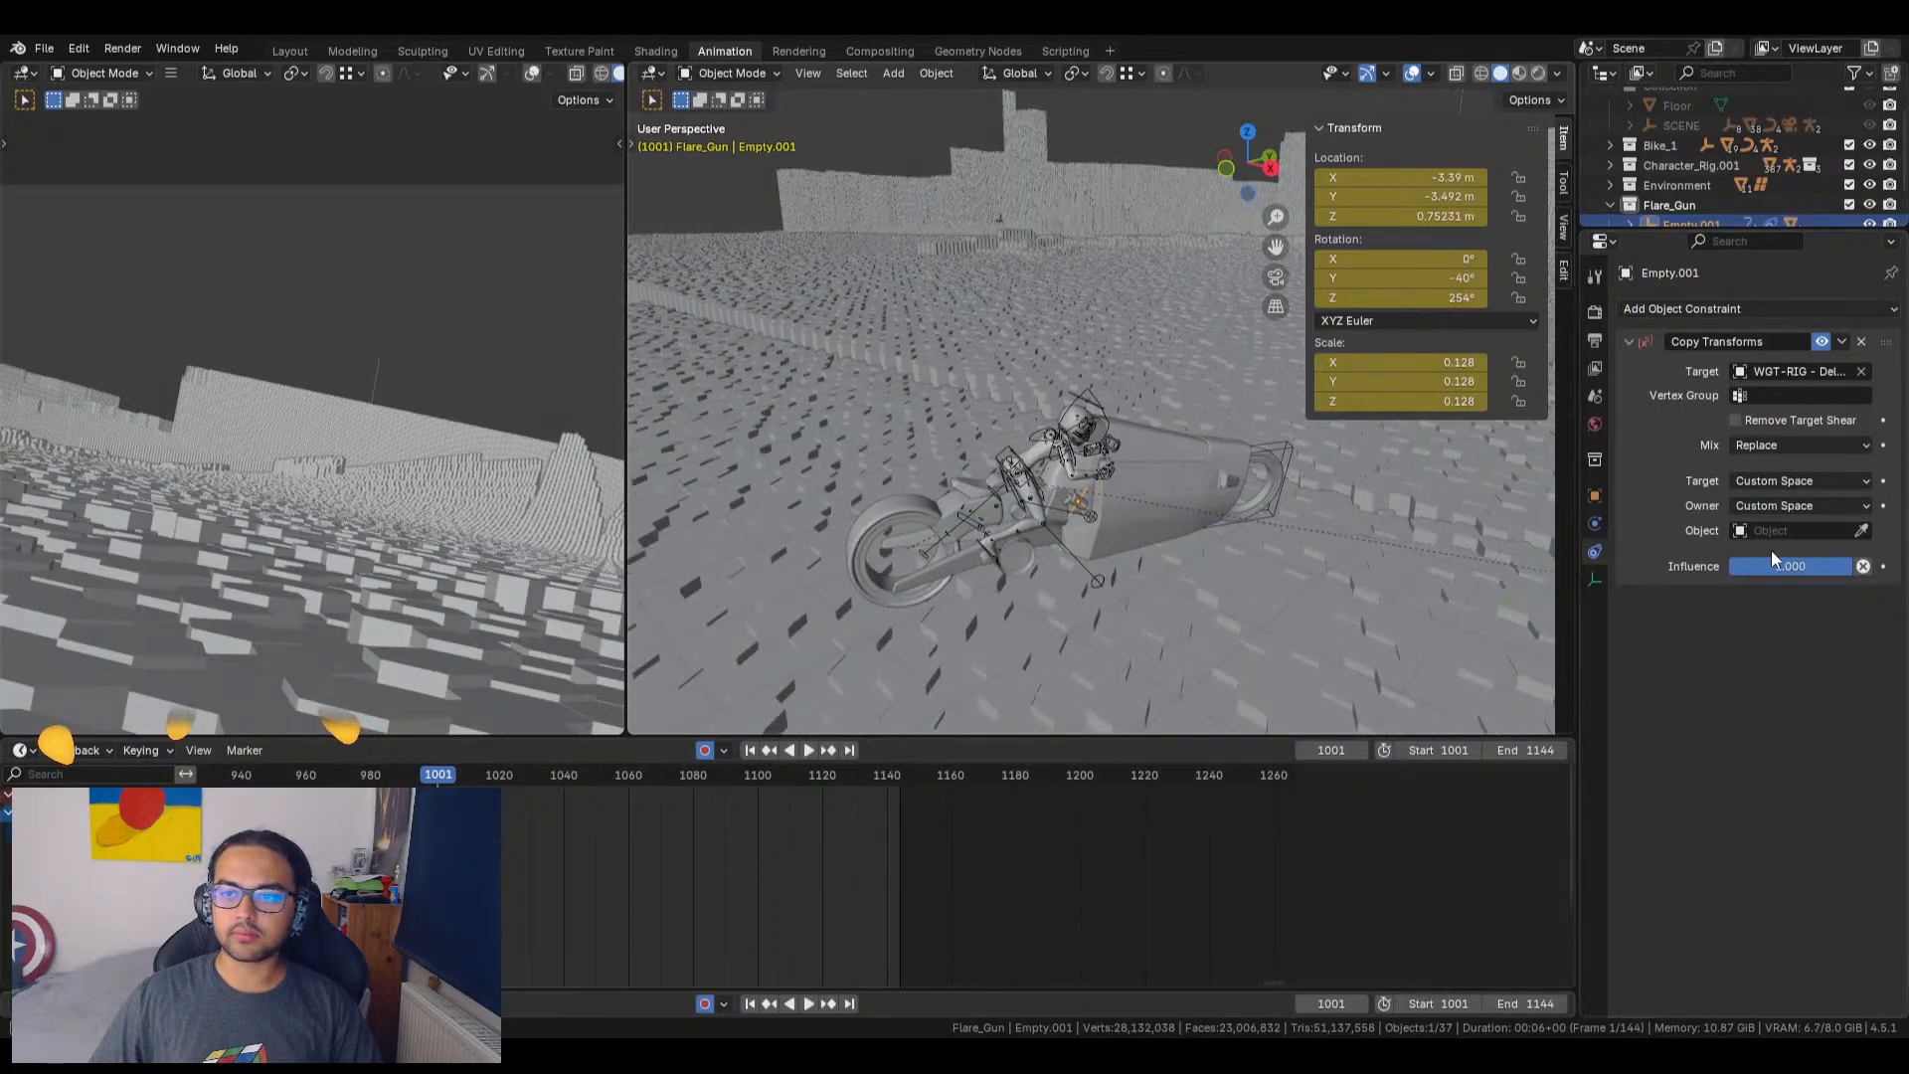
pyautogui.keyDown('shift'); pyautogui.moveTo(1298, 582); pyautogui.dragTo(1257, 503, button='middle'); pyautogui.keyUp('shift')
pyautogui.click(1858, 532)
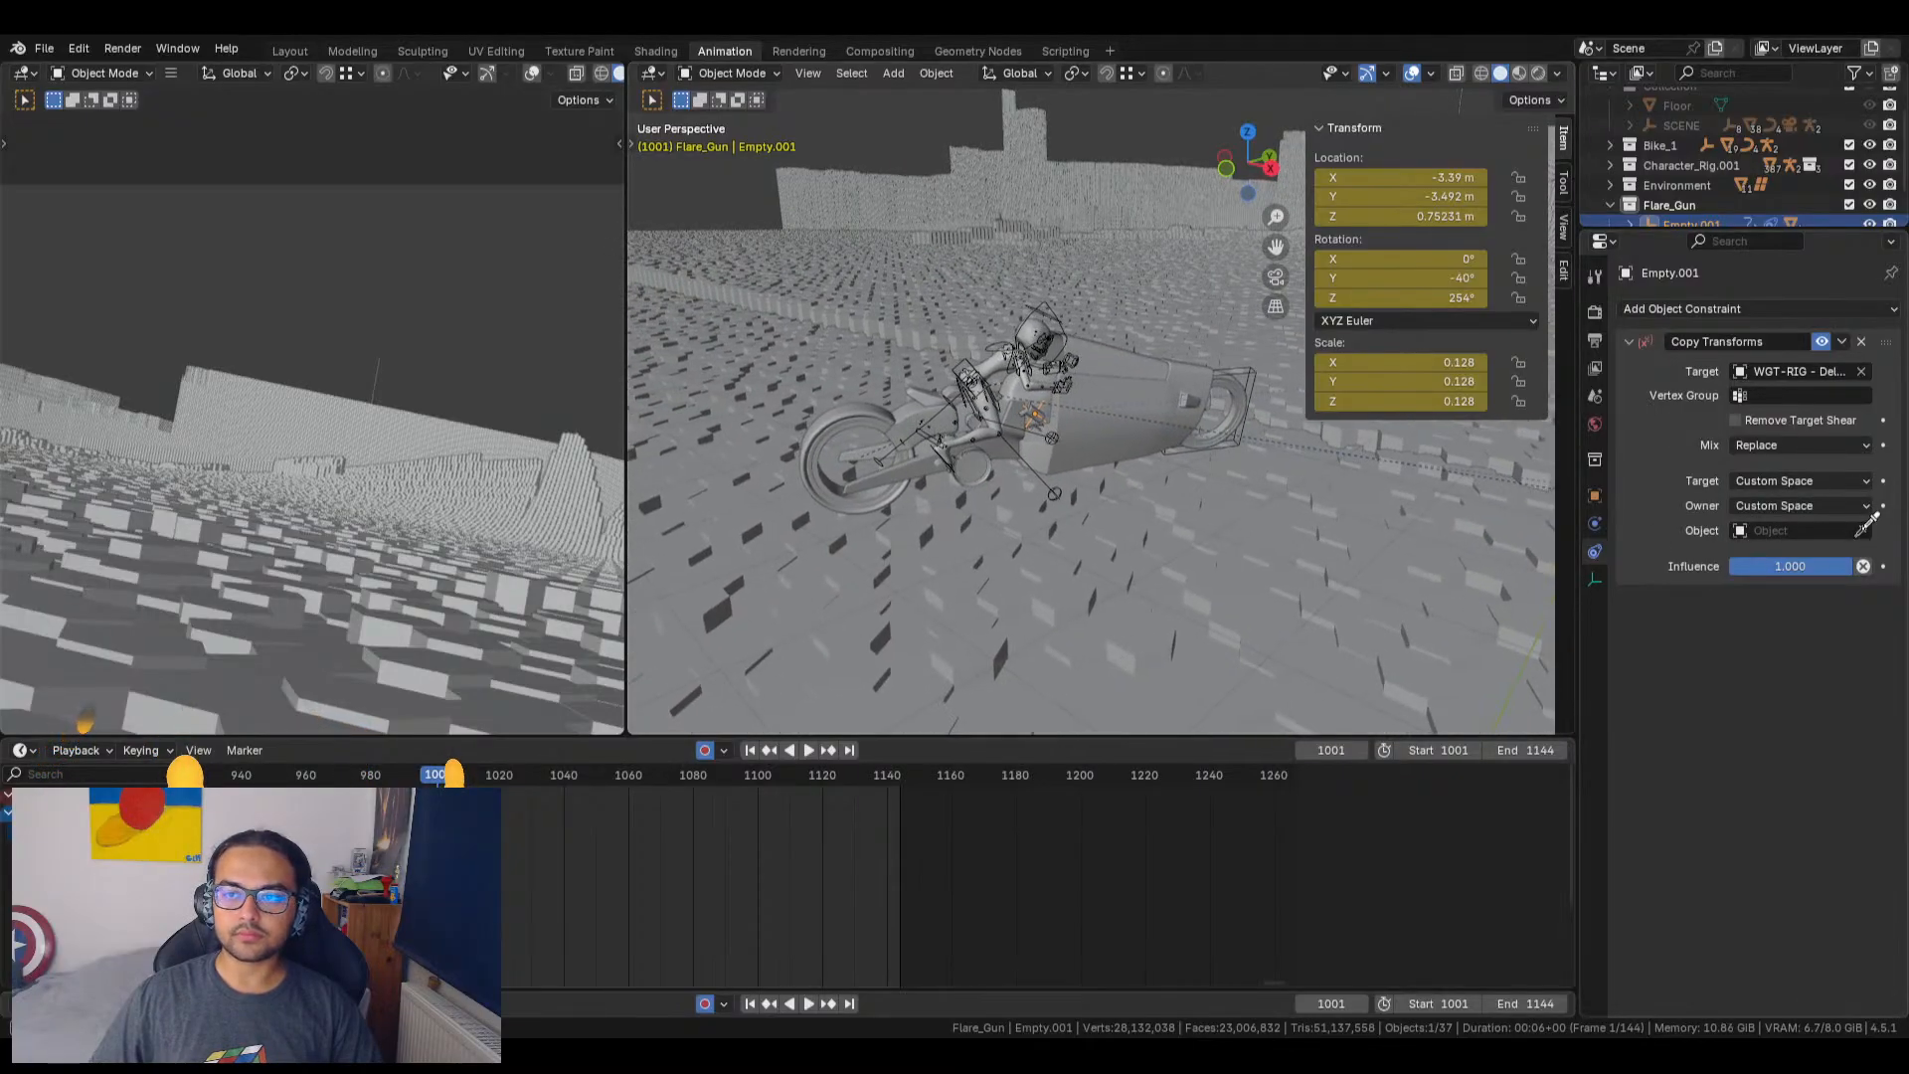
pyautogui.click(1104, 397)
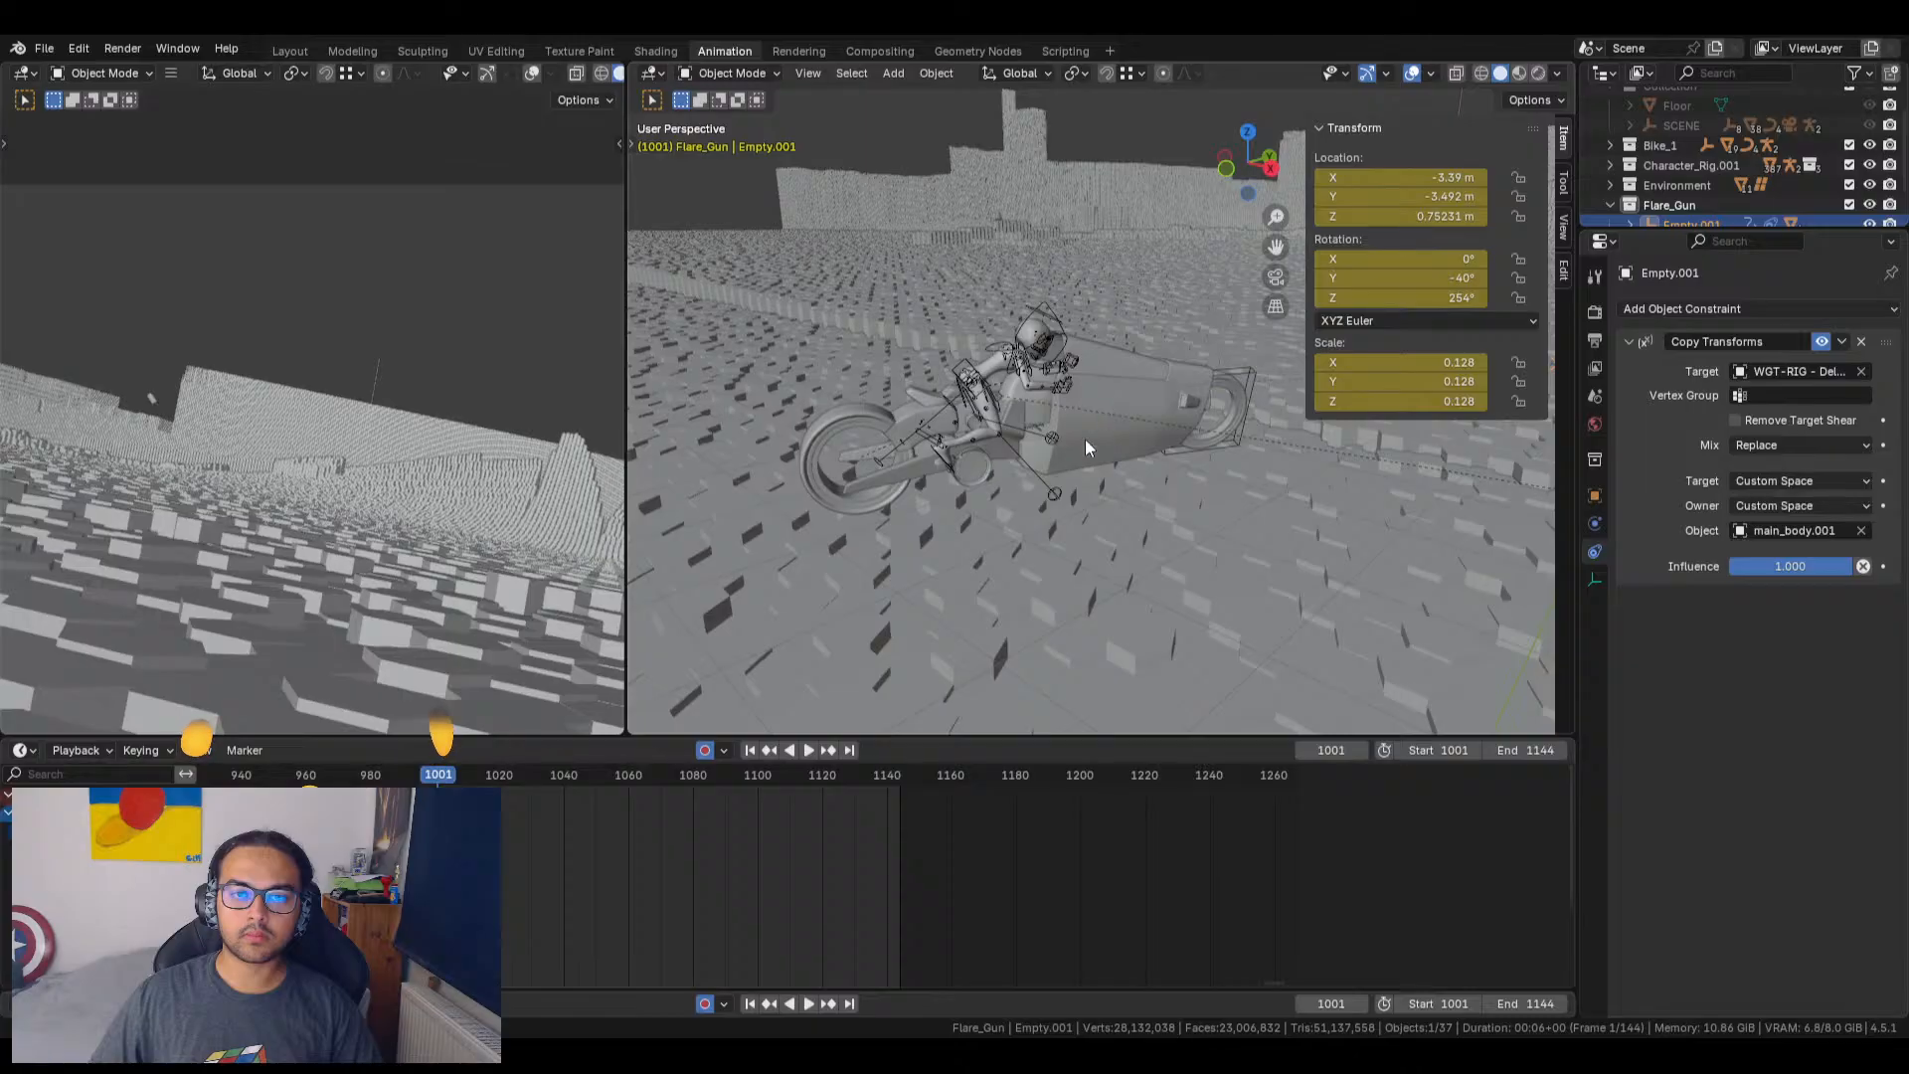
pyautogui.hotkey('ctrl', 'z')
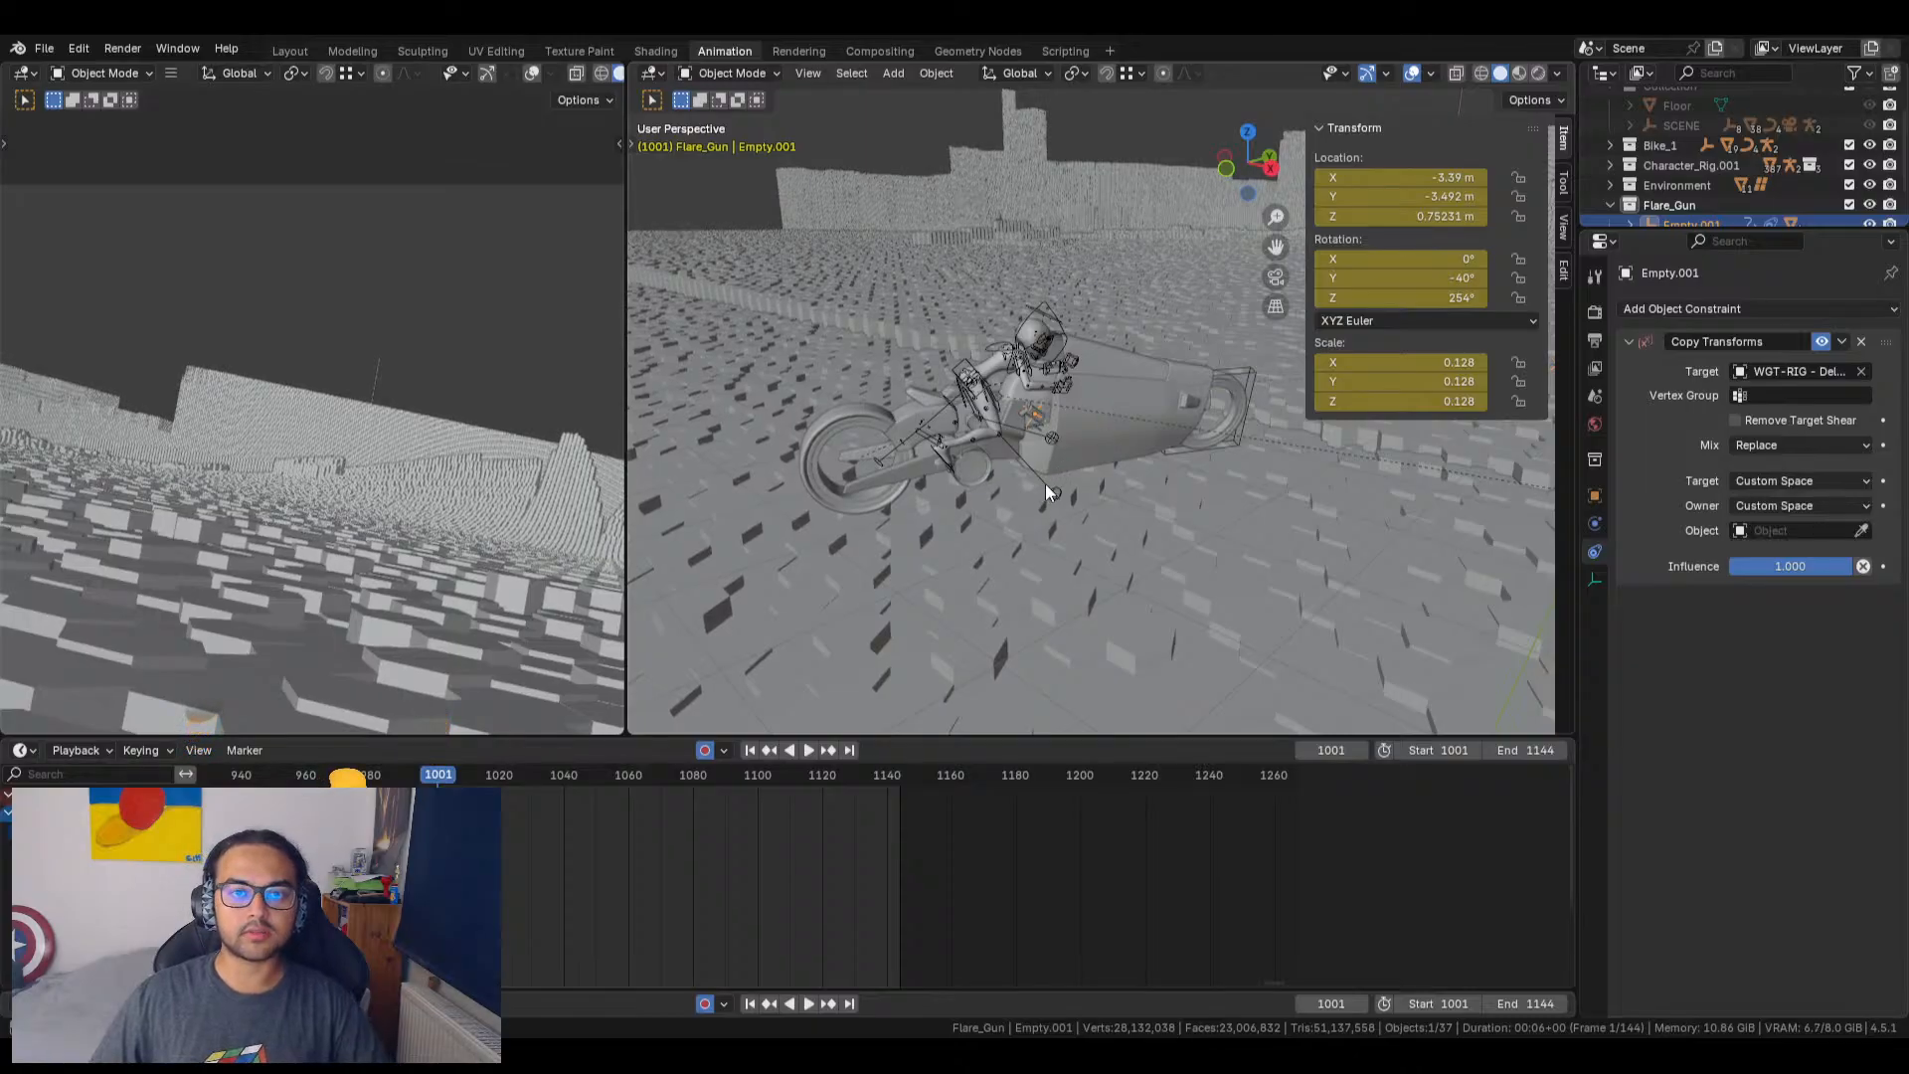
# Step: Play the animation from frame 1001 to check the flare gun's motion, and return to frame 1001 with the constraint influence at 1.000
pyautogui.scroll(4, 1046, 483)
pyautogui.moveTo(1017, 511); pyautogui.dragTo(1357, 465, button='middle')
pyautogui.moveTo(1124, 495); pyautogui.dragTo(1147, 517, button='middle')
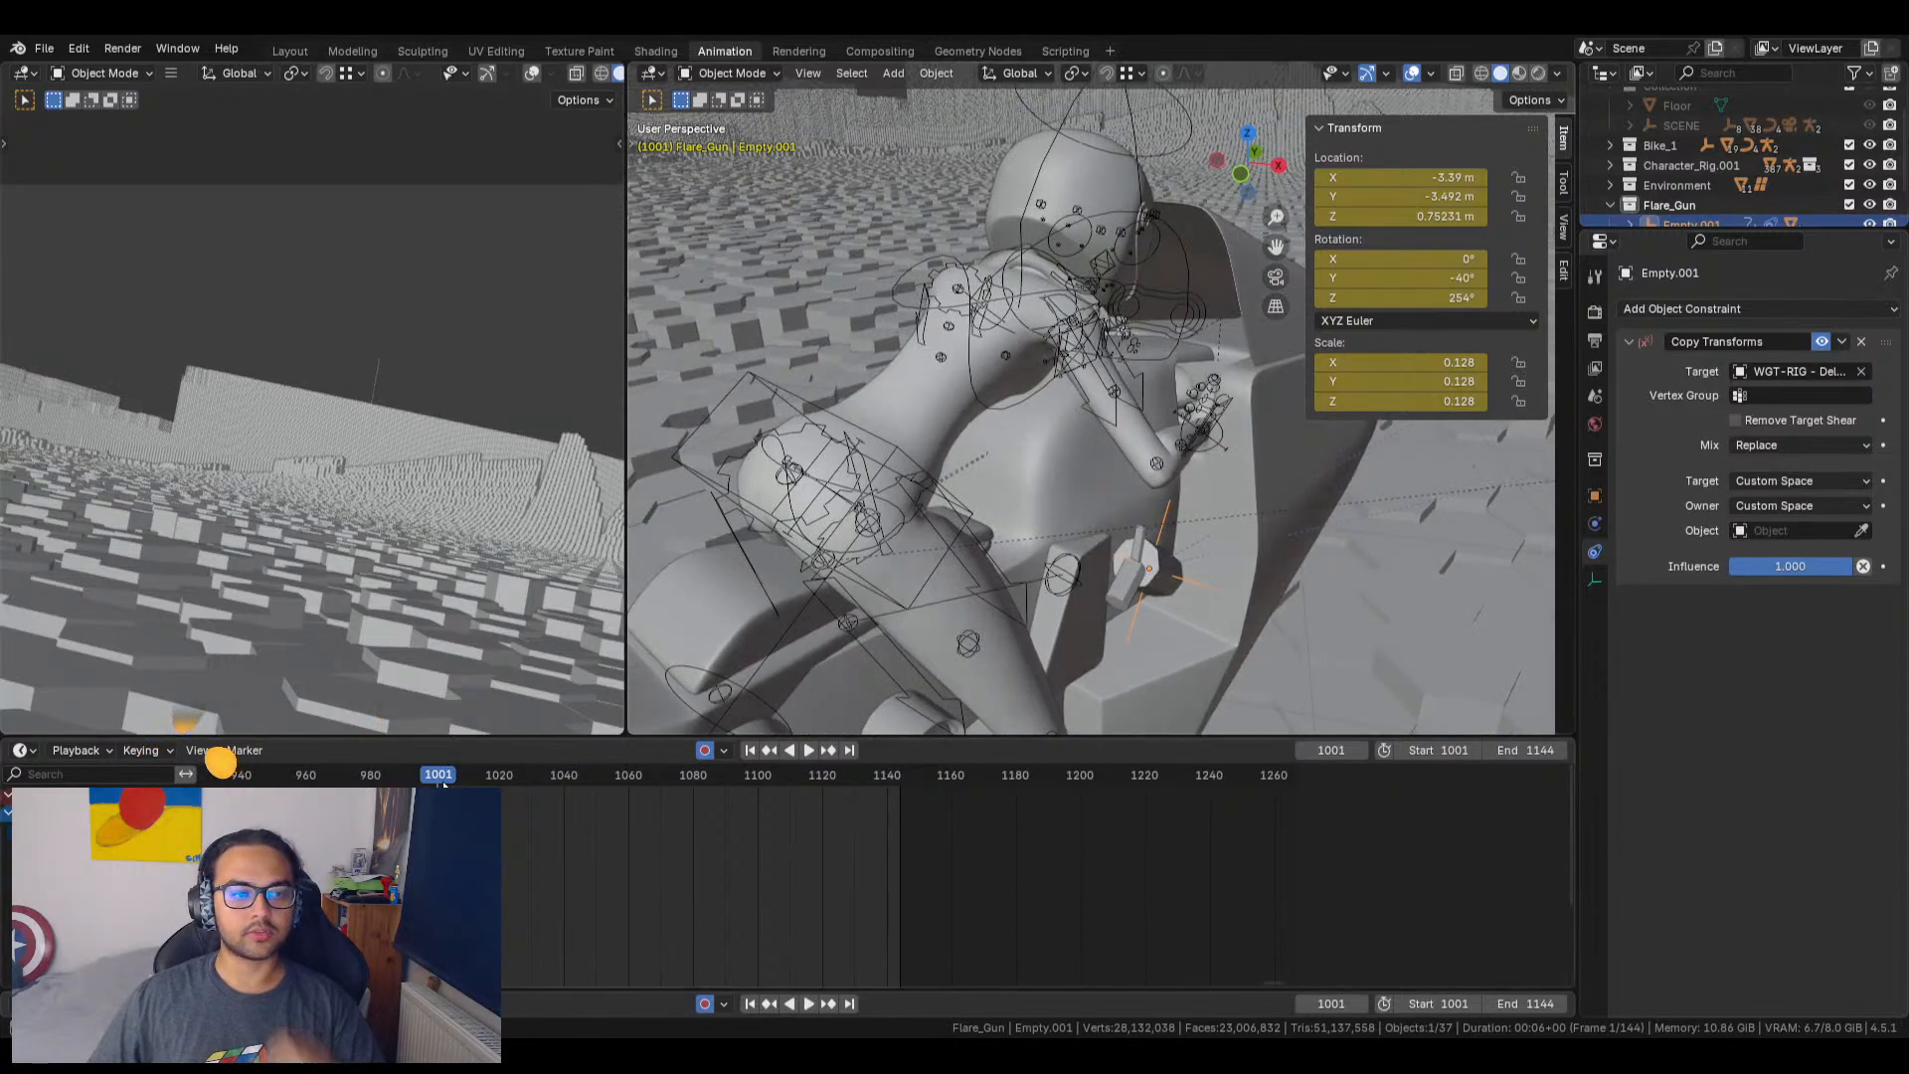
pyautogui.press('space')
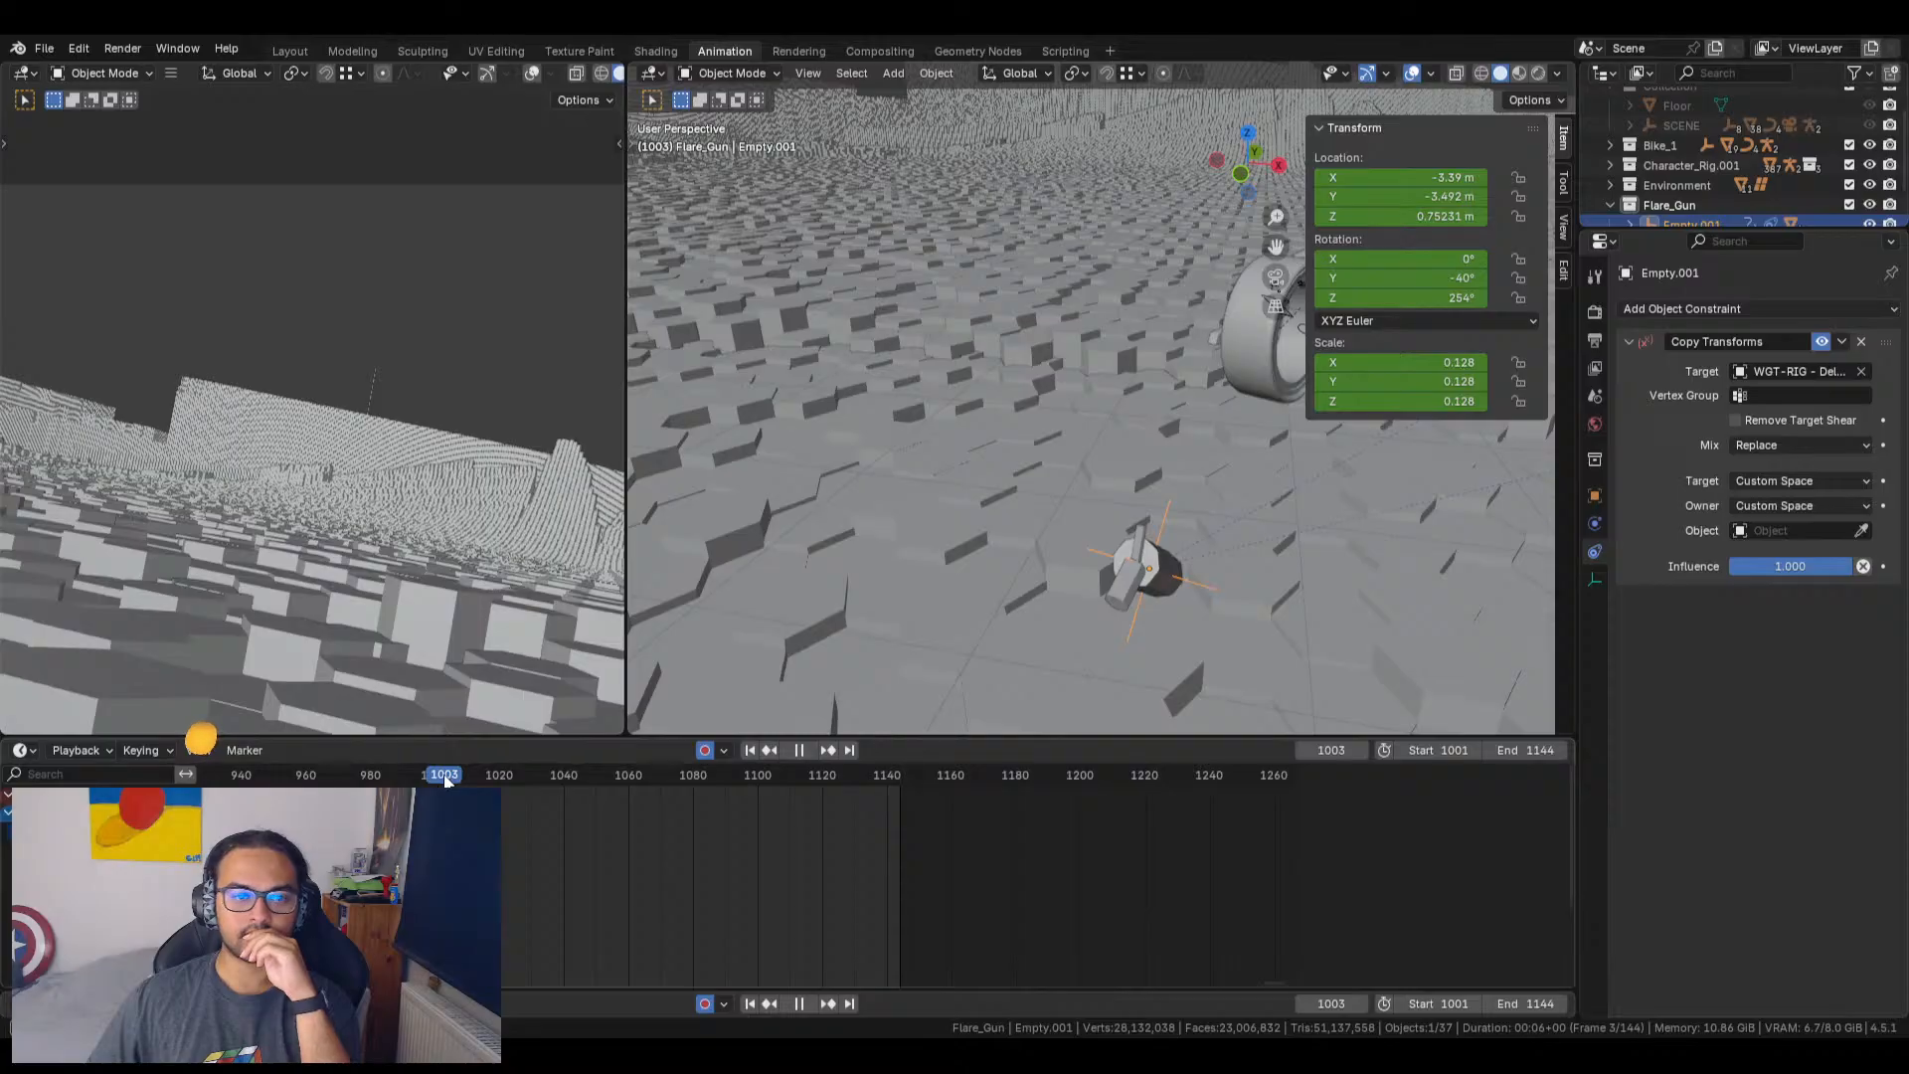
pyautogui.moveTo(446, 776); pyautogui.dragTo(439, 776)
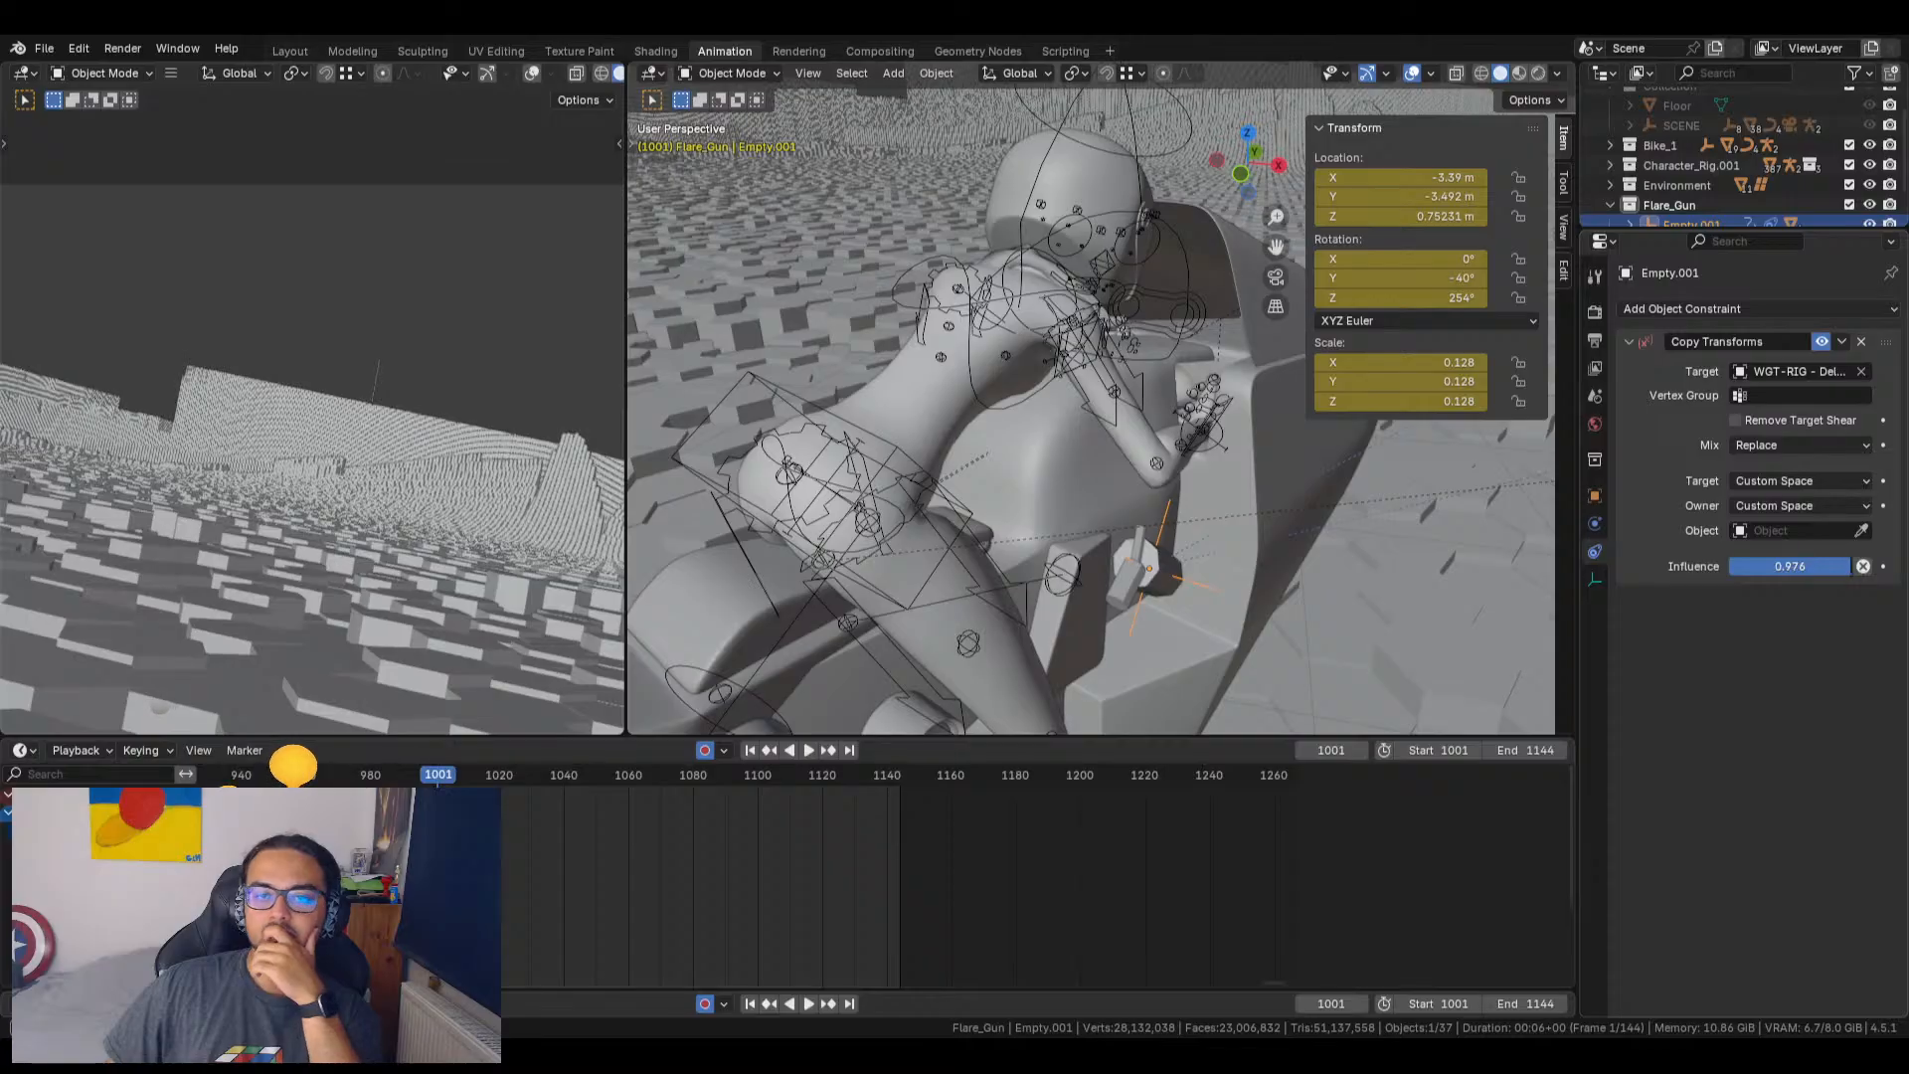
pyautogui.moveTo(1800, 569); pyautogui.dragTo(1852, 567)
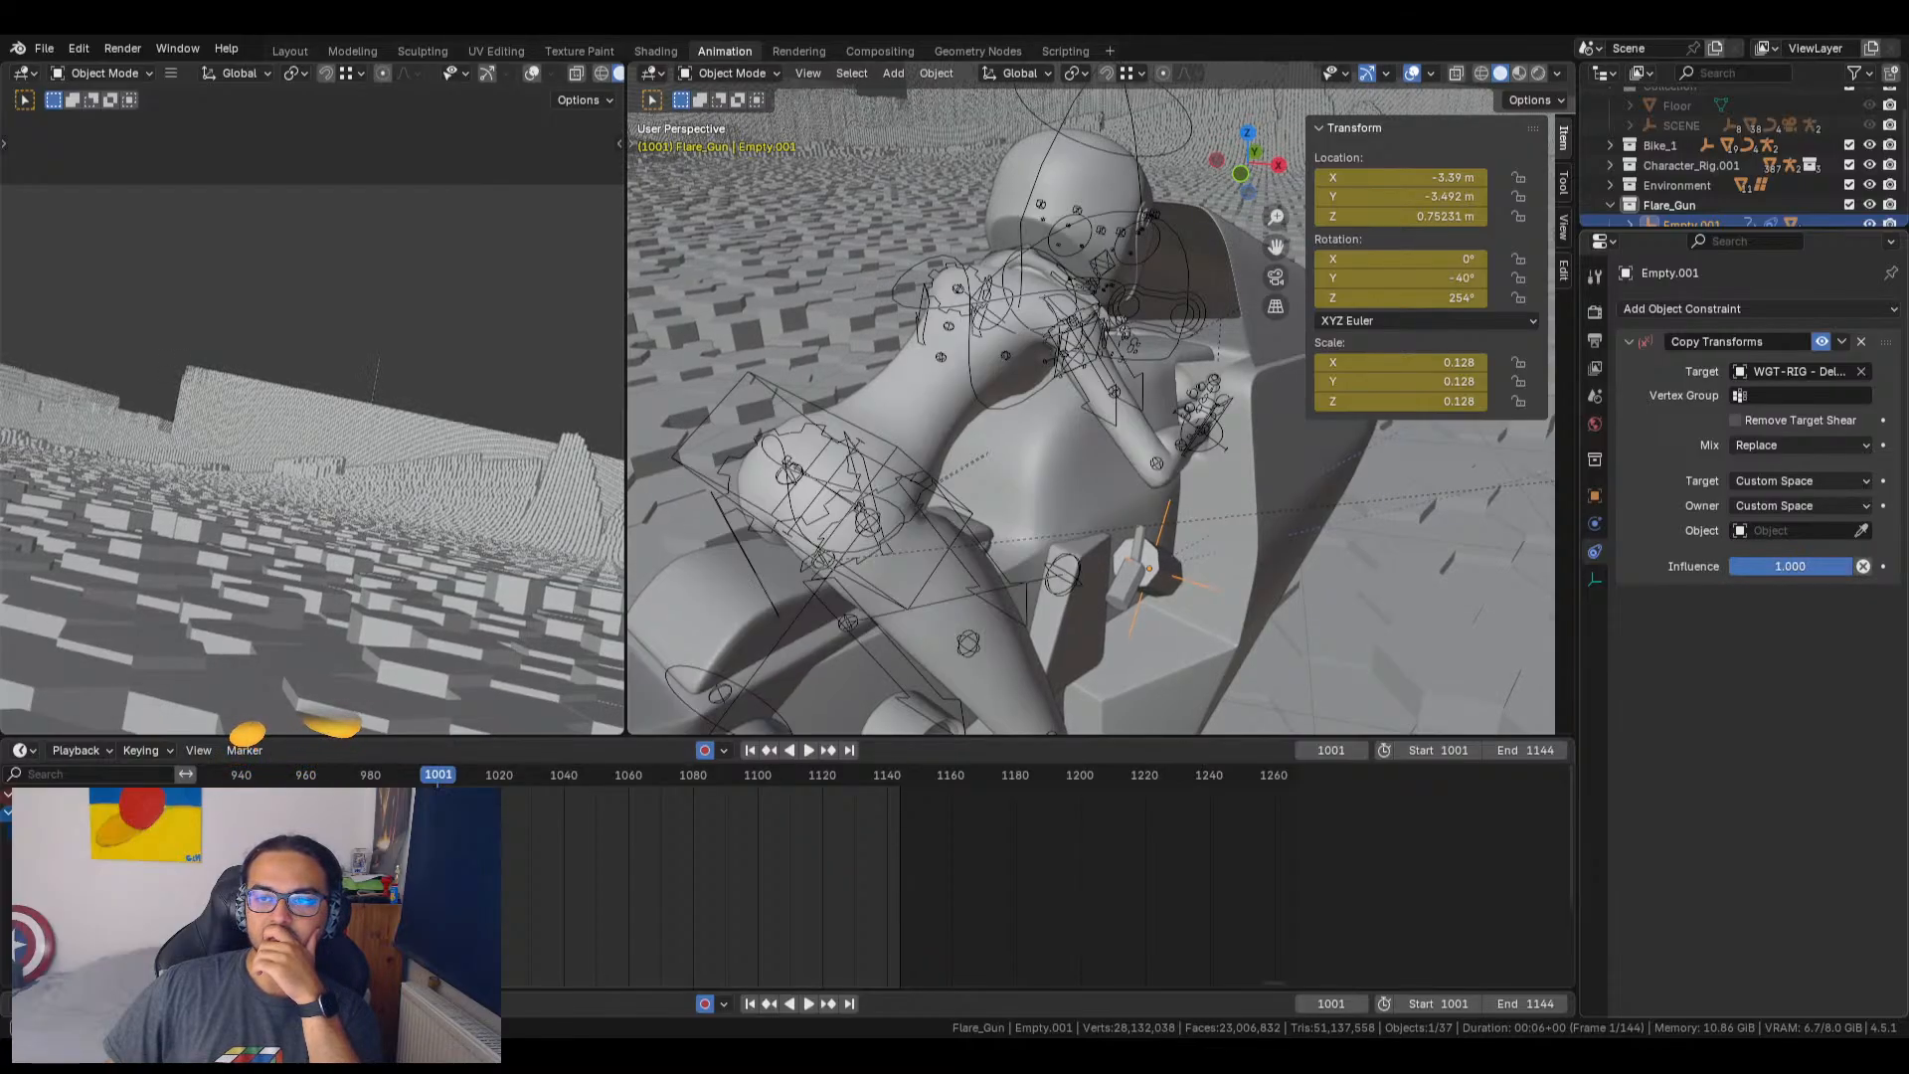
# Step: Select the rider's rig and try moving its right hand IK control, hand_ik.R, in Pose Mode
pyautogui.click(1234, 399)
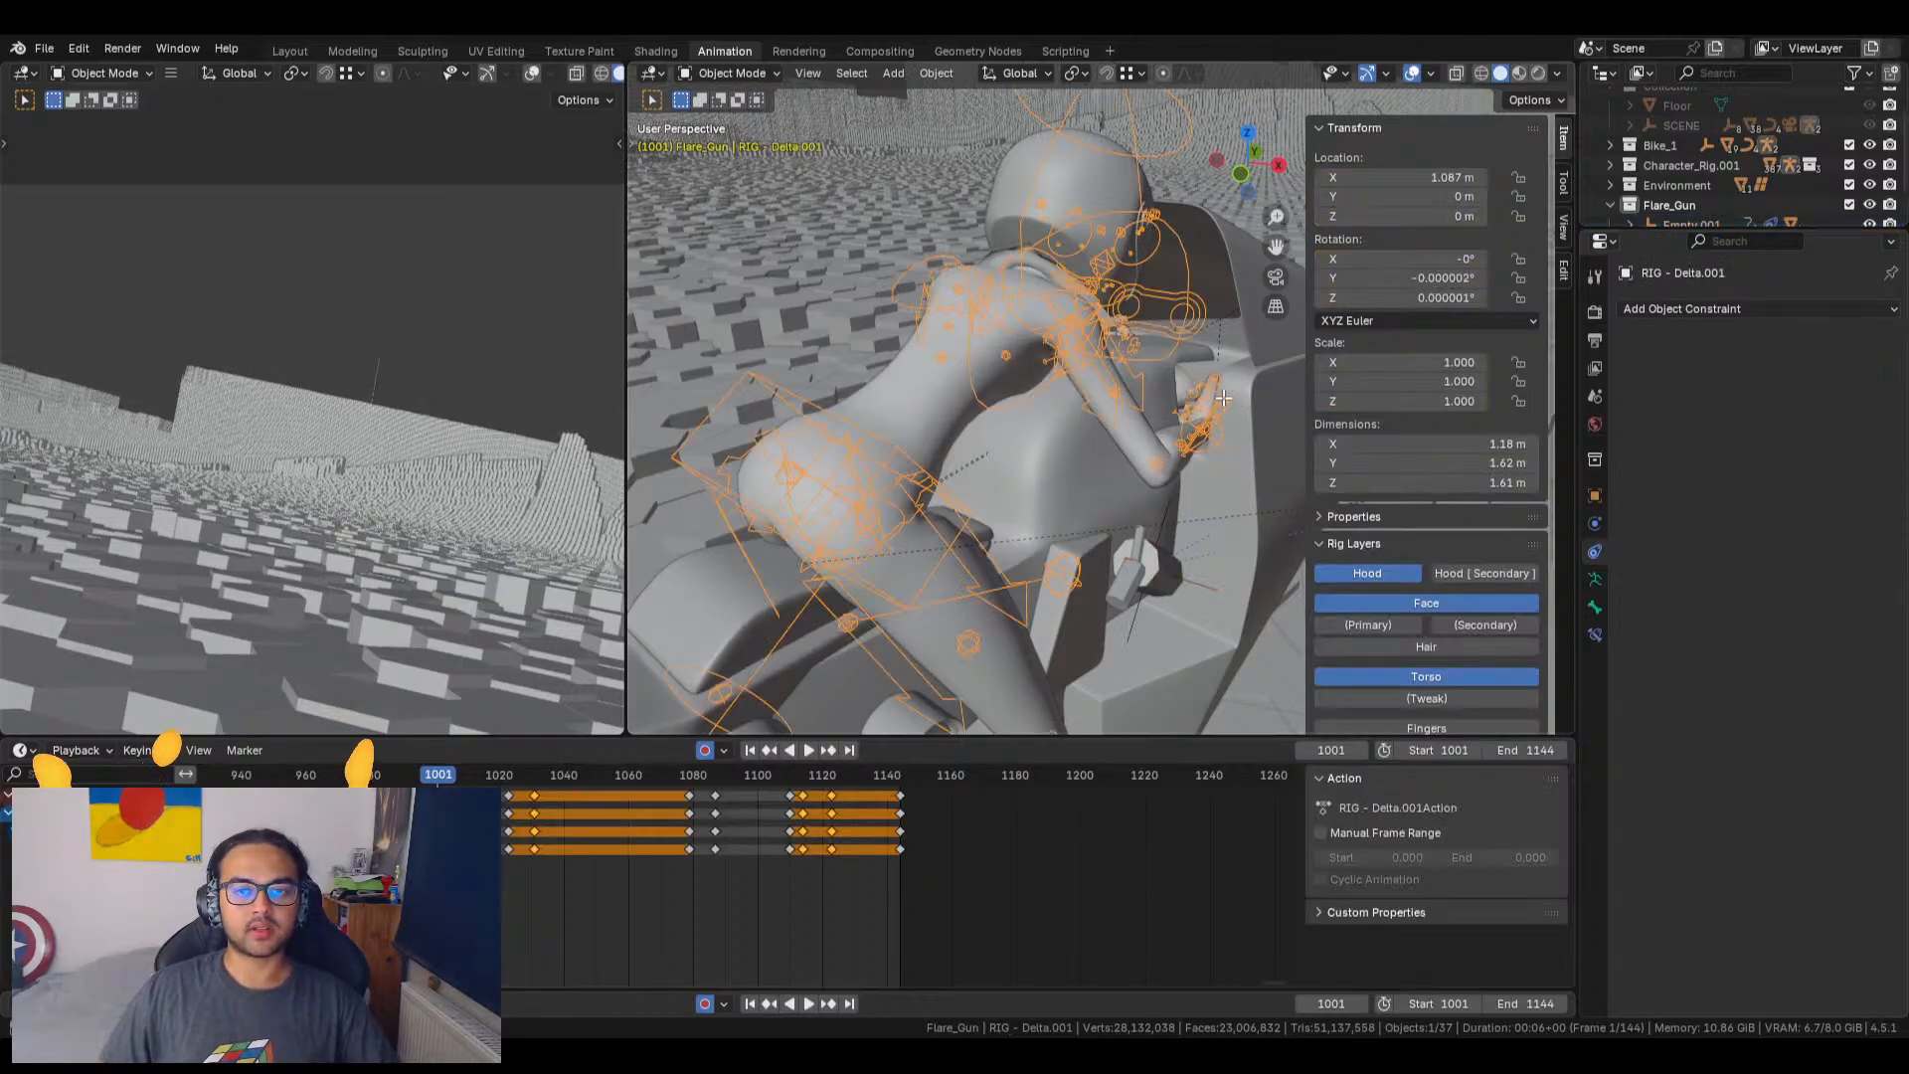
pyautogui.press('Tab')
pyautogui.press('Tab')
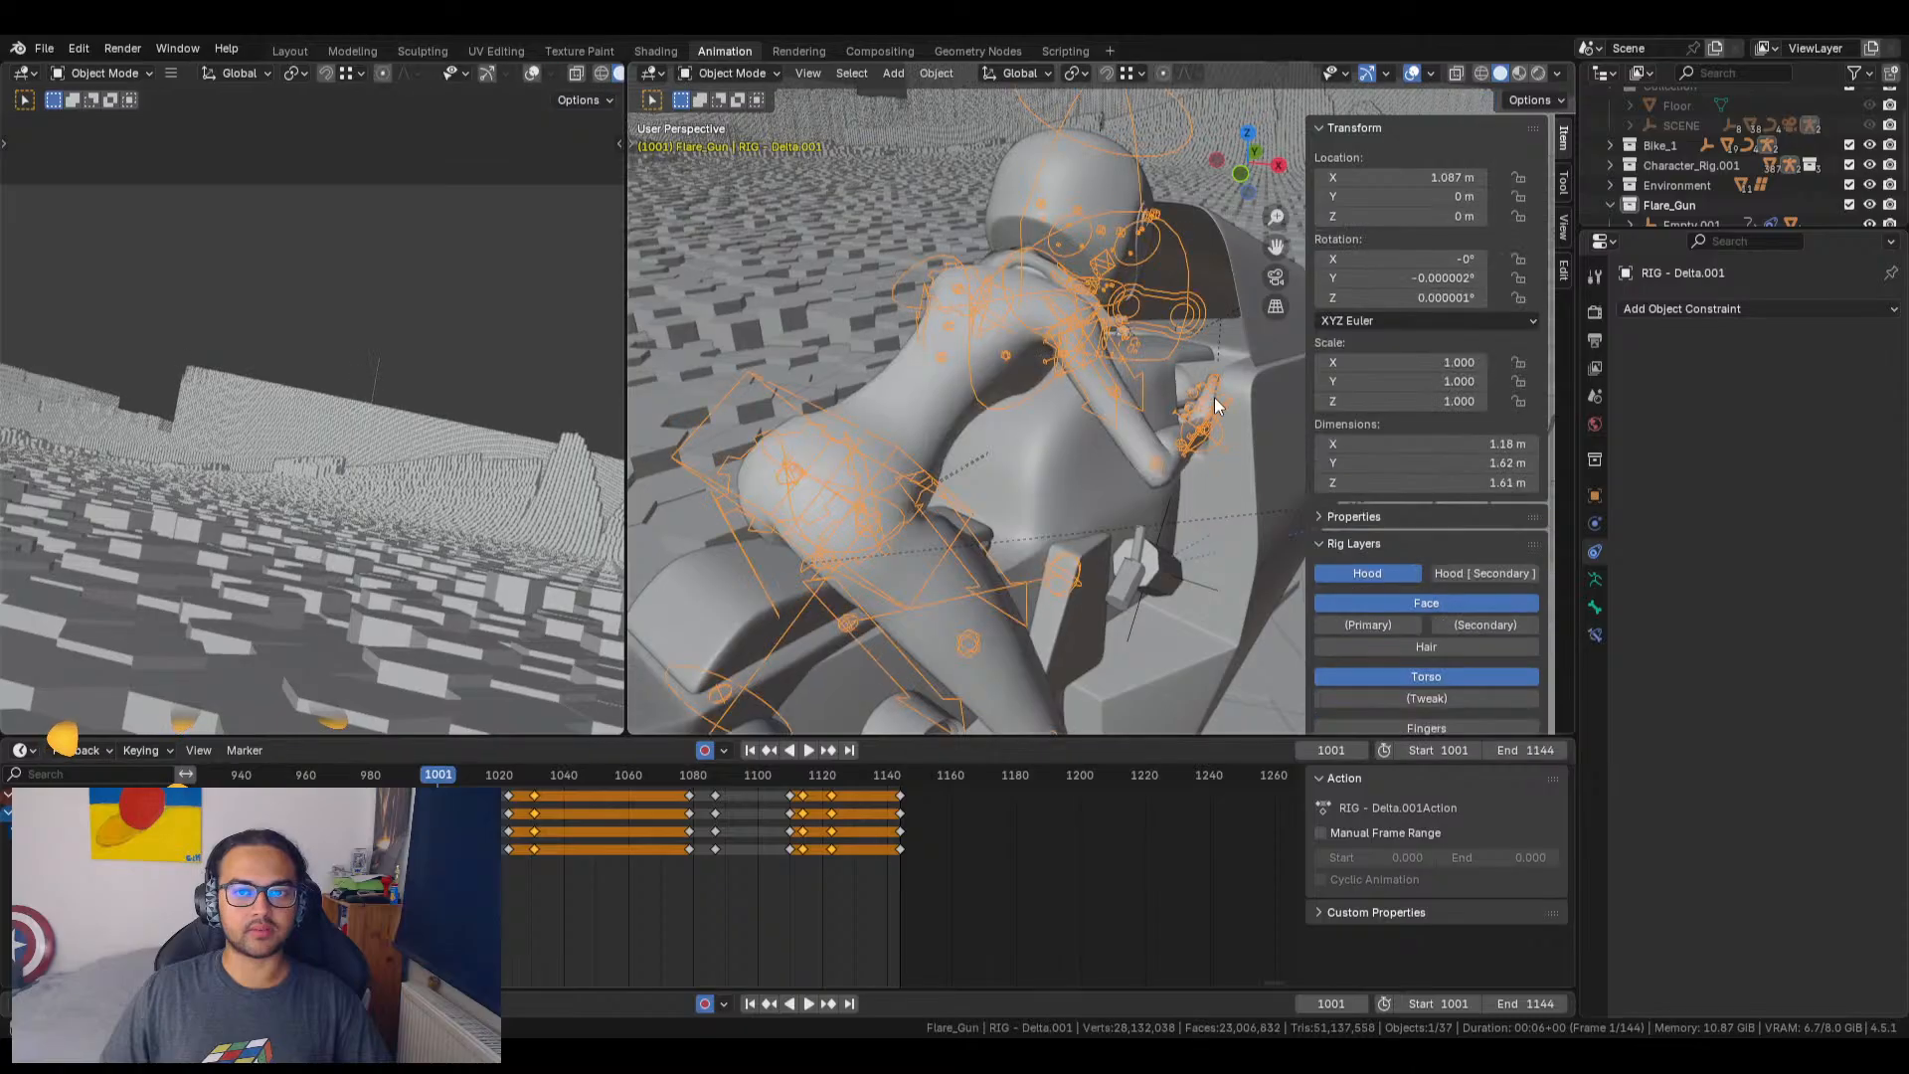
pyautogui.click(749, 73)
pyautogui.click(736, 140)
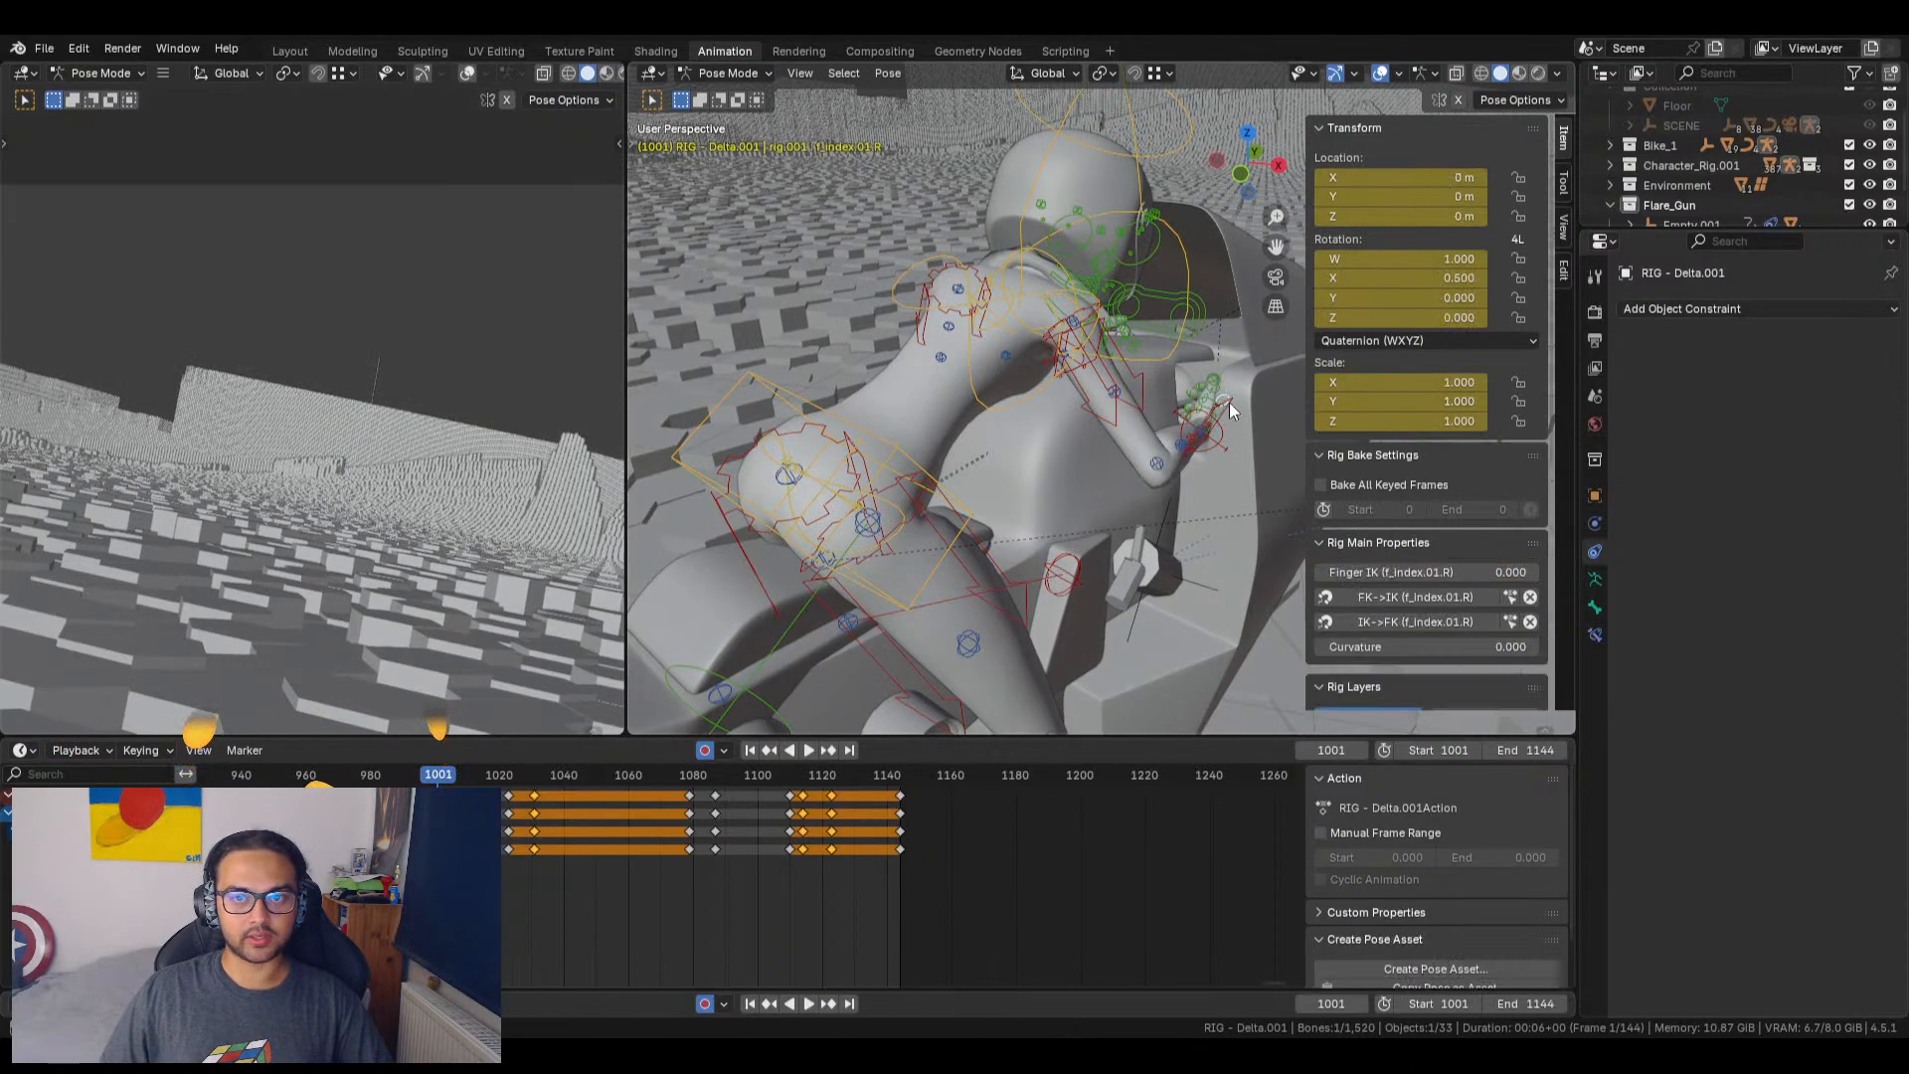
pyautogui.press('g')
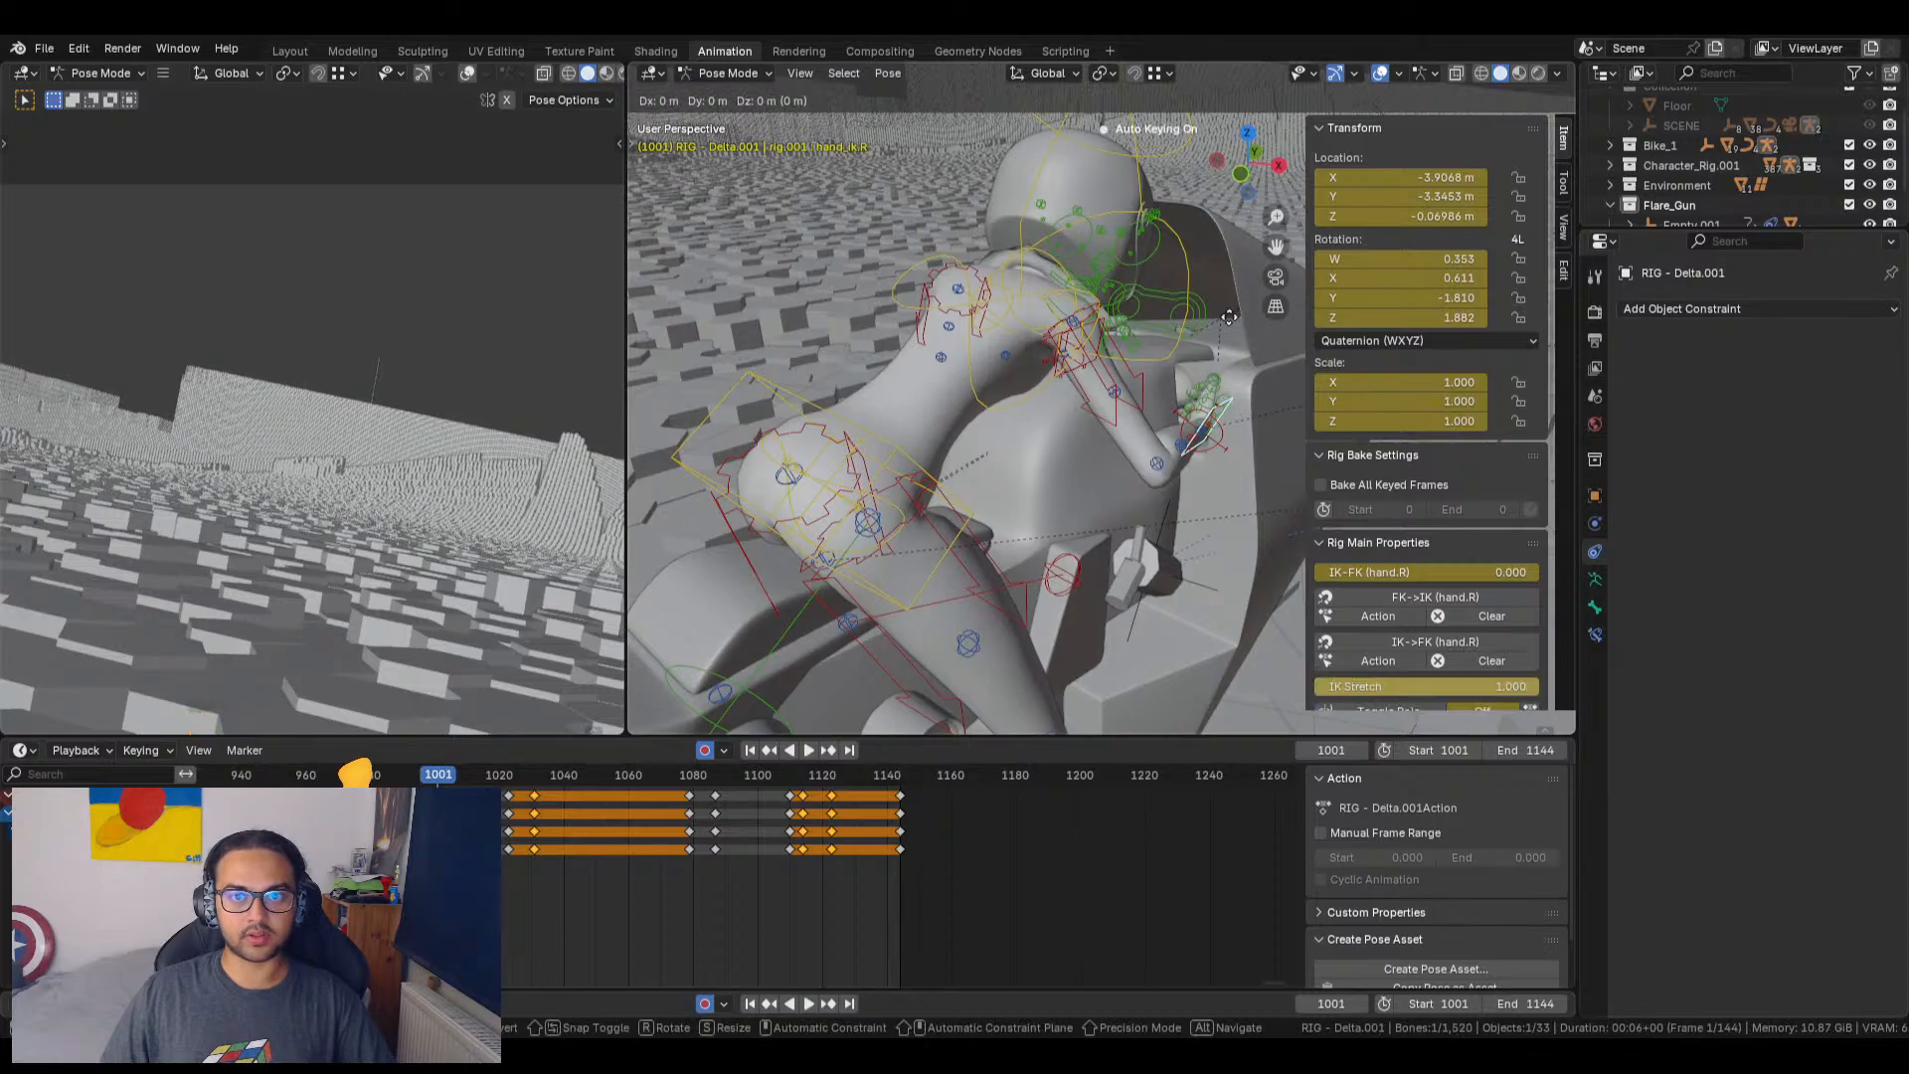
pyautogui.click(1224, 455)
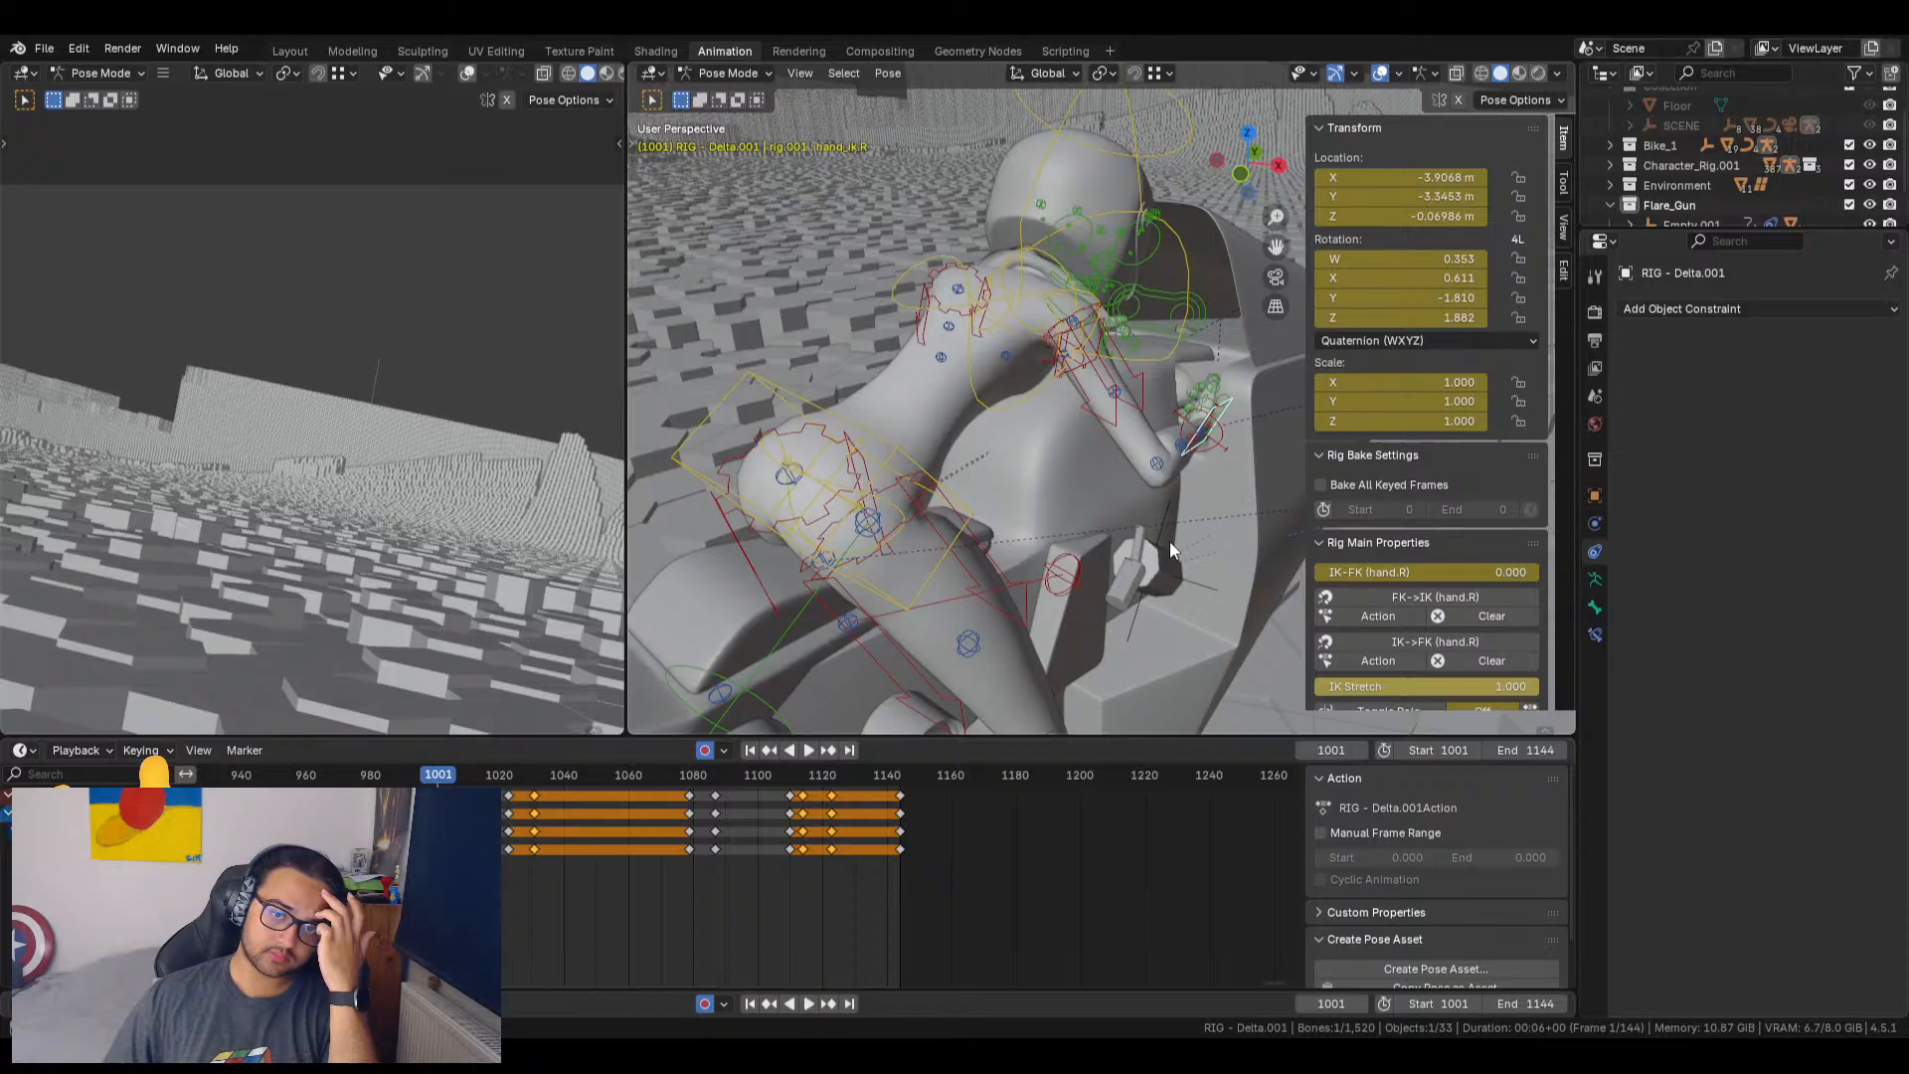
# Step: Try to select the flare gun beside the rider, and switch the rig back to Object Mode
pyautogui.click(1131, 583)
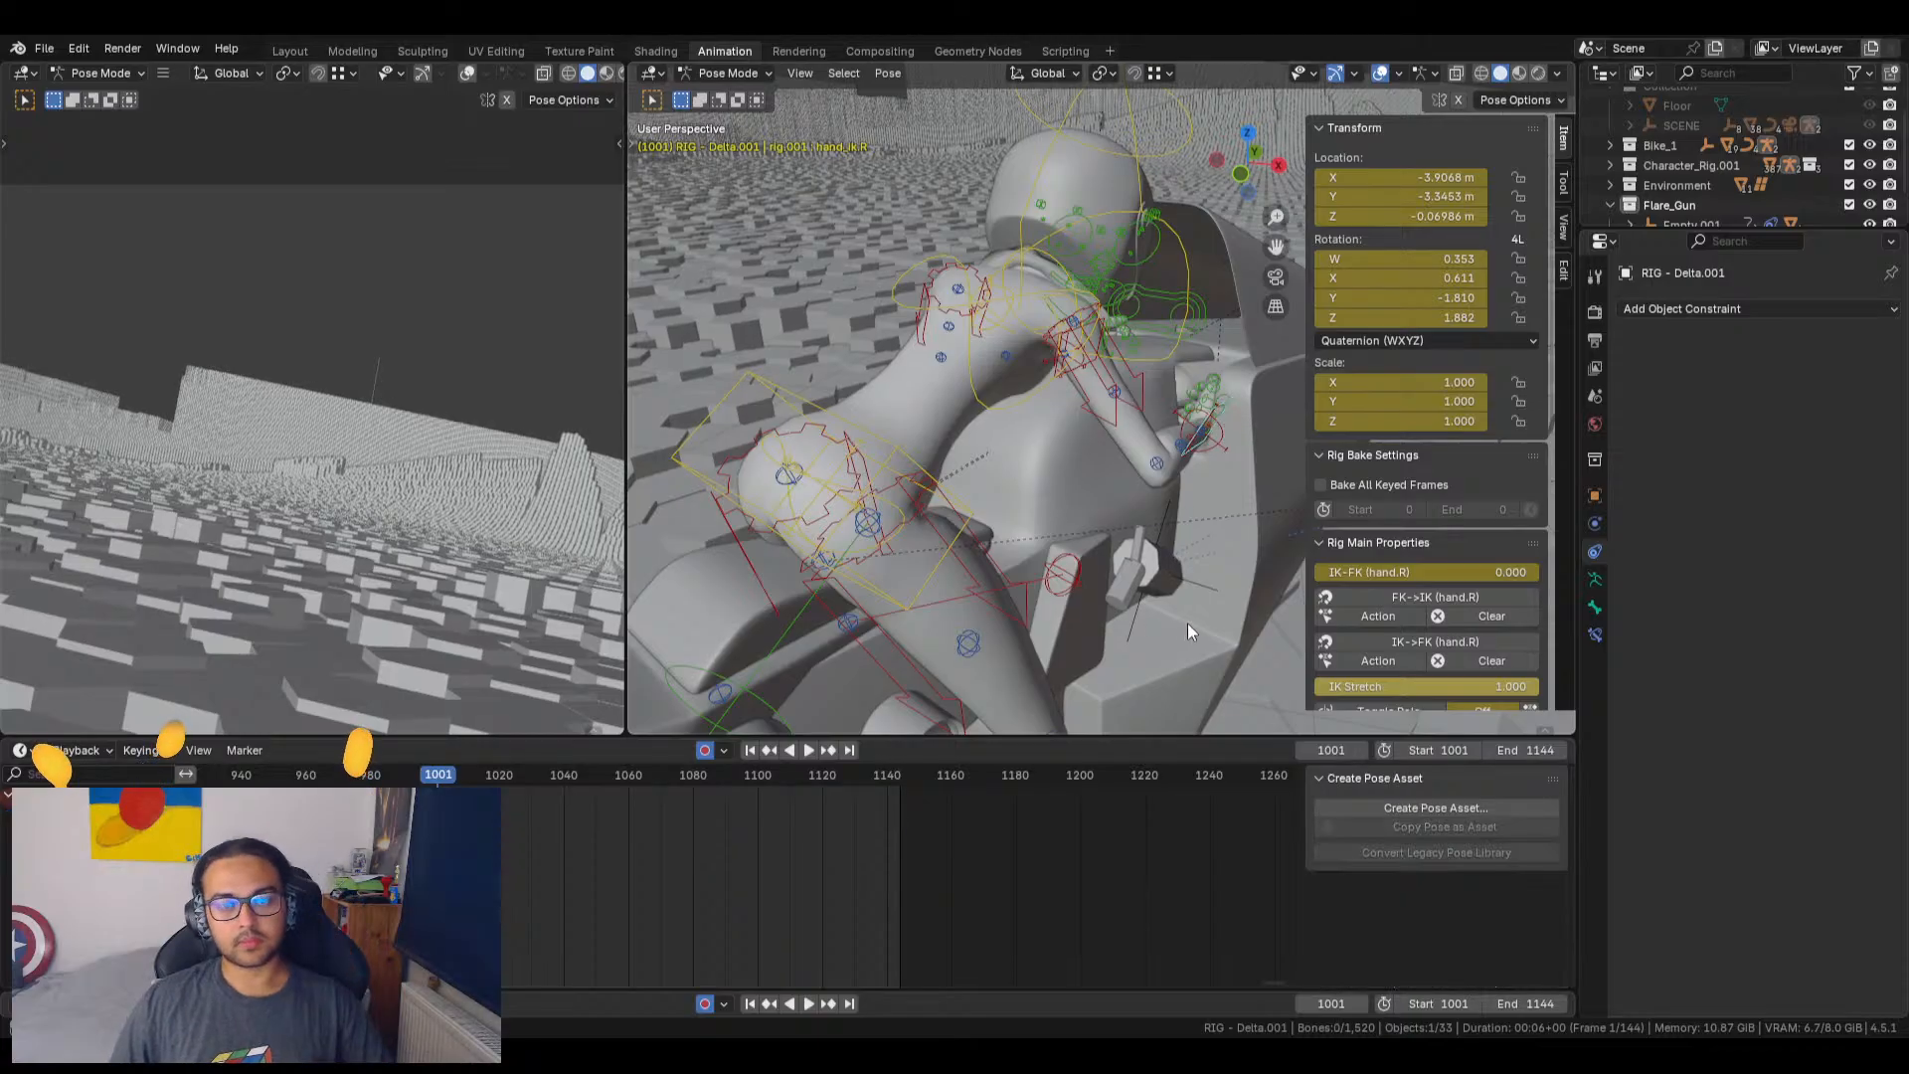
pyautogui.moveTo(1188, 623); pyautogui.dragTo(1090, 588, button='middle')
pyautogui.moveTo(851, 480); pyautogui.dragTo(1070, 479, button='middle')
pyautogui.scroll(2, 1077, 489)
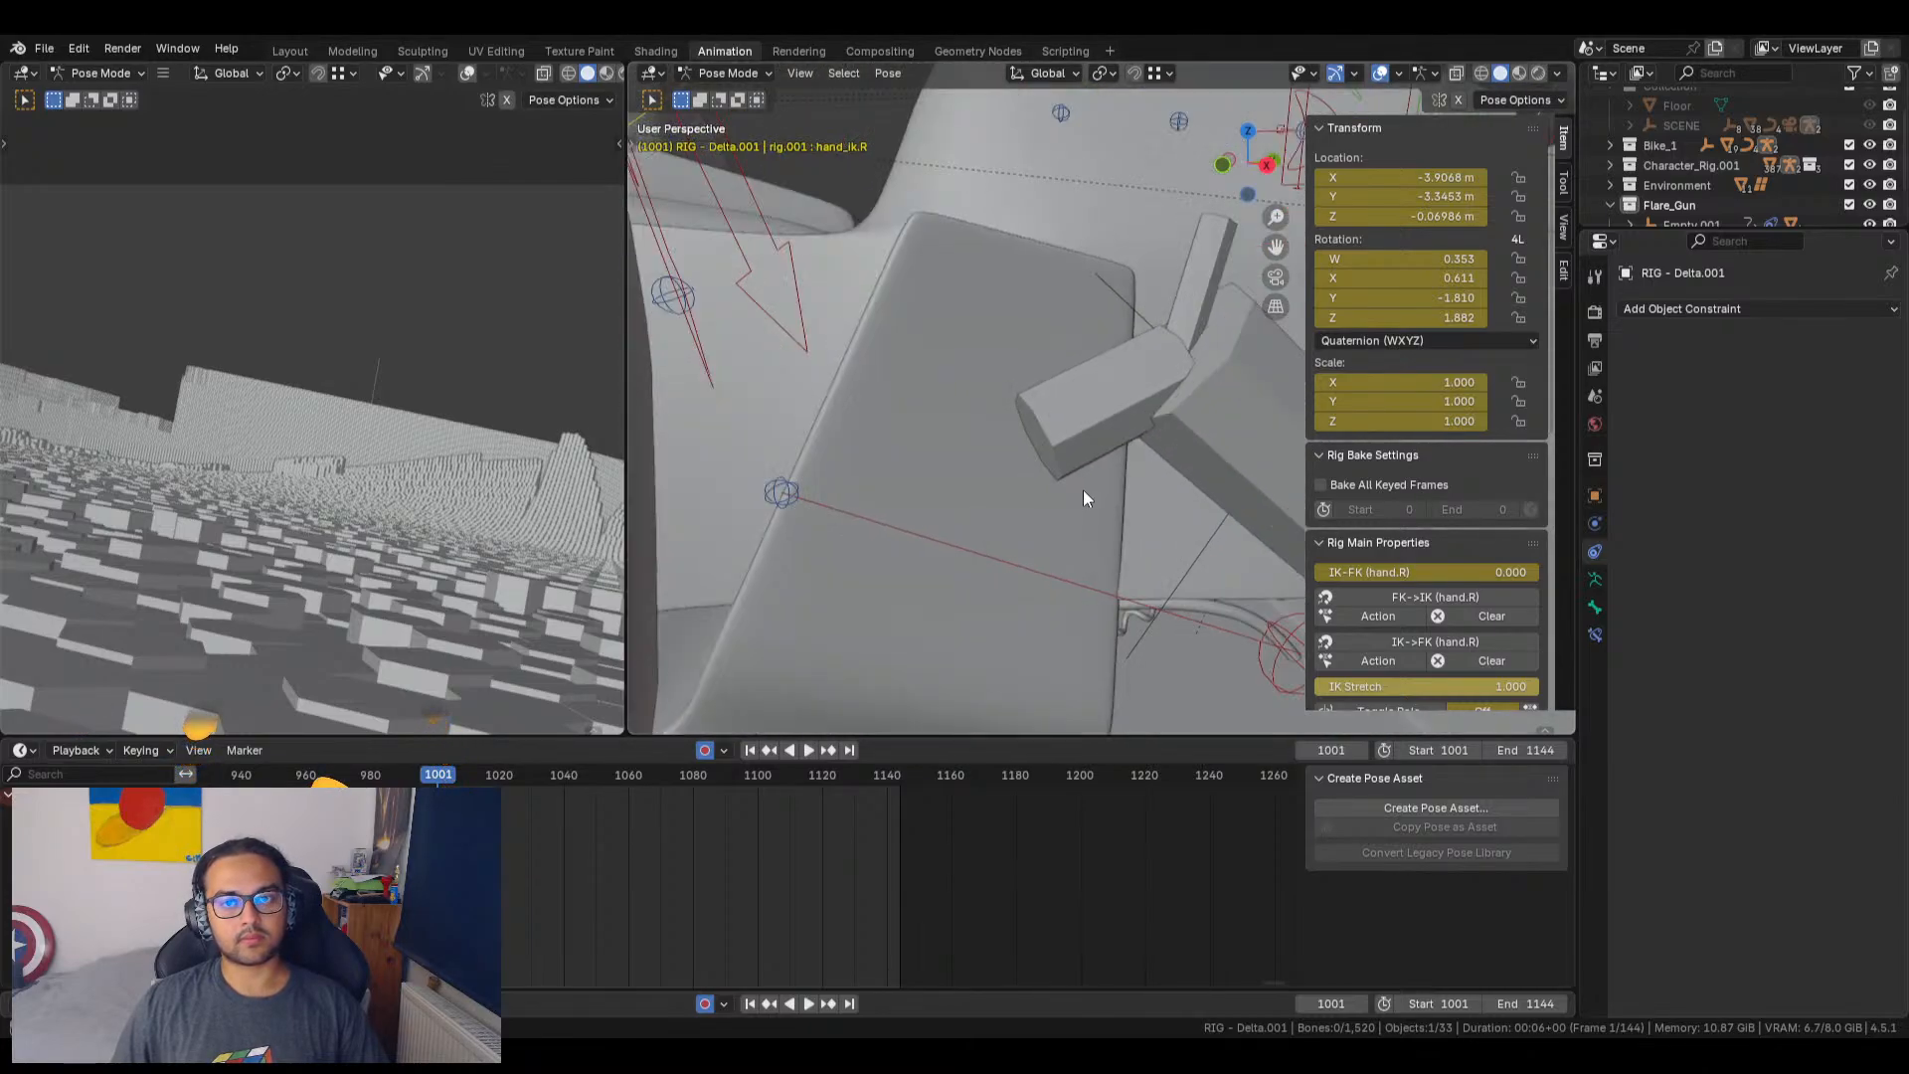
pyautogui.scroll(-5, 1086, 478)
pyautogui.scroll(-4, 1080, 446)
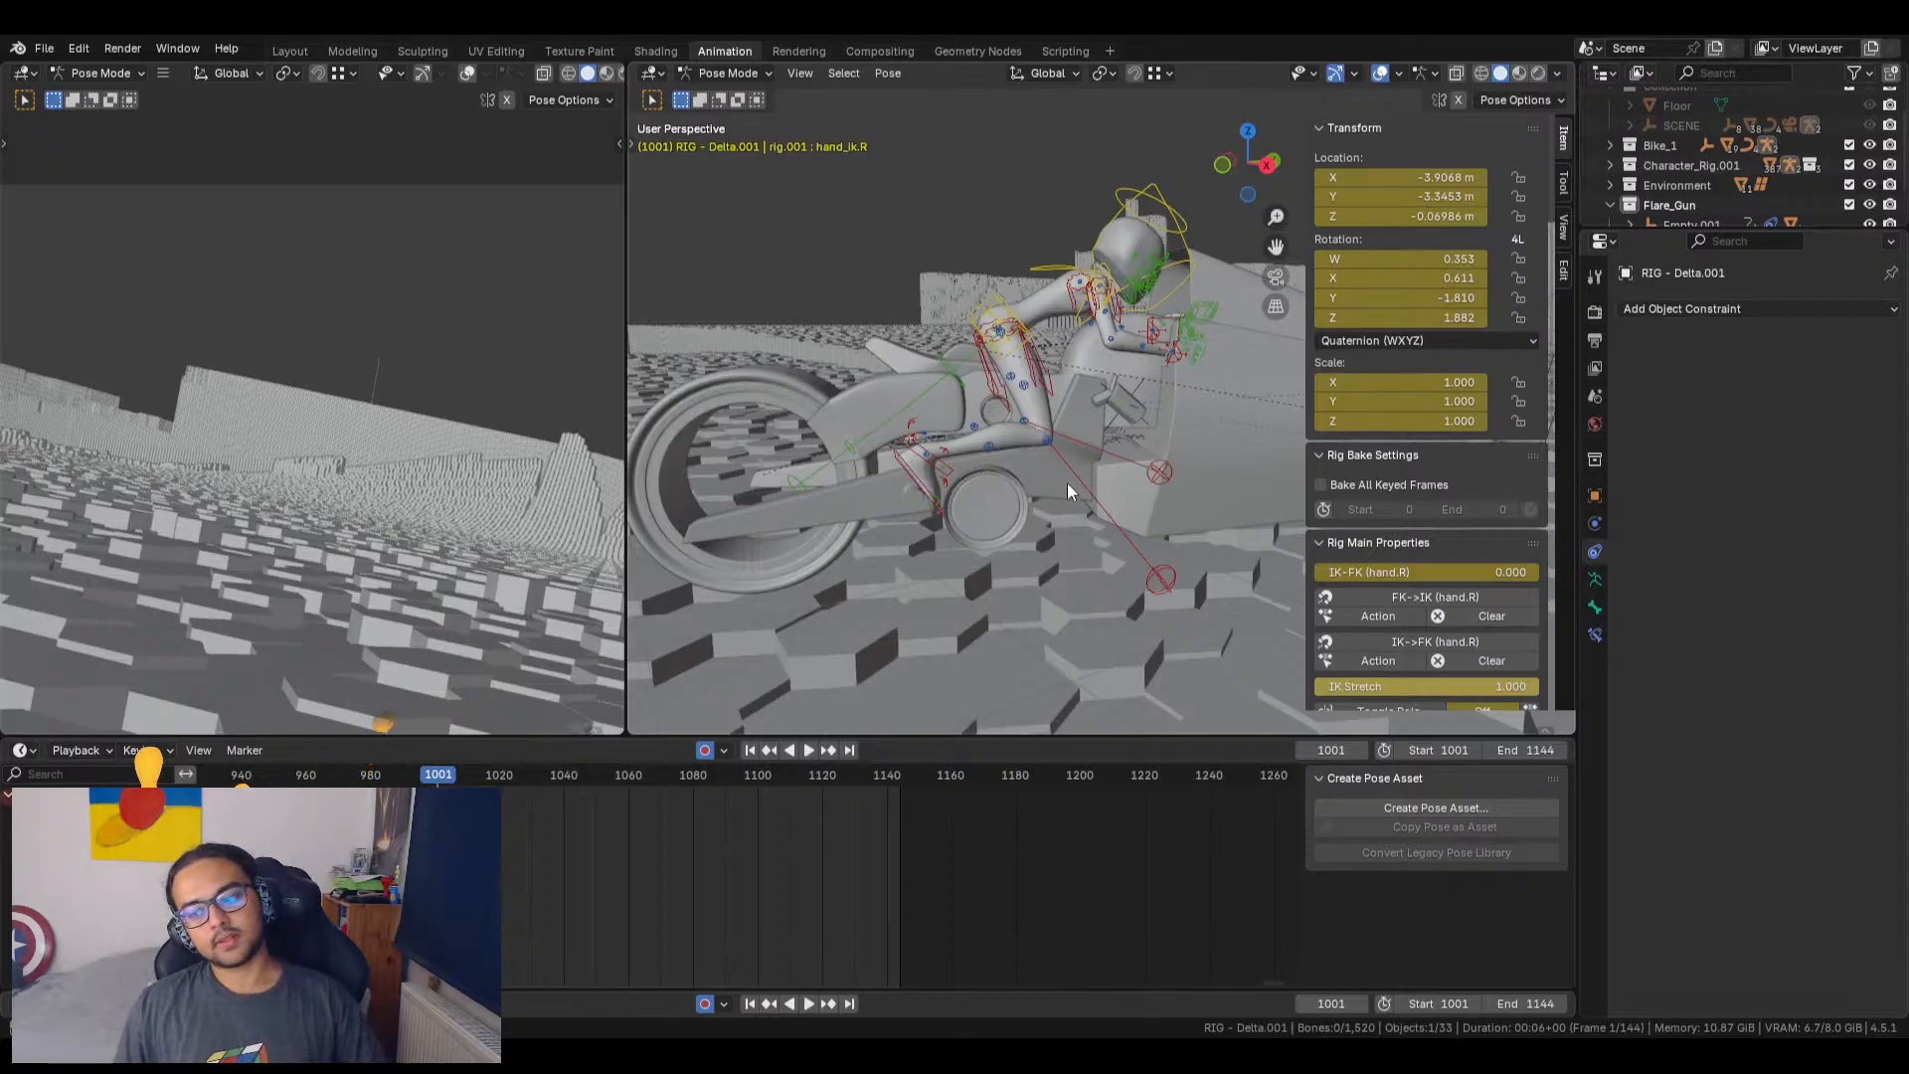
pyautogui.moveTo(1094, 507); pyautogui.dragTo(1194, 465, button='middle')
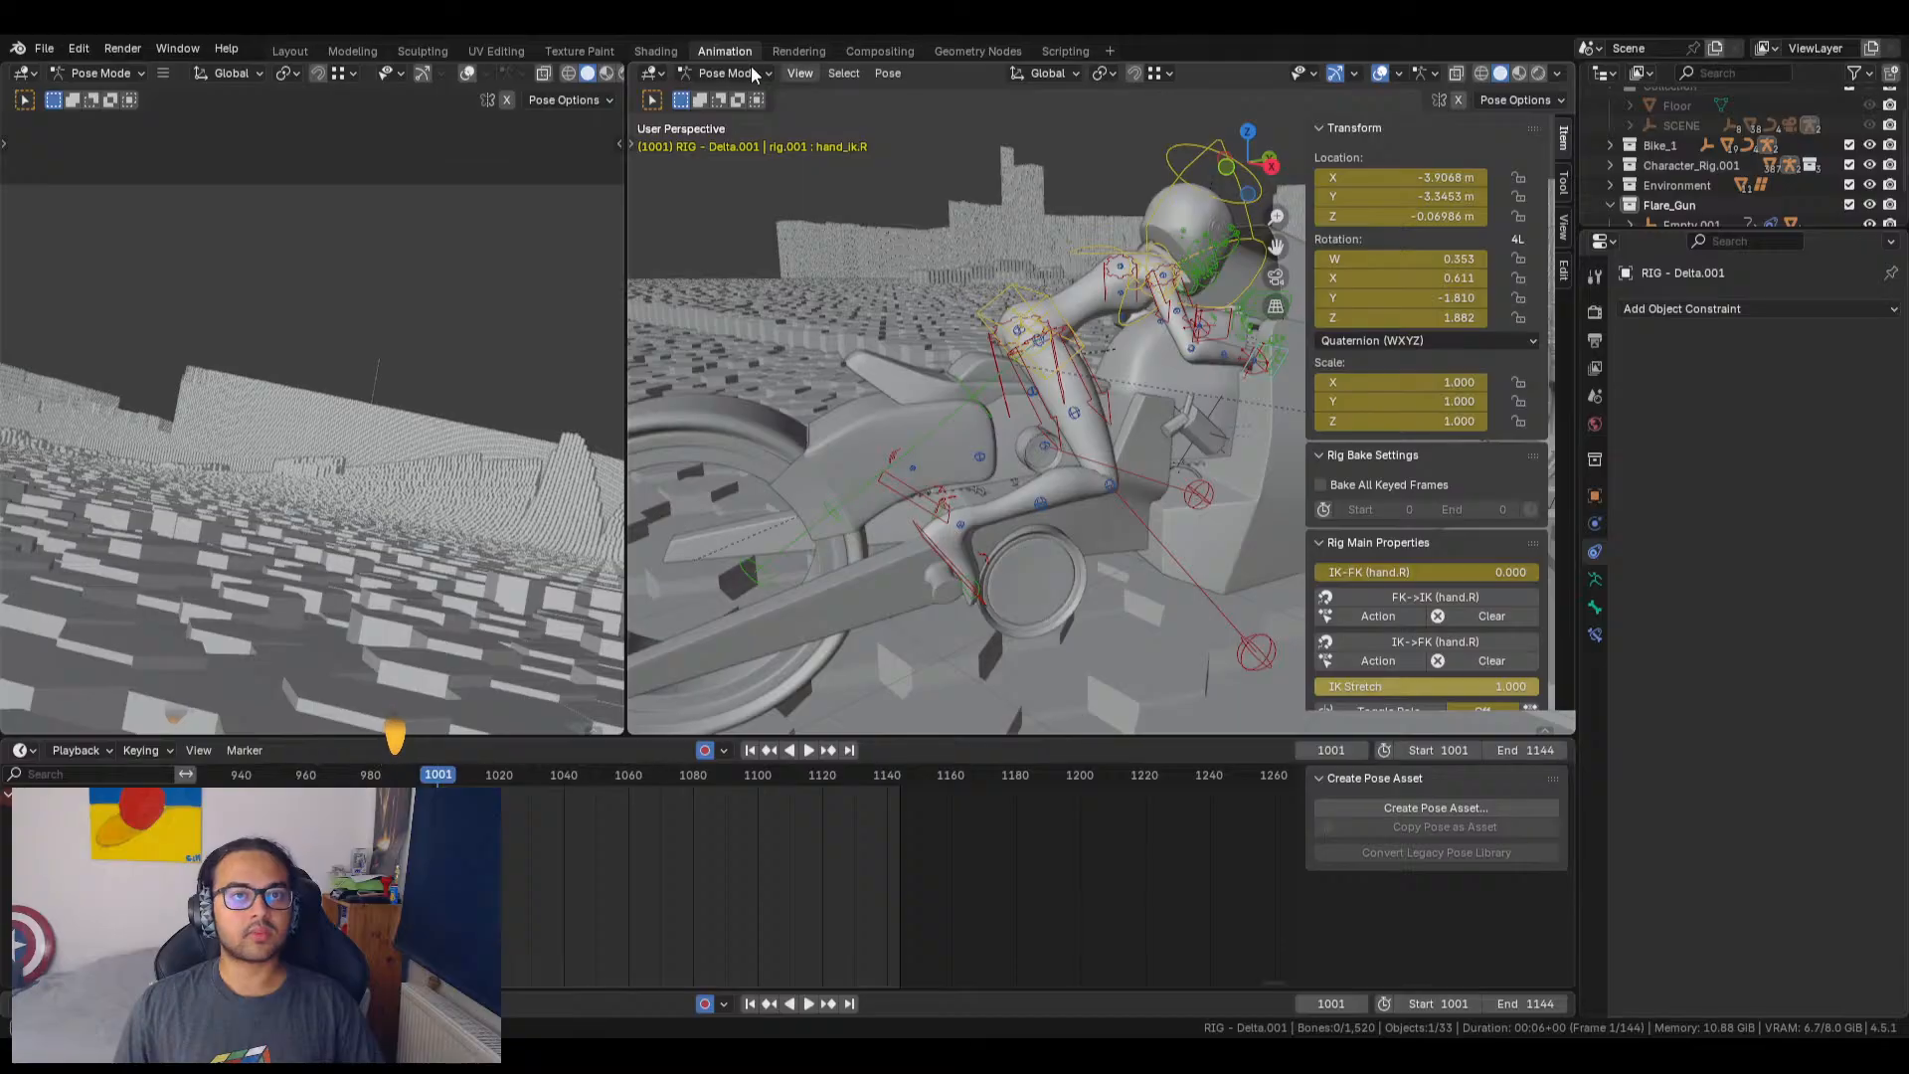
pyautogui.click(752, 73)
pyautogui.click(760, 99)
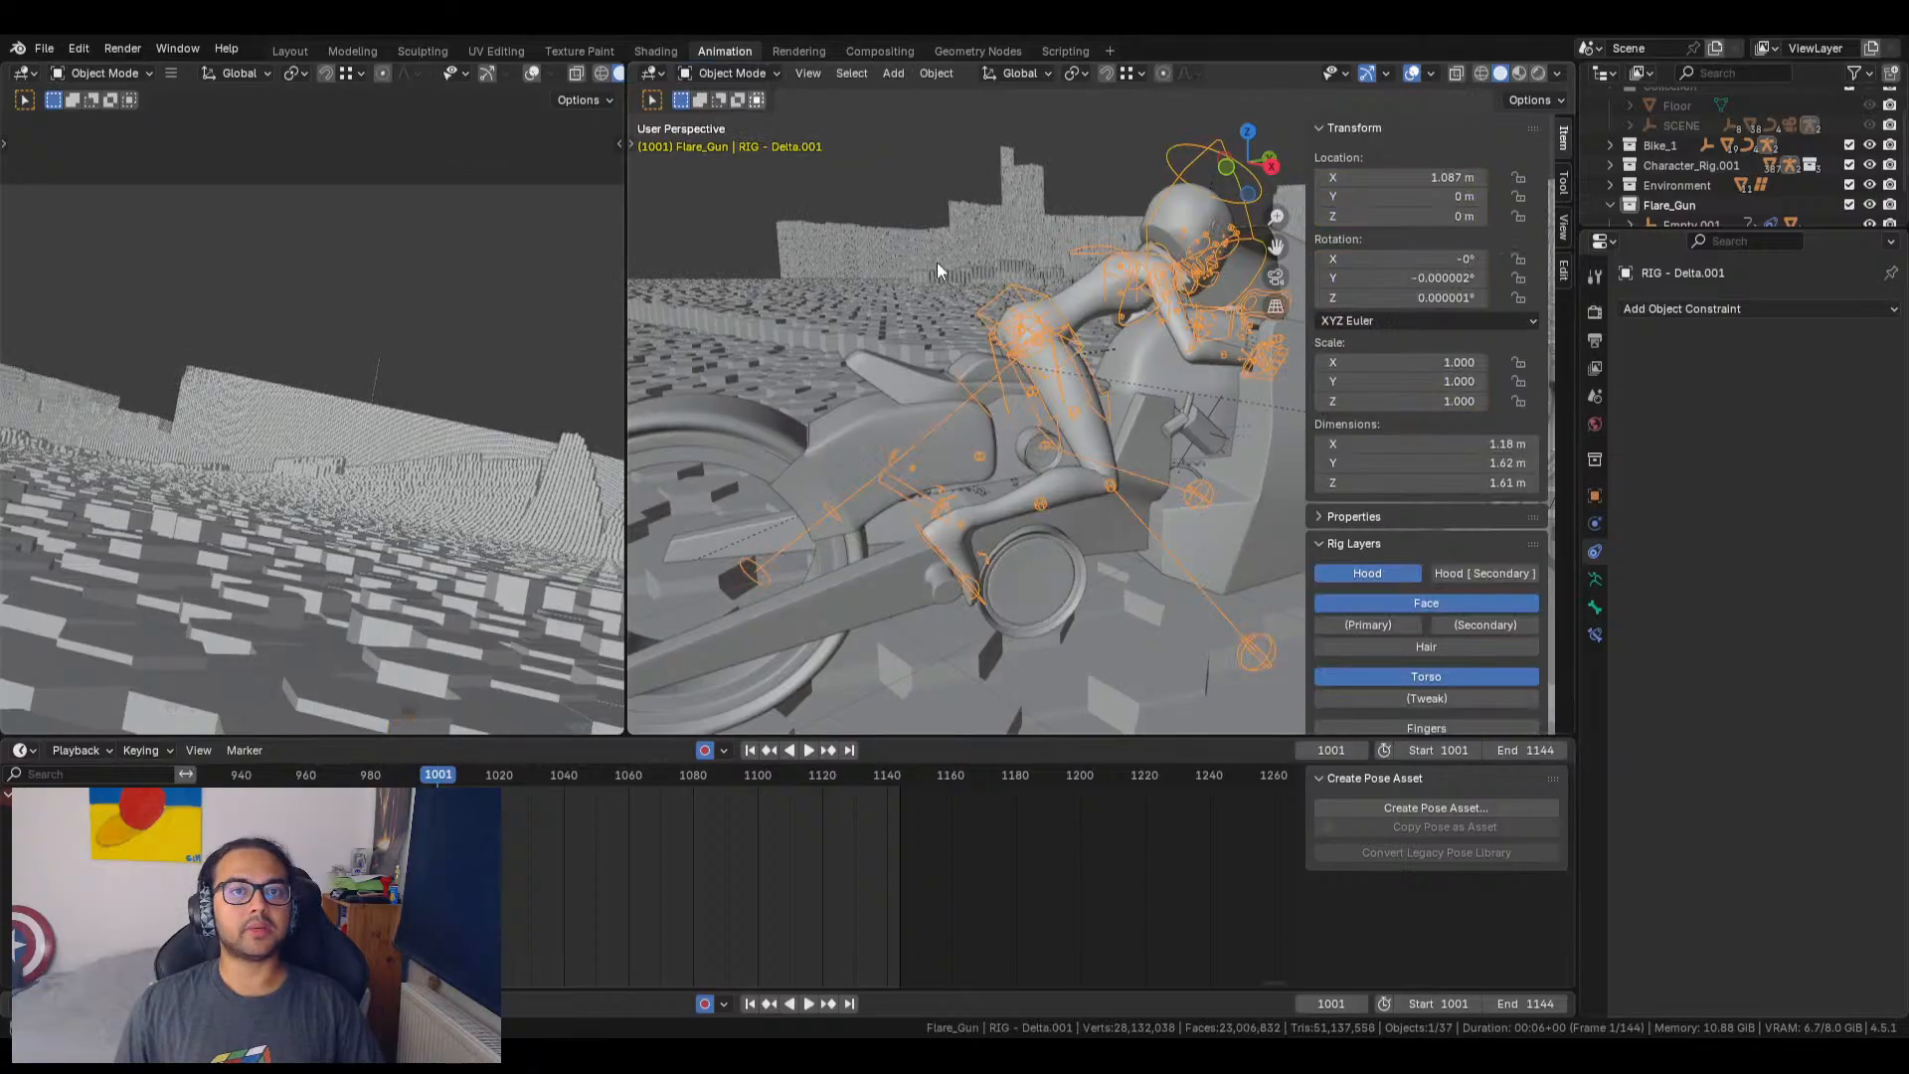
# Step: Select the flare gun's empty, Empty.001, and delete its Copy Transforms constraint
pyautogui.click(1211, 398)
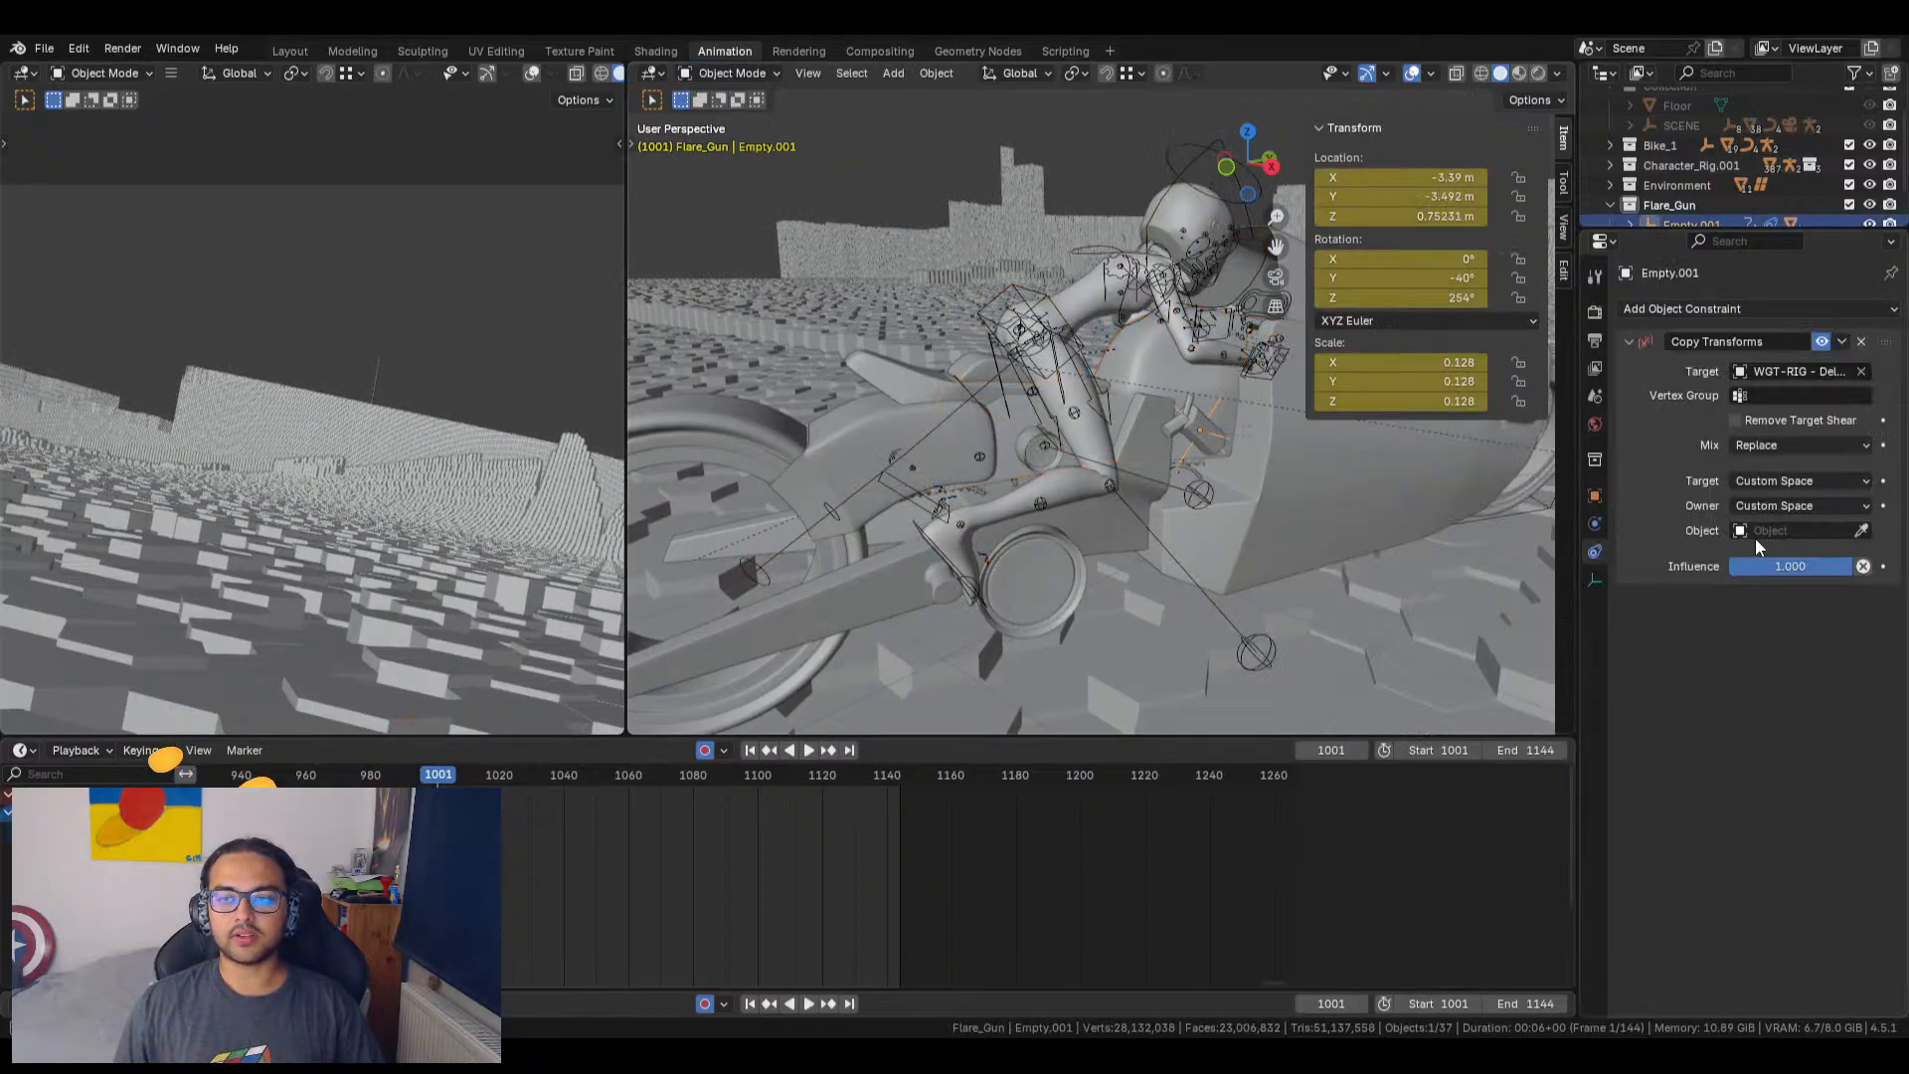
pyautogui.click(1864, 341)
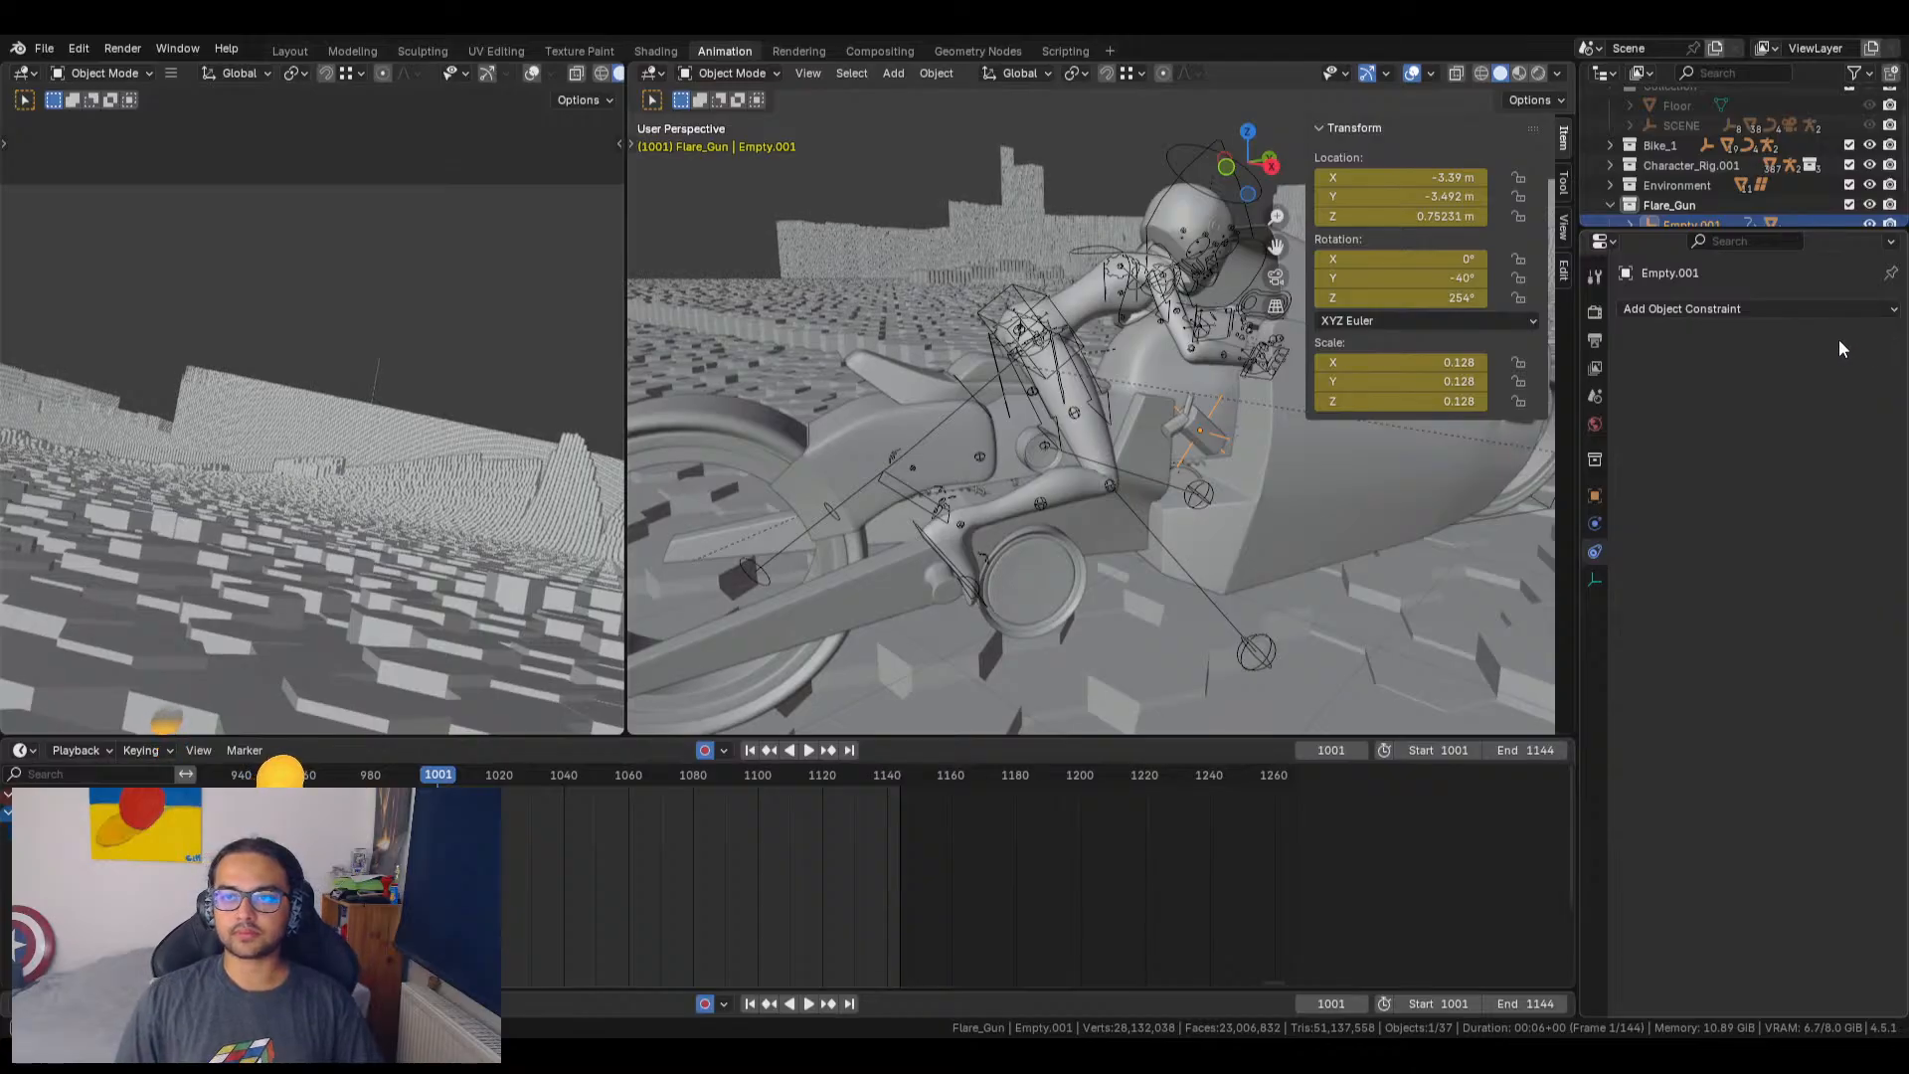
# Step: Try a Copy Location constraint on the flare gun's empty, targeting WGT-RIG - Delta_hand_ik.R.001
pyautogui.click(1776, 311)
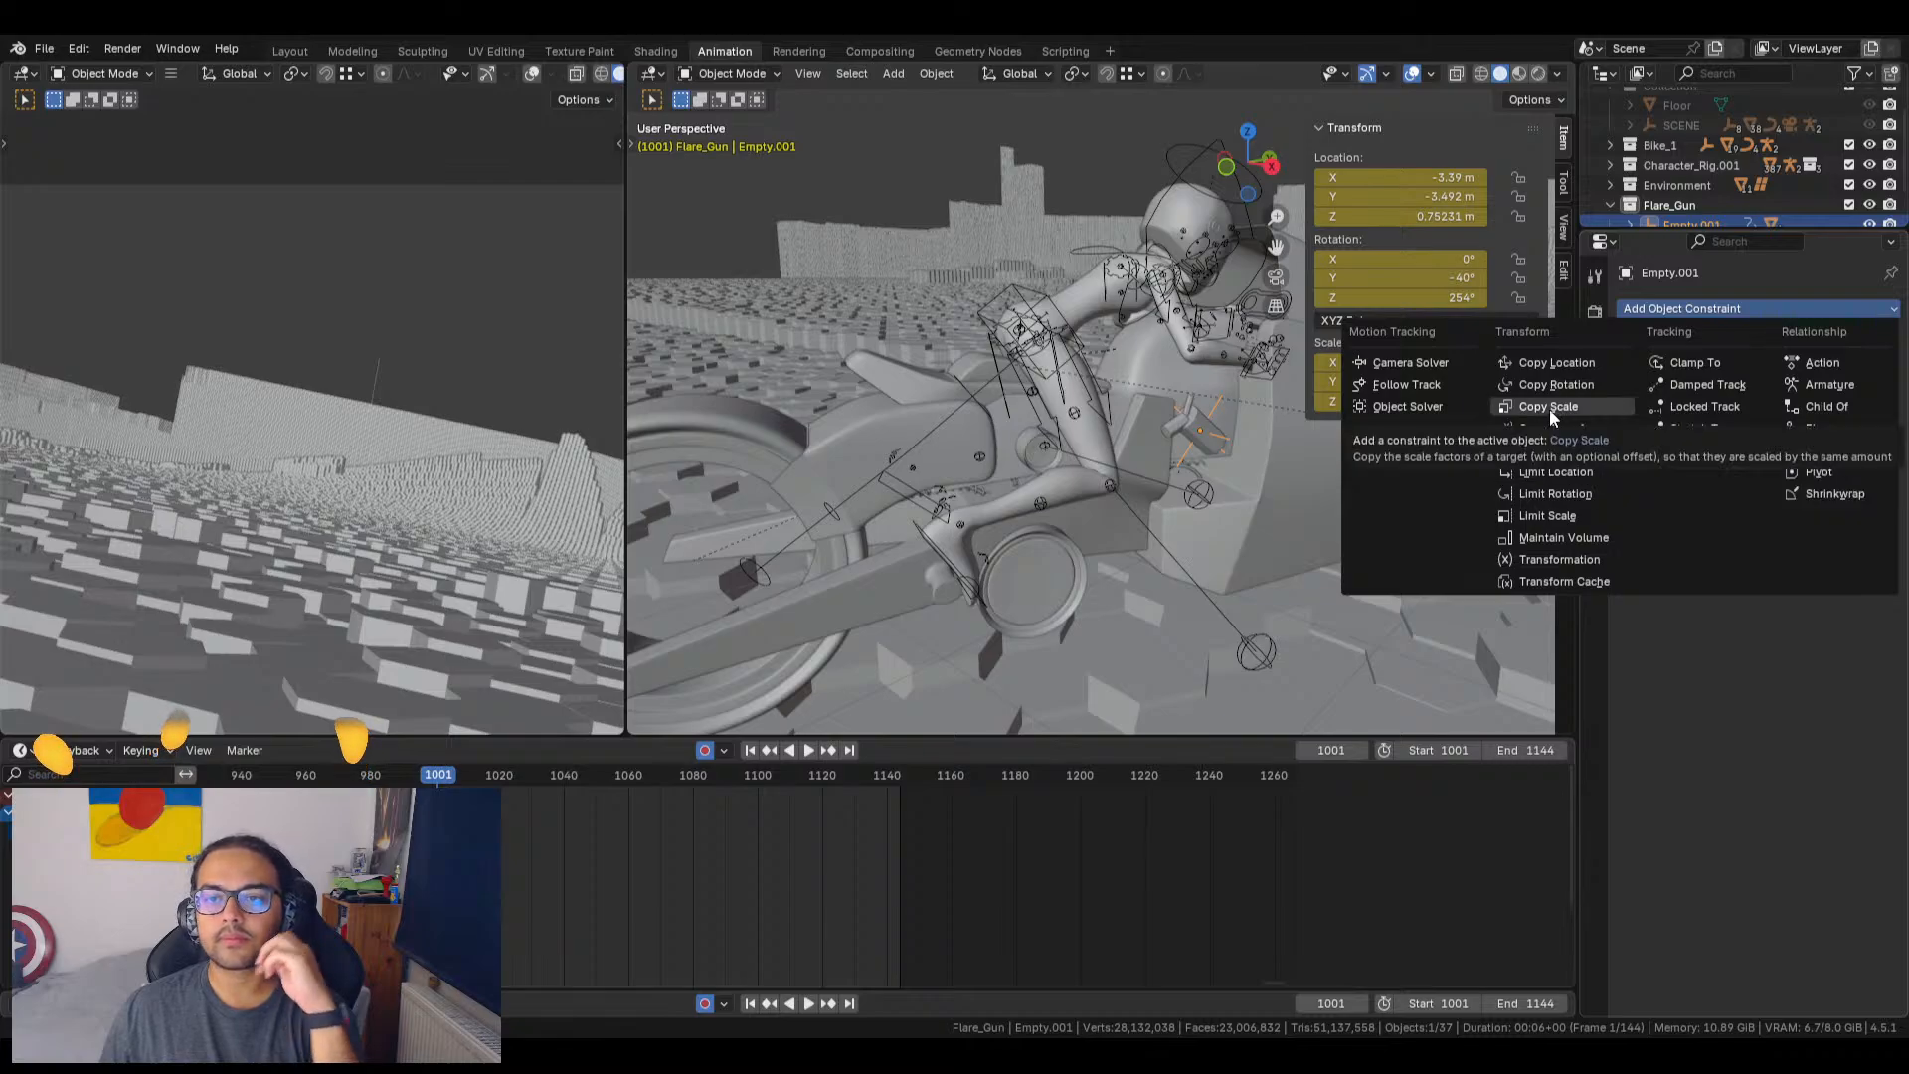
pyautogui.click(1557, 365)
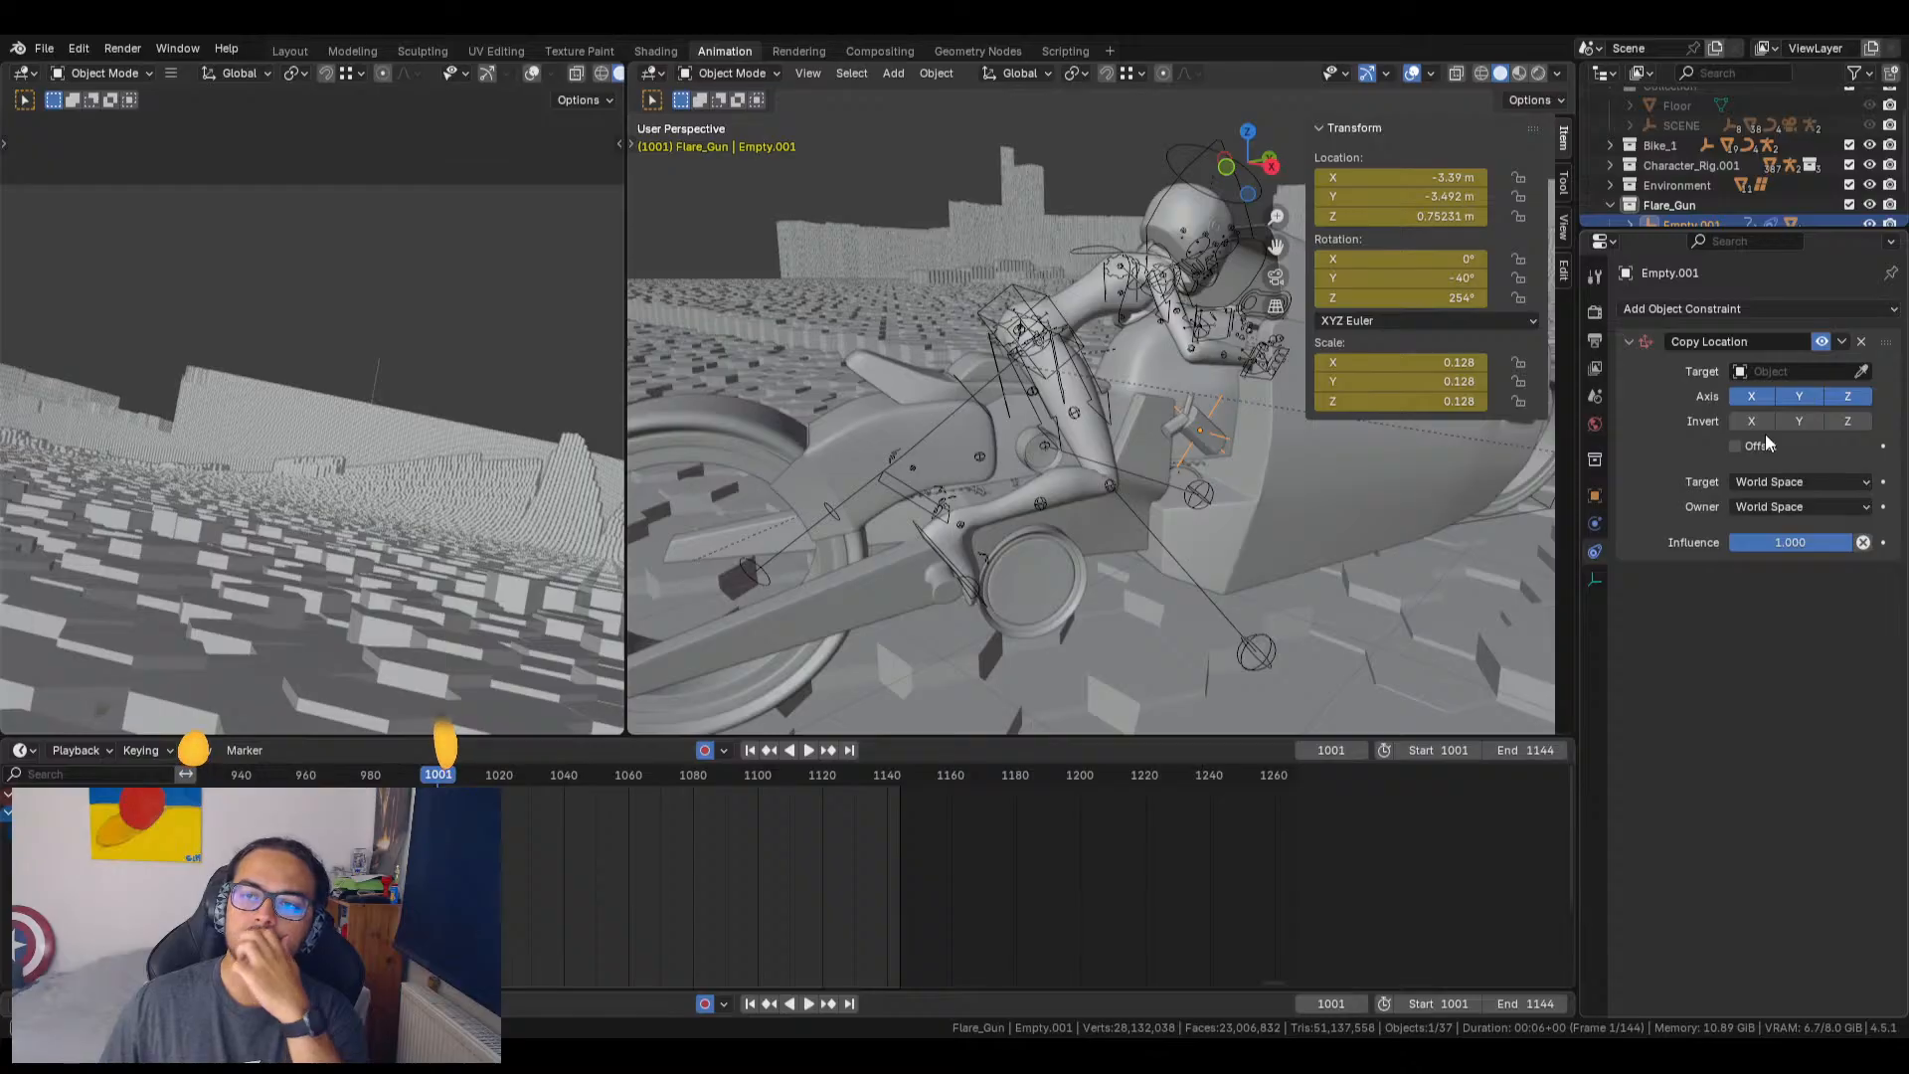
pyautogui.click(1781, 373)
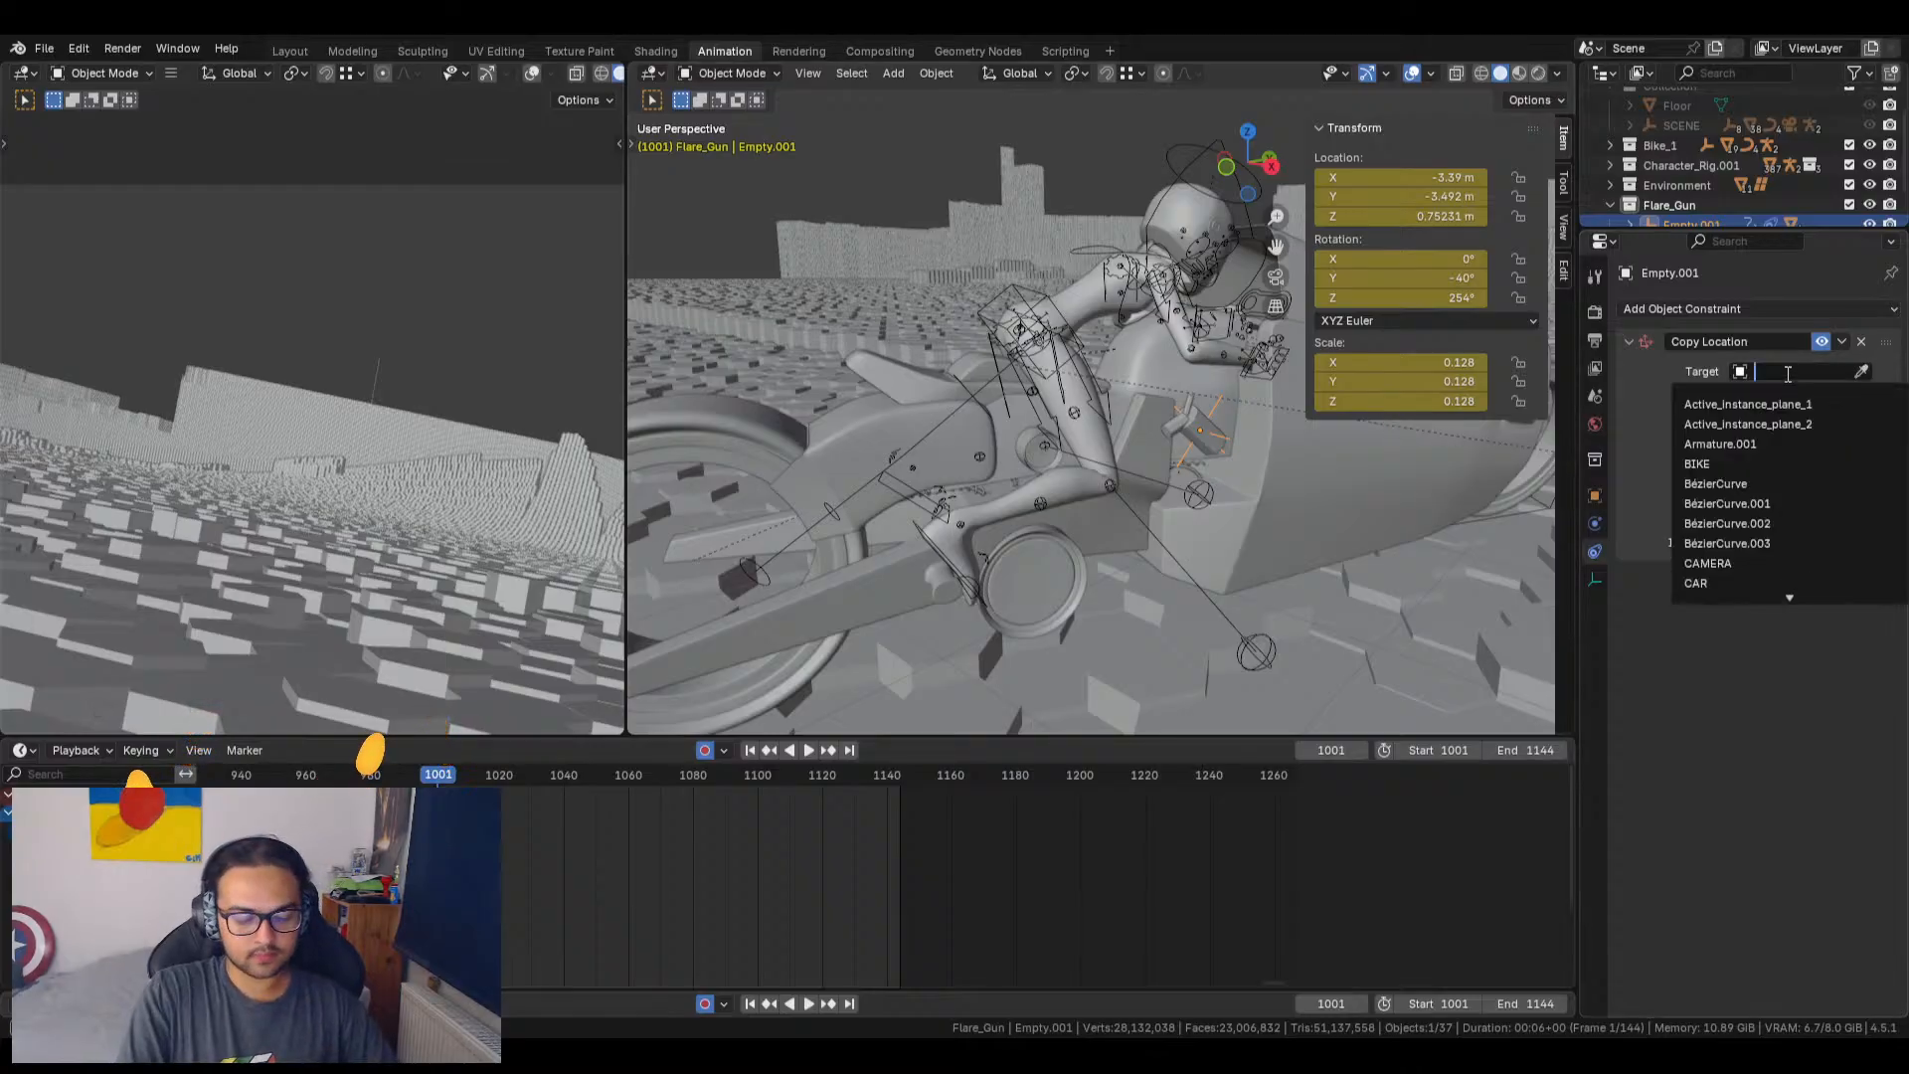
pyautogui.write('hand ')
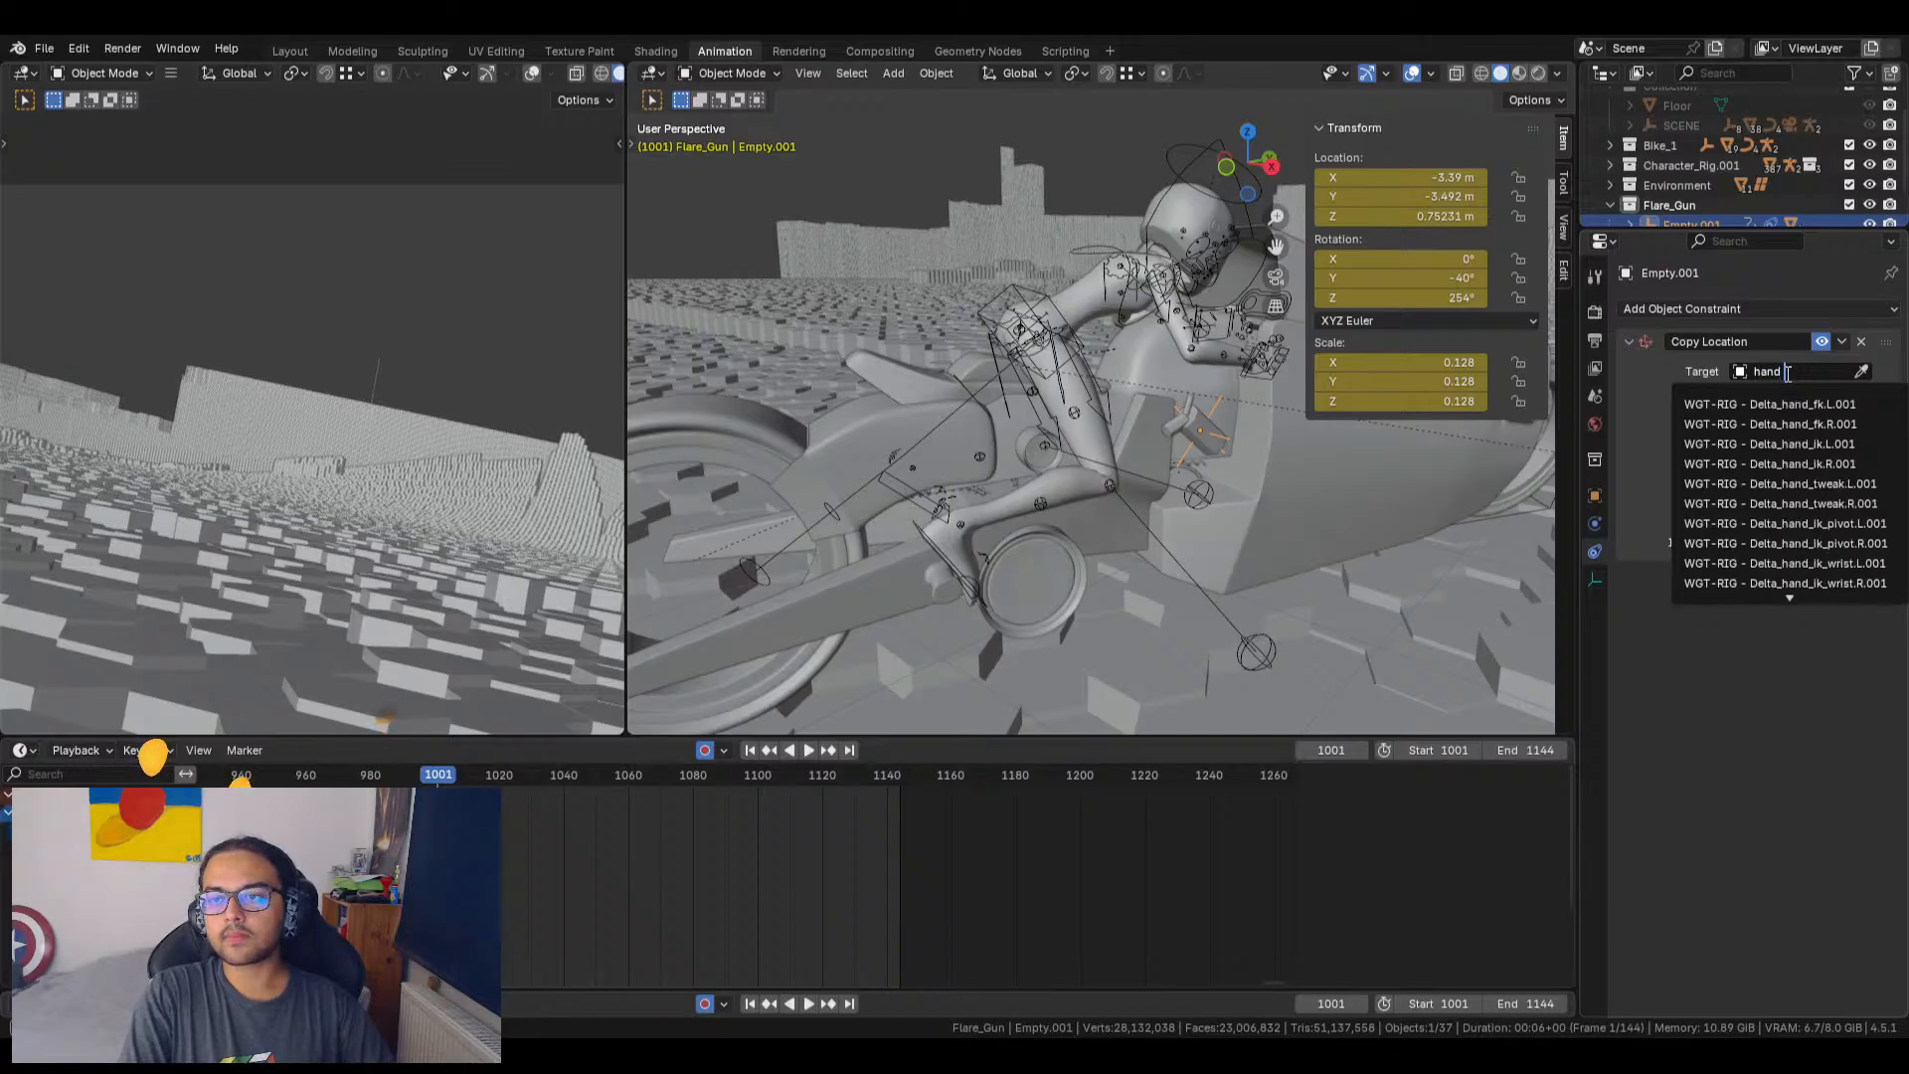
pyautogui.write('ik')
pyautogui.press('Down')
pyautogui.press('Down')
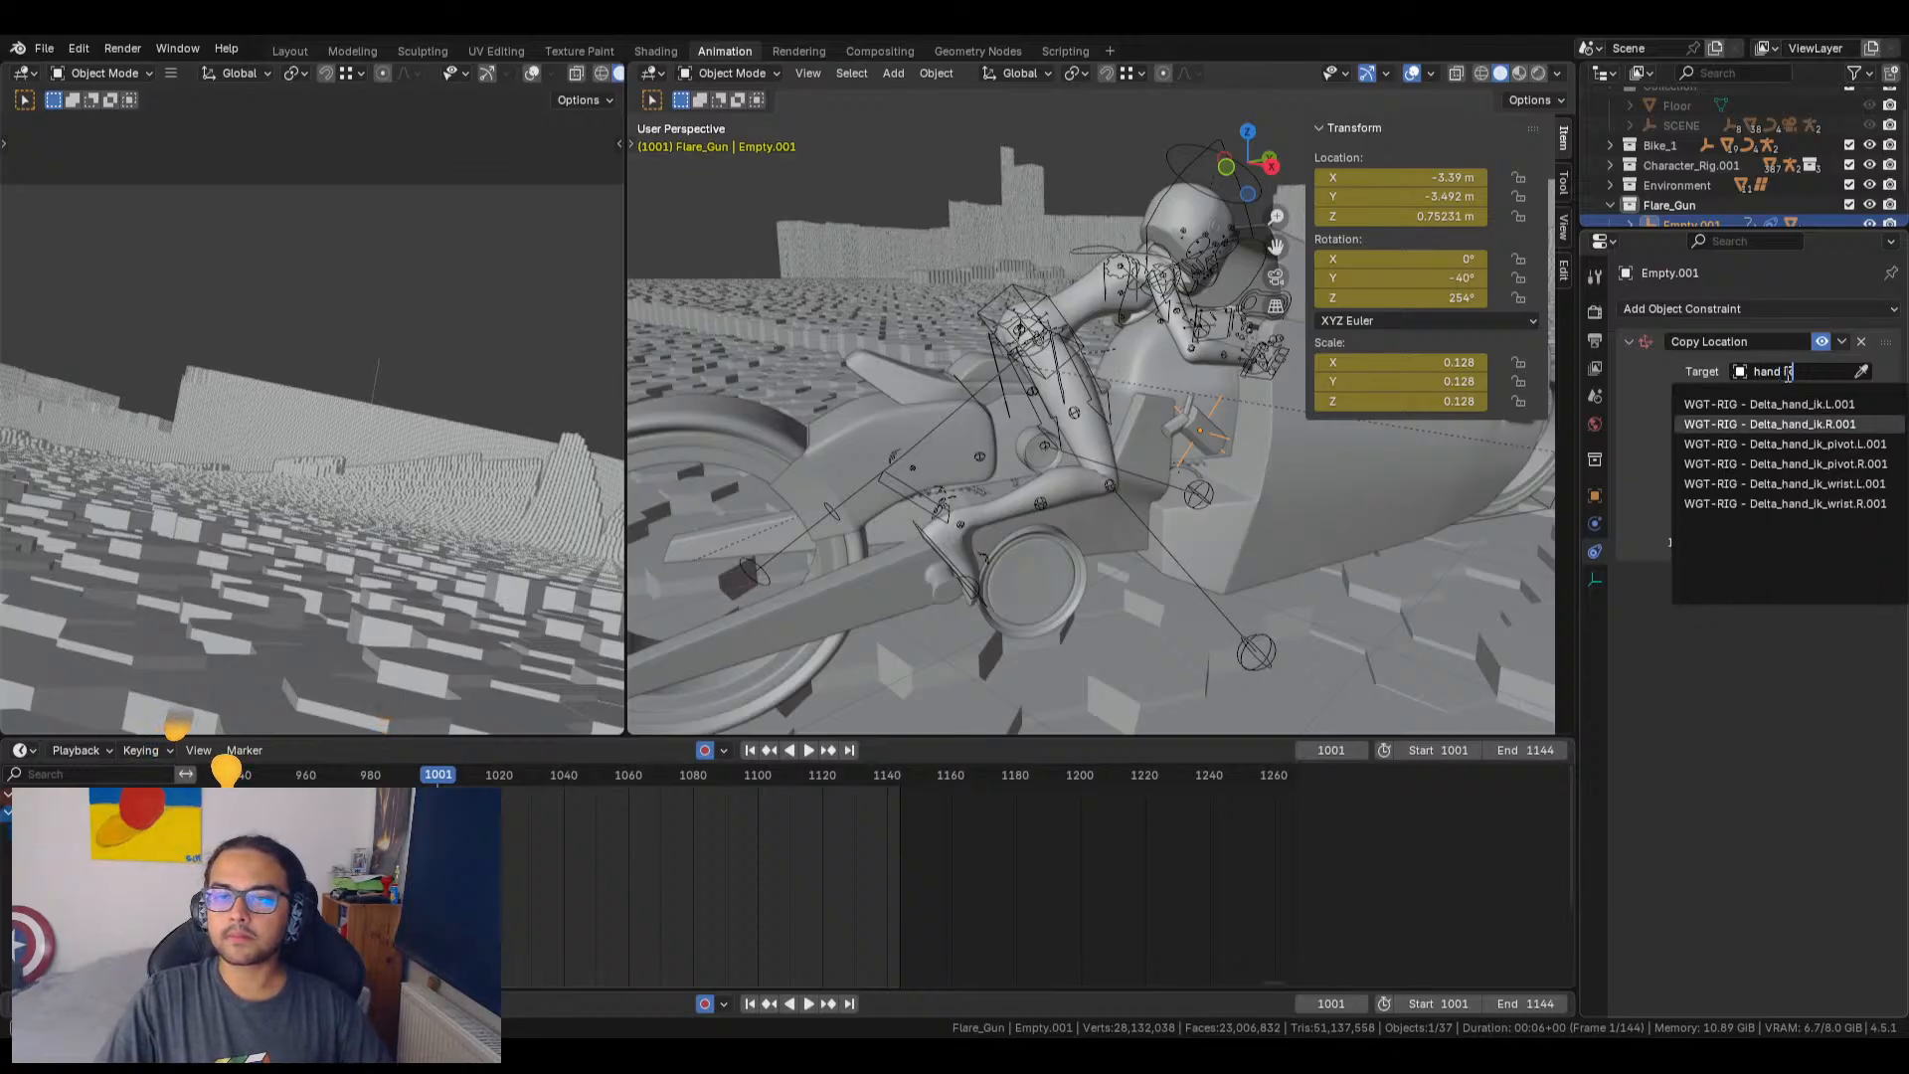
pyautogui.press('Return')
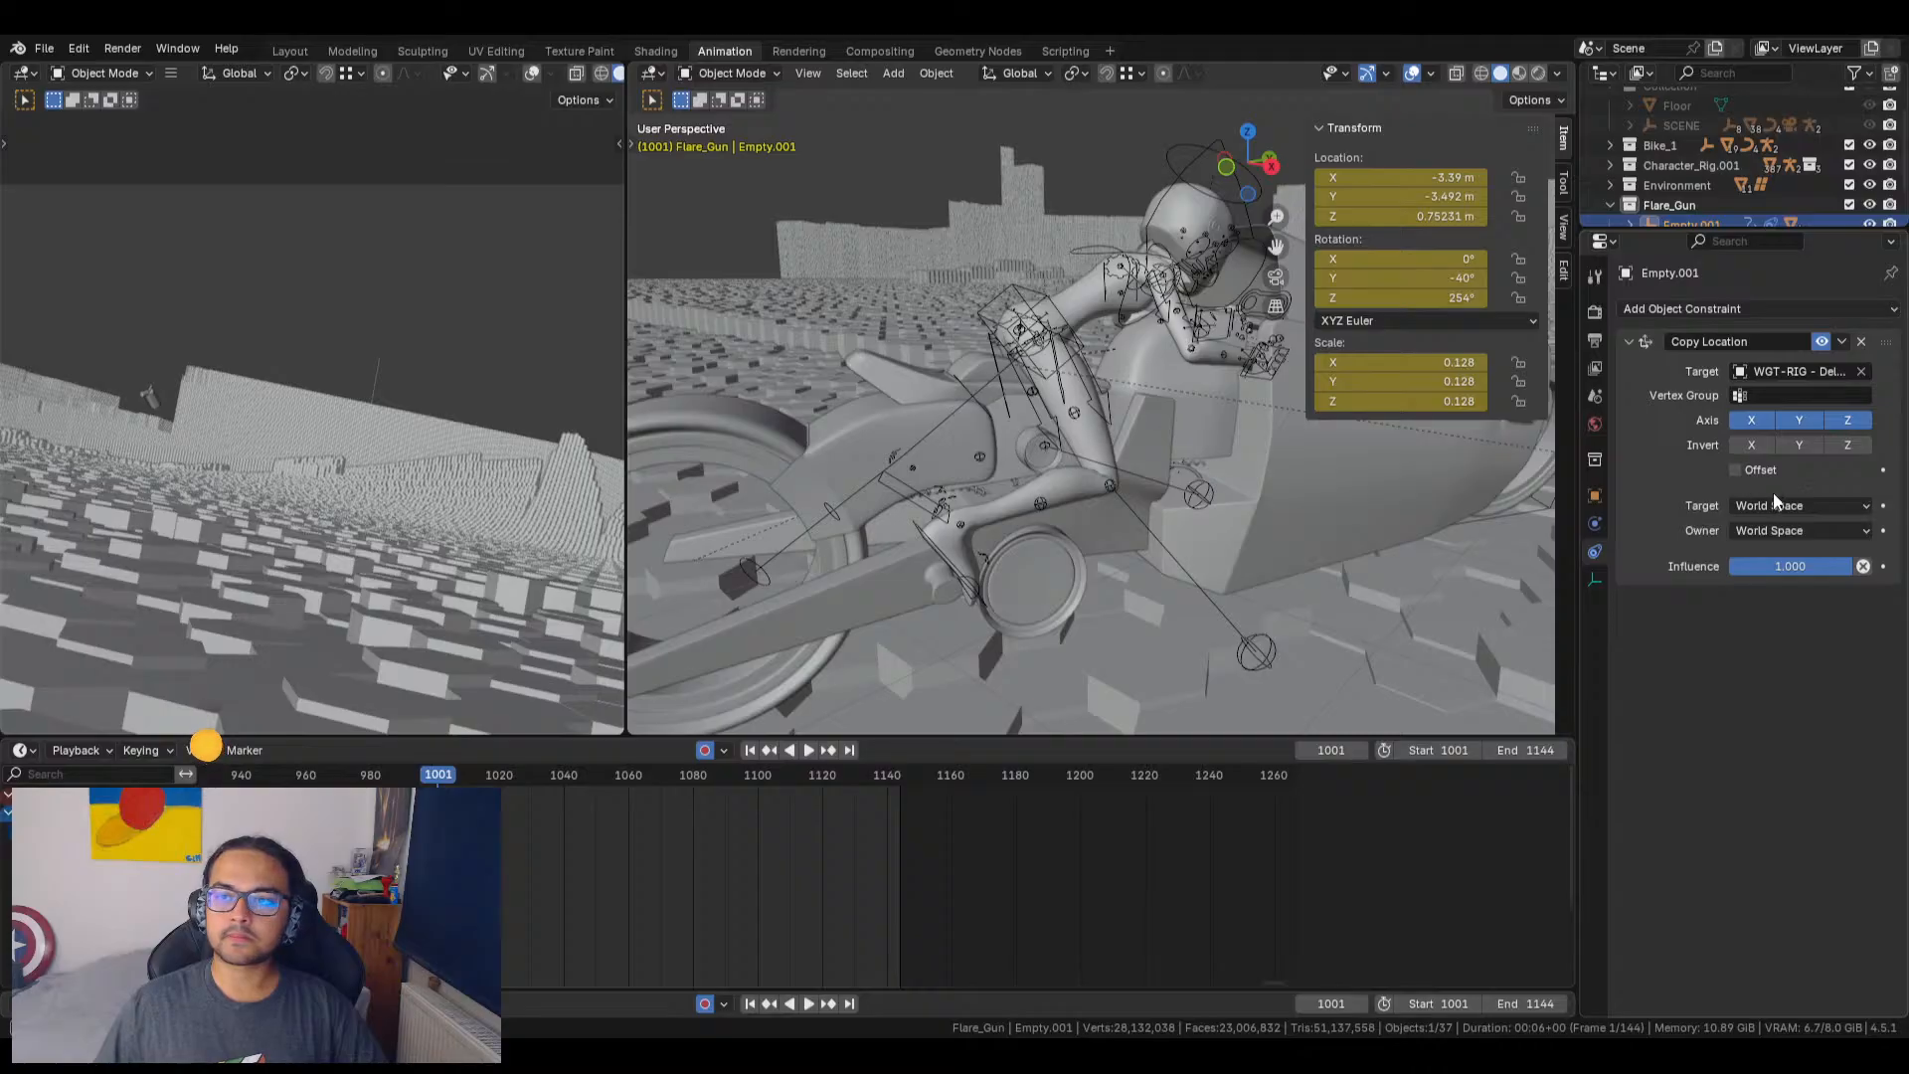
# Step: Set both the target and owner spaces of the Copy Location constraint to Custom Space
pyautogui.click(1790, 503)
pyautogui.click(1782, 547)
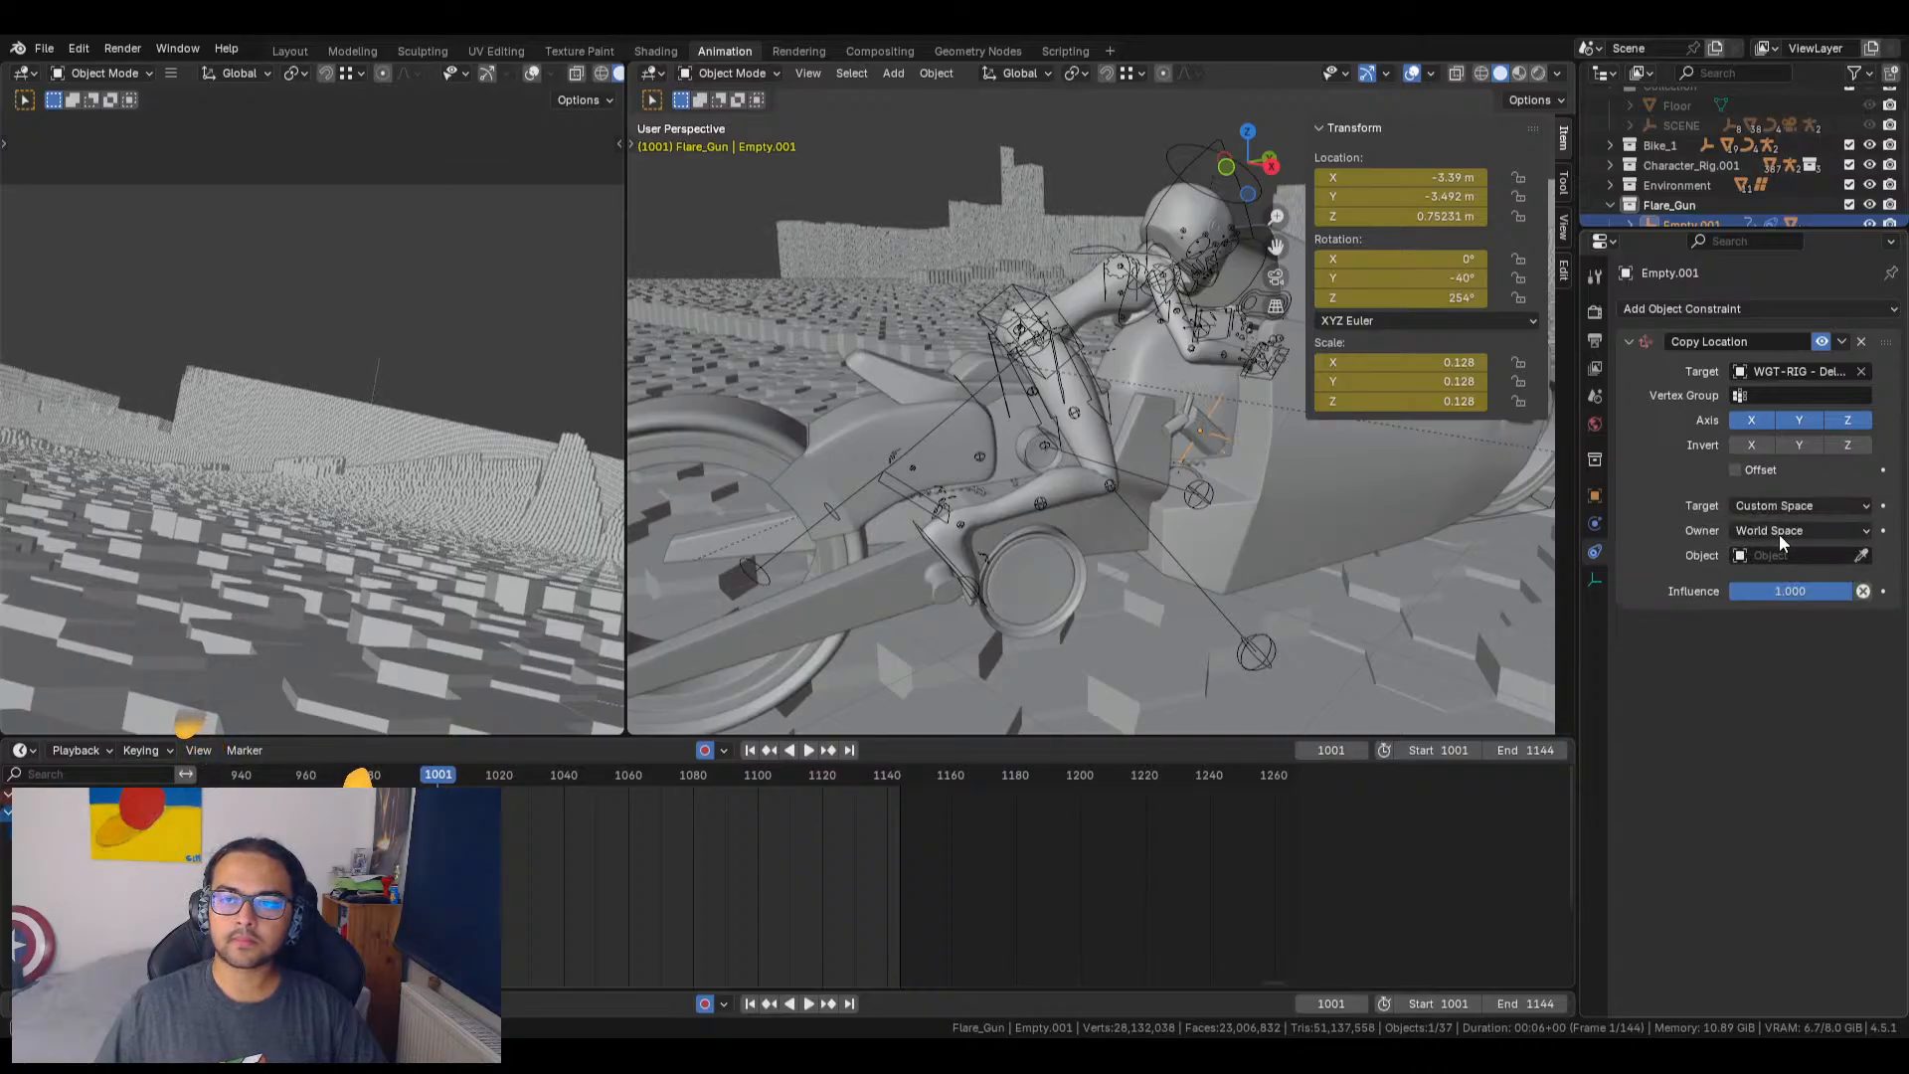
pyautogui.click(1780, 534)
pyautogui.click(1772, 575)
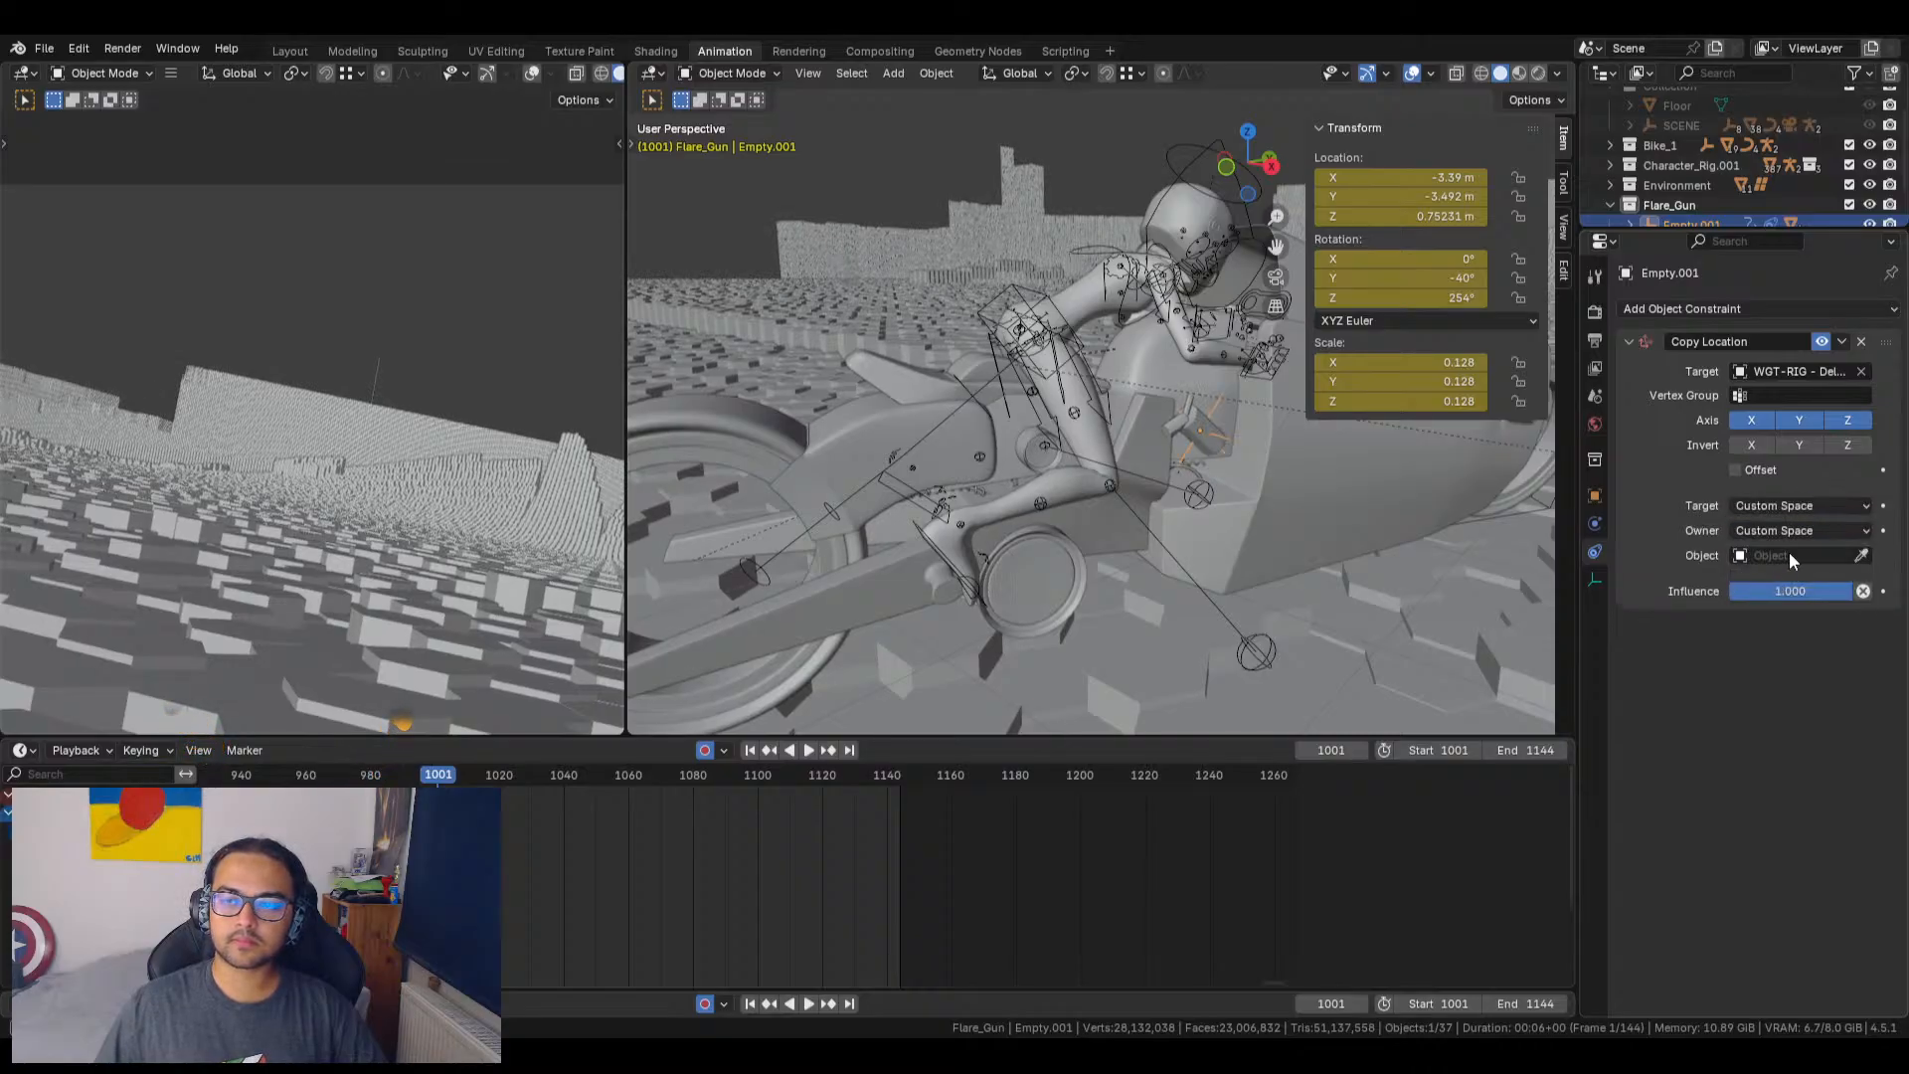
pyautogui.click(1789, 557)
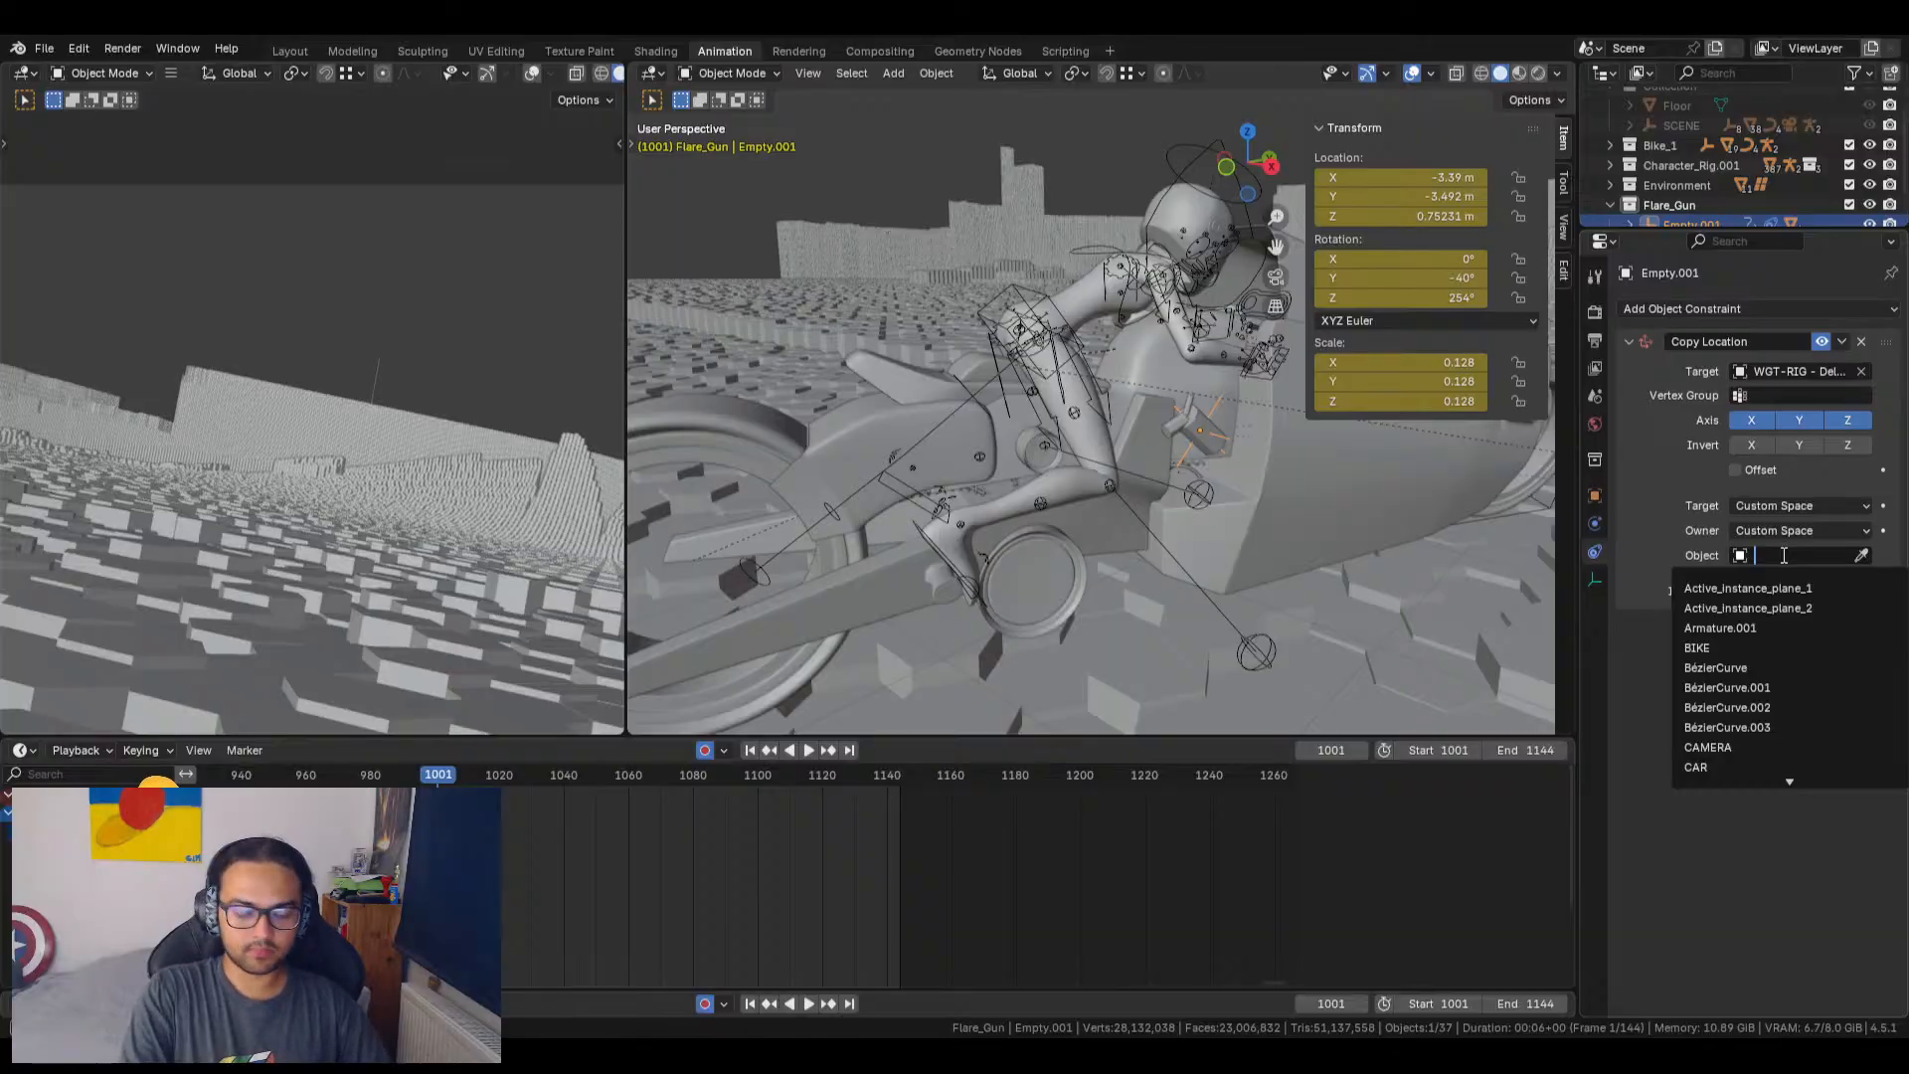
pyautogui.write('h')
pyautogui.press('BackSpace')
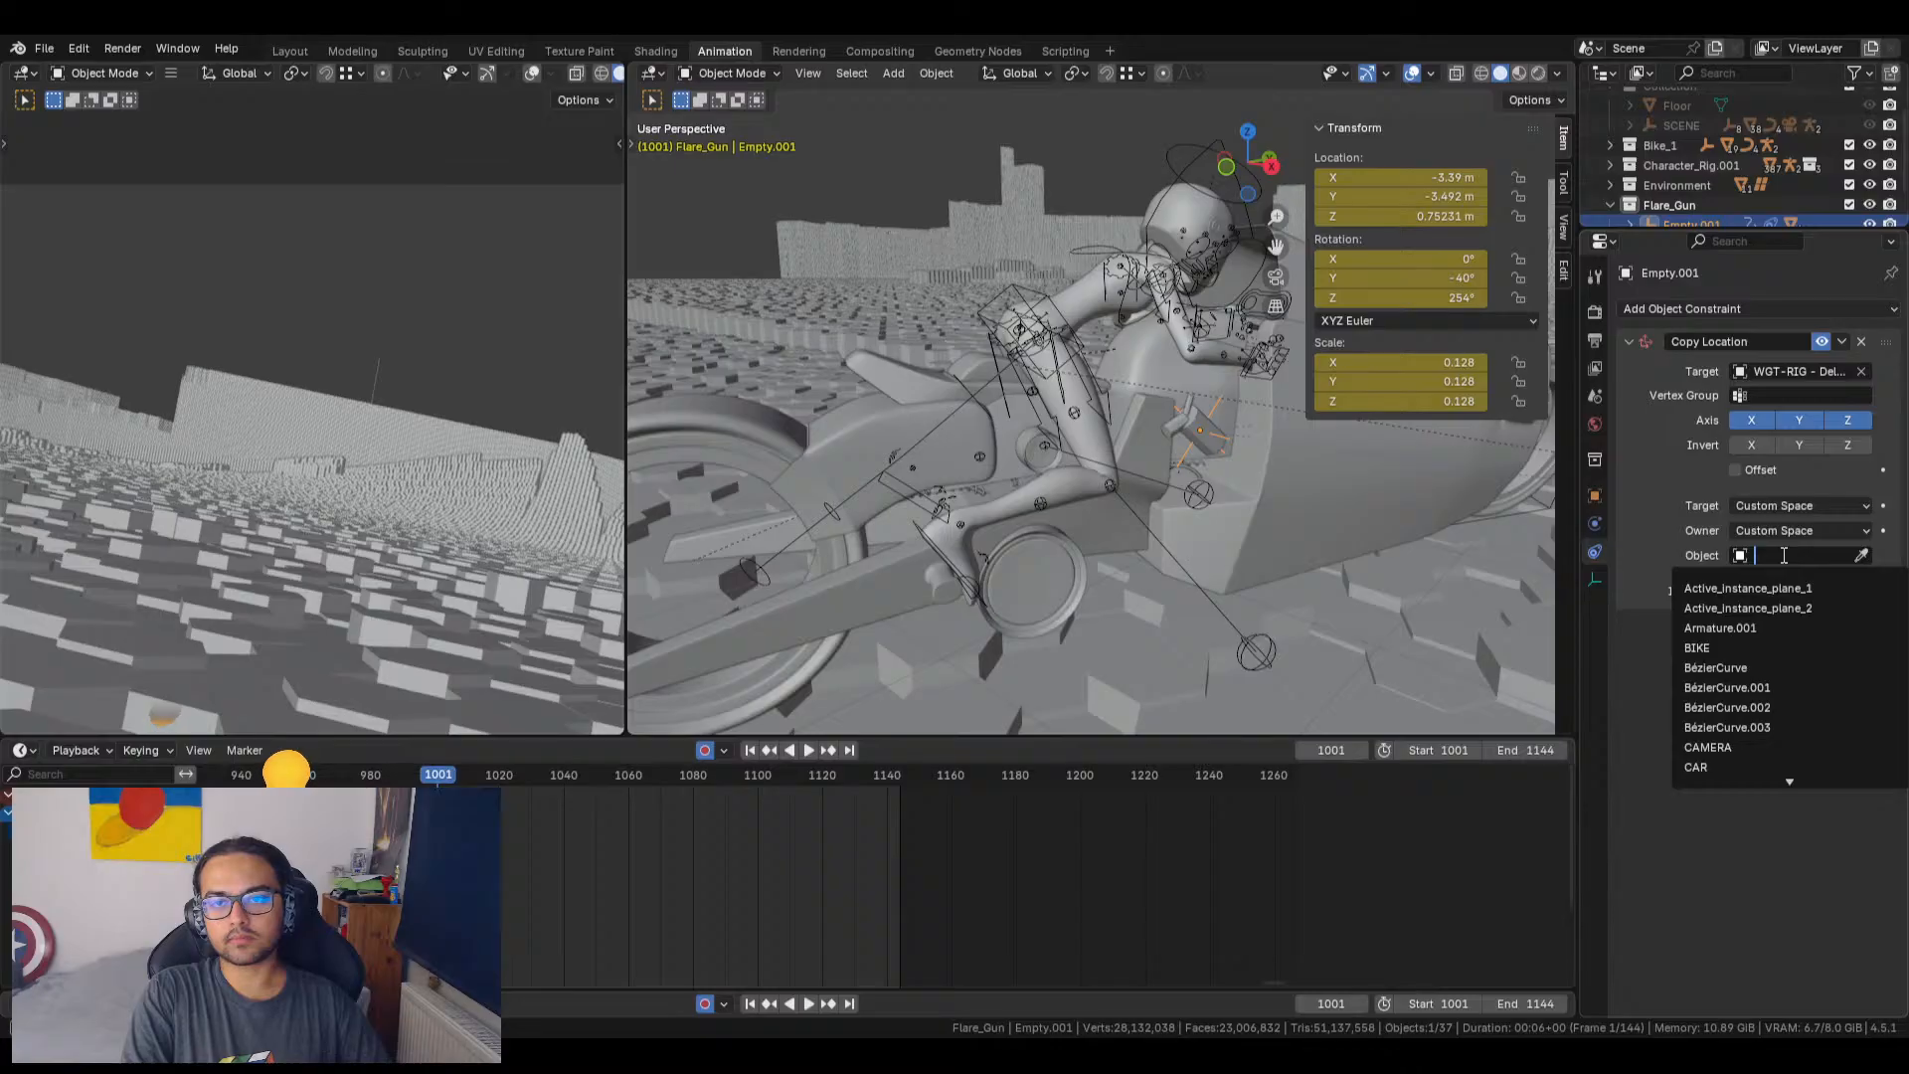
pyautogui.write('emp')
pyautogui.press('Down')
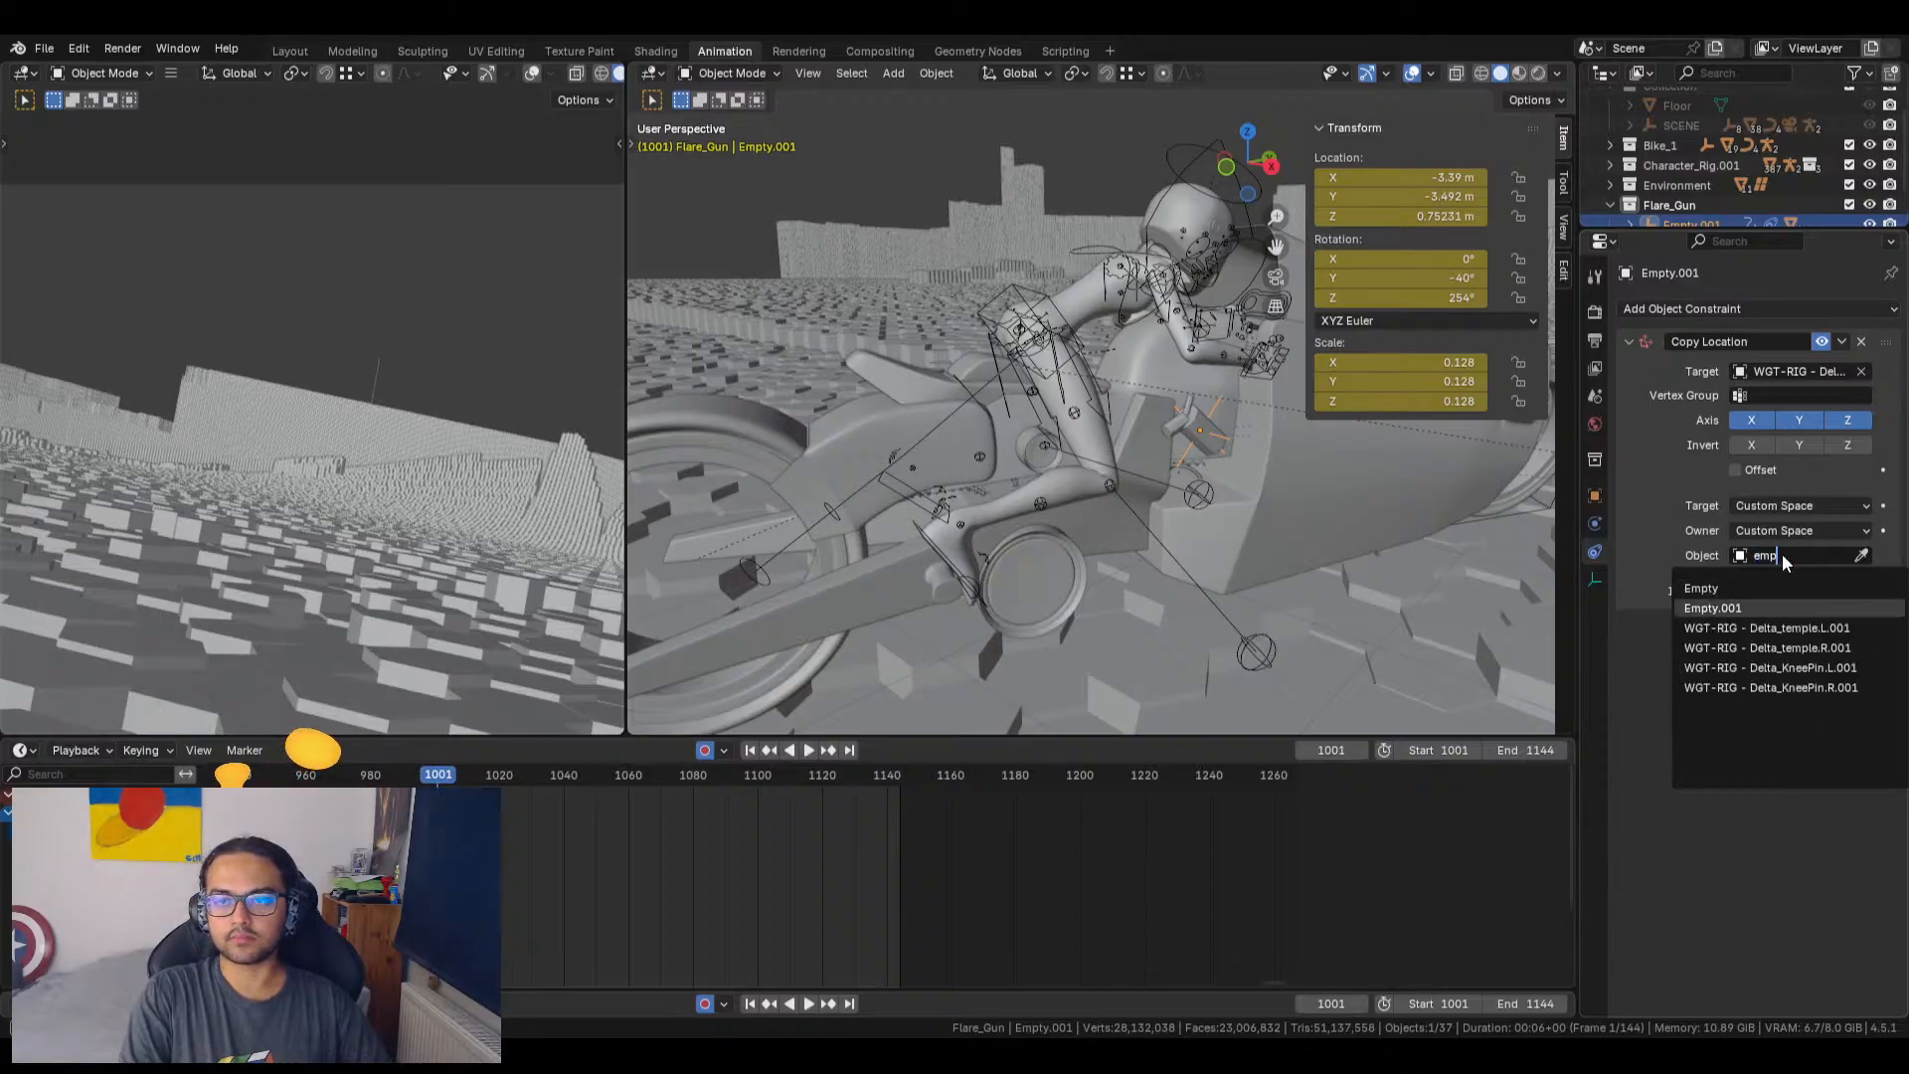
pyautogui.press('Escape')
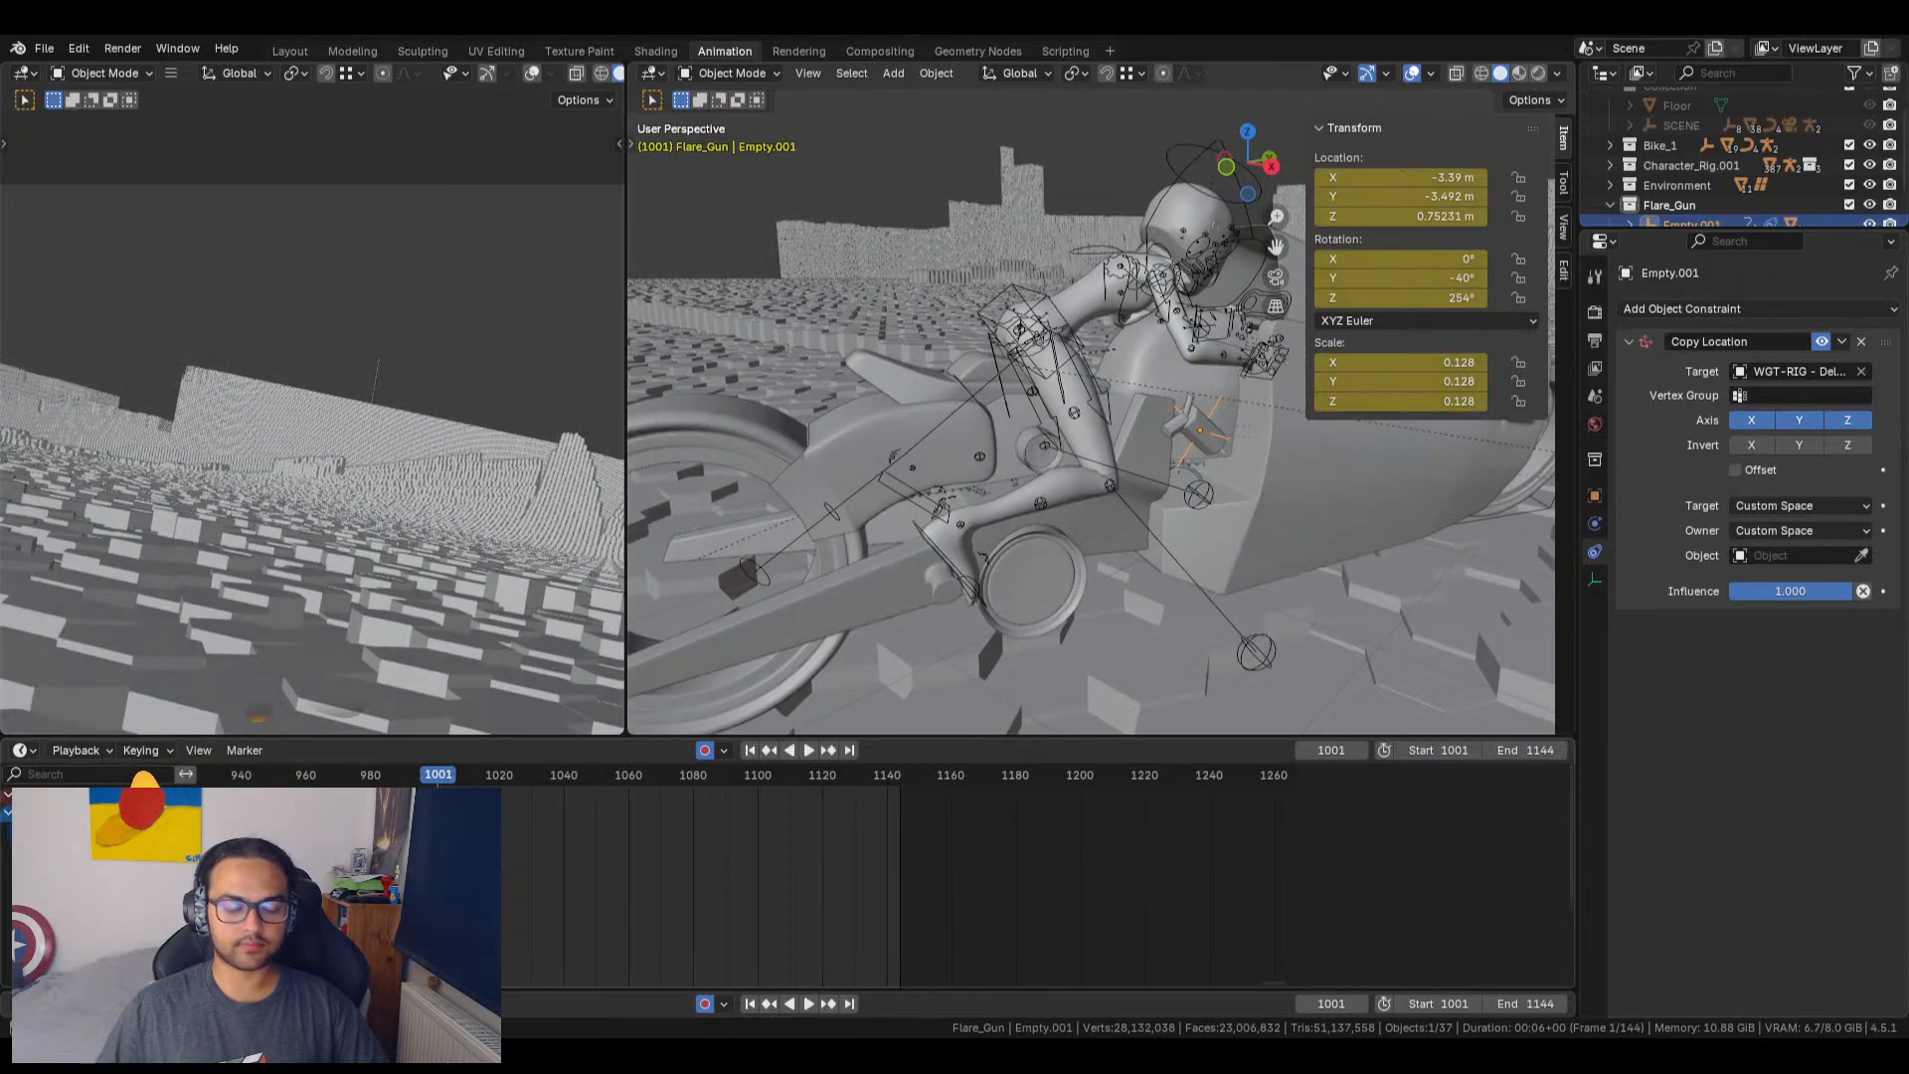
# Step: Try World Space as the constraint's owner space, test the motion in the timeline, and return to frame 1001
pyautogui.click(1787, 530)
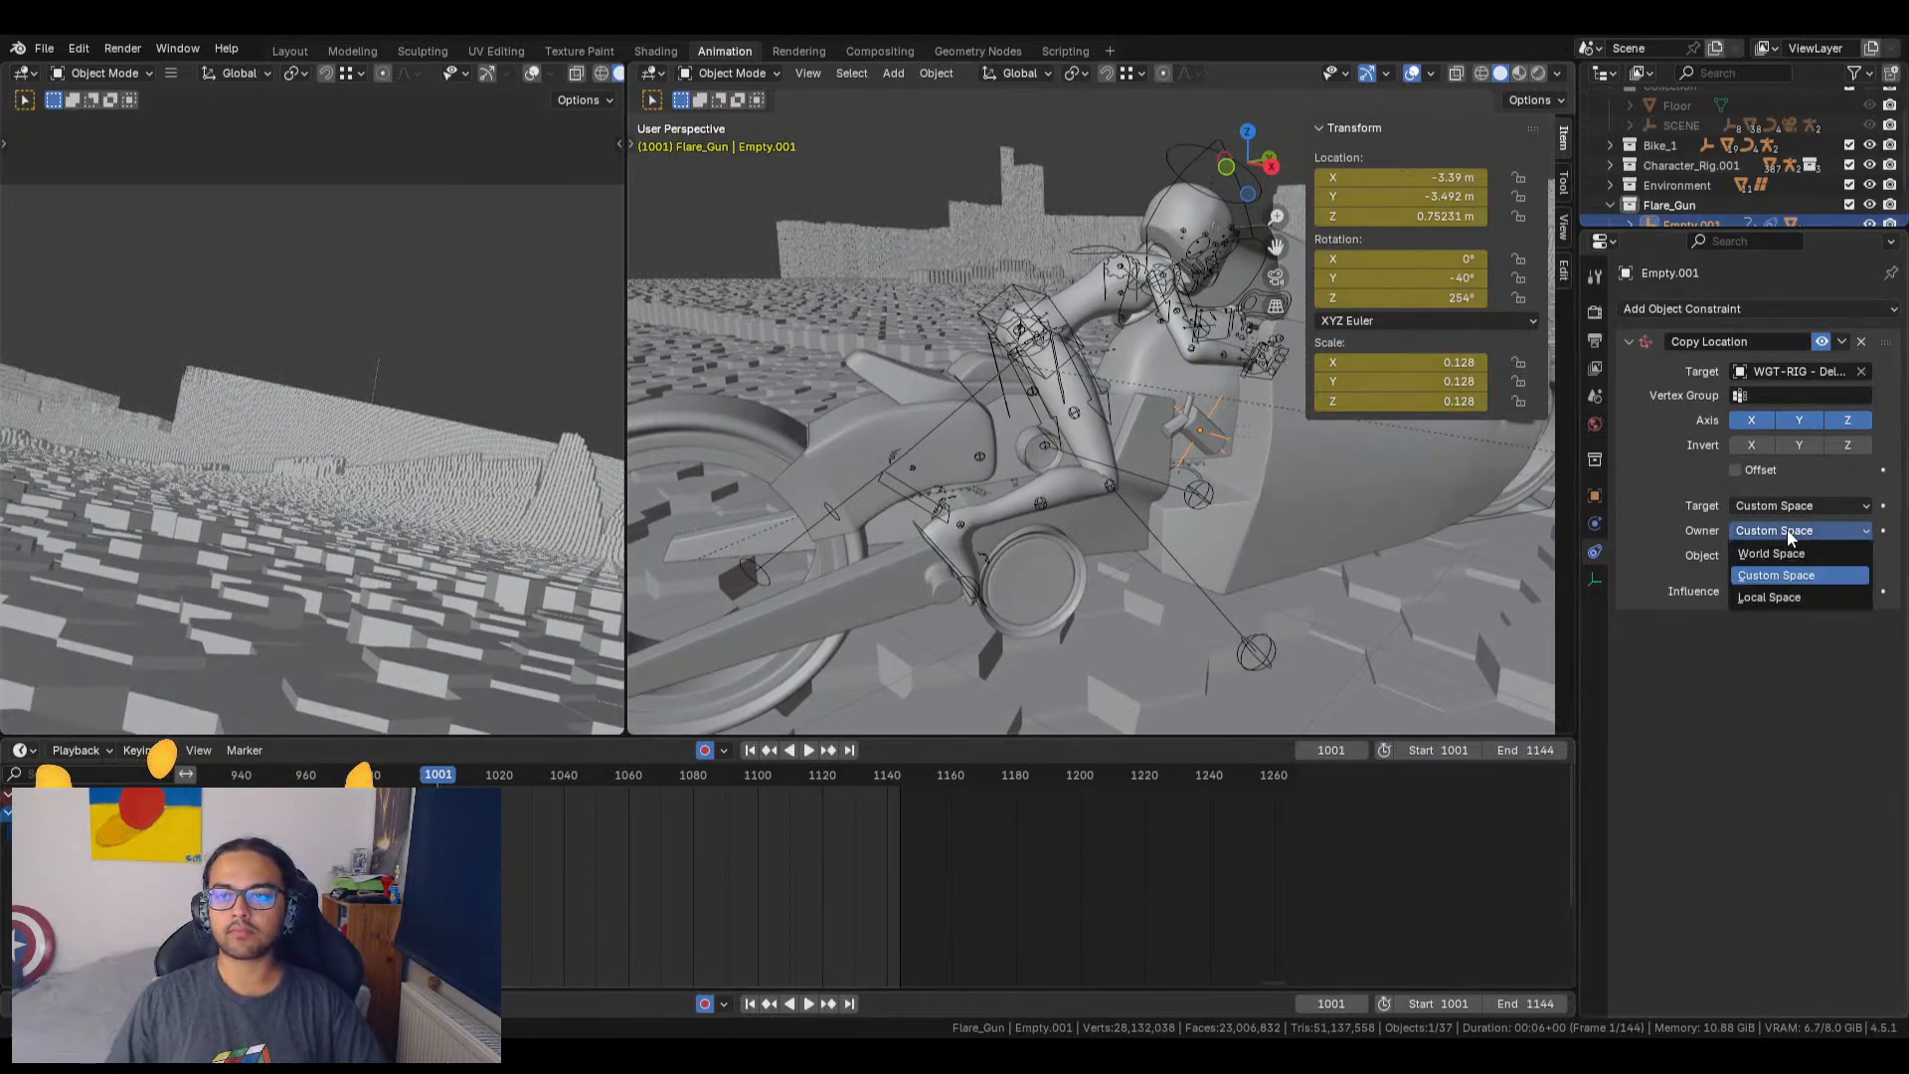
pyautogui.click(1788, 555)
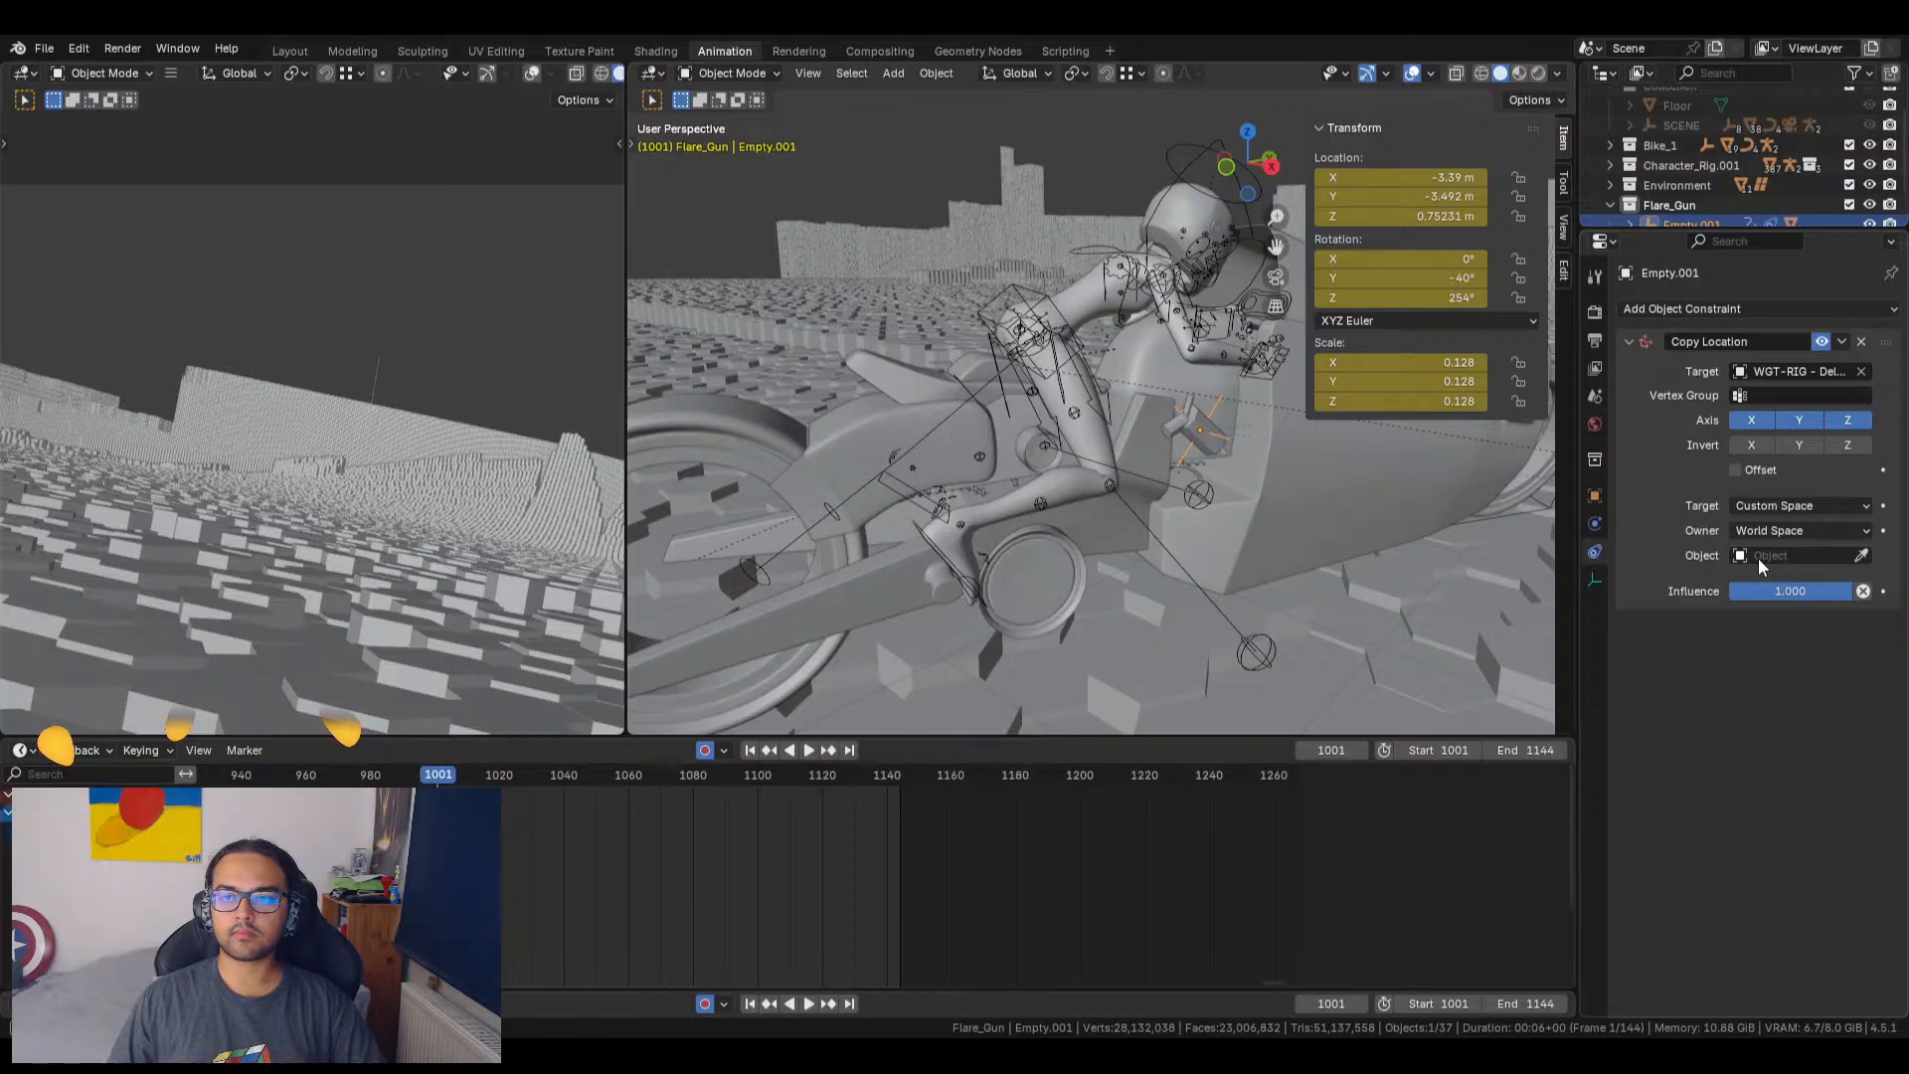
pyautogui.click(445, 774)
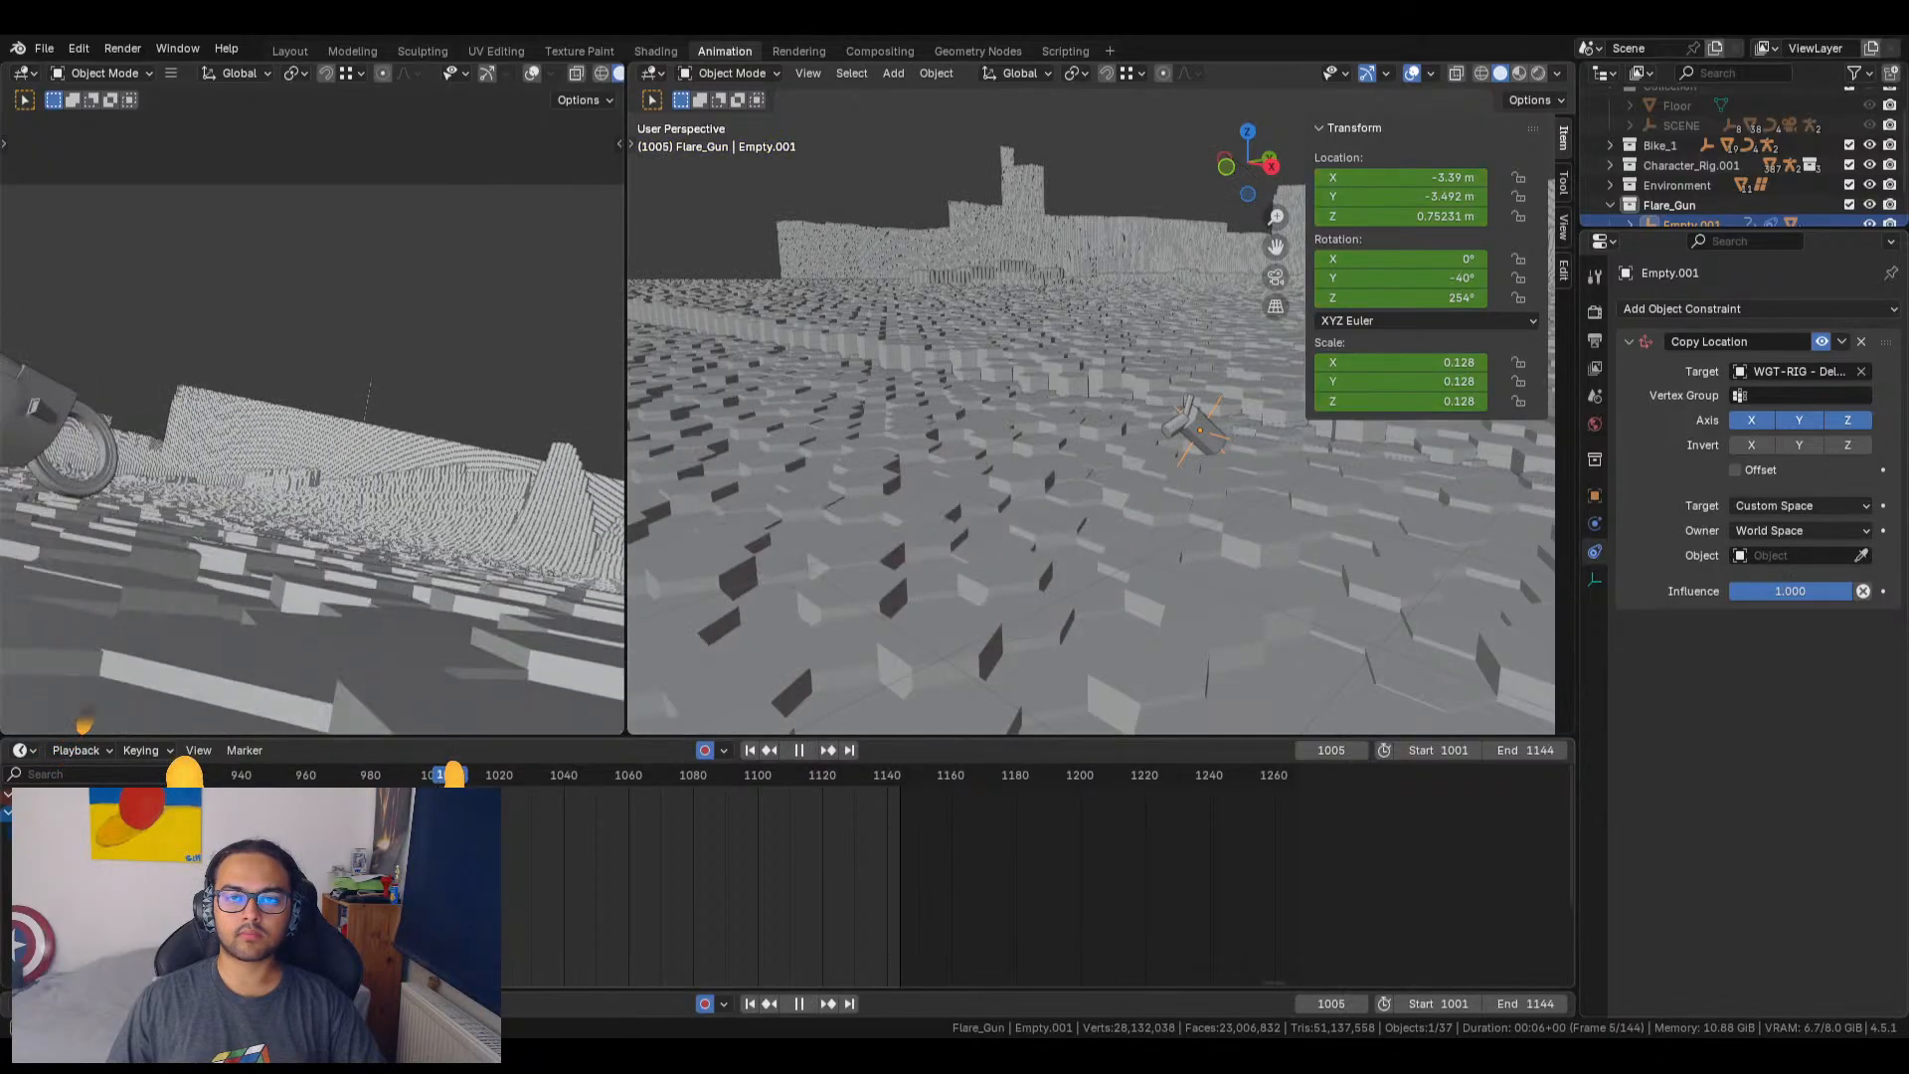
pyautogui.hotkey('shift', 'Left')
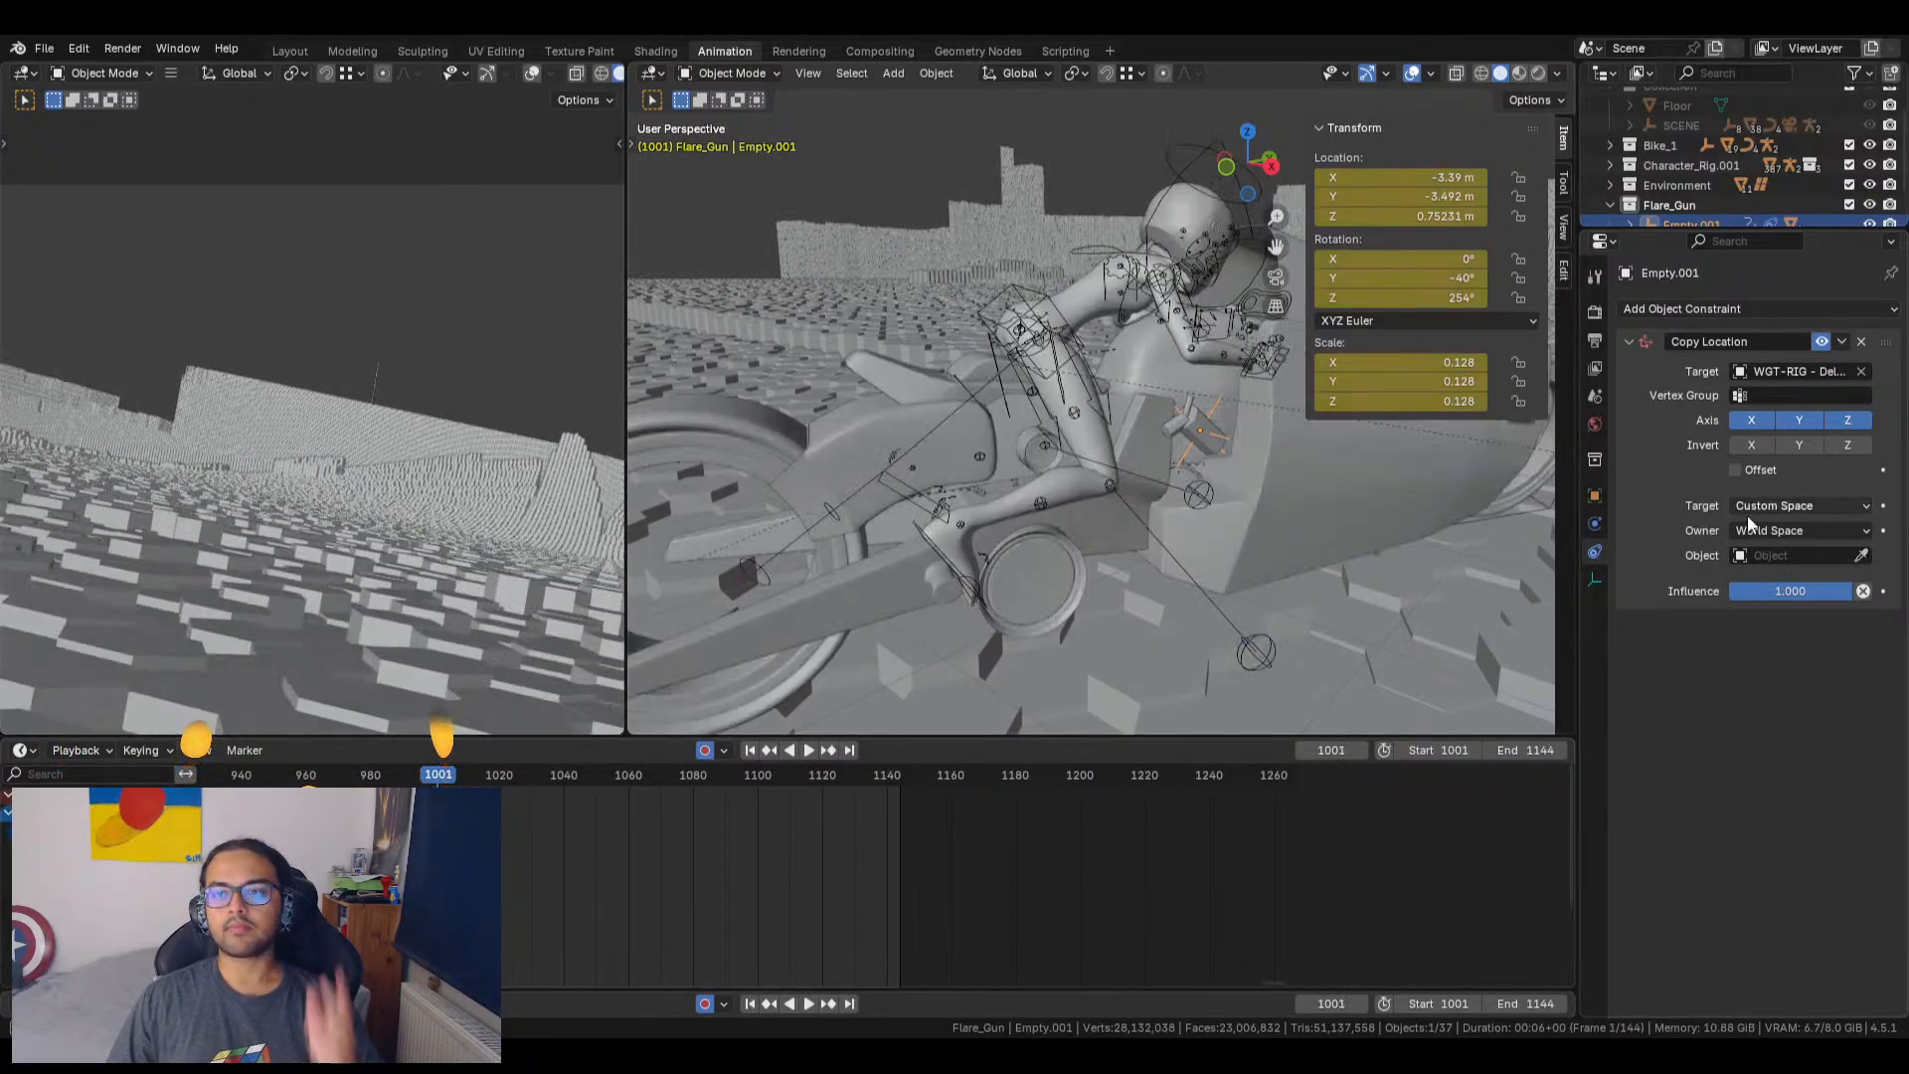
# Step: Try World Space as the constraint's target space, and check where the flare gun sits relative to the bike
pyautogui.click(1781, 510)
pyautogui.click(1783, 529)
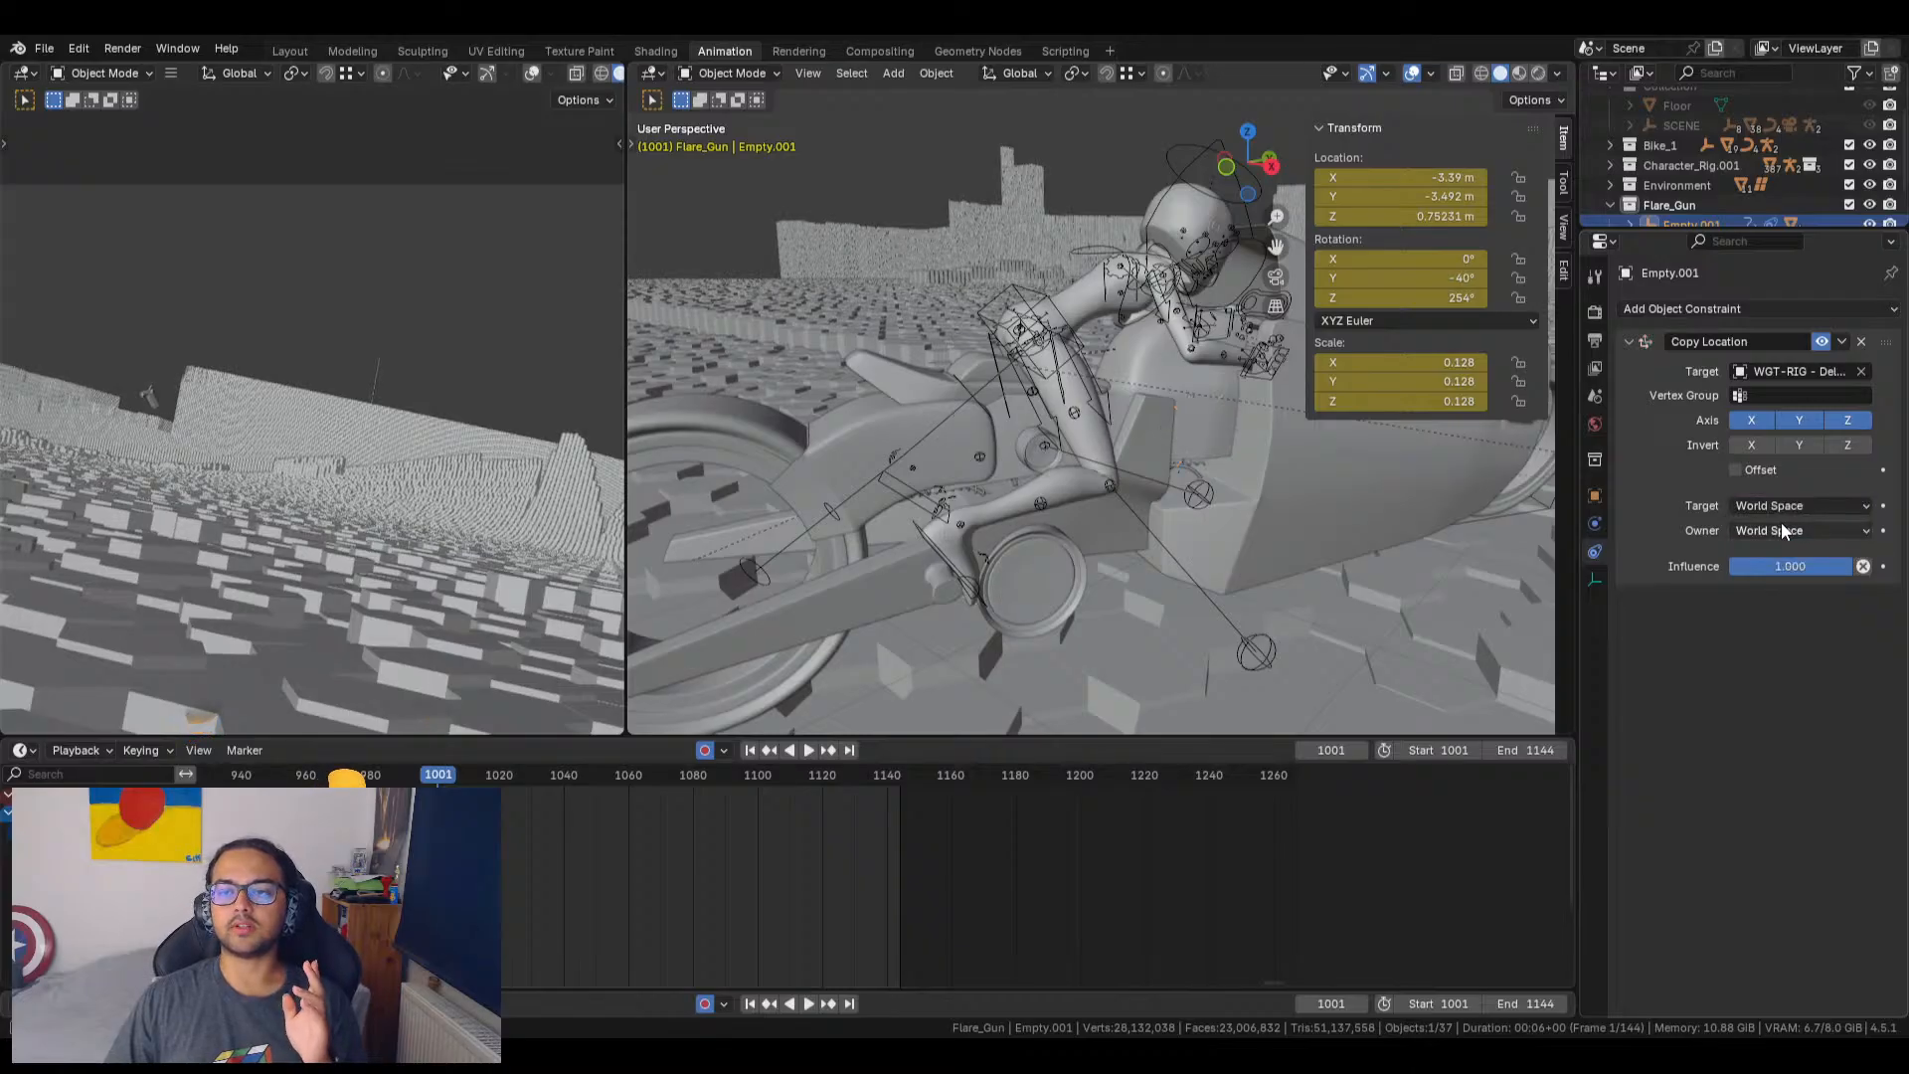
pyautogui.press('space')
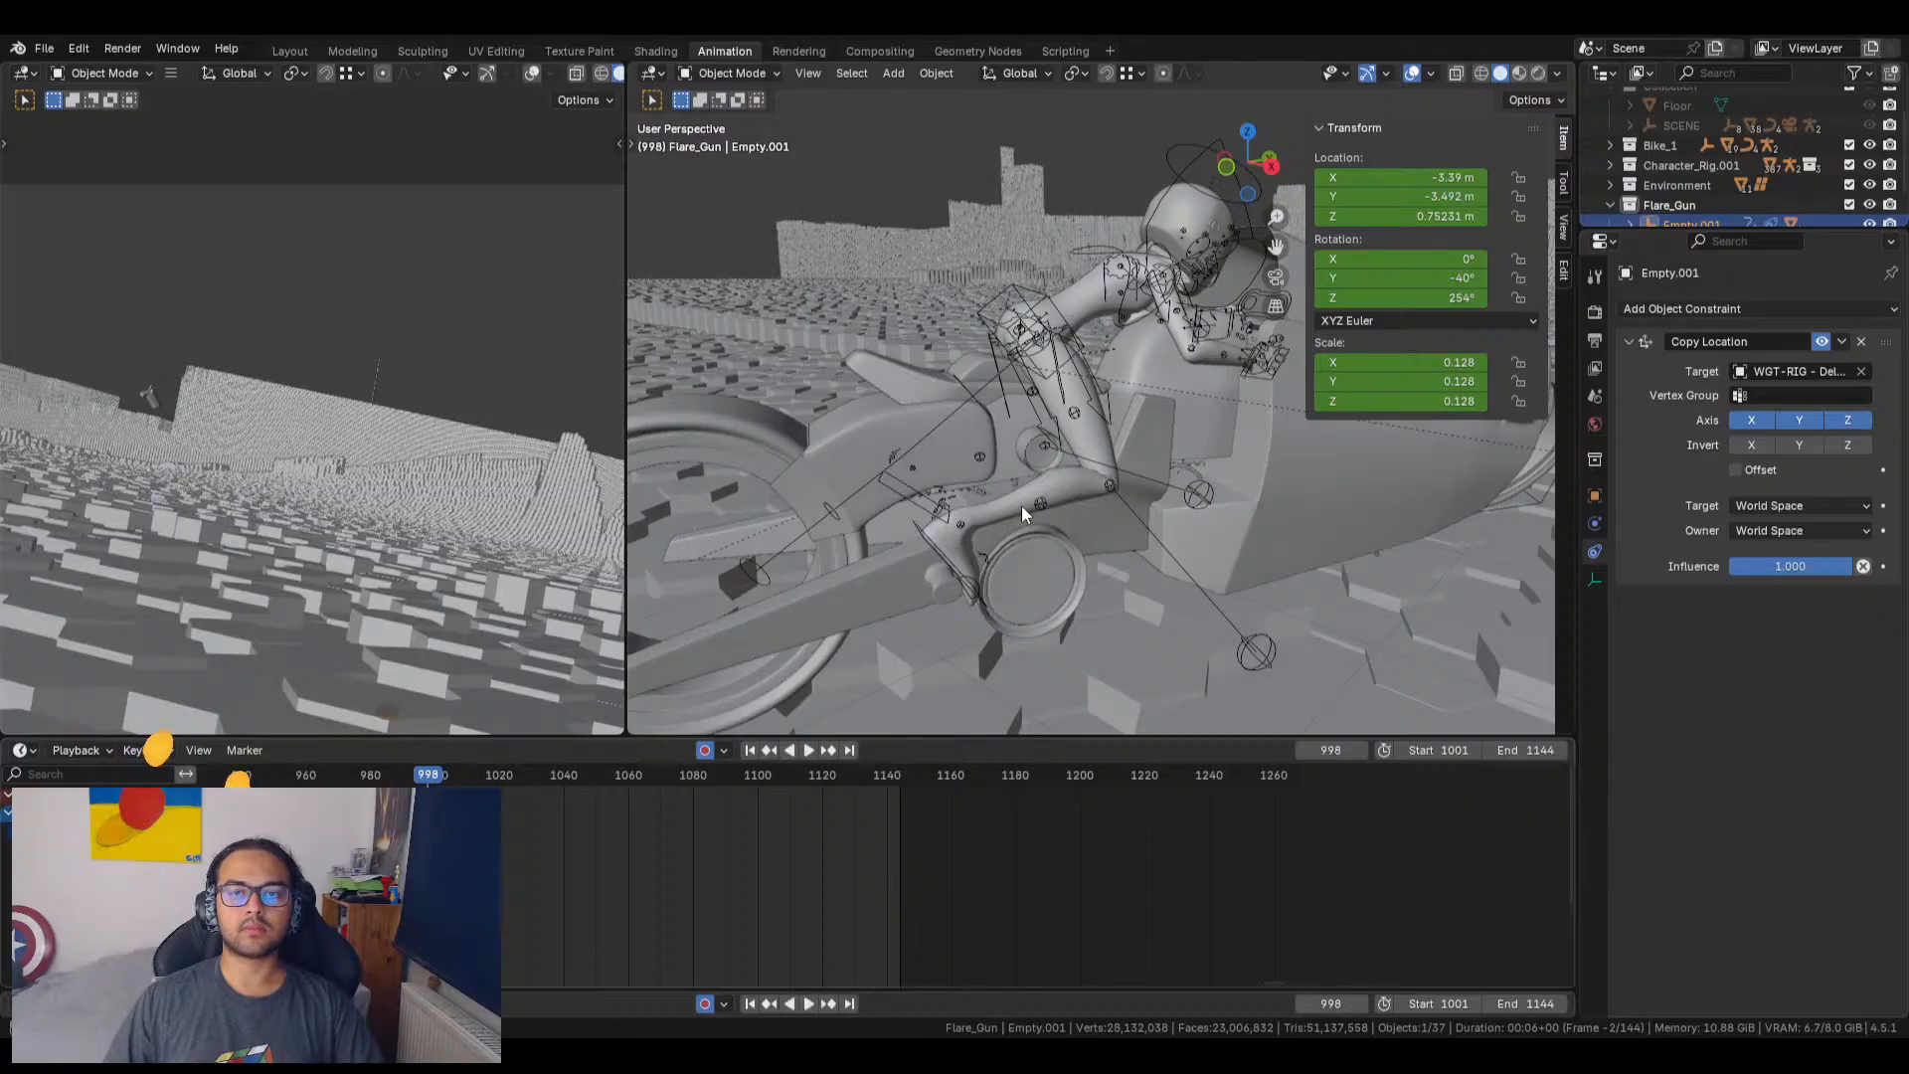
pyautogui.press('Escape')
pyautogui.moveTo(1158, 497); pyautogui.dragTo(1011, 551, button='middle')
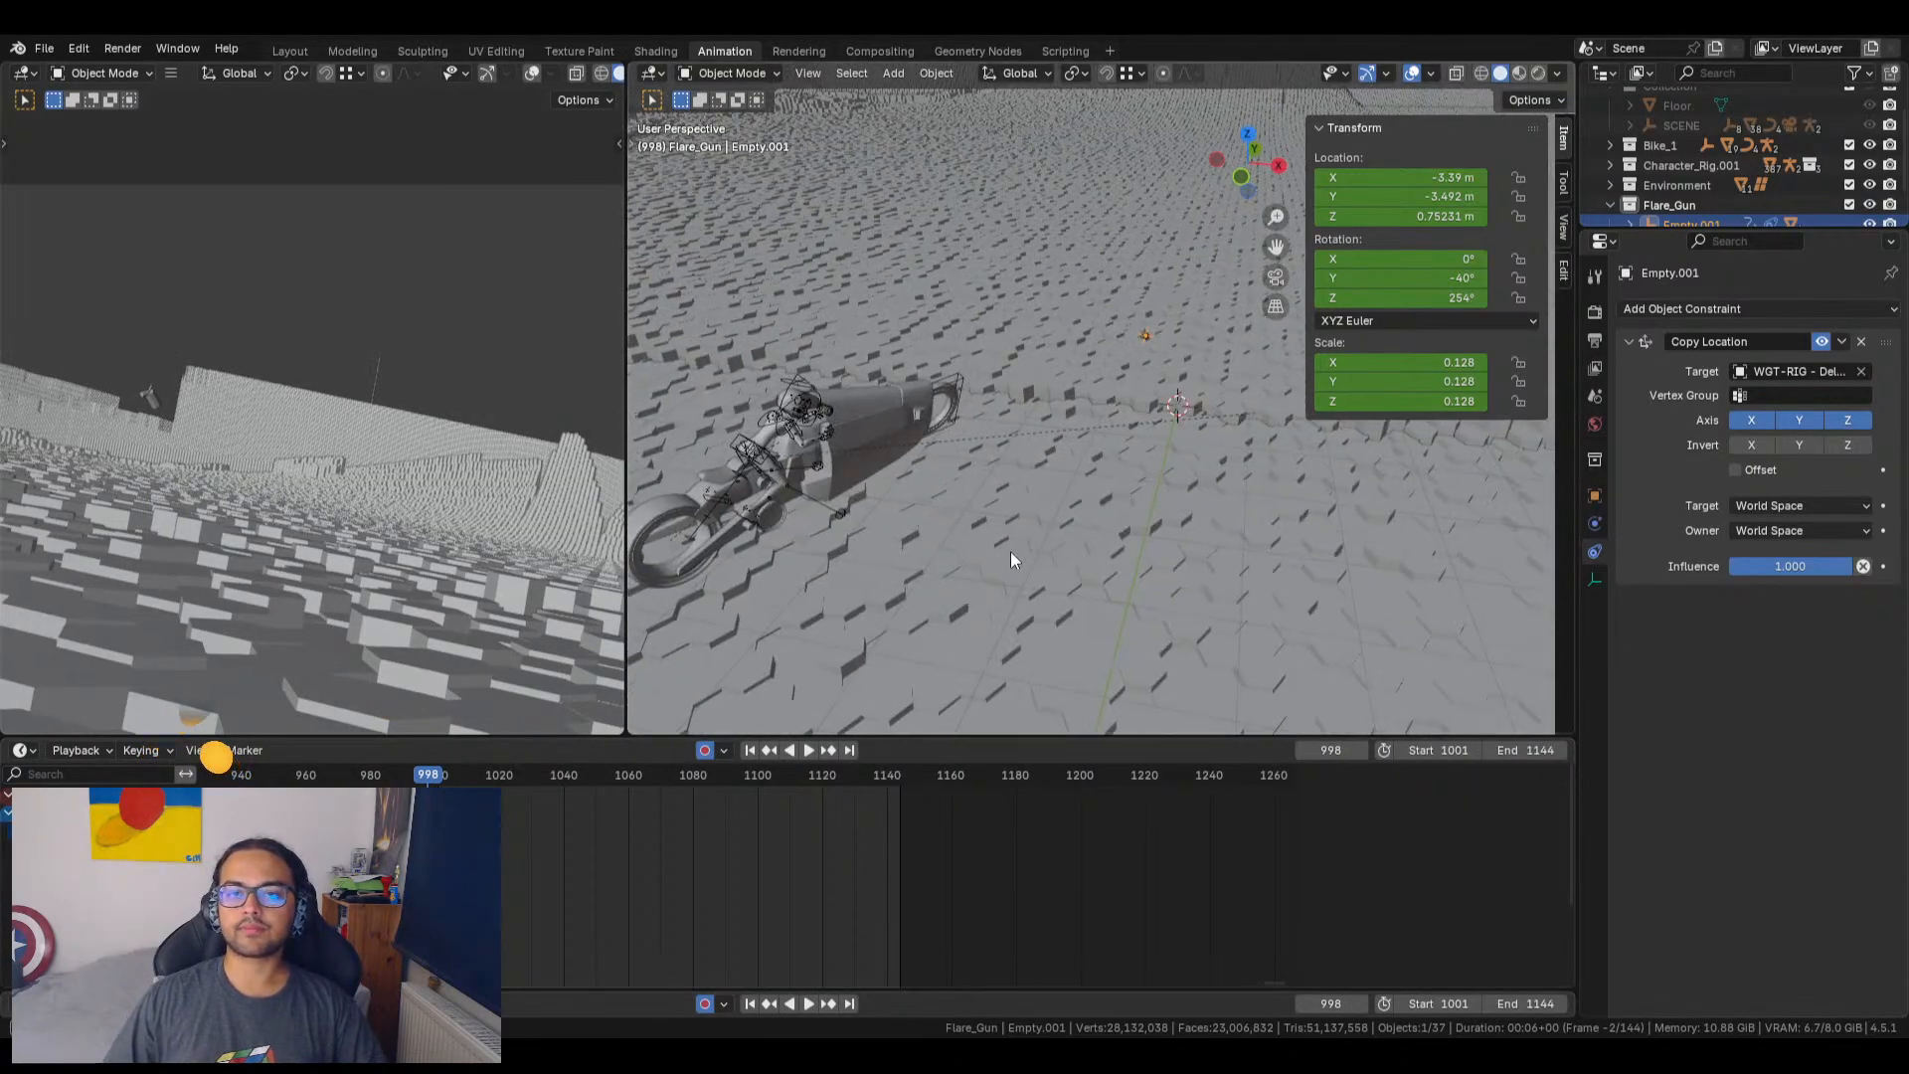
# Step: Try Custom Space as the constraint's owner space with a World Space target, and test the flare gun's motion
pyautogui.click(1802, 530)
pyautogui.click(1790, 577)
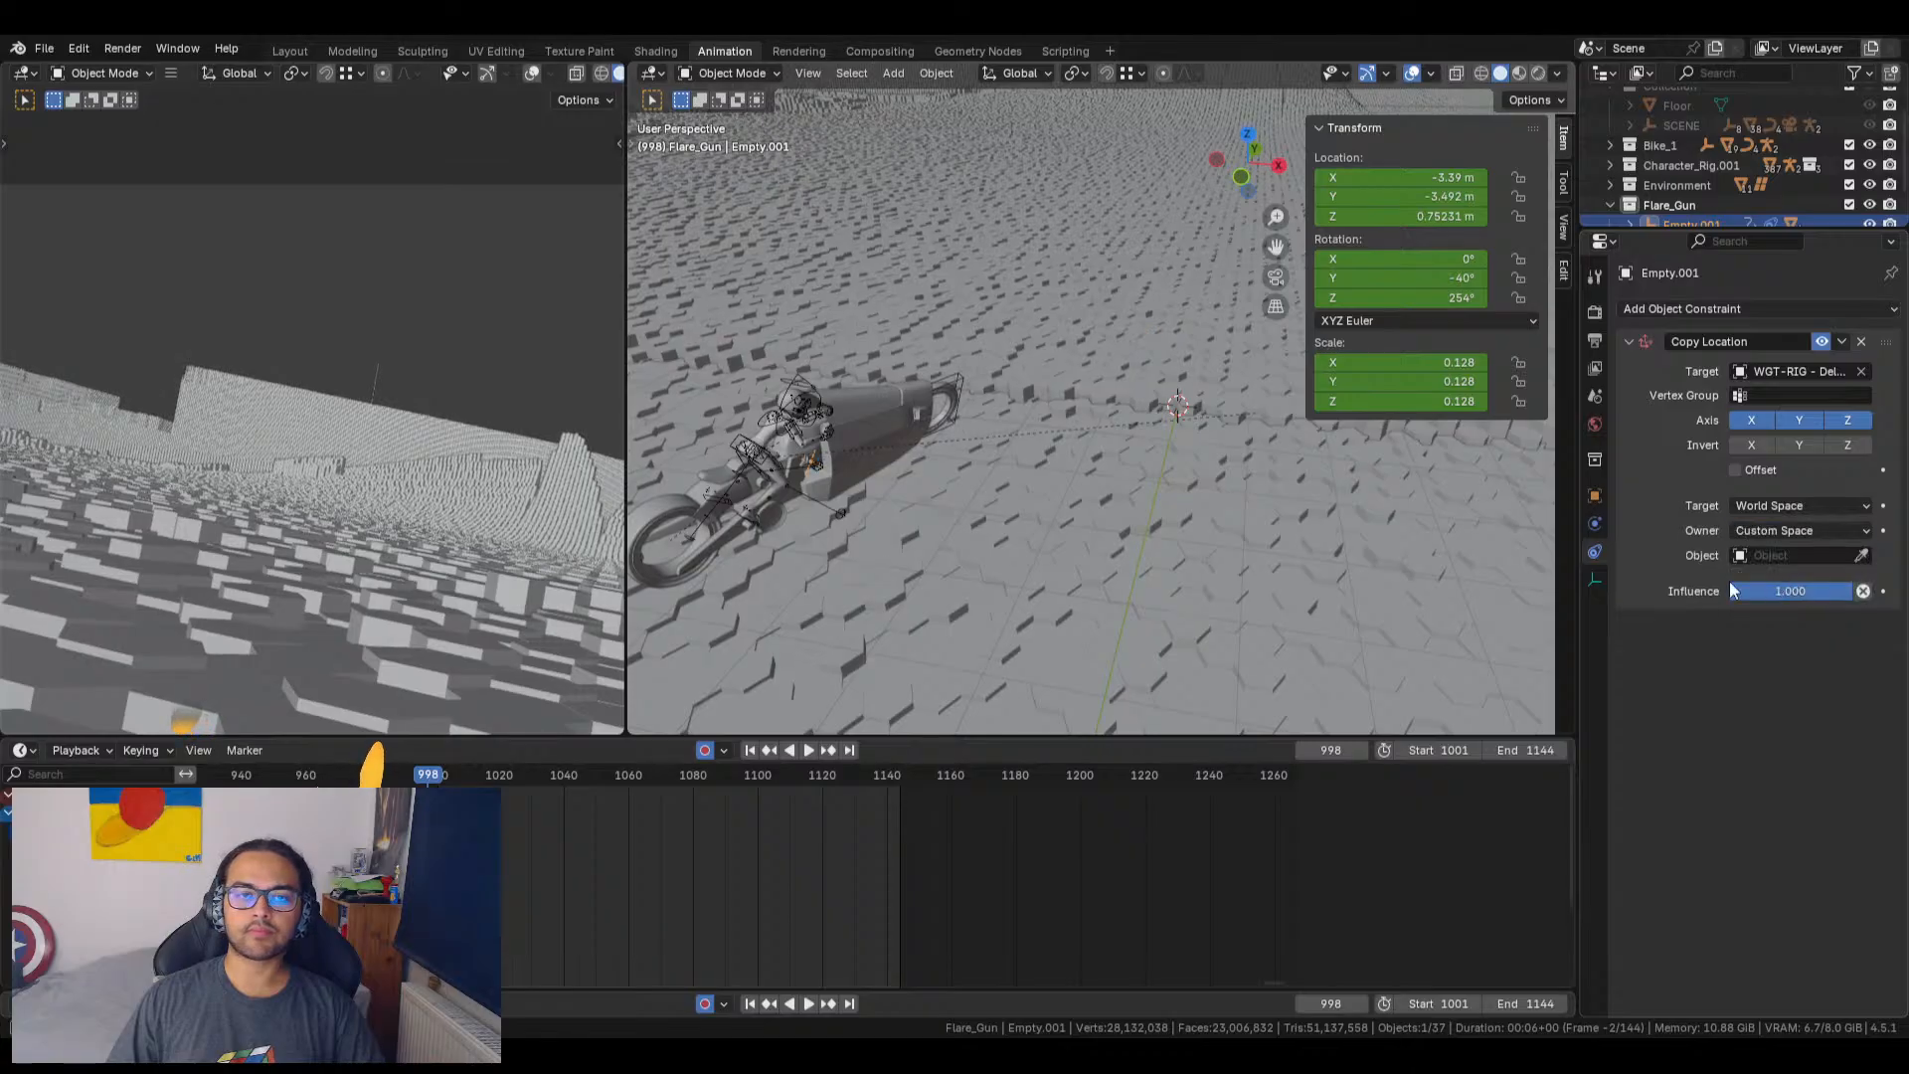
pyautogui.press('space')
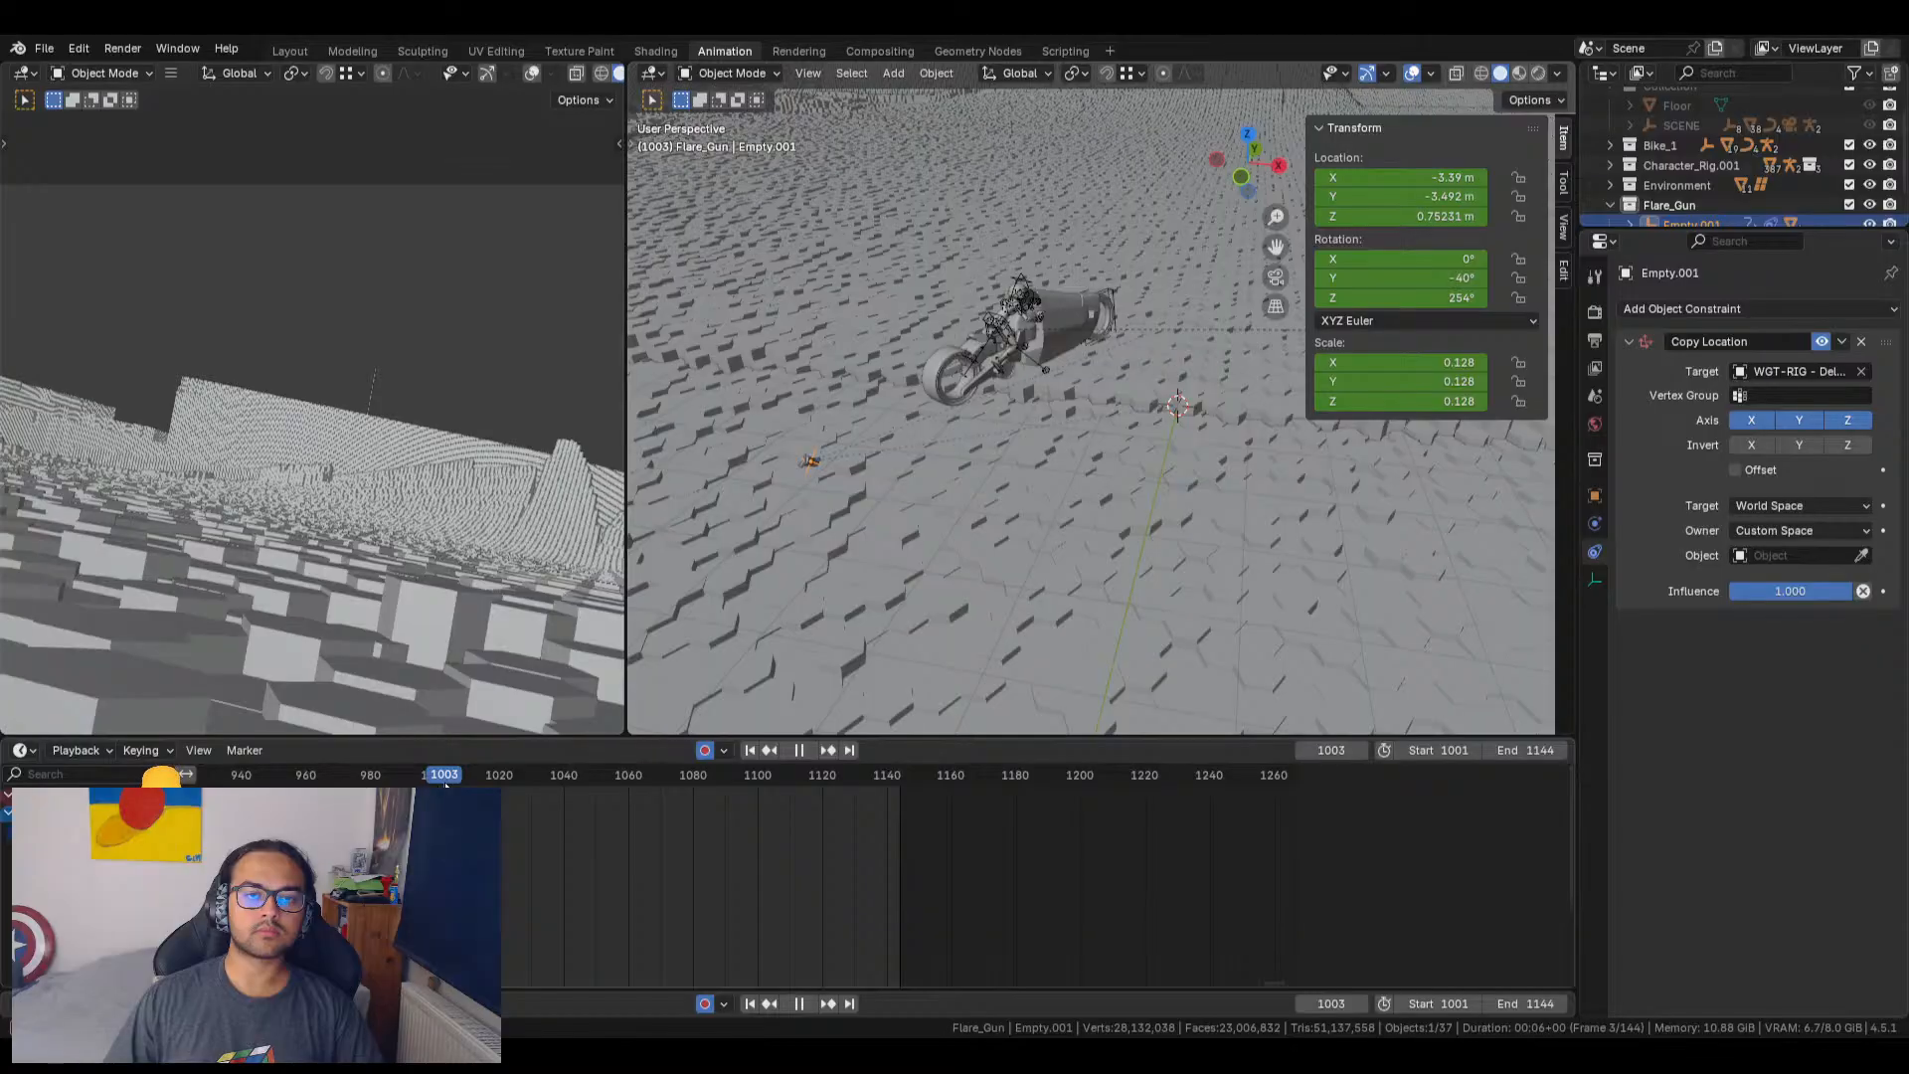
pyautogui.press('space')
pyautogui.press('Escape')
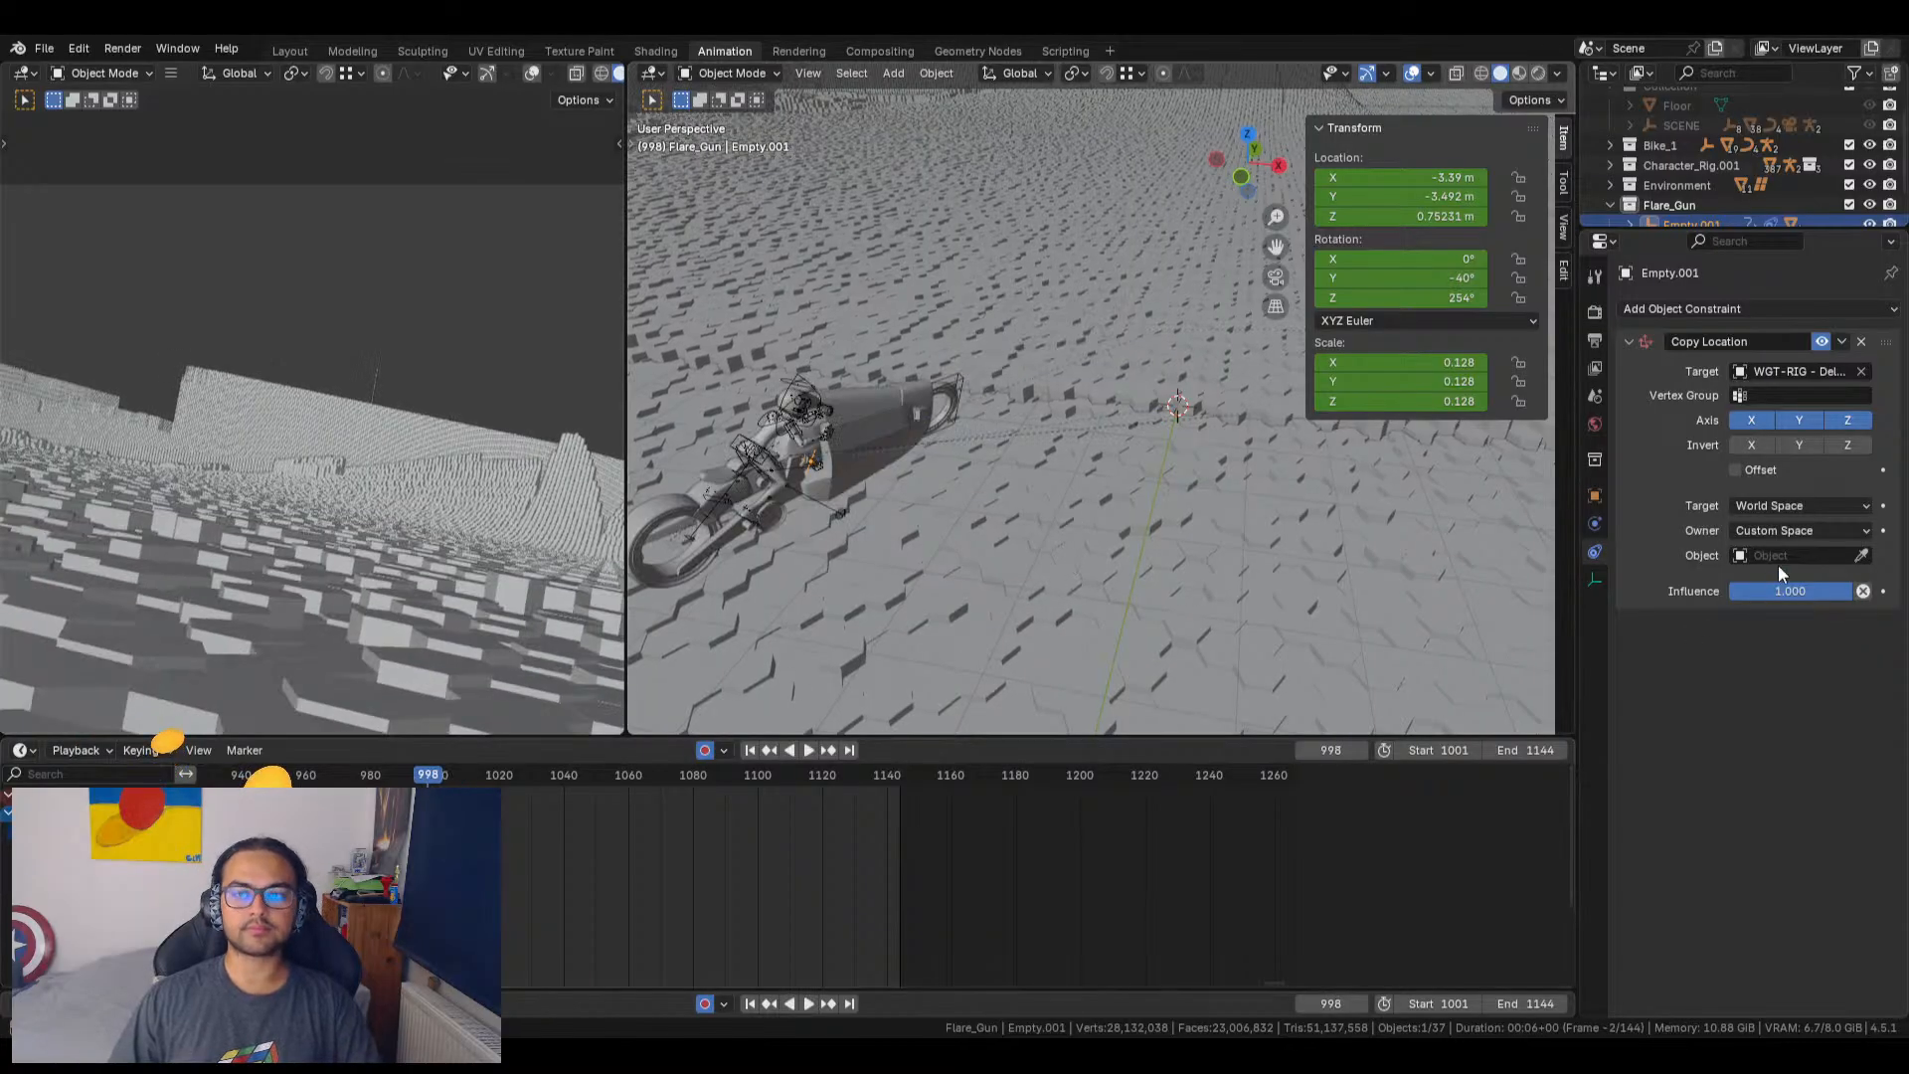
# Step: Switch the constraint's owner space back to World Space and test the flare gun's motion again
pyautogui.click(1791, 525)
pyautogui.click(1774, 557)
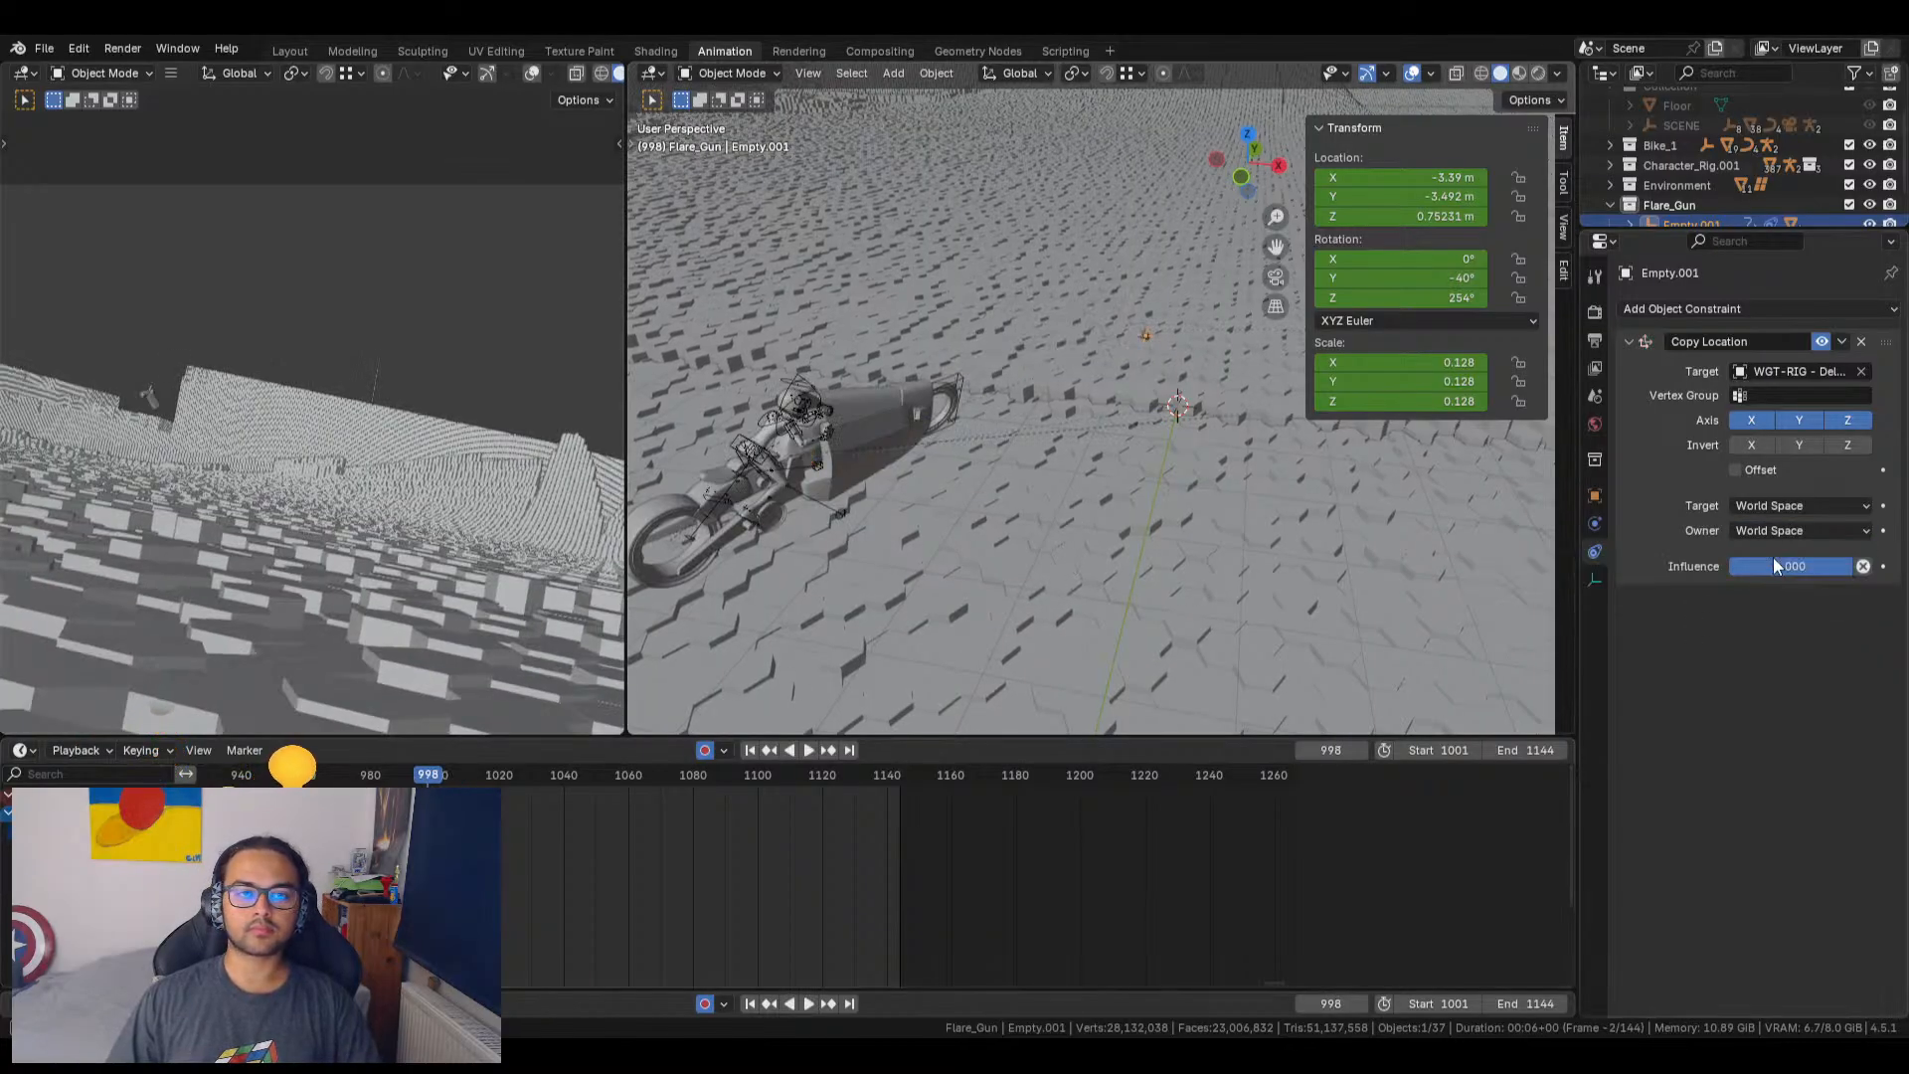
pyautogui.press('space')
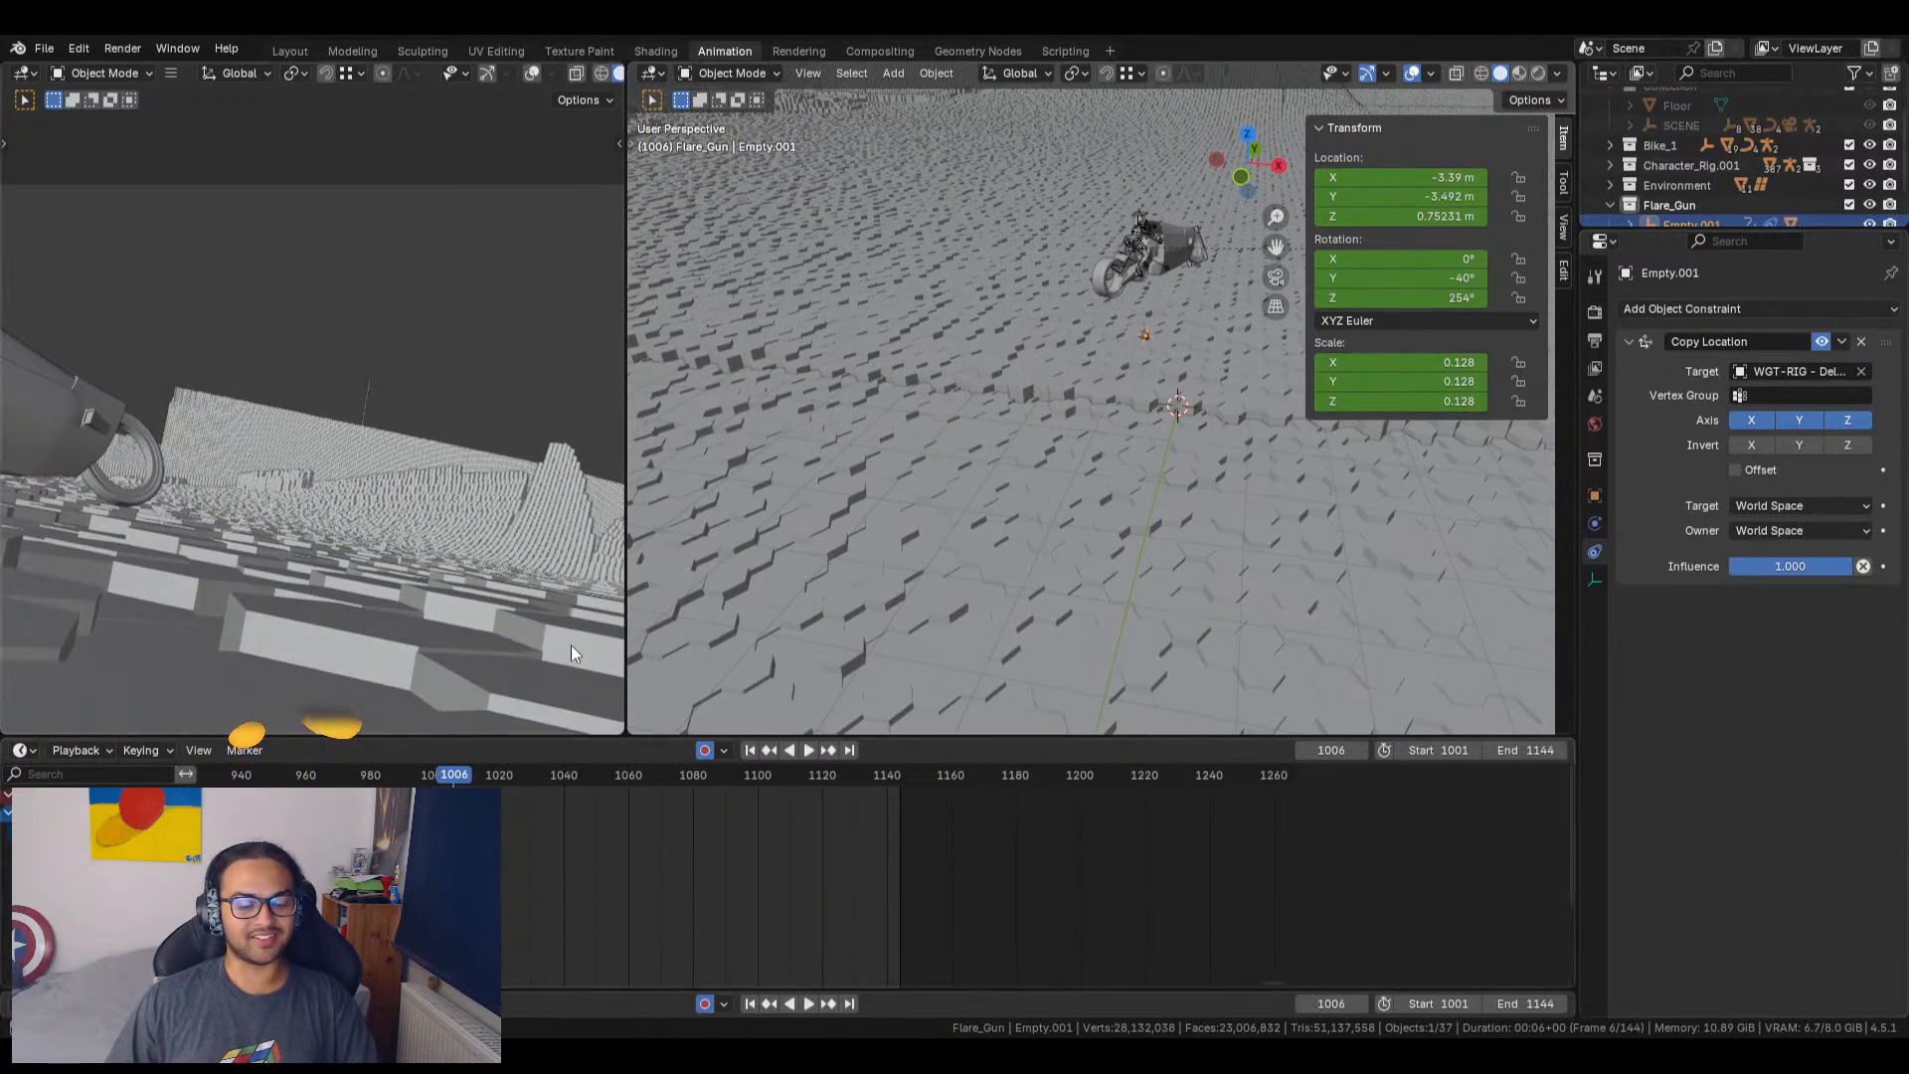
pyautogui.press('Escape')
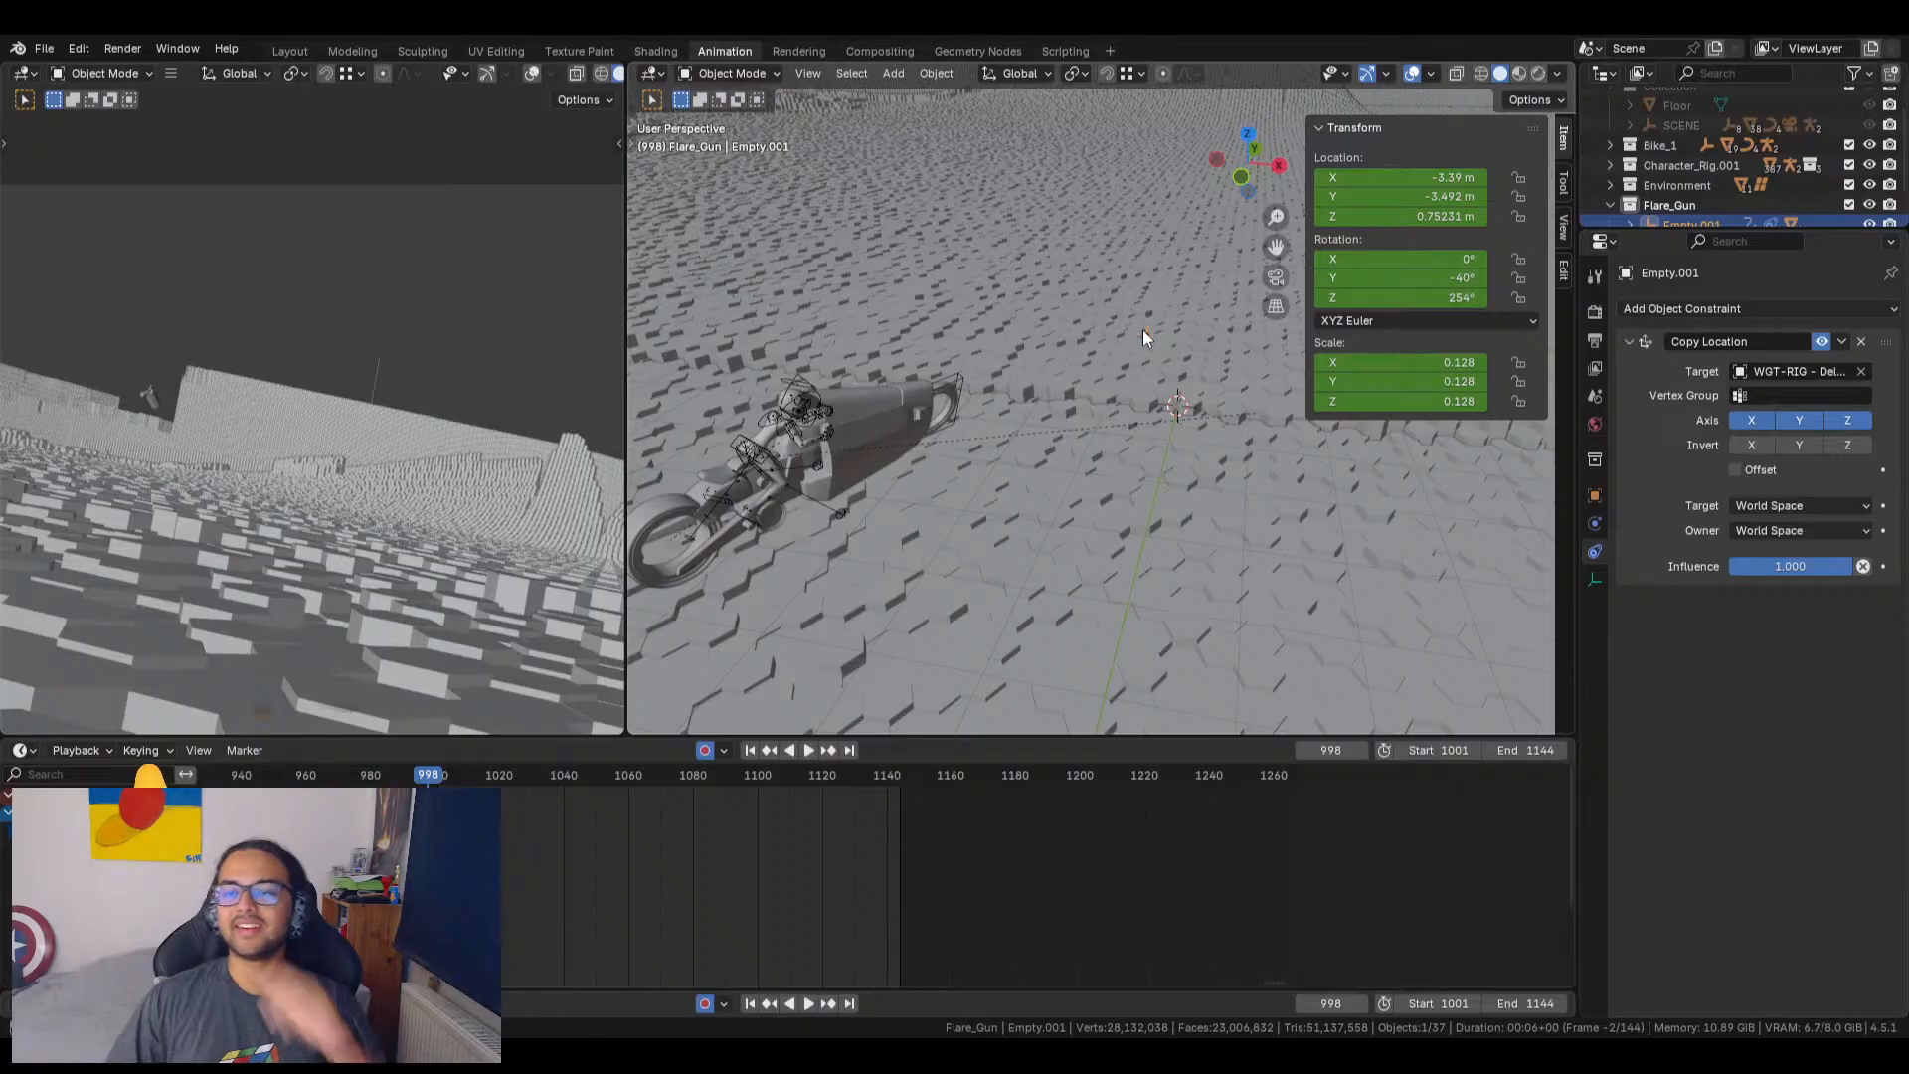
# Step: Try the constraint's Offset option, check the motion up to frame 1008, and delete the Copy Location constraint
pyautogui.click(1754, 473)
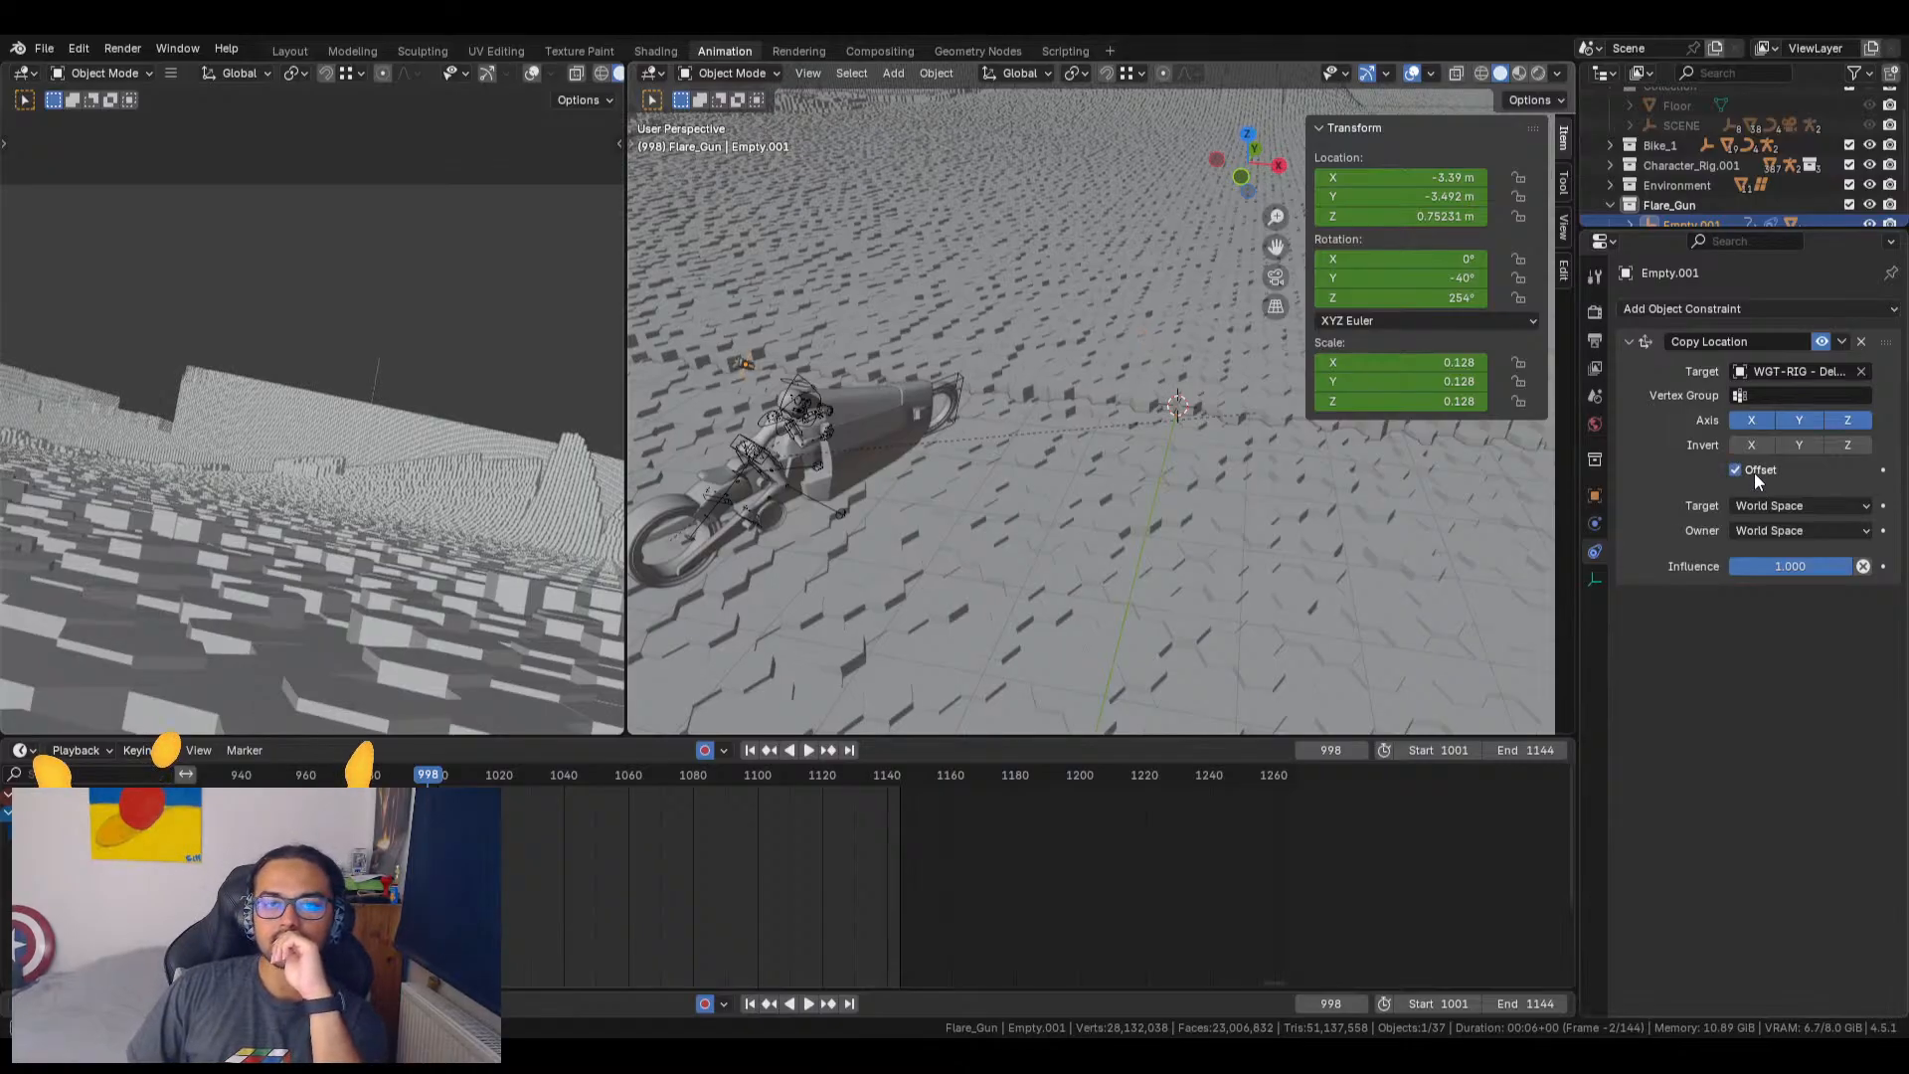
pyautogui.moveTo(445, 771); pyautogui.dragTo(469, 778)
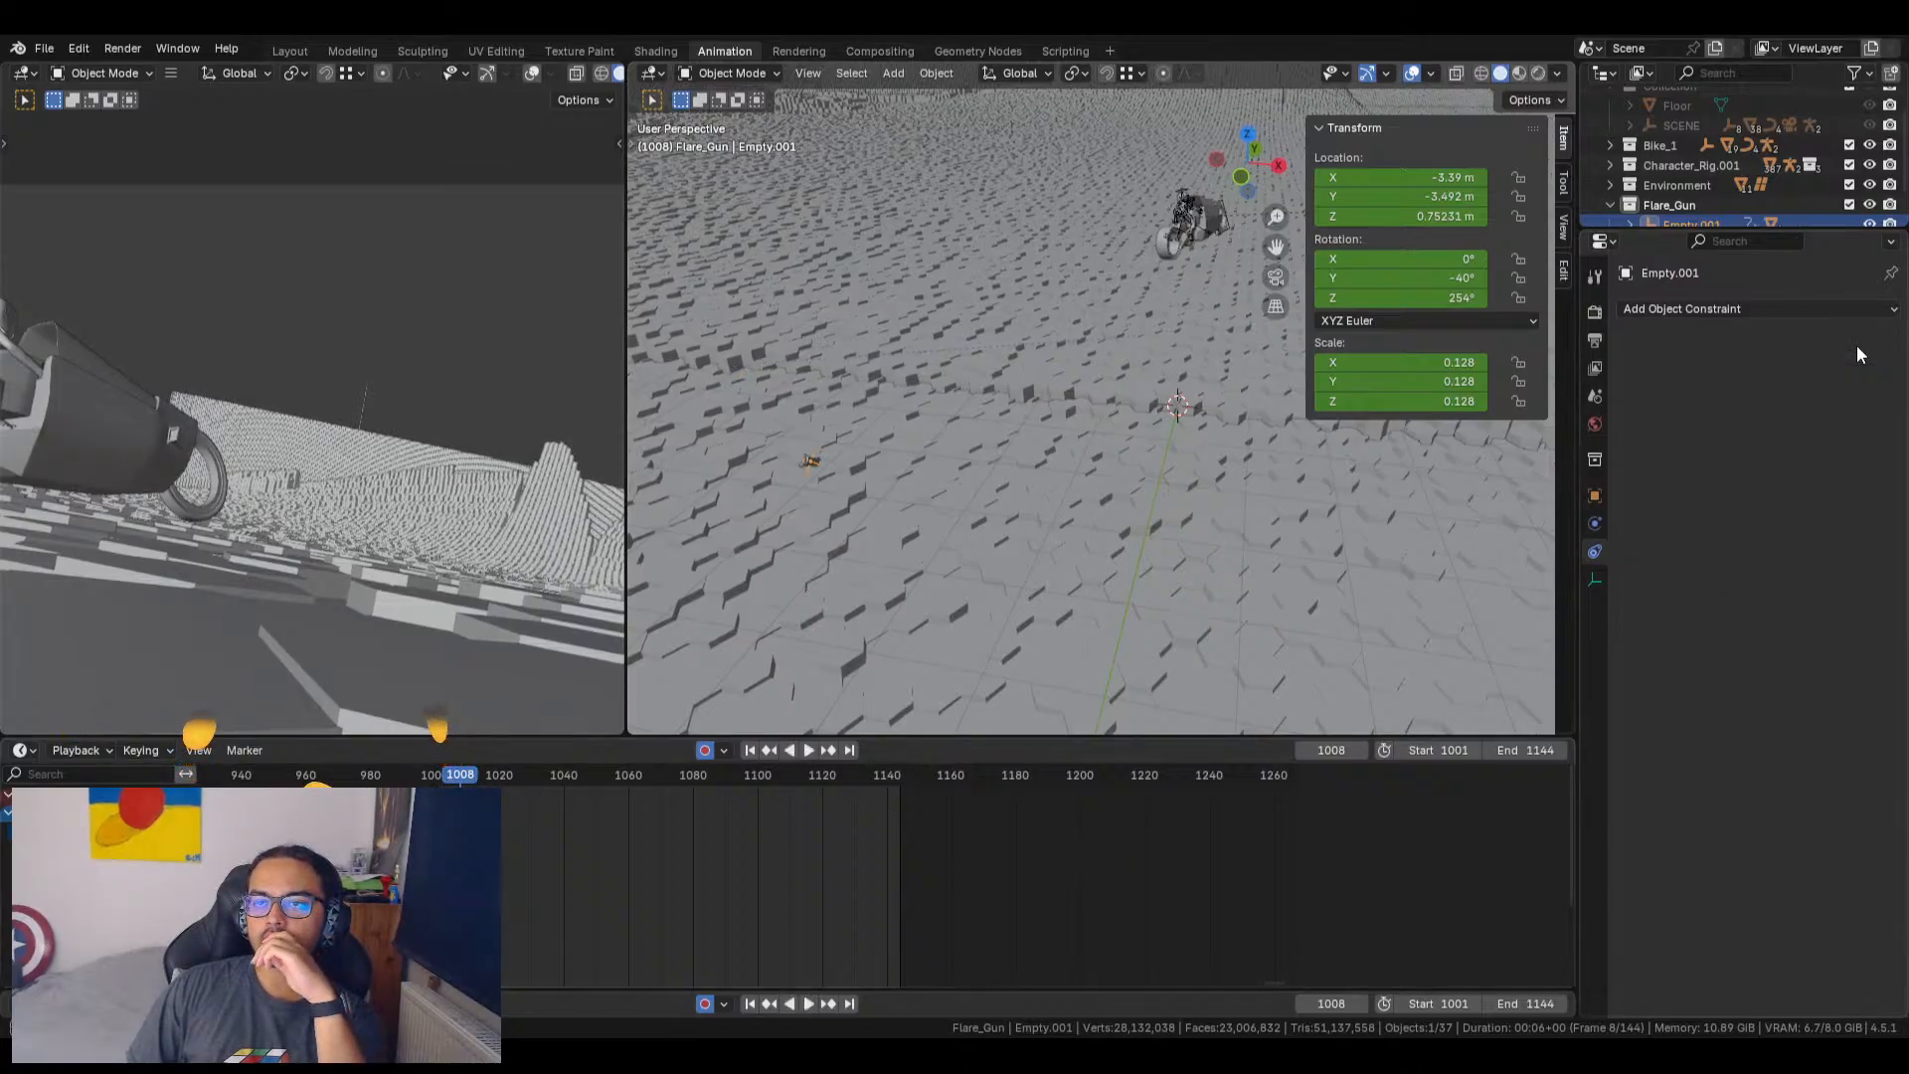
pyautogui.click(1860, 342)
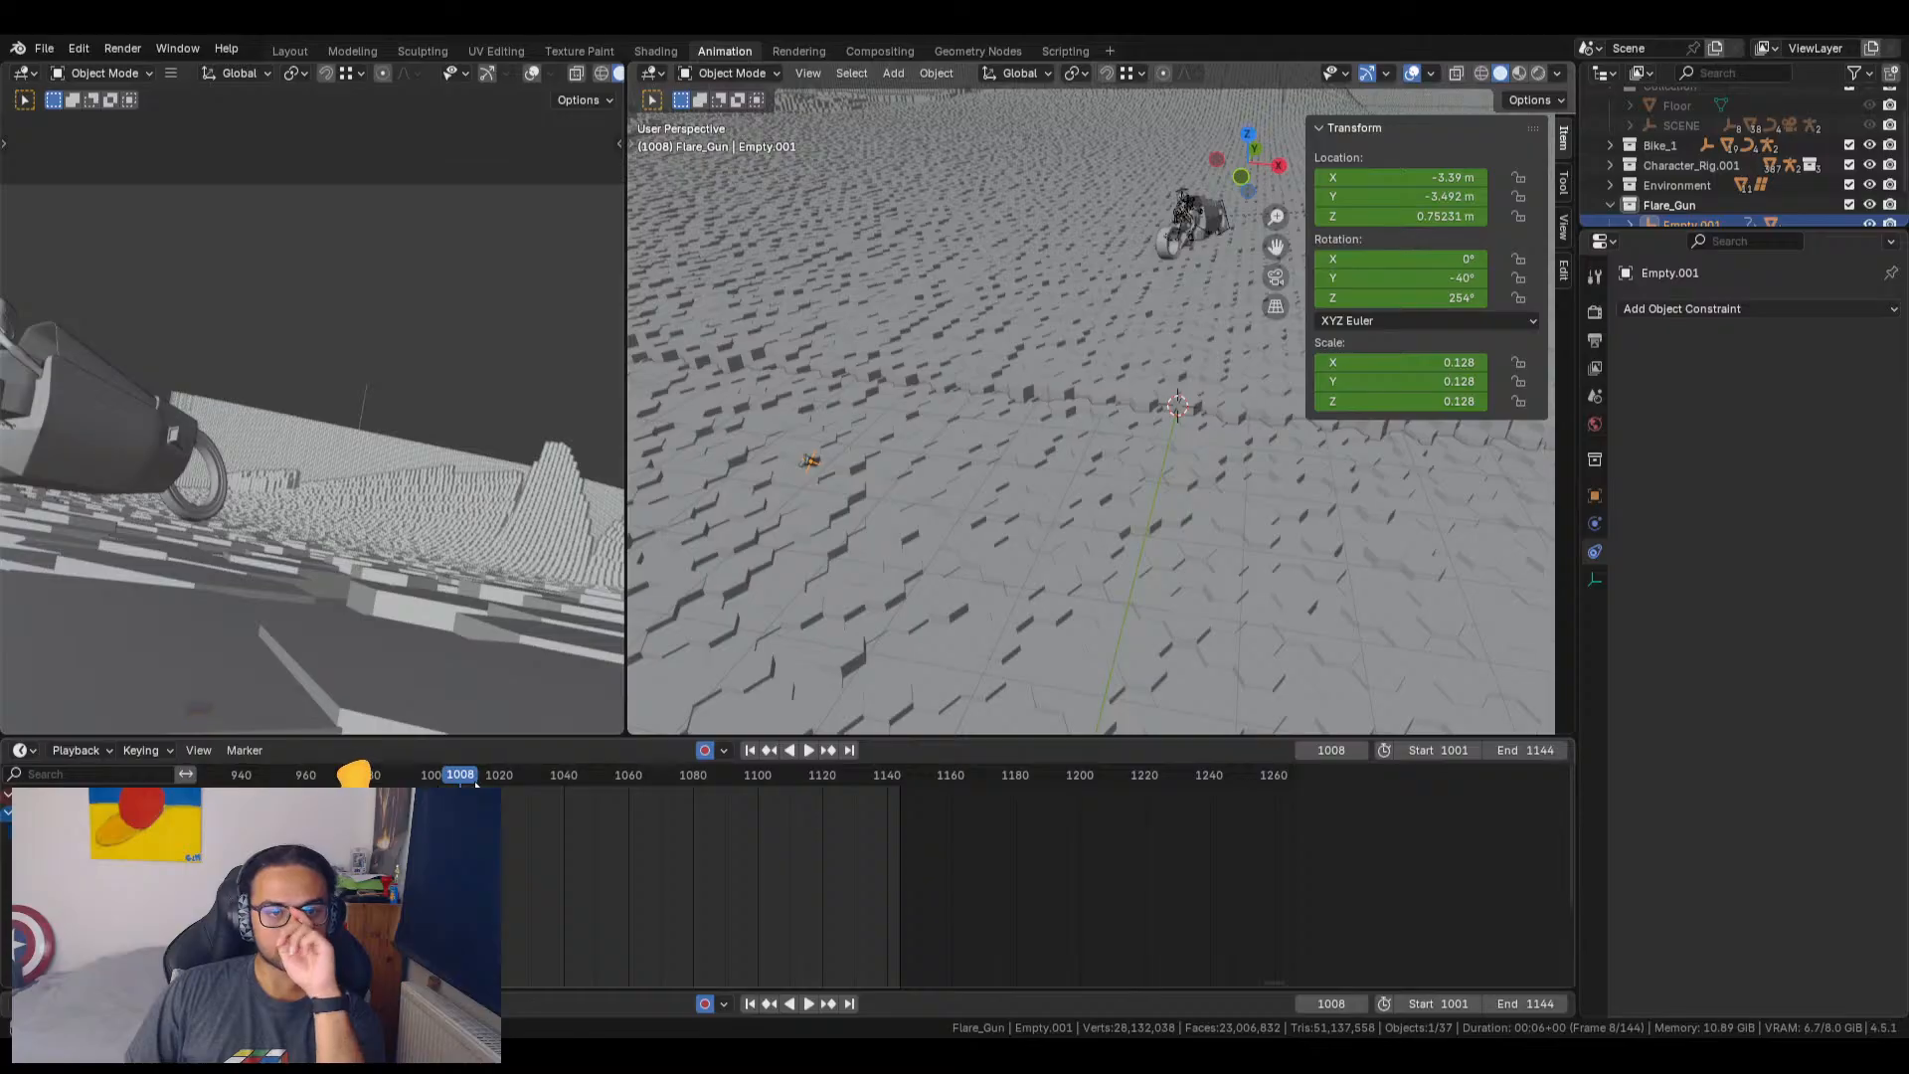
# Step: Review the bike animation up to frame 1047 in the camera view, and return to frame 1001
pyautogui.press('space')
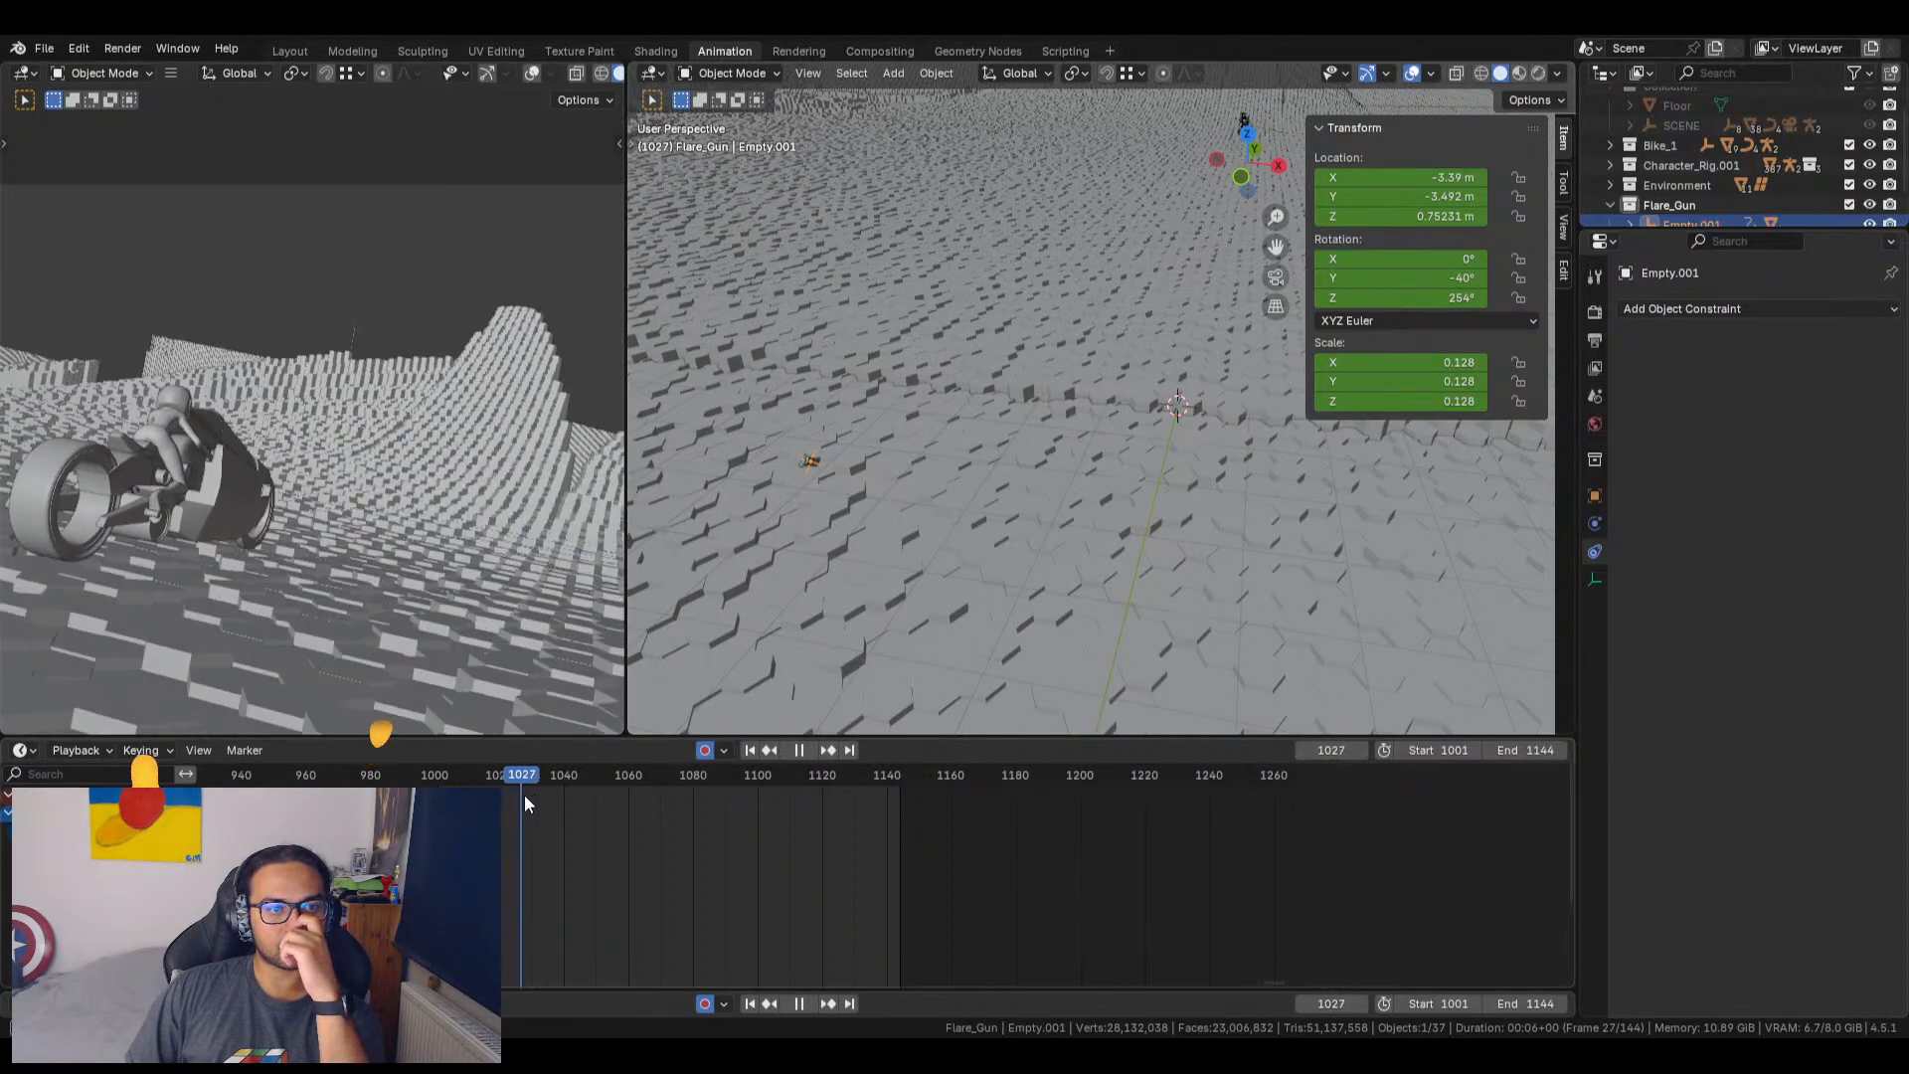
pyautogui.moveTo(501, 796); pyautogui.dragTo(587, 803)
pyautogui.scroll(-3, 444, 468)
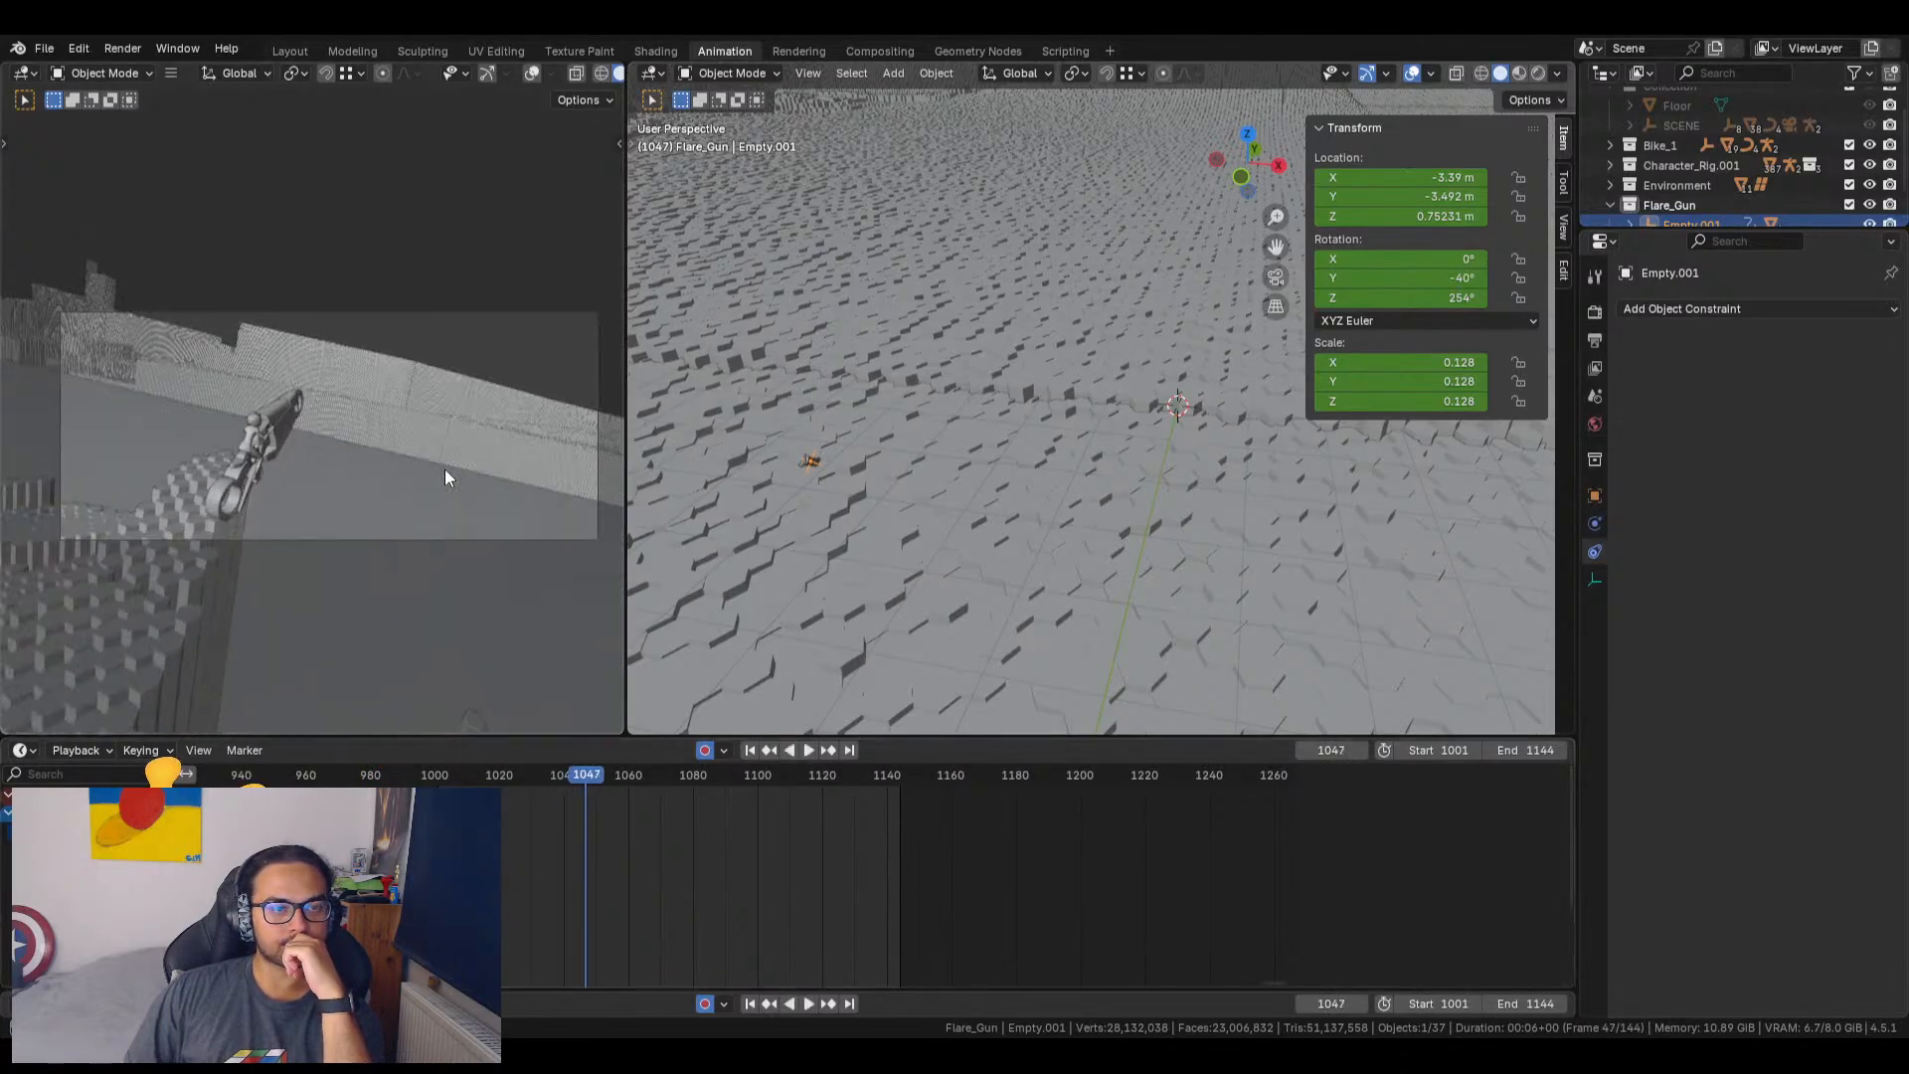
pyautogui.scroll(2, 445, 470)
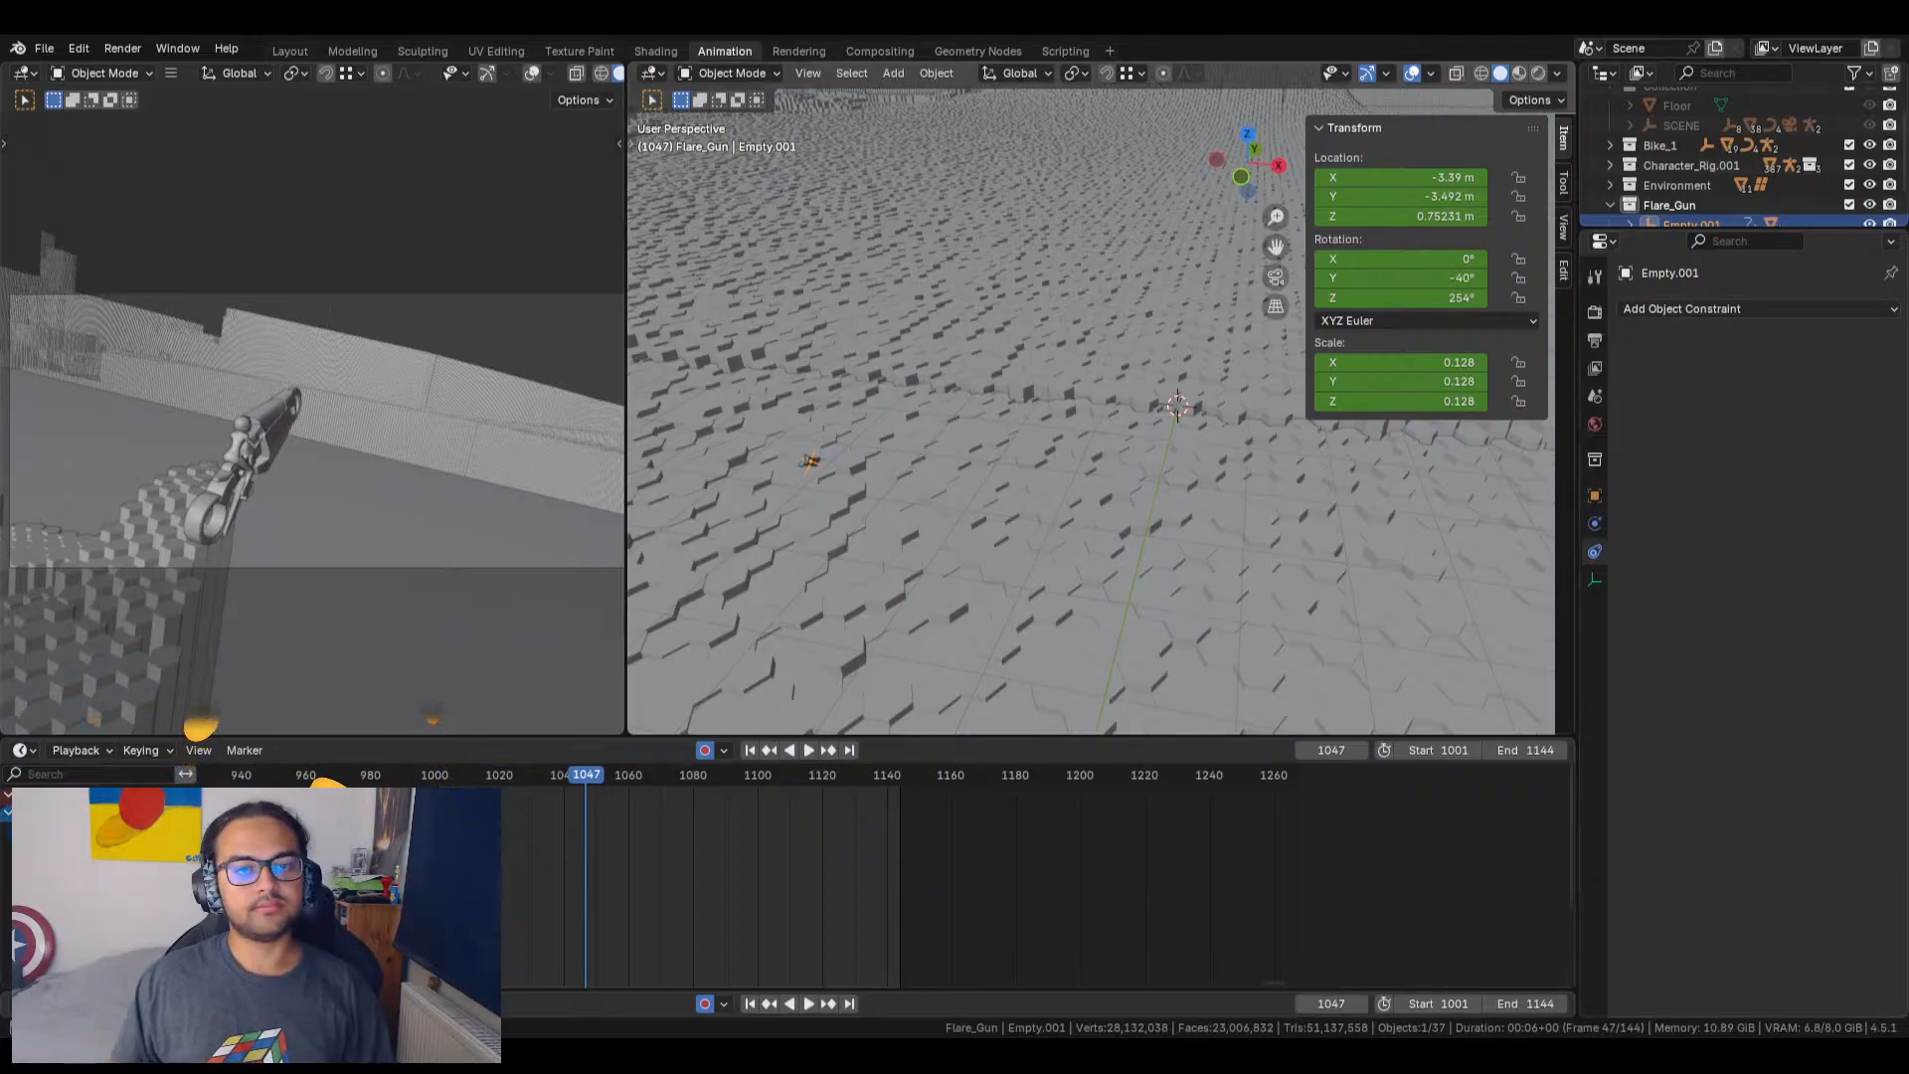
pyautogui.scroll(1, 1091, 411)
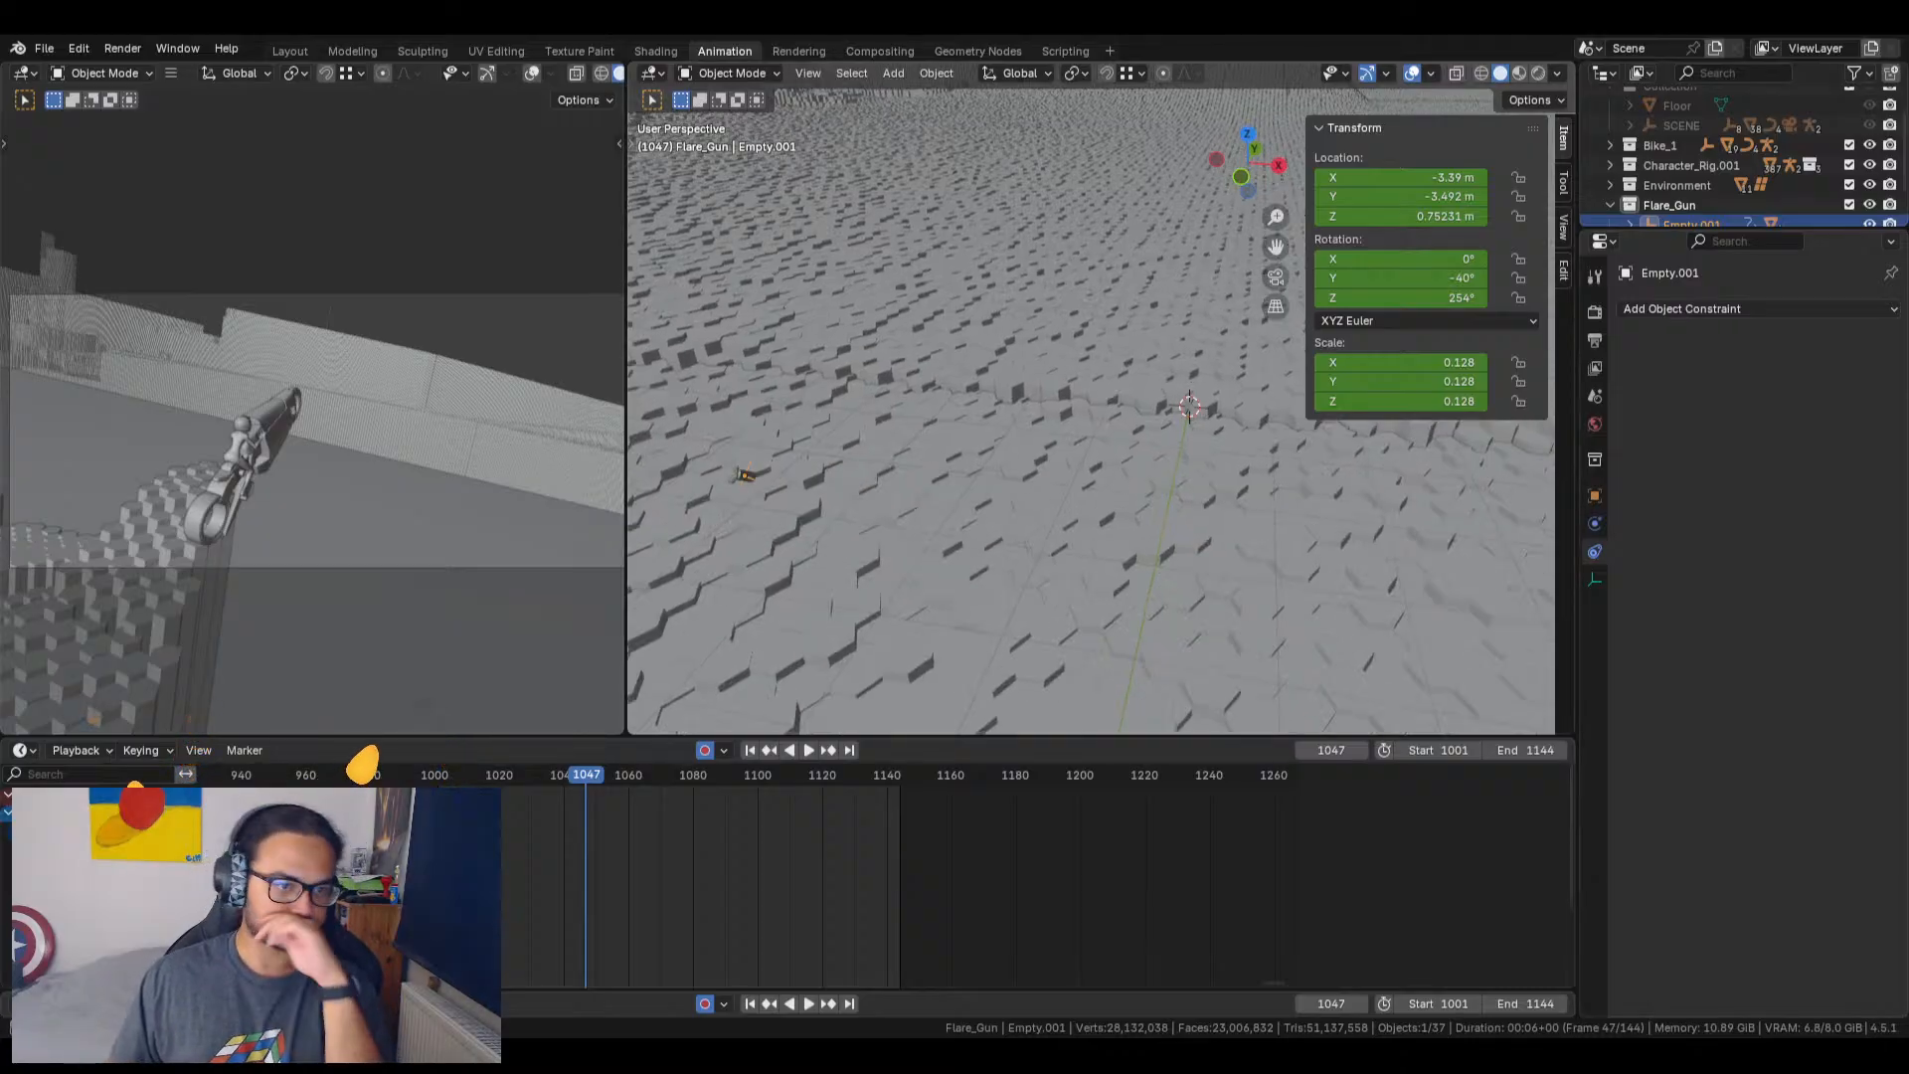
pyautogui.moveTo(593, 781)
pyautogui.mouseDown()
pyautogui.moveTo(435, 787)
pyautogui.moveTo(624, 792)
pyautogui.moveTo(887, 841)
pyautogui.moveTo(438, 831)
pyautogui.mouseUp()
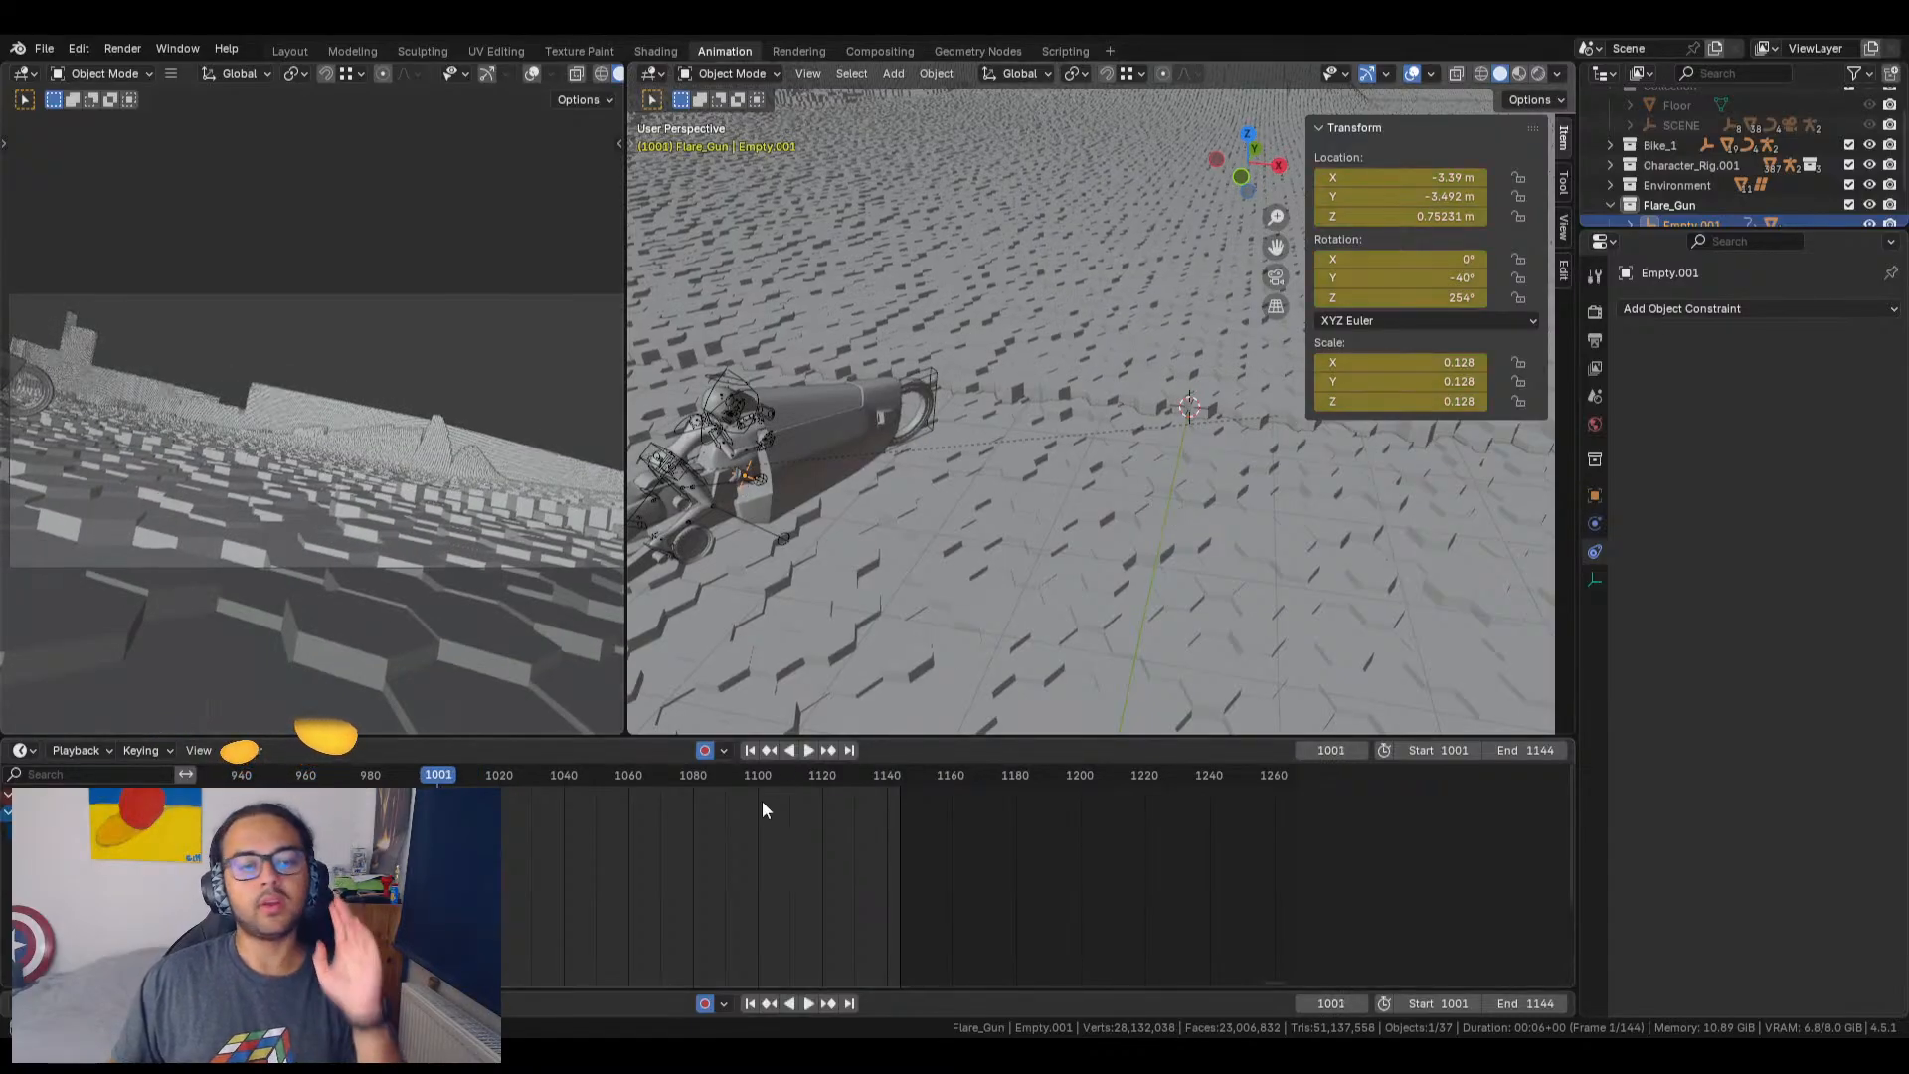
# Step: Parent the flare gun's controlling empty to the bike seat at frame 1001 using the Object parent type
pyautogui.click(889, 452)
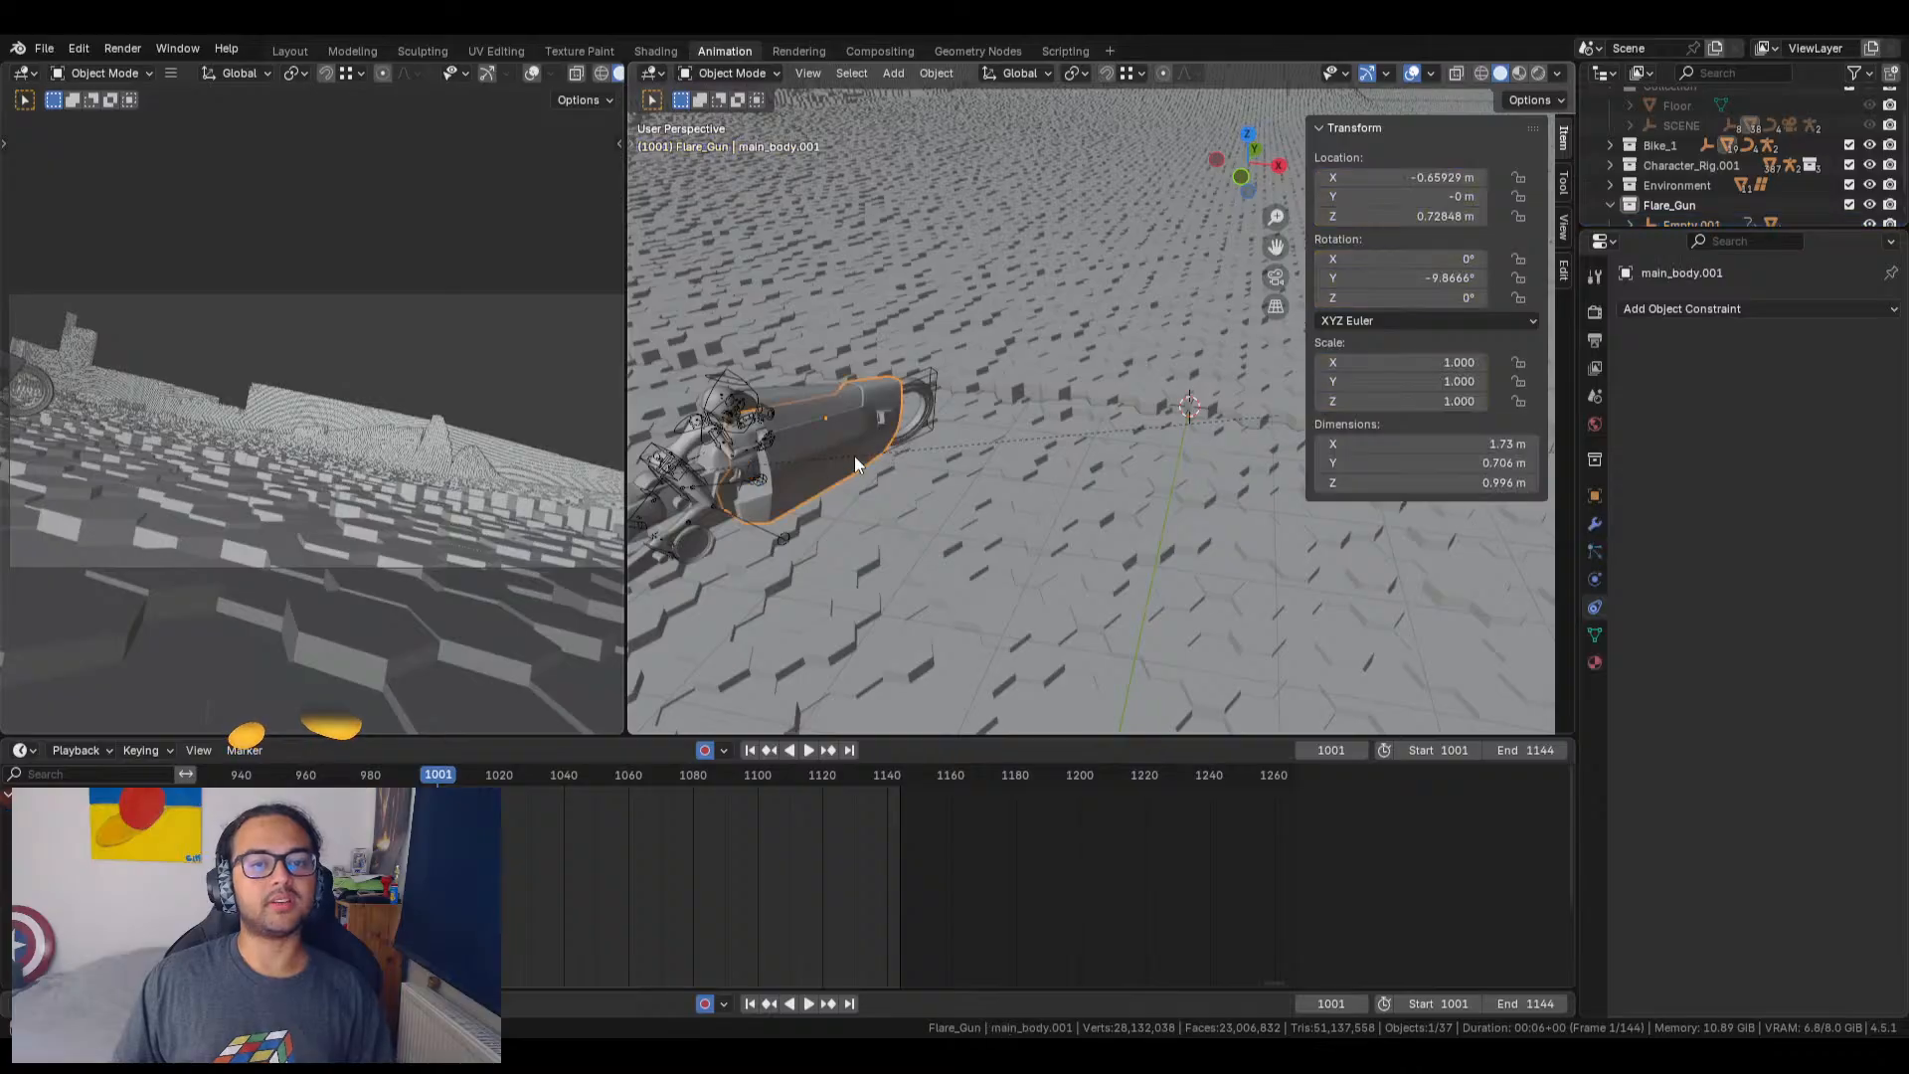
pyautogui.click(748, 462)
pyautogui.click(748, 474)
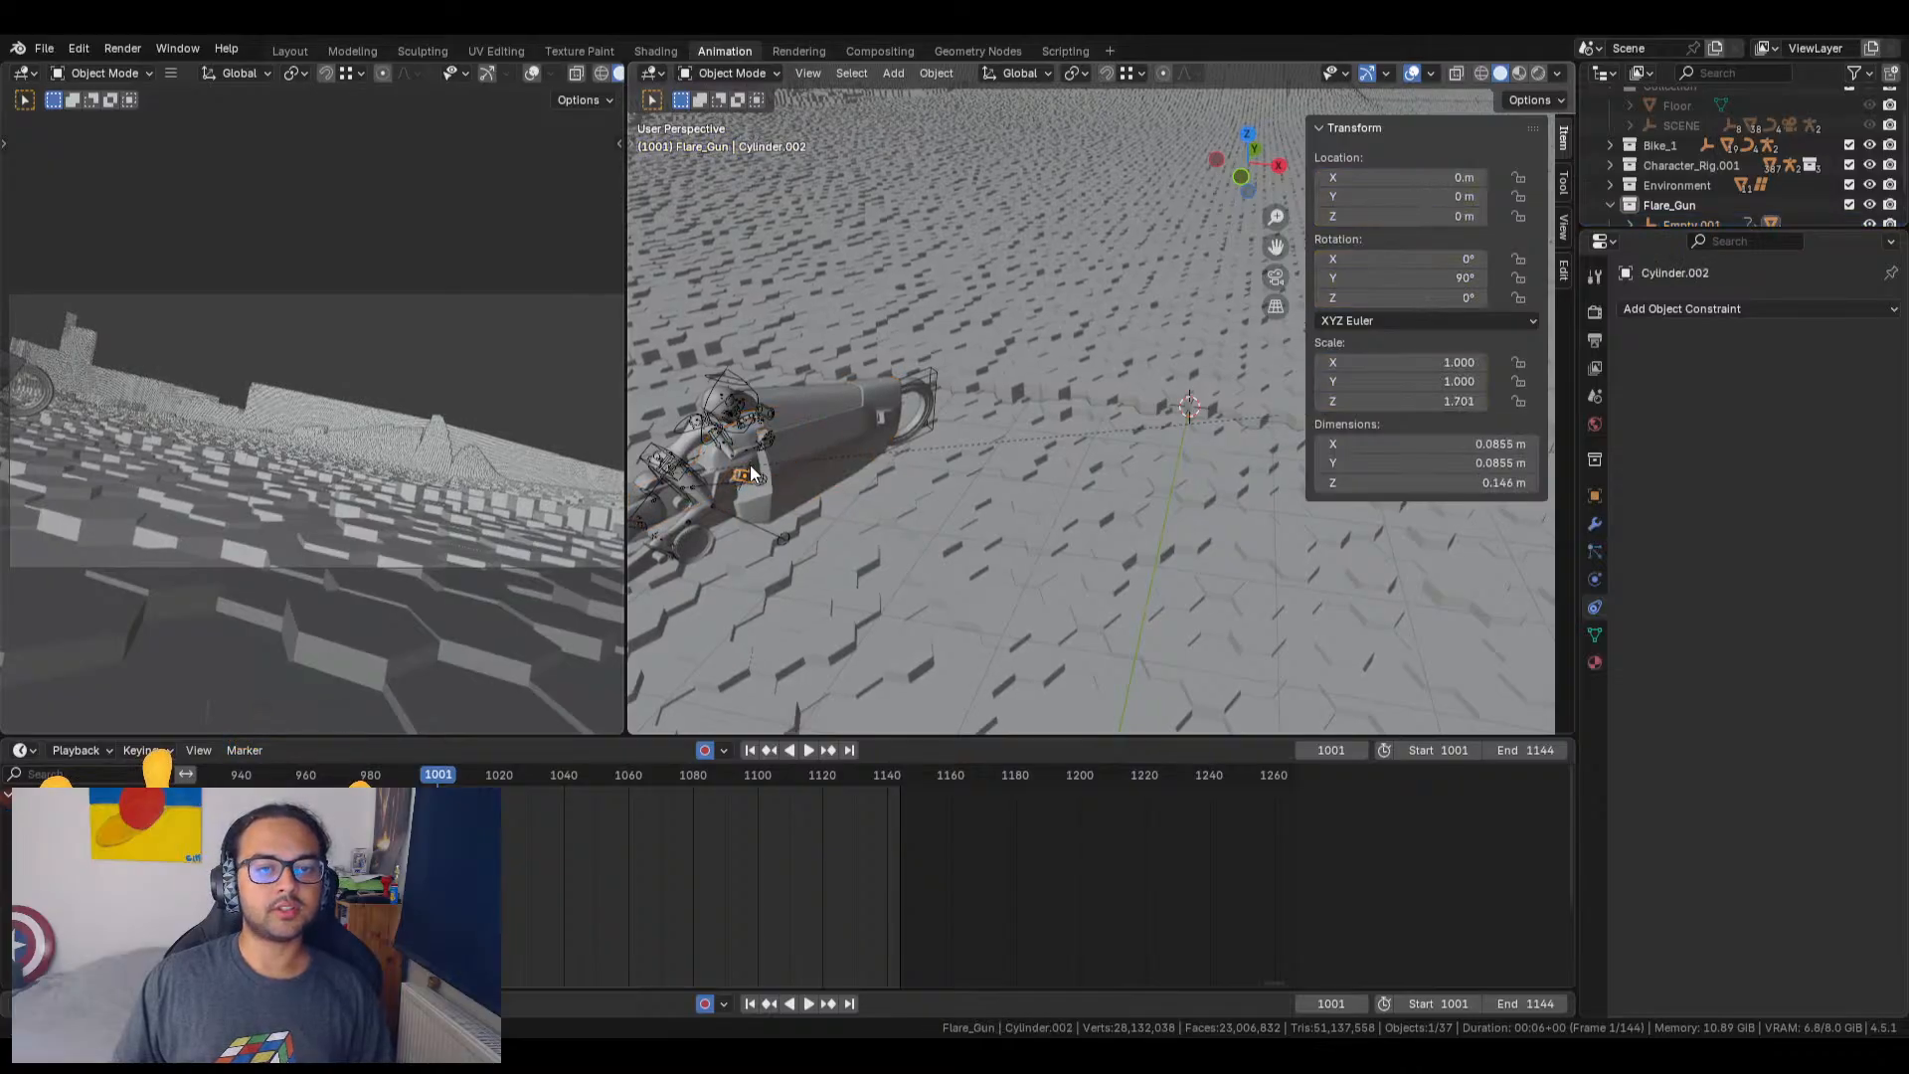
pyautogui.click(762, 477)
pyautogui.click(901, 523)
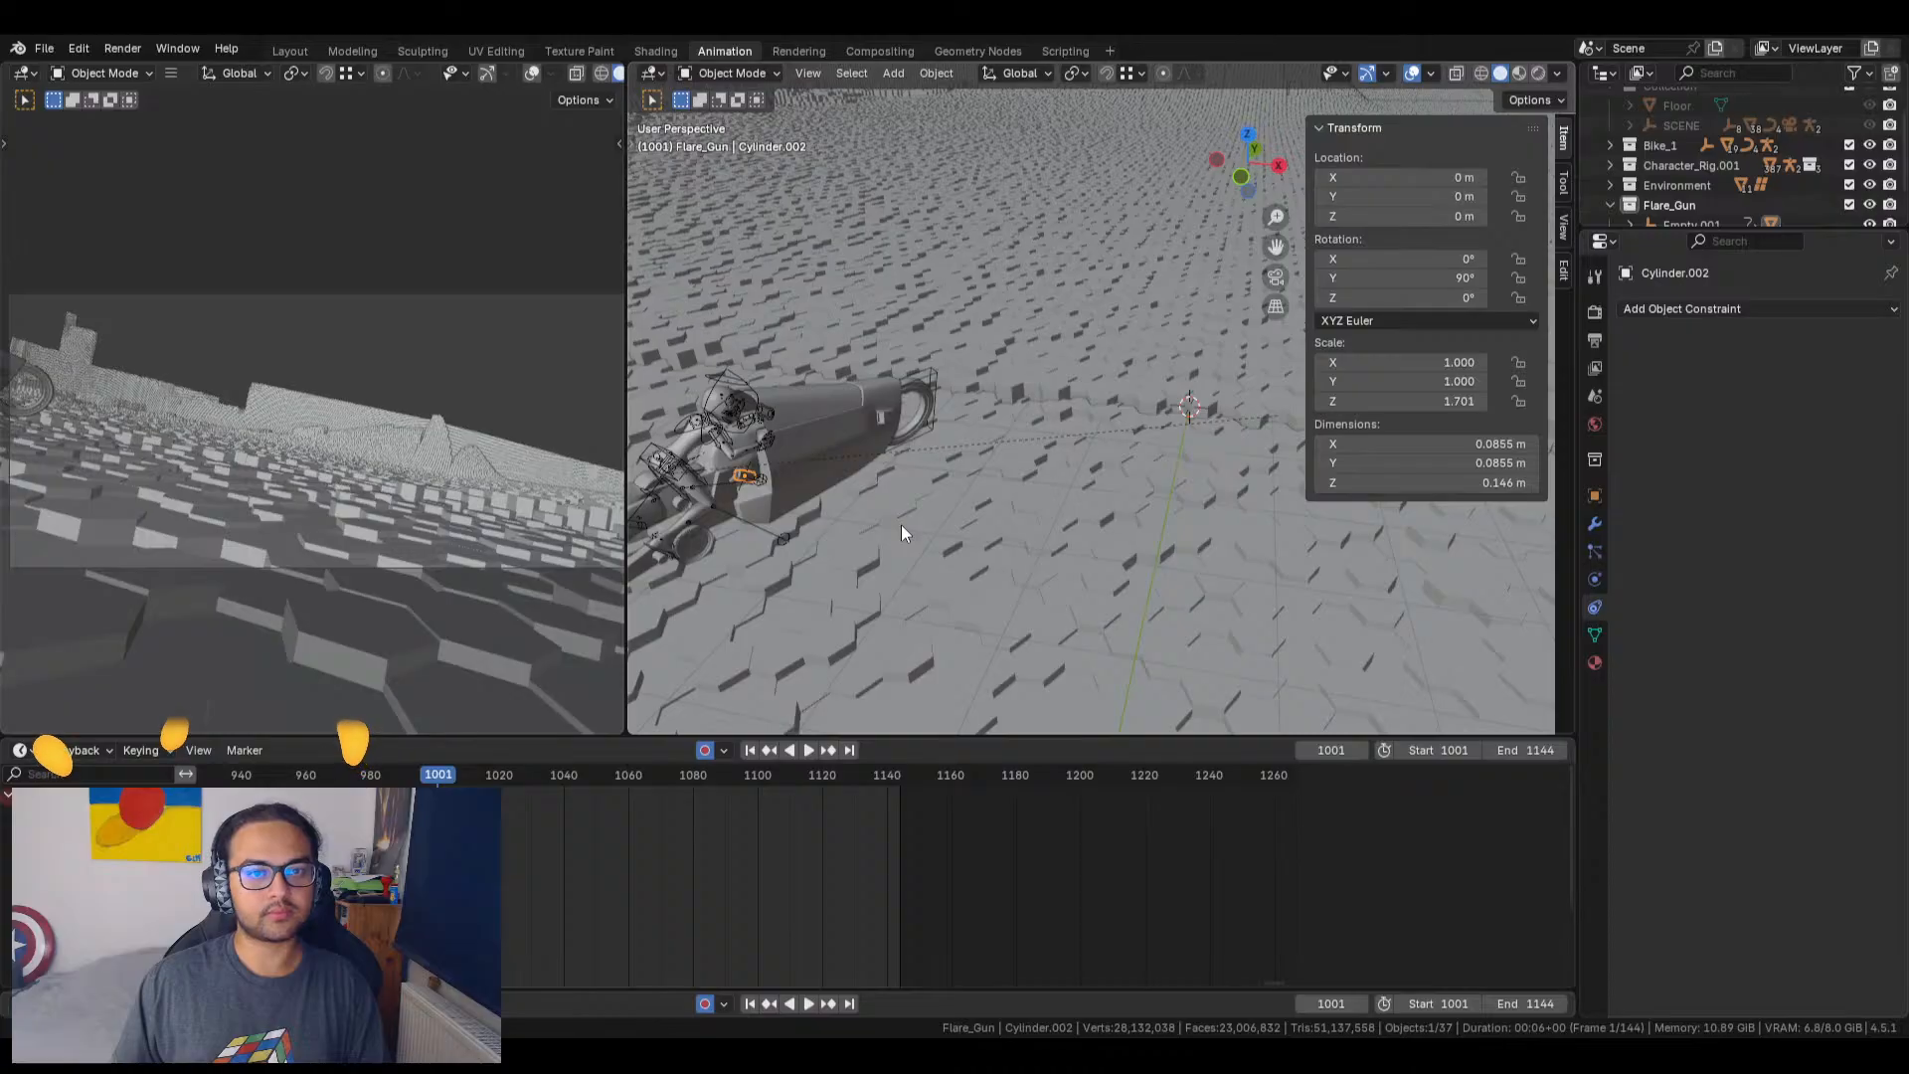
pyautogui.click(867, 497)
pyautogui.click(868, 506)
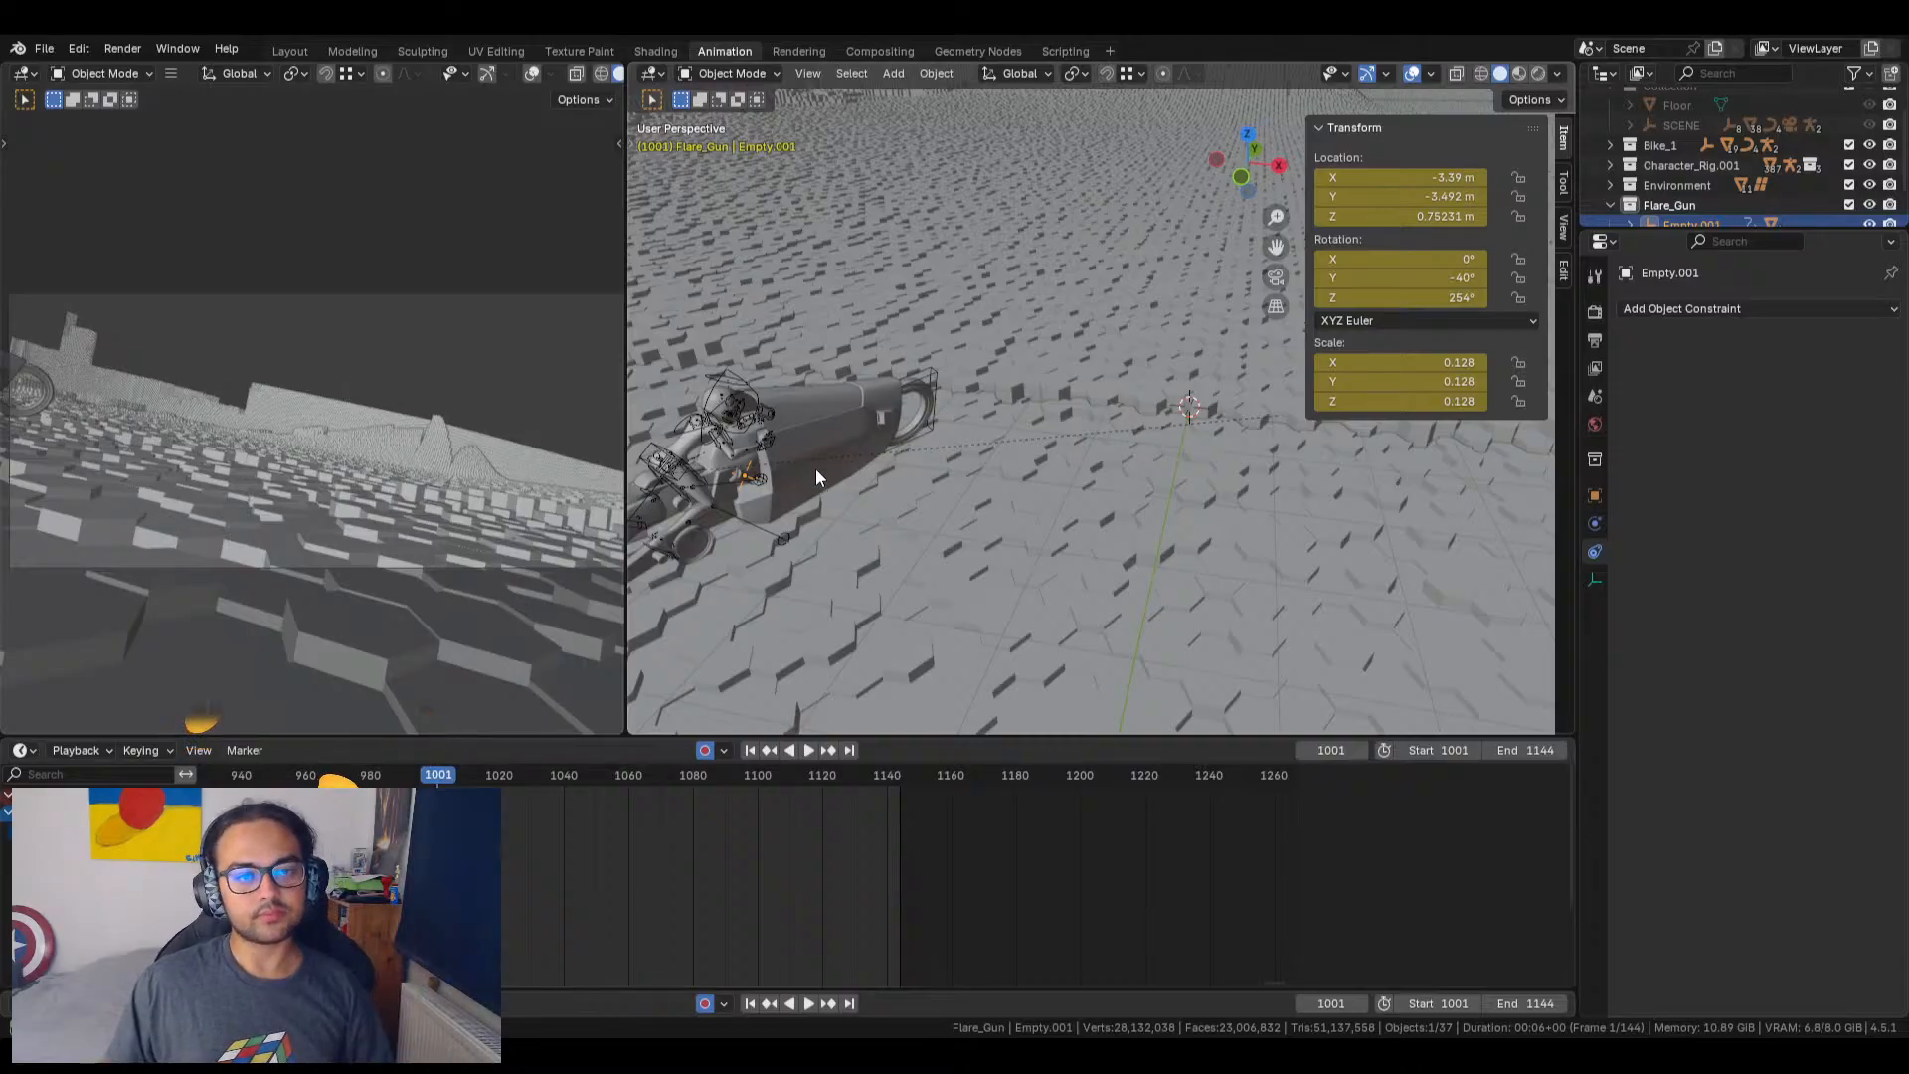
pyautogui.moveTo(792, 539); pyautogui.dragTo(1094, 504, button='middle')
pyautogui.scroll(4, 901, 454)
pyautogui.scroll(6, 1184, 460)
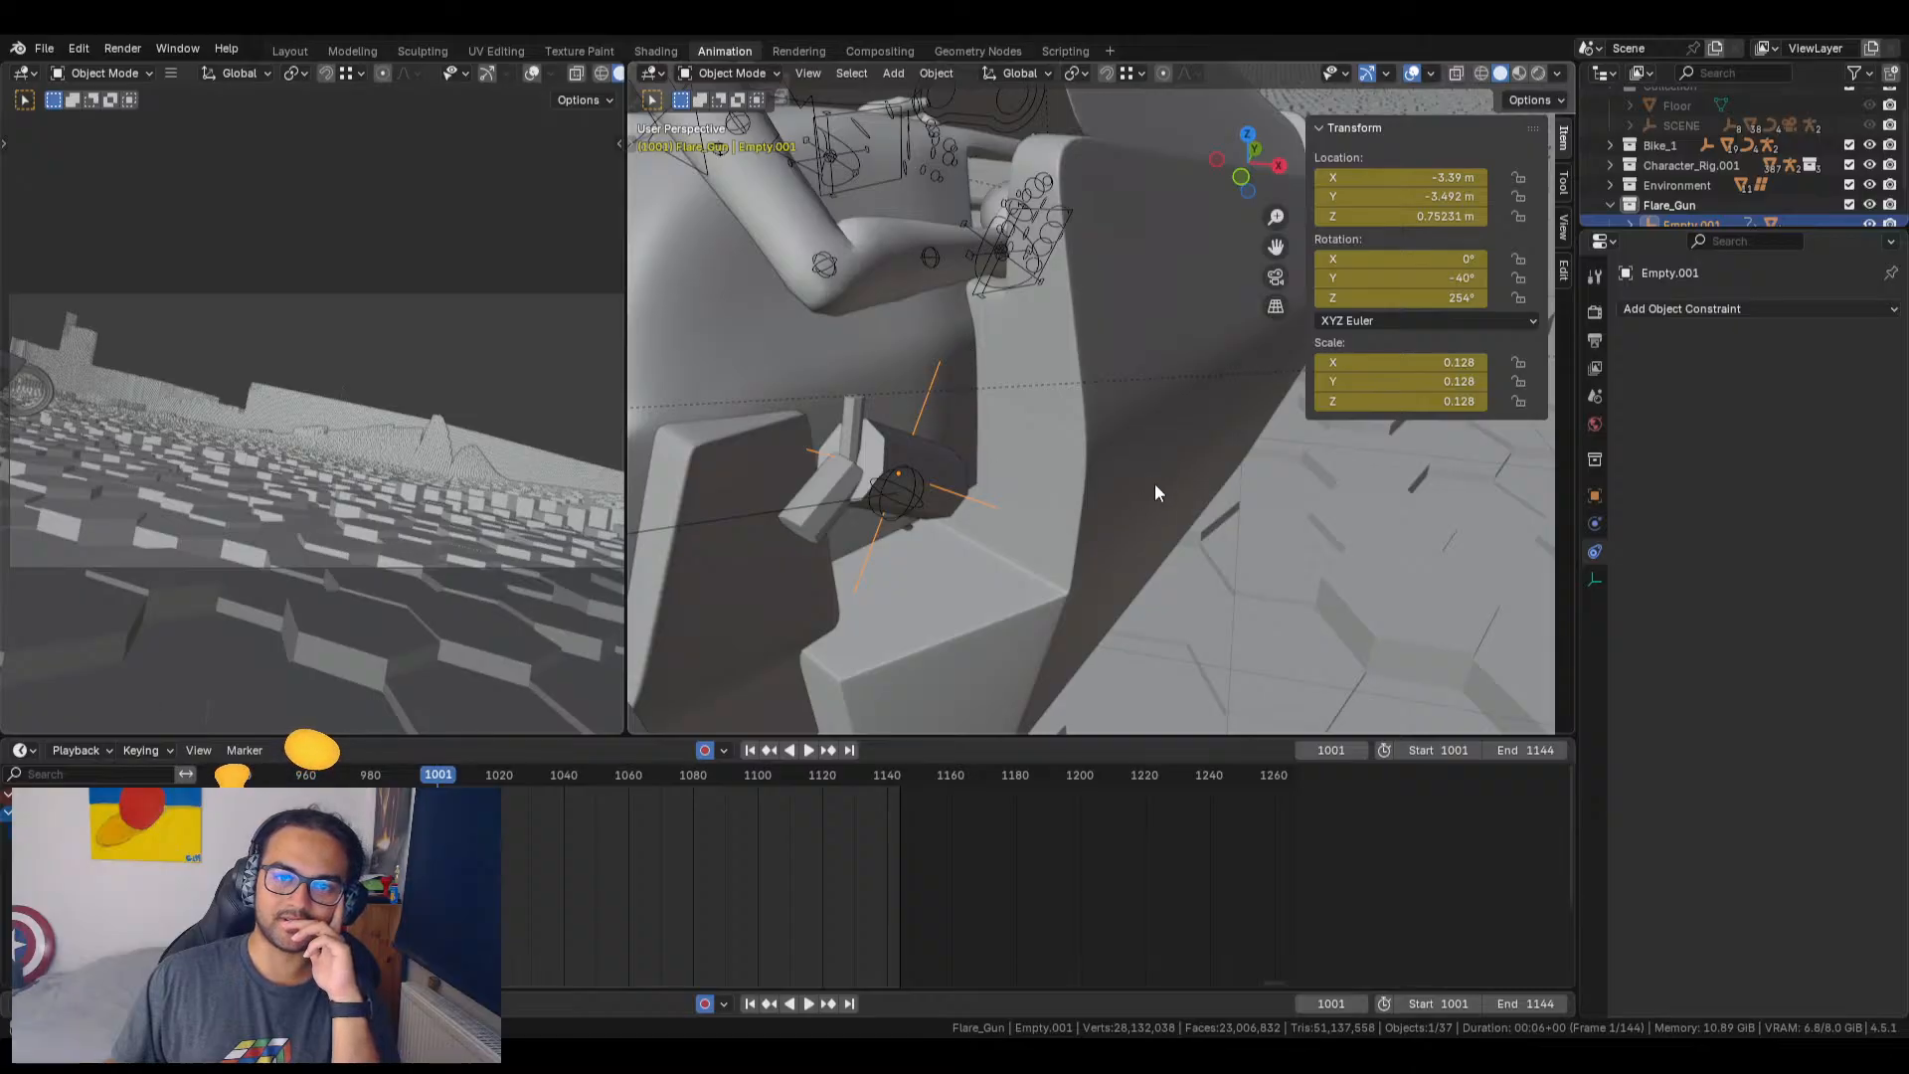
pyautogui.click(974, 346)
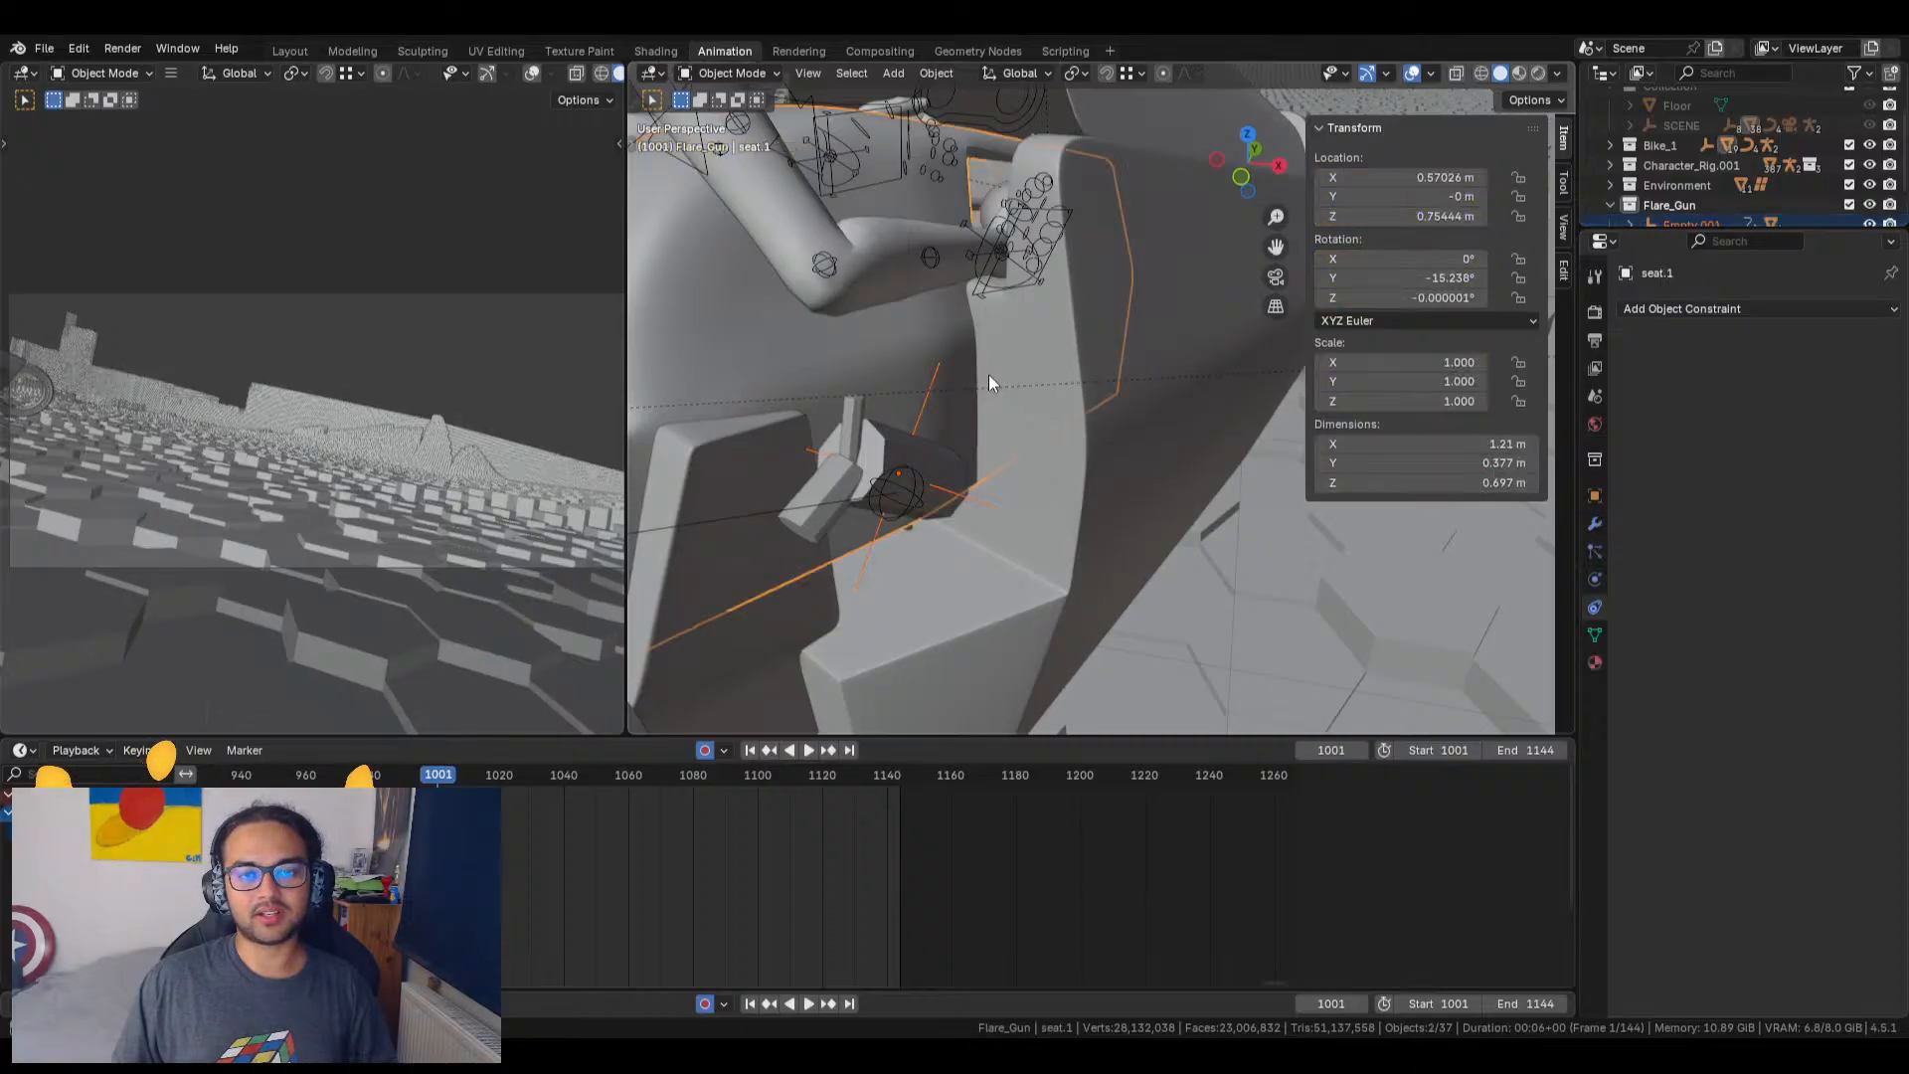
pyautogui.hotkey('ctrl', 'p')
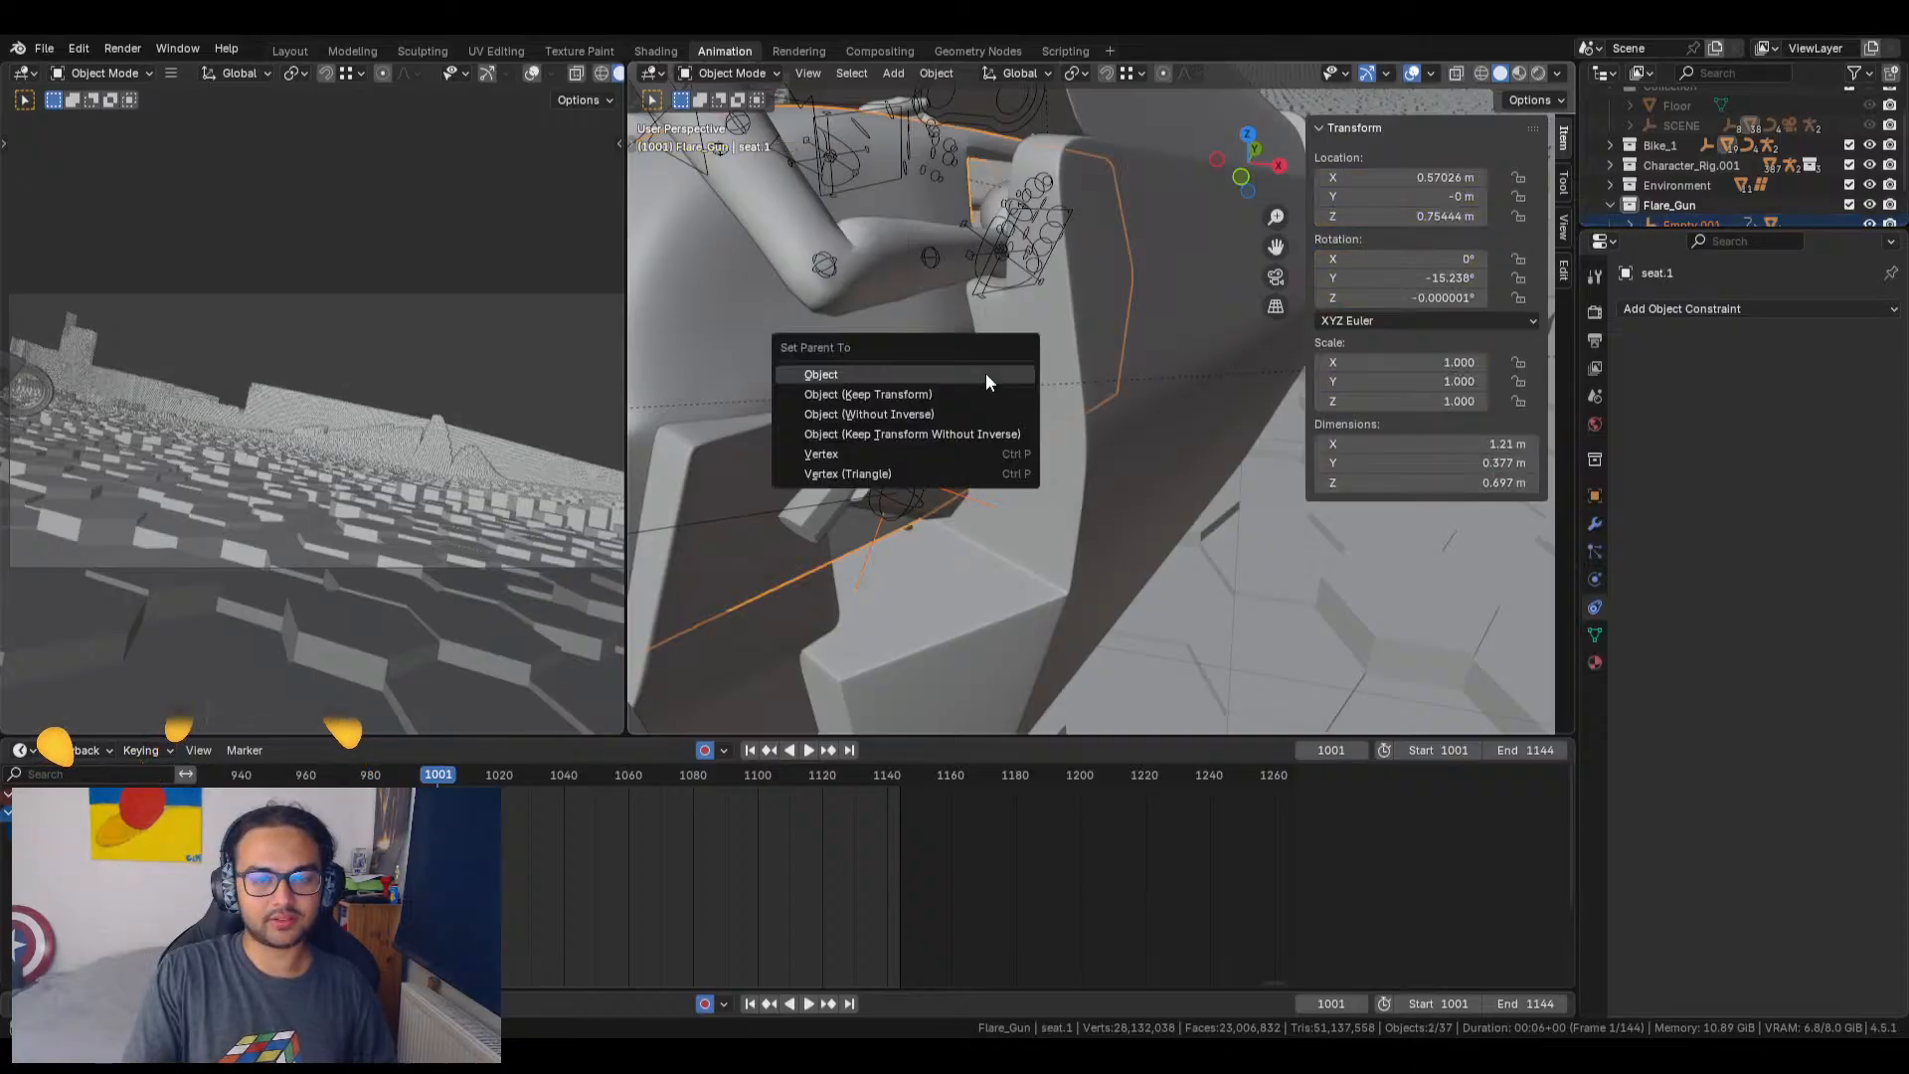
pyautogui.click(986, 373)
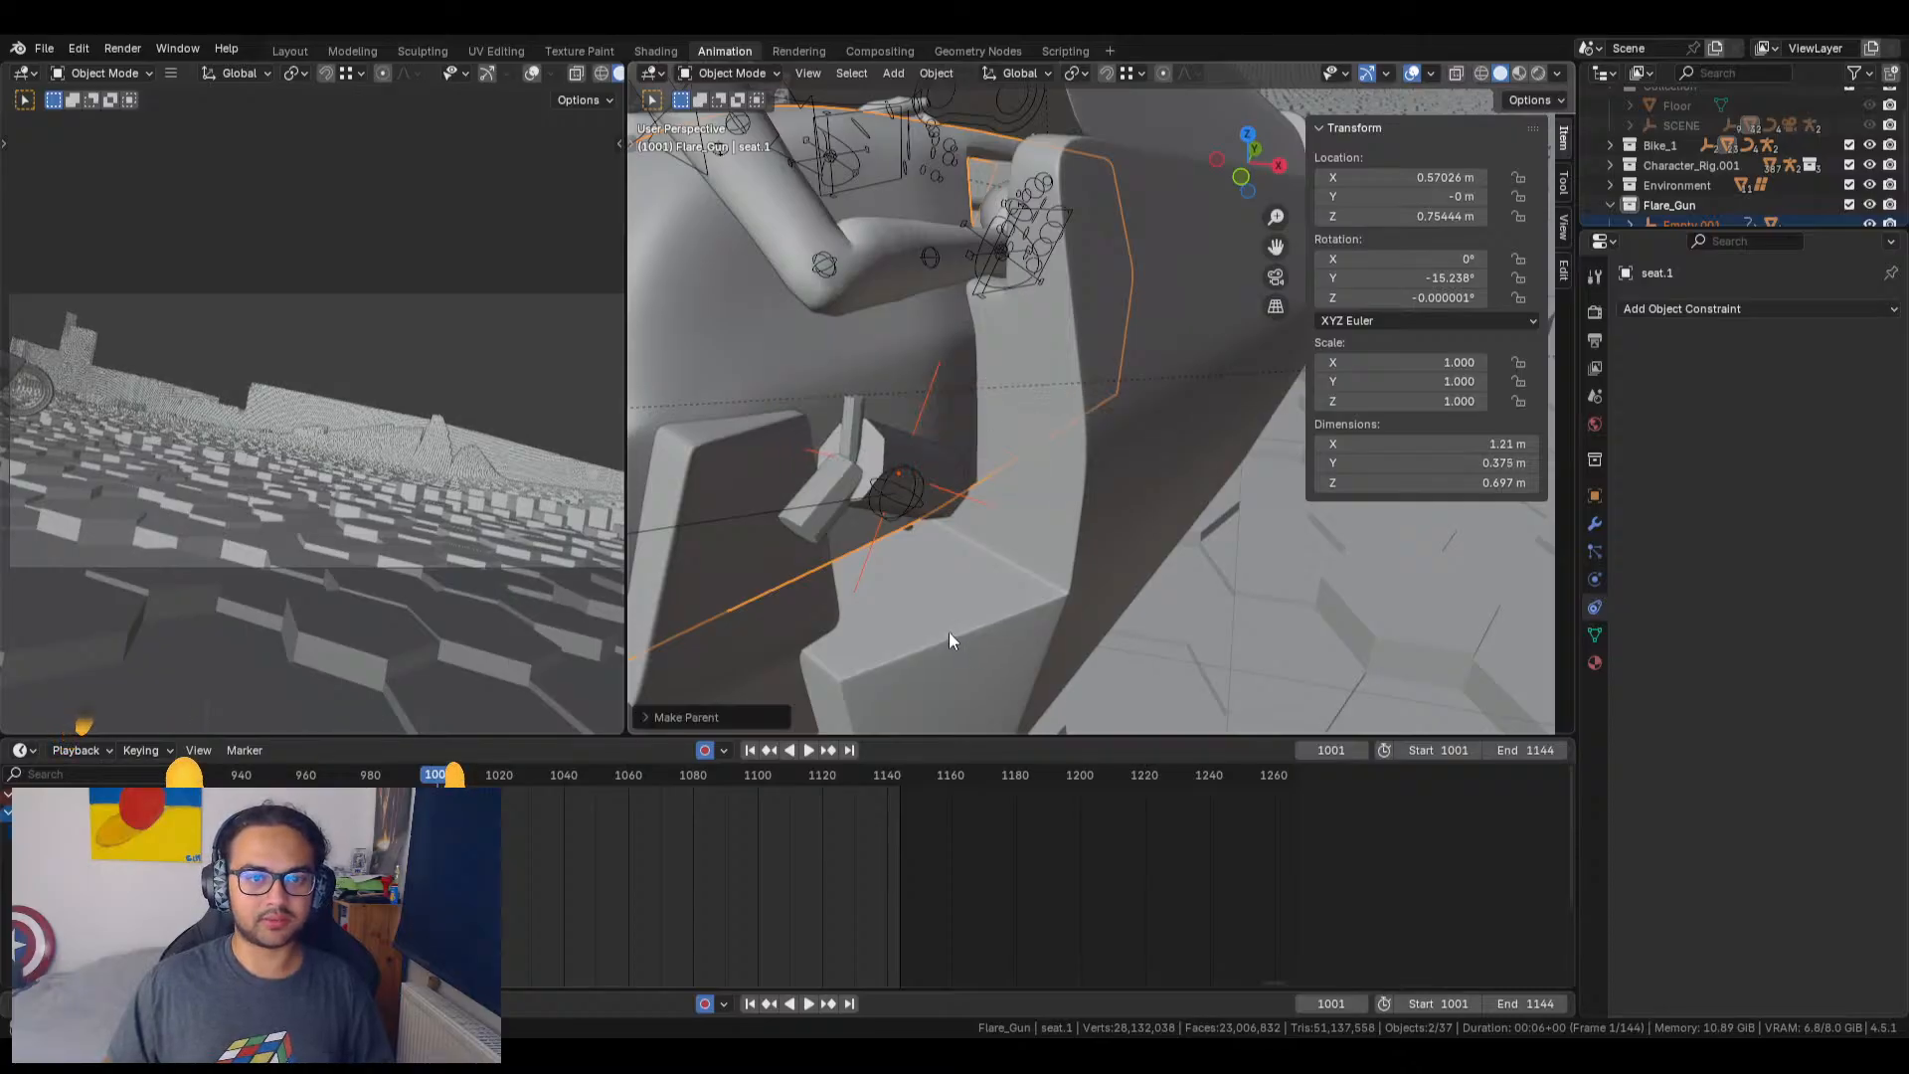
# Step: Check the animation with the parented flare gun up to frame 1042 and focus the view on the bike seat
pyautogui.scroll(-2, 948, 631)
pyautogui.press('space')
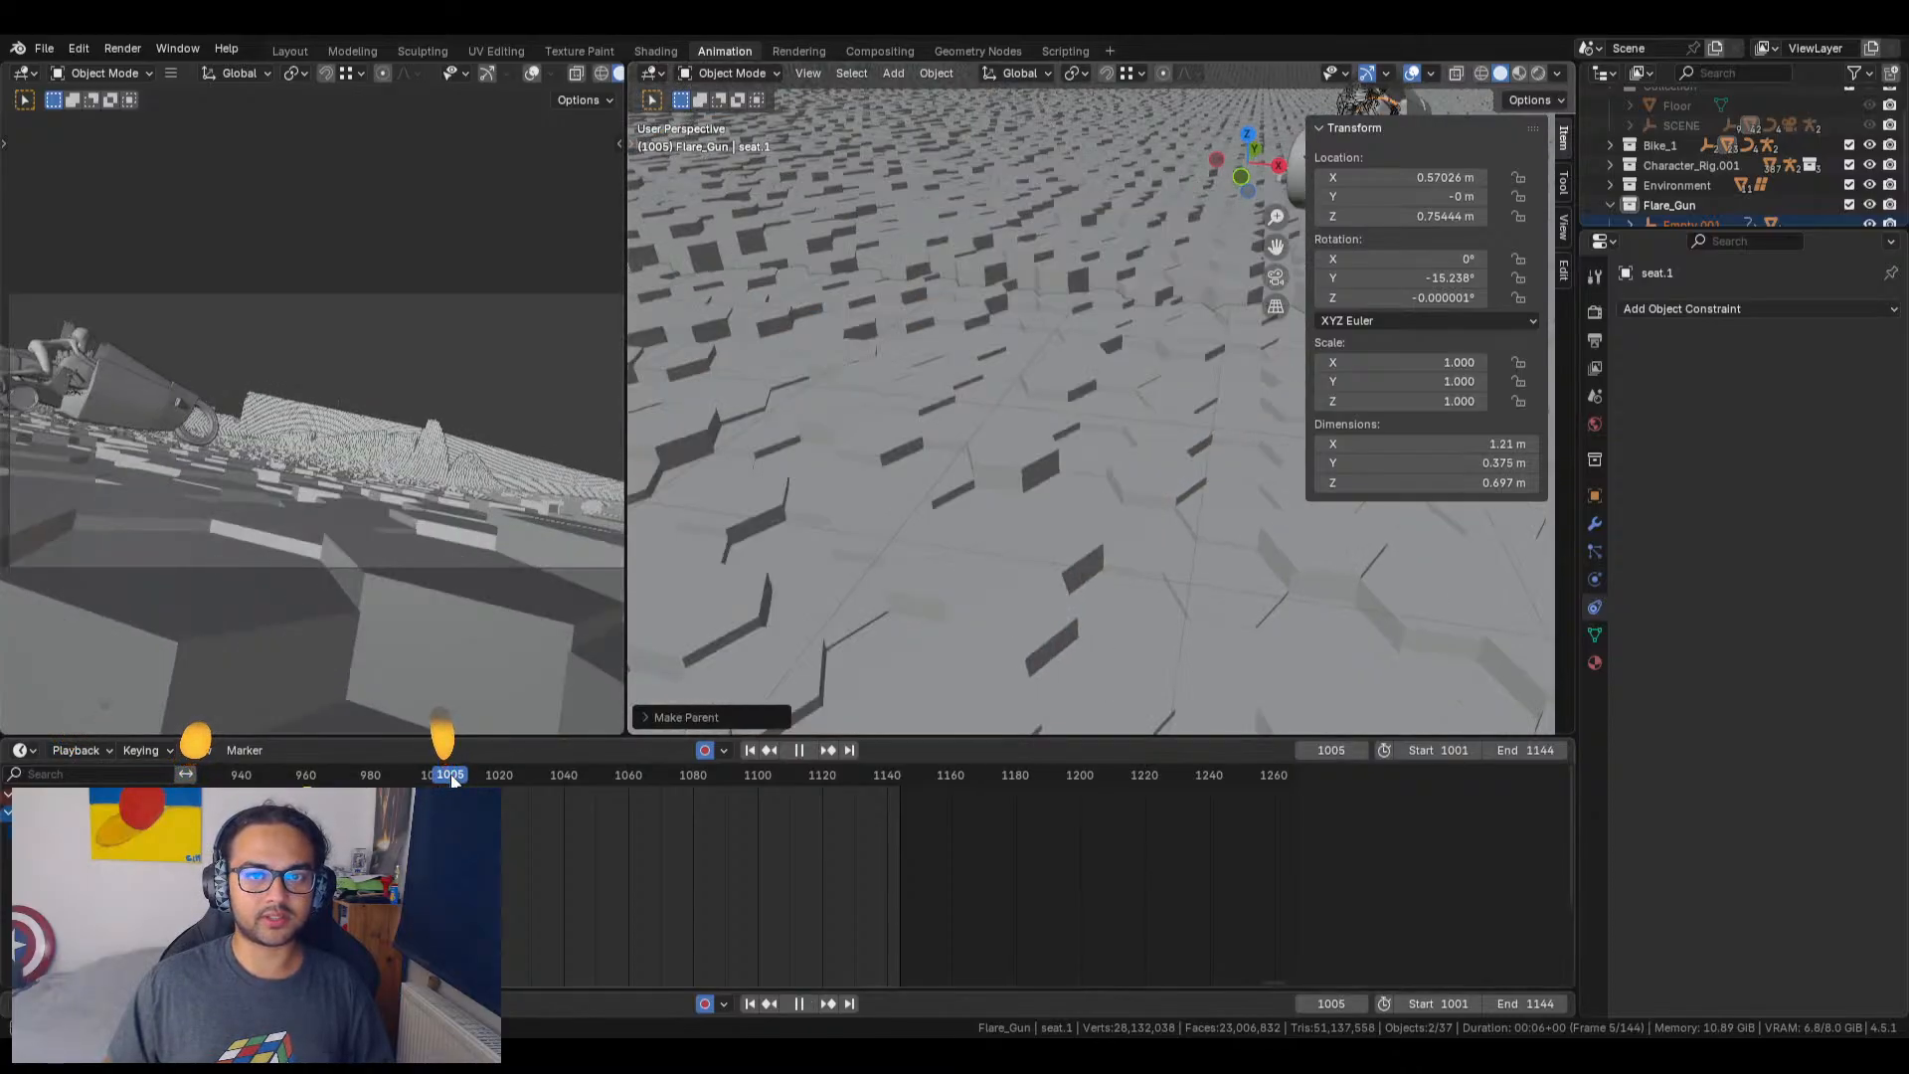
pyautogui.moveTo(452, 781); pyautogui.dragTo(489, 784)
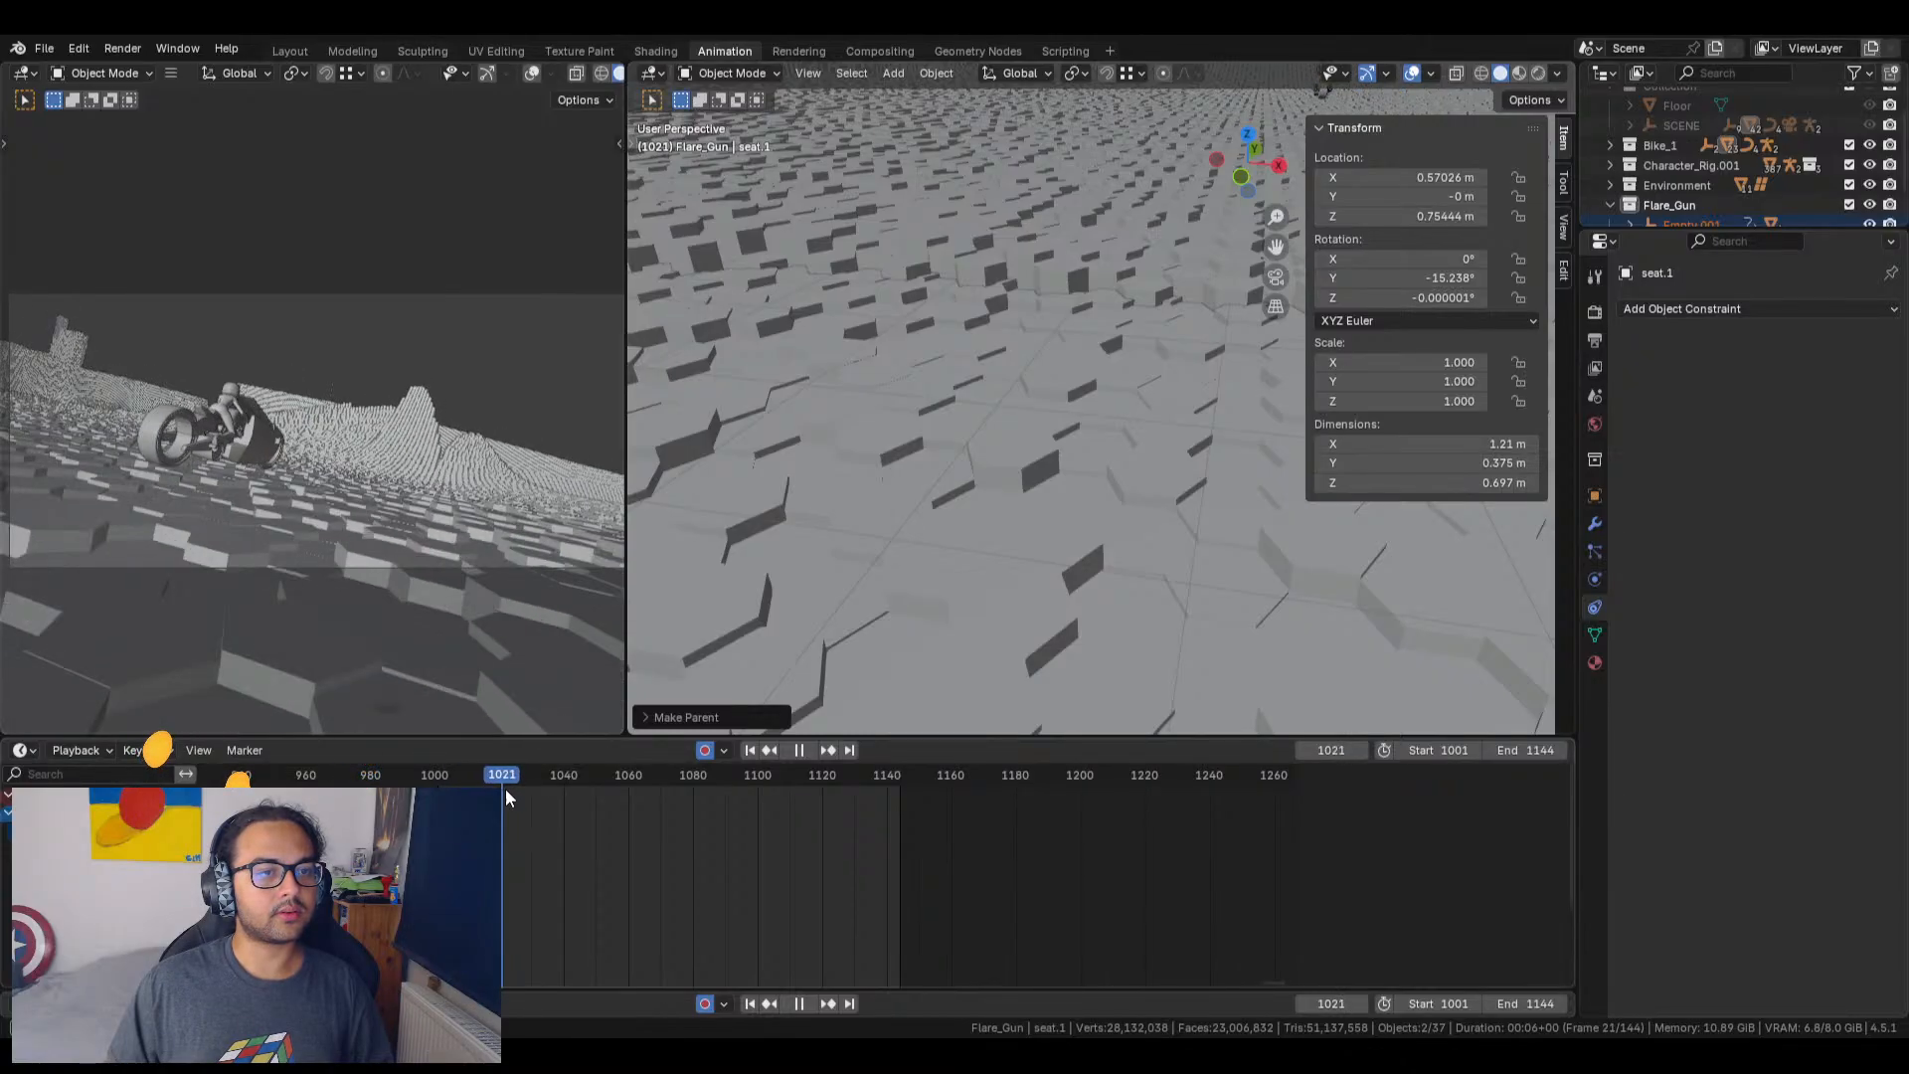
pyautogui.moveTo(505, 790); pyautogui.dragTo(571, 796)
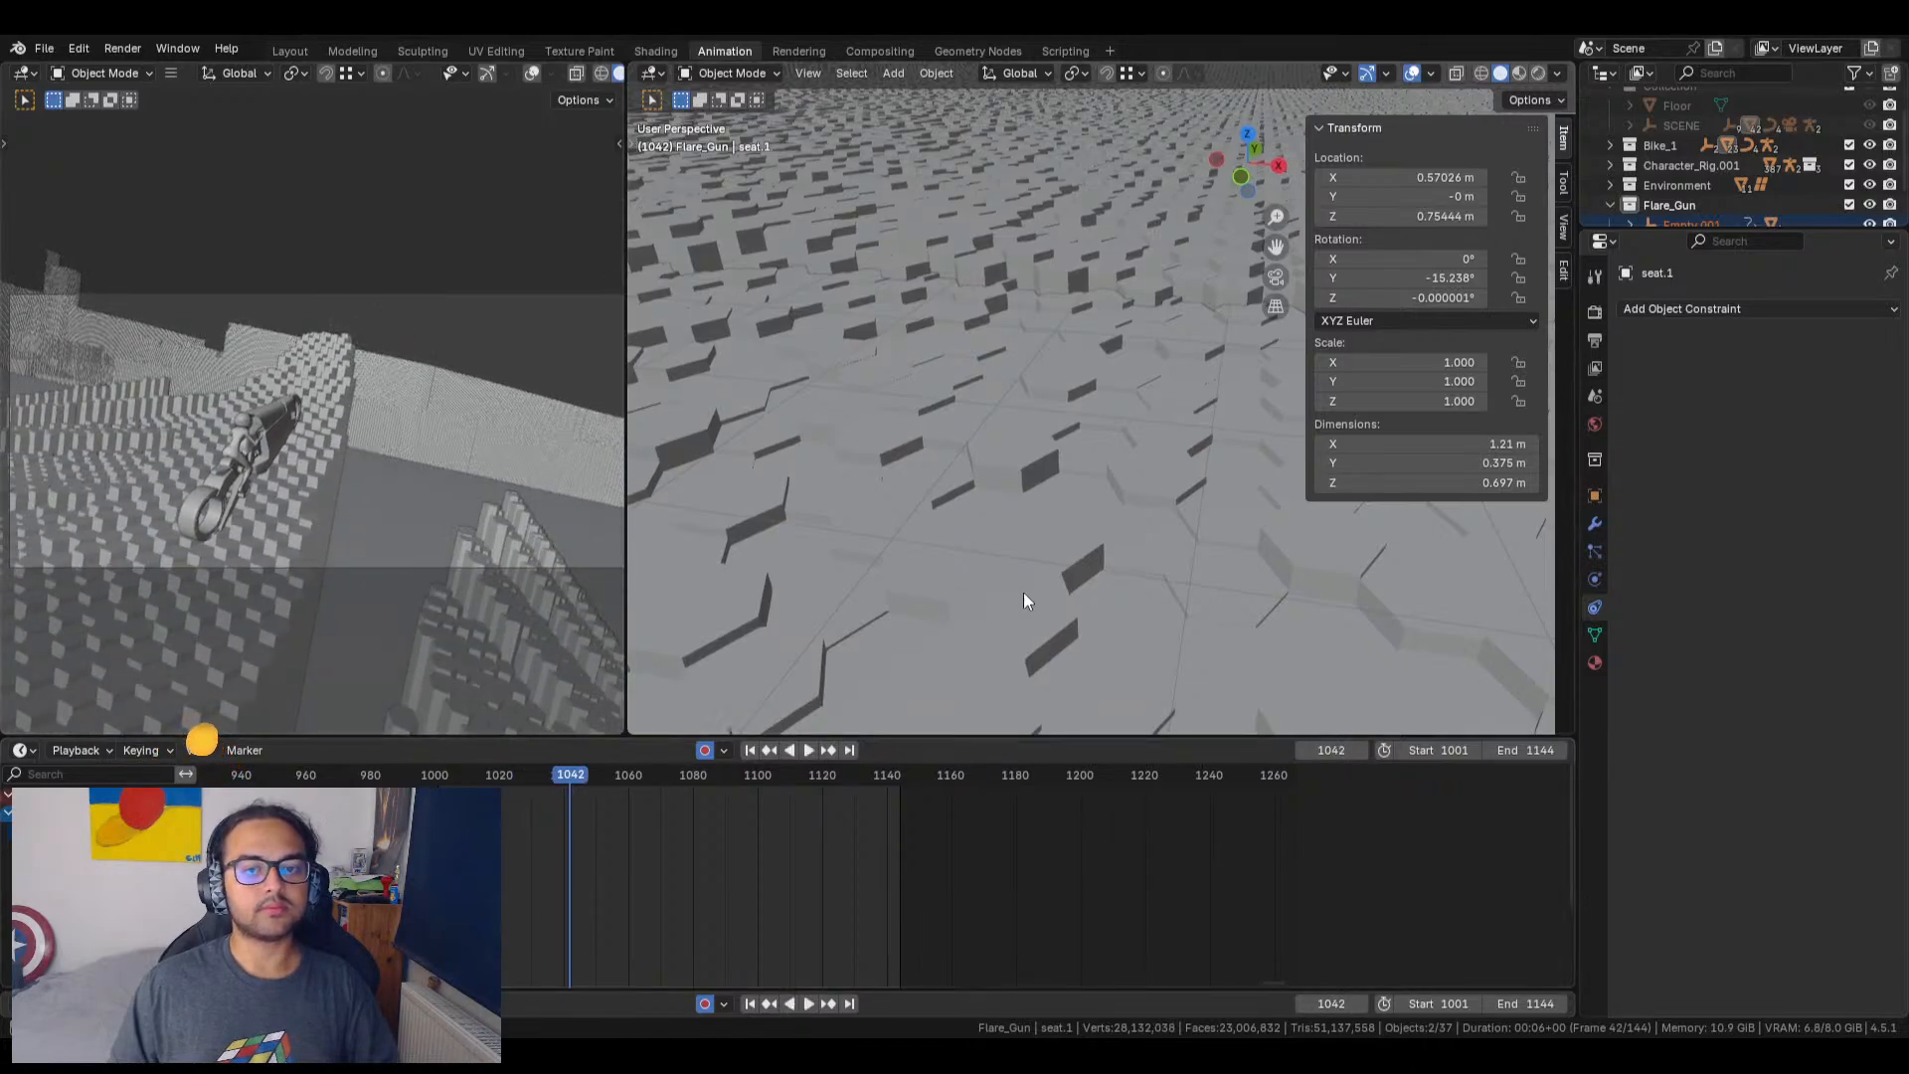
pyautogui.click(816, 76)
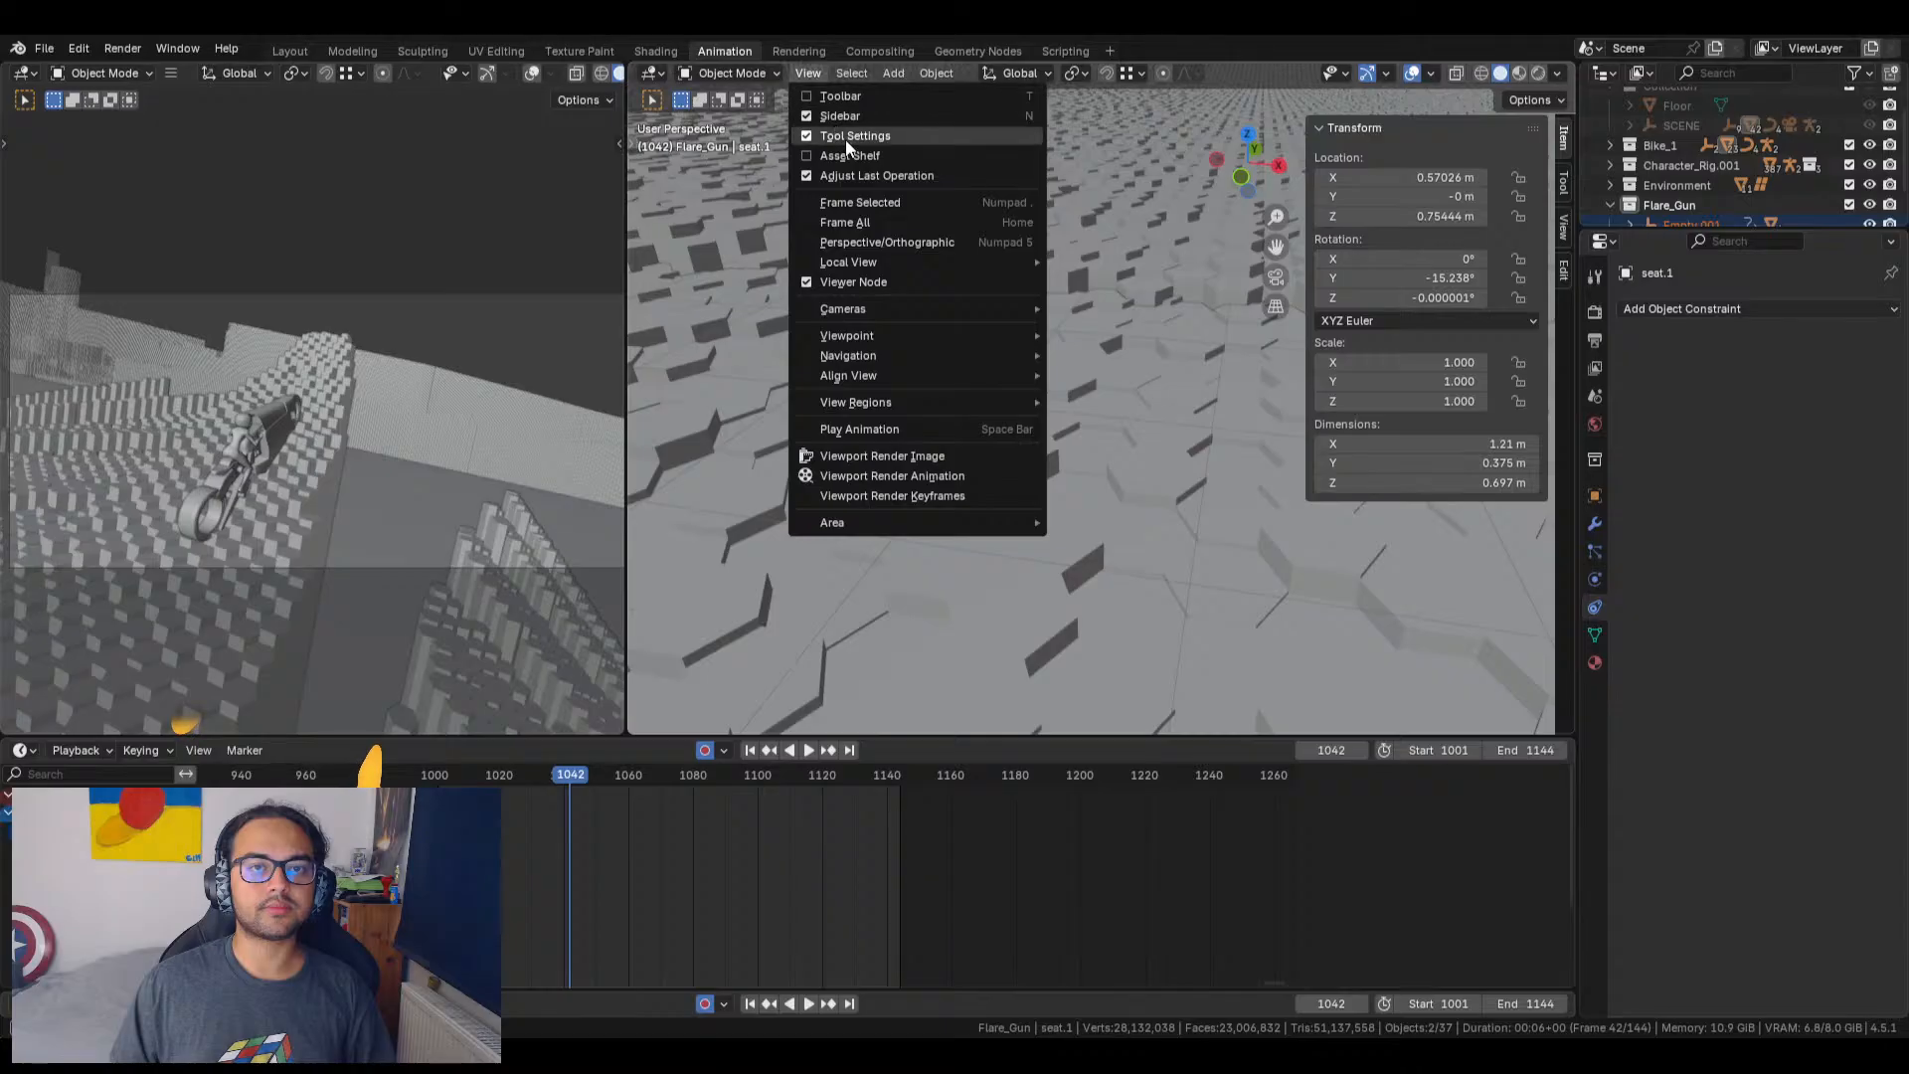
pyautogui.click(843, 197)
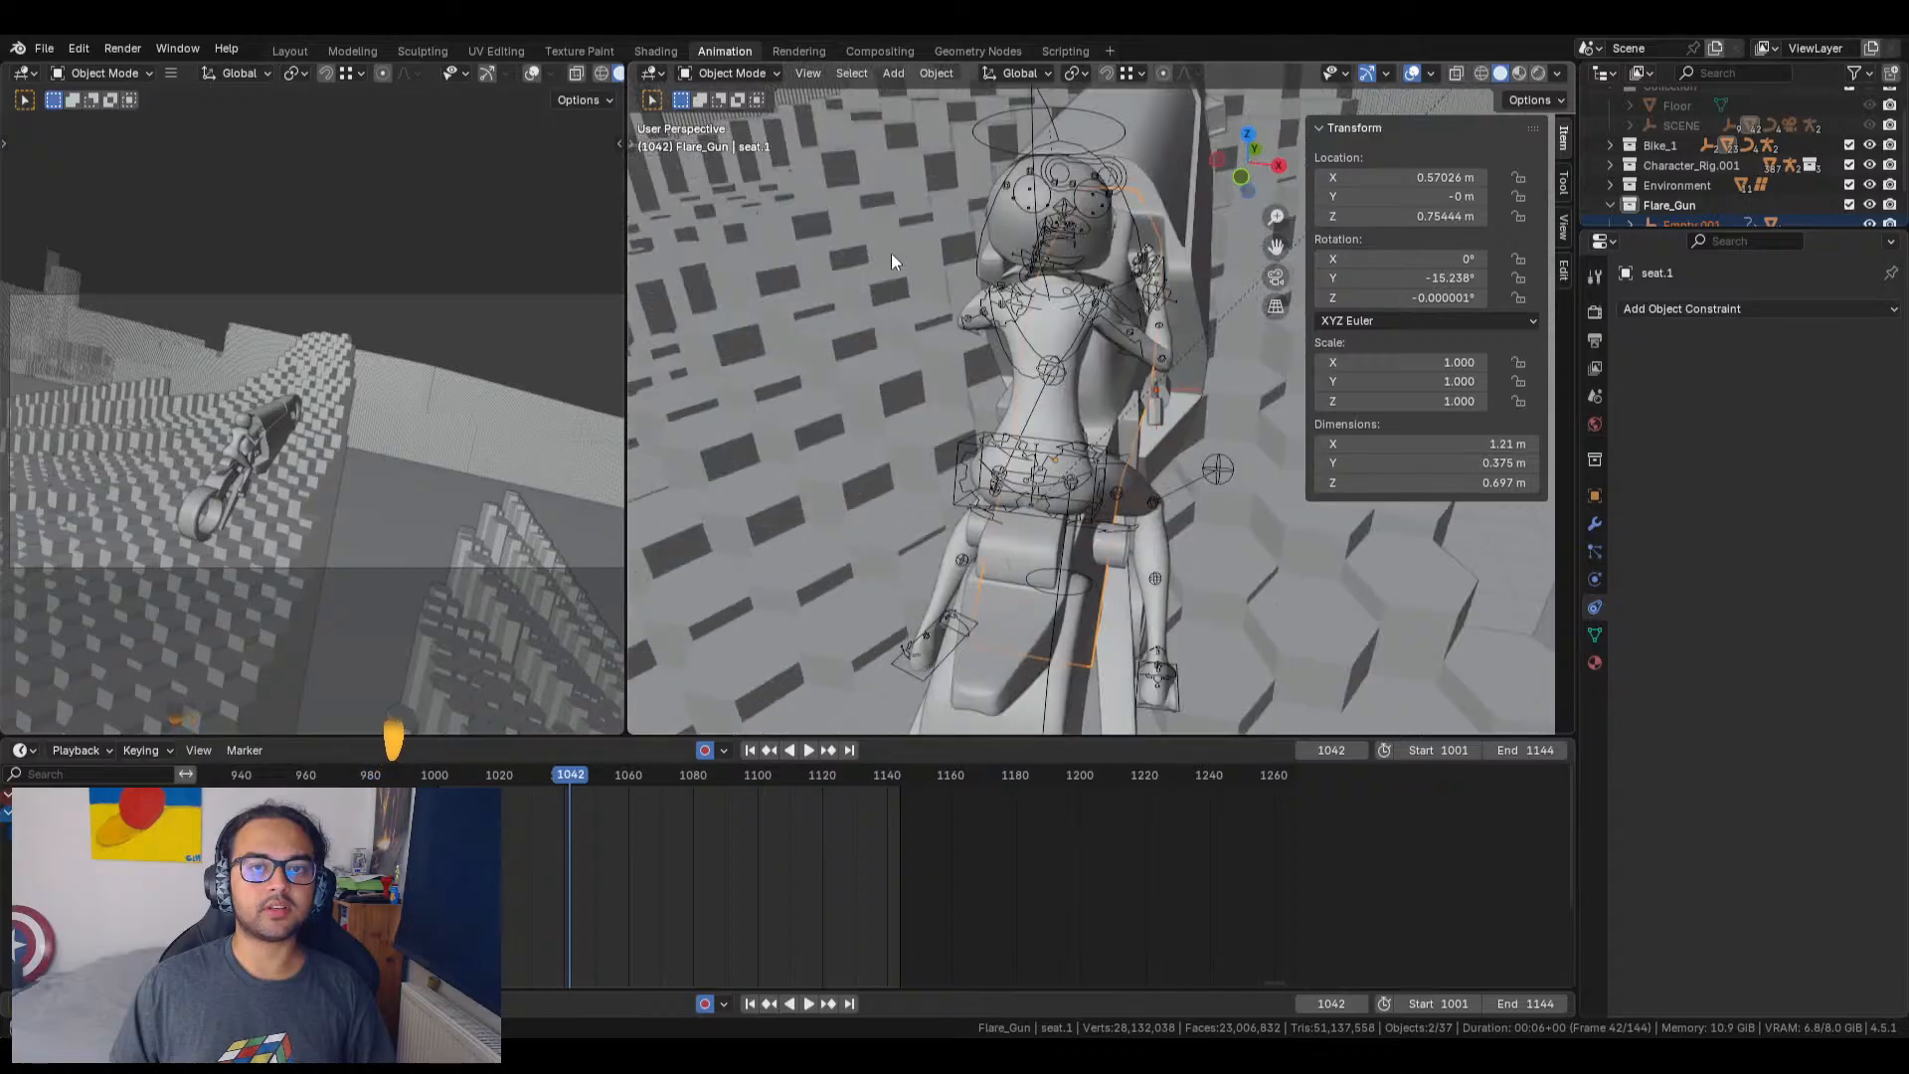
# Step: Try moving the flare gun's empty away from the bike at frame 1042, and cancel the move
pyautogui.click(1261, 434)
pyautogui.moveTo(1222, 456); pyautogui.dragTo(1196, 406, button='middle')
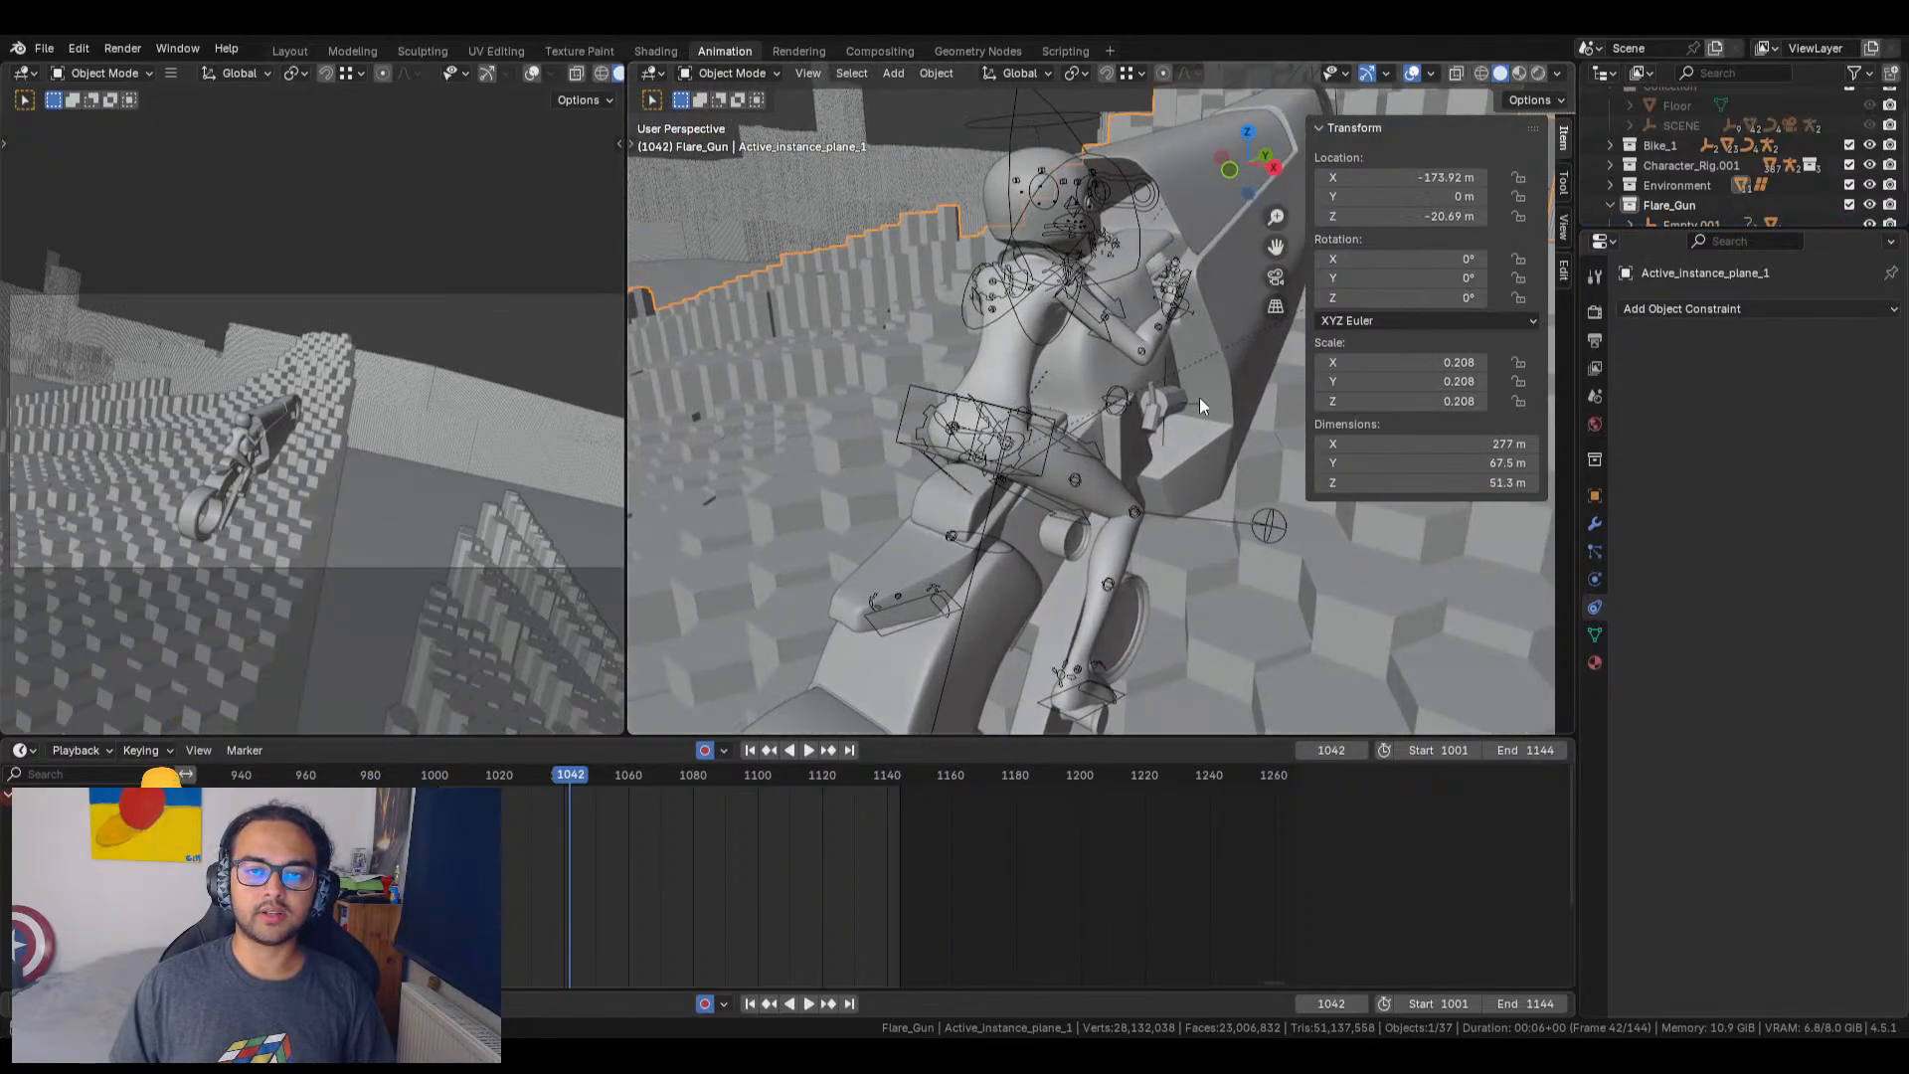
pyautogui.click(1199, 397)
pyautogui.moveTo(1151, 547); pyautogui.dragTo(1197, 511, button='middle')
pyautogui.press('g')
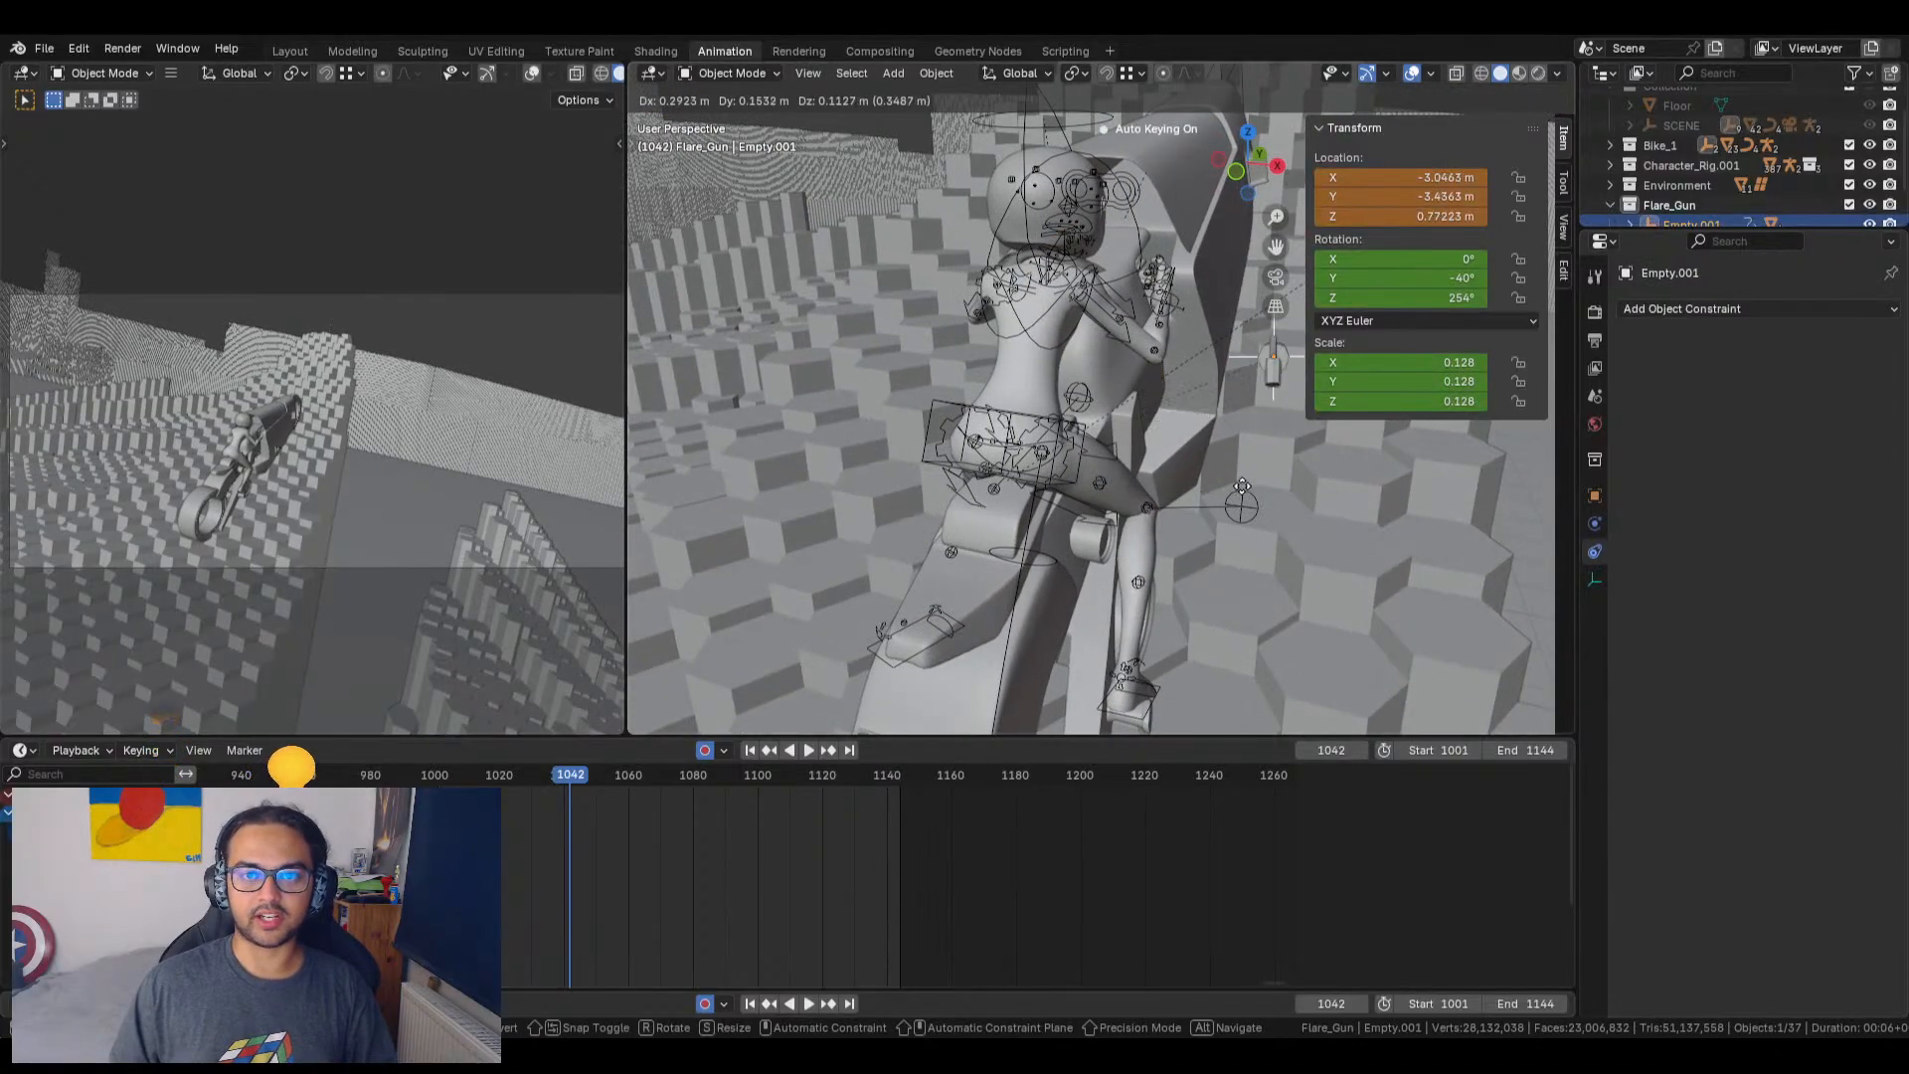
pyautogui.click(1261, 457)
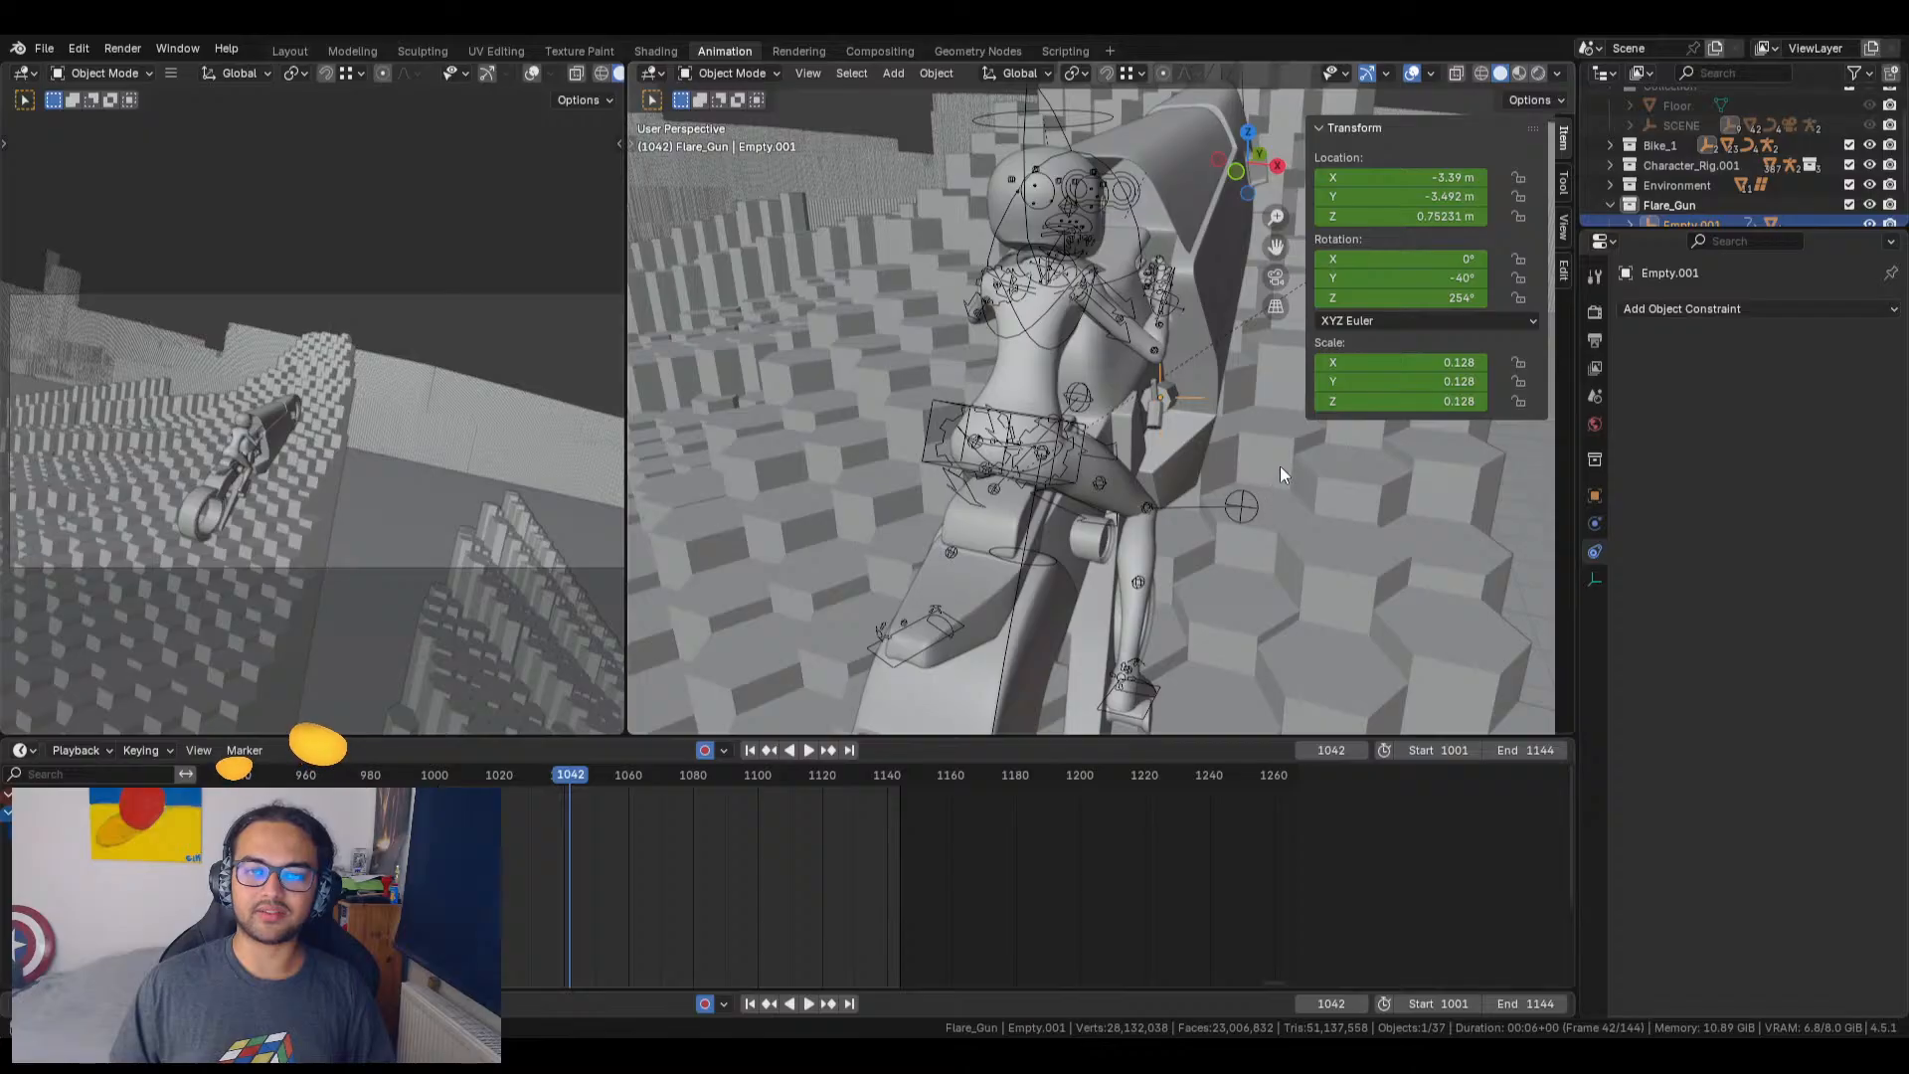
pyautogui.moveTo(1279, 466); pyautogui.dragTo(1101, 603, button='middle')
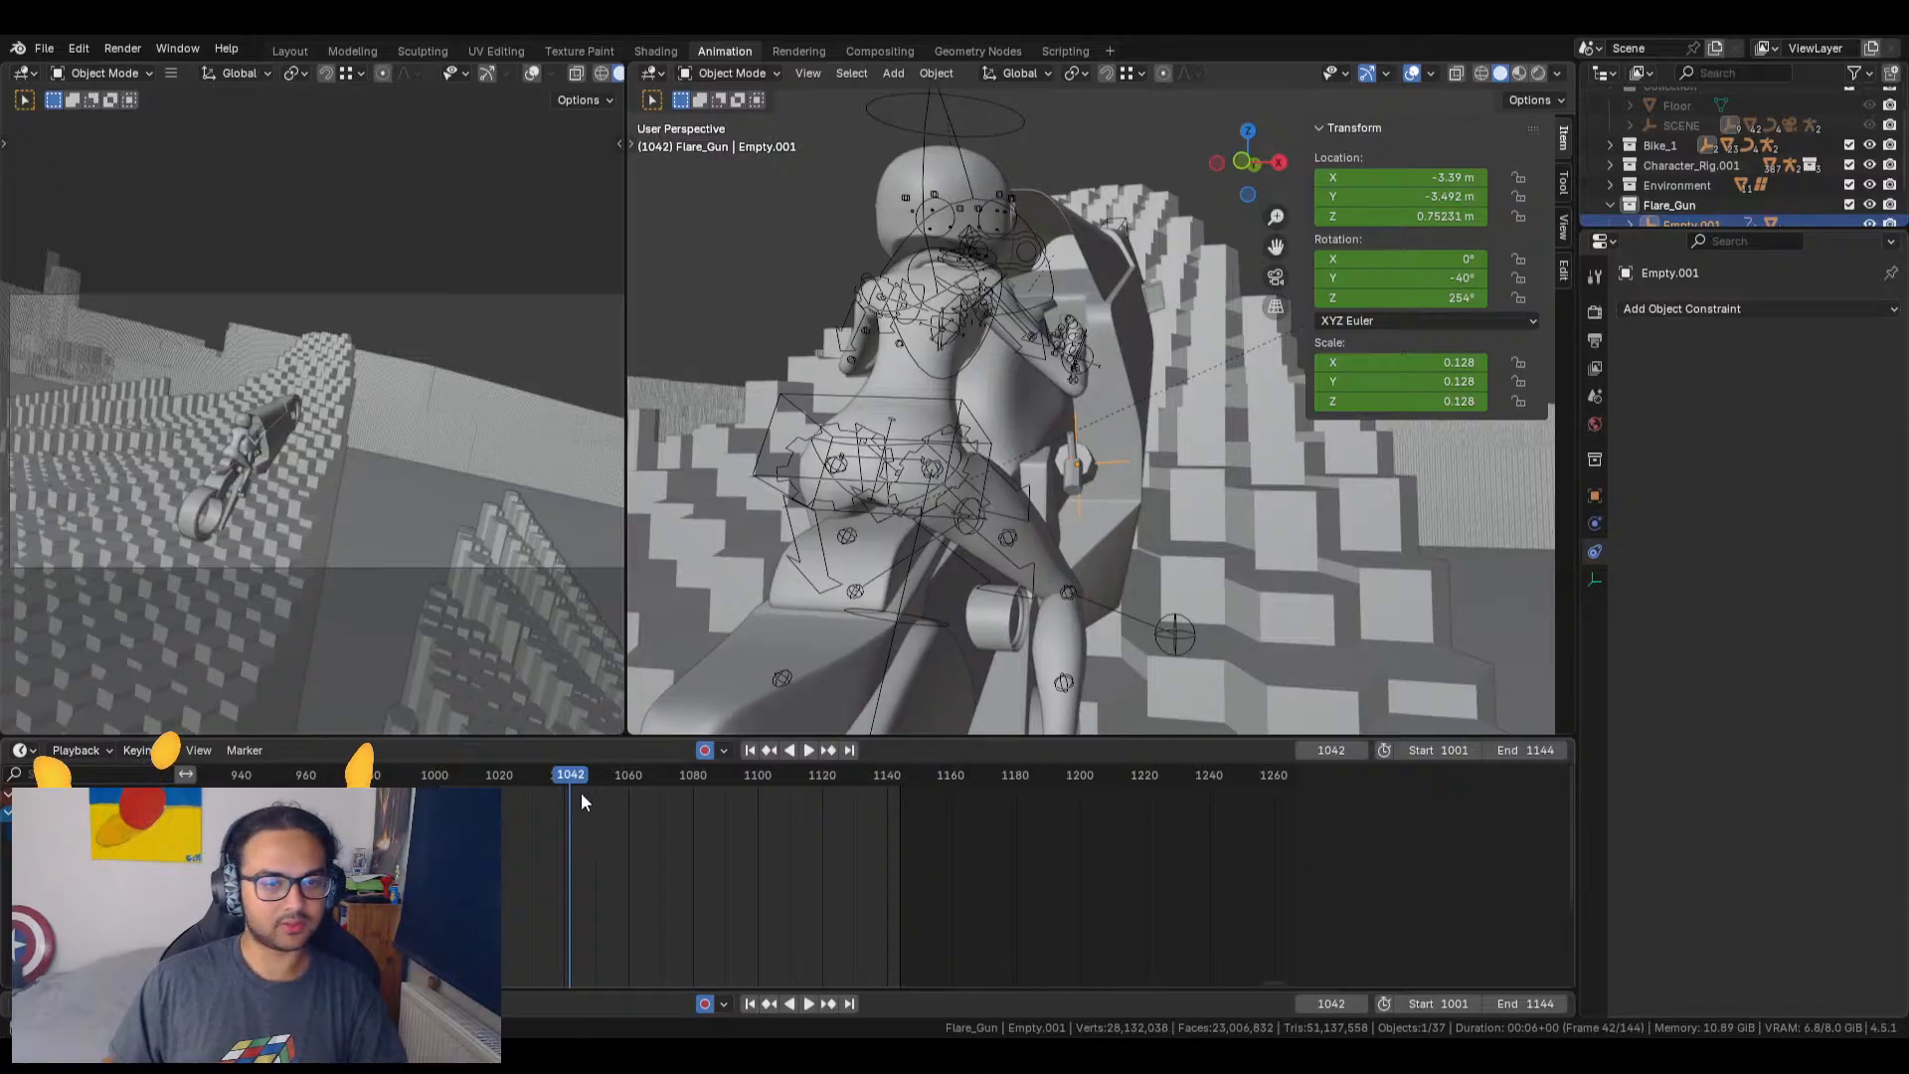
# Step: Insert location, rotation and scale keyframes on the flare gun's empty at frame 1046
pyautogui.moveTo(576, 778); pyautogui.dragTo(583, 777)
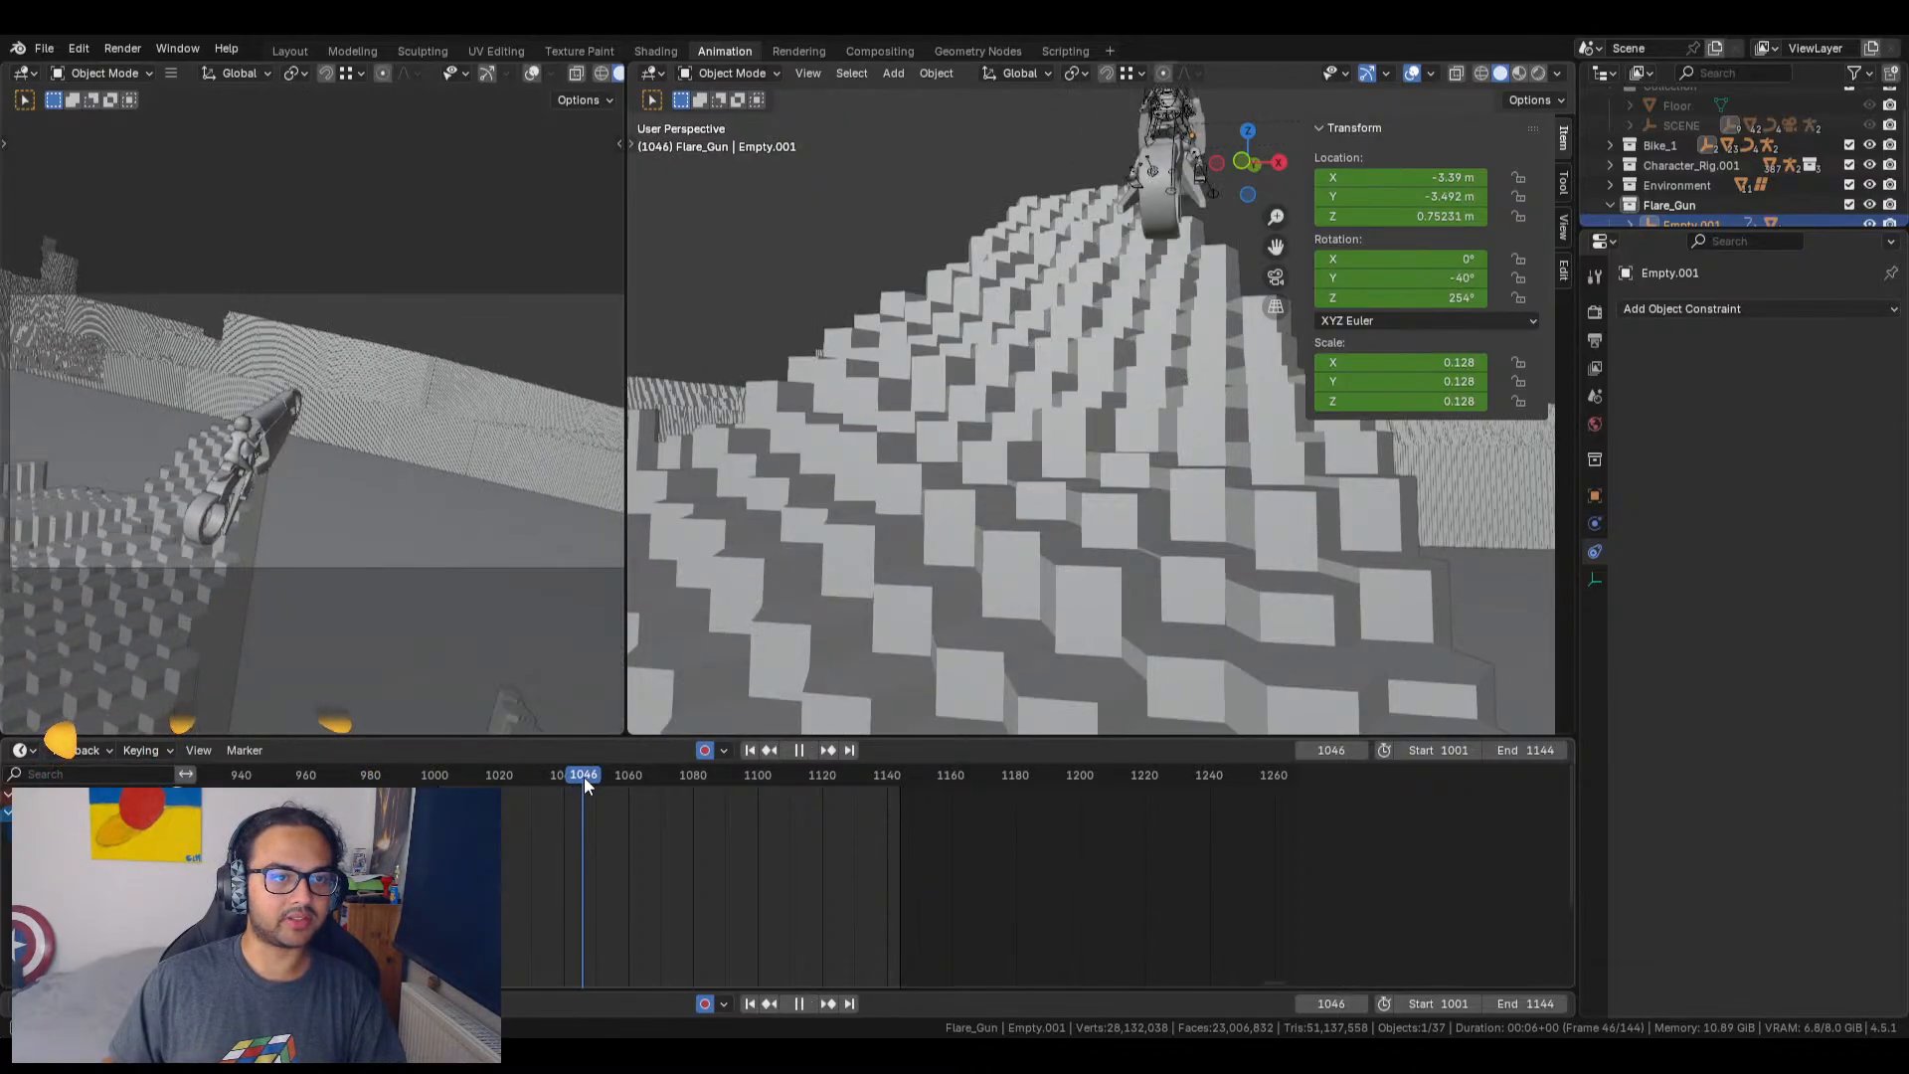
pyautogui.press('i')
pyautogui.click(600, 817)
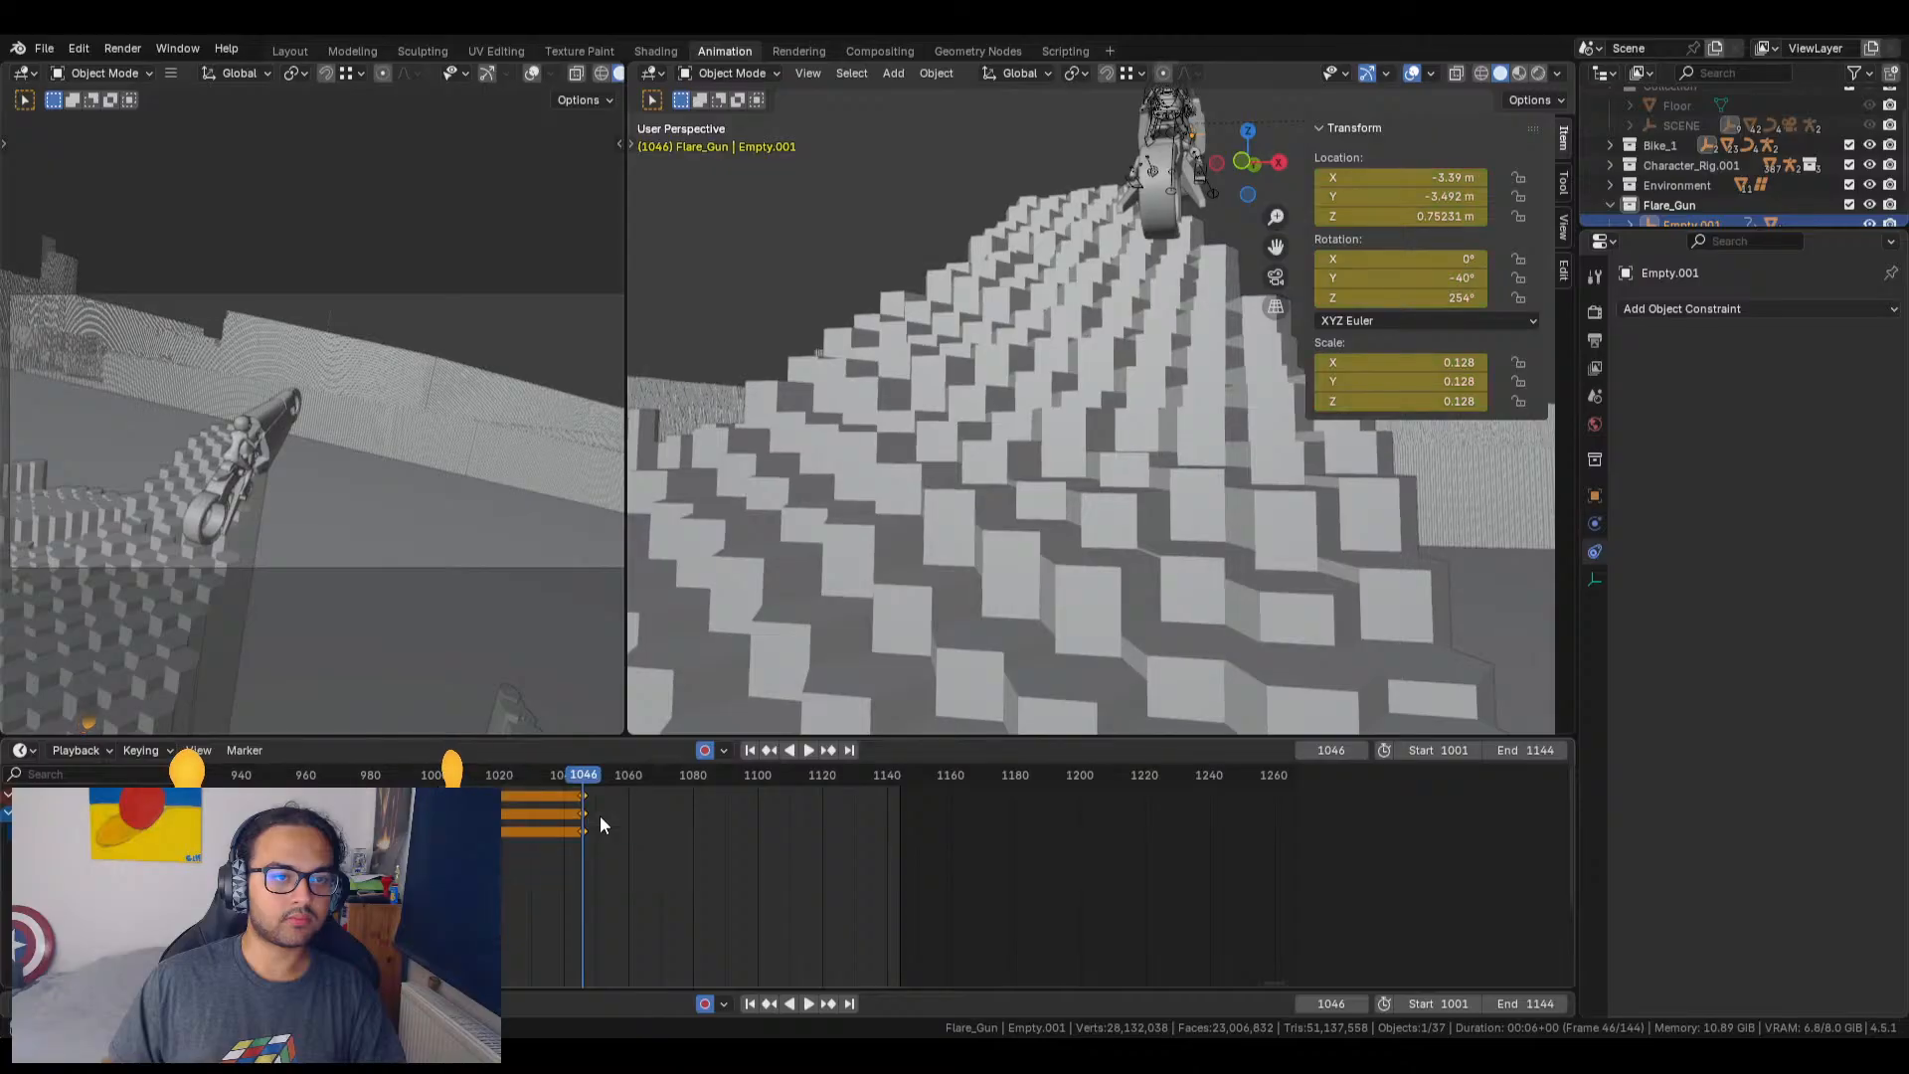
# Step: At frame 1053, put the rider's rig into Pose Mode and focus the view on its chest control
pyautogui.moveTo(581, 779)
pyautogui.mouseDown()
pyautogui.moveTo(505, 780)
pyautogui.moveTo(605, 802)
pyautogui.mouseUp()
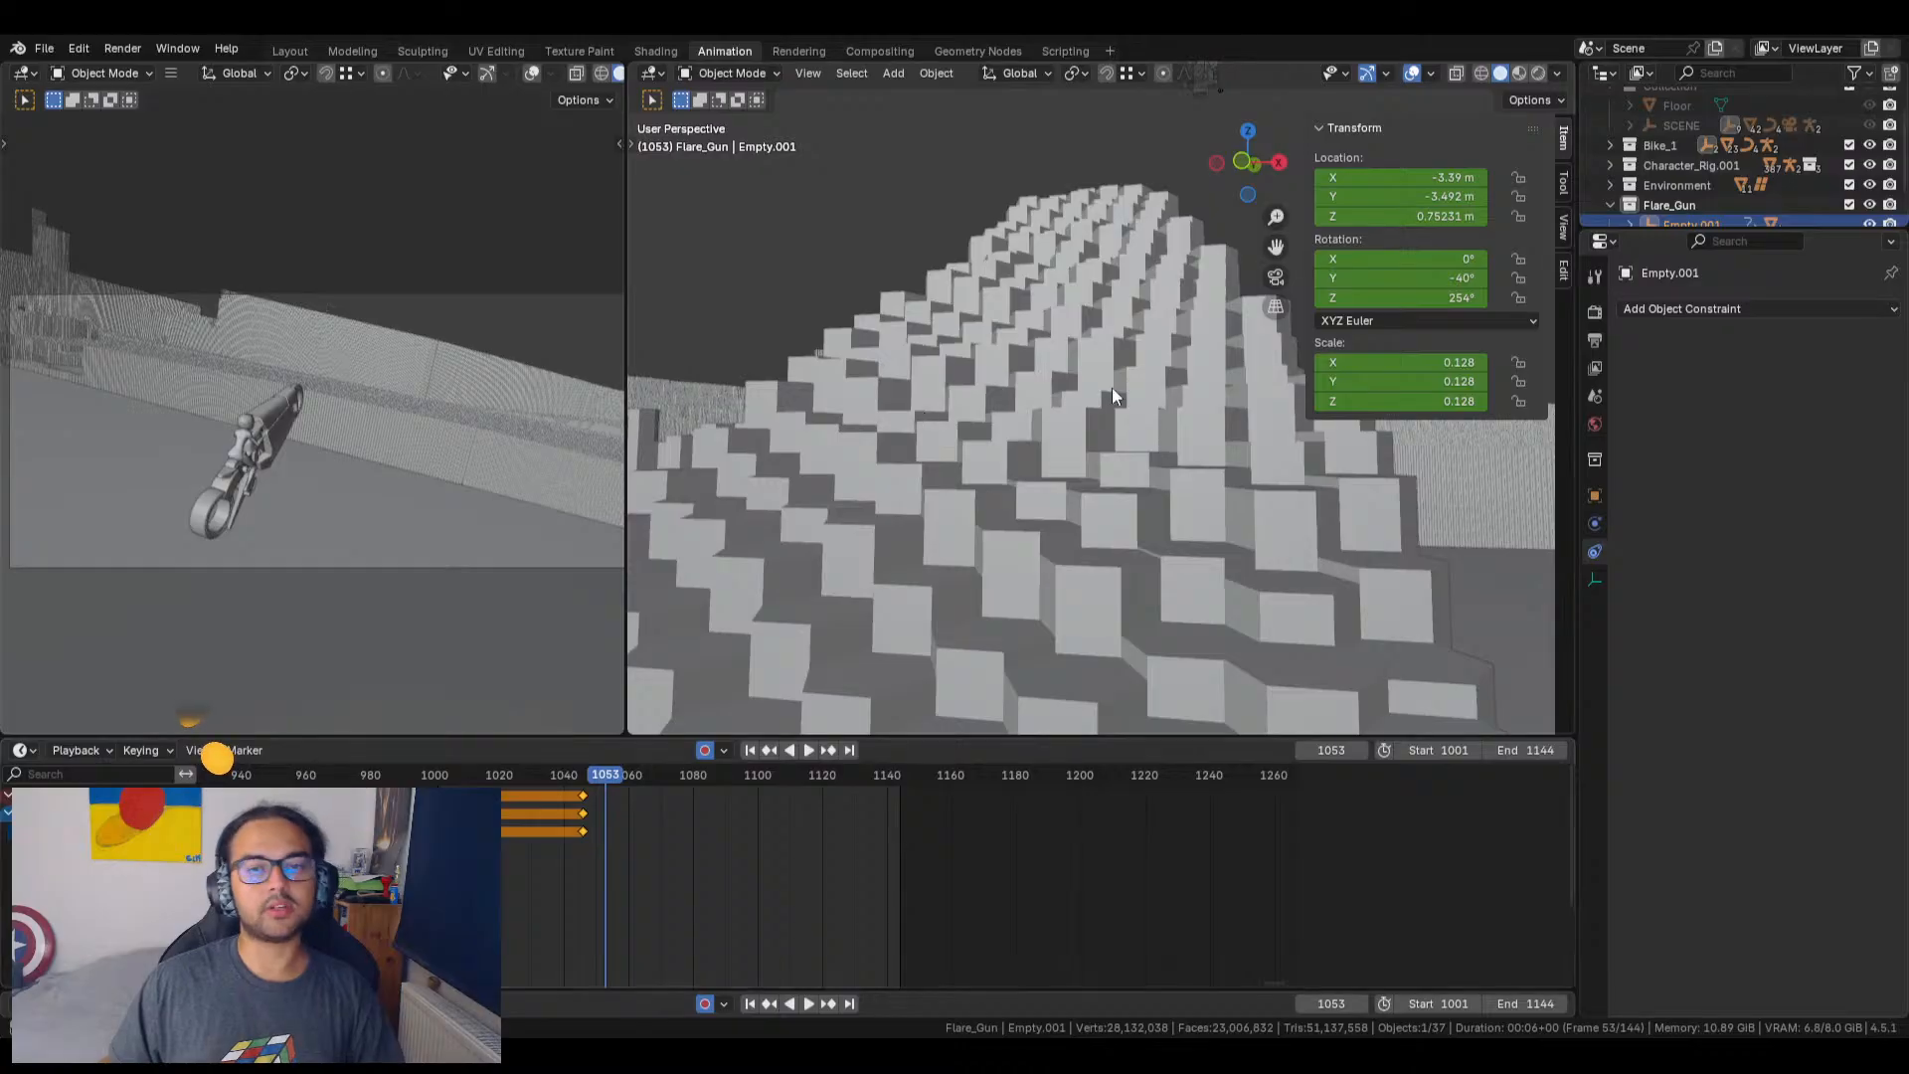
pyautogui.moveTo(1112, 386); pyautogui.dragTo(1144, 165, button='middle')
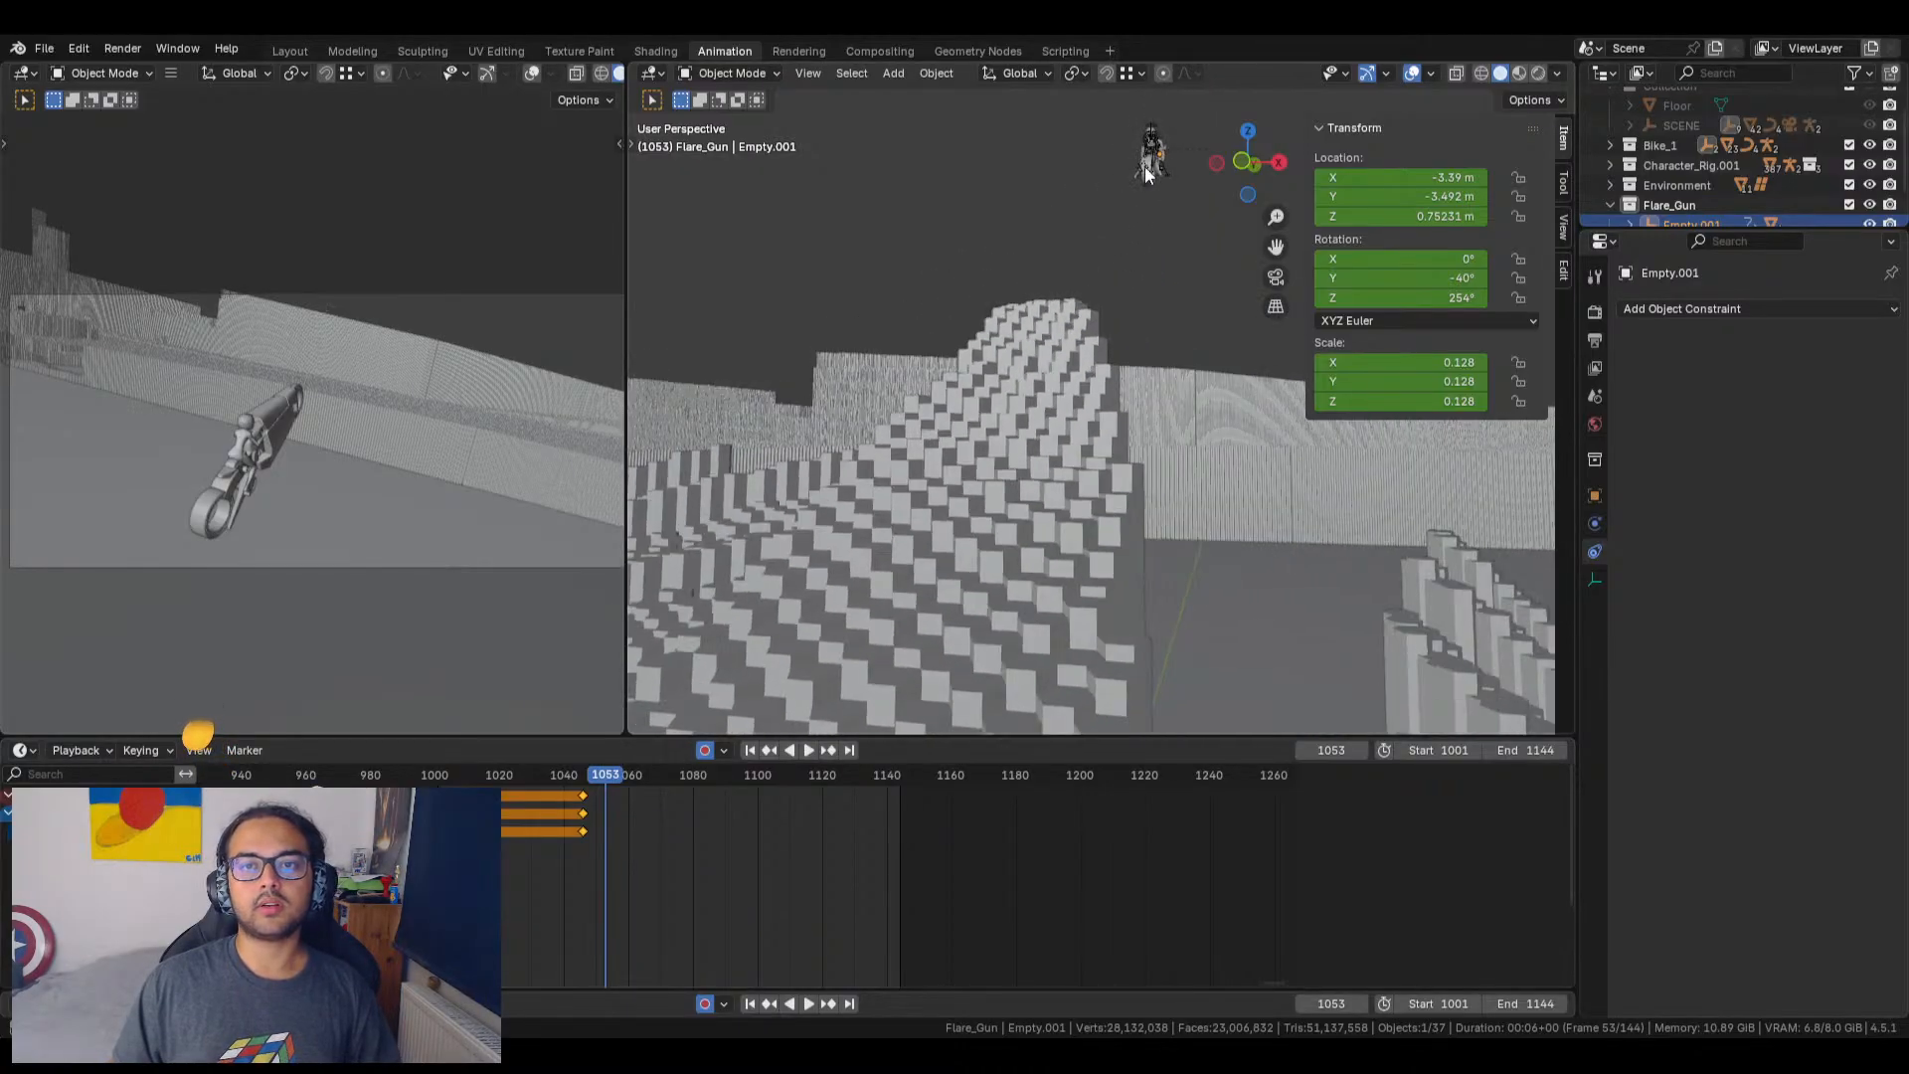
pyautogui.click(1152, 139)
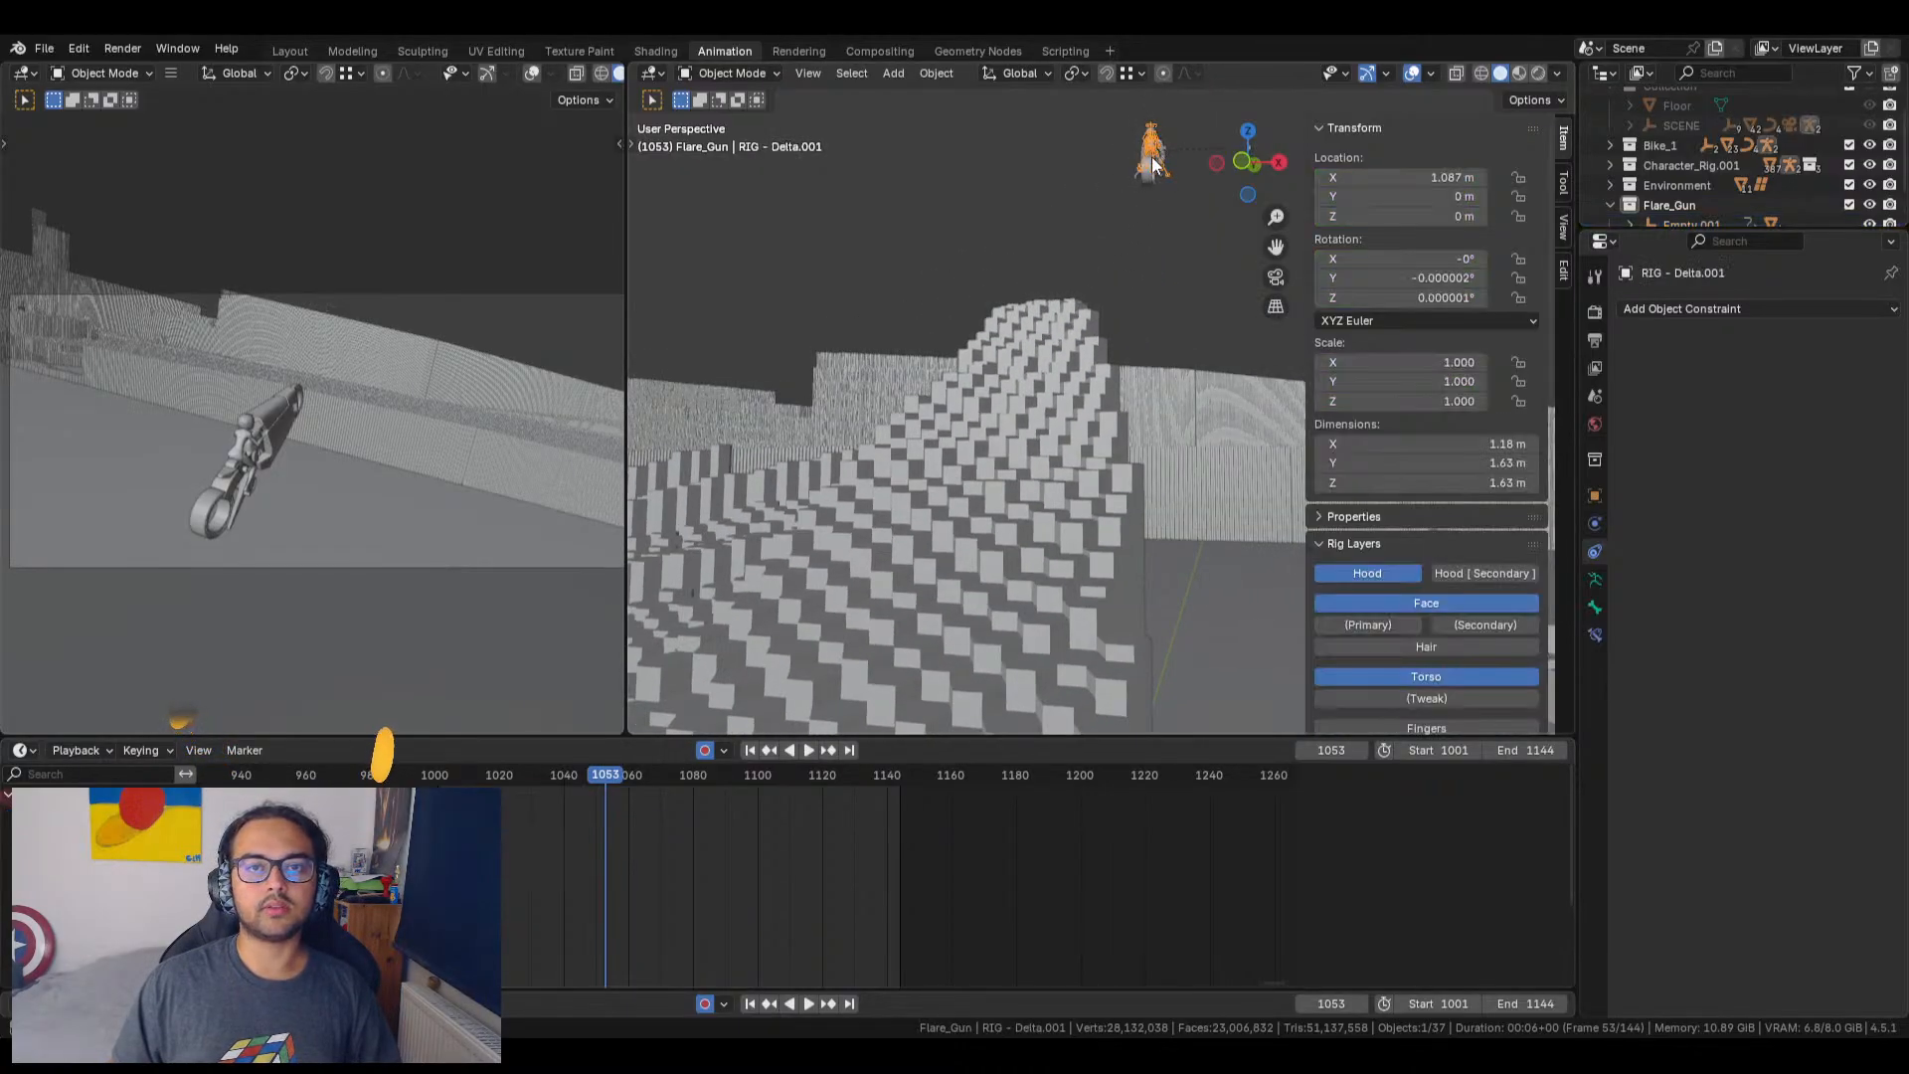
pyautogui.click(727, 73)
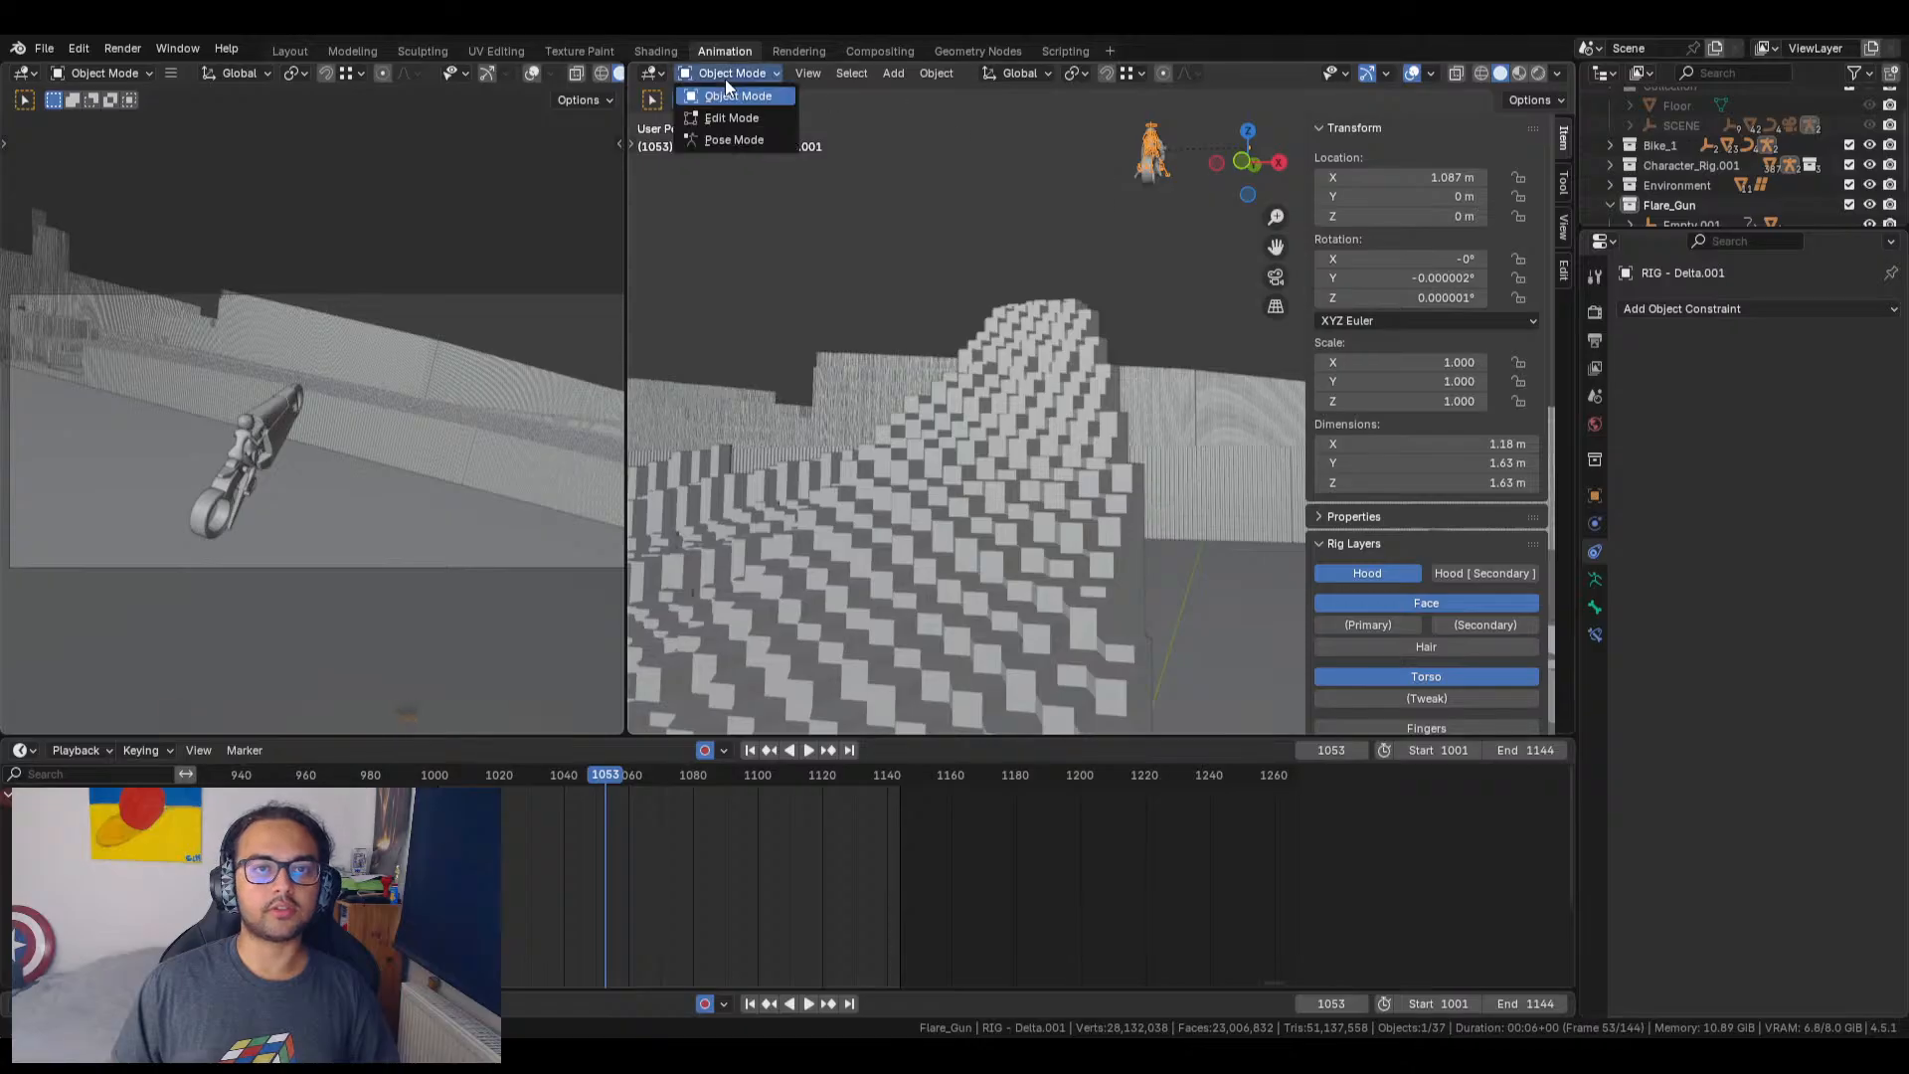
pyautogui.click(741, 140)
pyautogui.click(1150, 147)
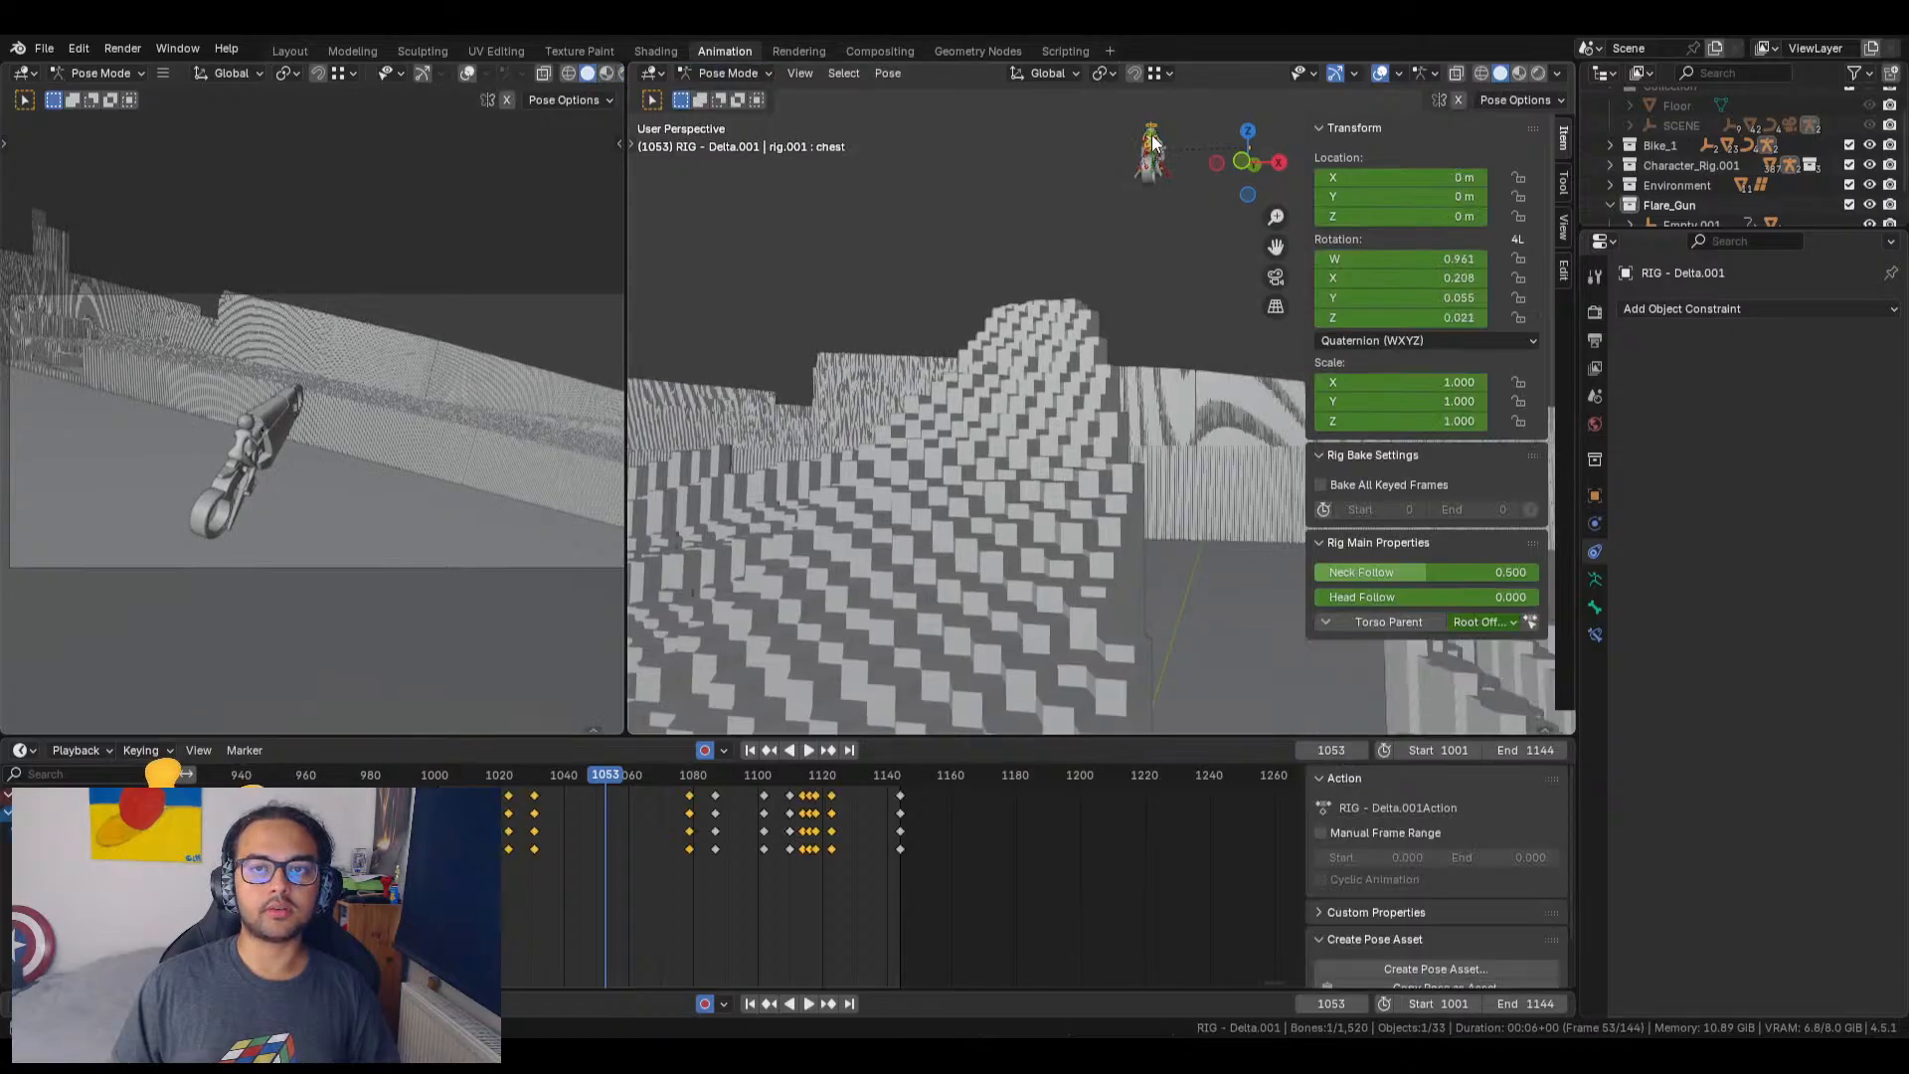
pyautogui.click(797, 73)
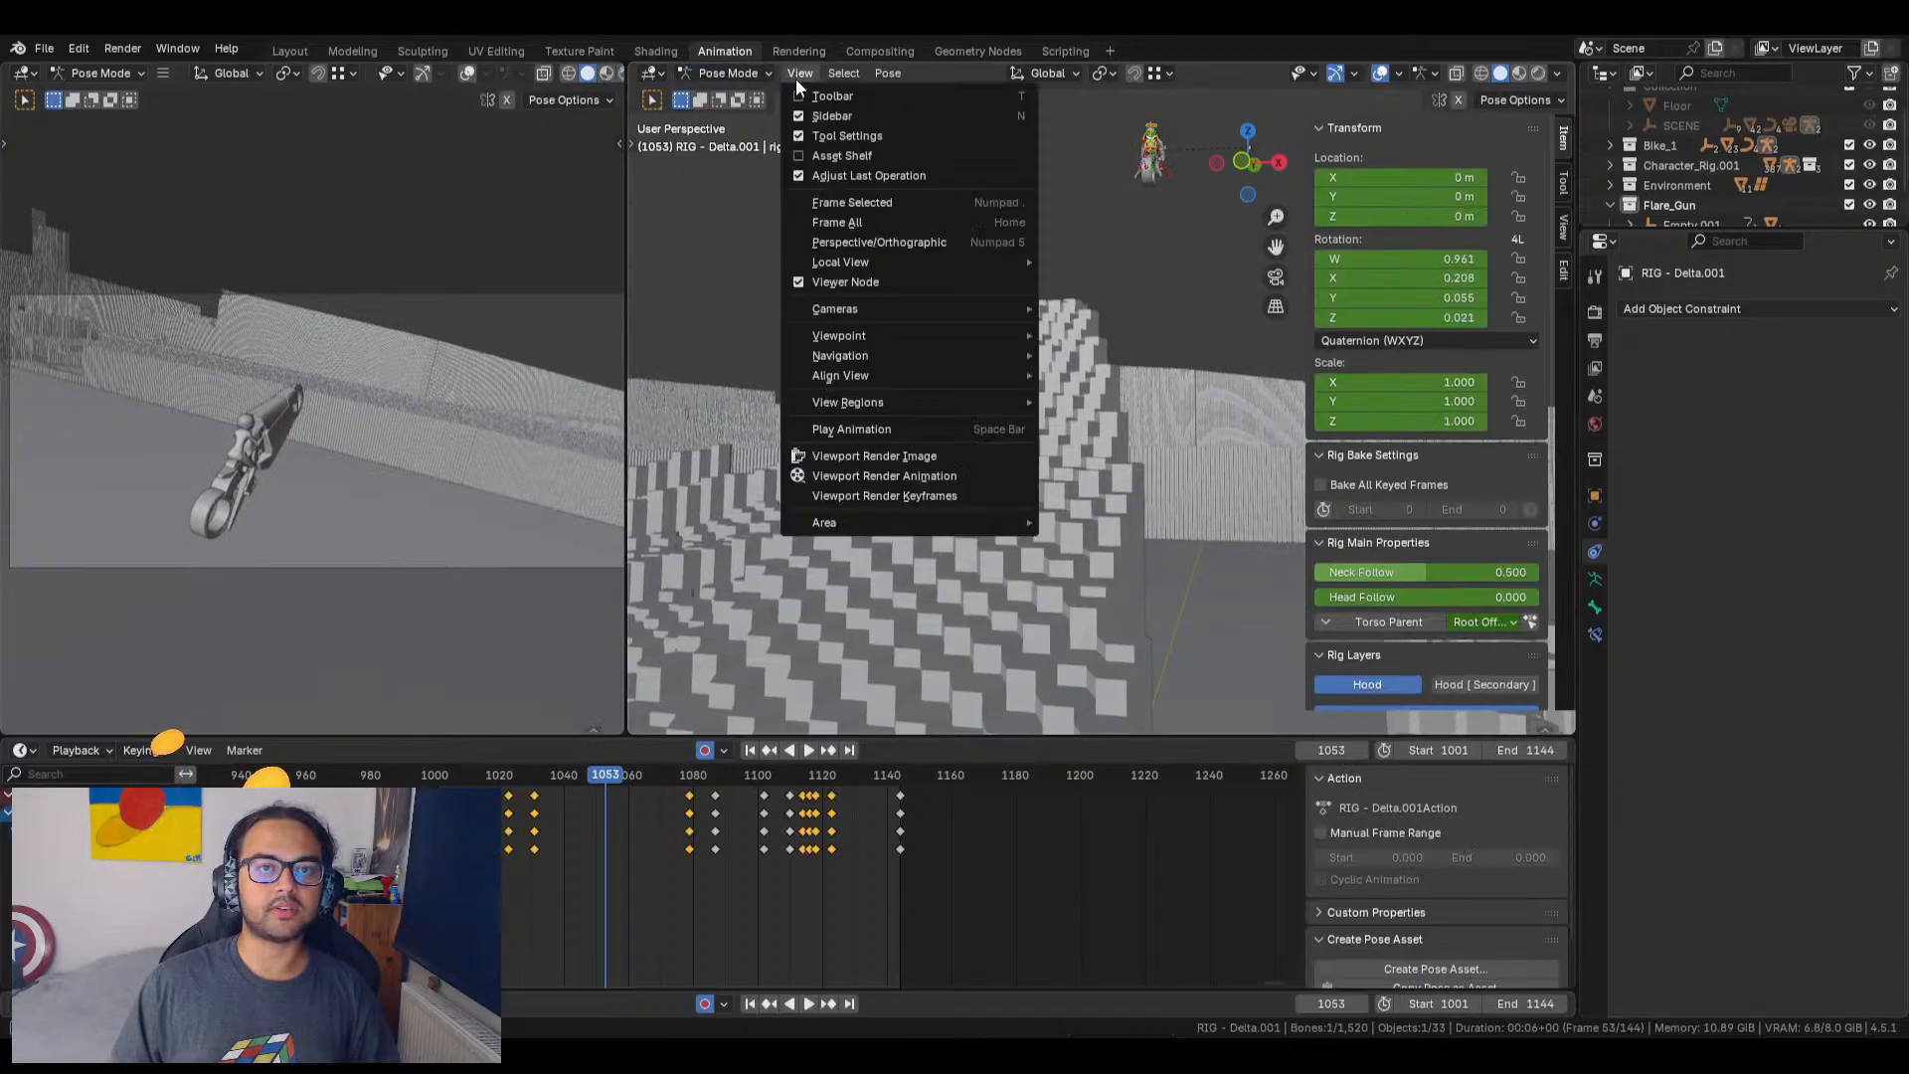
pyautogui.click(863, 201)
pyautogui.moveTo(1150, 480); pyautogui.dragTo(995, 436, button='middle')
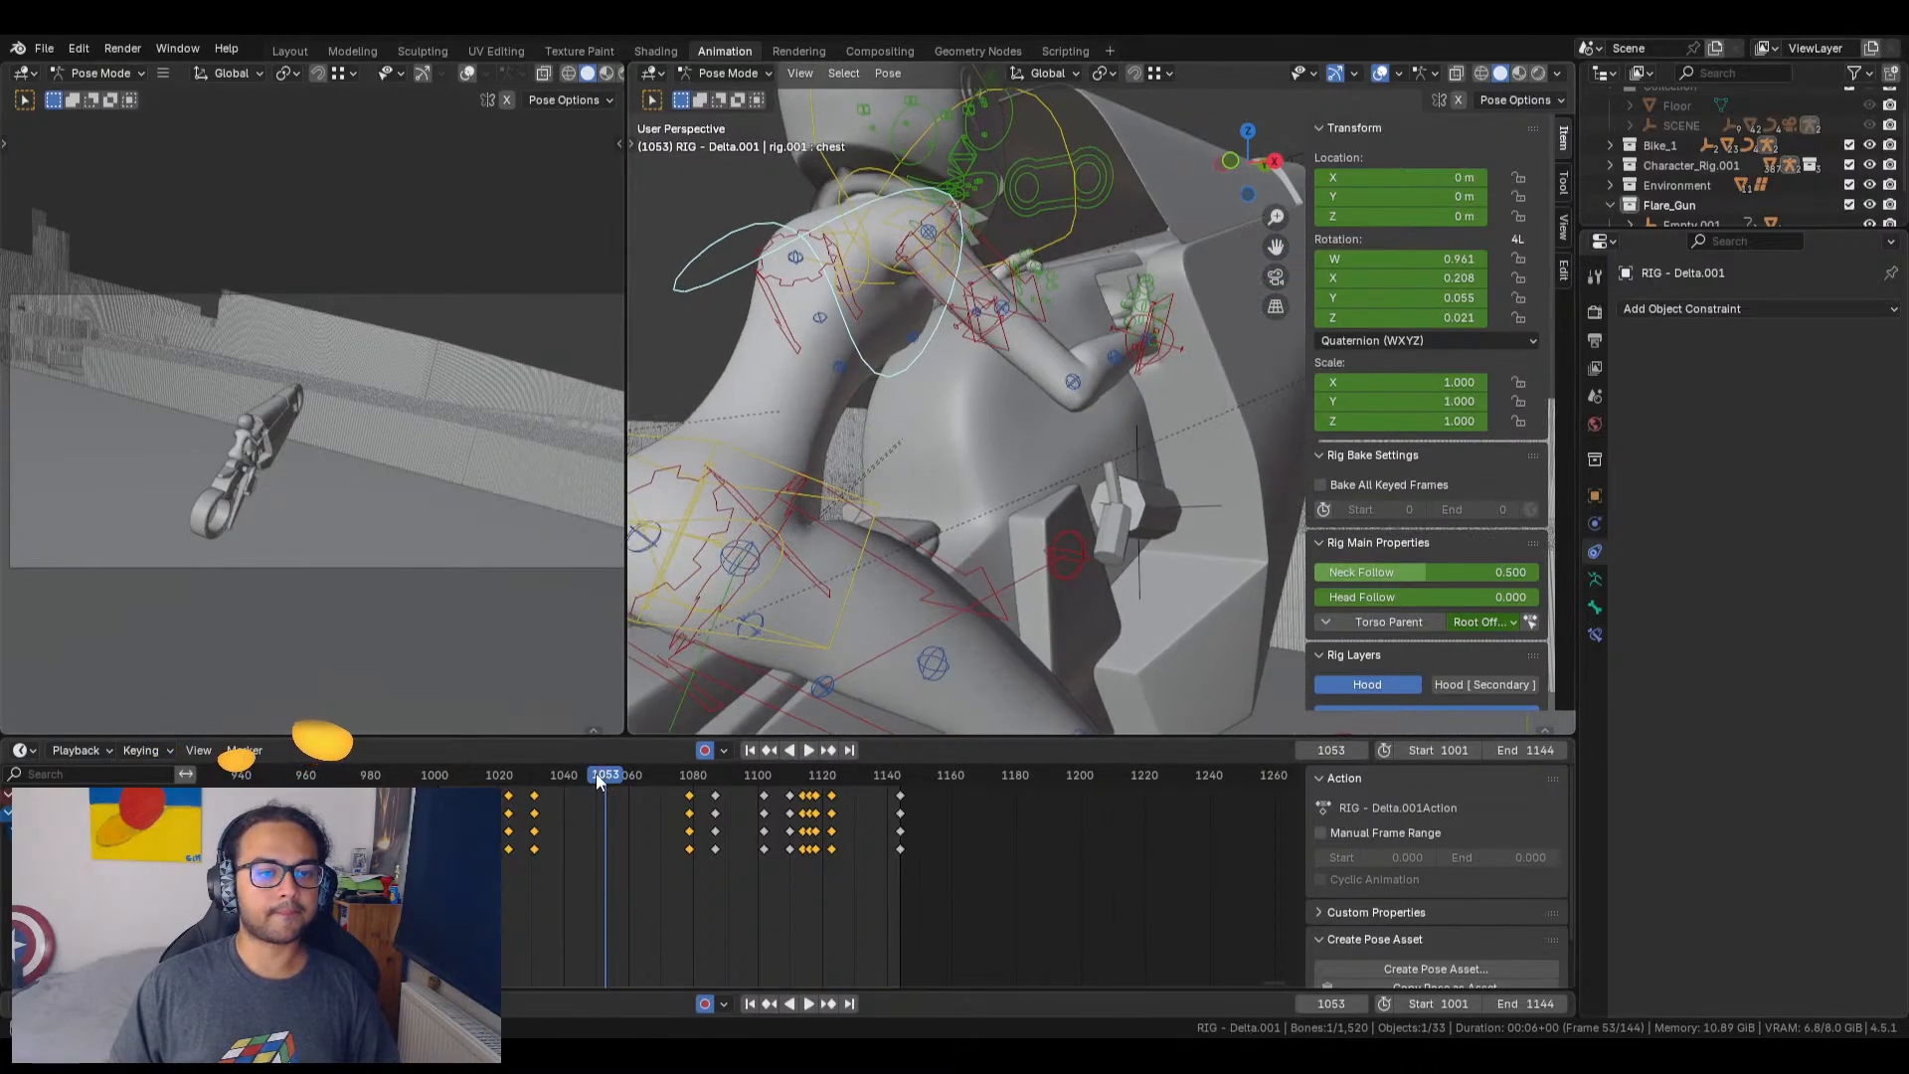
# Step: Keyframe all of the rider rig's pose controls at frame 1051, and reselect only the chest control
pyautogui.moveTo(599, 783)
pyautogui.mouseDown()
pyautogui.moveTo(508, 795)
pyautogui.moveTo(599, 802)
pyautogui.mouseUp()
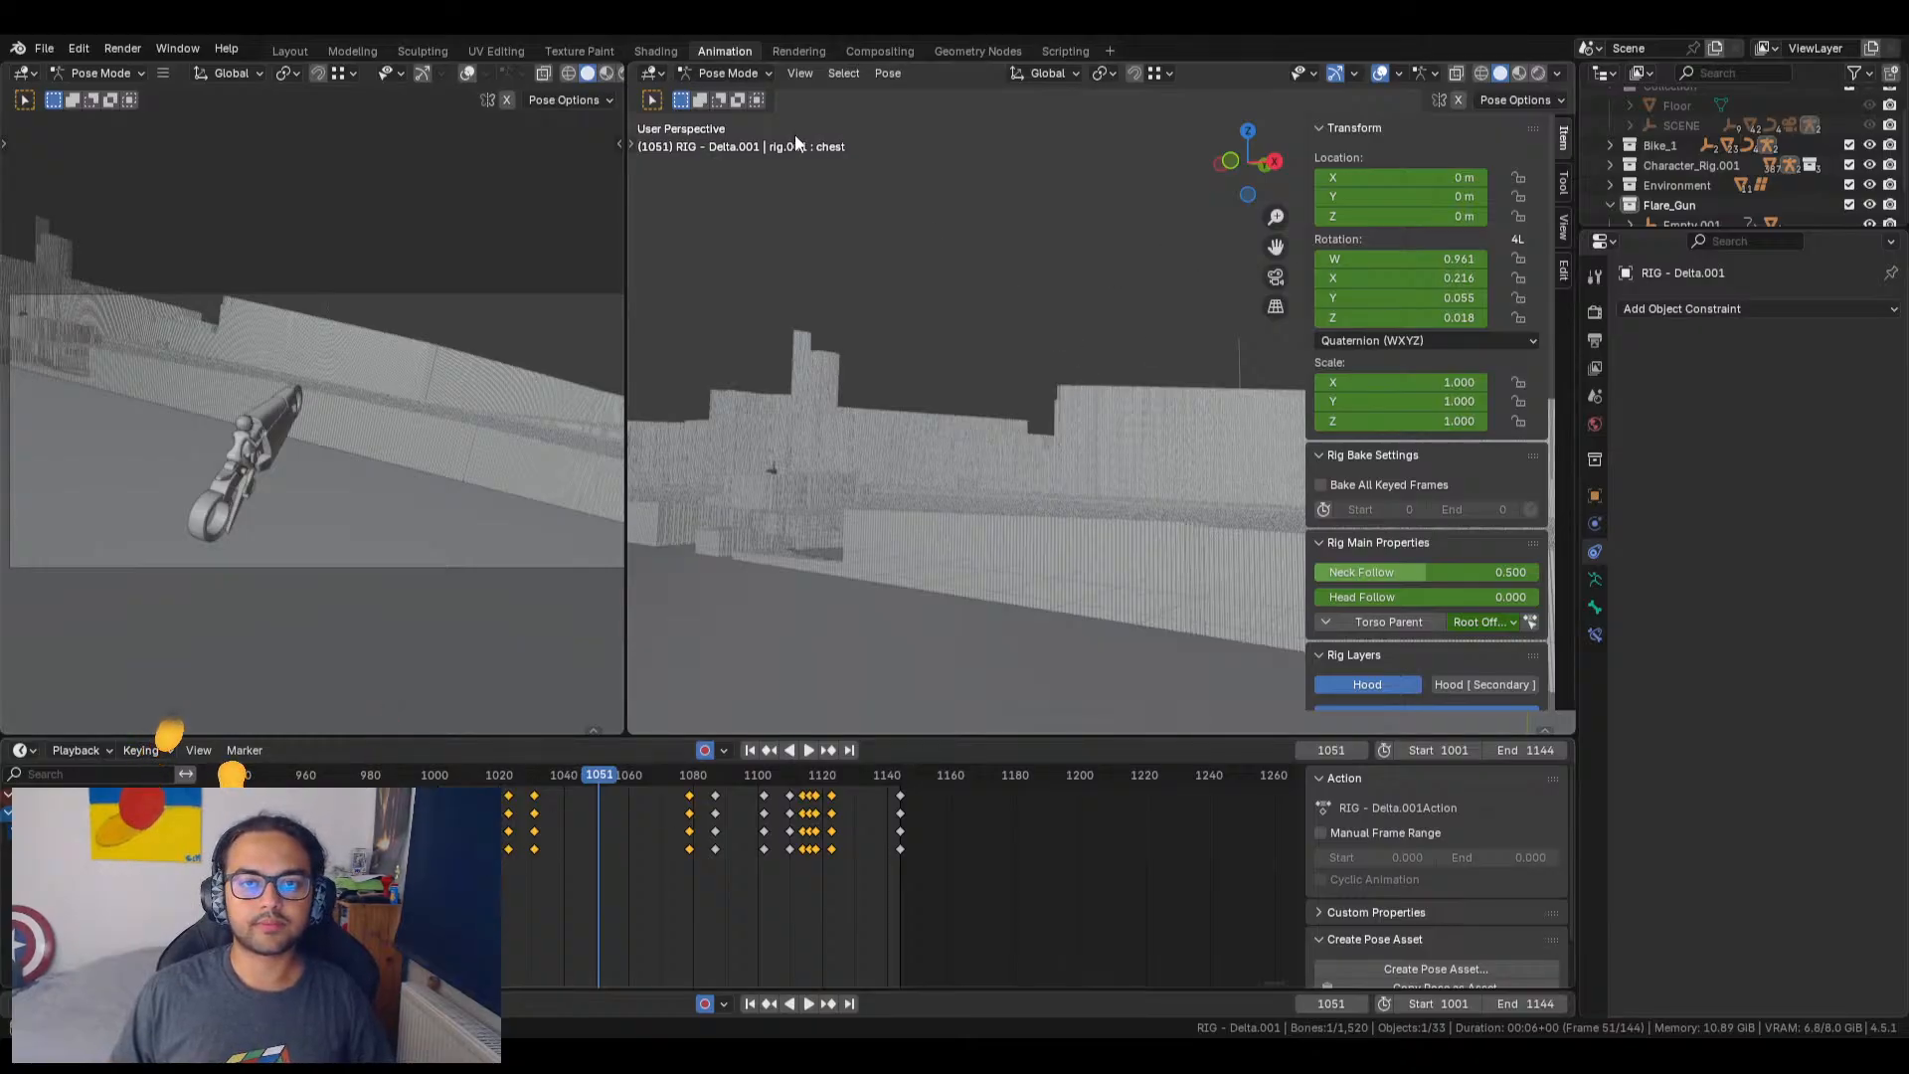
pyautogui.click(799, 73)
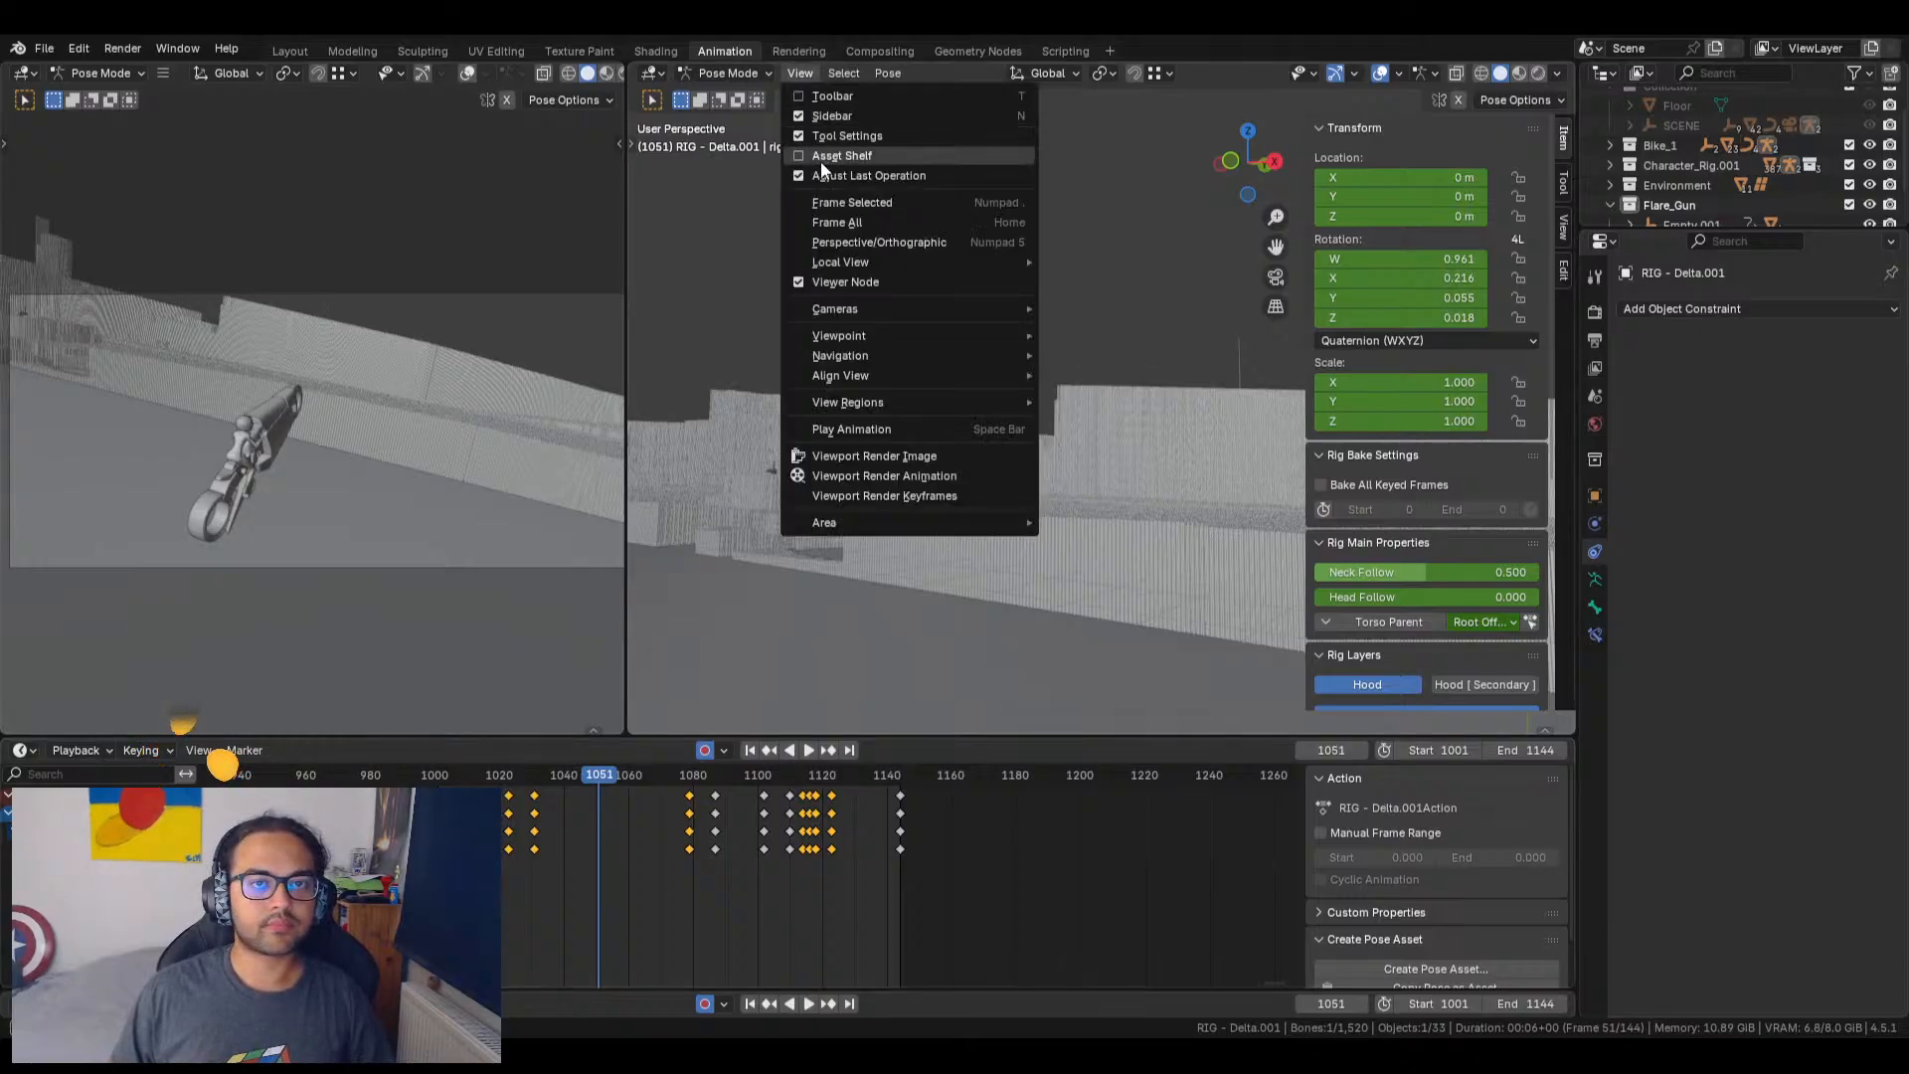
pyautogui.click(857, 204)
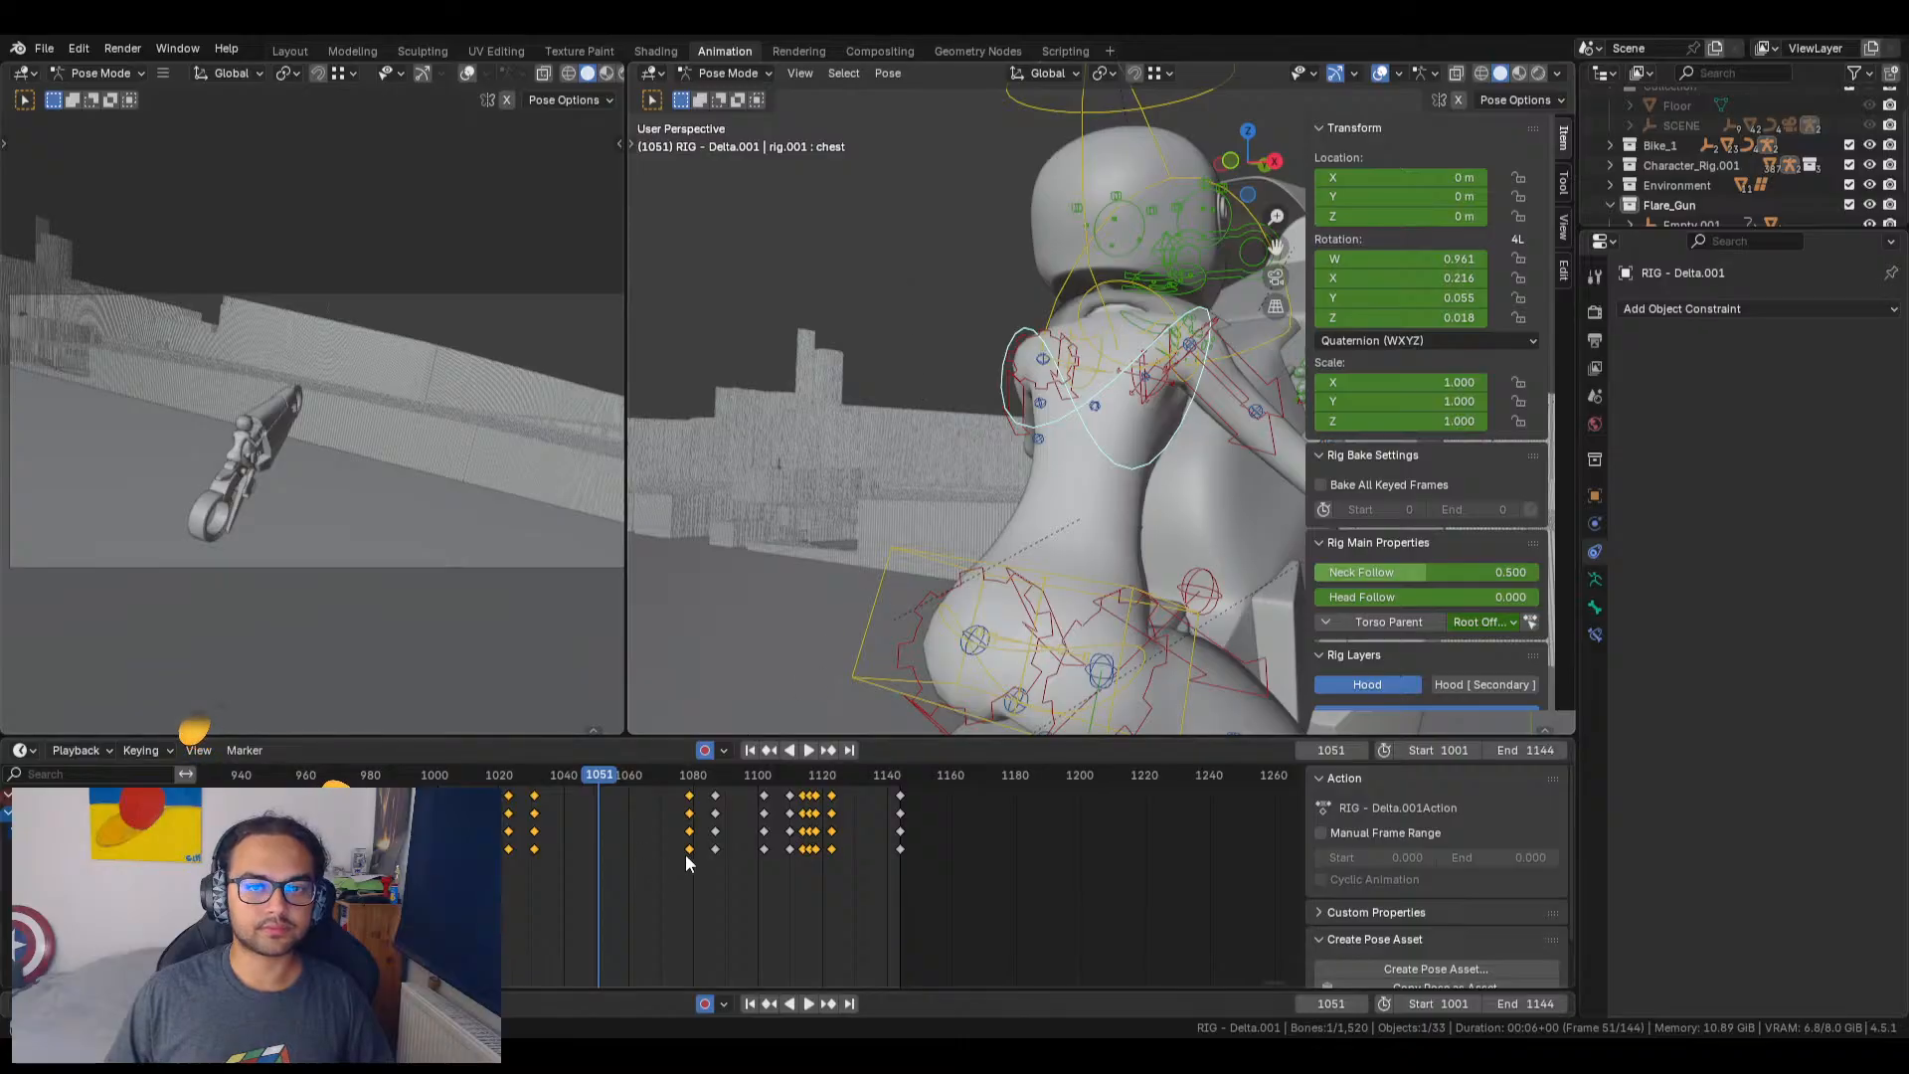
pyautogui.moveTo(1120, 537); pyautogui.dragTo(1035, 498, button='middle')
pyautogui.press('a')
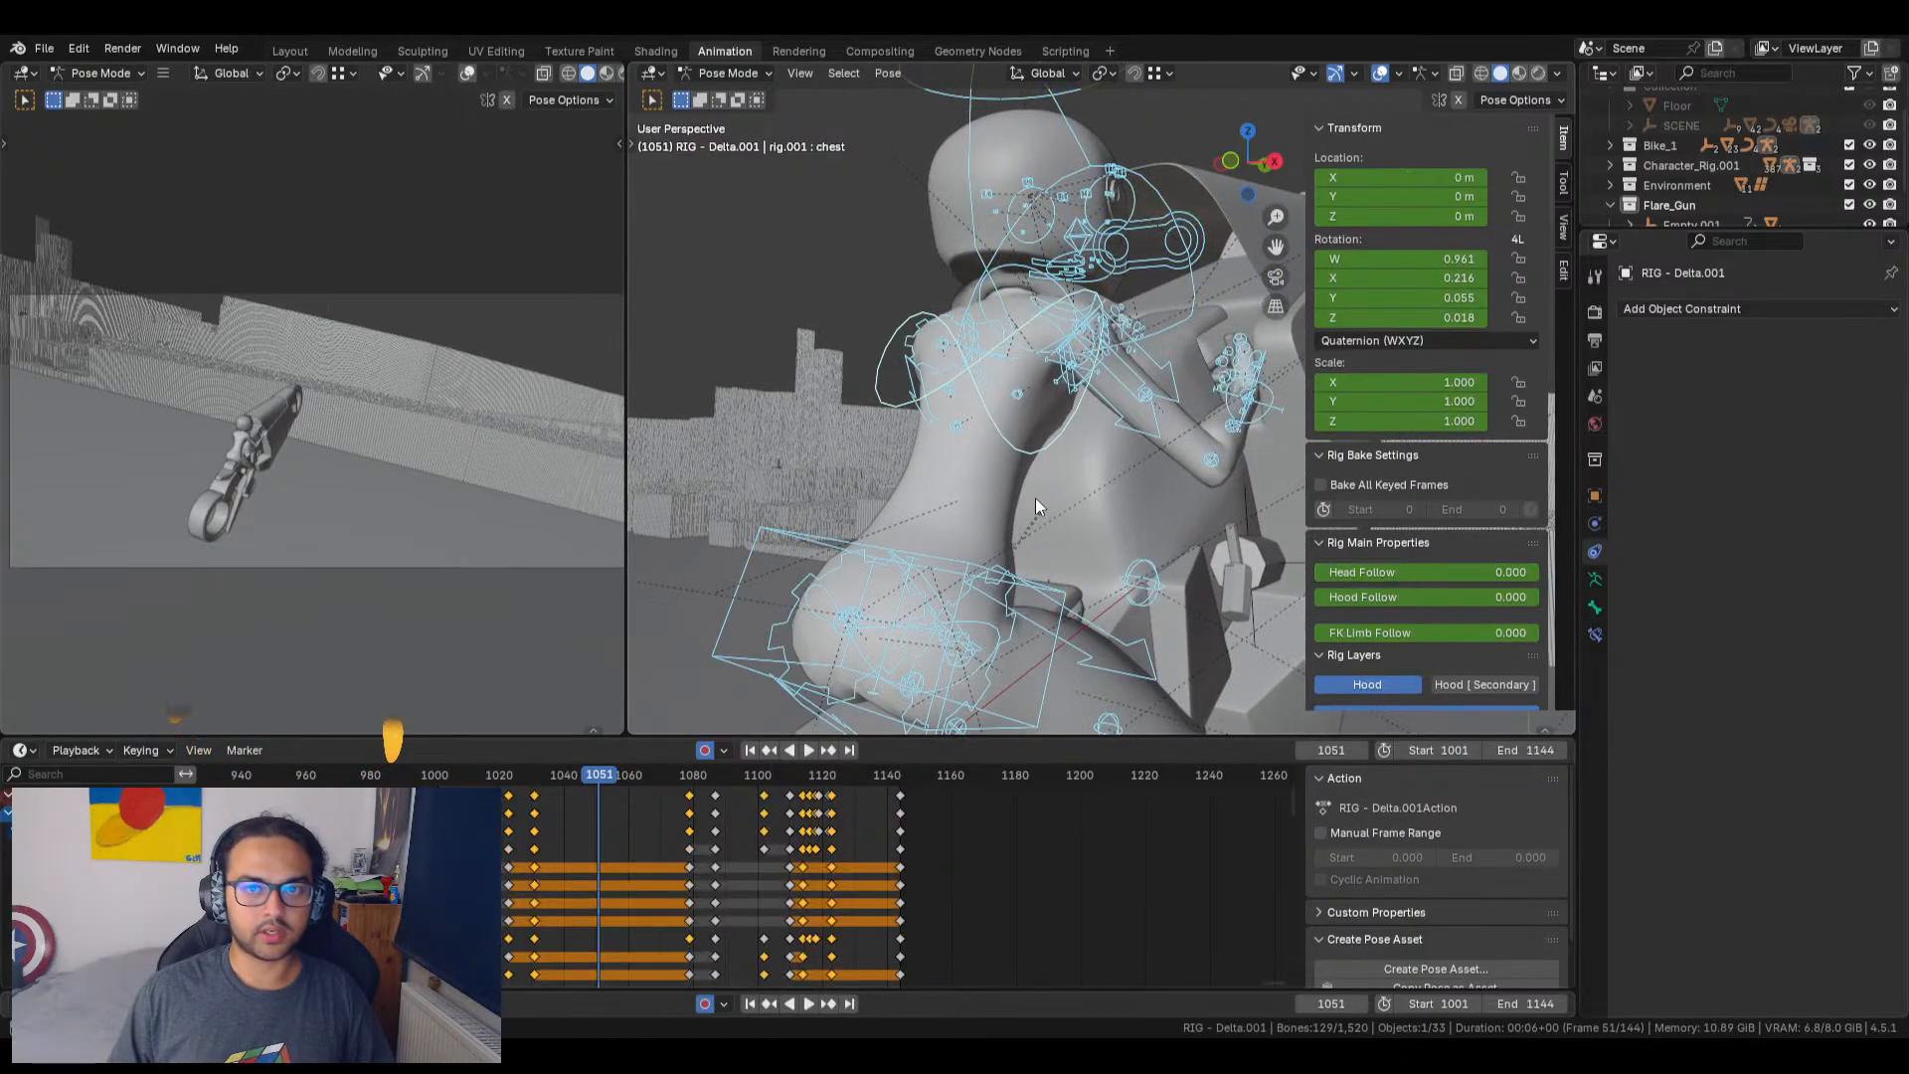
pyautogui.press('i')
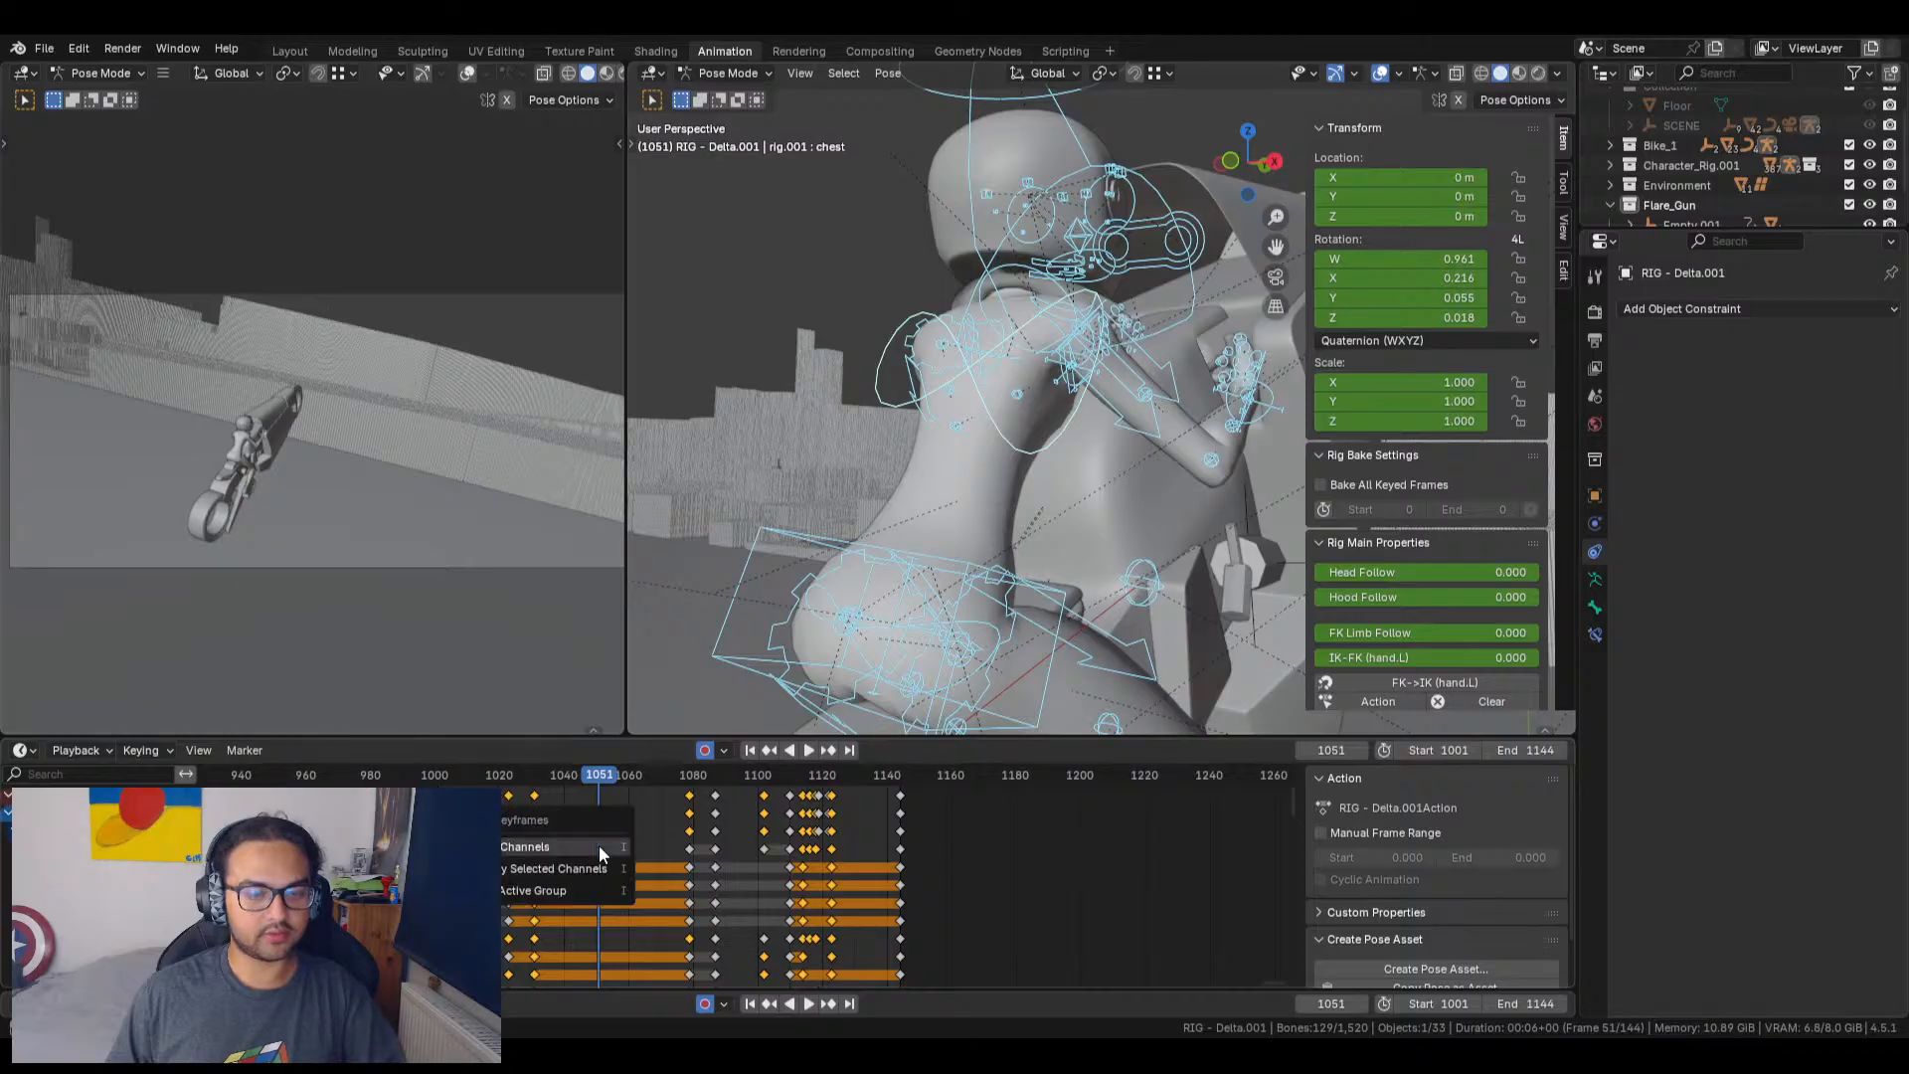
pyautogui.click(599, 847)
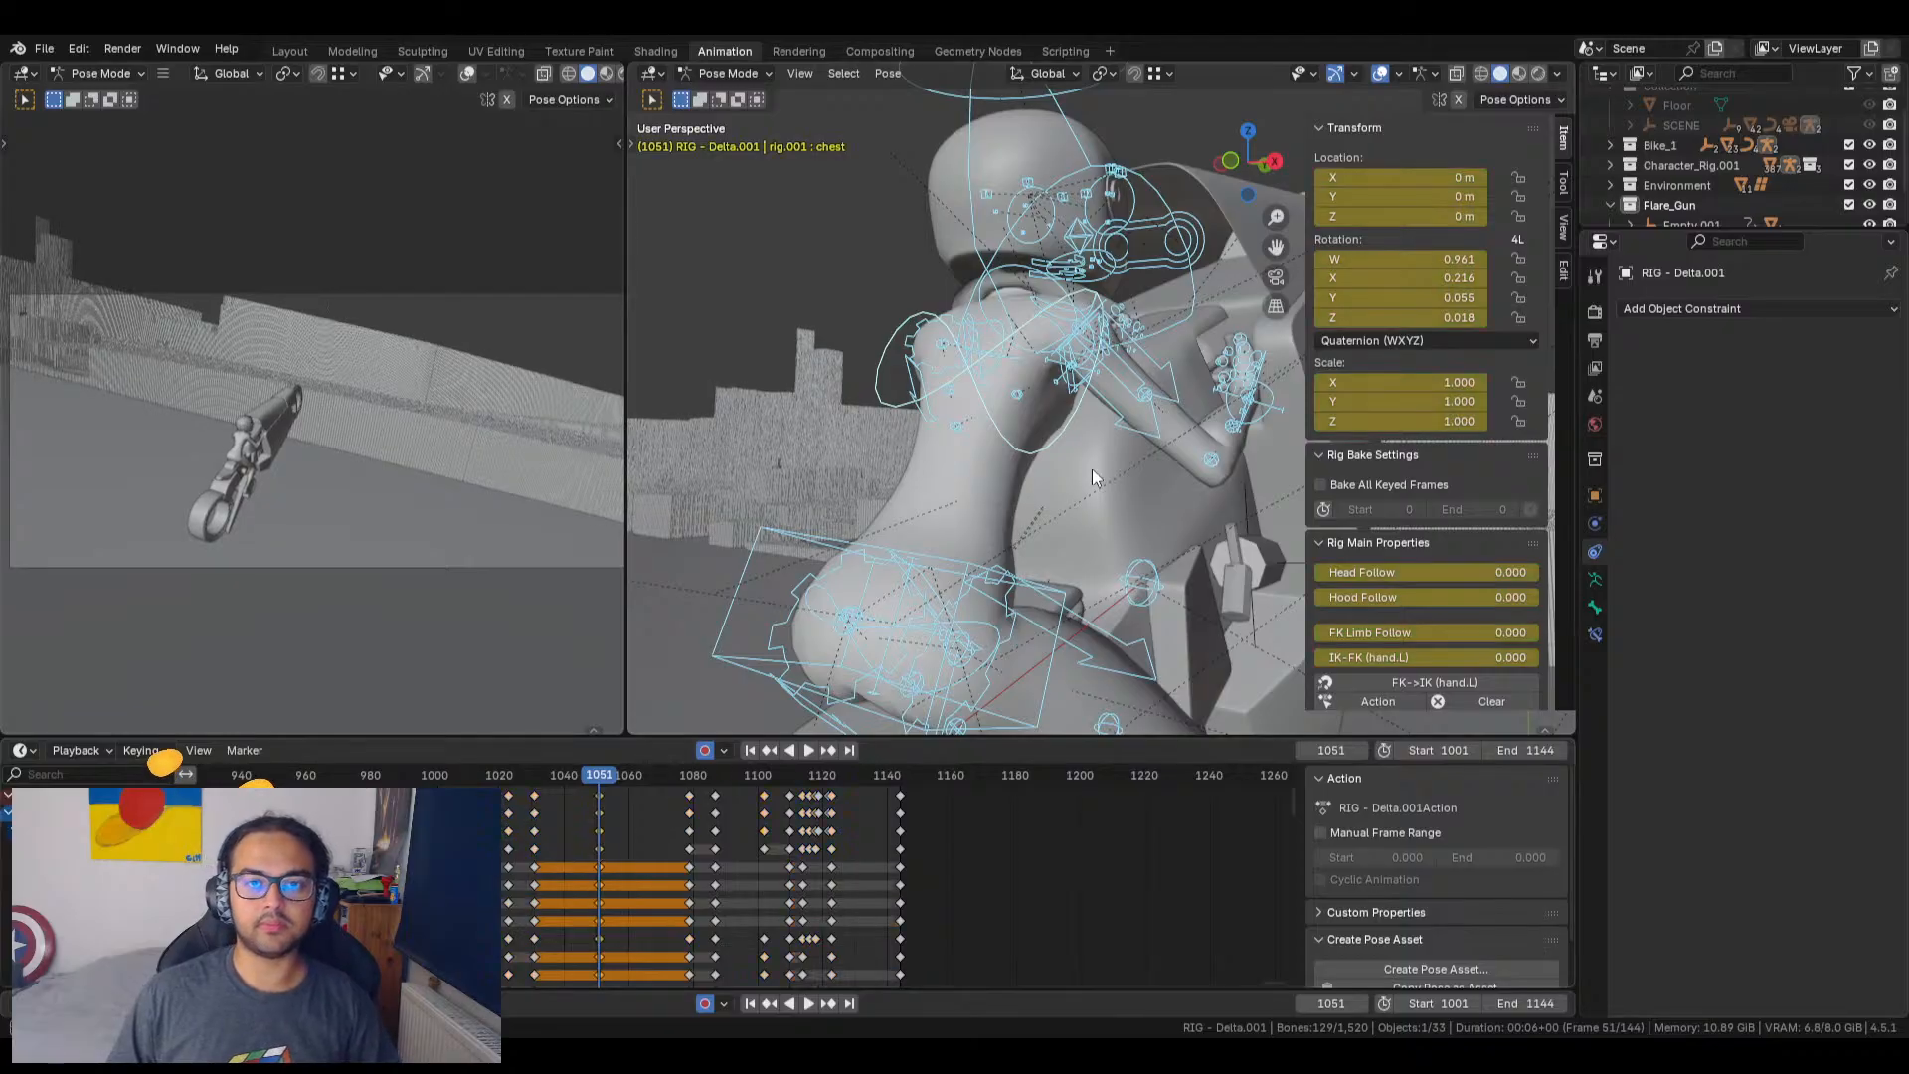
pyautogui.moveTo(1092, 469); pyautogui.dragTo(1000, 435, button='middle')
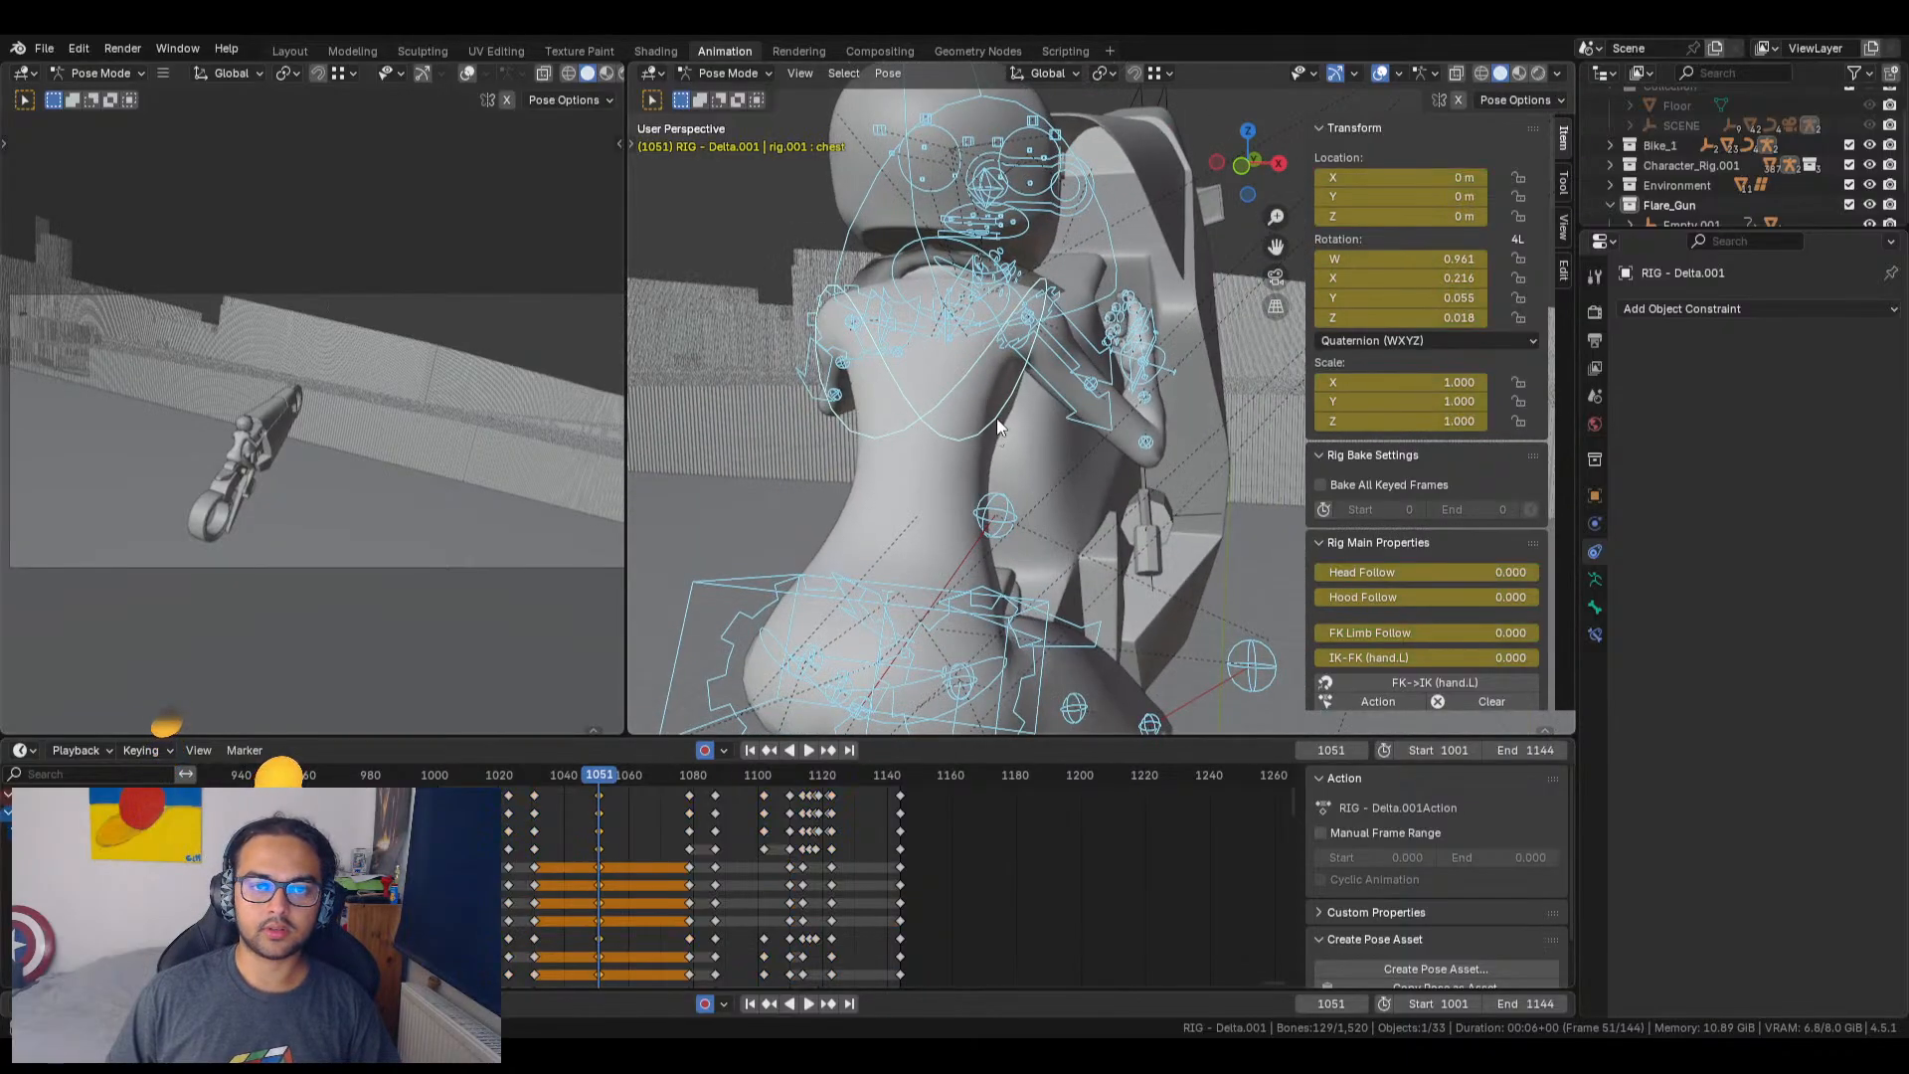
pyautogui.click(997, 418)
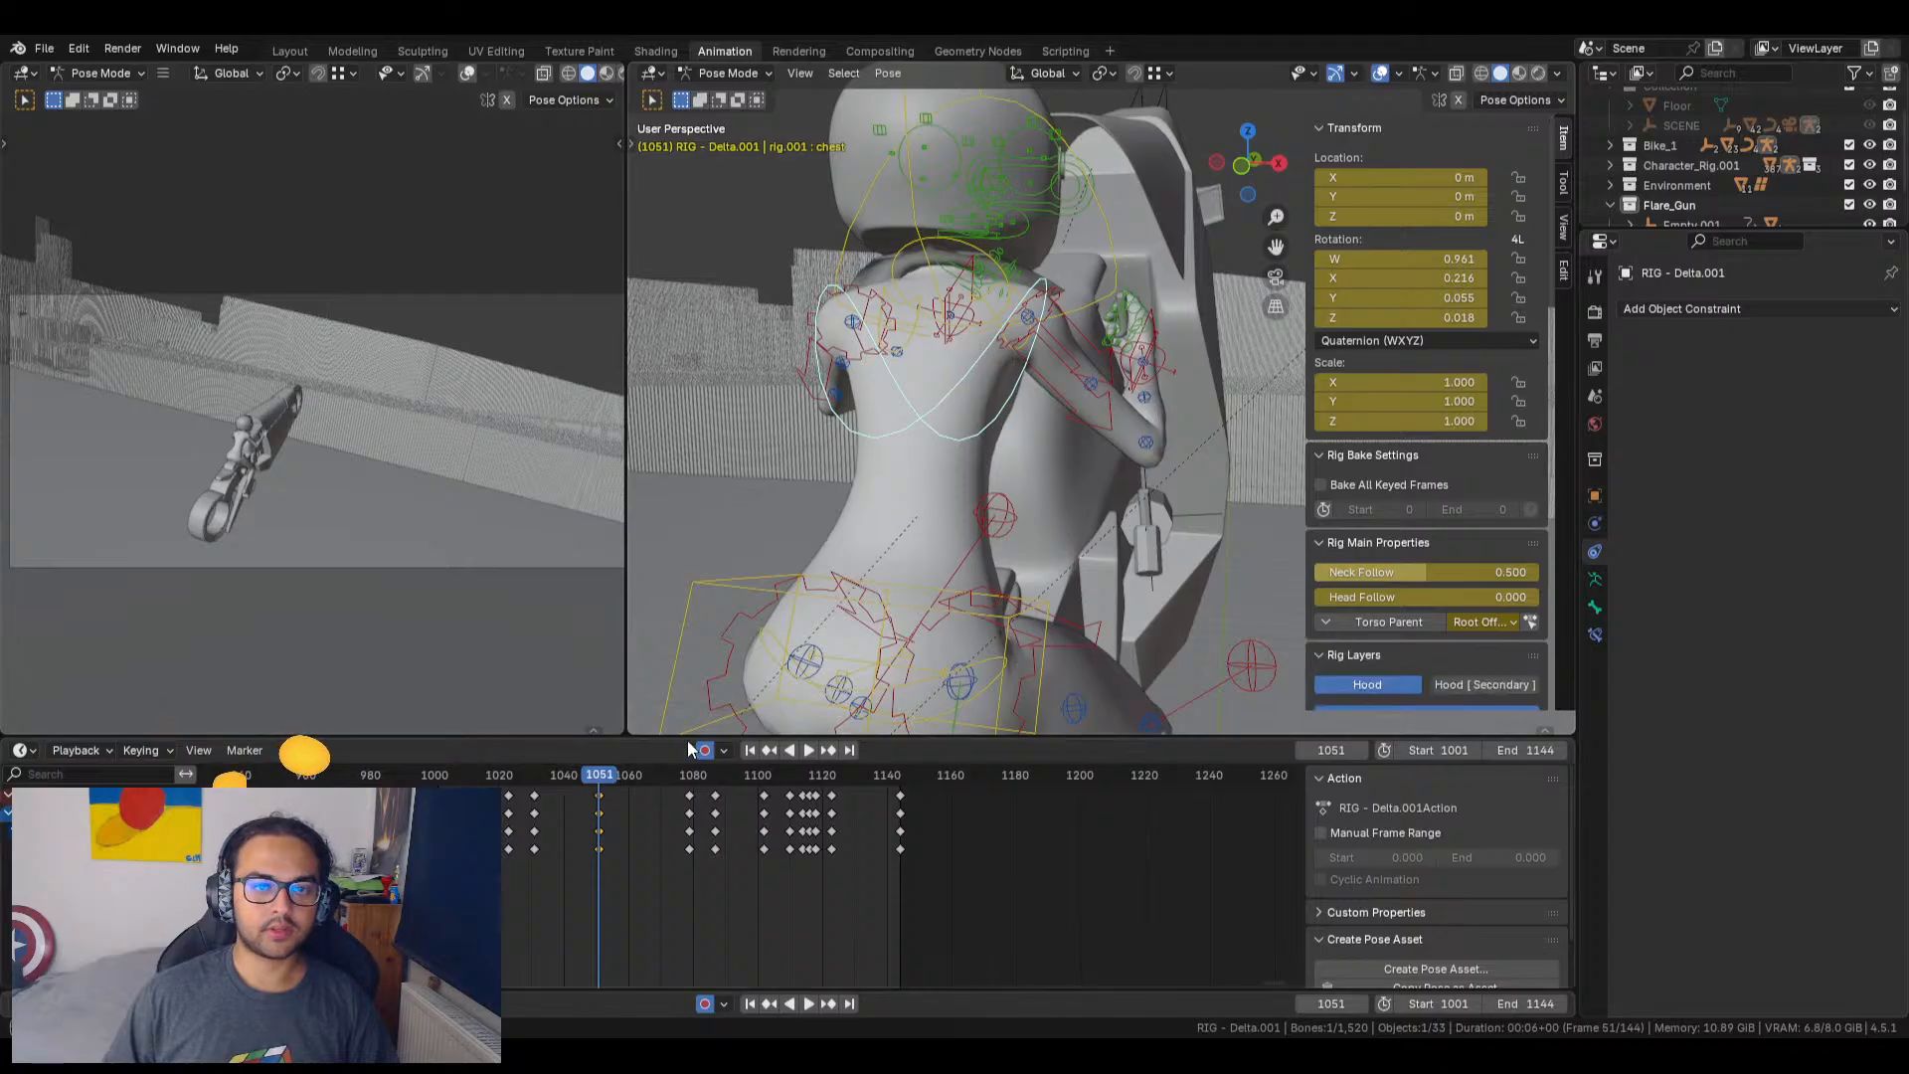
pyautogui.moveTo(1038, 522); pyautogui.dragTo(974, 537, button='middle')
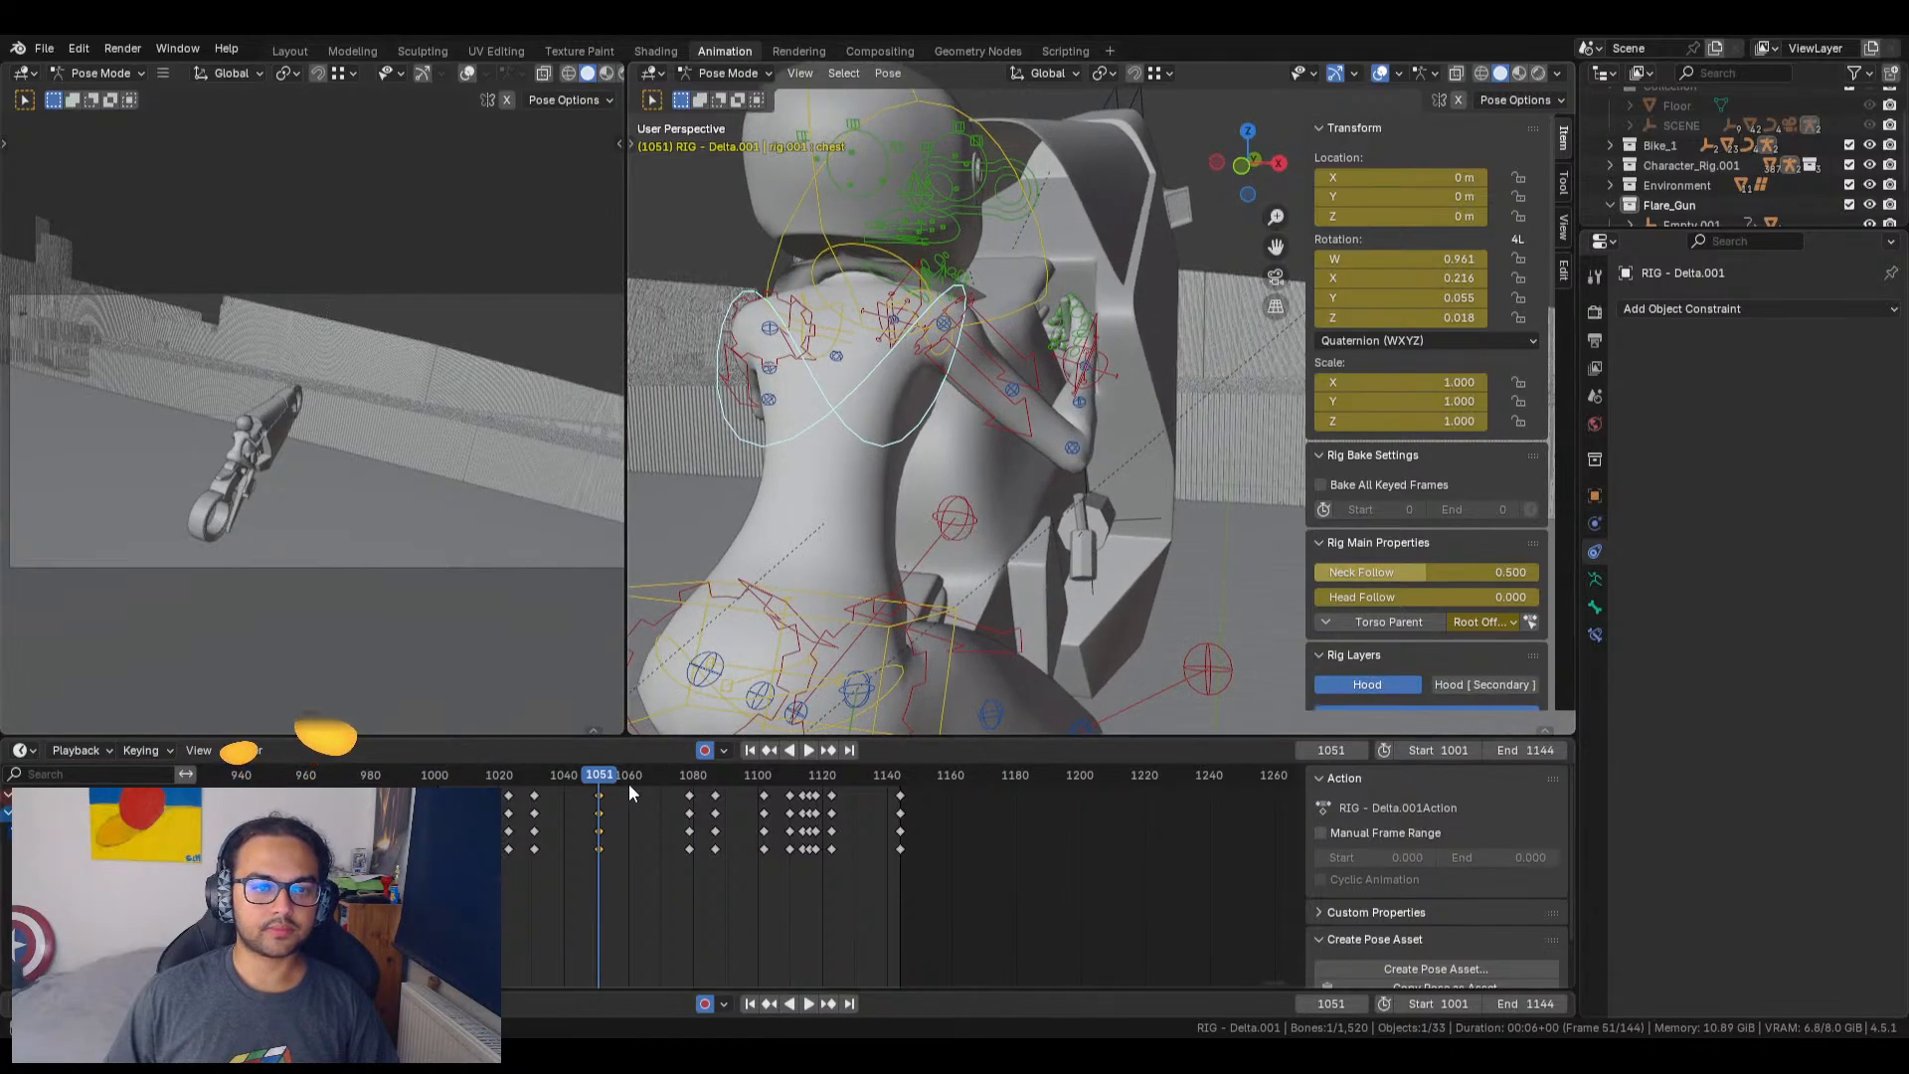
# Step: Insert keyframes on all channels at frame 1046 and select all of the rider rig's pose controls to key them there
pyautogui.click(584, 776)
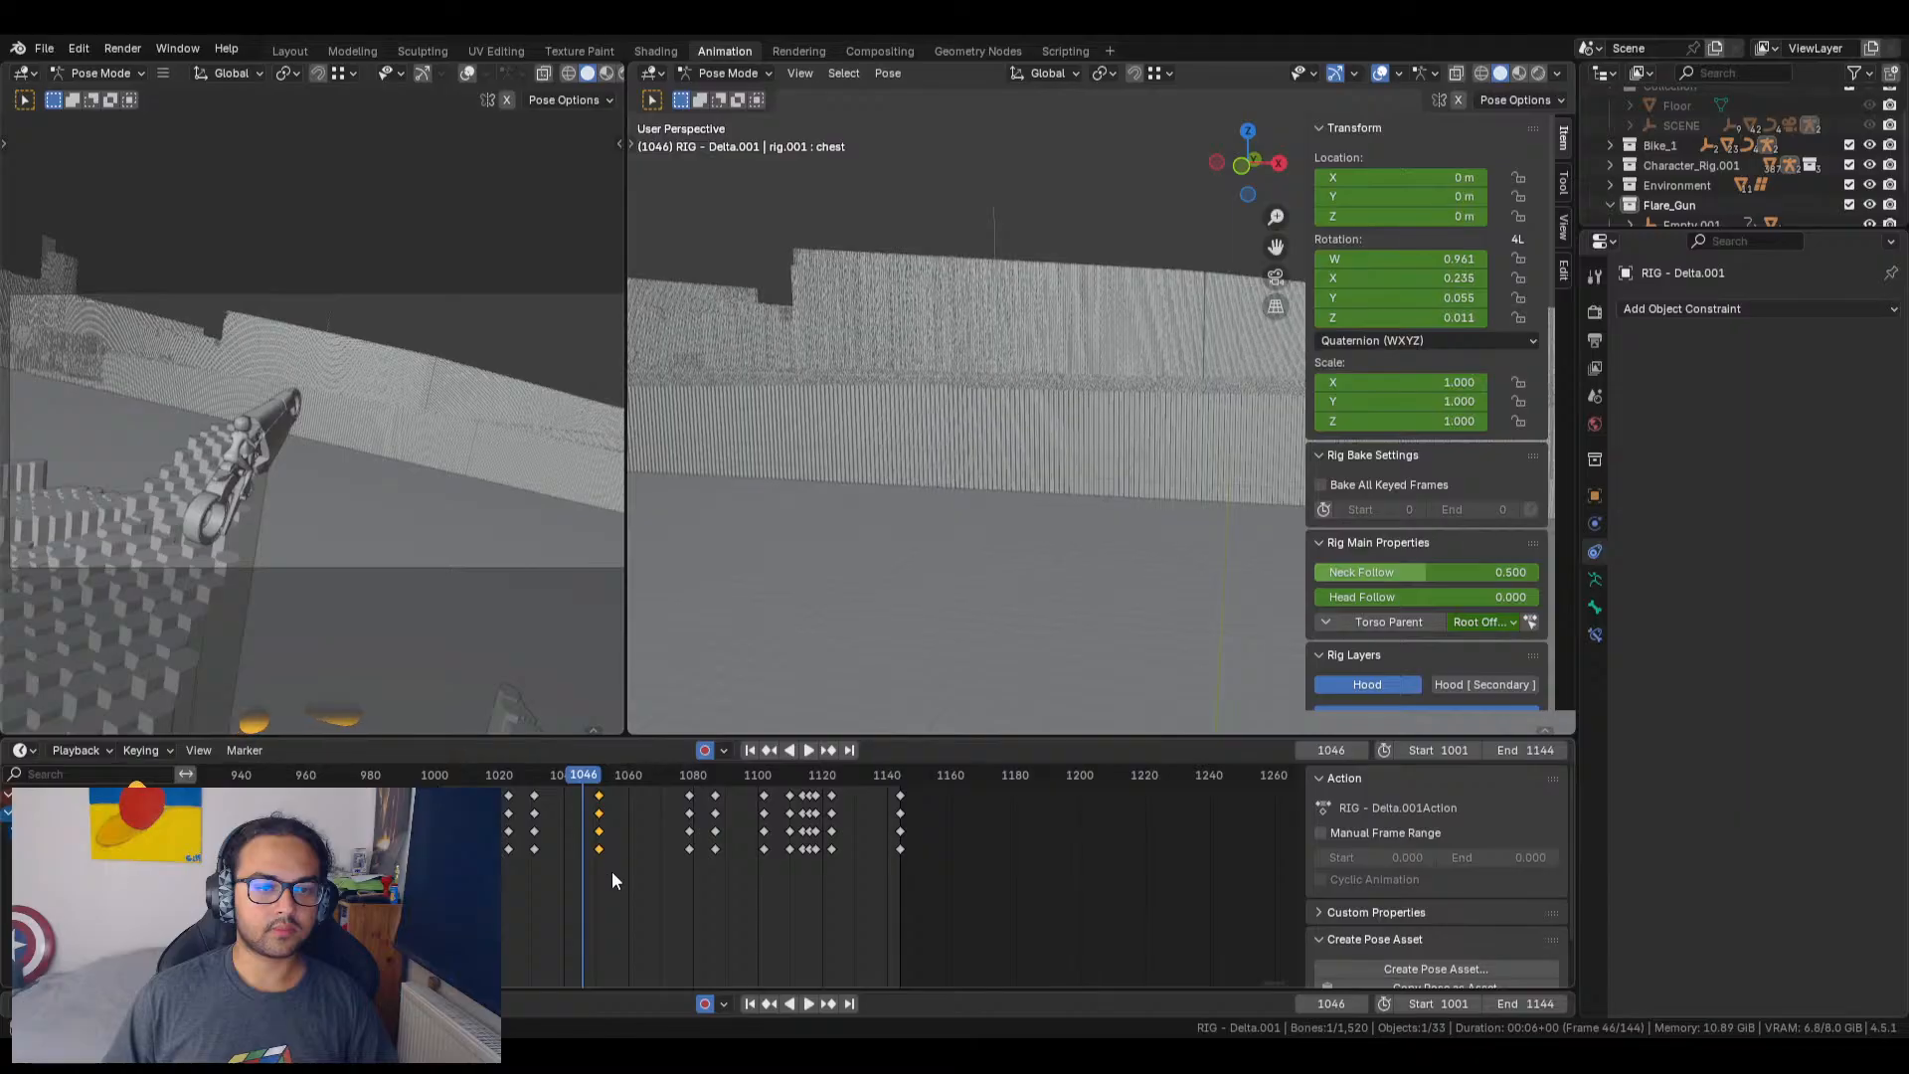
pyautogui.press('i')
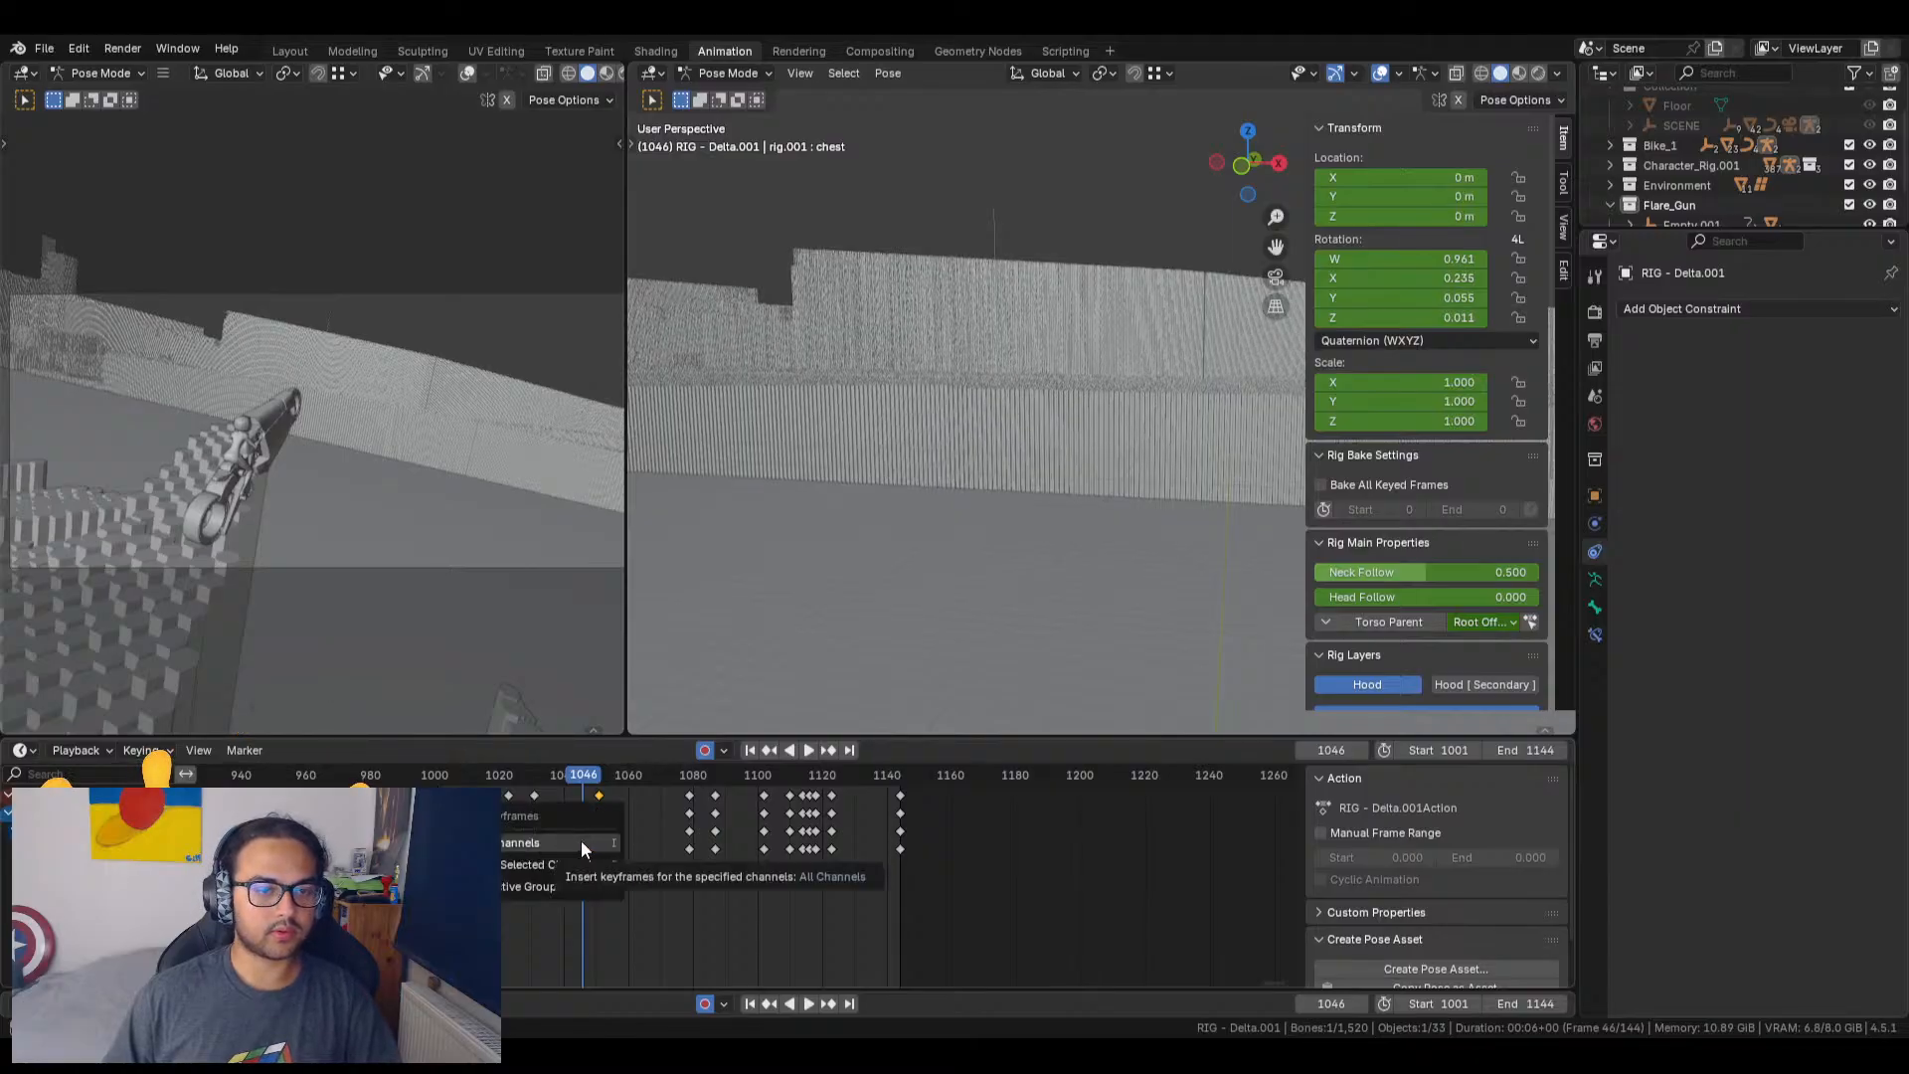
pyautogui.click(581, 839)
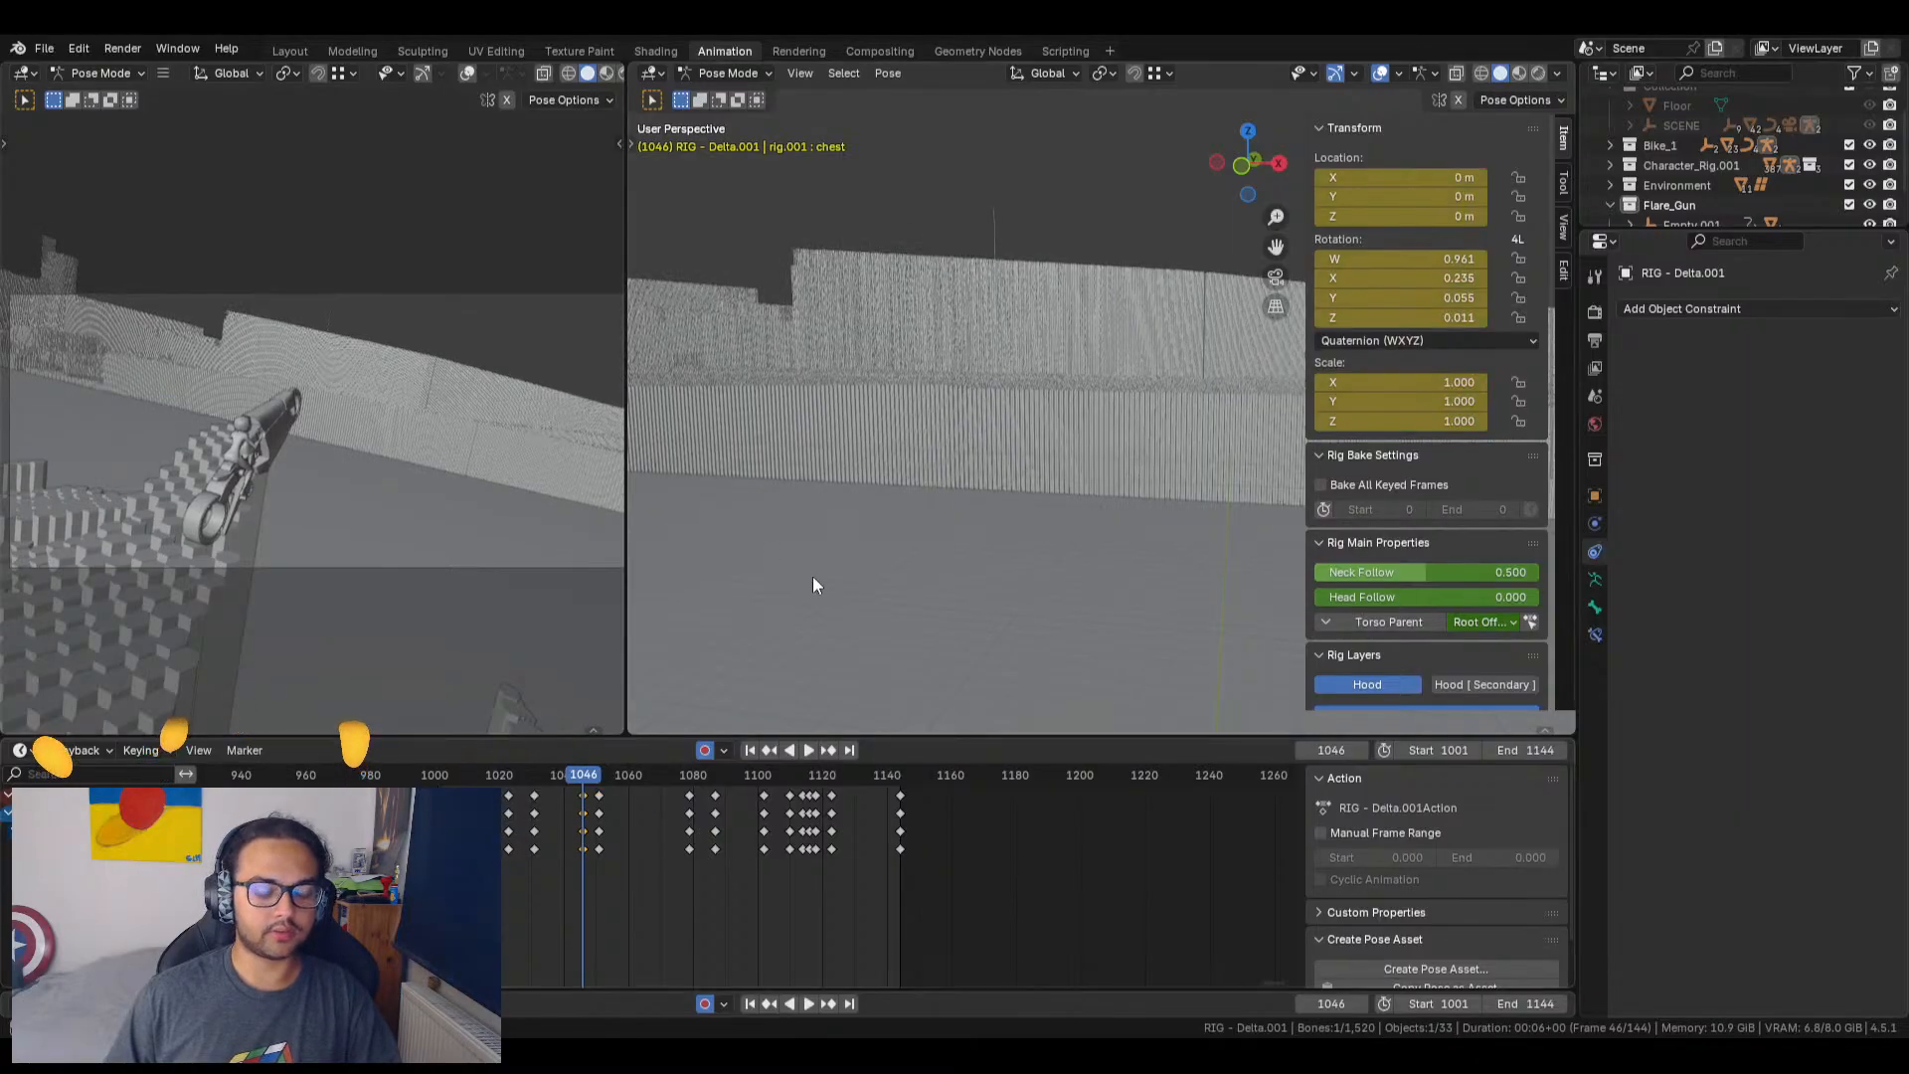
pyautogui.press('a')
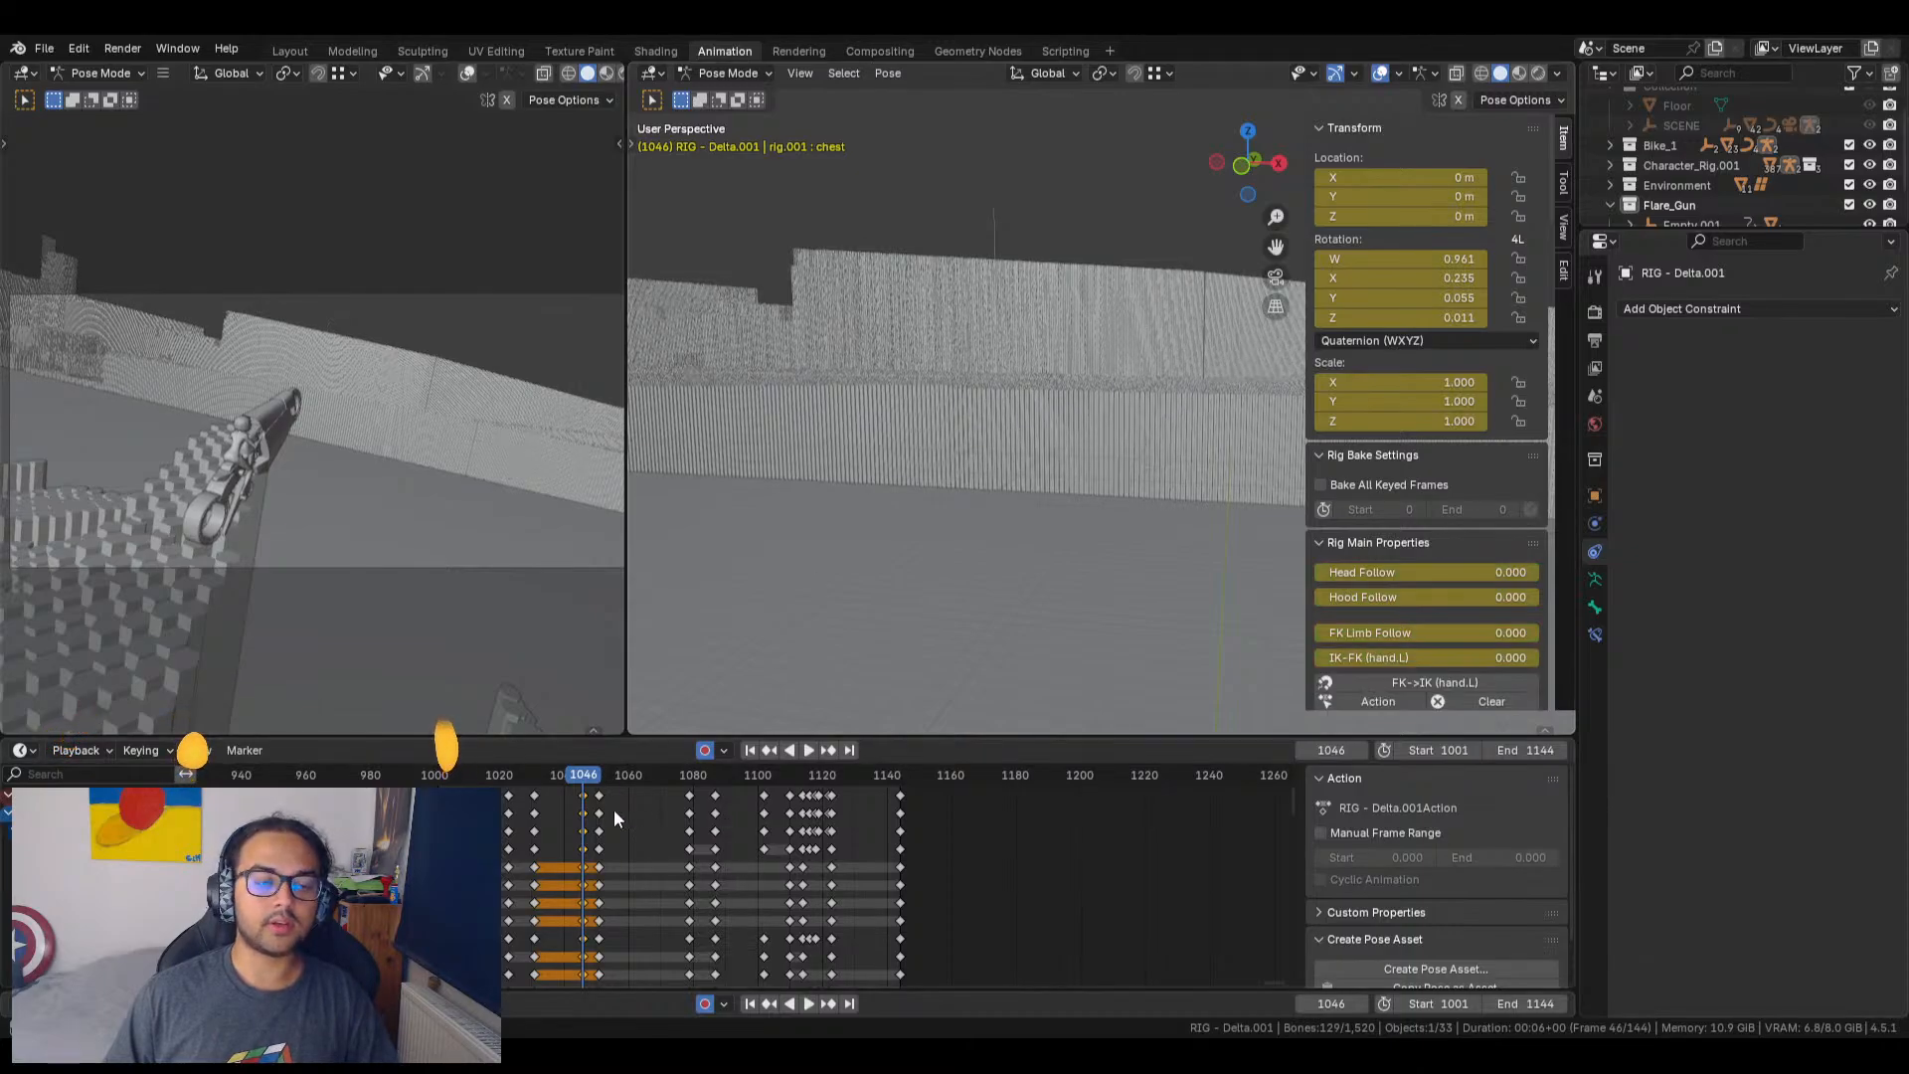
# Step: At frame 1051, rotate the rider's chest control to Y -0.085 and Z 0.098
pyautogui.click(835, 1006)
pyautogui.click(942, 390)
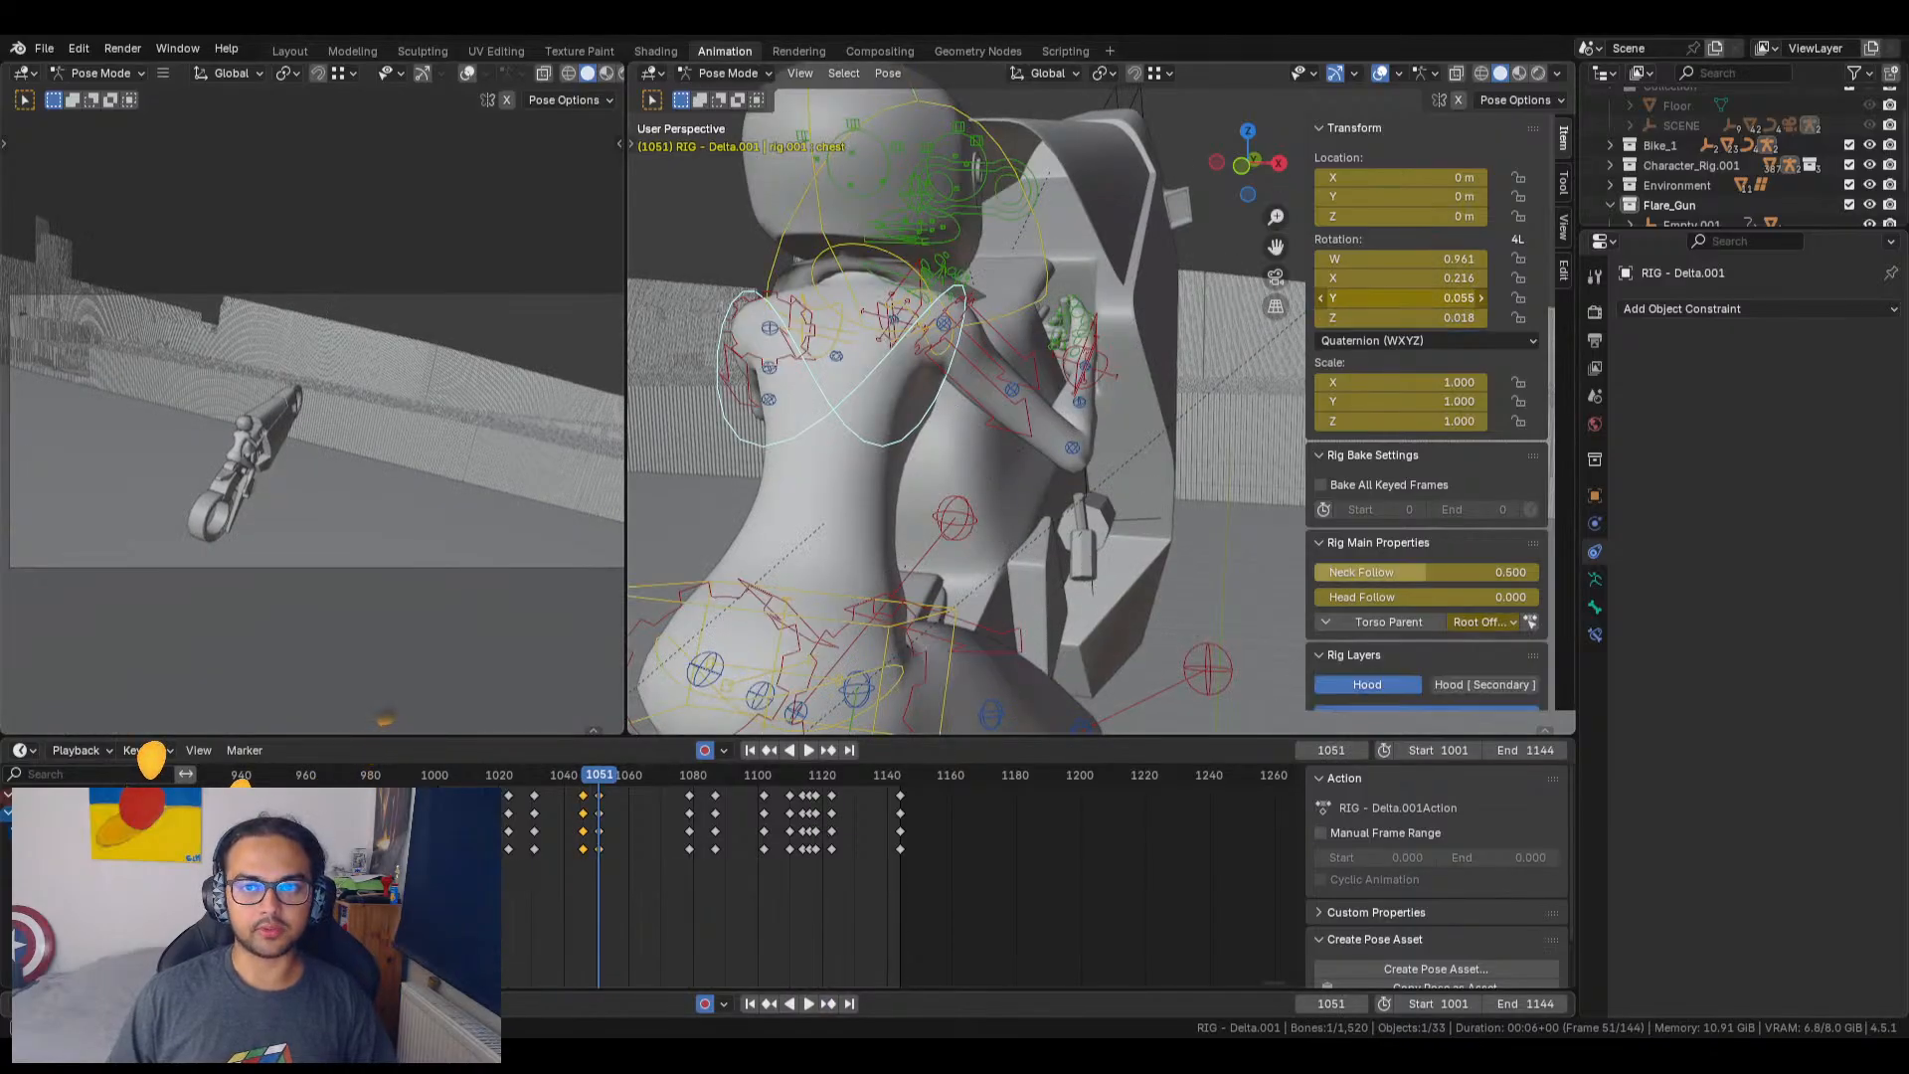
pyautogui.moveTo(1402, 297); pyautogui.dragTo(1467, 318)
pyautogui.moveTo(1172, 457); pyautogui.dragTo(968, 506, button='middle')
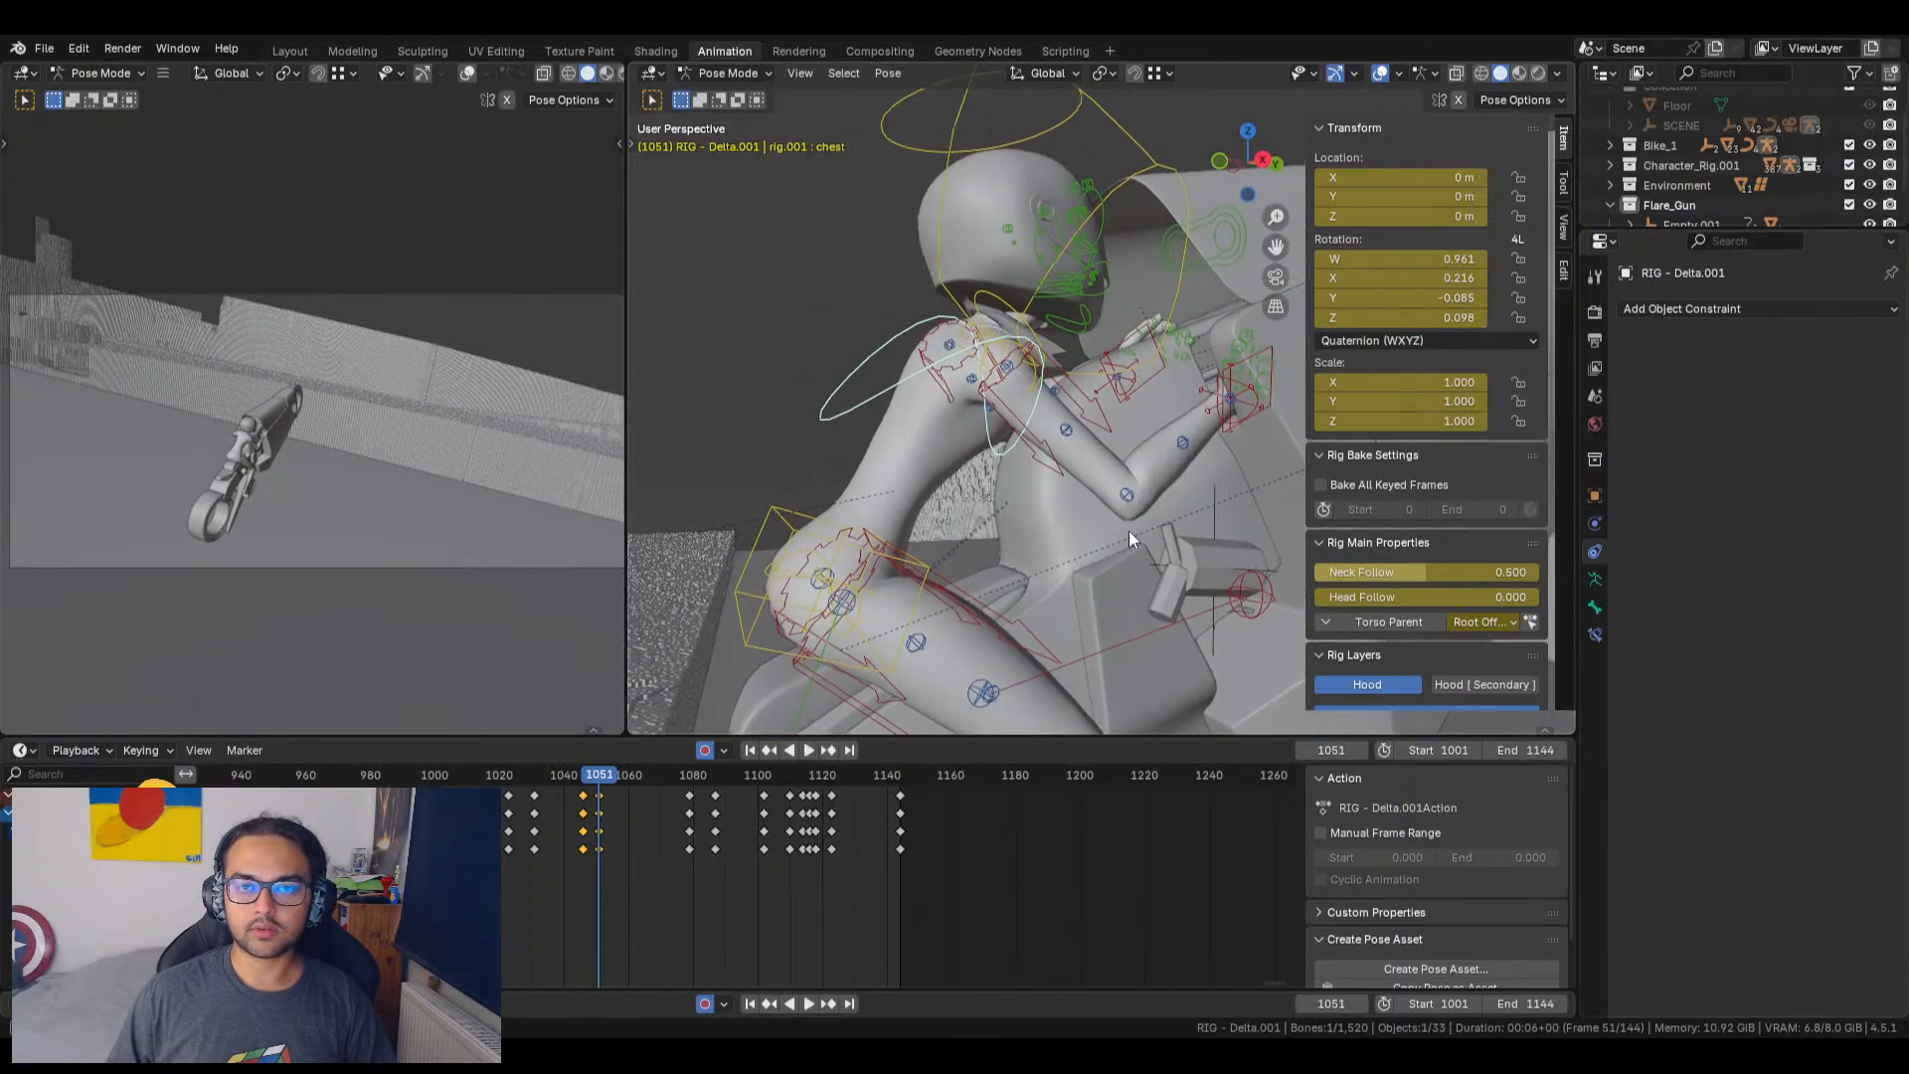
pyautogui.moveTo(1129, 529); pyautogui.dragTo(1092, 539, button='middle')
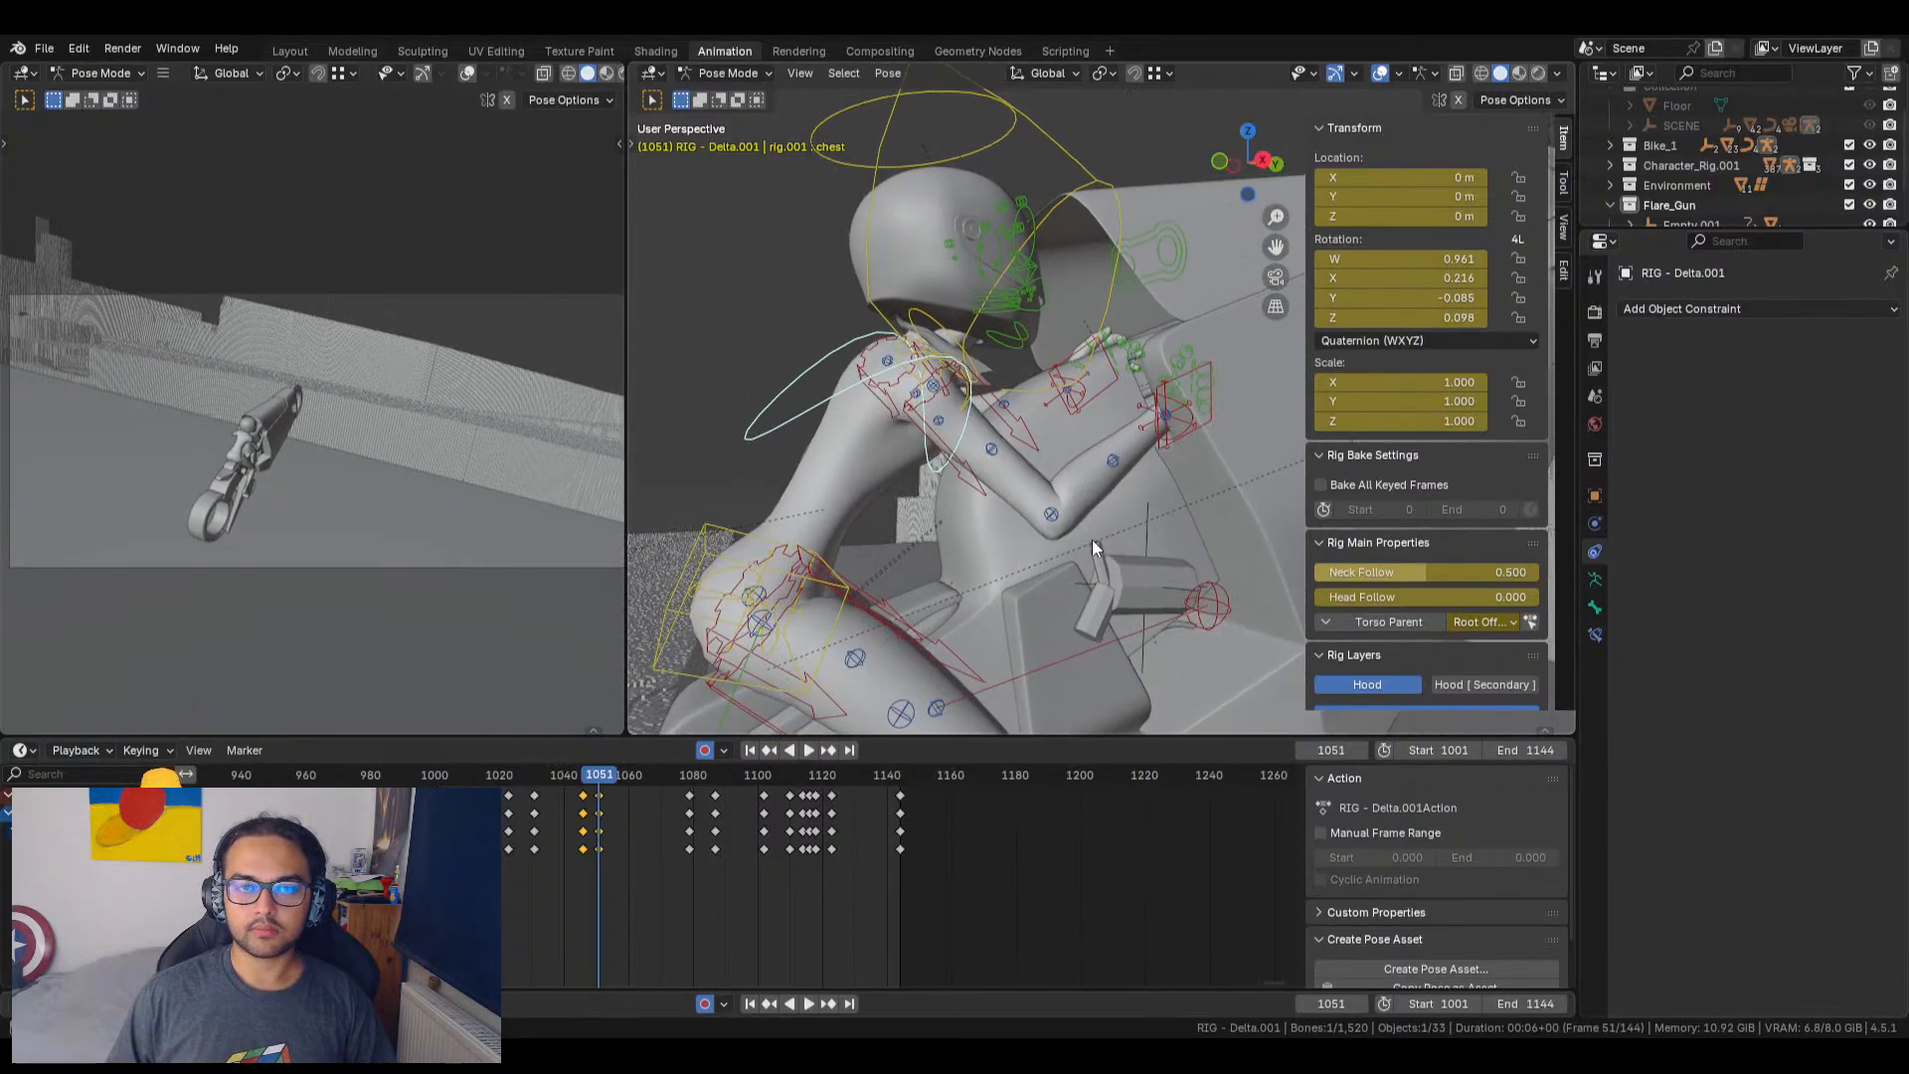
# Step: Turn the rider's head control at frame 1051 by setting its rotation to X -0.002 and Y -0.595
pyautogui.click(987, 145)
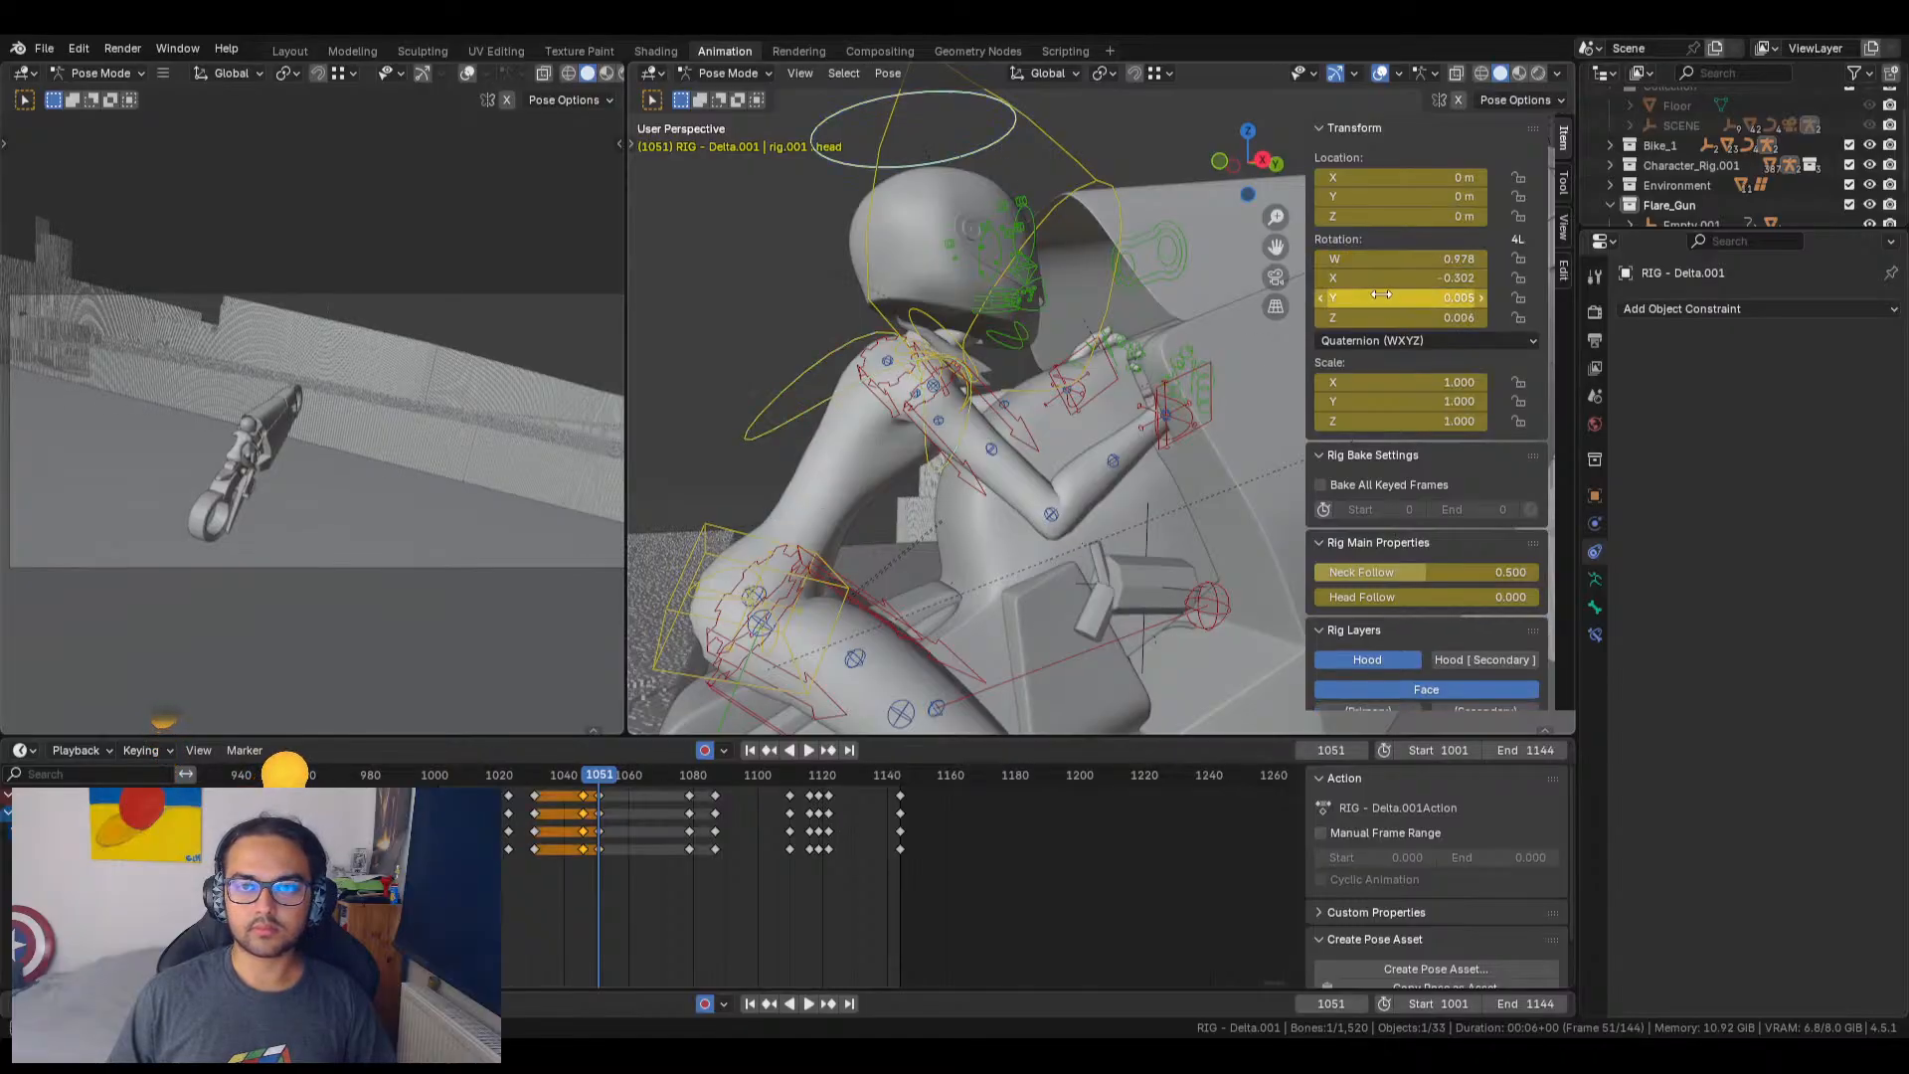
pyautogui.moveTo(1382, 294)
pyautogui.mouseDown()
pyautogui.moveTo(1303, 296)
pyautogui.moveTo(1398, 278)
pyautogui.mouseUp()
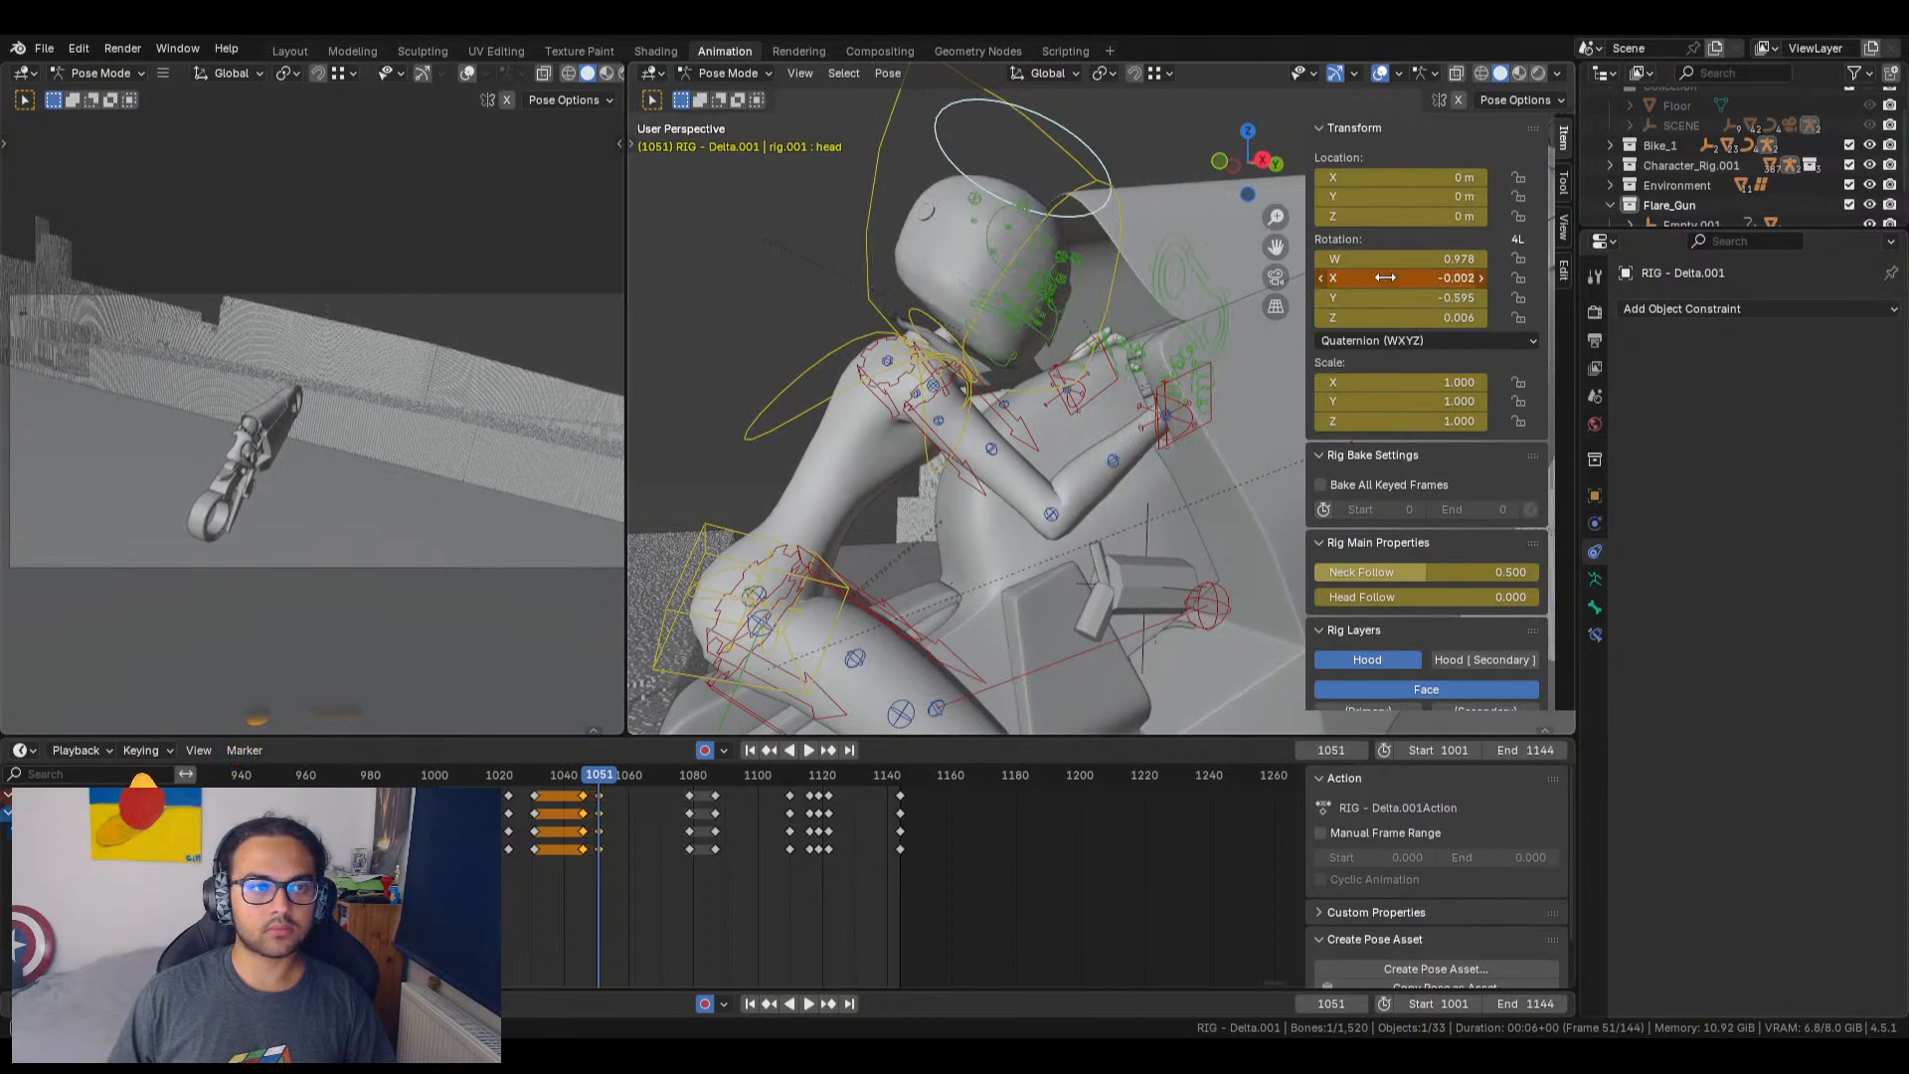
pyautogui.press('i')
pyautogui.moveTo(1372, 330); pyautogui.dragTo(1387, 329)
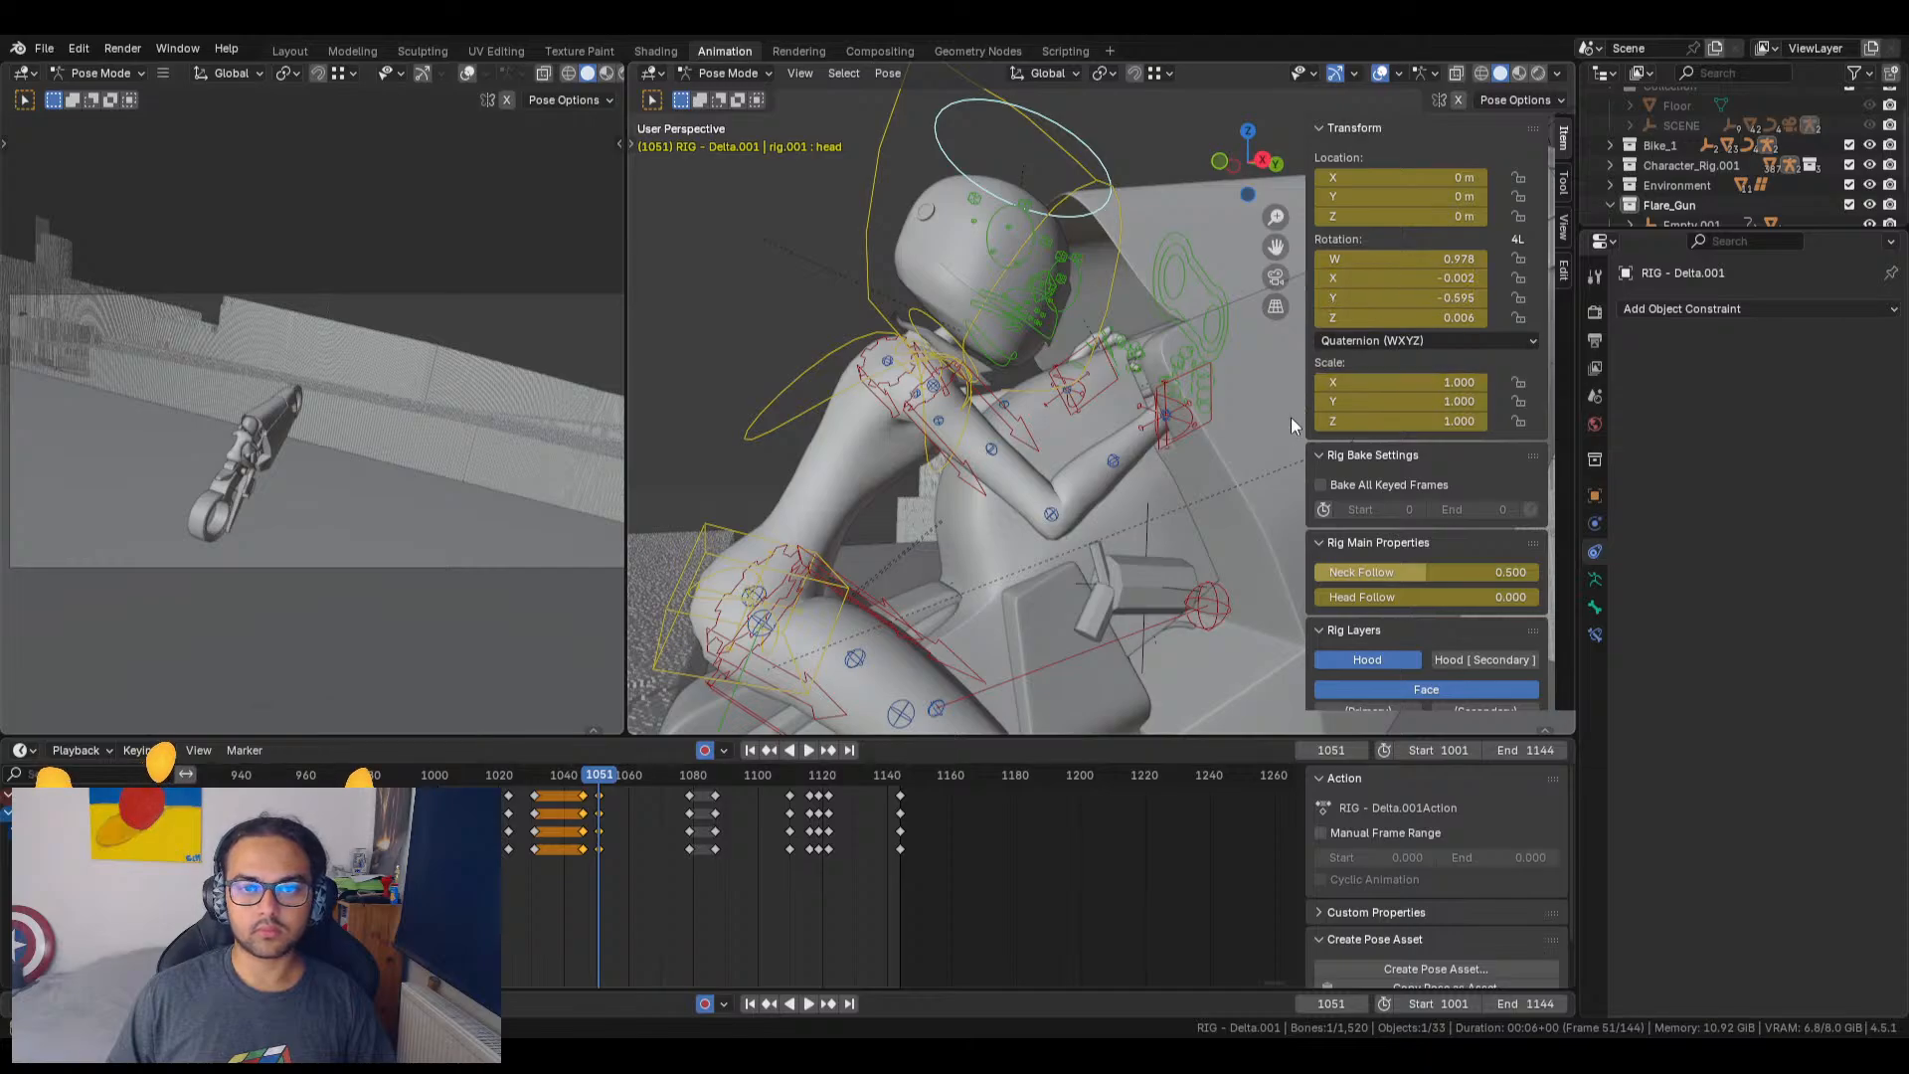
# Step: At frame 1055, move the right hand's IK control back toward the flare gun, to about X -4.058, Y -3.471, Z -0.086 m
pyautogui.click(1185, 378)
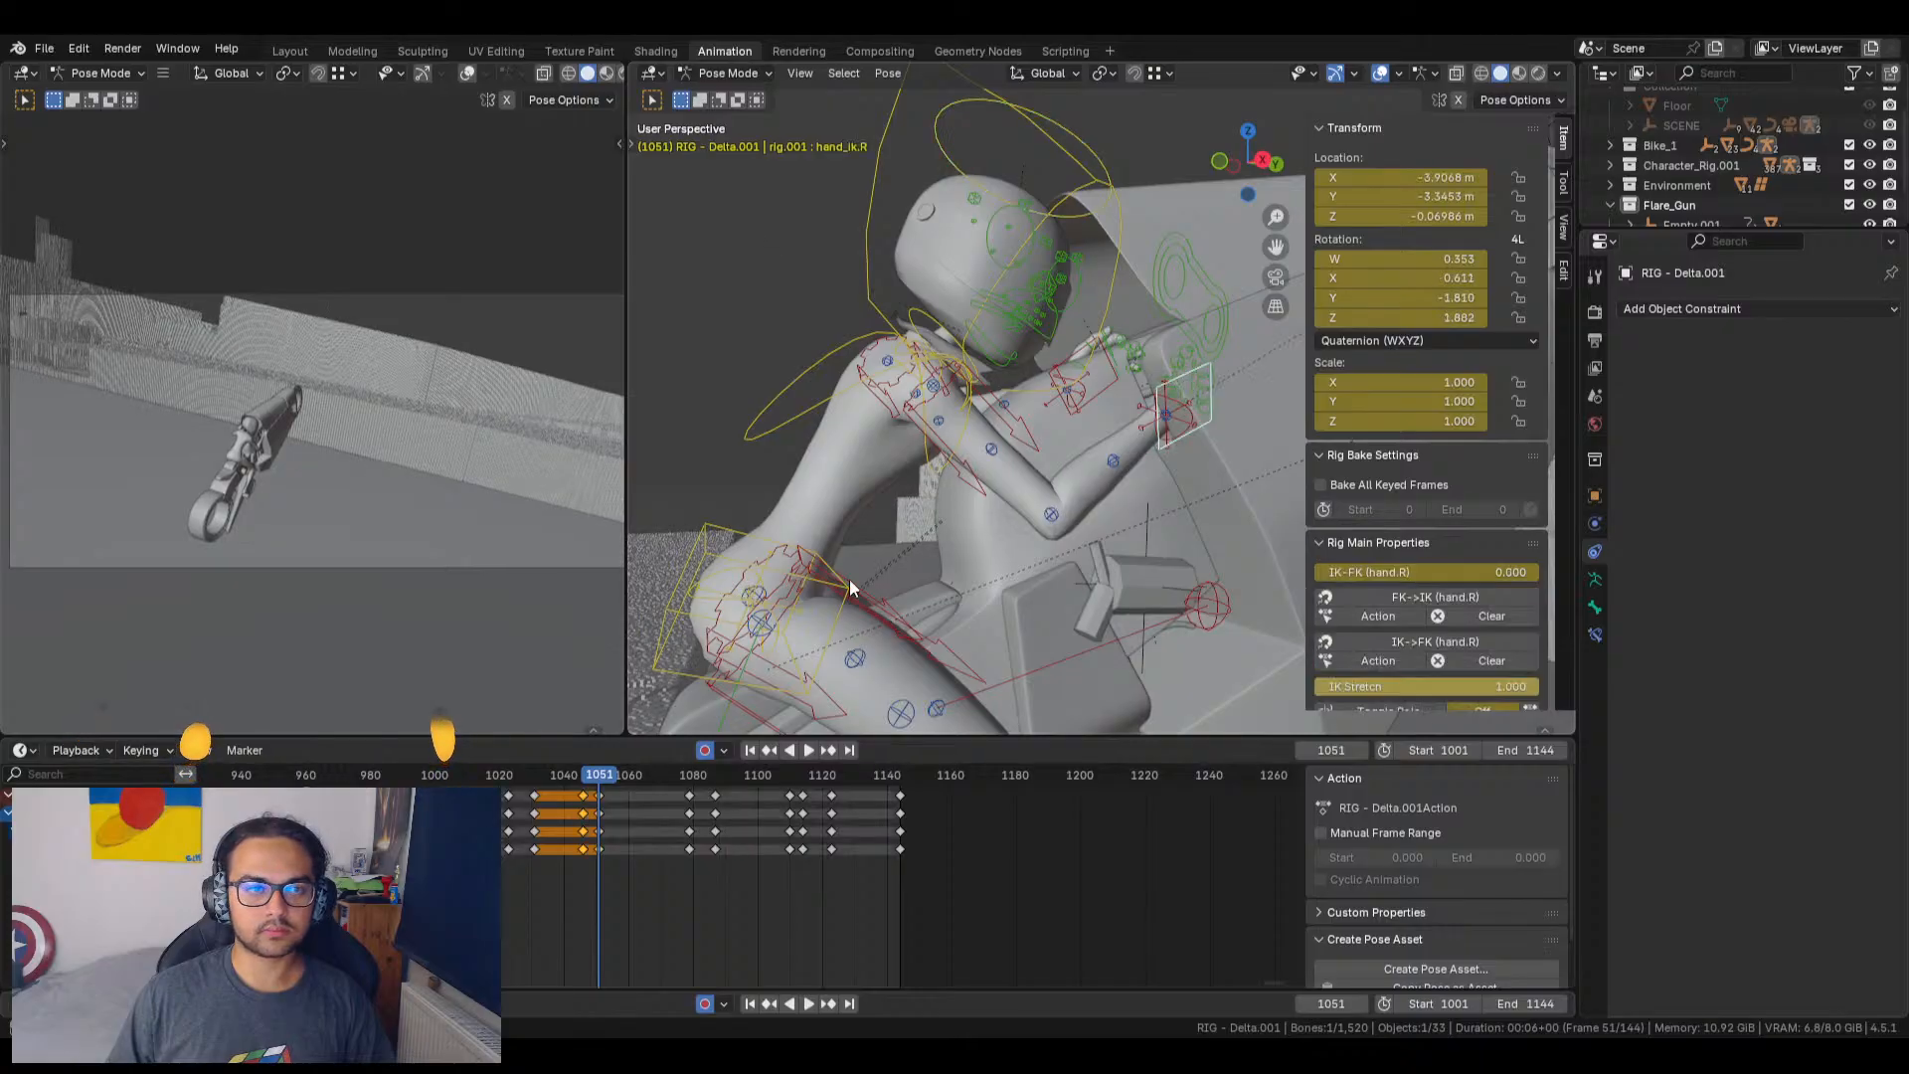
pyautogui.moveTo(597, 782); pyautogui.dragTo(610, 782)
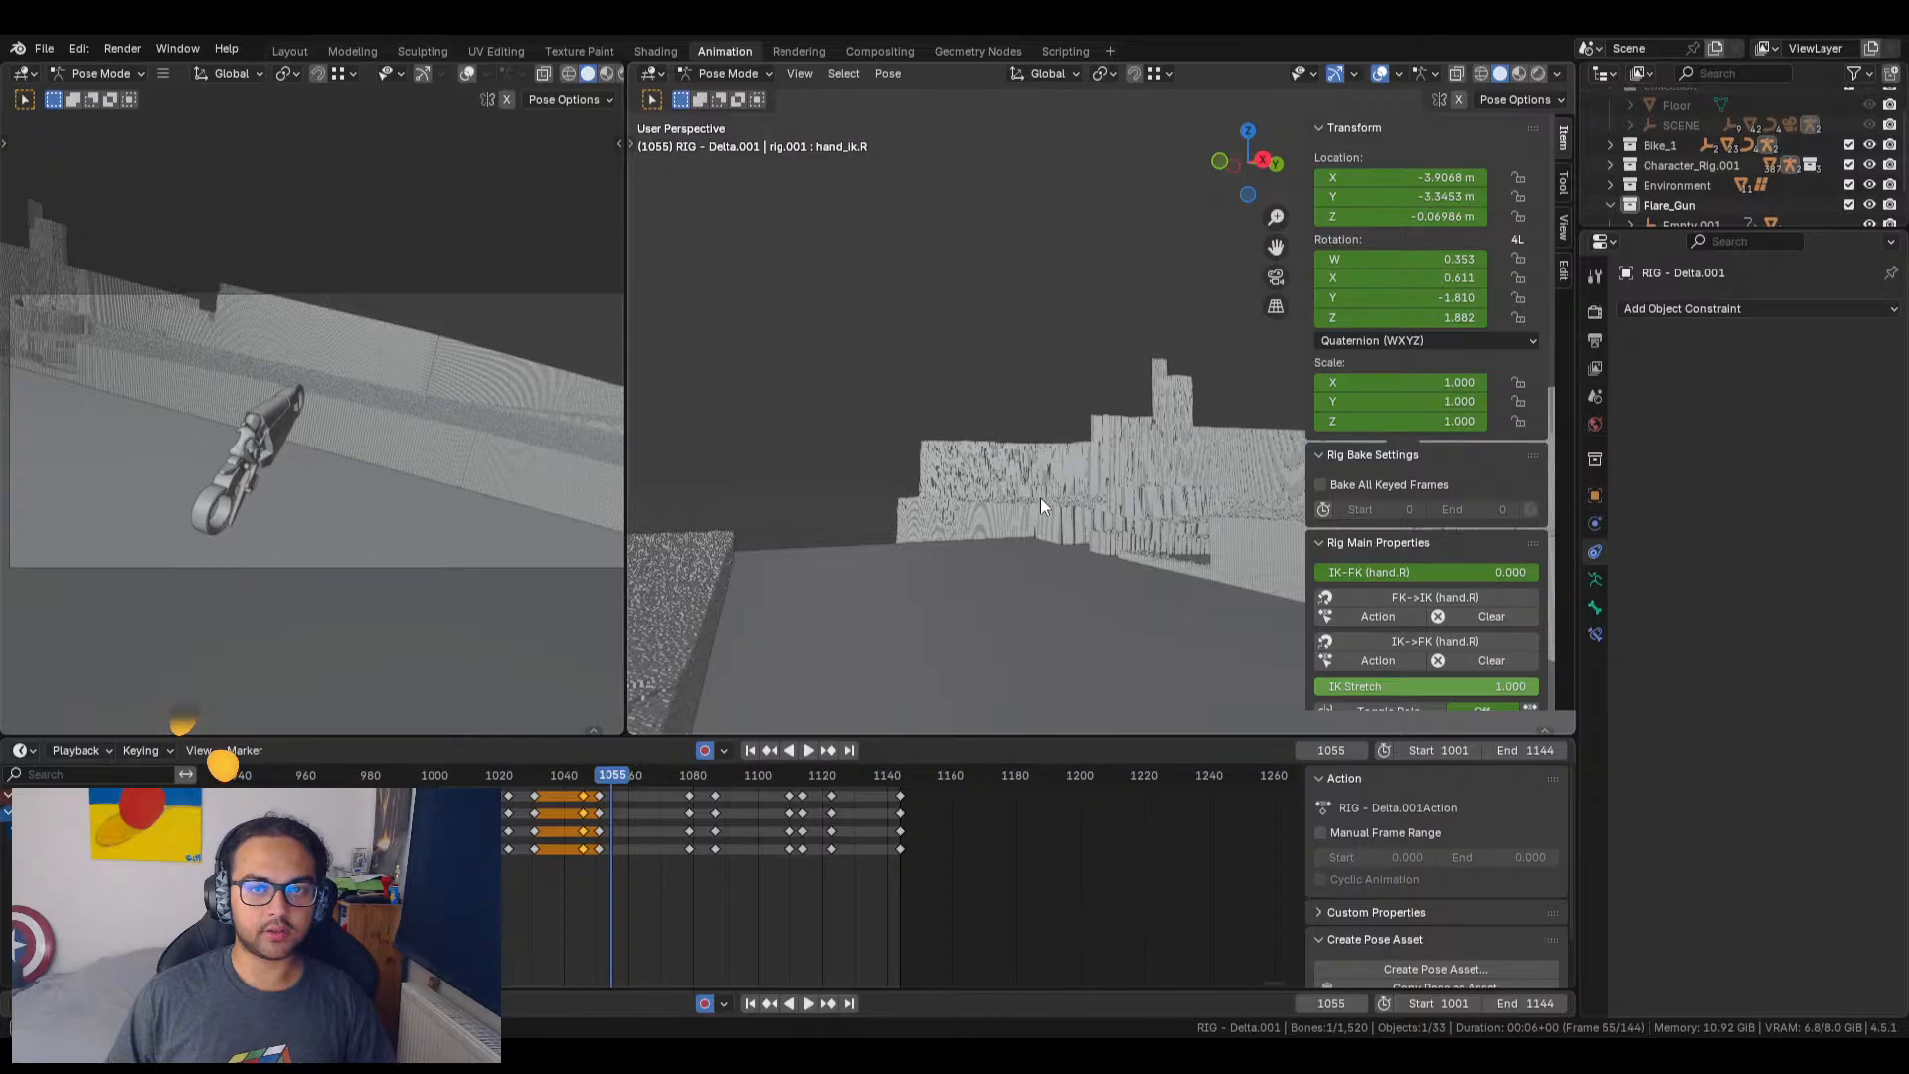
pyautogui.moveTo(688, 593); pyautogui.dragTo(1343, 396, button='middle')
pyautogui.scroll(5, 850, 515)
pyautogui.scroll(5, 1052, 404)
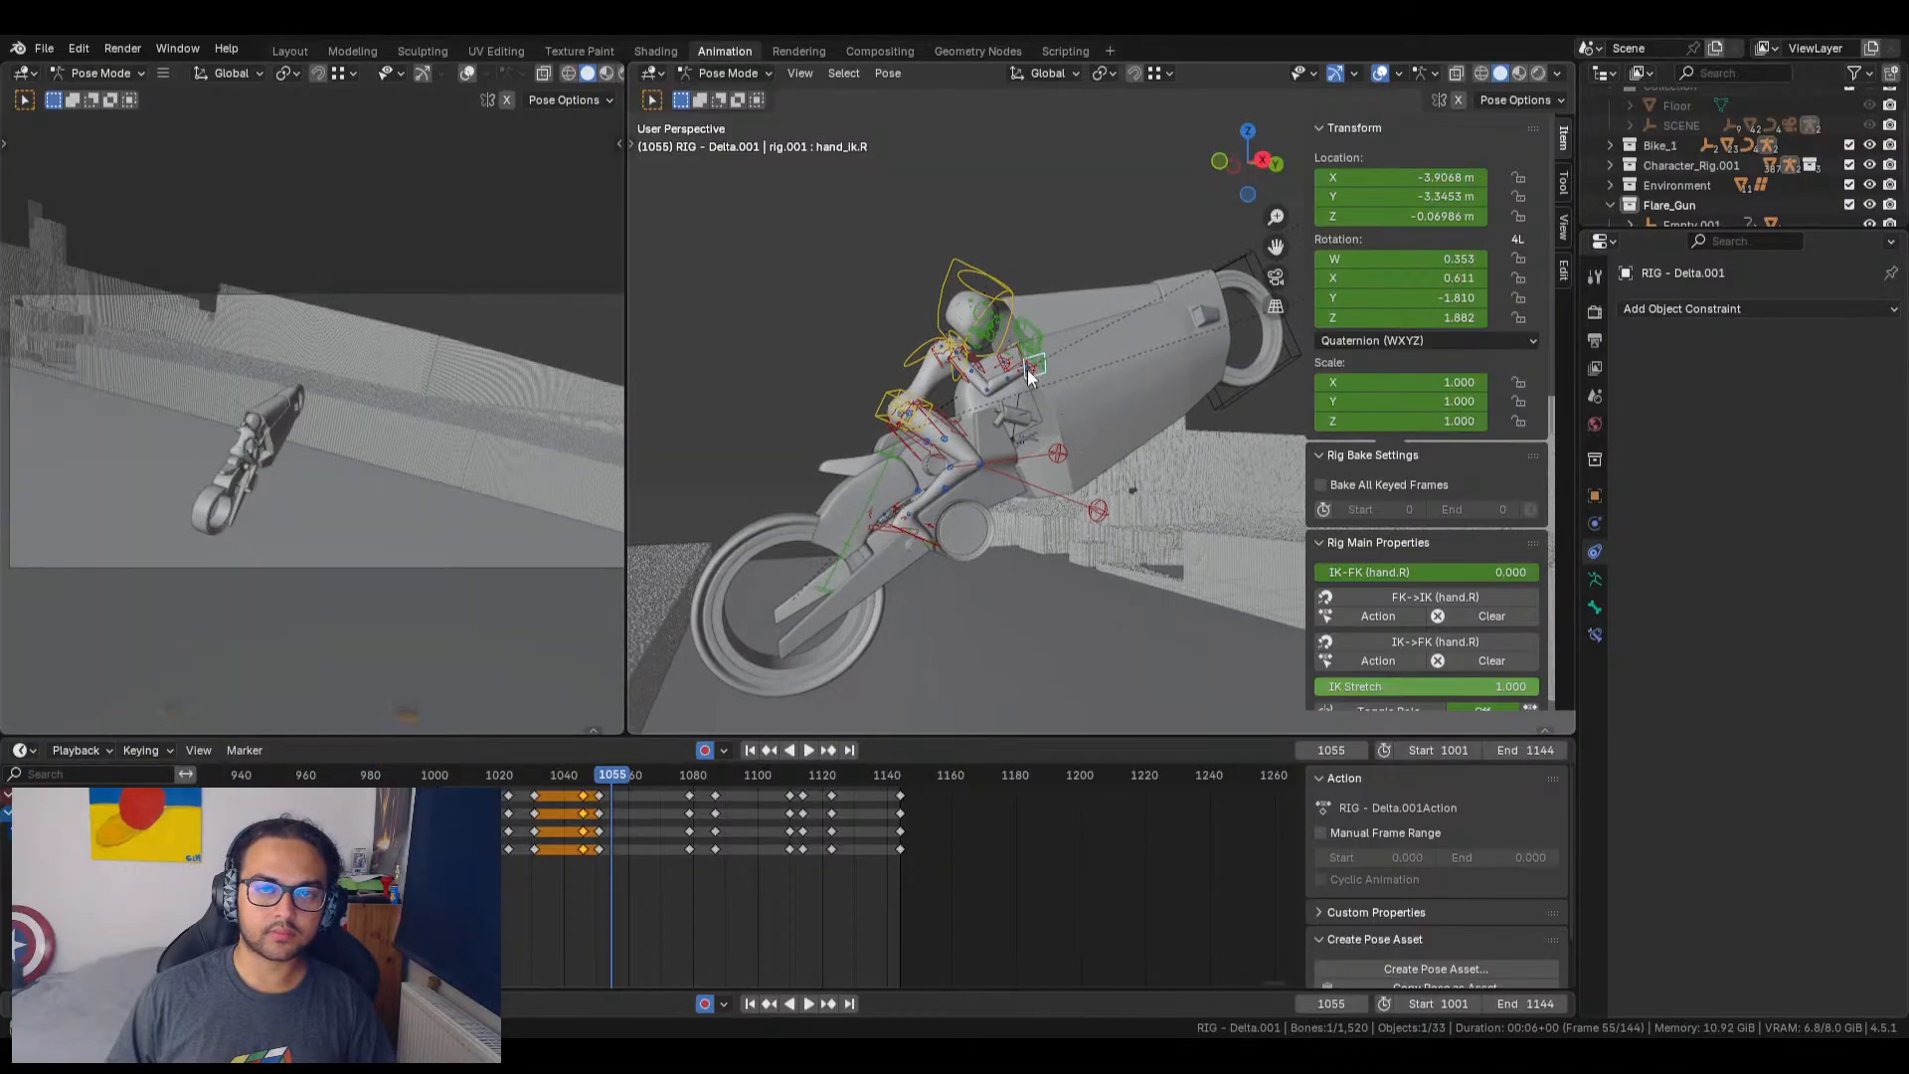
pyautogui.moveTo(1028, 368); pyautogui.dragTo(1035, 366, button='middle')
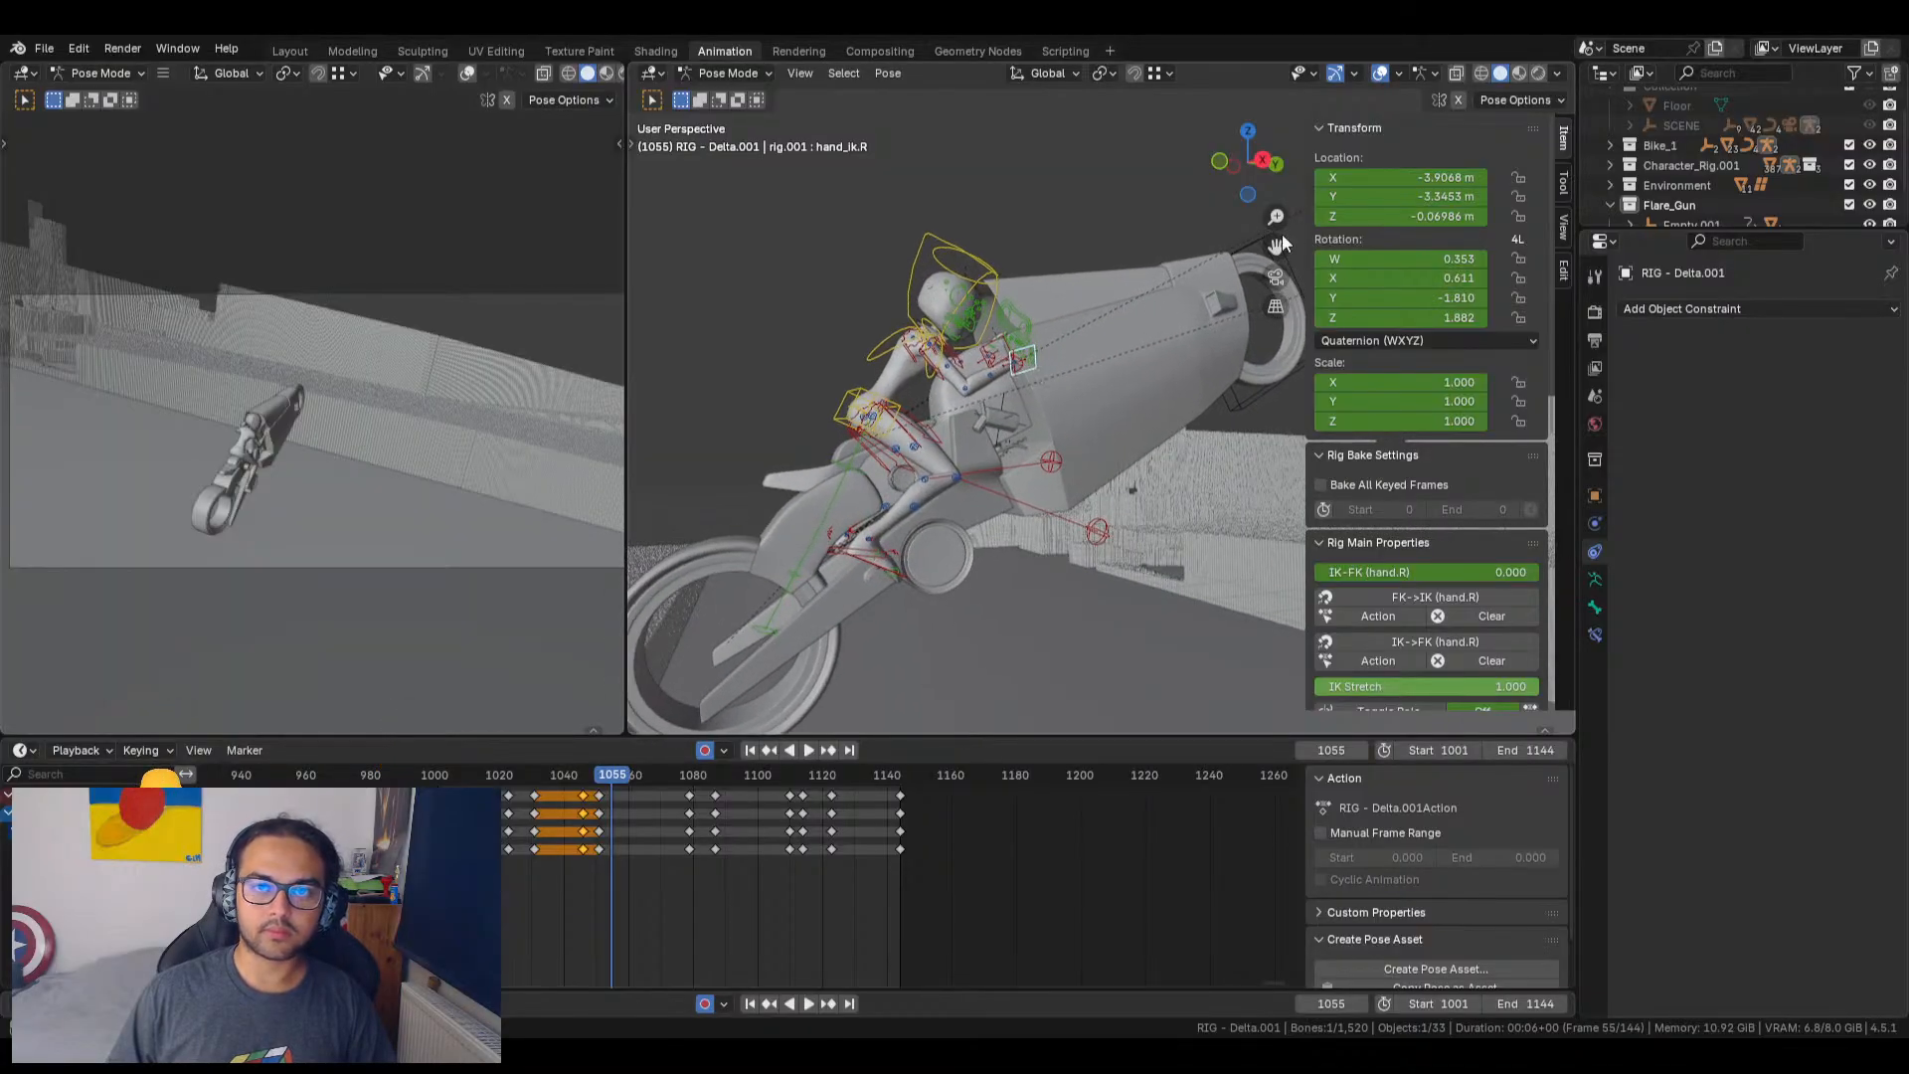
pyautogui.click(808, 78)
pyautogui.click(840, 199)
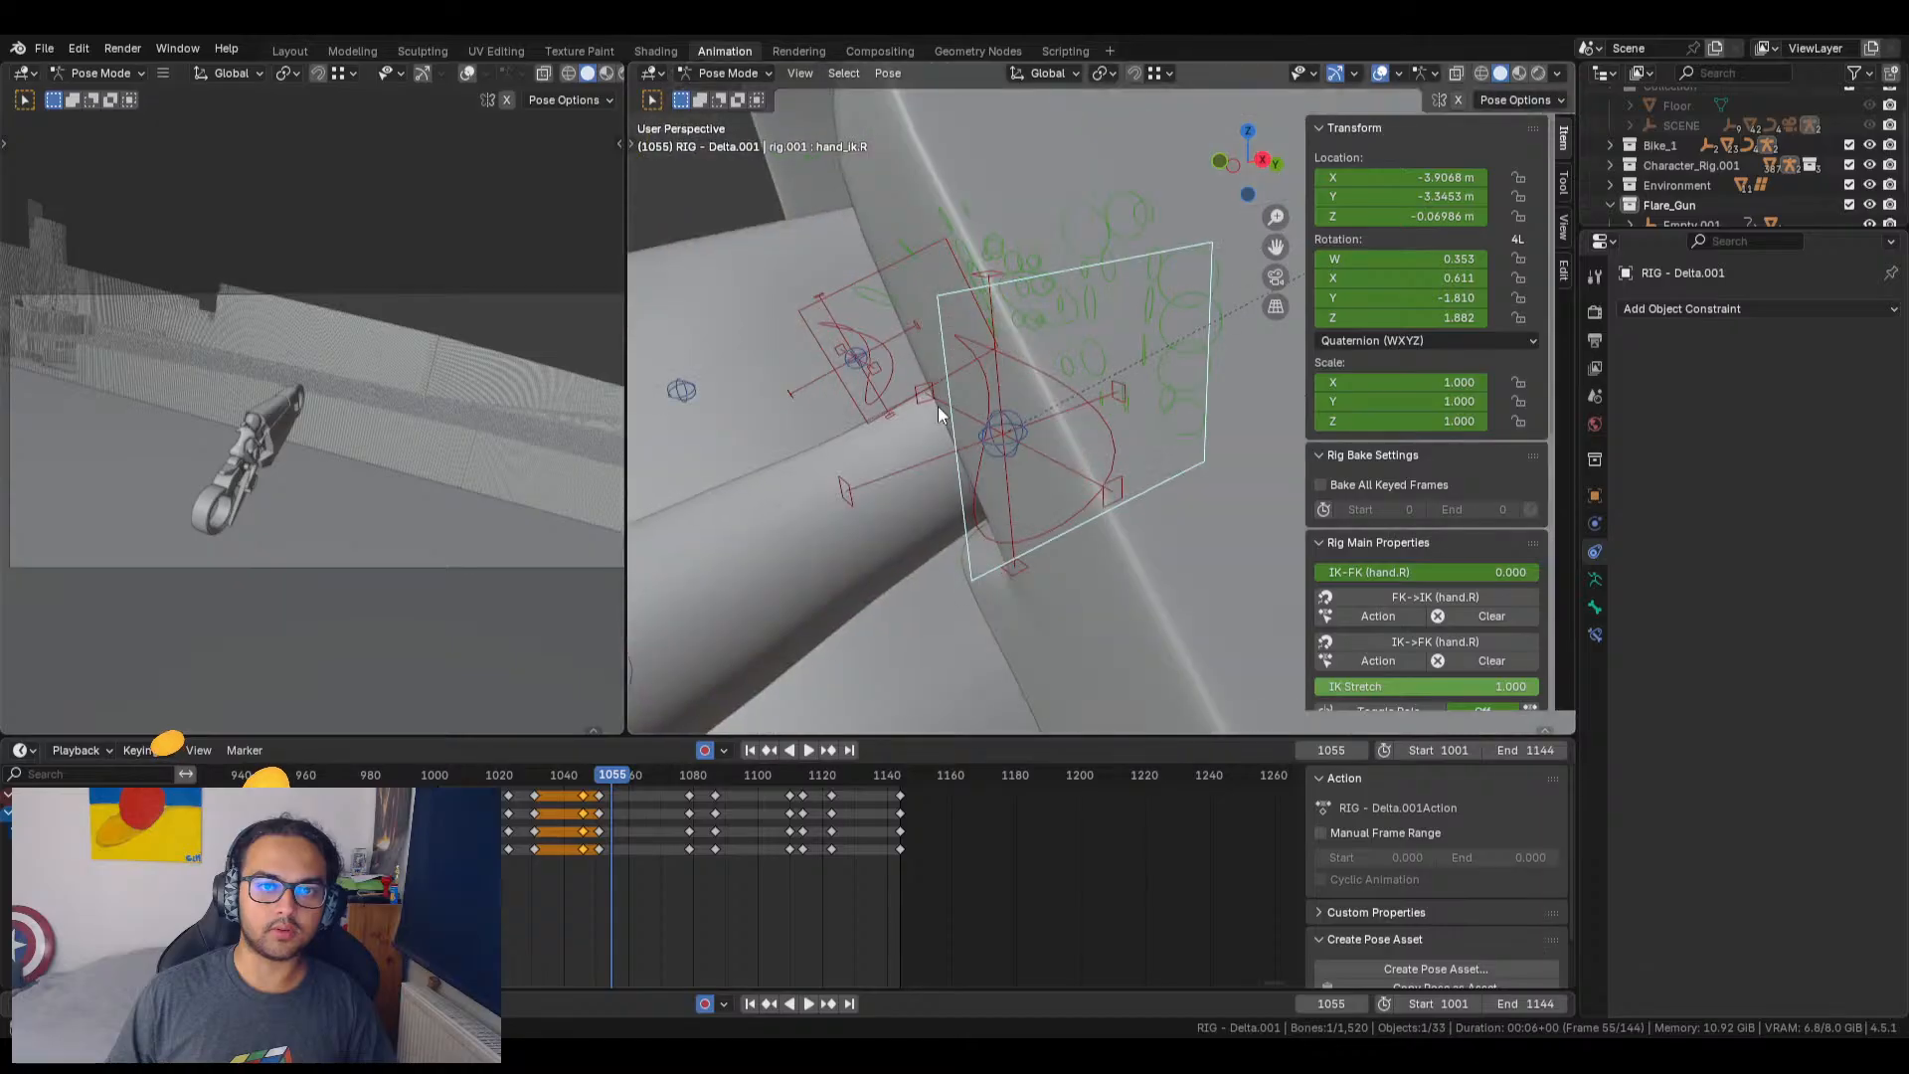
pyautogui.scroll(-5, 934, 505)
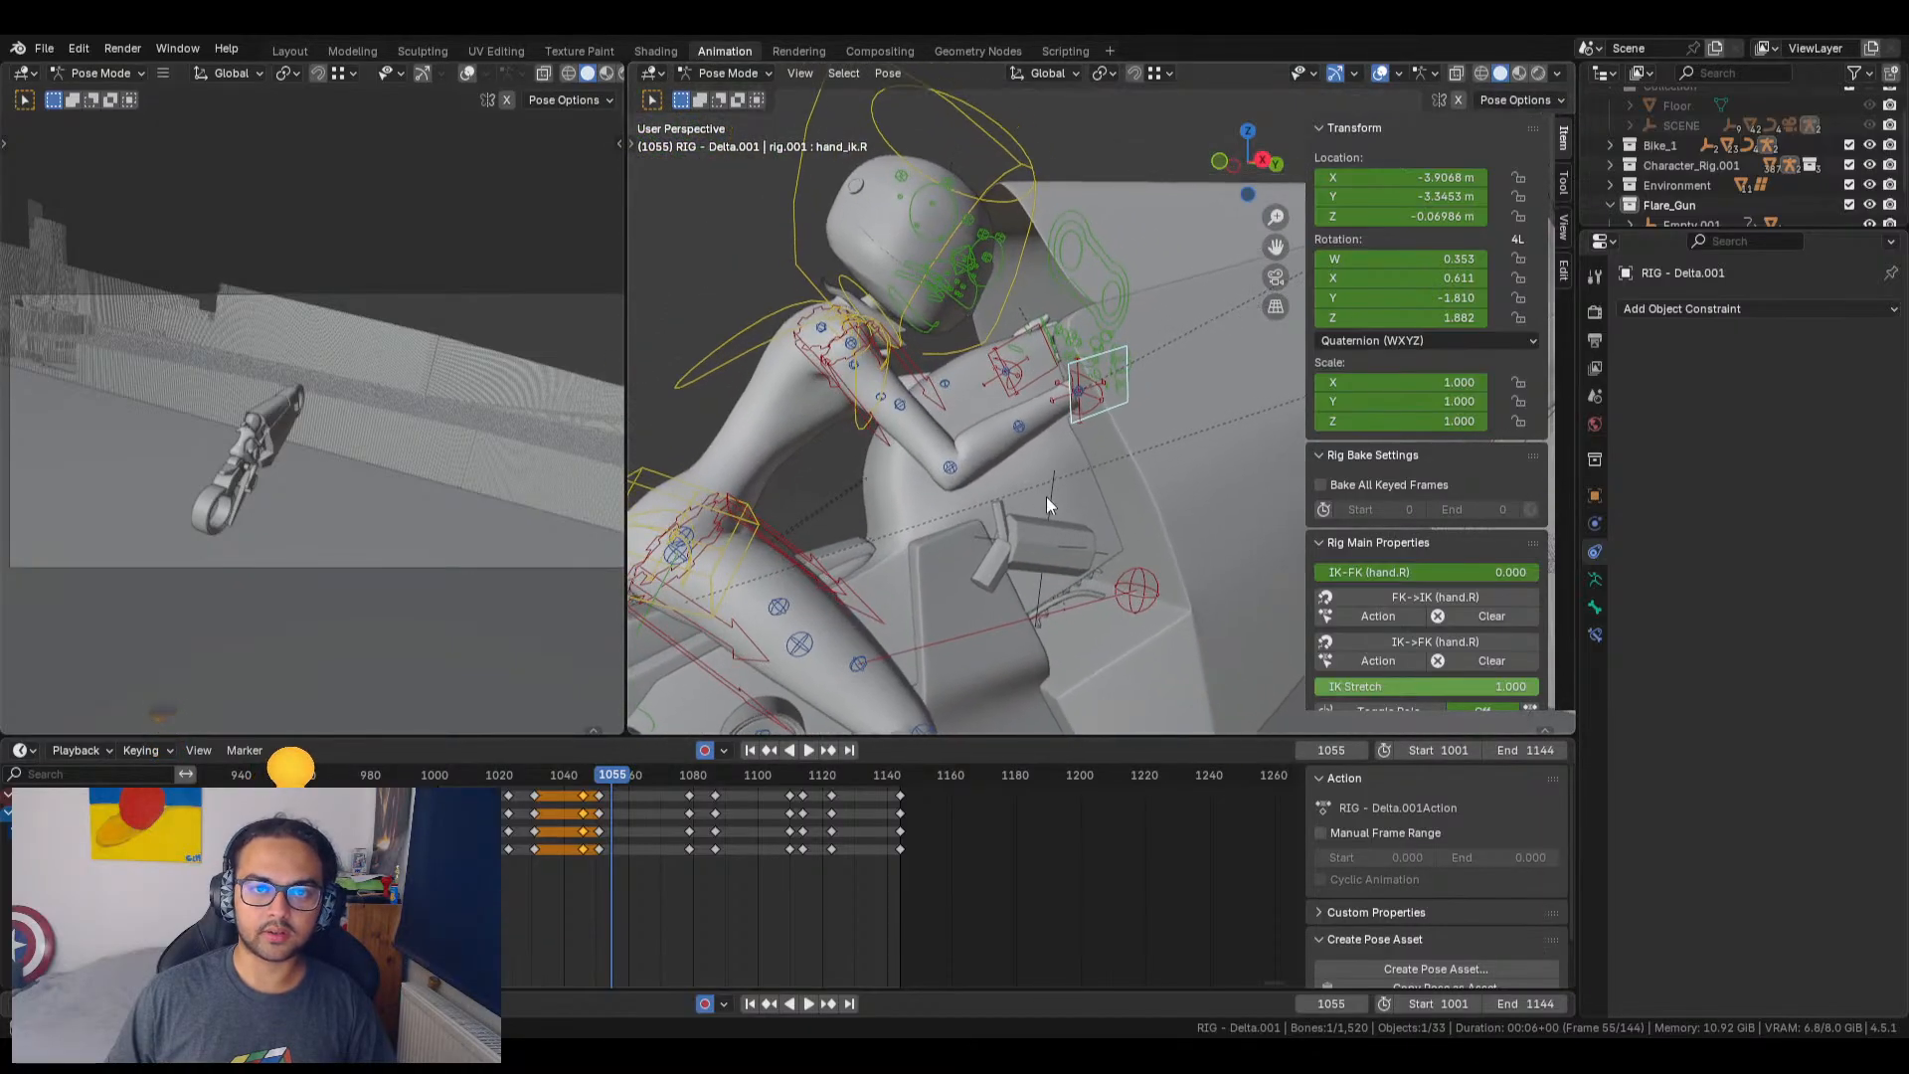
pyautogui.press('g')
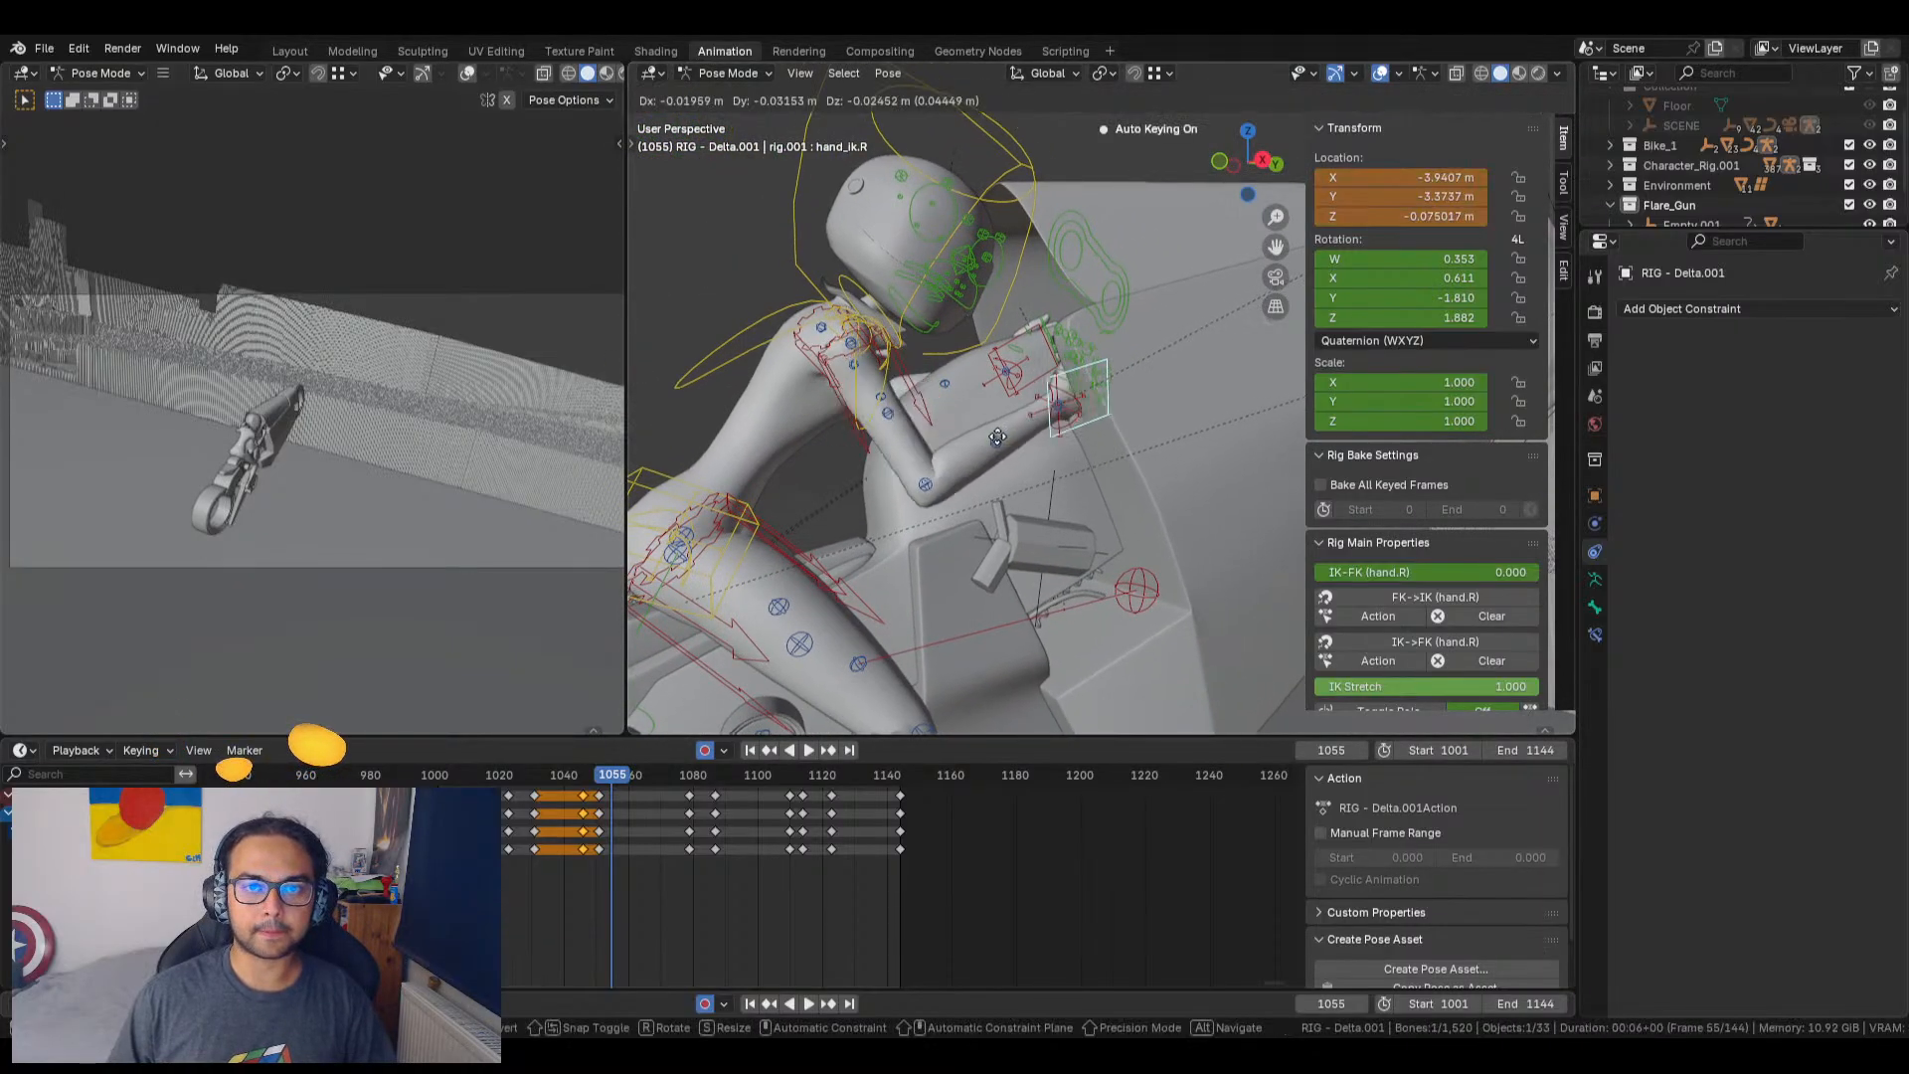
pyautogui.click(995, 463)
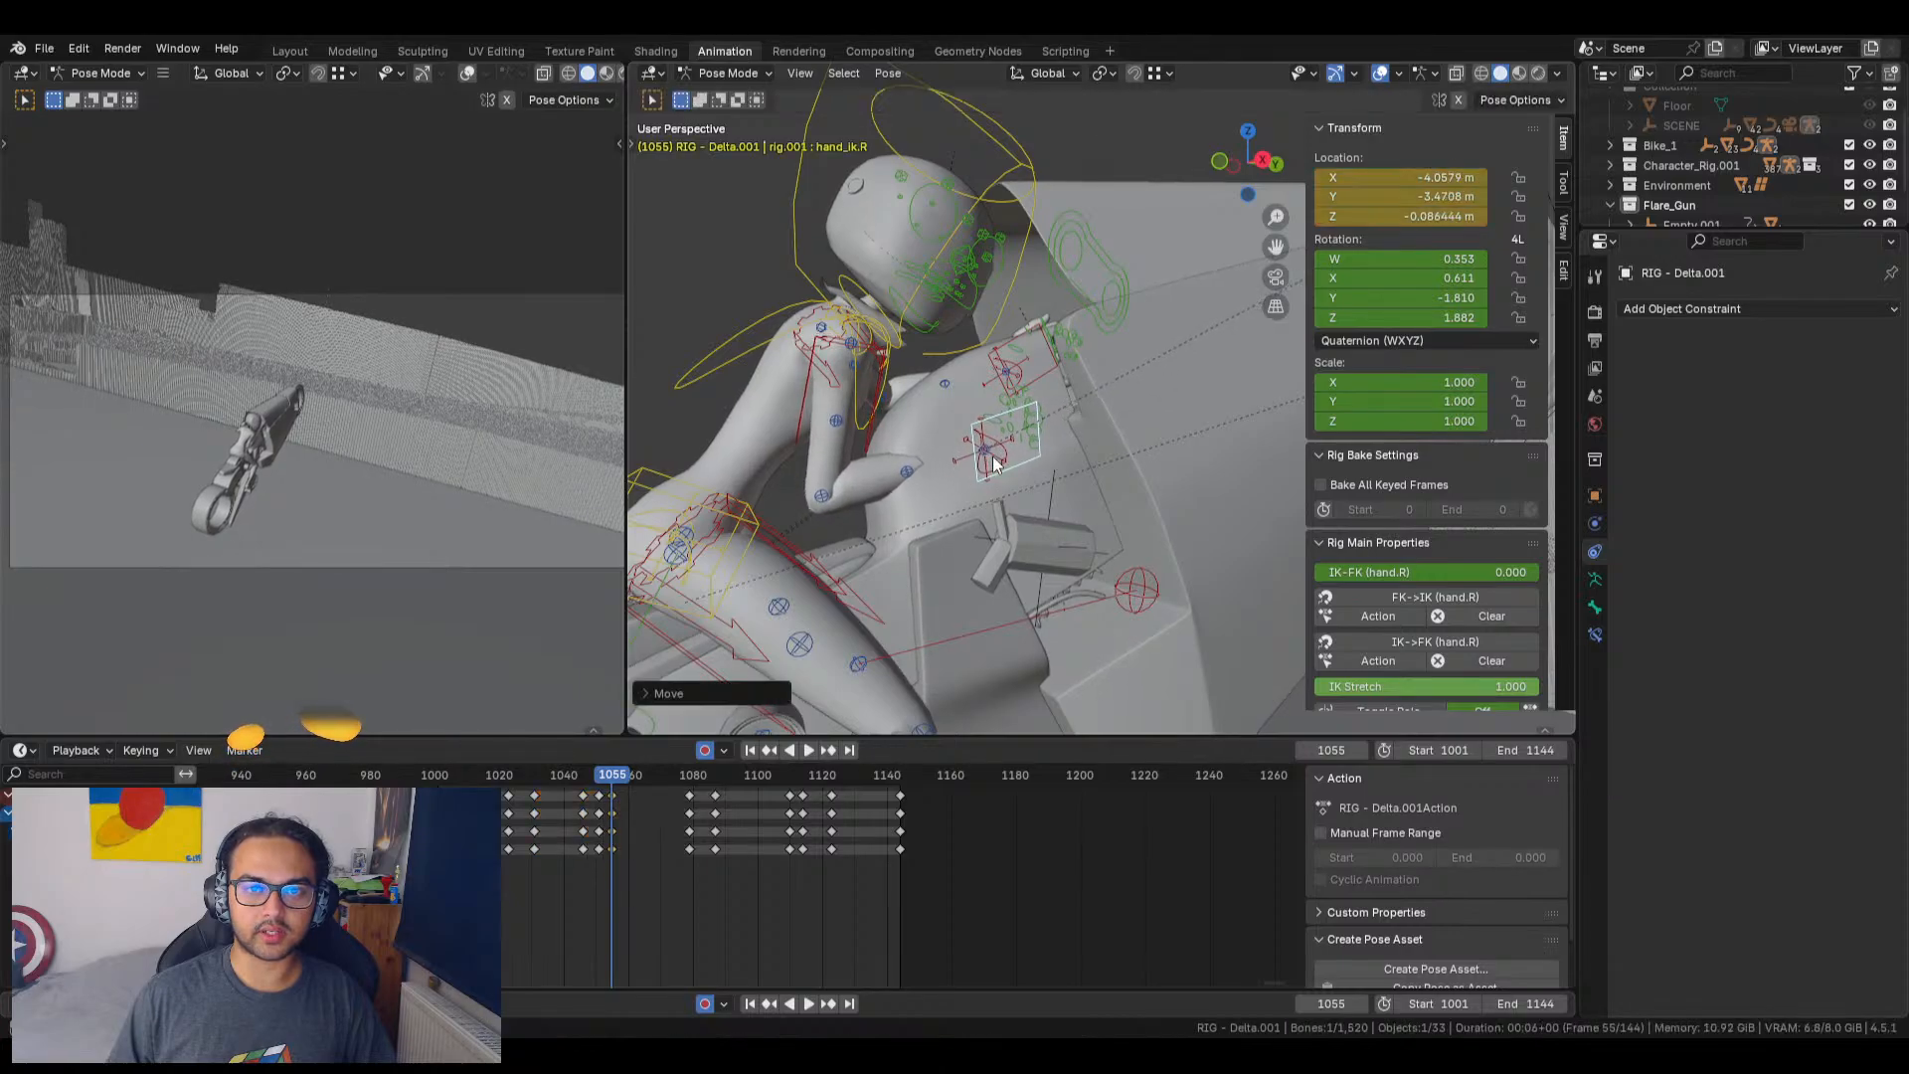
# Step: Shift the right hand's IK control about 0.15 m along the global X axis at frame 1055
pyautogui.press('g')
pyautogui.press('x')
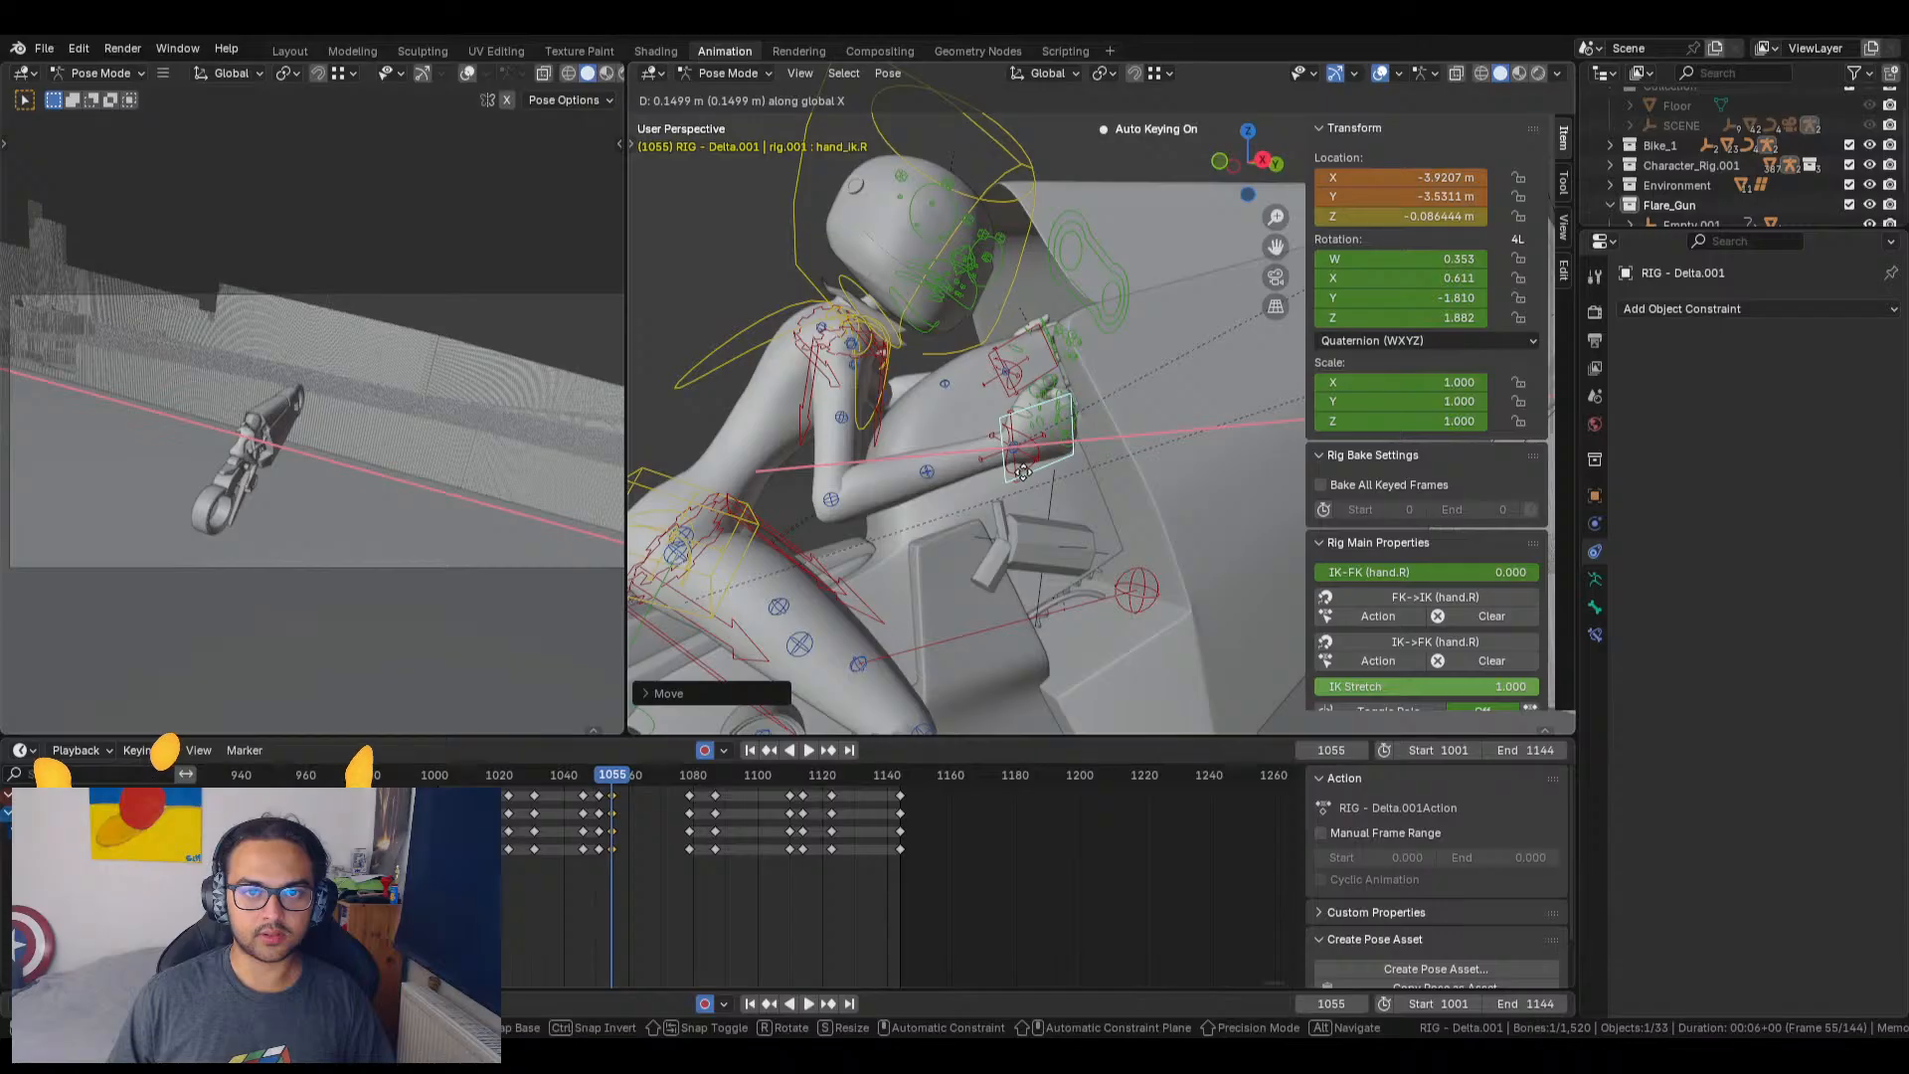
pyautogui.click(1024, 472)
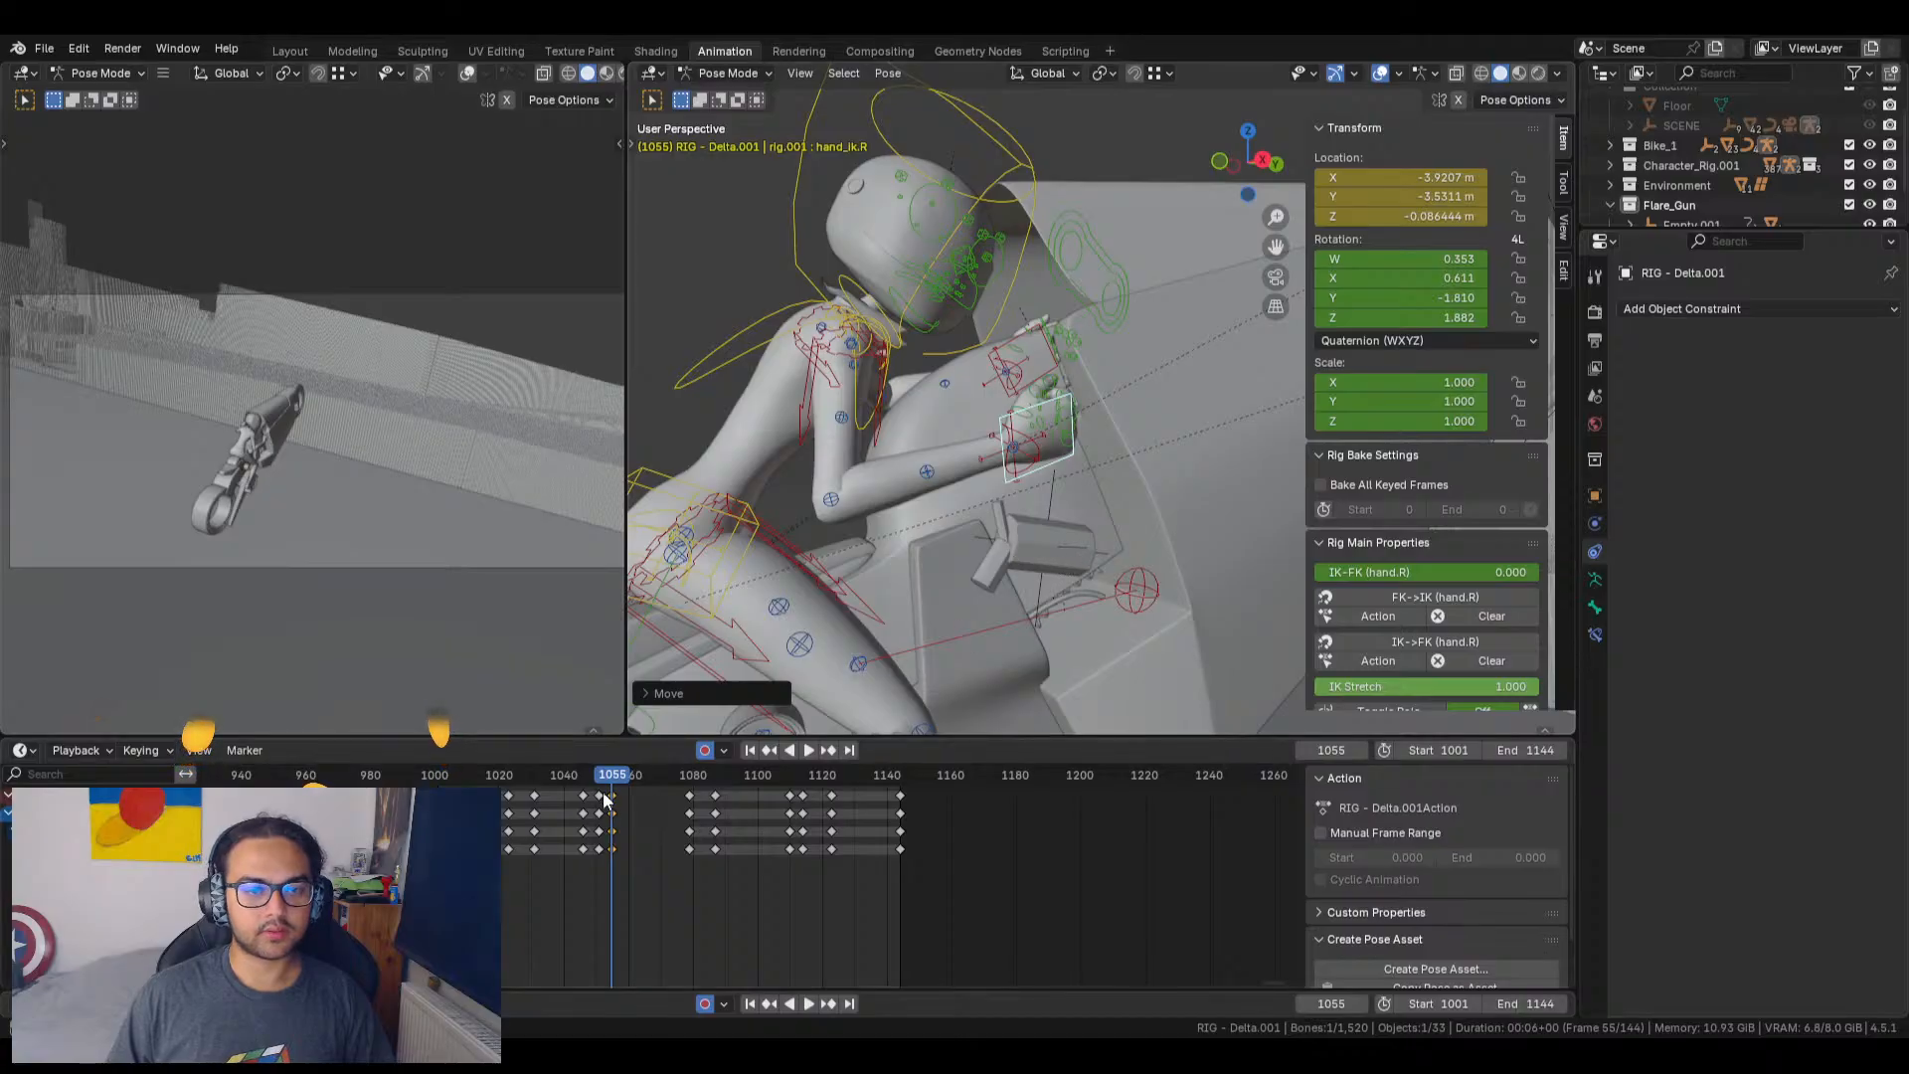
# Step: Delete the right hand IK control's keyframes at frame 1051
pyautogui.moveTo(608, 780); pyautogui.dragTo(602, 870)
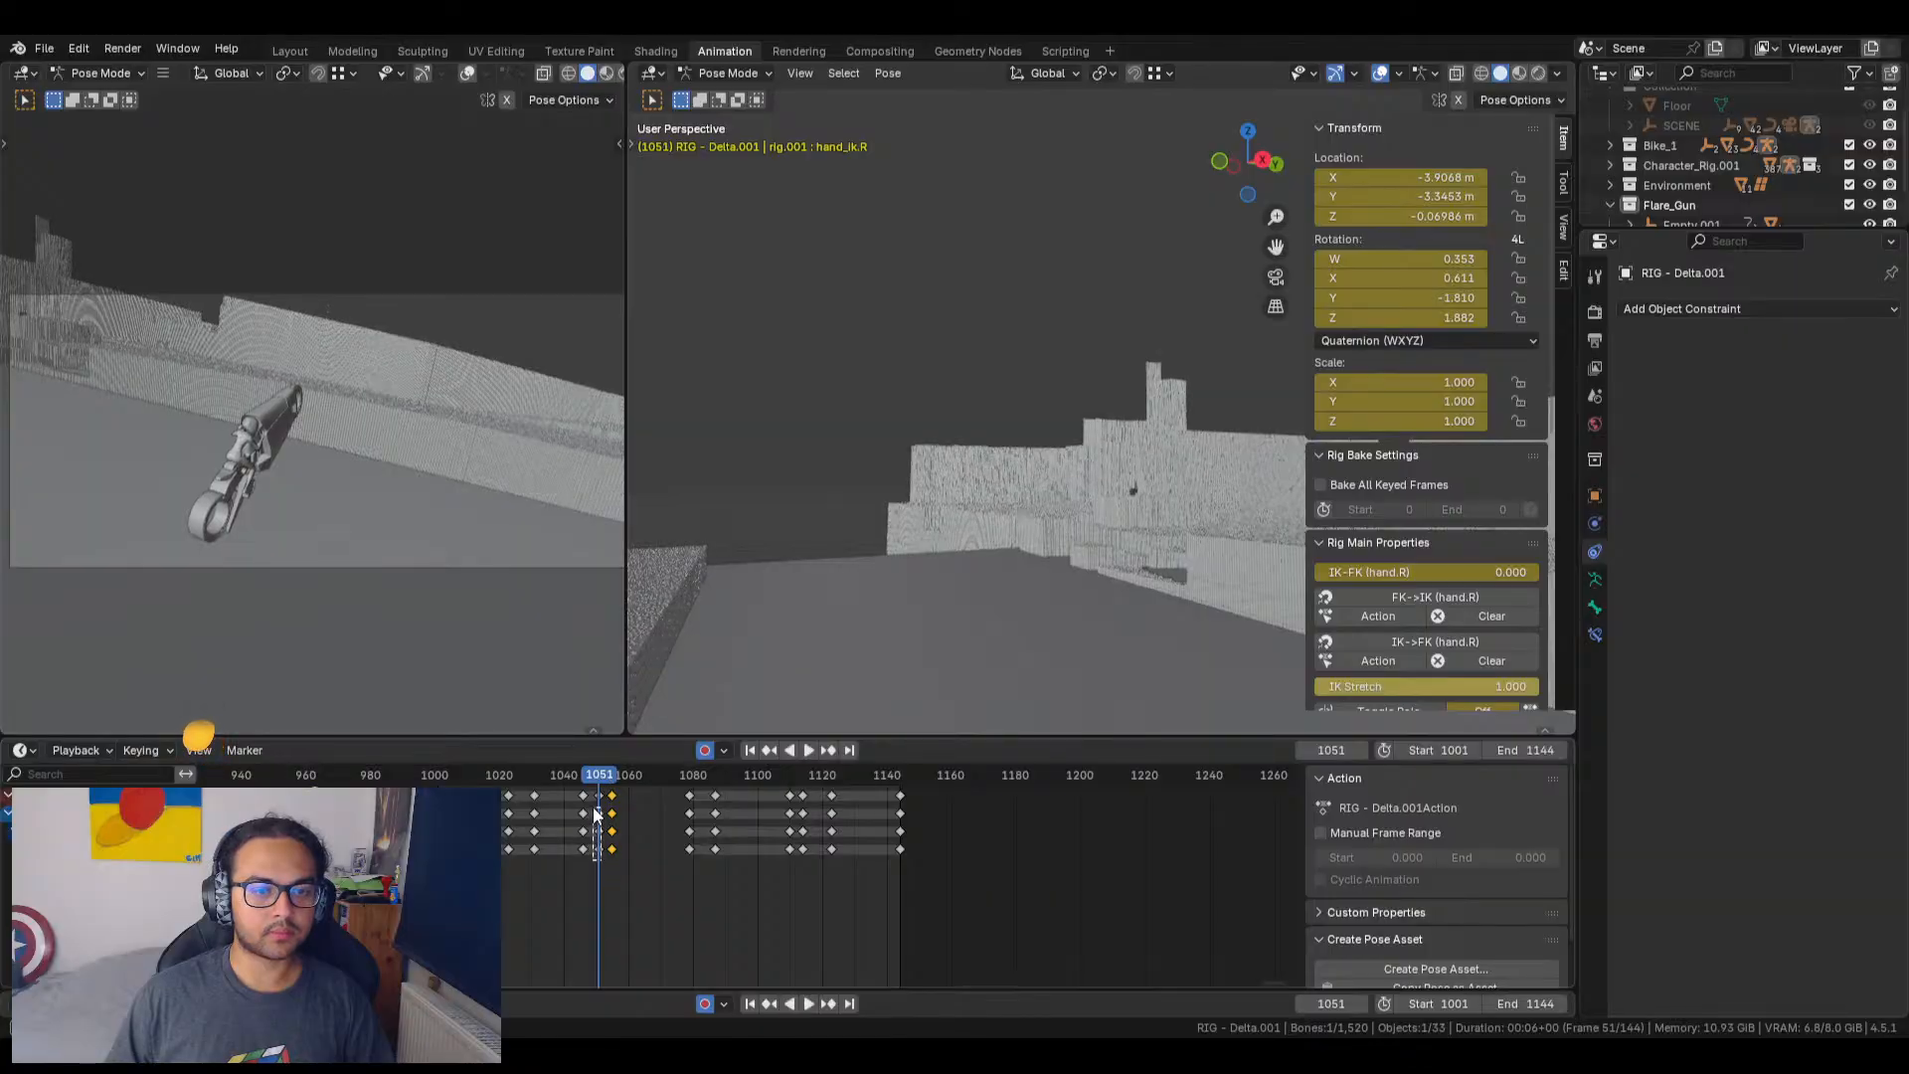
pyautogui.press('x')
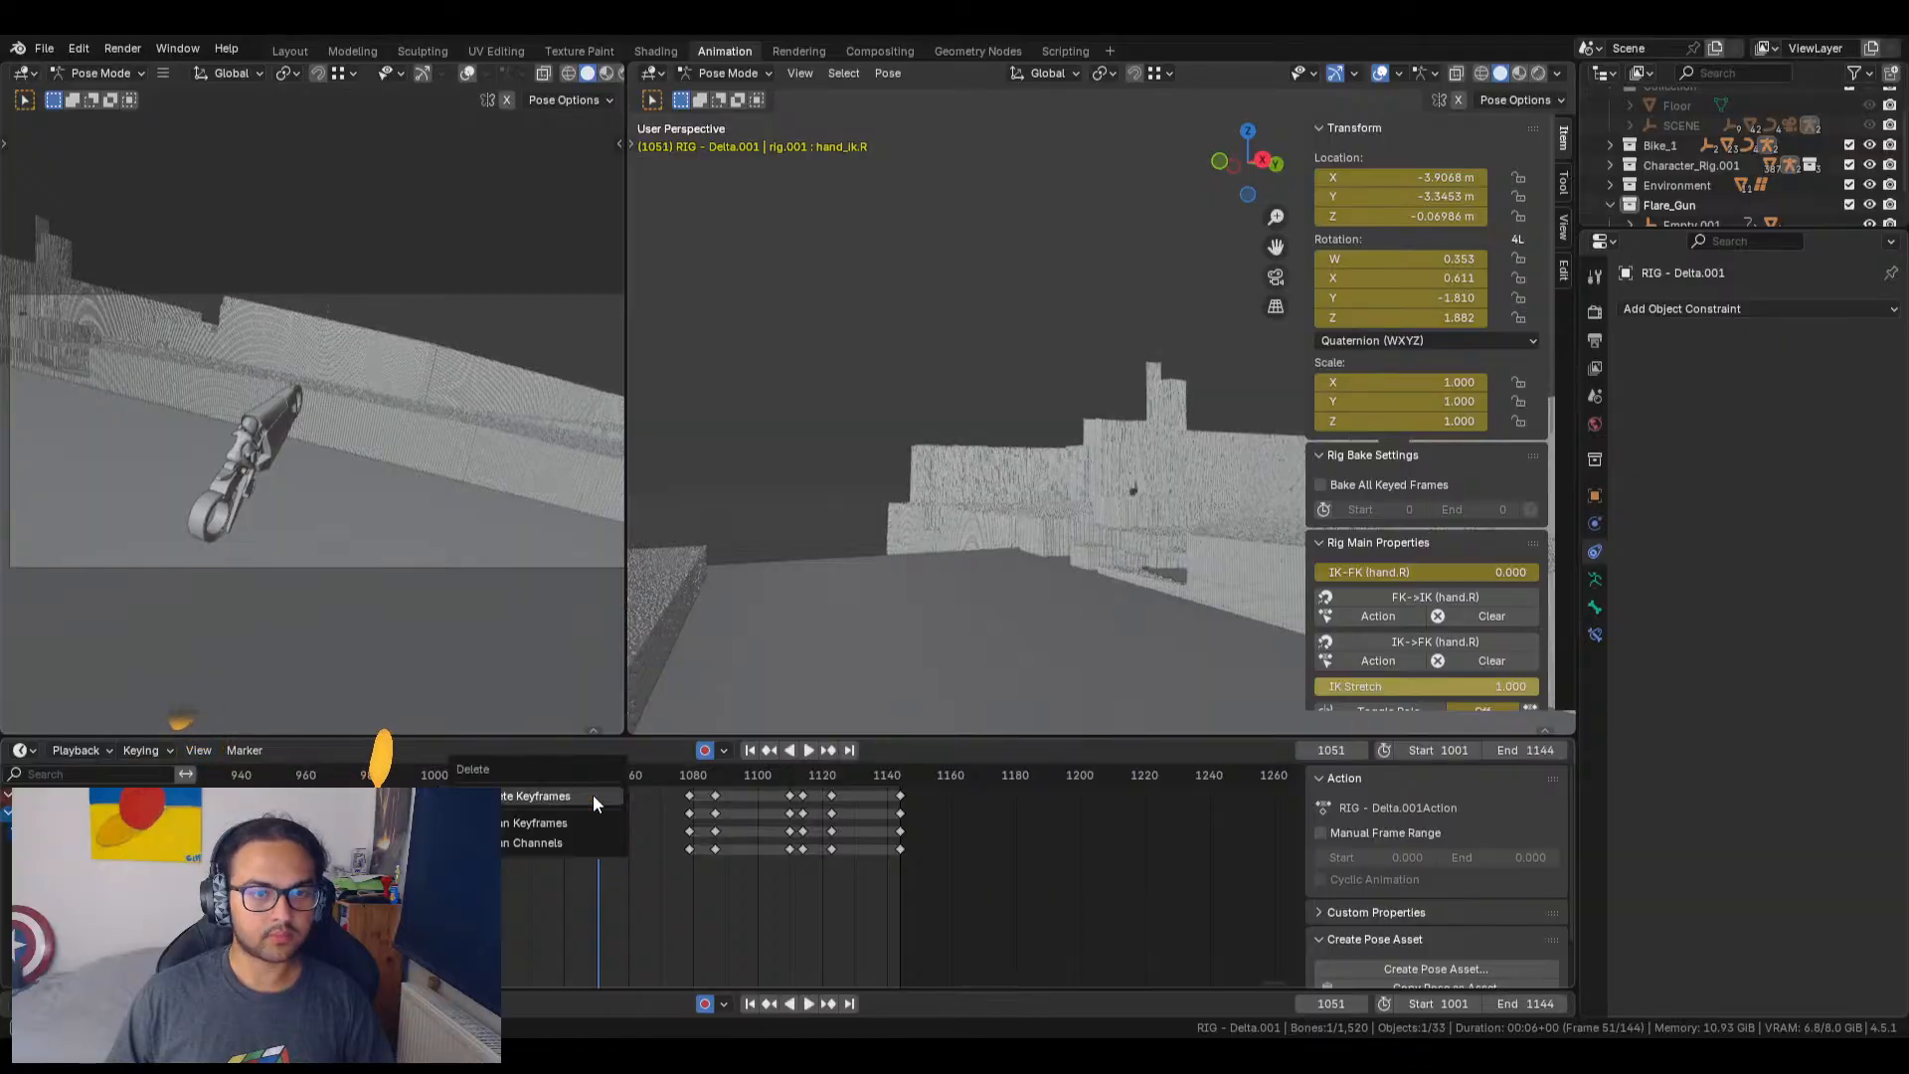
pyautogui.click(577, 795)
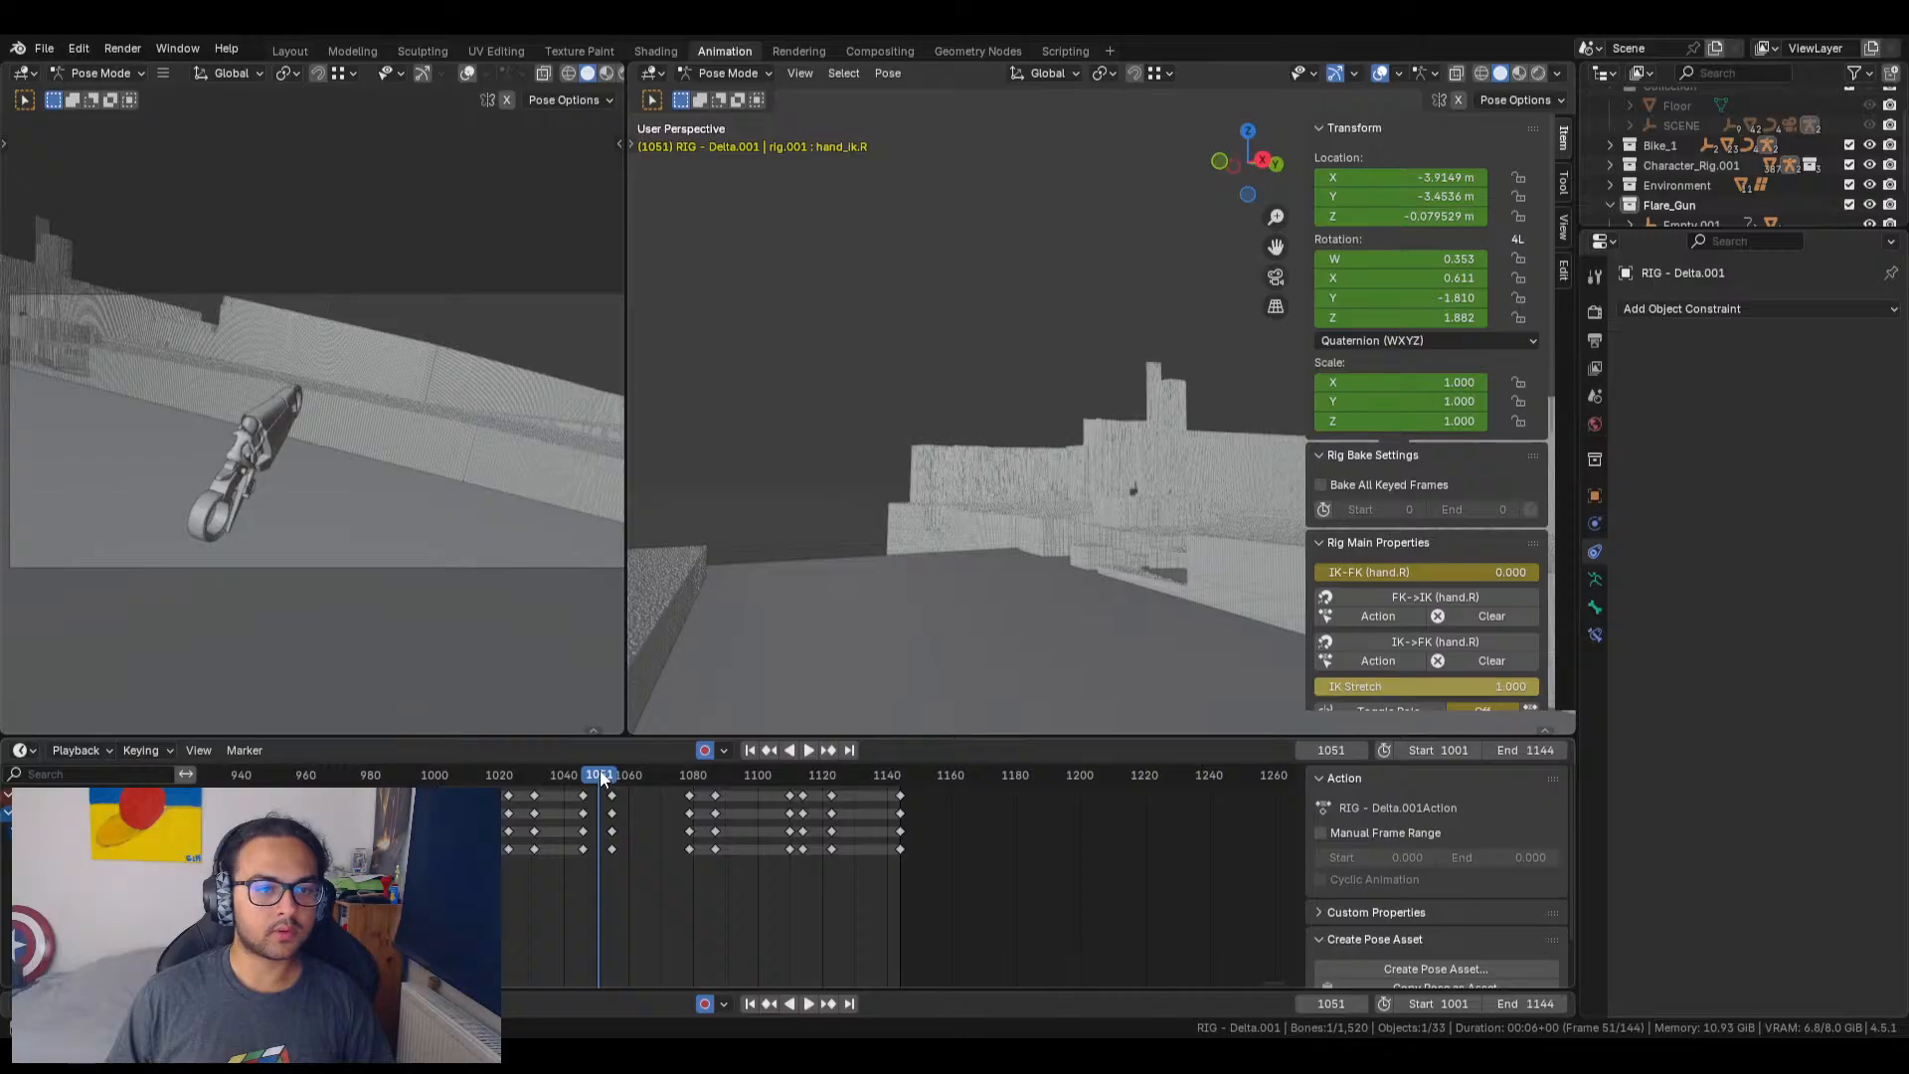
# Step: At frame 1059, move the right hand's IK control in the right view to the flare gun's grip, about X -3.98, Y -3.66, Z -0.19 m
pyautogui.moveTo(600, 779); pyautogui.dragTo(624, 780)
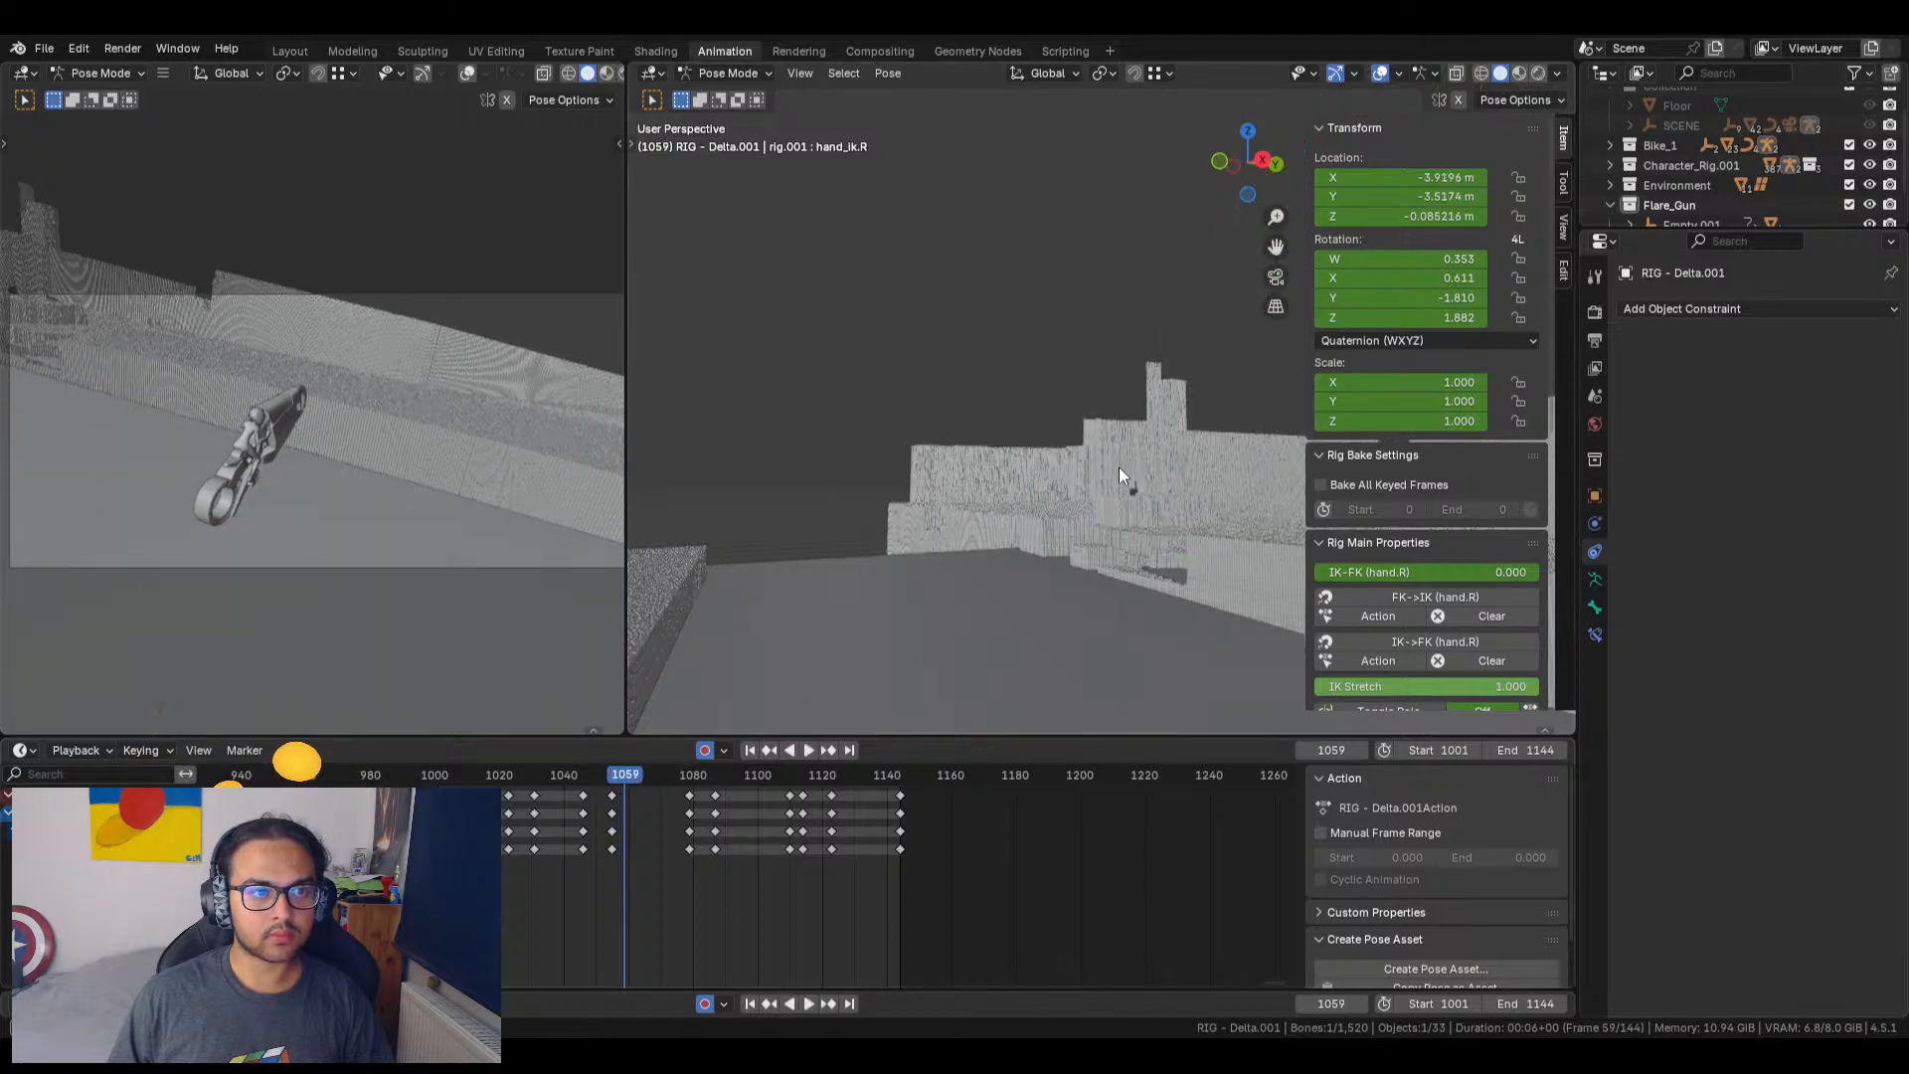
pyautogui.click(800, 72)
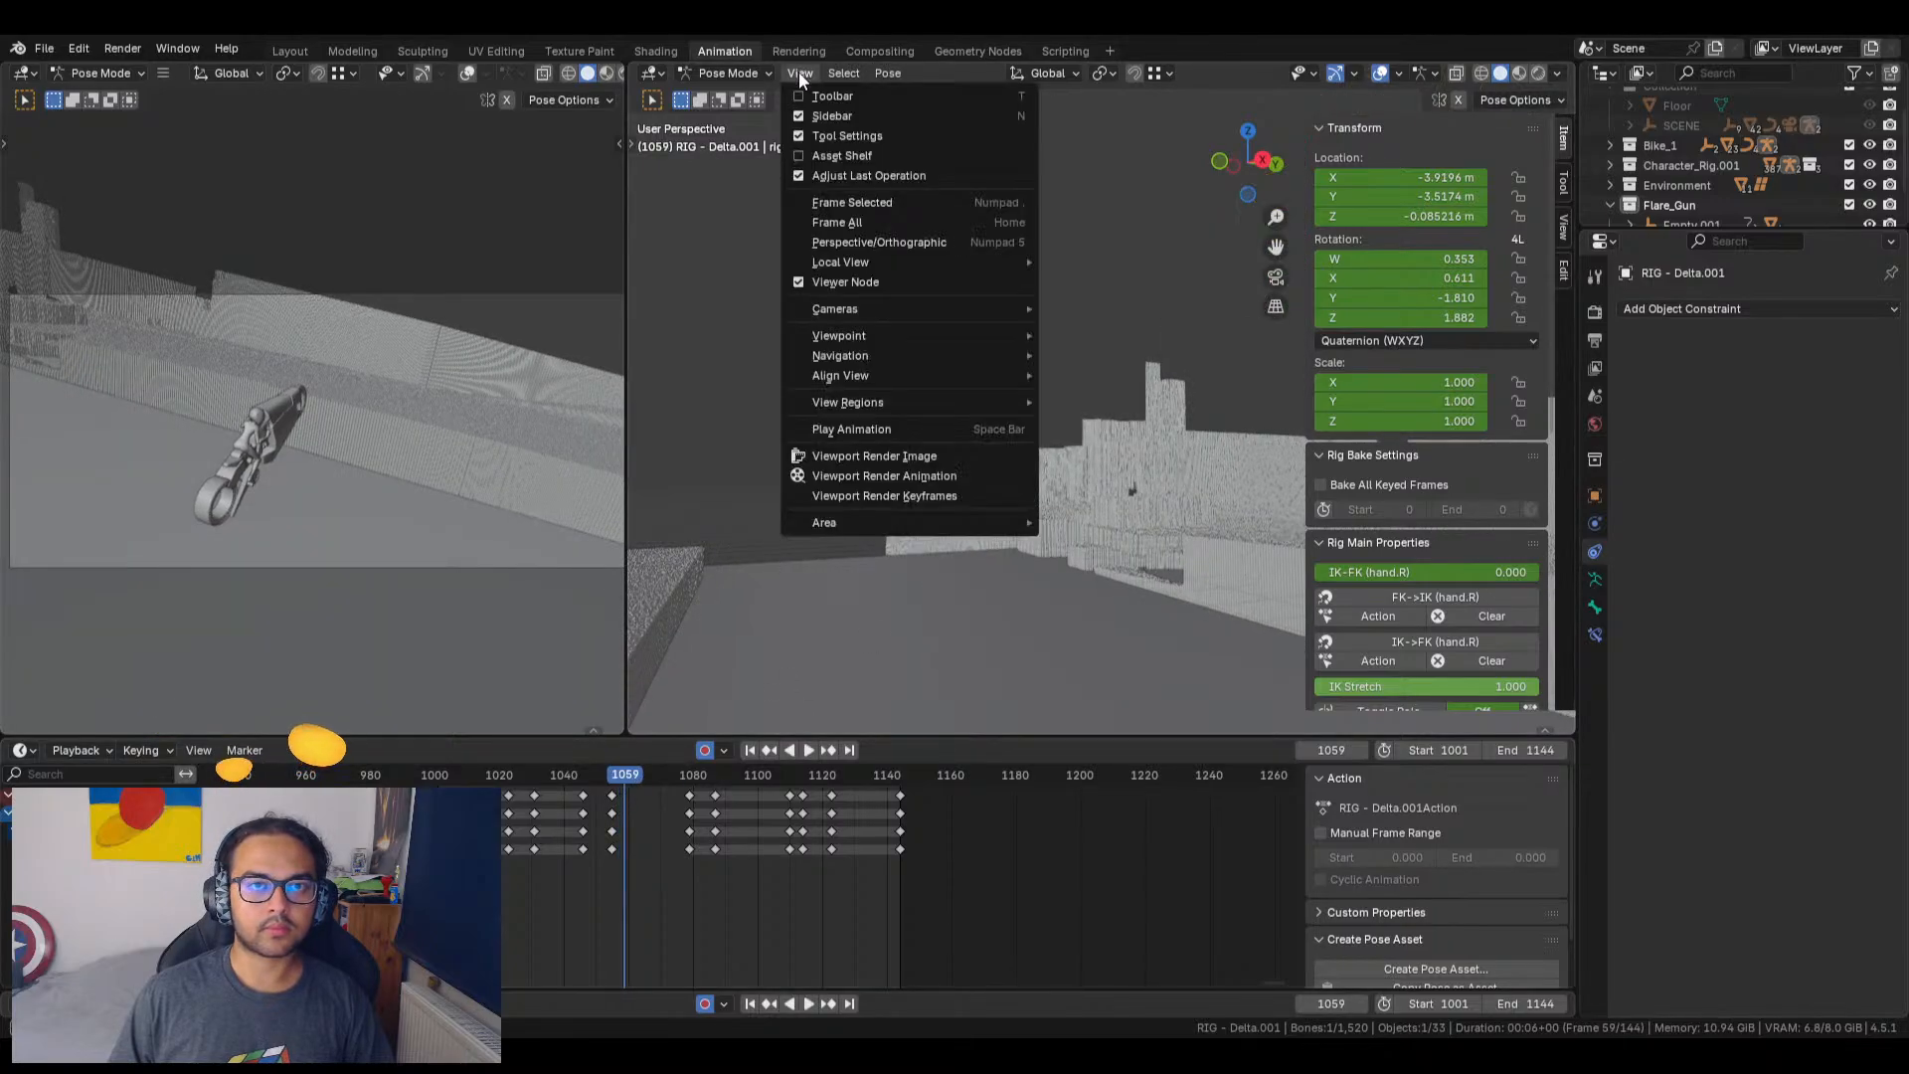
pyautogui.click(849, 203)
pyautogui.scroll(-4, 987, 501)
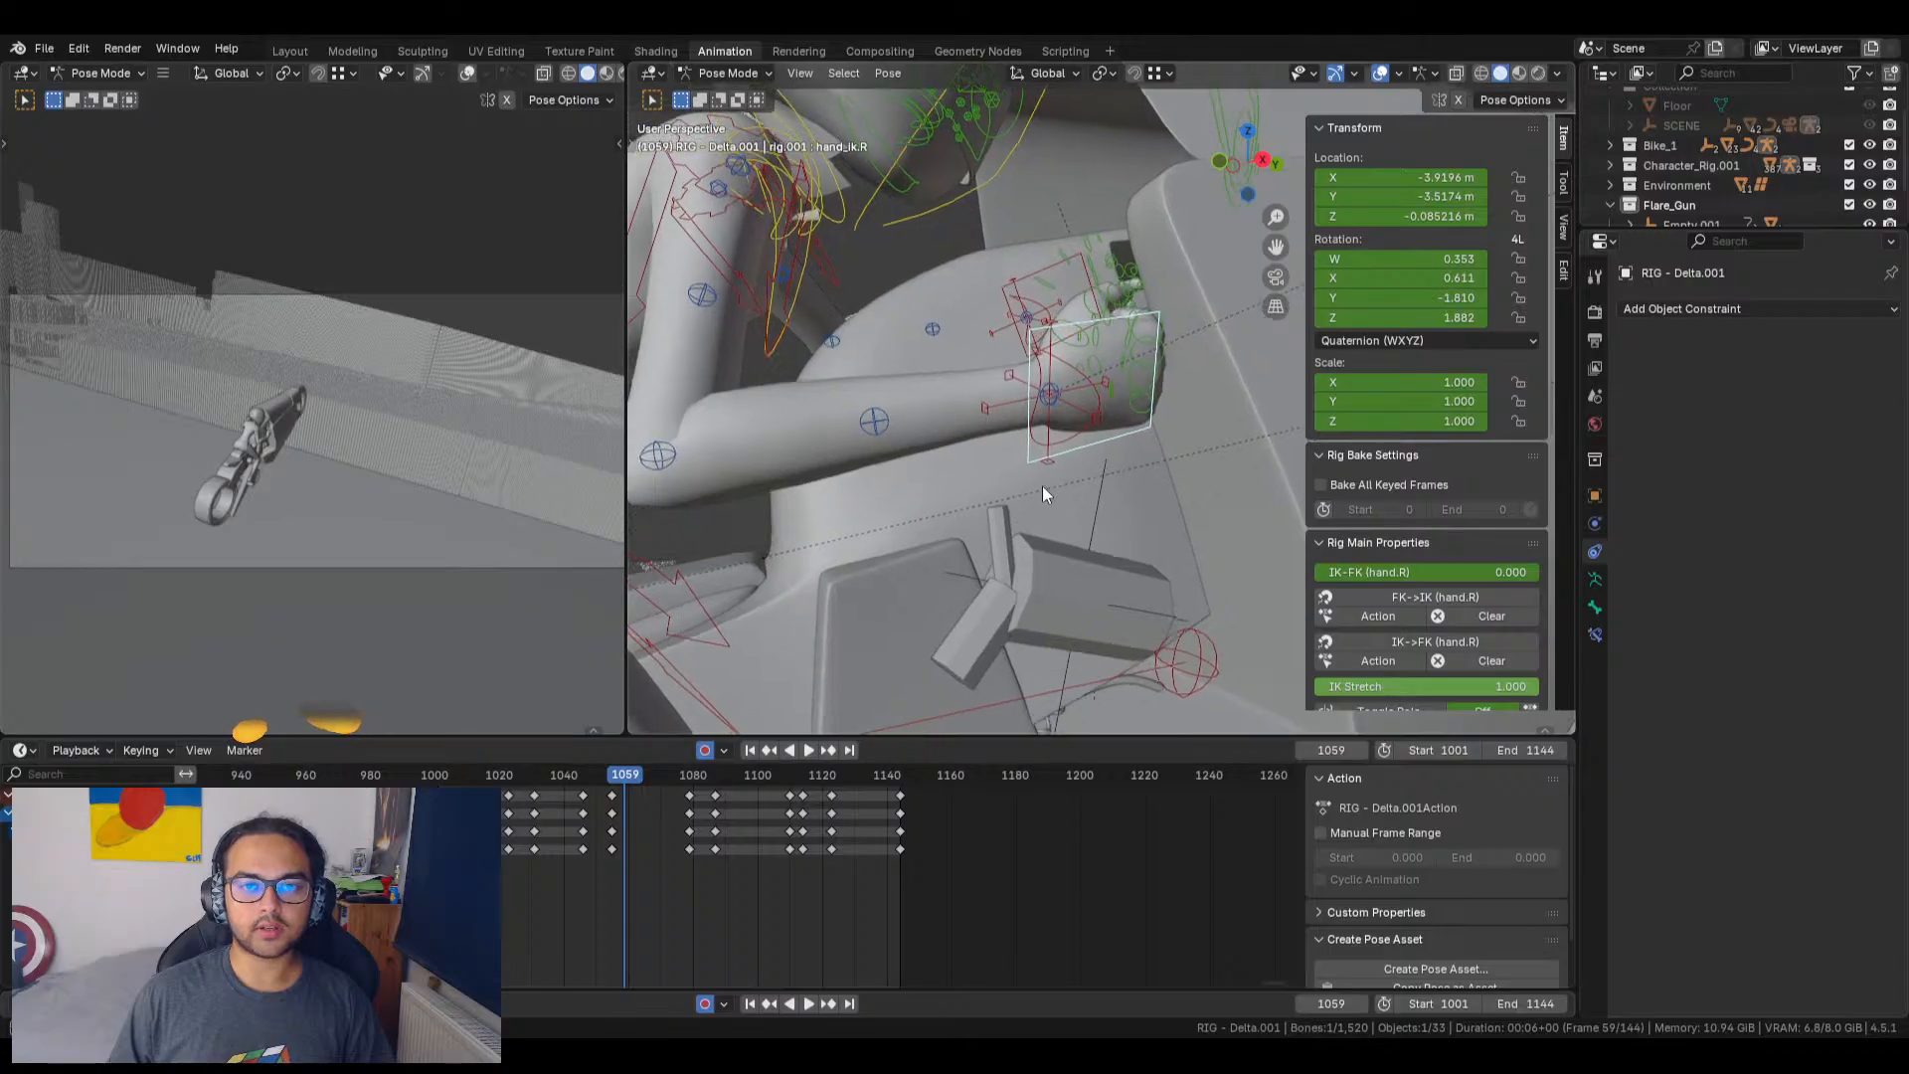
pyautogui.moveTo(1042, 485); pyautogui.dragTo(1064, 435, button='middle')
pyautogui.click(1259, 161)
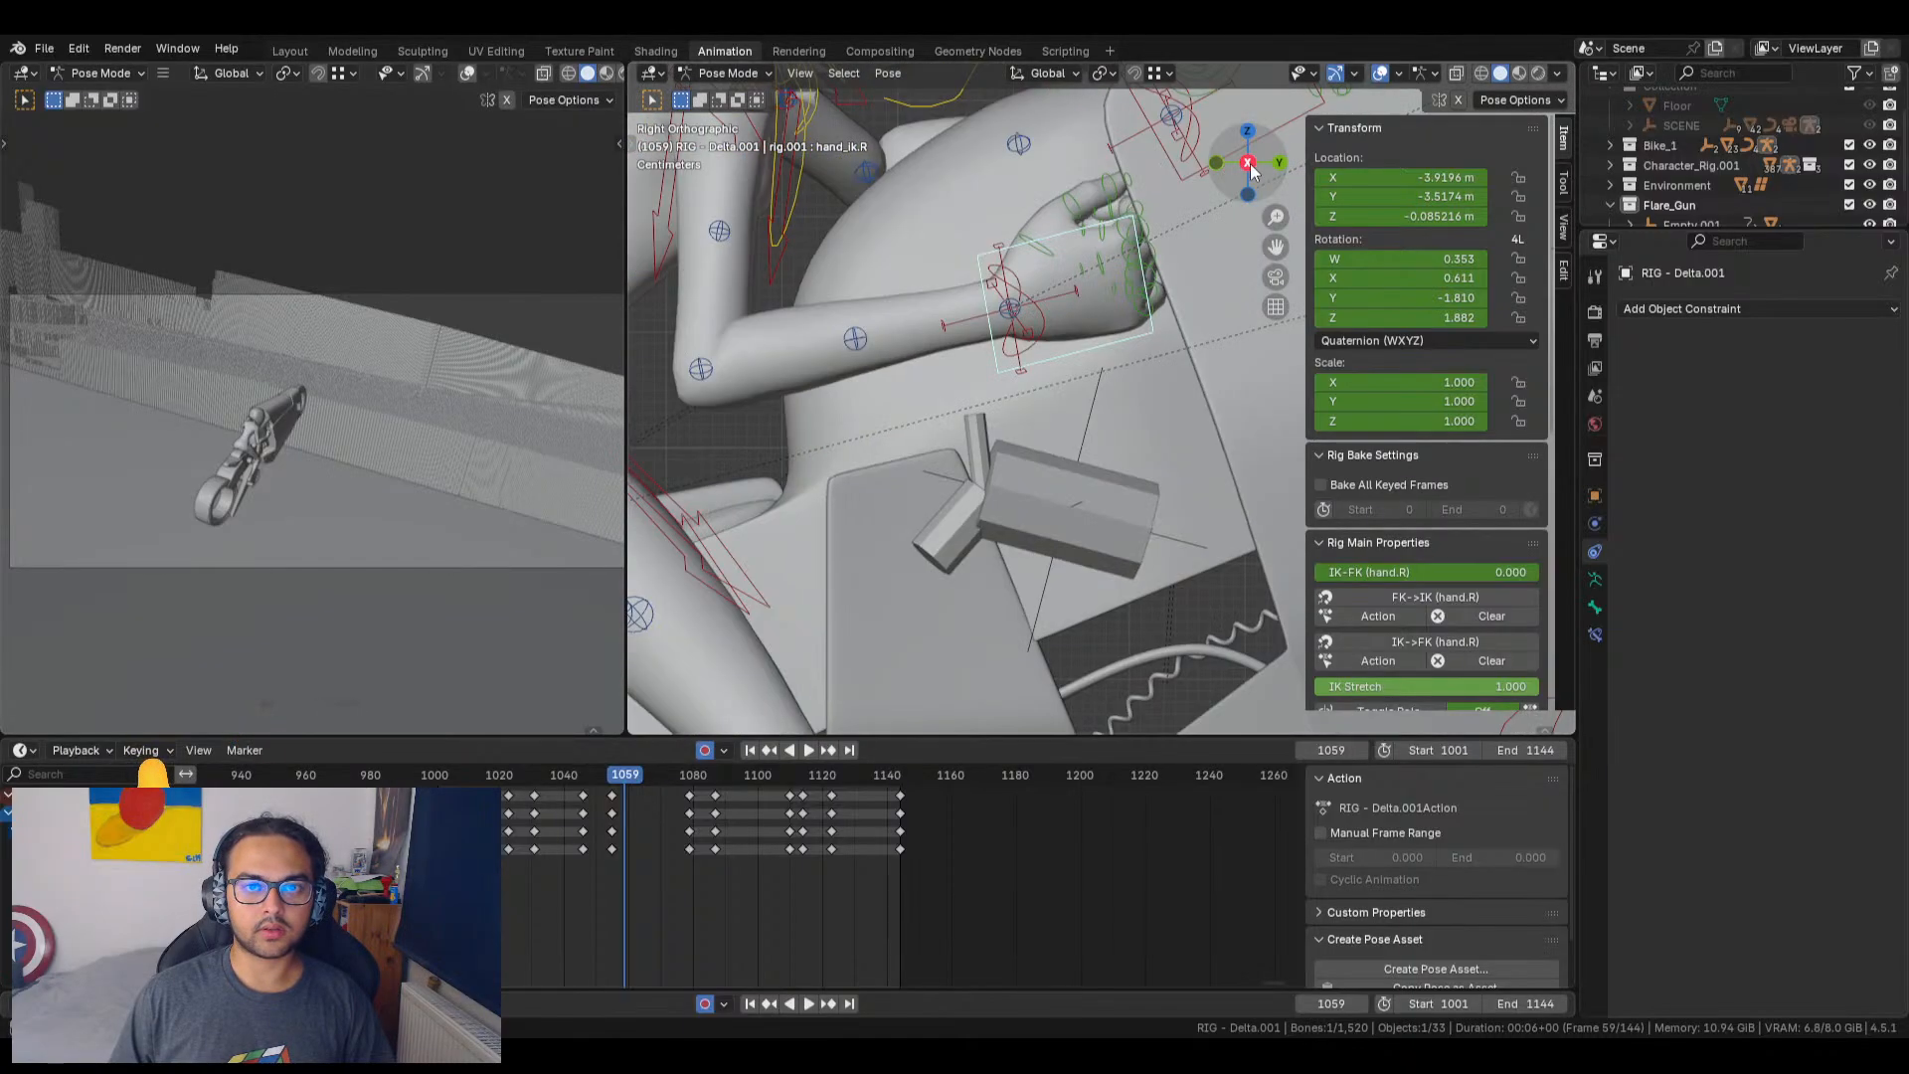
pyautogui.moveTo(1024, 331); pyautogui.dragTo(910, 555)
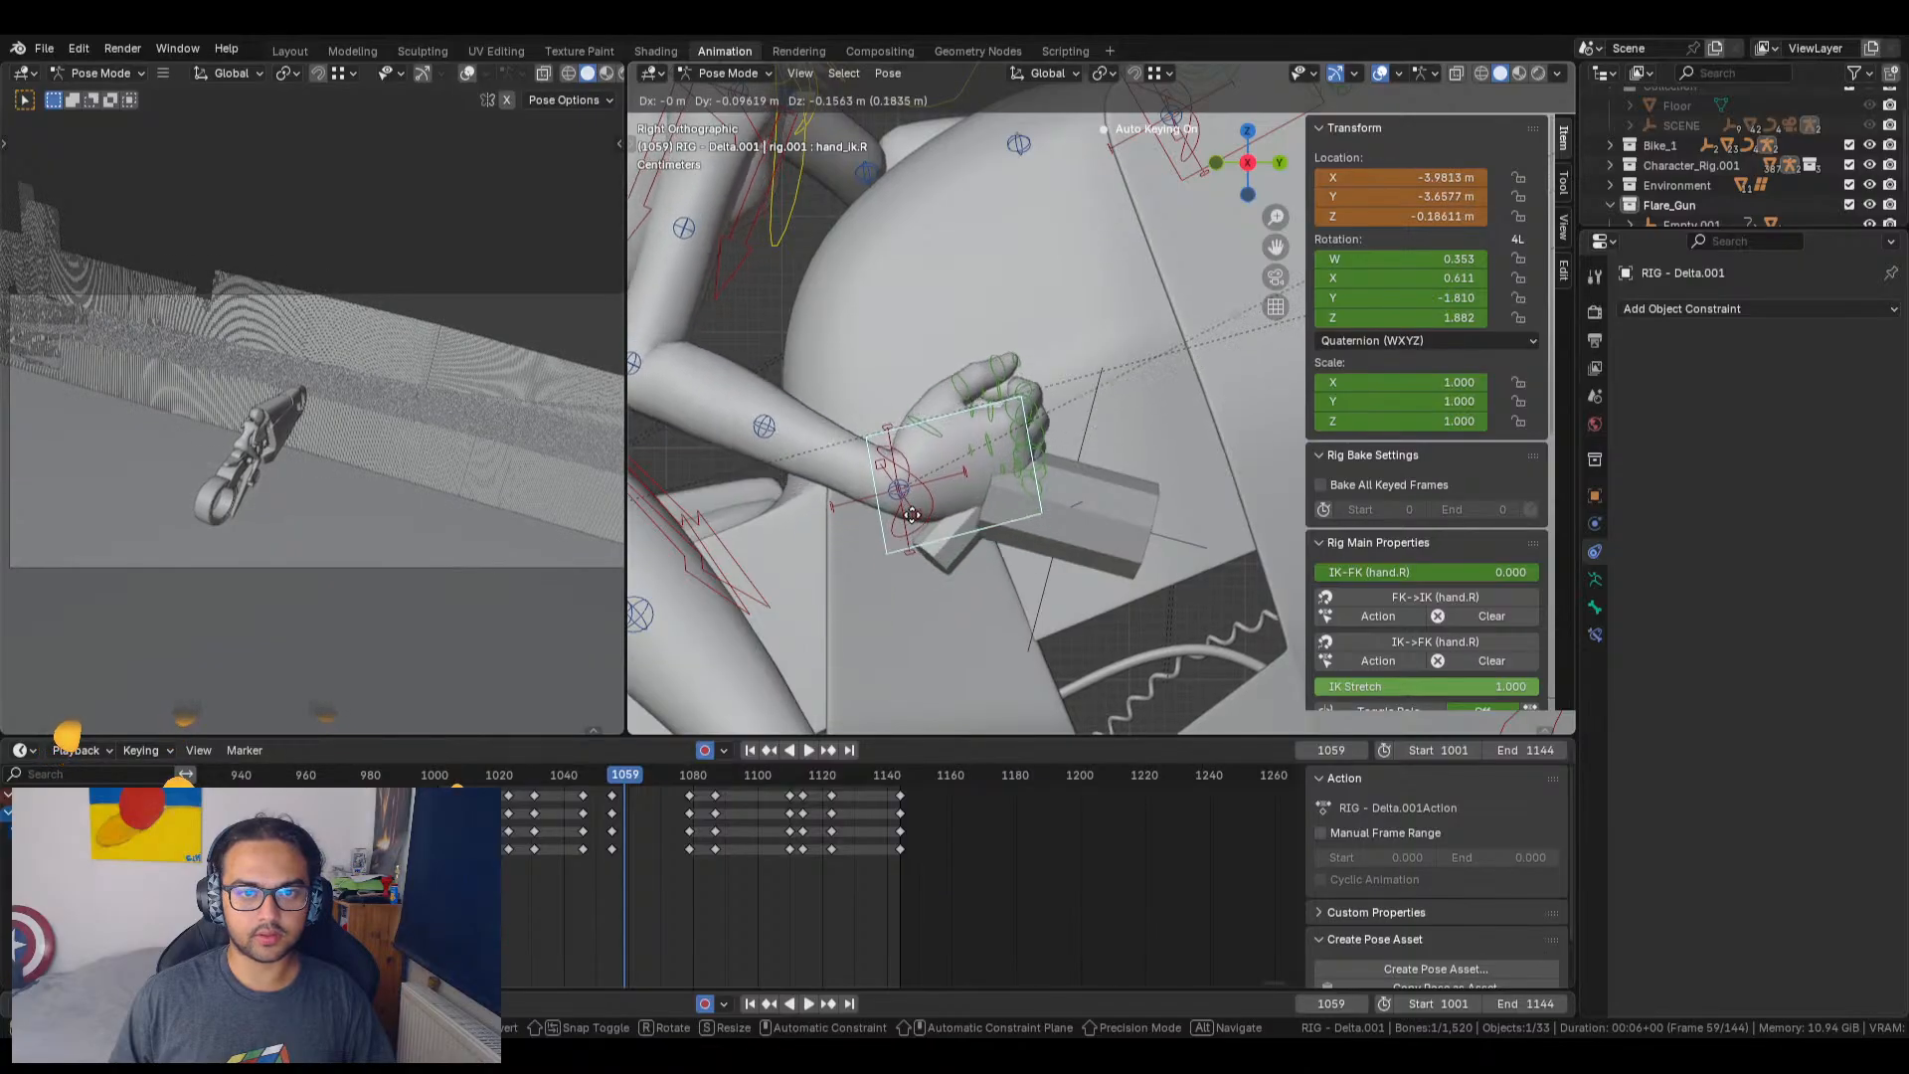
pyautogui.click(914, 514)
# Step: Select the right hand's IK pivot control and delete its keyframes at frame 1051
pyautogui.click(943, 477)
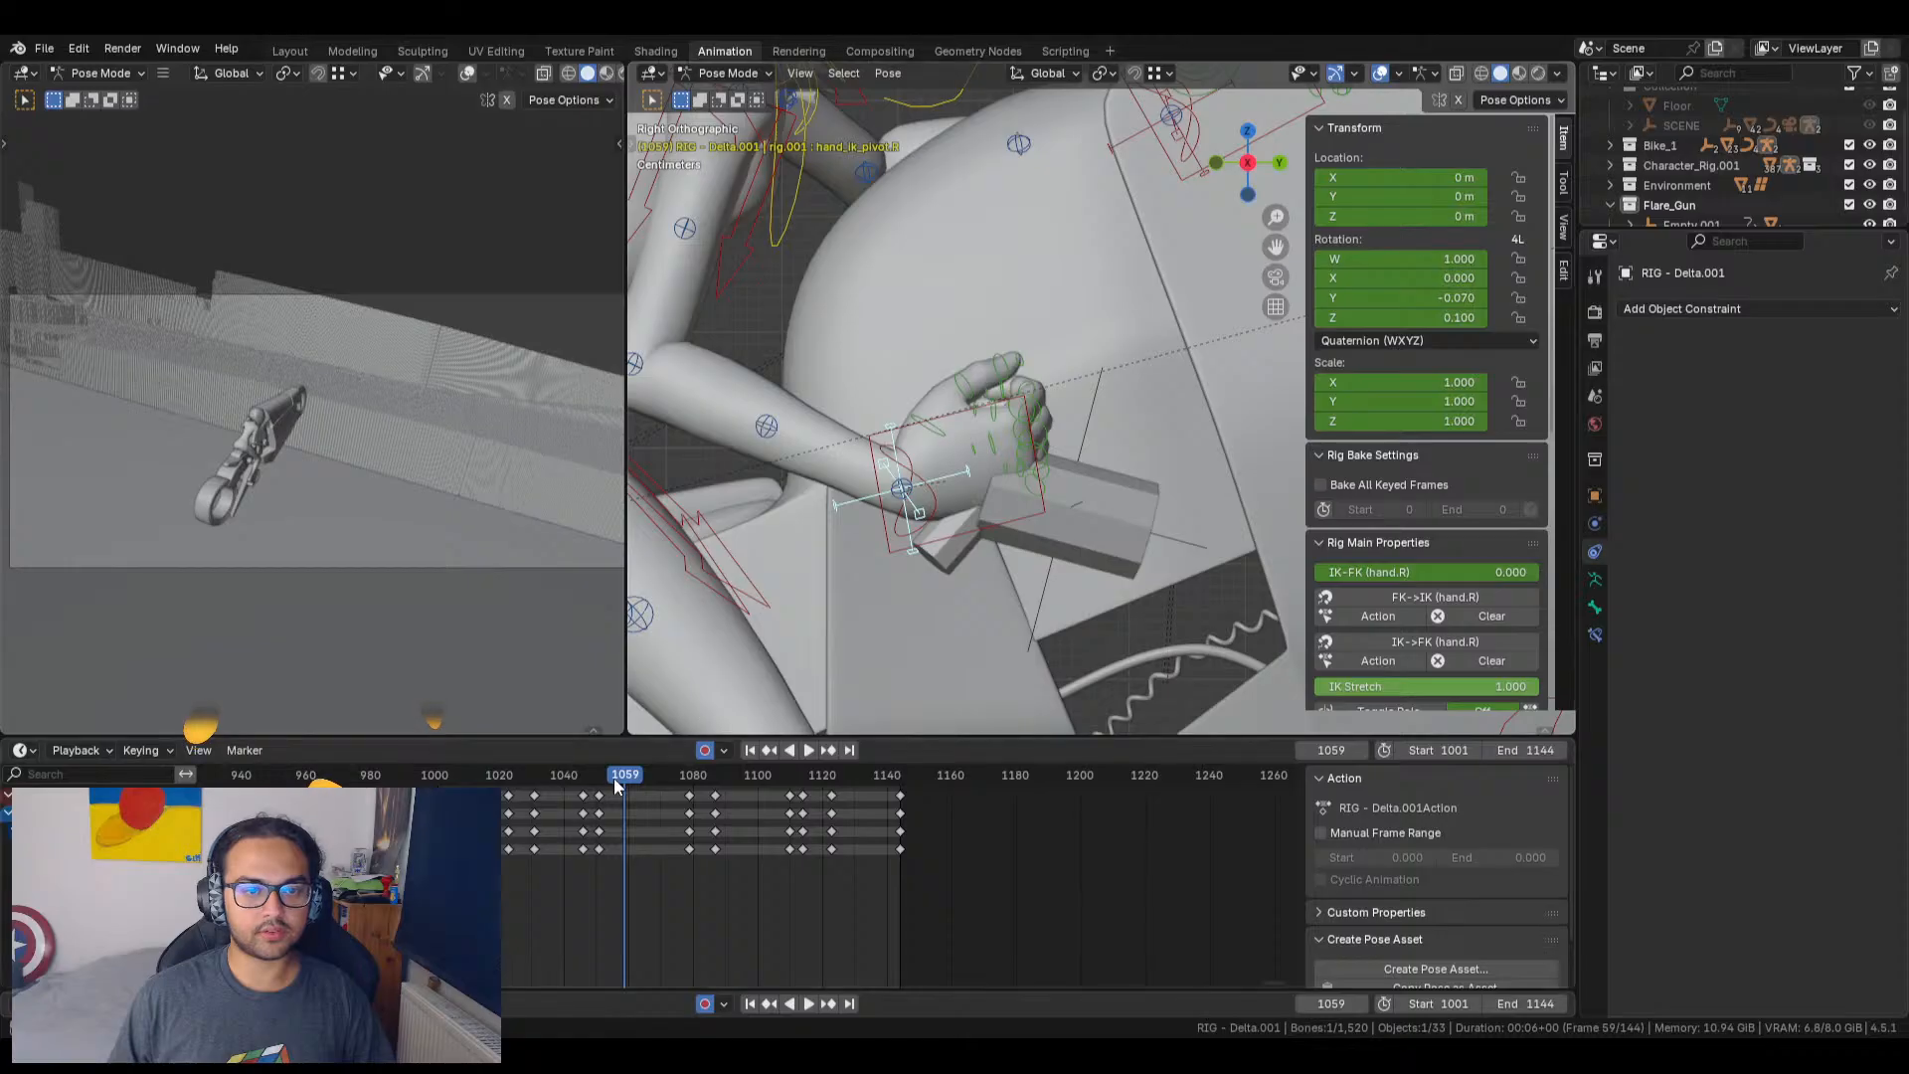
pyautogui.moveTo(614, 779); pyautogui.dragTo(619, 779)
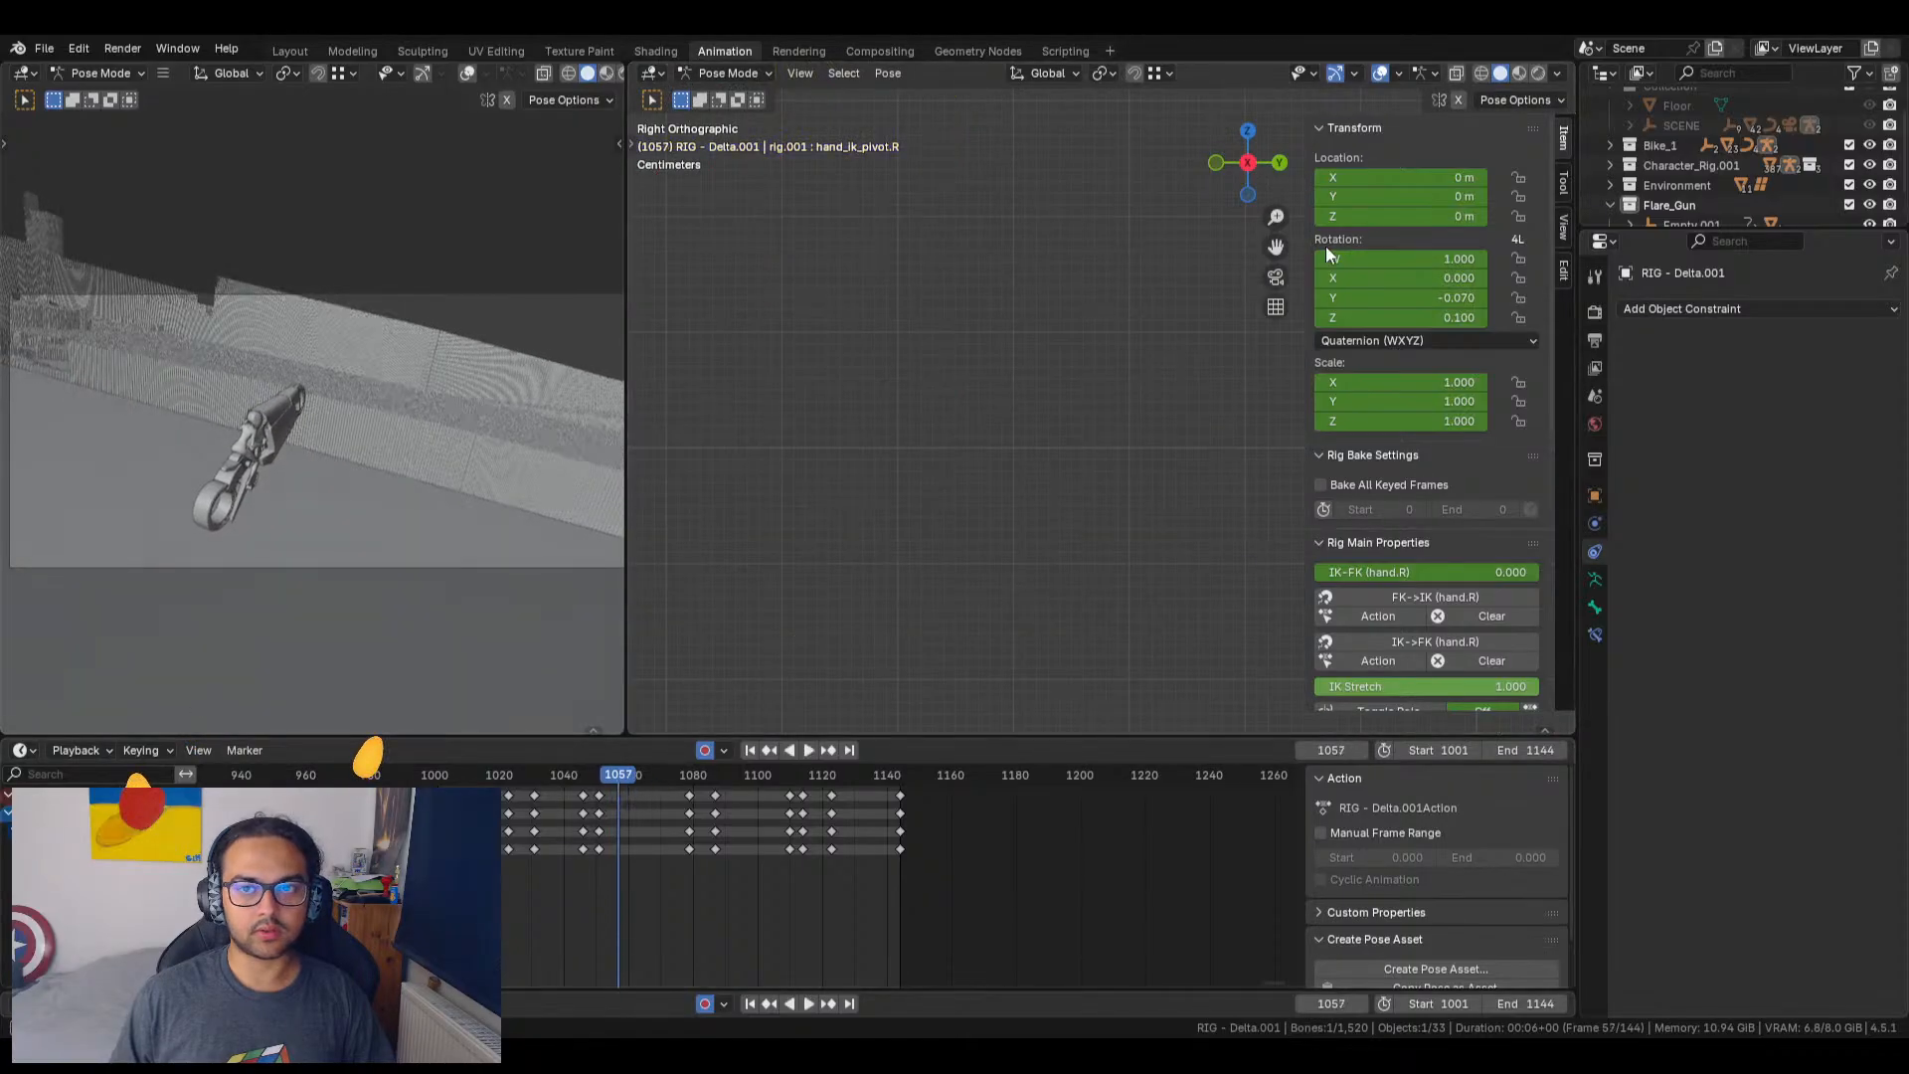
pyautogui.click(809, 74)
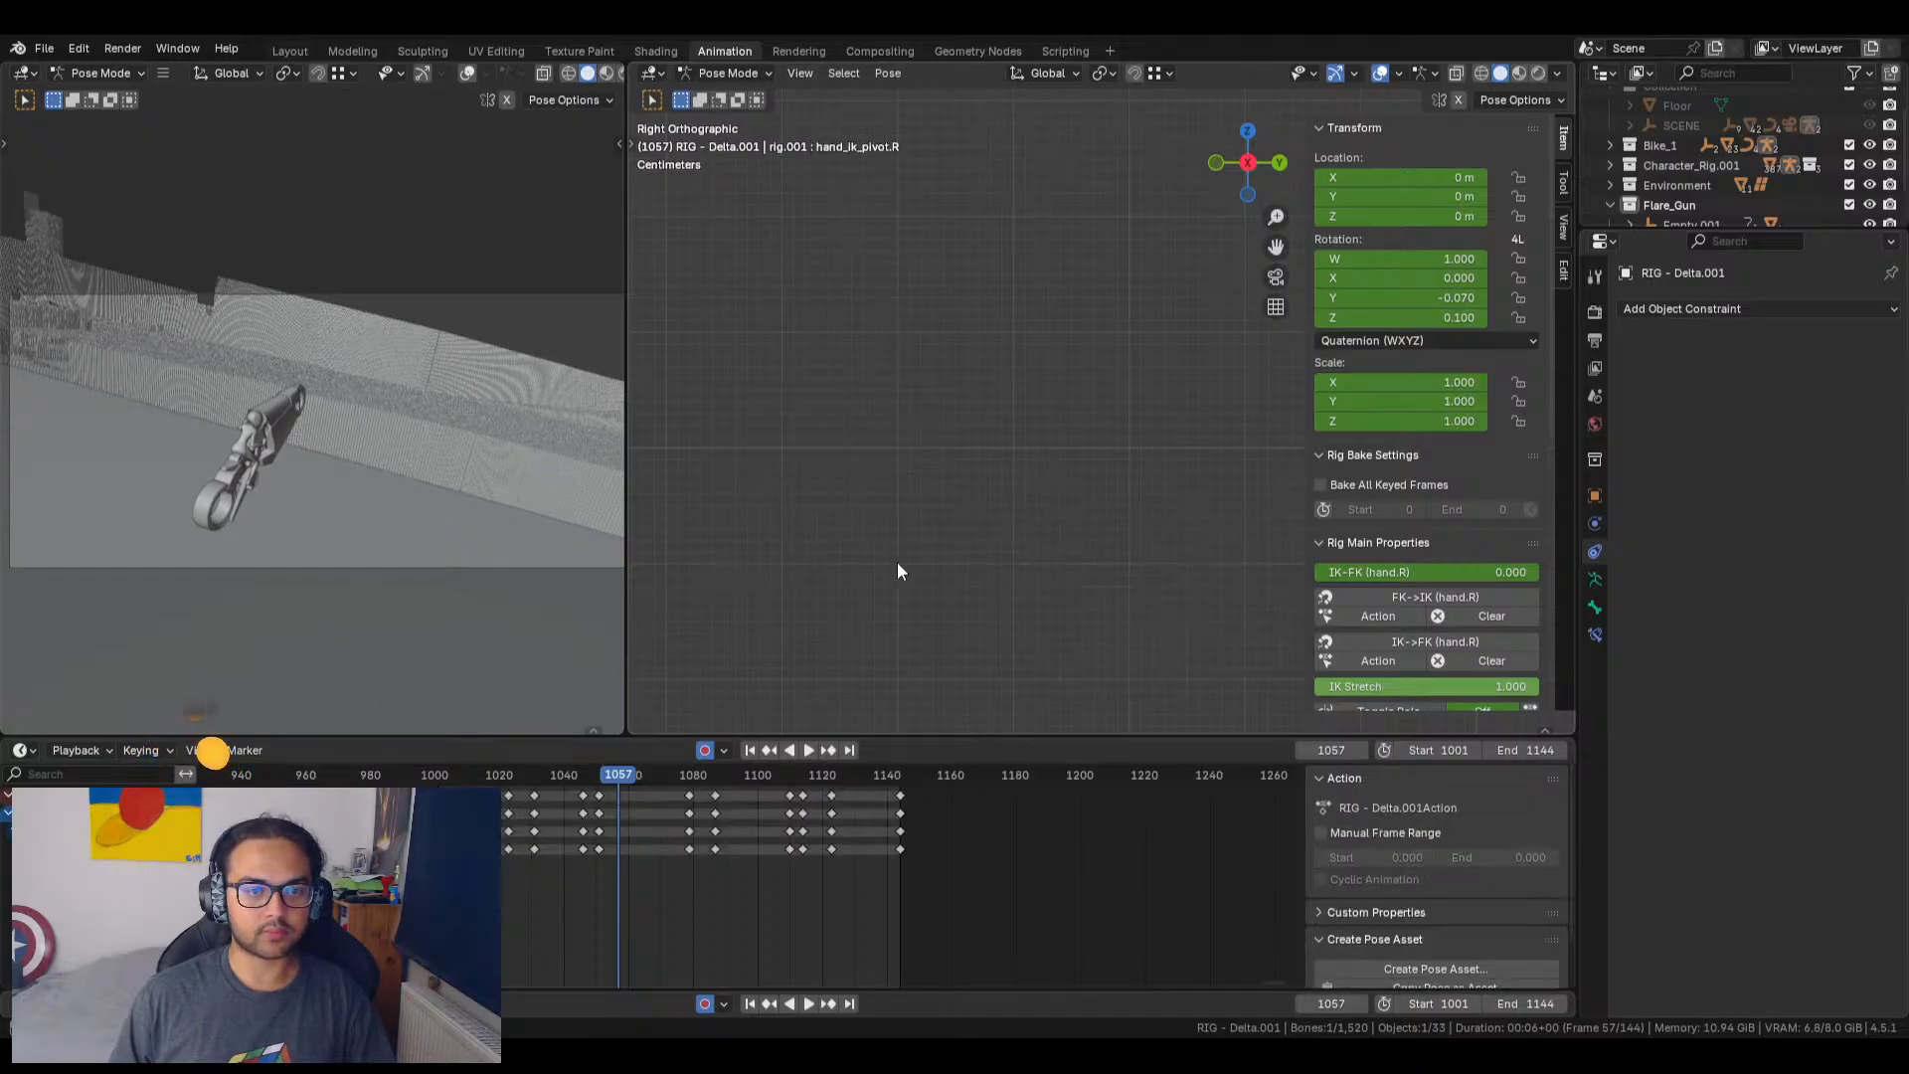
pyautogui.press('Right')
pyautogui.press('Right')
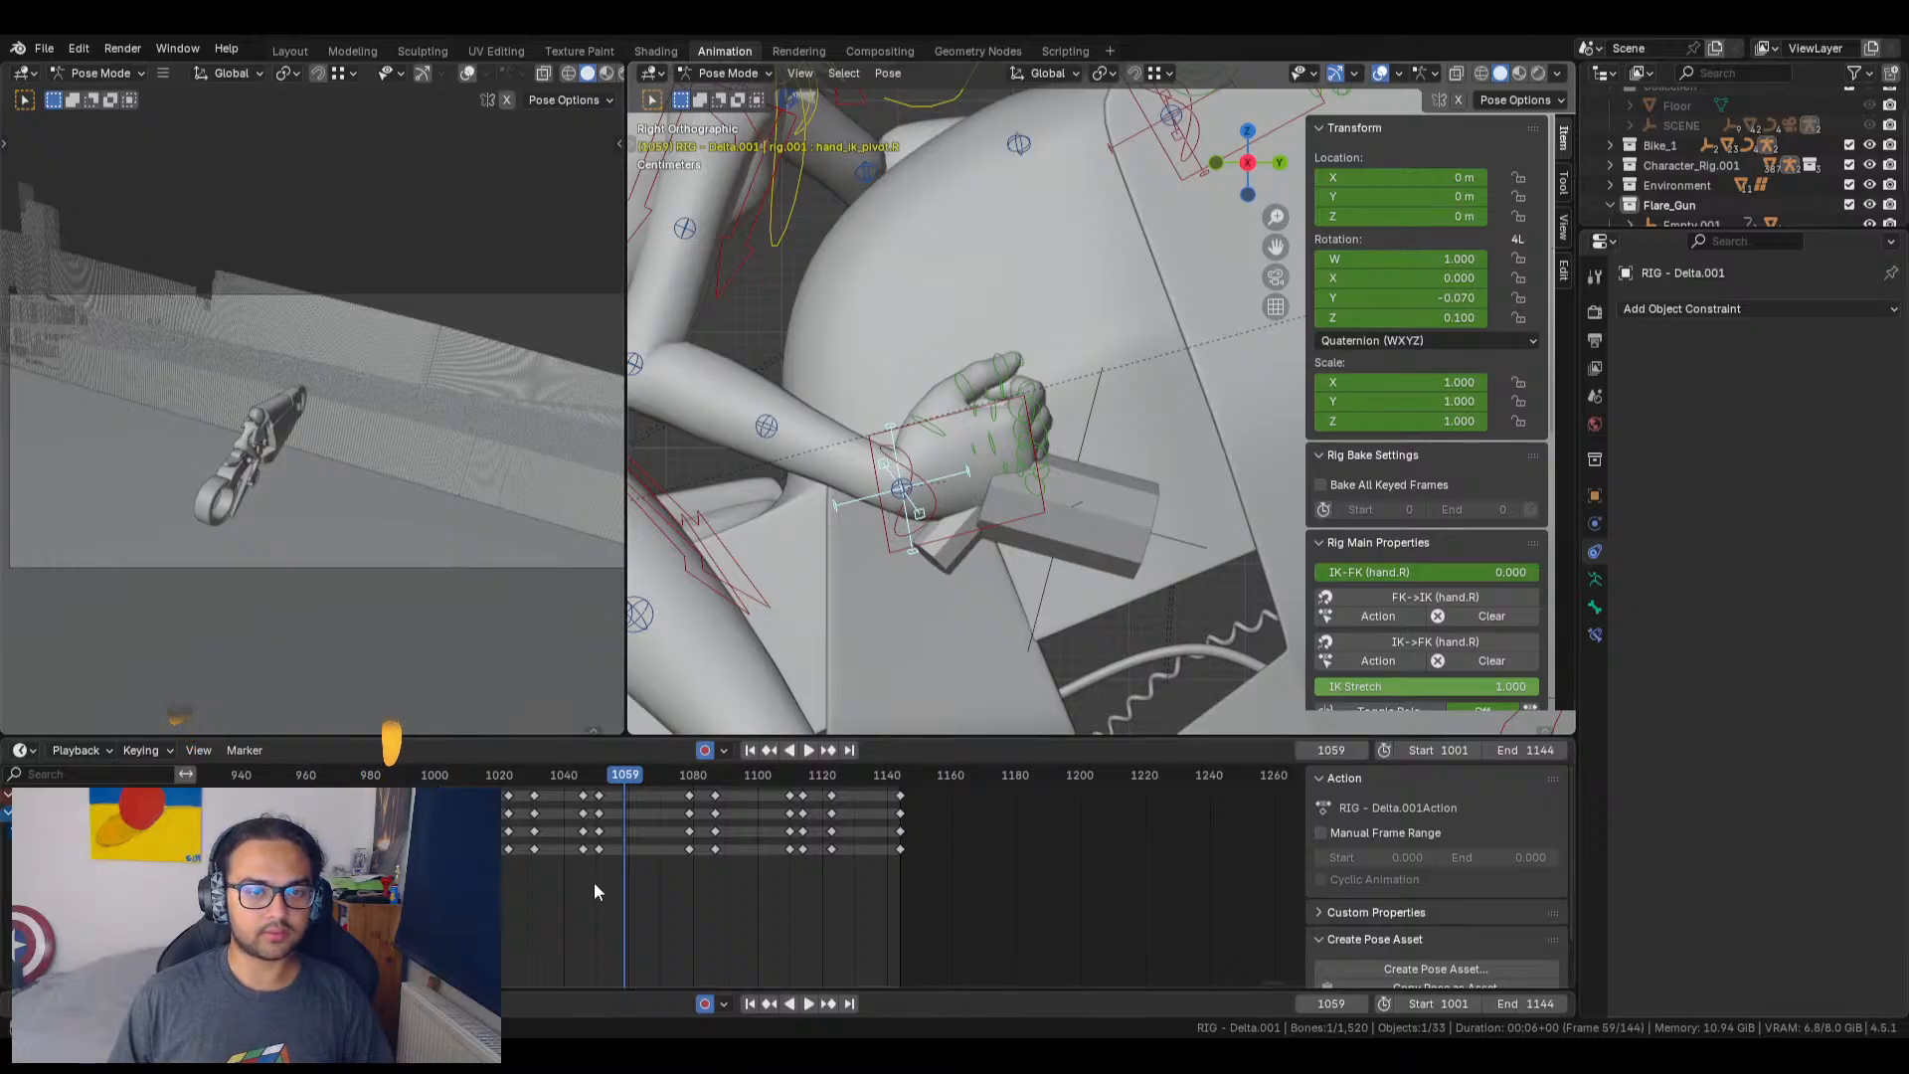
pyautogui.moveTo(594, 882); pyautogui.dragTo(603, 790)
pyautogui.press('x')
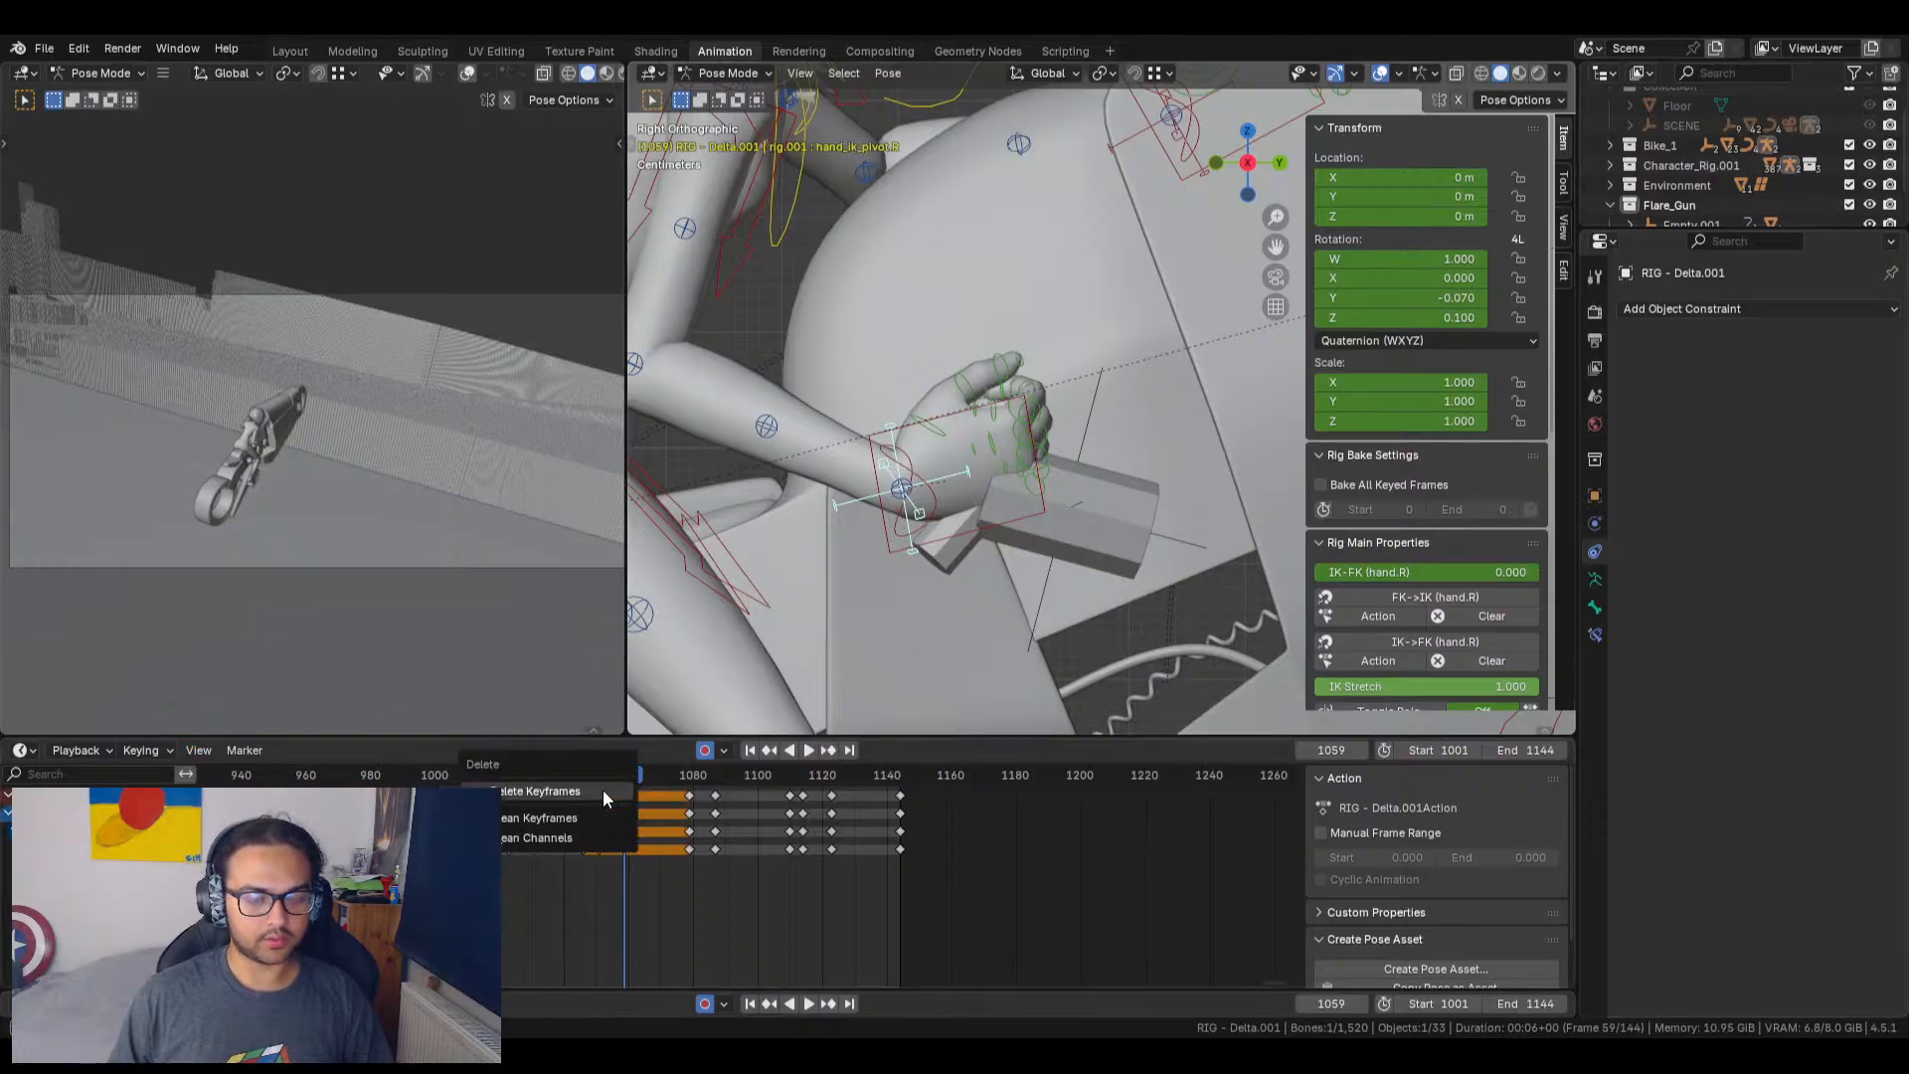
pyautogui.click(581, 791)
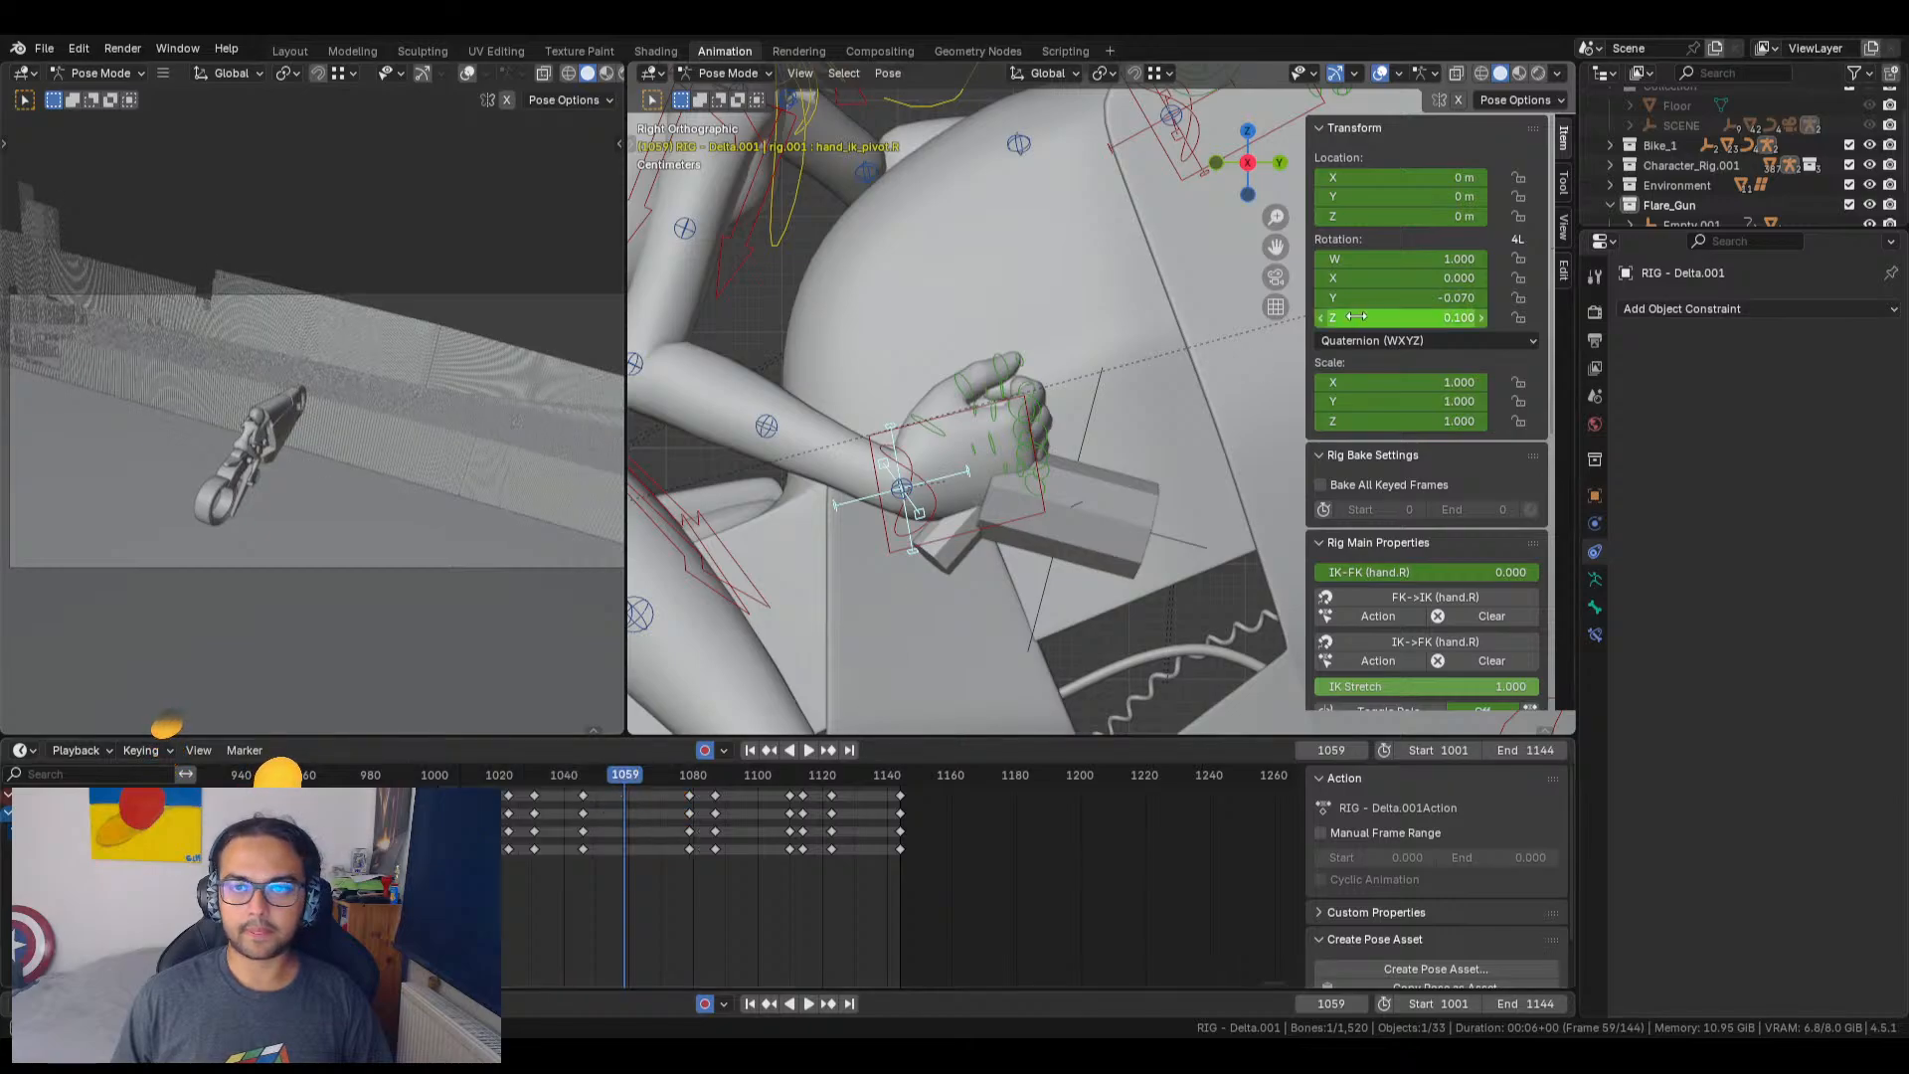
# Step: Set the right hand IK pivot's X rotation to -0.400 at frame 1059 and keyframe it
pyautogui.moveTo(1356, 297)
pyautogui.mouseDown()
pyautogui.moveTo(1264, 298)
pyautogui.moveTo(1472, 278)
pyautogui.moveTo(1342, 278)
pyautogui.mouseUp()
pyautogui.press('i')
pyautogui.hotkey('ctrl', 'z')
pyautogui.press('i')
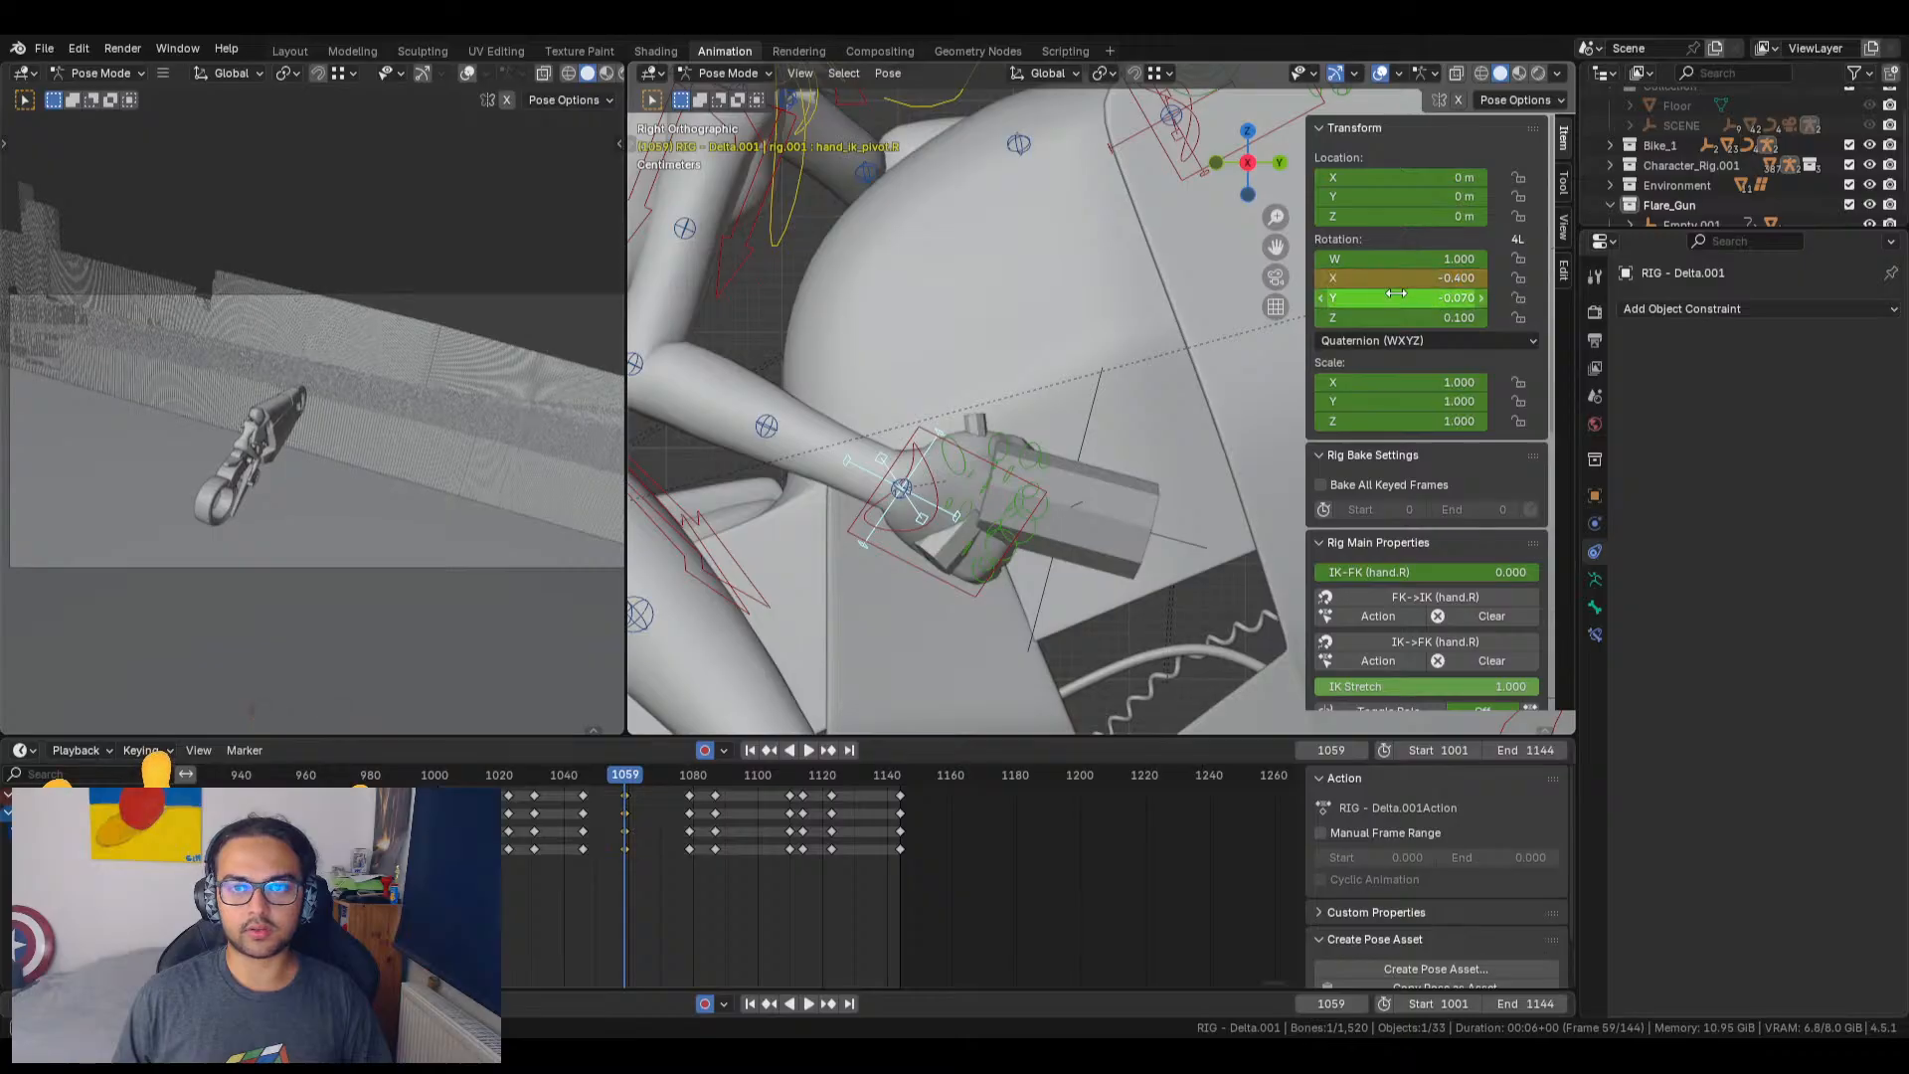
# Step: Set the right hand IK pivot's rotation to Y -0.160 and Z -0.150 at frame 1059
pyautogui.moveTo(1400, 258); pyautogui.dragTo(1380, 318)
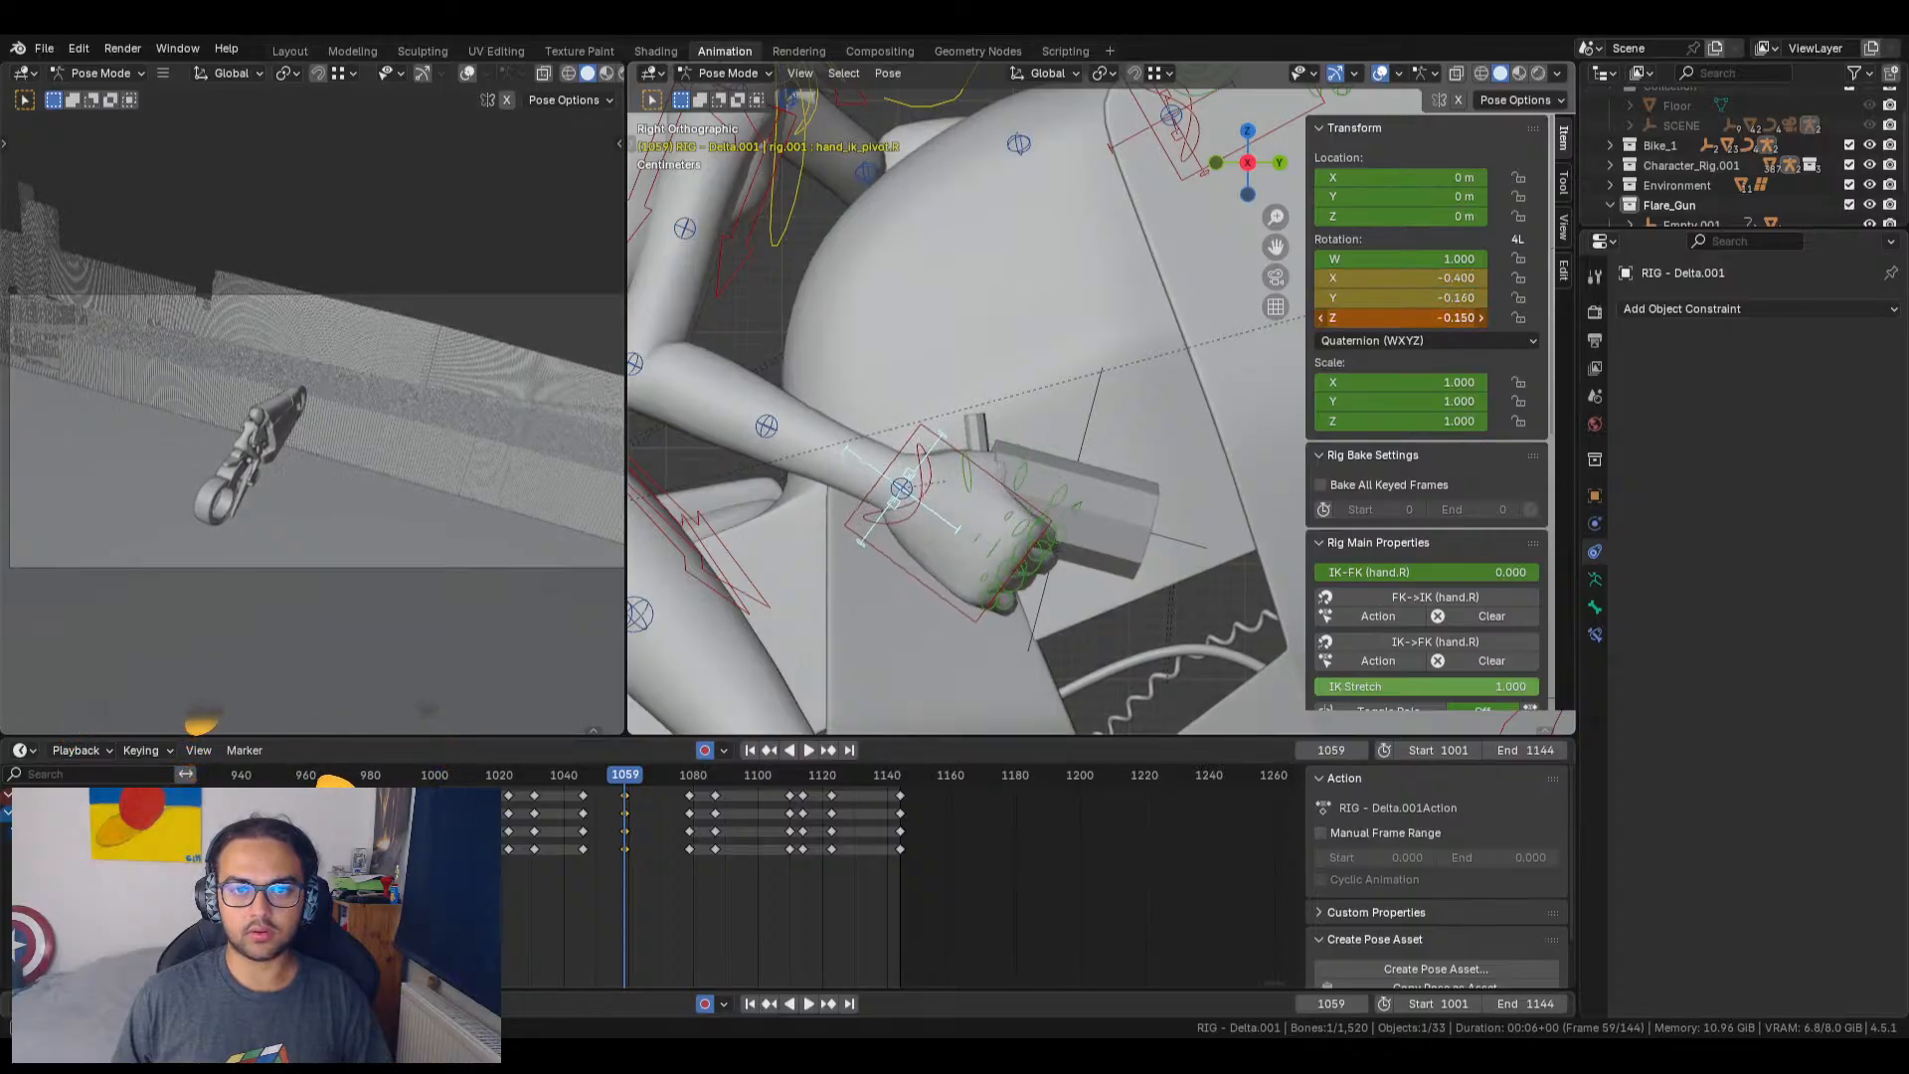
pyautogui.moveTo(1250, 492); pyautogui.dragTo(1297, 455, button='middle')
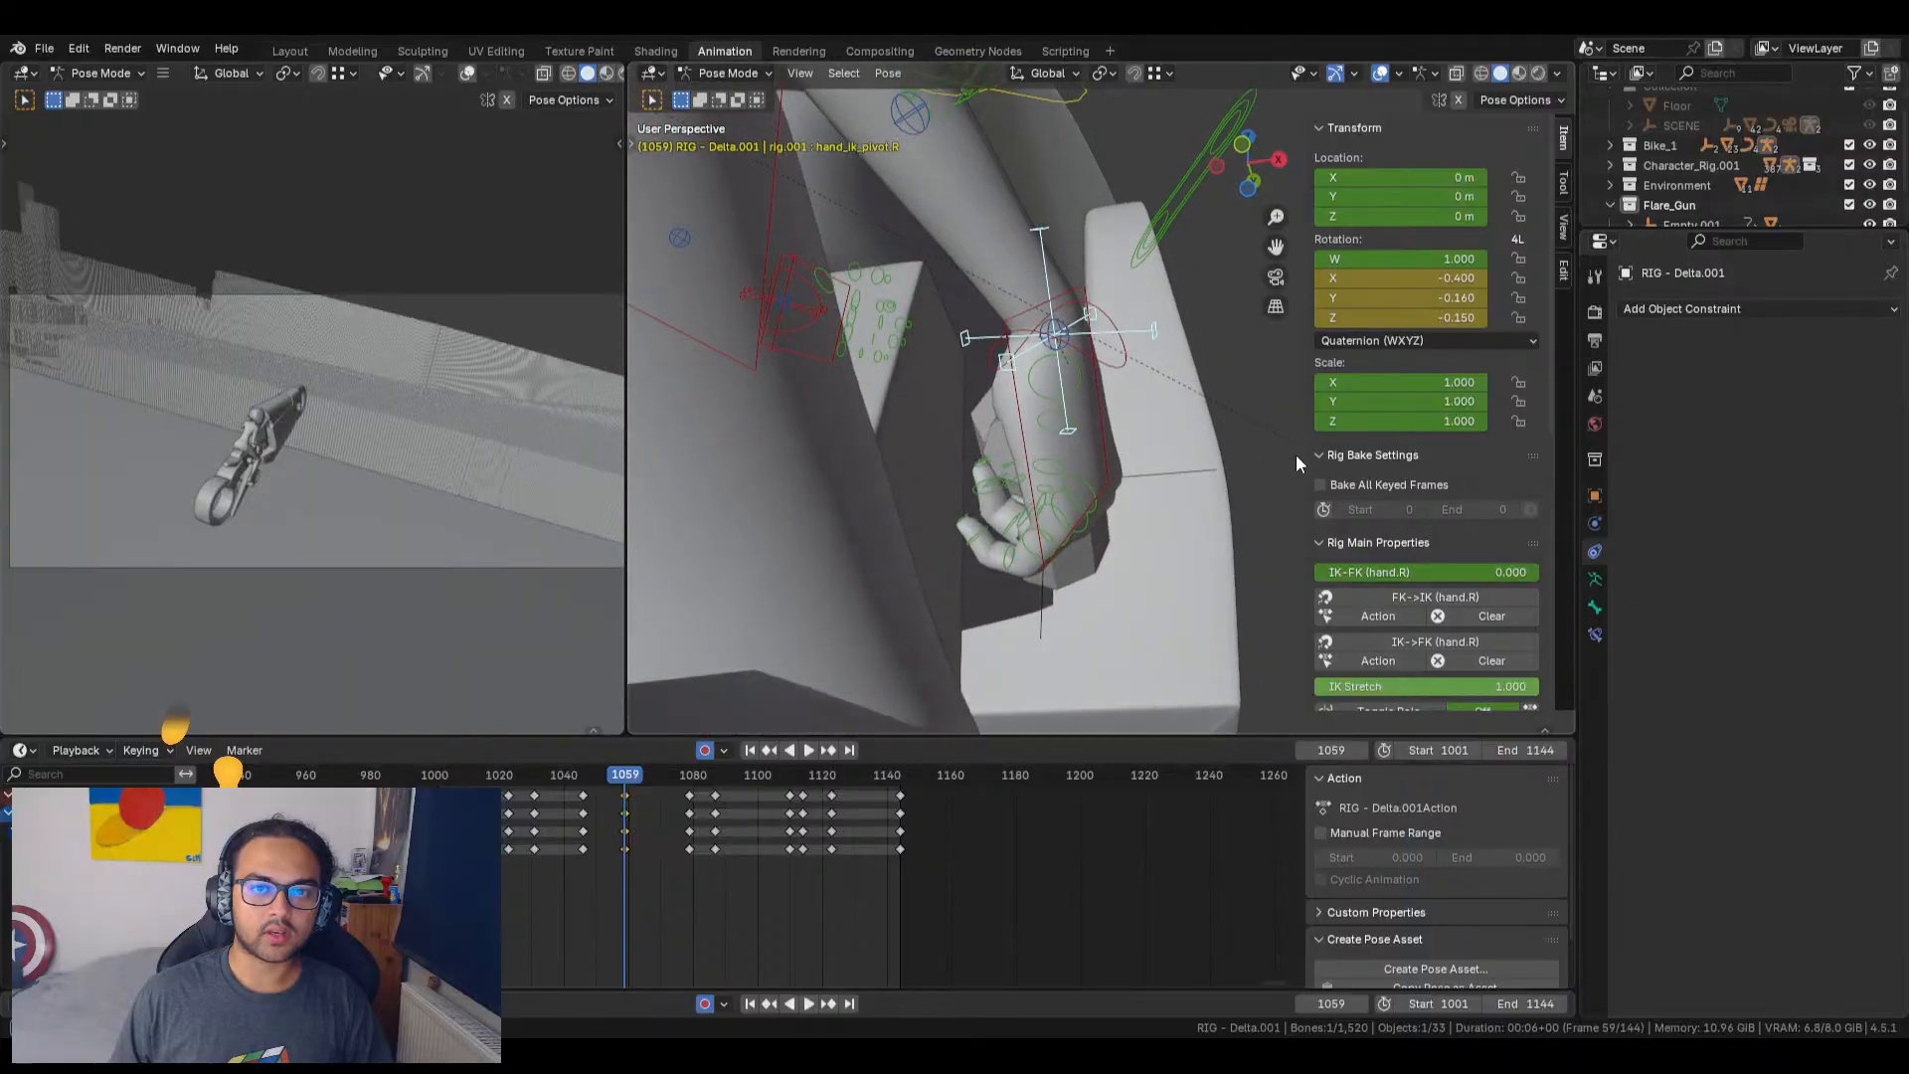
# Step: Select the right hand's IK control and move it around the flare gun's grip to about X -3.99, Y -3.71, Z -0.18 m
pyautogui.moveTo(1183, 522); pyautogui.dragTo(1066, 313, button='middle')
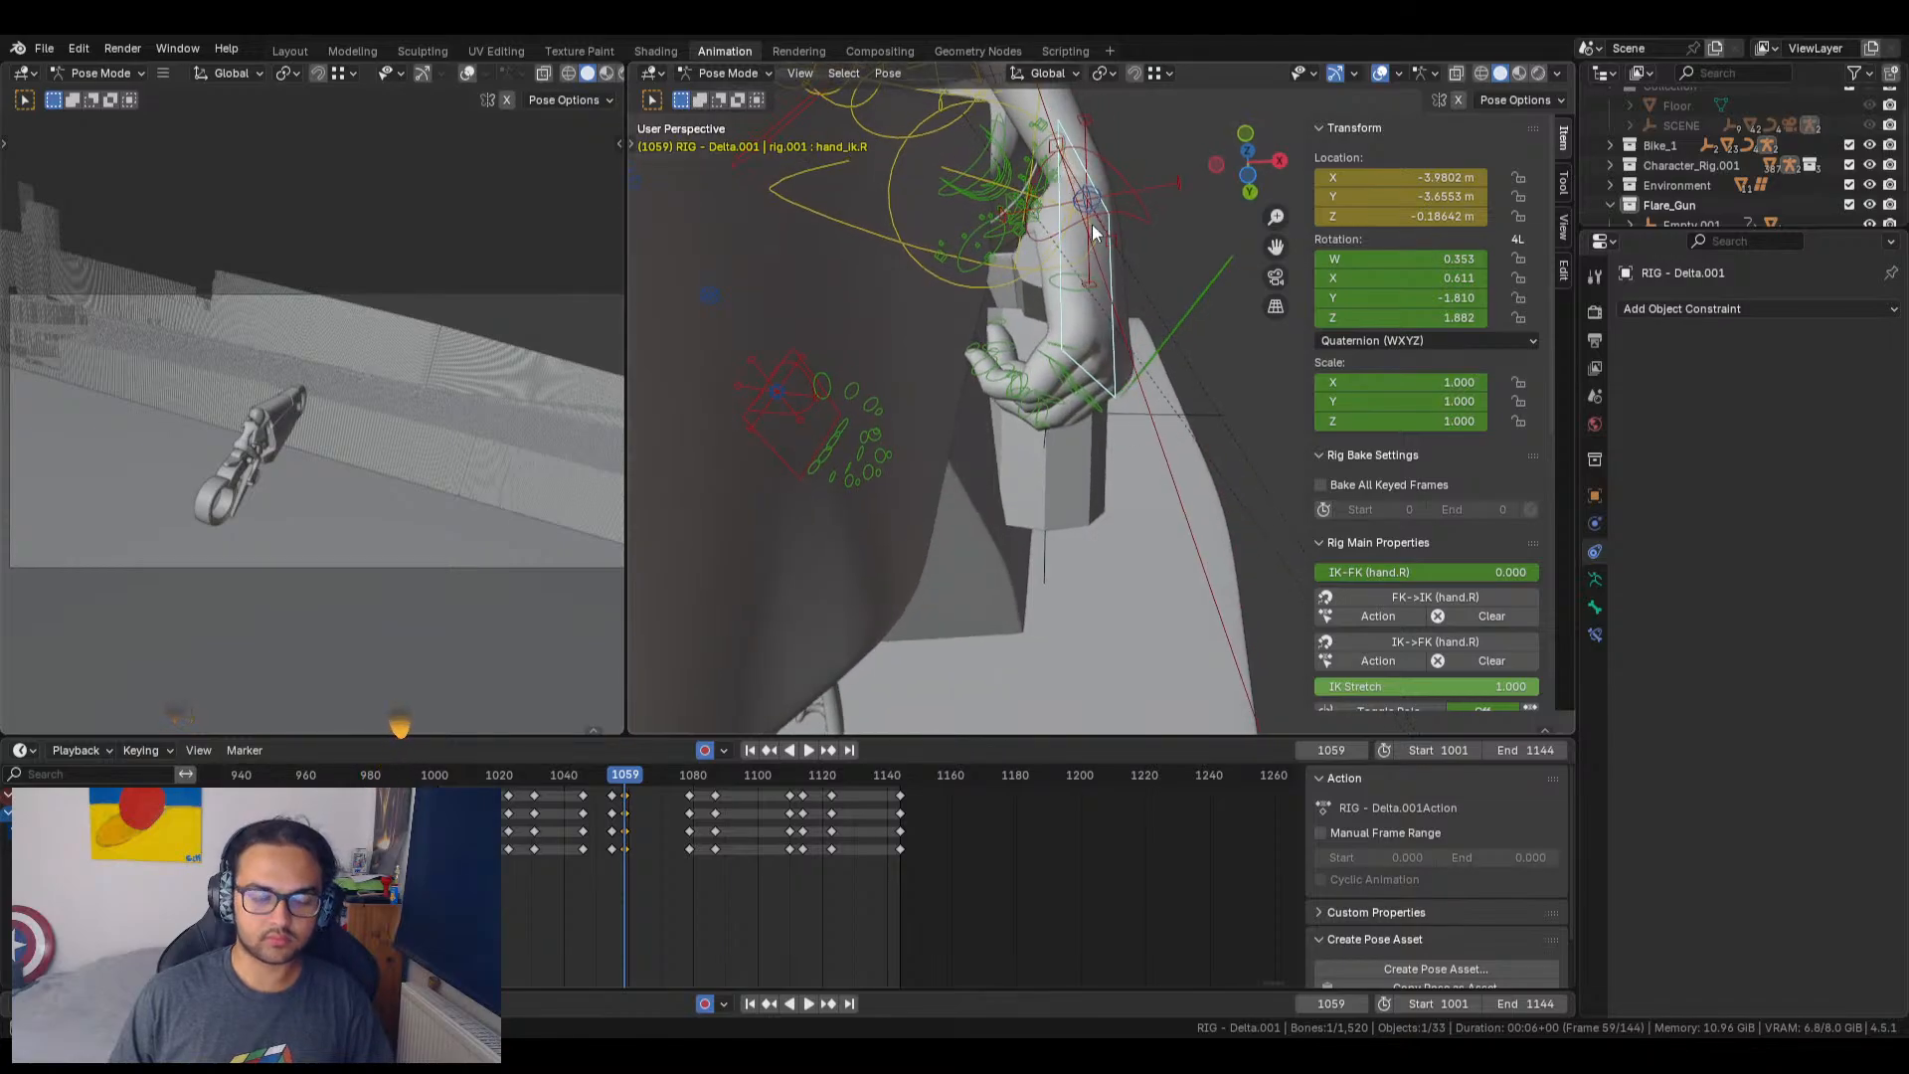
pyautogui.press('g')
pyautogui.click(1110, 200)
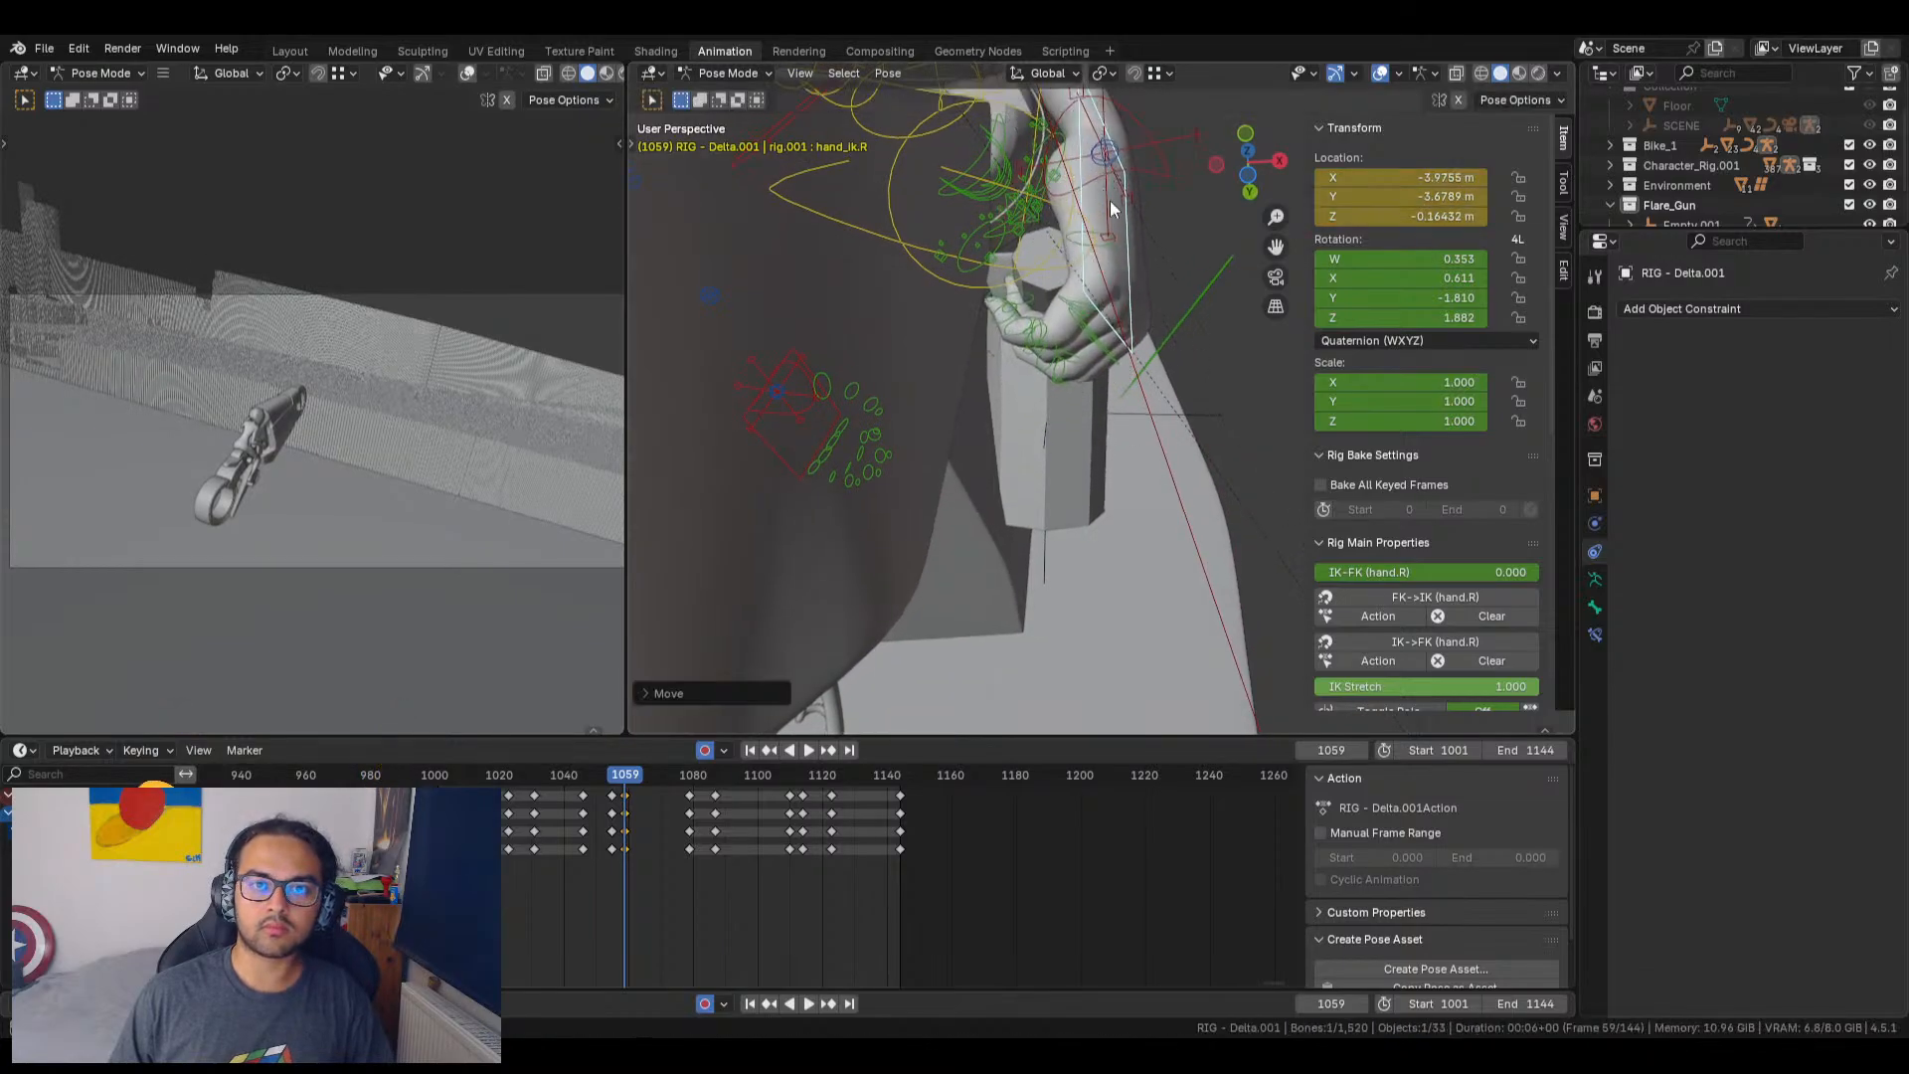
pyautogui.moveTo(1110, 200); pyautogui.dragTo(1174, 506, button='middle')
pyautogui.press('g')
pyautogui.press('z')
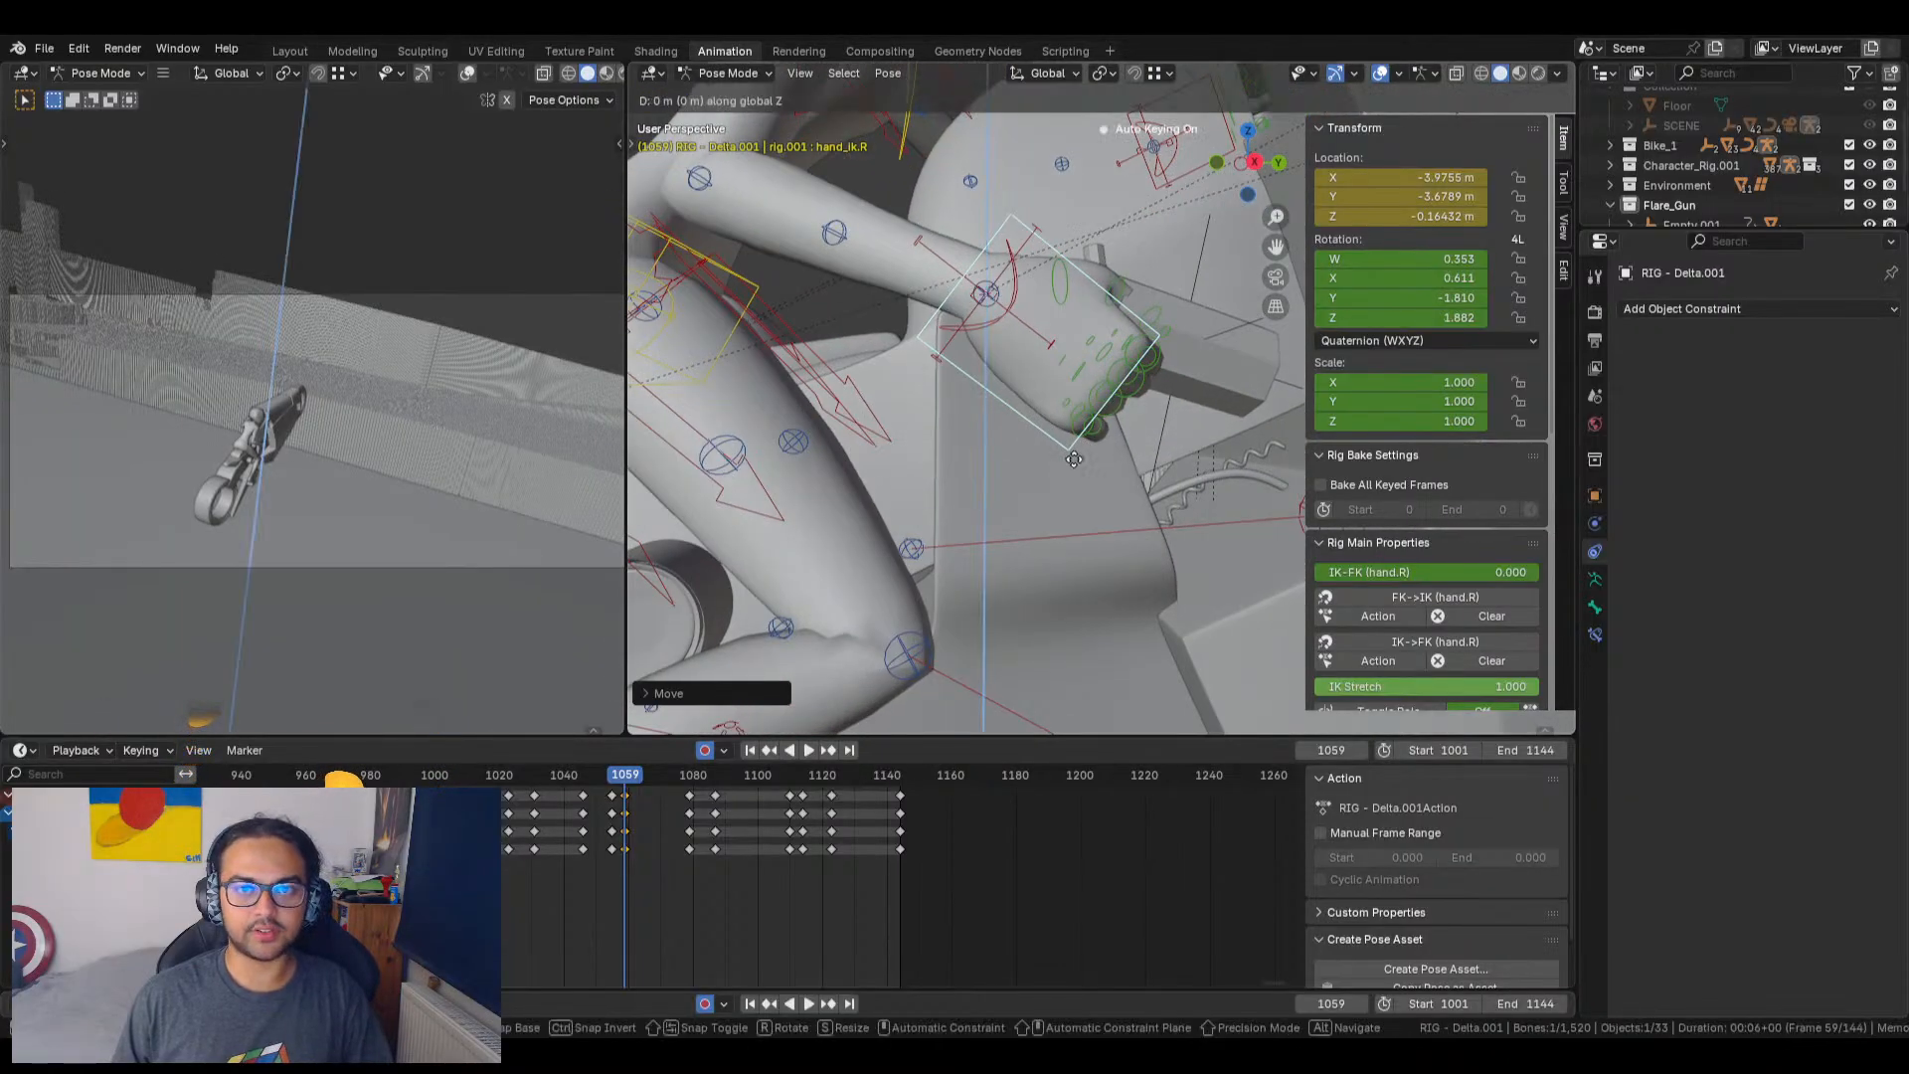
pyautogui.click(1070, 483)
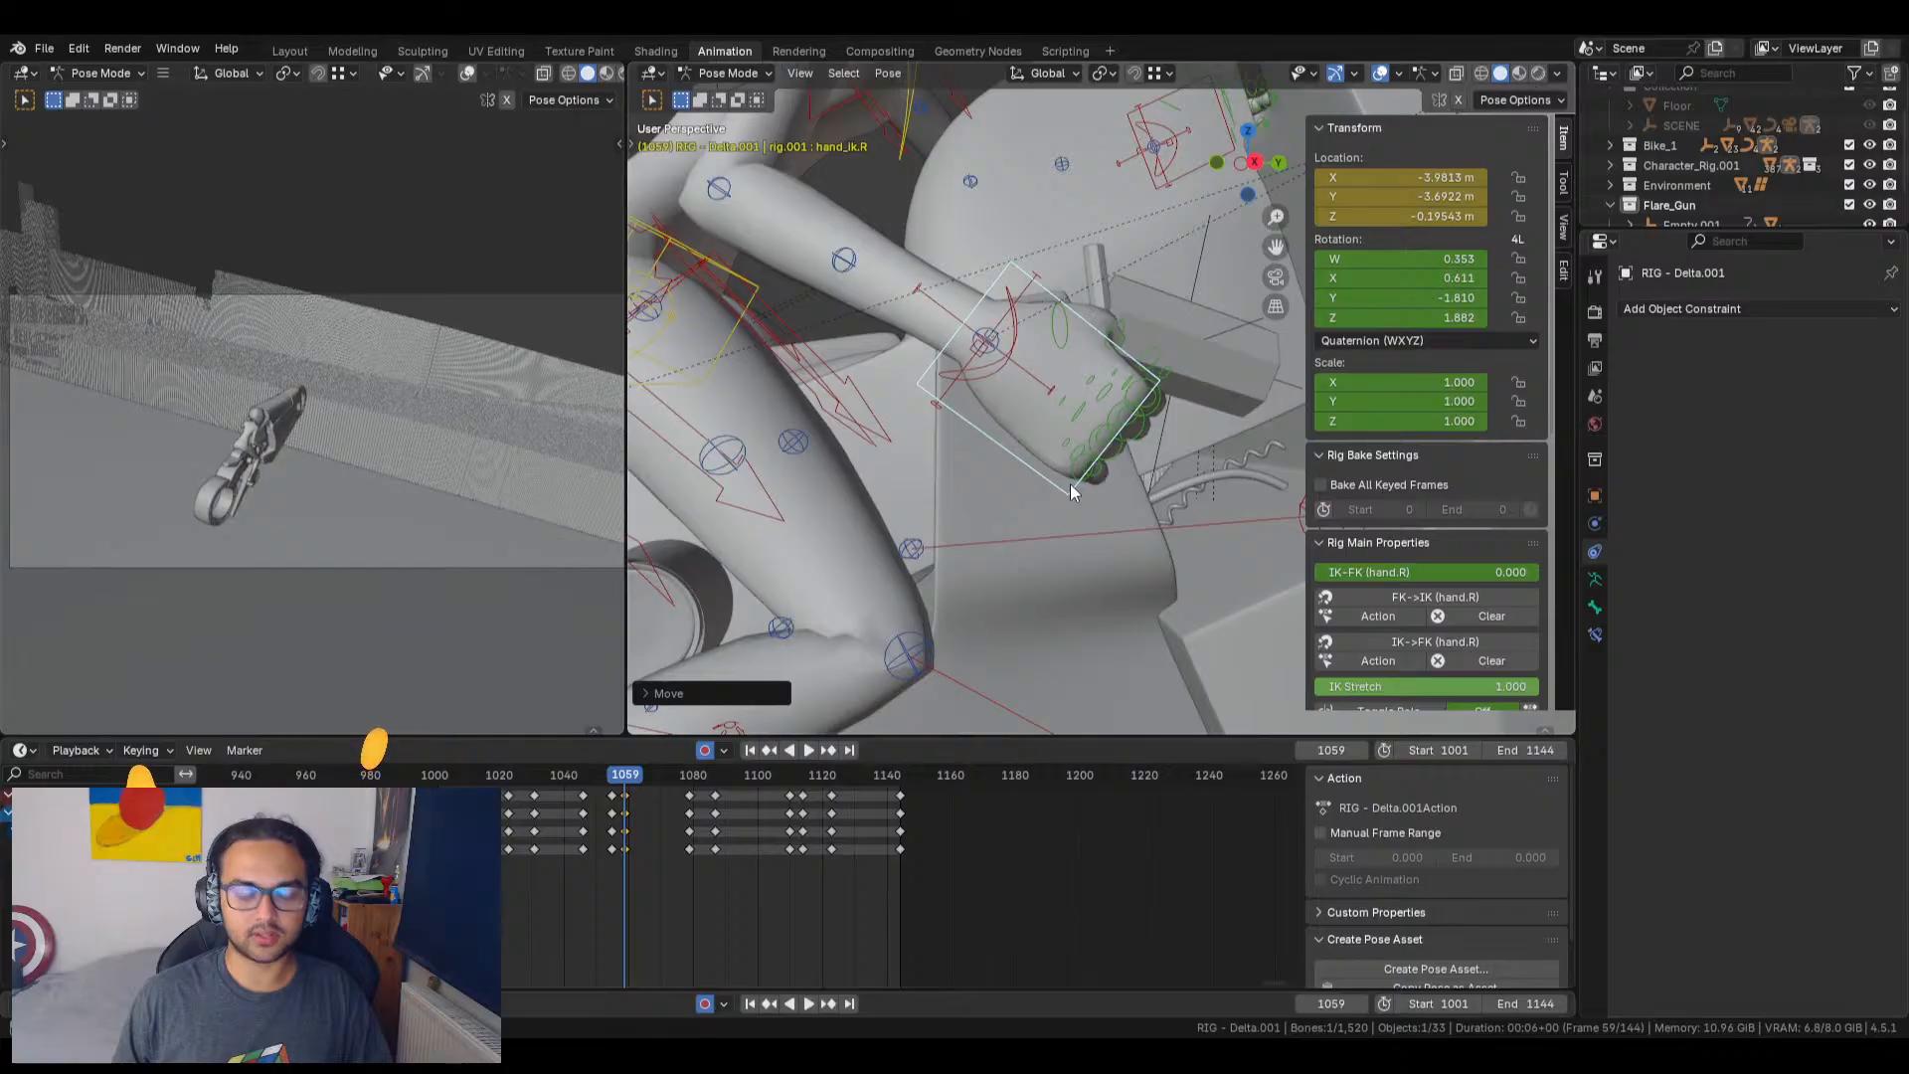
pyautogui.press('g')
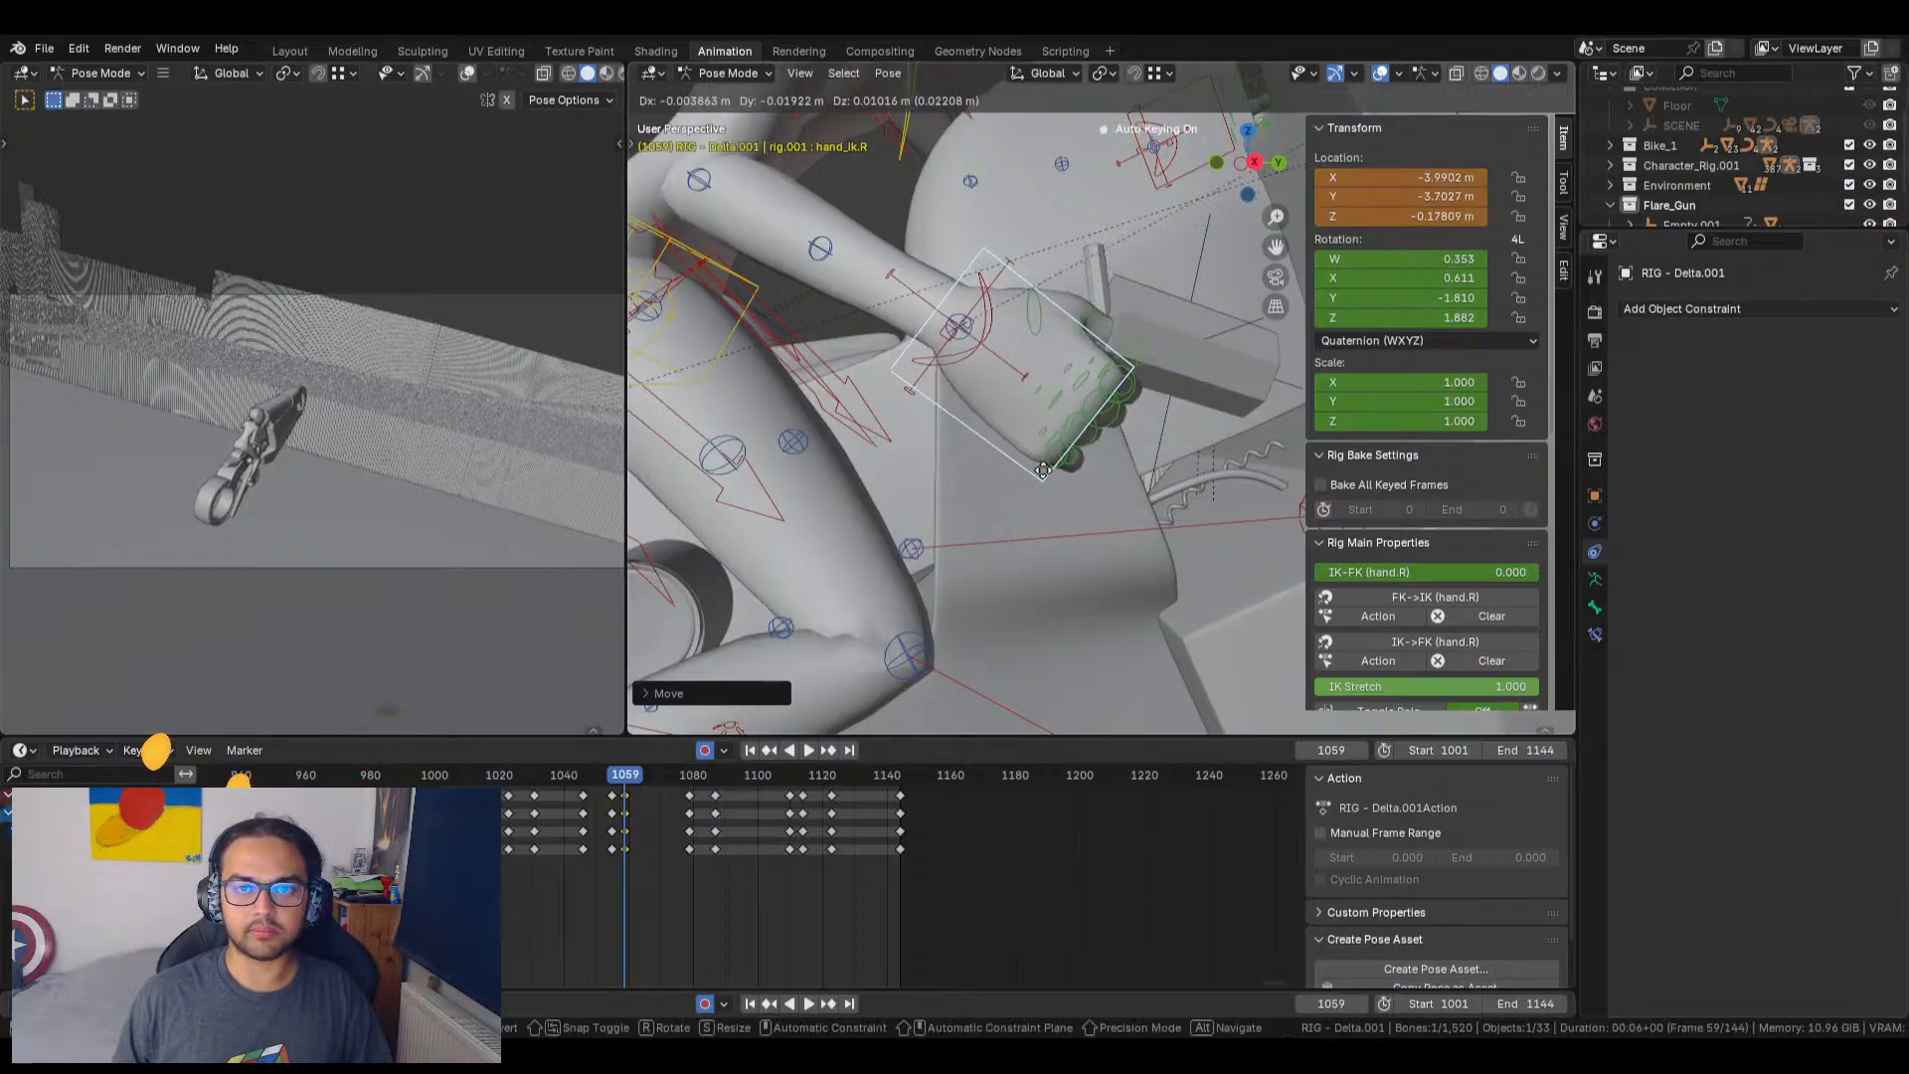
pyautogui.click(1039, 477)
# Step: Select the right hand's IK pivot control and set its Y rotation to -0.330 at frame 1059
pyautogui.moveTo(1099, 483); pyautogui.dragTo(1231, 409, button='middle')
pyautogui.scroll(4, 1235, 463)
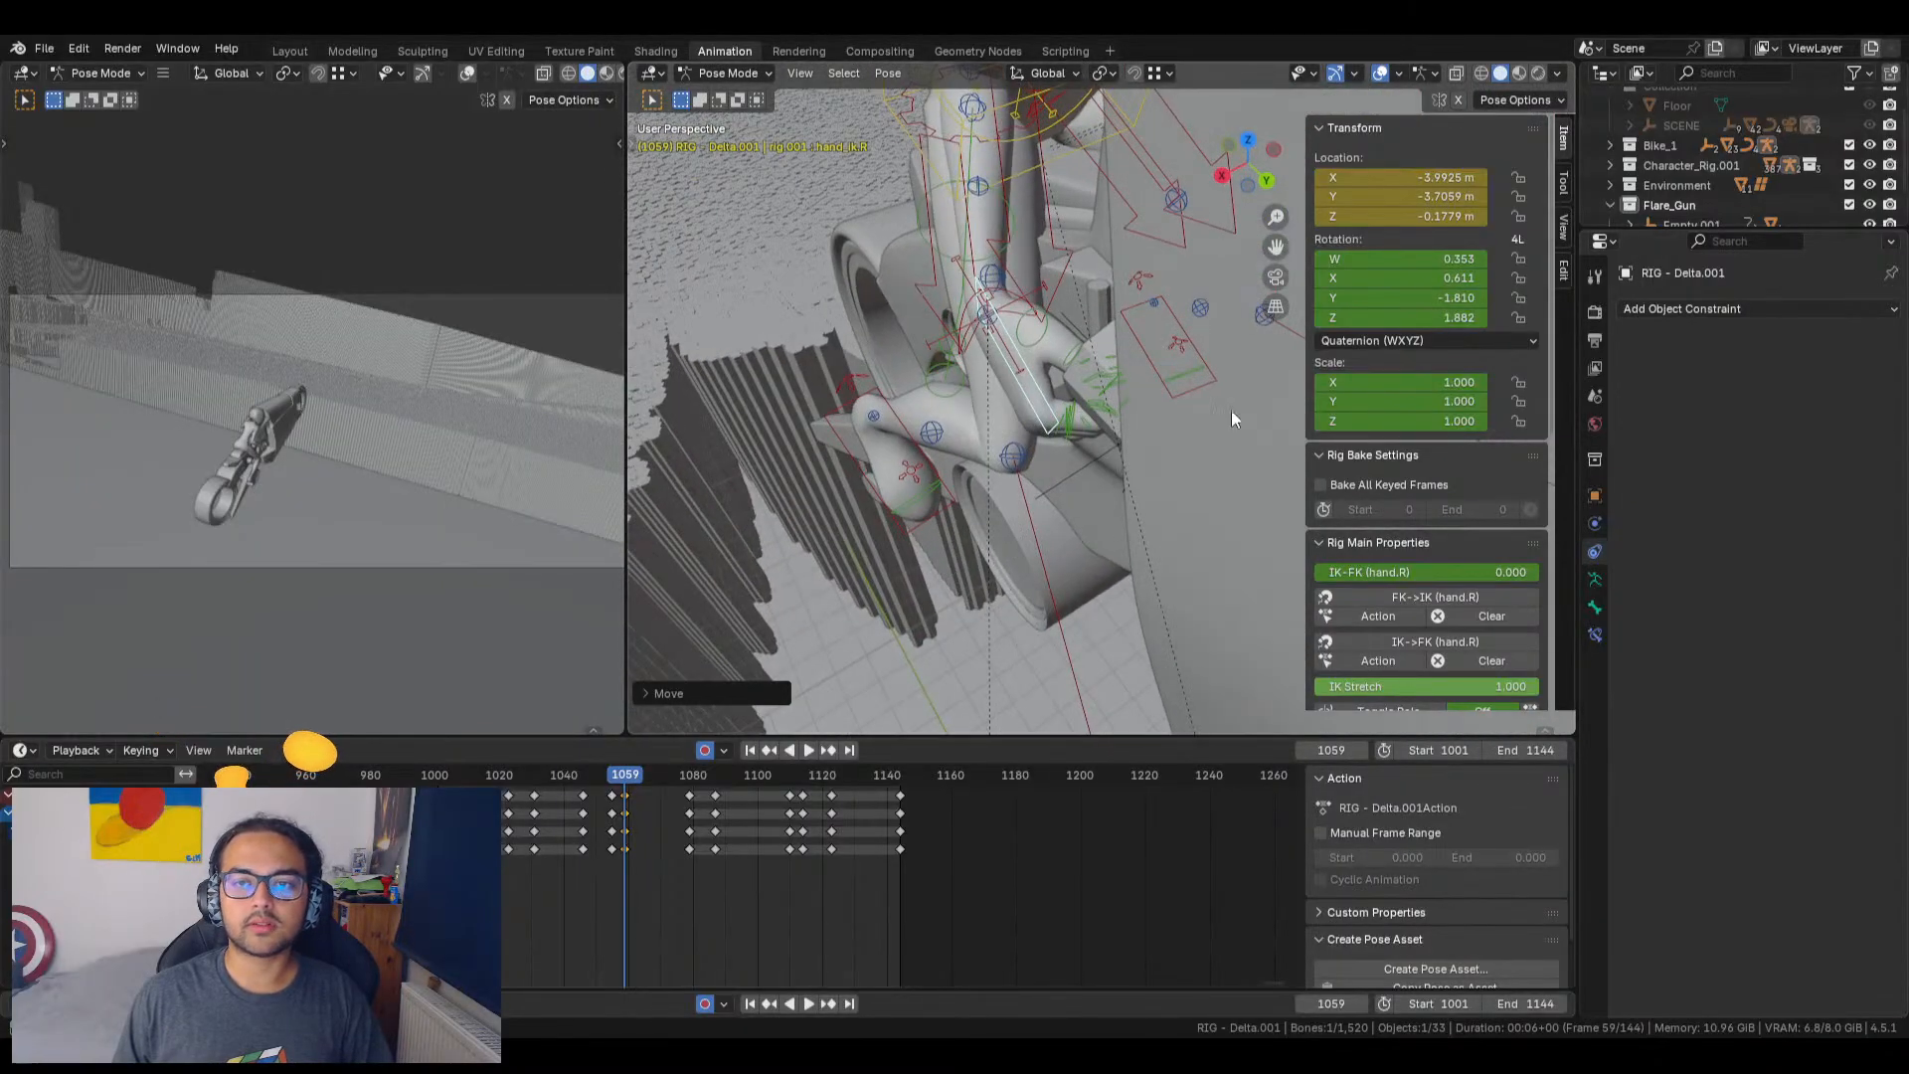
pyautogui.click(936, 337)
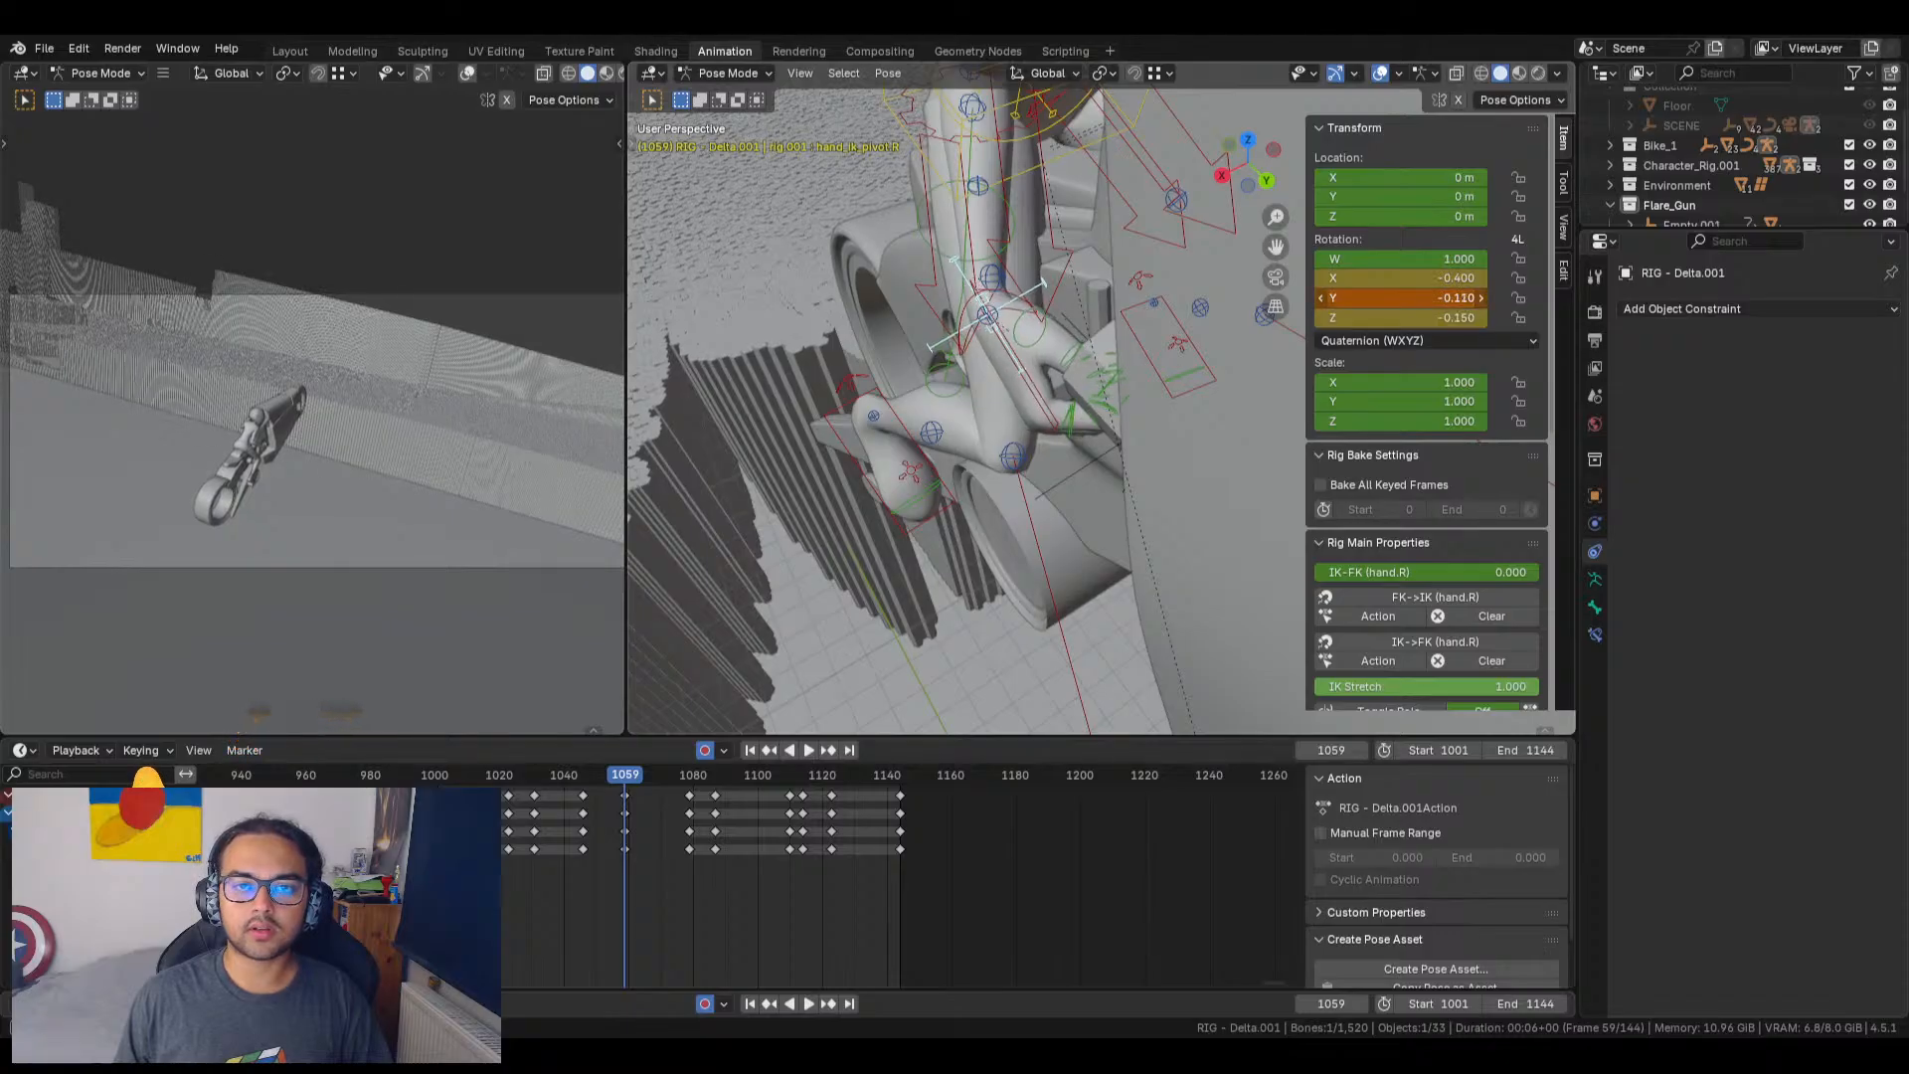
pyautogui.moveTo(1422, 297); pyautogui.dragTo(1341, 298)
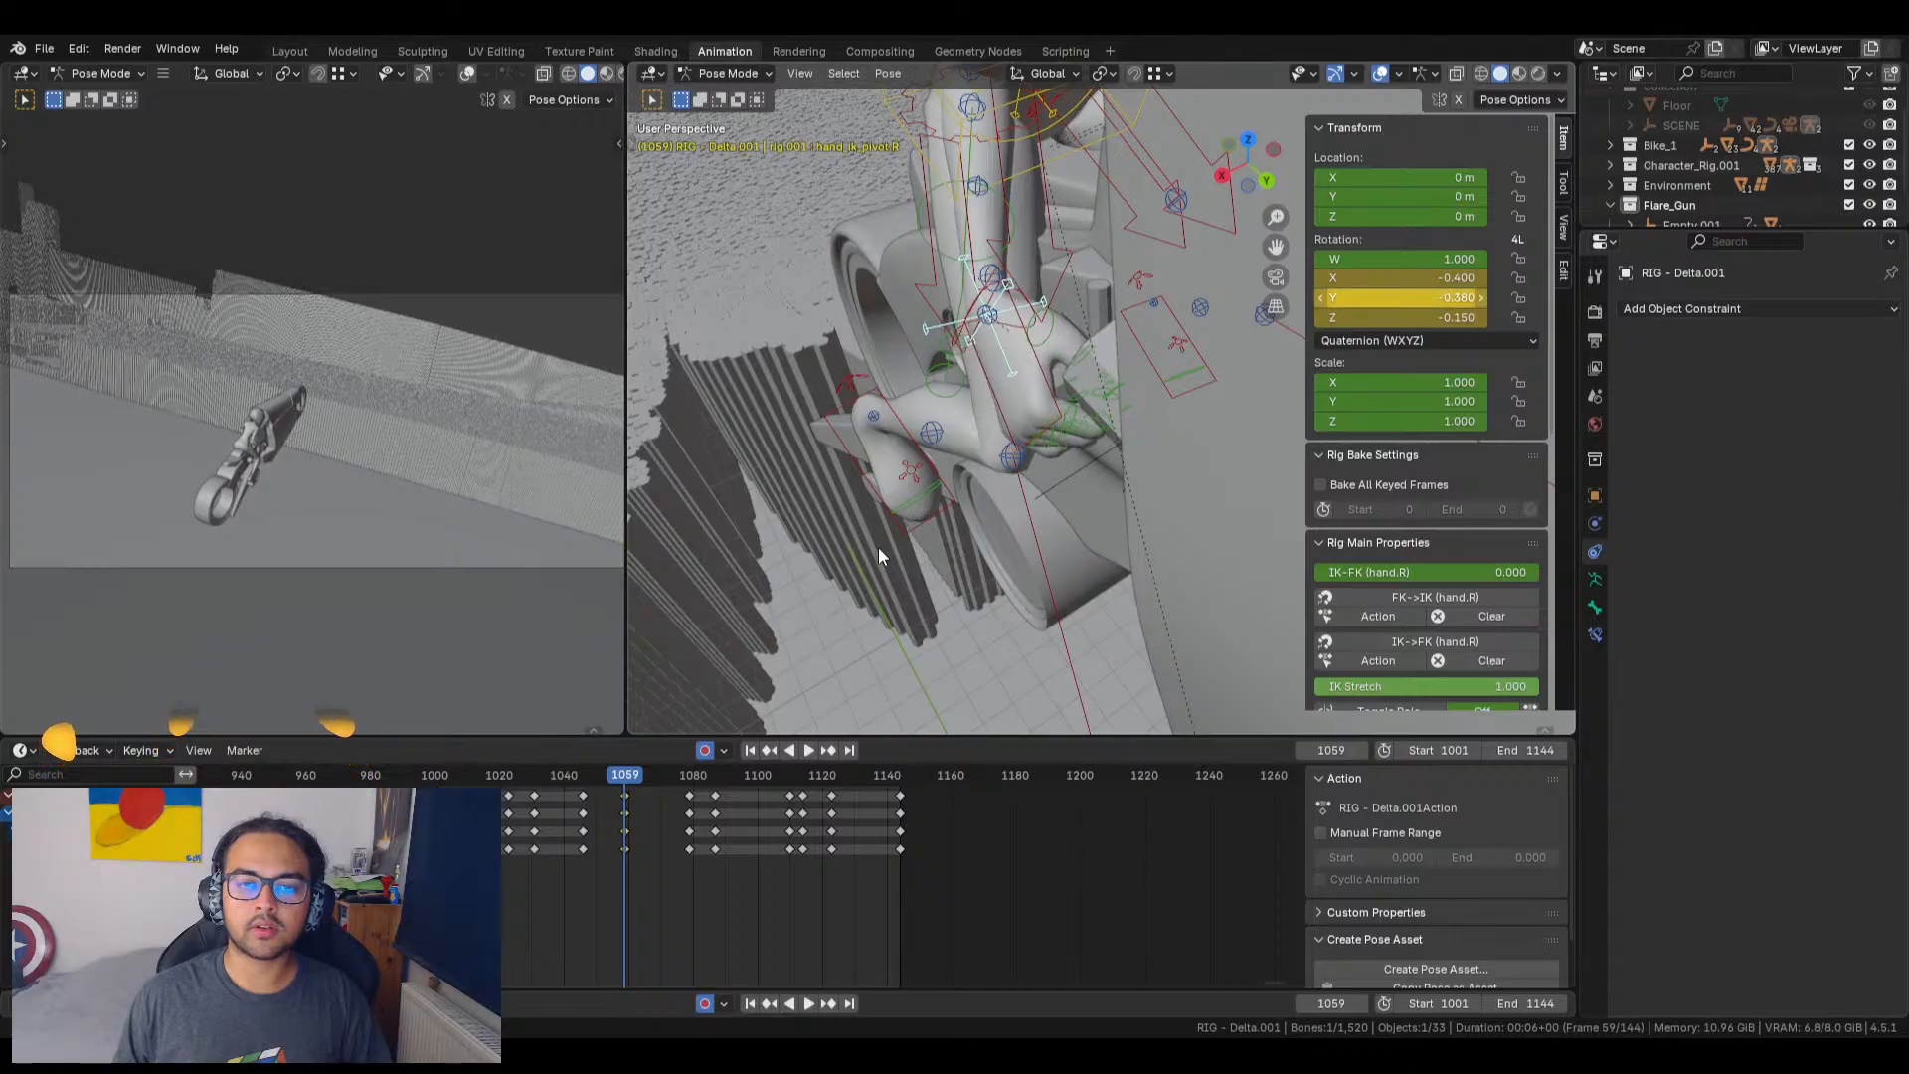
pyautogui.moveTo(879, 547); pyautogui.dragTo(1229, 594, button='middle')
pyautogui.moveTo(1400, 297); pyautogui.dragTo(1412, 297)
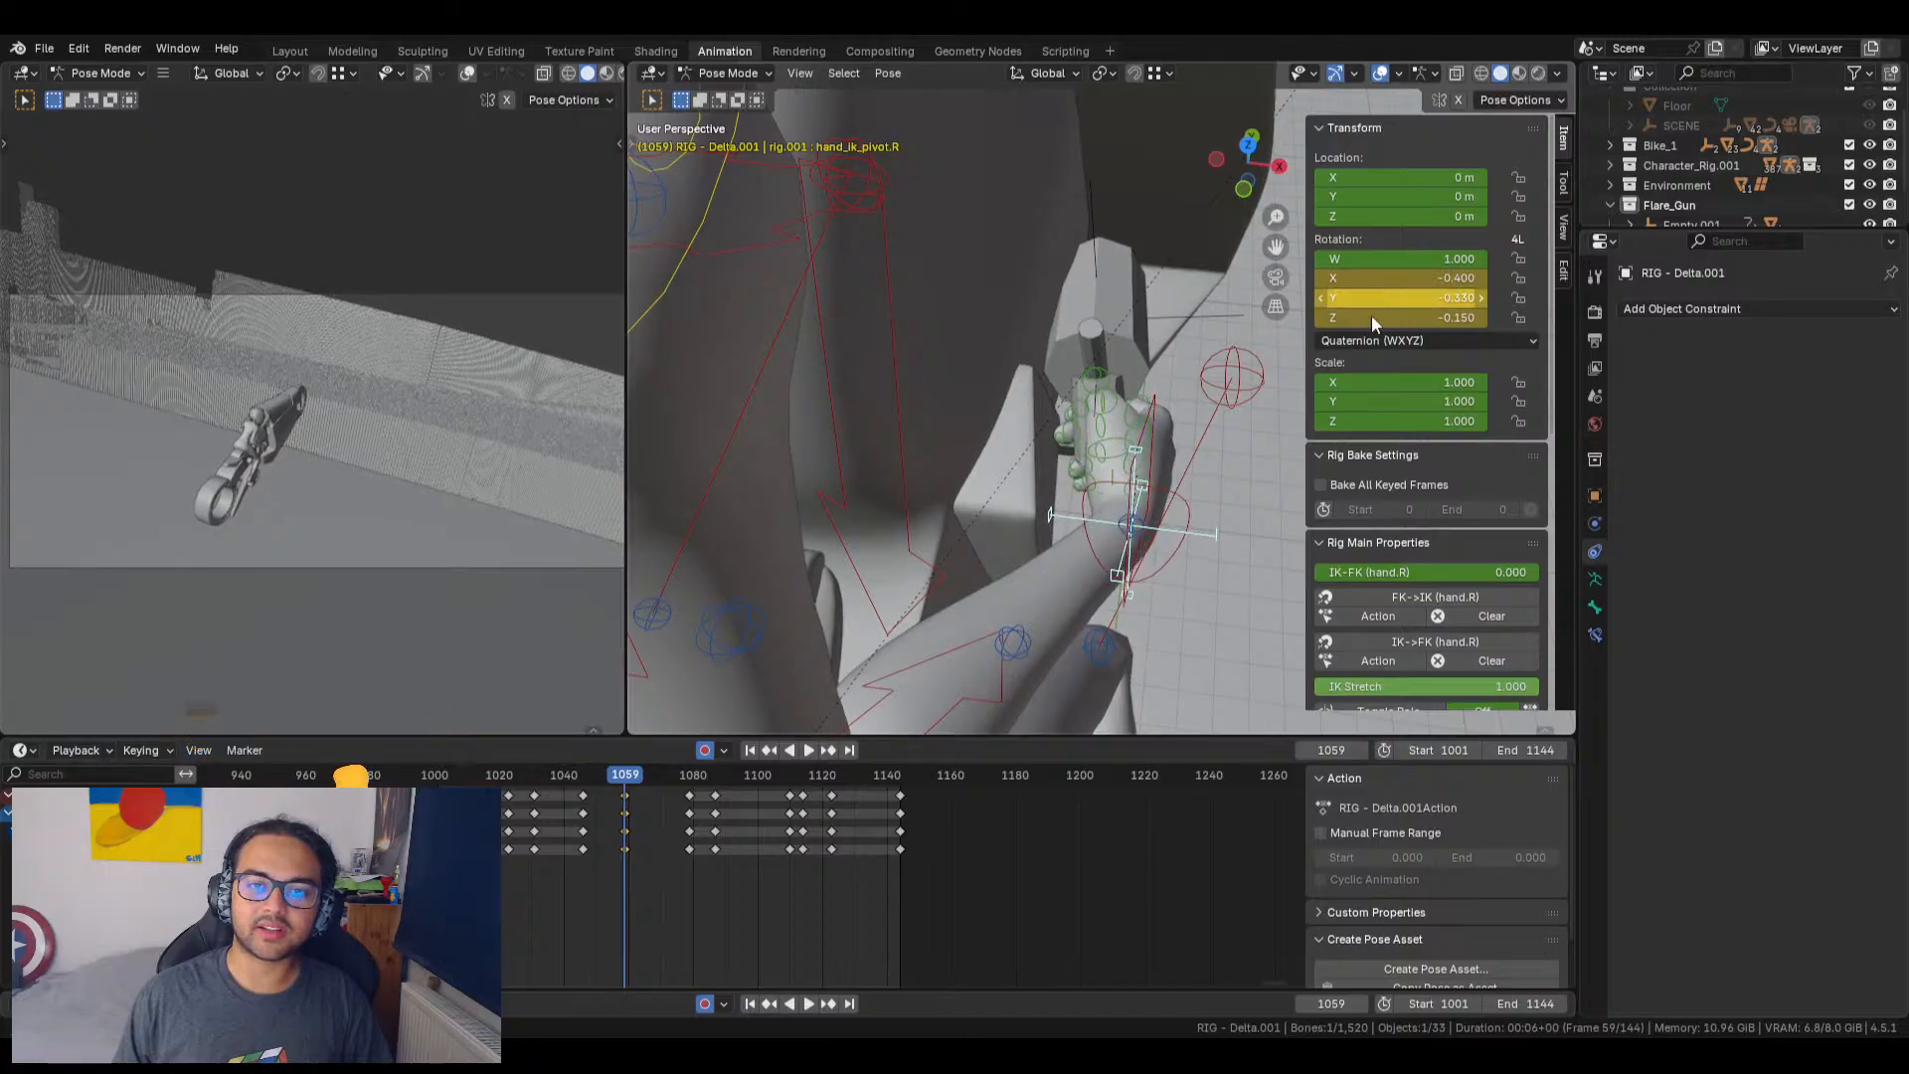
# Step: Move the right hand's IK control in the horizontal plane only, onto the grip at about X -4.00, Y -3.70 m
pyautogui.moveTo(1243, 477); pyautogui.dragTo(999, 396, button='middle')
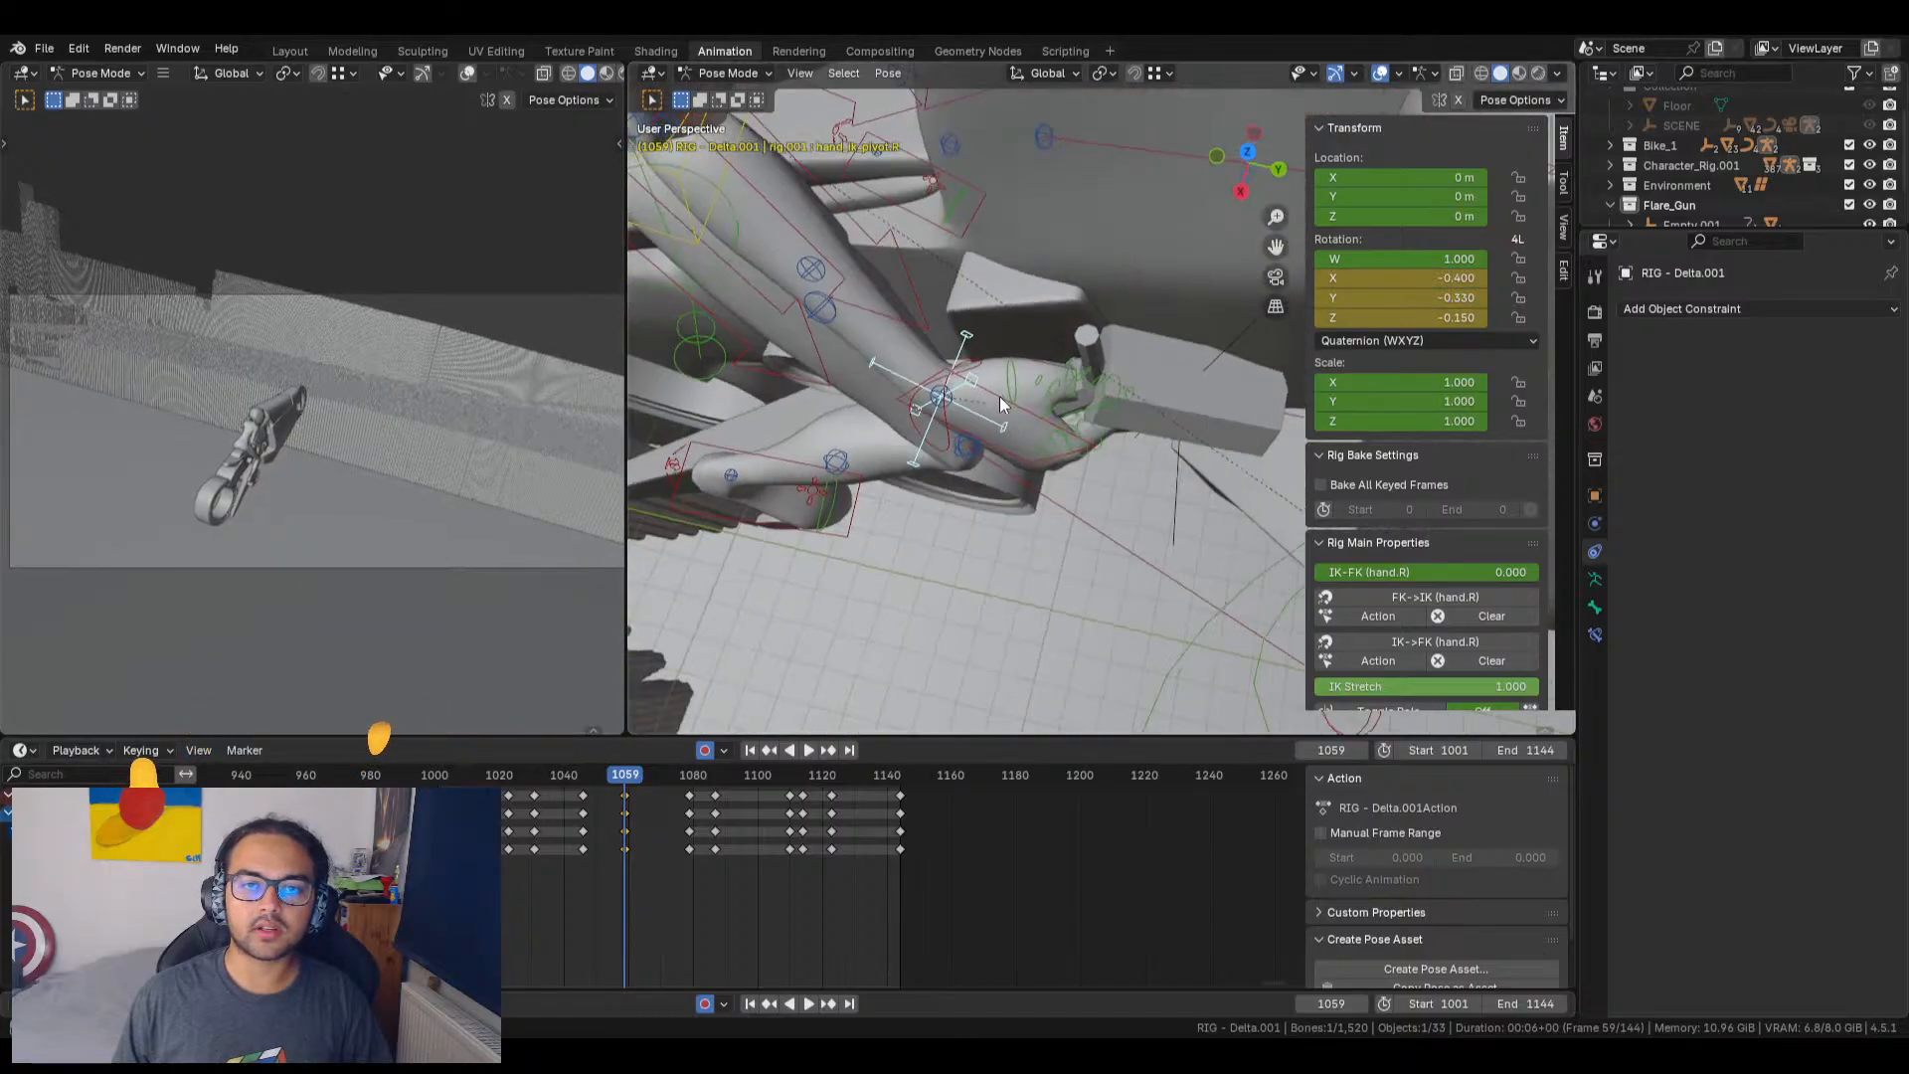
pyautogui.click(1000, 396)
pyautogui.press('g')
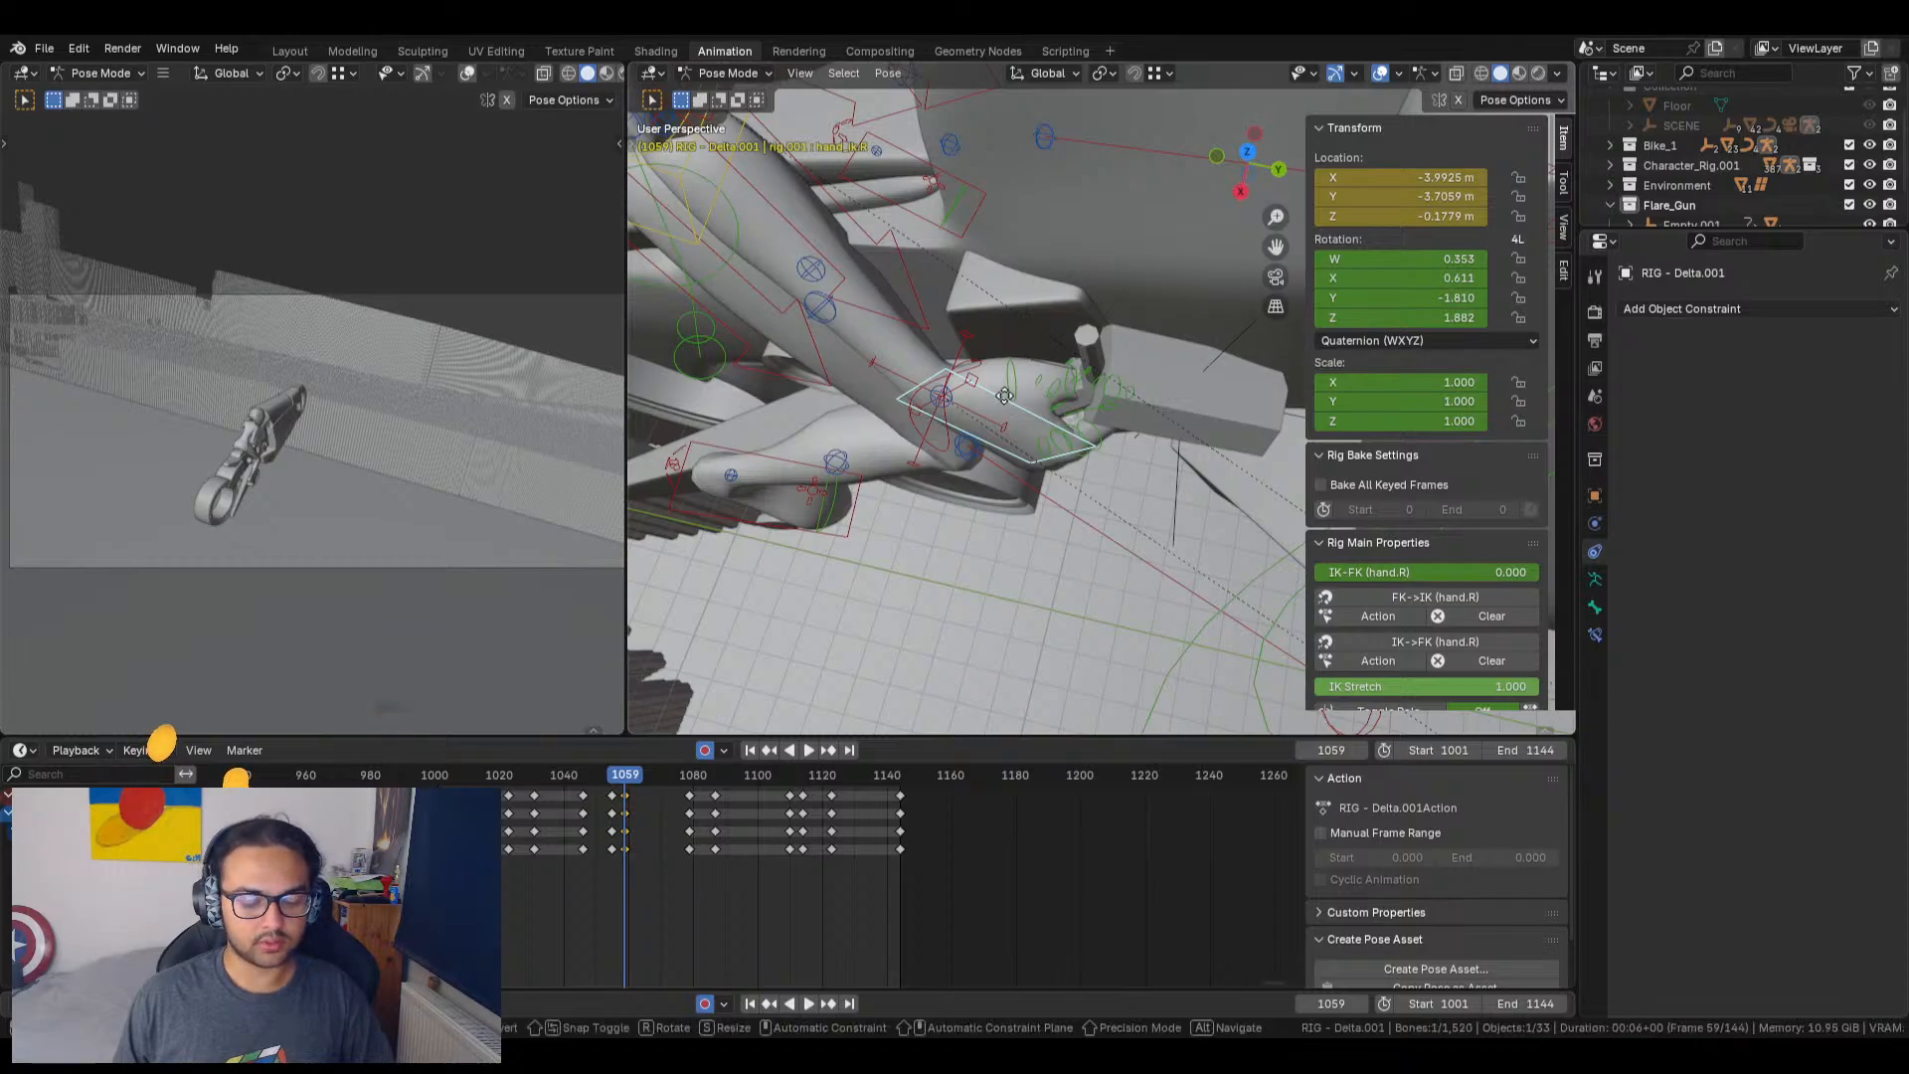
pyautogui.hotkey('shift', 'z')
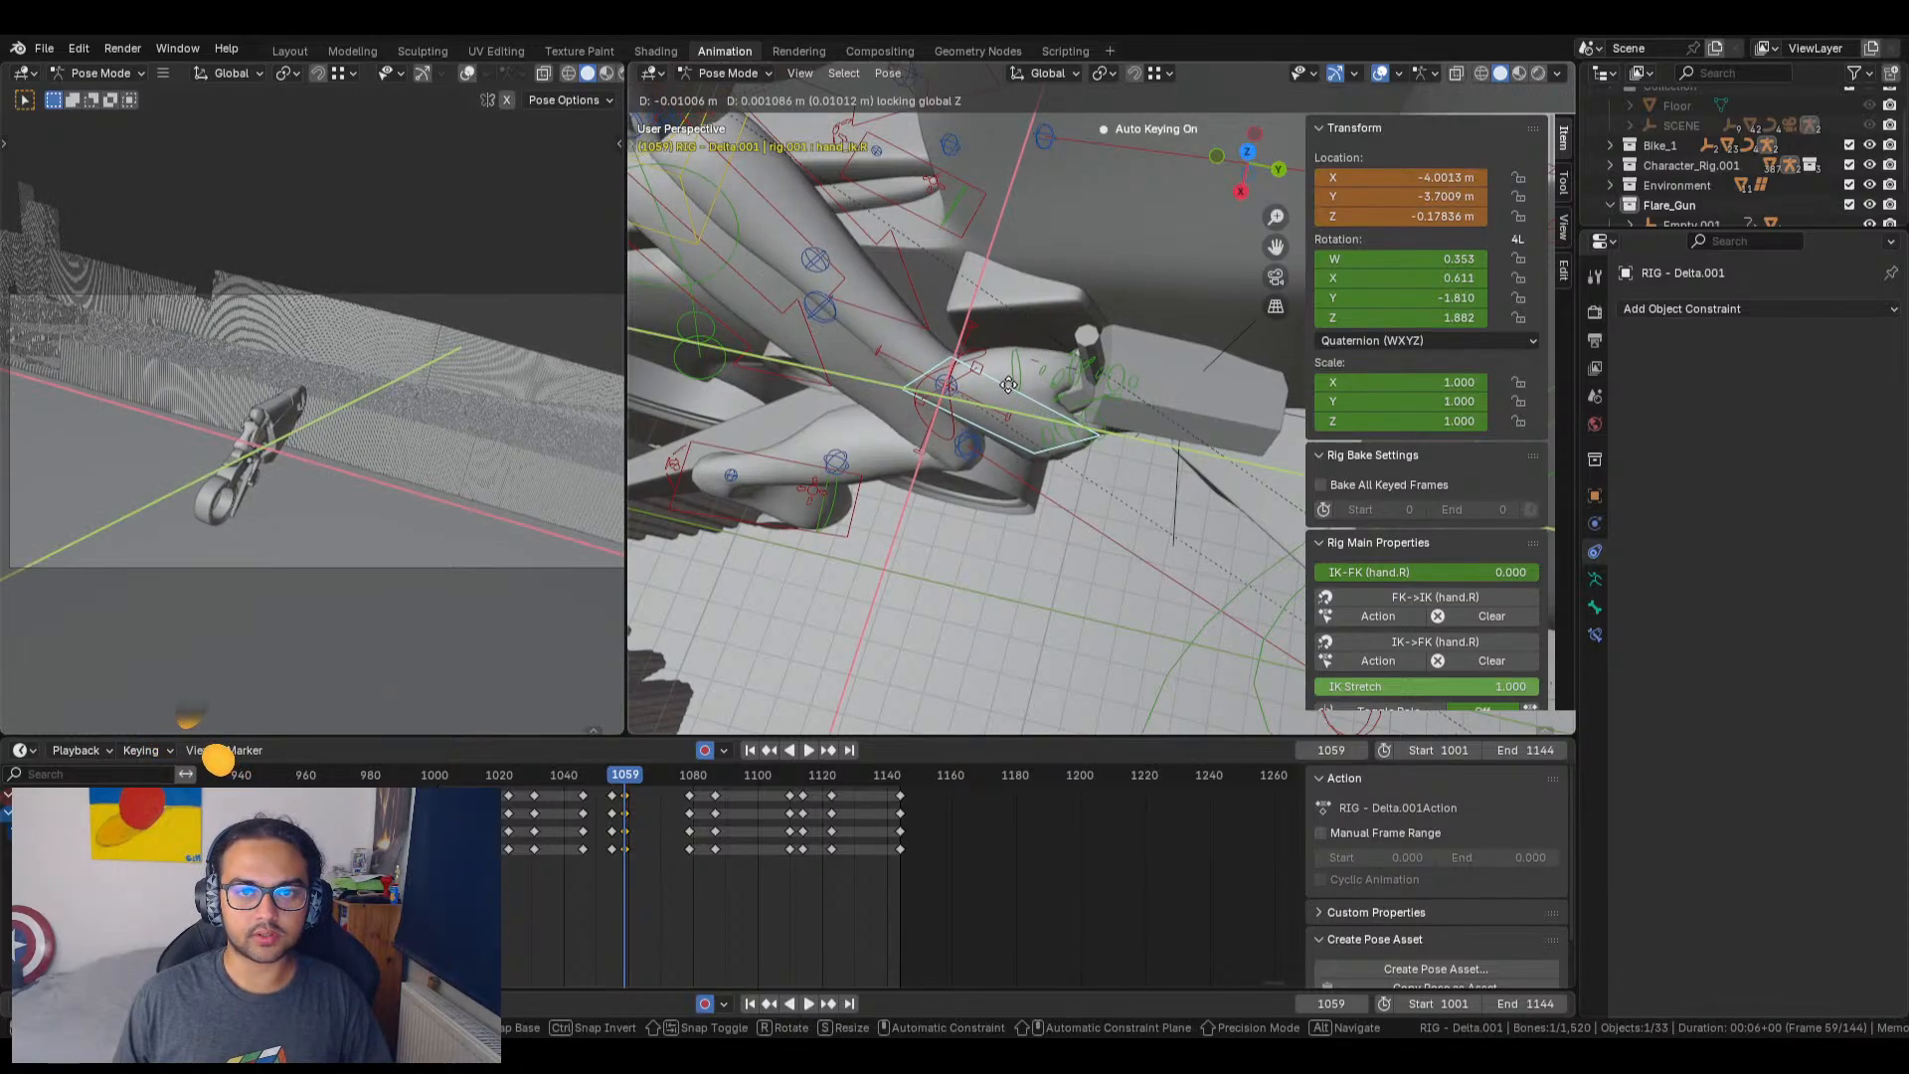
pyautogui.click(1010, 381)
# Step: Select the right thumb's base control, check its motion before frame 1059, and set its Y rotation to 0.280 at frame 1059
pyautogui.moveTo(1050, 517); pyautogui.dragTo(1011, 468, button='middle')
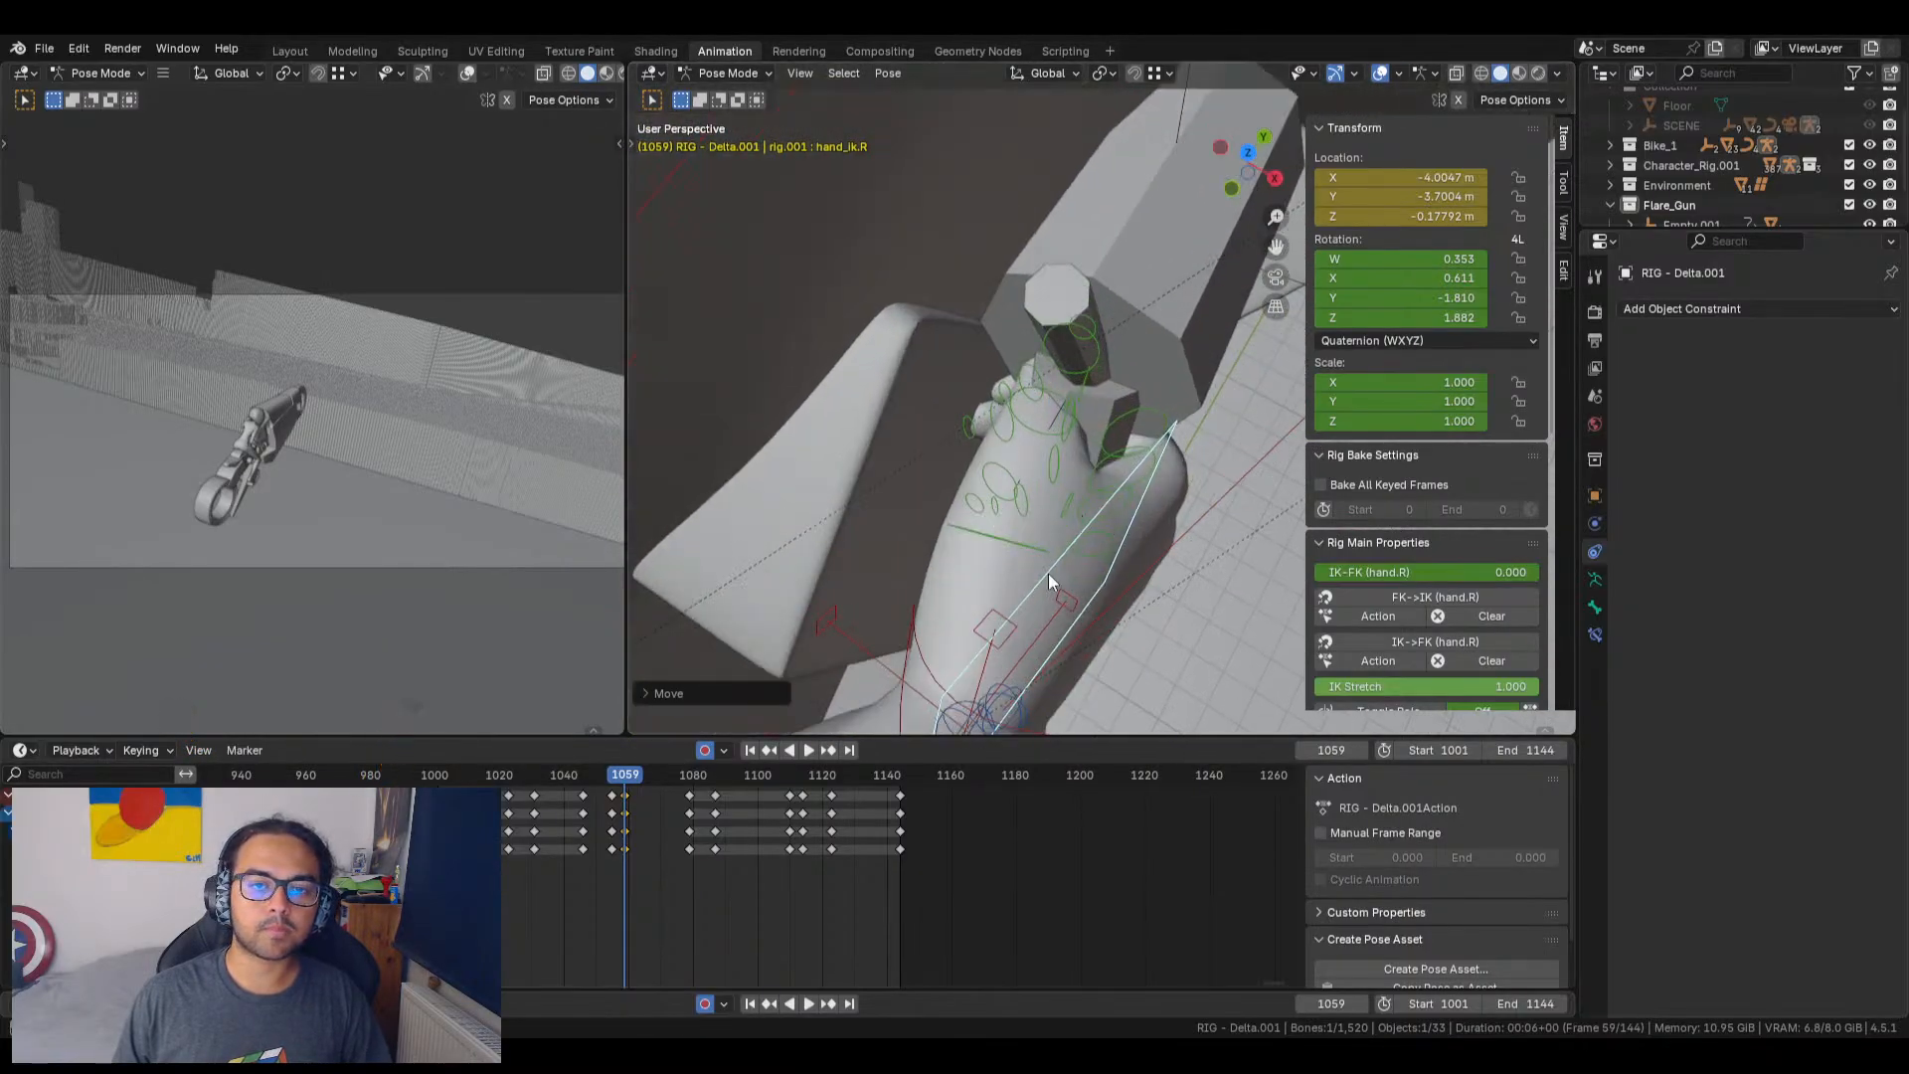
pyautogui.moveTo(1049, 573); pyautogui.dragTo(1107, 495, button='middle')
pyautogui.click(1100, 477)
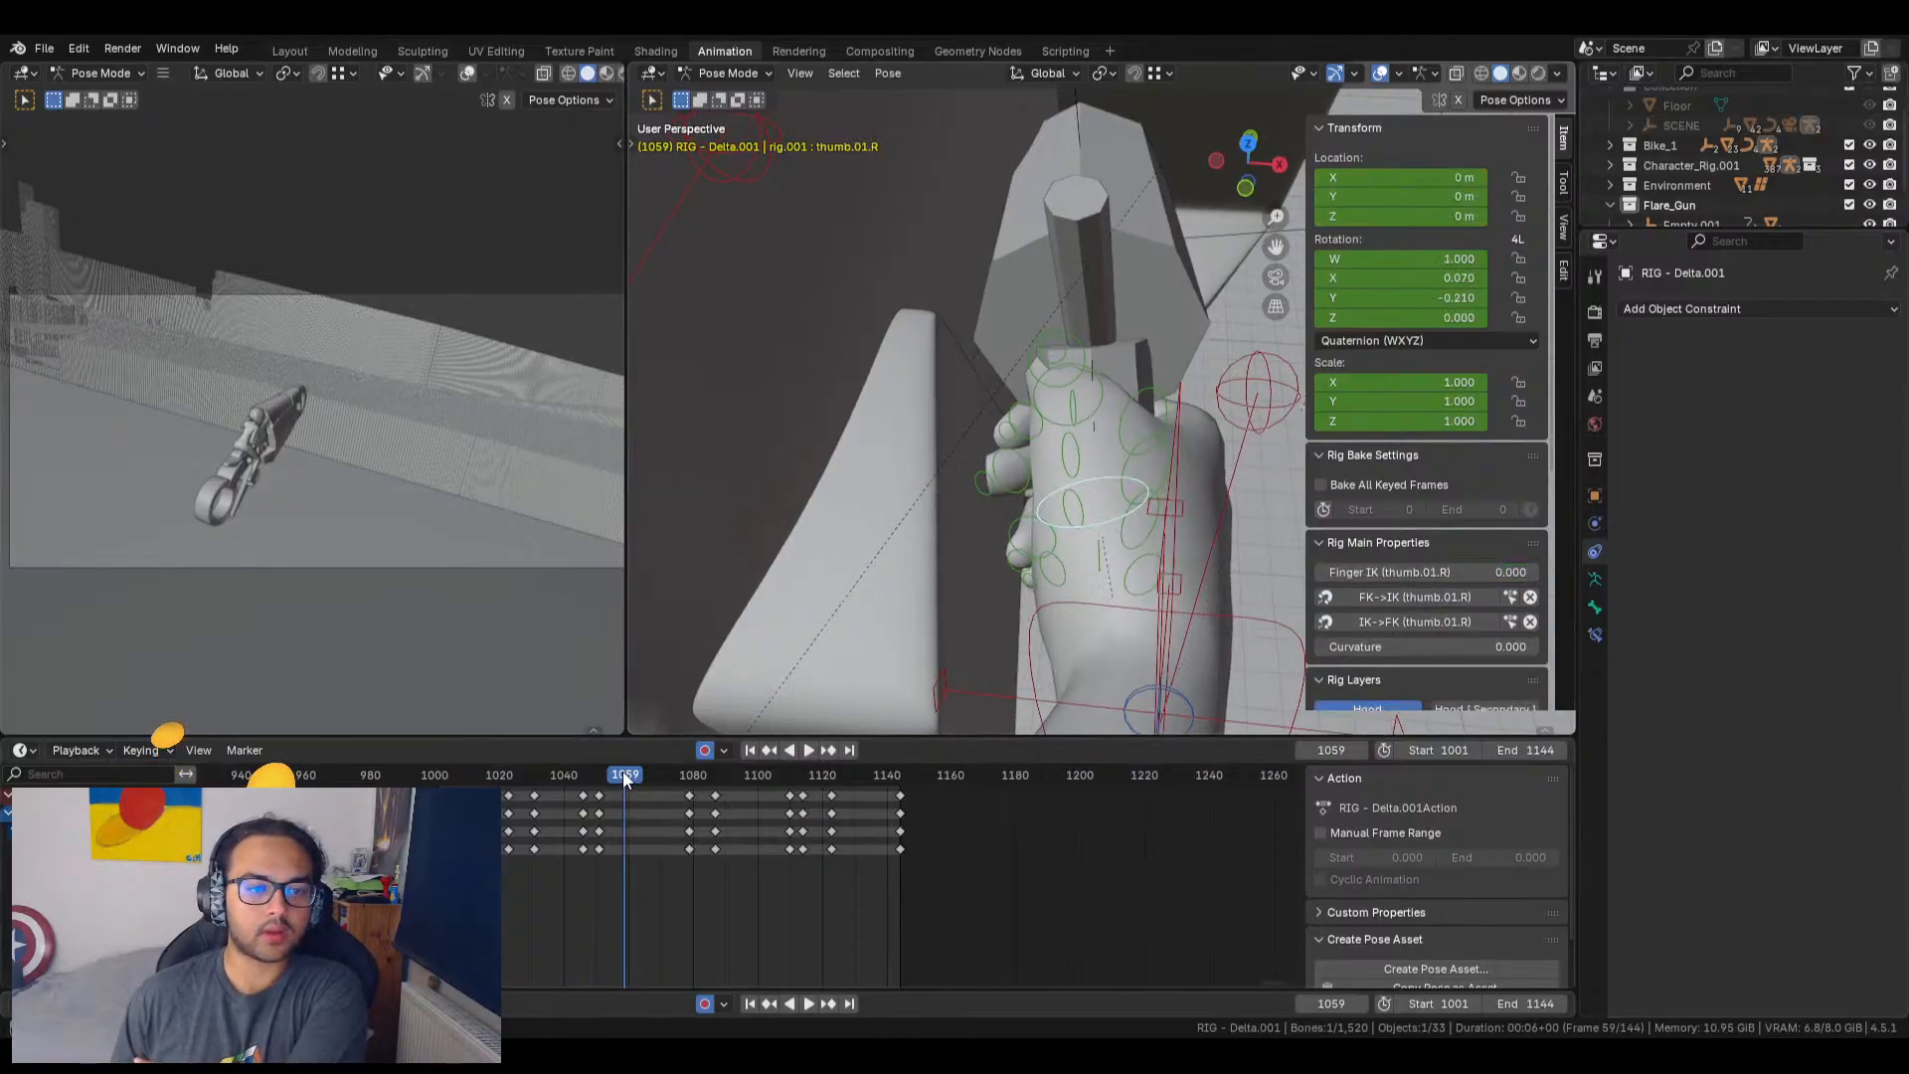
pyautogui.moveTo(624, 773)
pyautogui.mouseDown()
pyautogui.moveTo(565, 772)
pyautogui.moveTo(586, 772)
pyautogui.mouseUp()
pyautogui.moveTo(597, 775); pyautogui.dragTo(627, 774)
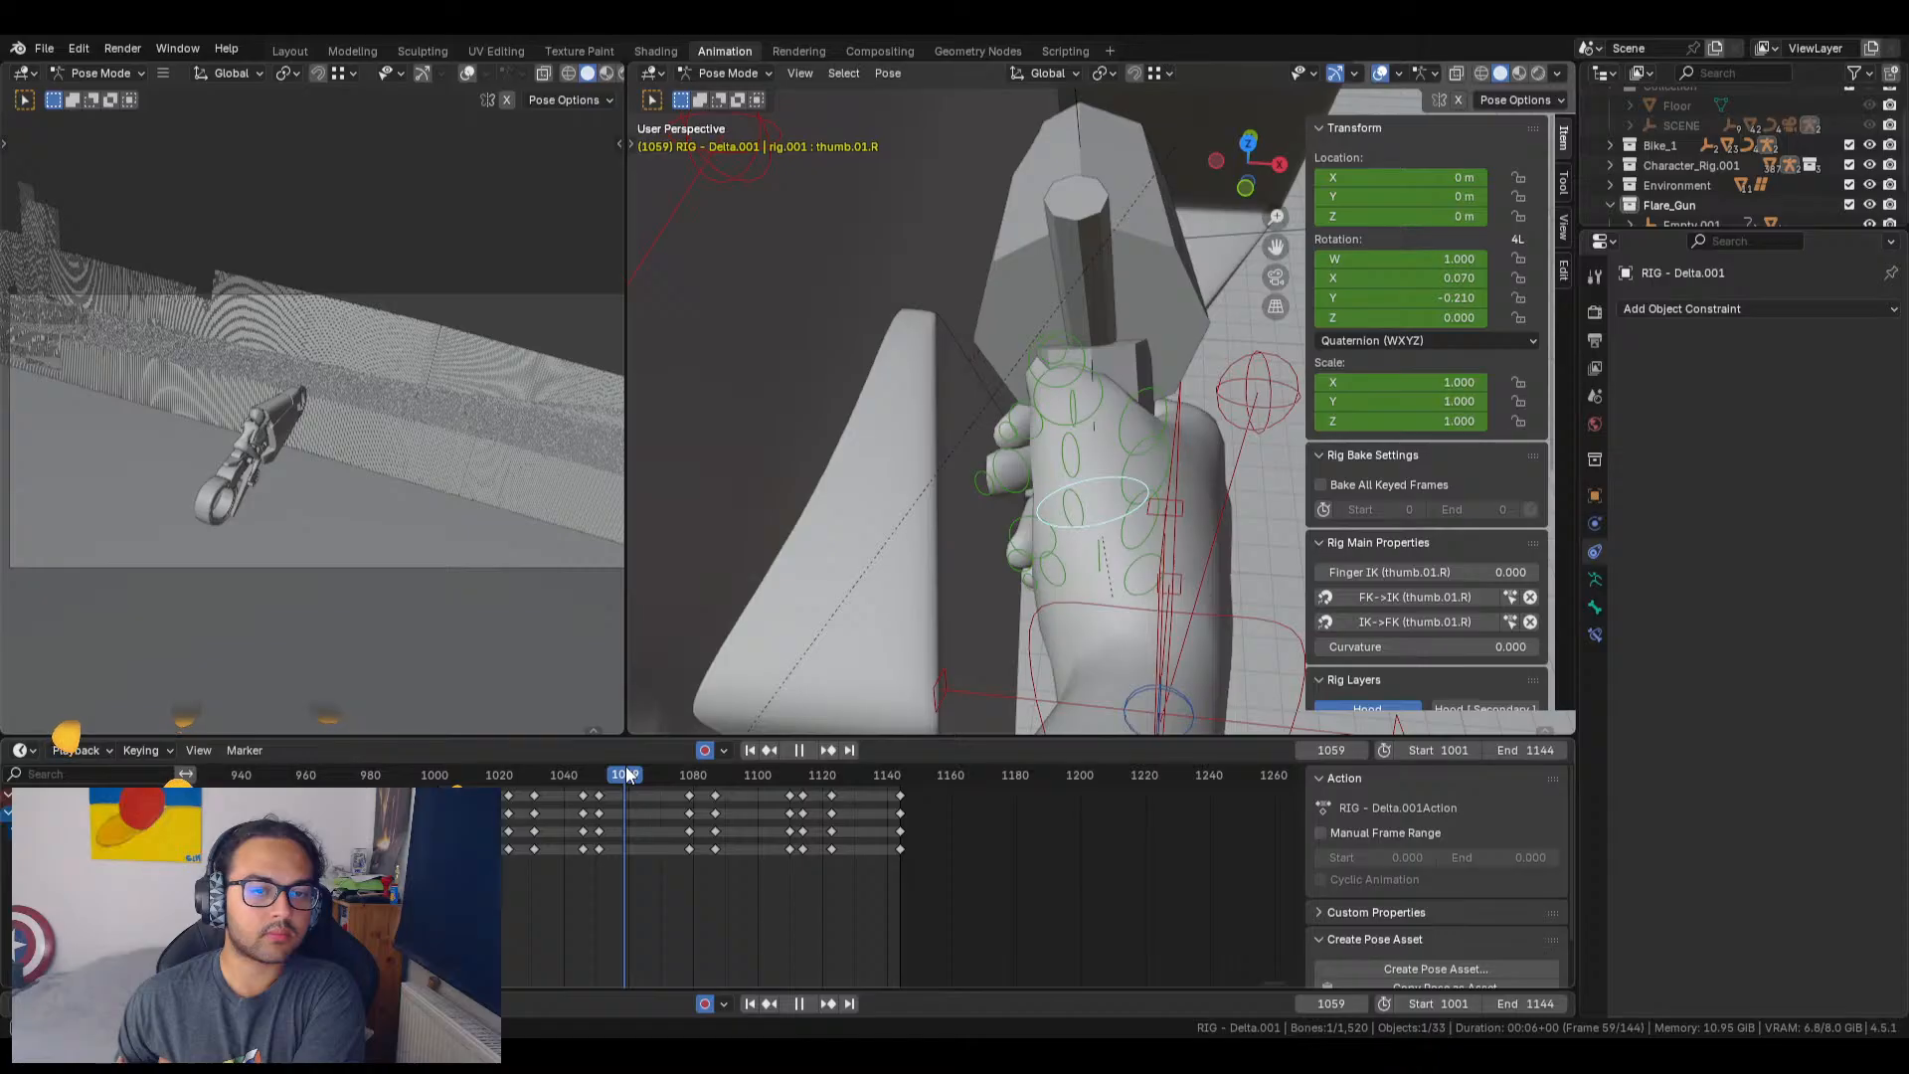
pyautogui.moveTo(627, 775); pyautogui.dragTo(628, 775)
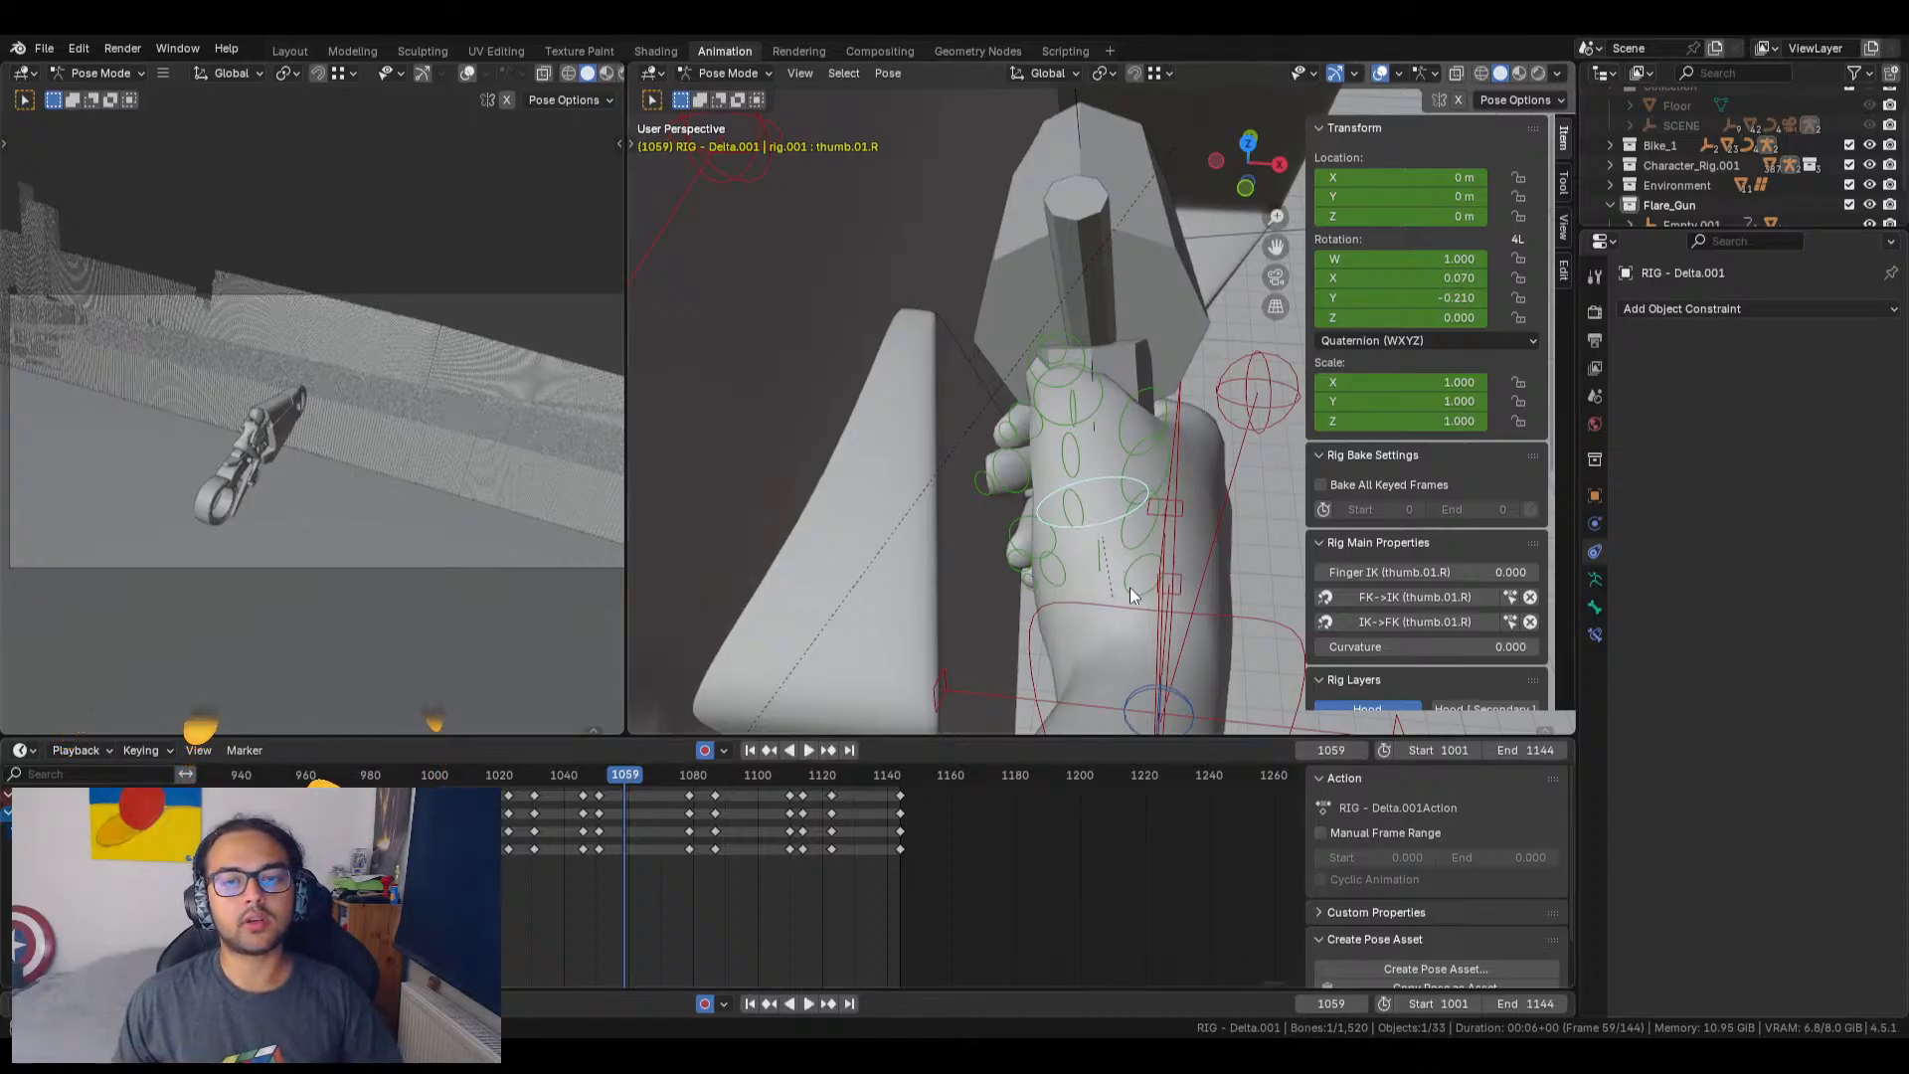
pyautogui.moveTo(1130, 586); pyautogui.dragTo(1239, 461, button='middle')
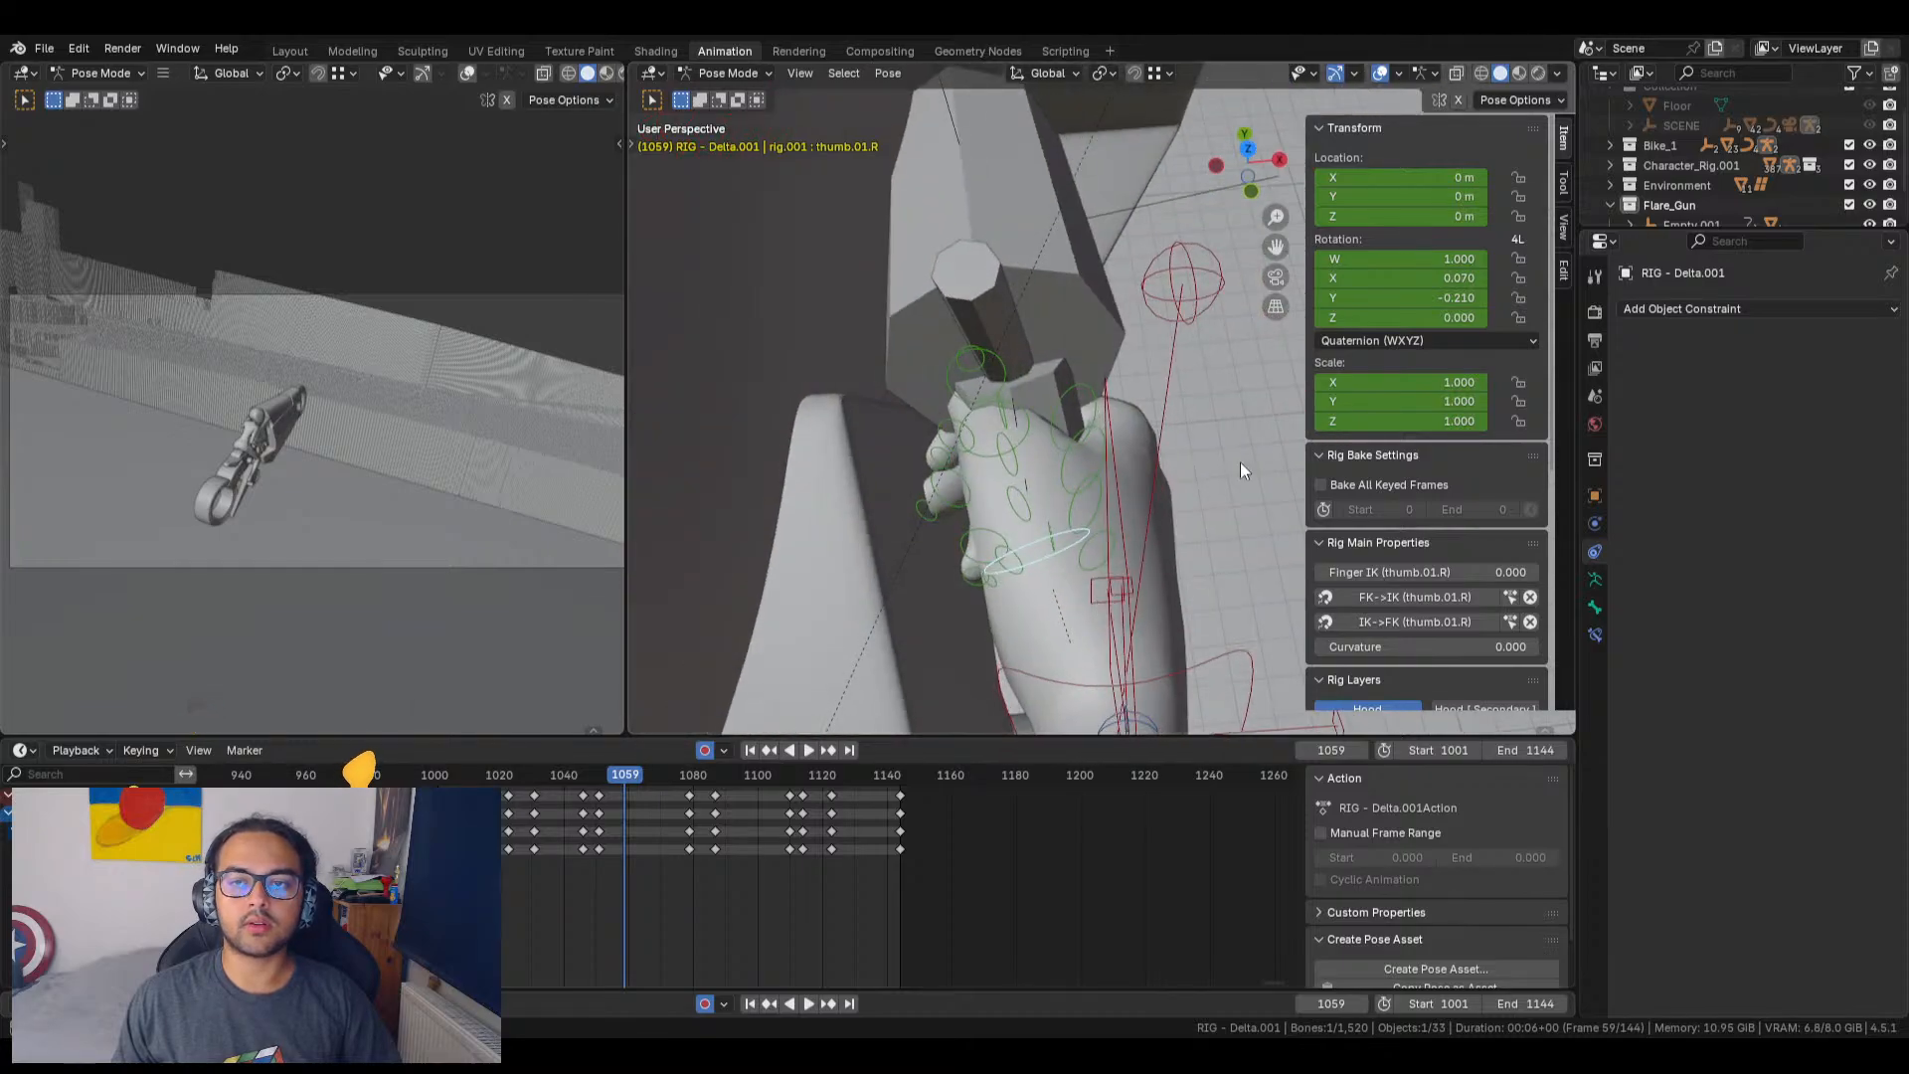
pyautogui.moveTo(1374, 298); pyautogui.dragTo(1521, 297)
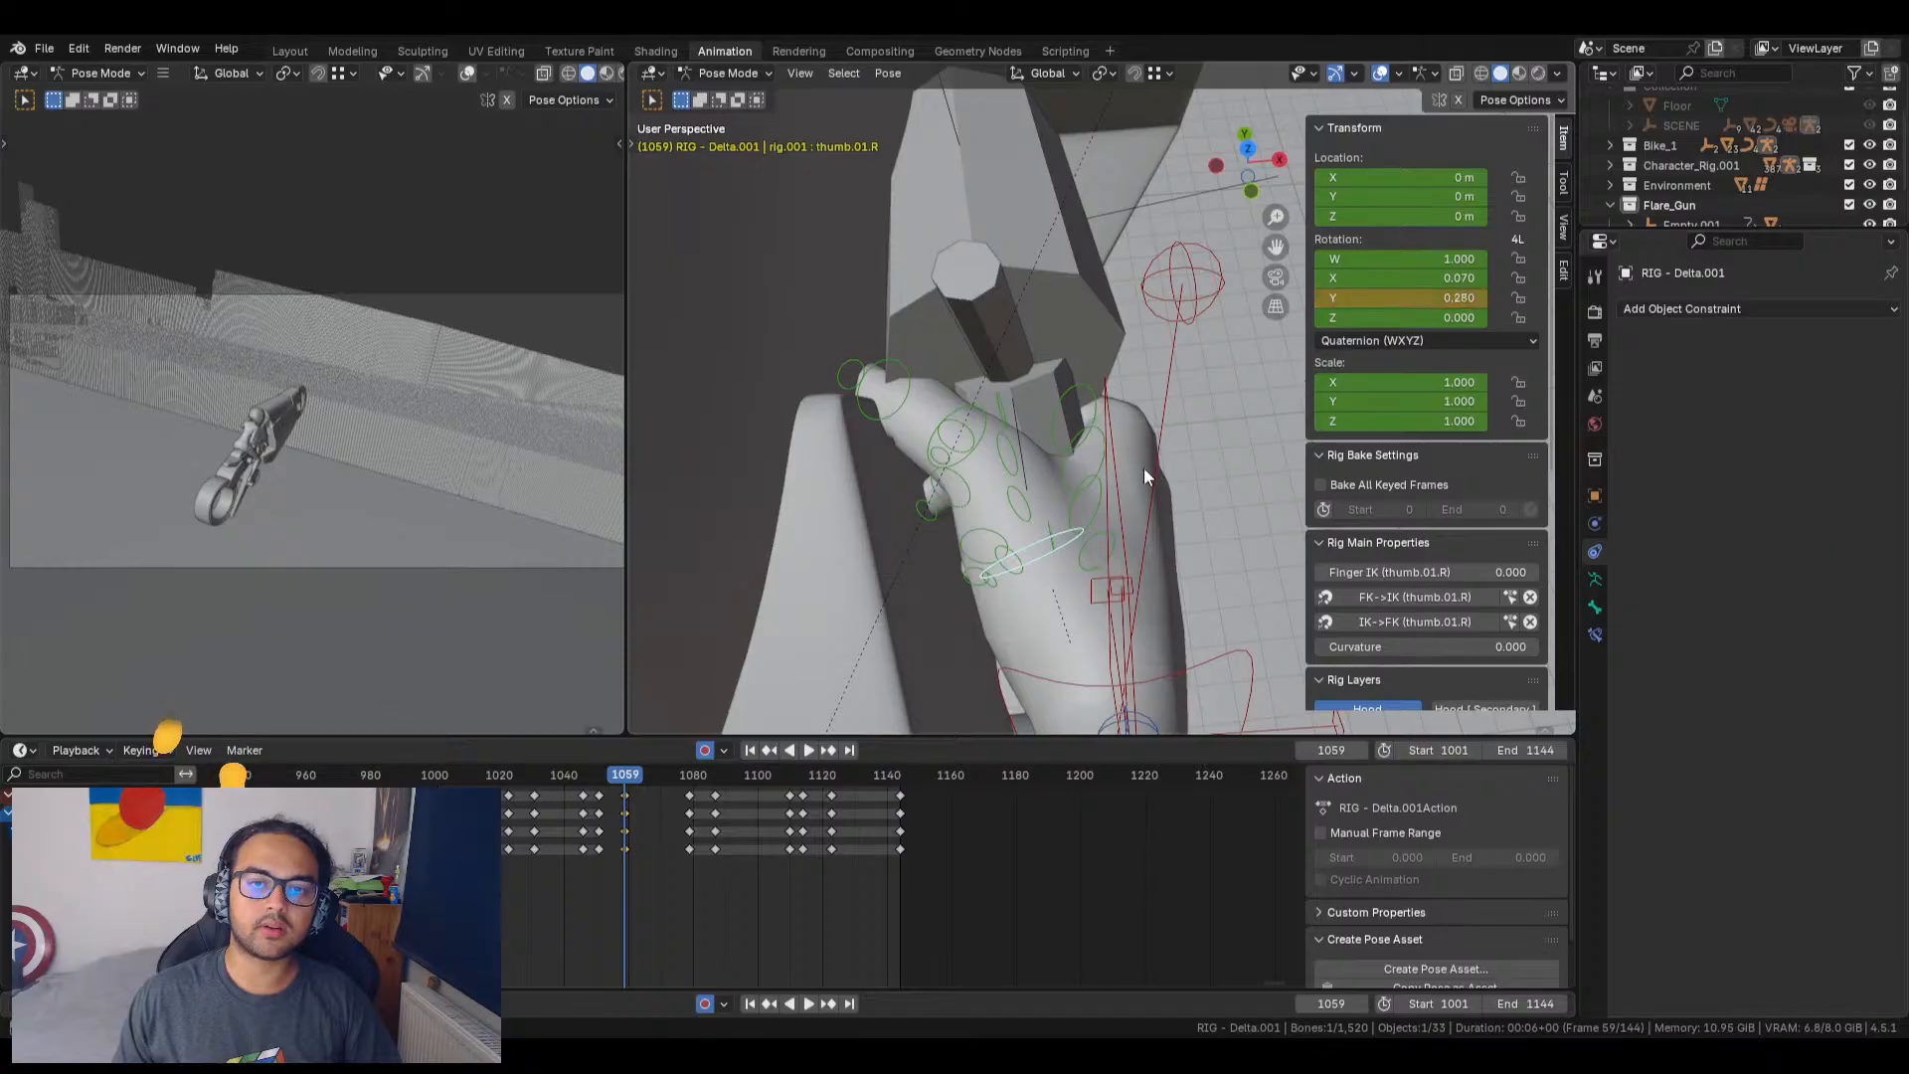
# Step: Examine the right hand's grip on the flare gun from several angles, and its approach at frames 1056 and 1054
pyautogui.moveTo(1144, 467); pyautogui.dragTo(1138, 427, button='middle')
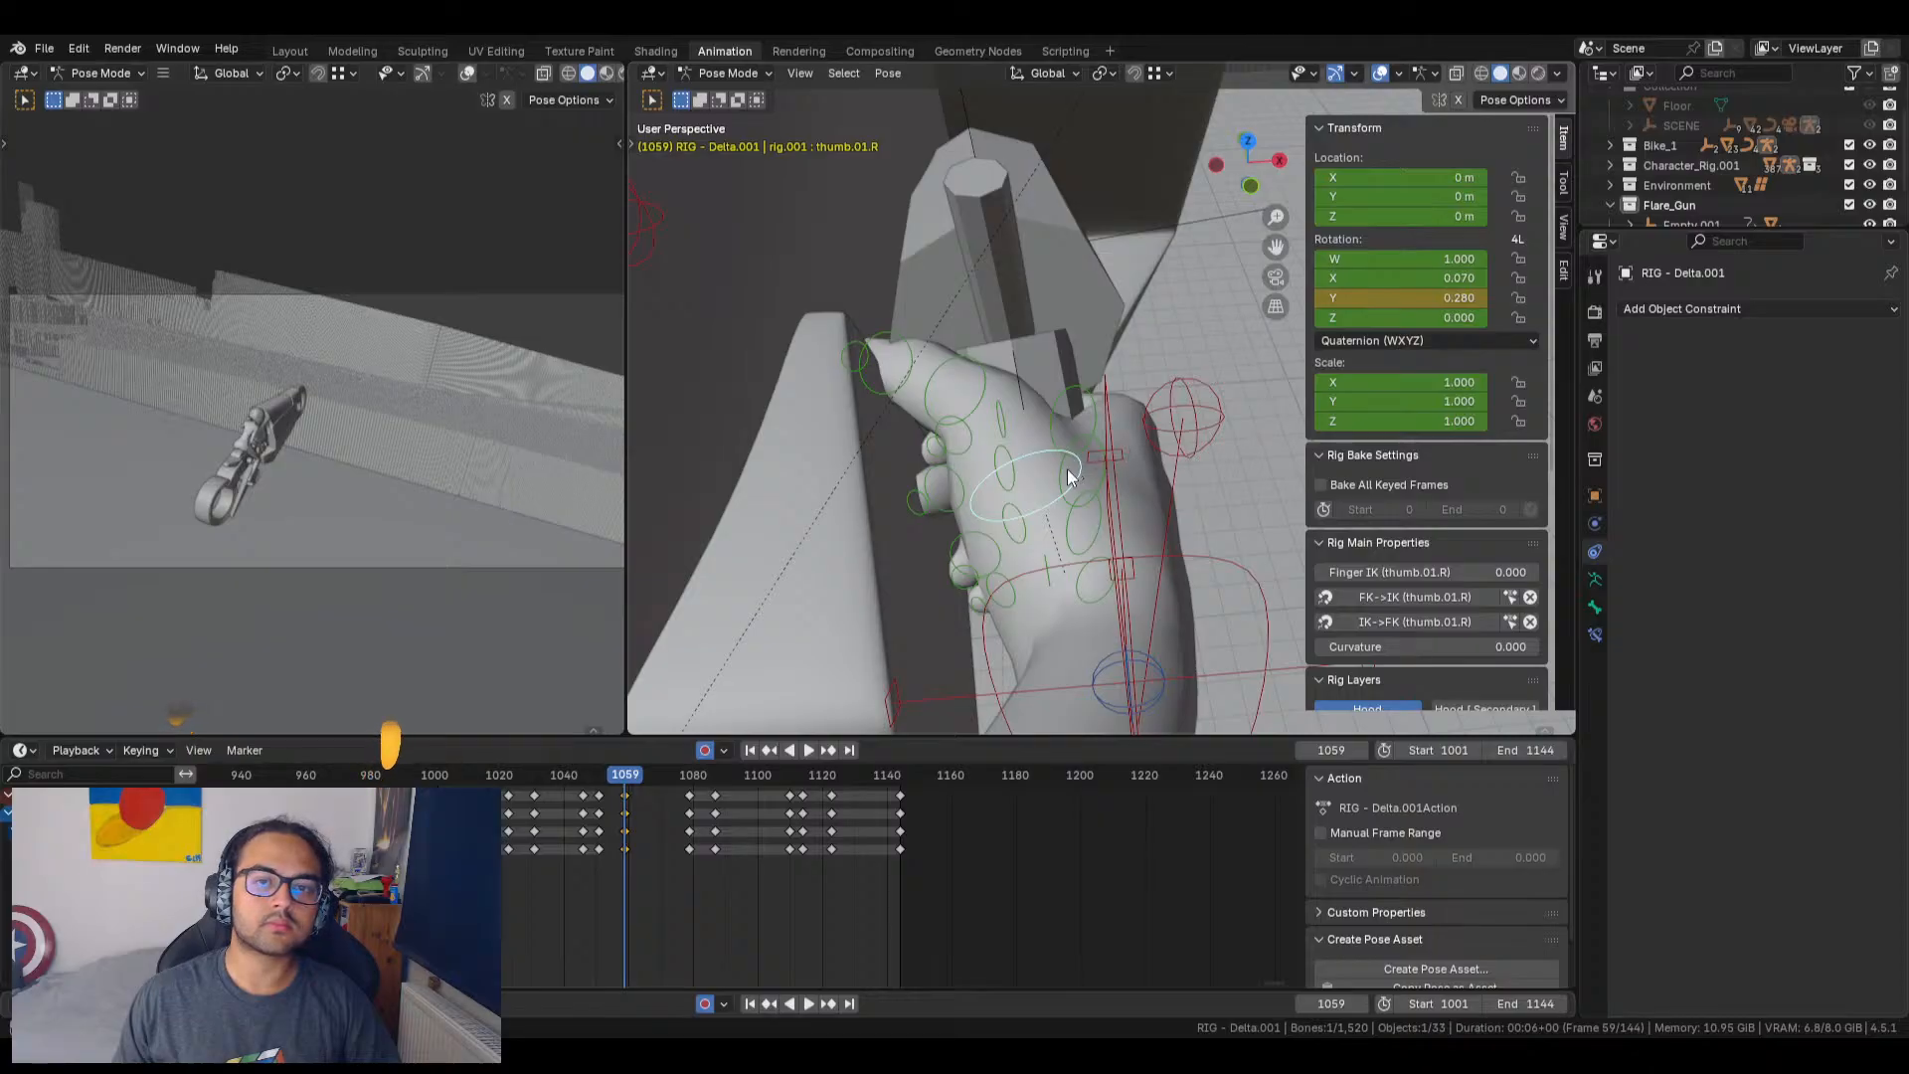
pyautogui.moveTo(1102, 461); pyautogui.dragTo(747, 357, button='middle')
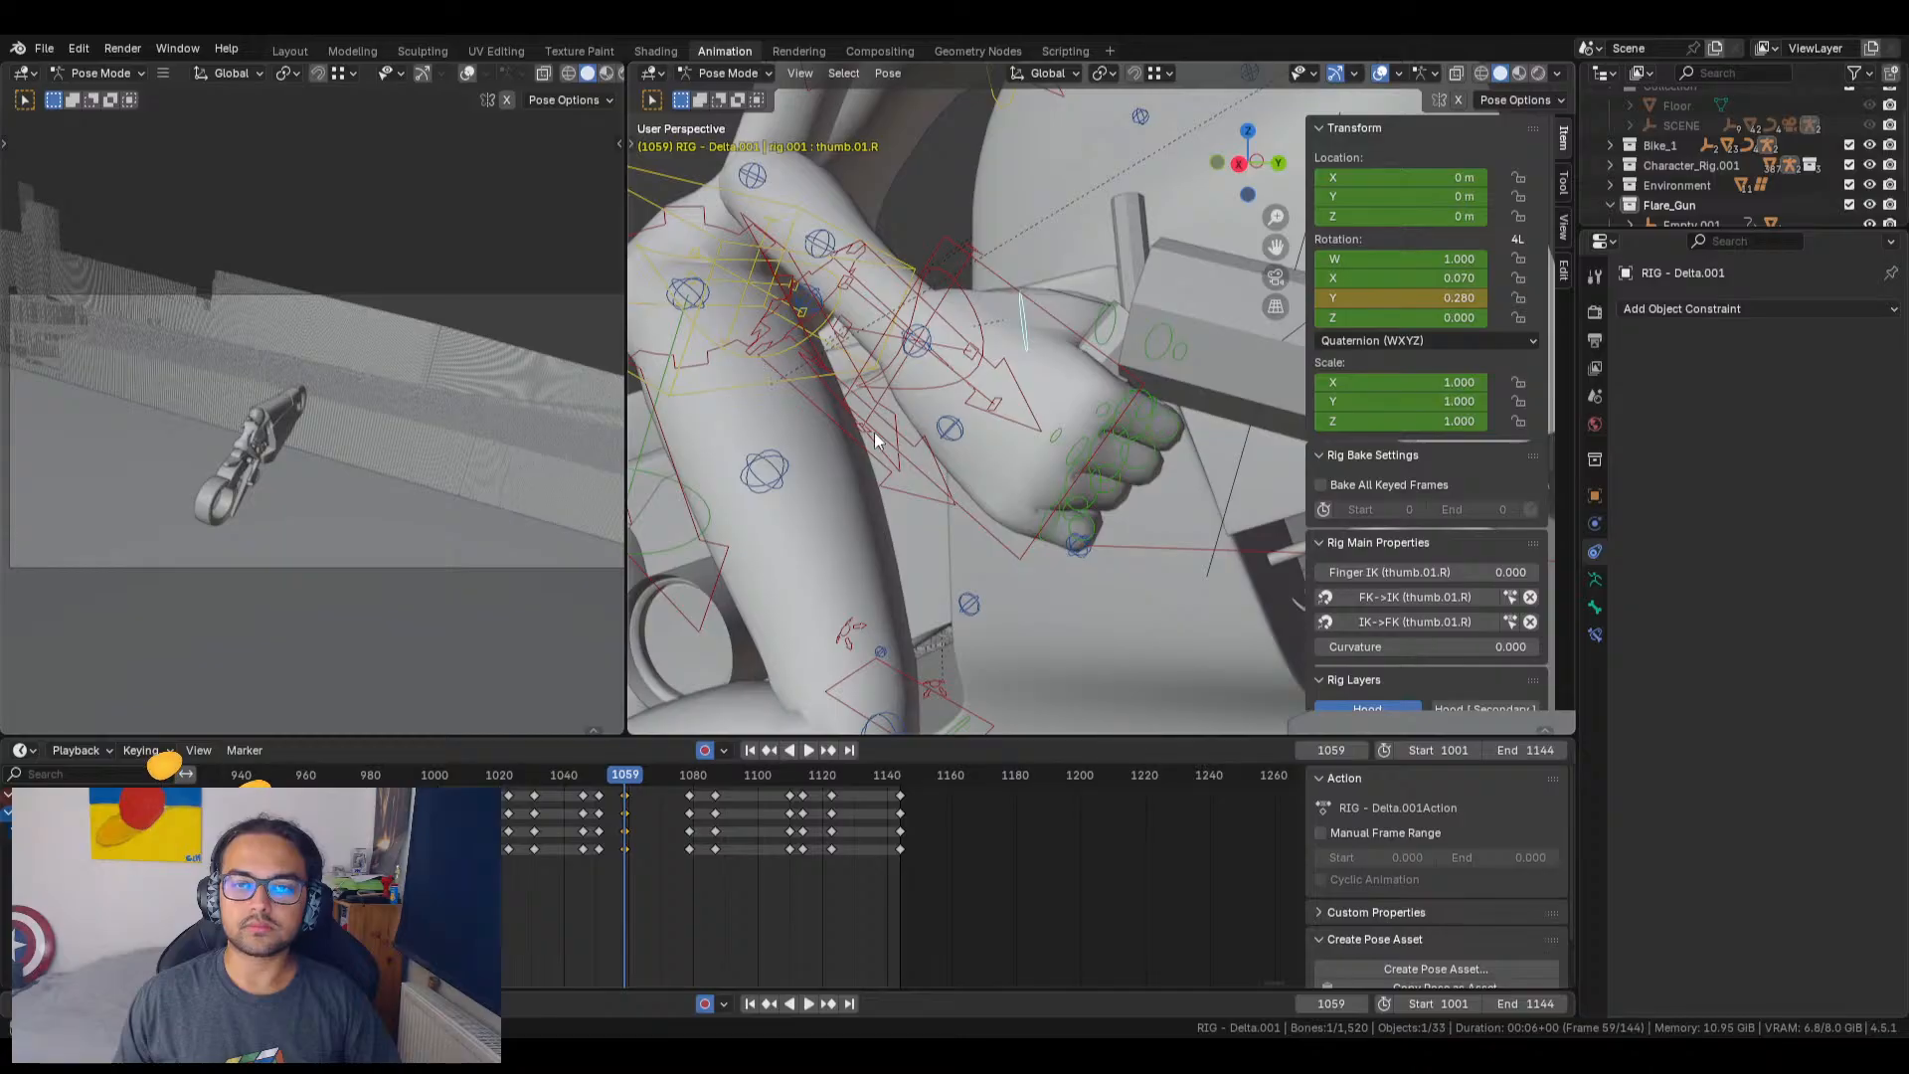
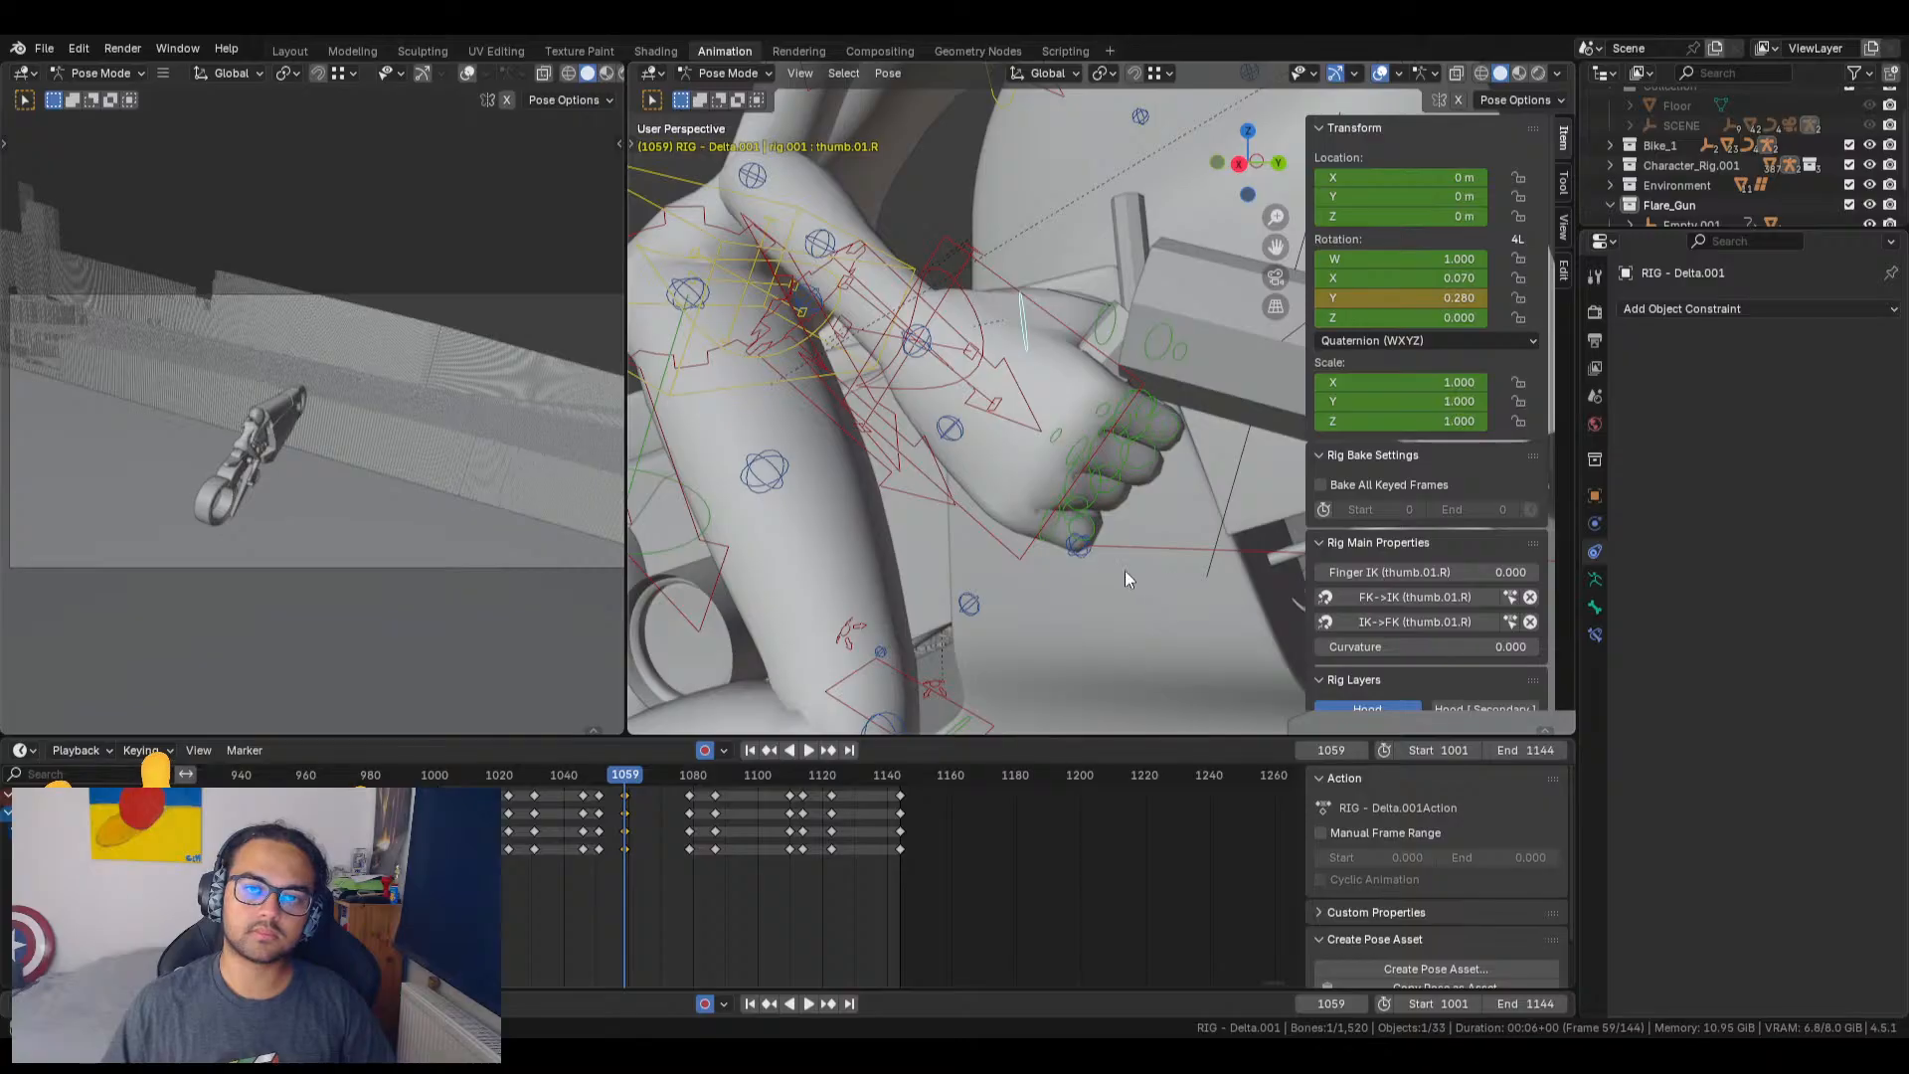
pyautogui.moveTo(1112, 582); pyautogui.dragTo(1135, 528, button='middle')
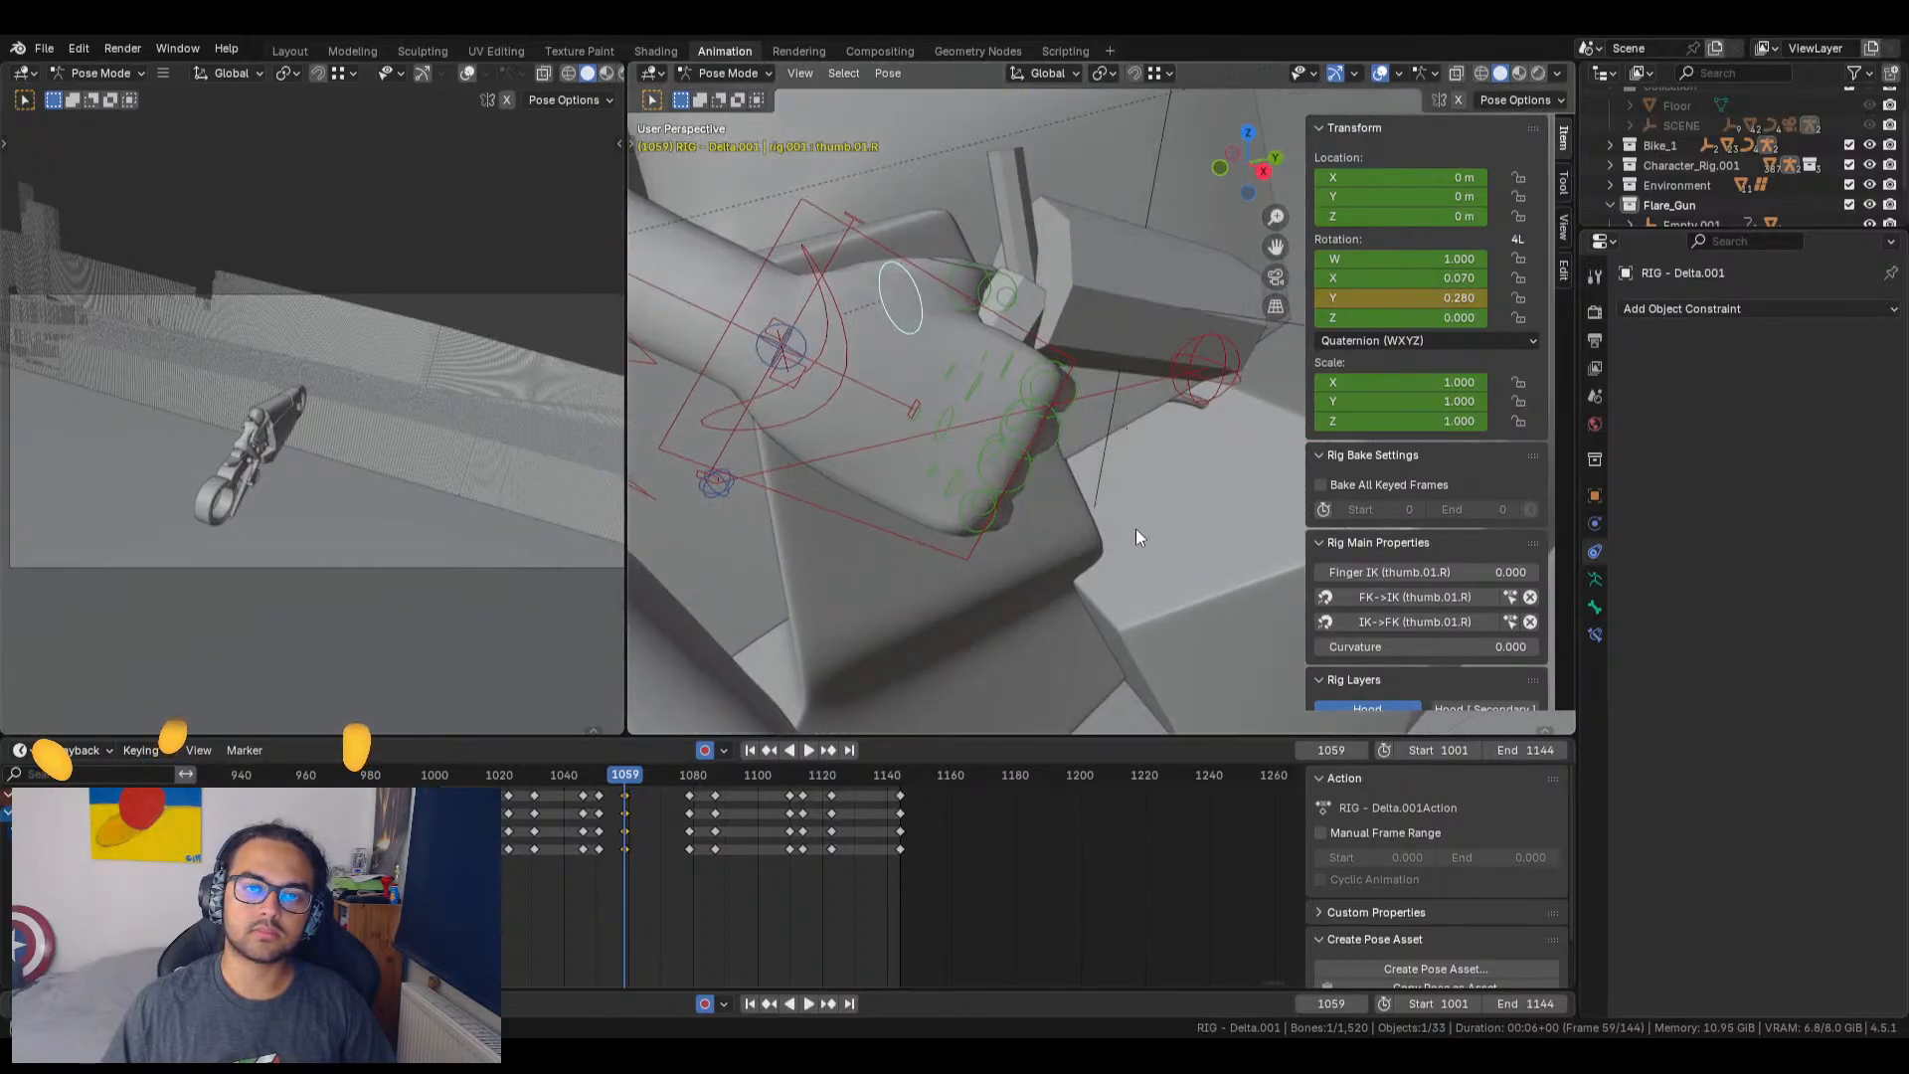
pyautogui.moveTo(1074, 389); pyautogui.dragTo(696, 811, button='middle')
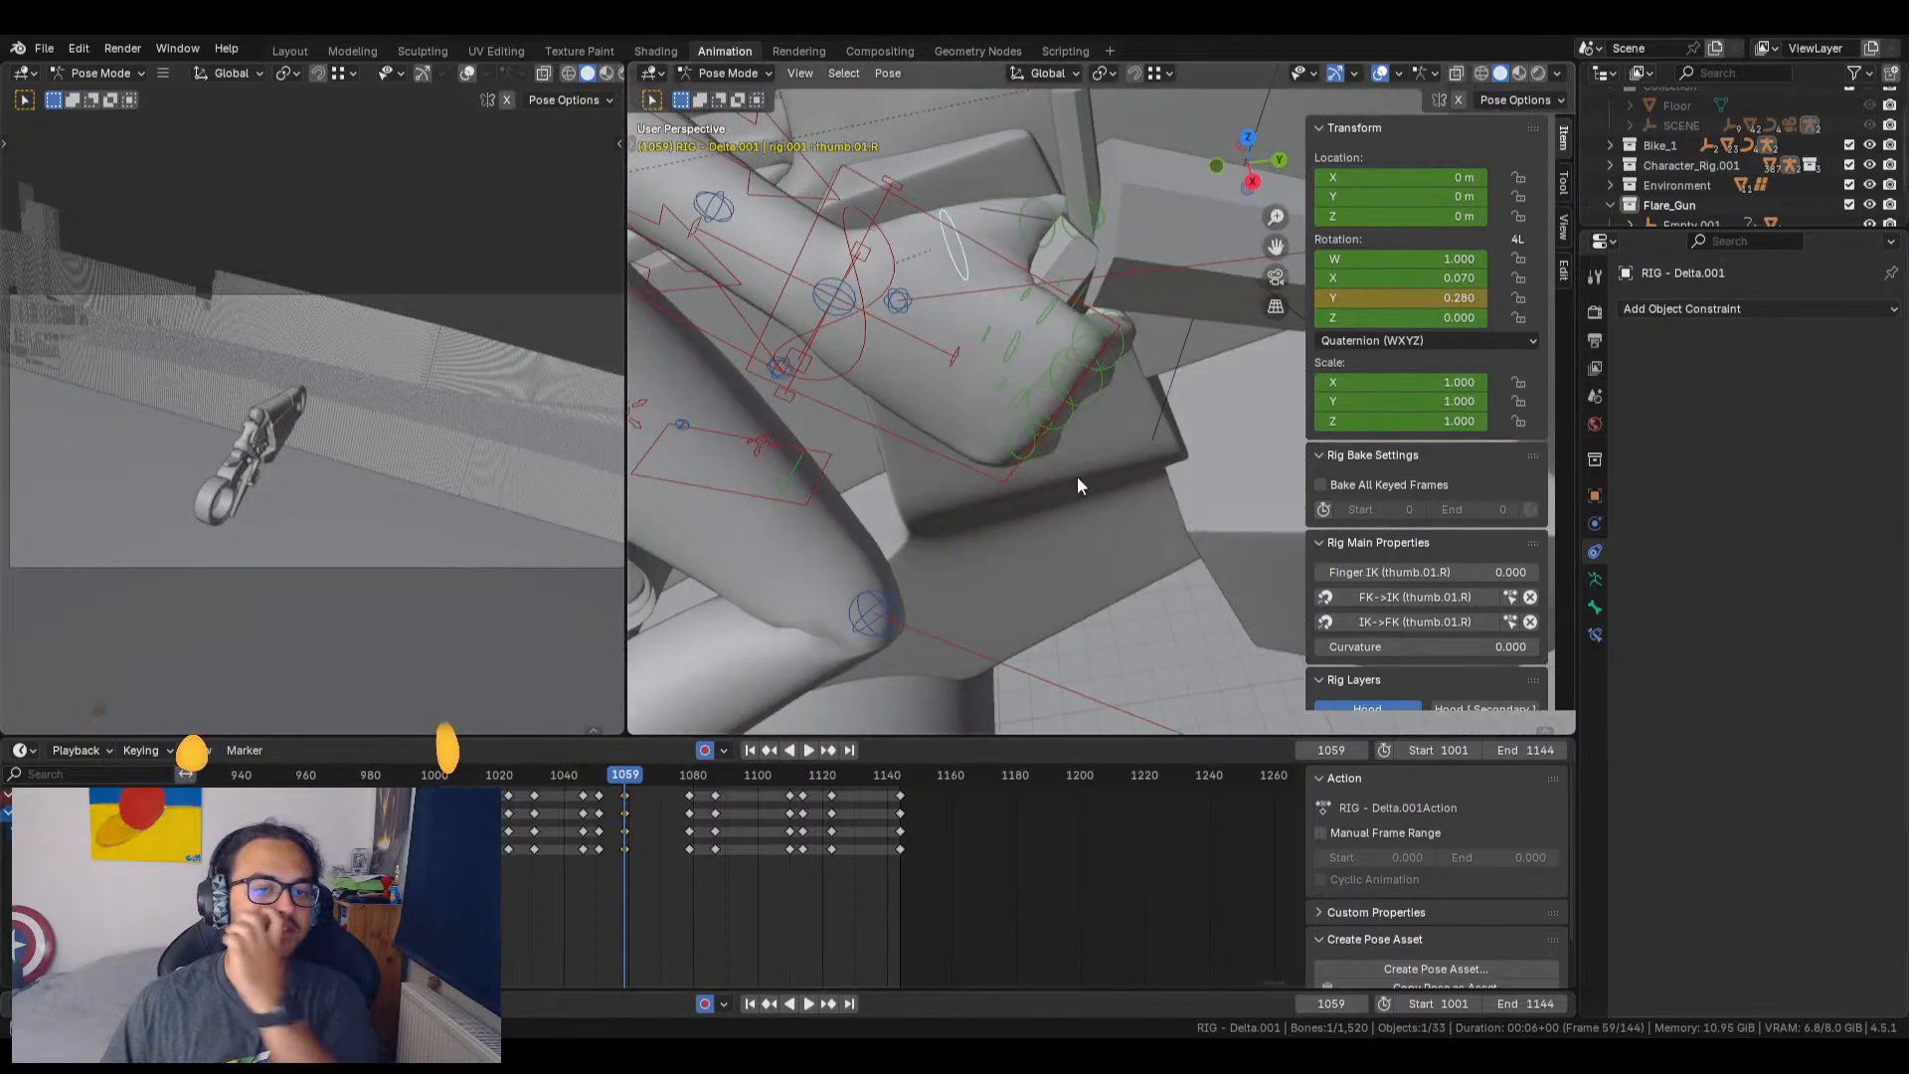
pyautogui.moveTo(1079, 478); pyautogui.dragTo(1140, 423, button='middle')
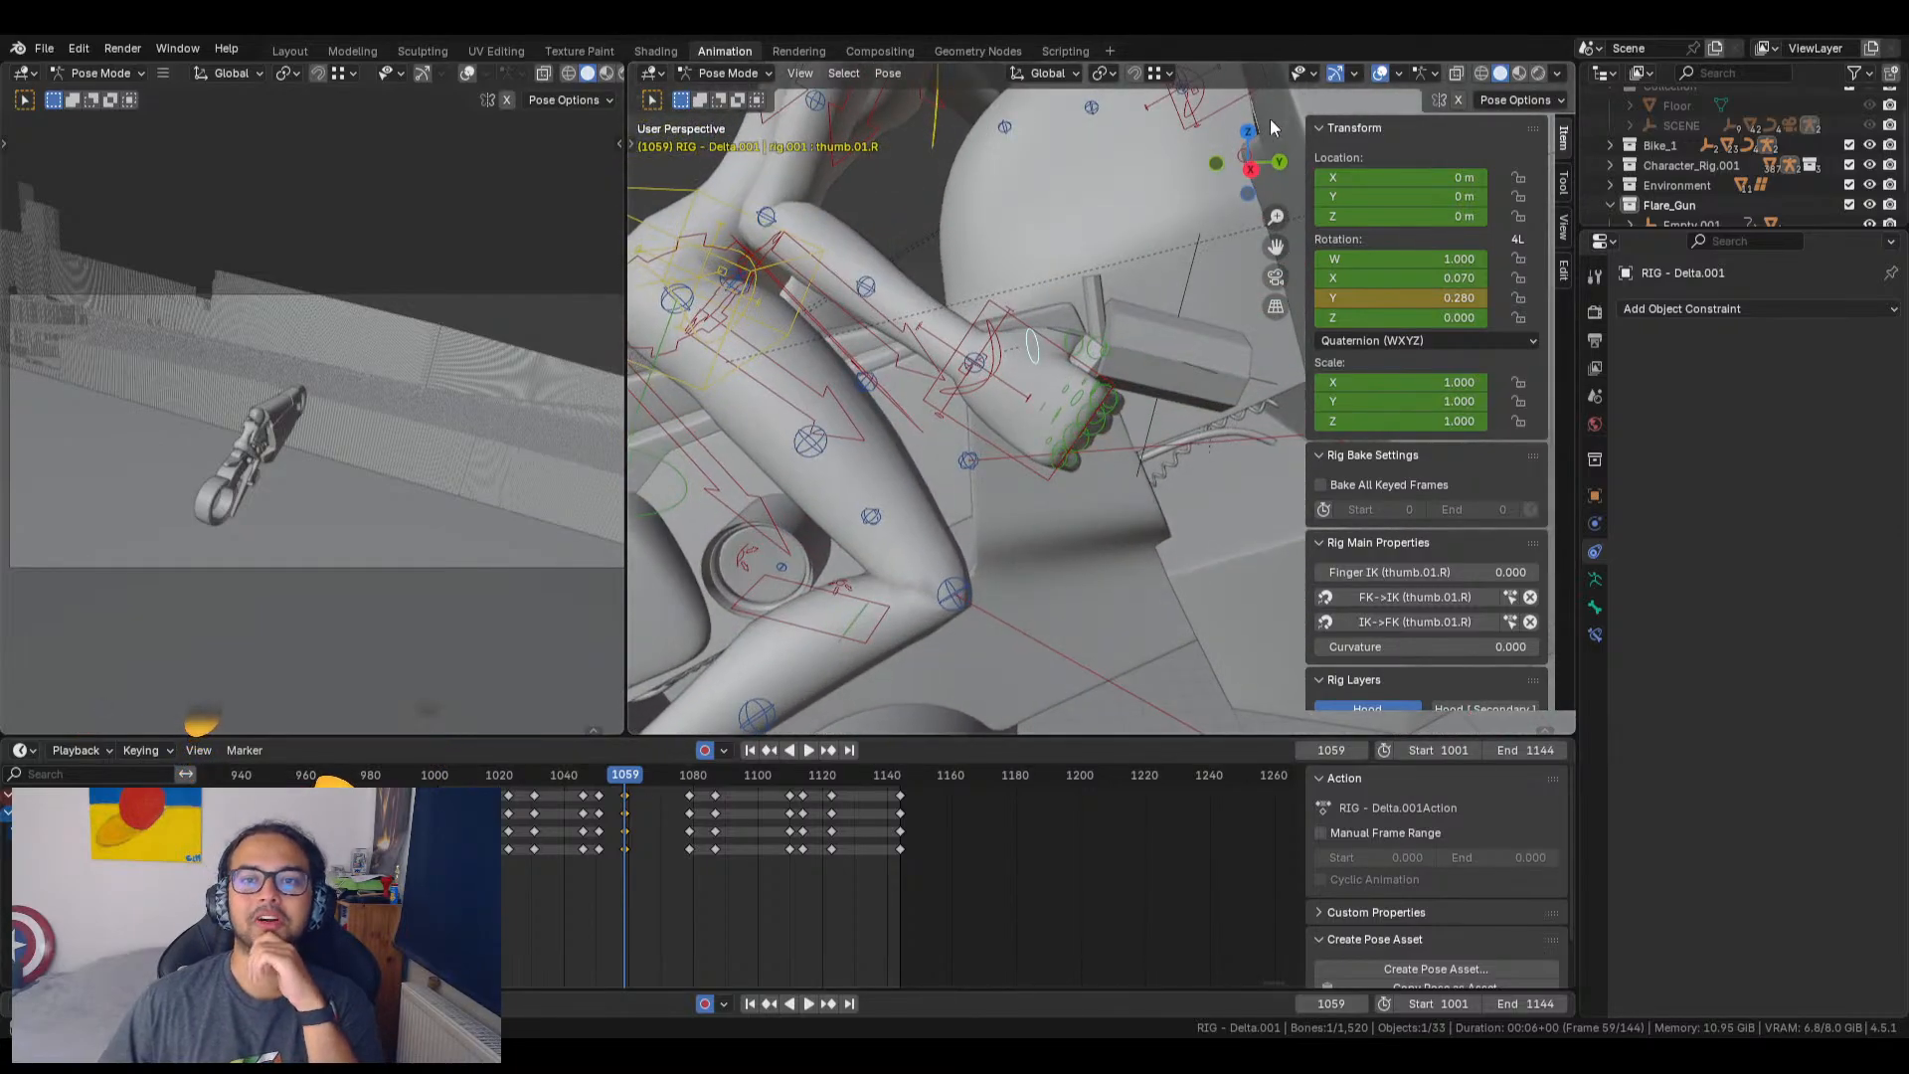
pyautogui.hotkey('shift', 'ctrl', 'space')
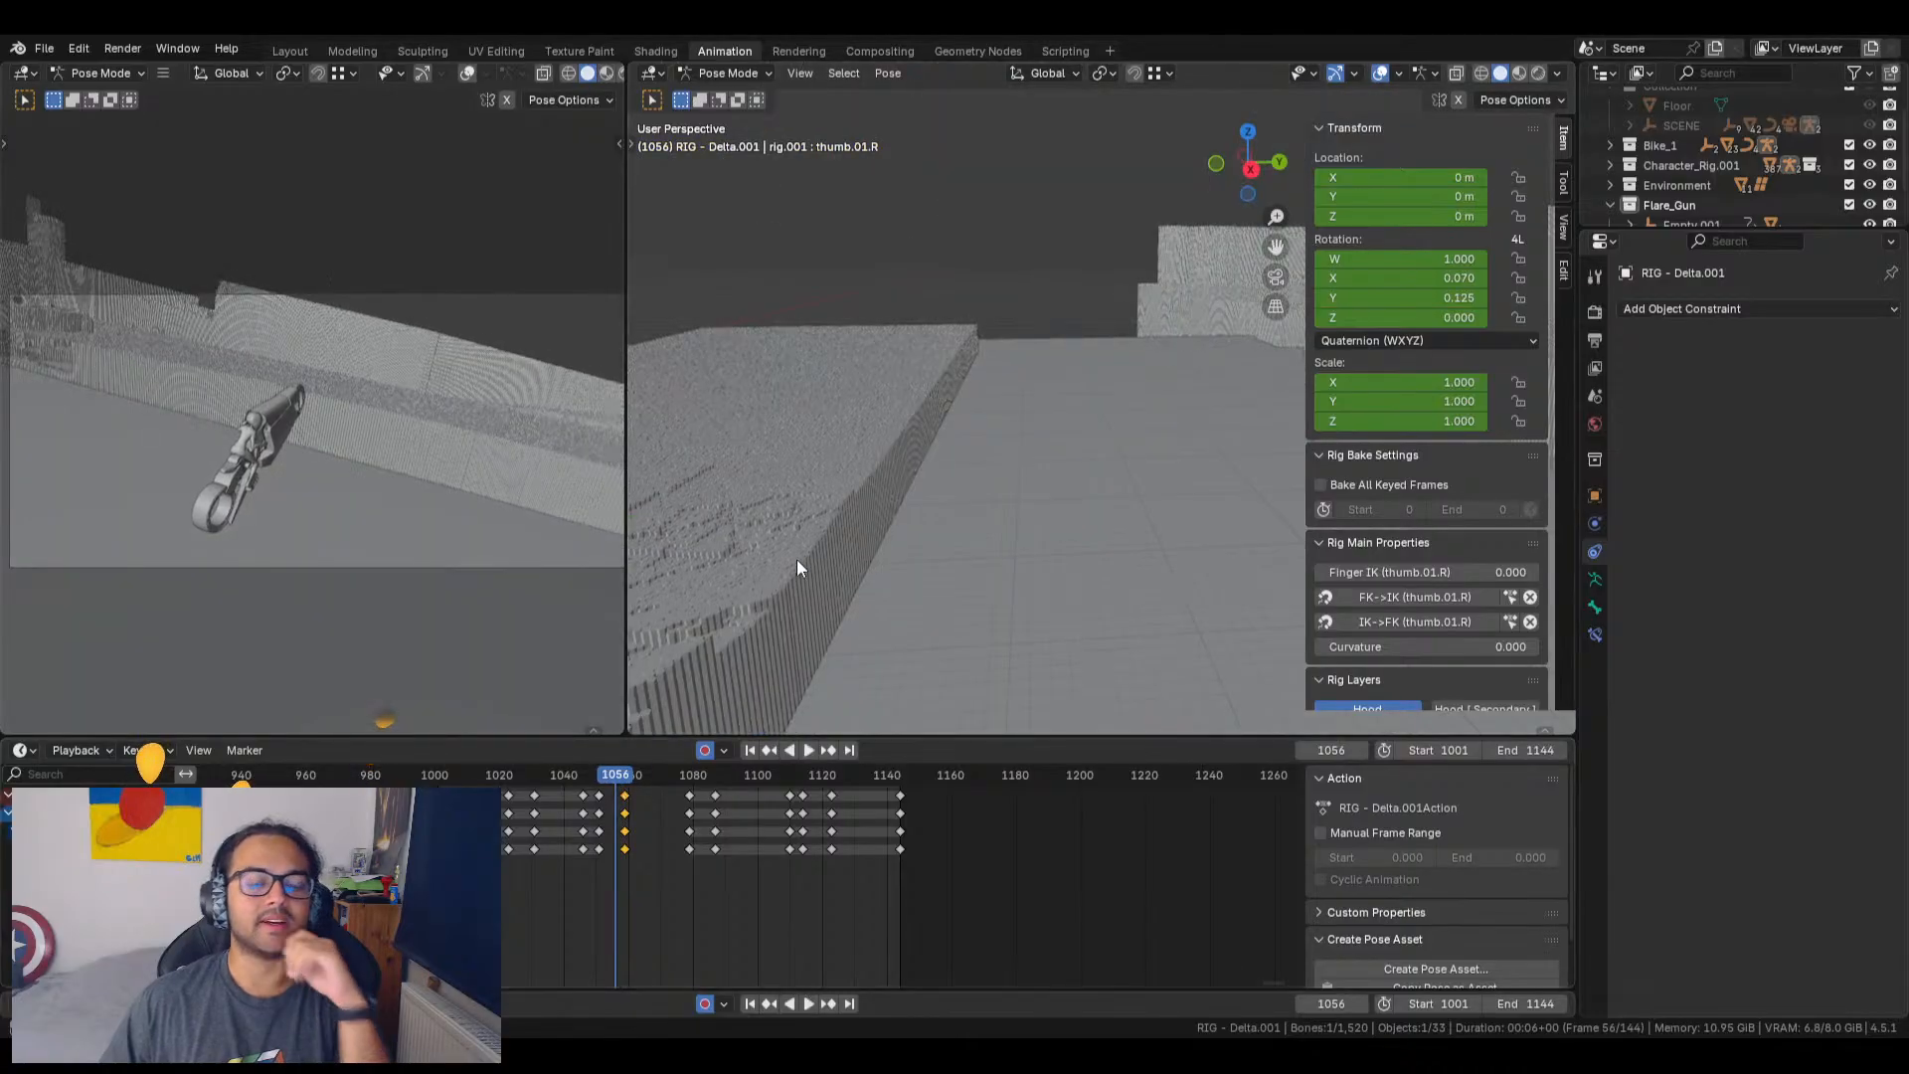
pyautogui.click(800, 73)
pyautogui.click(838, 203)
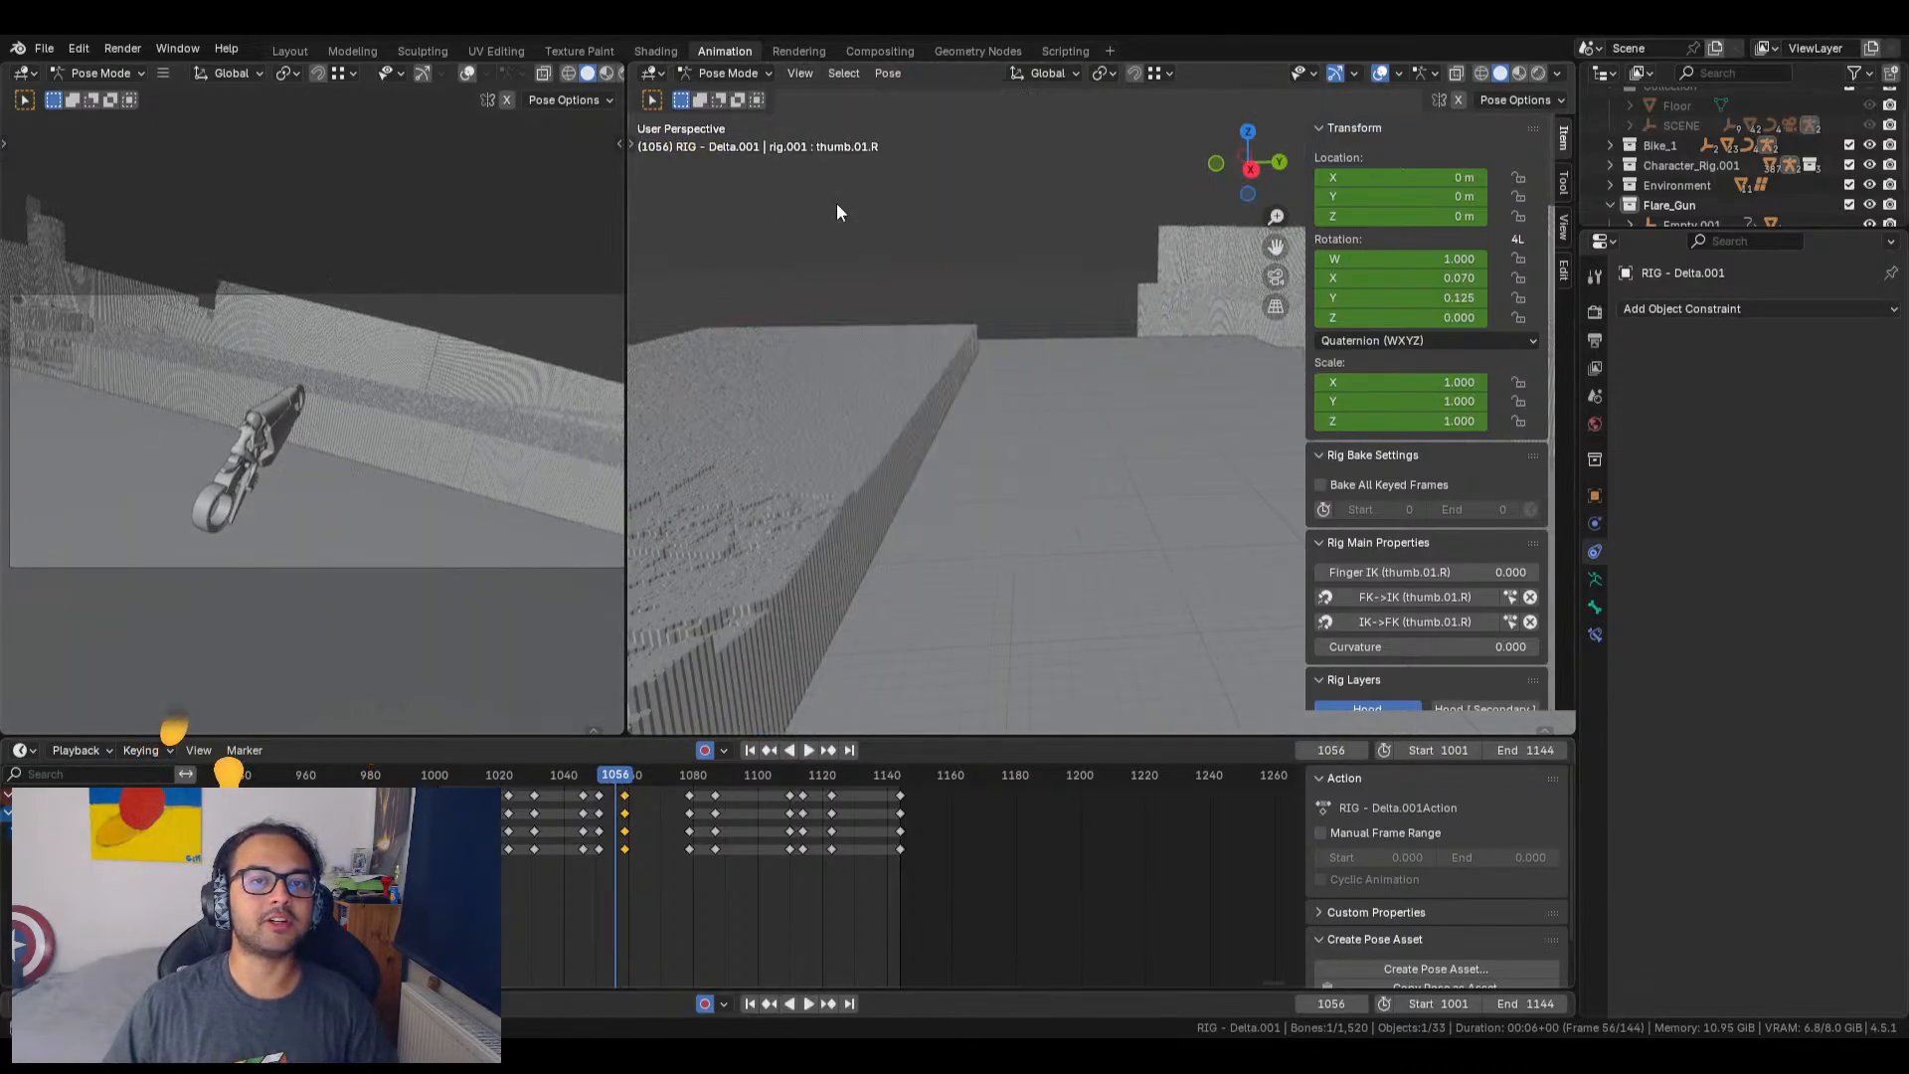
pyautogui.scroll(-10, 991, 481)
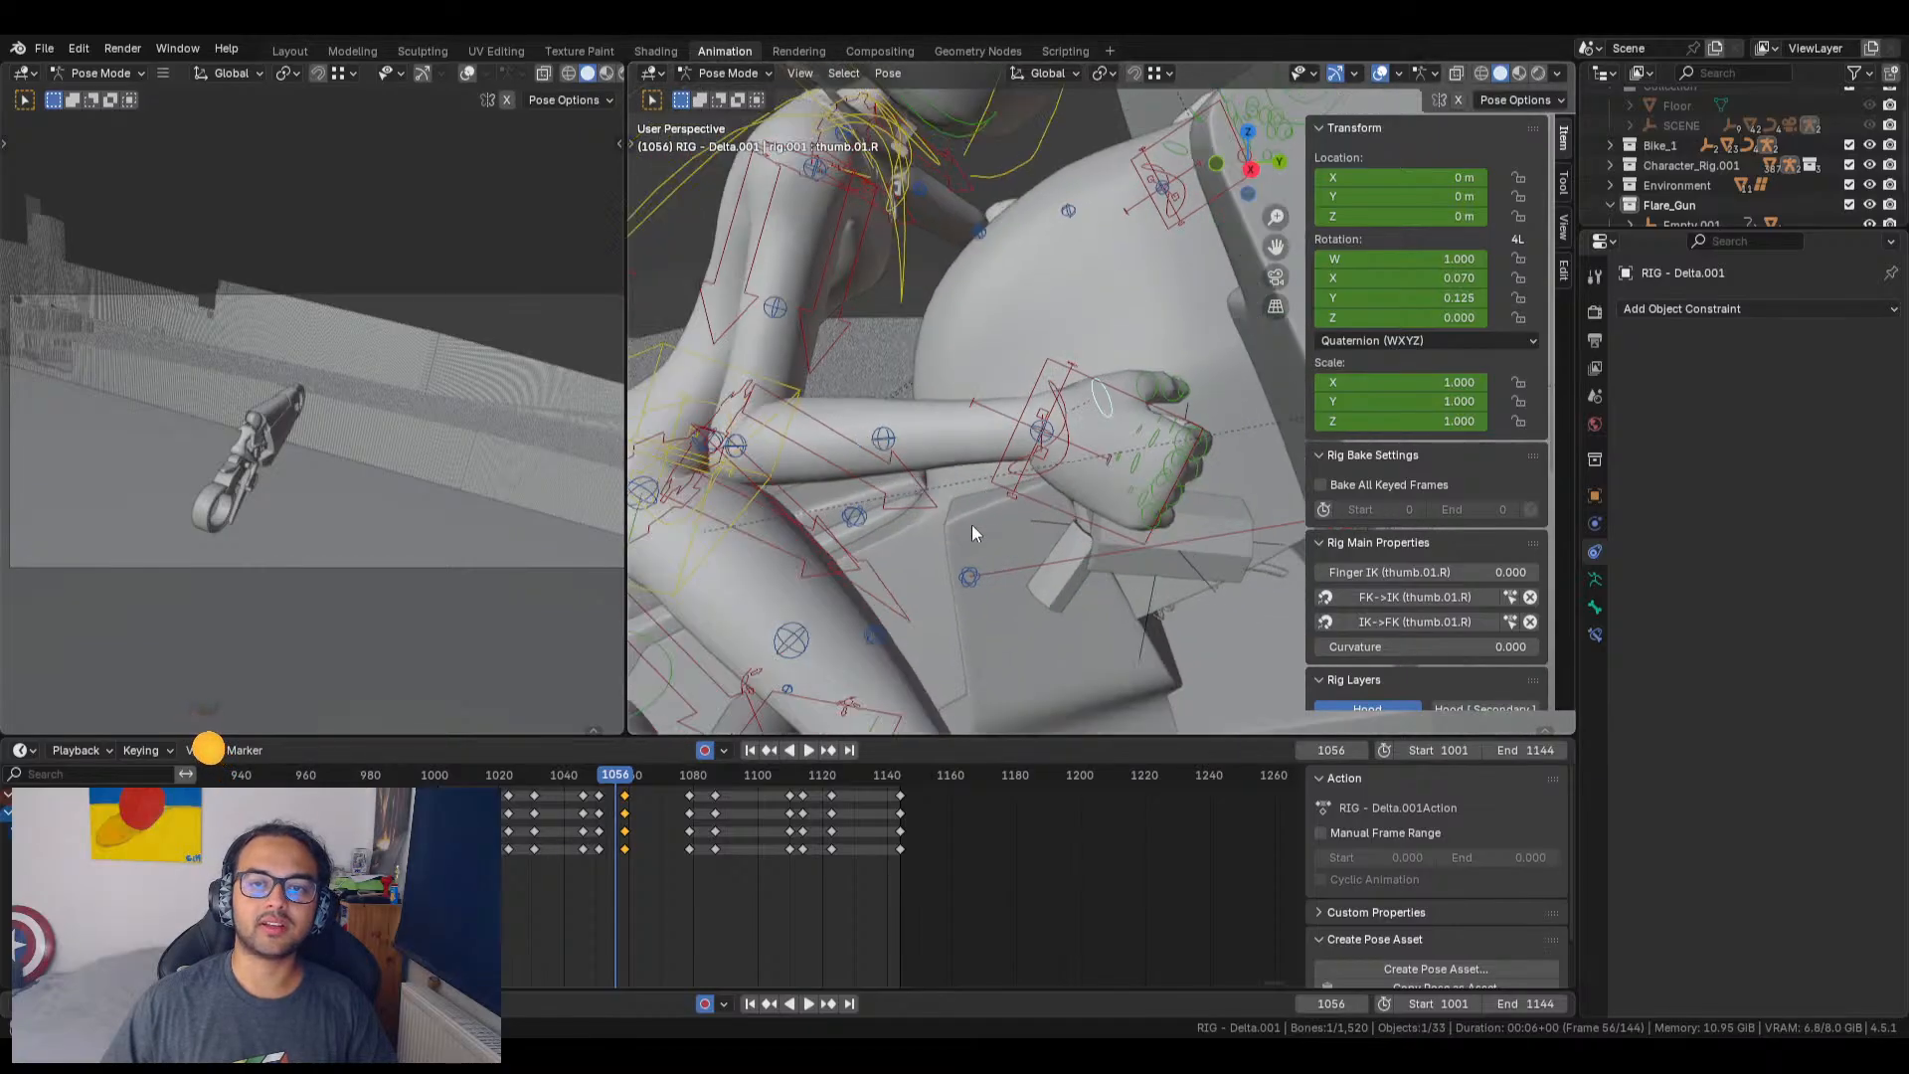
pyautogui.moveTo(972, 524); pyautogui.dragTo(1077, 525, button='middle')
pyautogui.moveTo(611, 775); pyautogui.dragTo(610, 780)
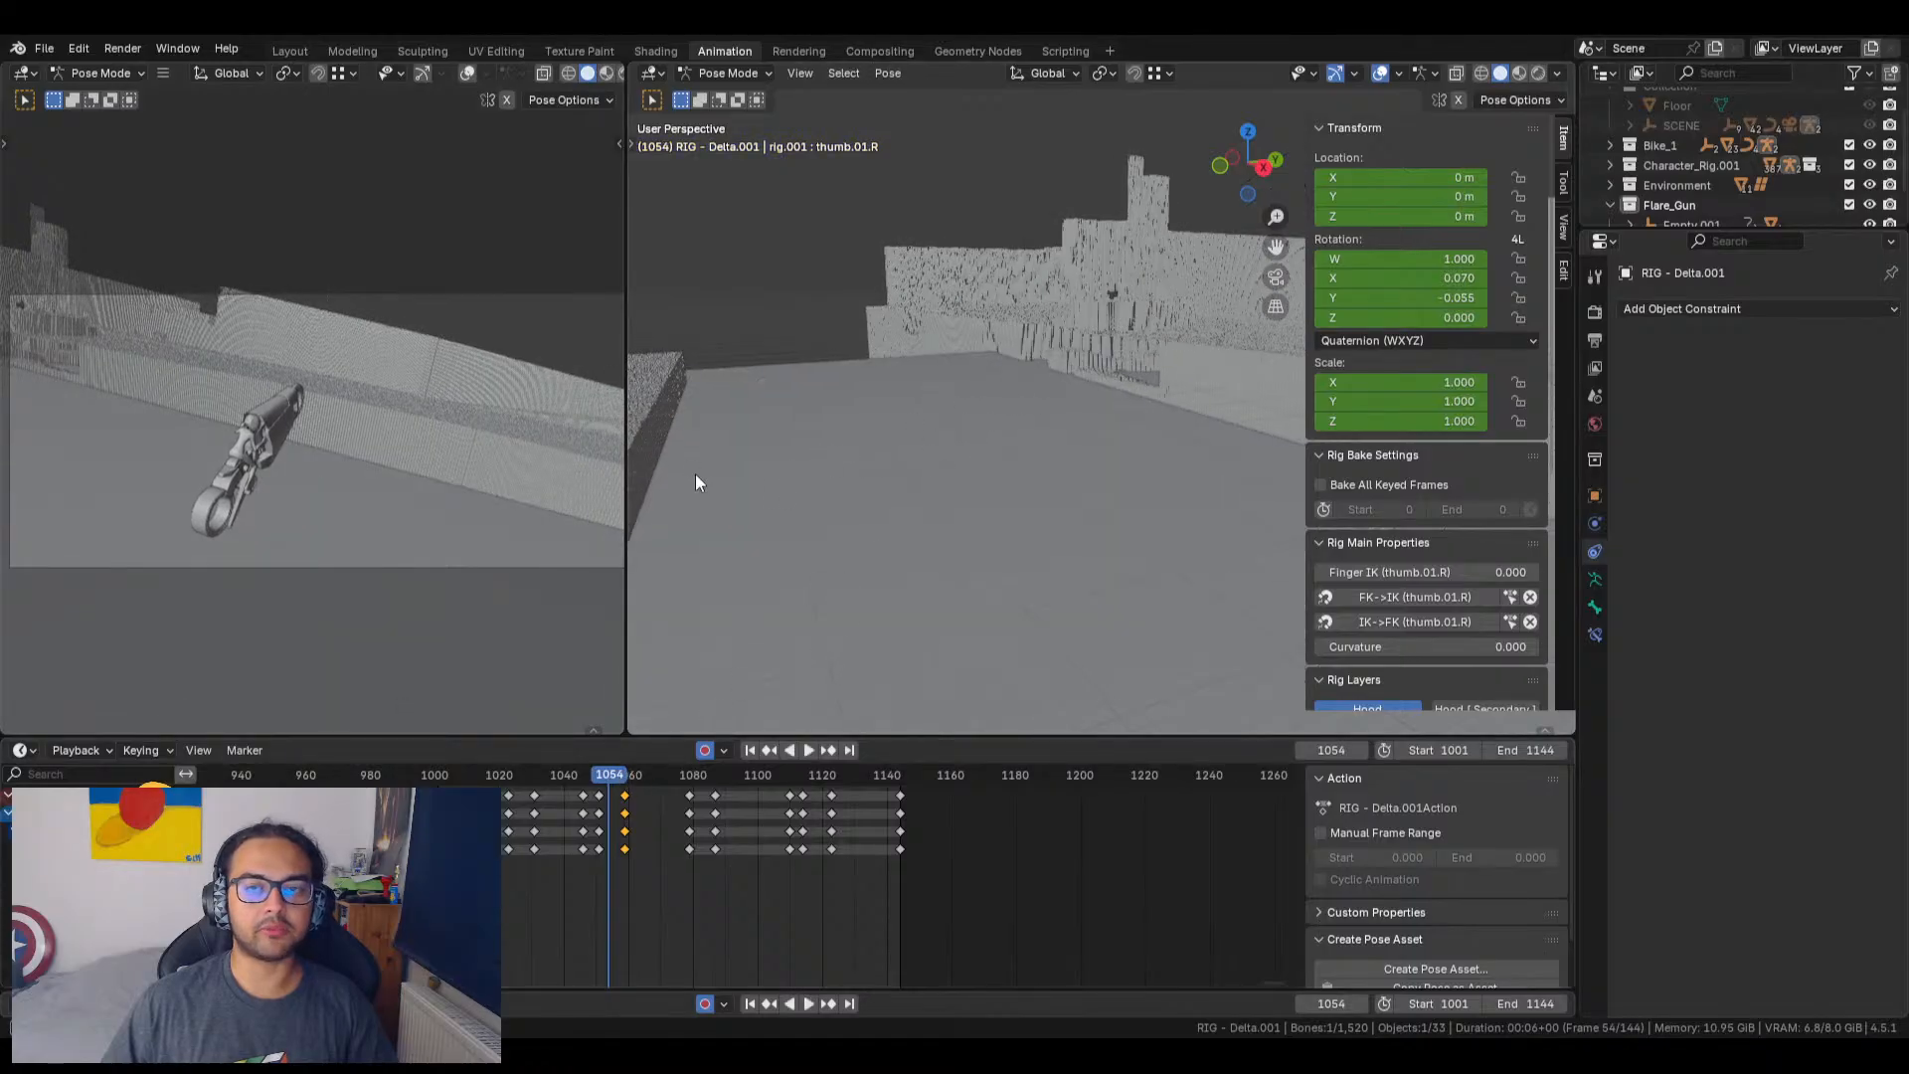
pyautogui.click(813, 77)
pyautogui.click(857, 203)
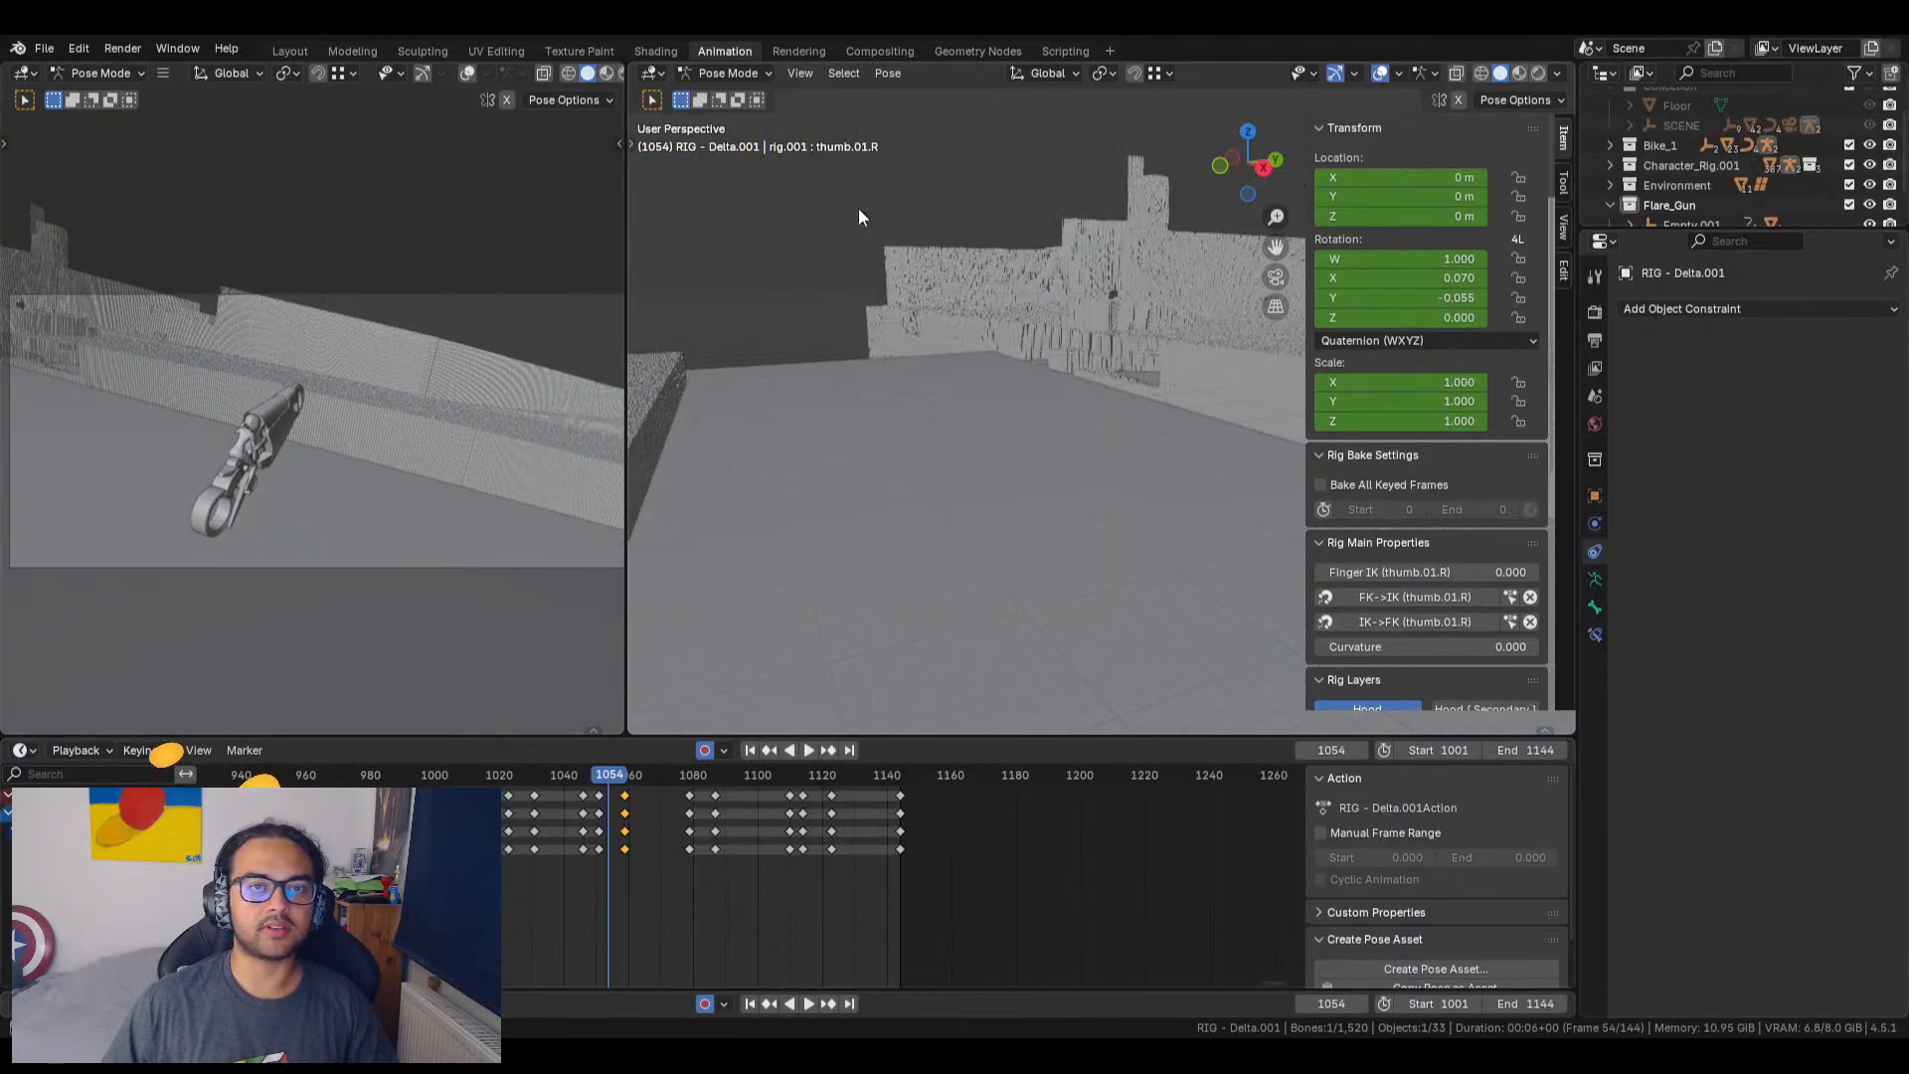
pyautogui.moveTo(1056, 508); pyautogui.dragTo(1098, 388, button='middle')
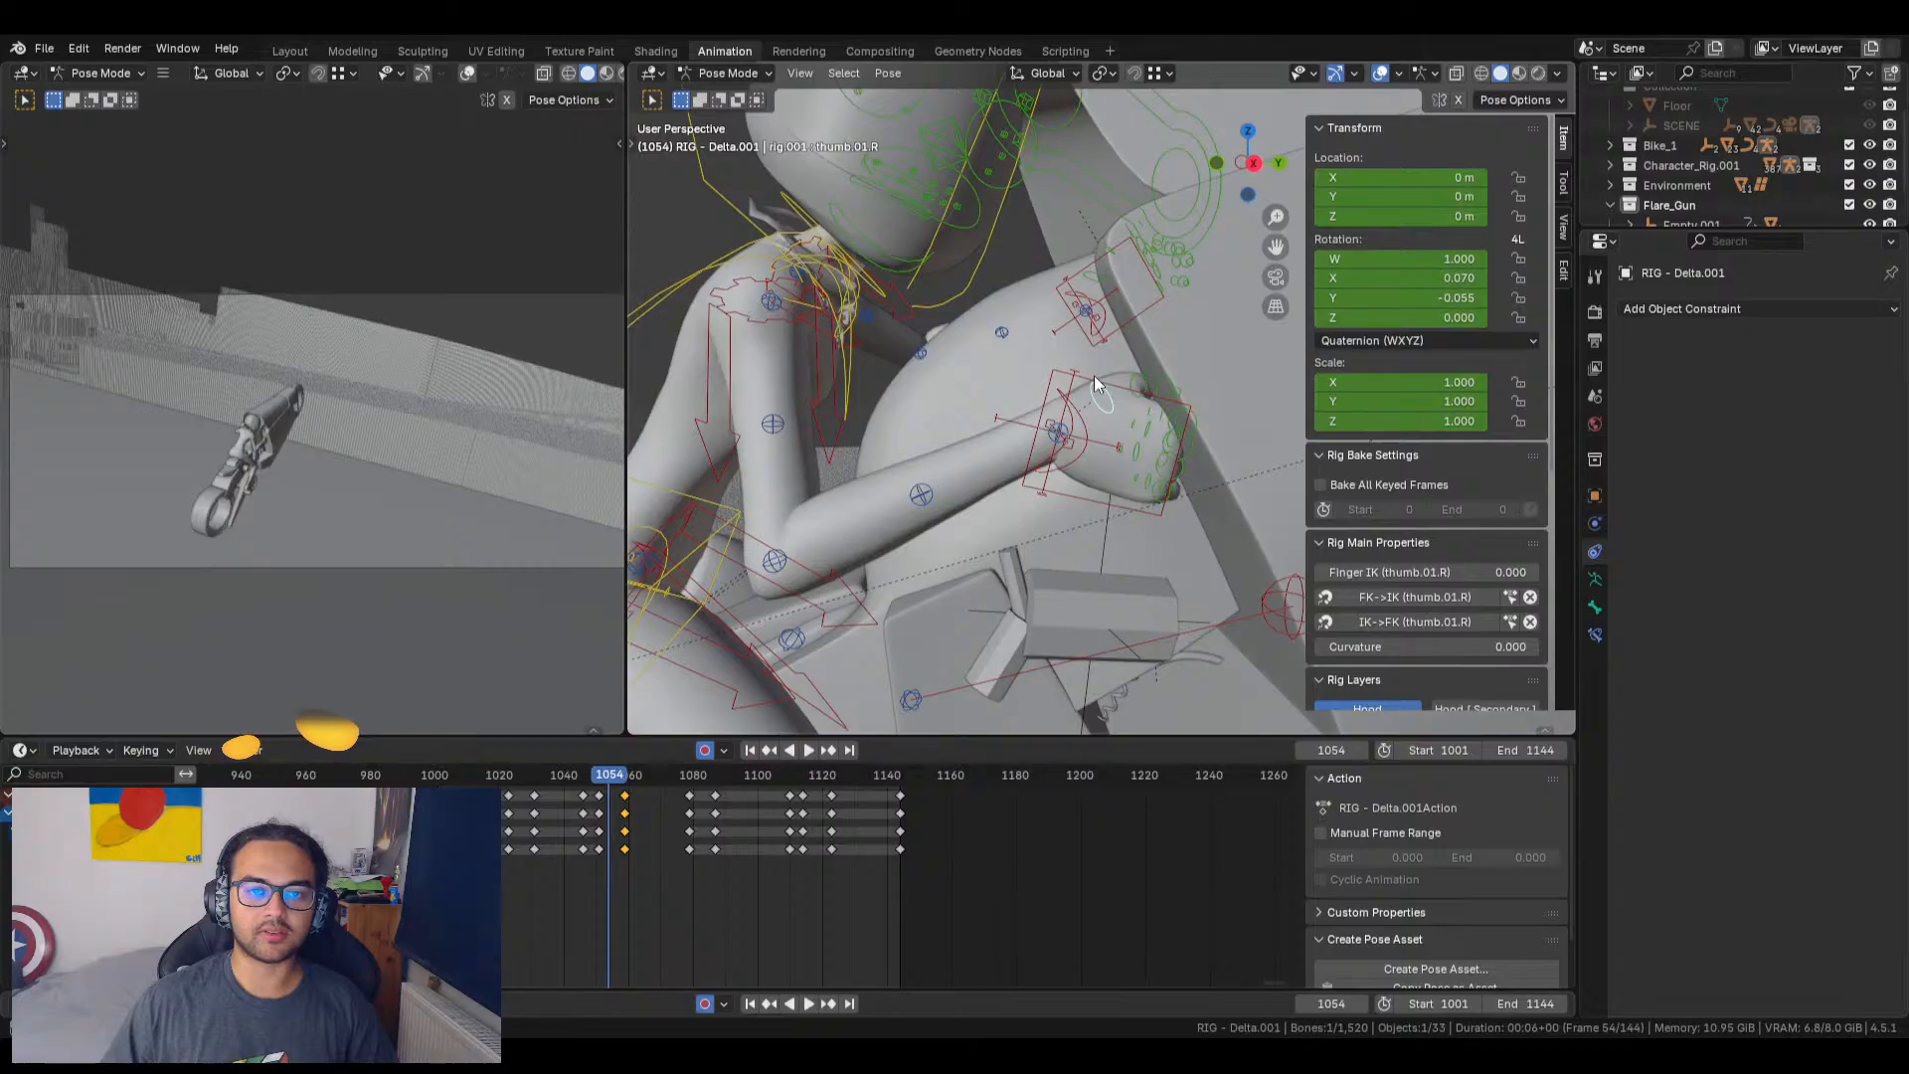
# Step: Select the right hand's IK control and shift its keyframes just after frame 1054 back to about frame 1053
pyautogui.click(1094, 380)
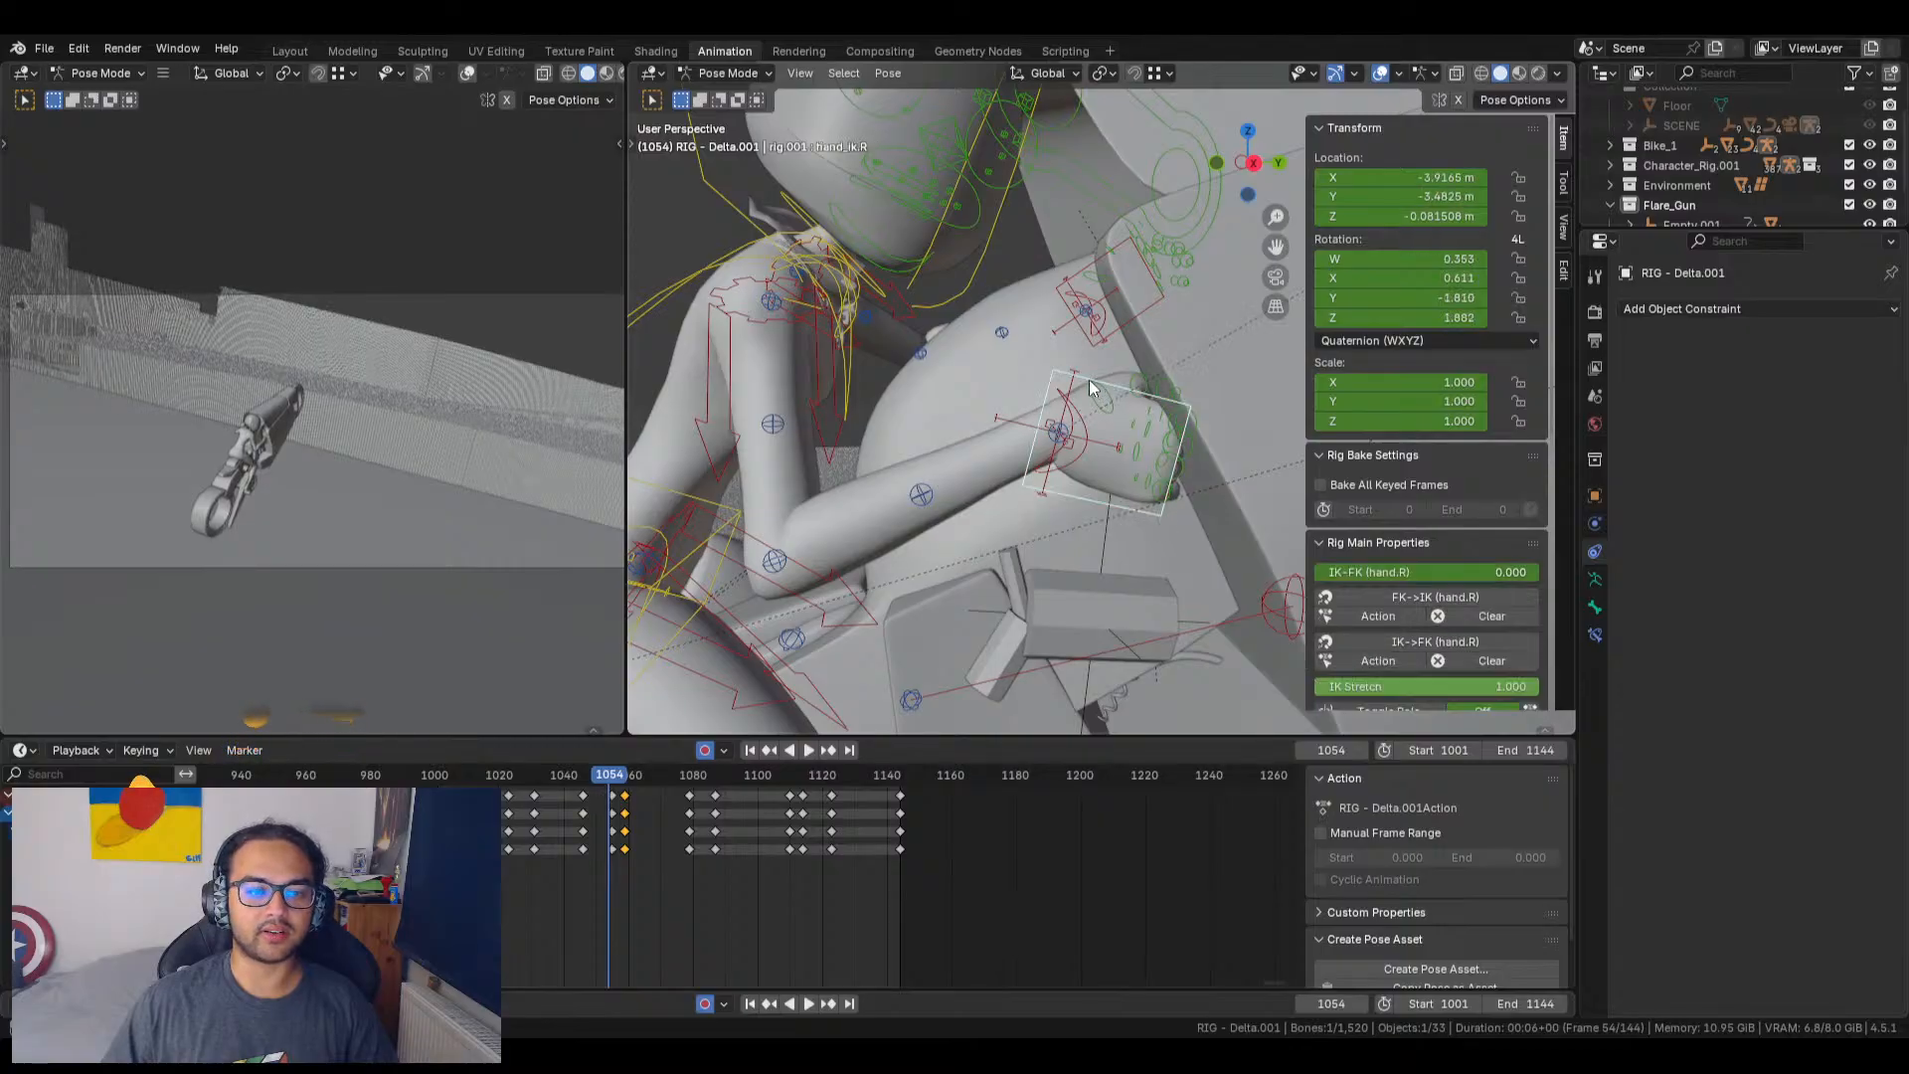
pyautogui.moveTo(612, 863); pyautogui.dragTo(607, 789)
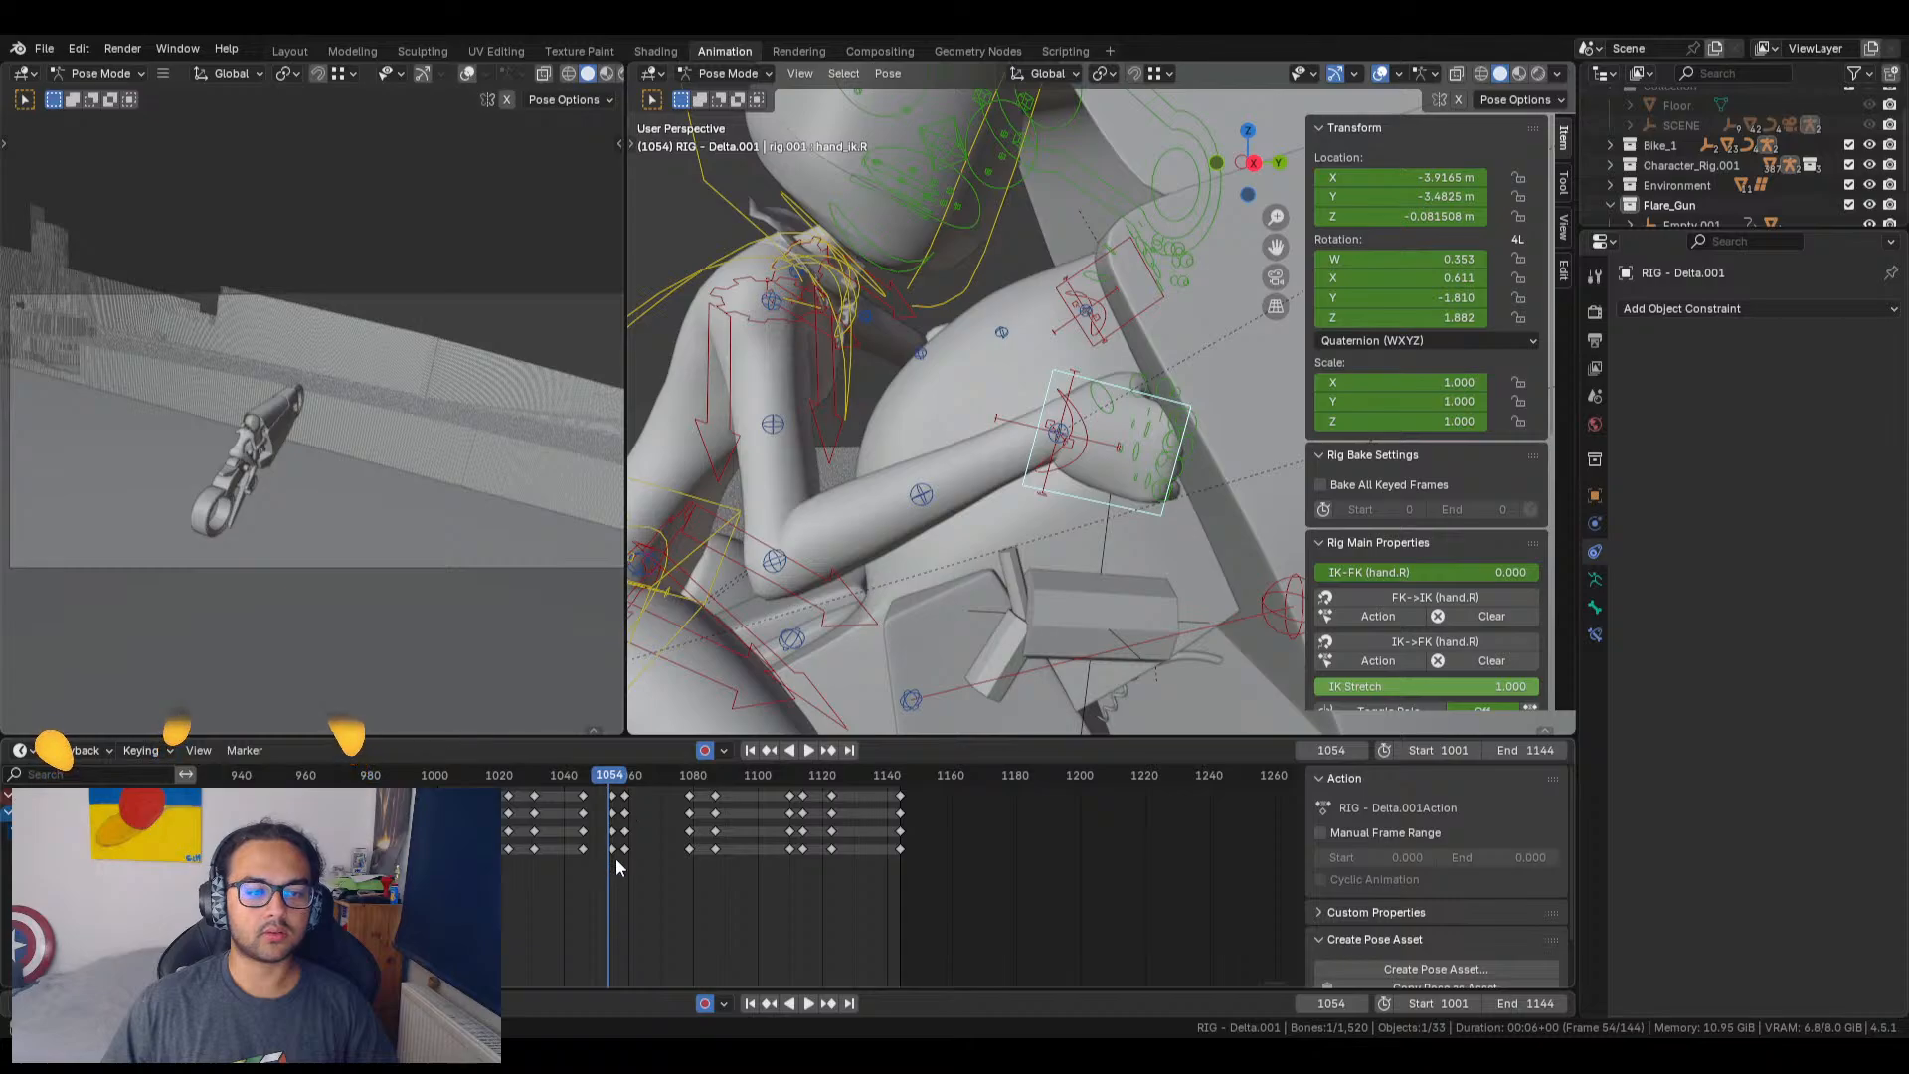
pyautogui.press('g')
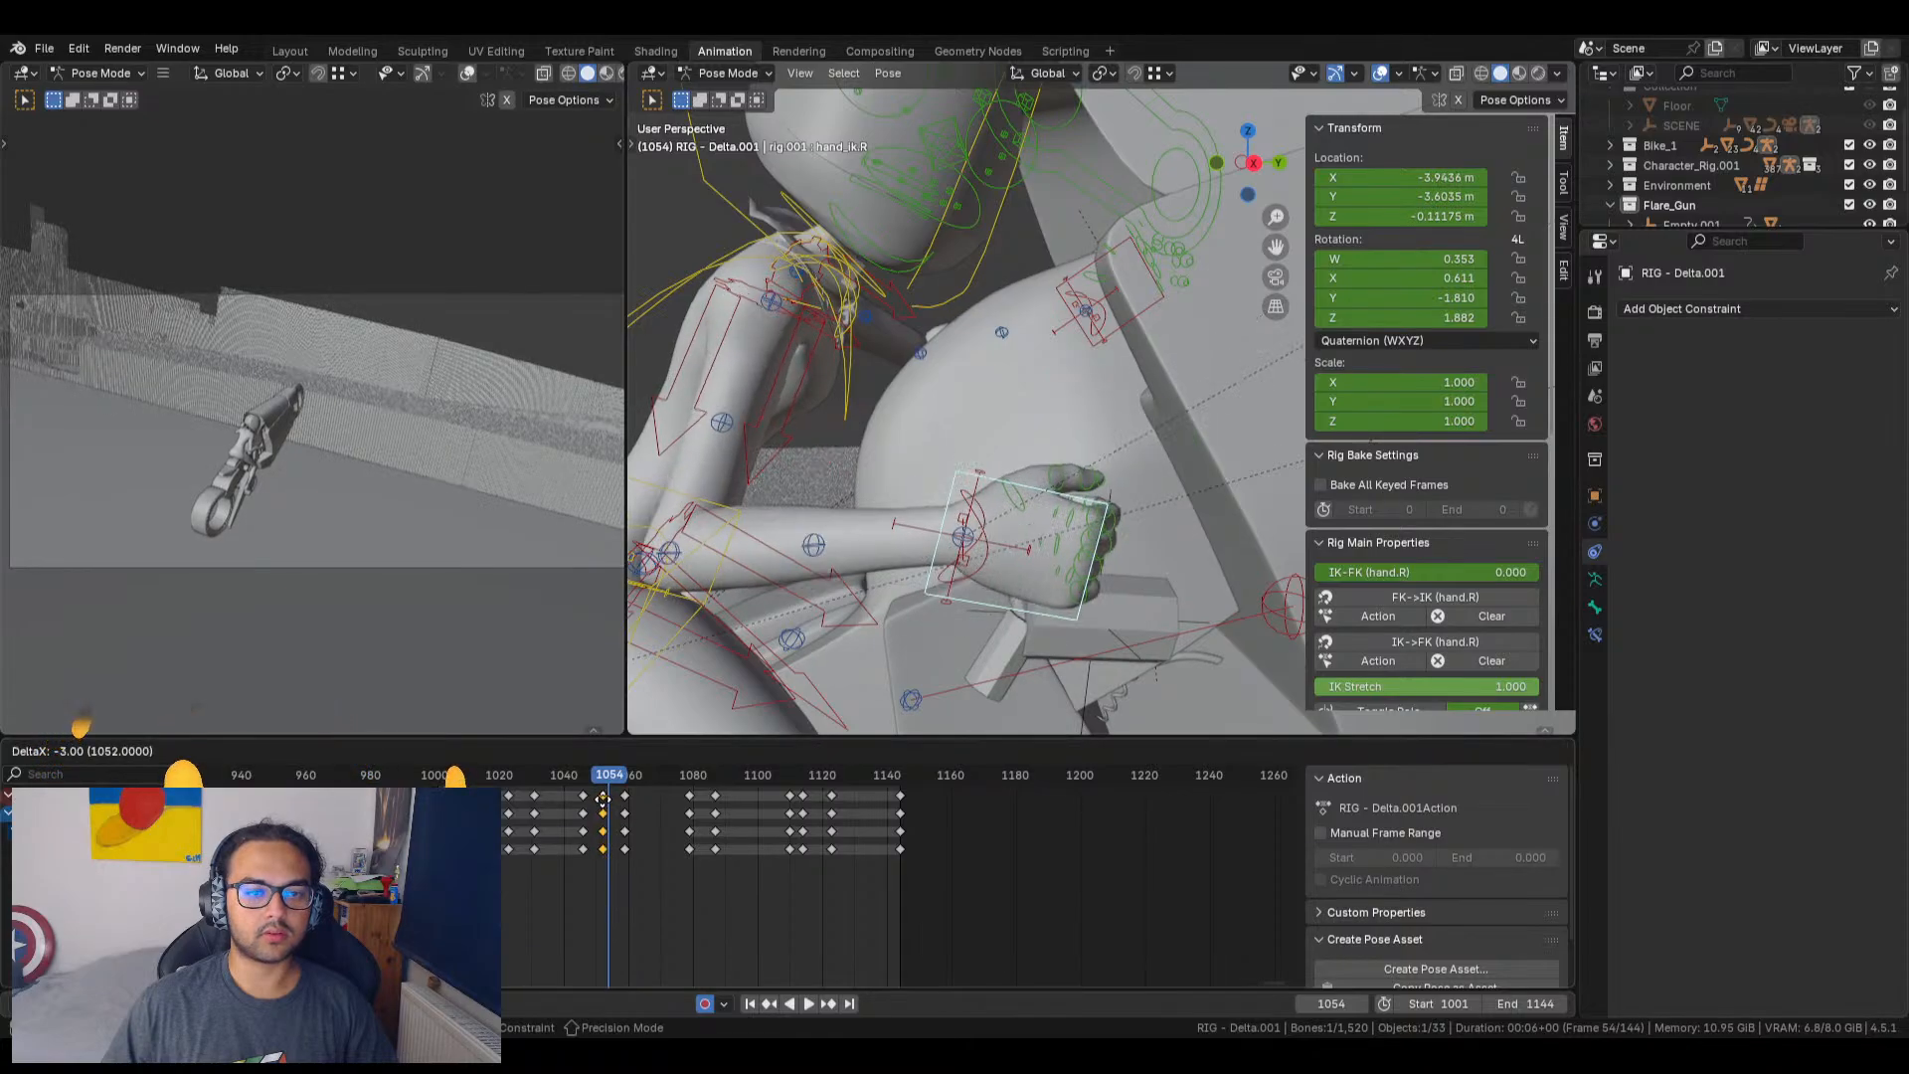
pyautogui.click(607, 802)
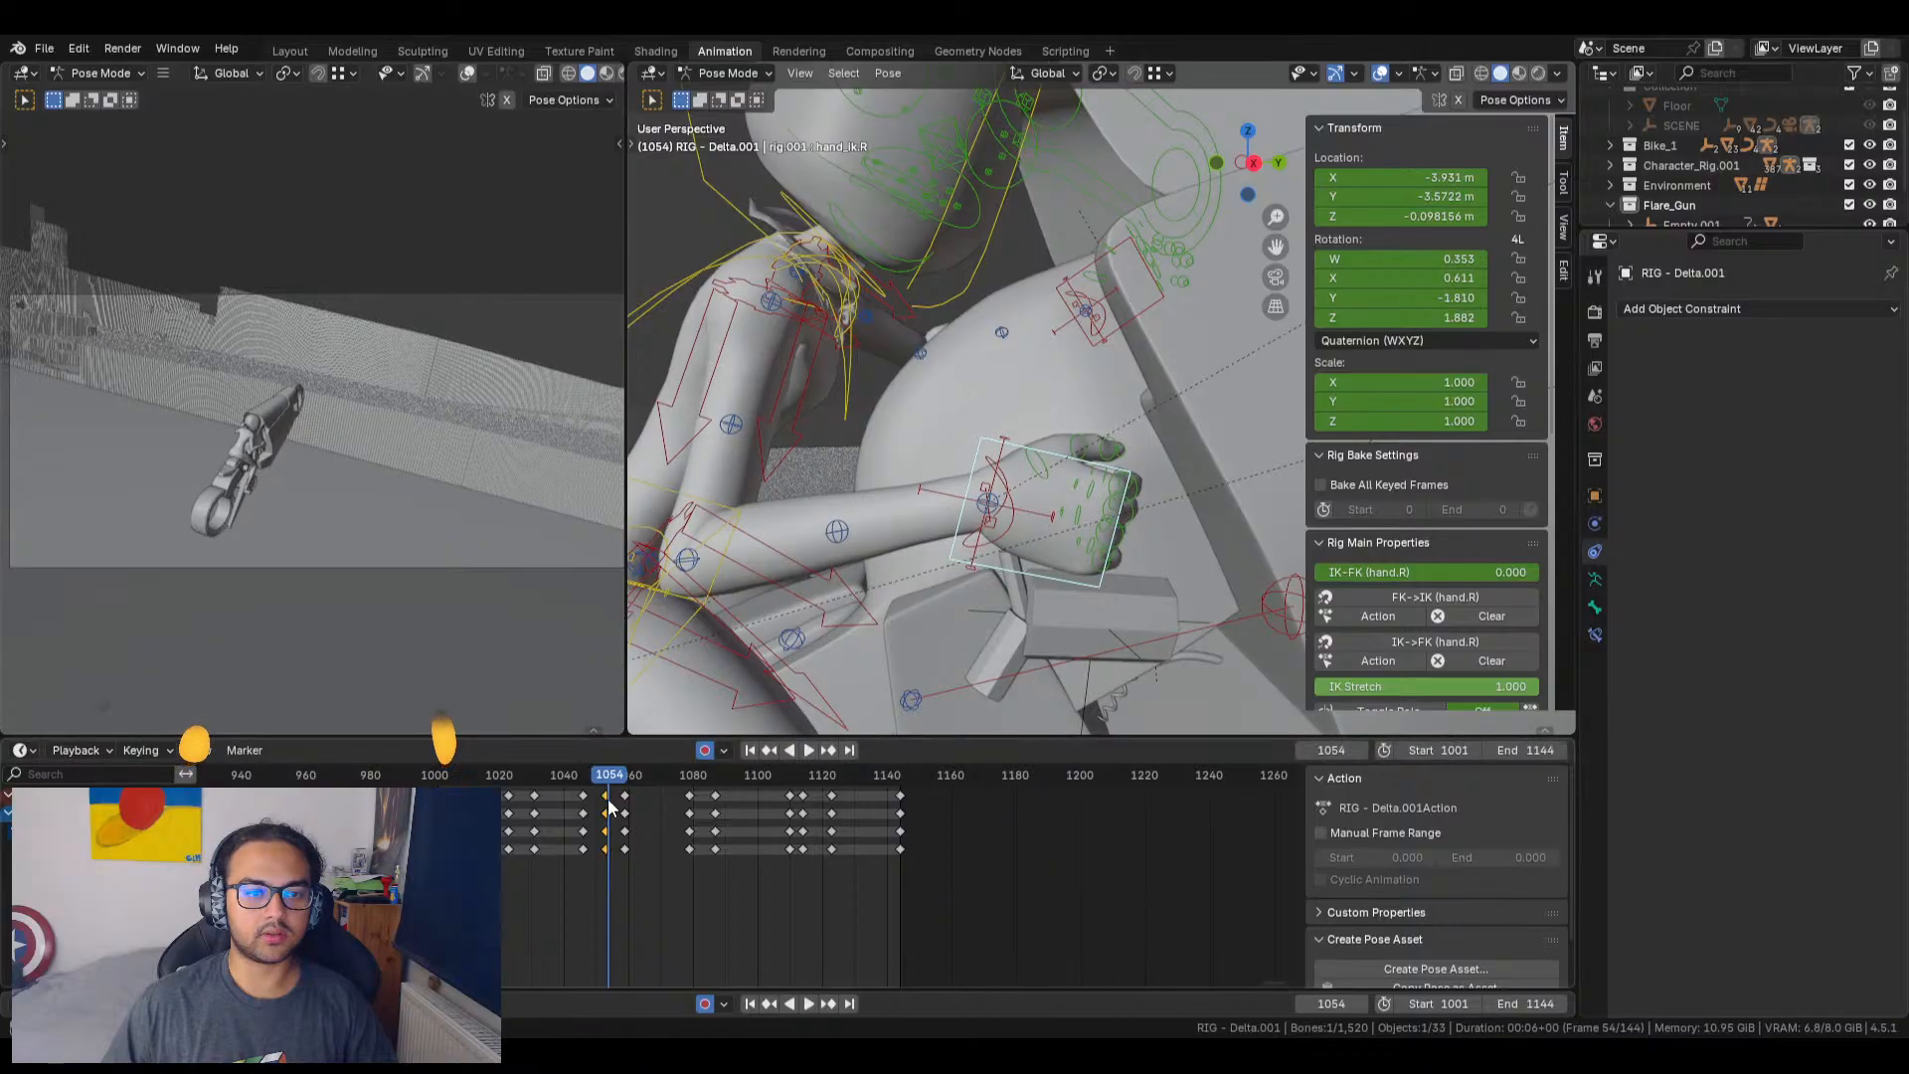
# Step: Examine the rider's right-arm reach up close, frame by frame between frames 1045 and 1059
pyautogui.moveTo(612, 779); pyautogui.dragTo(597, 779)
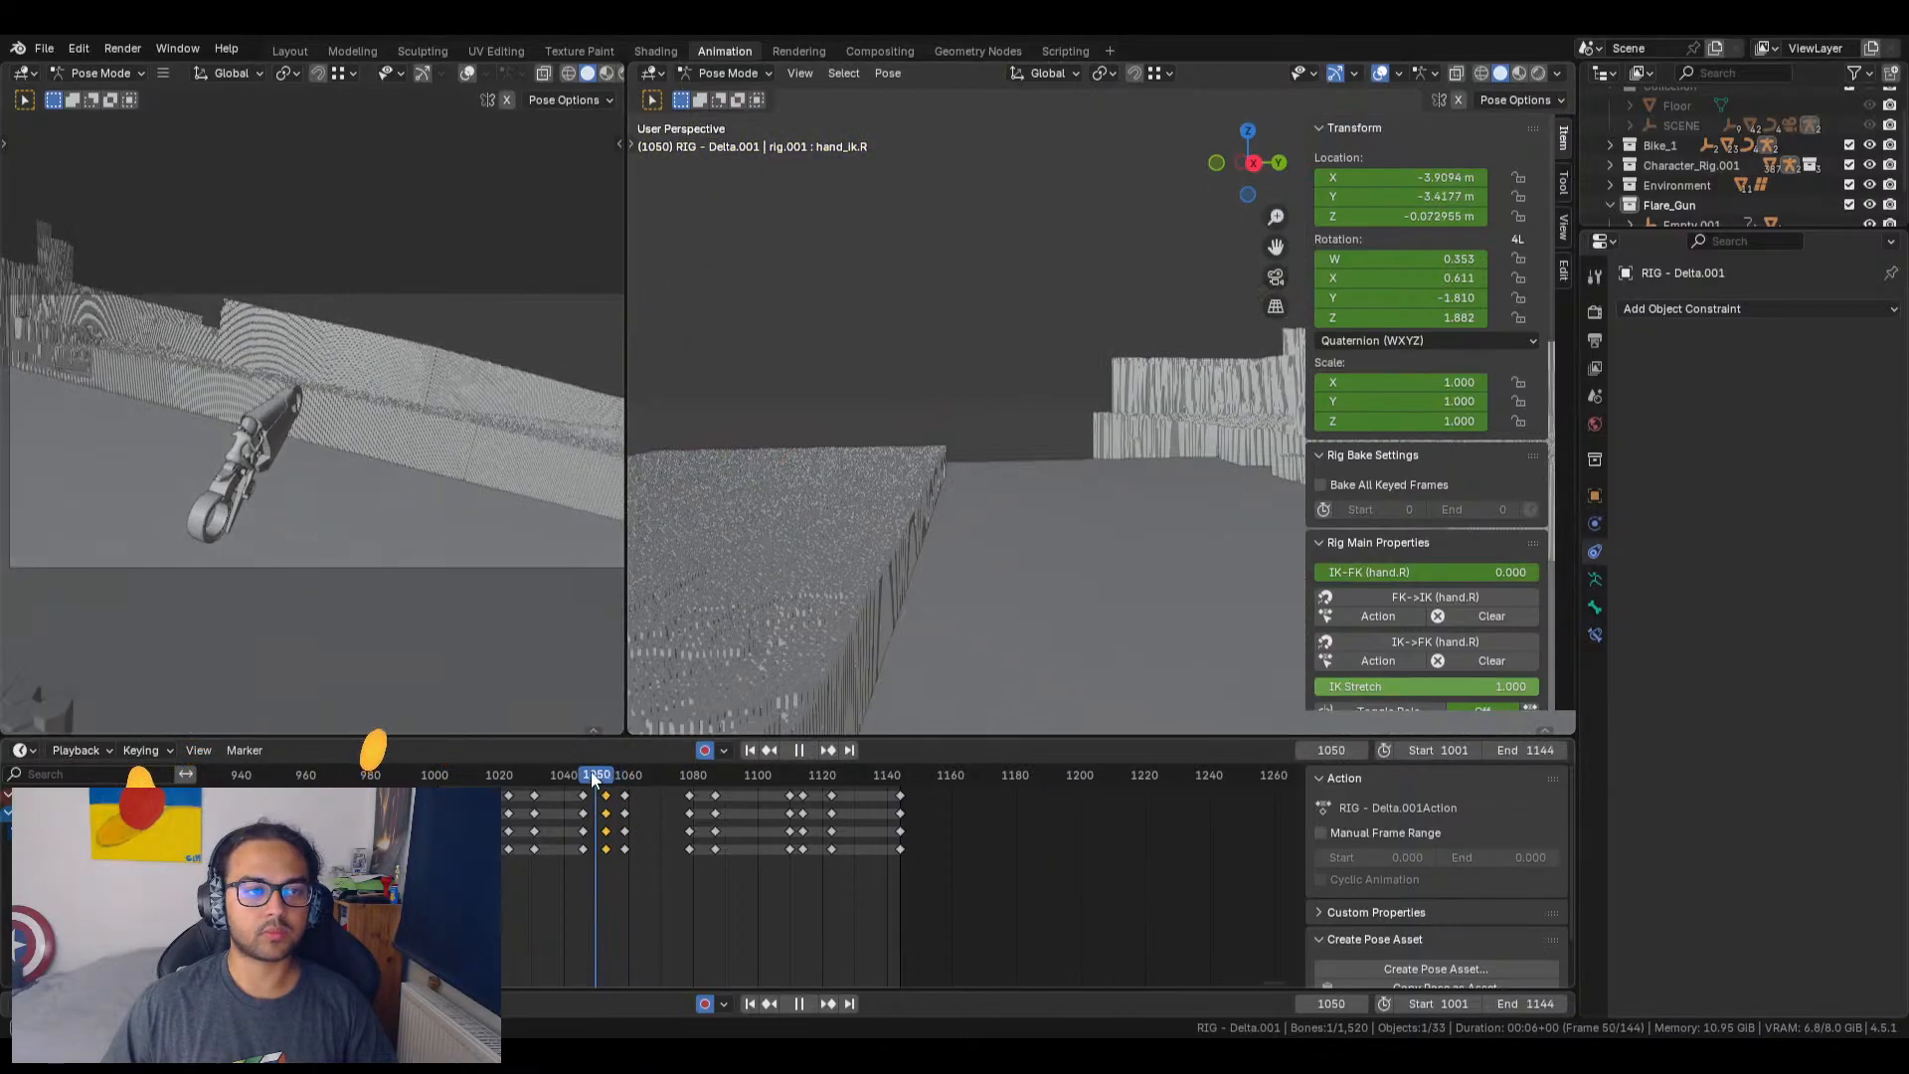
pyautogui.scroll(12, 282, 519)
pyautogui.keyDown('shift'); pyautogui.moveTo(389, 480); pyautogui.dragTo(195, 212, button='middle'); pyautogui.keyUp('shift')
pyautogui.scroll(4, 477, 456)
pyautogui.moveTo(475, 479)
pyautogui.keyDown('shift'); pyautogui.mouseDown(button='middle')
pyautogui.moveTo(560, 527)
pyautogui.moveTo(481, 474)
pyautogui.mouseUp(button='middle'); pyautogui.keyUp('shift')
pyautogui.scroll(-2, 559, 527)
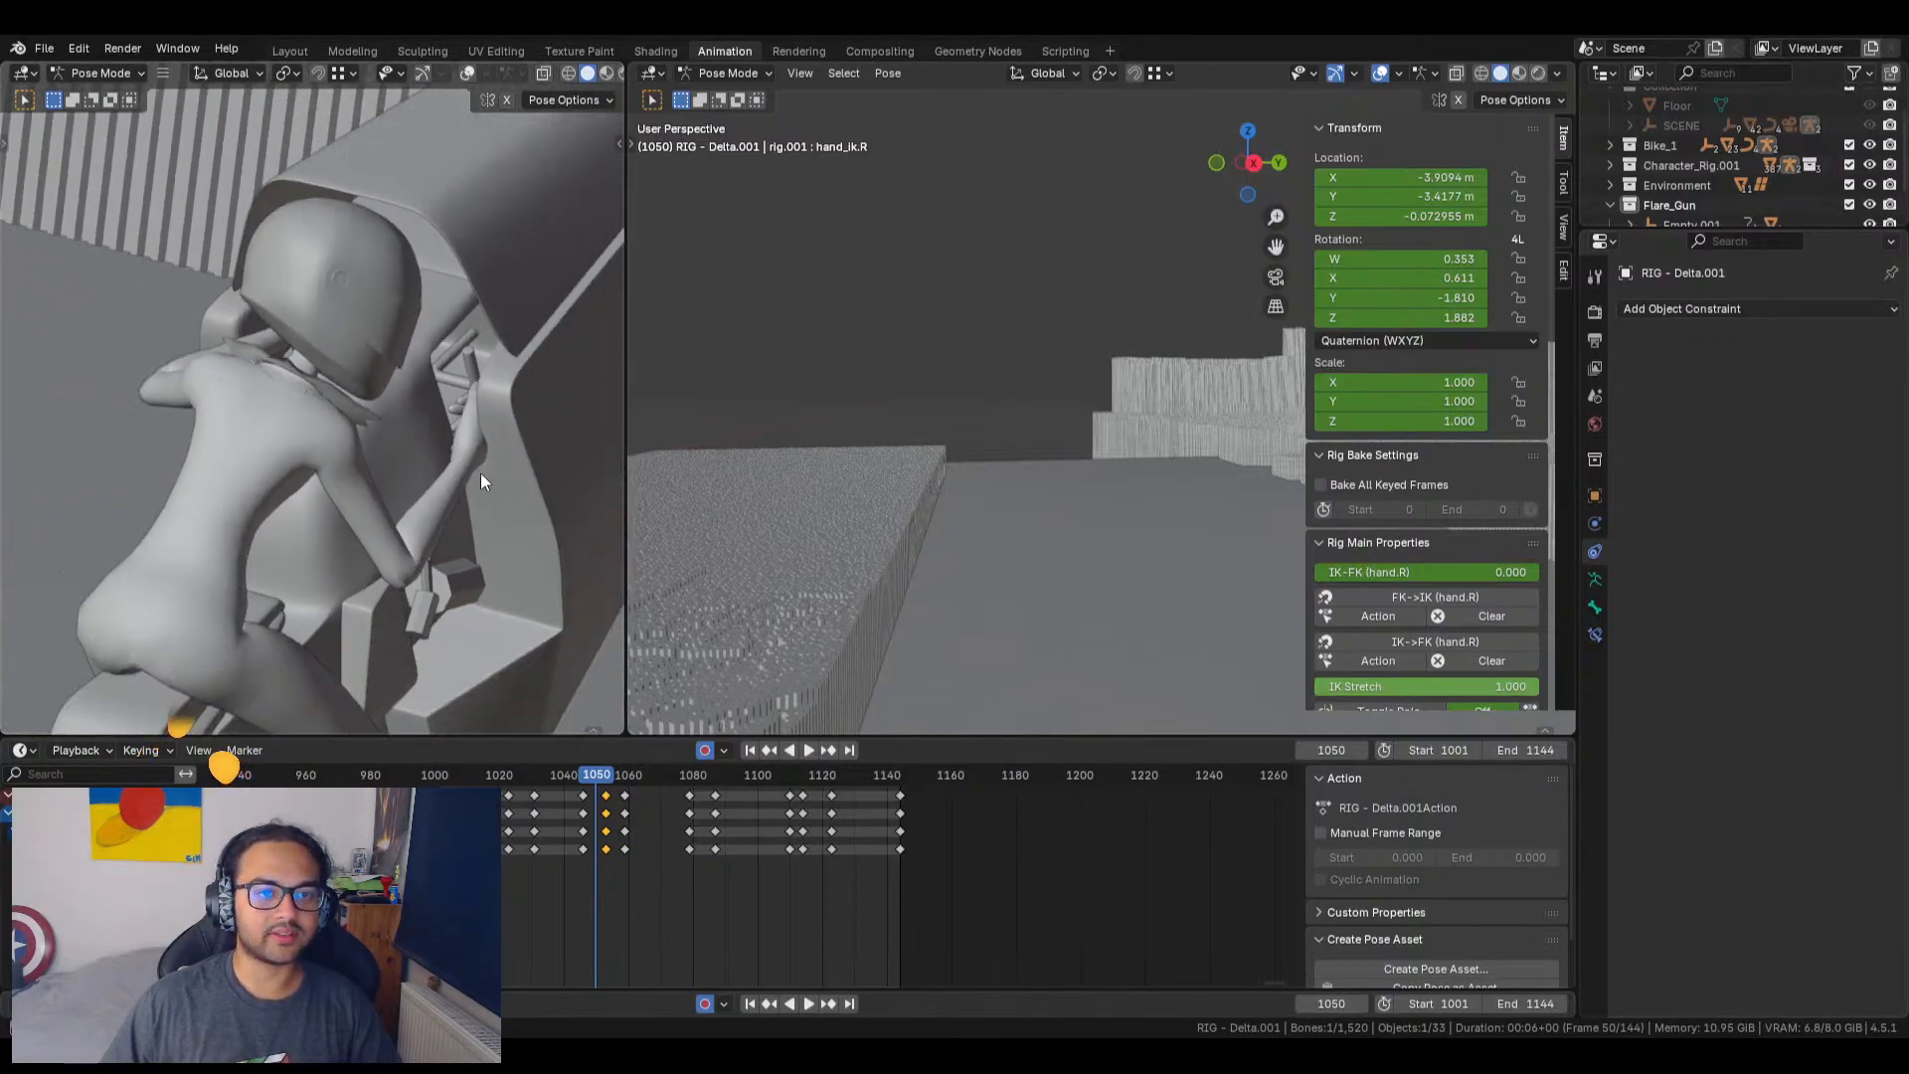
pyautogui.press('Left')
pyautogui.press('Left')
pyautogui.press('Right')
pyautogui.press('Right')
pyautogui.press('Right')
pyautogui.press('Right')
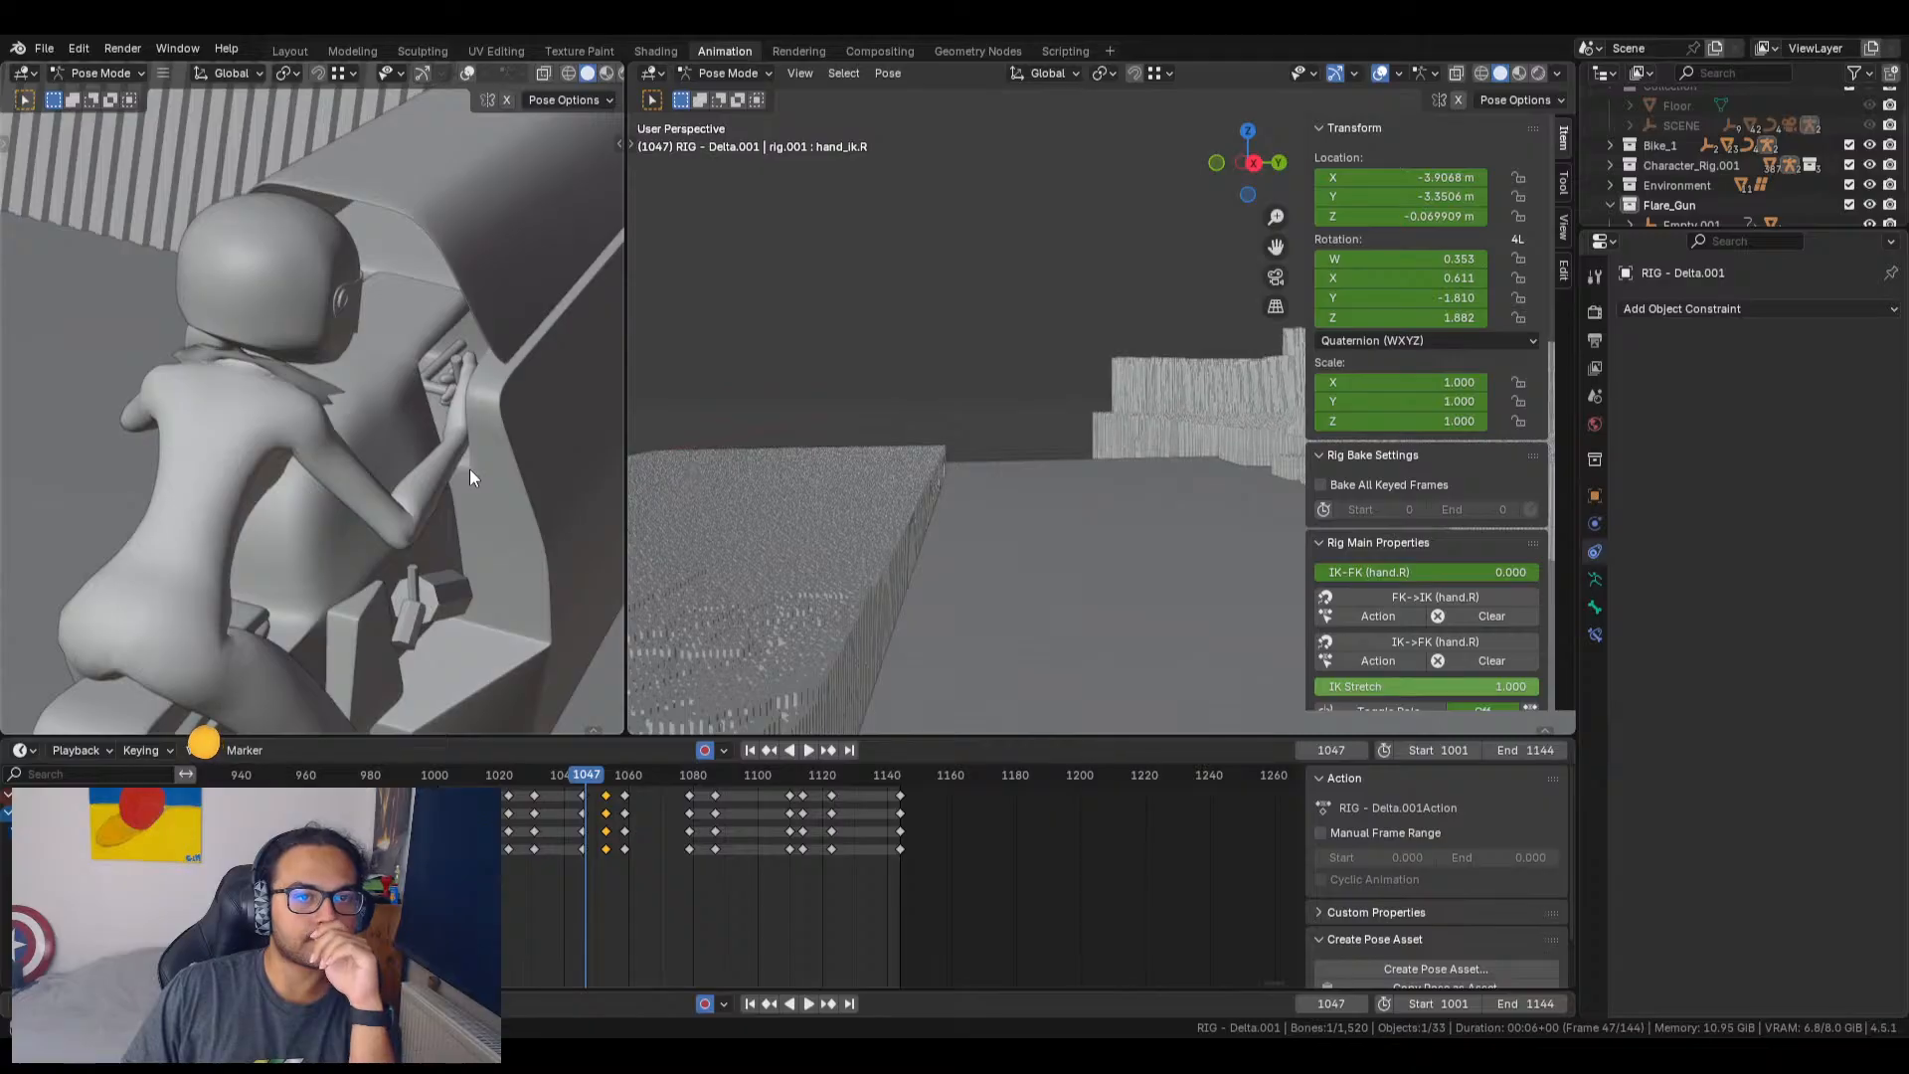
pyautogui.press('Right')
pyautogui.press('Right')
pyautogui.press('Right')
pyautogui.press('Right')
pyautogui.press('Right')
pyautogui.press('Right')
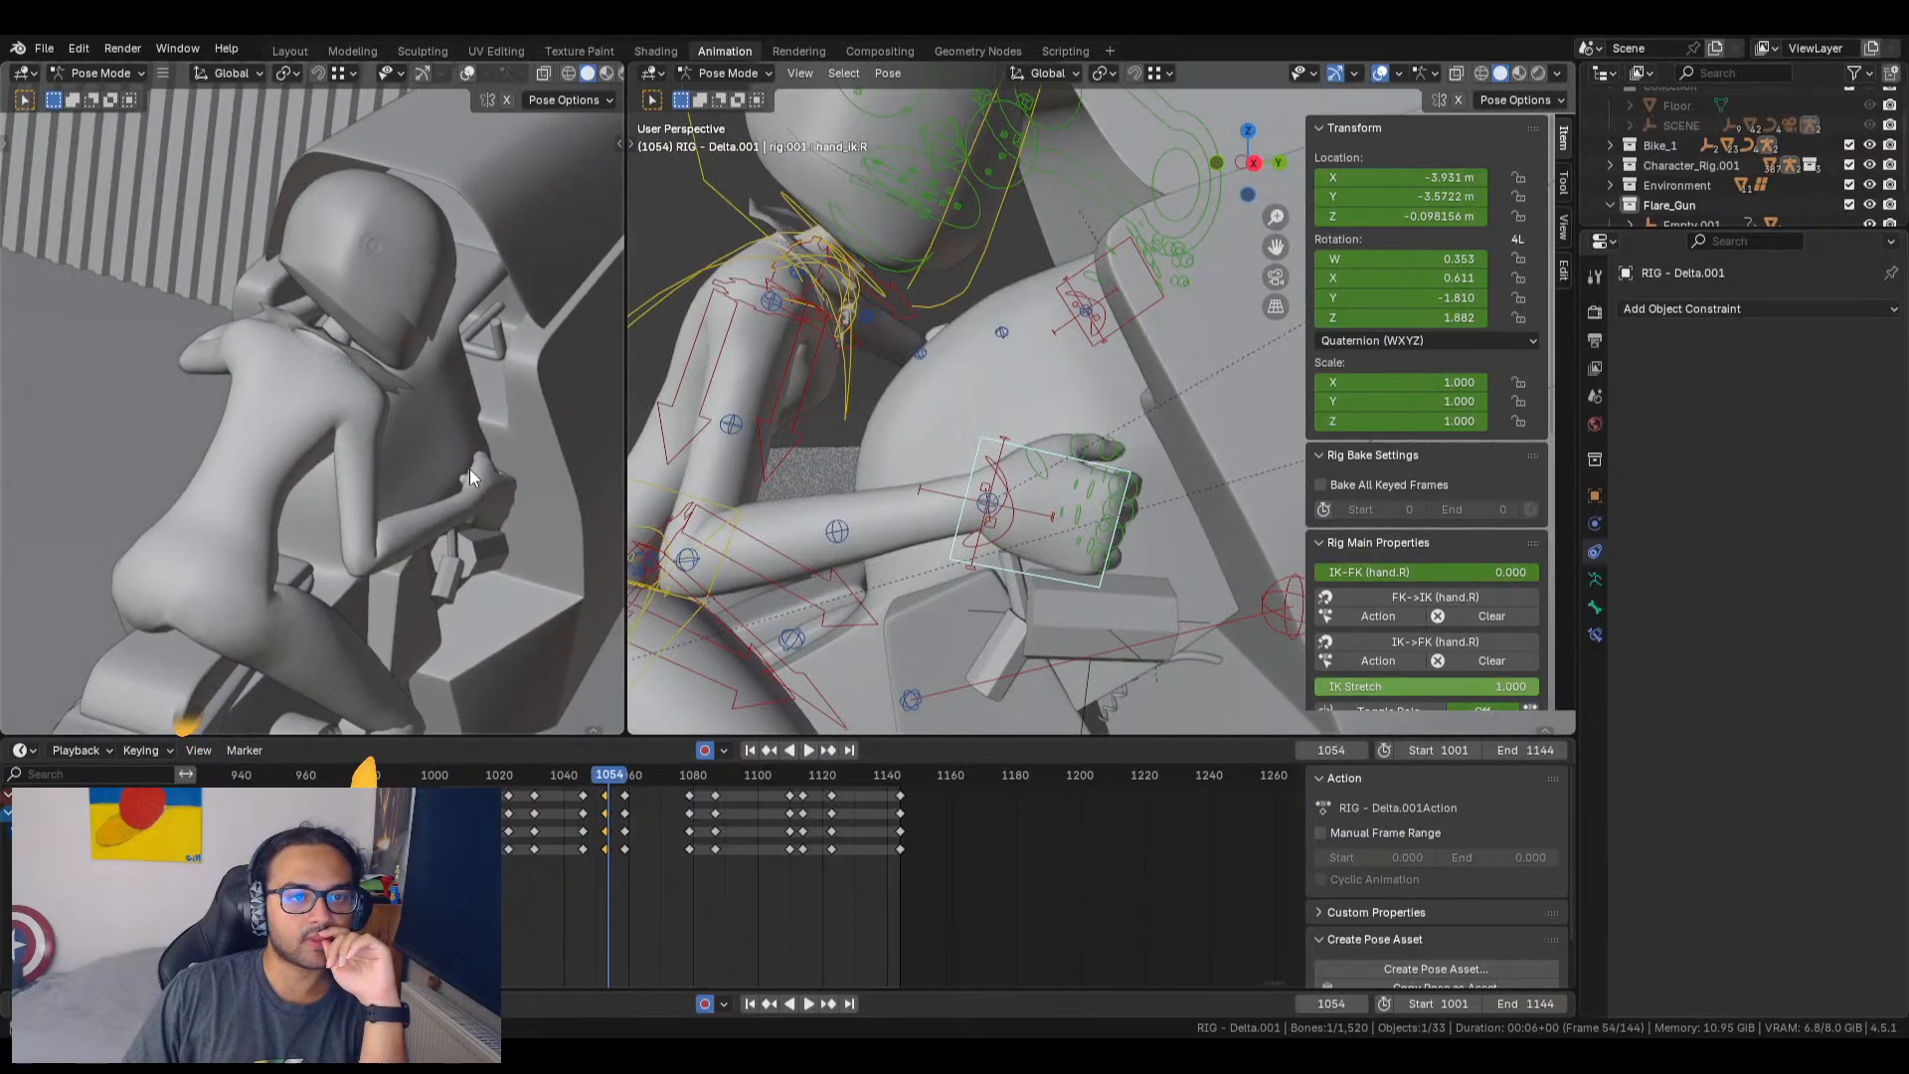
pyautogui.press('Right')
pyautogui.press('Right')
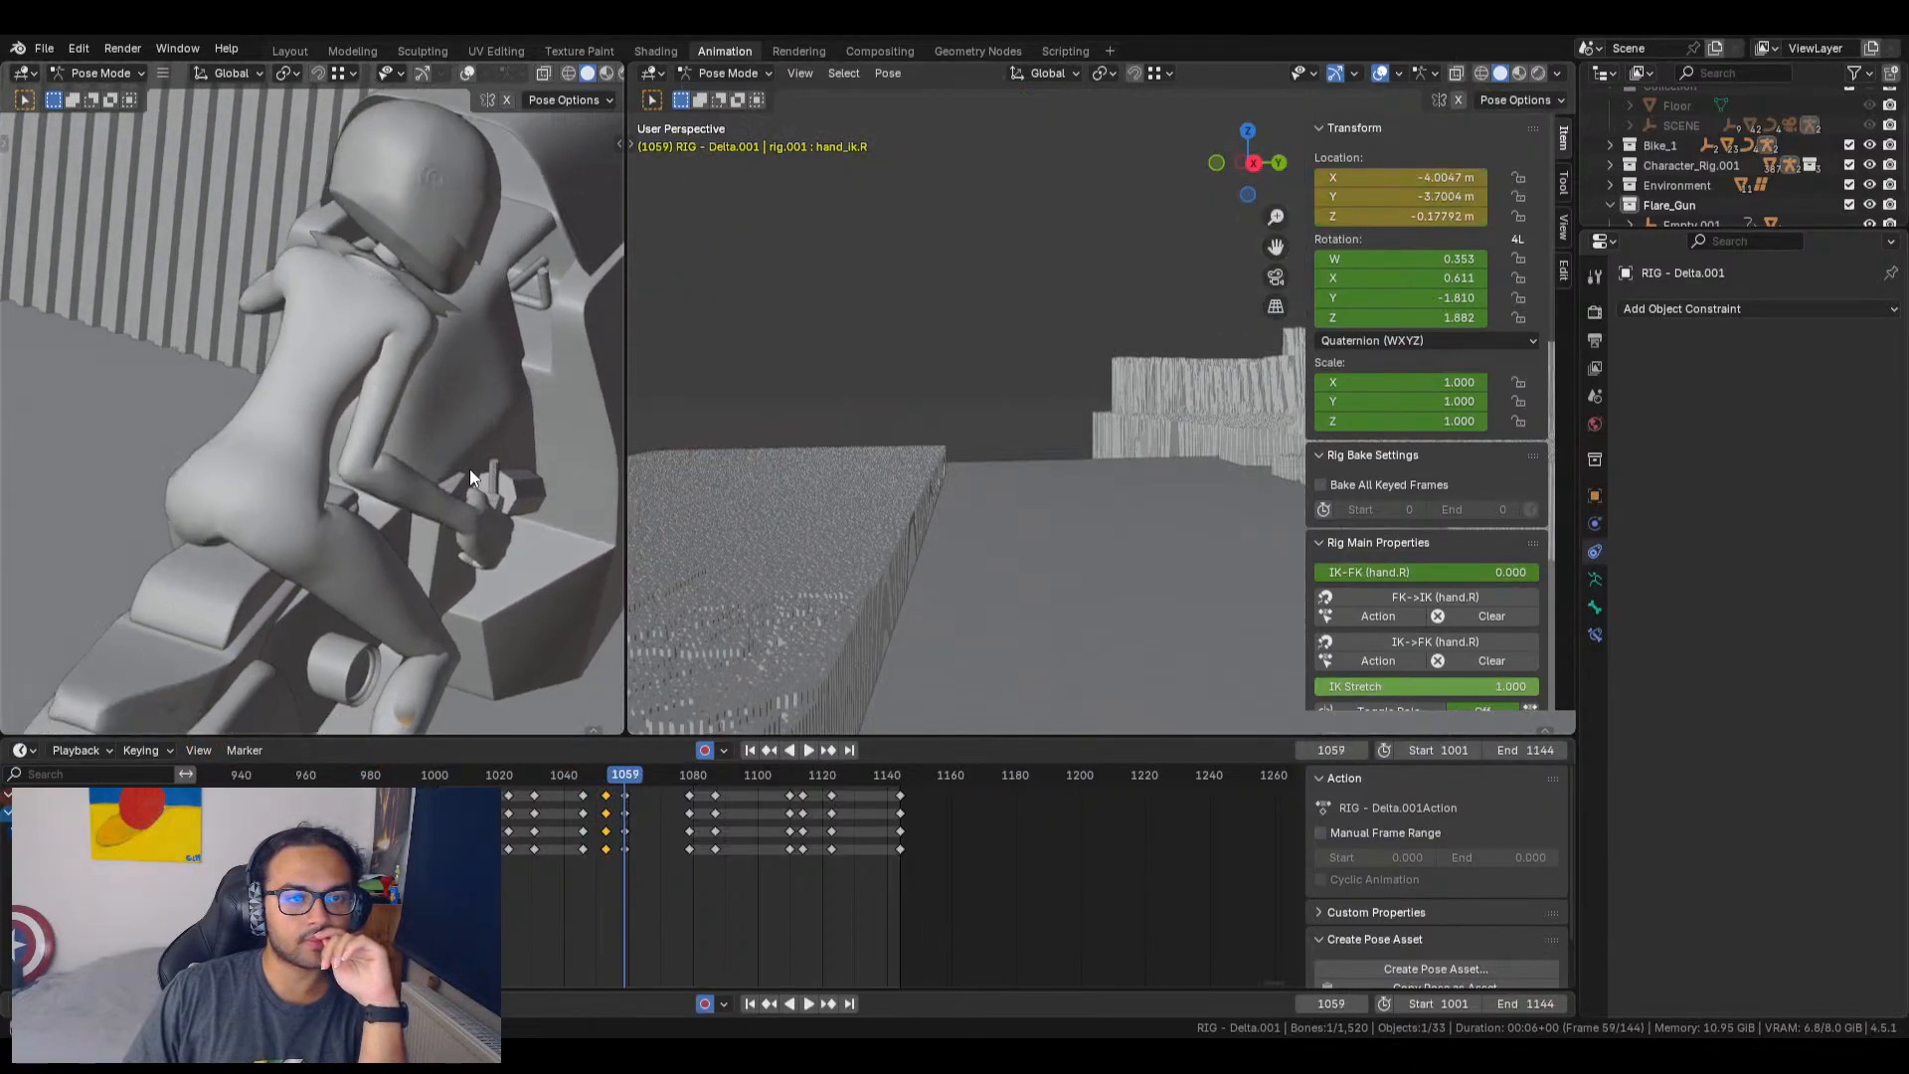
pyautogui.press('Left')
pyautogui.press('Left')
pyautogui.press('Left')
pyautogui.press('Left')
pyautogui.press('Left')
pyautogui.press('Left')
pyautogui.press('Left')
pyautogui.press('Left')
pyautogui.press('Left')
pyautogui.press('Left')
pyautogui.press('Left')
pyautogui.press('Left')
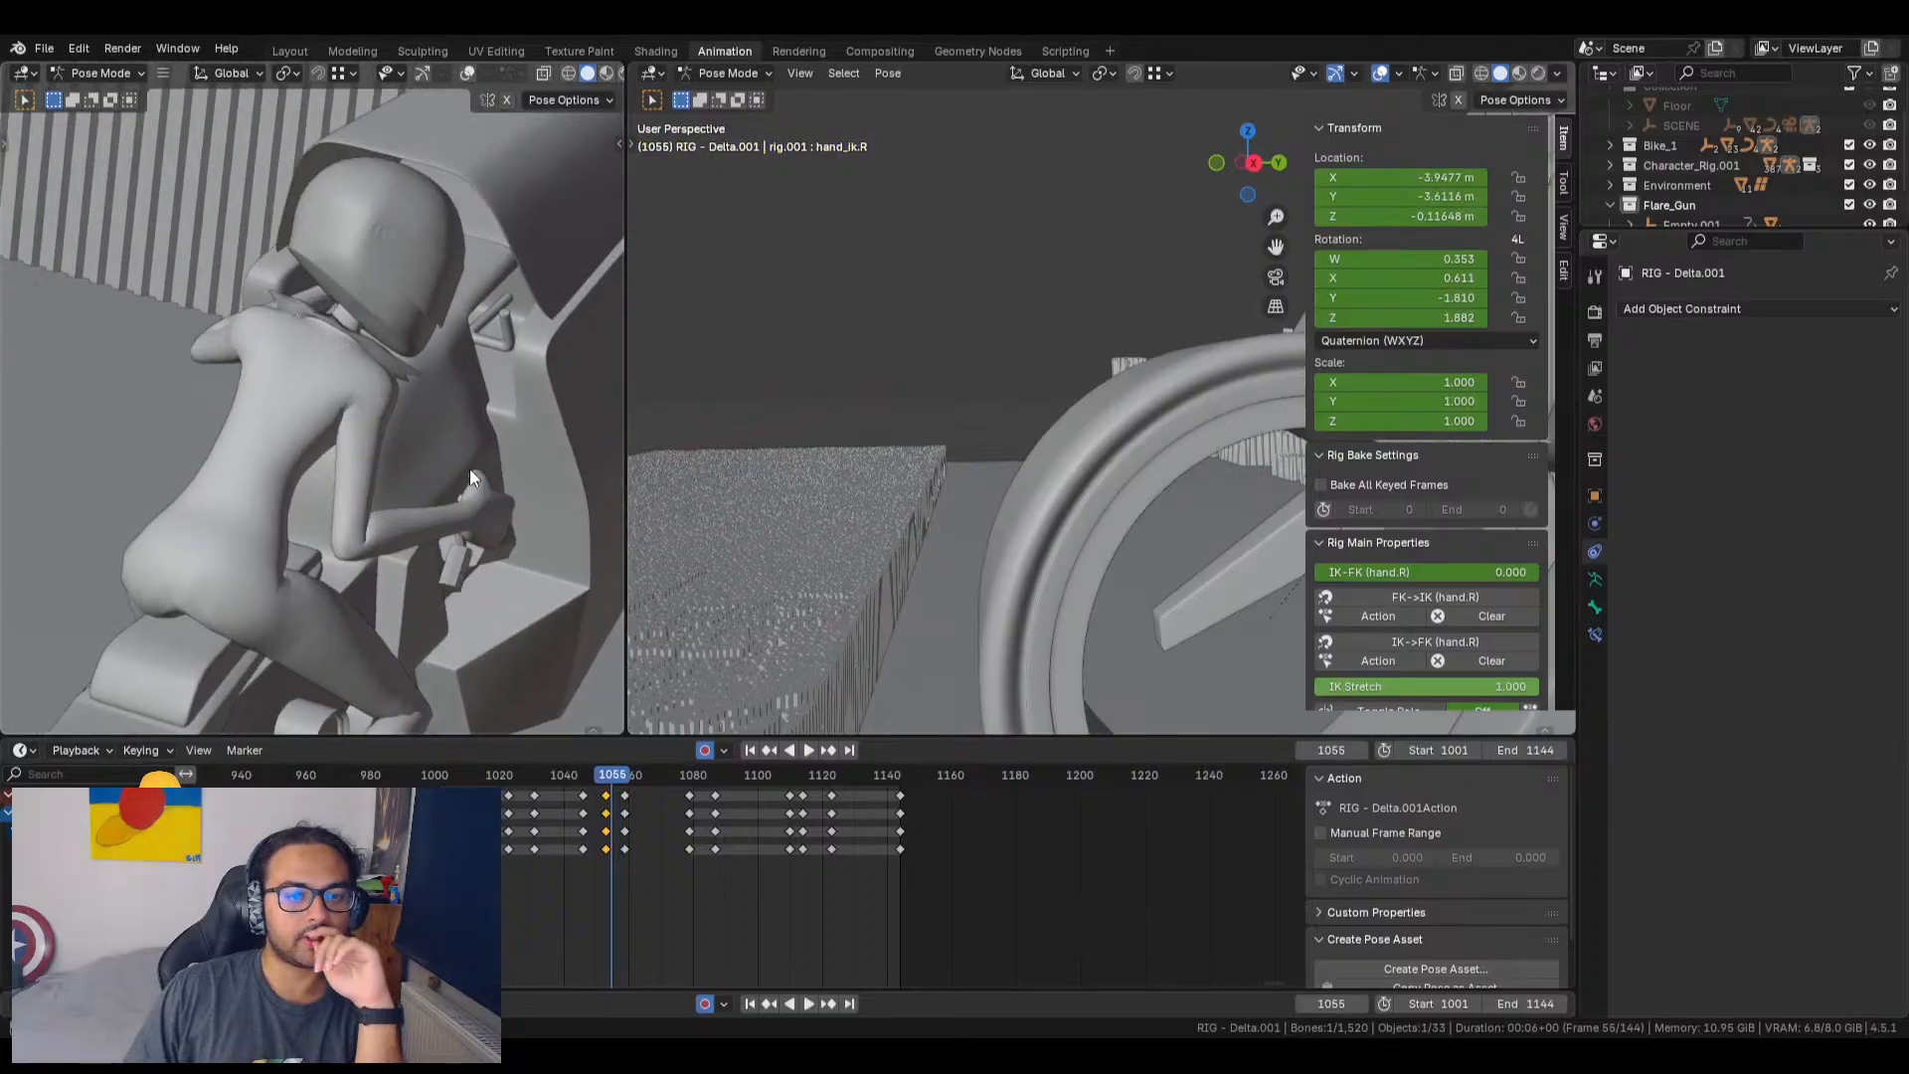
pyautogui.press('Left')
pyautogui.press('Left')
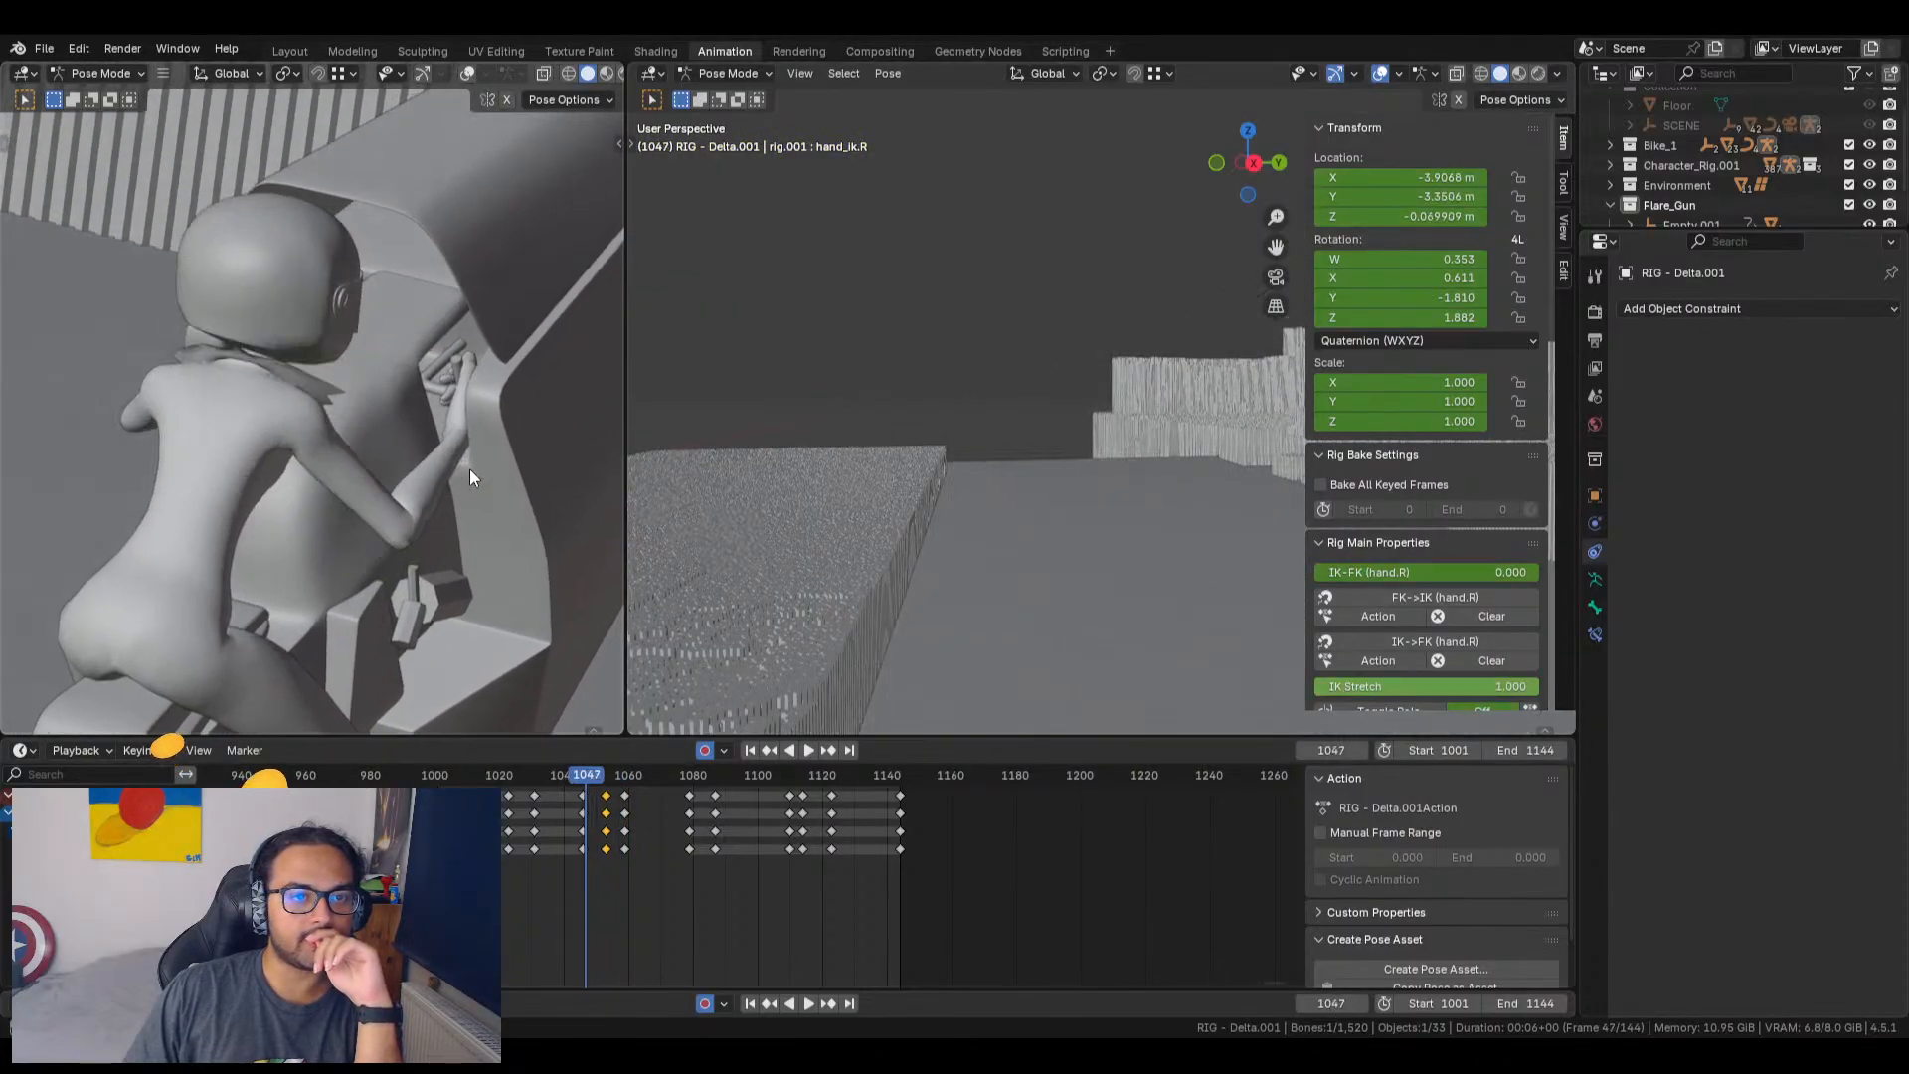
pyautogui.press('Left')
pyautogui.press('Left')
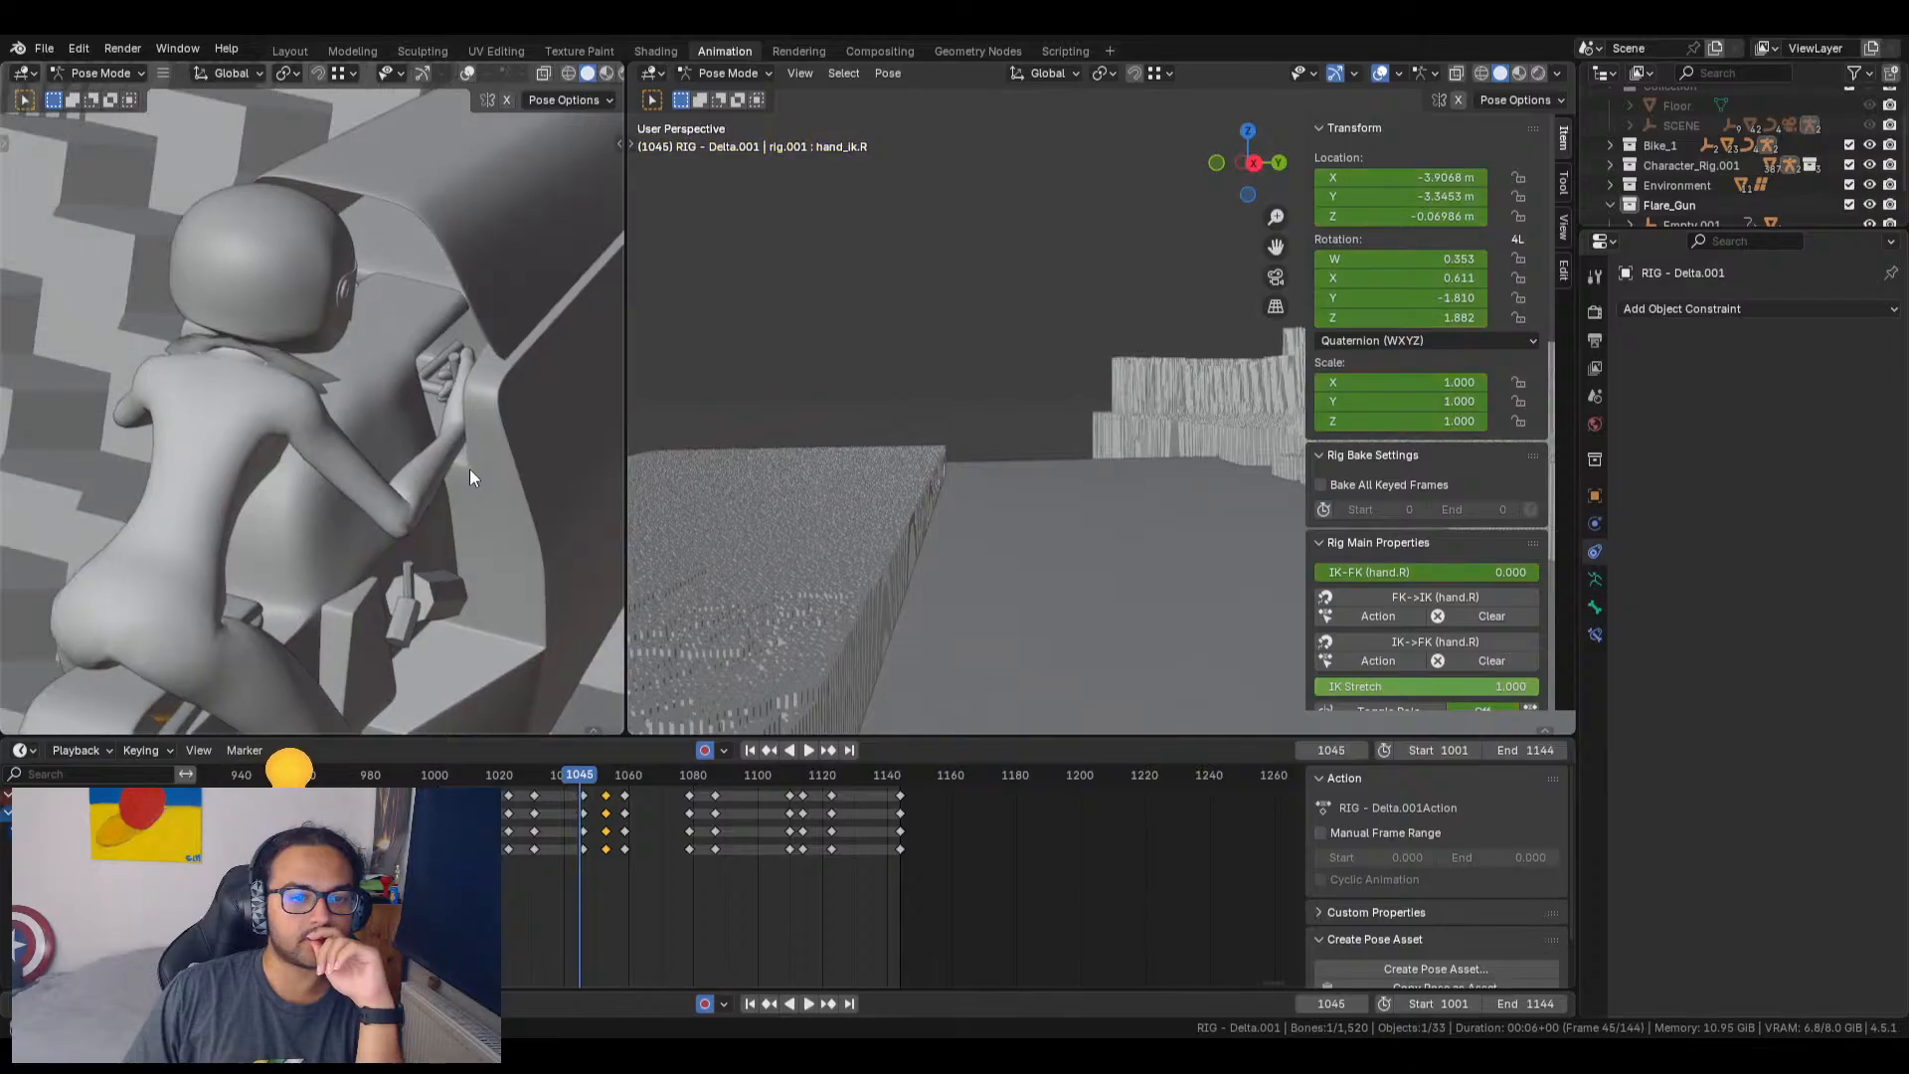
pyautogui.press('Right')
pyautogui.press('Right')
pyautogui.press('Right')
pyautogui.press('Right')
pyautogui.press('Right')
pyautogui.press('Right')
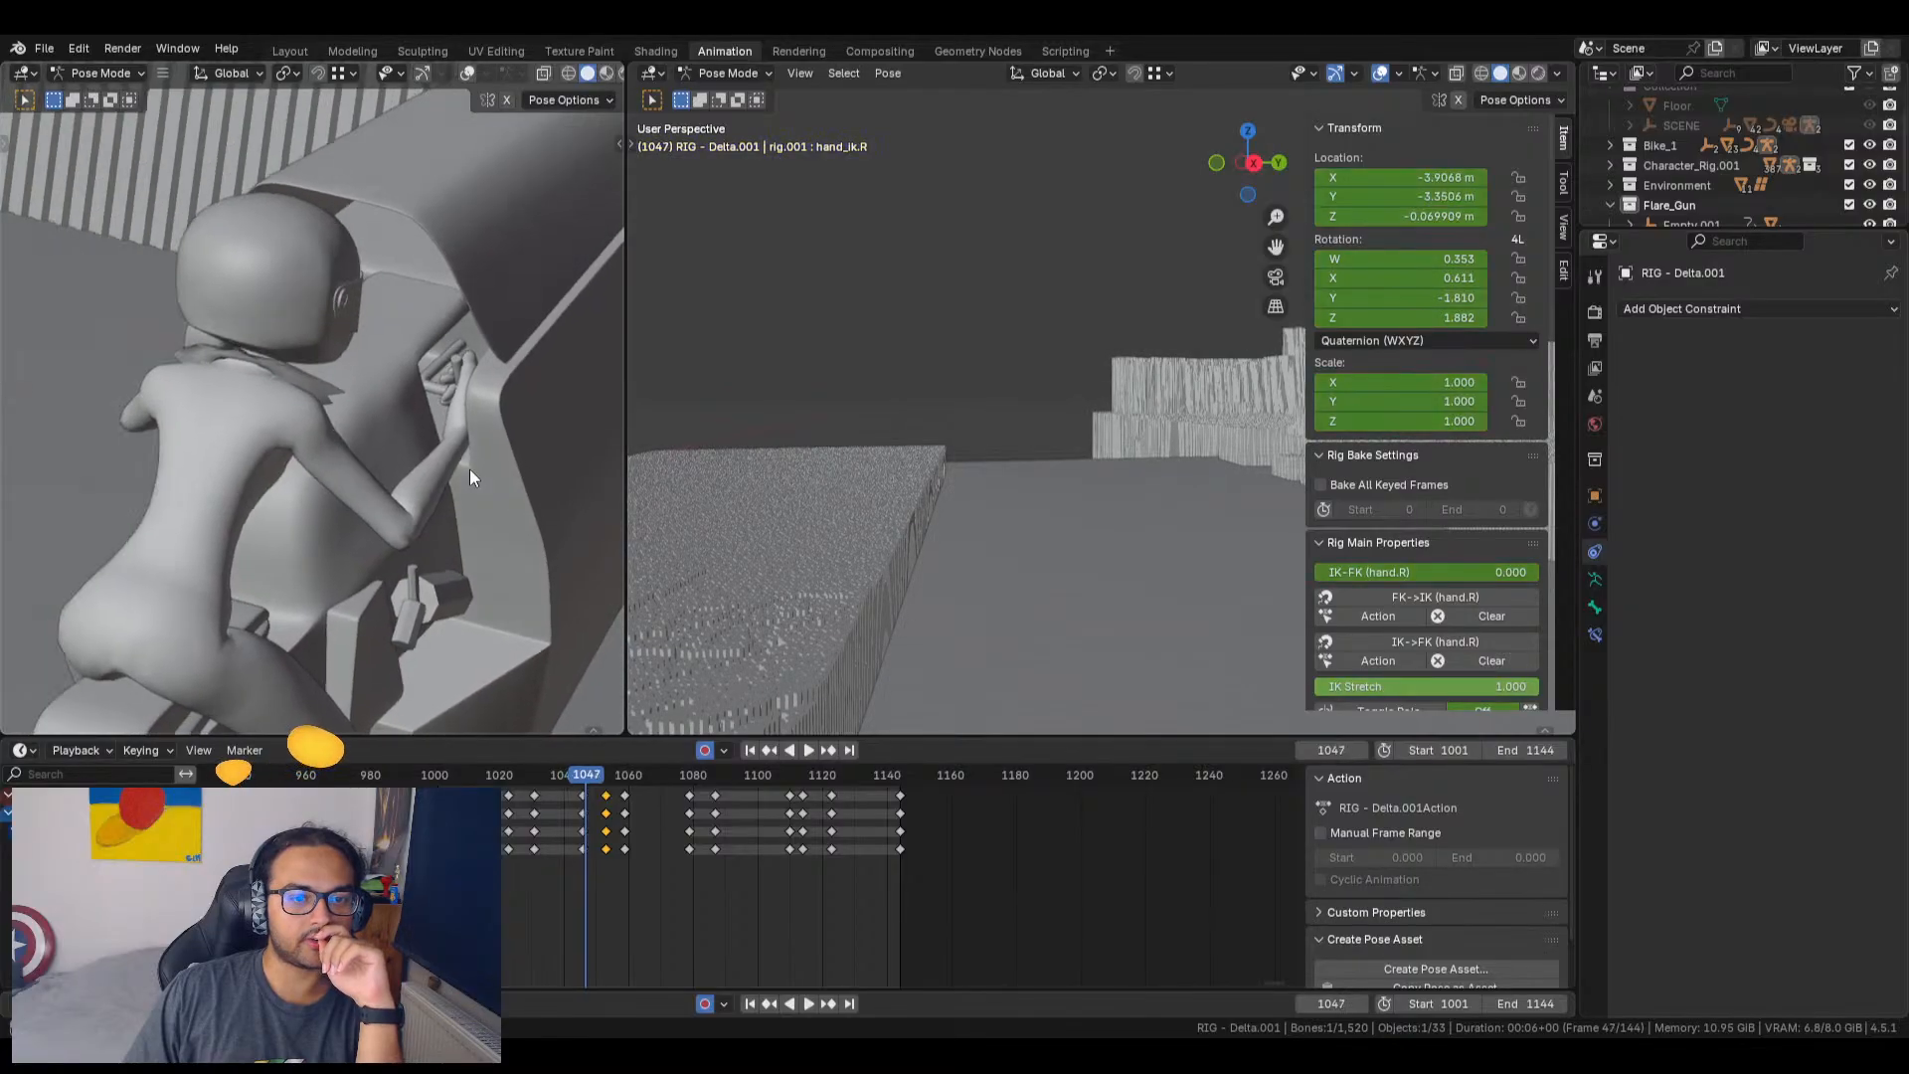
pyautogui.press('Left')
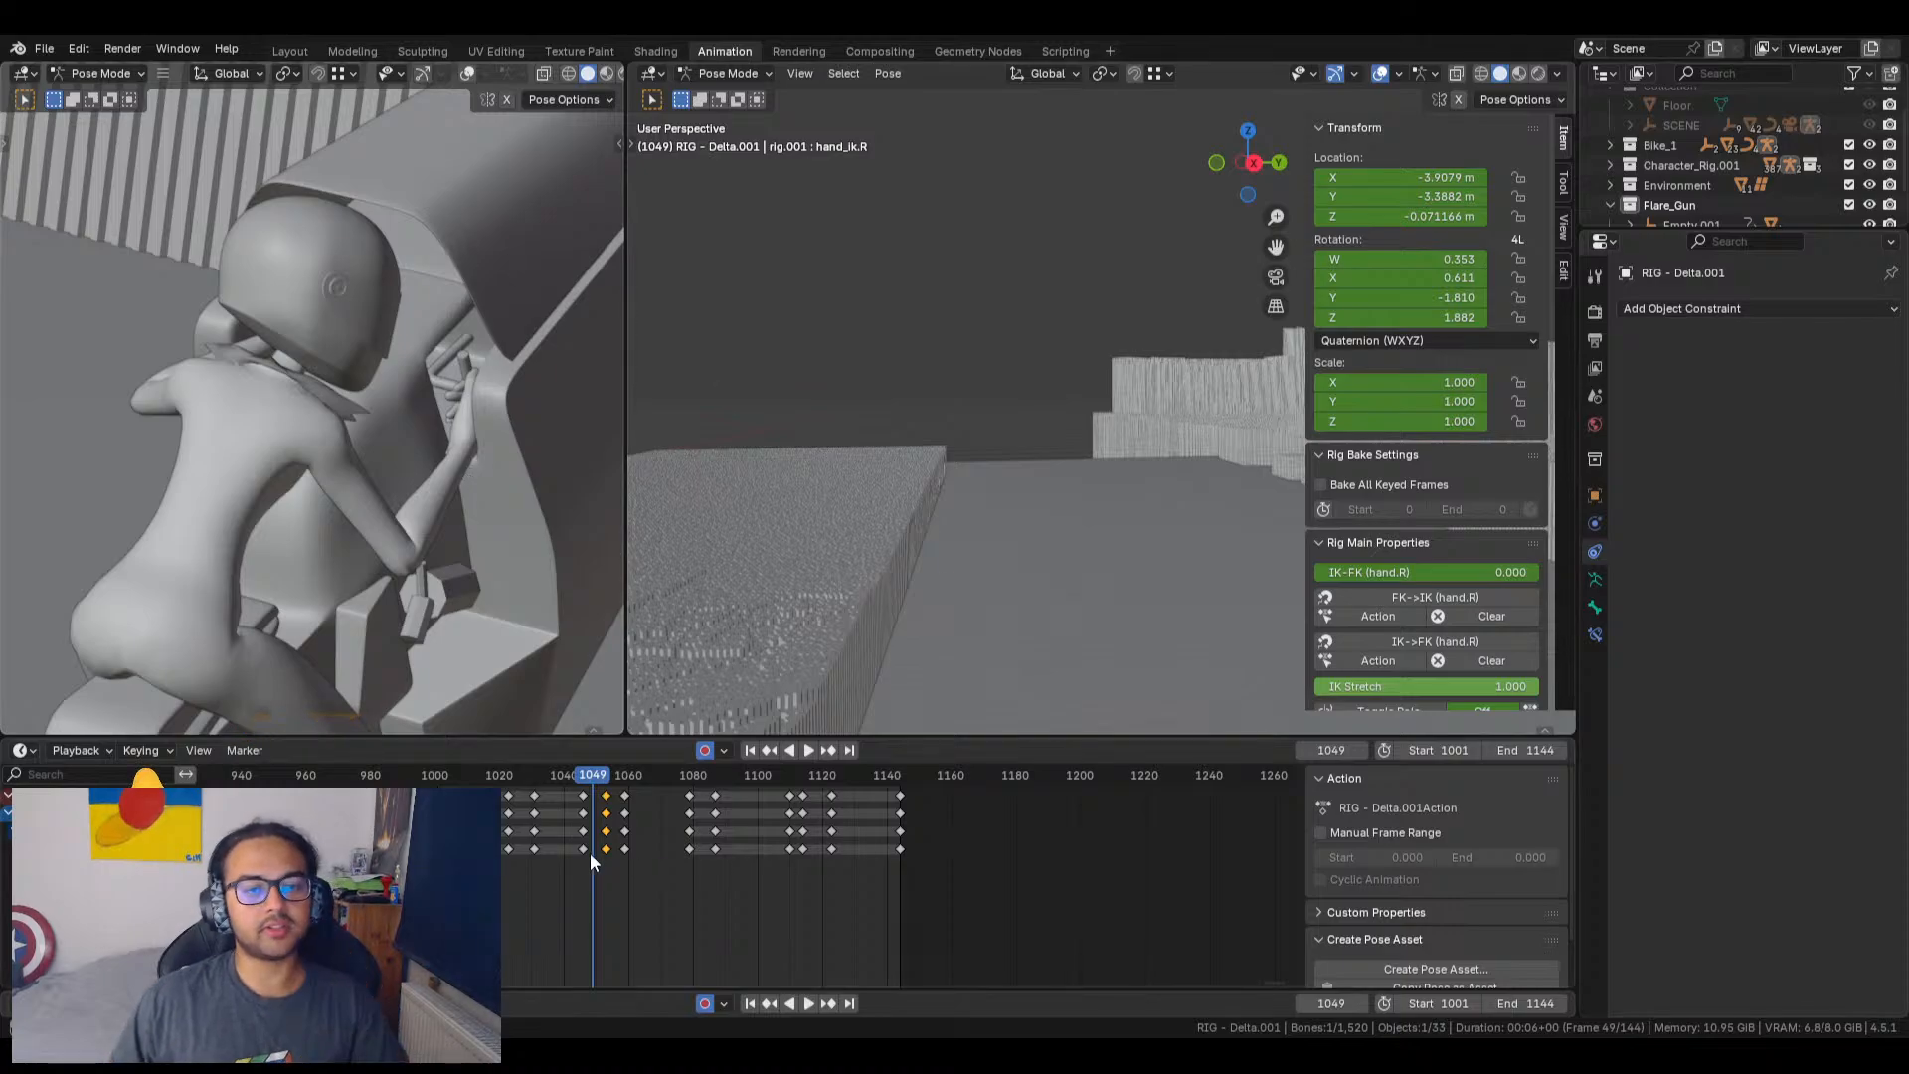
# Step: Move the right hand IK control's keyframes just before frame 1049 three frames forward, onto frame 1049
pyautogui.moveTo(587, 883); pyautogui.dragTo(575, 787)
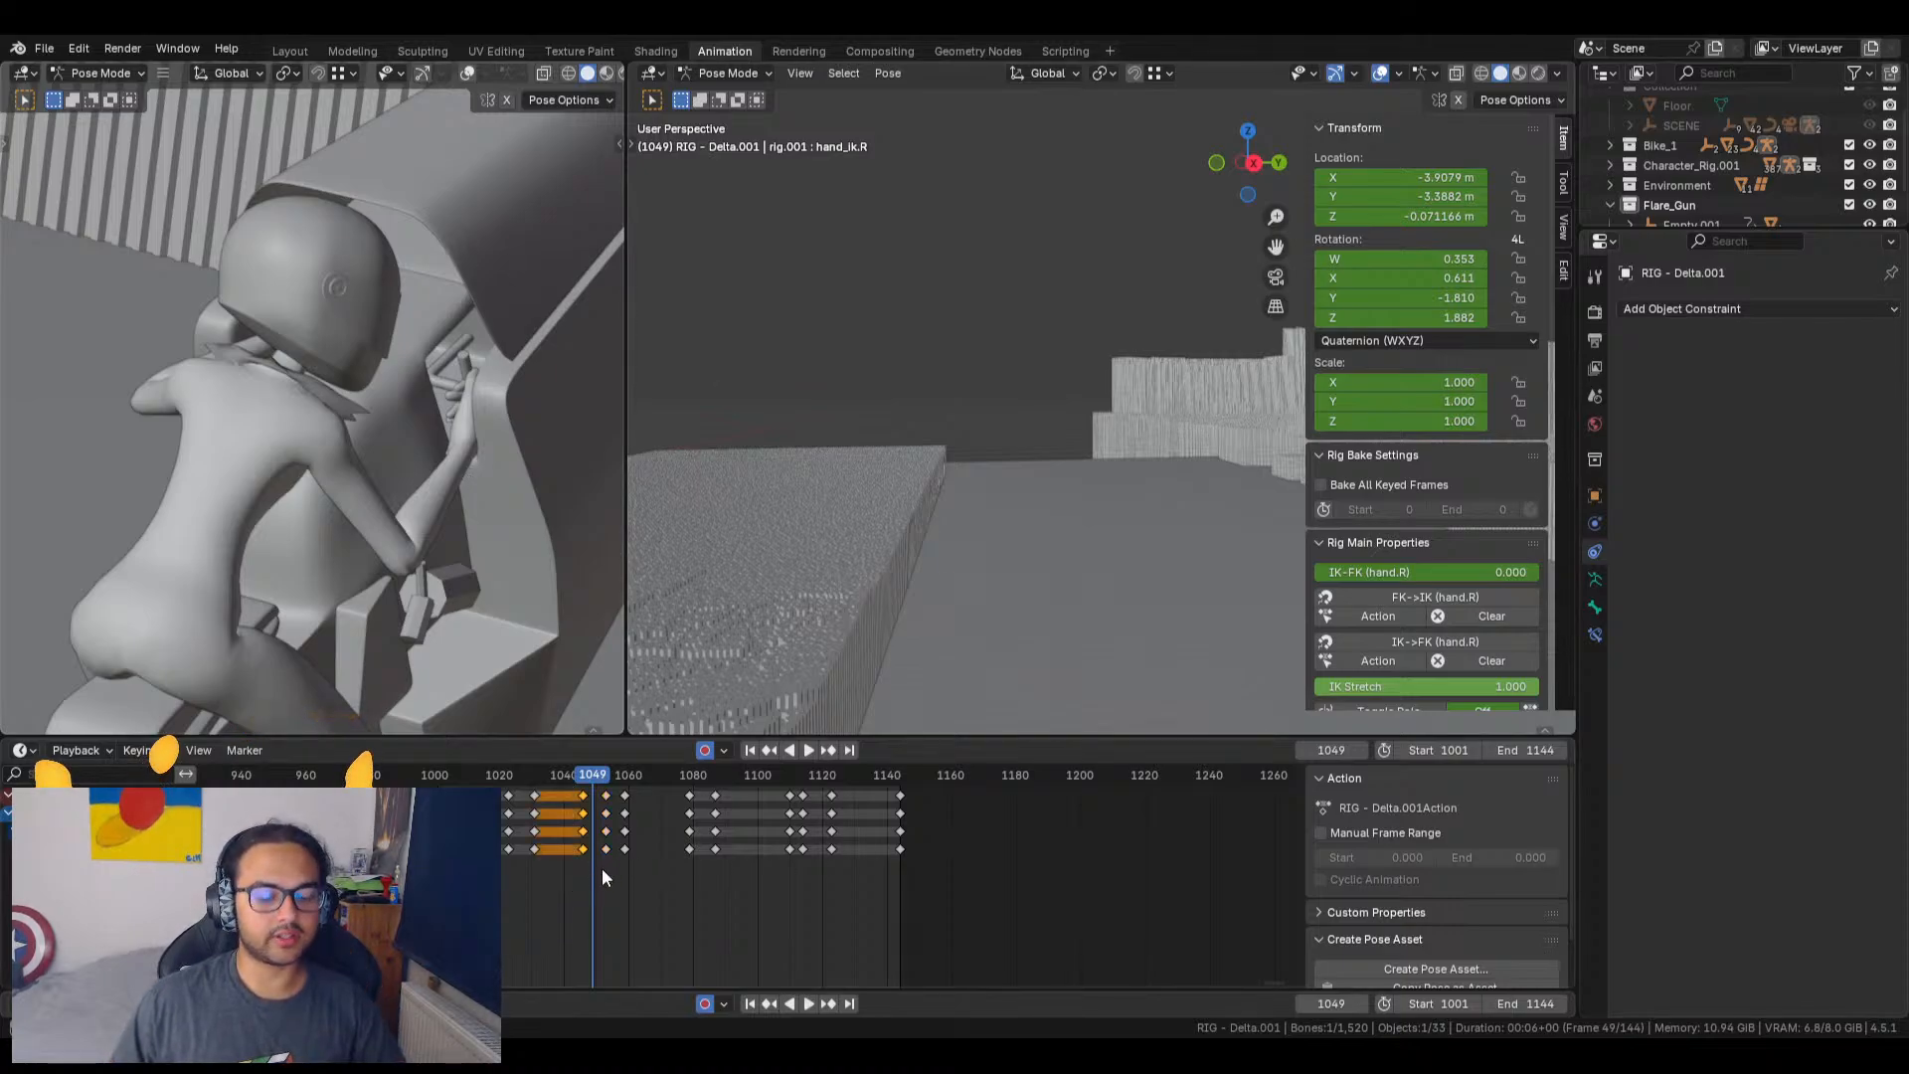
pyautogui.press('g')
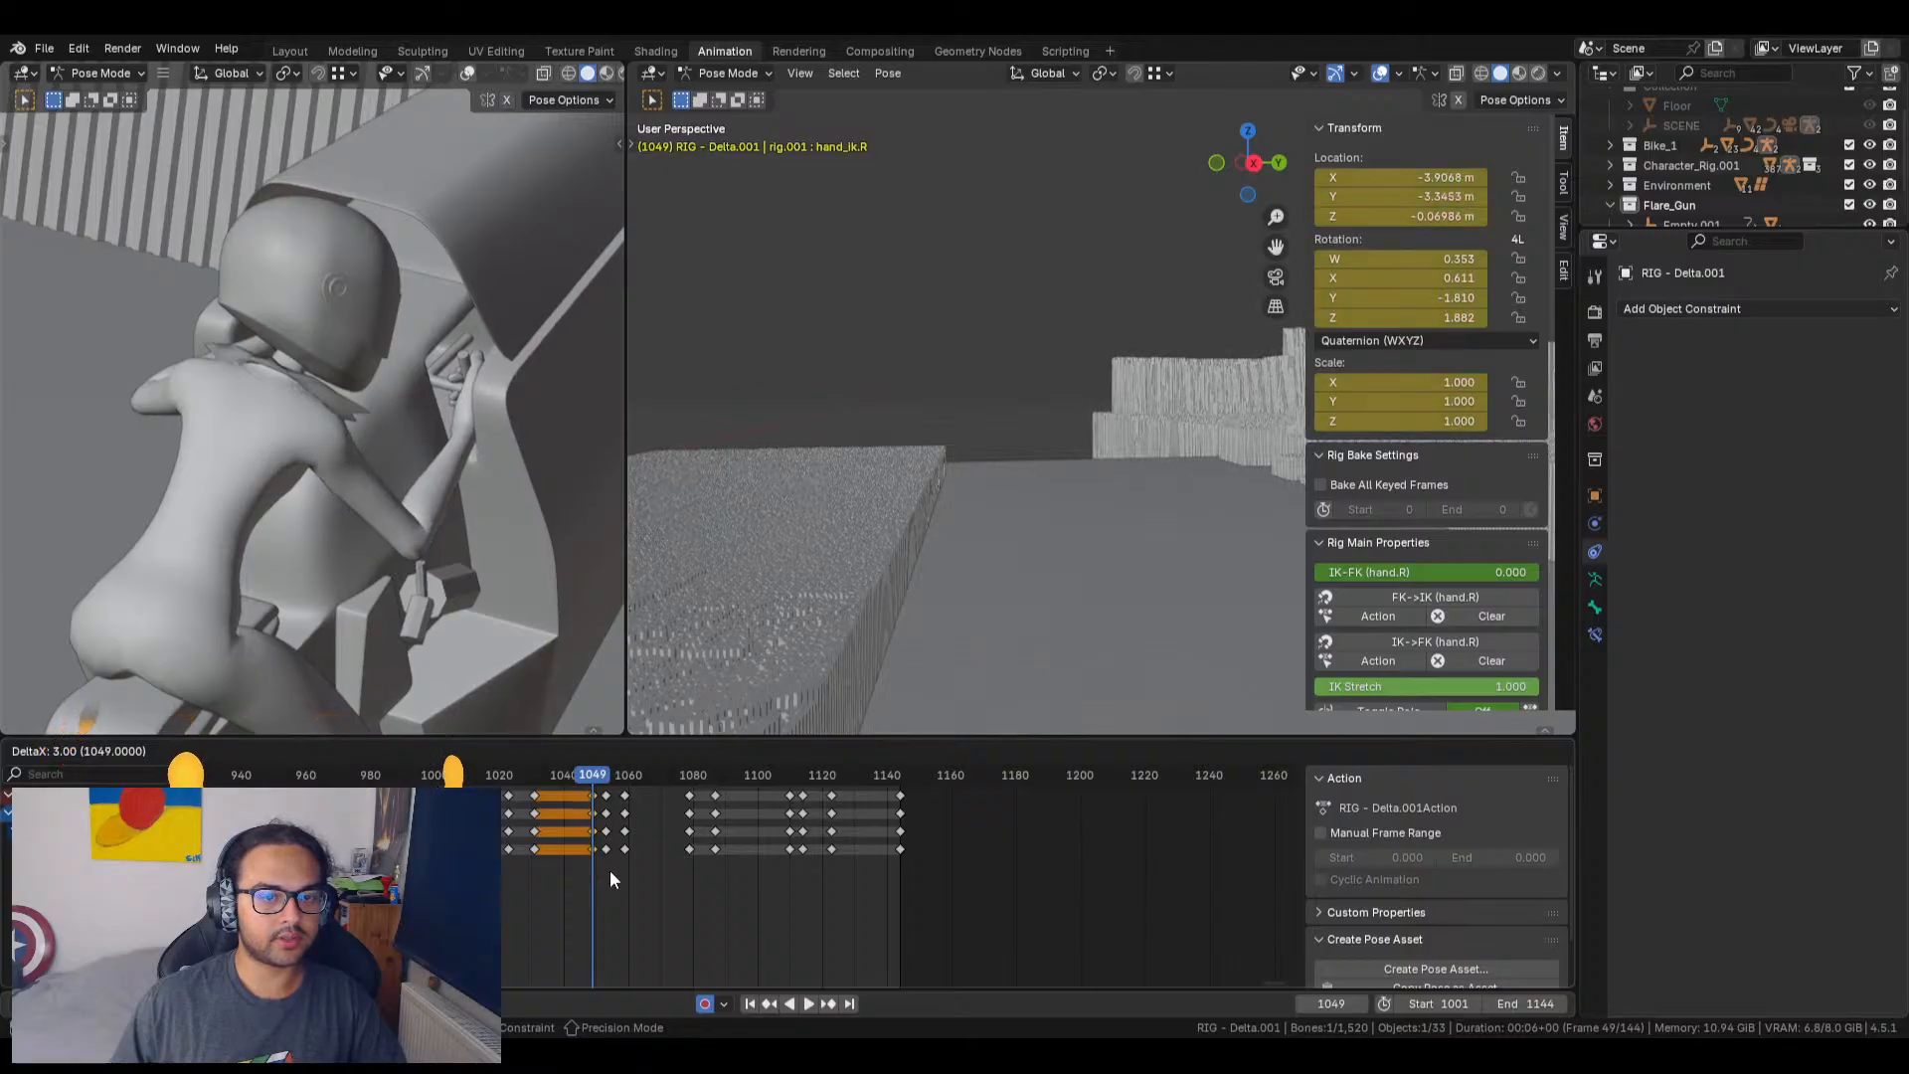
pyautogui.click(611, 870)
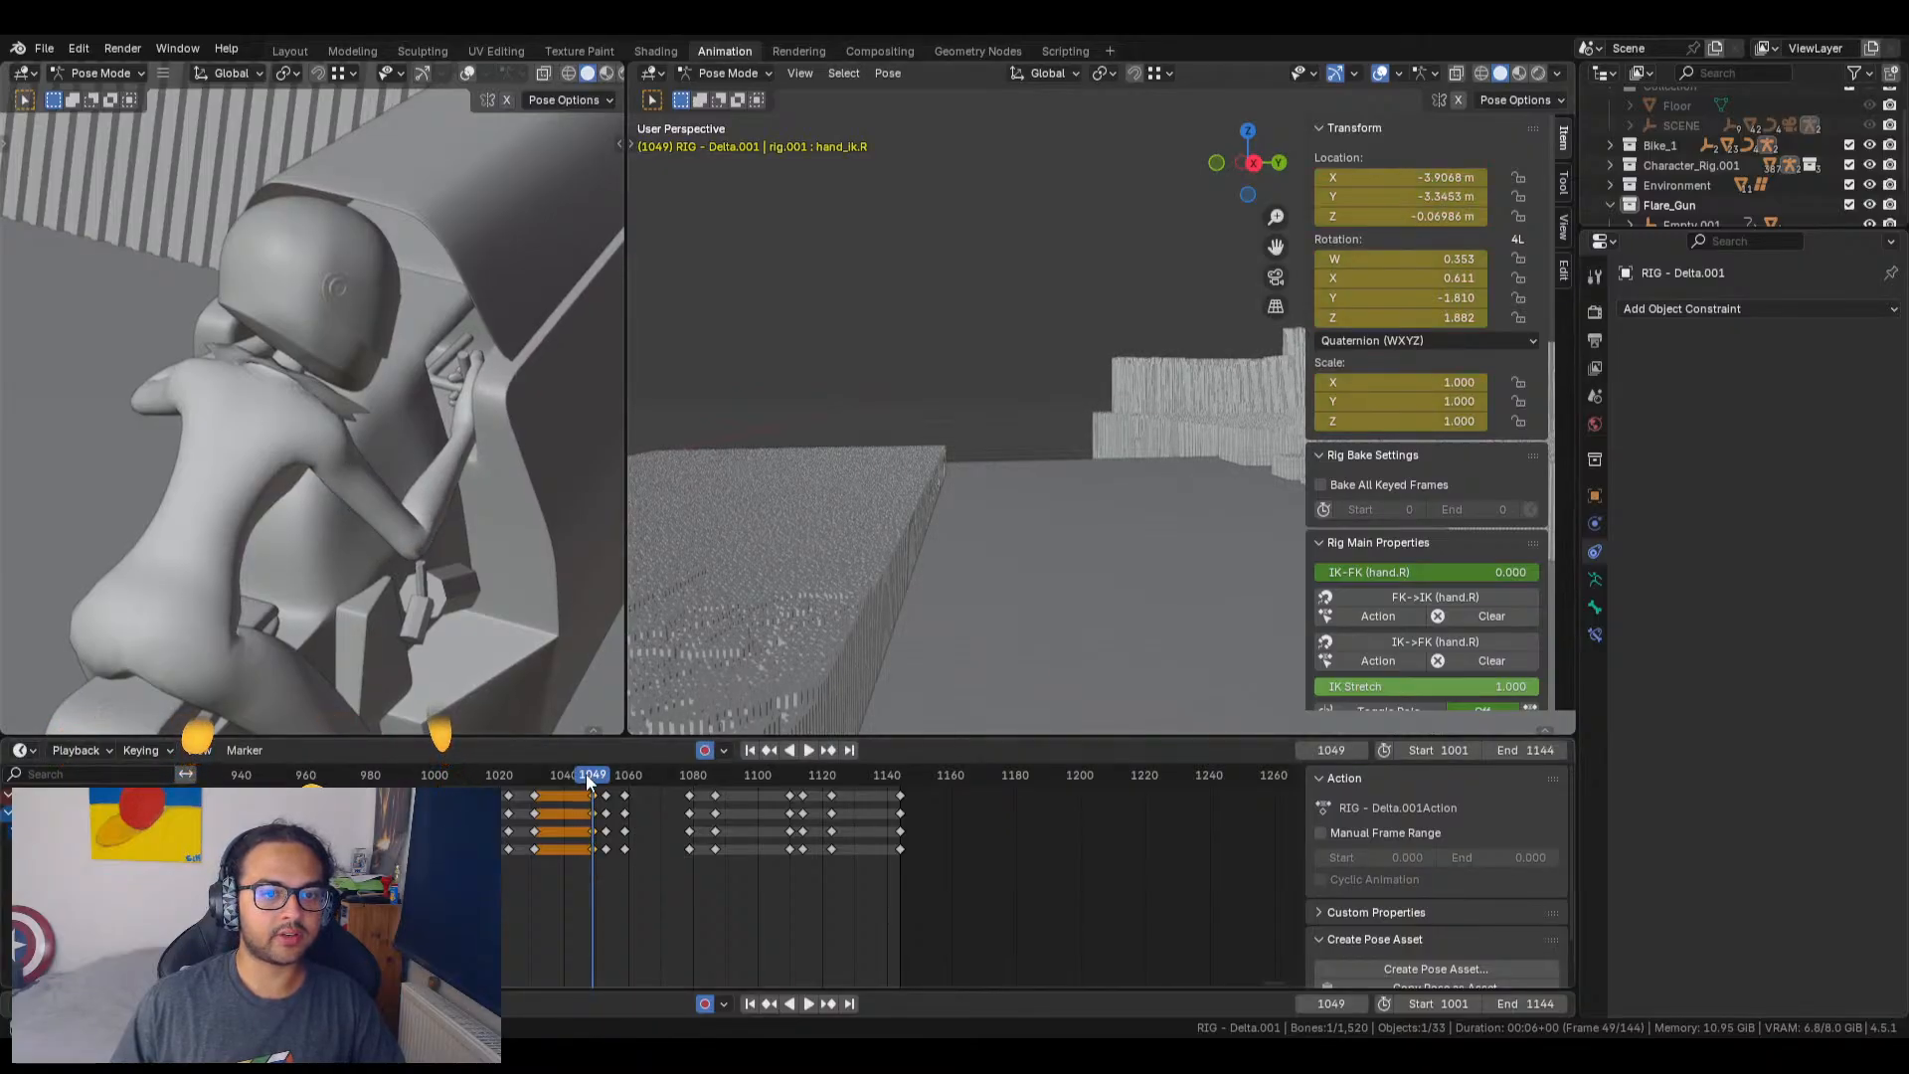
# Step: Go to frame 1045, select the right index finger's base control and set its X rotation to 0.270
pyautogui.moveTo(587, 773); pyautogui.dragTo(579, 773)
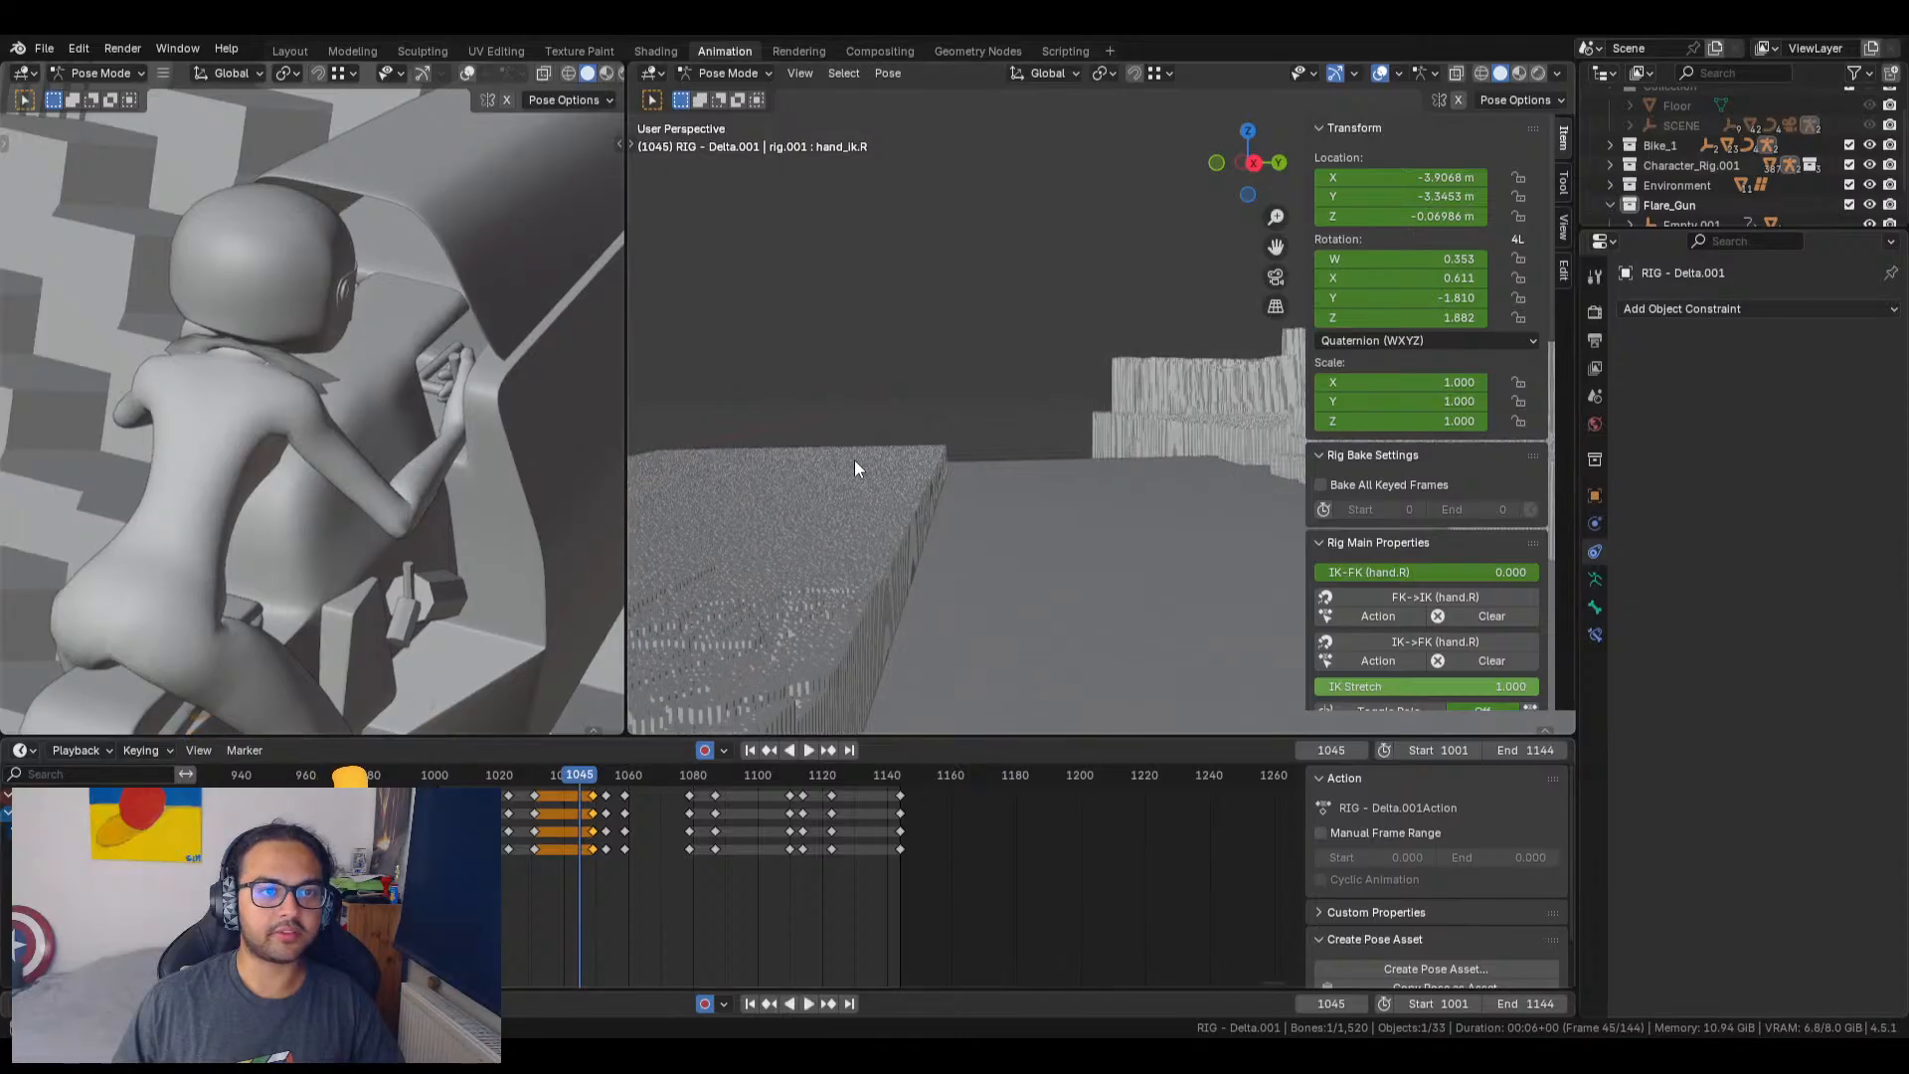
pyautogui.click(799, 72)
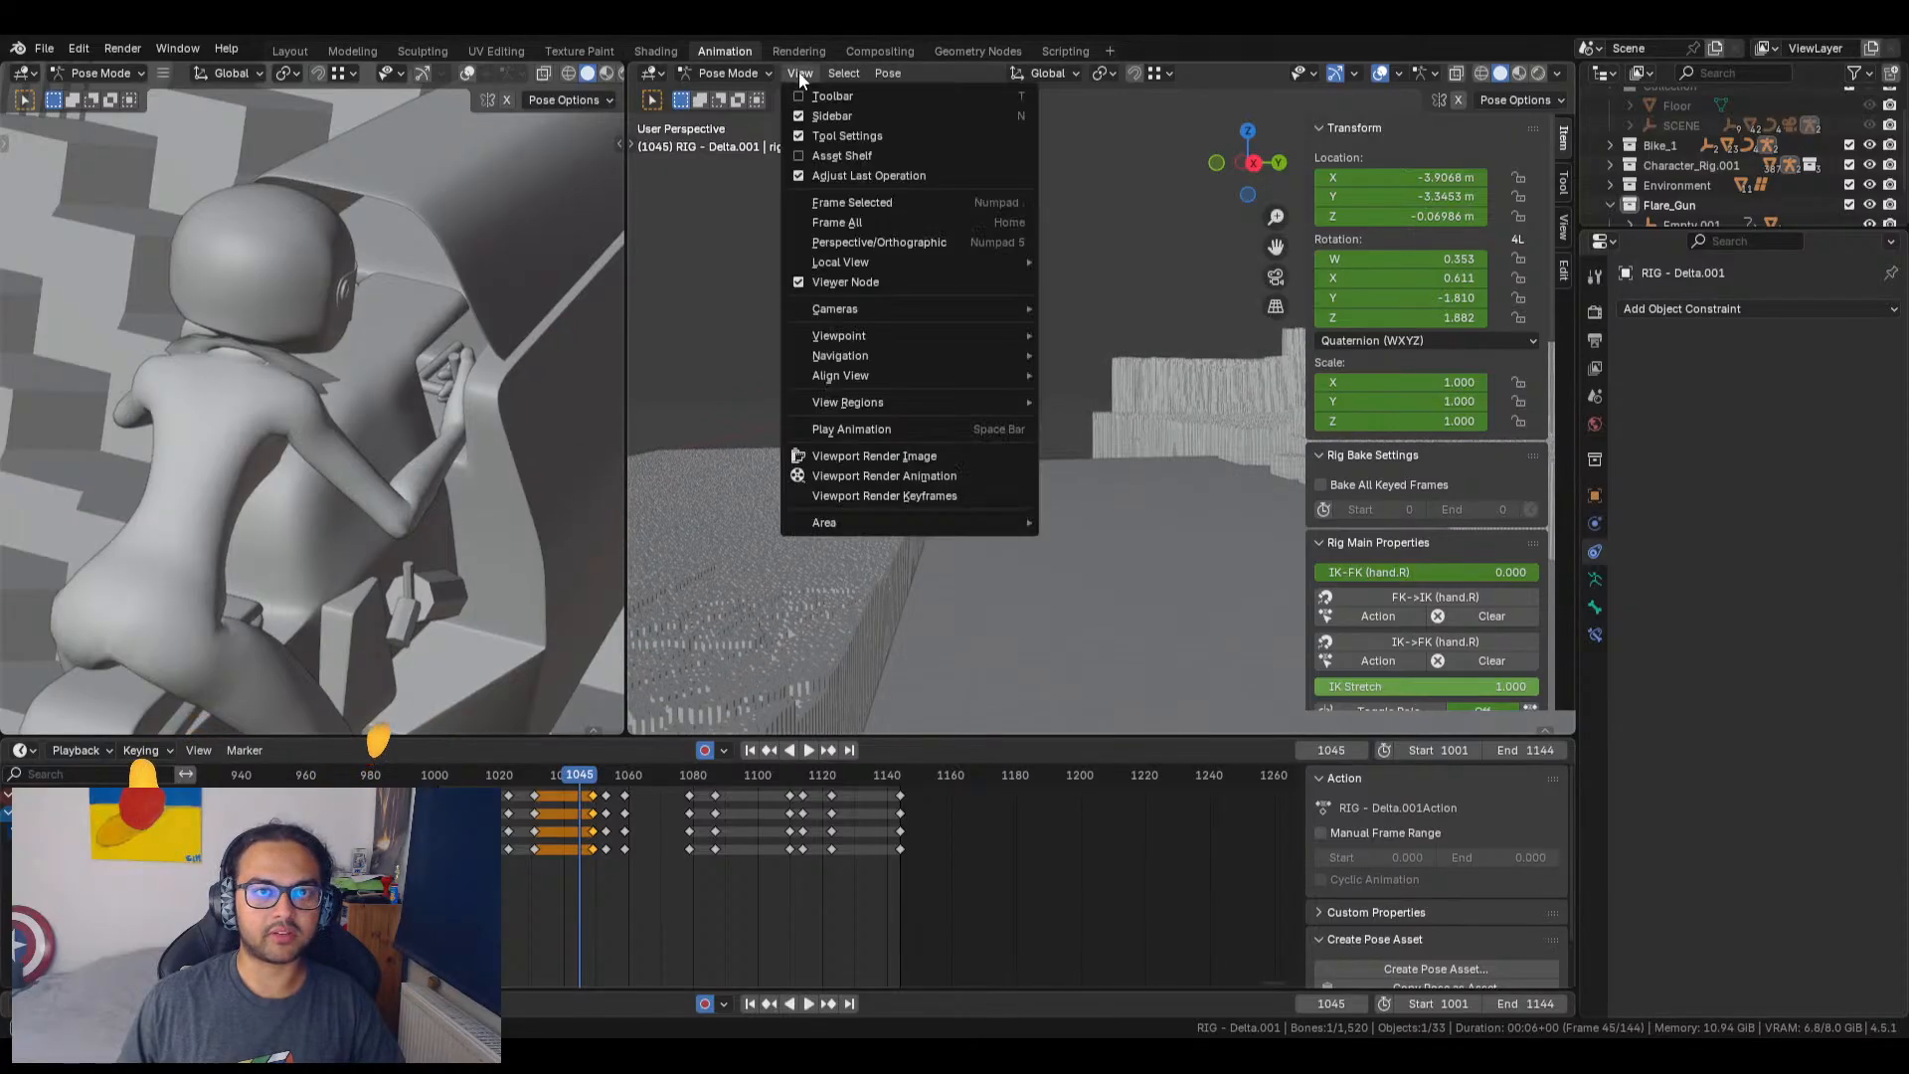
pyautogui.click(834, 195)
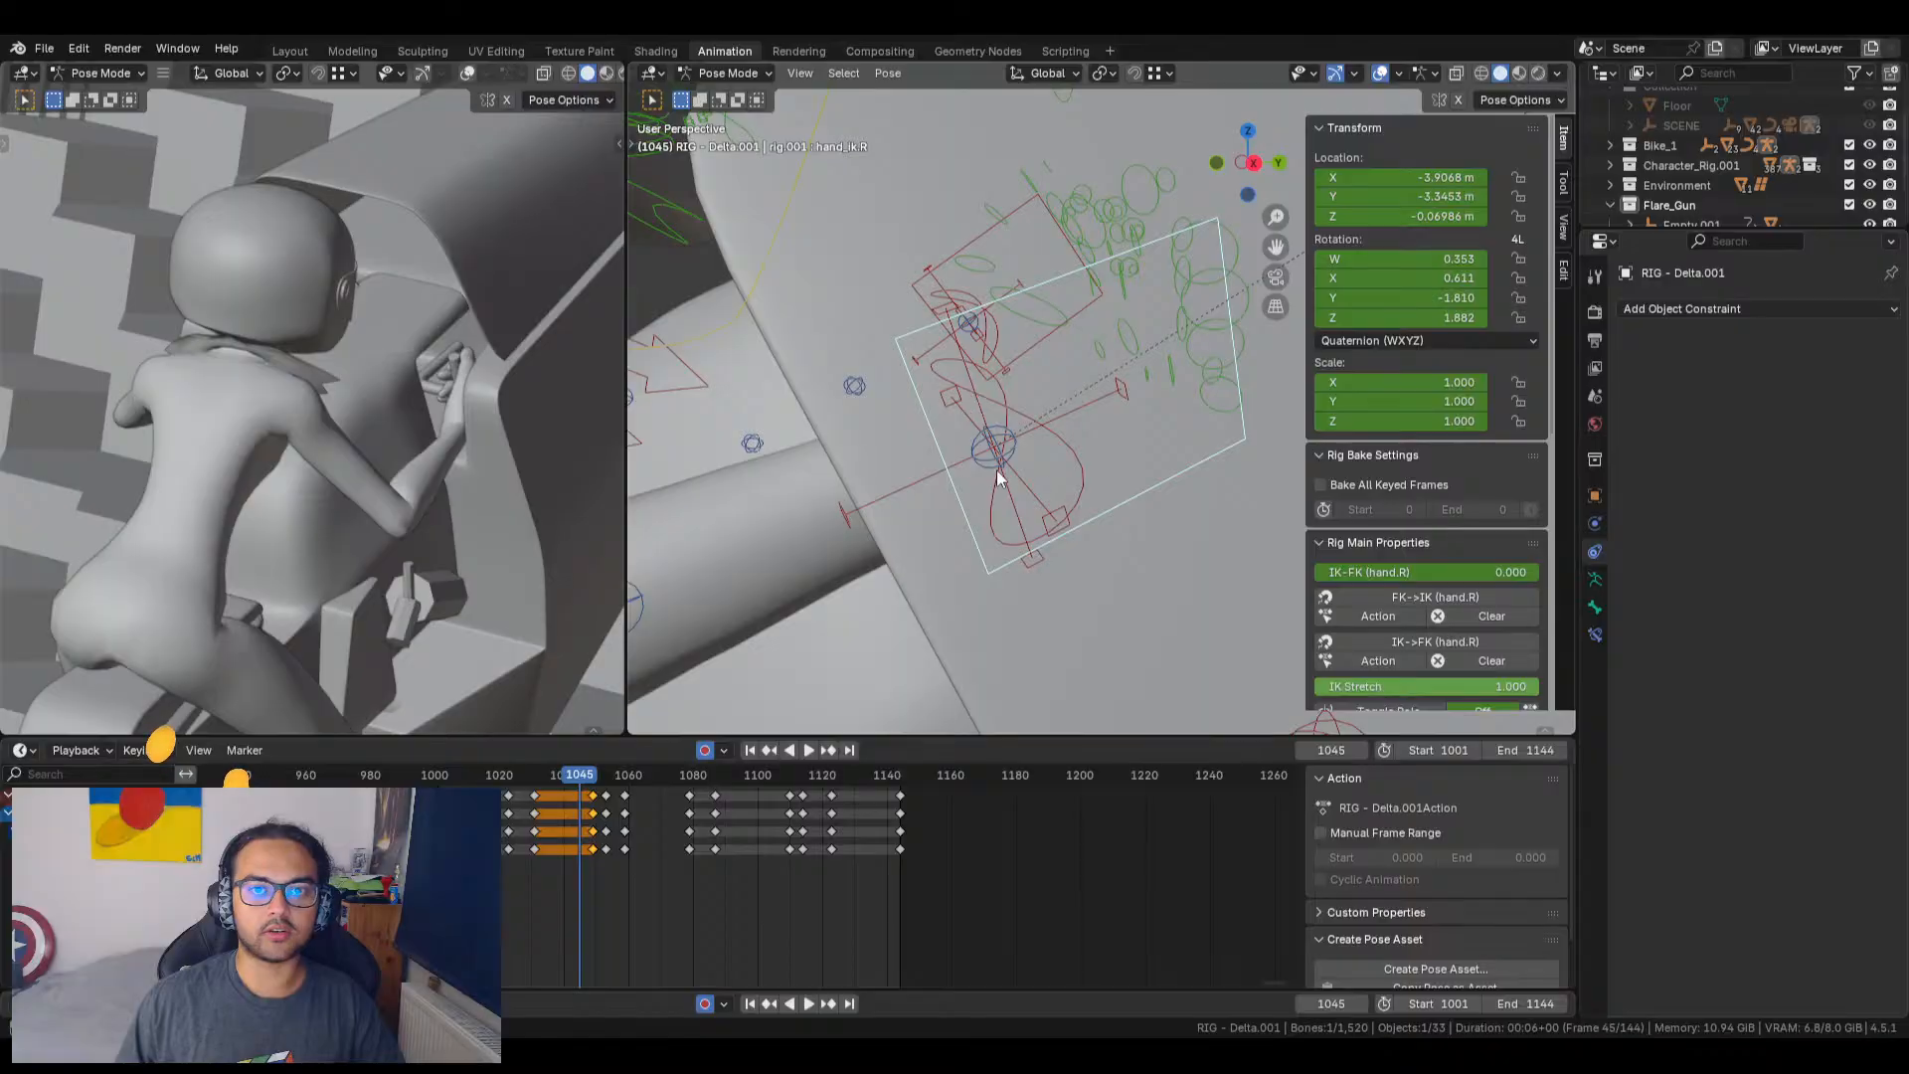
pyautogui.moveTo(995, 468); pyautogui.dragTo(1040, 599, button='middle')
pyautogui.click(1062, 483)
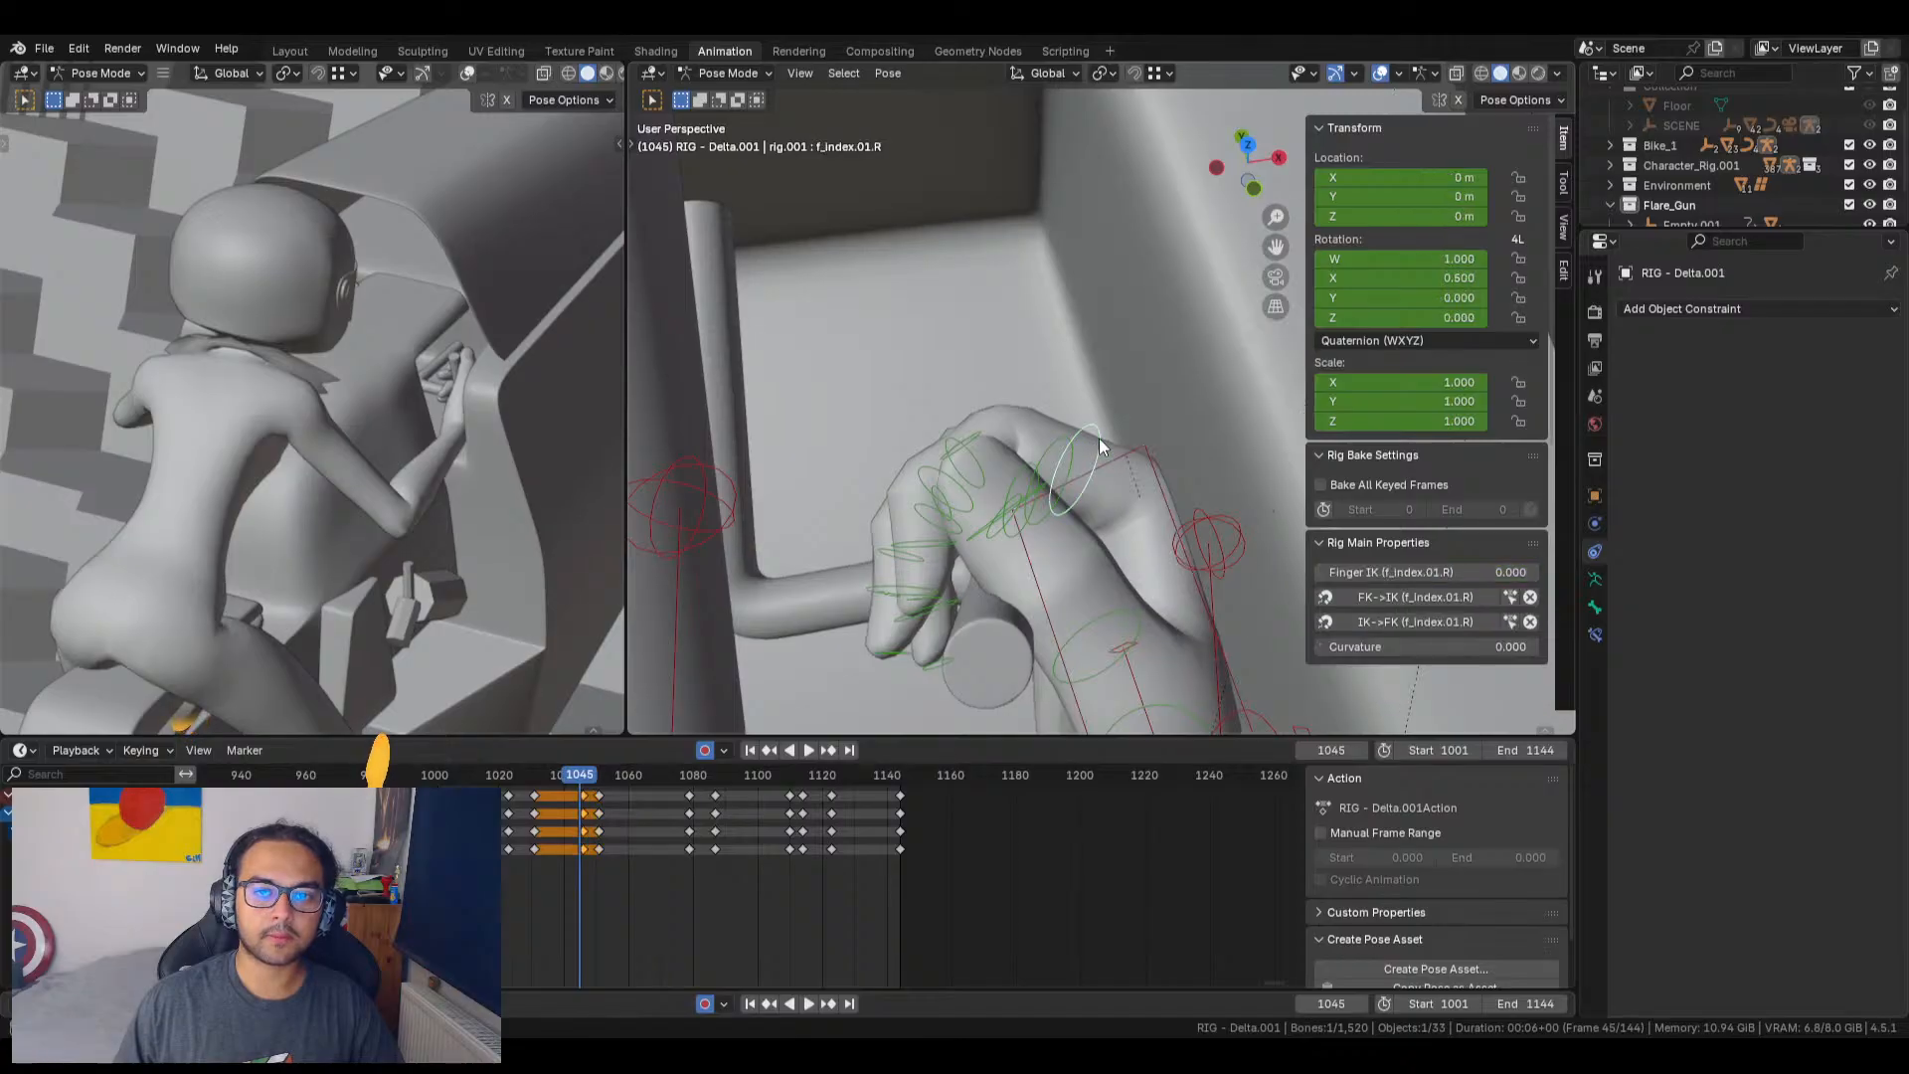
pyautogui.keyDown('shift'); pyautogui.click(1054, 455); pyautogui.keyUp('shift')
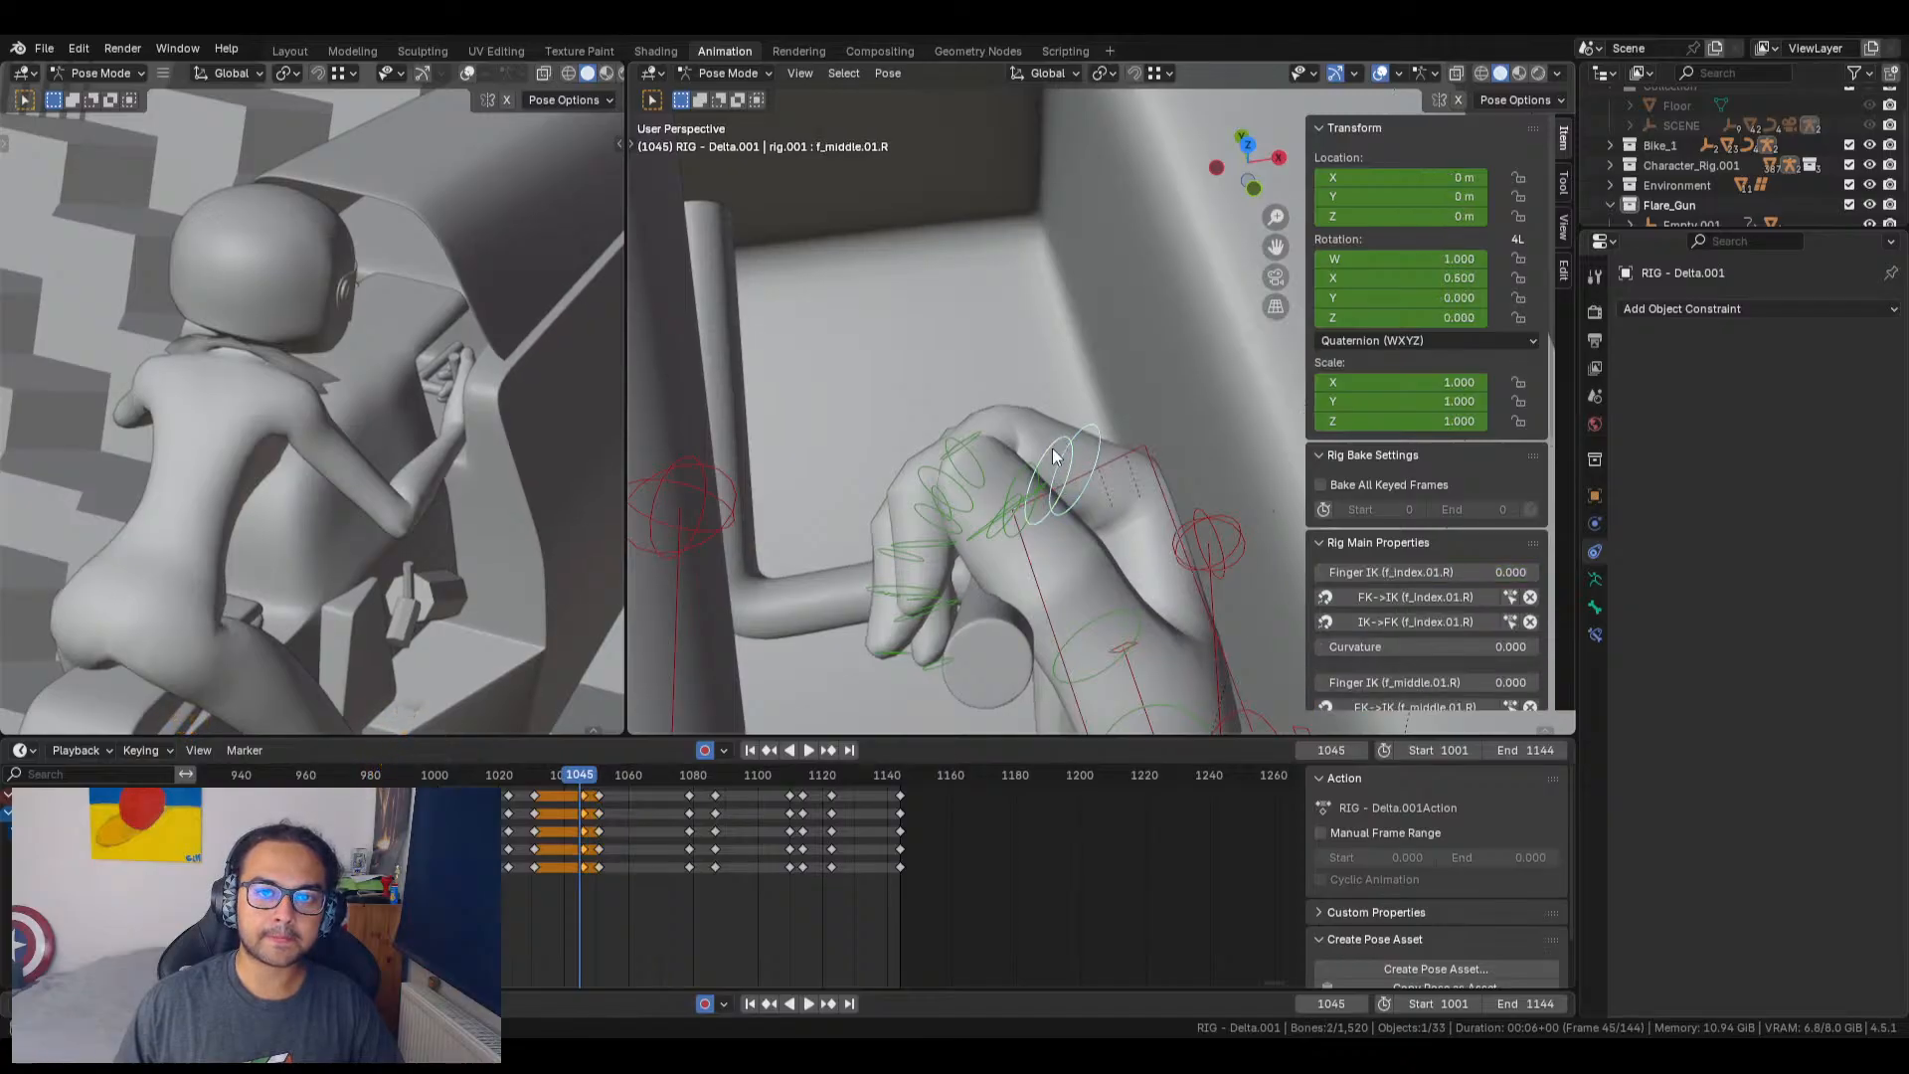
pyautogui.click(1092, 428)
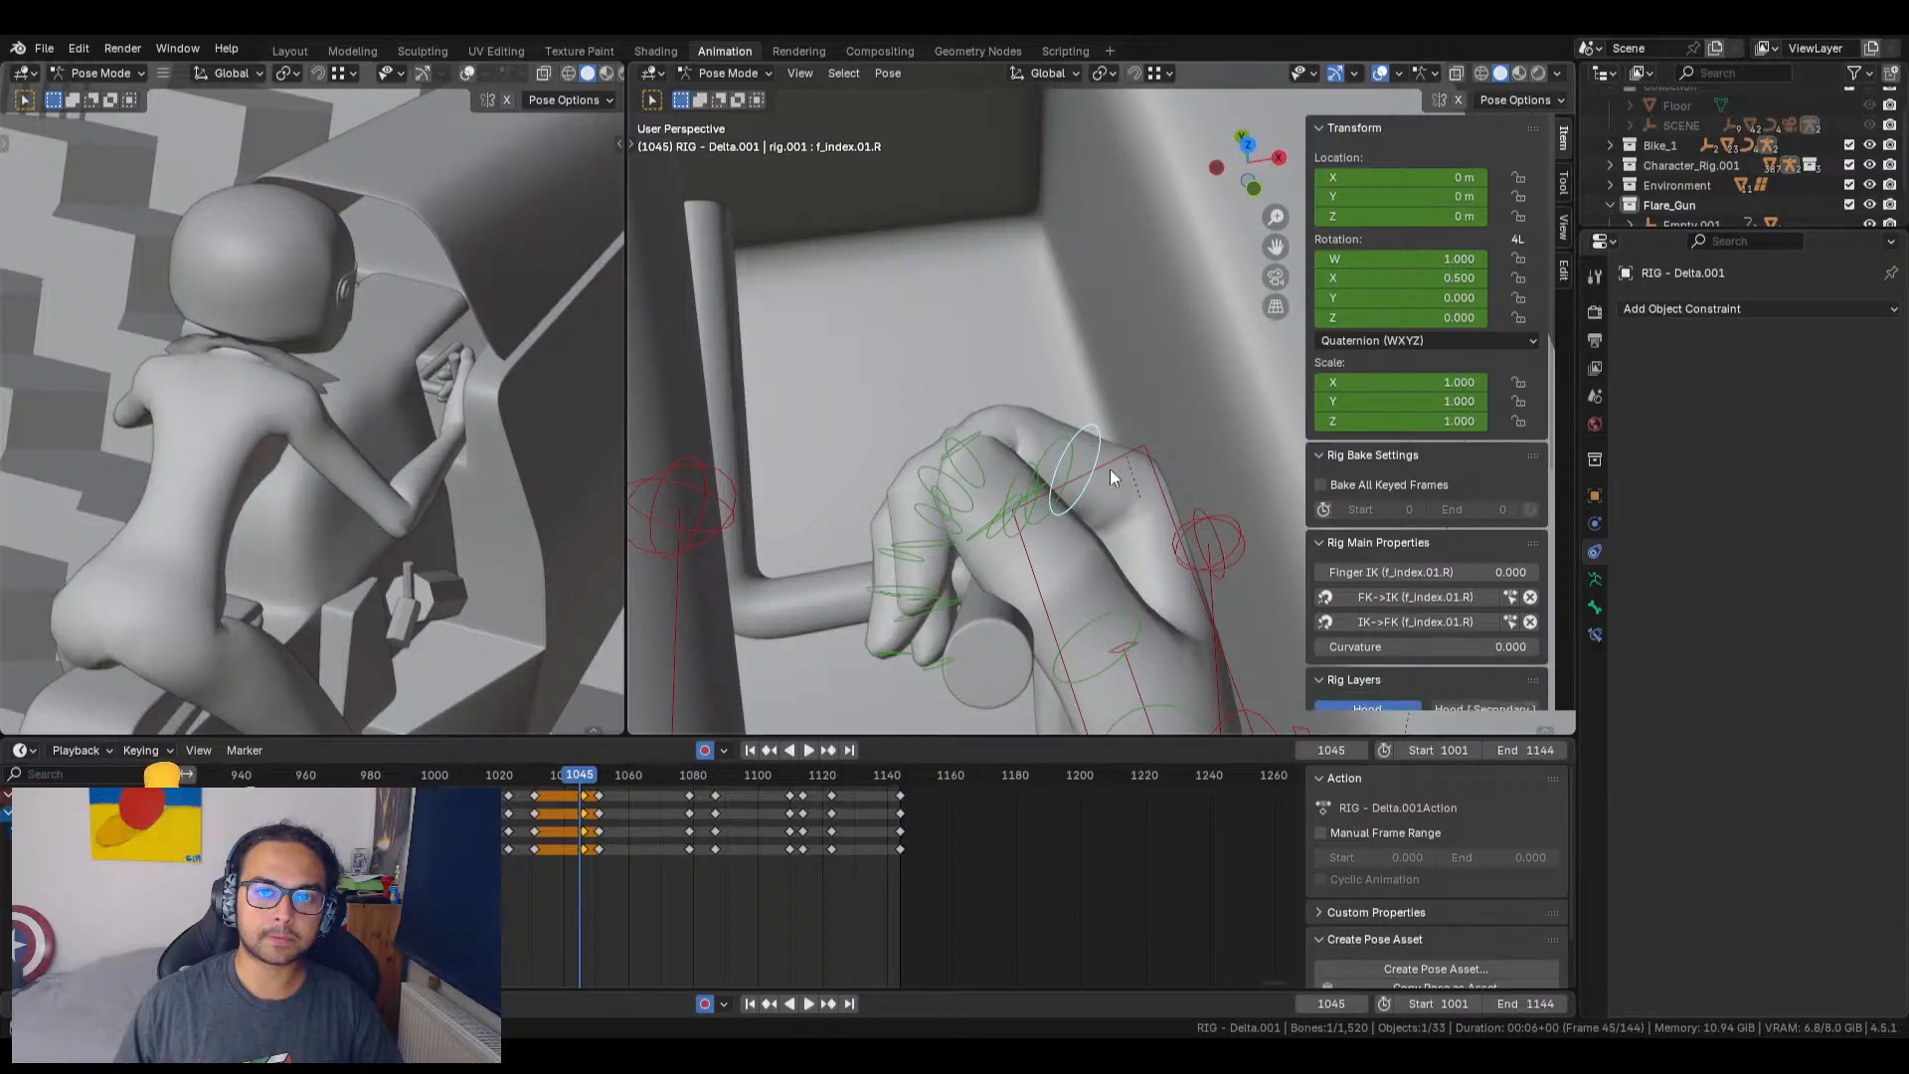
pyautogui.moveTo(1110, 468); pyautogui.dragTo(1104, 527, button='middle')
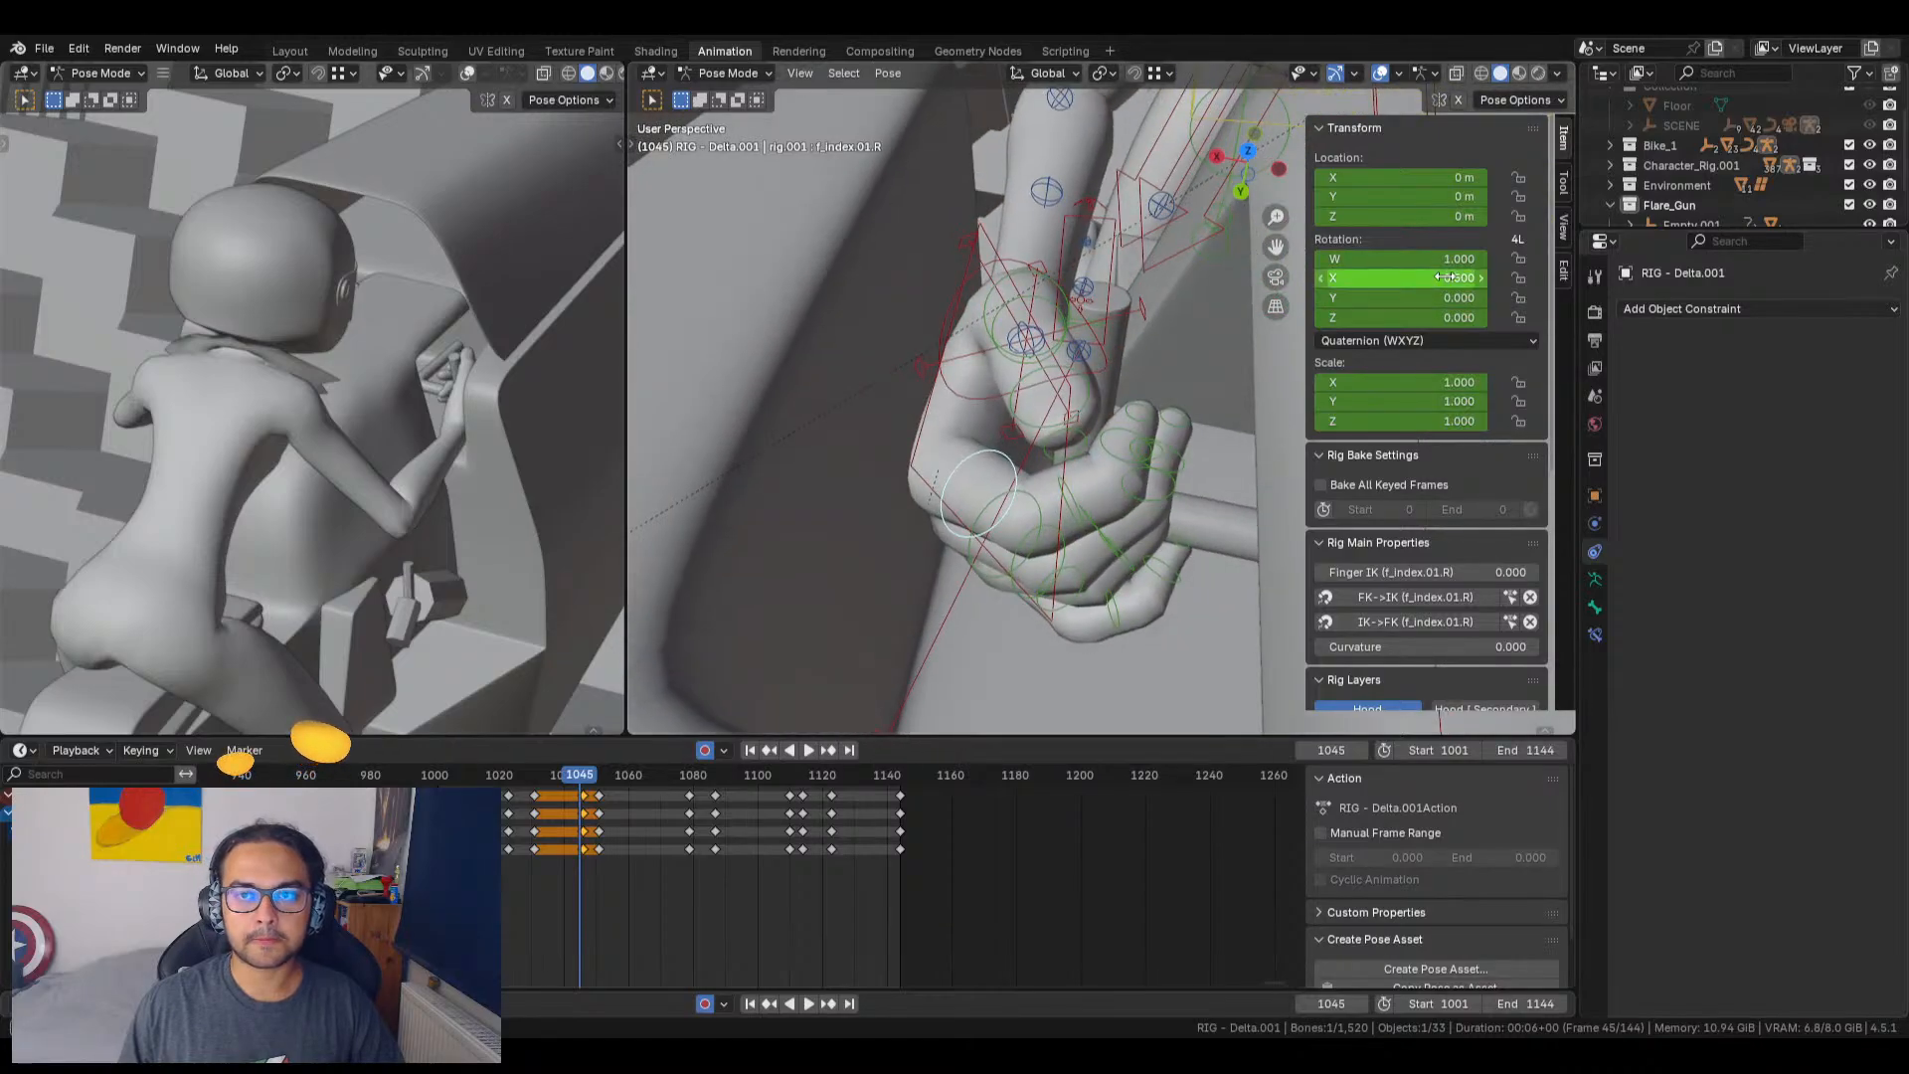
pyautogui.moveTo(1400, 278); pyautogui.dragTo(1354, 278)
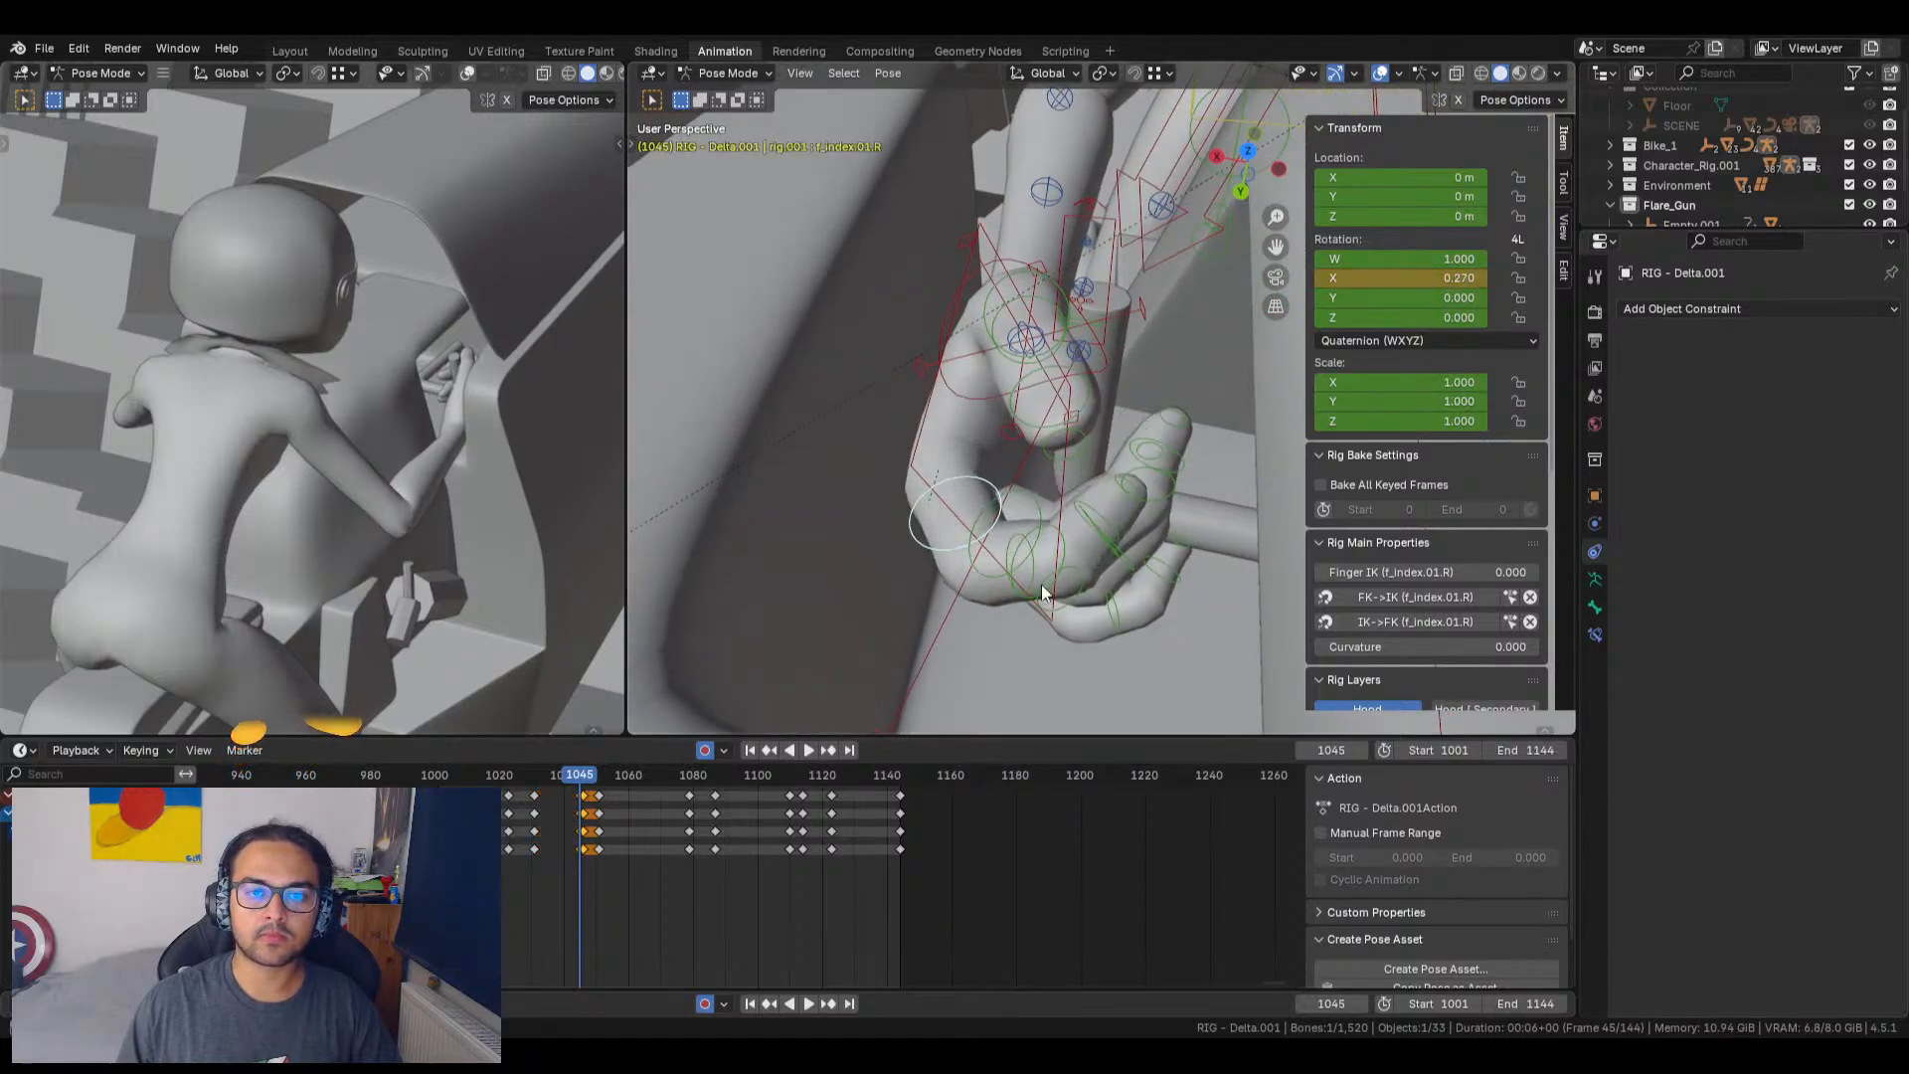
pyautogui.moveTo(1045, 557); pyautogui.dragTo(1136, 561, button='middle')
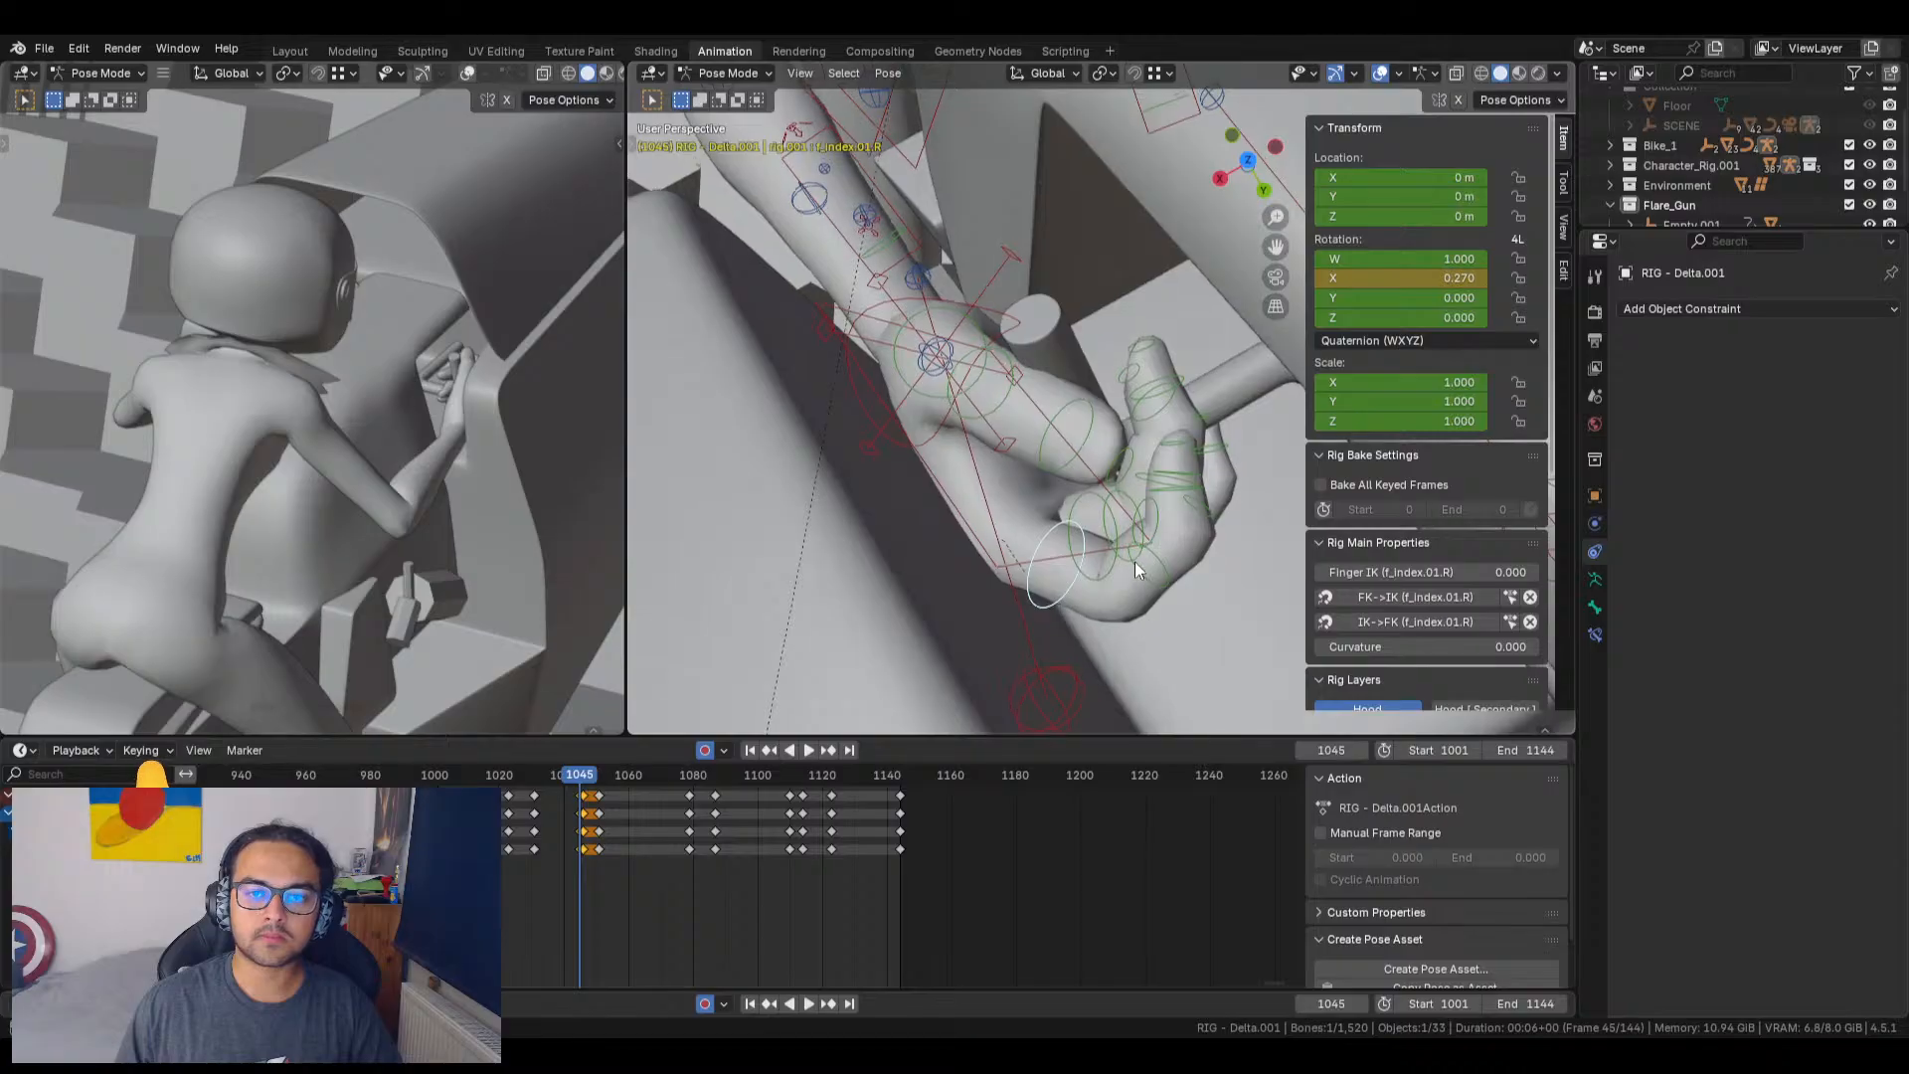
# Step: Uncurl the right index finger's outer joints at frame 1045 and lower its base control's X rotation to 0.120
pyautogui.click(1144, 575)
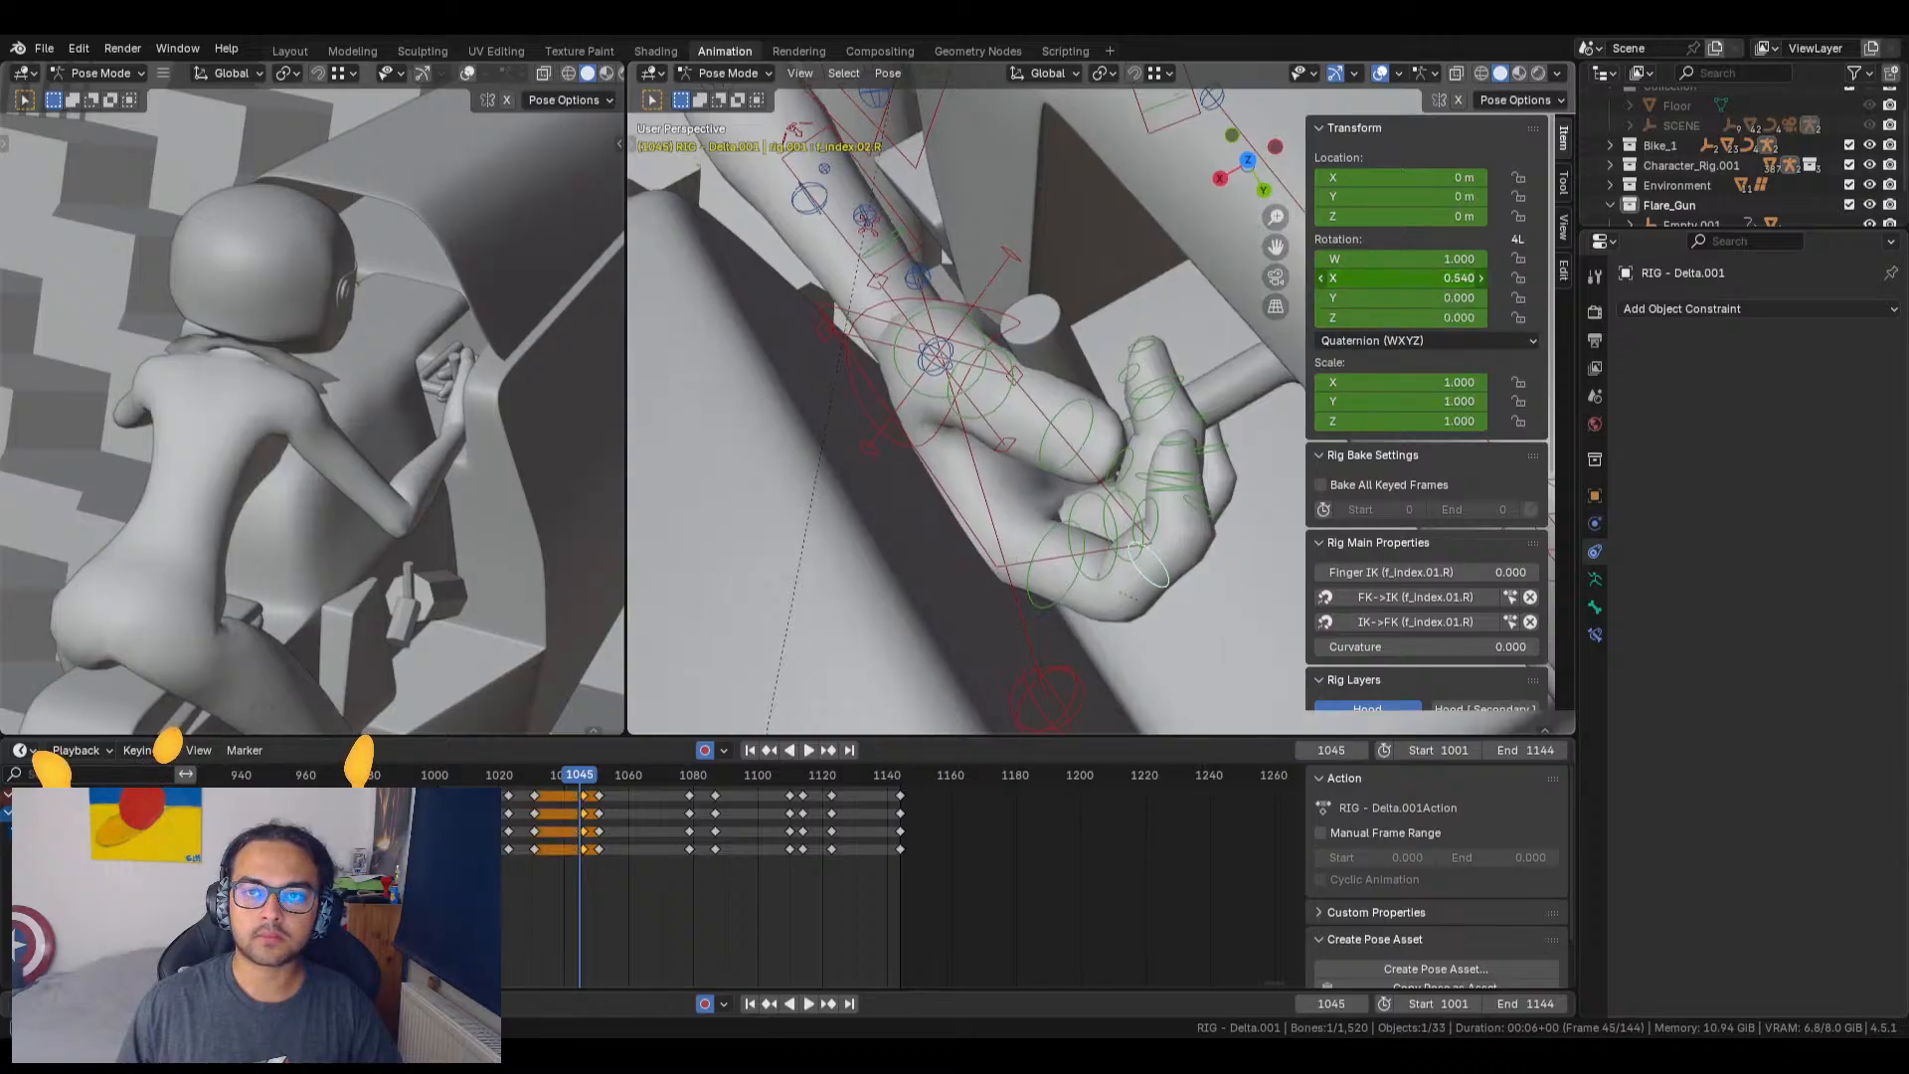
pyautogui.moveTo(1400, 278)
pyautogui.mouseDown()
pyautogui.moveTo(1323, 277)
pyautogui.moveTo(1376, 278)
pyautogui.mouseUp()
pyautogui.click(1217, 559)
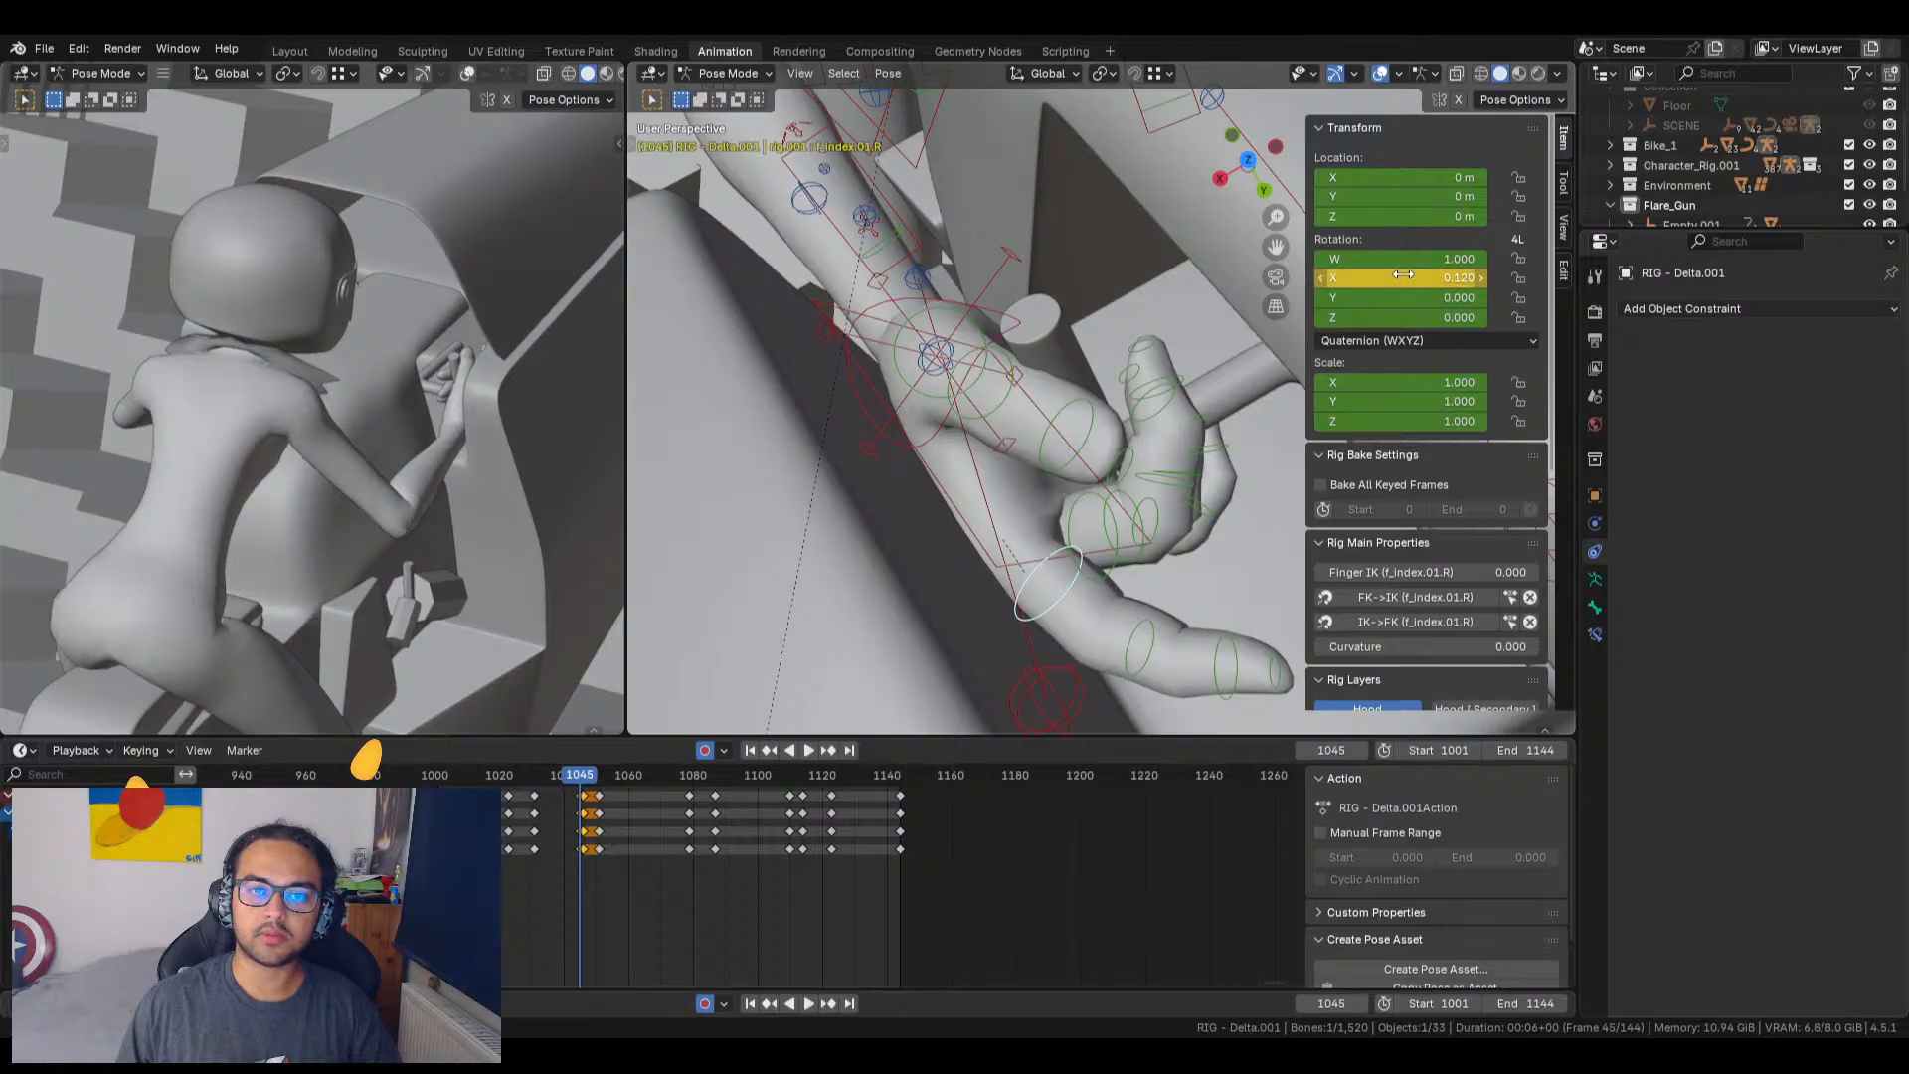
# Step: Straighten the right middle finger at frame 1045, setting the X rotation of its outer joints to 0.110
pyautogui.click(1074, 505)
pyautogui.moveTo(1418, 278)
pyautogui.mouseDown()
pyautogui.moveTo(1357, 277)
pyautogui.moveTo(1422, 281)
pyautogui.mouseUp()
pyautogui.click(1155, 558)
pyautogui.click(1273, 593)
# Step: Select the right ring finger's base and second joint controls and reduce their X rotation to uncurl the finger at frame 1045
pyautogui.moveTo(1245, 561); pyautogui.dragTo(1096, 555, button='middle')
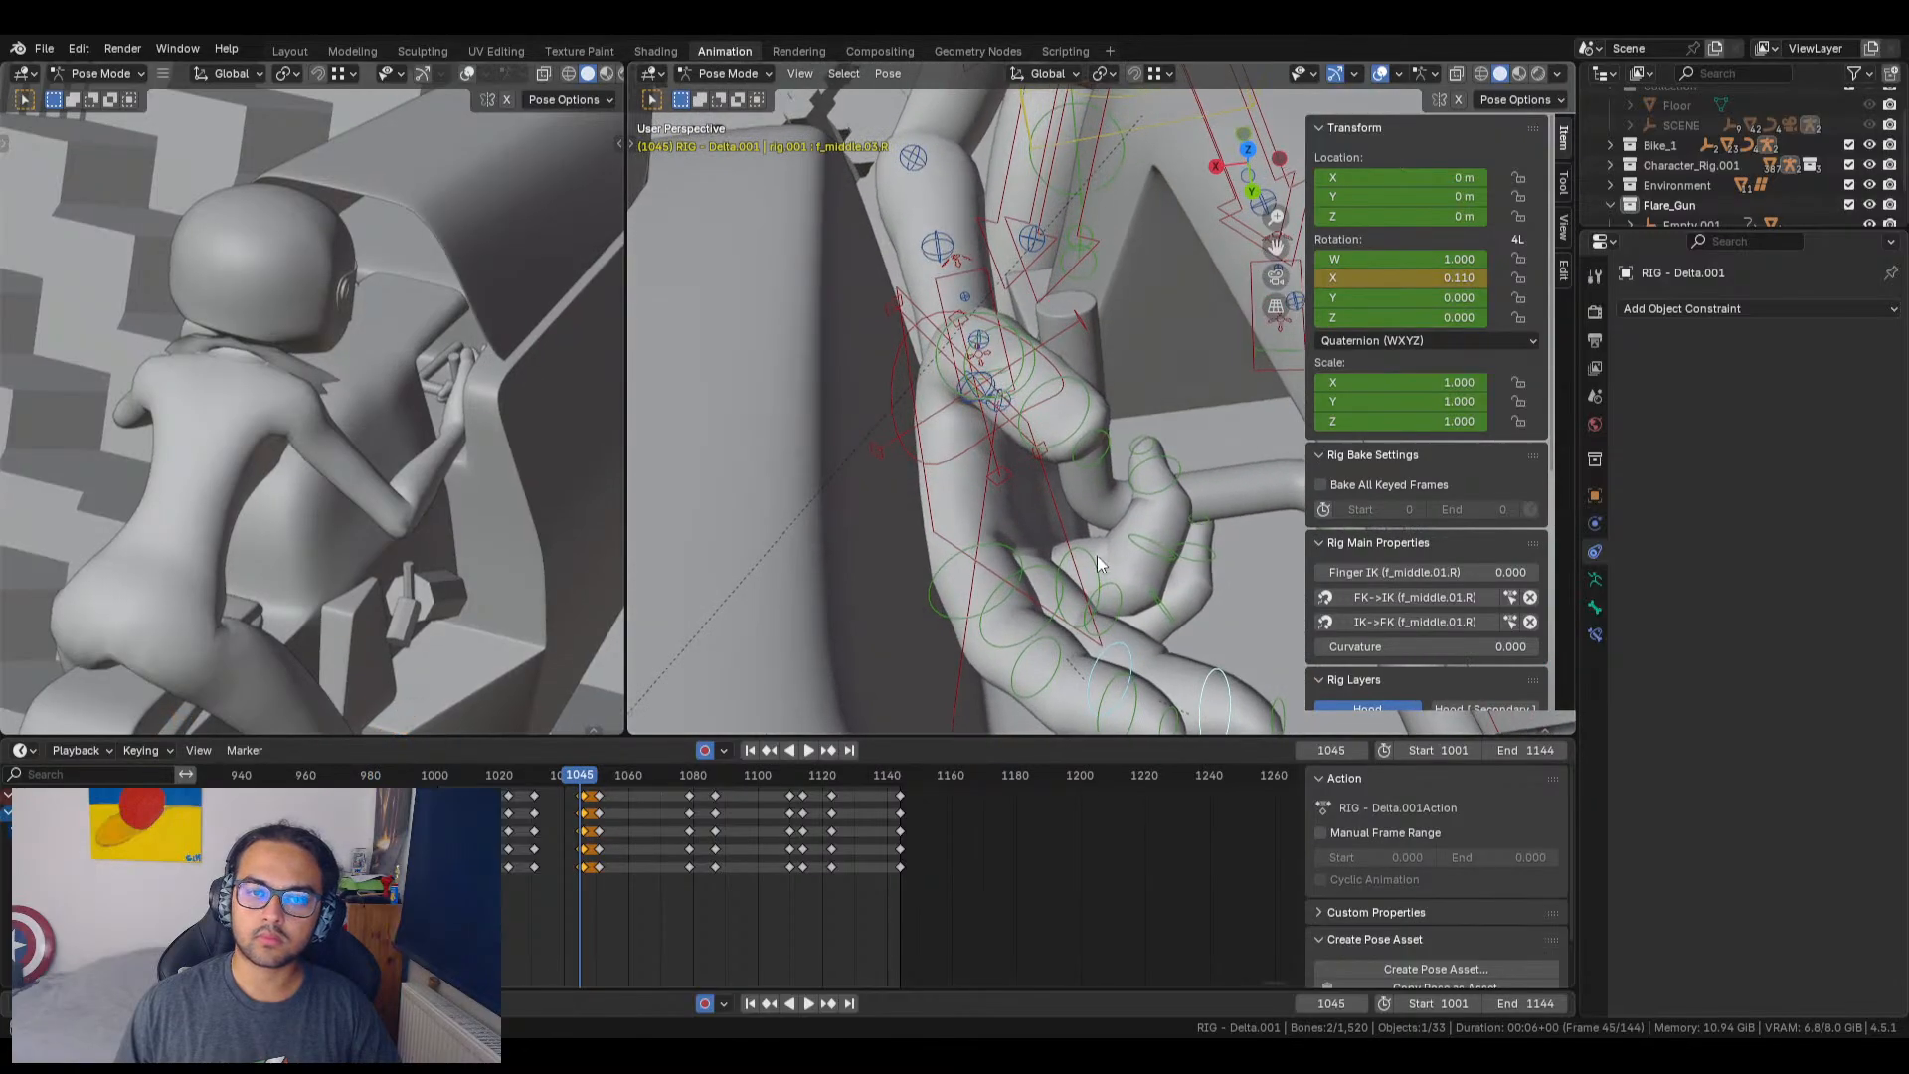
pyautogui.click(1089, 553)
pyautogui.moveTo(1403, 278); pyautogui.dragTo(1487, 278)
pyautogui.keyDown('shift'); pyautogui.click(1134, 616); pyautogui.keyUp('shift')
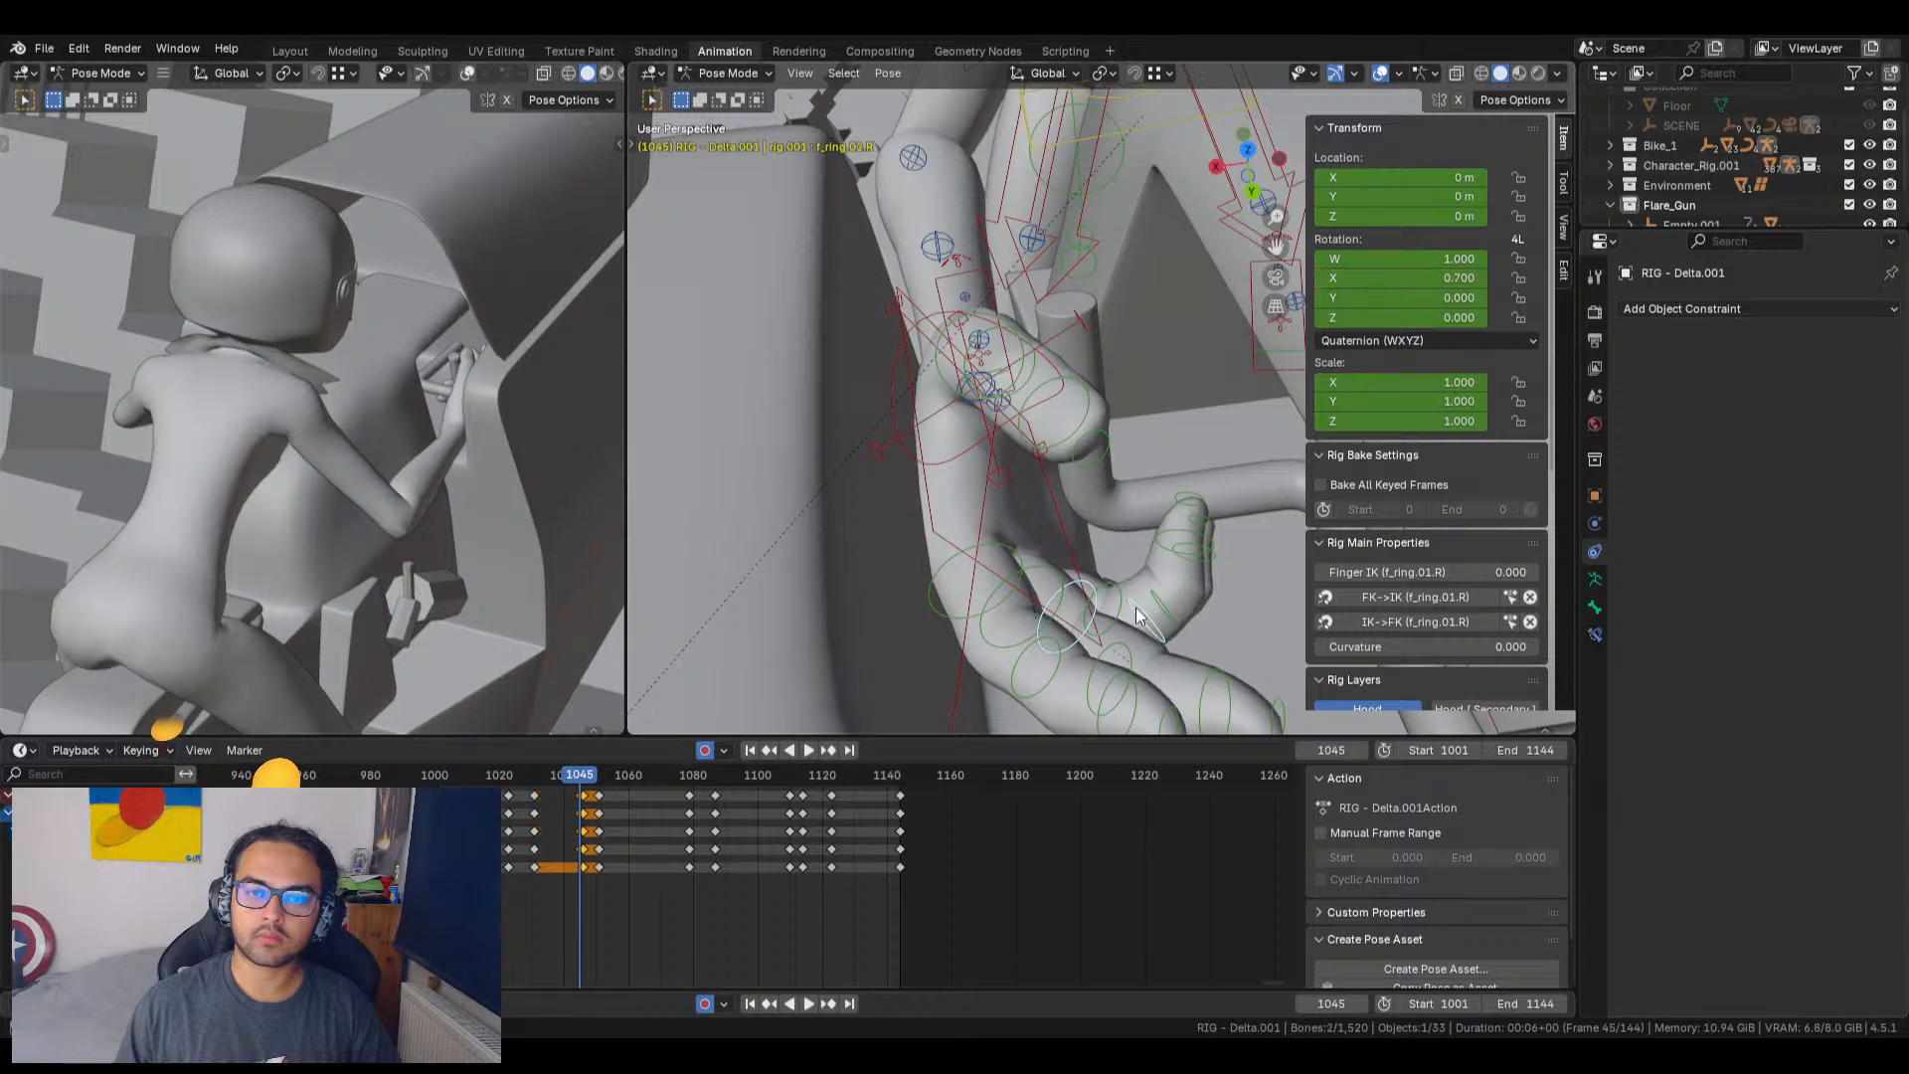
pyautogui.moveTo(1208, 593); pyautogui.dragTo(1201, 491, button='middle')
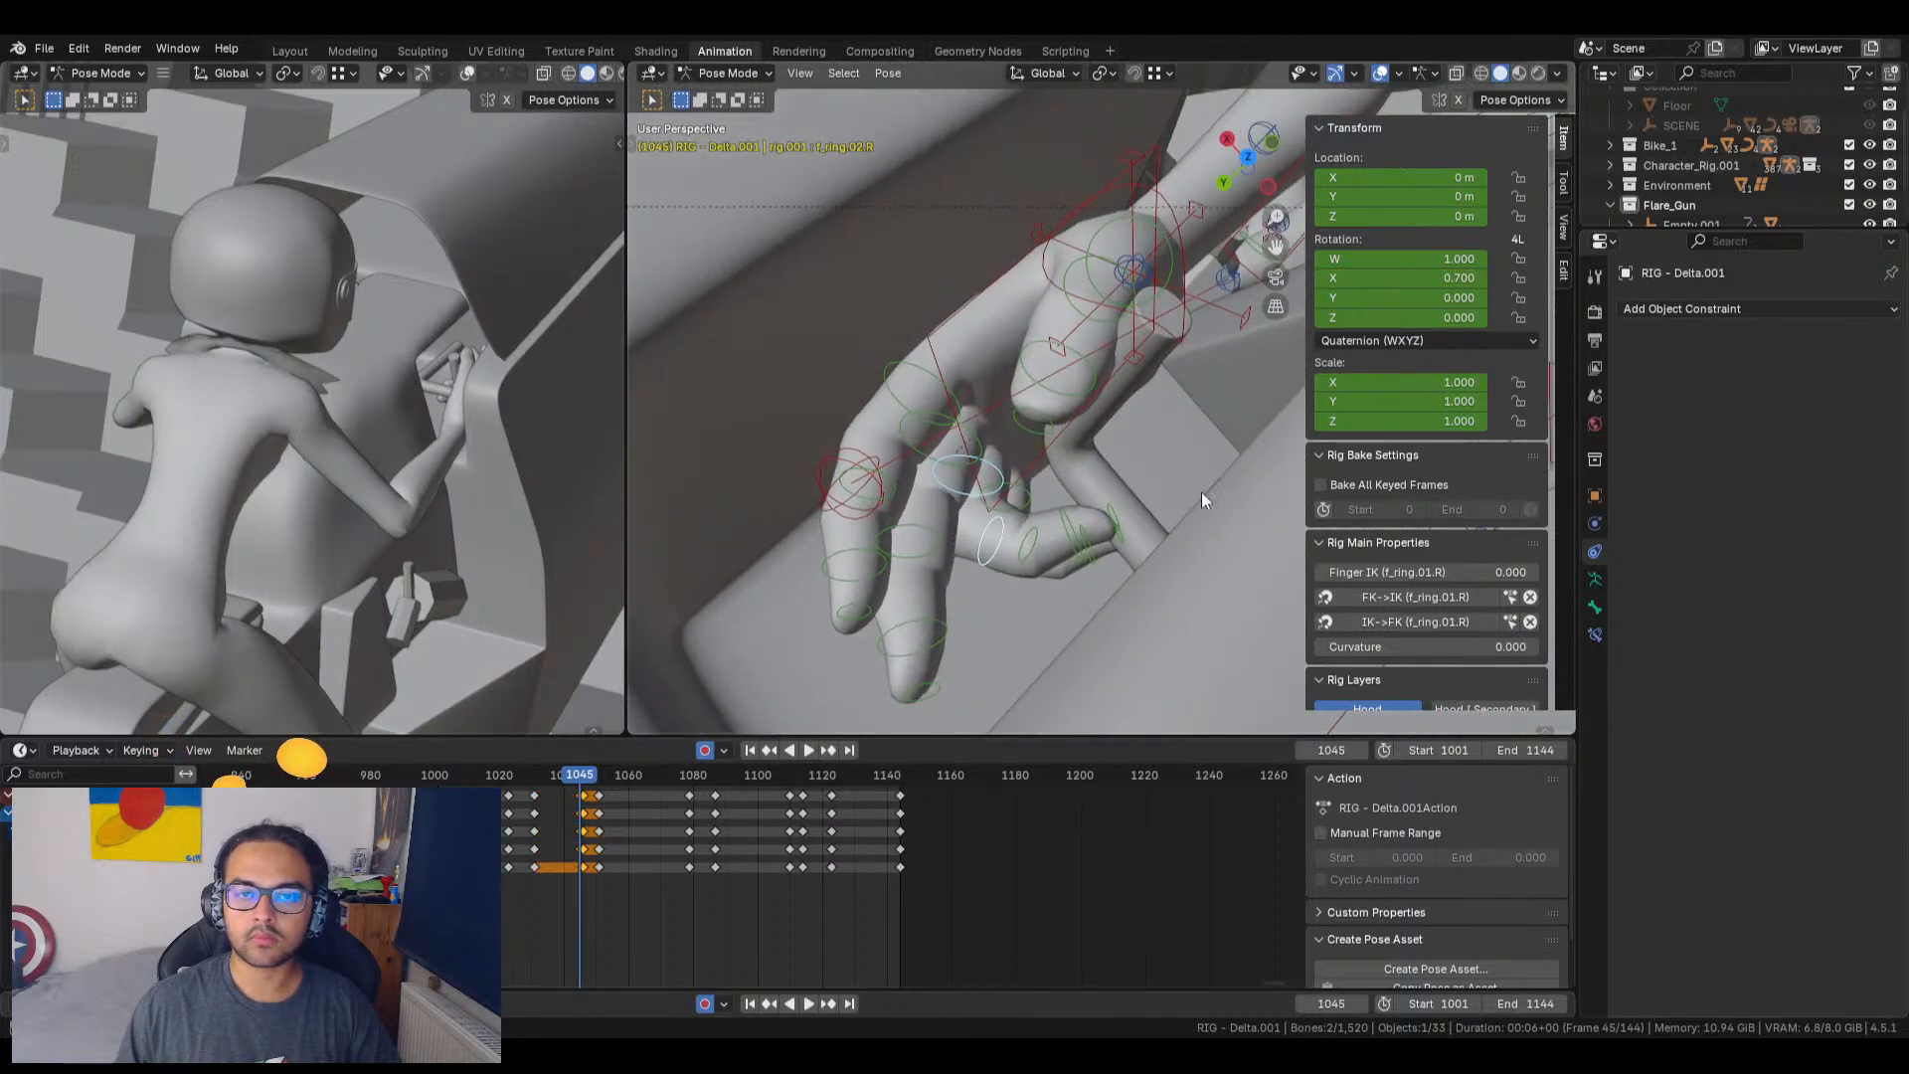
pyautogui.moveTo(1397, 279)
pyautogui.mouseDown()
pyautogui.moveTo(1318, 278)
pyautogui.moveTo(1390, 297)
pyautogui.moveTo(1373, 297)
pyautogui.mouseUp()
# Step: Select the right ring fingertip control, undo its Y rotation change, and set its X rotation to 0.110 at frame 1045
pyautogui.click(997, 622)
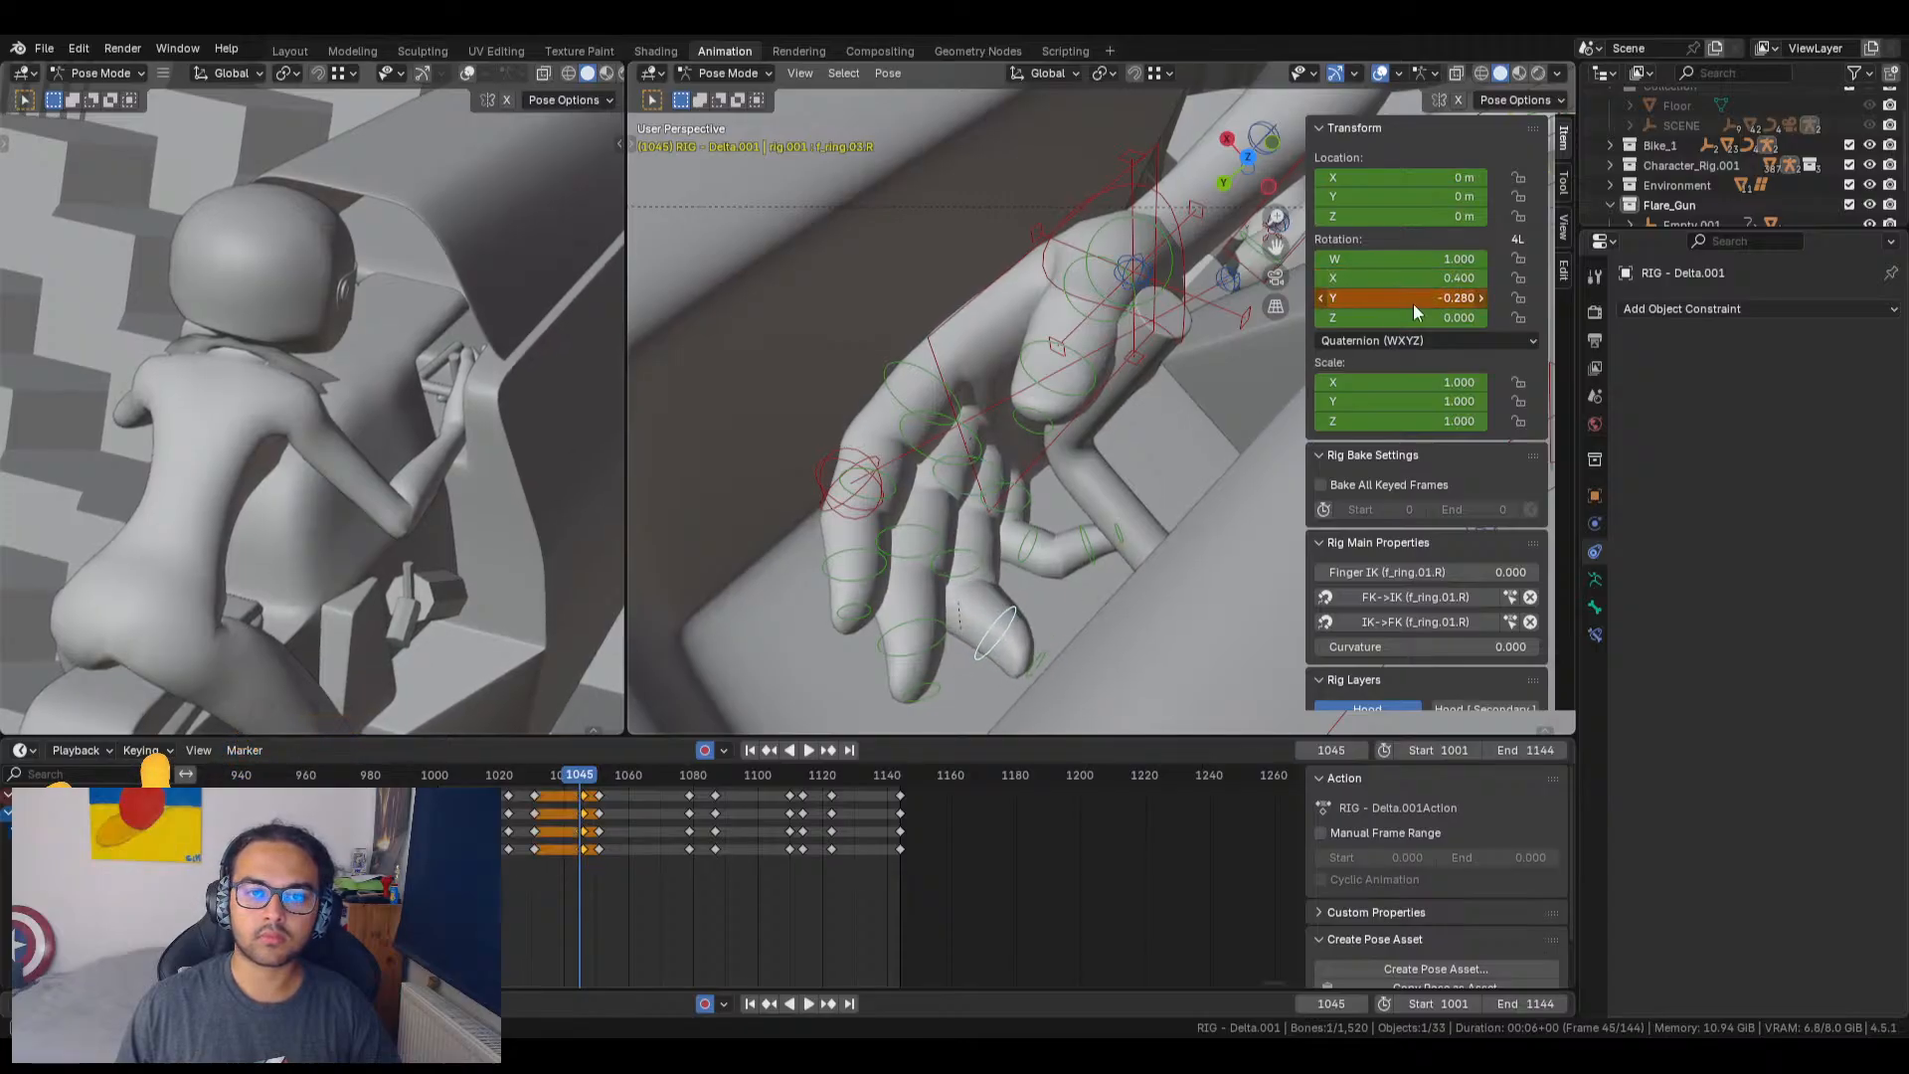
pyautogui.hotkey('ctrl', 'z')
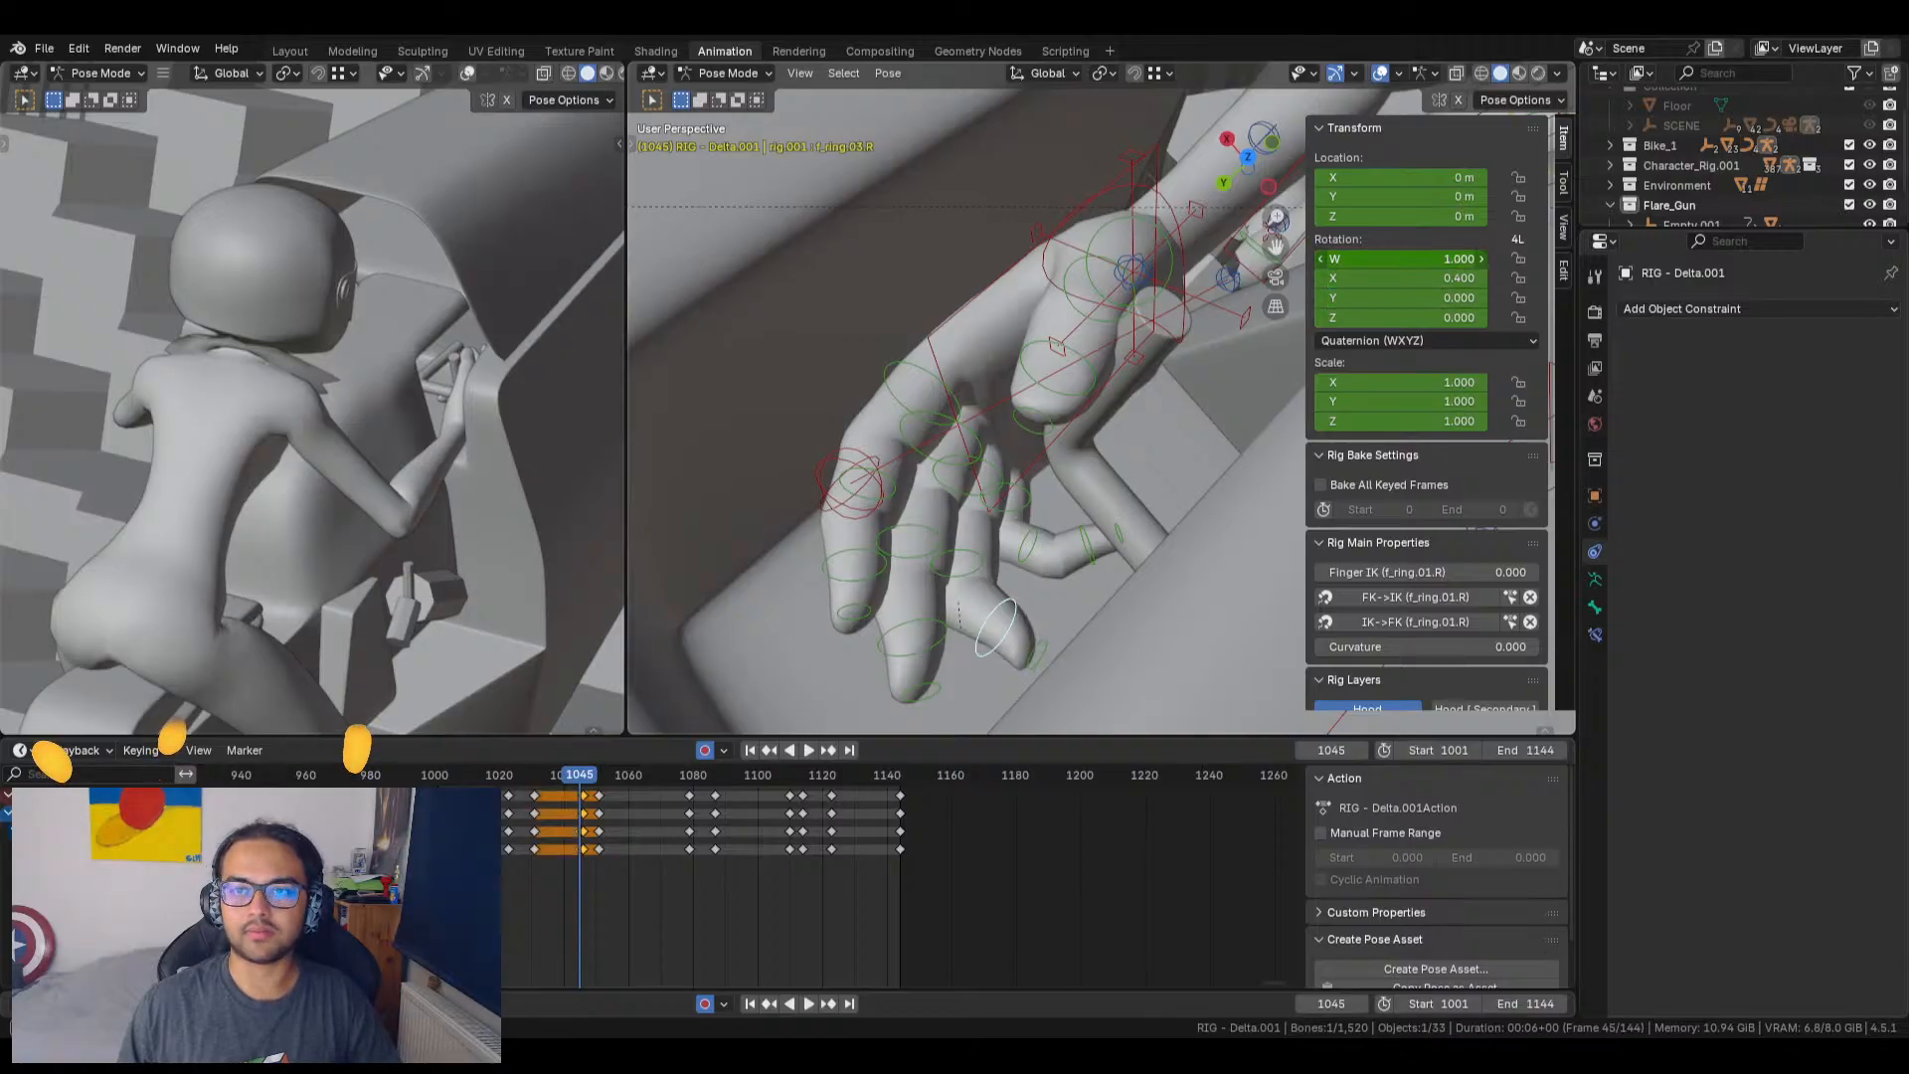
pyautogui.click(1440, 259)
pyautogui.click(1417, 280)
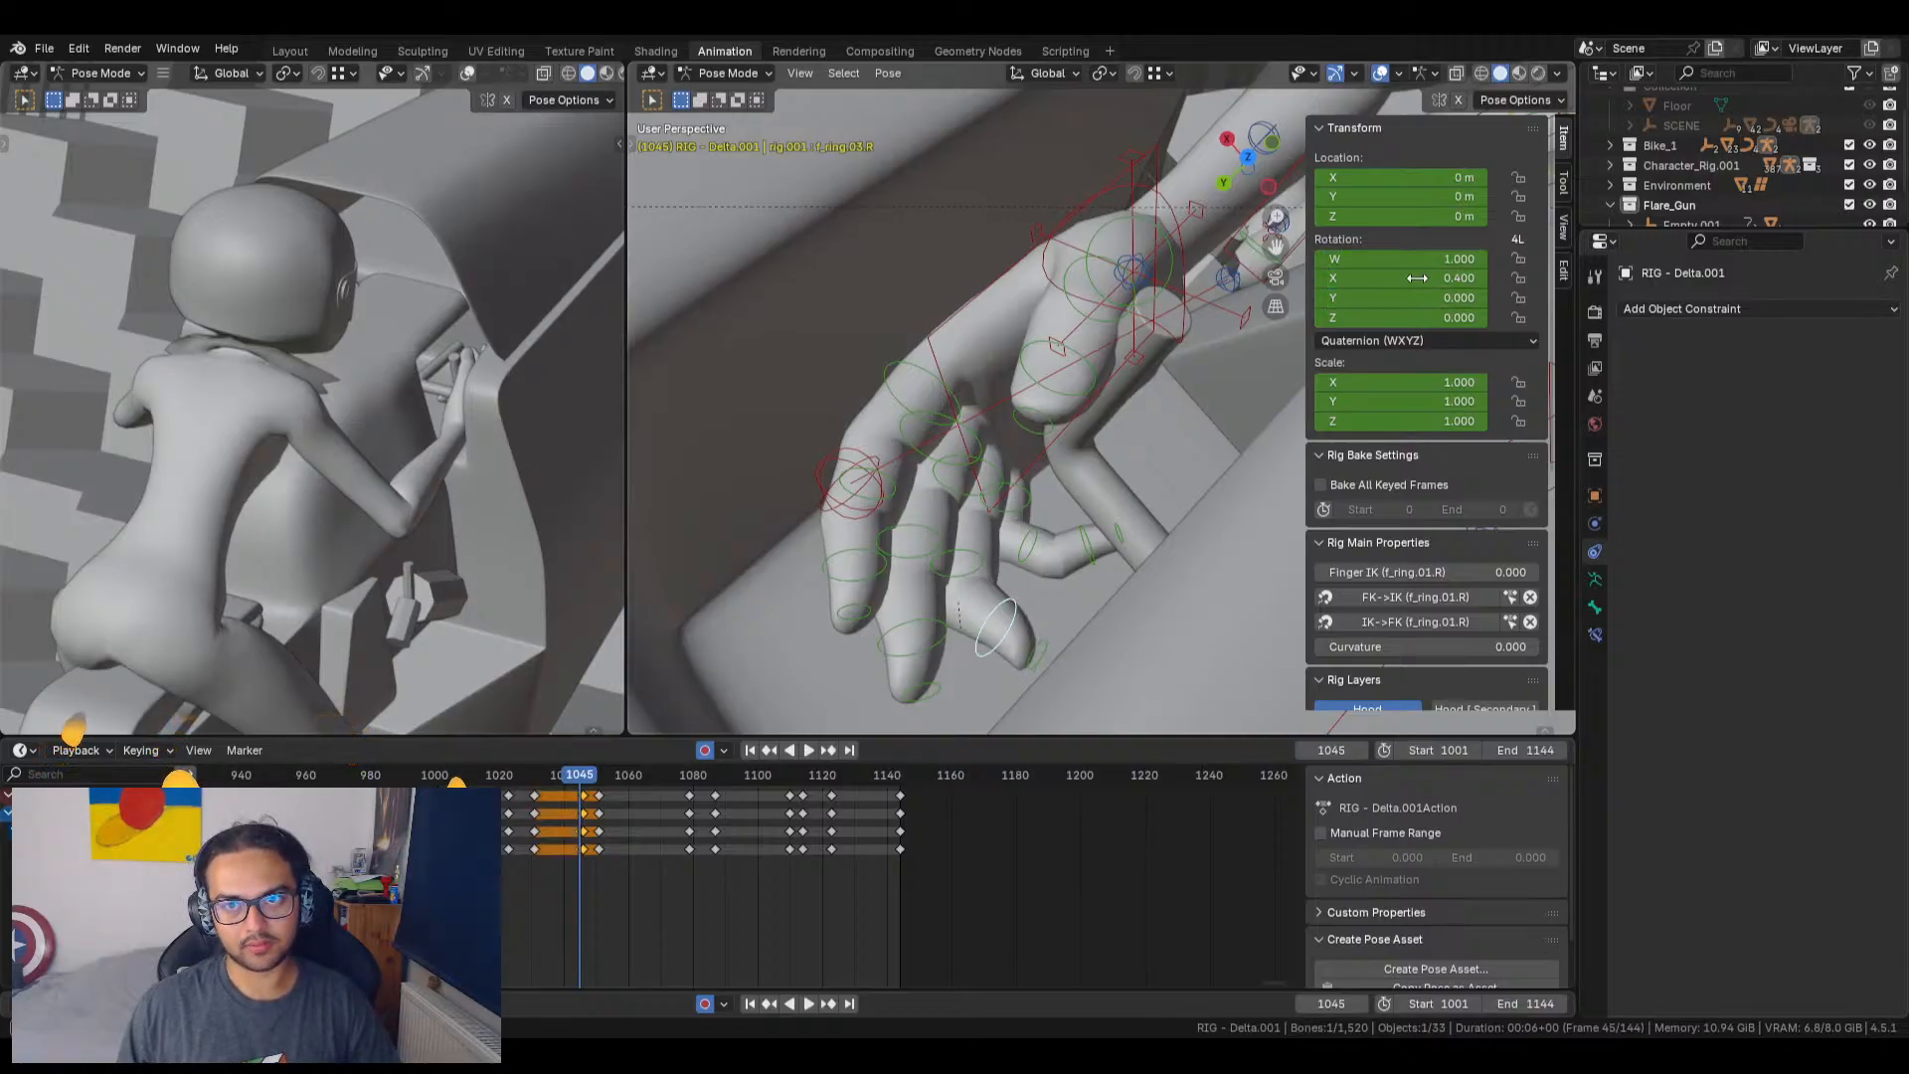
pyautogui.moveTo(1417, 278); pyautogui.dragTo(1380, 278)
pyautogui.moveTo(994, 586); pyautogui.dragTo(1059, 561, button='middle')
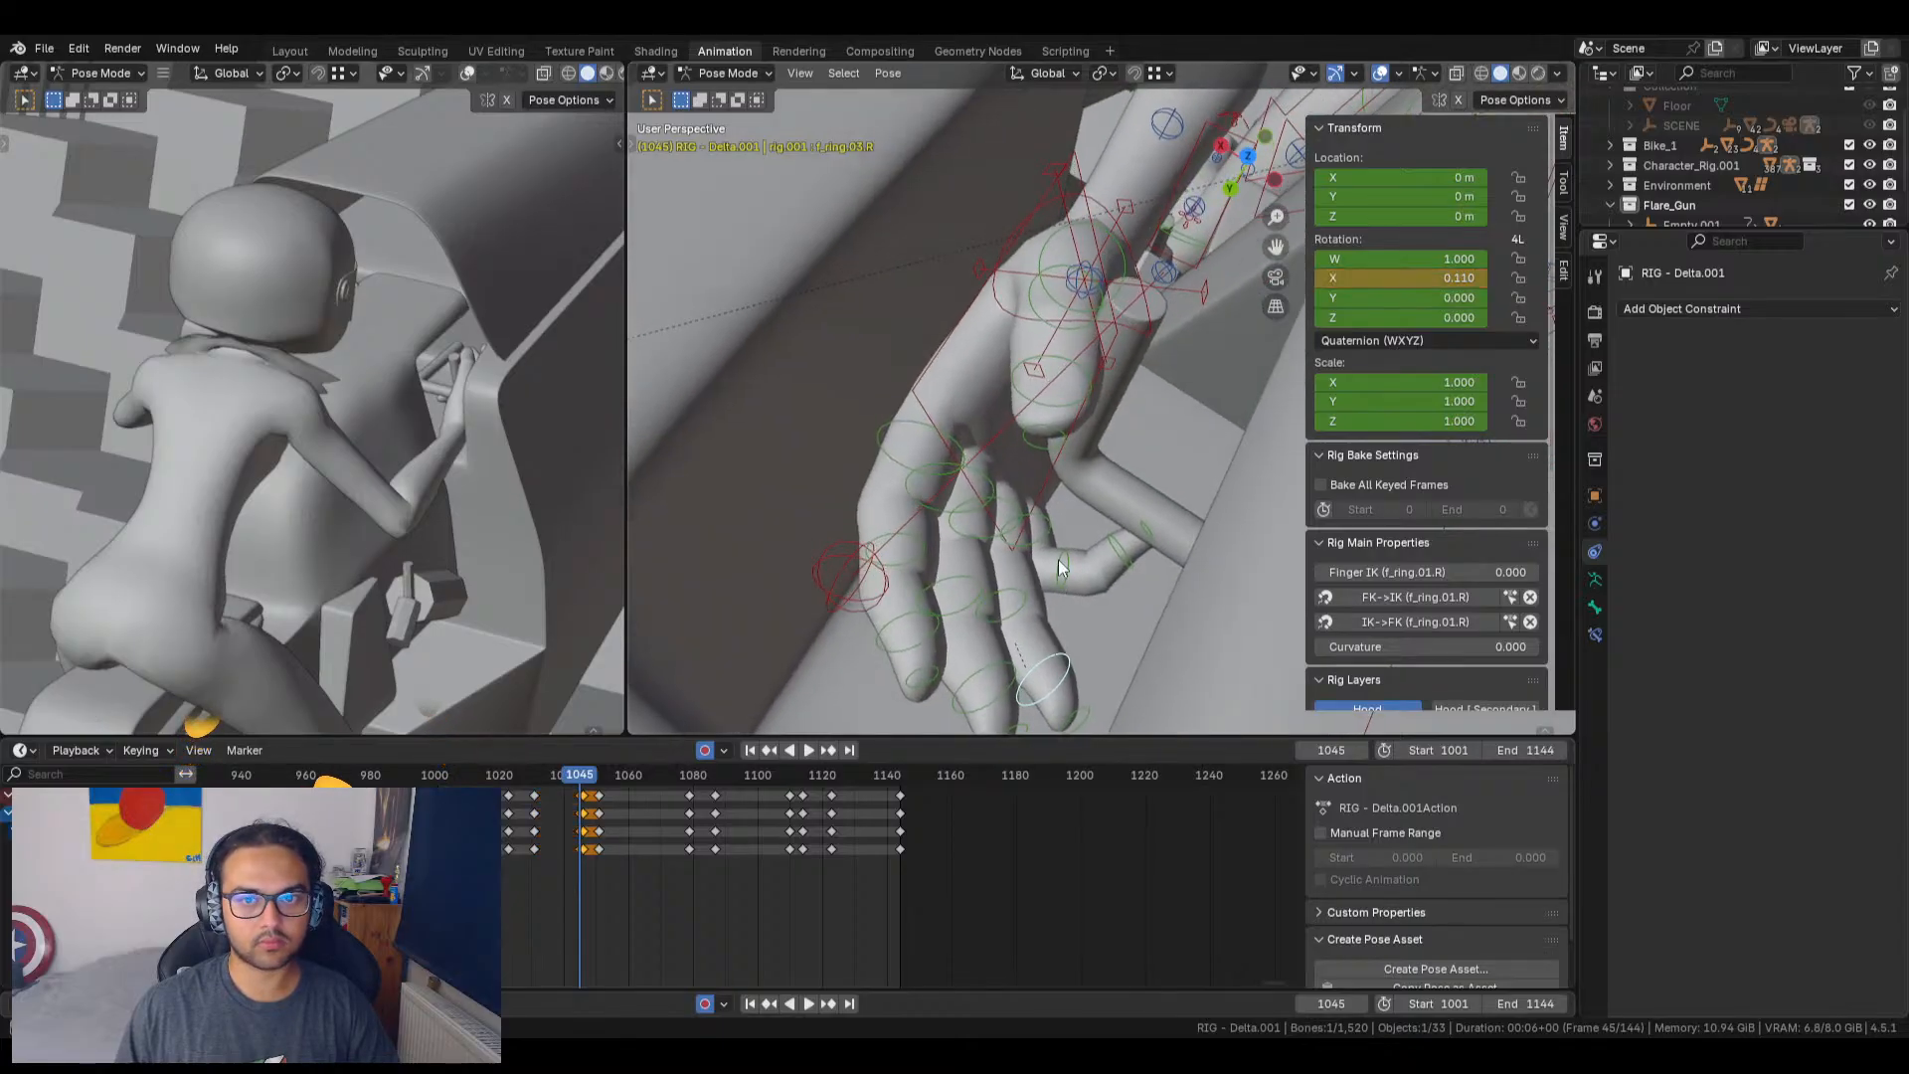
# Step: Straighten the right pinky at frame 1045, setting its second joint's X rotation to 0.230 and its fingertip's to 0.050
pyautogui.click(1050, 523)
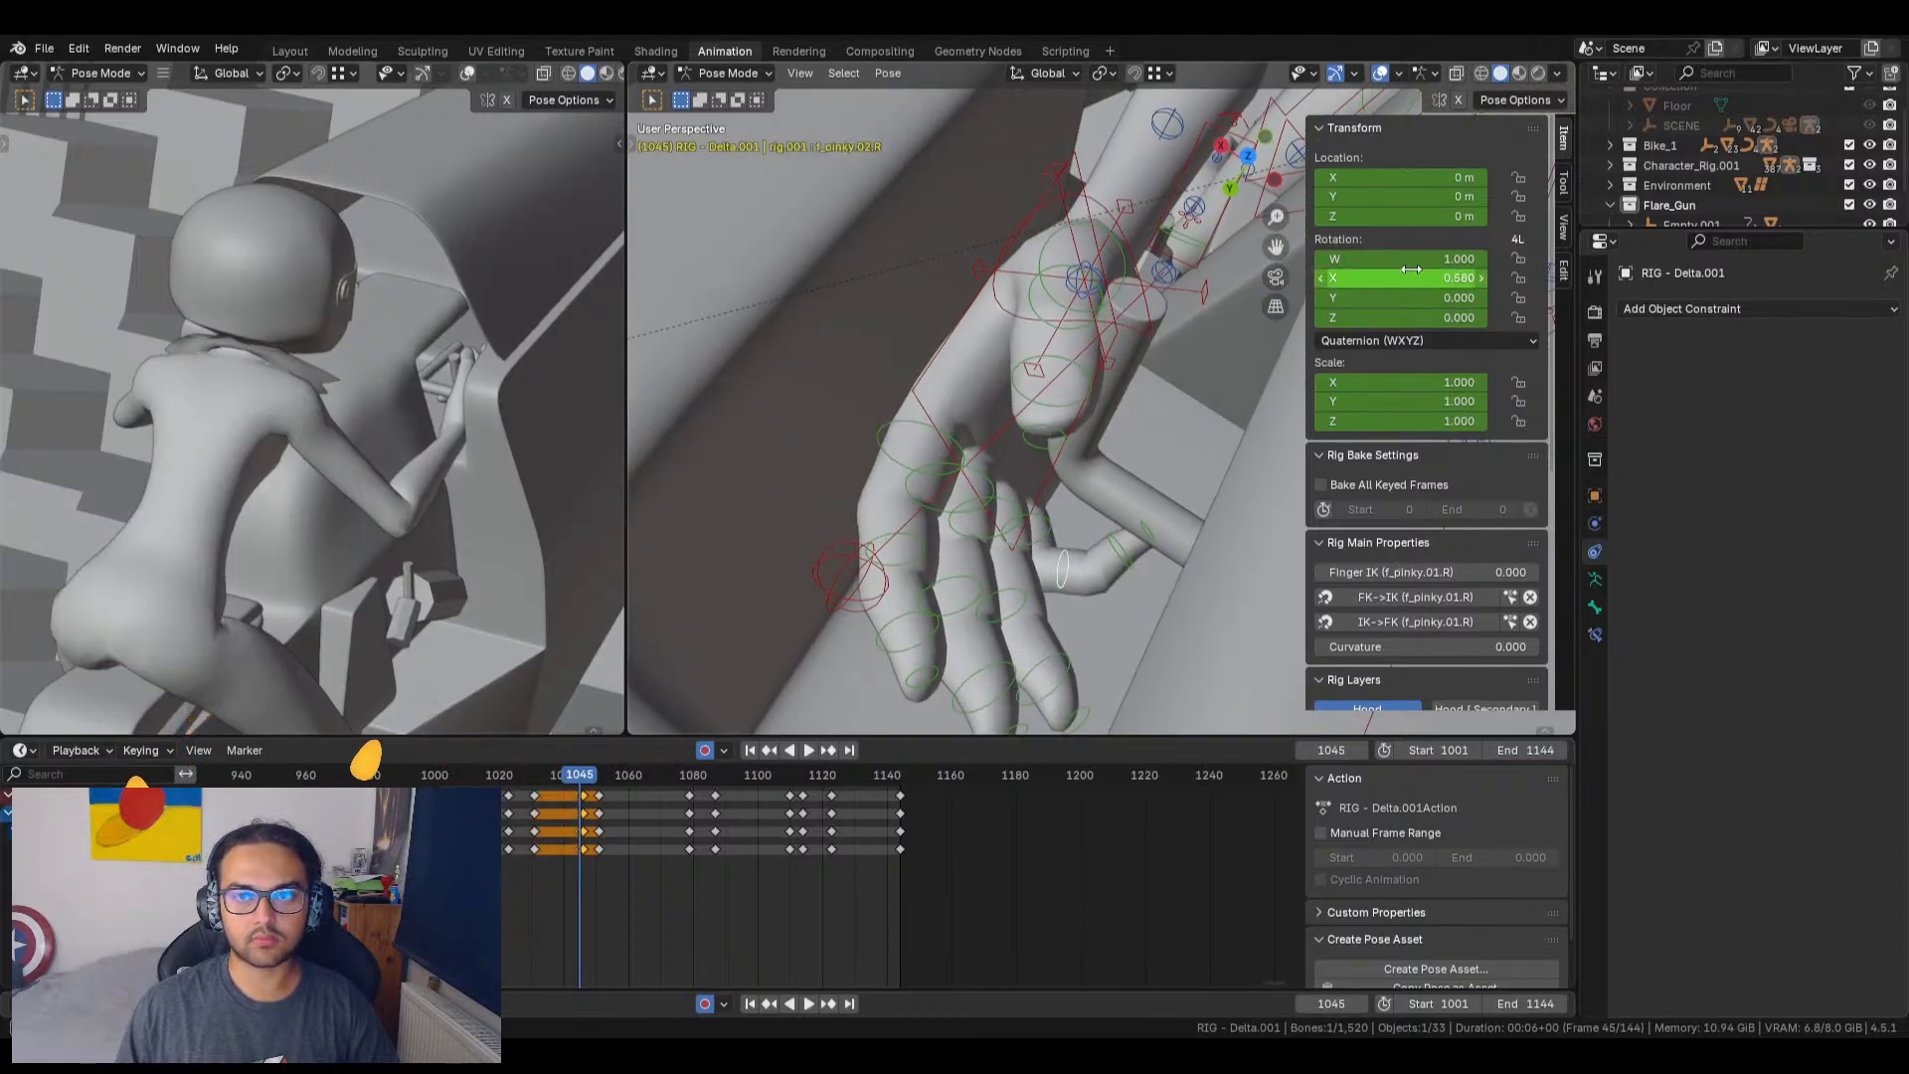
pyautogui.moveTo(1412, 278); pyautogui.dragTo(1377, 278)
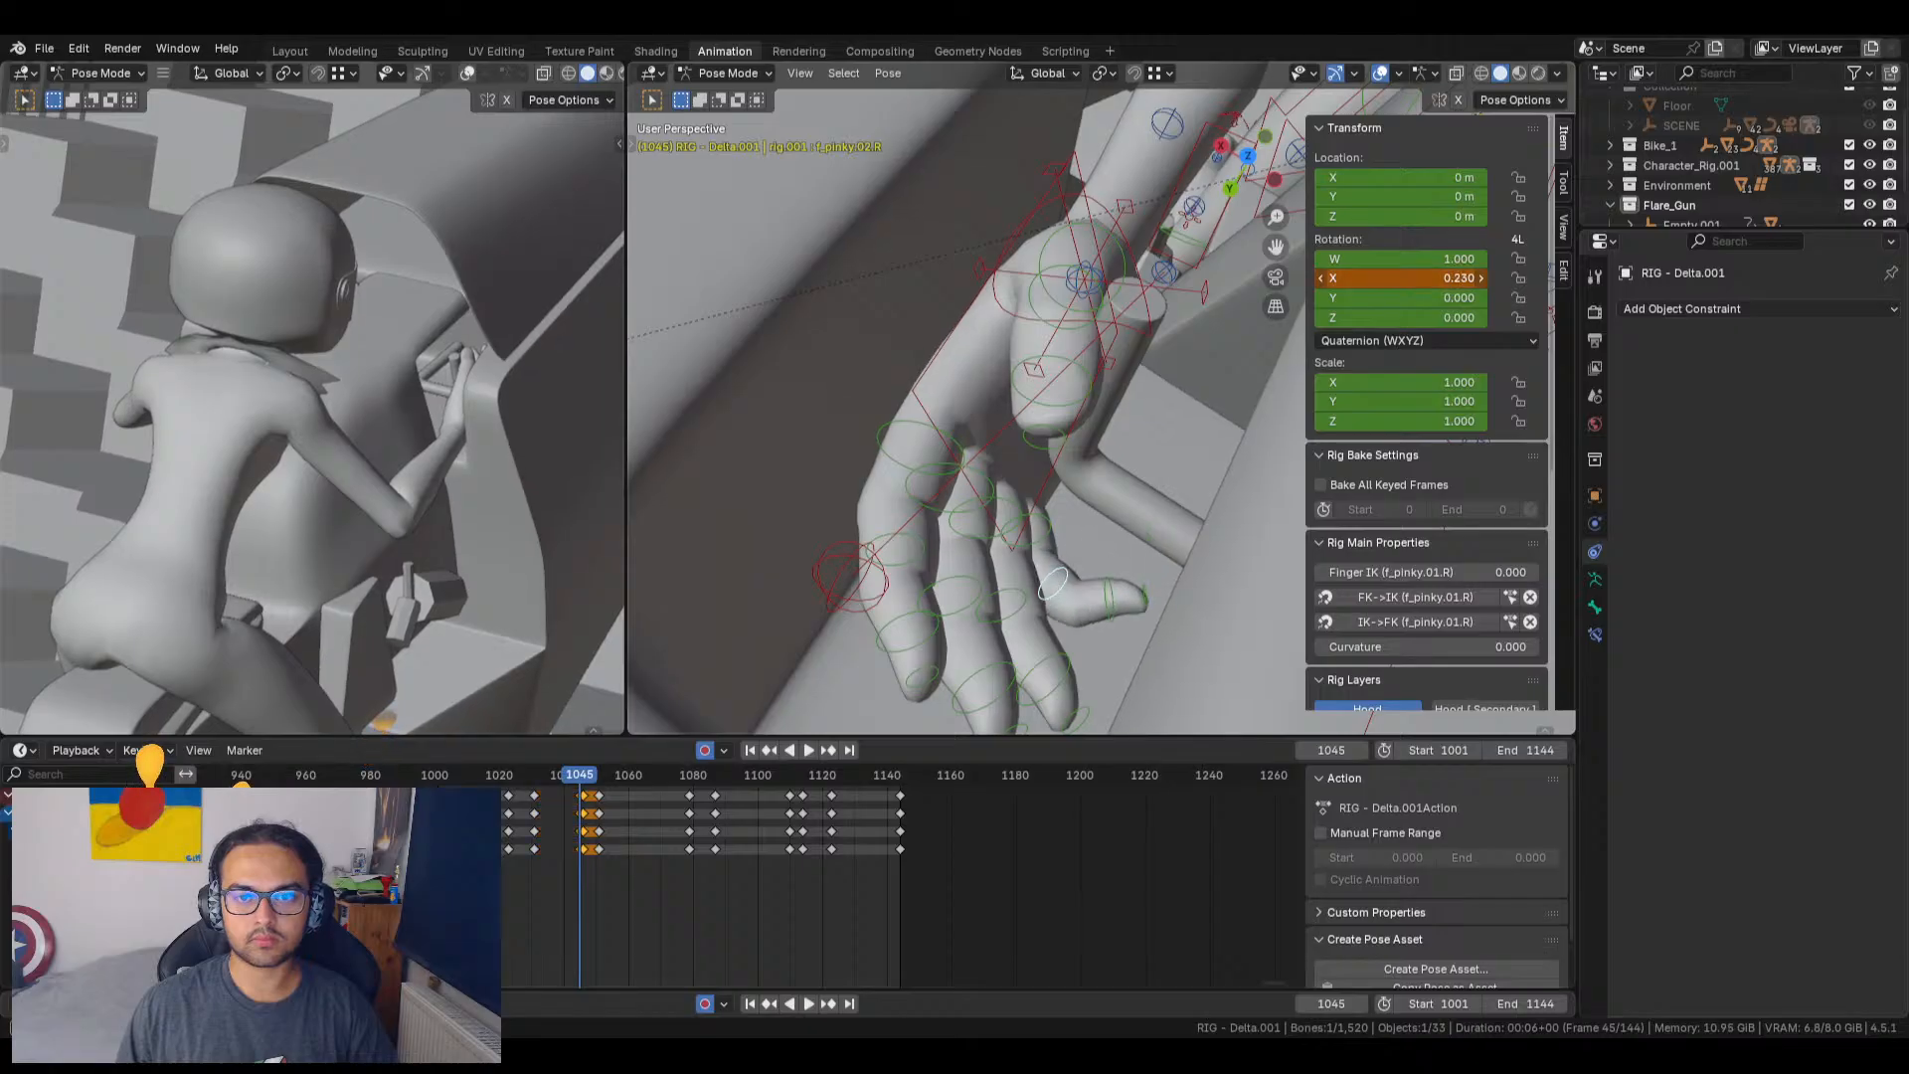
pyautogui.click(1108, 600)
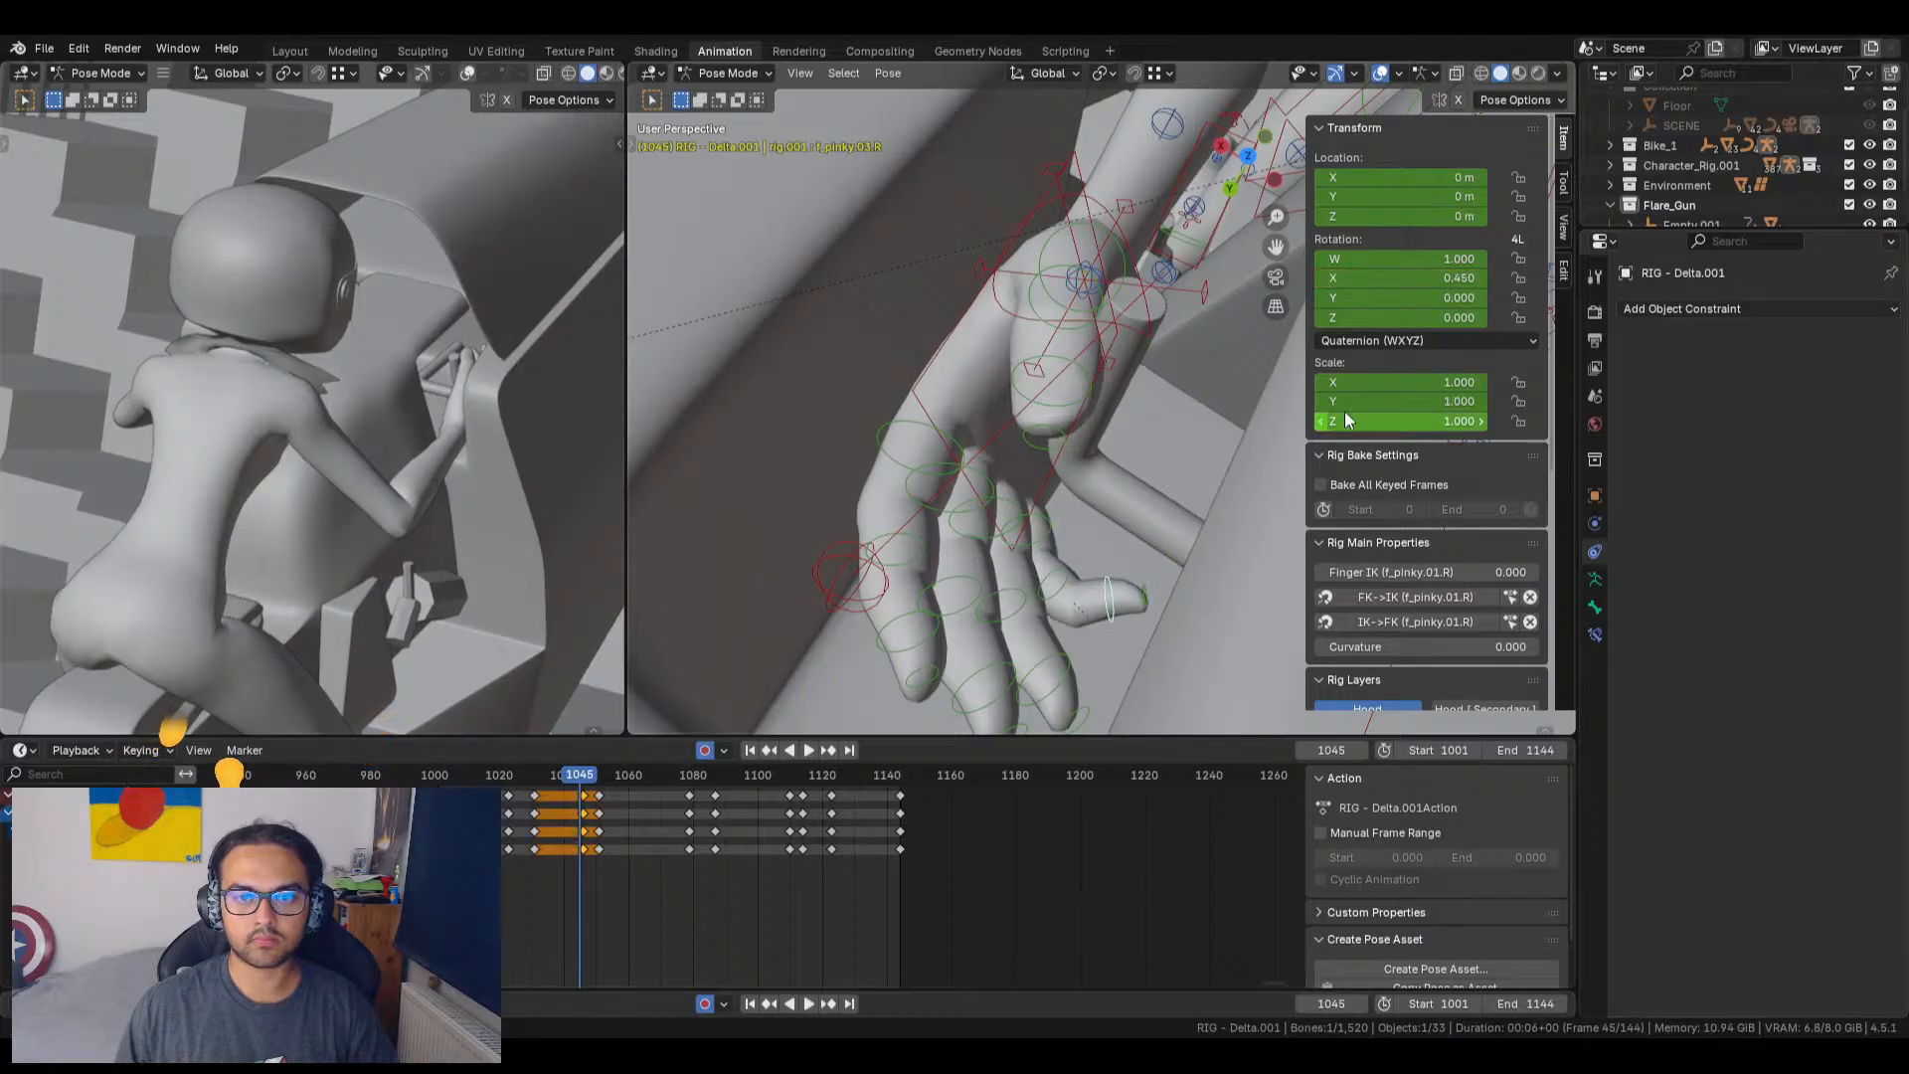
pyautogui.moveTo(1413, 279); pyautogui.dragTo(1380, 279)
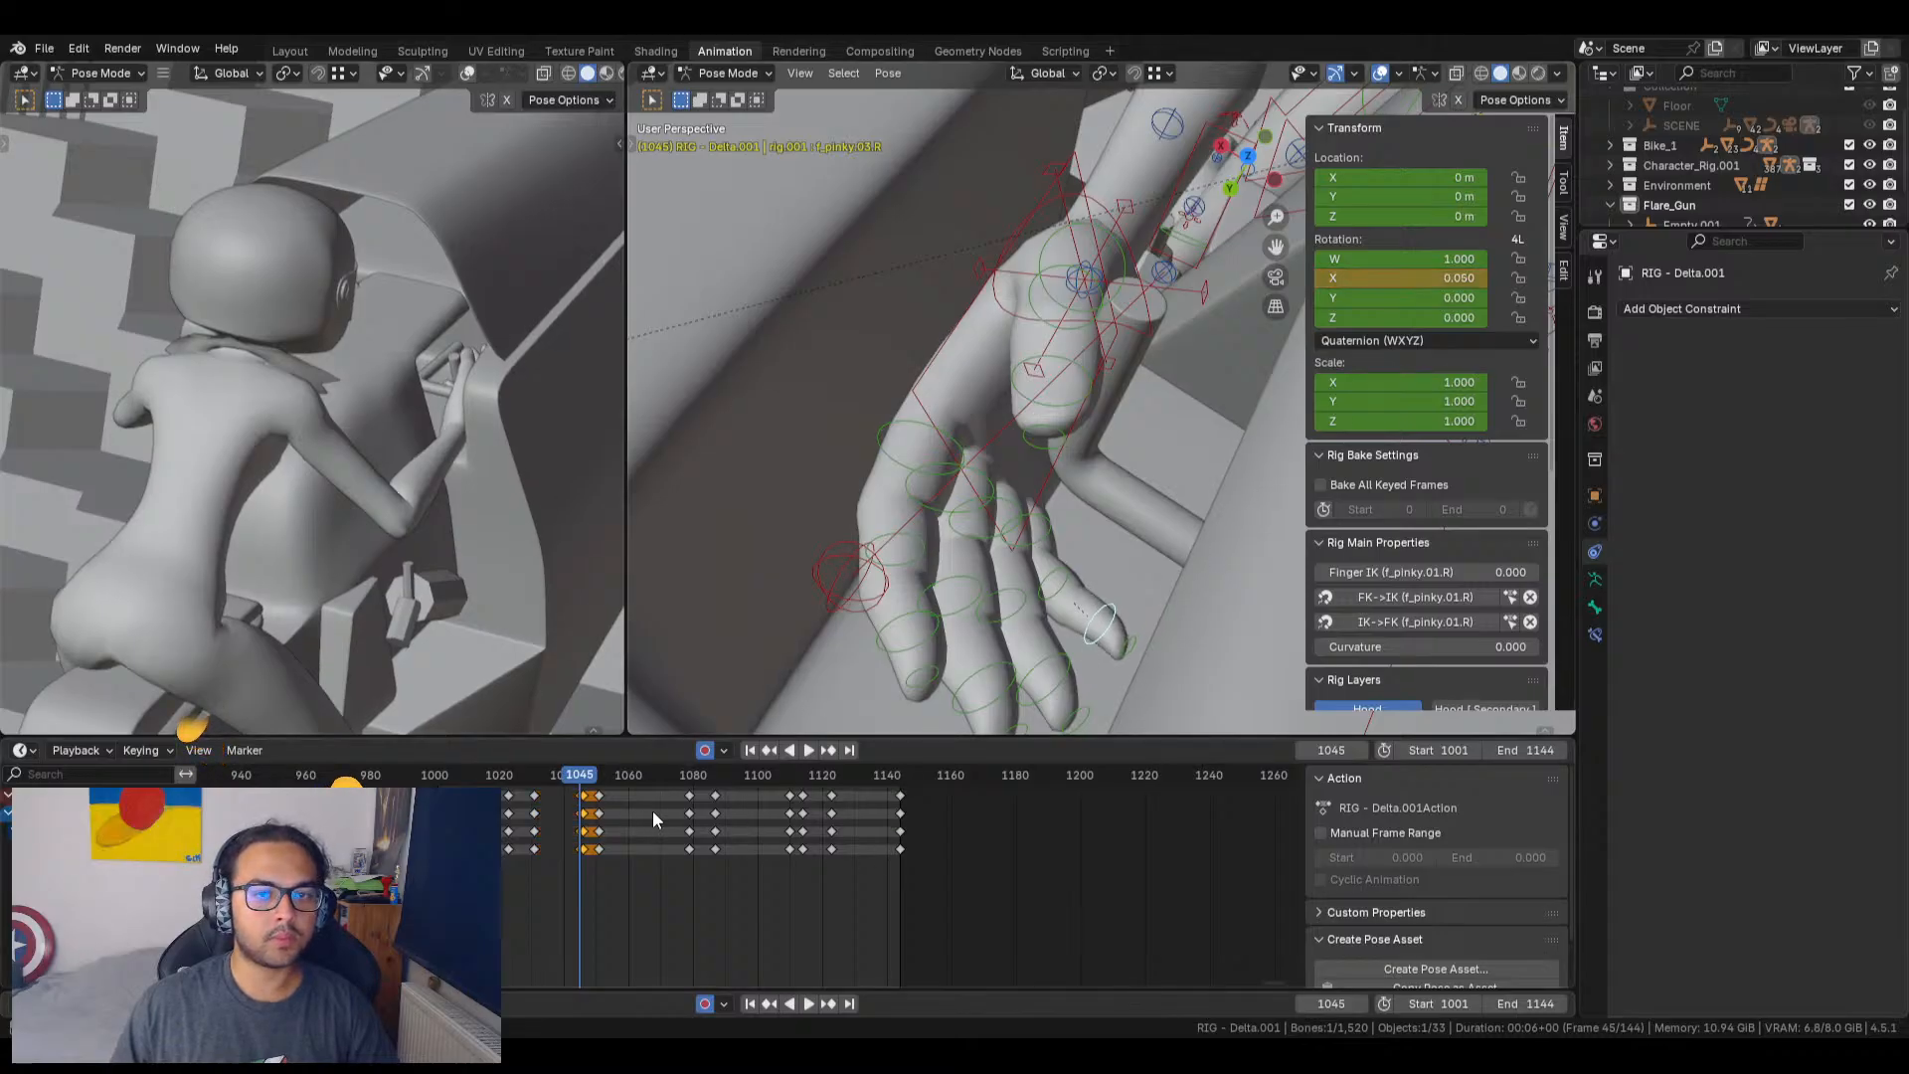
# Step: Compare the right hand's finger pose on frame 1045 with the following frames and examine the surrounding keyframes
pyautogui.moveTo(941, 624); pyautogui.dragTo(965, 565, button='middle')
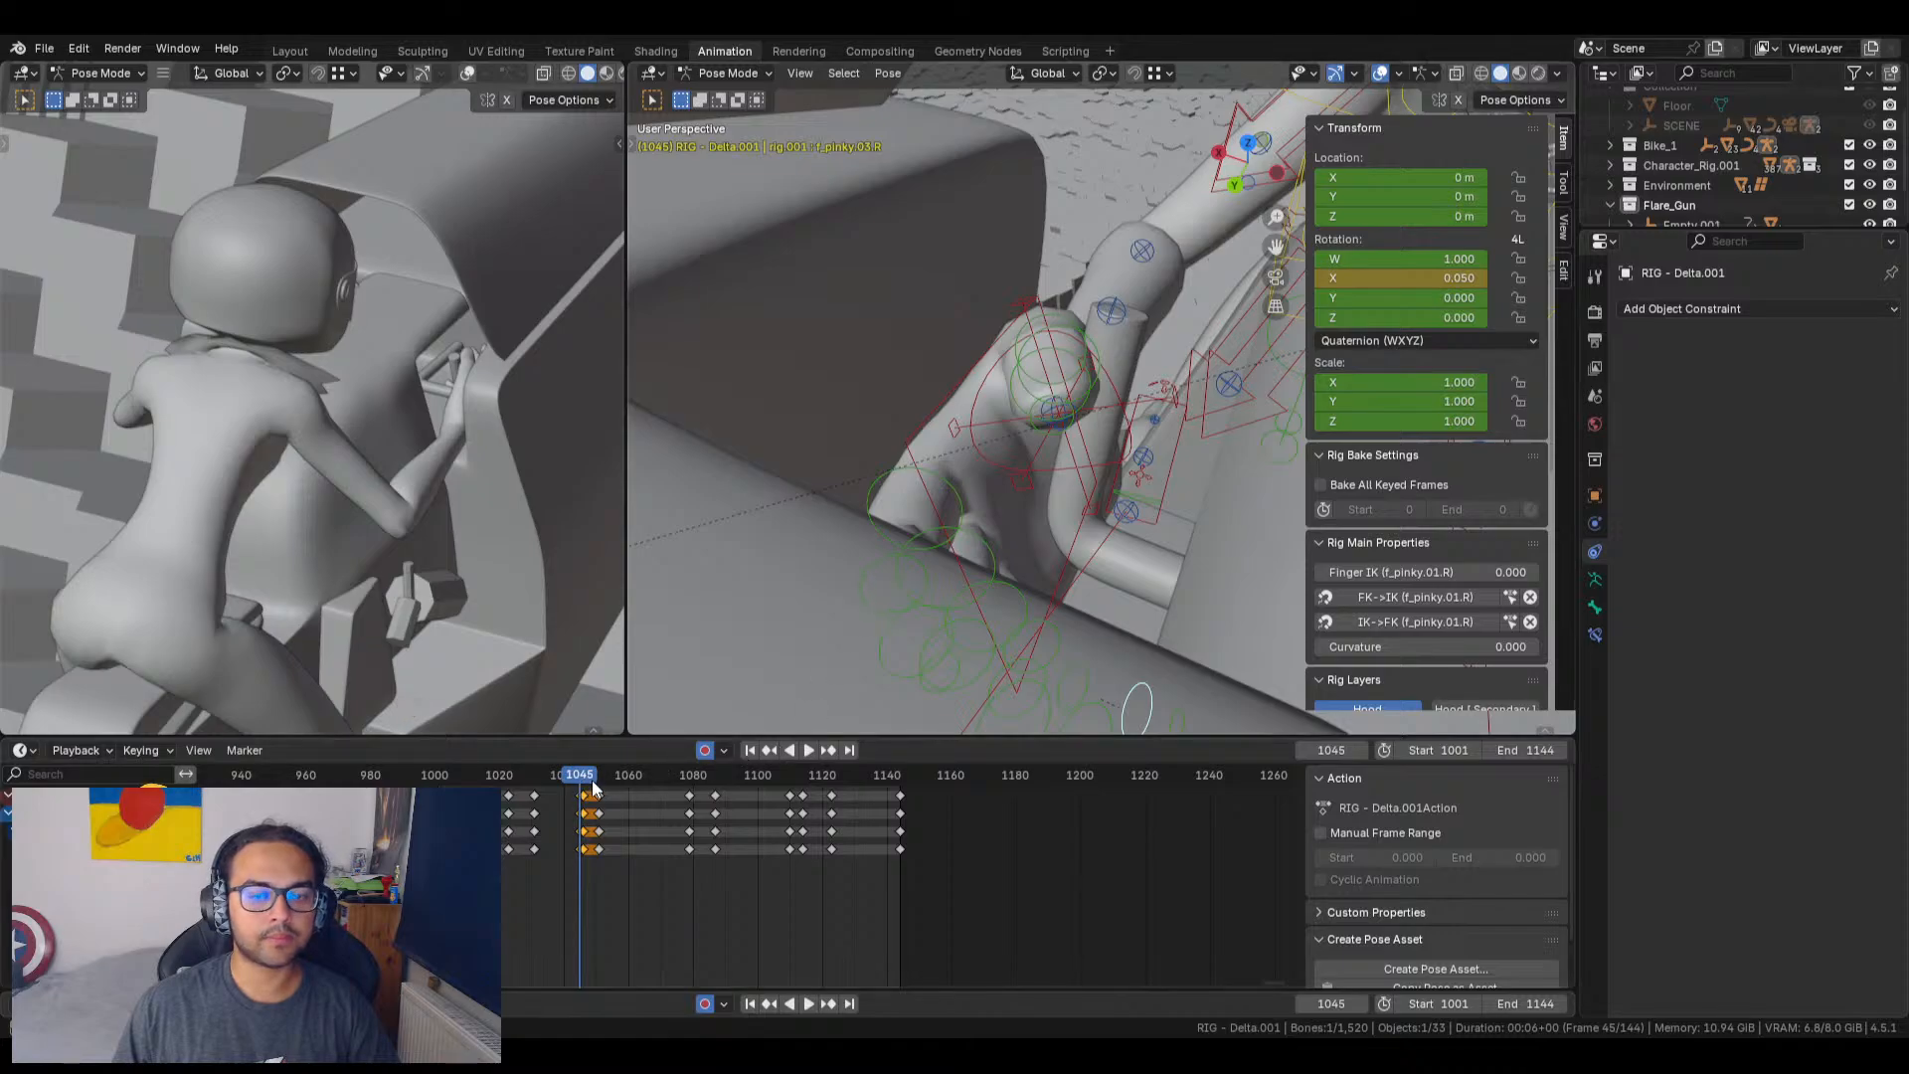
pyautogui.press('Right')
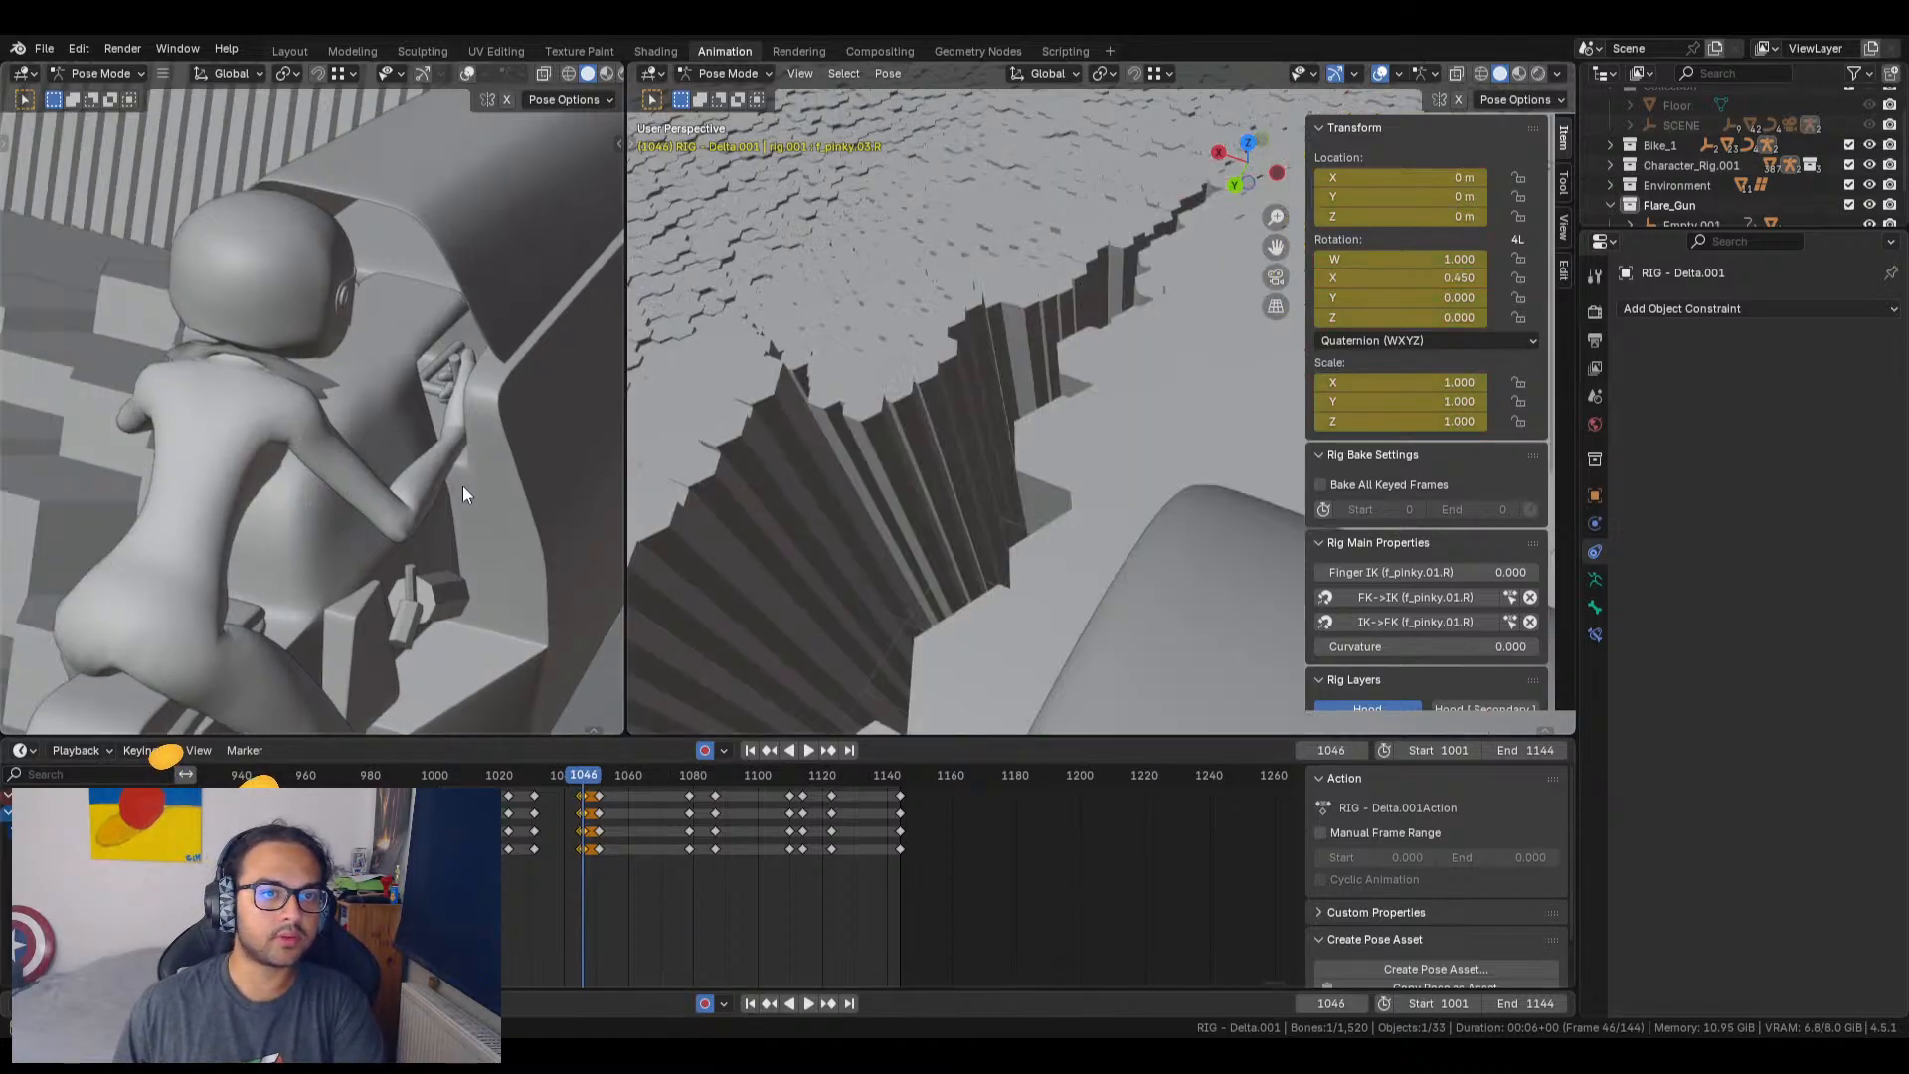
pyautogui.press('Right')
pyautogui.press('Left')
pyautogui.press('Left')
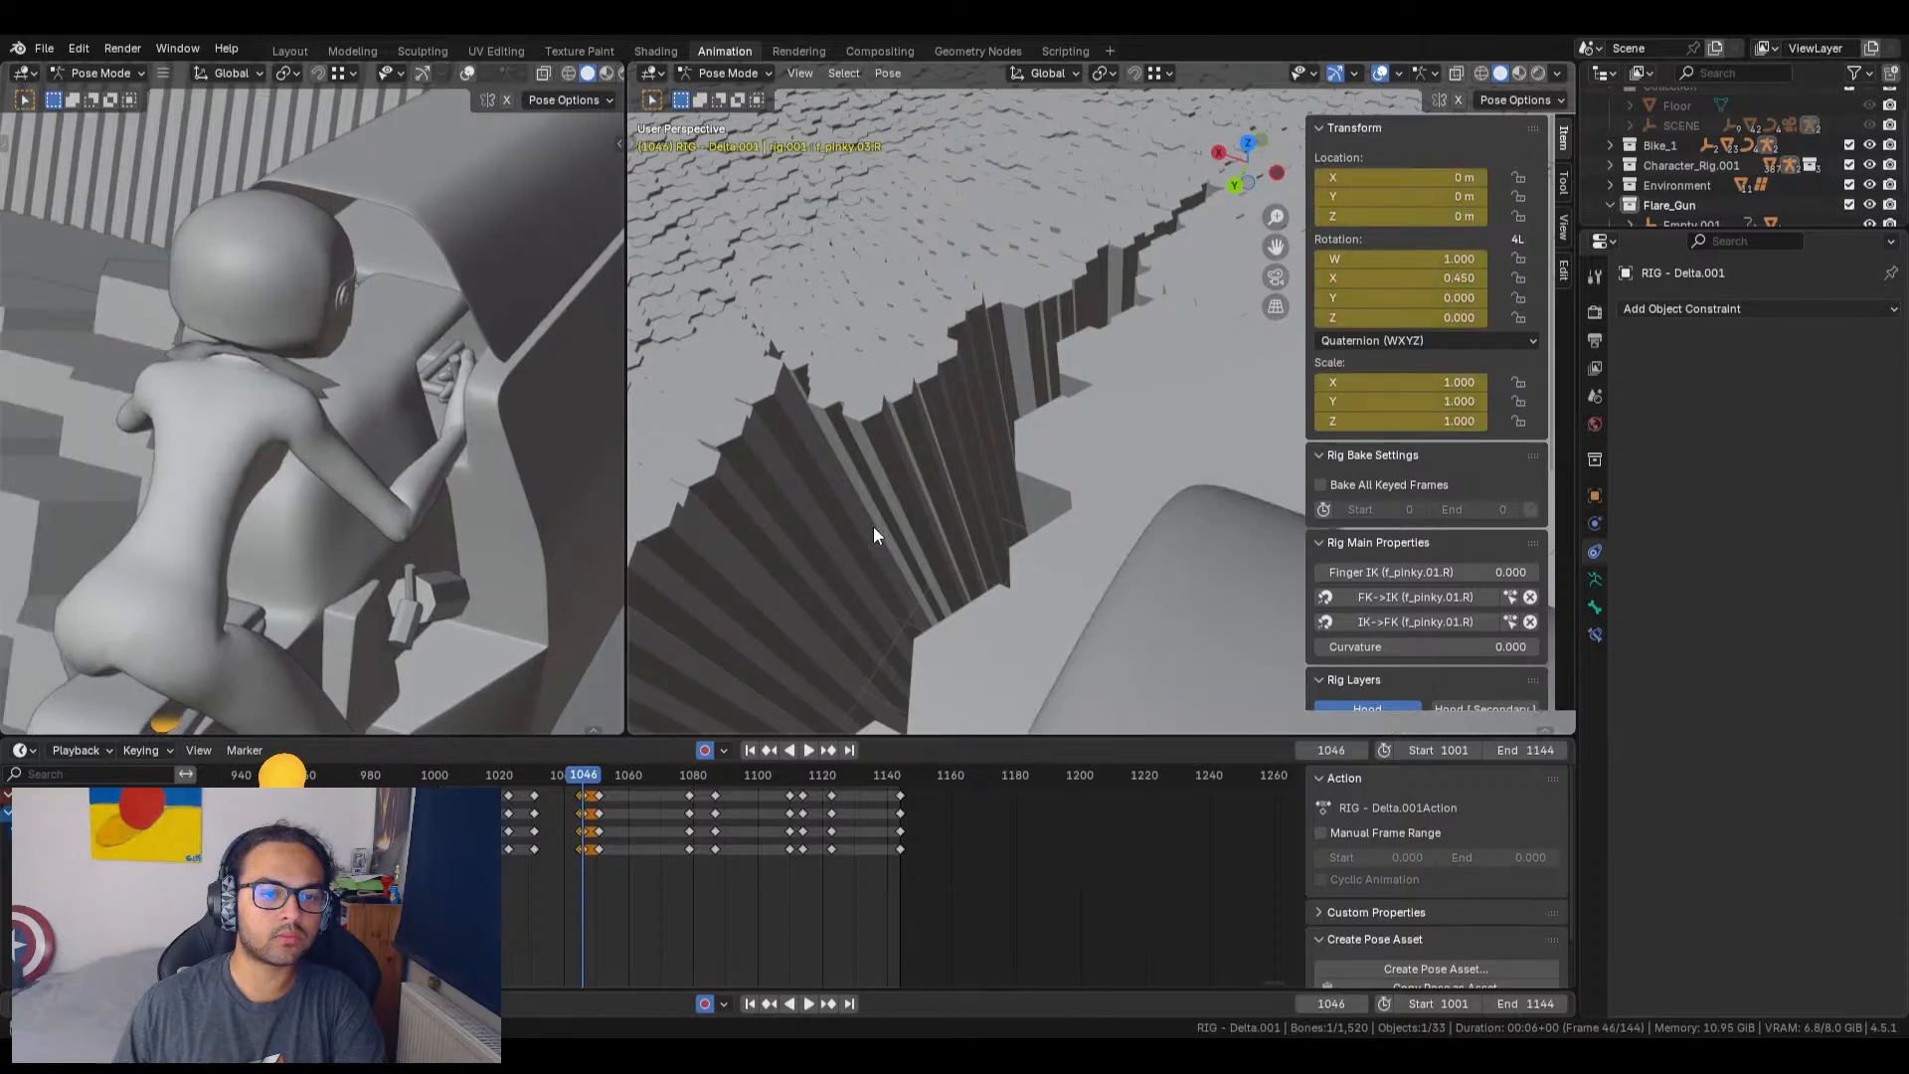
pyautogui.scroll(5, 529, 843)
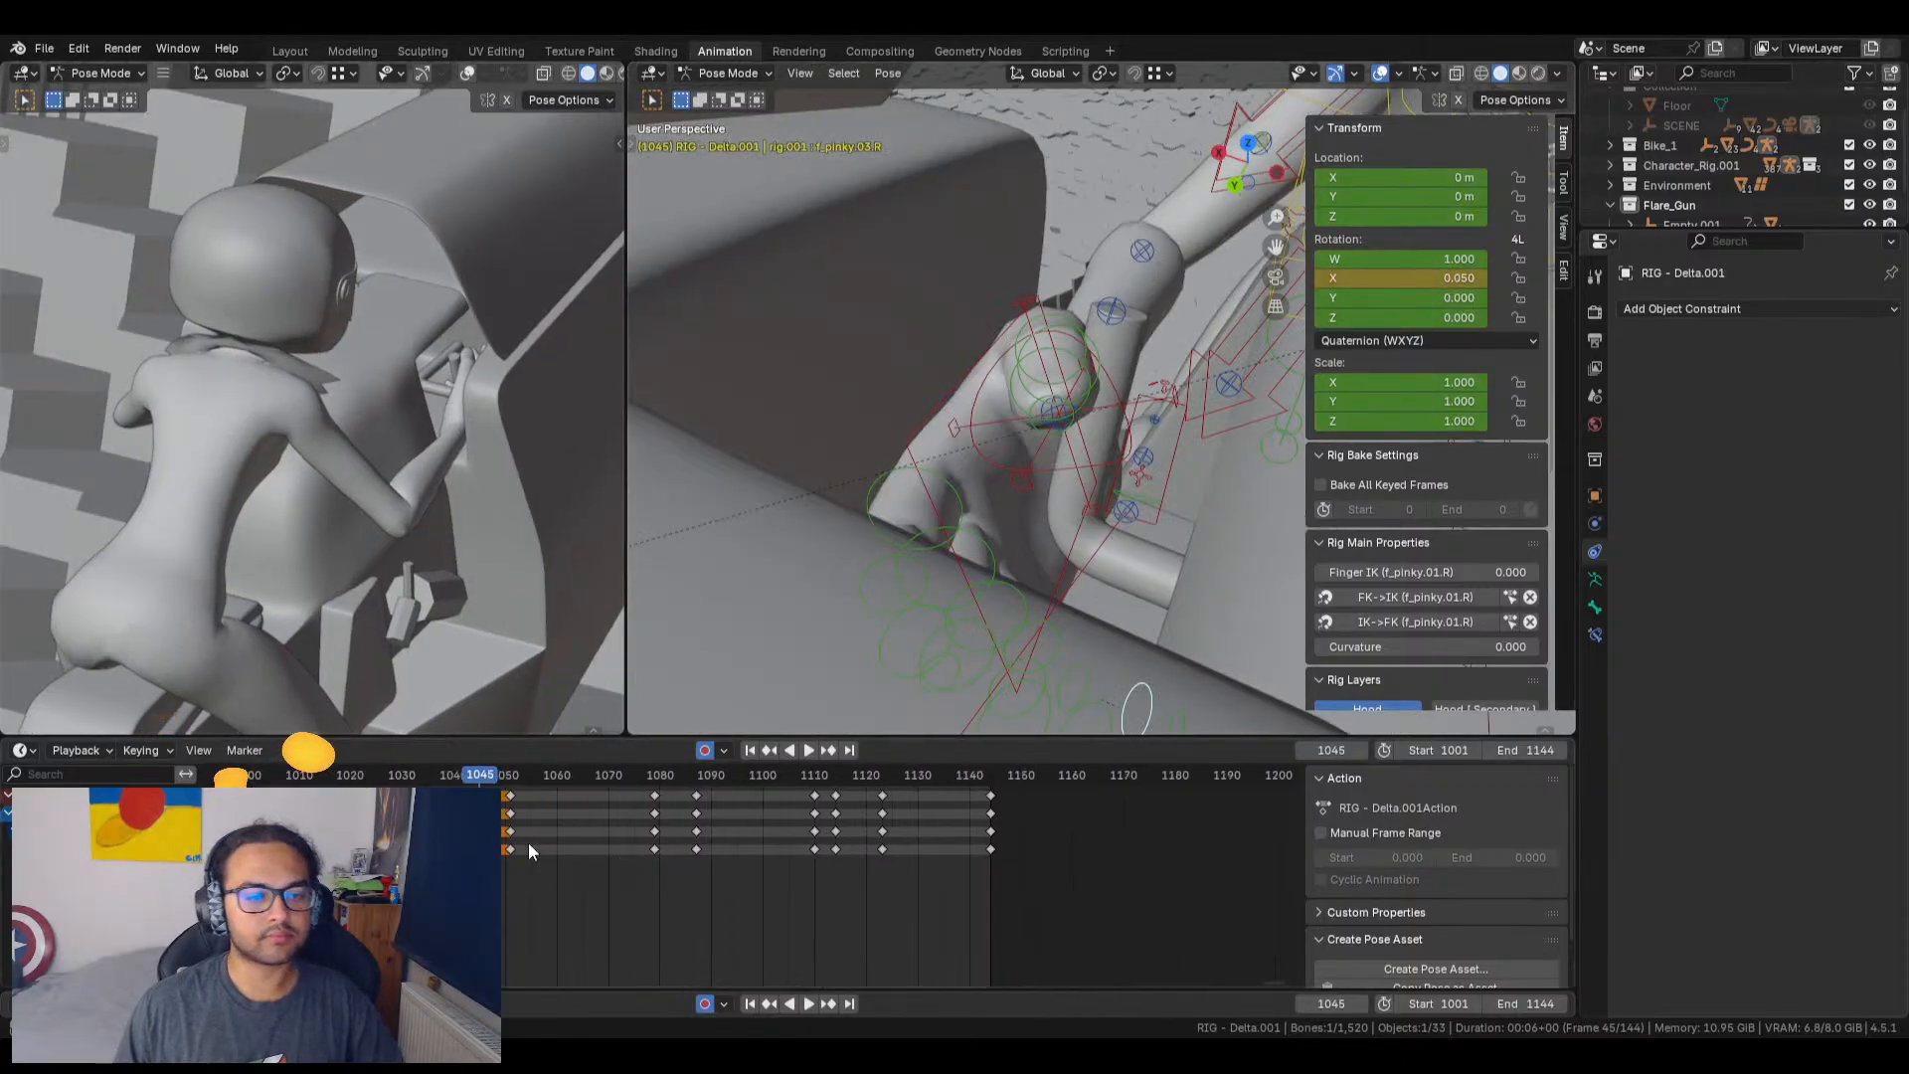
pyautogui.scroll(2, 647, 856)
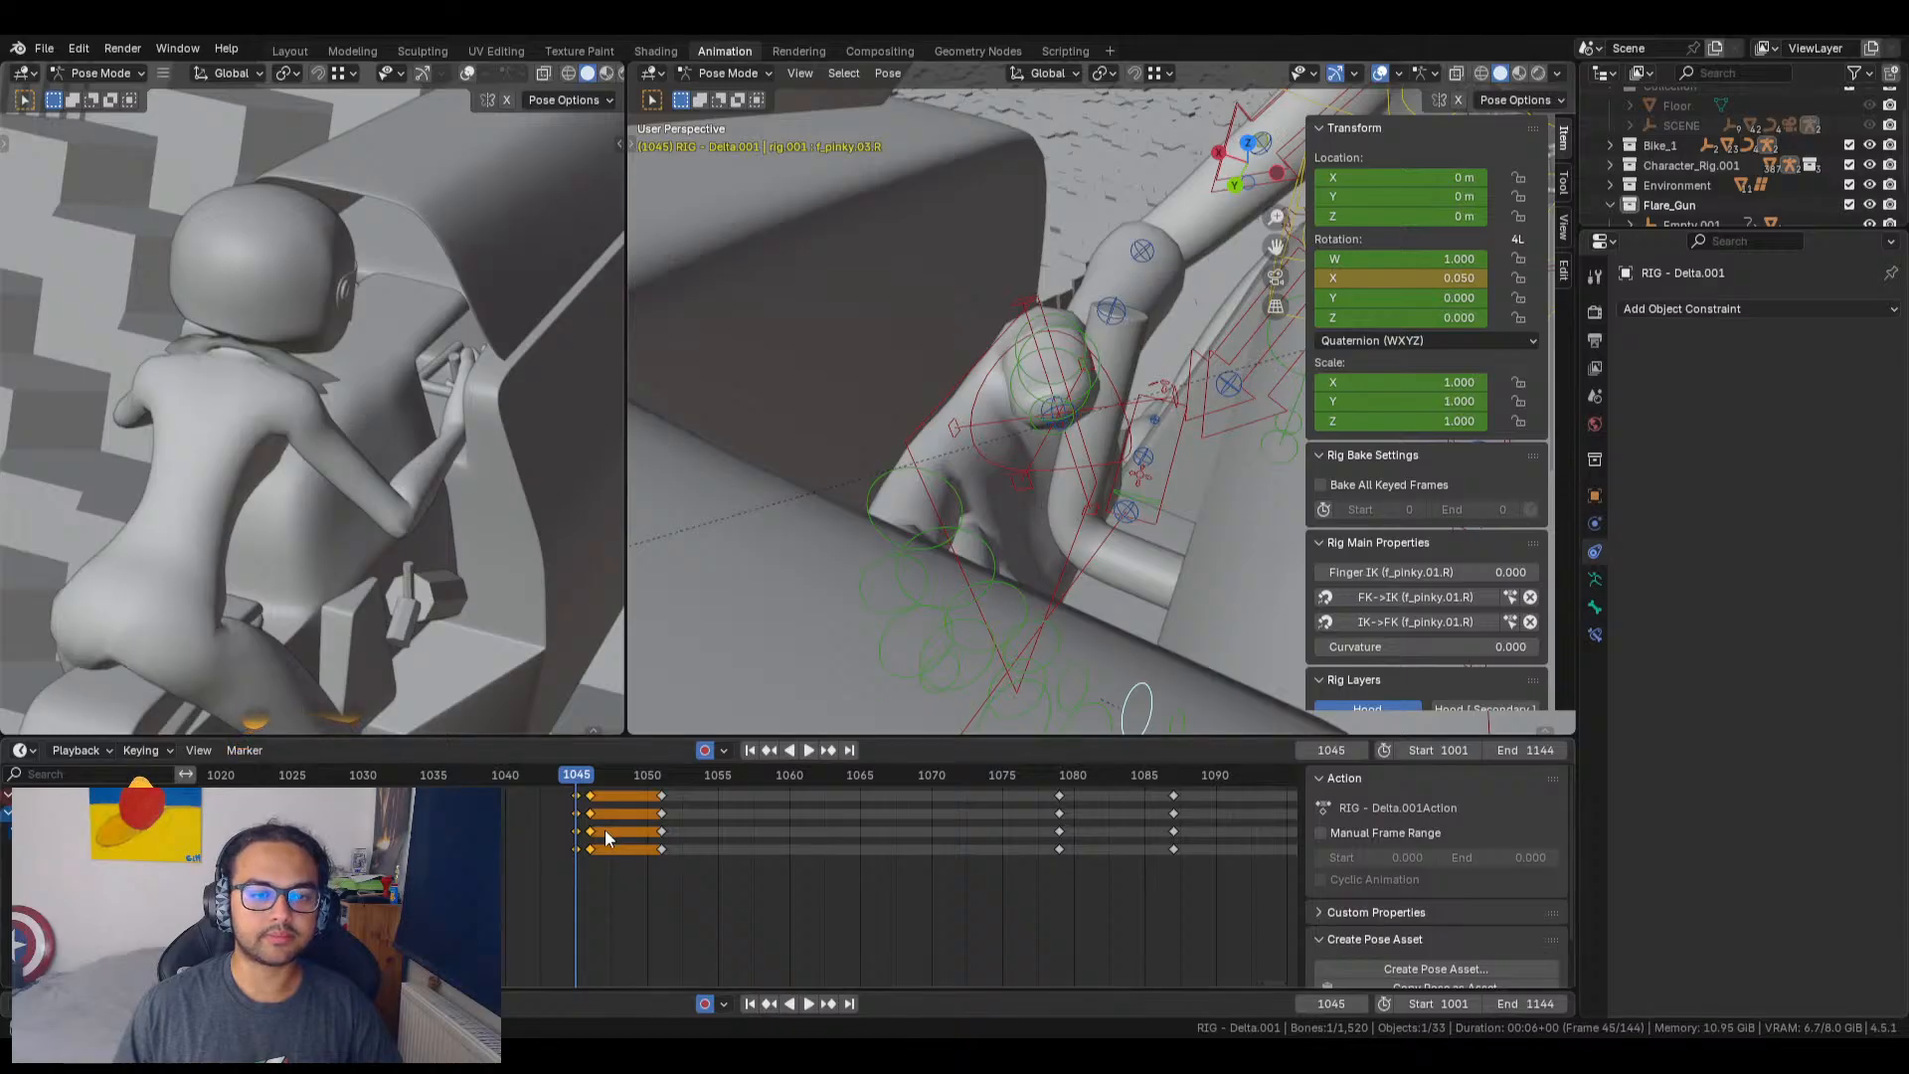
pyautogui.click(1009, 595)
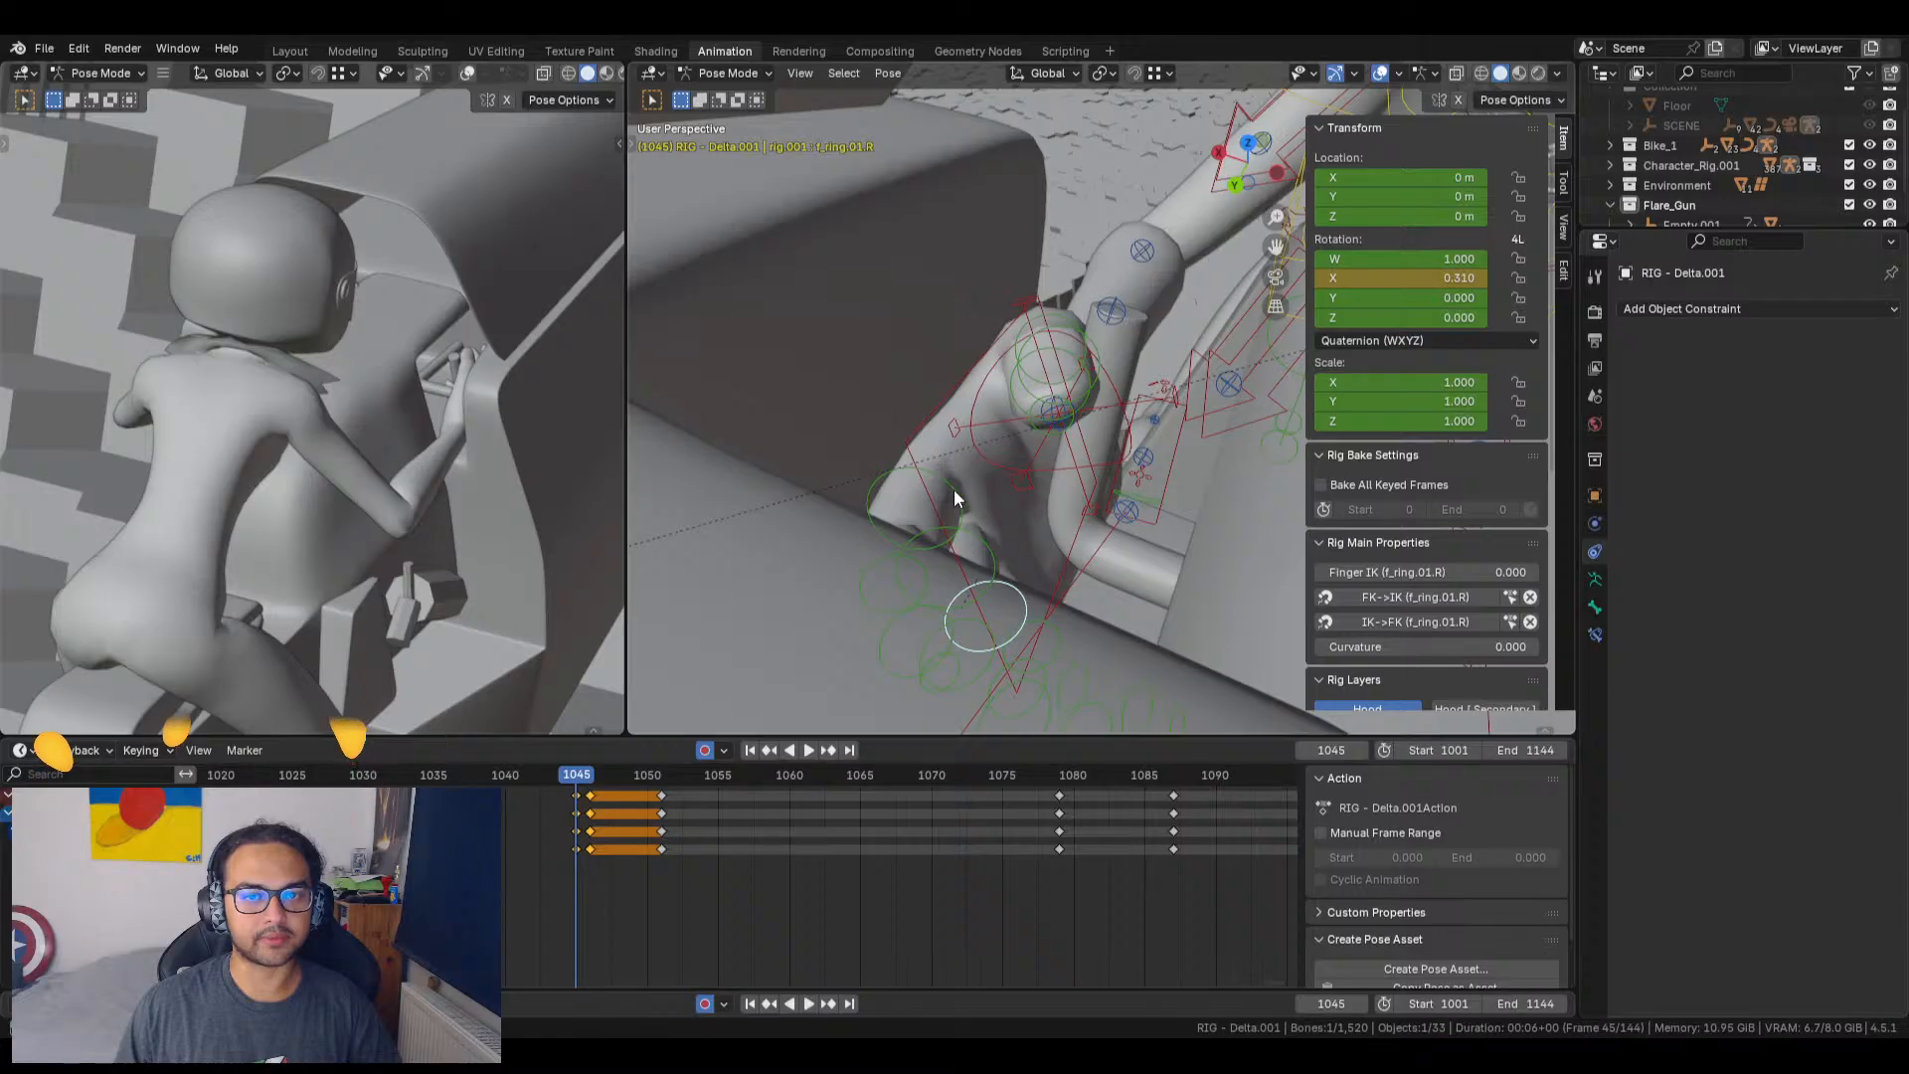
pyautogui.press('a')
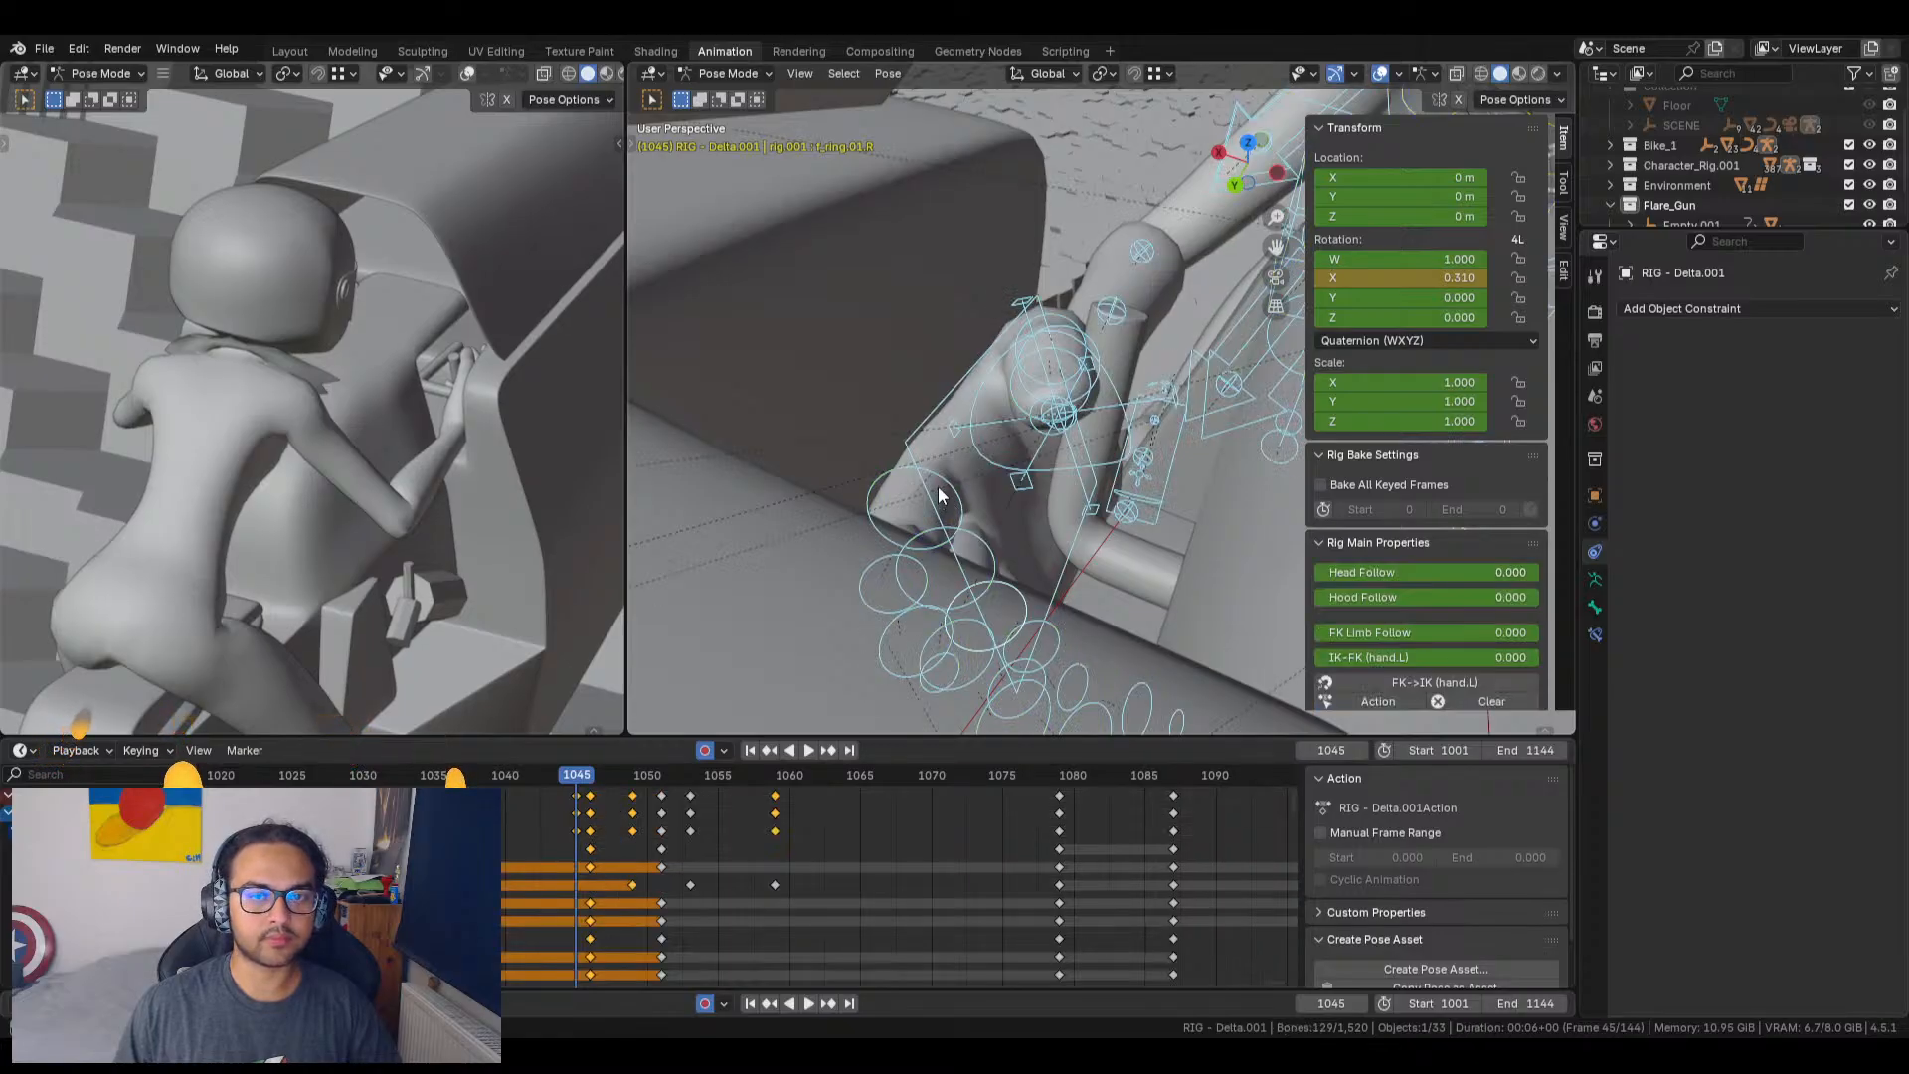
pyautogui.click(934, 491)
# Step: Select all three joint controls of the right index, middle, ring and pinky fingers together
pyautogui.click(952, 492)
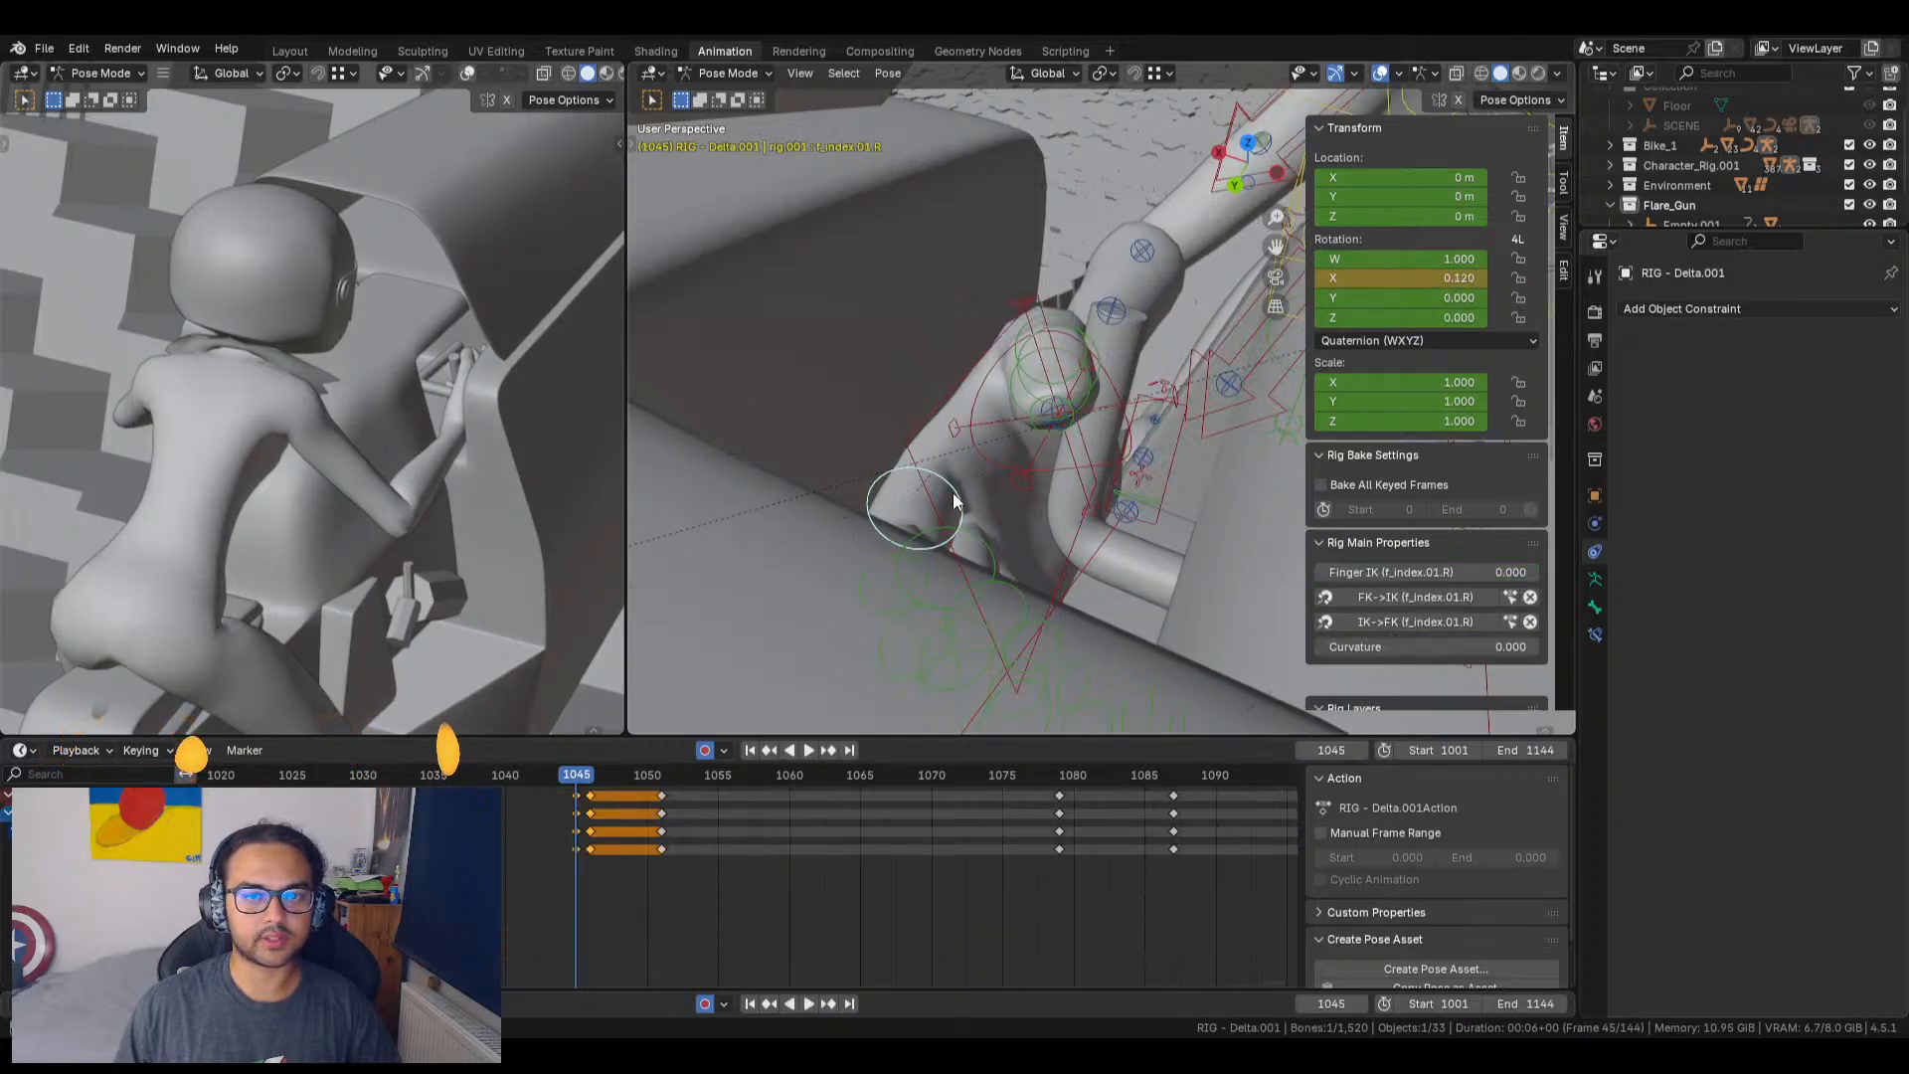
pyautogui.keyDown('shift'); pyautogui.click(978, 540); pyautogui.keyUp('shift')
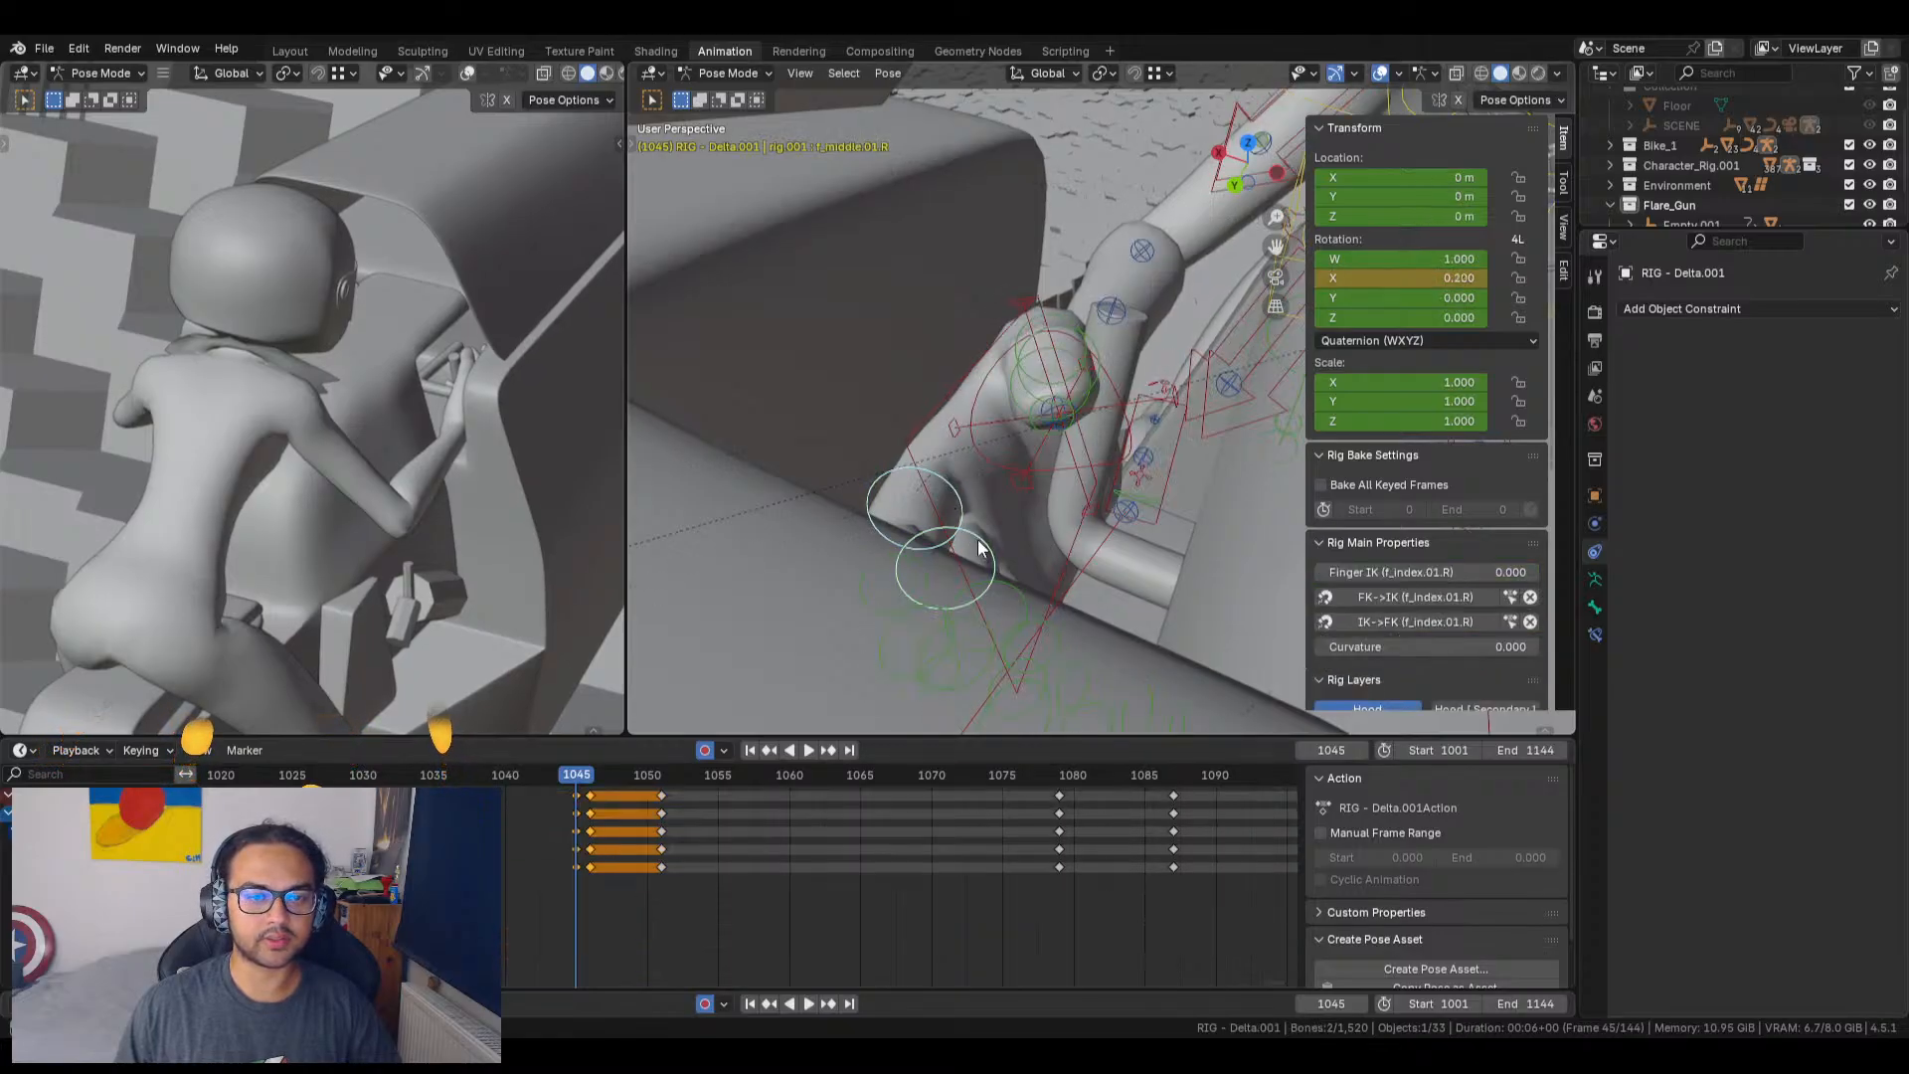
pyautogui.keyDown('shift'); pyautogui.click(876, 564); pyautogui.keyUp('shift')
pyautogui.keyDown('shift'); pyautogui.click(880, 623); pyautogui.keyUp('shift')
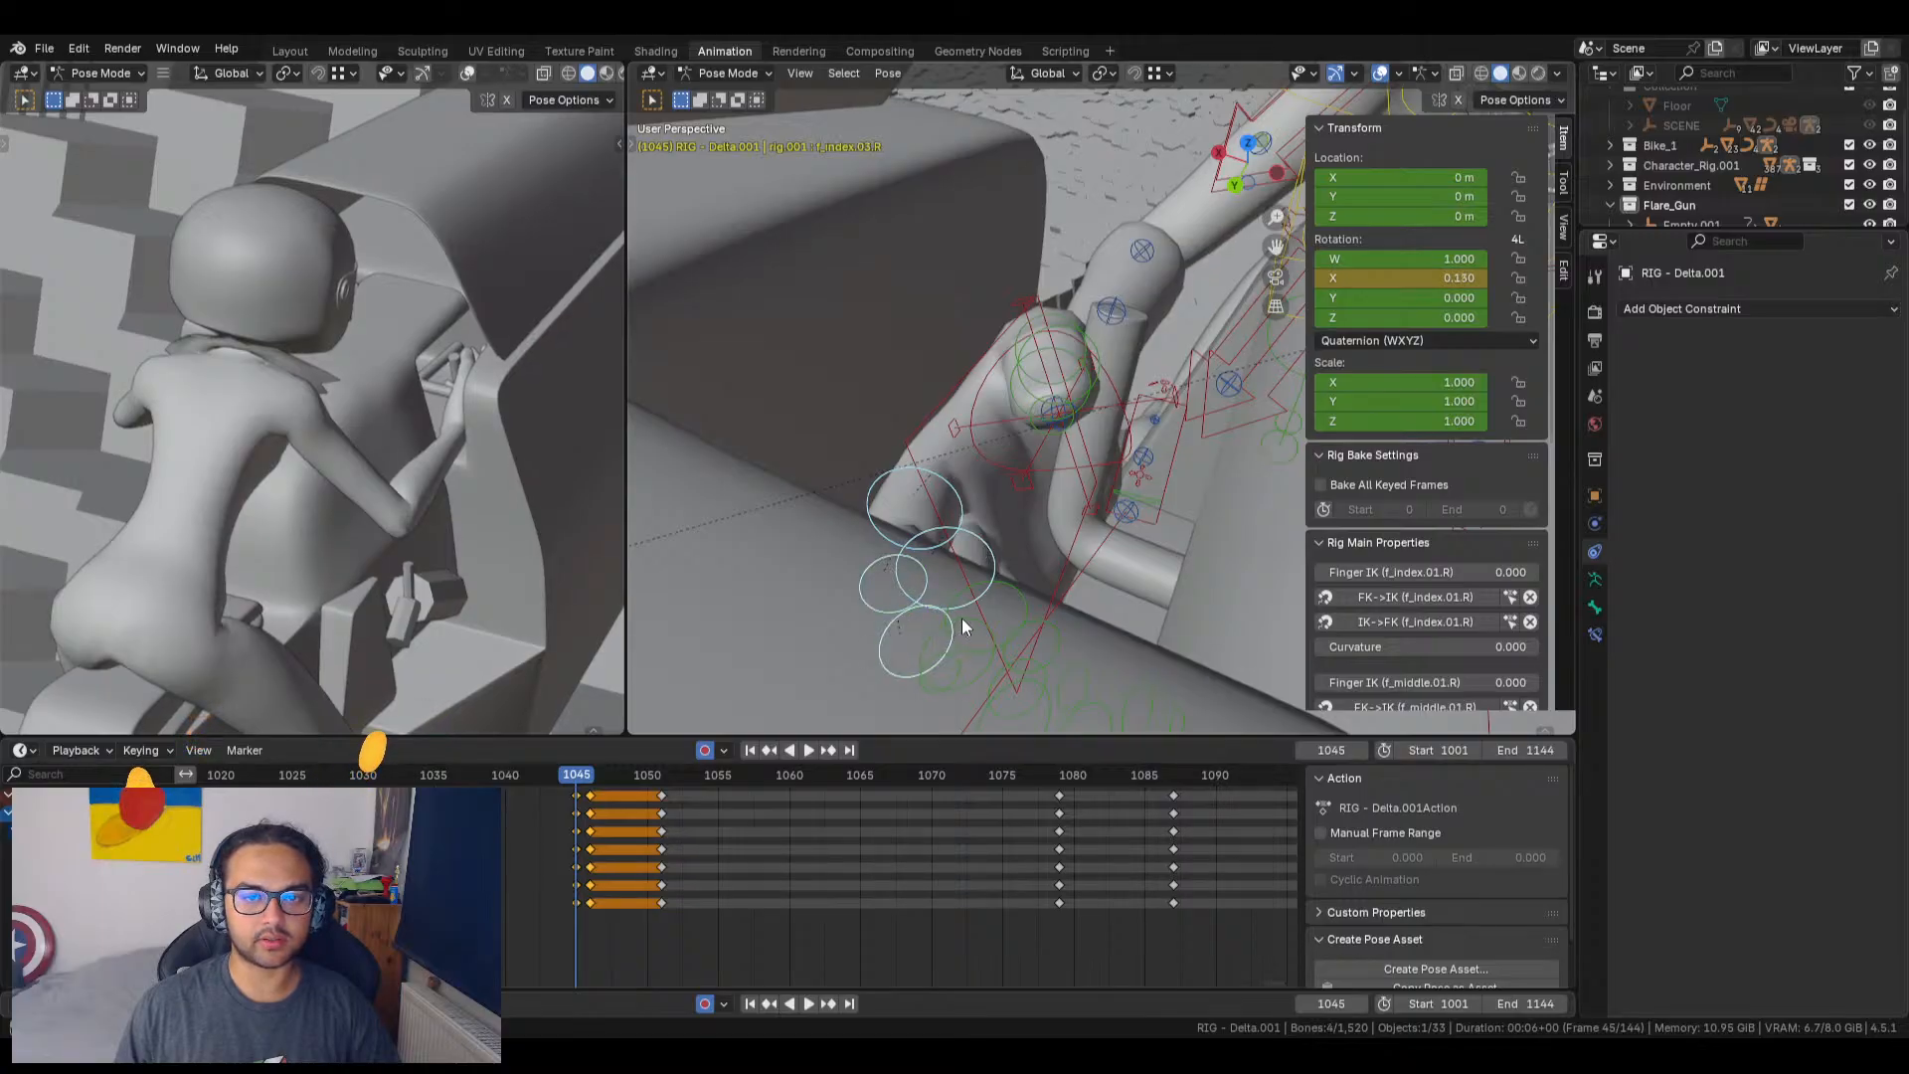
pyautogui.keyDown('shift'); pyautogui.click(963, 618); pyautogui.keyUp('shift')
pyautogui.moveTo(1012, 624); pyautogui.dragTo(893, 690, button='middle')
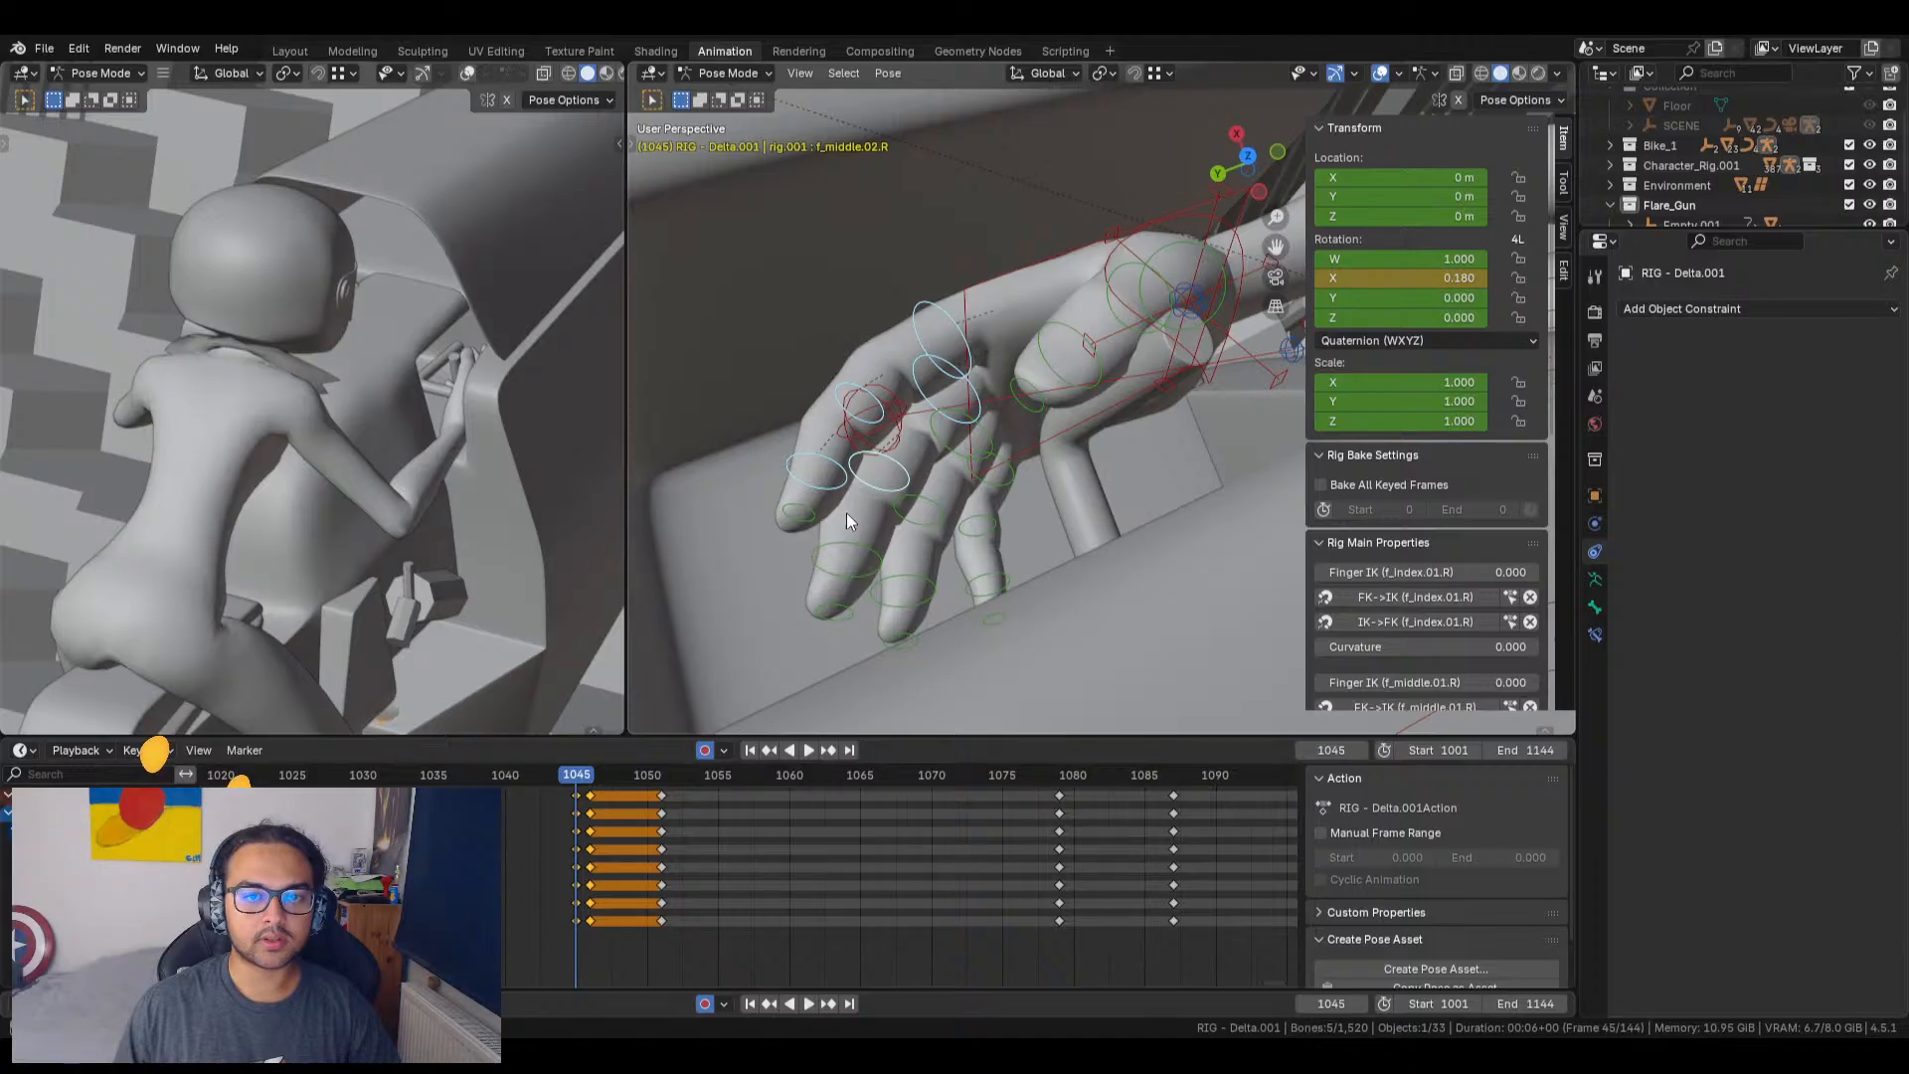
pyautogui.keyDown('shift'); pyautogui.click(861, 546); pyautogui.keyUp('shift')
pyautogui.keyDown('shift'); pyautogui.click(916, 509); pyautogui.keyUp('shift')
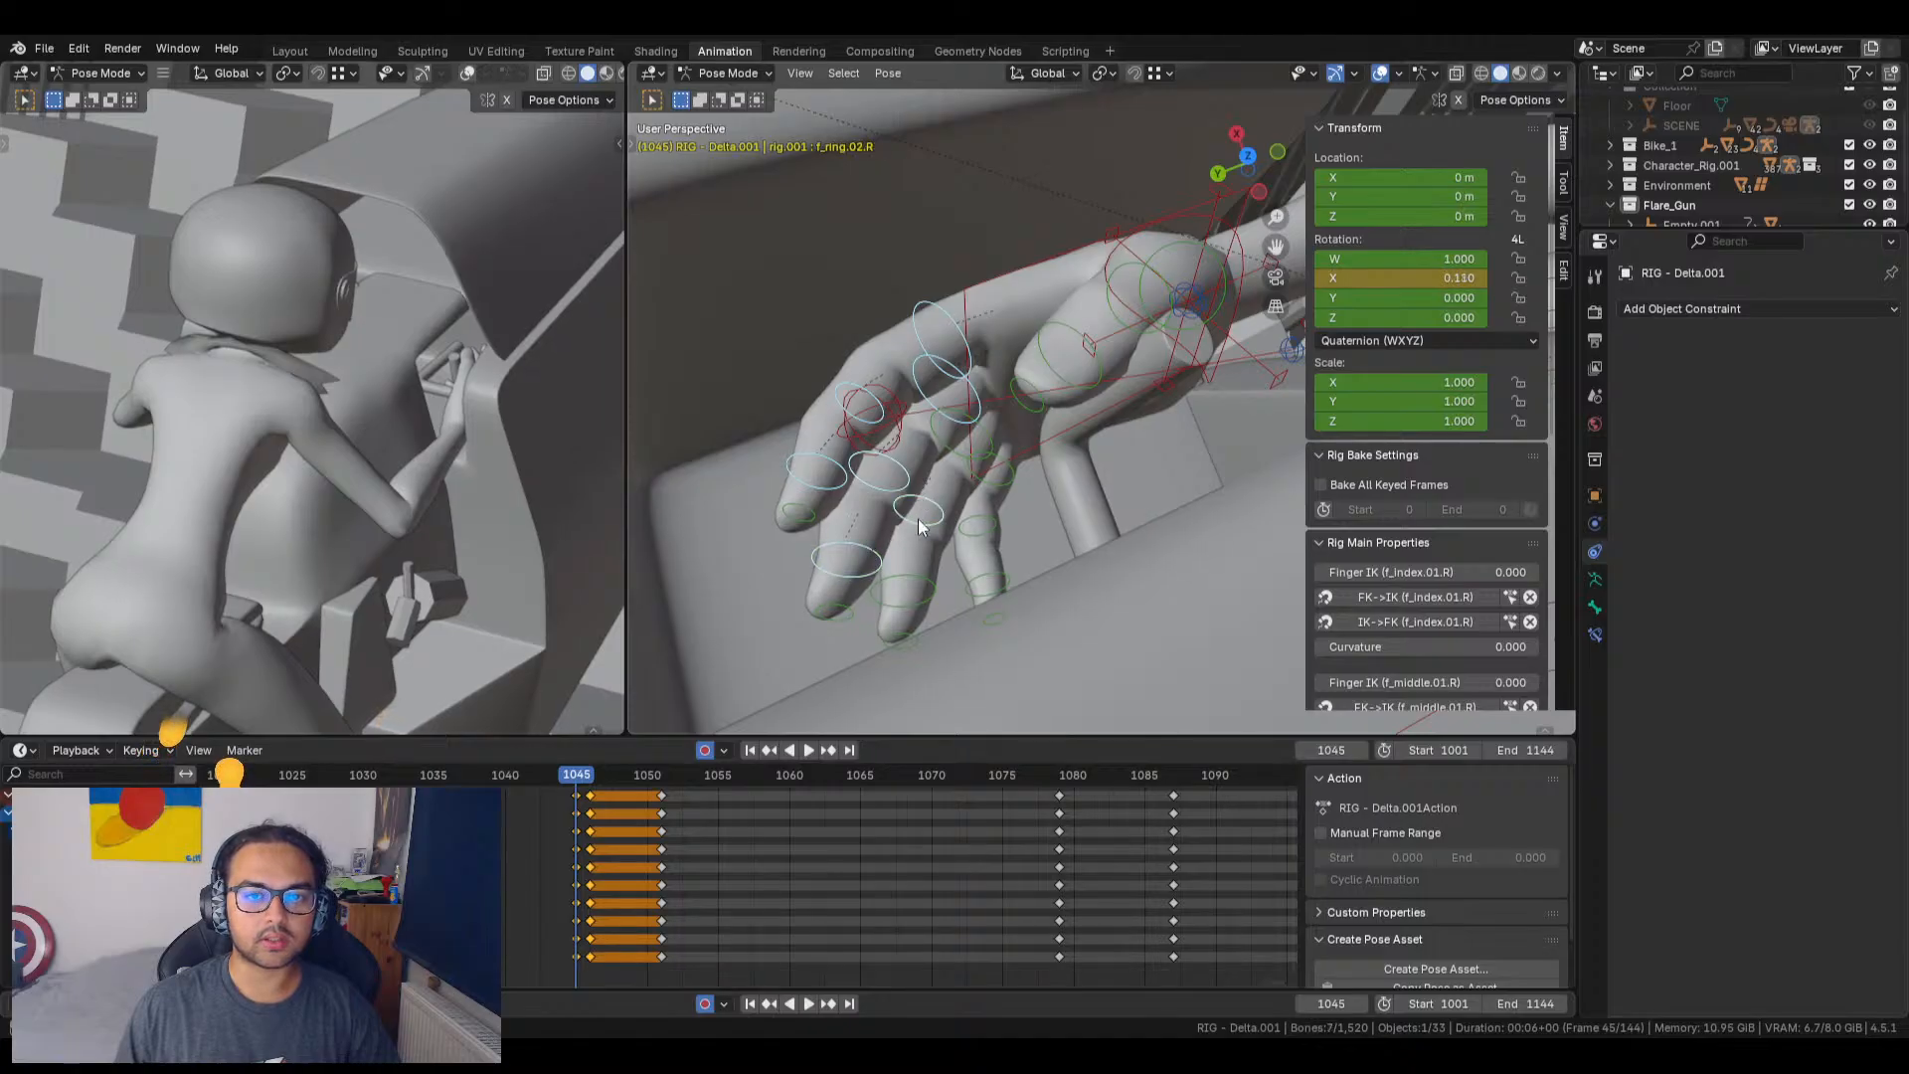
pyautogui.keyDown('shift'); pyautogui.click(919, 579); pyautogui.keyUp('shift')
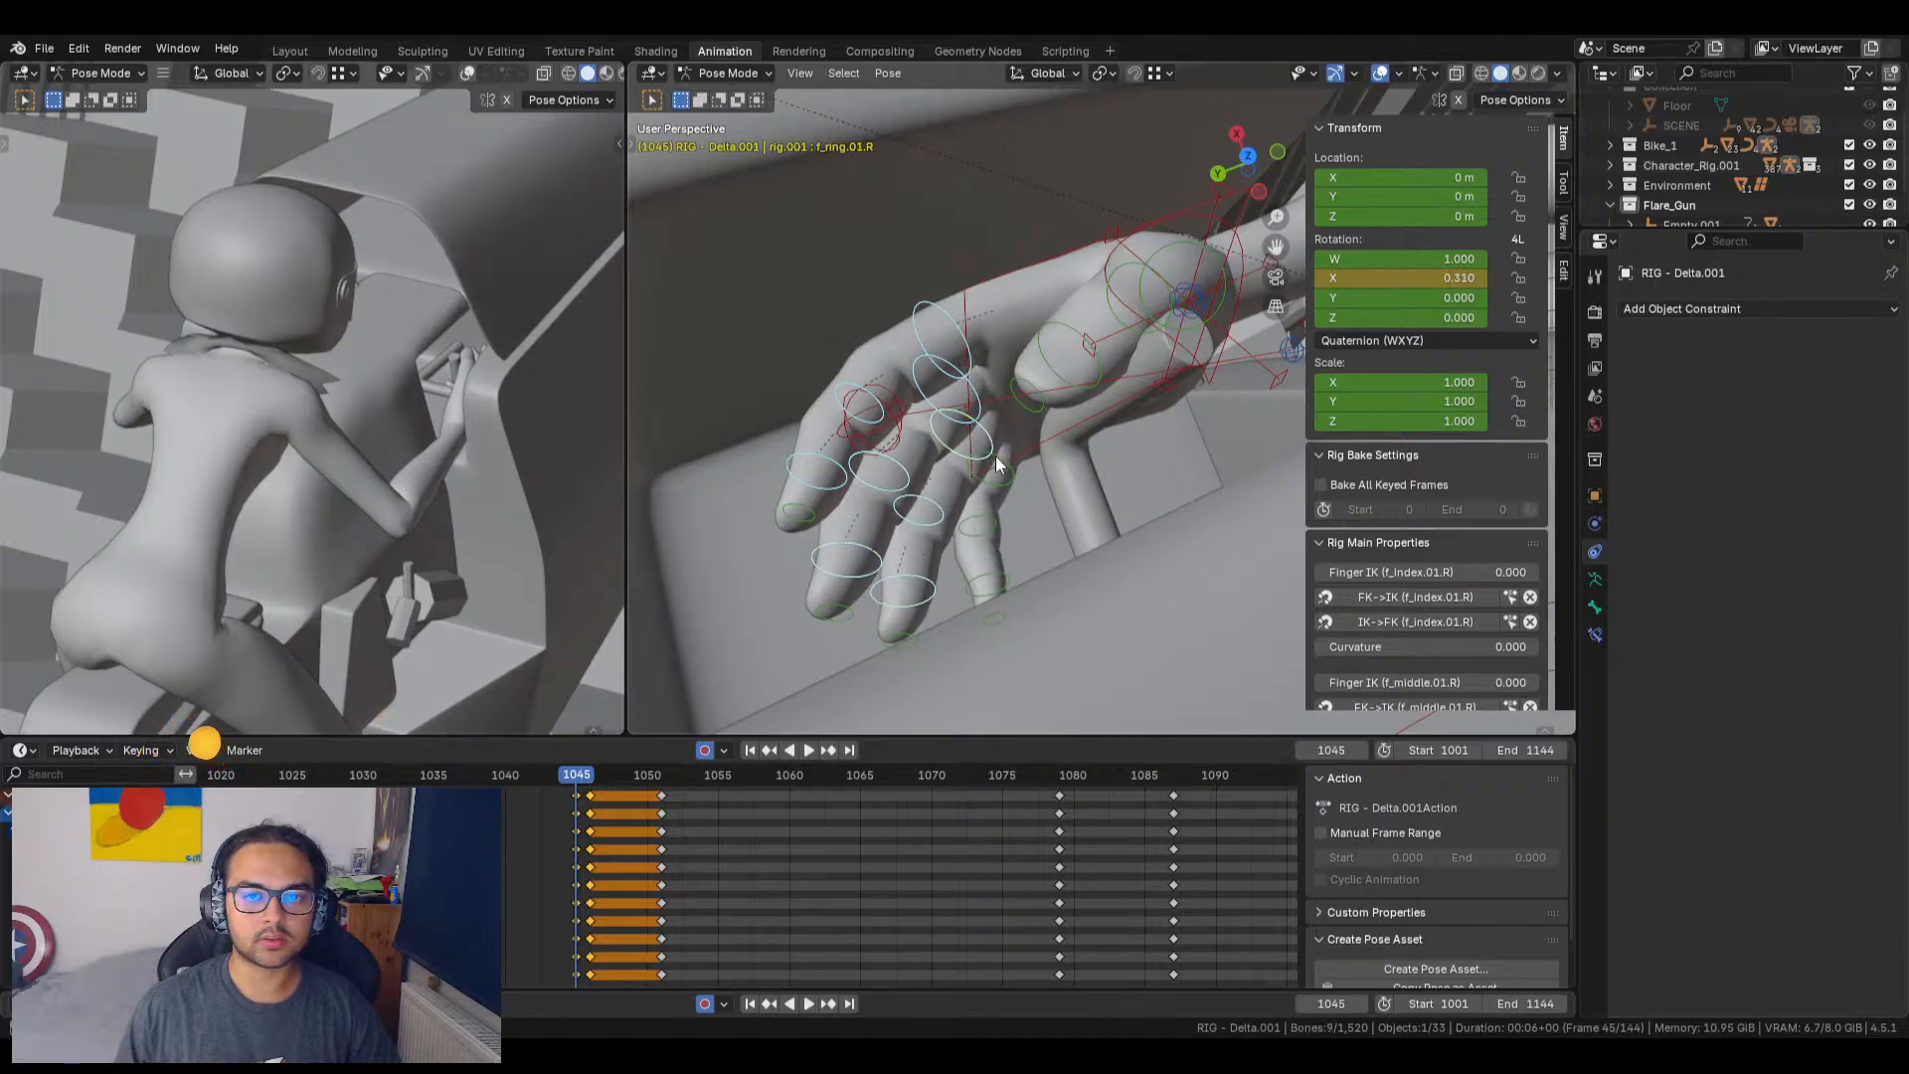
pyautogui.keyDown('shift'); pyautogui.click(997, 462); pyautogui.keyUp('shift')
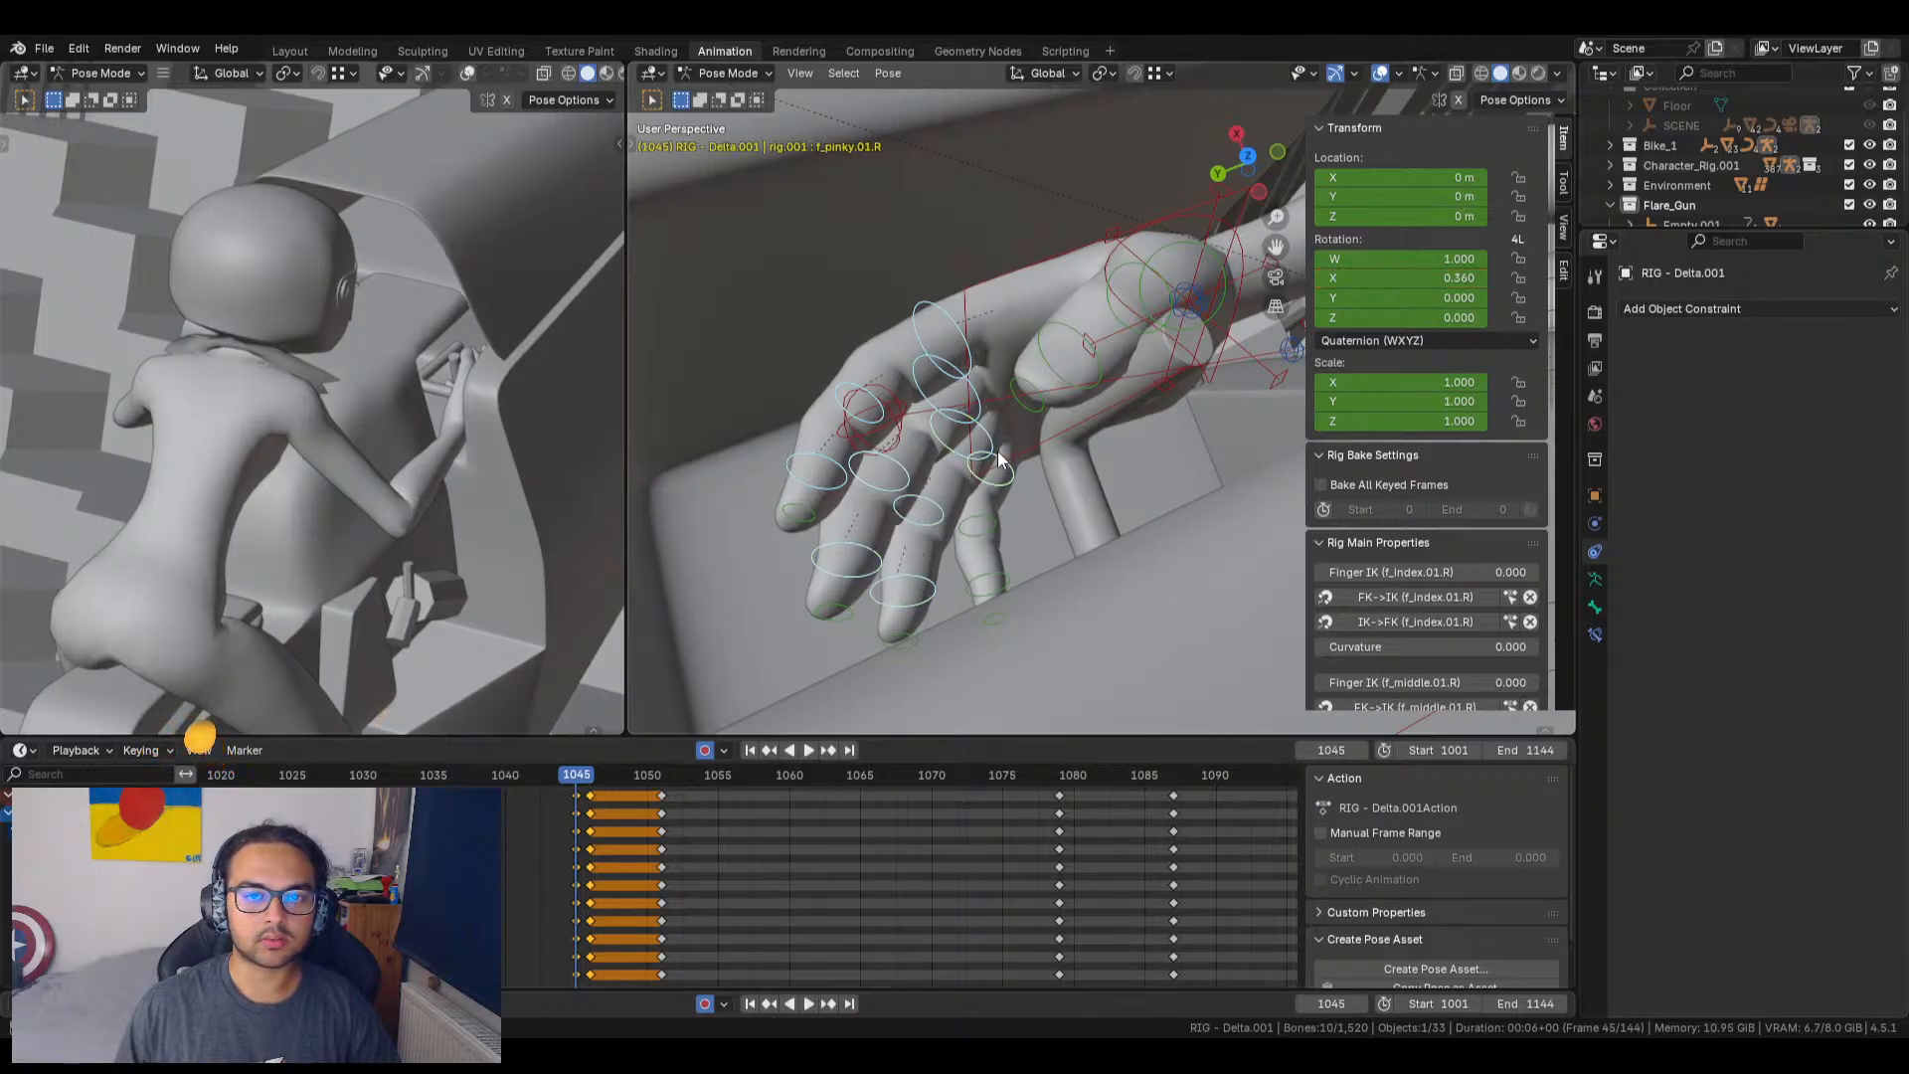
pyautogui.keyDown('shift'); pyautogui.click(989, 575); pyautogui.keyUp('shift')
# Step: Delete the selected finger controls' keyframes at frame 1046, keeping those at frame 1045
pyautogui.press('space')
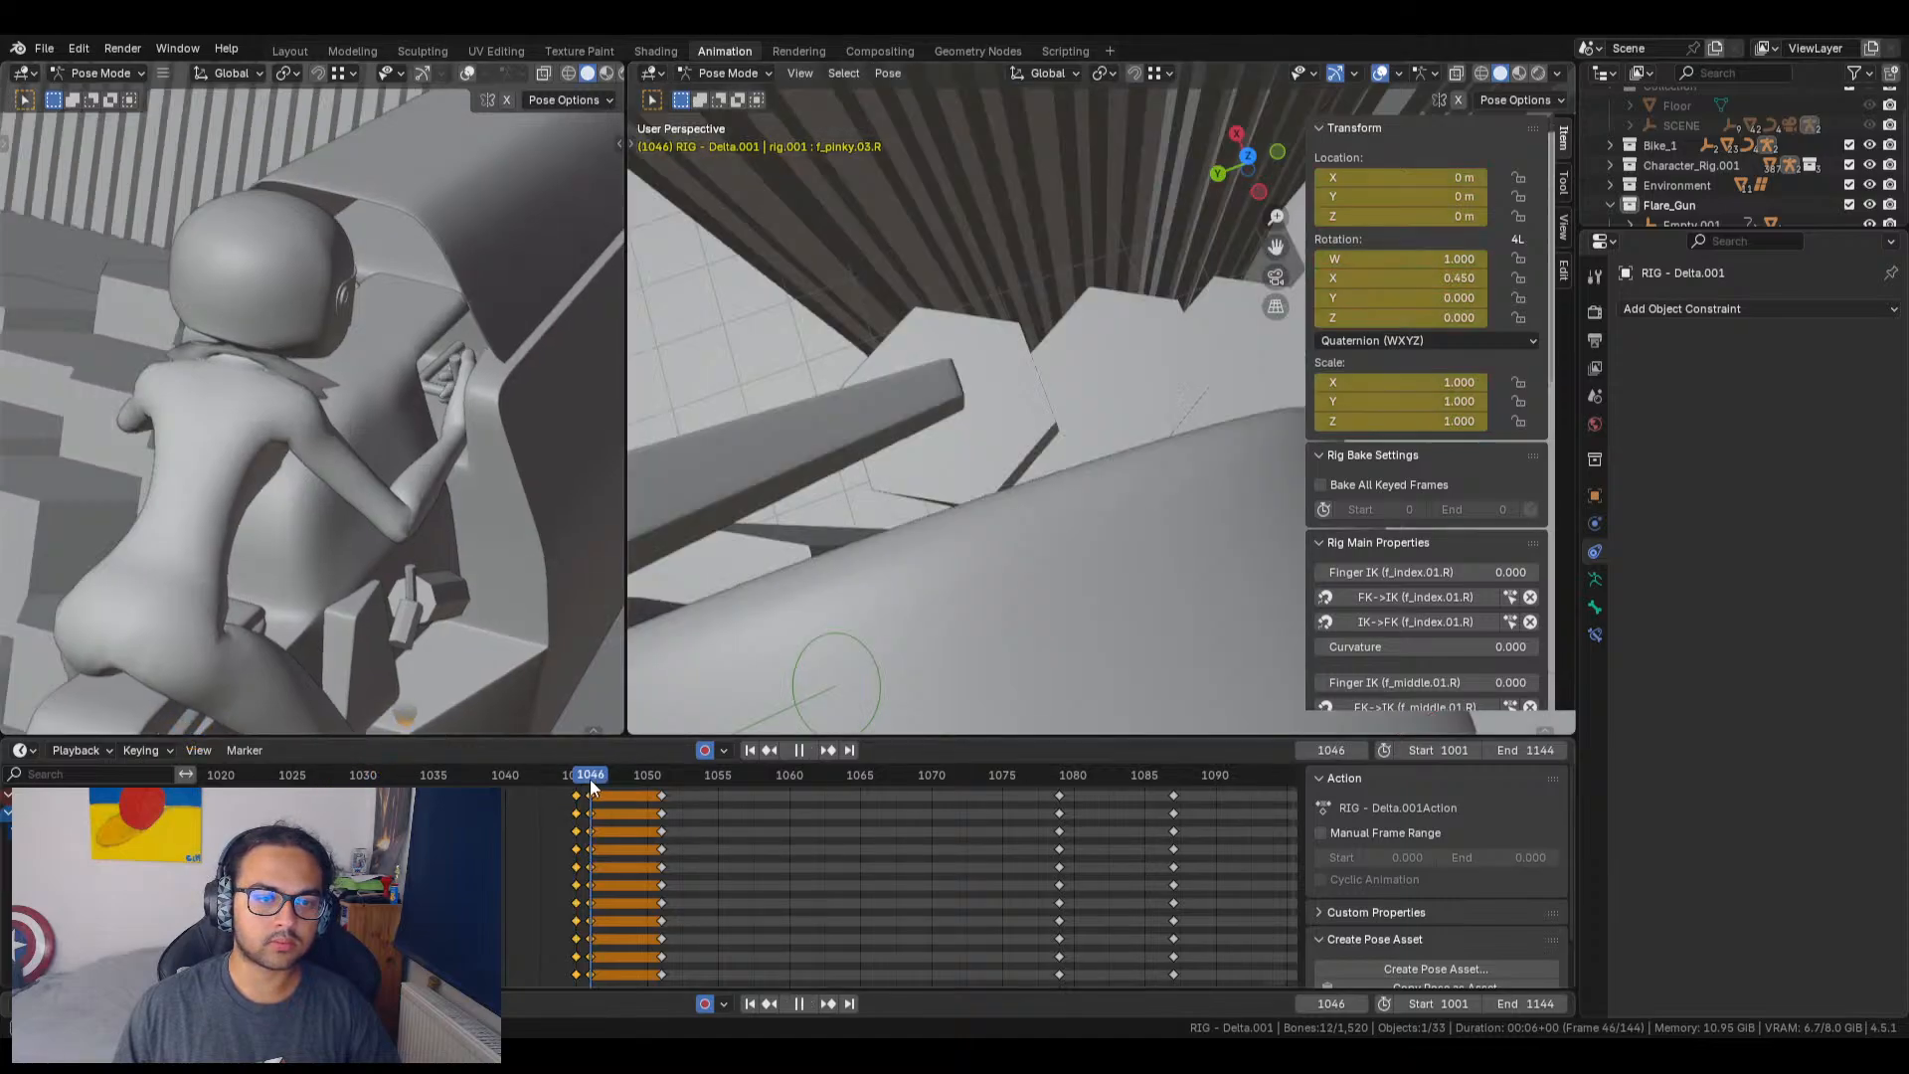
pyautogui.moveTo(591, 781)
pyautogui.mouseDown()
pyautogui.moveTo(463, 768)
pyautogui.moveTo(583, 791)
pyautogui.mouseUp()
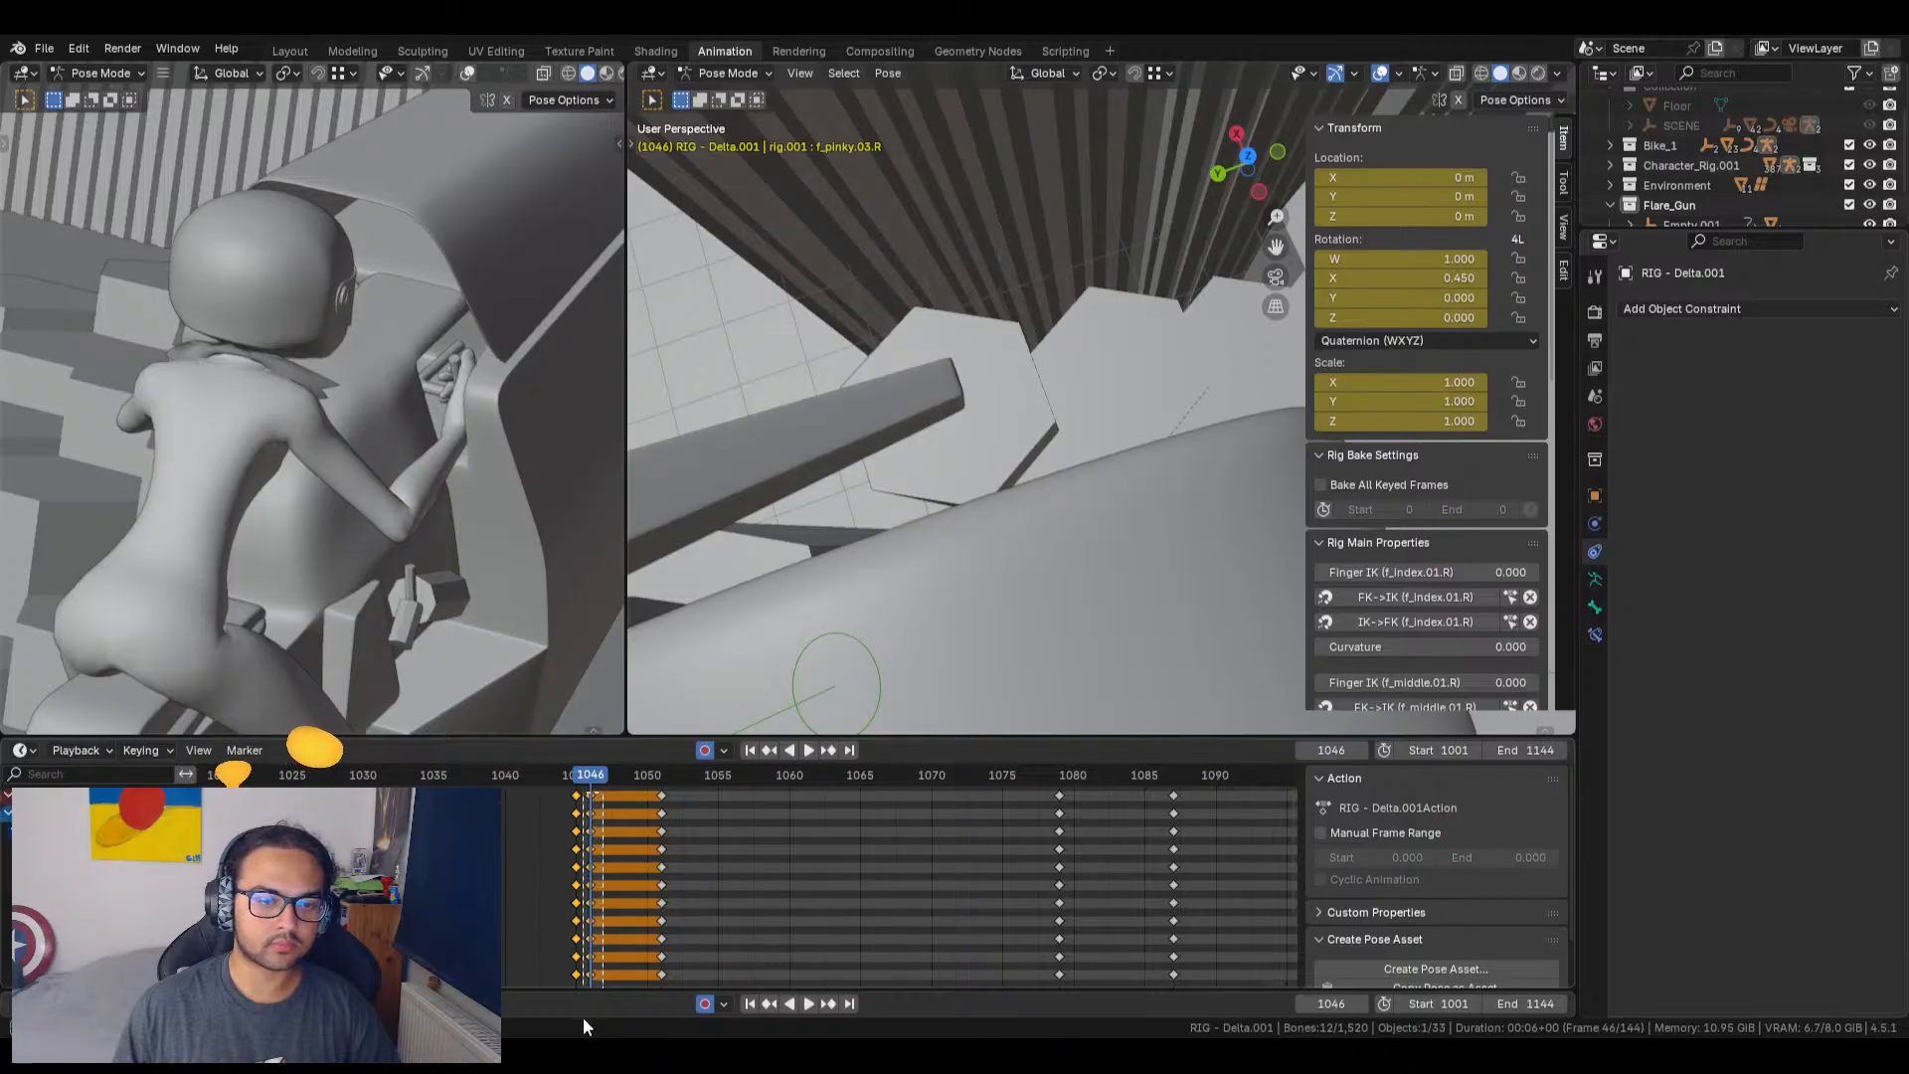
pyautogui.scroll(-3, 613, 940)
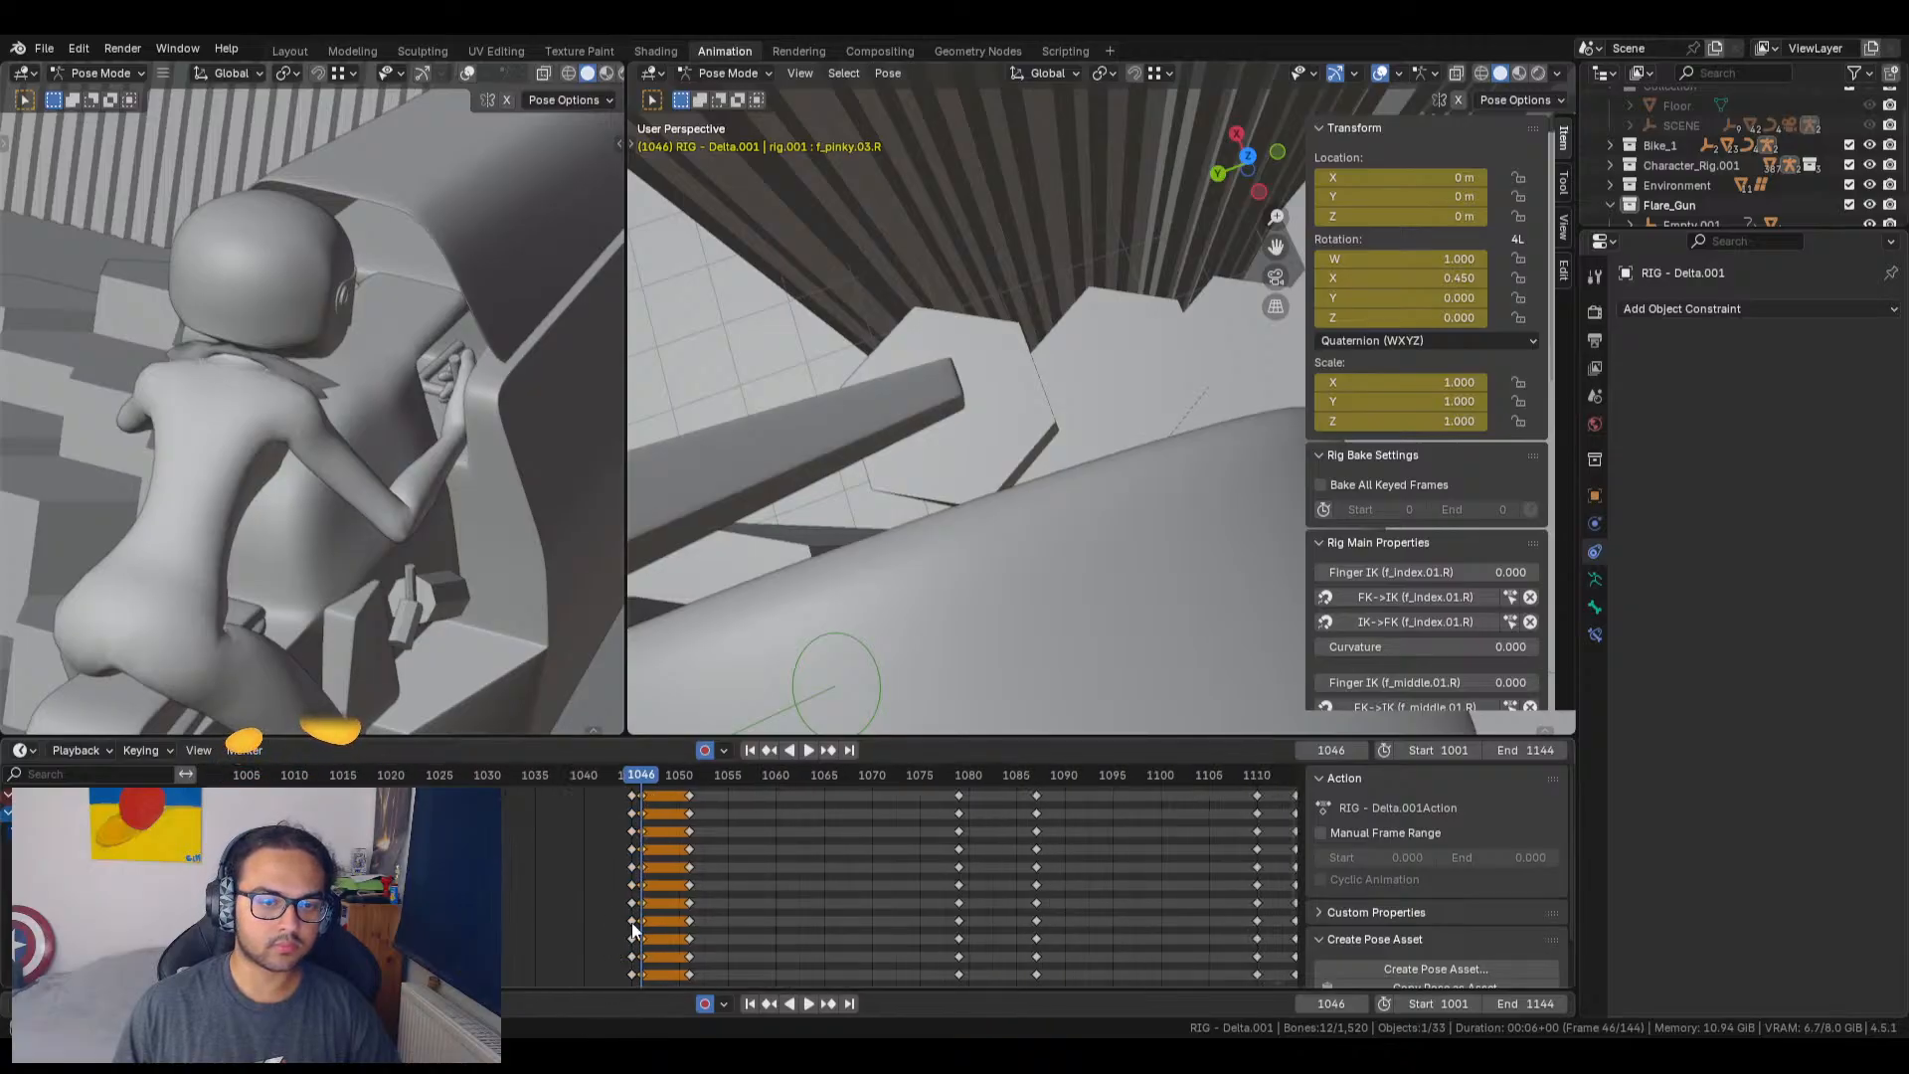
pyautogui.scroll(-2, 581, 919)
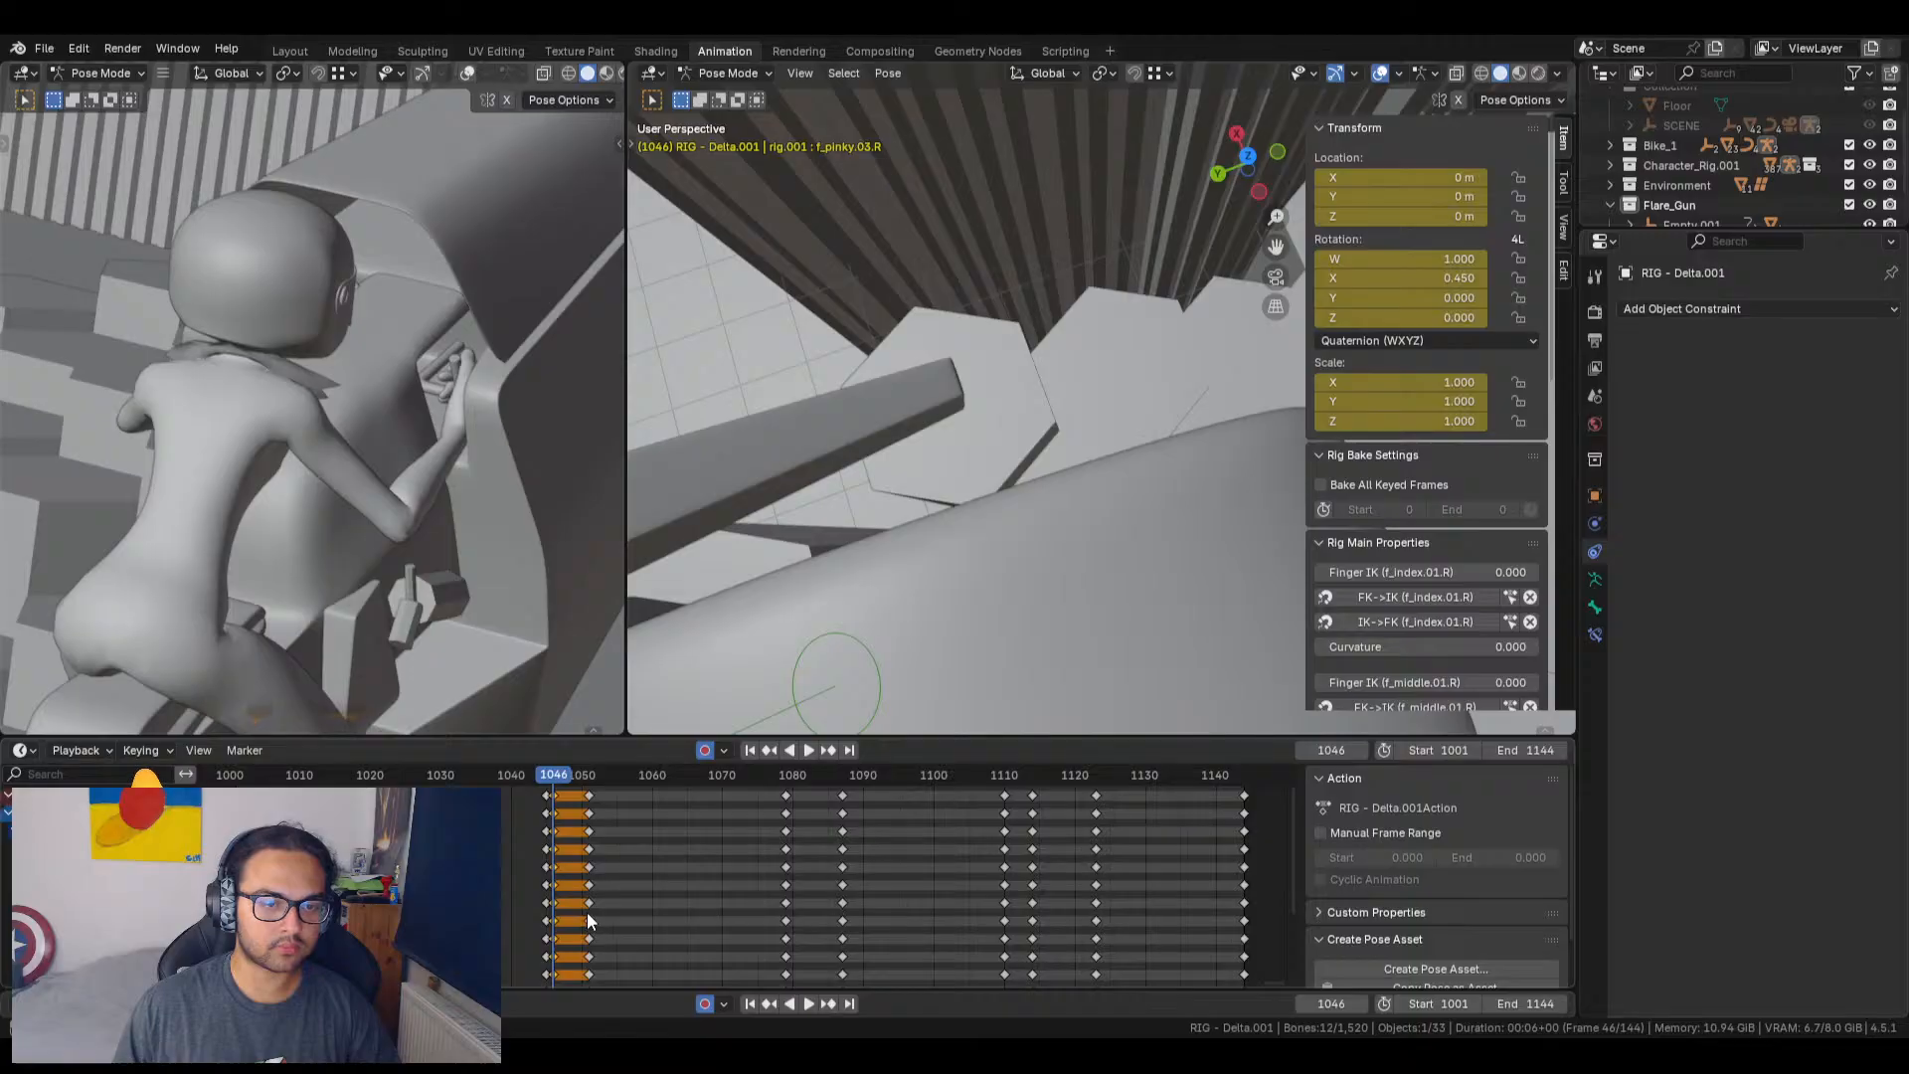
pyautogui.keyDown('shift'); pyautogui.scroll(-3, 588, 914); pyautogui.keyUp('shift')
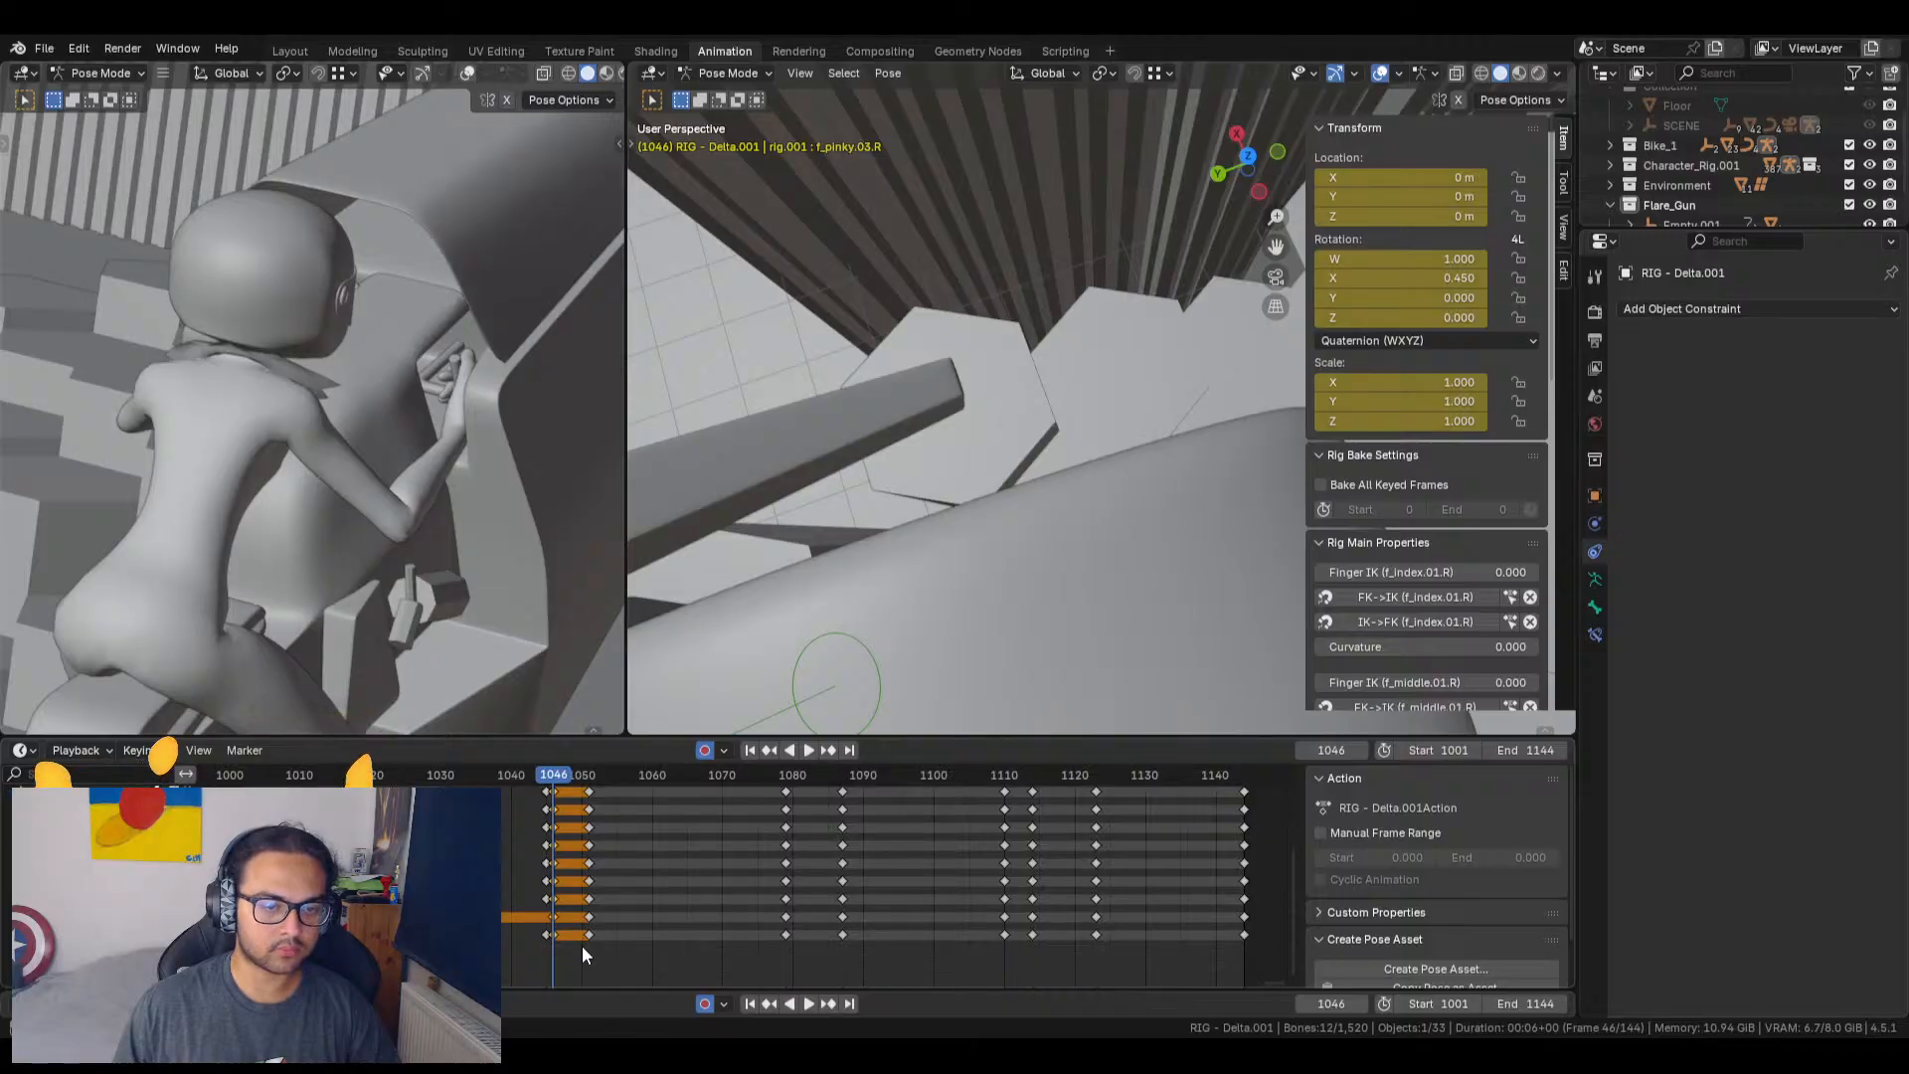
pyautogui.press('x')
pyautogui.click(571, 945)
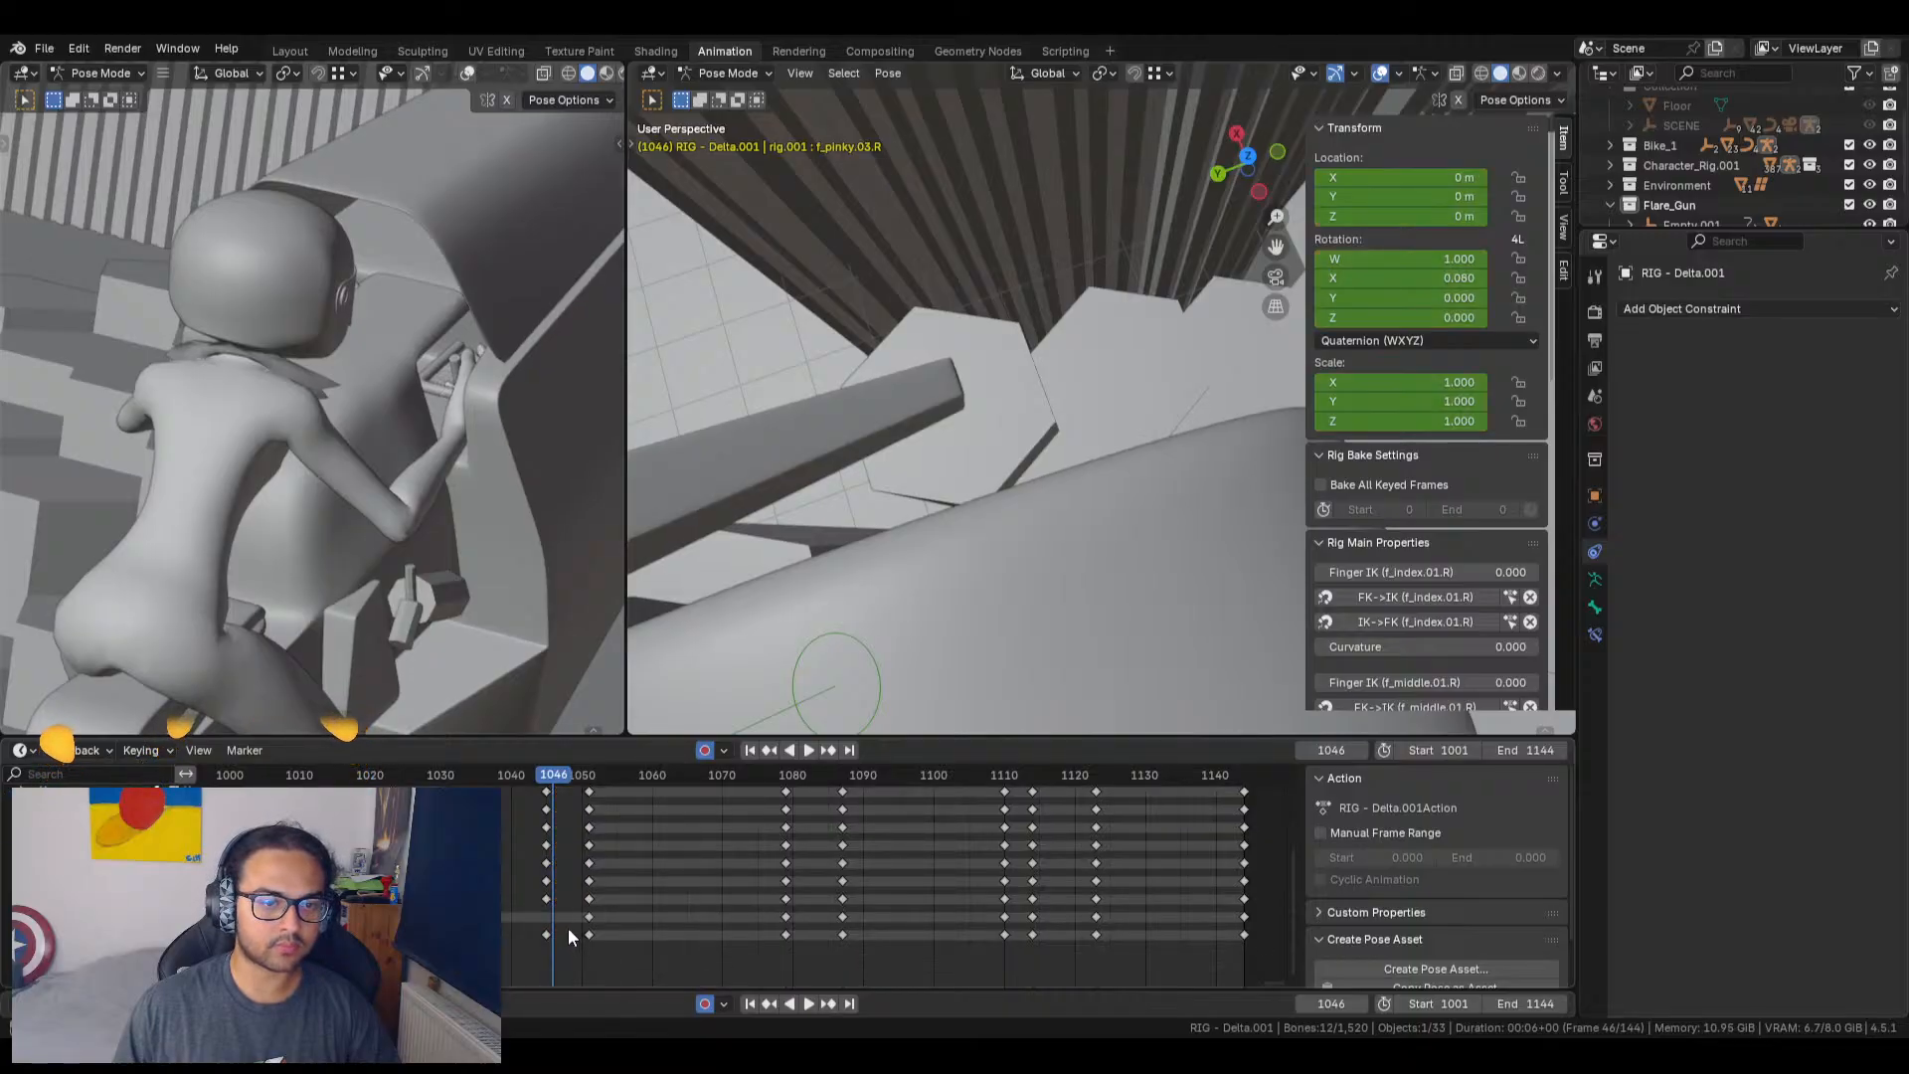
# Step: Step back to frame 1043 to review the fingers' motion leading into the grab
pyautogui.scroll(2, 565, 913)
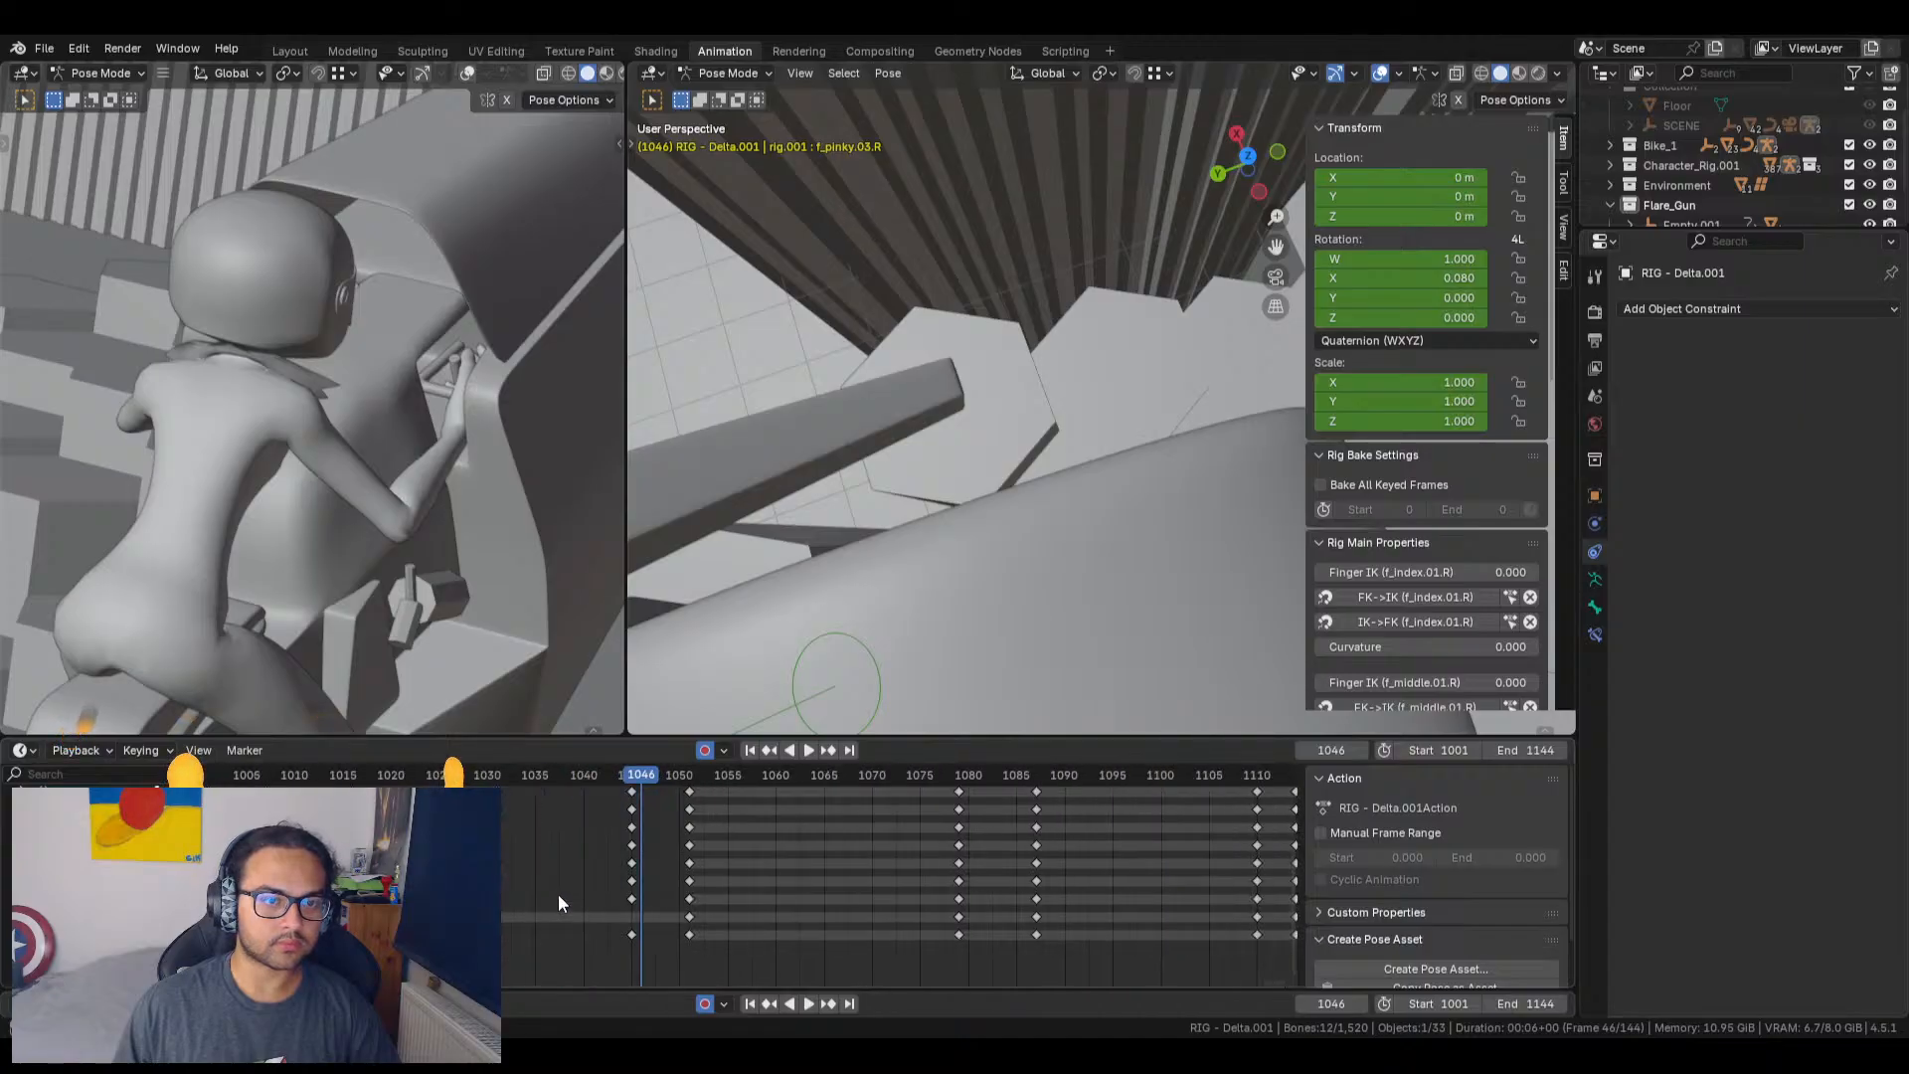
pyautogui.scroll(1, 623, 898)
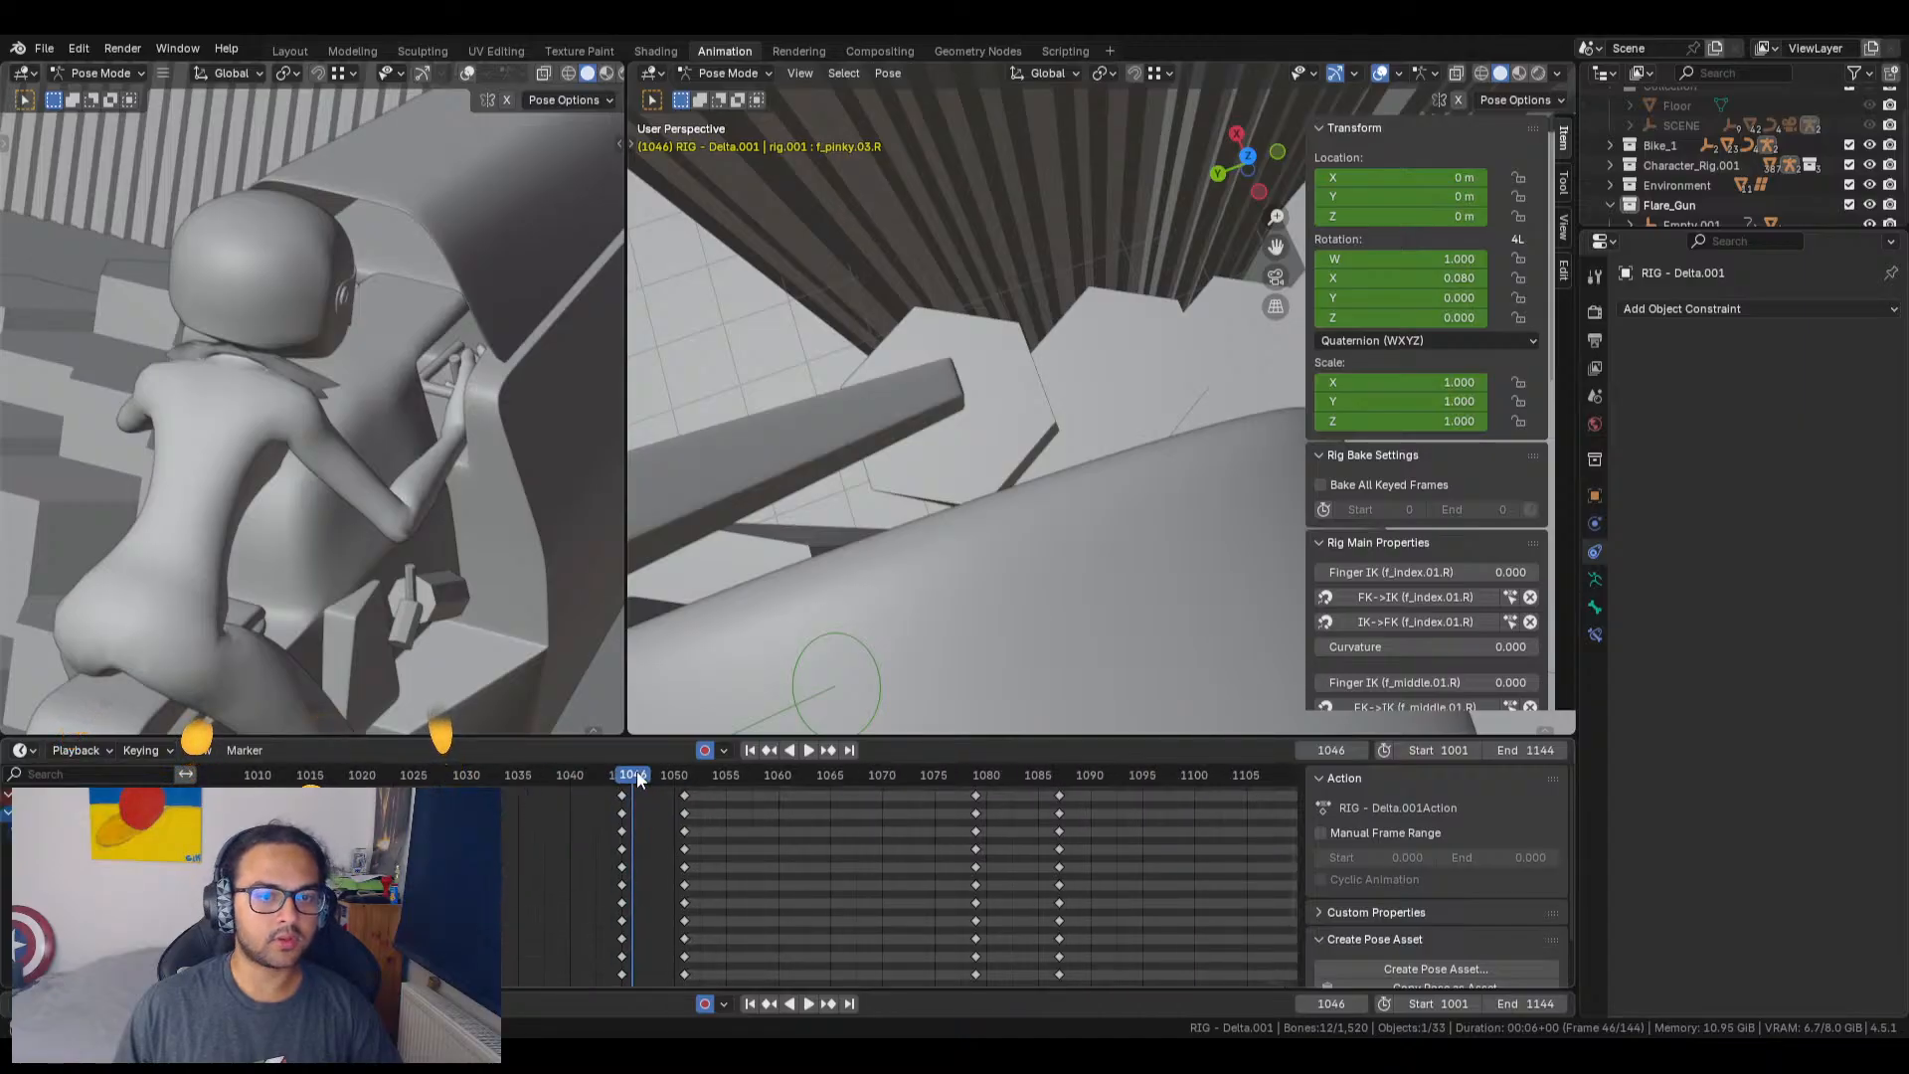
pyautogui.press('Left')
pyautogui.press('Left')
pyautogui.press('Left')
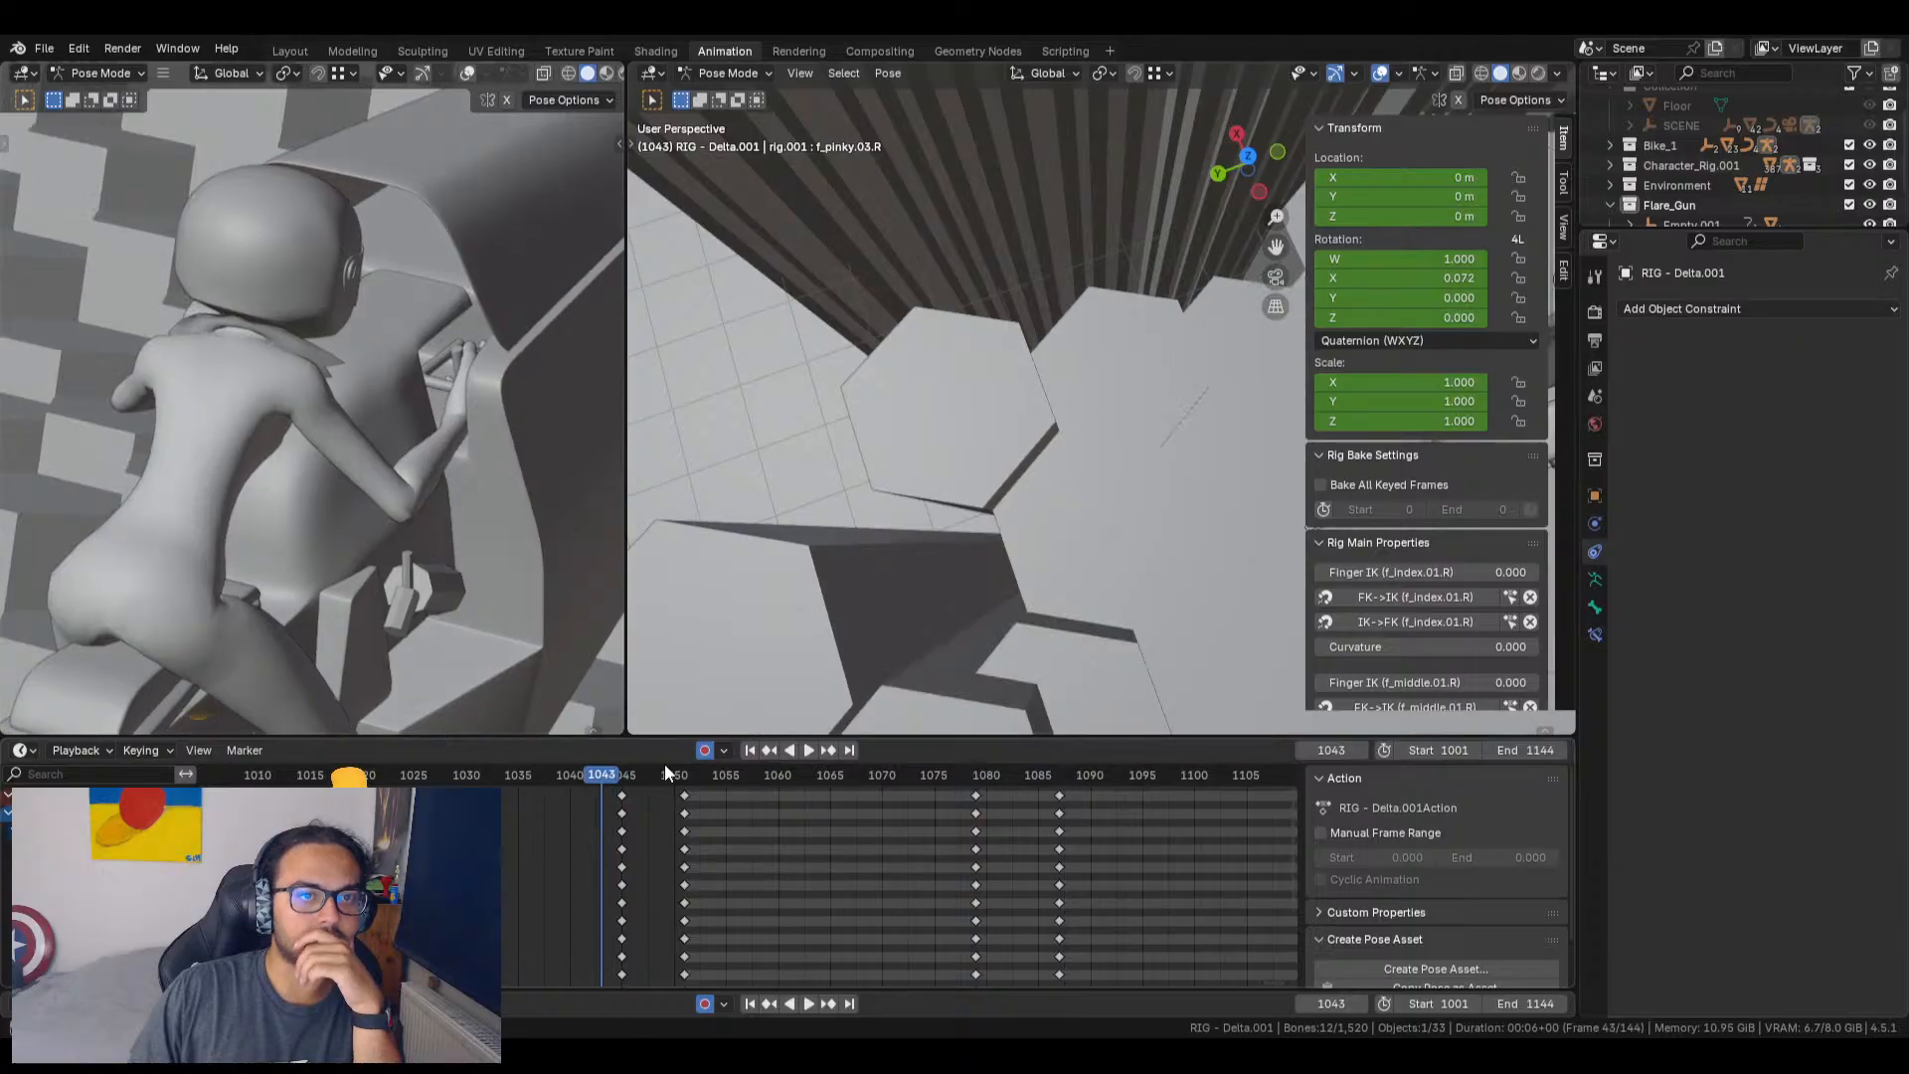
# Step: Step through frames 1035 to 1051 to examine the motion of the rider's right hand and fingers
pyautogui.press('Left')
pyautogui.press('Left')
pyautogui.press('Left')
pyautogui.press('Left')
pyautogui.press('Left')
pyautogui.press('Left')
pyautogui.press('Left')
pyautogui.press('Left')
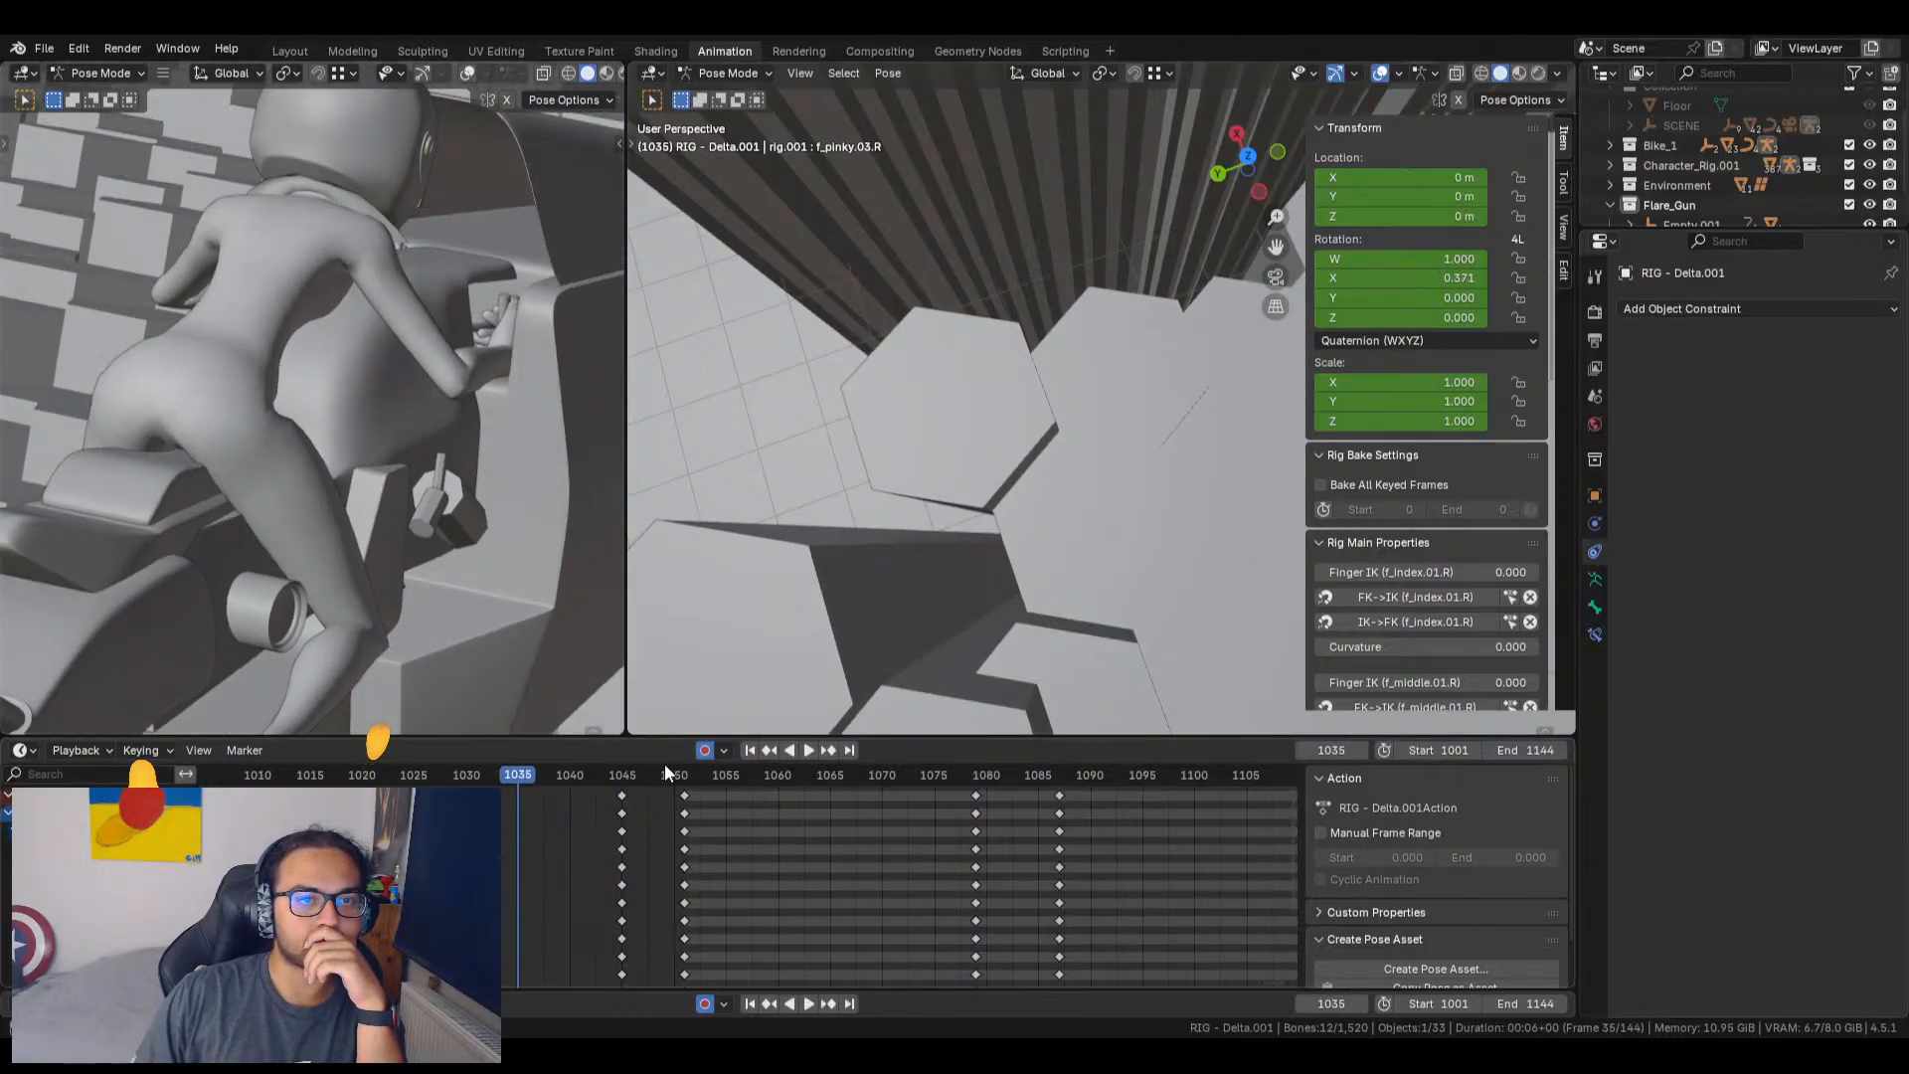
pyautogui.press('Right')
pyautogui.press('Right')
pyautogui.press('Right')
pyautogui.press('Right')
pyautogui.press('Right')
pyautogui.press('Right')
pyautogui.press('Right')
pyautogui.press('Right')
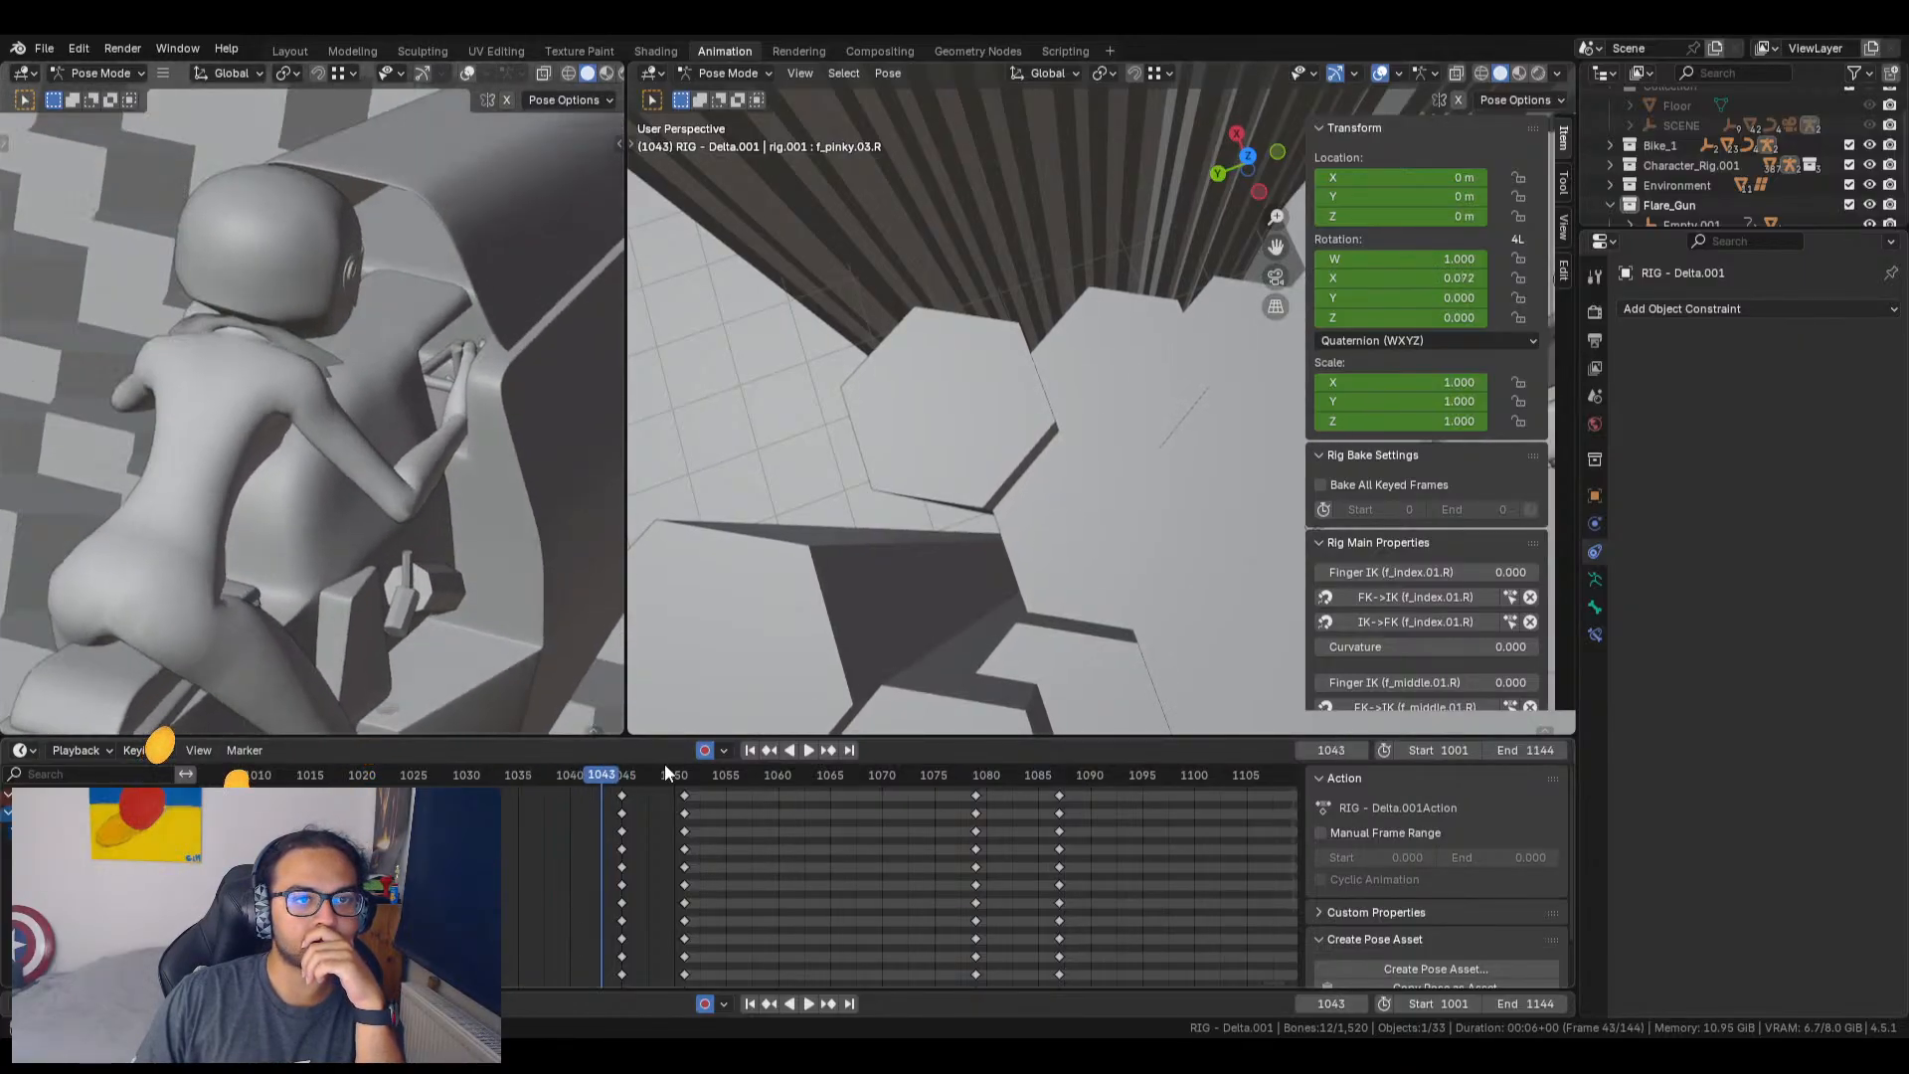
pyautogui.press('Right')
pyautogui.press('Right')
pyautogui.press('Right')
pyautogui.press('Right')
pyautogui.press('Right')
pyautogui.press('Right')
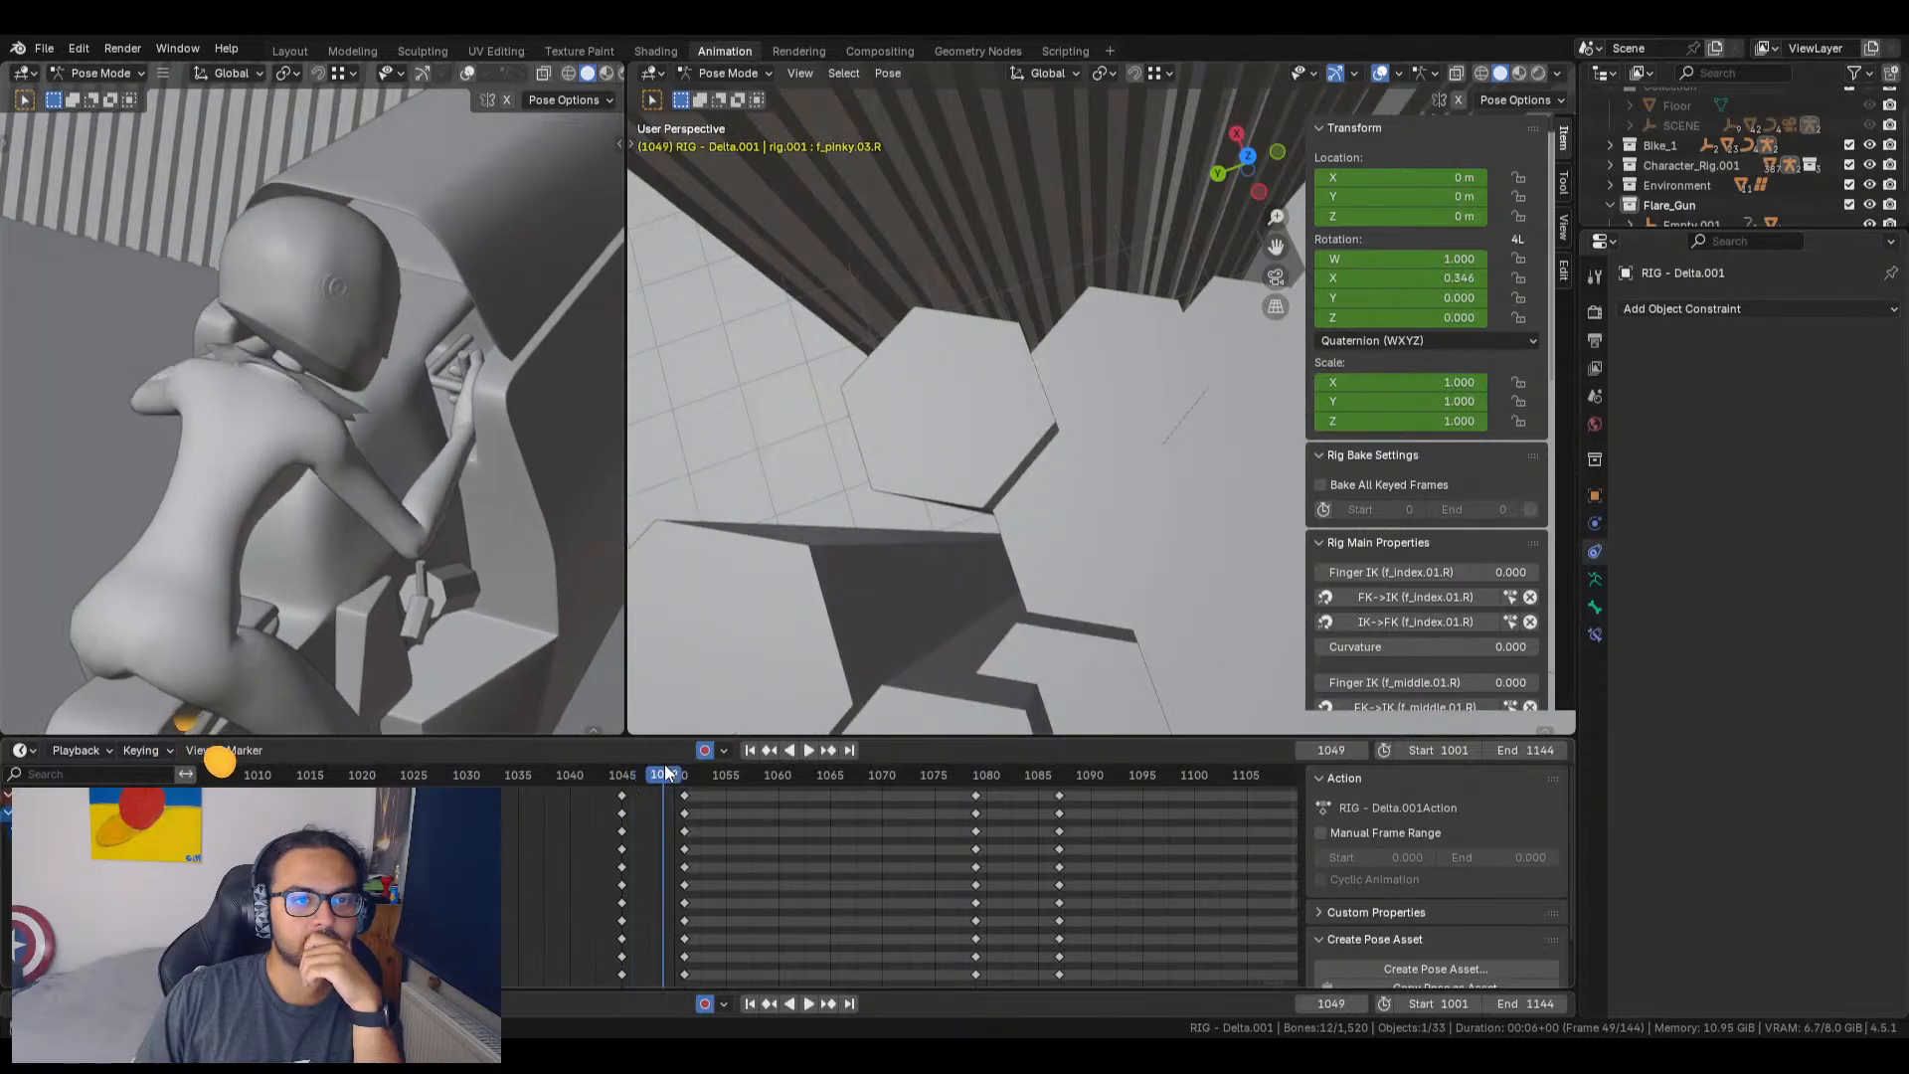
pyautogui.press('Right')
pyautogui.press('Right')
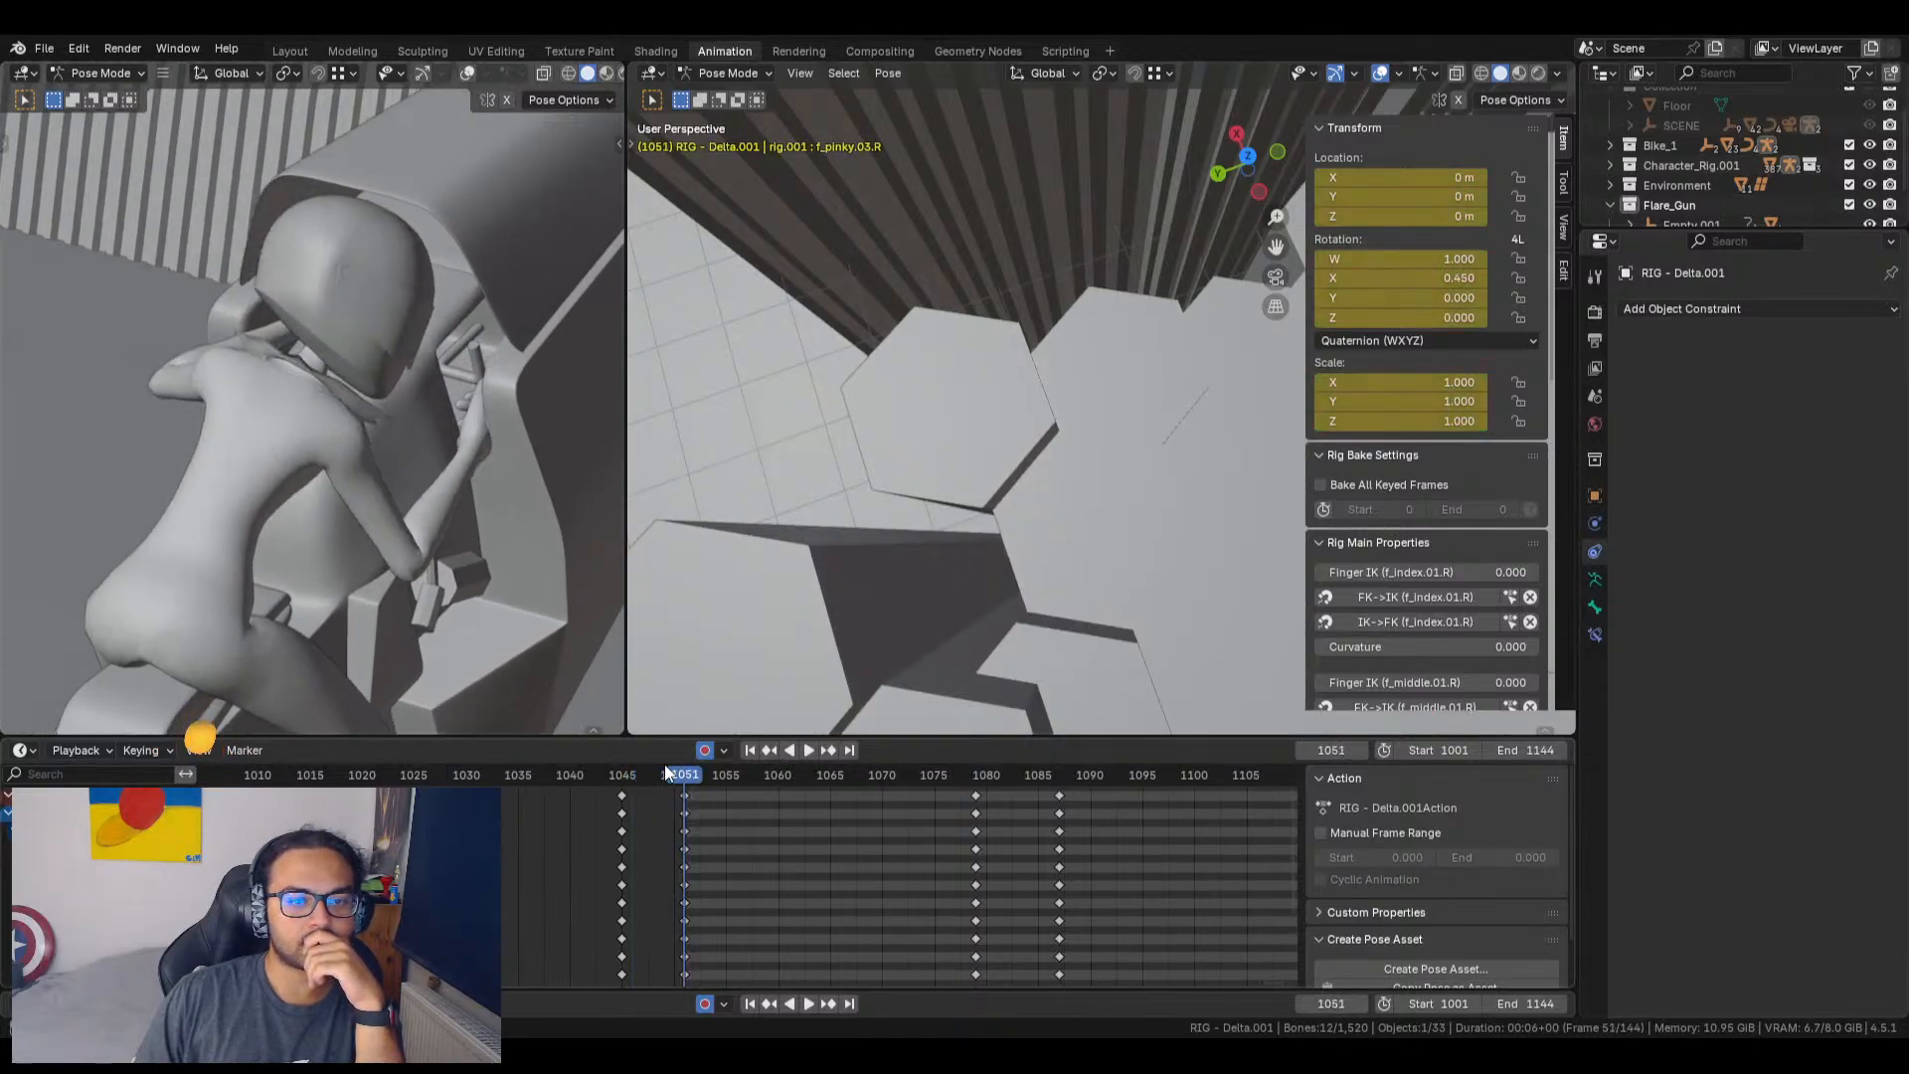
# Step: Copy the right-hand finger keyframes from frame 1045 and paste them at frame 1051
pyautogui.scroll(-3, 655, 867)
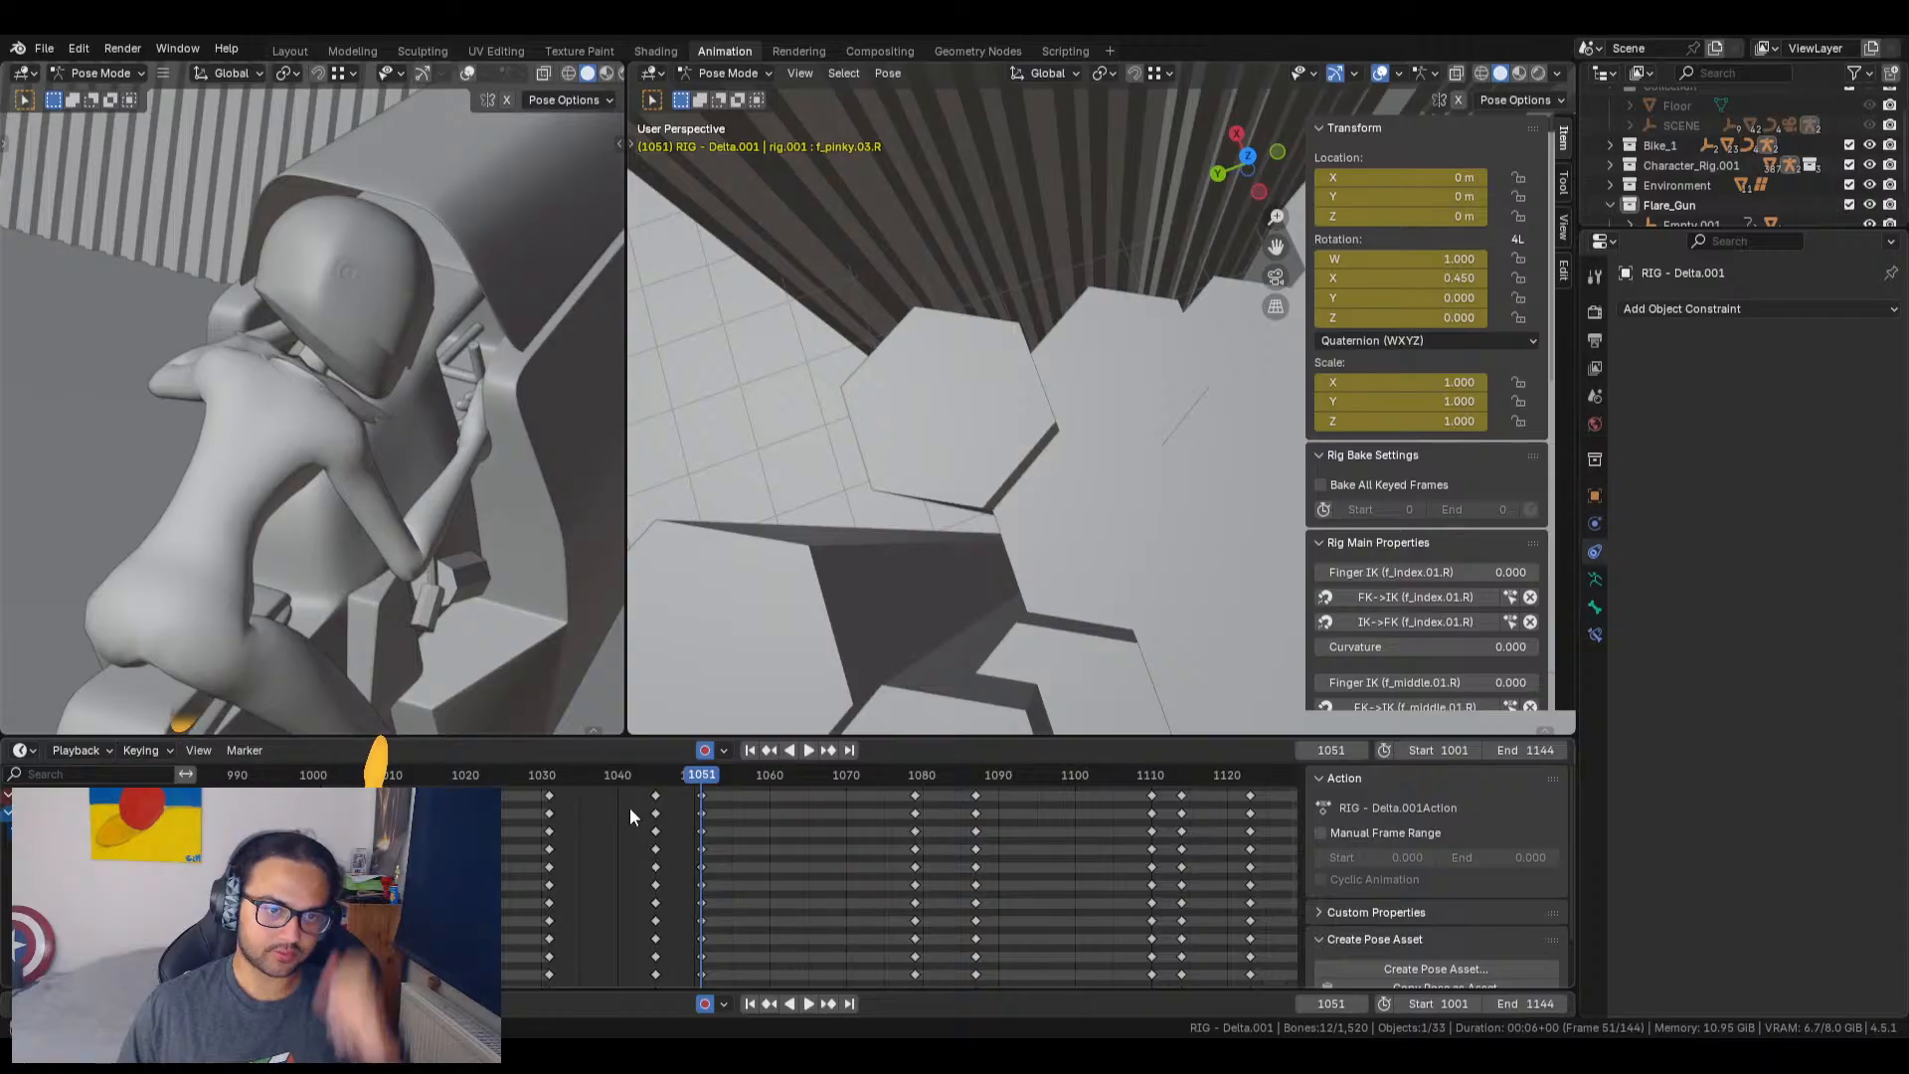
pyautogui.moveTo(633, 790); pyautogui.dragTo(671, 987)
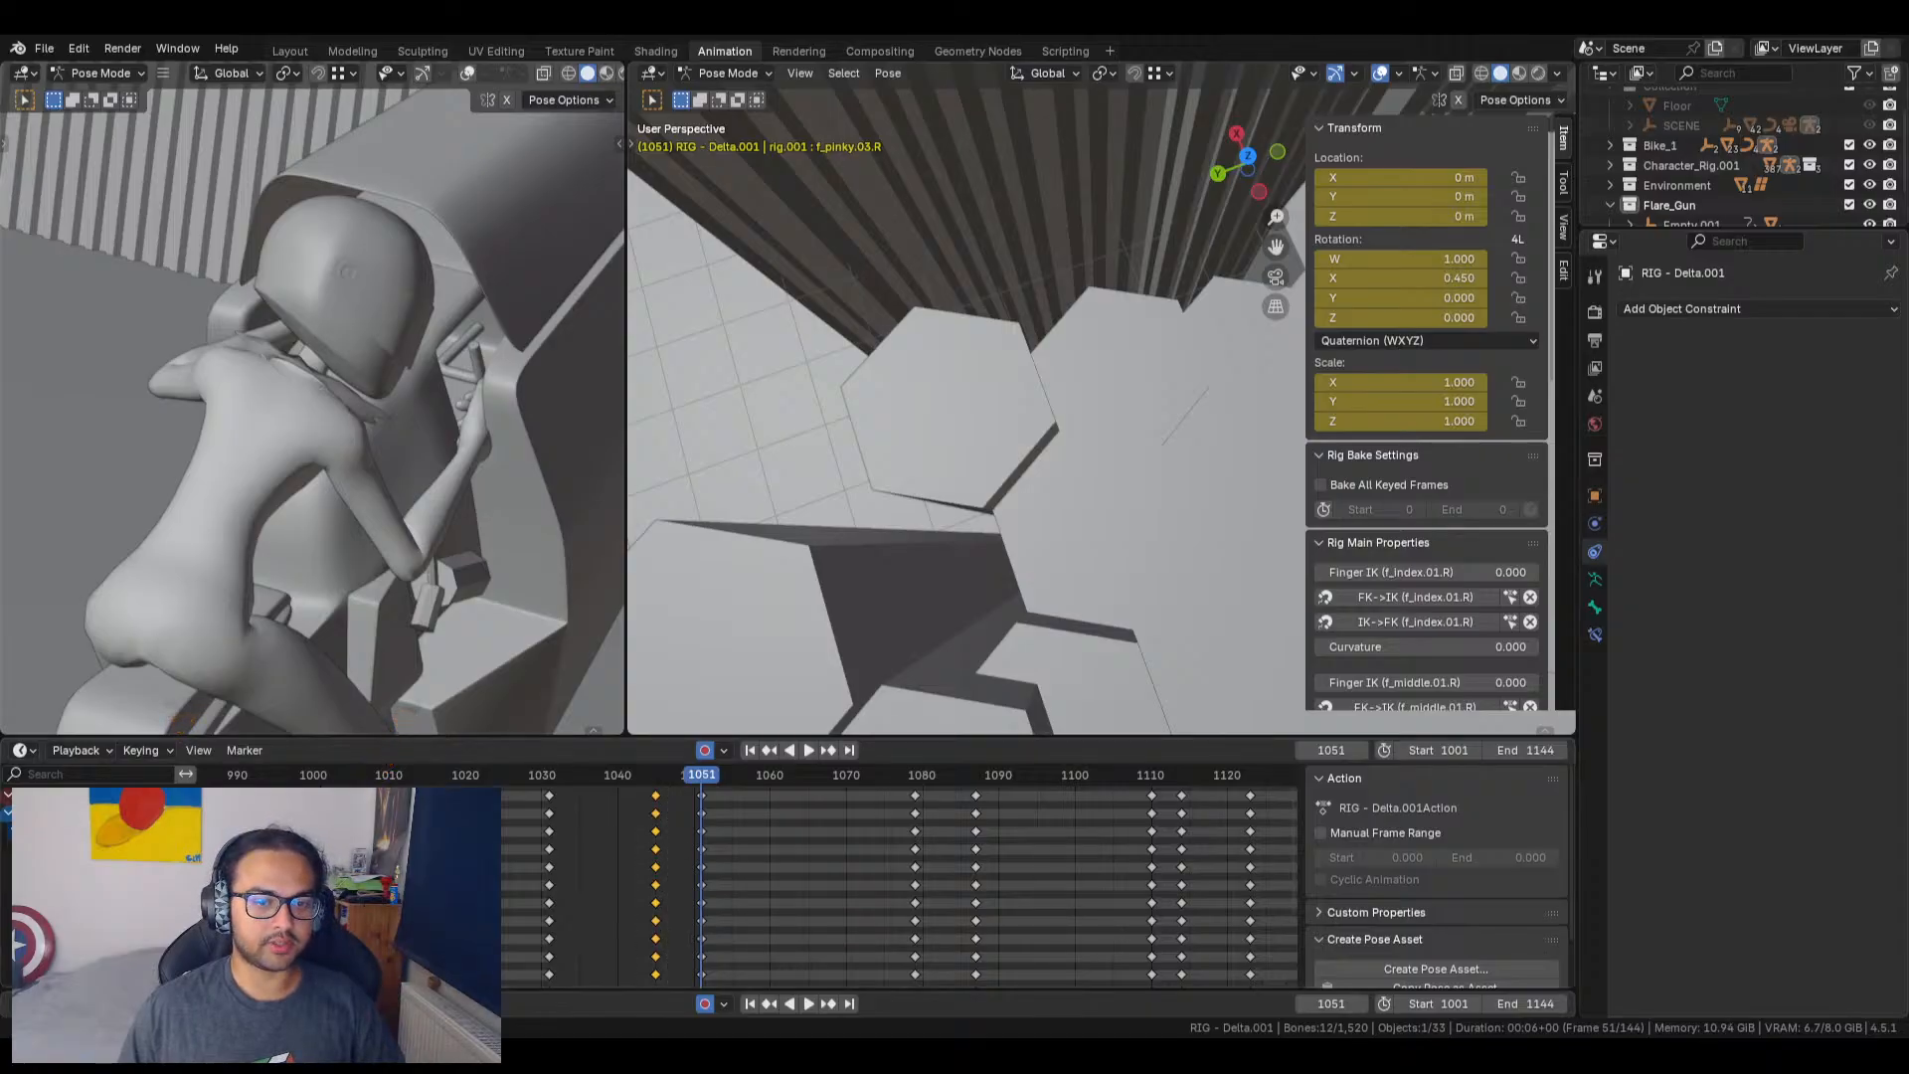
pyautogui.scroll(-2, 666, 939)
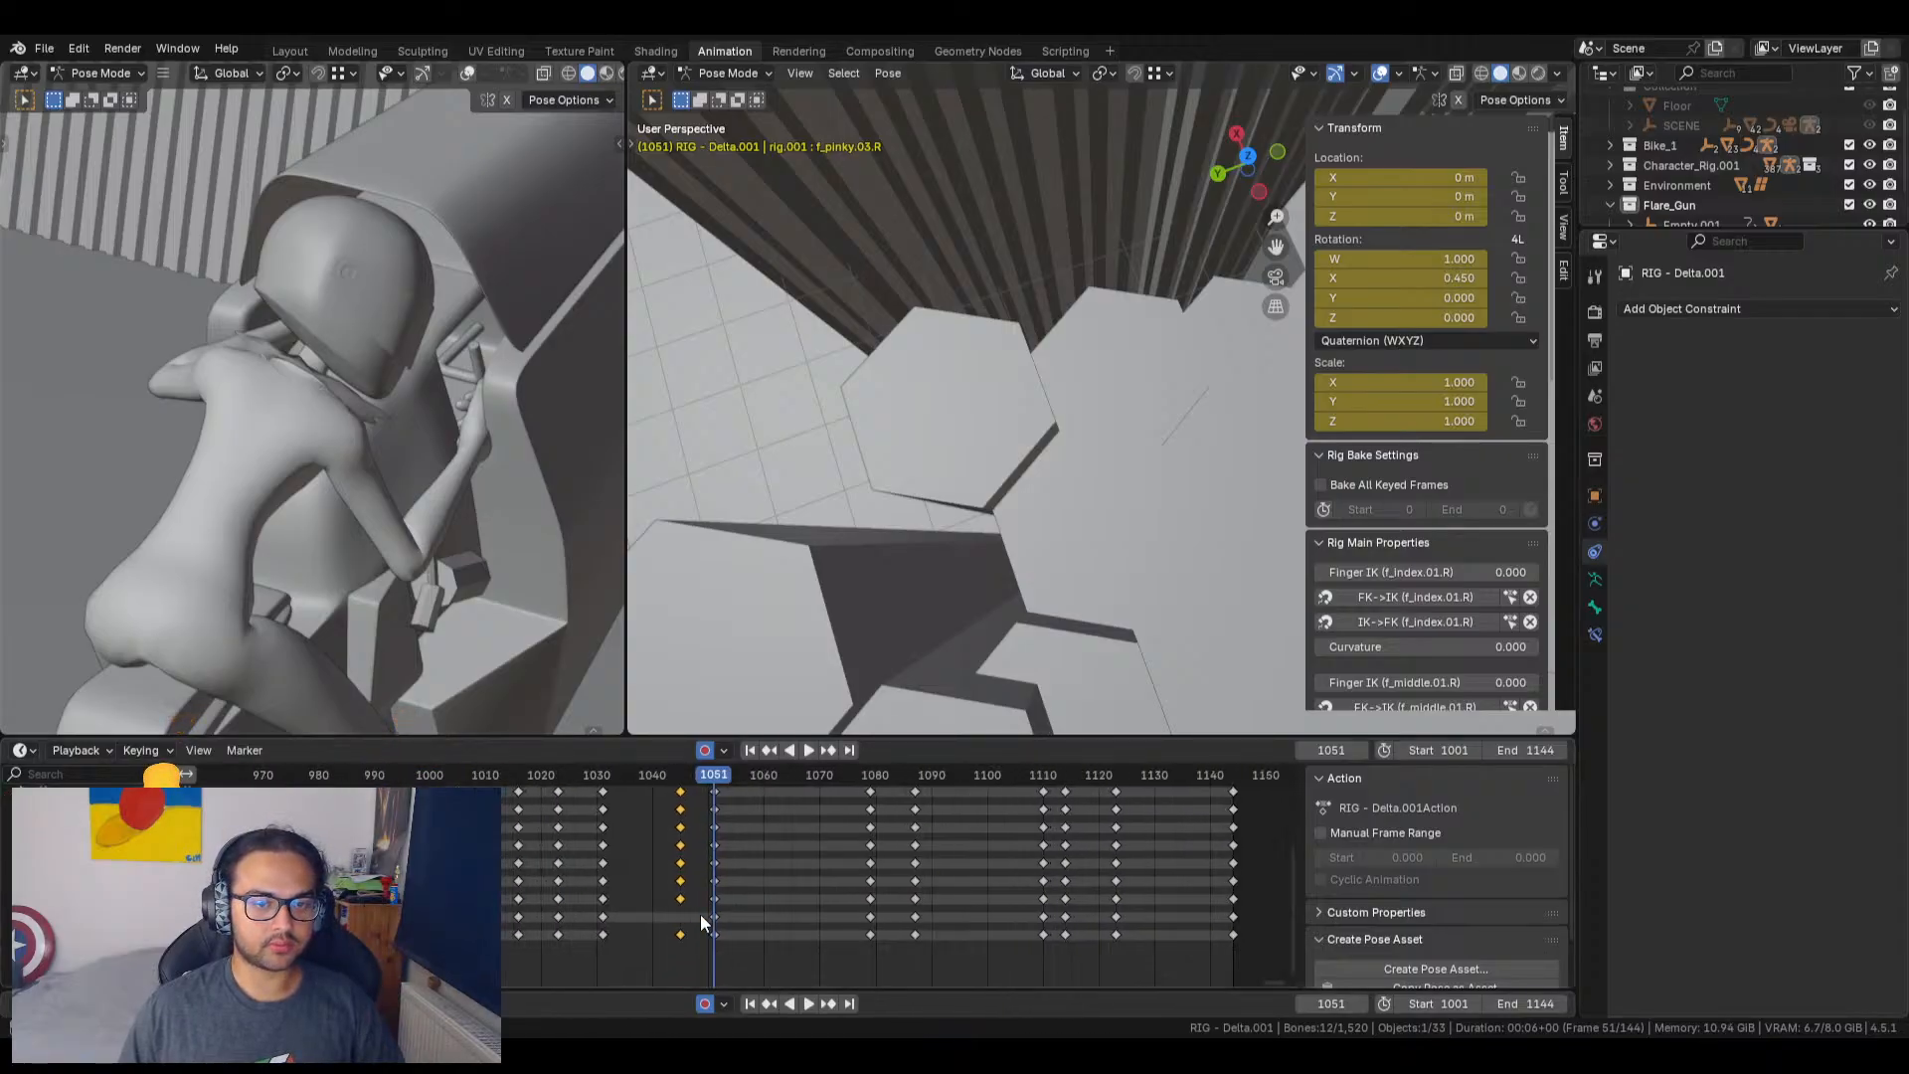
pyautogui.keyDown('ctrl'); pyautogui.scroll(-6, 708, 909); pyautogui.keyUp('ctrl')
pyautogui.keyDown('ctrl'); pyautogui.scroll(4, 705, 903); pyautogui.keyUp('ctrl')
pyautogui.keyDown('shift'); pyautogui.scroll(2, 692, 894); pyautogui.keyUp('shift')
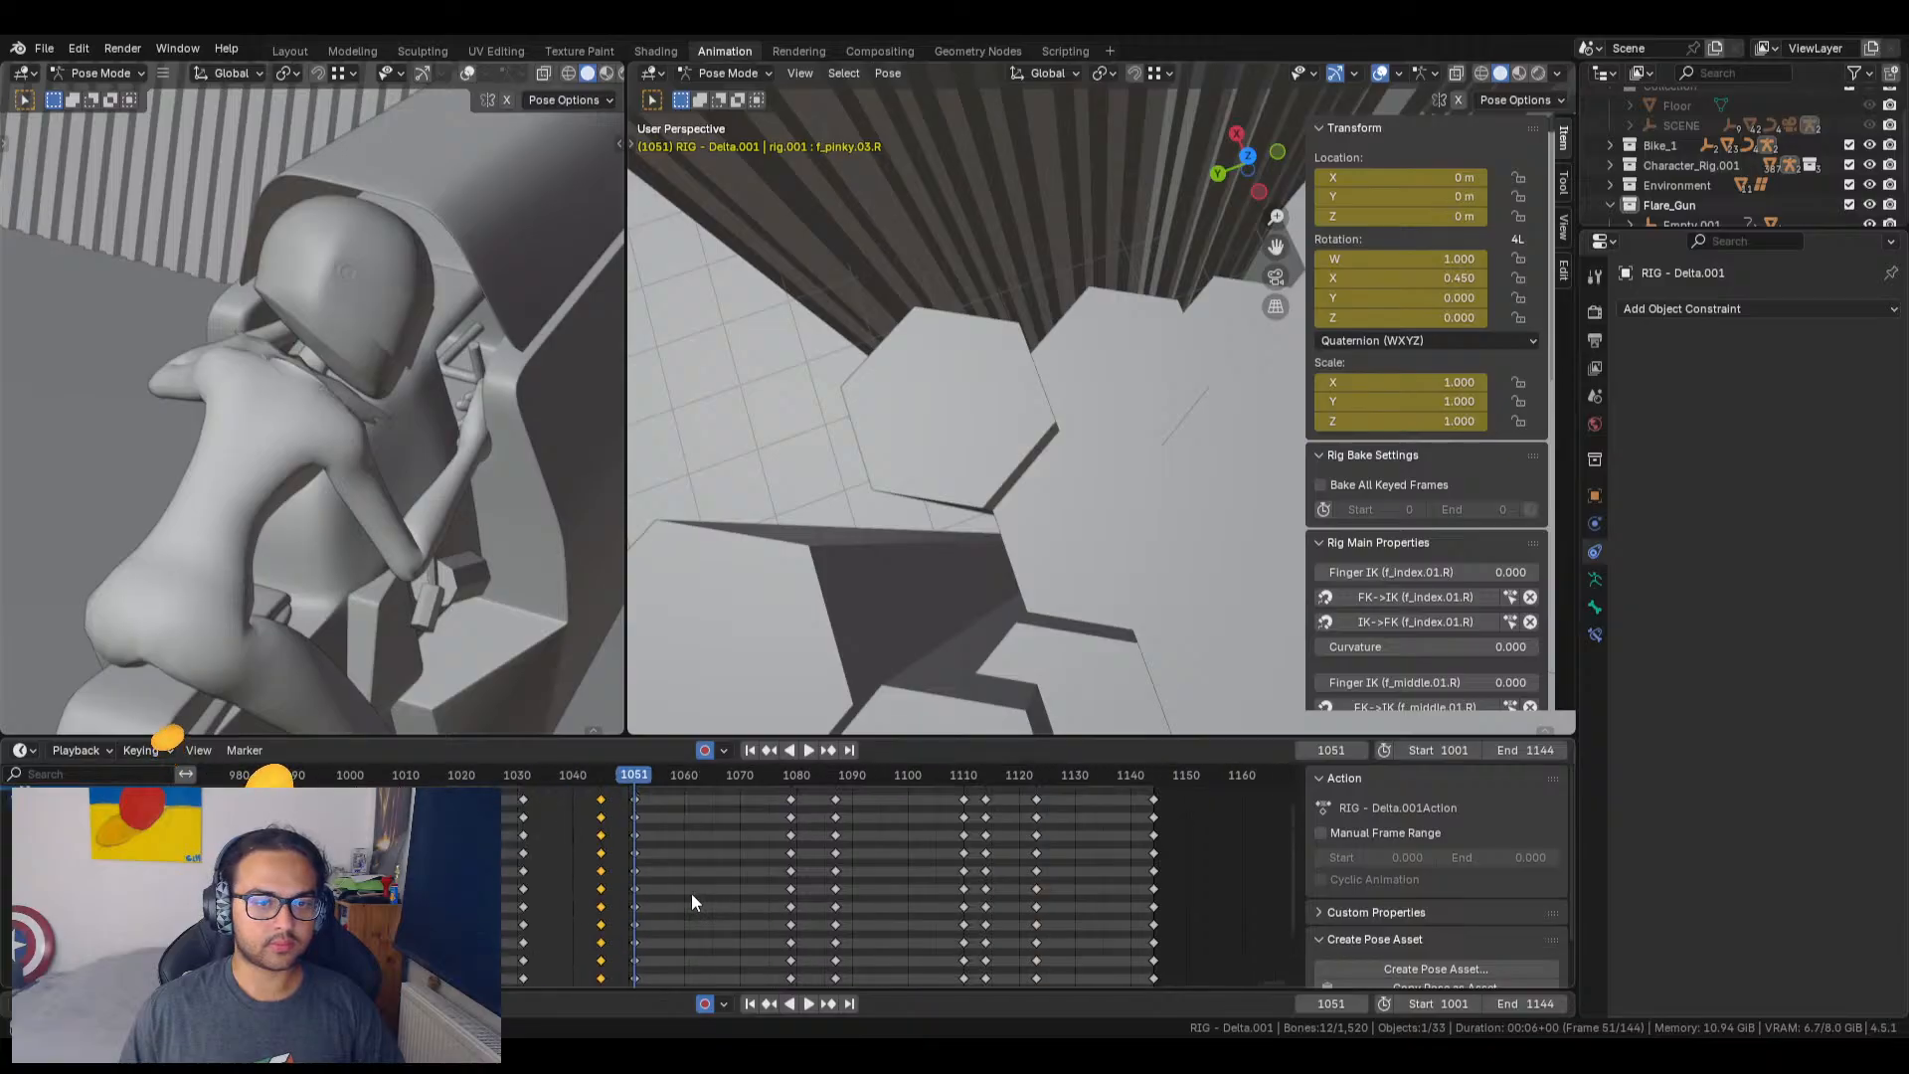
pyautogui.keyDown('shift'); pyautogui.scroll(-2, 692, 902); pyautogui.keyUp('shift')
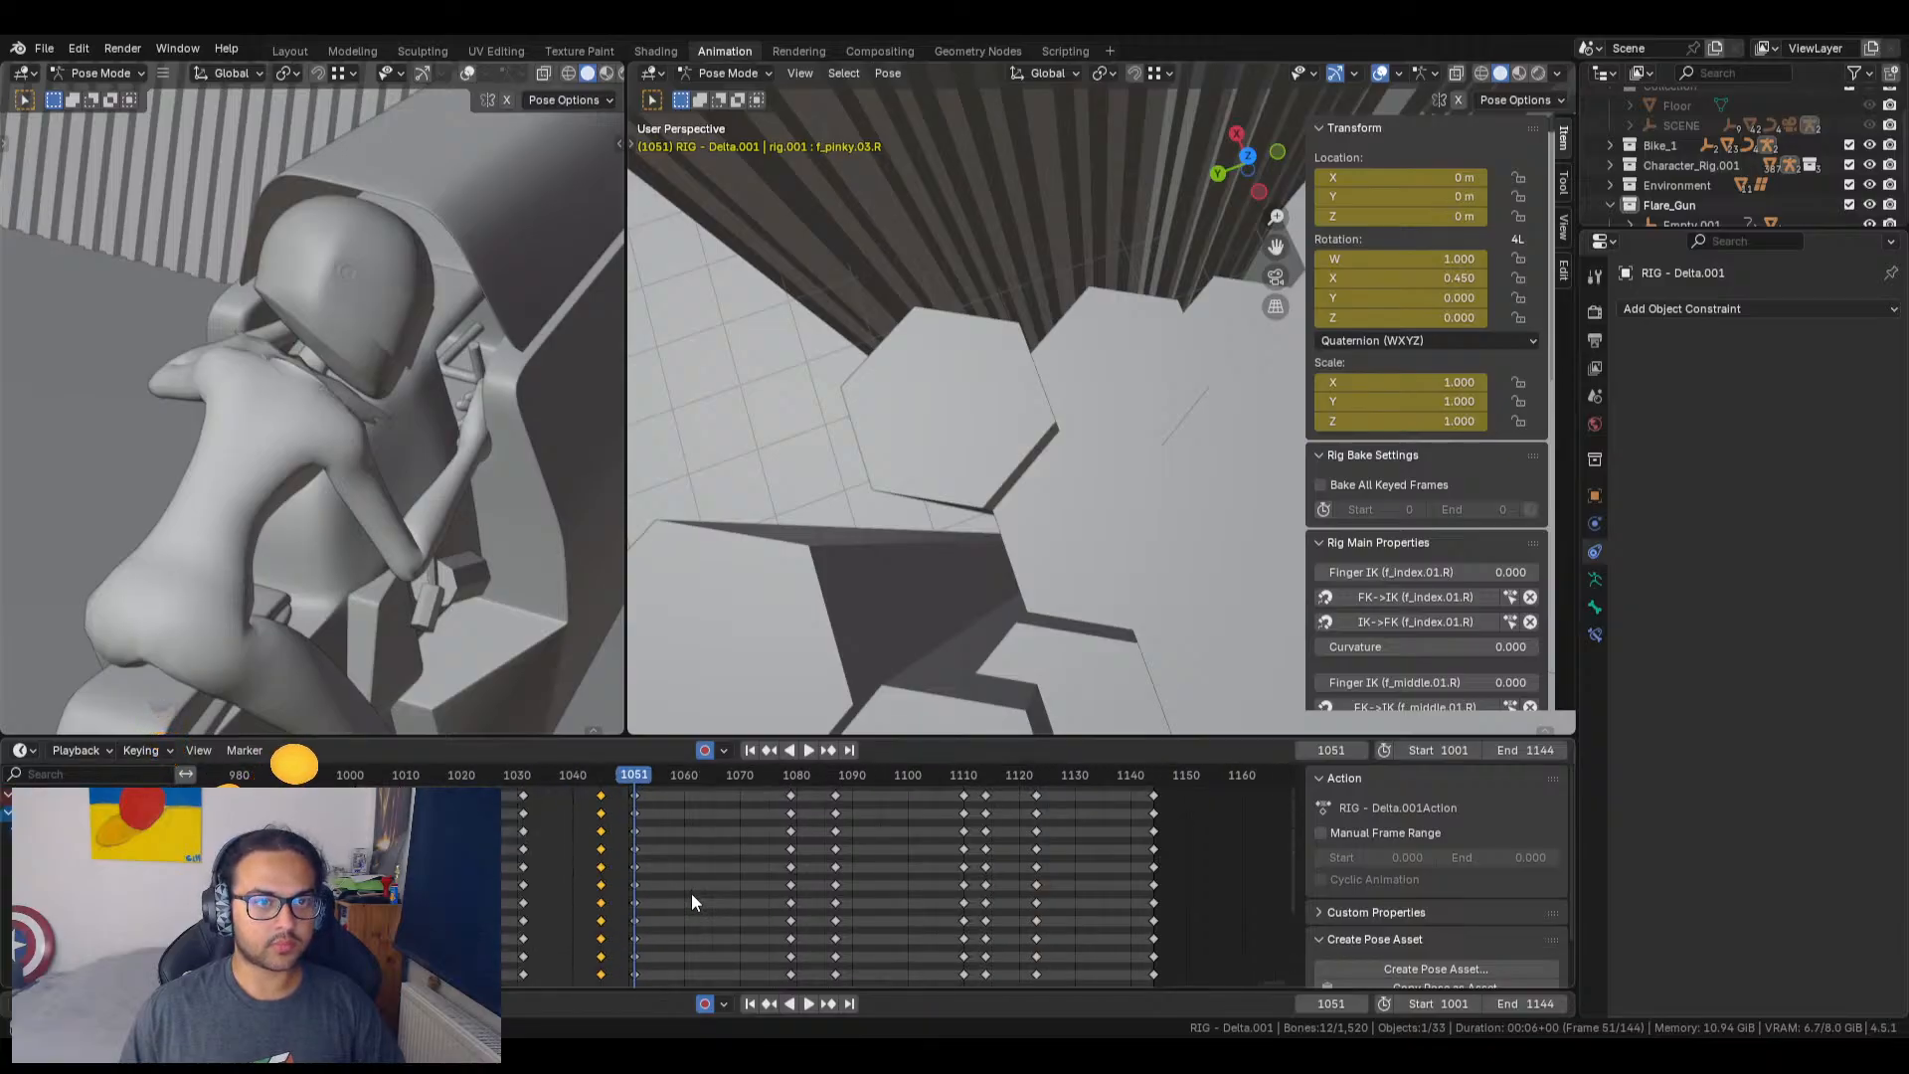
pyautogui.hotkey('ctrl', 'v')
pyautogui.moveTo(638, 776)
pyautogui.mouseDown()
pyautogui.moveTo(604, 773)
pyautogui.moveTo(636, 778)
pyautogui.mouseUp()
pyautogui.scroll(-2, 955, 463)
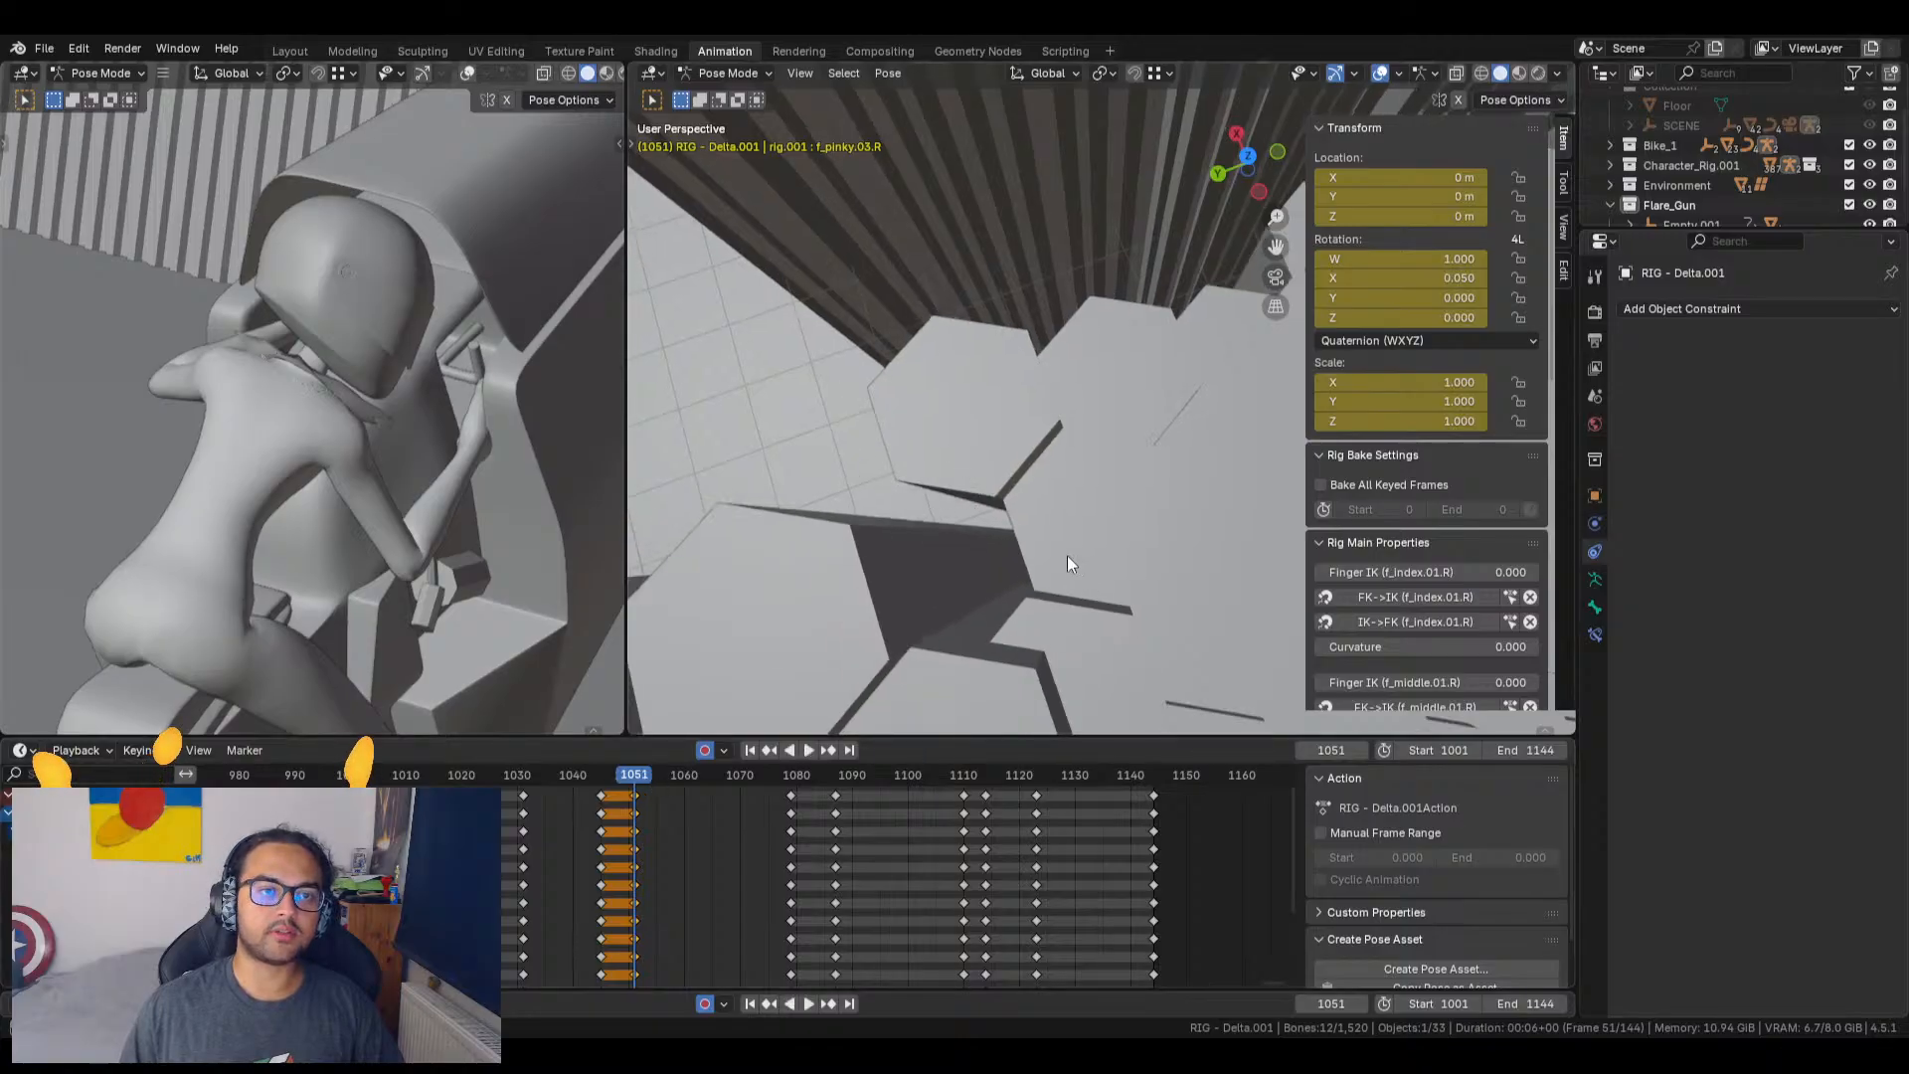
# Step: At frame 1052, move the right hand's IK control about 0.12 m back and up in the right orthographic view
pyautogui.press('Right')
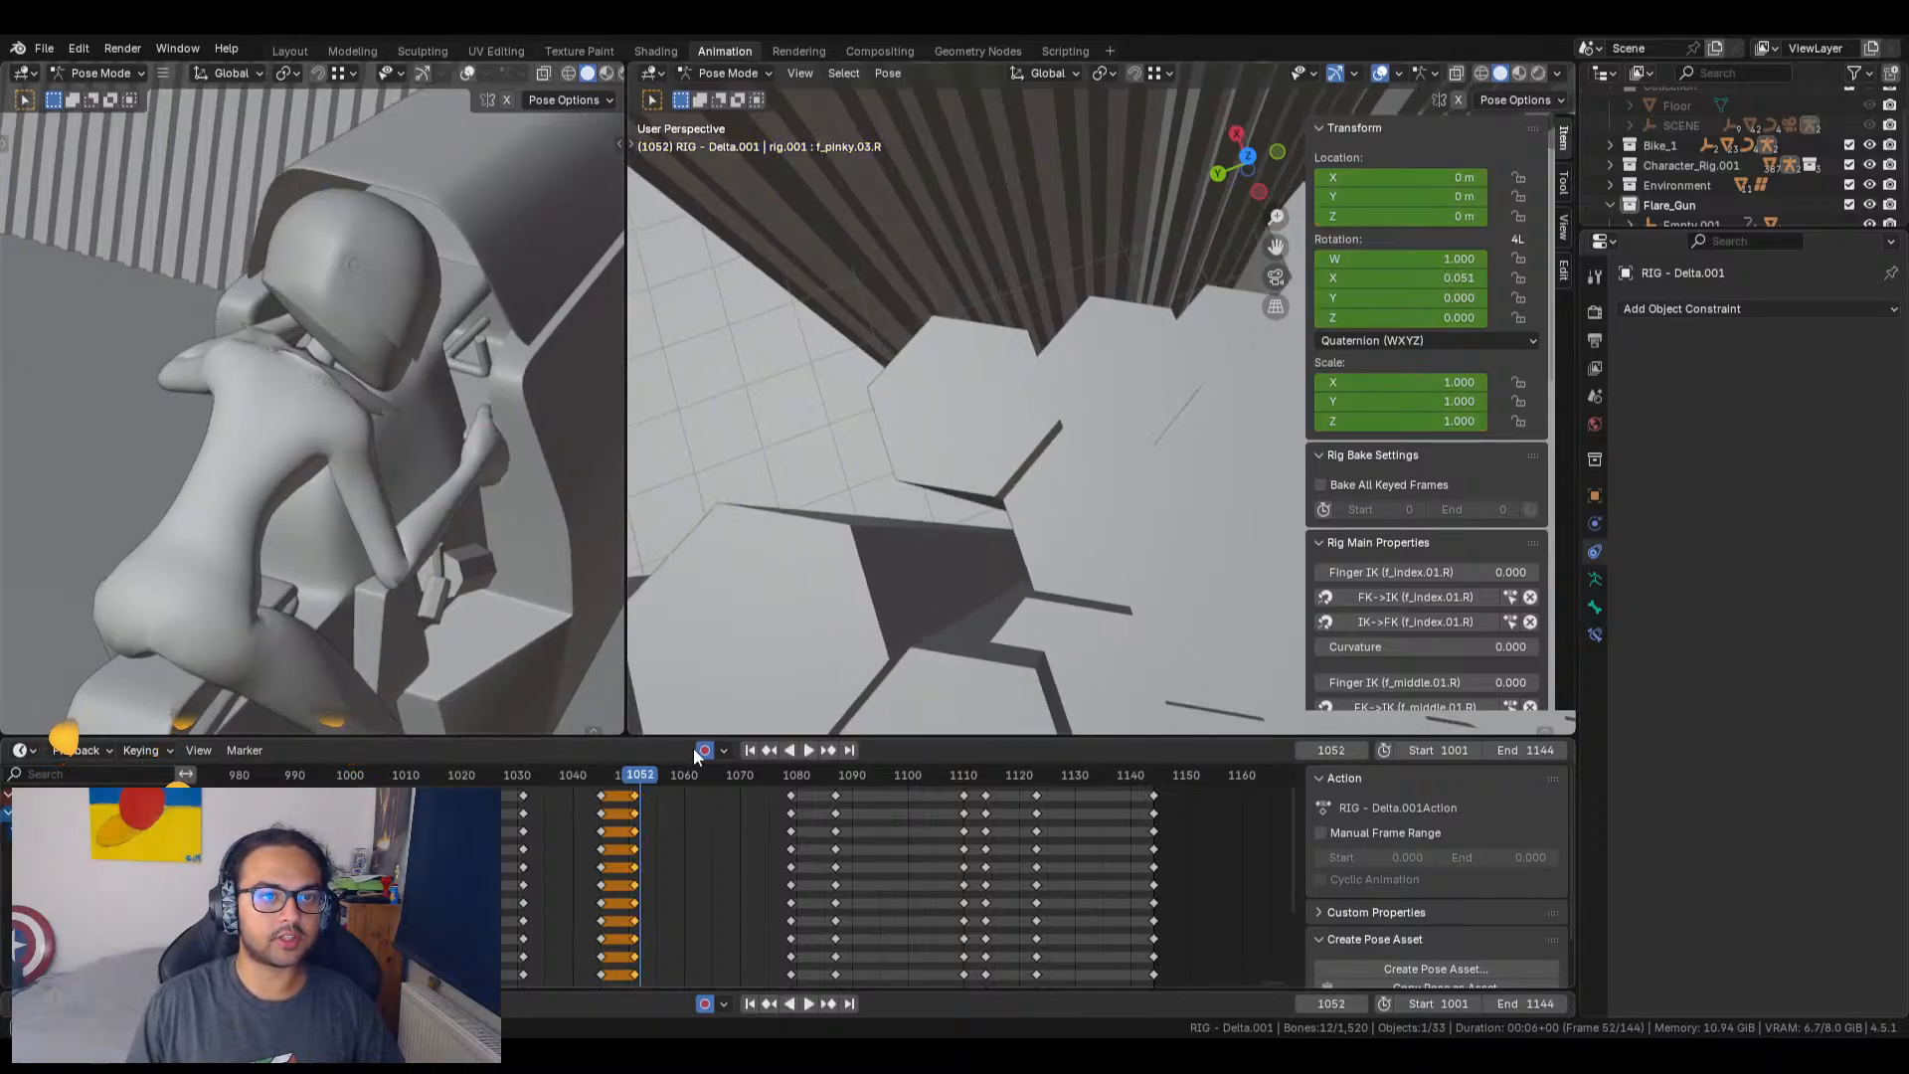
pyautogui.moveTo(724, 576); pyautogui.dragTo(796, 229, button='middle')
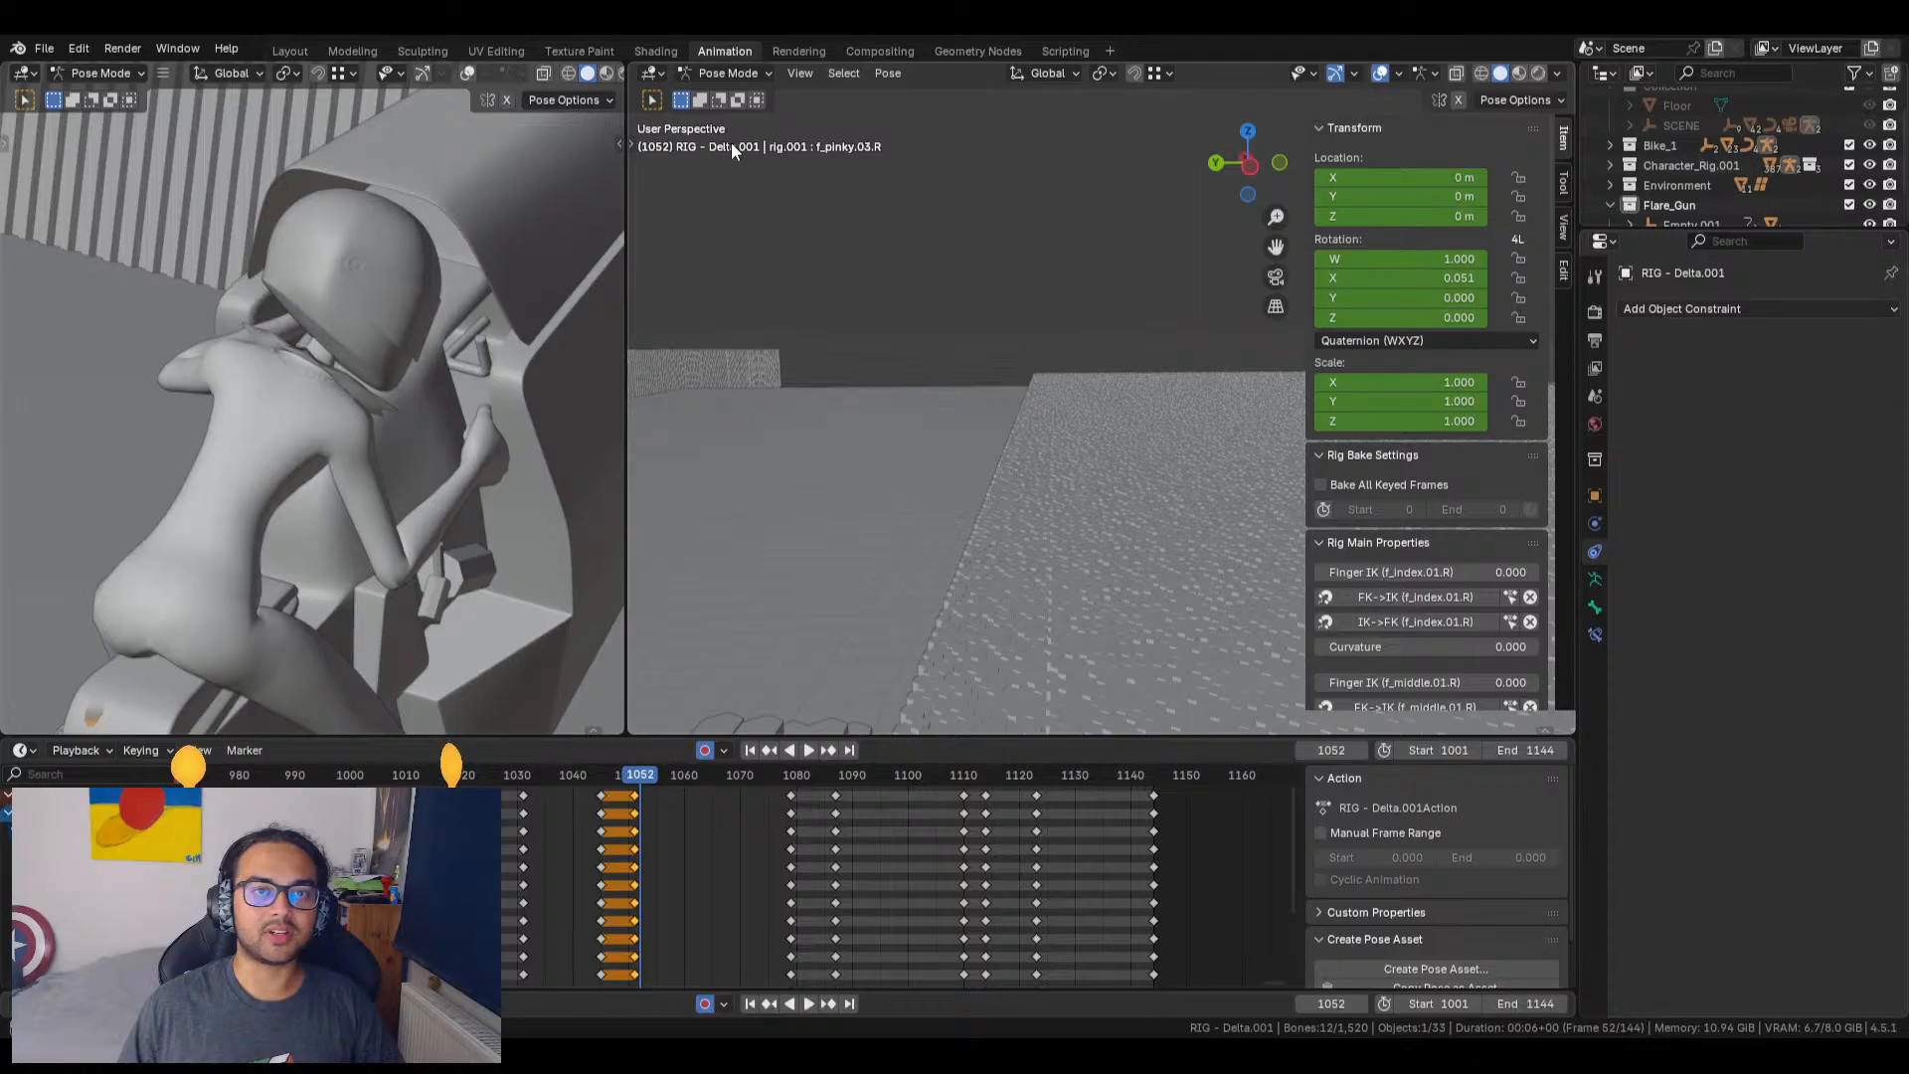
pyautogui.click(800, 73)
pyautogui.click(861, 201)
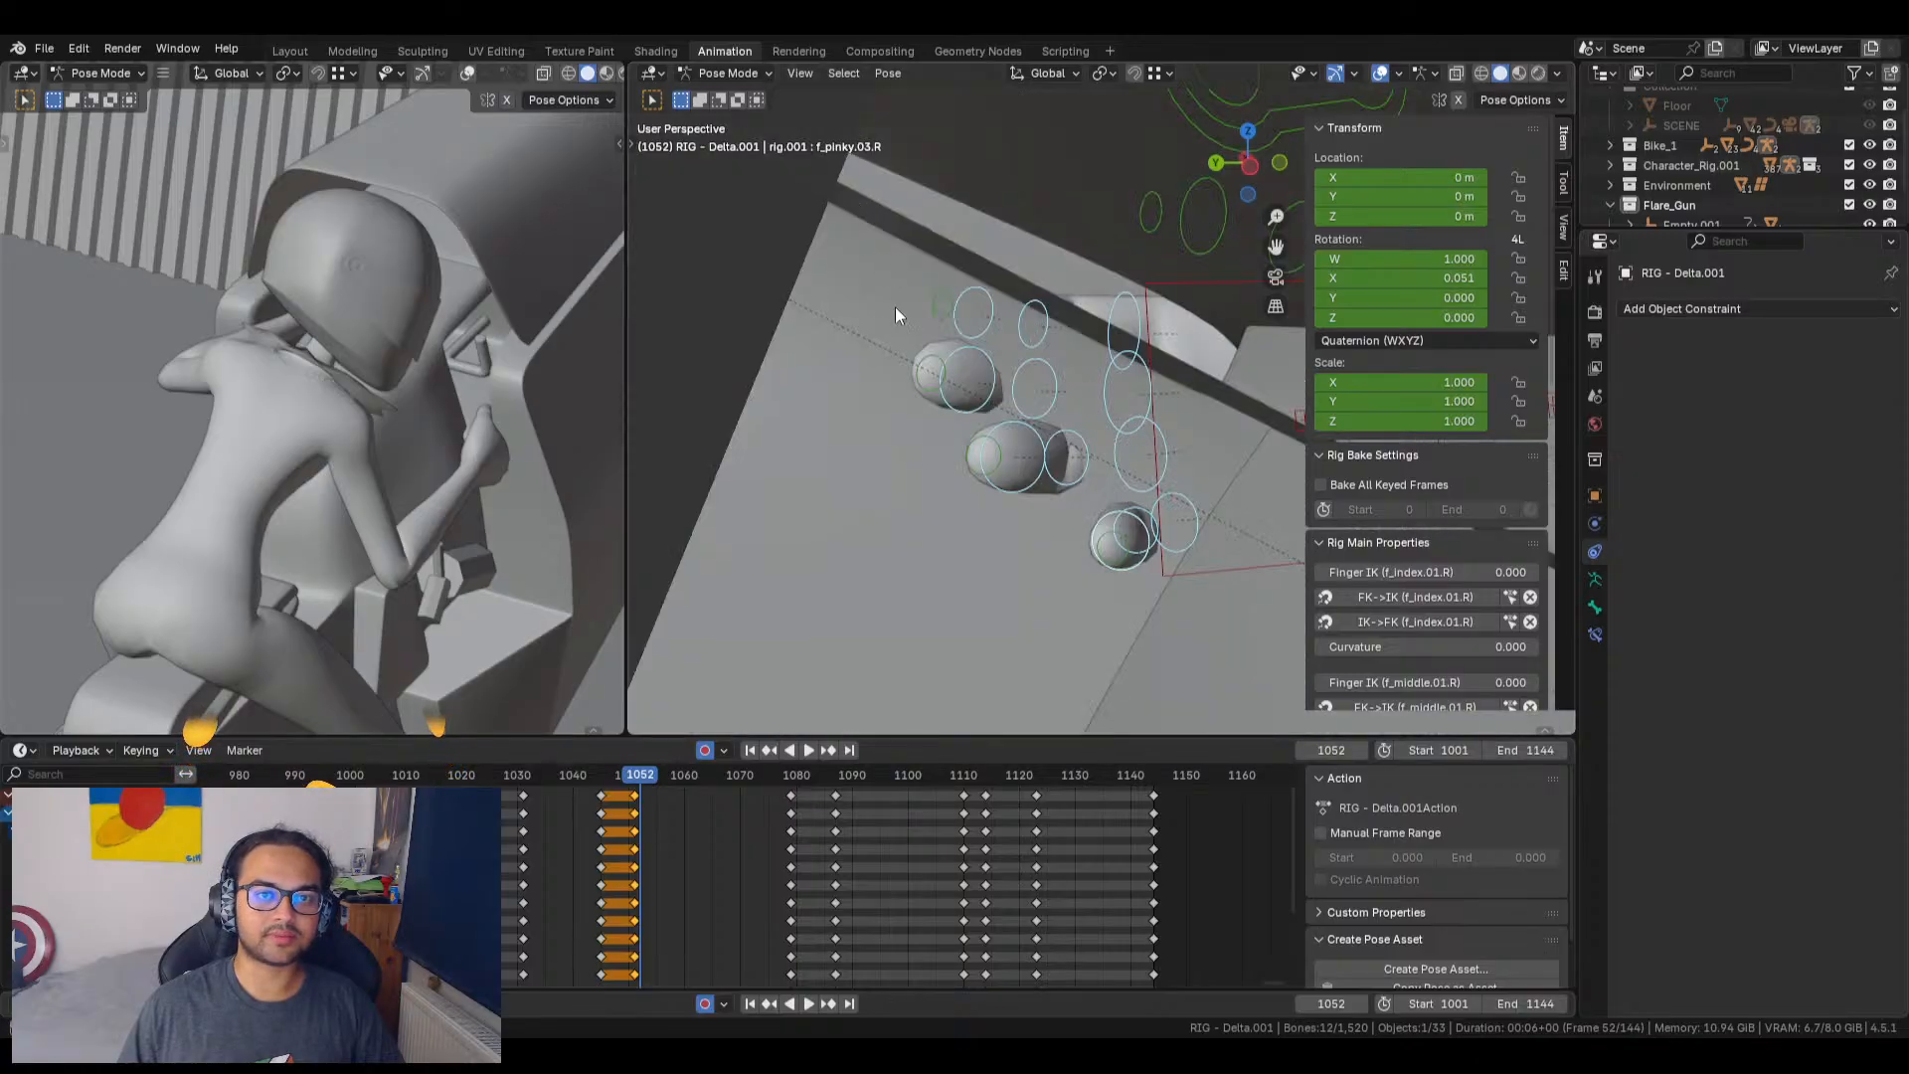
pyautogui.moveTo(895, 306); pyautogui.dragTo(1465, 481, button='middle')
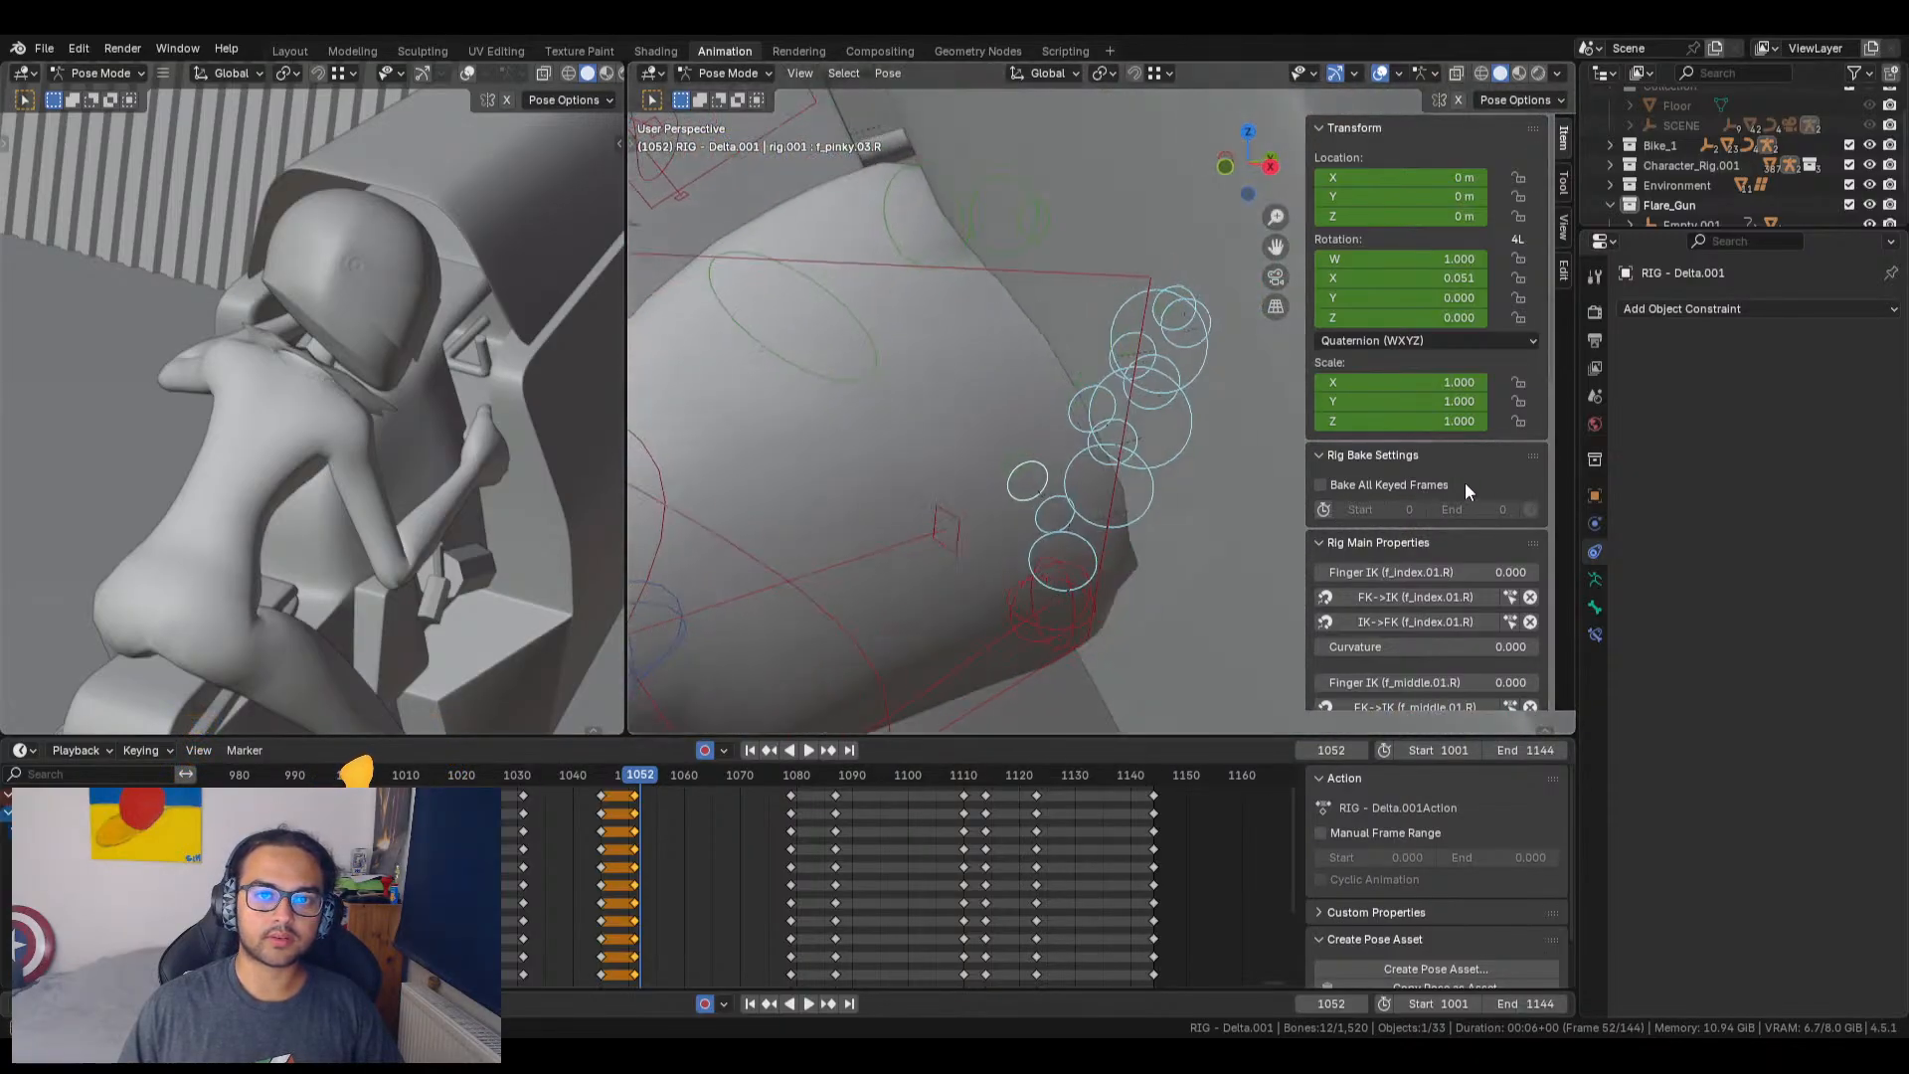
pyautogui.scroll(-6, 1074, 551)
pyautogui.click(995, 398)
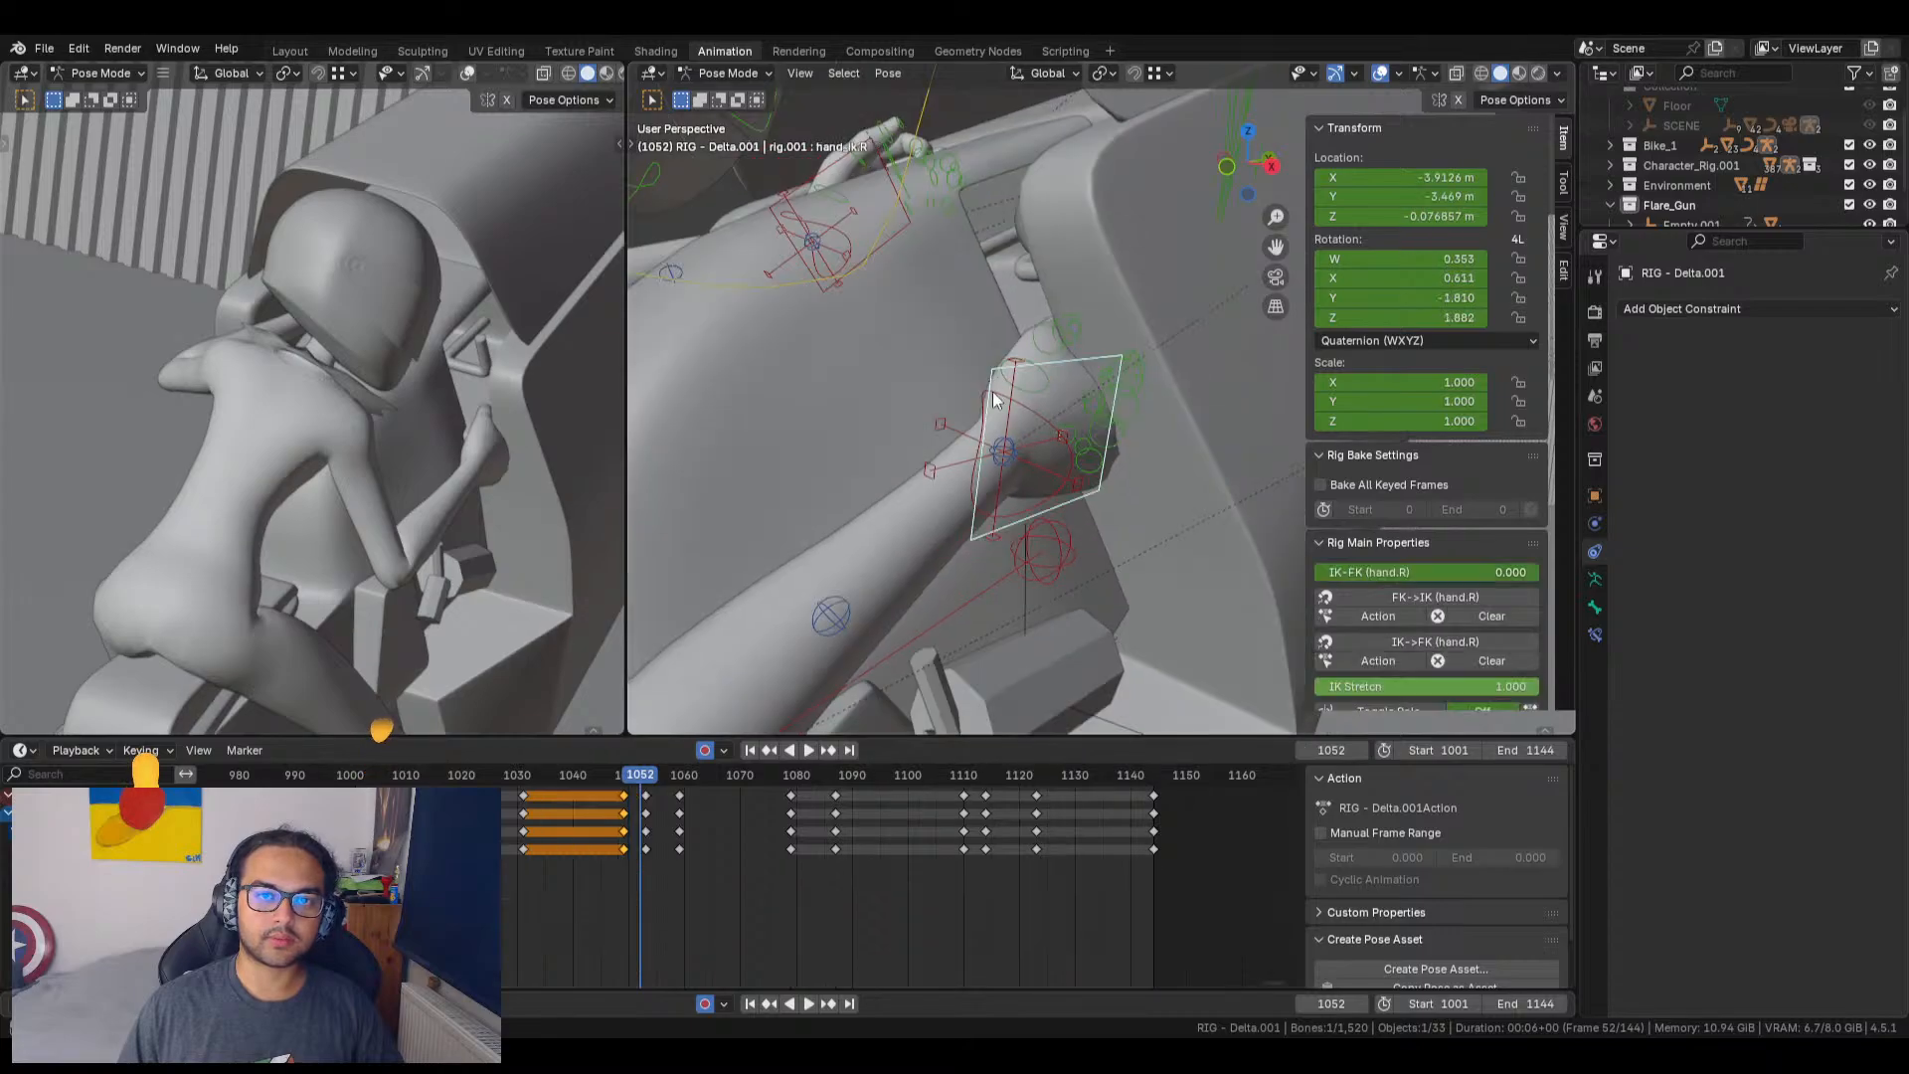
pyautogui.moveTo(994, 398); pyautogui.dragTo(973, 488, button='middle')
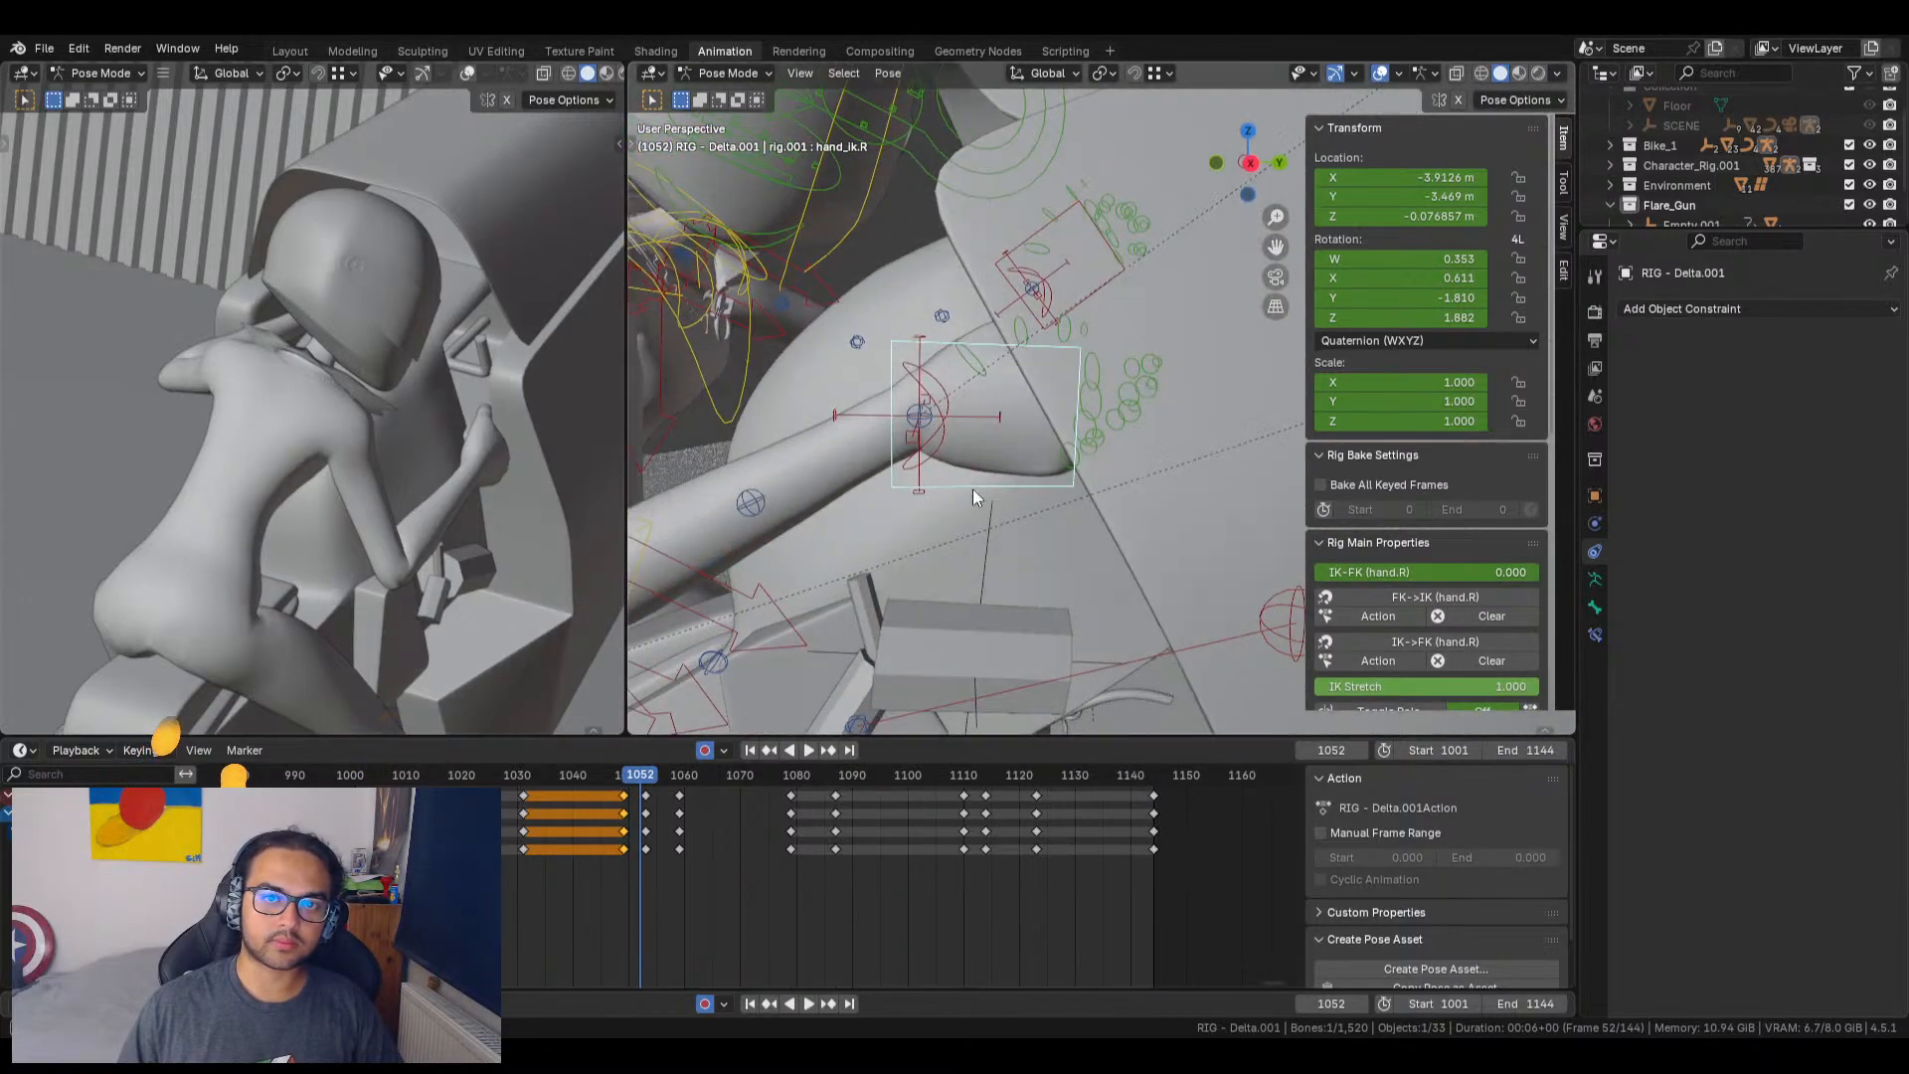
pyautogui.click(1250, 162)
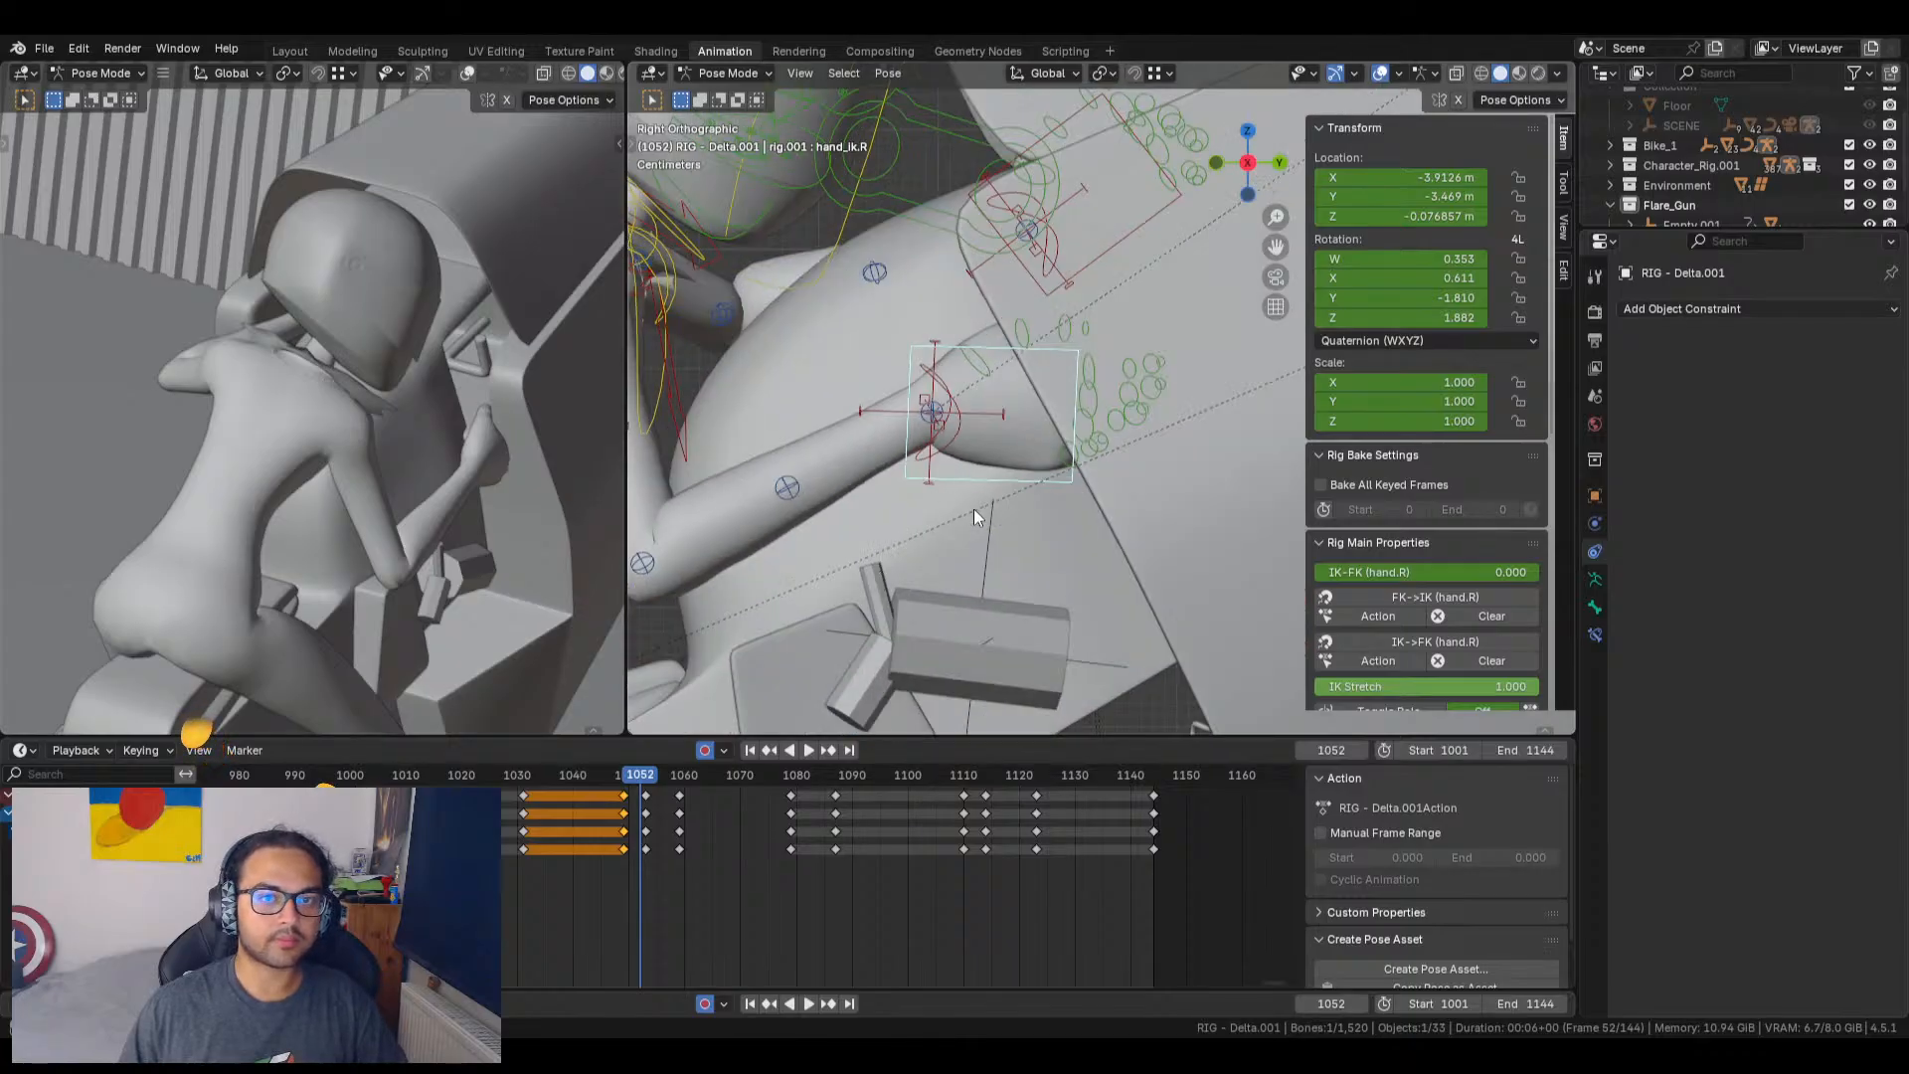
pyautogui.press('g')
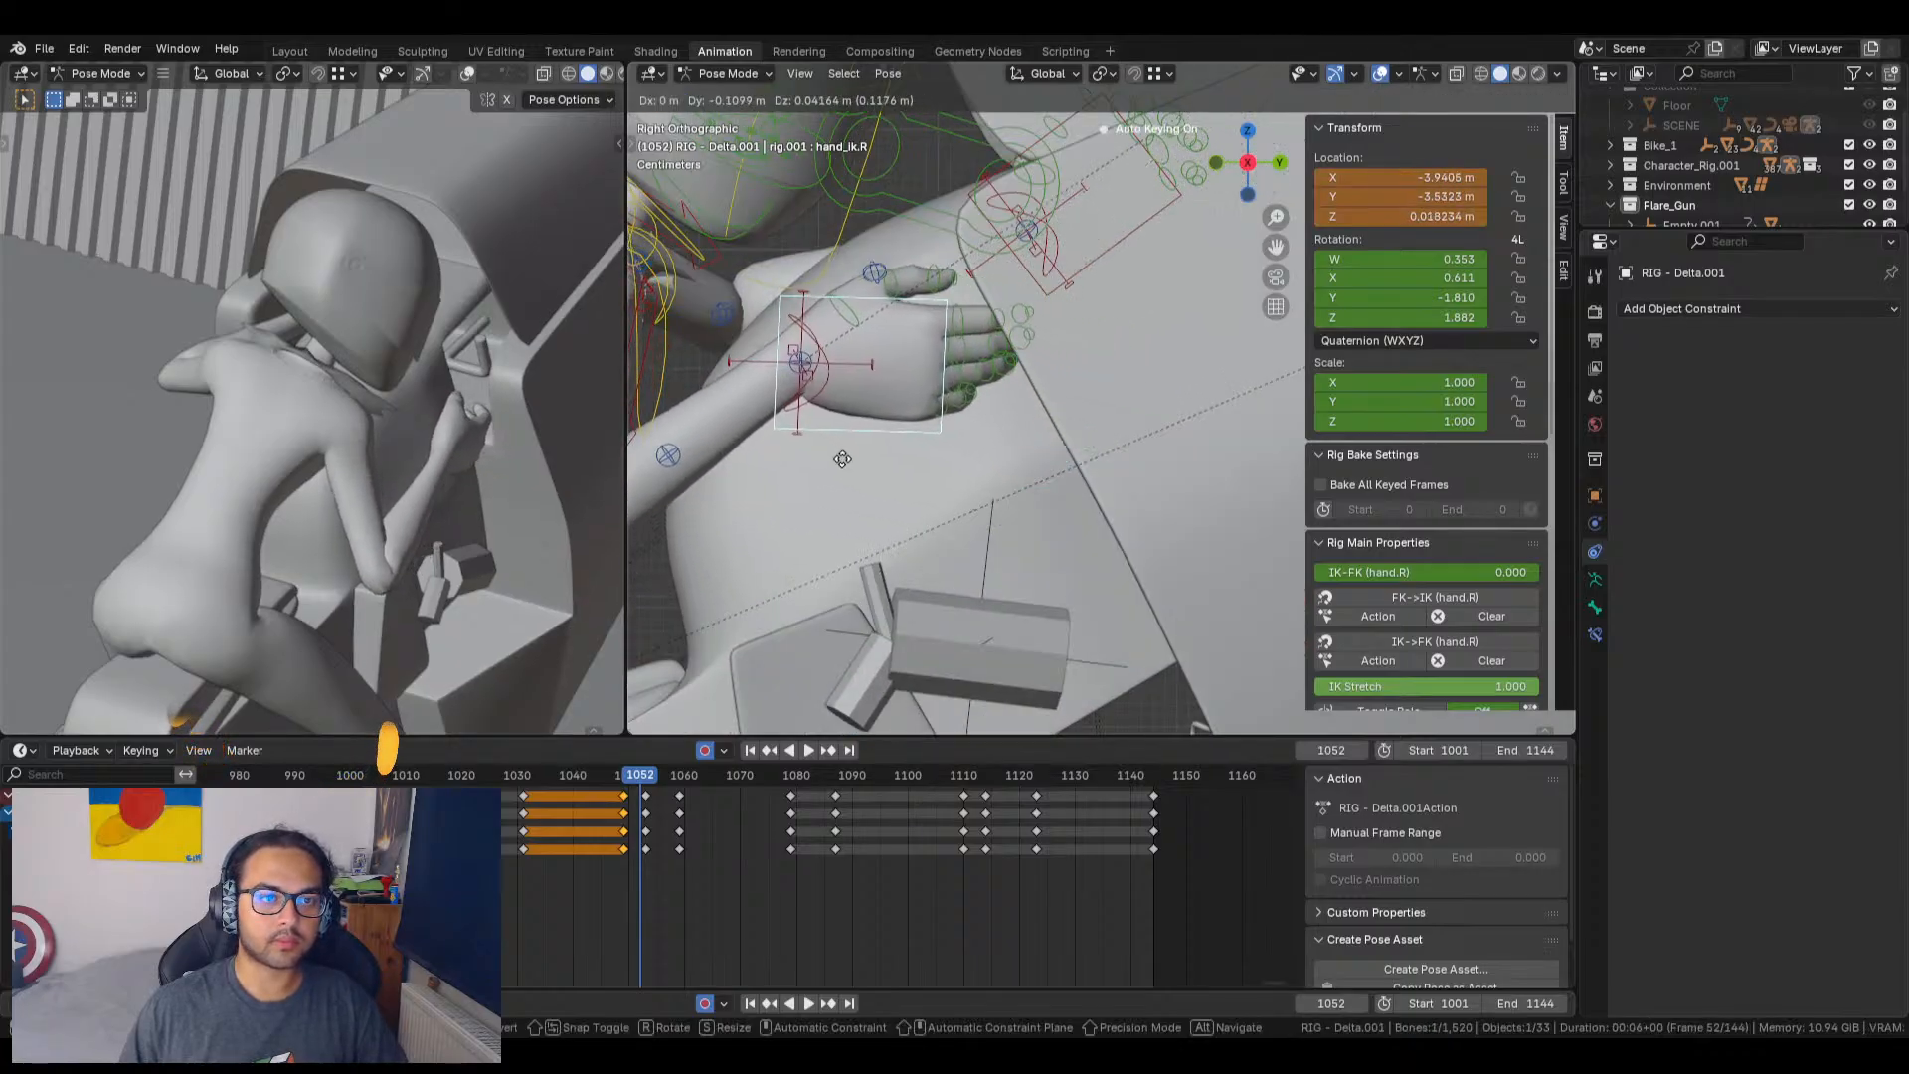
pyautogui.click(843, 465)
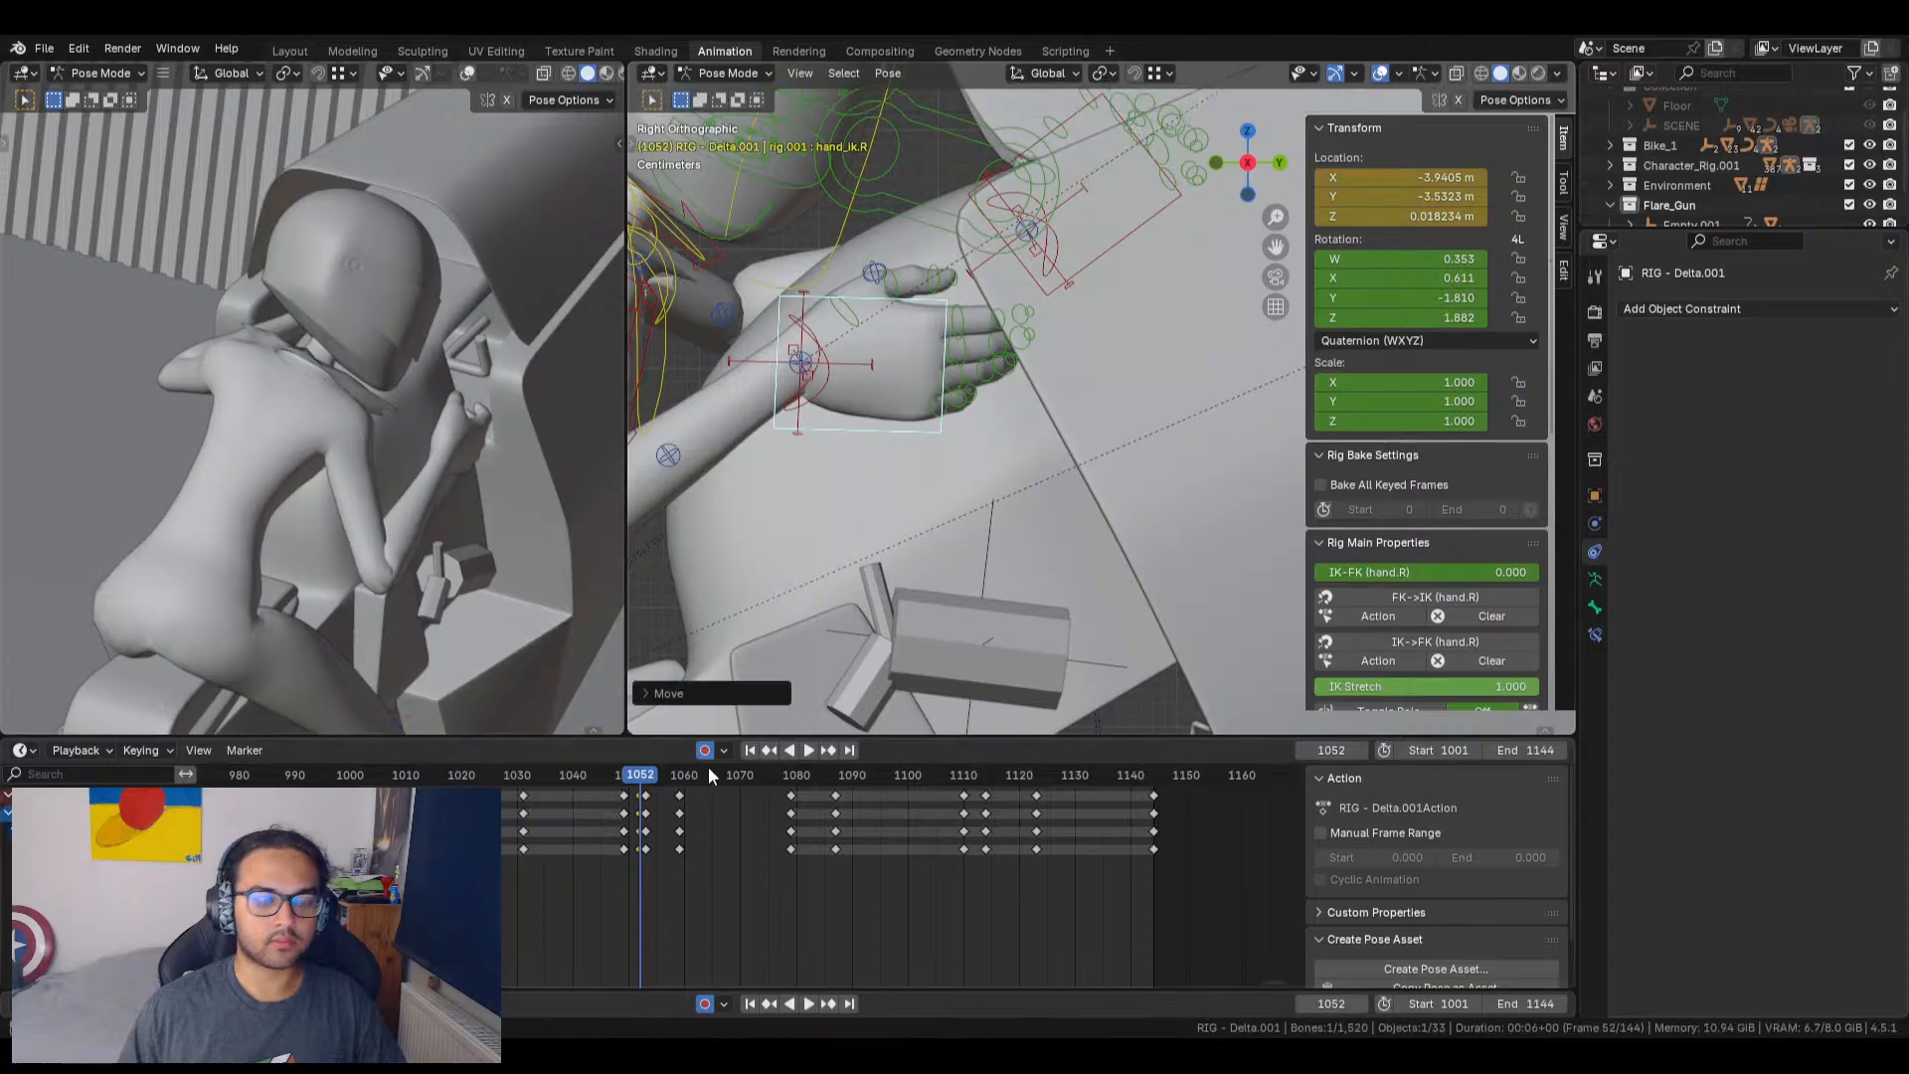
# Step: Examine the right hand's motion from frame 1050 to 1061 and inspect the hand up close at frame 1061
pyautogui.press('Left')
pyautogui.press('Left')
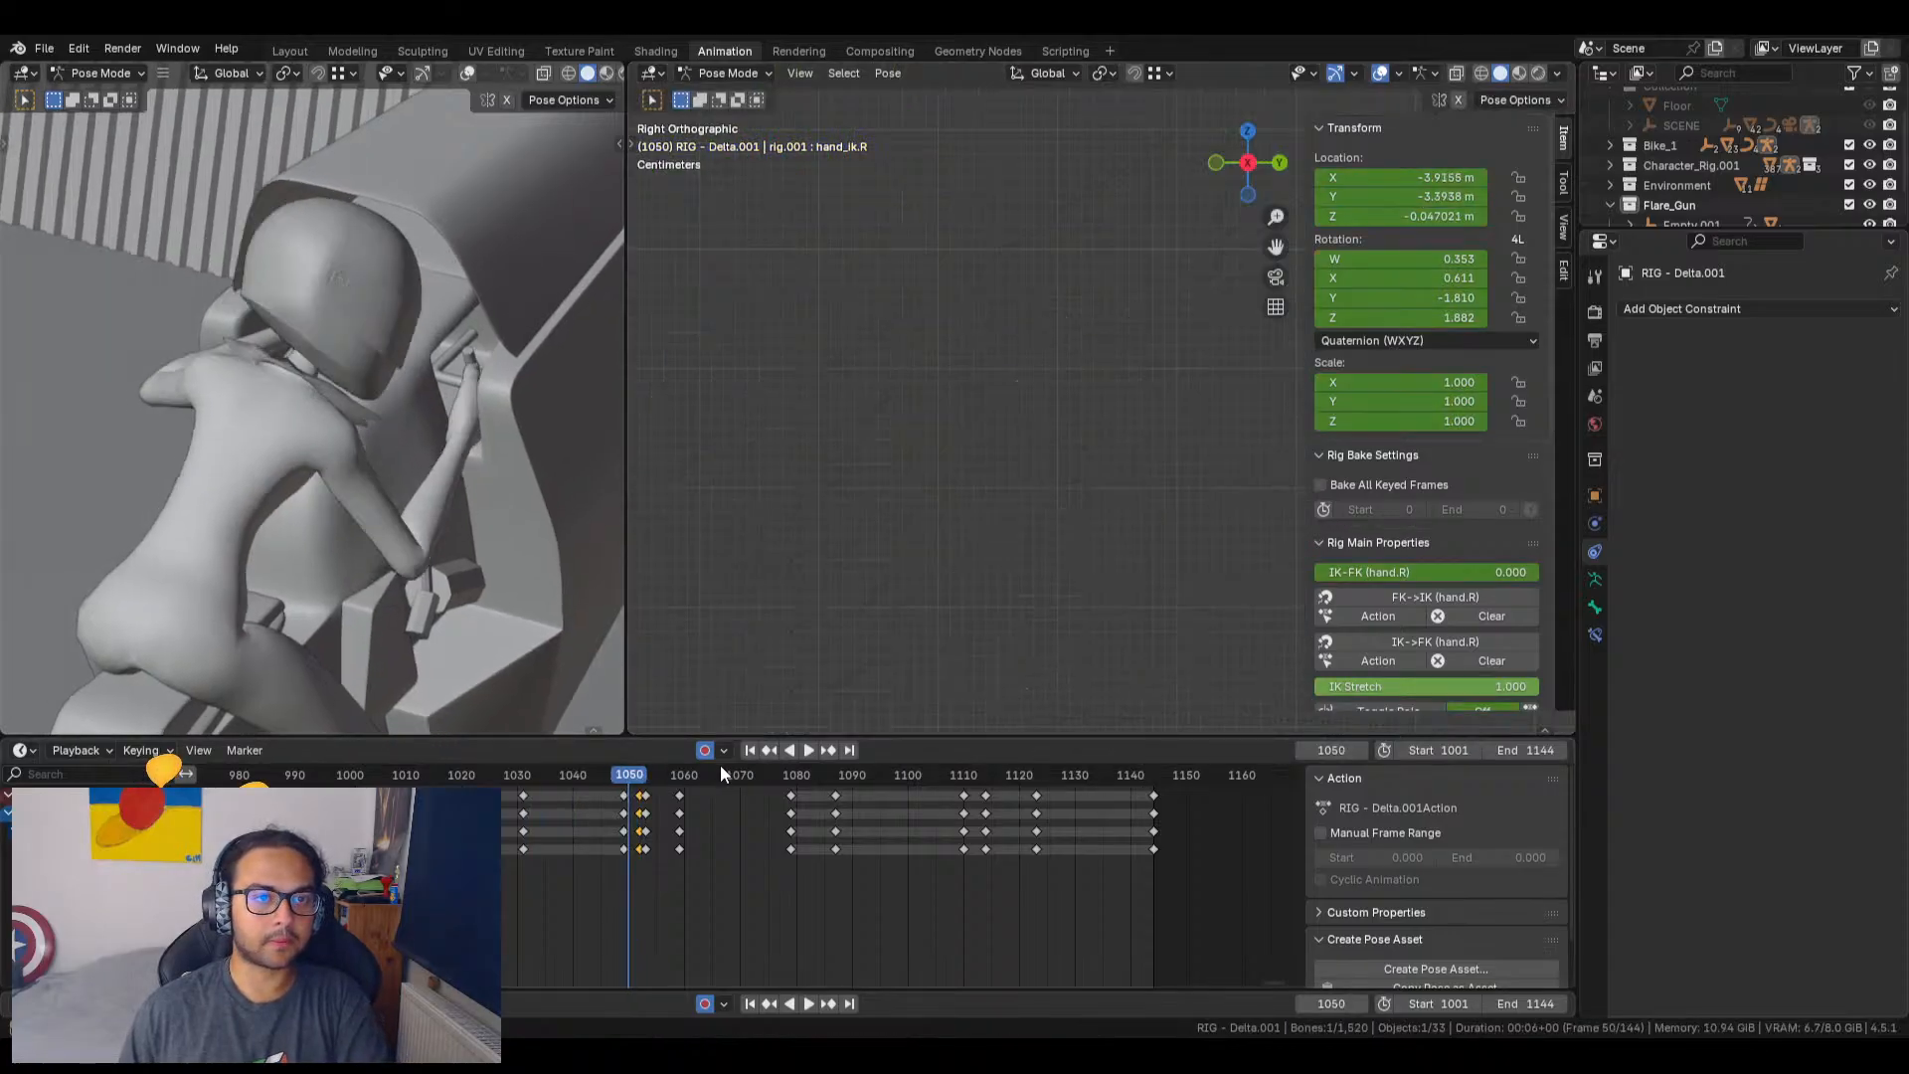
pyautogui.press('Right')
pyautogui.press('Right')
pyautogui.press('Right')
pyautogui.press('Right')
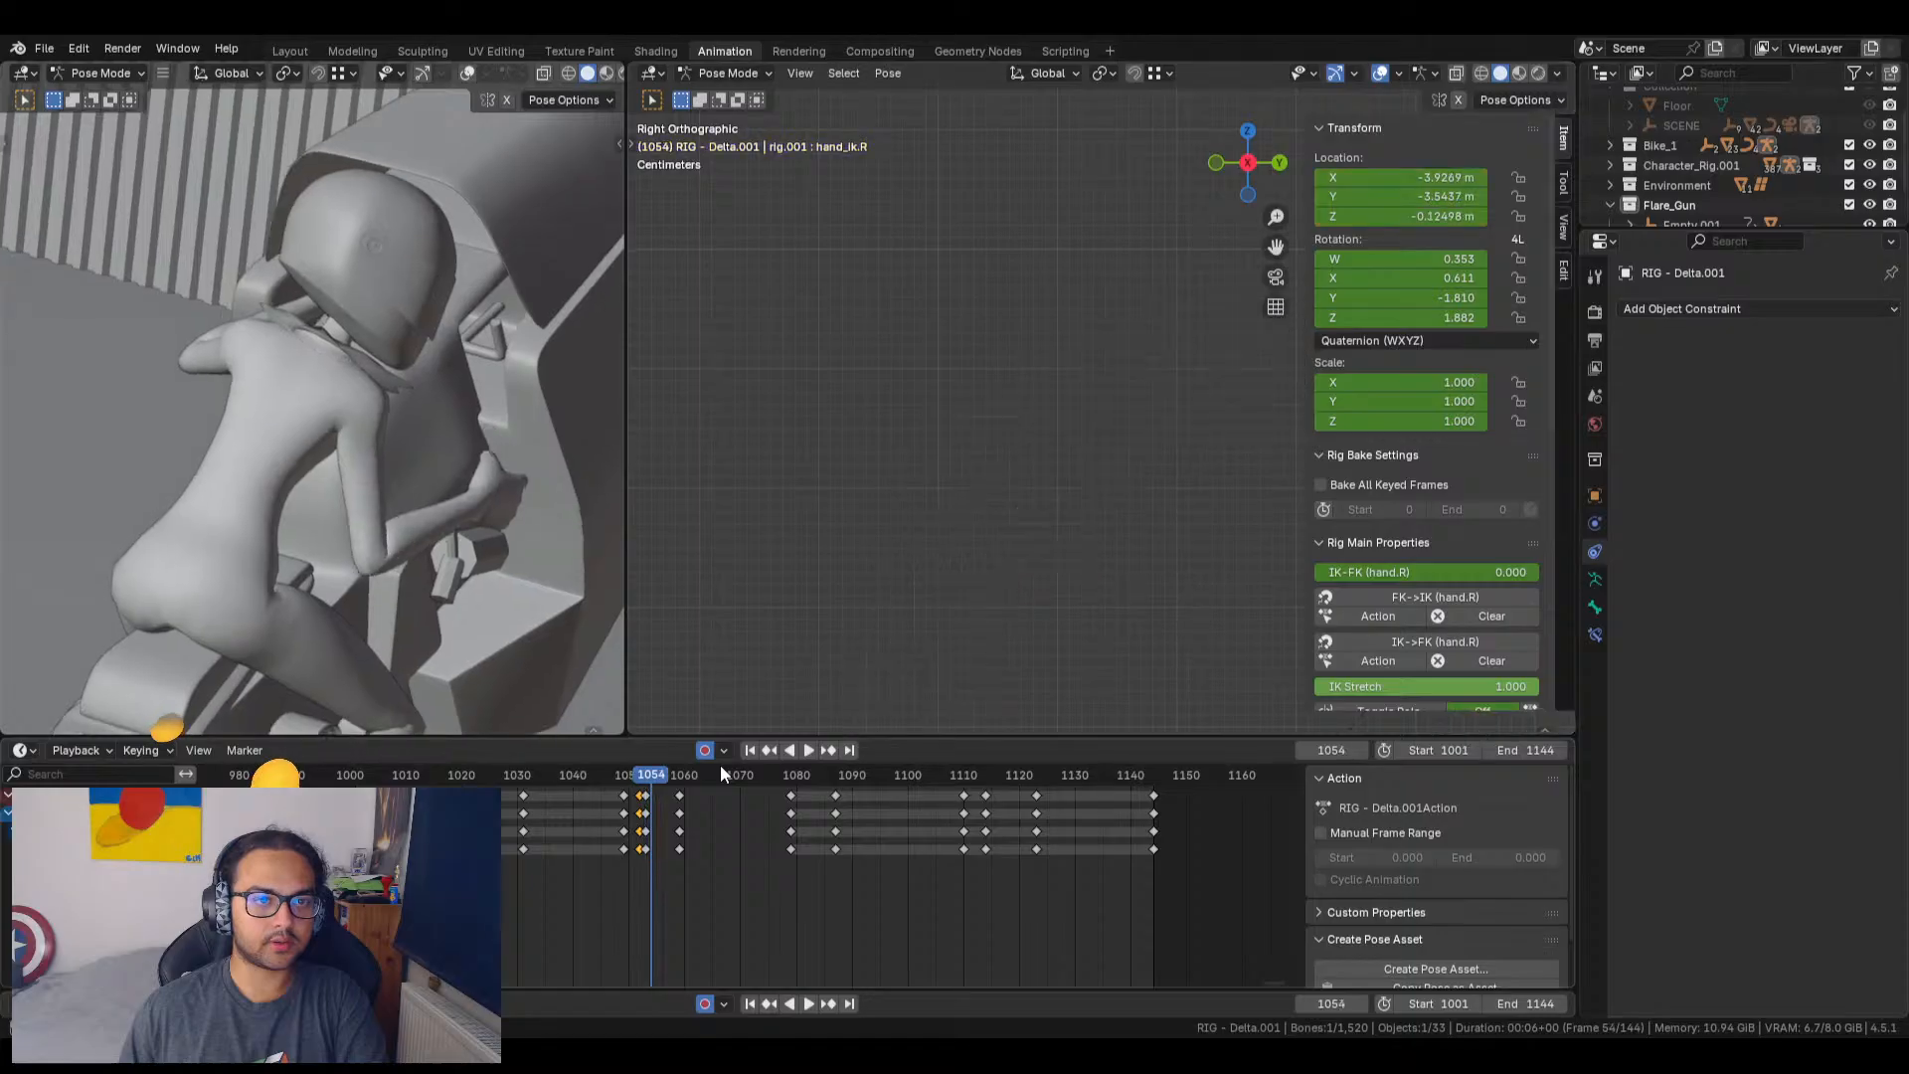
pyautogui.press('Right')
pyautogui.press('Right')
pyautogui.press('Right')
pyautogui.press('Right')
pyautogui.press('Right')
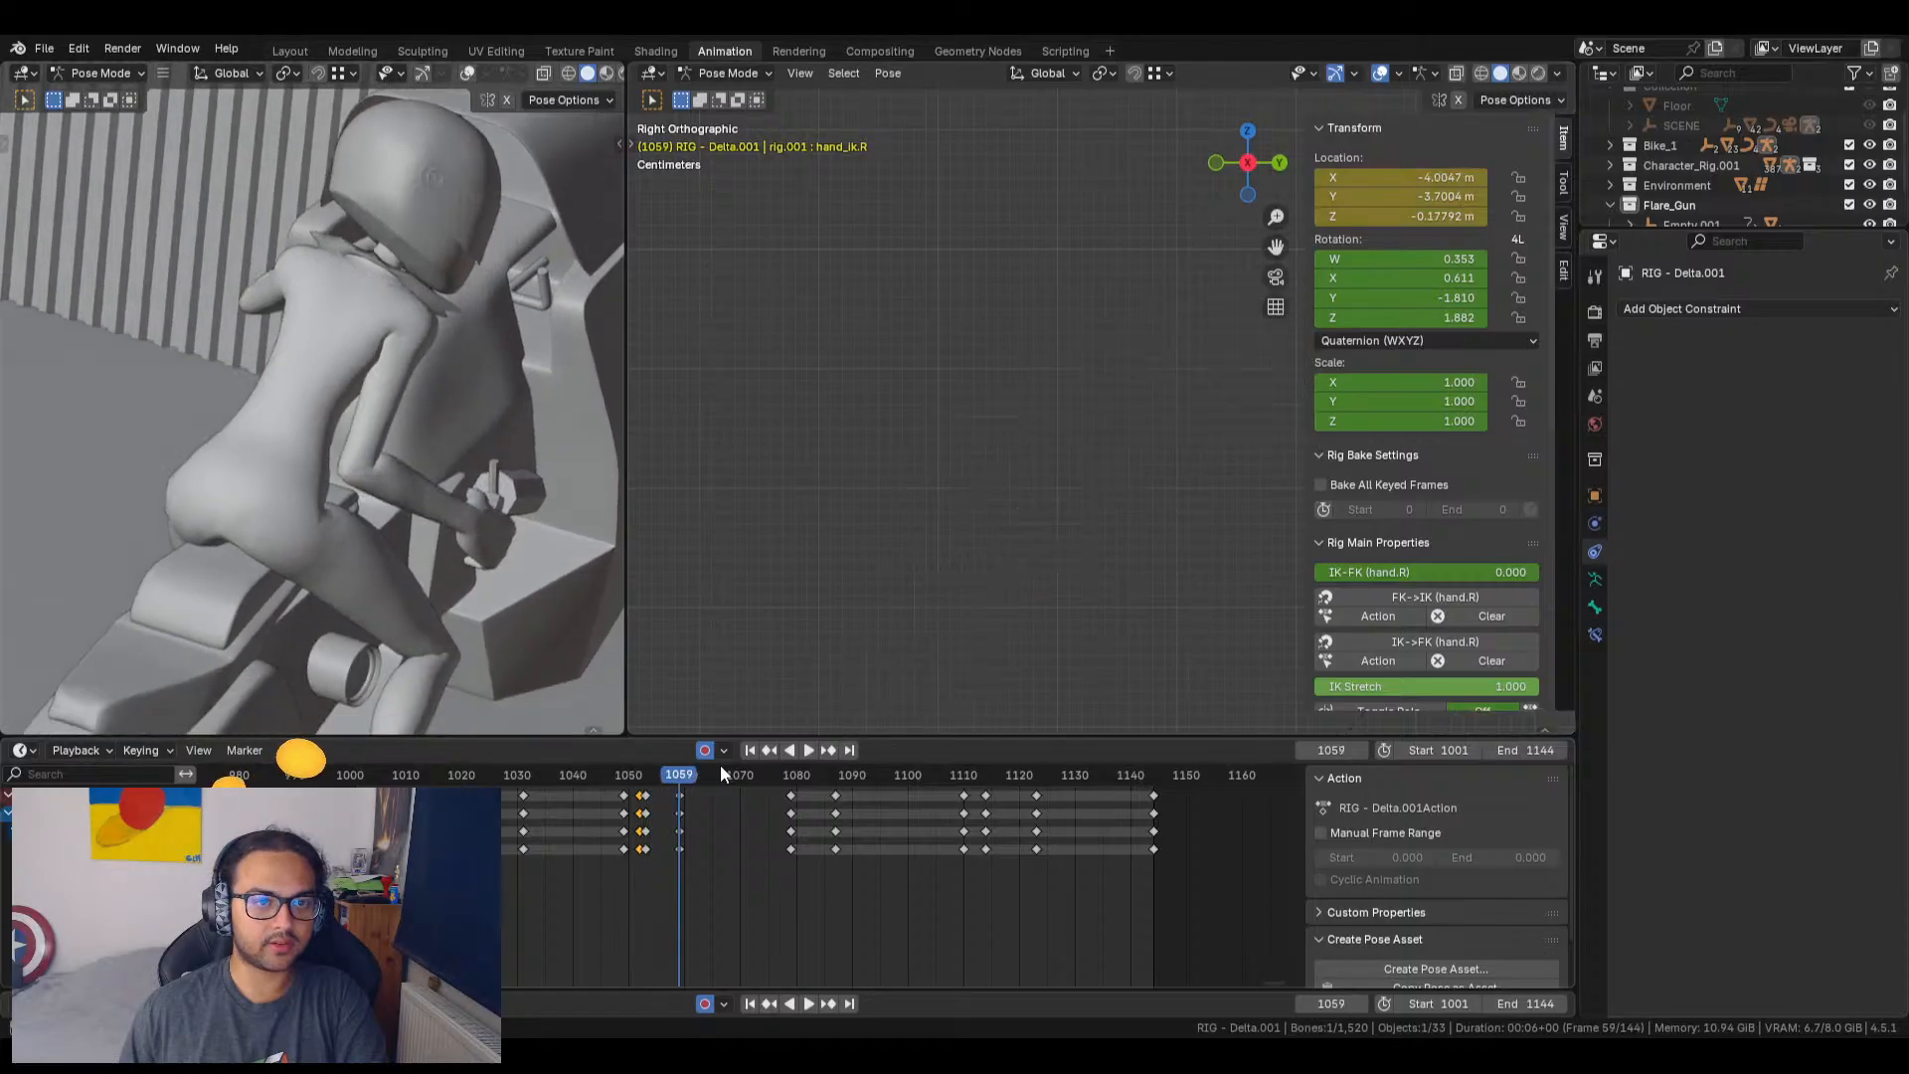
pyautogui.press('Right')
pyautogui.press('Right')
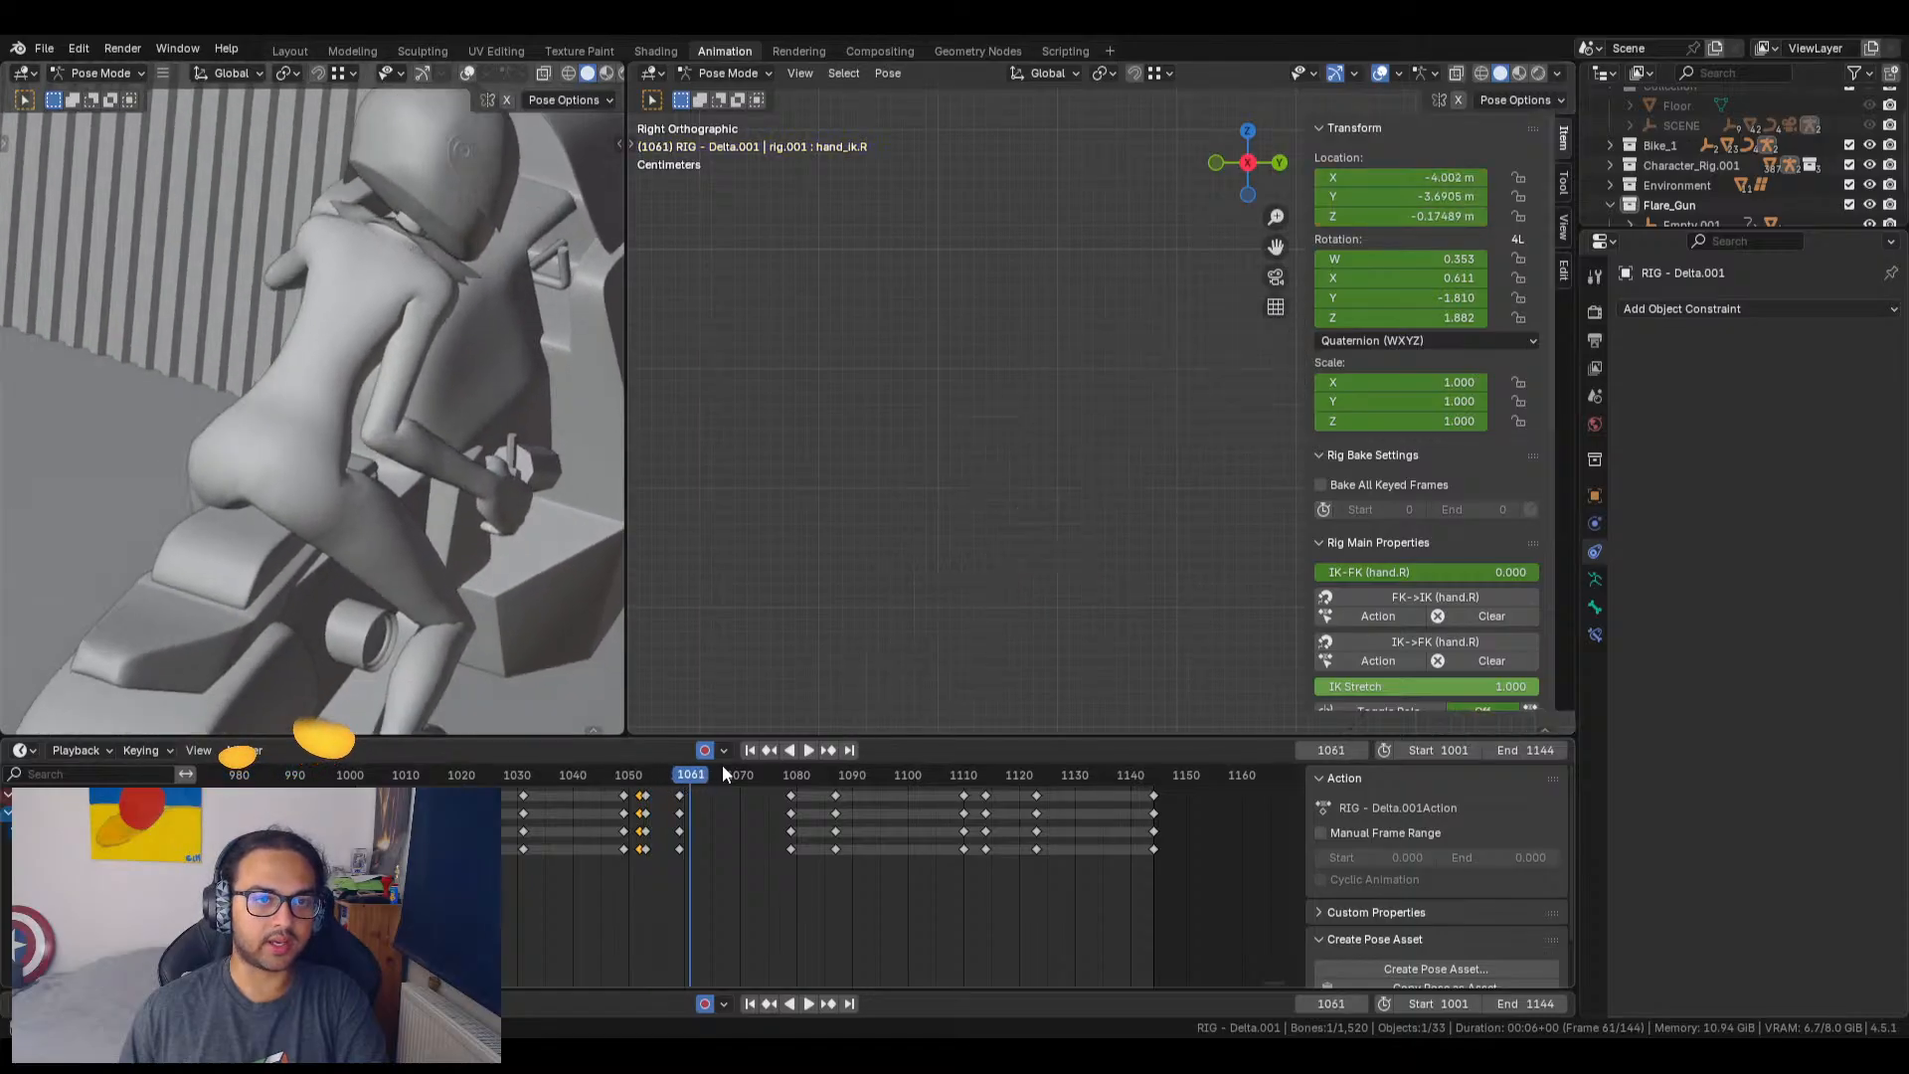
pyautogui.click(796, 73)
pyautogui.click(834, 198)
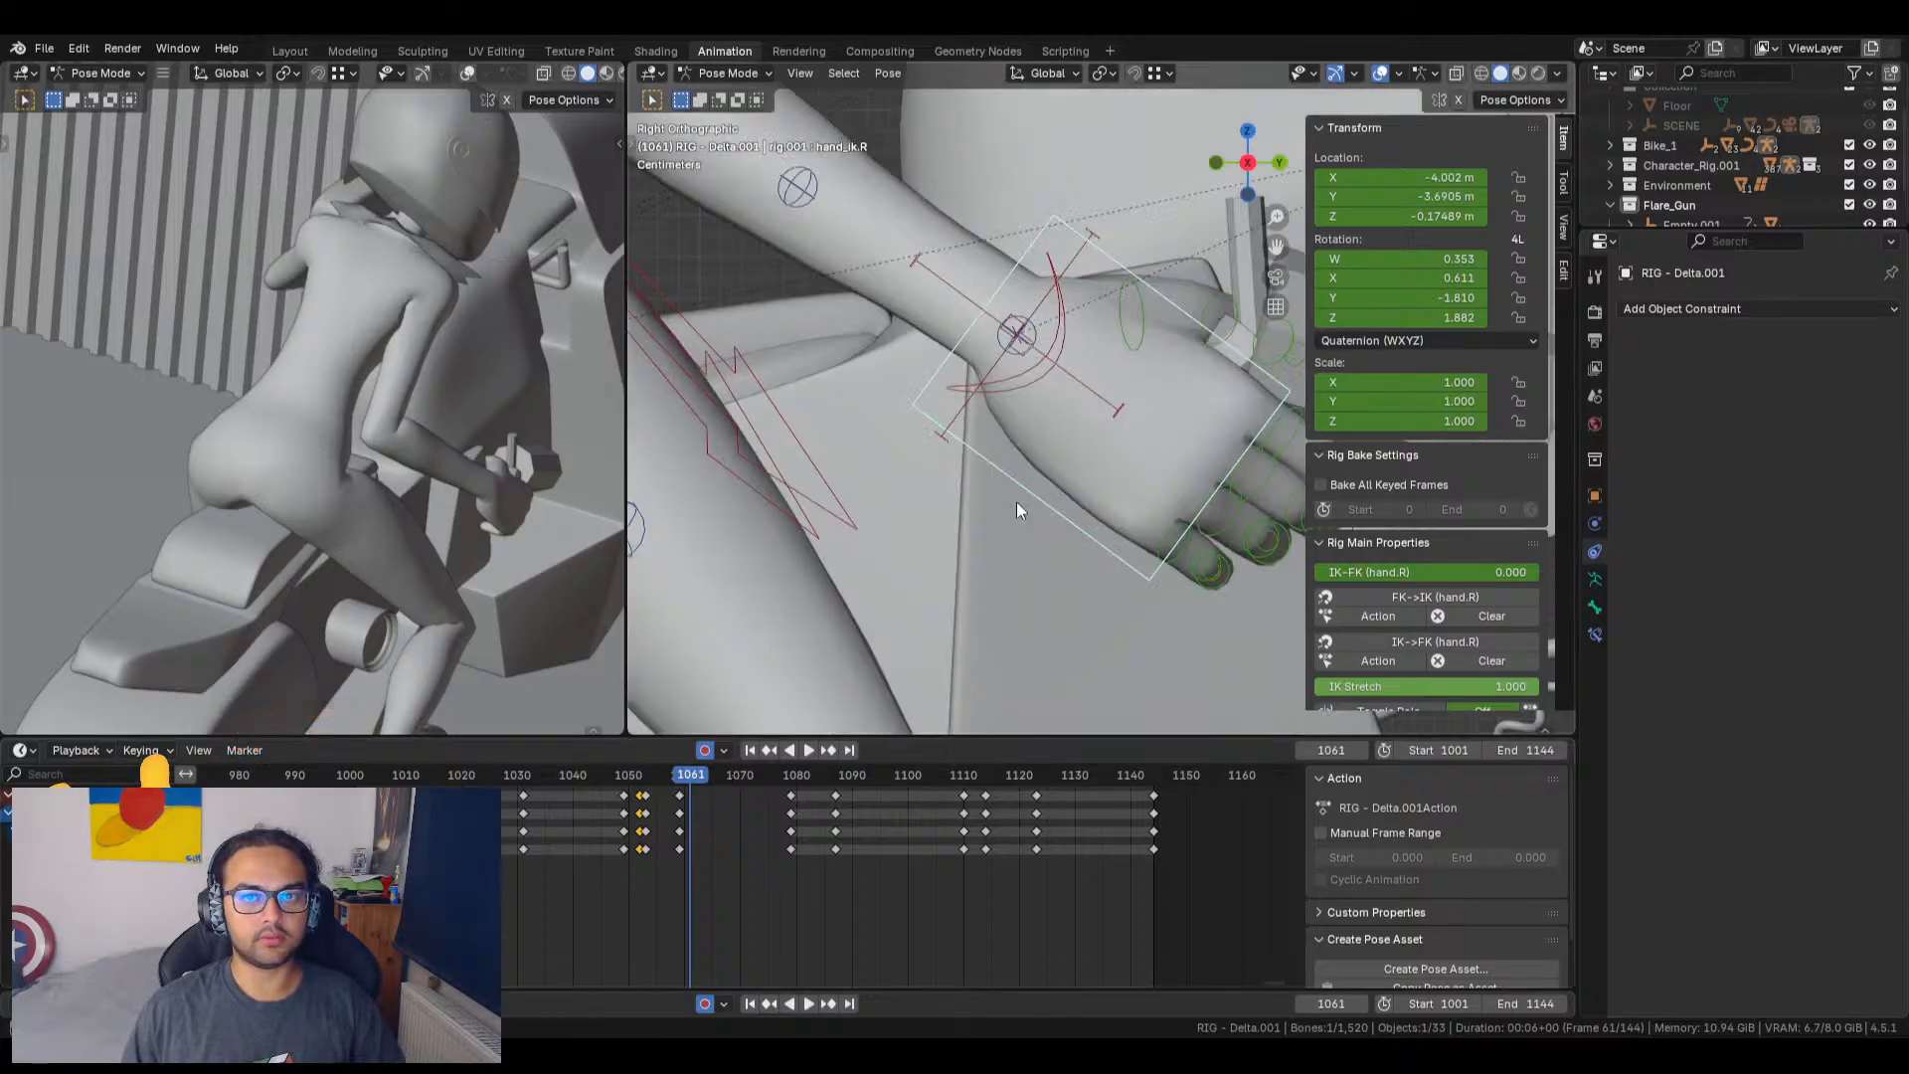
pyautogui.moveTo(1017, 501); pyautogui.dragTo(1136, 605, button='middle')
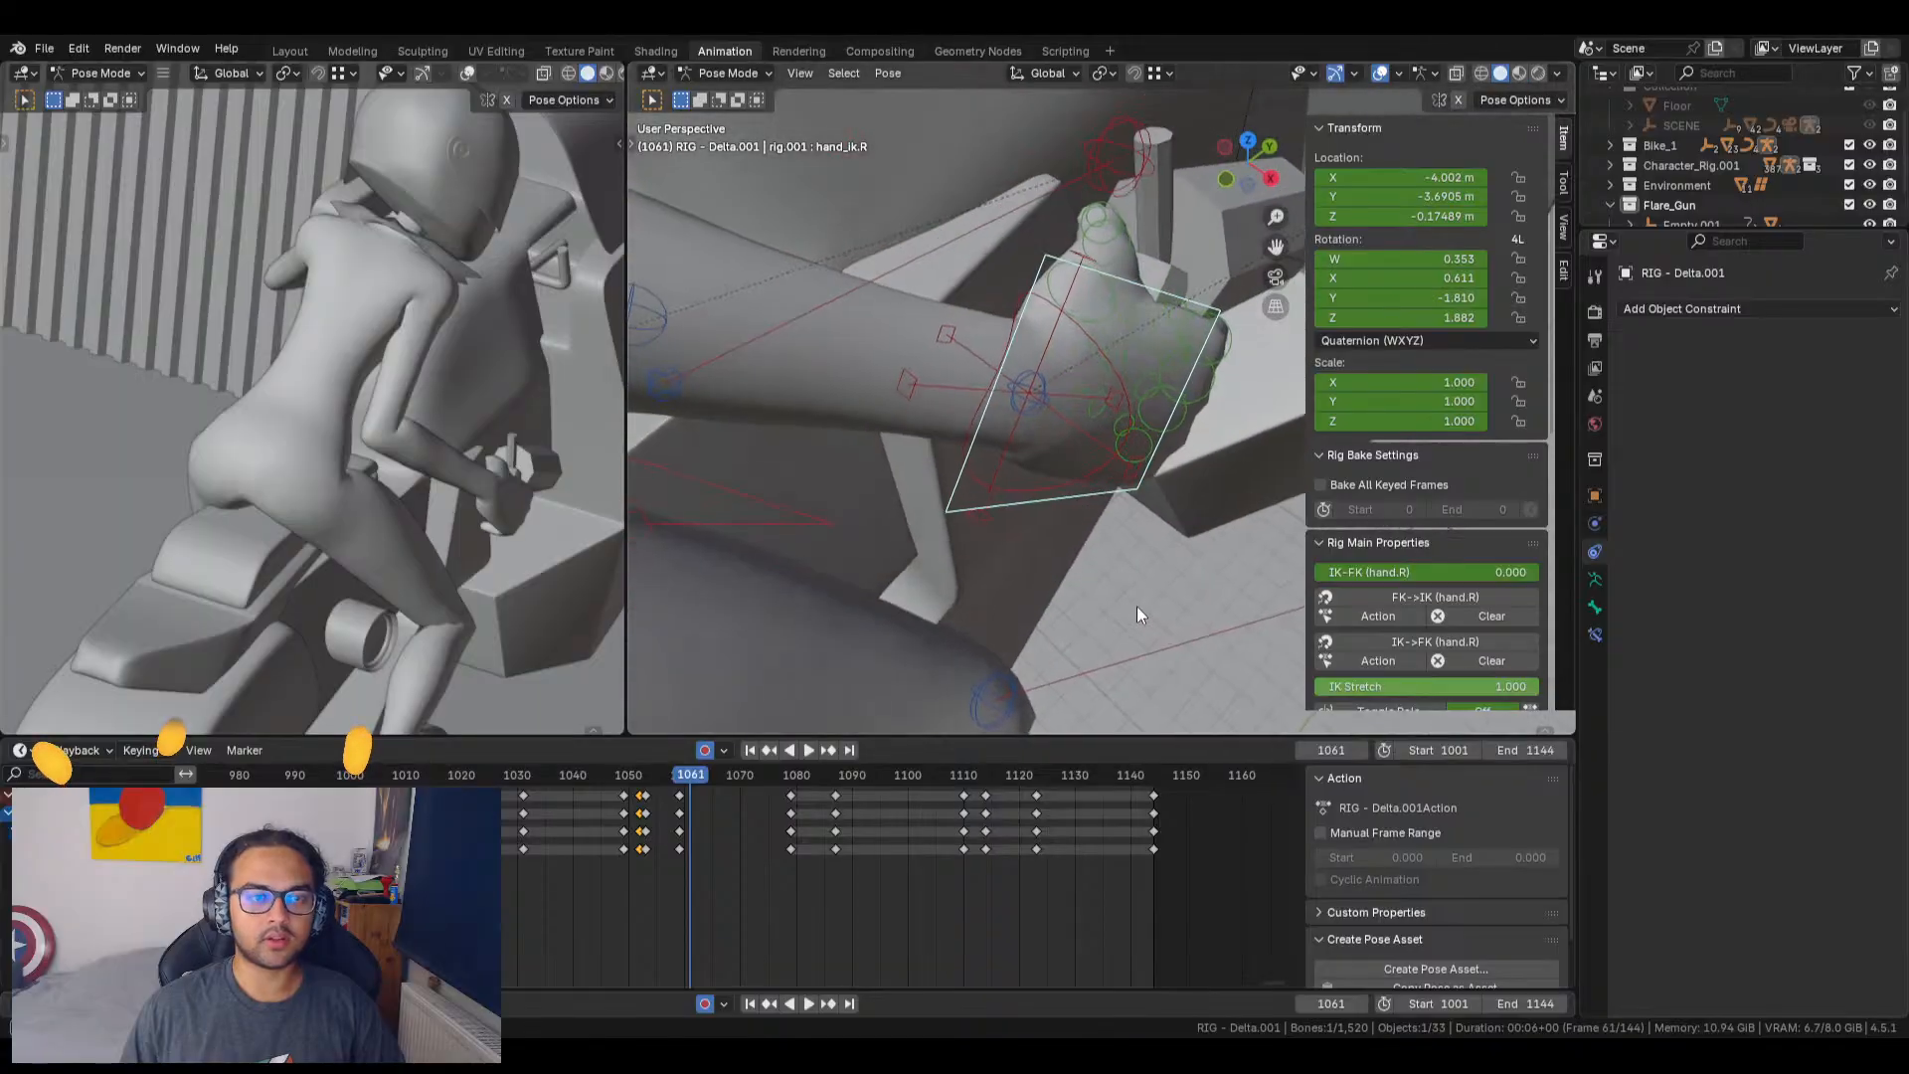
# Step: Return to frame 1052 and select the right thumb's base control, thumb.01.R
pyautogui.press('Left')
pyautogui.press('Left')
pyautogui.press('Left')
pyautogui.press('Left')
pyautogui.press('Left')
pyautogui.press('Left')
pyautogui.press('Left')
pyautogui.press('Left')
pyautogui.press('Left')
pyautogui.press('Left')
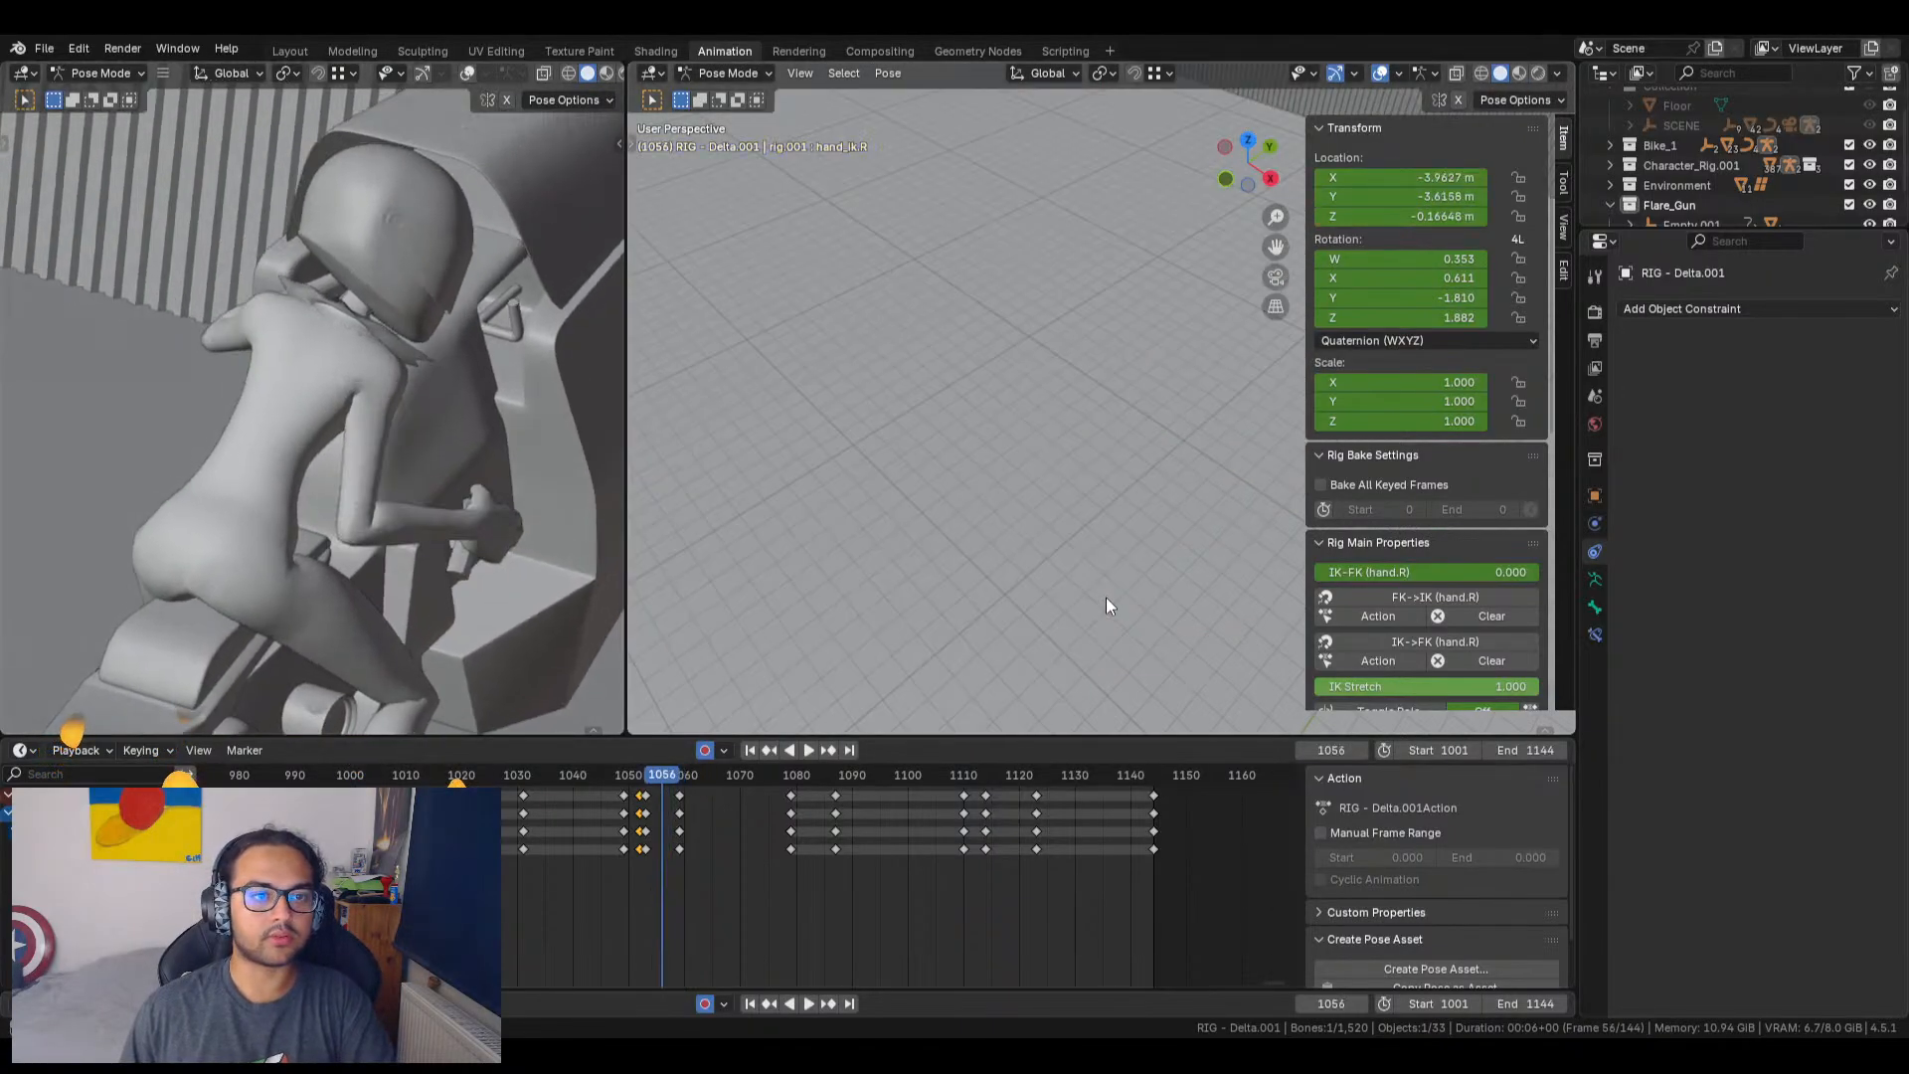
pyautogui.press('Right')
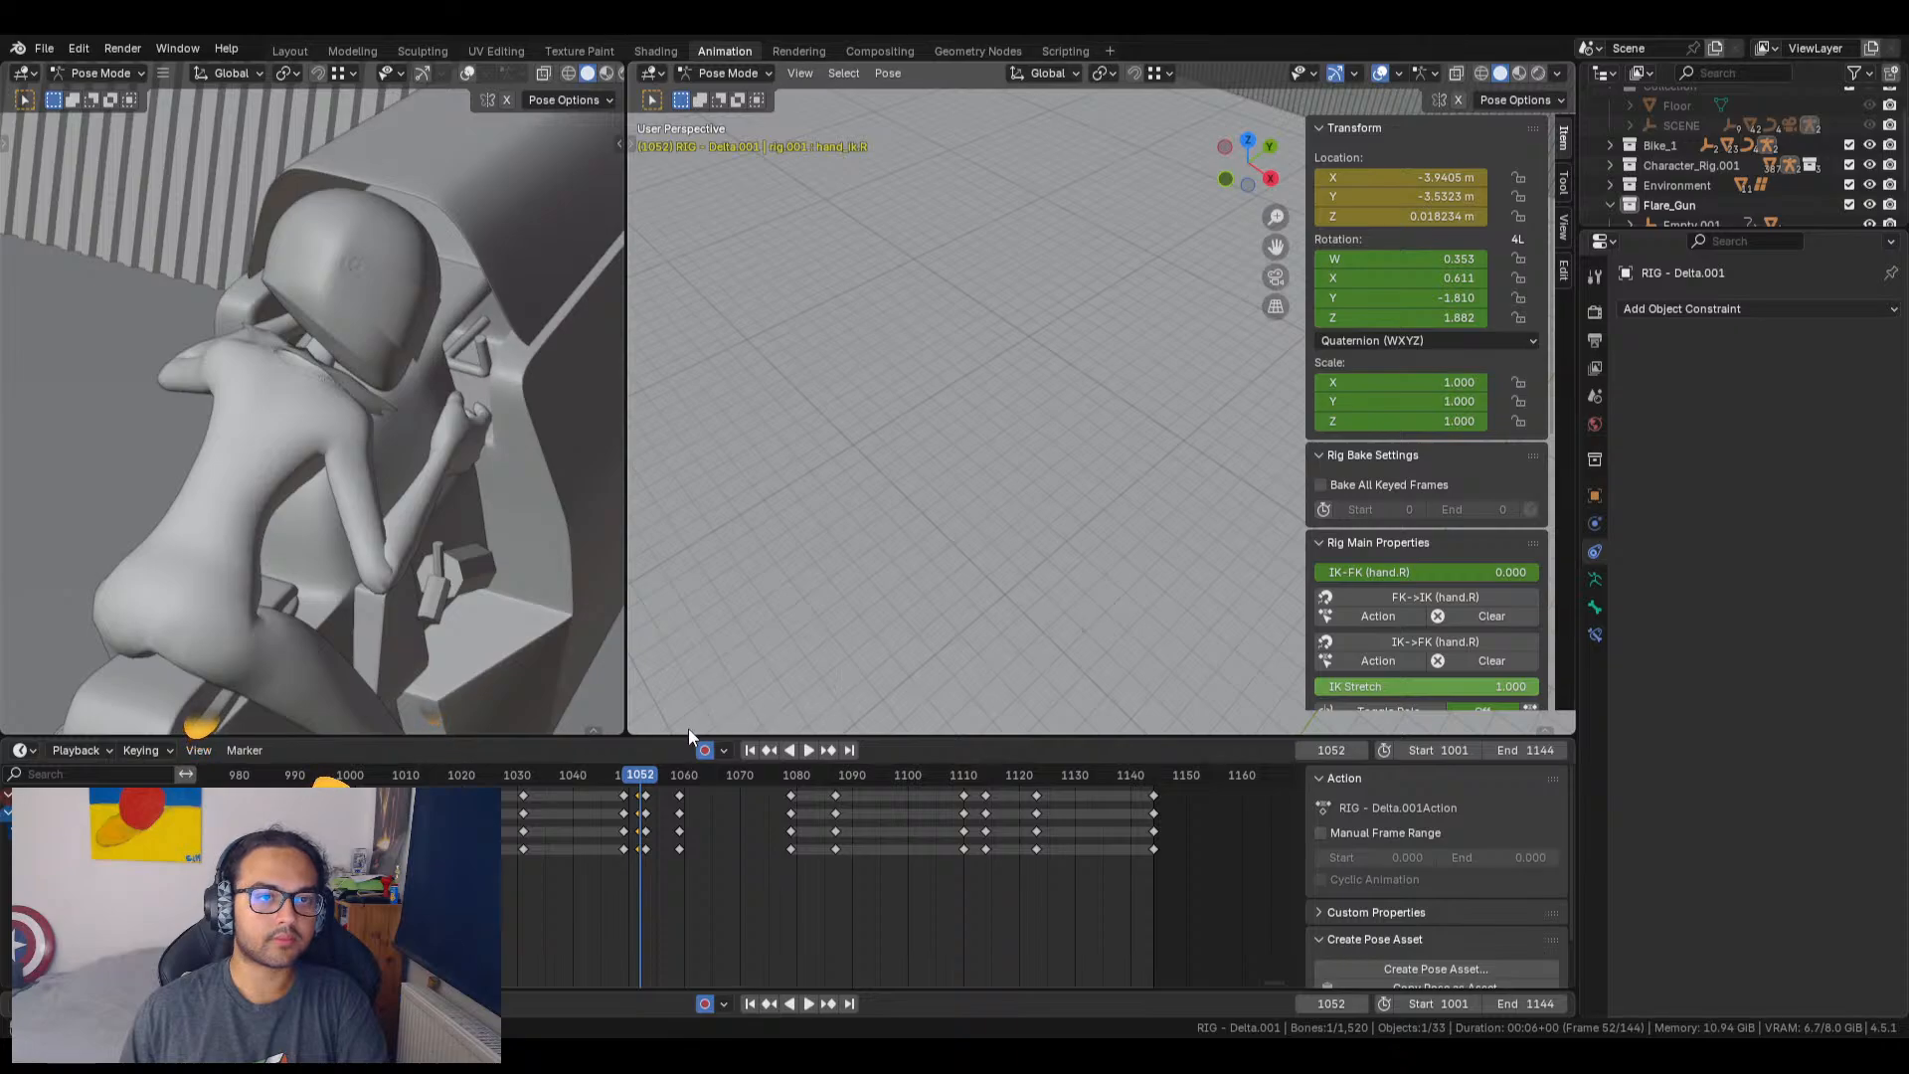
pyautogui.click(809, 71)
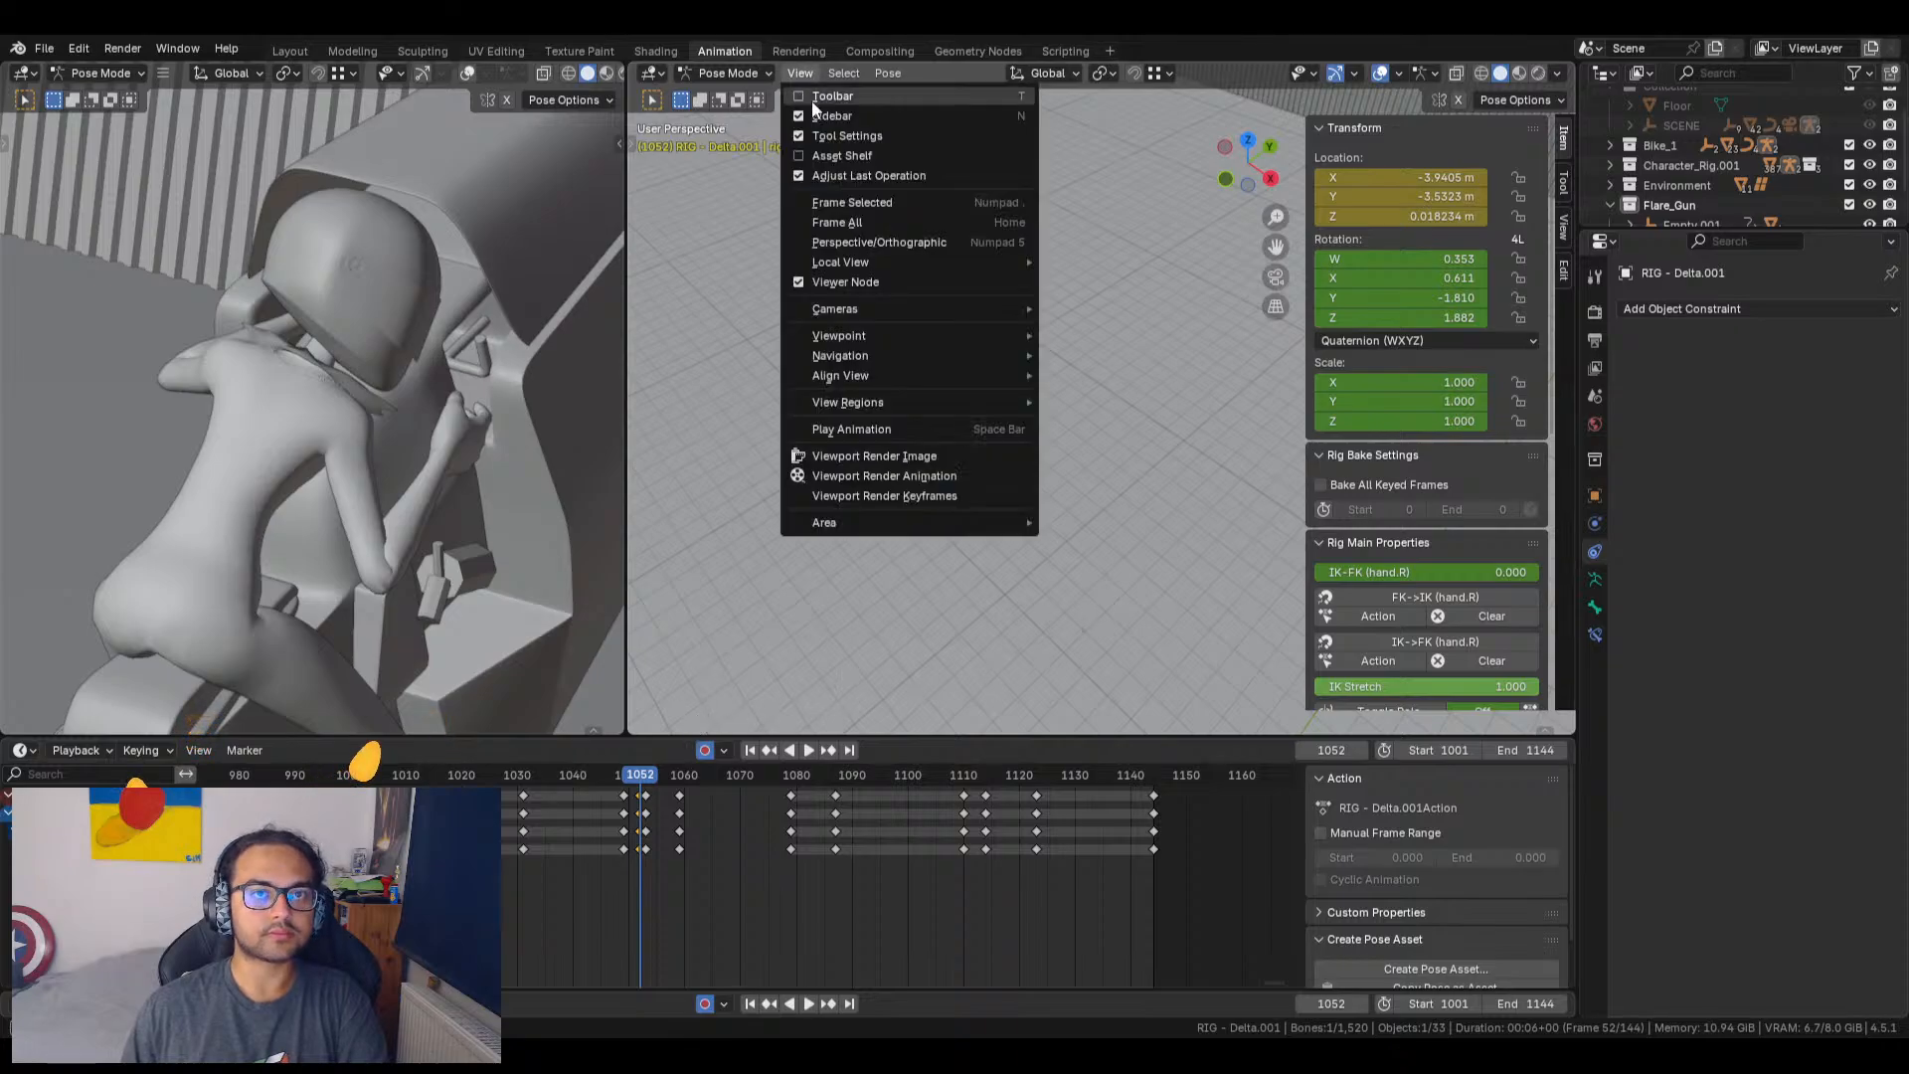
pyautogui.click(867, 200)
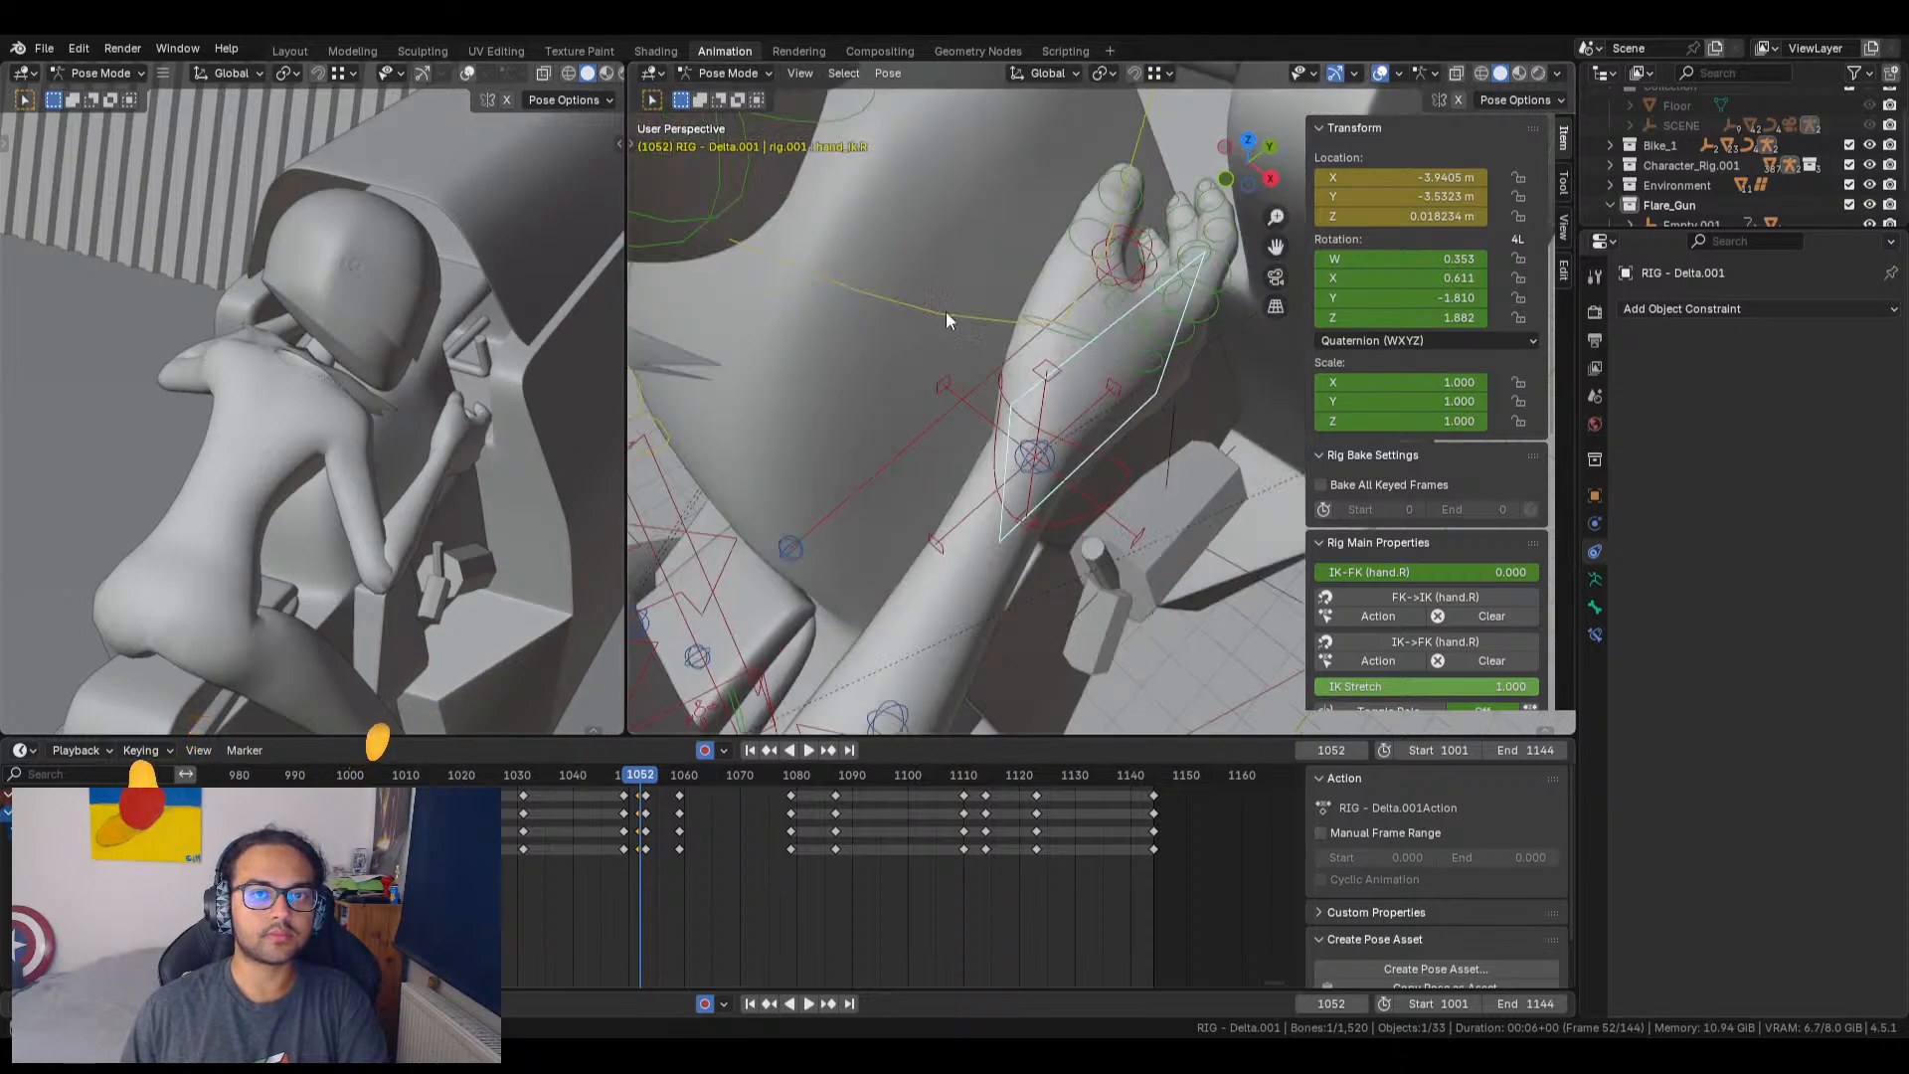
pyautogui.click(1089, 327)
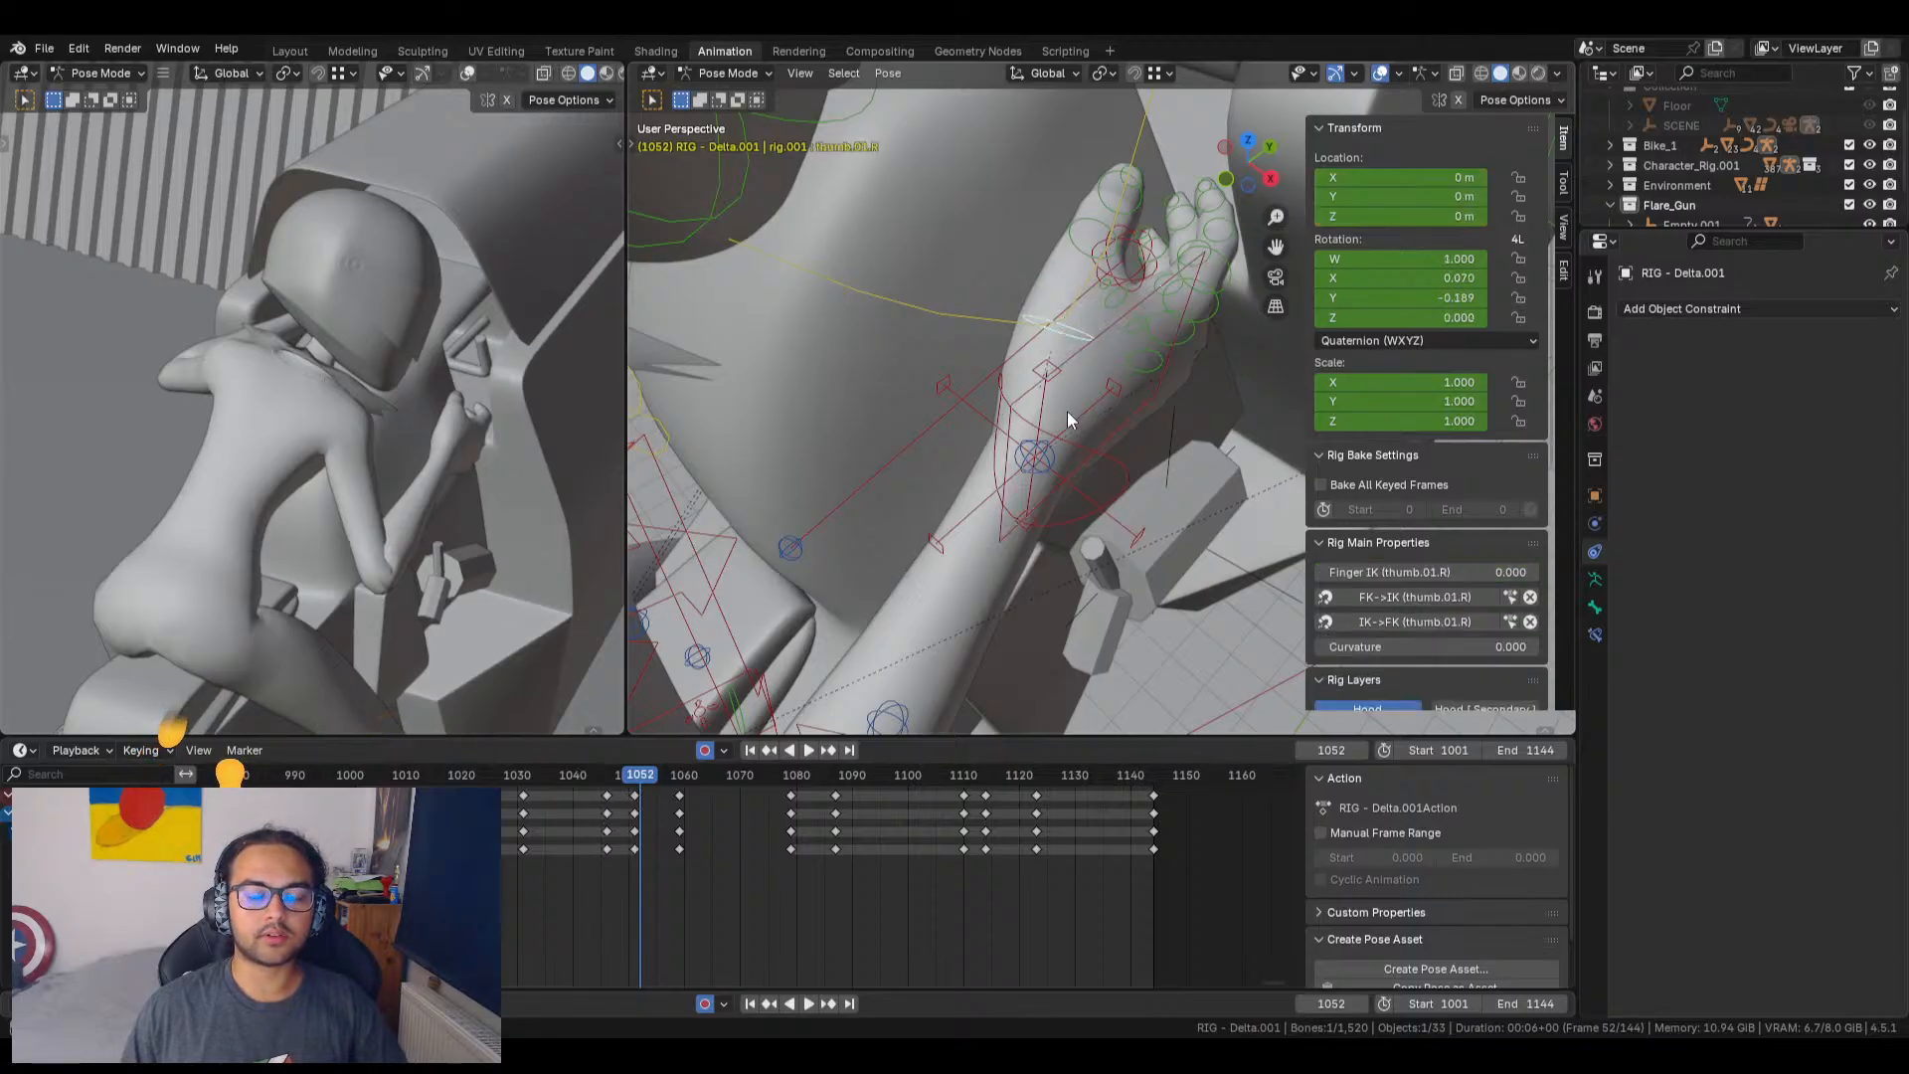
# Step: Review the right thumb's motion between frames 1052 and 1060, ending at frame 1052 with a close look at the thumb and fingers
pyautogui.press('Right')
pyautogui.press('Right')
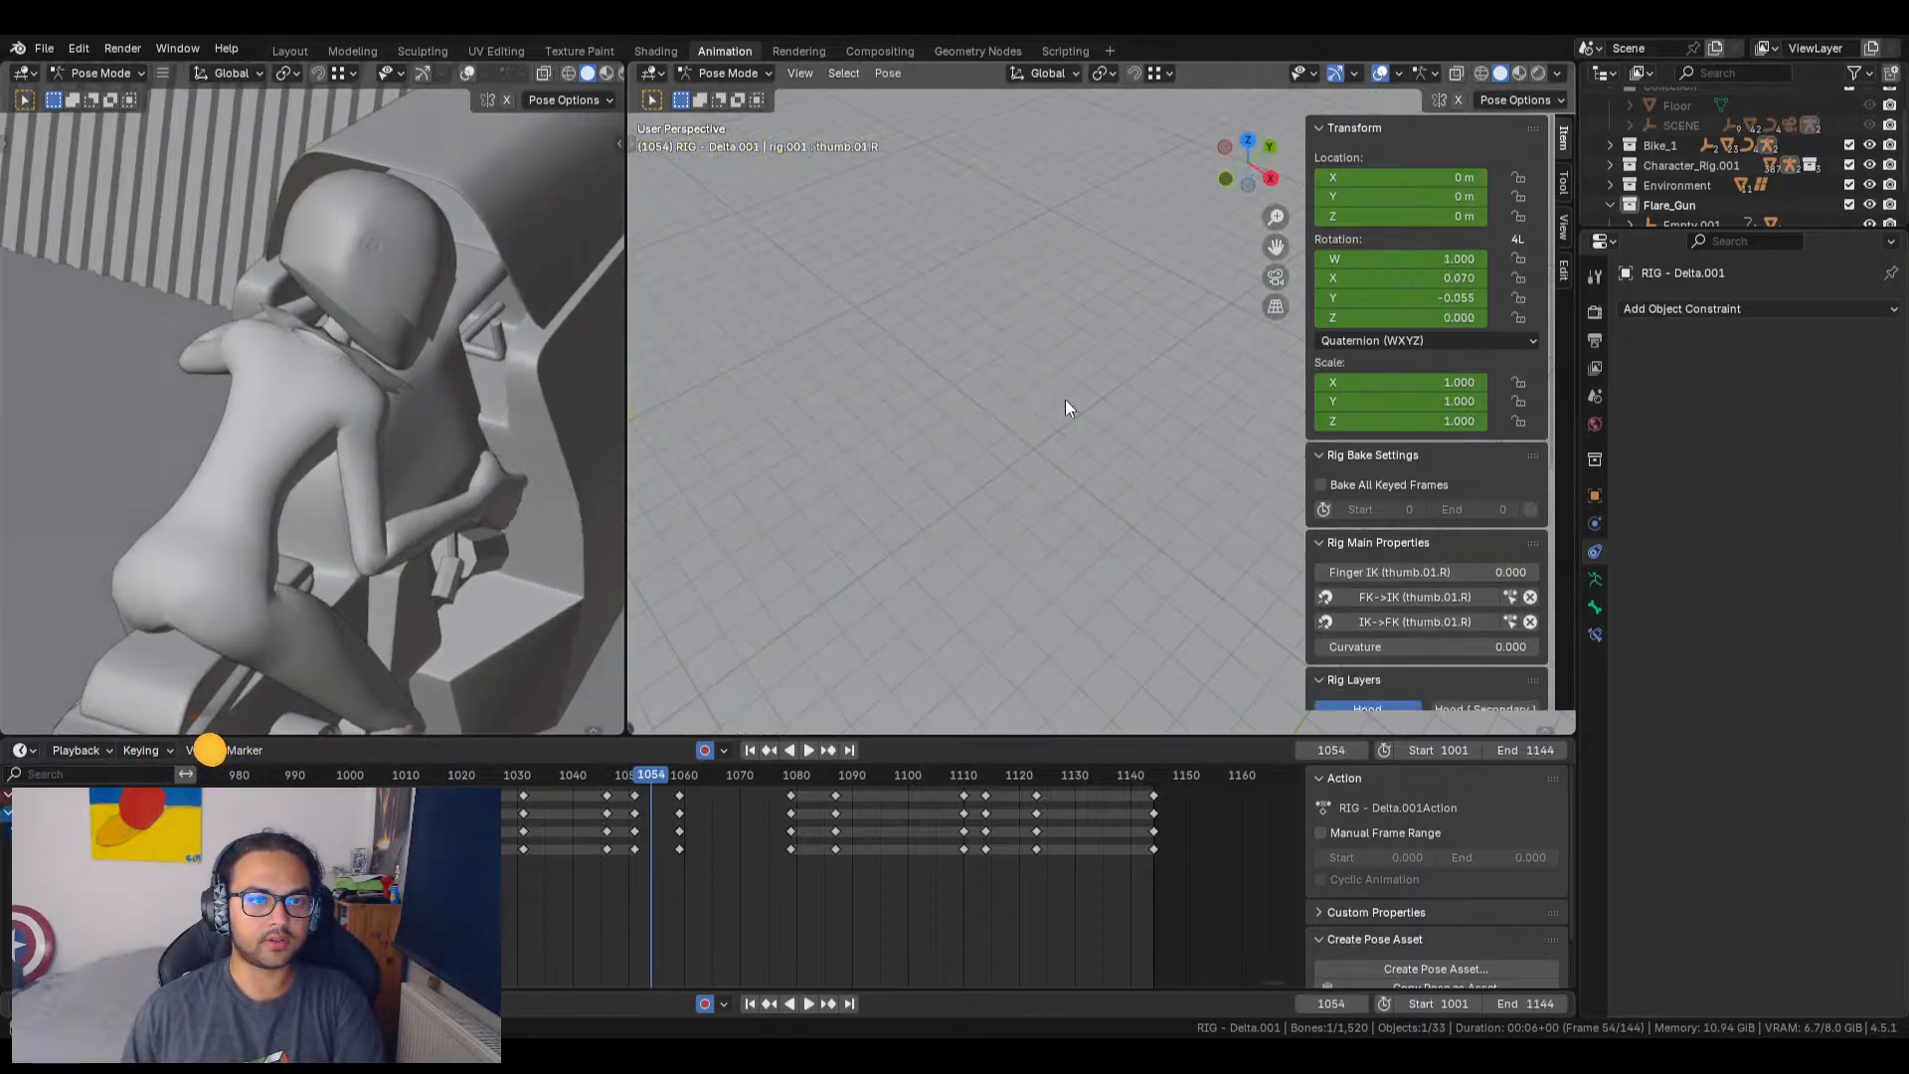
pyautogui.press('Right')
pyautogui.press('Right')
pyautogui.press('Right')
pyautogui.press('Right')
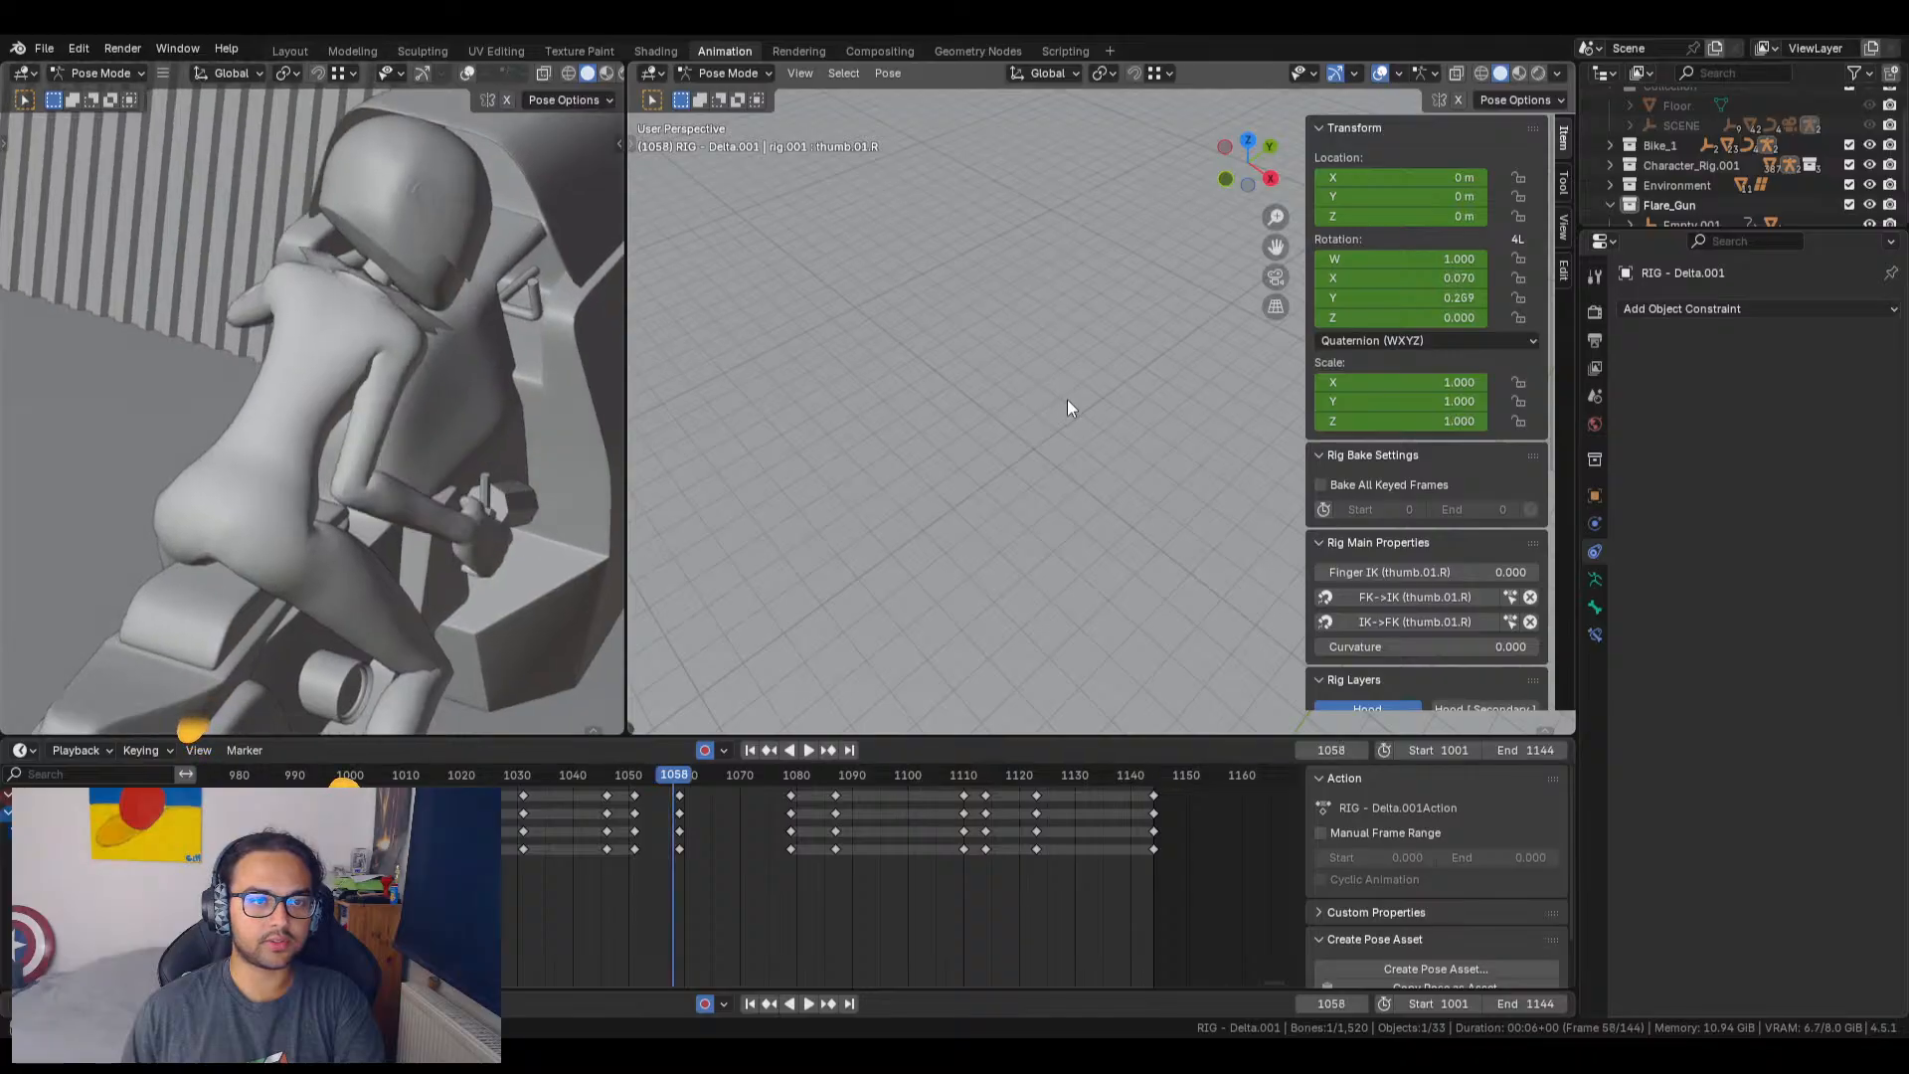
pyautogui.press('Right')
pyautogui.press('Right')
pyautogui.press('Left')
pyautogui.press('Left')
pyautogui.press('Left')
pyautogui.press('Left')
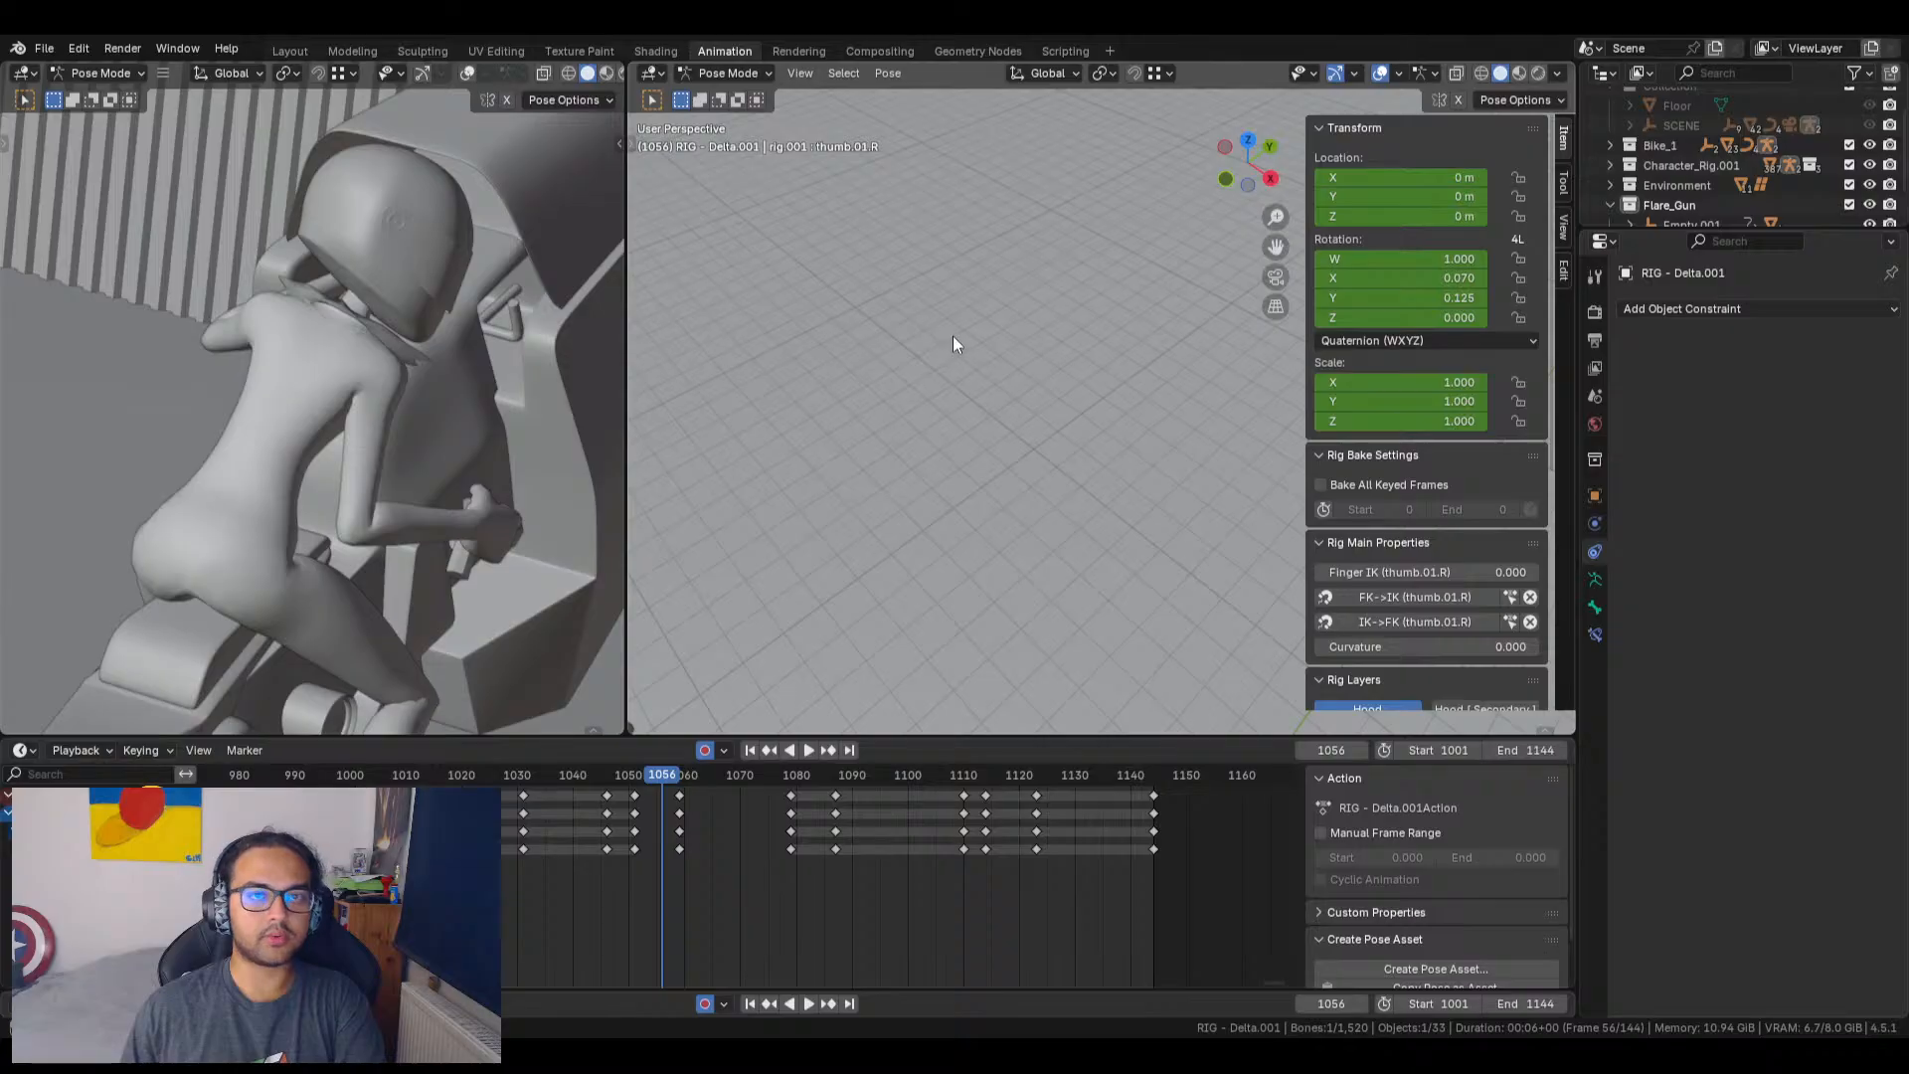
pyautogui.press('Left')
pyautogui.press('Left')
pyautogui.press('Left')
pyautogui.press('Left')
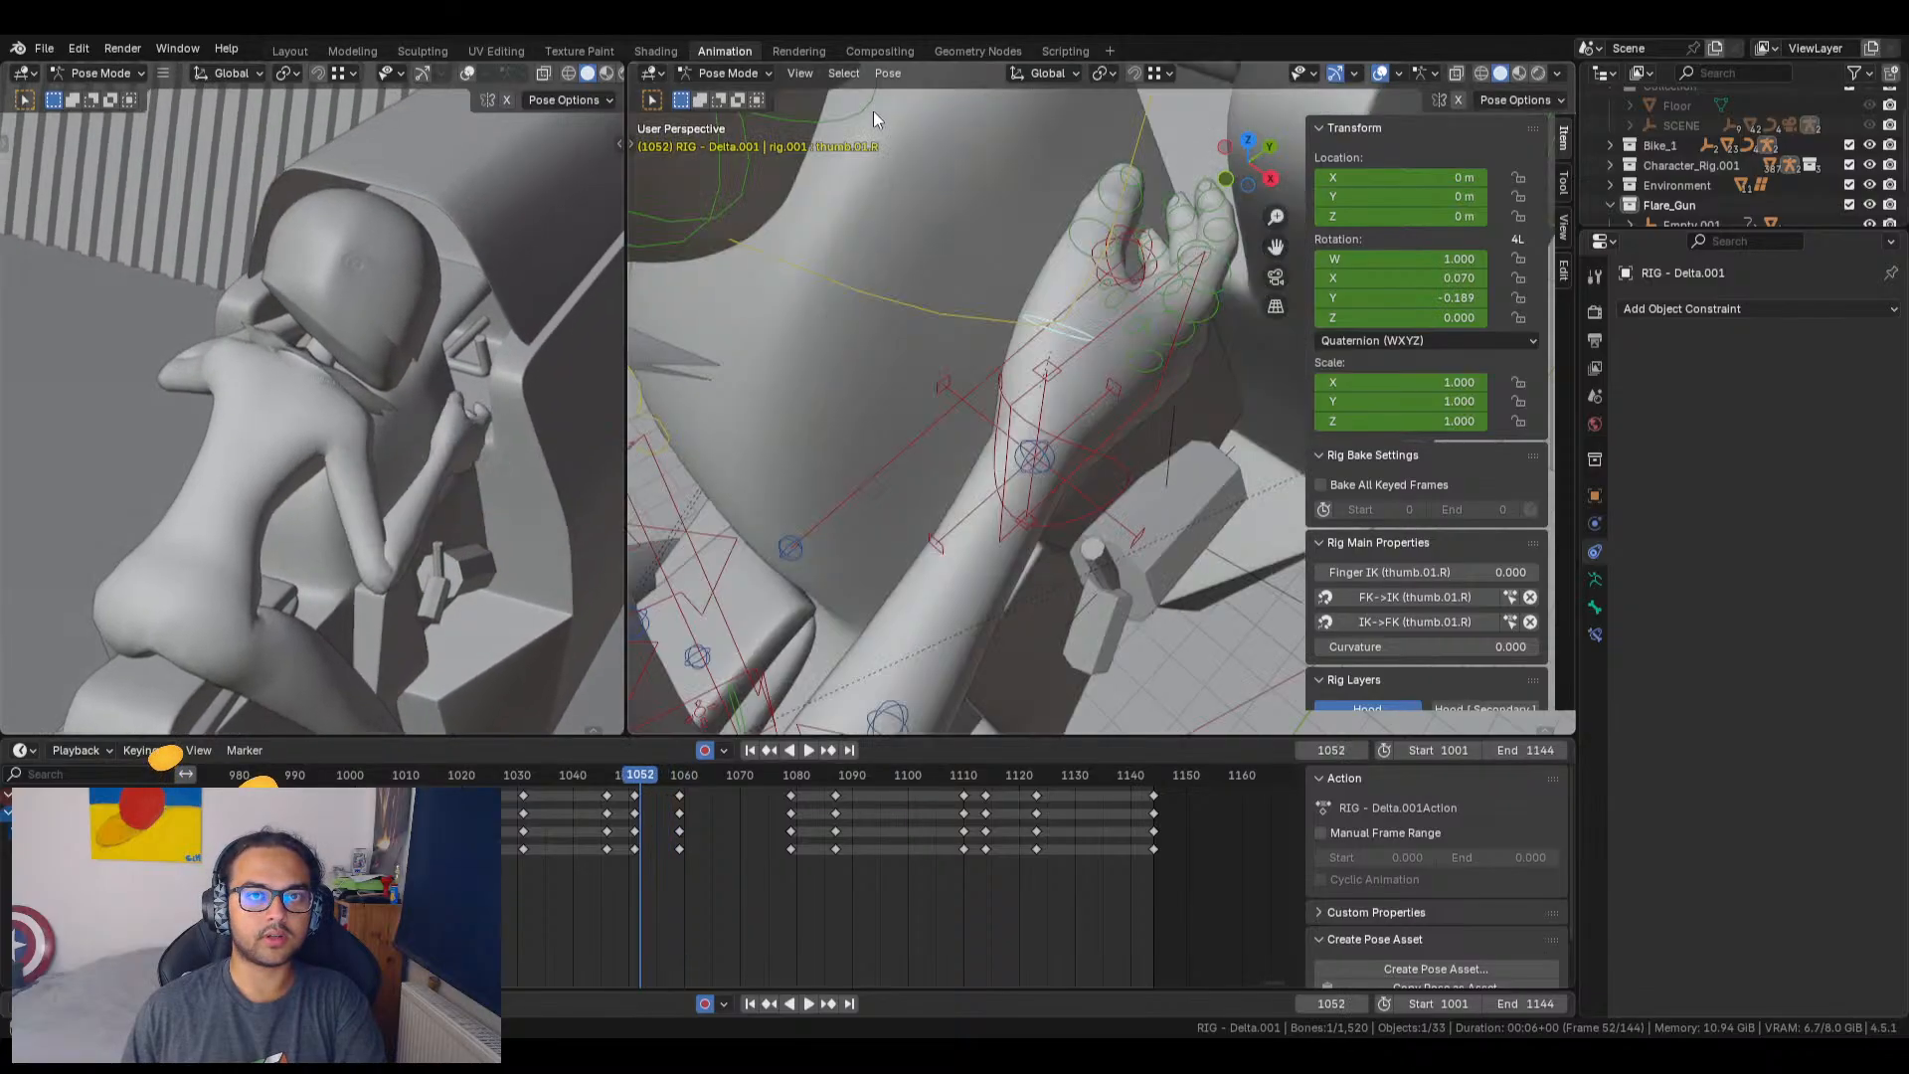
pyautogui.moveTo(1141, 358); pyautogui.dragTo(1165, 533, button='middle')
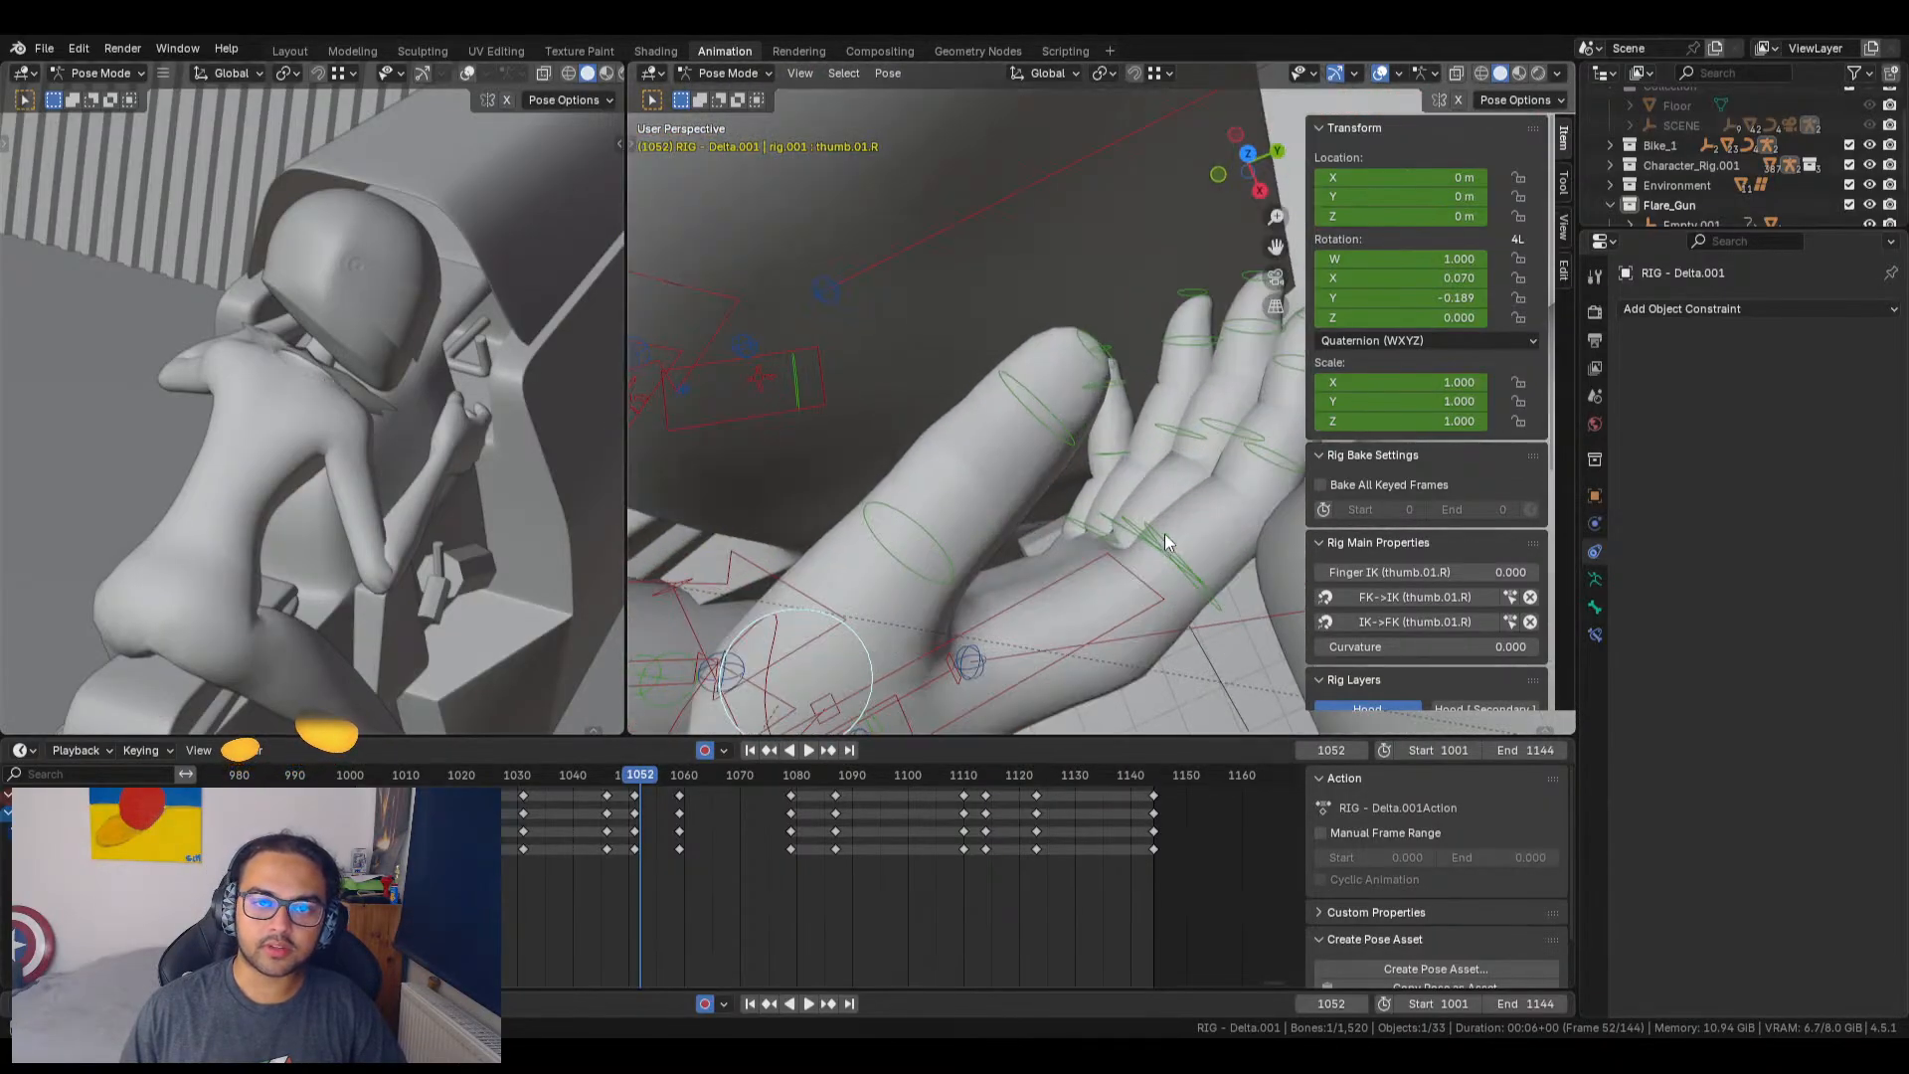
# Step: Add the base, middle and end joint controls of all four right-hand fingers to the thumb.01.R selection
pyautogui.keyDown('shift'); pyautogui.click(1146, 533); pyautogui.keyUp('shift')
pyautogui.keyDown('shift'); pyautogui.click(1138, 527); pyautogui.keyUp('shift')
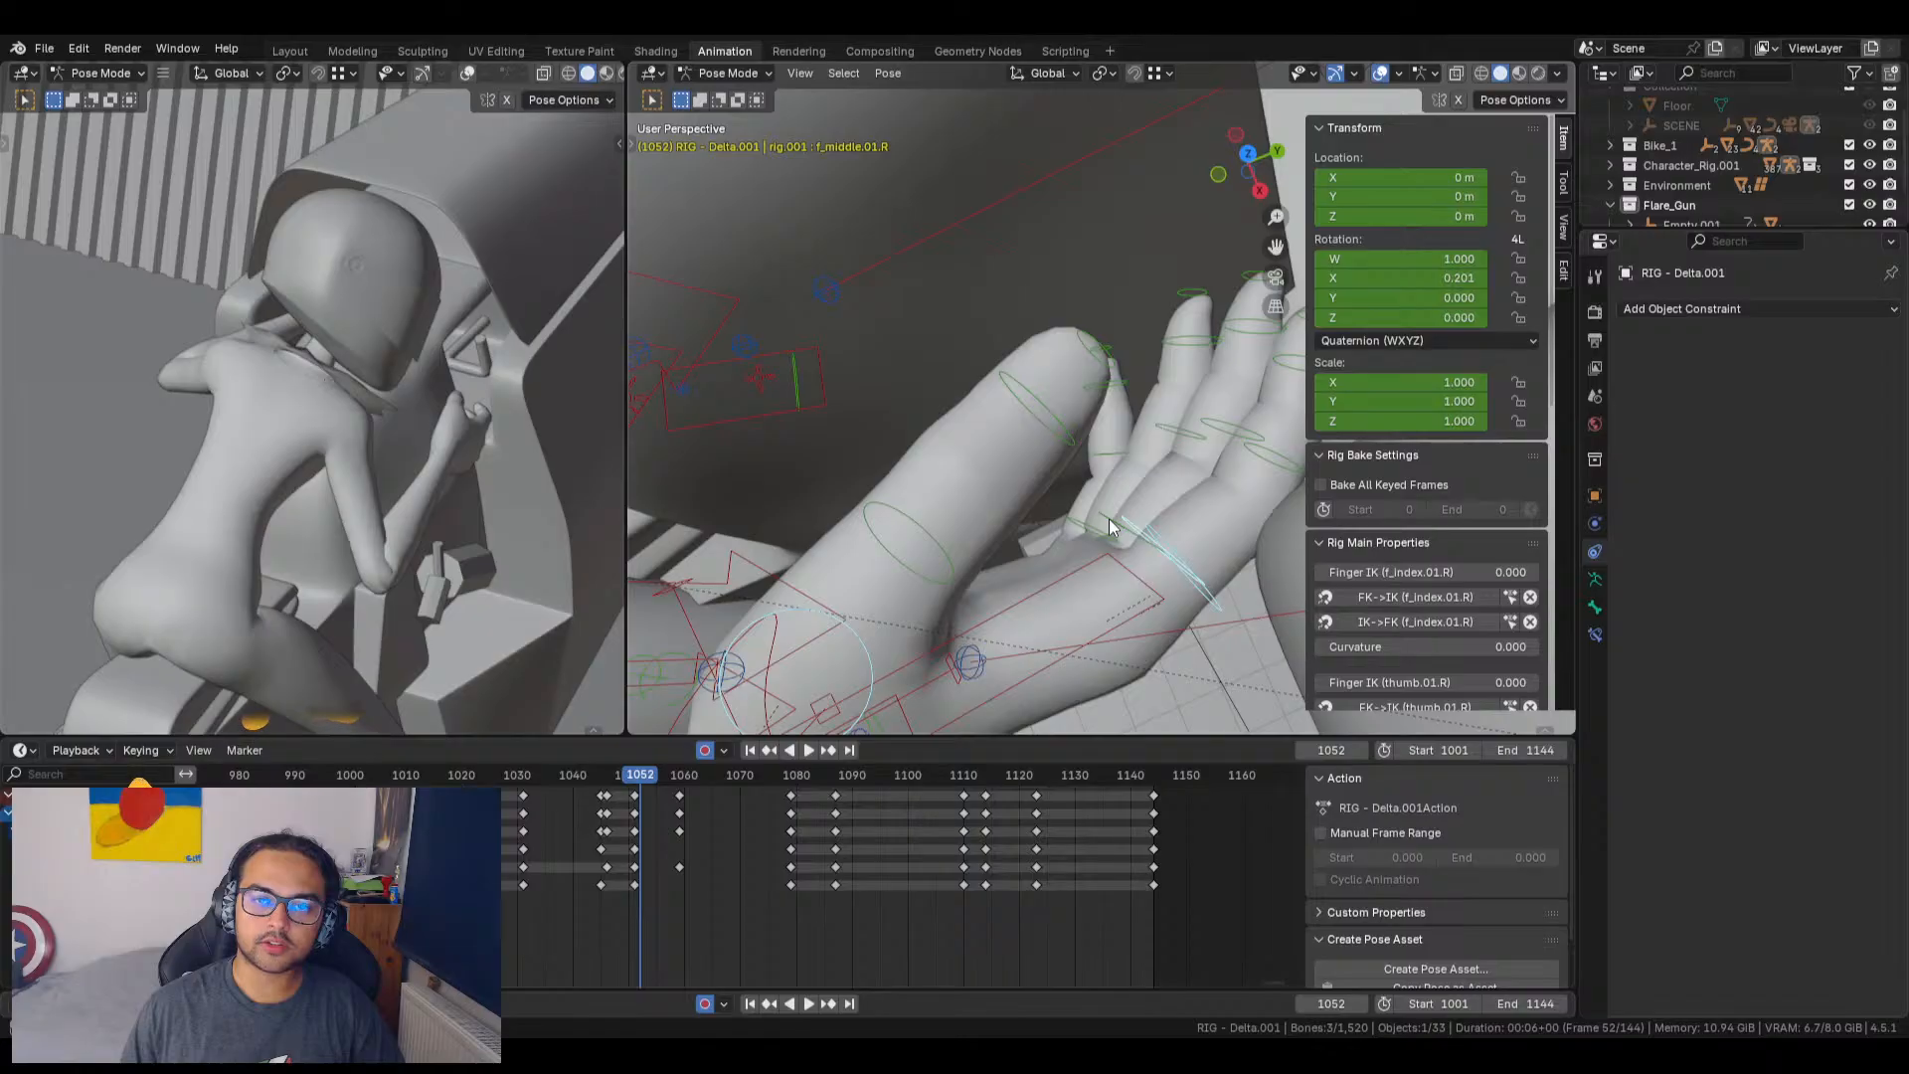
pyautogui.keyDown('shift'); pyautogui.click(1094, 520); pyautogui.keyUp('shift')
pyautogui.keyDown('shift'); pyautogui.click(1093, 480); pyautogui.keyUp('shift')
pyautogui.keyDown('shift'); pyautogui.click(1121, 429); pyautogui.keyUp('shift')
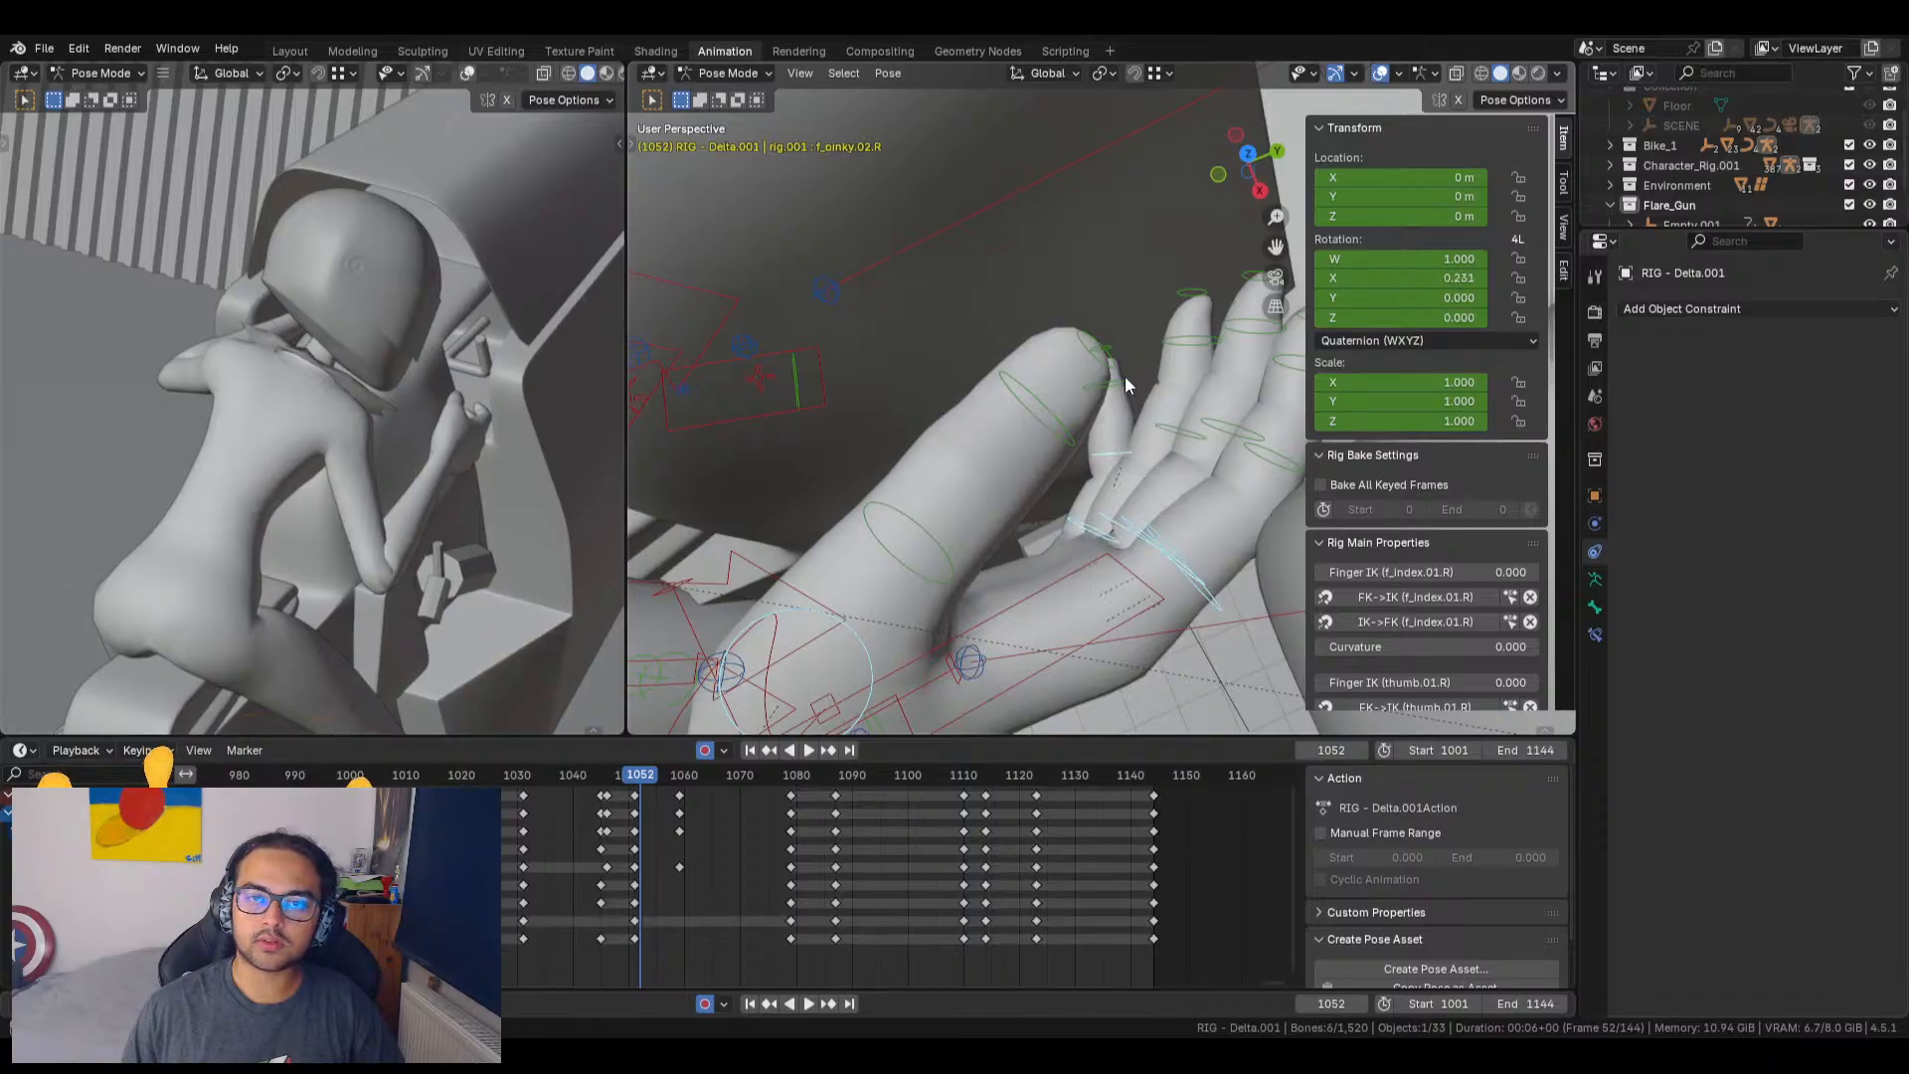
pyautogui.keyDown('shift'); pyautogui.click(1114, 381); pyautogui.keyUp('shift')
pyautogui.keyDown('shift'); pyautogui.click(1181, 427); pyautogui.keyUp('shift')
pyautogui.keyDown('shift'); pyautogui.click(1189, 338); pyautogui.keyUp('shift')
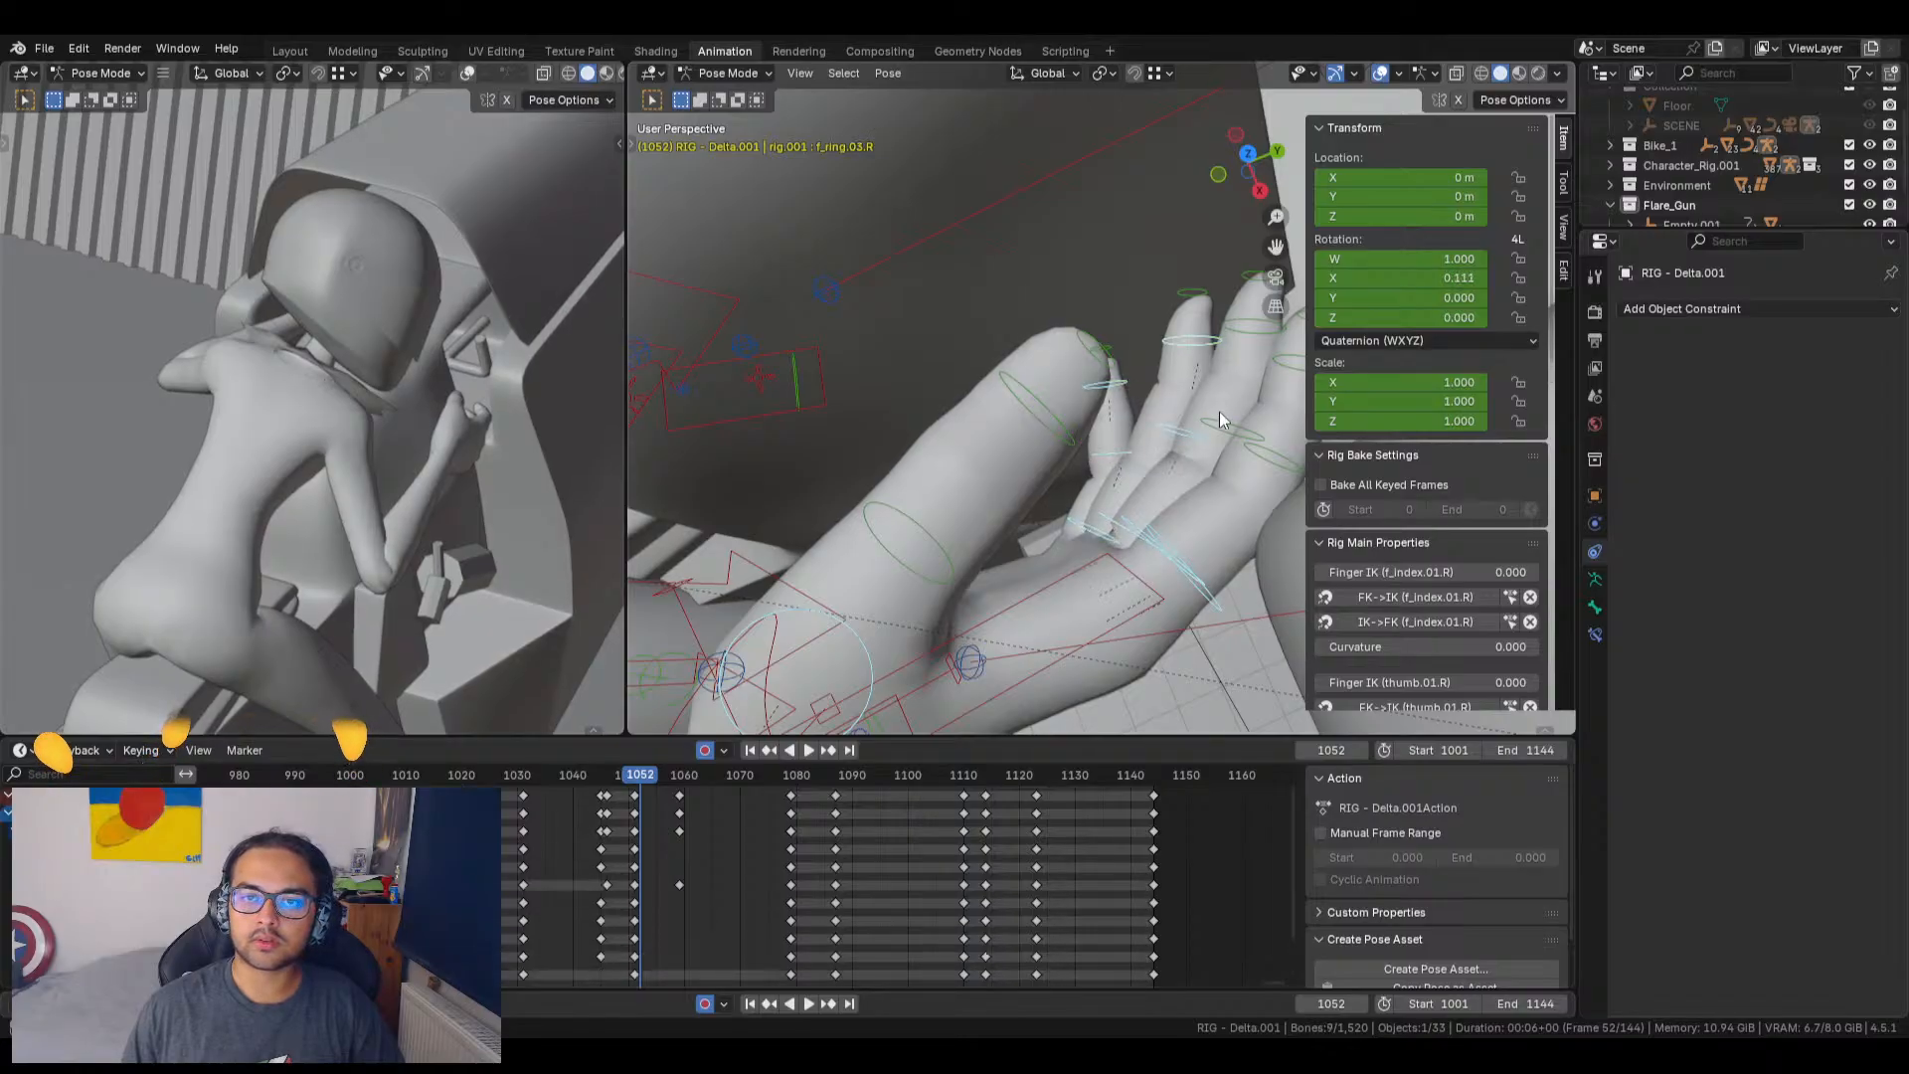
pyautogui.keyDown('shift'); pyautogui.click(1220, 413); pyautogui.keyUp('shift')
pyautogui.keyDown('shift'); pyautogui.click(1245, 325); pyautogui.keyUp('shift')
pyautogui.keyDown('shift'); pyautogui.moveTo(1244, 427); pyautogui.dragTo(1157, 501, button='middle'); pyautogui.keyUp('shift')
pyautogui.keyDown('shift'); pyautogui.click(1181, 460); pyautogui.keyUp('shift')
pyautogui.keyDown('shift'); pyautogui.click(1194, 362); pyautogui.keyUp('shift')
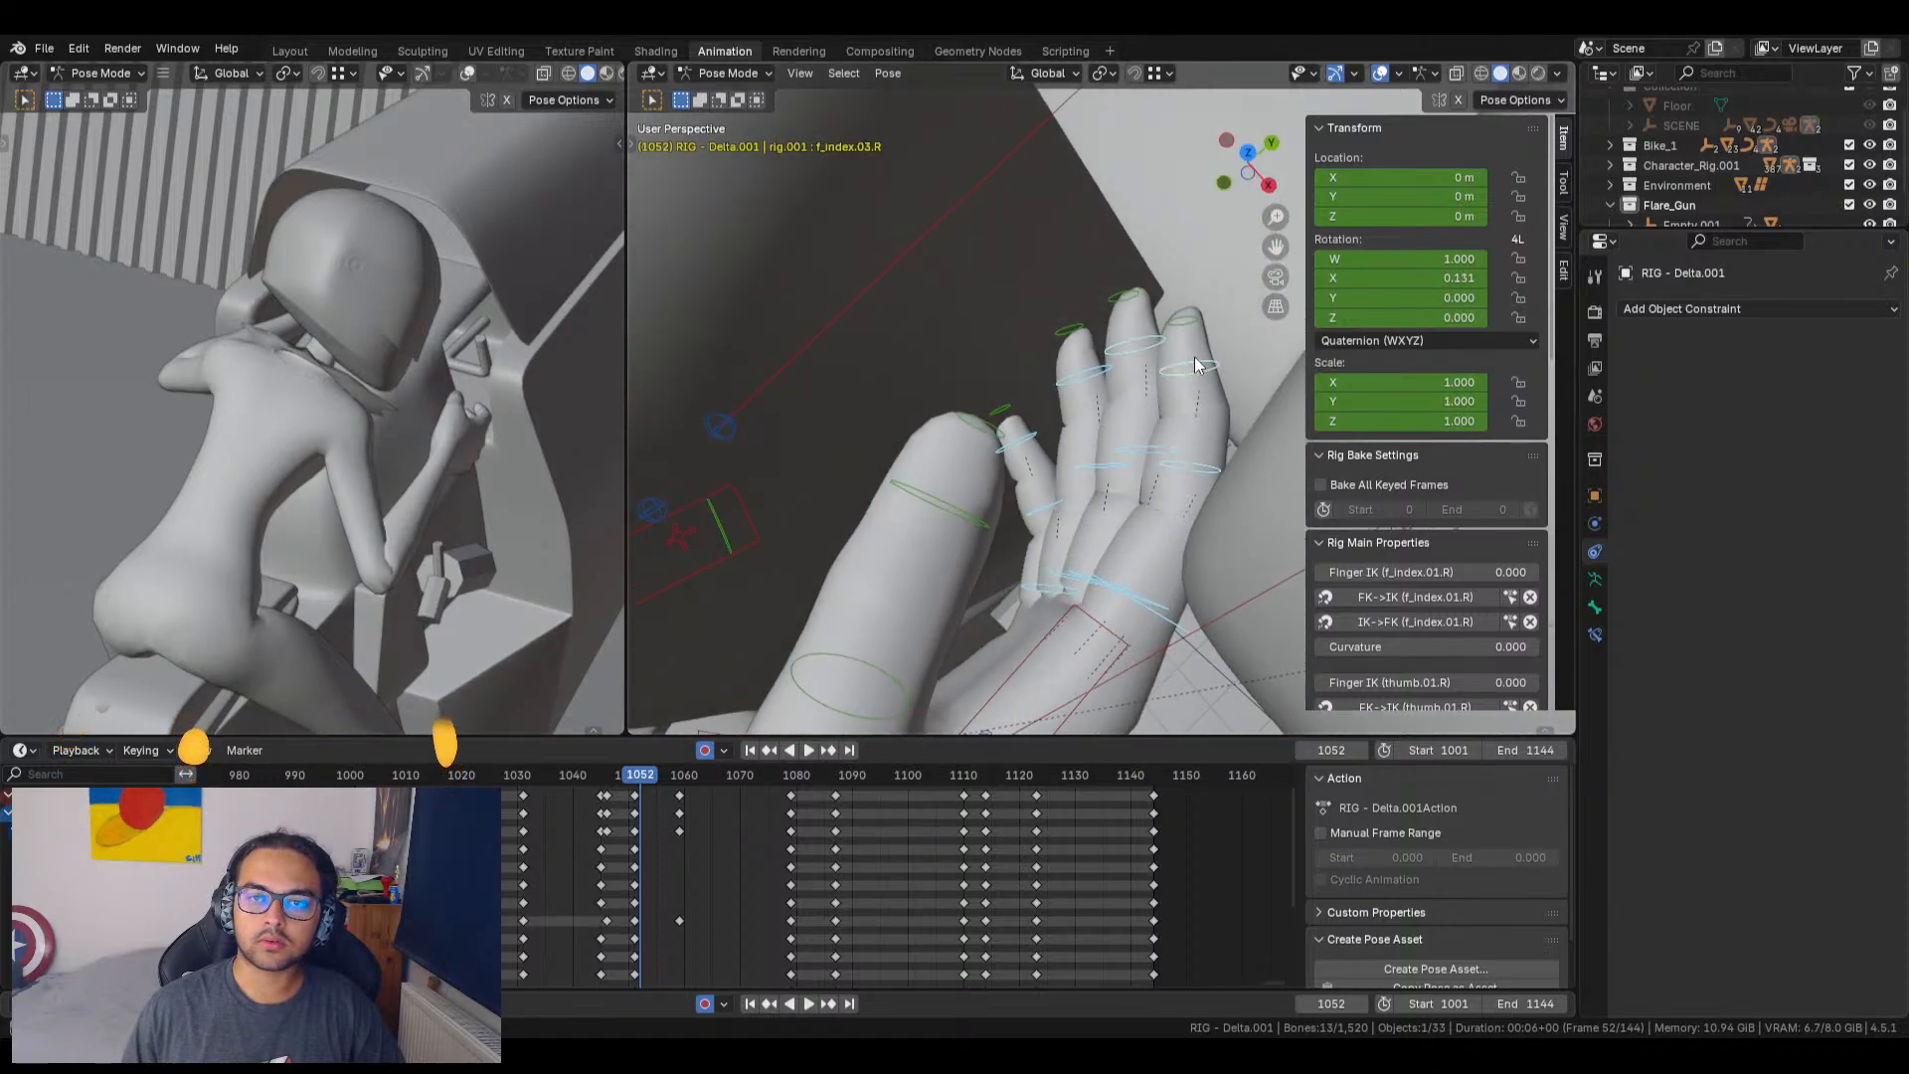
# Step: Copy the selected finger and thumb keyframes at frame 1051 and paste them at frame 1056
pyautogui.moveTo(1016, 600); pyautogui.dragTo(1076, 378, button='middle')
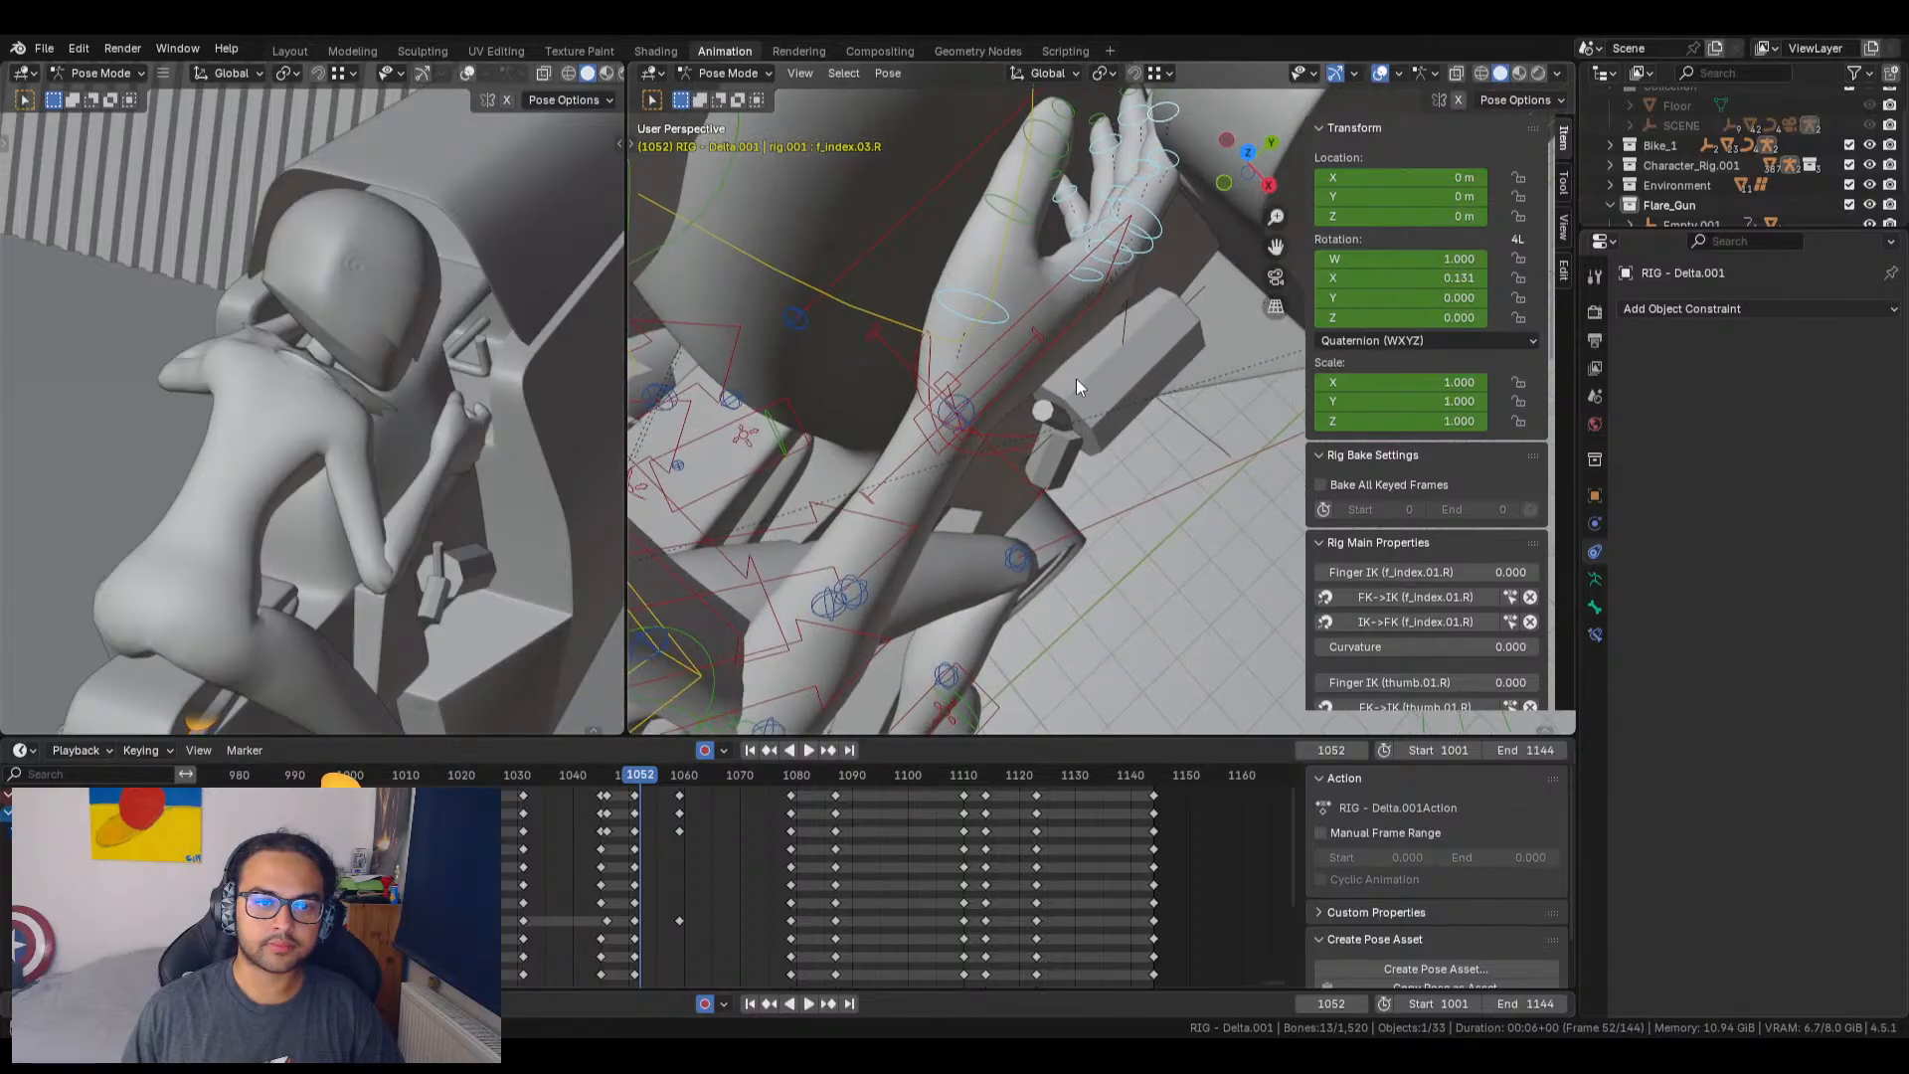
pyautogui.scroll(-4, 693, 856)
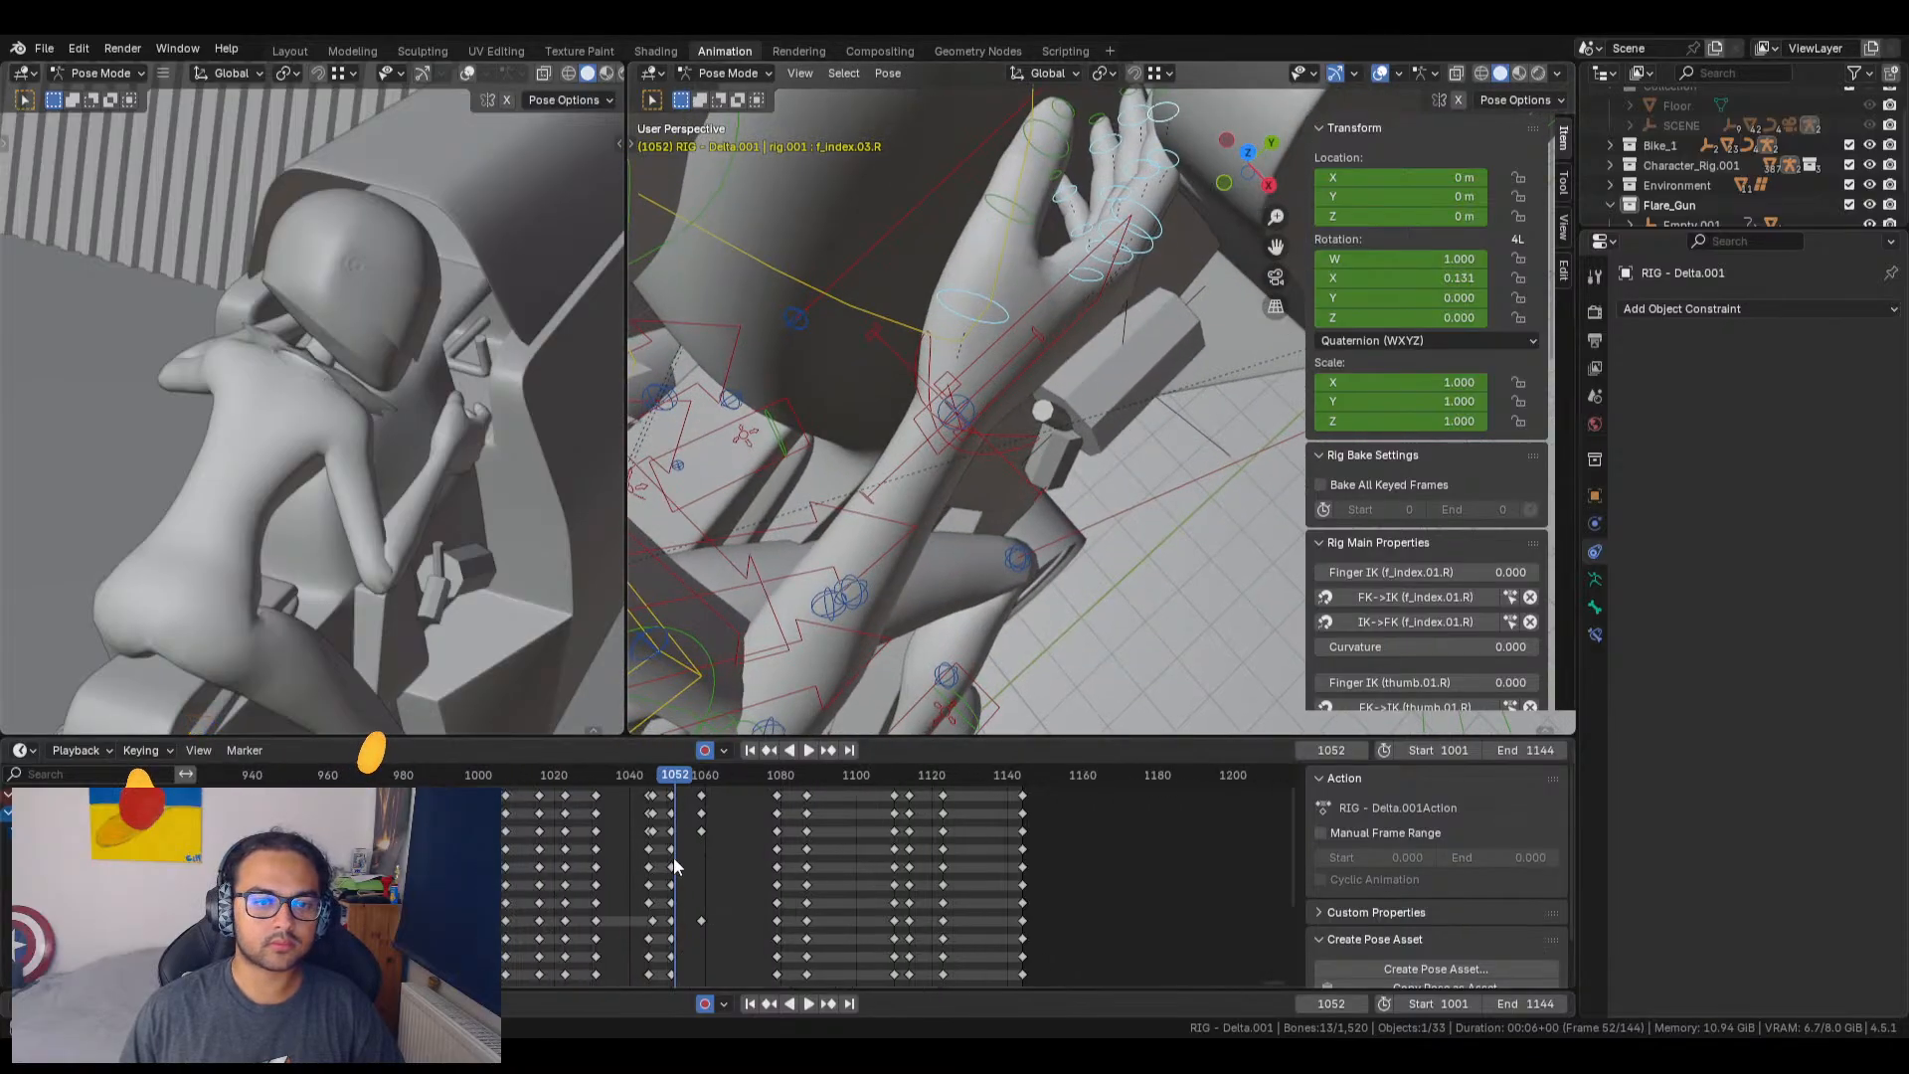
pyautogui.scroll(2, 677, 853)
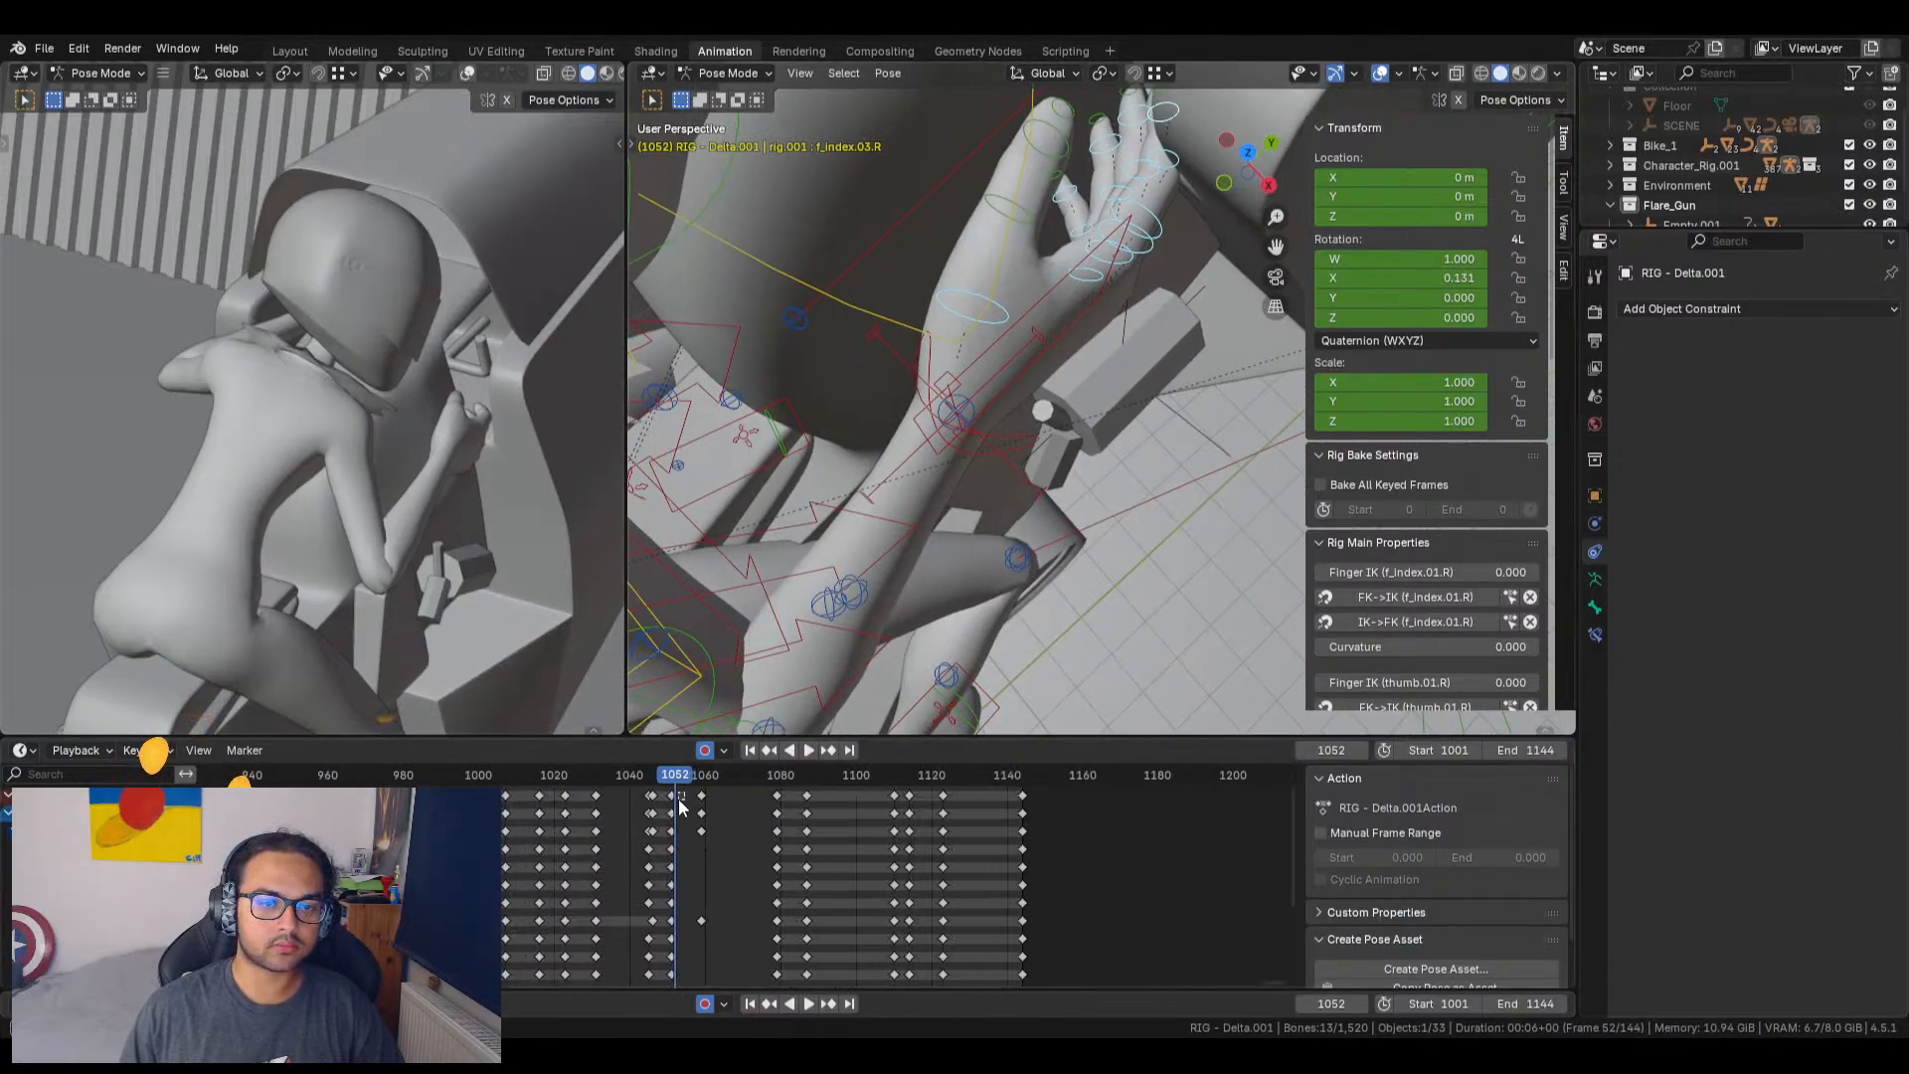
pyautogui.moveTo(690, 792)
pyautogui.mouseDown()
pyautogui.moveTo(633, 995)
pyautogui.moveTo(667, 1004)
pyautogui.moveTo(669, 814)
pyautogui.mouseUp()
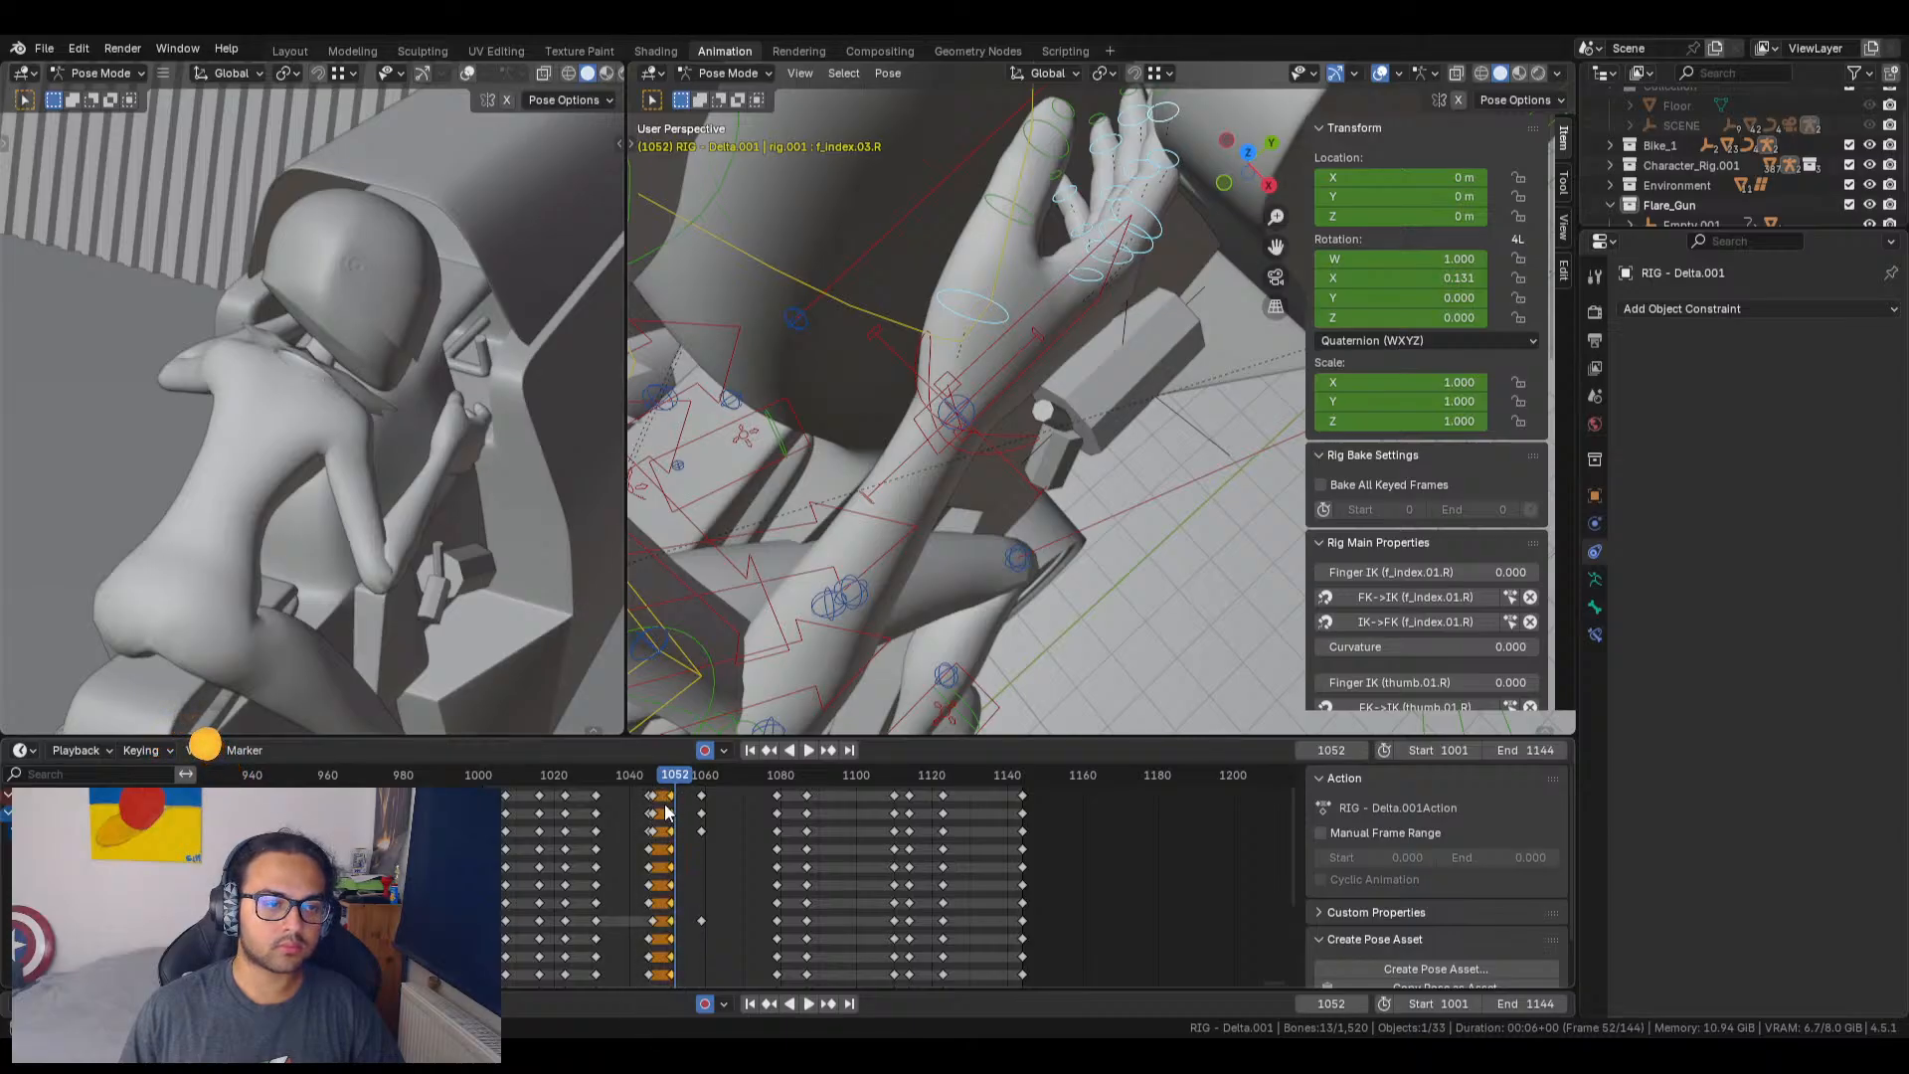
pyautogui.scroll(4, 696, 824)
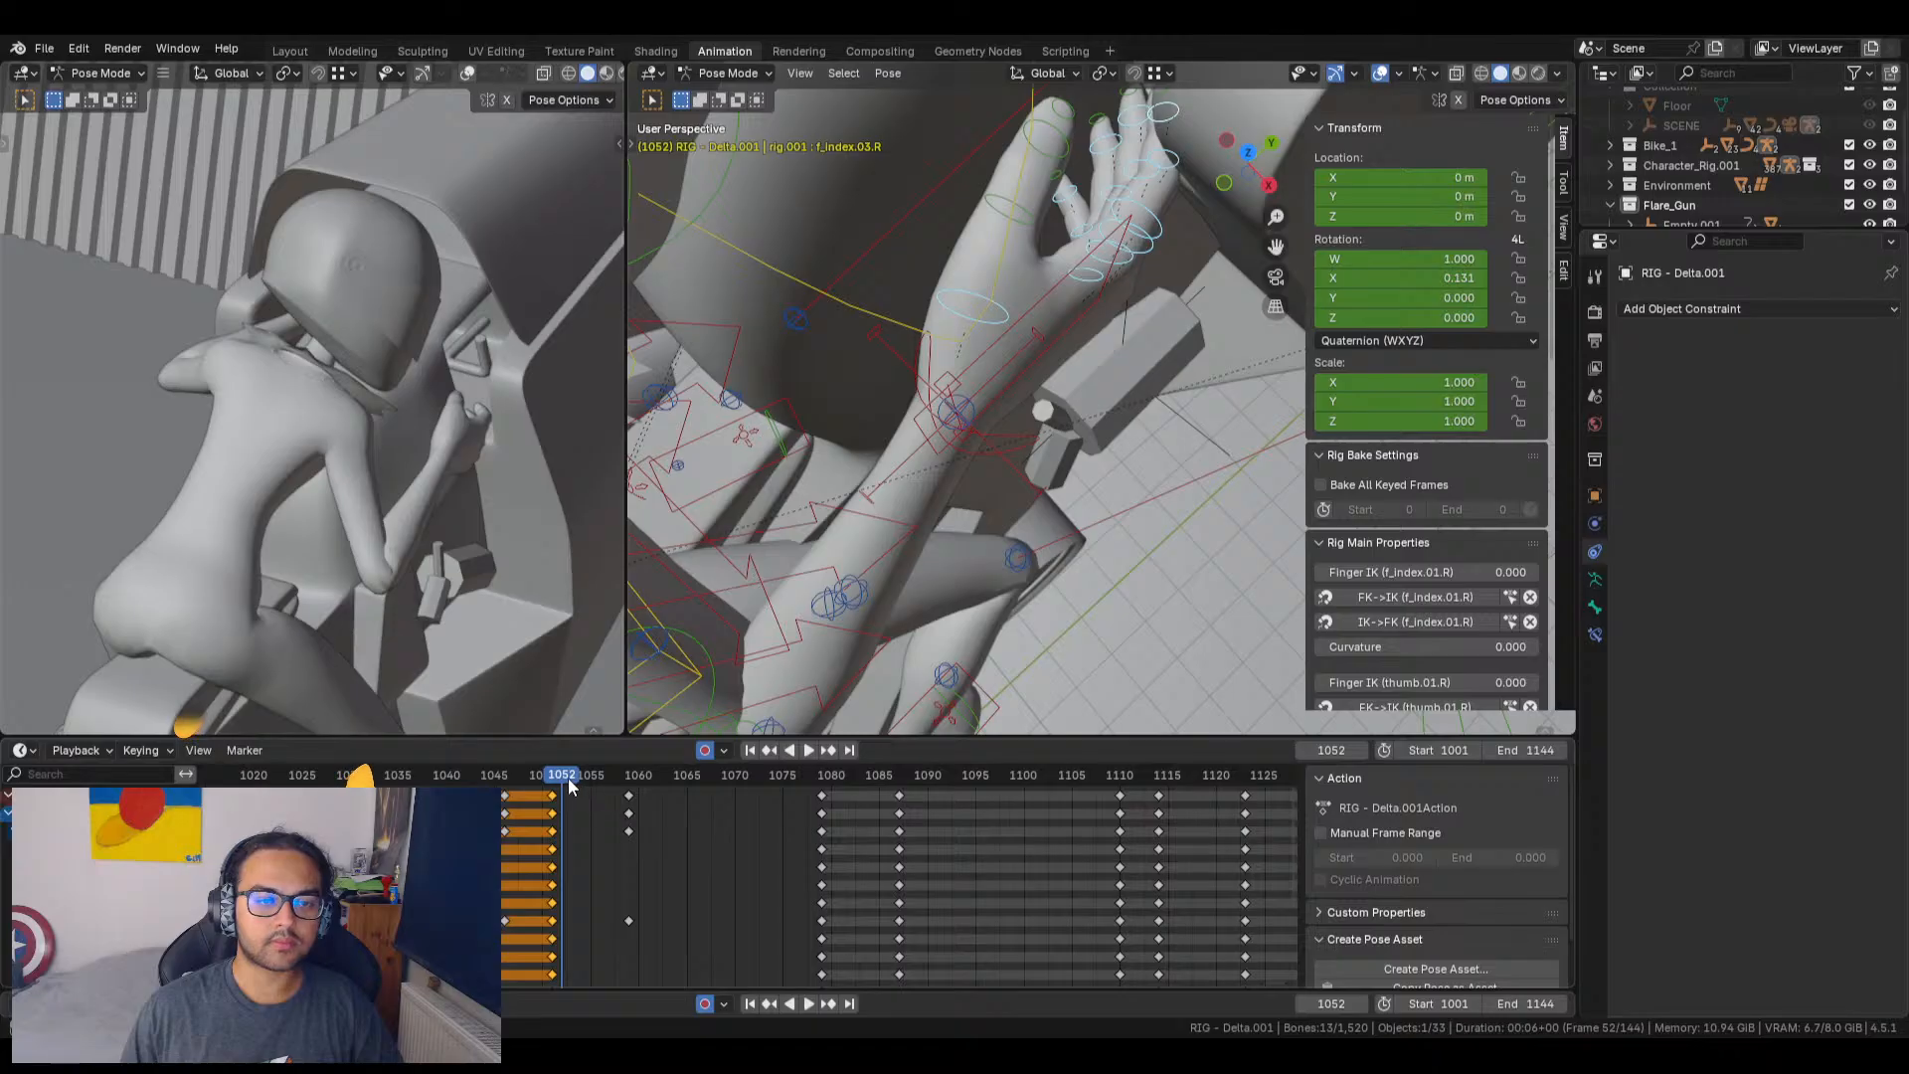
pyautogui.press('space')
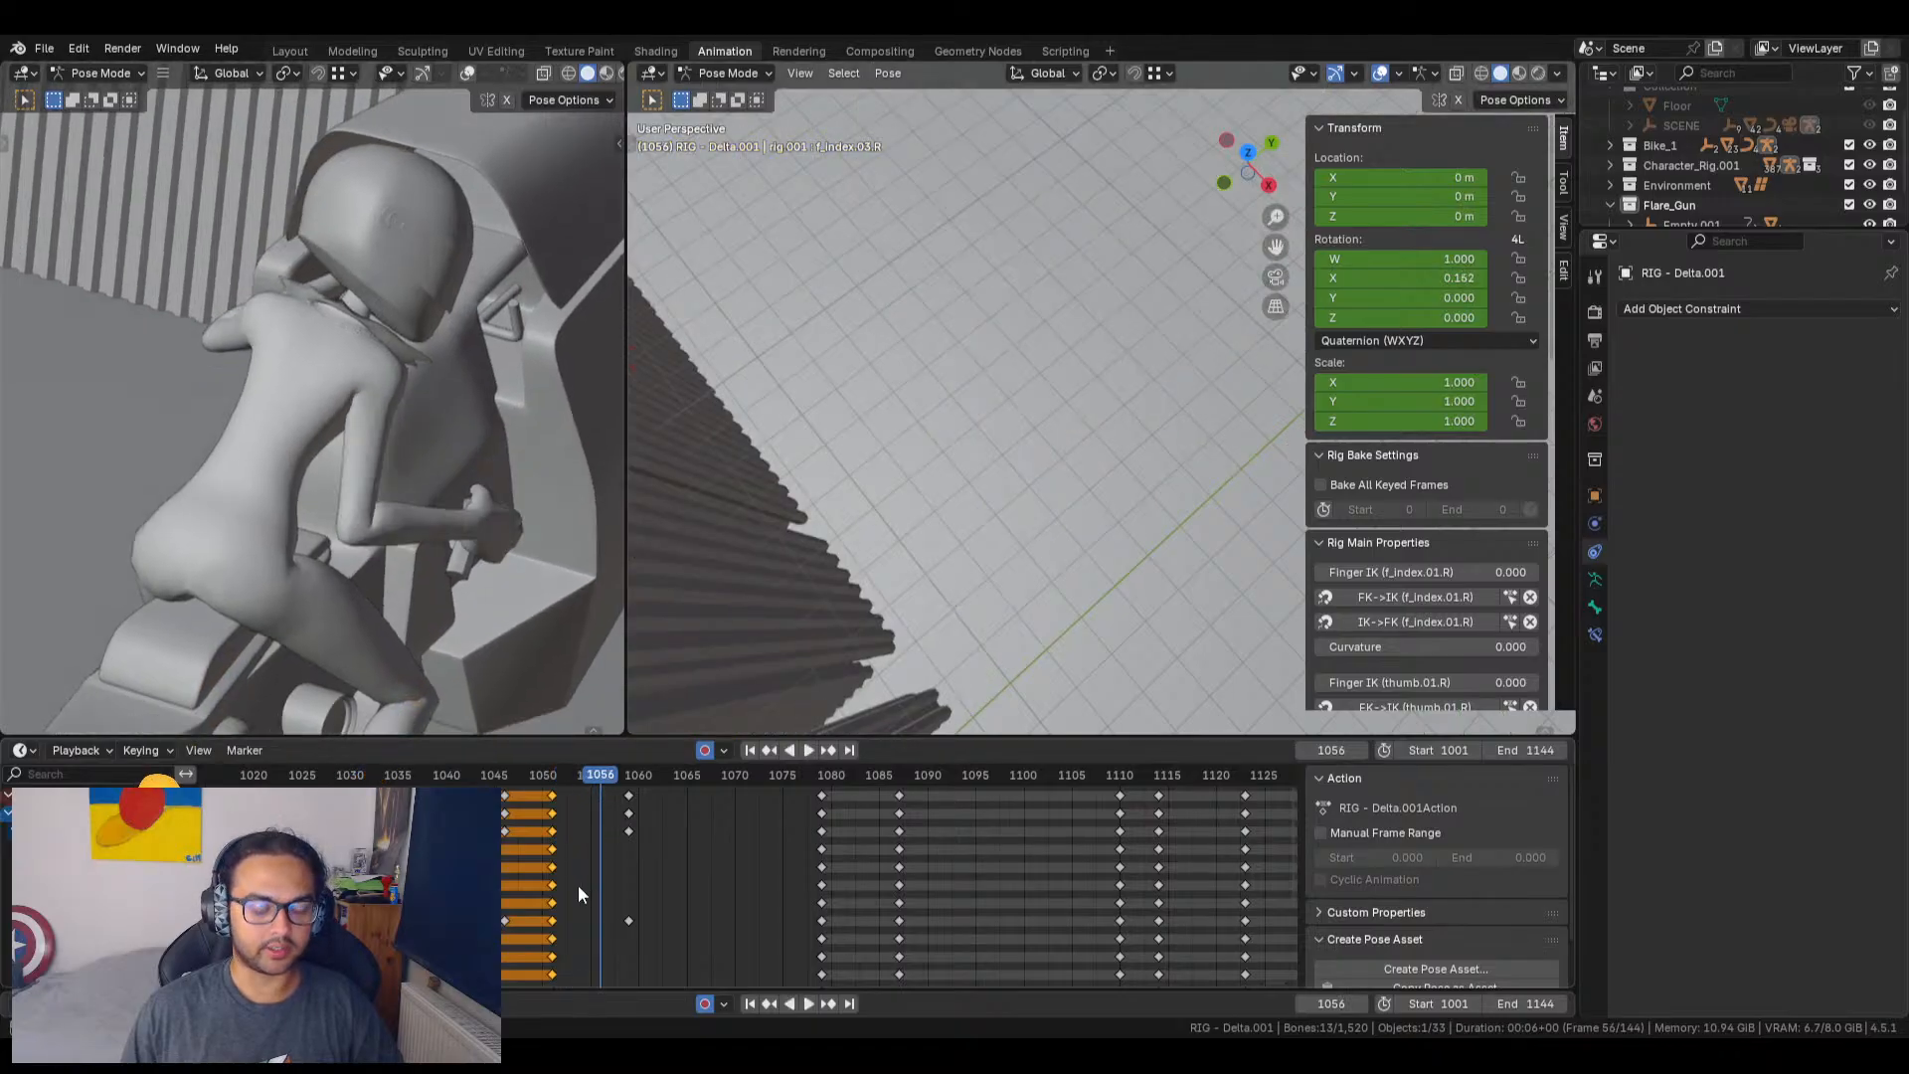
pyautogui.hotkey('ctrl', 'v')
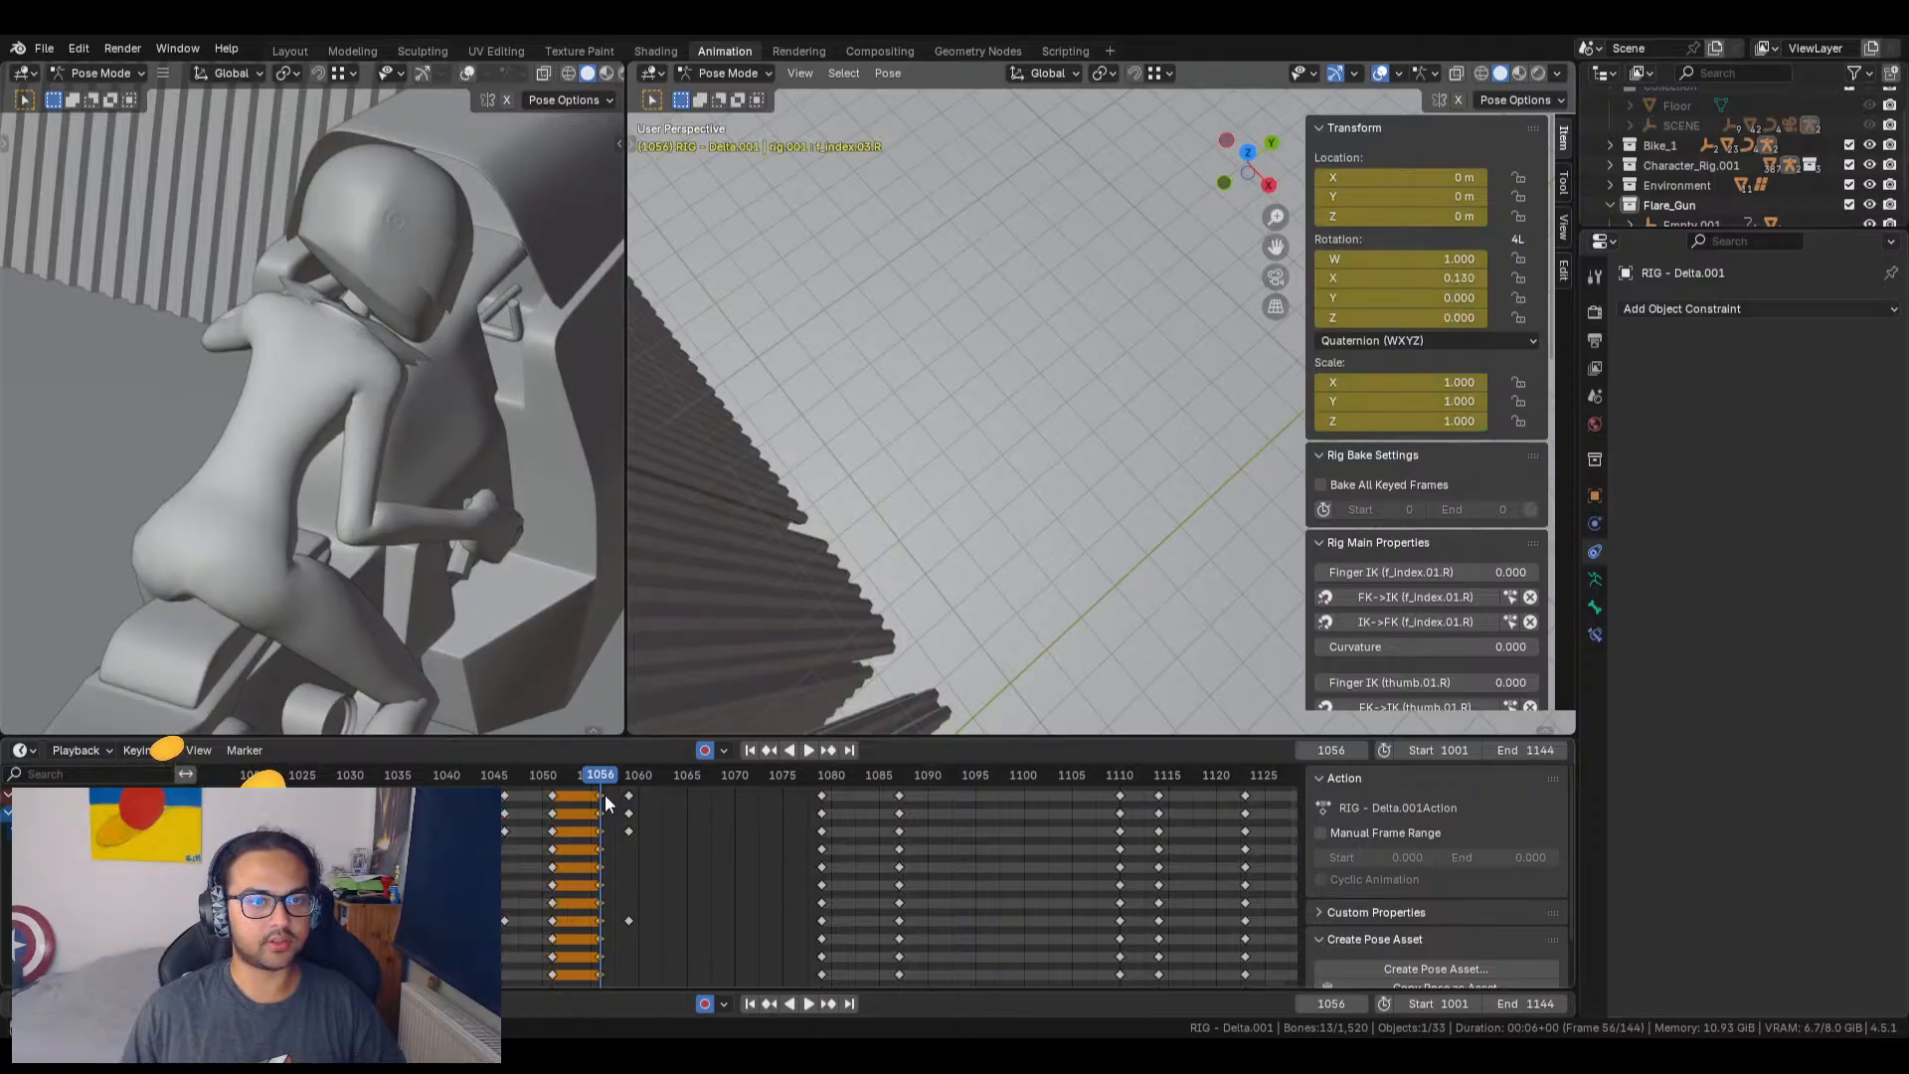
# Step: Review the right hand's motion from frame 1052 to 1060 and step back to frame 1051
pyautogui.moveTo(599, 772); pyautogui.dragTo(562, 777)
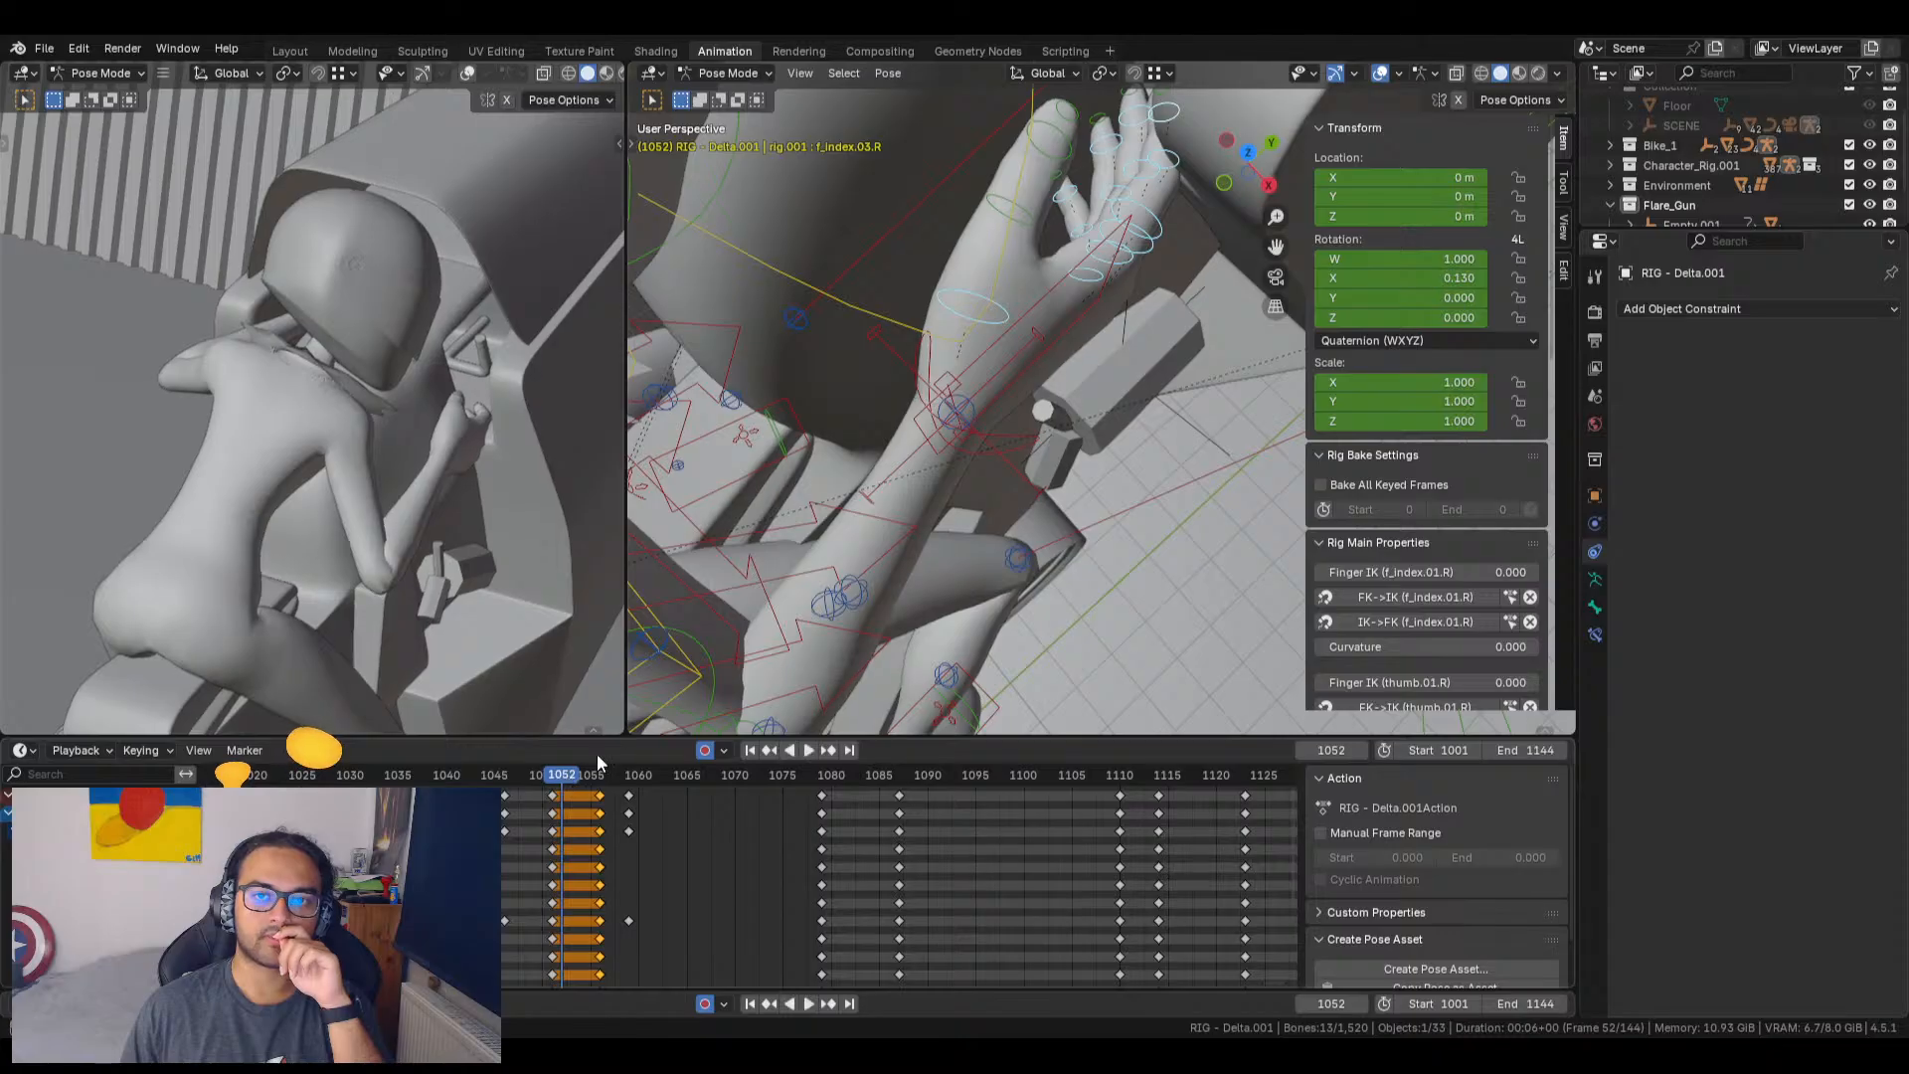
pyautogui.press('Right')
pyautogui.press('Right')
pyautogui.press('Right')
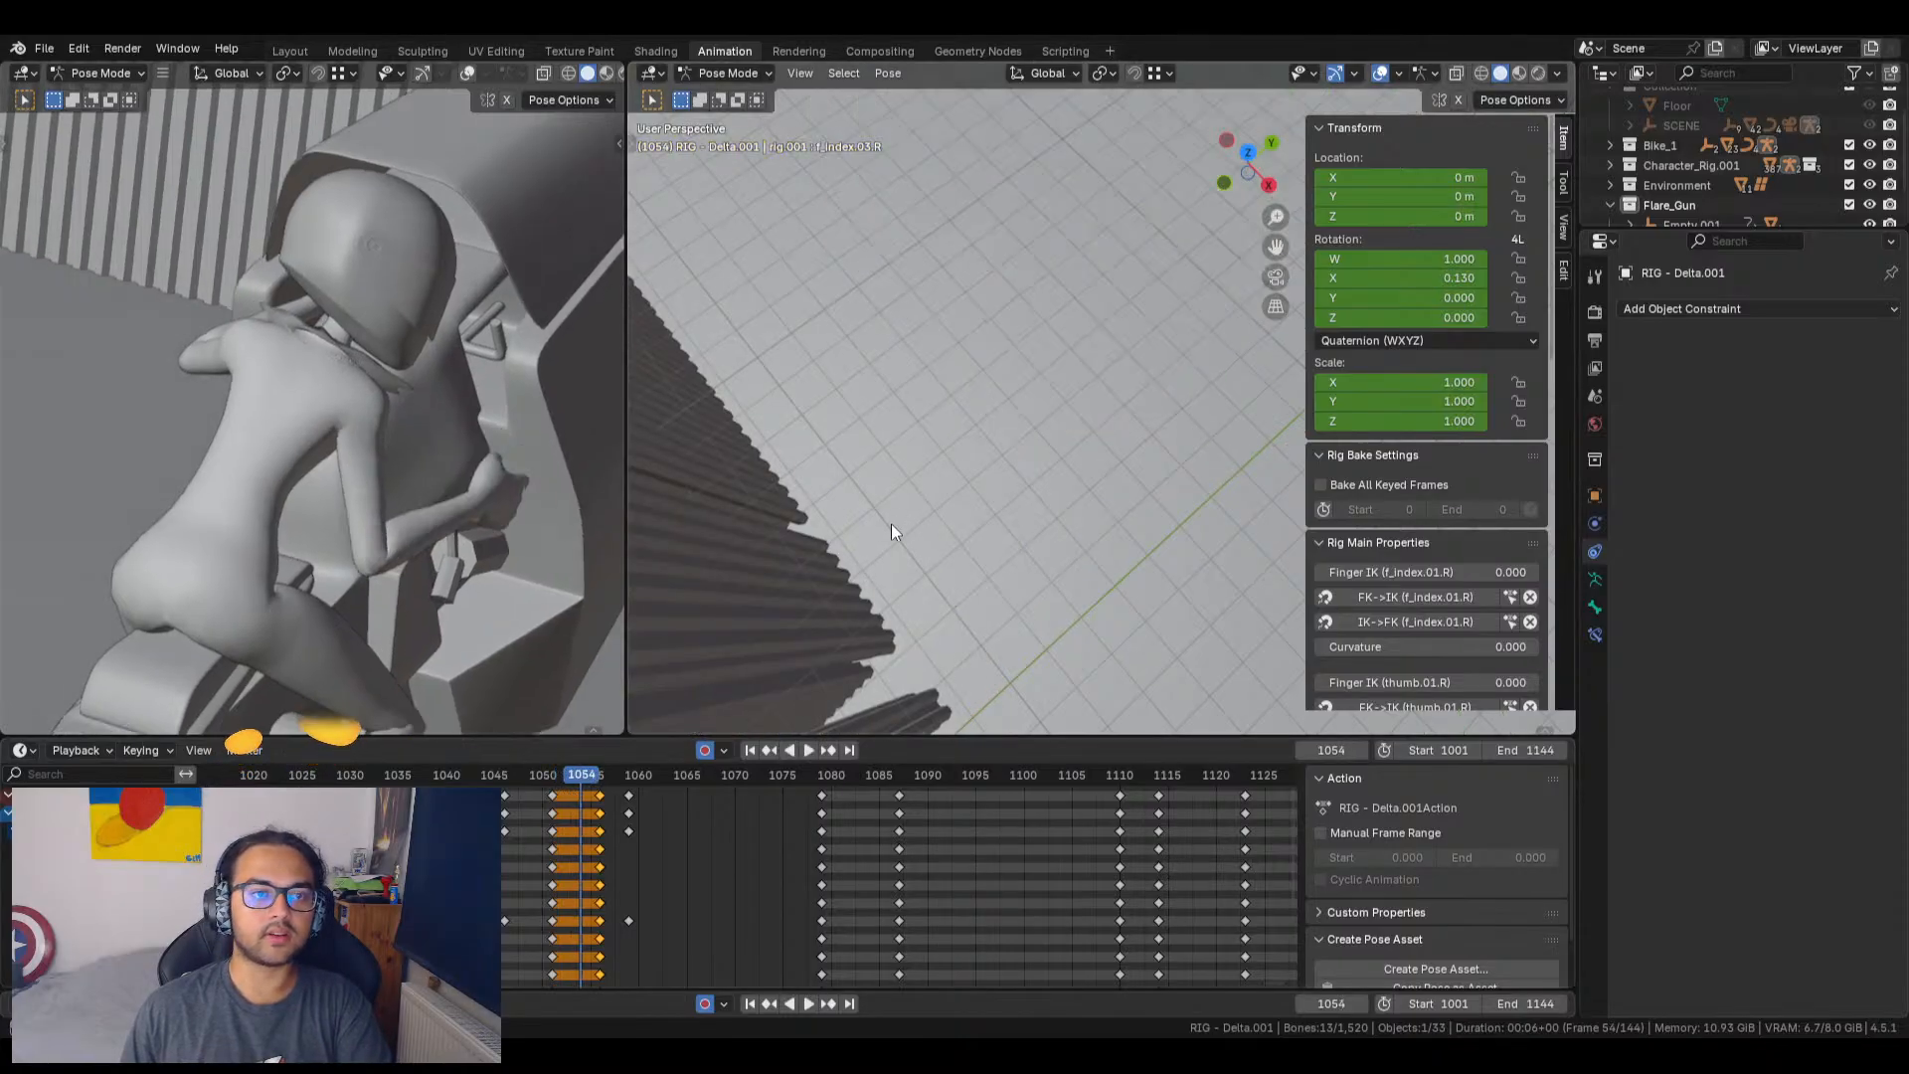
pyautogui.press('Right')
pyautogui.press('Right')
pyautogui.press('Right')
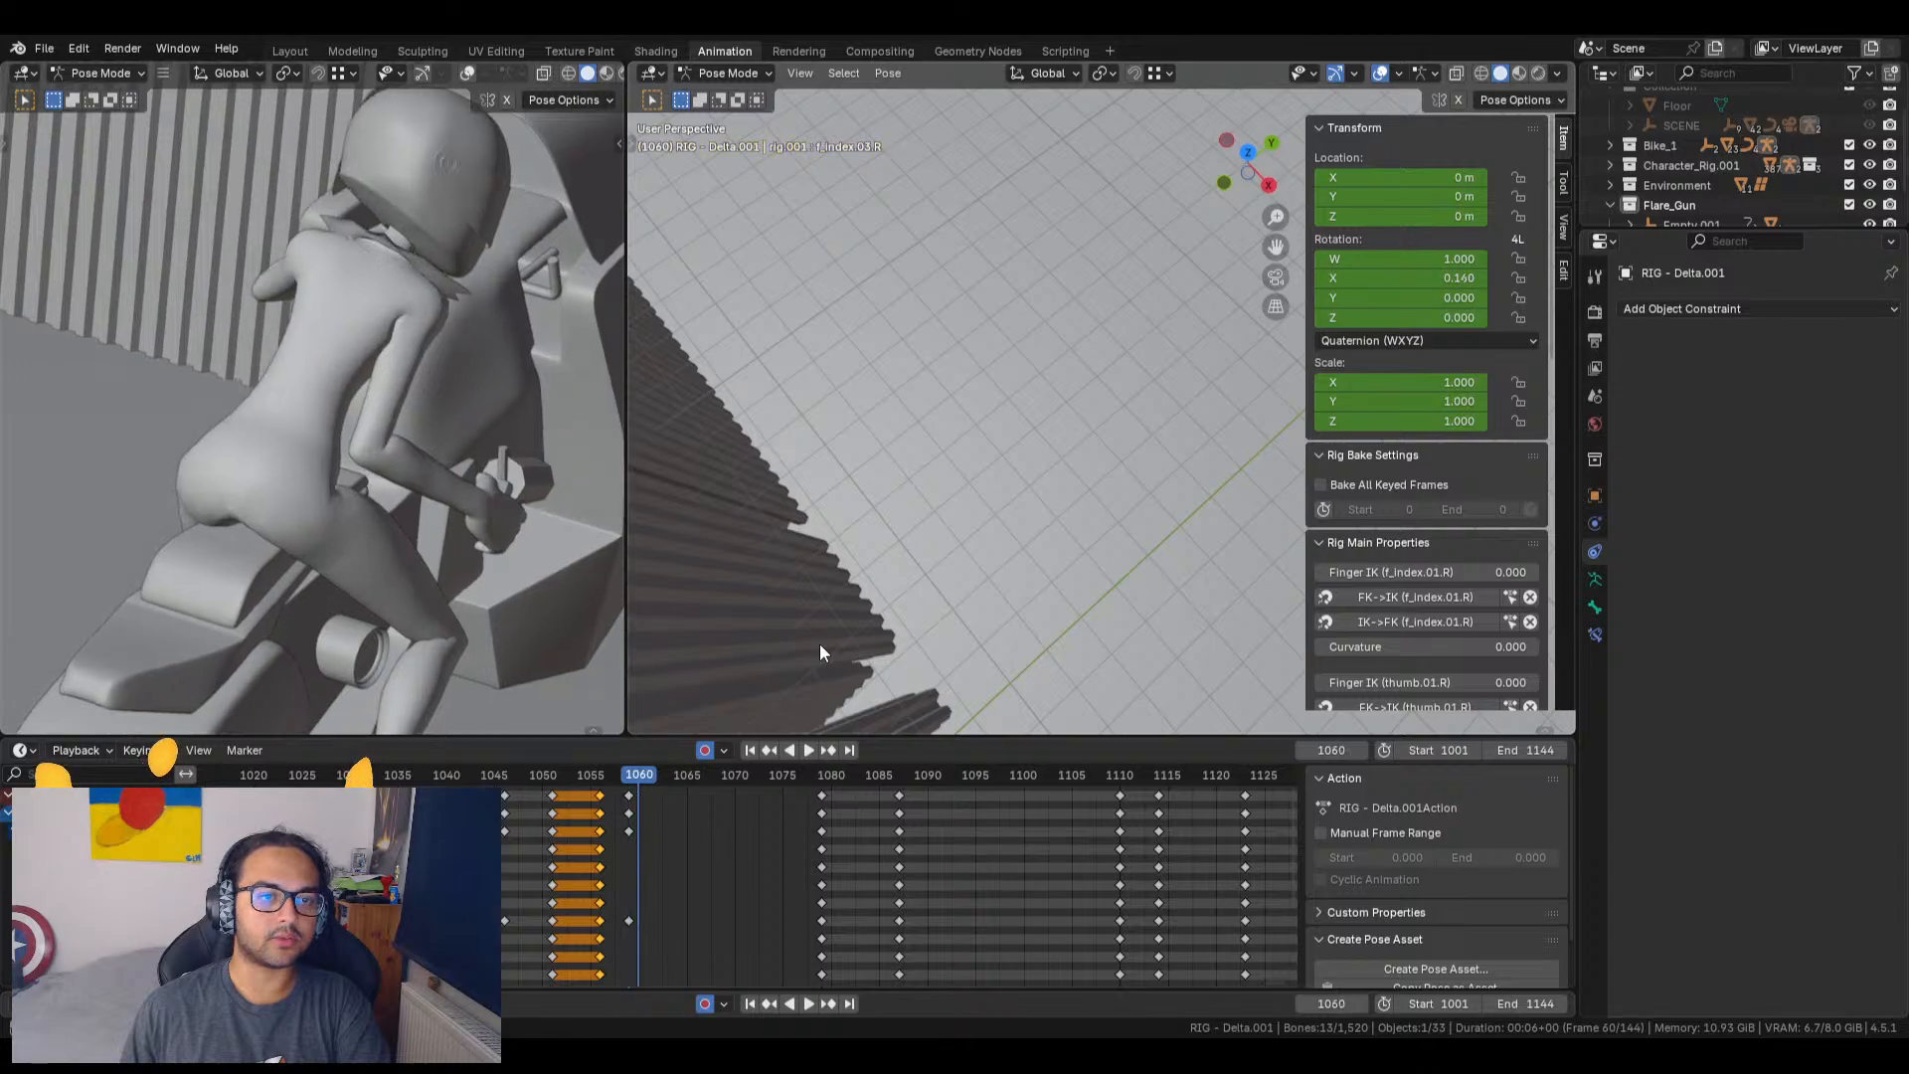
pyautogui.press('Left')
pyautogui.press('Left')
pyautogui.press('Left')
pyautogui.press('Left')
pyautogui.press('Left')
pyautogui.press('Left')
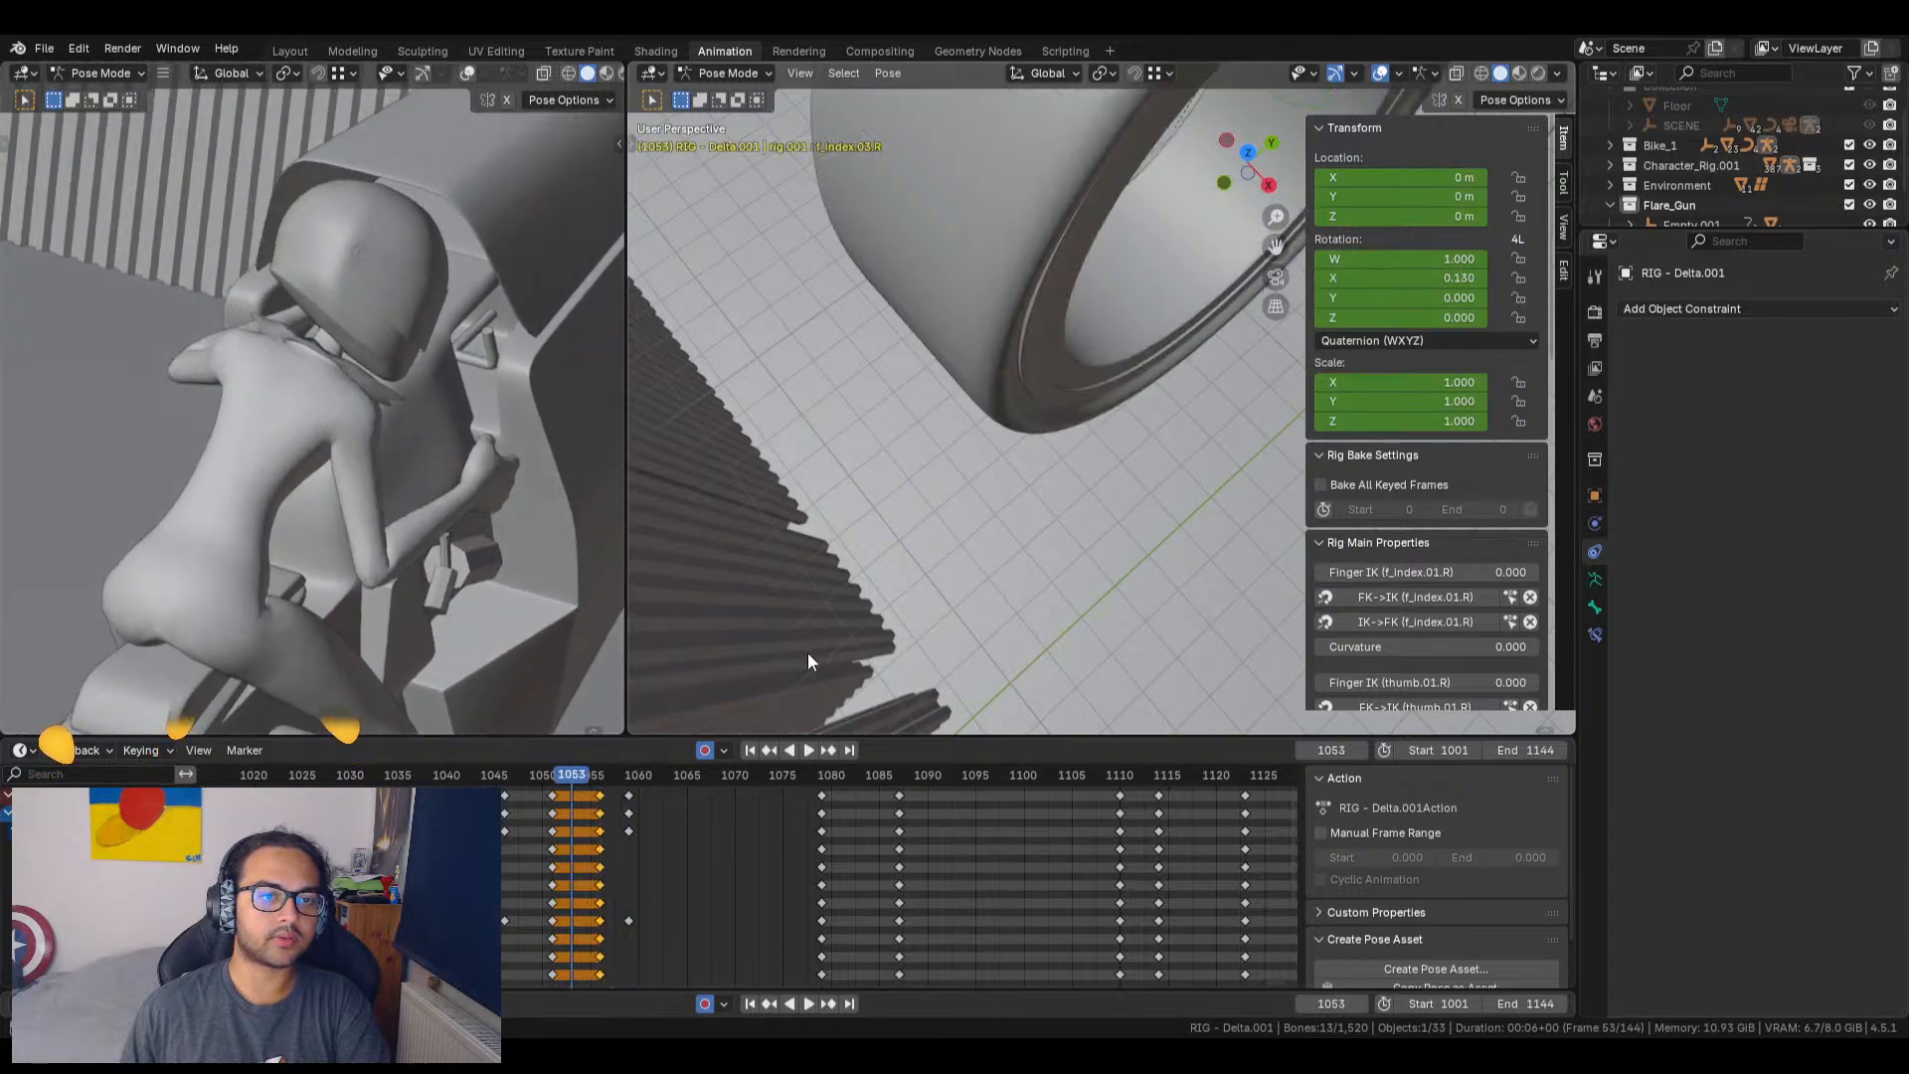
pyautogui.press('Left')
pyautogui.press('Left')
pyautogui.press('Right')
pyautogui.press('Right')
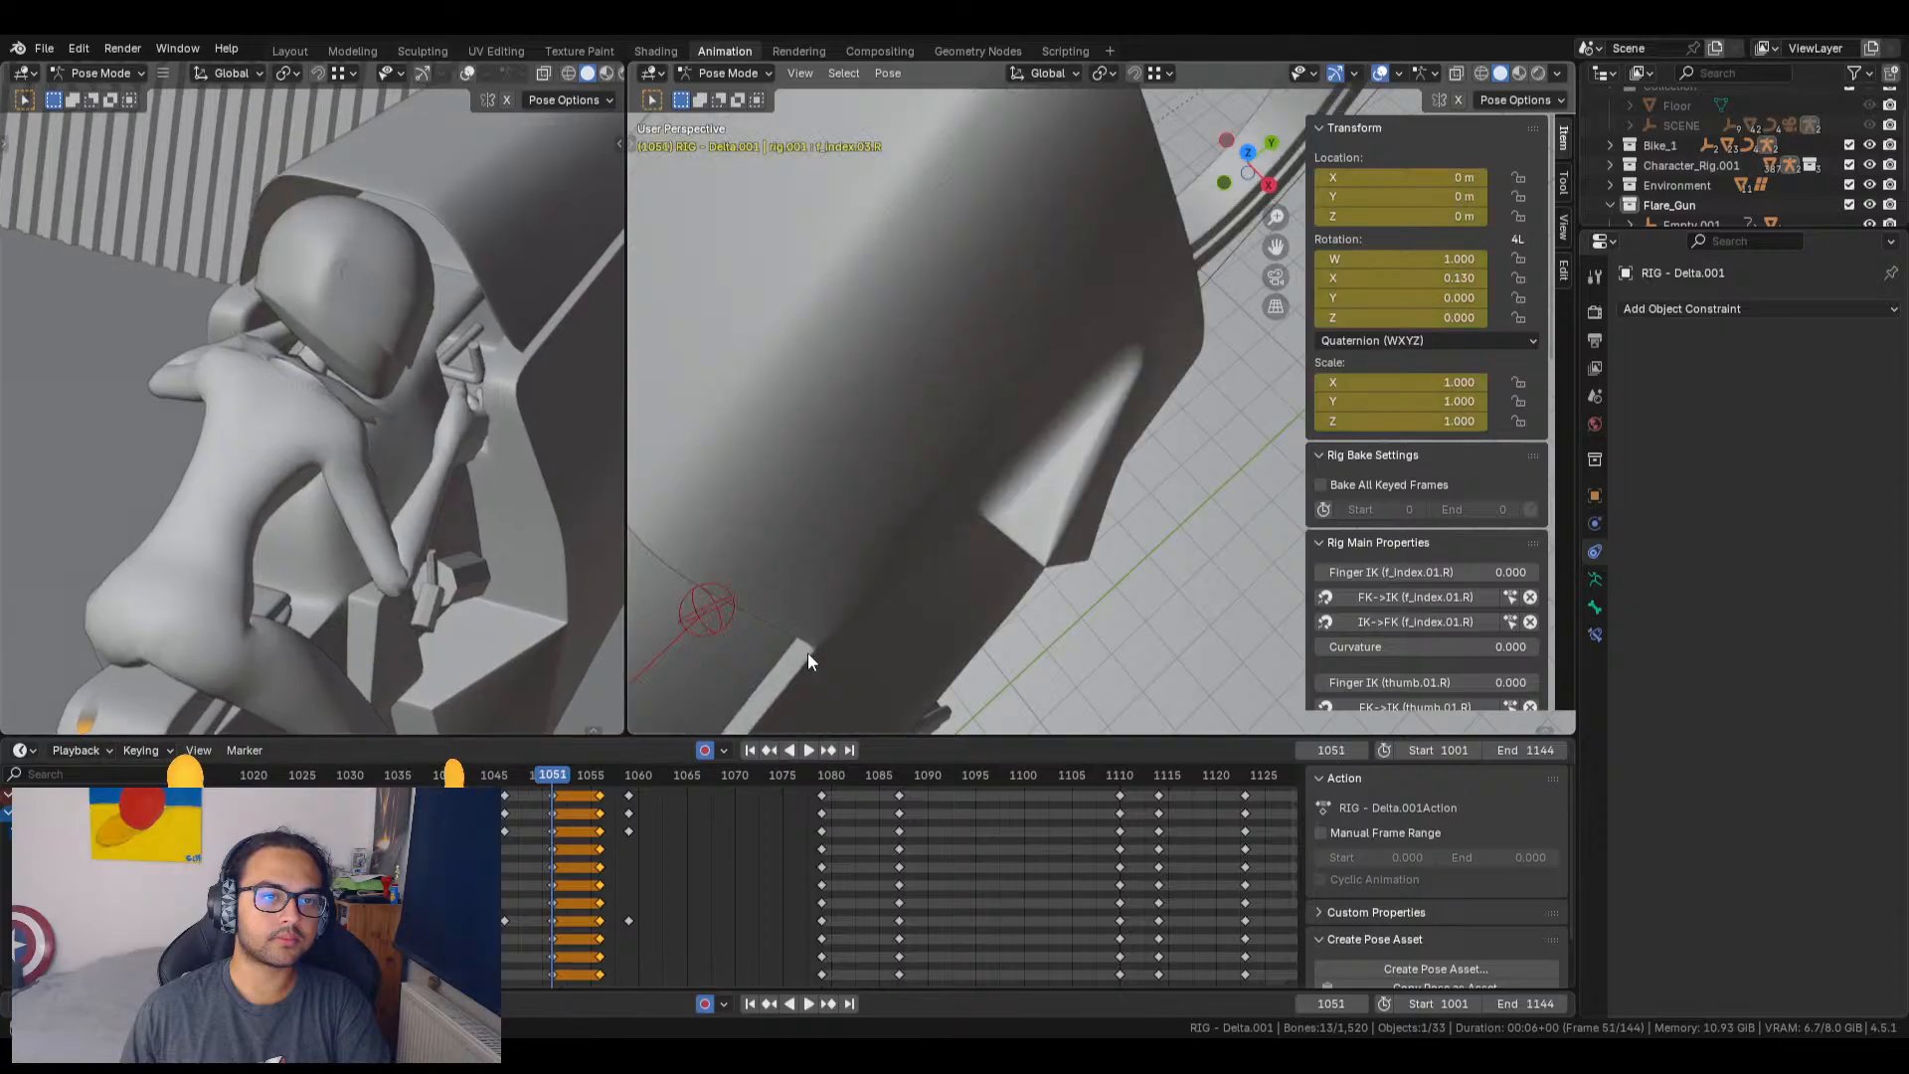
# Step: Step forward from frame 1051 to 1069, examining how the right hand and fingers move towards the next pose
pyautogui.press('Right')
pyautogui.press('Right')
pyautogui.press('Right')
pyautogui.press('Right')
pyautogui.press('Right')
pyautogui.press('Right')
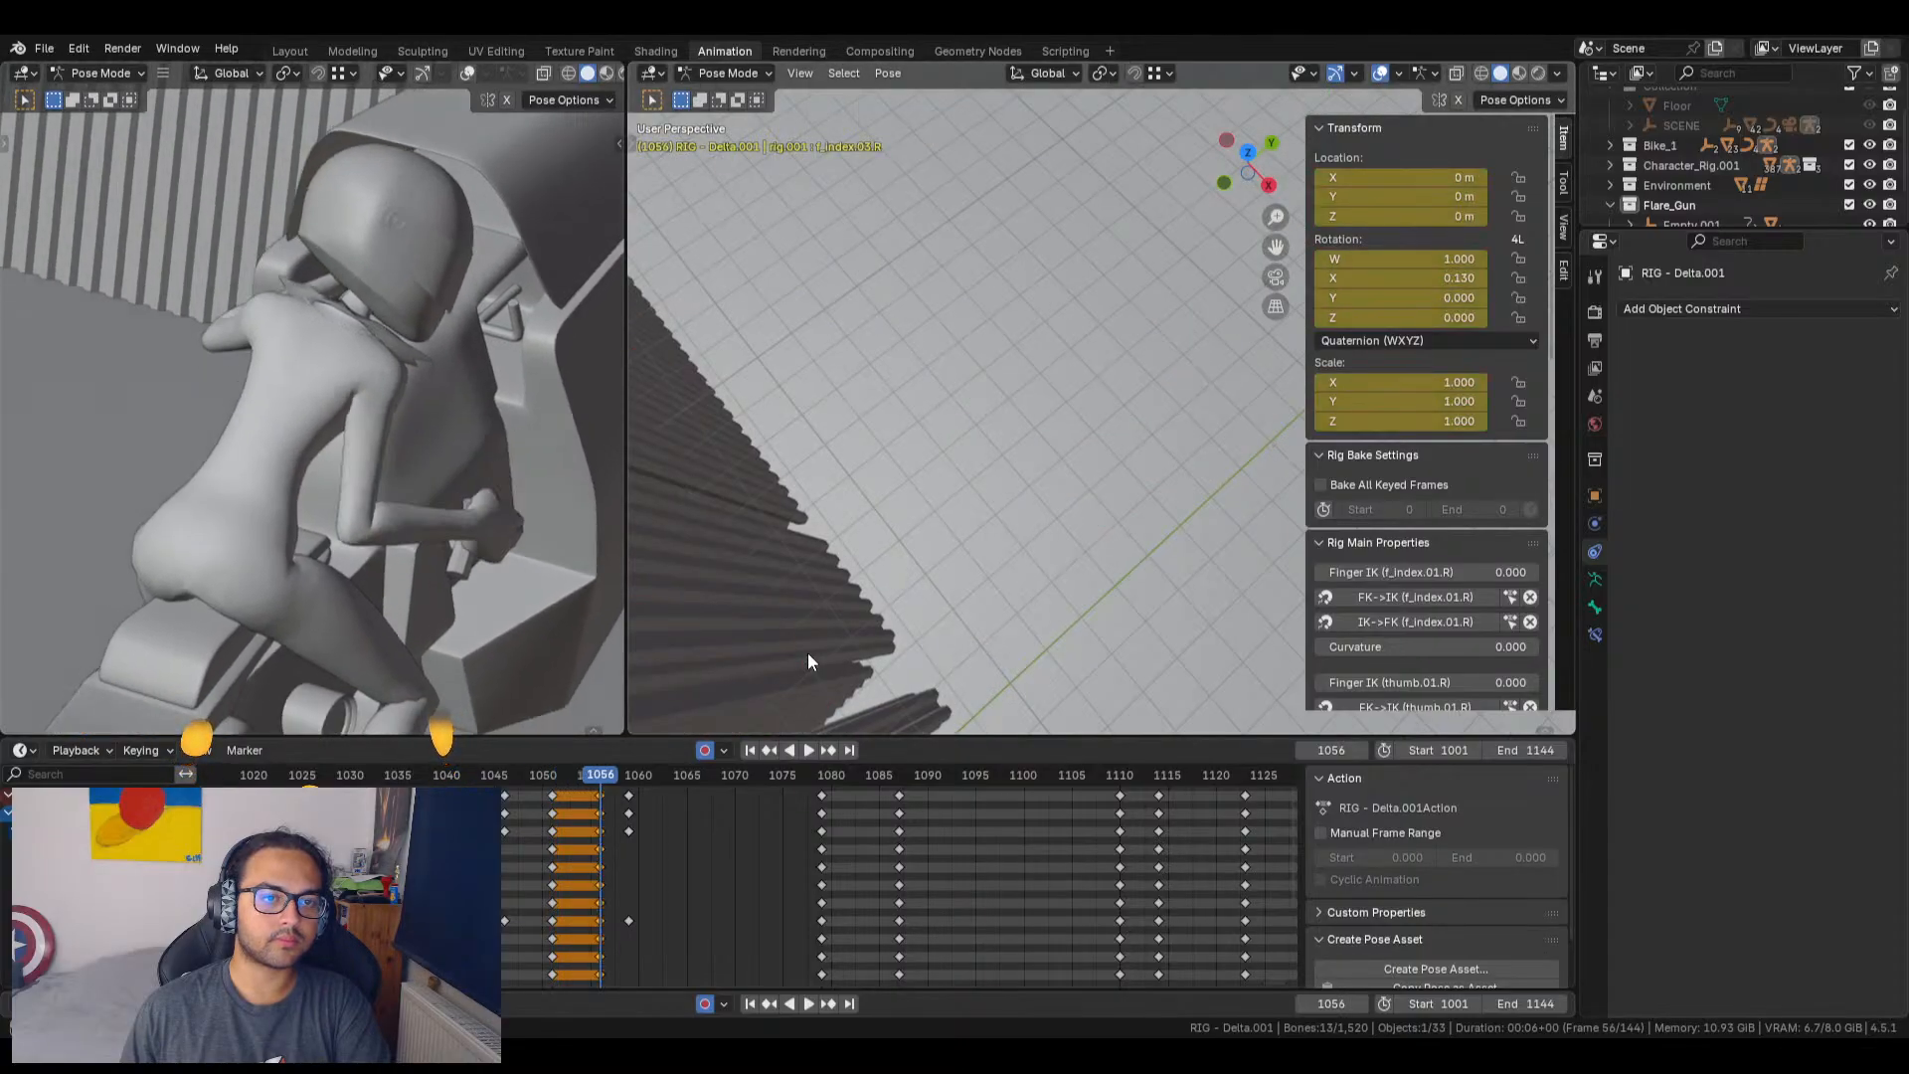
pyautogui.press('Right')
pyautogui.press('Right')
pyautogui.press('Right')
pyautogui.press('Right')
pyautogui.press('Right')
pyautogui.press('Right')
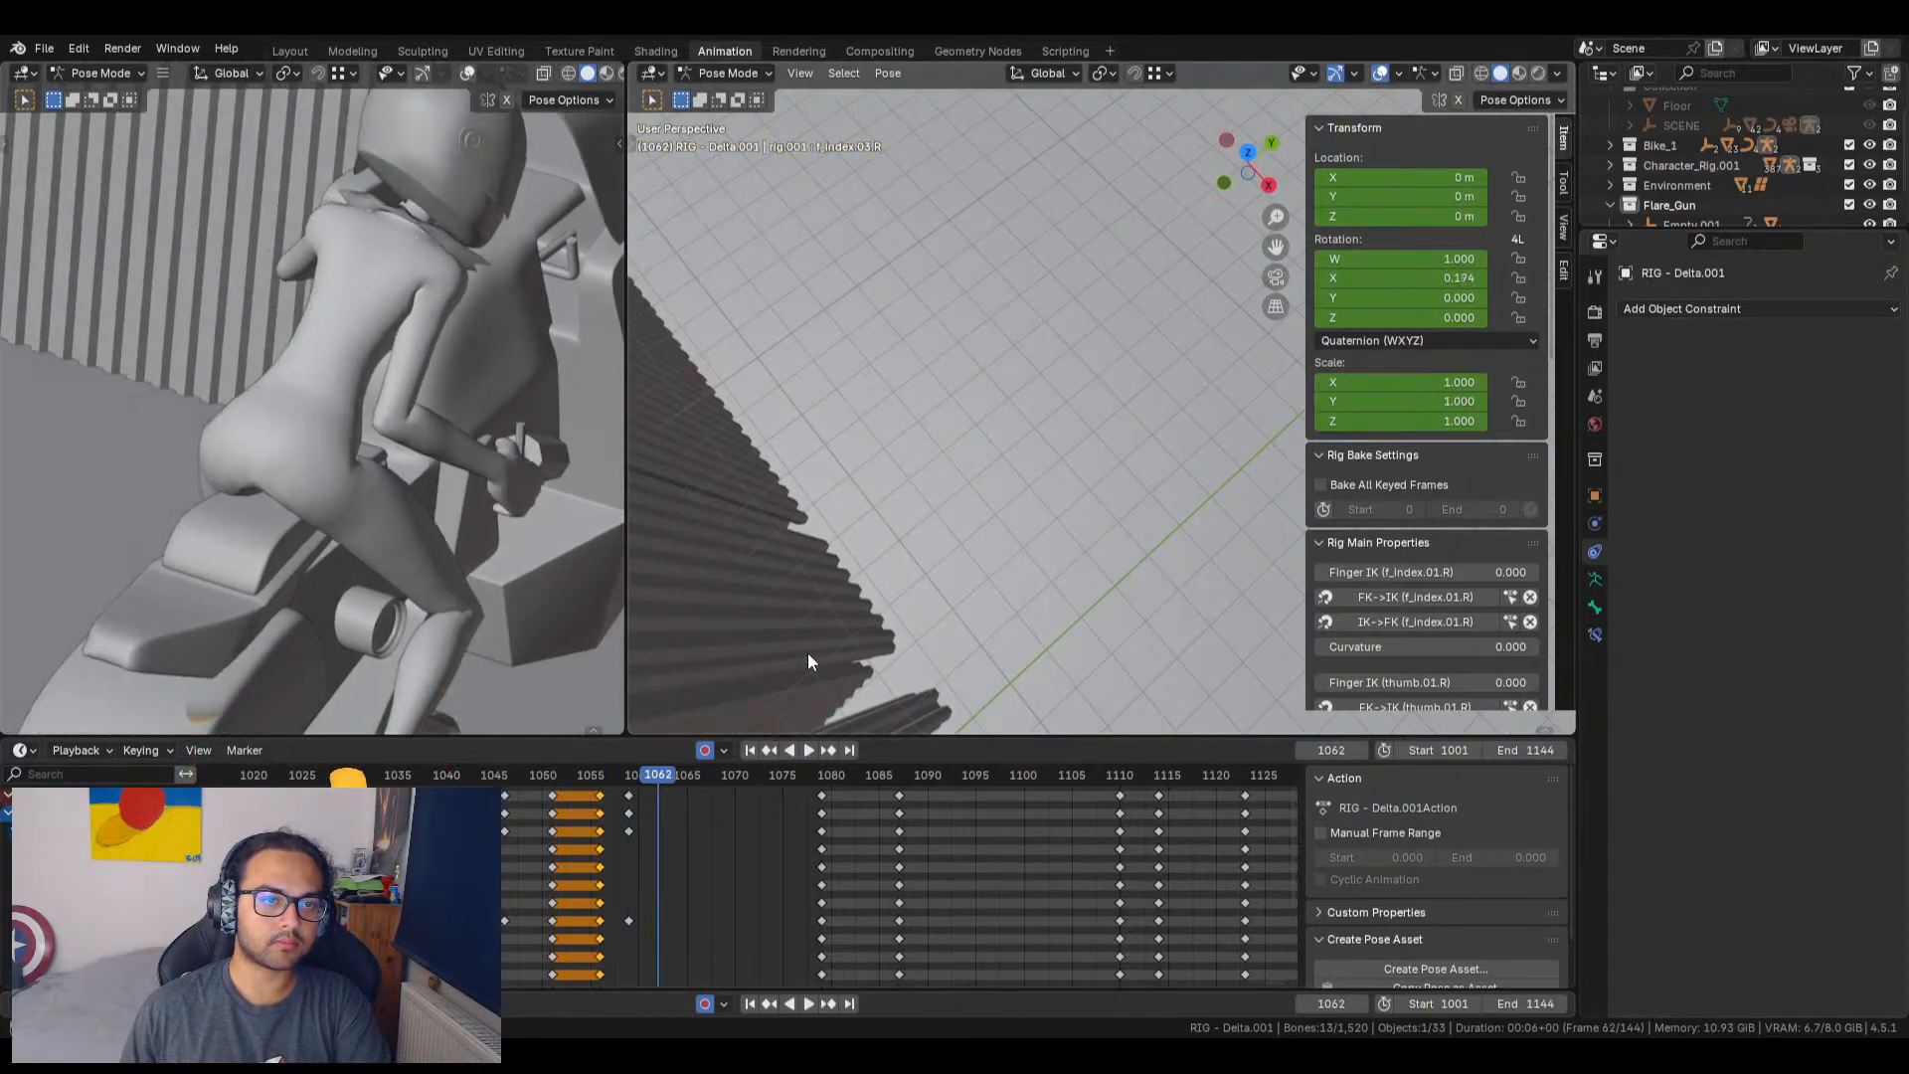
pyautogui.press('Right')
pyautogui.press('Right')
pyautogui.press('Right')
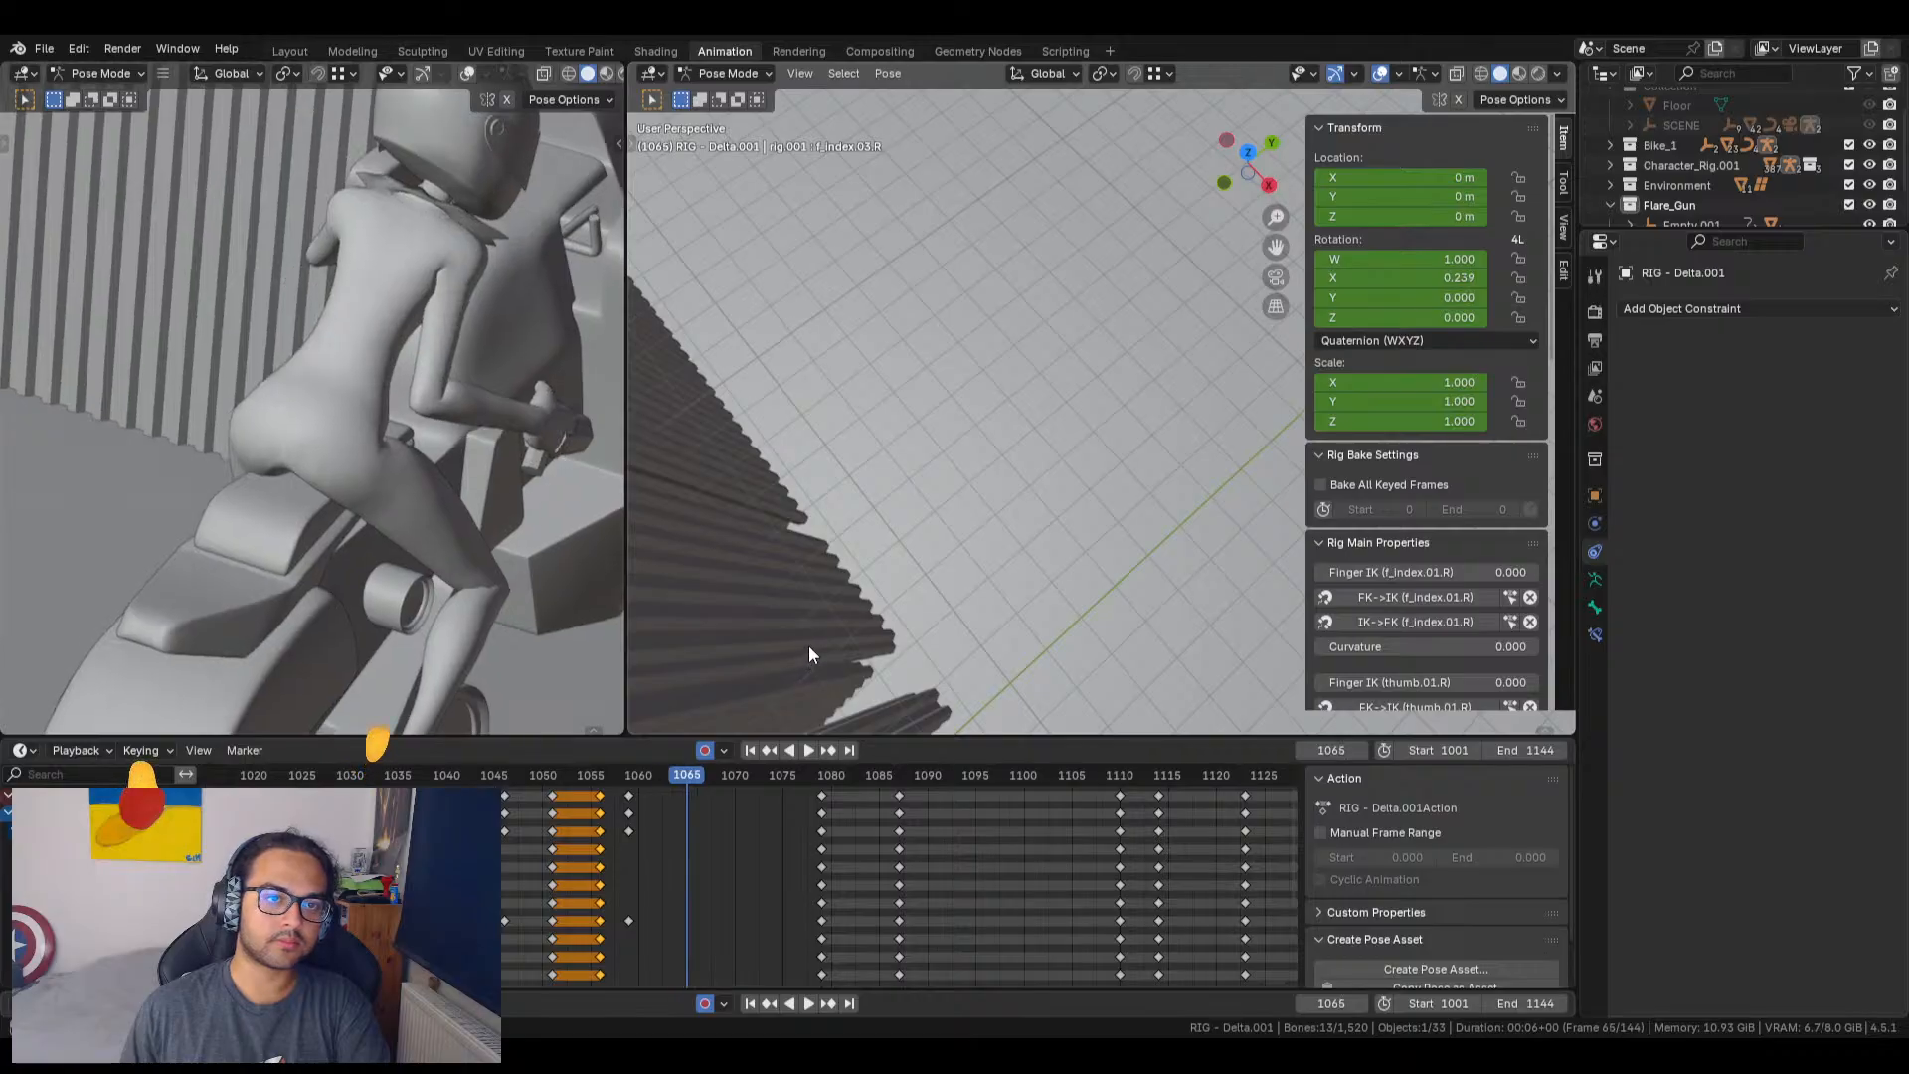
pyautogui.press('Right')
pyautogui.press('Right')
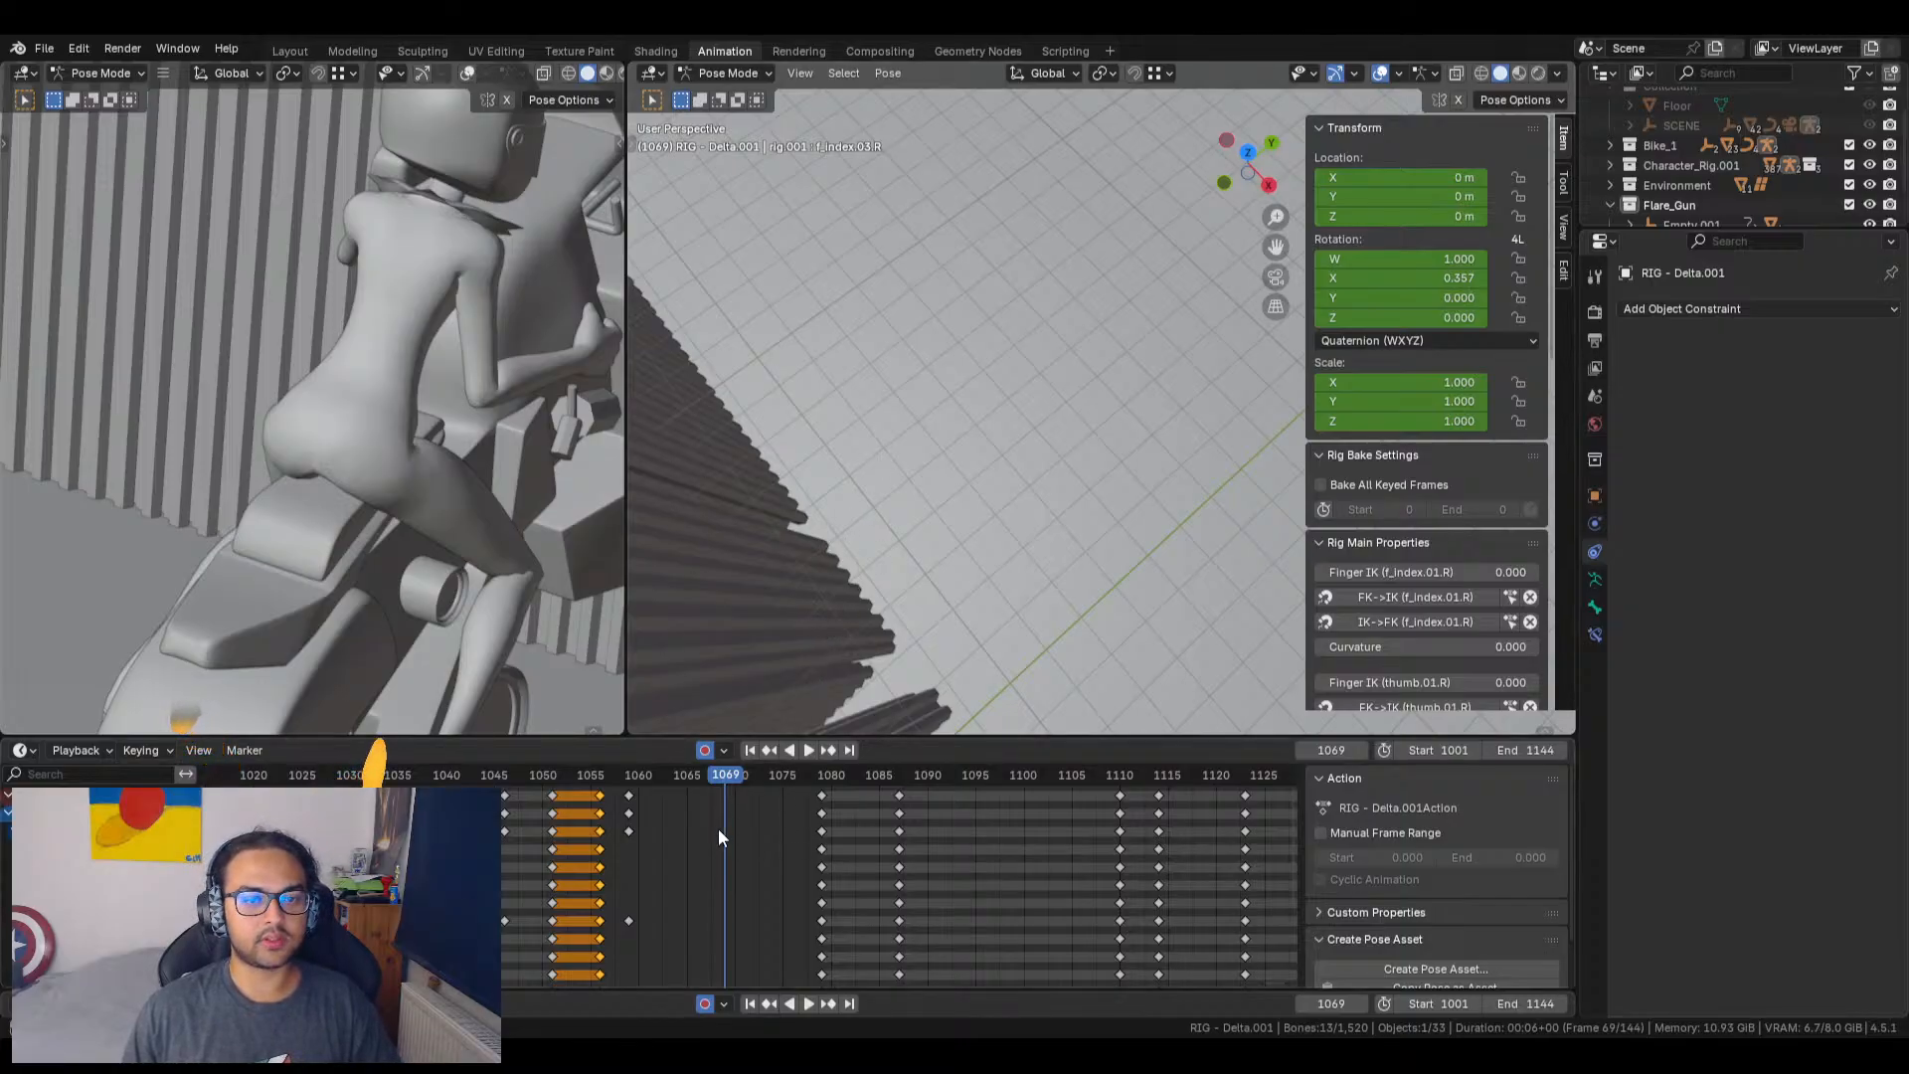
# Step: Copy the finger and thumb keyframes from frame 1079 and paste them at frame 1059
pyautogui.scroll(-2, 658, 836)
pyautogui.scroll(2, 664, 840)
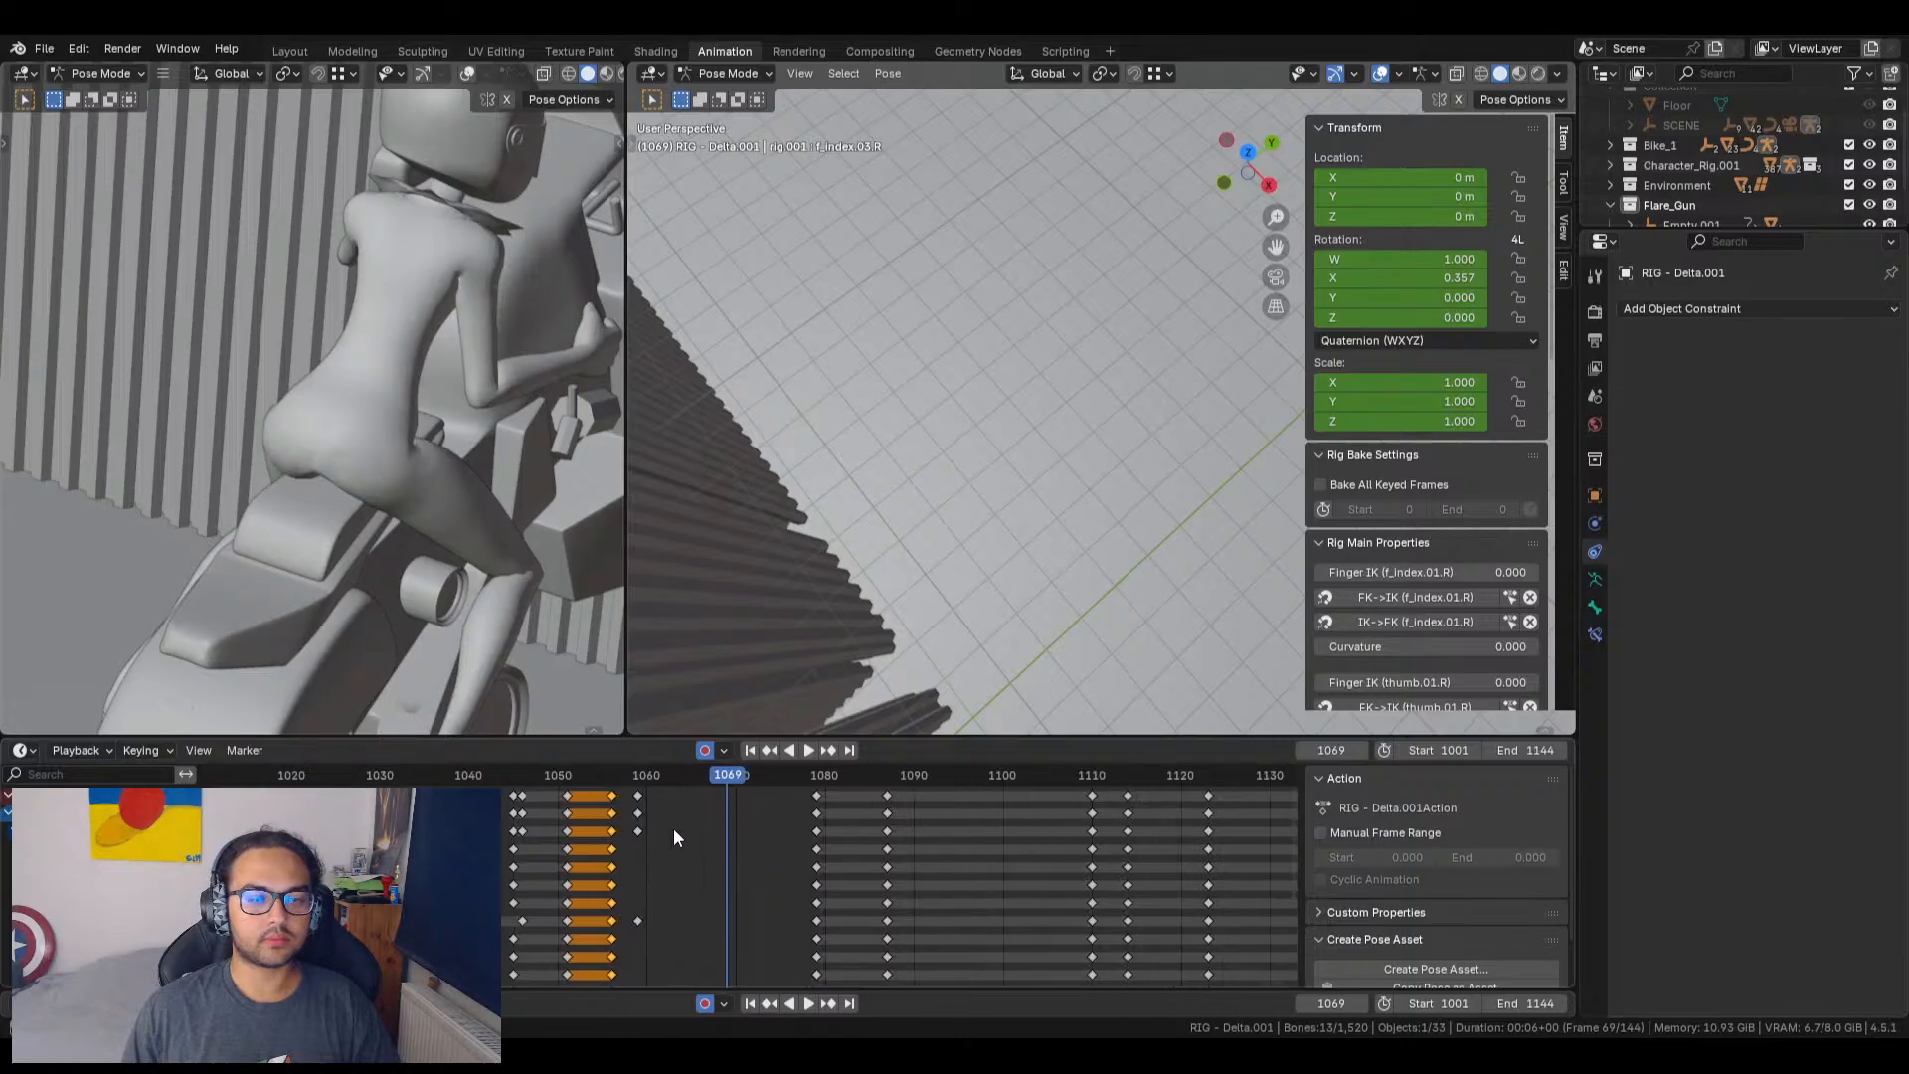
pyautogui.click(642, 784)
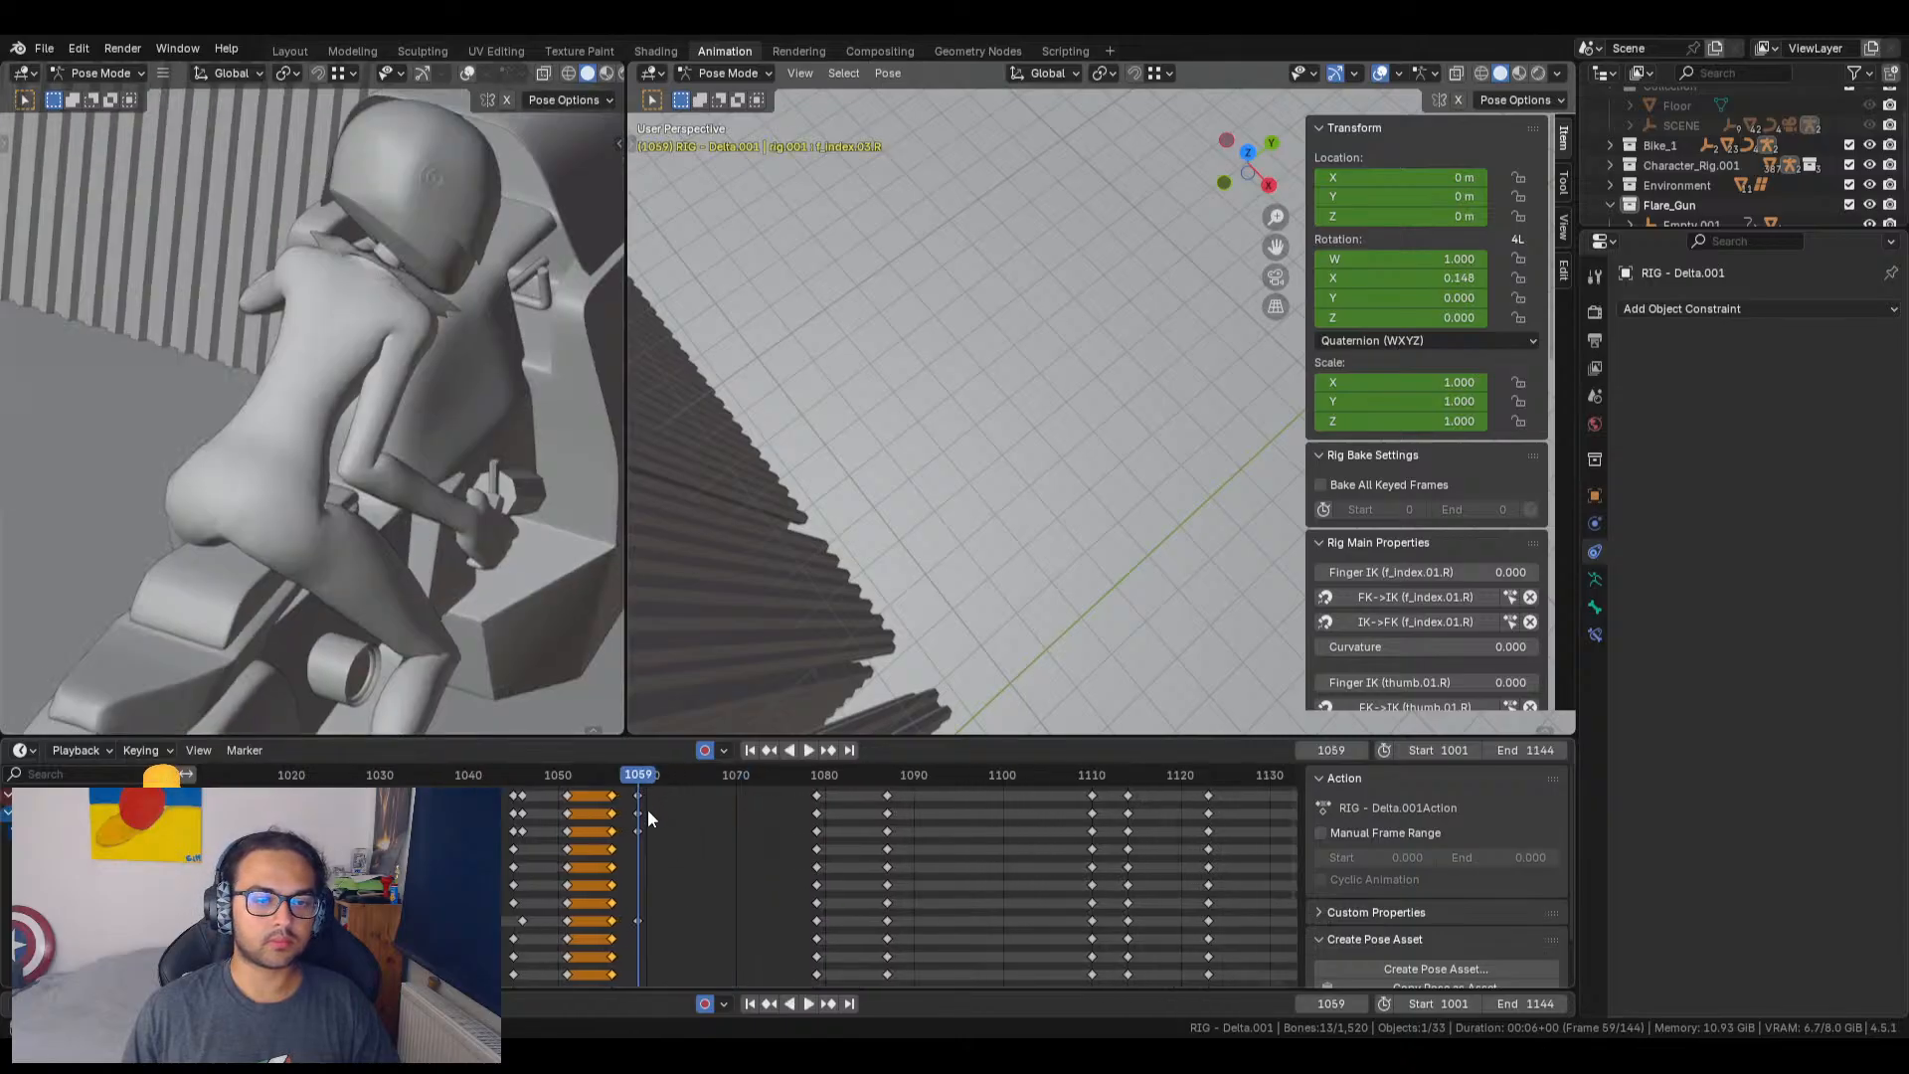
pyautogui.click(638, 796)
pyautogui.scroll(-2, 652, 813)
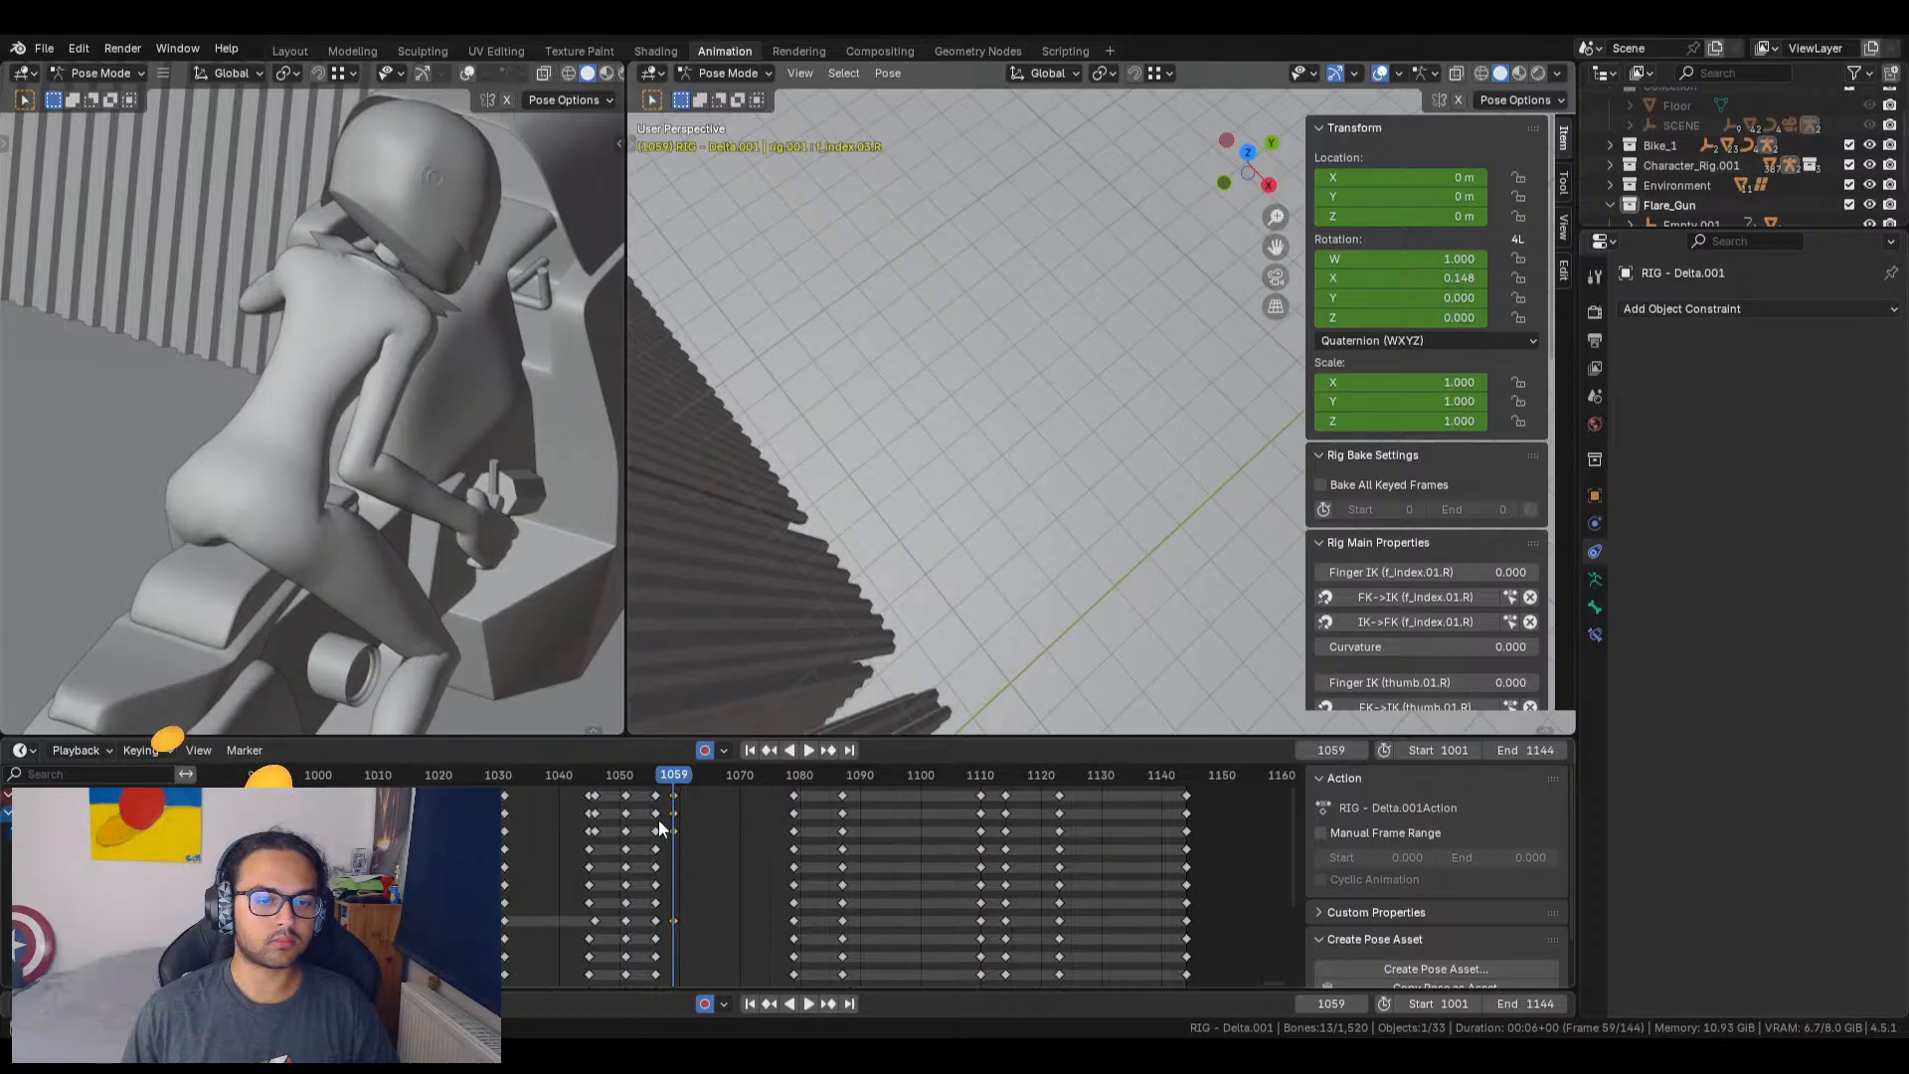
pyautogui.scroll(2, 666, 829)
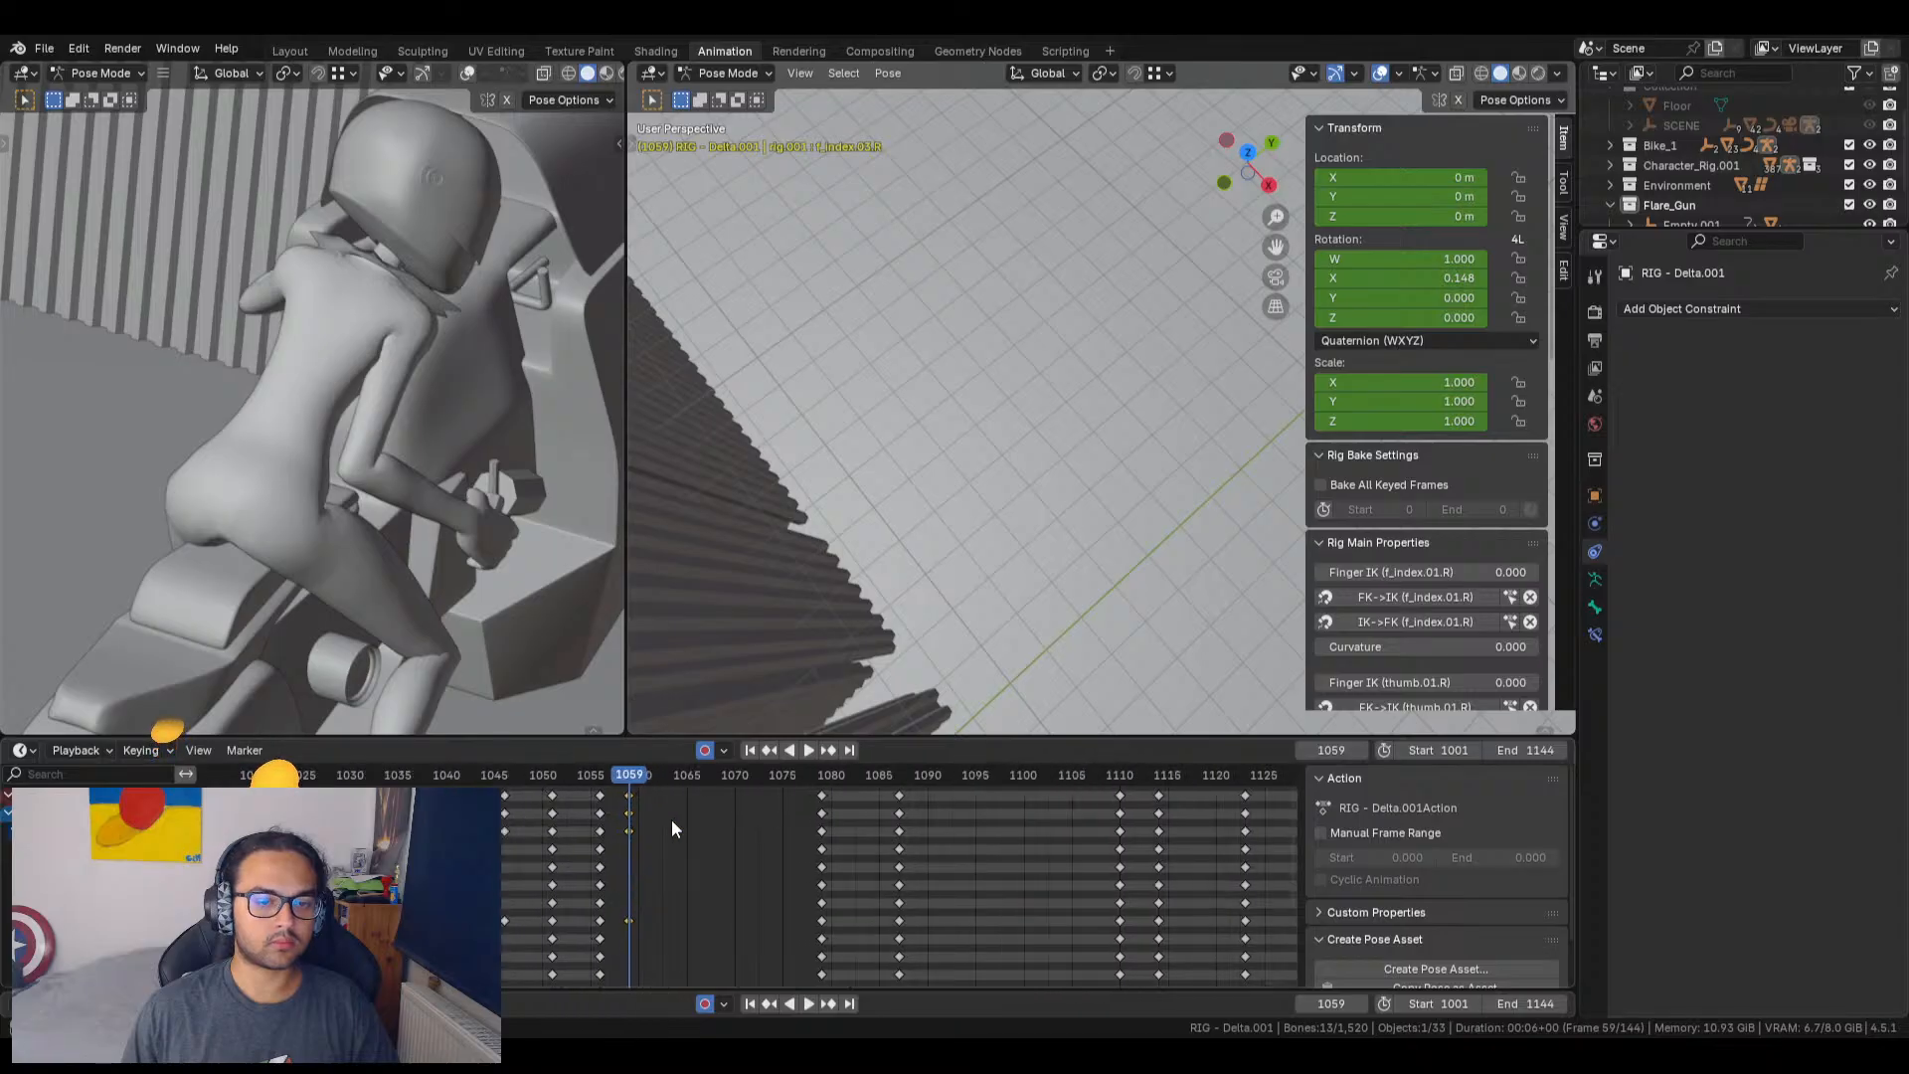
pyautogui.click(819, 780)
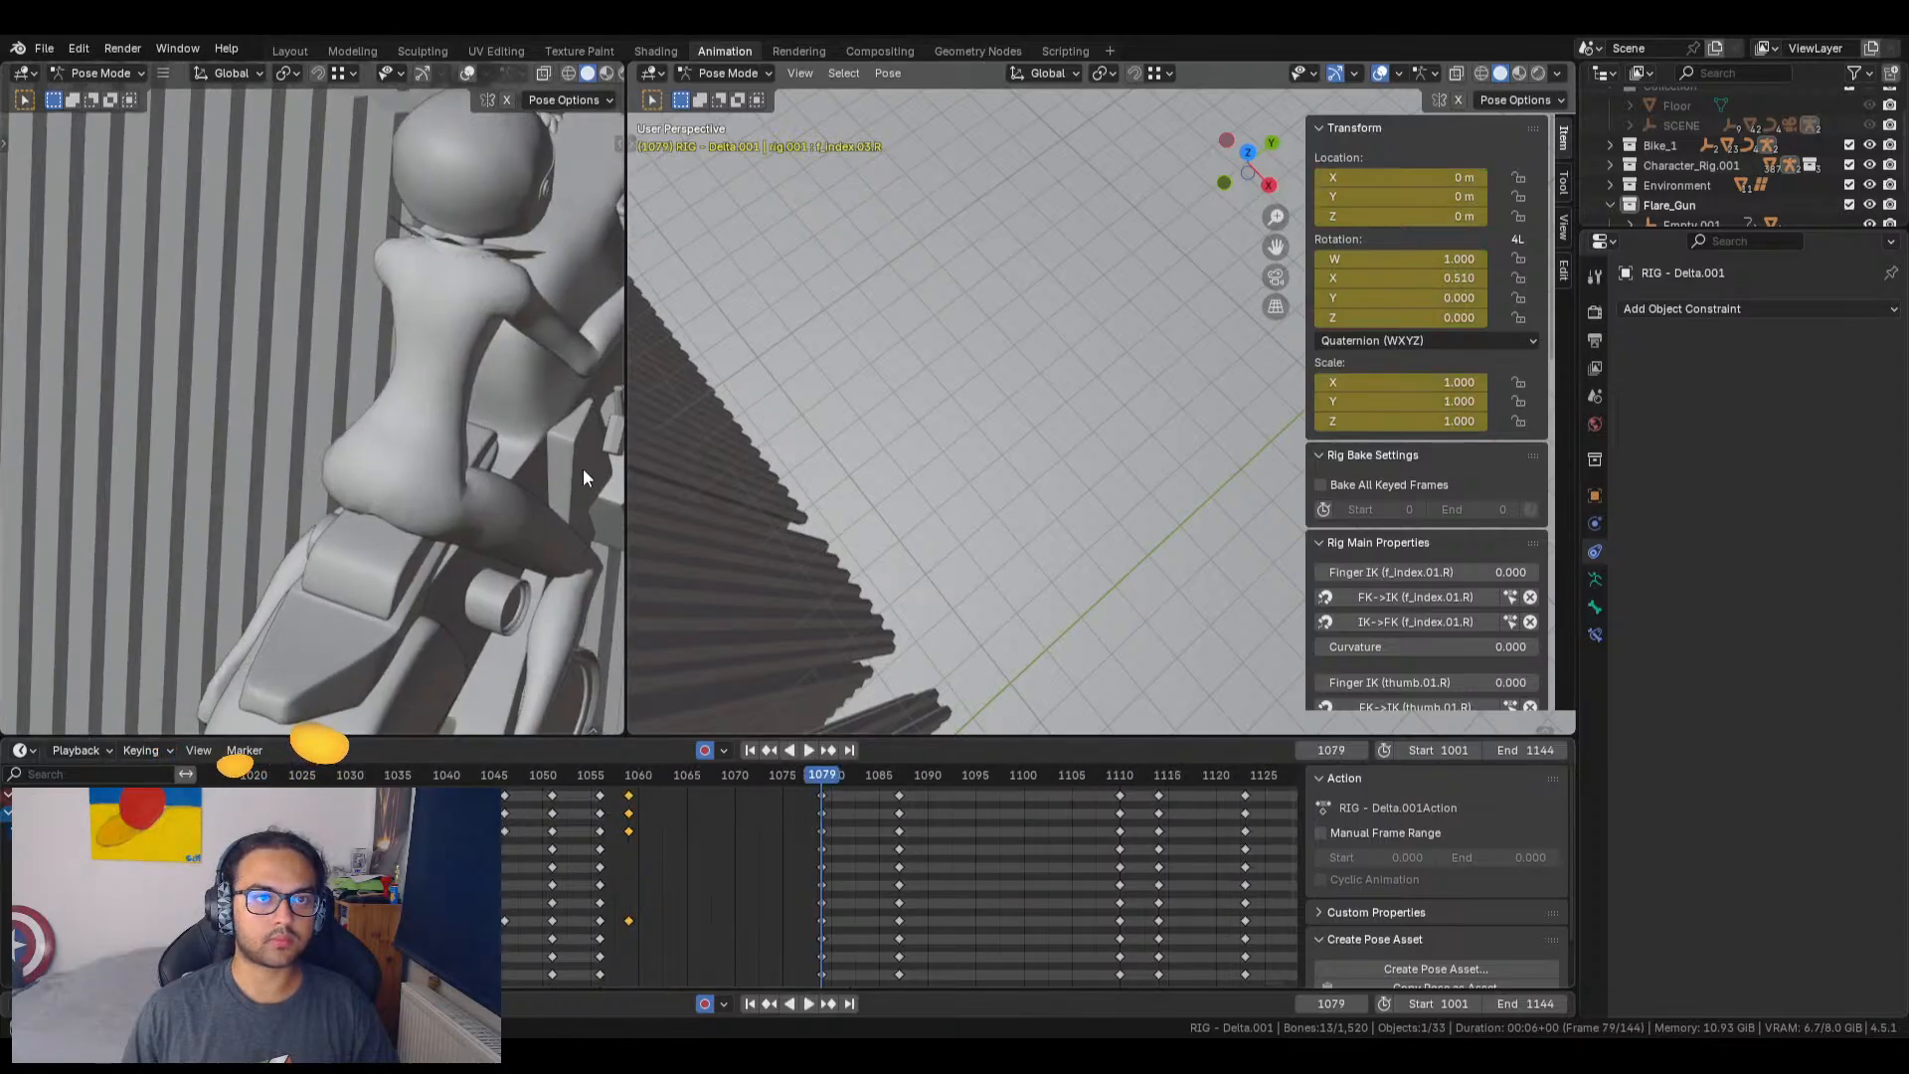
pyautogui.scroll(-3, 543, 392)
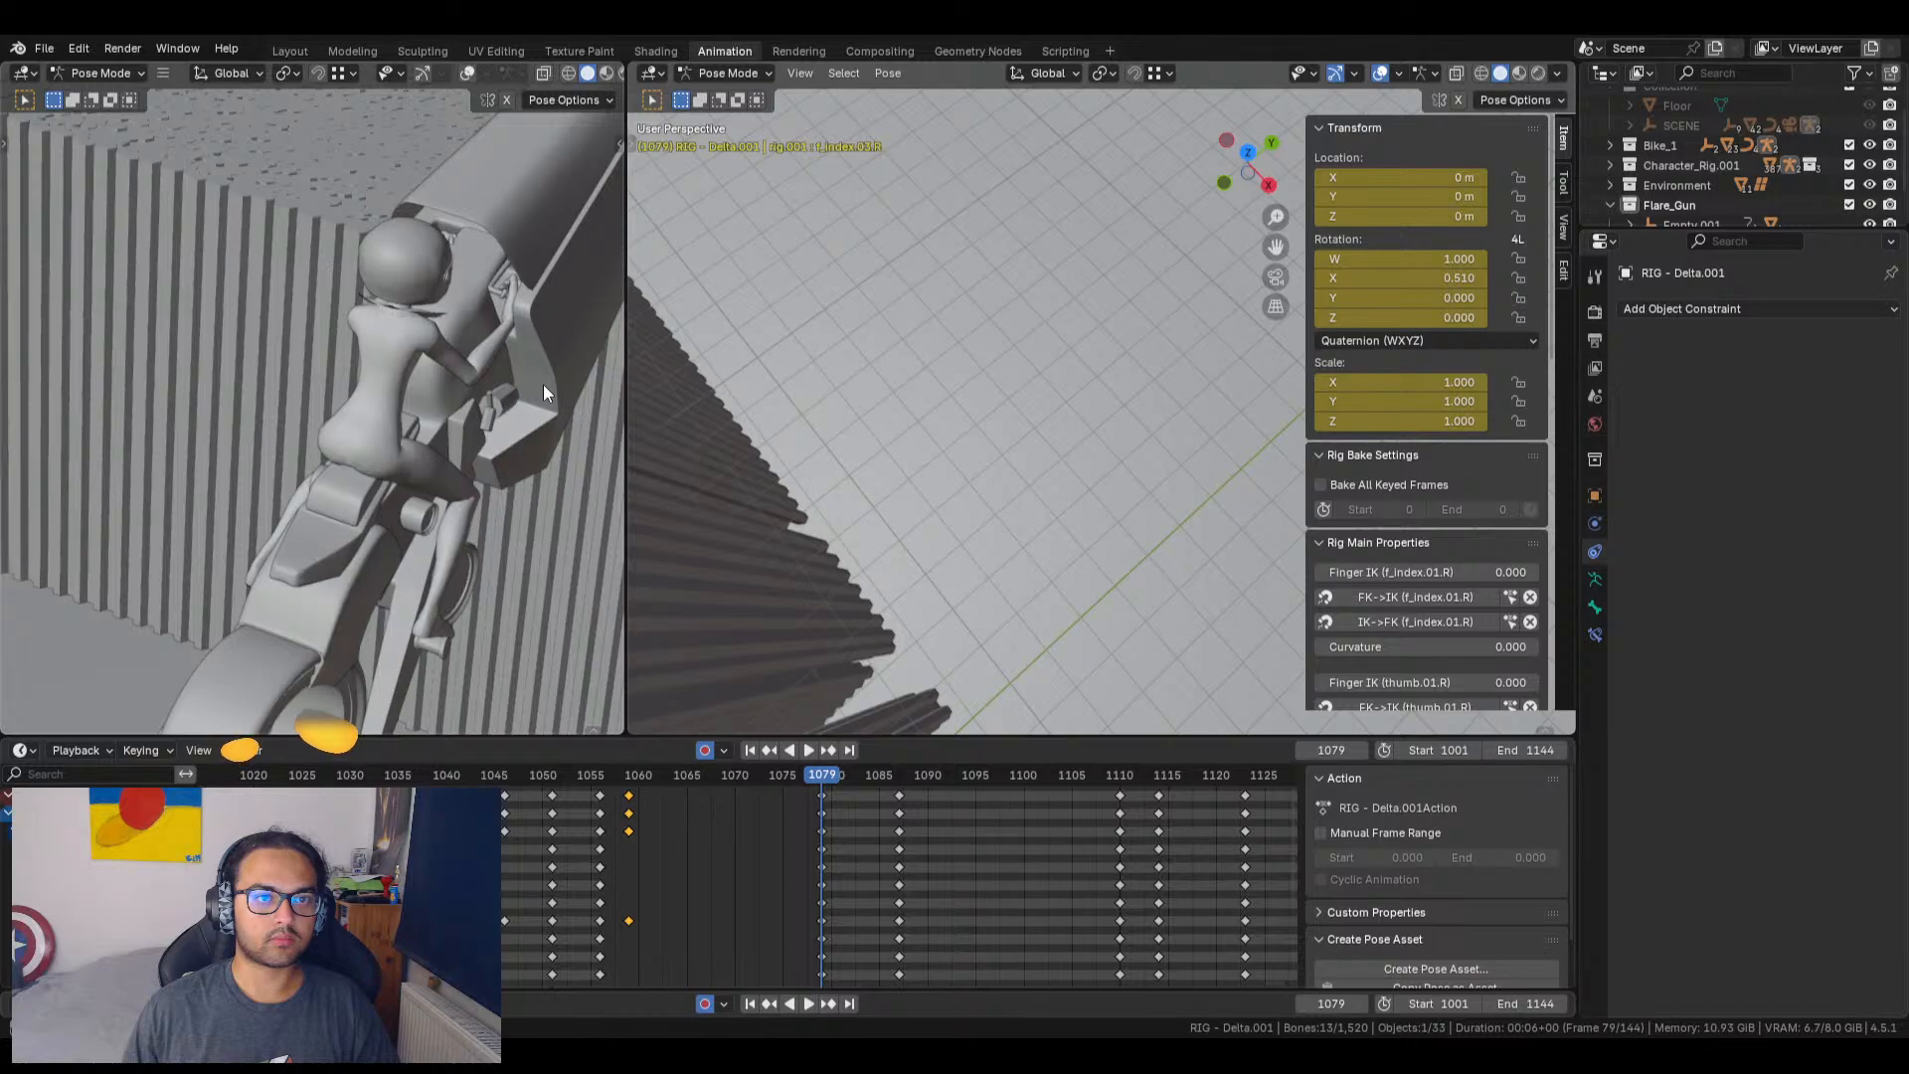
pyautogui.click(823, 796)
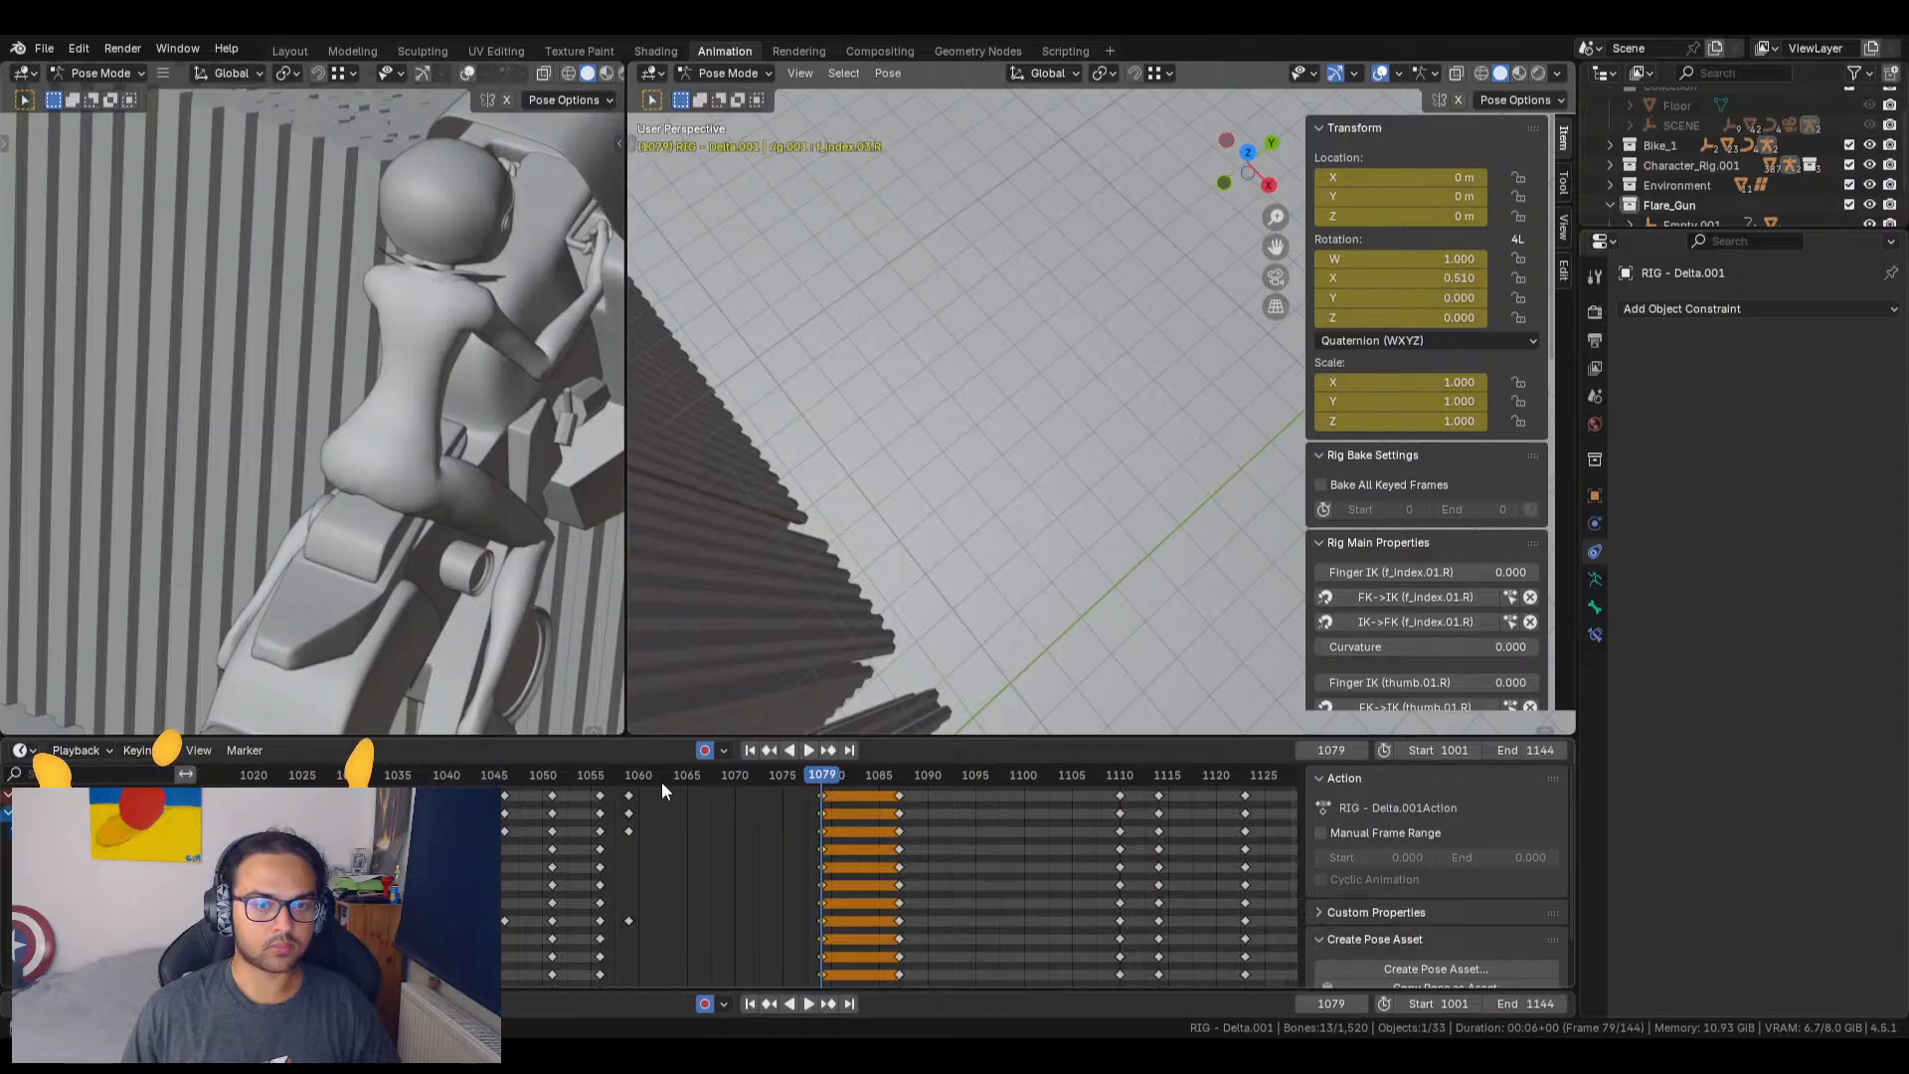
pyautogui.moveTo(646, 782); pyautogui.dragTo(629, 783)
pyautogui.hotkey('ctrl', 'v')
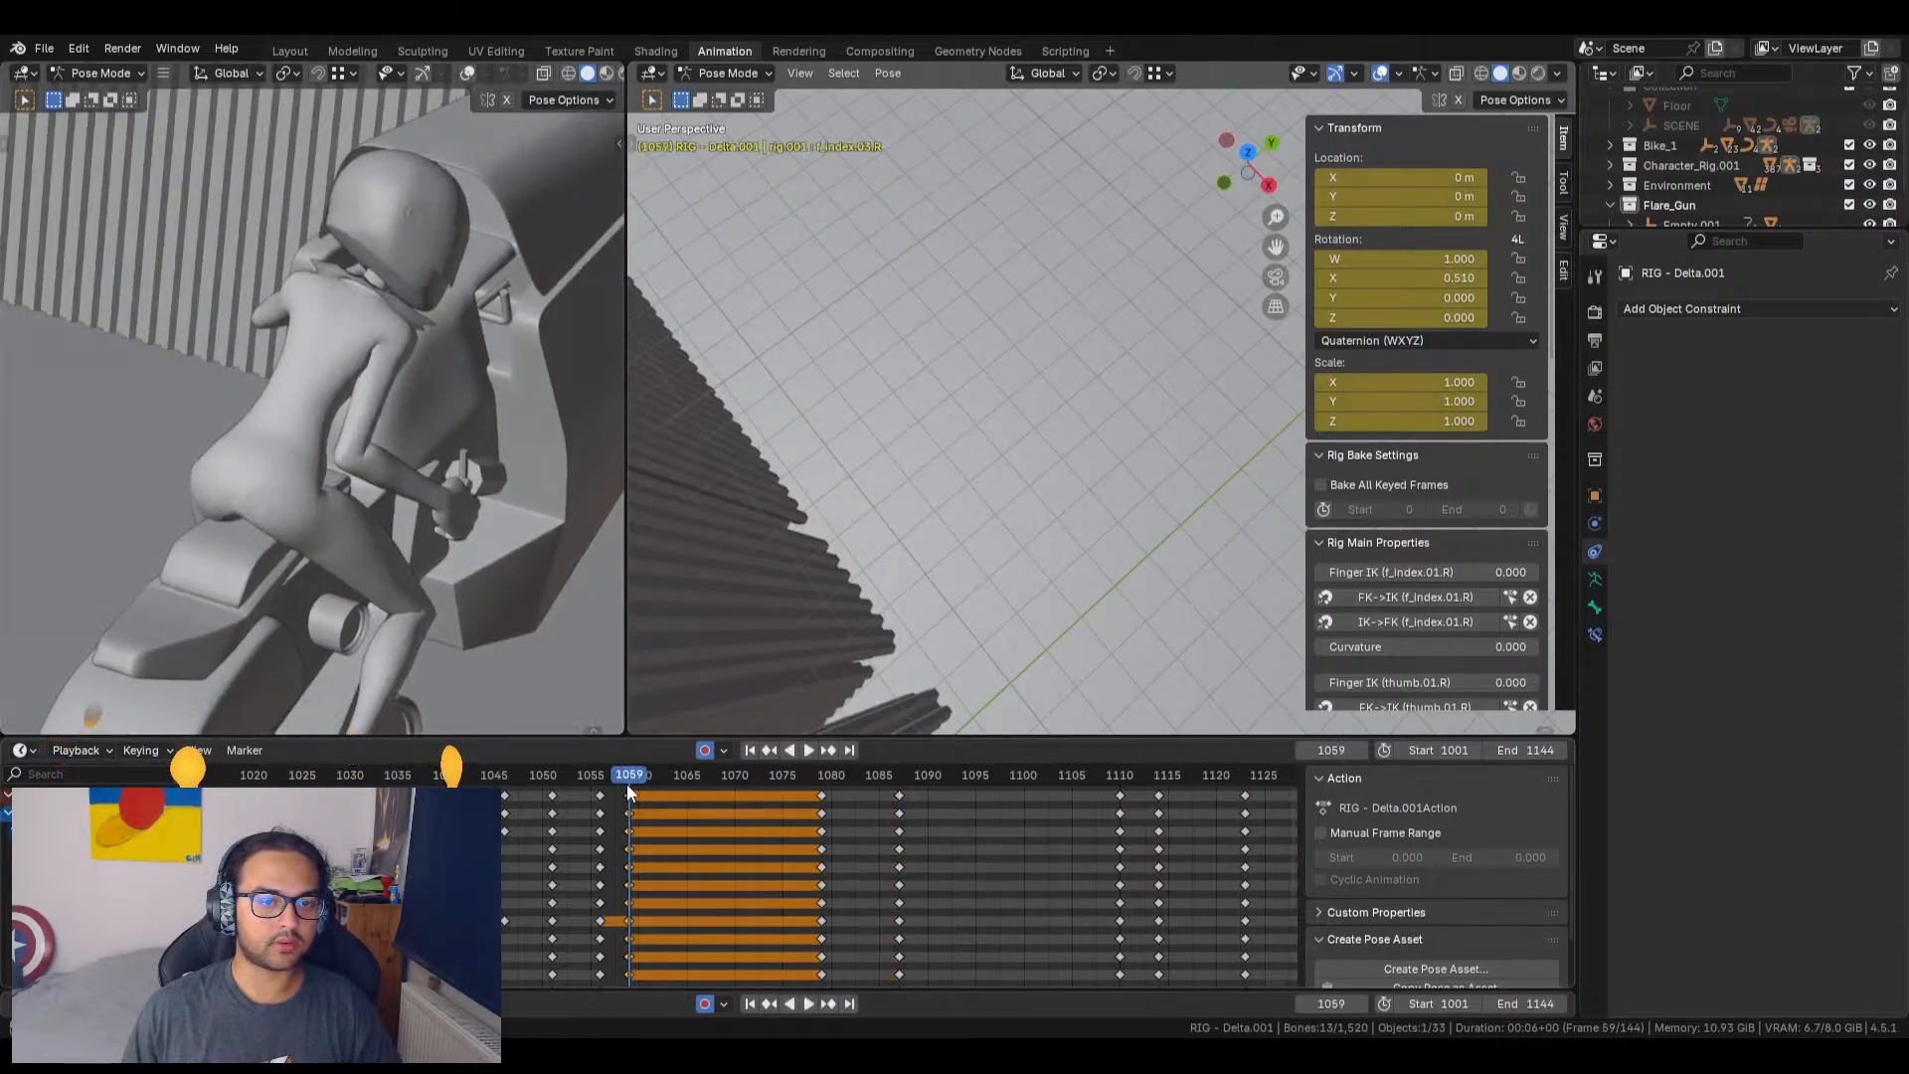
pyautogui.moveTo(627, 784)
pyautogui.mouseDown()
pyautogui.moveTo(598, 786)
pyautogui.moveTo(628, 790)
pyautogui.mouseUp()
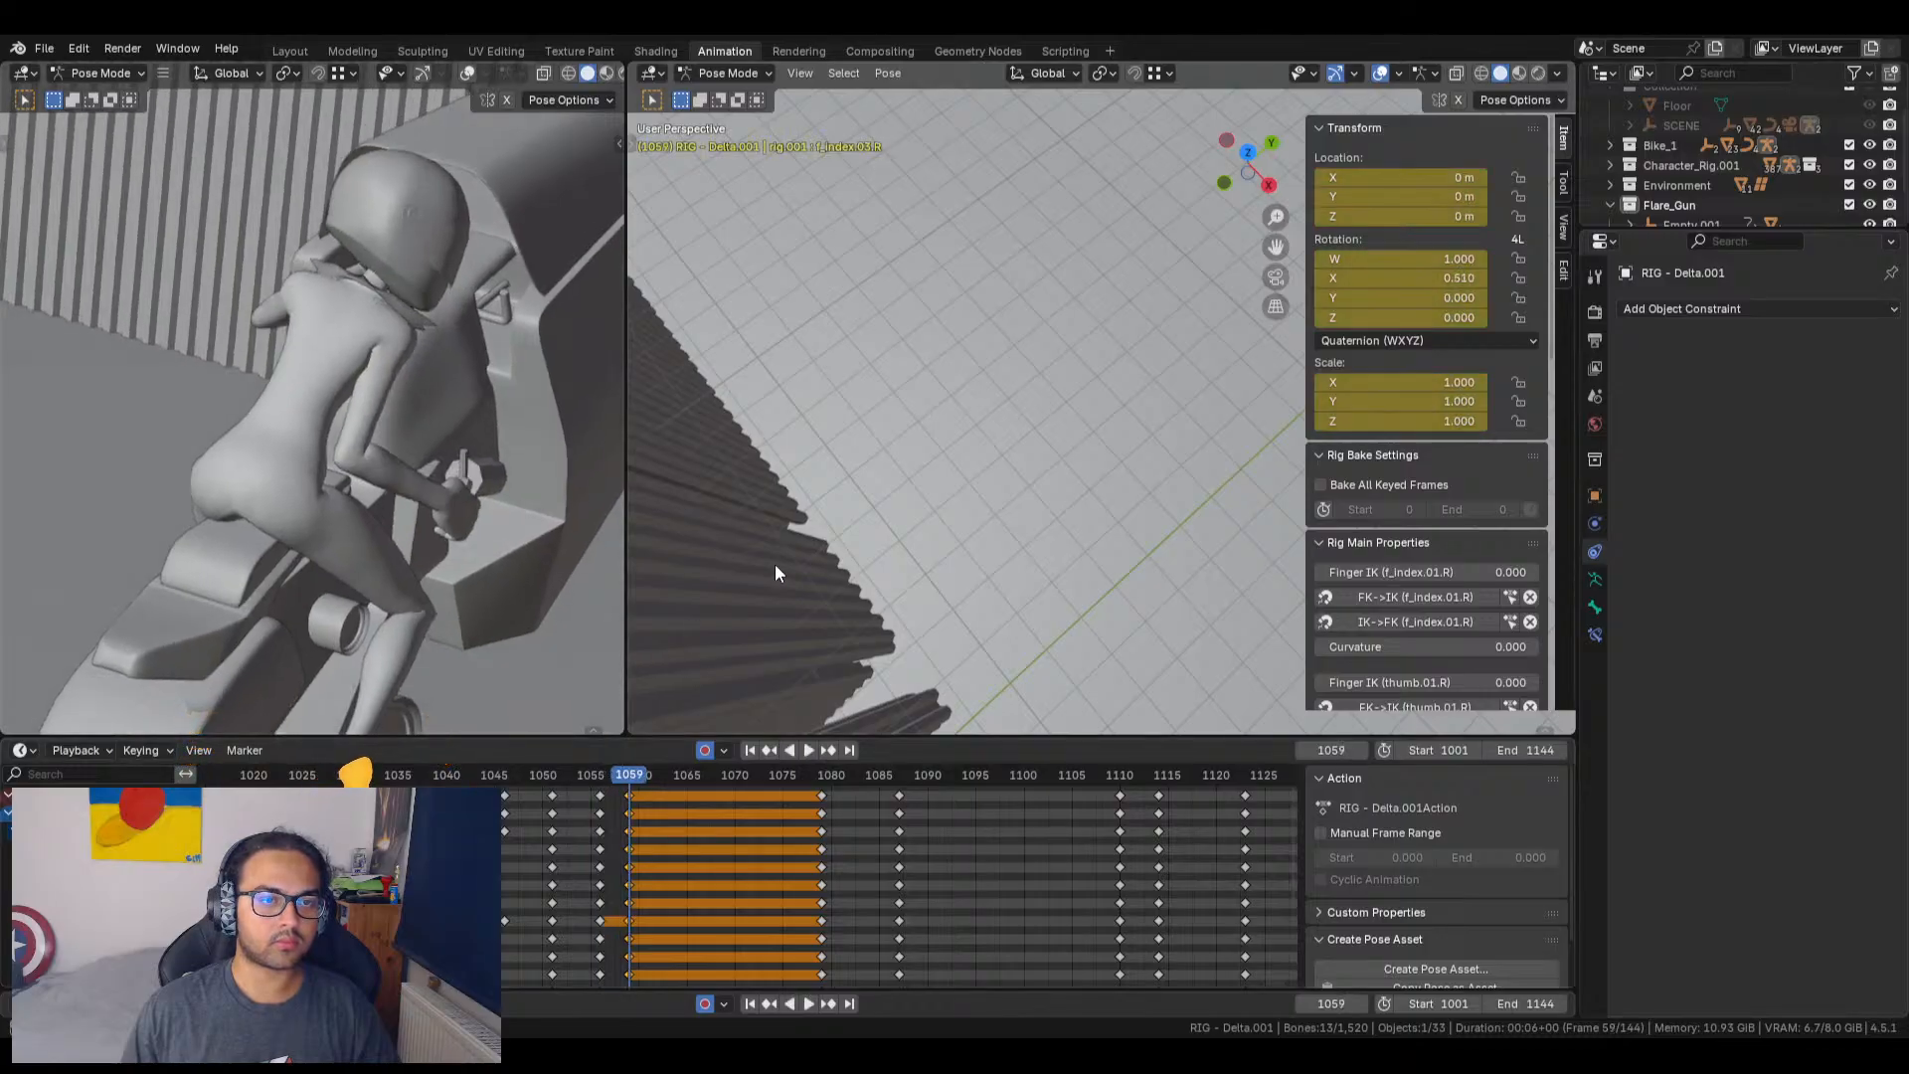
# Step: Frame the selected finger controls at frame 1059 and inspect the right hand's pose from the side
pyautogui.moveTo(774, 564); pyautogui.dragTo(820, 115, button='middle')
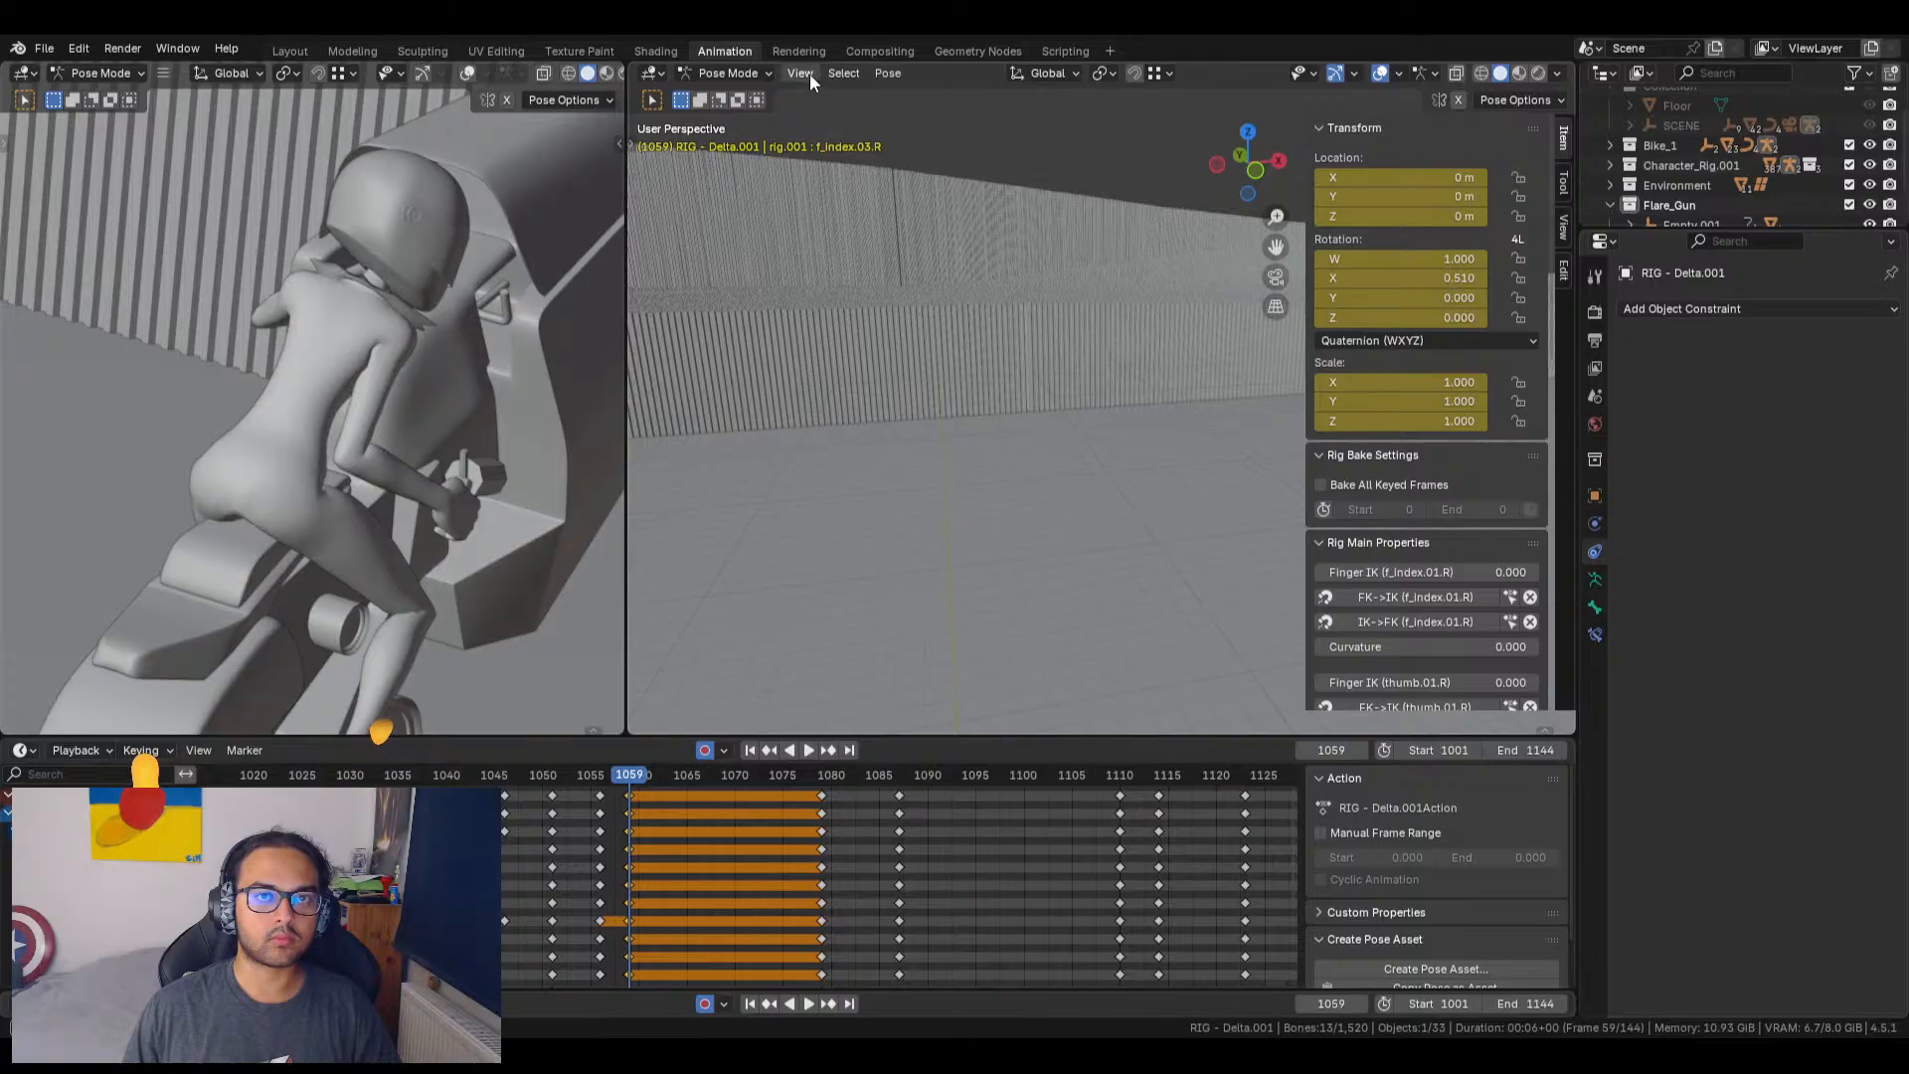
pyautogui.click(809, 73)
pyautogui.click(850, 202)
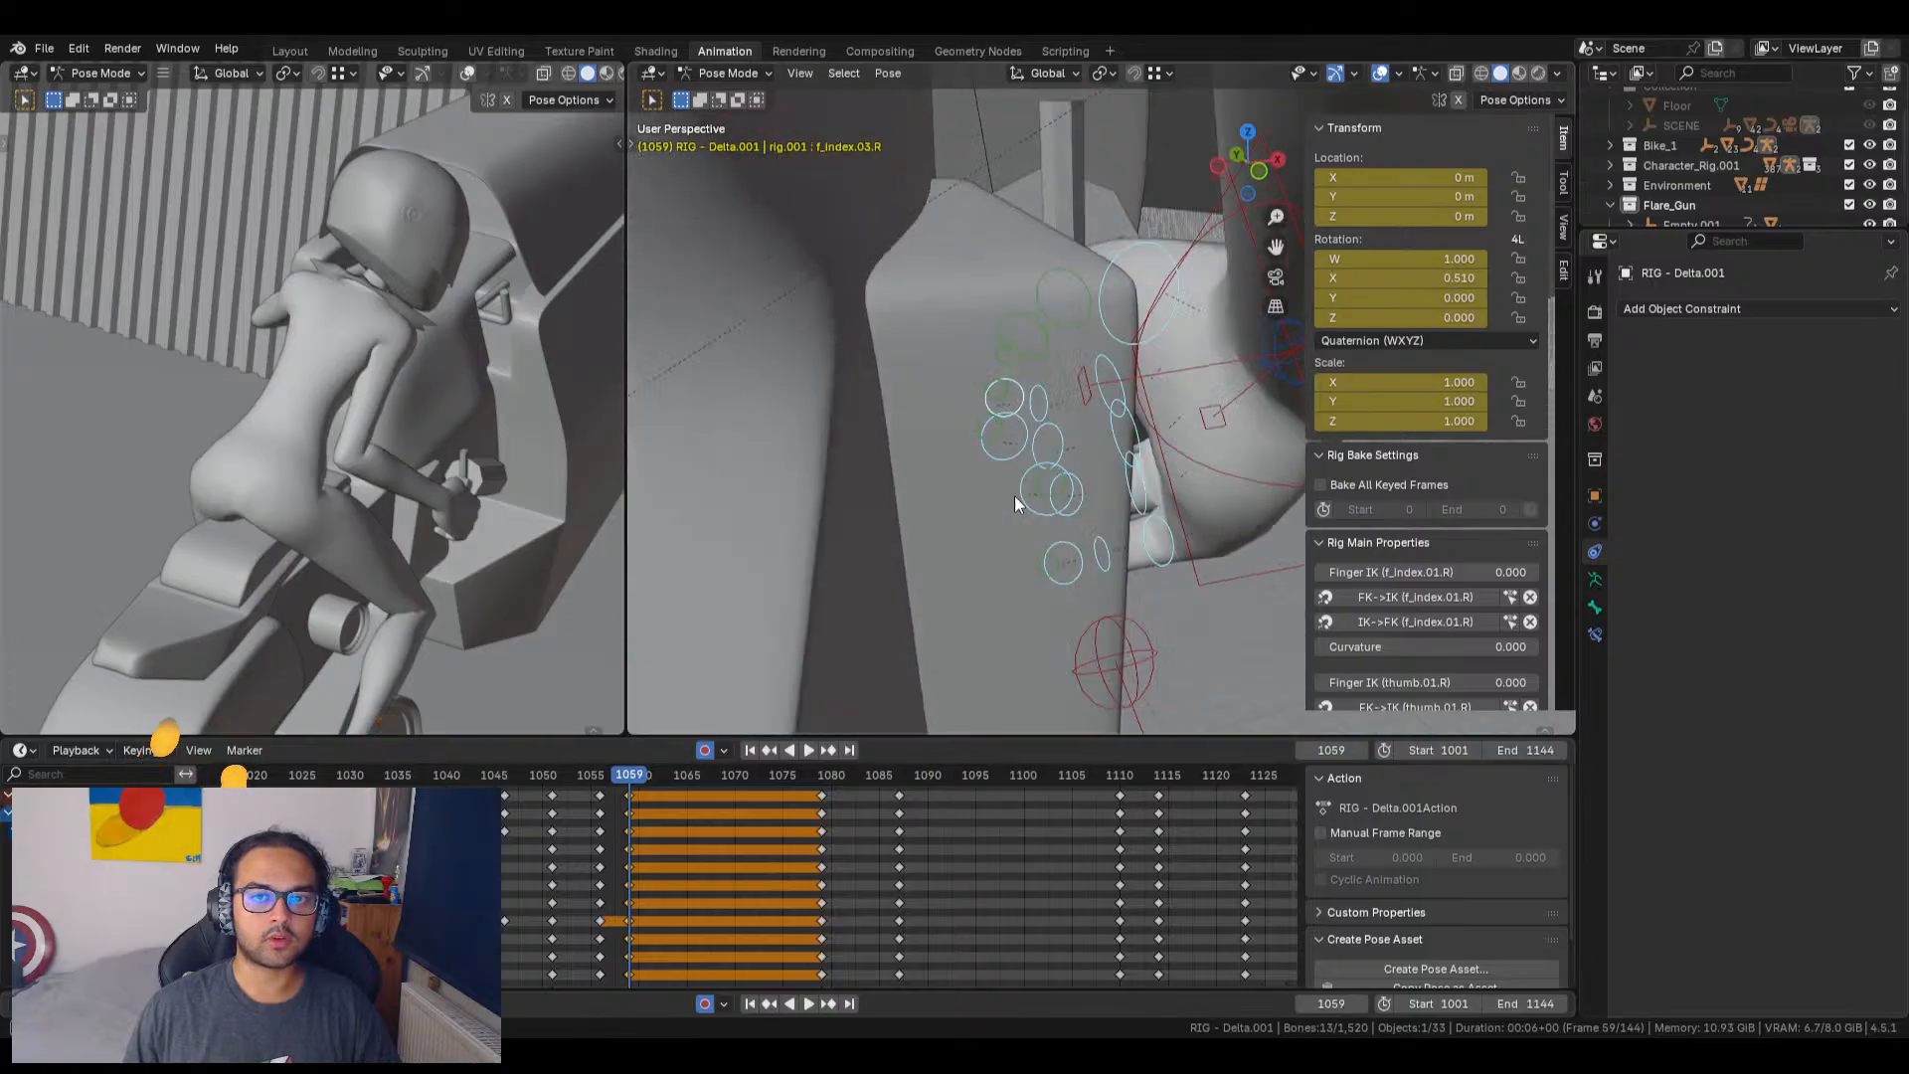
pyautogui.moveTo(1014, 495); pyautogui.dragTo(904, 557, button='middle')
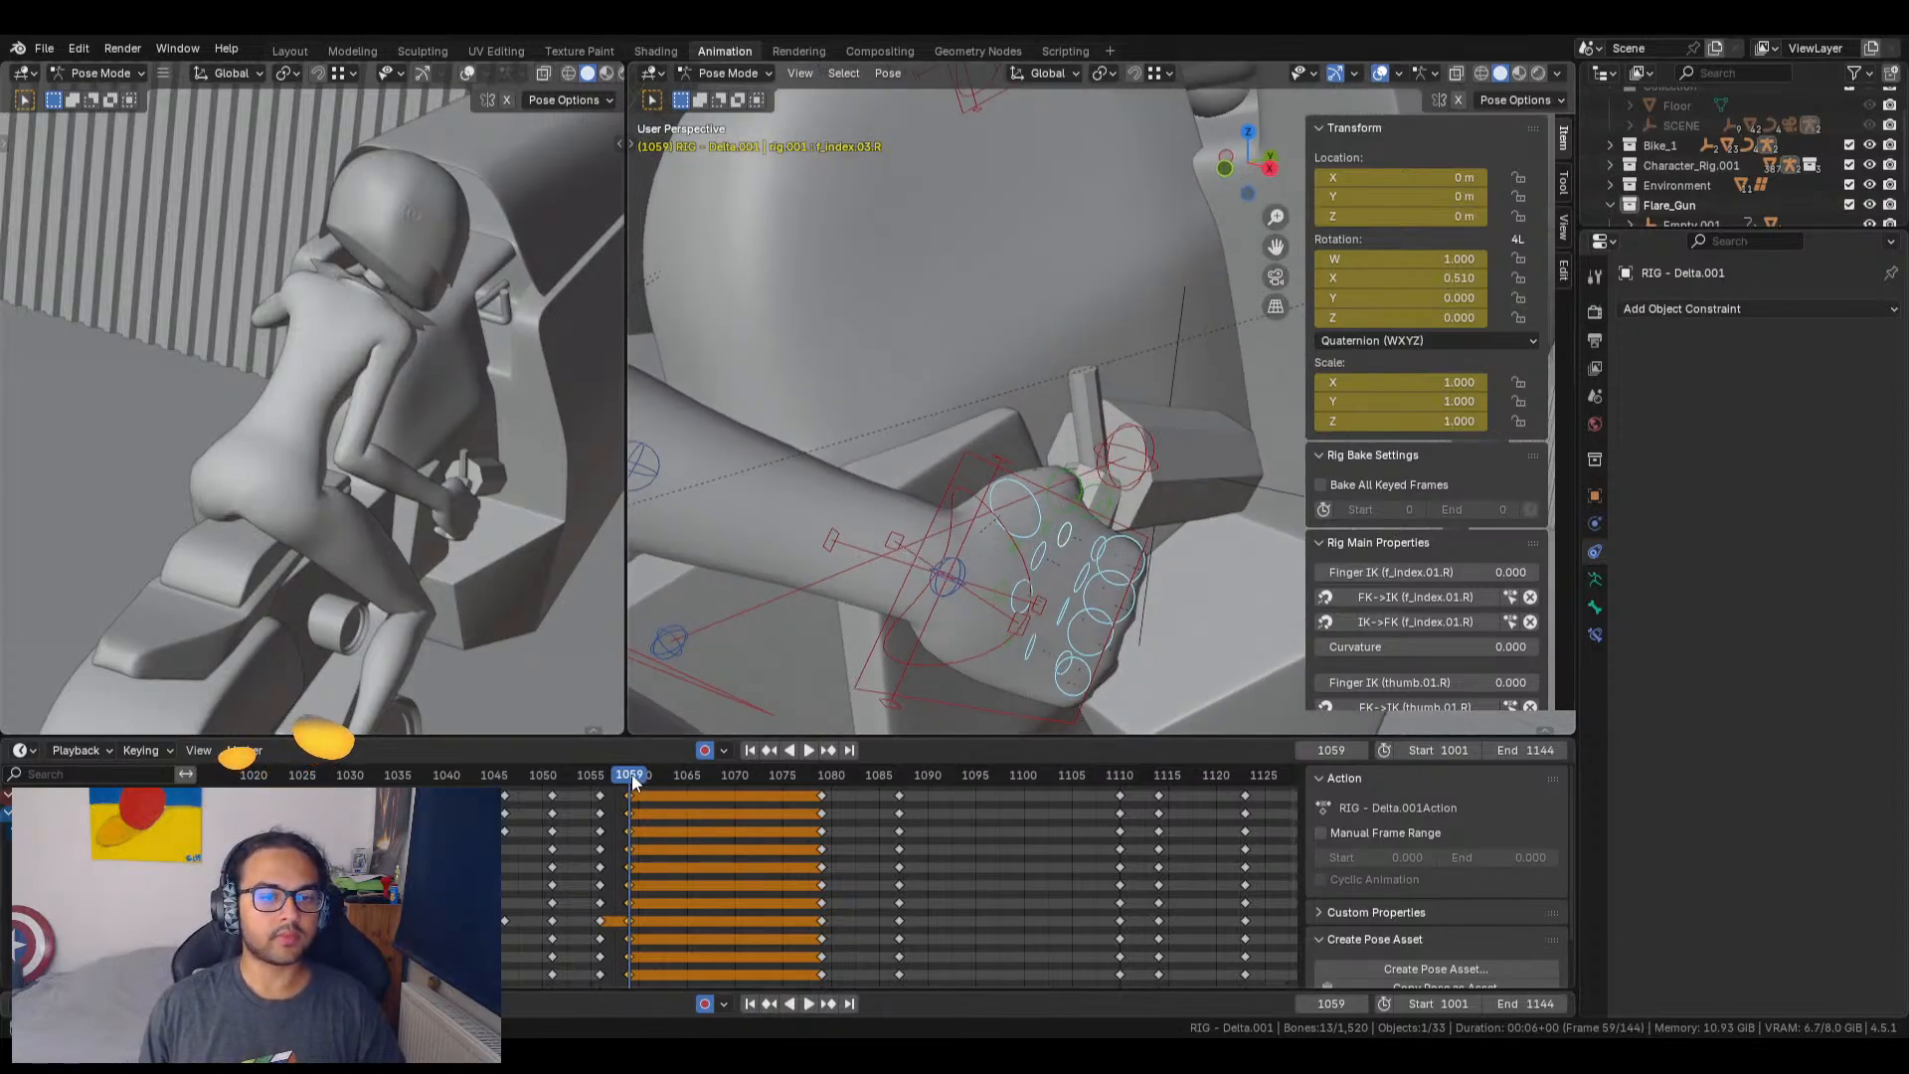
# Step: Go to frame 1068 and frame the selected finger controls to inspect the right hand and forearm
pyautogui.moveTo(629, 783); pyautogui.dragTo(716, 778)
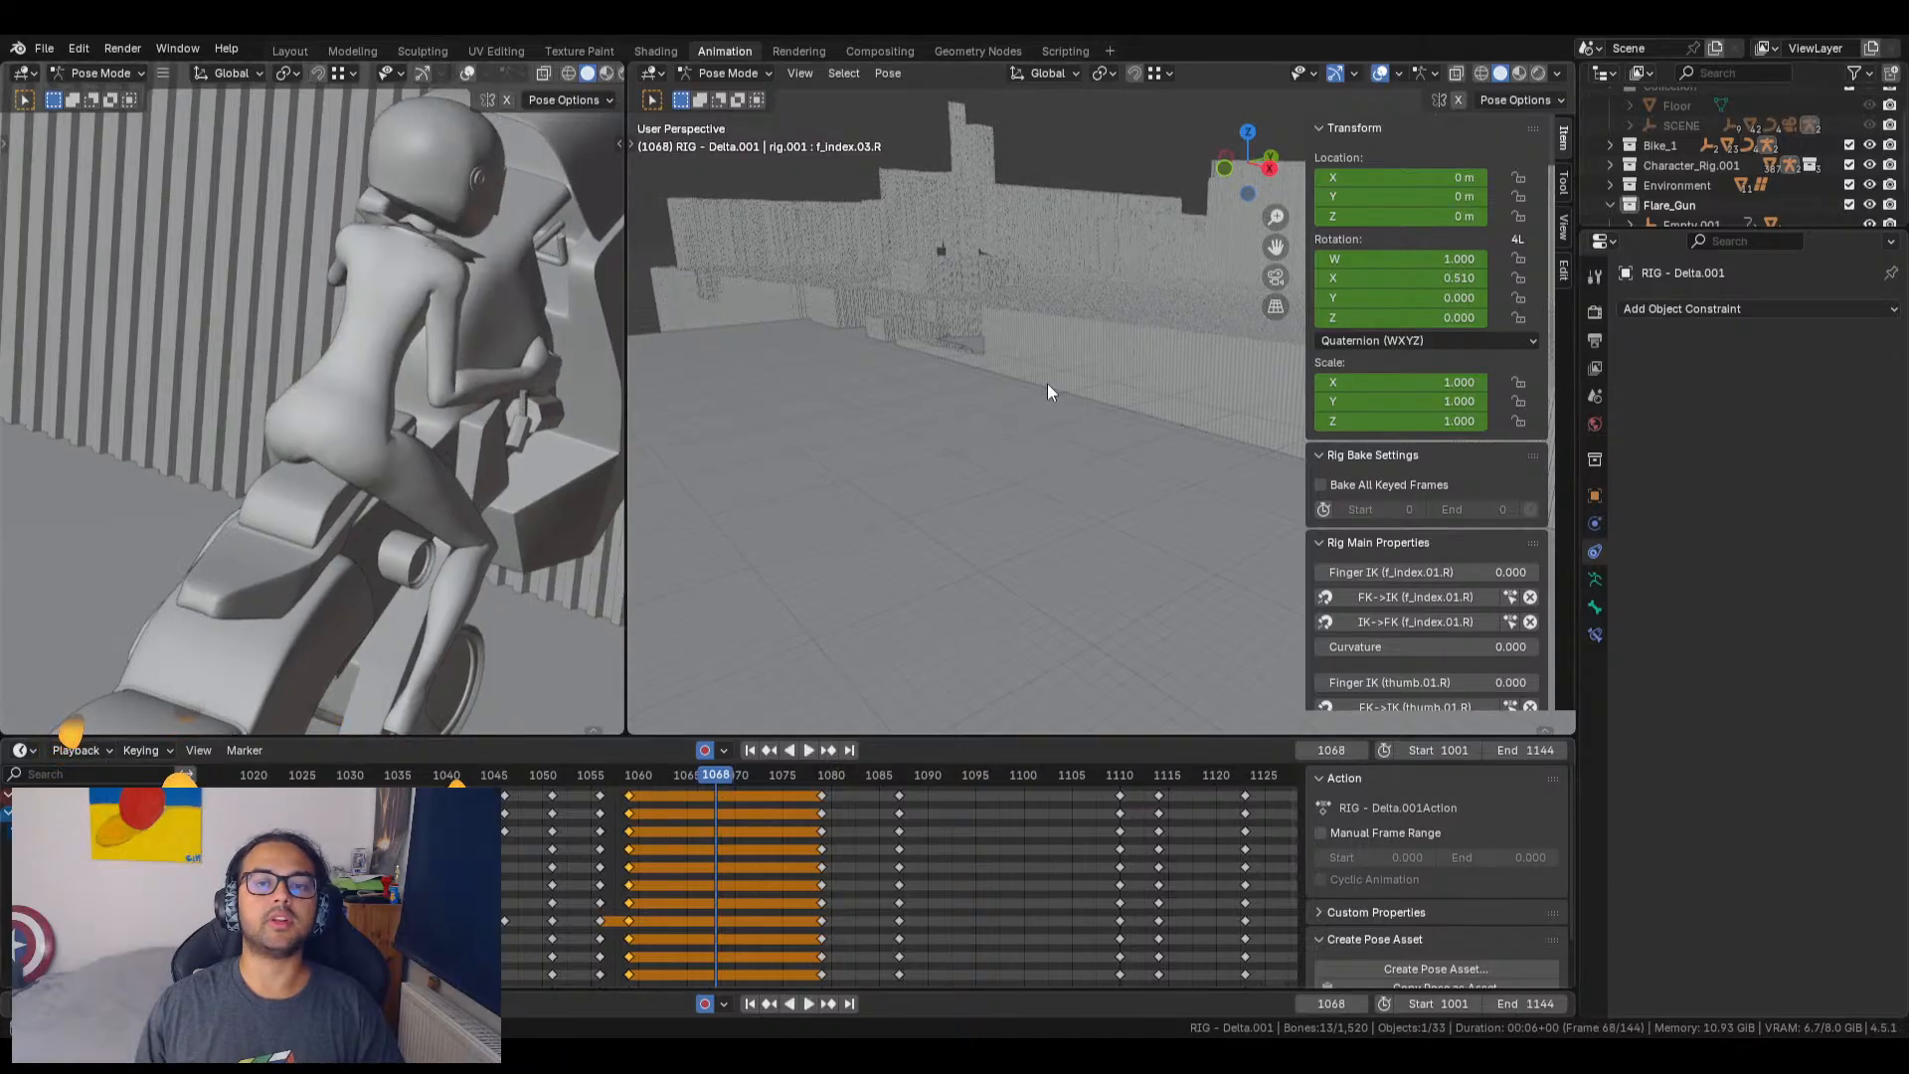
pyautogui.click(800, 74)
pyautogui.click(843, 206)
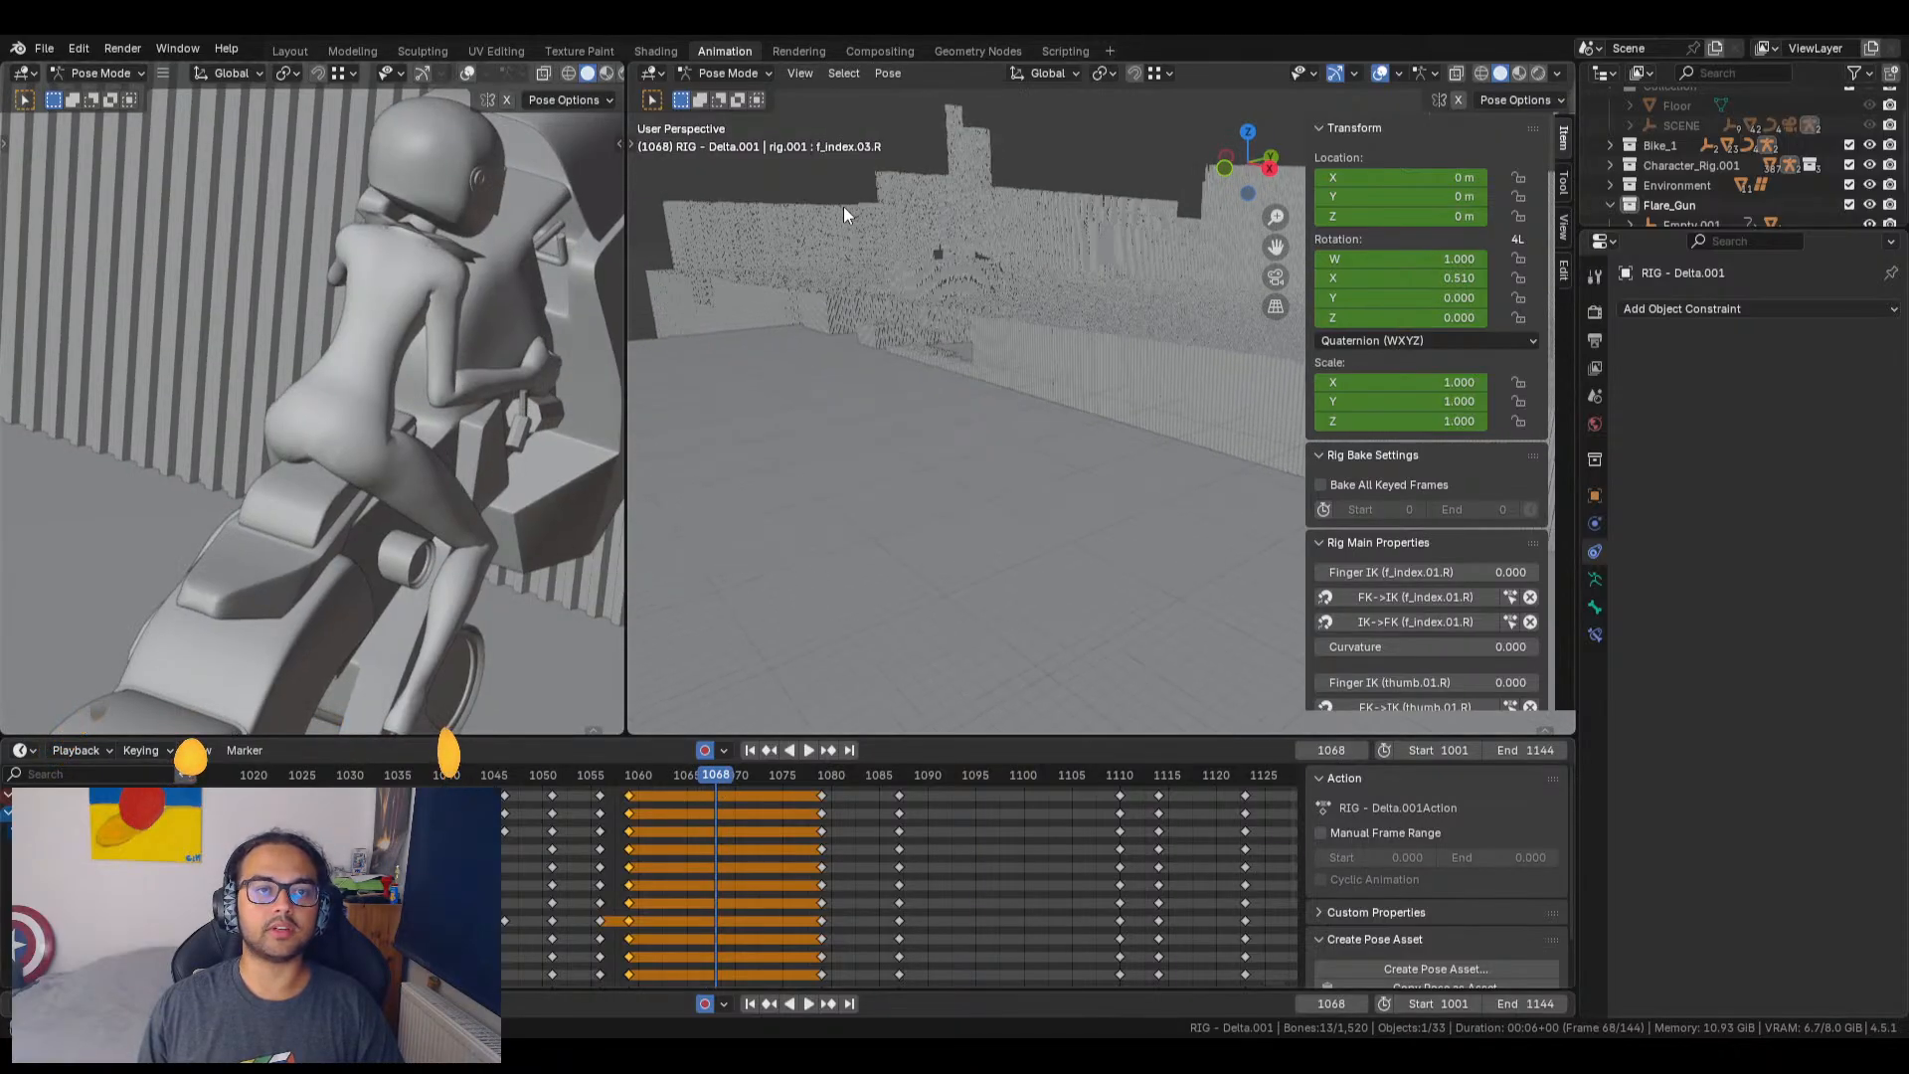
pyautogui.scroll(-7, 1003, 511)
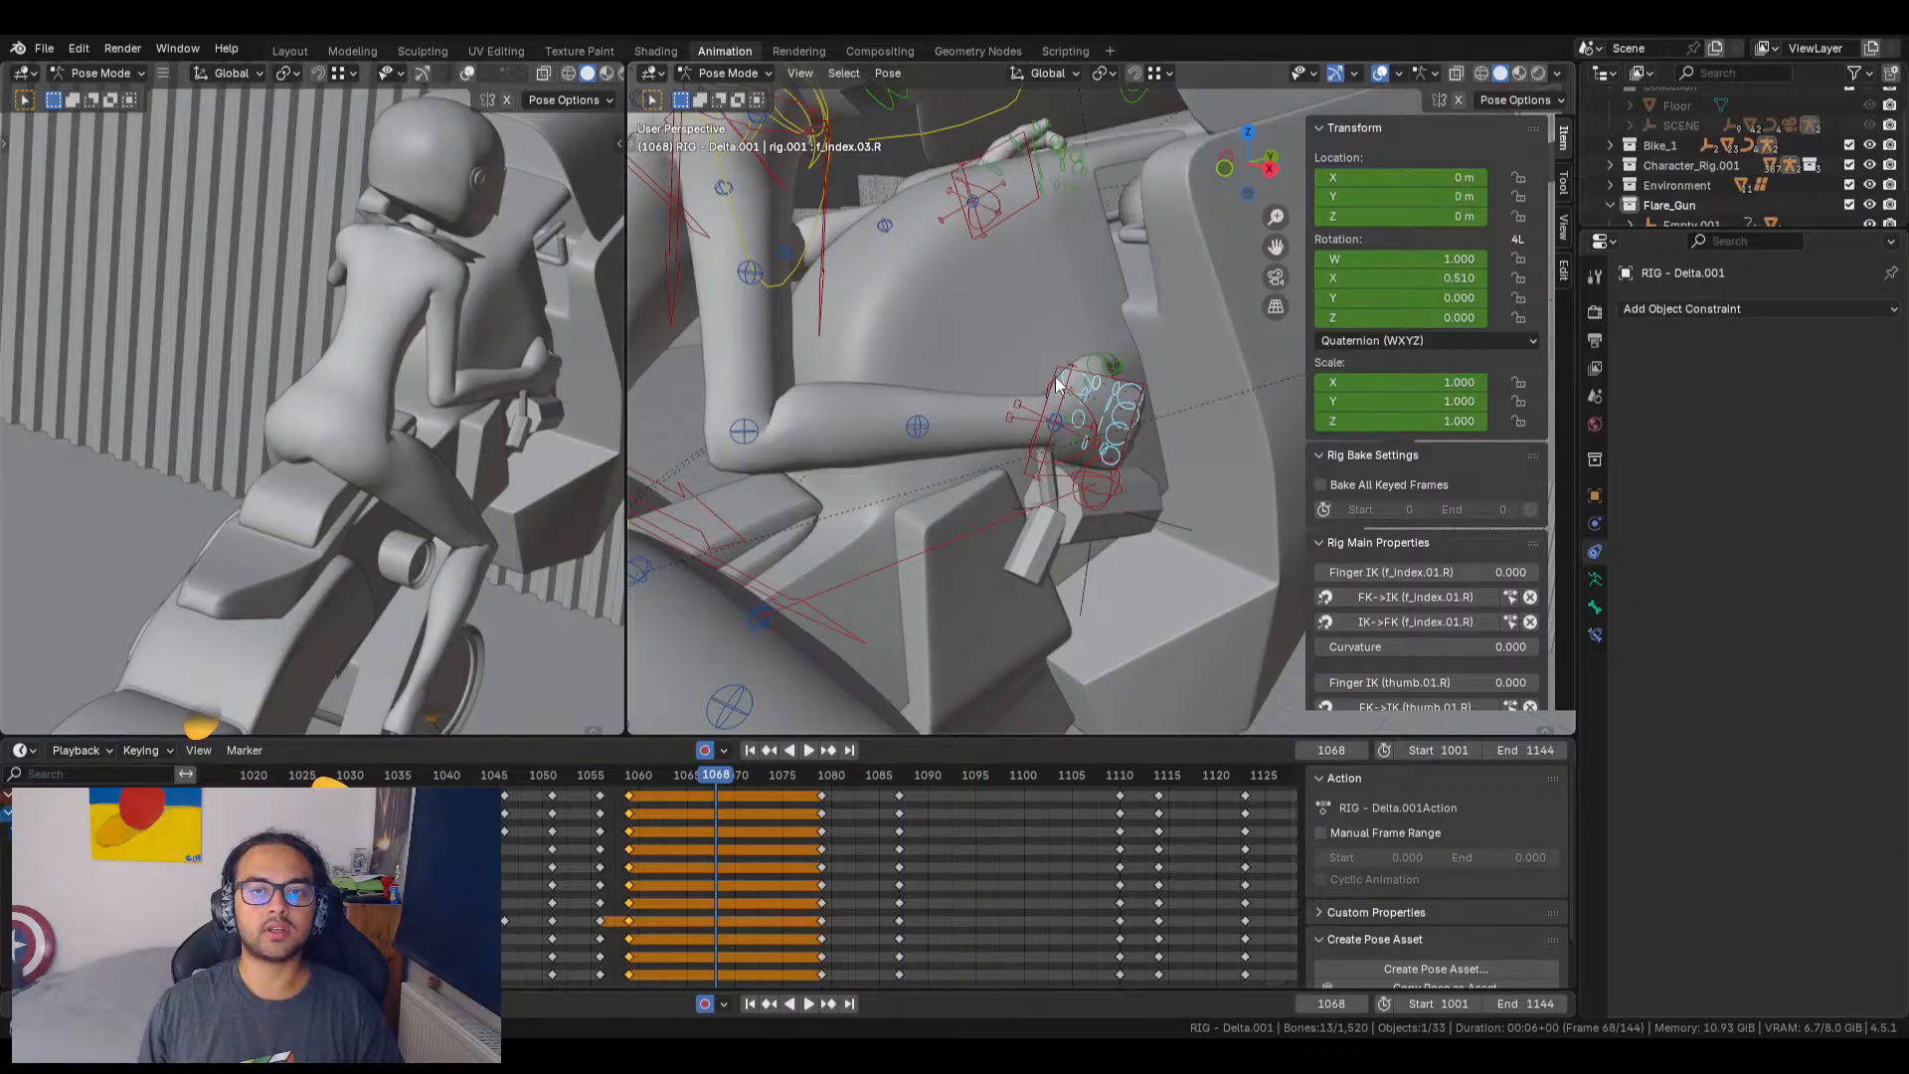
# Step: Key all channels of the right hand's IK control at frame 1071, after reviewing the surrounding motion in camera view
pyautogui.click(1058, 375)
pyautogui.press('KP_0')
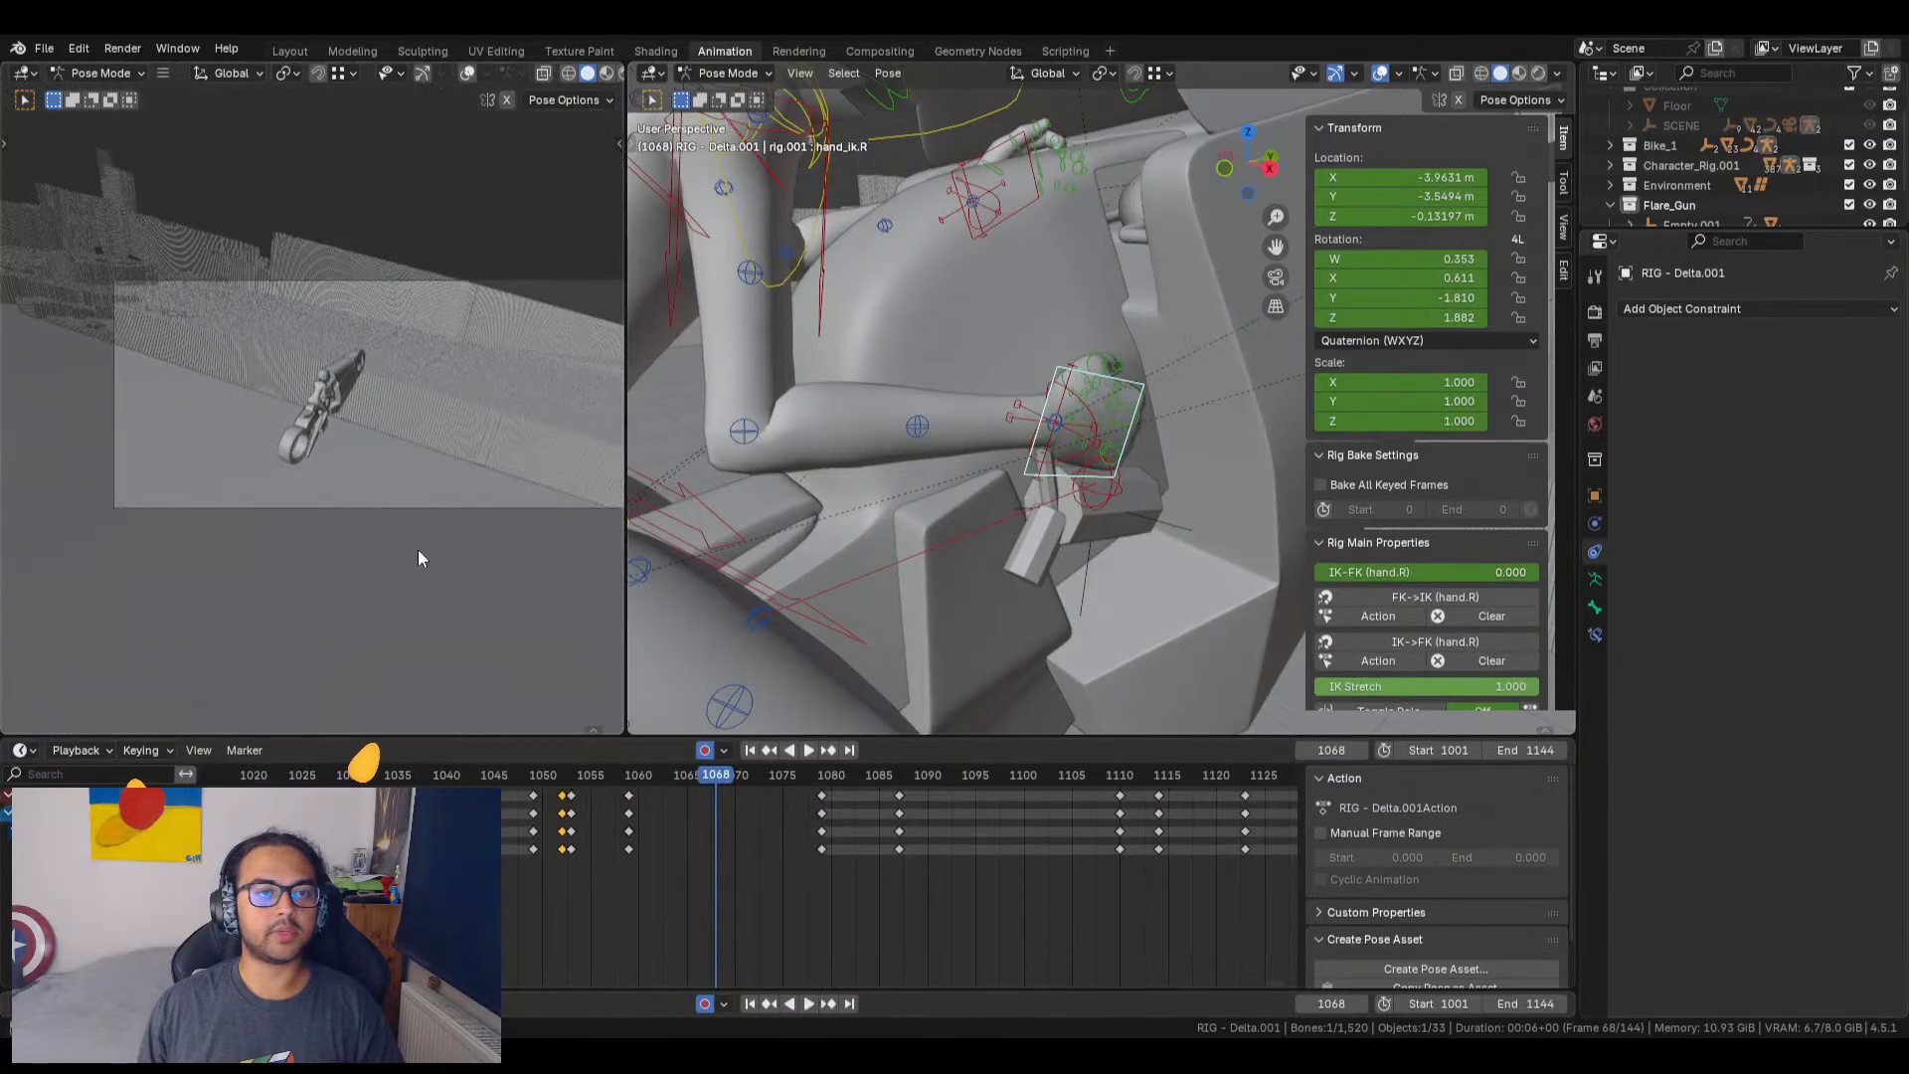
pyautogui.scroll(4, 414, 550)
pyautogui.press('space')
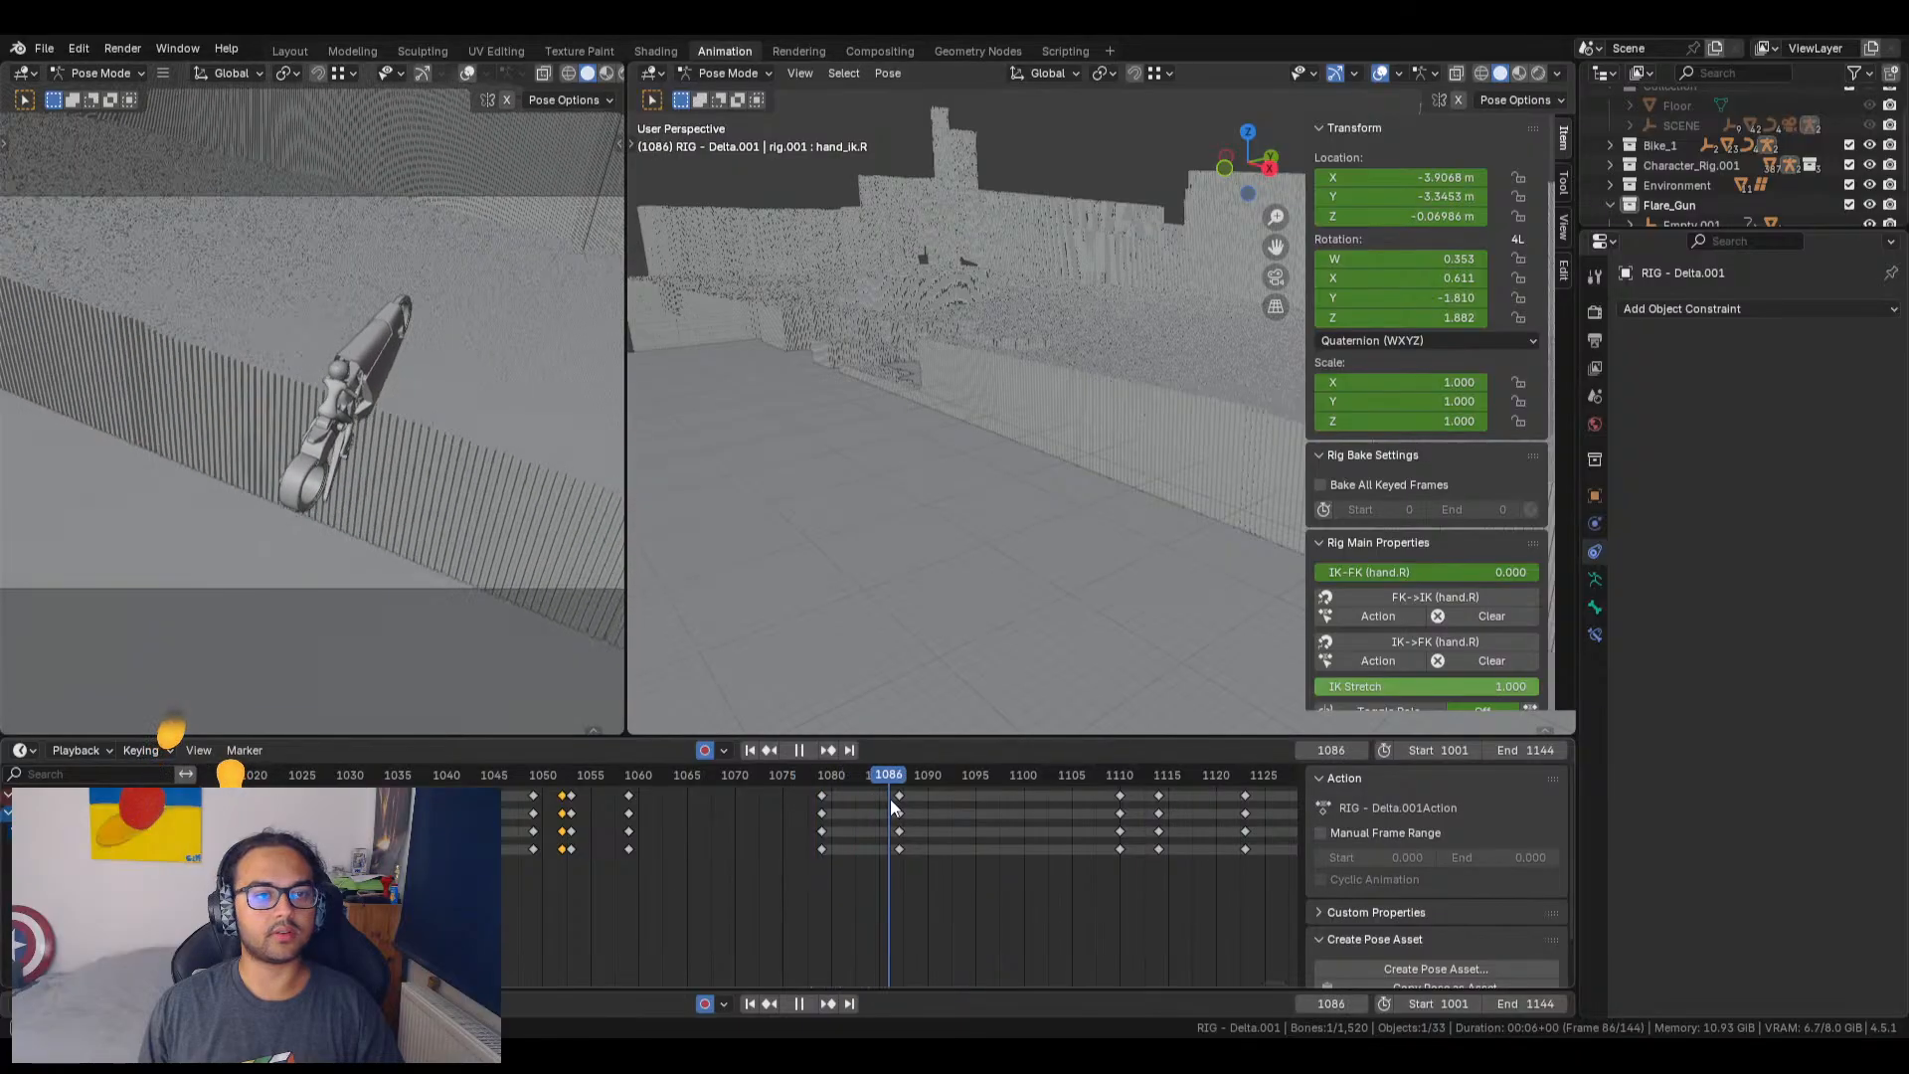
pyautogui.moveTo(911, 813); pyautogui.dragTo(535, 826)
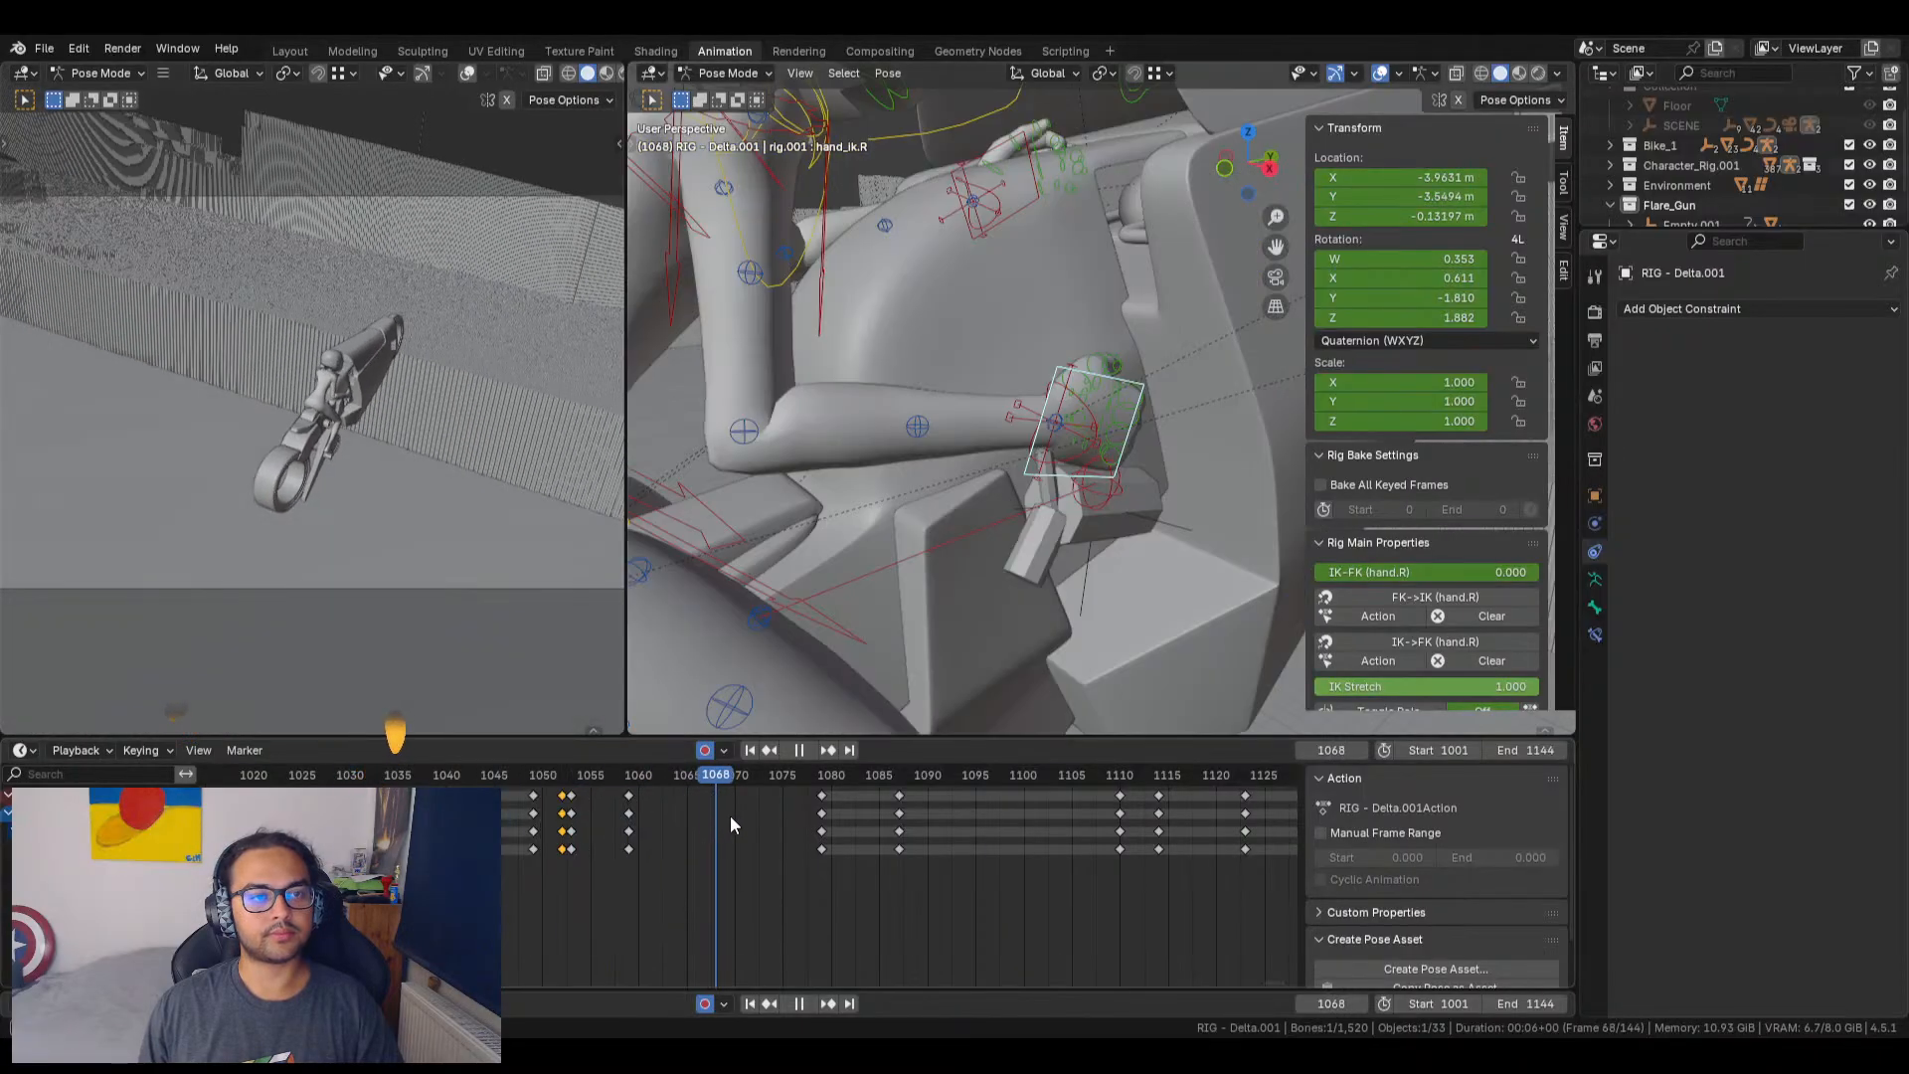
pyautogui.press('space')
pyautogui.moveTo(772, 815); pyautogui.dragTo(742, 828)
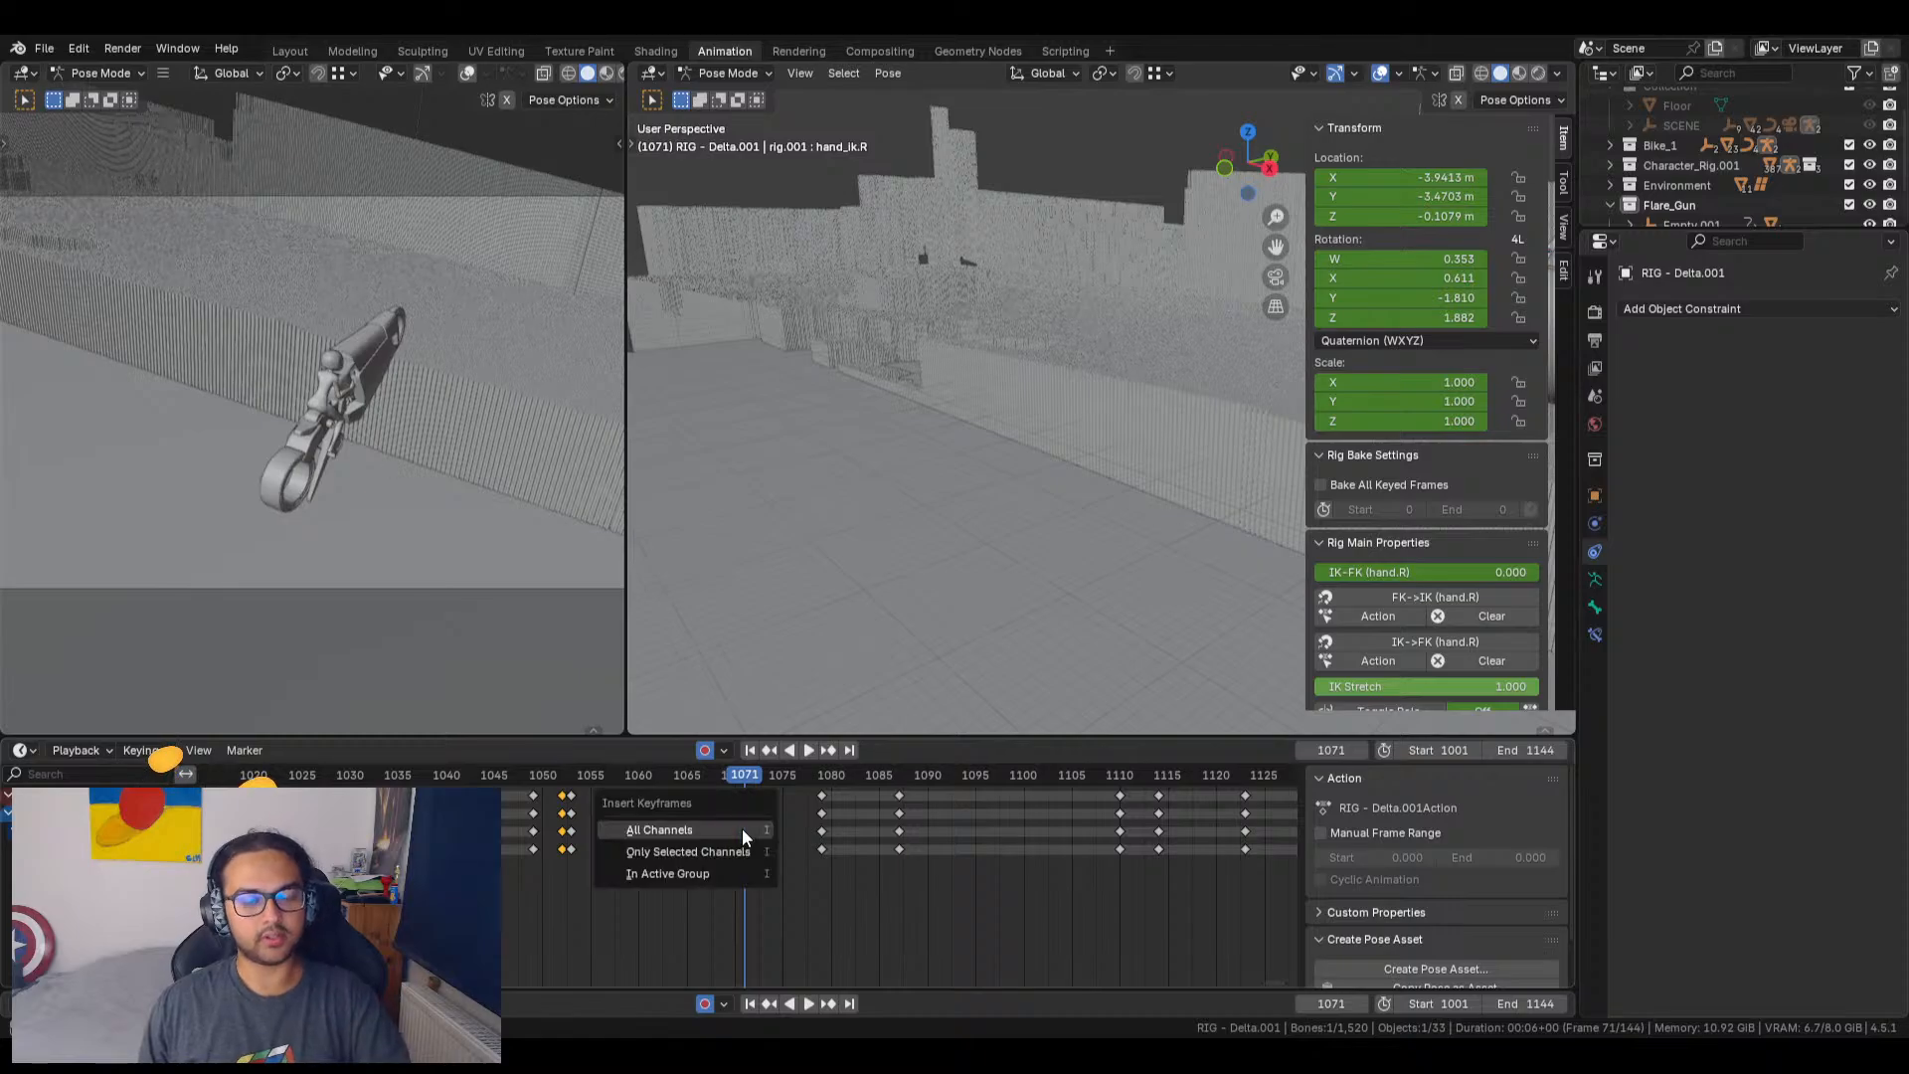
pyautogui.press('i')
pyautogui.click(740, 827)
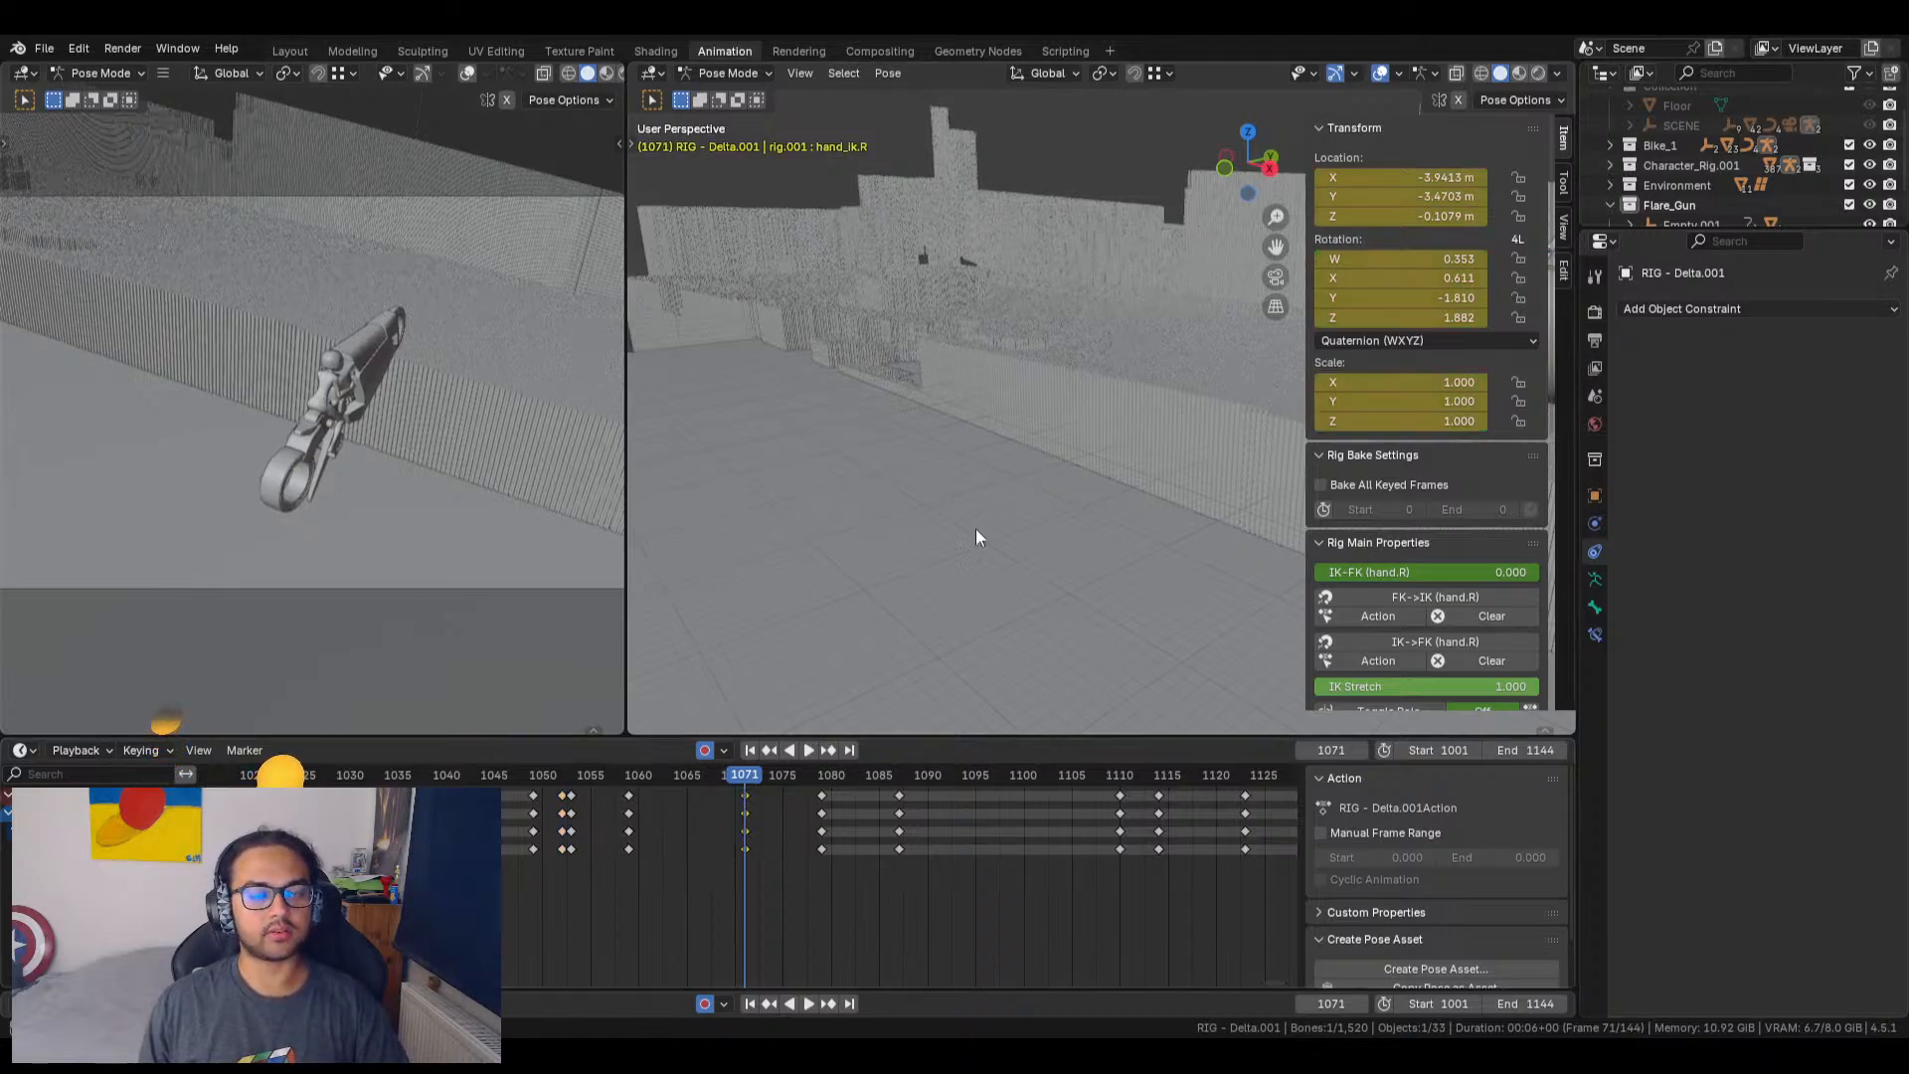
# Step: Move the right hand's IK control back and outward from the bike to about X -3.80, Y -3.61, Z -0.05 m at frame 1071
pyautogui.click(802, 78)
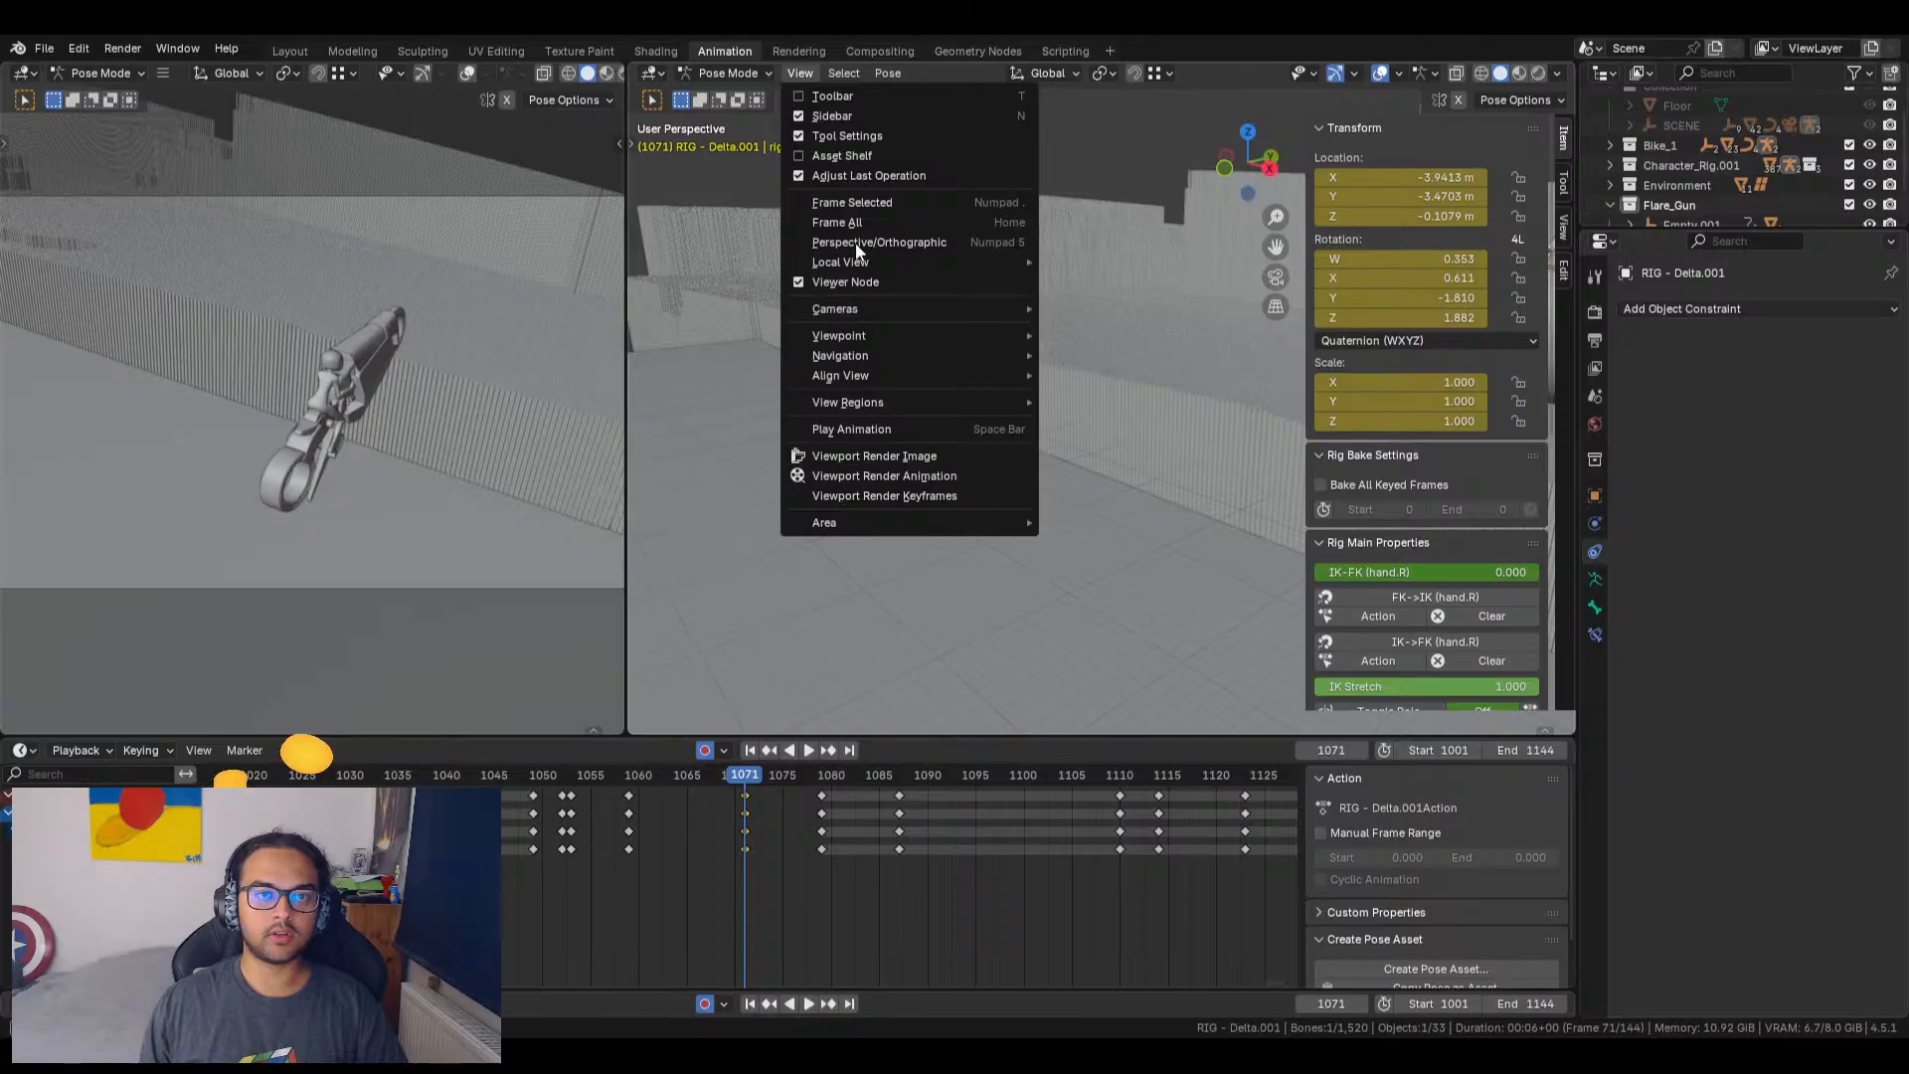
pyautogui.click(856, 201)
pyautogui.moveTo(880, 514); pyautogui.dragTo(1066, 501, button='middle')
pyautogui.scroll(-5, 979, 516)
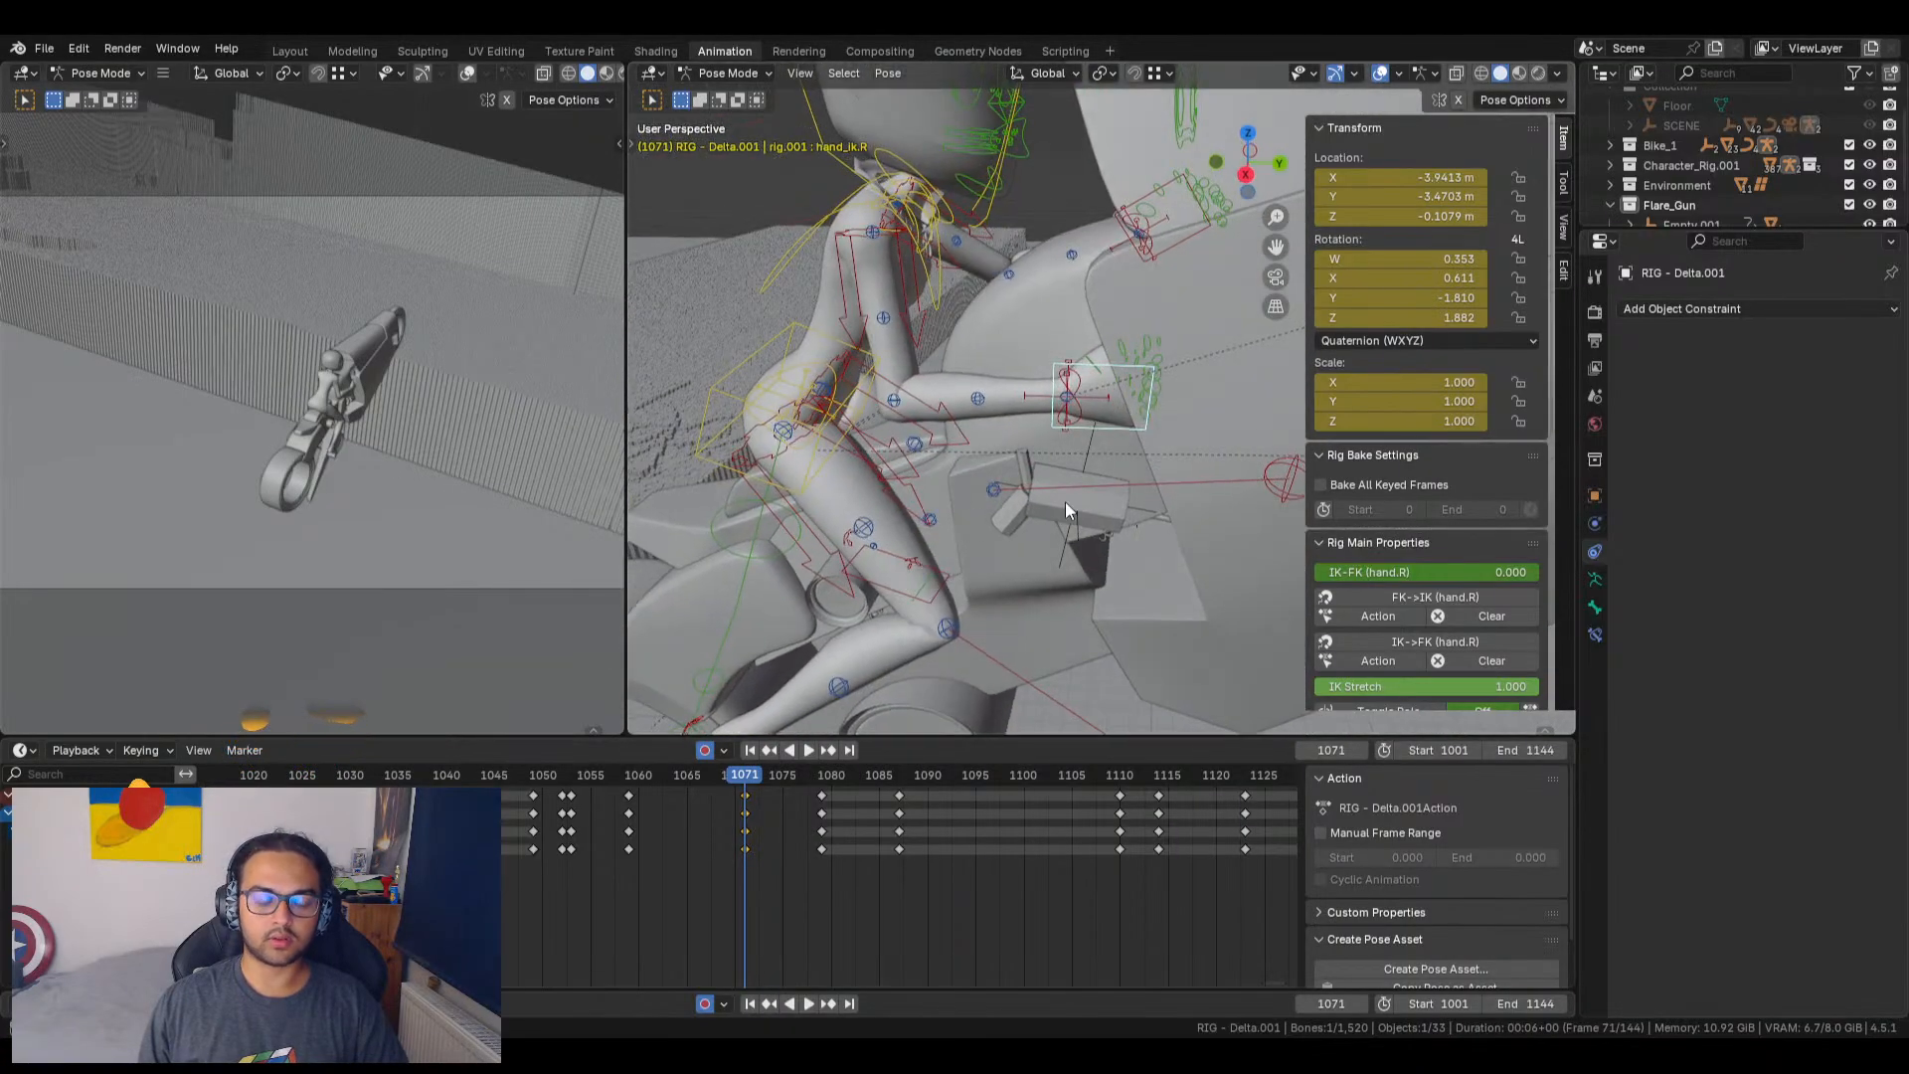
pyautogui.click(1243, 177)
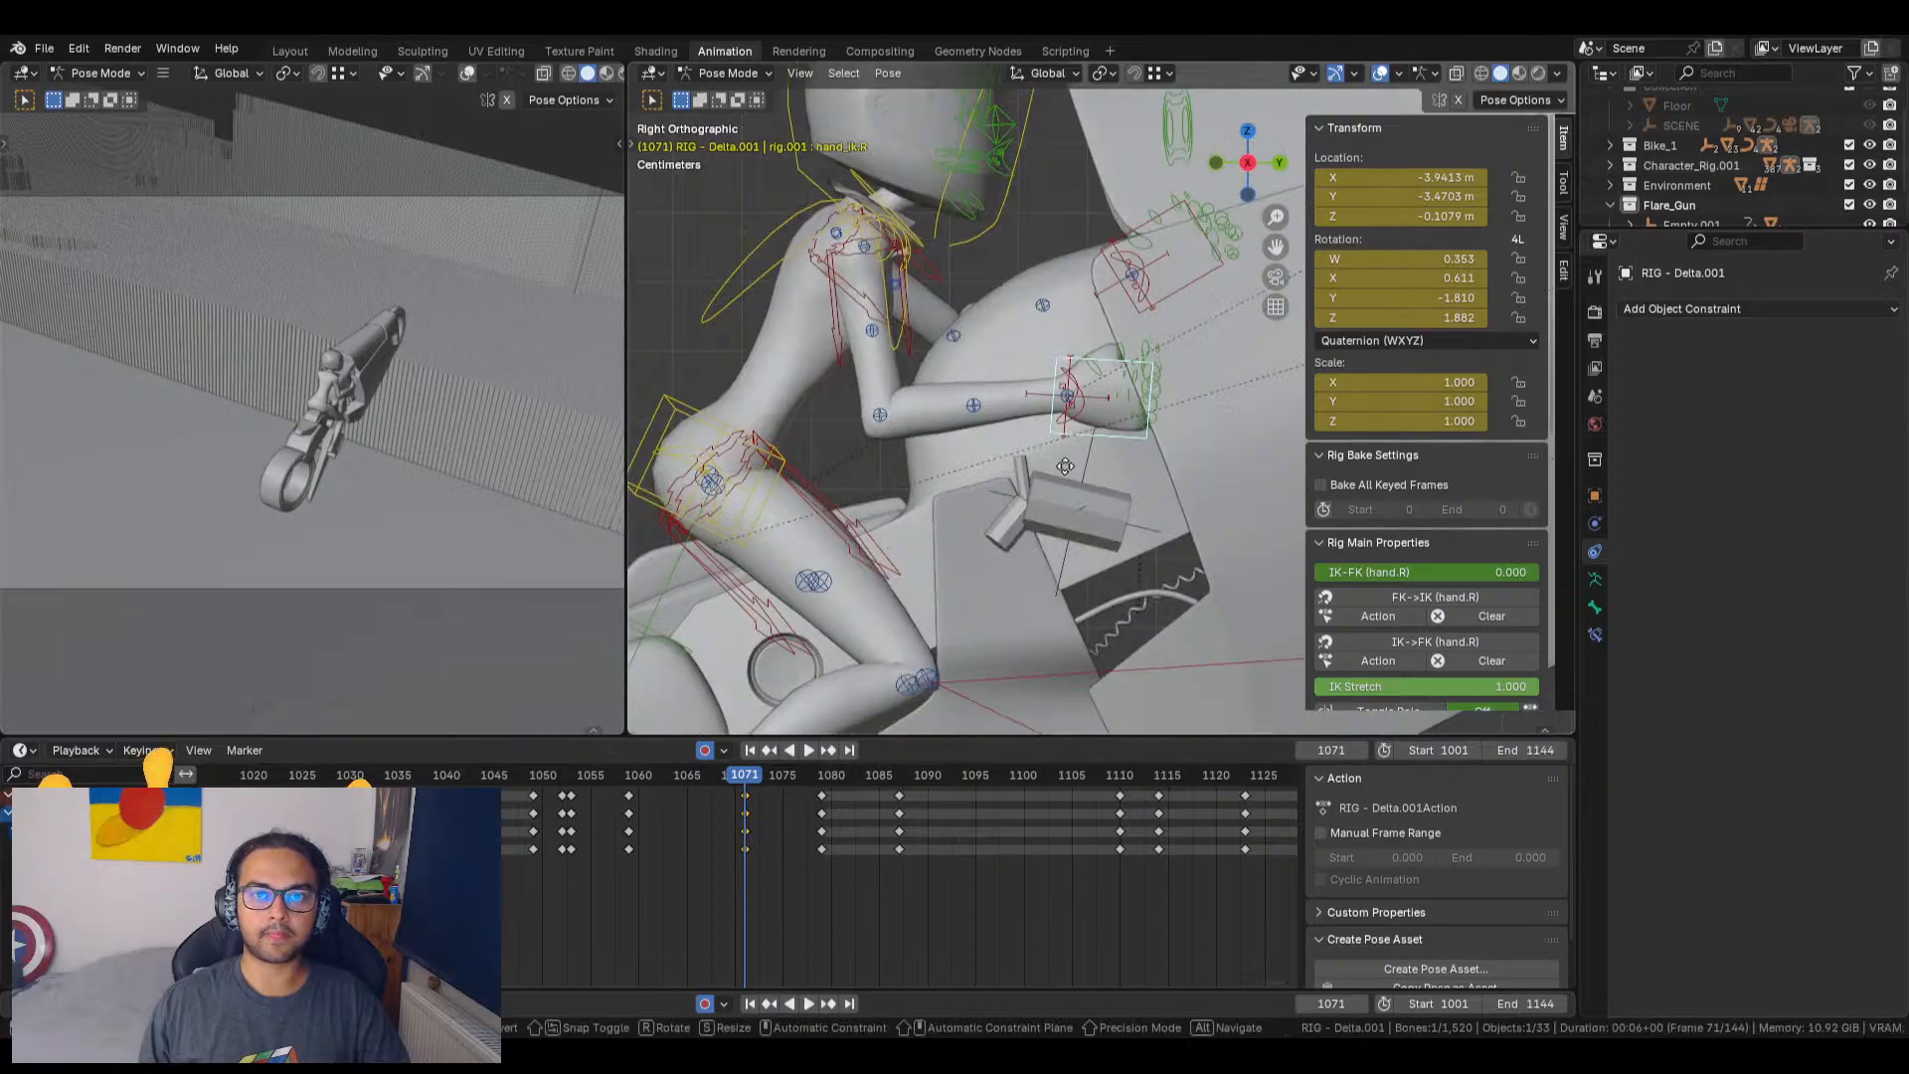
pyautogui.press('g')
pyautogui.click(995, 450)
pyautogui.moveTo(909, 559); pyautogui.dragTo(1142, 517, button='middle')
pyautogui.press('g')
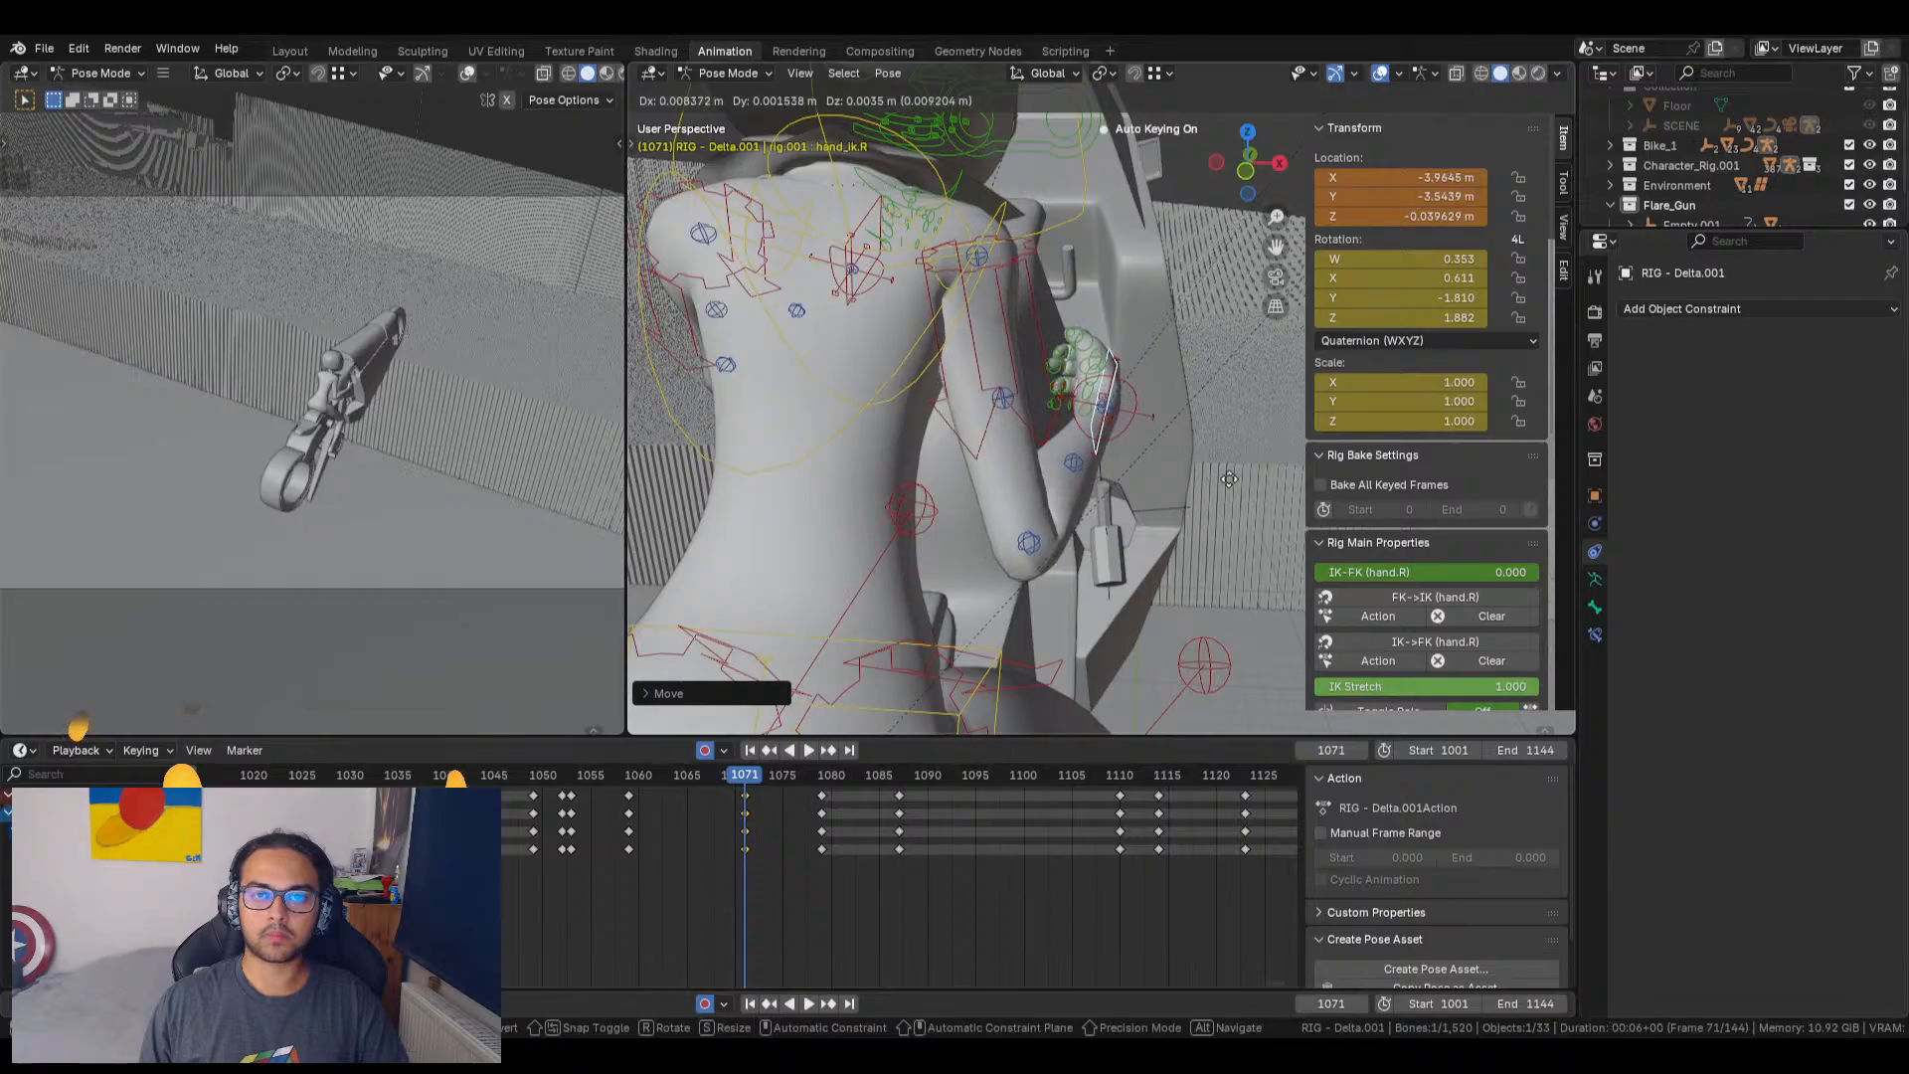
pyautogui.click(1284, 453)
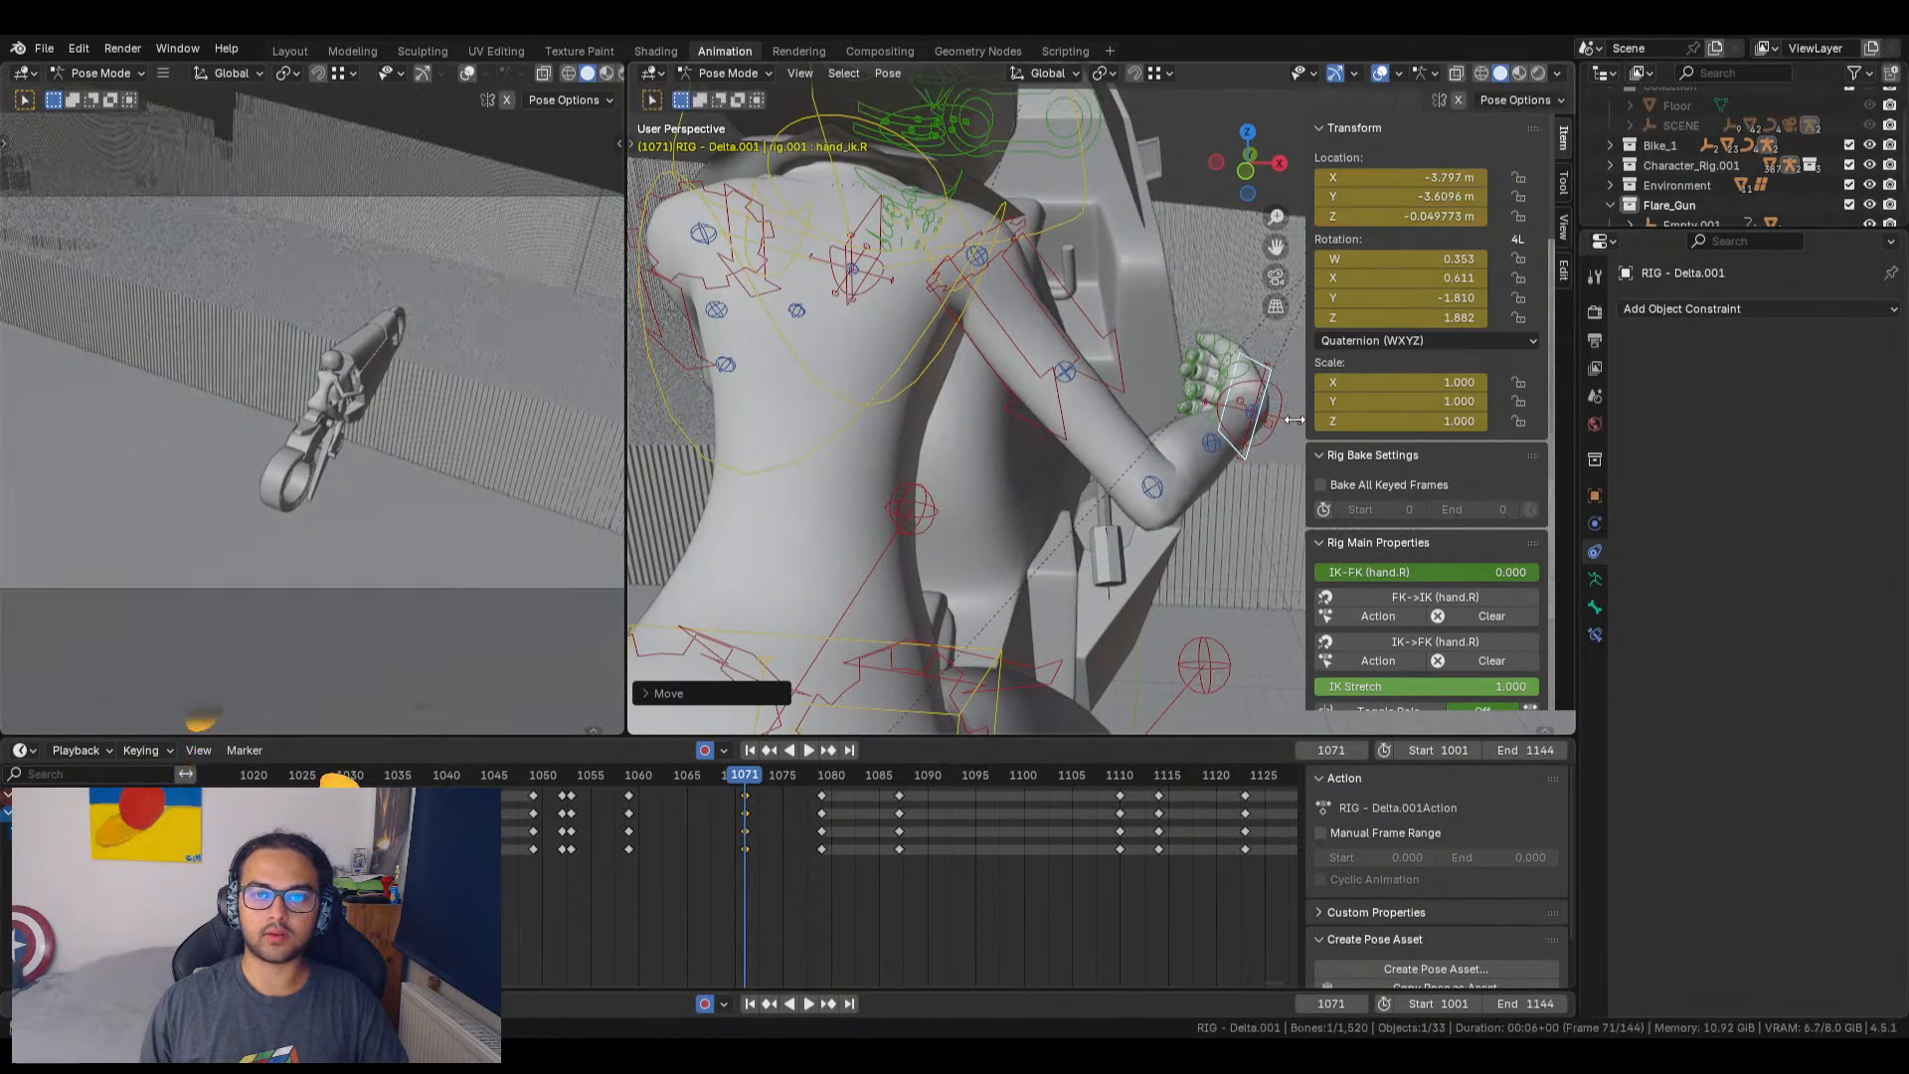
# Step: Rotate the right hand's IK pivot at frame 1071 to a Z rotation of about -0.488
pyautogui.click(1296, 426)
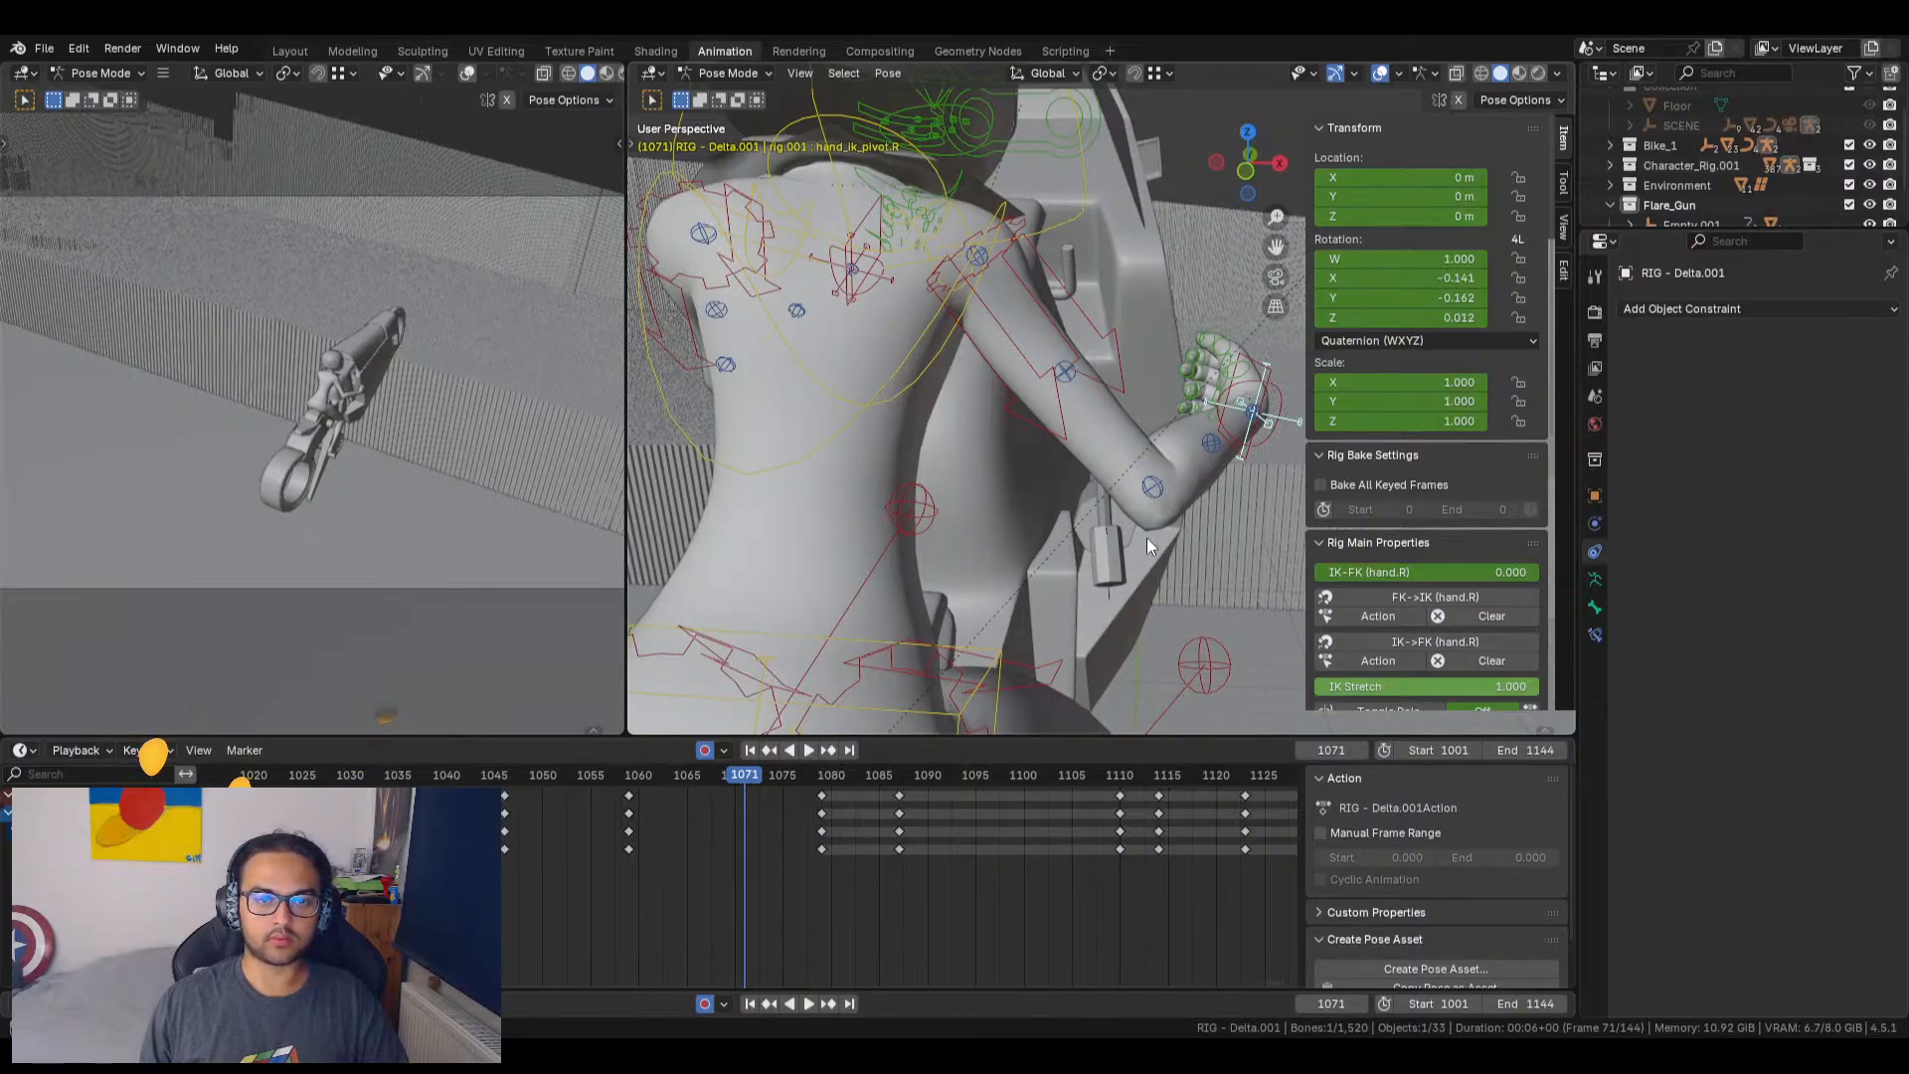
pyautogui.click(1255, 370)
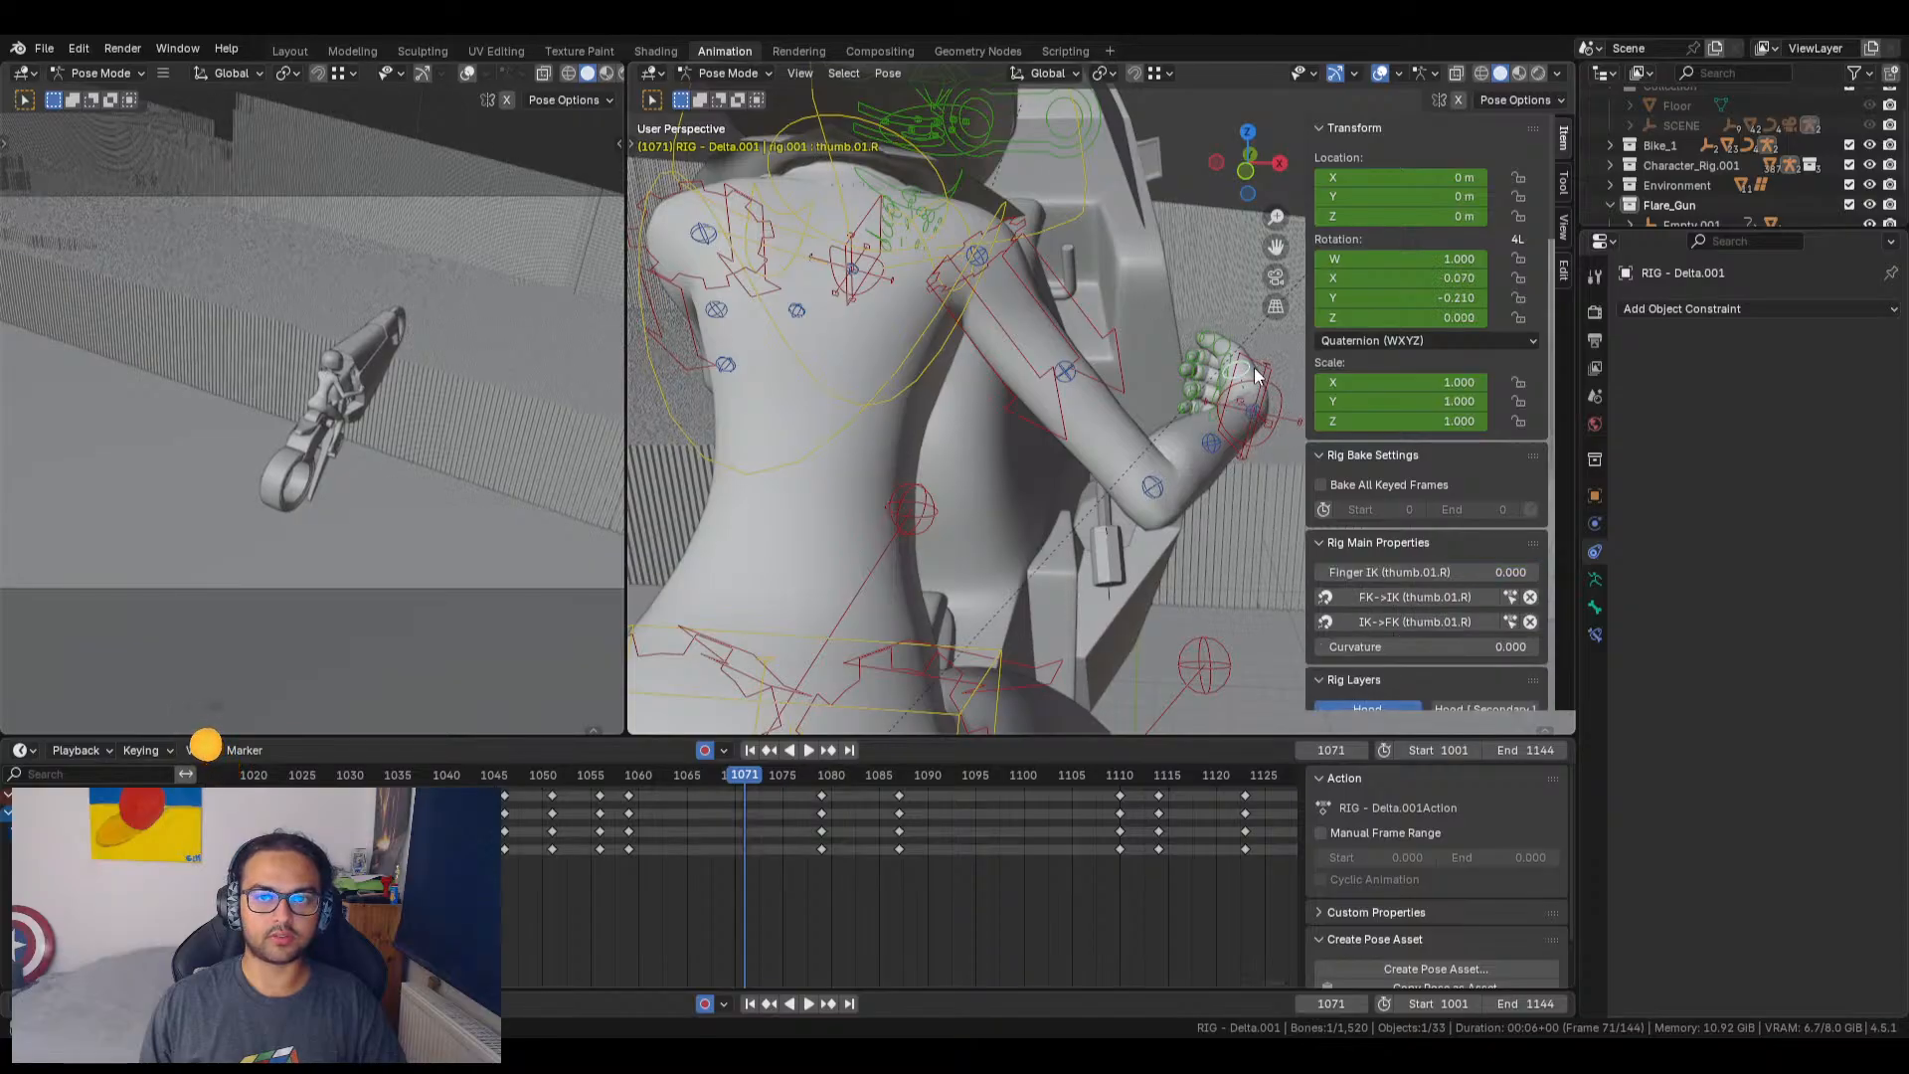
pyautogui.click(1251, 358)
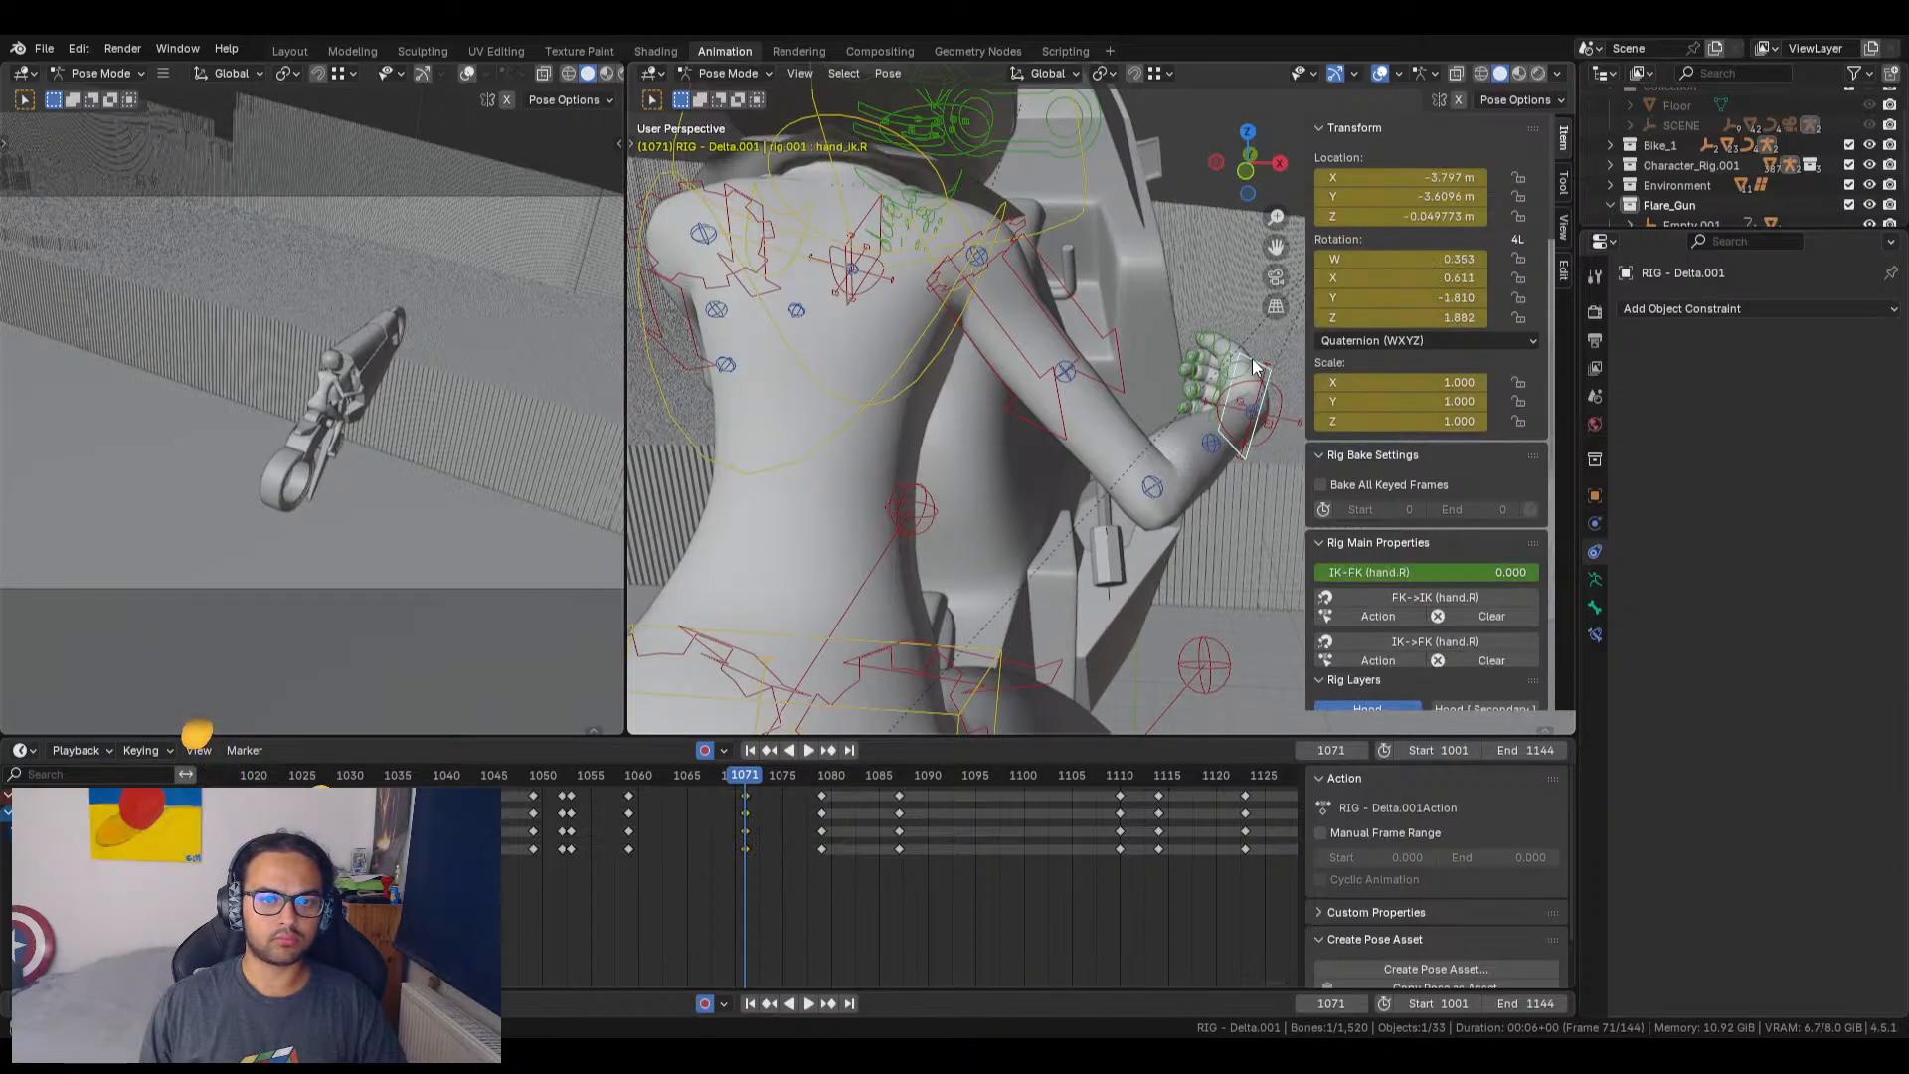
pyautogui.click(1291, 420)
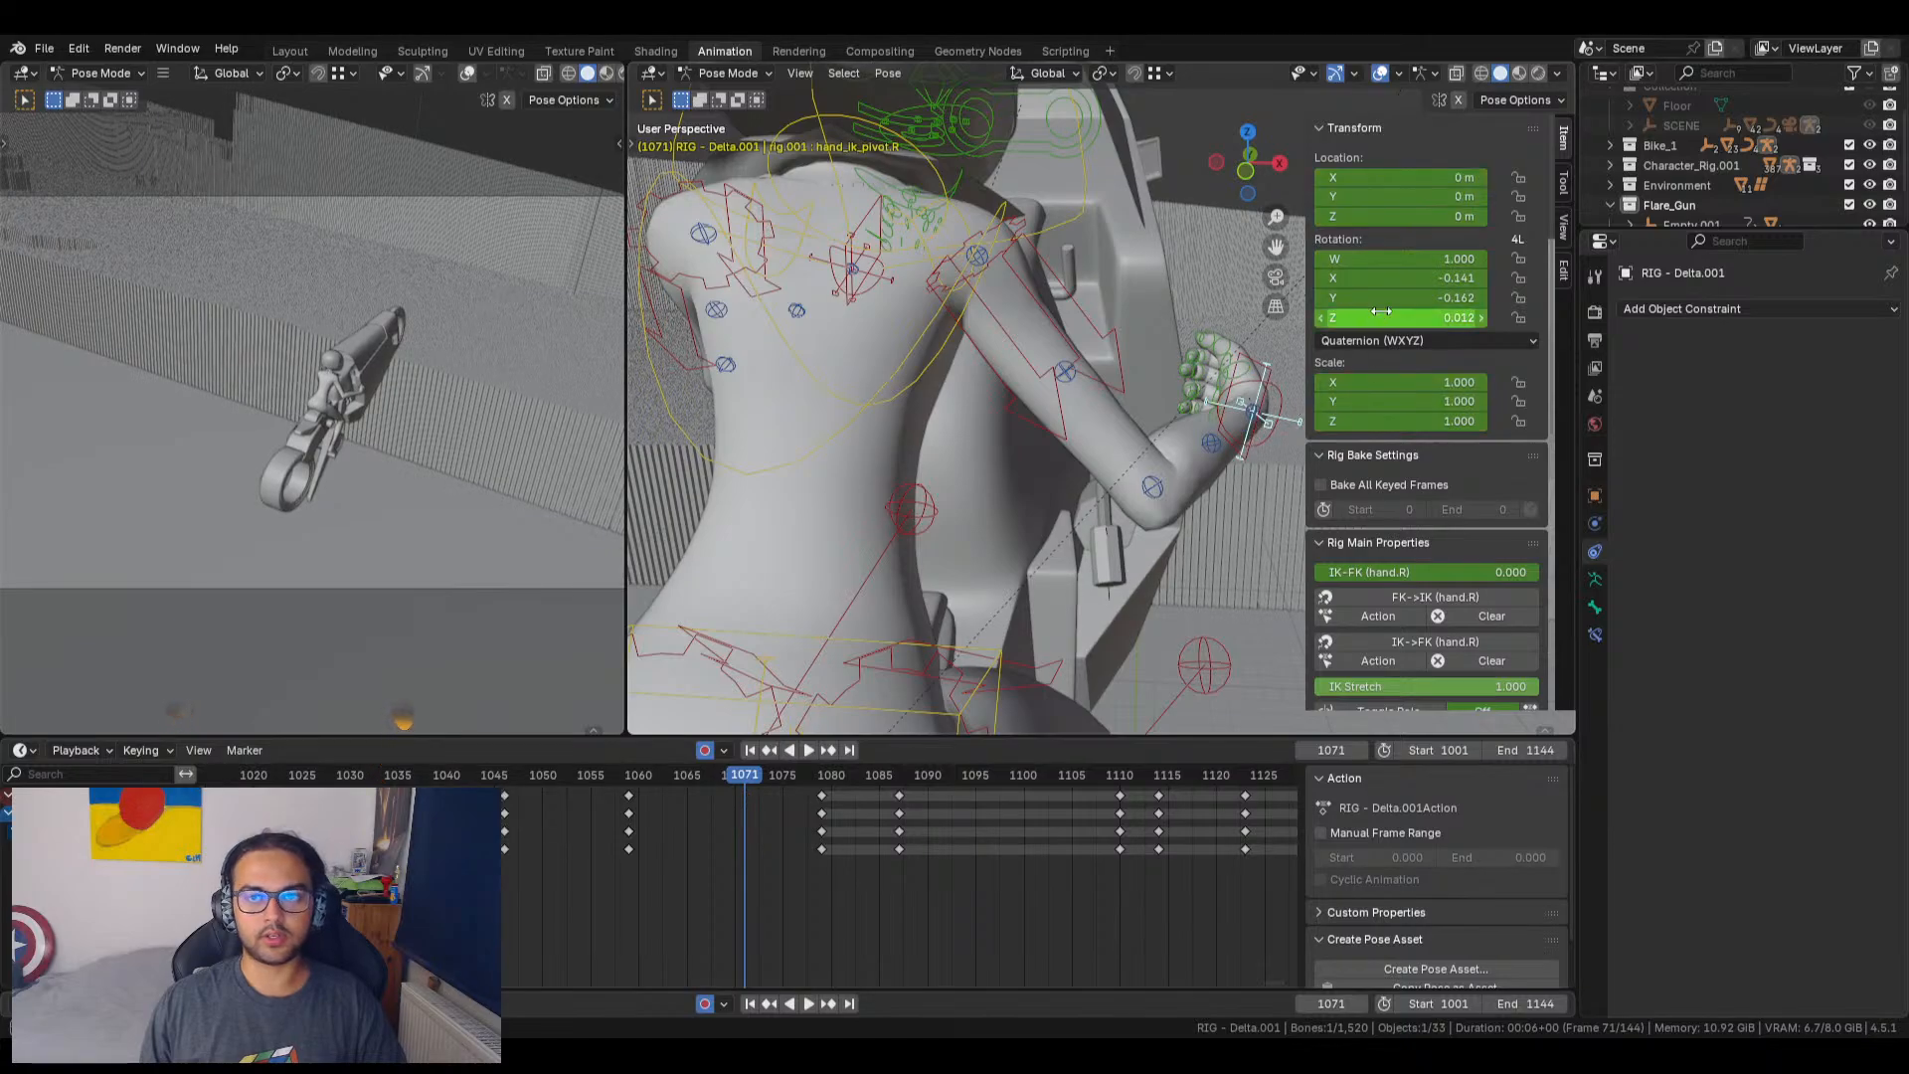
pyautogui.moveTo(1388, 304); pyautogui.dragTo(1432, 304)
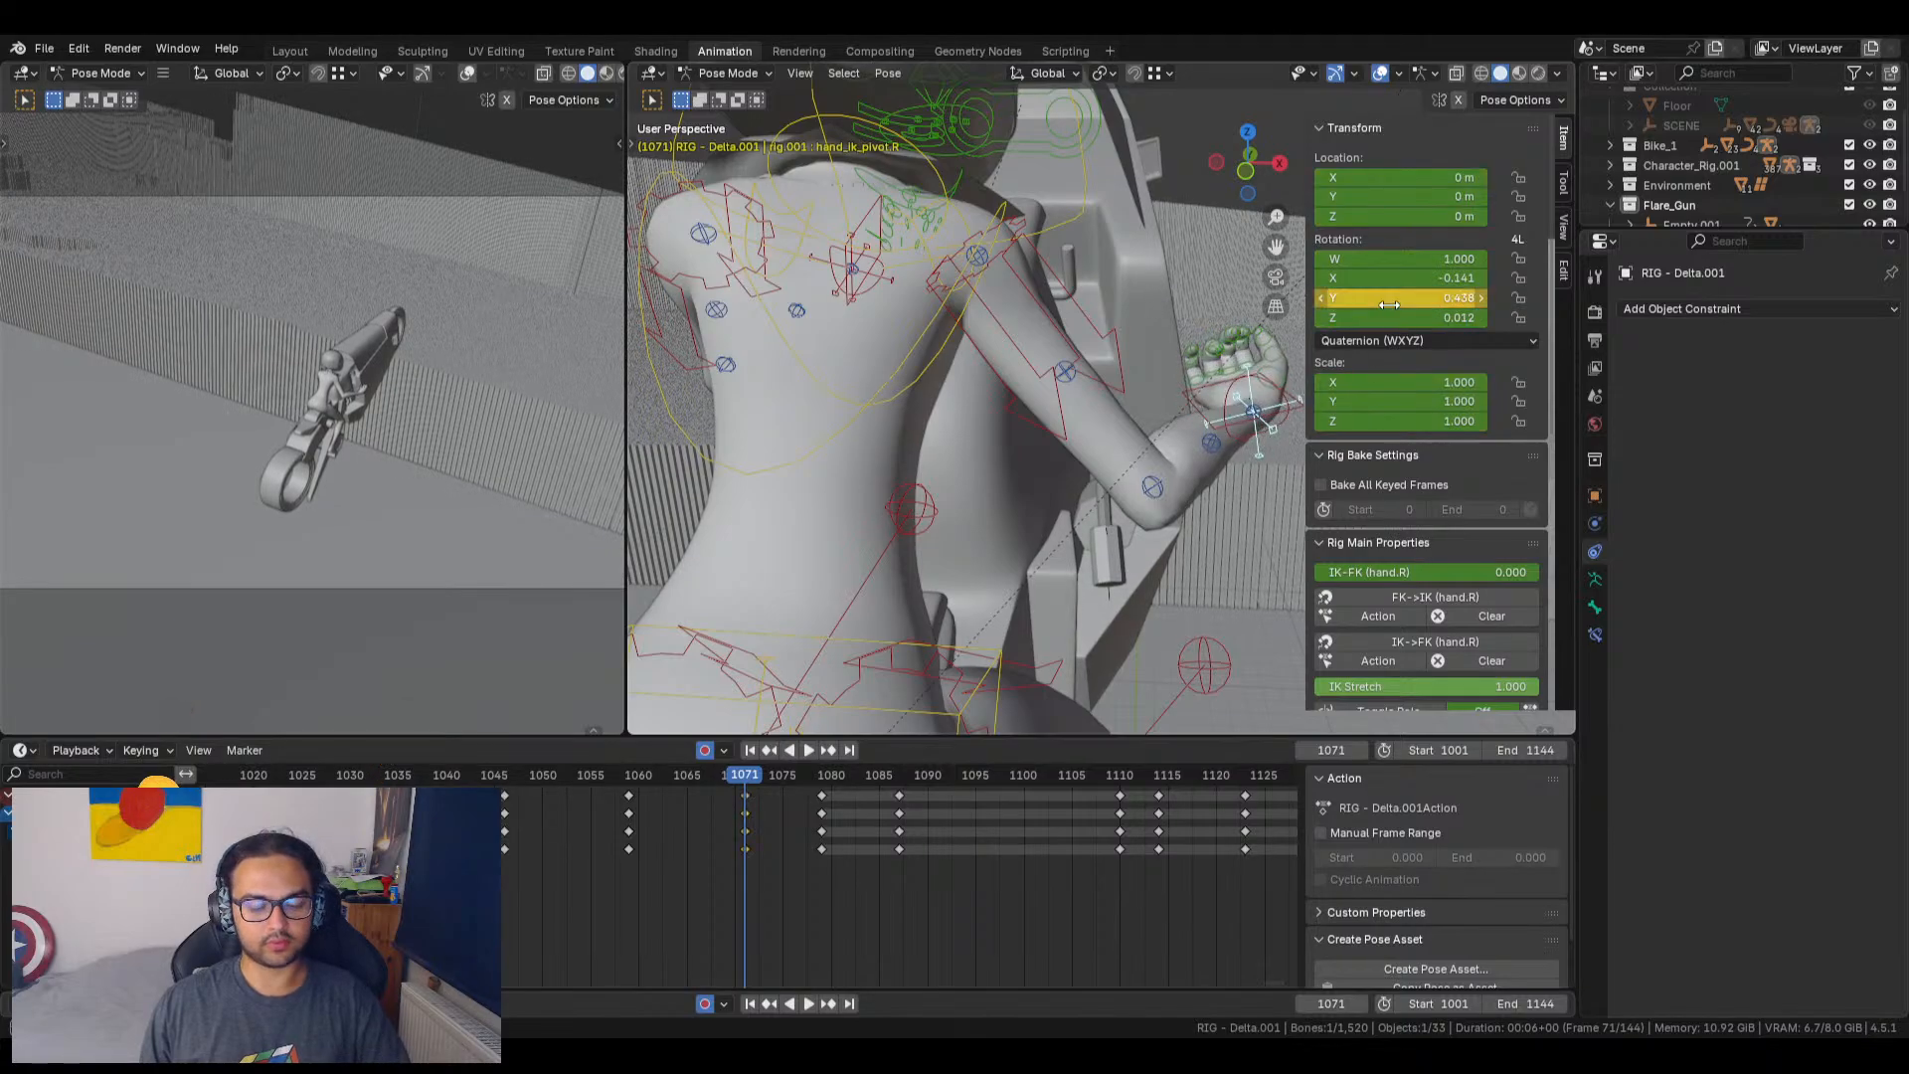
pyautogui.hotkey('ctrl', 'z')
pyautogui.moveTo(1390, 281); pyautogui.dragTo(1362, 318)
pyautogui.hotkey('ctrl', 'z')
pyautogui.moveTo(1231, 442); pyautogui.dragTo(815, 467, button='middle')
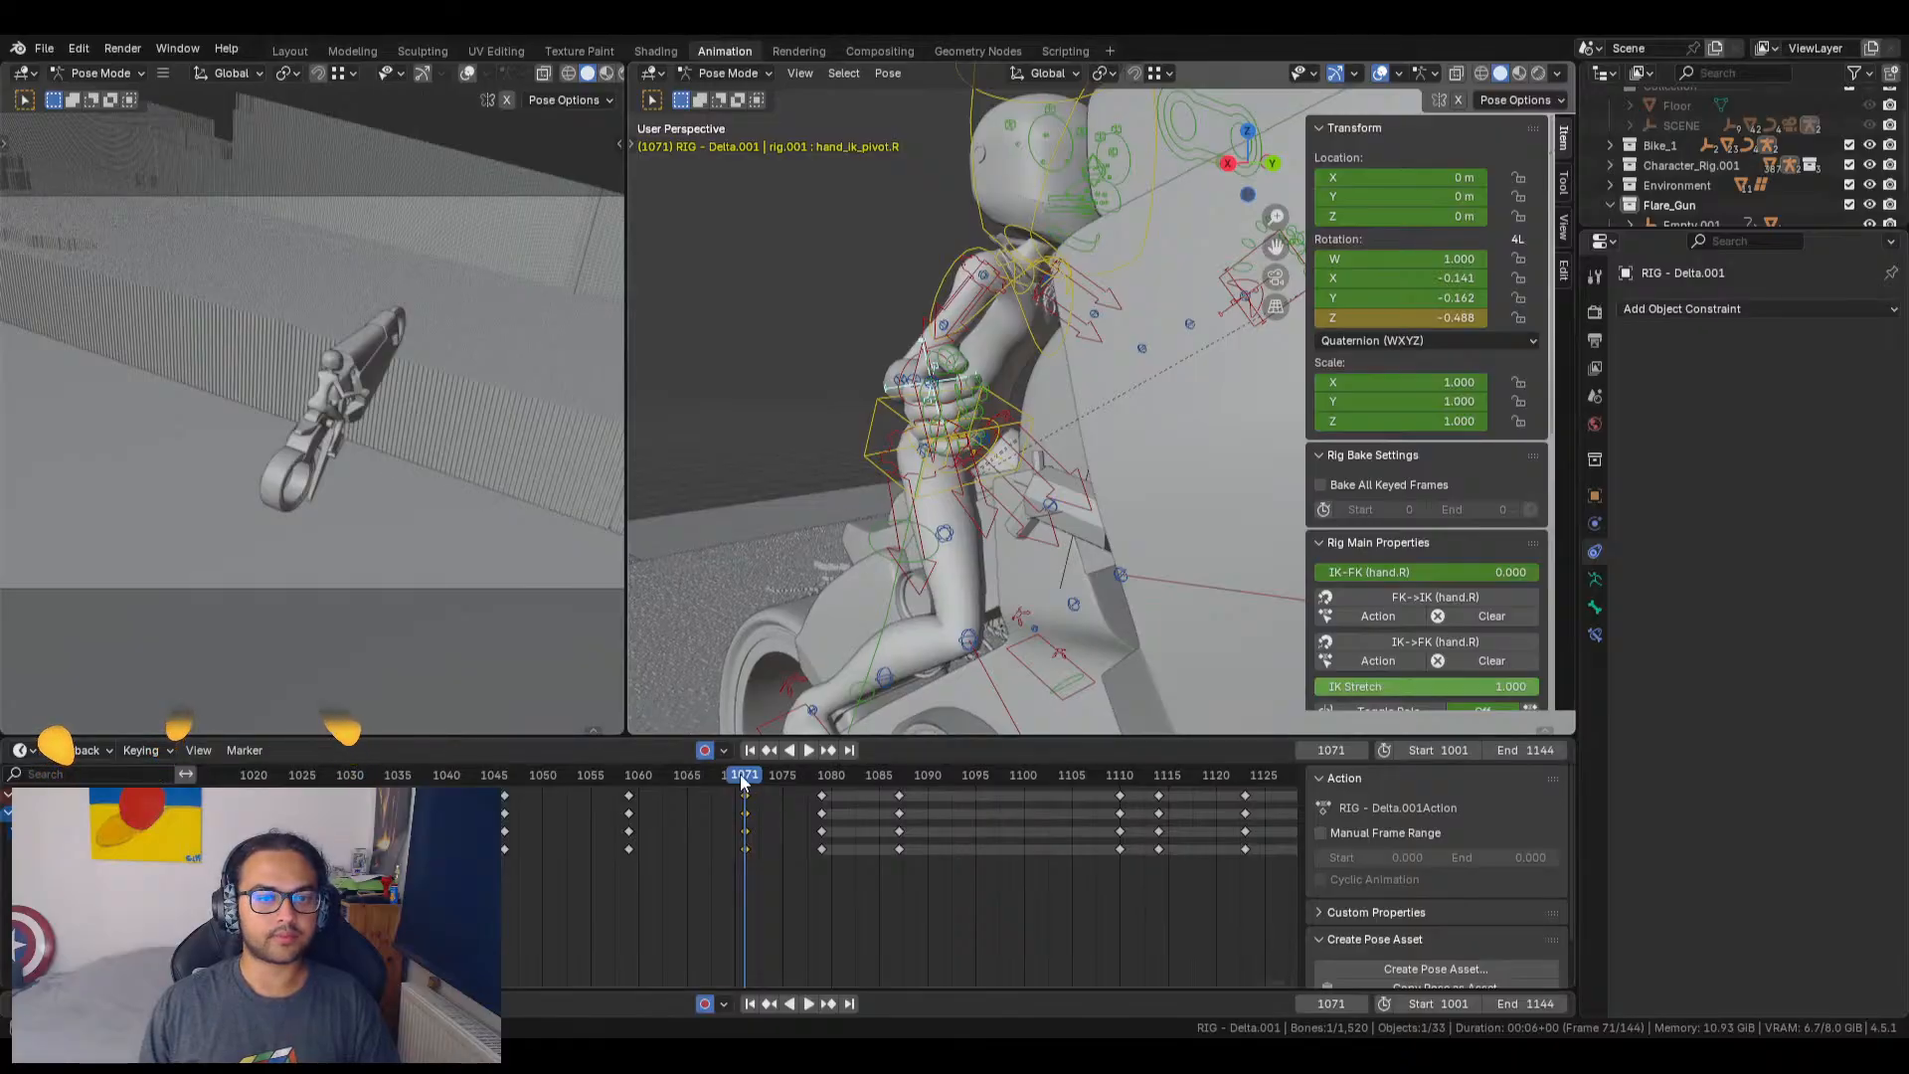
# Step: Play the animation from frame 1037 in the camera view to review the hand movement, and return to frame 1071
pyautogui.moveTo(744, 783); pyautogui.dragTo(543, 808)
pyautogui.press('space')
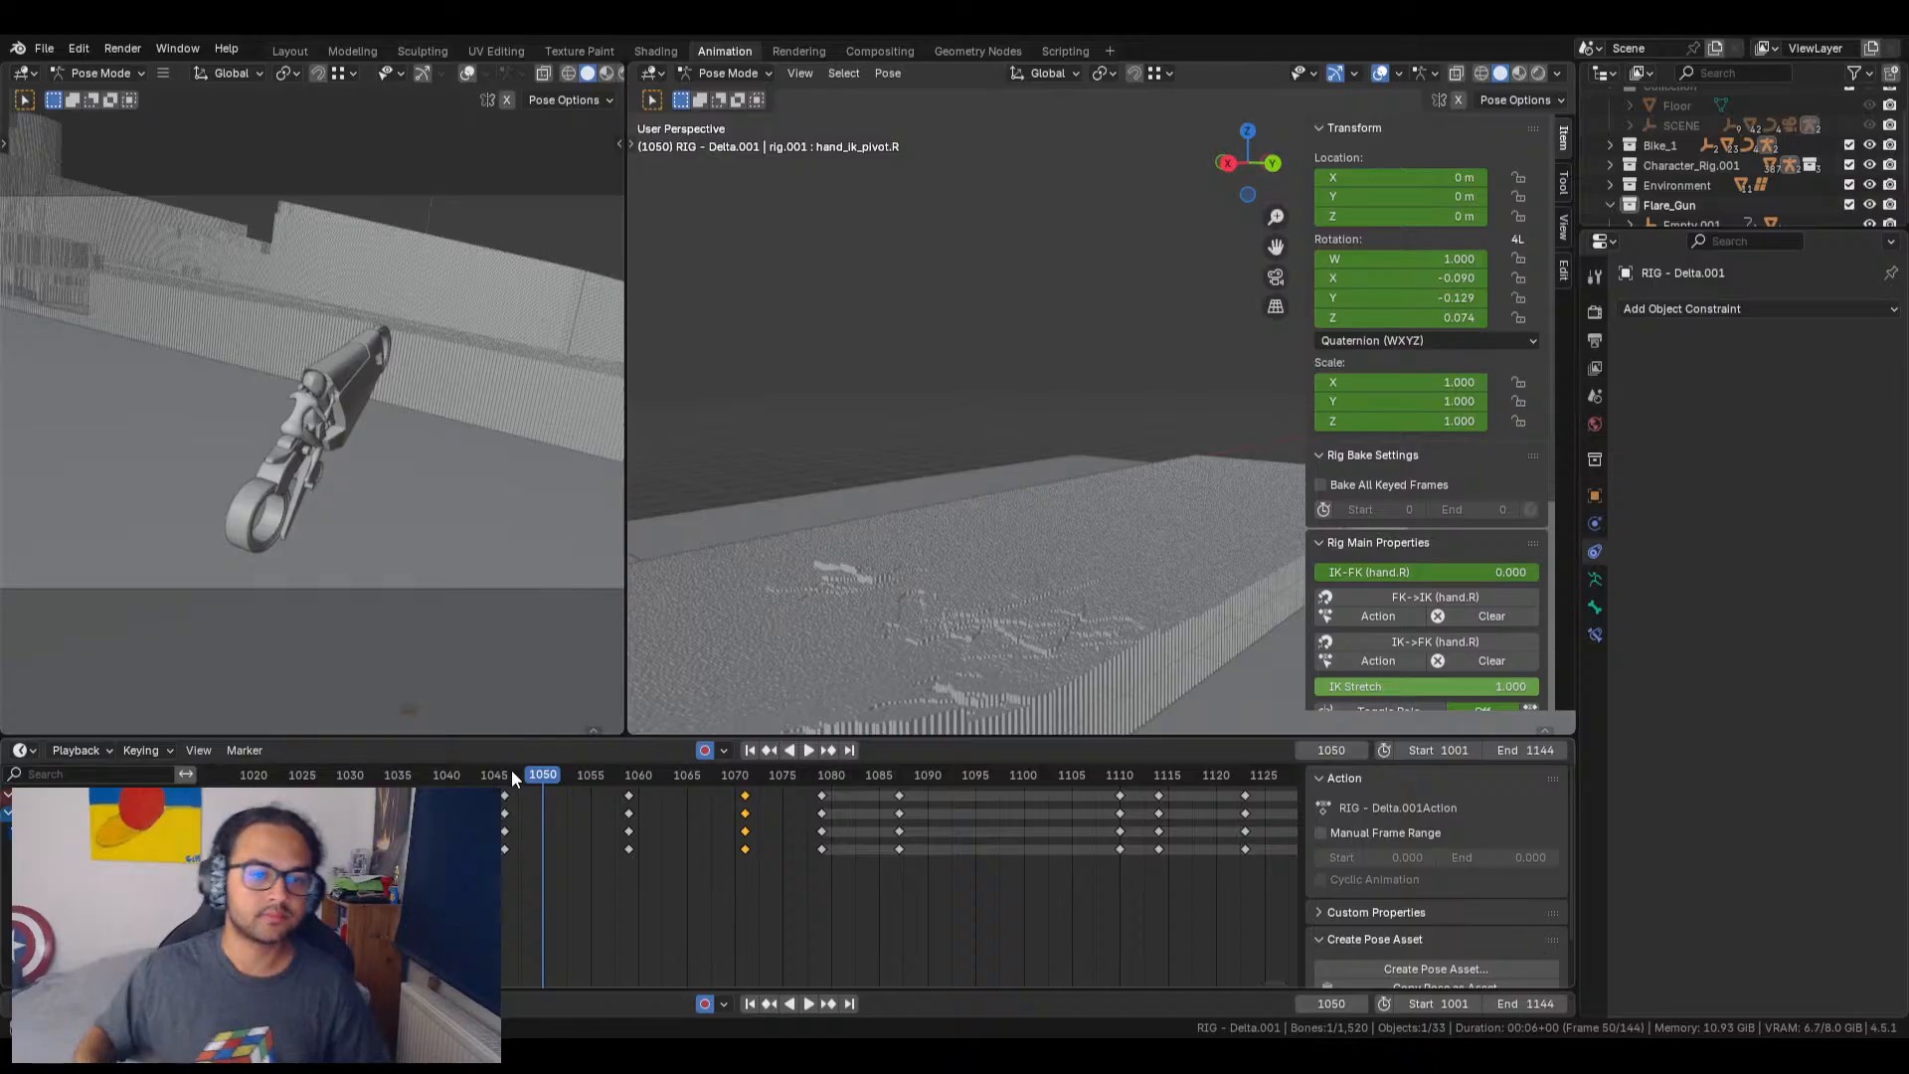
pyautogui.moveTo(540, 780); pyautogui.dragTo(417, 781)
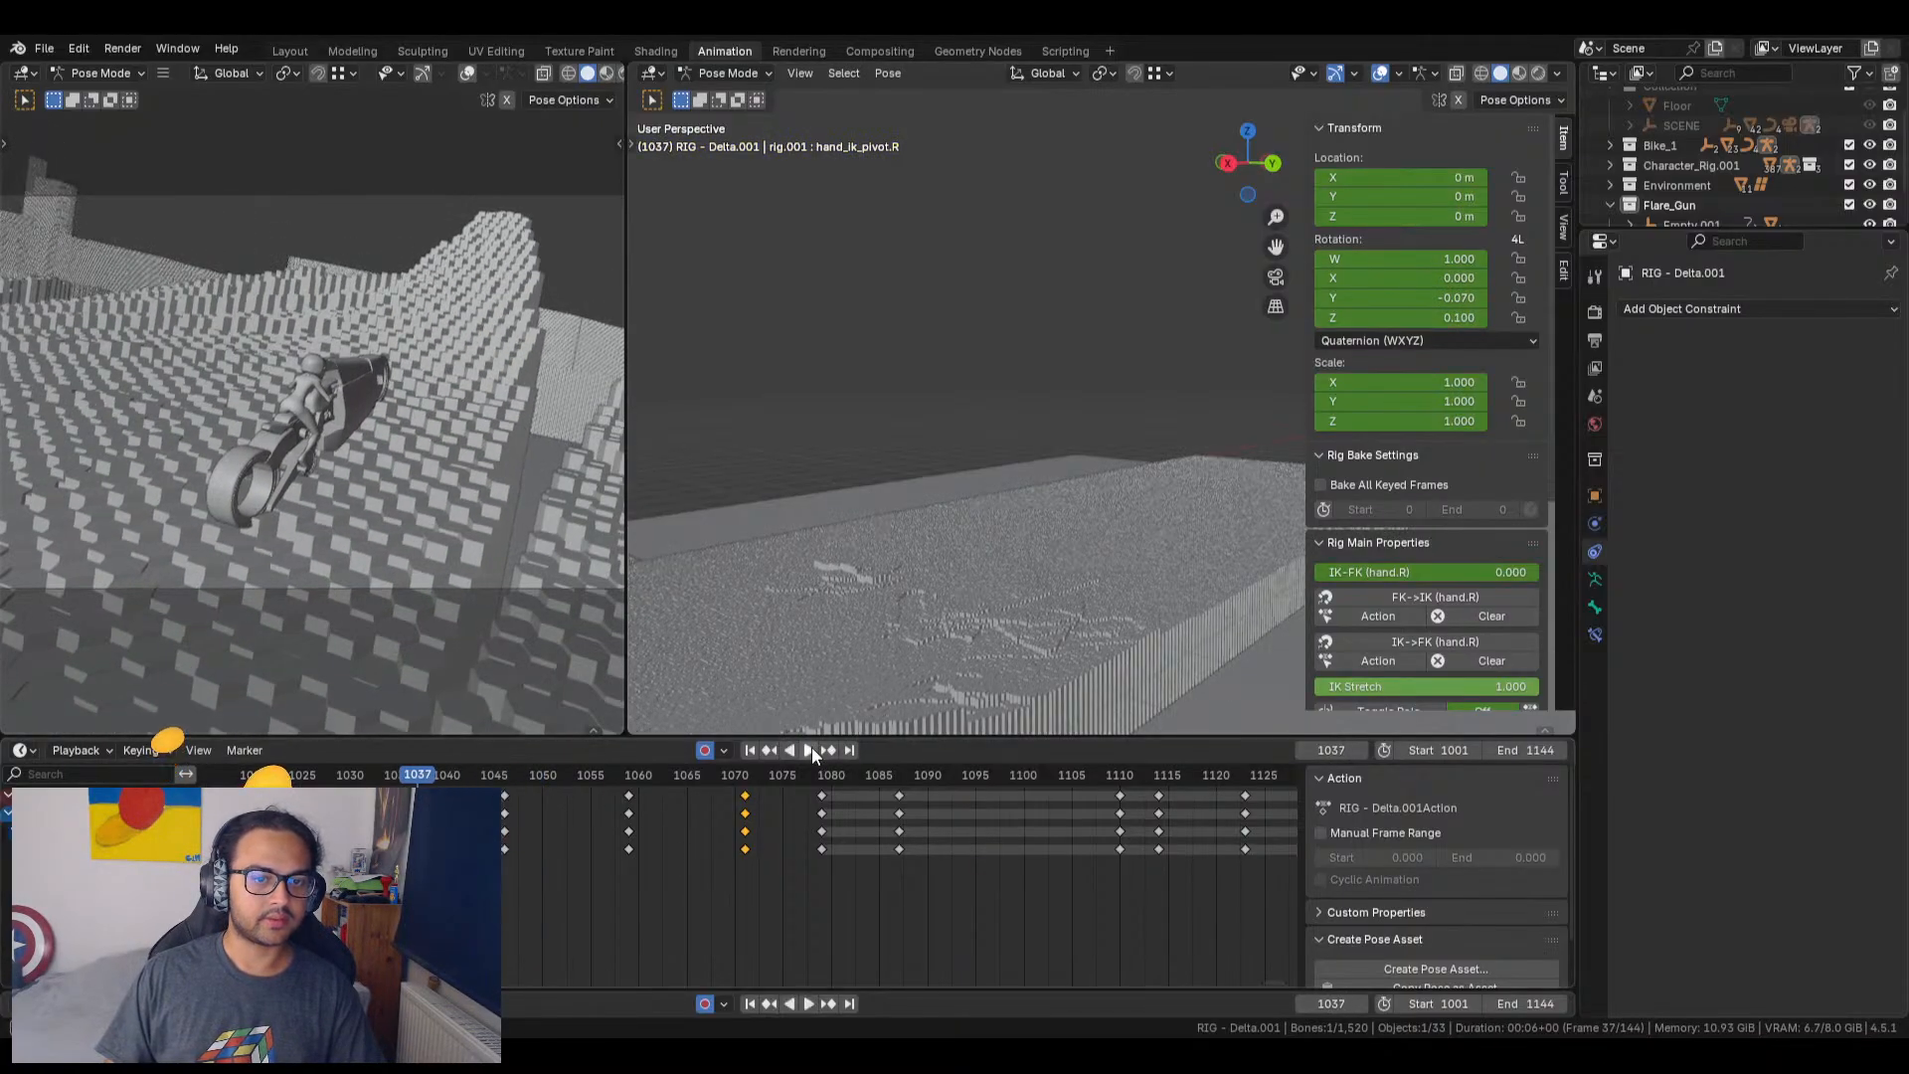
pyautogui.click(809, 749)
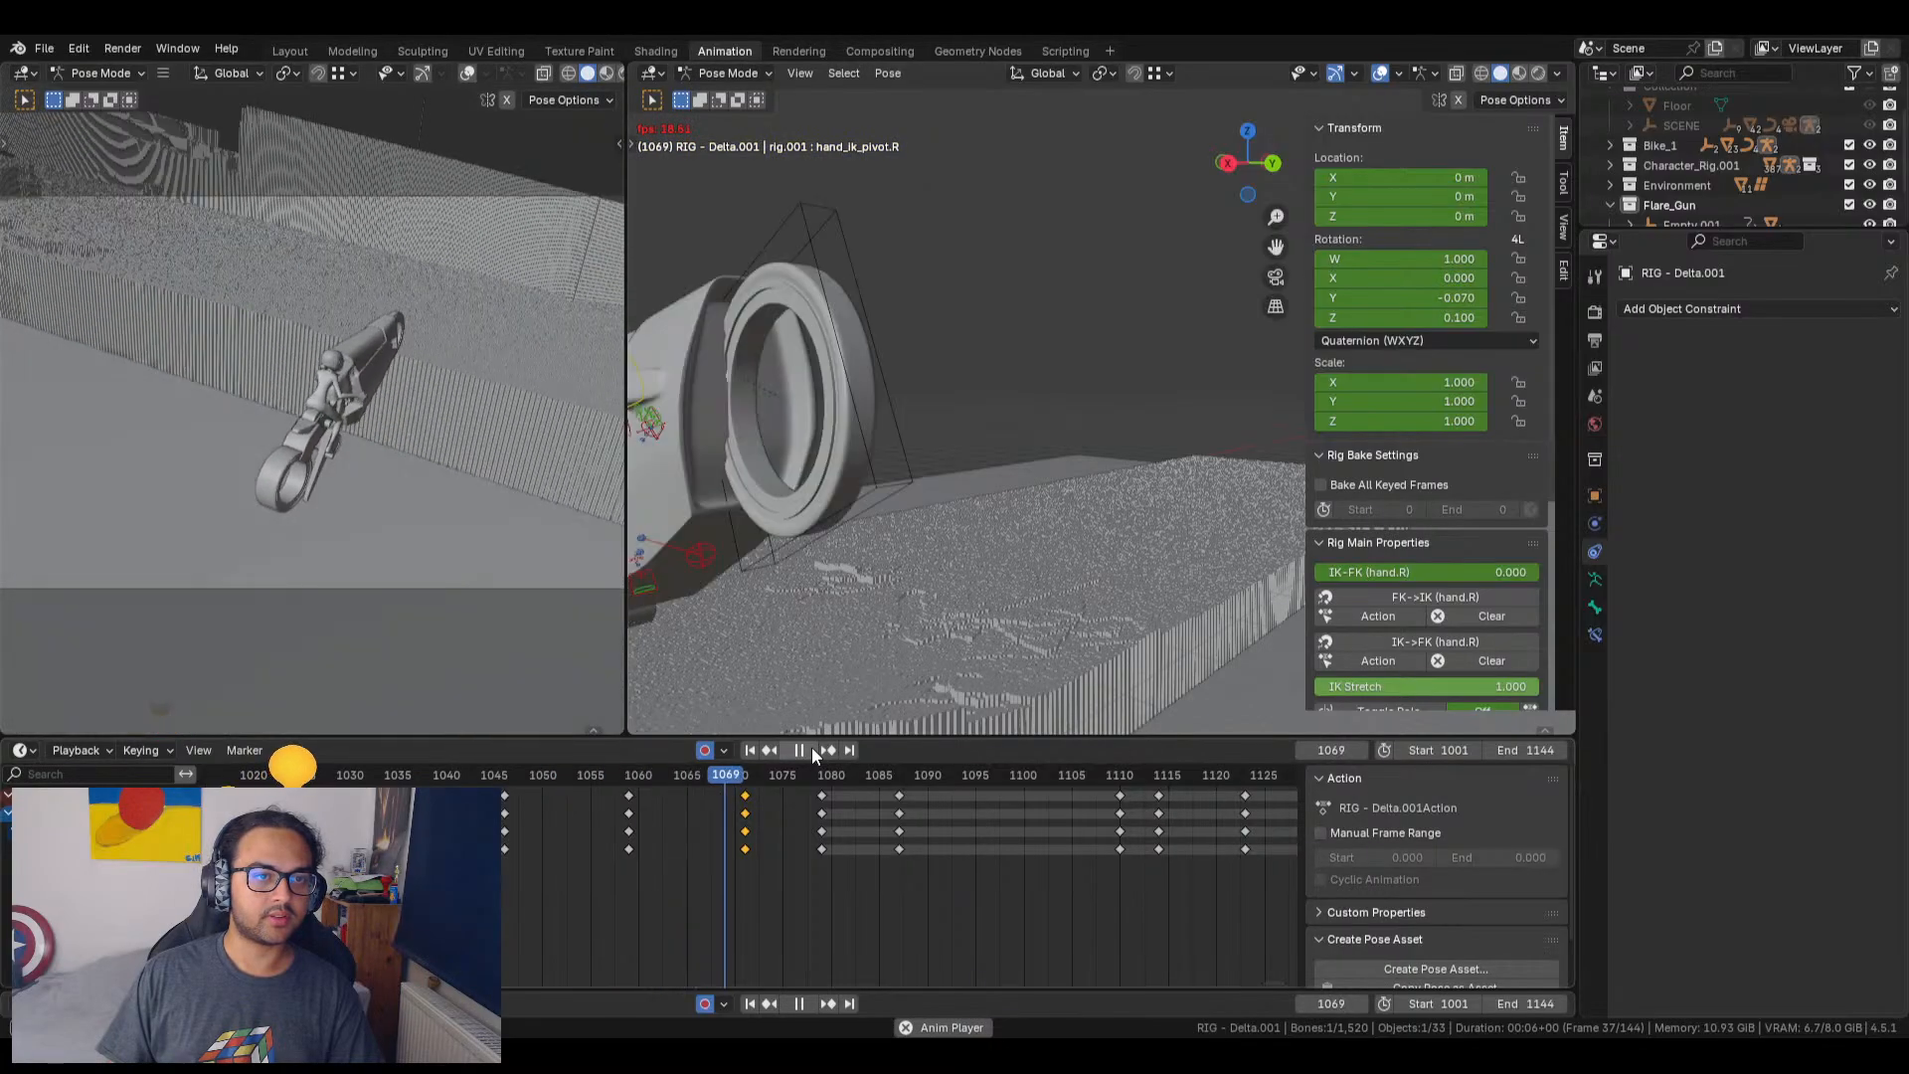
pyautogui.click(801, 750)
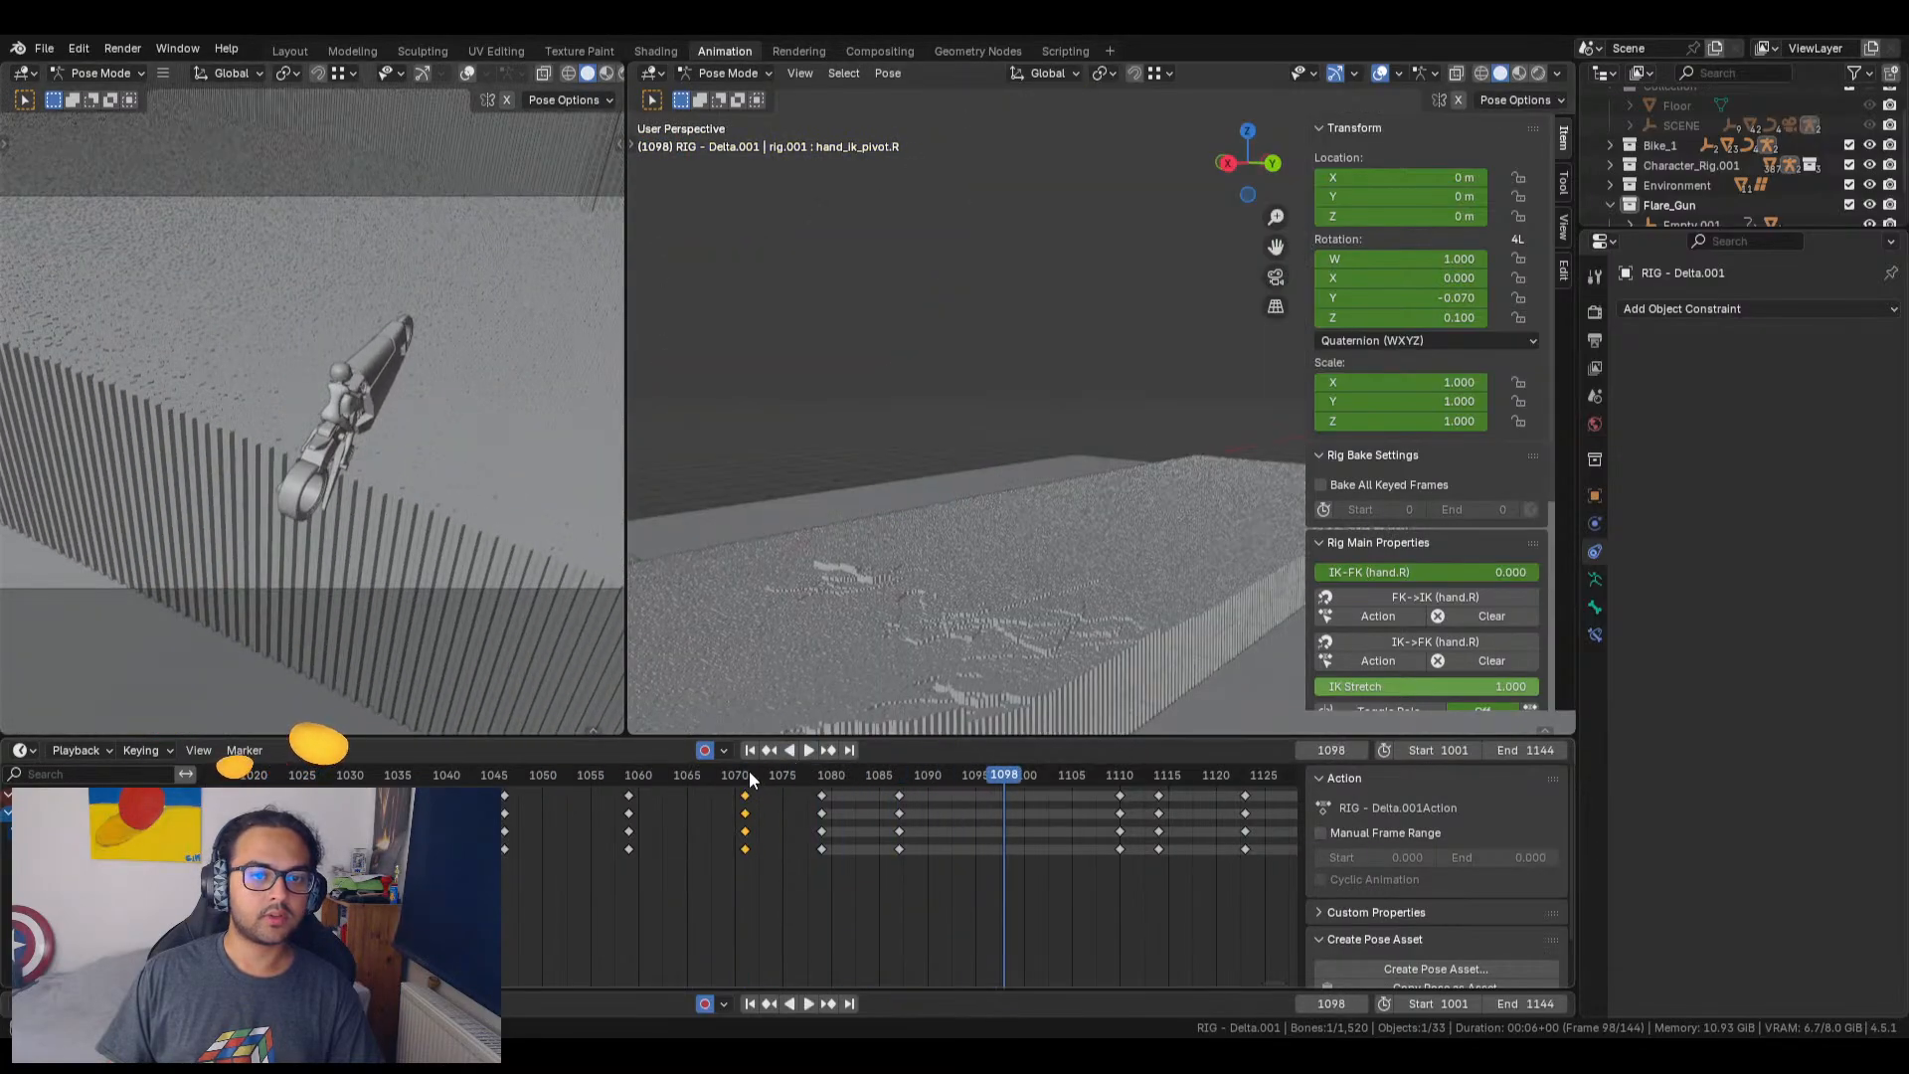
pyautogui.moveTo(749, 771)
pyautogui.mouseDown()
pyautogui.moveTo(716, 772)
pyautogui.moveTo(767, 789)
pyautogui.moveTo(746, 784)
pyautogui.mouseUp()
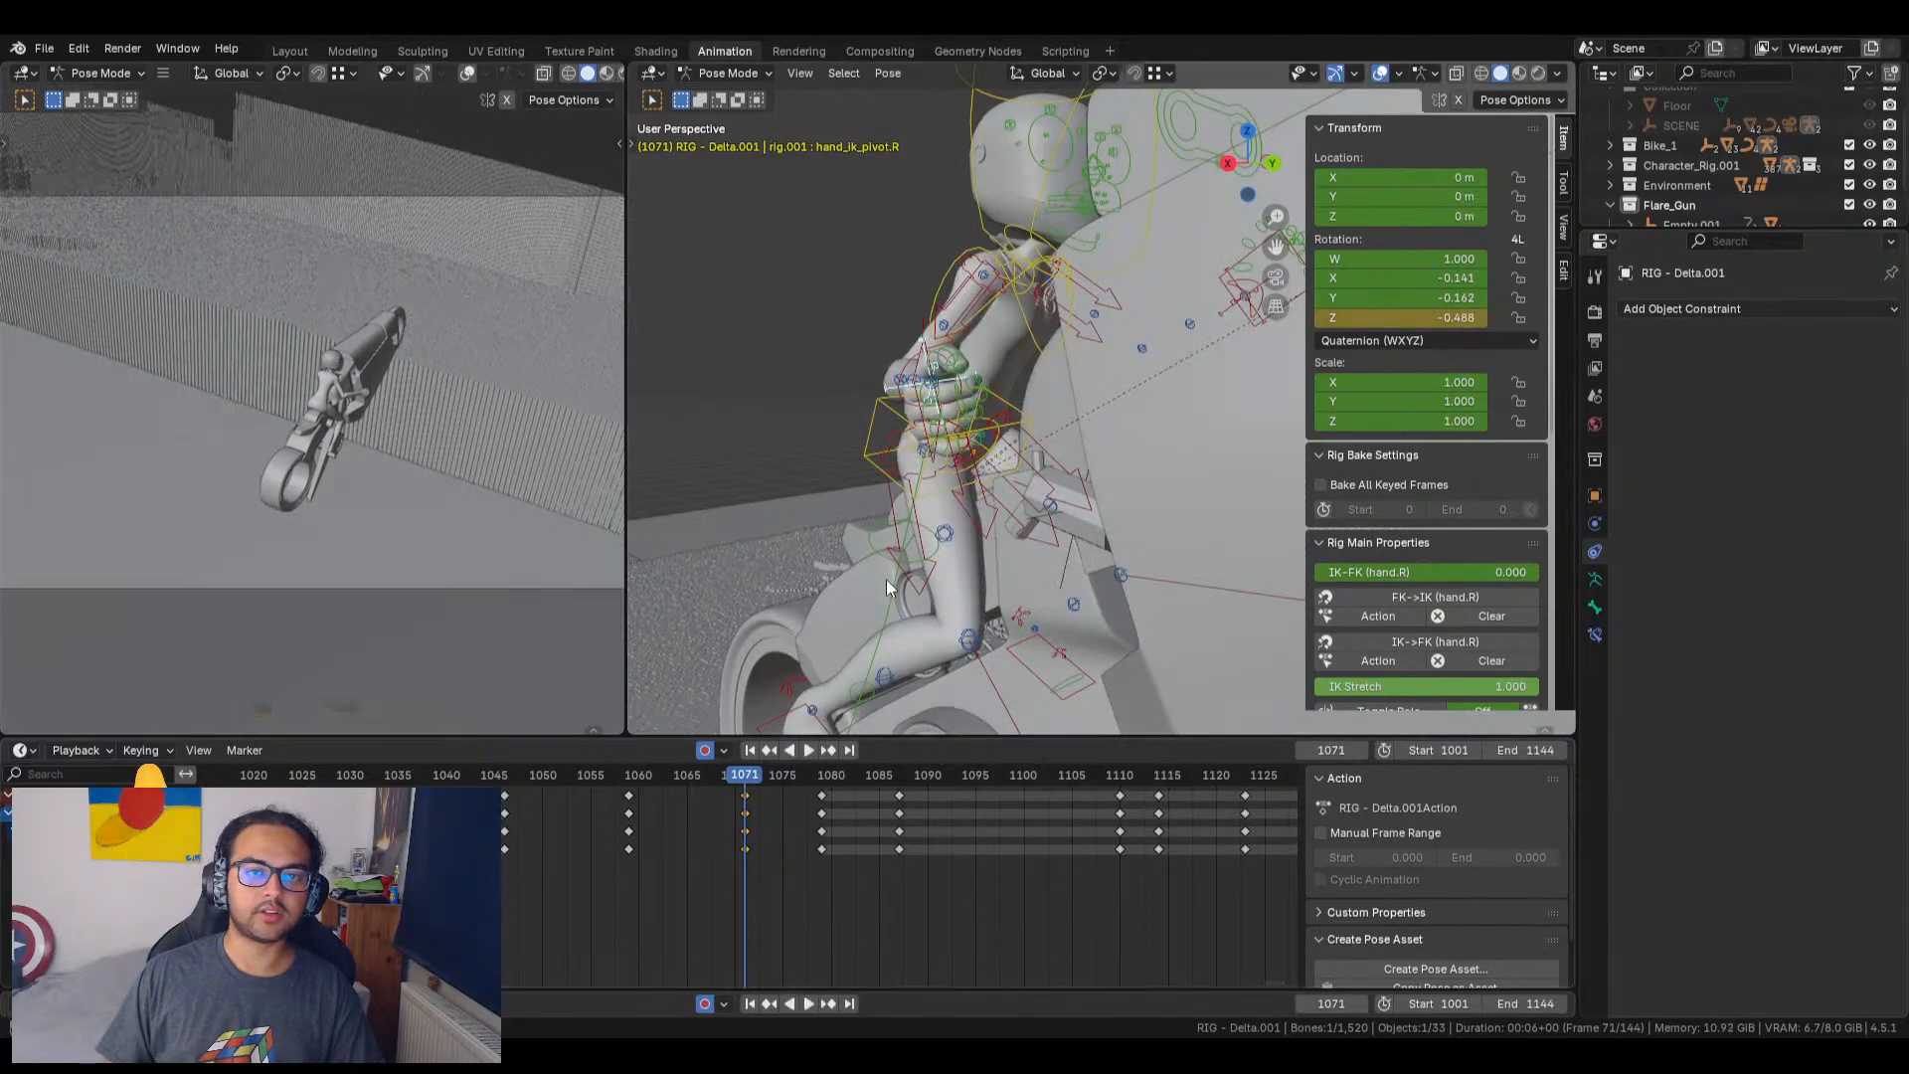
# Step: Adjust the right hand IK pivot's rotation at frame 1071 to about X 0.289, Y -0.512 and Z -0.918
pyautogui.moveTo(886, 587); pyautogui.dragTo(1051, 501, button='middle')
pyautogui.scroll(-7, 1128, 495)
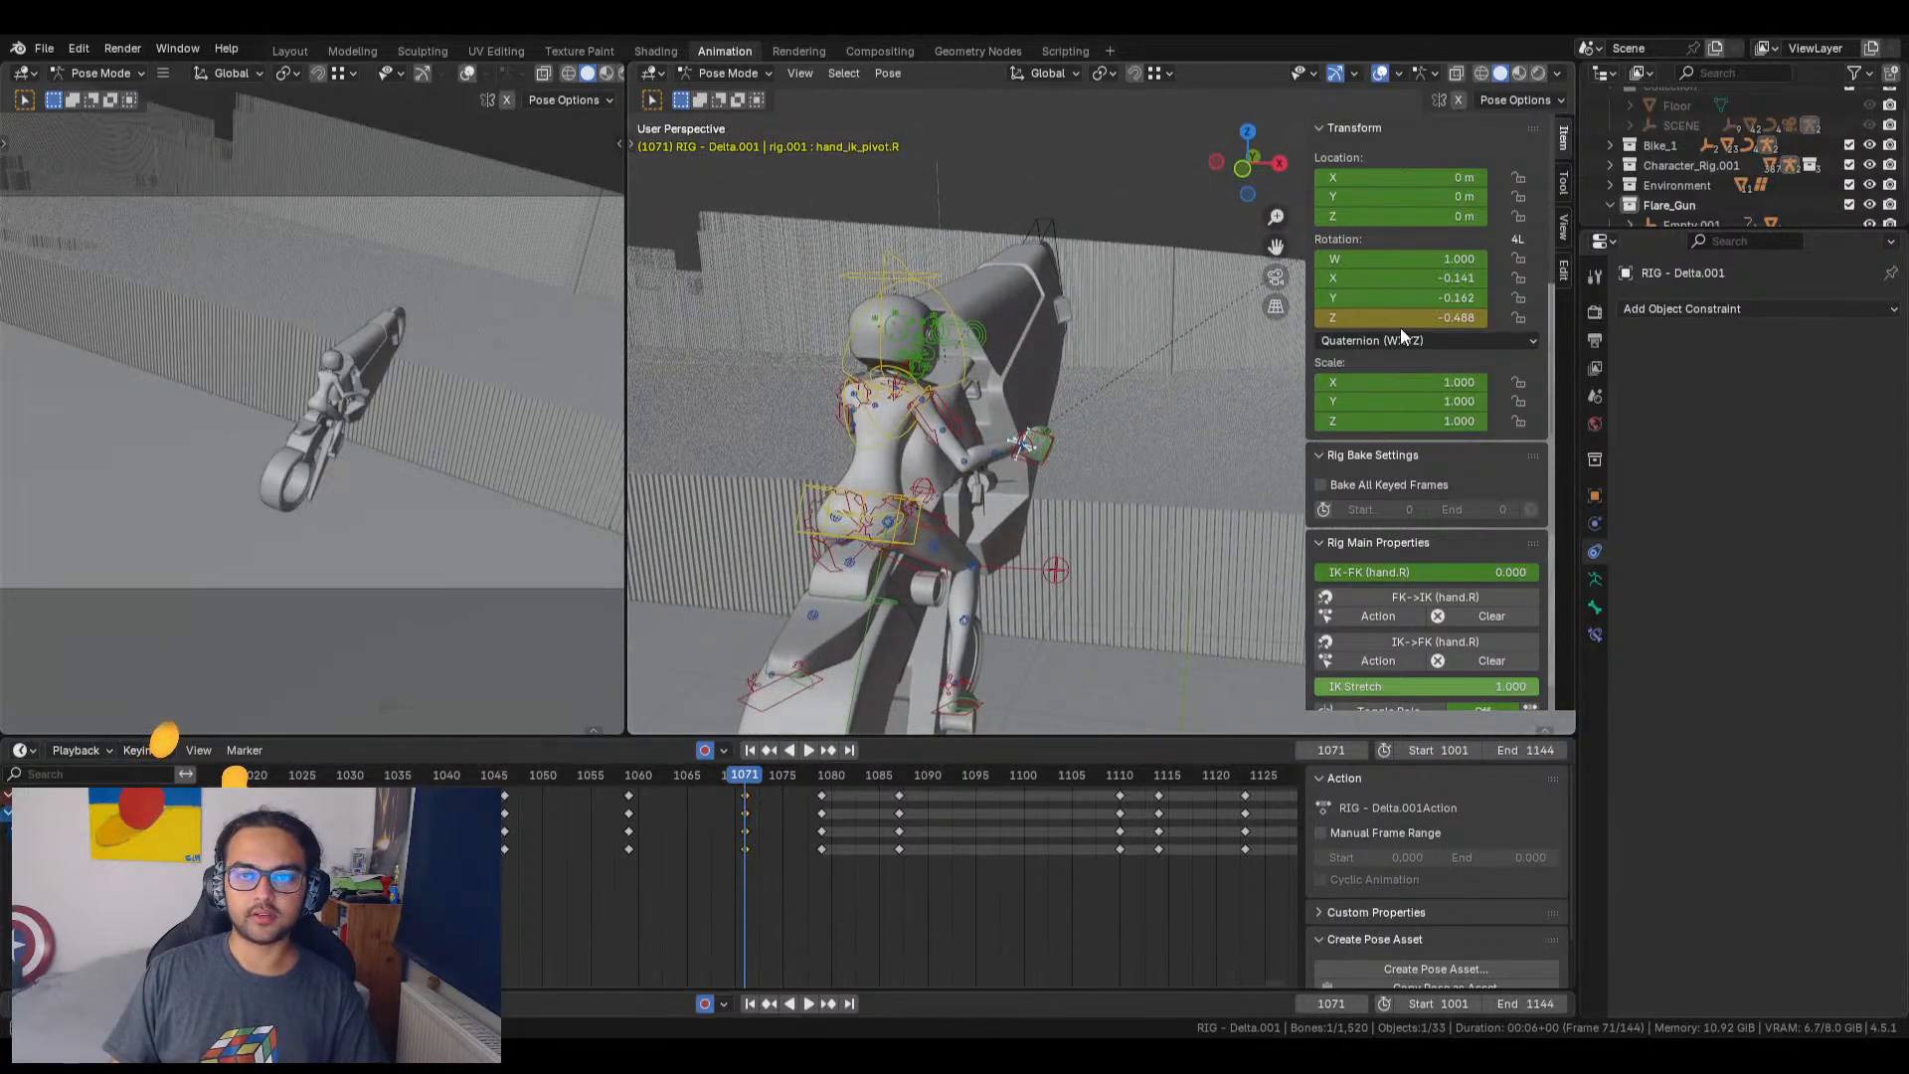
pyautogui.click(1481, 317)
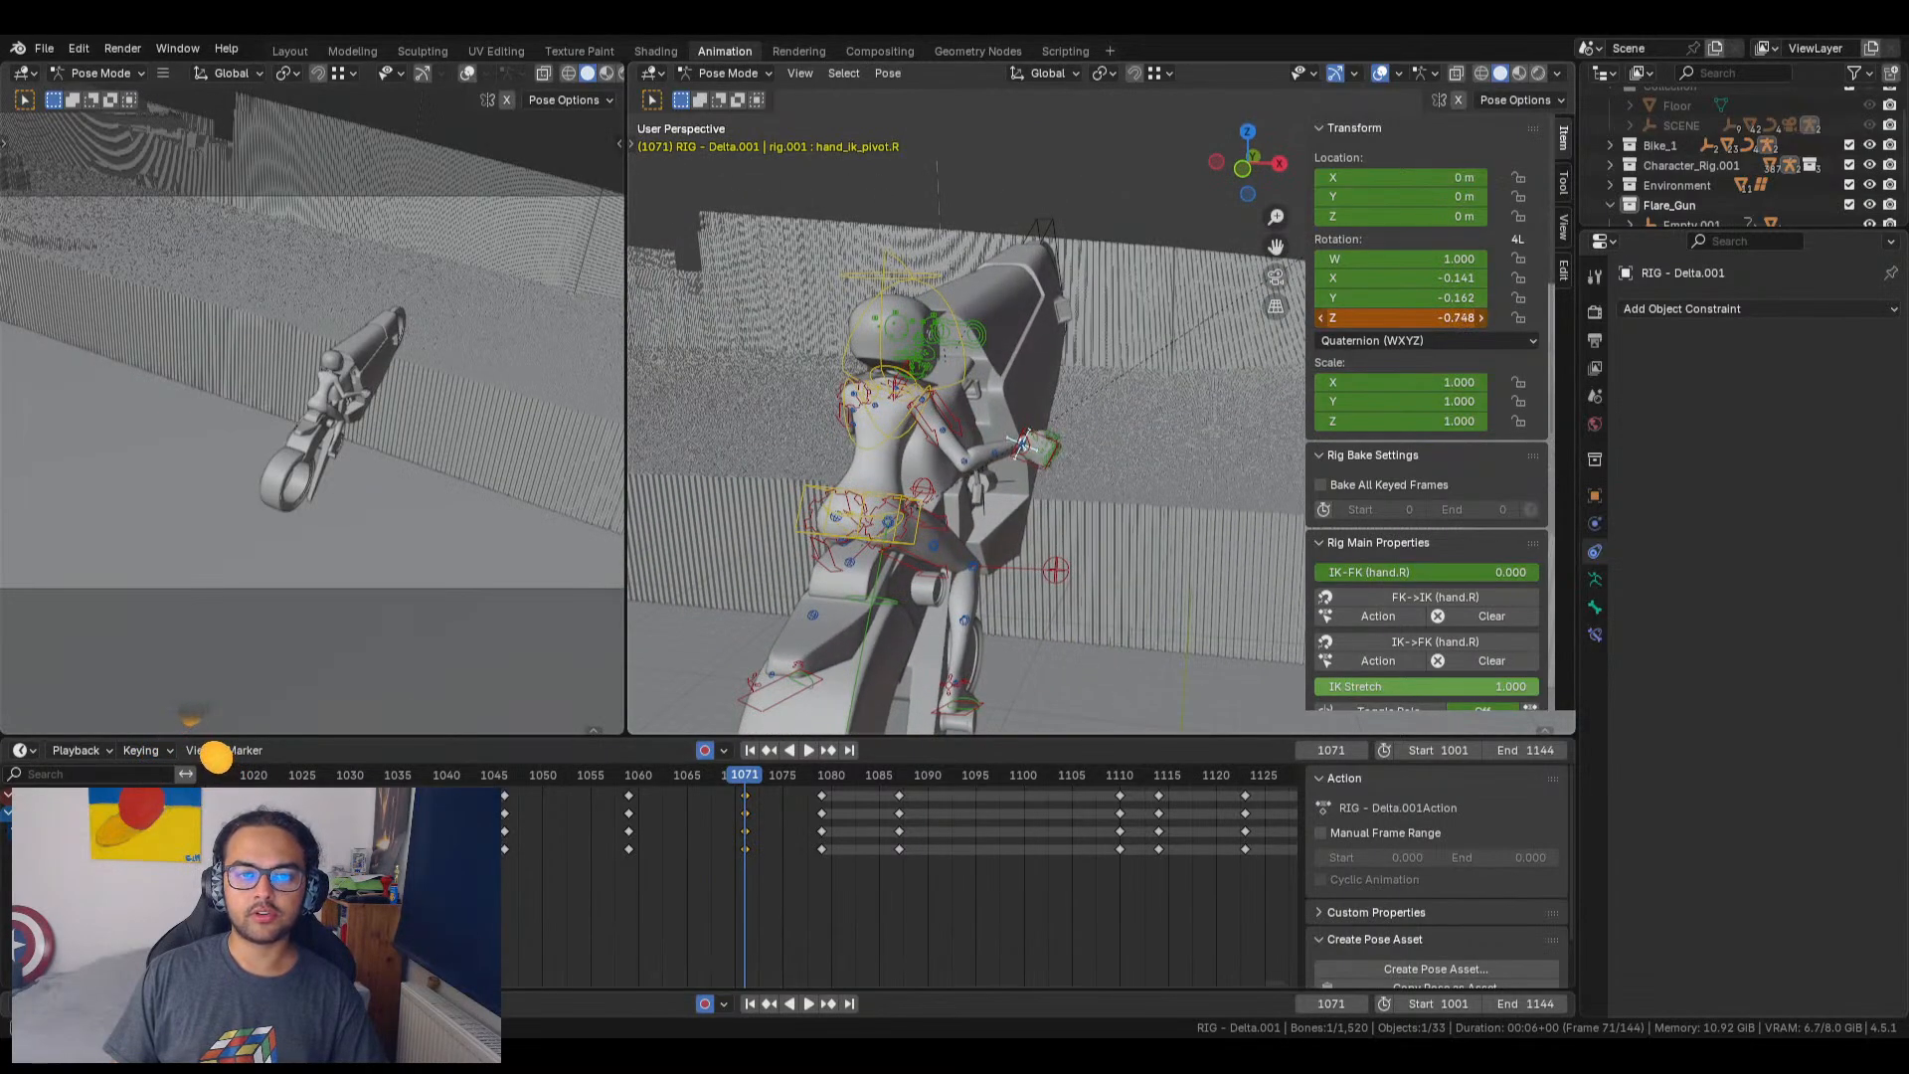
pyautogui.moveTo(1400, 318); pyautogui.dragTo(1308, 398)
pyautogui.moveTo(1109, 474); pyautogui.dragTo(1057, 463, button='middle')
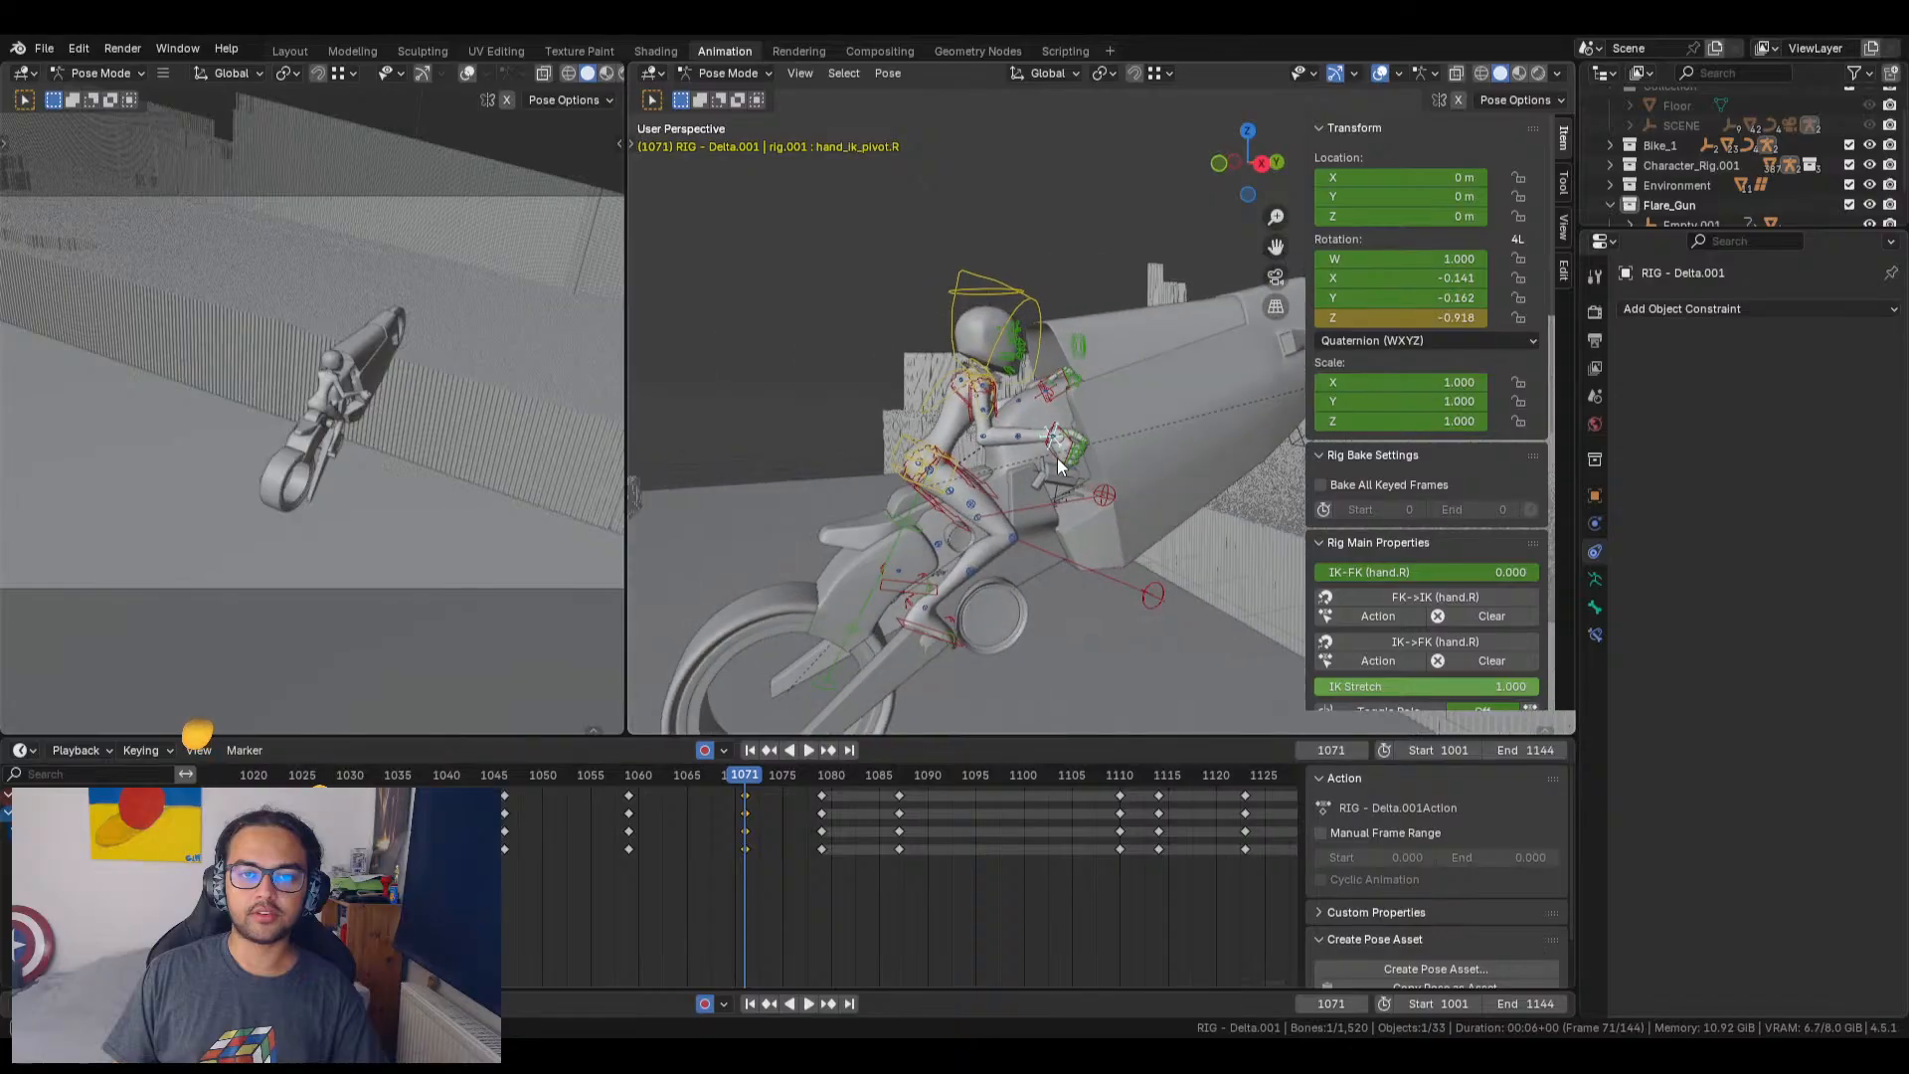
pyautogui.click(1480, 297)
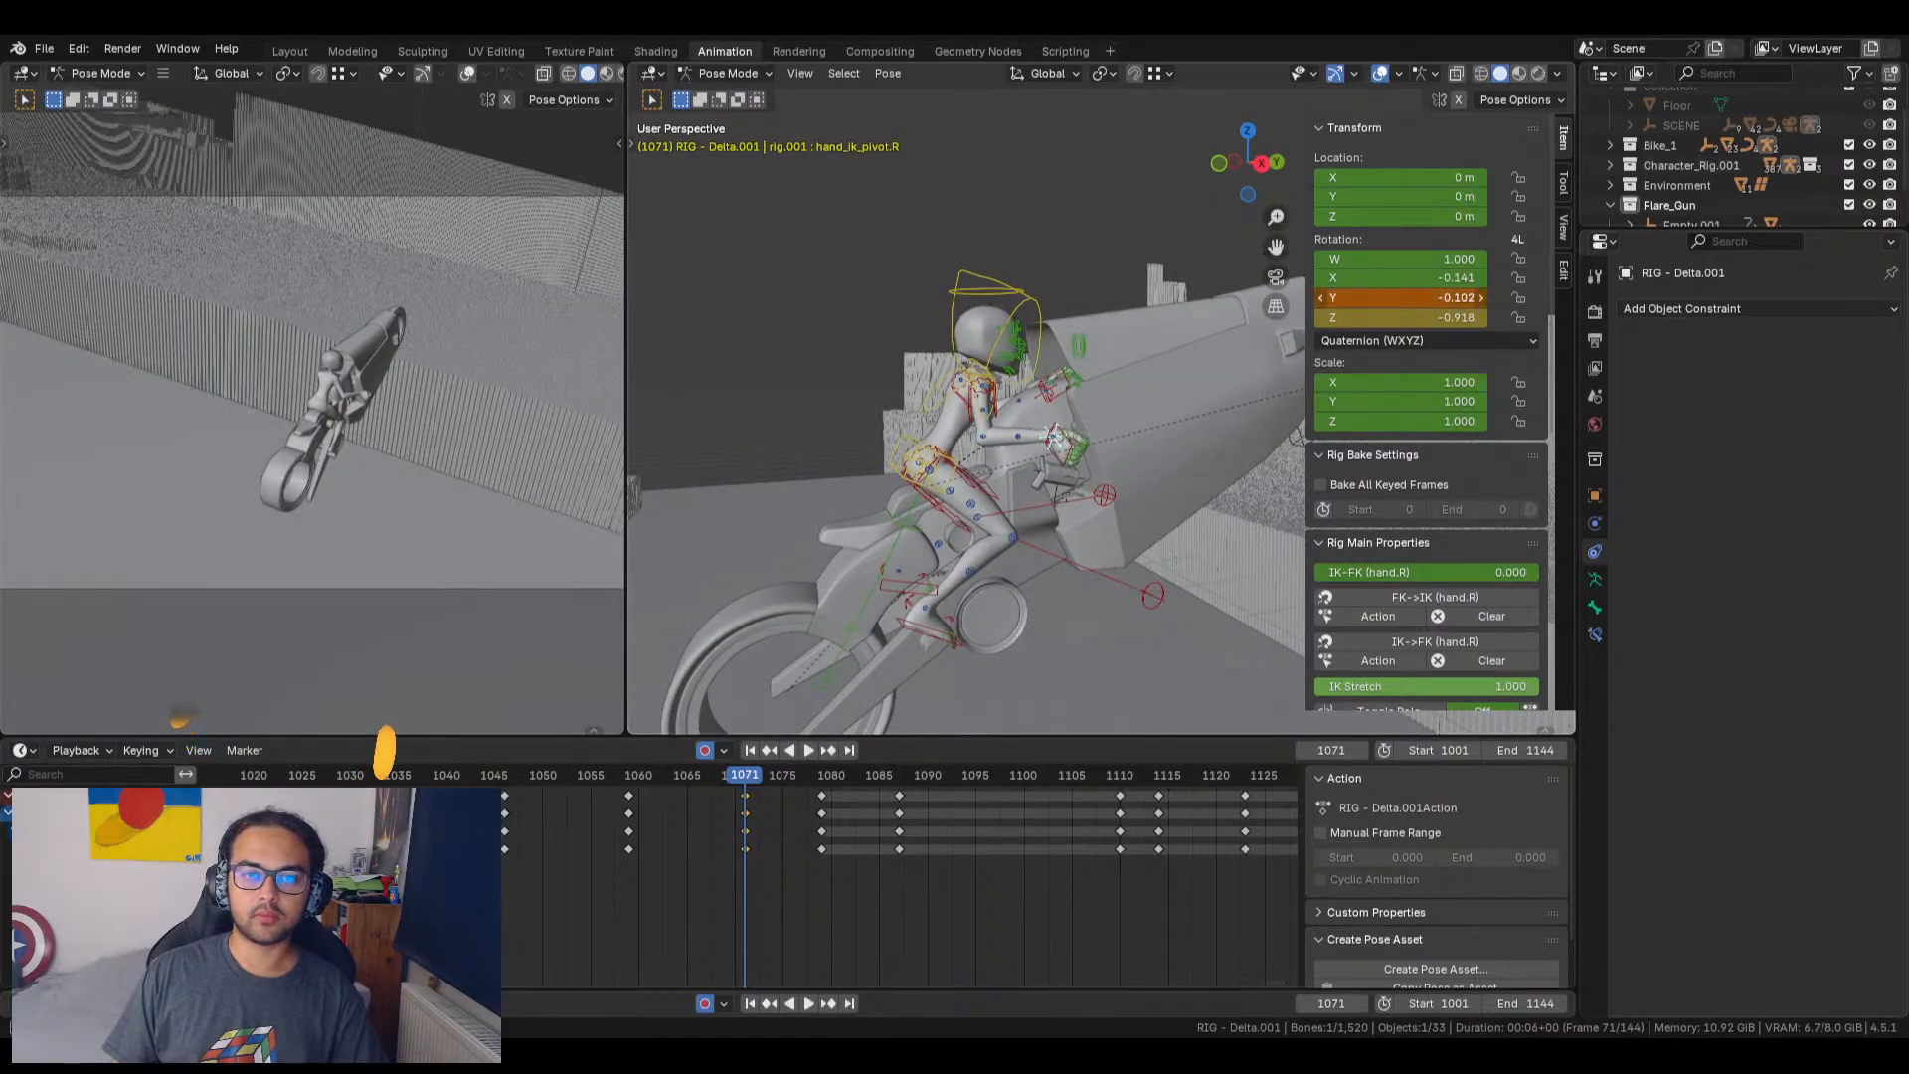
pyautogui.moveTo(1400, 297); pyautogui.dragTo(1619, 278)
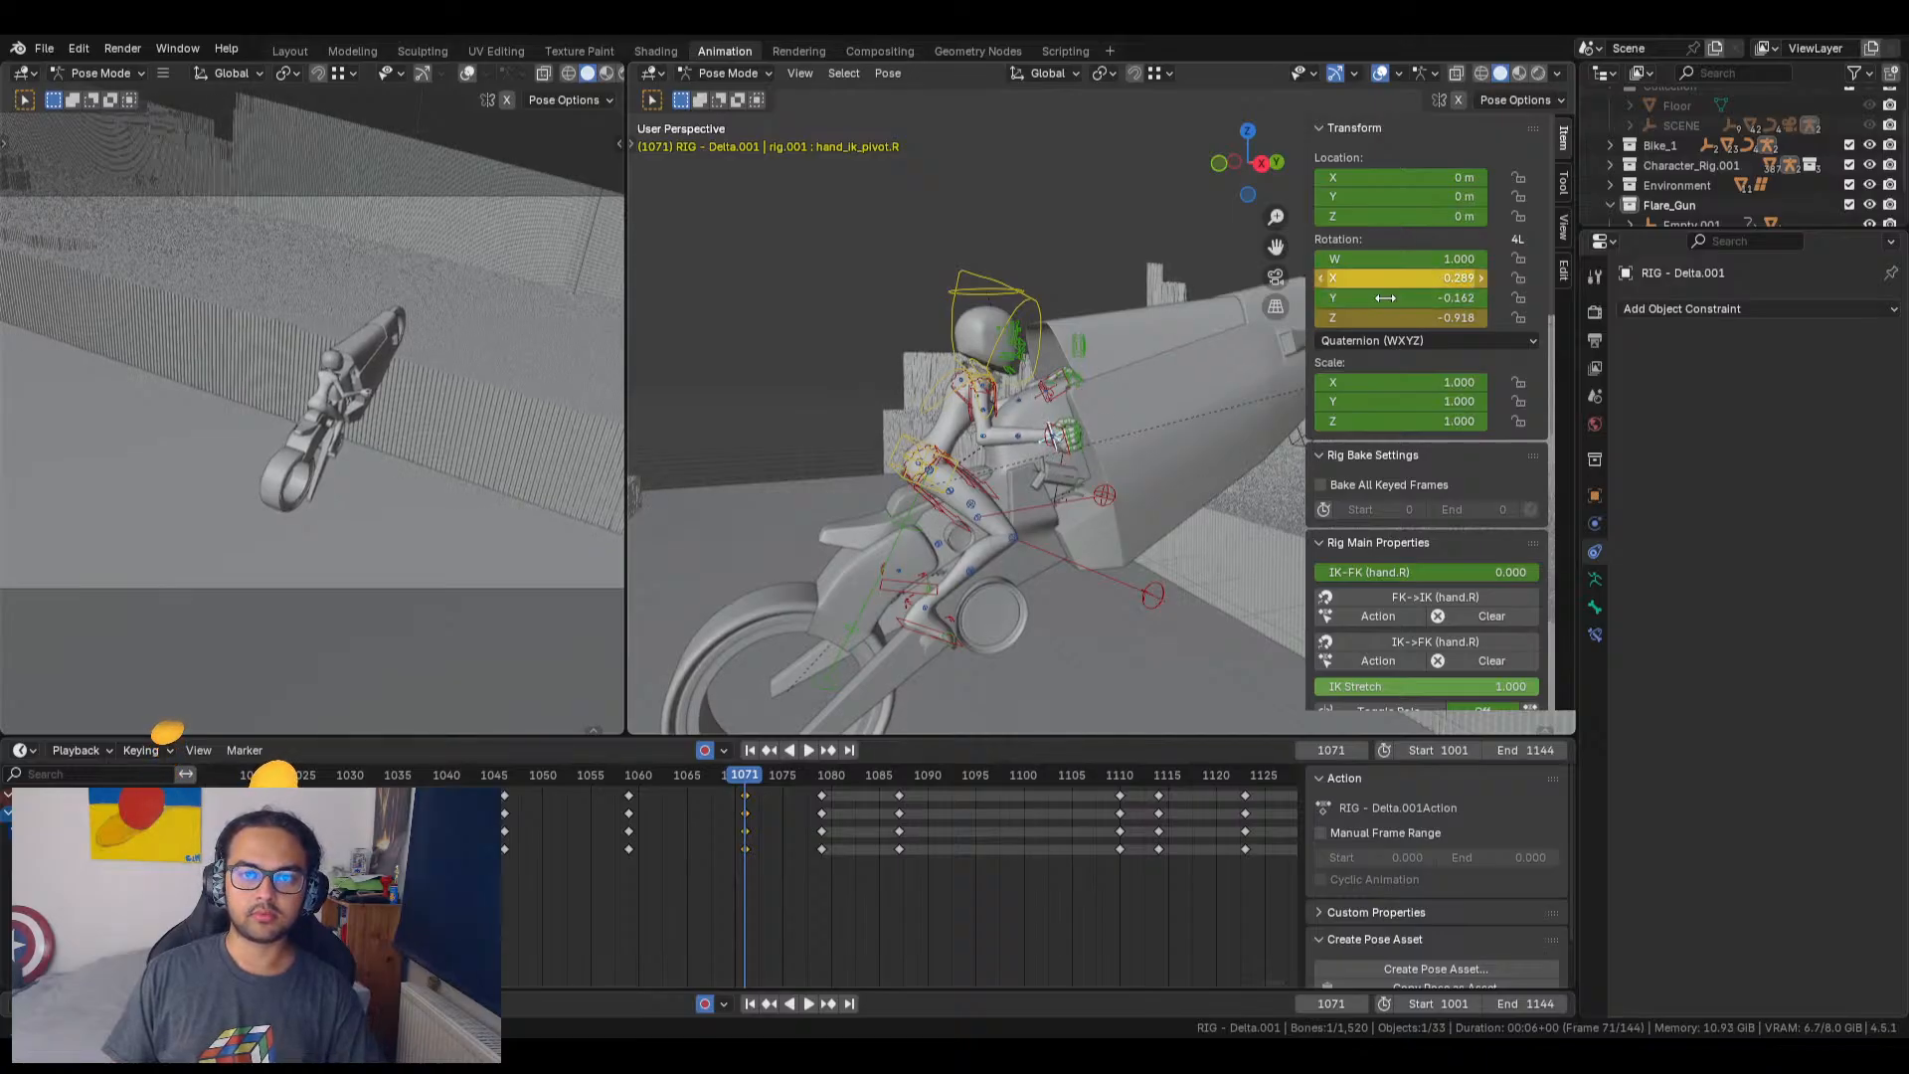
pyautogui.moveTo(1385, 297); pyautogui.dragTo(1101, 407)
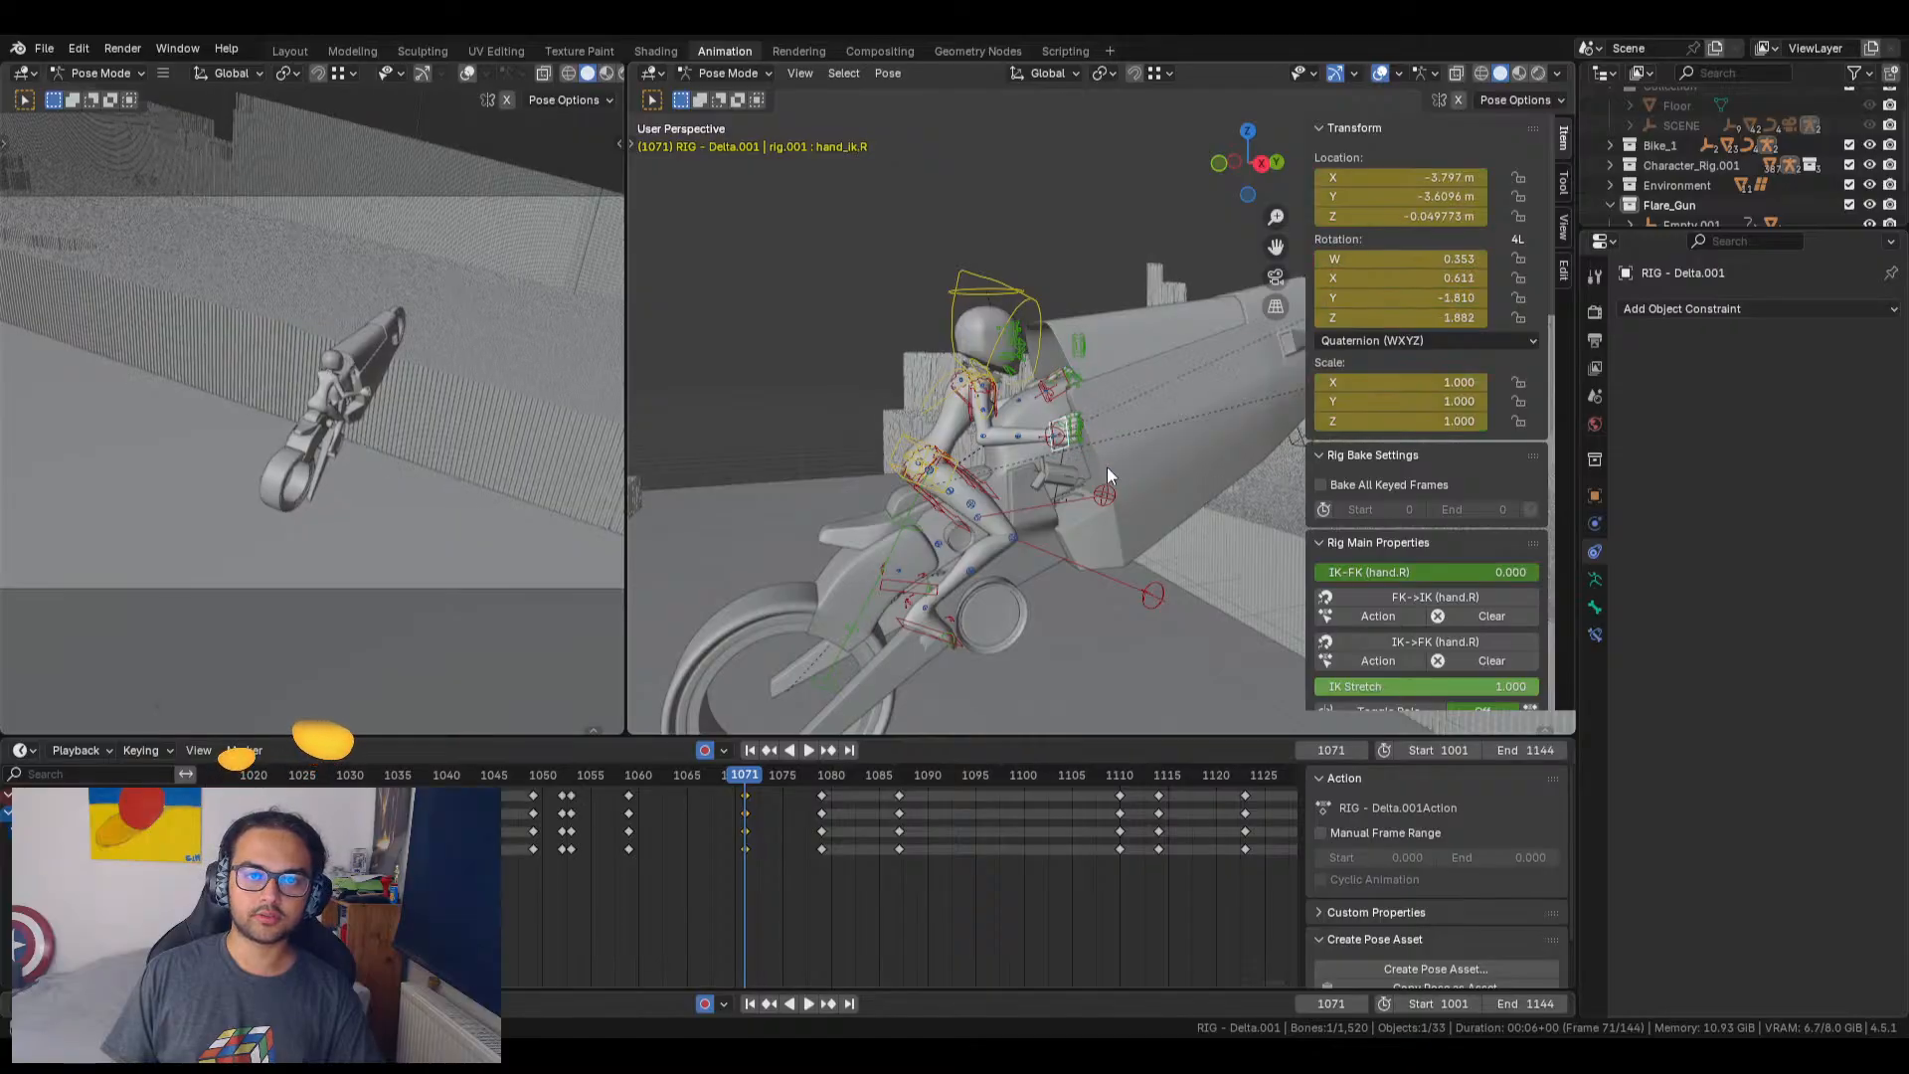
# Step: Raise the right hand's IK control behind the rider's shoulder to about X -3.97, Y -4.01, Z 0.54 m at frame 1071
pyautogui.moveTo(1106, 467); pyautogui.dragTo(1059, 501, button='middle')
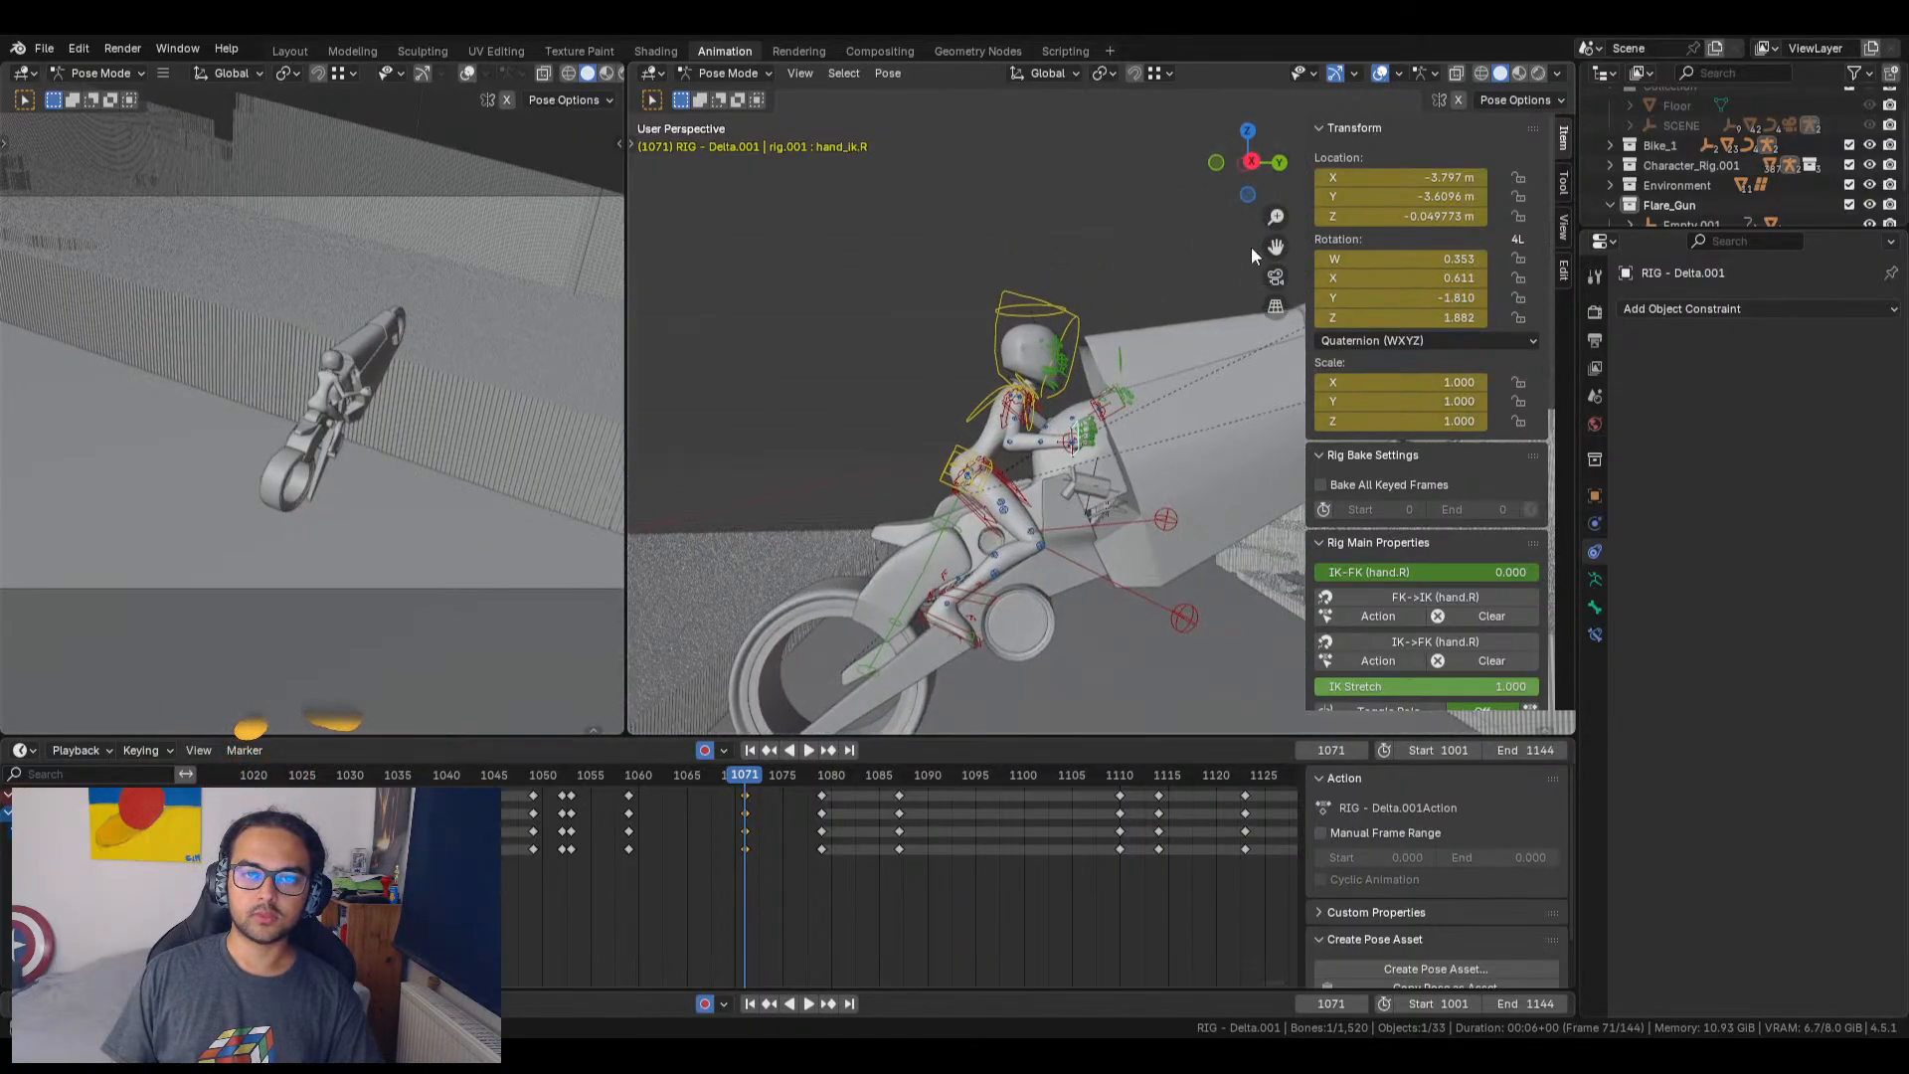
pyautogui.click(1252, 162)
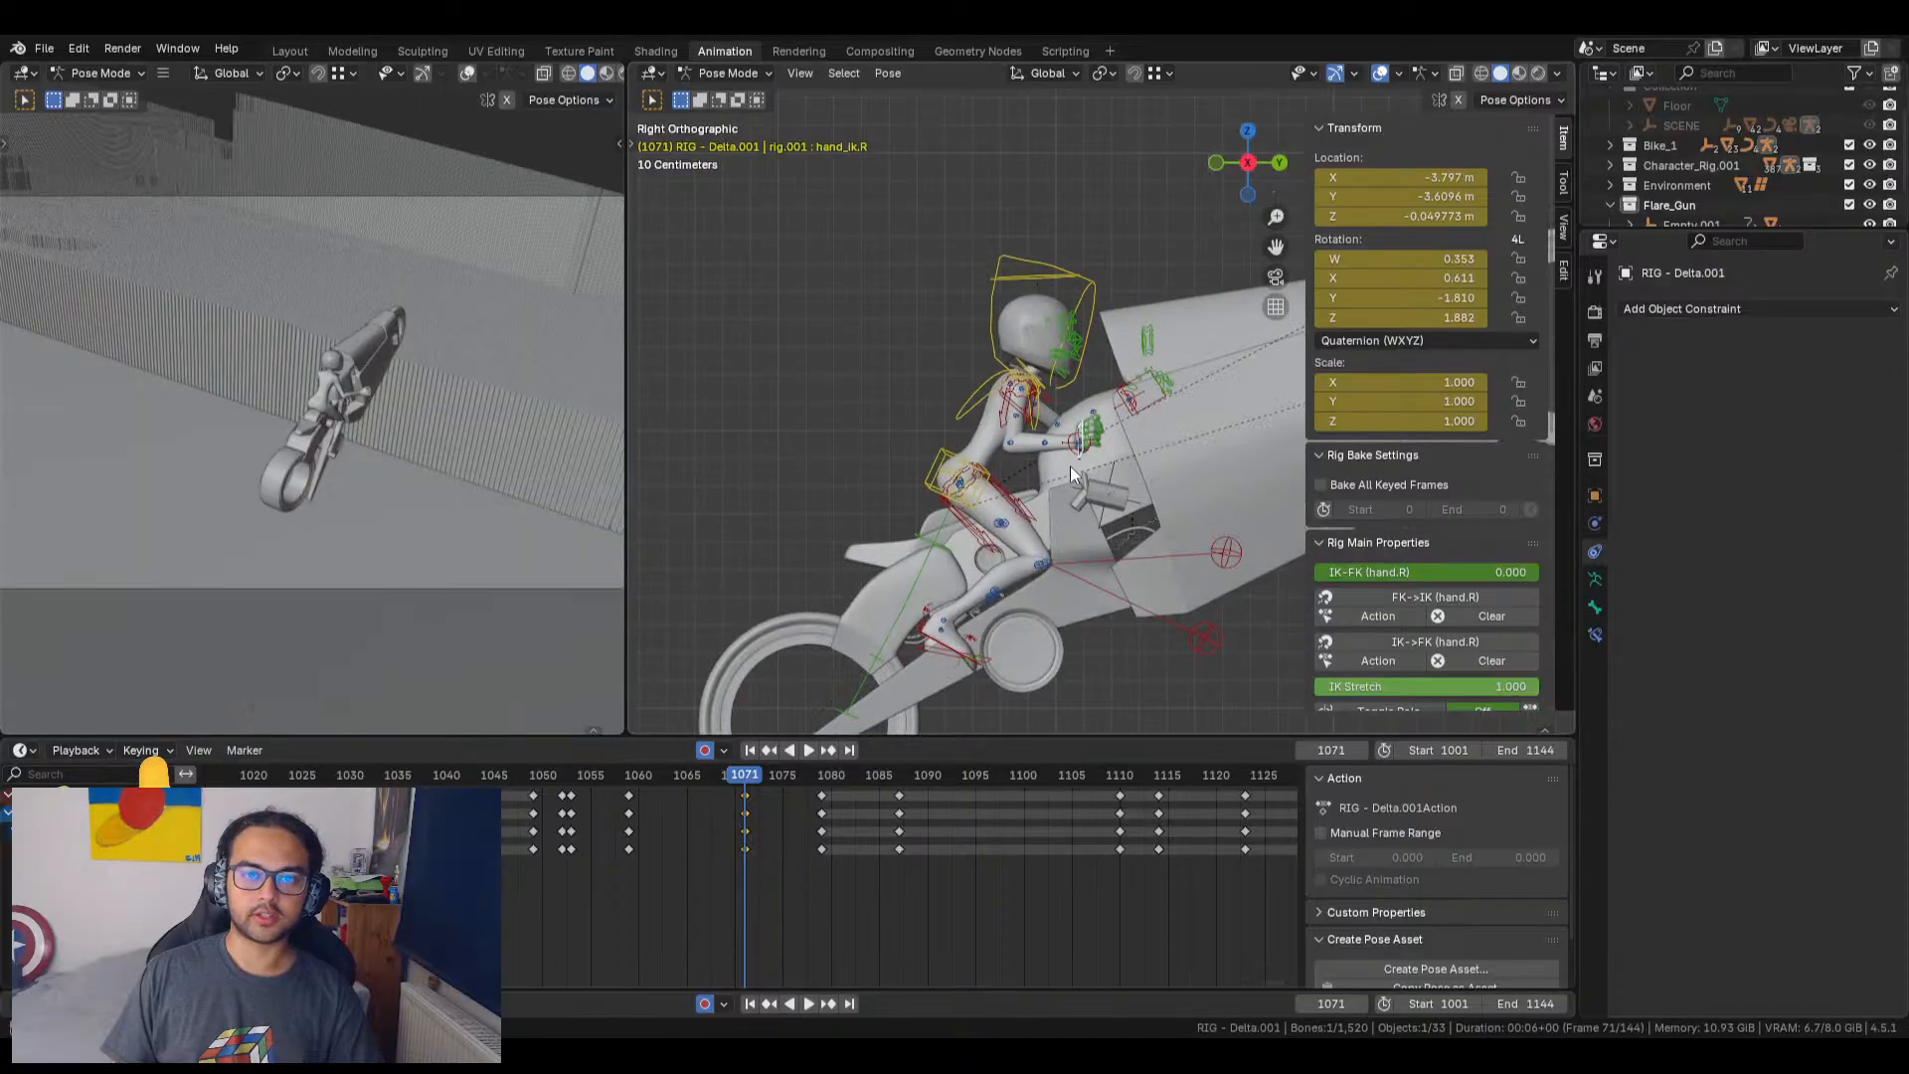
pyautogui.press('g')
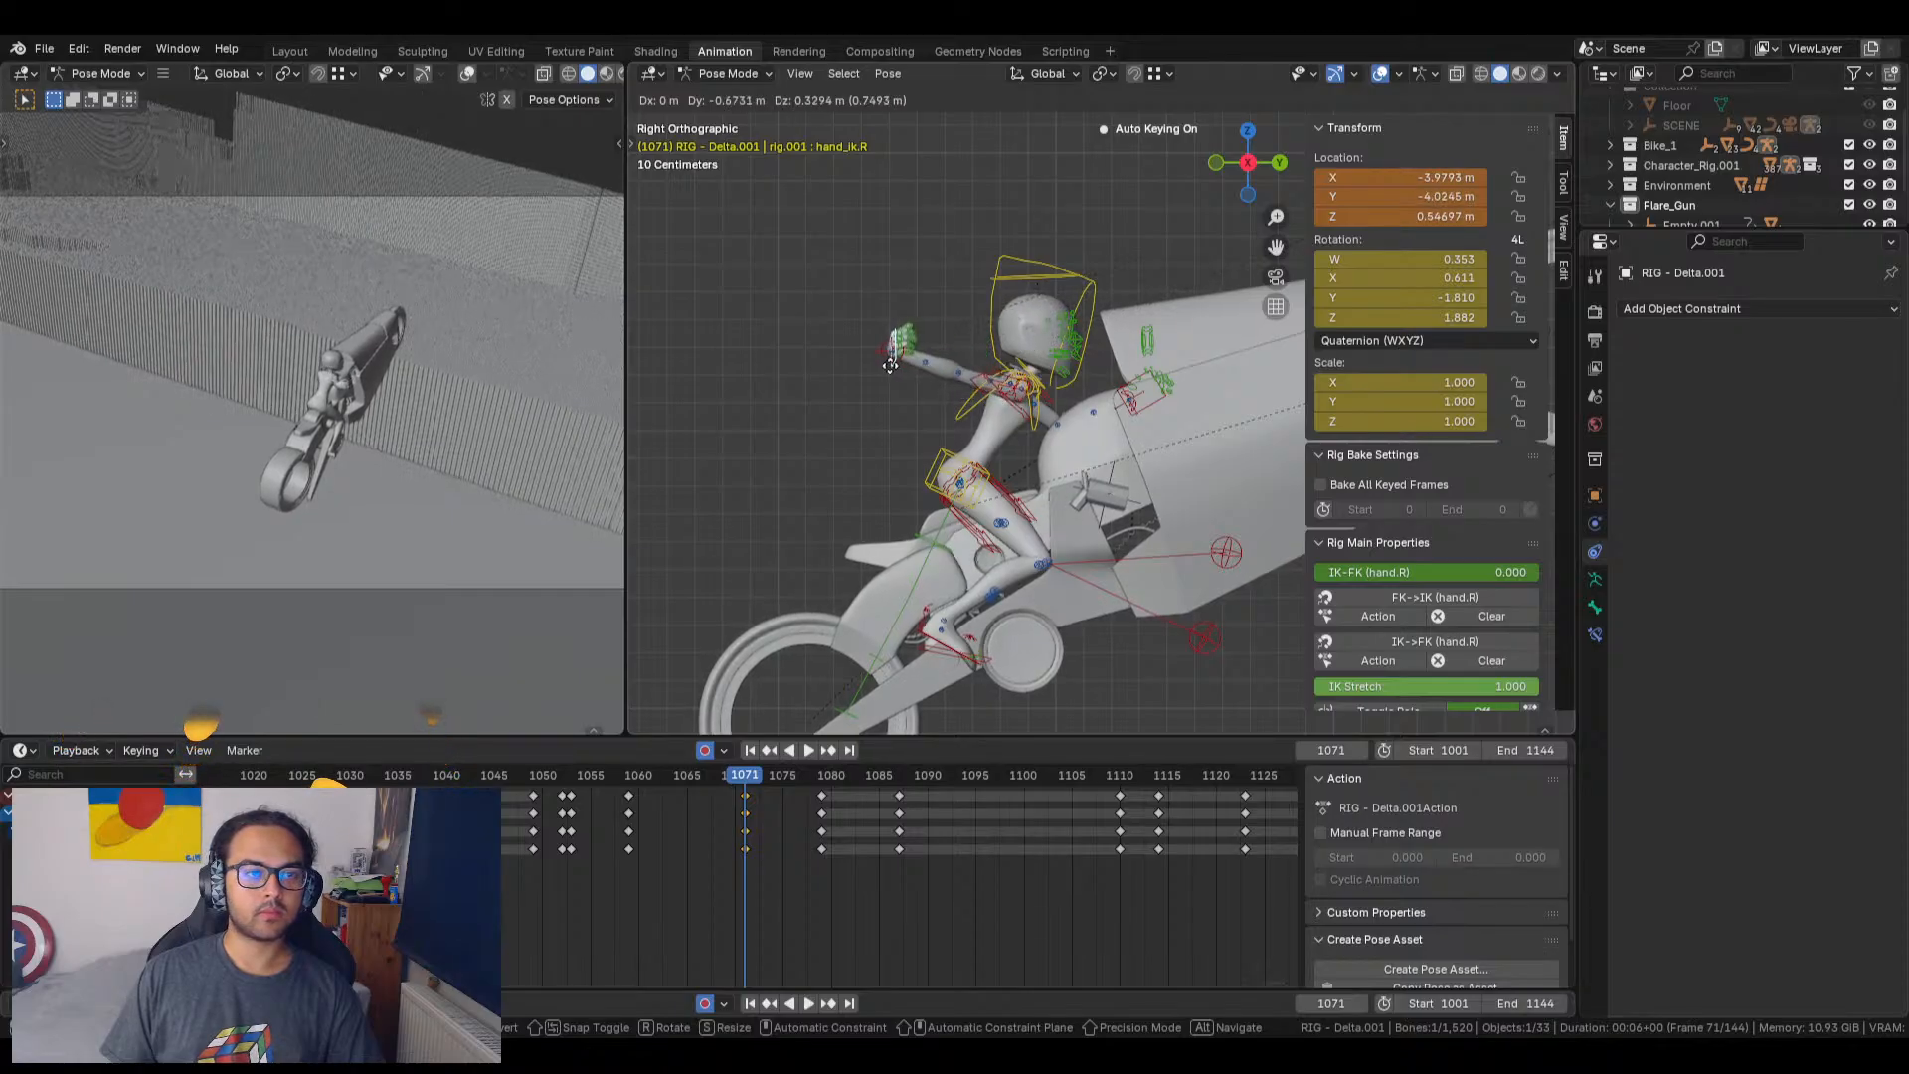
pyautogui.click(893, 365)
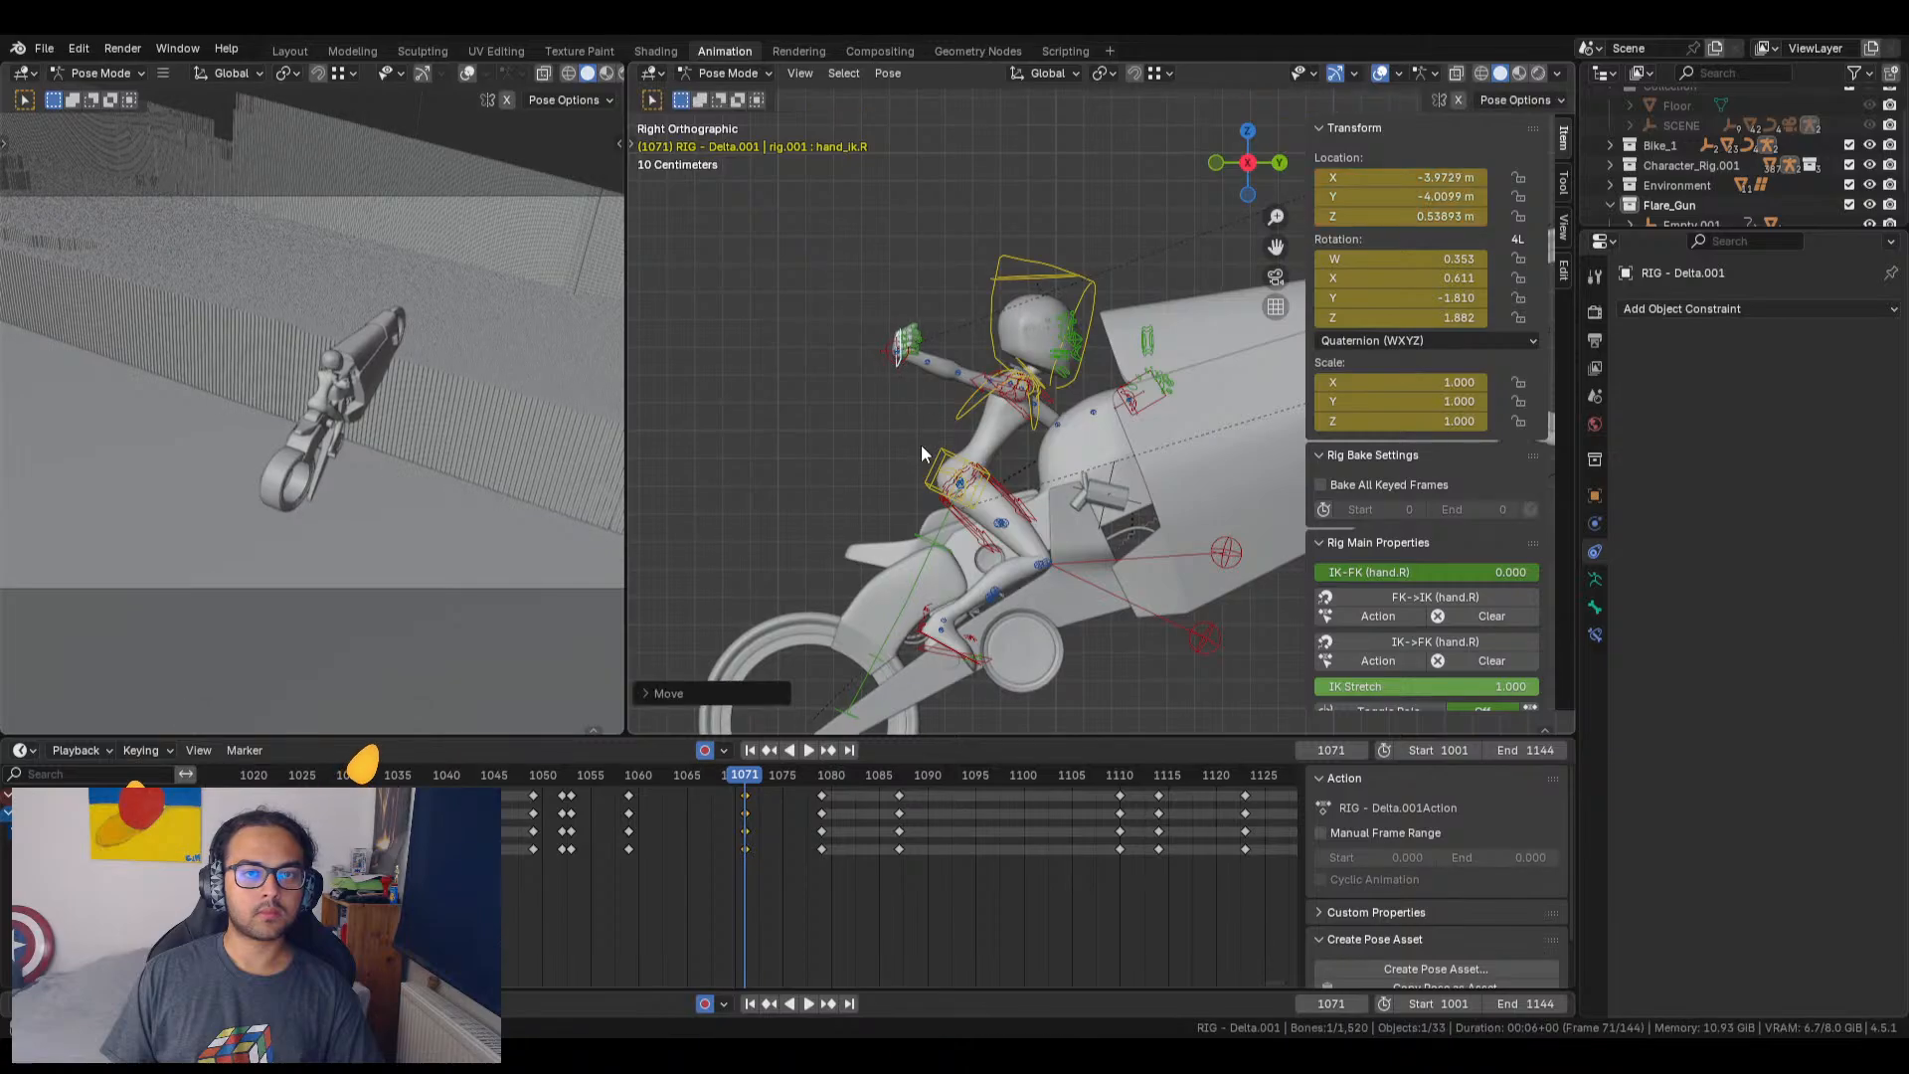
# Step: Turn the raised right hand by setting its IK pivot rotation to about Y -0.472 and Z -1.698 at frame 1071
pyautogui.moveTo(893, 366); pyautogui.dragTo(1023, 485, button='middle')
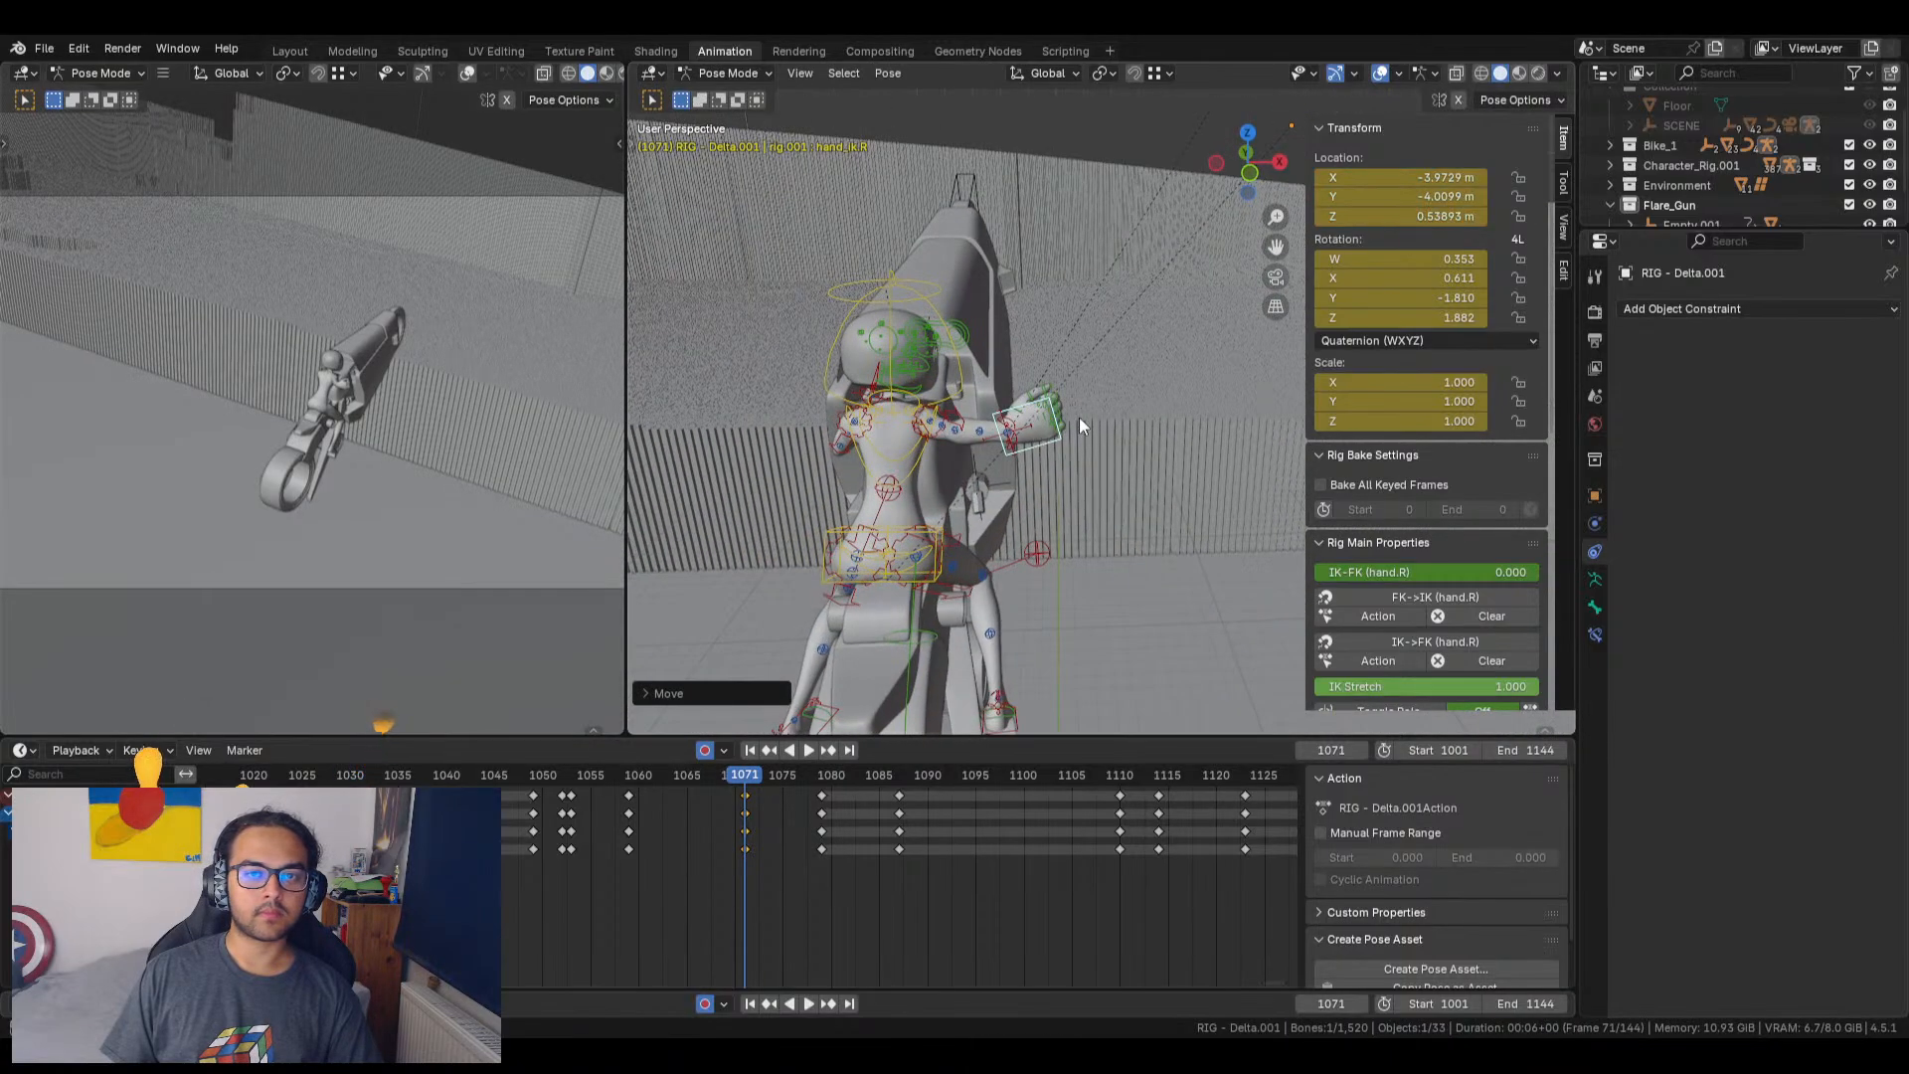
pyautogui.click(1029, 422)
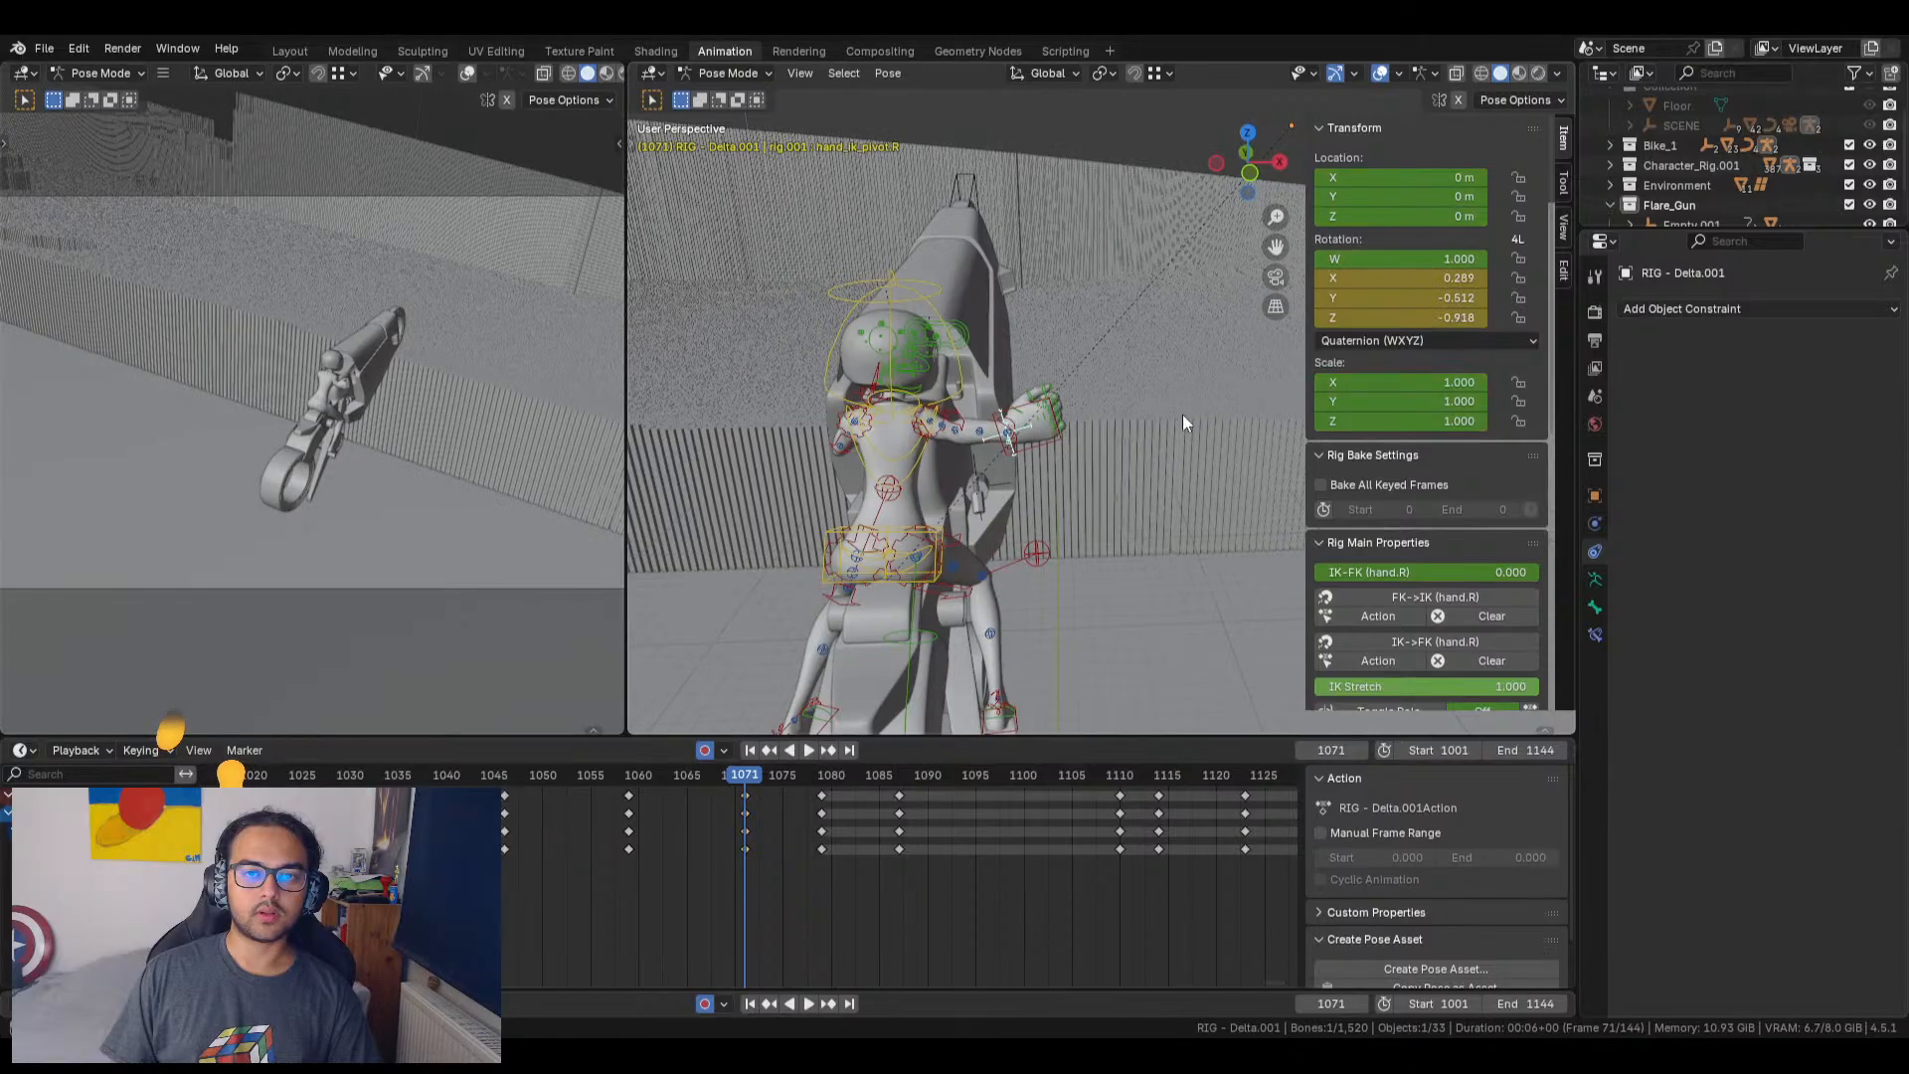
pyautogui.moveTo(1415, 298); pyautogui.dragTo(1492, 317)
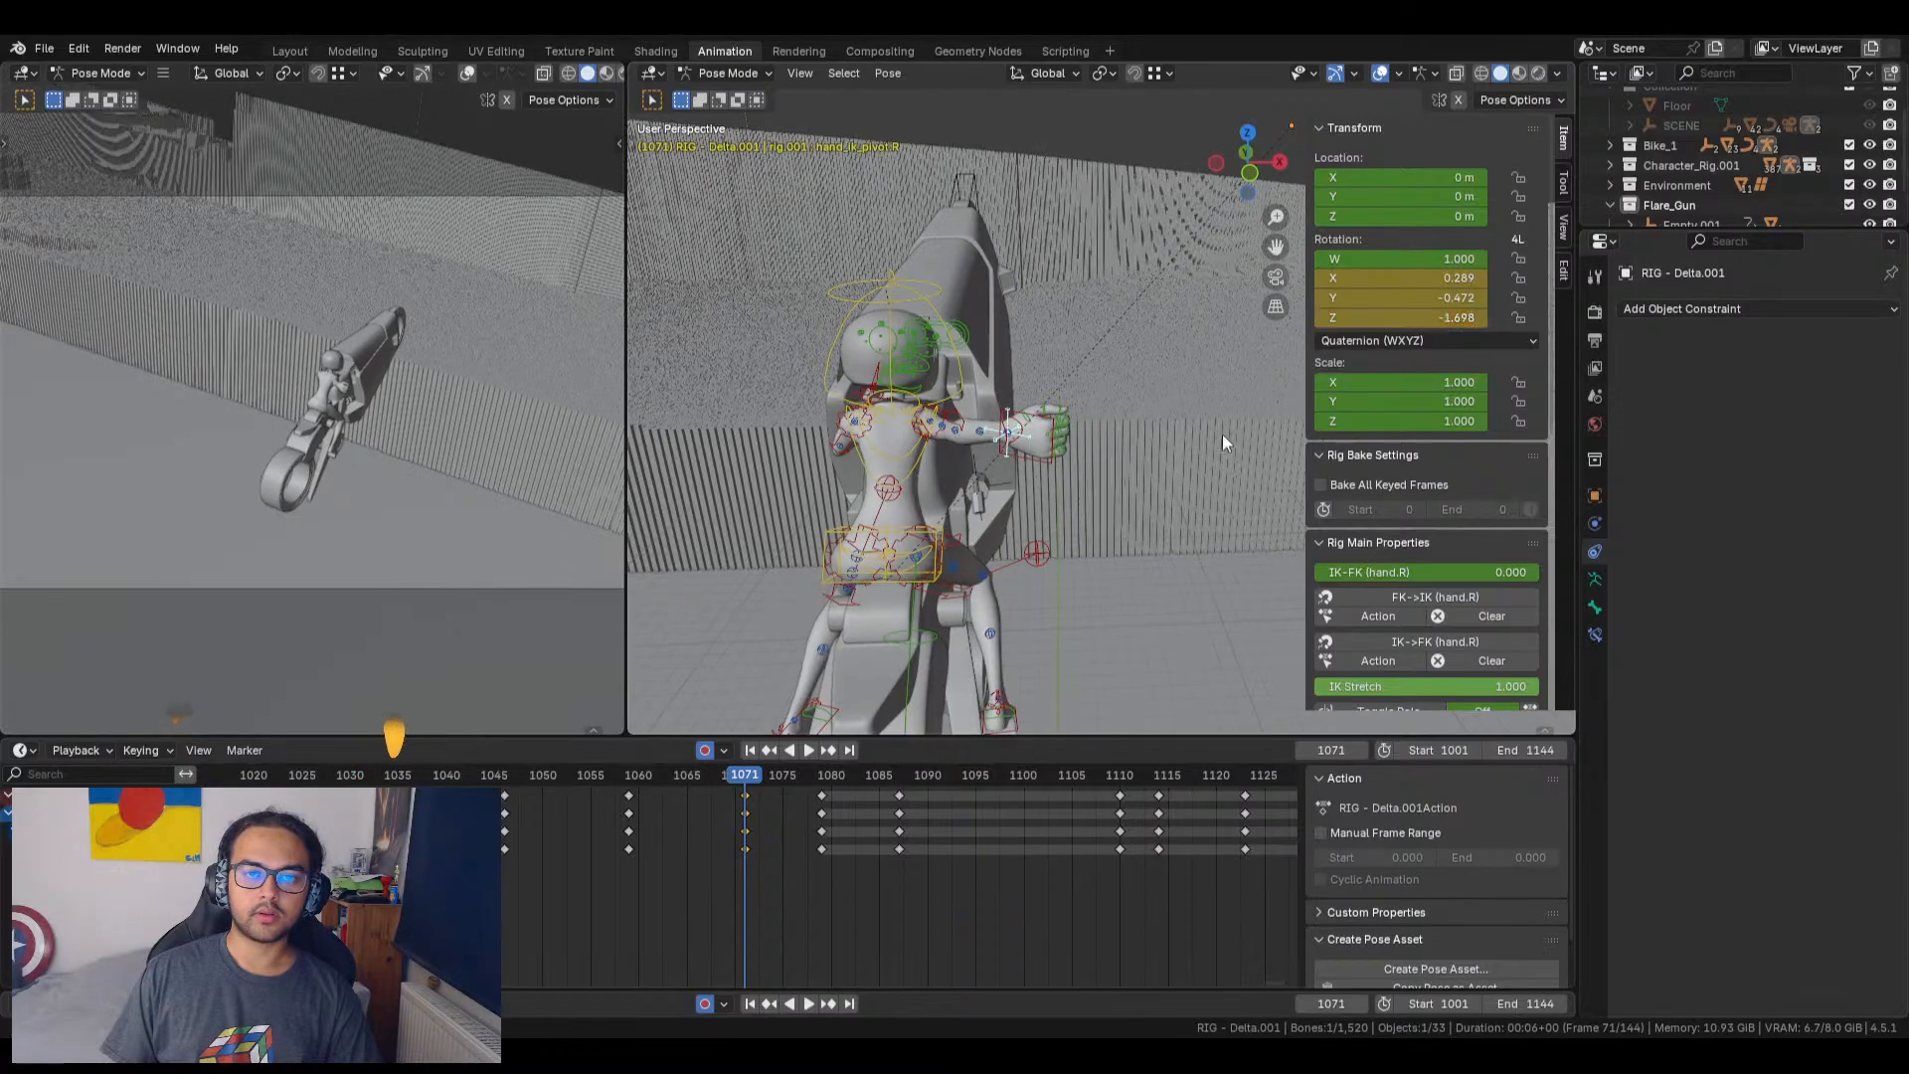
# Step: Twist the rider's chest control at frame 1062 by setting its rotation Z to about -0.219
pyautogui.moveTo(1221, 434); pyautogui.dragTo(925, 483, button='middle')
pyautogui.click(917, 478)
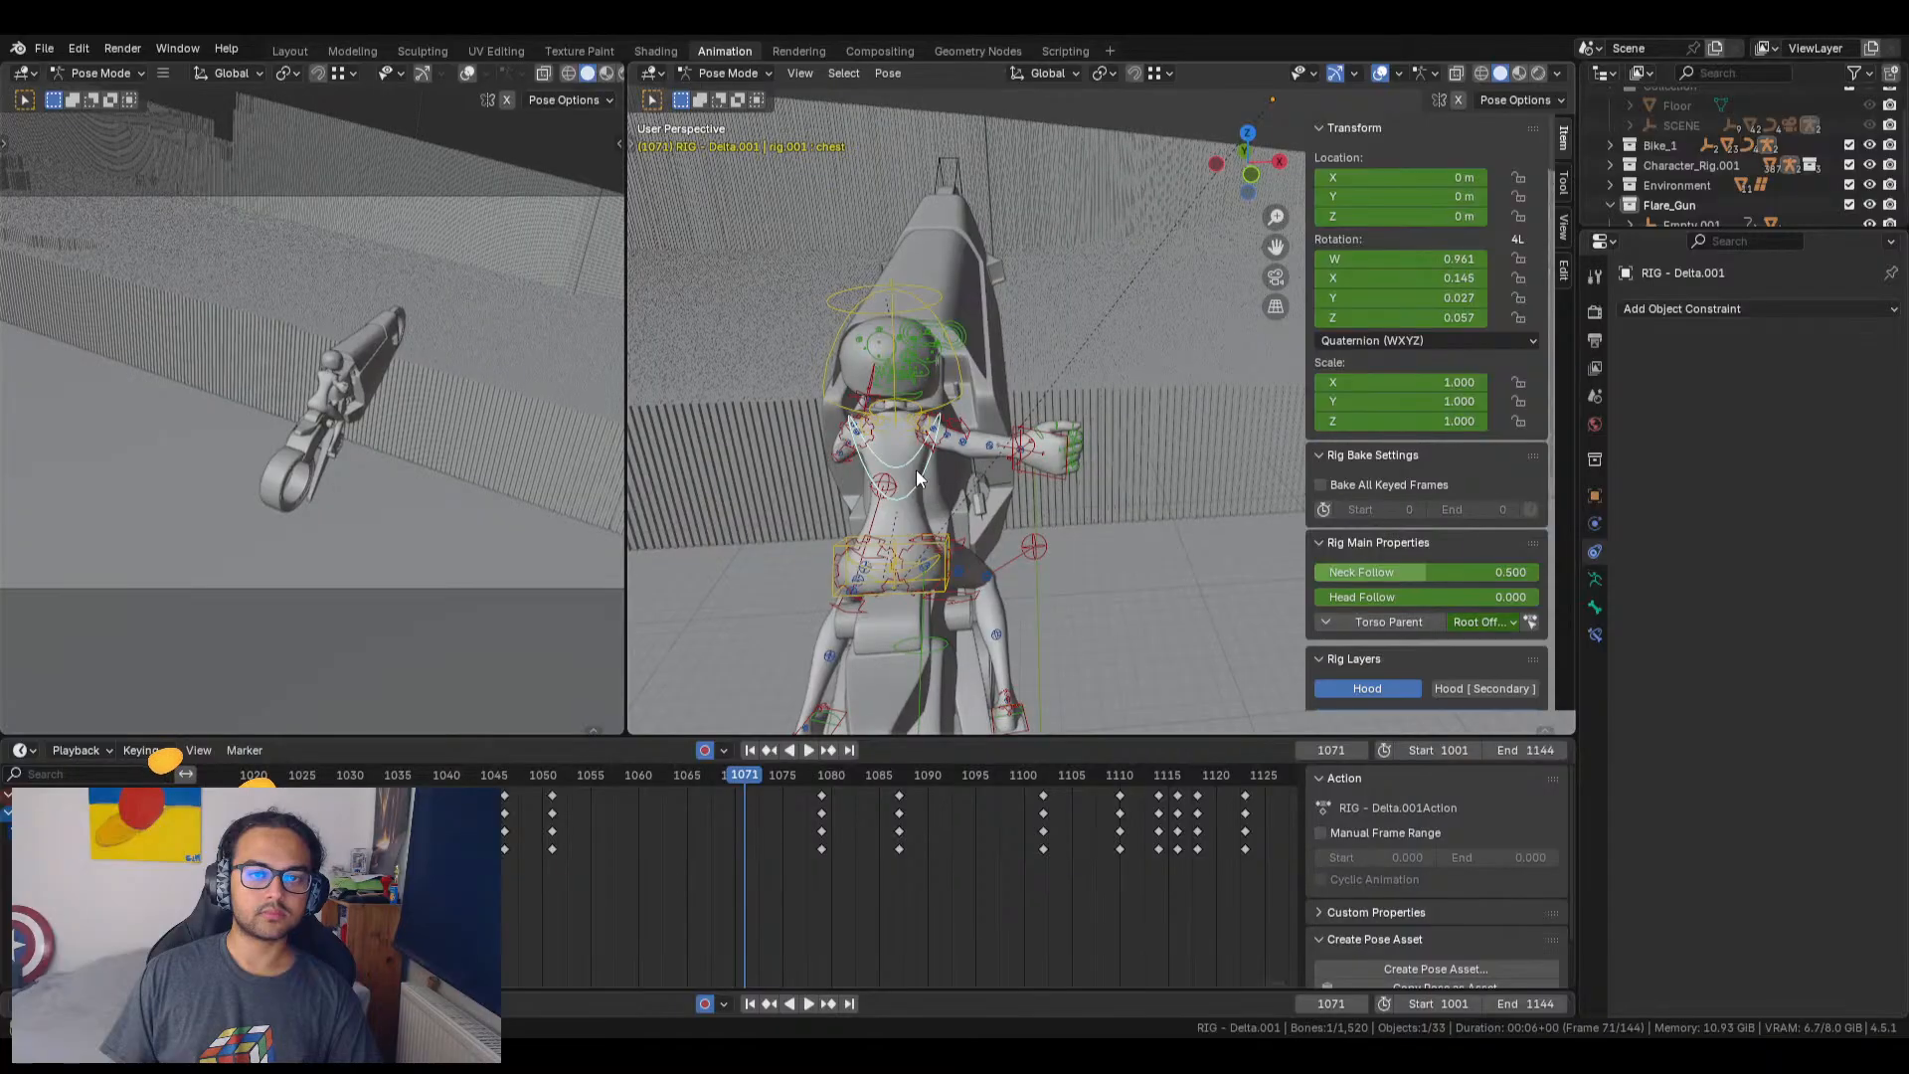
pyautogui.moveTo(741, 774); pyautogui.dragTo(546, 783)
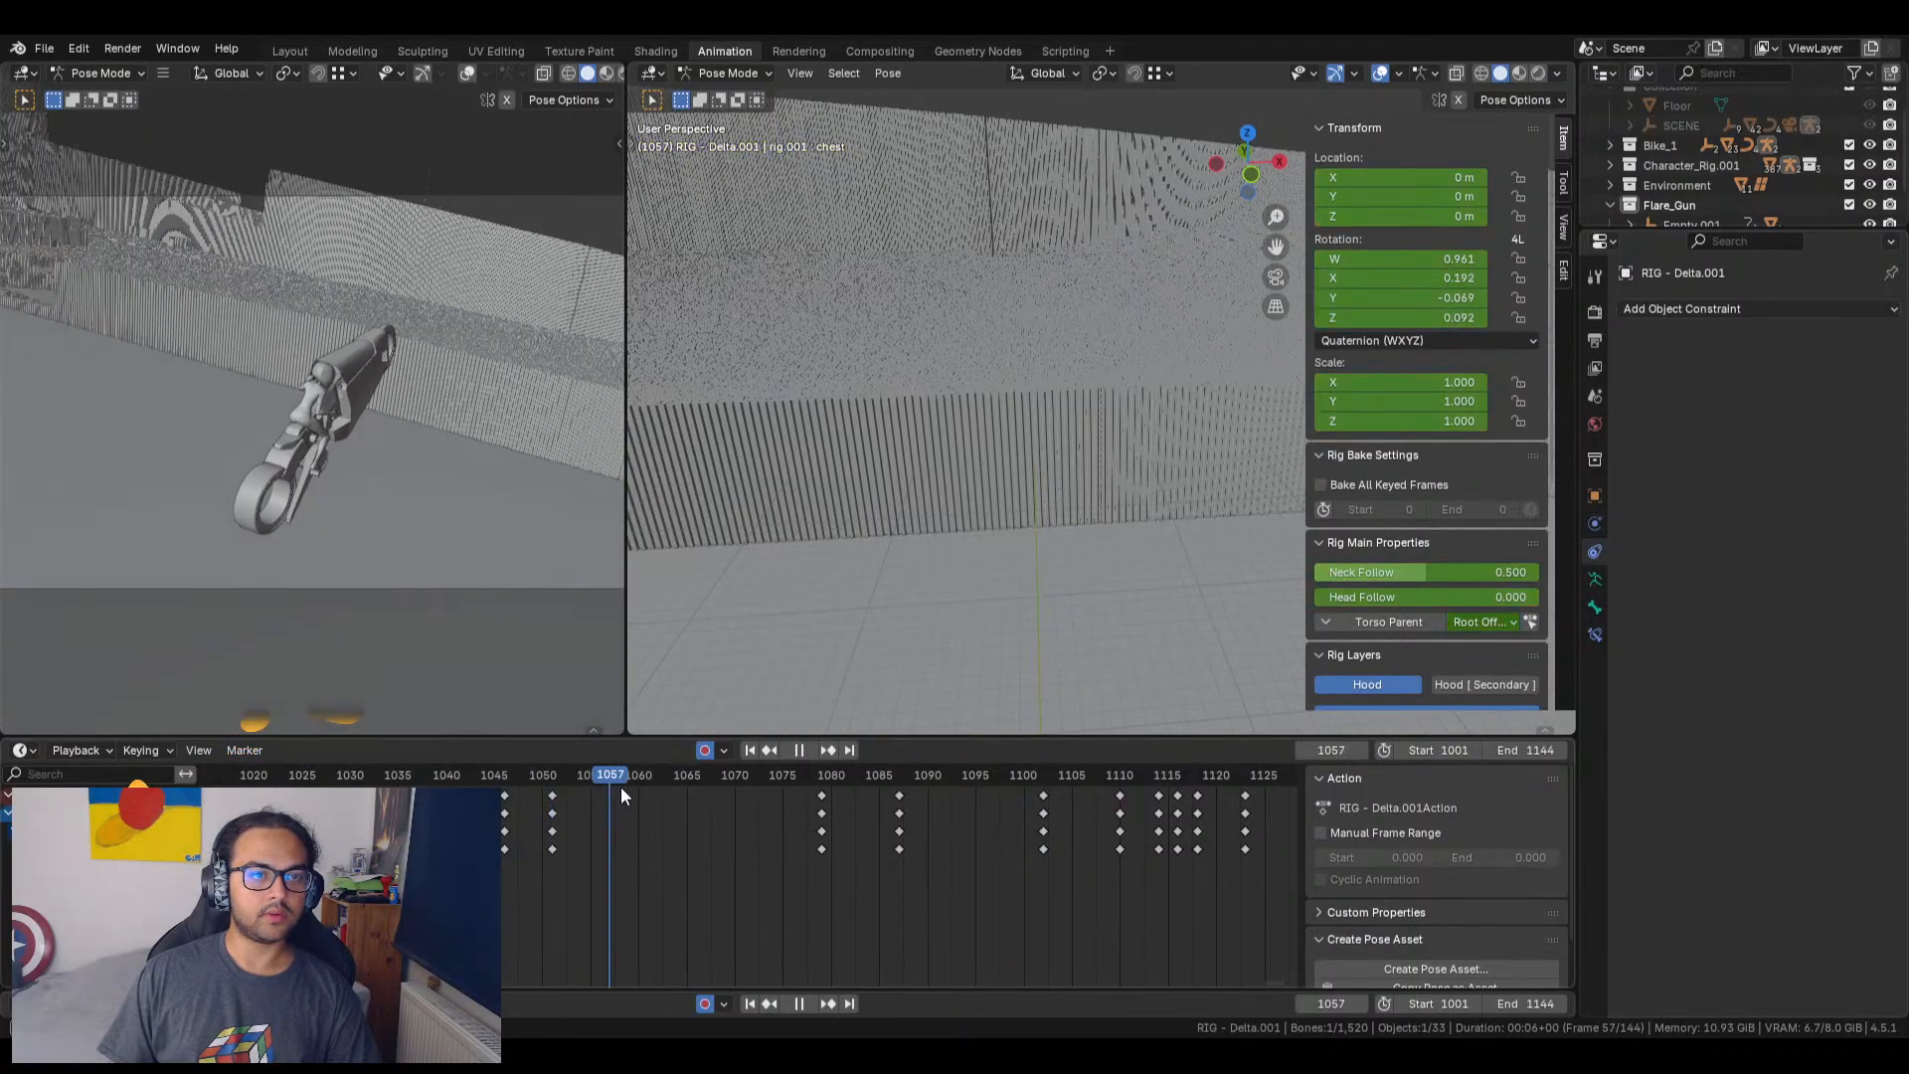
pyautogui.press('space')
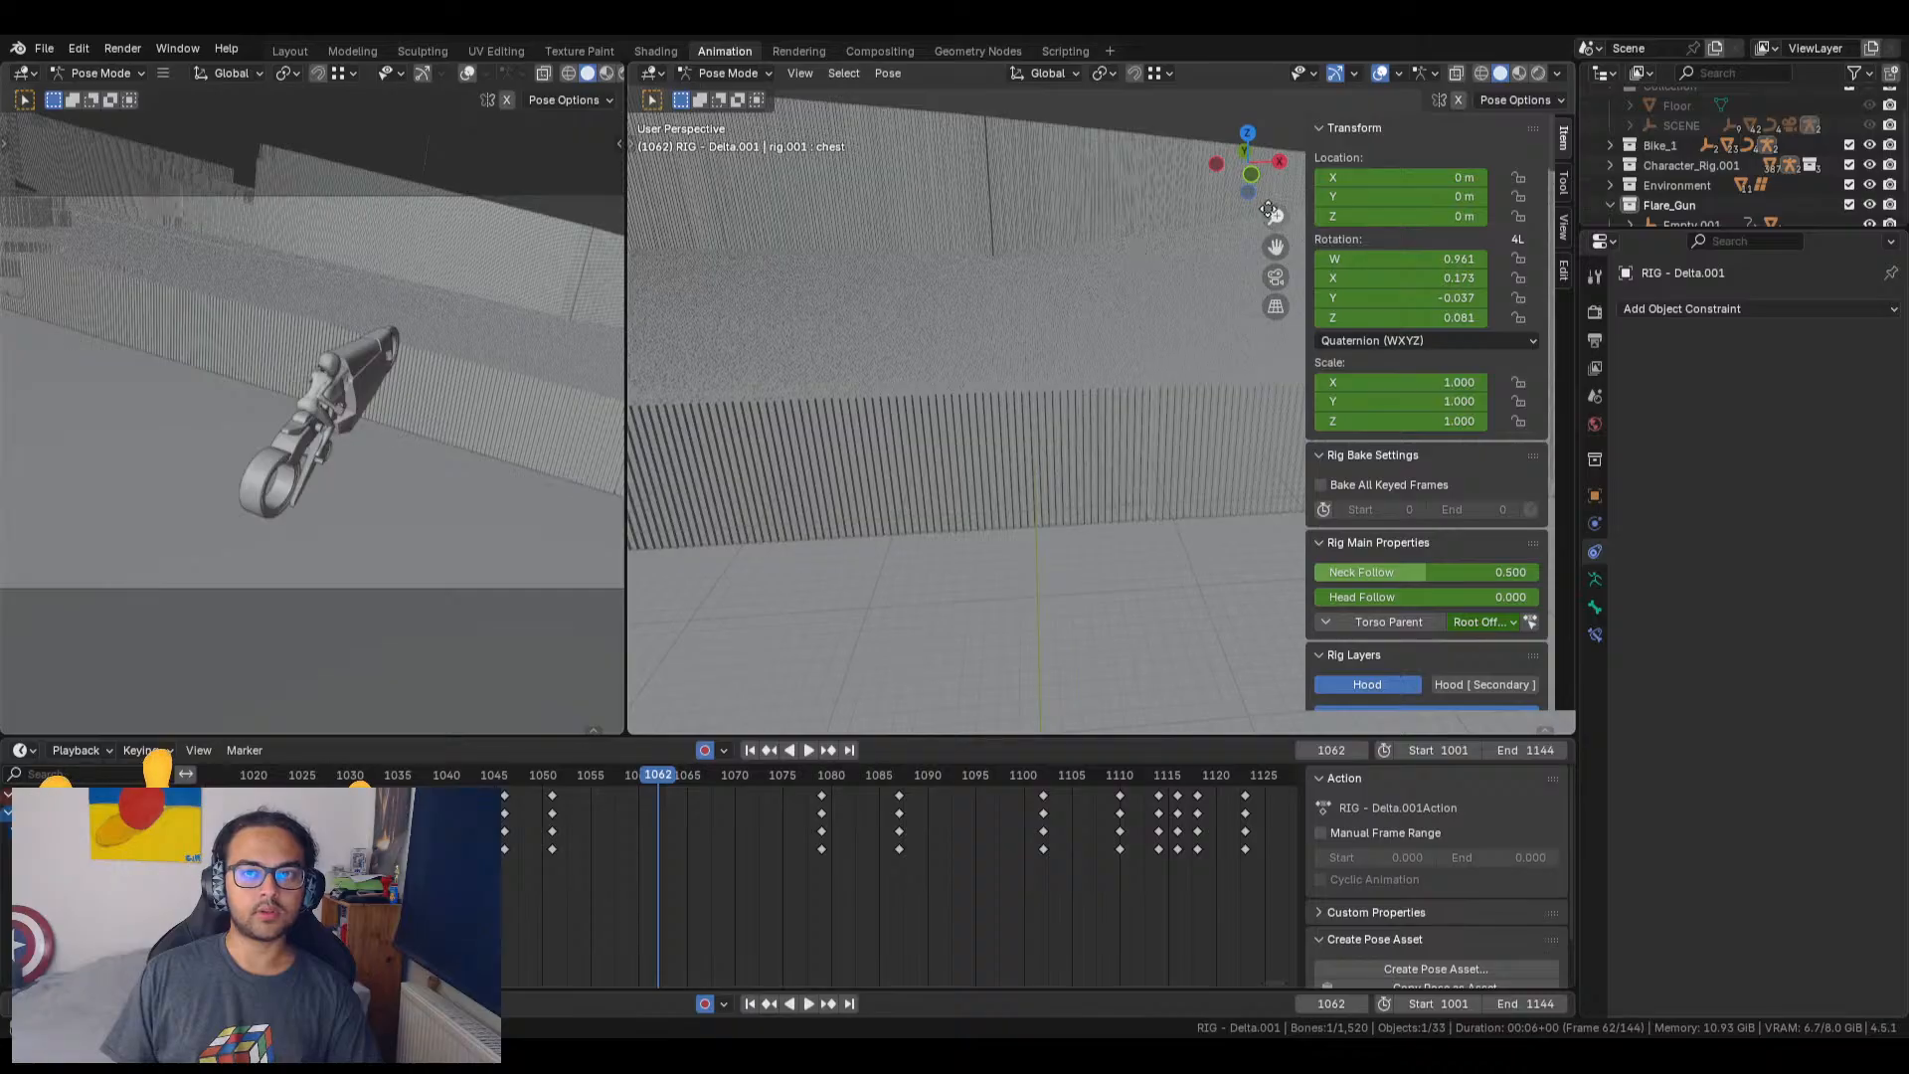
pyautogui.click(798, 73)
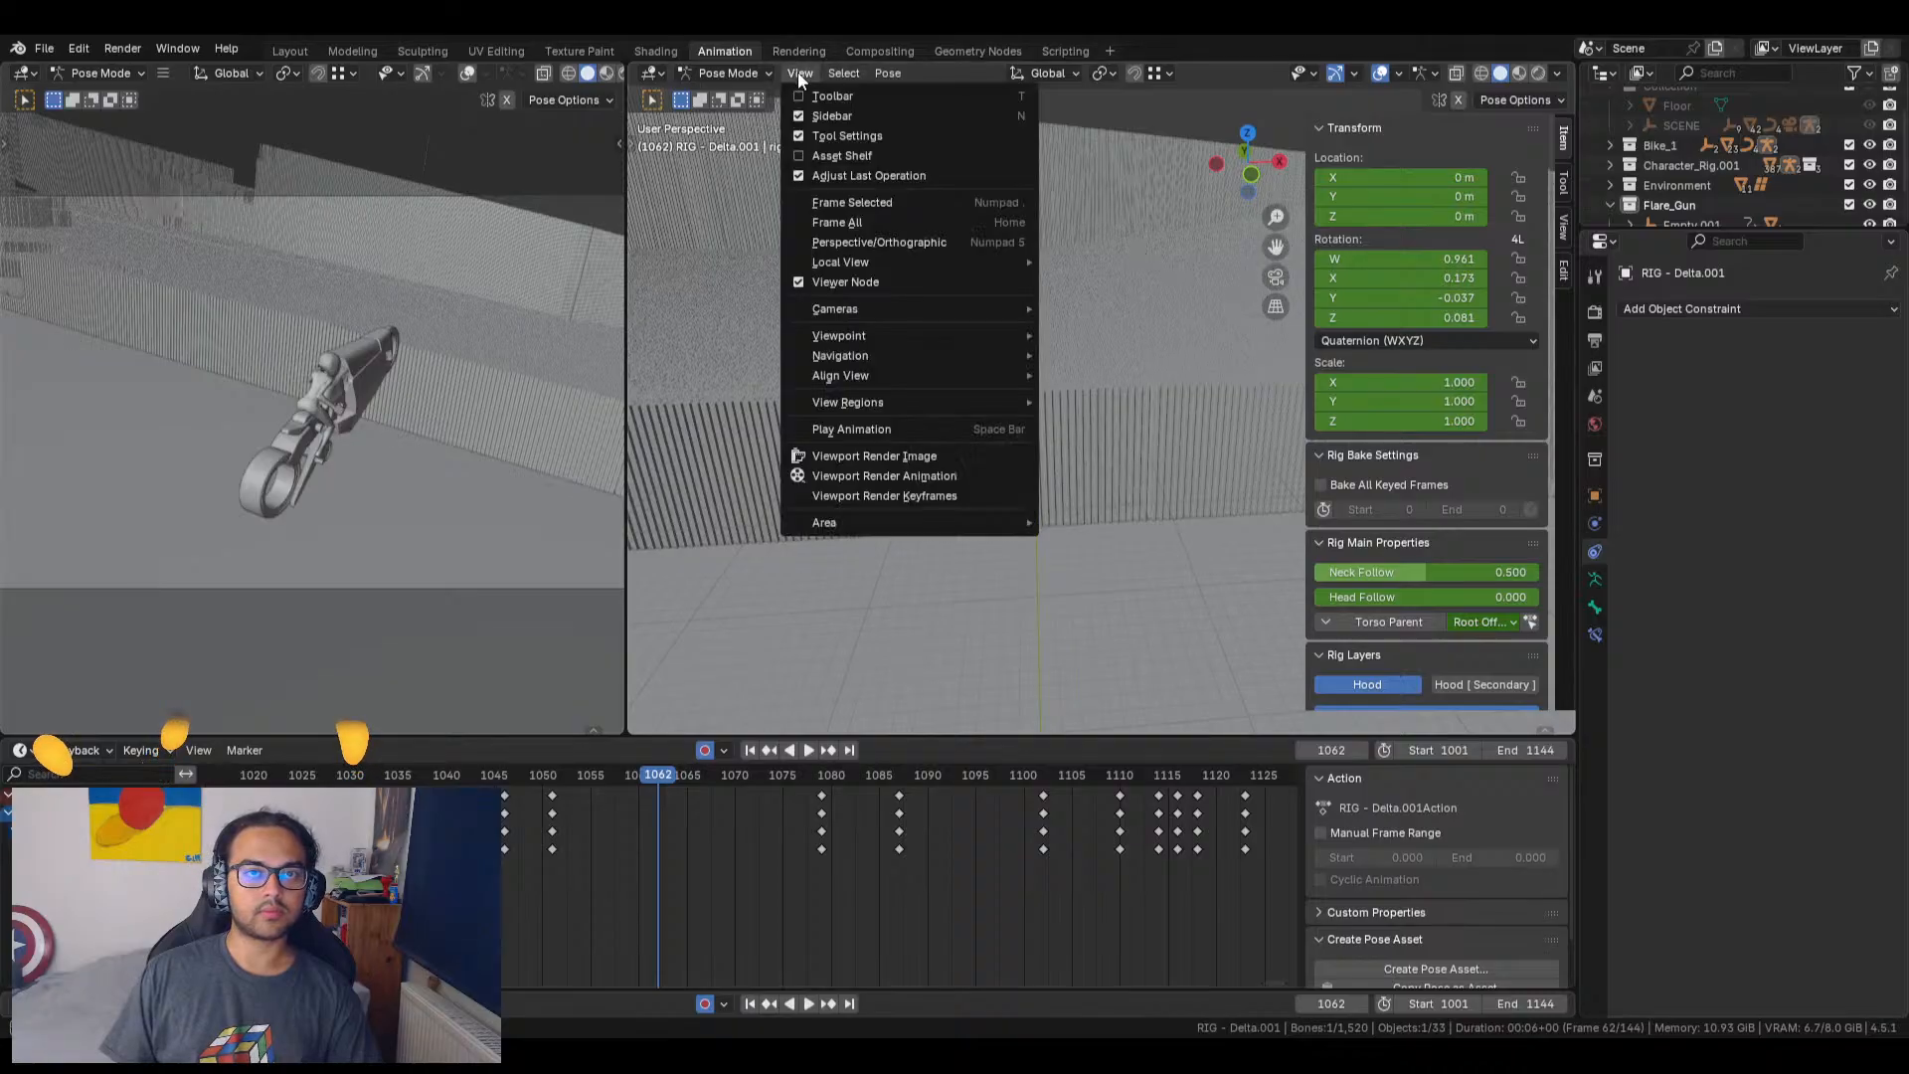
pyautogui.click(857, 198)
pyautogui.moveTo(1098, 505); pyautogui.dragTo(887, 479, button='middle')
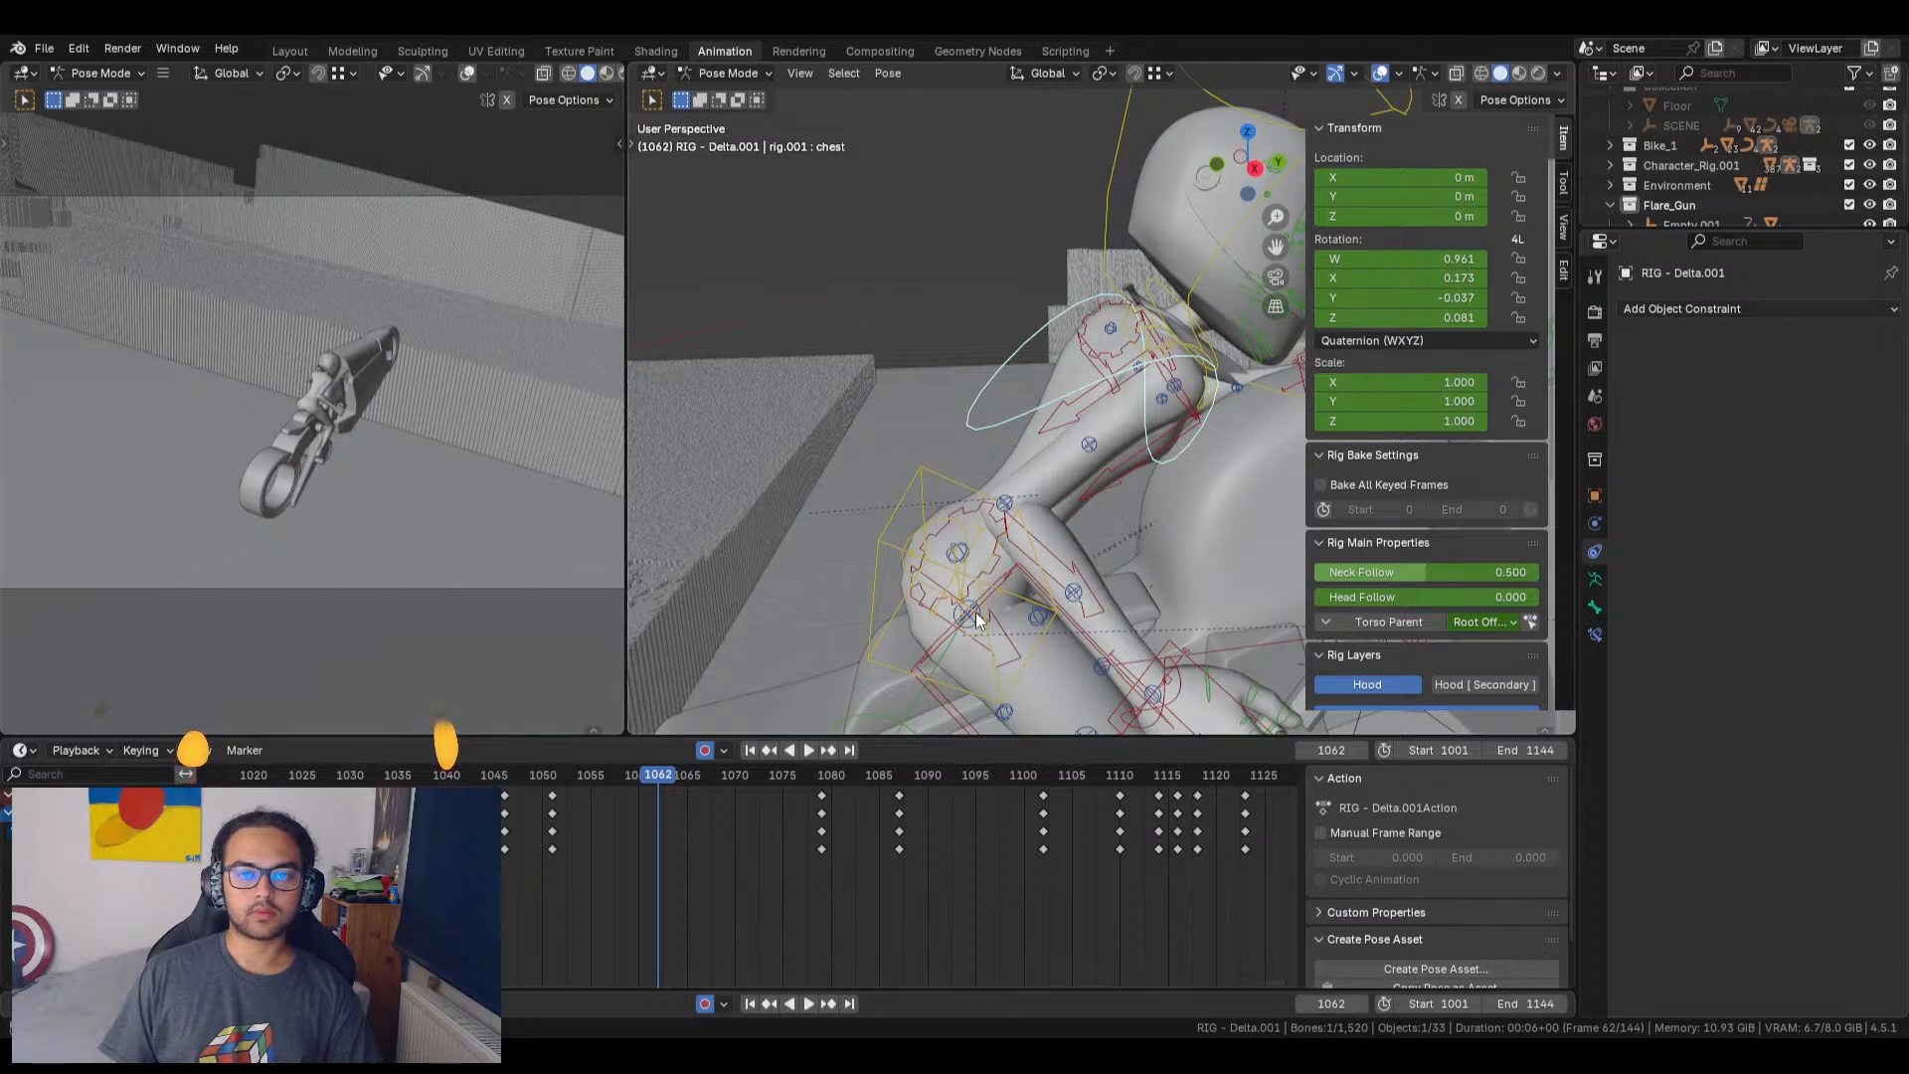
pyautogui.moveTo(1383, 297); pyautogui.dragTo(1313, 317)
pyautogui.hotkey('ctrl', 'z')
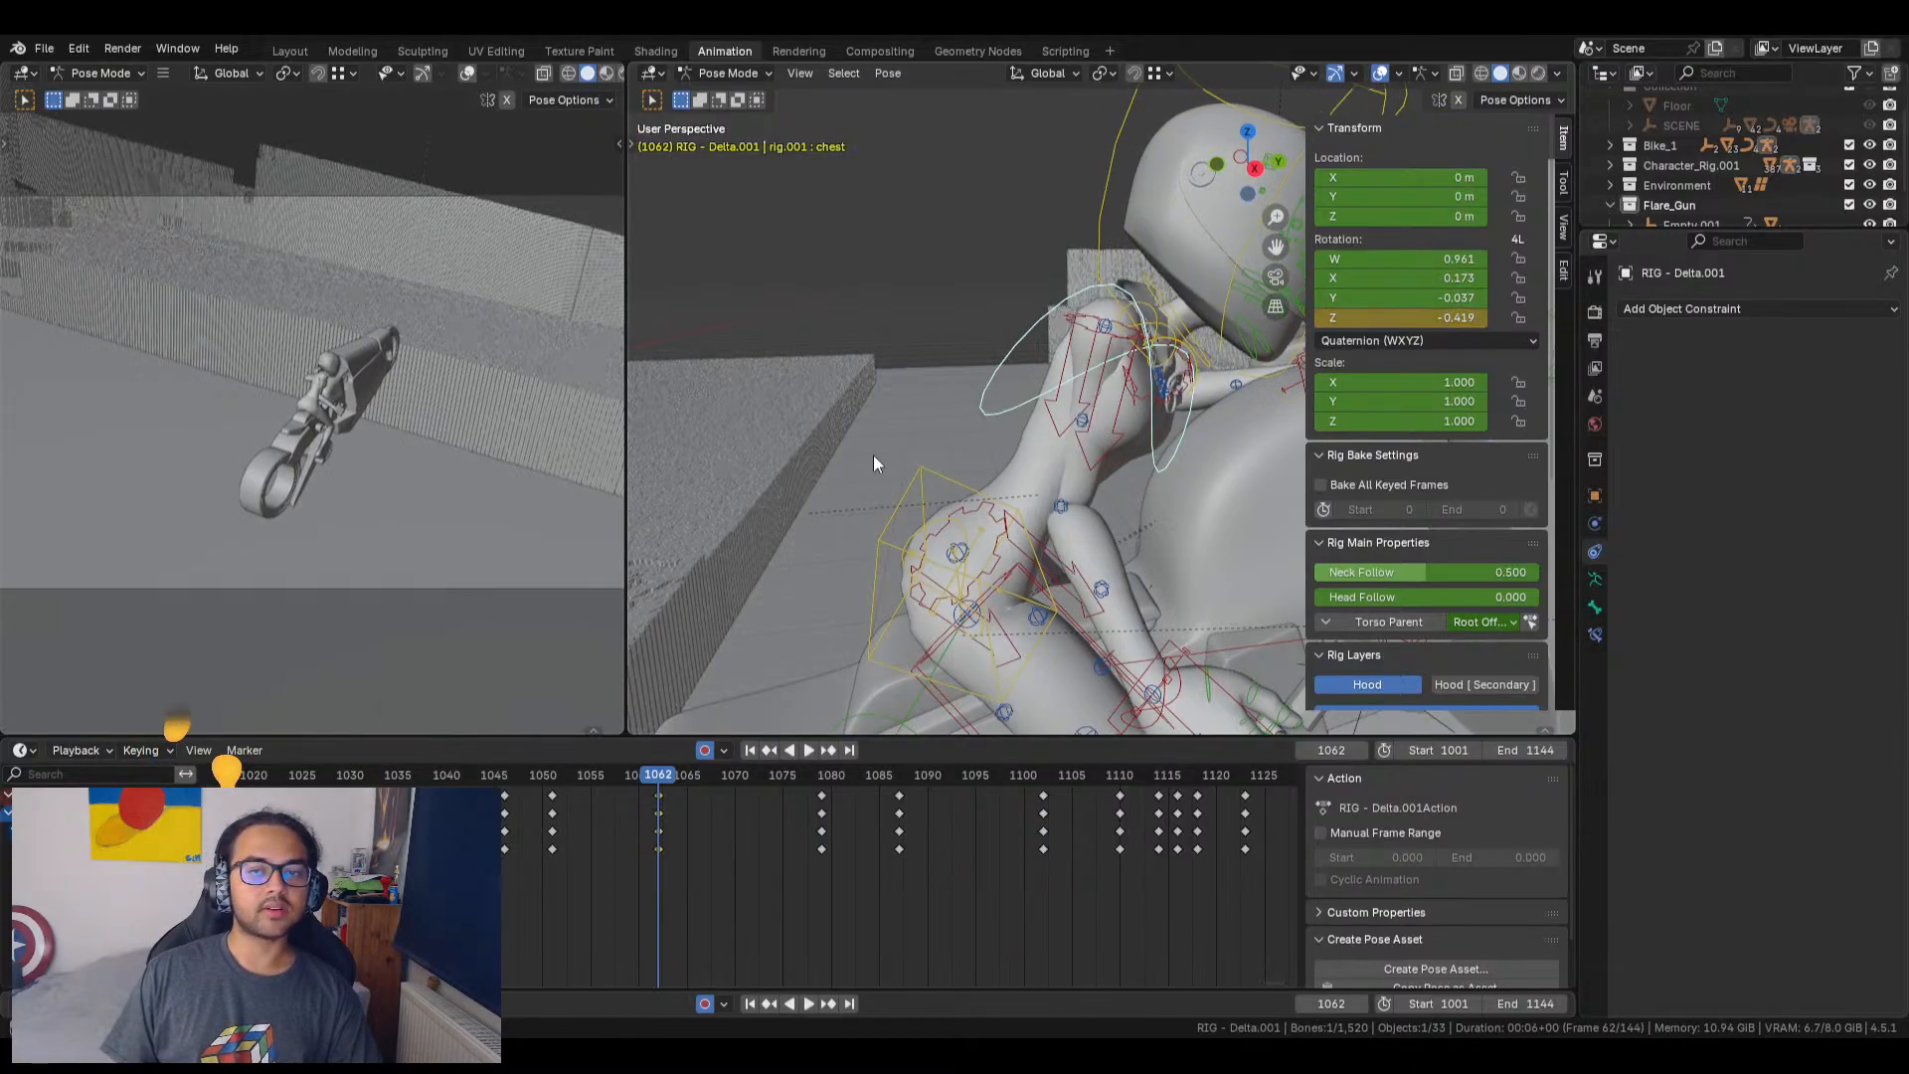
pyautogui.moveTo(874, 460); pyautogui.dragTo(1184, 432, button='middle')
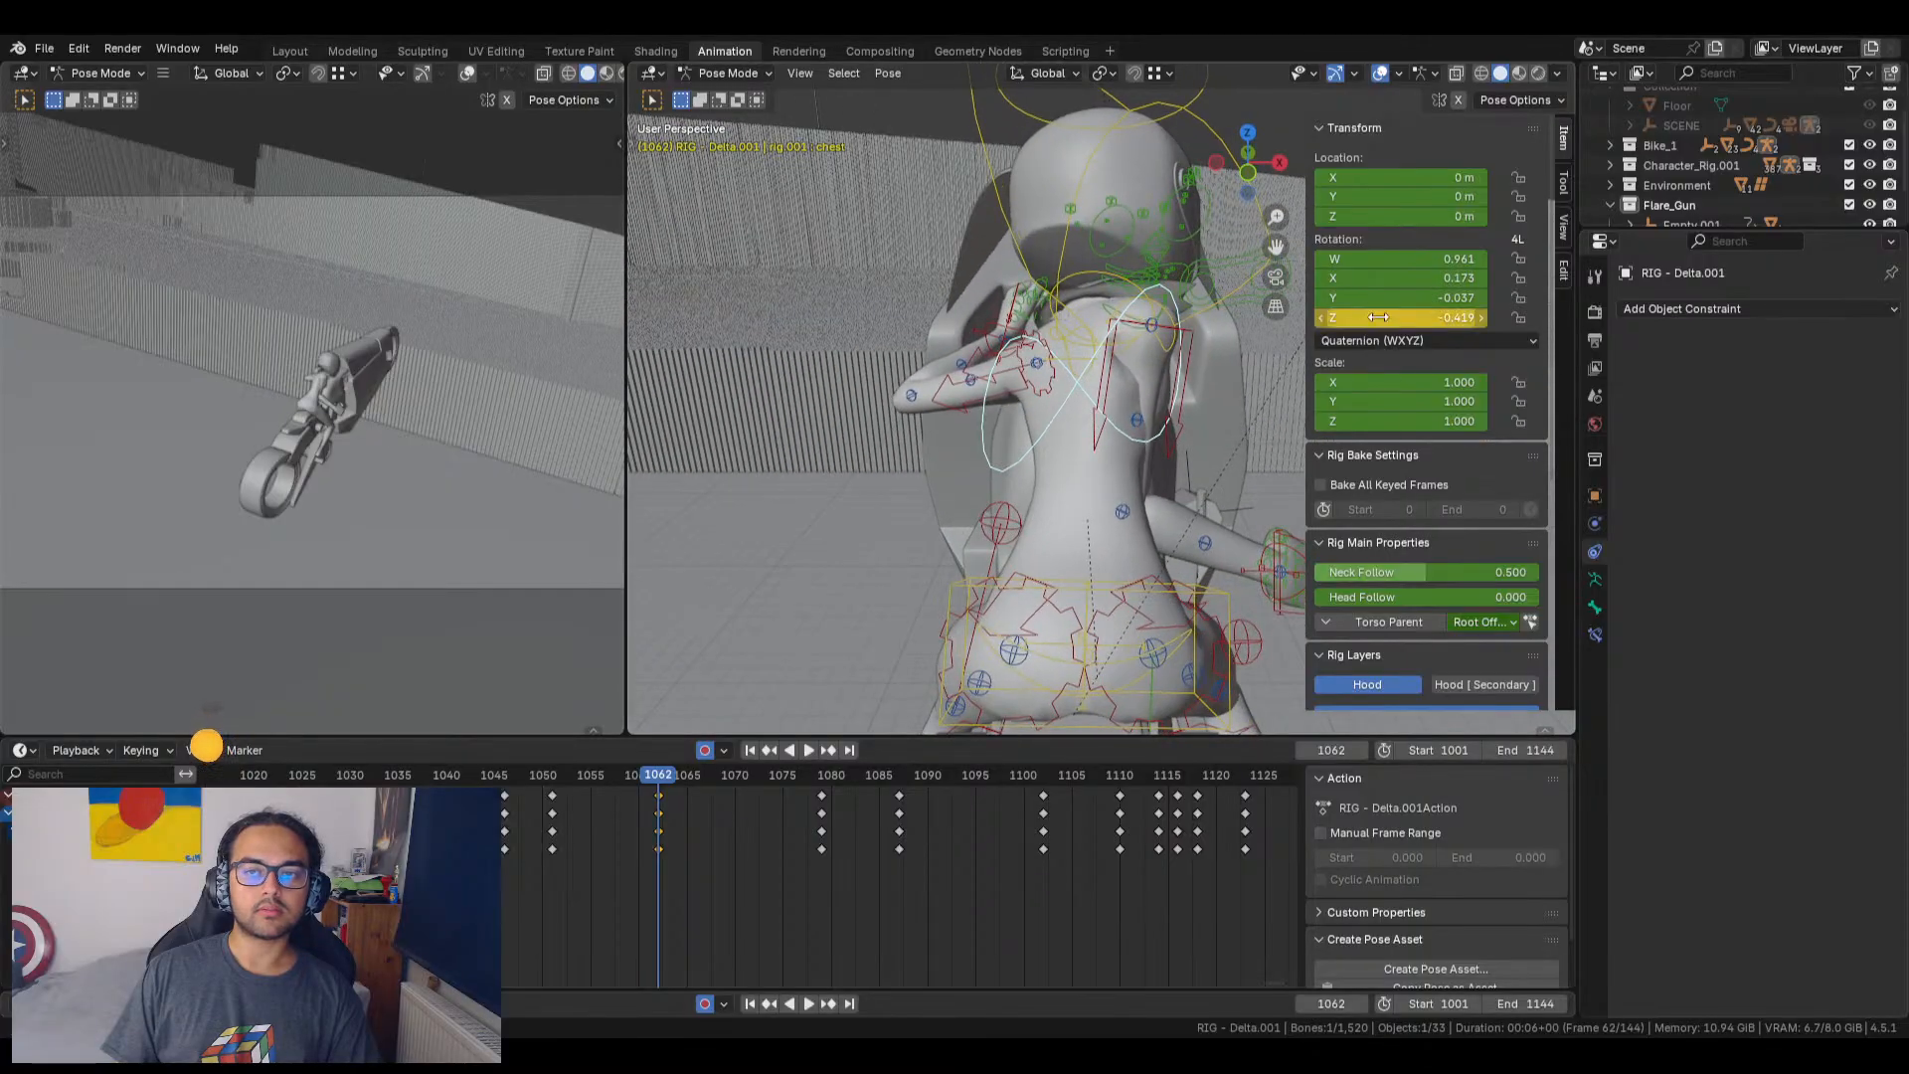
pyautogui.moveTo(1378, 317); pyautogui.dragTo(1407, 318)
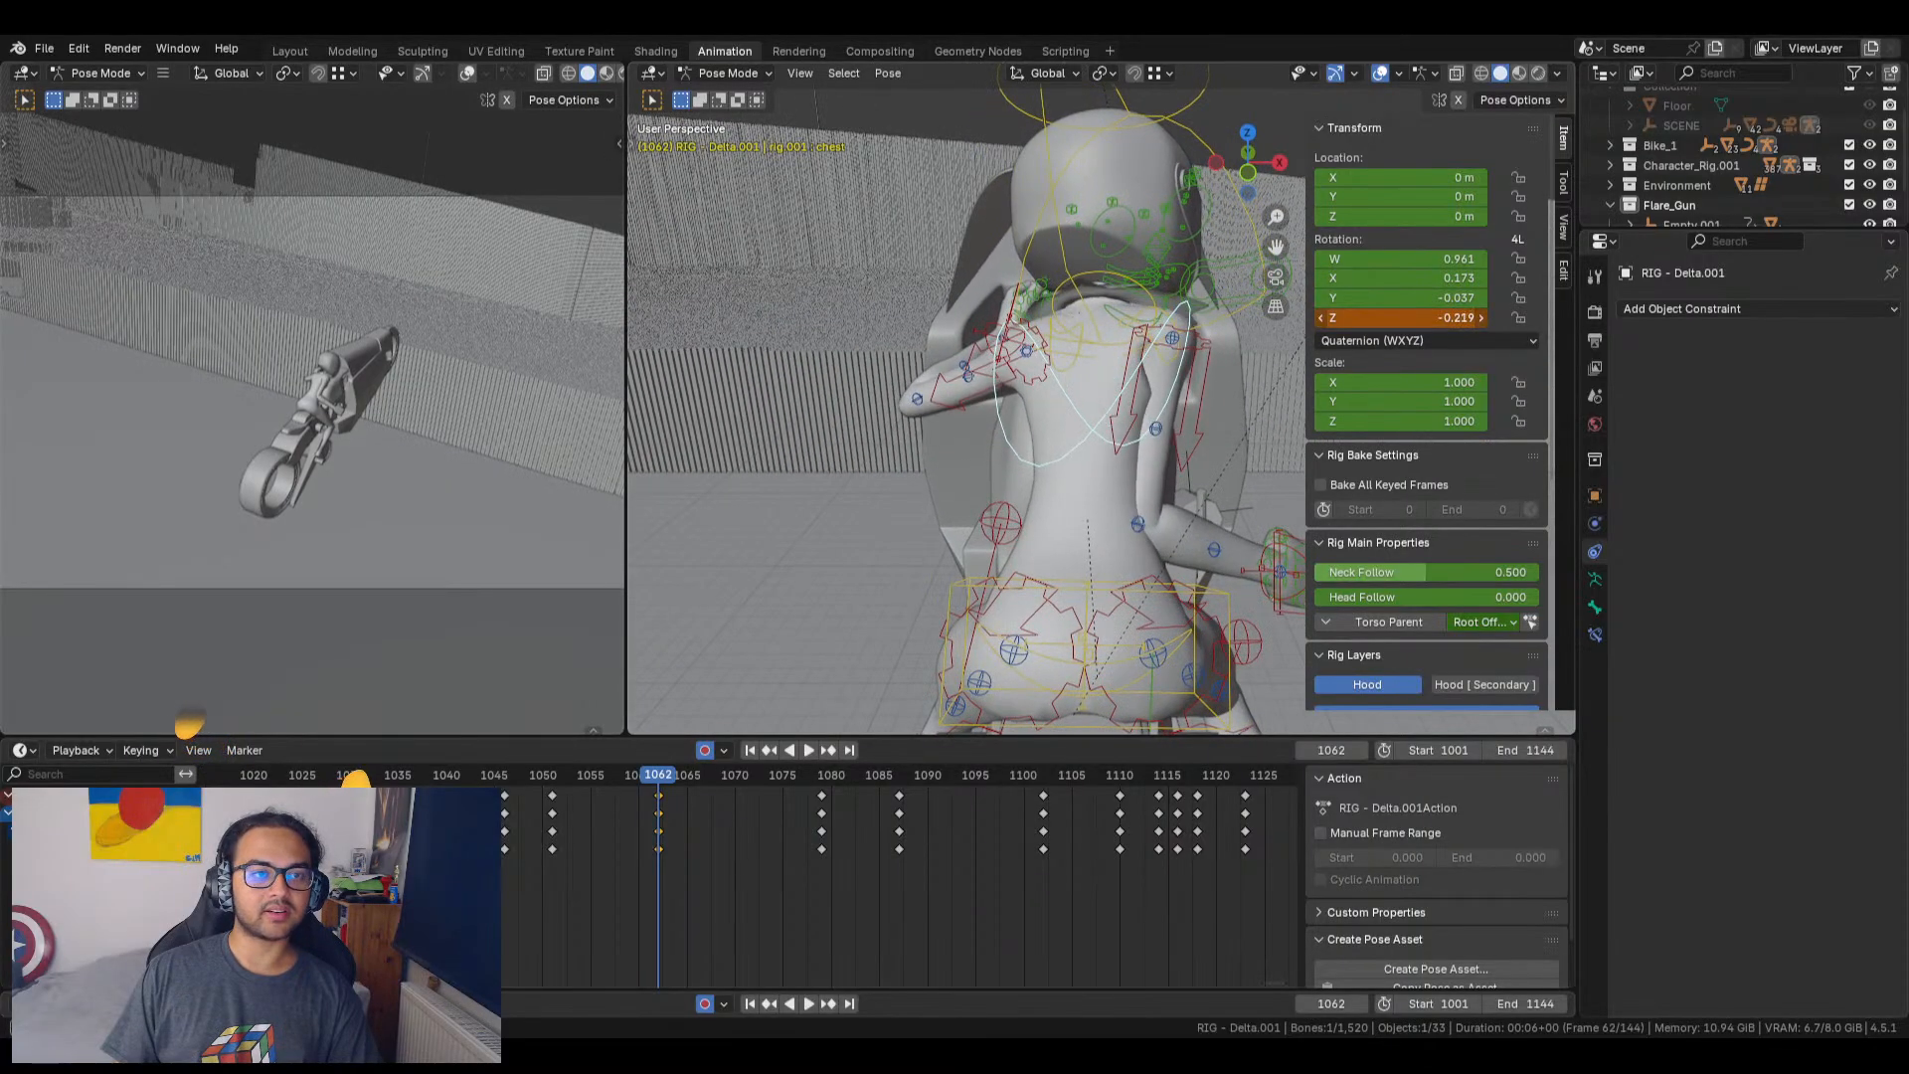
# Step: Set the right upper arm IK control's Y rotation to about 19.87° and move its keyframe from frame 1062 to 1070
pyautogui.click(1184, 398)
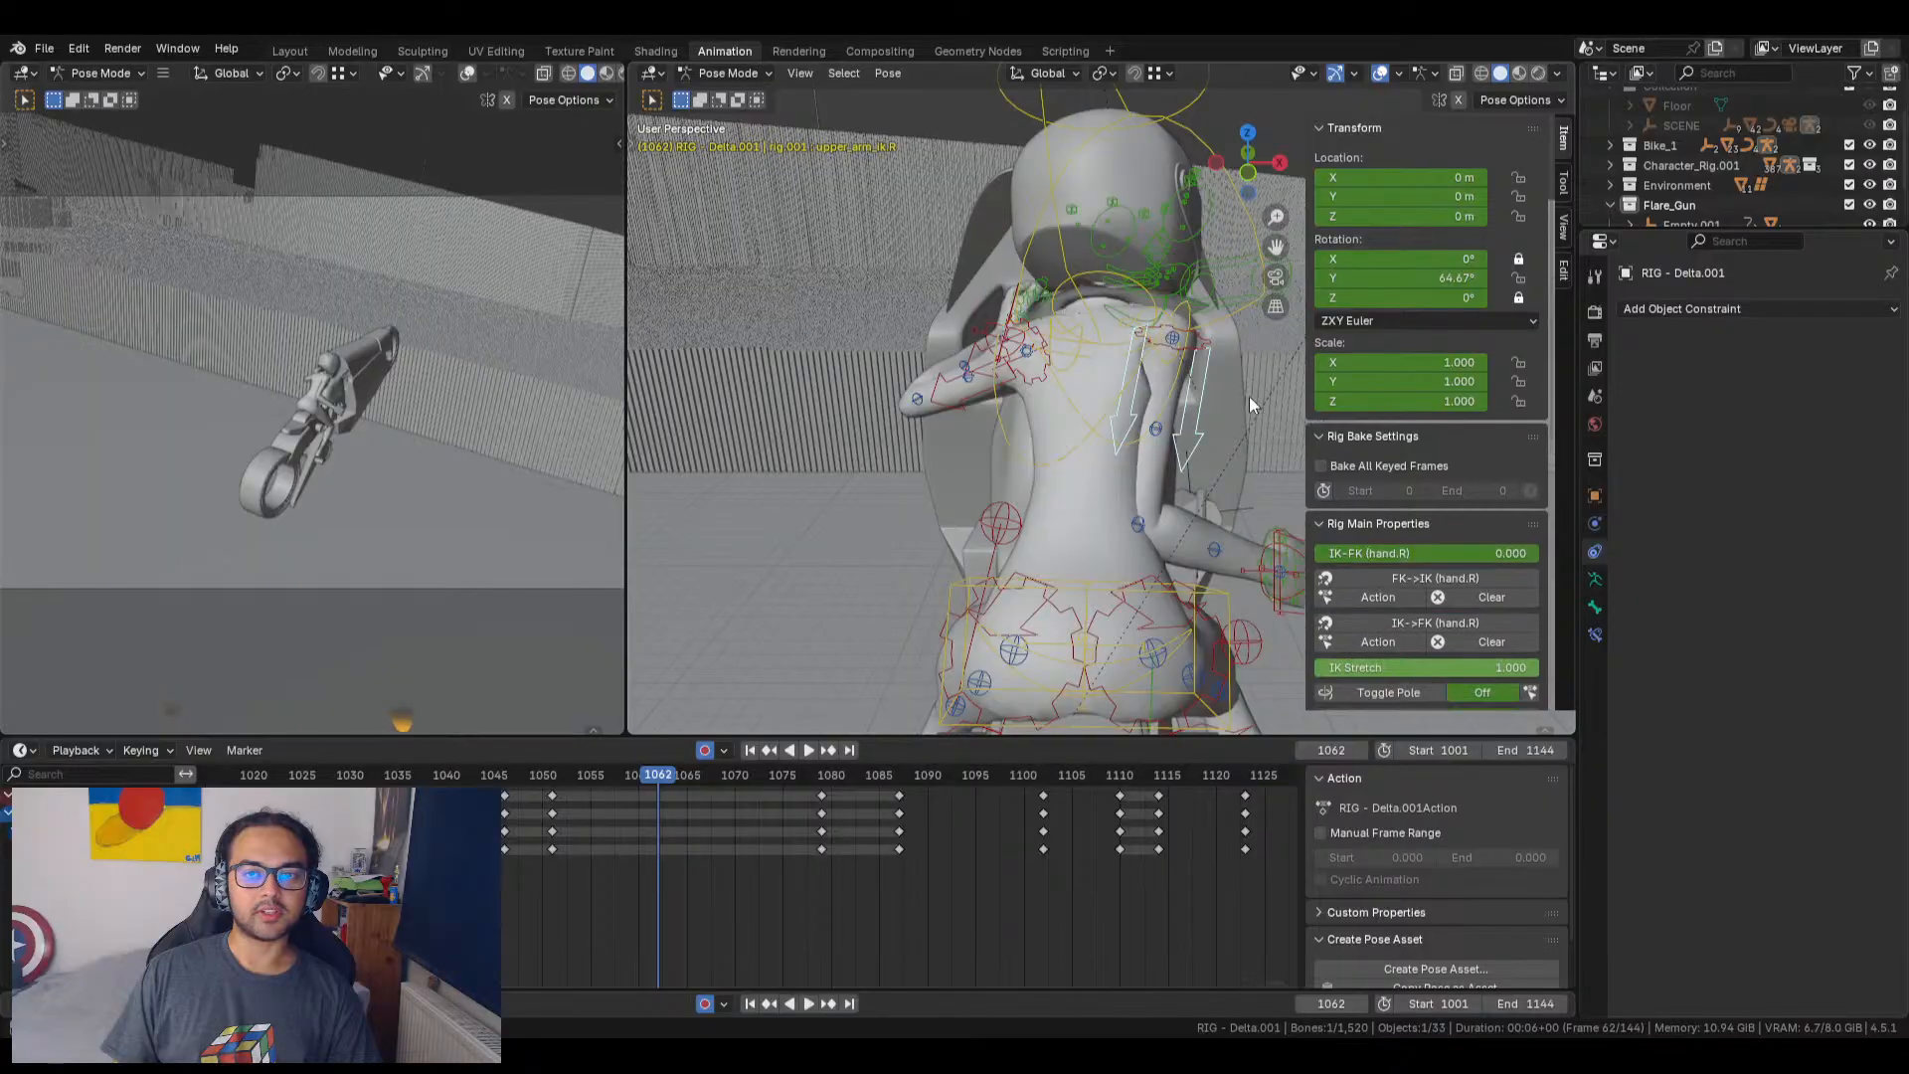
pyautogui.moveTo(1402, 279); pyautogui.dragTo(1338, 282)
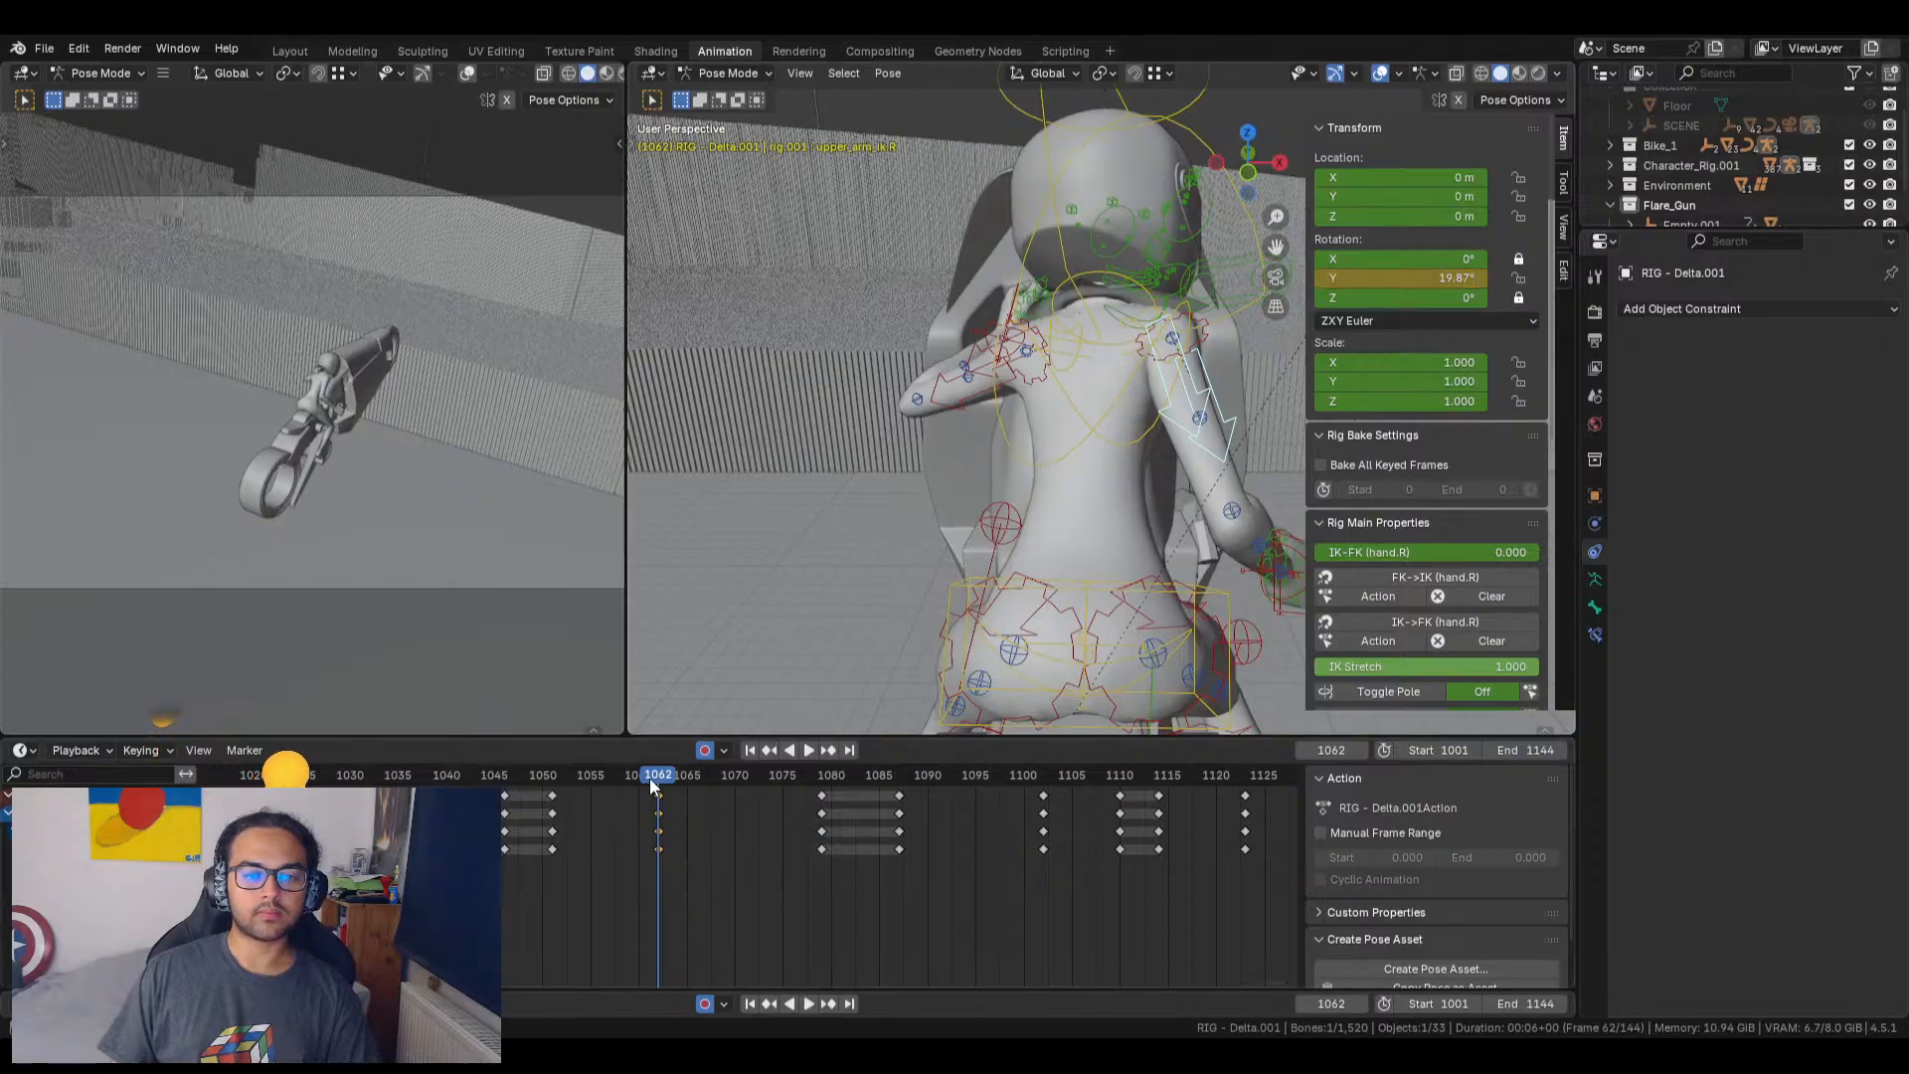
pyautogui.moveTo(651, 786); pyautogui.dragTo(733, 778)
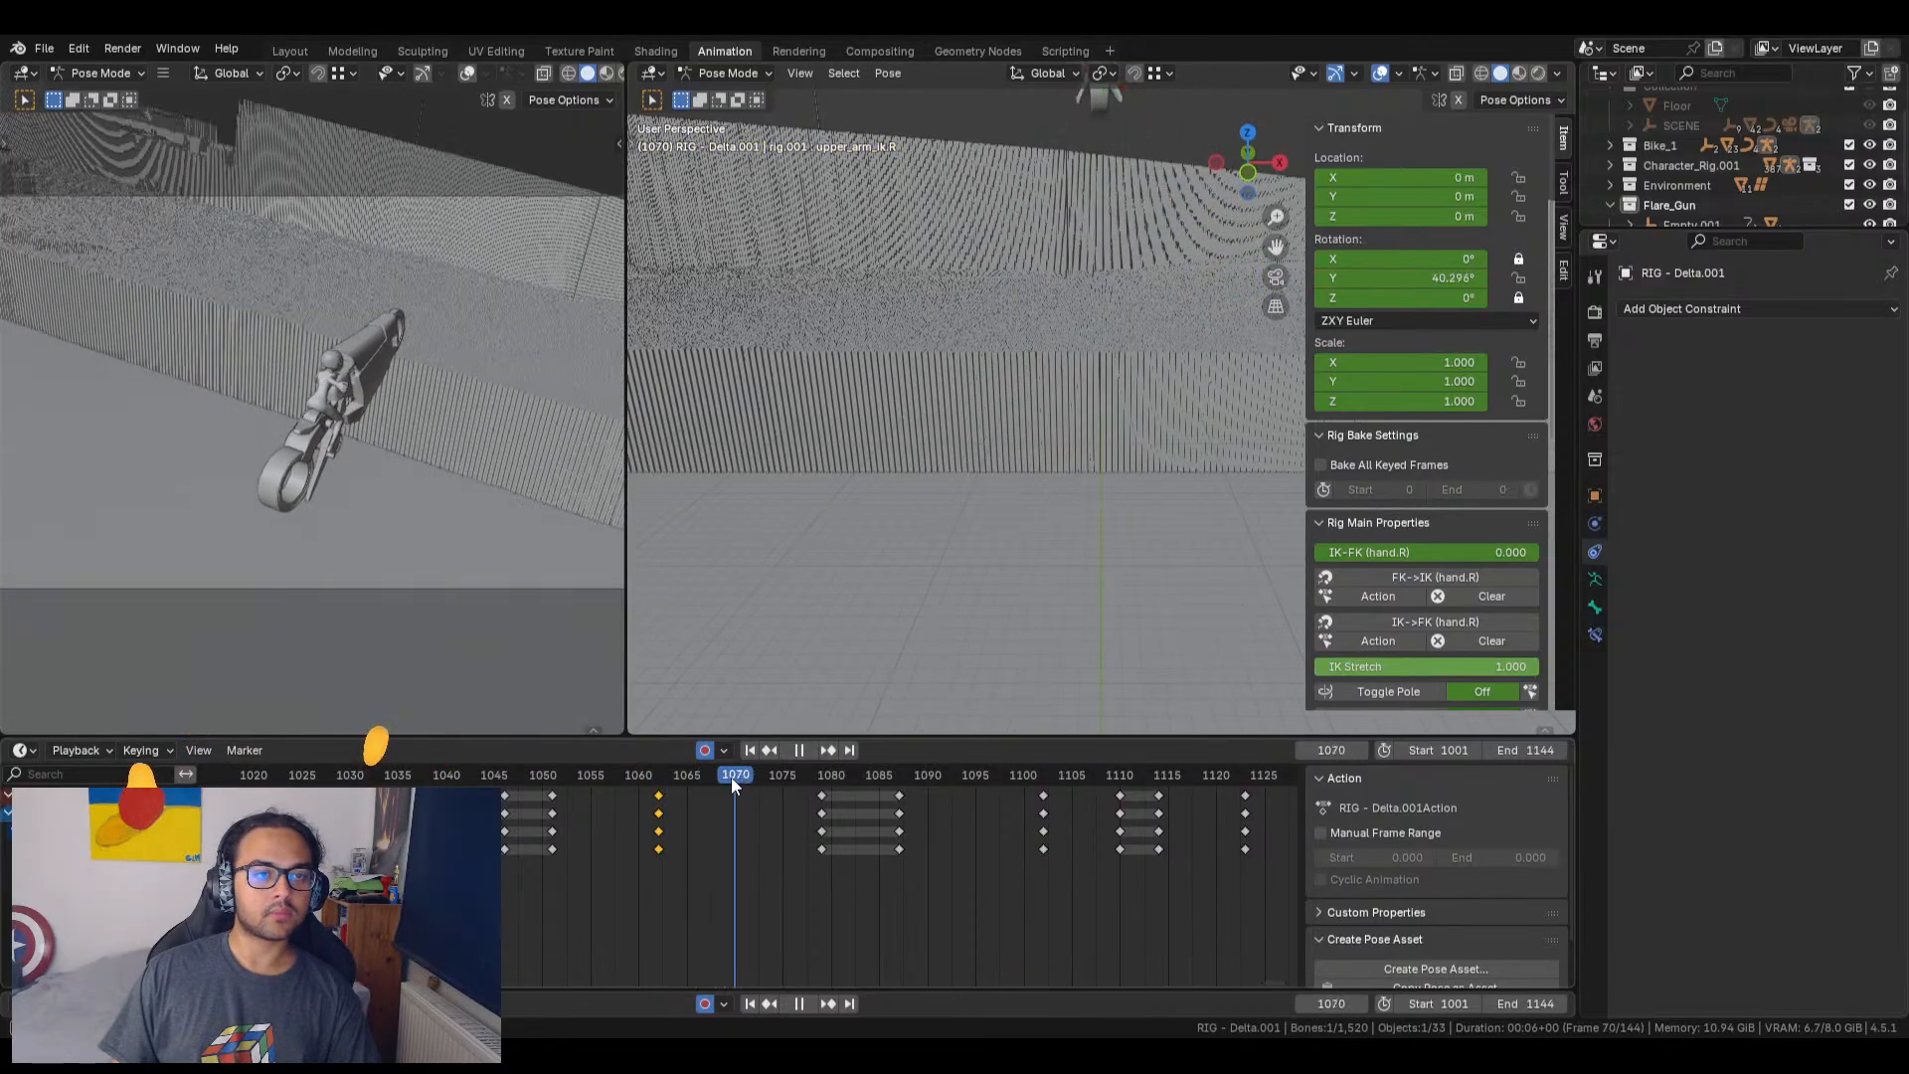
pyautogui.moveTo(694, 878); pyautogui.dragTo(633, 792)
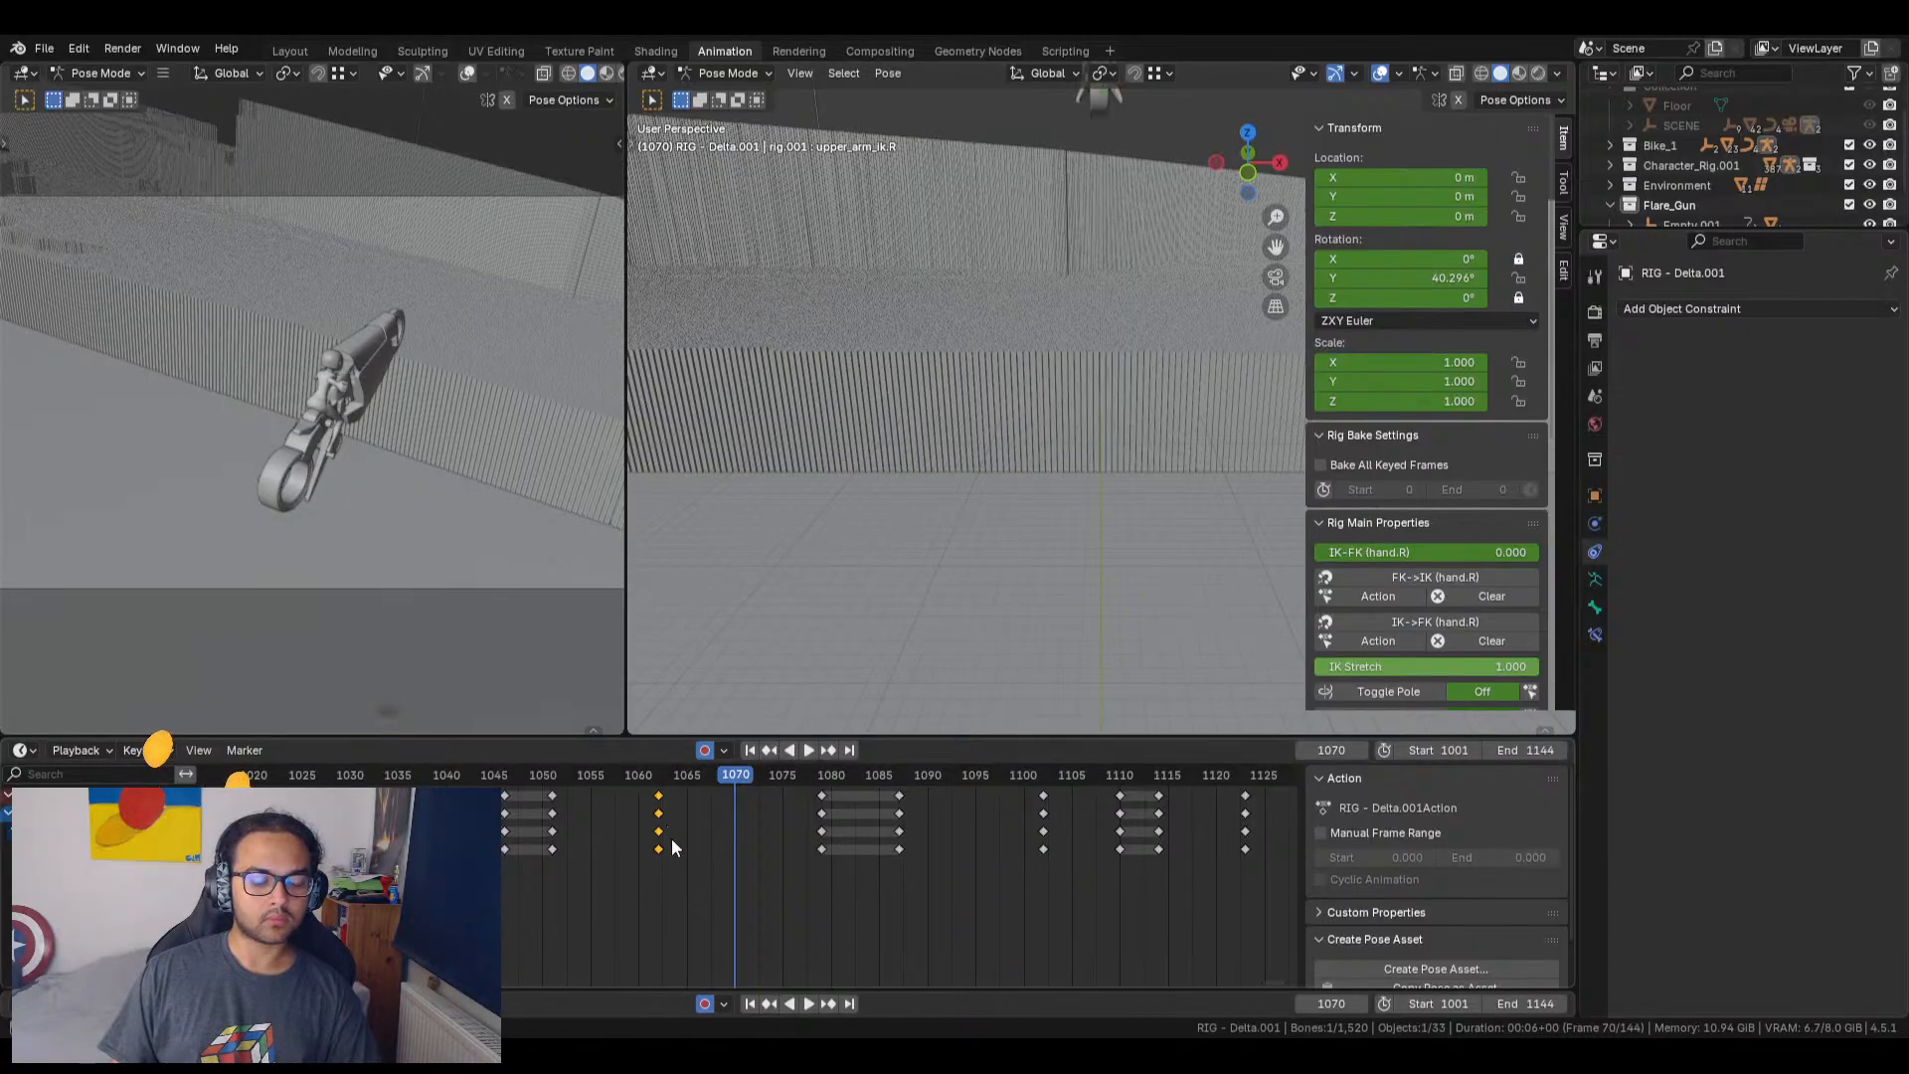
pyautogui.press('g')
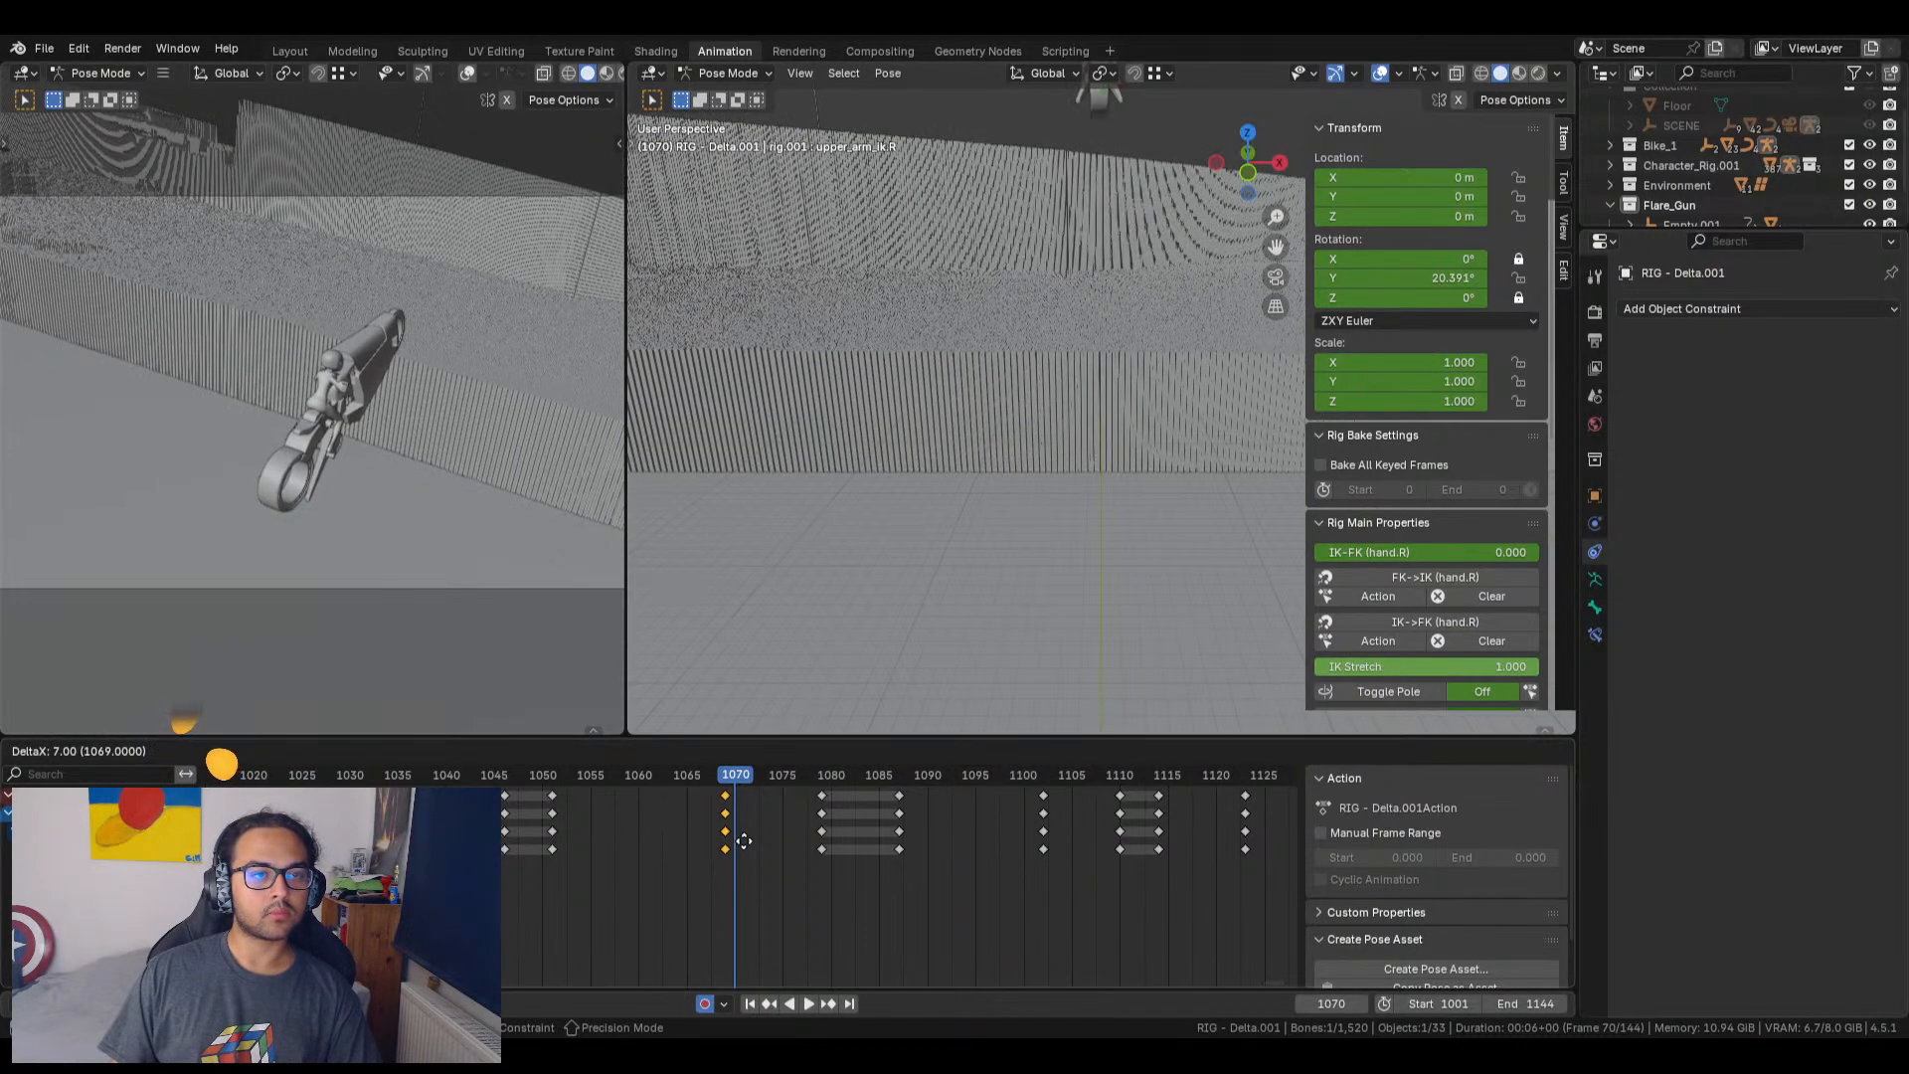
pyautogui.click(745, 842)
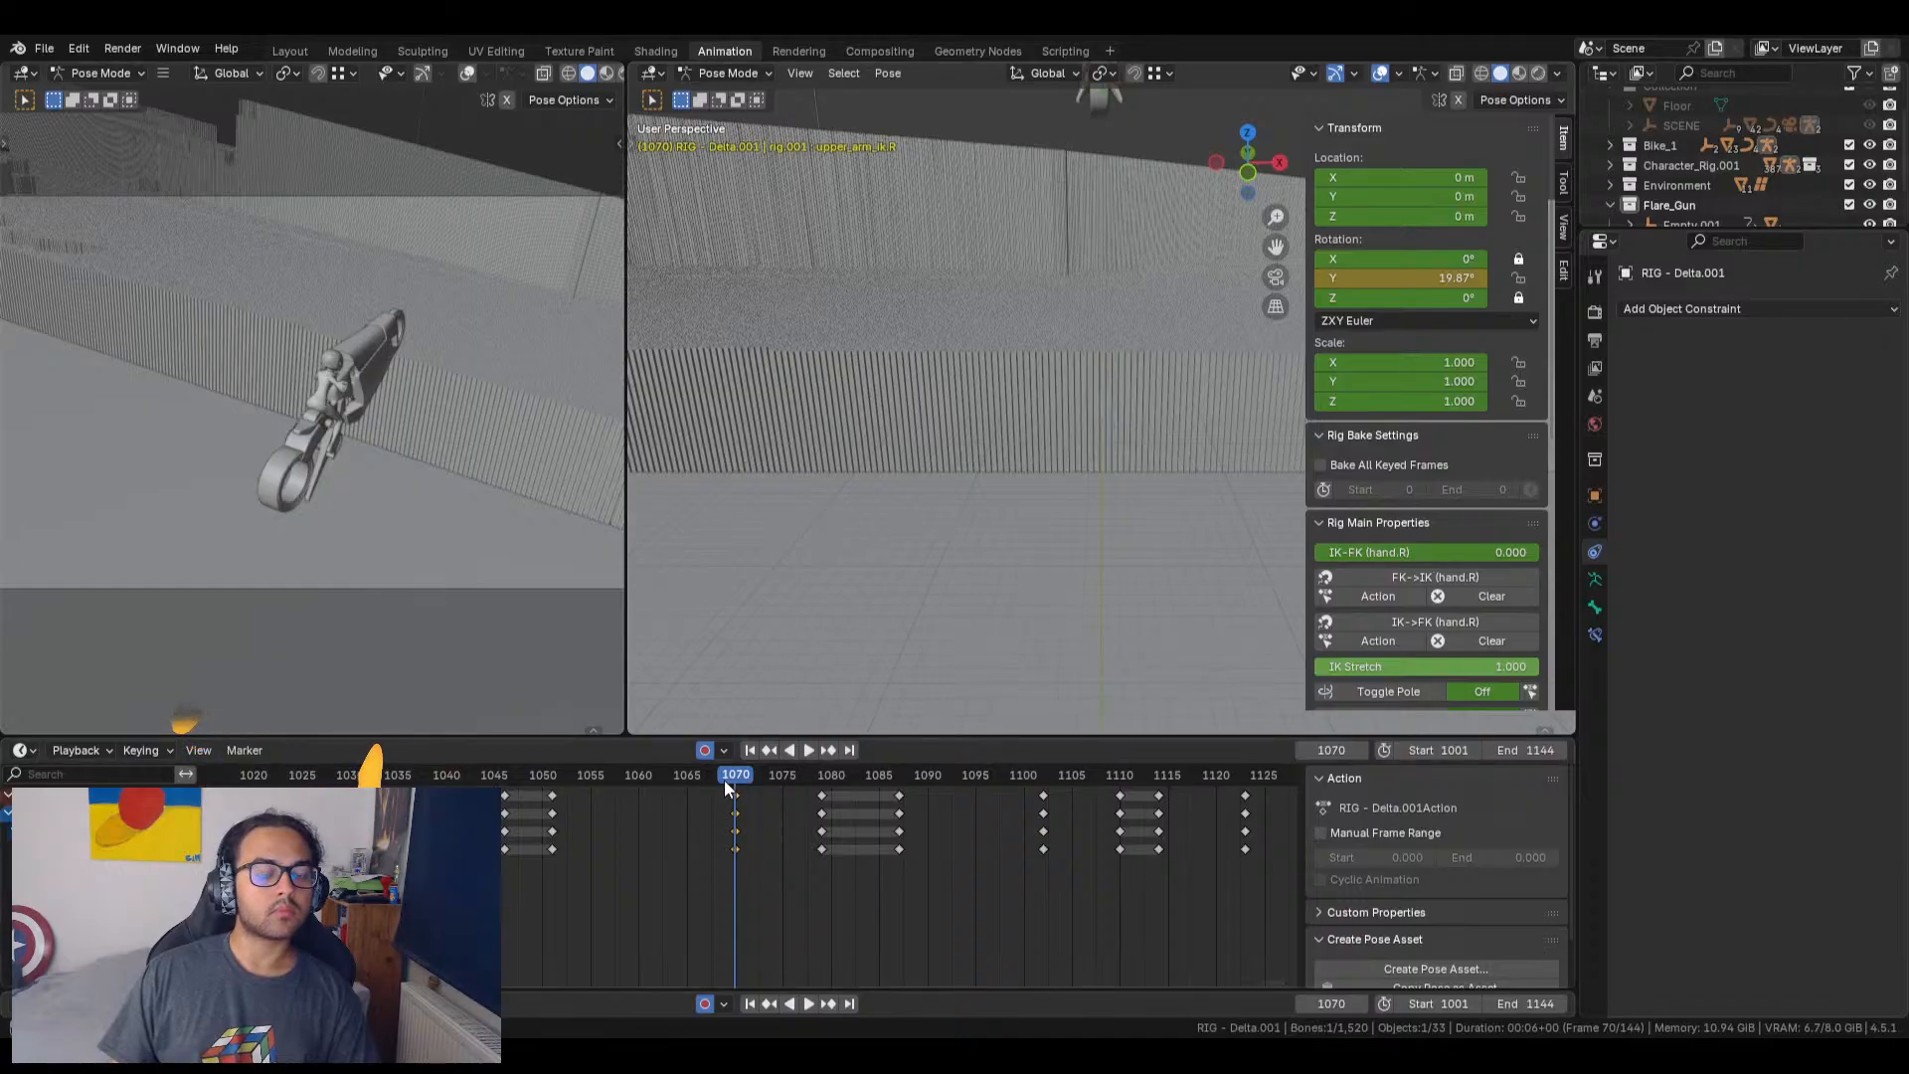
# Step: Inspect the rider's right arm pose from behind at frame 1058
pyautogui.moveTo(724, 780); pyautogui.dragTo(618, 776)
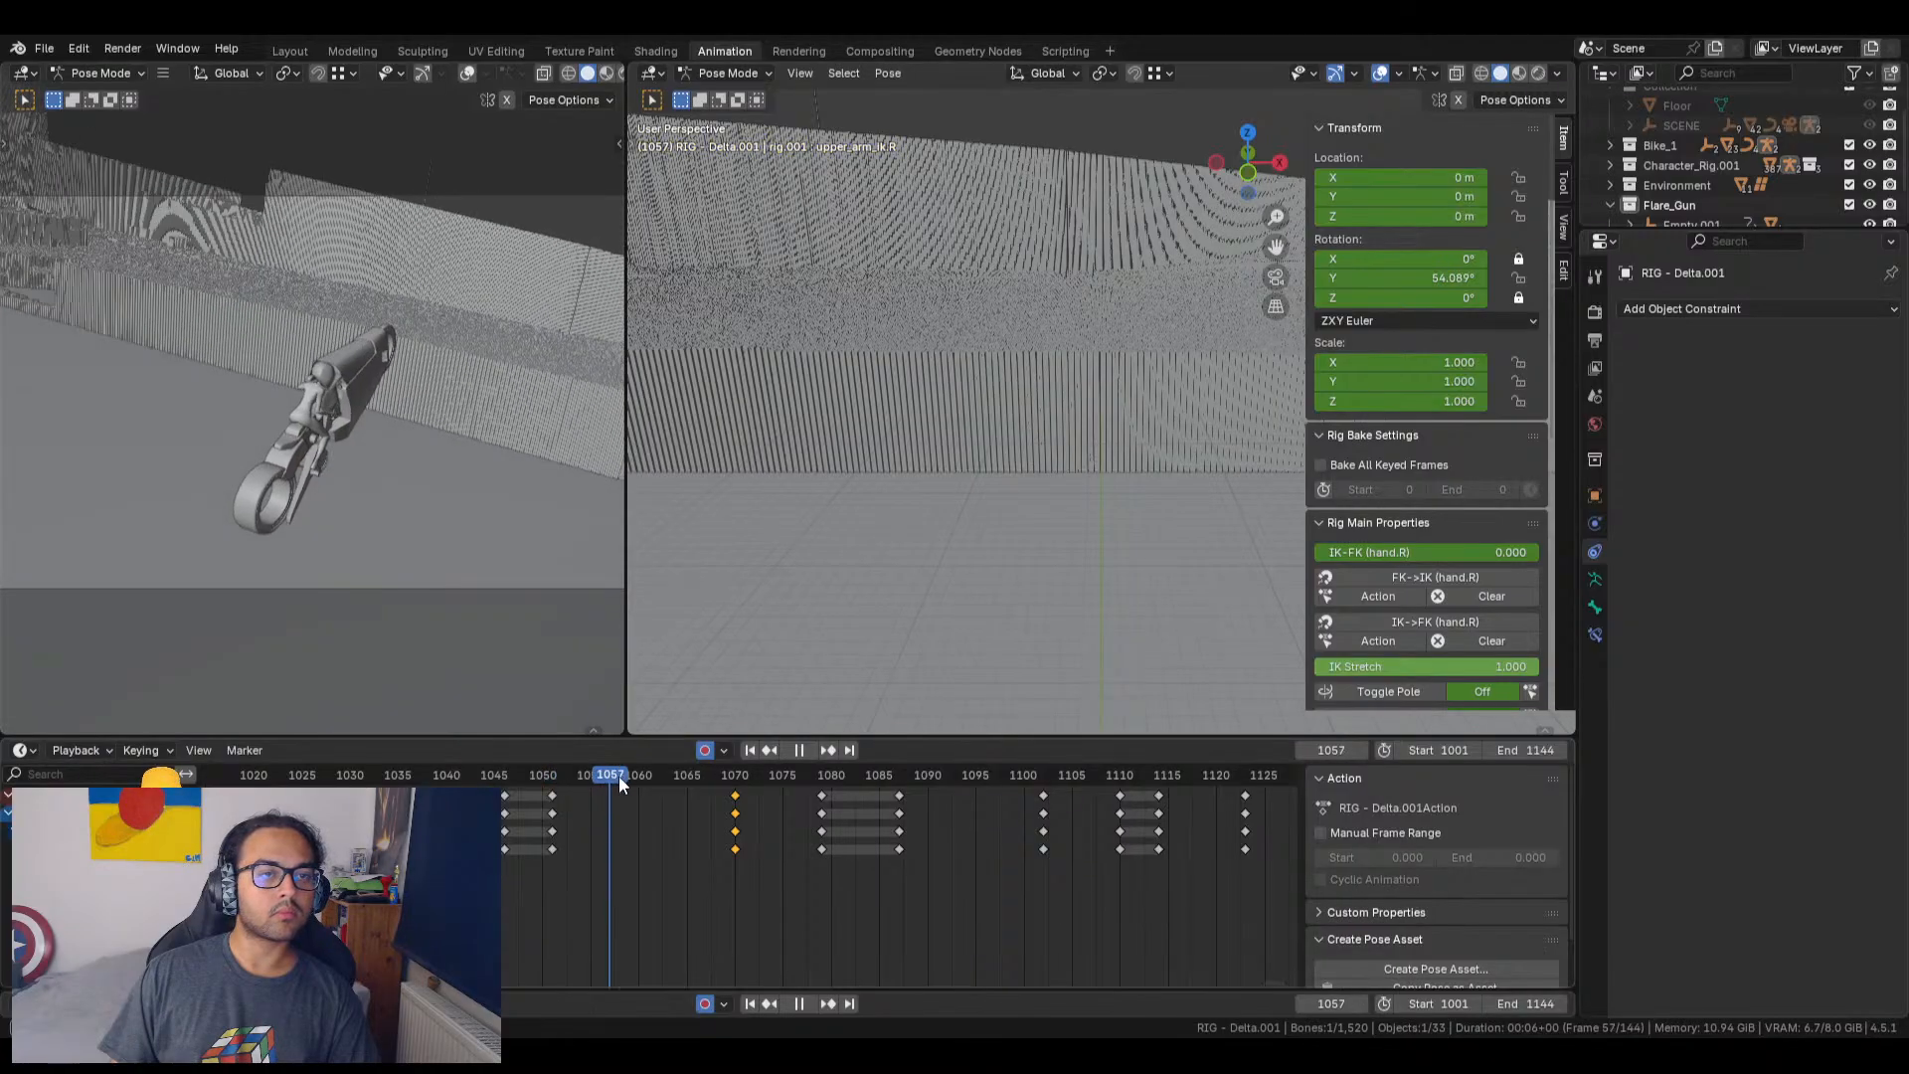
pyautogui.click(838, 80)
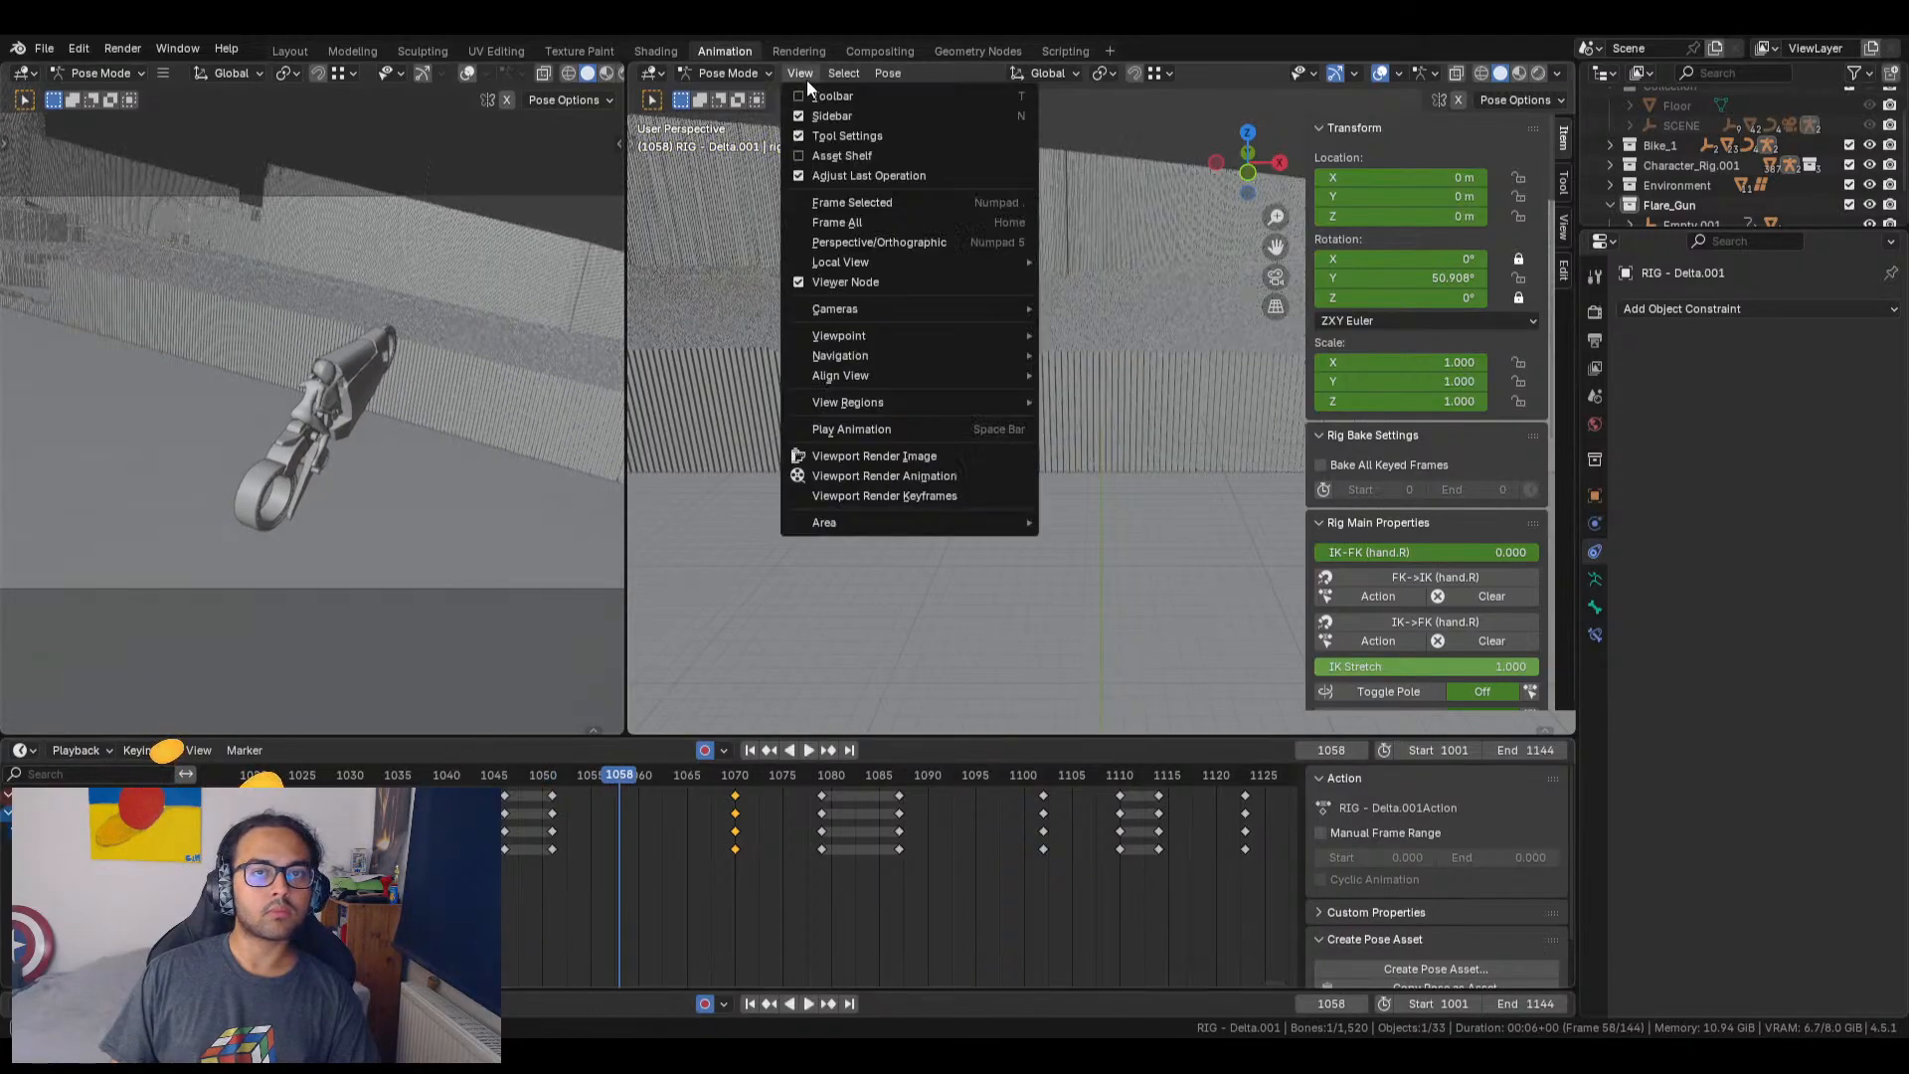
pyautogui.click(844, 206)
pyautogui.moveTo(910, 306); pyautogui.dragTo(1037, 410, button='middle')
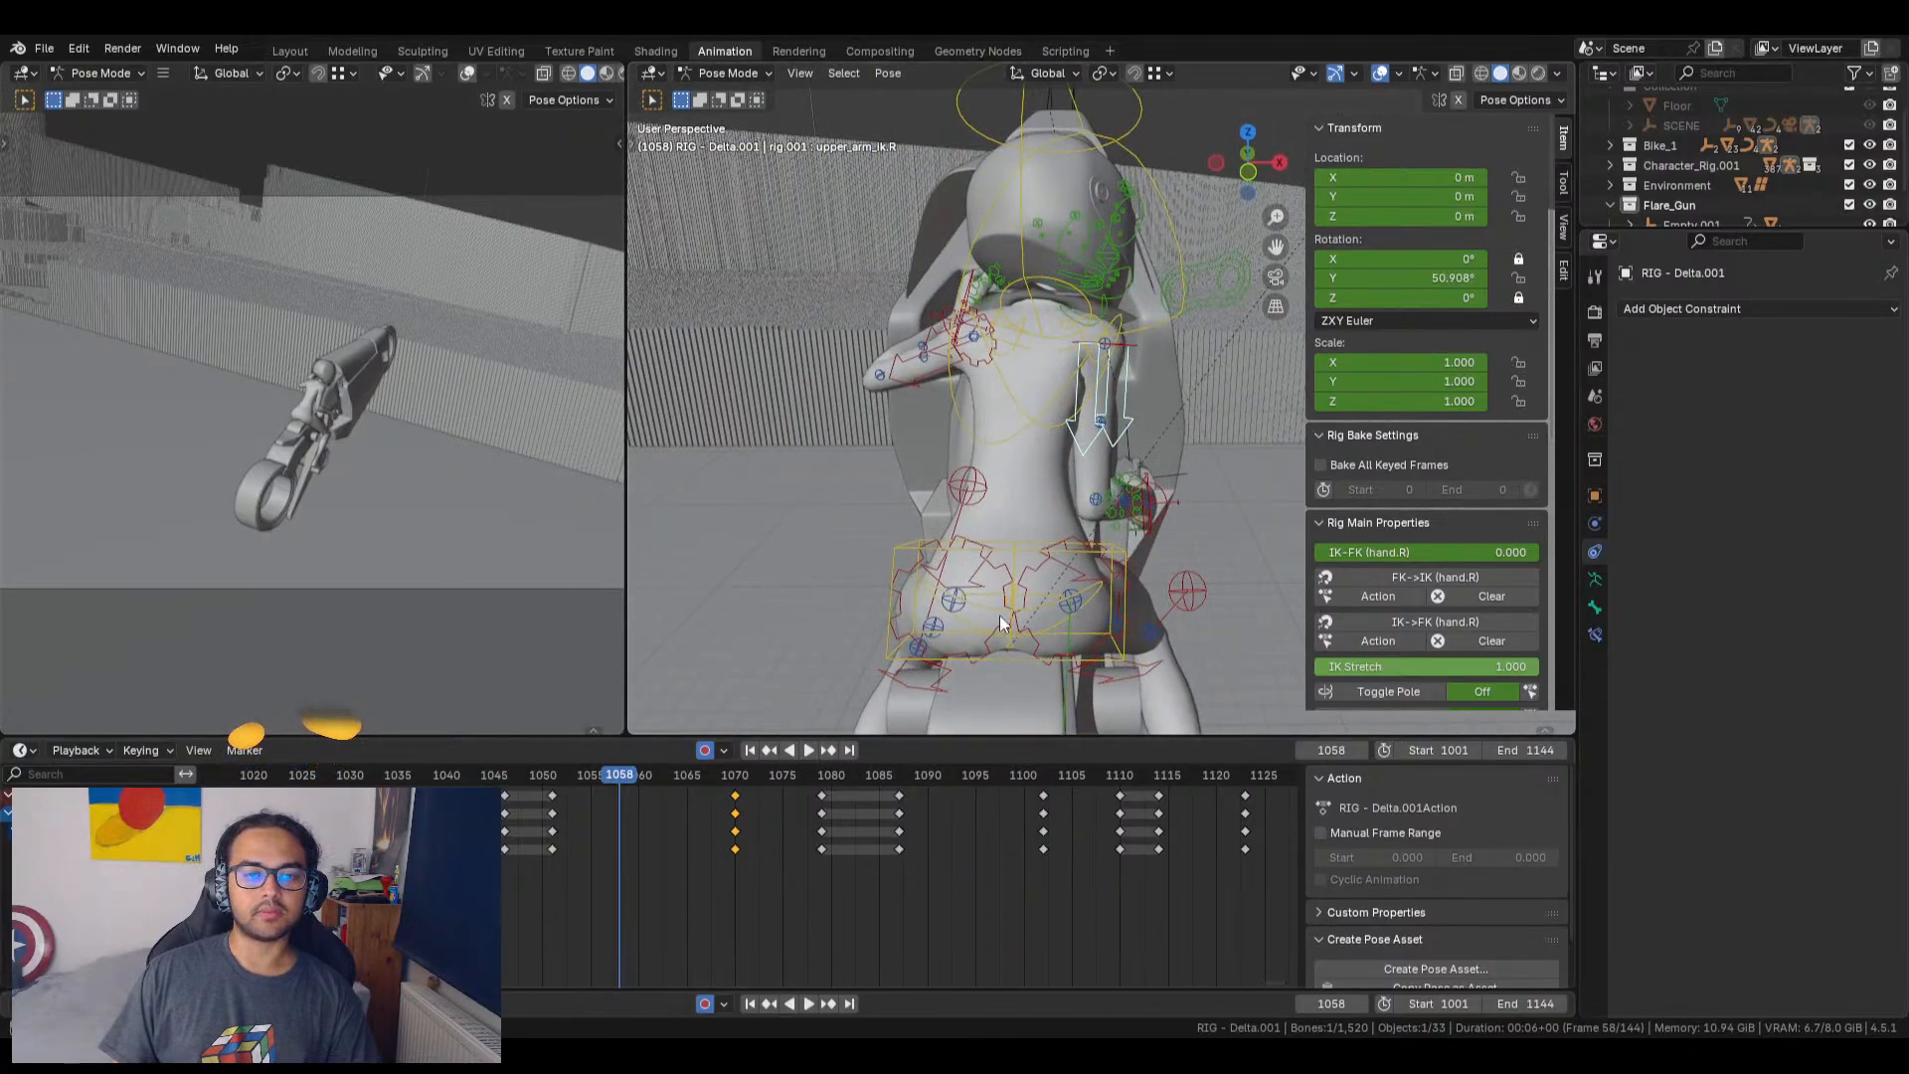
# Step: Move the chest control's keyframe from frame 1062 to 1070 to line up with the upper arm key
pyautogui.click(732, 775)
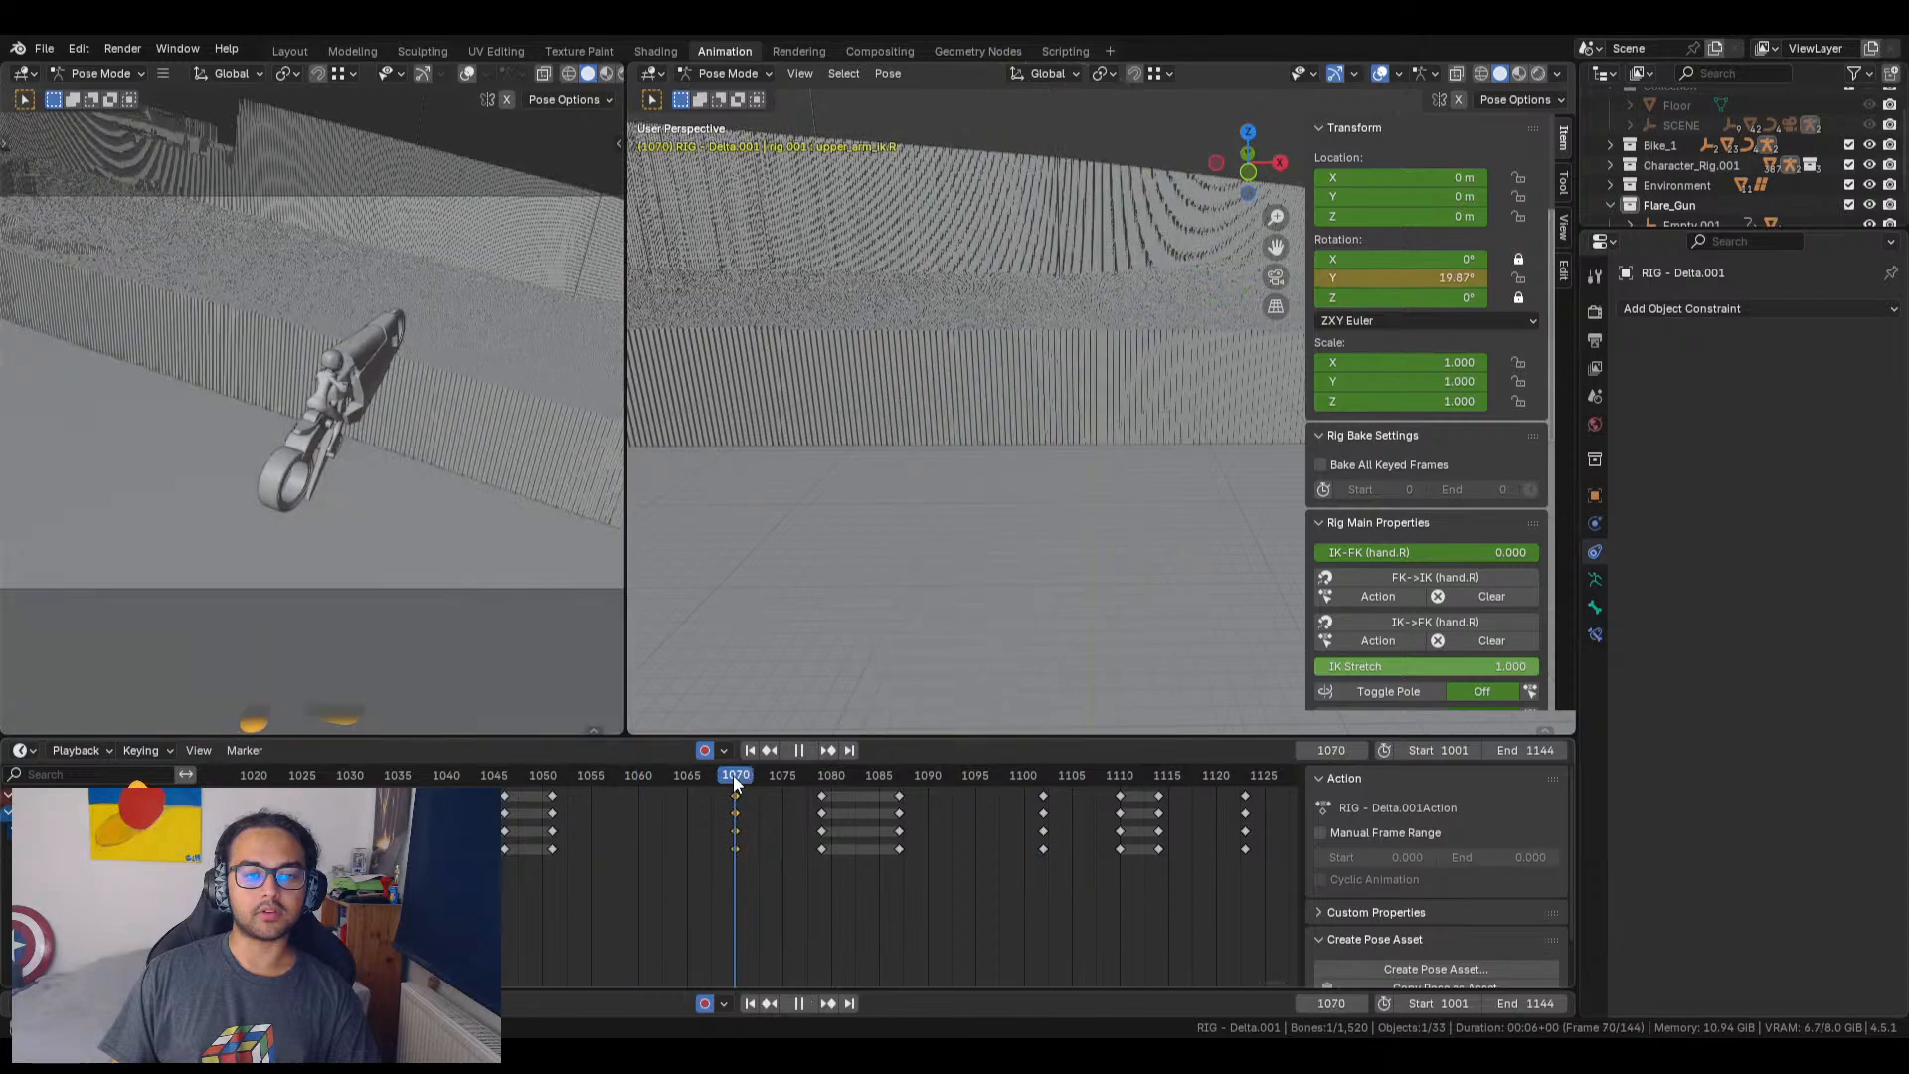
pyautogui.click(799, 74)
pyautogui.click(827, 199)
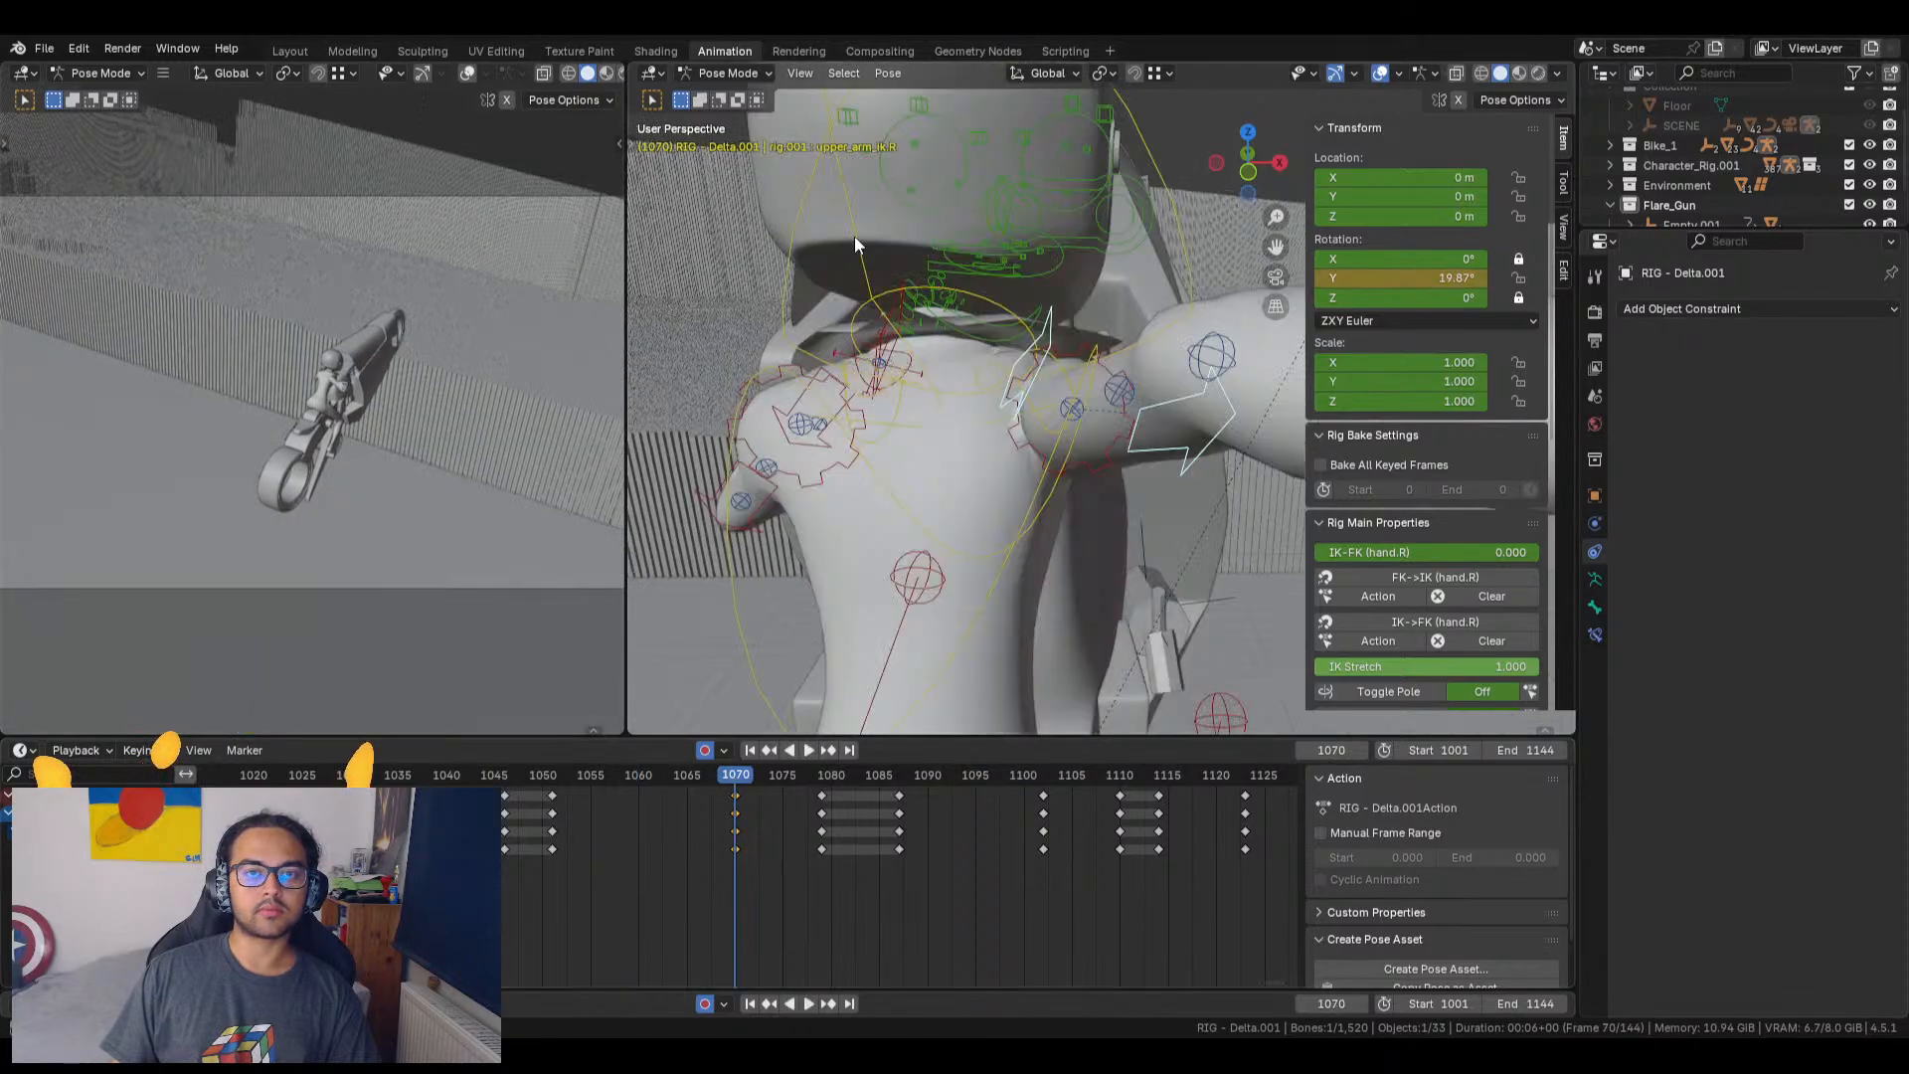
pyautogui.moveTo(984, 486); pyautogui.dragTo(1090, 525, button='middle')
pyautogui.click(1073, 532)
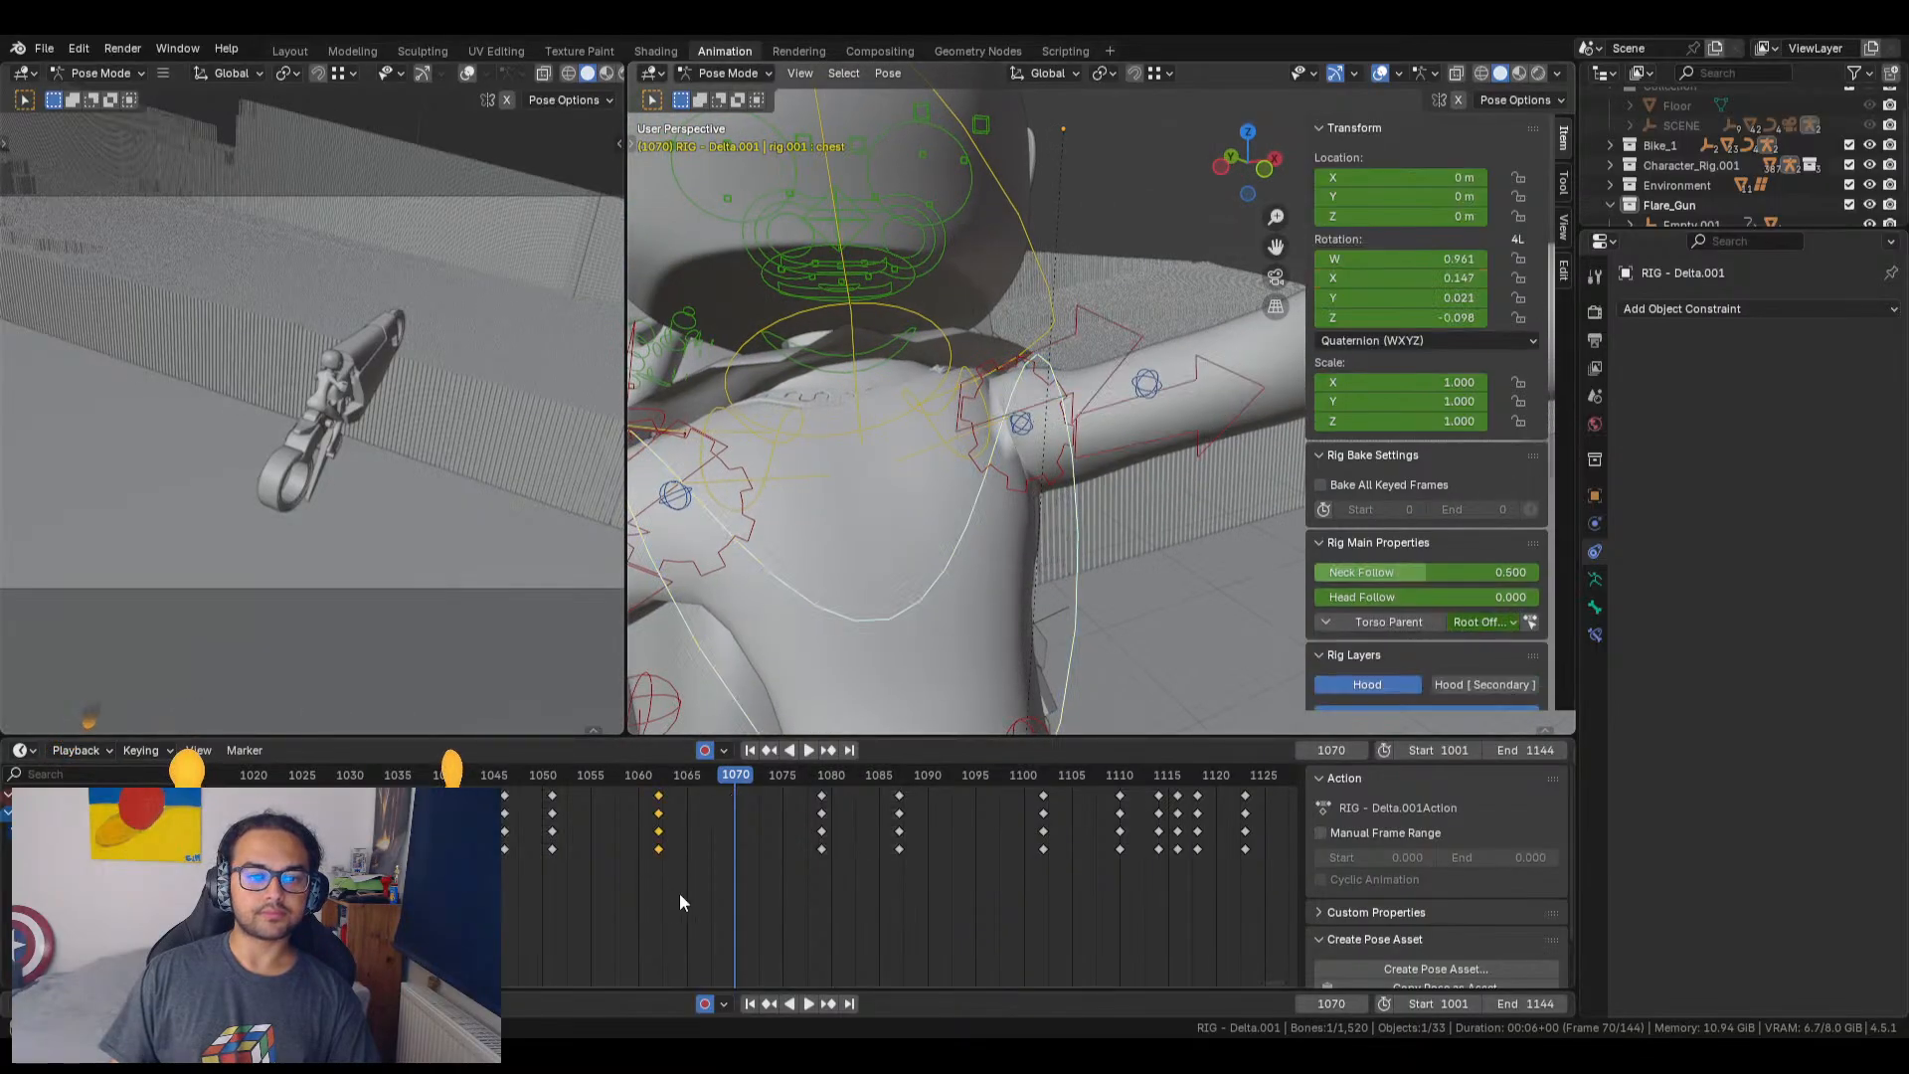
pyautogui.moveTo(680, 894); pyautogui.dragTo(622, 772)
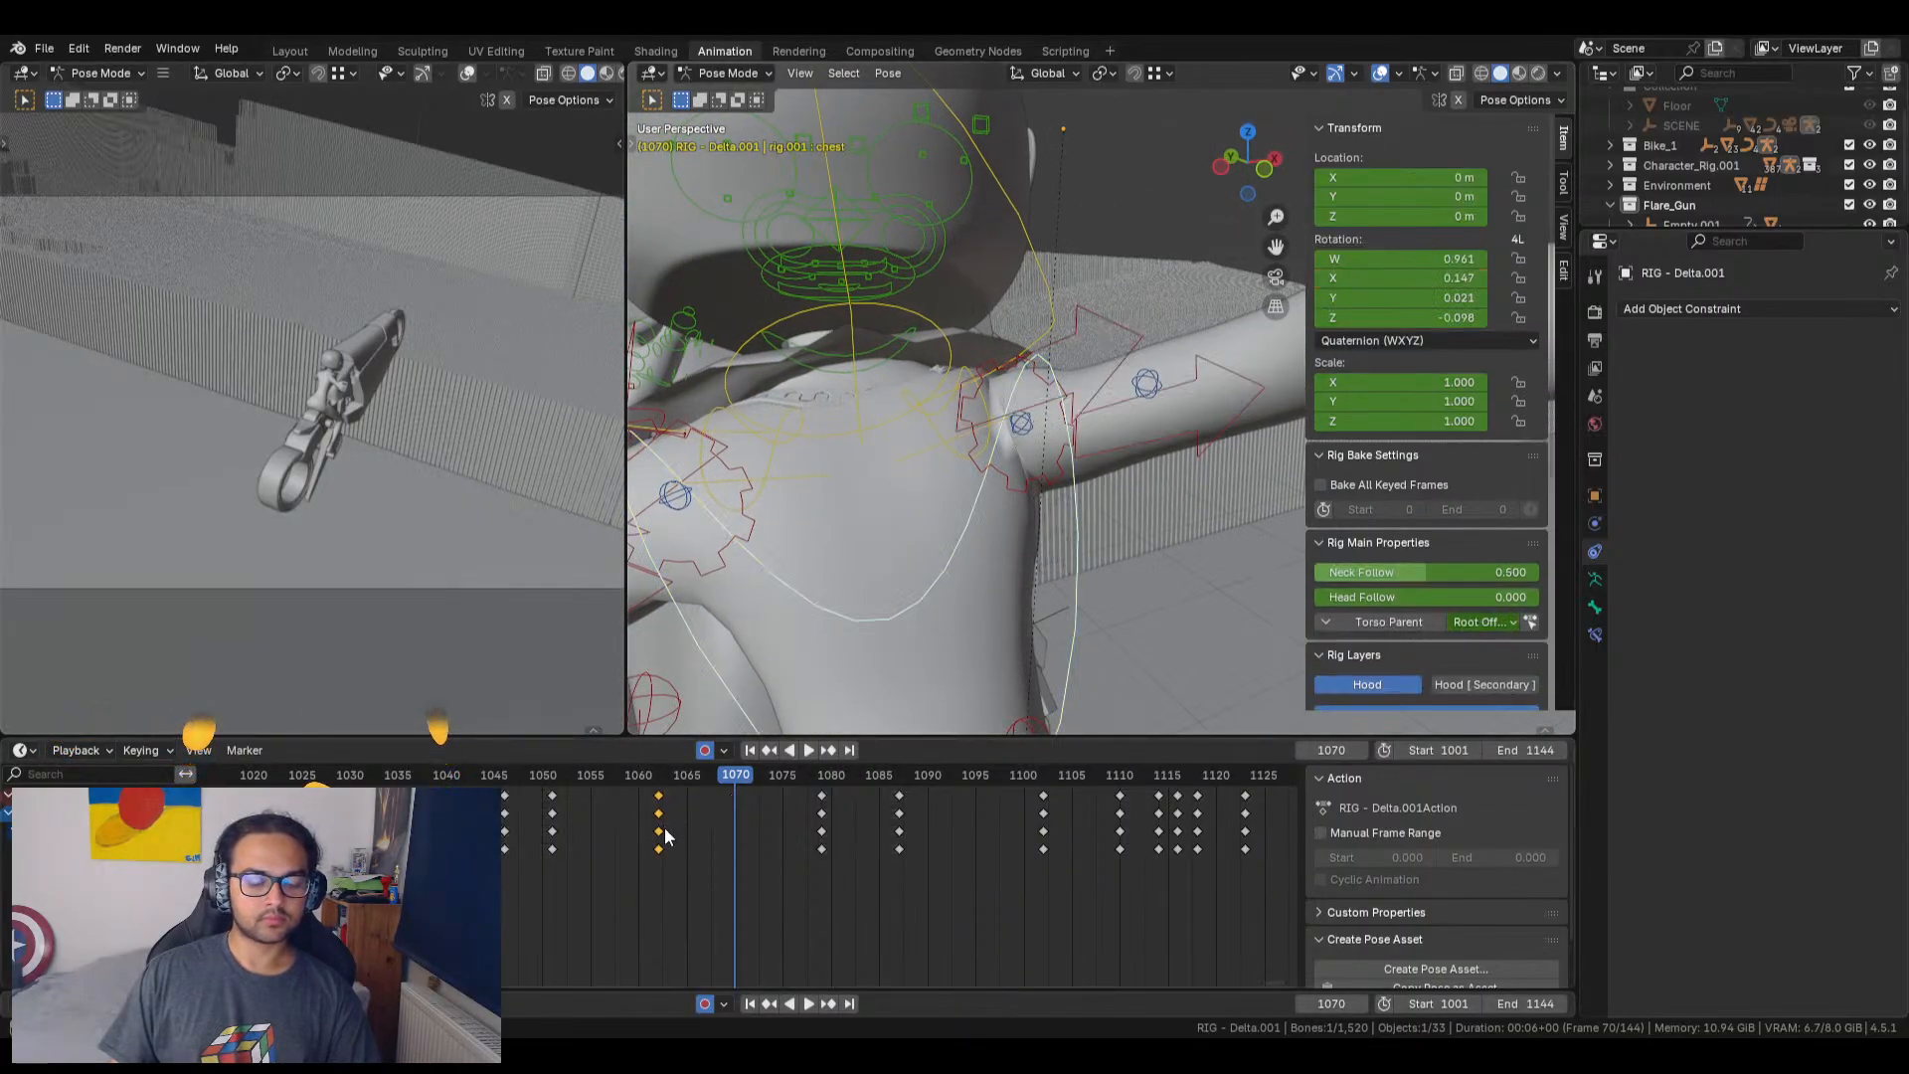
pyautogui.press('g')
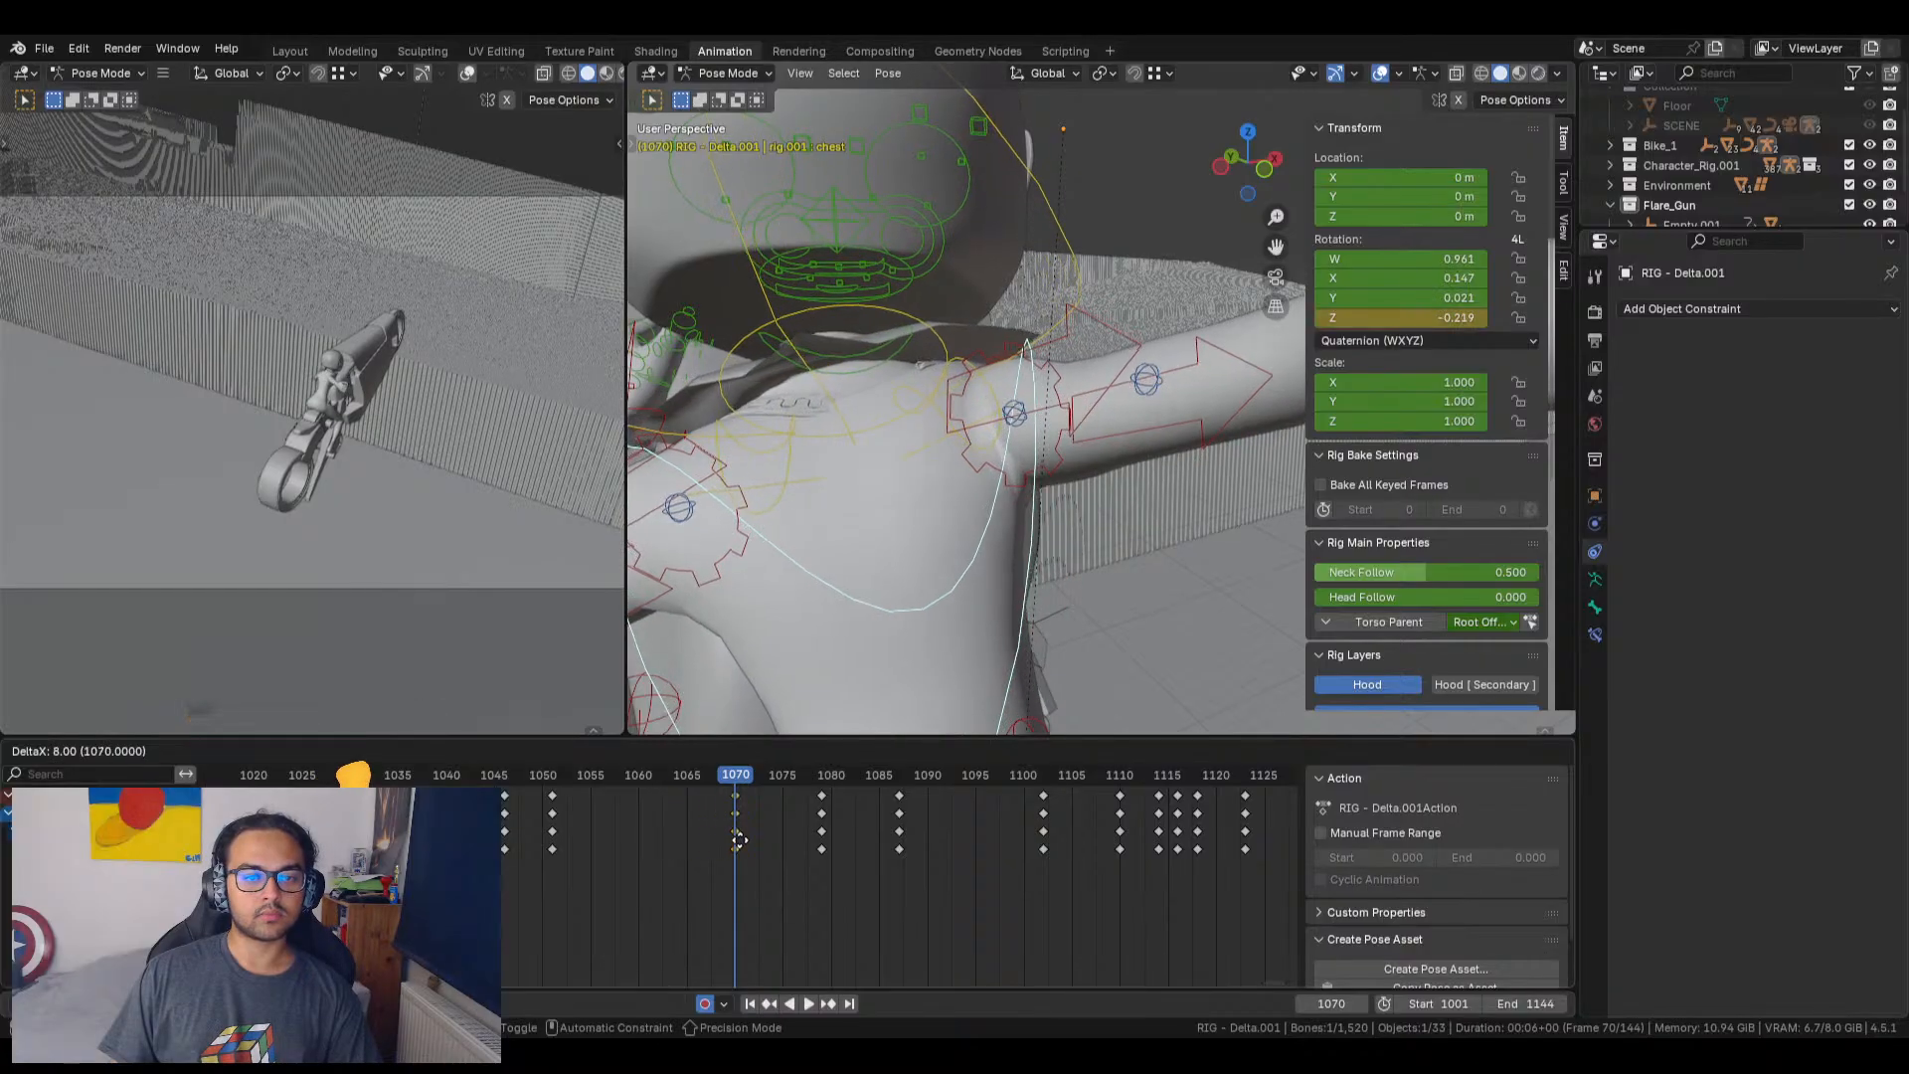
pyautogui.click(743, 841)
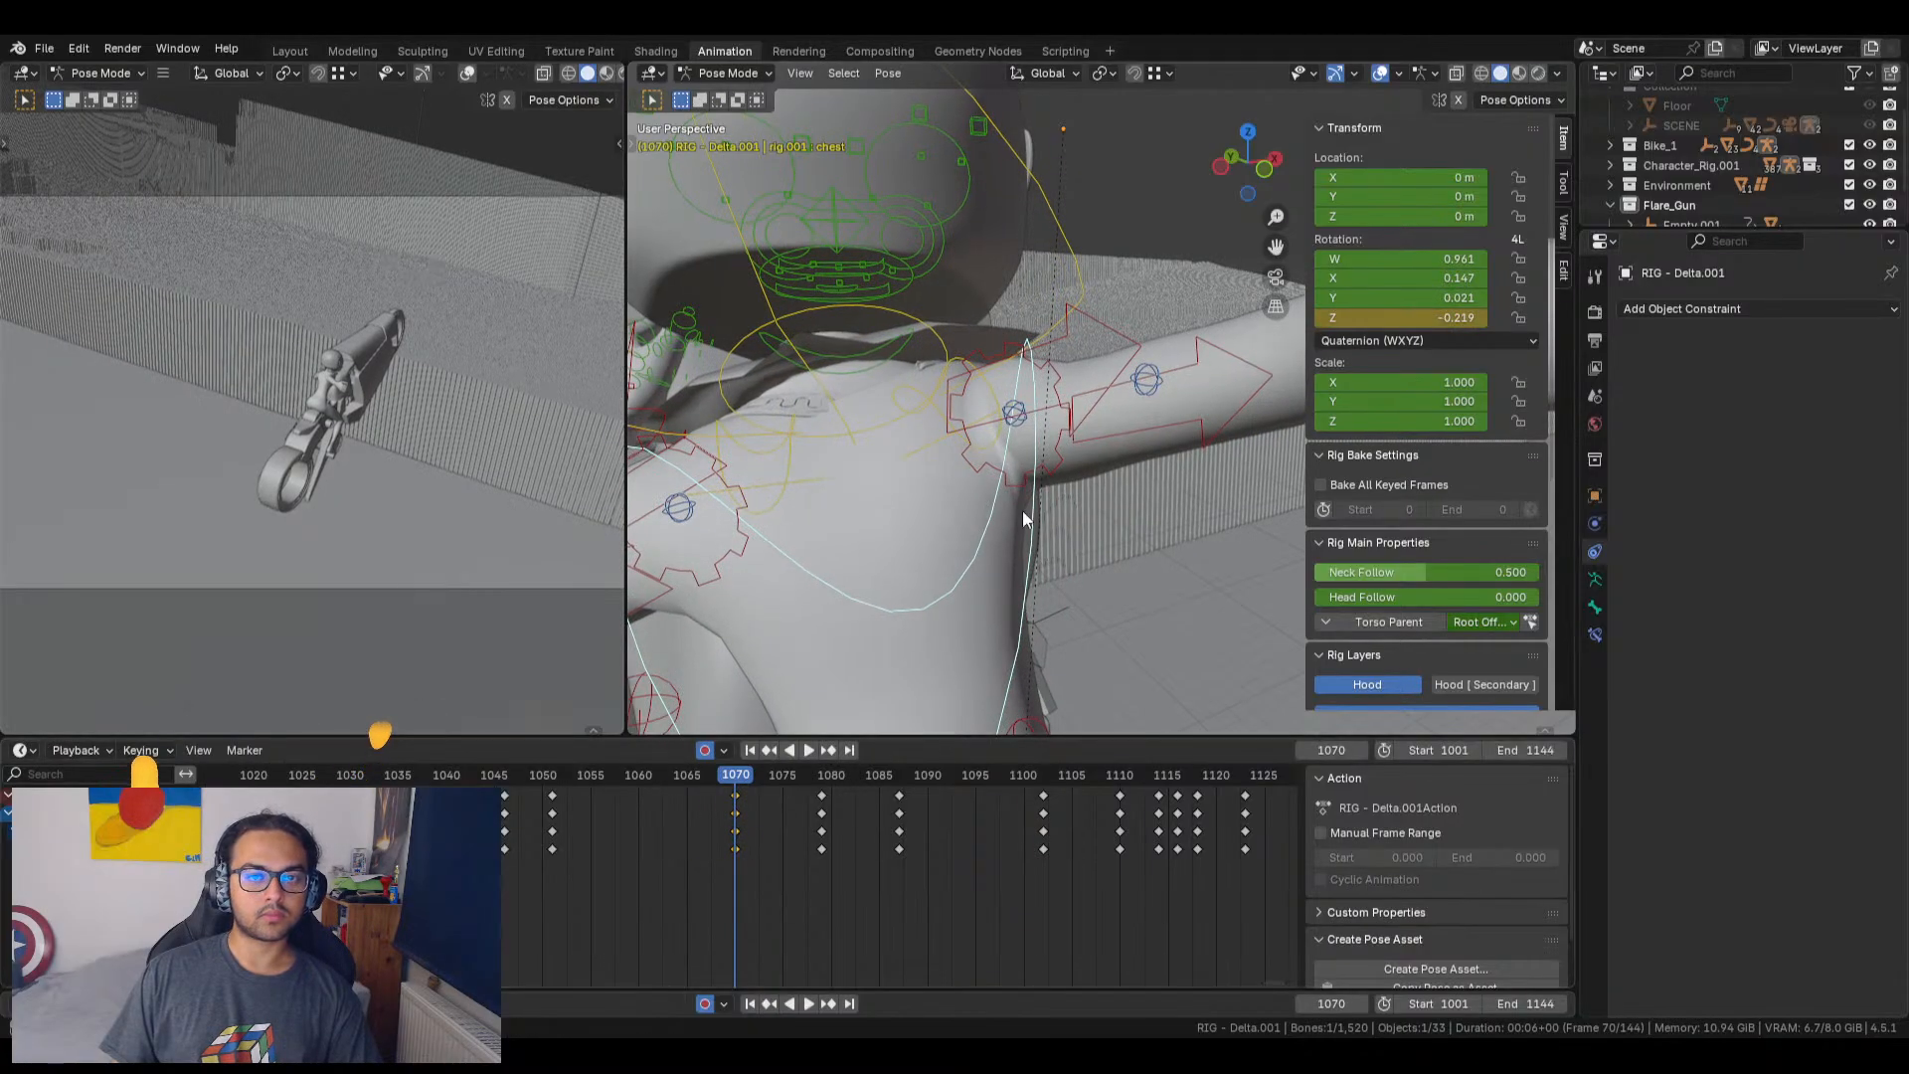
# Step: Compare the torso with and without the chest key at frame 1070, and set the chest rotation Z to about -0.309
pyautogui.moveTo(1023, 510); pyautogui.dragTo(876, 563, button='middle')
pyautogui.hotkey('ctrl', 'z')
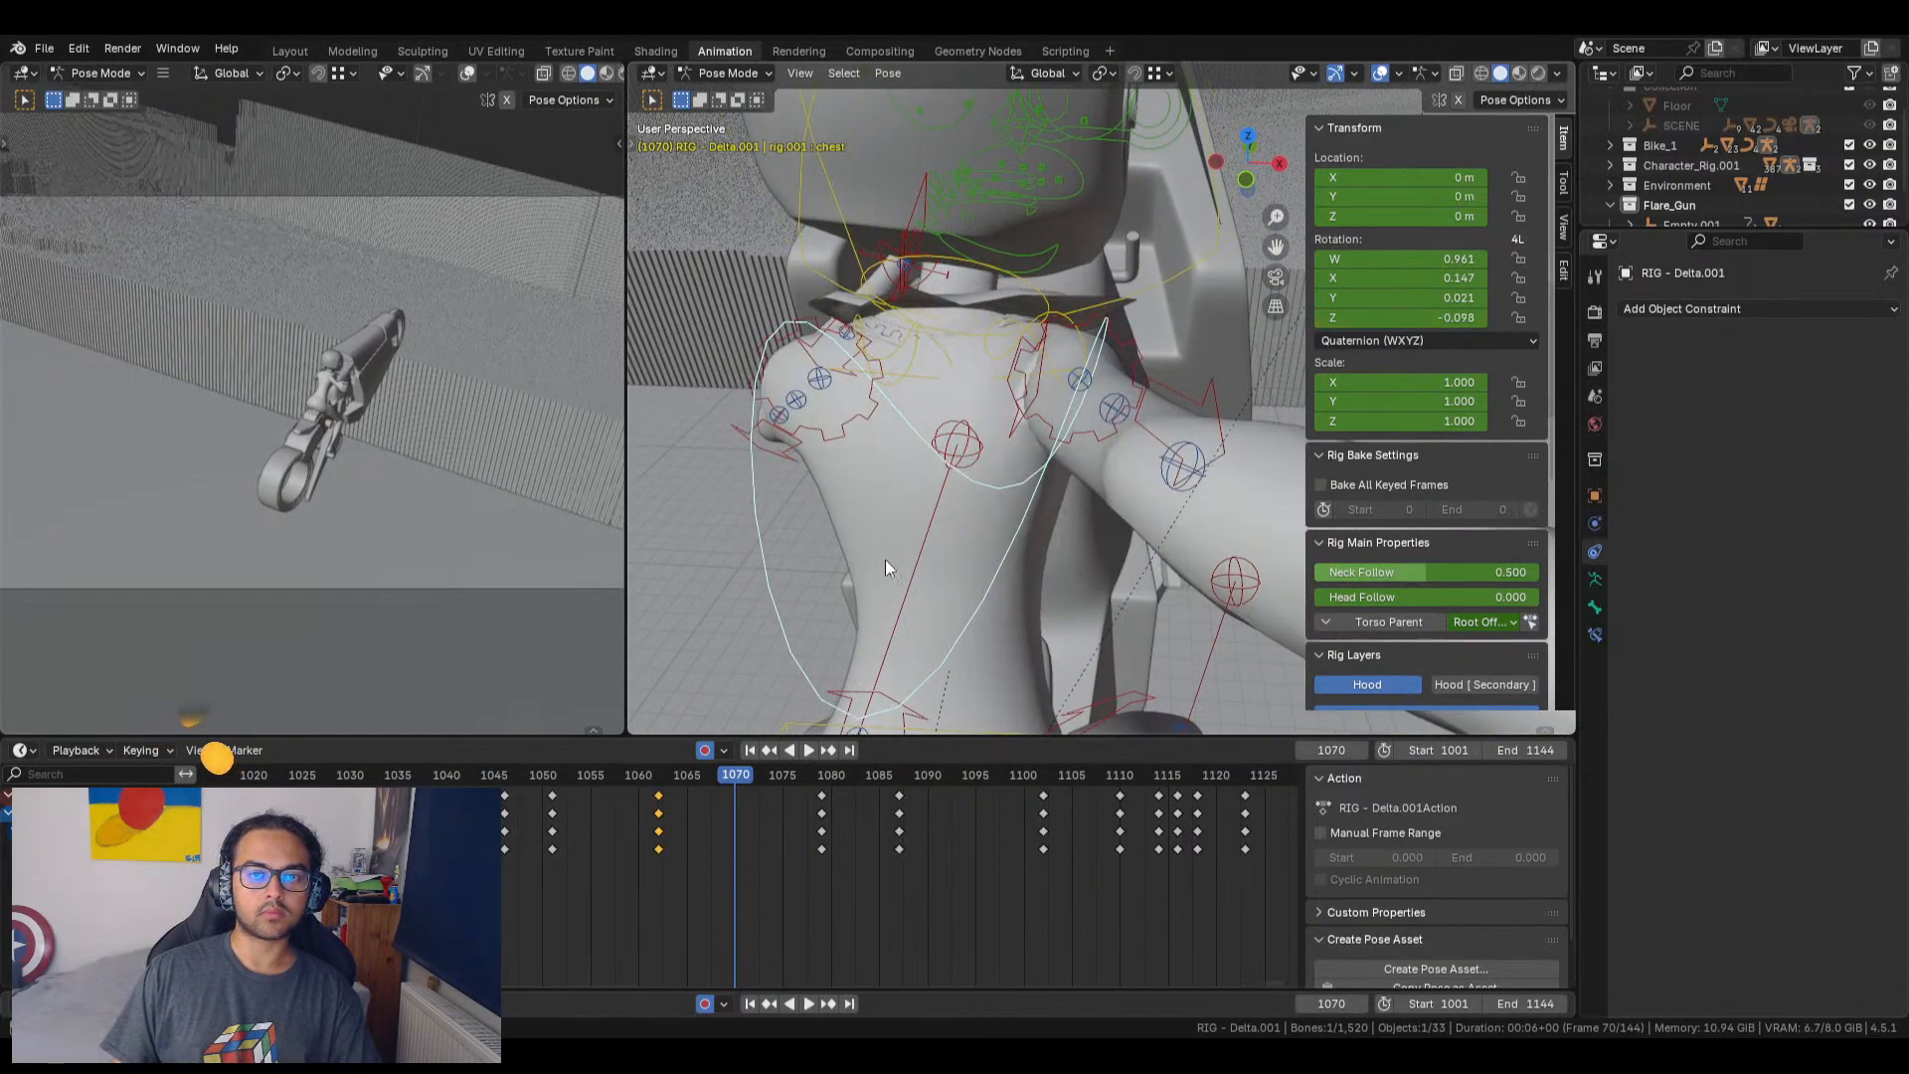
pyautogui.click(122, 48)
pyautogui.moveTo(77, 47)
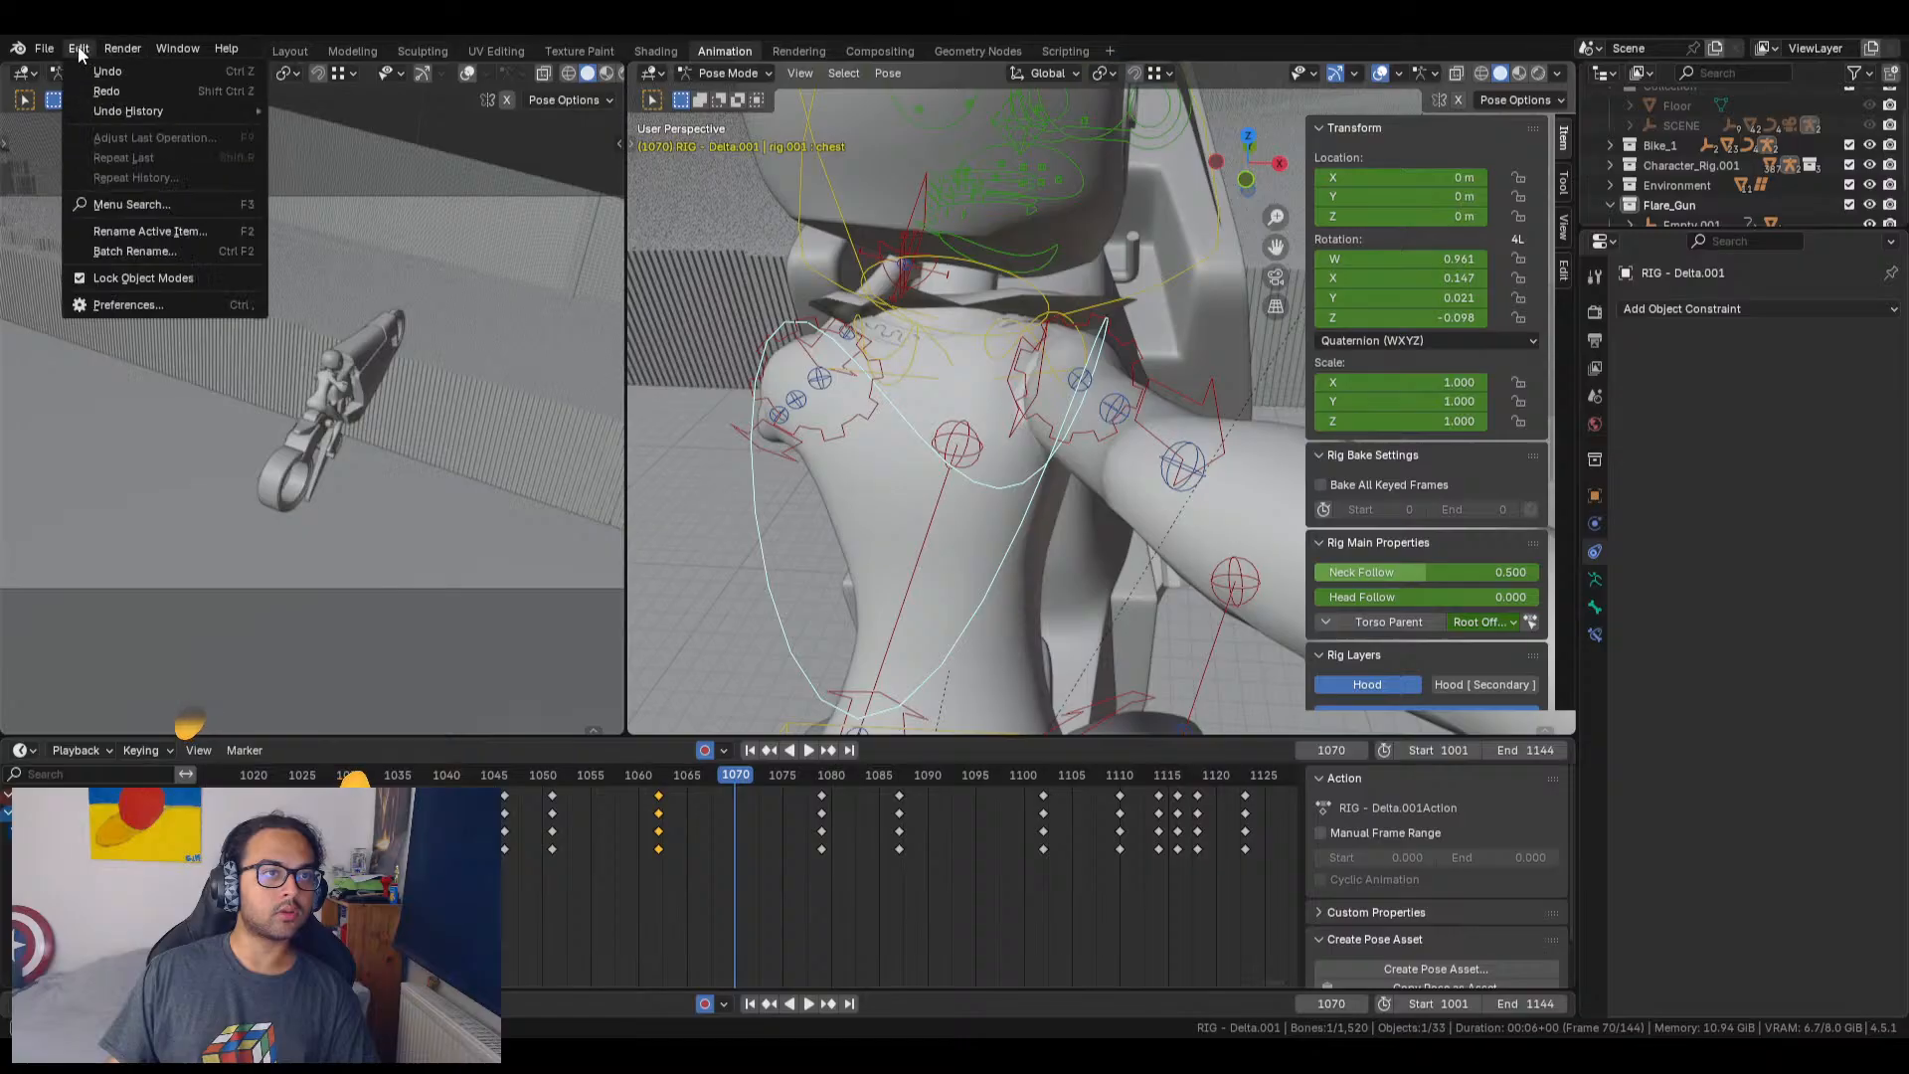
pyautogui.click(107, 92)
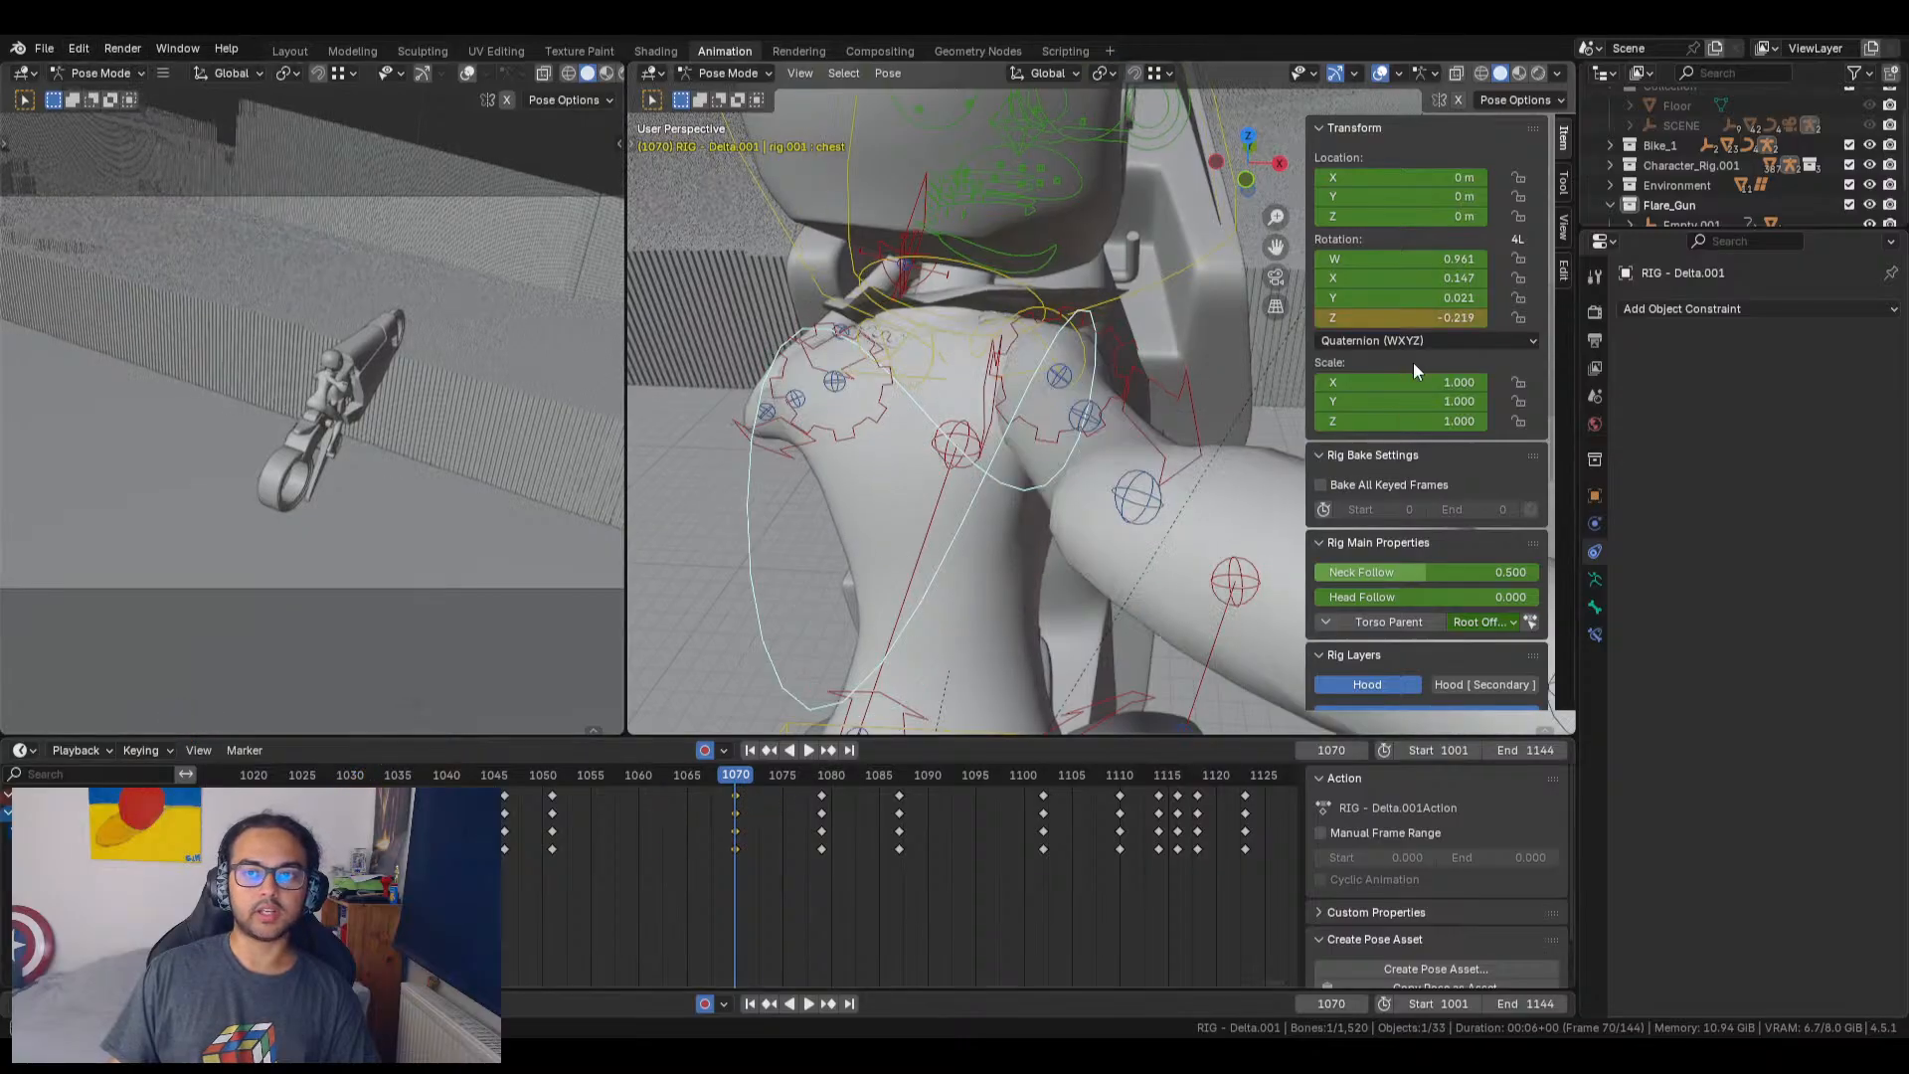
pyautogui.moveTo(1402, 318); pyautogui.dragTo(1354, 317)
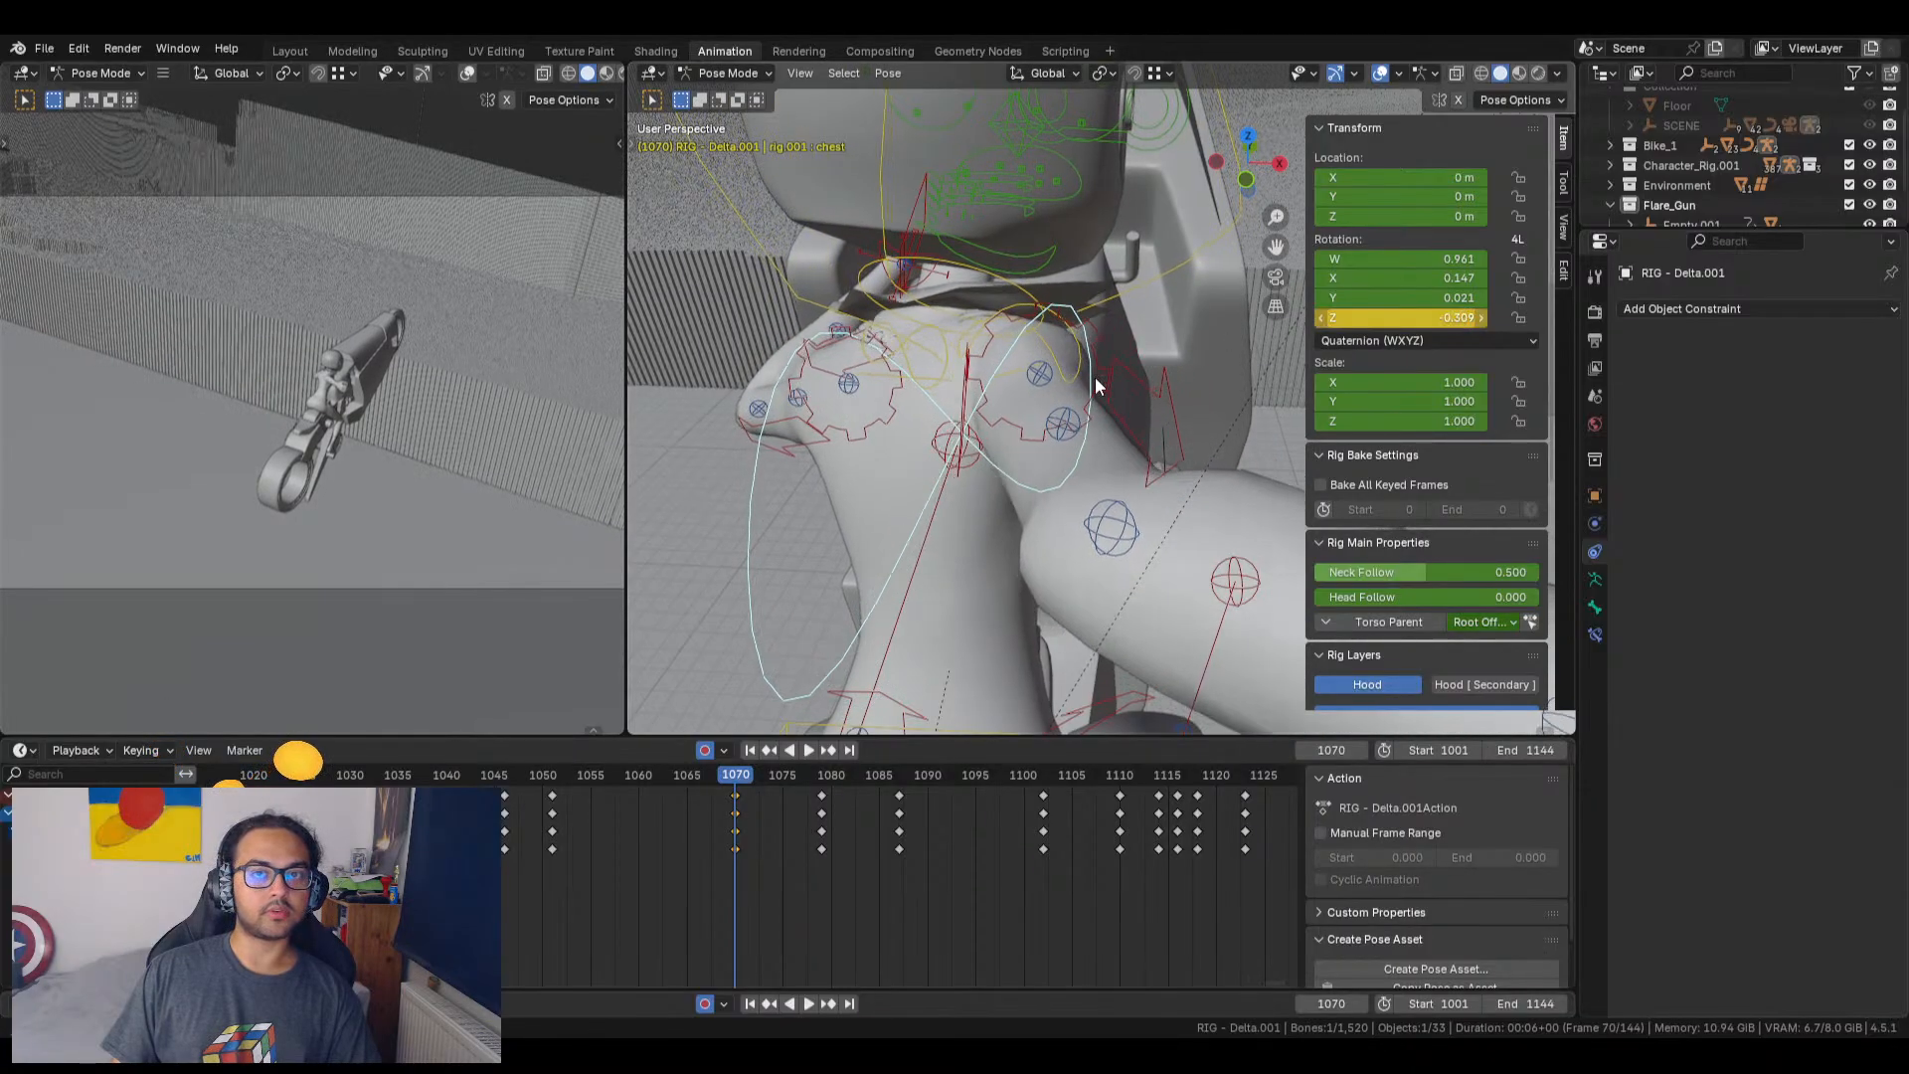
# Step: Turn and tilt the rider's head control at frame 1070 to a rotation of about Y -0.801 and Z -0.194
pyautogui.moveTo(1095, 380); pyautogui.dragTo(956, 254, button='middle')
pyautogui.click(980, 255)
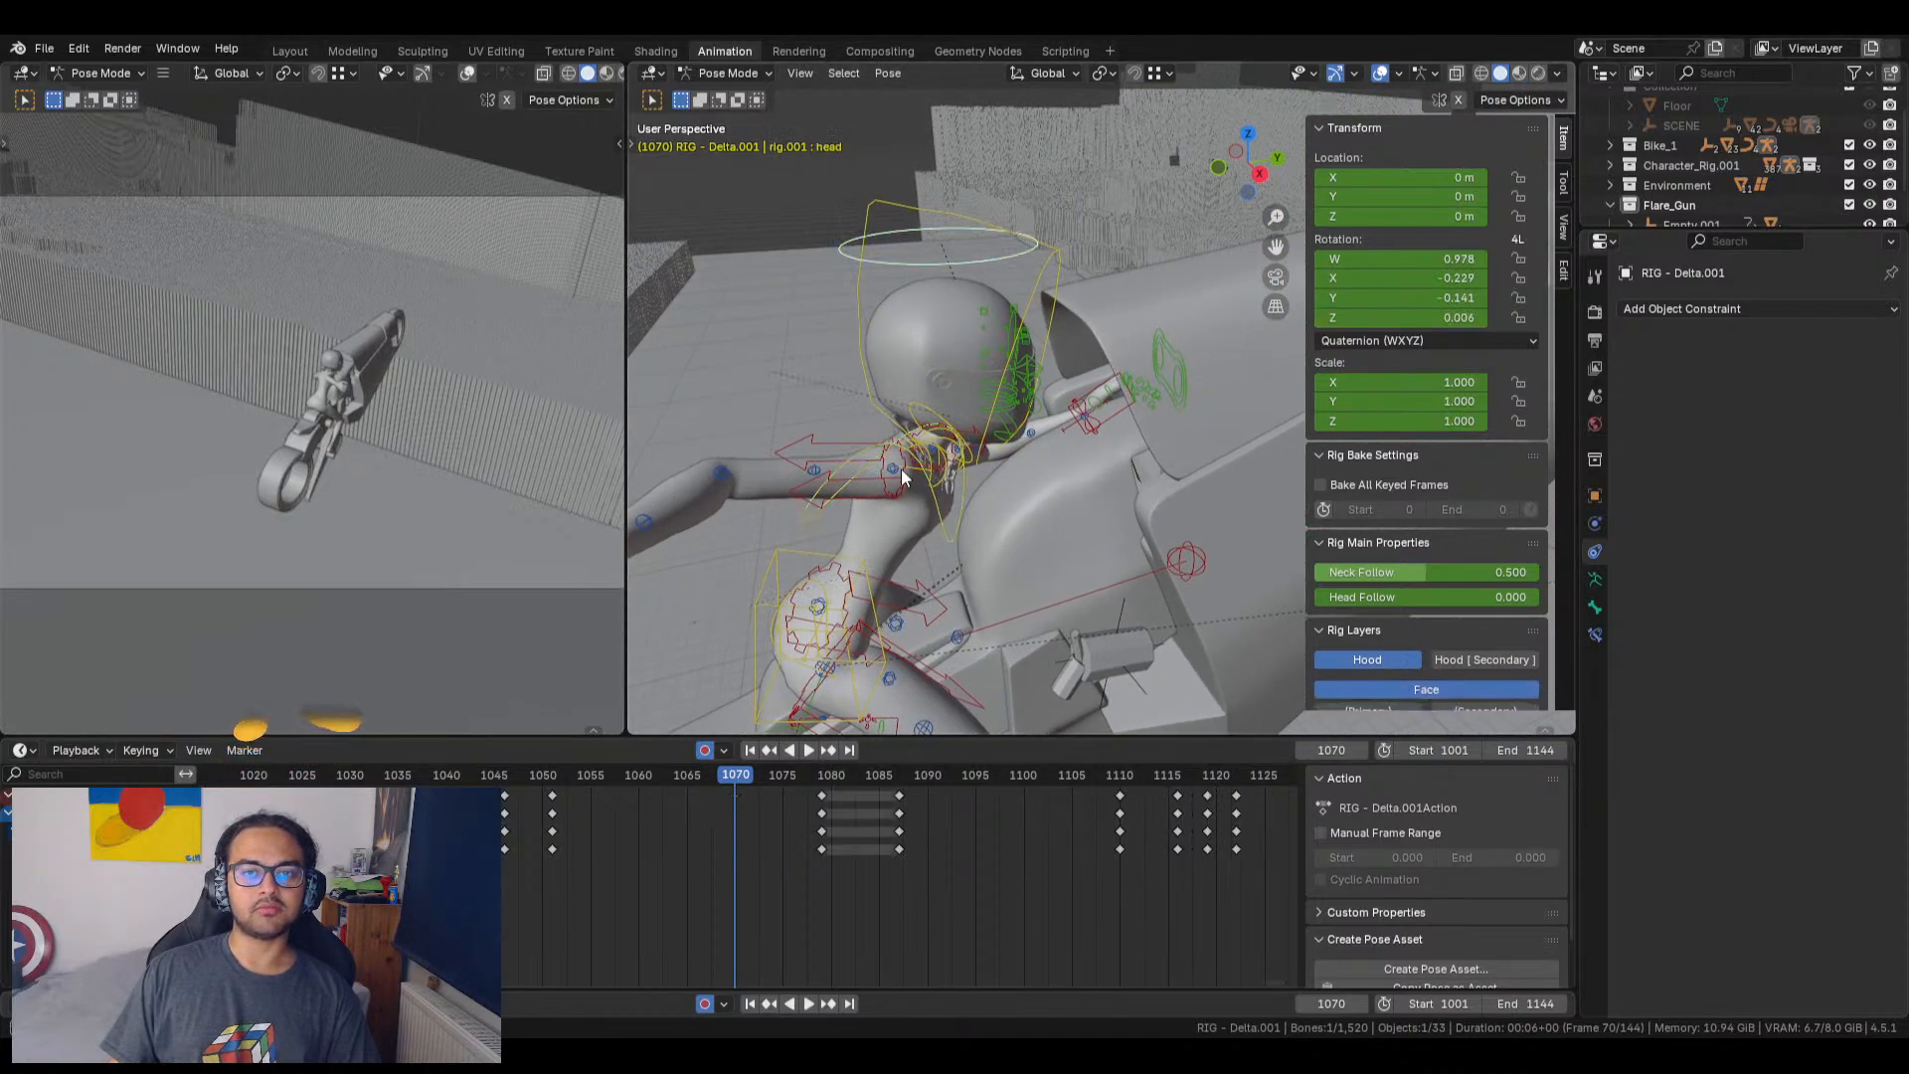
pyautogui.moveTo(901, 469); pyautogui.dragTo(1129, 469, button='middle')
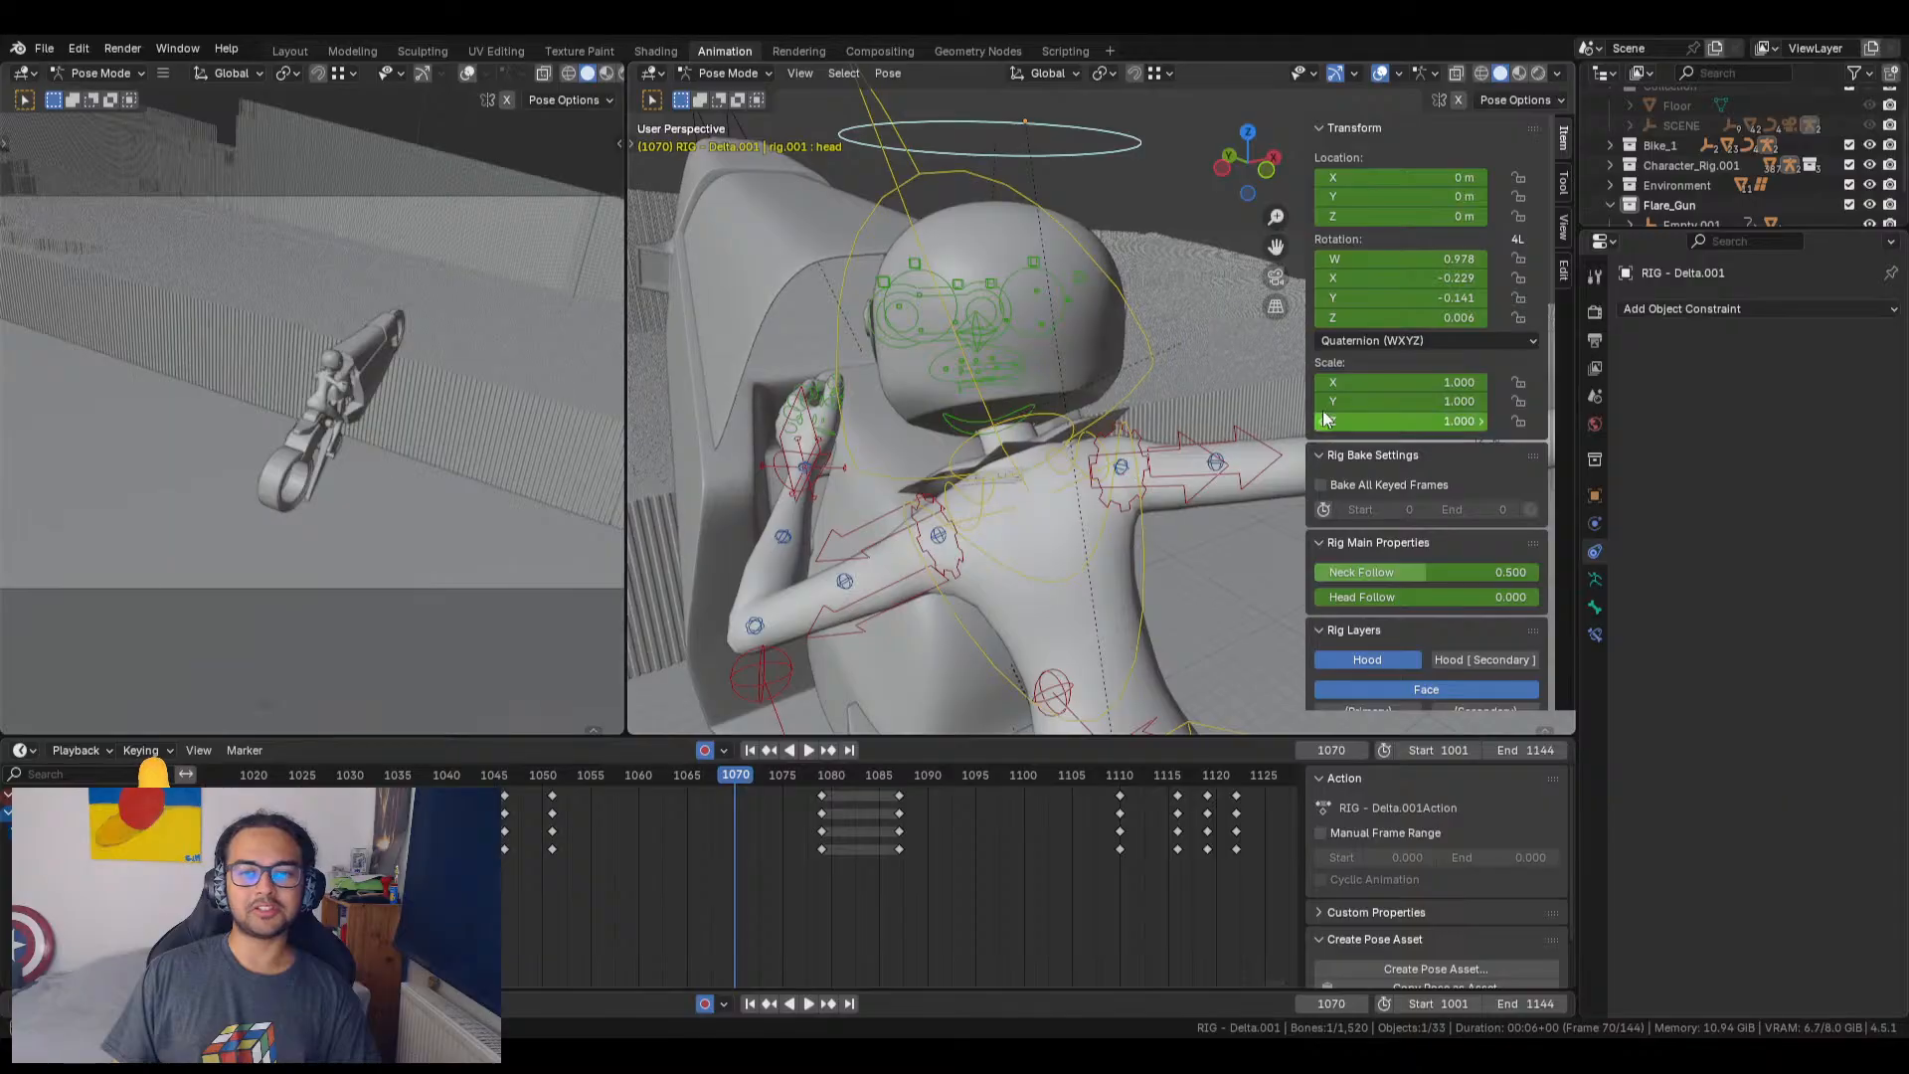
pyautogui.moveTo(1367, 298); pyautogui.dragTo(973, 297)
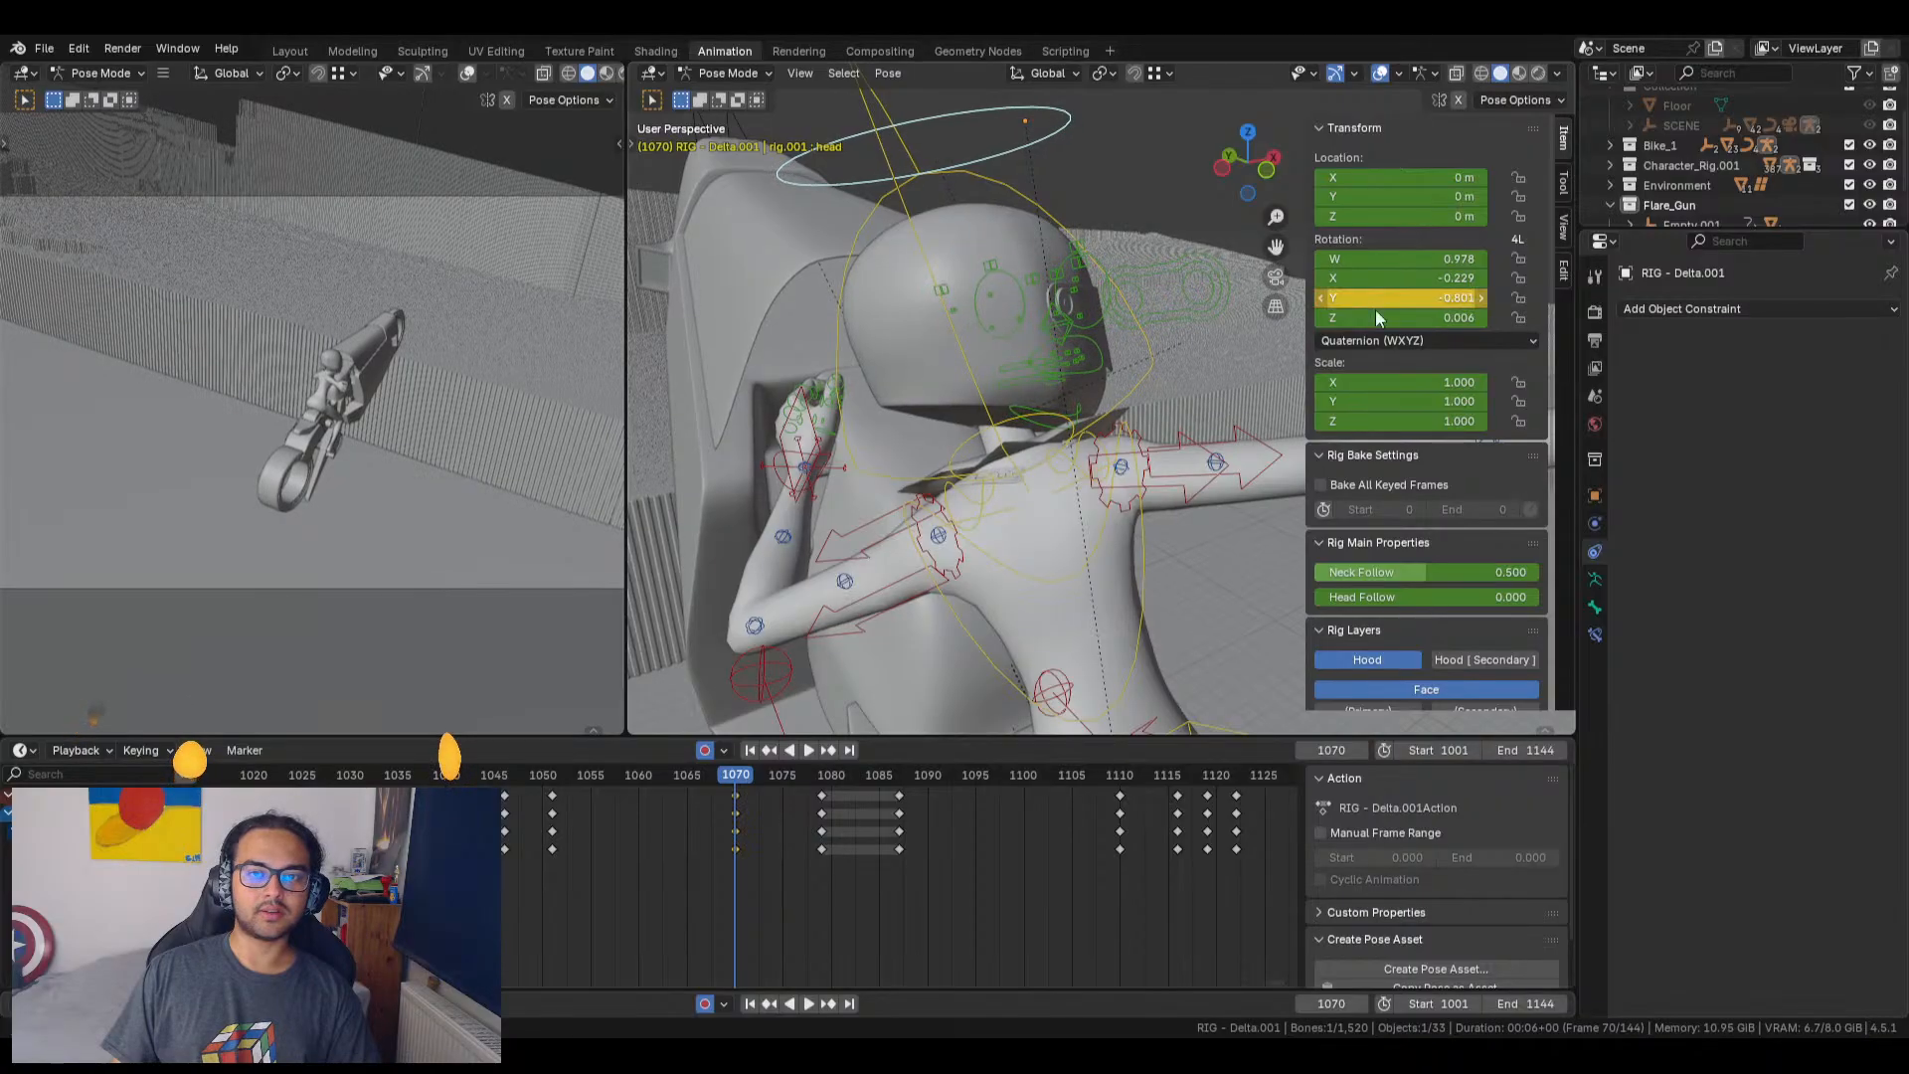
pyautogui.moveTo(1403, 317); pyautogui.dragTo(1283, 317)
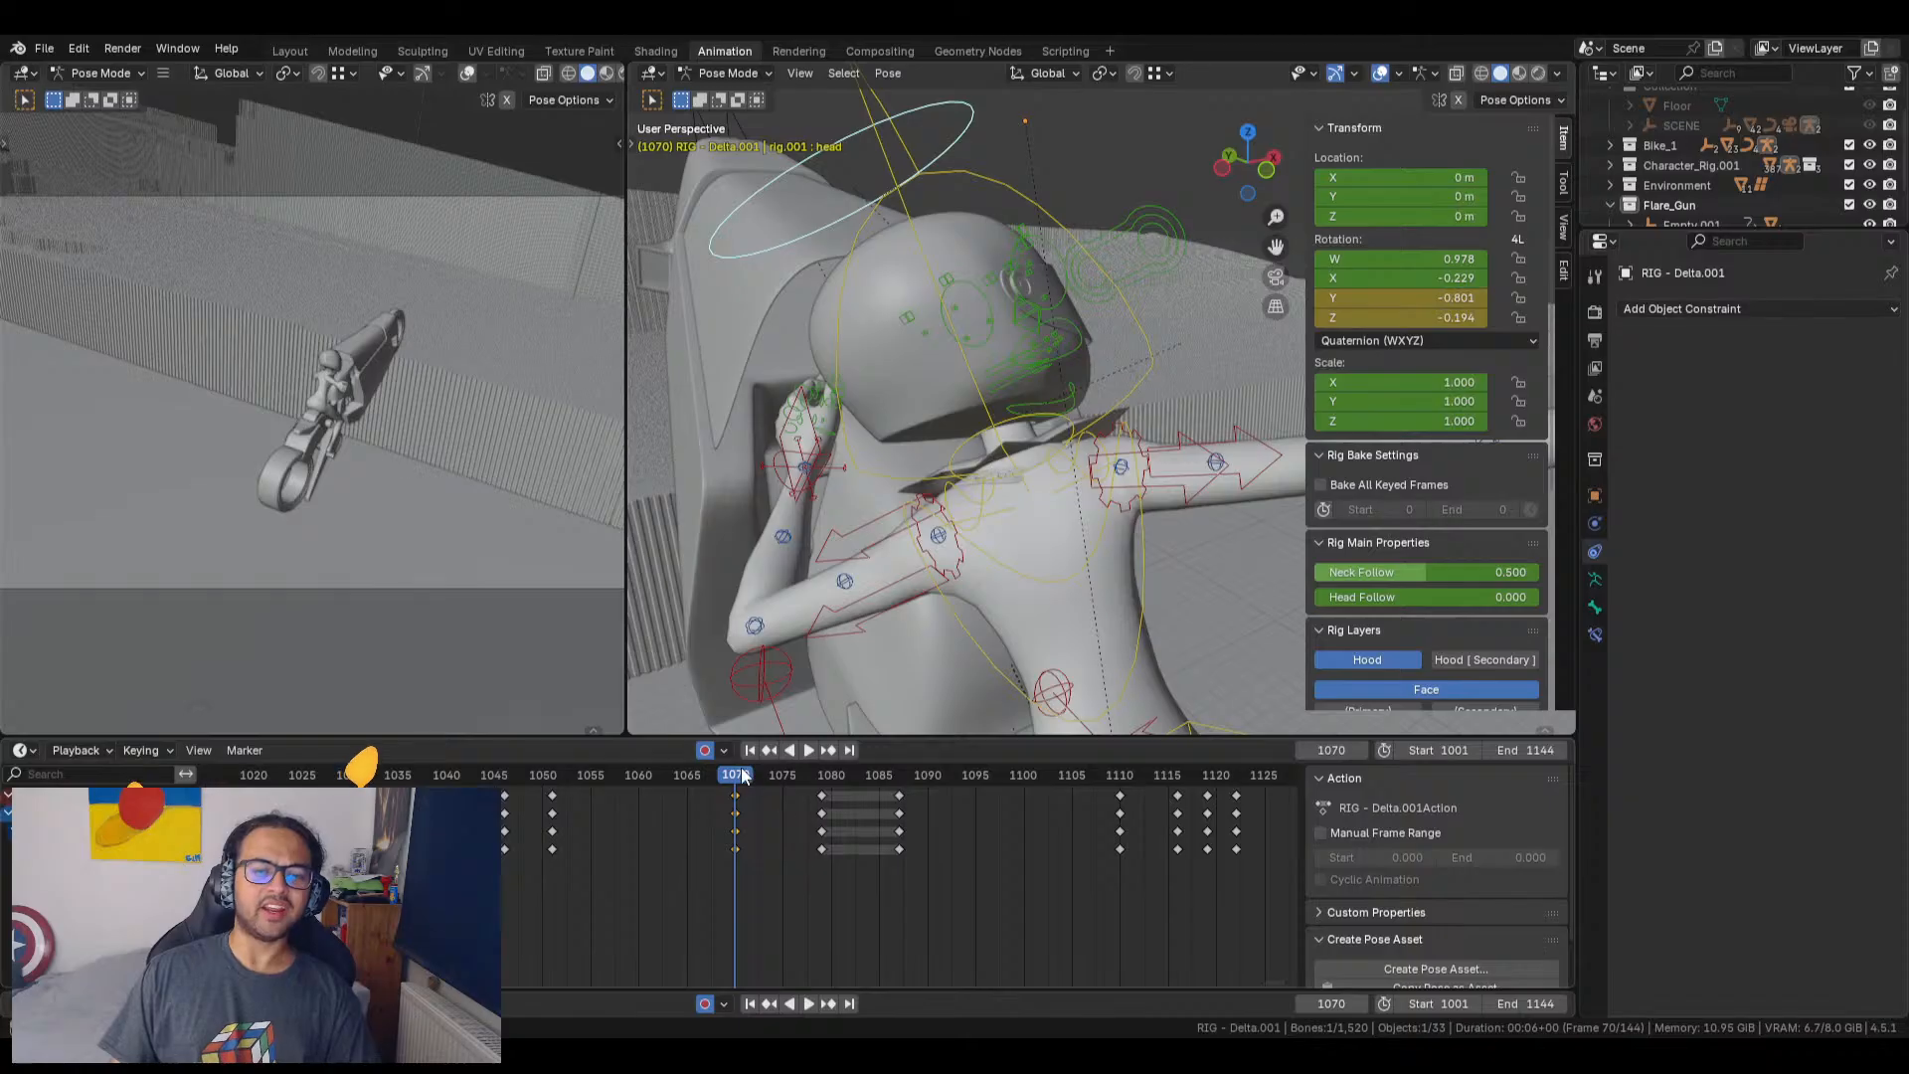
pyautogui.moveTo(743, 777)
pyautogui.mouseDown()
pyautogui.moveTo(552, 785)
pyautogui.moveTo(767, 802)
pyautogui.moveTo(732, 800)
pyautogui.mouseUp()
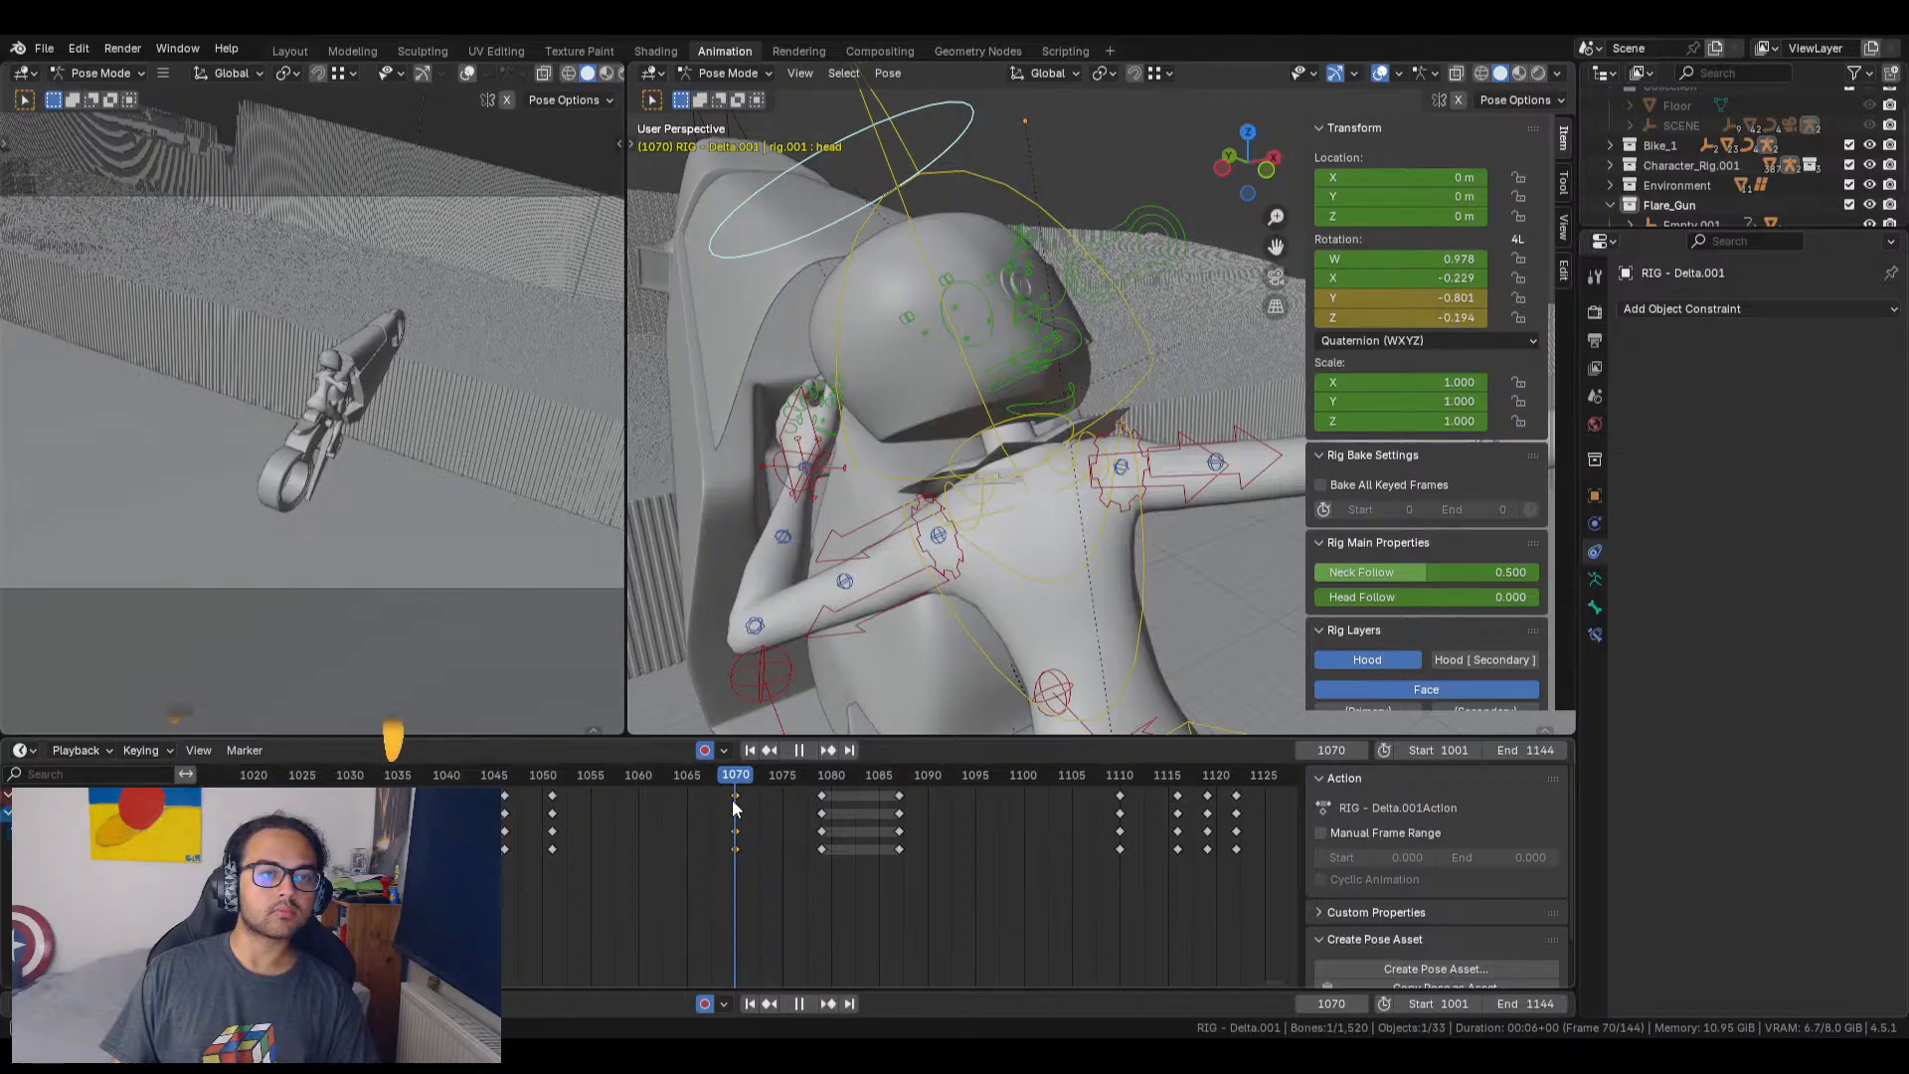
# Step: Adjust the Y rotation of the right upper arm IK control slightly at frame 1070
pyautogui.moveTo(1074, 517); pyautogui.dragTo(1112, 527, button='middle')
pyautogui.keyDown('shift'); pyautogui.moveTo(1112, 527); pyautogui.dragTo(957, 537, button='middle'); pyautogui.keyUp('shift')
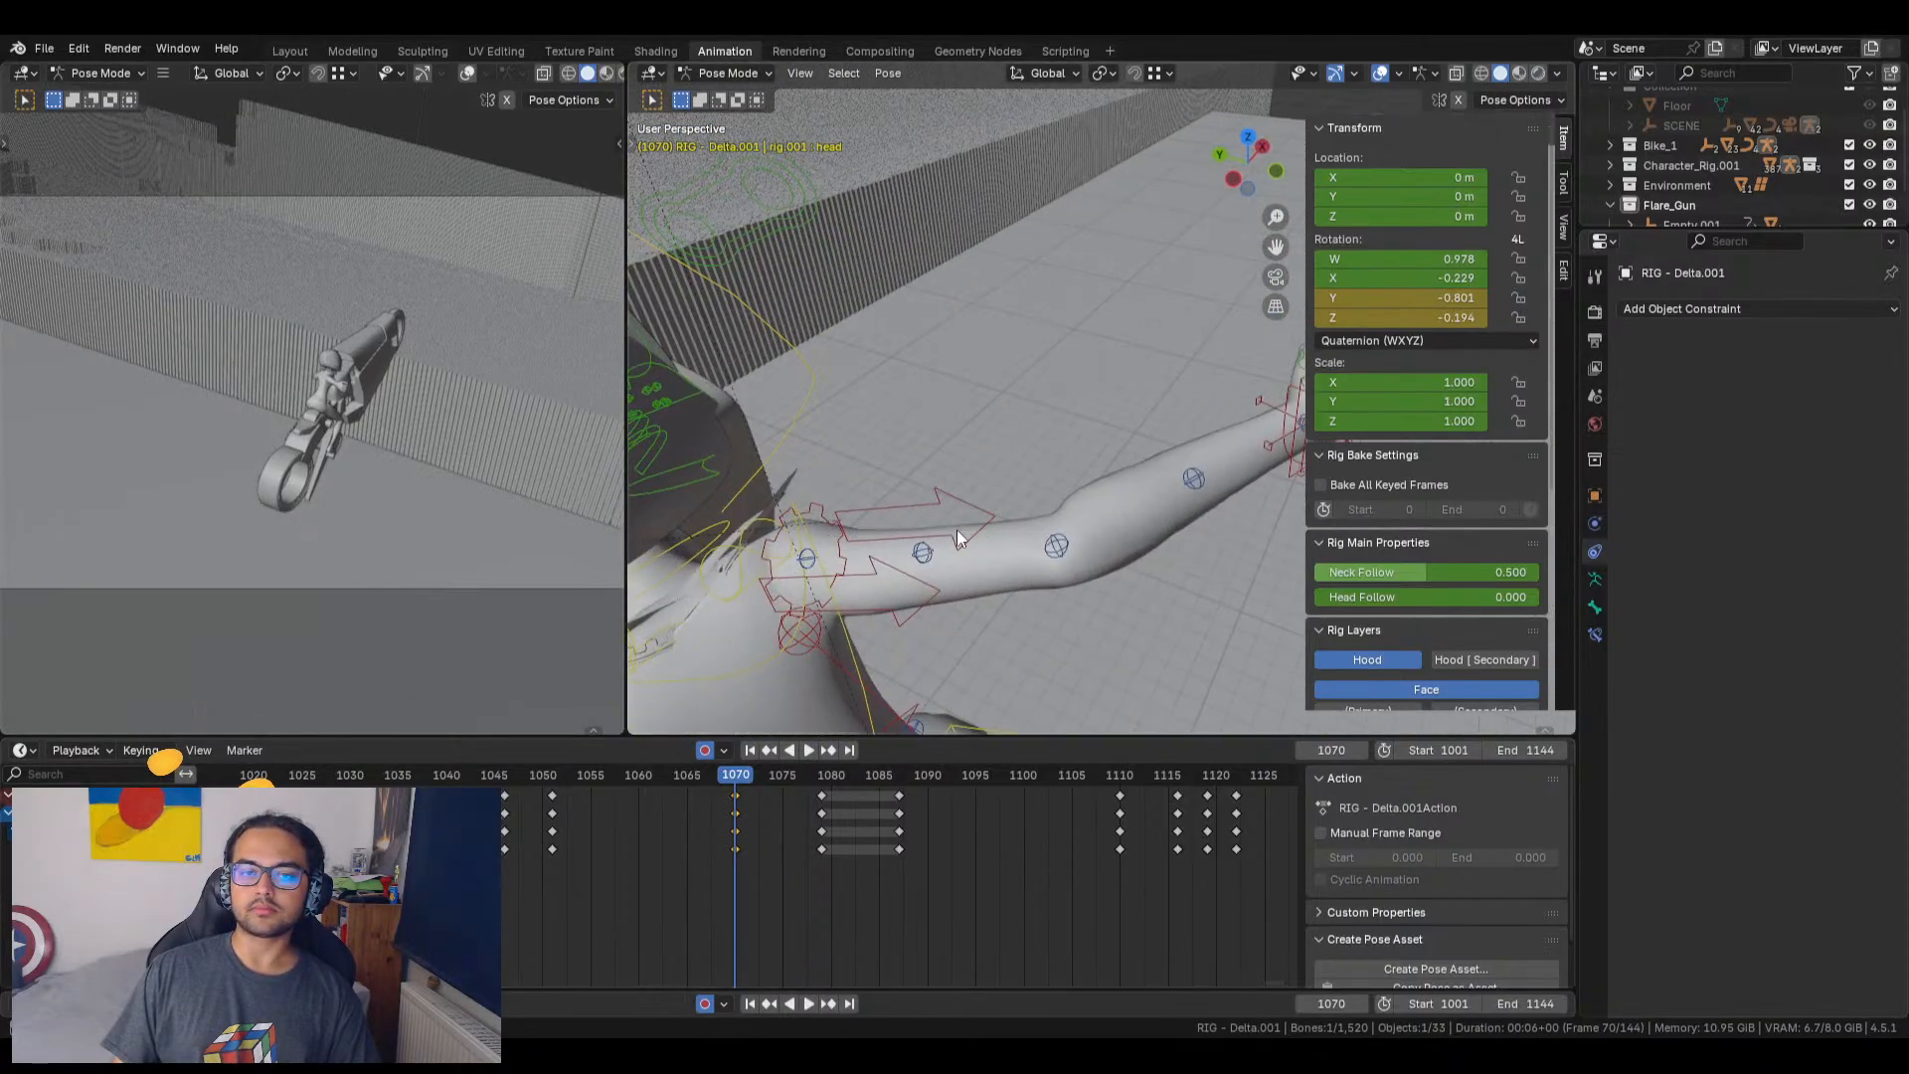
pyautogui.click(961, 497)
pyautogui.moveTo(1402, 278)
pyautogui.mouseDown()
pyautogui.moveTo(1494, 278)
pyautogui.moveTo(1414, 277)
pyautogui.mouseUp()
# Step: Move the right hand IK control at frame 1070 to about X -3.9671, Y -4.033, Z 0.54374 m
pyautogui.keyDown('shift'); pyautogui.moveTo(1009, 462); pyautogui.dragTo(836, 443, button='middle'); pyautogui.keyUp('shift')
pyautogui.click(973, 320)
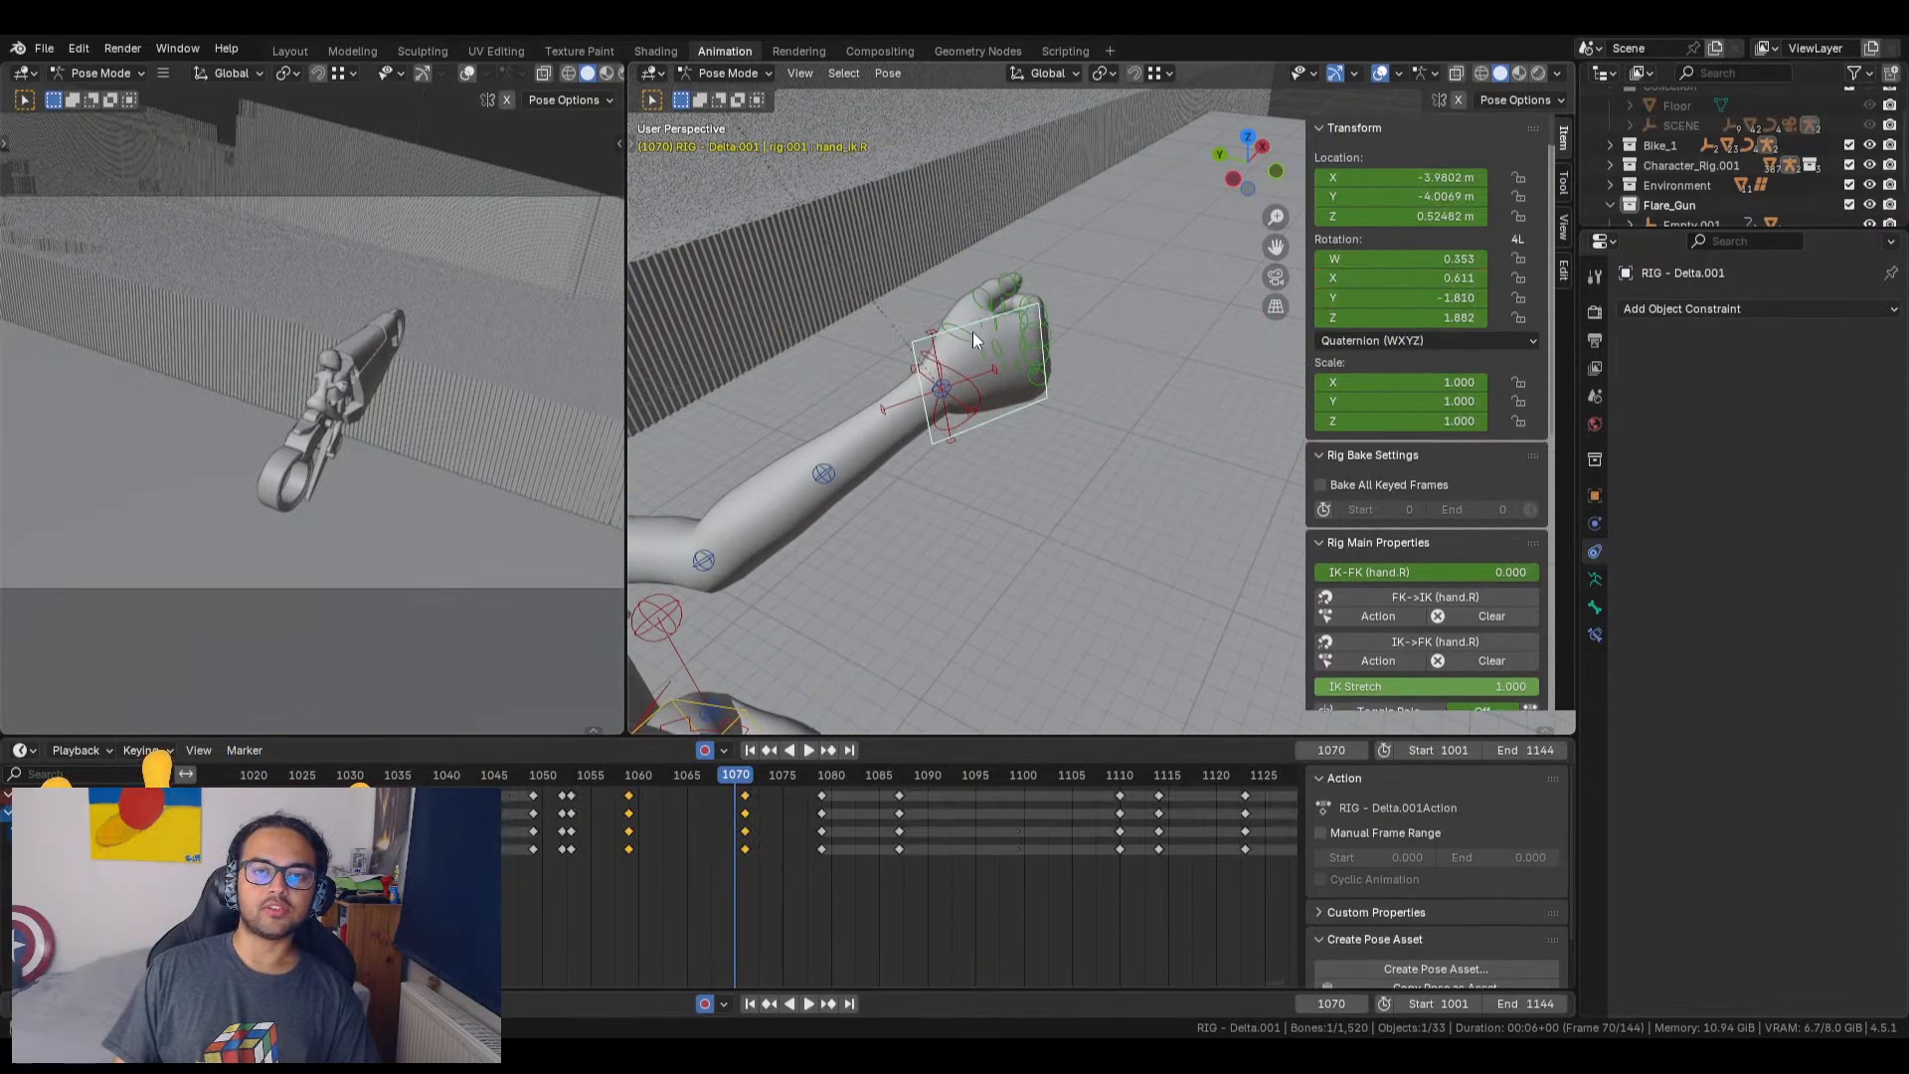
pyautogui.moveTo(1010, 422); pyautogui.dragTo(969, 328, button='middle')
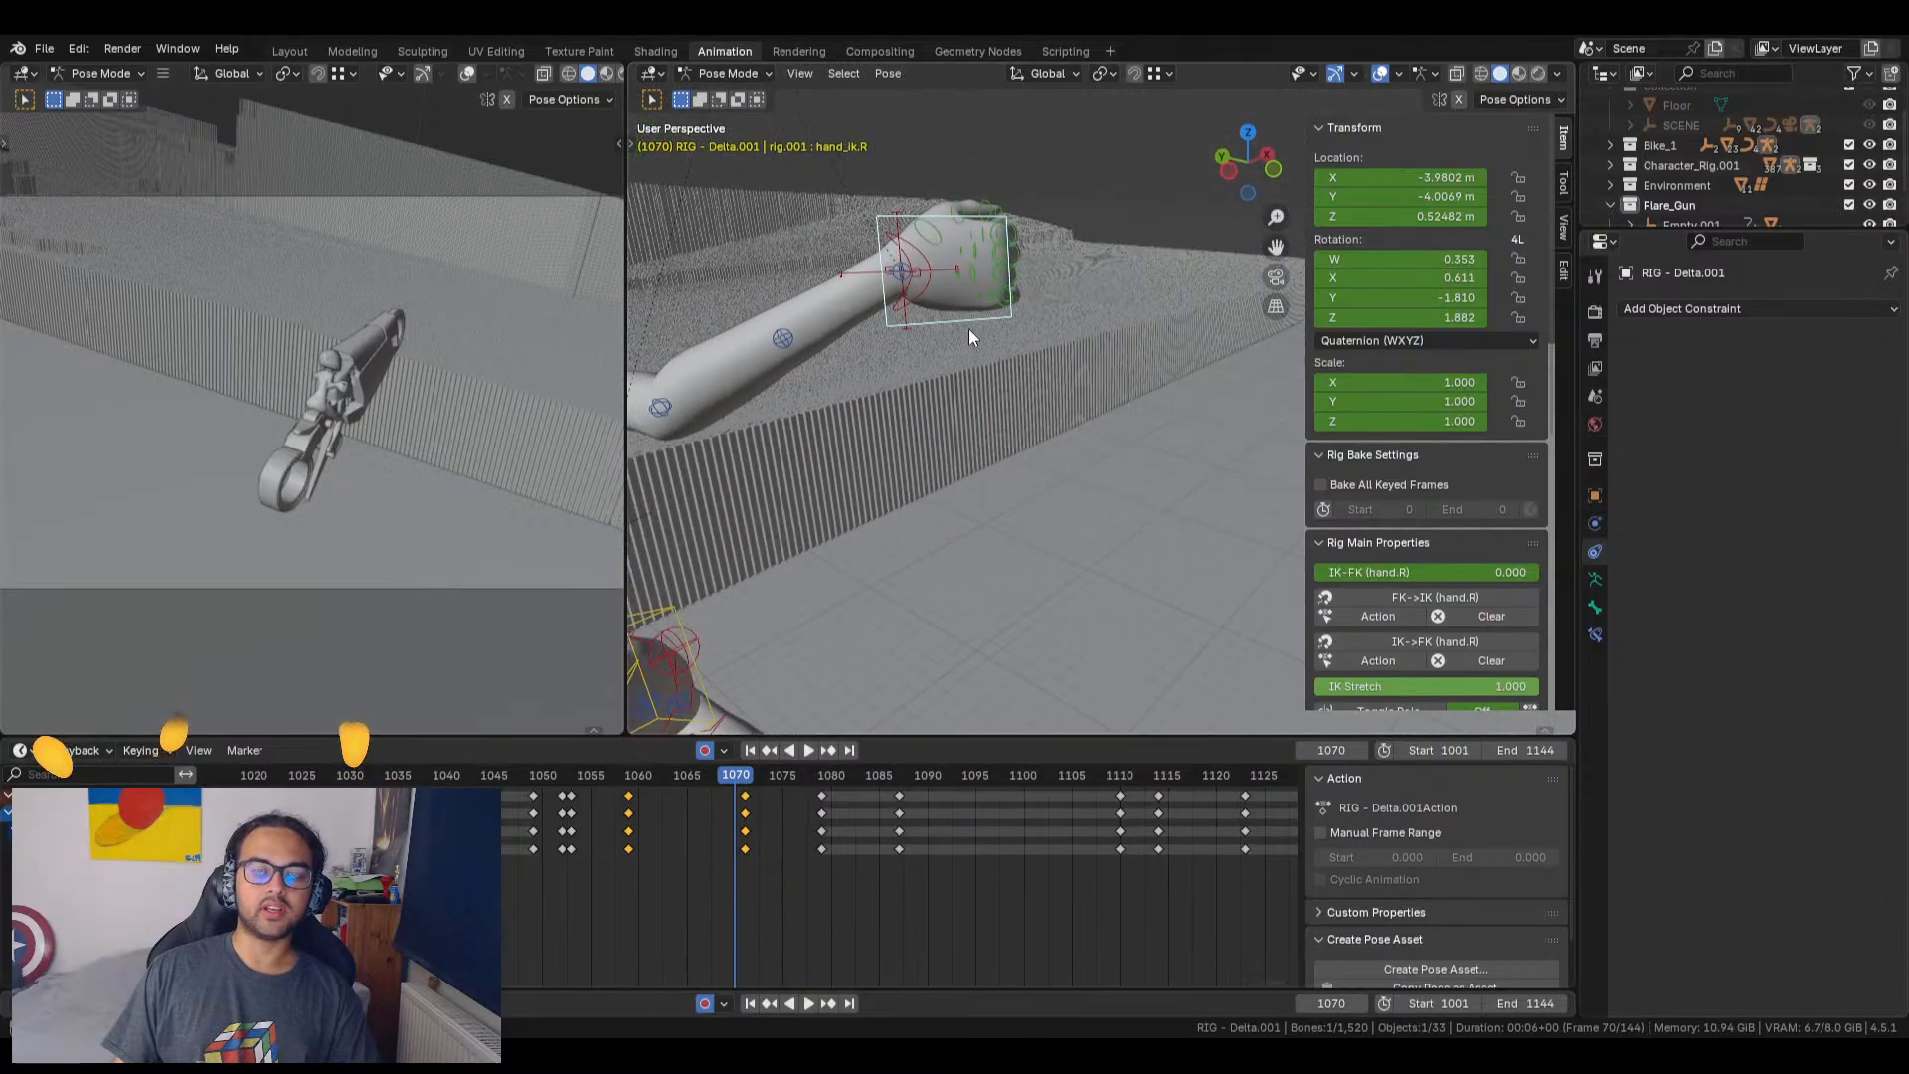
pyautogui.press('g')
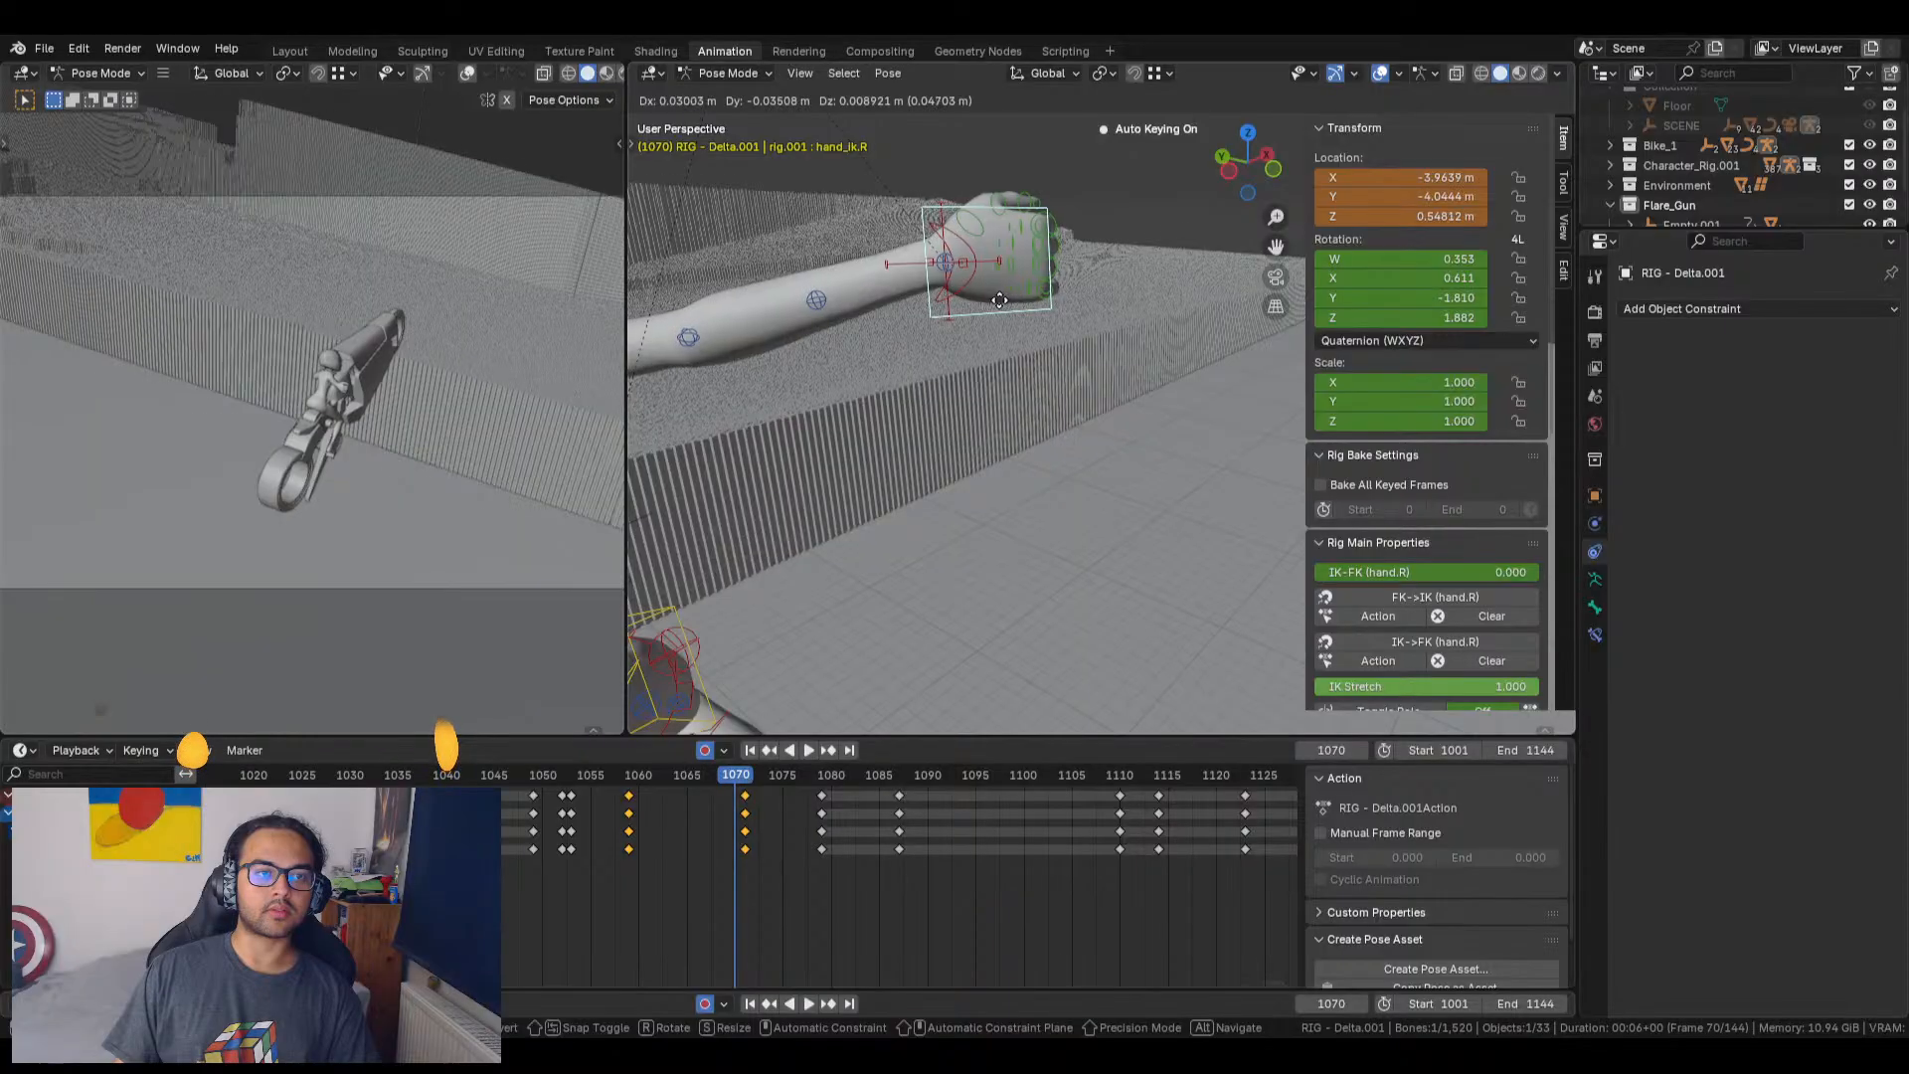
pyautogui.click(997, 309)
# Step: Rotate the right hand IK pivot control at frame 1070 to about X 1.016, Y -0.701, Z -2.652
pyautogui.moveTo(883, 376); pyautogui.dragTo(999, 211, button='middle')
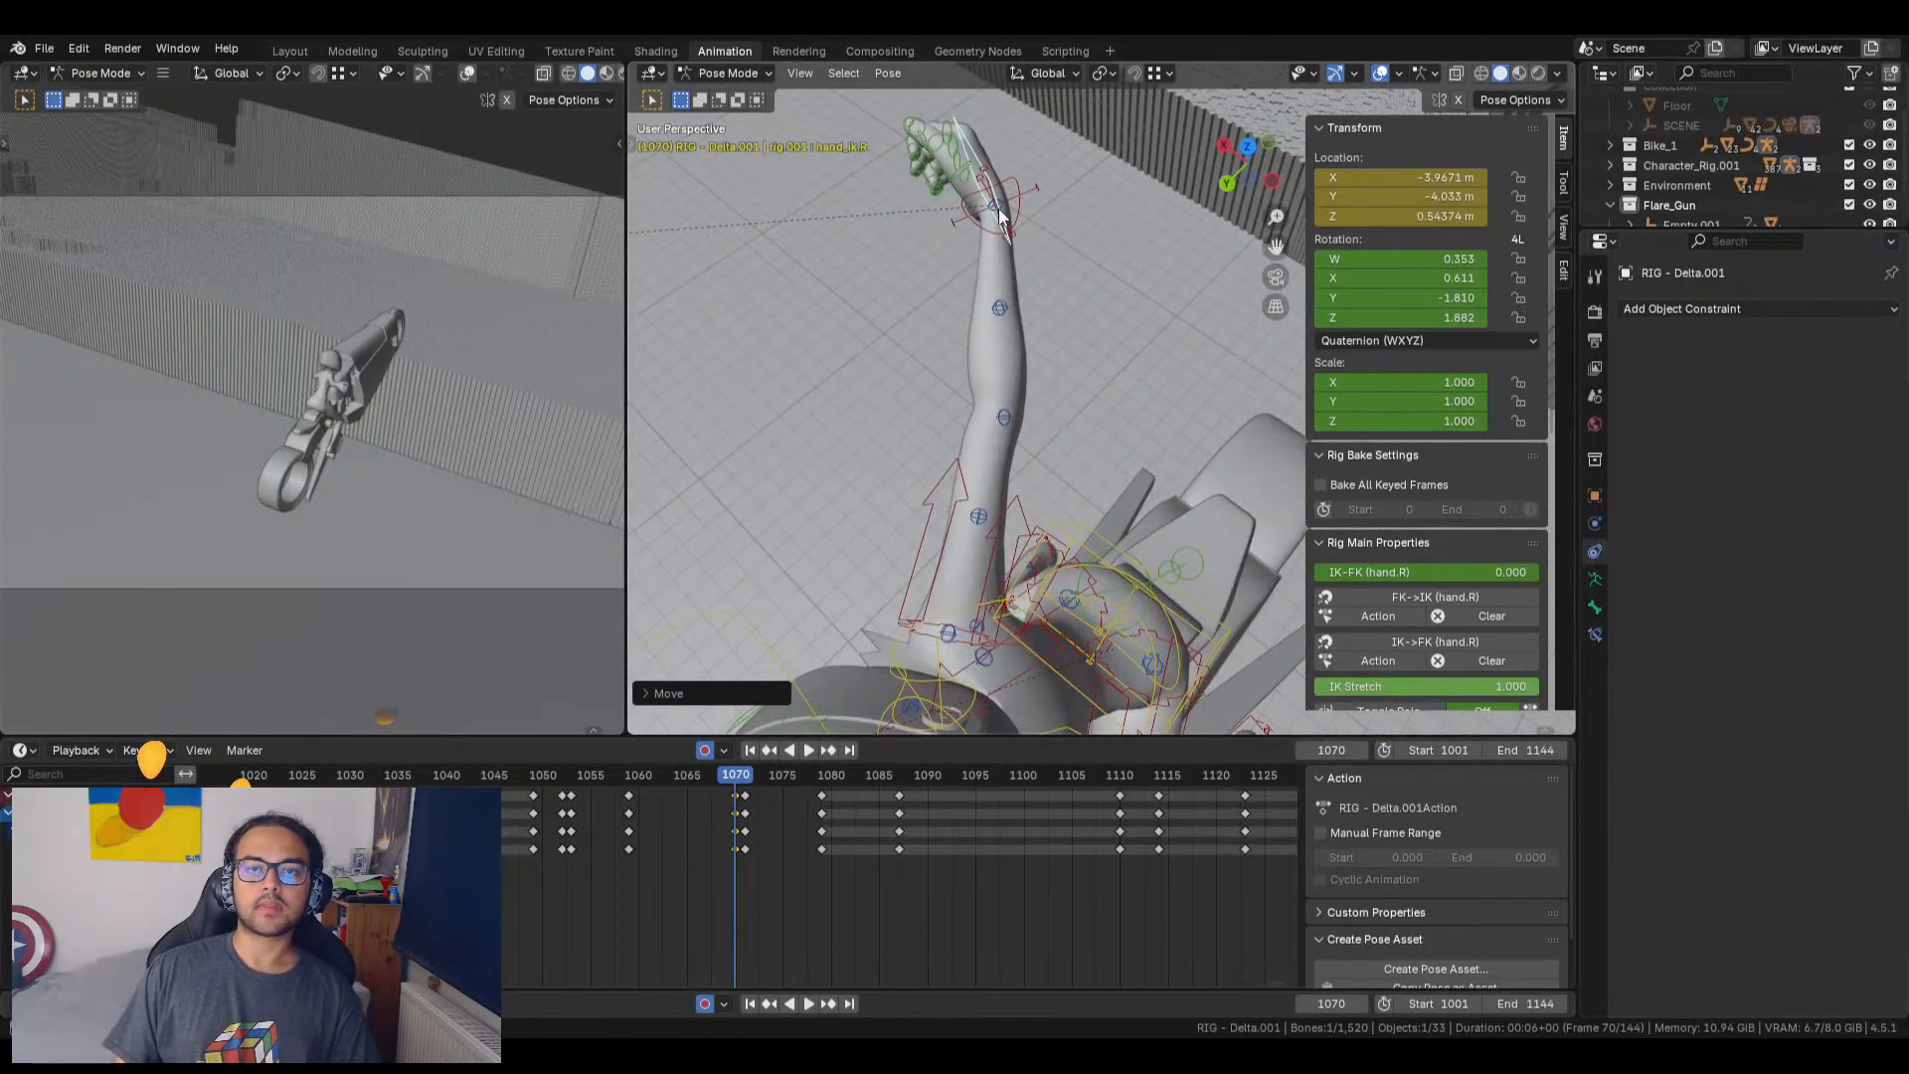
pyautogui.click(1029, 194)
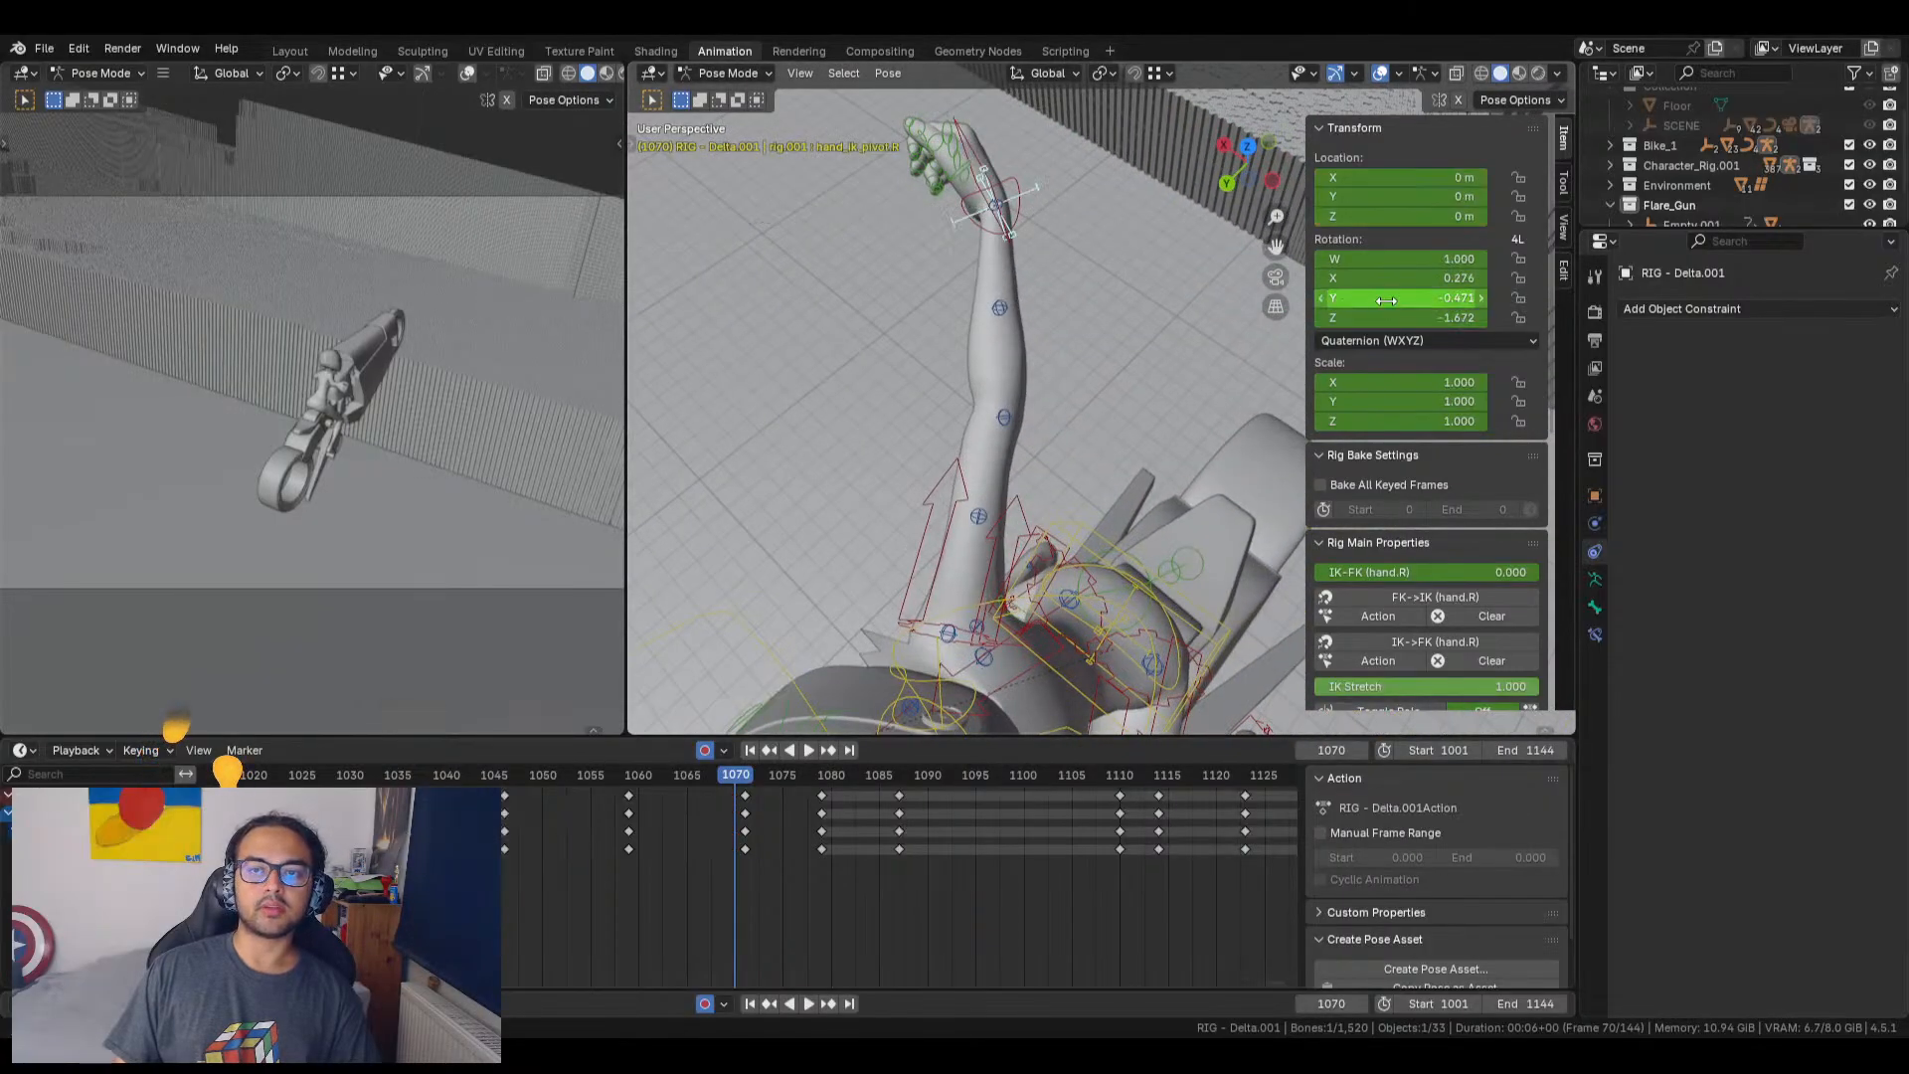
pyautogui.moveTo(1385, 300); pyautogui.dragTo(1447, 277)
pyautogui.hotkey('ctrl', 'z')
# Step: Inspect the rider's right hand pose up close at frame 1070, and check it through the scene camera
pyautogui.moveTo(1048, 283); pyautogui.dragTo(1442, 299, button='middle')
pyautogui.scroll(10, 362, 384)
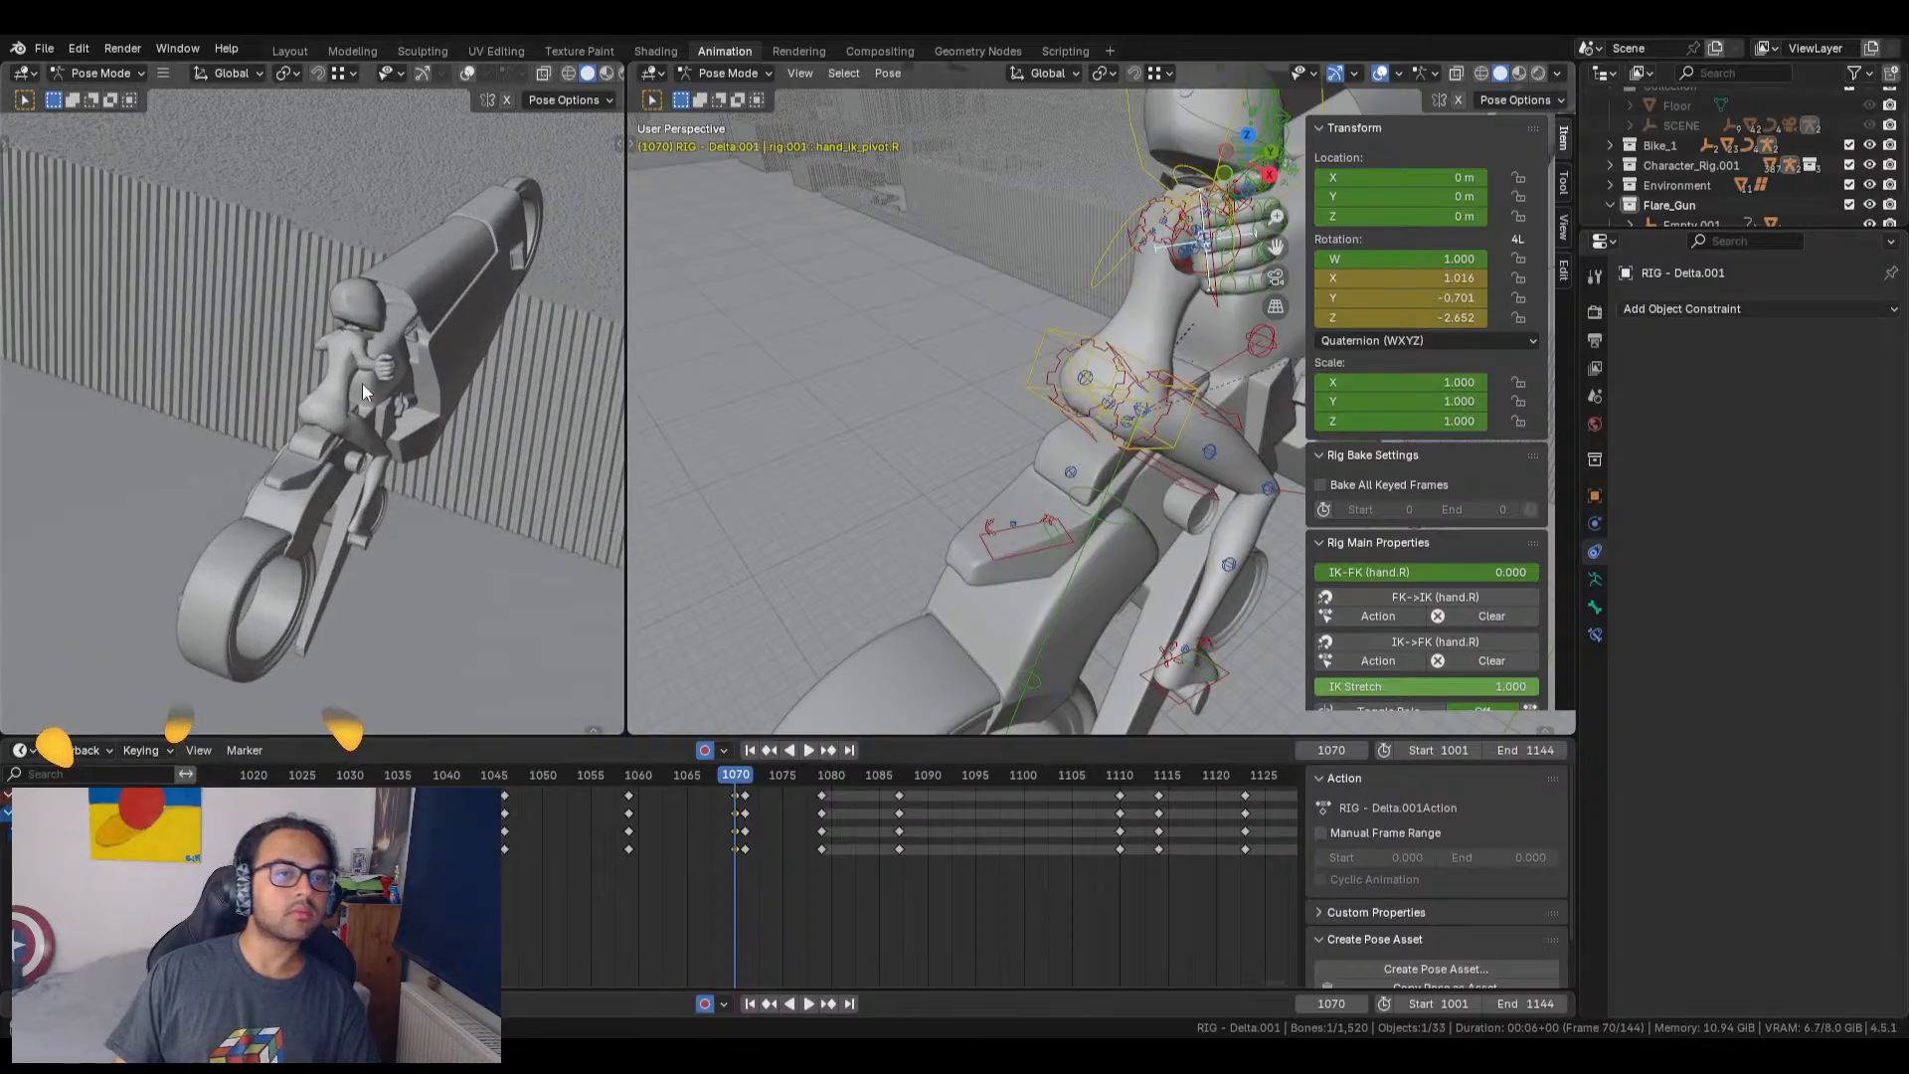
pyautogui.moveTo(494, 376); pyautogui.dragTo(337, 437, button='middle')
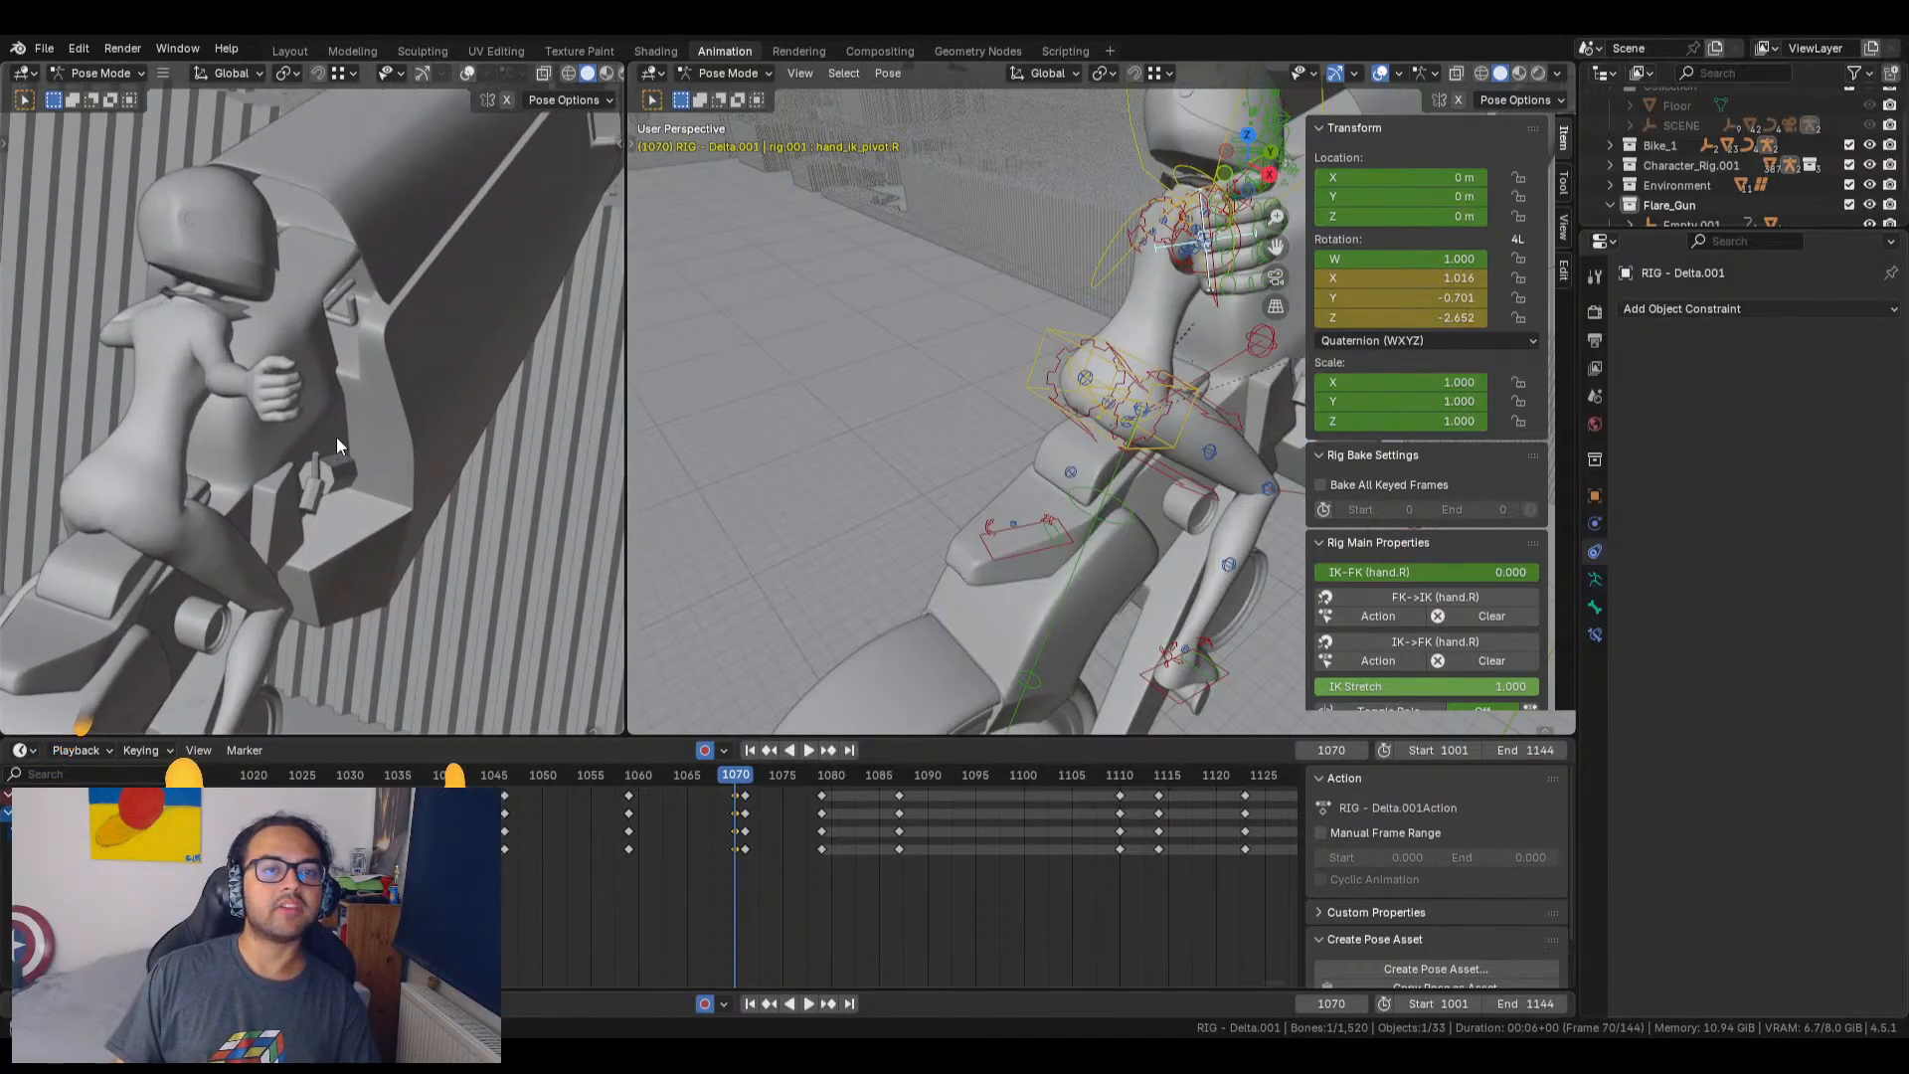
pyautogui.moveTo(875, 383); pyautogui.dragTo(1060, 331, button='middle')
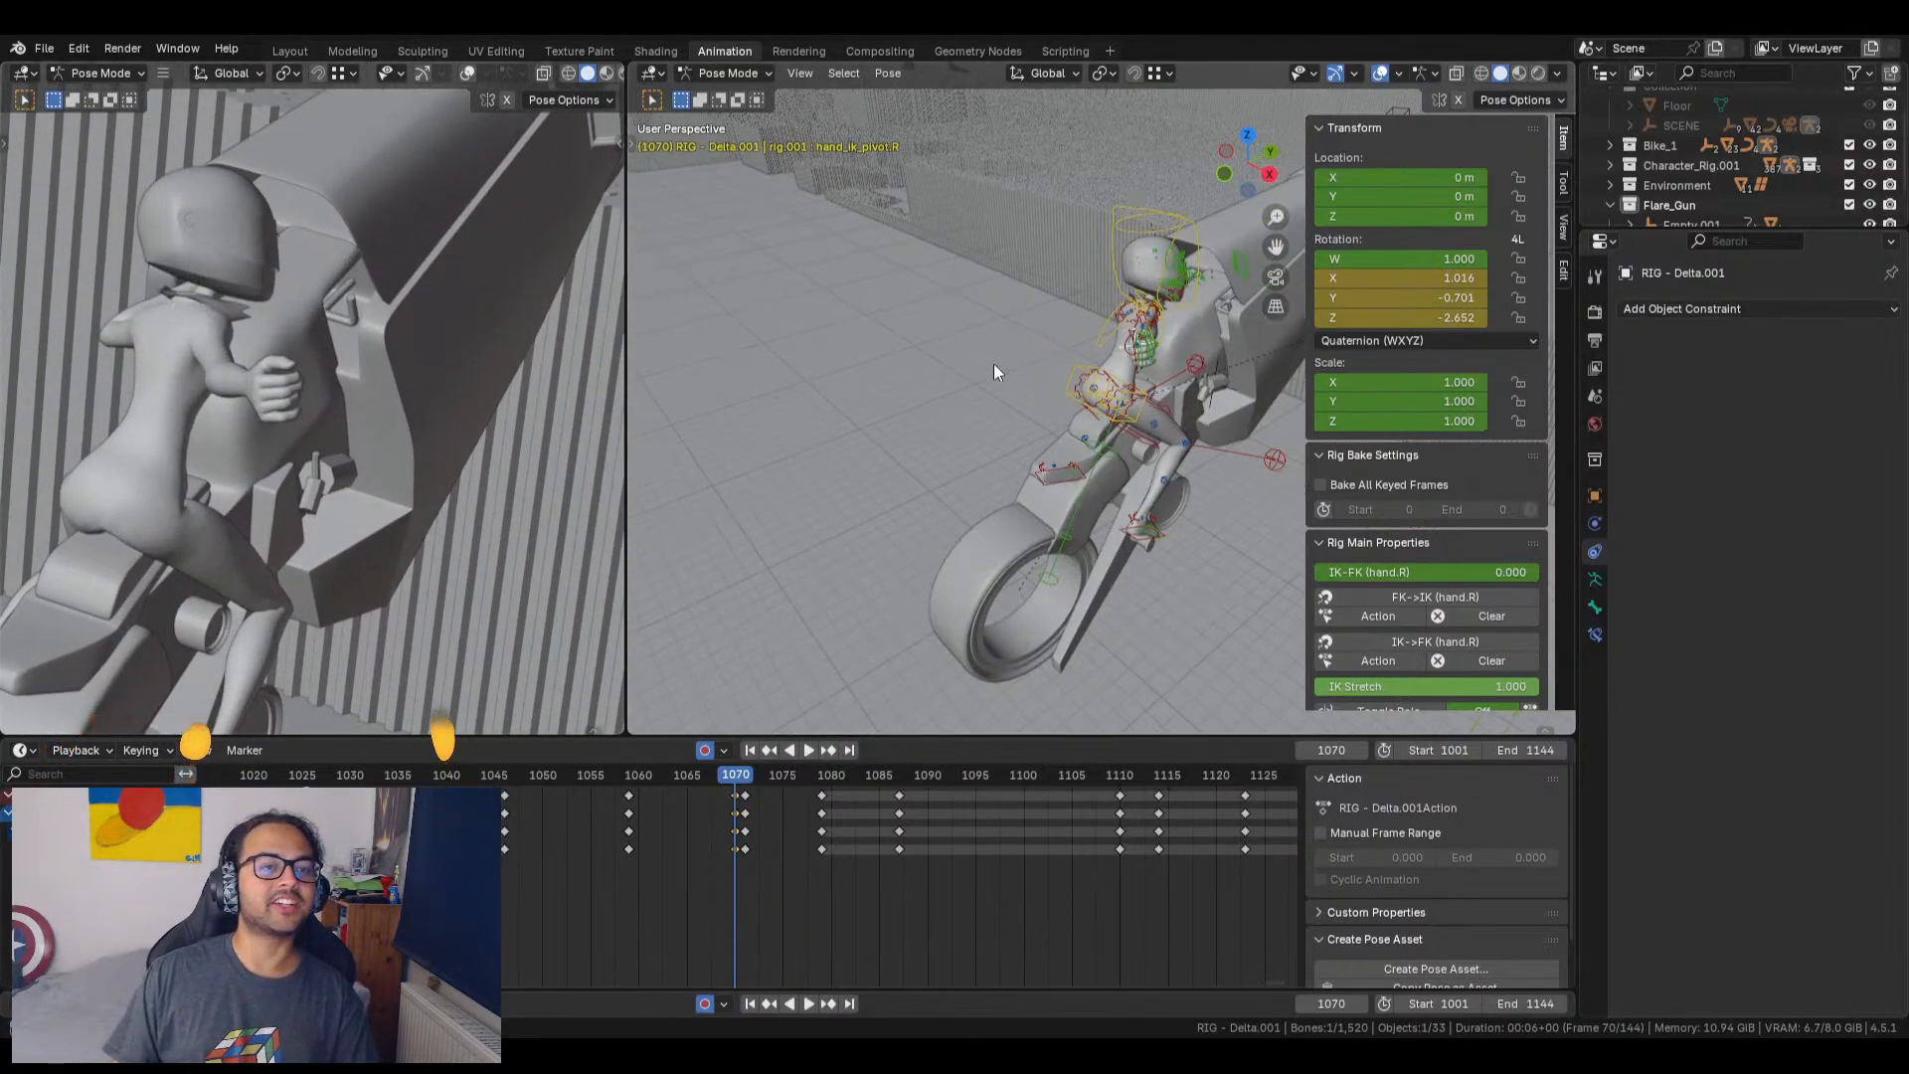
pyautogui.press('KP_0')
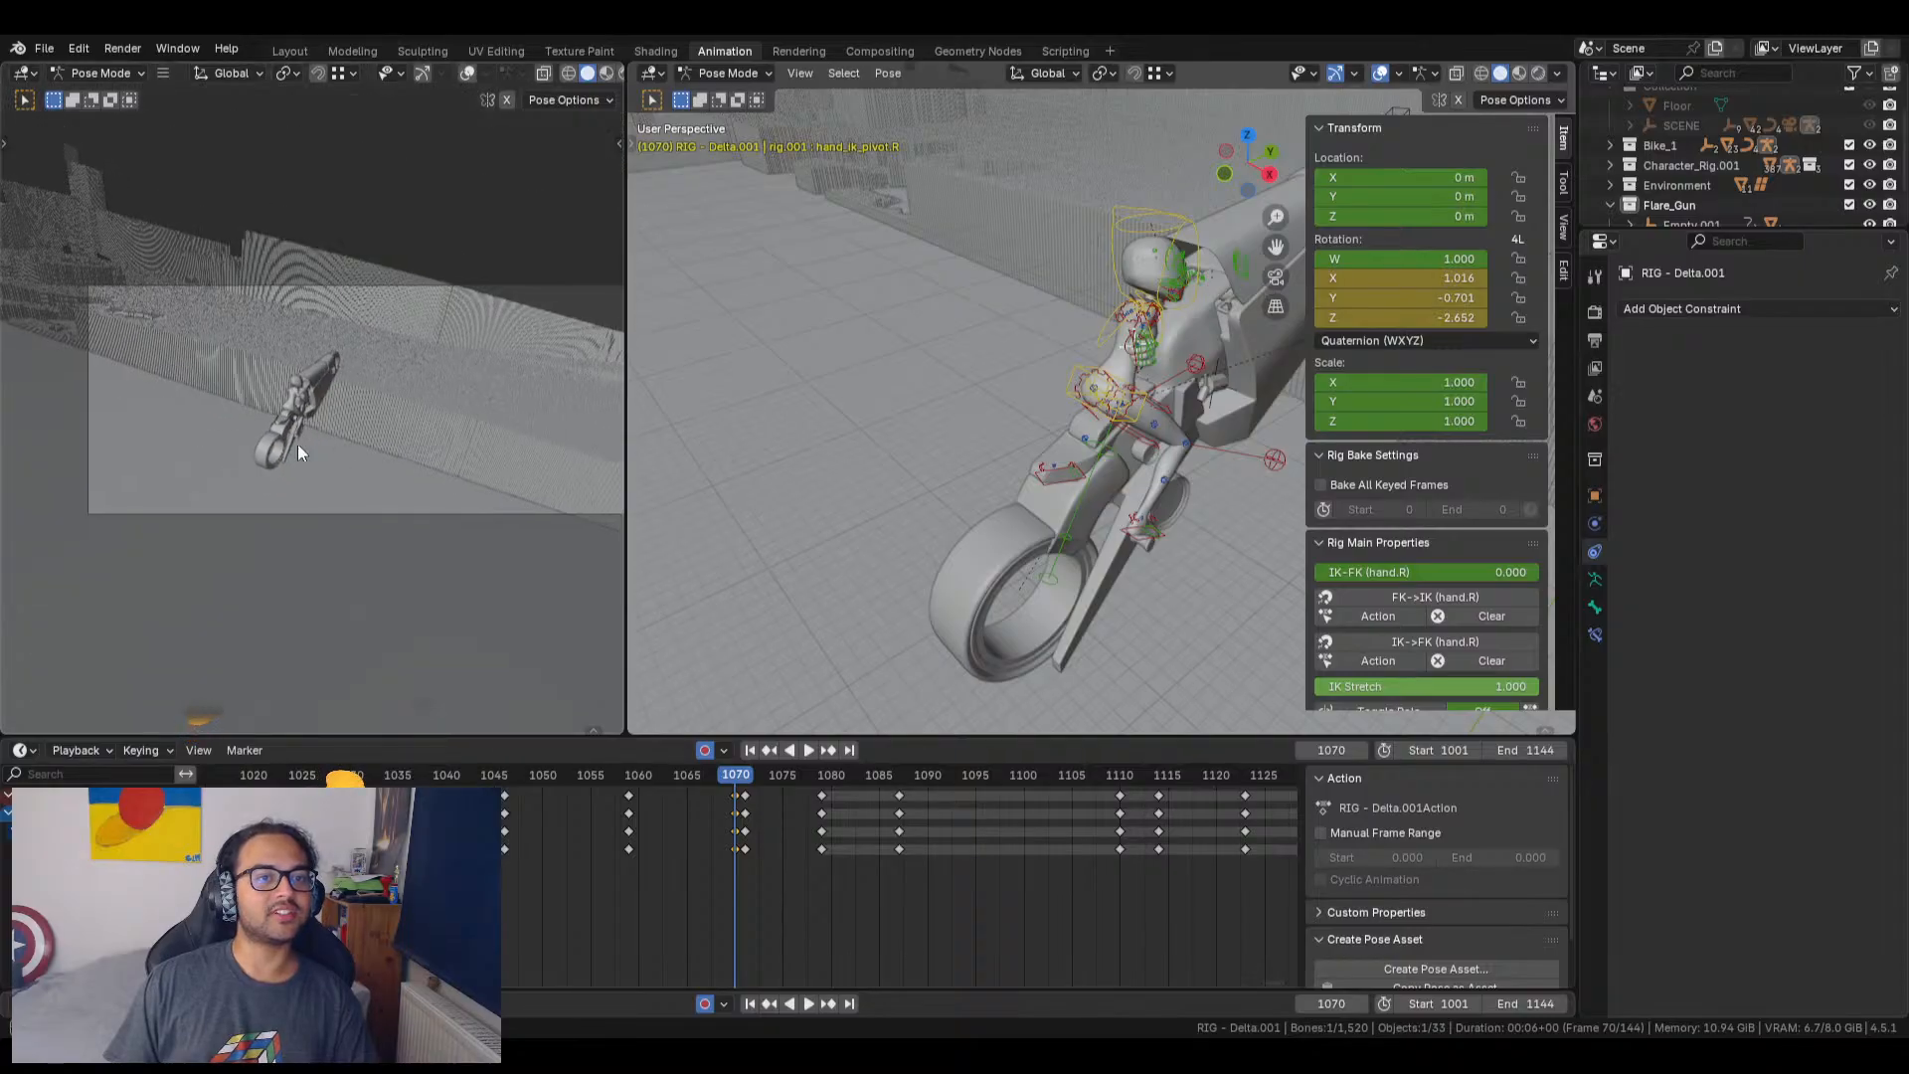
pyautogui.scroll(4, 331, 435)
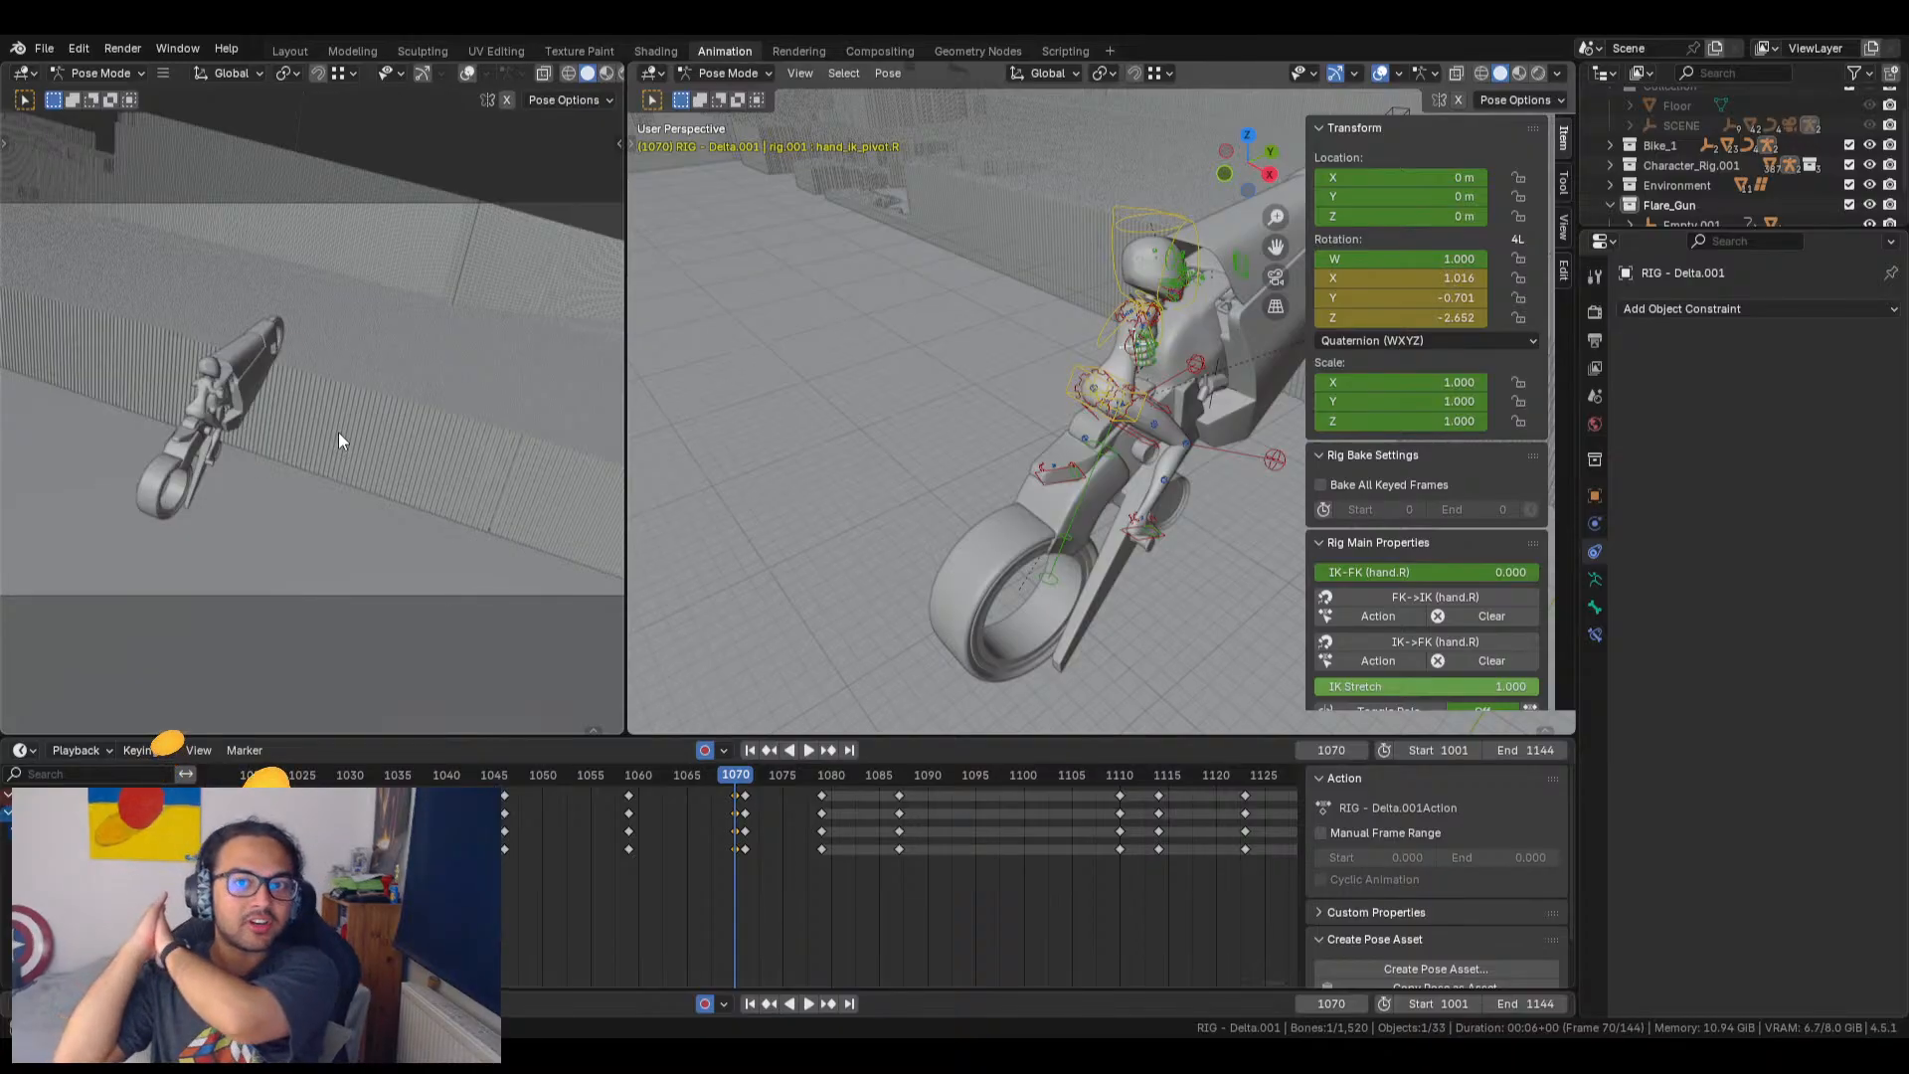
# Step: Temporarily unhide Collection to examine where the CAMERA under SCENE sits relative to the rider, and hide and collapse the collection again
pyautogui.moveTo(1144, 509); pyautogui.dragTo(734, 475, button='middle')
pyautogui.scroll(1, 1846, 130)
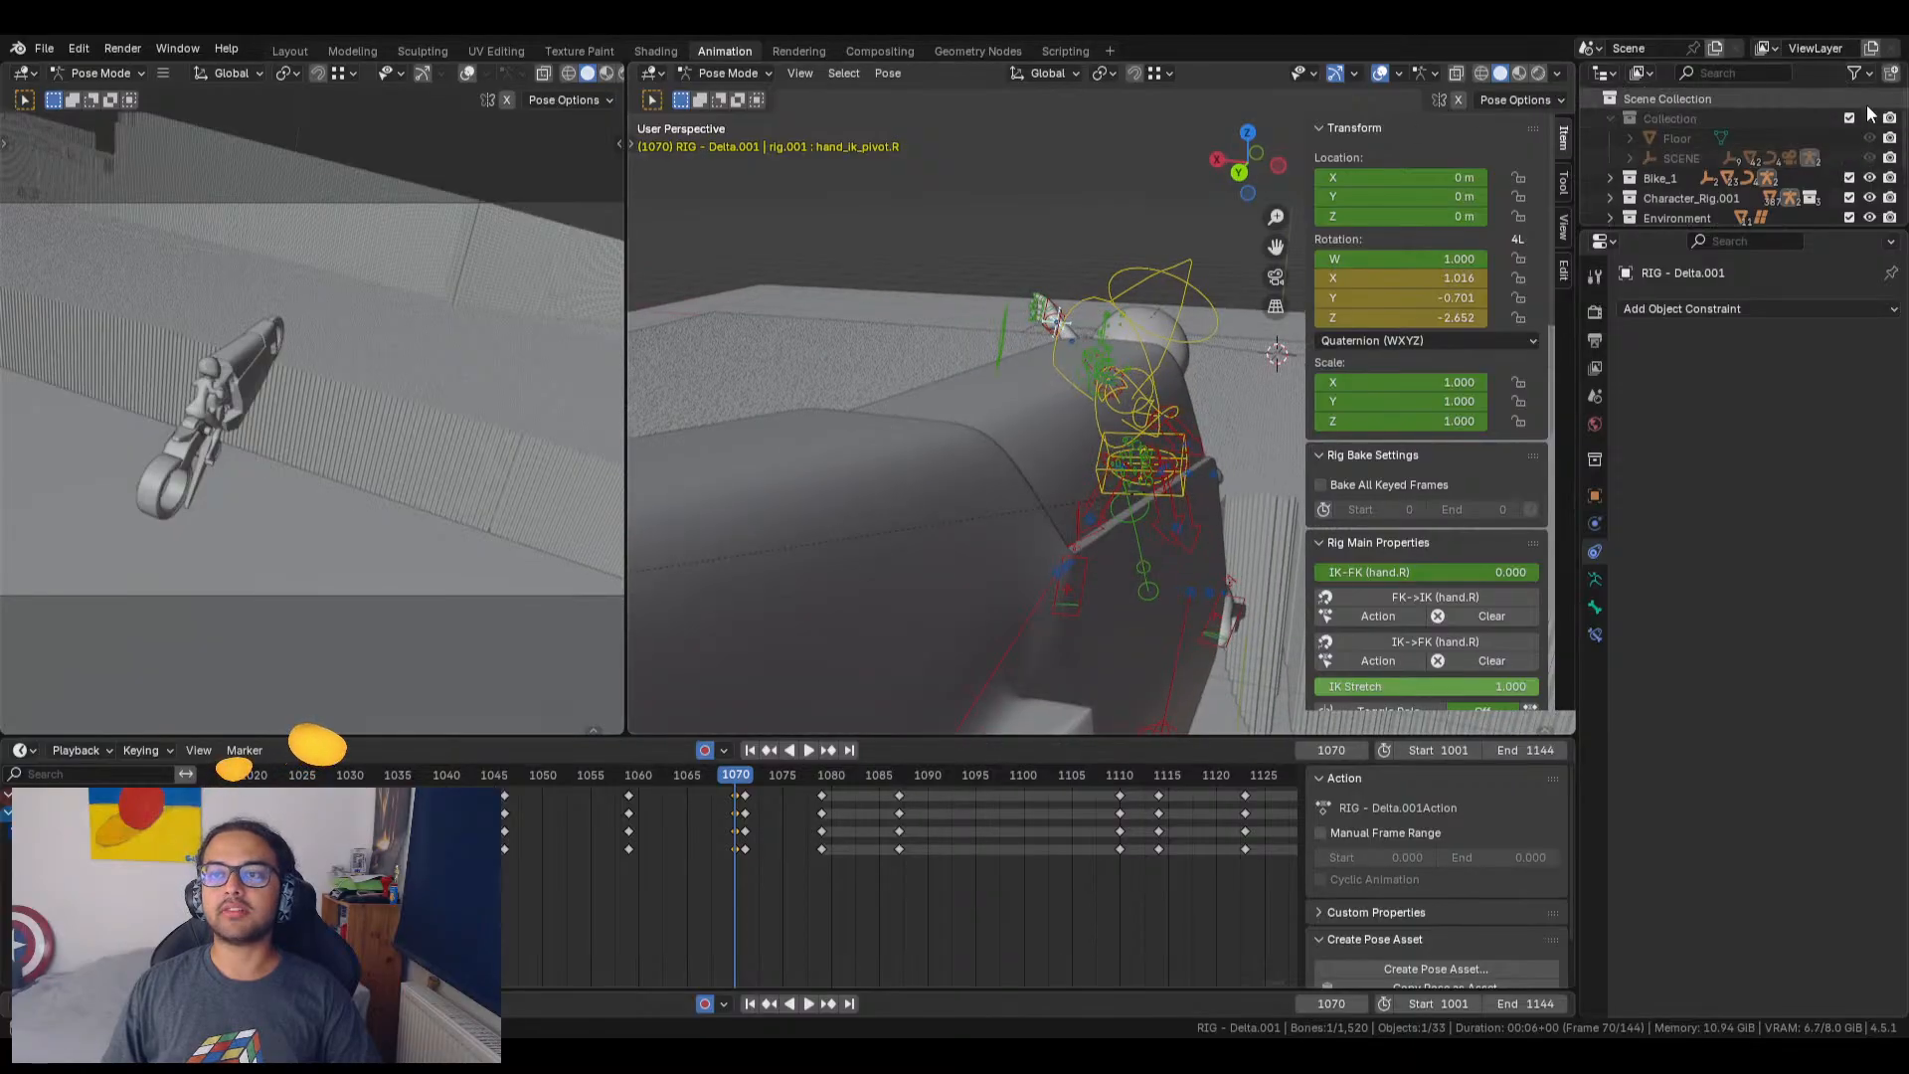
pyautogui.click(1869, 117)
pyautogui.moveTo(1005, 202); pyautogui.dragTo(1084, 398, button='middle')
pyautogui.scroll(-3, 1024, 402)
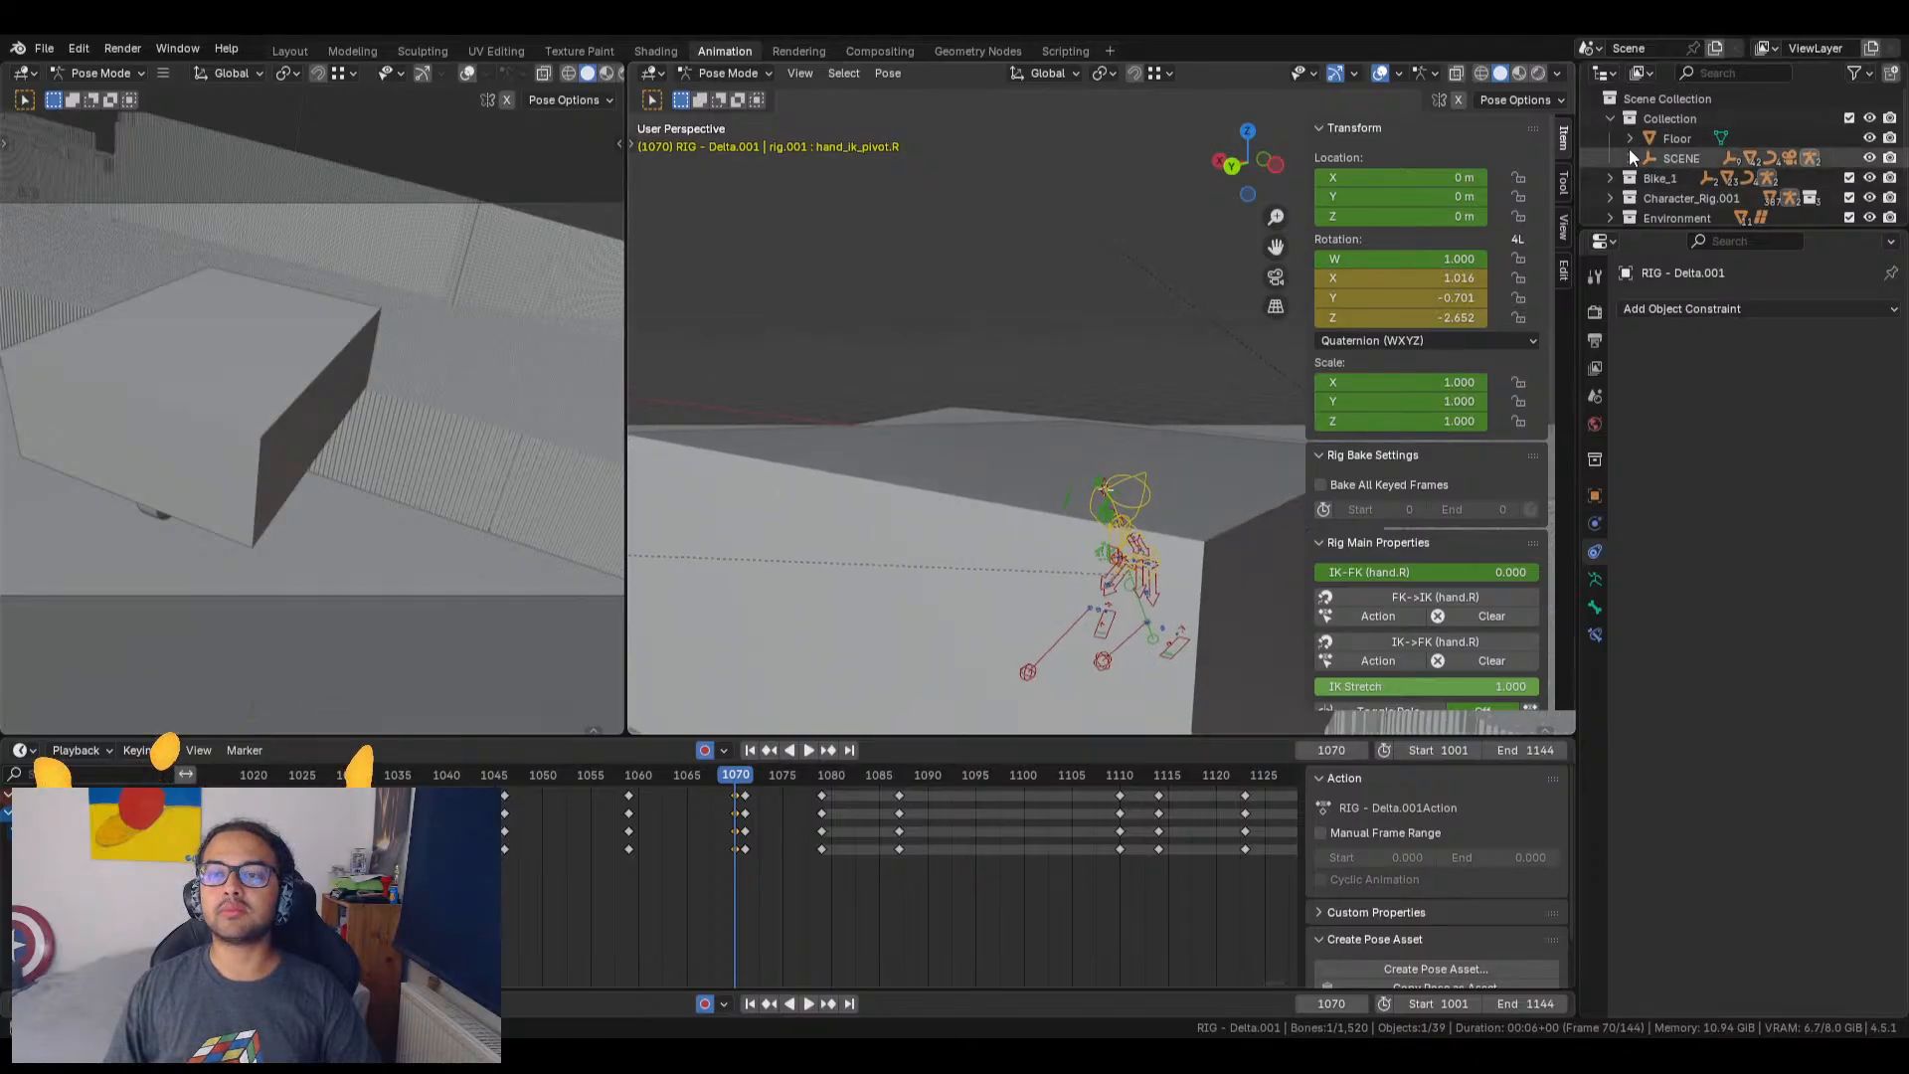
pyautogui.click(1631, 159)
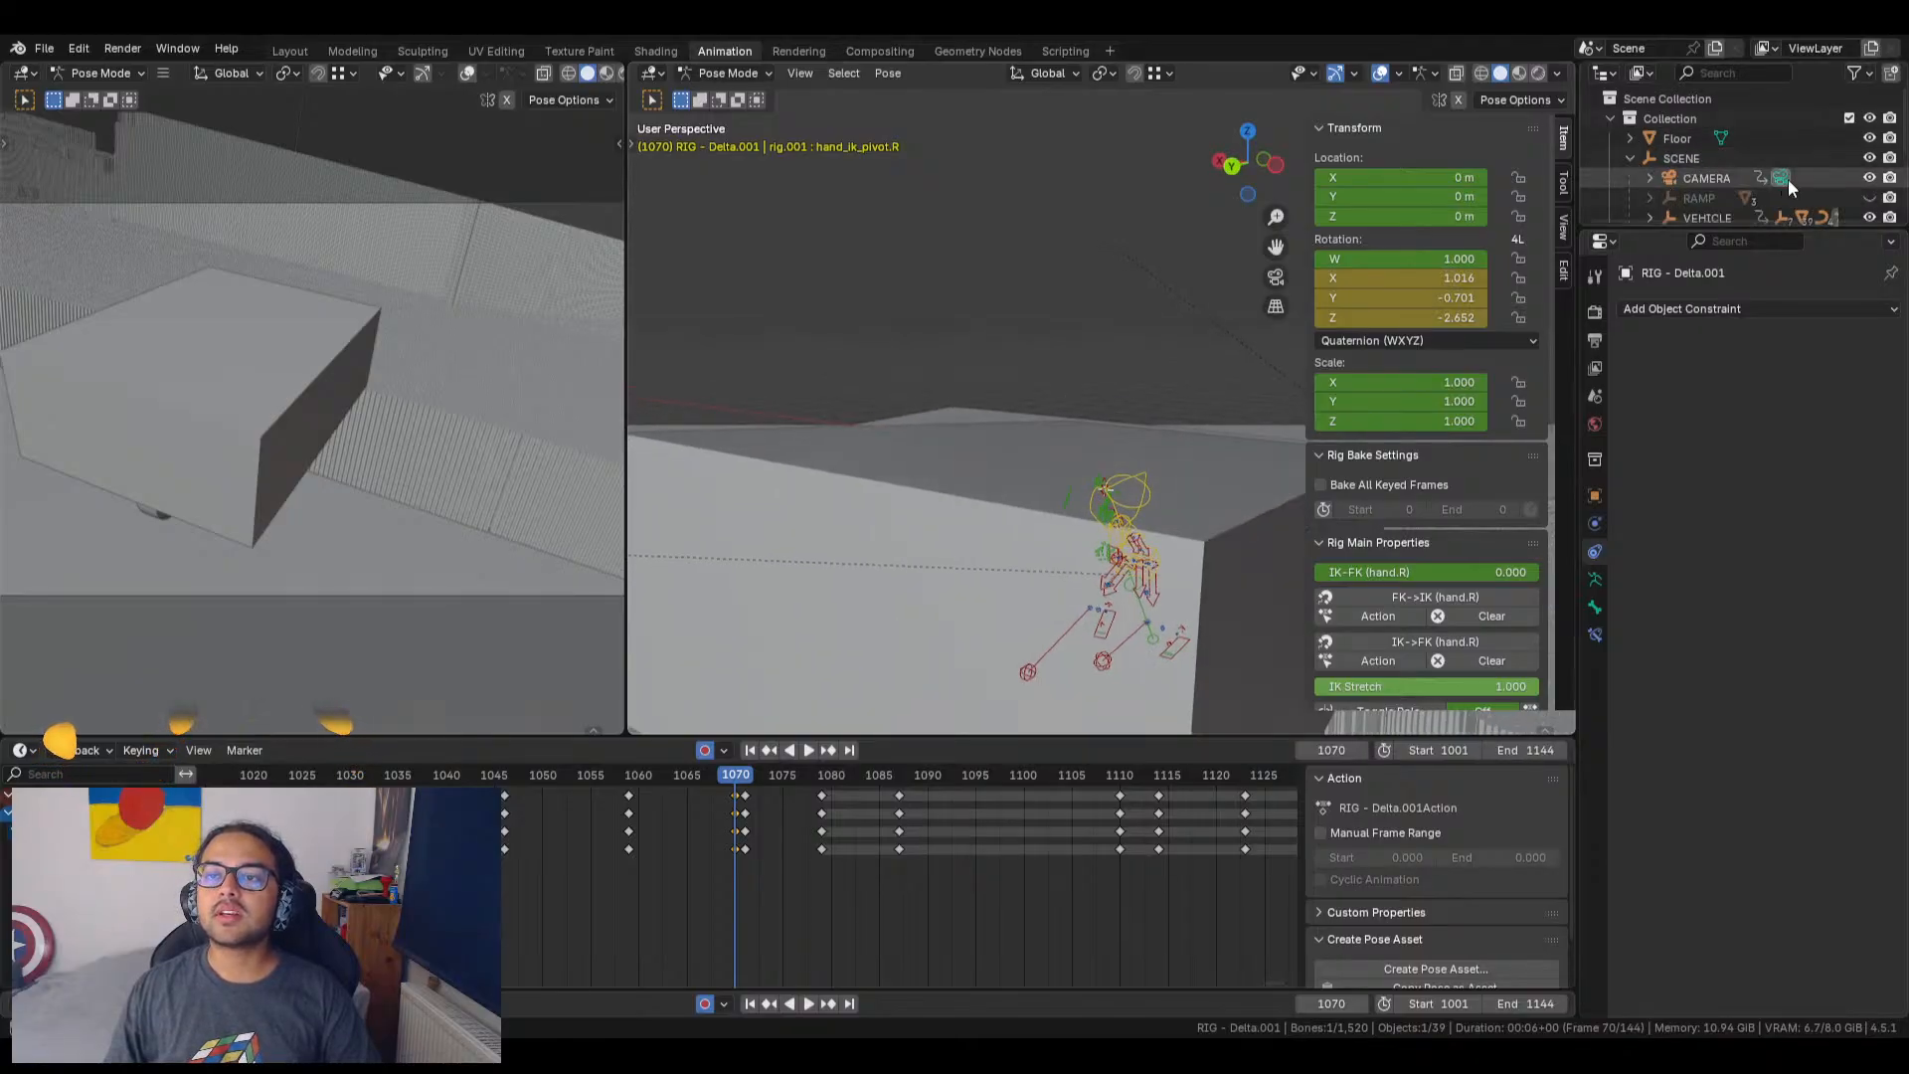
pyautogui.click(1822, 182)
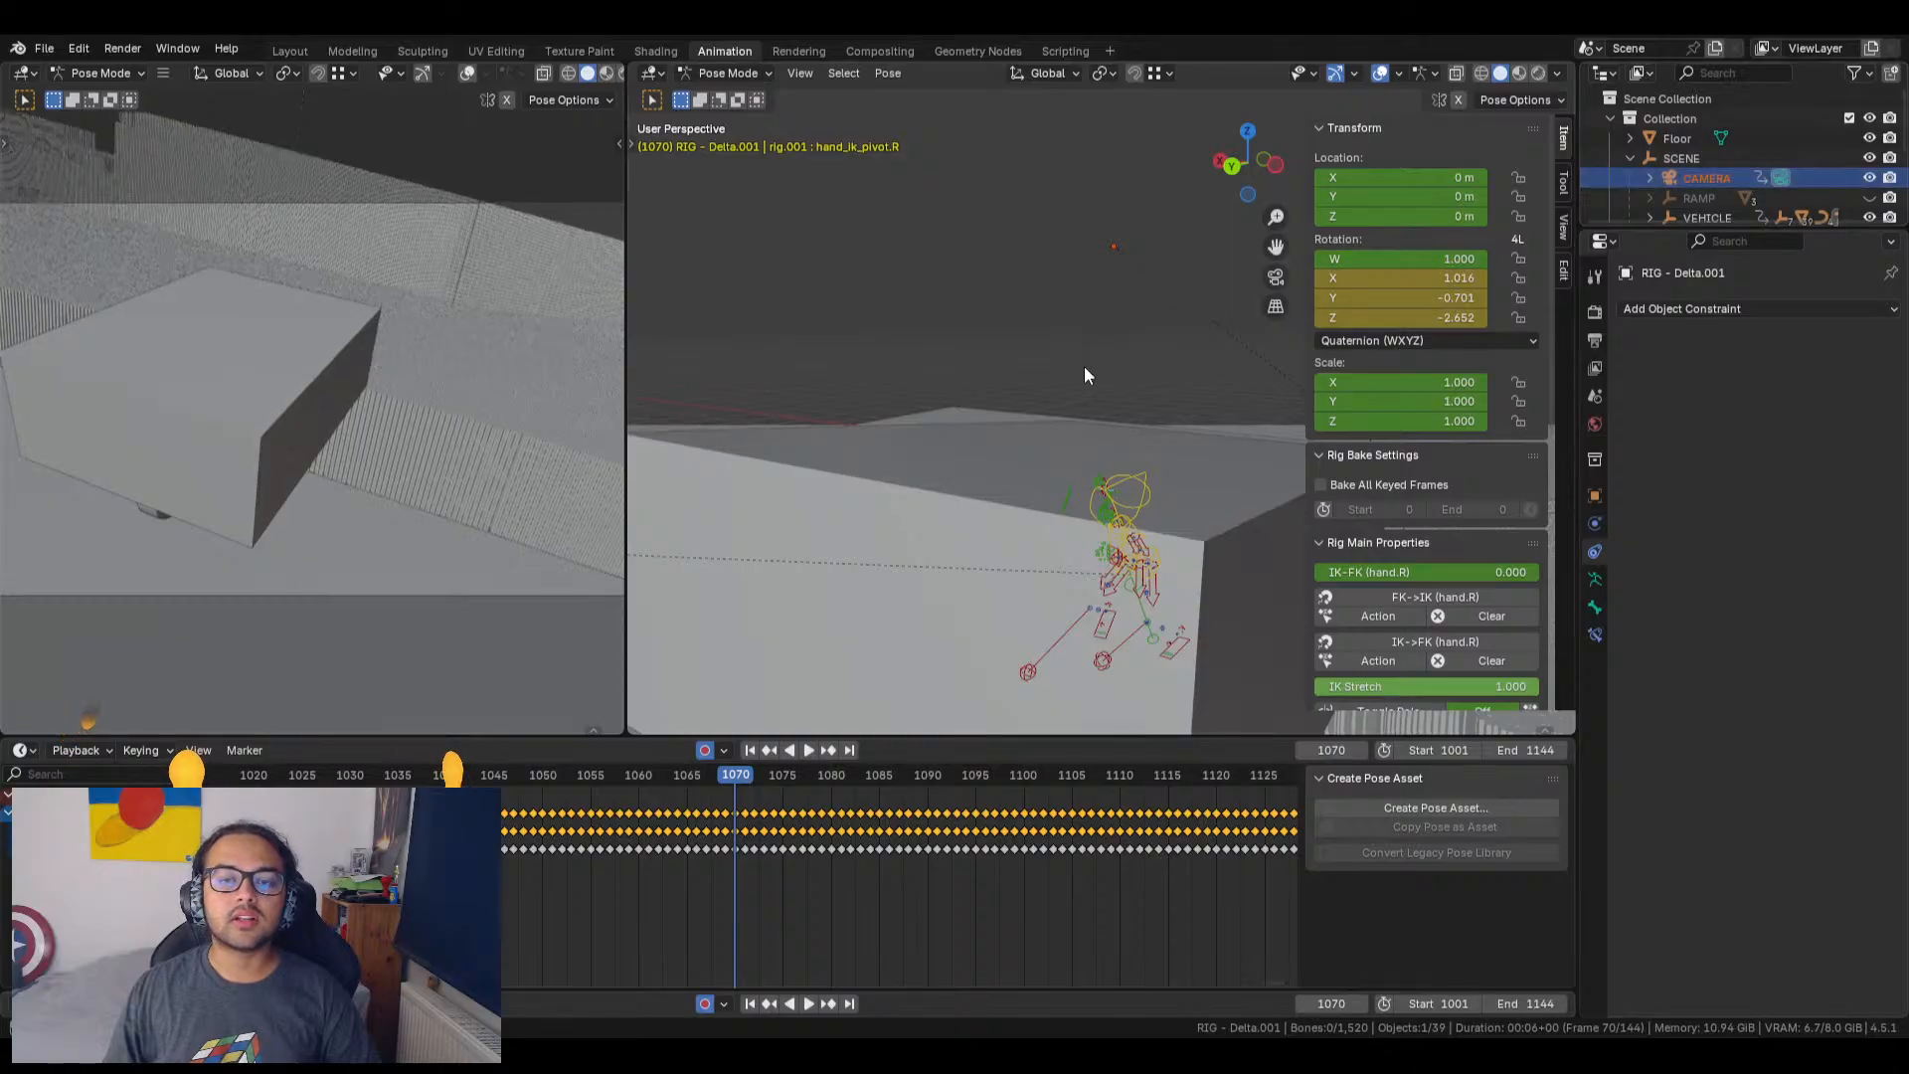
pyautogui.moveTo(1084, 366); pyautogui.dragTo(1255, 453, button='middle')
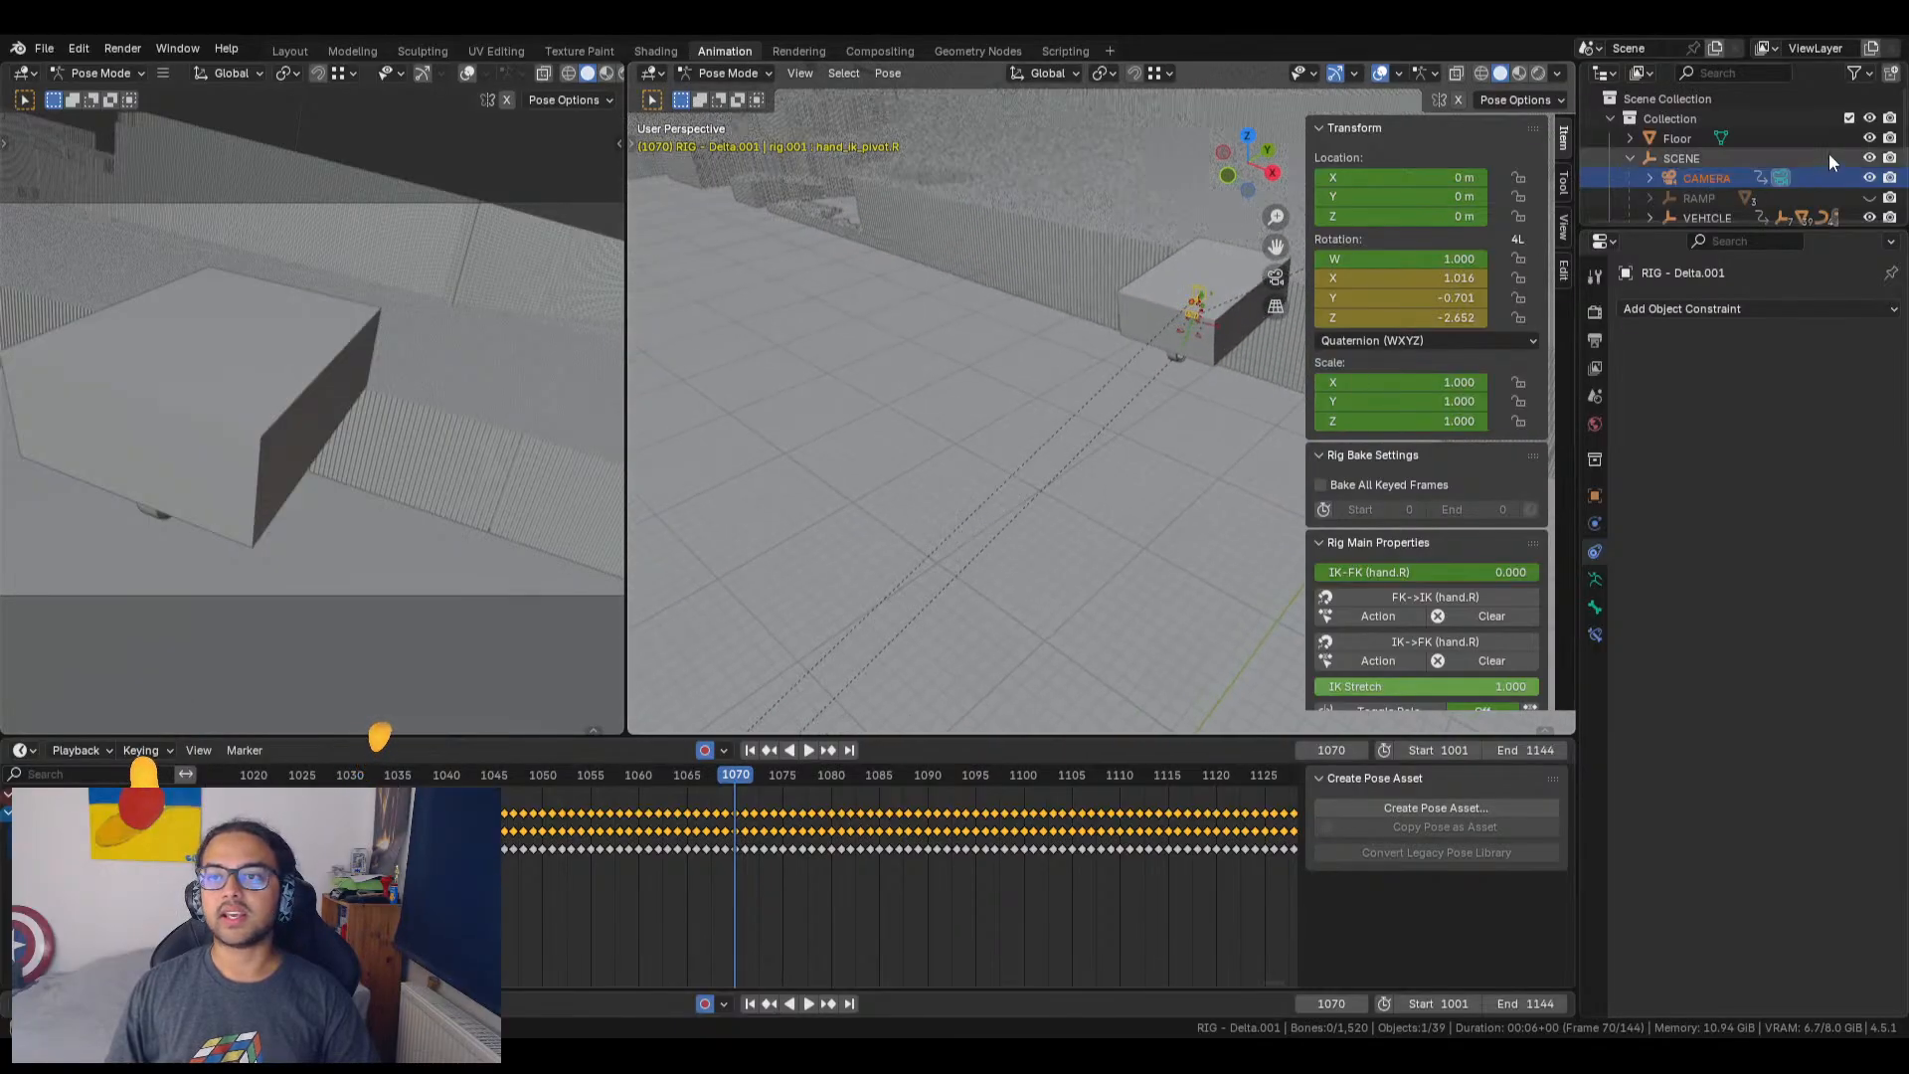
pyautogui.click(1869, 121)
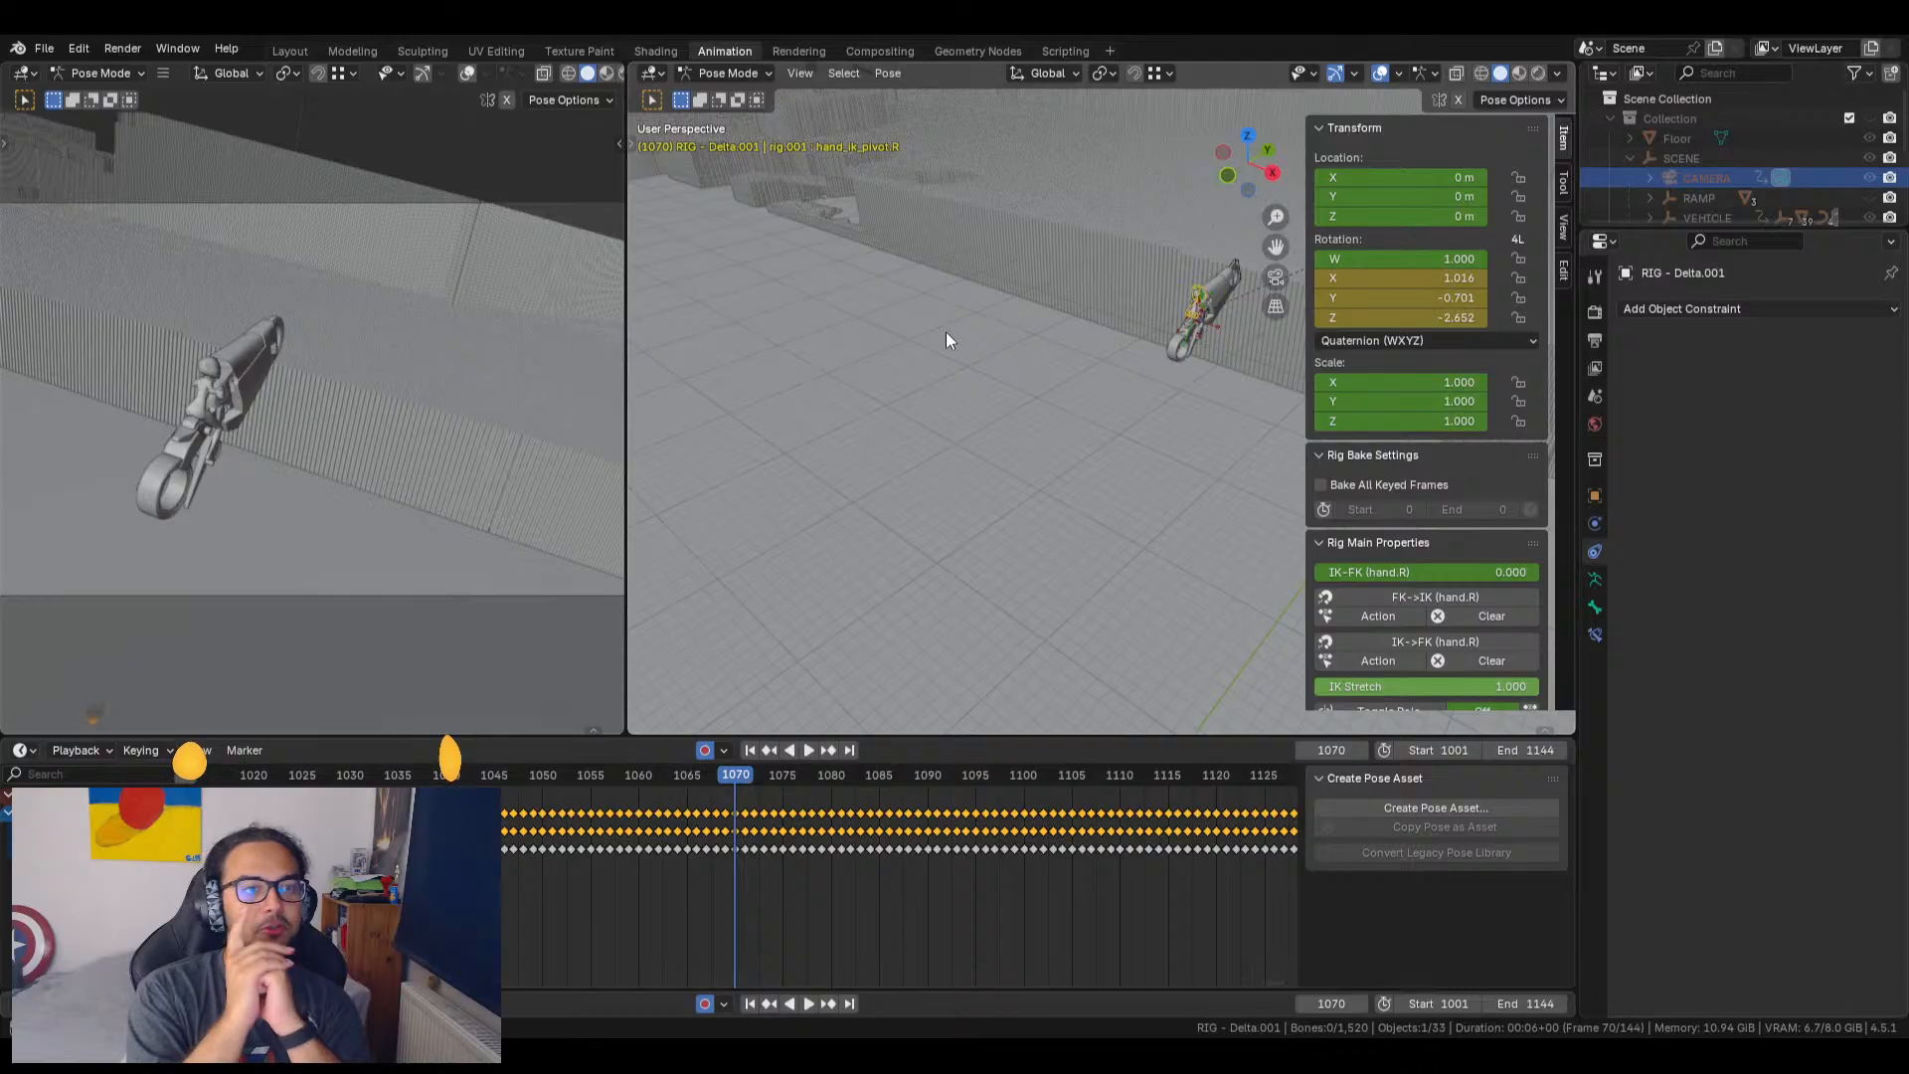
pyautogui.press('Delete')
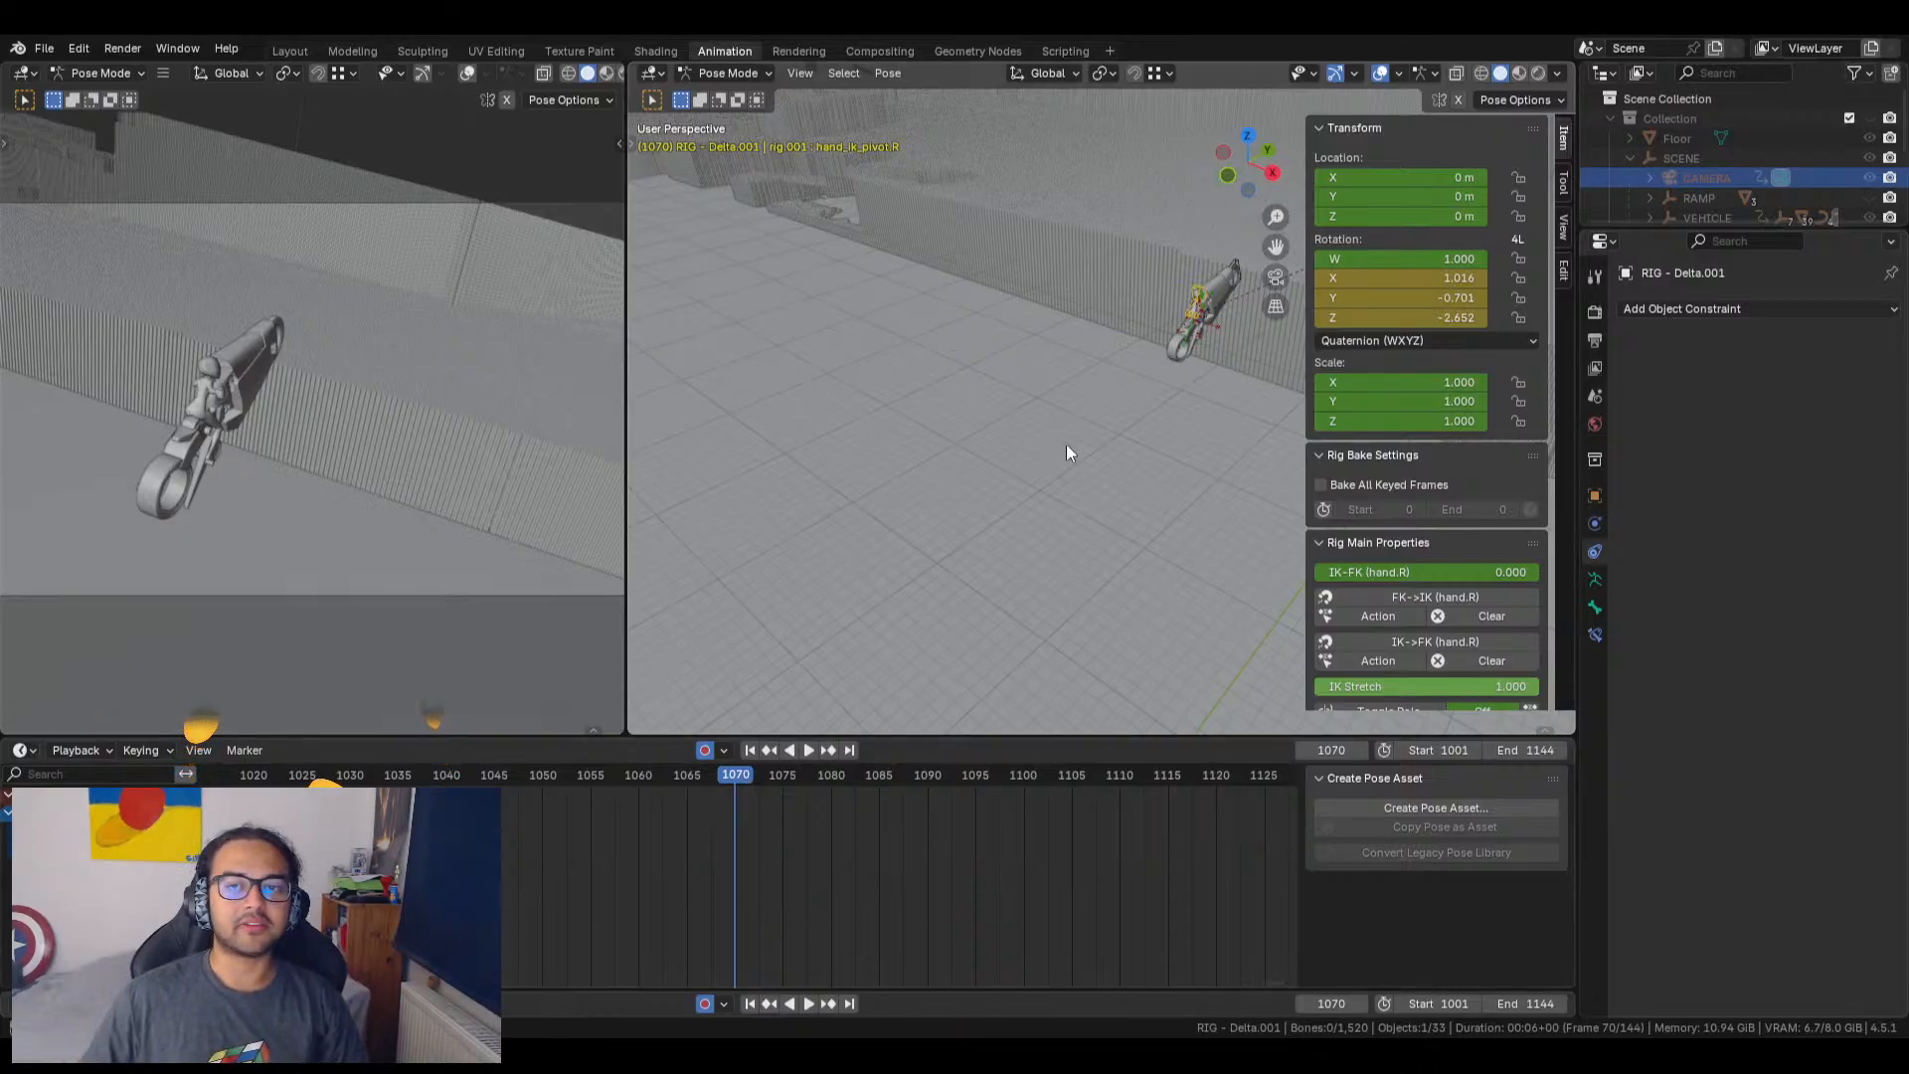
pyautogui.click(1617, 120)
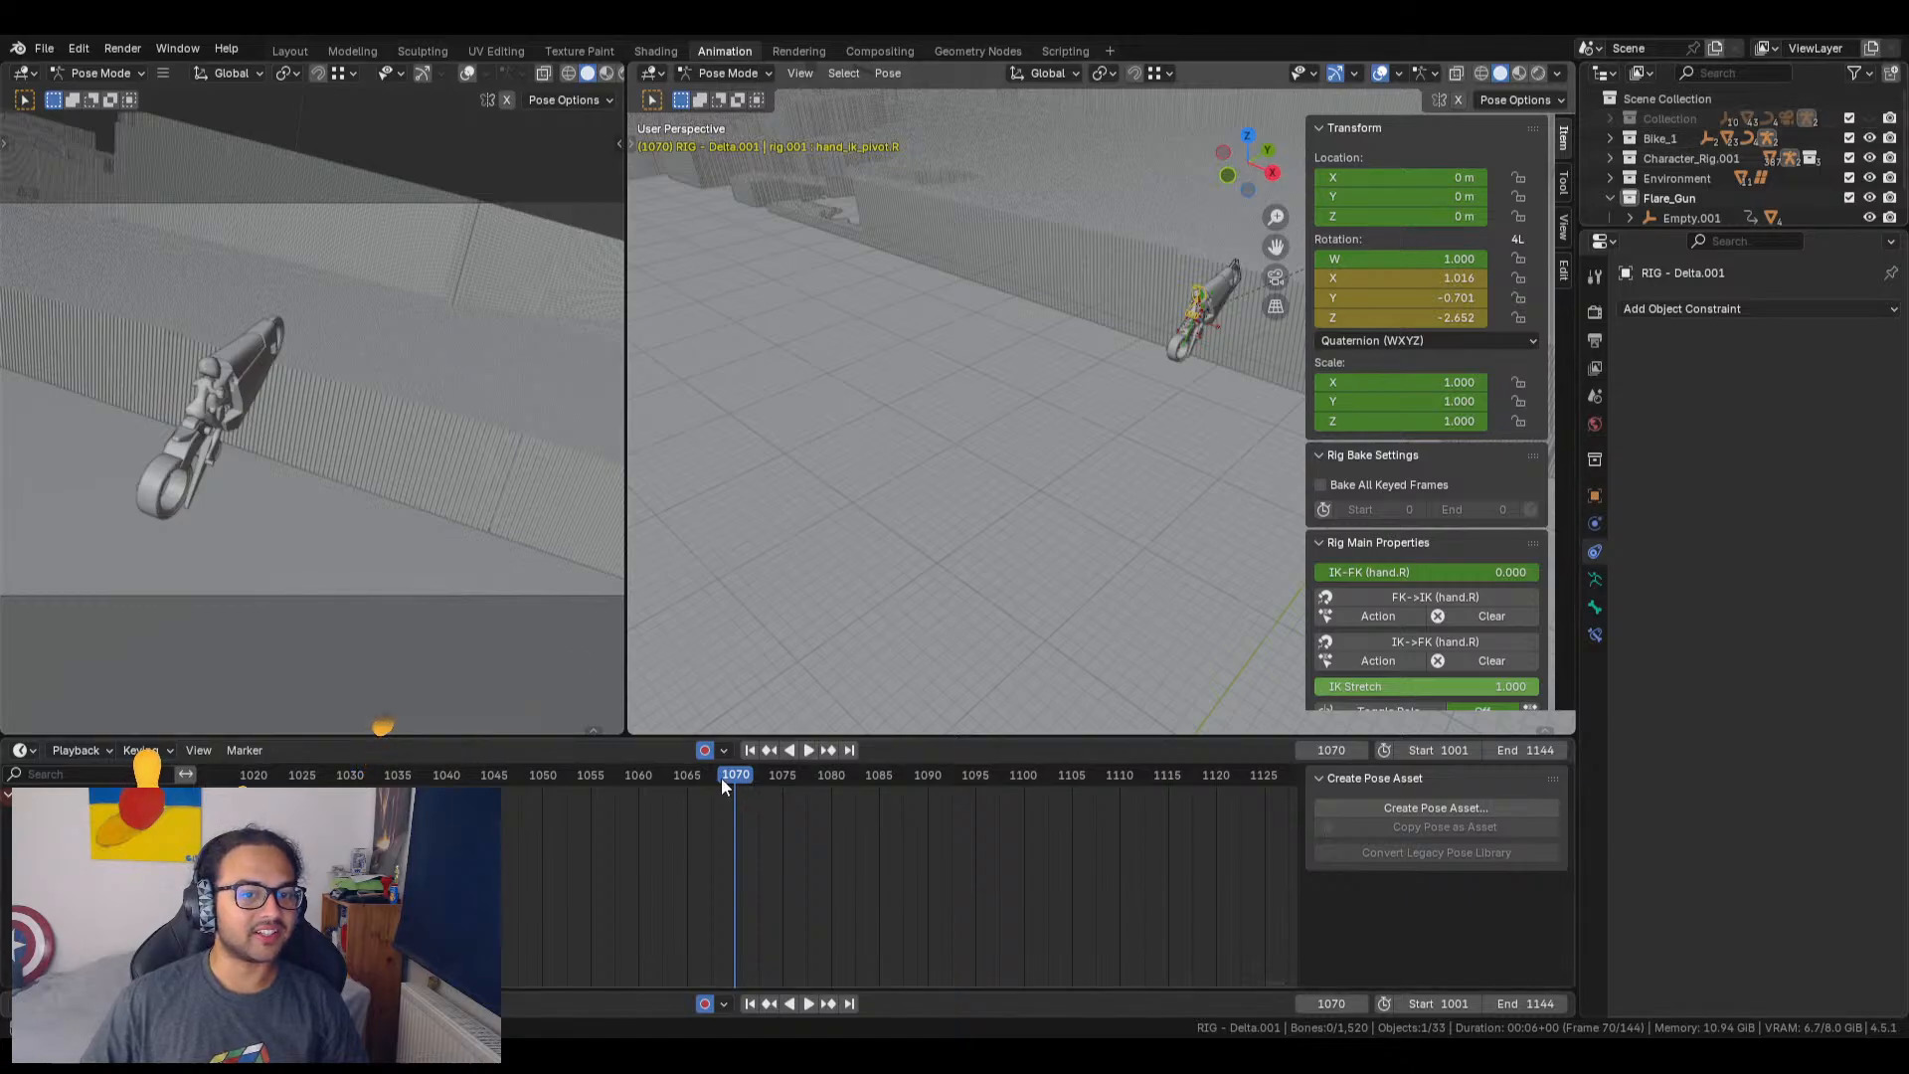
# Step: Go to frame 1074, select the right hand IK control and frame the view on the rider's arm
pyautogui.moveTo(720, 777); pyautogui.dragTo(779, 785)
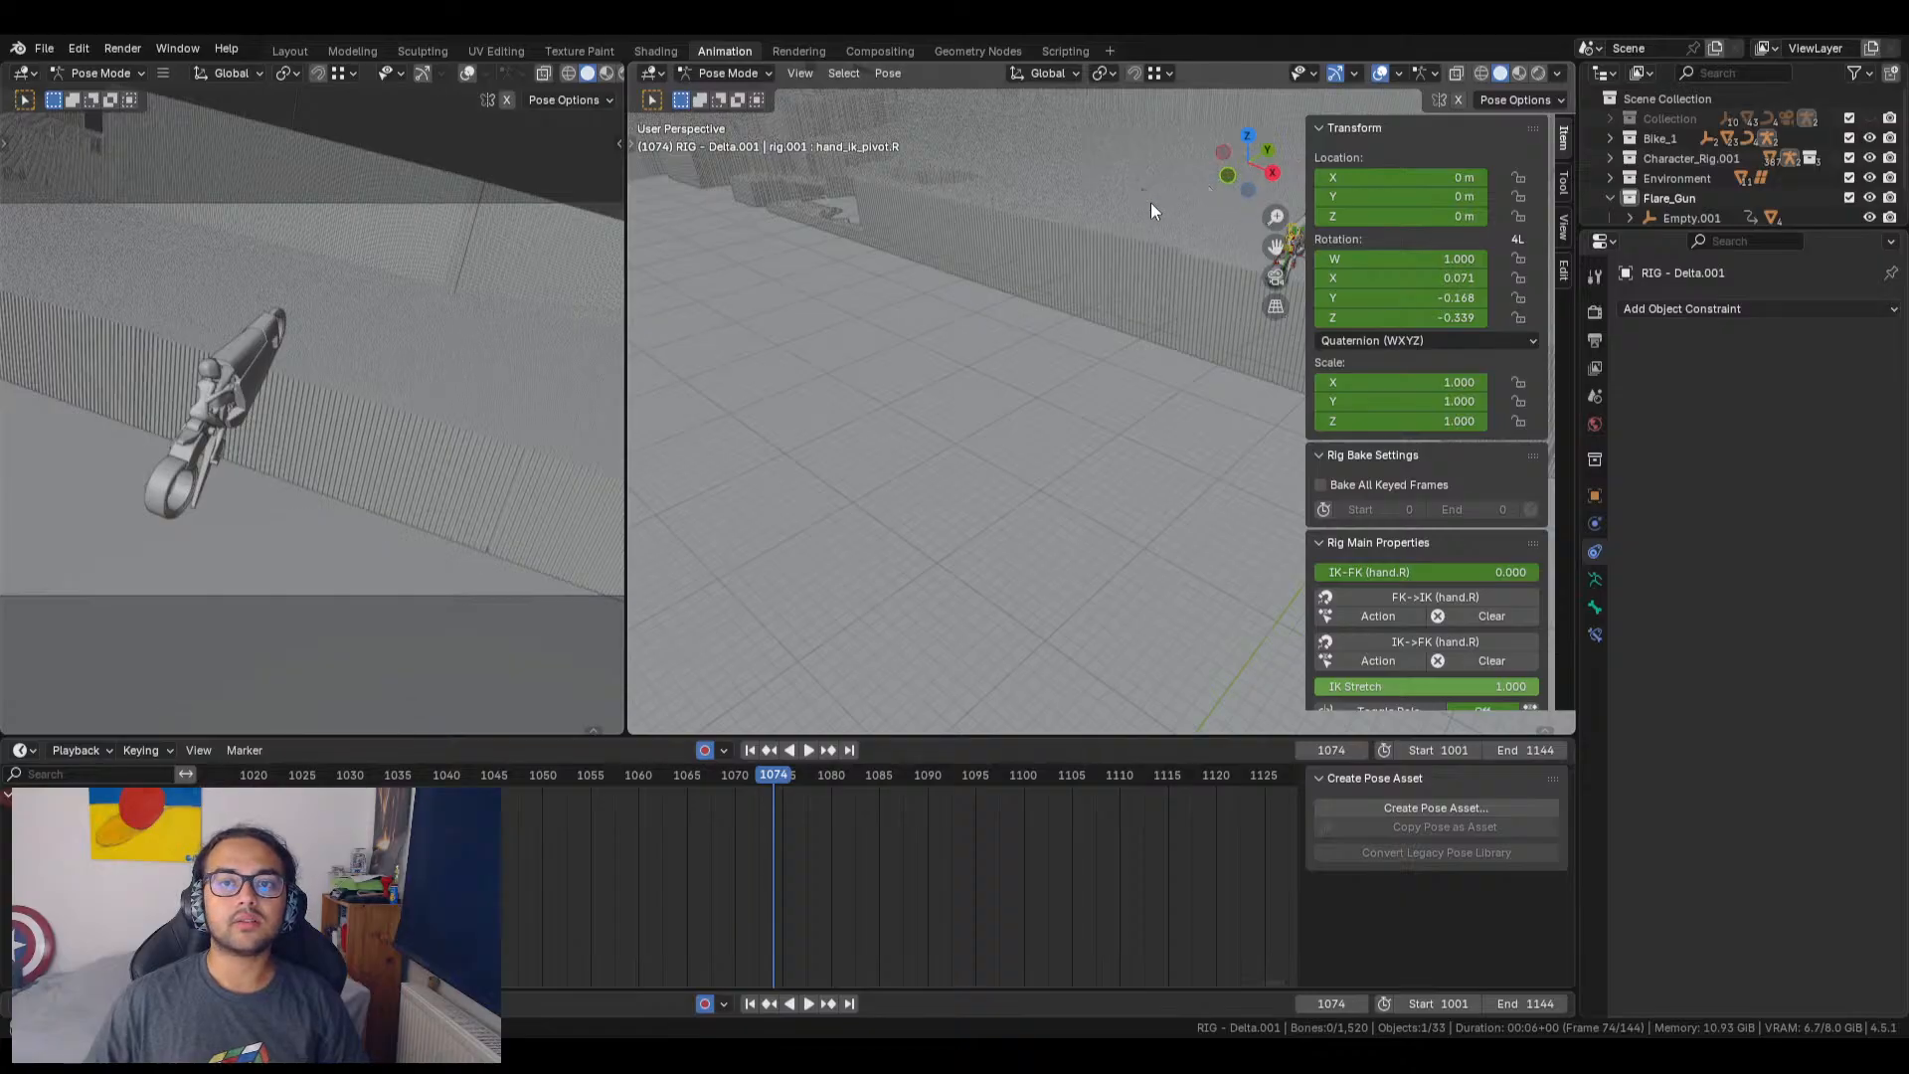
pyautogui.click(804, 75)
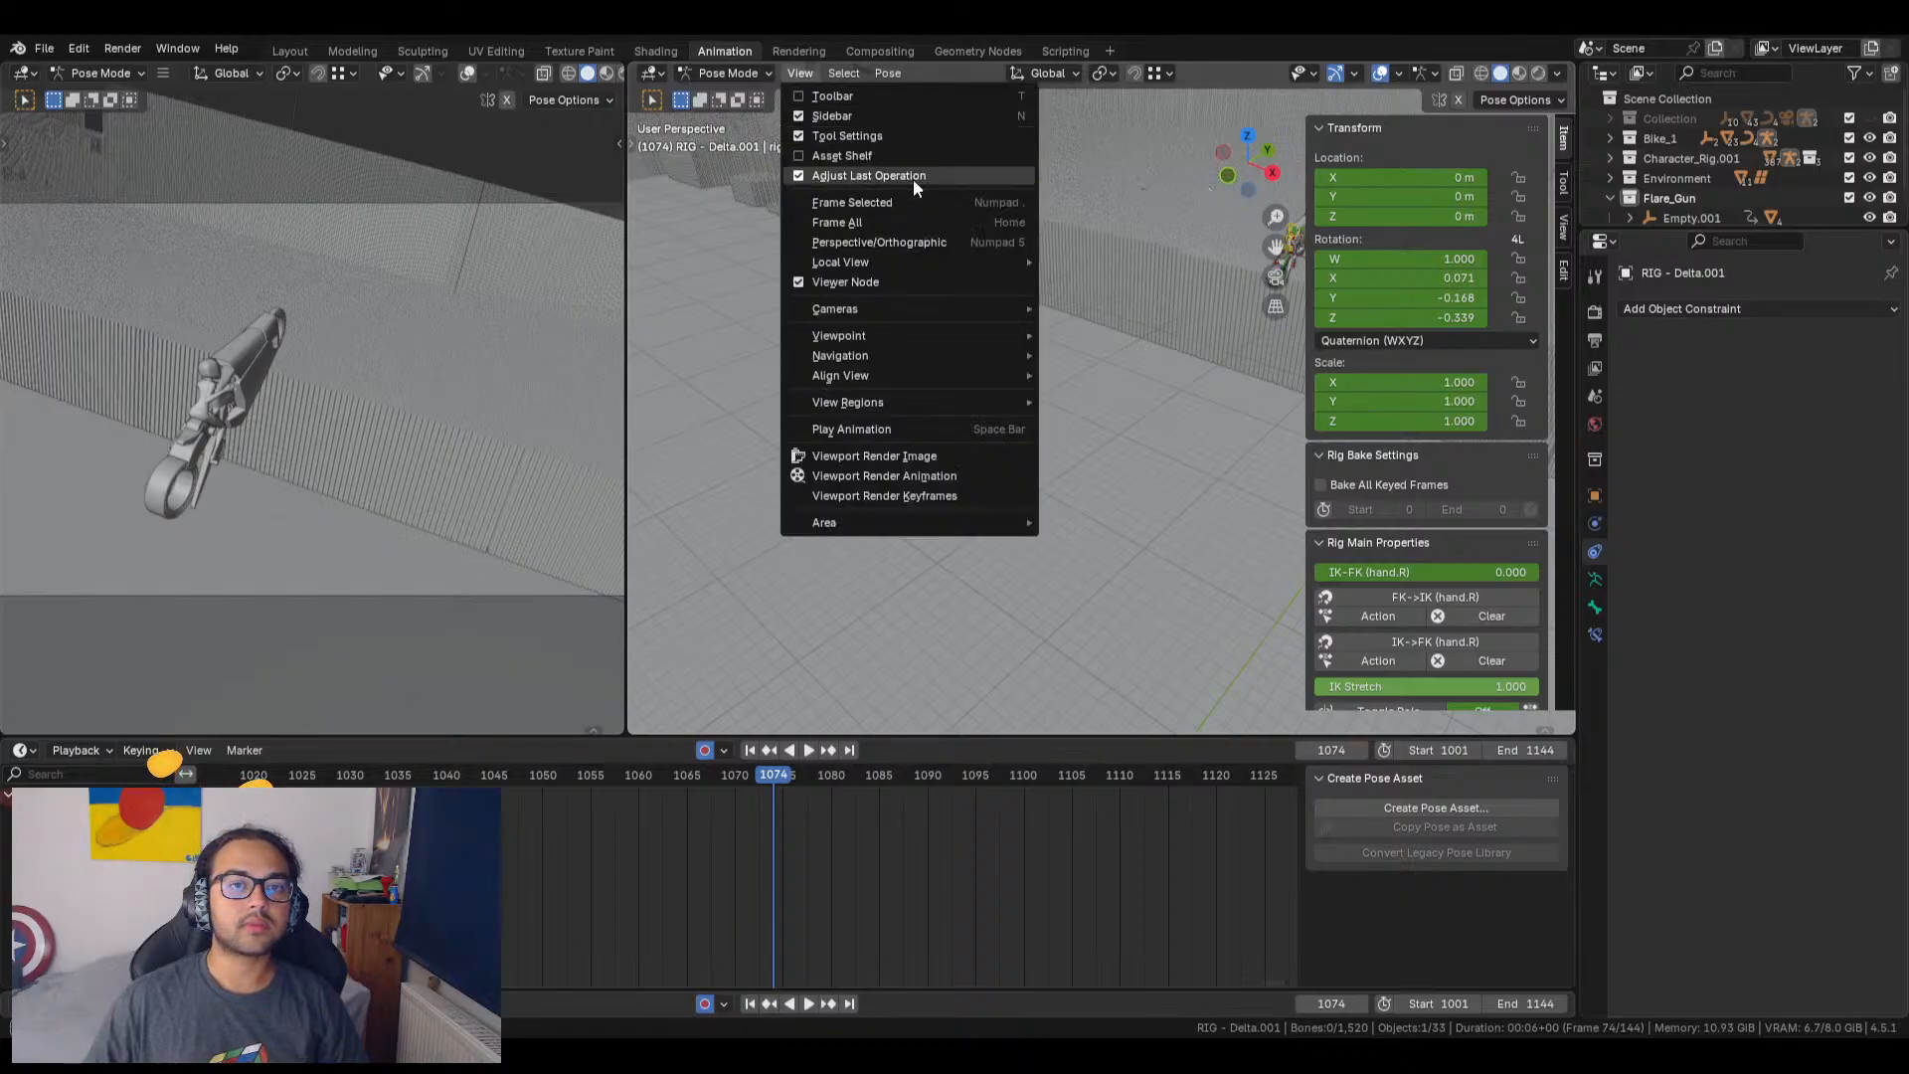
pyautogui.keyDown('shift'); pyautogui.moveTo(1132, 297); pyautogui.dragTo(702, 328, button='middle'); pyautogui.keyUp('shift')
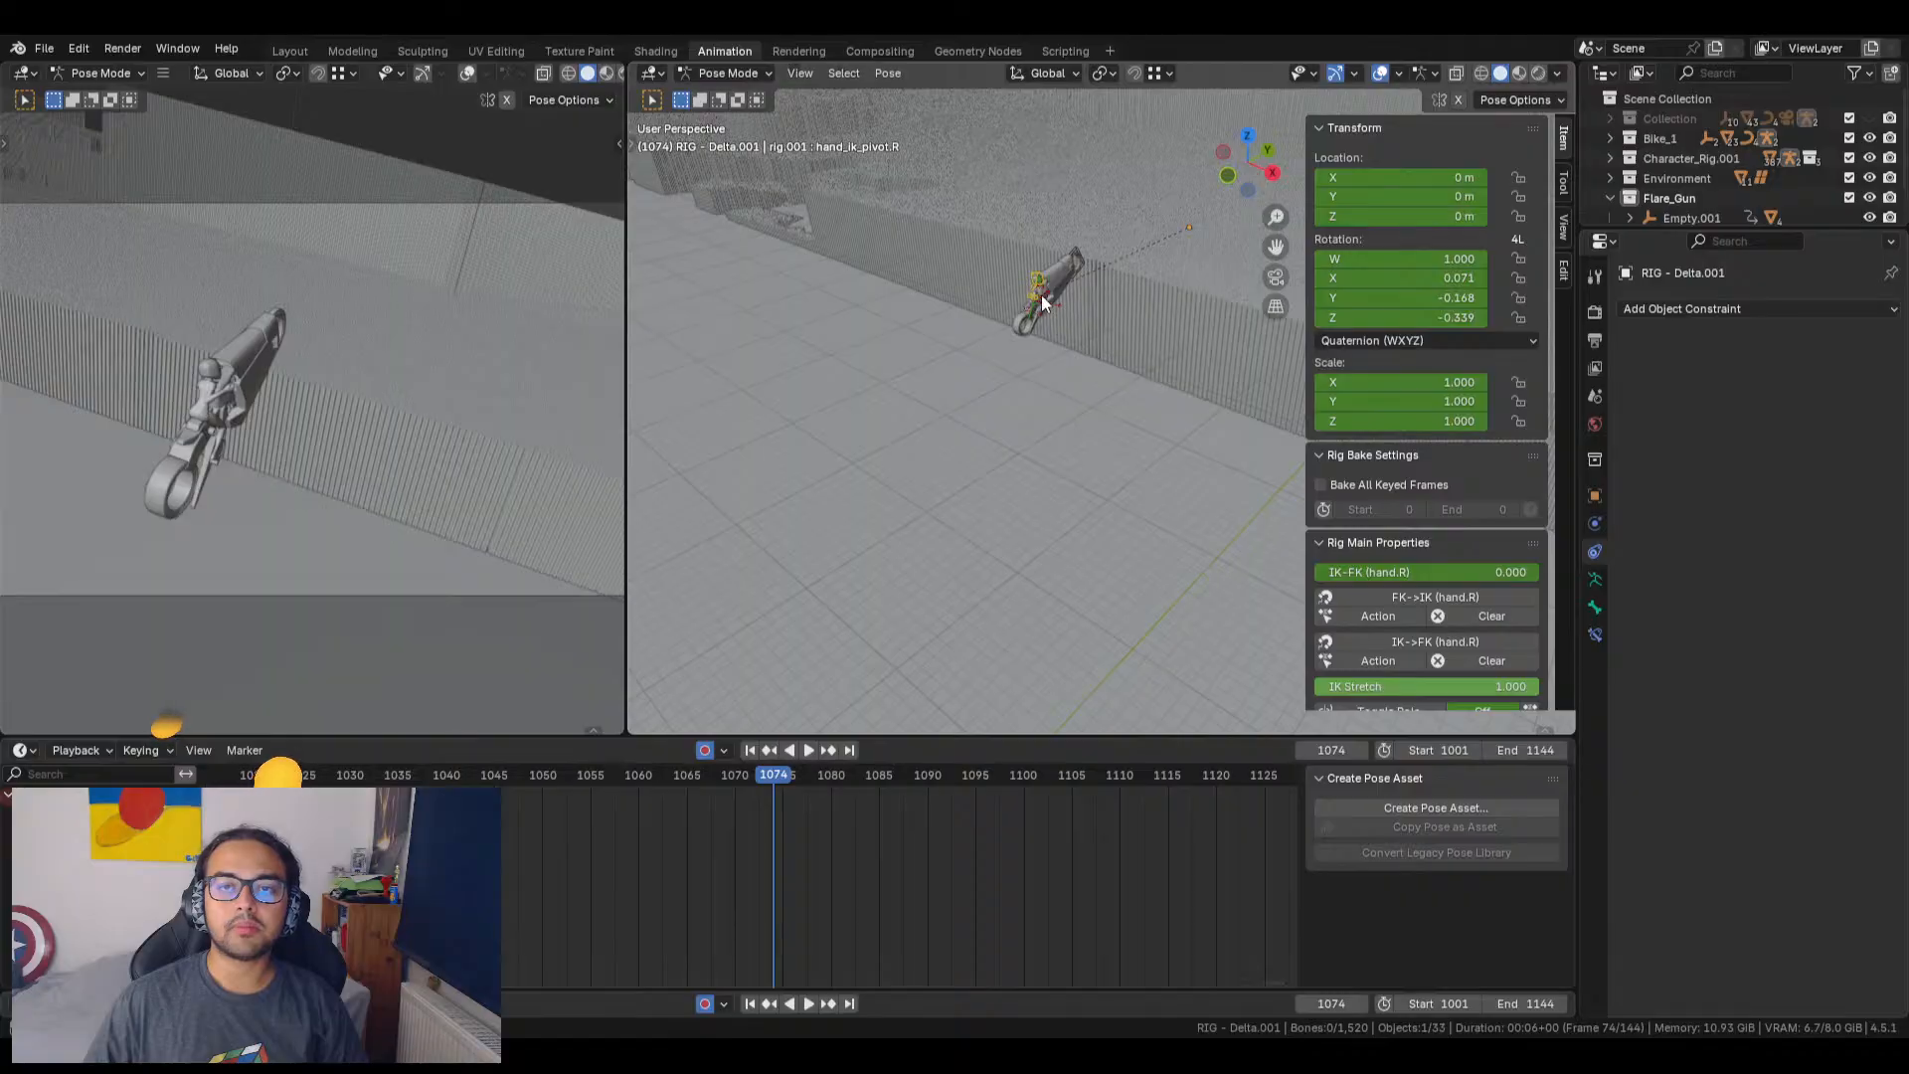
pyautogui.click(1043, 290)
pyautogui.click(726, 73)
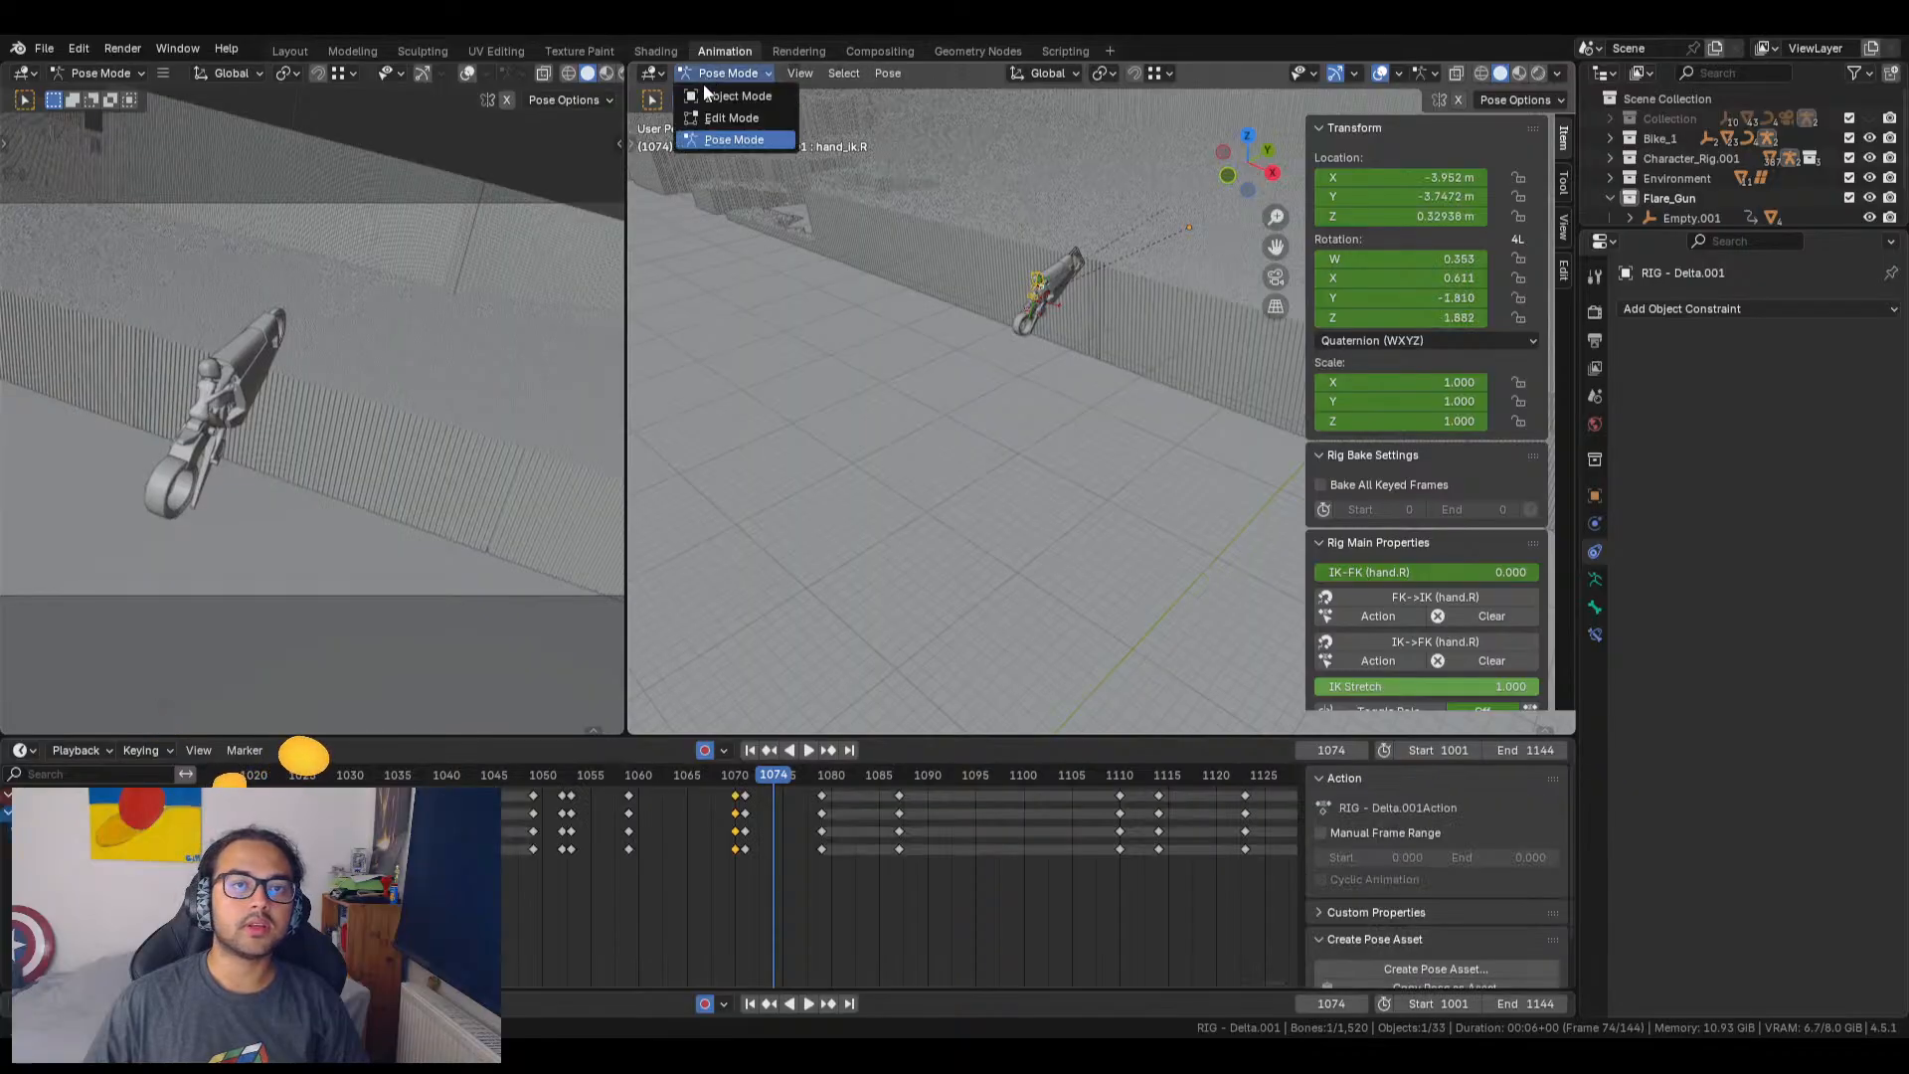
pyautogui.click(799, 69)
pyautogui.click(829, 203)
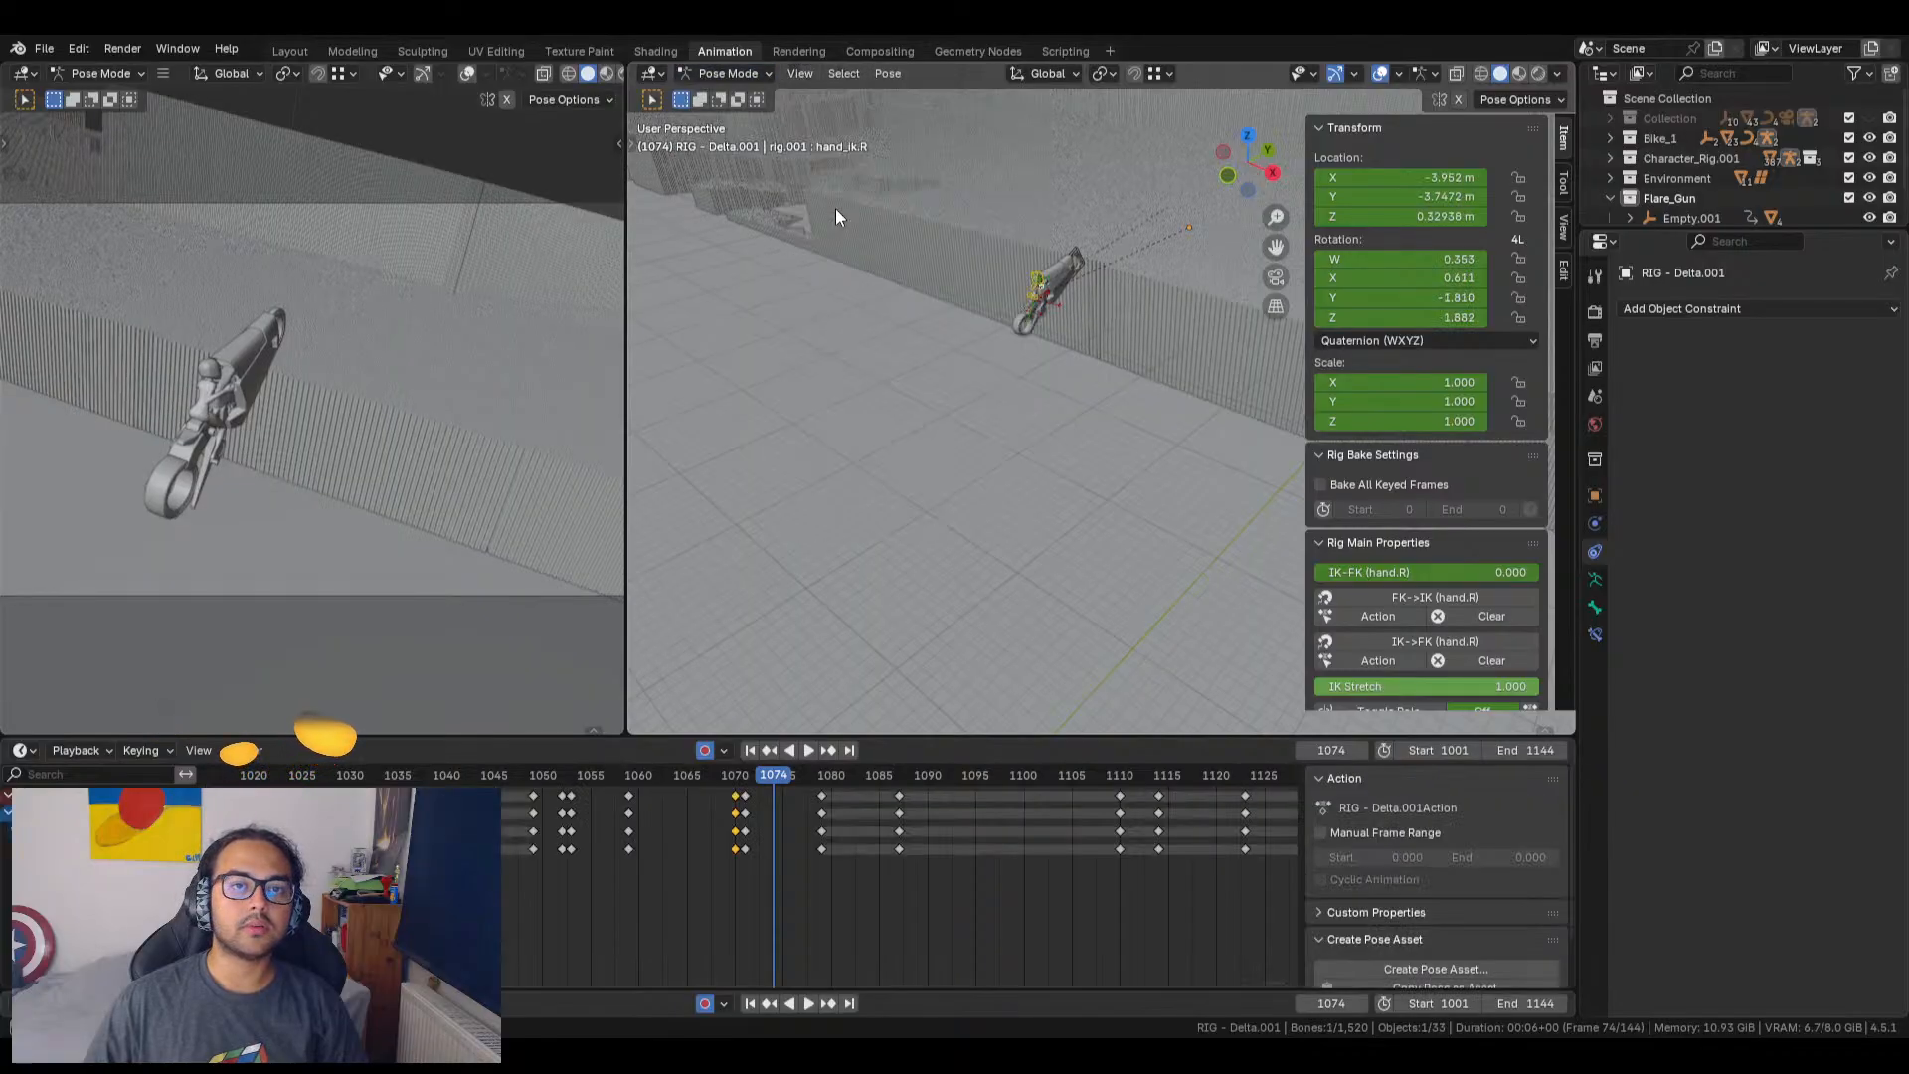
pyautogui.moveTo(1053, 432); pyautogui.dragTo(1012, 581, button='middle')
pyautogui.scroll(-5, 1016, 545)
pyautogui.moveTo(1107, 527); pyautogui.dragTo(940, 474, button='middle')
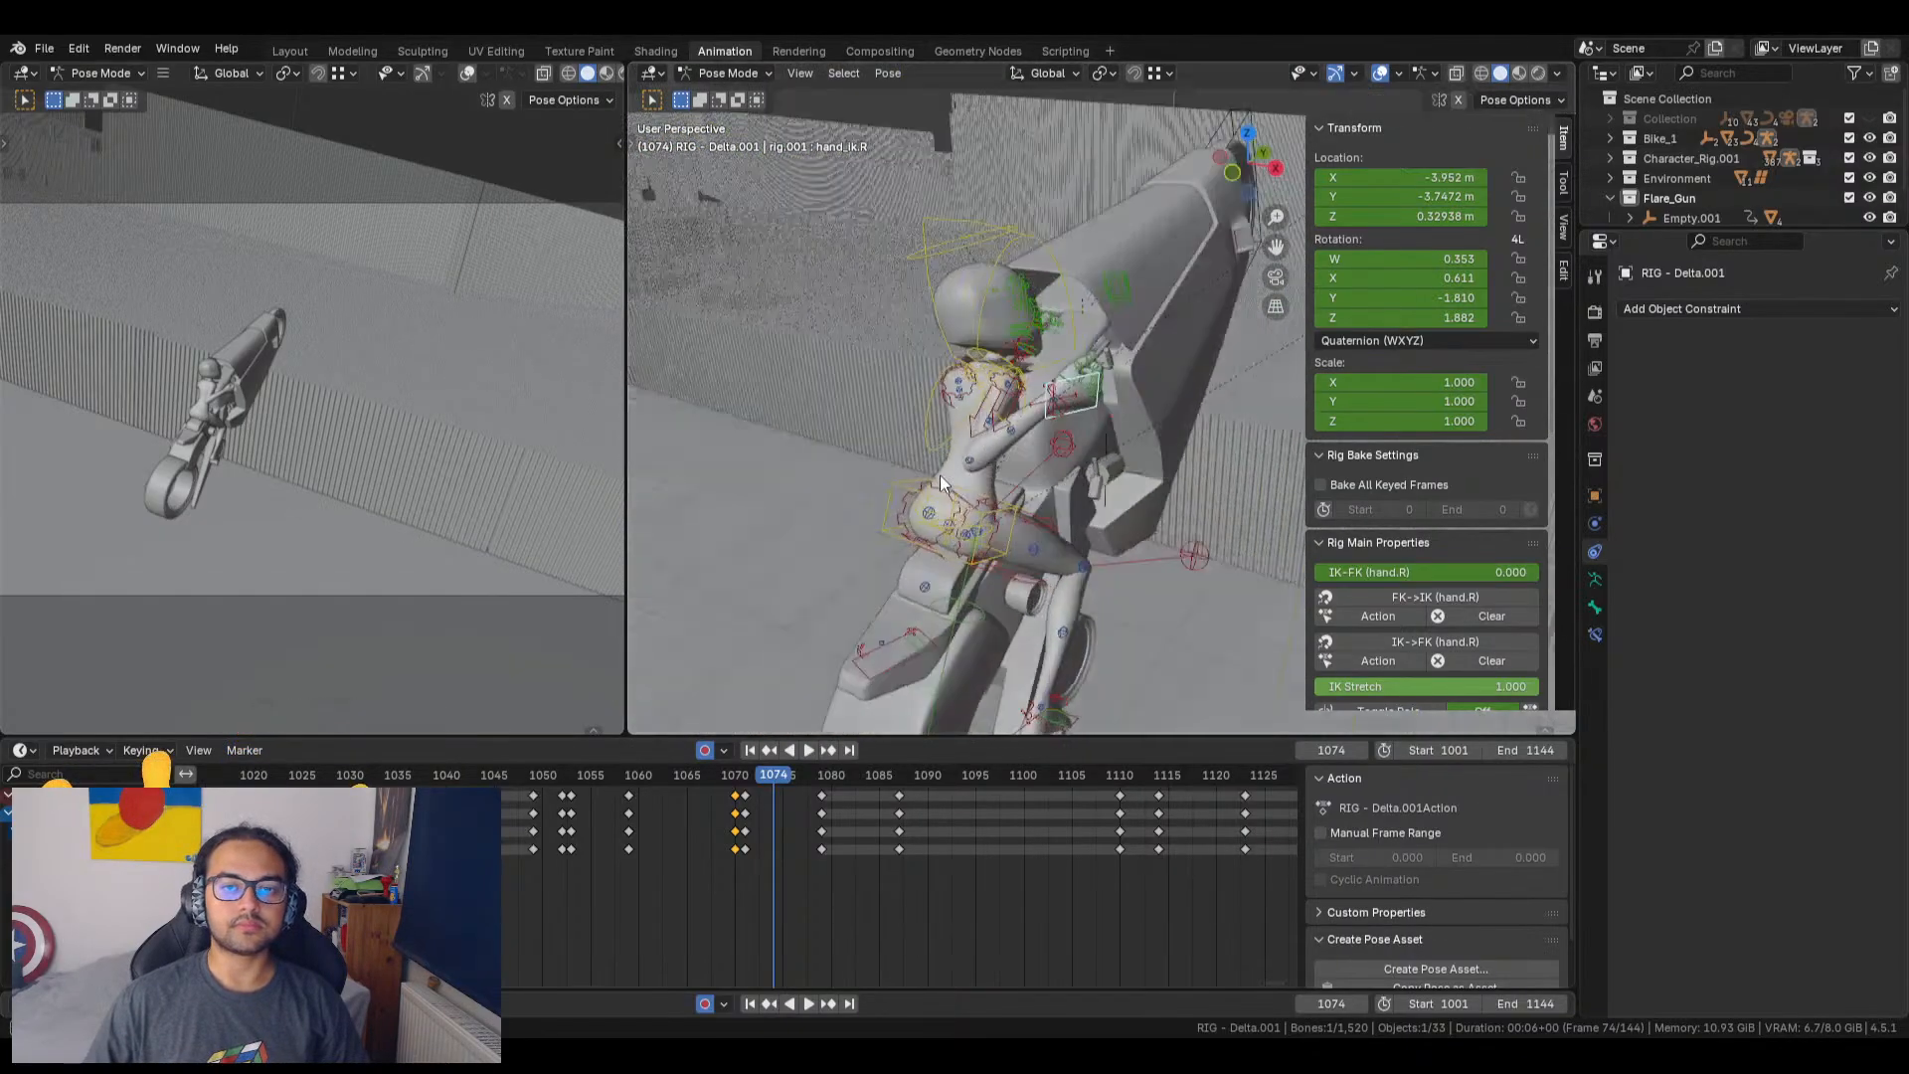
pyautogui.scroll(1, 939, 474)
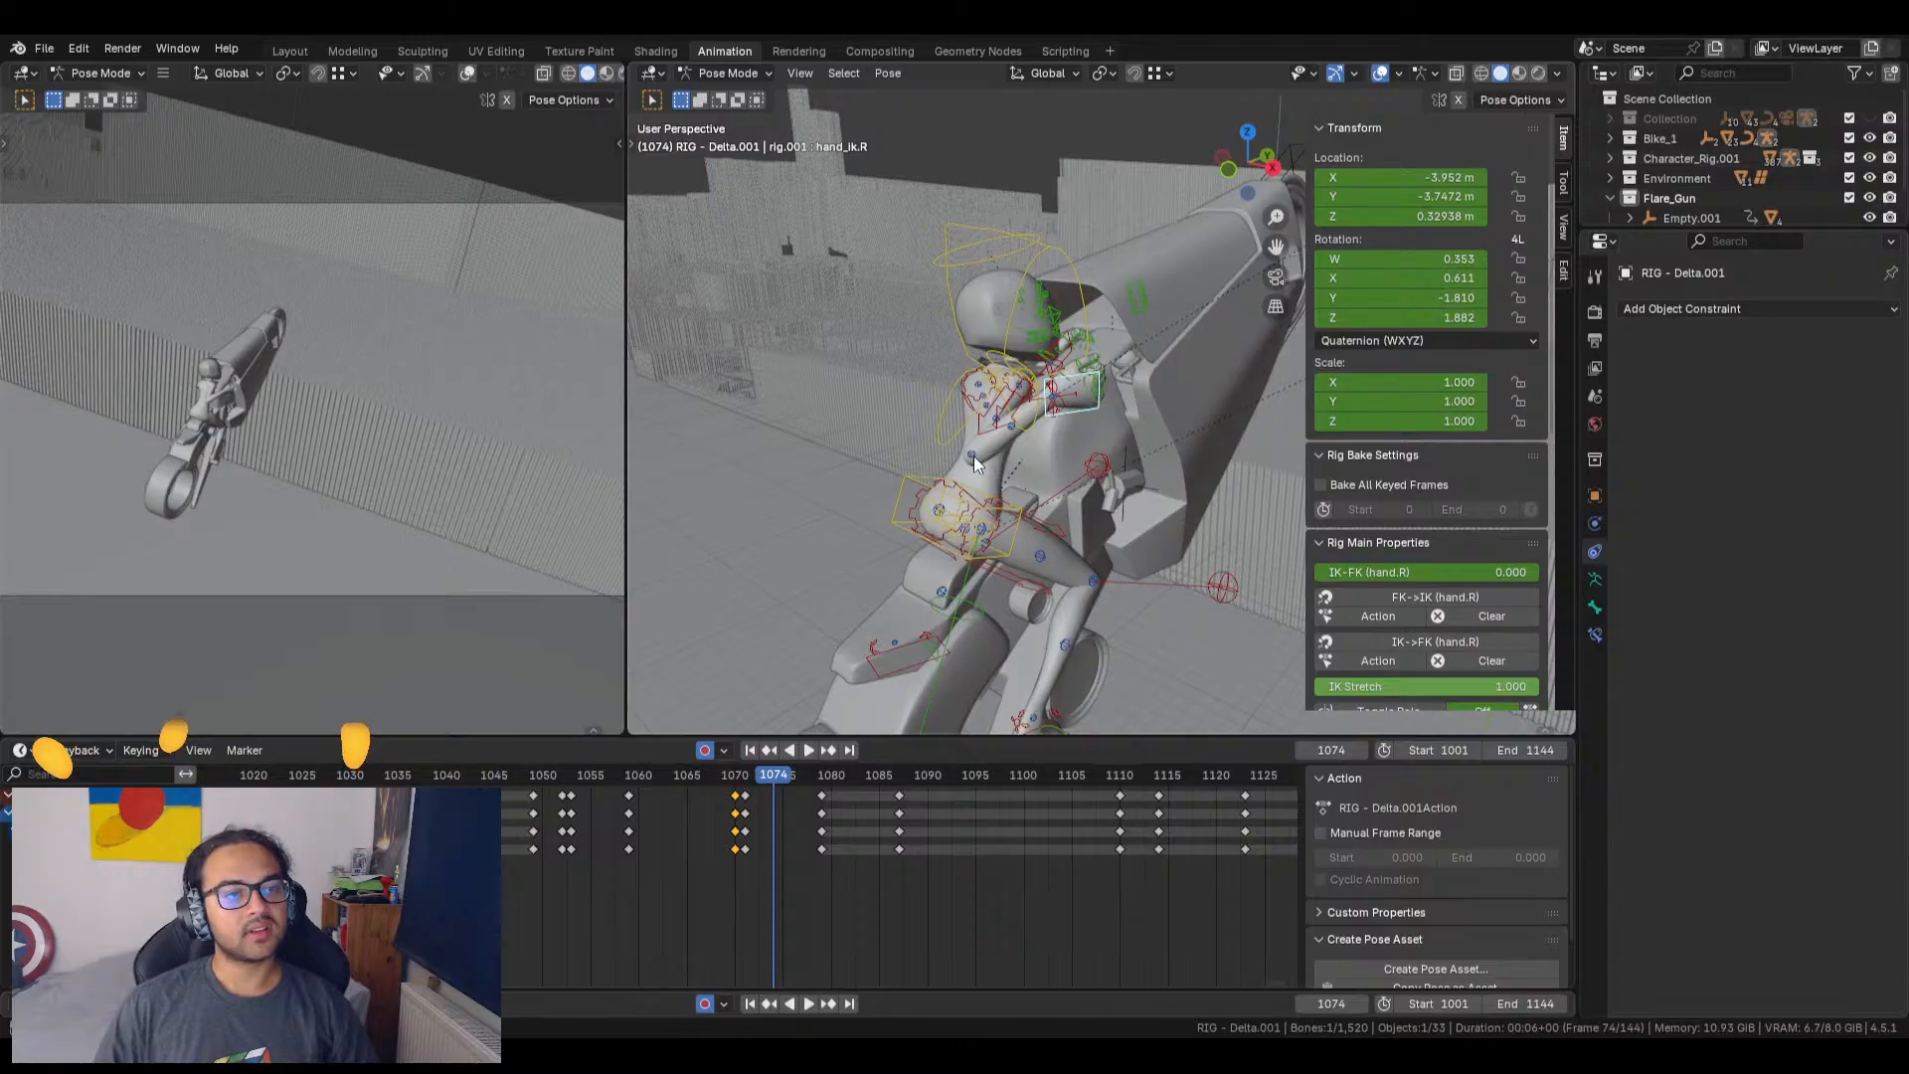
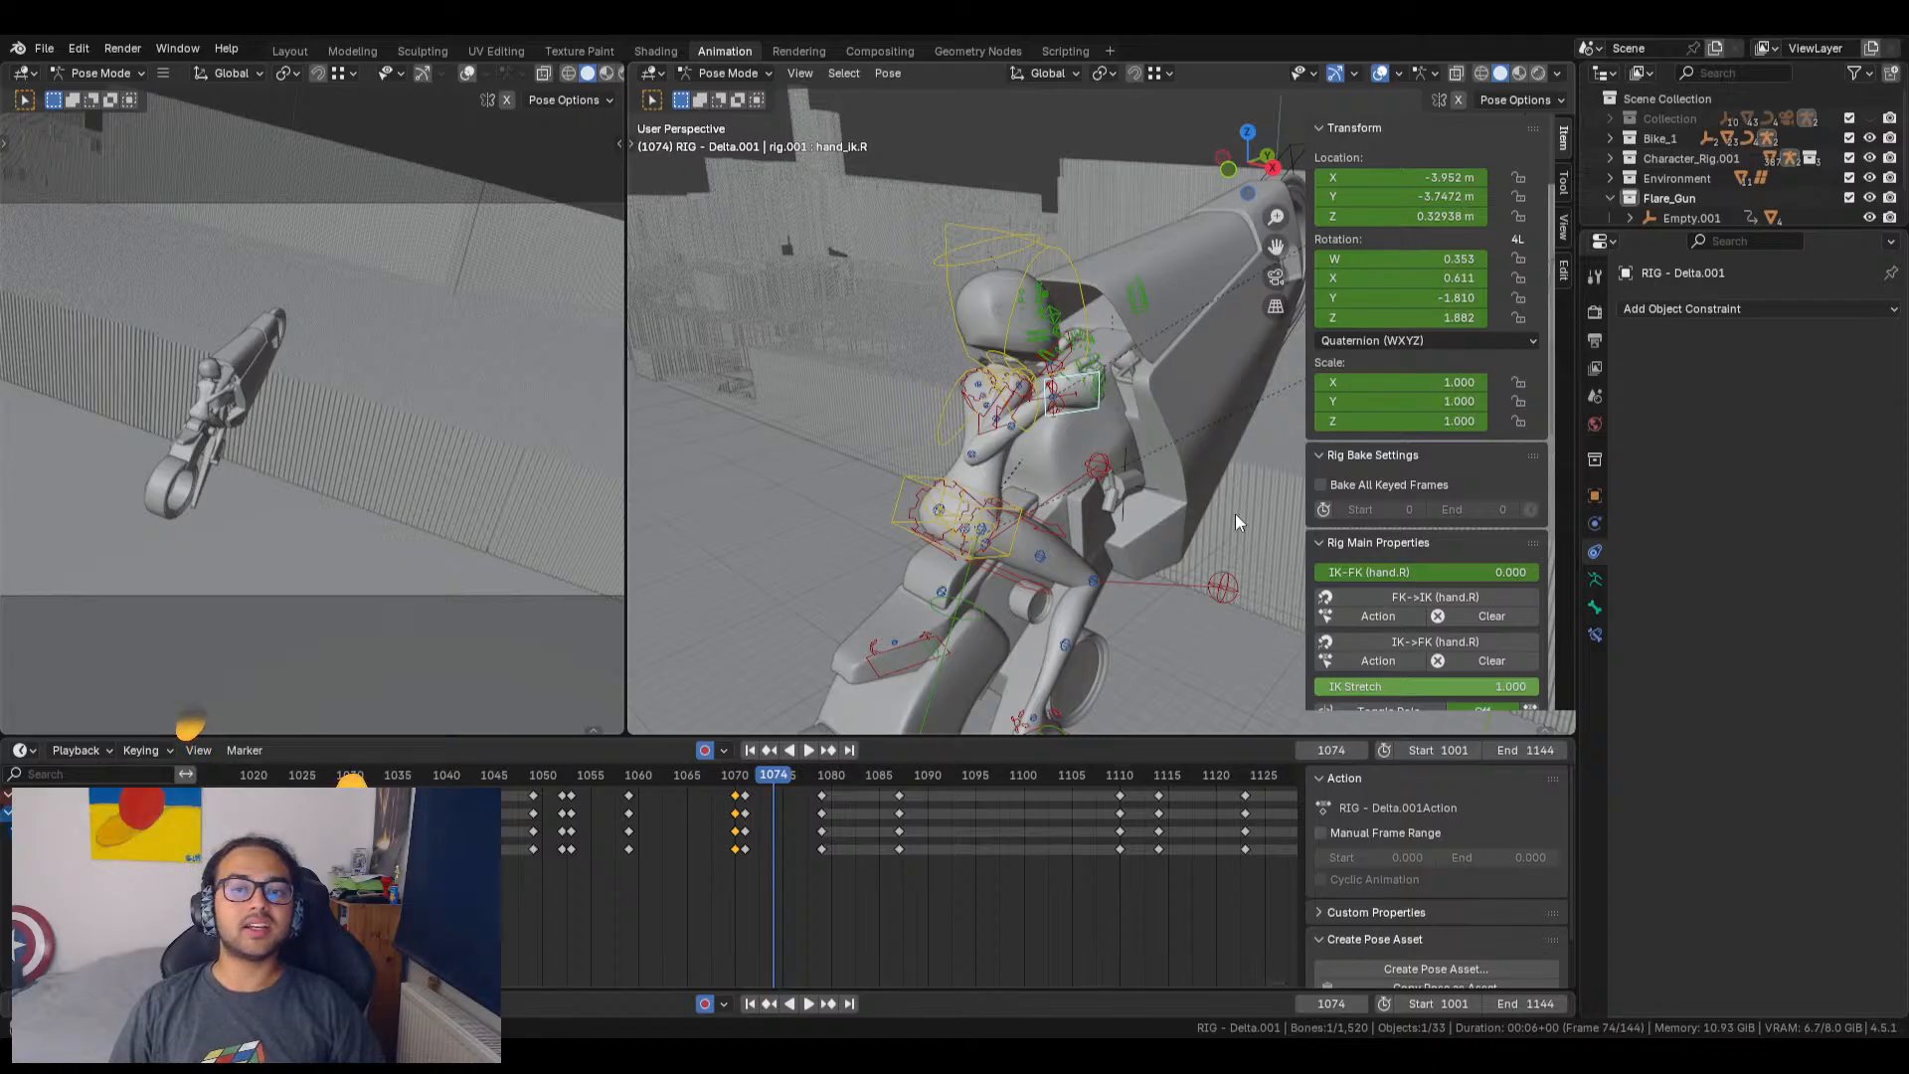
pyautogui.keyDown('shift'); pyautogui.moveTo(1153, 487); pyautogui.dragTo(910, 737, button='middle'); pyautogui.keyUp('shift')
# Step: Play the animation from around frame 1050 to review the right arm's swing, and return to frame 1074
pyautogui.moveTo(775, 782)
pyautogui.mouseDown()
pyautogui.moveTo(748, 787)
pyautogui.moveTo(819, 801)
pyautogui.moveTo(774, 804)
pyautogui.mouseUp()
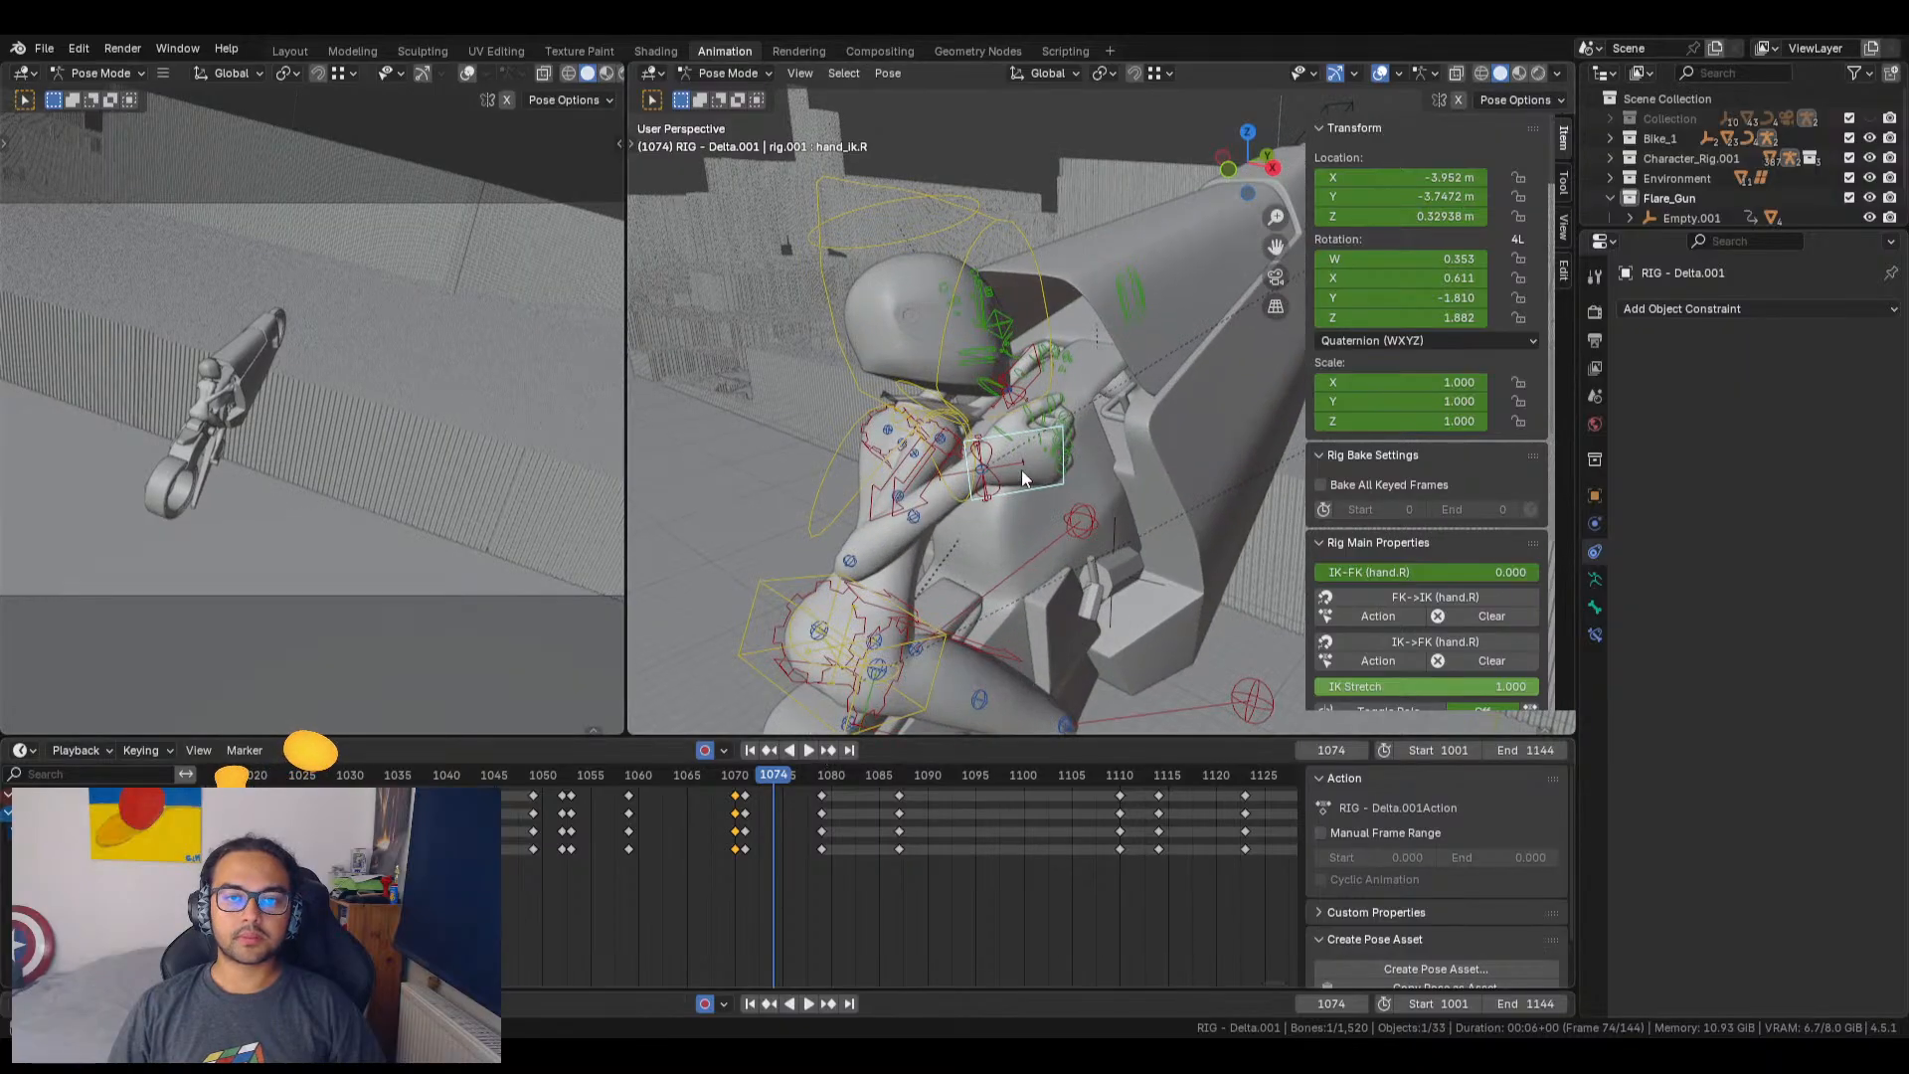
pyautogui.press('space')
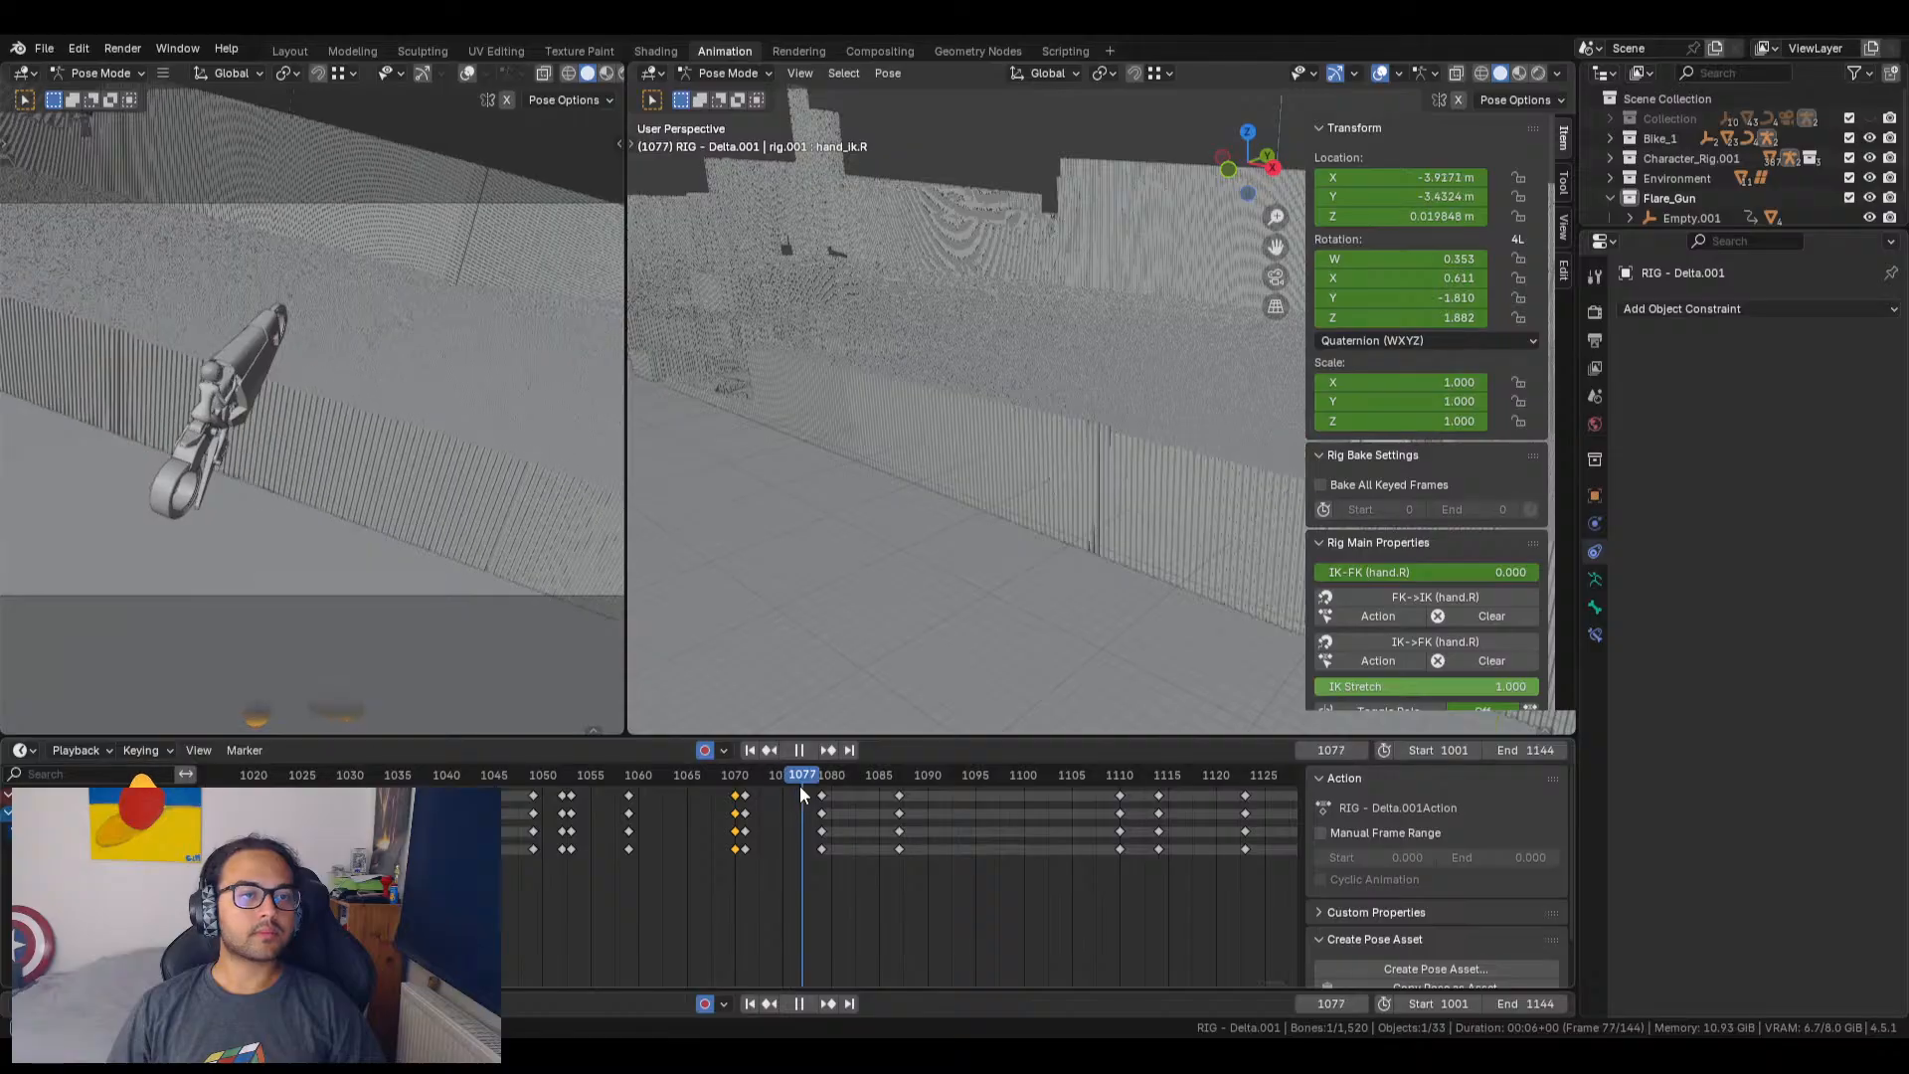
pyautogui.moveTo(813, 790); pyautogui.dragTo(544, 848)
pyautogui.press('space')
pyautogui.click(807, 752)
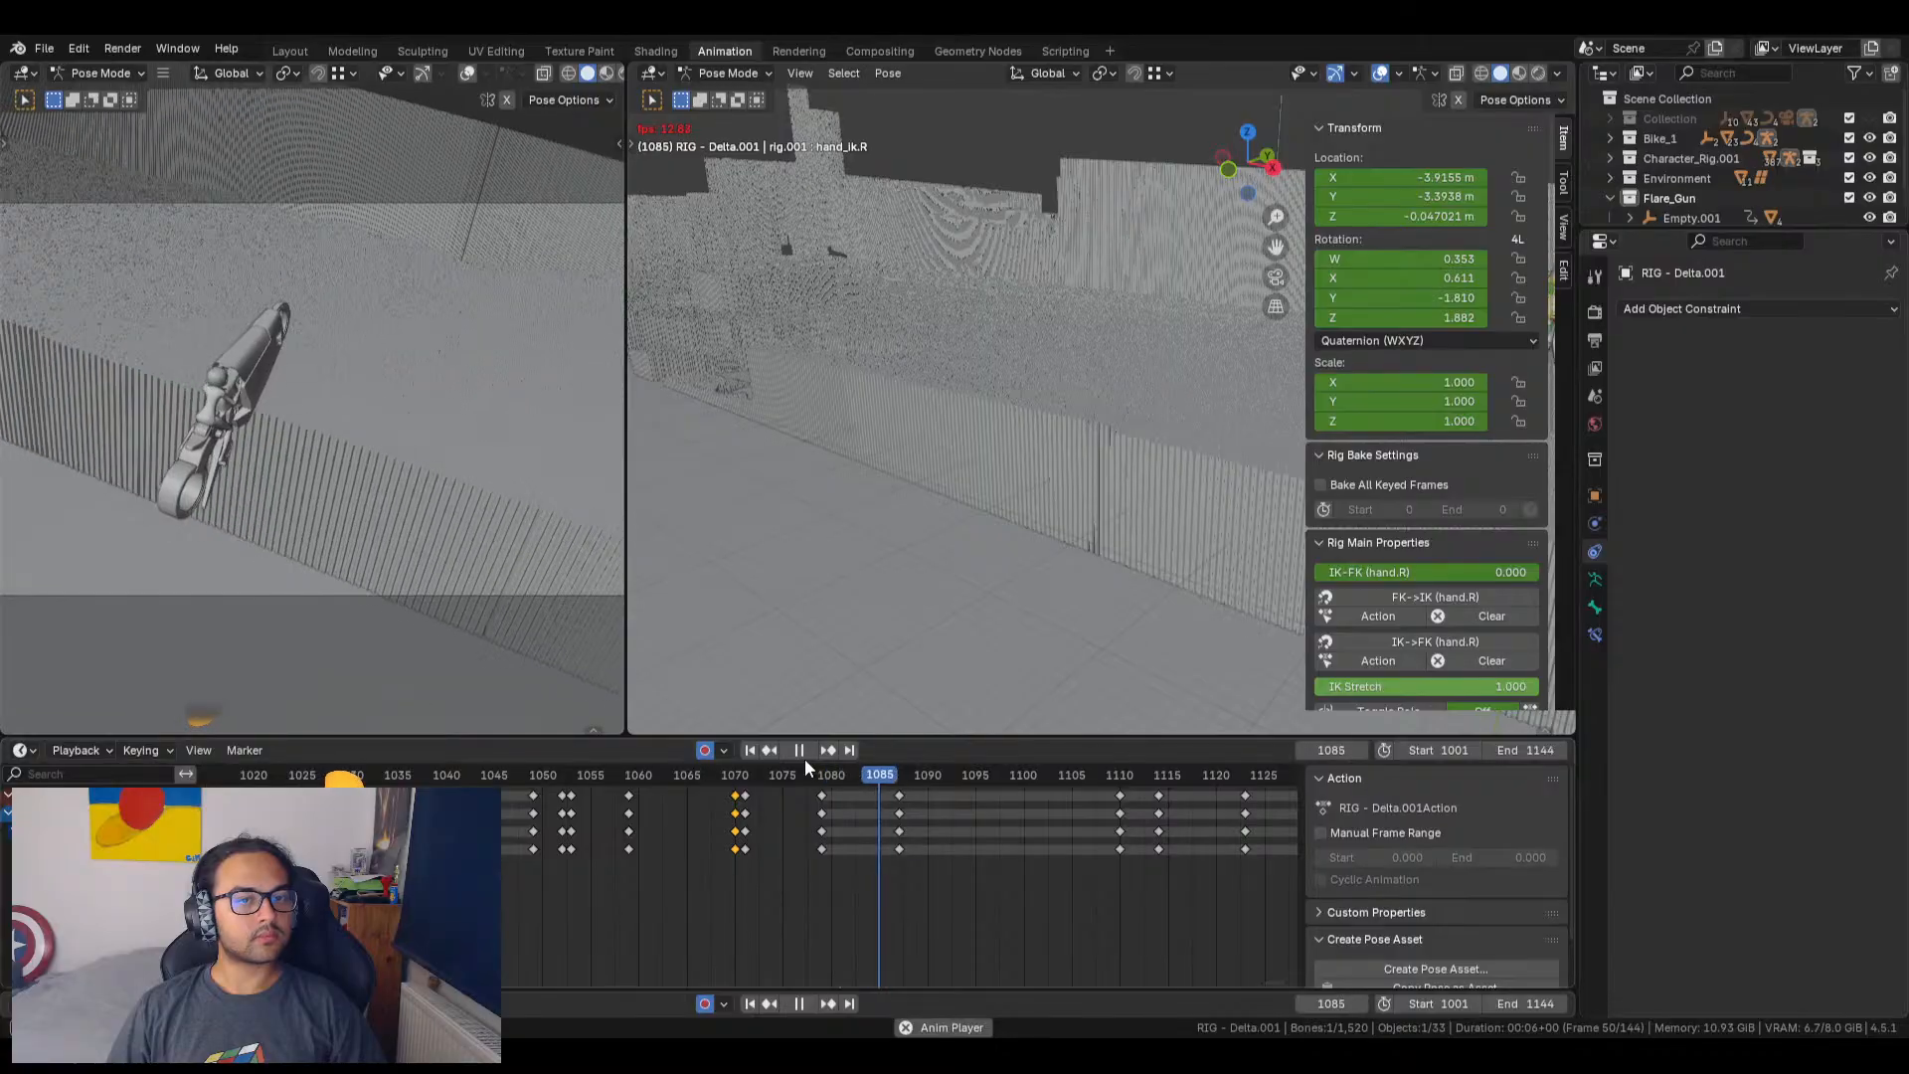
pyautogui.press('space')
pyautogui.press('space')
pyautogui.click(772, 782)
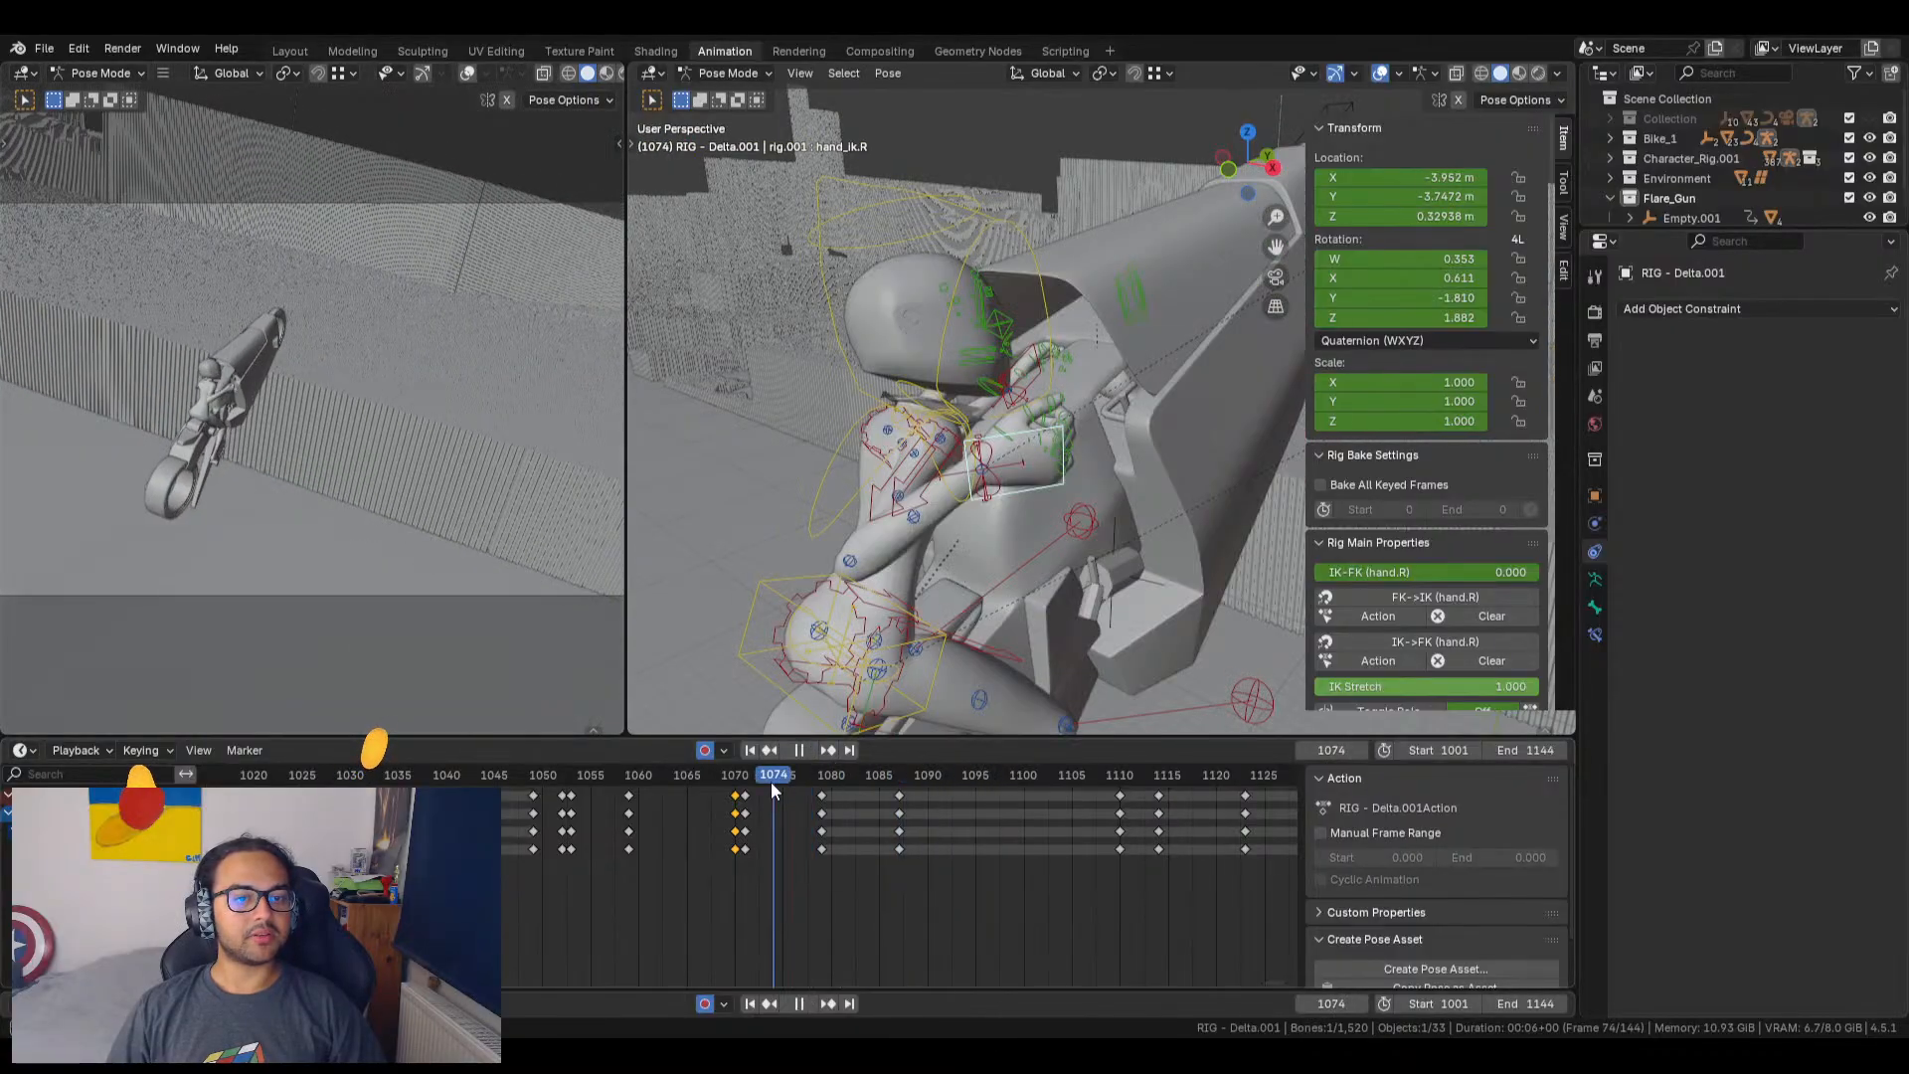
# Step: Move the right hand IK control's keyframe from frame 1079 to 1085
pyautogui.moveTo(798, 863); pyautogui.dragTo(831, 810)
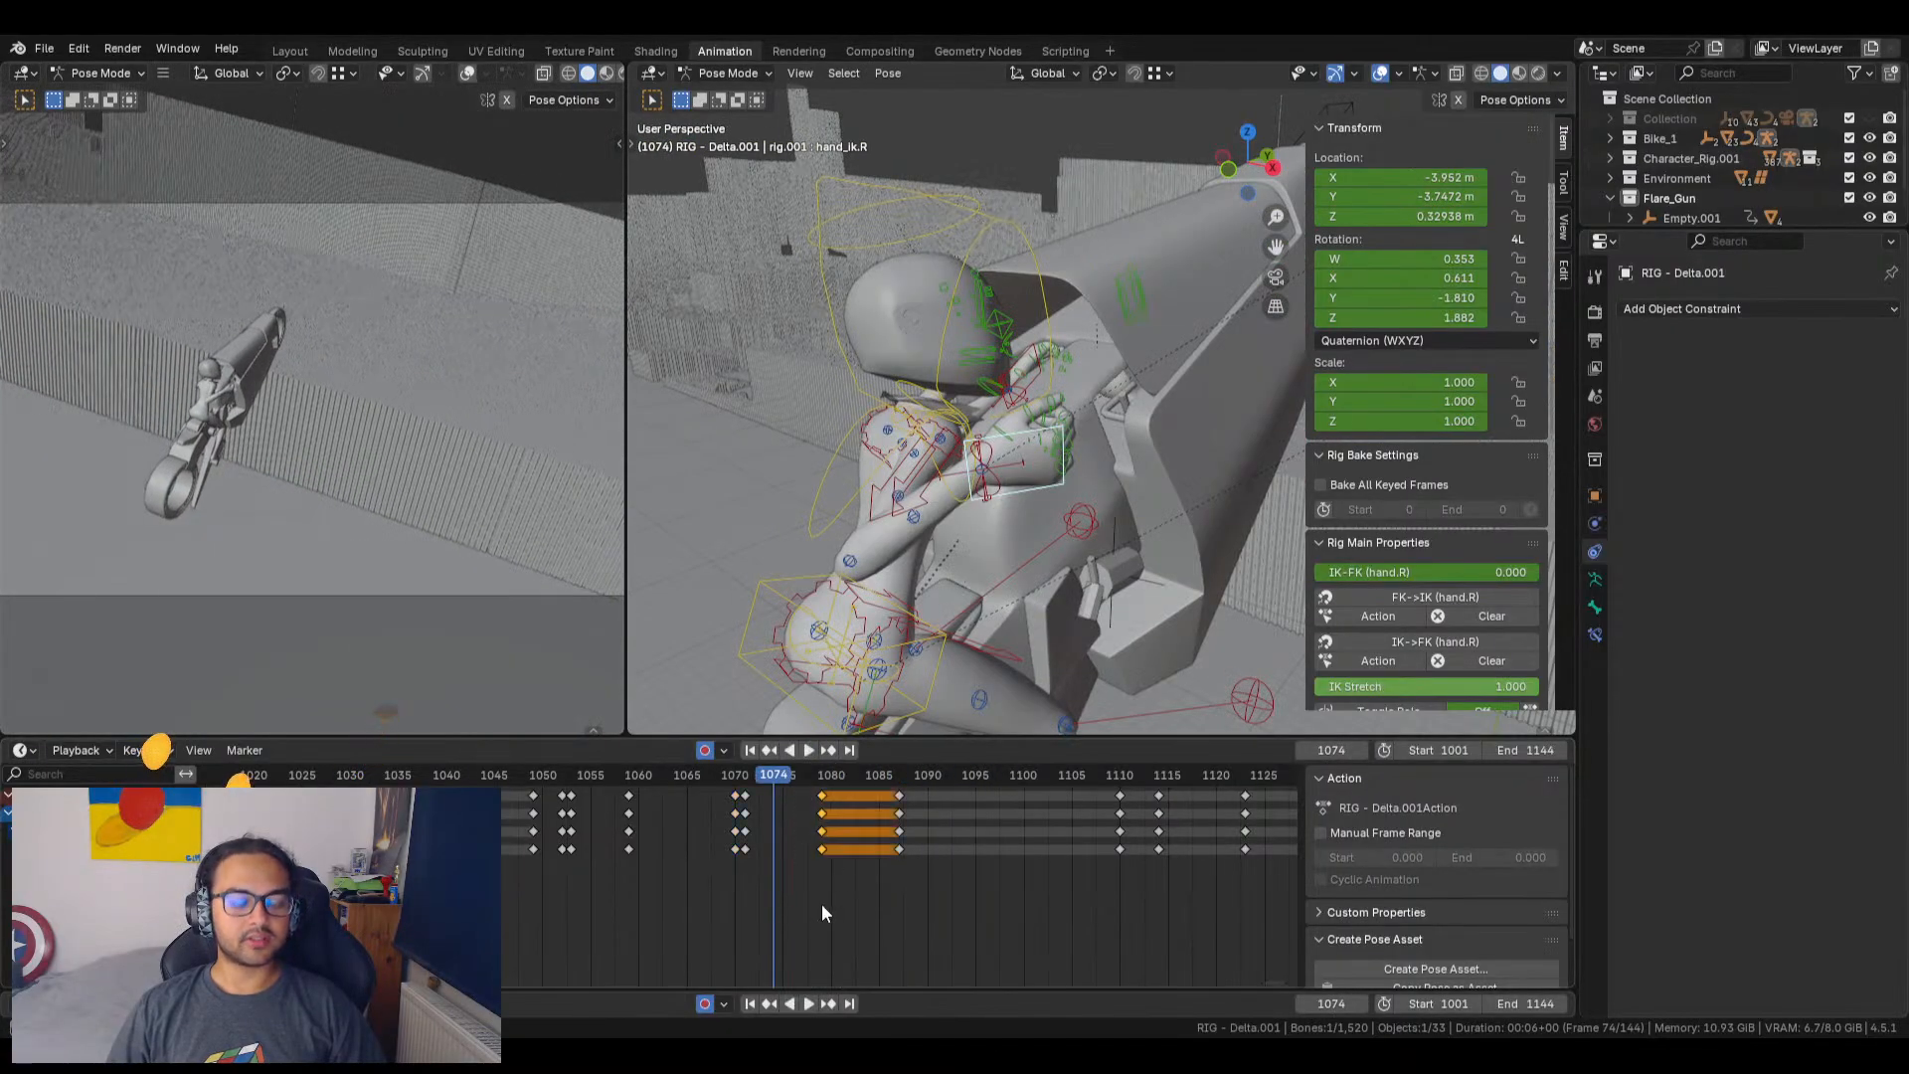
pyautogui.press('g')
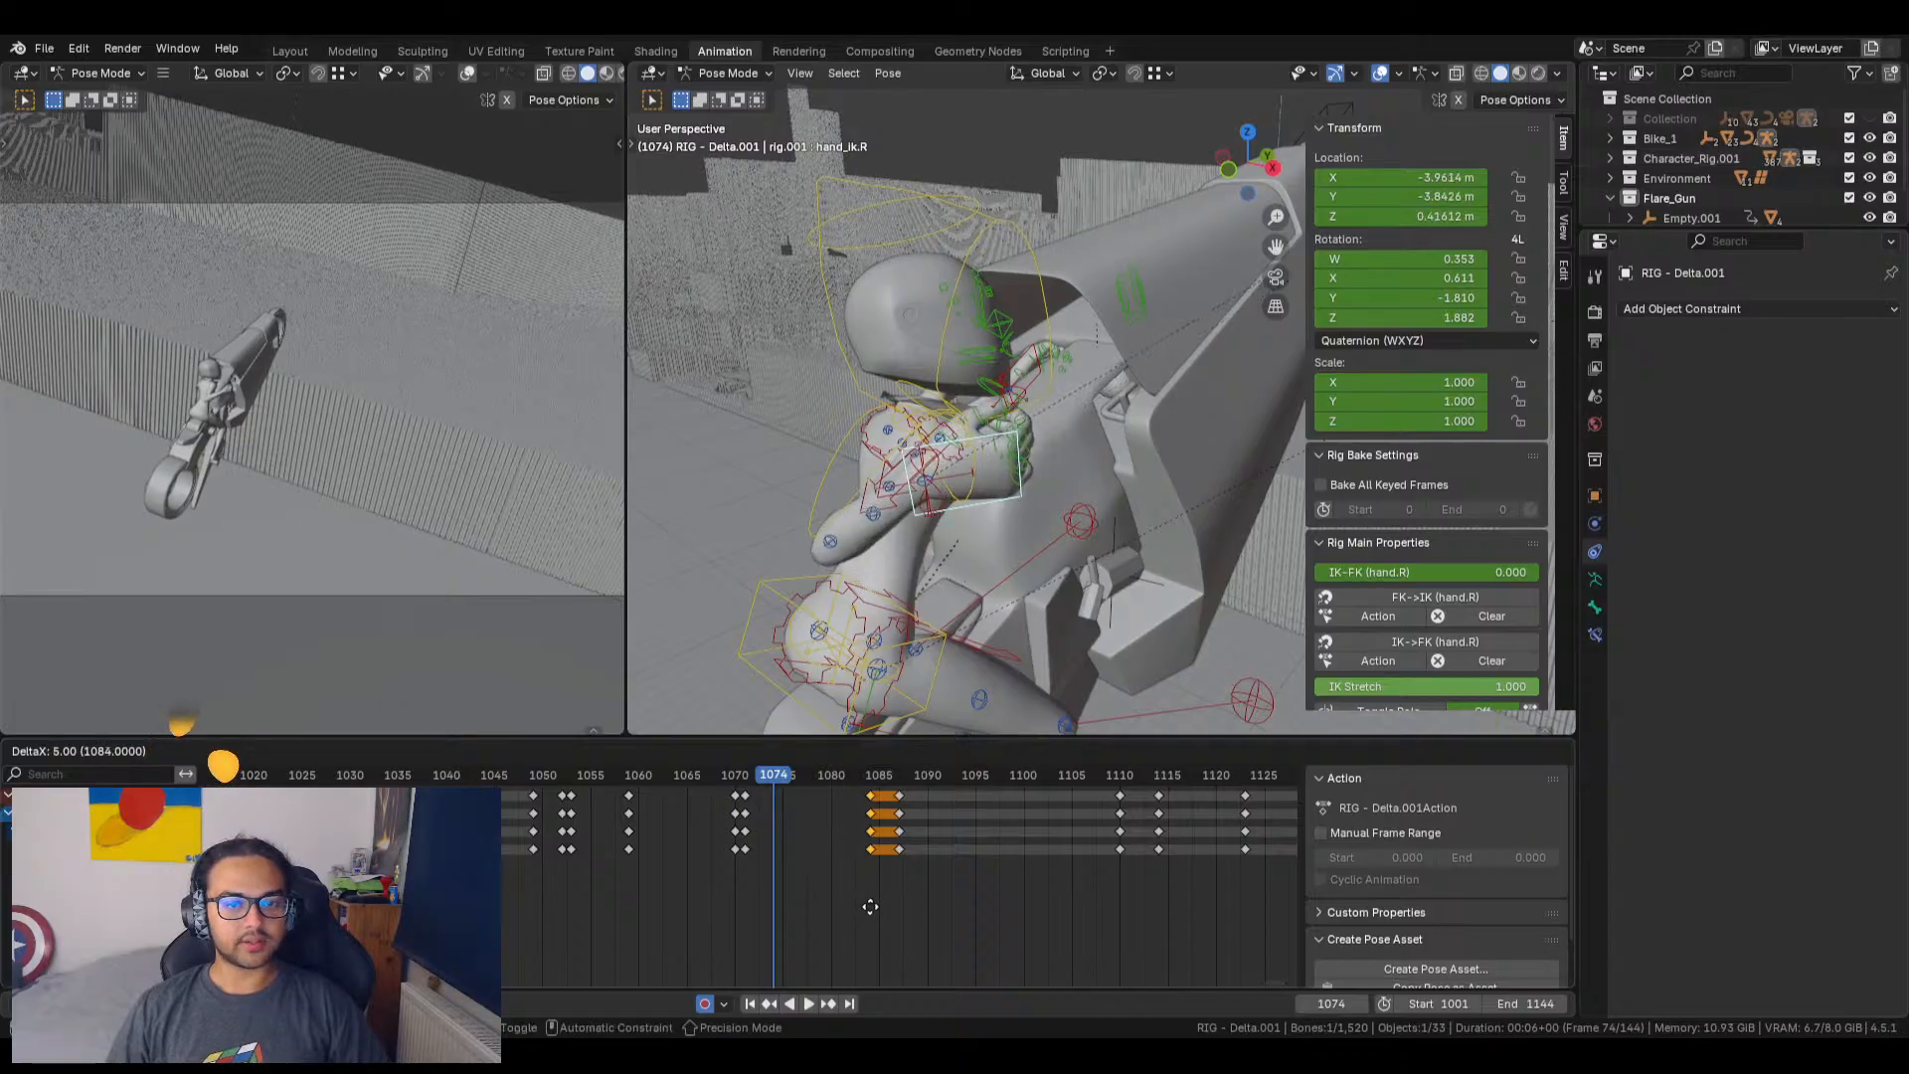
pyautogui.click(869, 904)
# Step: Play the animation from frame 1063 to review the right hand's new timing
pyautogui.click(736, 784)
pyautogui.press('space')
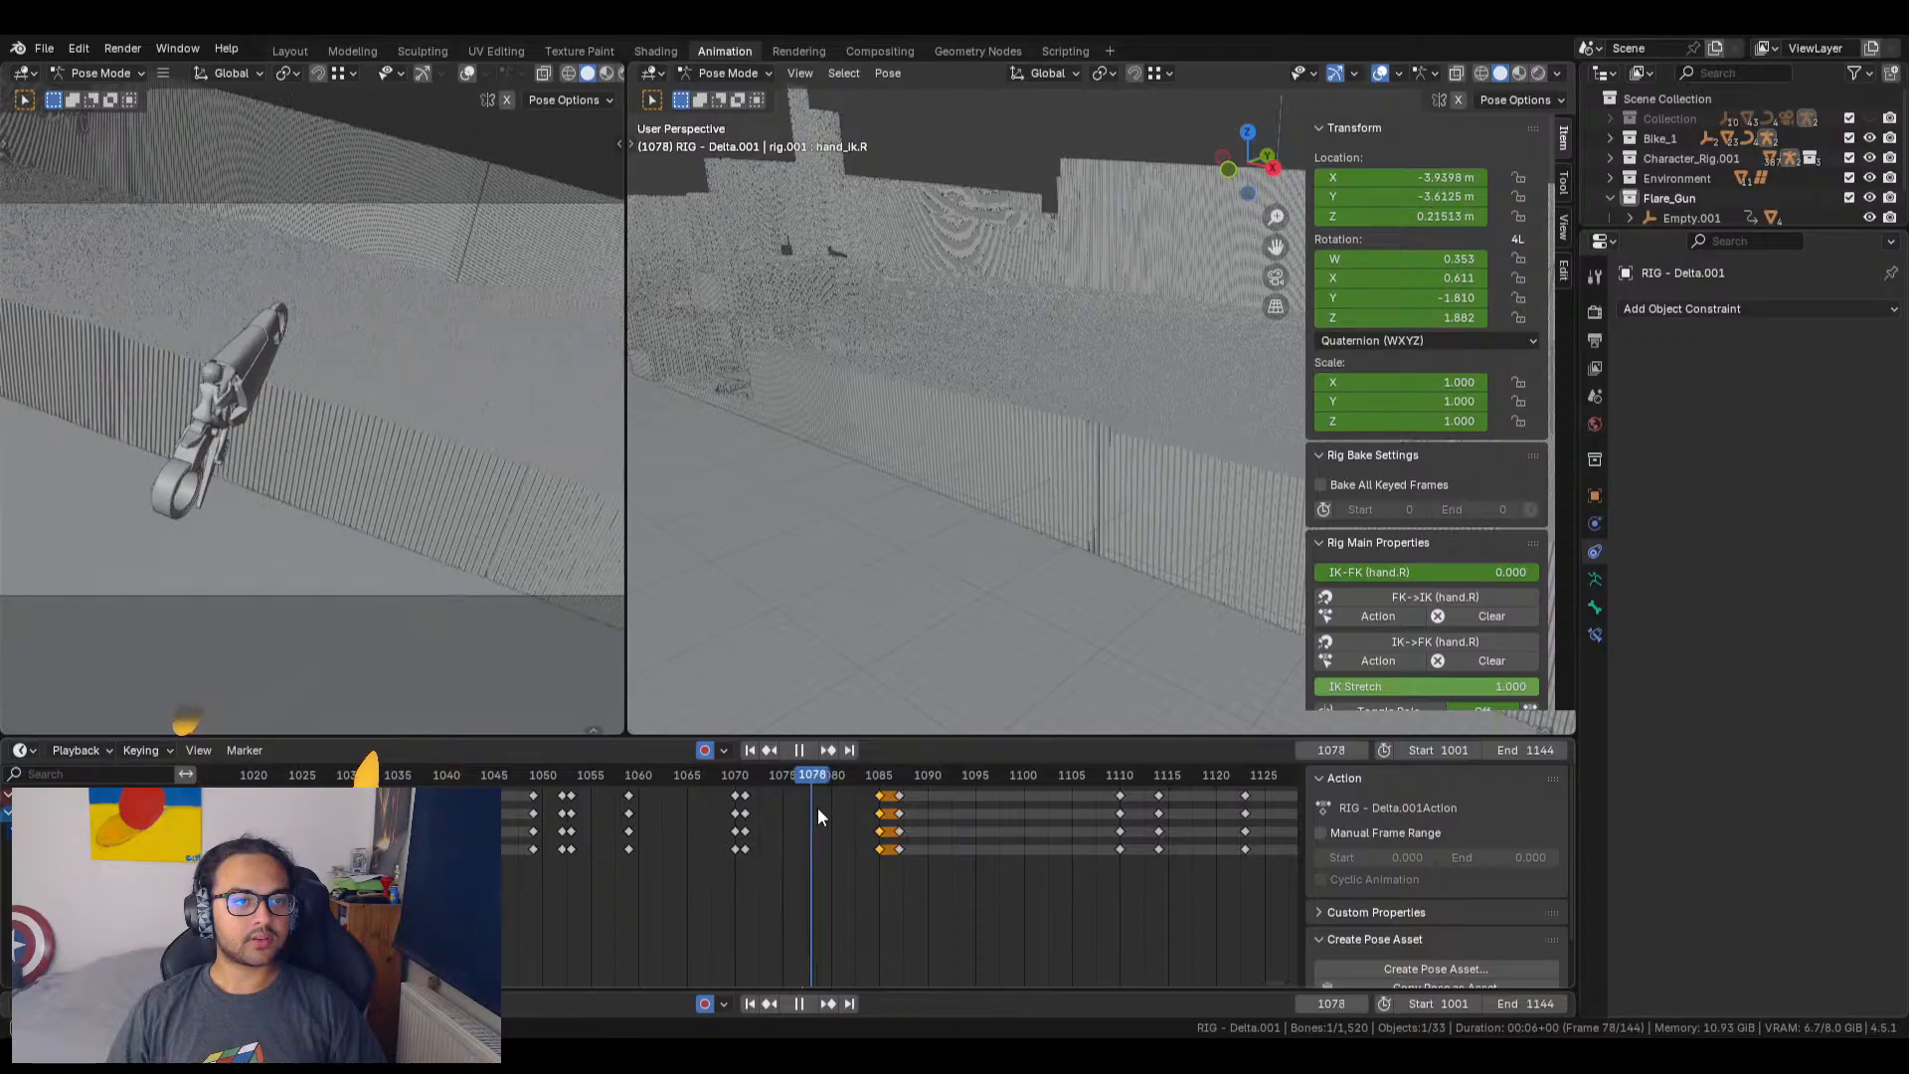
pyautogui.click(668, 779)
pyautogui.click(799, 750)
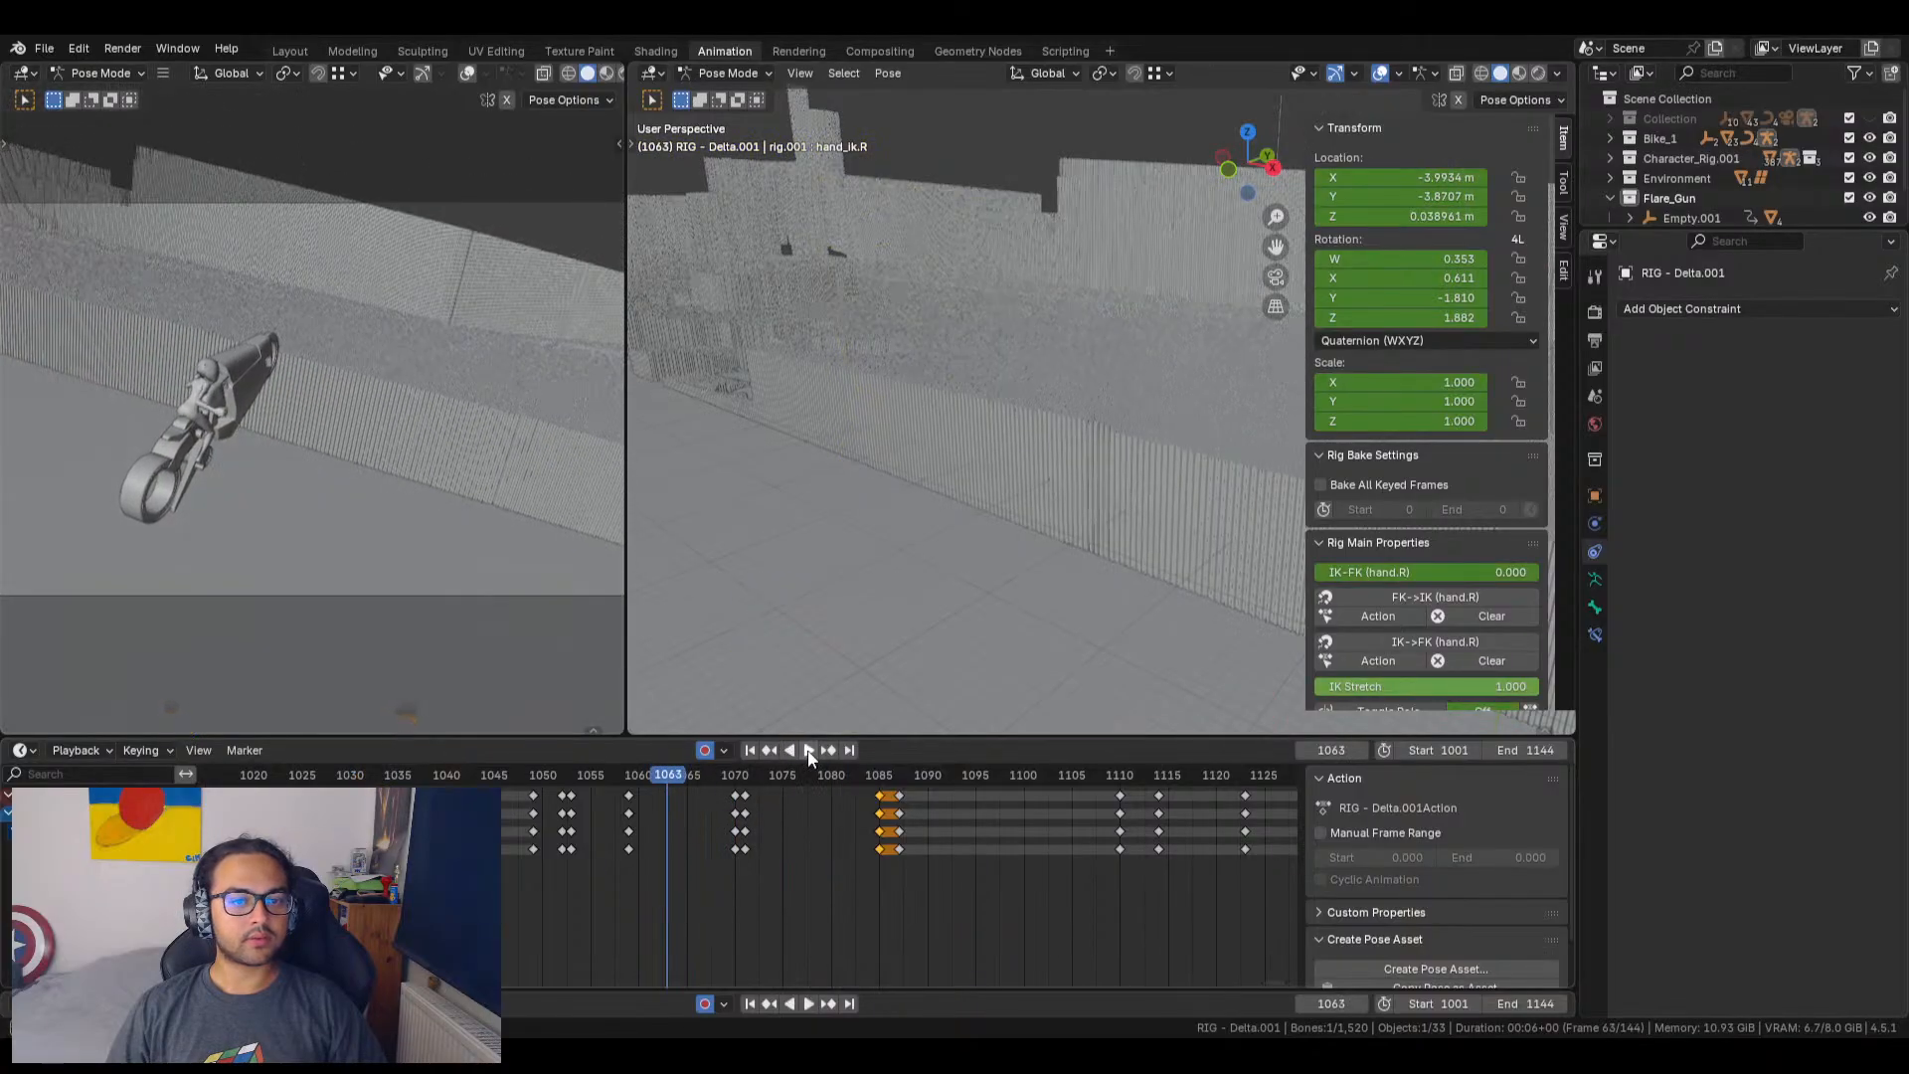
pyautogui.click(810, 752)
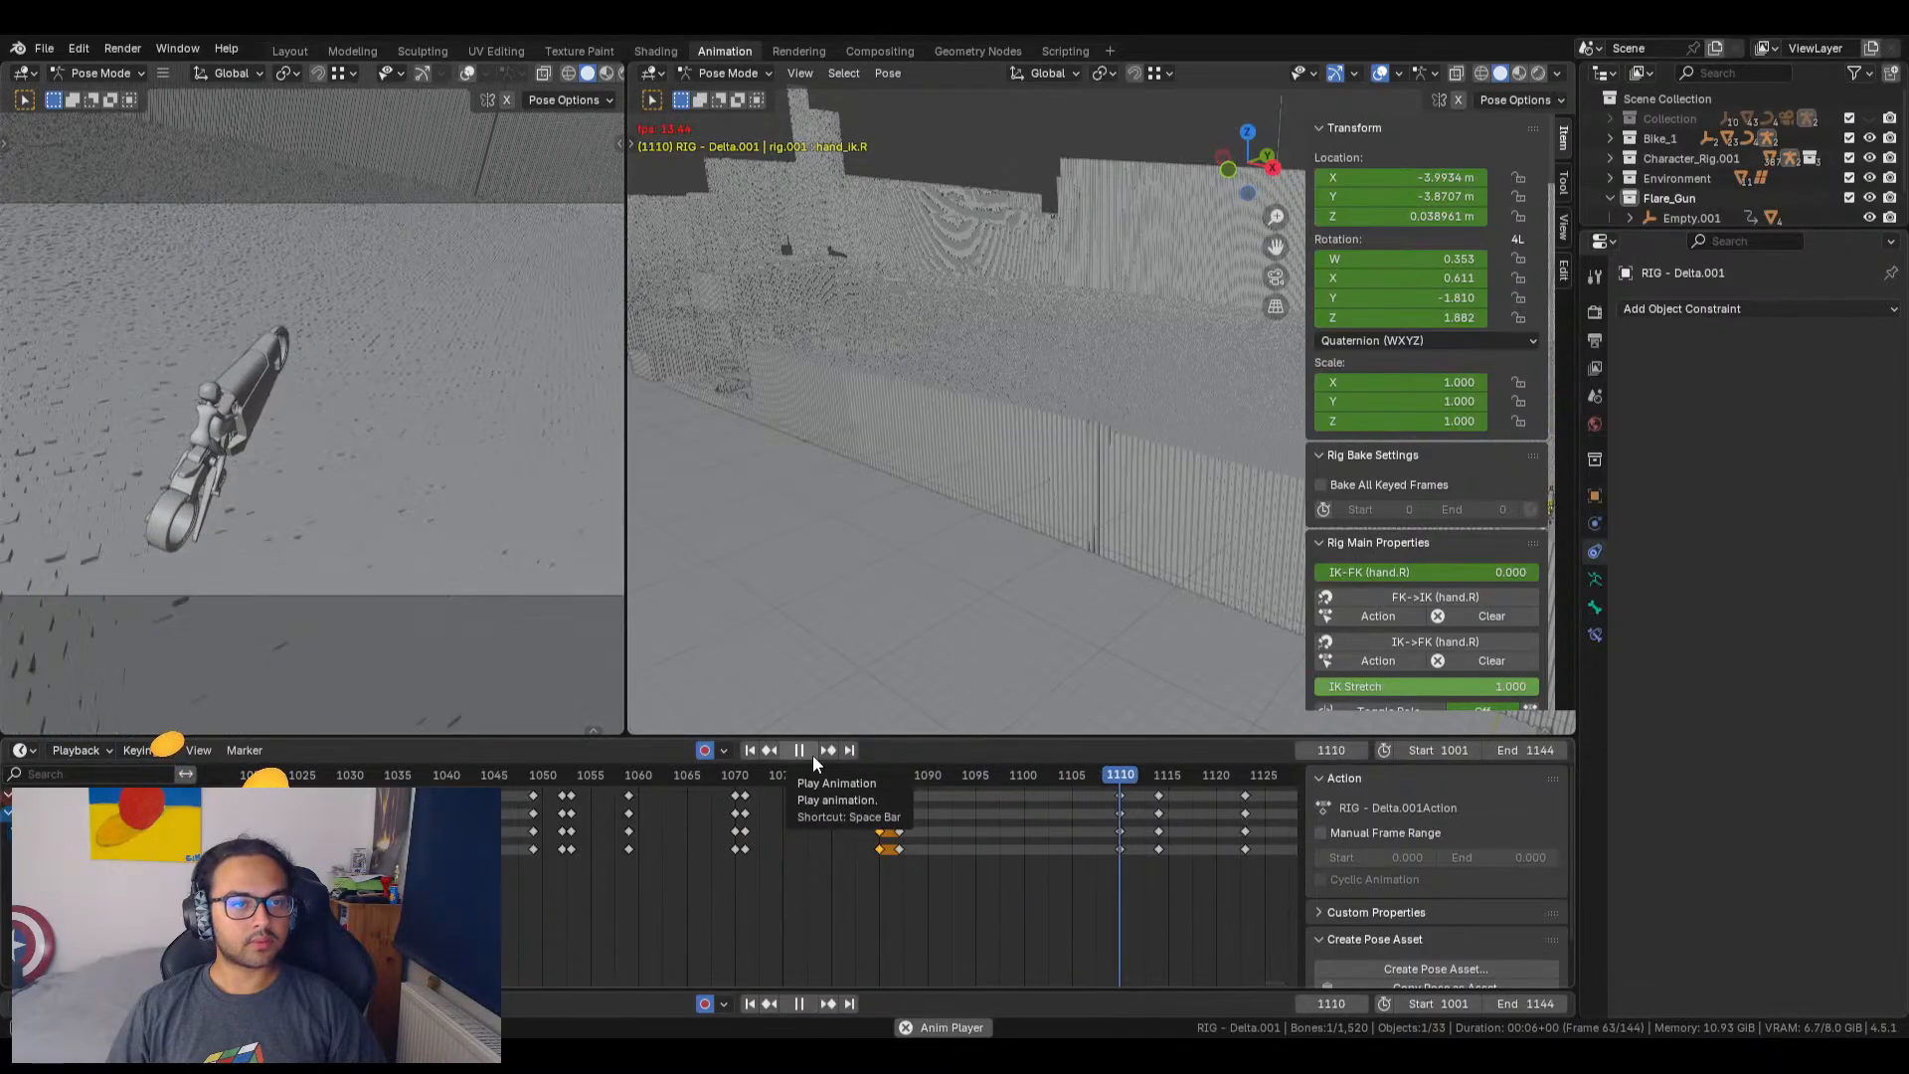
# Step: Play and scrub the animation between about frames 1071 and 1095 to review the right hand's swing with its new timing
pyautogui.click(802, 755)
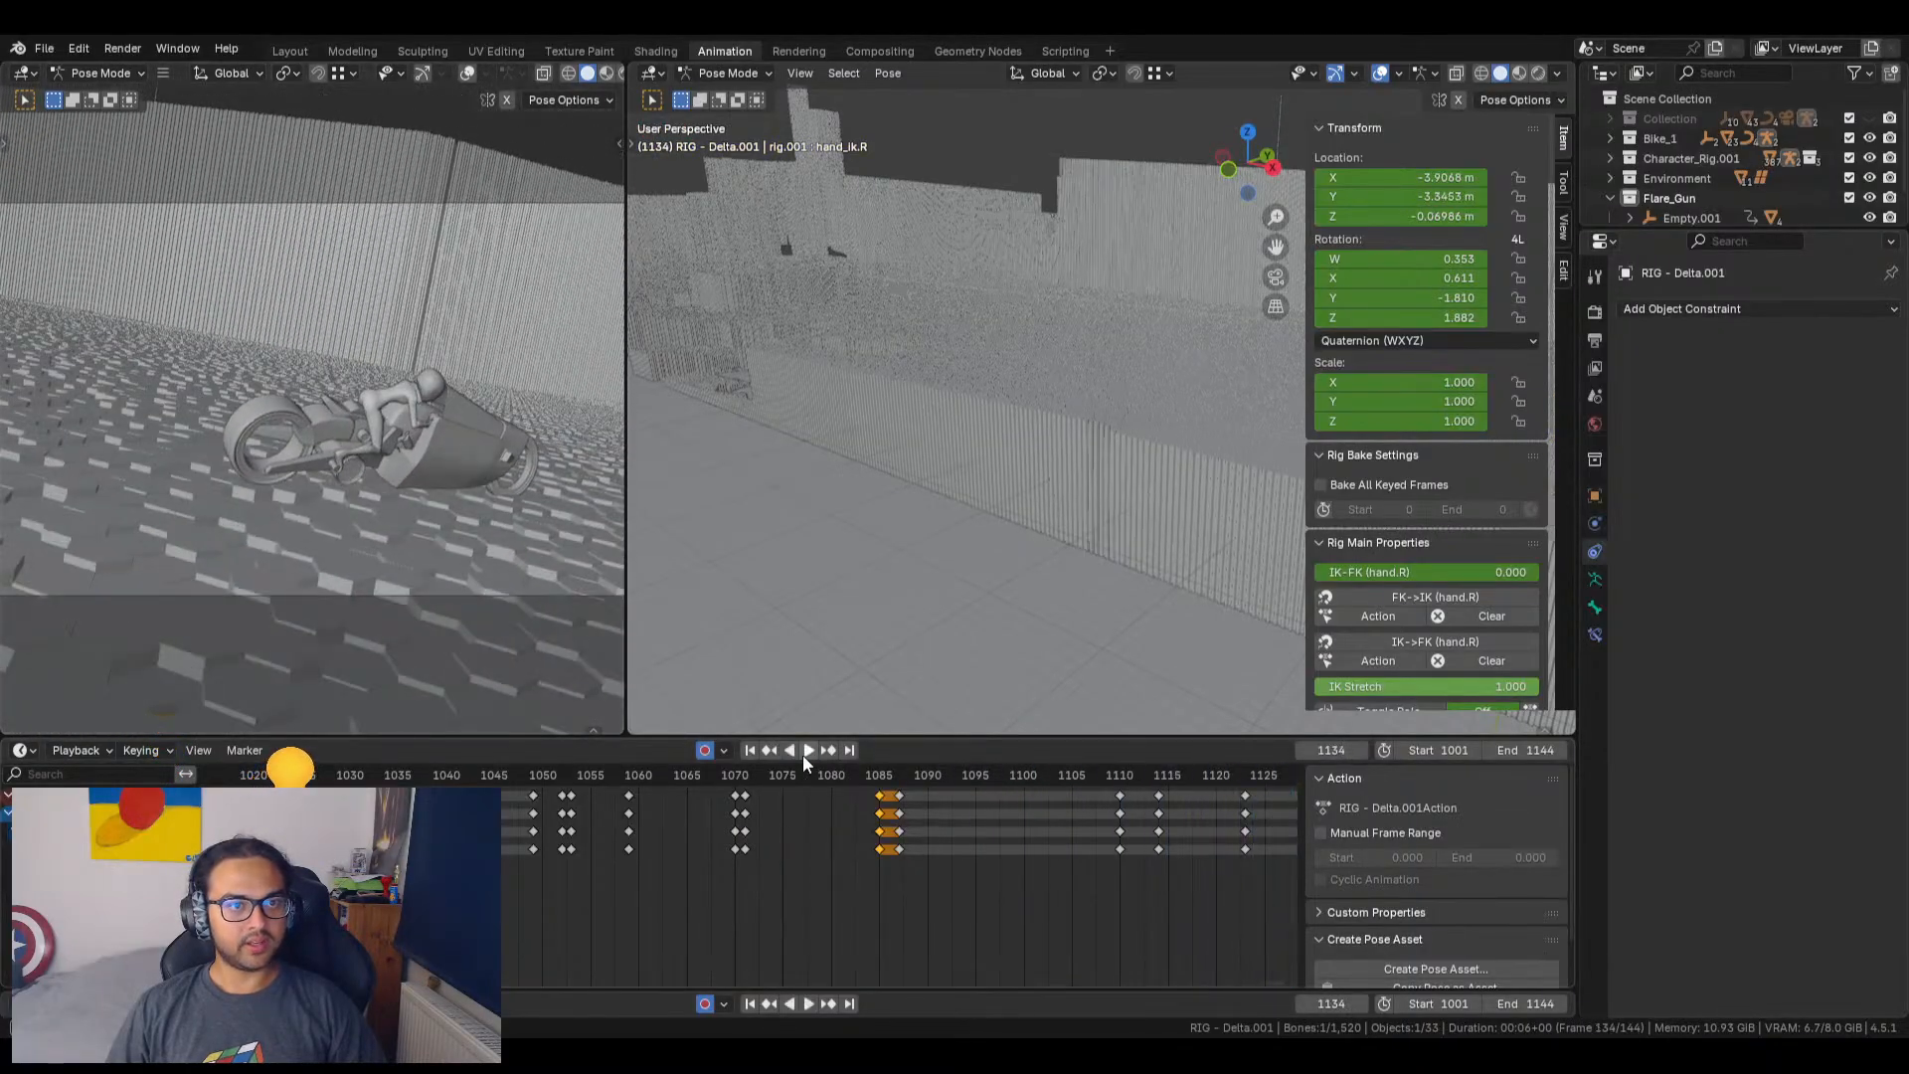
pyautogui.click(797, 784)
pyautogui.press('space')
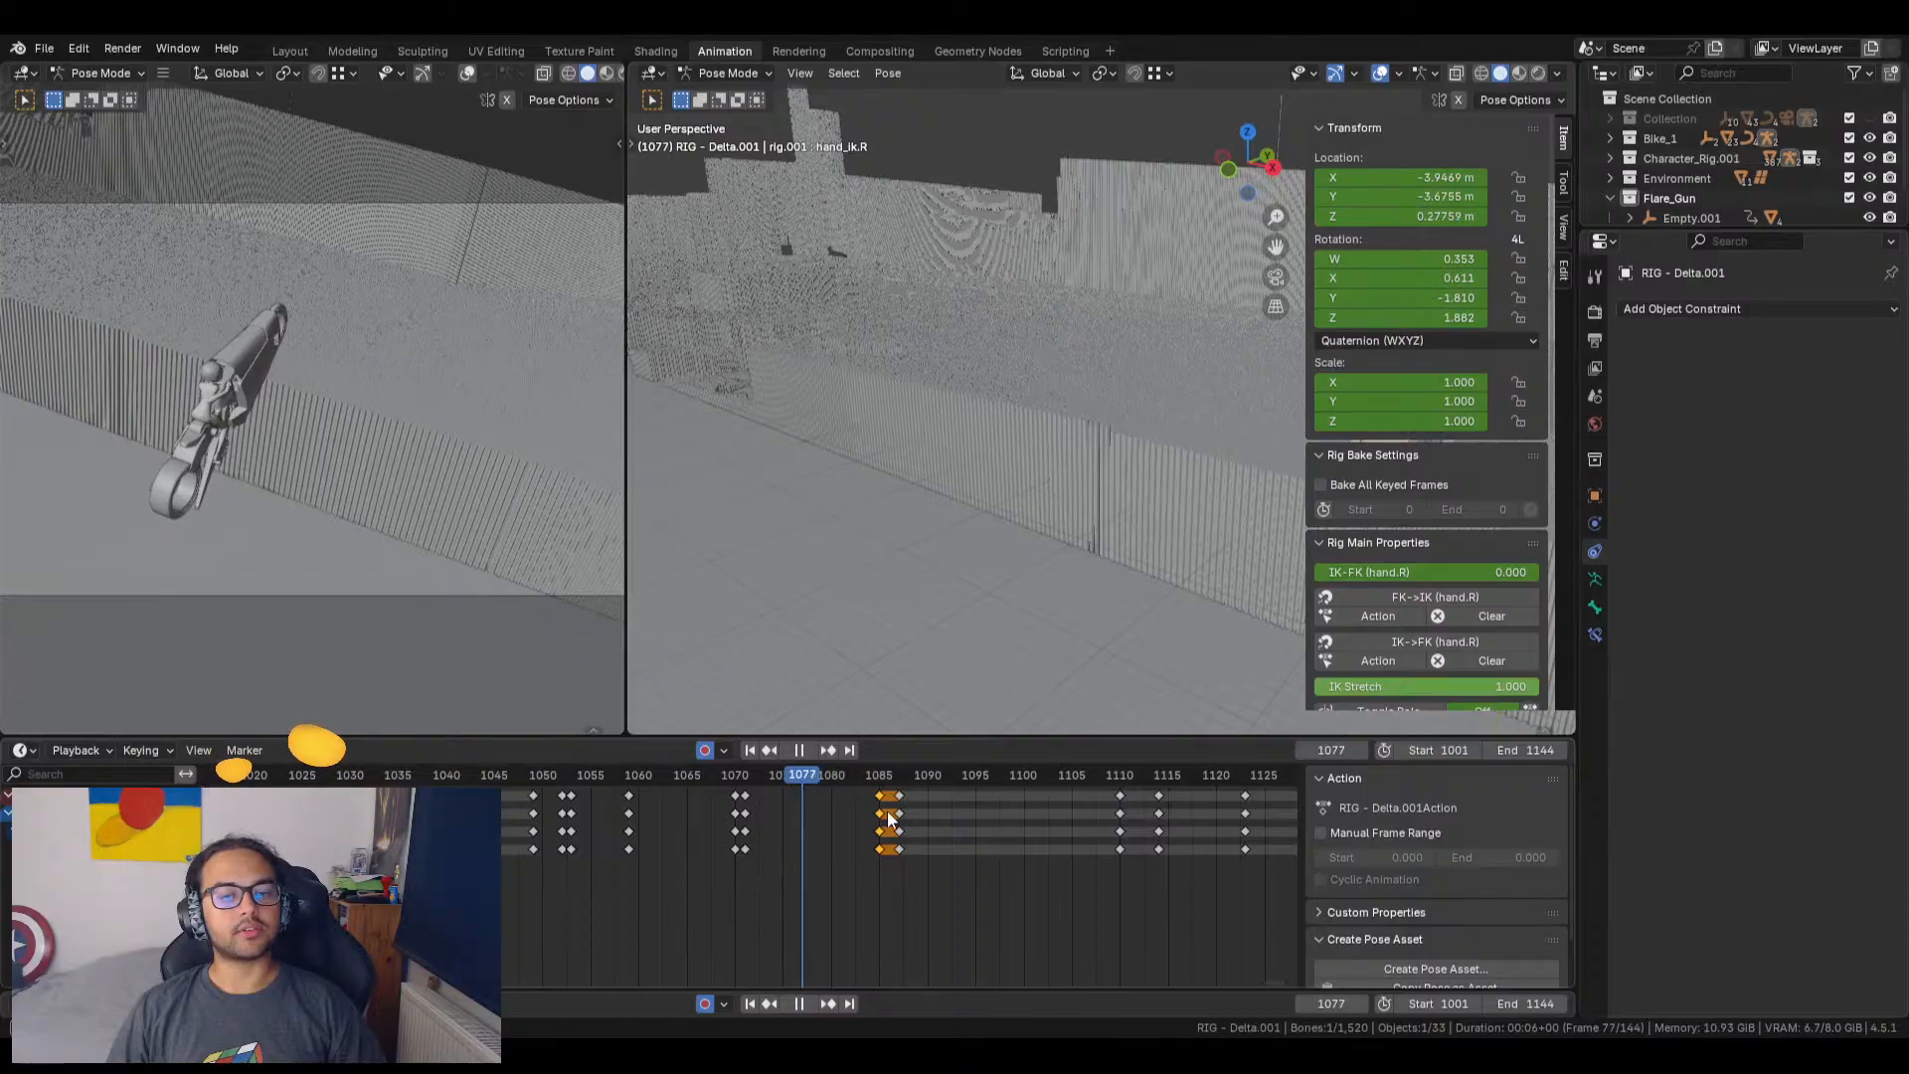
pyautogui.moveTo(813, 825)
pyautogui.mouseDown()
pyautogui.moveTo(756, 821)
pyautogui.moveTo(815, 836)
pyautogui.moveTo(730, 841)
pyautogui.moveTo(792, 844)
pyautogui.mouseUp()
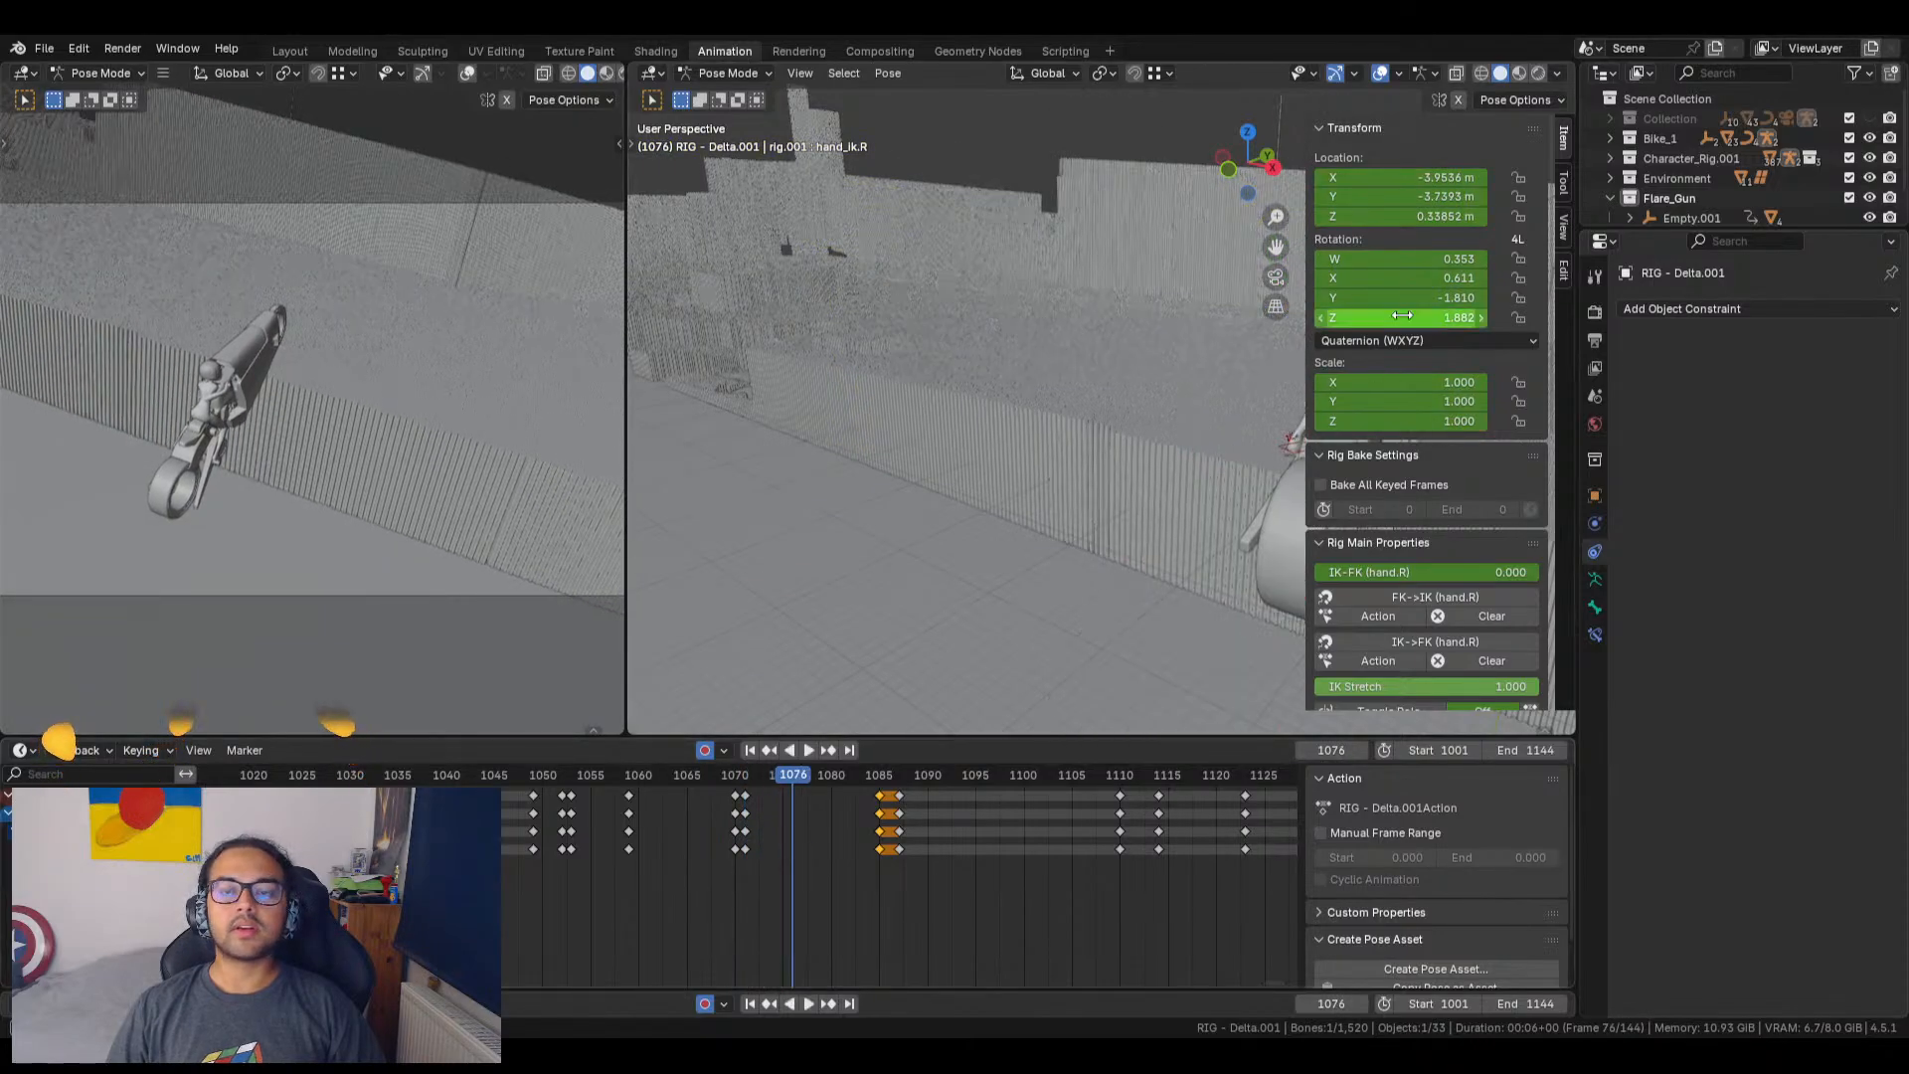
pyautogui.keyDown('shift'); pyautogui.moveTo(1181, 535); pyautogui.dragTo(1131, 523, button='middle'); pyautogui.keyUp('shift')
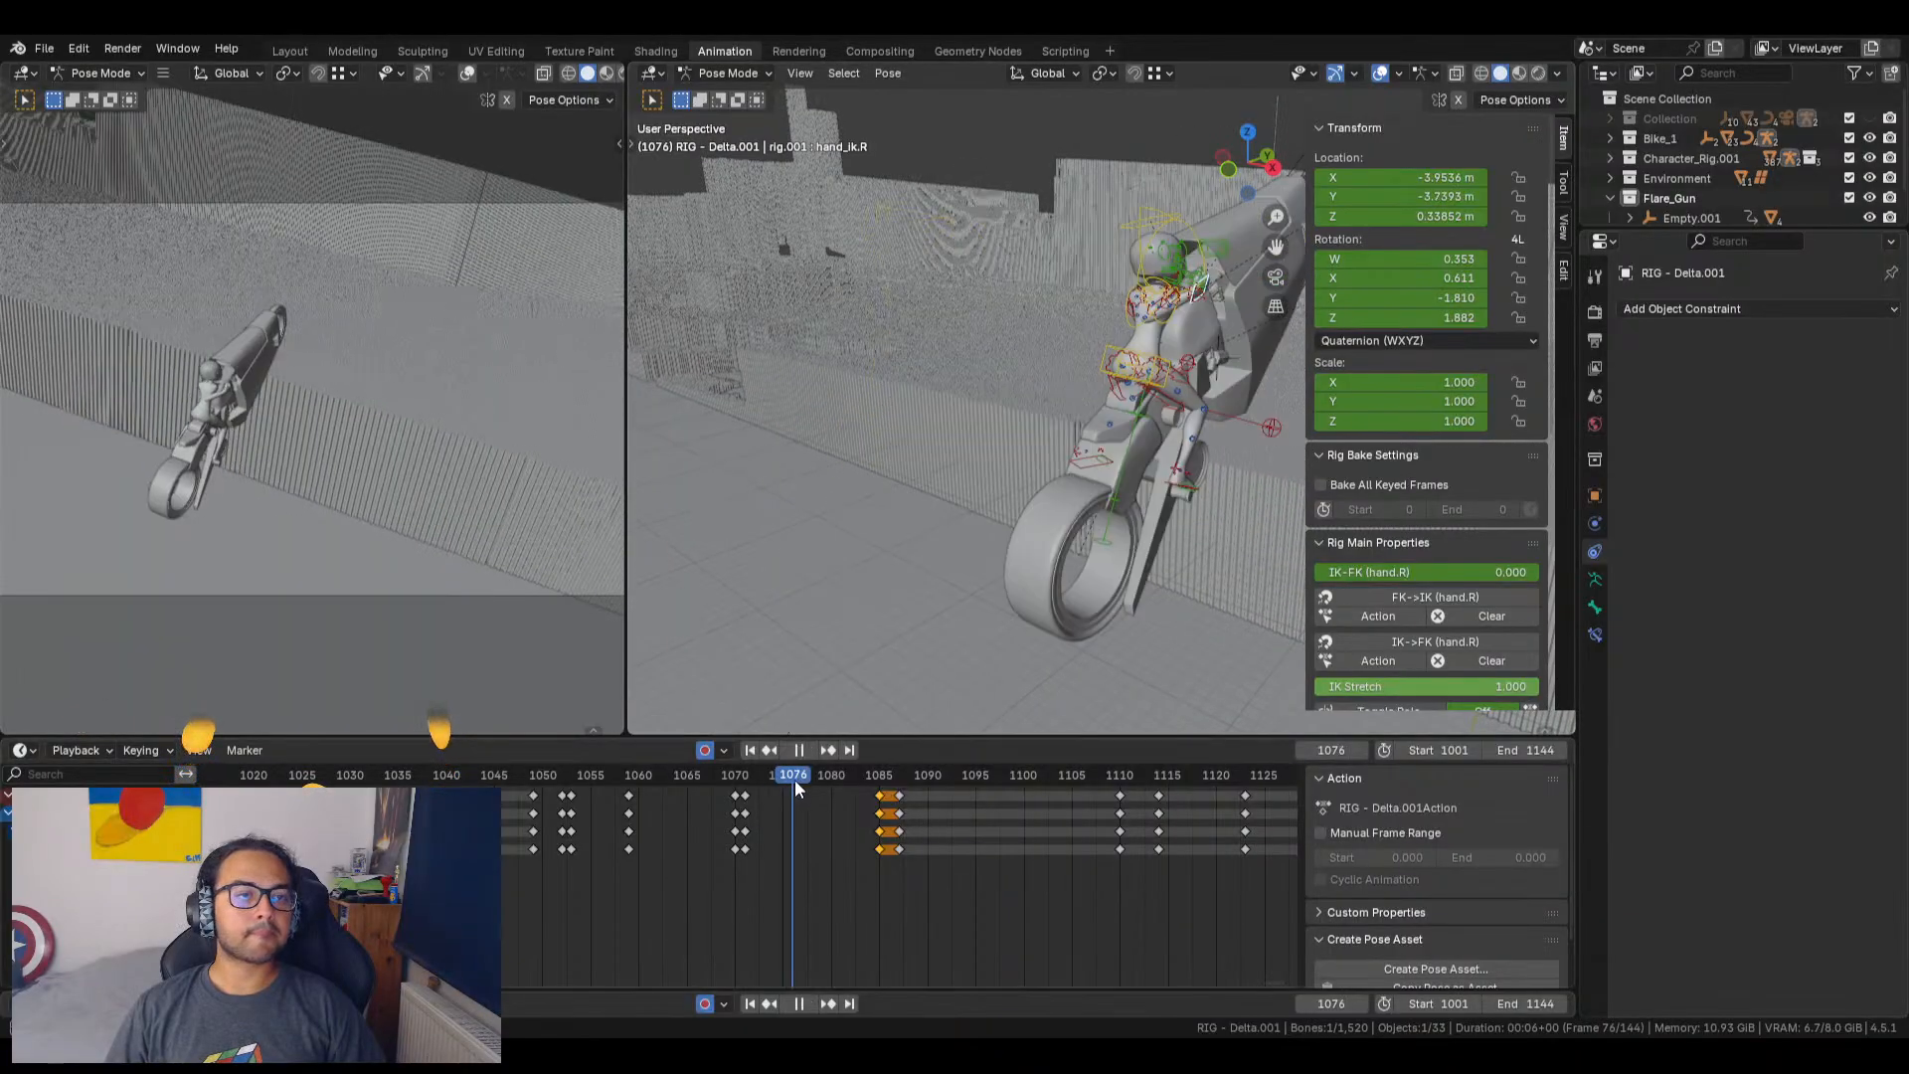
pyautogui.press('space')
pyautogui.moveTo(826, 799); pyautogui.dragTo(946, 807)
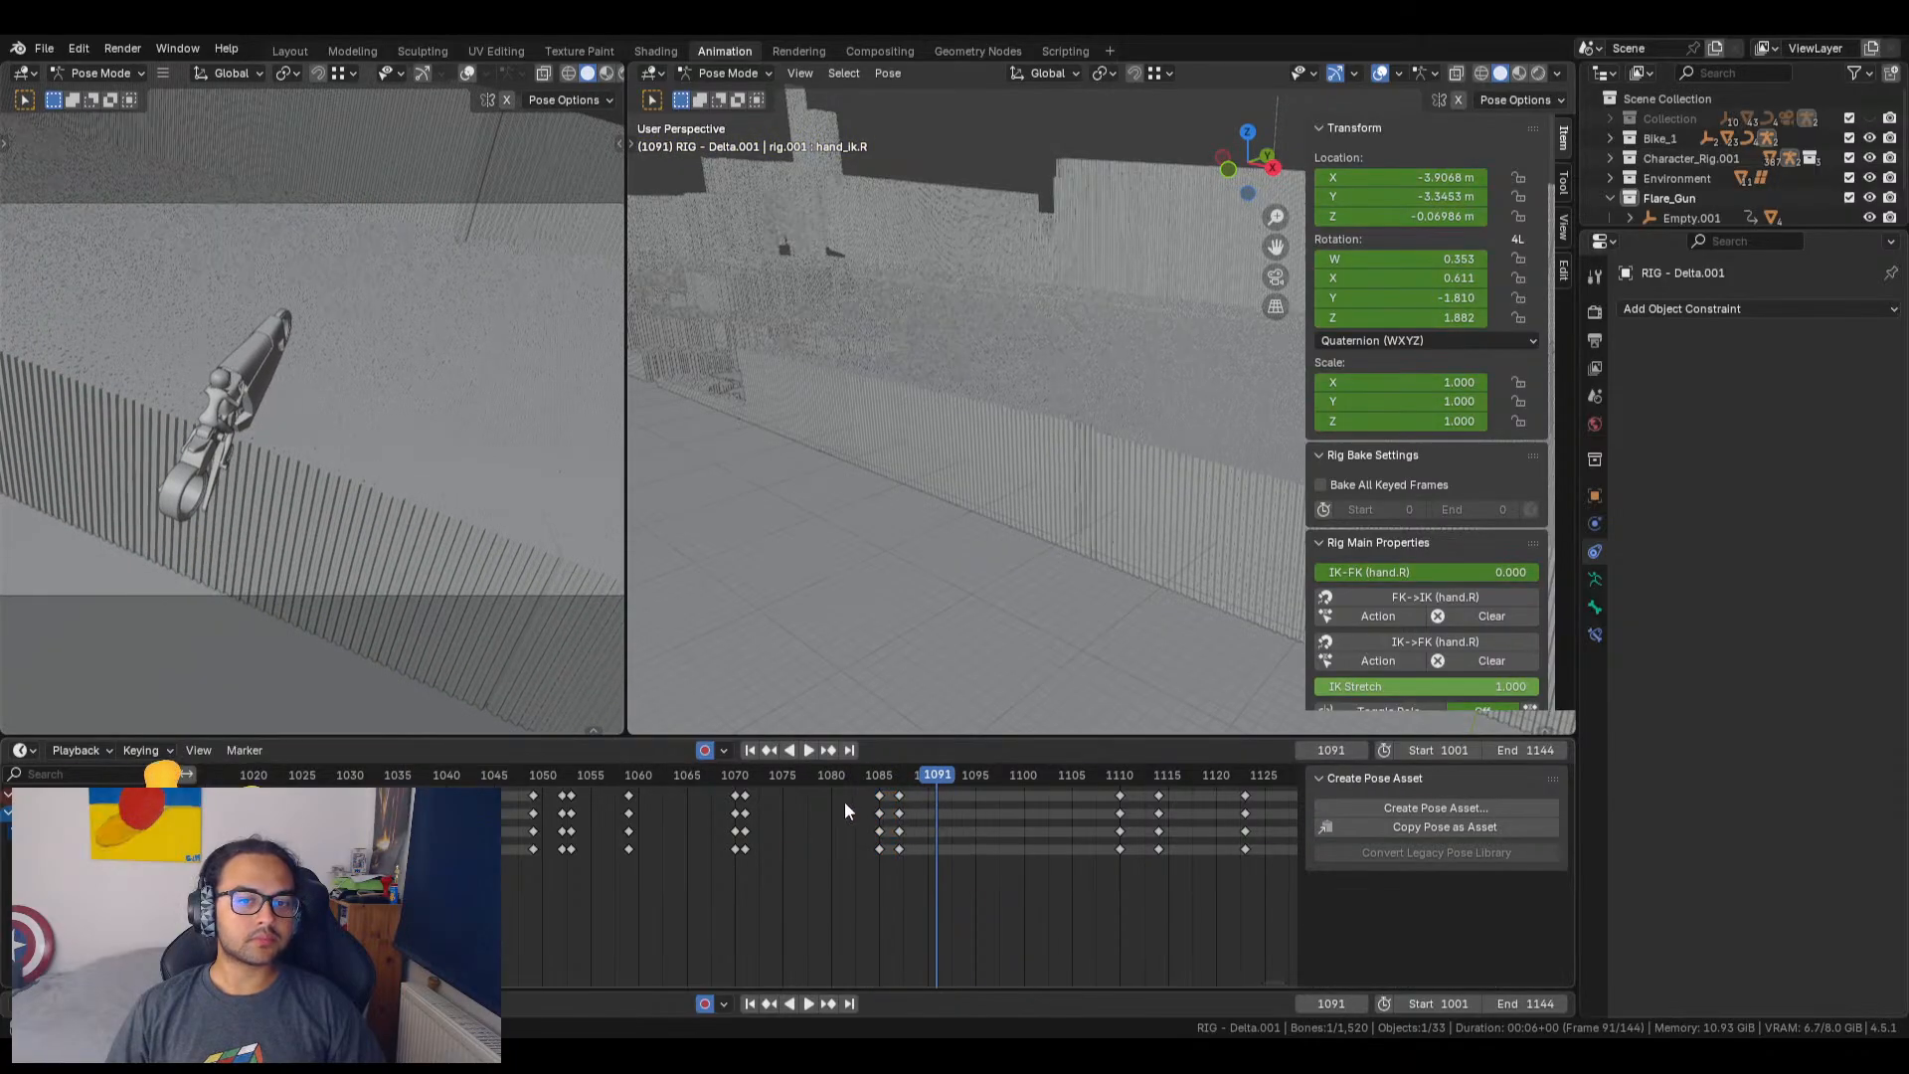
pyautogui.moveTo(839, 773); pyautogui.dragTo(779, 780)
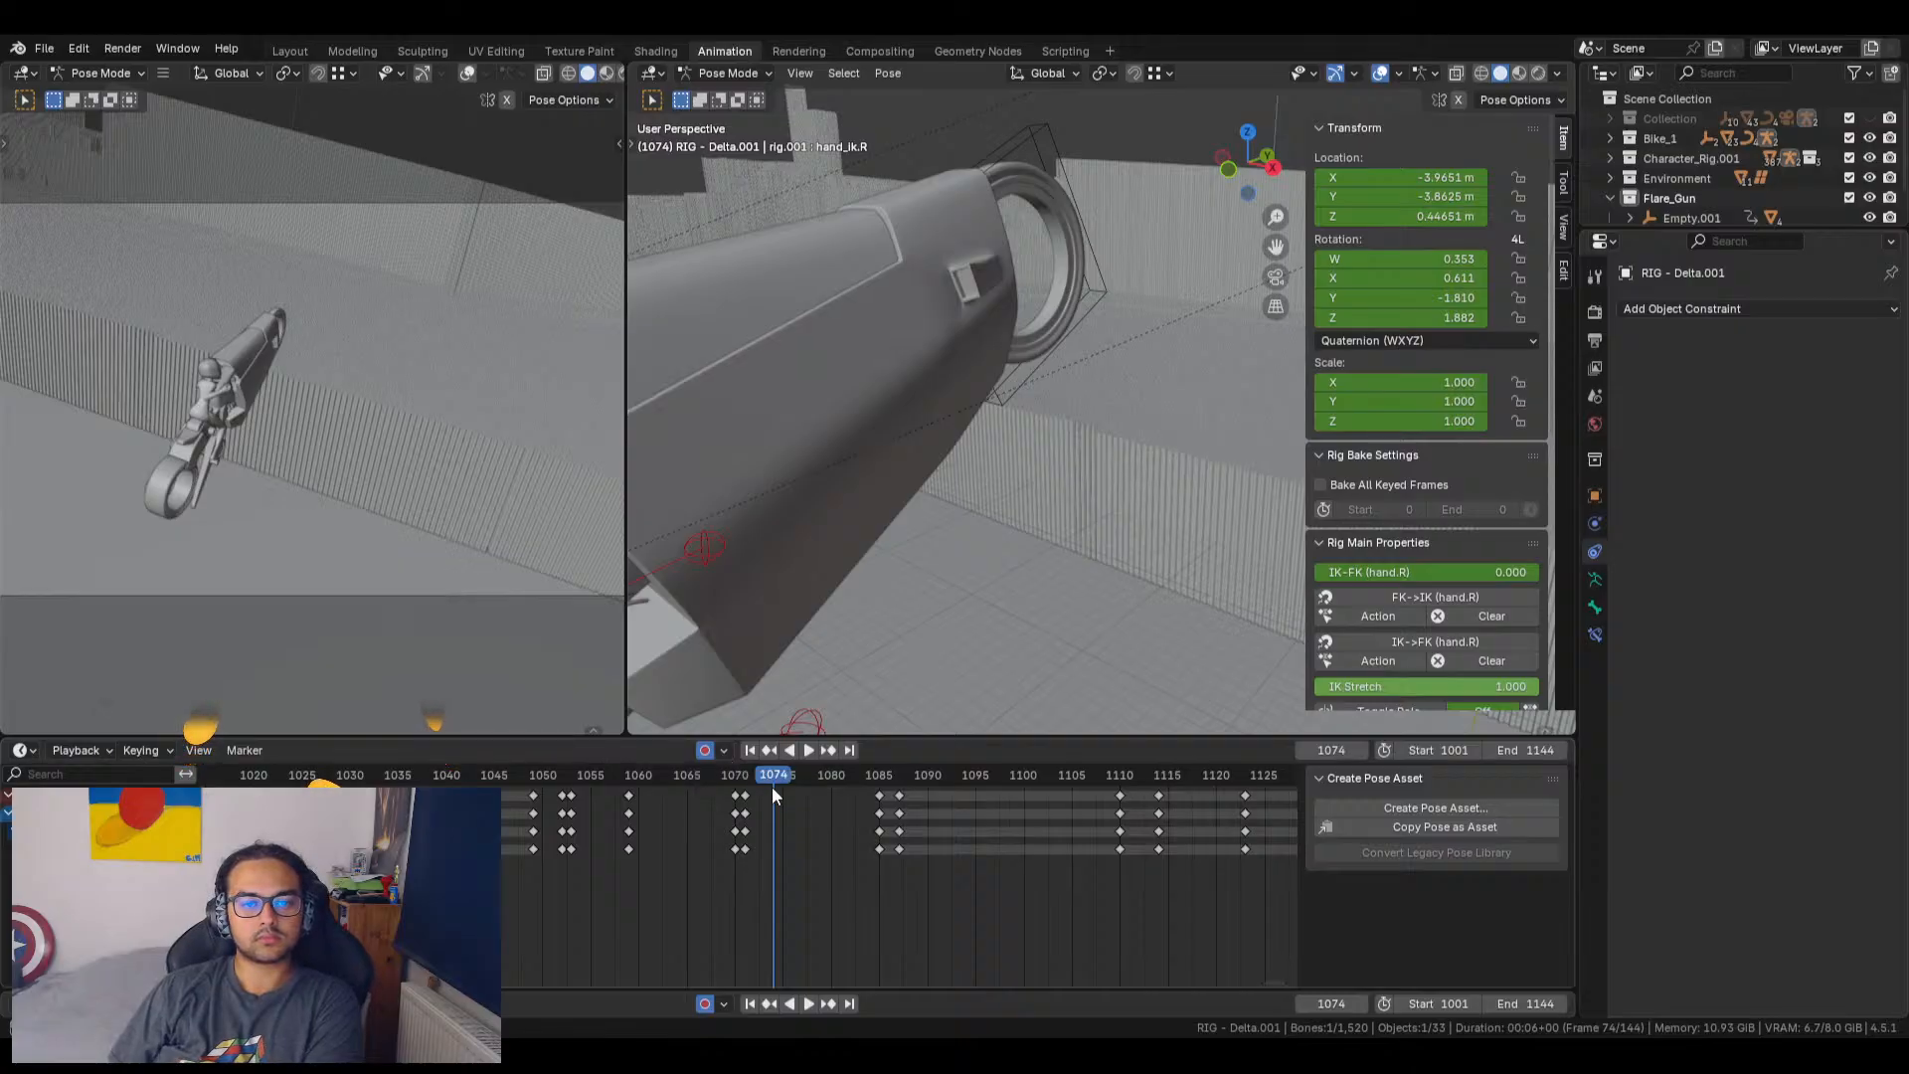
pyautogui.press('space')
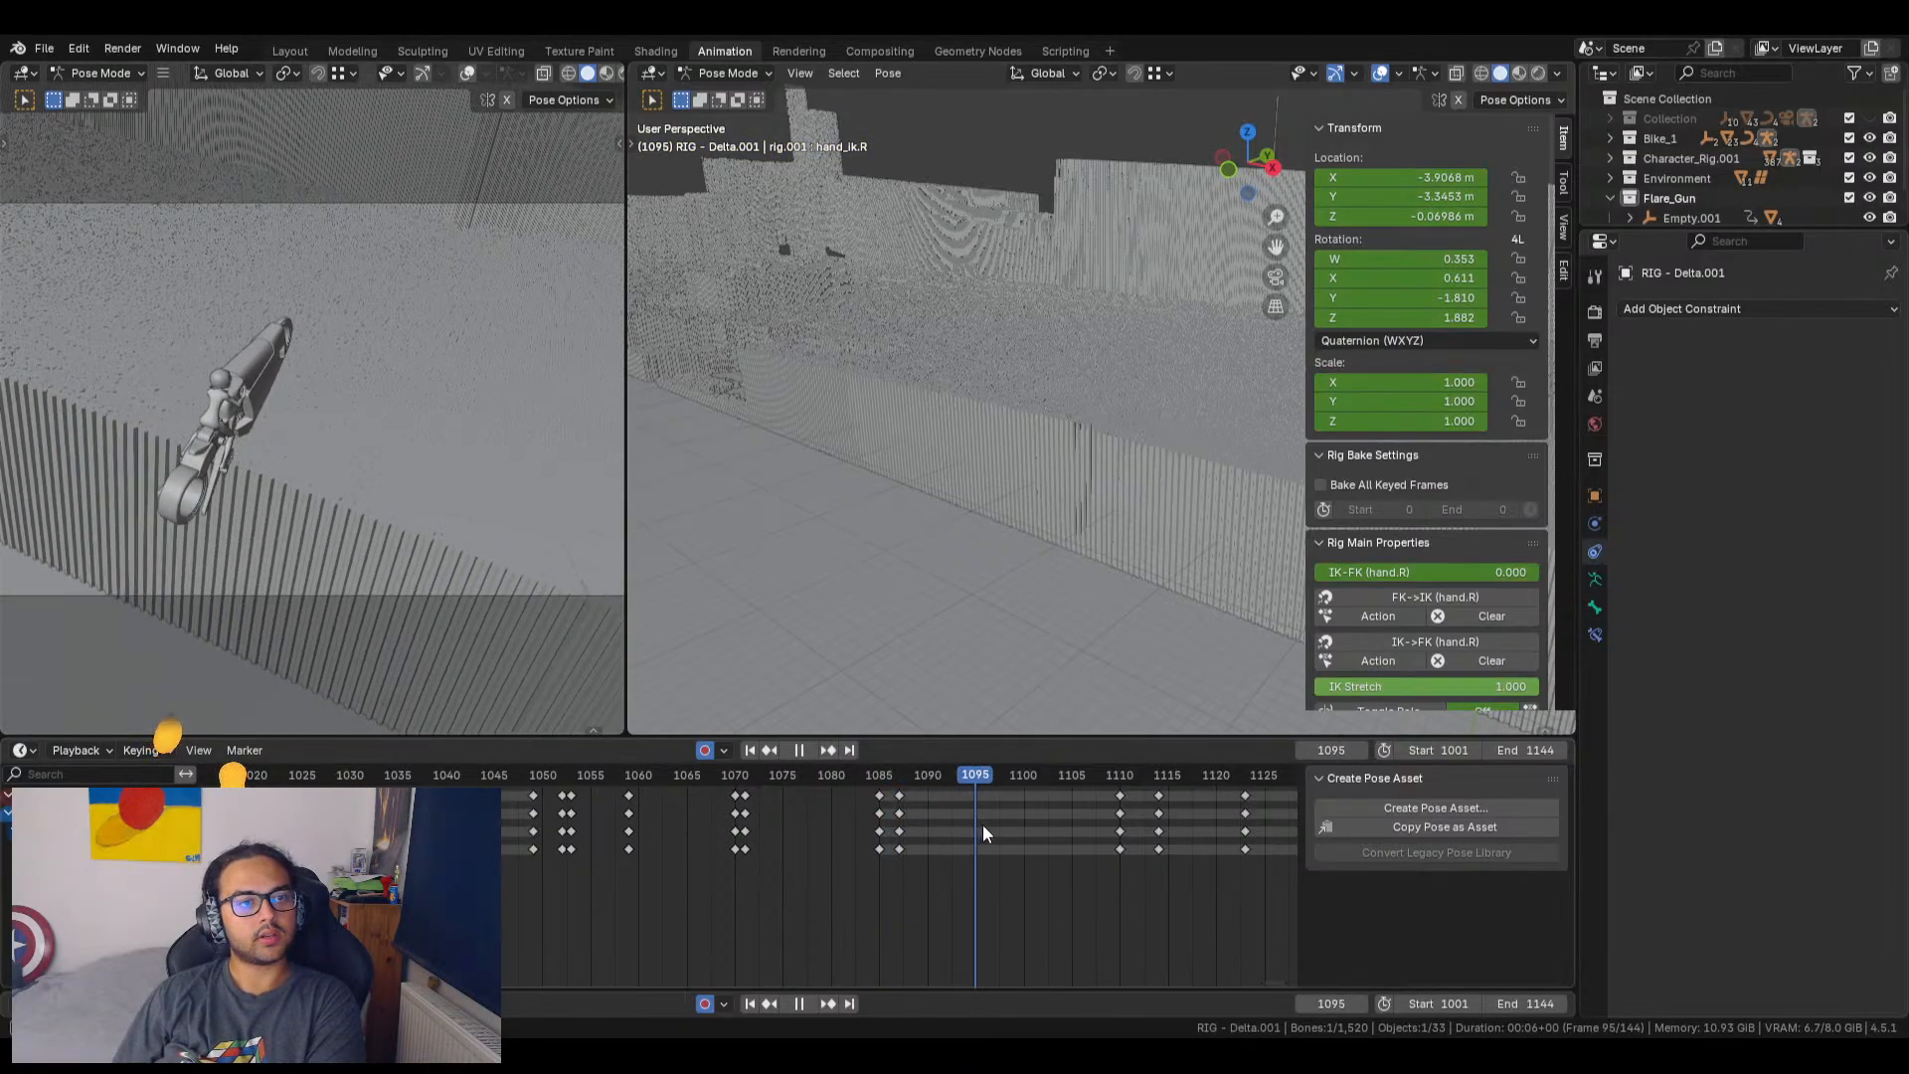
pyautogui.moveTo(1048, 856); pyautogui.dragTo(781, 873)
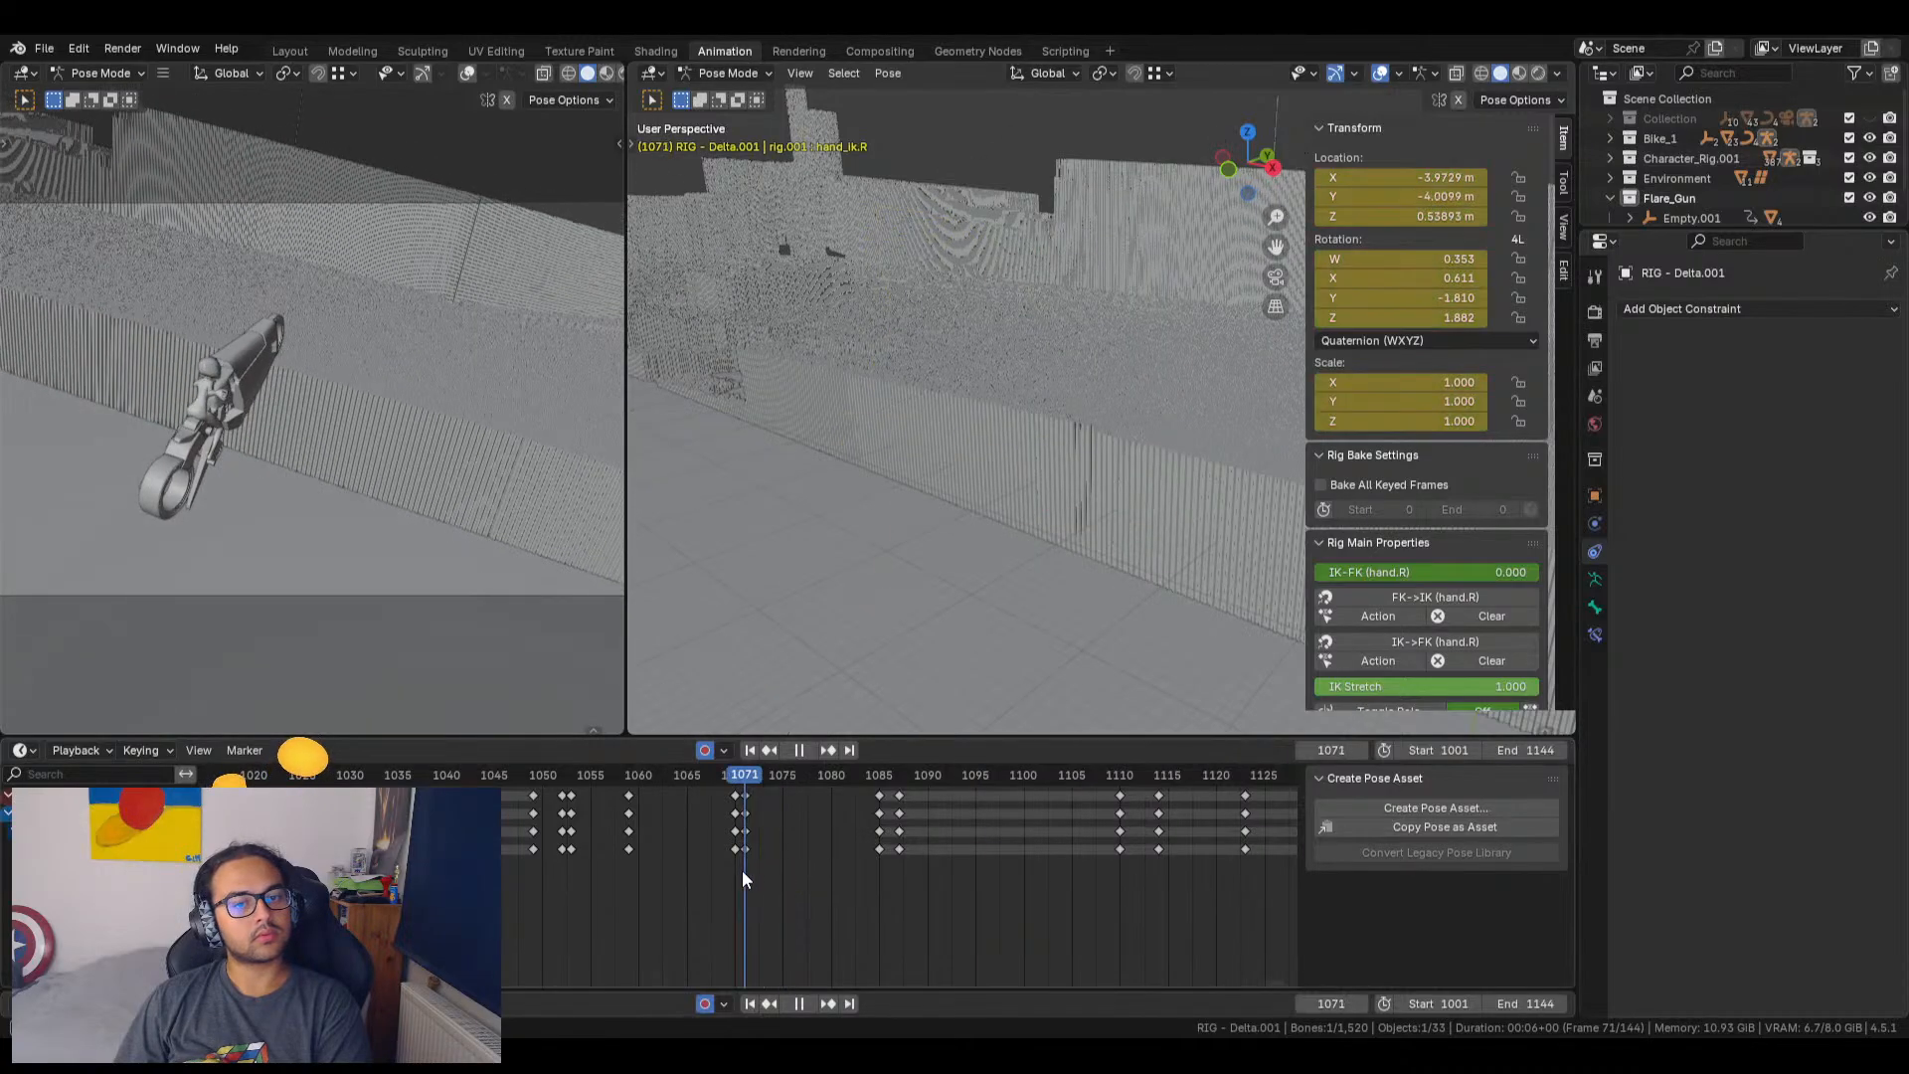
# Step: Select the right upper arm IK control at frame 1075 and move its keyframe from frame 1079 to 1082
pyautogui.click(742, 870)
pyautogui.moveTo(752, 783); pyautogui.dragTo(783, 785)
pyautogui.moveTo(855, 404); pyautogui.dragTo(1137, 464, button='middle')
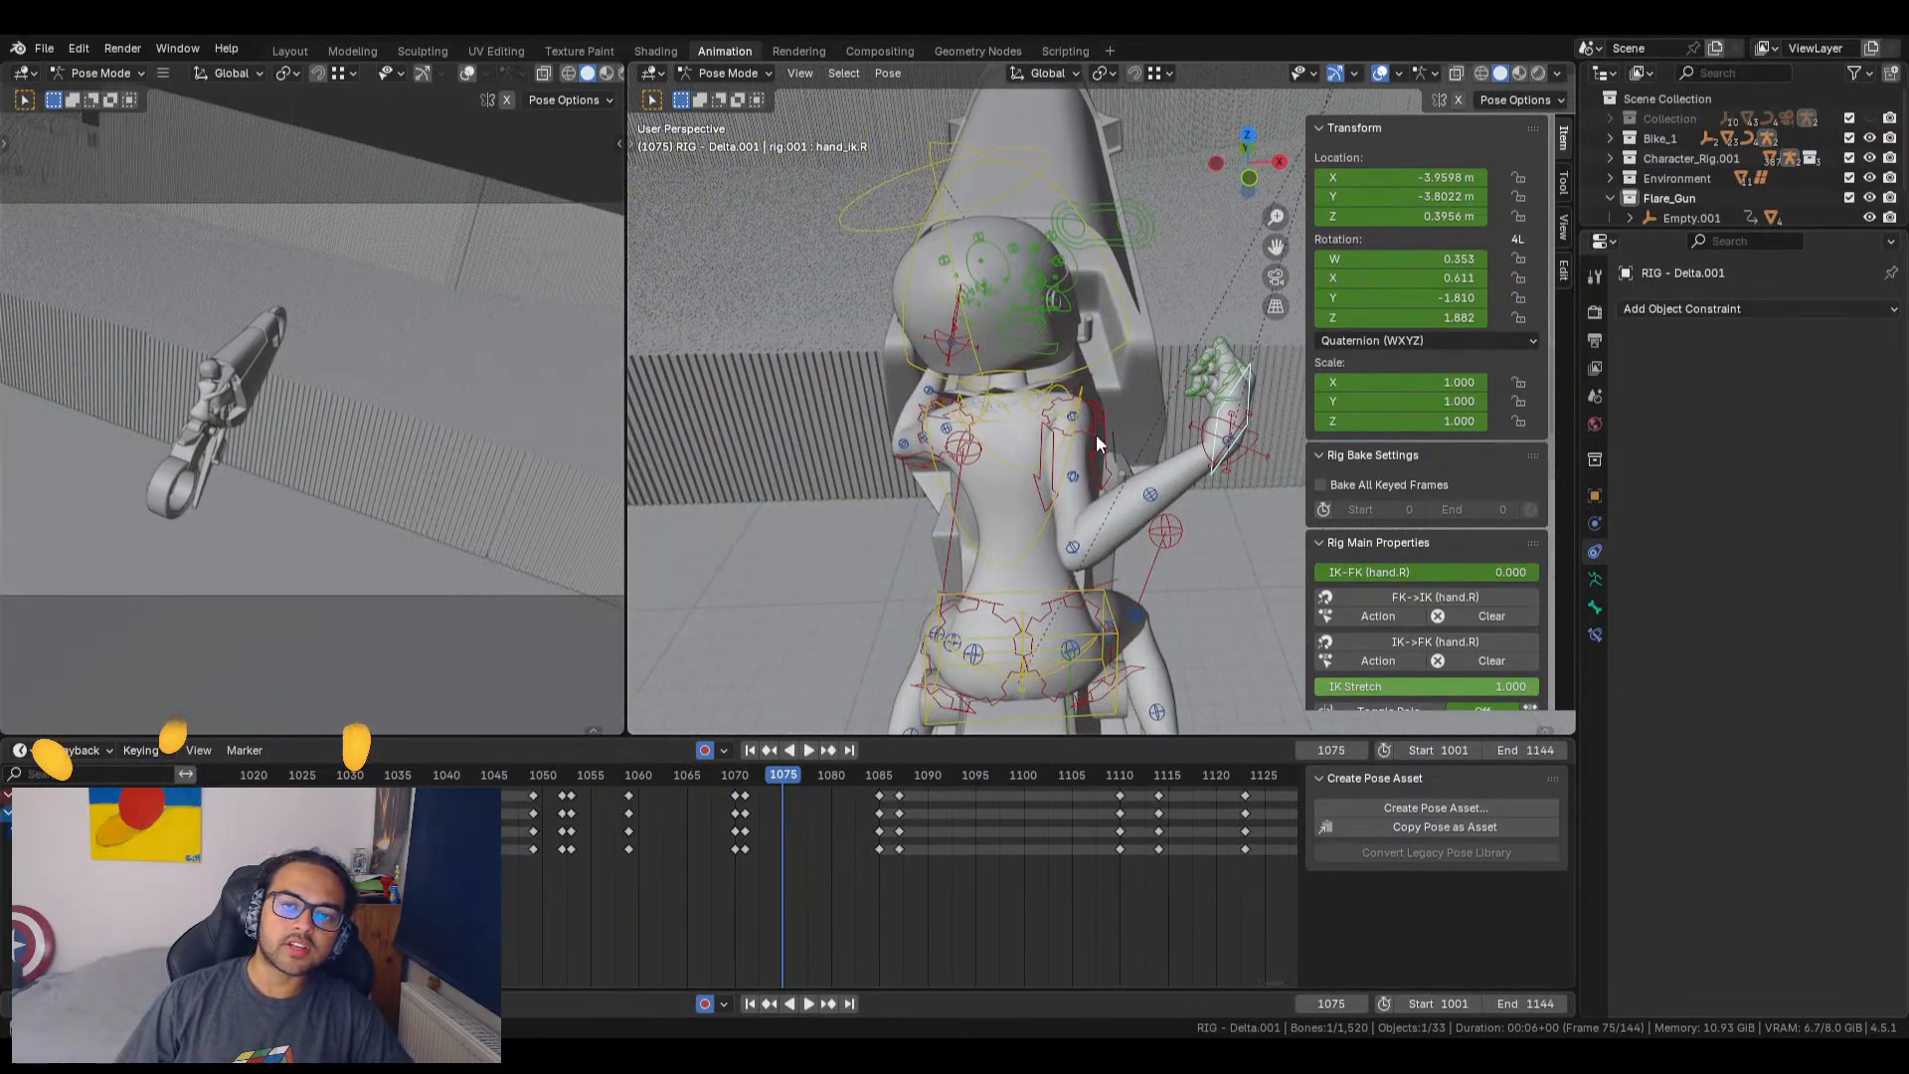
pyautogui.click(1097, 443)
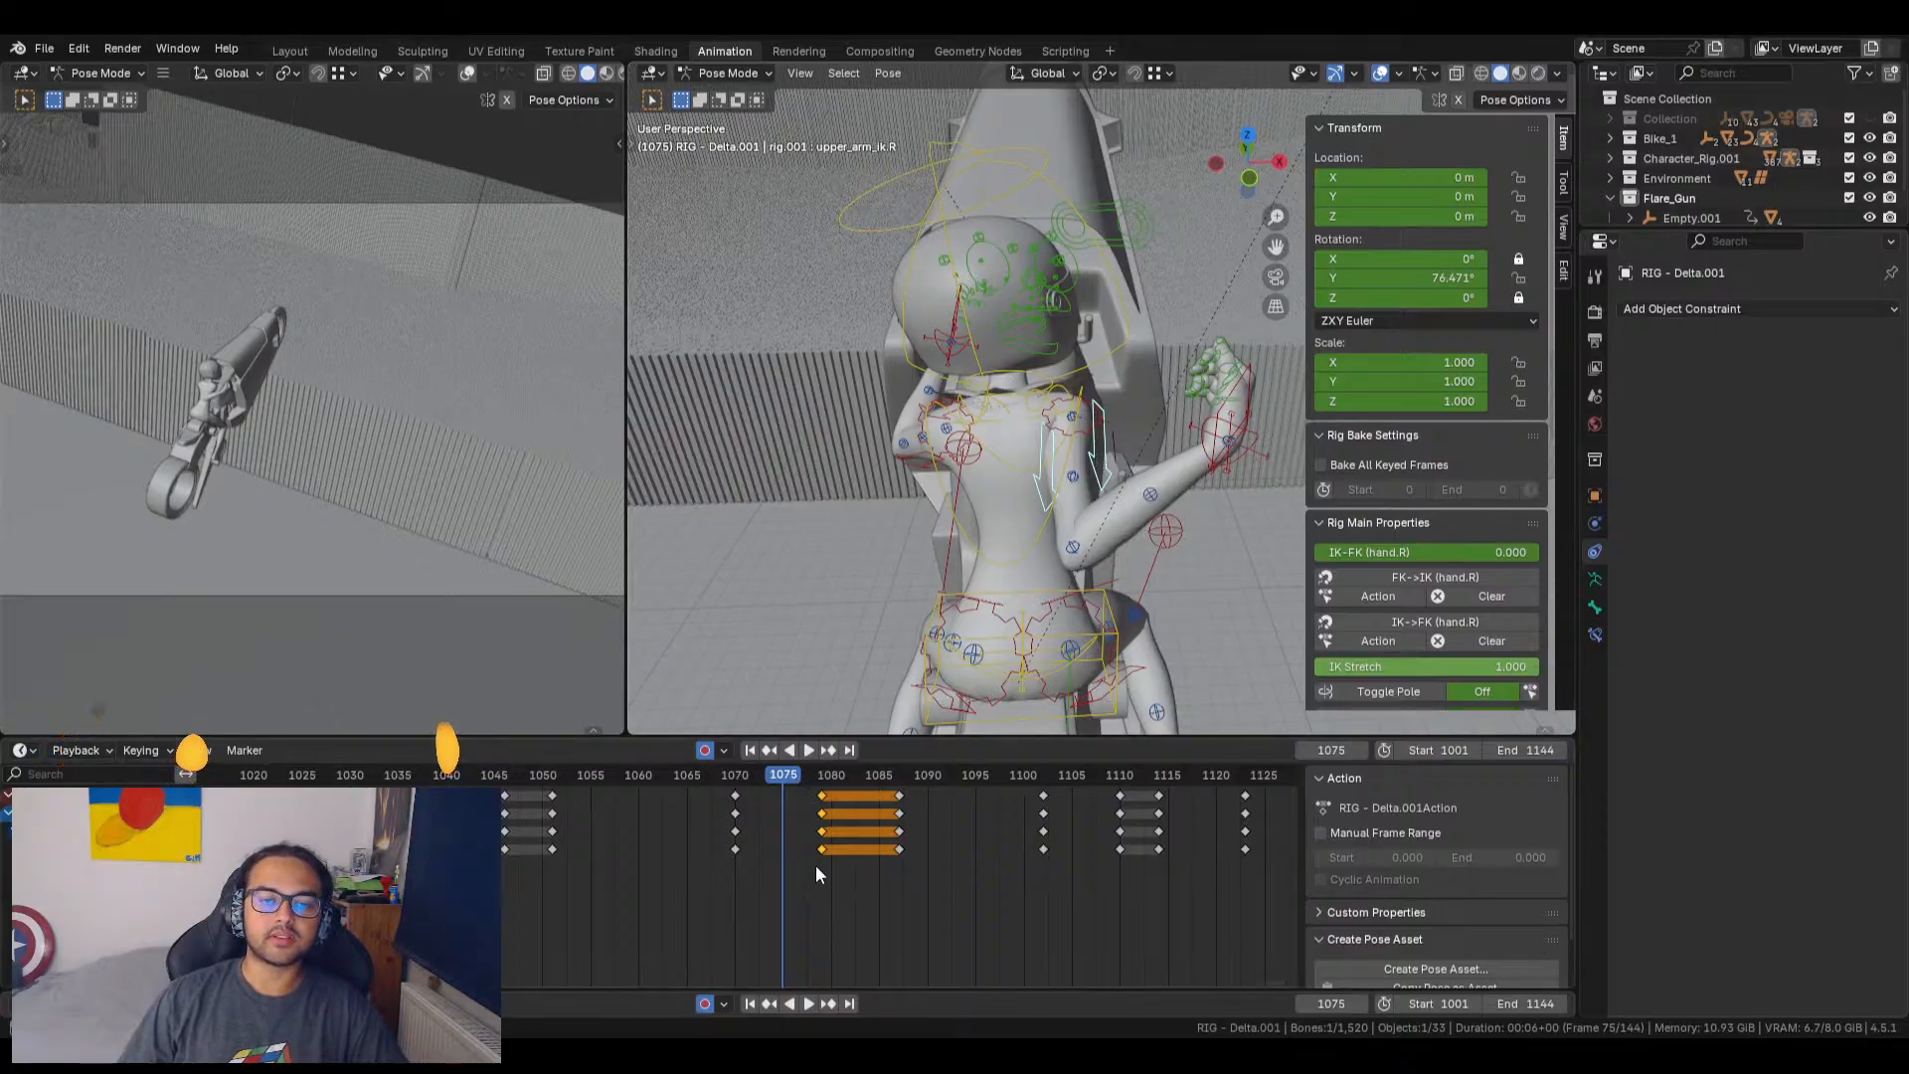
pyautogui.press('g')
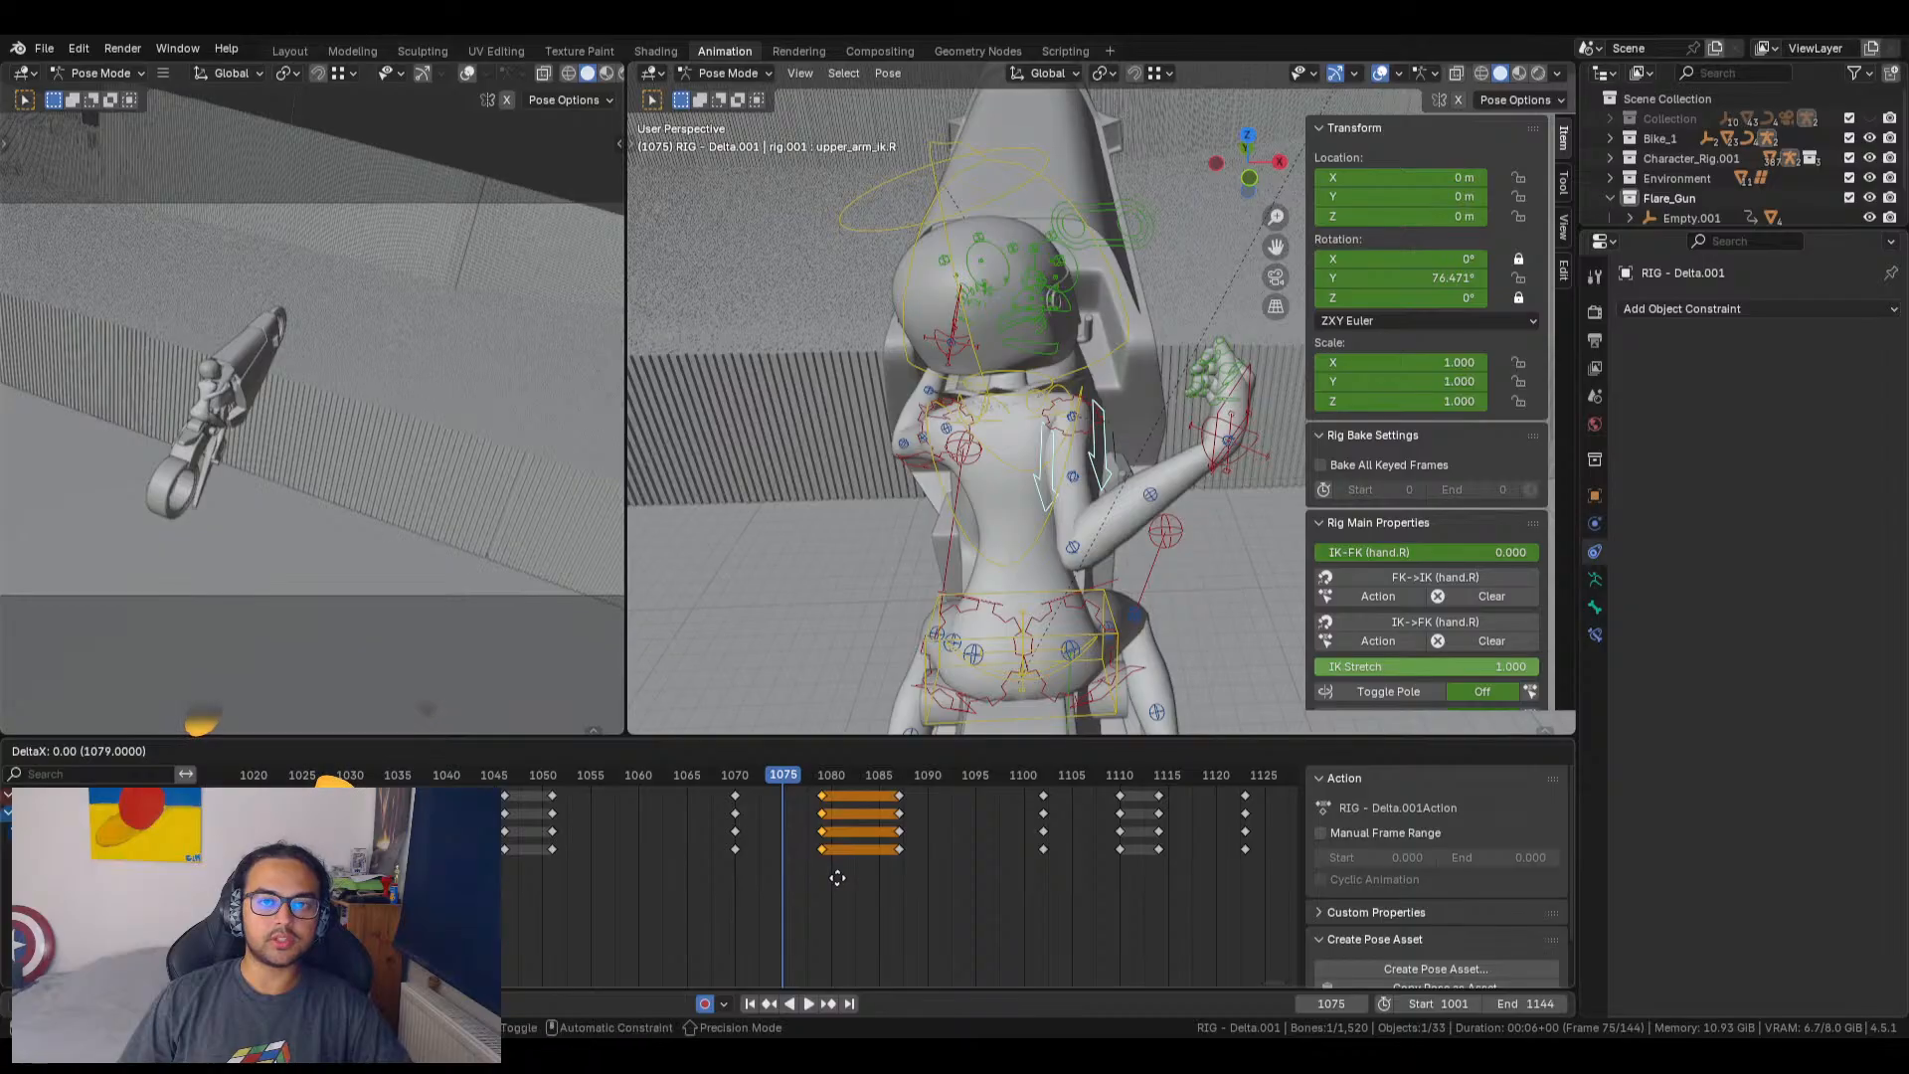
pyautogui.click(845, 880)
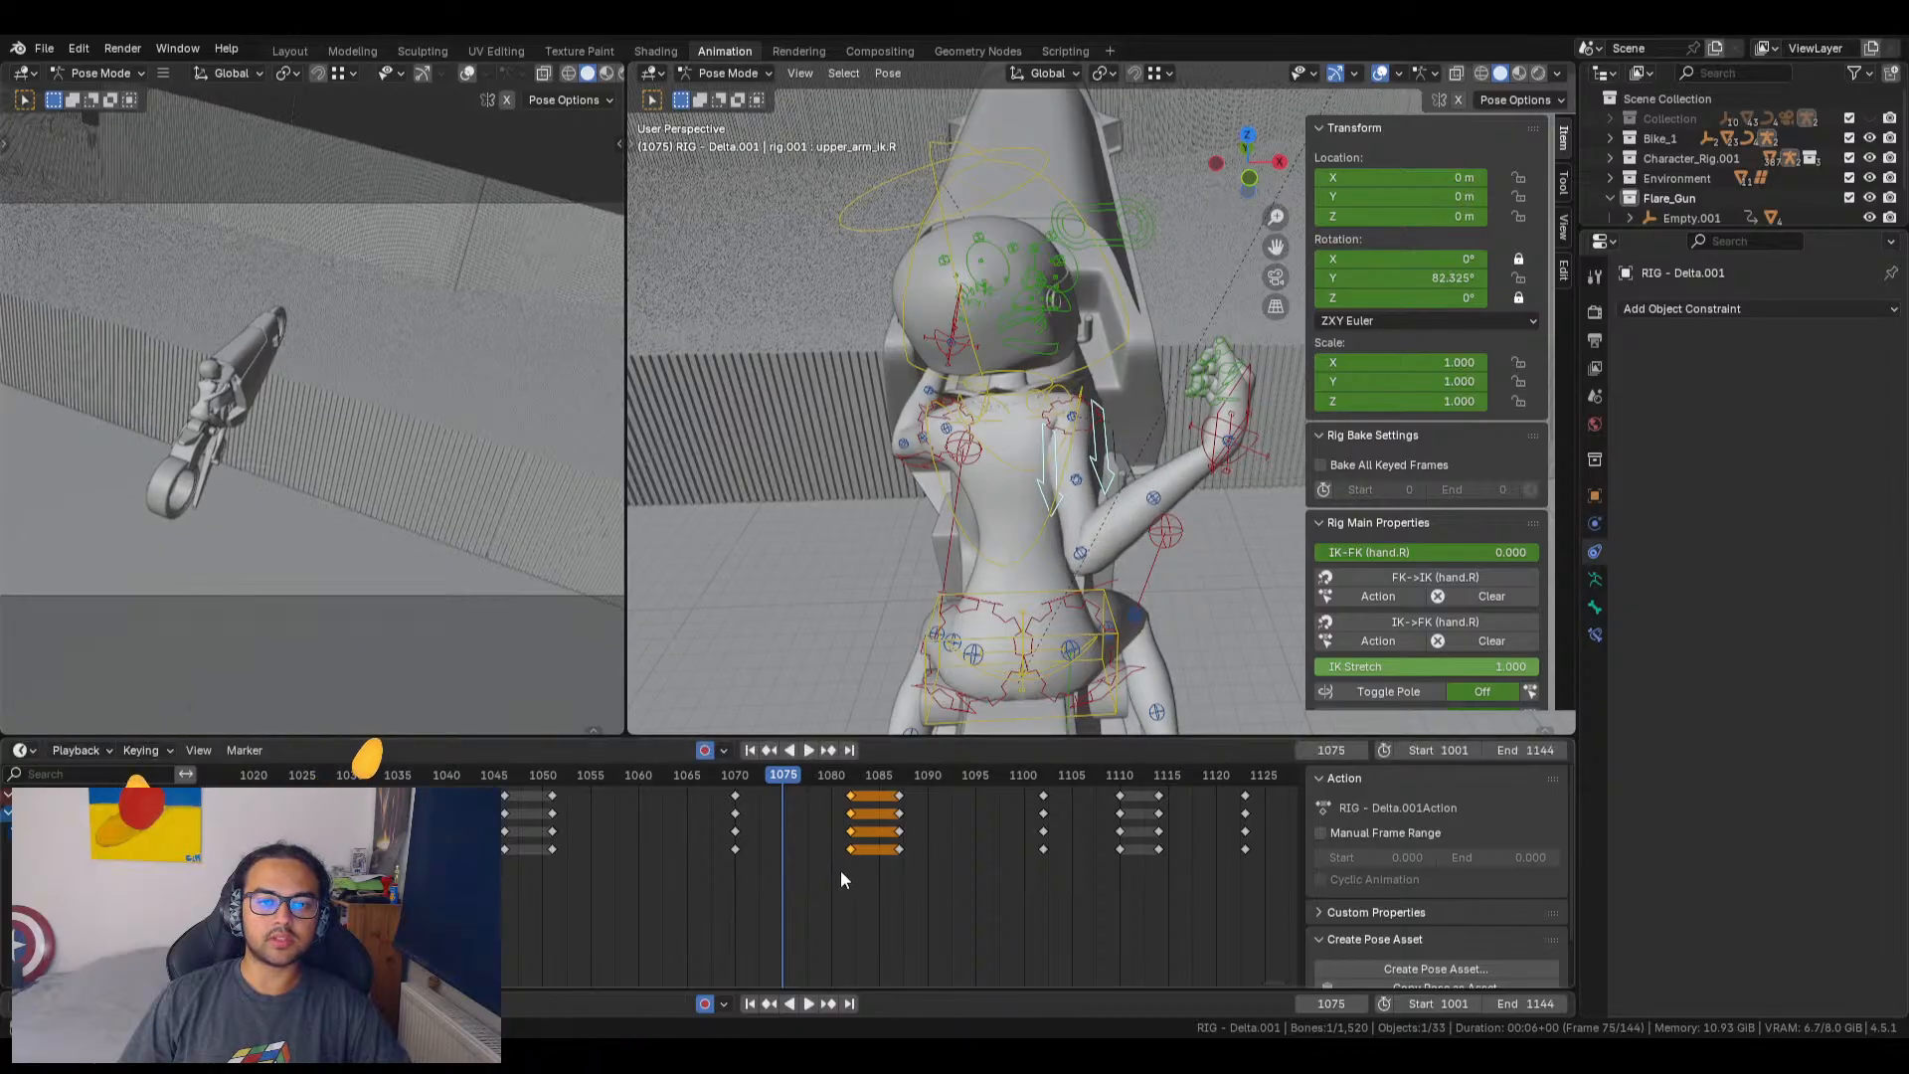
# Step: At frame 1076, set the right upper arm IK control's Y rotation to 119.82°
pyautogui.press('space')
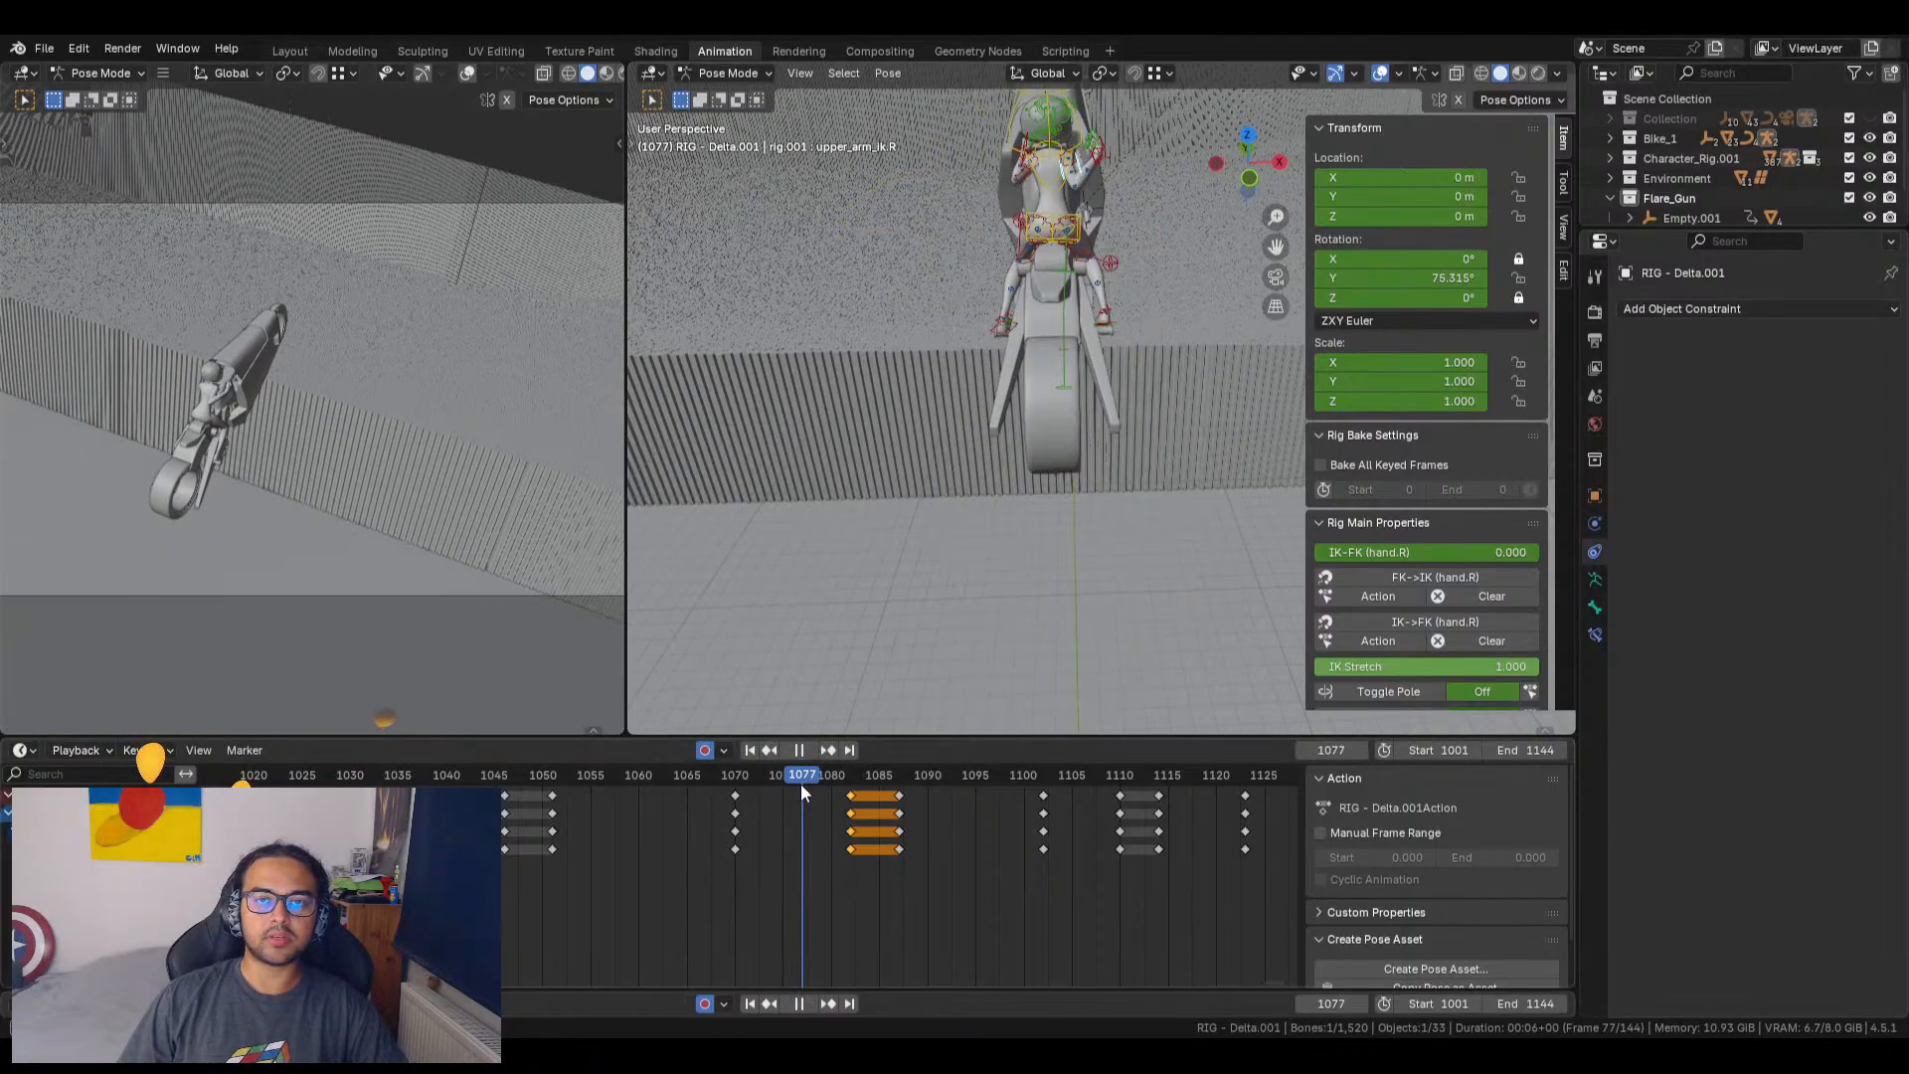
pyautogui.press('space')
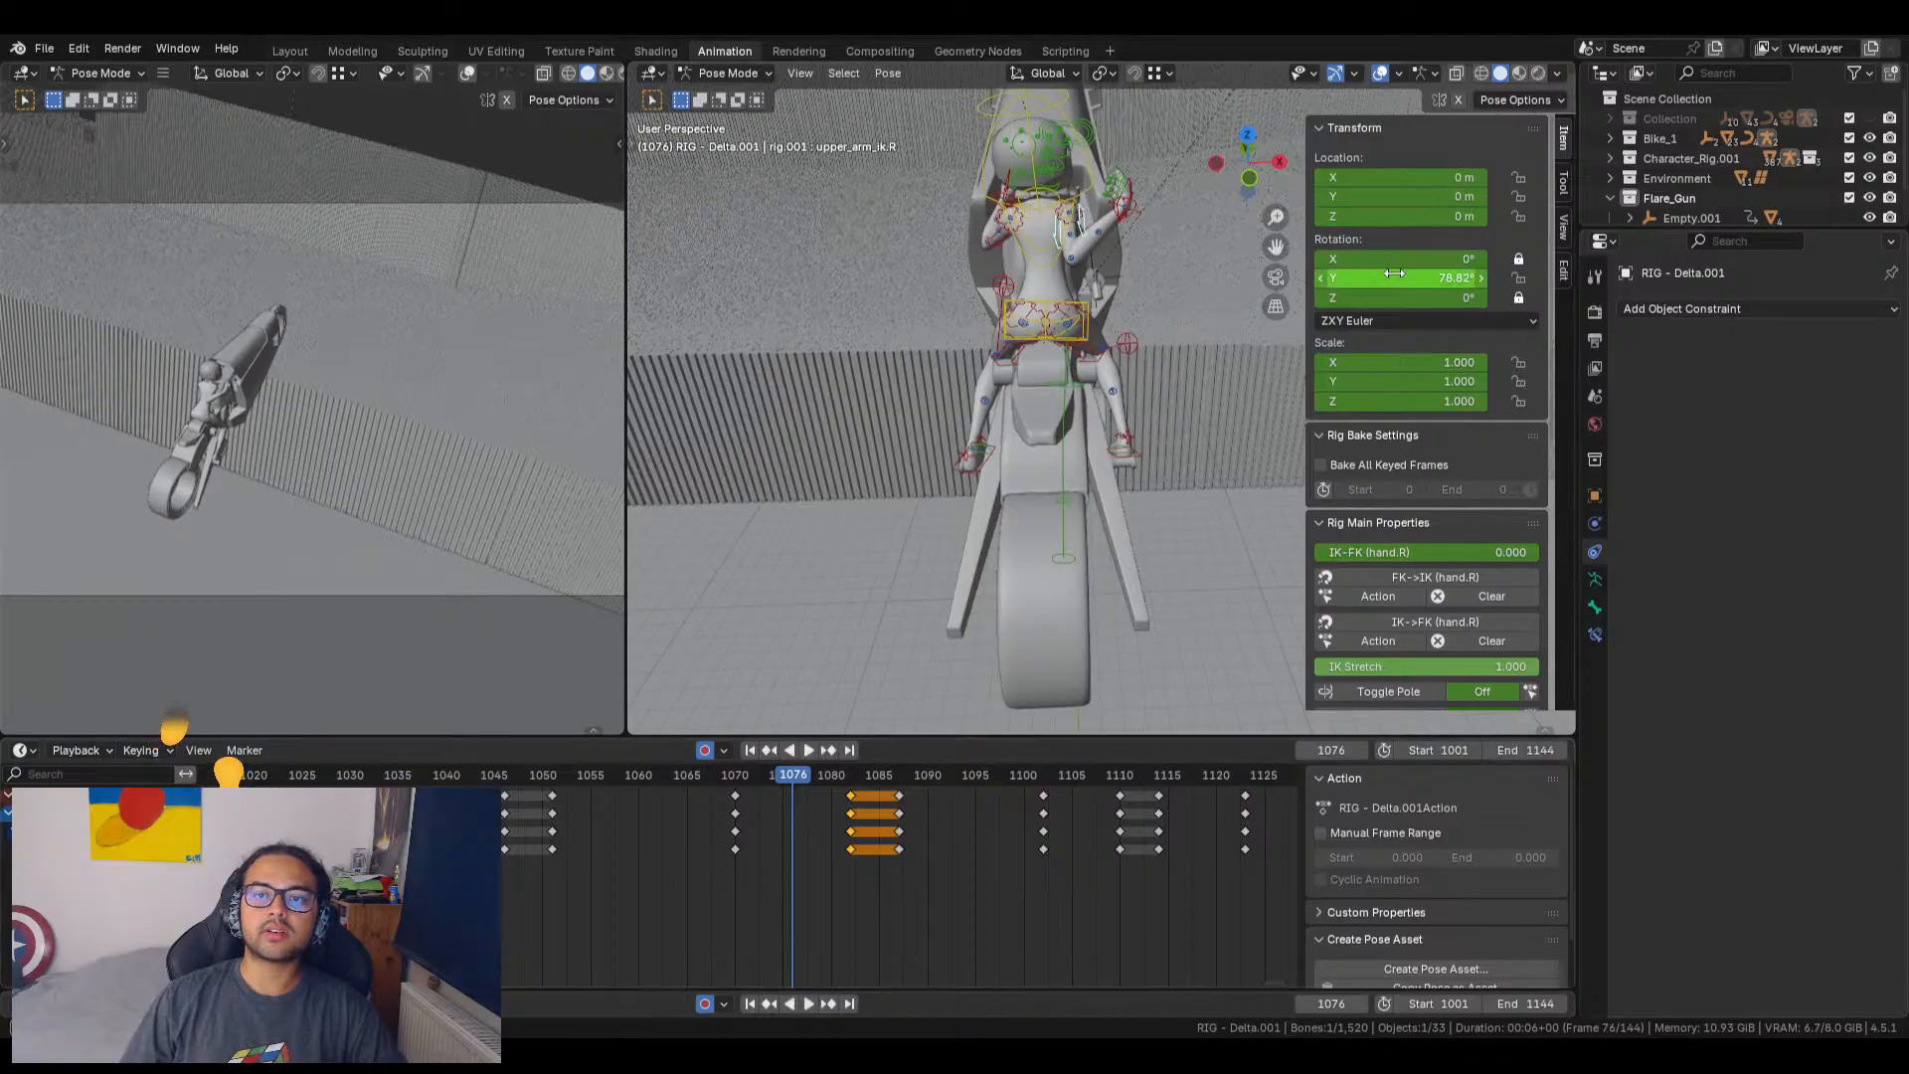
pyautogui.moveTo(1396, 277); pyautogui.dragTo(1437, 277)
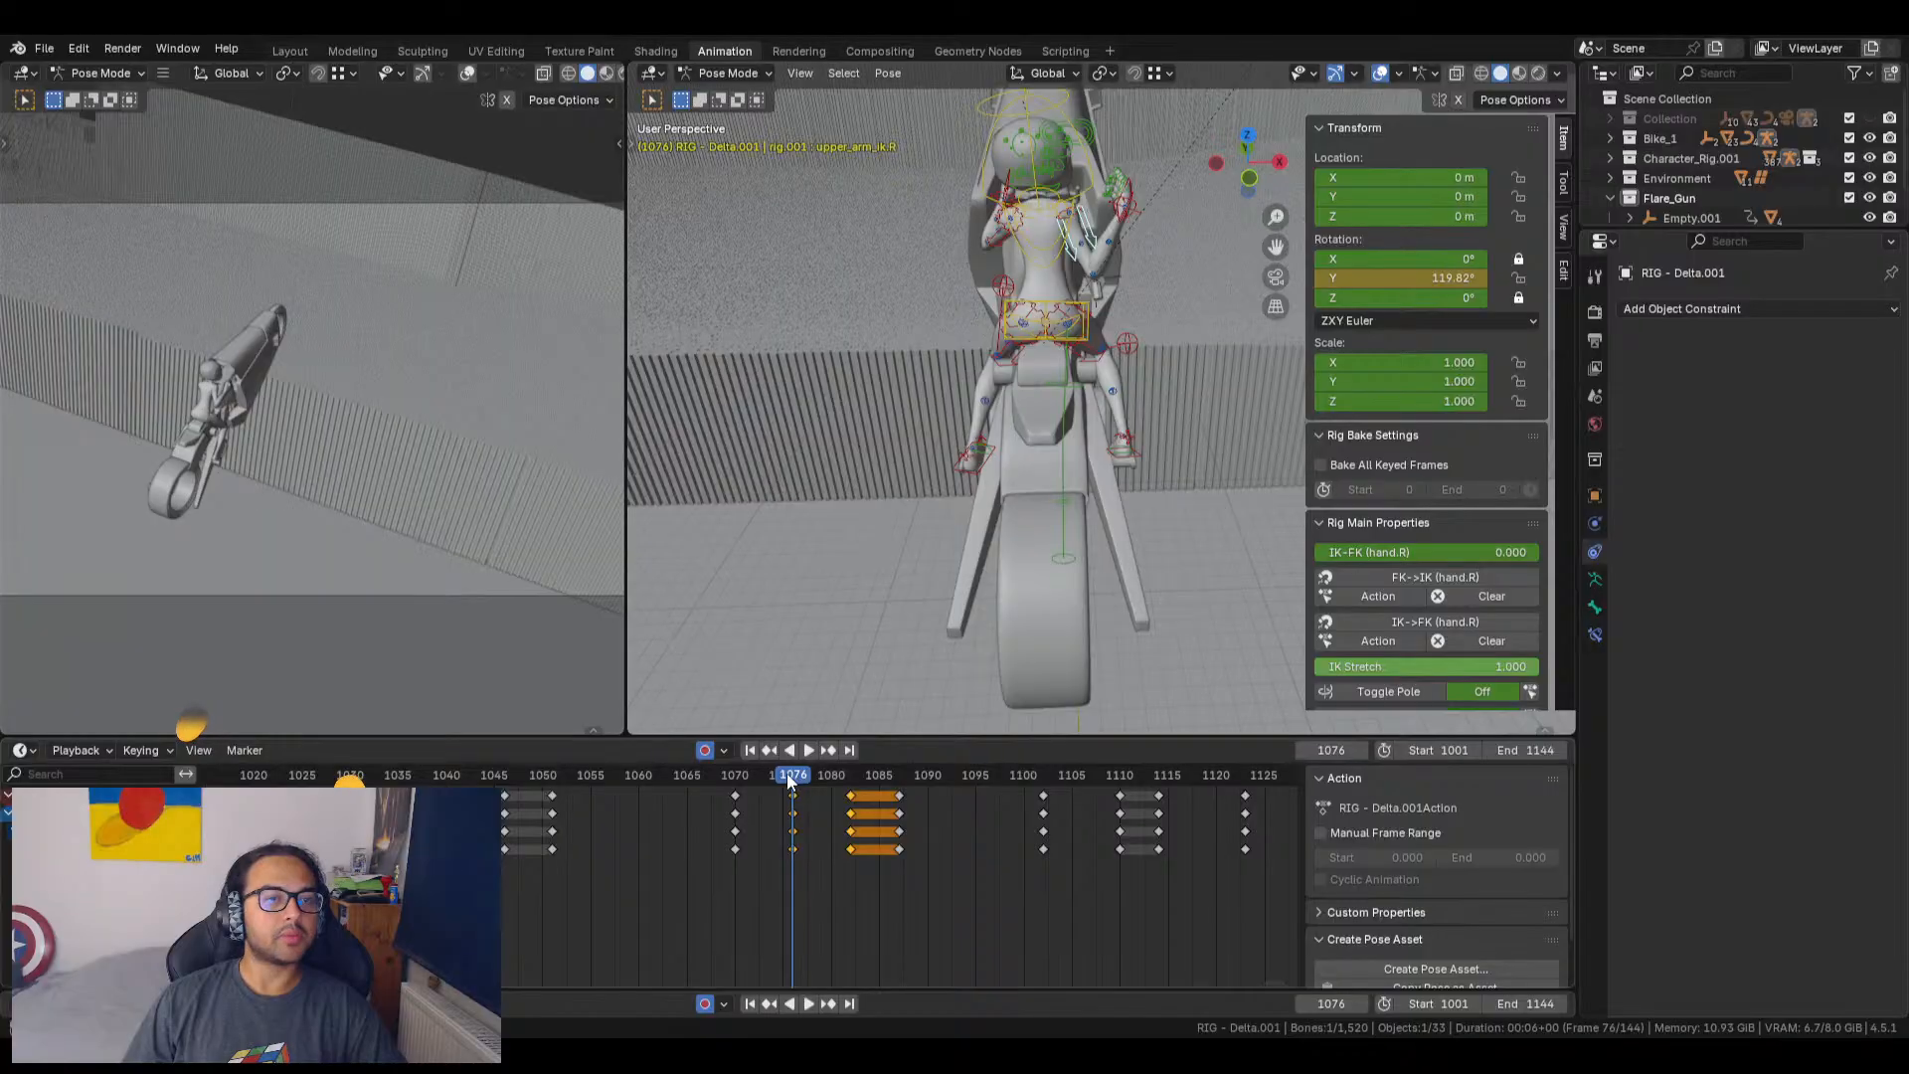
# Step: Play and scrub through the shot to review the rider's revised arm motion, and stop at frame 1070
pyautogui.moveTo(791, 782); pyautogui.dragTo(1296, 957)
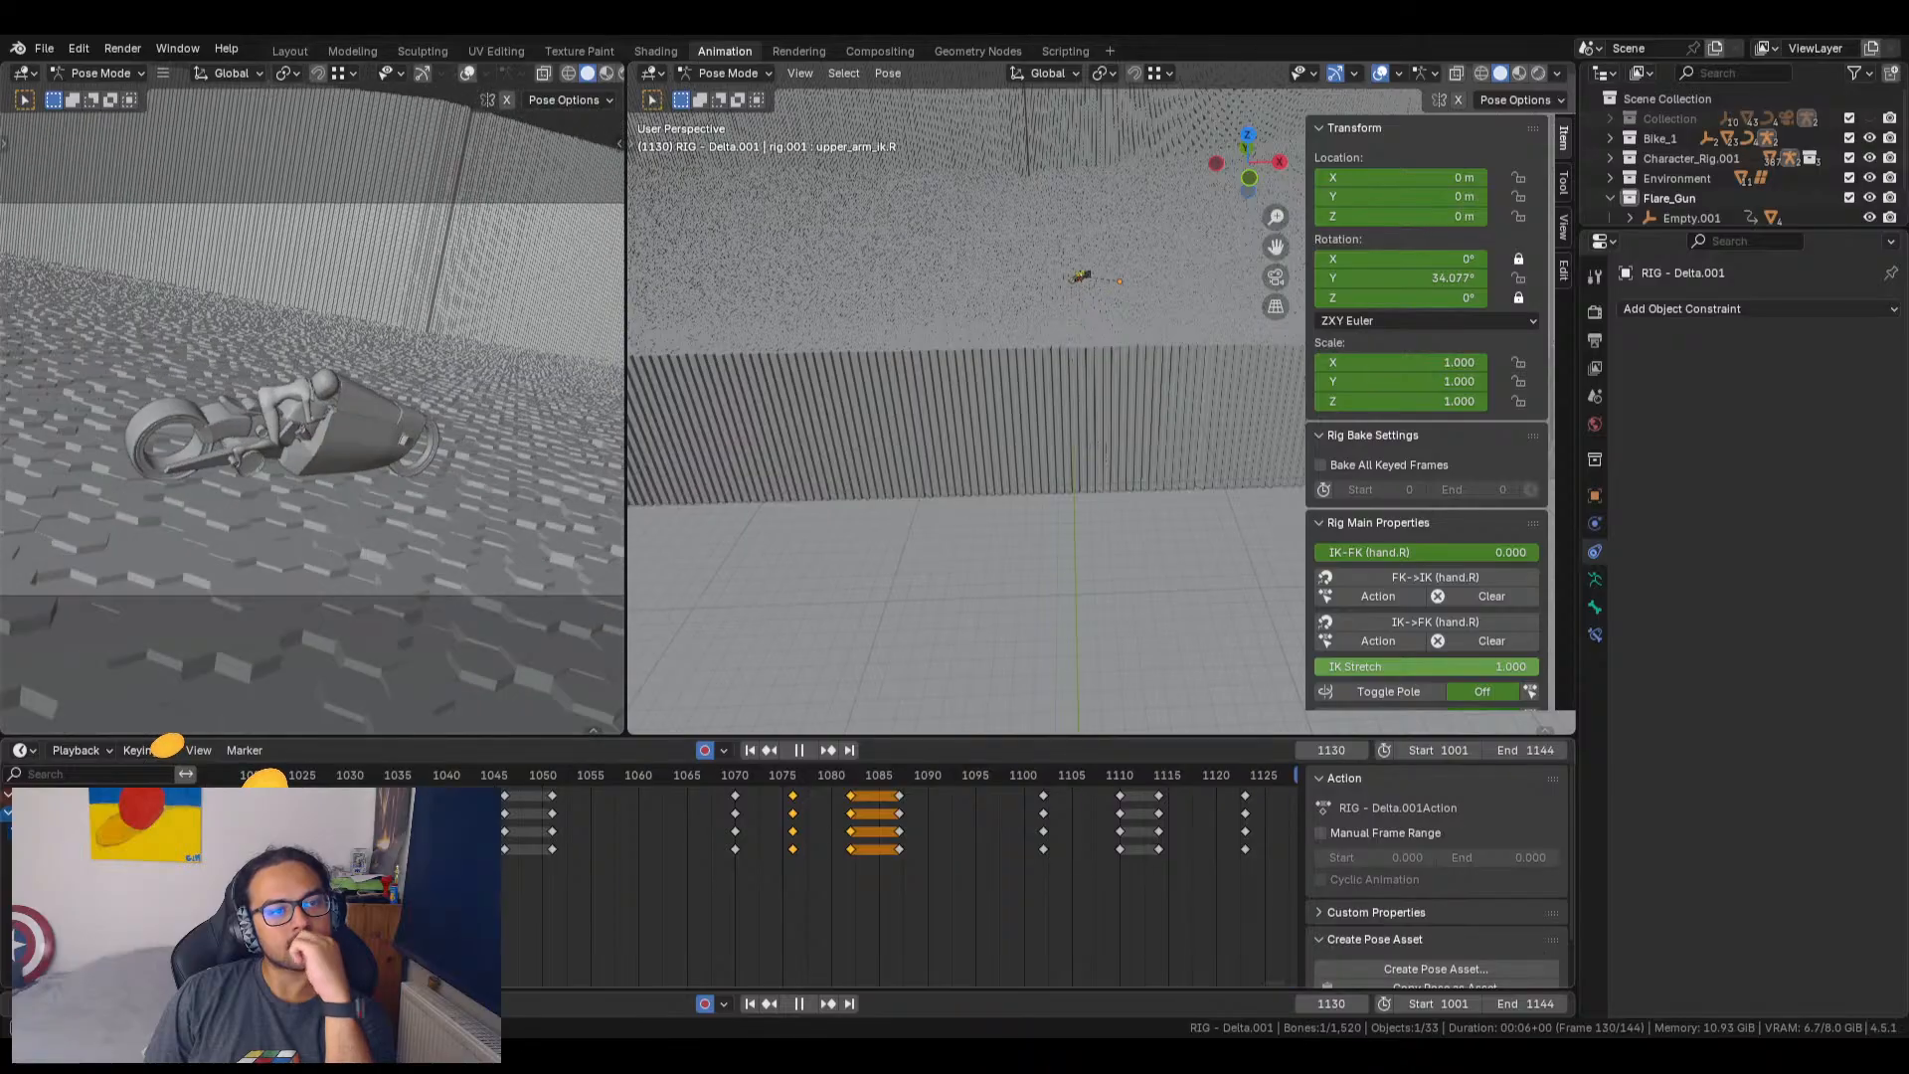
pyautogui.moveTo(1094, 940); pyautogui.dragTo(379, 890)
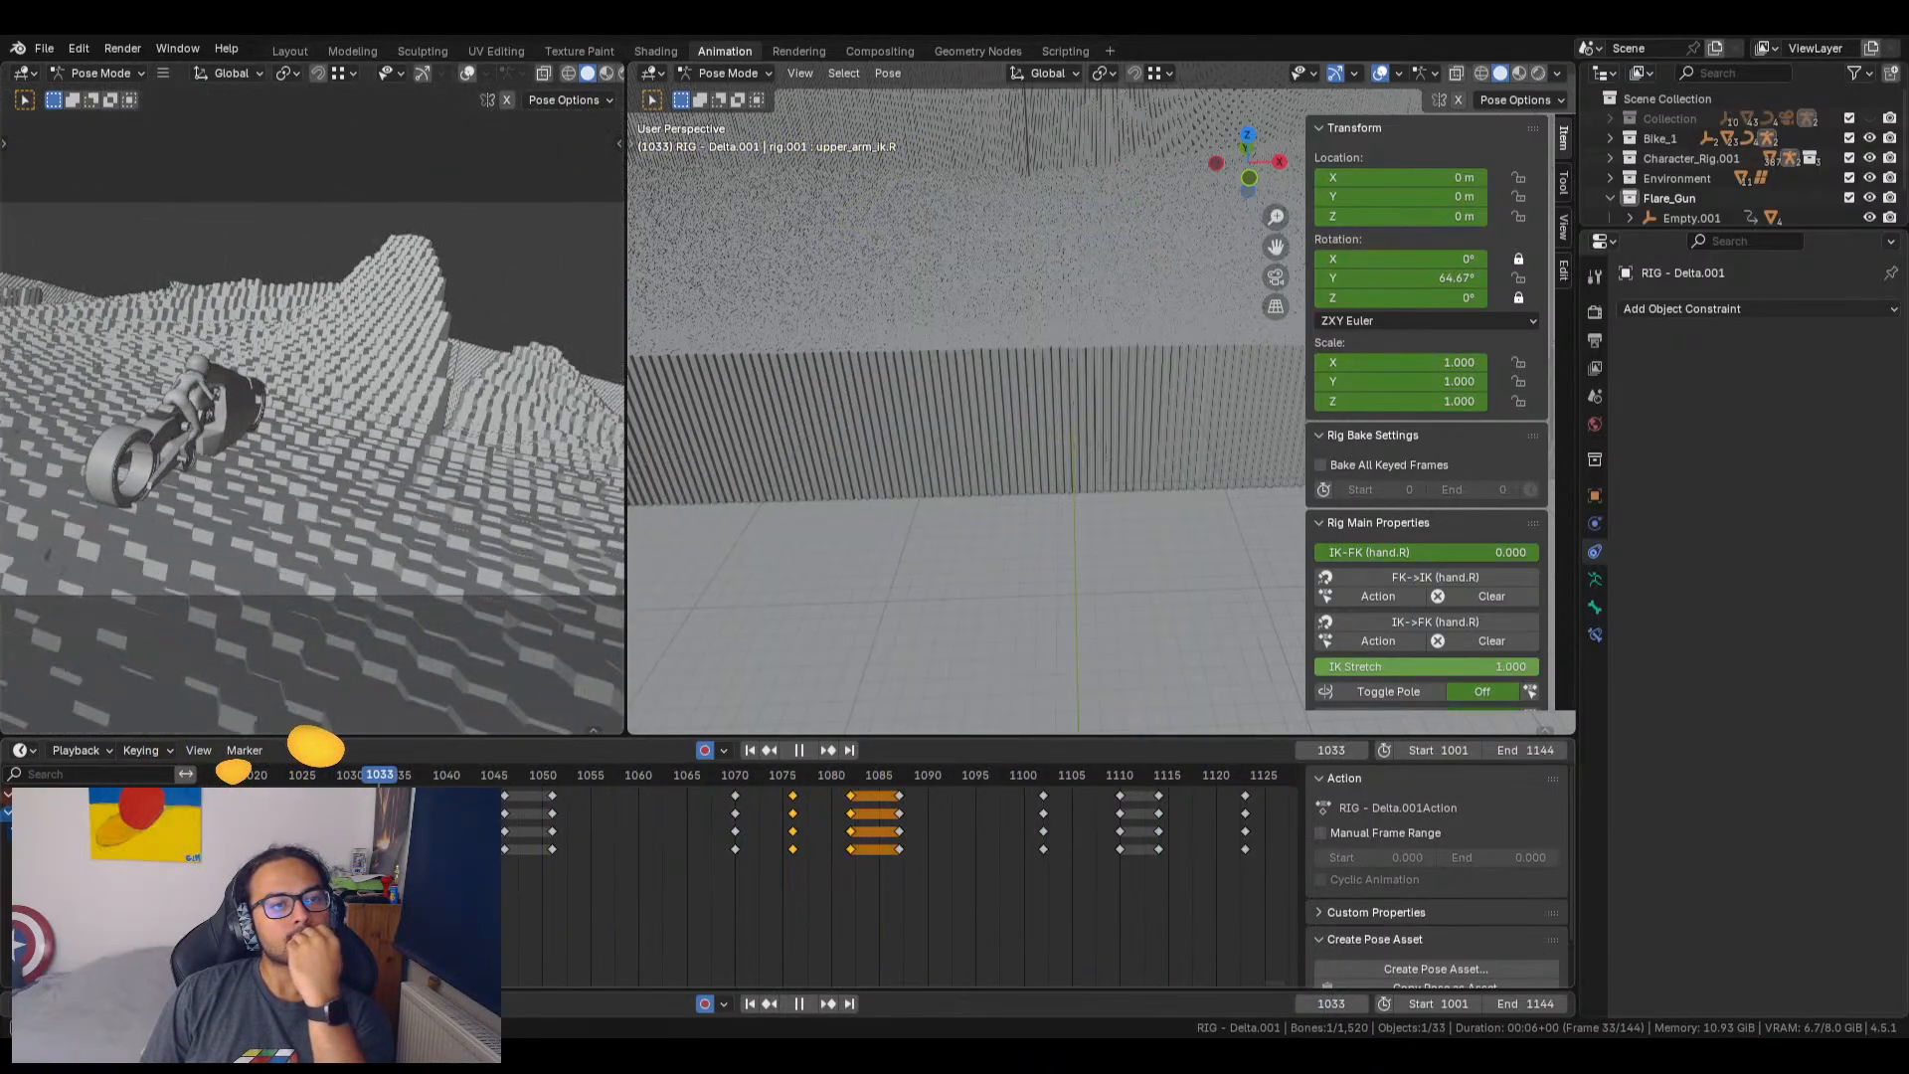
pyautogui.moveTo(618, 910); pyautogui.dragTo(1305, 929)
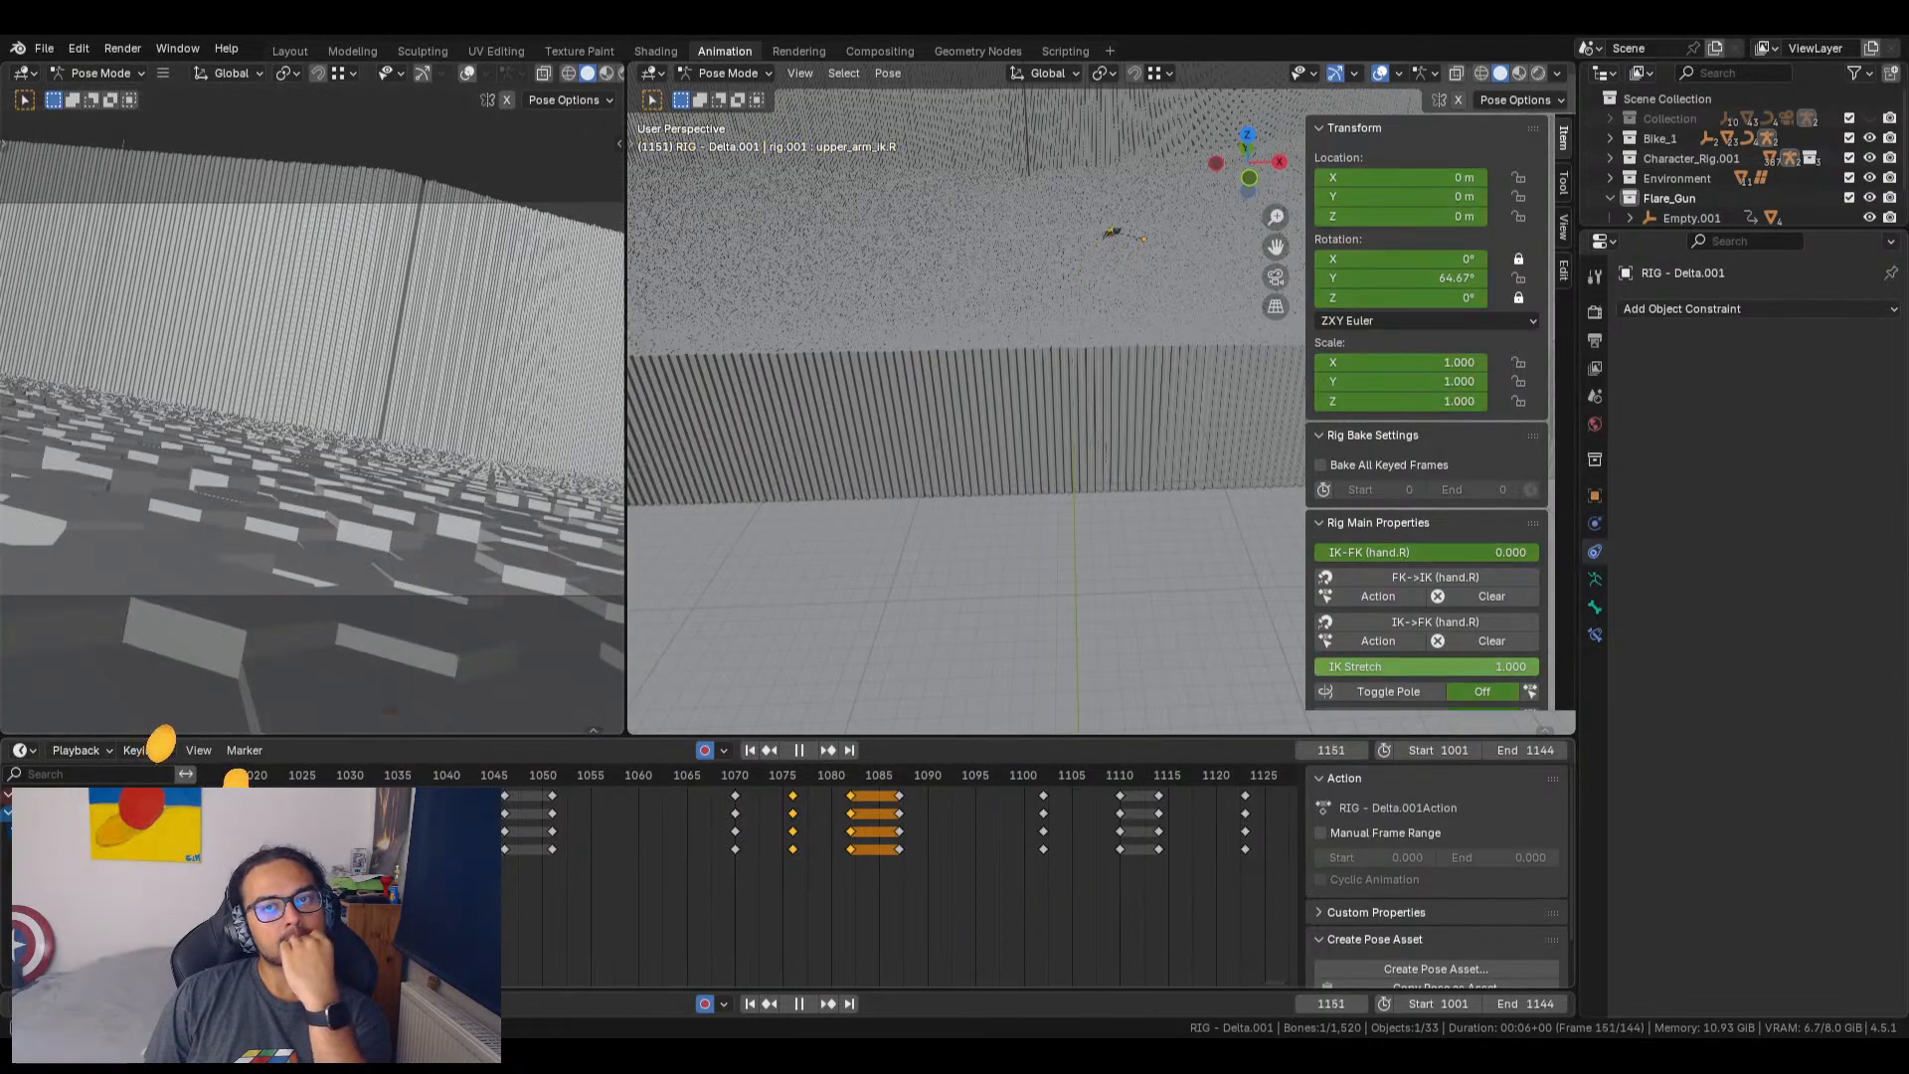
pyautogui.moveTo(1305, 929); pyautogui.dragTo(1262, 939)
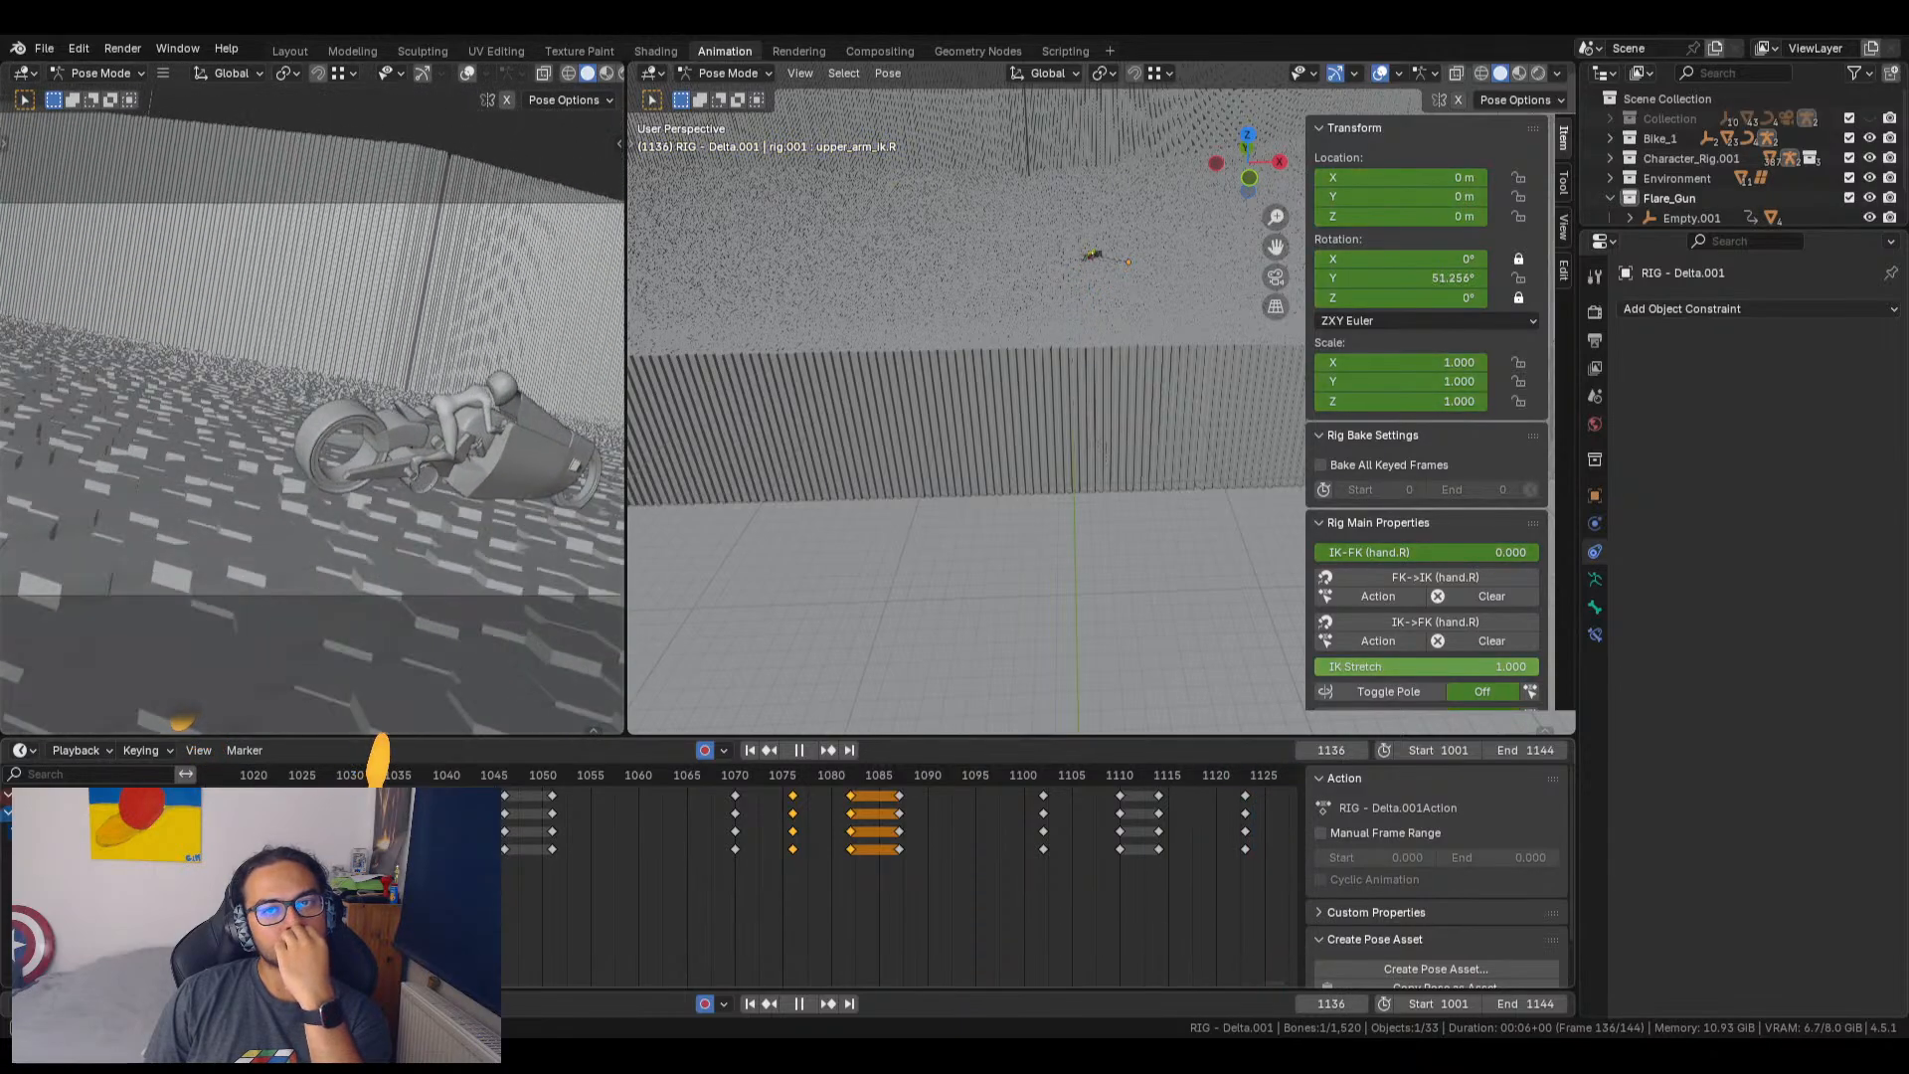
pyautogui.moveTo(1399, 931); pyautogui.dragTo(292, 875)
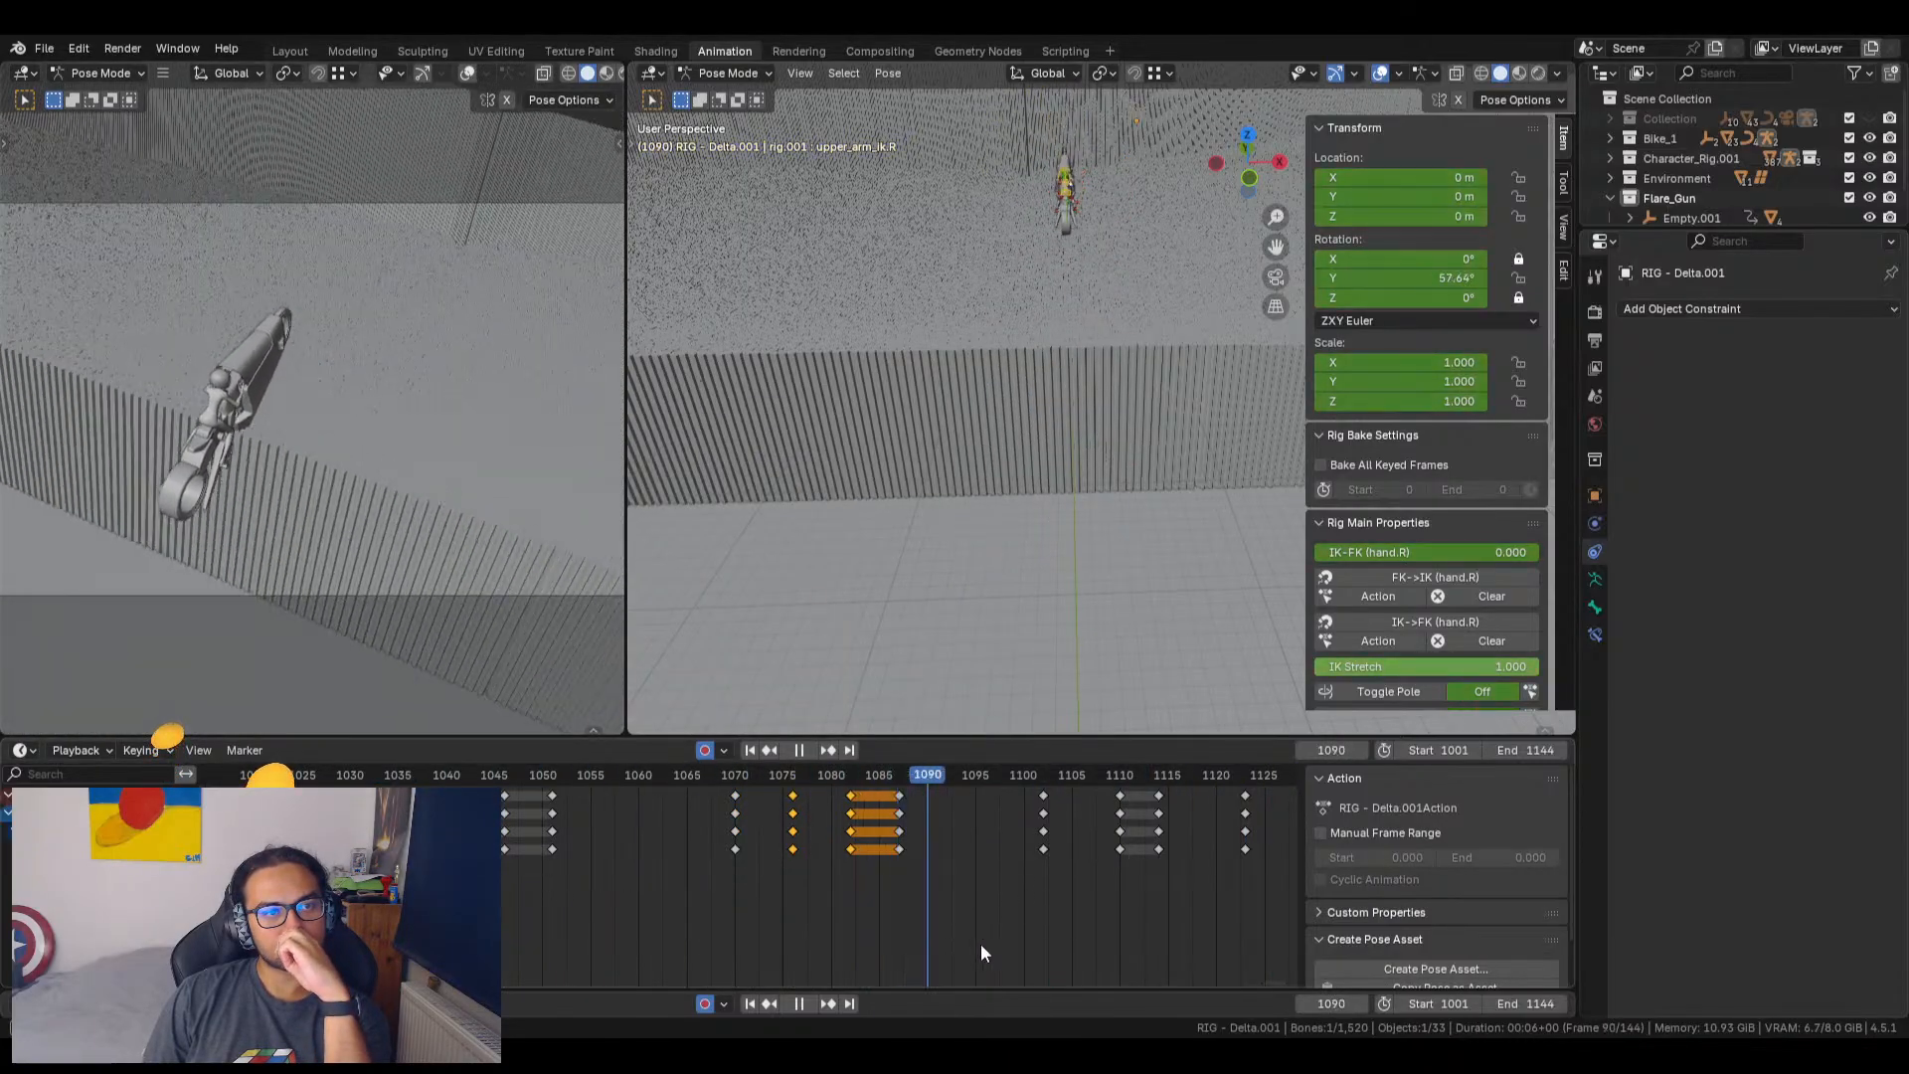
pyautogui.moveTo(982, 945); pyautogui.dragTo(739, 901)
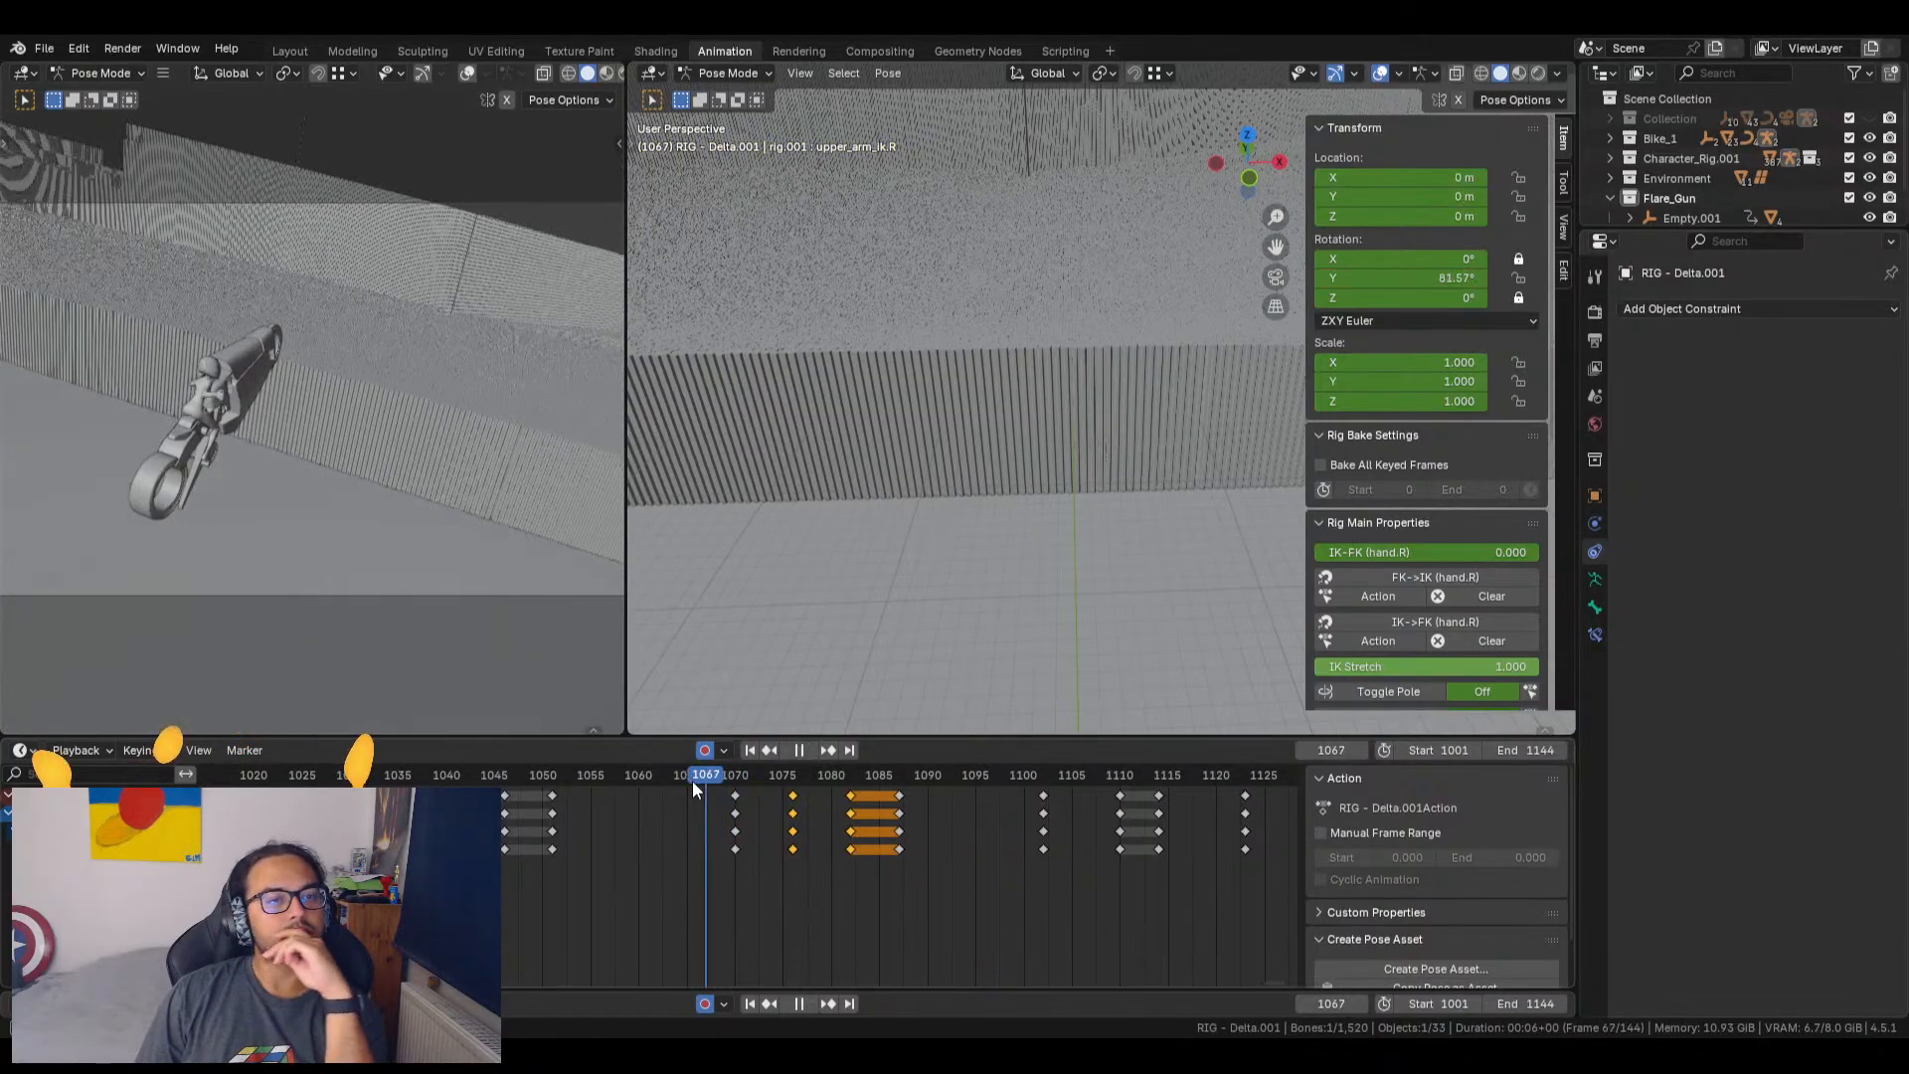
pyautogui.press('space')
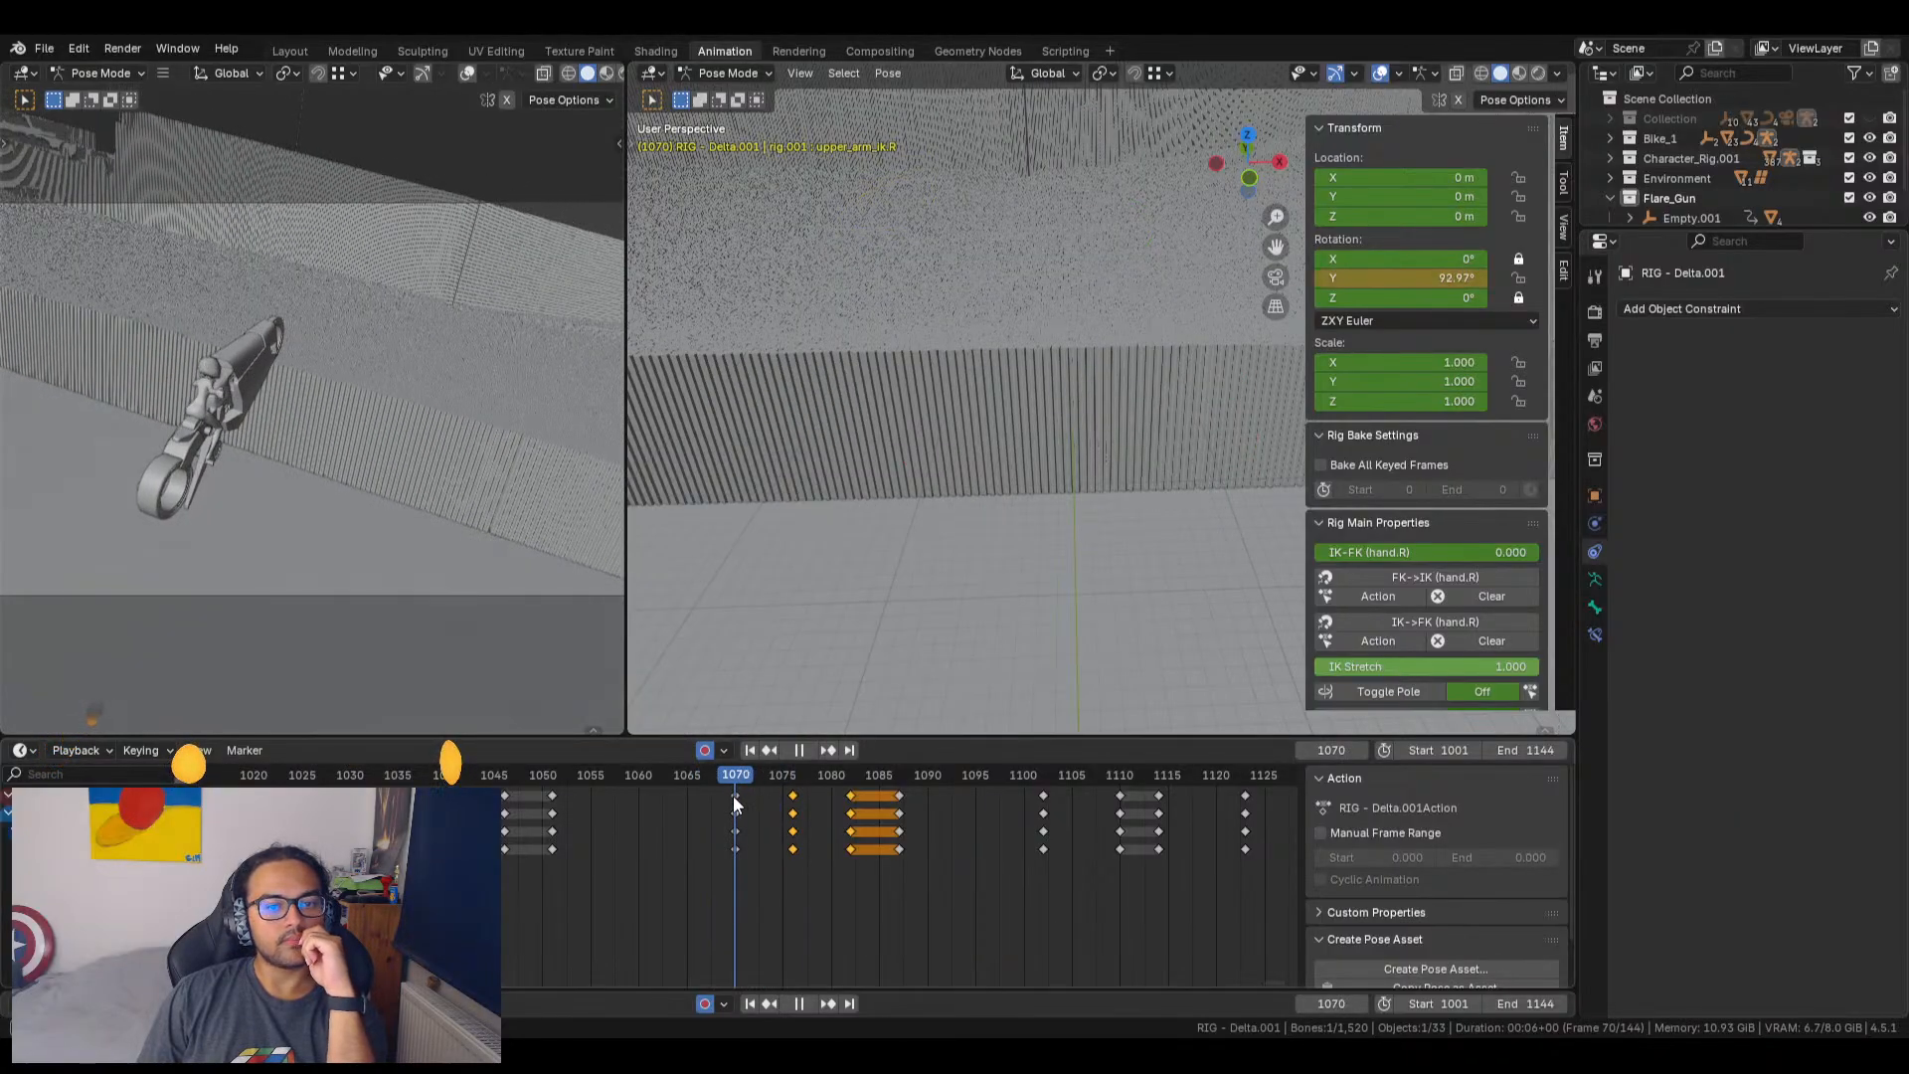
pyautogui.press('space')
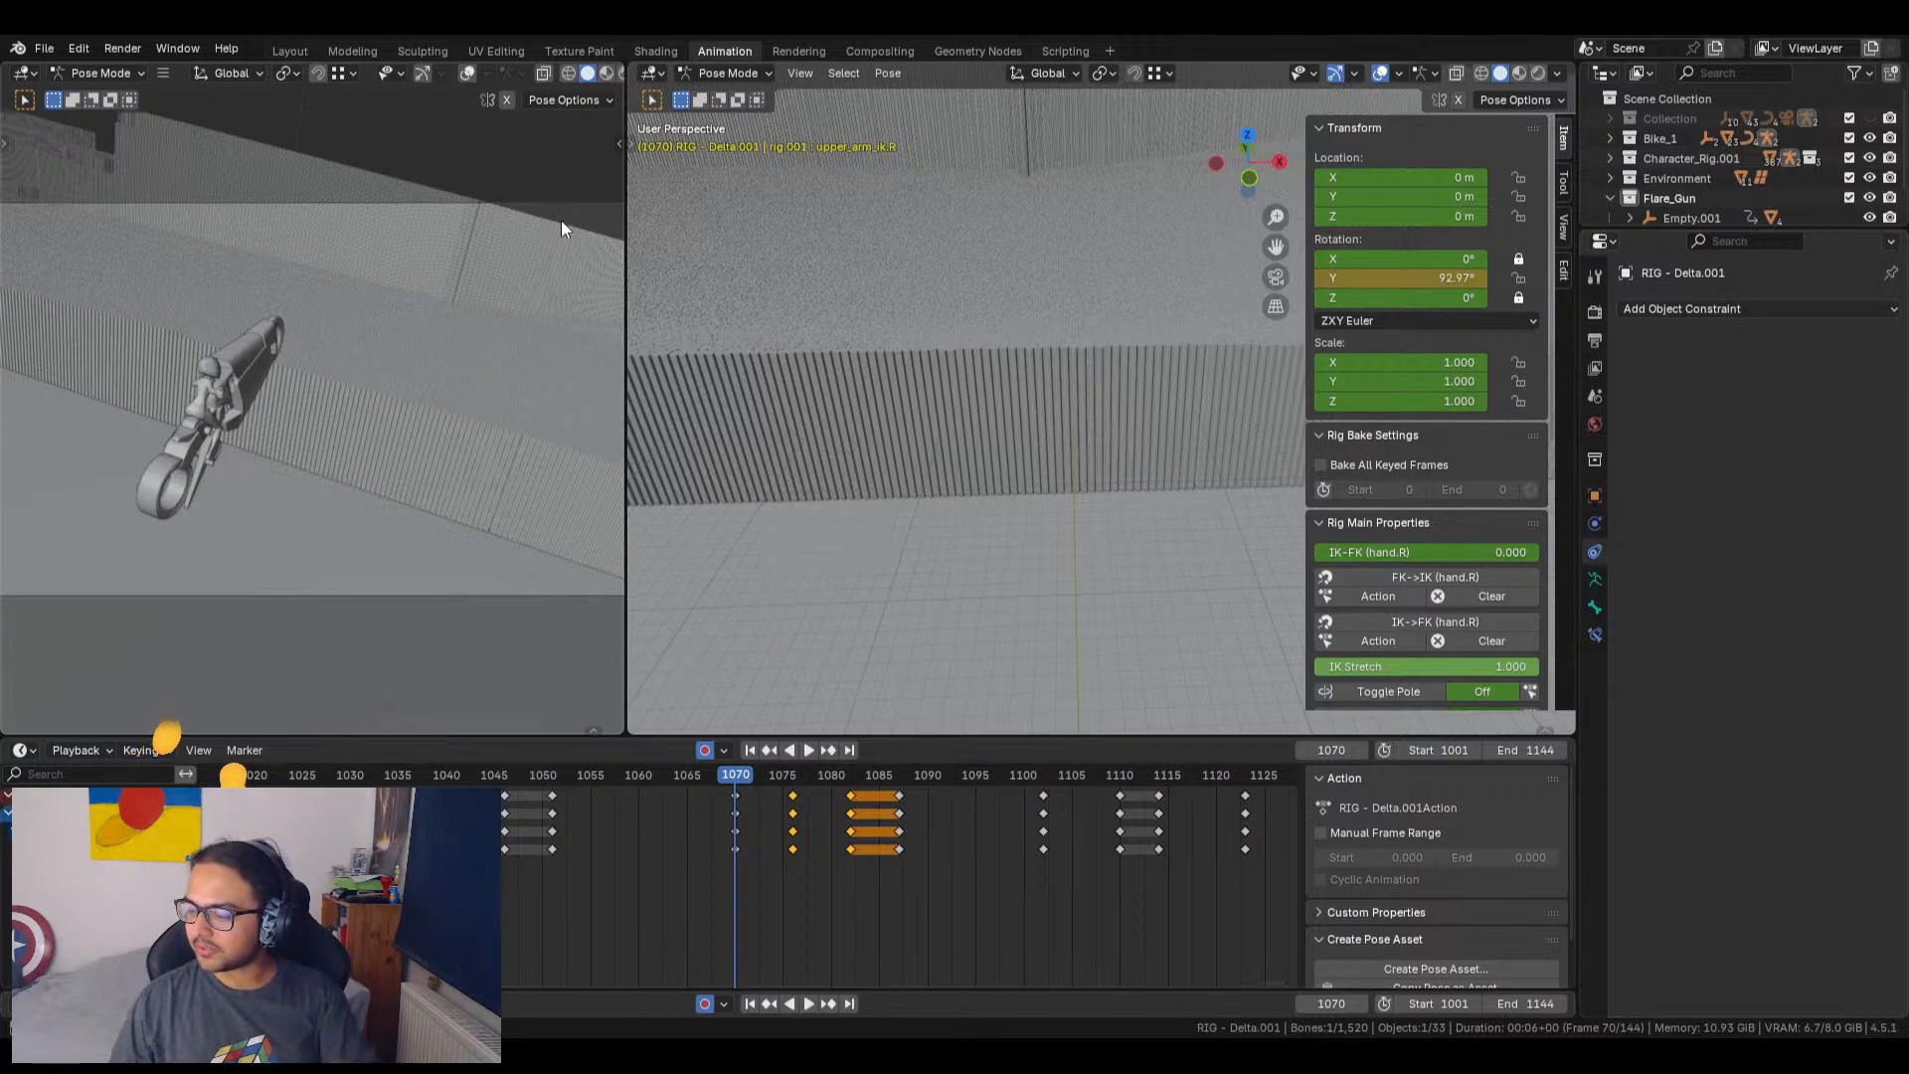
# Step: Deselect the rig's bones, look through the cylinders parented to Empty.001, and make Flare_Gun the active collection
pyautogui.click(807, 382)
pyautogui.scroll(-2, 1753, 193)
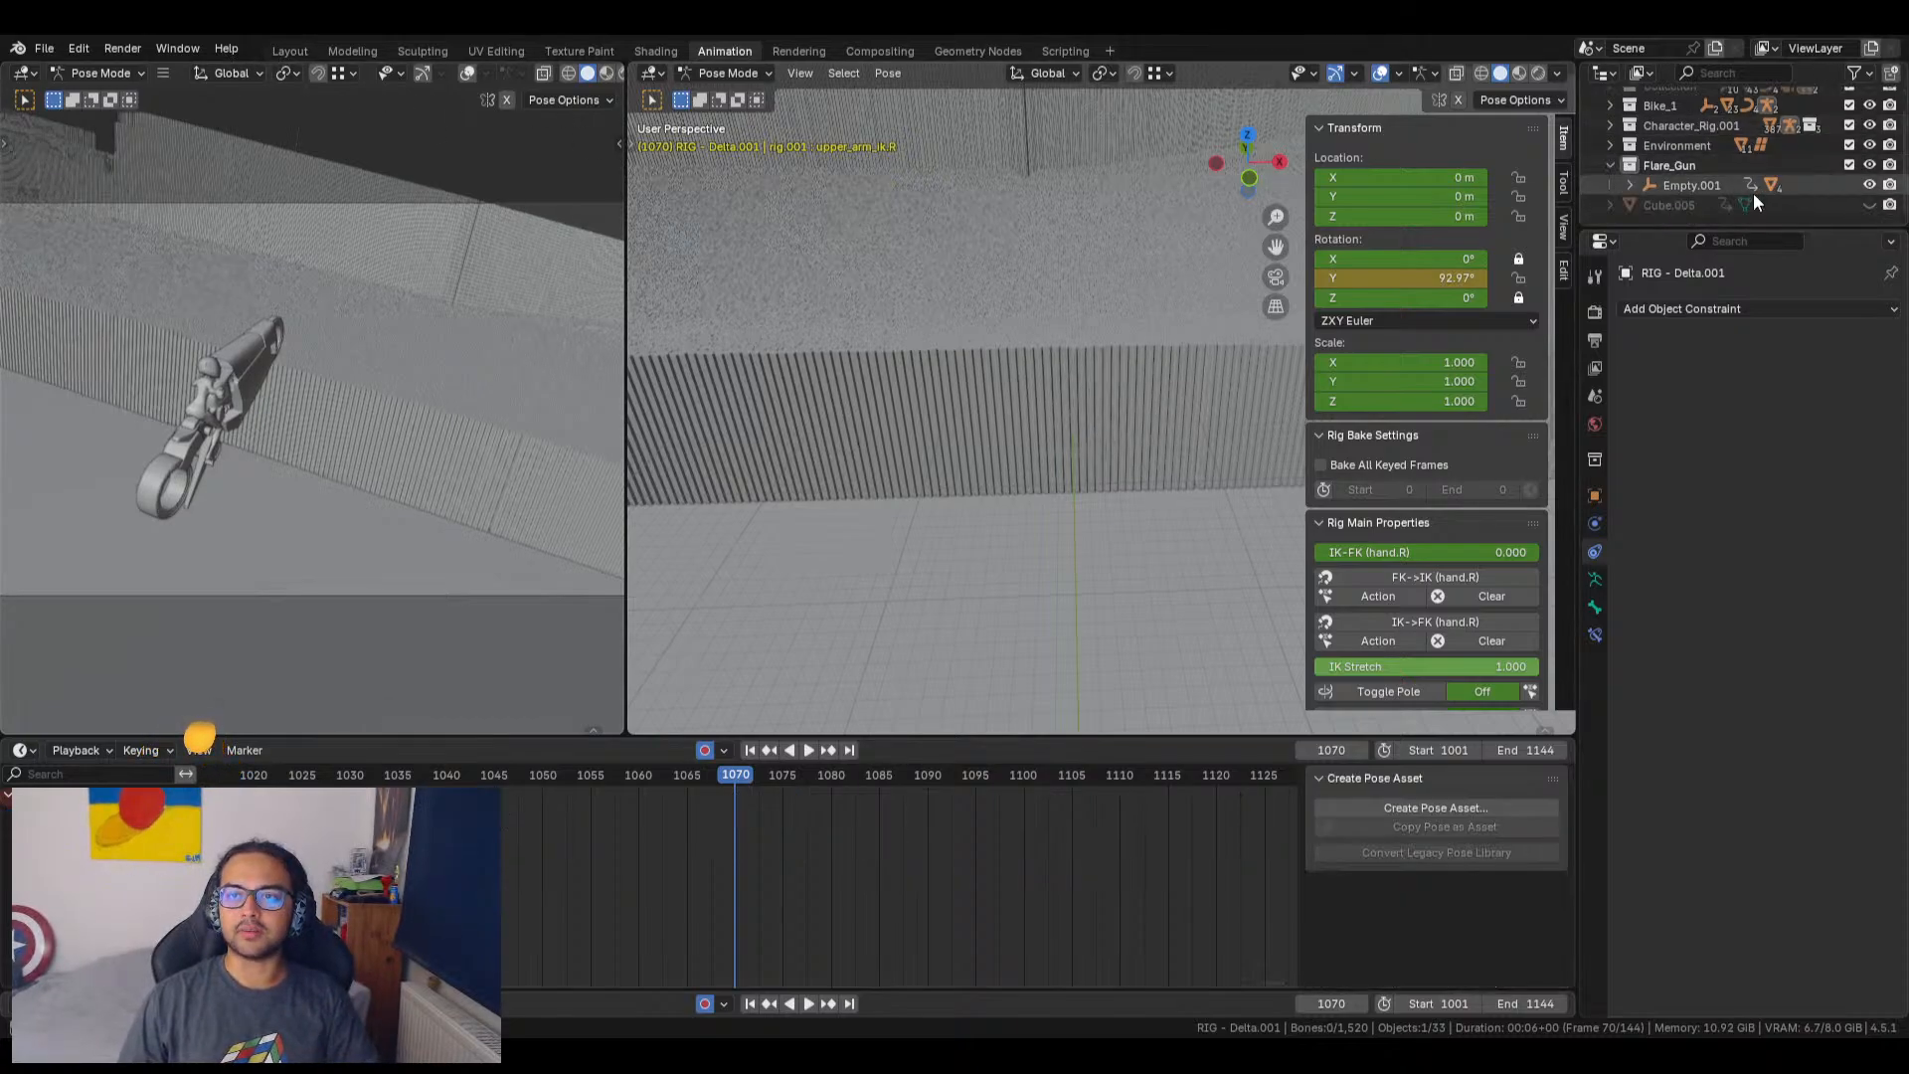
pyautogui.click(1631, 185)
pyautogui.scroll(-3, 1701, 180)
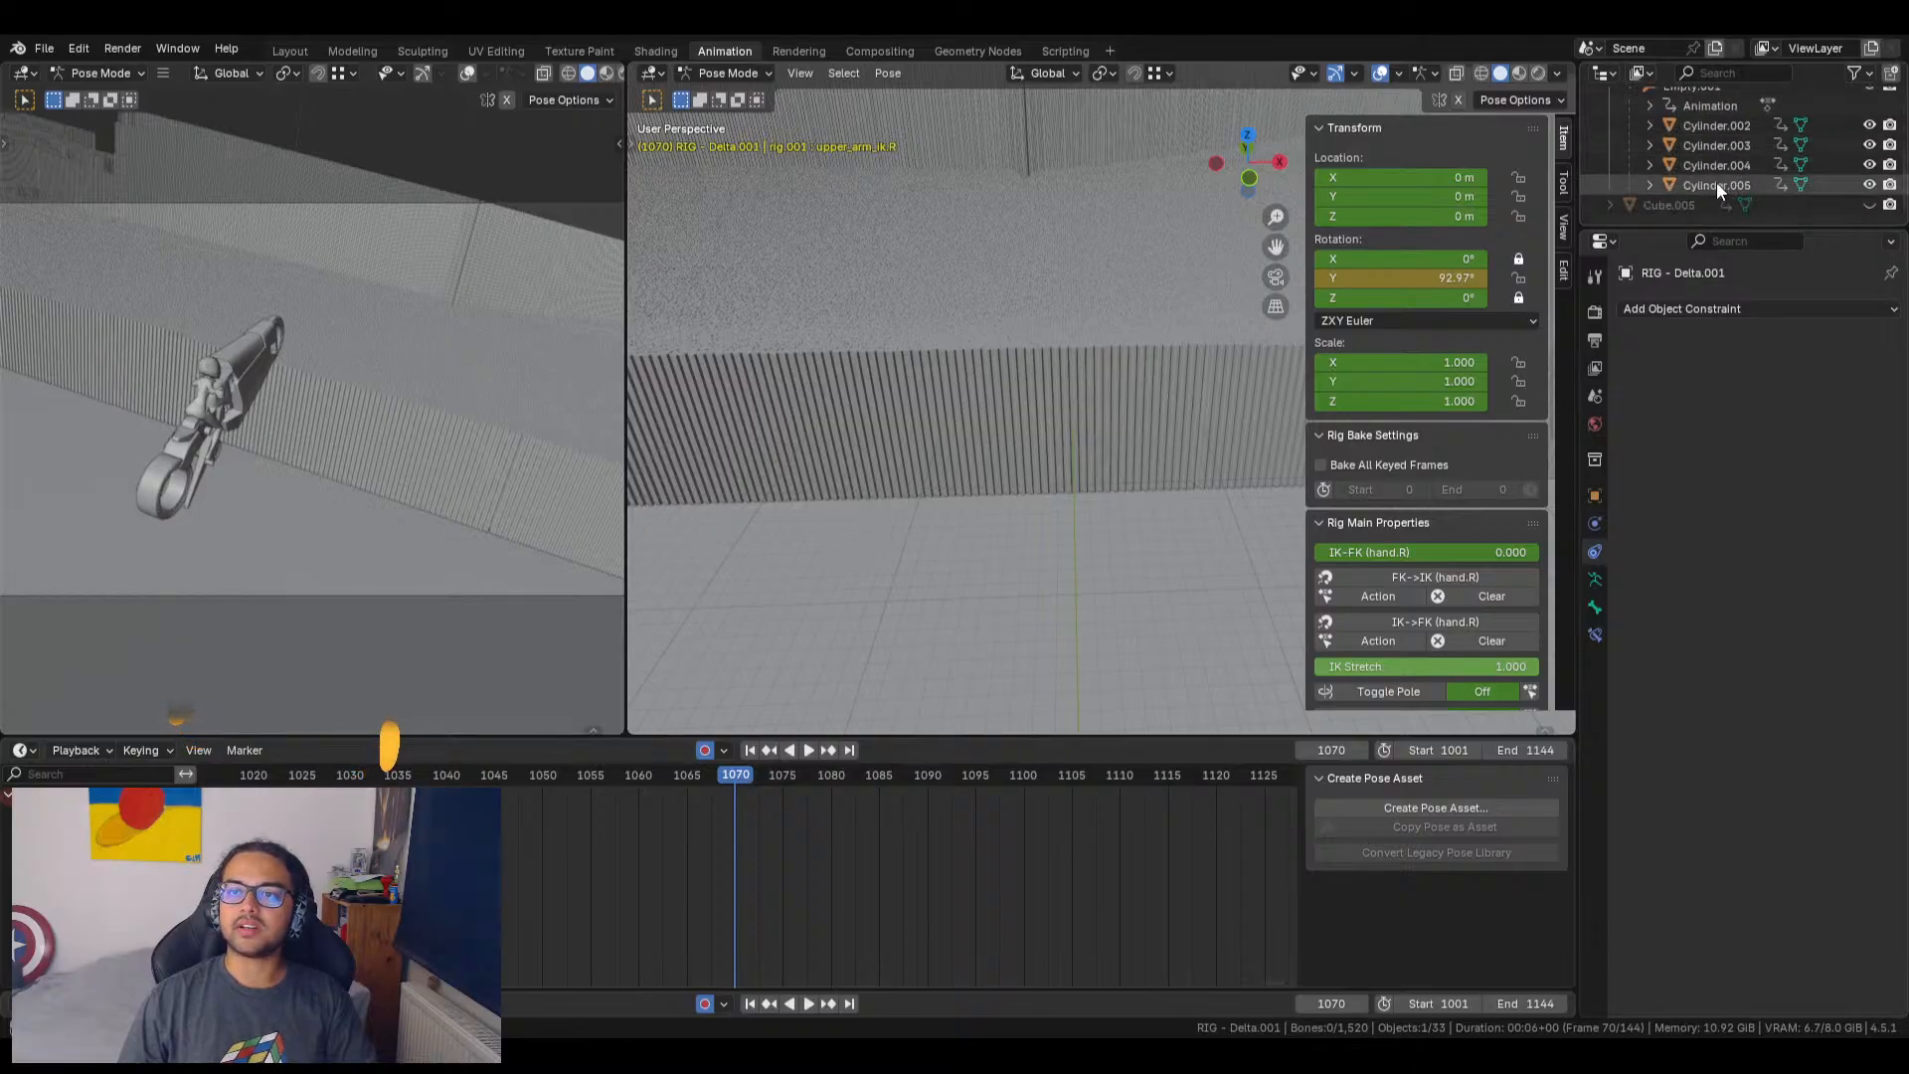
pyautogui.click(1708, 185)
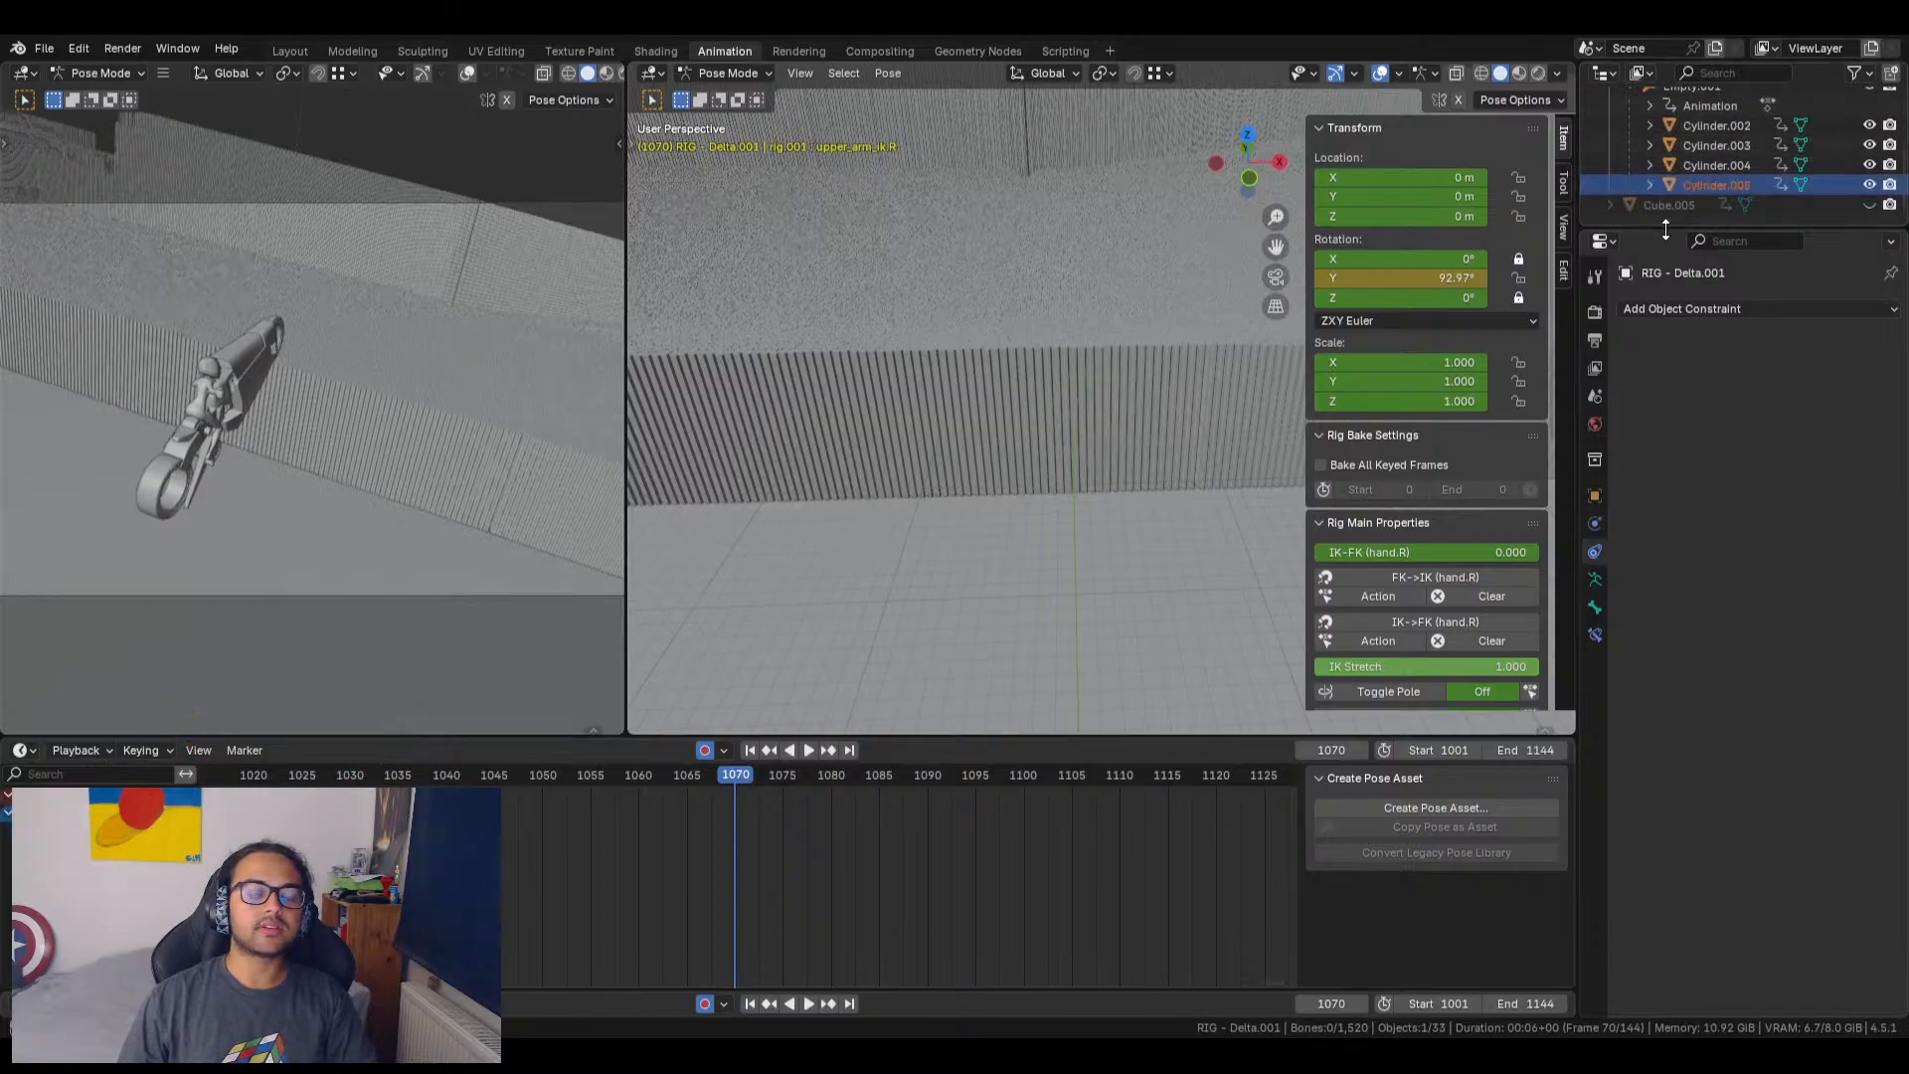
pyautogui.scroll(4, 1662, 211)
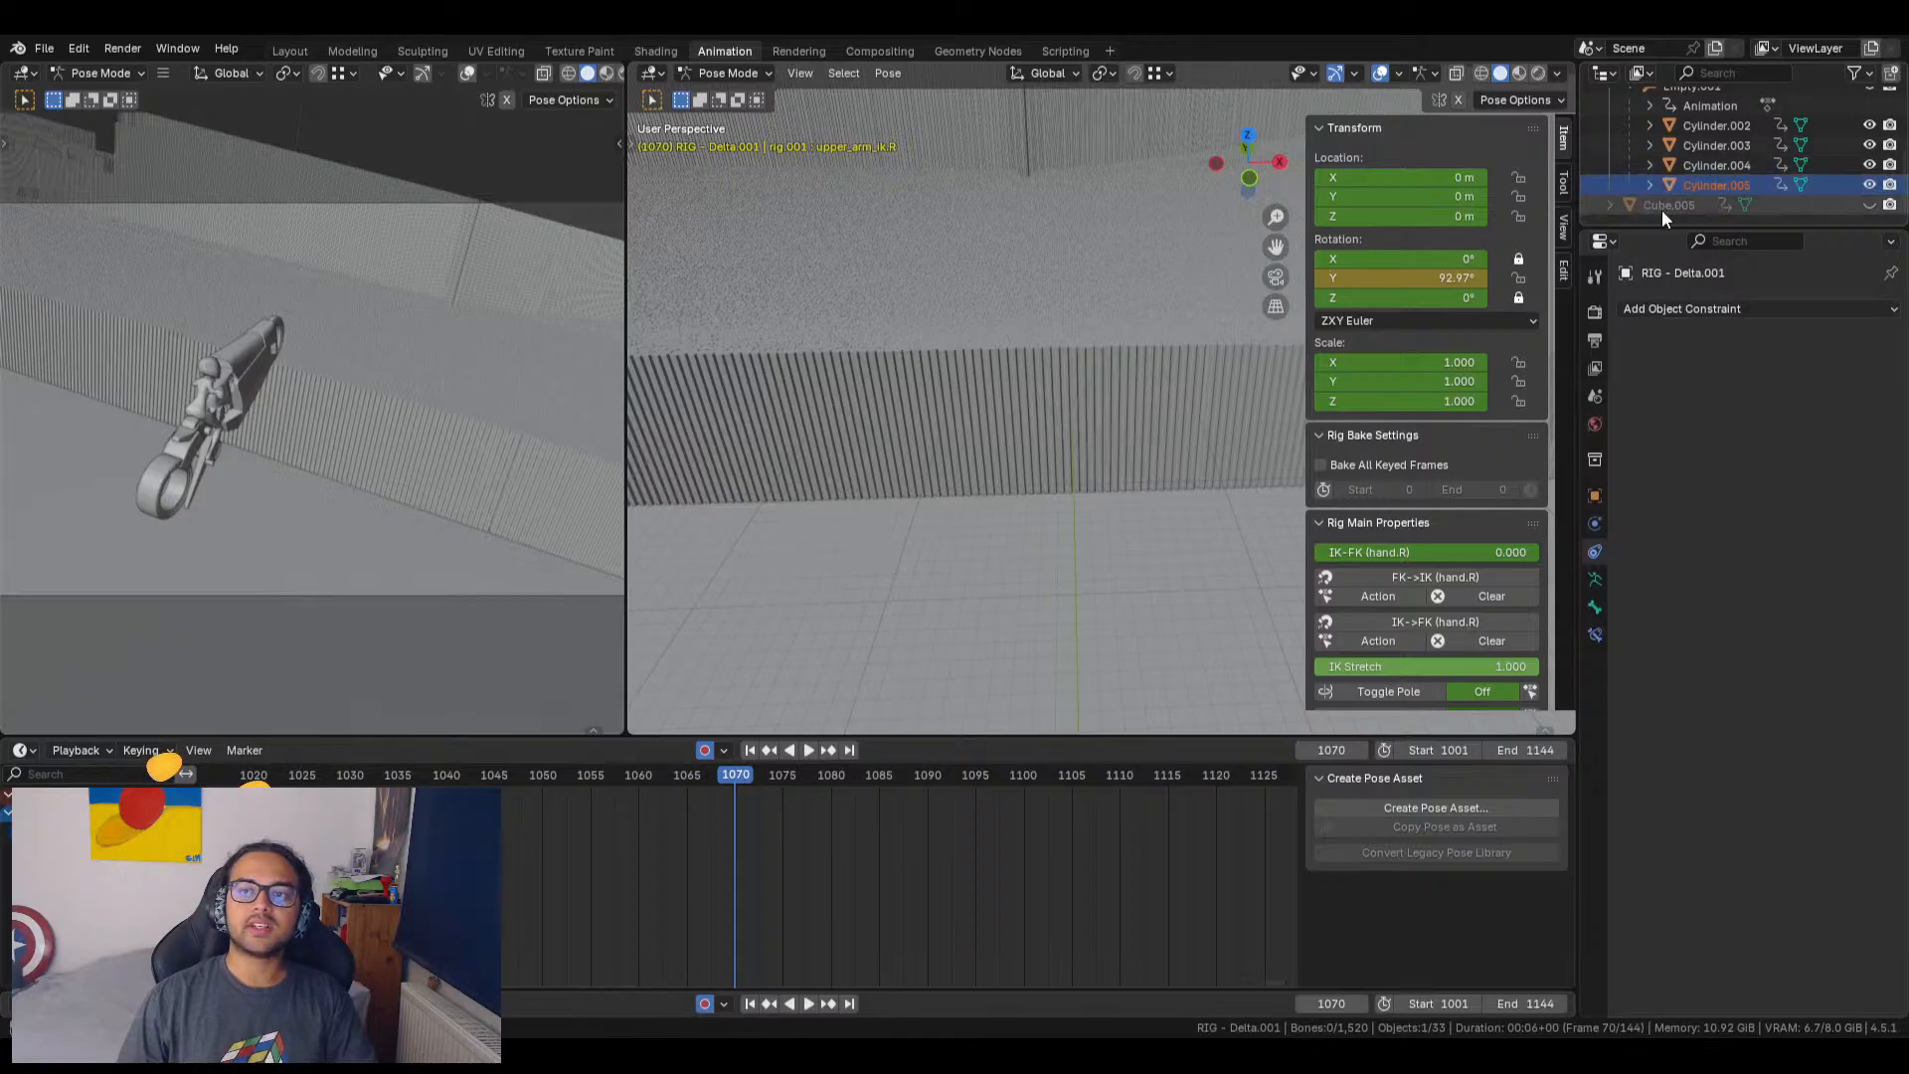
pyautogui.click(1631, 165)
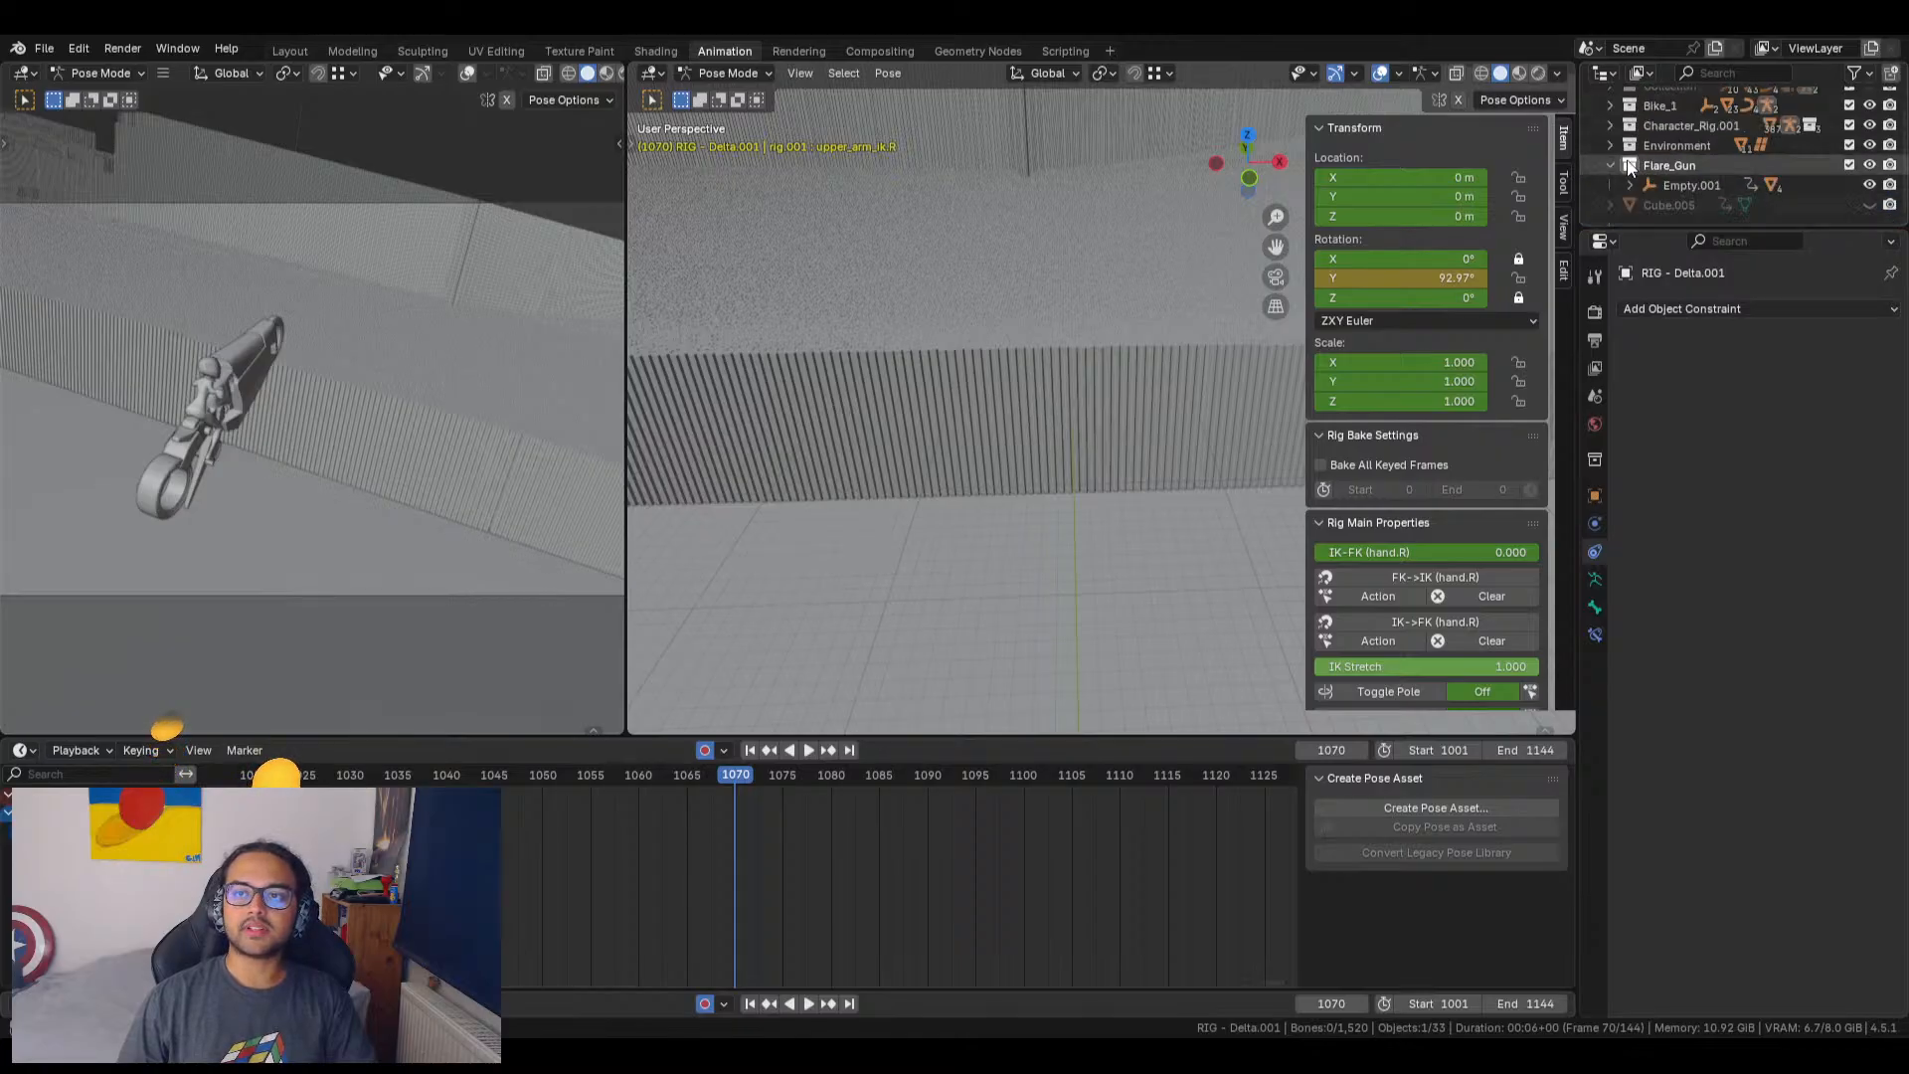
pyautogui.click(1675, 166)
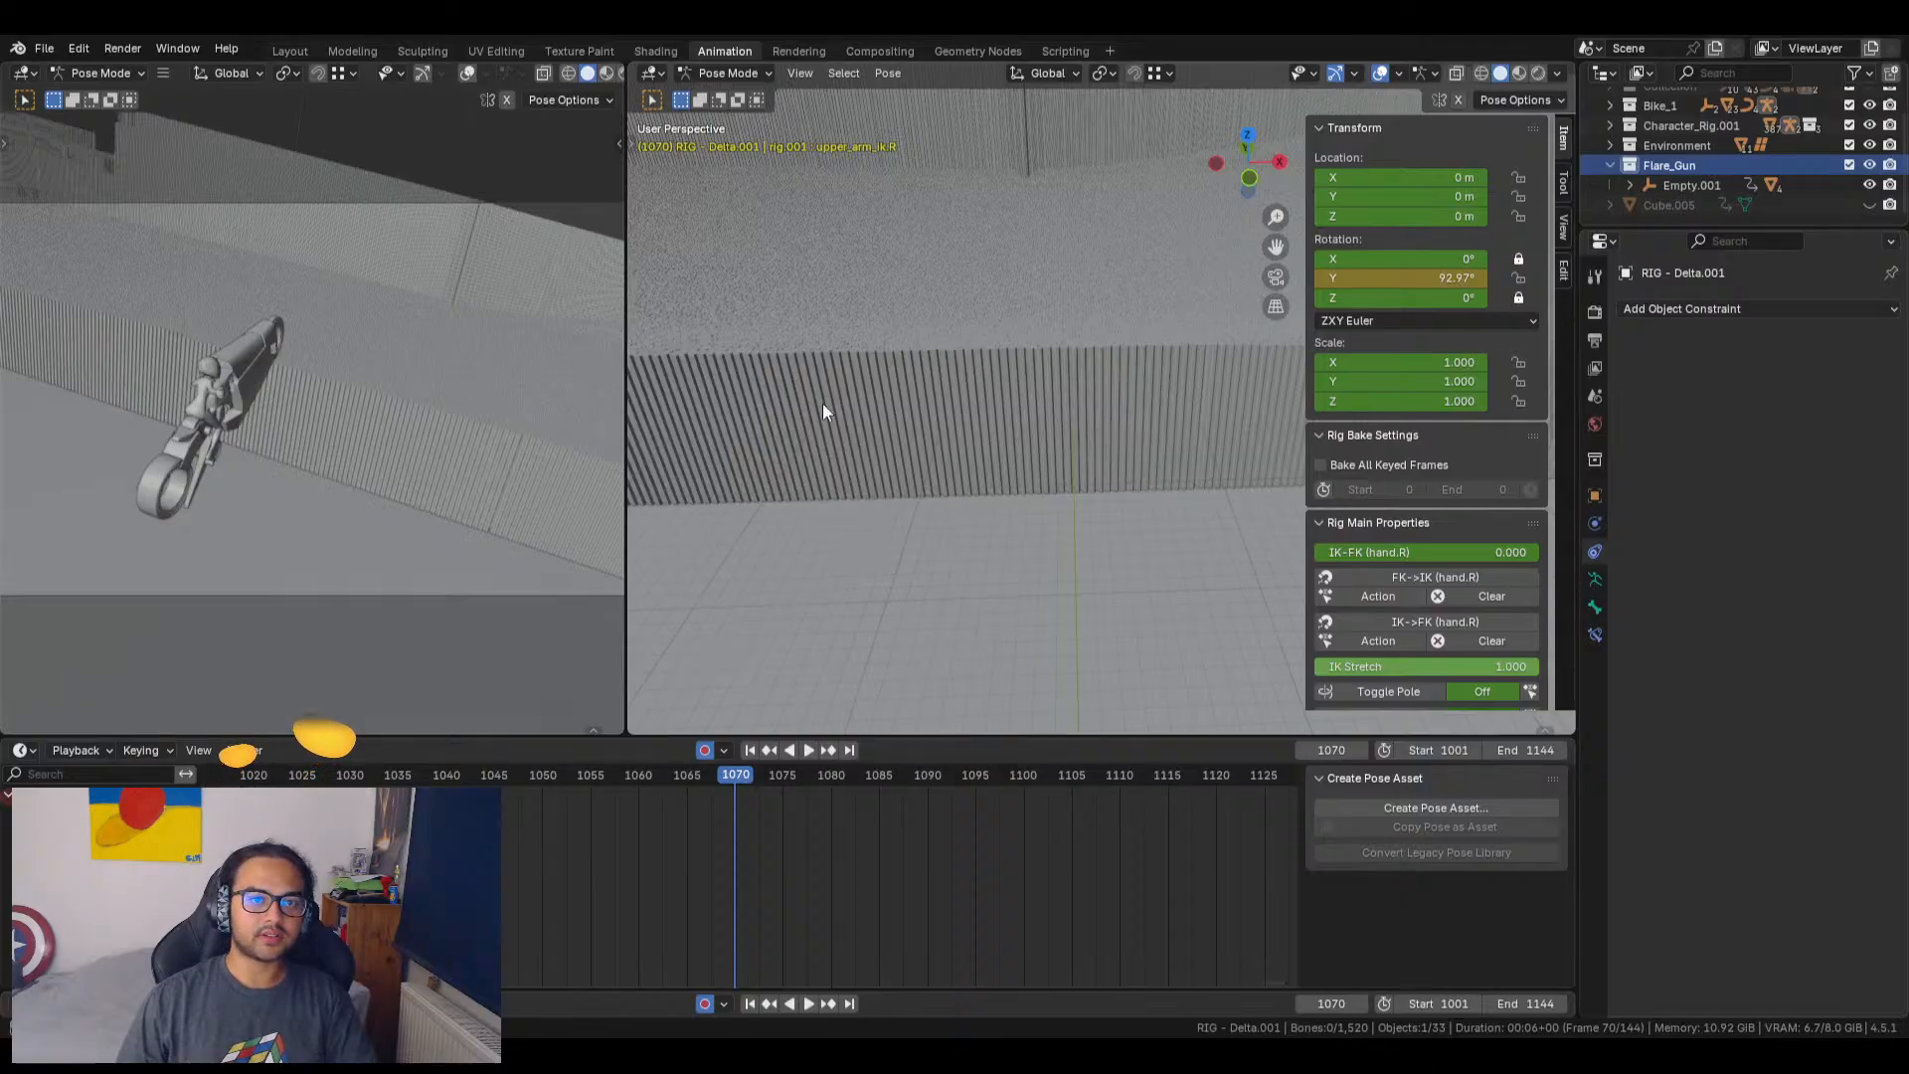
# Step: Switch to the Layout workspace and add an ico sphere with 4 subdivisions to the Flare_Gun collection
pyautogui.click(289, 51)
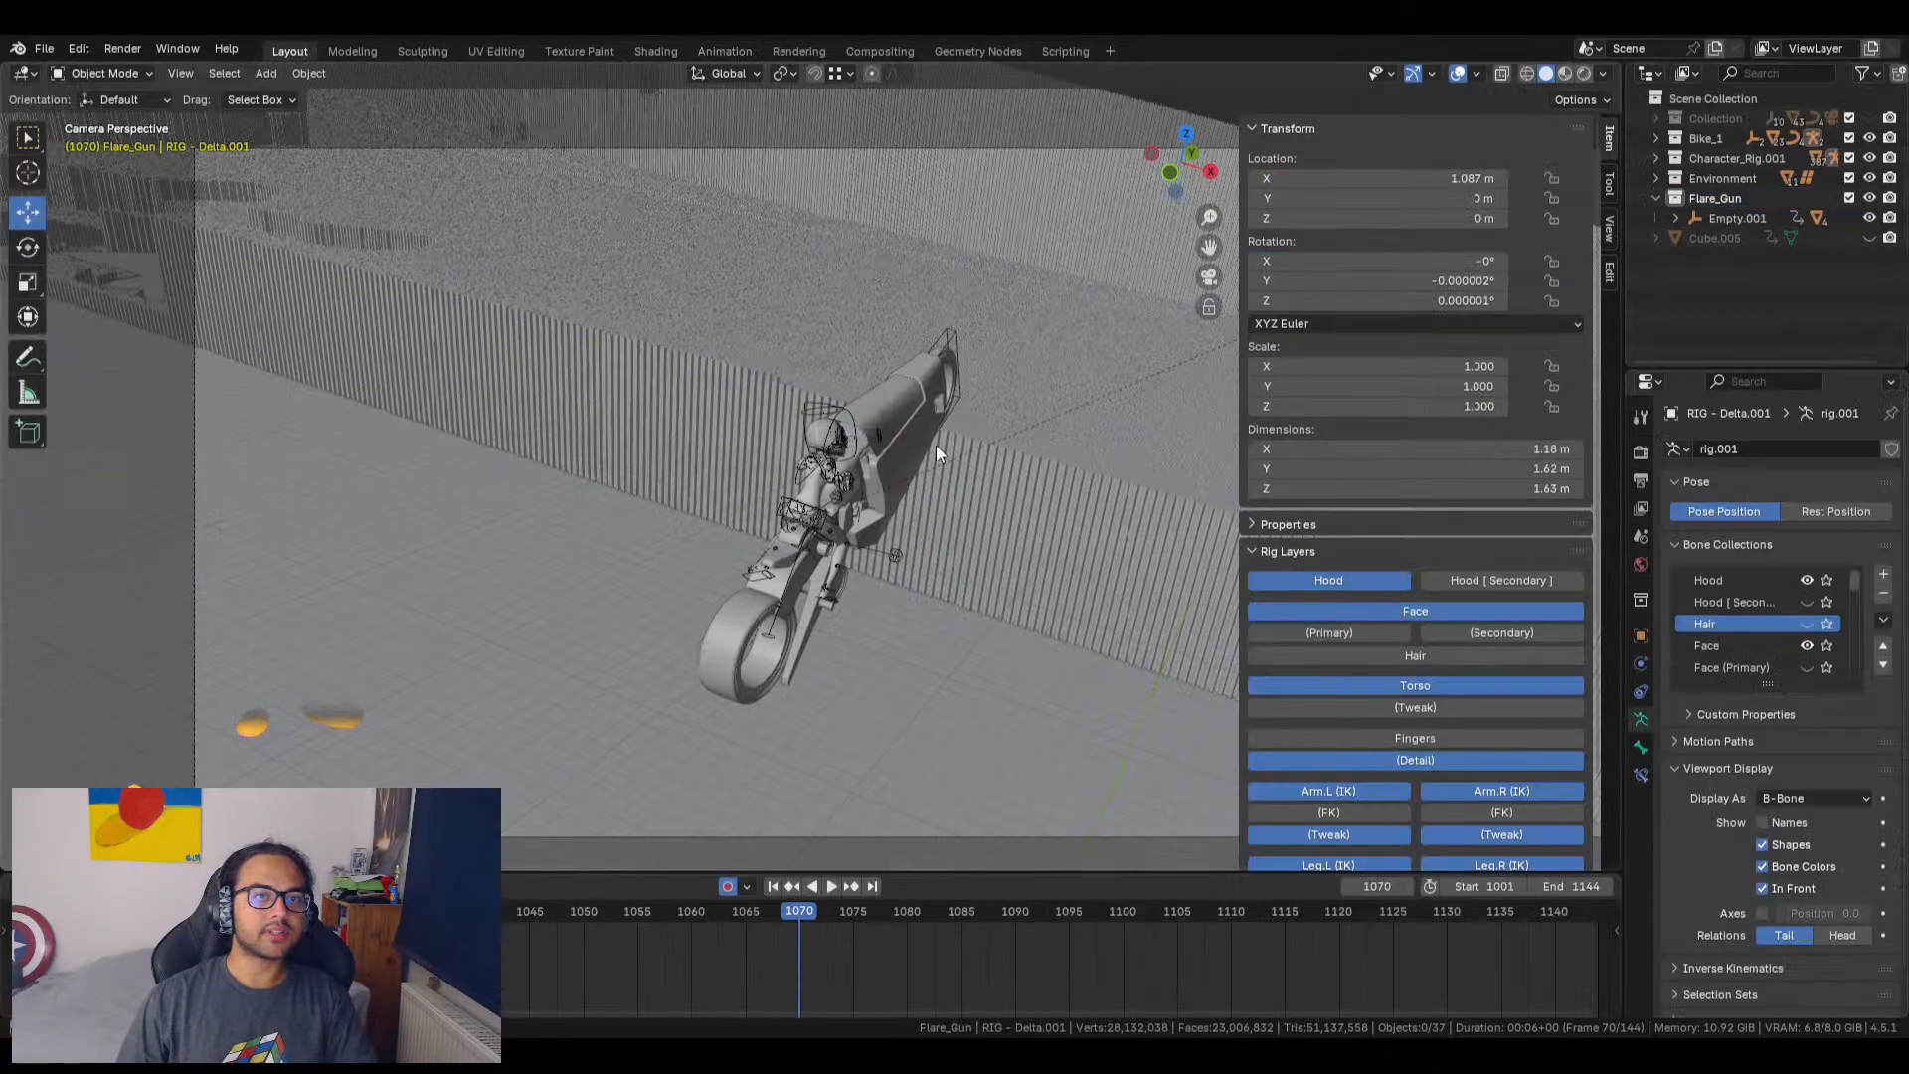
pyautogui.press('KP_0')
pyautogui.hotkey('shift', 'a')
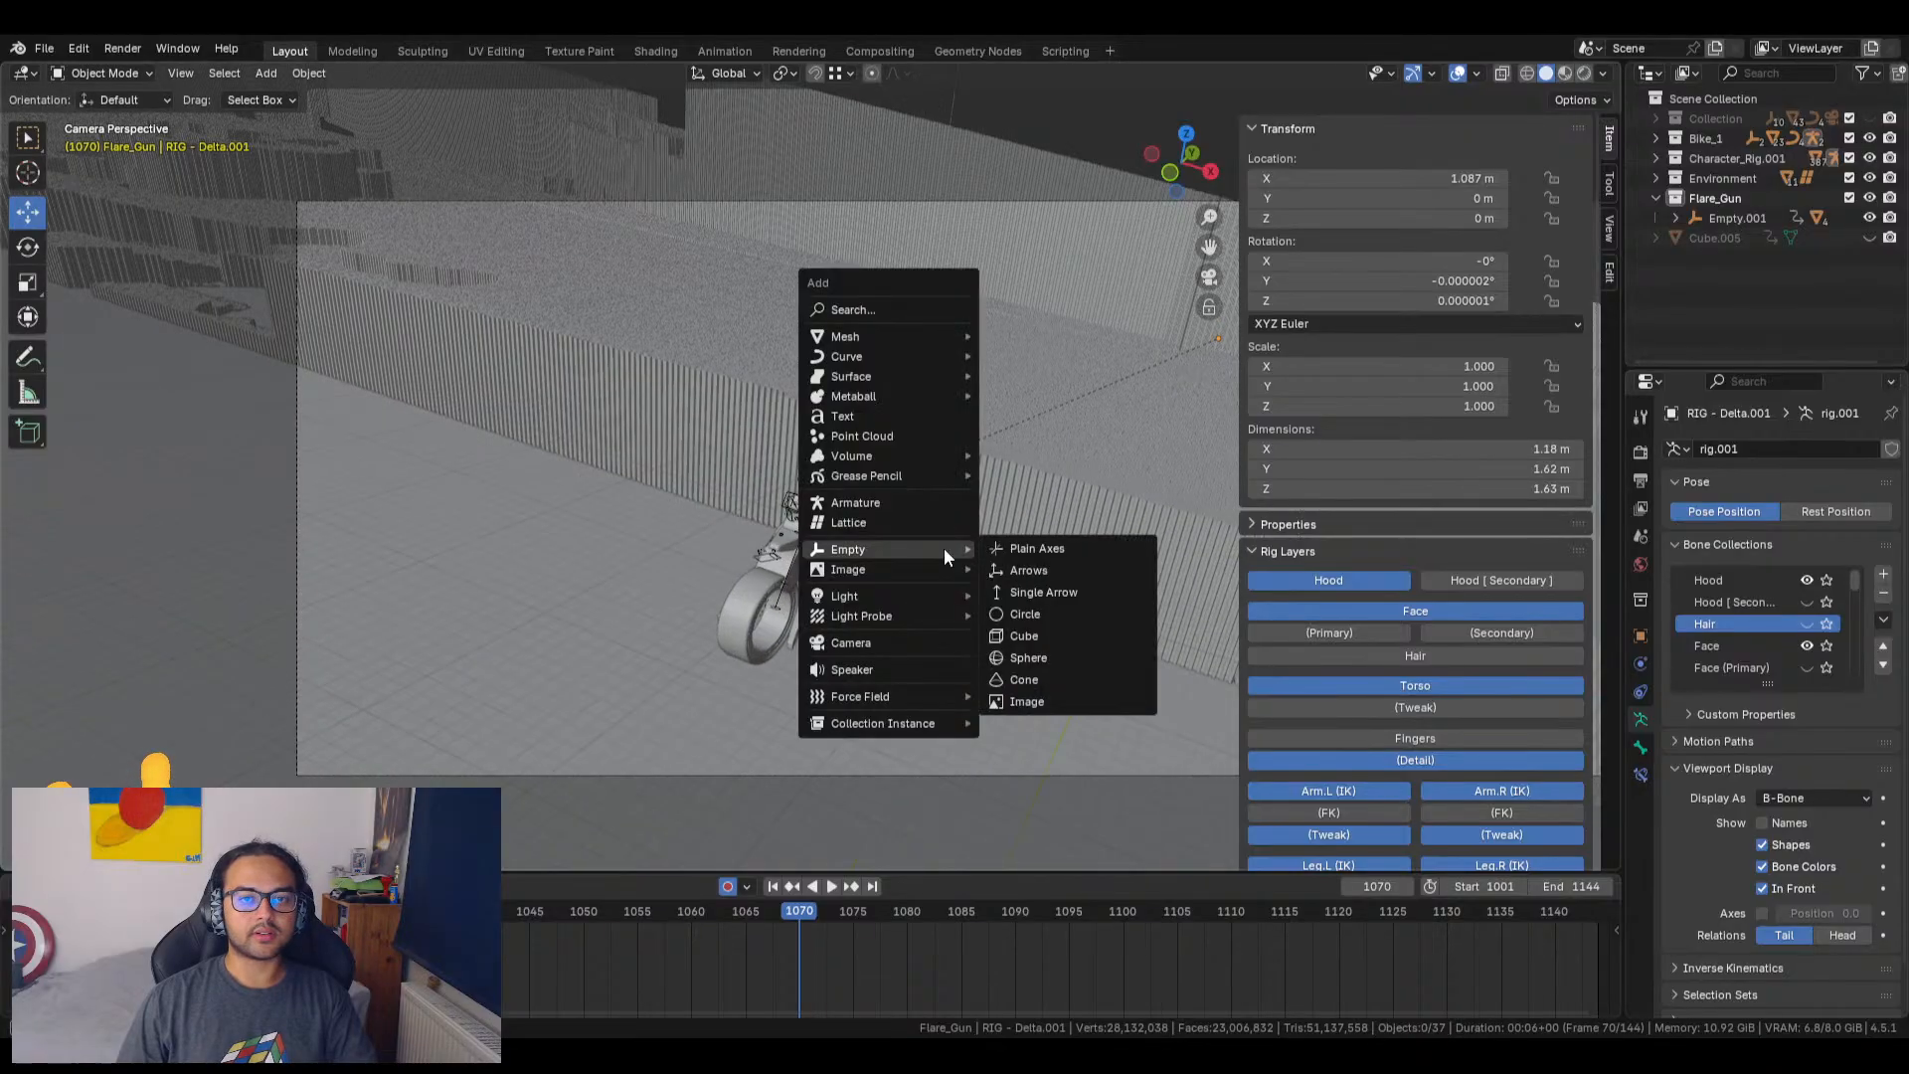
pyautogui.moveTo(905, 336)
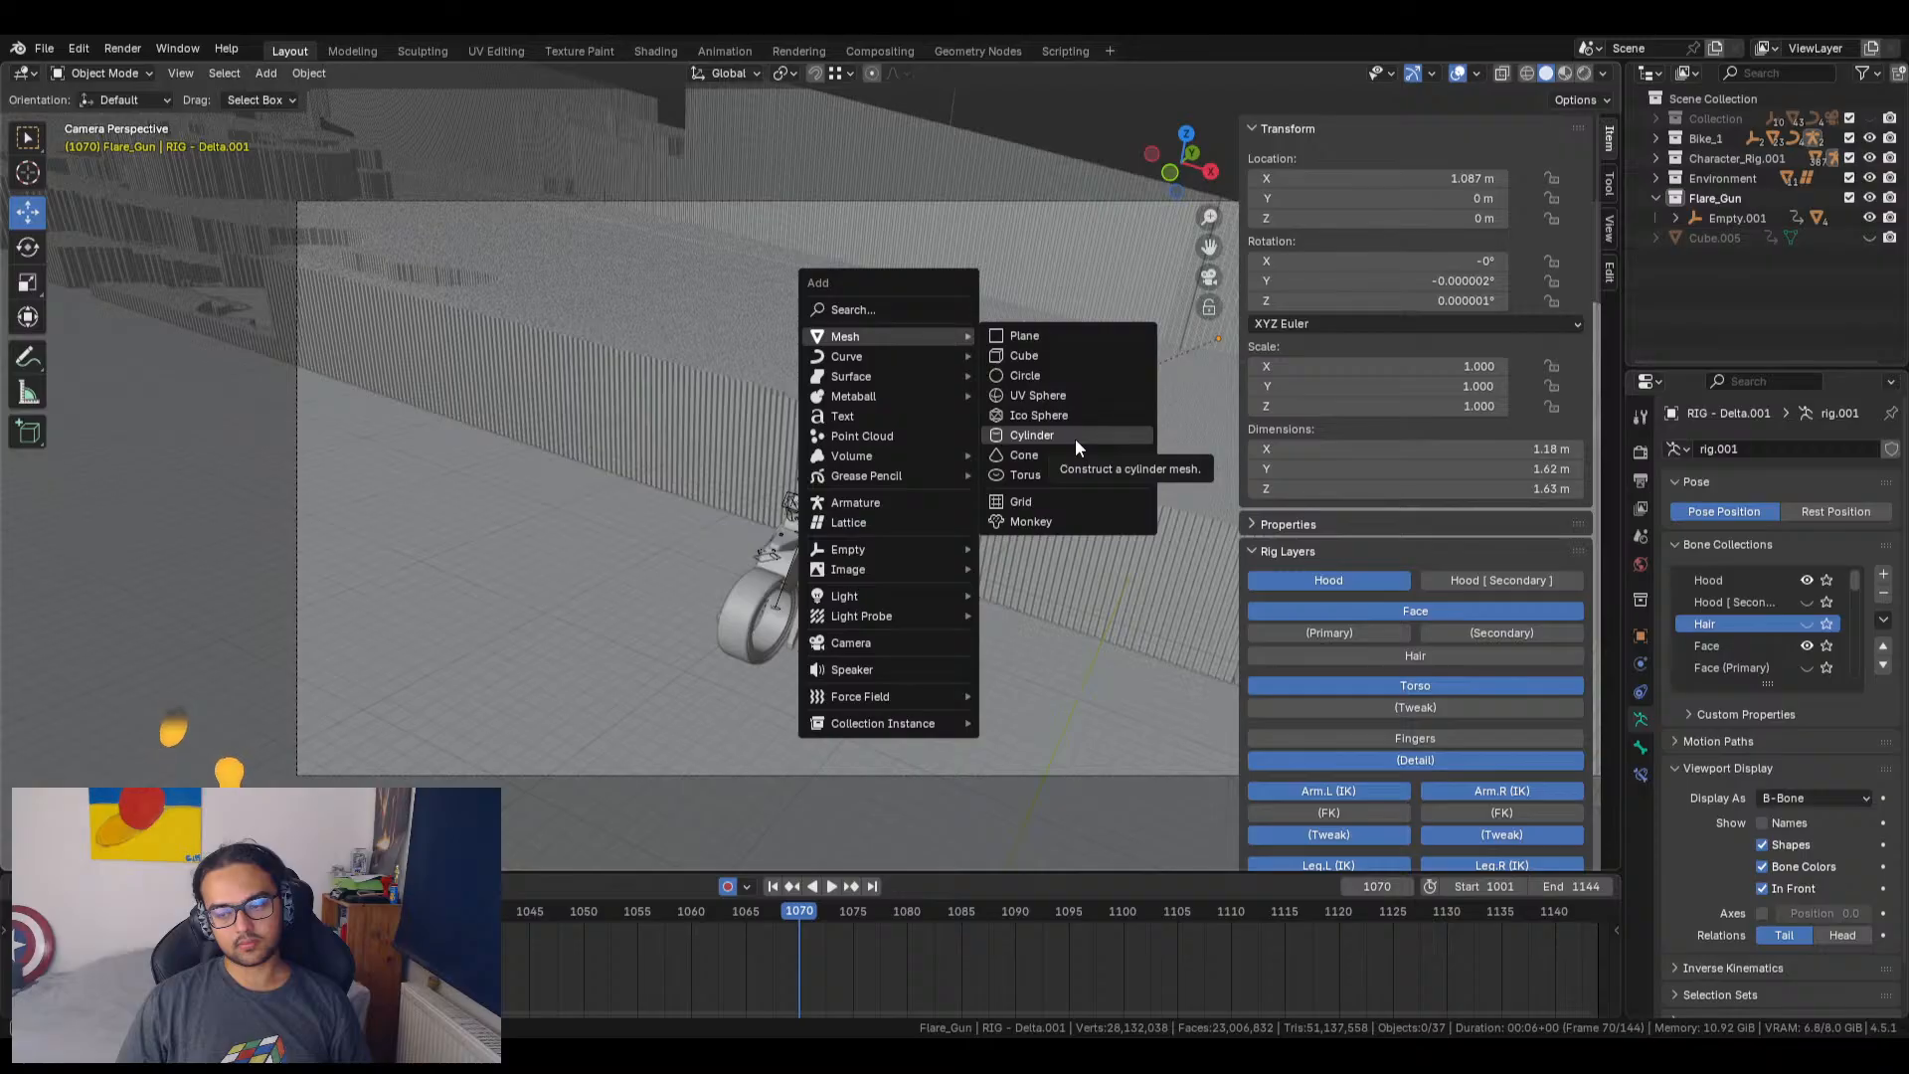
pyautogui.click(1066, 412)
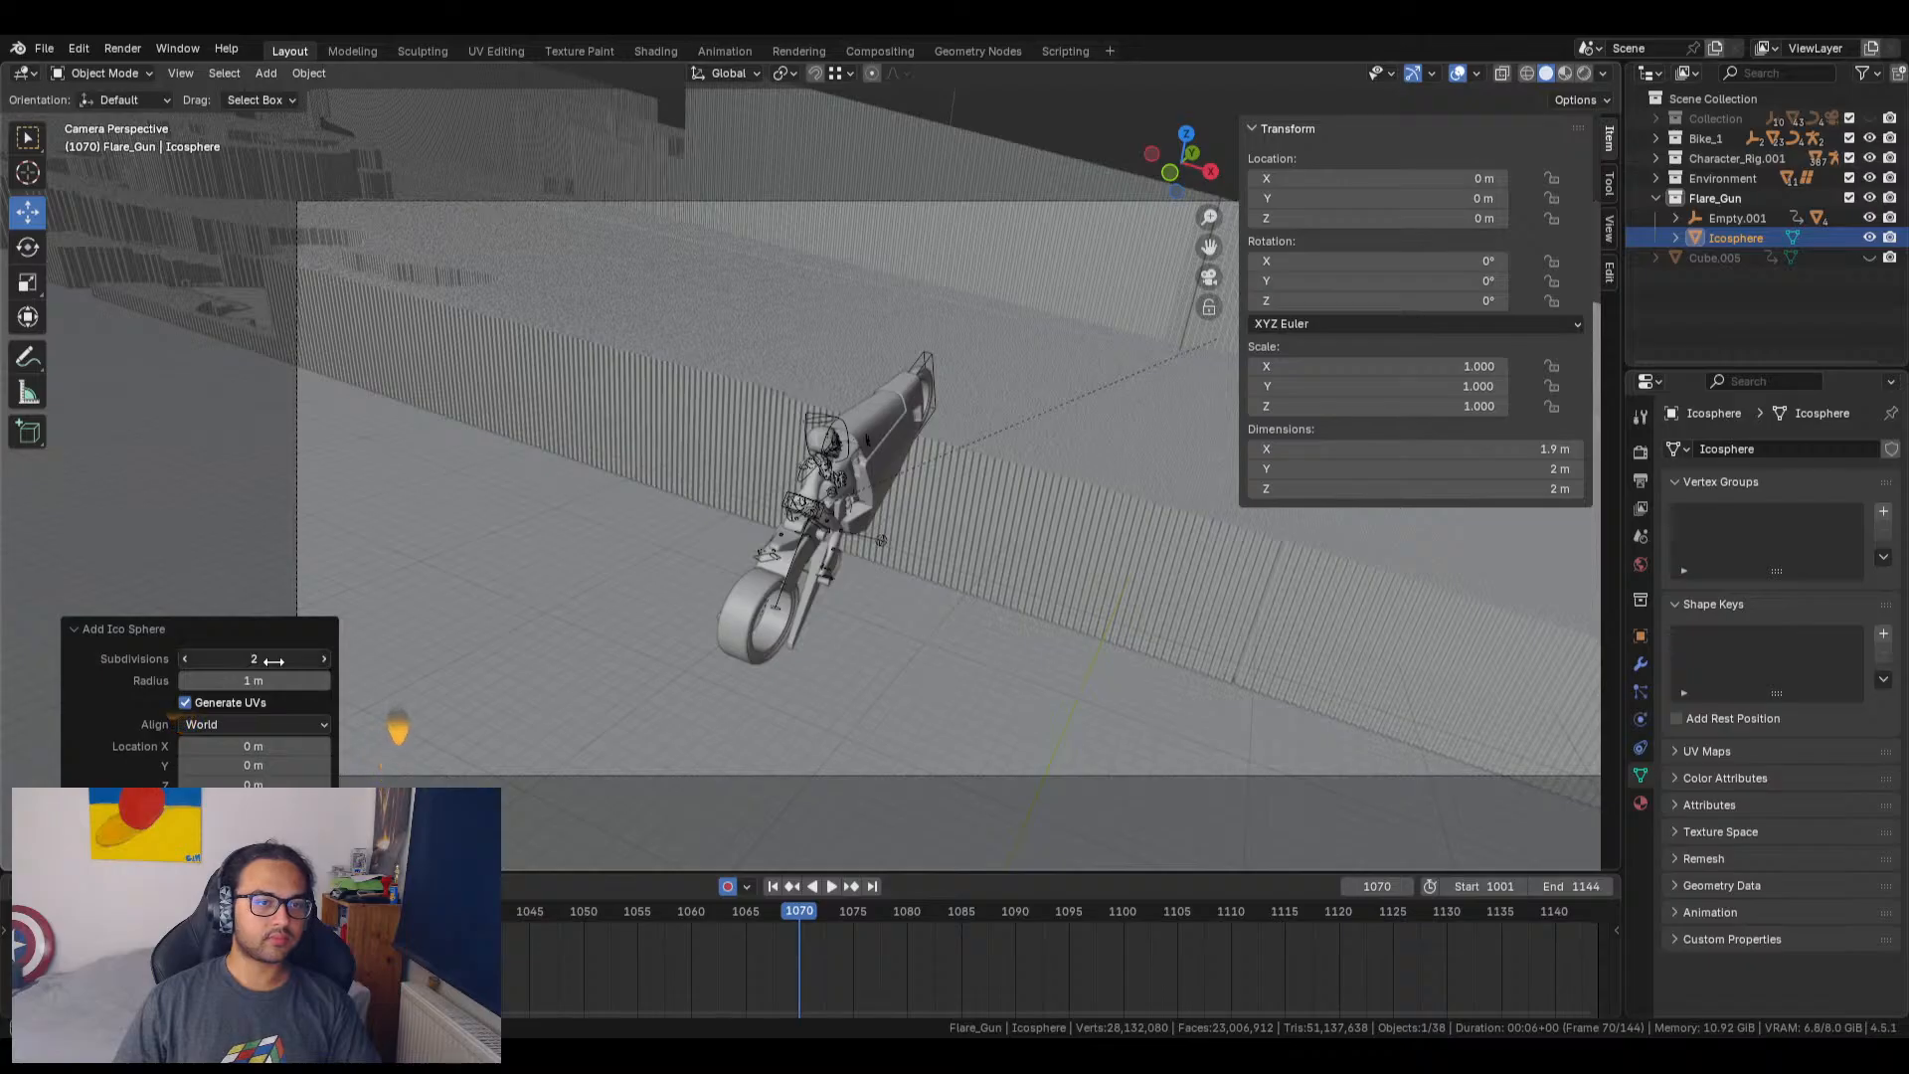
pyautogui.moveTo(274, 661); pyautogui.dragTo(298, 661)
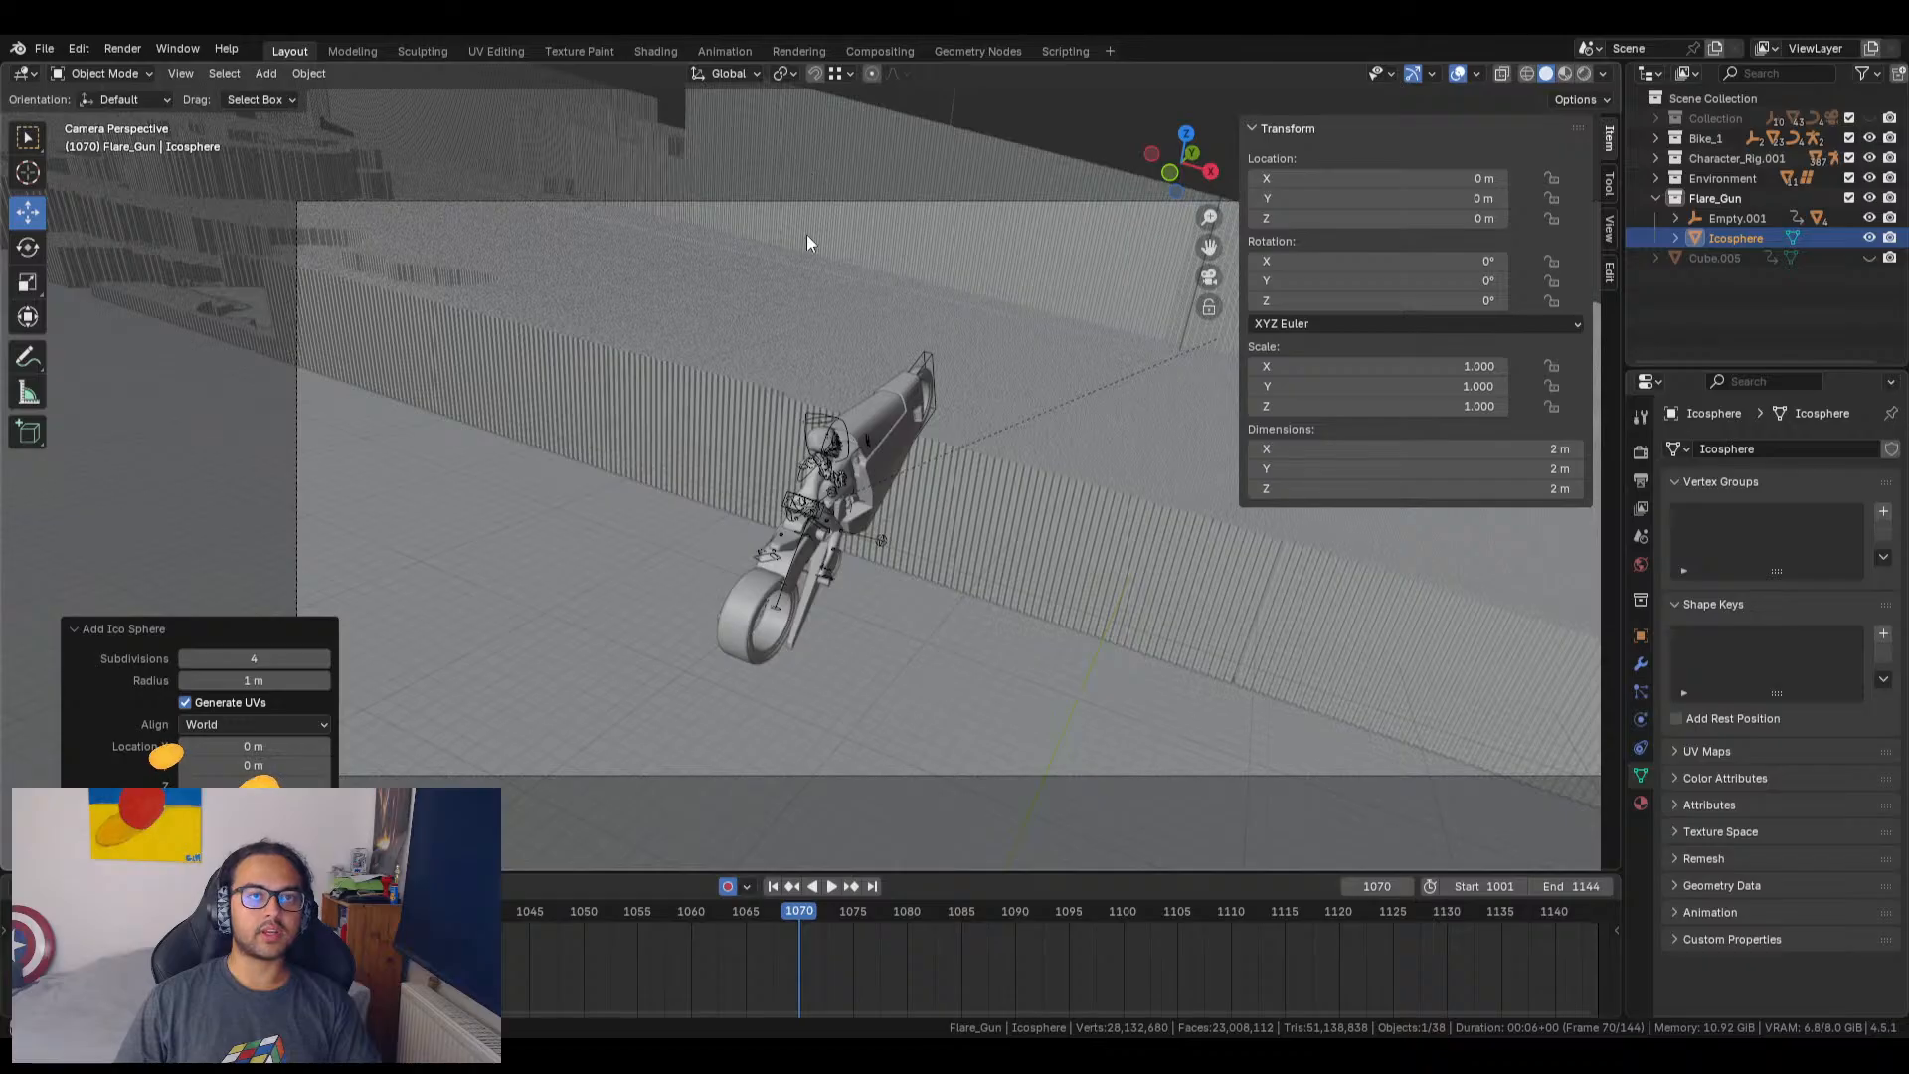
# Step: Frame the new ico sphere at the world origin and shade it smooth
pyautogui.click(180, 73)
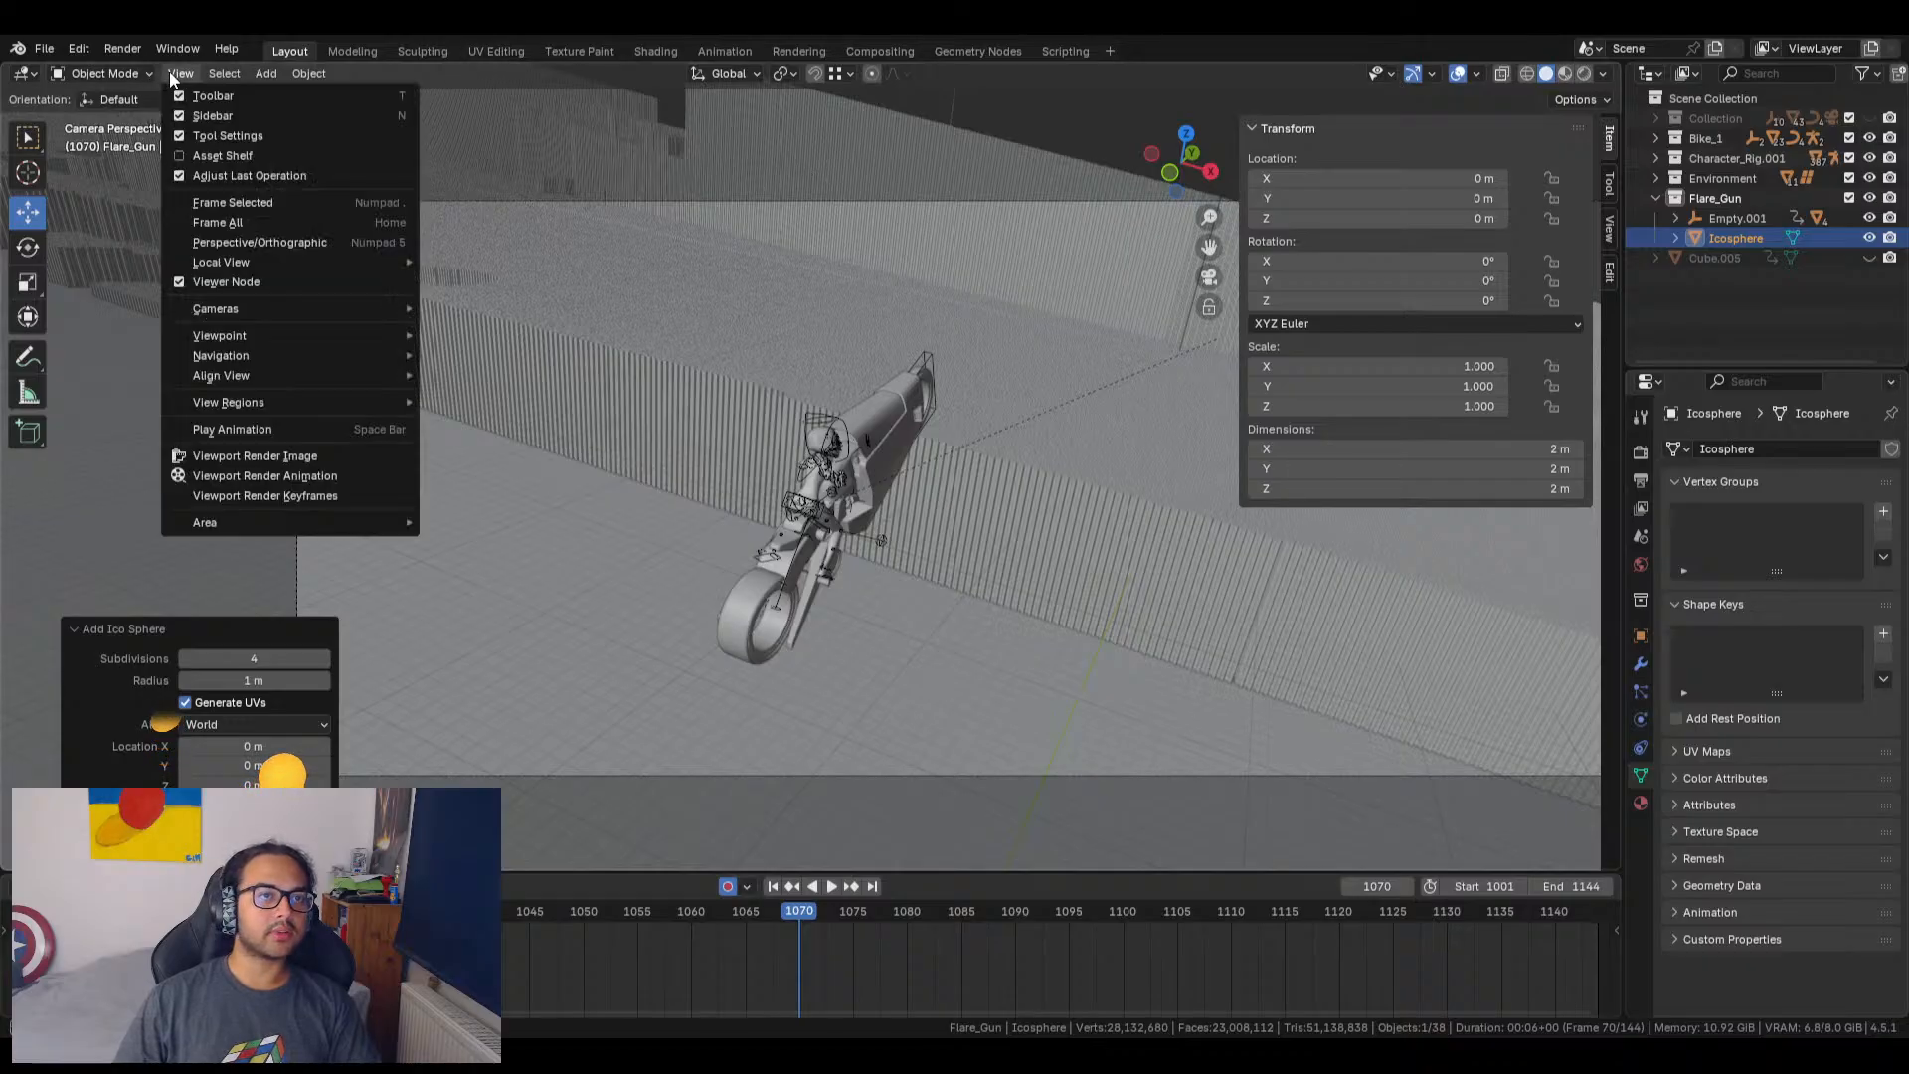
pyautogui.click(258, 207)
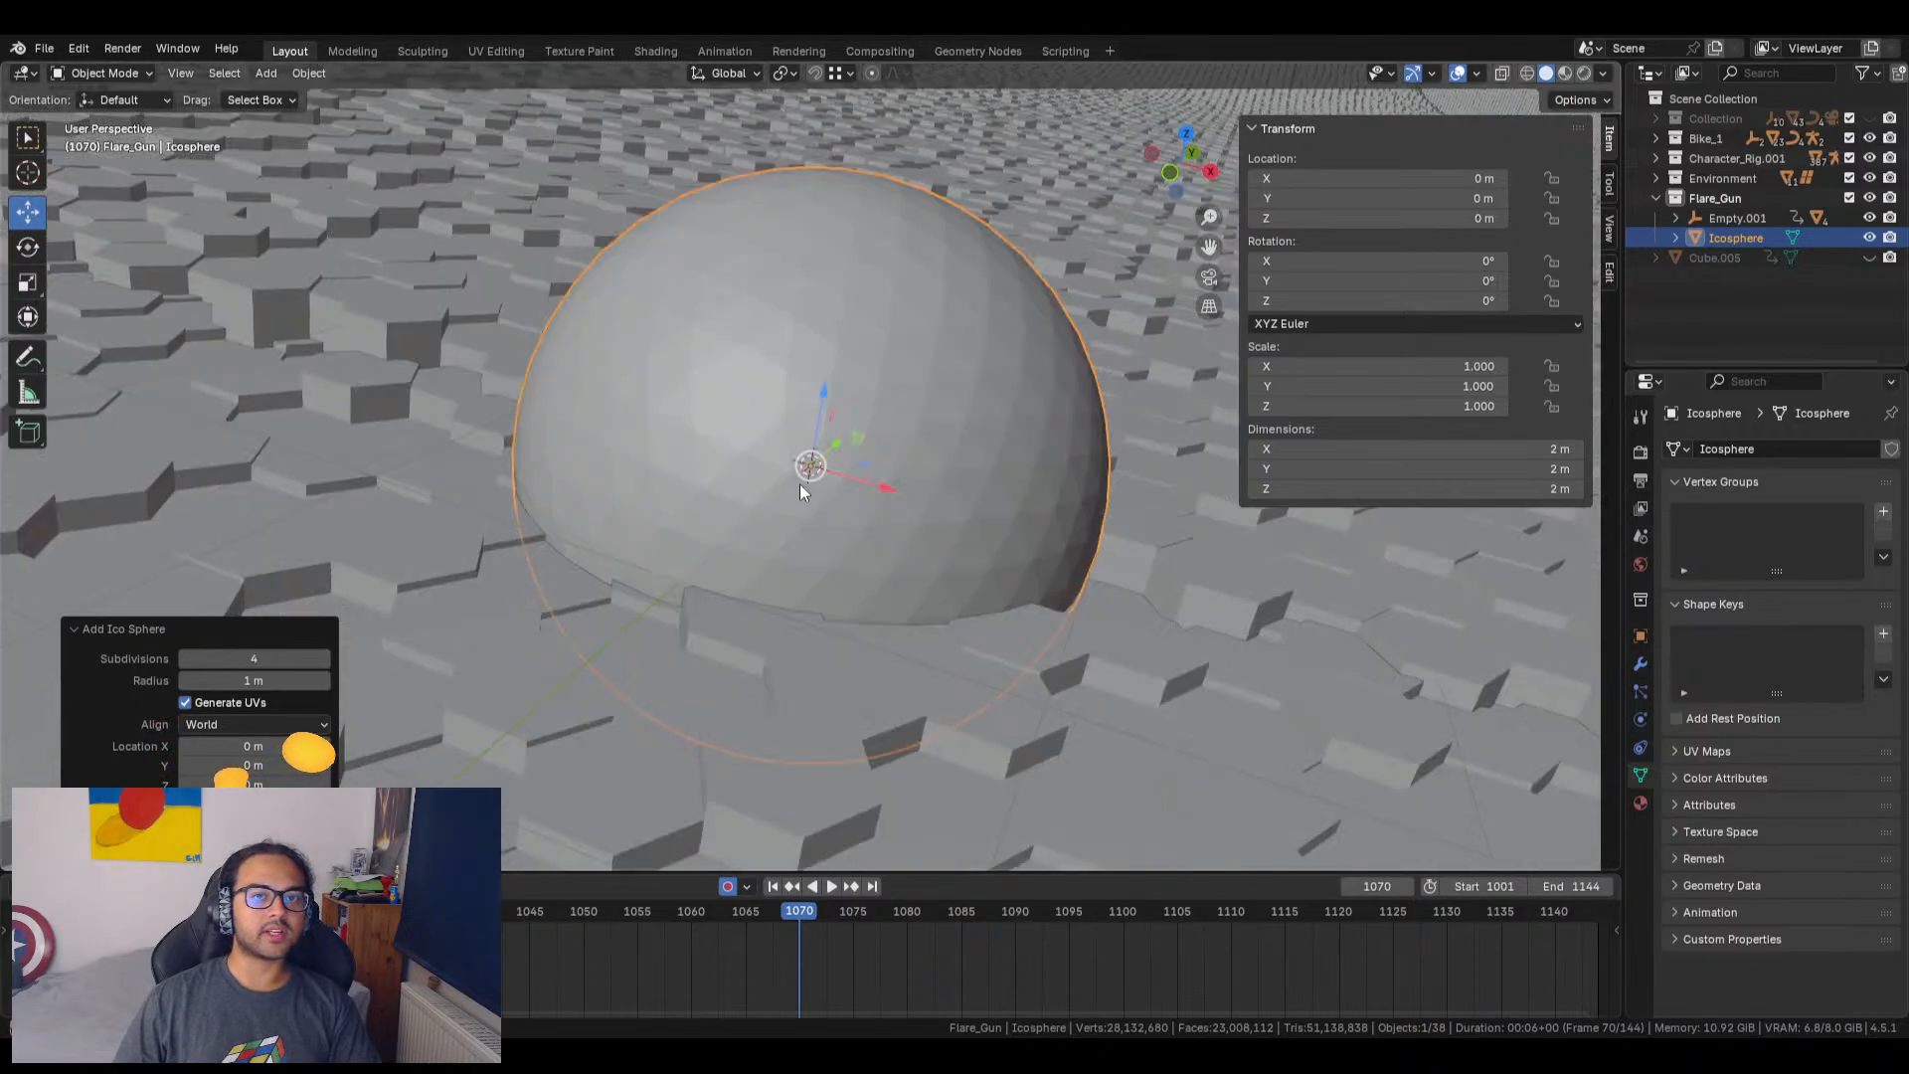
pyautogui.scroll(-8, 618, 491)
pyautogui.moveTo(825, 465); pyautogui.dragTo(804, 408, button='middle')
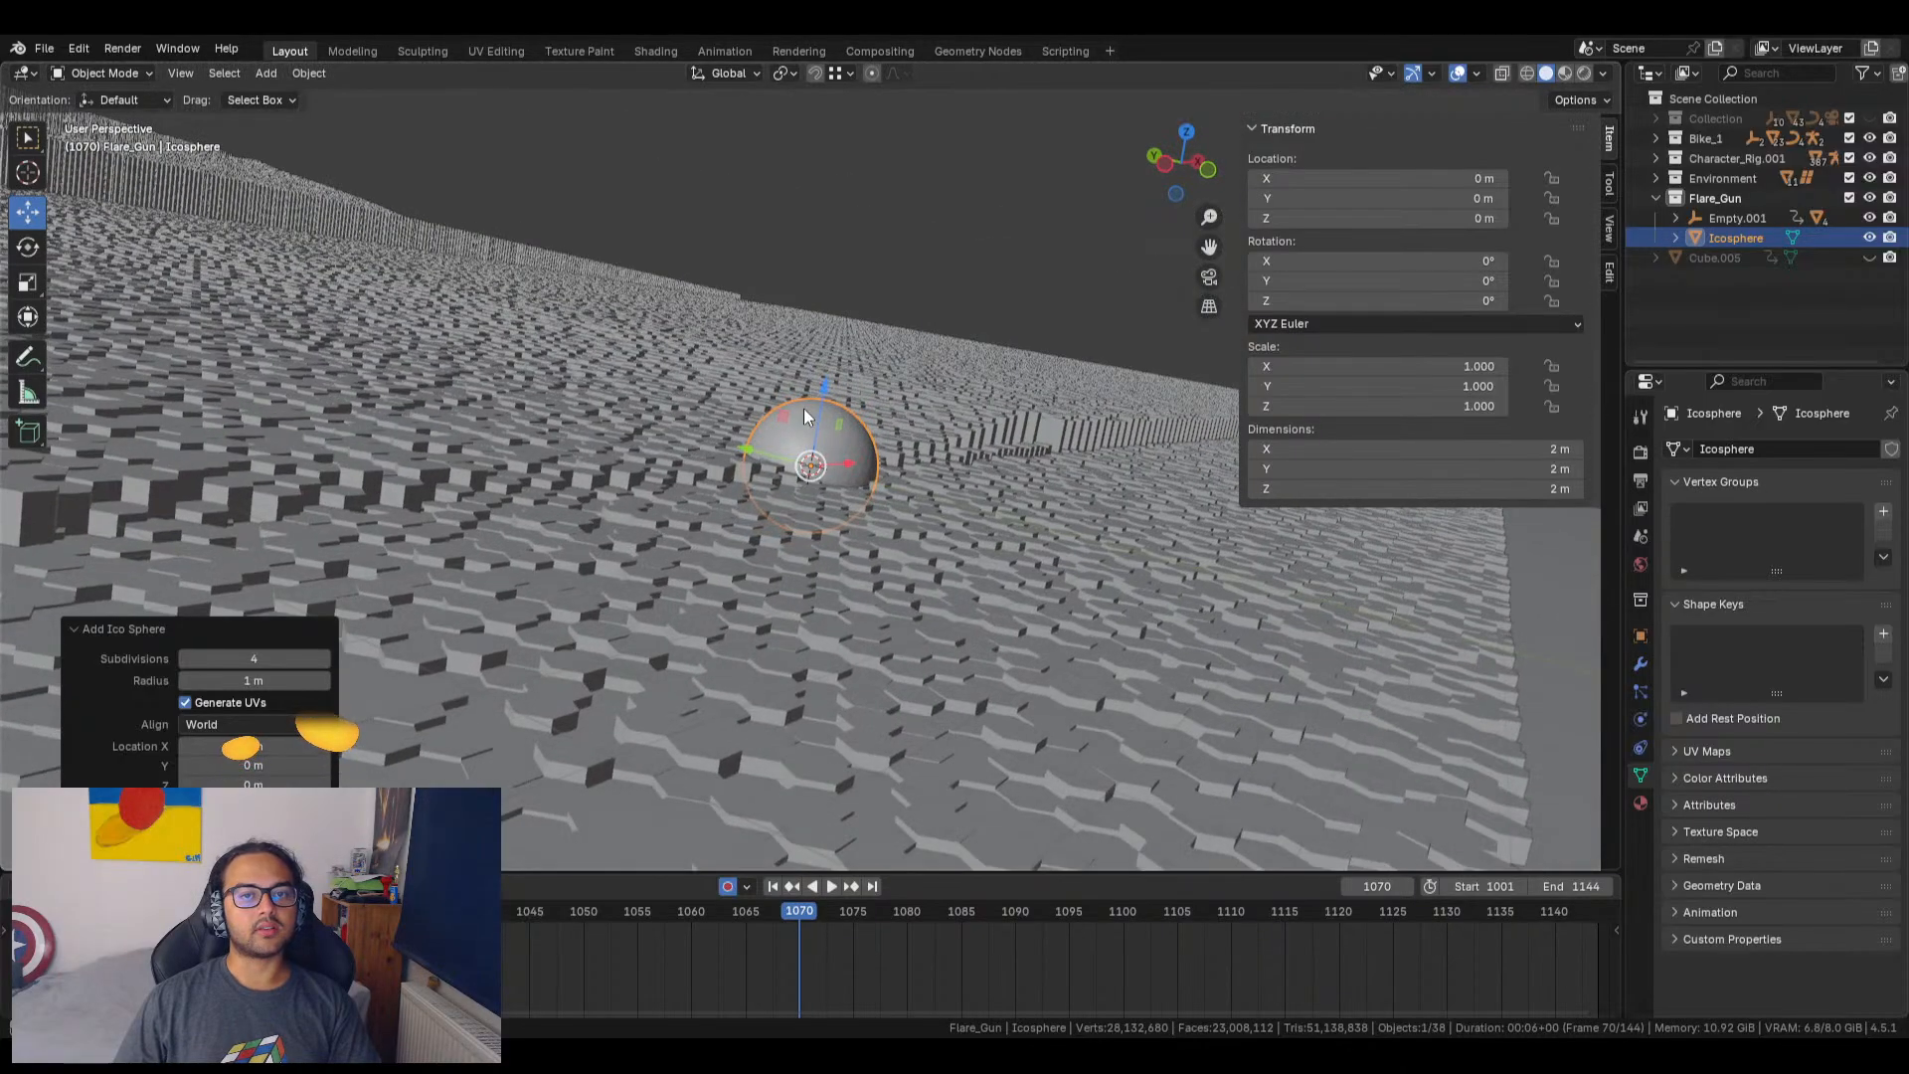
pyautogui.rightClick(804, 407)
pyautogui.click(767, 430)
pyautogui.scroll(6, 845, 485)
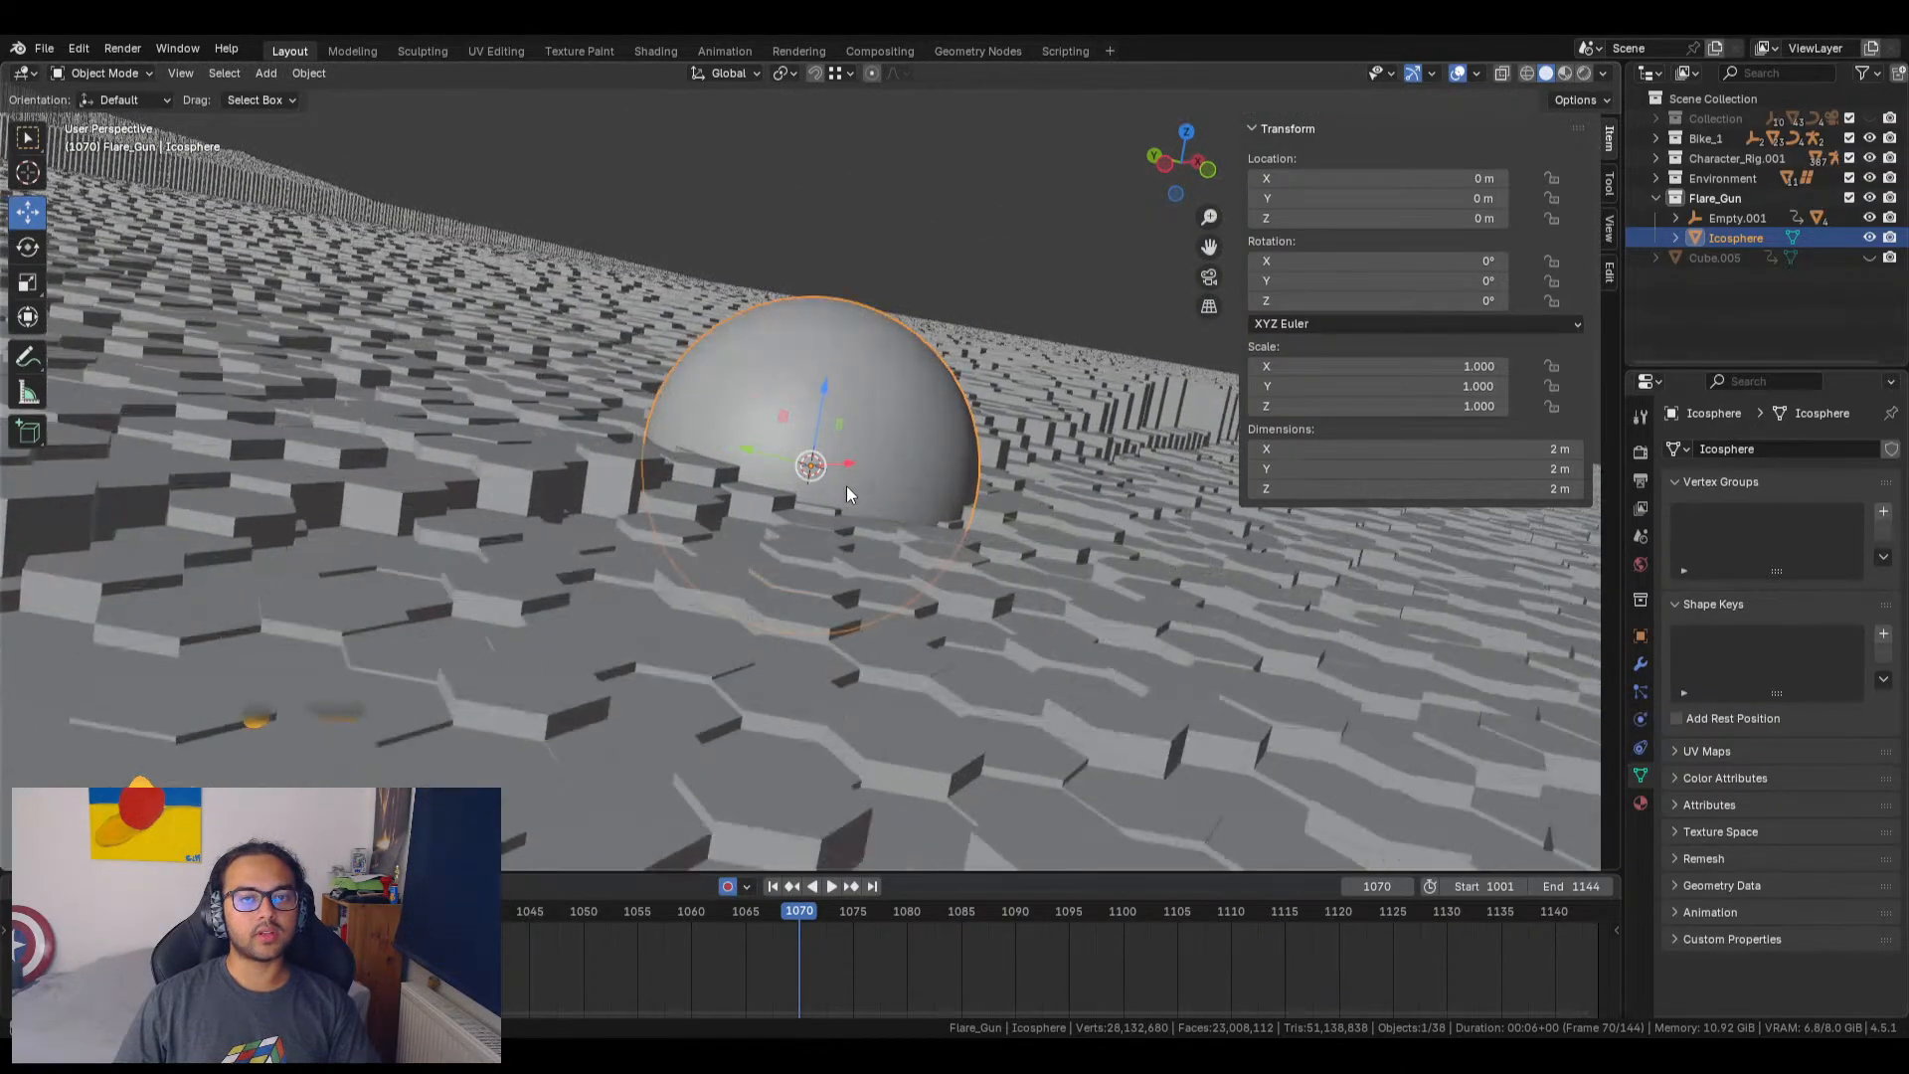
# Step: Scale the ico sphere uniformly down to about 0.092 and clear its scale keyframes
pyautogui.moveTo(837, 476); pyautogui.dragTo(467, 437, button='middle')
pyautogui.scroll(-4, 677, 529)
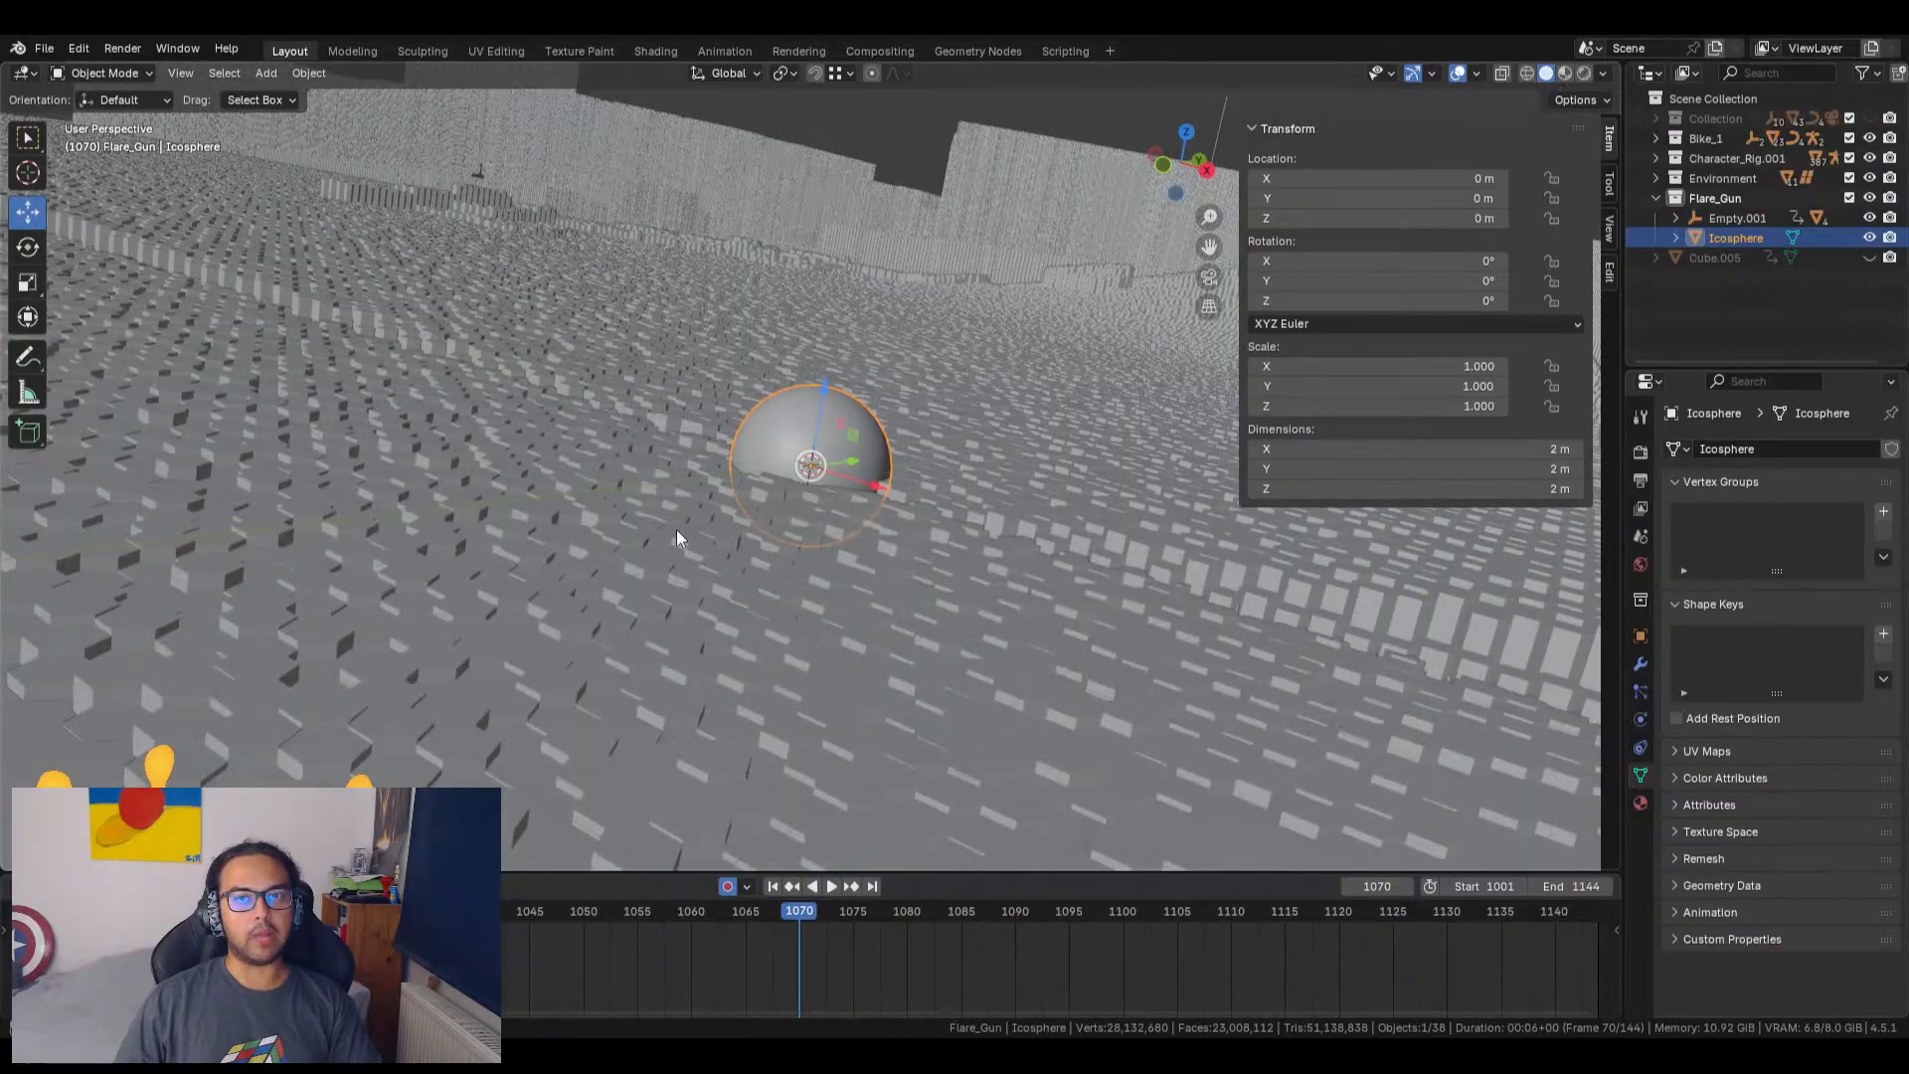
pyautogui.keyDown('shift'); pyautogui.moveTo(749, 435); pyautogui.dragTo(331, 639, button='middle'); pyautogui.keyUp('shift')
pyautogui.press('s')
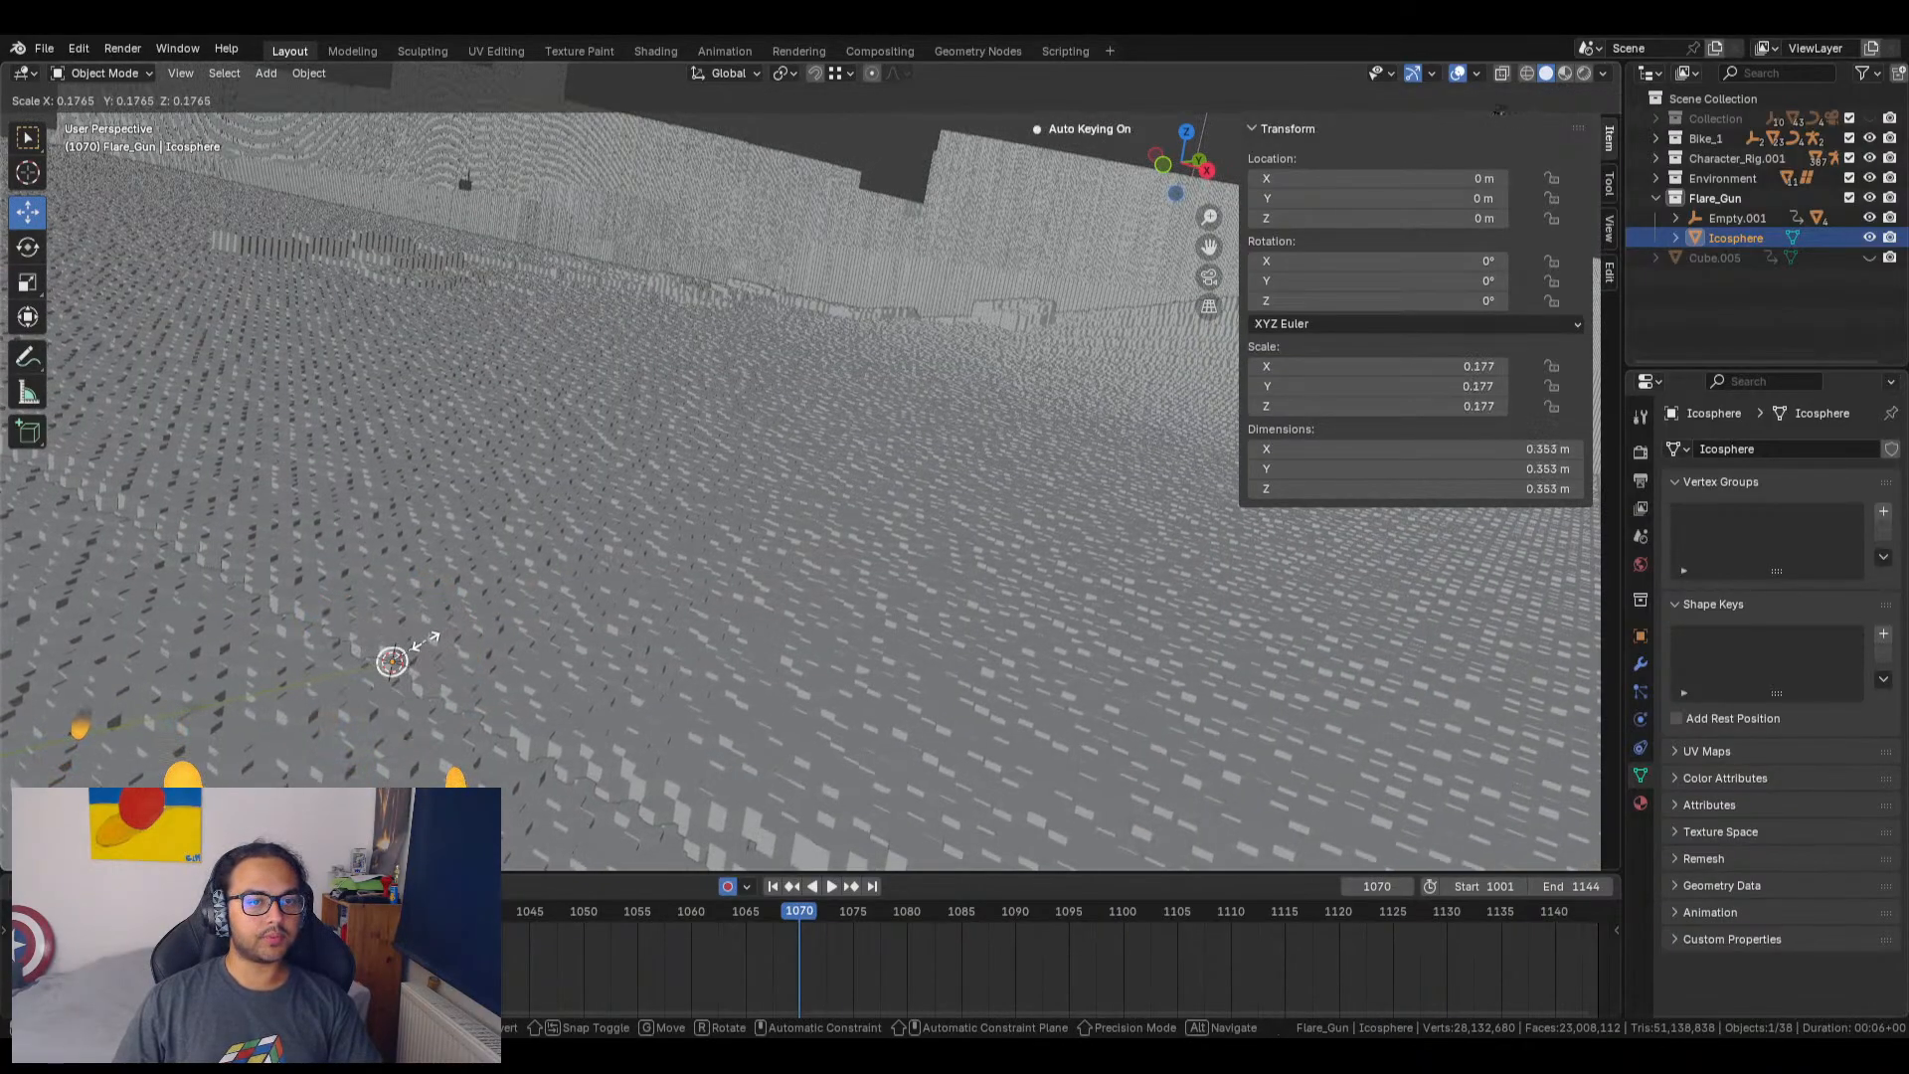
pyautogui.click(396, 659)
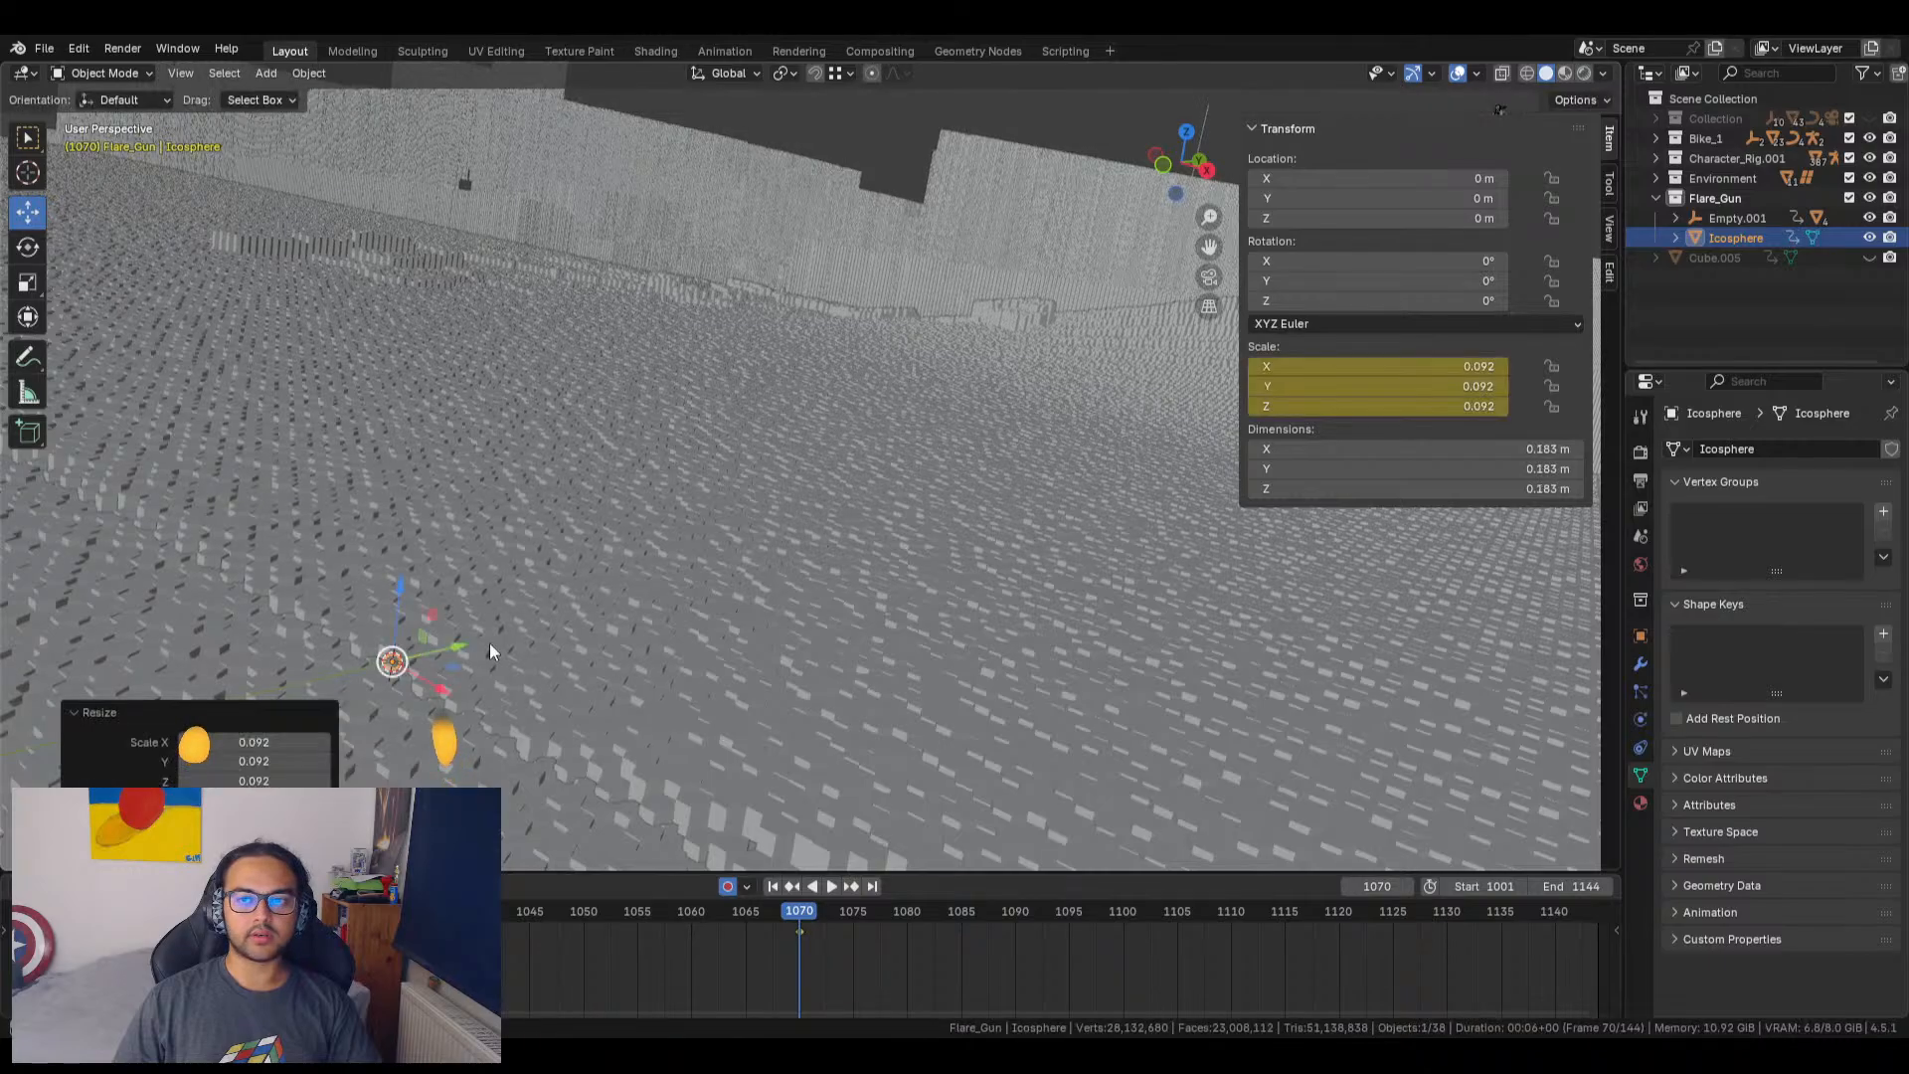
pyautogui.rightClick(1339, 386)
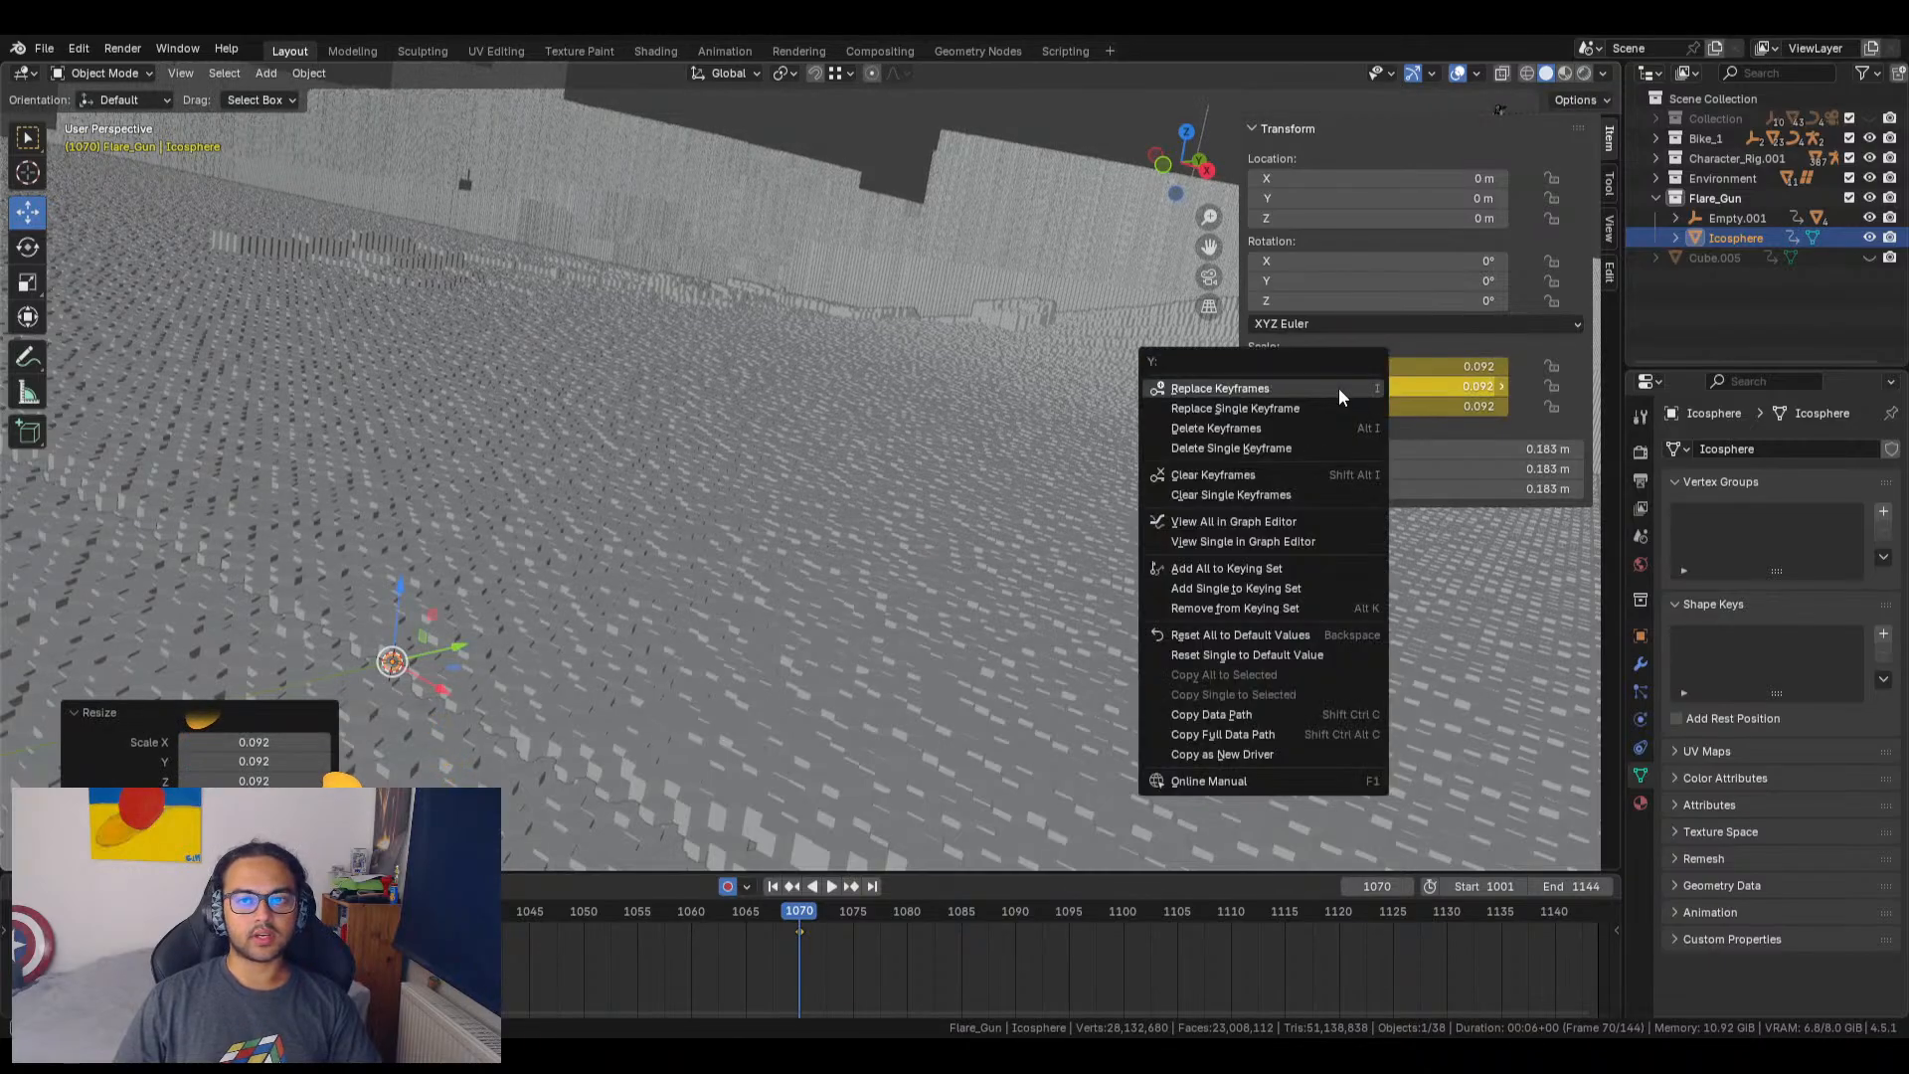
pyautogui.click(1227, 473)
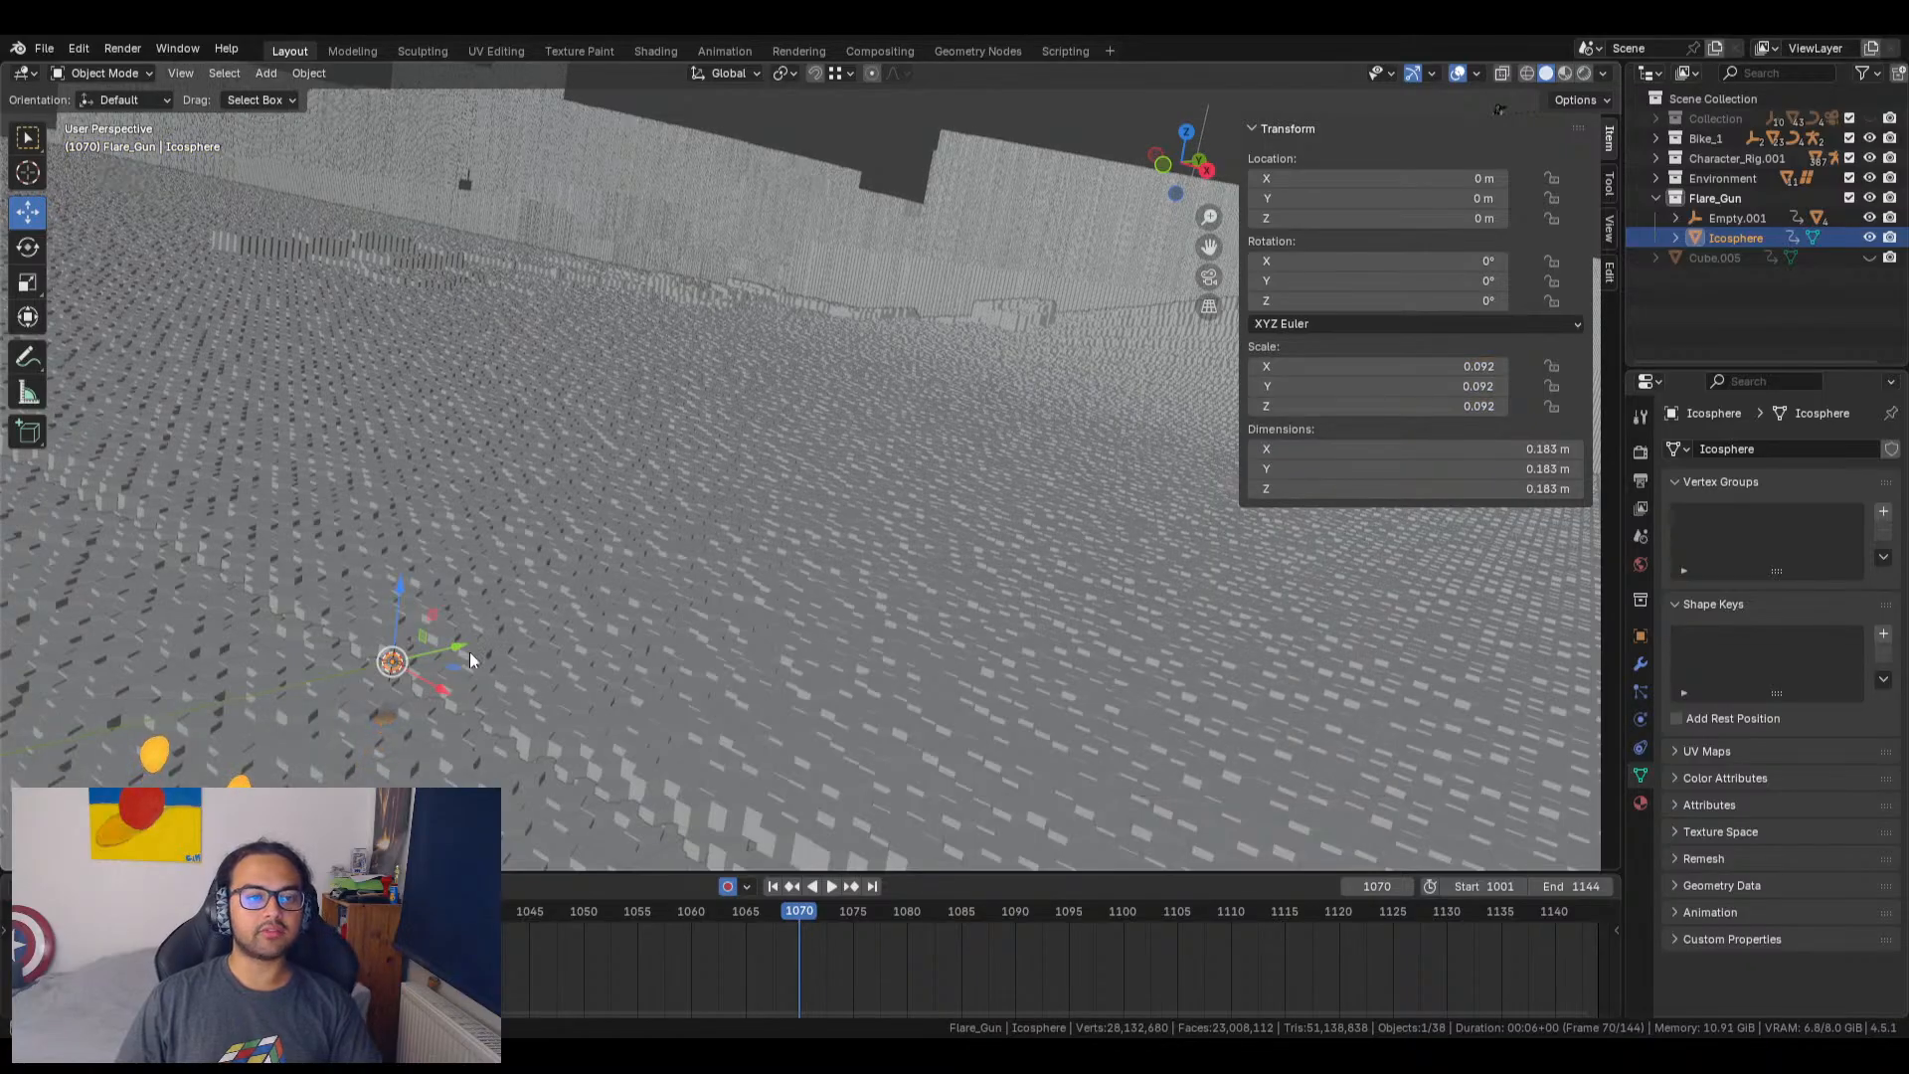
# Step: In the right orthographic view, move the ico sphere from the origin to the bike, at about Y 97.44 m and Z 25 m
pyautogui.scroll(-4, 430, 631)
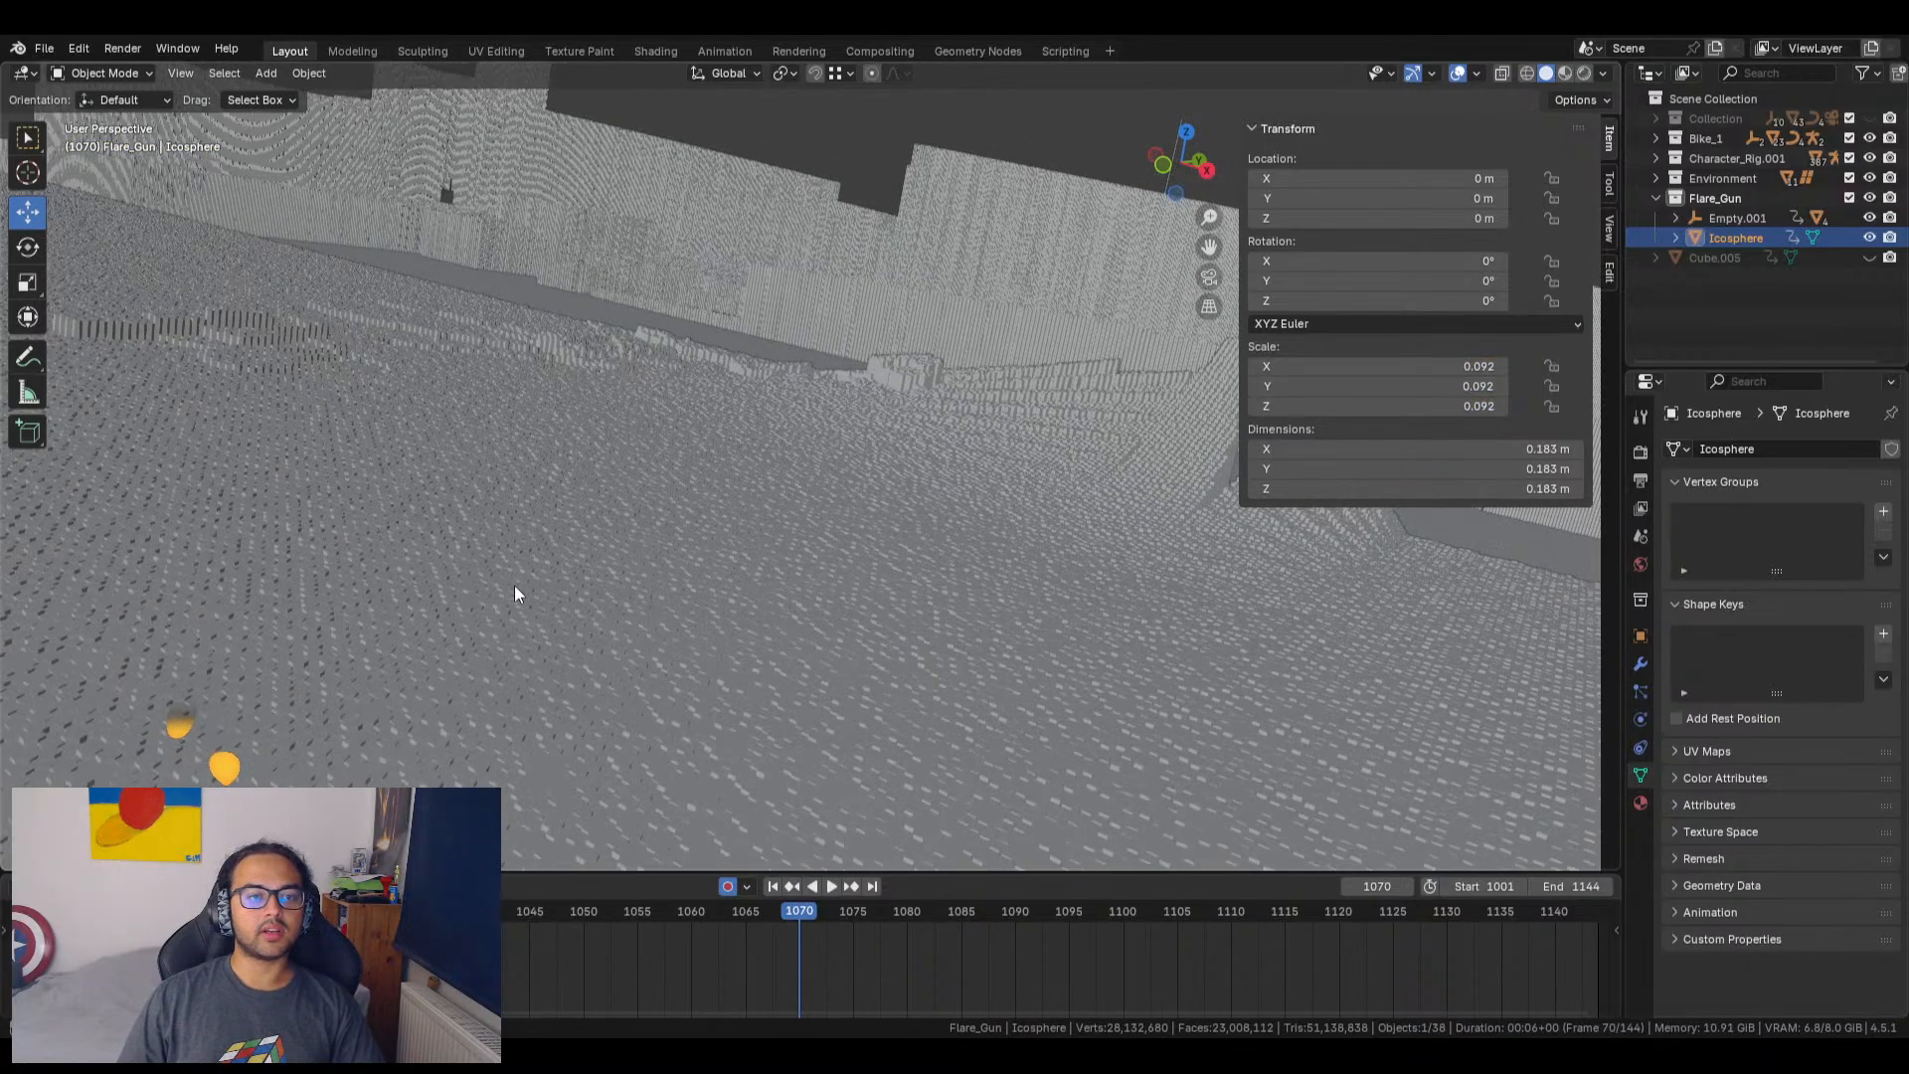
pyautogui.scroll(-4, 772, 489)
pyautogui.keyDown('shift'); pyautogui.moveTo(830, 522); pyautogui.dragTo(489, 669, button='middle'); pyautogui.keyUp('shift')
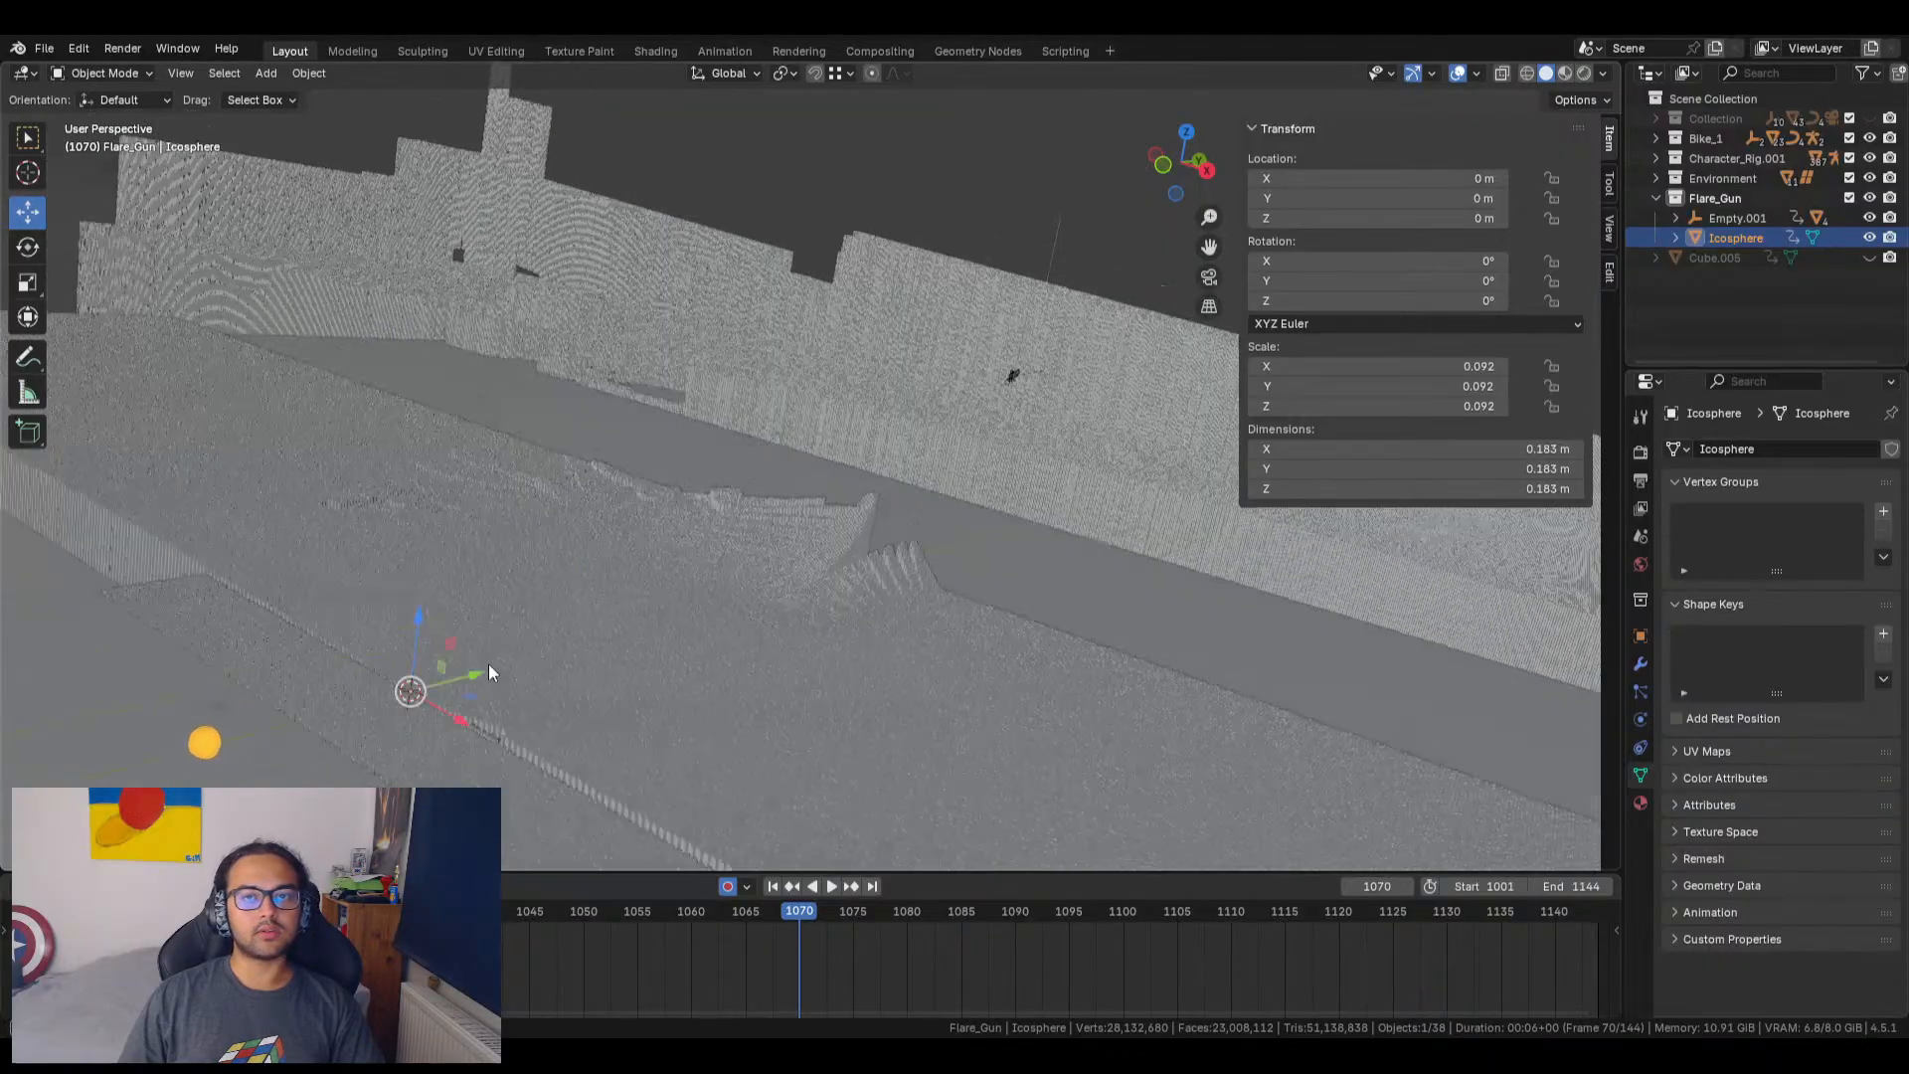
pyautogui.scroll(3, 697, 553)
pyautogui.scroll(2, 892, 461)
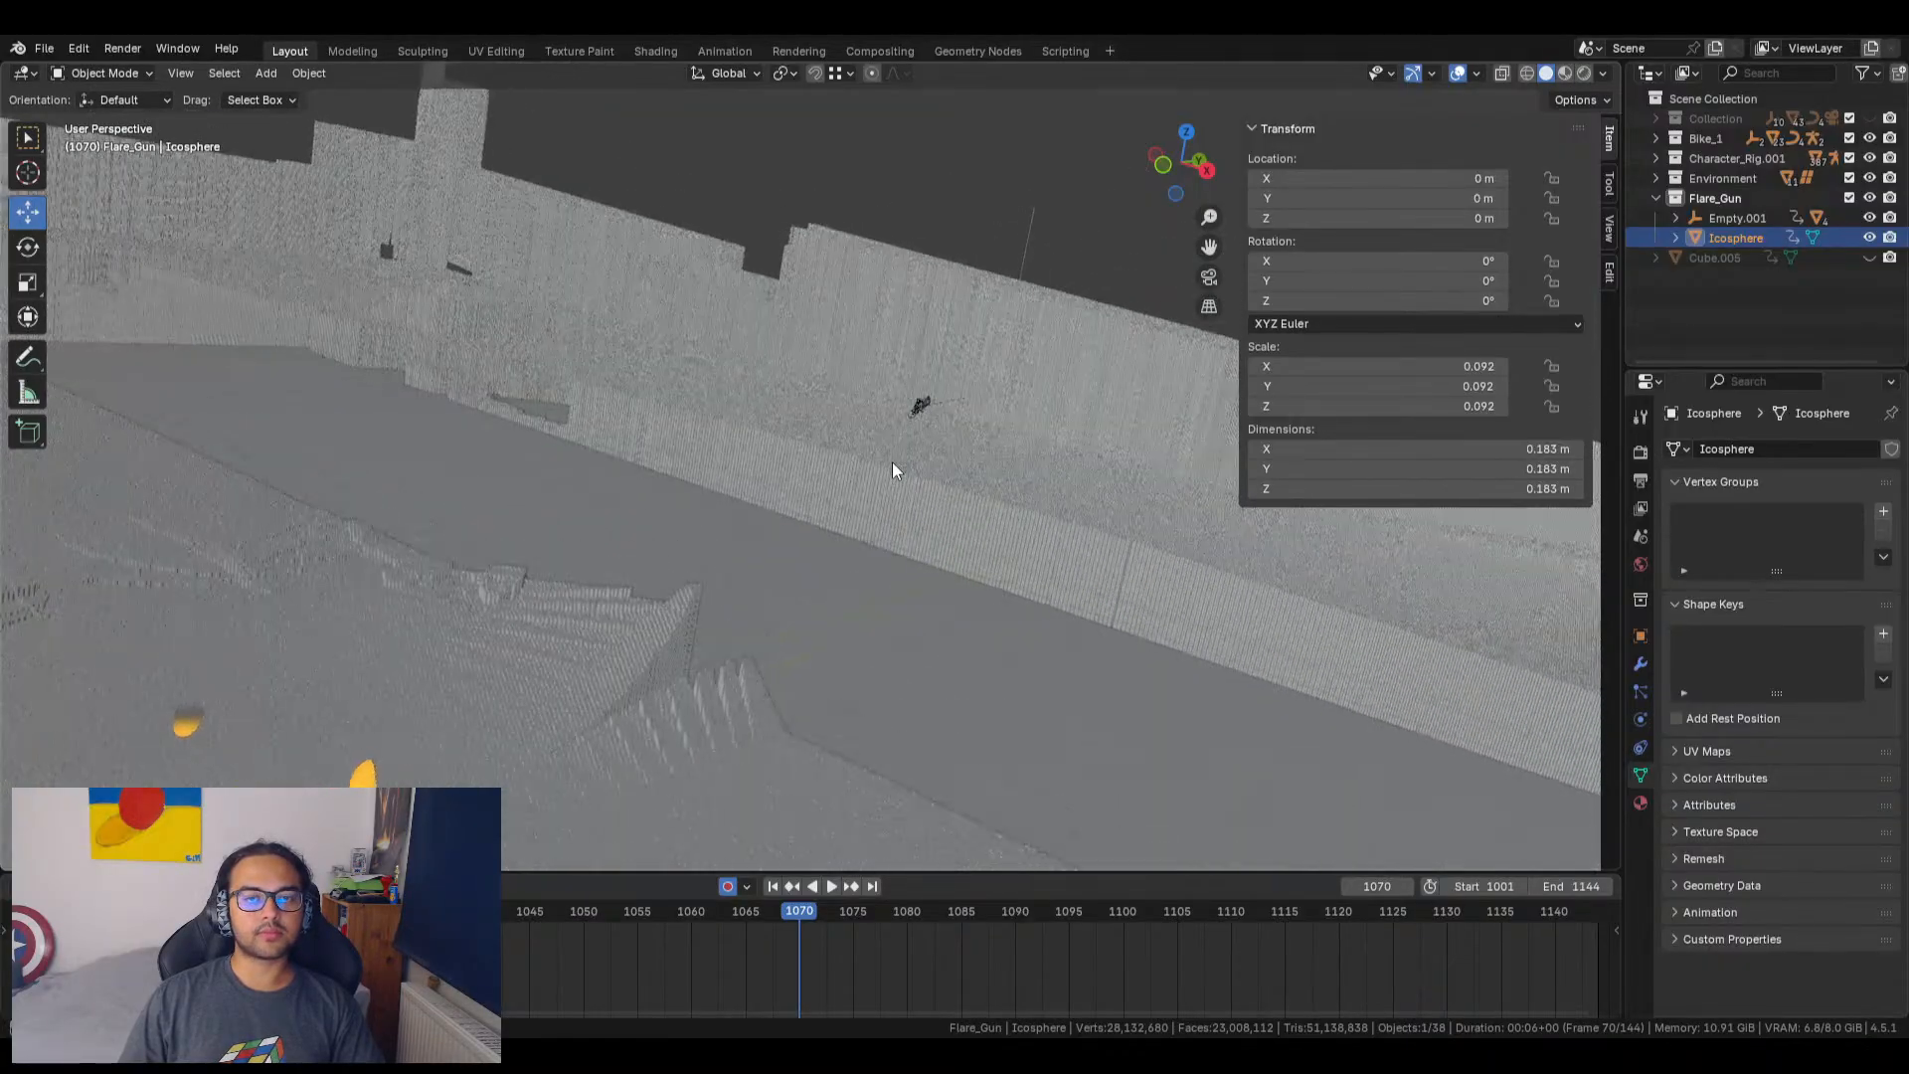
pyautogui.click(1206, 170)
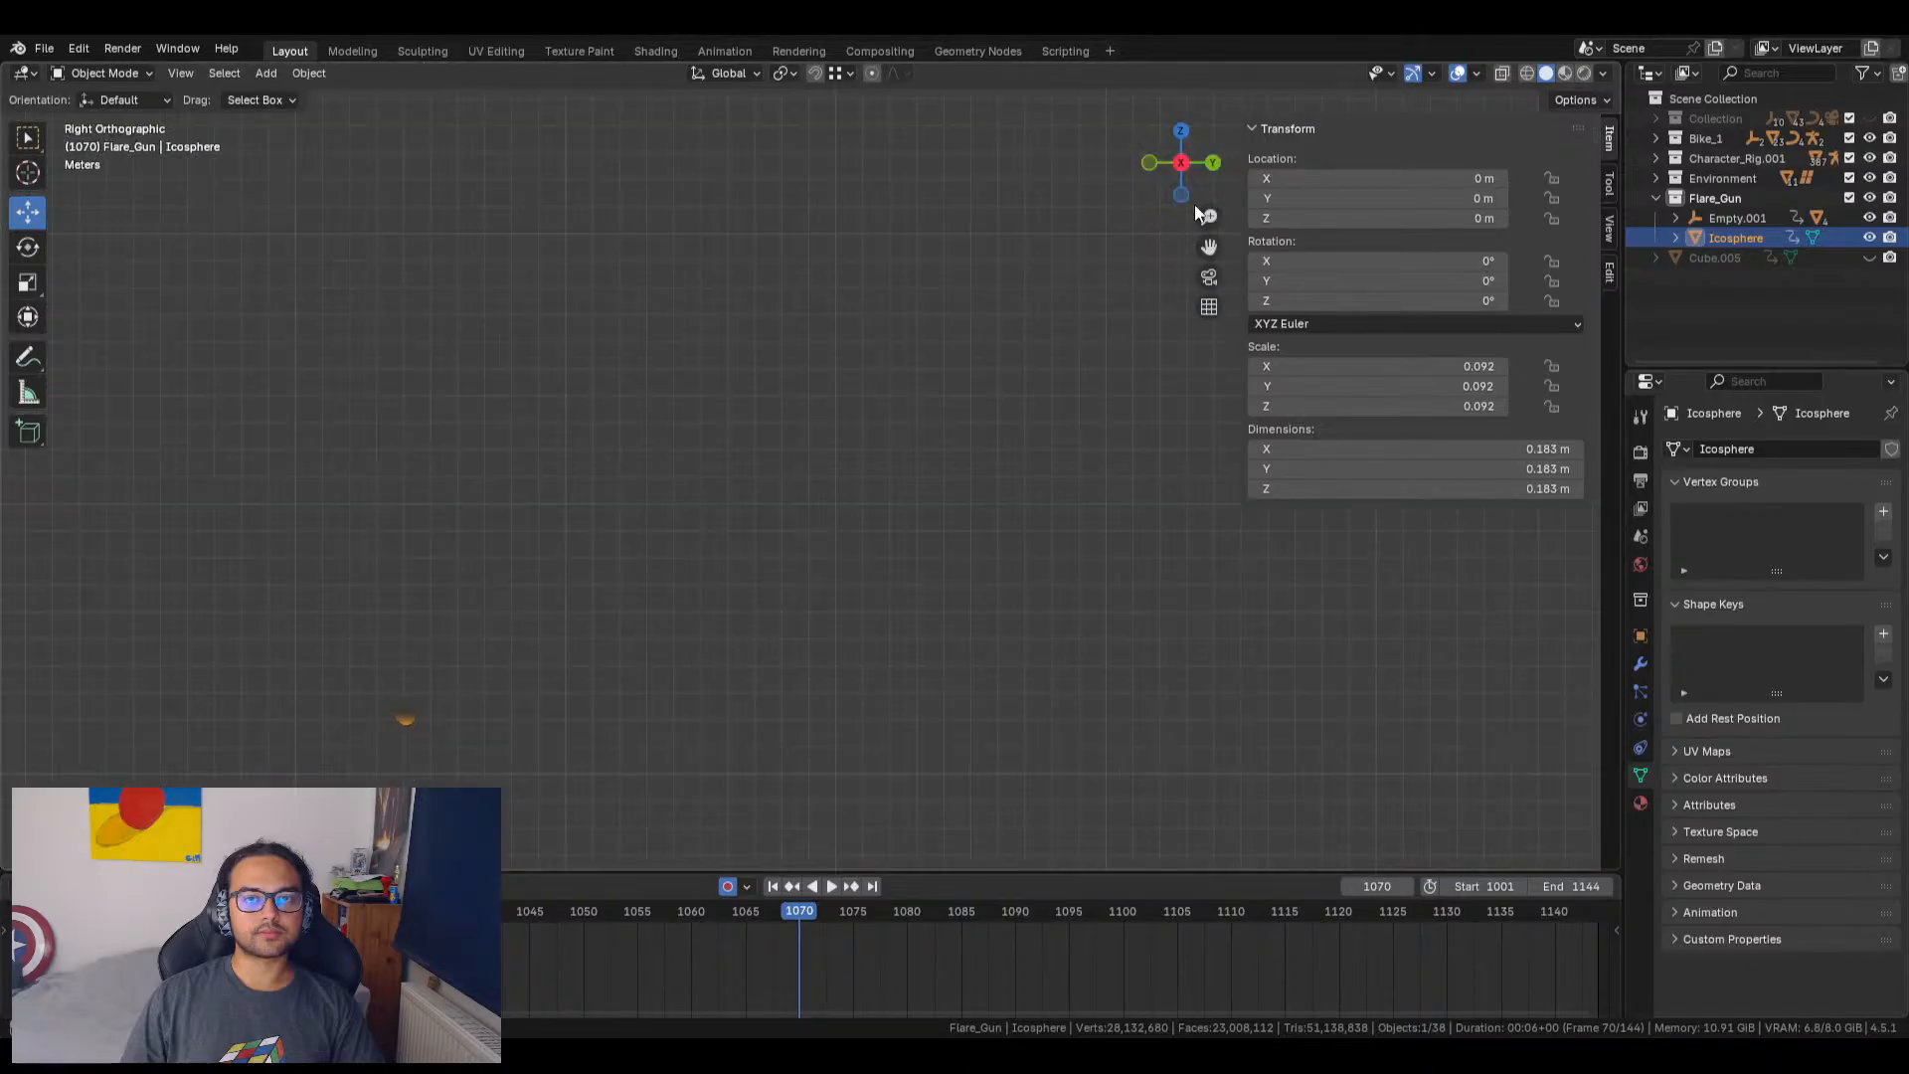
pyautogui.scroll(9, 945, 532)
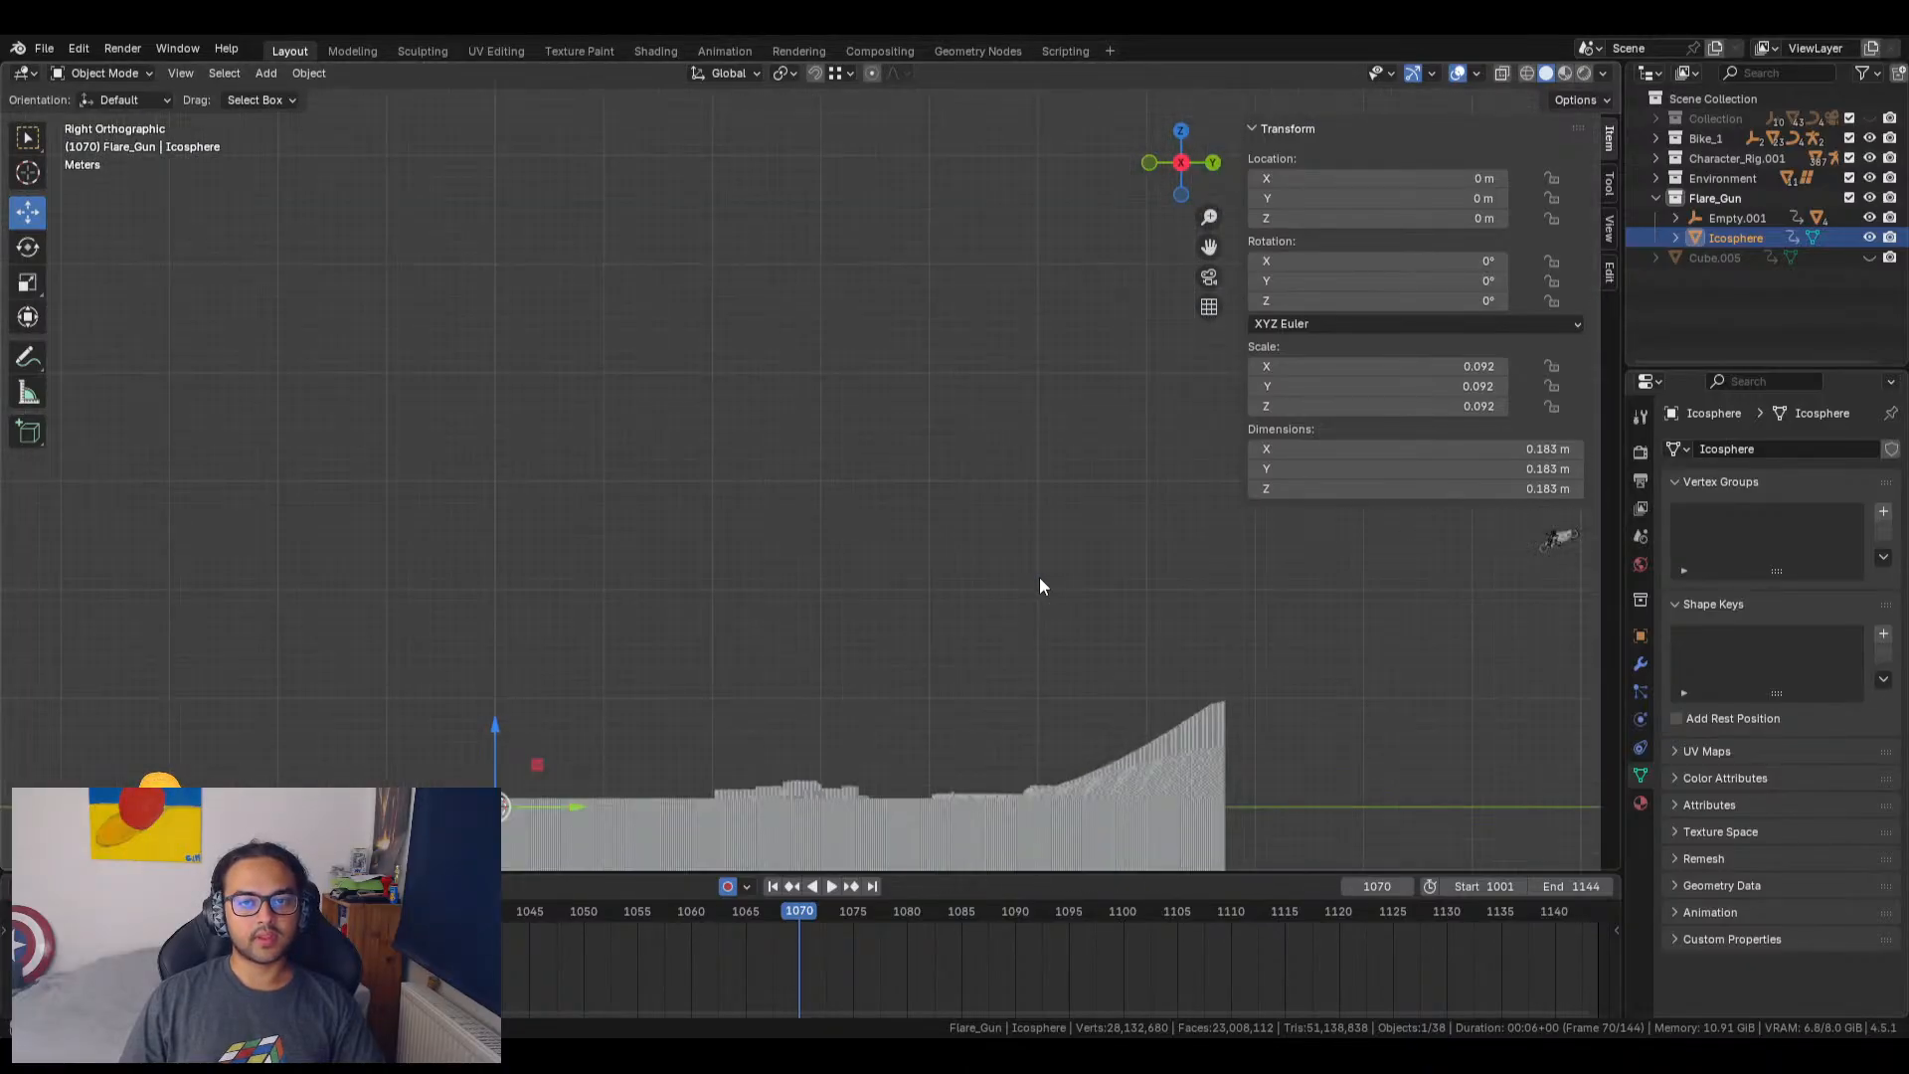
pyautogui.keyDown('shift'); pyautogui.moveTo(1041, 584); pyautogui.dragTo(730, 398, button='middle'); pyautogui.keyUp('shift')
pyautogui.moveTo(168, 570); pyautogui.dragTo(1256, 295)
pyautogui.click(1229, 297)
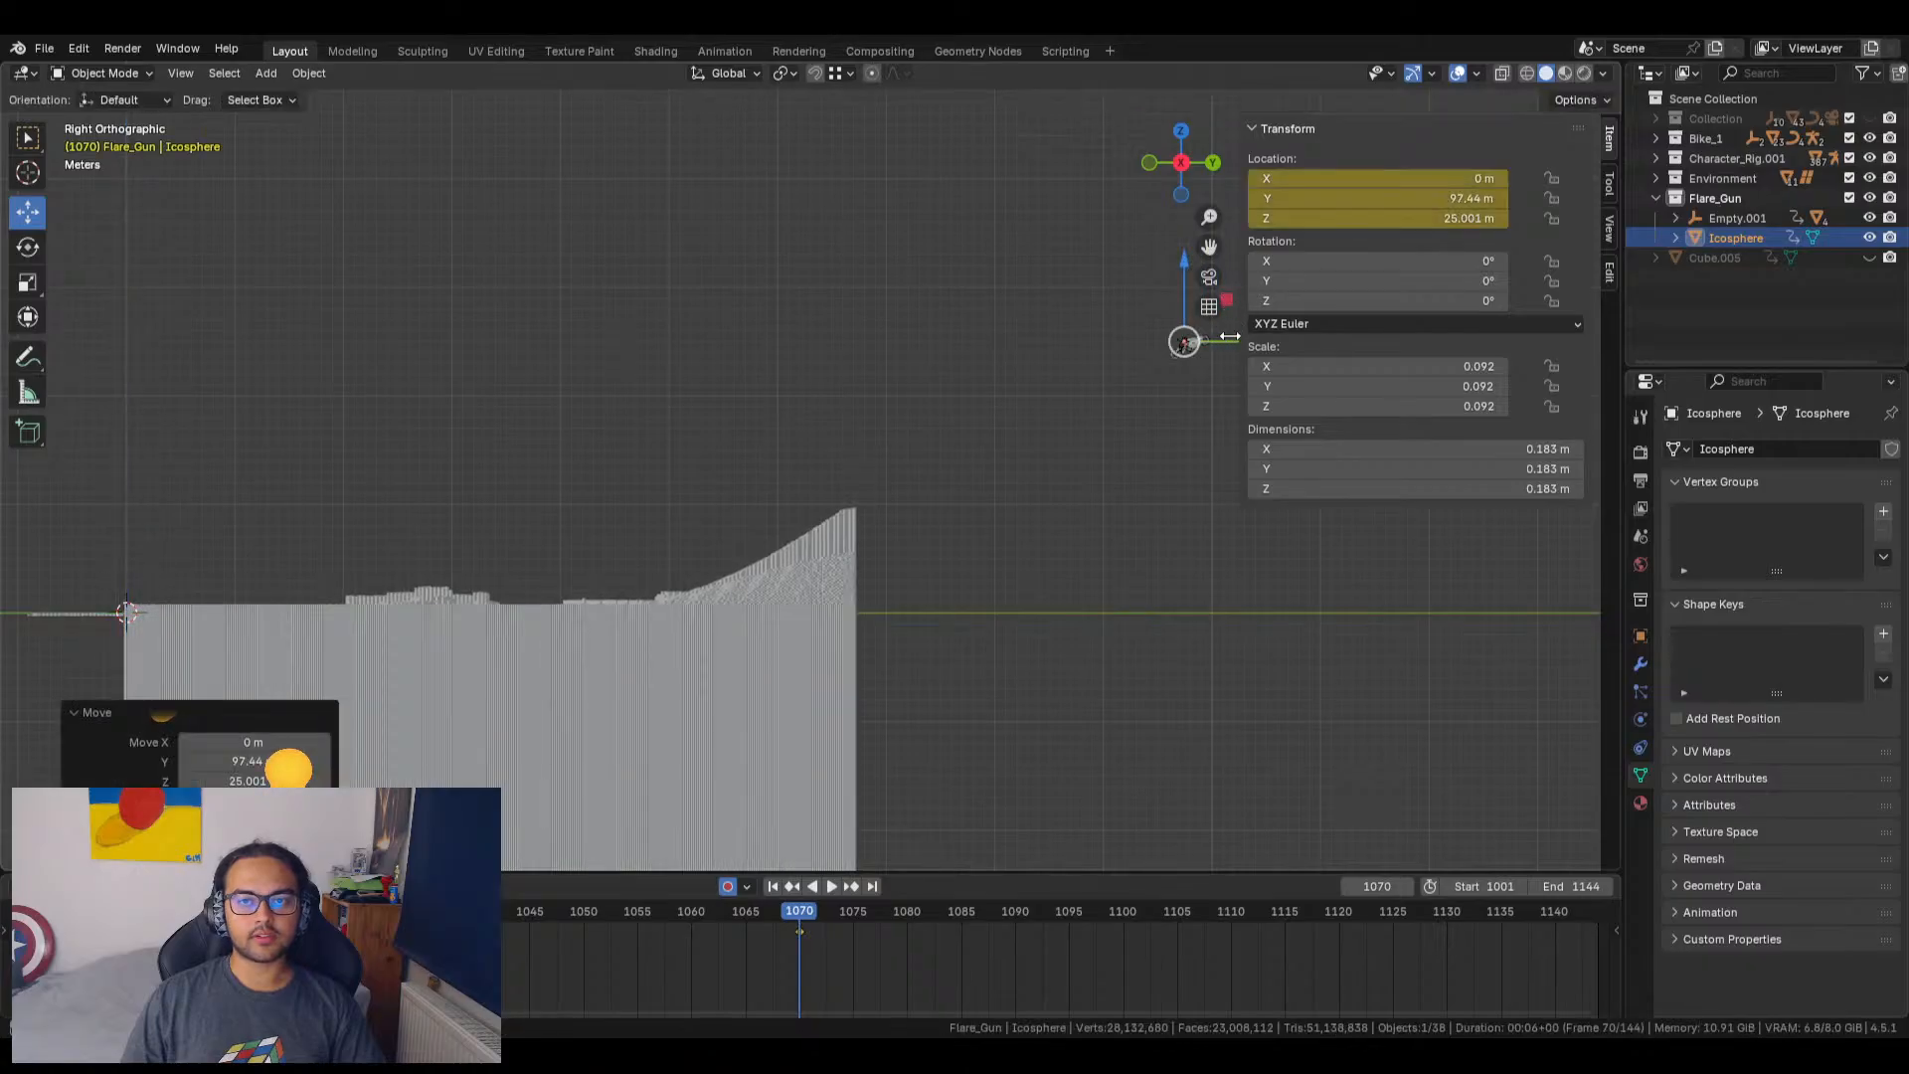
# Step: Examine the ico sphere's placement against the bike and rider from the side, in perspective and through the camera
pyautogui.press('KP_Decimal')
pyautogui.scroll(6, 736, 319)
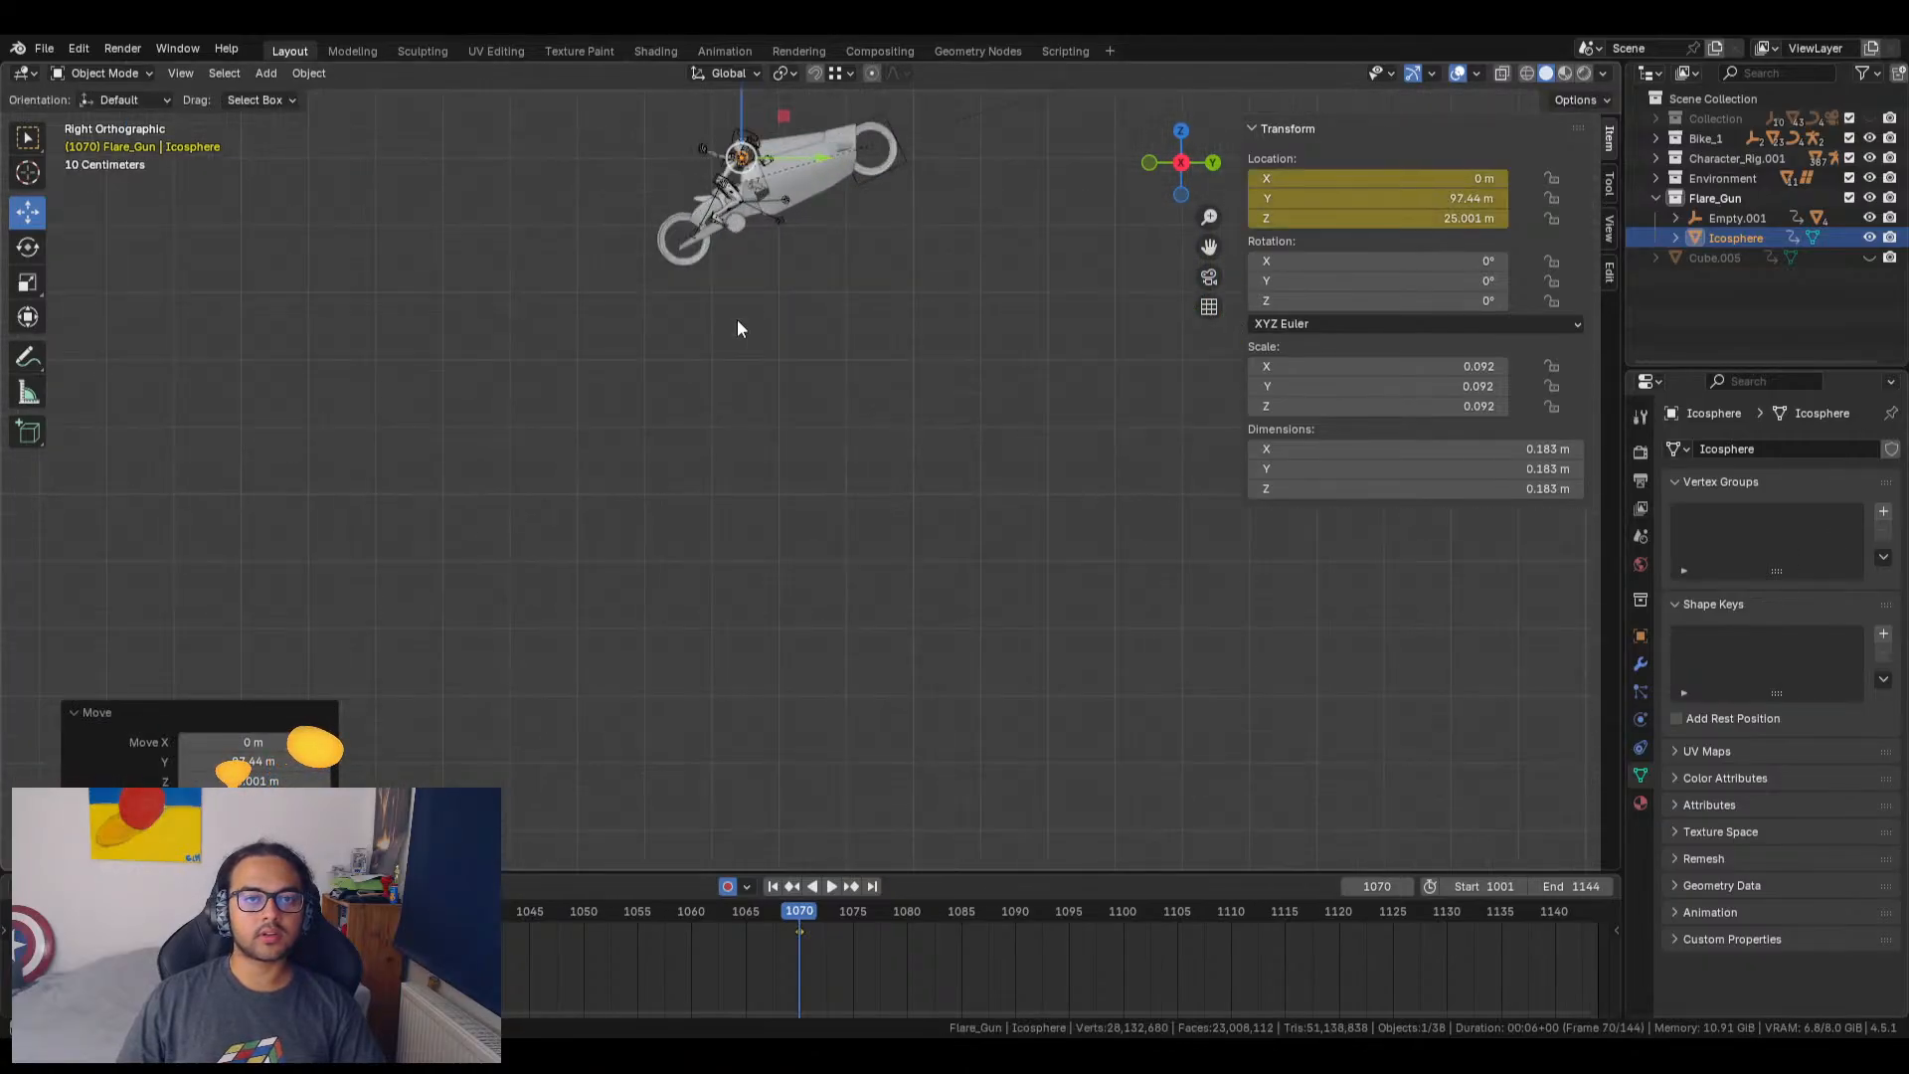
pyautogui.keyDown('shift'); pyautogui.moveTo(647, 217); pyautogui.dragTo(671, 712, button='middle'); pyautogui.keyUp('shift')
pyautogui.moveTo(650, 615); pyautogui.dragTo(800, 626, button='middle')
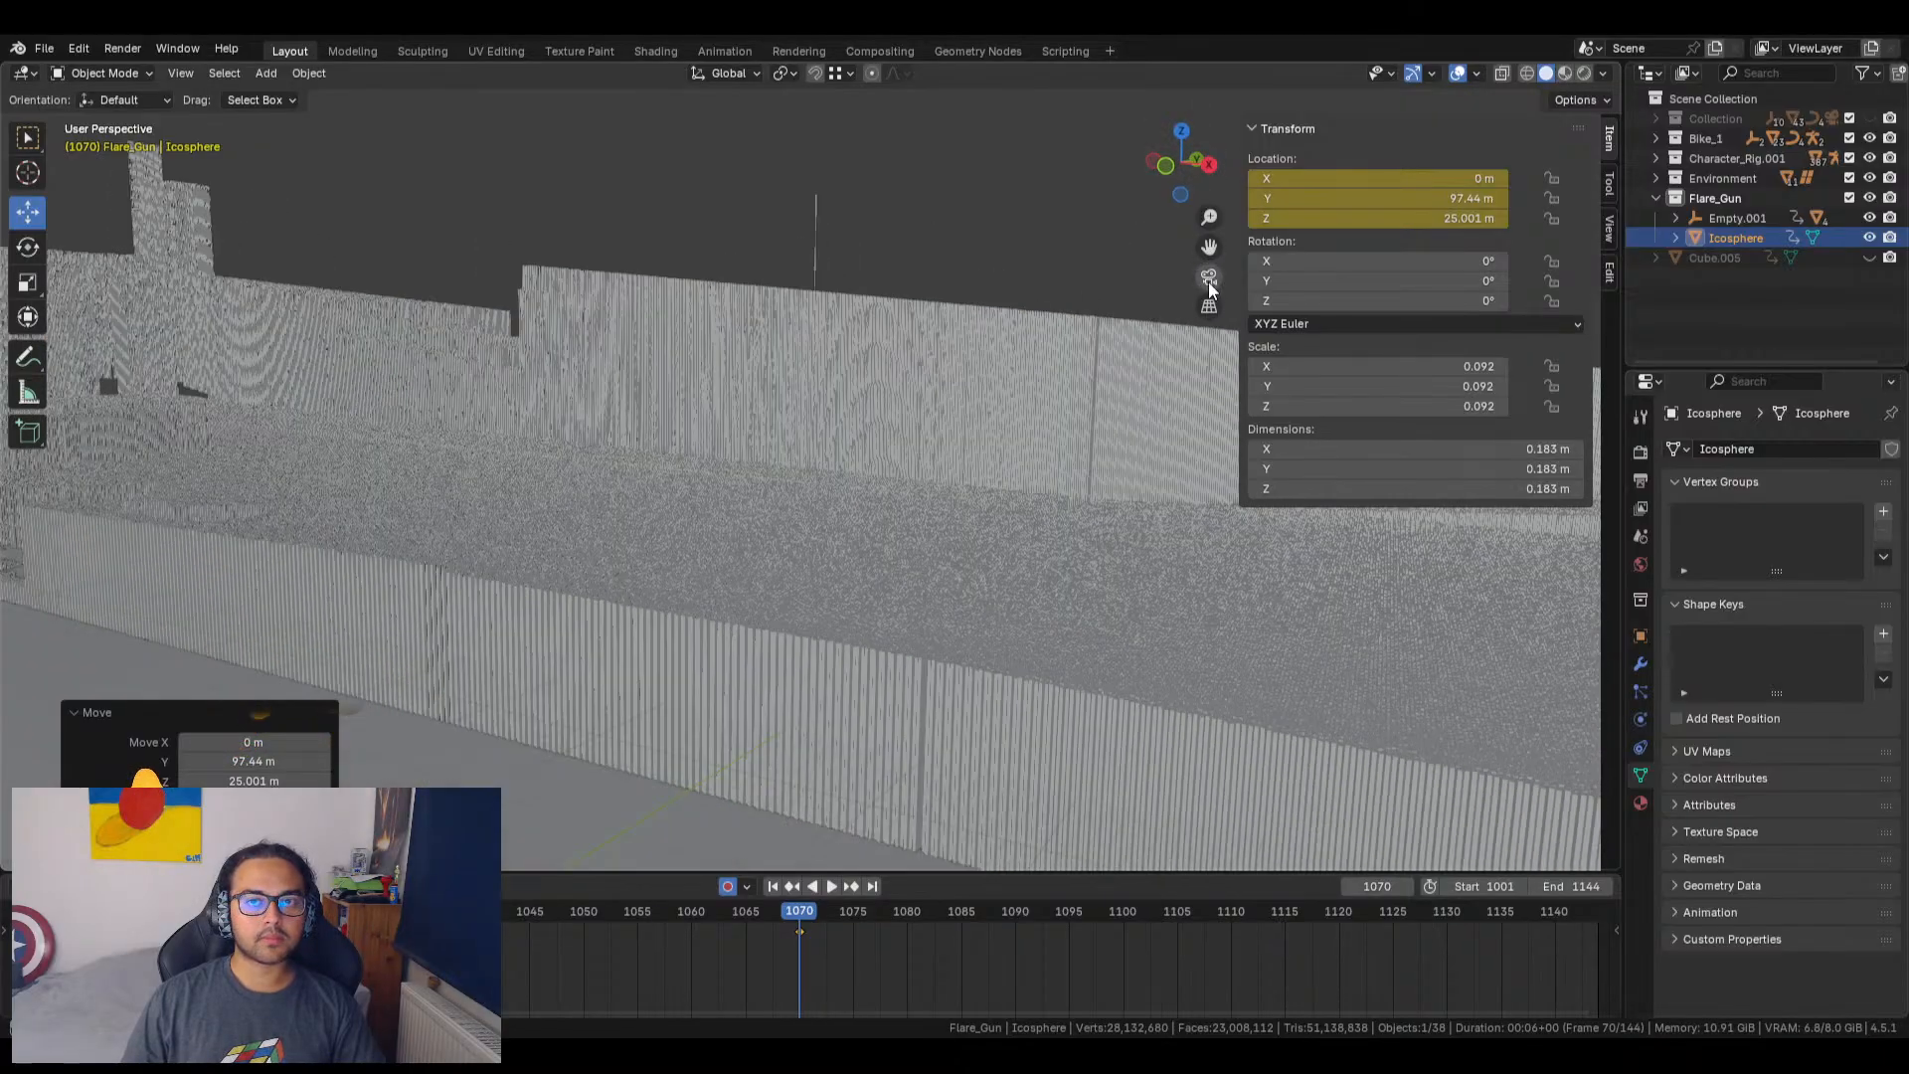
pyautogui.click(1208, 279)
pyautogui.click(1208, 280)
pyautogui.keyDown('shift'); pyautogui.moveTo(545, 436); pyautogui.dragTo(503, 522, button='middle'); pyautogui.keyUp('shift')
pyautogui.scroll(3, 641, 491)
pyautogui.scroll(2, 592, 561)
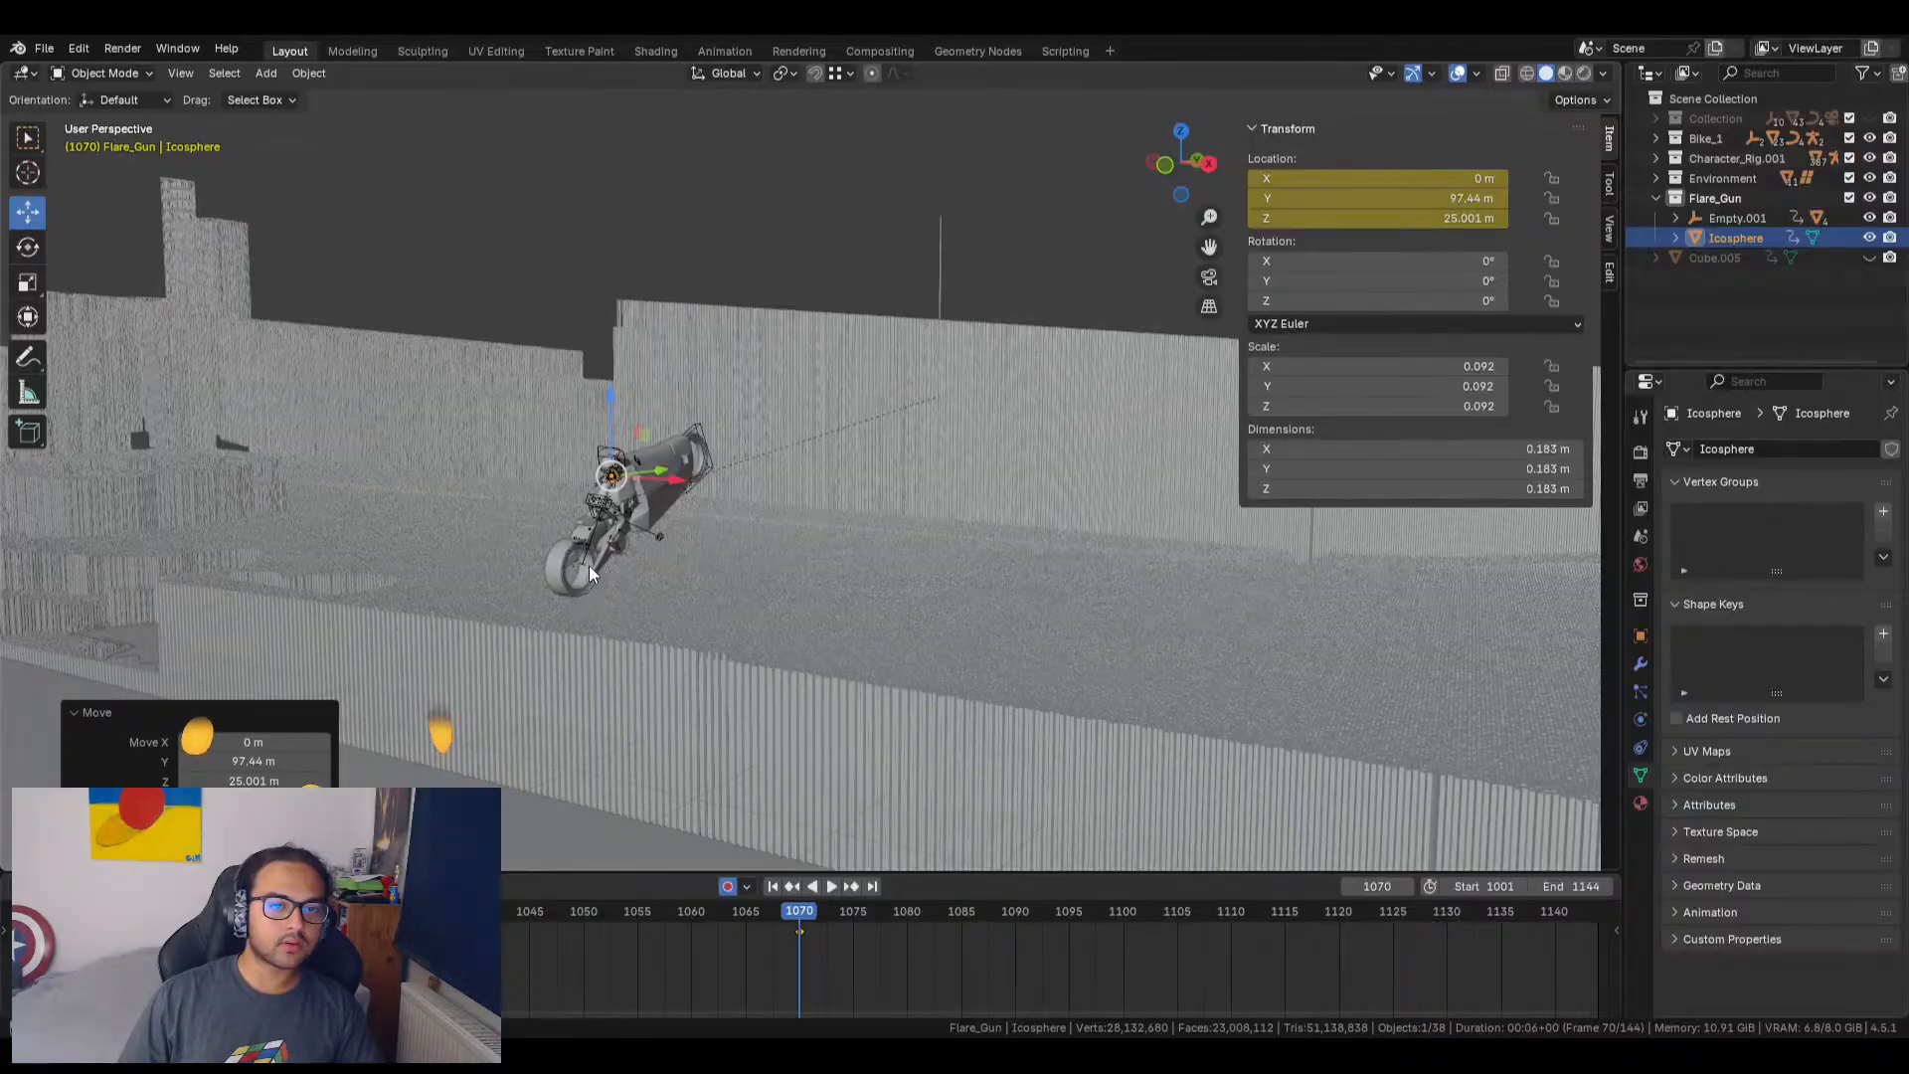
# Step: Frame the ico sphere at the rider's shoulders and scale it uniformly down to about 0.036
pyautogui.click(177, 74)
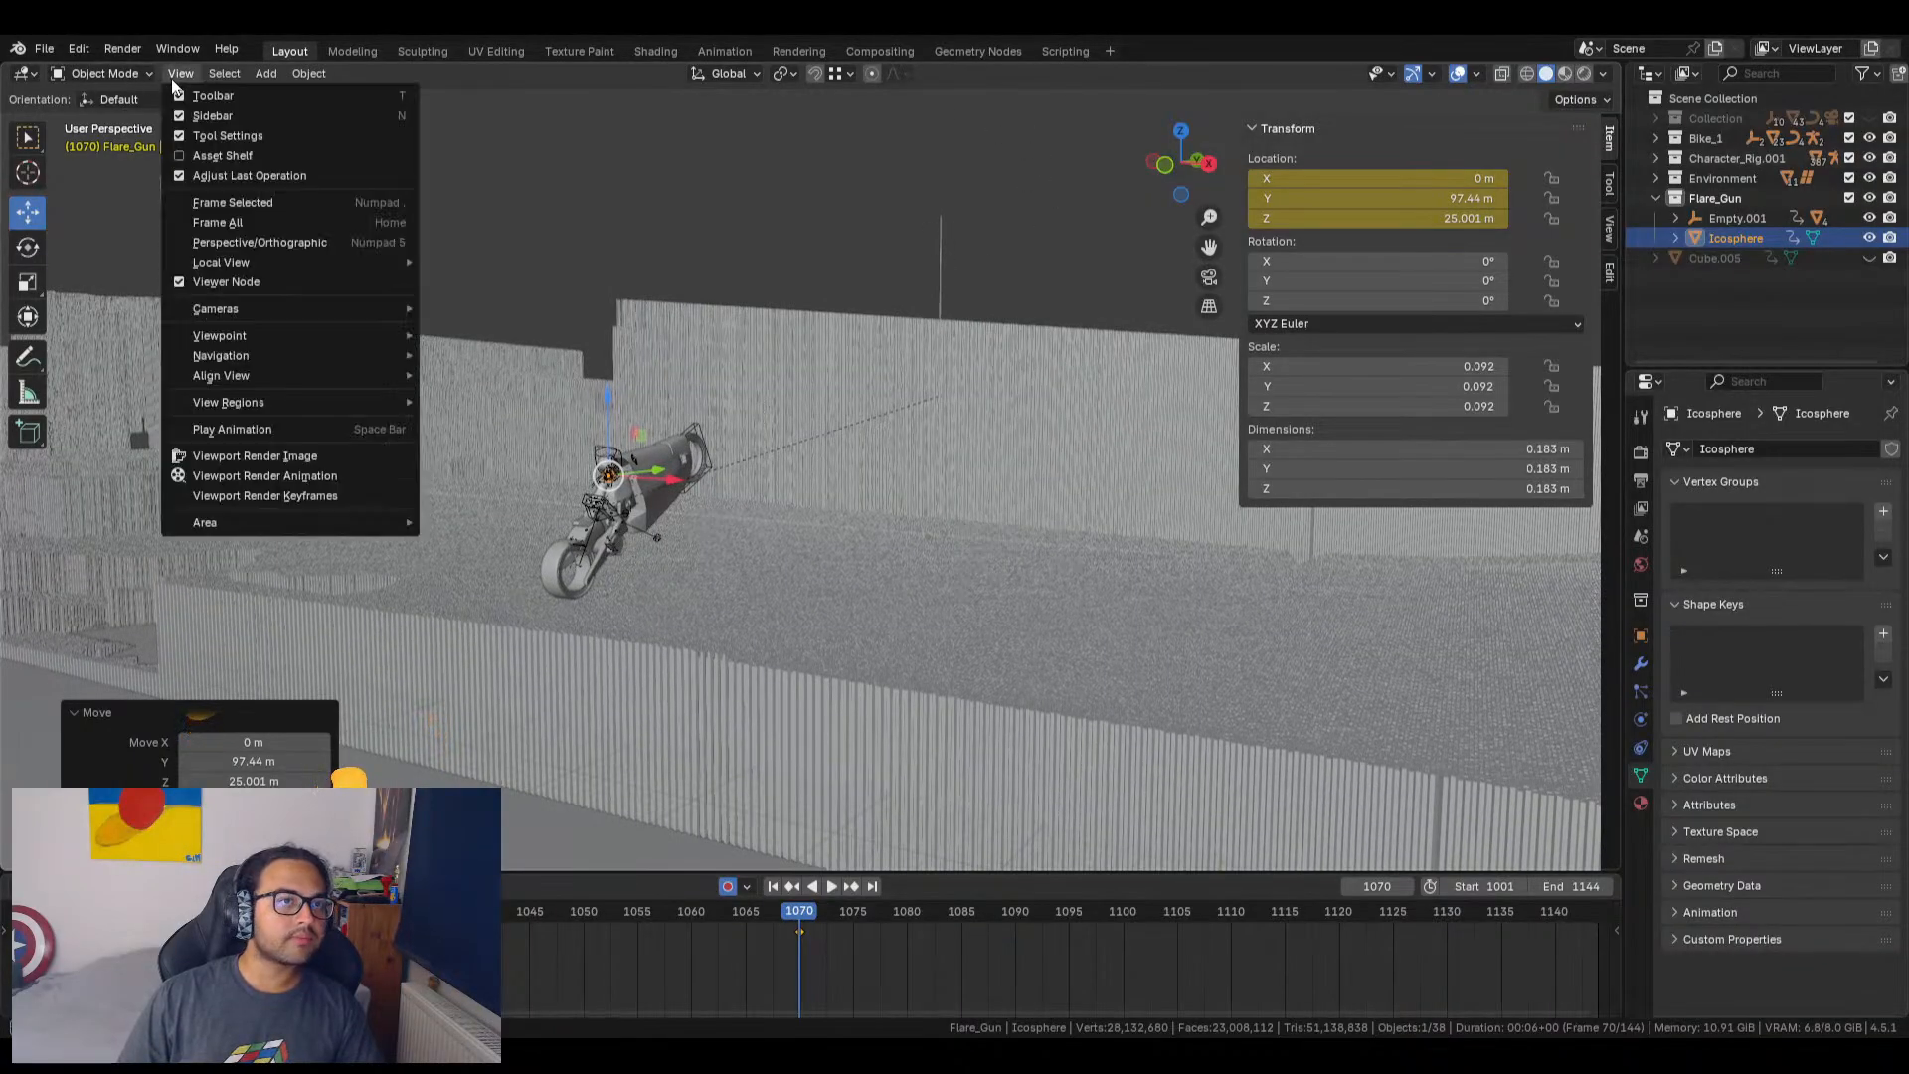
pyautogui.click(236, 206)
pyautogui.moveTo(440, 373); pyautogui.dragTo(921, 547, button='middle')
pyautogui.scroll(-4, 994, 579)
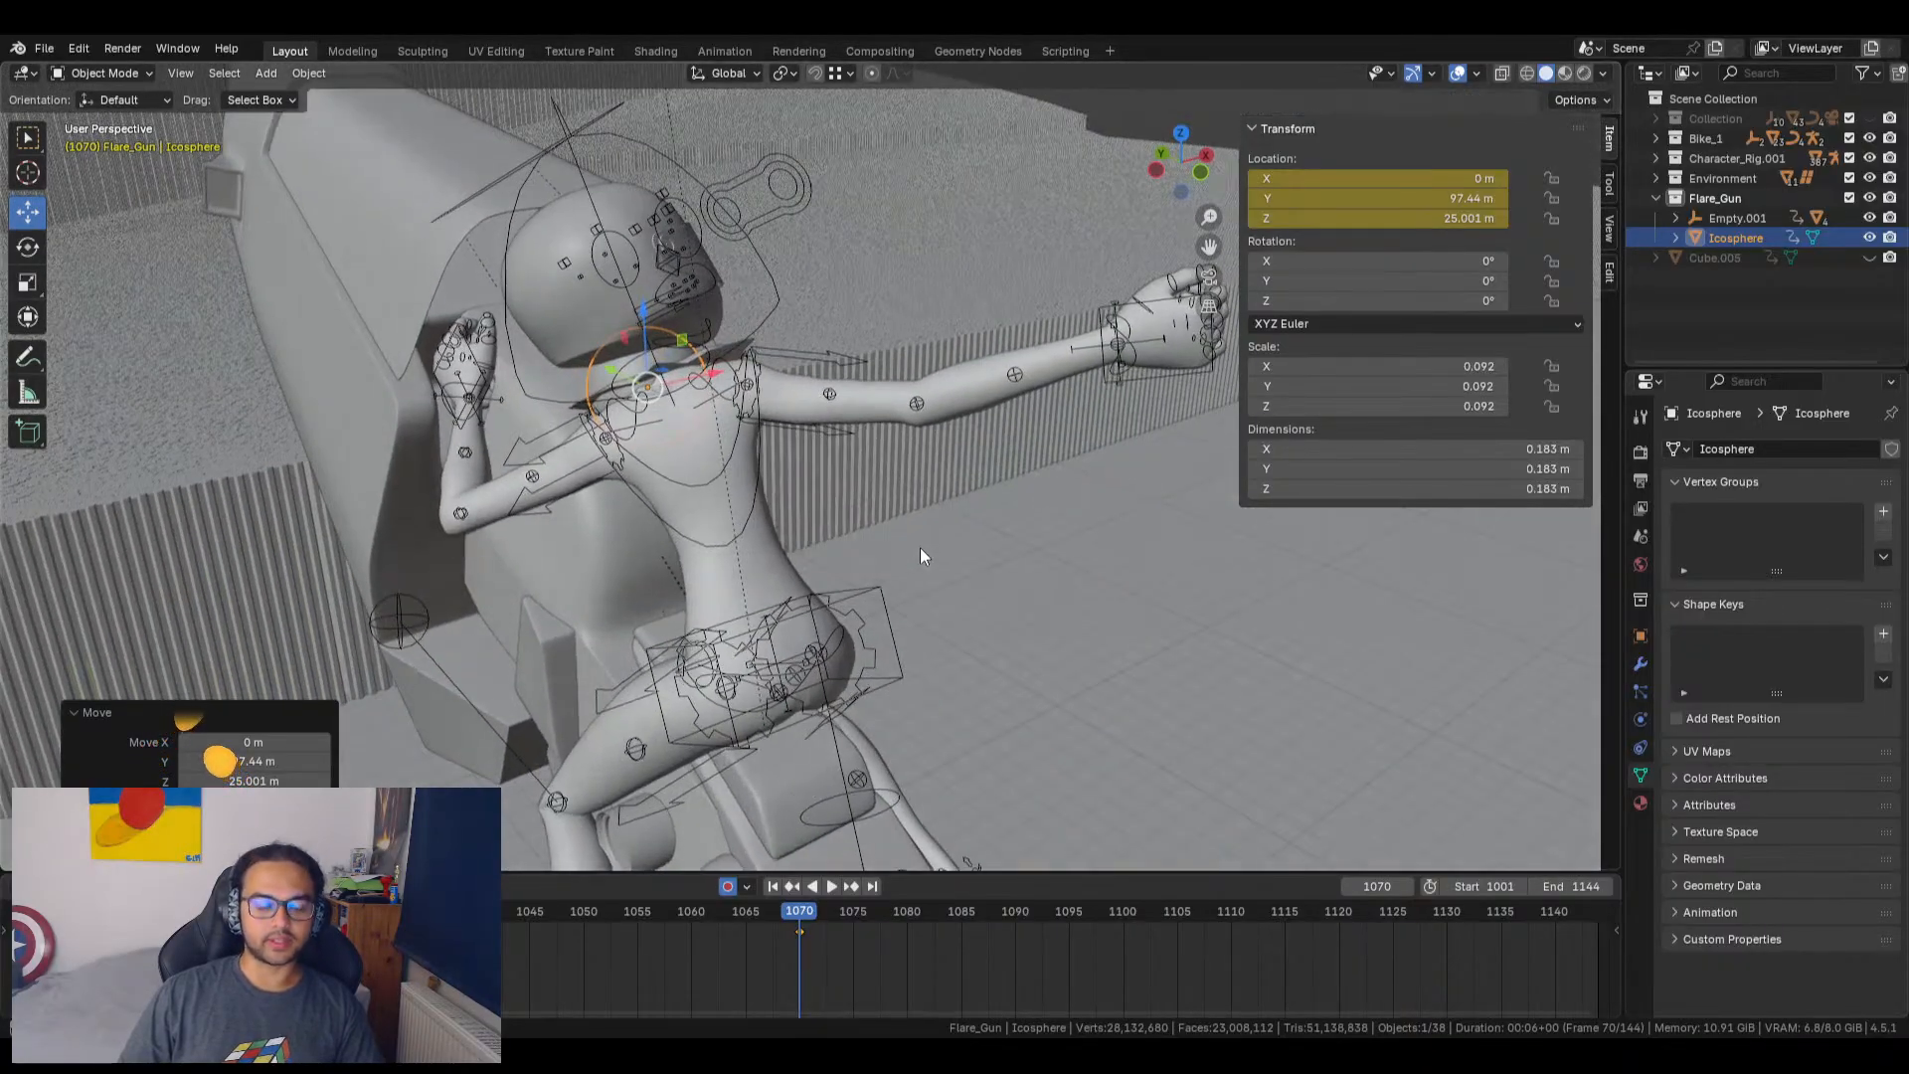
pyautogui.press('s')
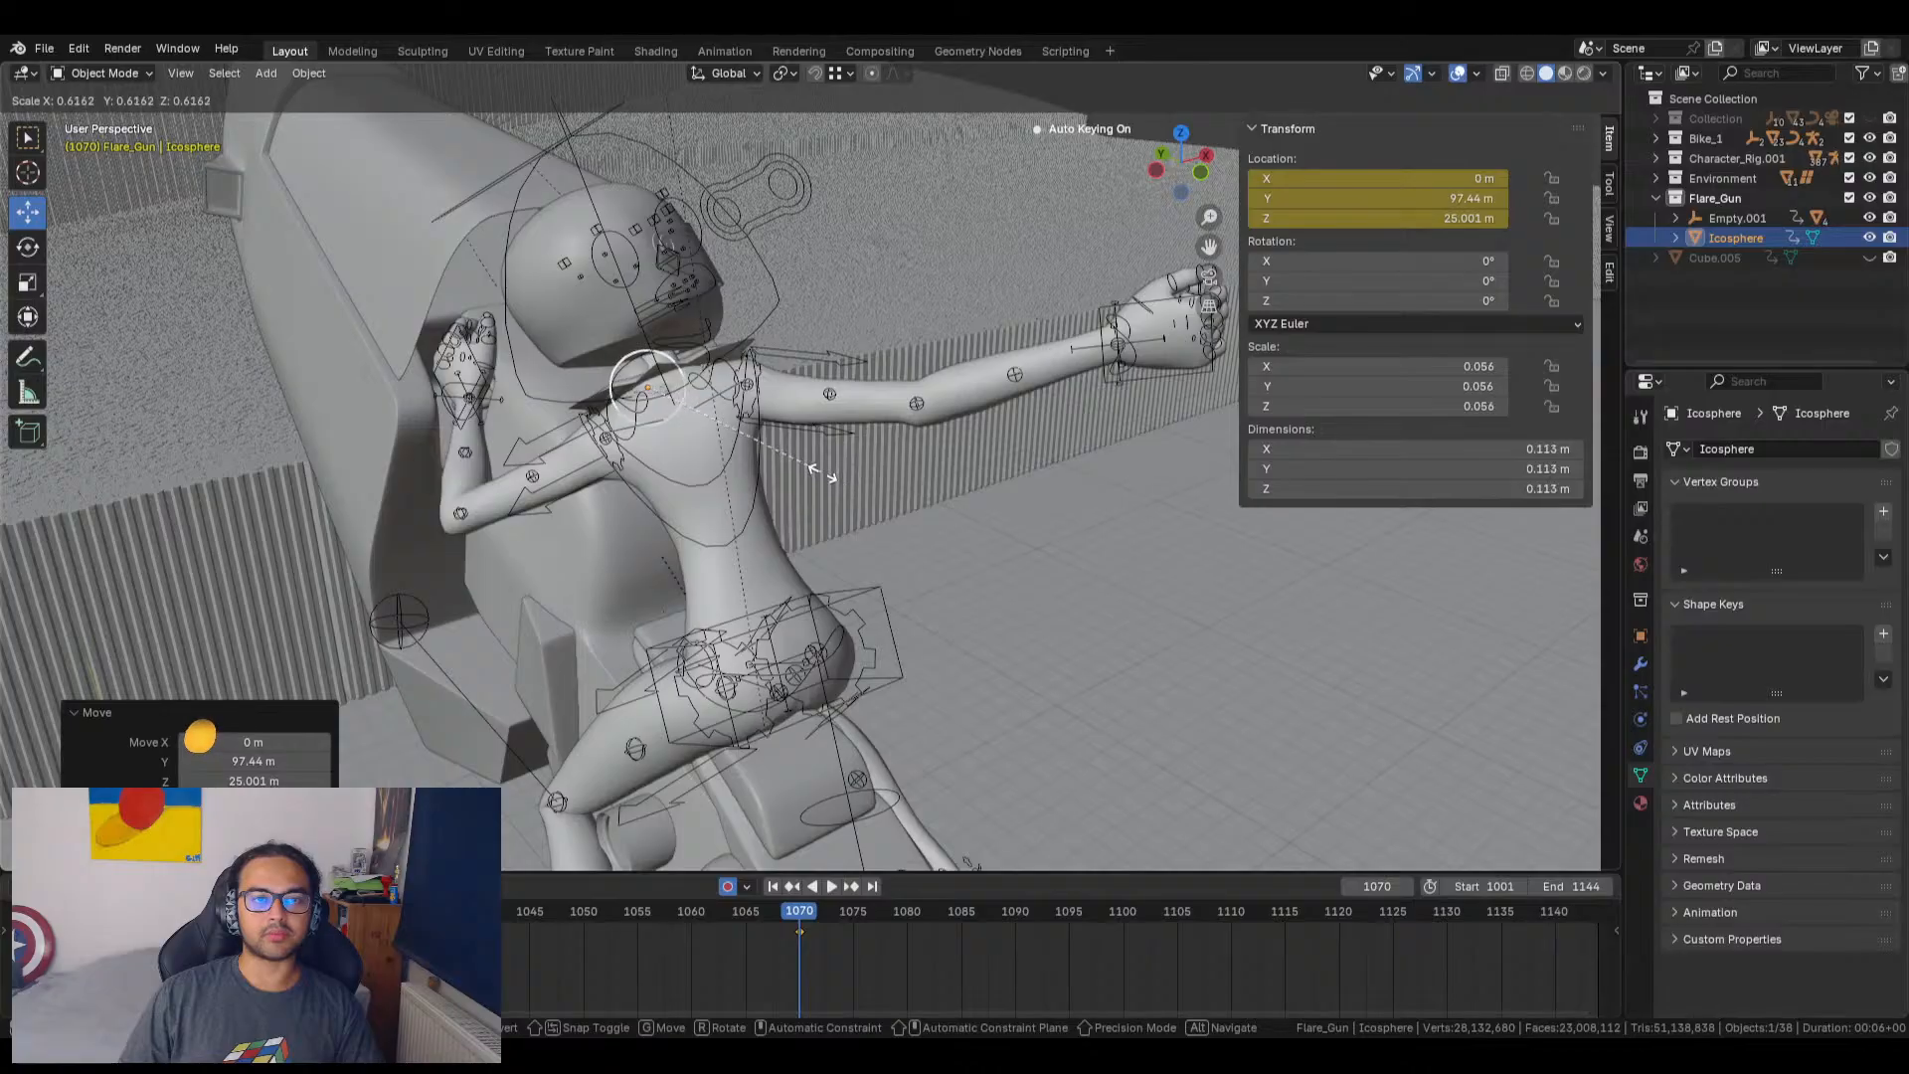
pyautogui.click(759, 440)
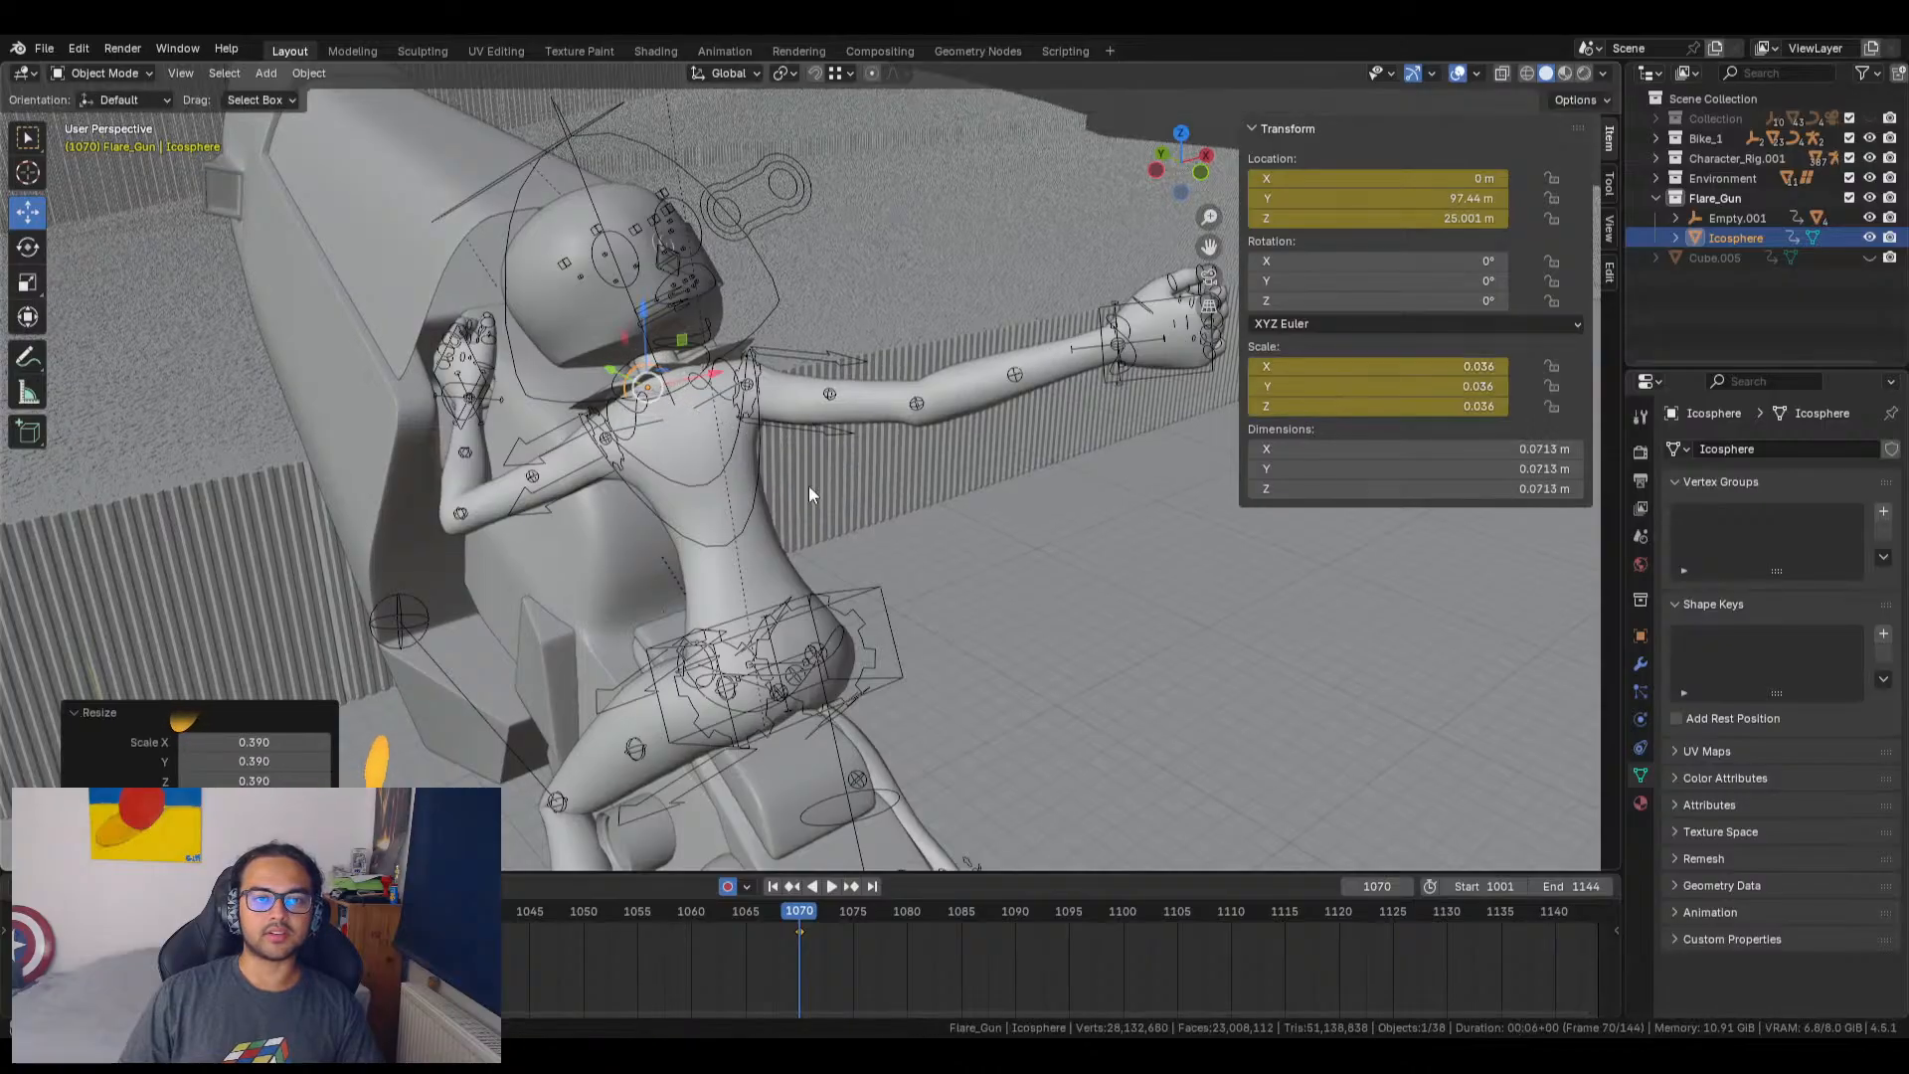
# Step: Move the ico sphere onto the rider's outstretched fist, at about X 0.528 m, Y 96.83 m, Z 25.22 m
pyautogui.moveTo(808, 485); pyautogui.dragTo(774, 499, button='middle')
pyautogui.moveTo(825, 559); pyautogui.dragTo(833, 541, button='middle')
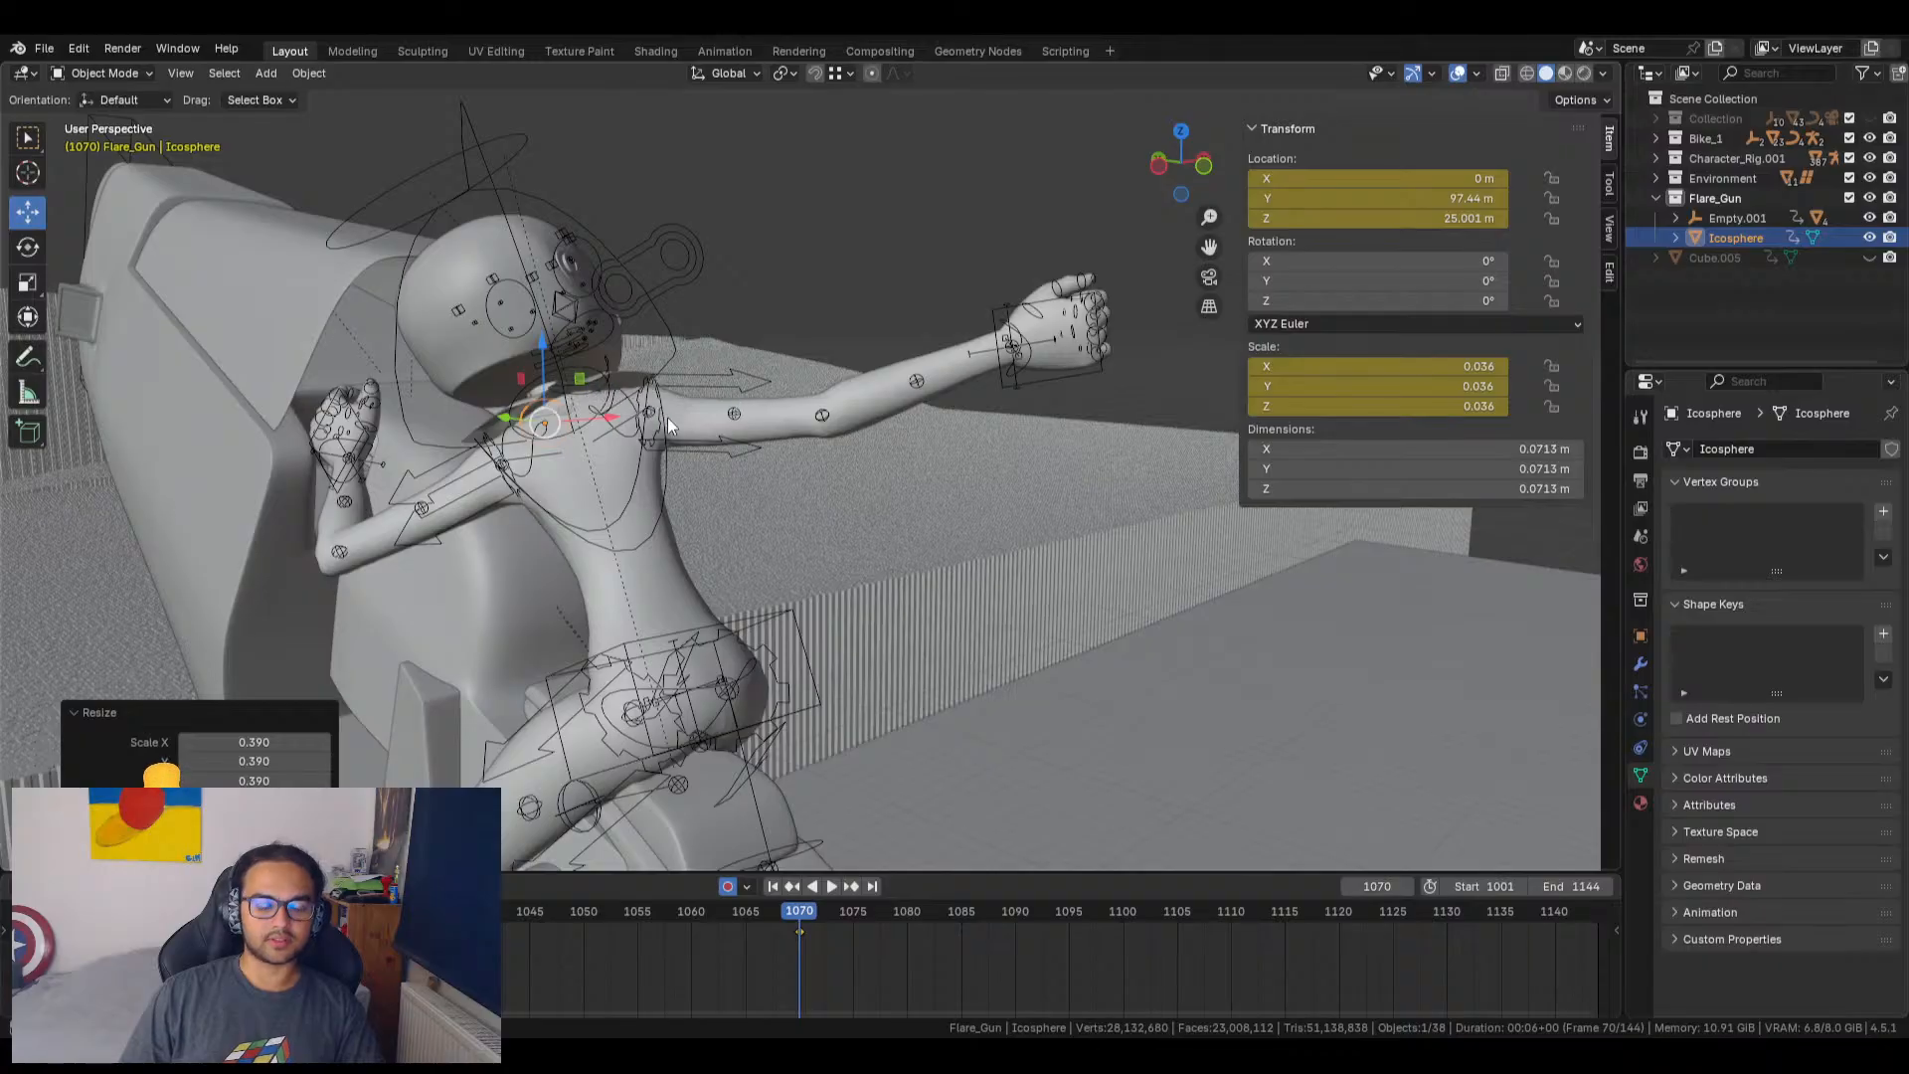
pyautogui.press('g')
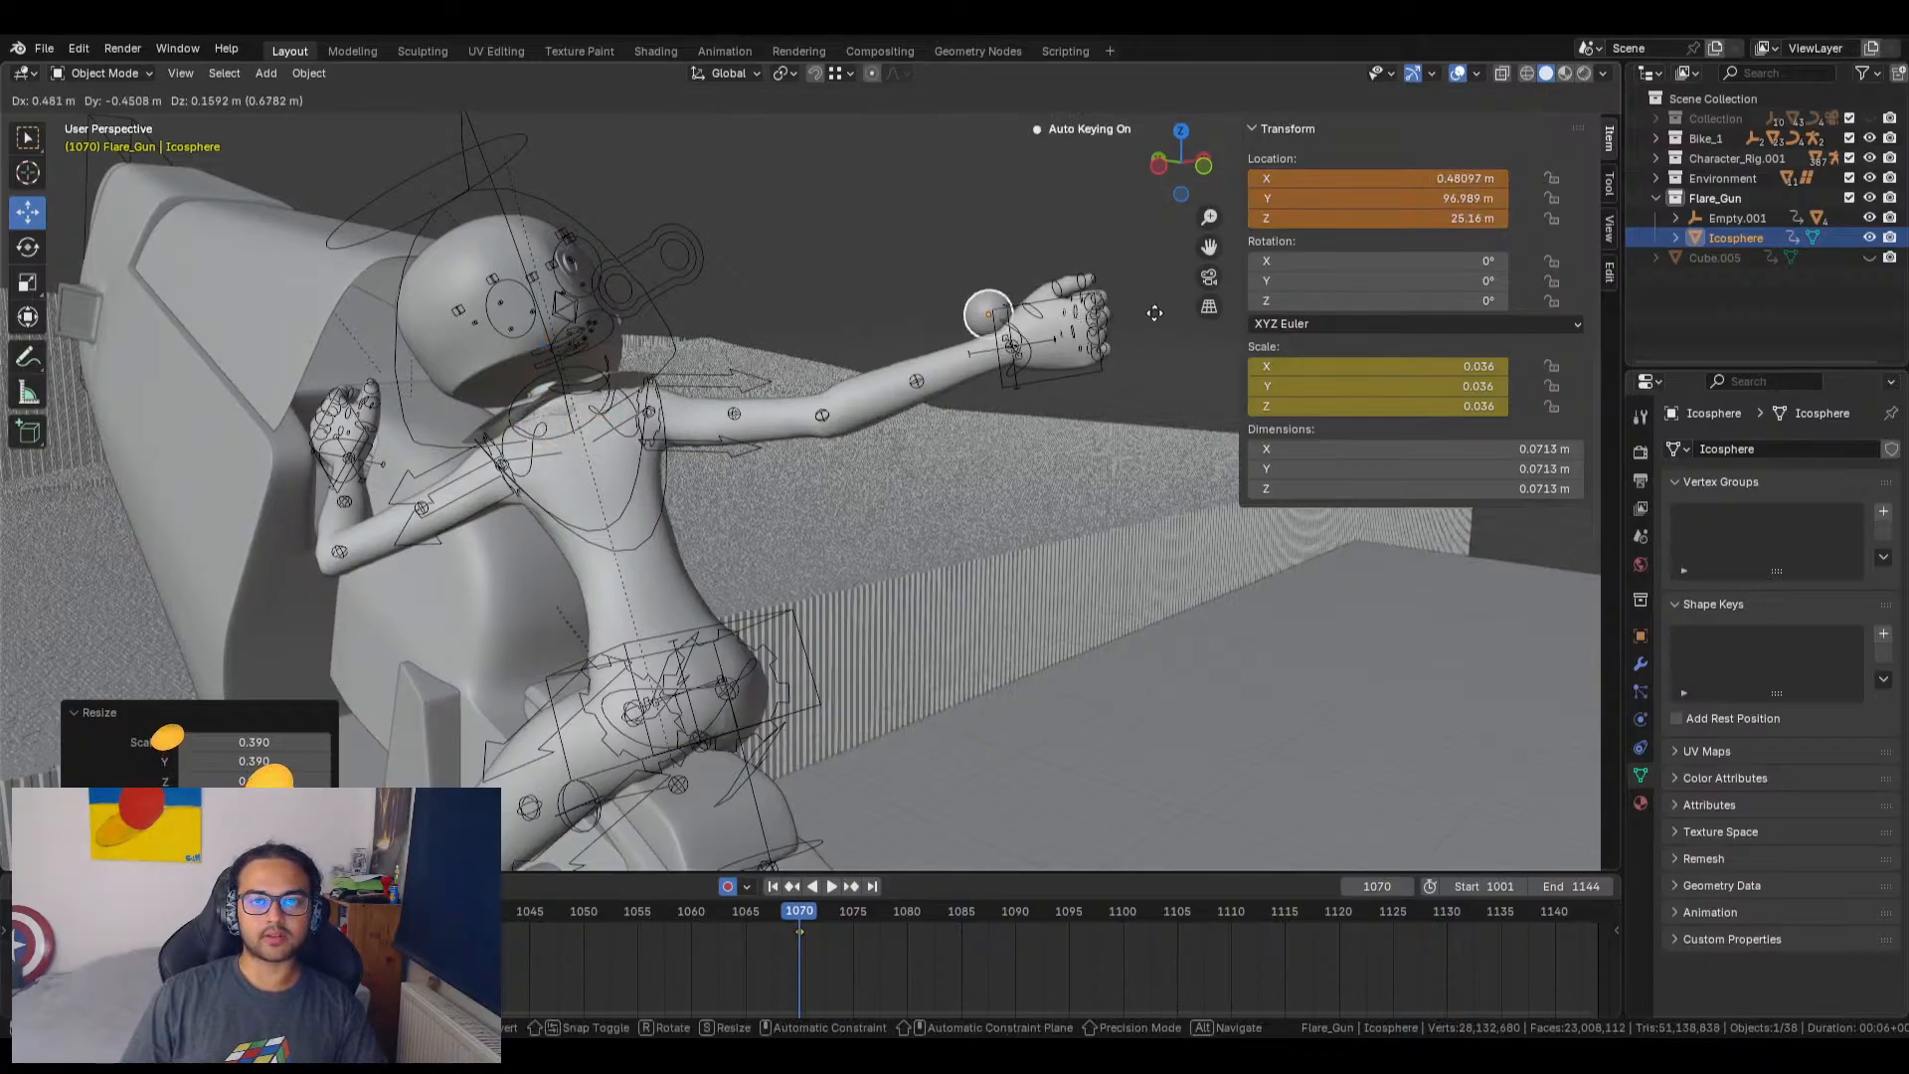
pyautogui.click(1104, 311)
pyautogui.moveTo(1104, 310); pyautogui.dragTo(857, 479, button='middle')
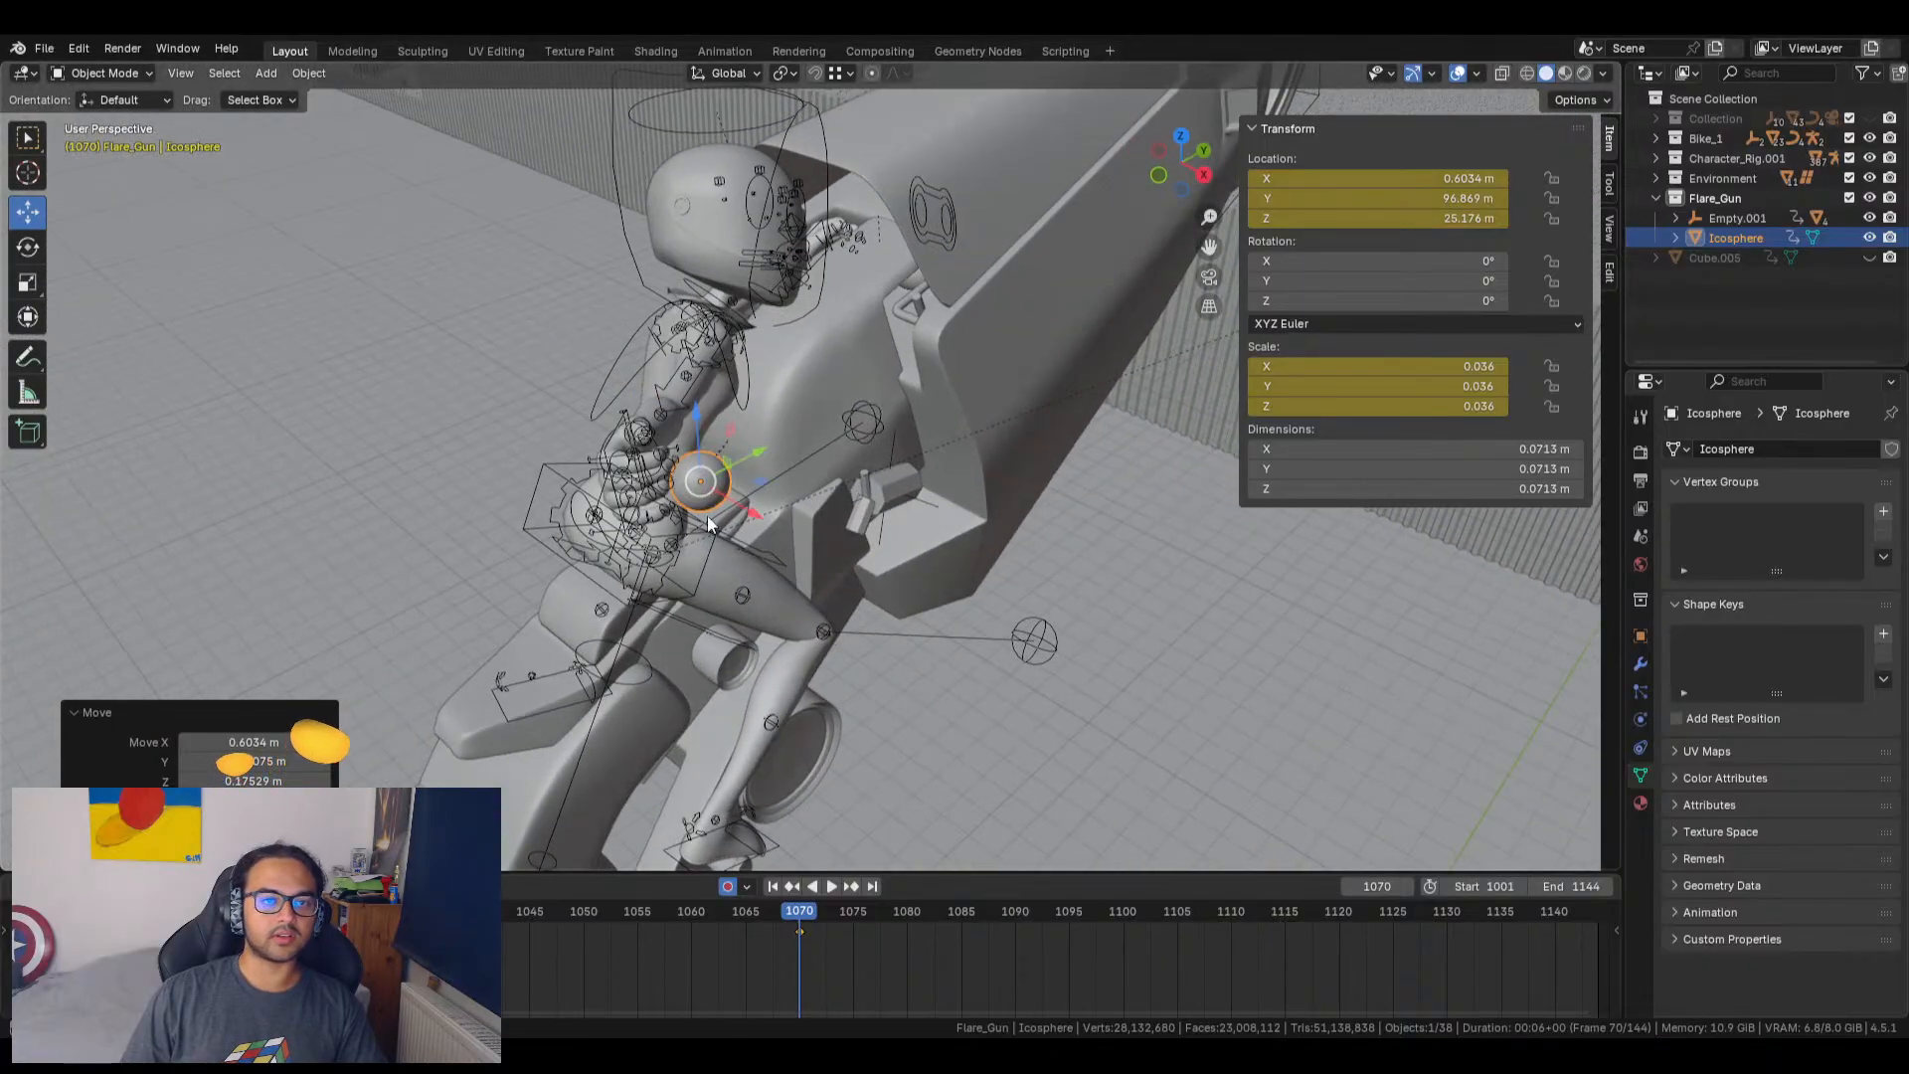
pyautogui.moveTo(707, 515); pyautogui.dragTo(731, 398, button='middle')
pyautogui.press('g')
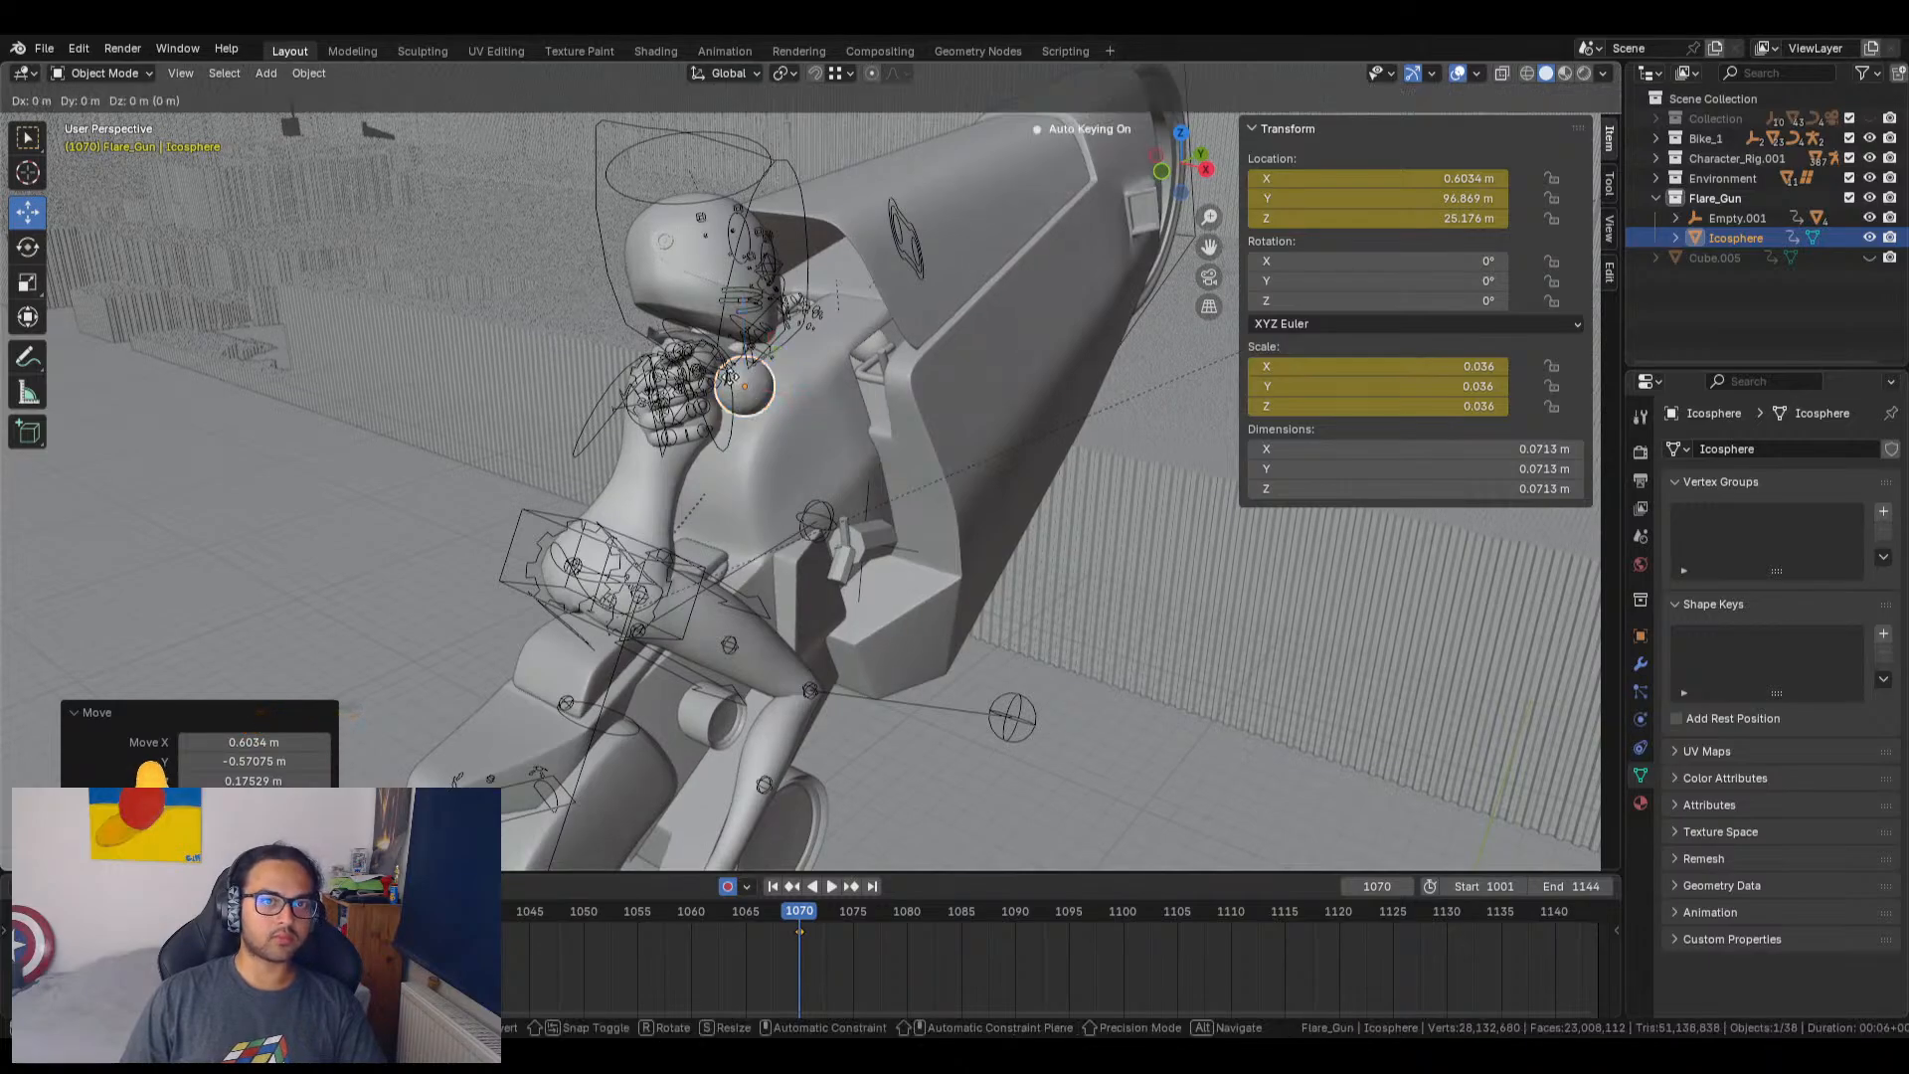
pyautogui.click(669, 350)
# Step: Return to the camera view and advance the shot to frame 1075
pyautogui.click(1207, 278)
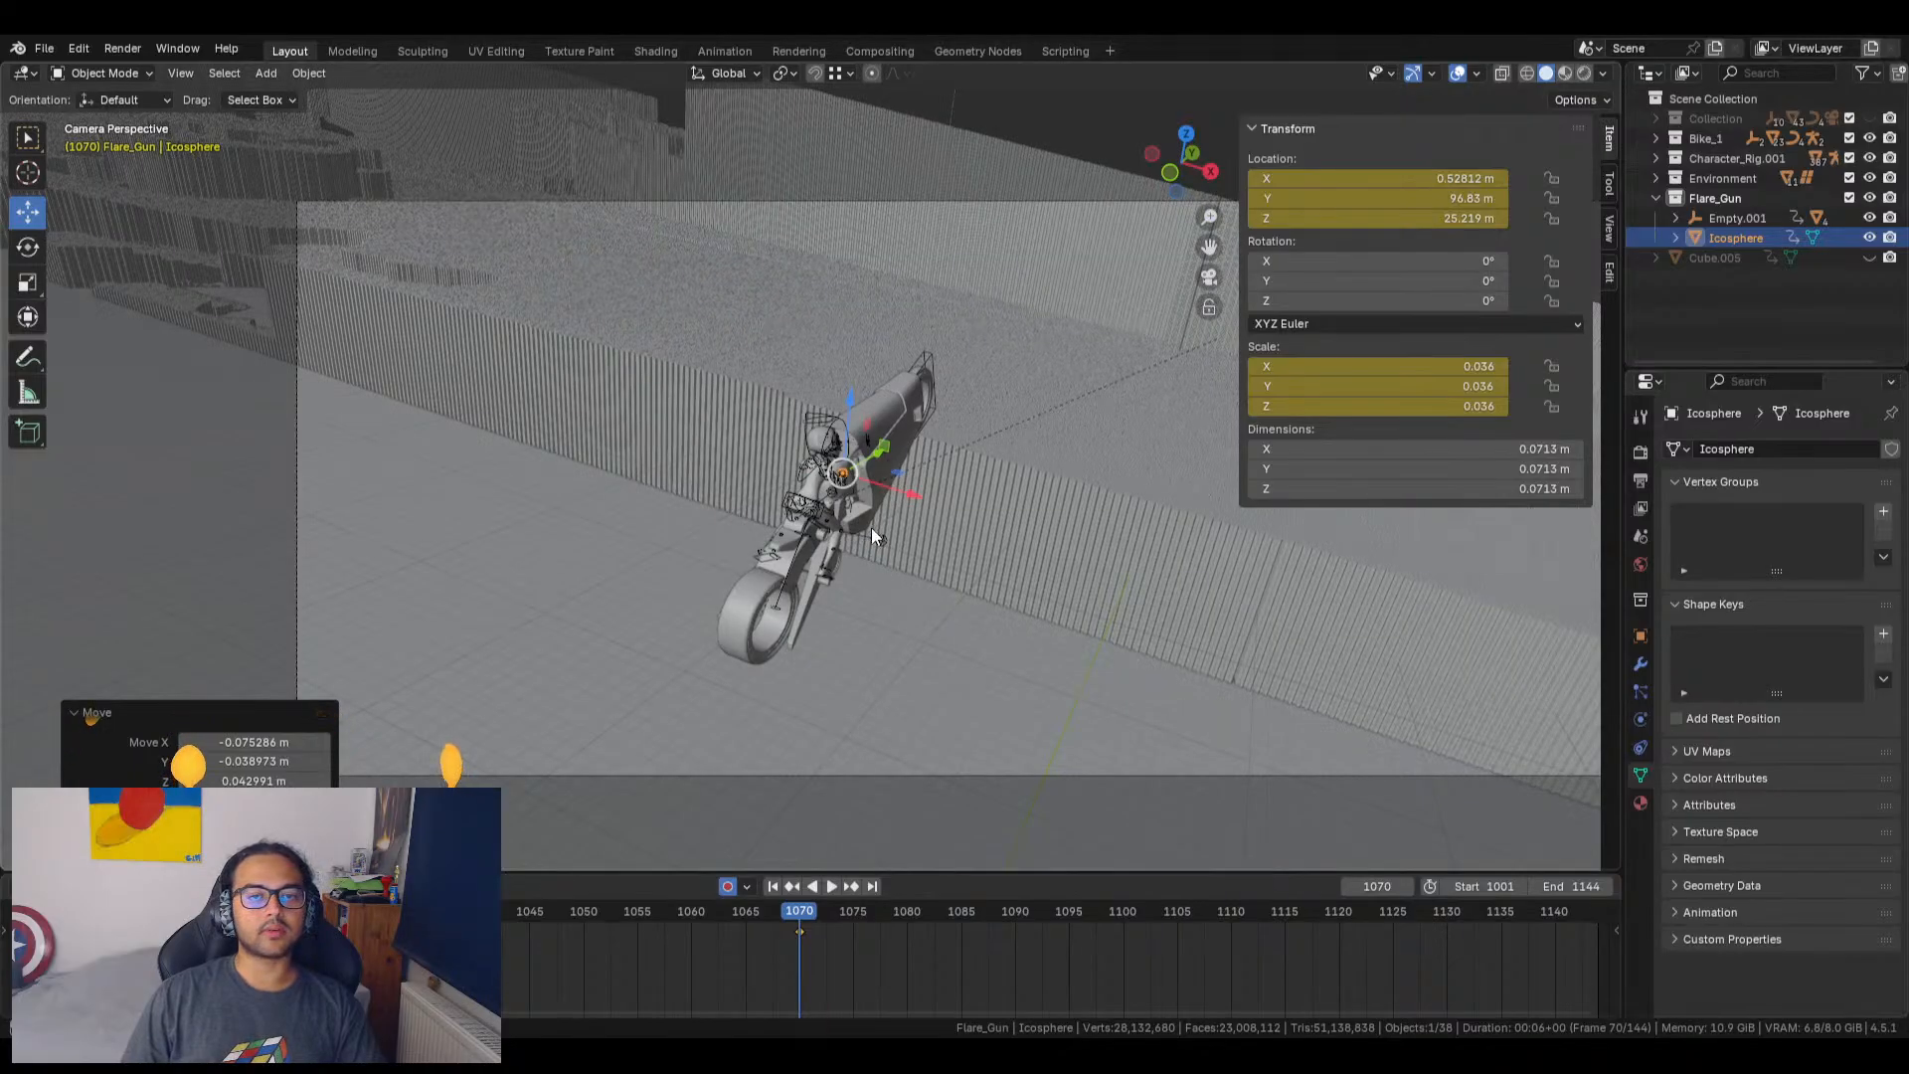
pyautogui.keyDown('shift'); pyautogui.moveTo(1123, 577); pyautogui.dragTo(809, 563, button='middle'); pyautogui.keyUp('shift')
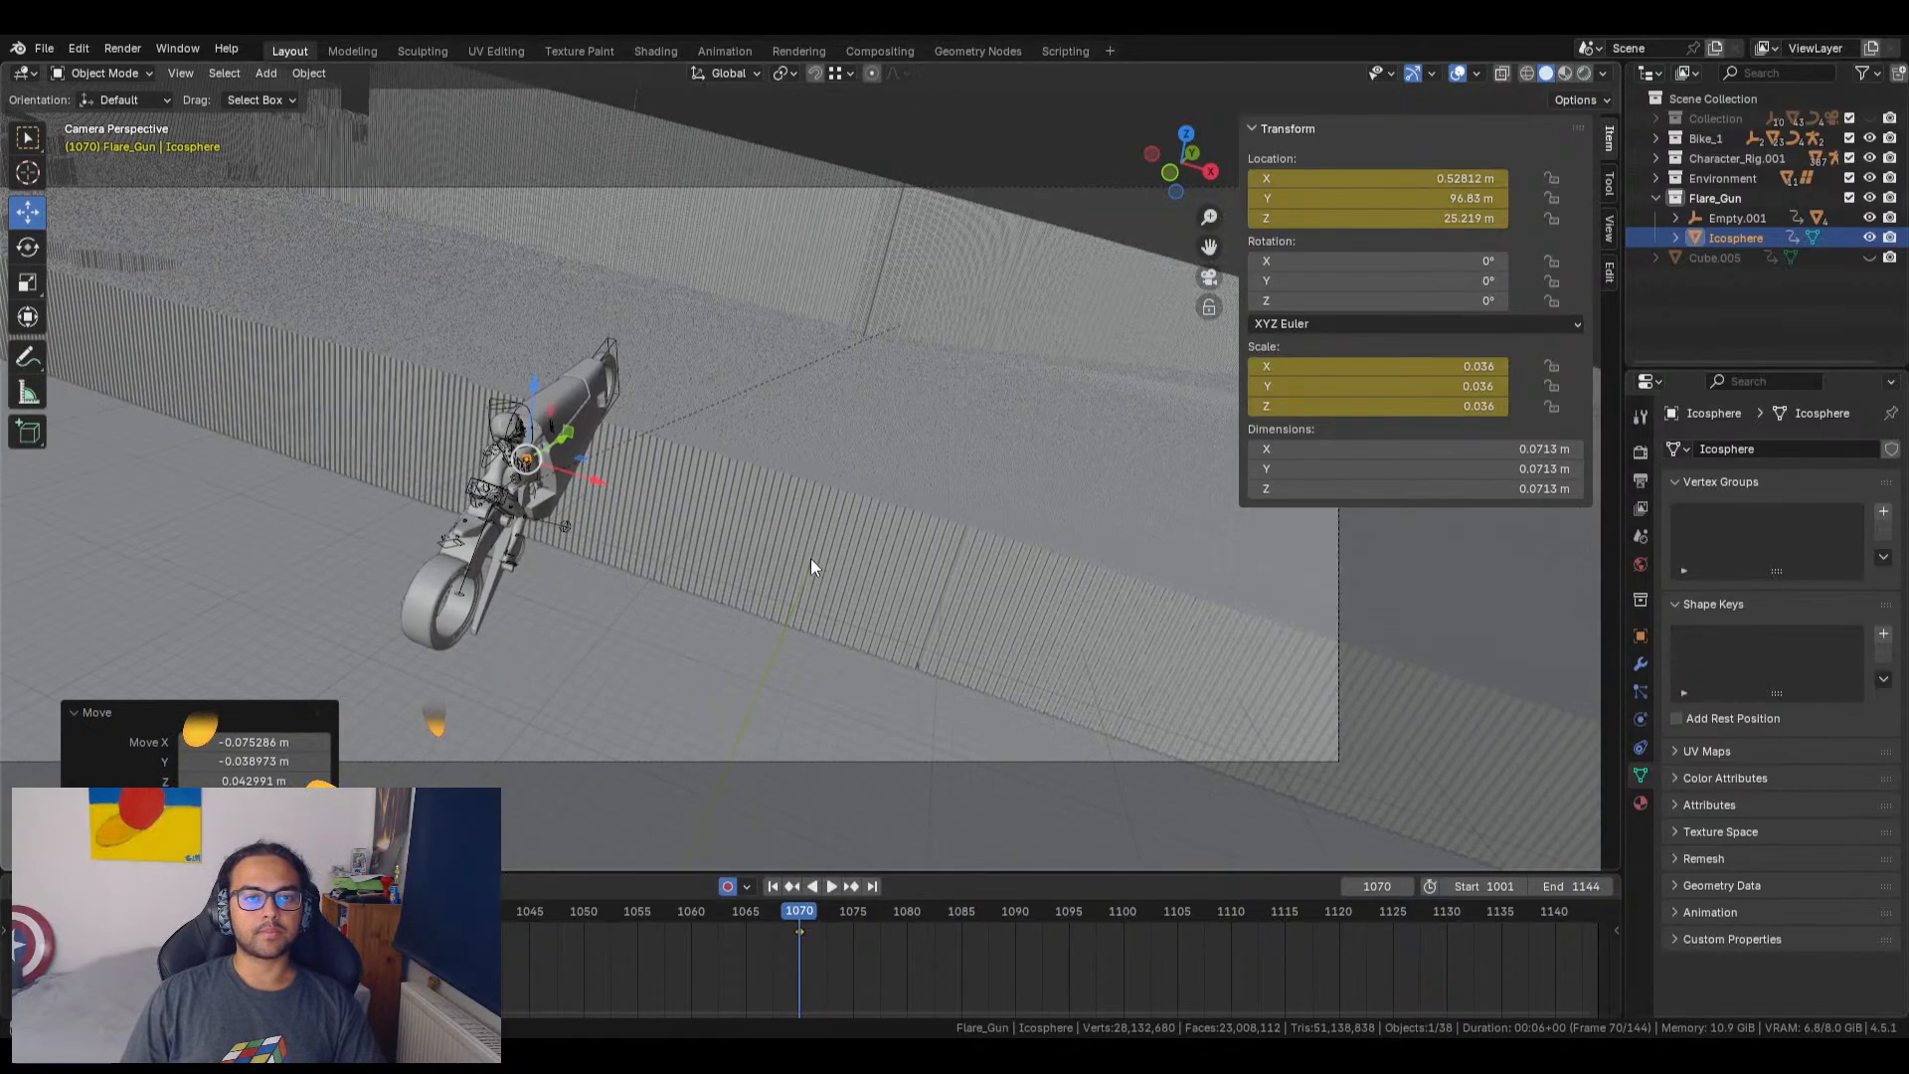
pyautogui.scroll(-2, 811, 559)
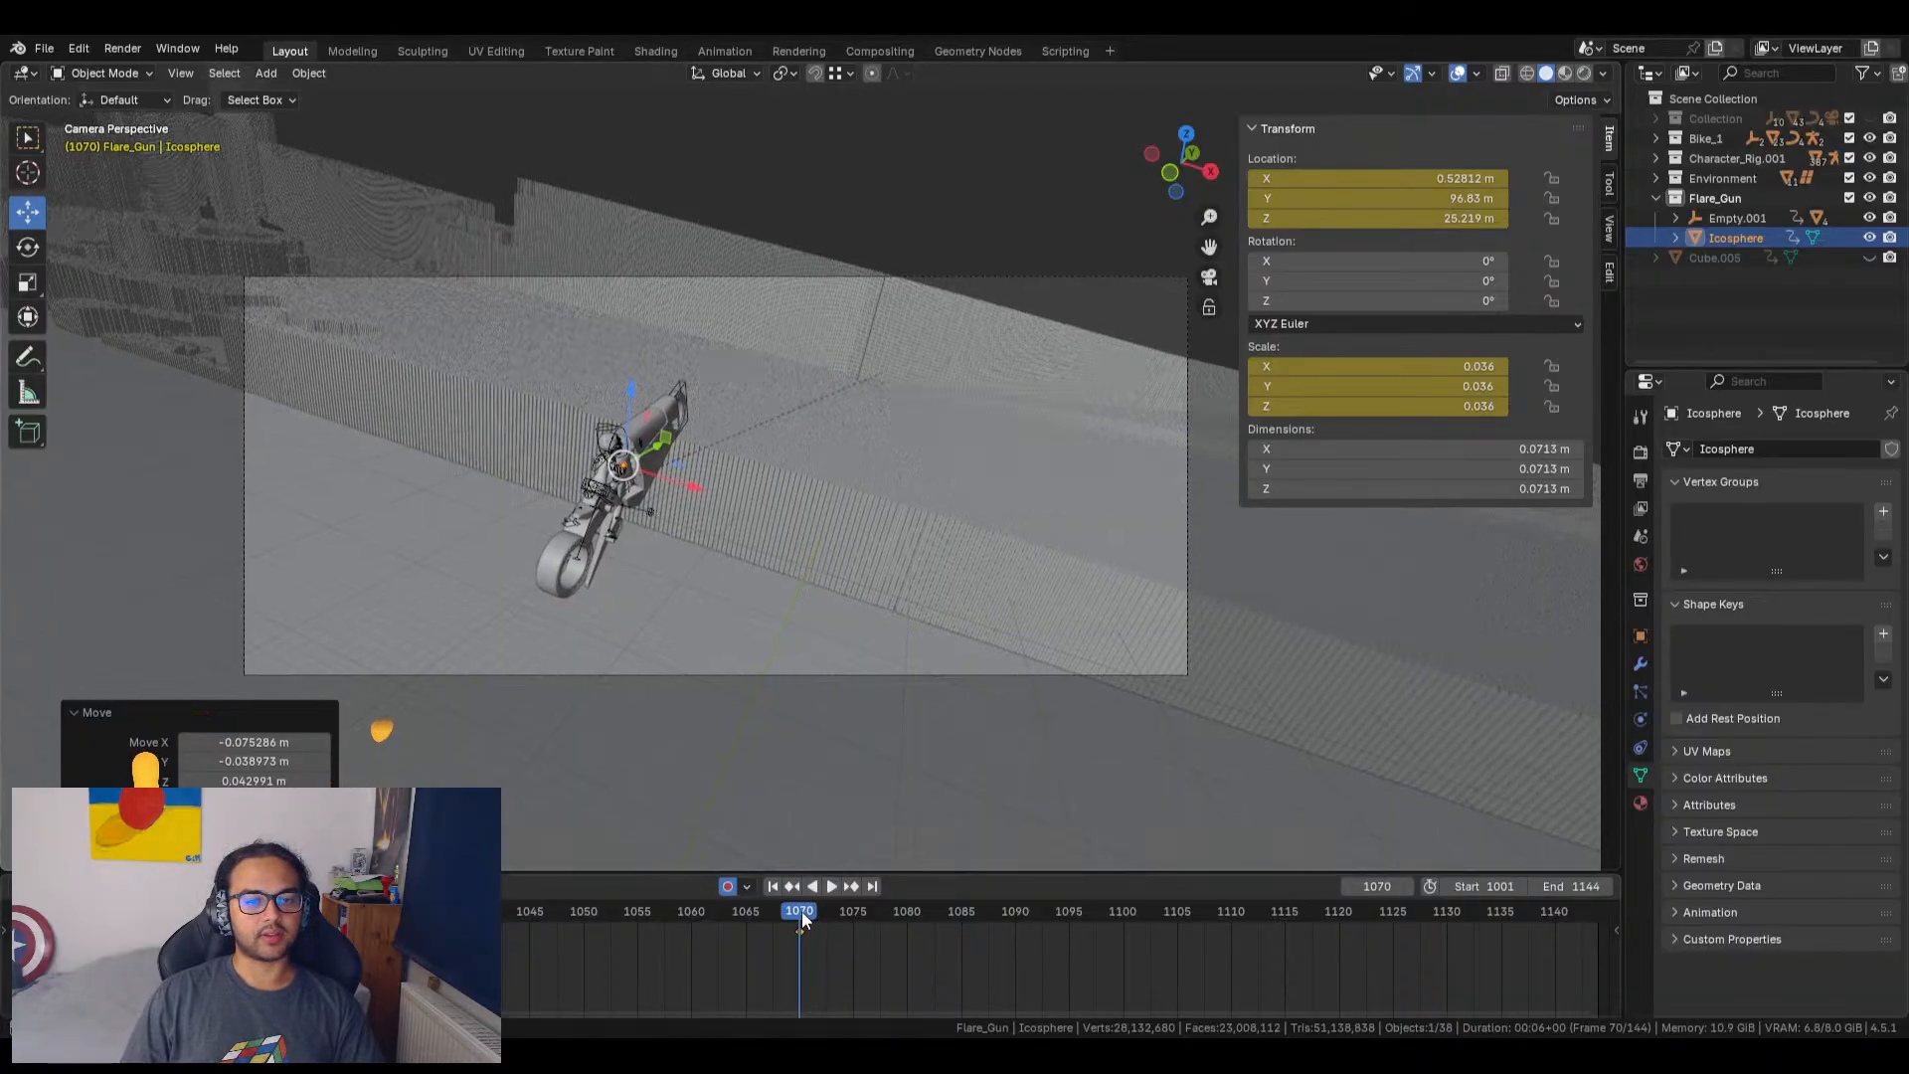
pyautogui.press('space')
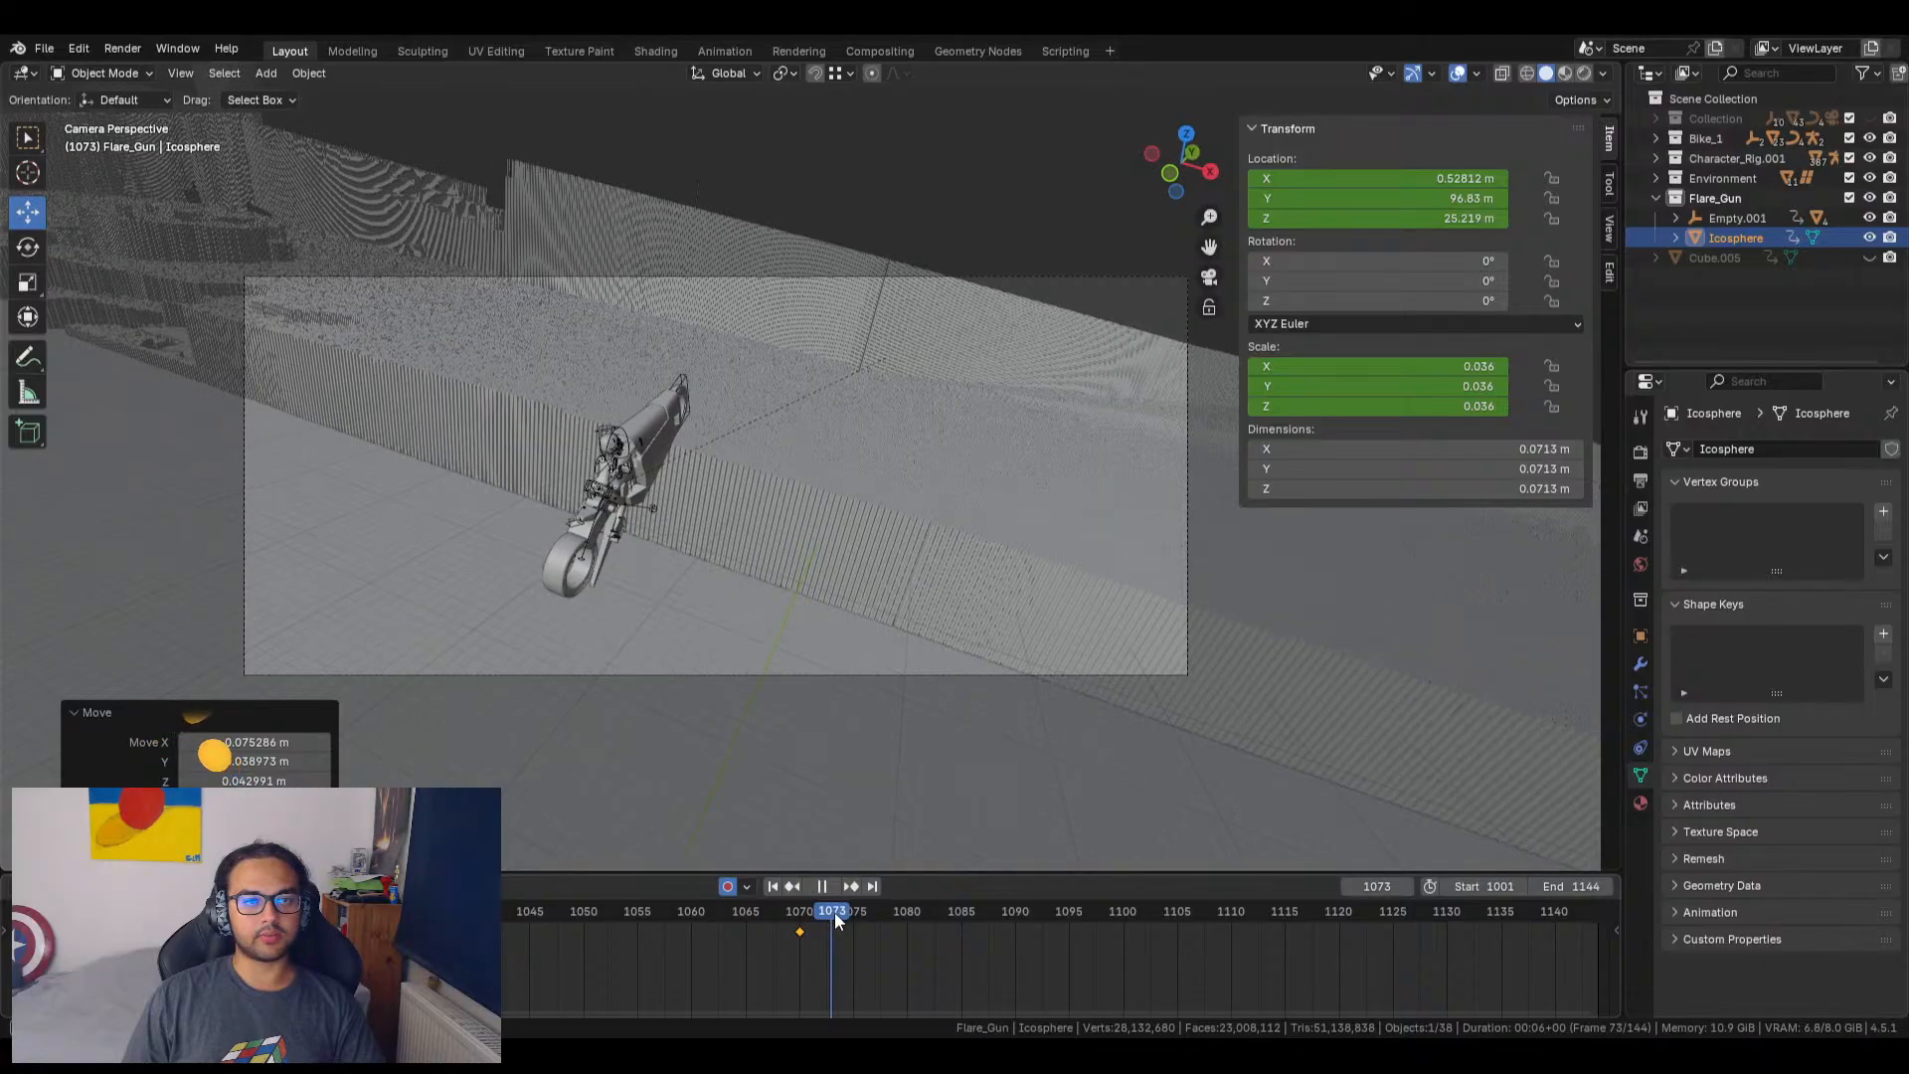
pyautogui.press('space')
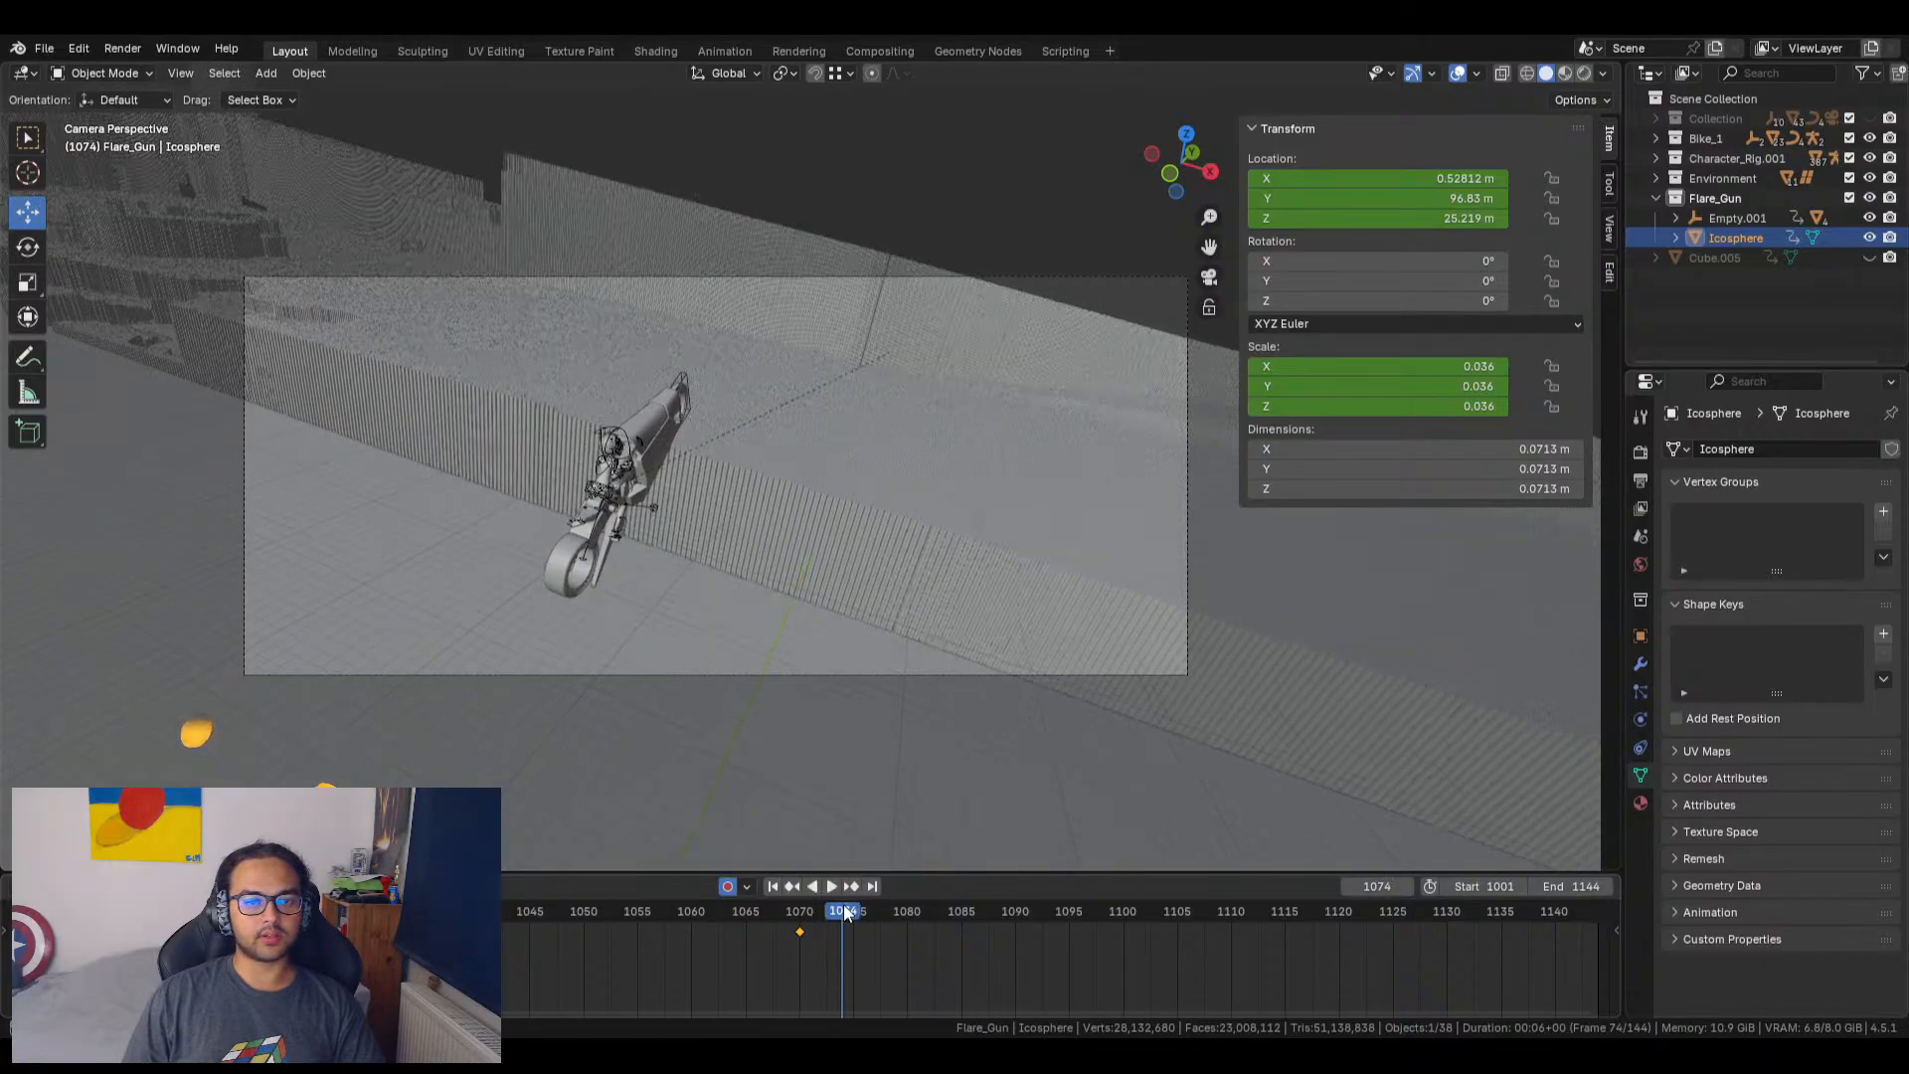
pyautogui.press('space')
pyautogui.click(839, 881)
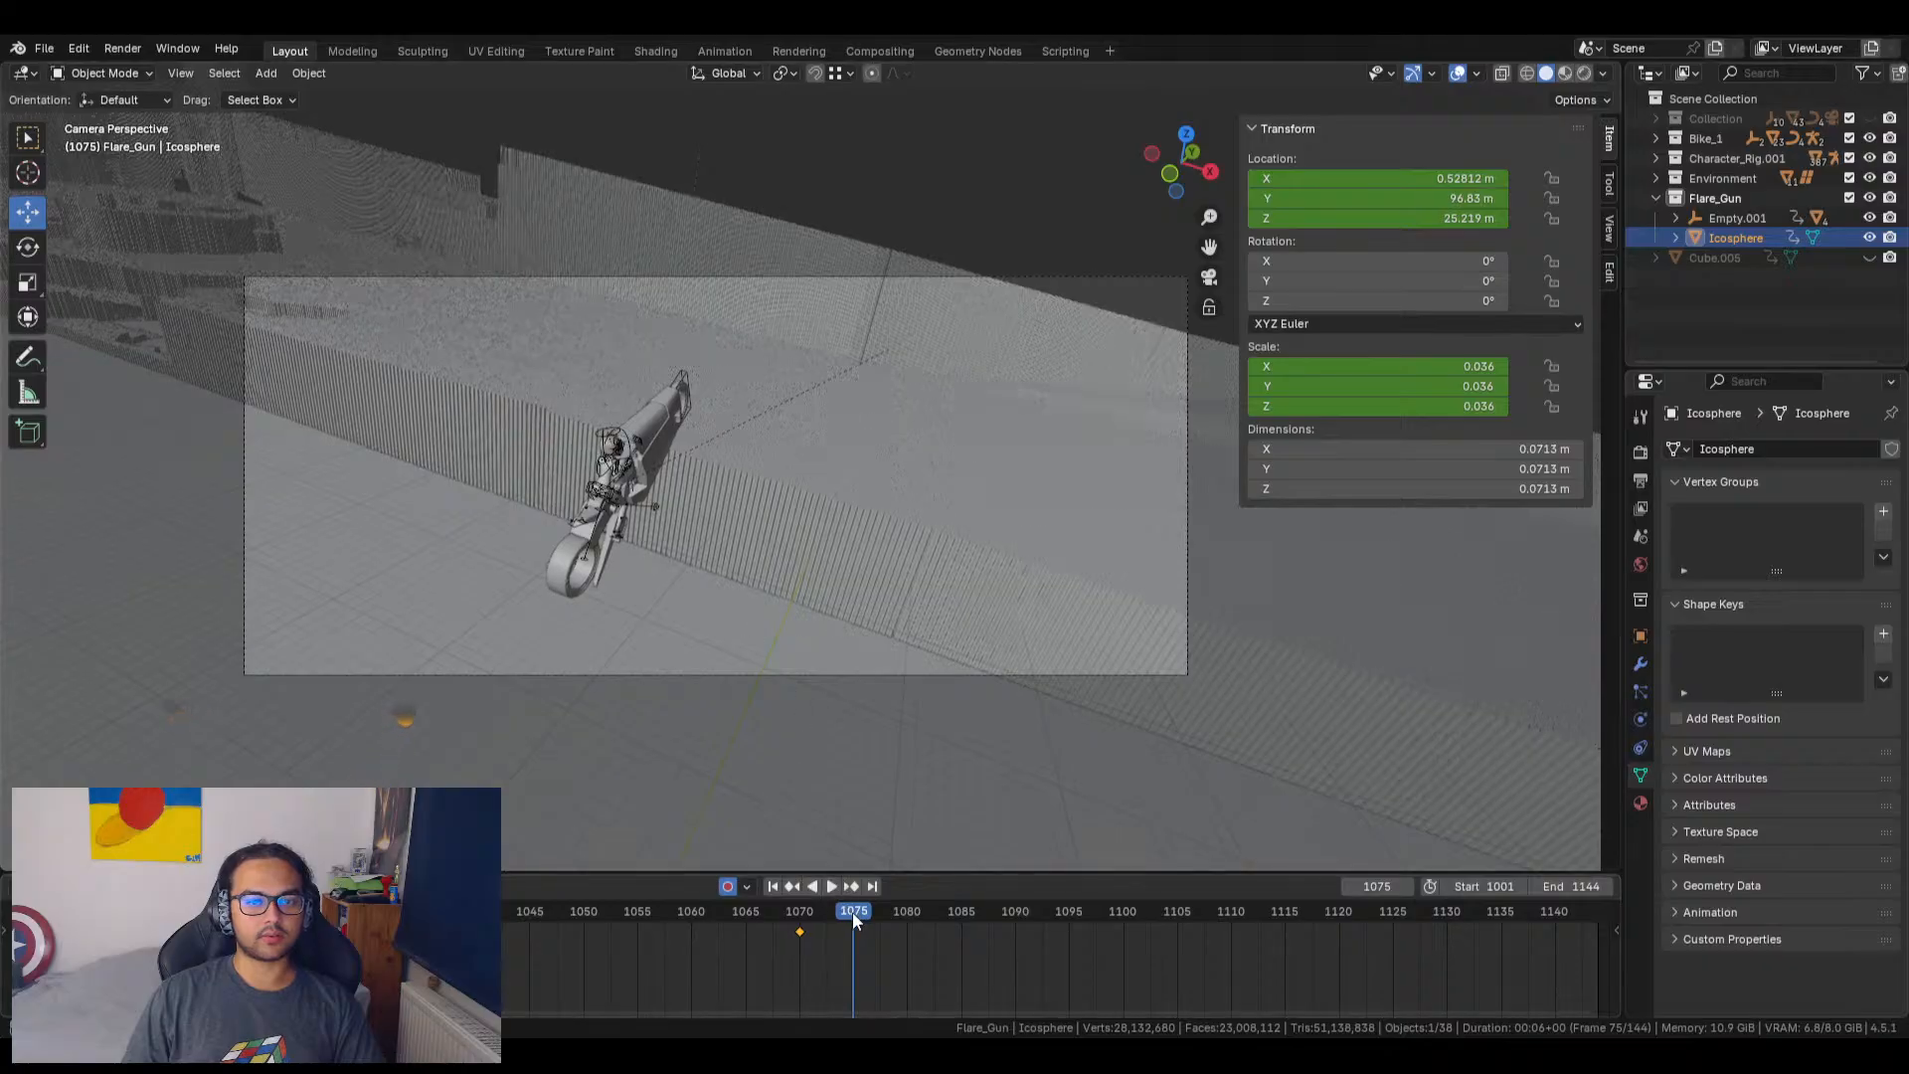
# Step: Insert a keyframe for the ico sphere's location and scale at frame 1075
pyautogui.scroll(-4, 748, 542)
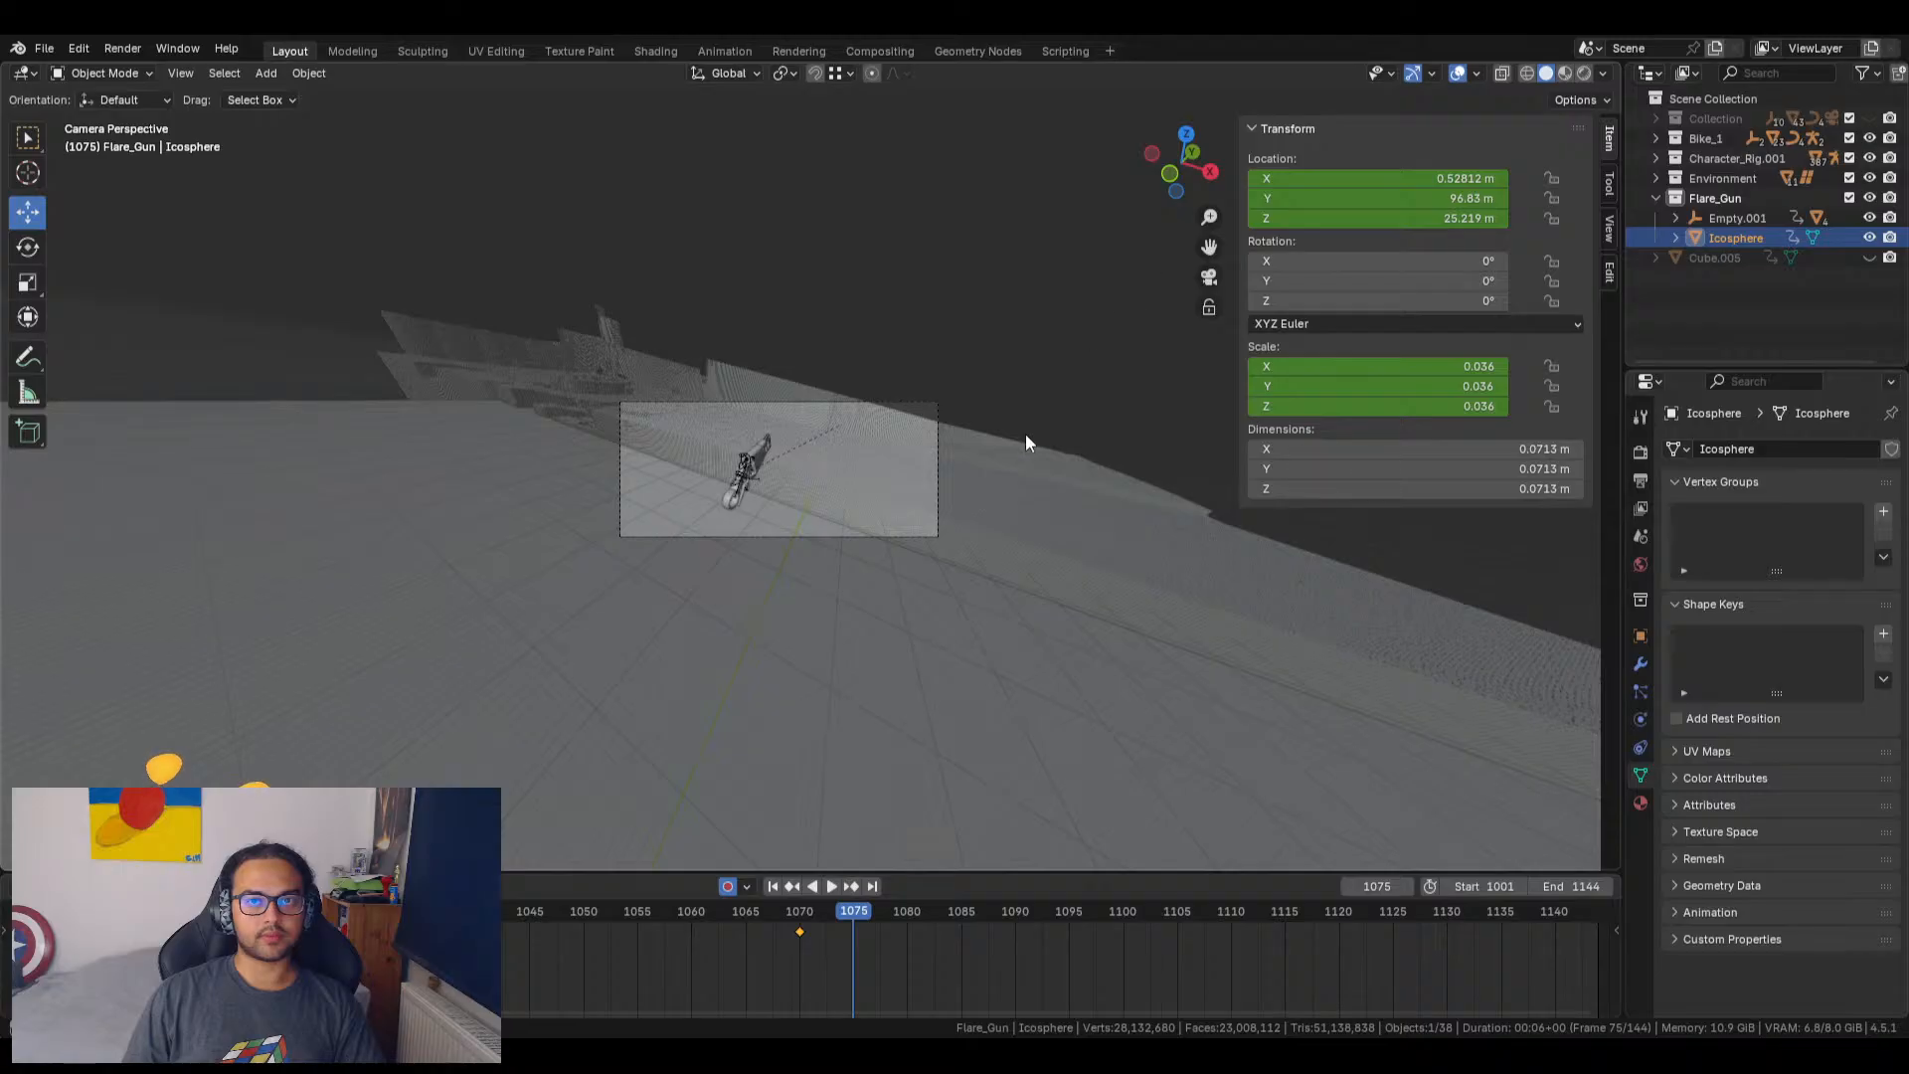
pyautogui.moveTo(1026, 437); pyautogui.dragTo(872, 559, button='middle')
pyautogui.scroll(-4, 798, 546)
pyautogui.moveTo(879, 628)
pyautogui.mouseDown(button='middle')
pyautogui.moveTo(863, 475)
pyautogui.moveTo(885, 630)
pyautogui.mouseUp(button='middle')
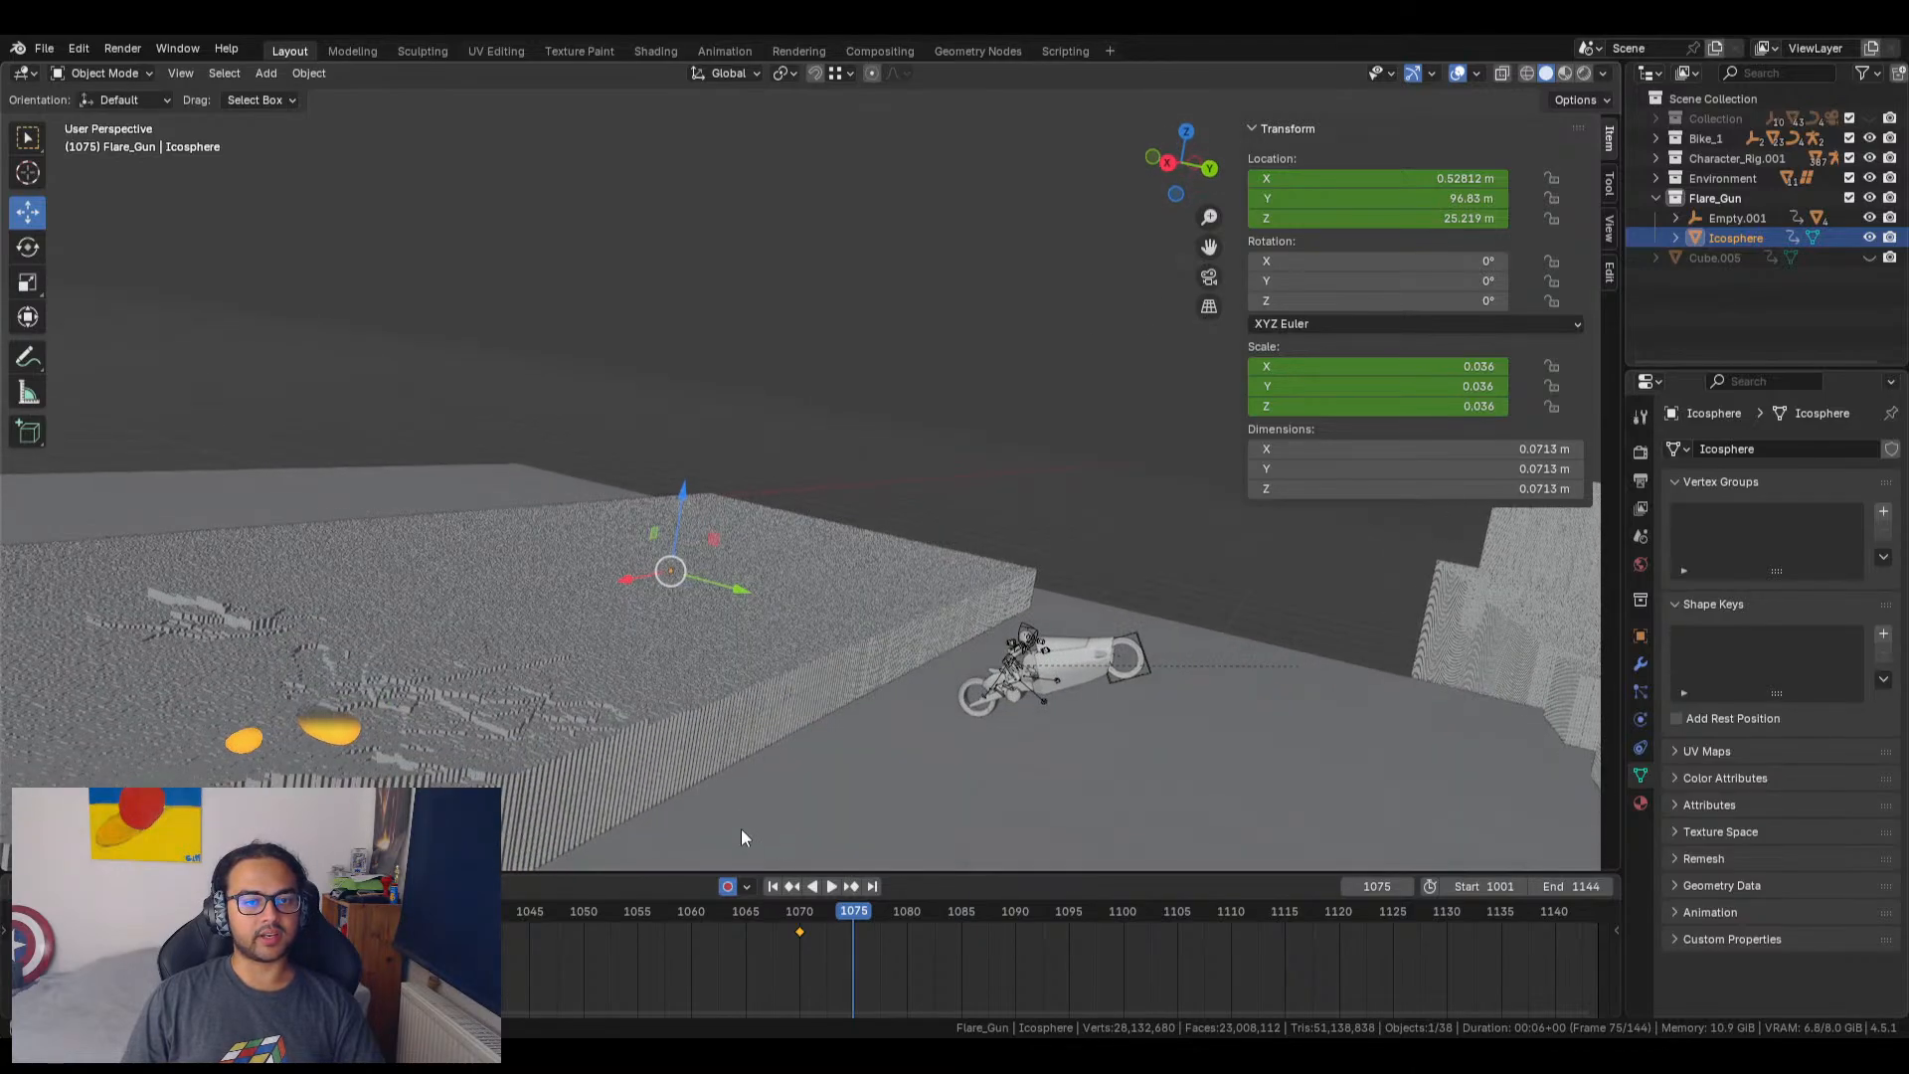
pyautogui.press('i')
pyautogui.click(849, 934)
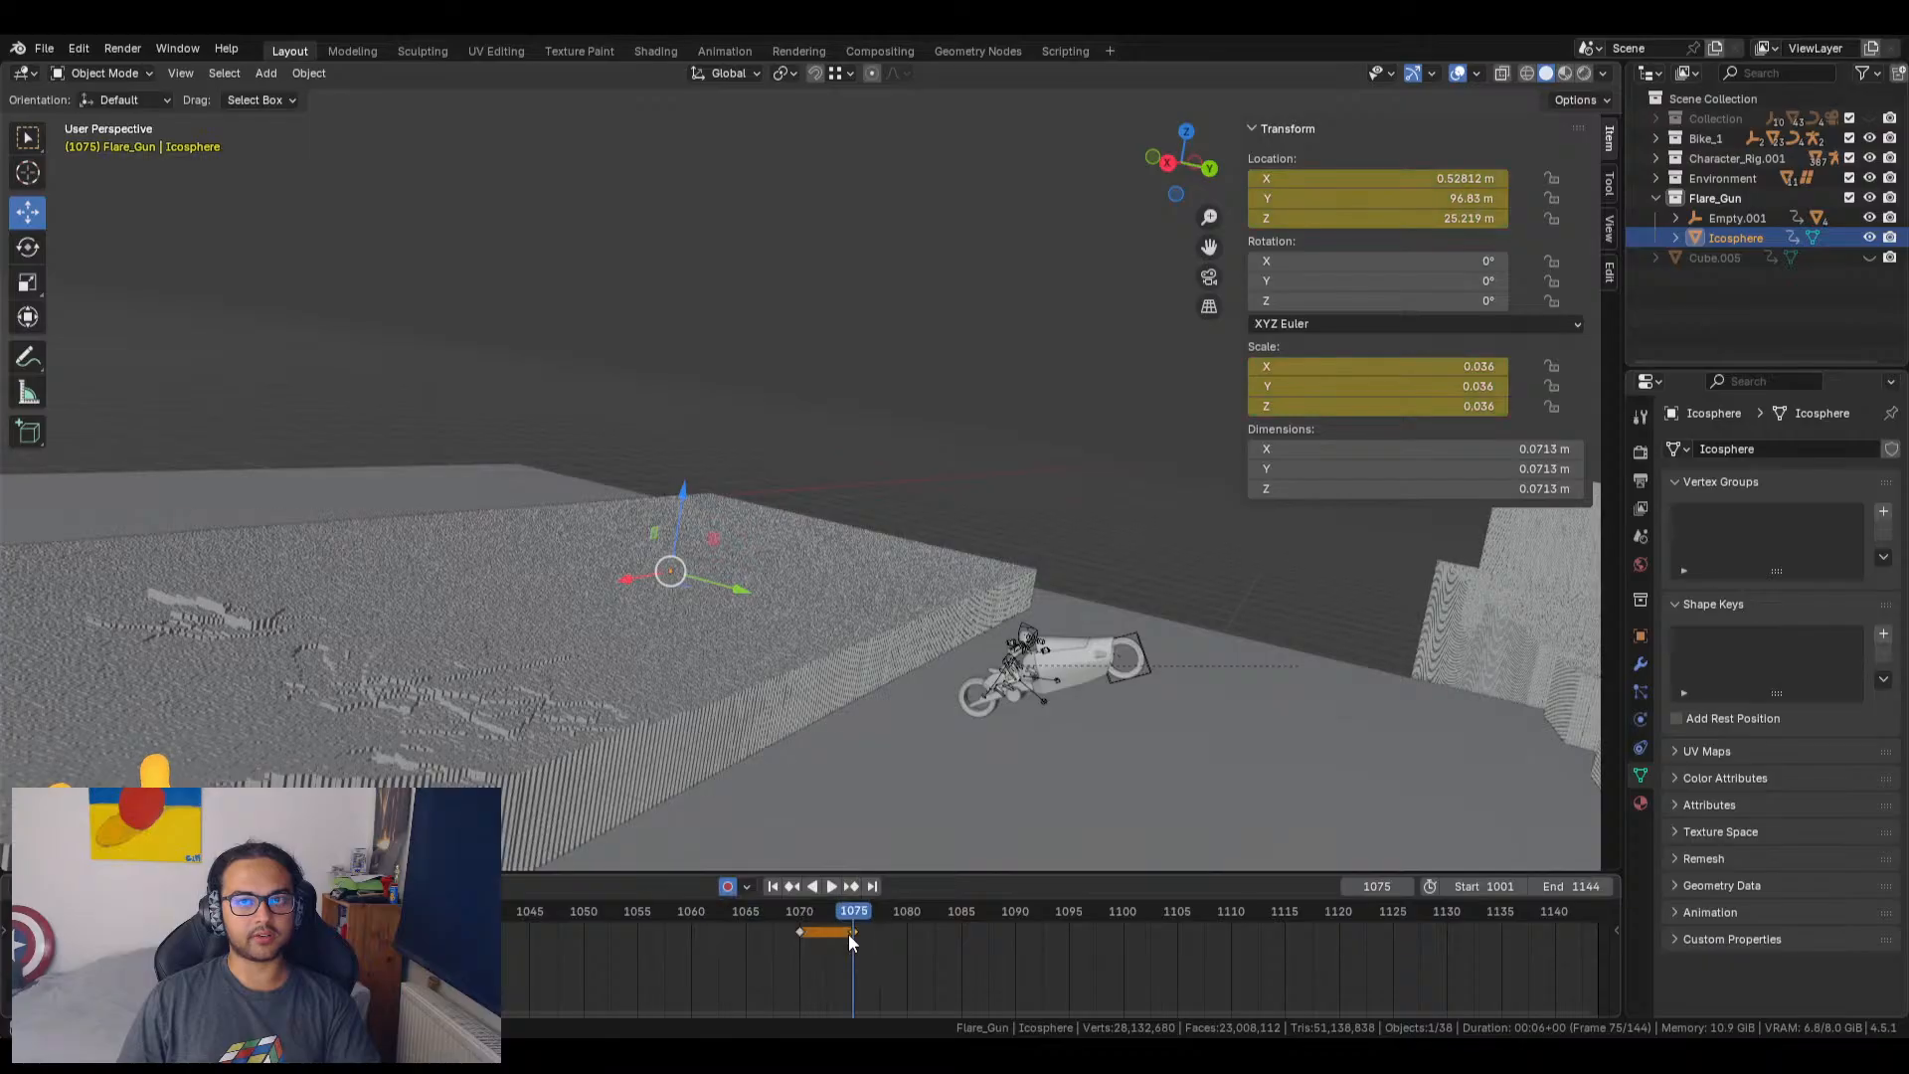
# Step: At frame 1075, move the ico sphere far away from the rider to about X 35.9 m, Y 74.9 m, Z 31.1 m
pyautogui.moveTo(849, 916); pyautogui.dragTo(804, 916)
pyautogui.keyDown('shift'); pyautogui.moveTo(821, 657); pyautogui.dragTo(1076, 566, button='middle'); pyautogui.keyUp('shift')
pyautogui.scroll(-2, 935, 519)
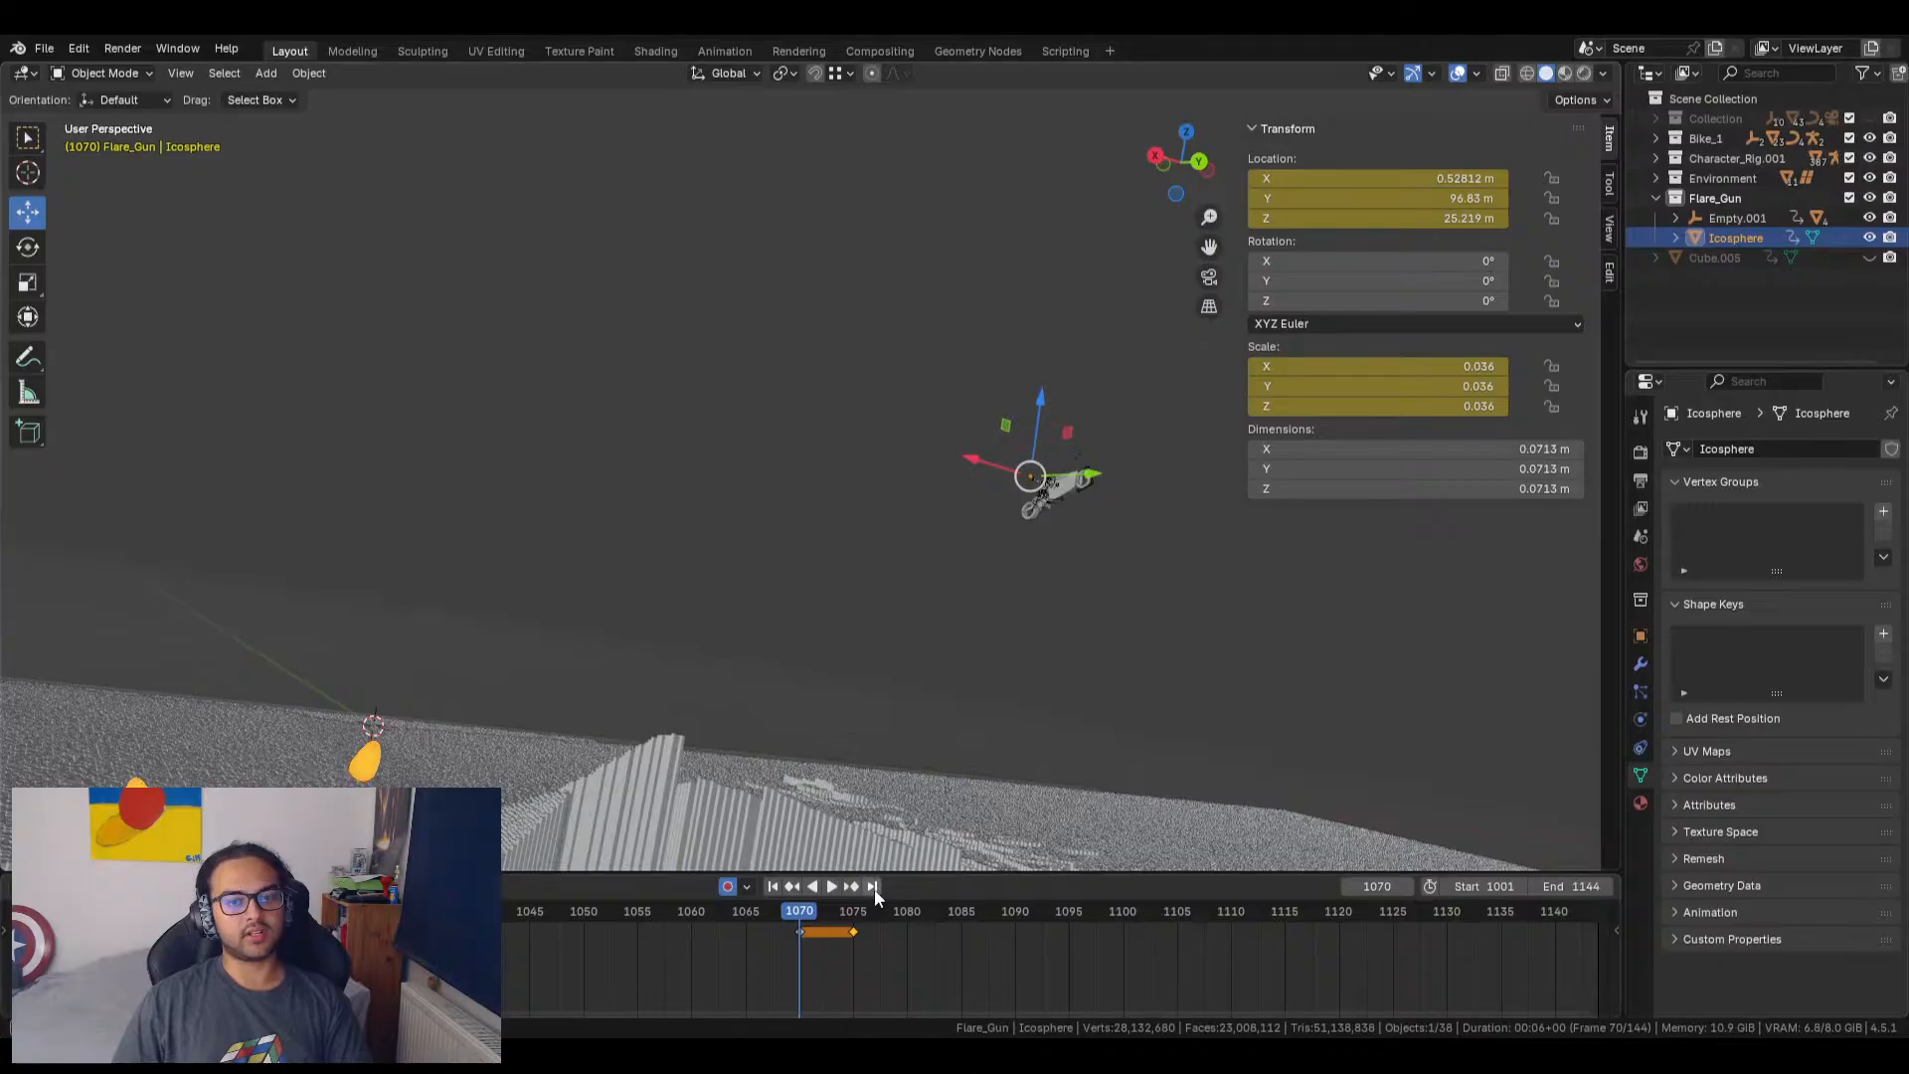
pyautogui.click(852, 911)
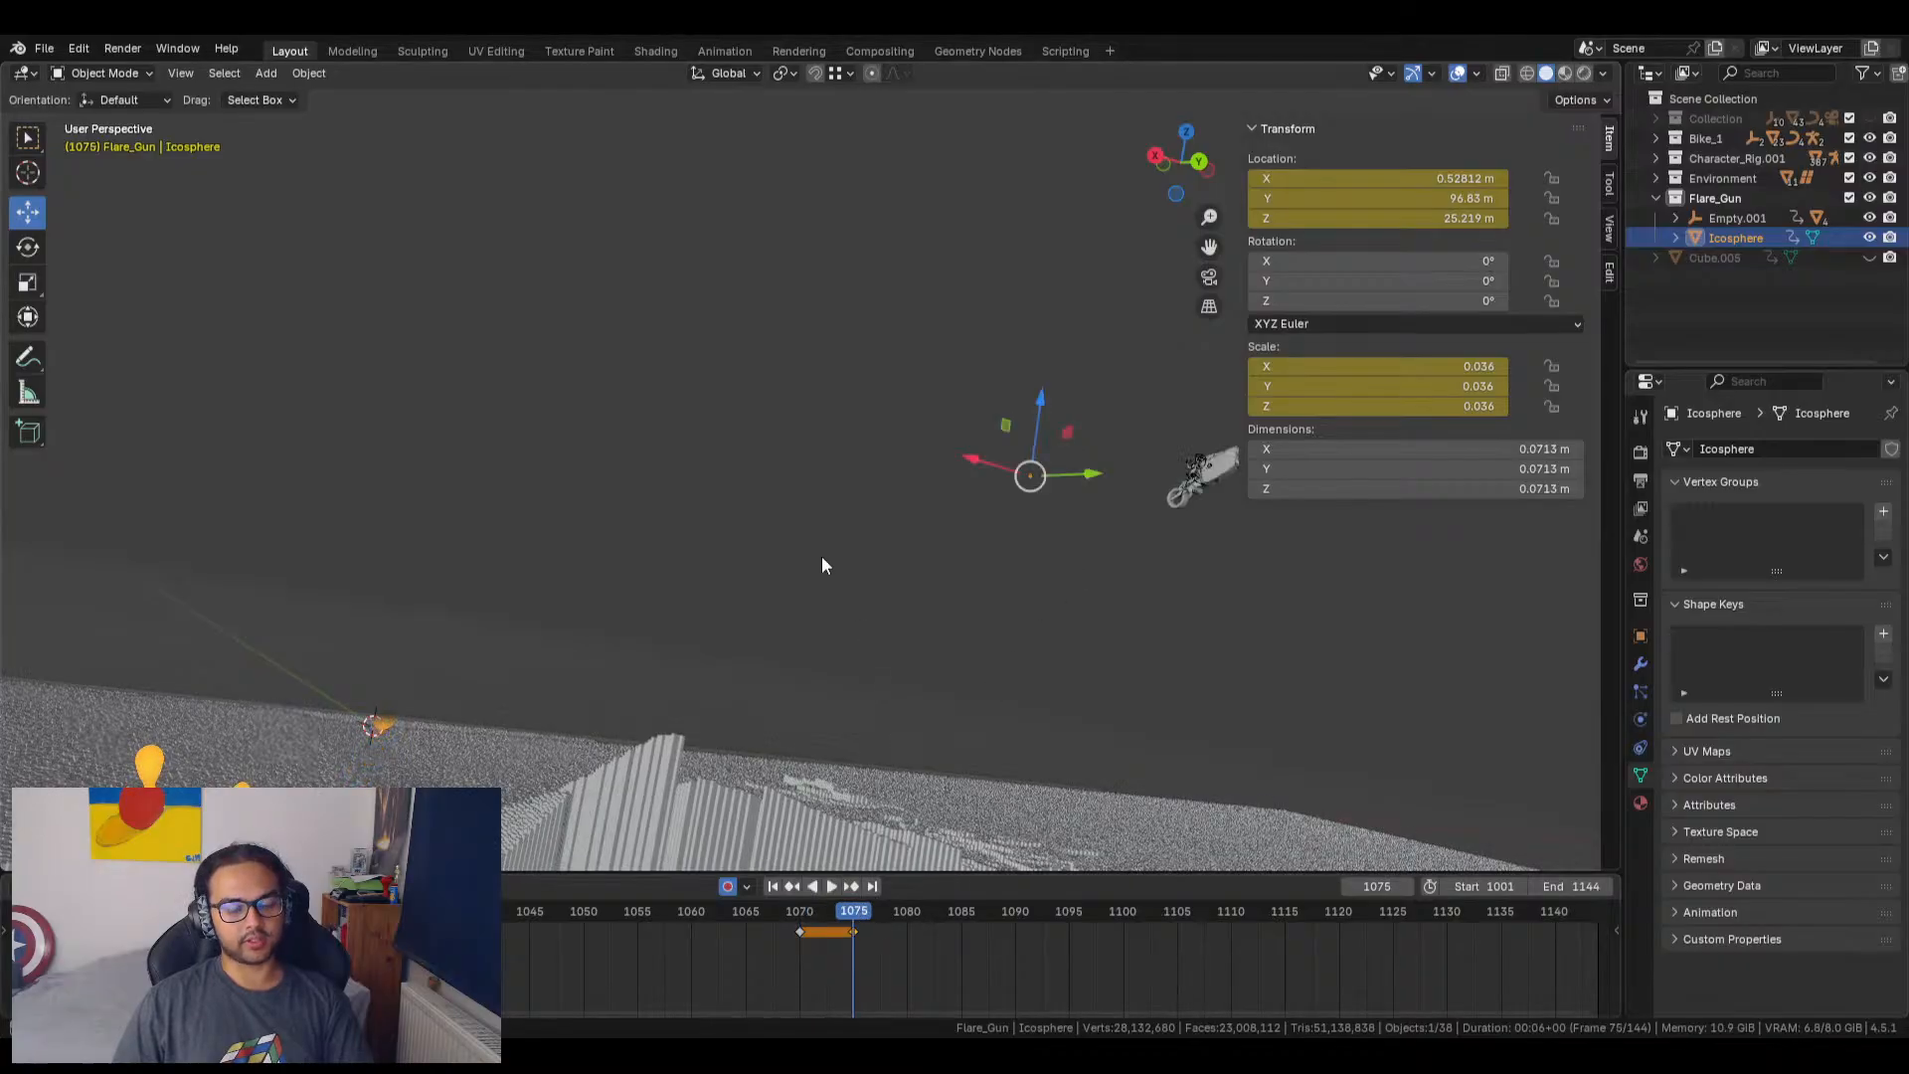
pyautogui.press('g')
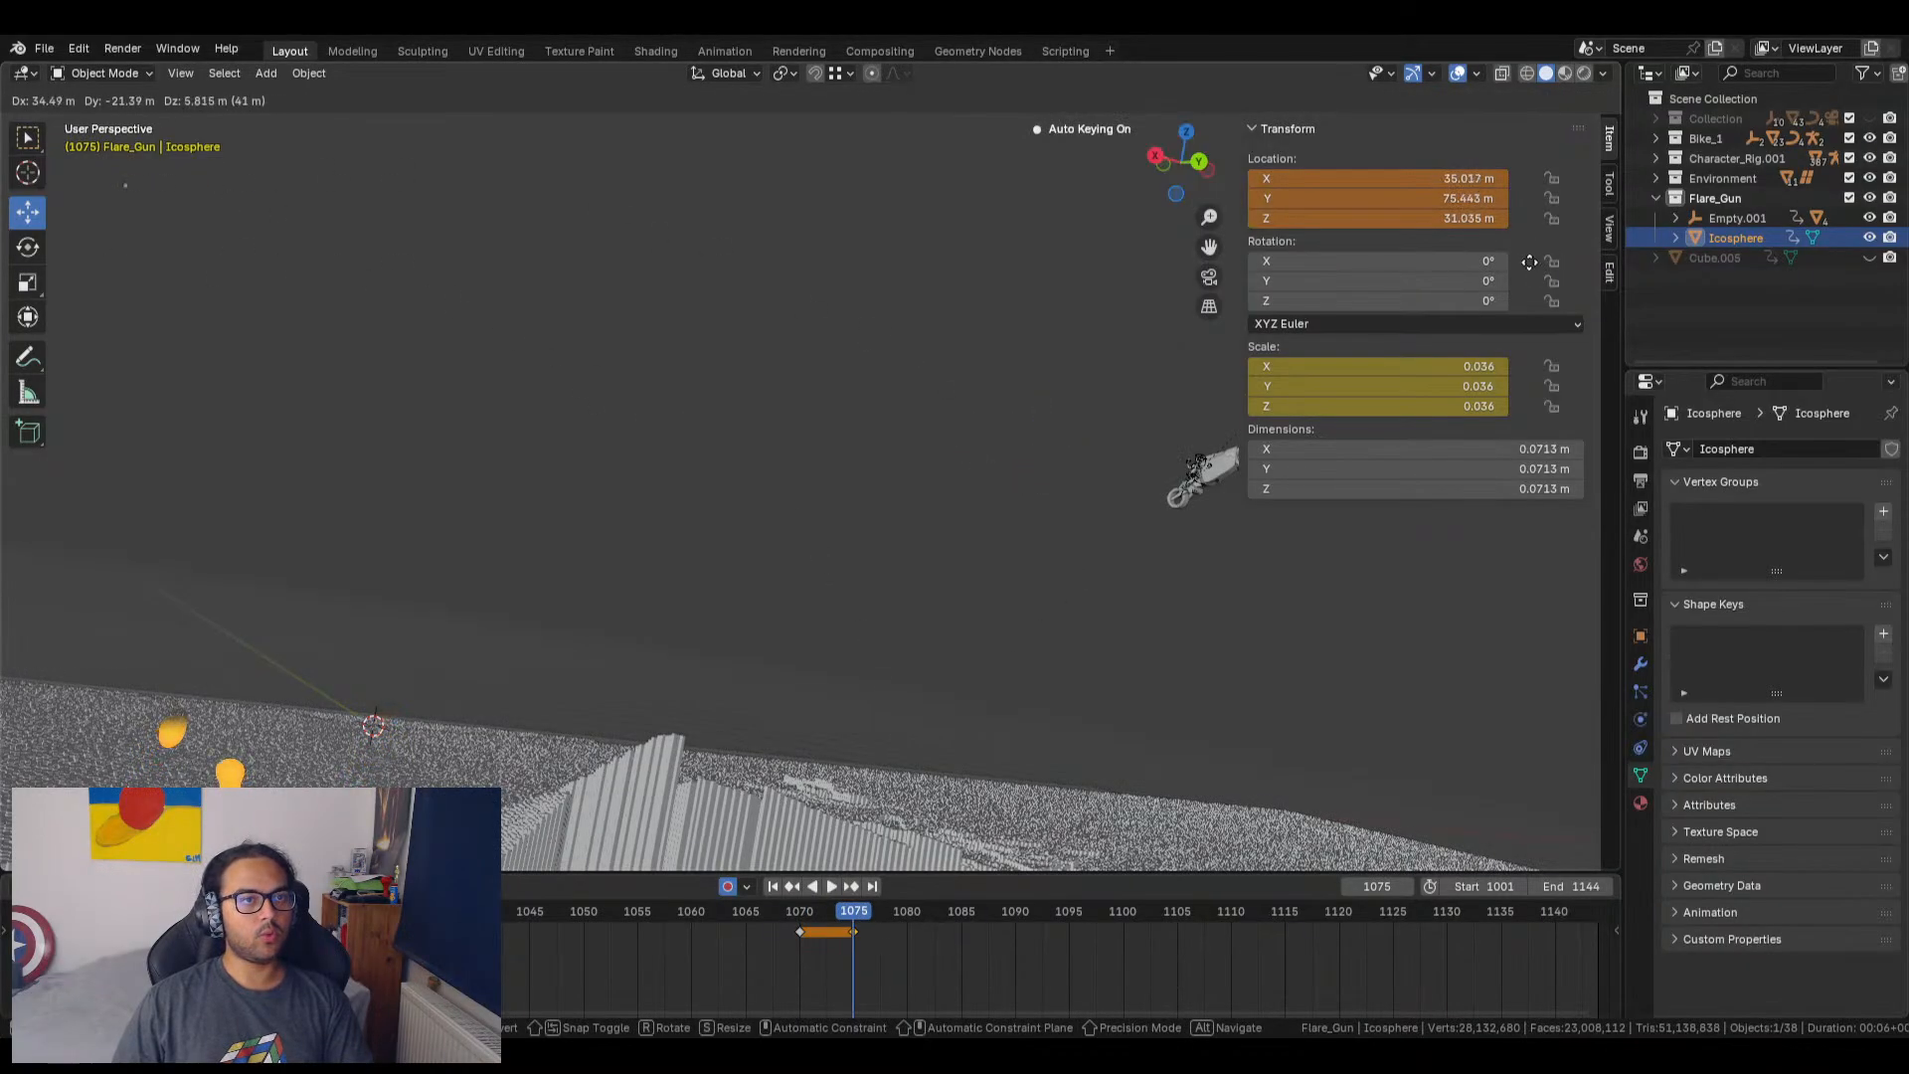
pyautogui.click(1506, 257)
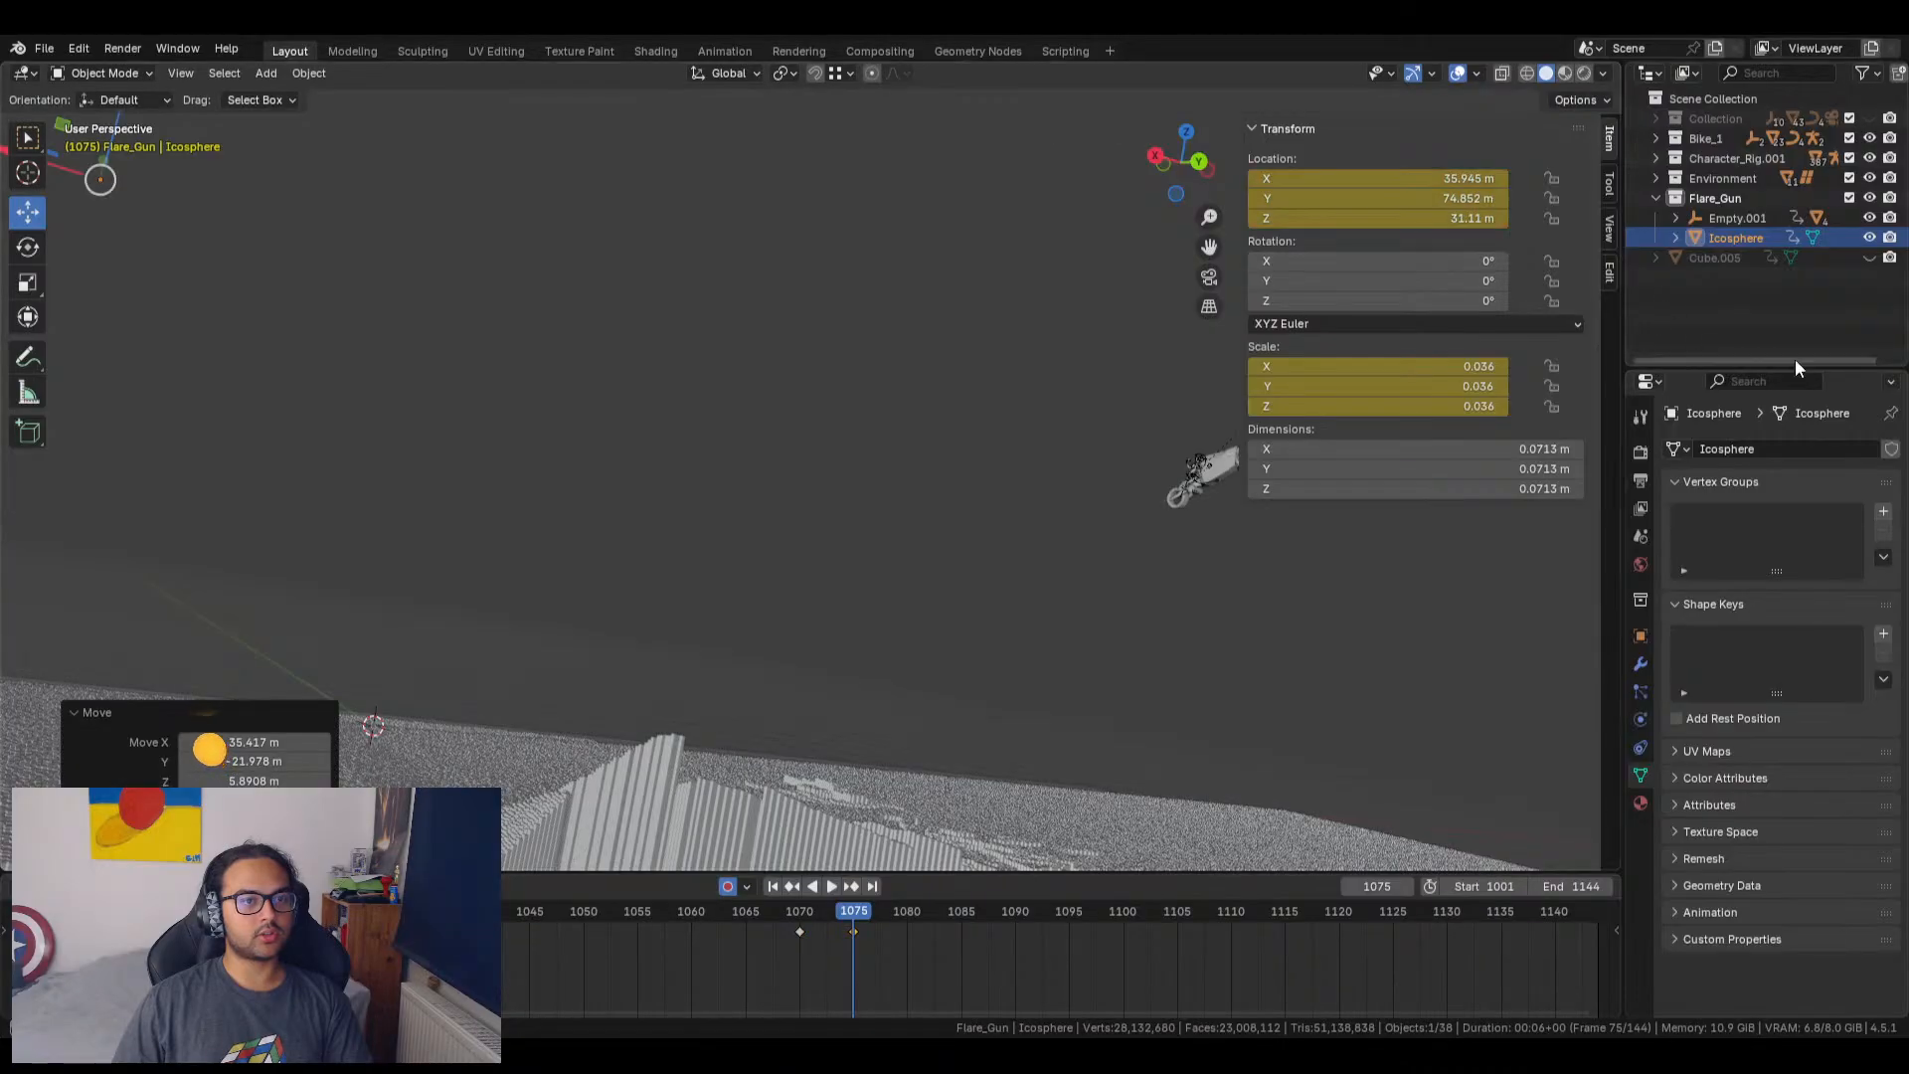
# Step: Return to the camera view and raise the ico sphere's Z location to about 37.07 m at frame 1075
pyautogui.click(1211, 277)
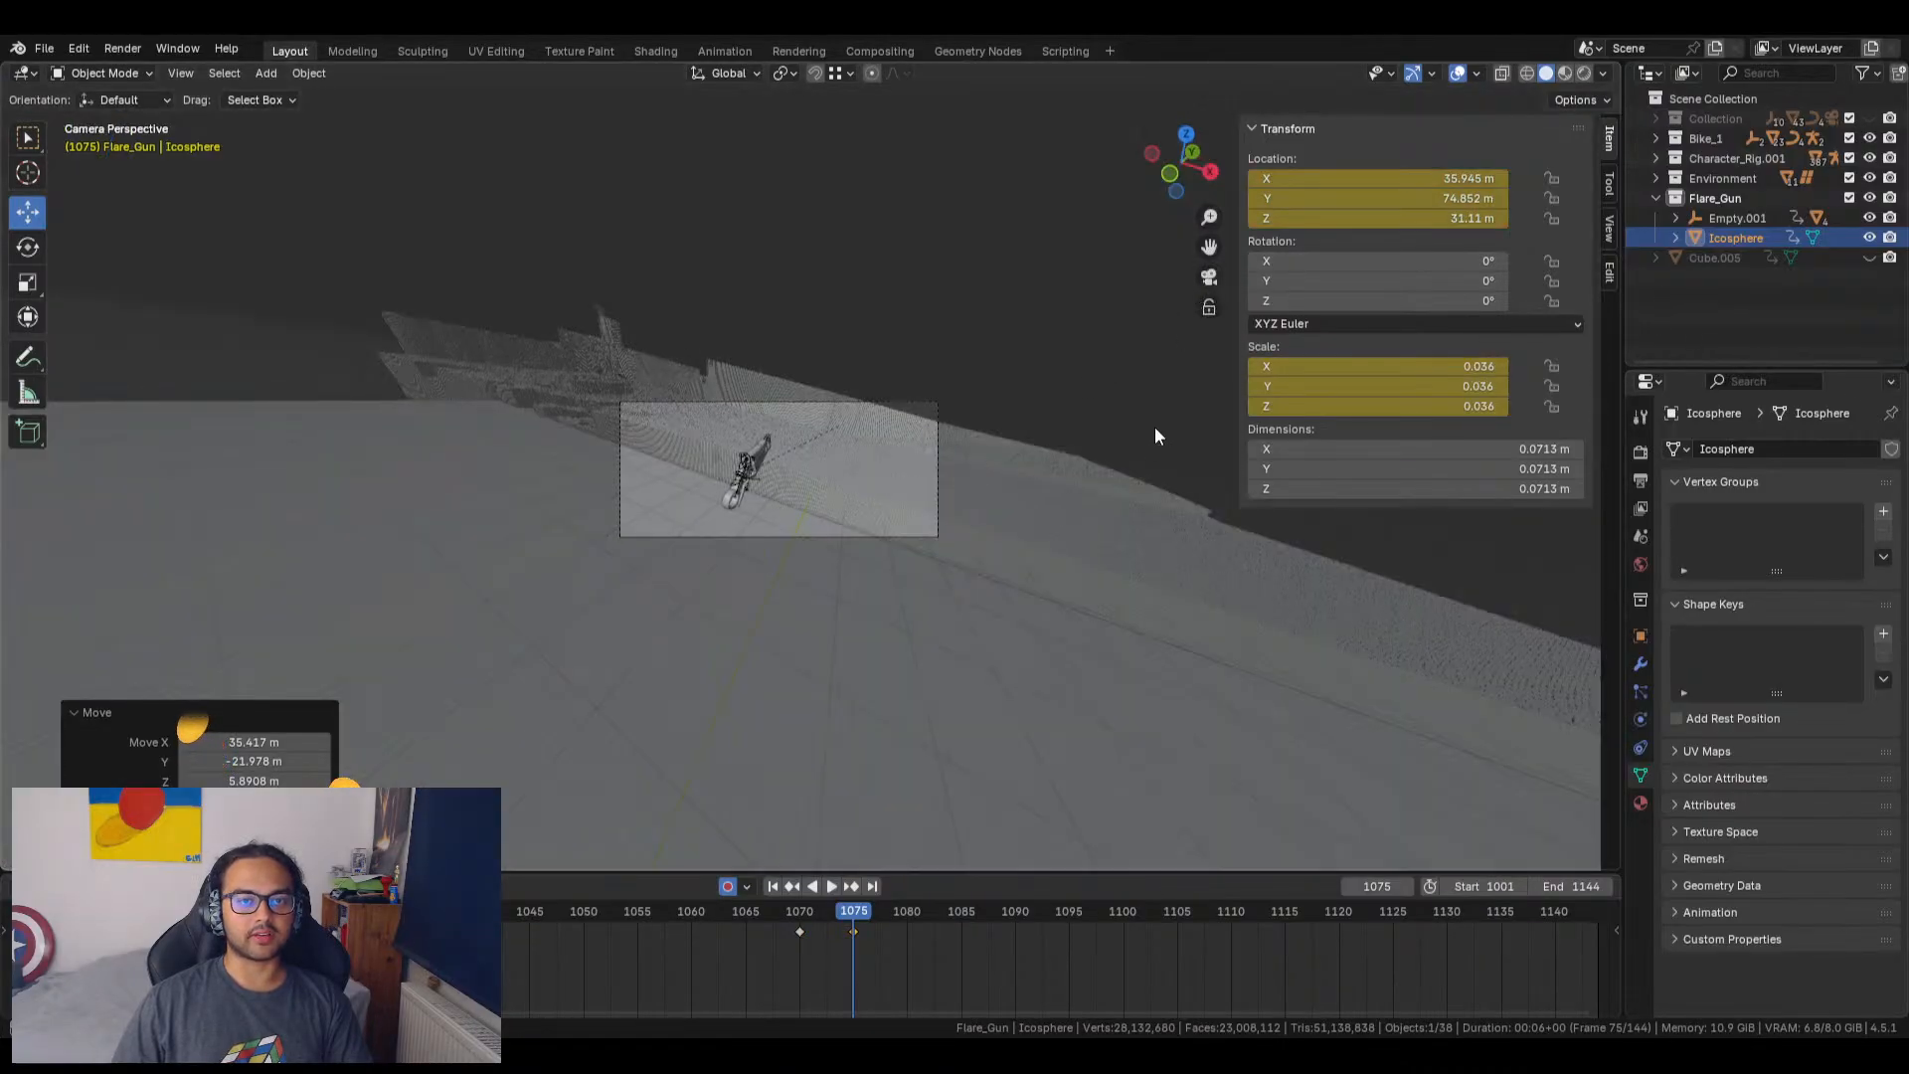
pyautogui.moveTo(848, 915)
pyautogui.mouseDown()
pyautogui.moveTo(801, 911)
pyautogui.moveTo(856, 915)
pyautogui.mouseUp()
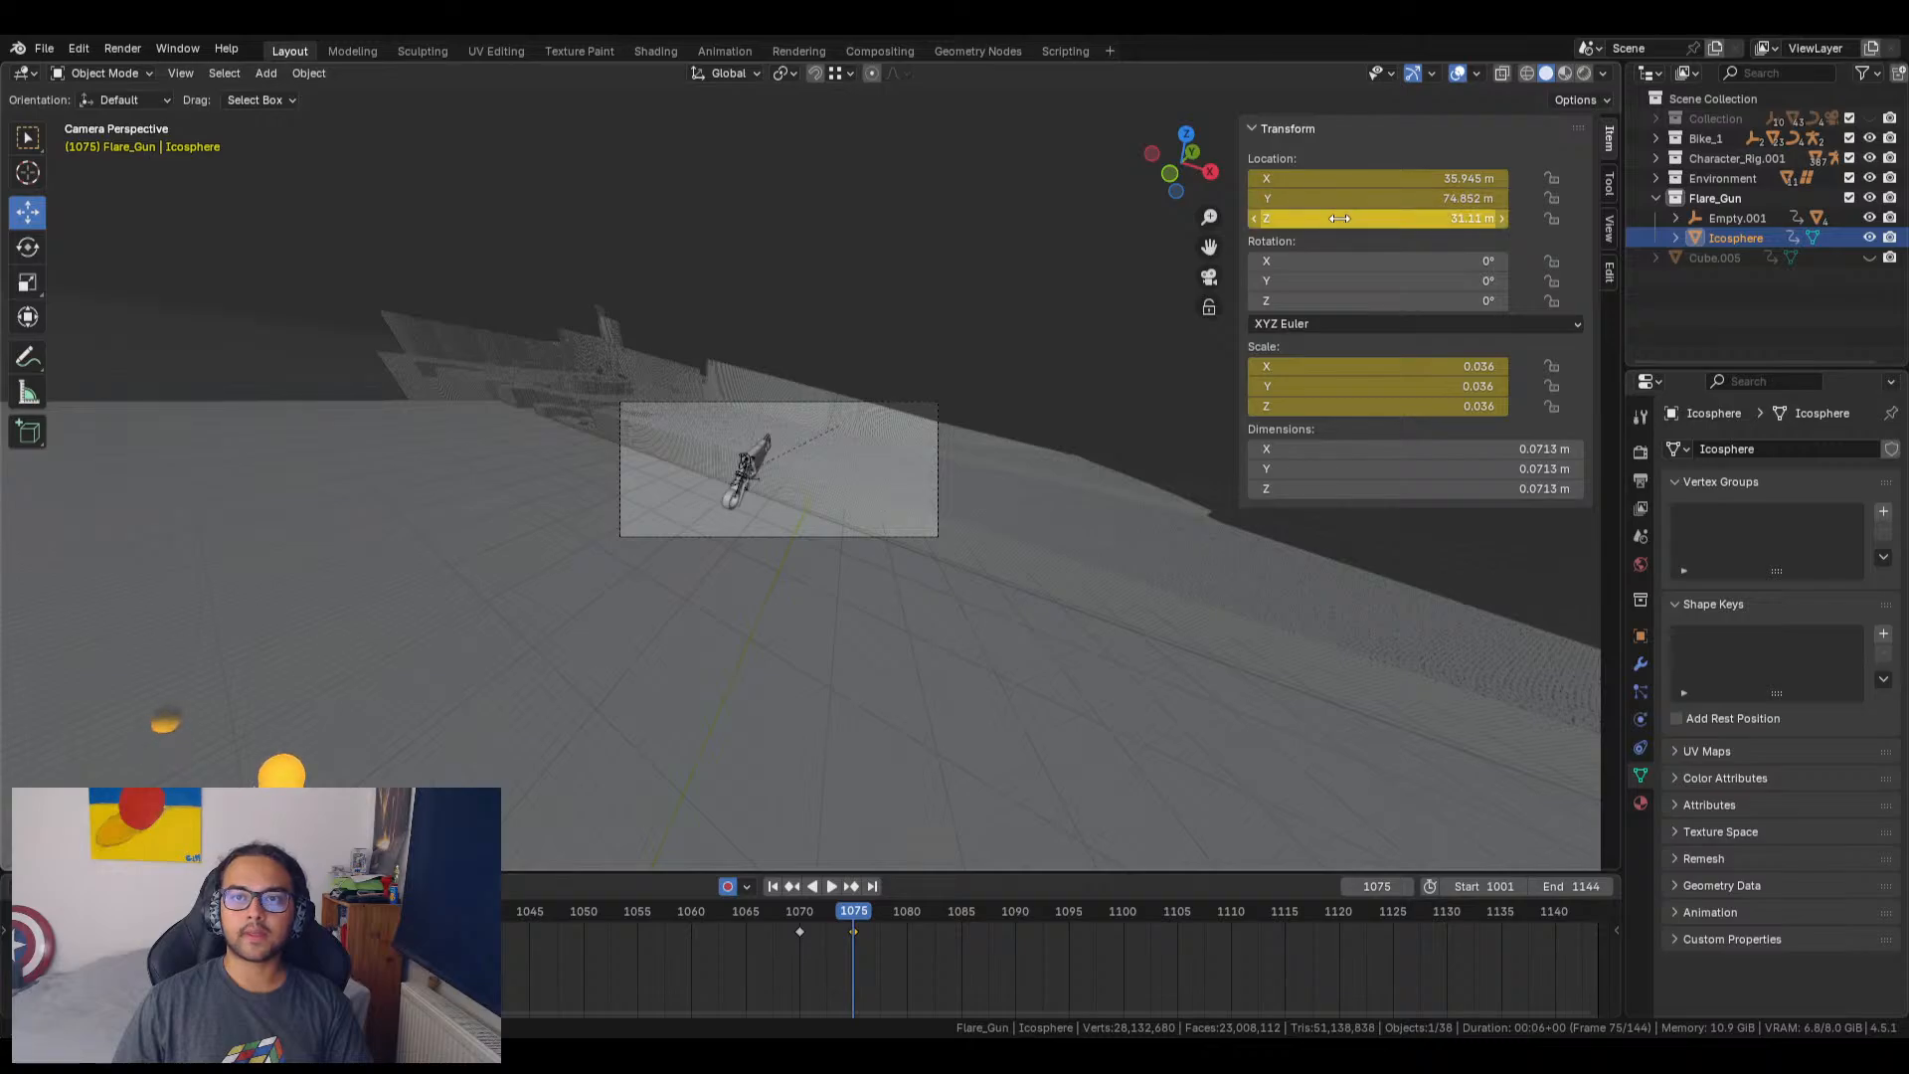
pyautogui.moveTo(1343, 218); pyautogui.dragTo(1472, 218)
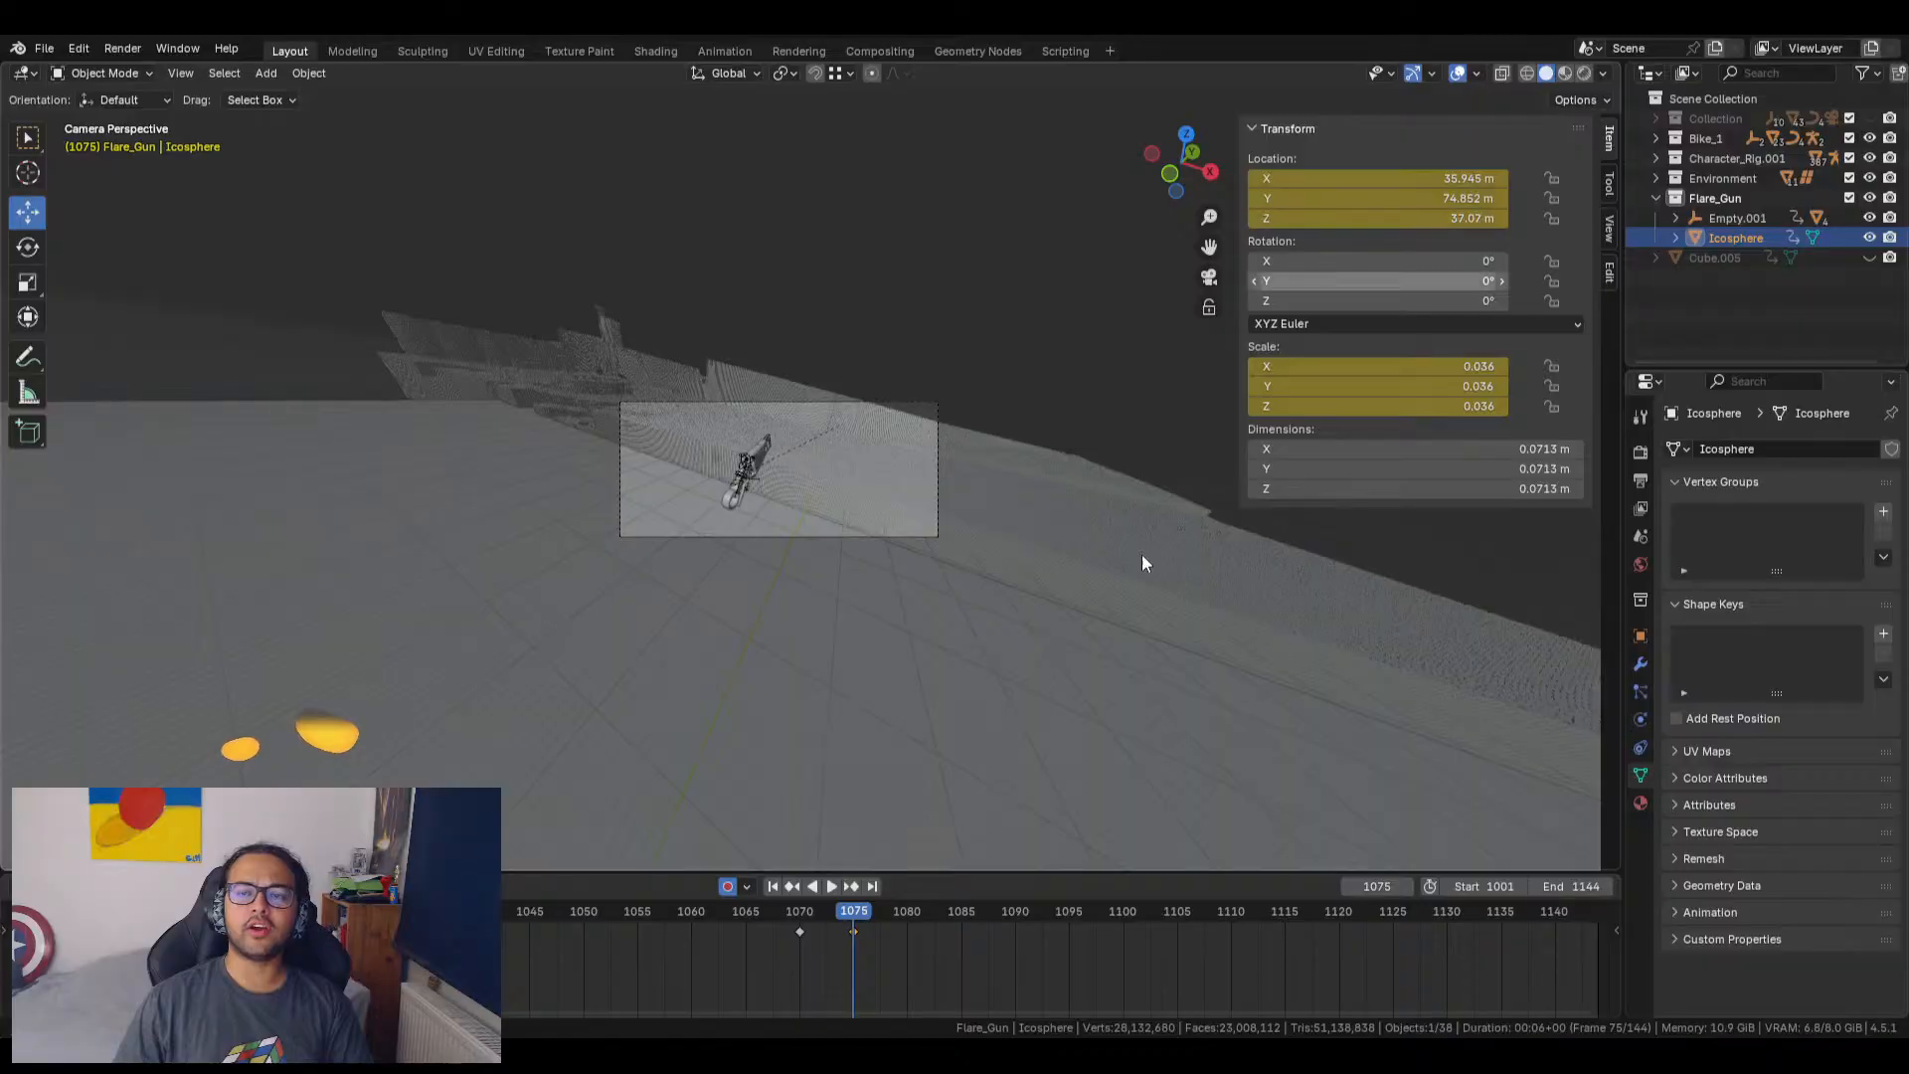
# Step: Try raising the ico sphere to about Z 27.56 m at frame 1071 and scrub through the launch
pyautogui.moveTo(841, 911)
pyautogui.mouseDown()
pyautogui.moveTo(798, 922)
pyautogui.moveTo(853, 910)
pyautogui.moveTo(812, 913)
pyautogui.mouseUp()
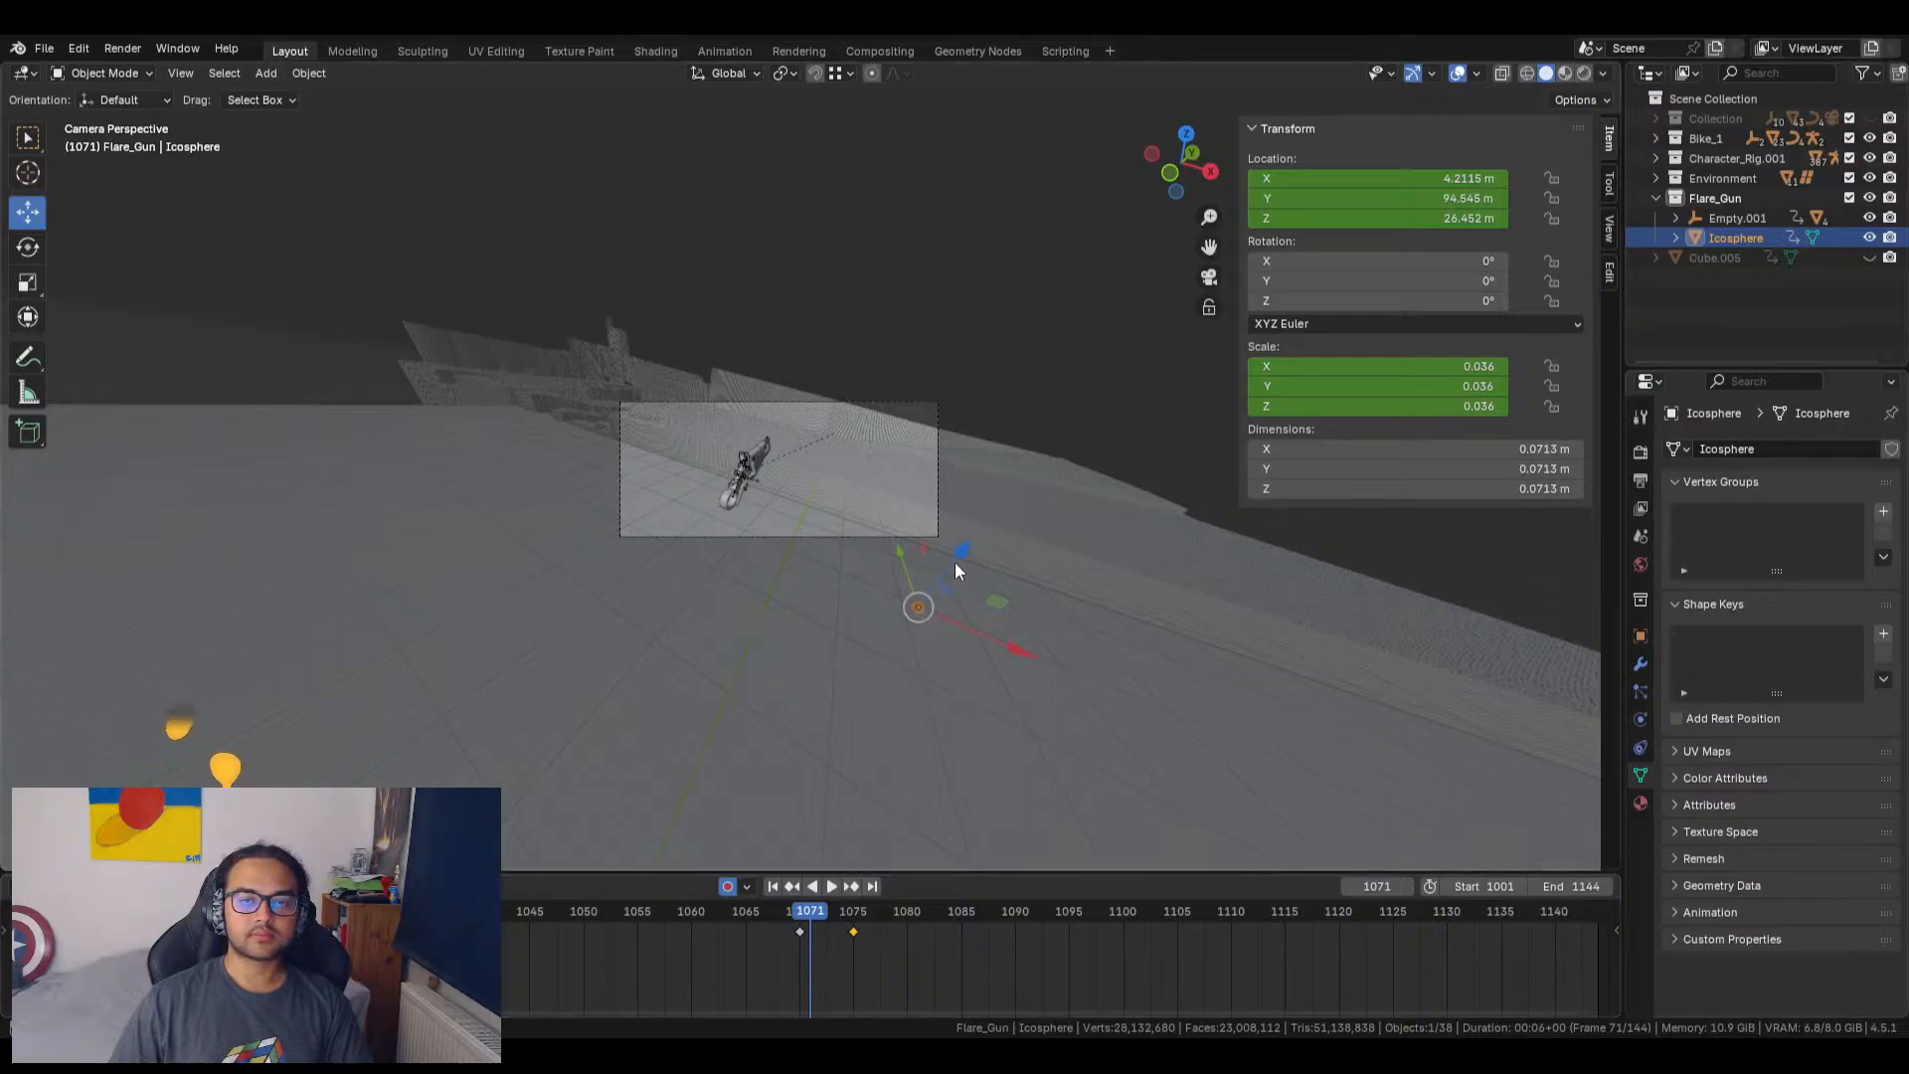
pyautogui.moveTo(957, 562); pyautogui.dragTo(1023, 433)
pyautogui.scroll(5, 841, 510)
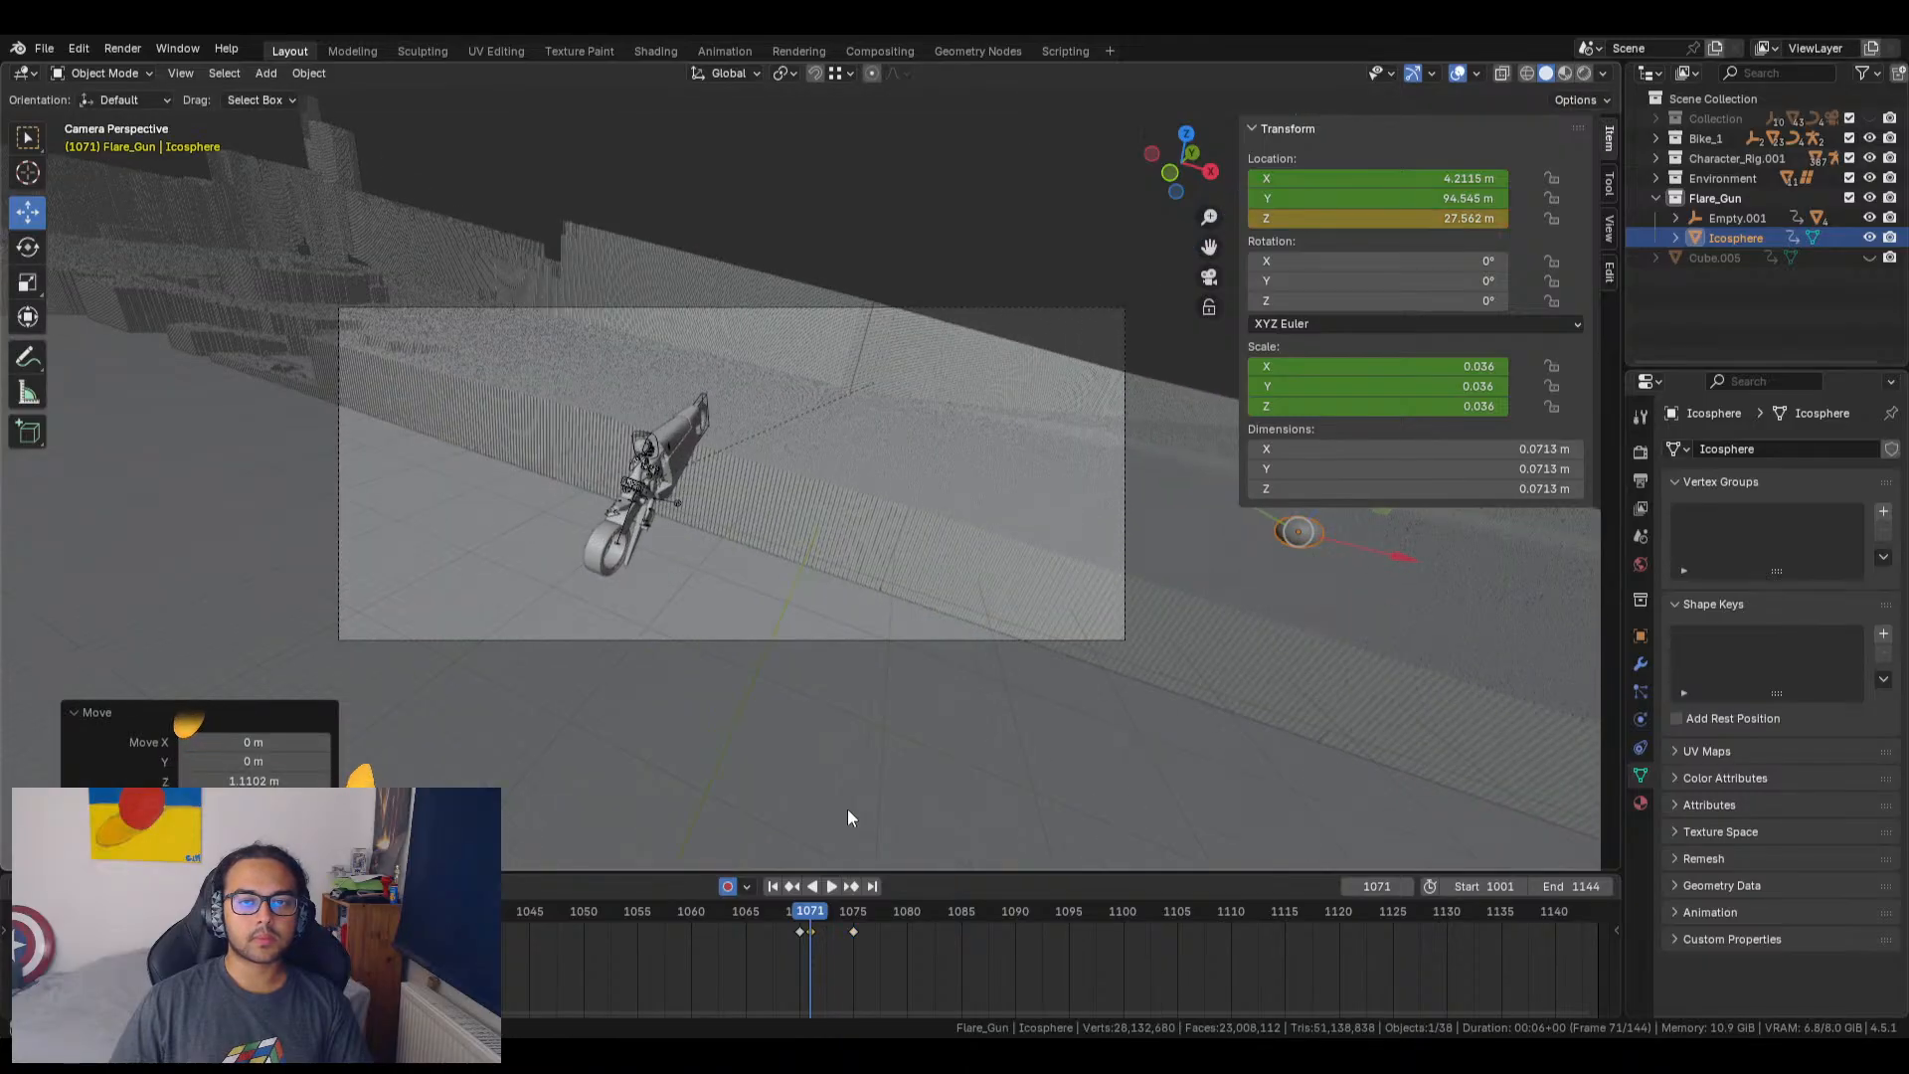
pyautogui.press('space')
pyautogui.moveTo(808, 919); pyautogui.dragTo(809, 915)
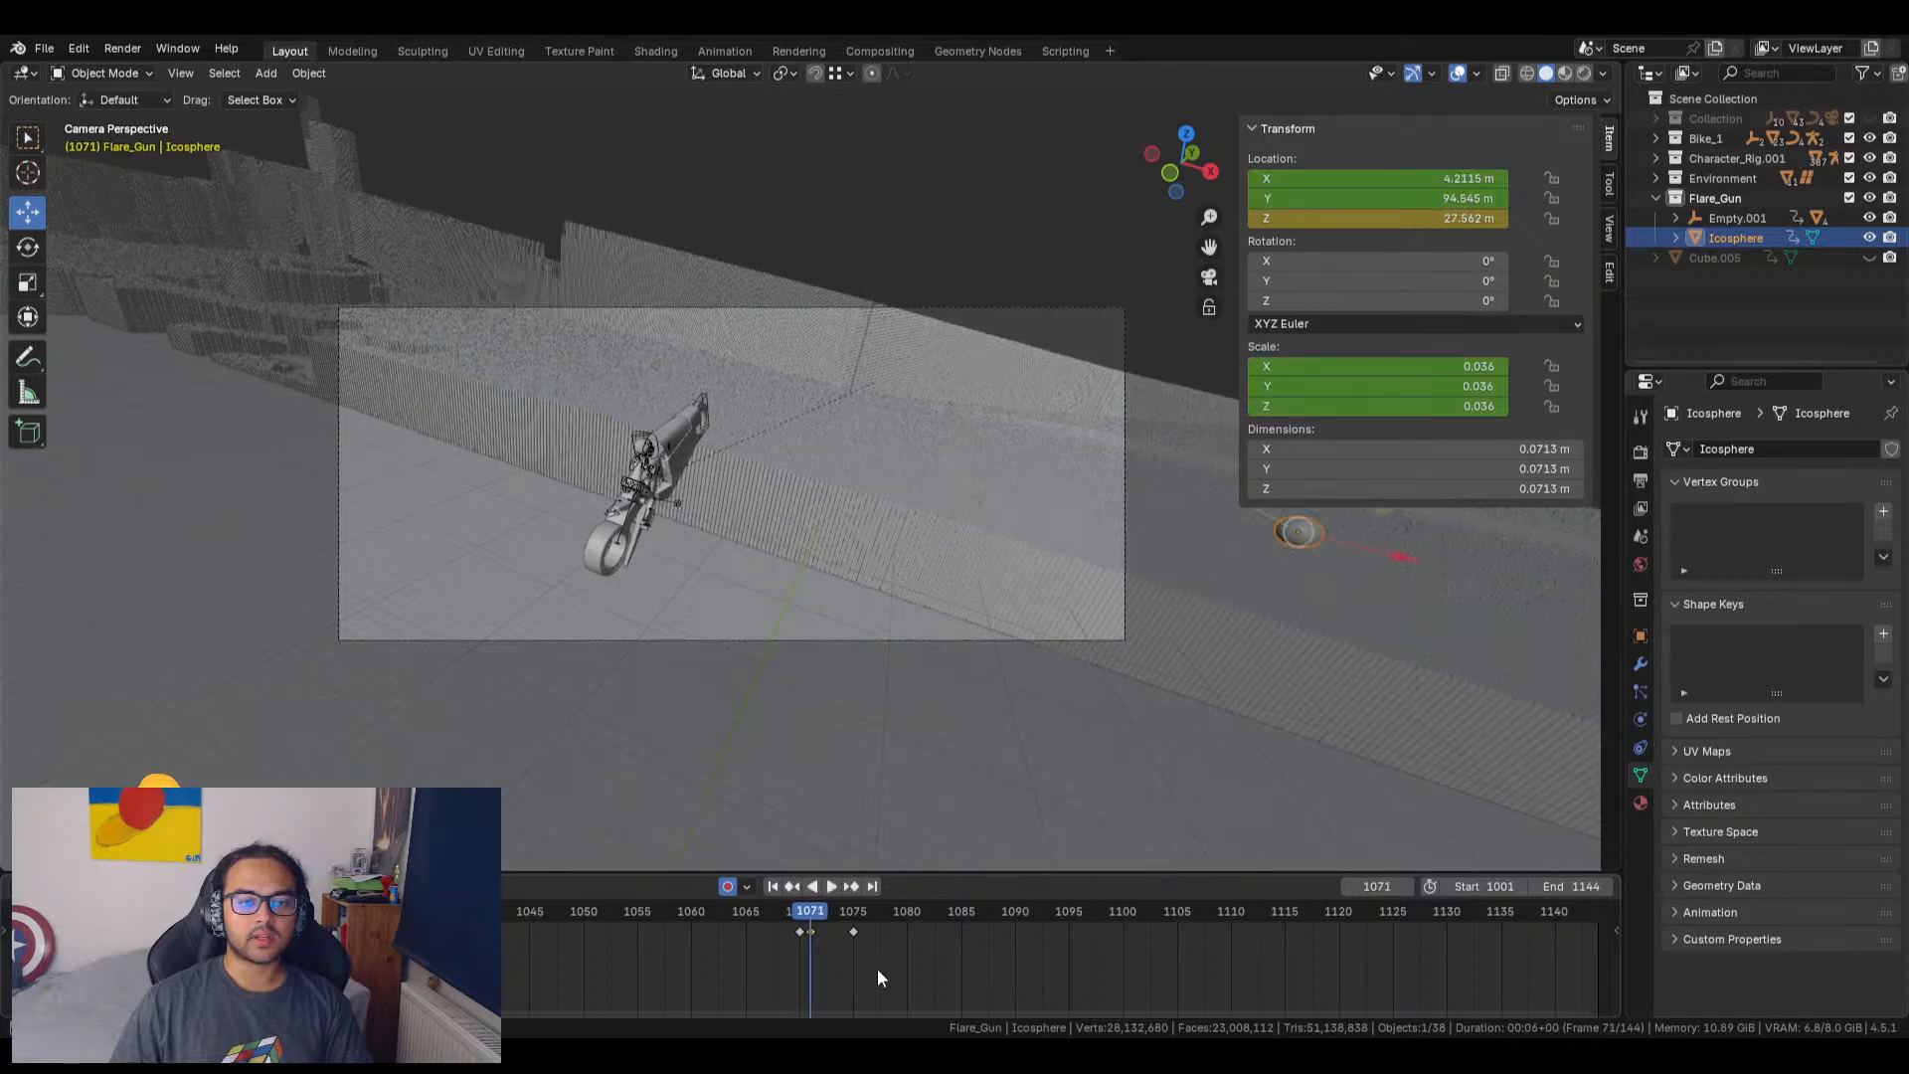
# Step: Shift the ico sphere's end keyframe from frame 1075 to frame 1081
pyautogui.moveTo(864, 959); pyautogui.dragTo(882, 961, button='middle')
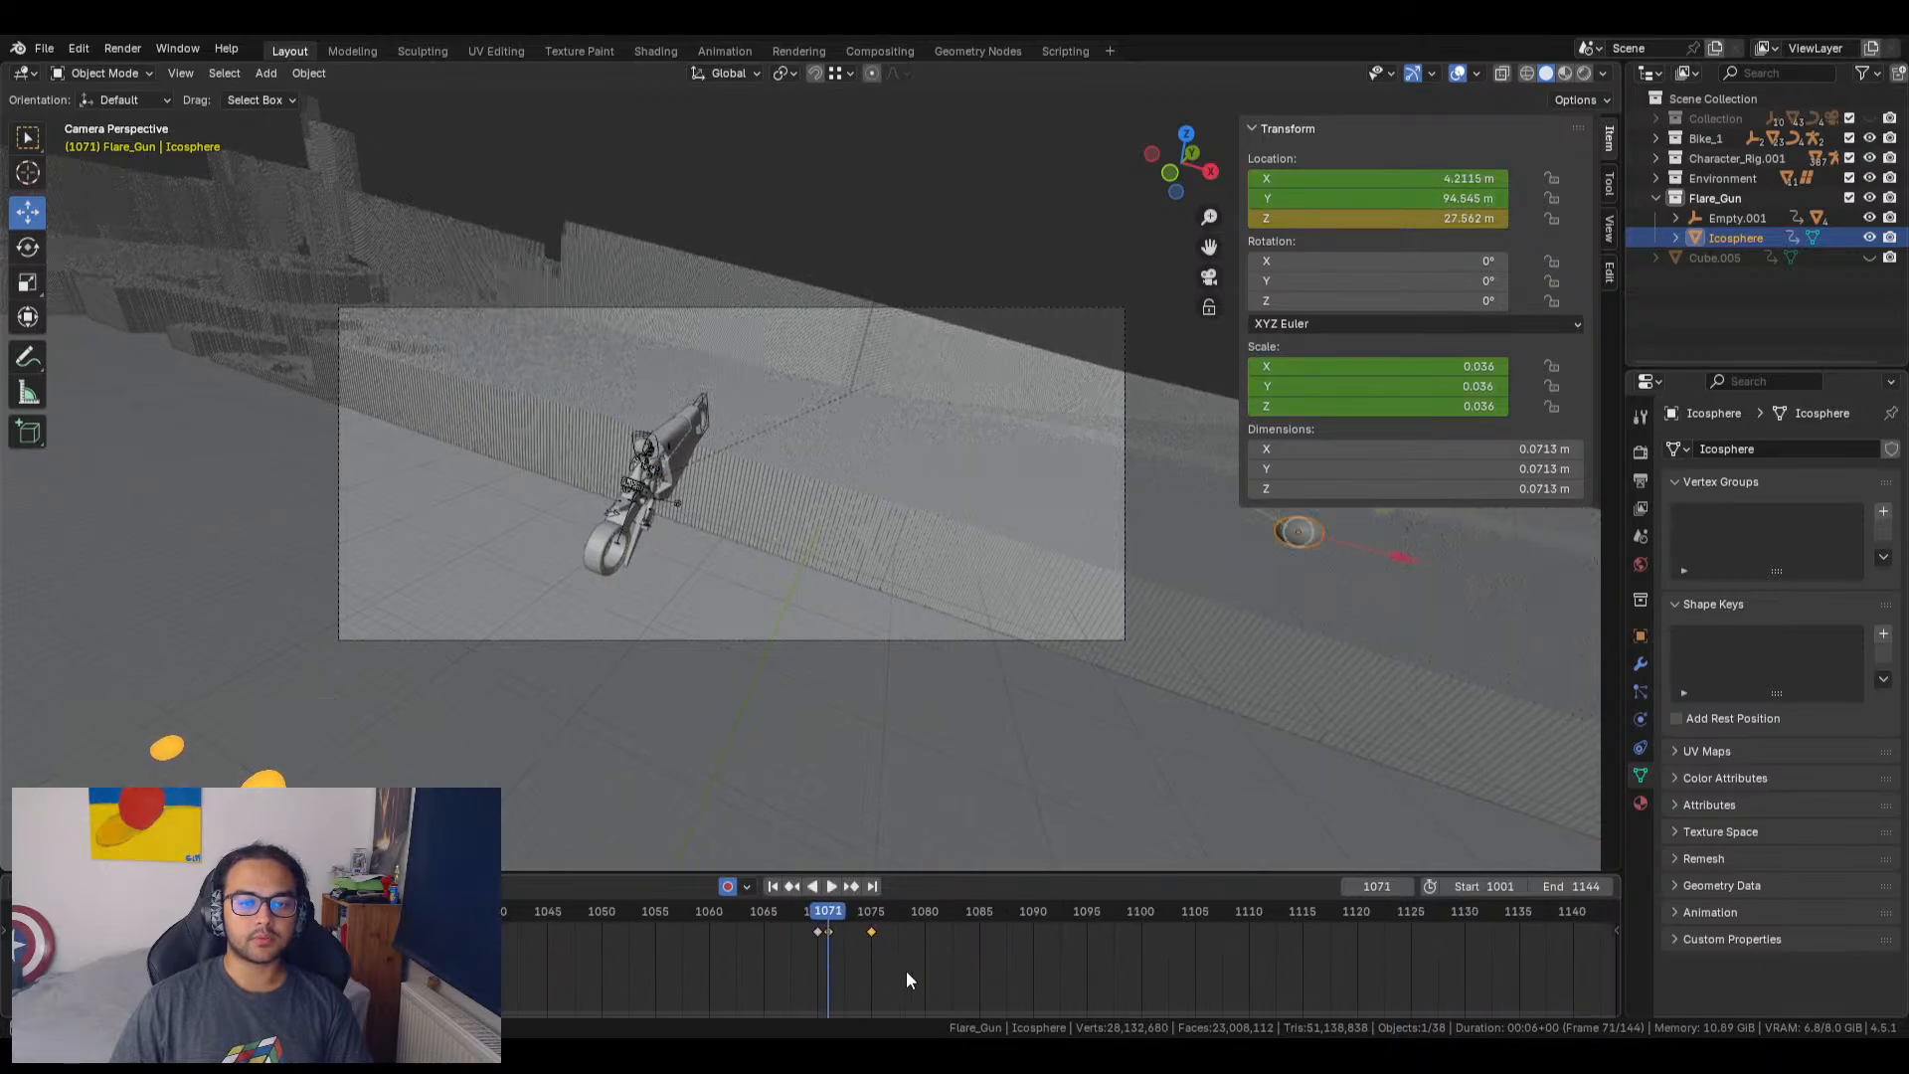
pyautogui.press('g')
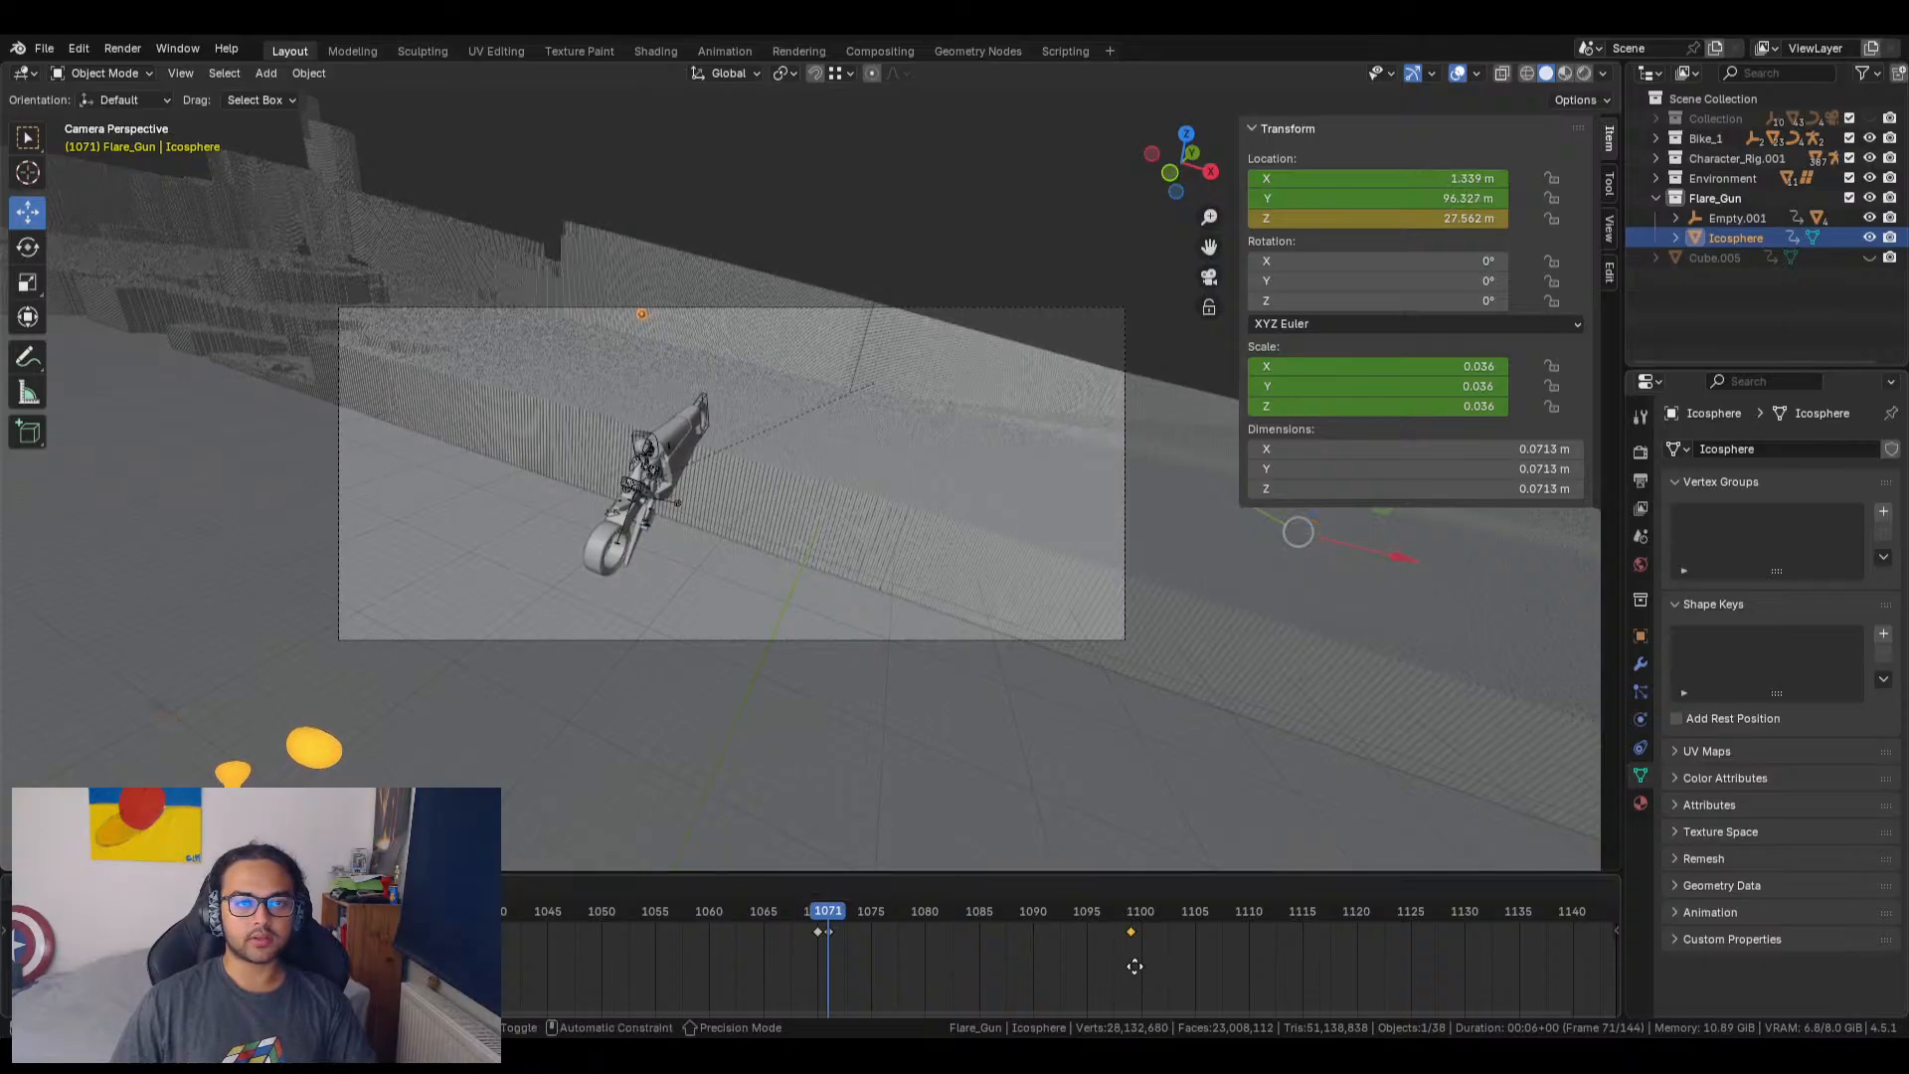
pyautogui.click(967, 961)
# Step: Delete the ico sphere's keyframe at frame 1071 and scrub around that frame to check the launch
pyautogui.click(819, 931)
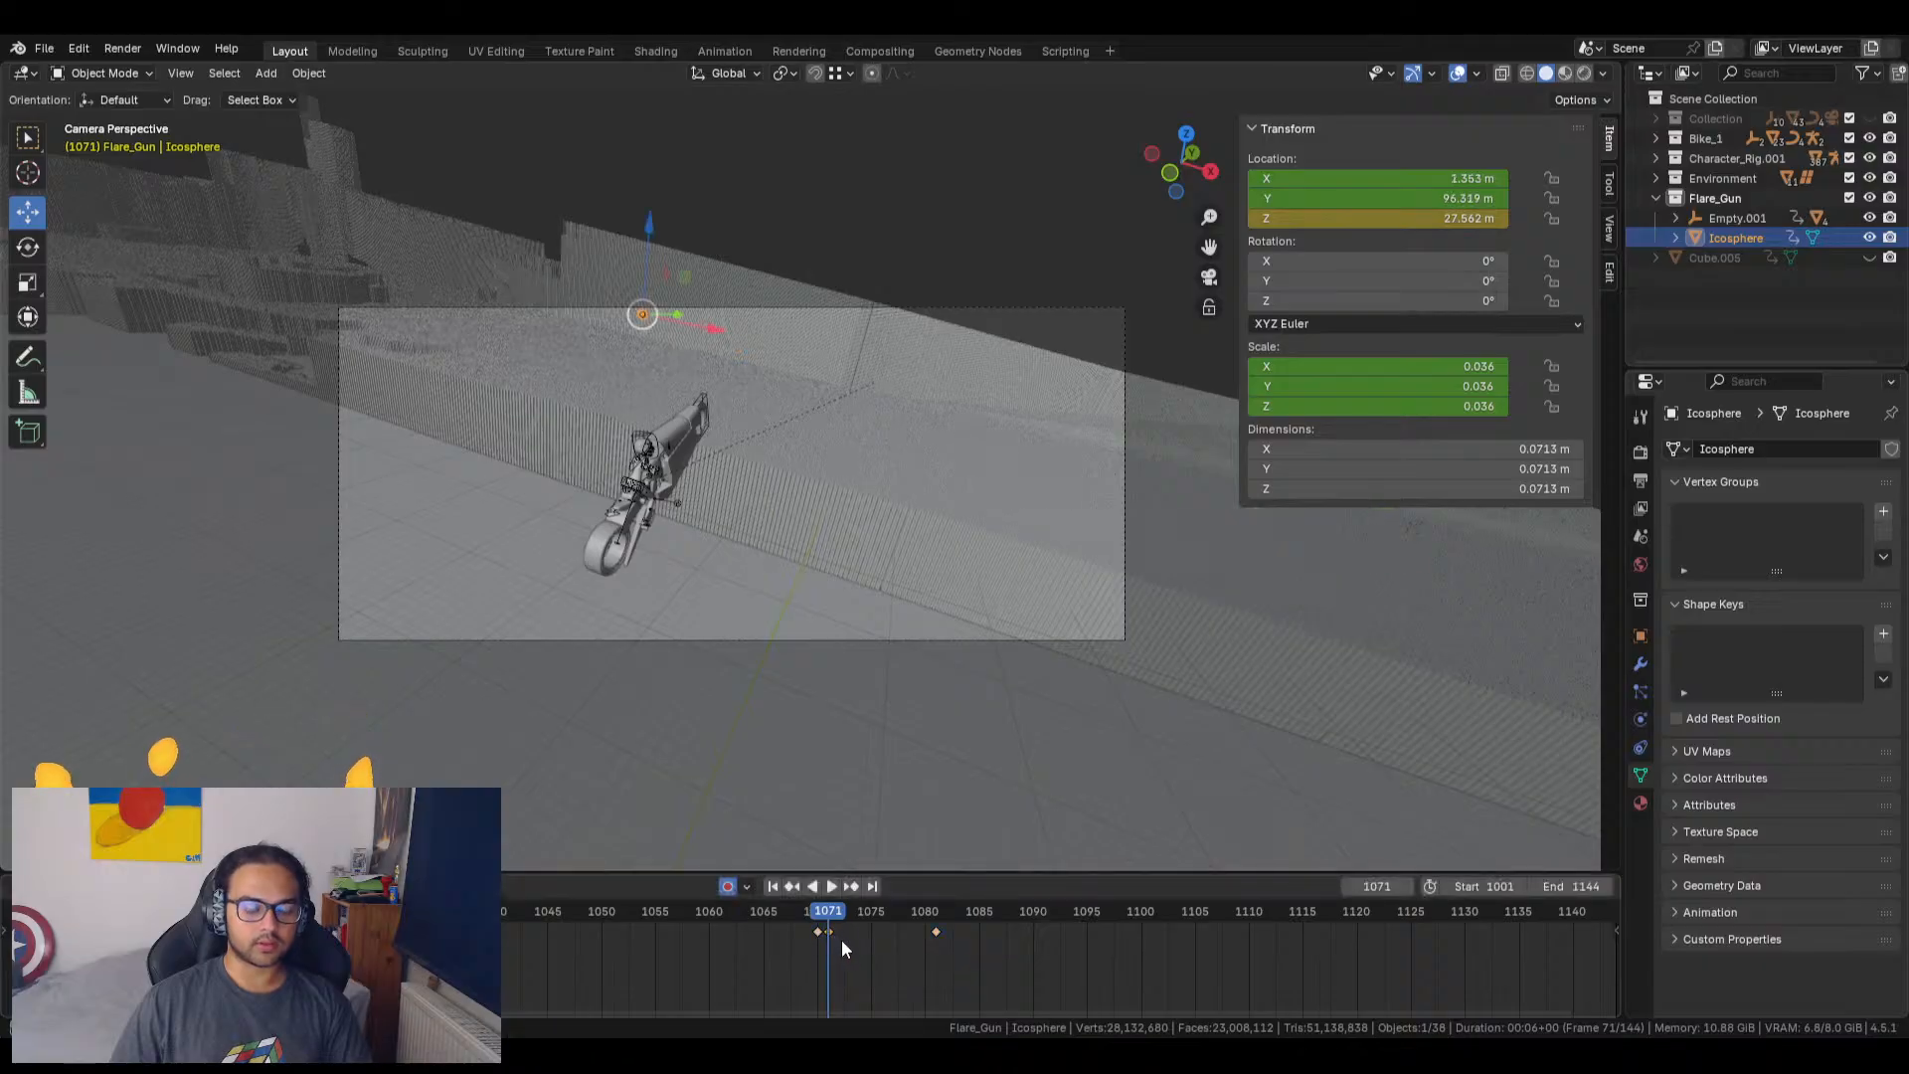
pyautogui.press('x')
pyautogui.click(842, 941)
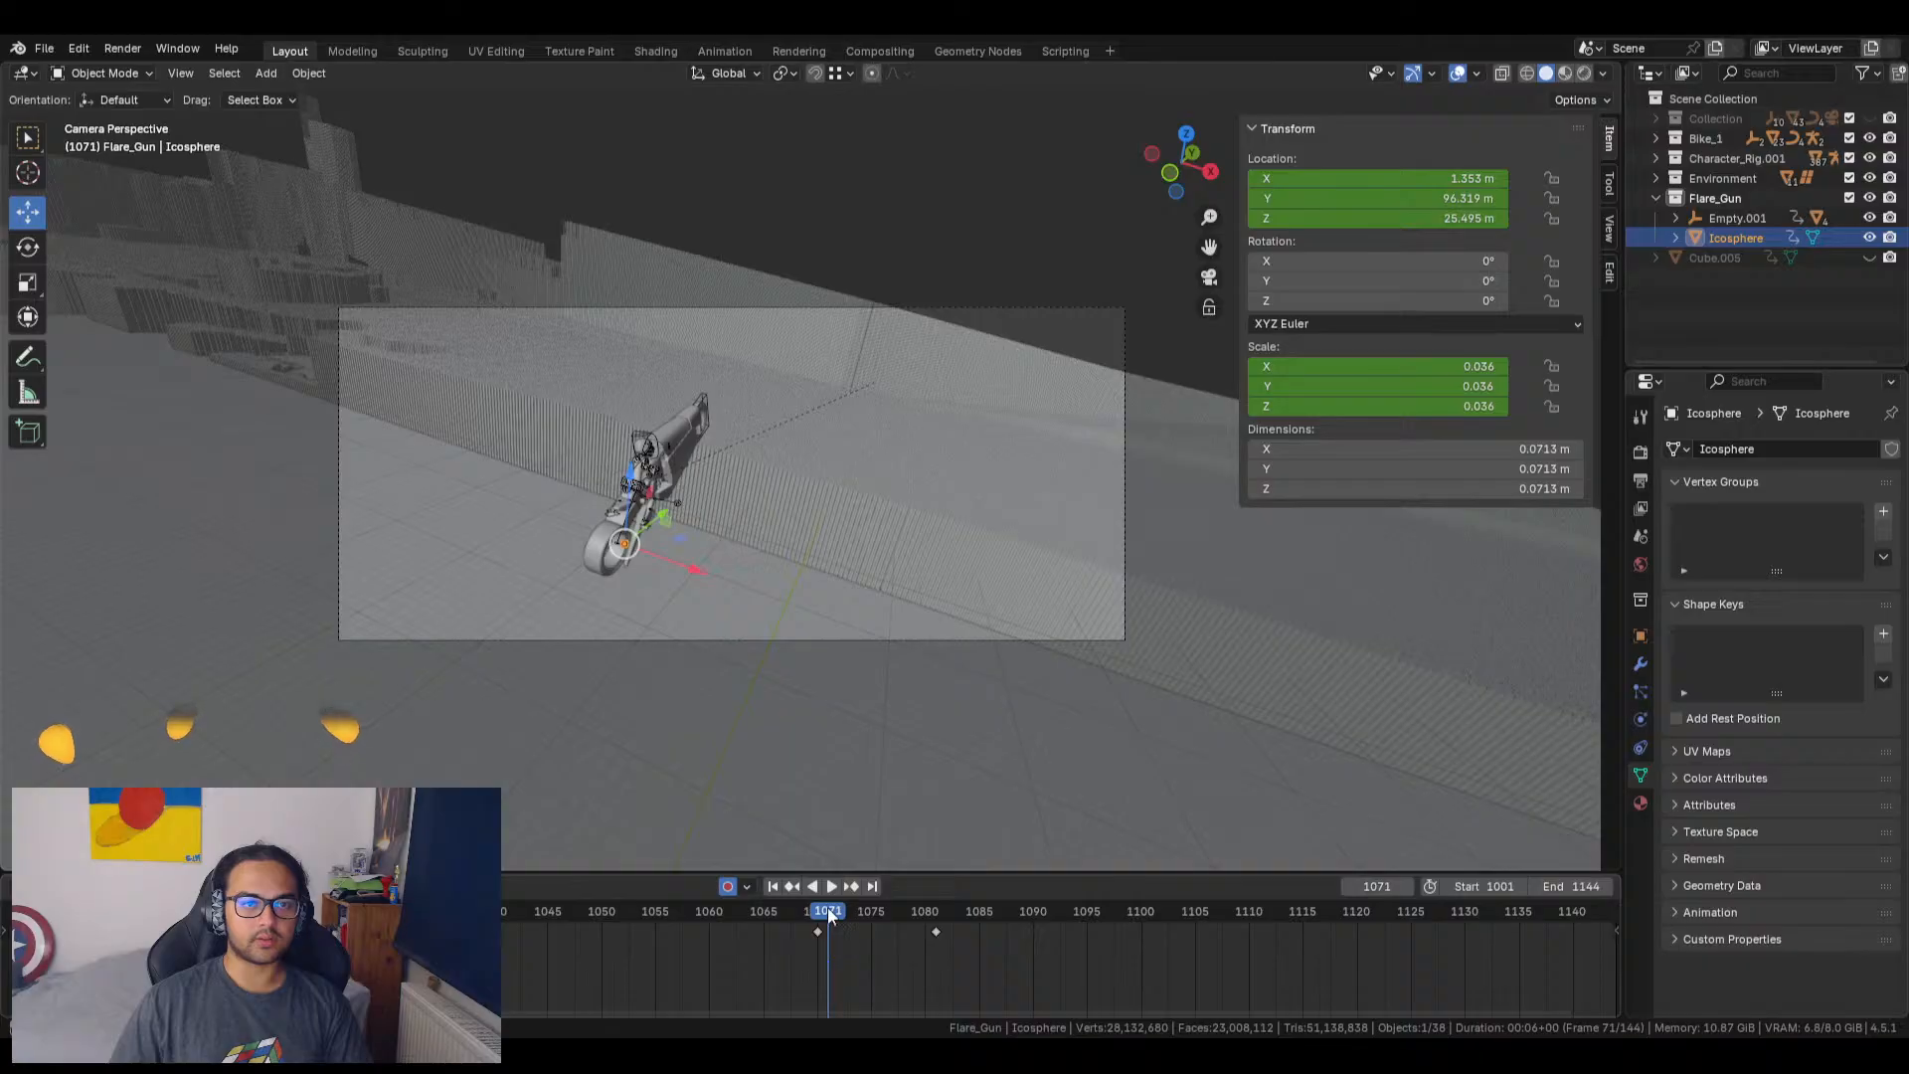
pyautogui.moveTo(825, 911); pyautogui.dragTo(812, 915)
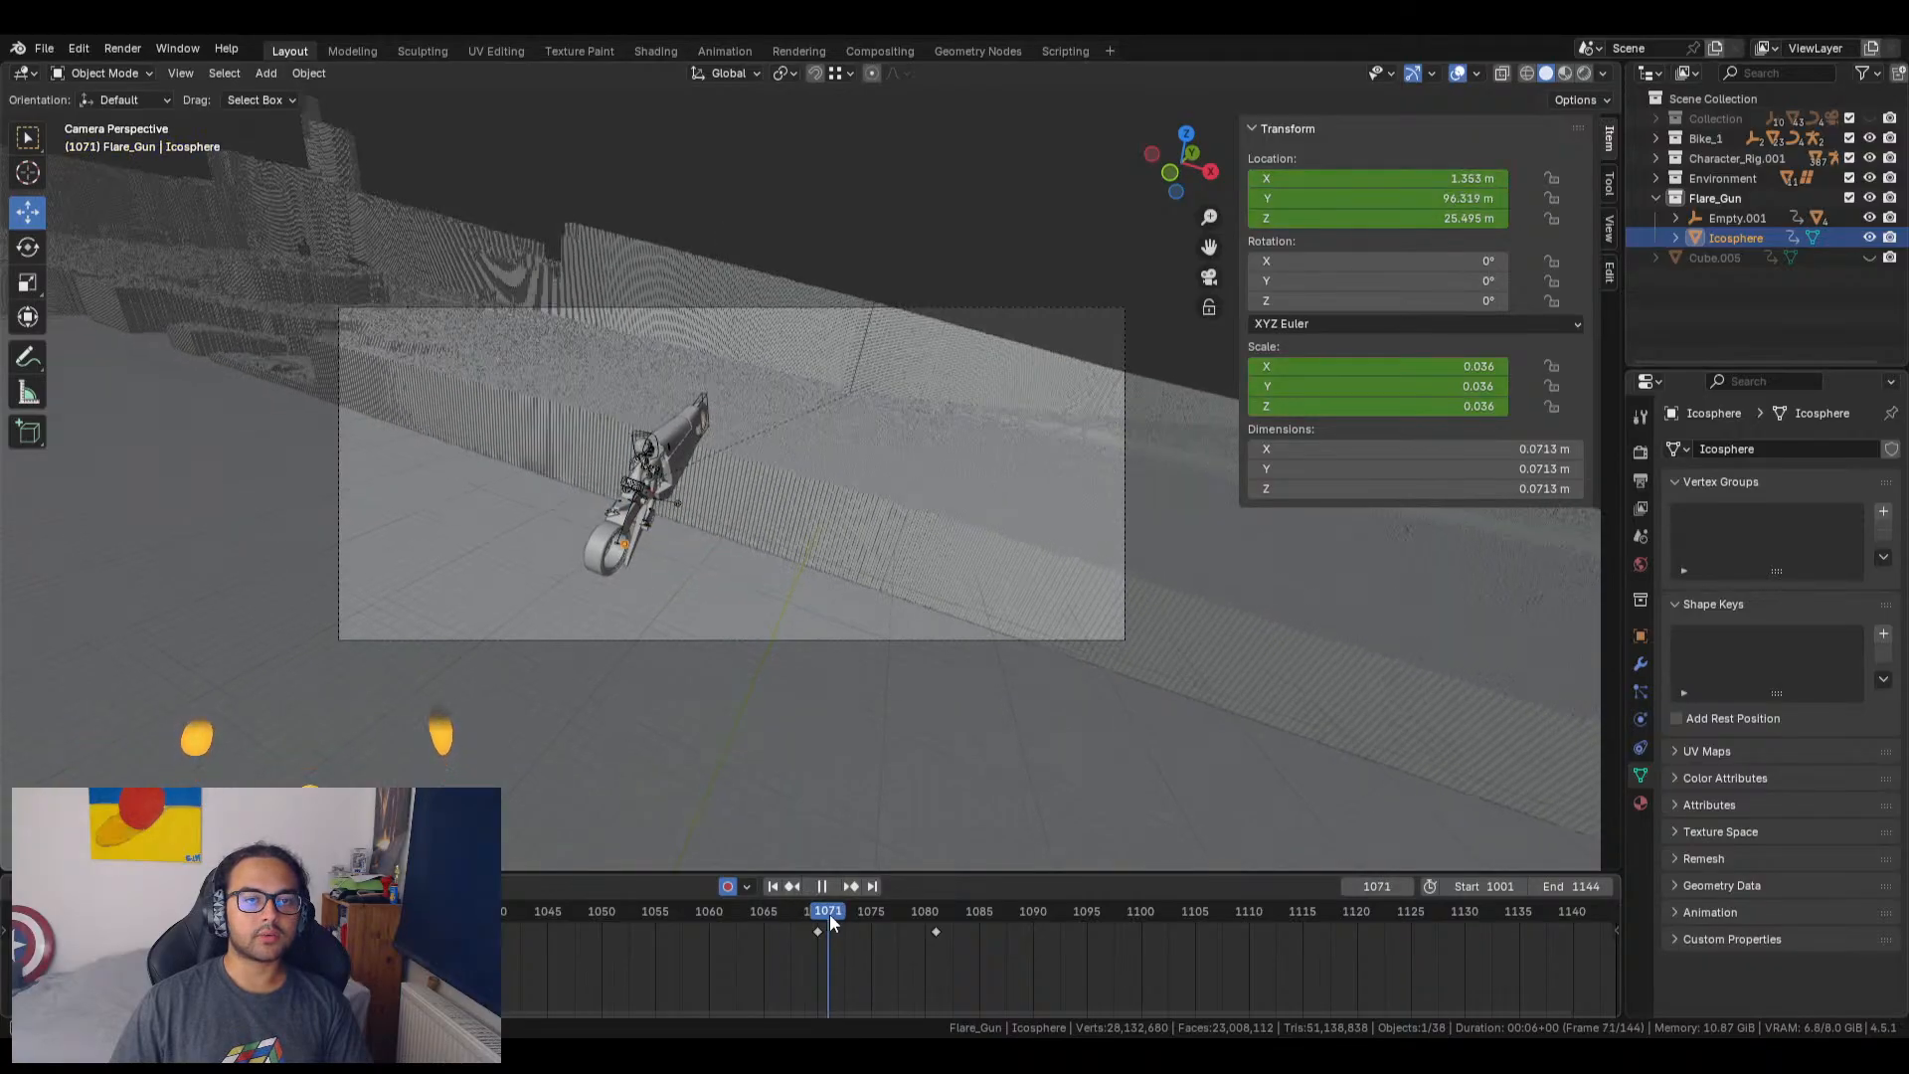
pyautogui.moveTo(835, 915); pyautogui.dragTo(829, 916)
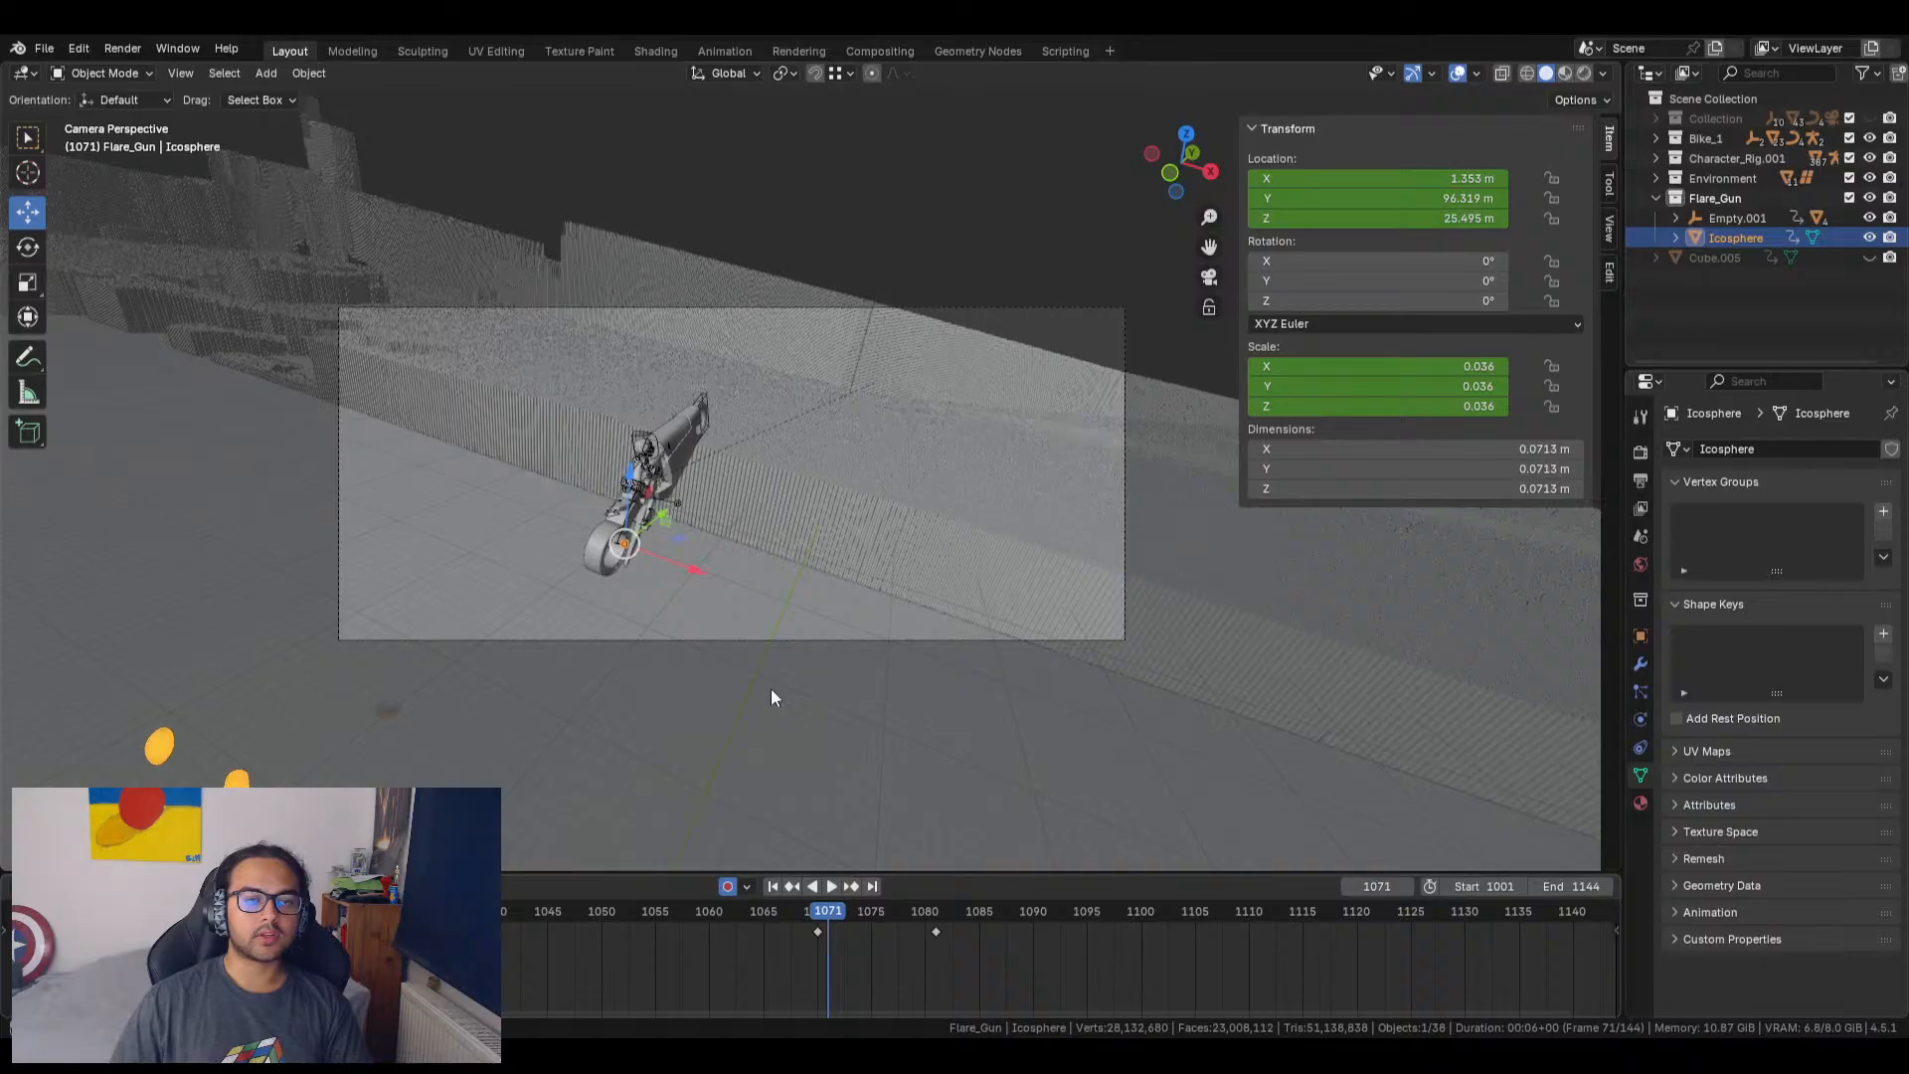
# Step: Try moving the ico sphere to about X 2.72 m, Z 26.62 m at frame 1071, and undo the move
pyautogui.moveTo(689, 545); pyautogui.dragTo(835, 448)
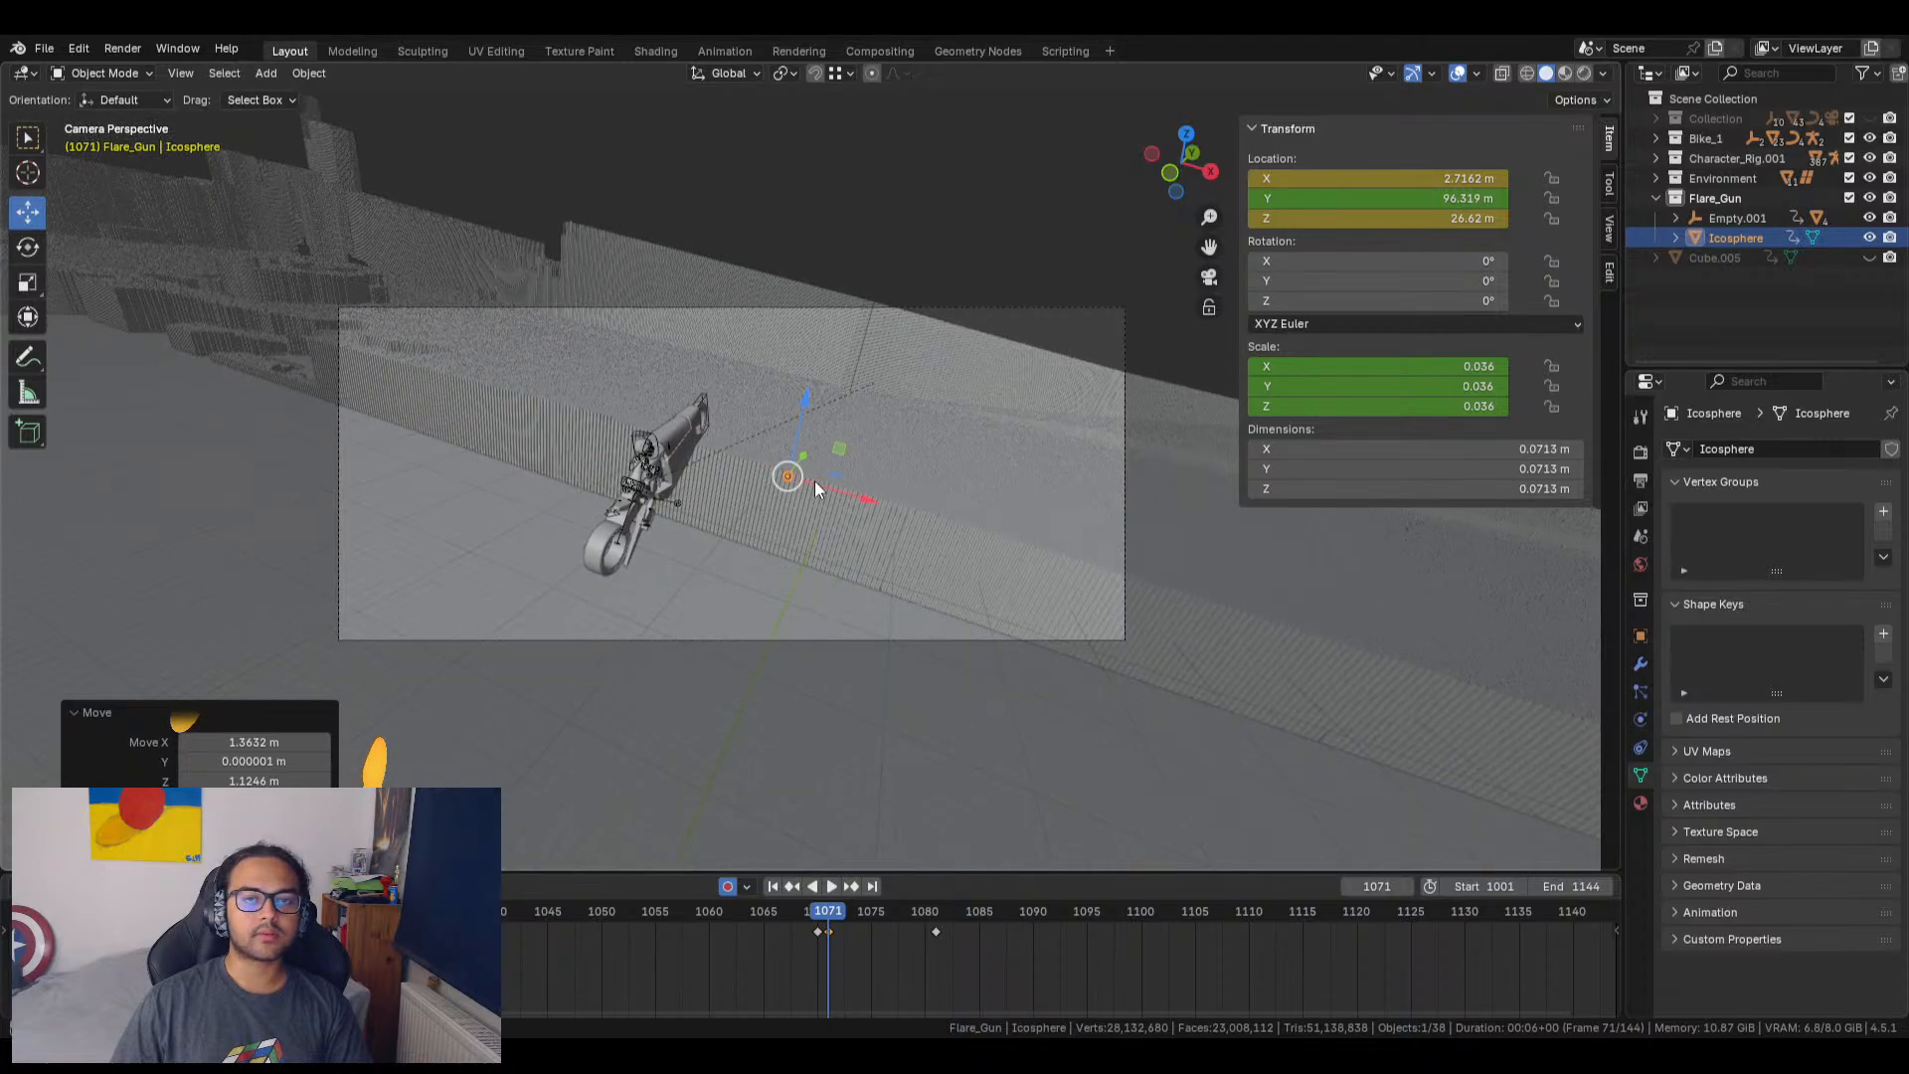
pyautogui.click(1871, 119)
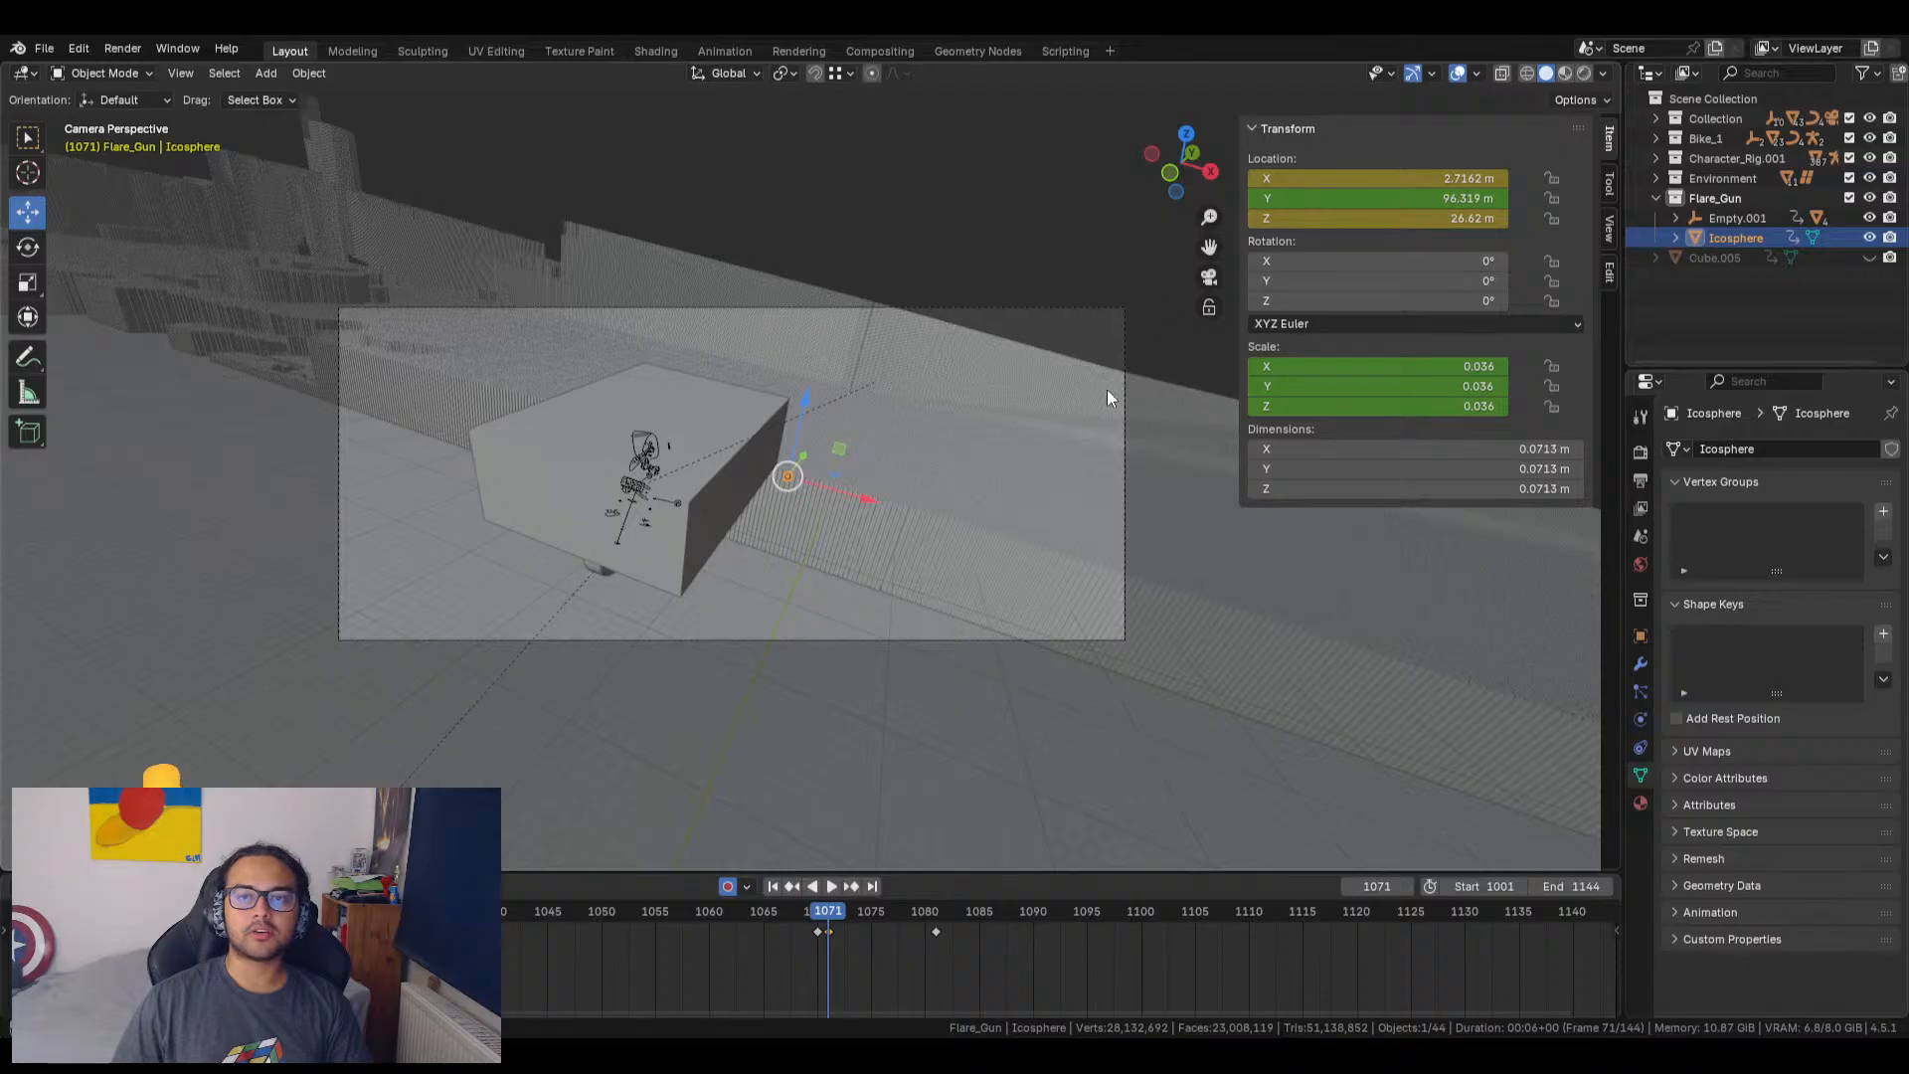
pyautogui.moveTo(1107, 391); pyautogui.dragTo(877, 756, button='middle')
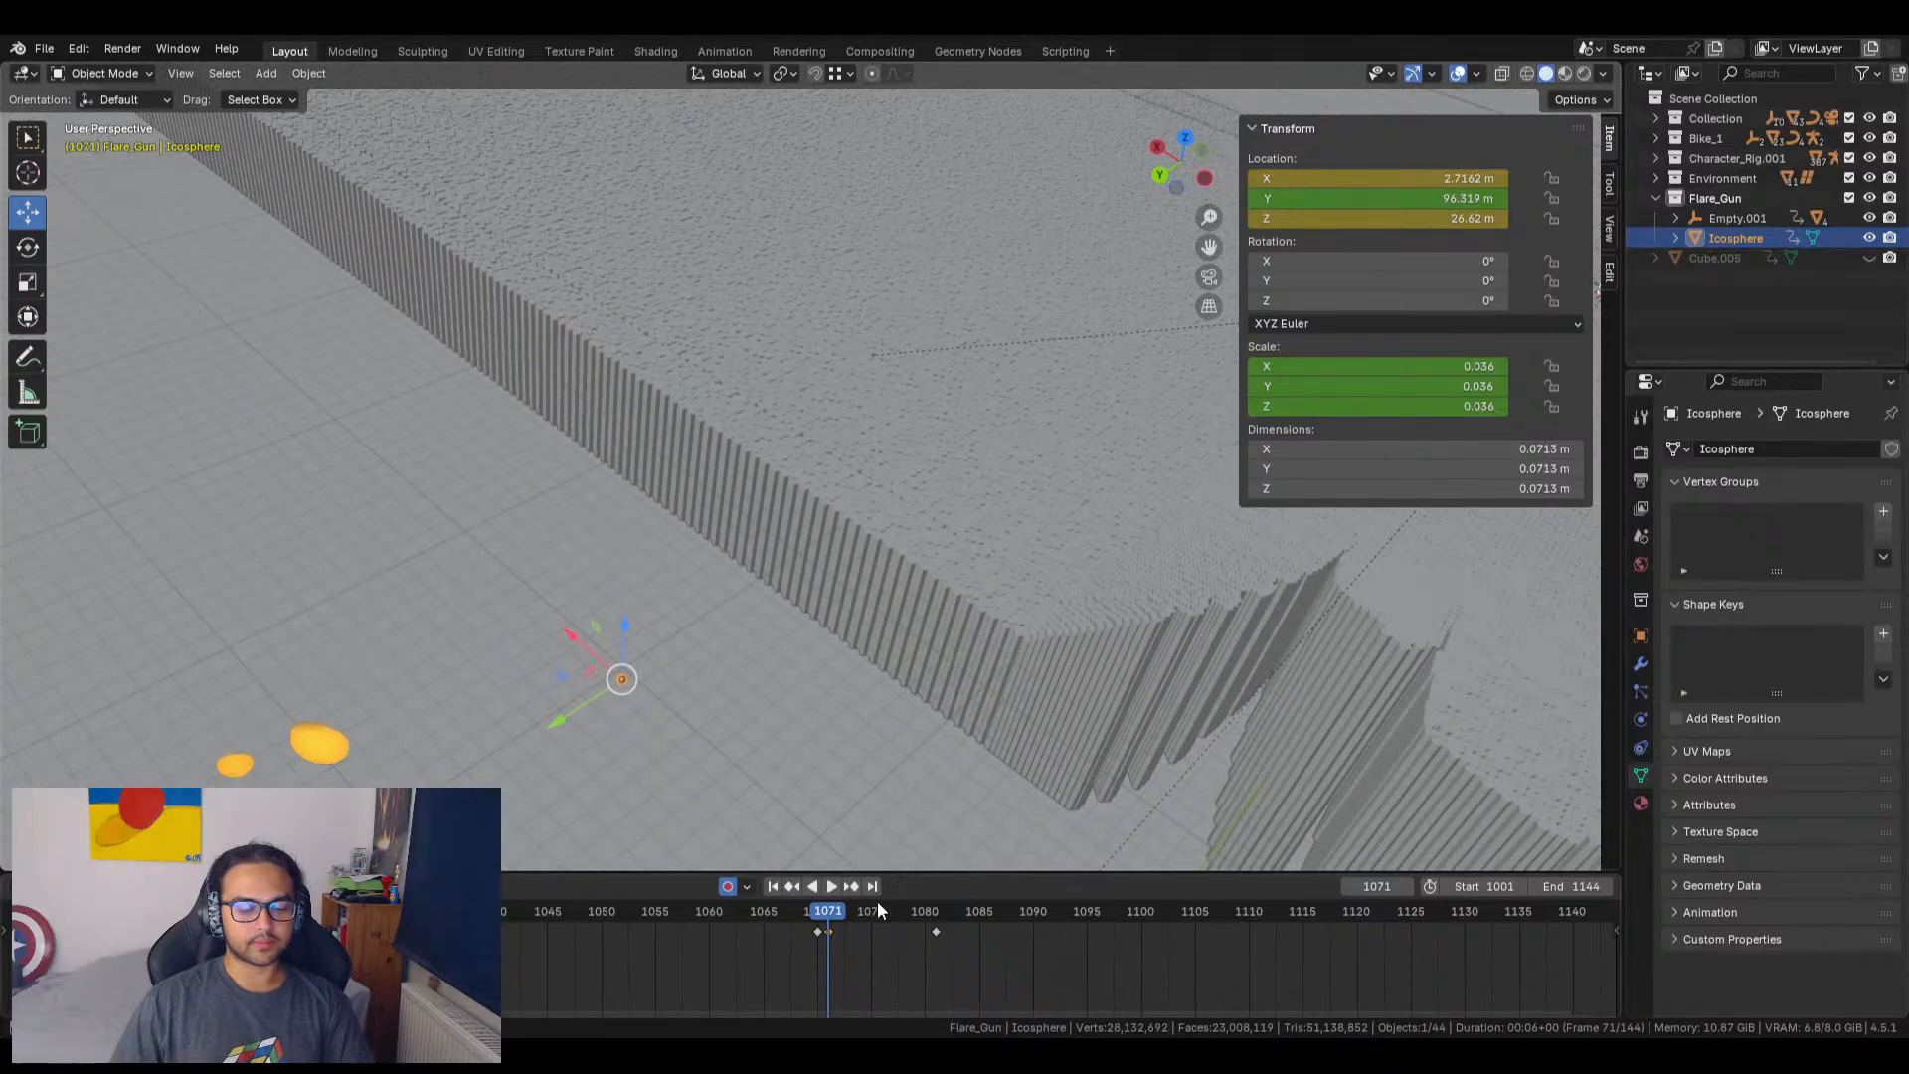
pyautogui.hotkey('ctrl', 'z')
pyautogui.hotkey('ctrl', 'z')
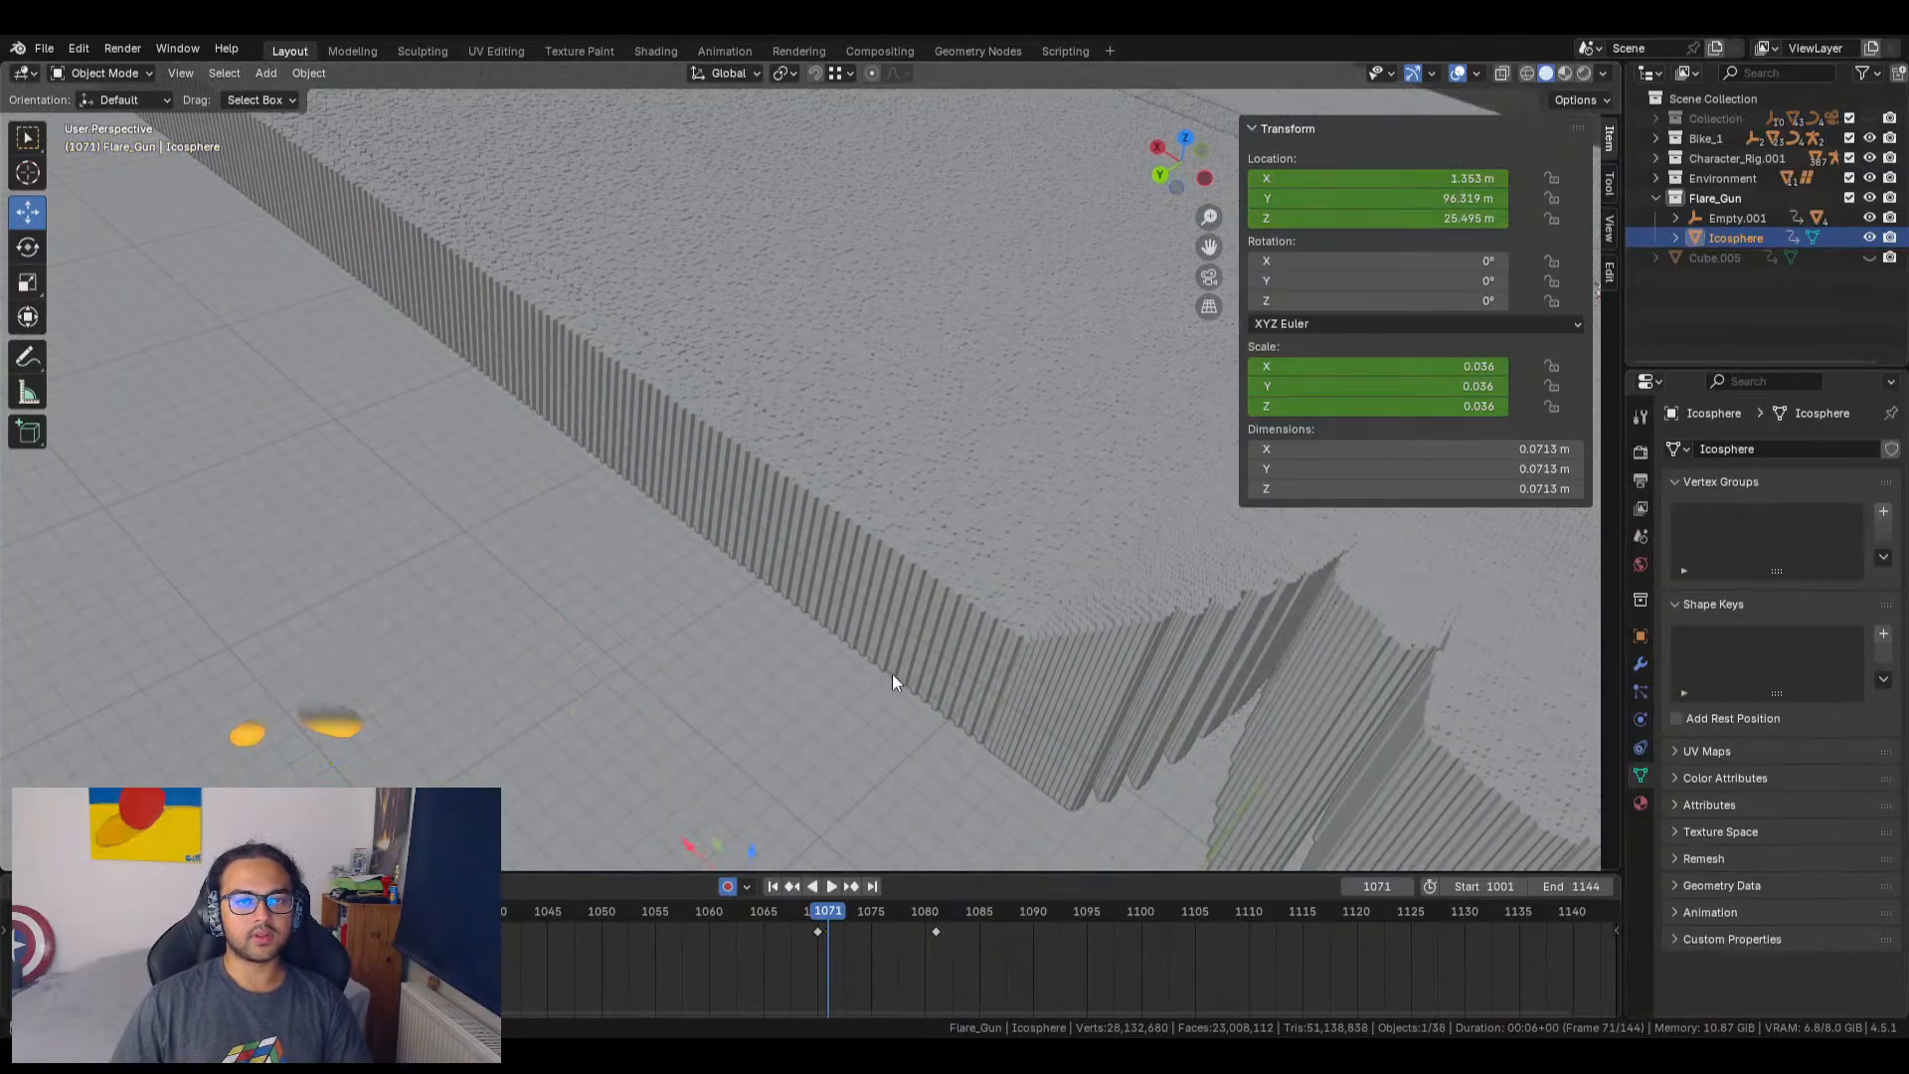
# Step: Frame the rider outside the camera view, unhide the main Collection, and compare the camera's position with the ico sphere's
pyautogui.keyDown('shift'); pyautogui.moveTo(892, 673); pyautogui.dragTo(857, 338, button='middle'); pyautogui.keyUp('shift')
pyautogui.moveTo(919, 576); pyautogui.dragTo(892, 484, button='middle')
pyautogui.scroll(-6, 898, 484)
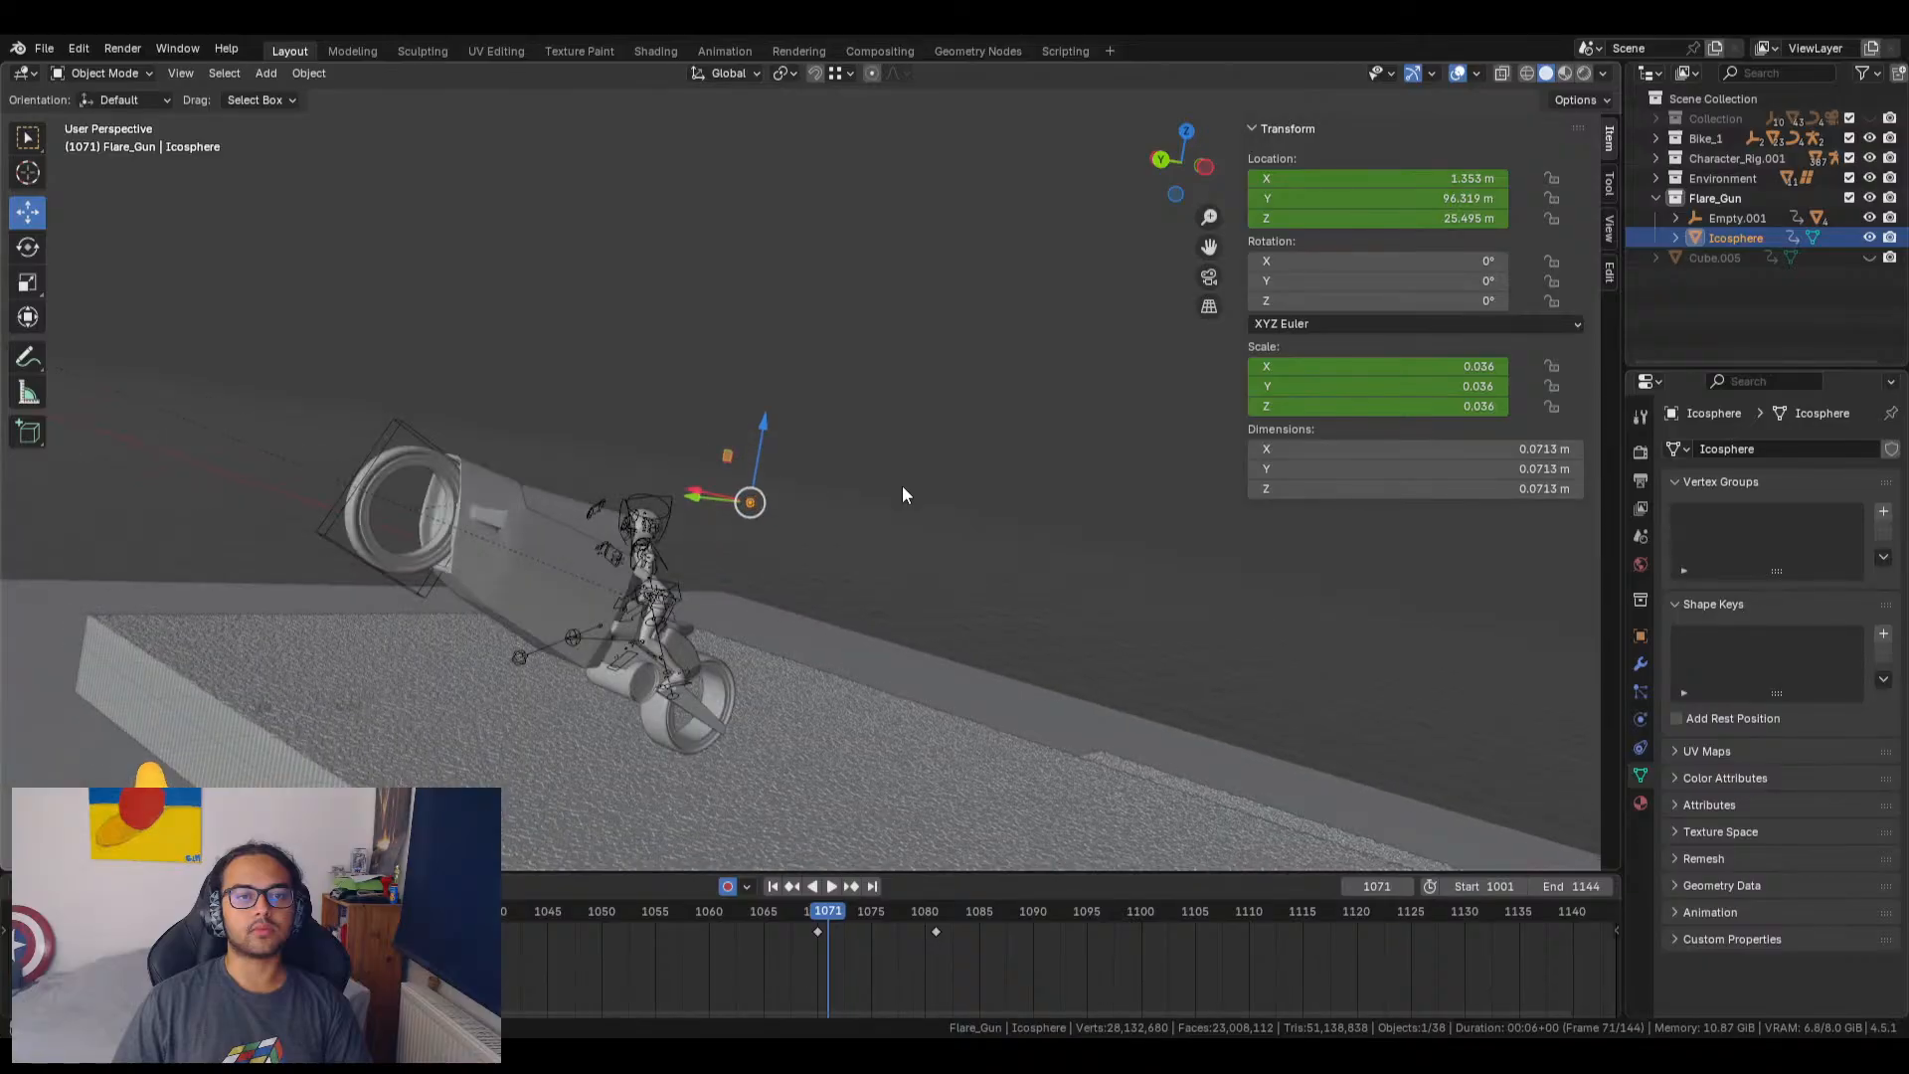
pyautogui.click(1870, 118)
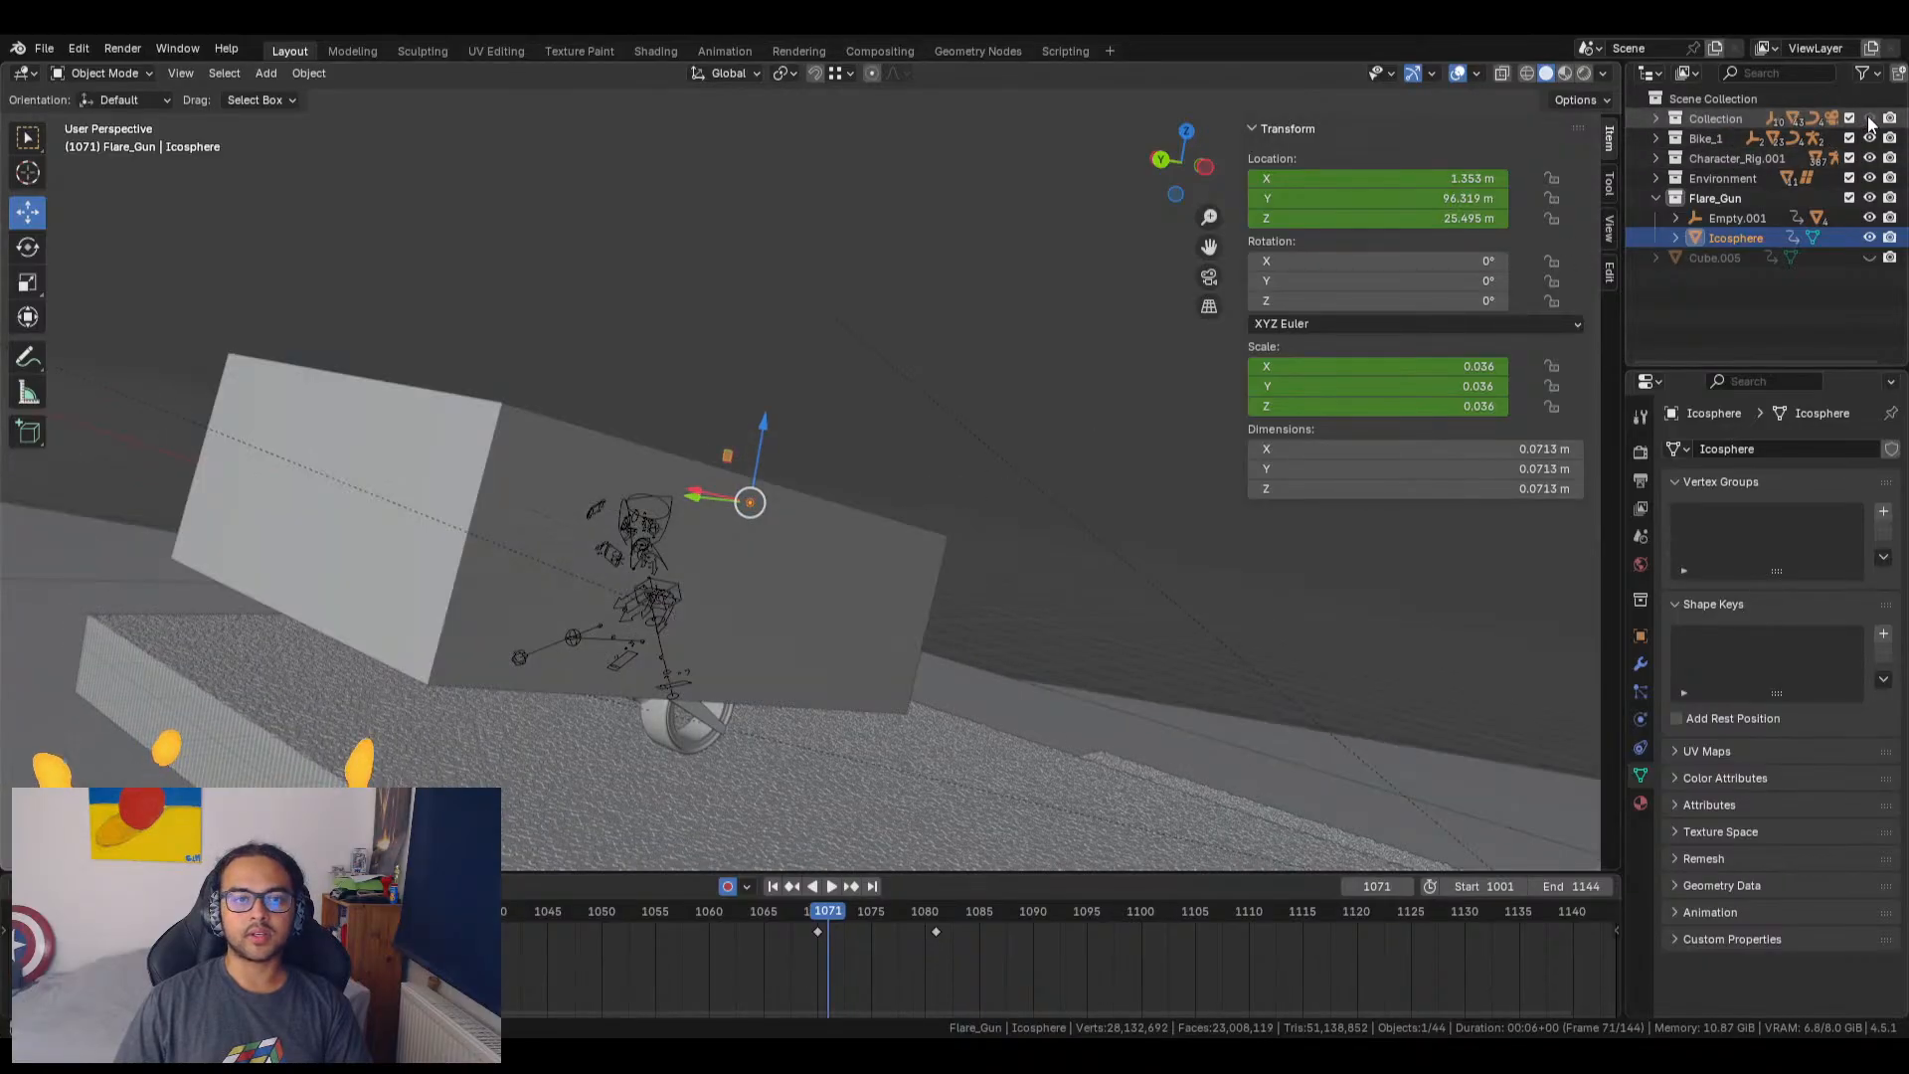
pyautogui.moveTo(1005, 470); pyautogui.dragTo(856, 306, button='middle')
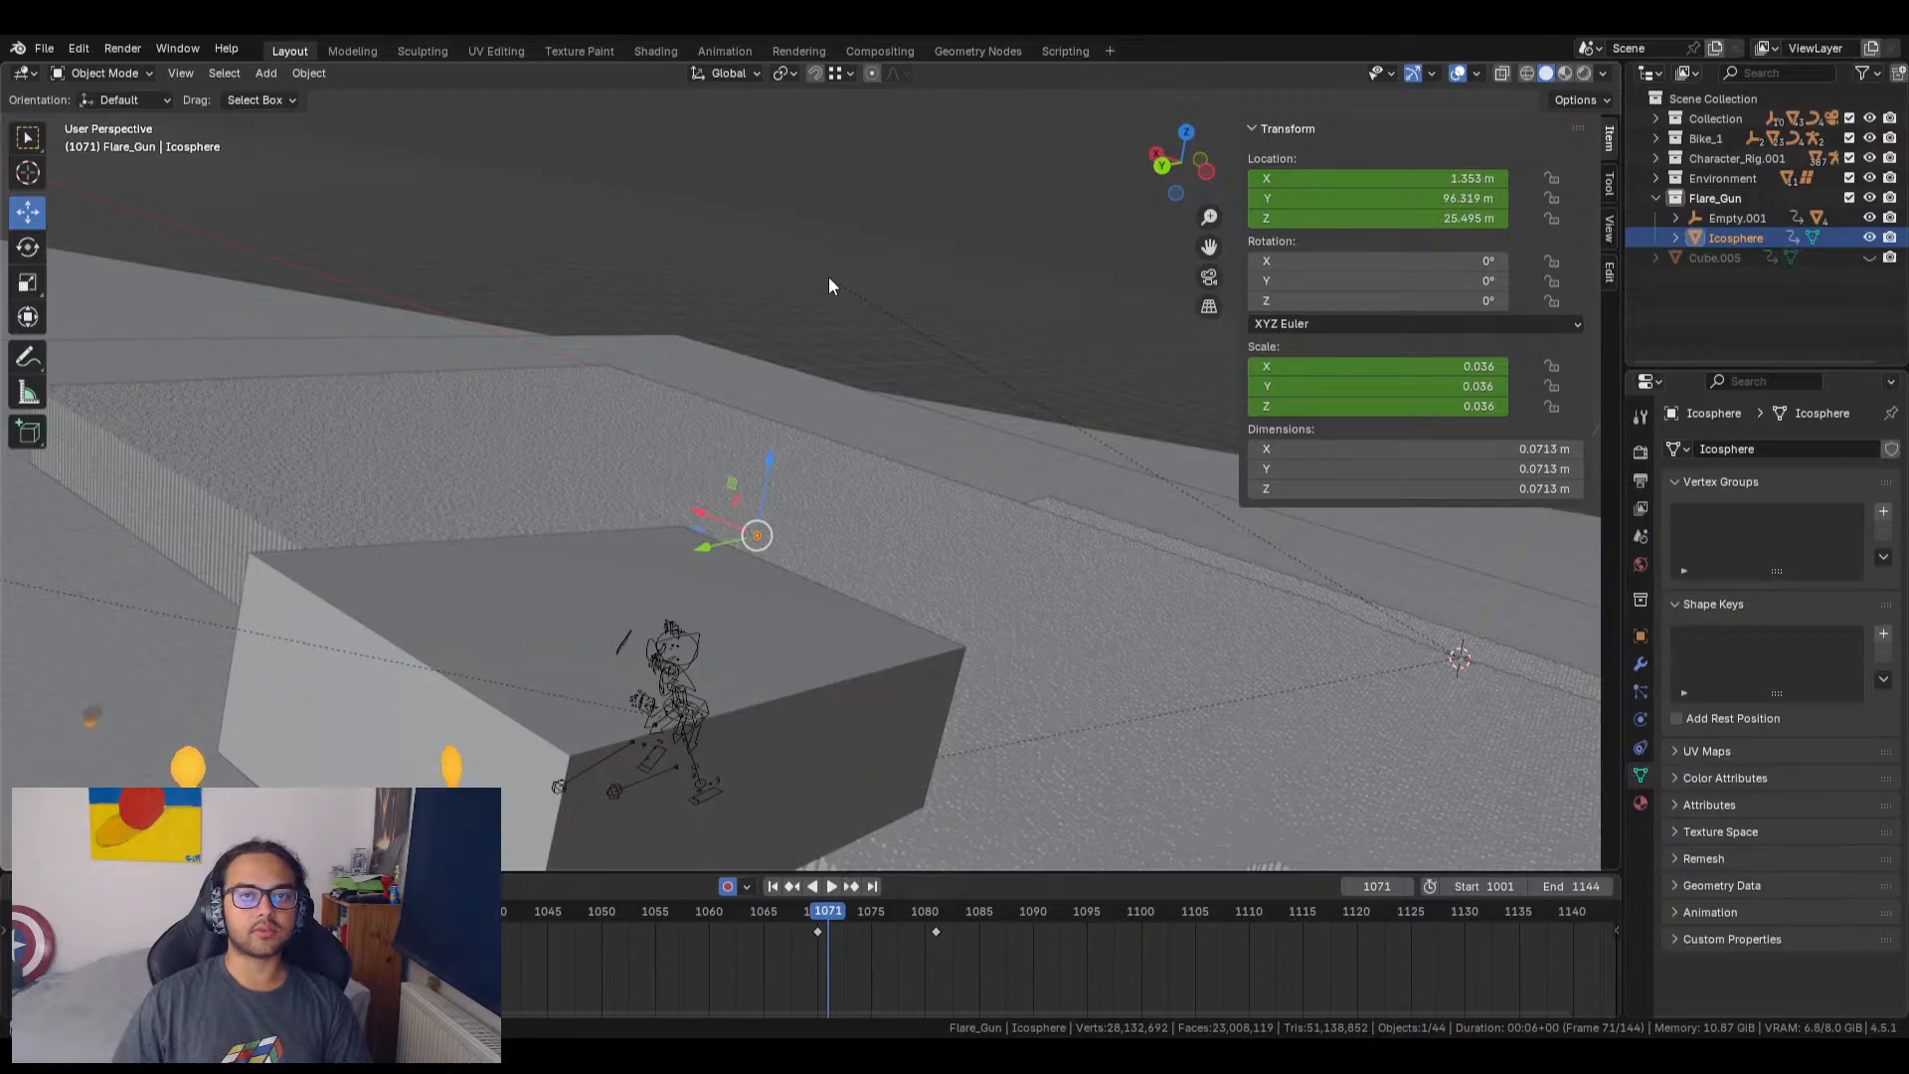
pyautogui.click(828, 277)
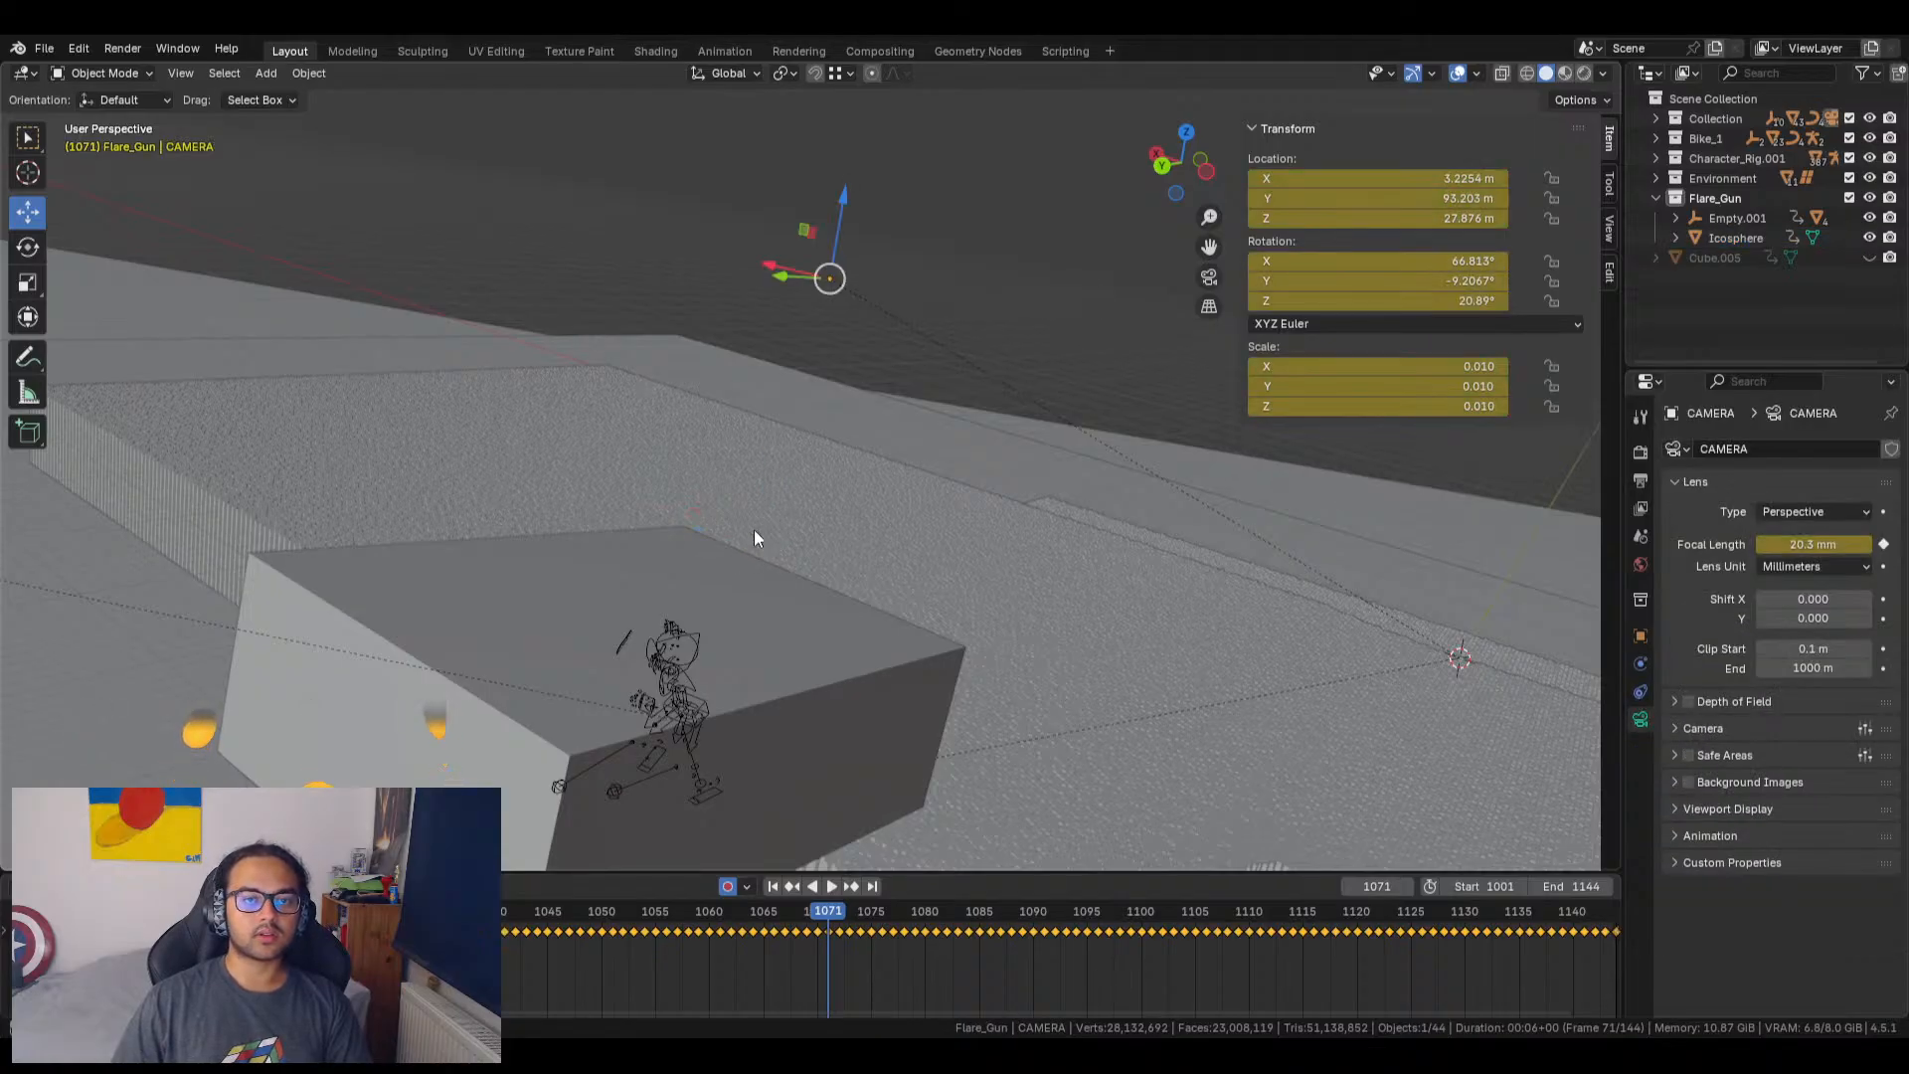
pyautogui.click(754, 537)
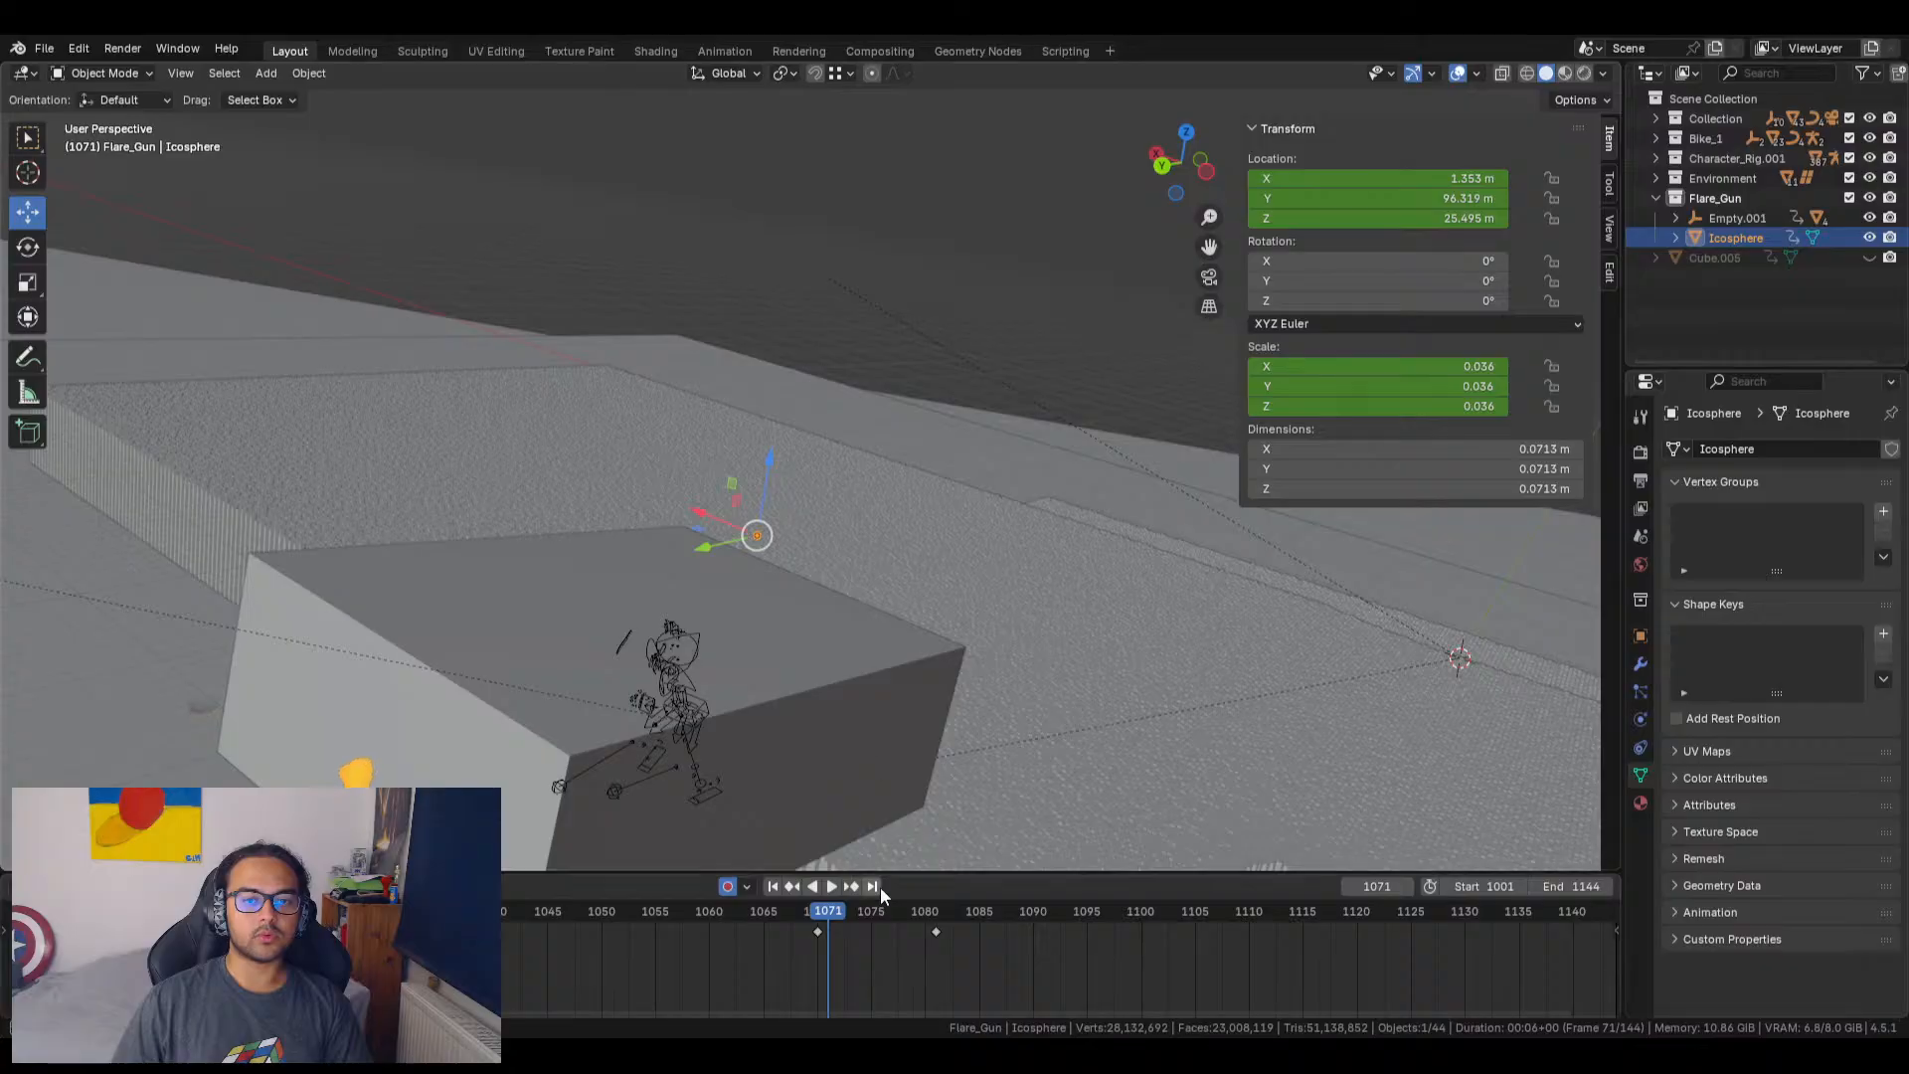
# Step: At frame 1073, move the ico sphere in the YZ plane to about Y 95.0 m, Z 28.2 m
pyautogui.press('space')
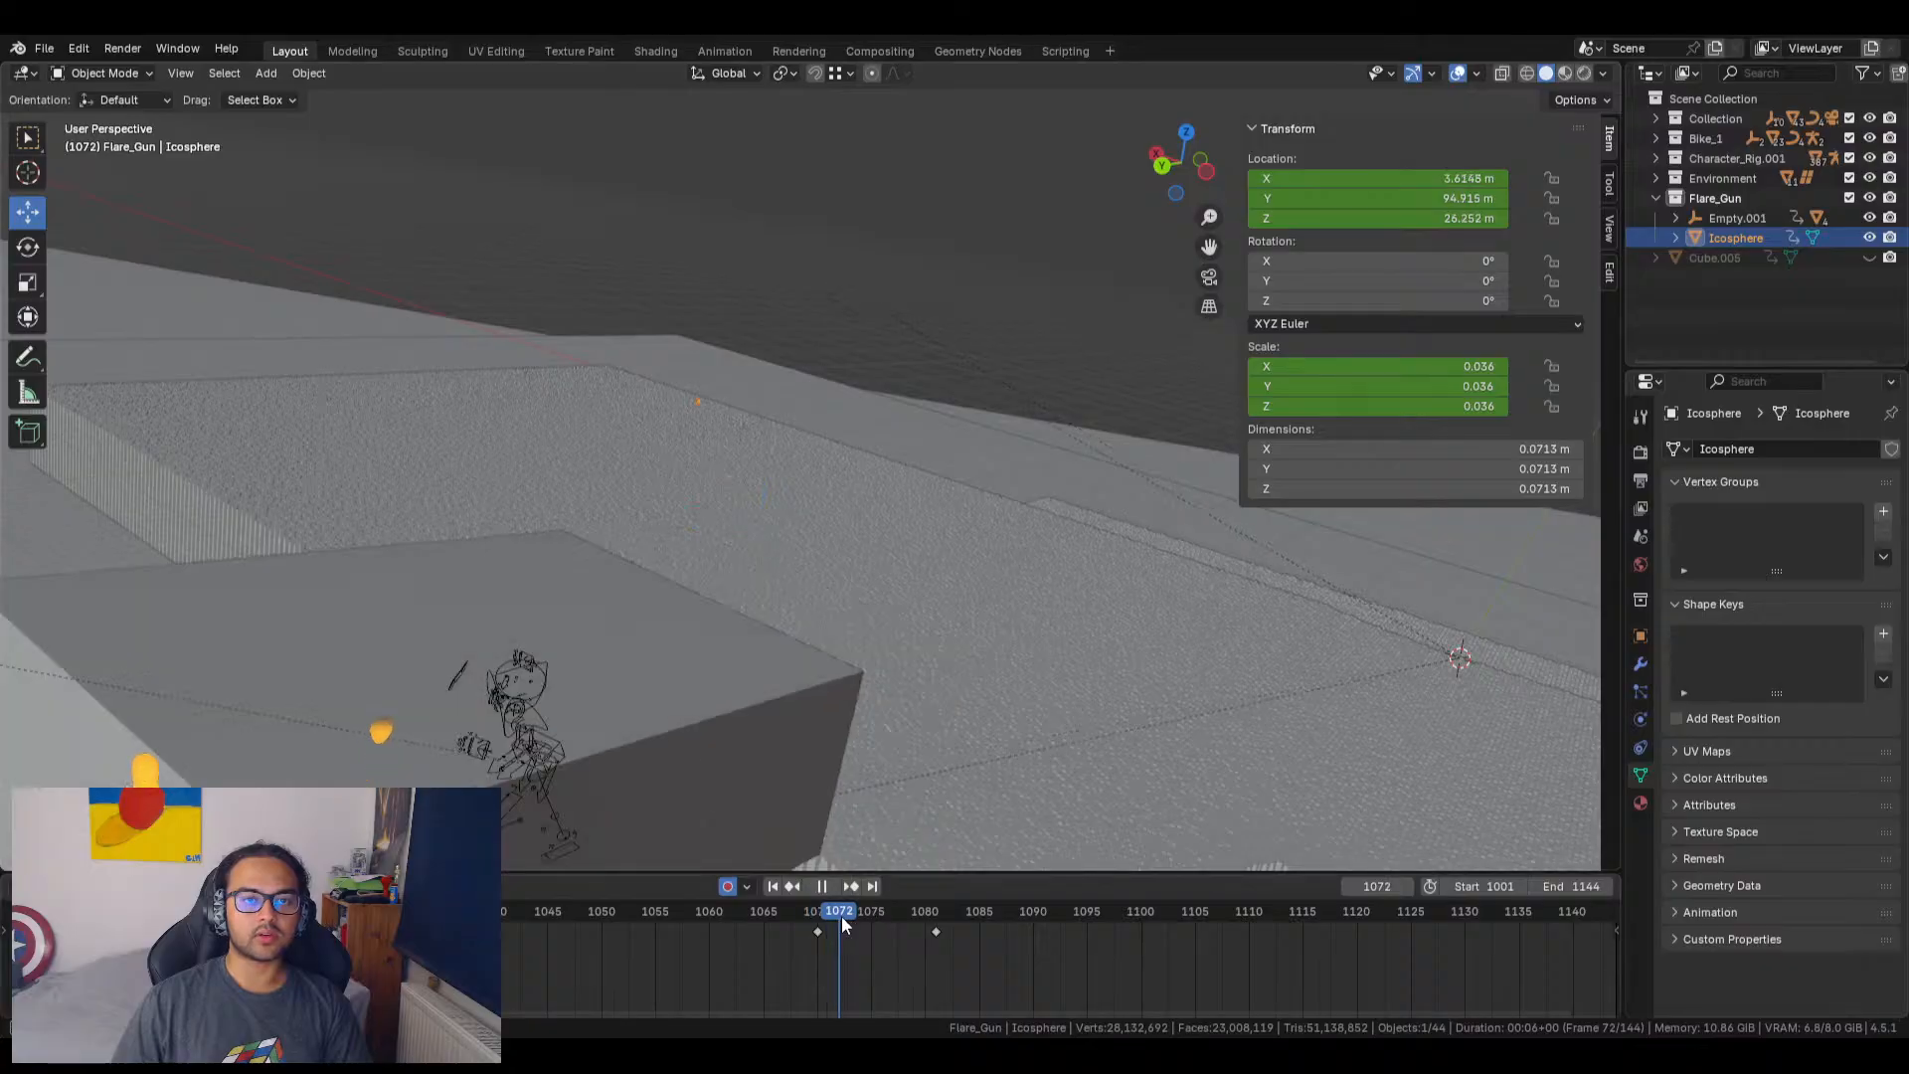
pyautogui.press('space')
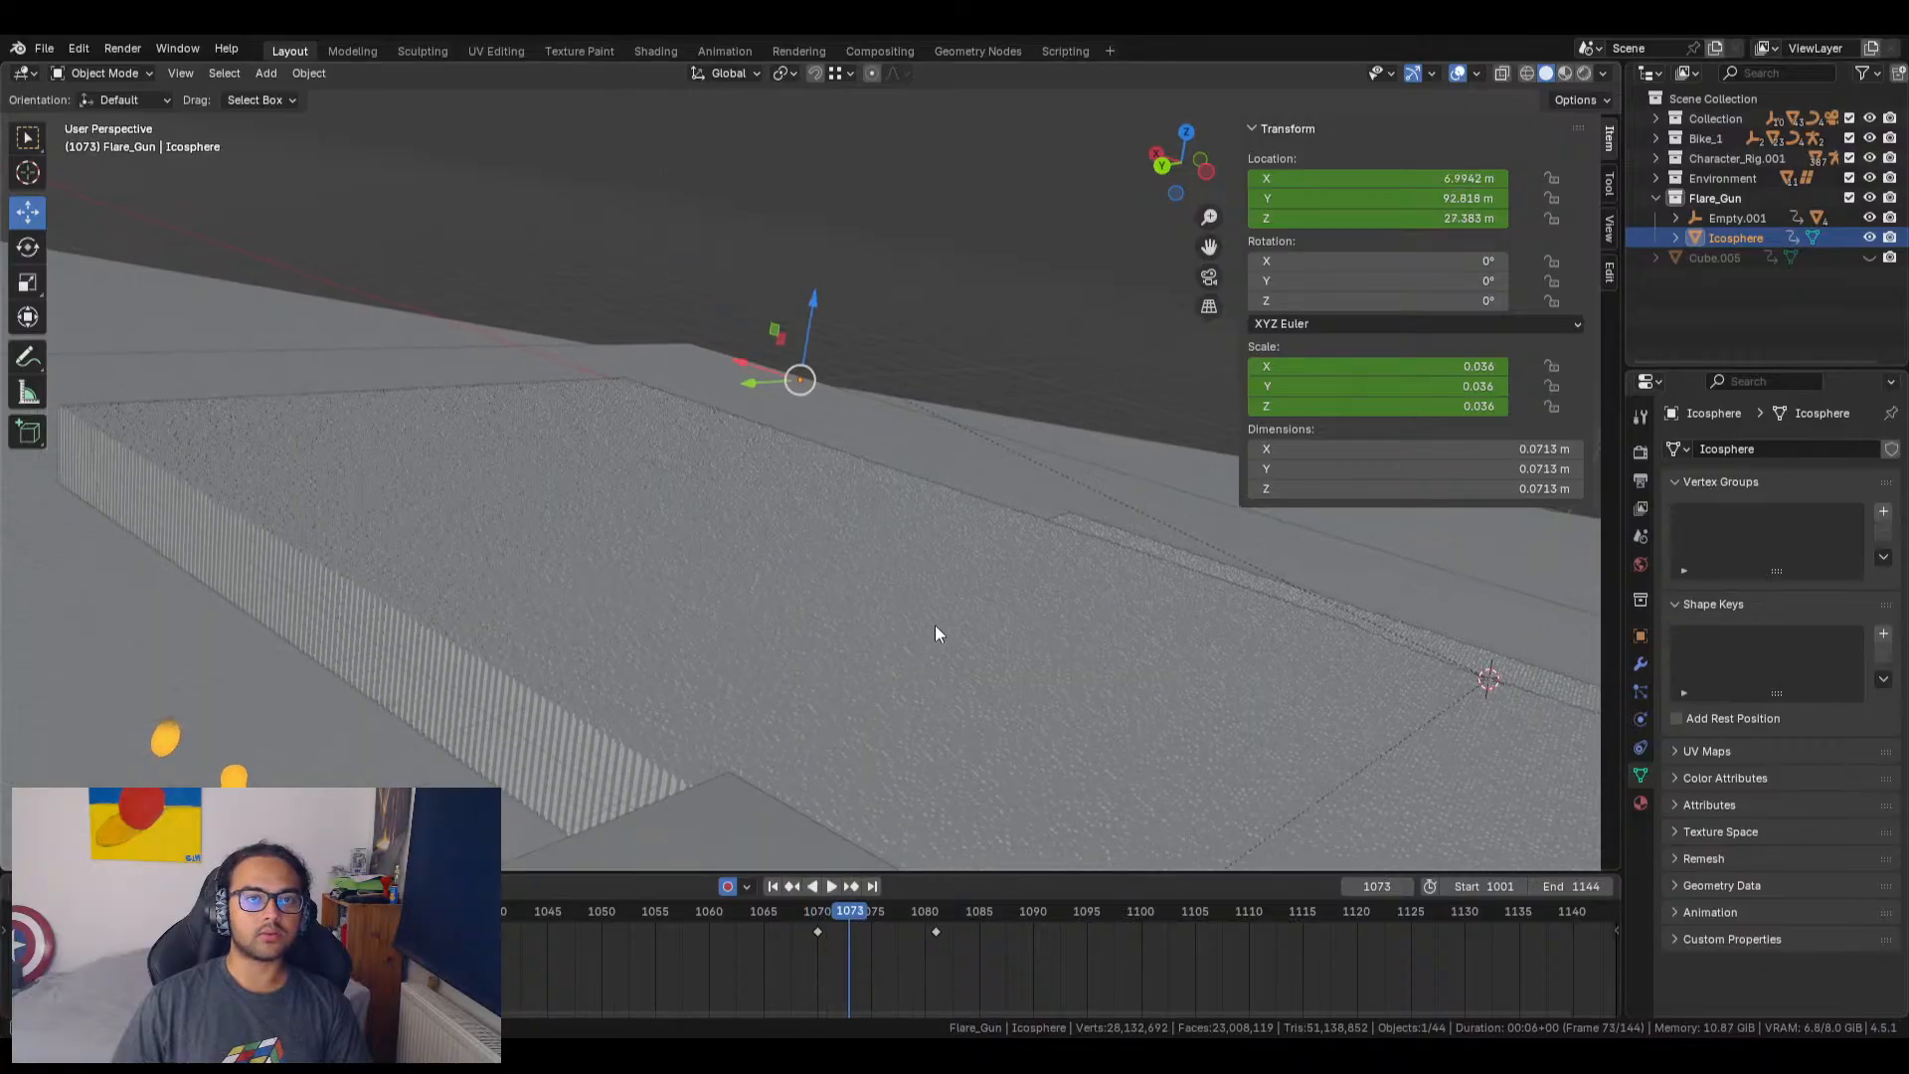
pyautogui.scroll(-1, 934, 624)
pyautogui.scroll(2, 837, 499)
pyautogui.scroll(-1, 990, 519)
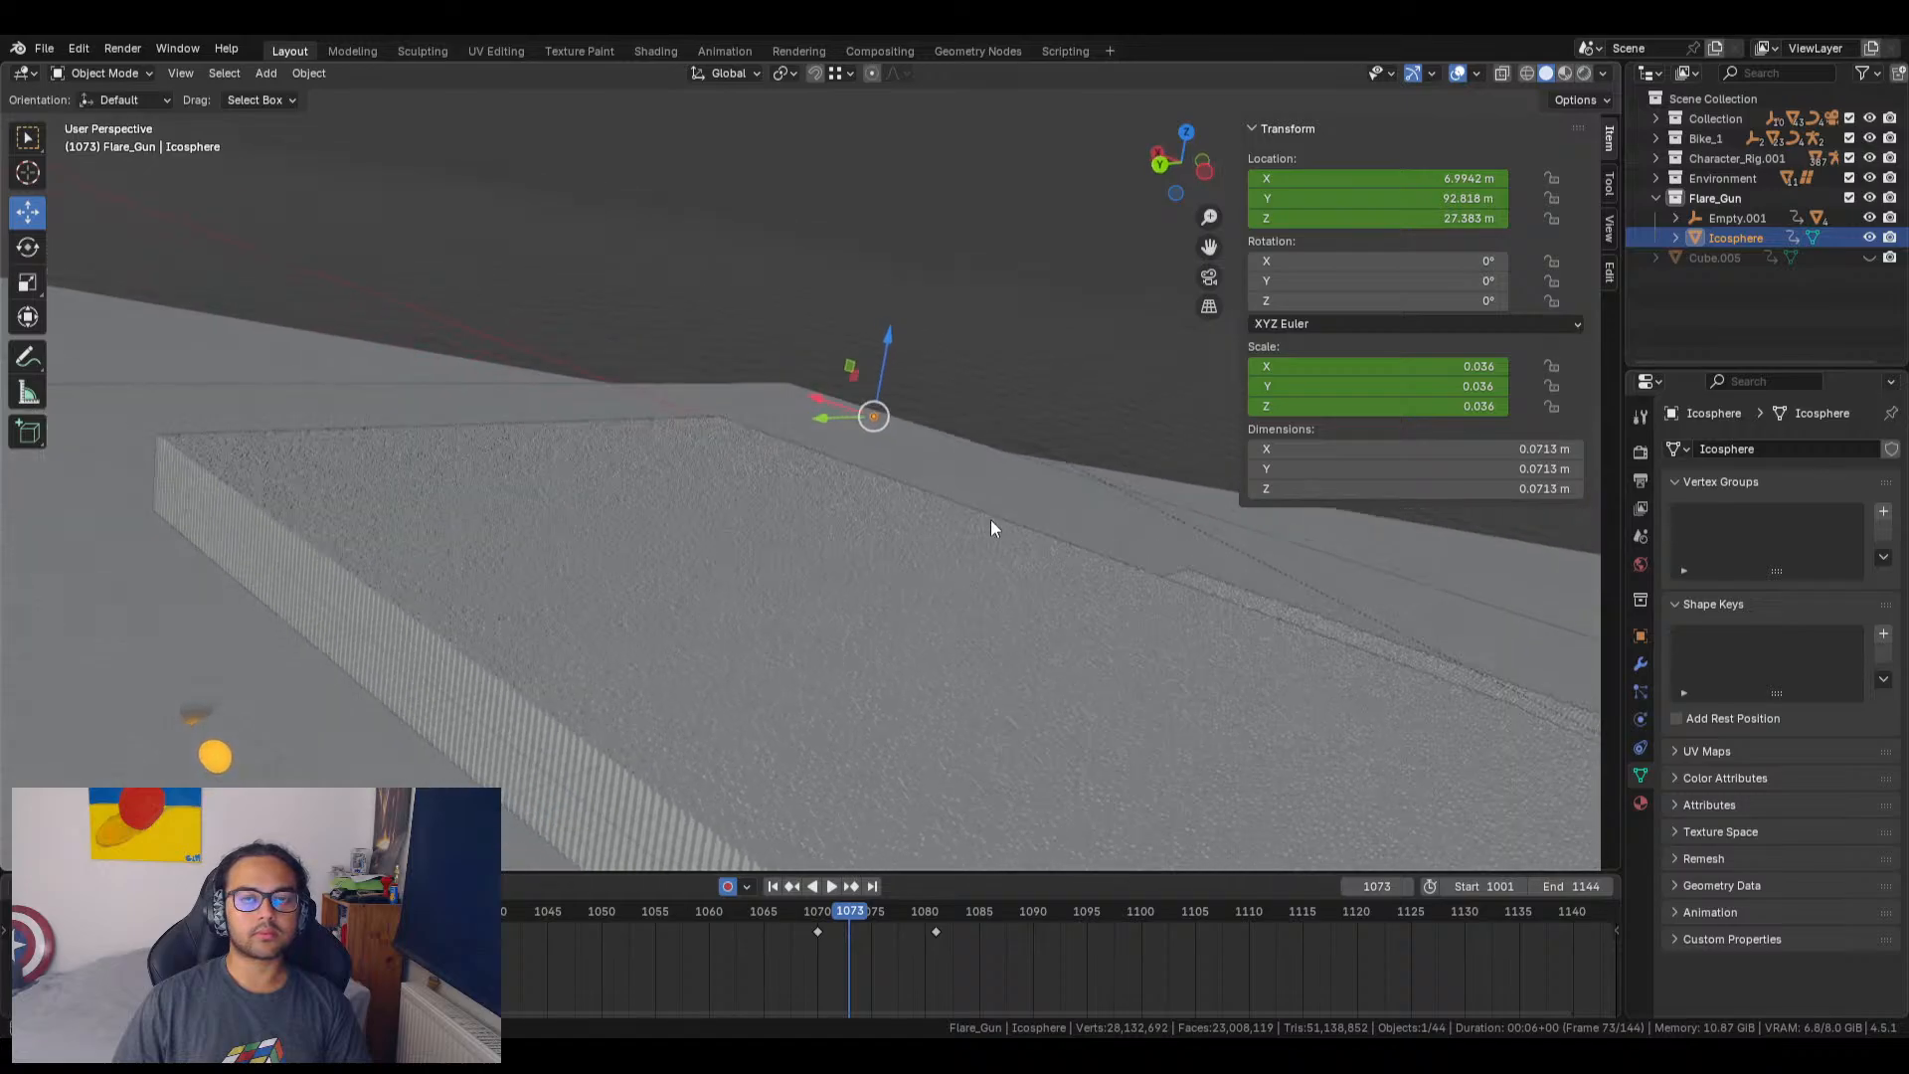
pyautogui.moveTo(991, 519); pyautogui.dragTo(968, 492, button='middle')
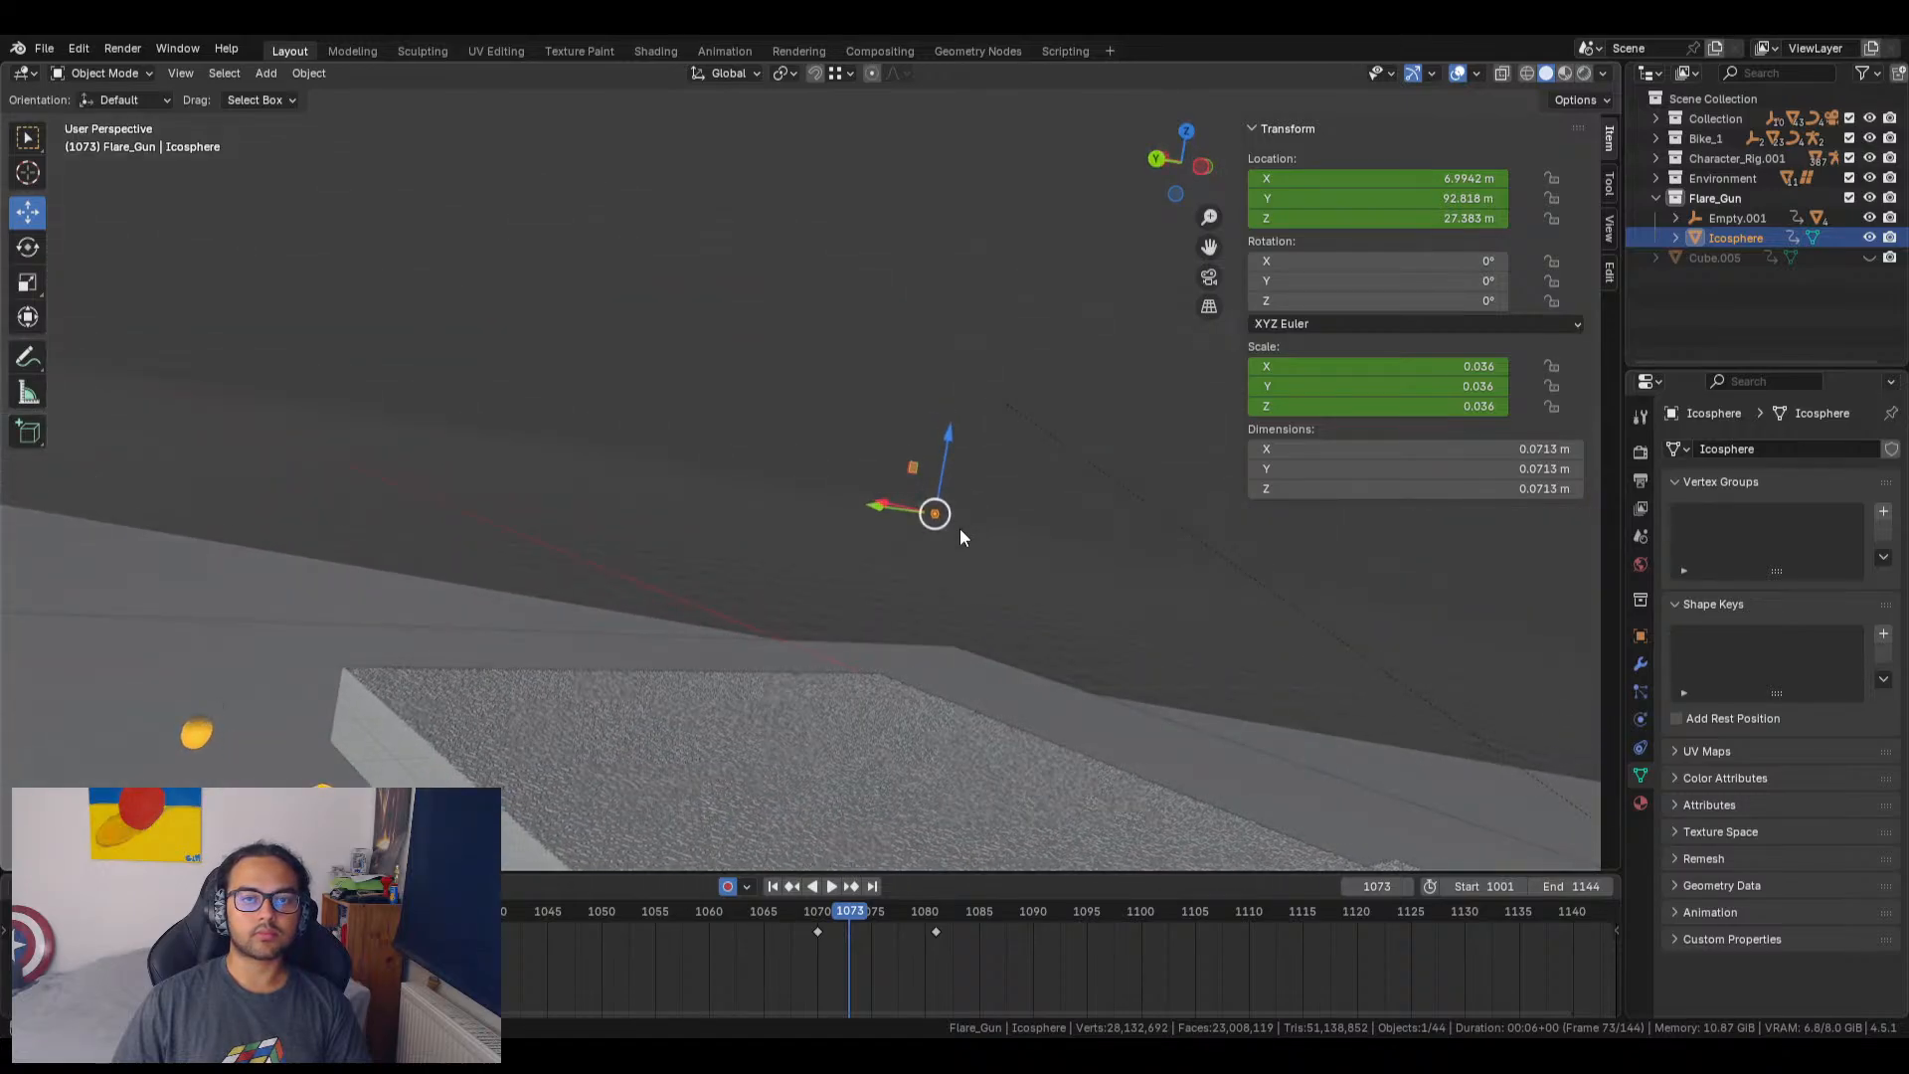
pyautogui.scroll(-1, 964, 529)
pyautogui.moveTo(915, 618); pyautogui.dragTo(922, 625, button='middle')
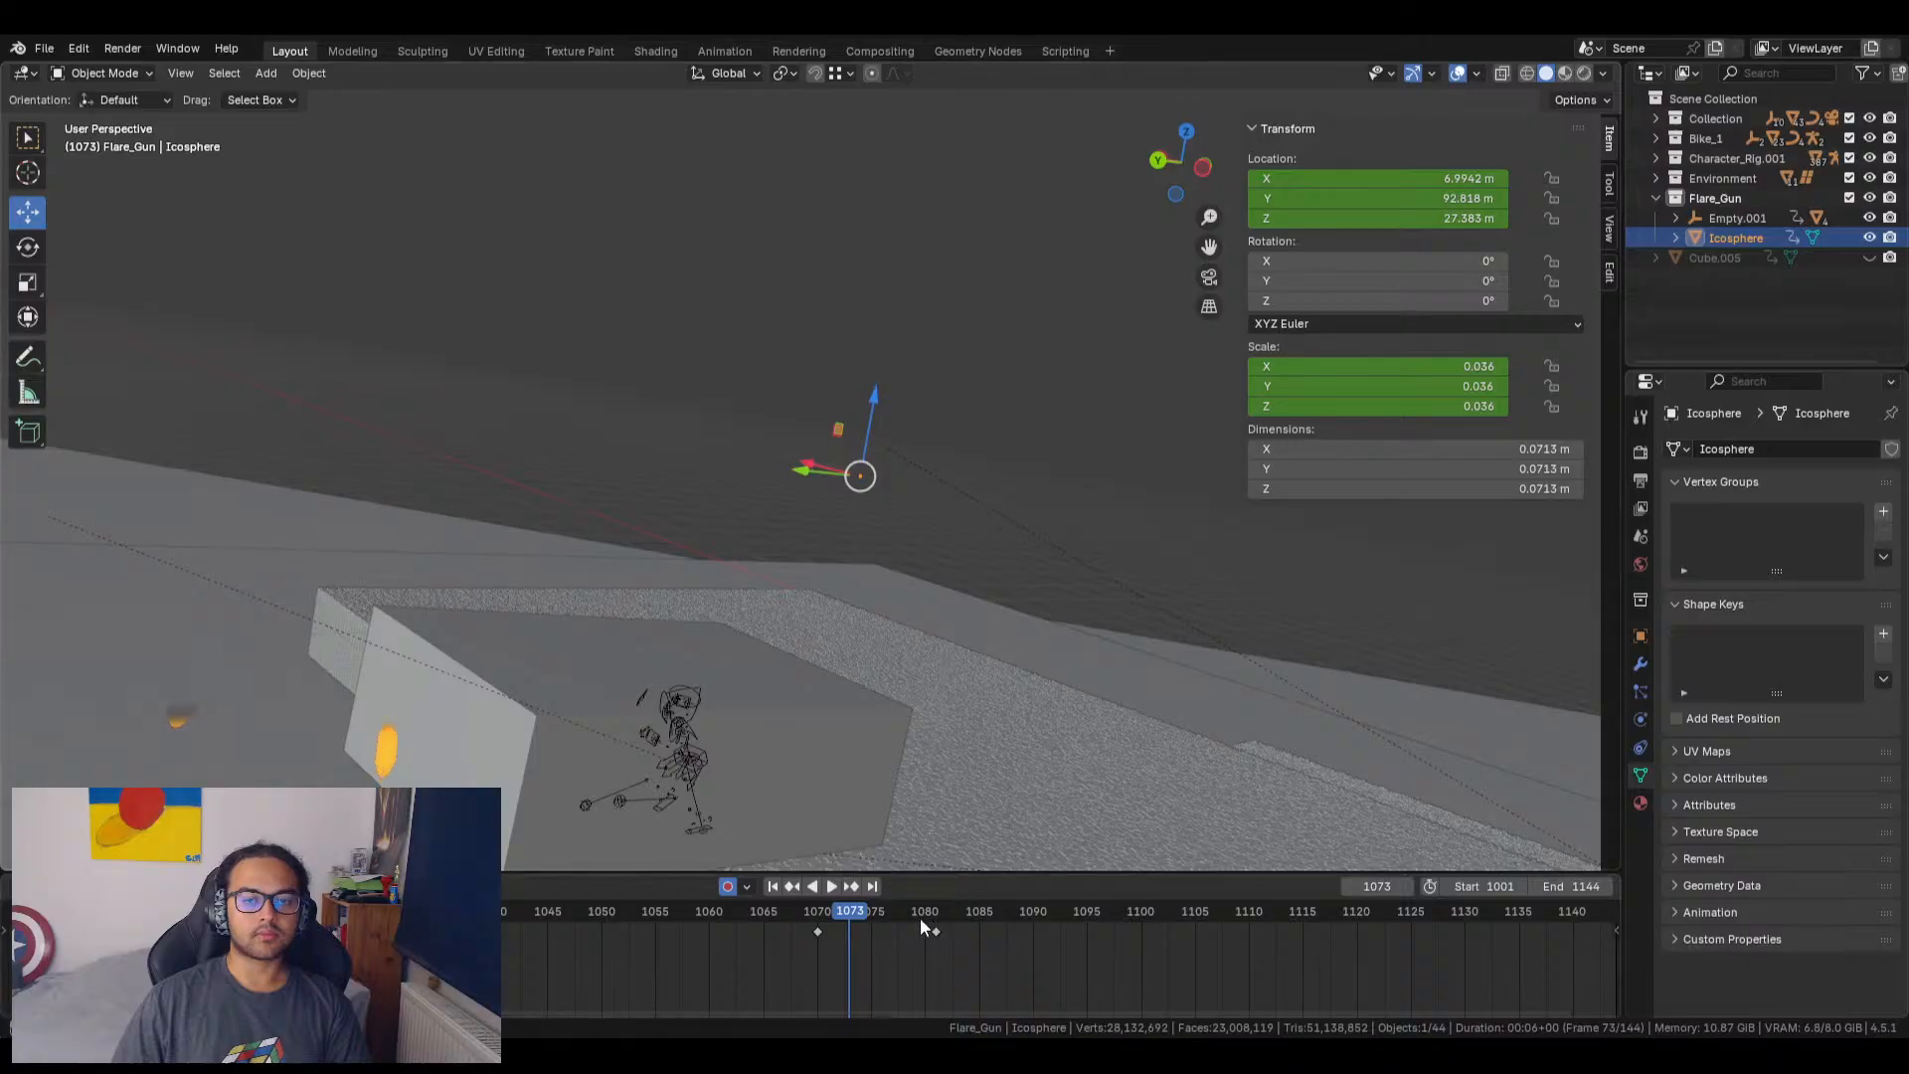
pyautogui.press('space')
pyautogui.press('space')
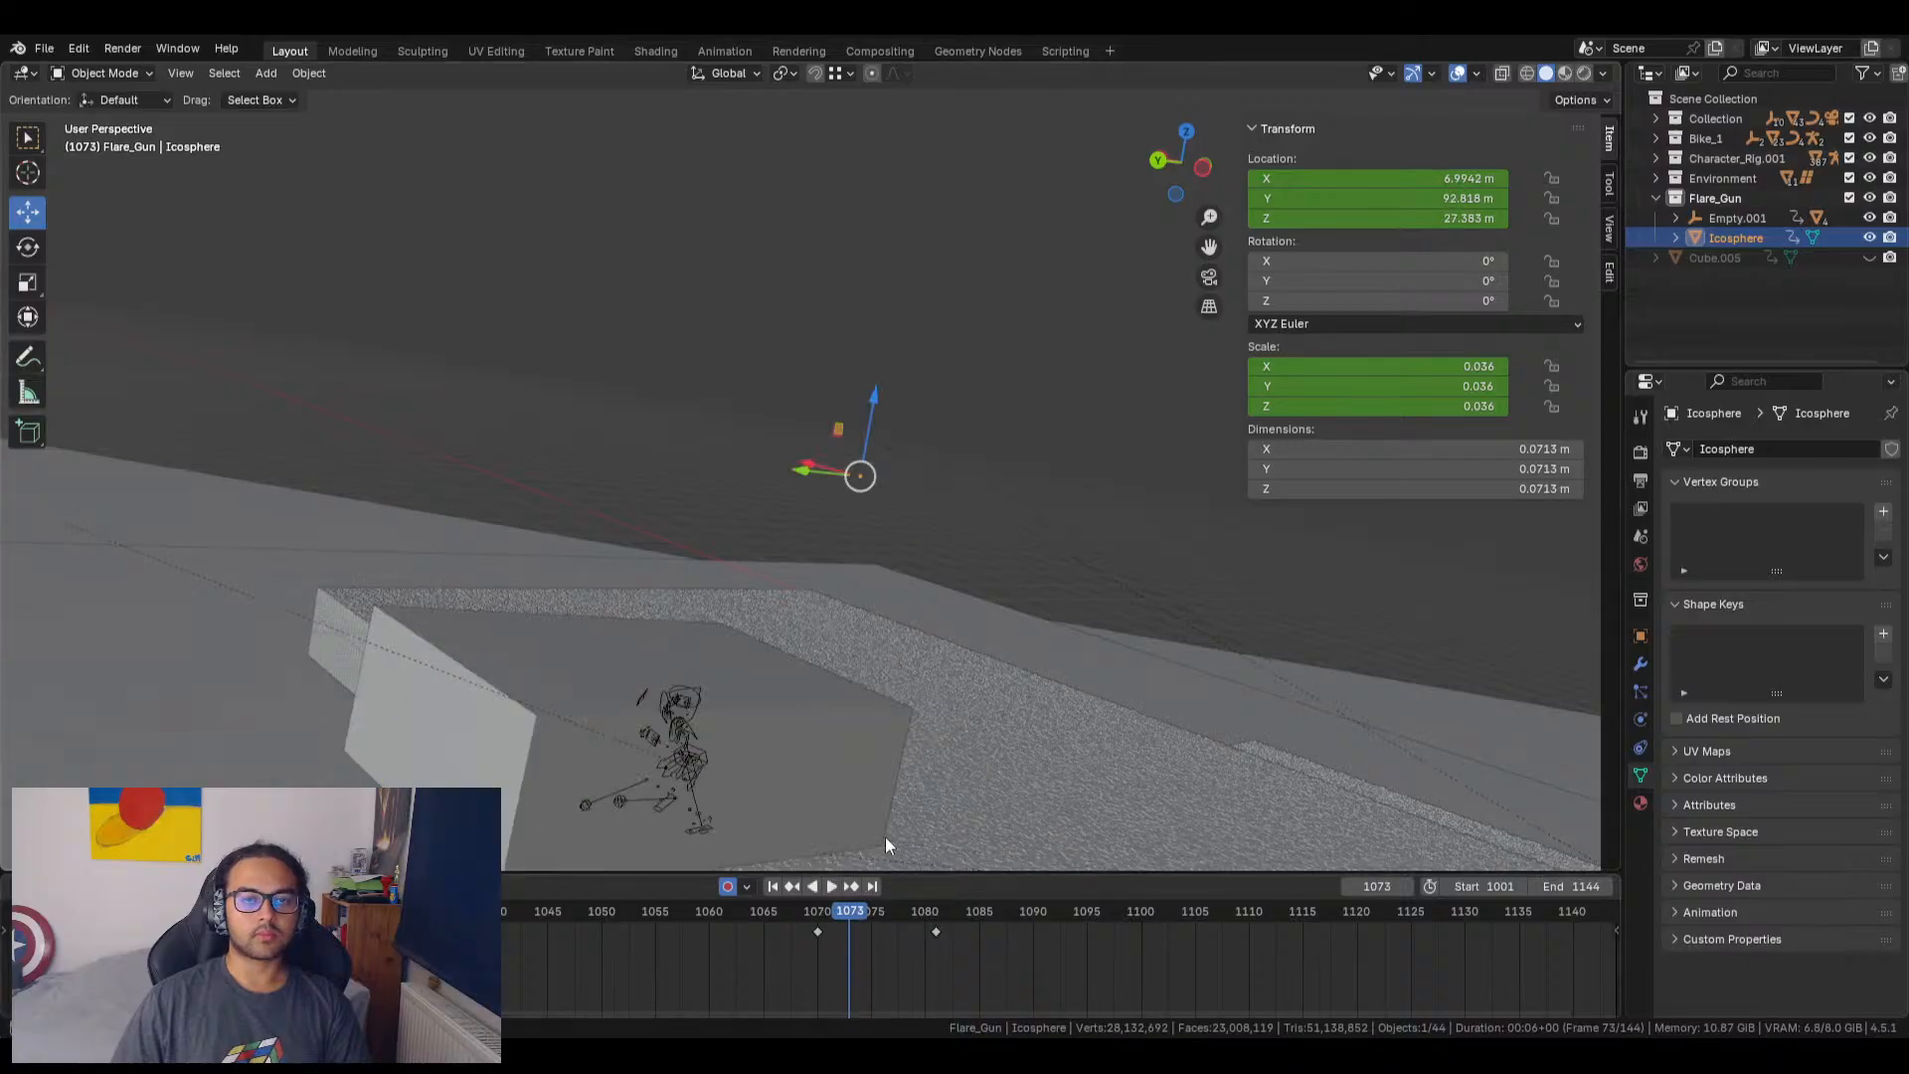
pyautogui.moveTo(885, 838); pyautogui.dragTo(925, 524, button='middle')
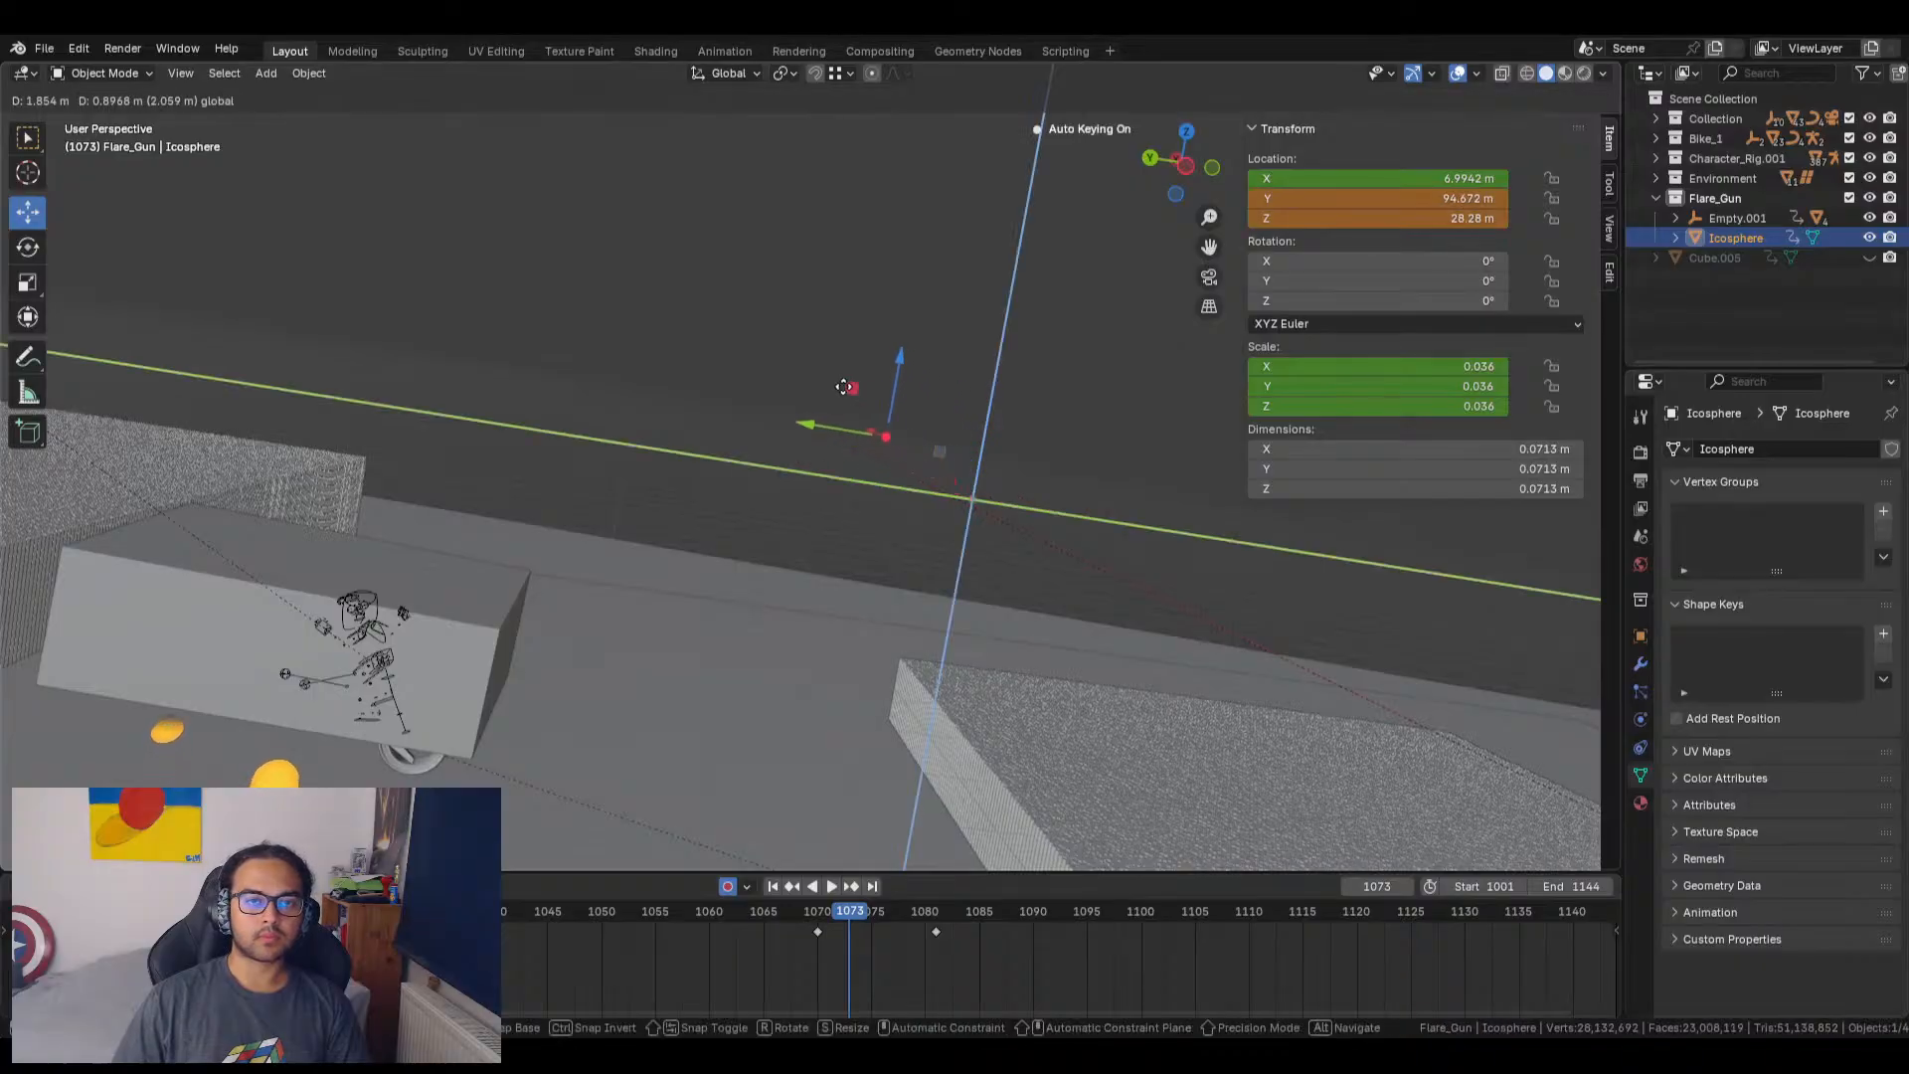
pyautogui.click(833, 396)
# Step: In the camera view at frame 1072, raise the ico sphere into the frame at about Y 96.36 m, Z 27.52 m
pyautogui.click(1215, 278)
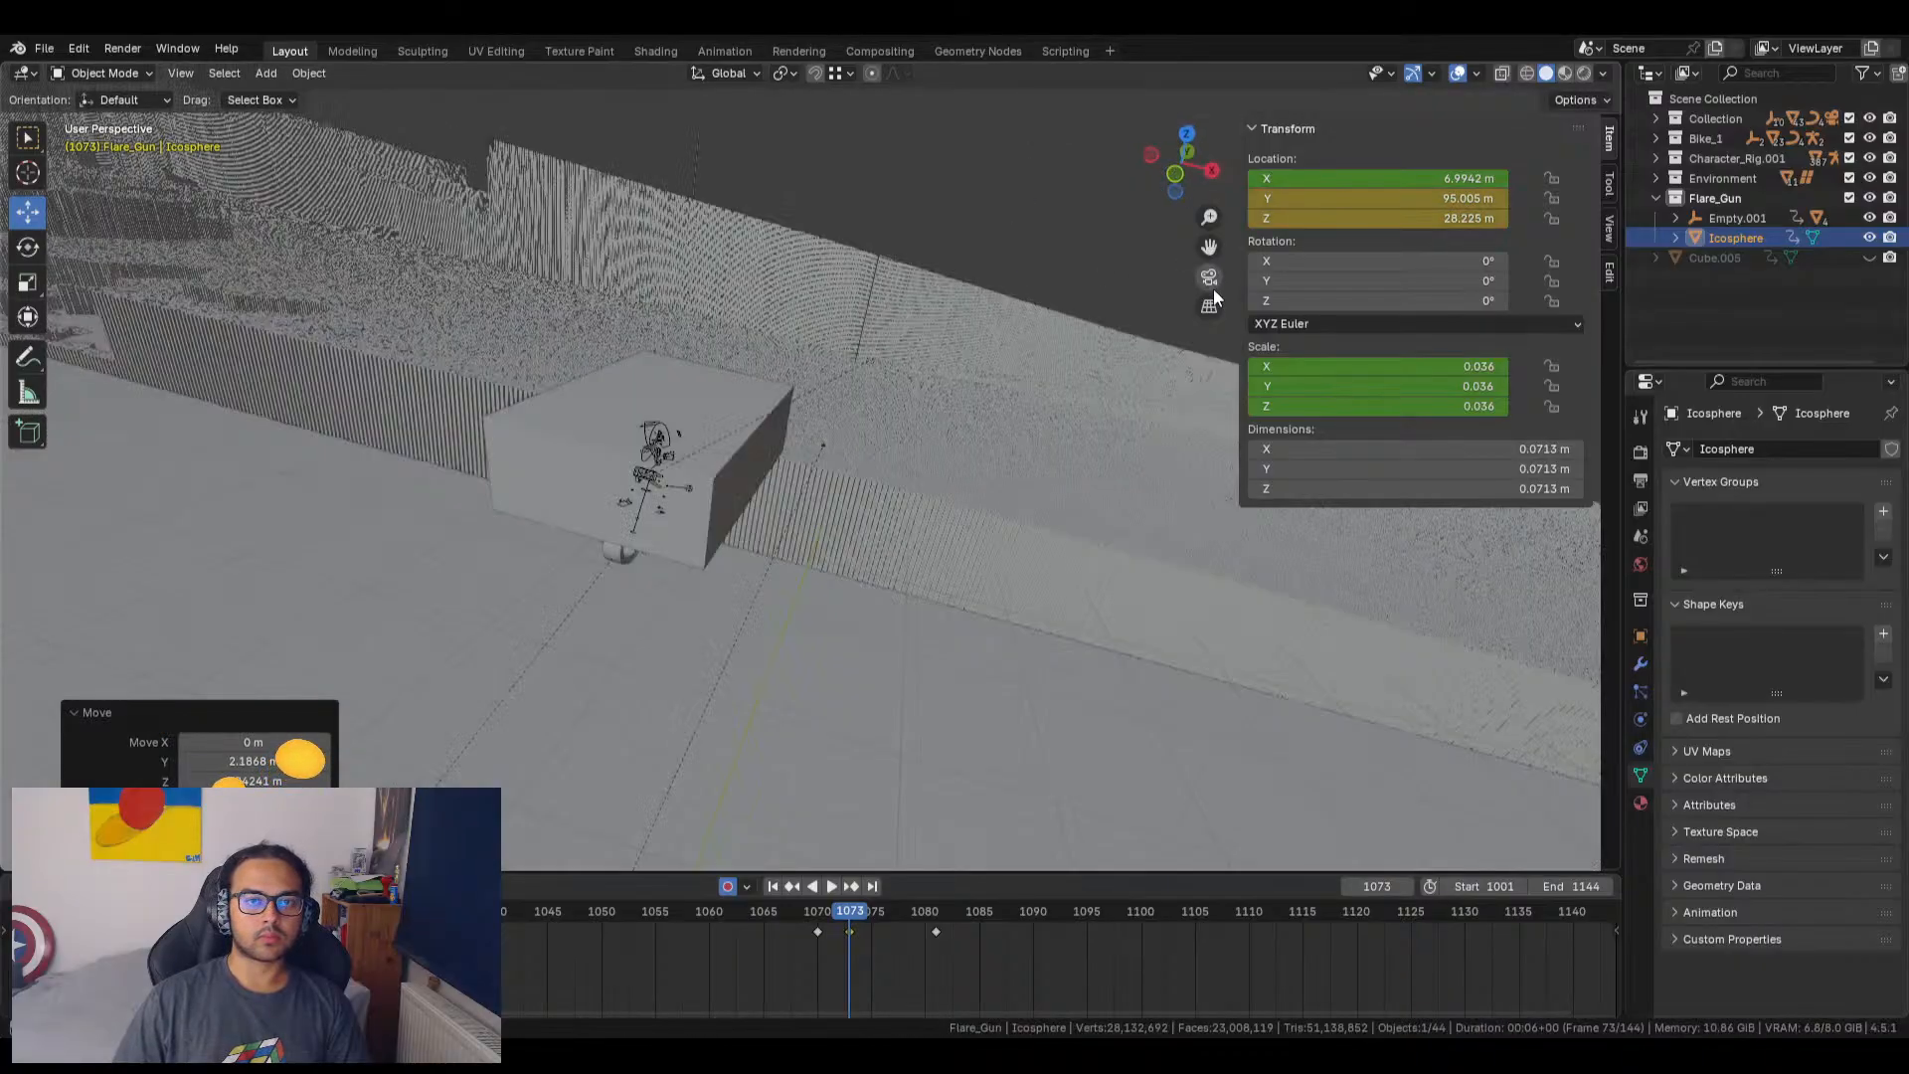
pyautogui.moveTo(839, 913); pyautogui.dragTo(841, 917)
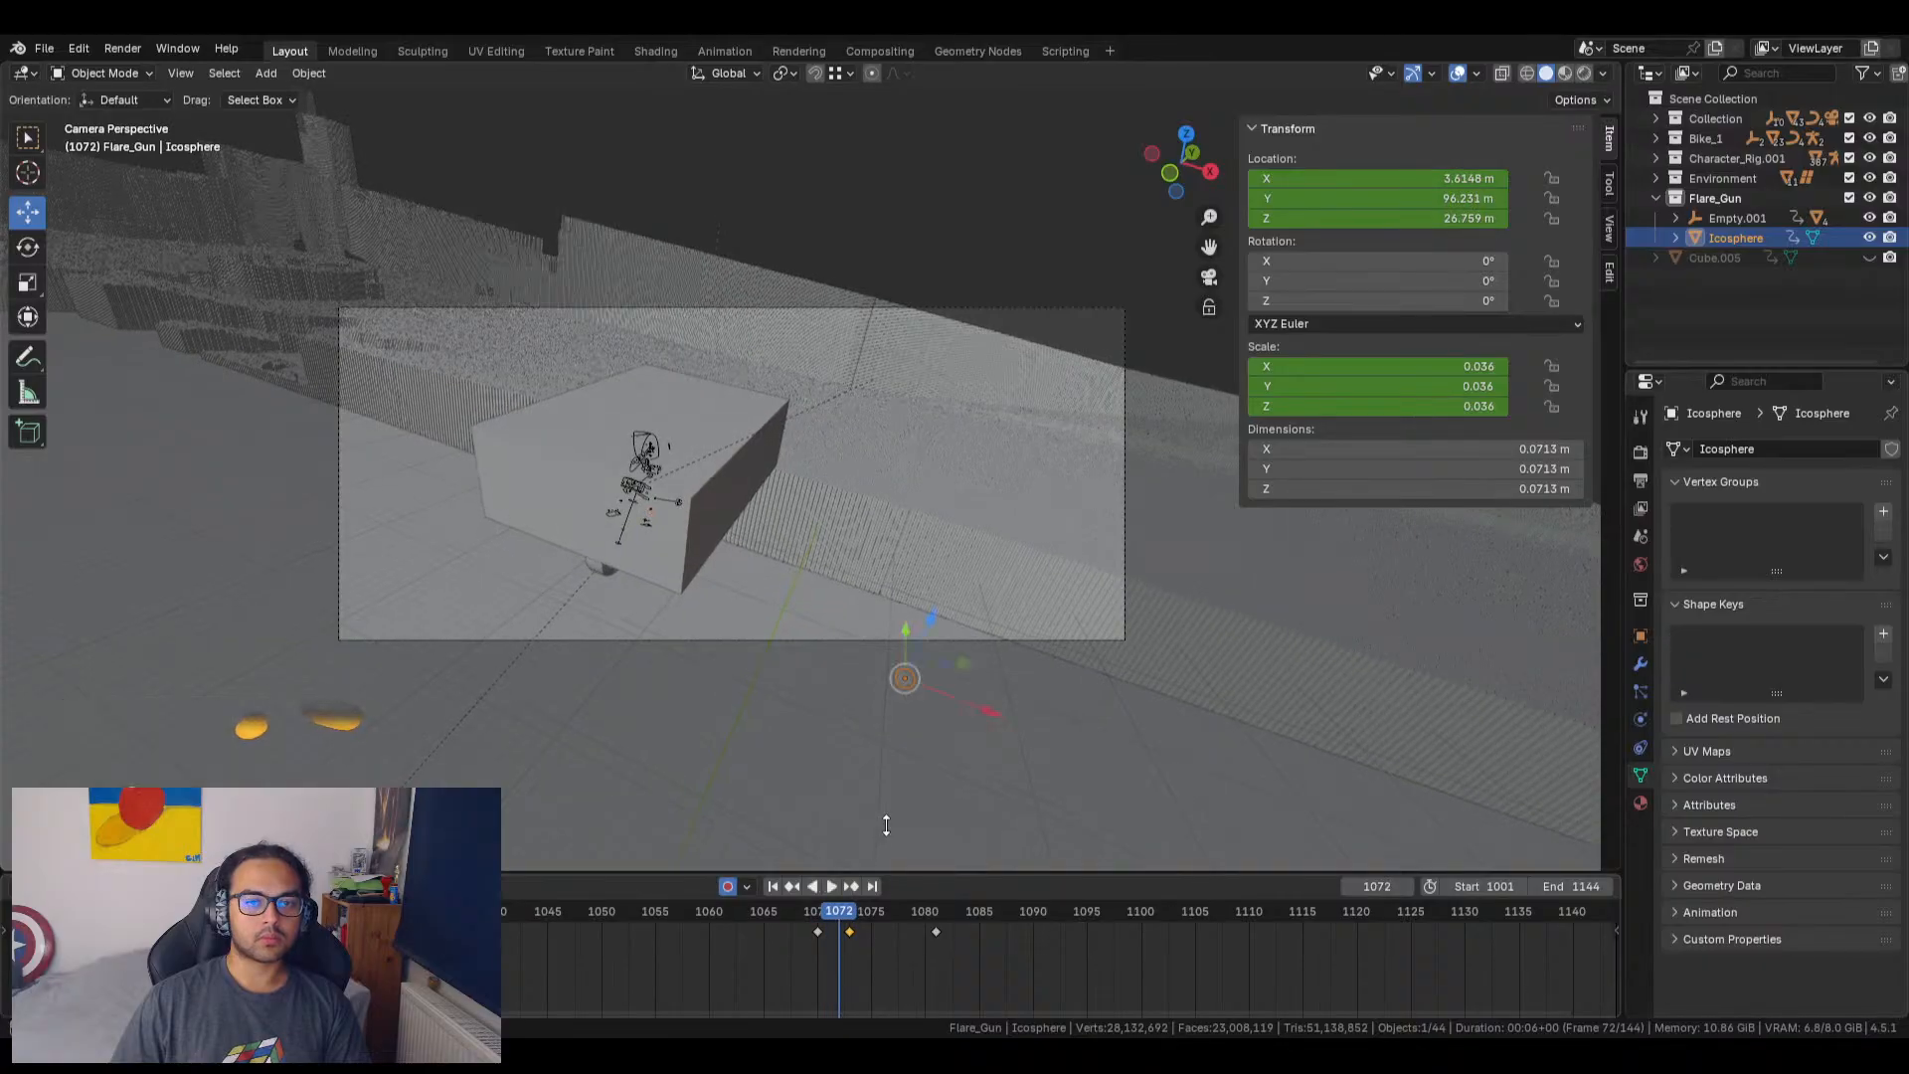
pyautogui.moveTo(907, 639); pyautogui.dragTo(992, 441)
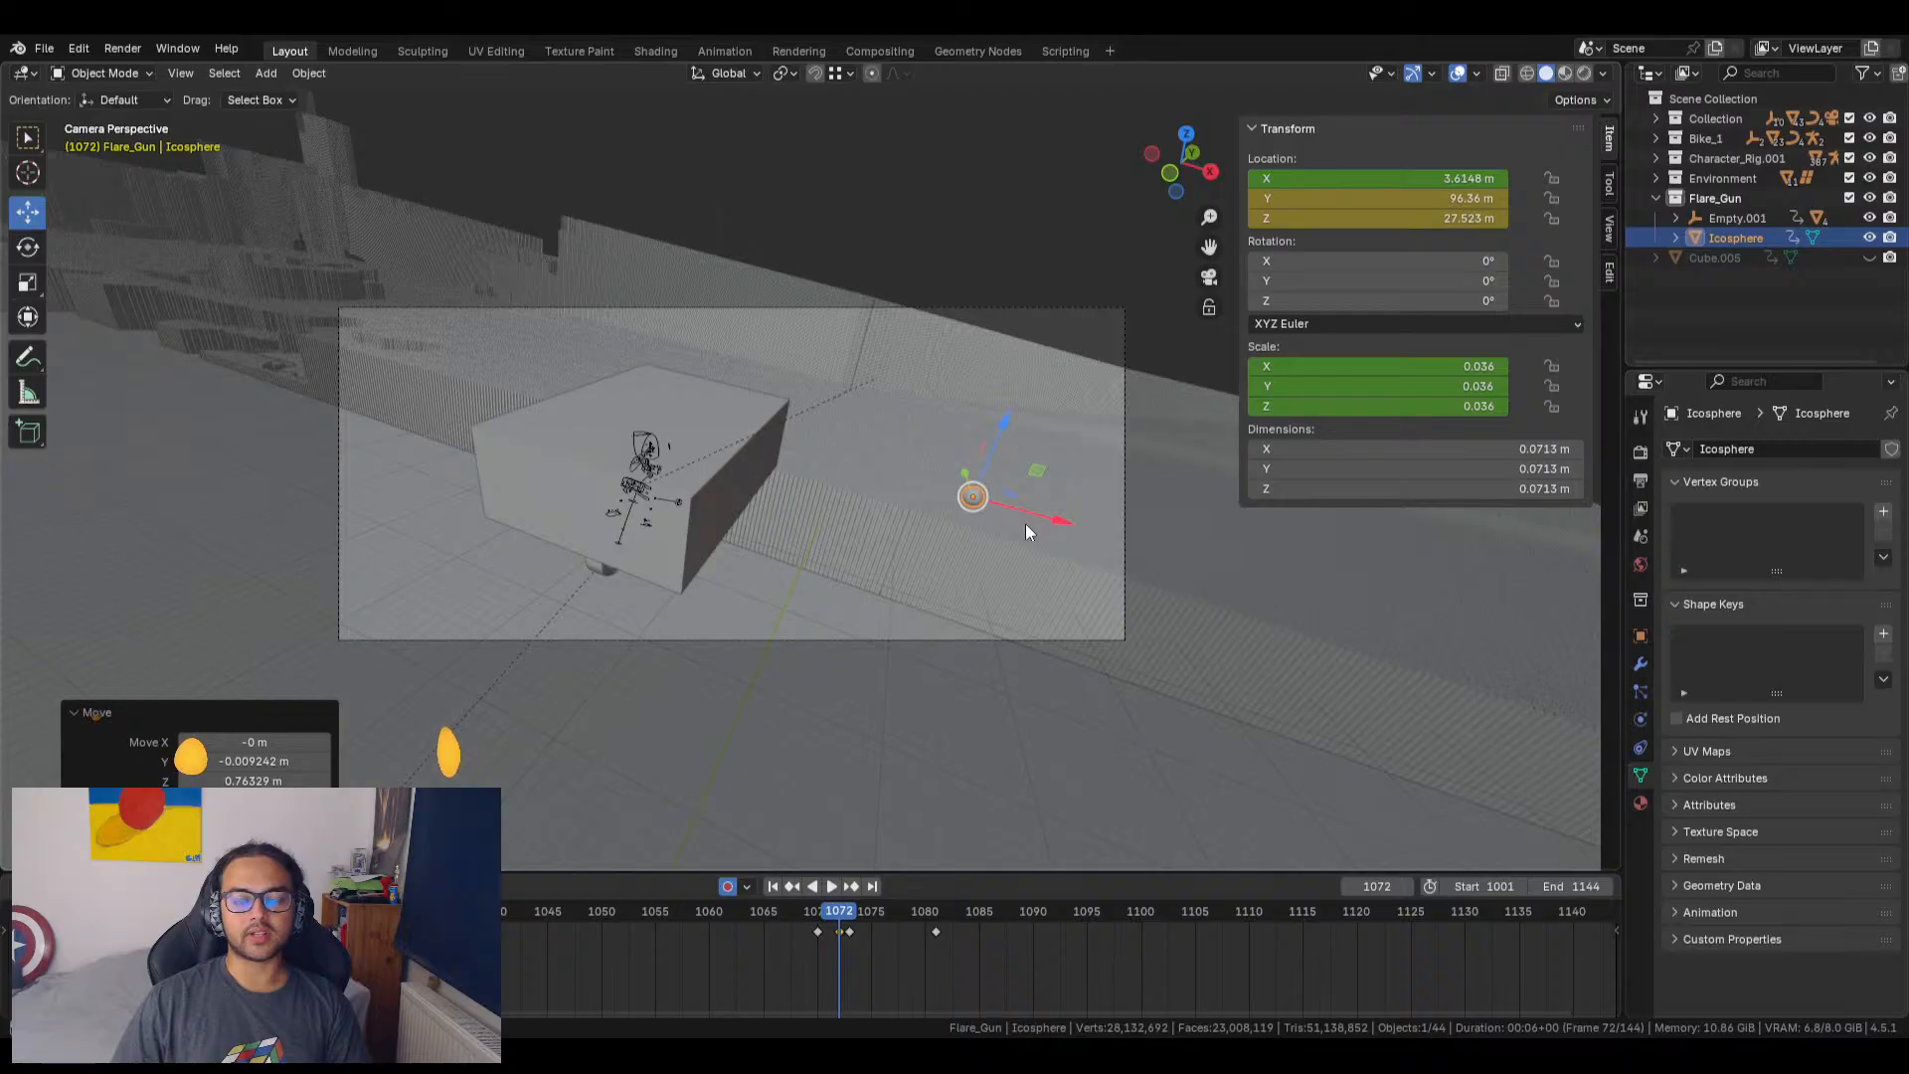
# Step: At frame 1072, outside the camera view, move the ico sphere in the XZ plane to about X 2.99 m, Z 28.09 m
pyautogui.moveTo(826, 557); pyautogui.dragTo(1195, 498, button='middle')
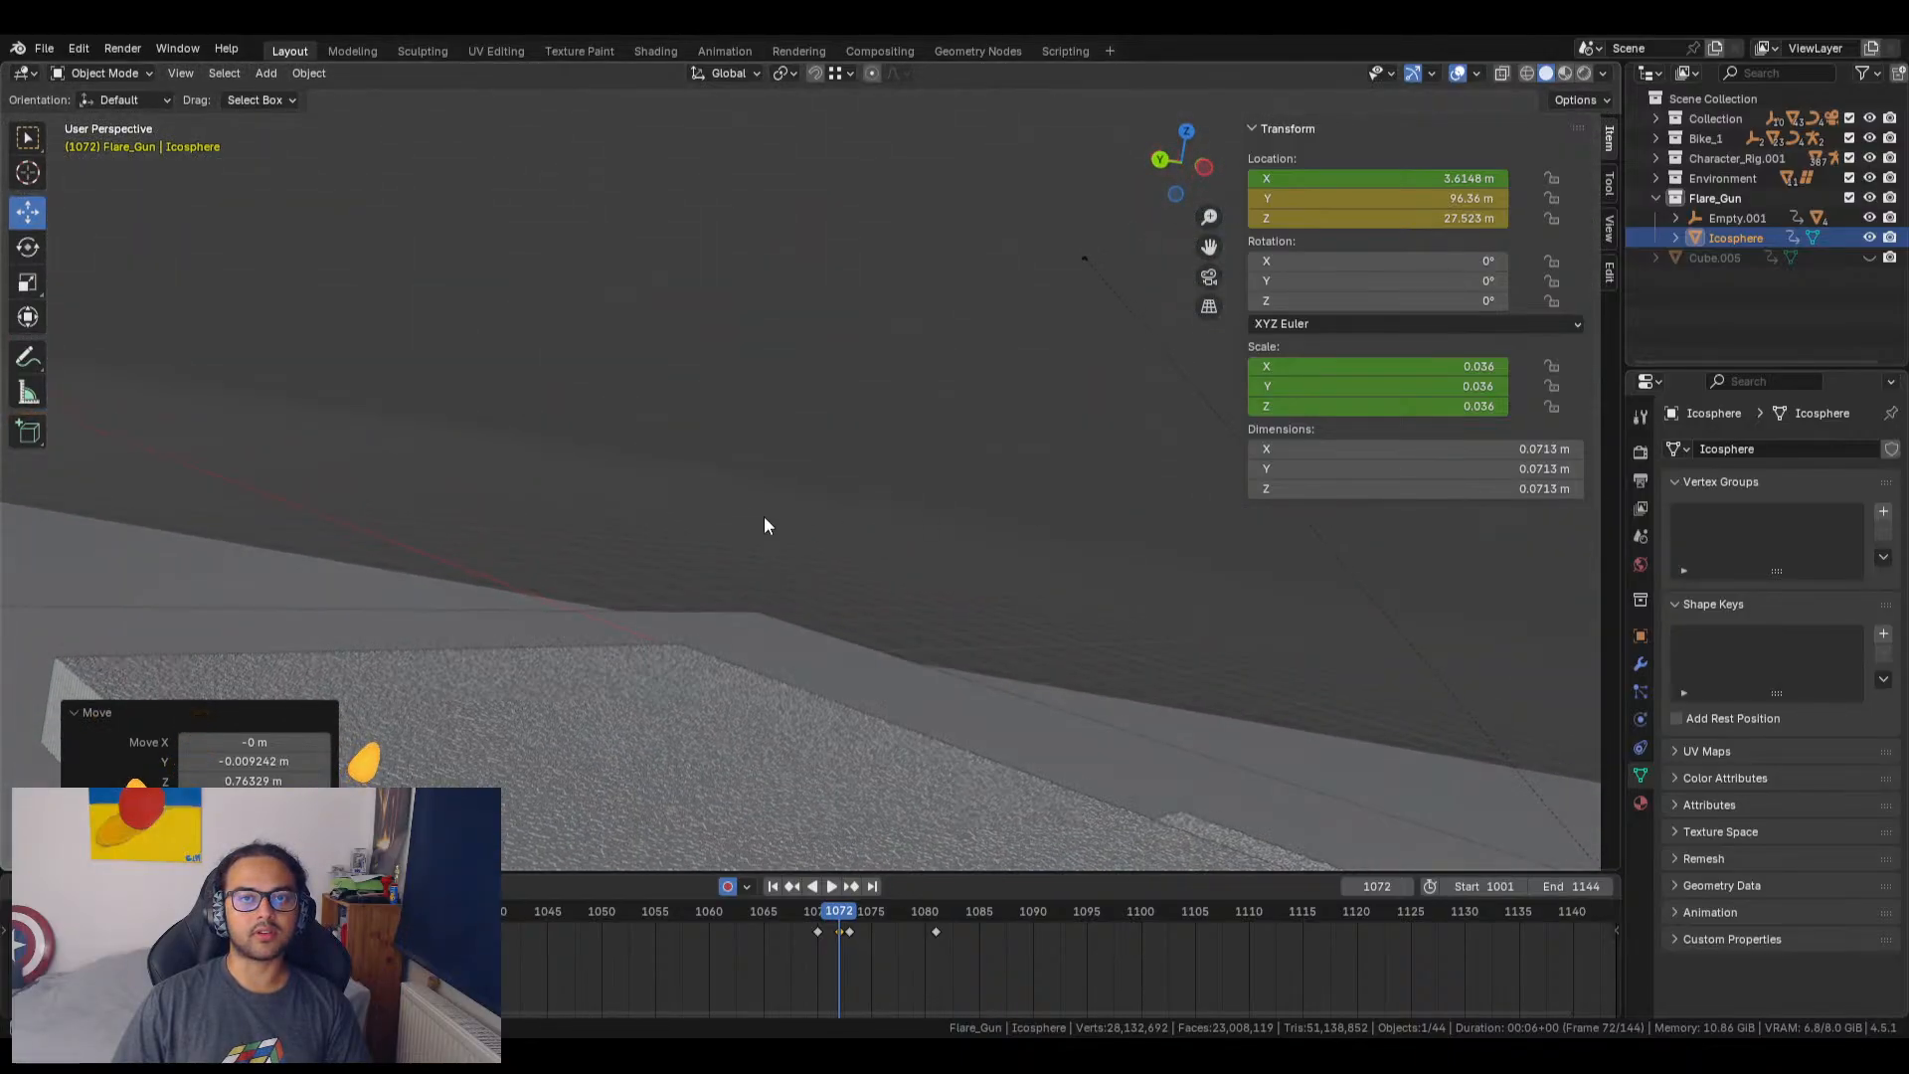
pyautogui.scroll(-3, 984, 522)
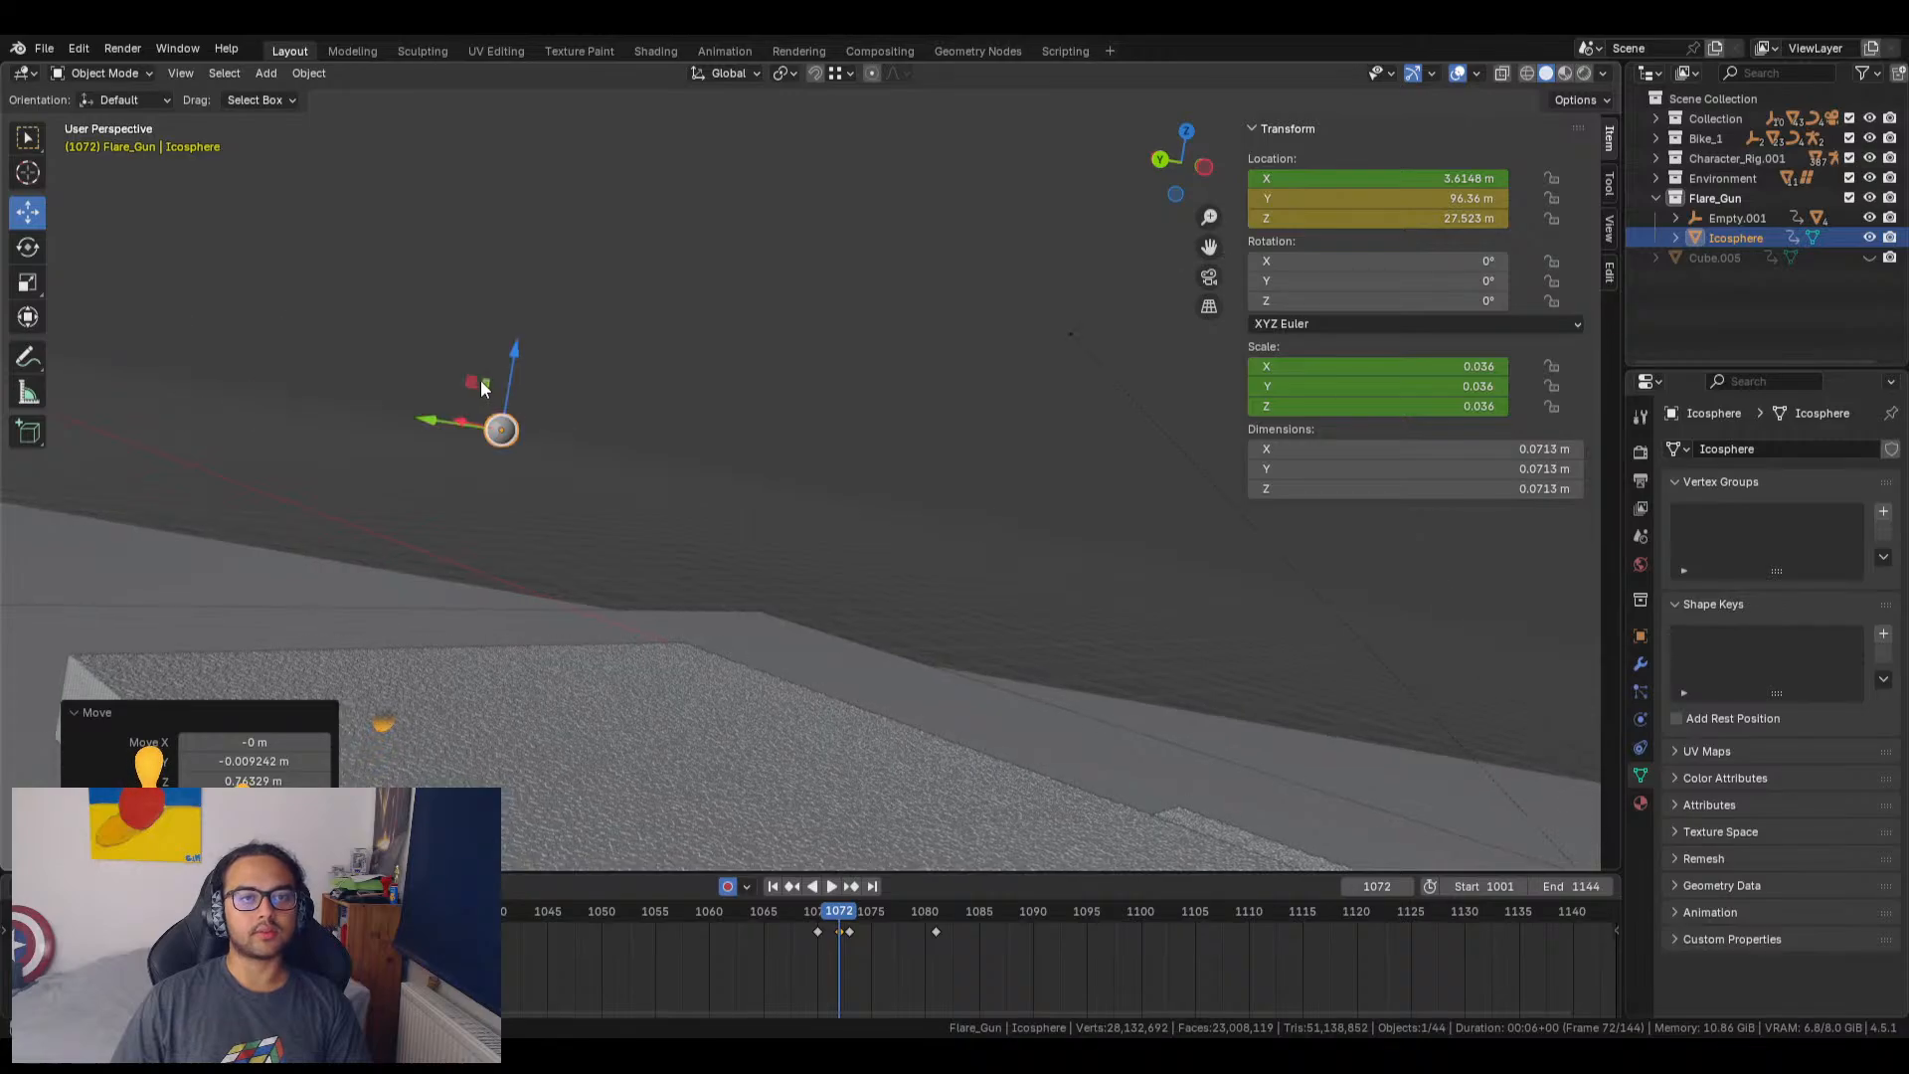
pyautogui.moveTo(487, 384); pyautogui.dragTo(1054, 382)
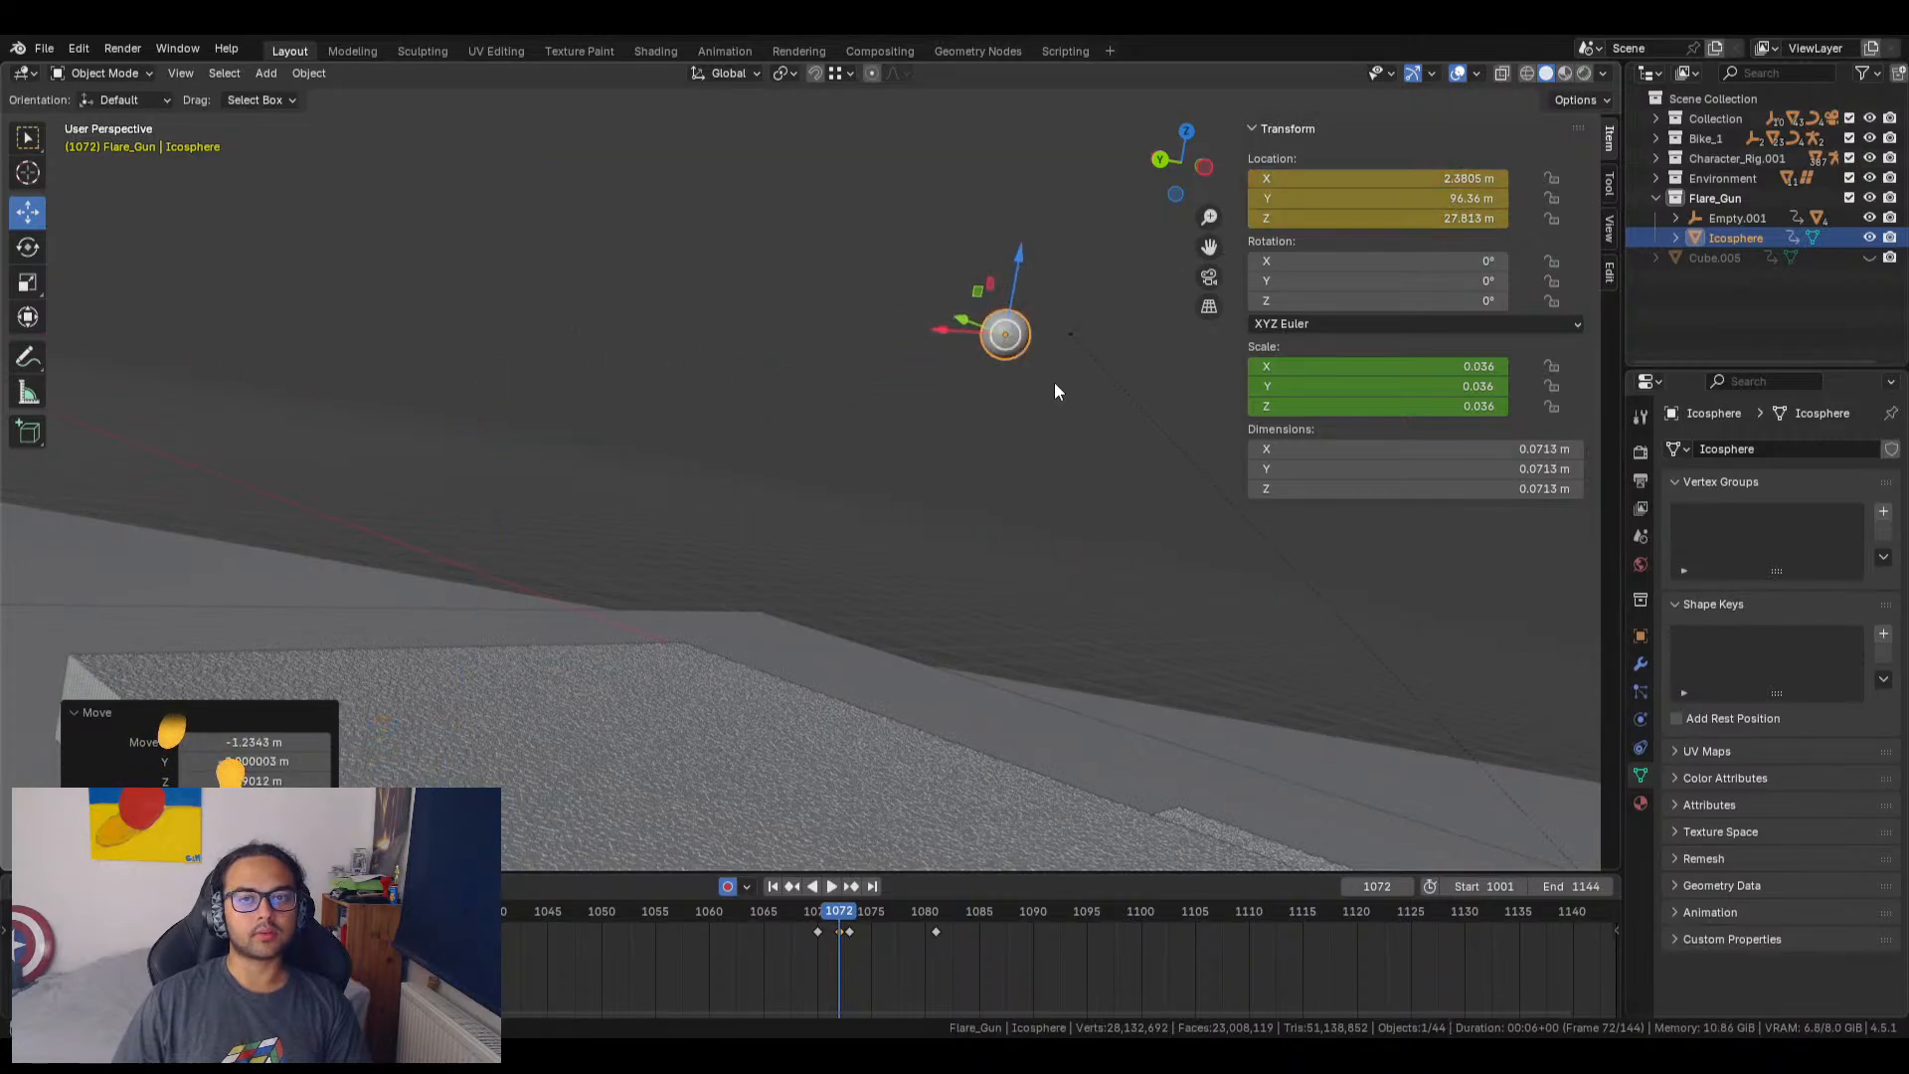
pyautogui.moveTo(1054, 382); pyautogui.dragTo(1104, 519, button='middle')
pyautogui.moveTo(1163, 453); pyautogui.dragTo(861, 229)
pyautogui.moveTo(861, 229); pyautogui.dragTo(899, 456, button='middle')
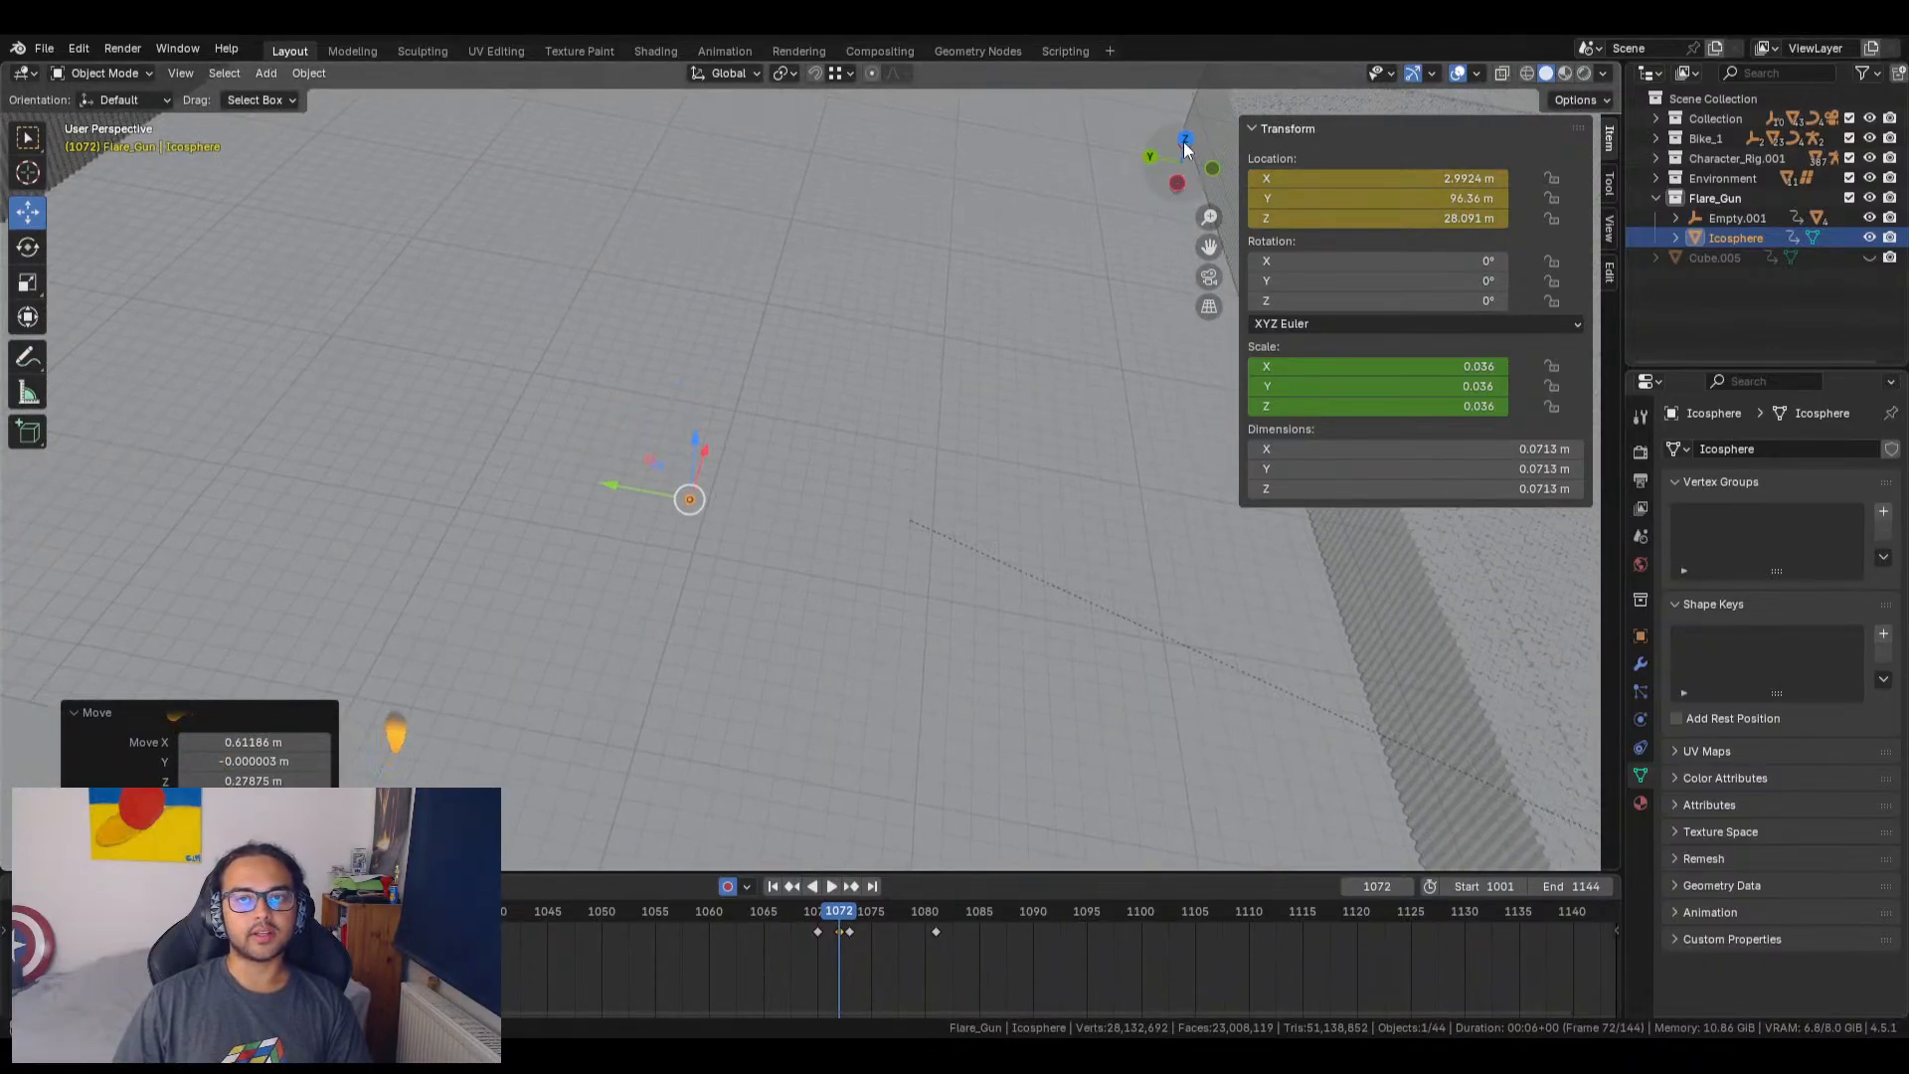
# Step: At frame 1072, bring the ico sphere forward to about Y 94.83 m and shift it along X to about 3.37 m
pyautogui.click(1178, 183)
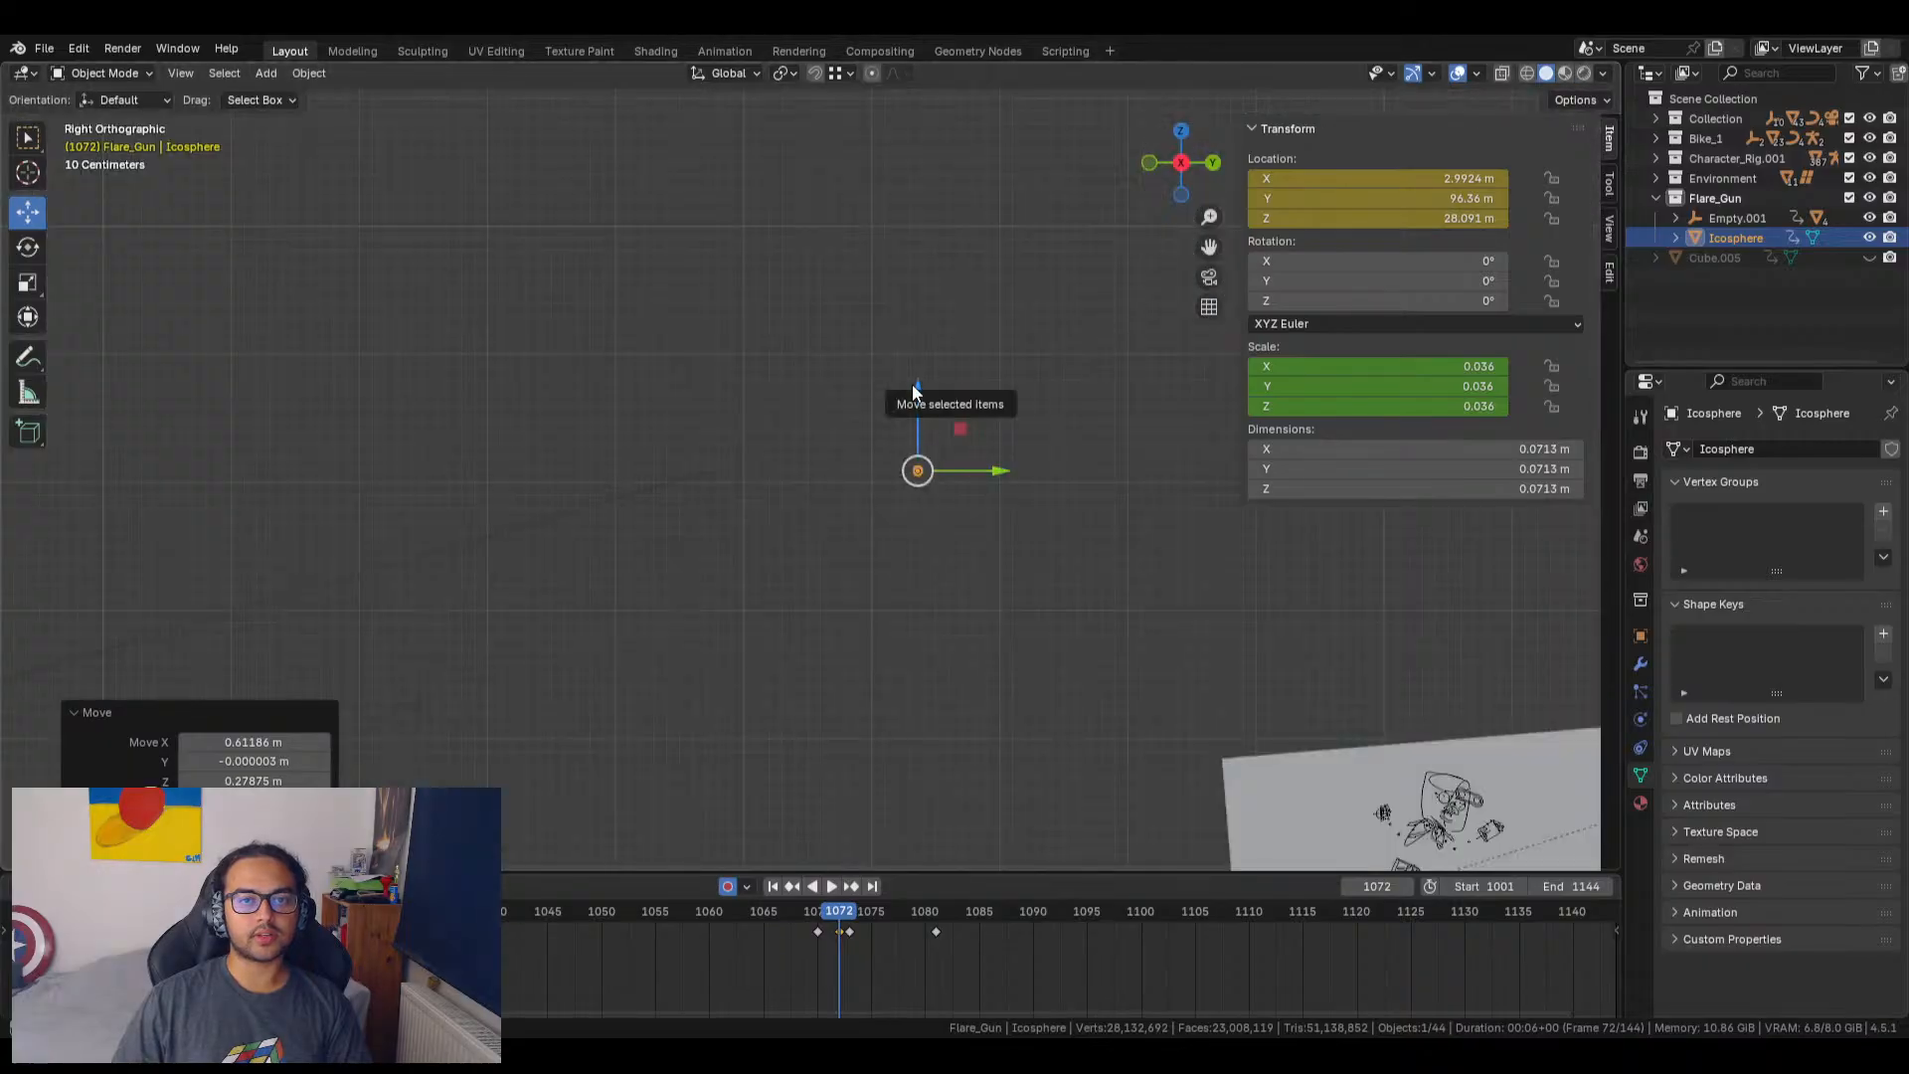
pyautogui.moveTo(957, 433); pyautogui.dragTo(761, 433)
pyautogui.moveTo(713, 510); pyautogui.dragTo(804, 539, button='middle')
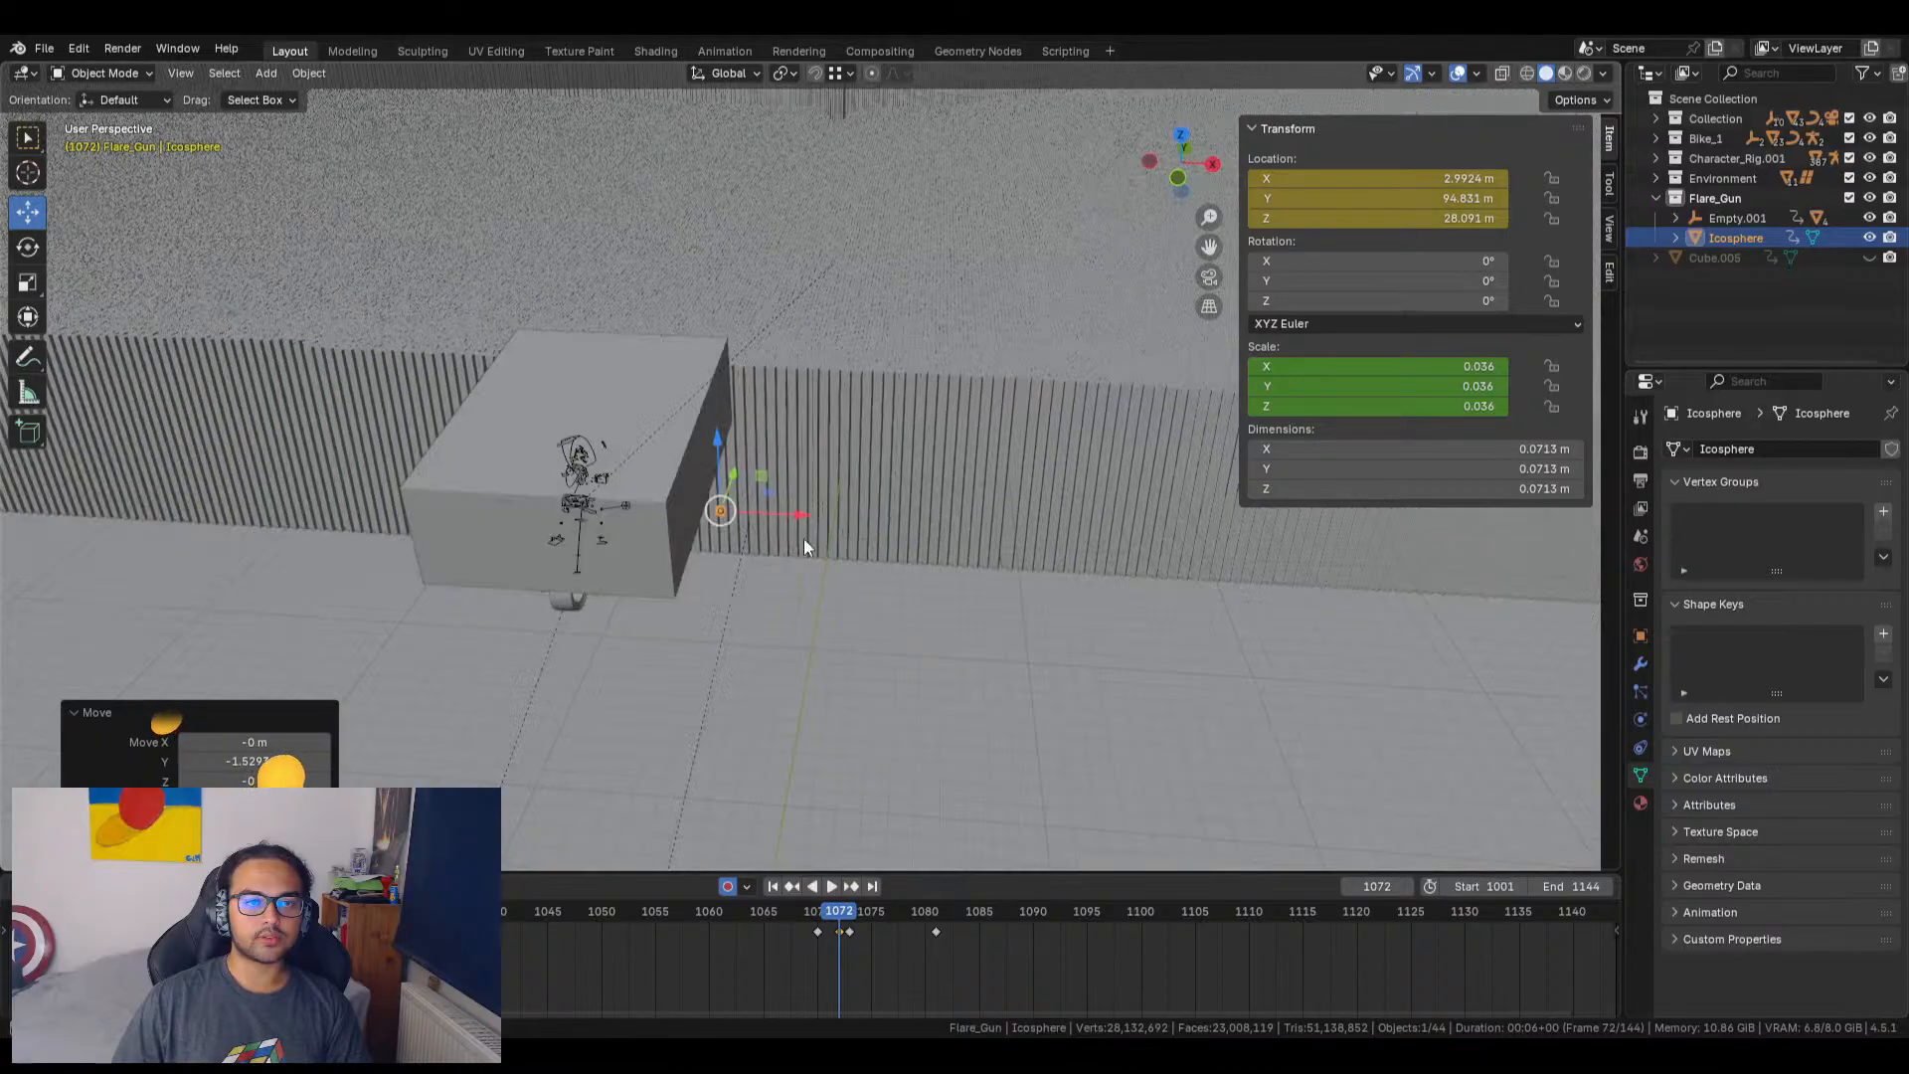
pyautogui.moveTo(789, 512); pyautogui.dragTo(830, 515)
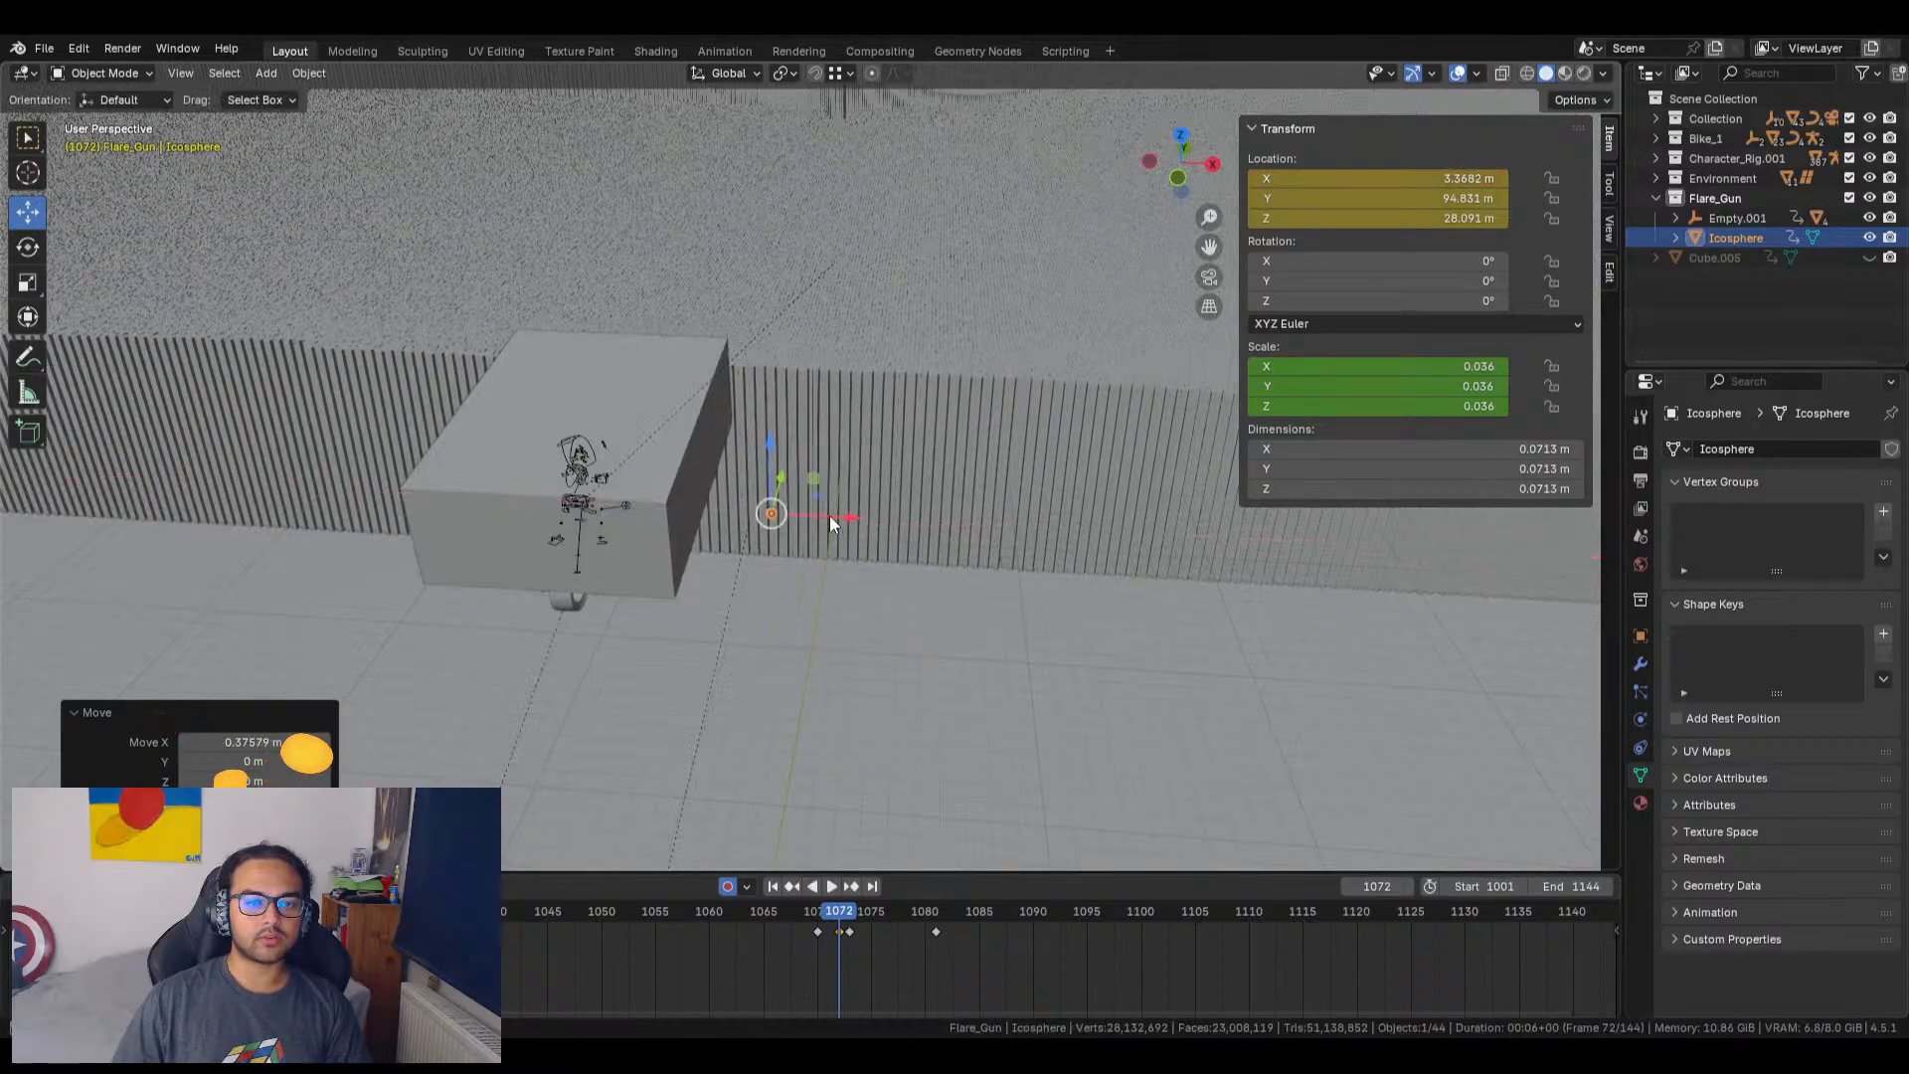
# Step: Delete the ico sphere's keyframes at frames 1073 and 1081, and move its frame 1072 keyframe to frame 1076
pyautogui.moveTo(870, 947)
pyautogui.mouseDown()
pyautogui.moveTo(850, 928)
pyautogui.moveTo(911, 947)
pyautogui.moveTo(845, 929)
pyautogui.mouseUp()
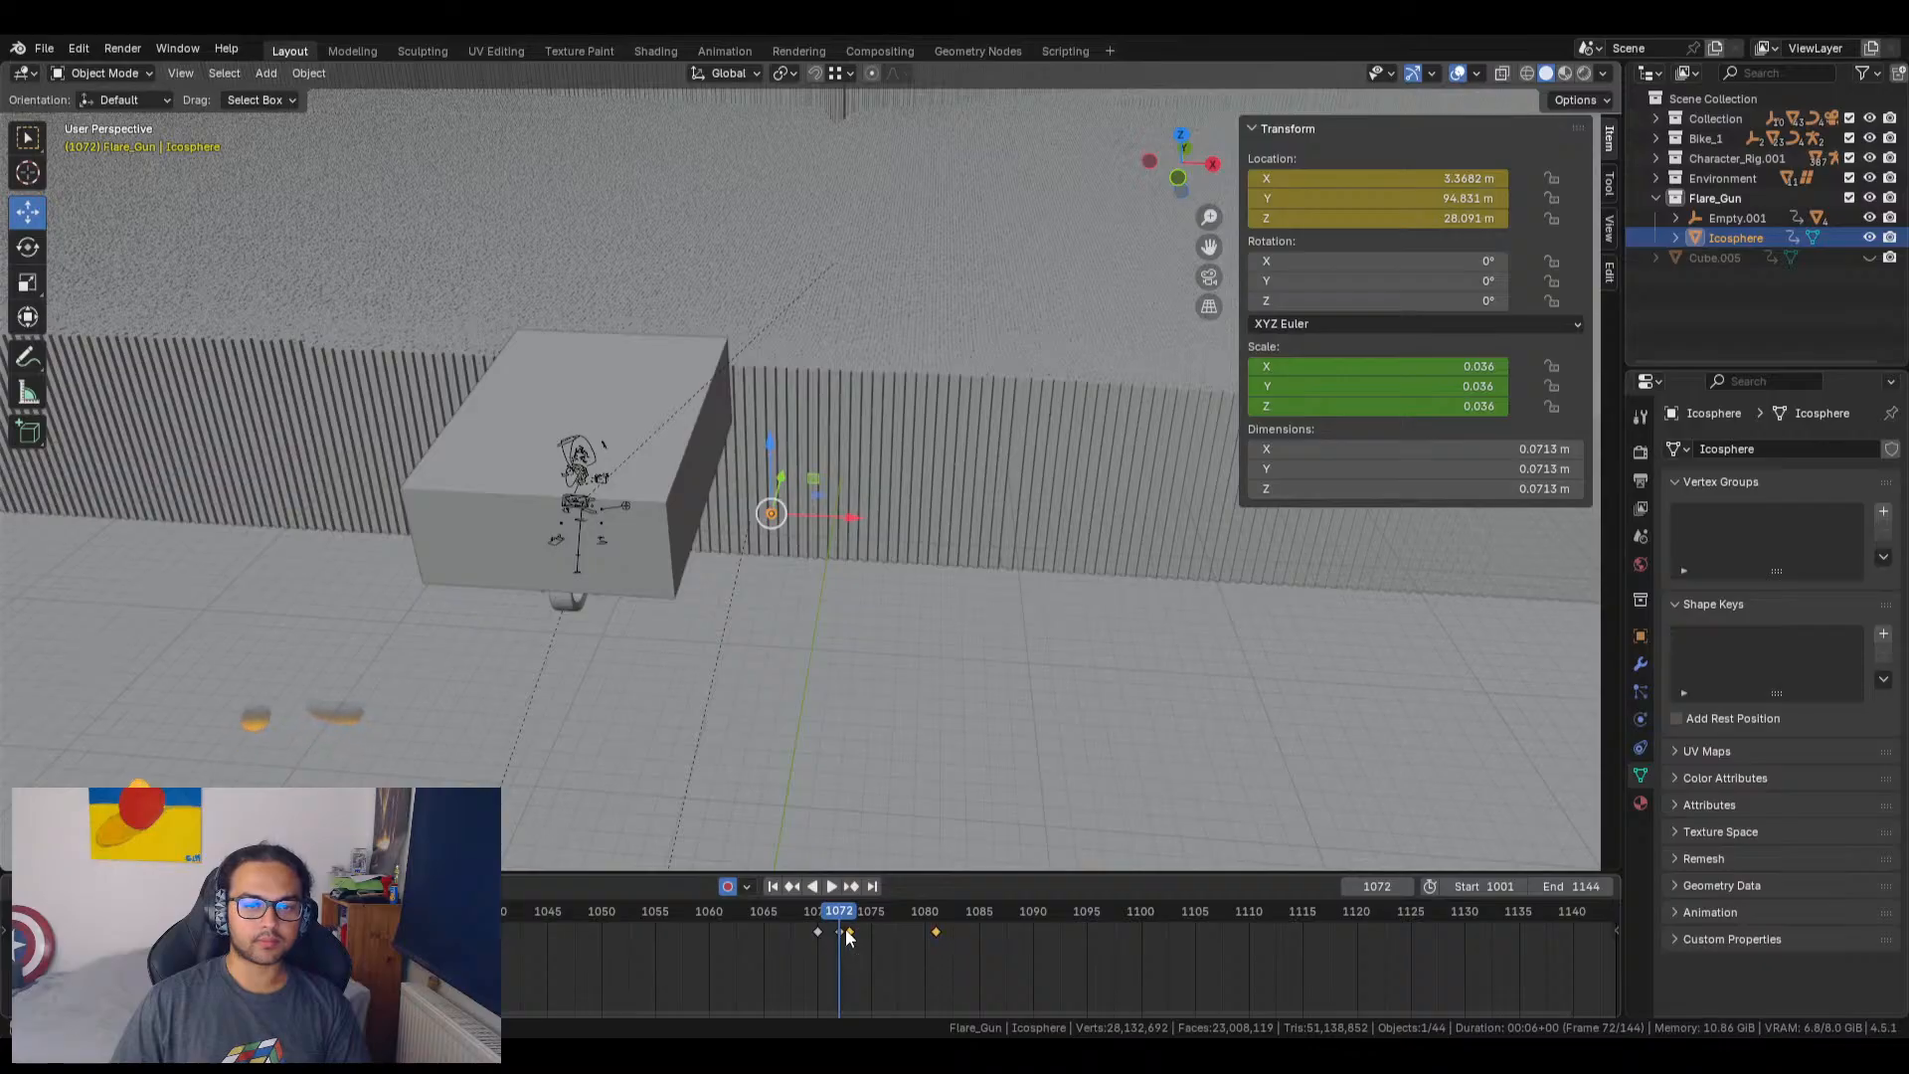
pyautogui.press('x')
pyautogui.click(841, 930)
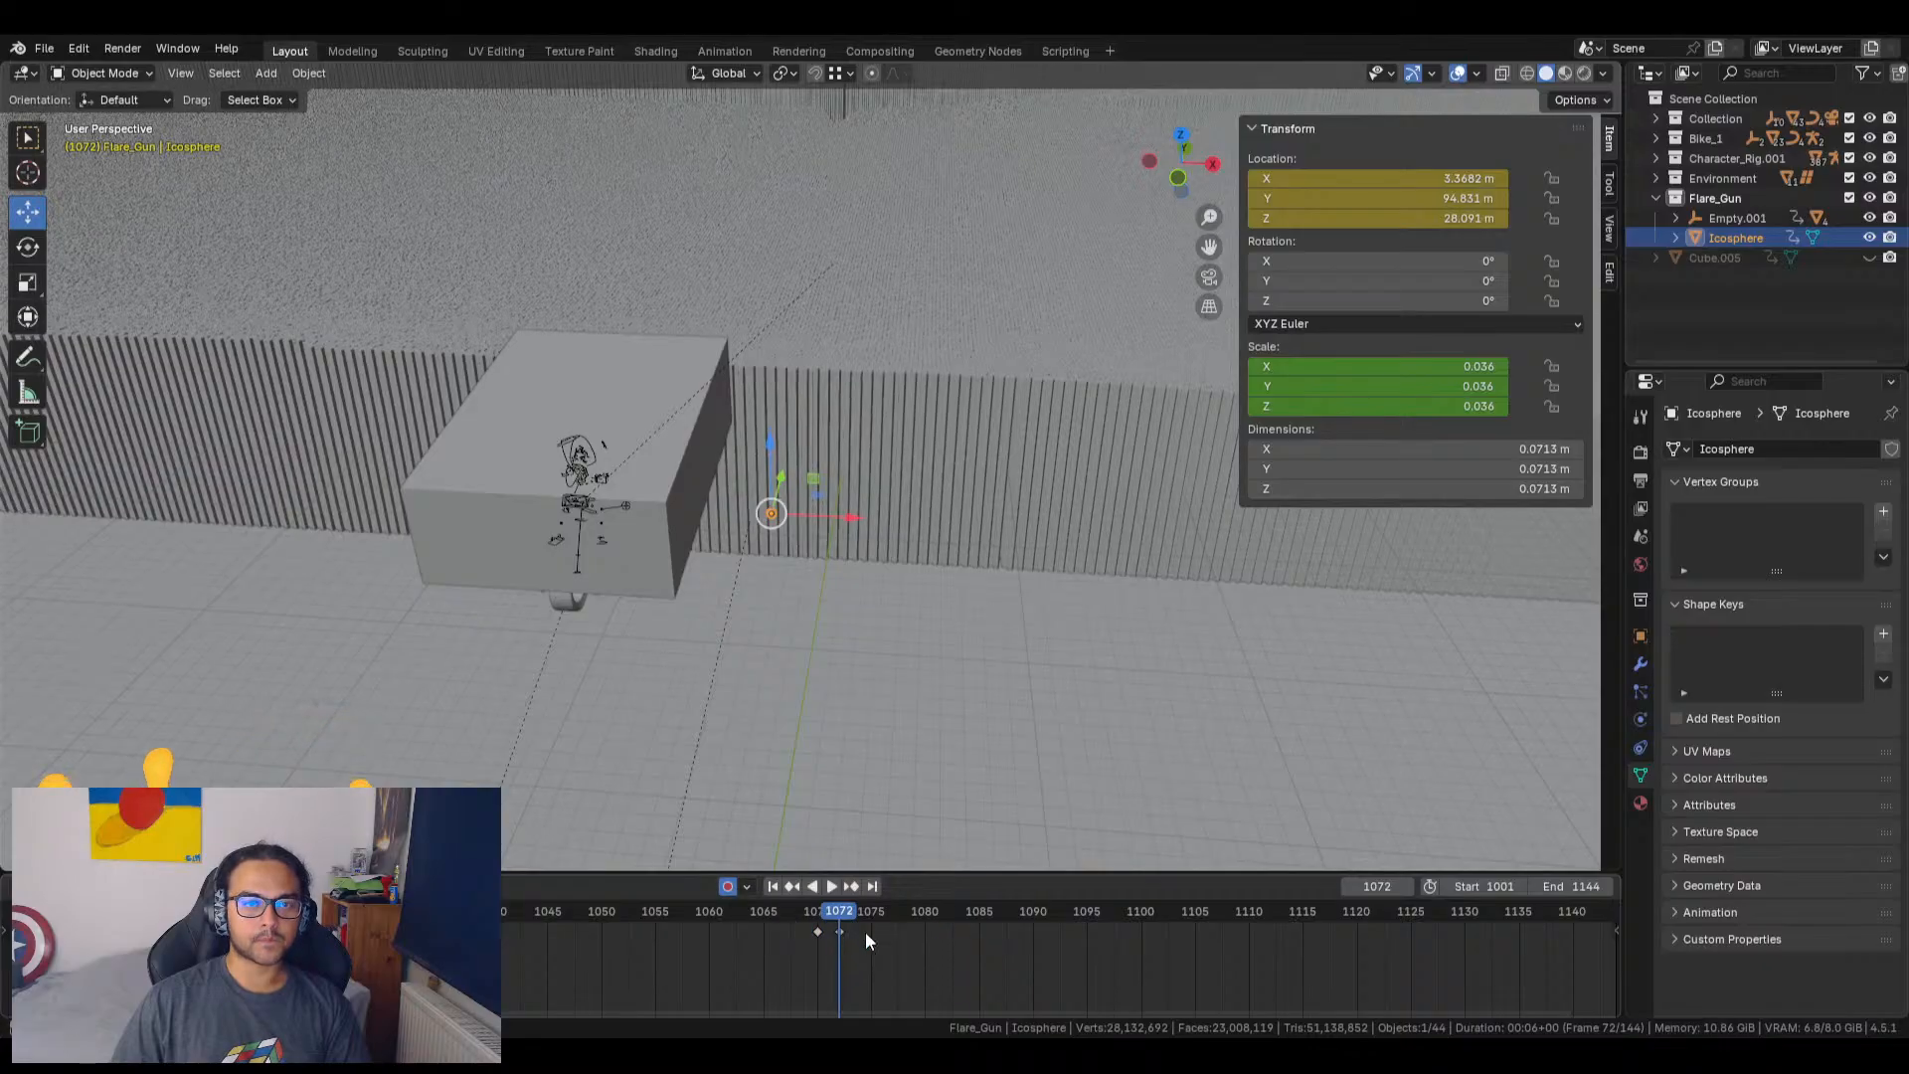
pyautogui.moveTo(856, 931); pyautogui.dragTo(857, 930)
pyautogui.moveTo(865, 944); pyautogui.dragTo(878, 945, button='middle')
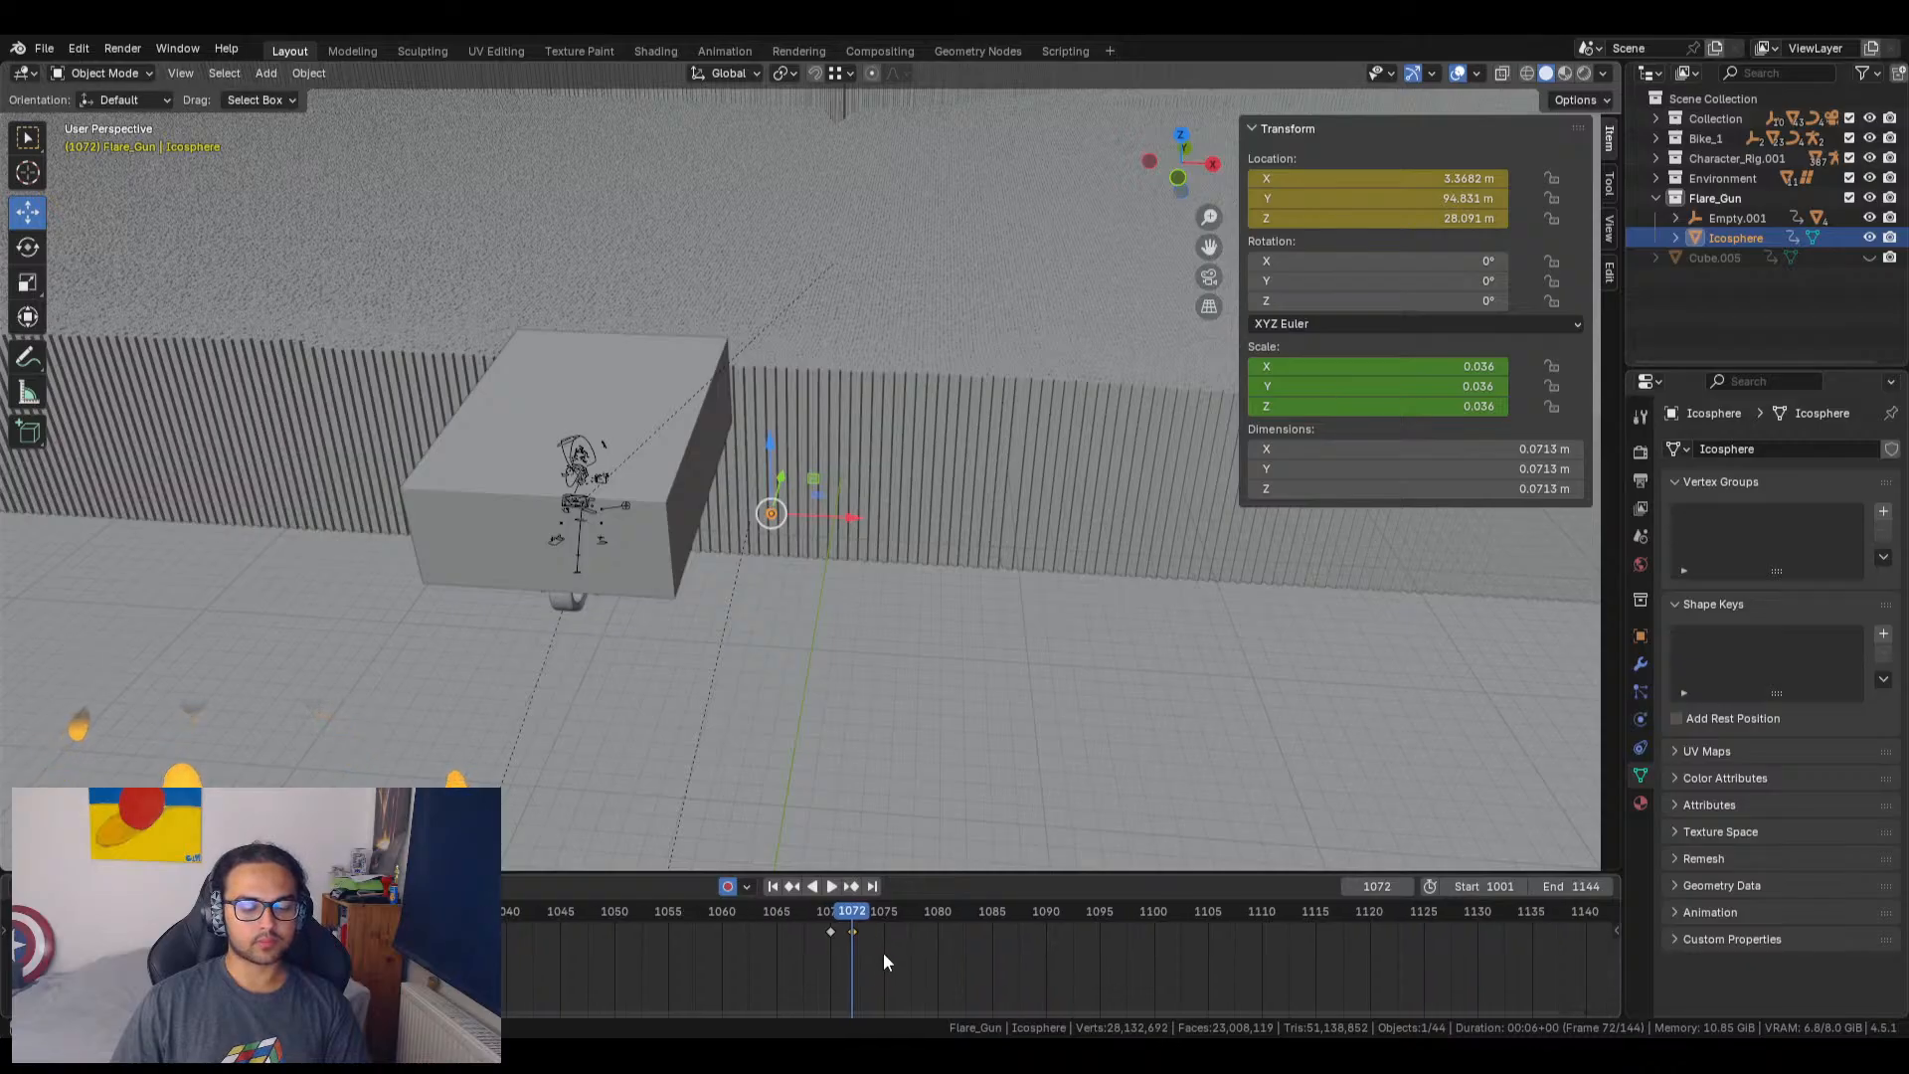
pyautogui.press('g')
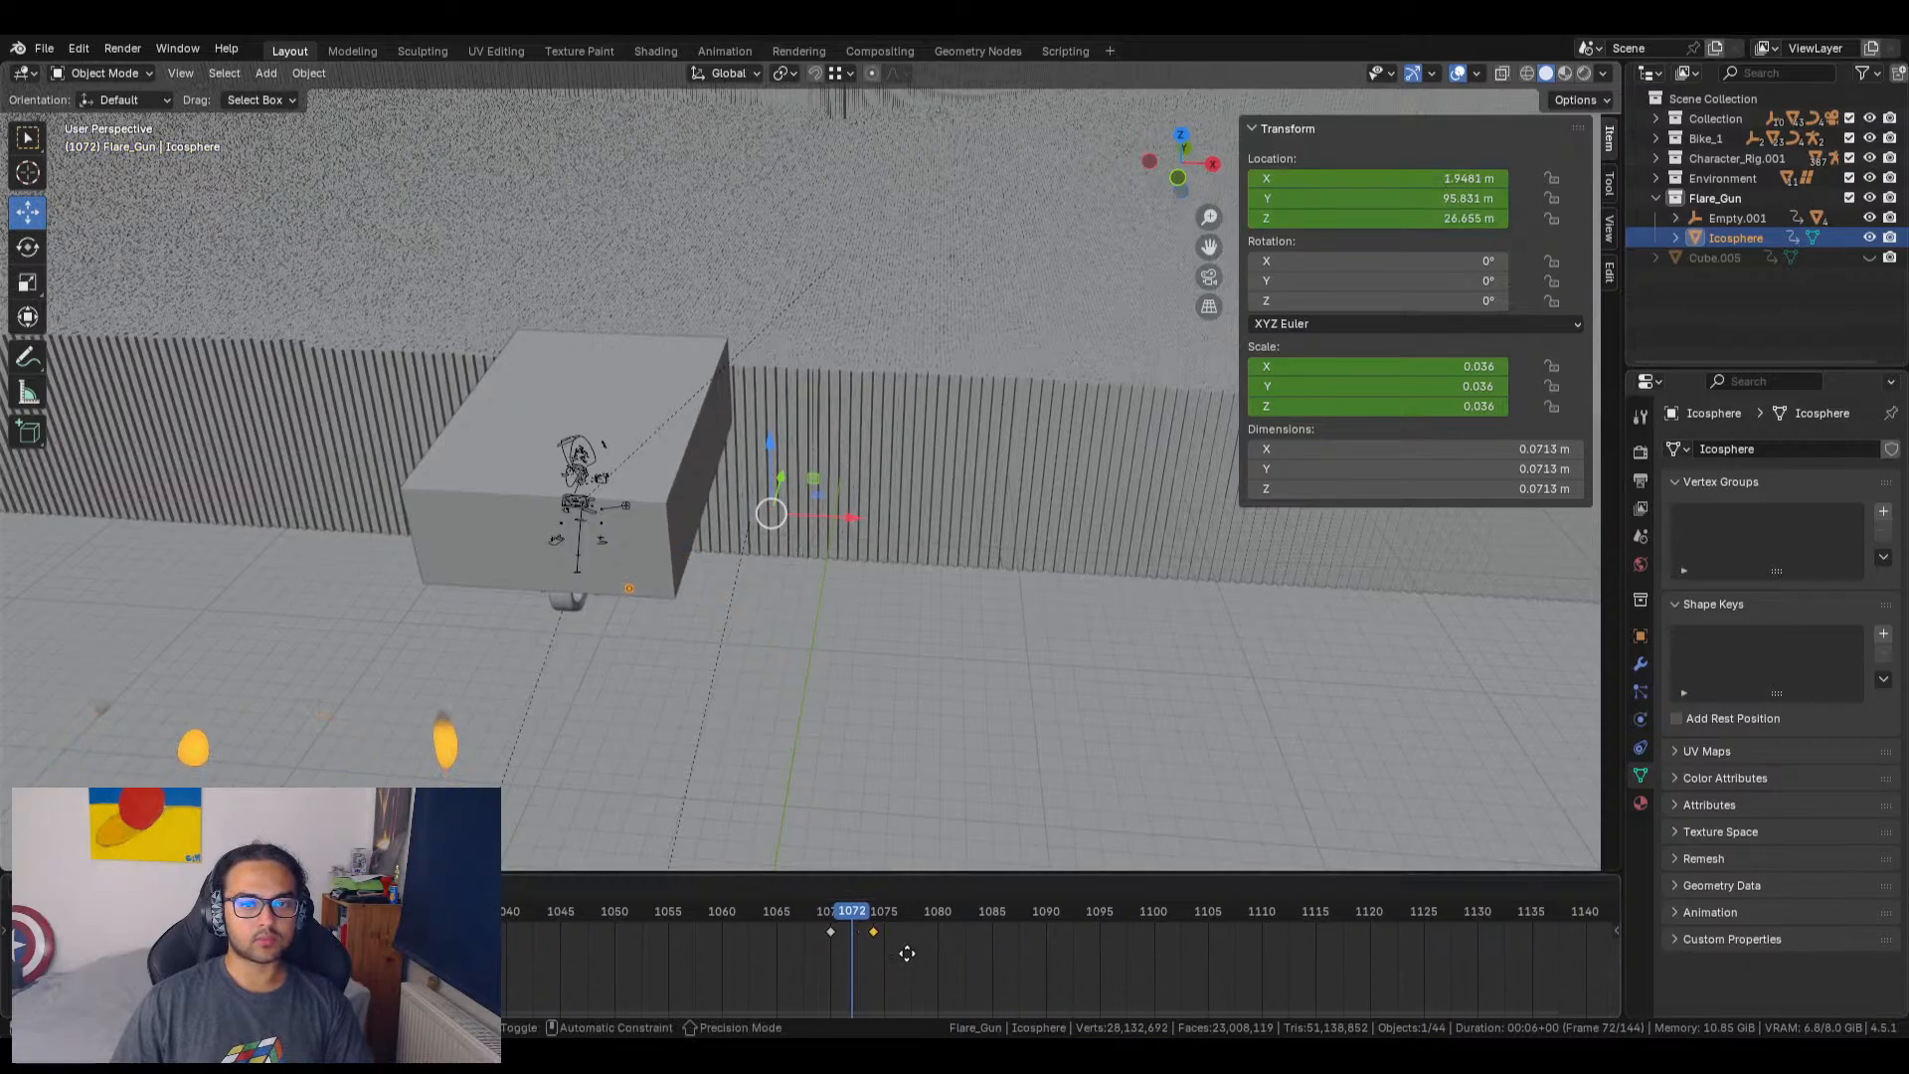
pyautogui.click(929, 953)
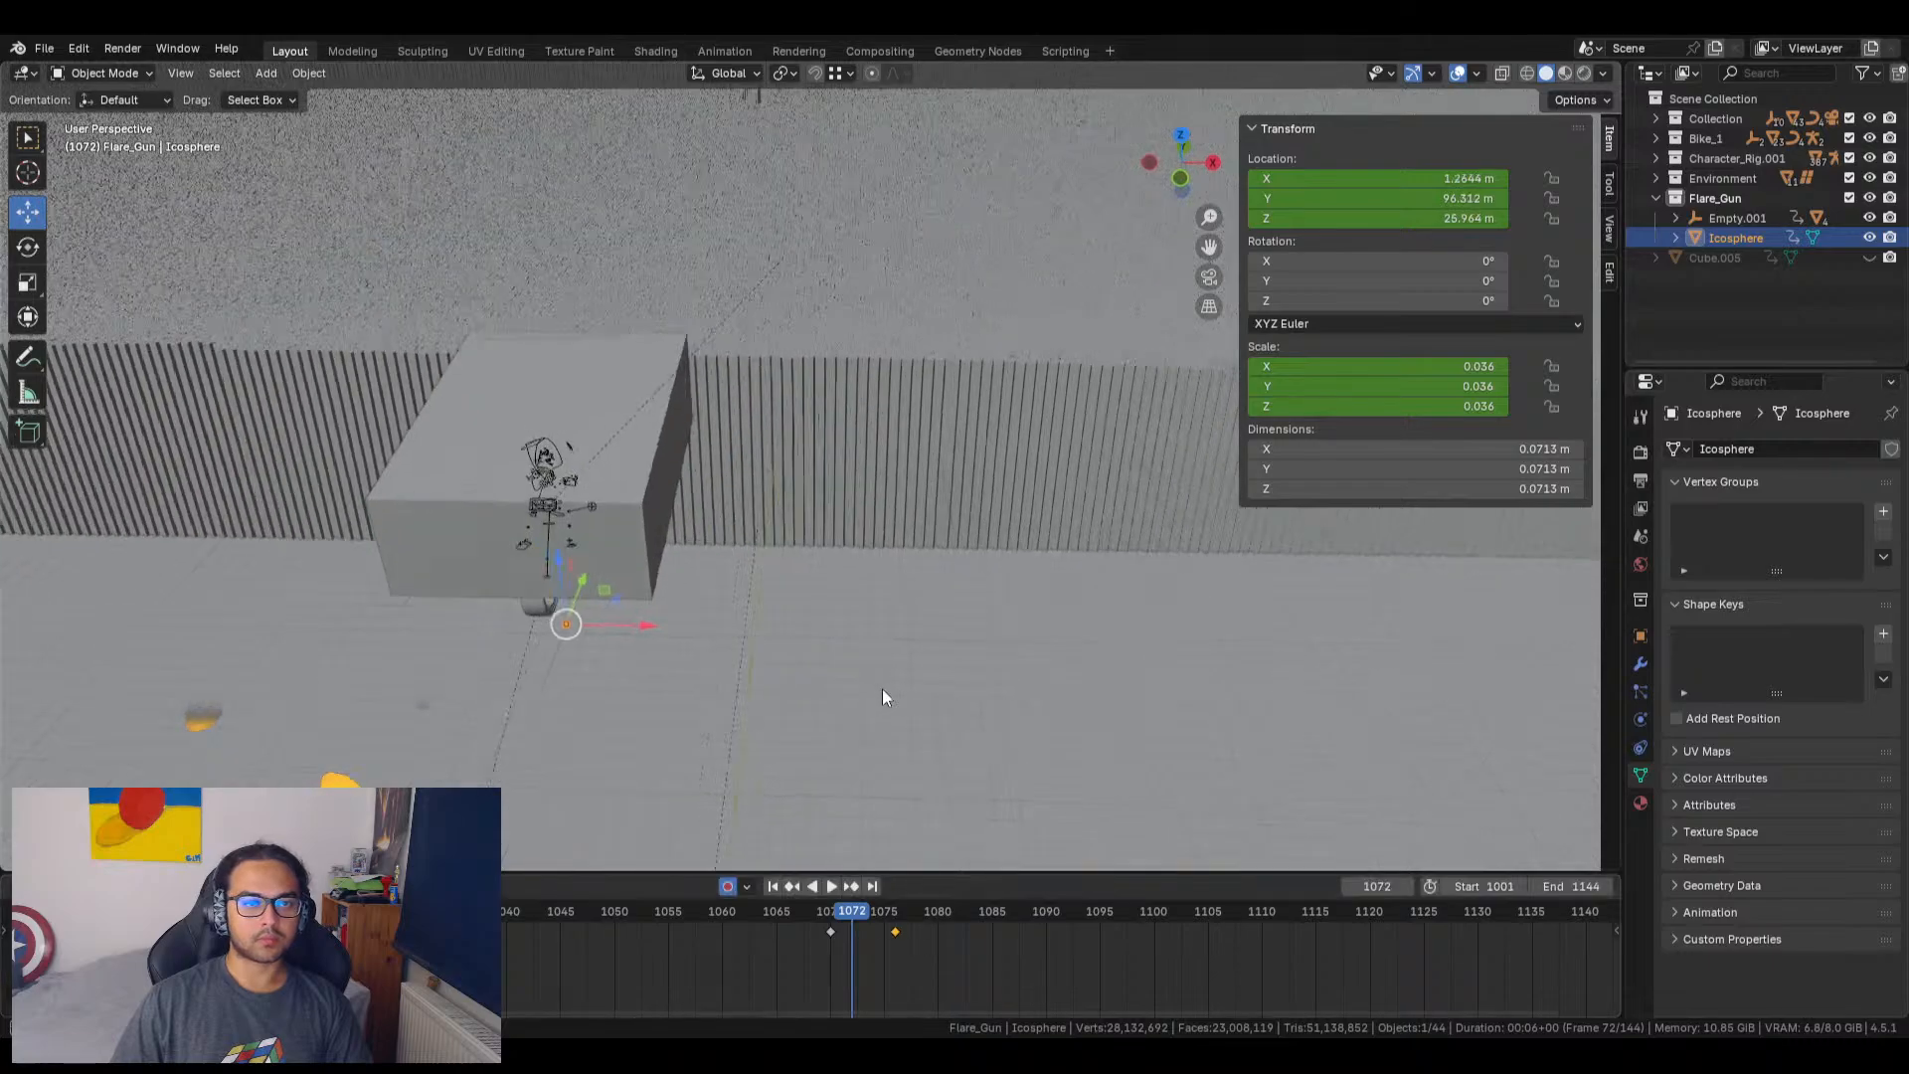
# Step: At frame 1072, move the ico sphere in the side view to about Y 94.94 m, Z 28.08 m
pyautogui.moveTo(883, 696); pyautogui.dragTo(979, 537, button='middle')
pyautogui.moveTo(869, 600); pyautogui.dragTo(756, 597, button='middle')
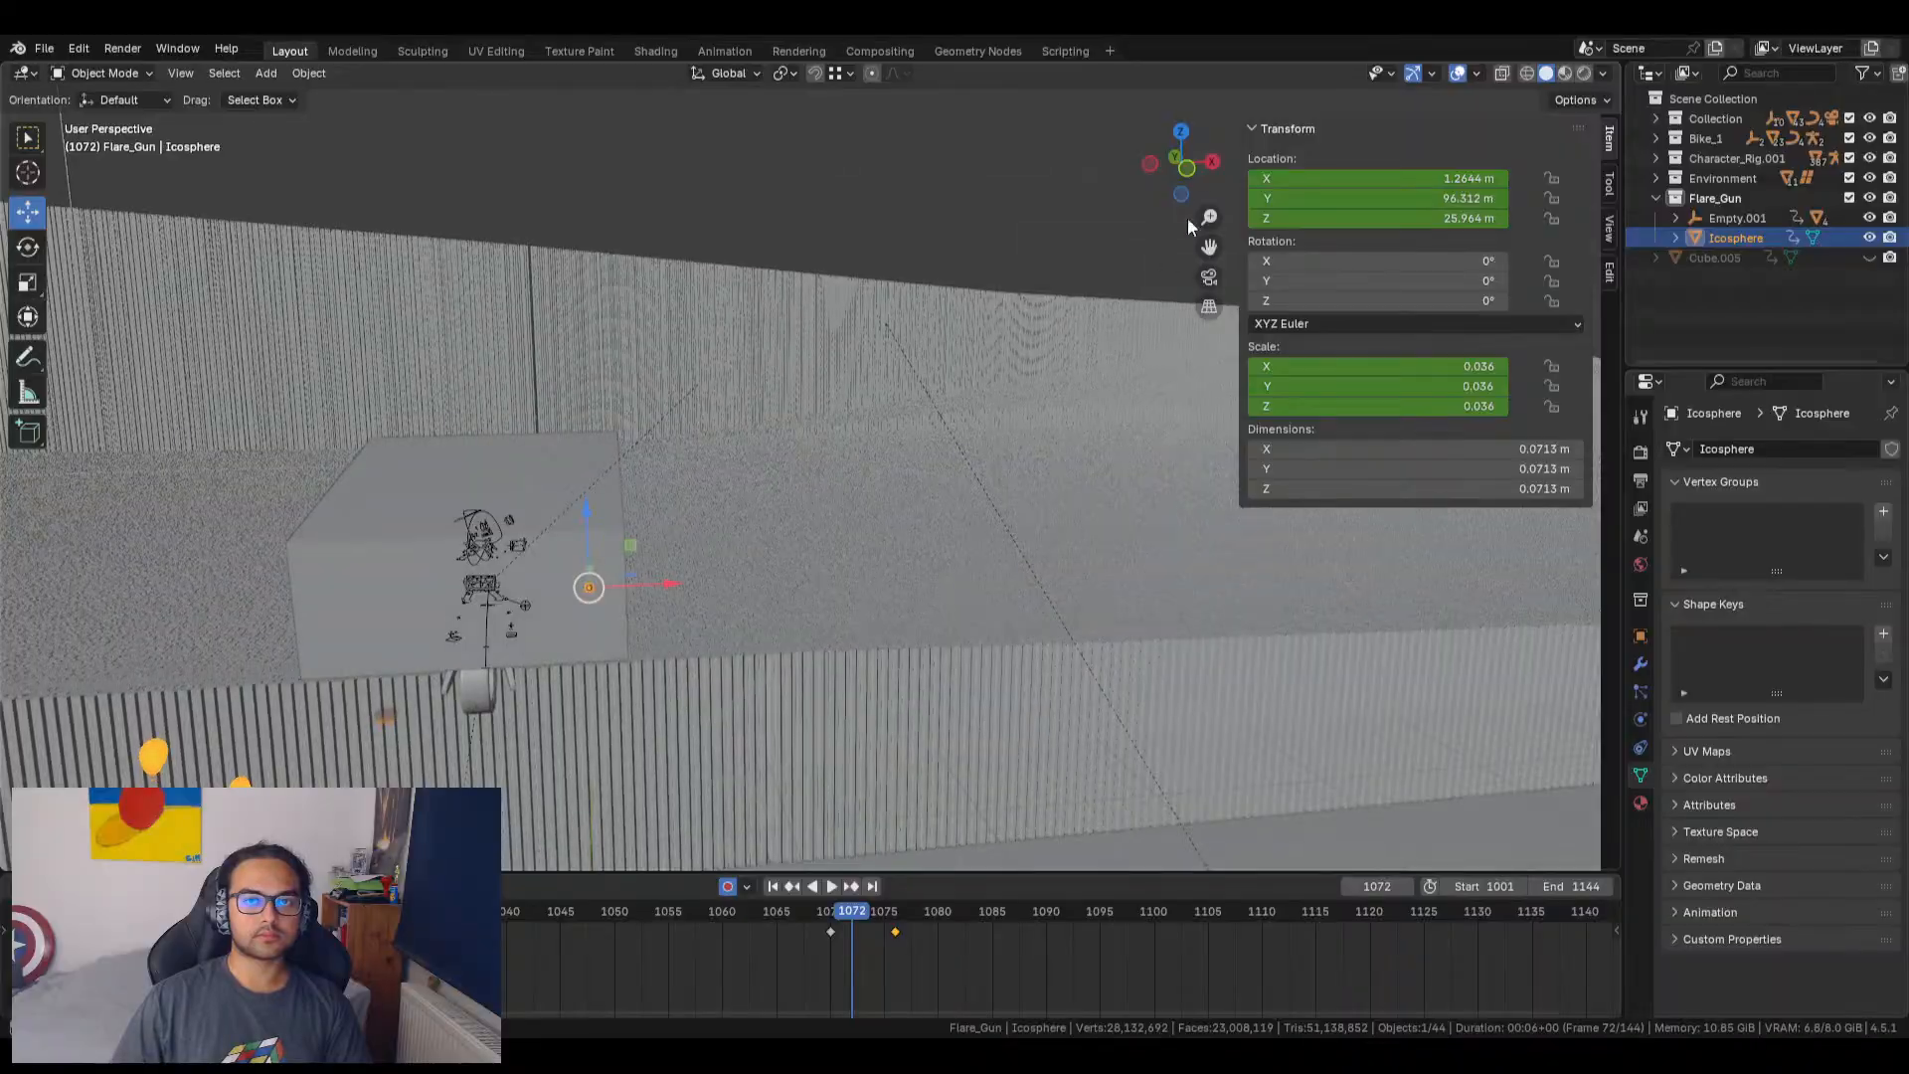
pyautogui.click(1202, 275)
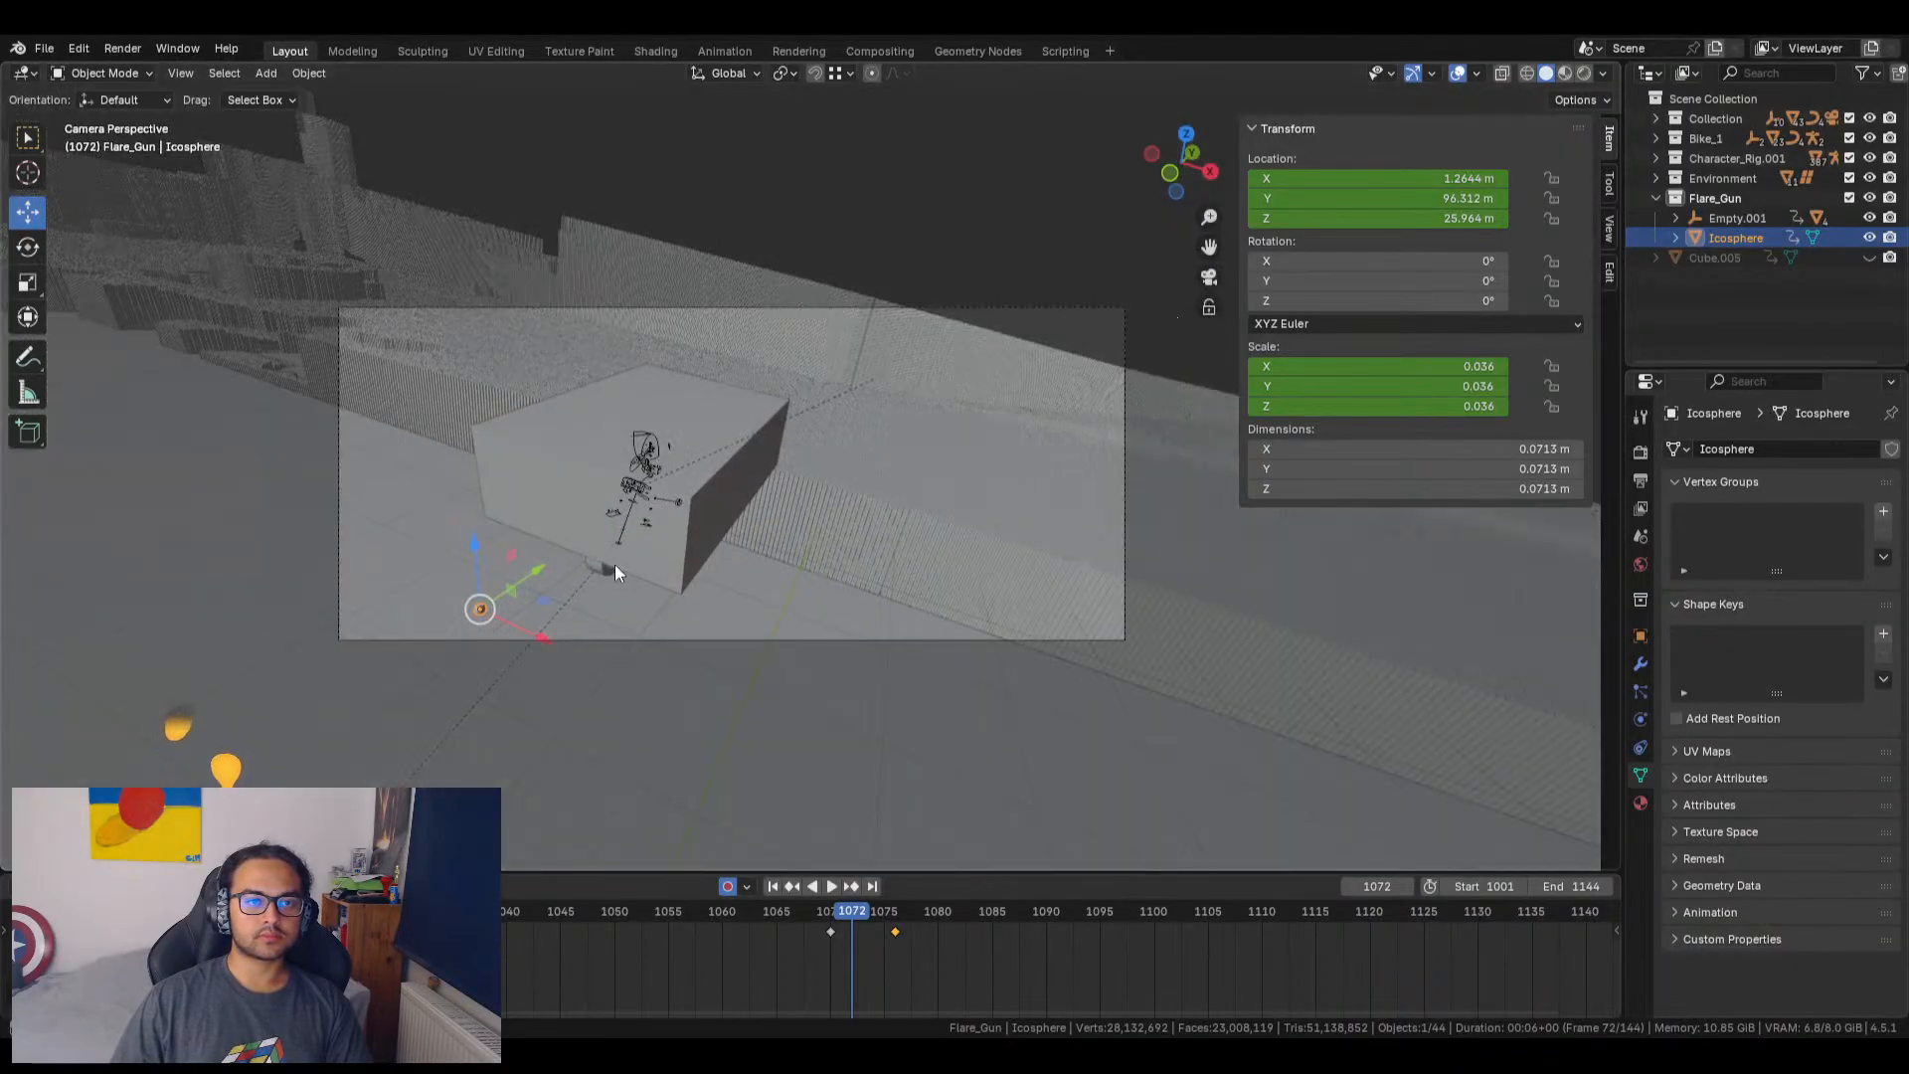
pyautogui.click(1210, 172)
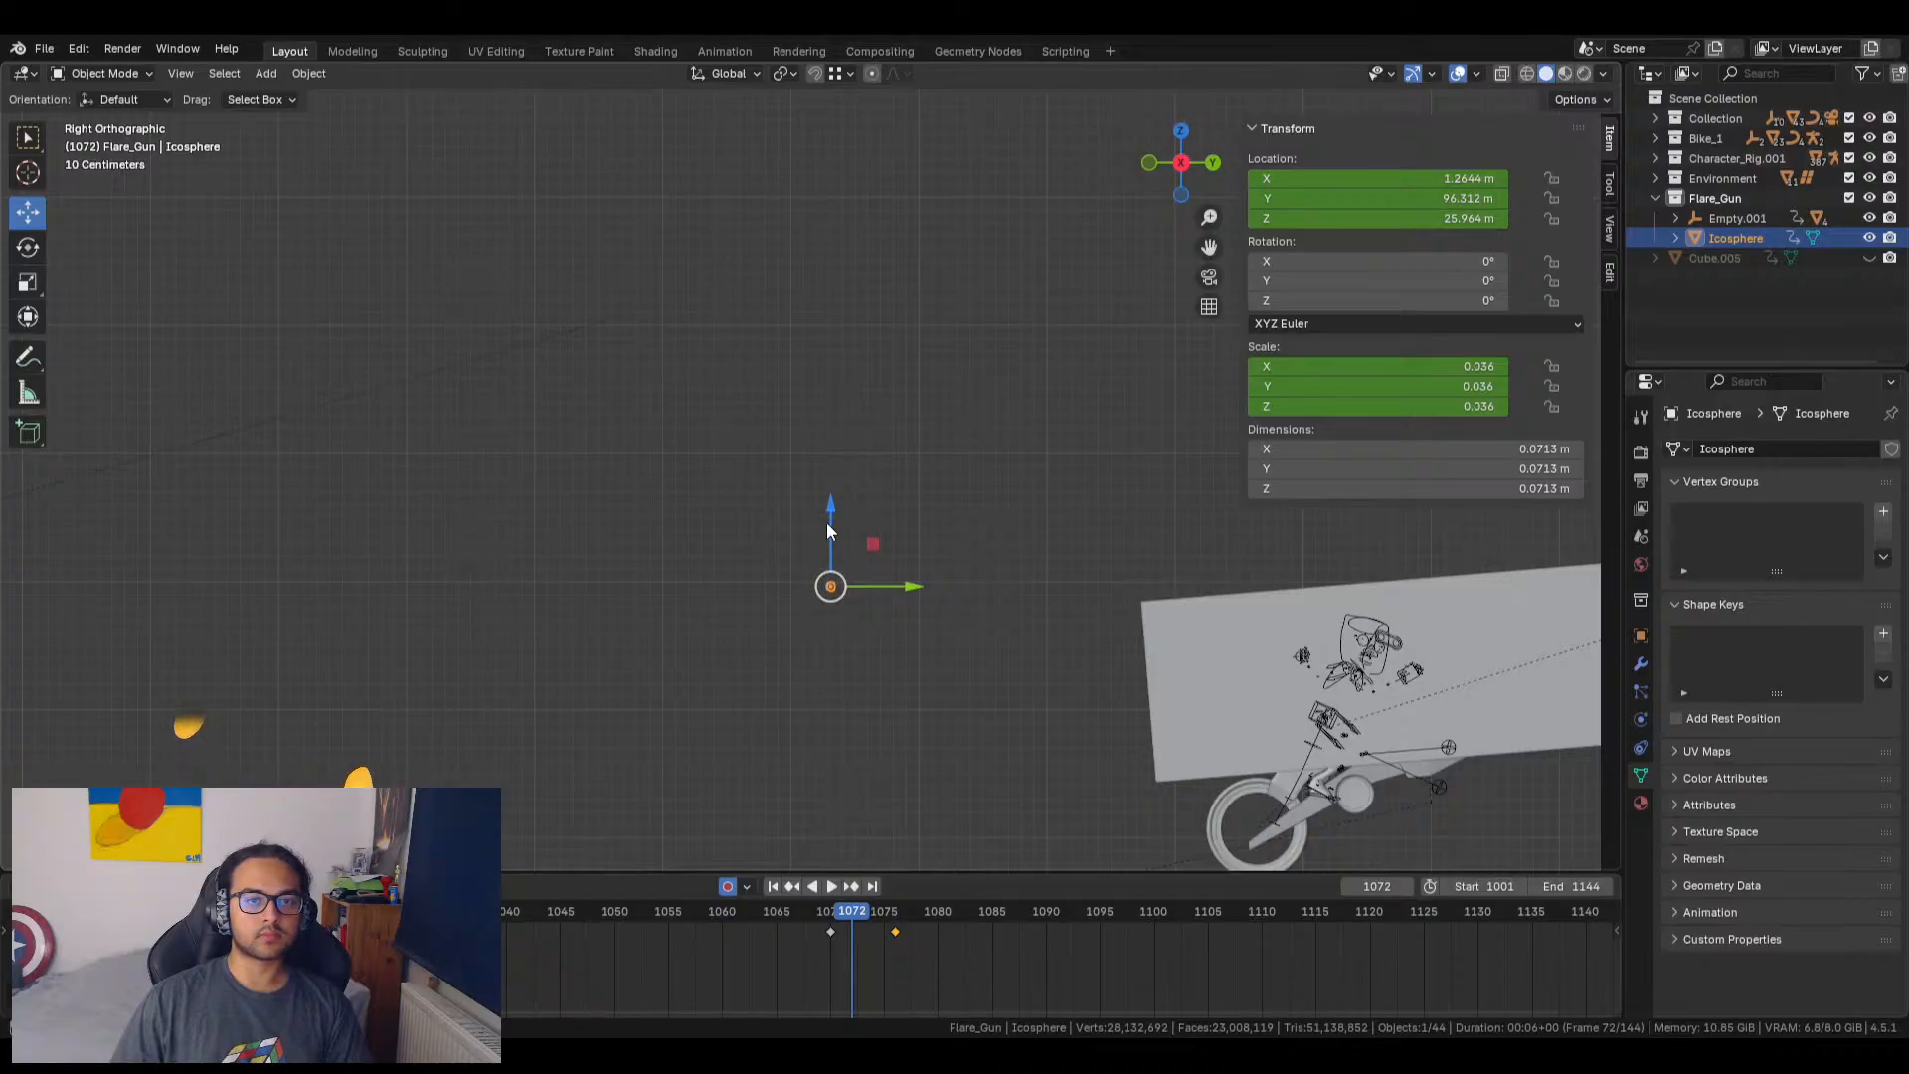
pyautogui.moveTo(827, 529); pyautogui.dragTo(655, 279)
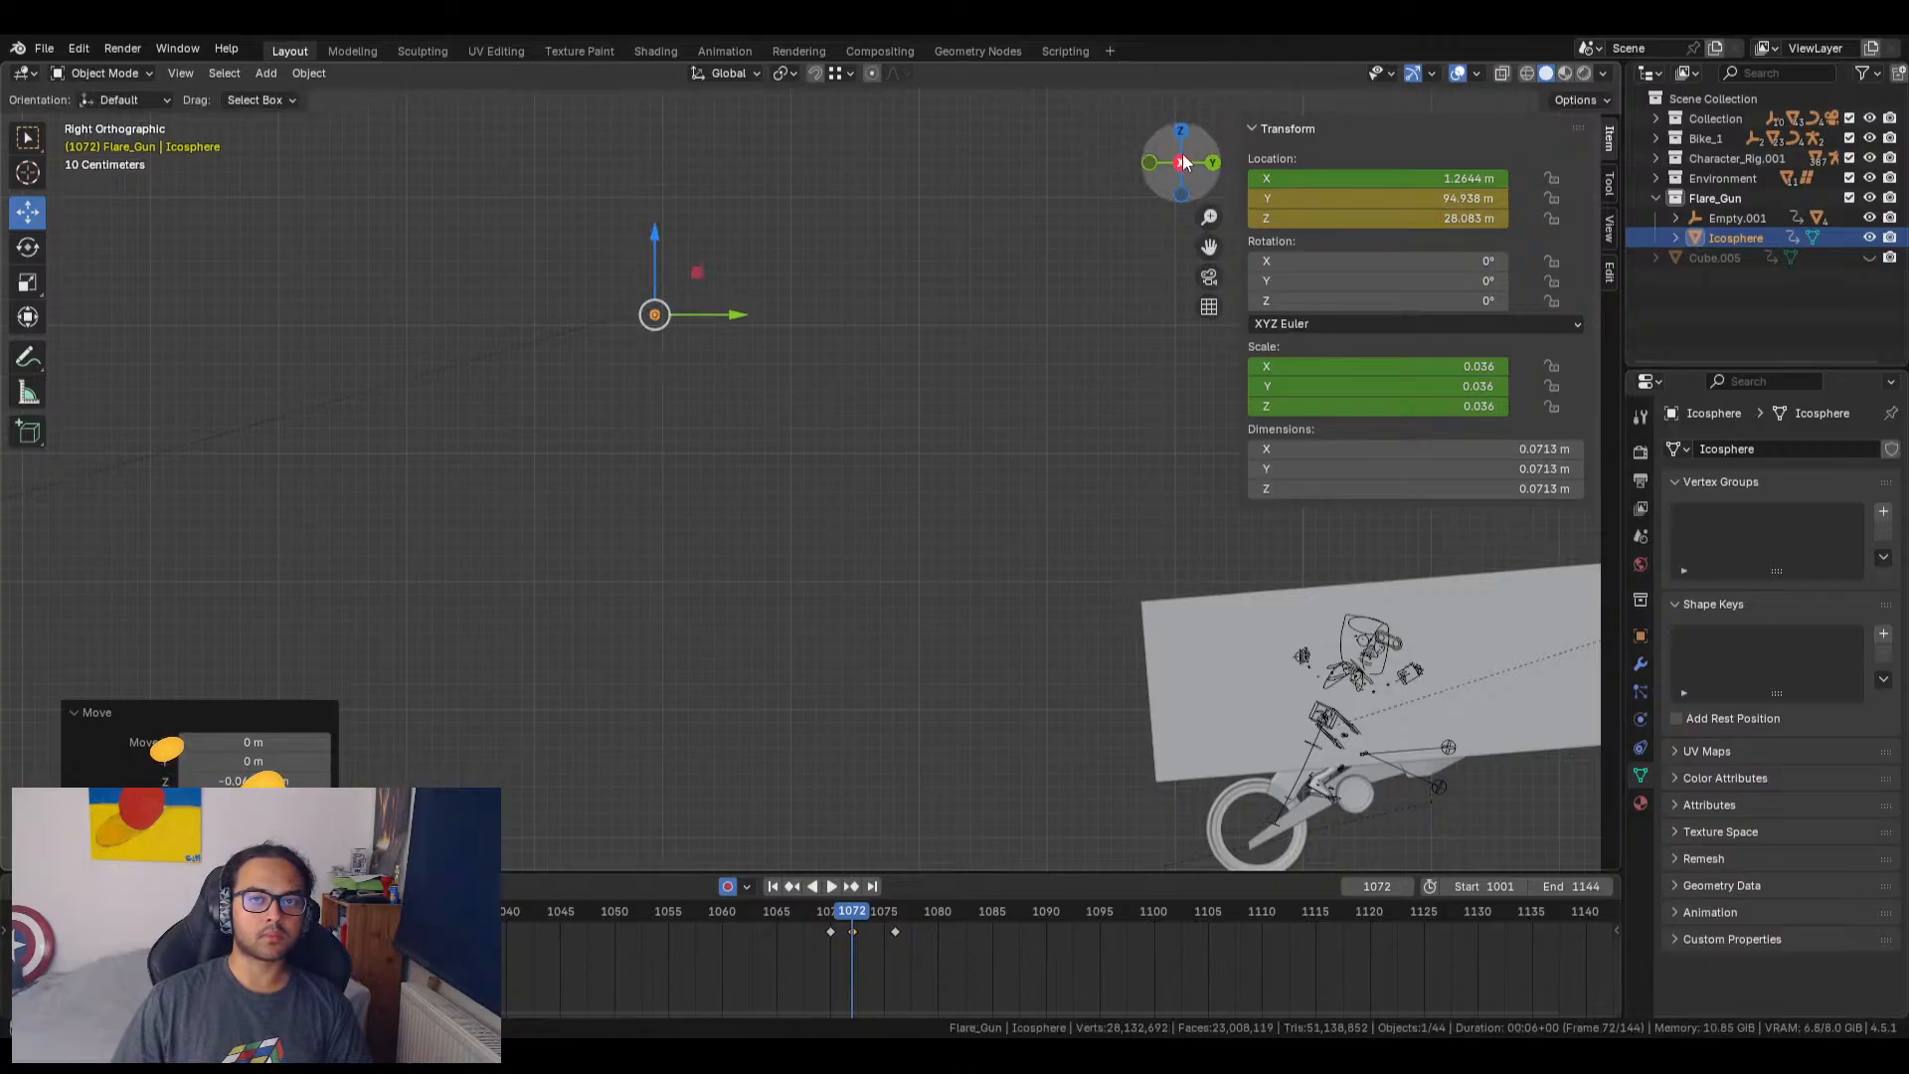
# Step: In the front view at frame 1072, shift the ico sphere along X to about 3.35 m, and return to the camera view
pyautogui.click(1152, 163)
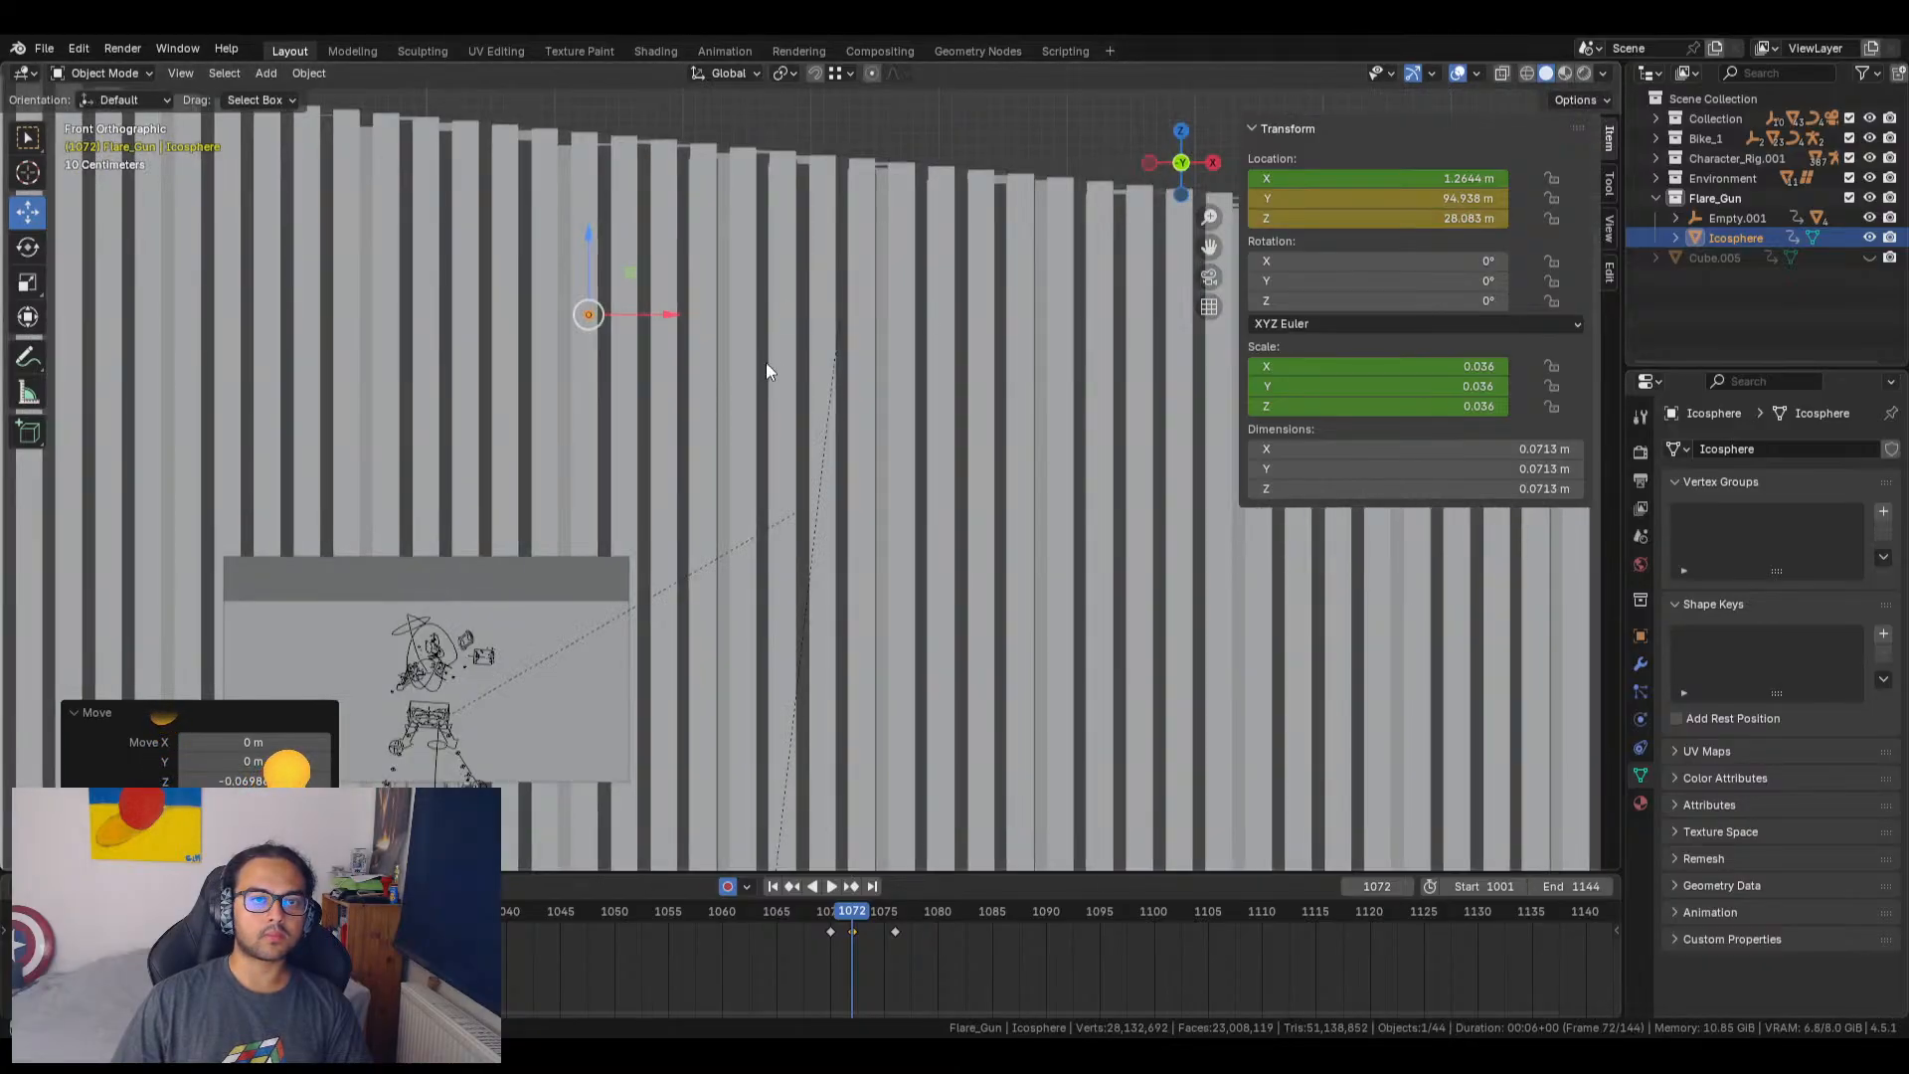
pyautogui.scroll(2, 786, 362)
pyautogui.moveTo(569, 249); pyautogui.dragTo(950, 249)
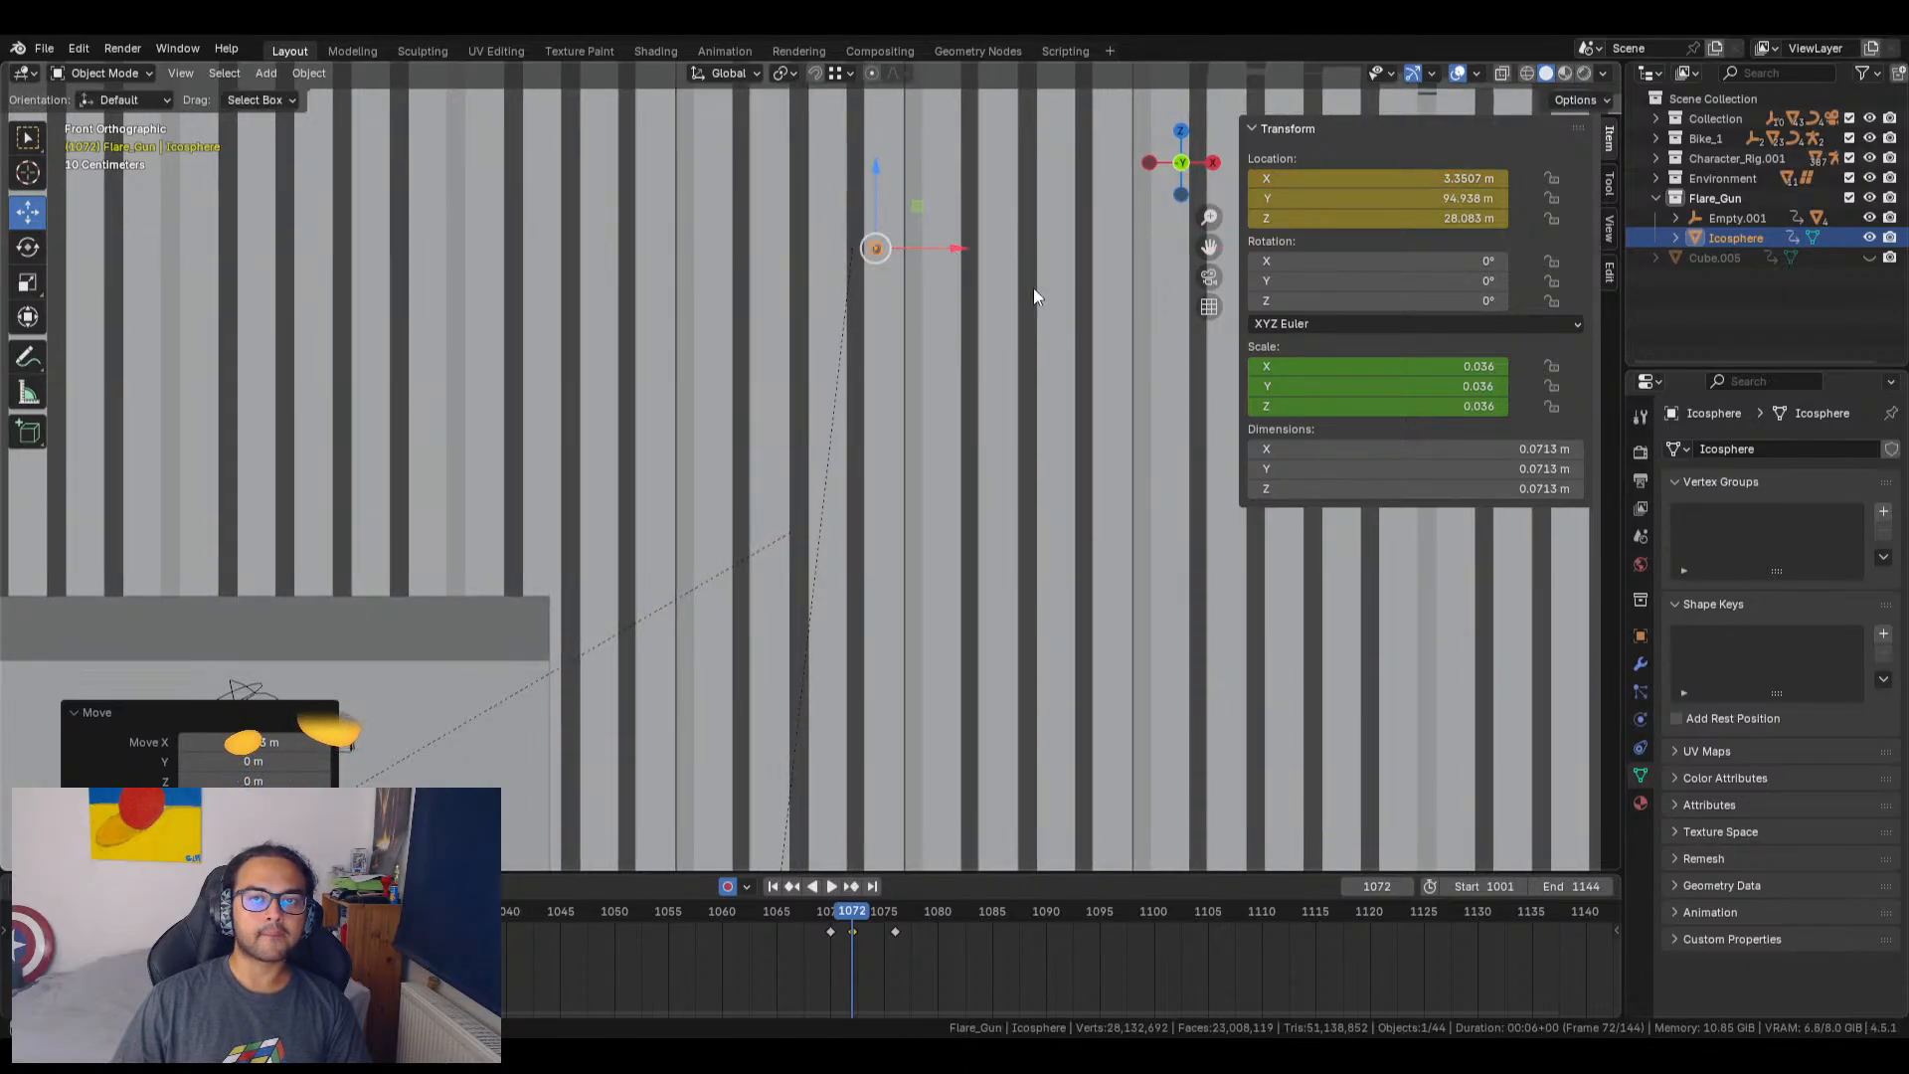
pyautogui.click(1210, 278)
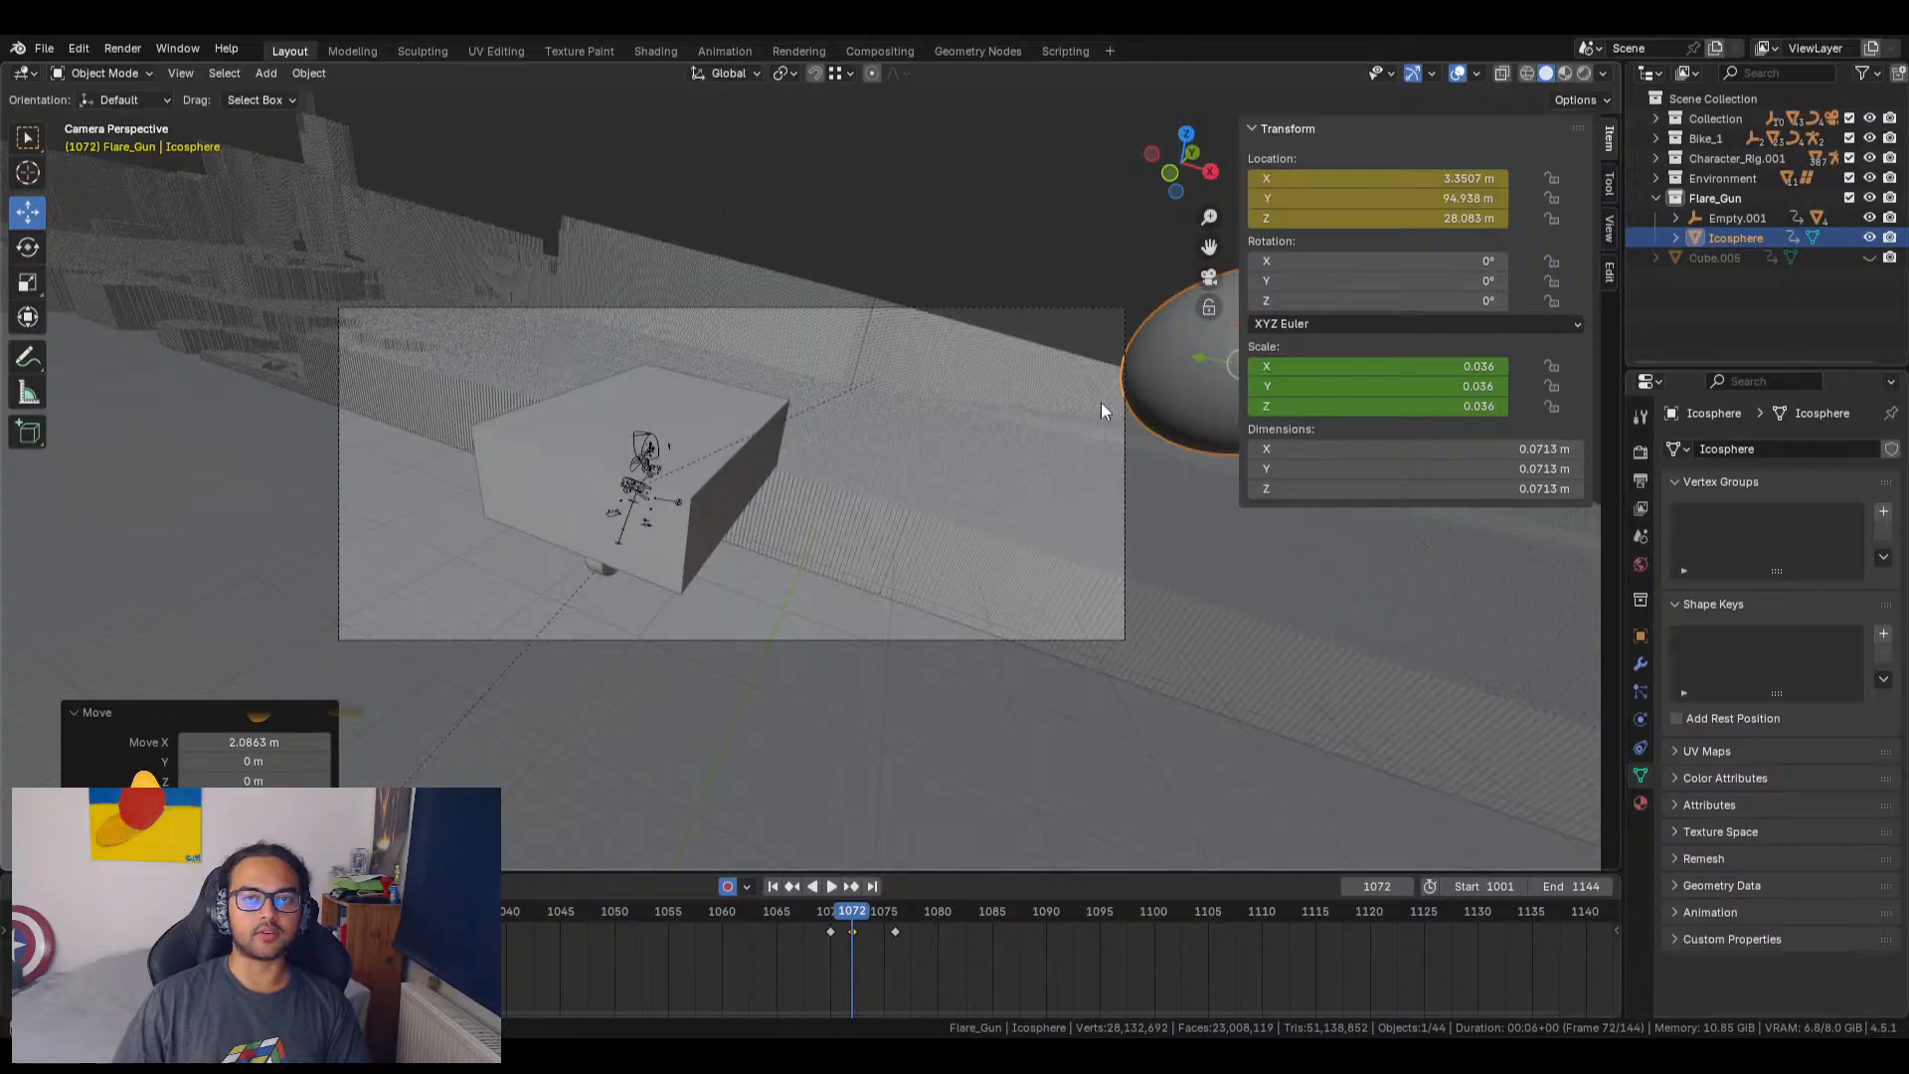
# Step: Step back and forth through frames 1070 to 1072 to examine the ico sphere's path in the camera view
pyautogui.press('Left')
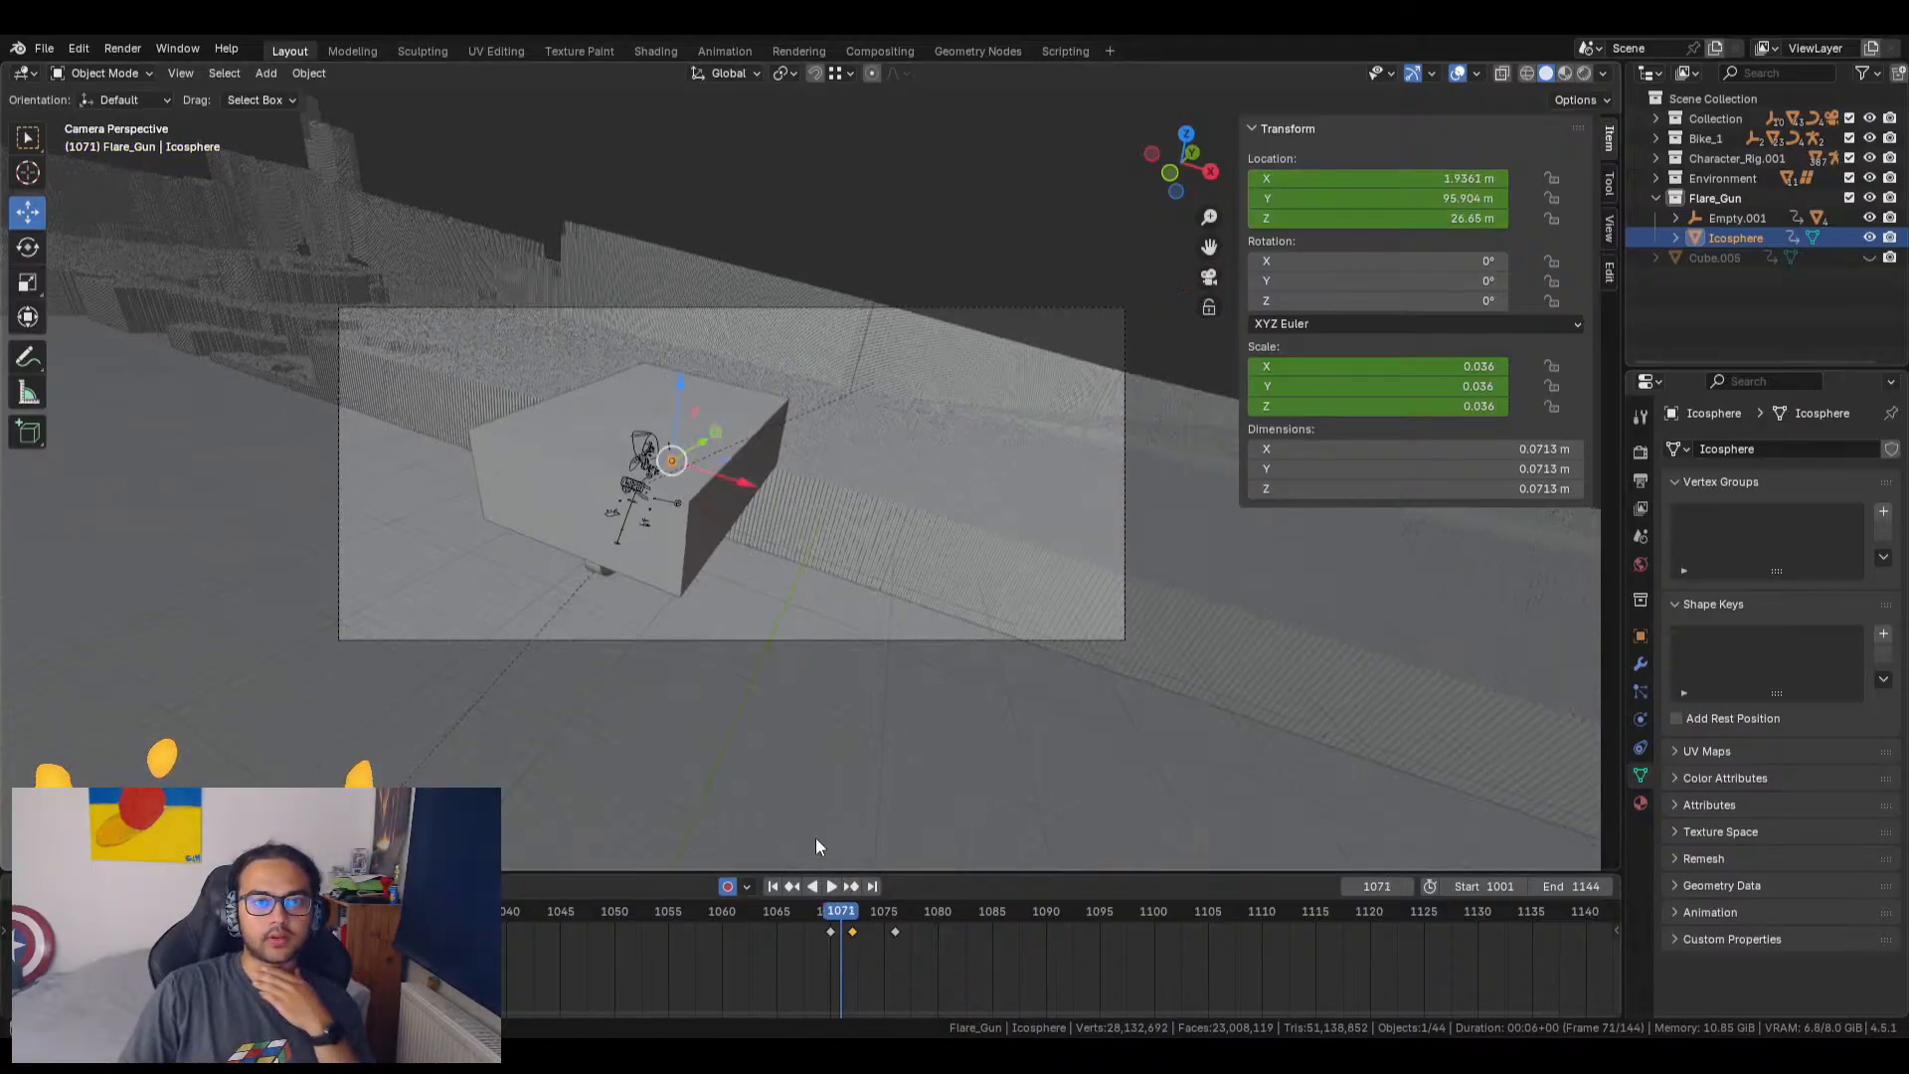
pyautogui.press('Right')
pyautogui.press('Left')
pyautogui.press('Right')
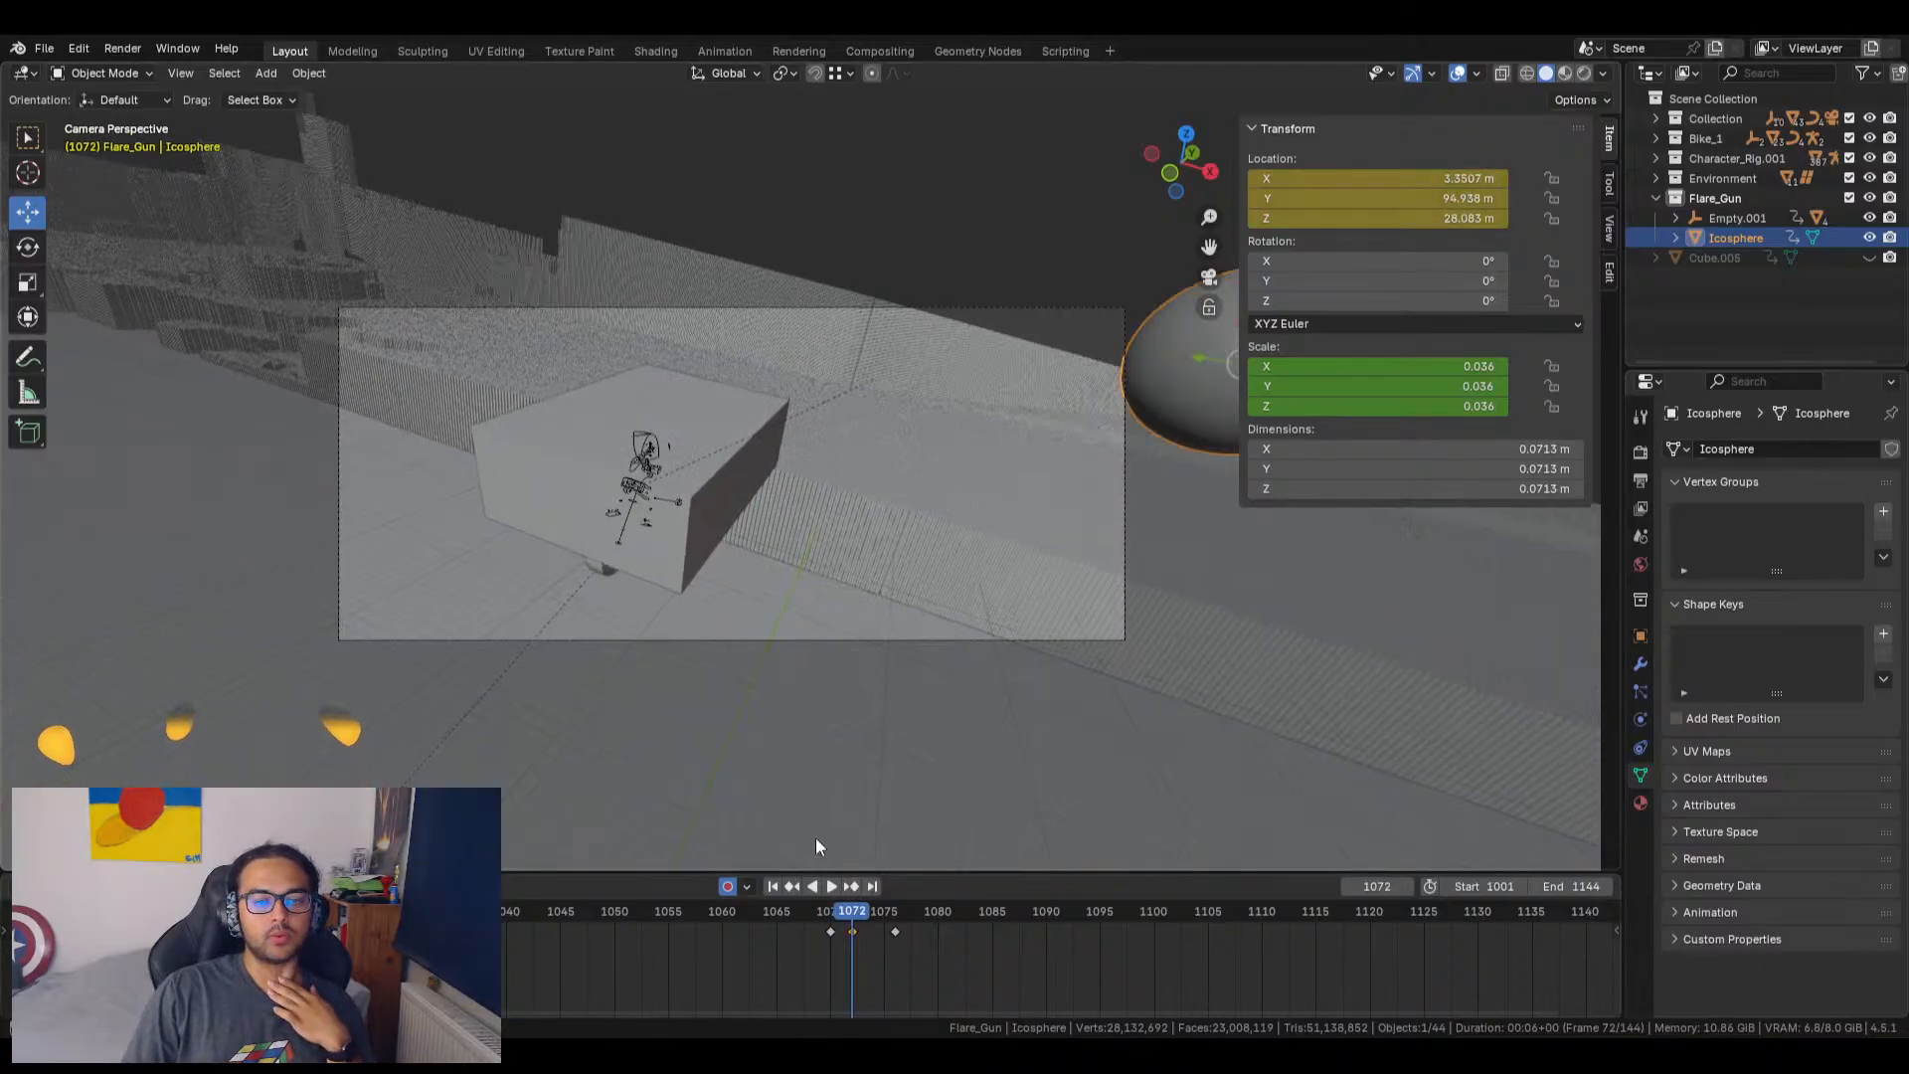
pyautogui.press('Left')
pyautogui.press('Right')
pyautogui.press('Left')
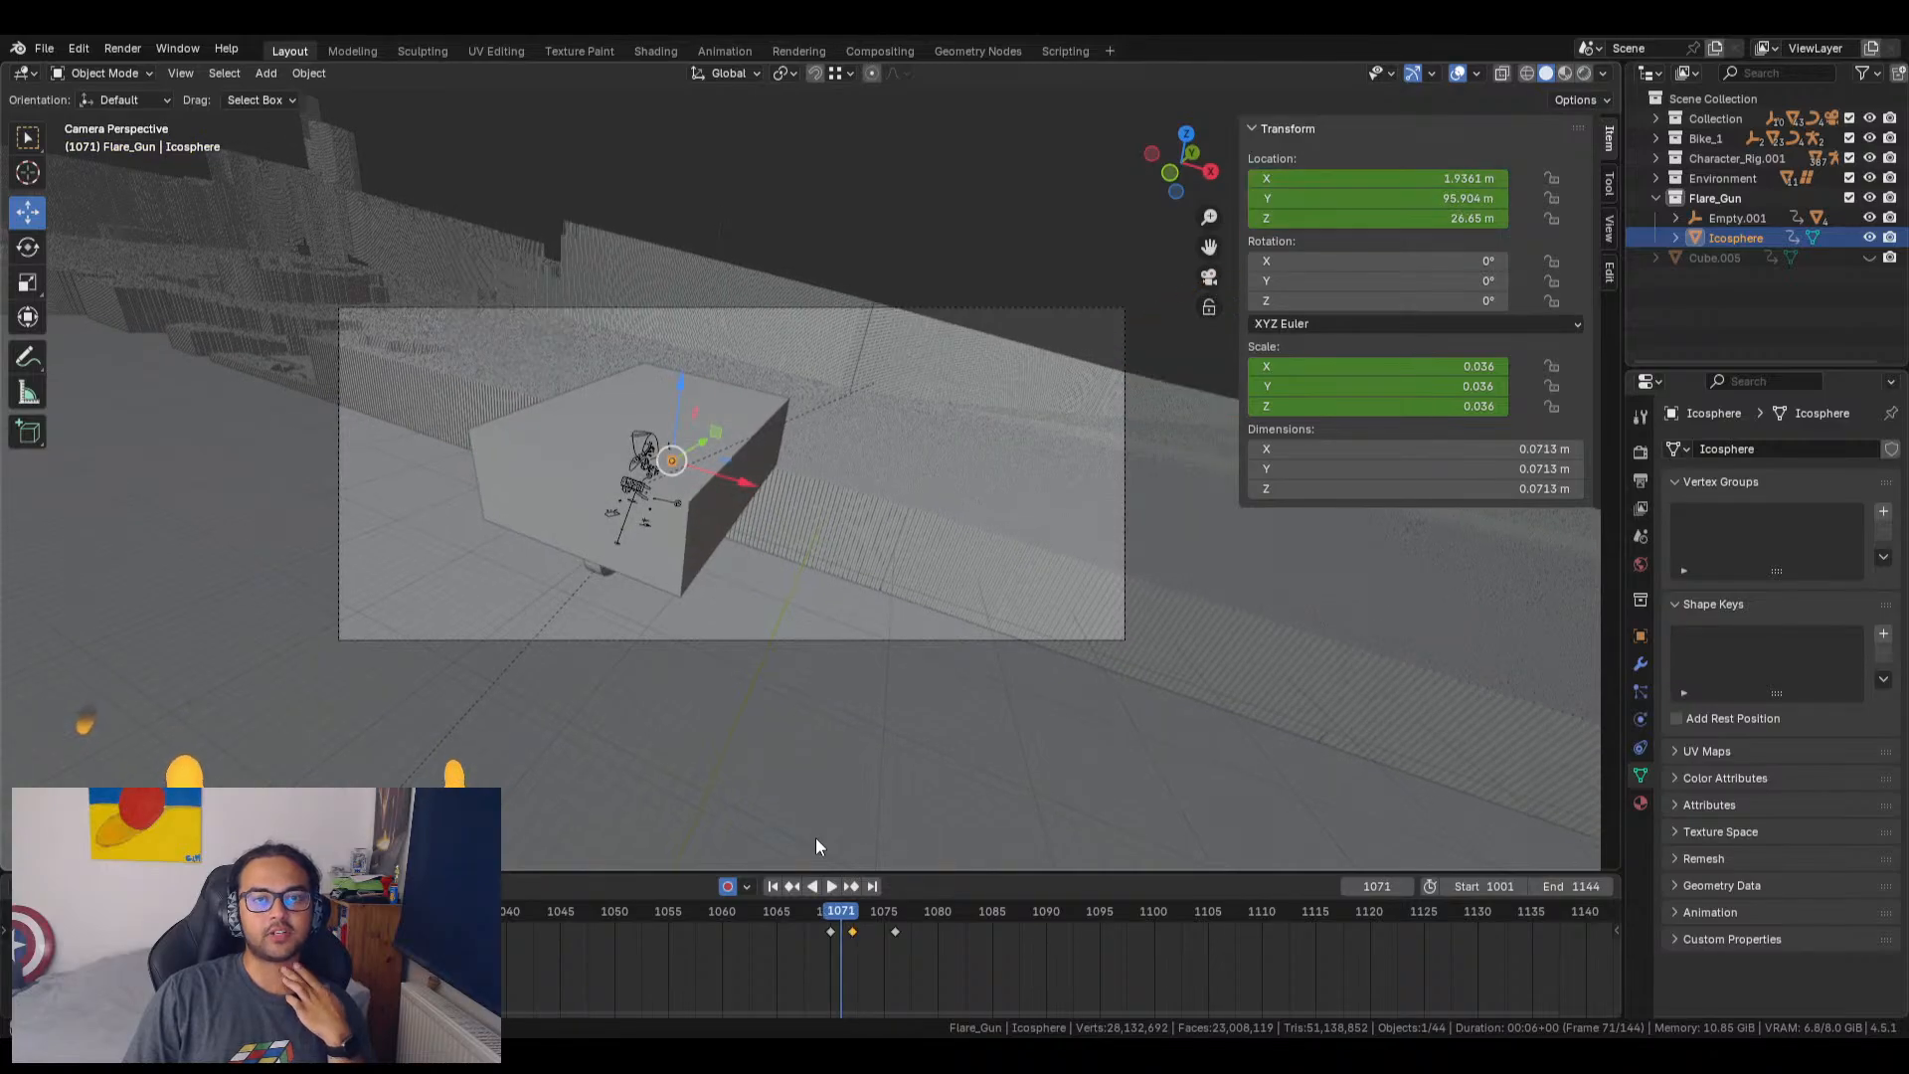
pyautogui.press('Left')
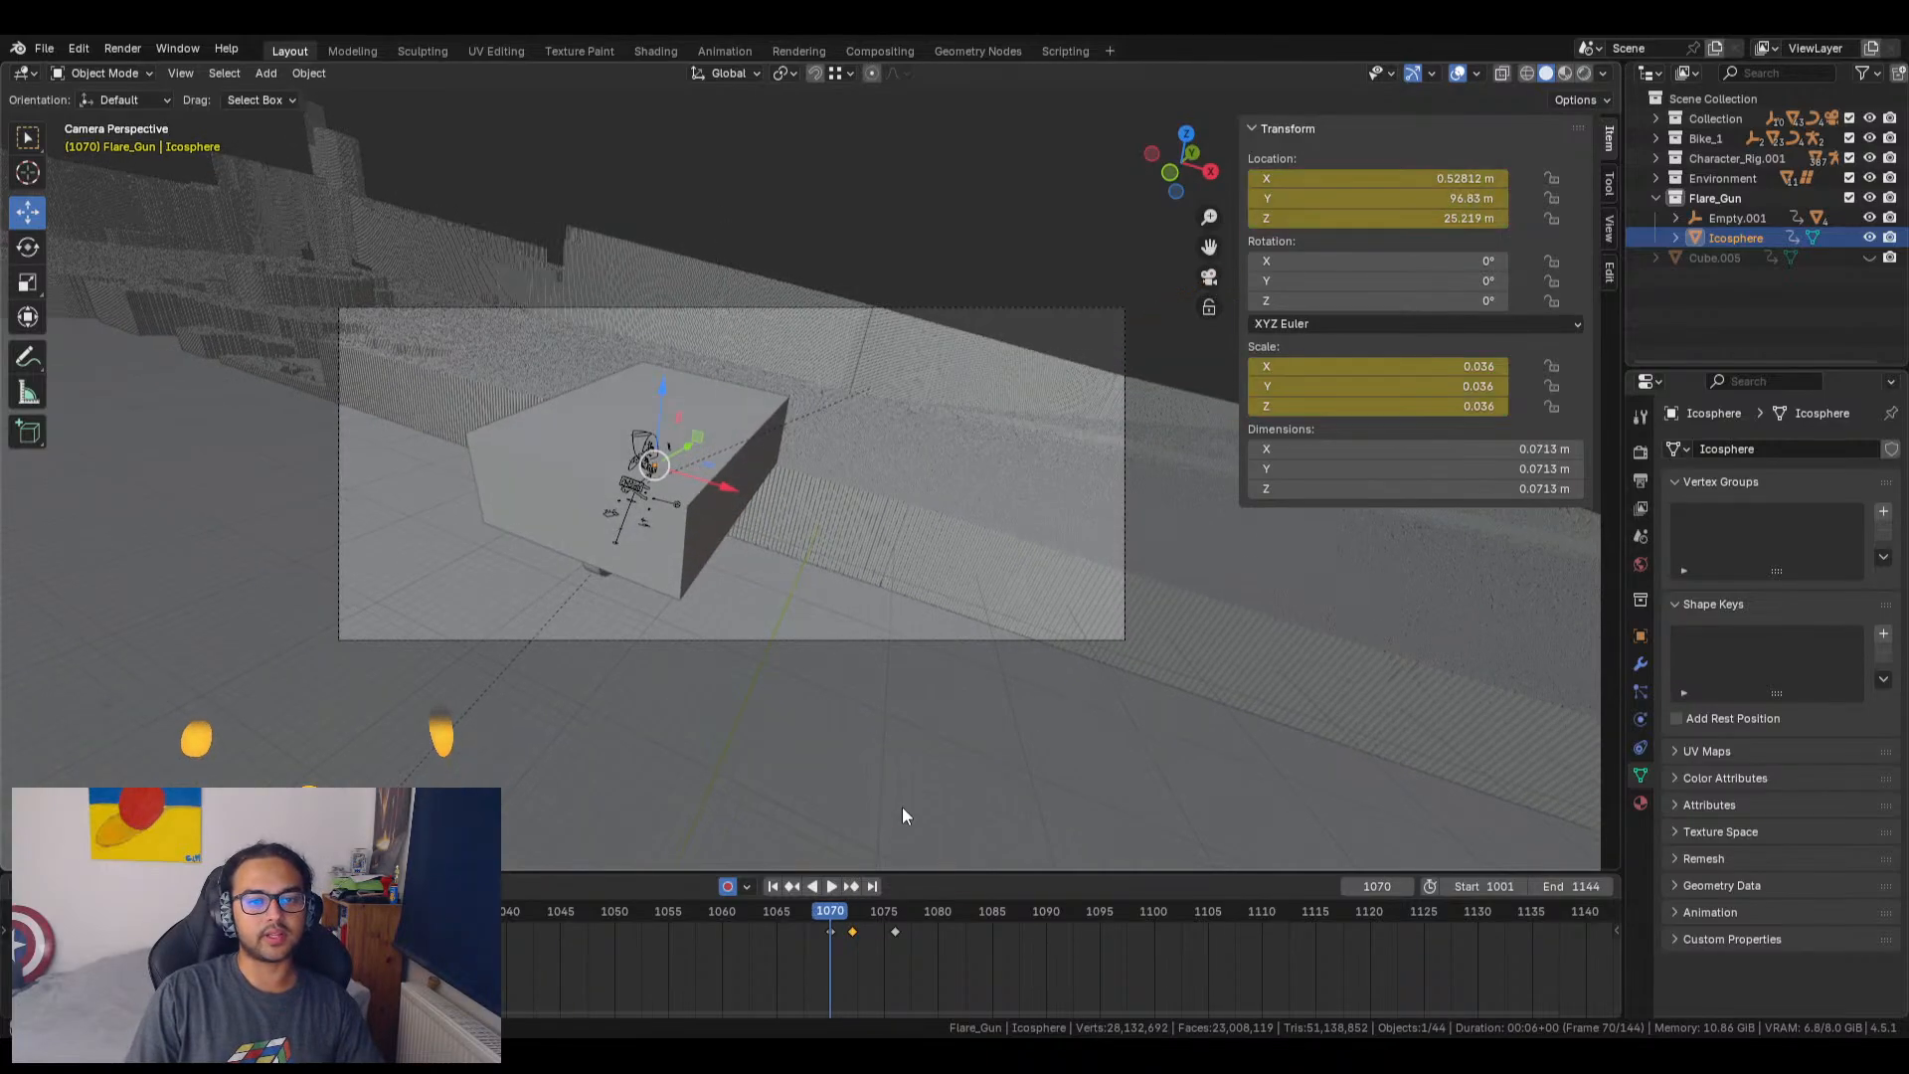
pyautogui.press('Right')
pyautogui.press('Right')
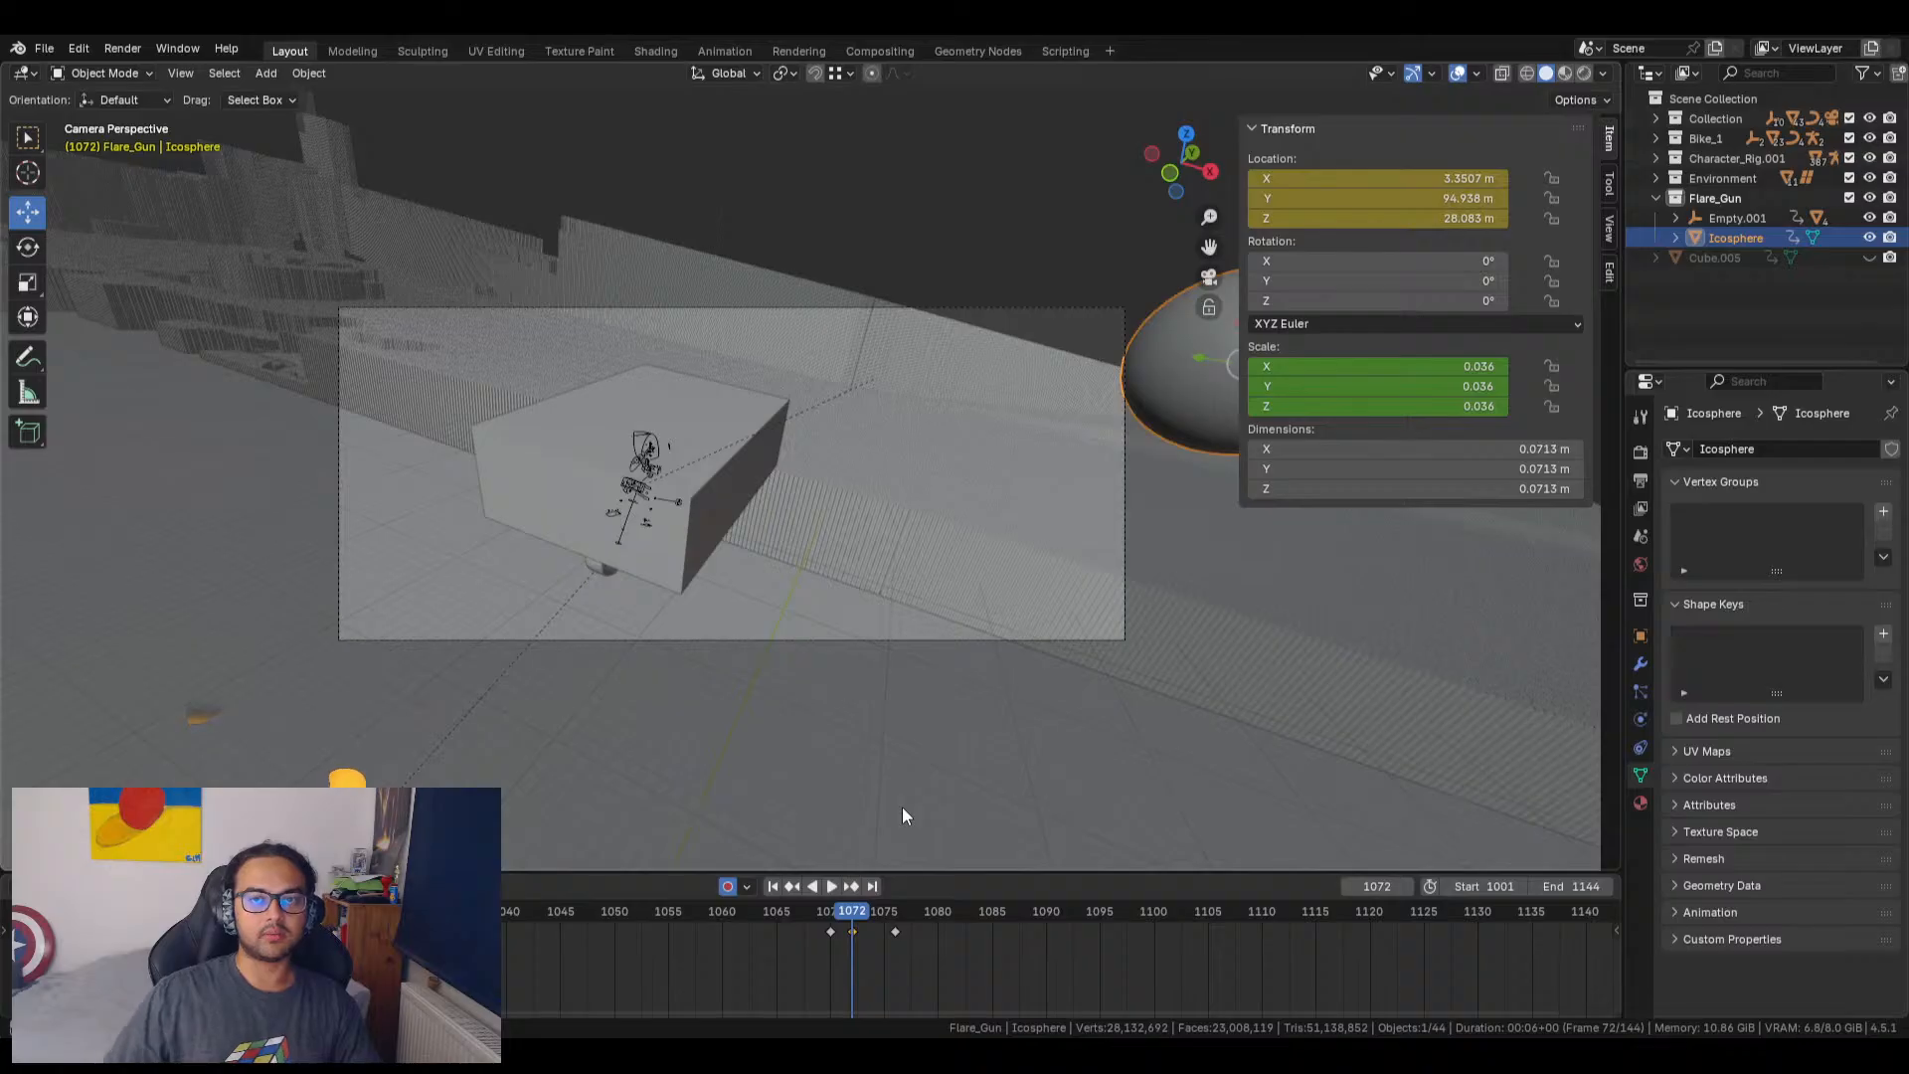
# Step: View the ico sphere and rider from outside the camera view and advance to frame 1074
pyautogui.keyDown('shift'); pyautogui.moveTo(1149, 538); pyautogui.dragTo(998, 557, button='middle'); pyautogui.keyUp('shift')
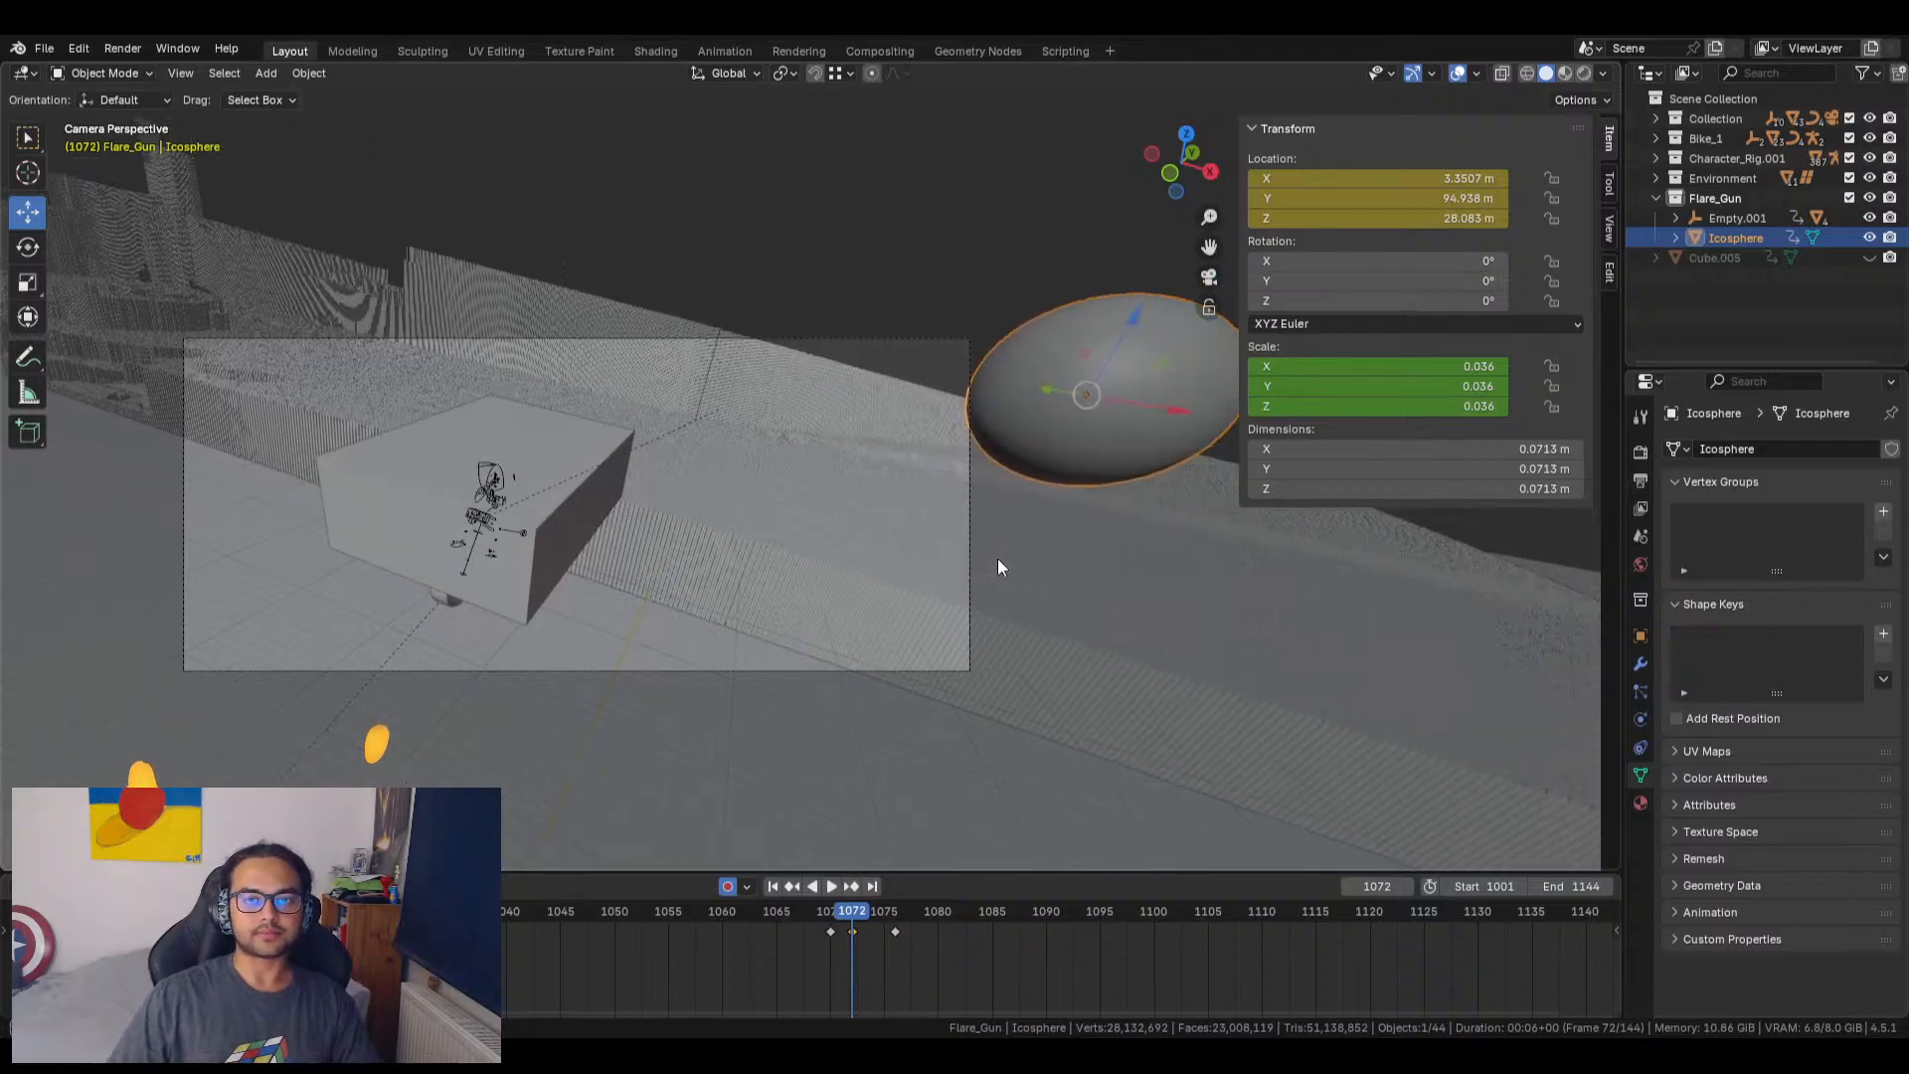
pyautogui.press('KP_0')
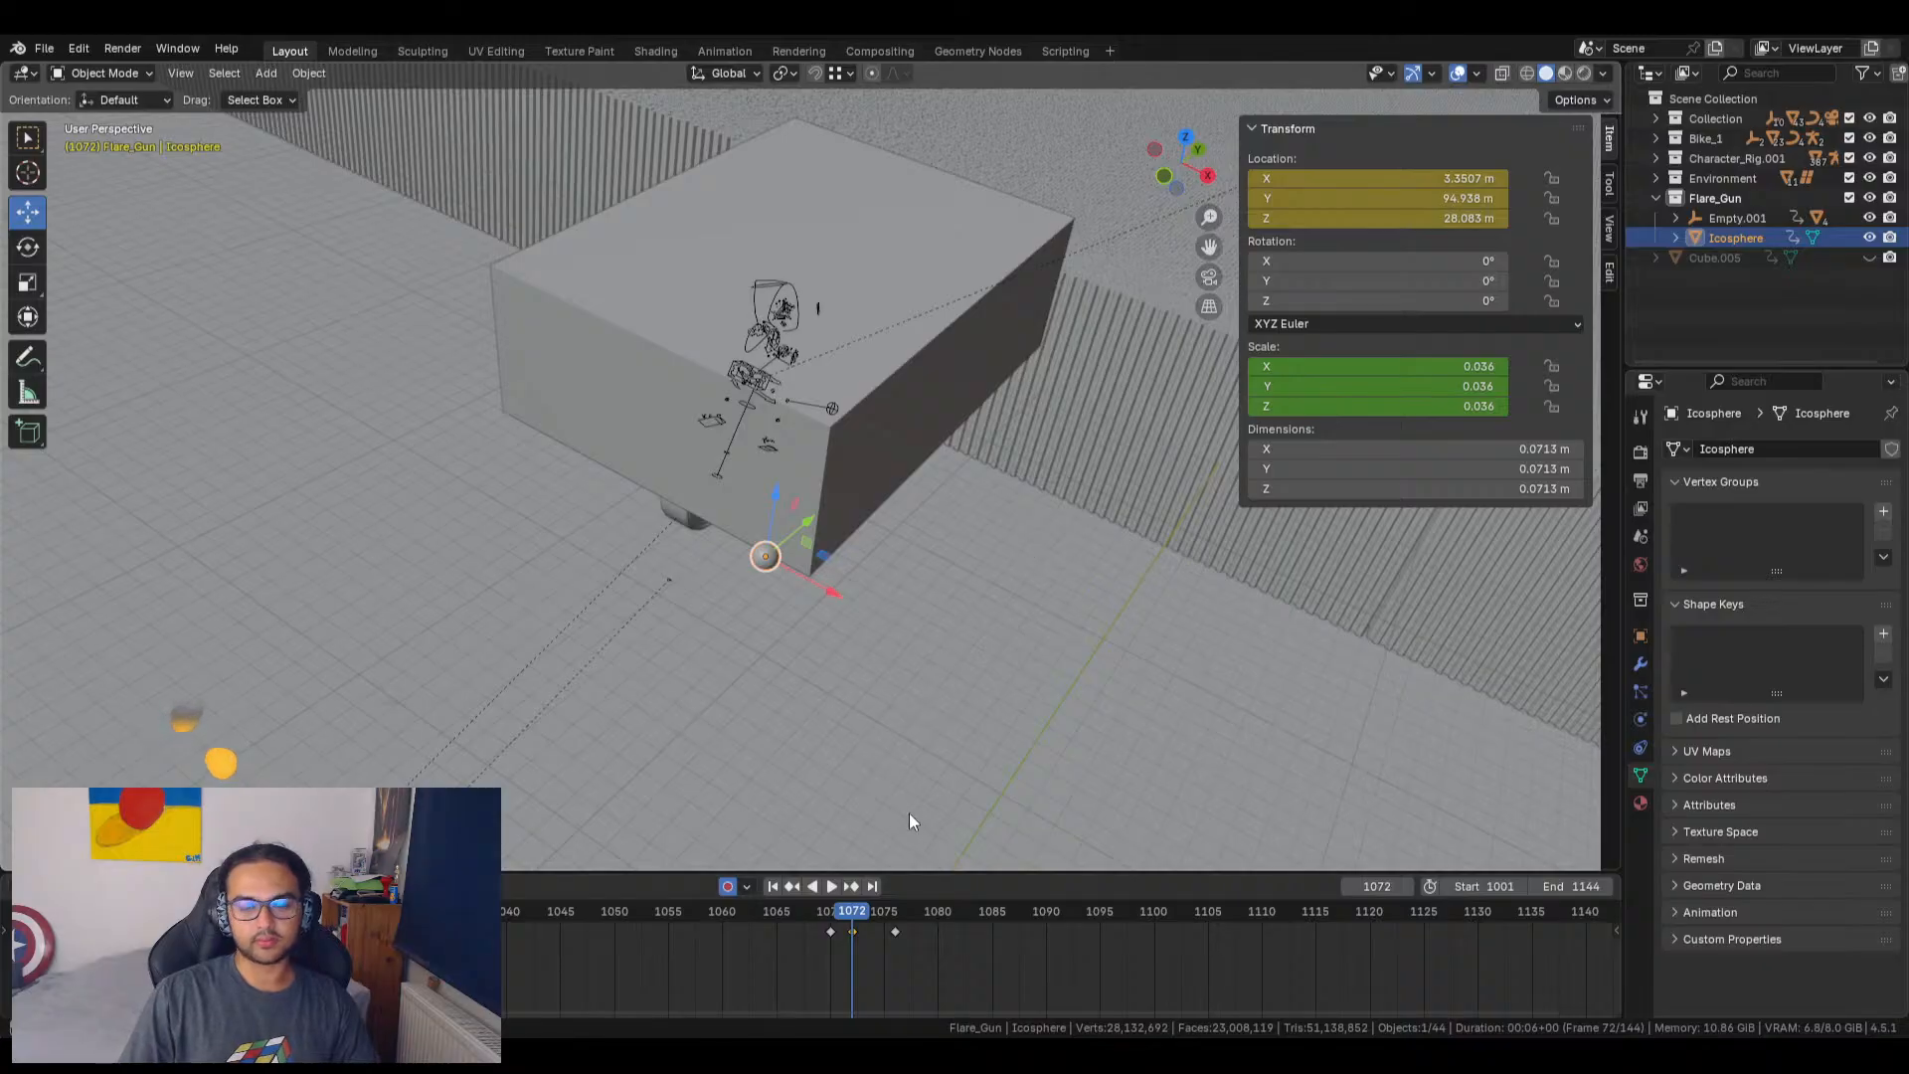
pyautogui.press('Right')
pyautogui.press('Right')
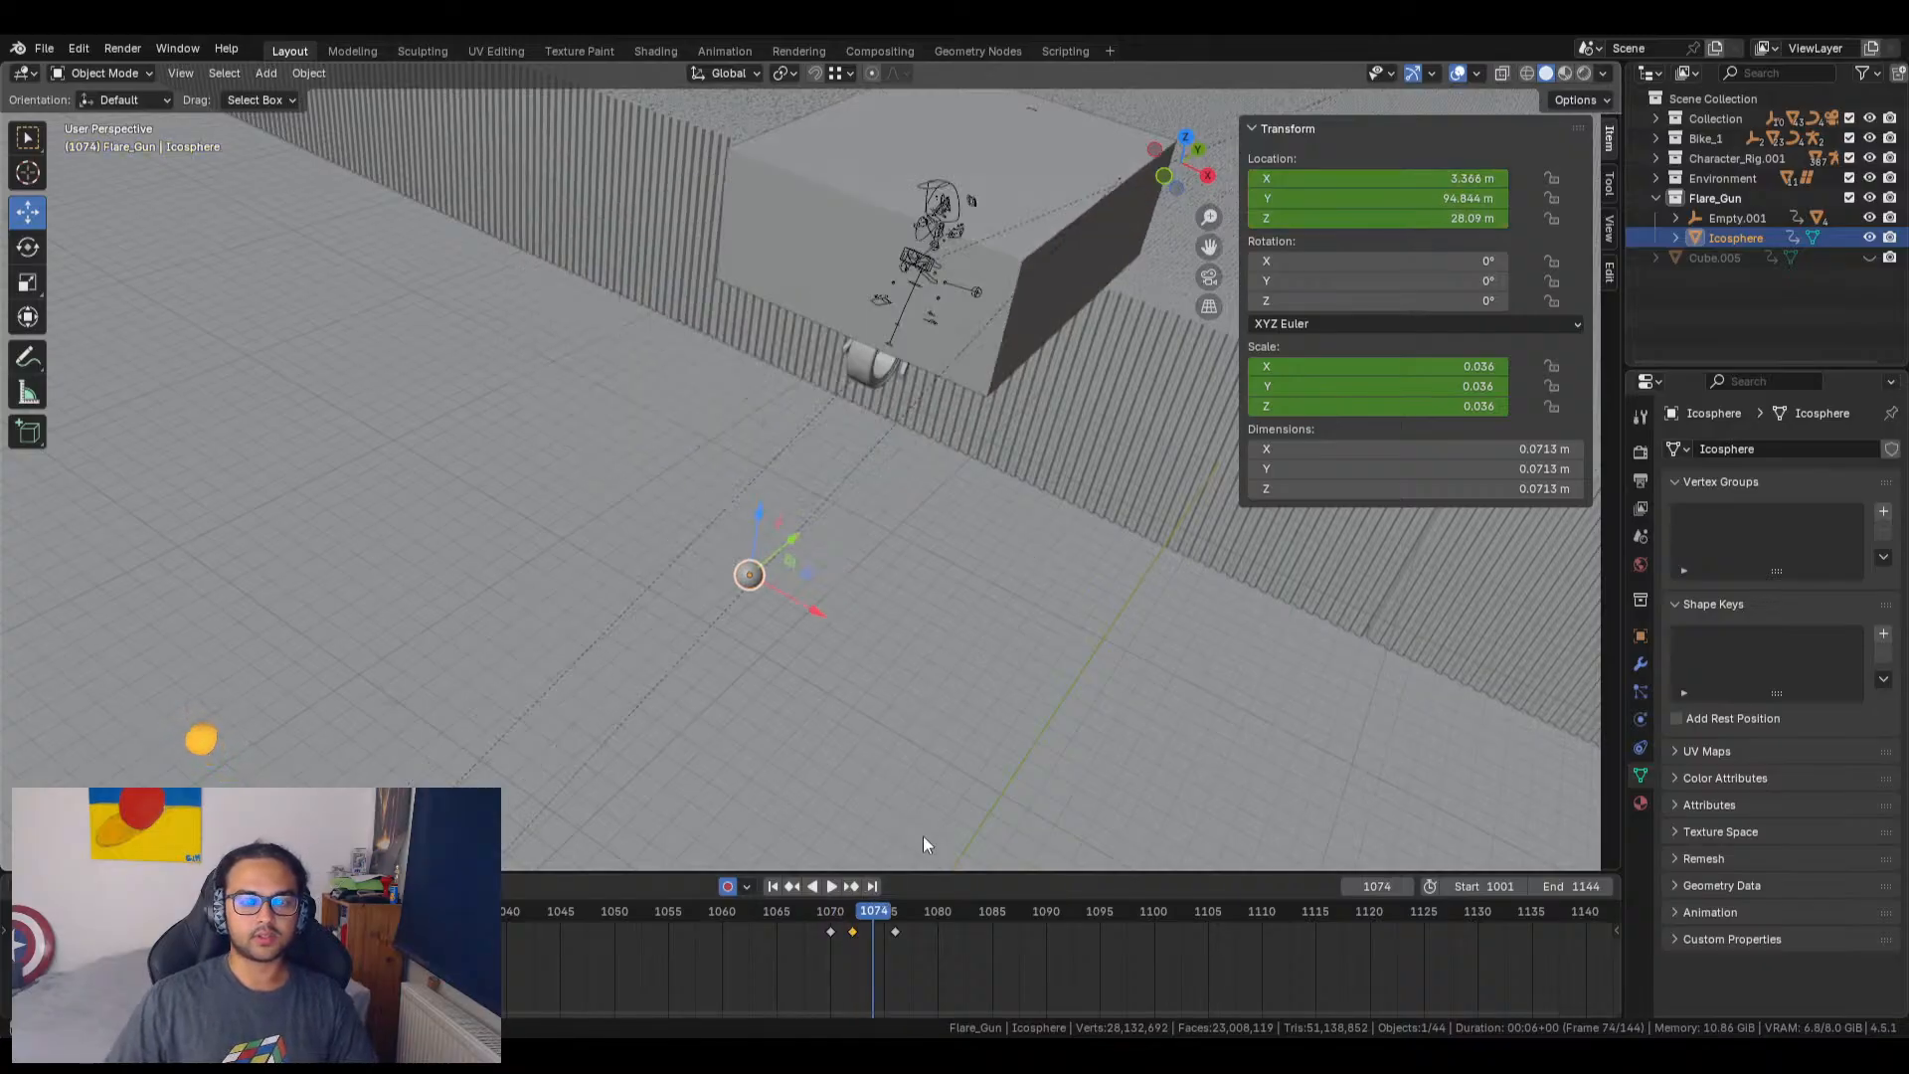
# Step: Try keying only the ico sphere's X location of 3.3507 m at frame 1074 and deleting its frame 1072 keyframe, and undo both
pyautogui.press('g')
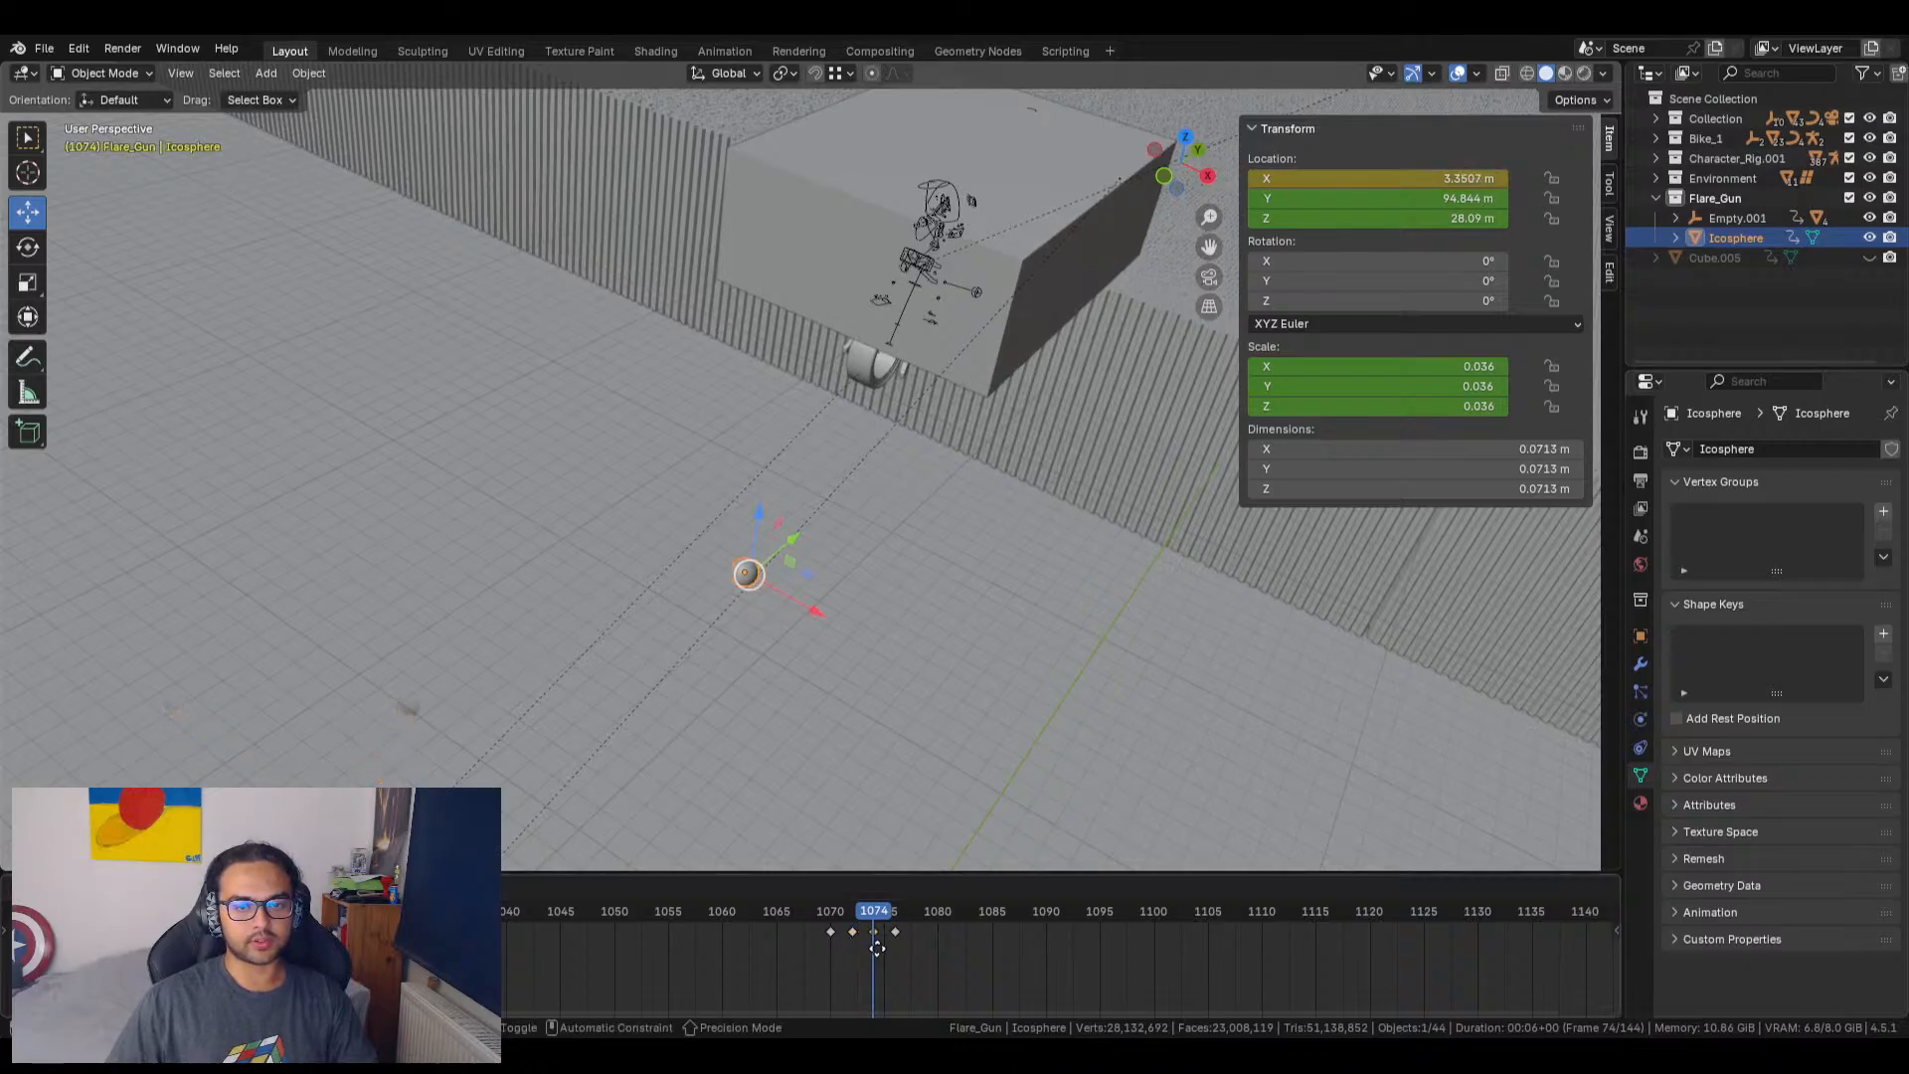
pyautogui.click(878, 948)
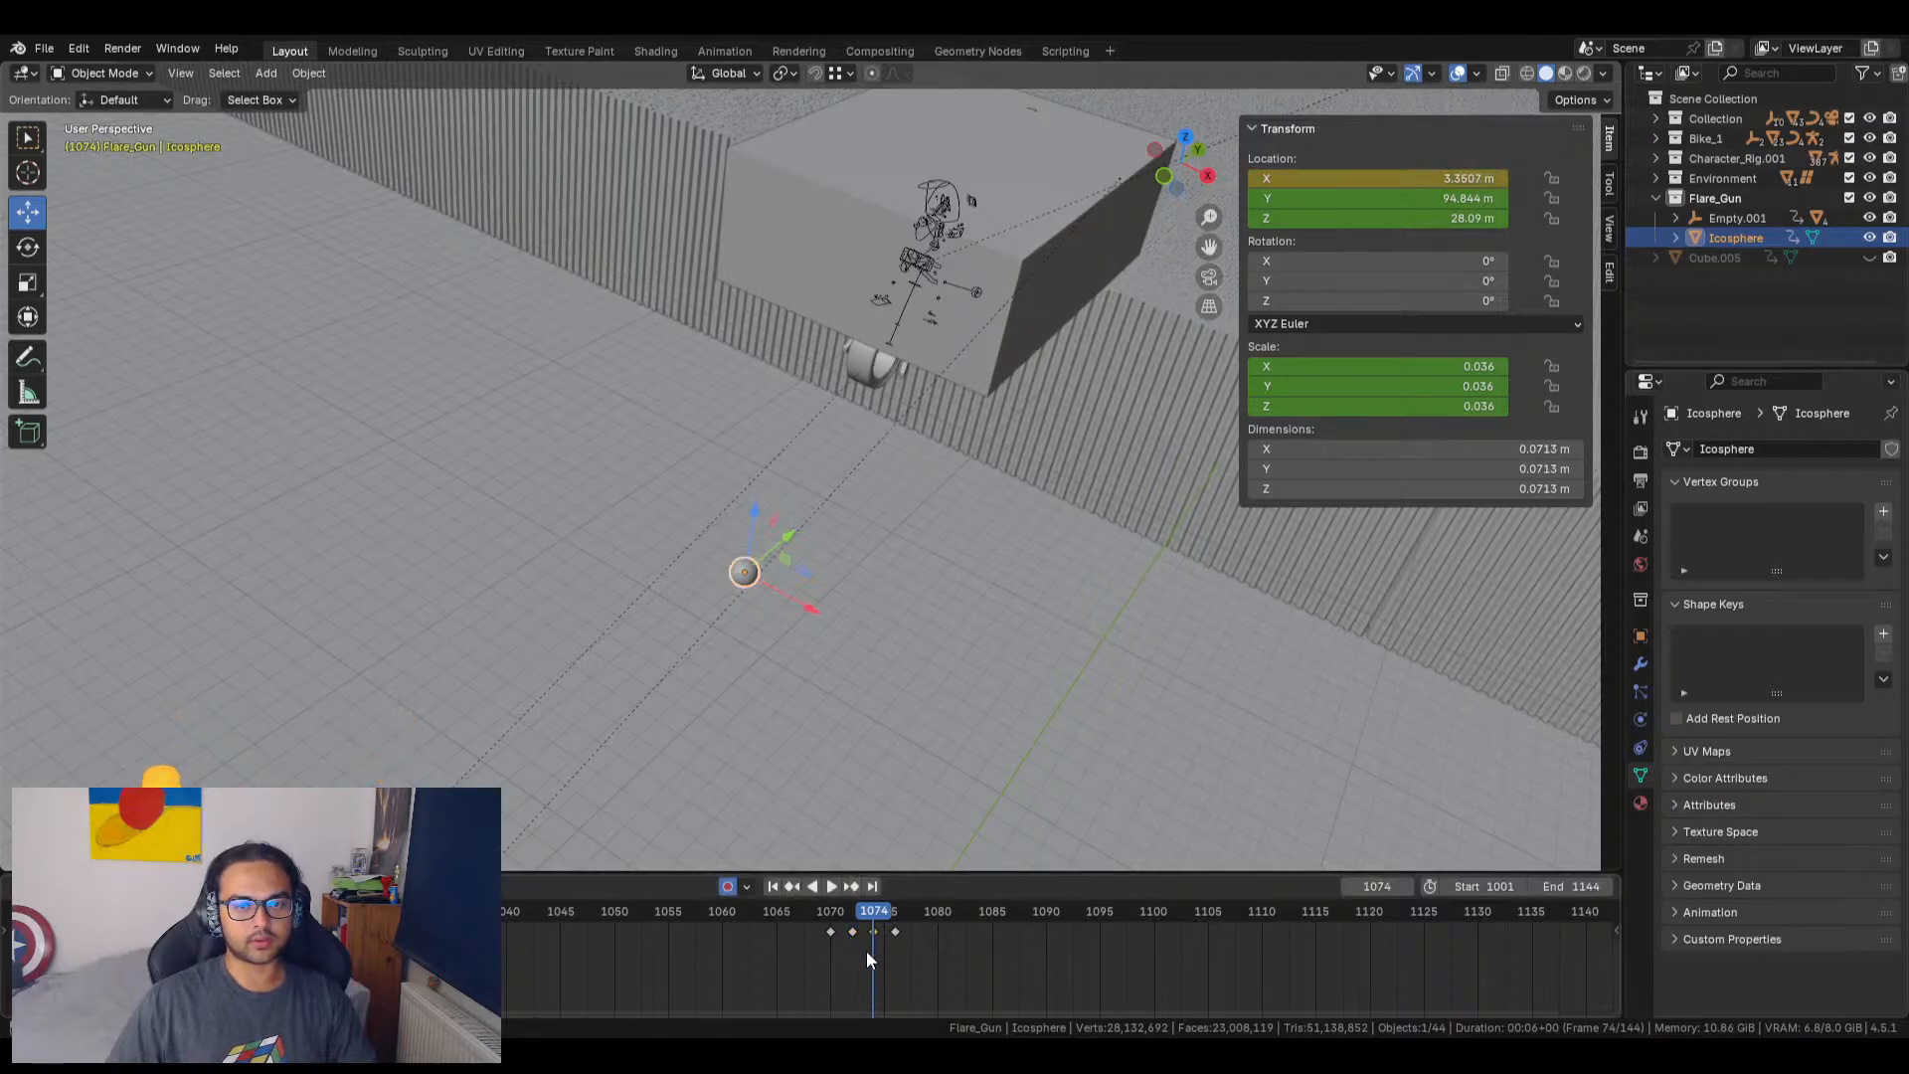
pyautogui.press('x')
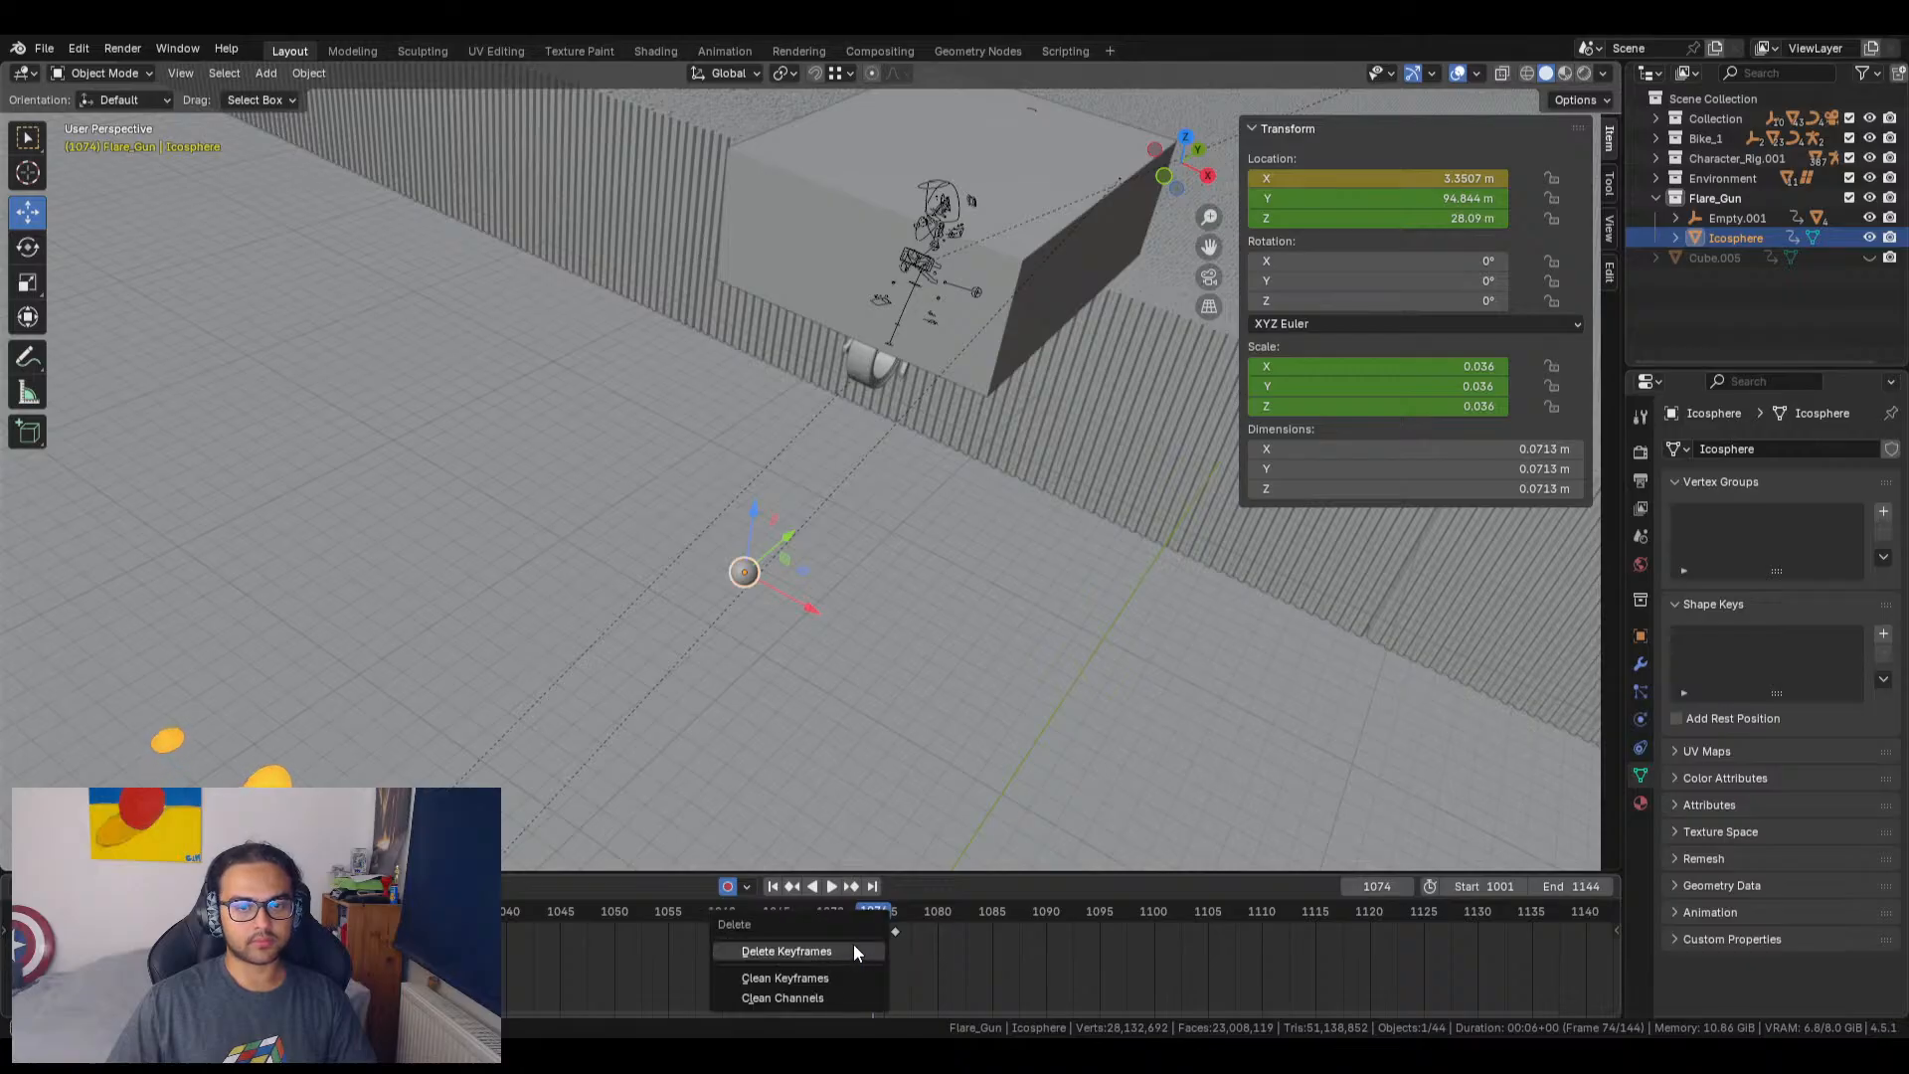
pyautogui.click(854, 948)
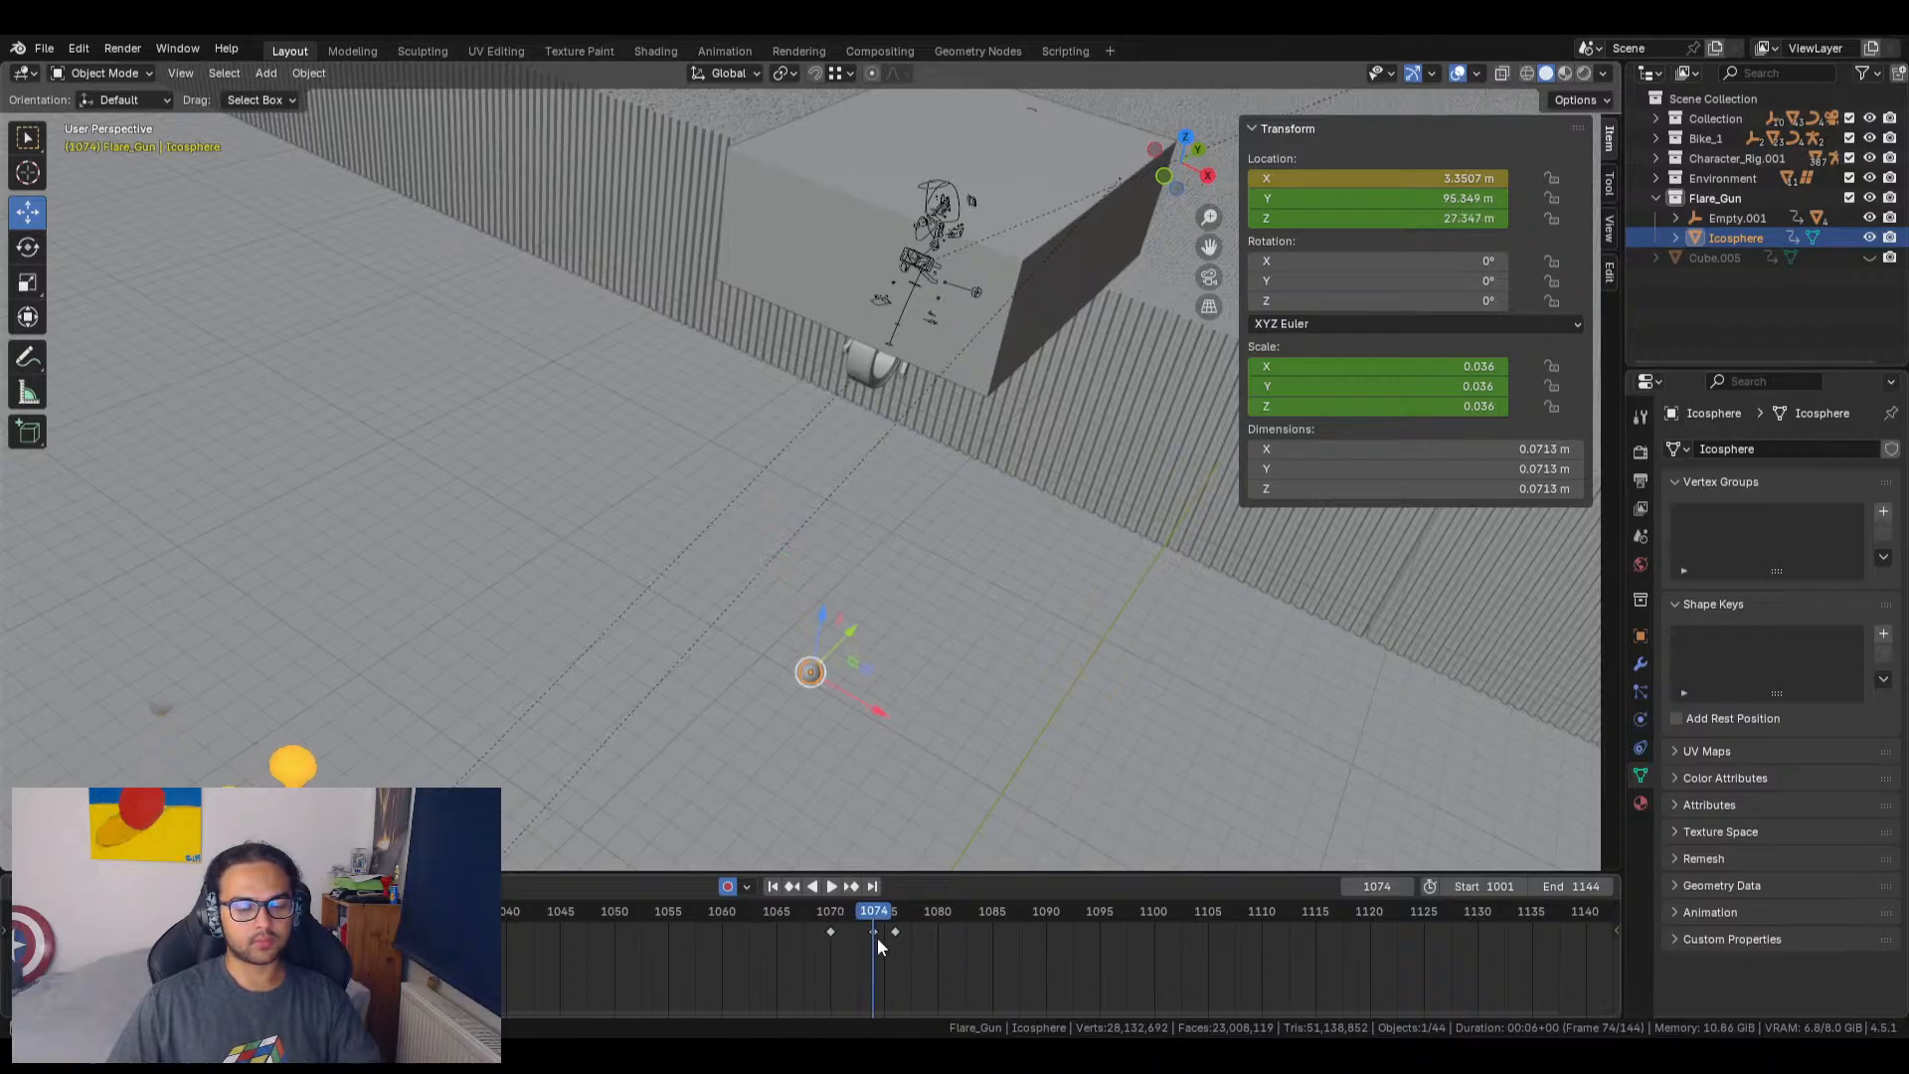
pyautogui.hotkey('ctrl', 'z')
pyautogui.hotkey('ctrl', 'z')
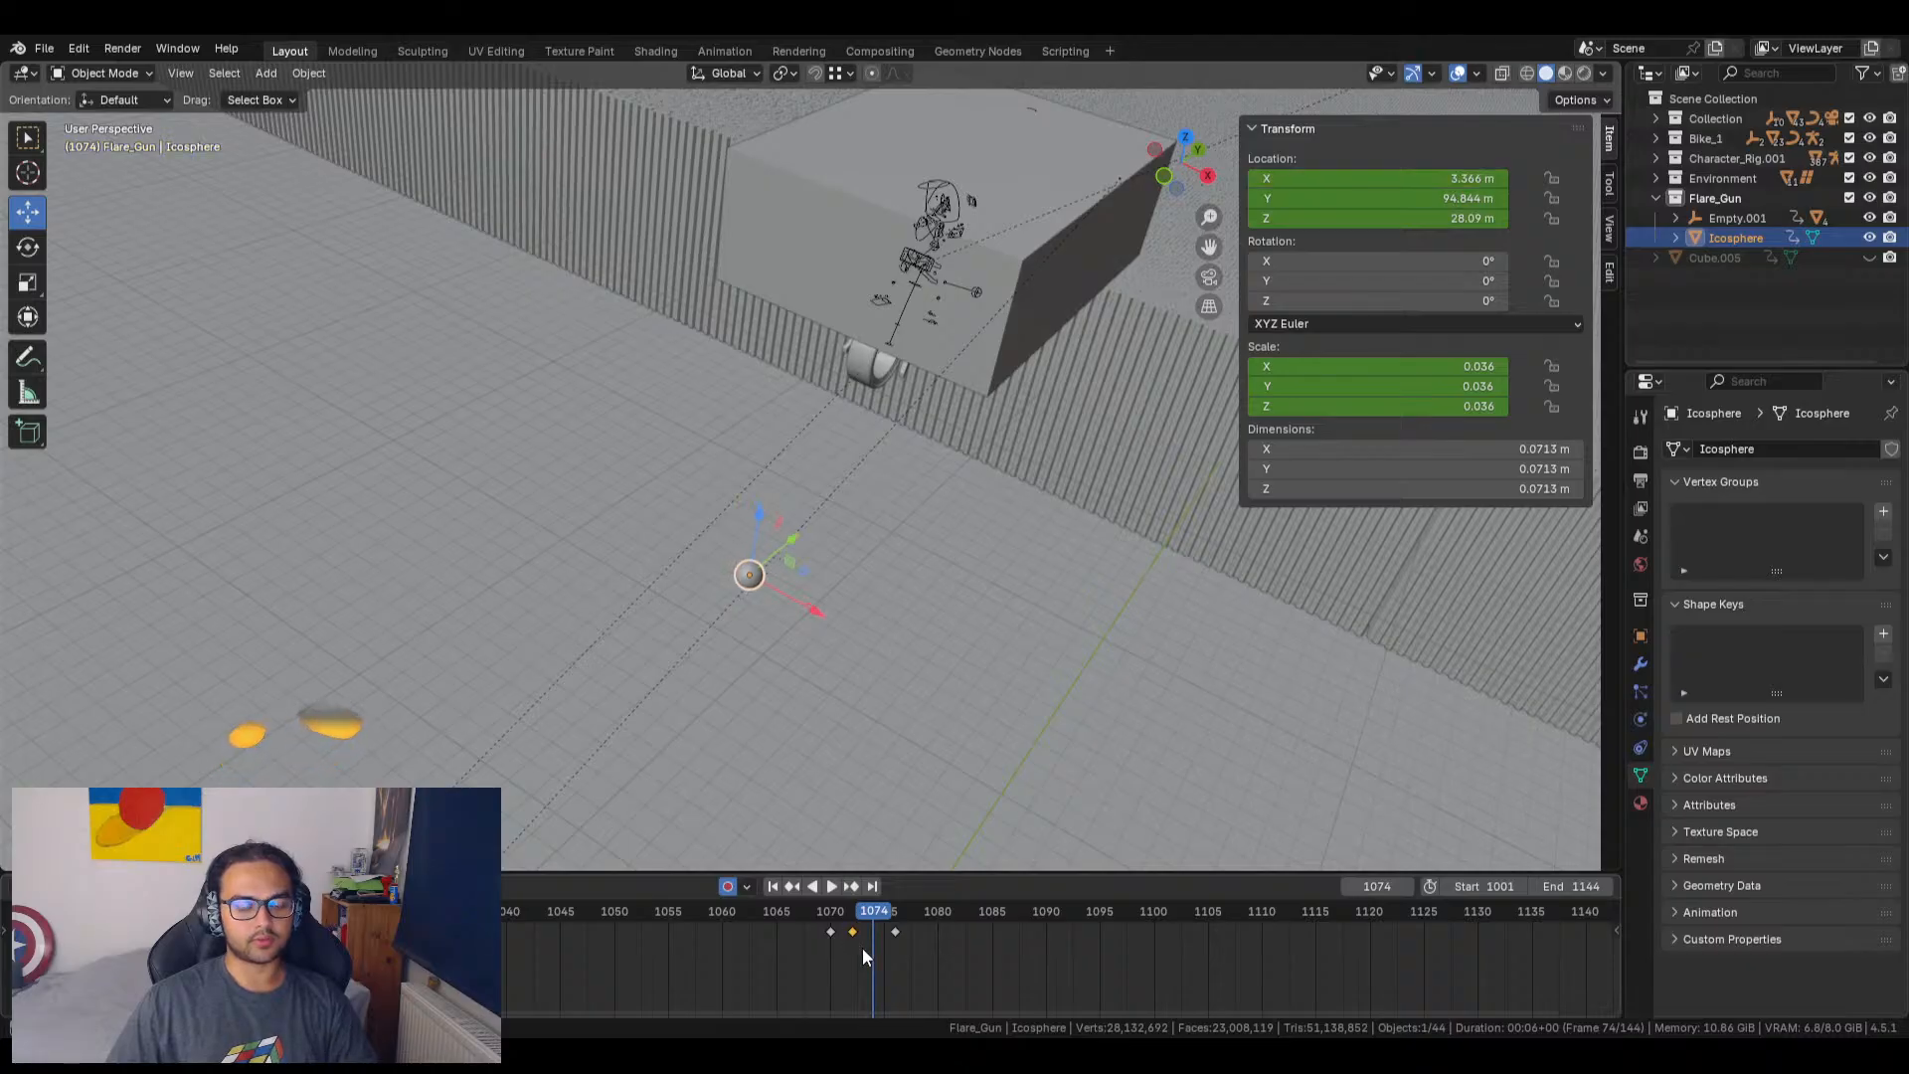
# Step: Key the ico sphere at X 3.3507 m, Y 94.938 m, Z 28.083 m on frame 1074, and delete its frame 1072 keyframe
pyautogui.hotkey('ctrl', 'shift', 'z')
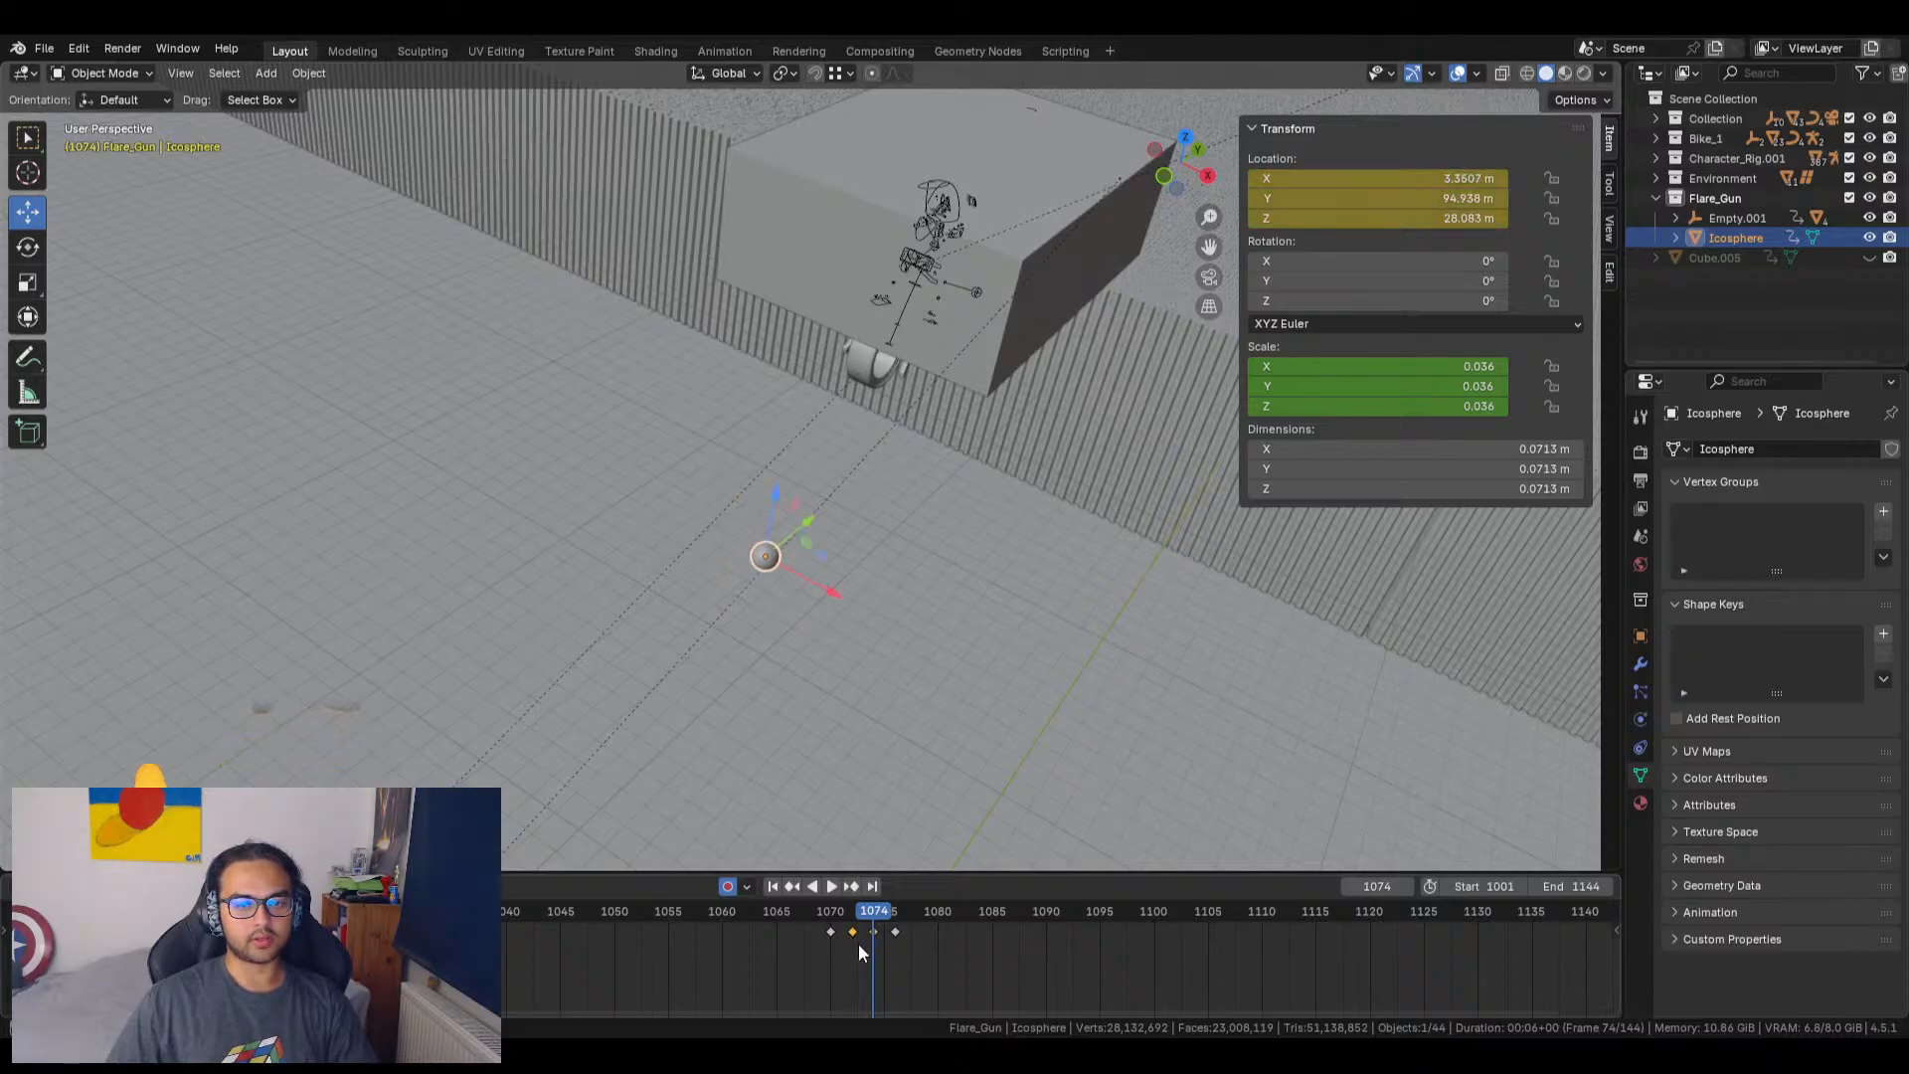
pyautogui.press('x')
pyautogui.click(857, 945)
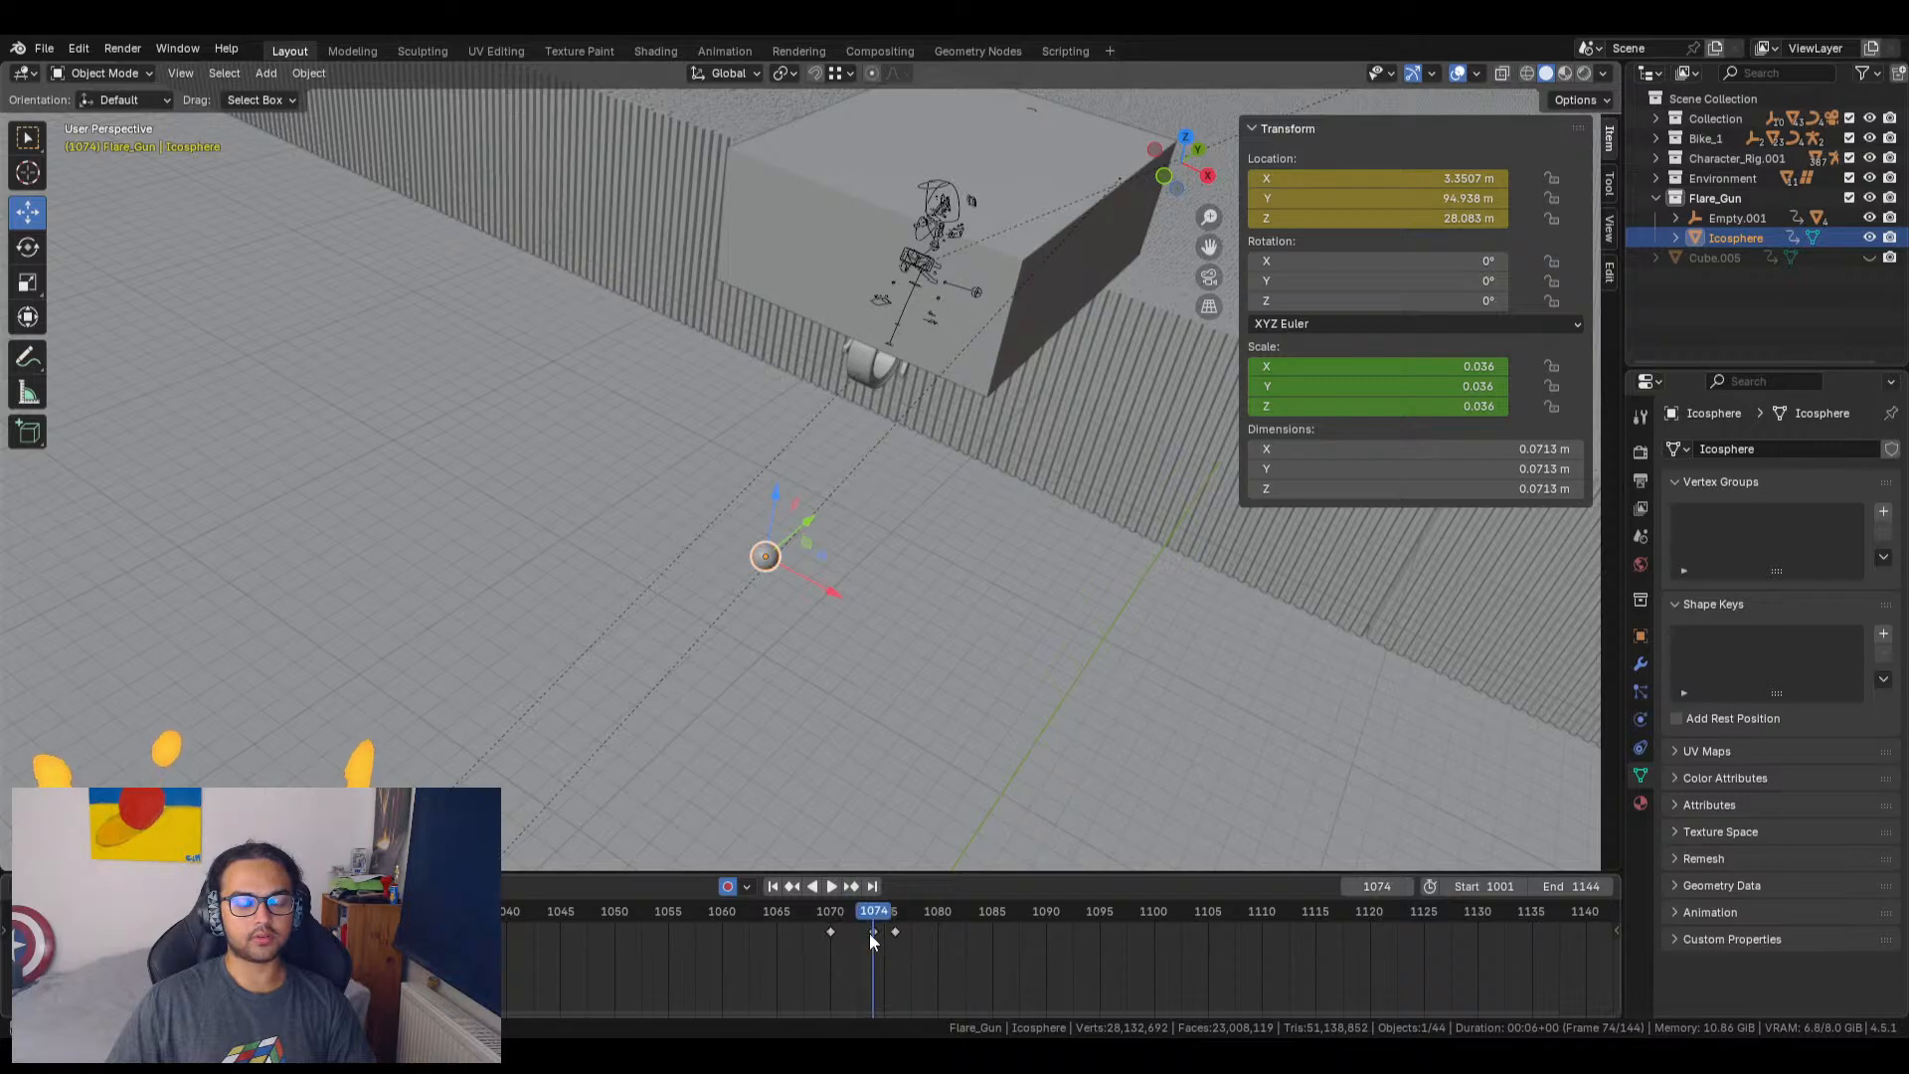
pyautogui.press('Left')
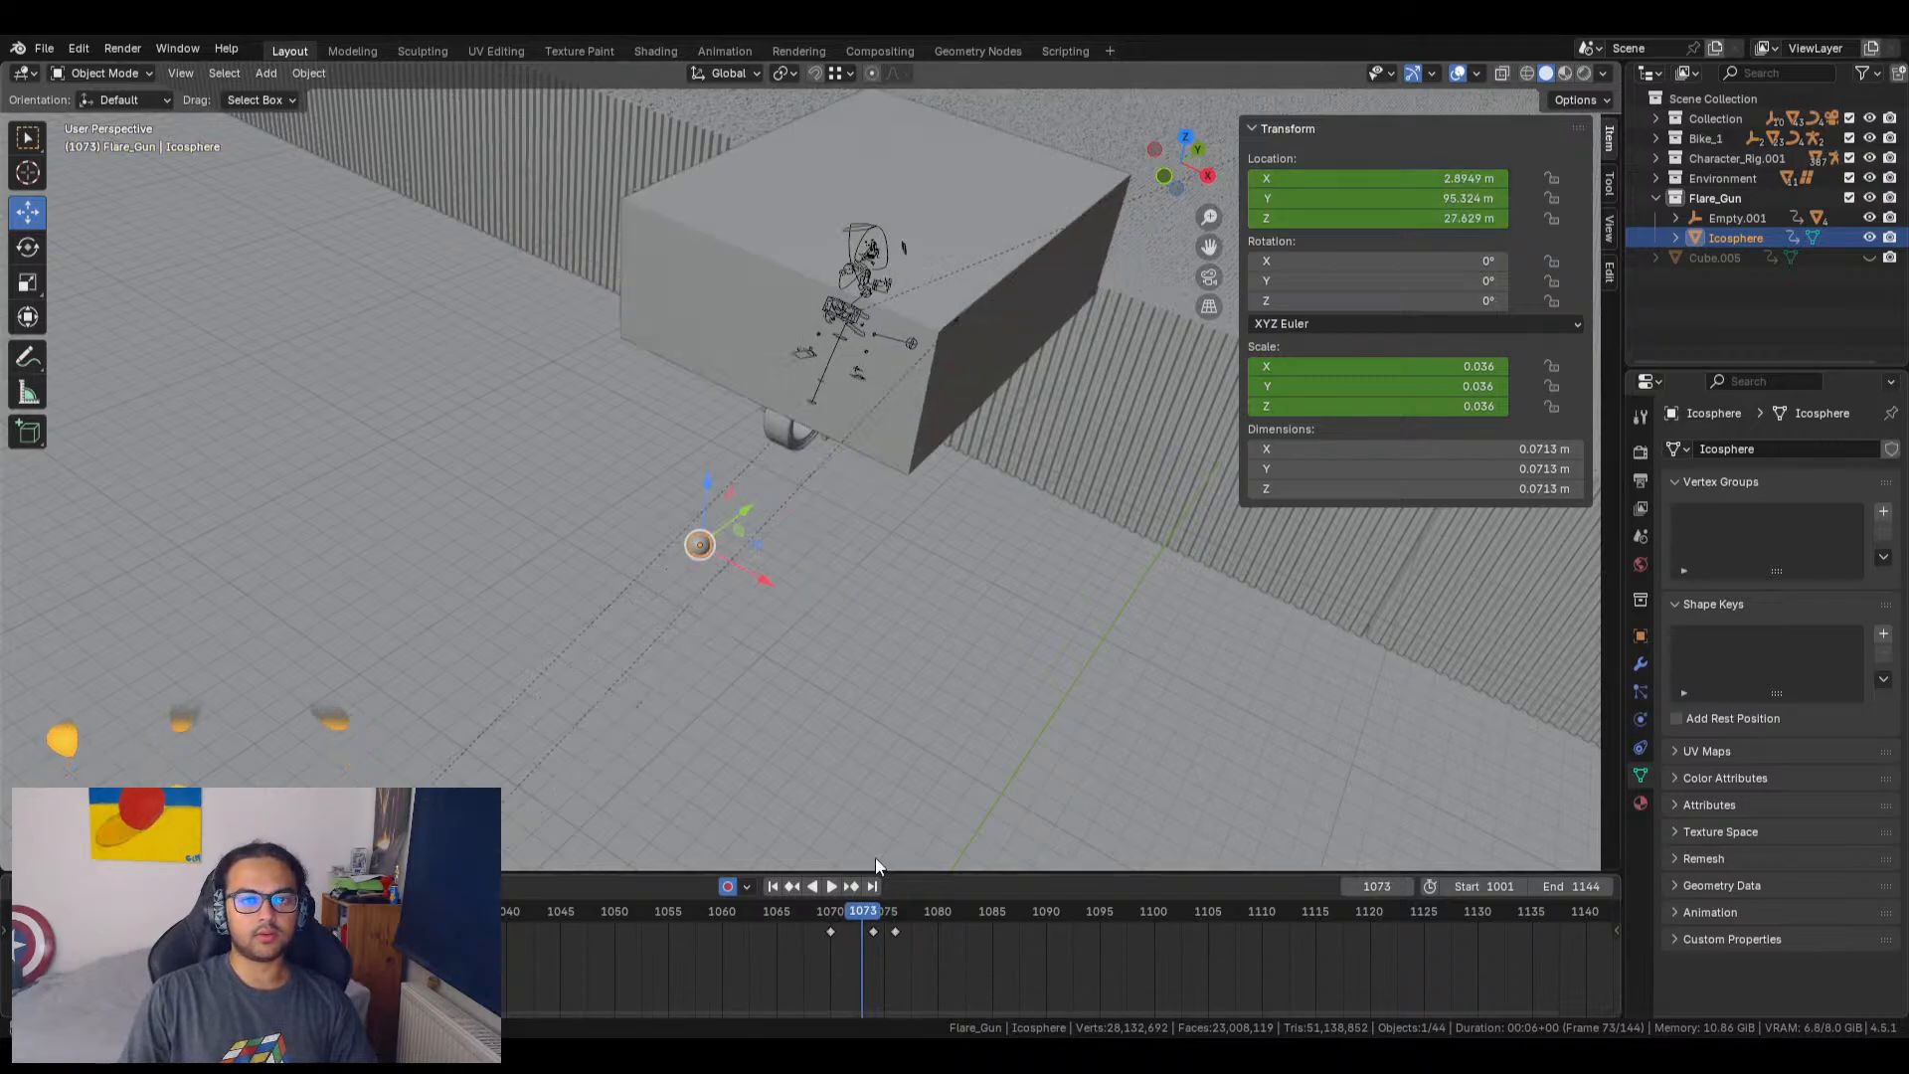
# Step: Move the ico sphere along Y to 98.453 m on frame 1074, bringing it inside the camera frame
pyautogui.press('Left')
pyautogui.press('Right')
pyautogui.press('Right')
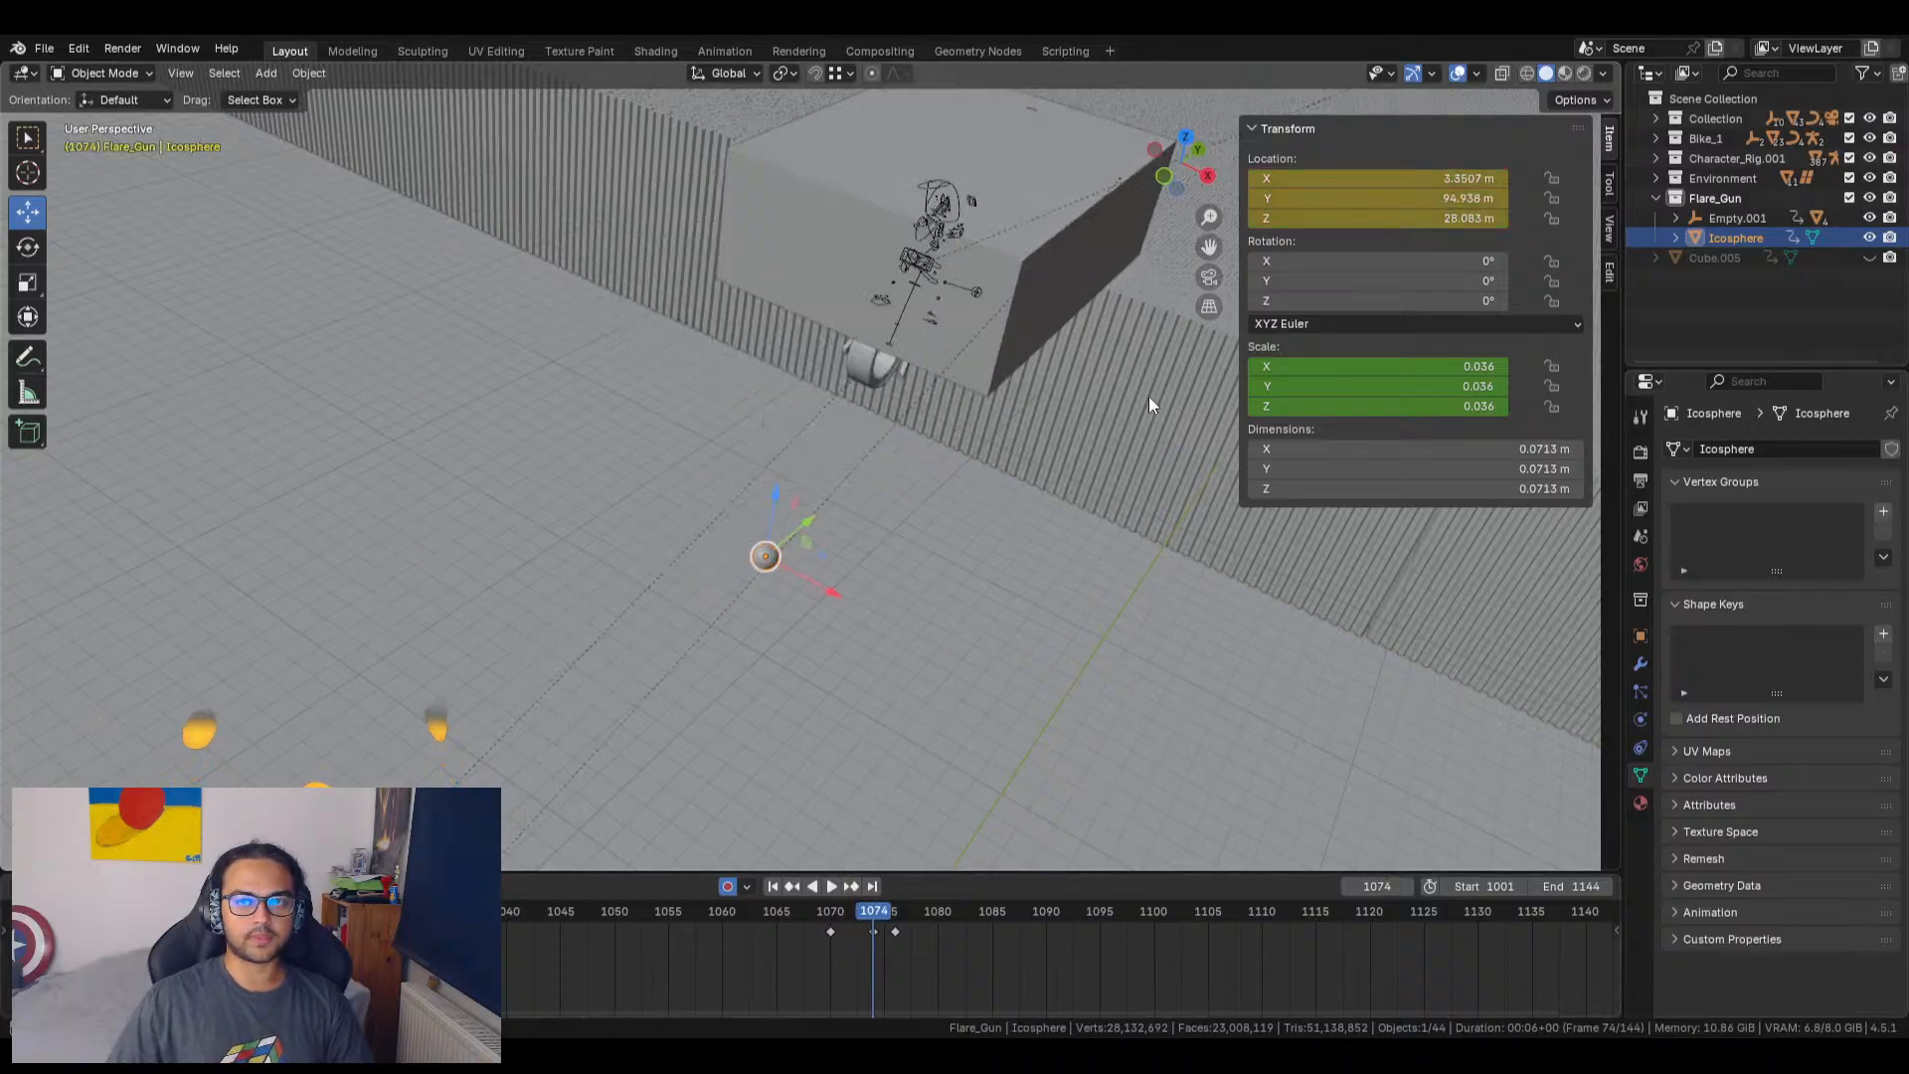
pyautogui.click(1211, 278)
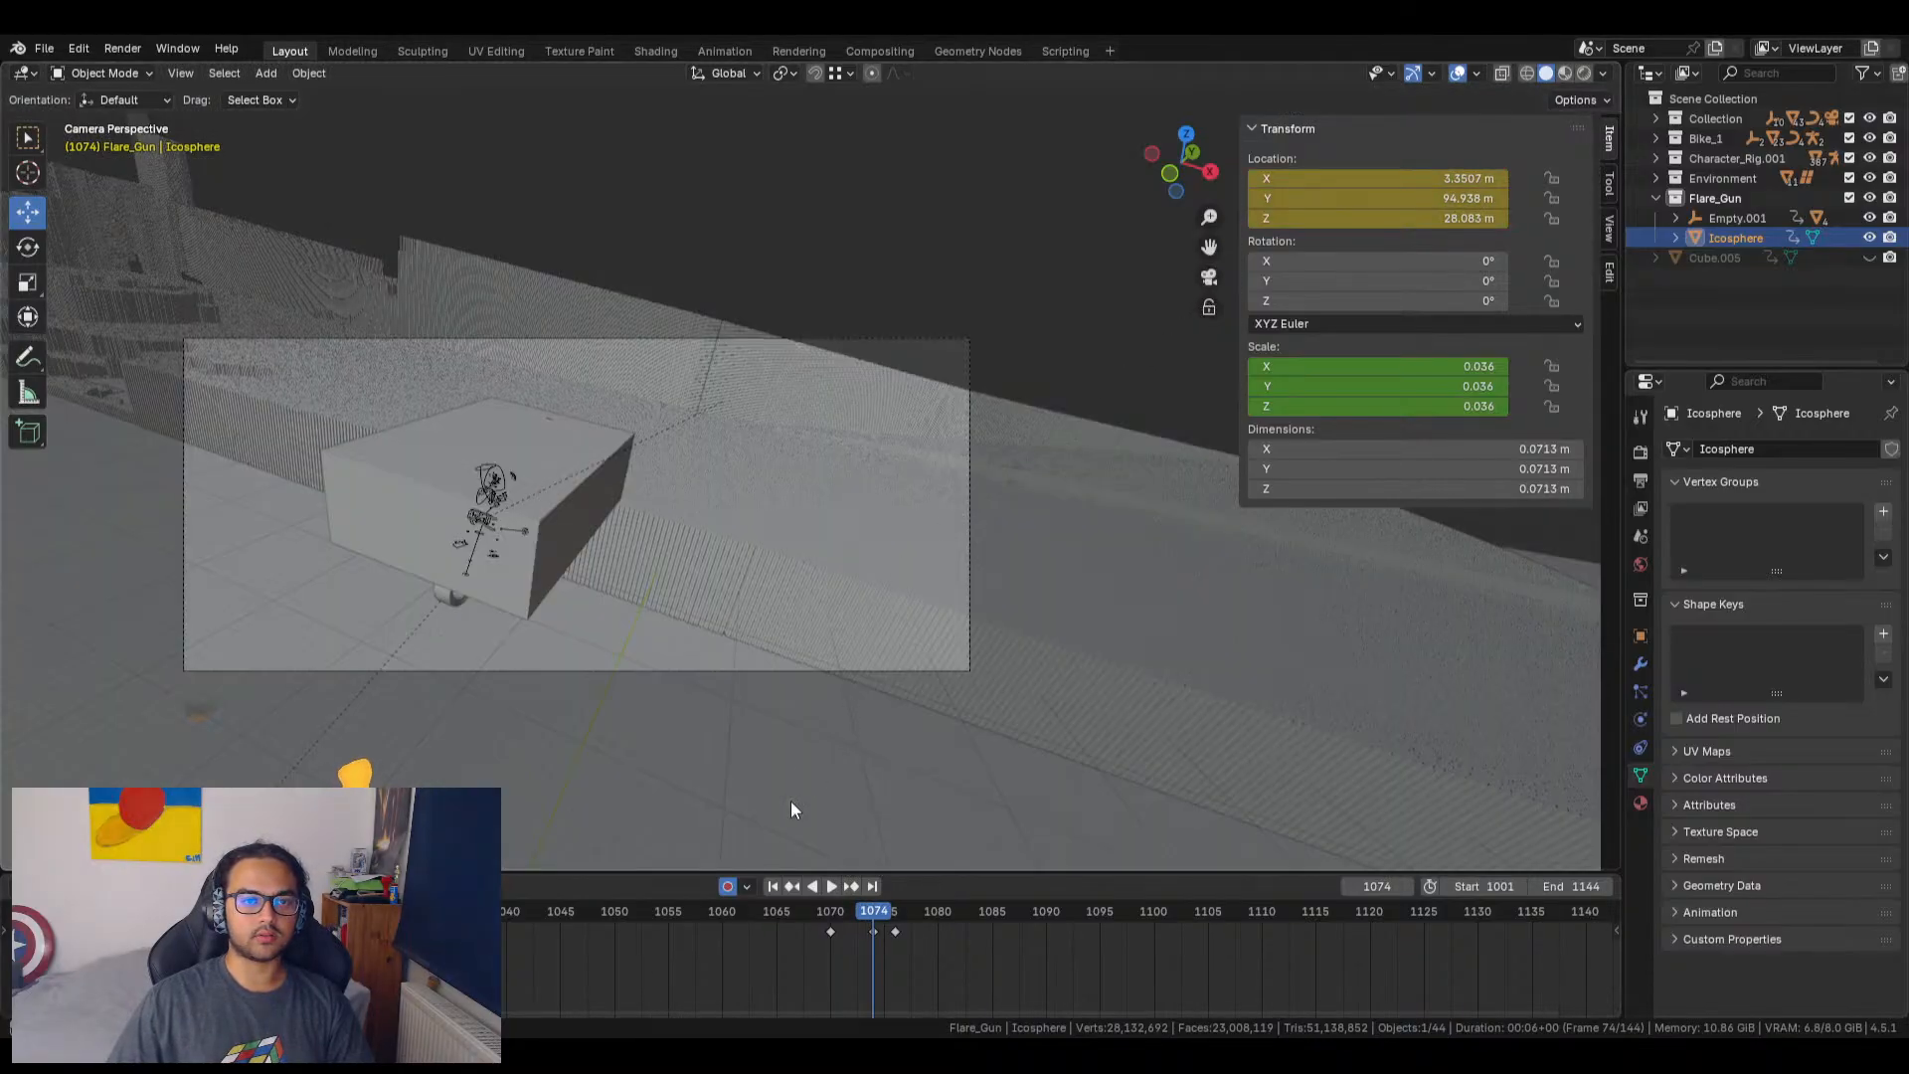
pyautogui.moveTo(1380, 198); pyautogui.dragTo(1422, 198)
pyautogui.moveTo(897, 510)
pyautogui.mouseDown(button='middle')
pyautogui.moveTo(865, 585)
pyautogui.moveTo(898, 546)
pyautogui.mouseUp(button='middle')
pyautogui.scroll(-8, 891, 511)
pyautogui.scroll(3, 806, 515)
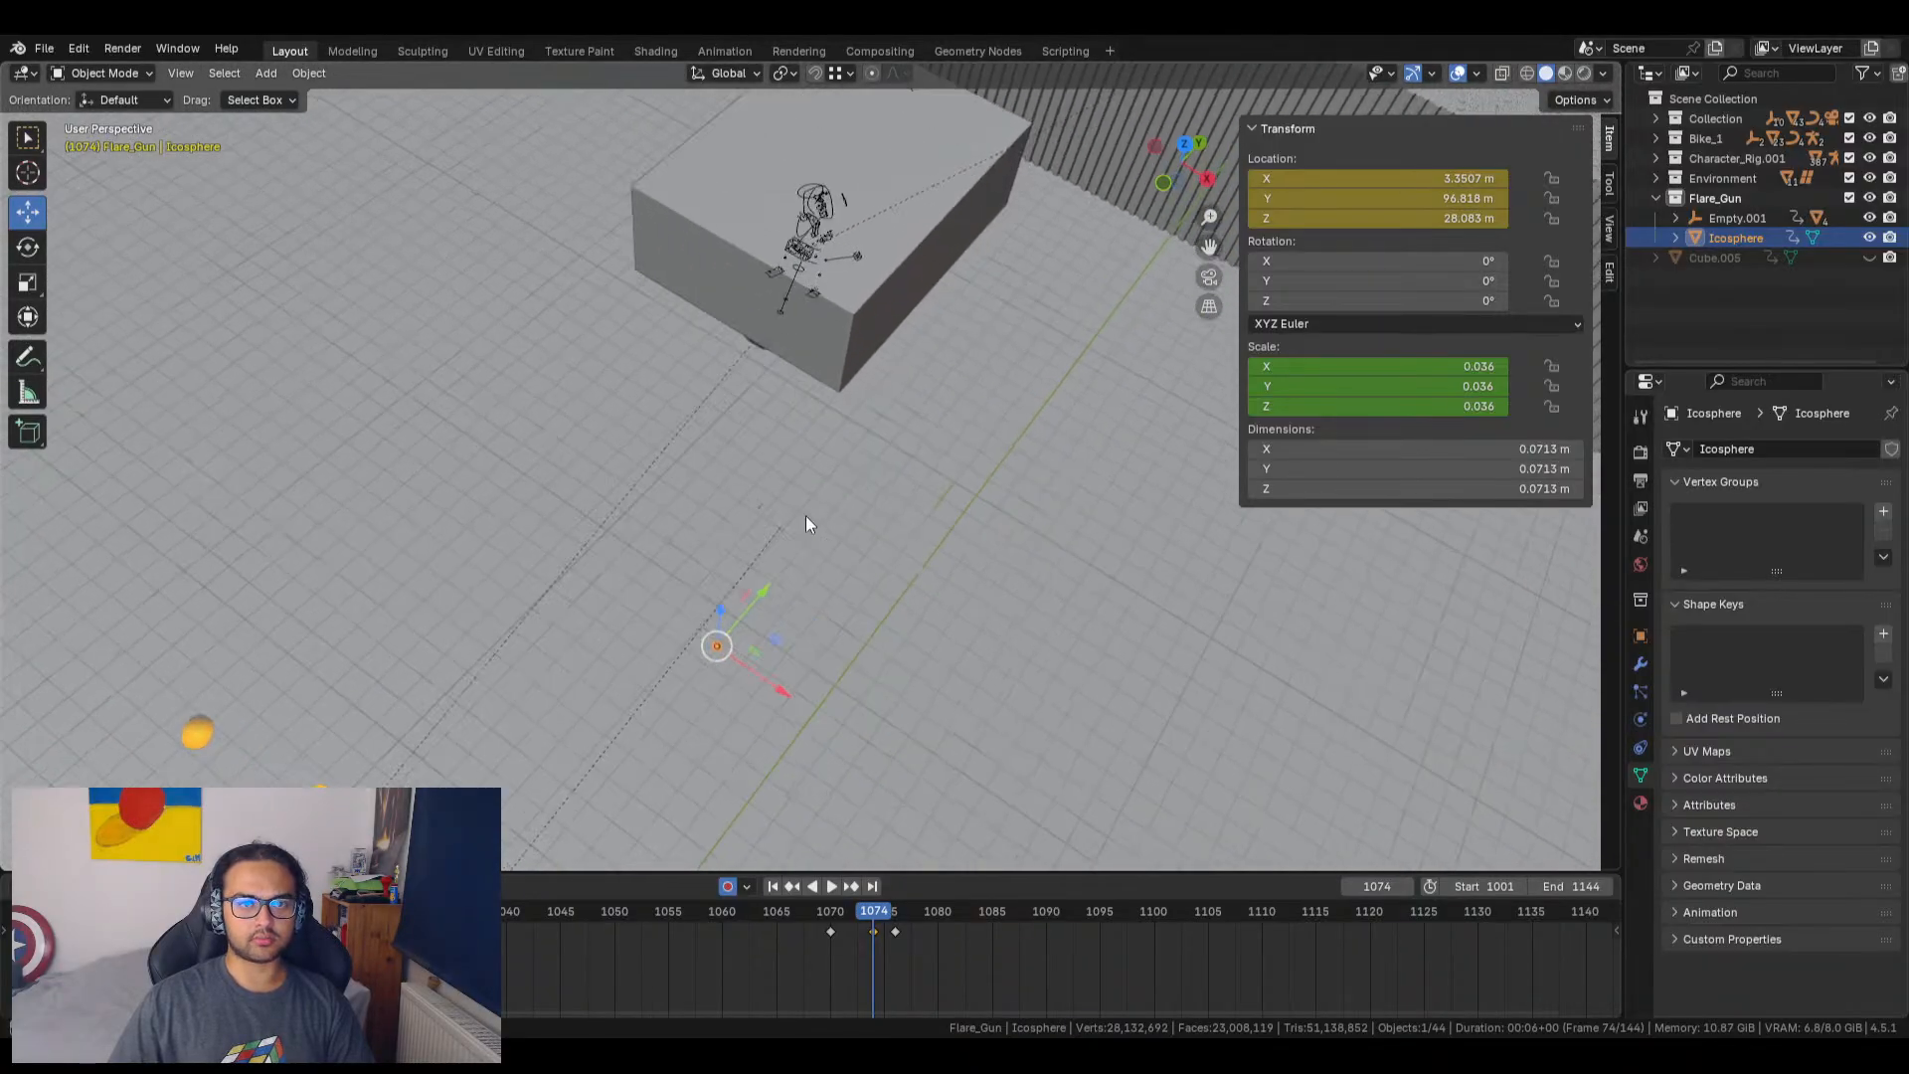
pyautogui.moveTo(766, 593); pyautogui.dragTo(1054, 288)
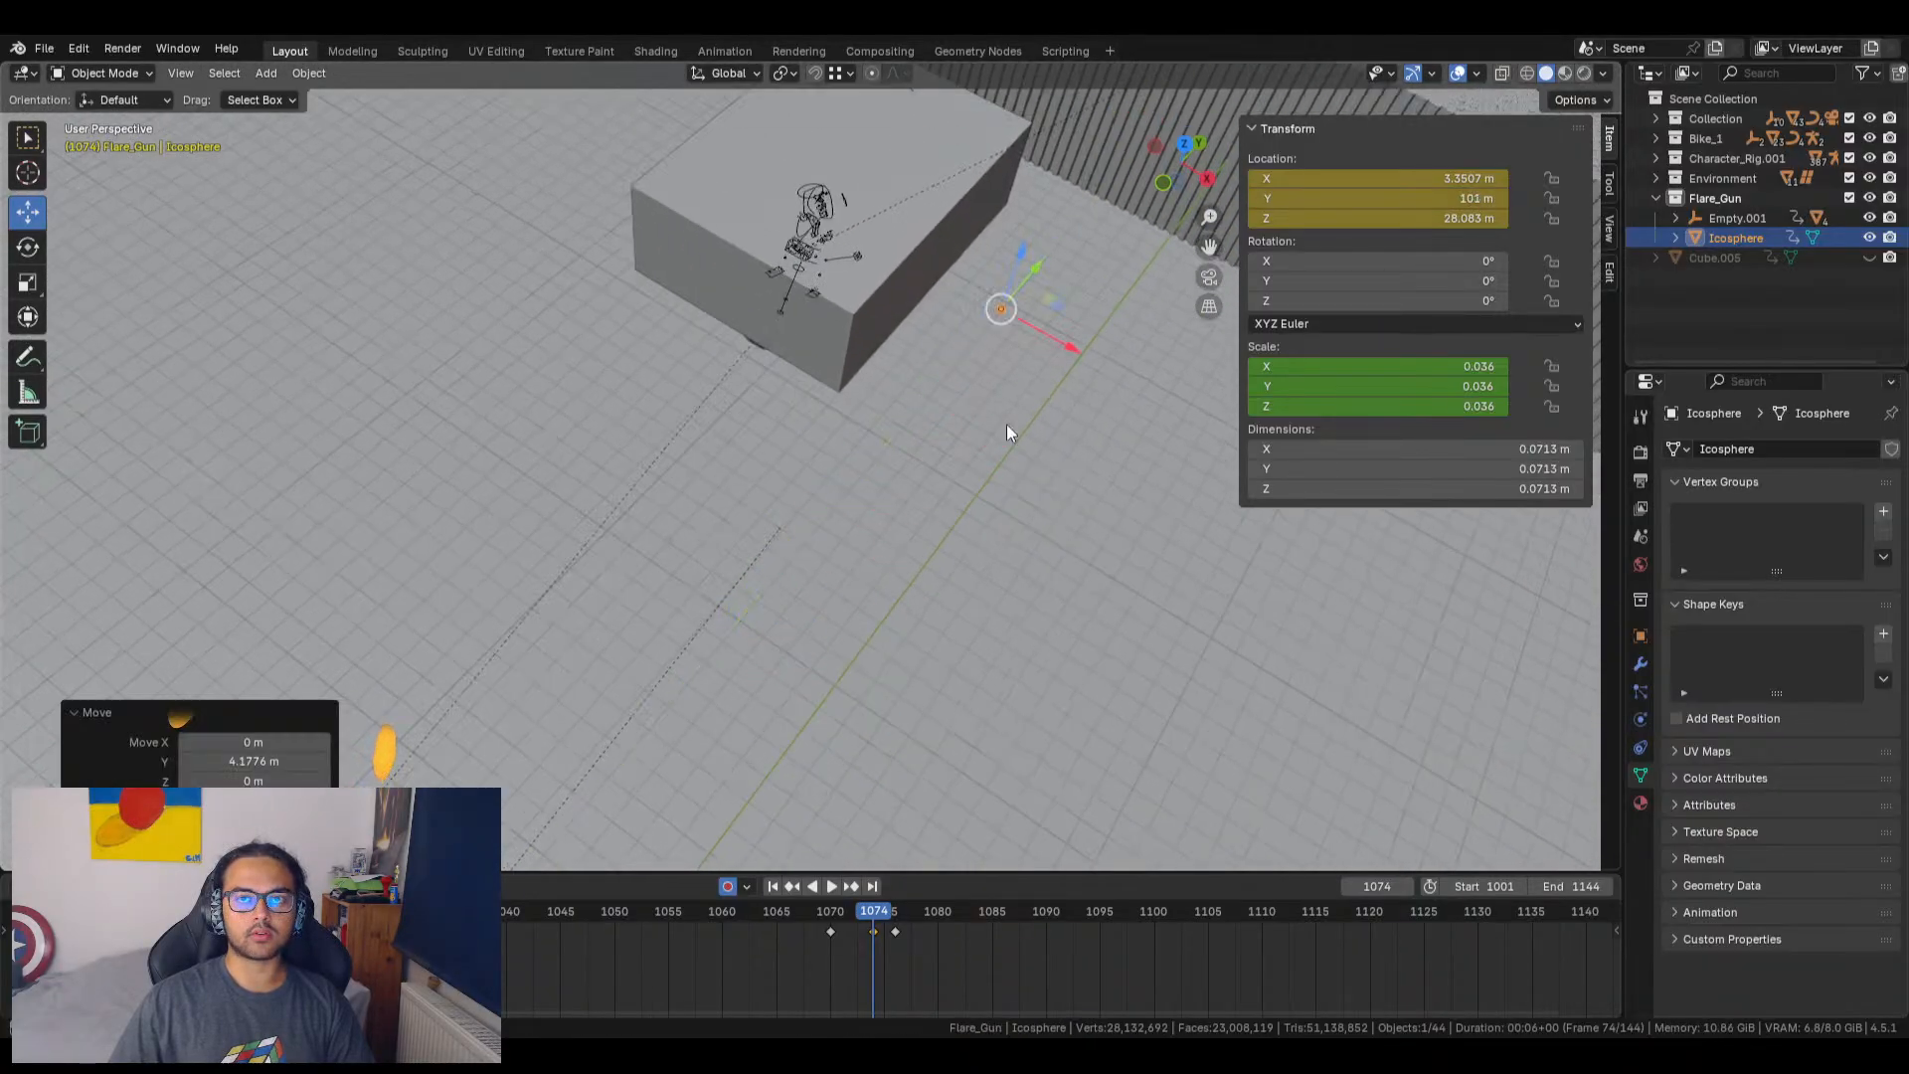
pyautogui.moveTo(1007, 423); pyautogui.dragTo(1239, 427, button='middle')
pyautogui.moveTo(459, 372); pyautogui.dragTo(1160, 281)
pyautogui.click(1213, 279)
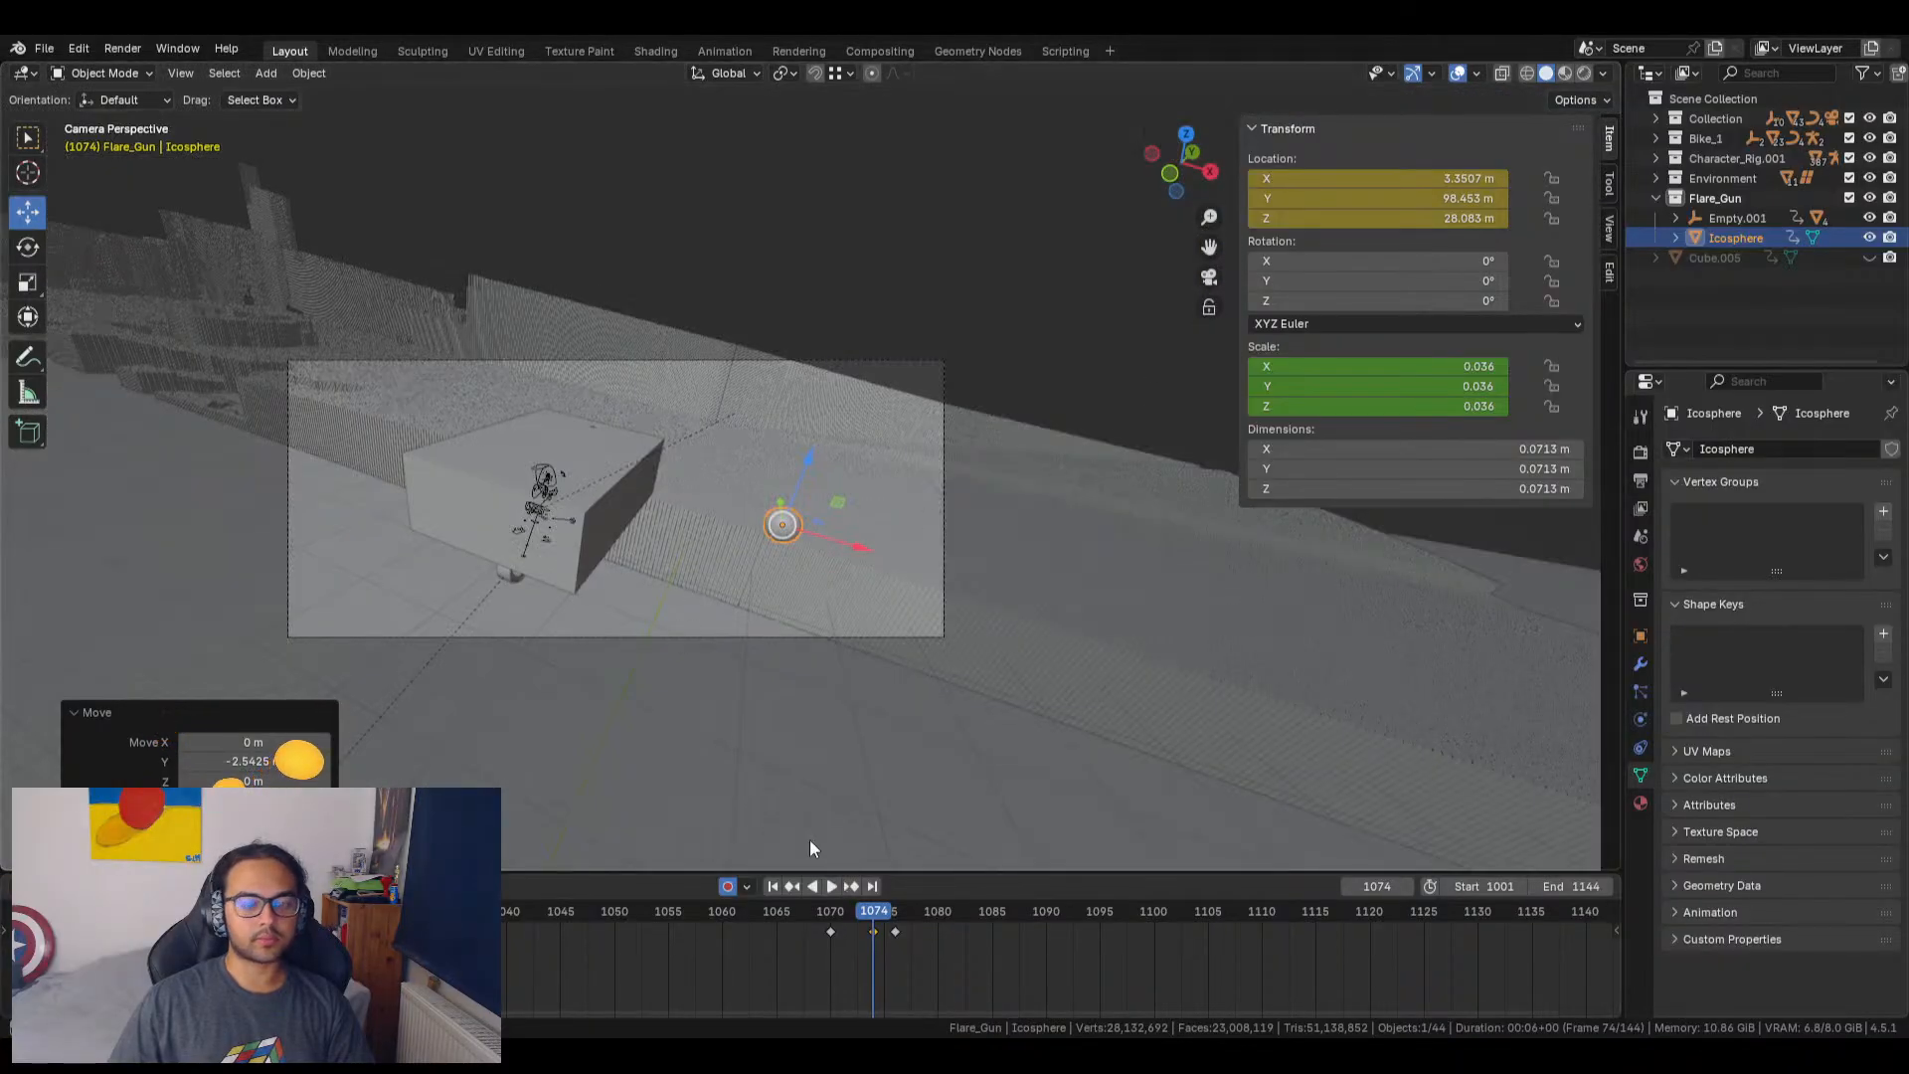
# Step: Go back to frame 1072 and hide the objects in Collection so the bike and rider are unobstructed
pyautogui.press('Left')
pyautogui.press('Left')
pyautogui.press('Left')
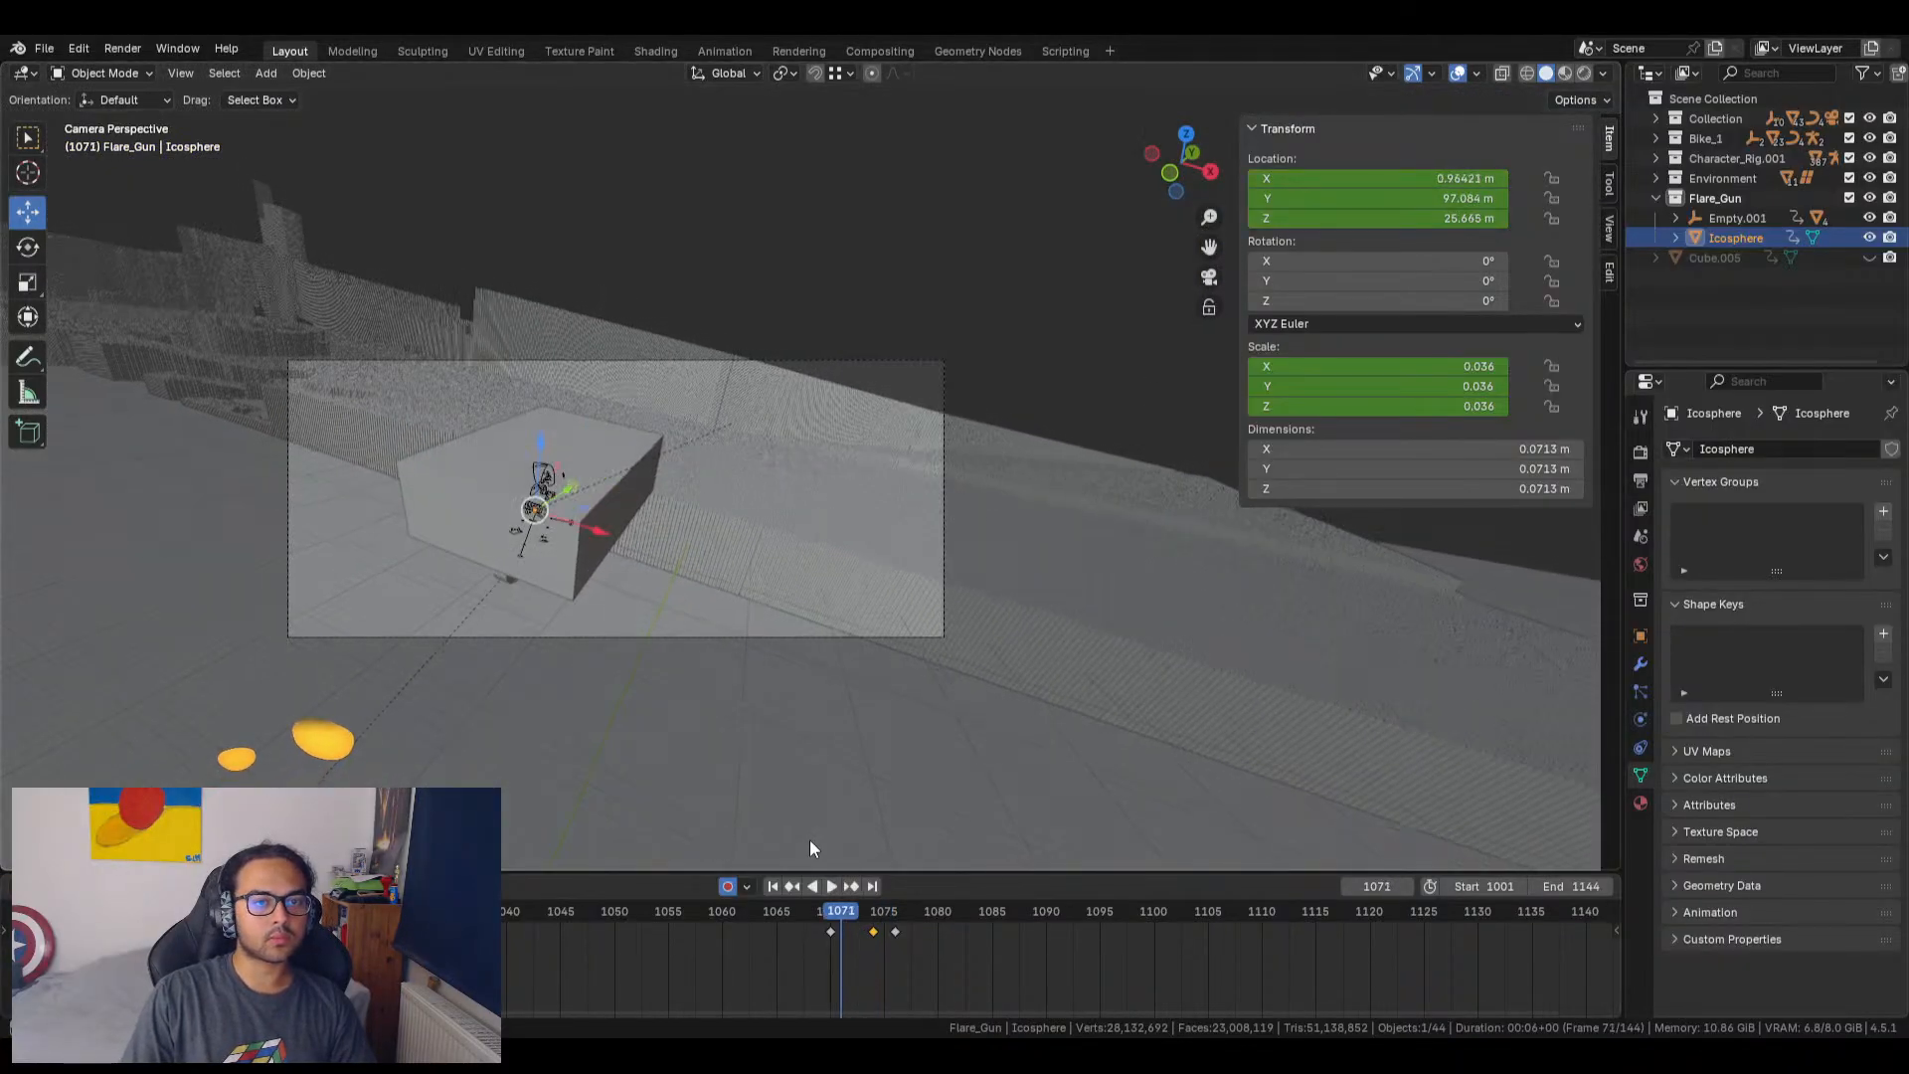
pyautogui.press('Right')
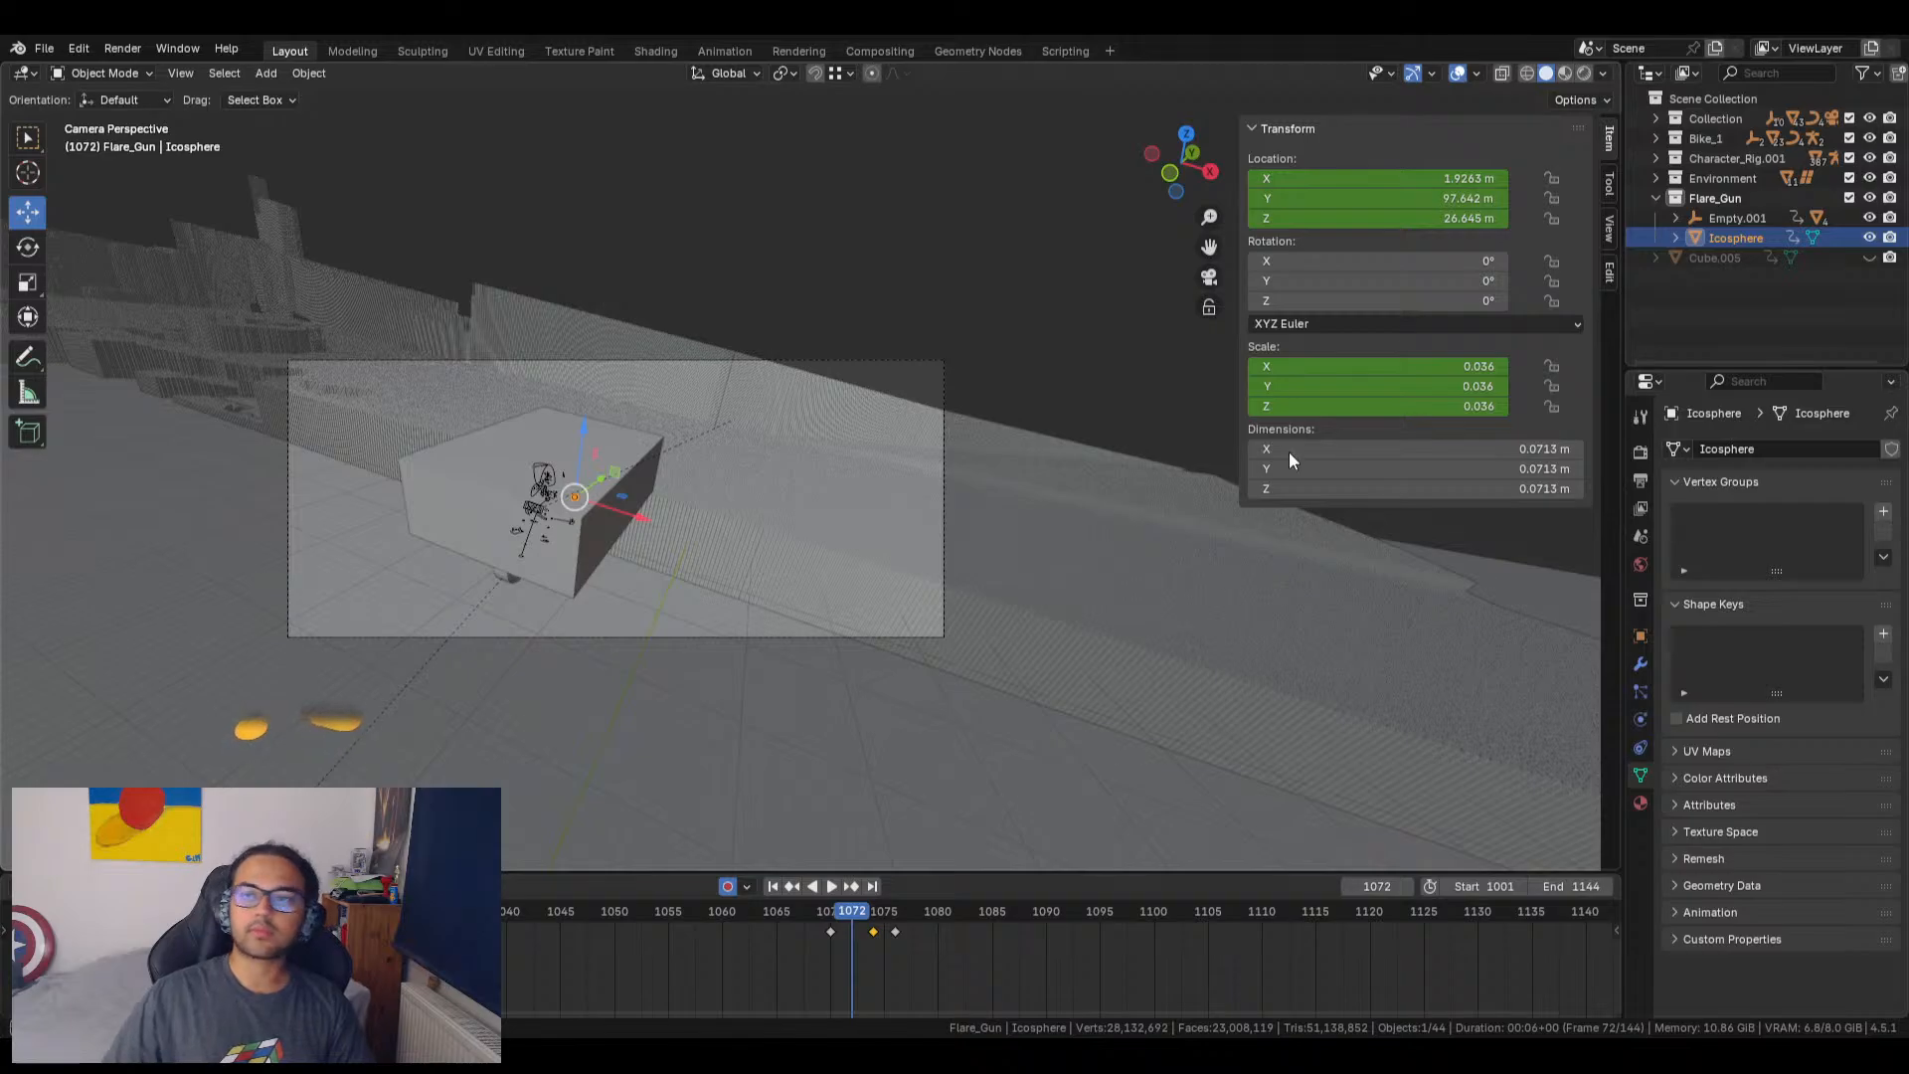
pyautogui.click(1870, 119)
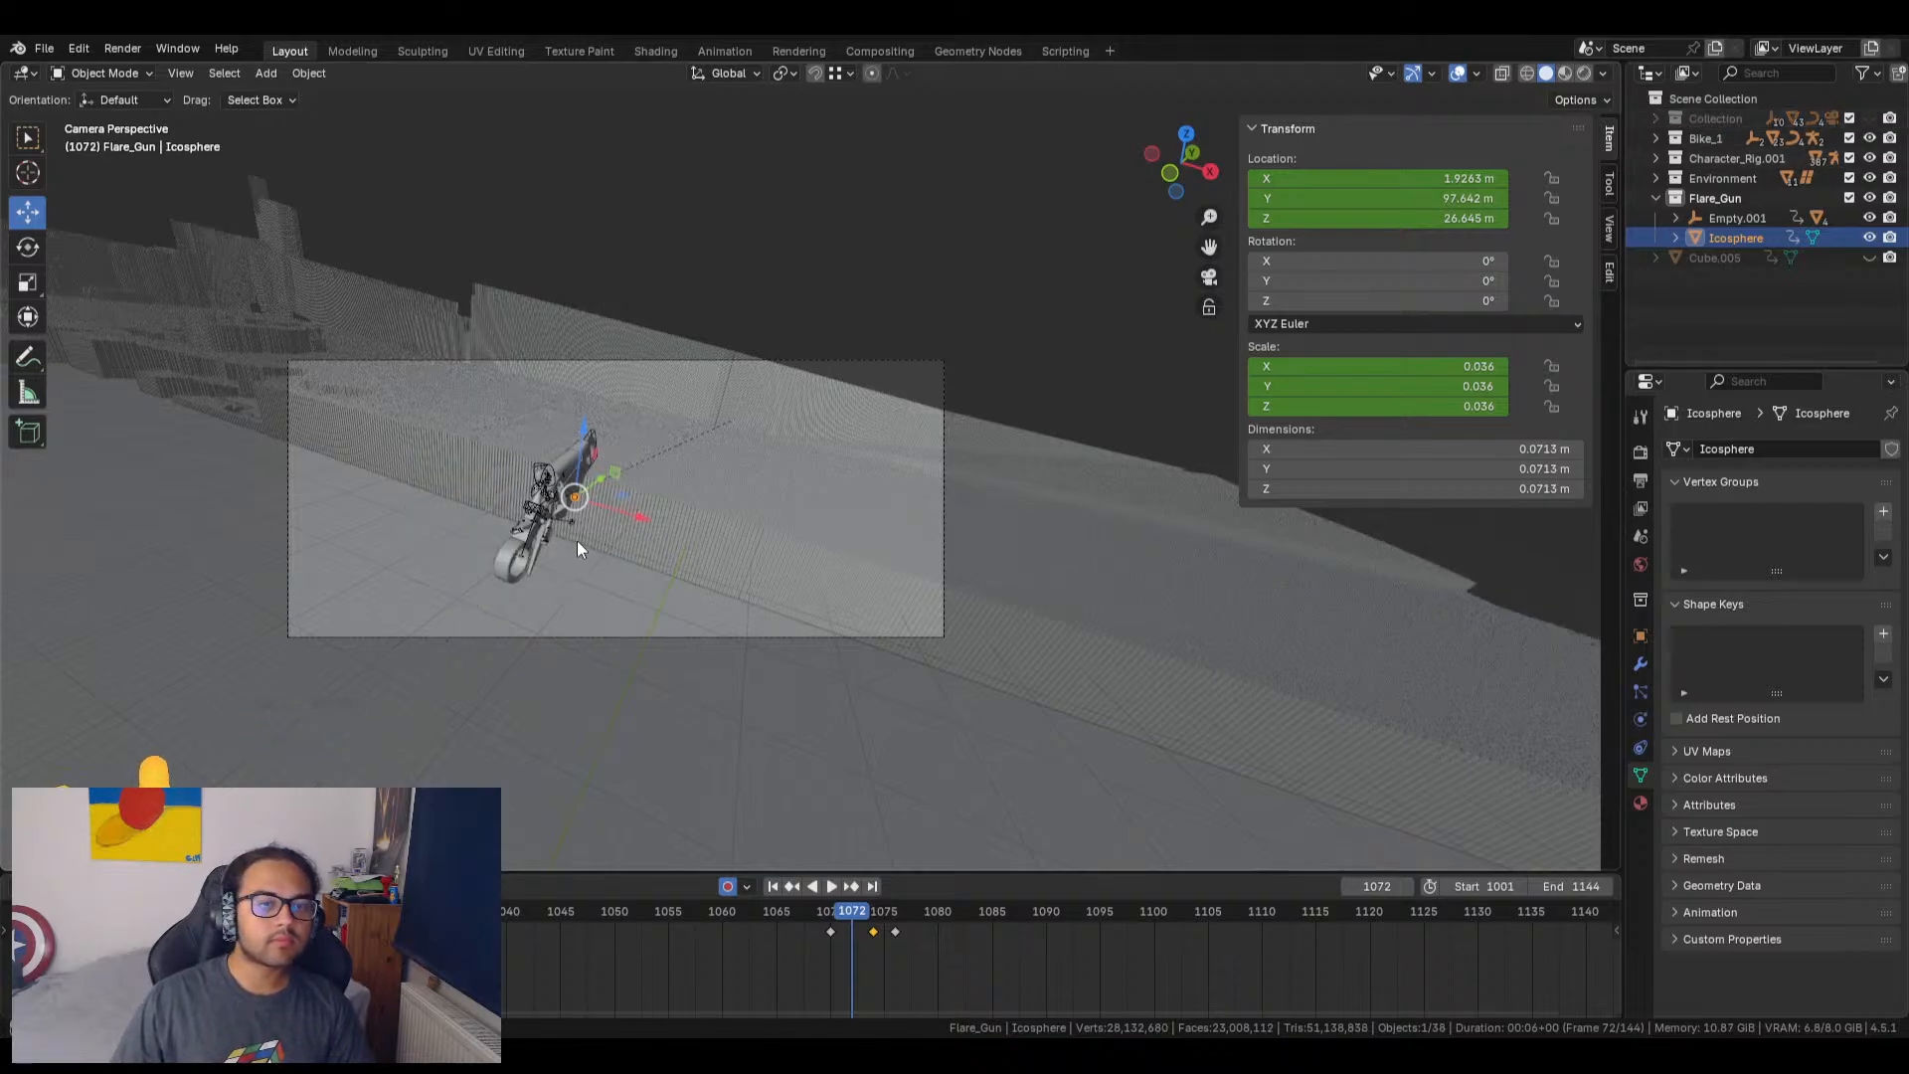
pyautogui.scroll(4, 577, 541)
# Step: Compare the ico sphere with the rider's hand on frames 1070 to 1072, from the camera and from outside it
pyautogui.press('Left')
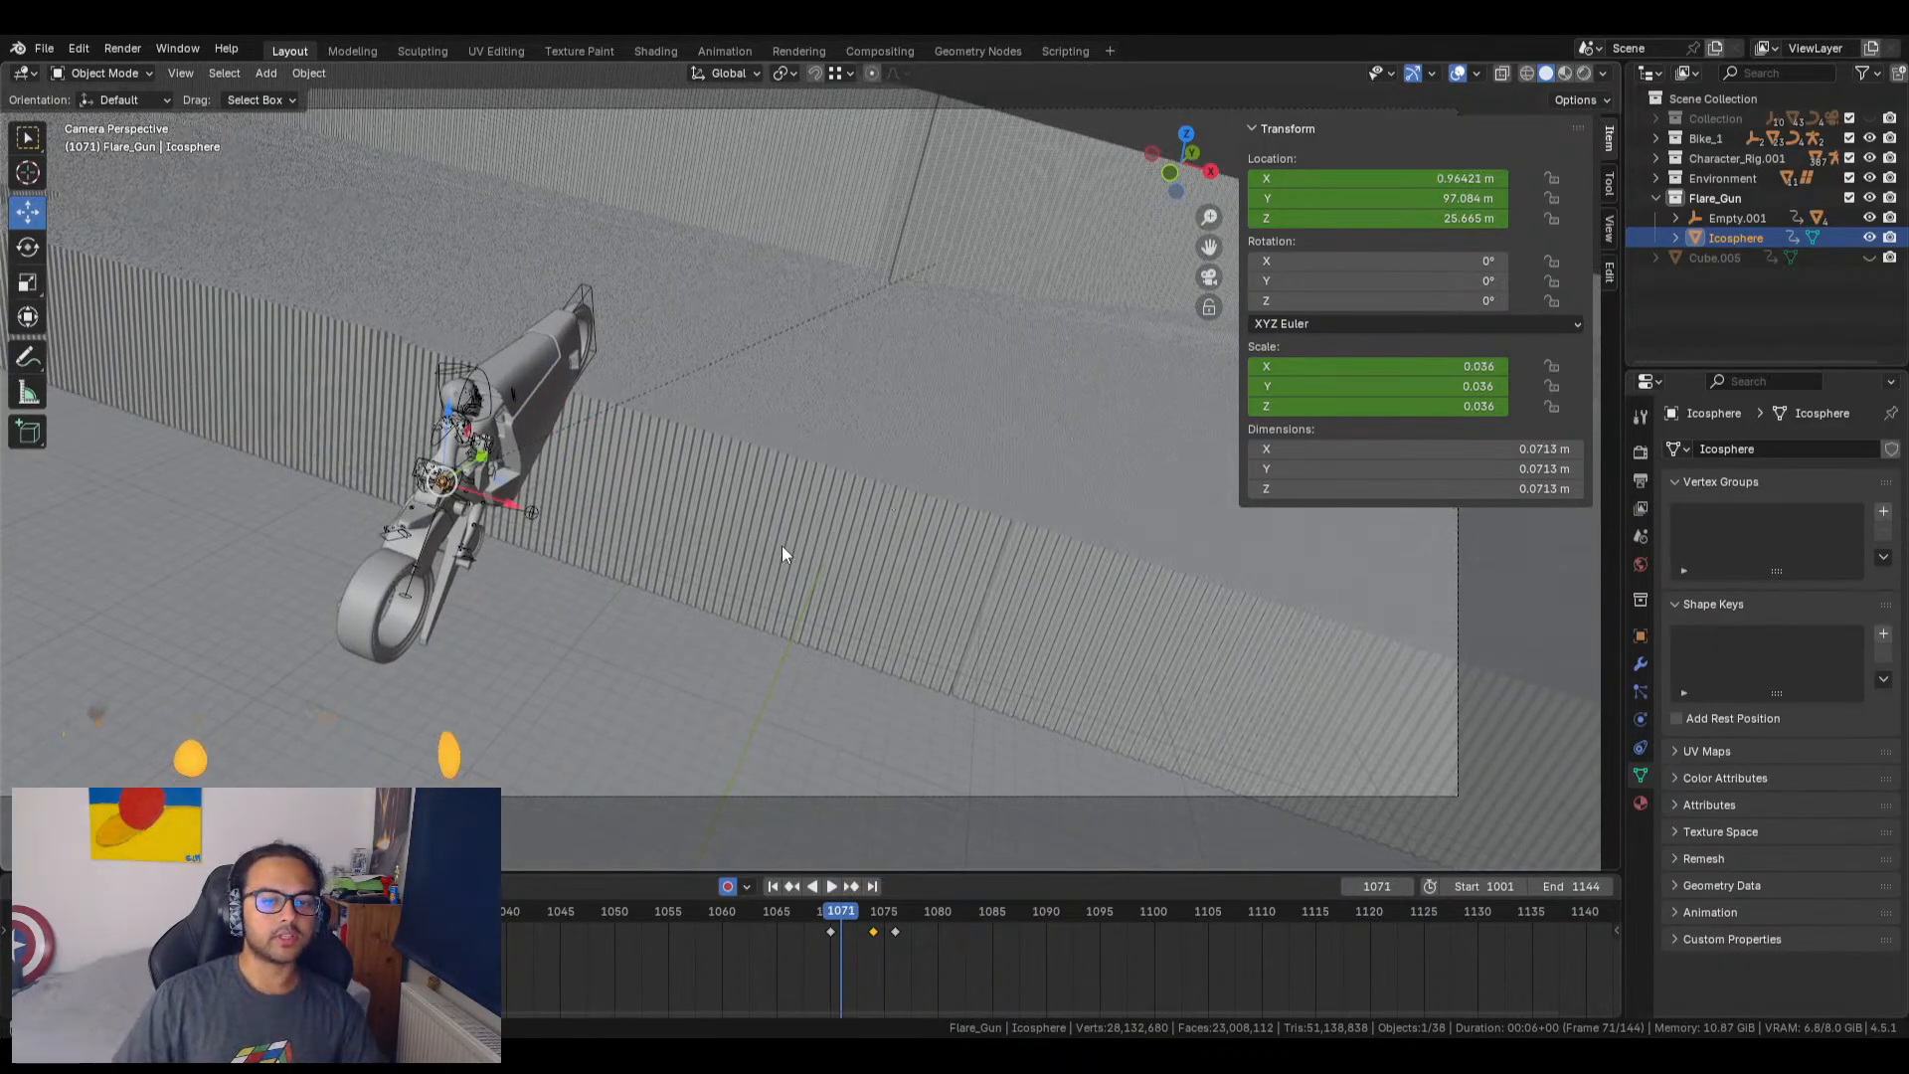
pyautogui.press('Left')
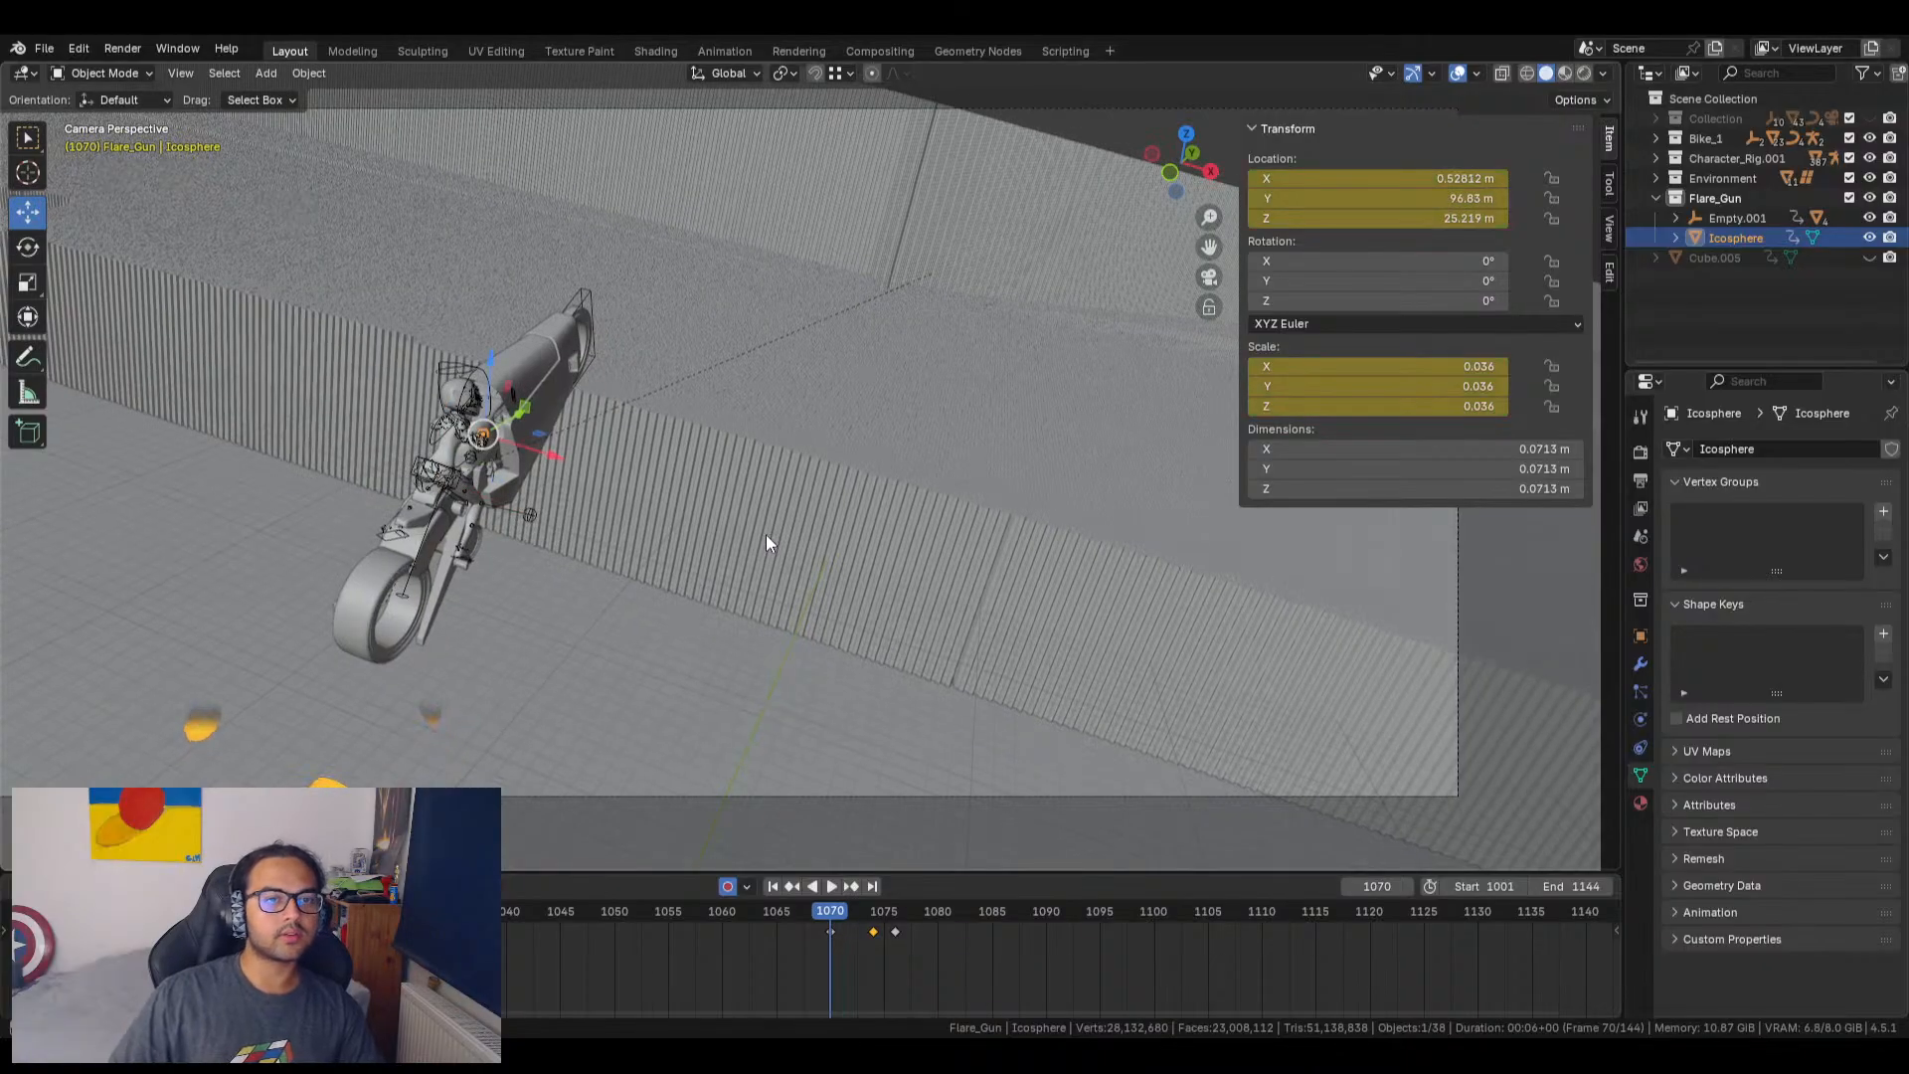
pyautogui.press('Right')
pyautogui.moveTo(893, 567)
pyautogui.mouseDown(button='middle')
pyautogui.moveTo(862, 551)
pyautogui.moveTo(992, 557)
pyautogui.moveTo(911, 591)
pyautogui.moveTo(877, 568)
pyautogui.mouseUp(button='middle')
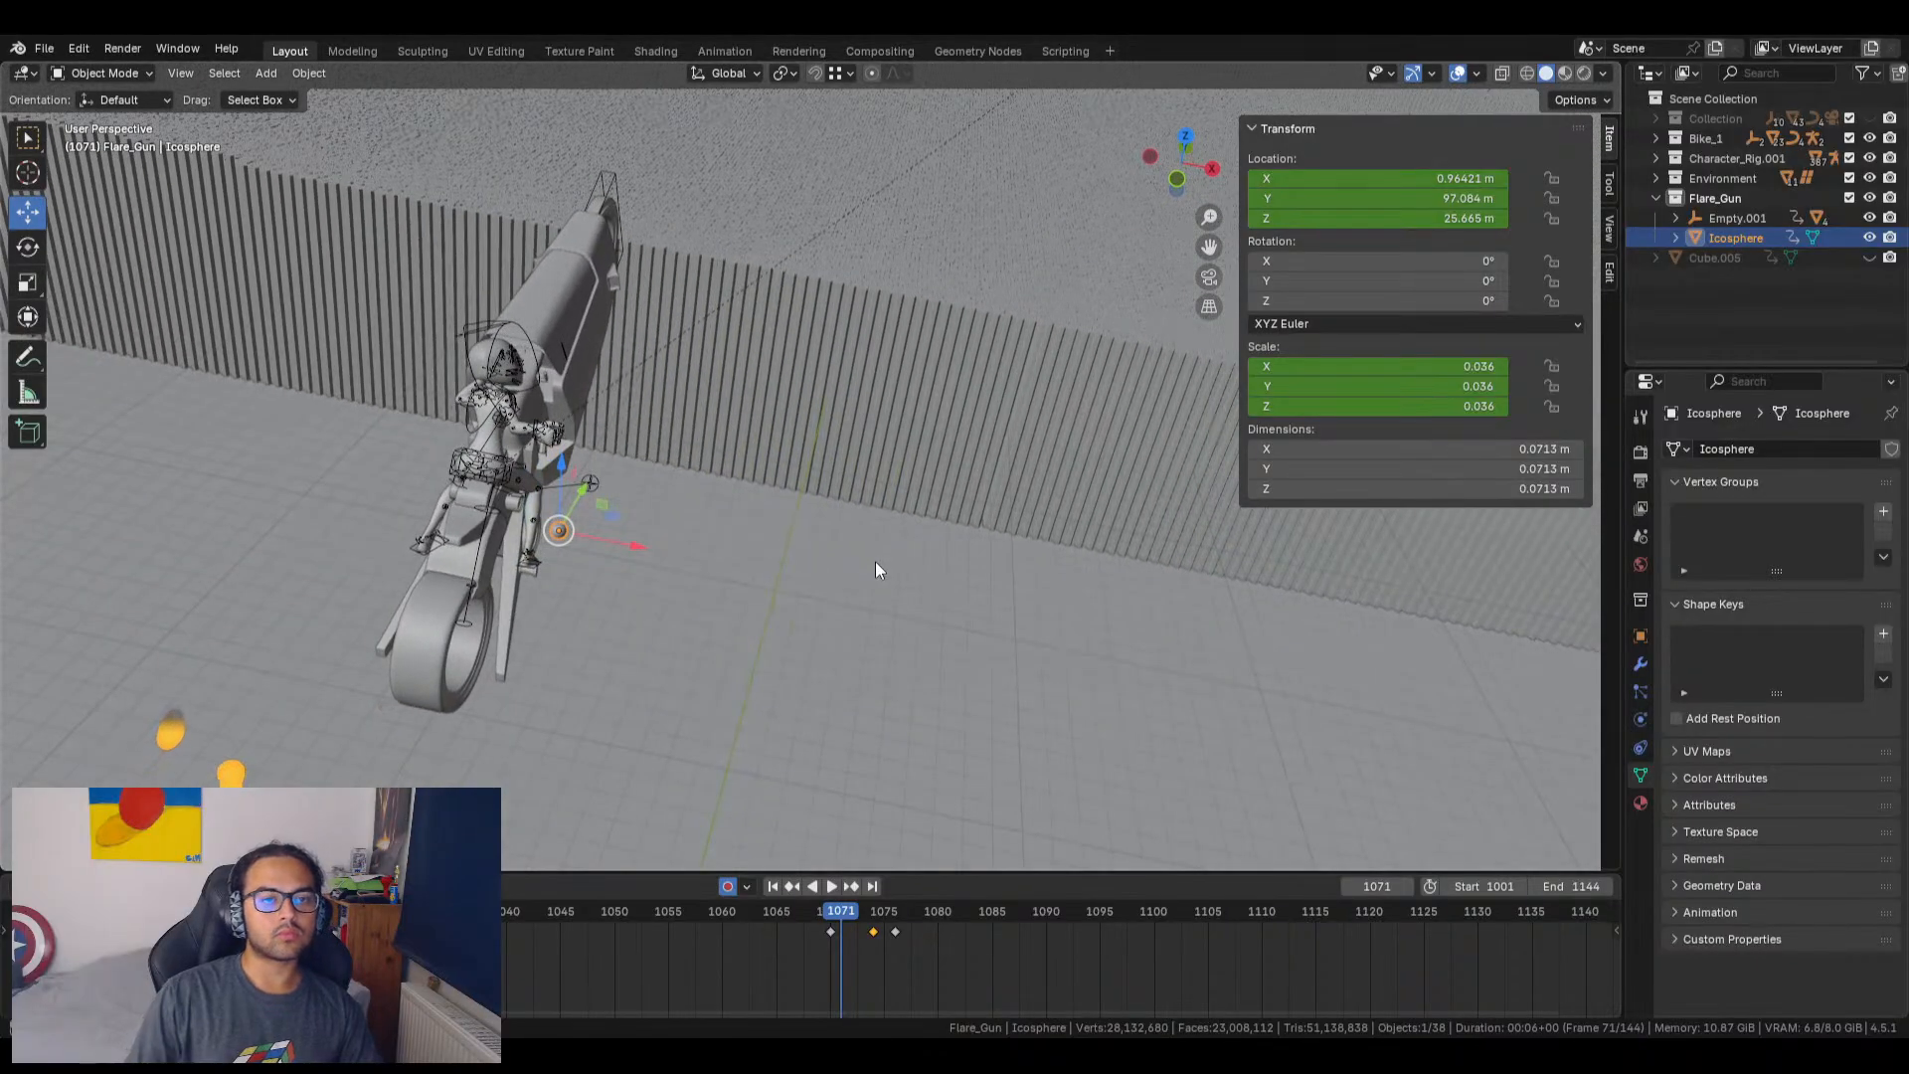
pyautogui.press('Right')
pyautogui.press('Left')
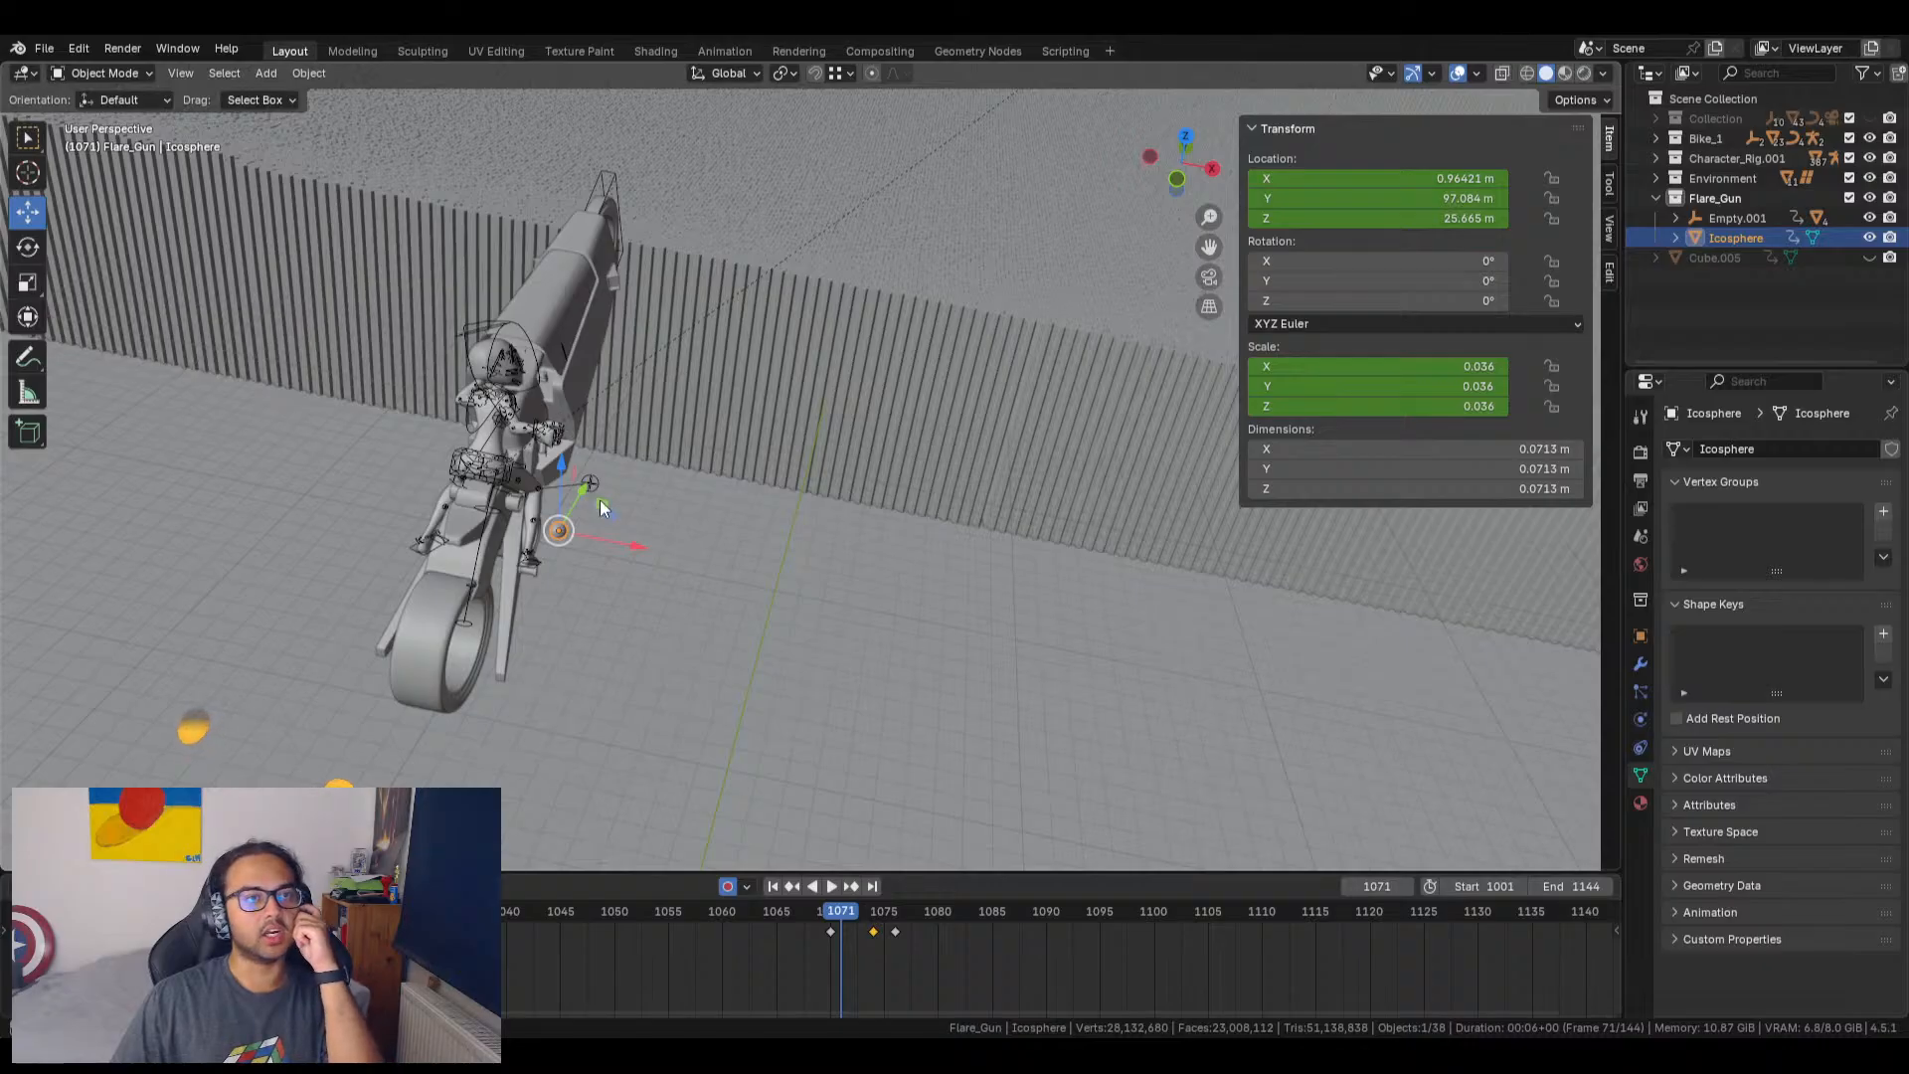
pyautogui.click(1210, 274)
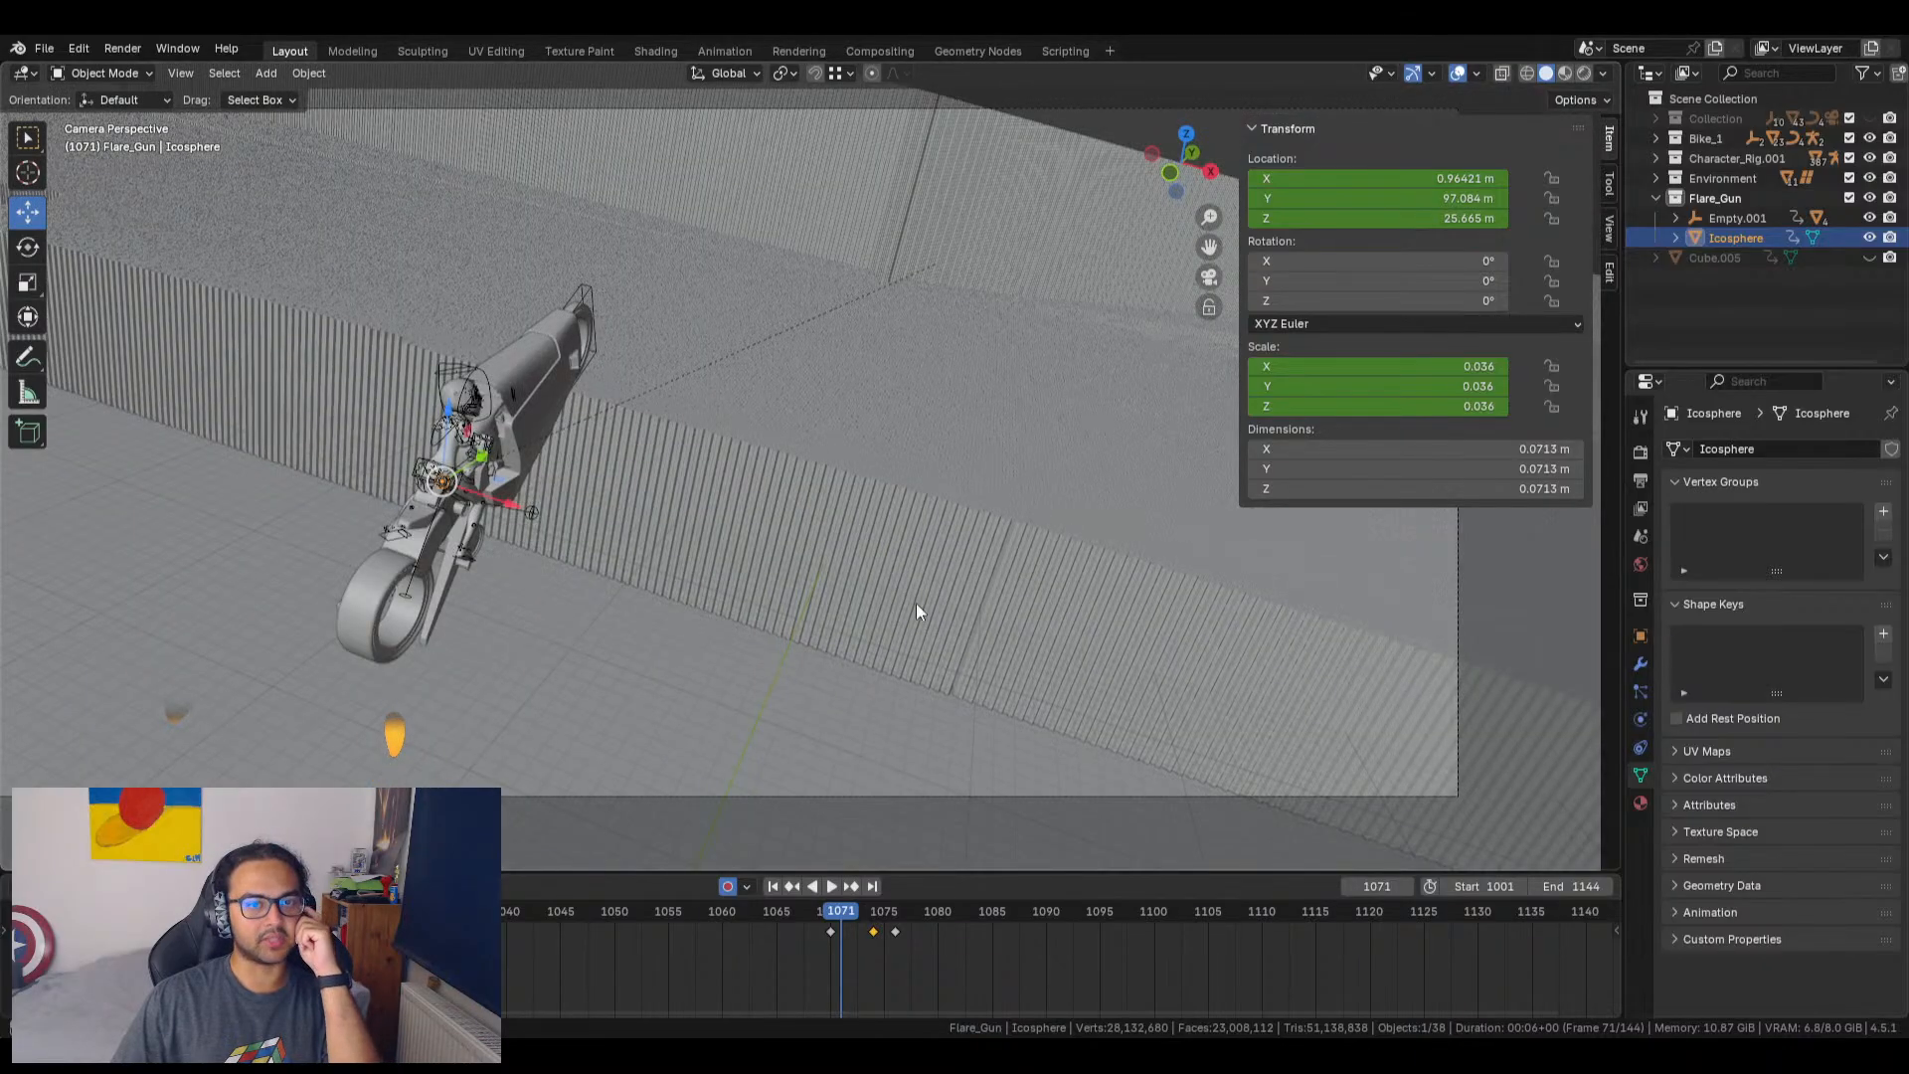
# Step: Step back and forth through frames 1071 to 1075 in the camera view to examine the ico sphere's flight
pyautogui.press('Right')
pyautogui.press('Right')
pyautogui.press('Right')
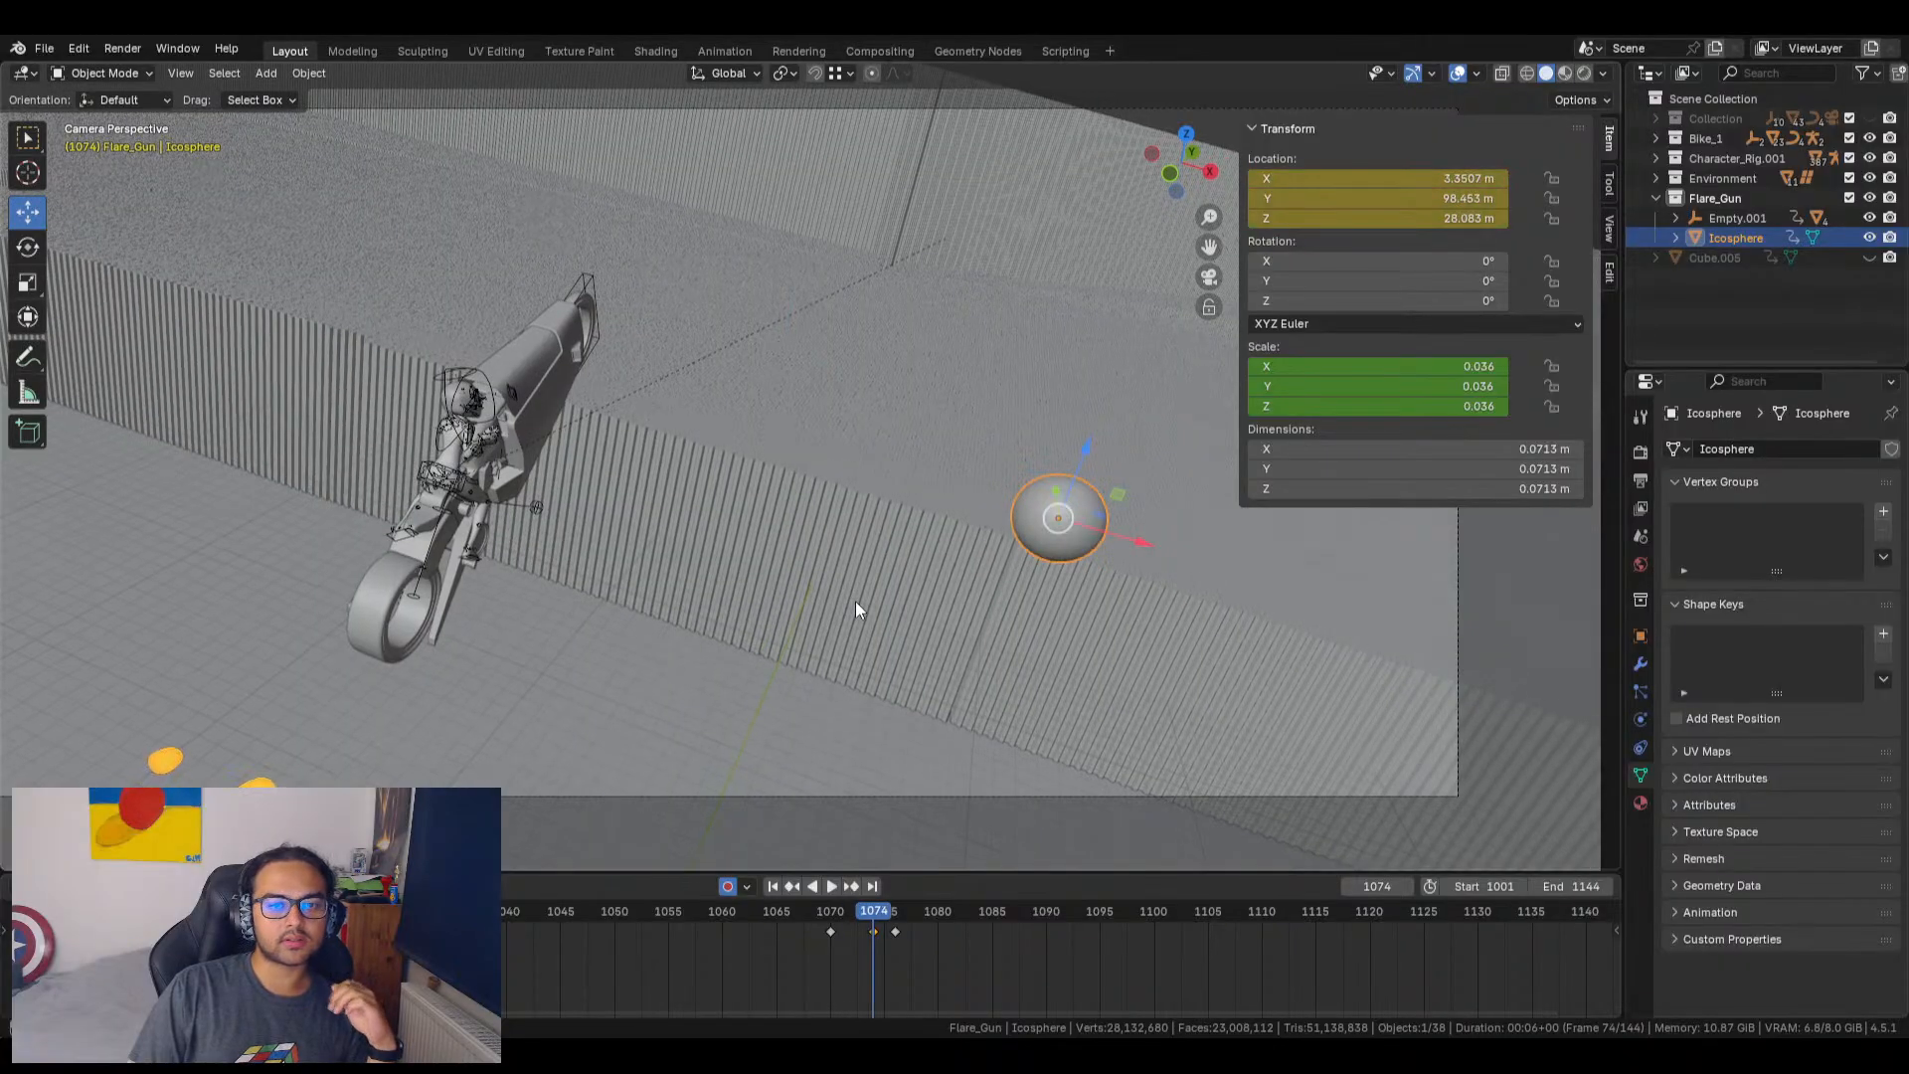
pyautogui.press('Right')
pyautogui.press('Left')
pyautogui.press('Left')
pyautogui.press('Left')
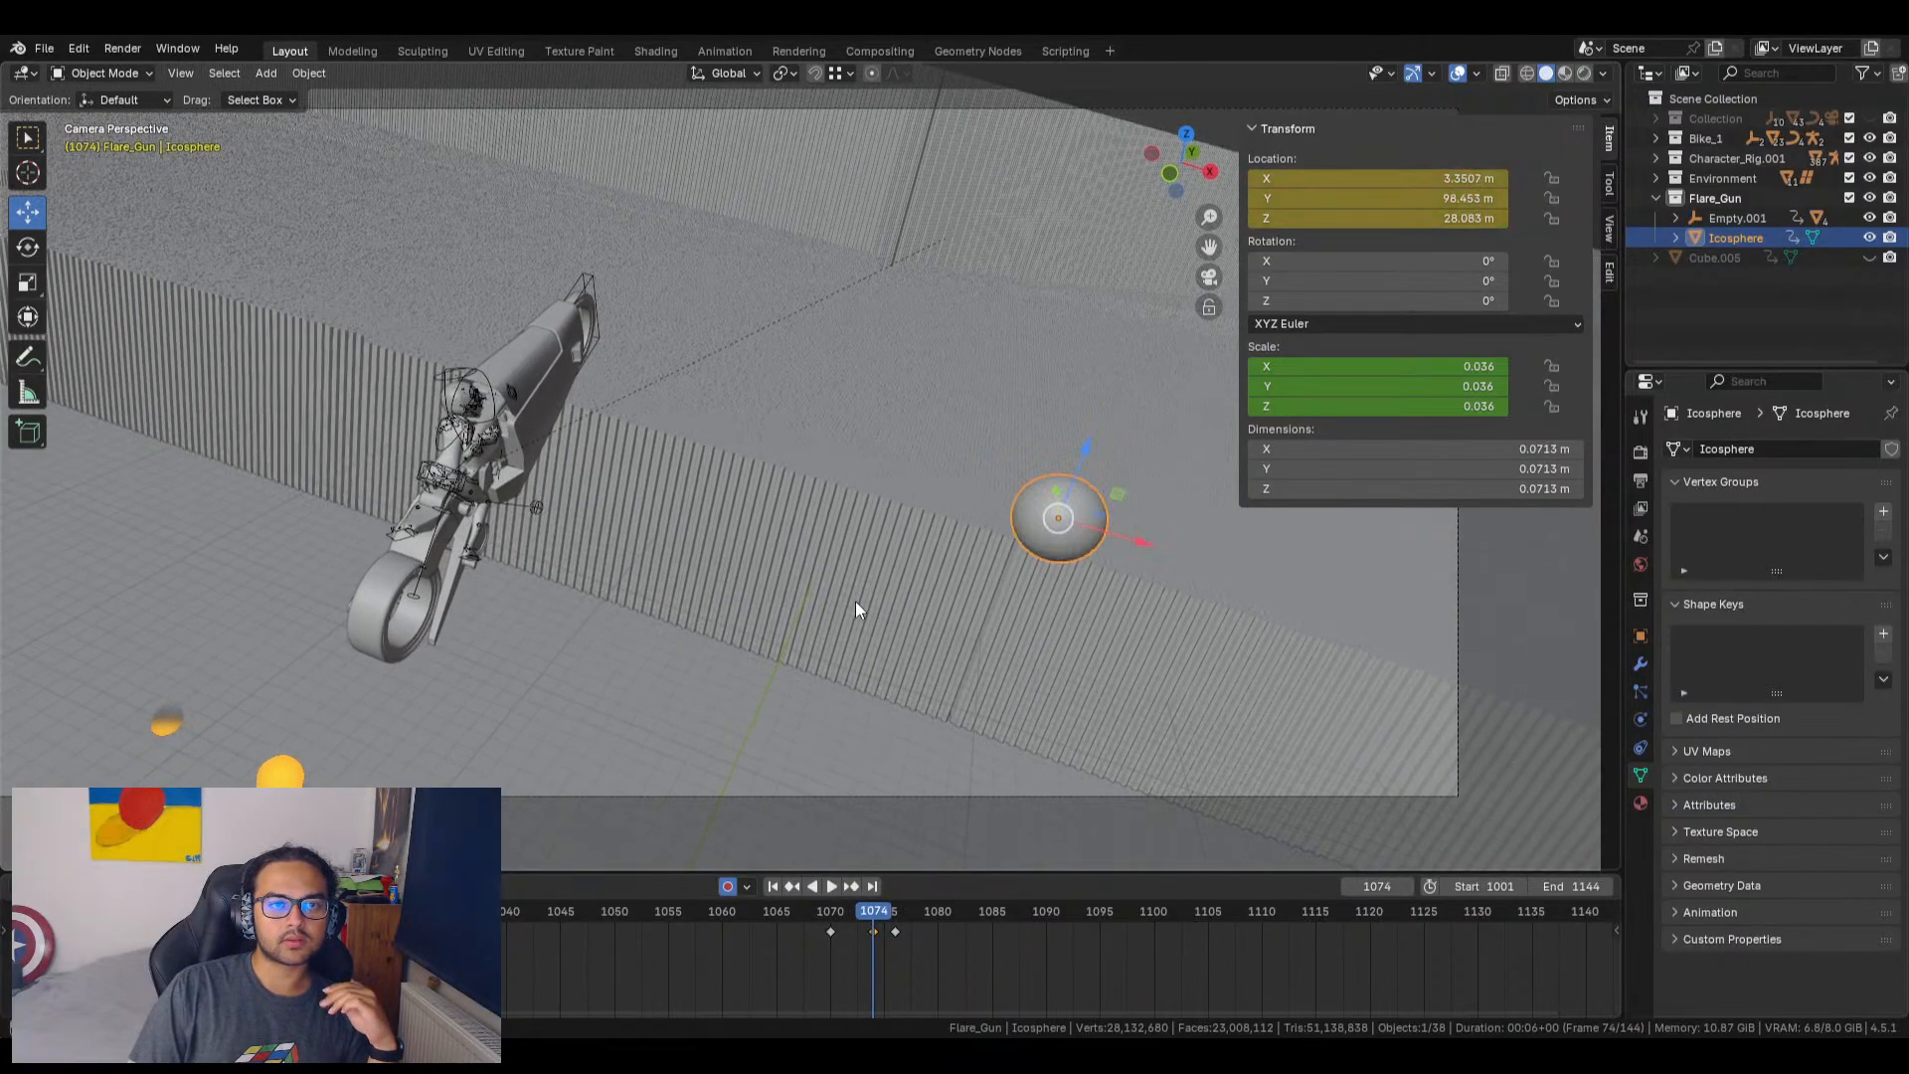
pyautogui.press('Right')
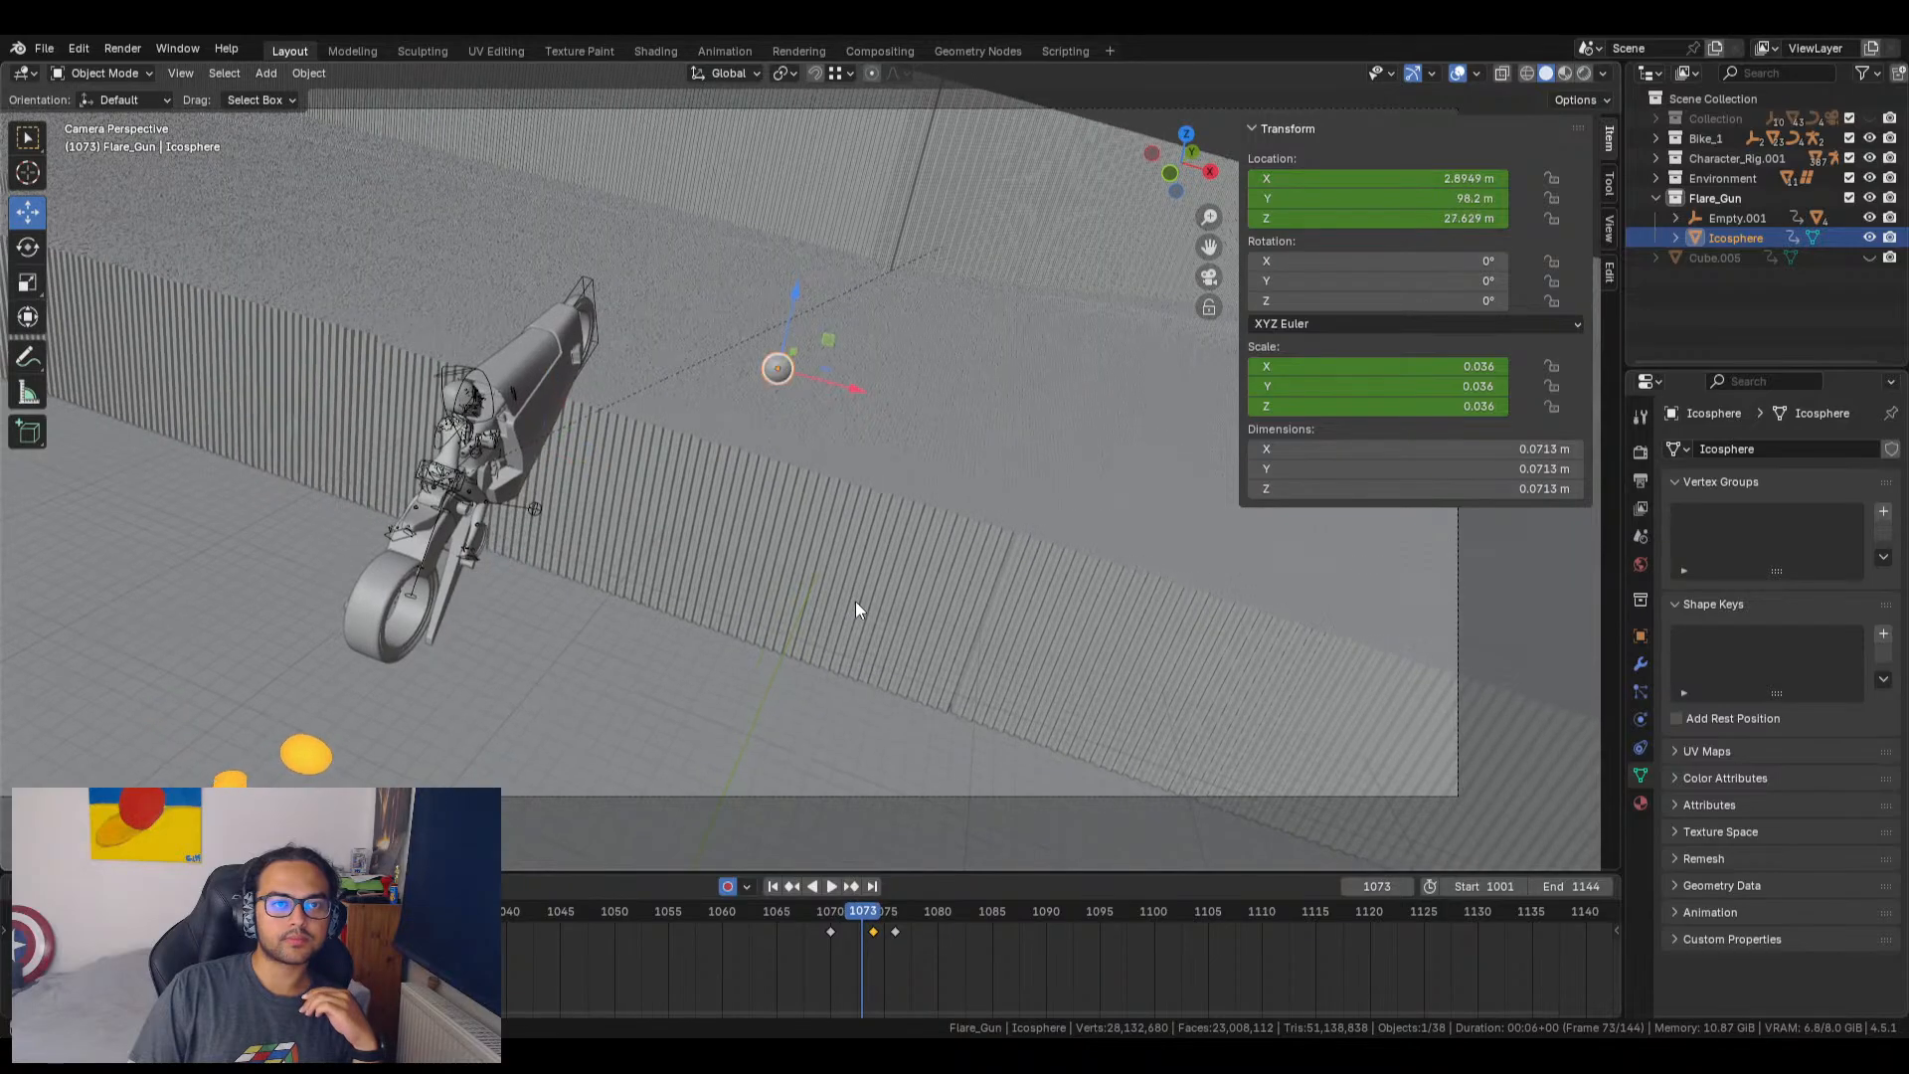
pyautogui.press('Right')
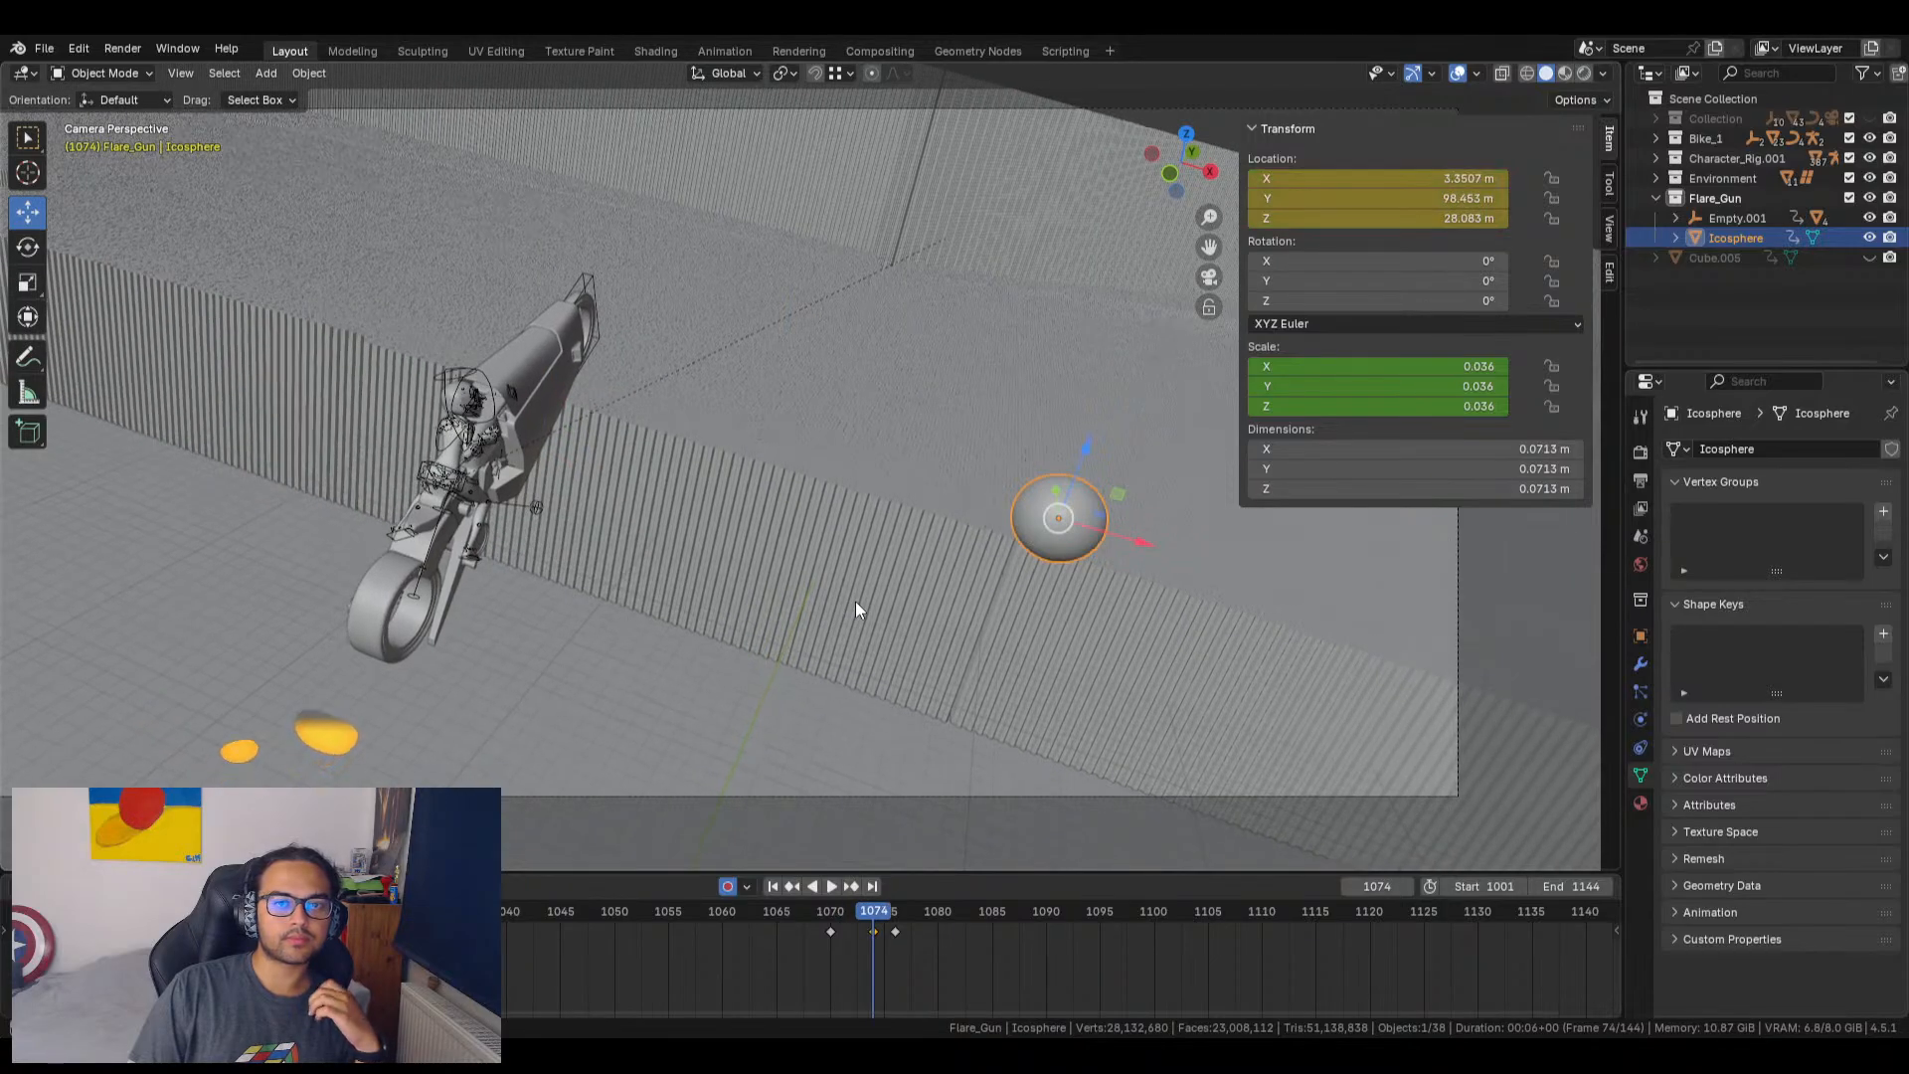
# Step: Show the objects in Collection again and view the ico sphere from behind, outside the camera view
pyautogui.moveTo(952, 632); pyautogui.dragTo(919, 404, button='middle')
pyautogui.moveTo(1189, 247); pyautogui.dragTo(955, 527, button='middle')
pyautogui.click(1849, 118)
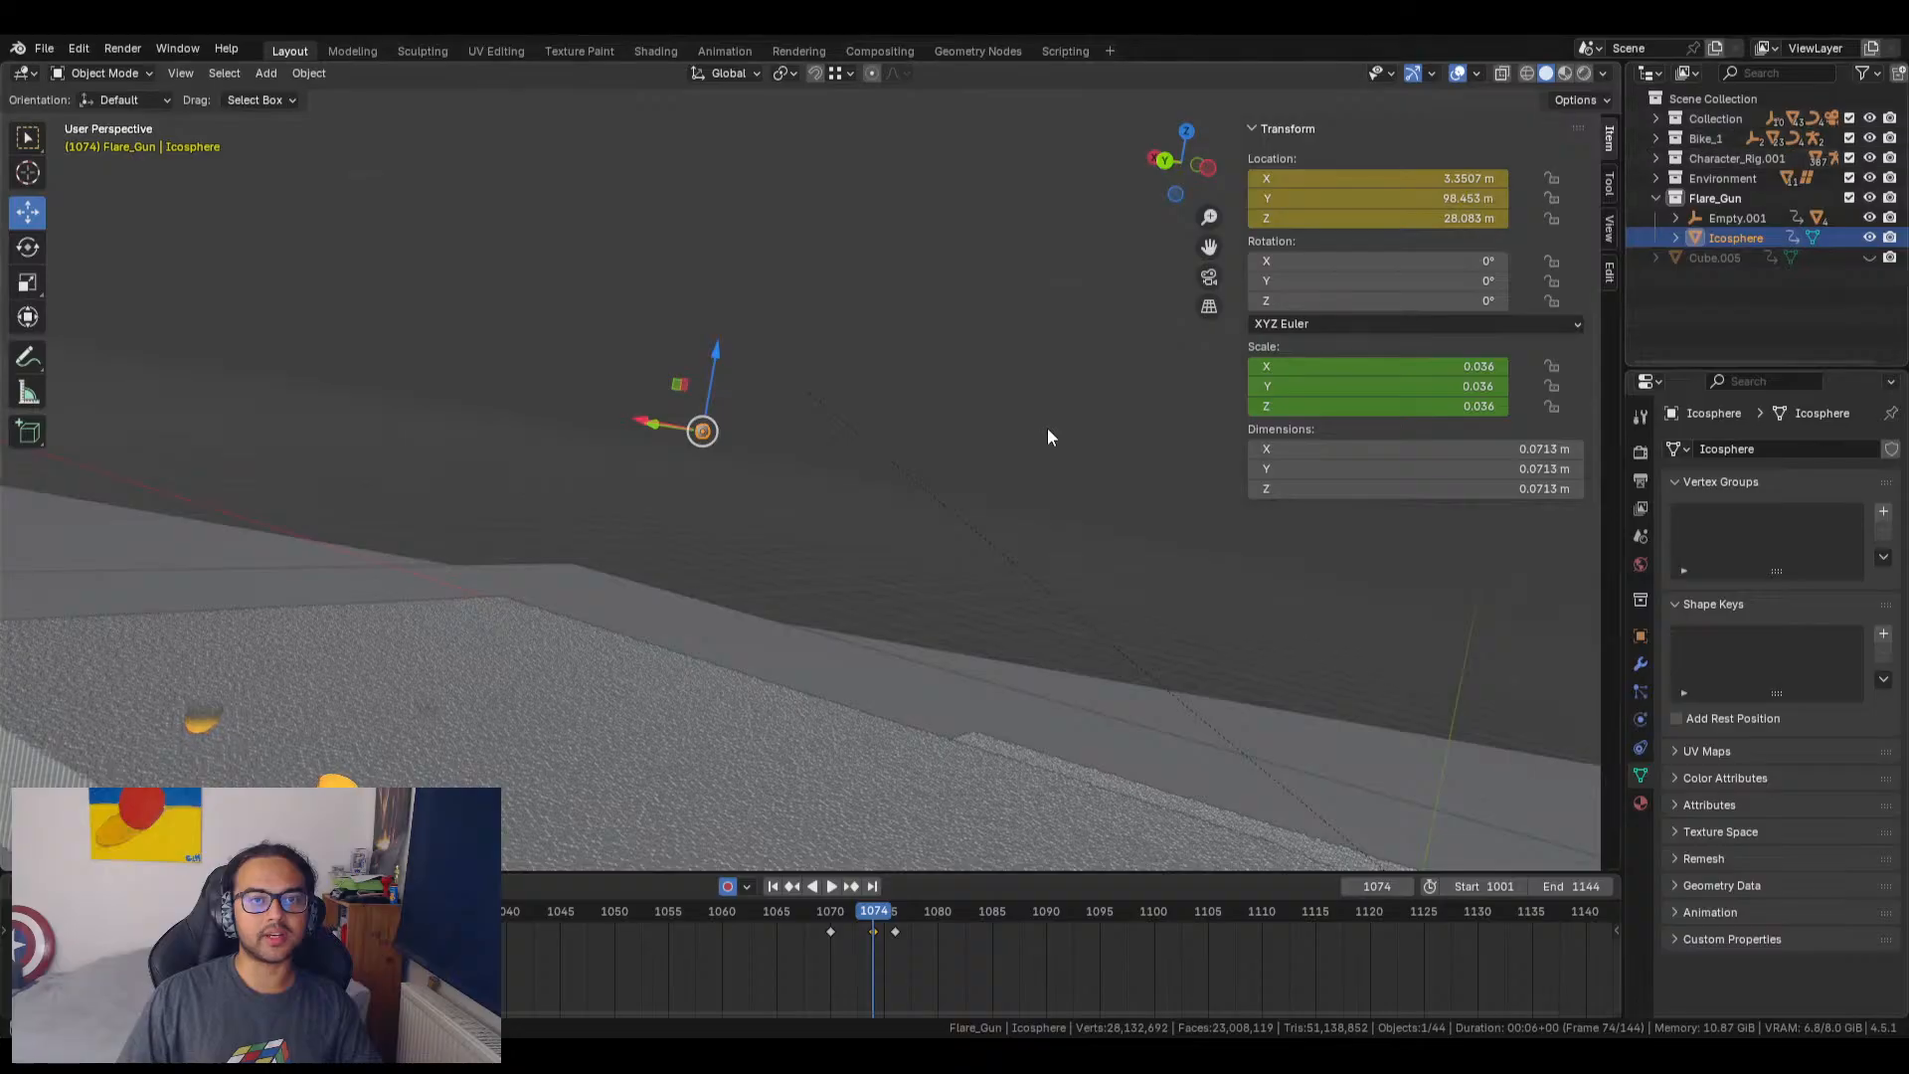
pyautogui.moveTo(1047, 428); pyautogui.dragTo(771, 503, button='middle')
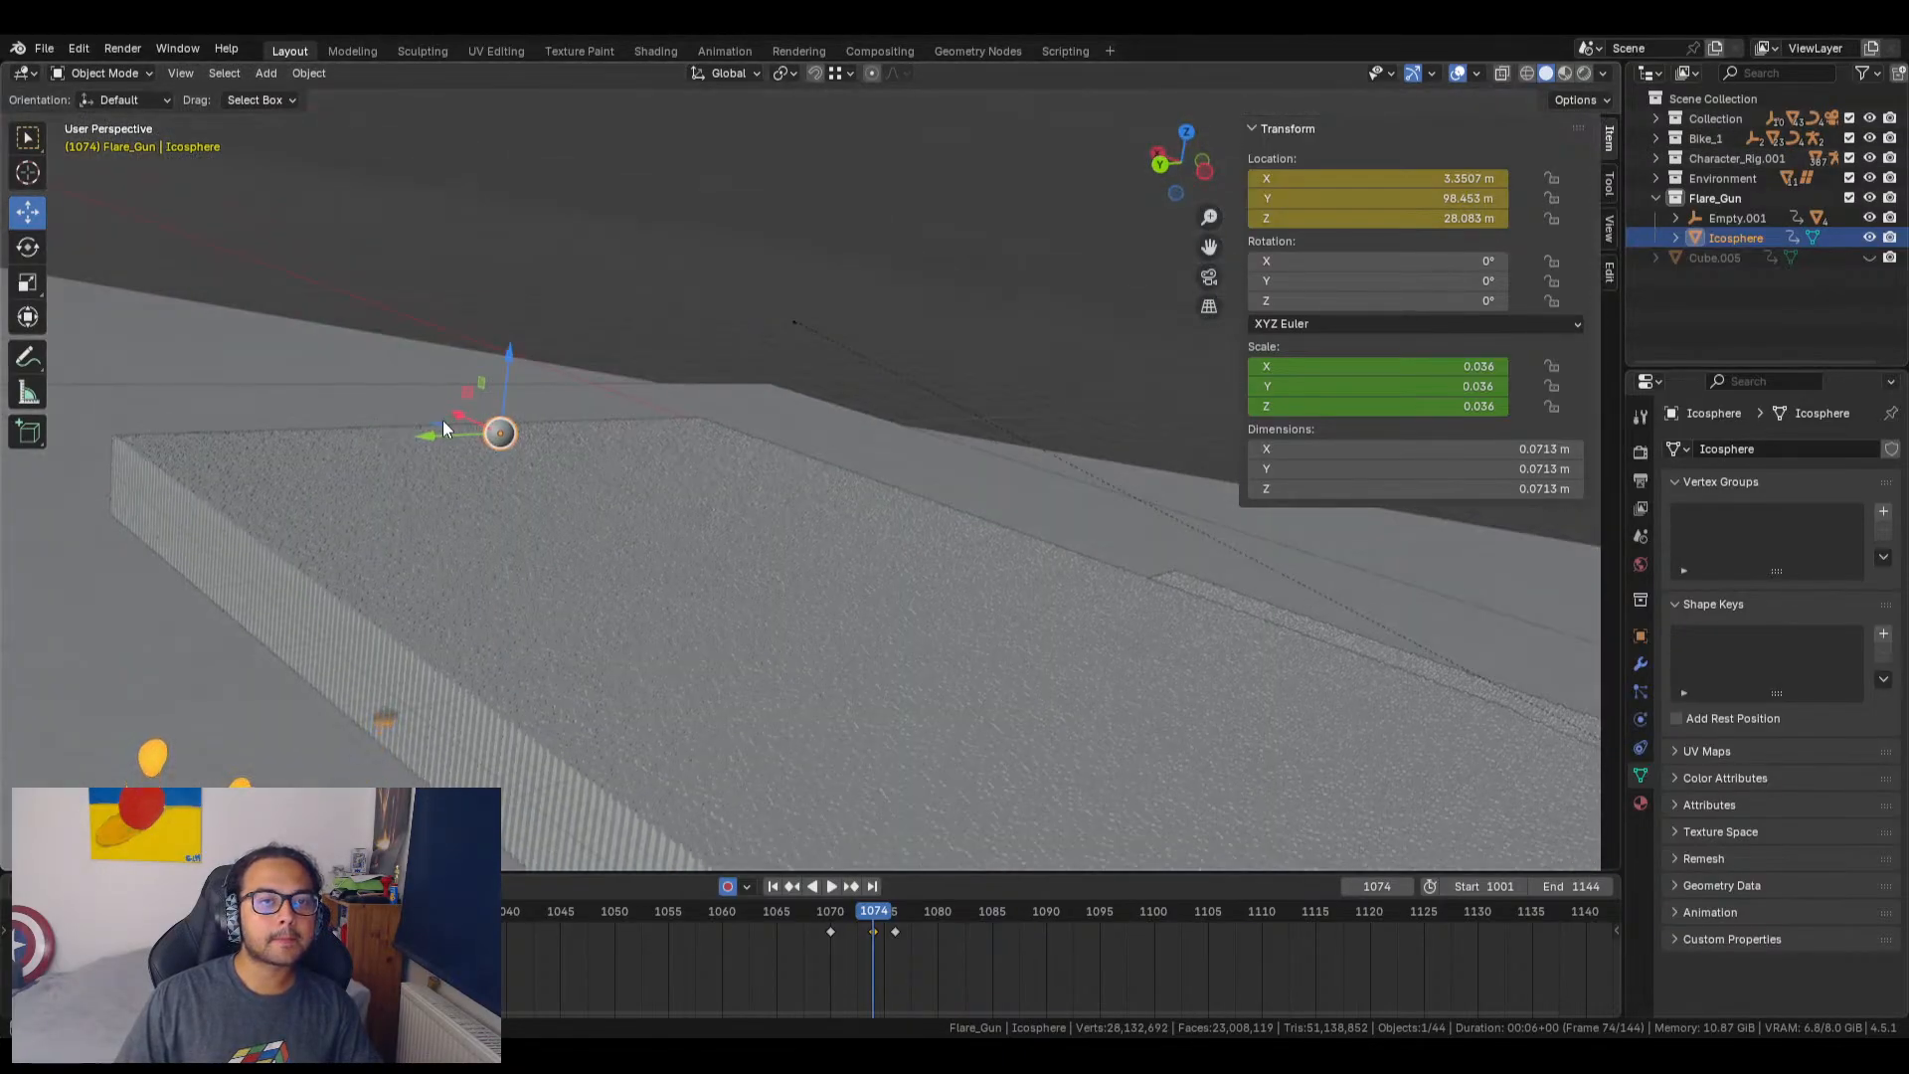
# Step: Try moving the ico sphere to X 4.9011 m, Y 96.43 m on frame 1074, and undo the move
pyautogui.moveTo(443, 420); pyautogui.dragTo(651, 325)
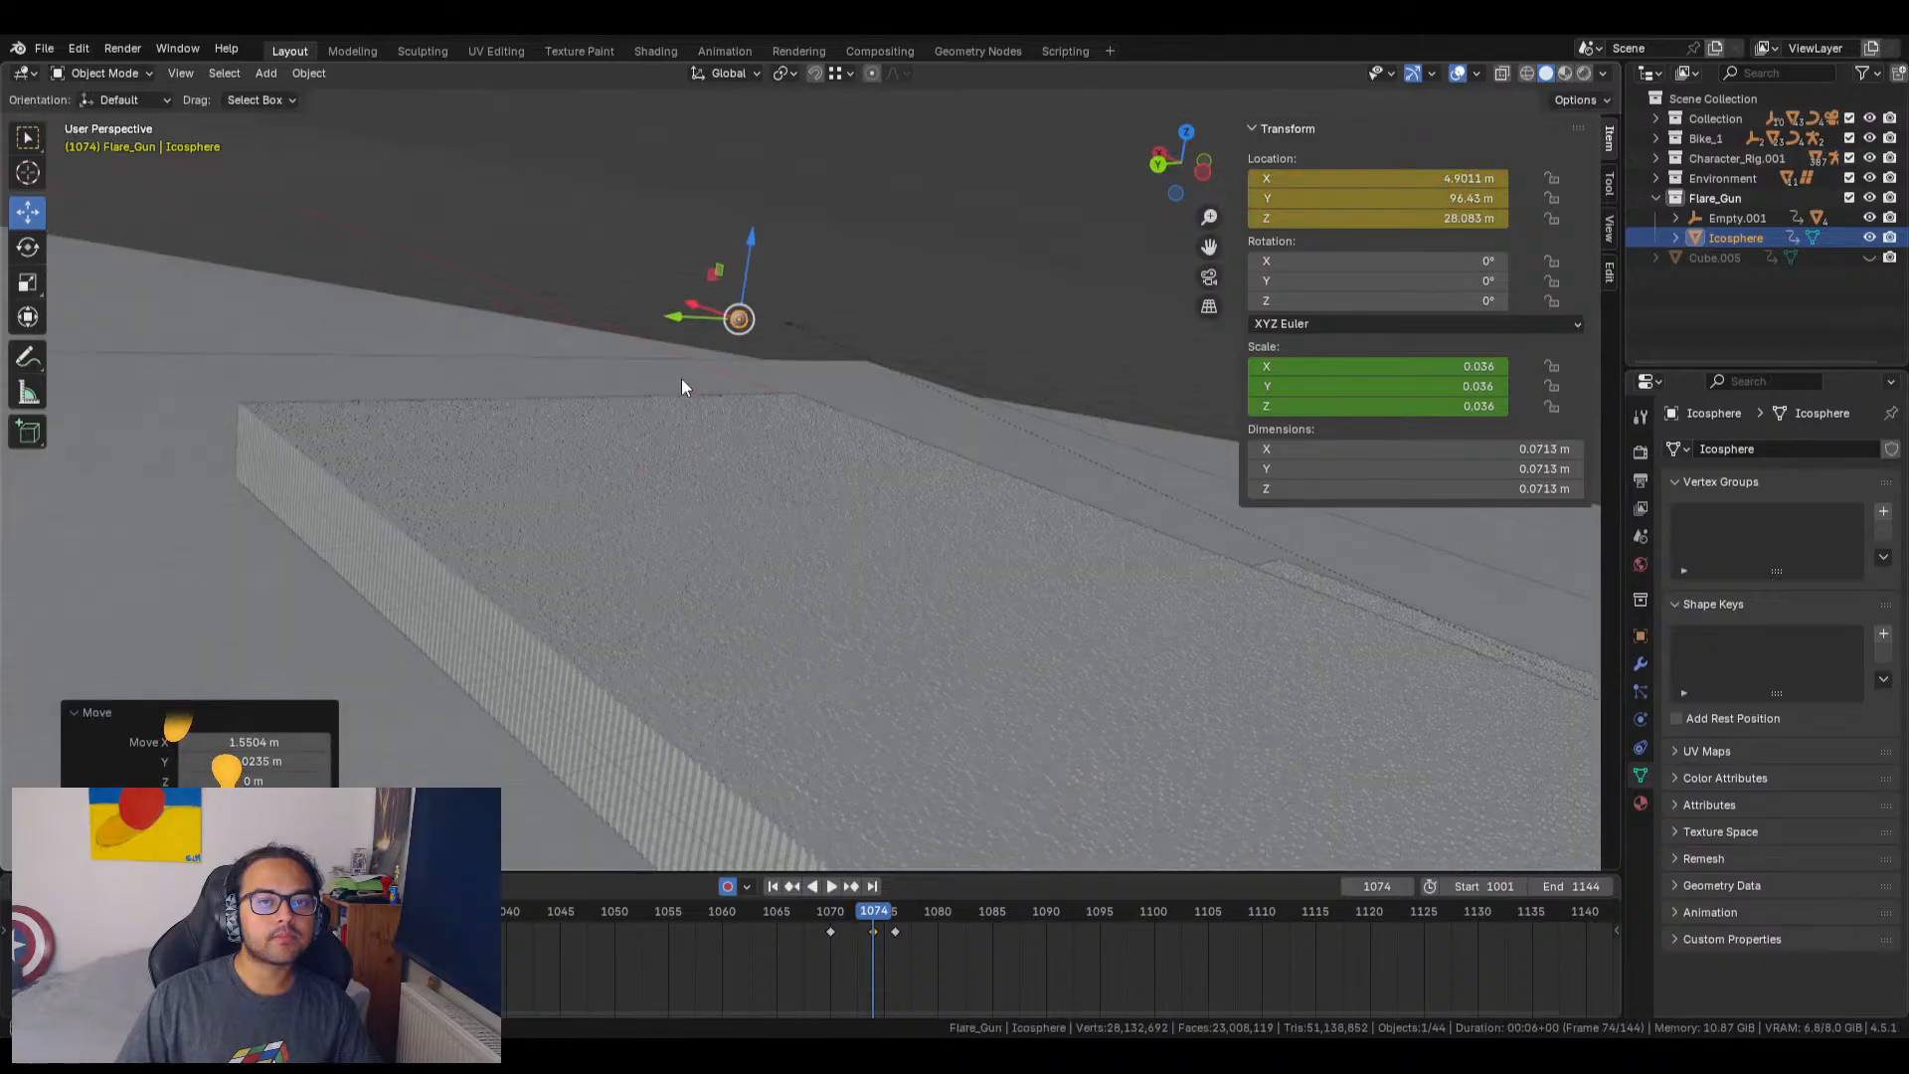
pyautogui.moveTo(682, 378)
pyautogui.mouseDown(button='middle')
pyautogui.moveTo(619, 418)
pyautogui.moveTo(659, 400)
pyautogui.mouseUp(button='middle')
pyautogui.hotkey('ctrl', 'z')
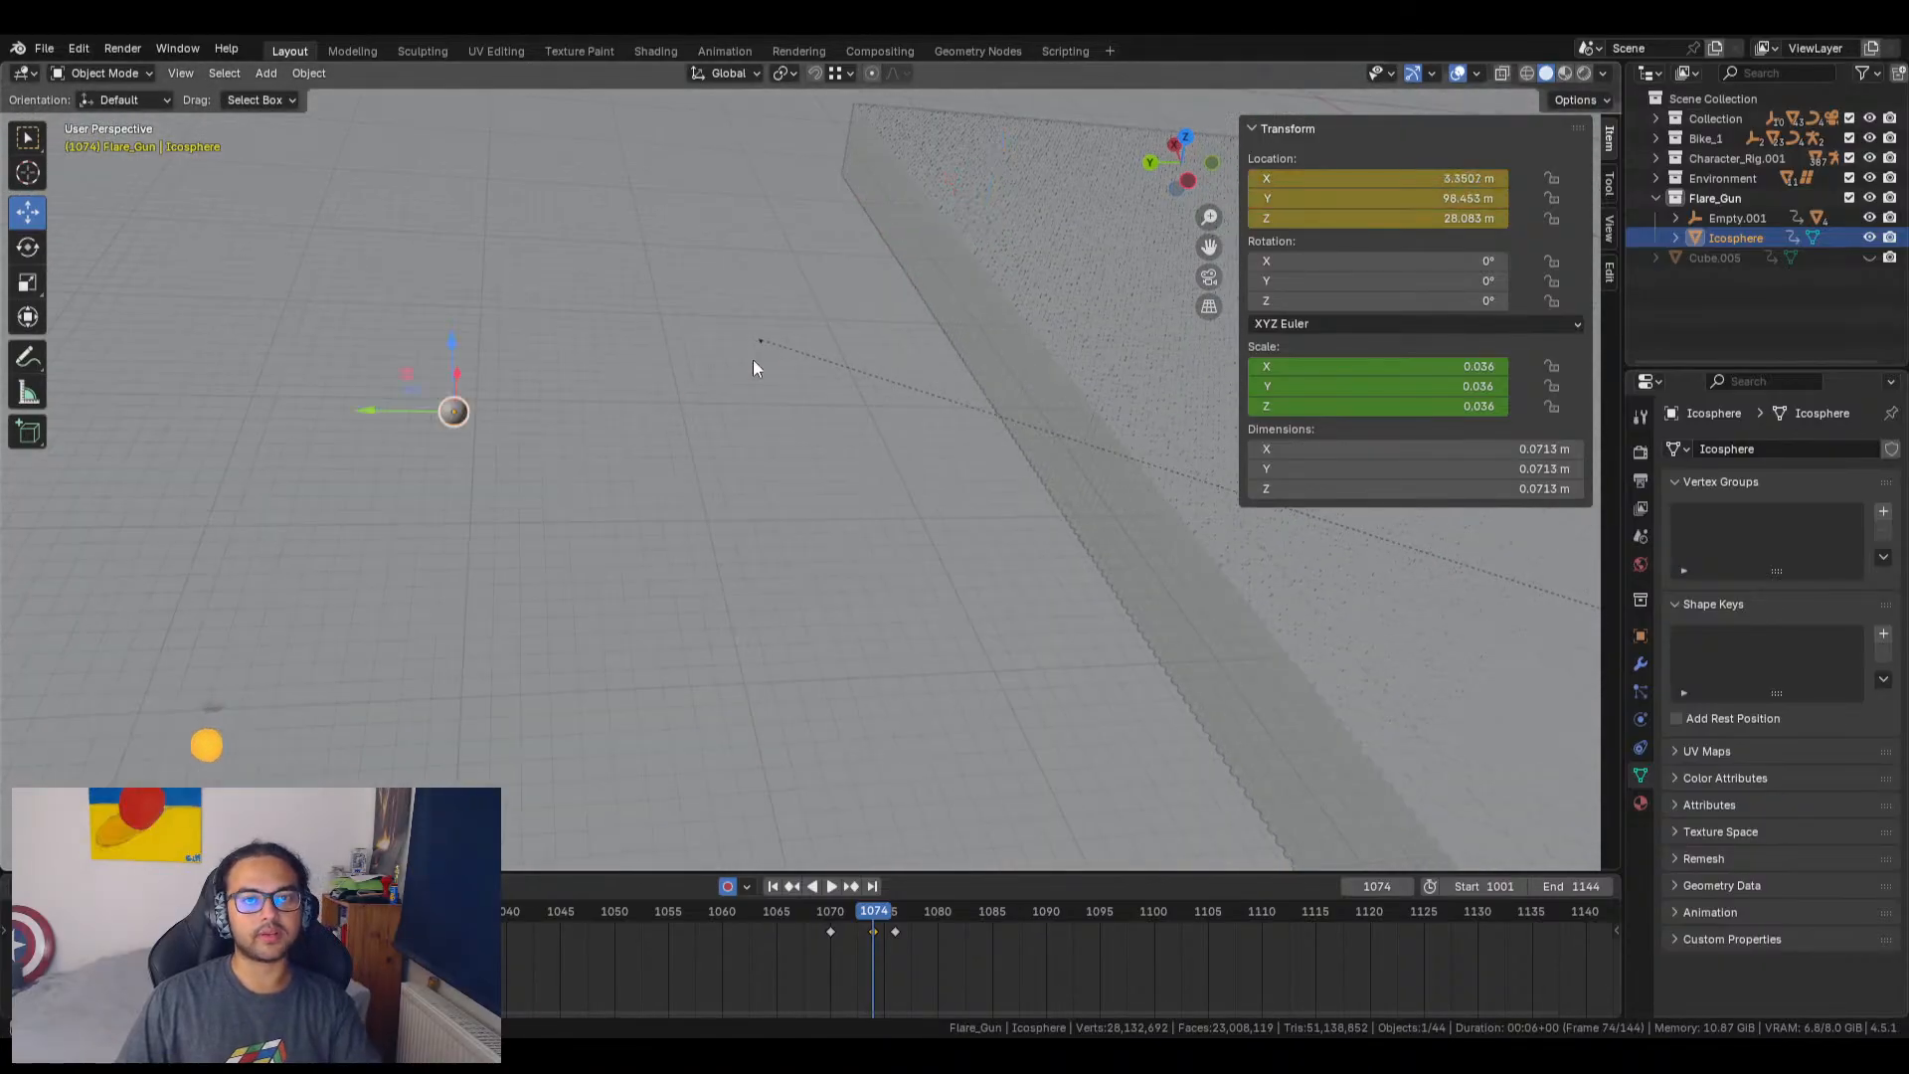
# Step: In the right orthographic view, move the ico sphere to Y 97.781 m, Z 28.373 m on frame 1074 and check it through the camera
pyautogui.click(1173, 143)
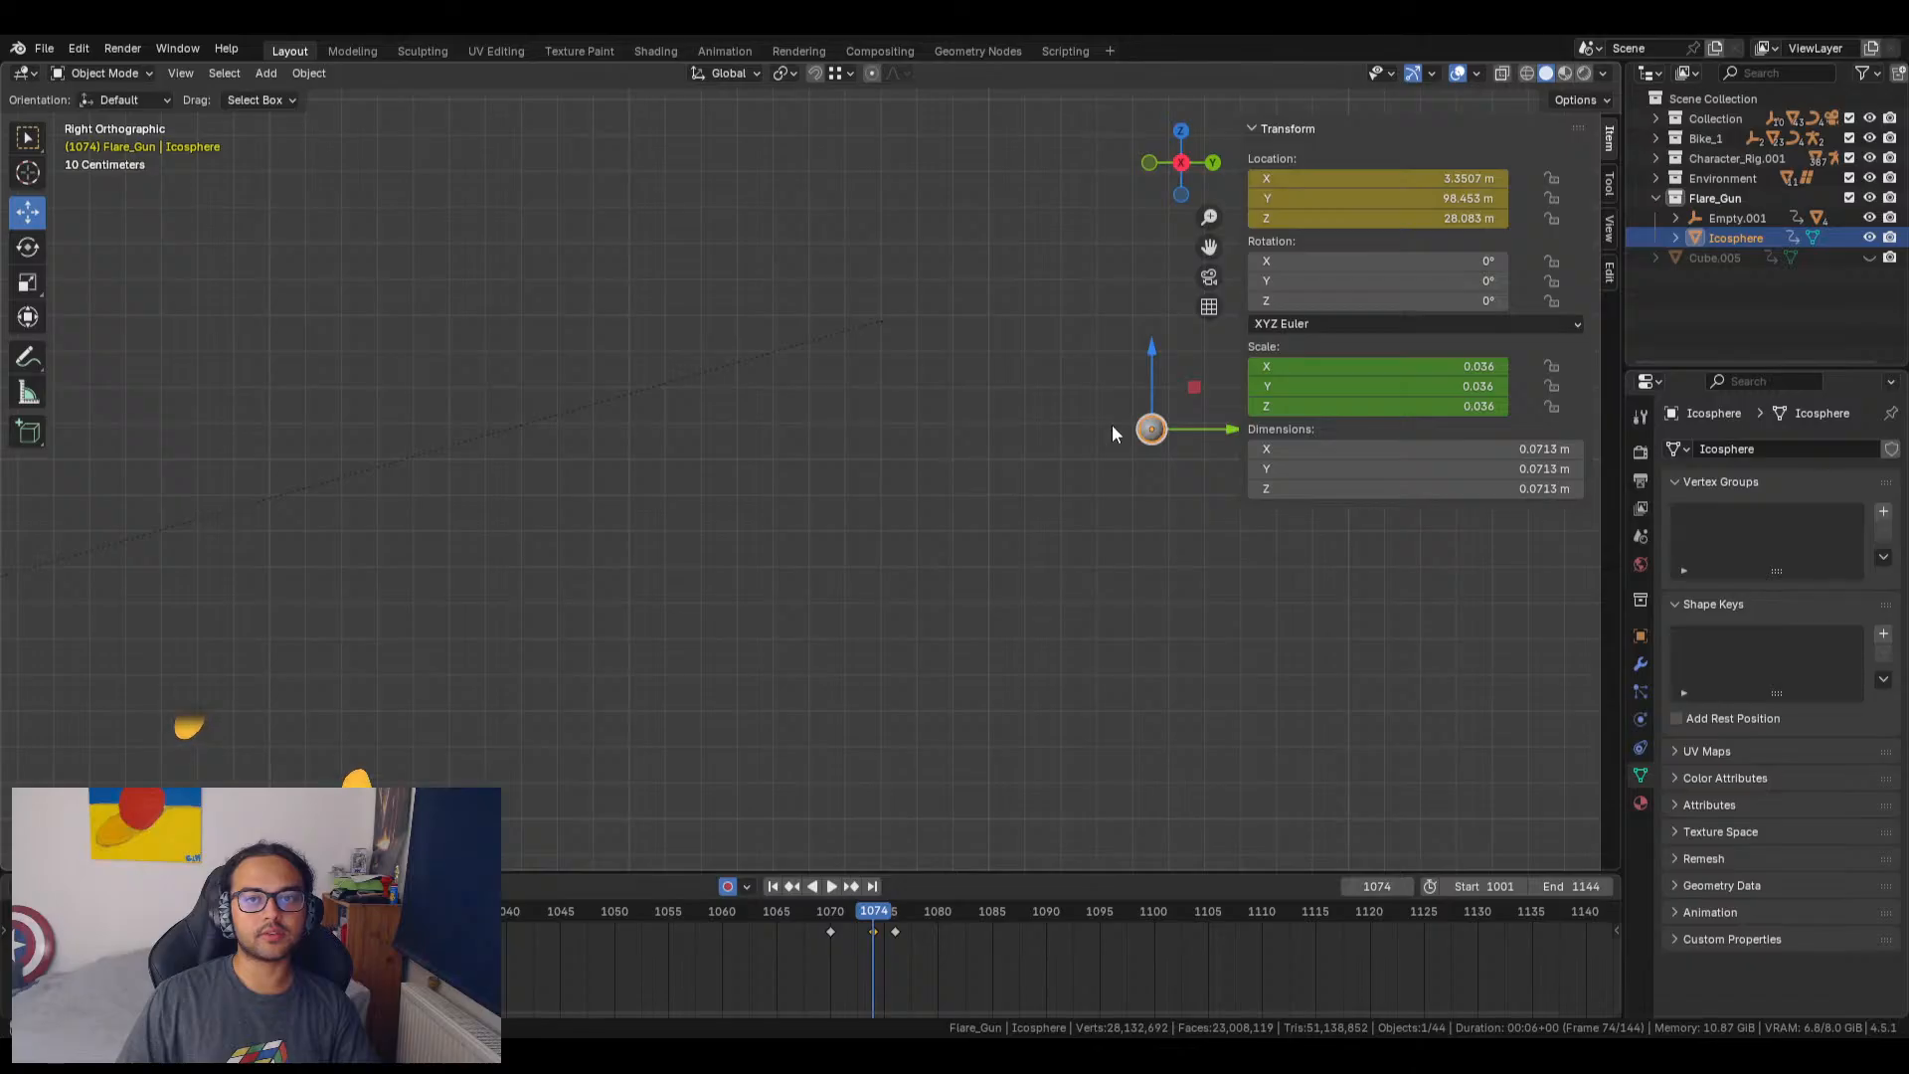
pyautogui.moveTo(1190, 401); pyautogui.dragTo(945, 287)
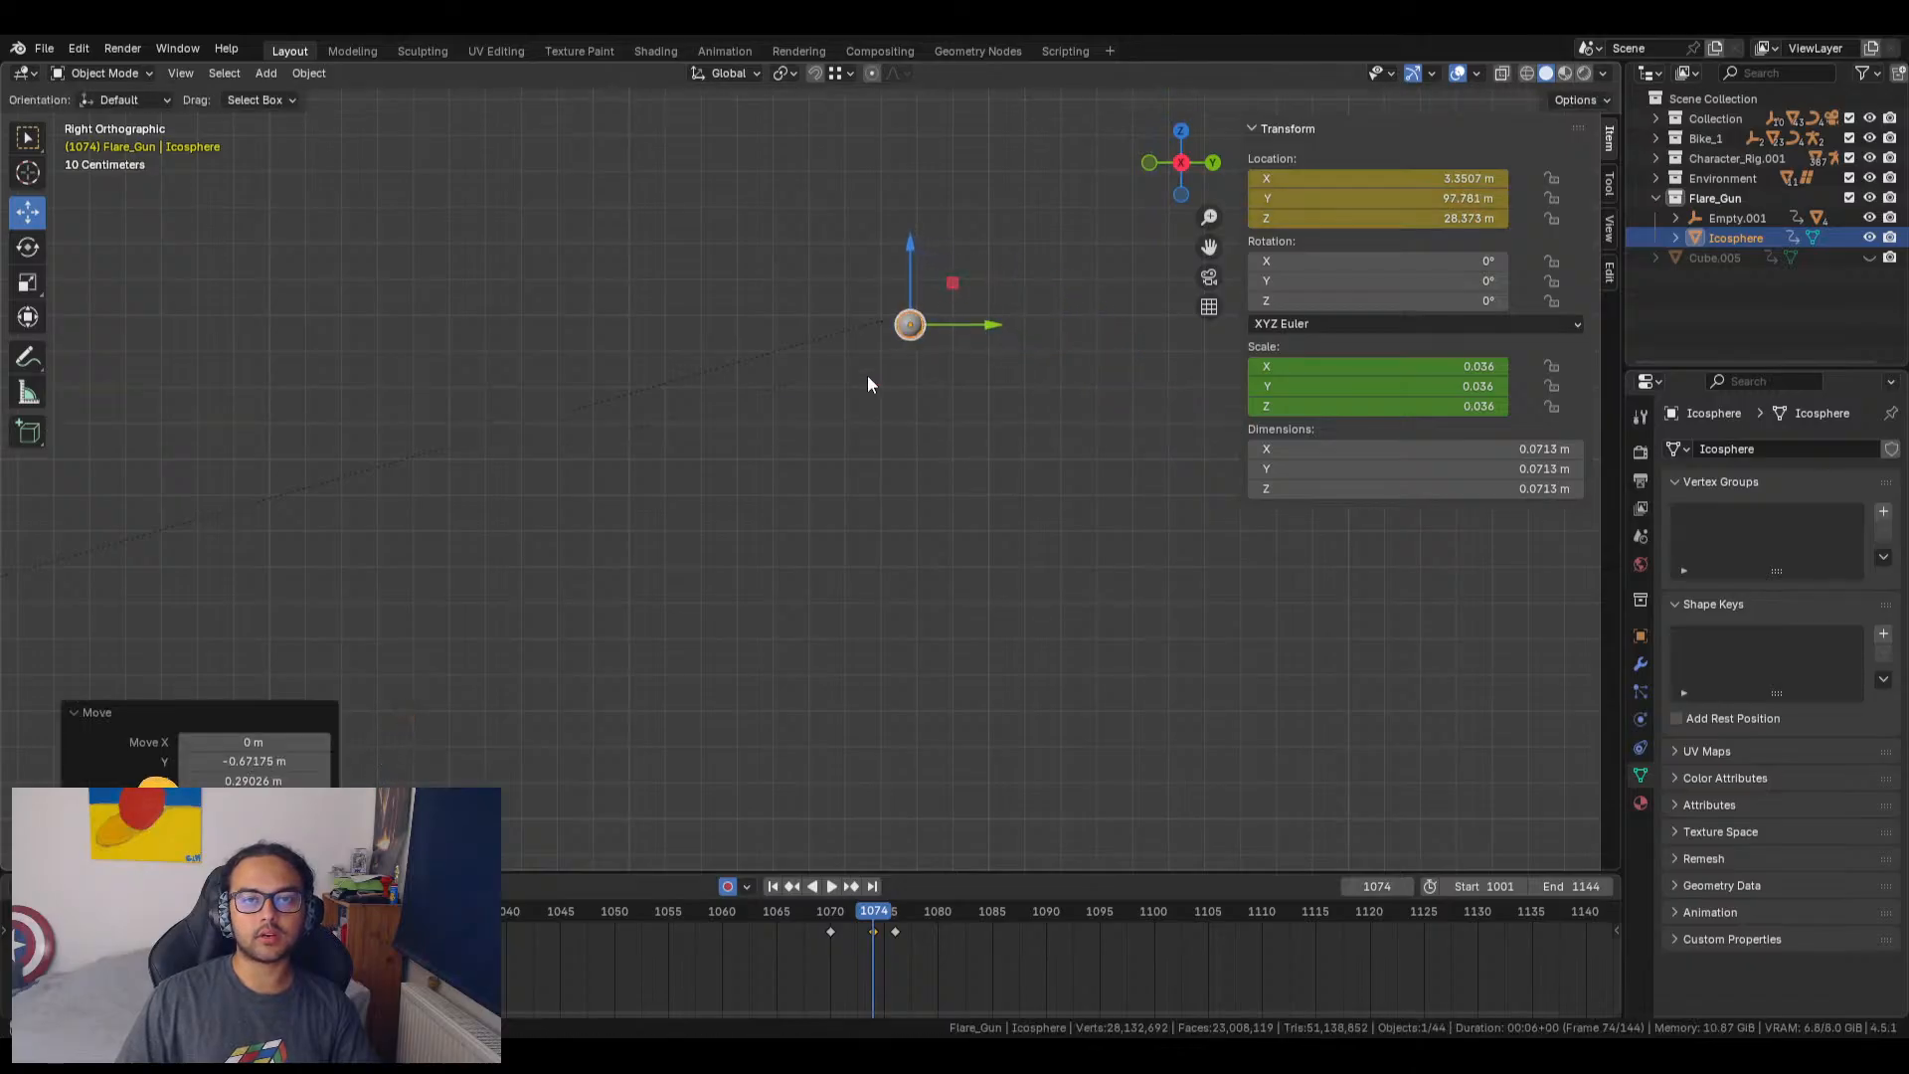
pyautogui.moveTo(1119, 264); pyautogui.dragTo(1114, 364, button='middle')
pyautogui.moveTo(1231, 418); pyautogui.dragTo(1295, 428, button='middle')
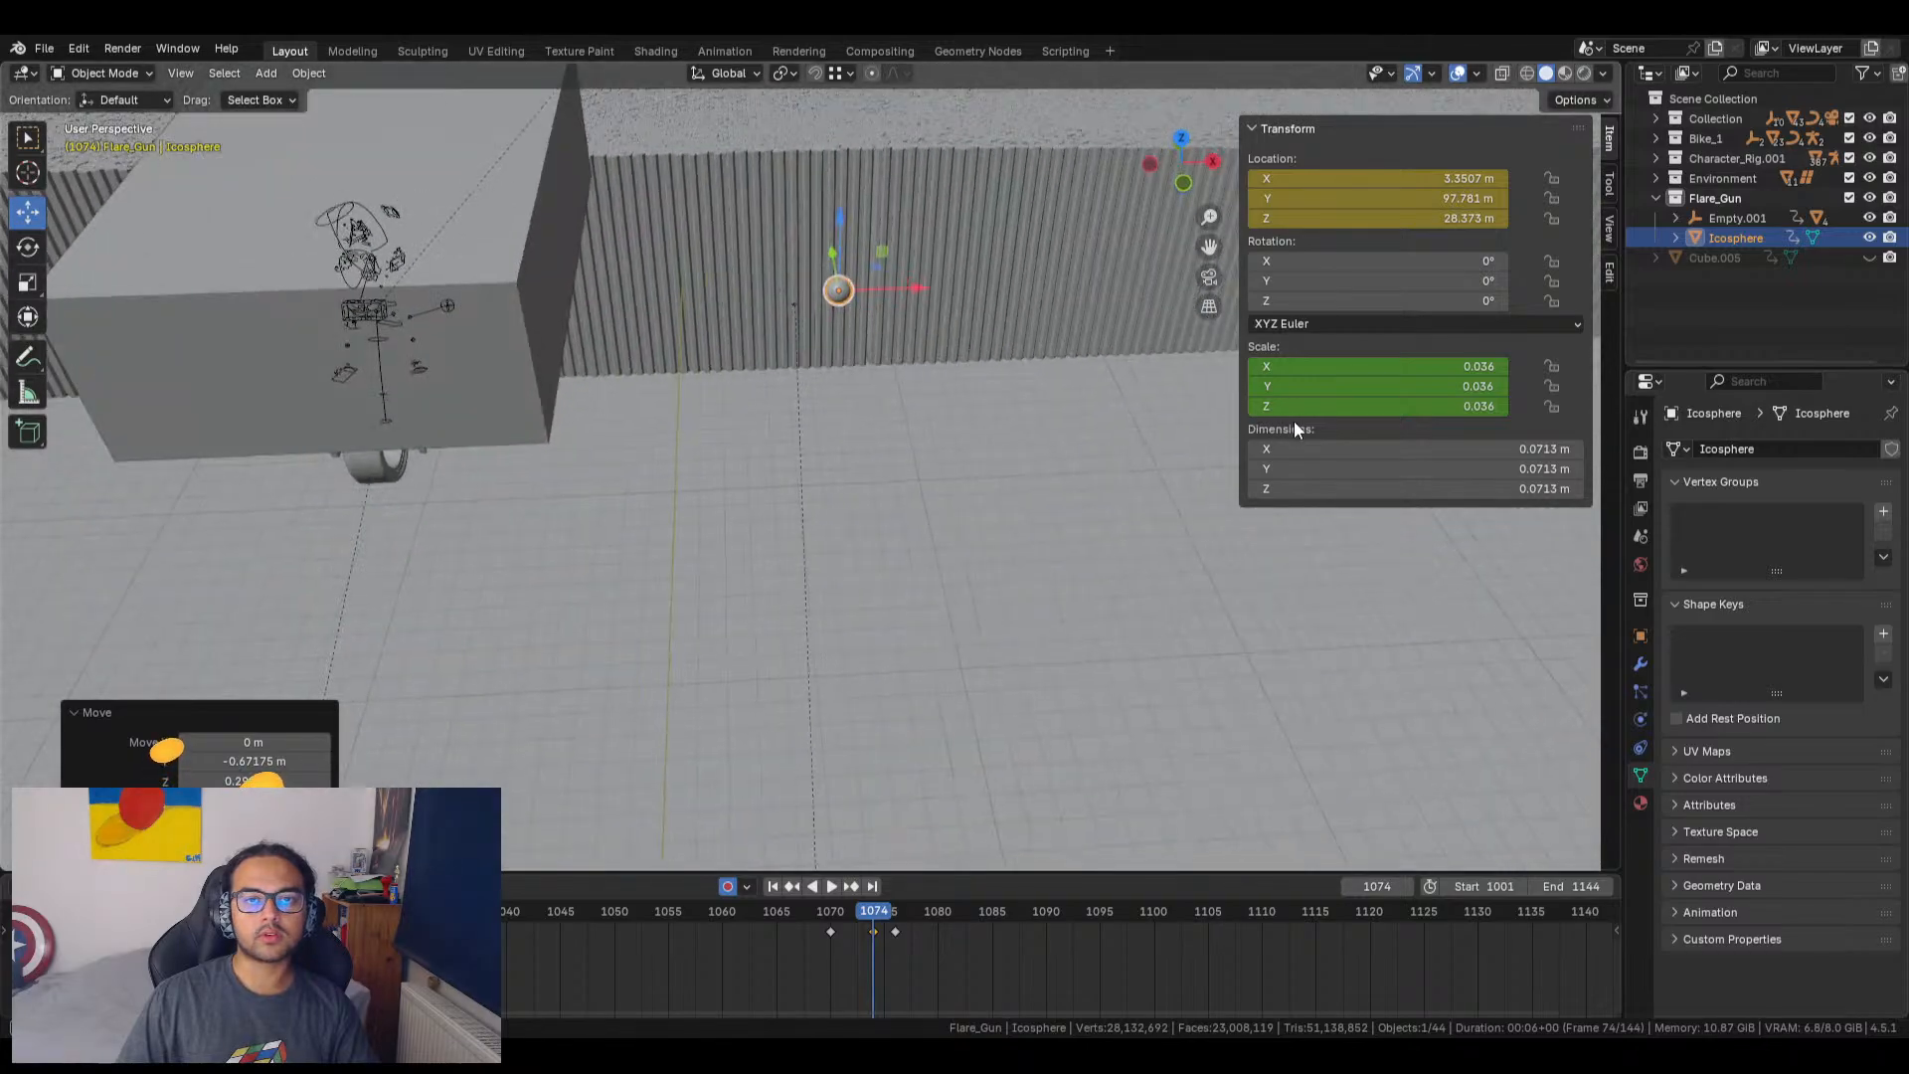
pyautogui.click(1208, 278)
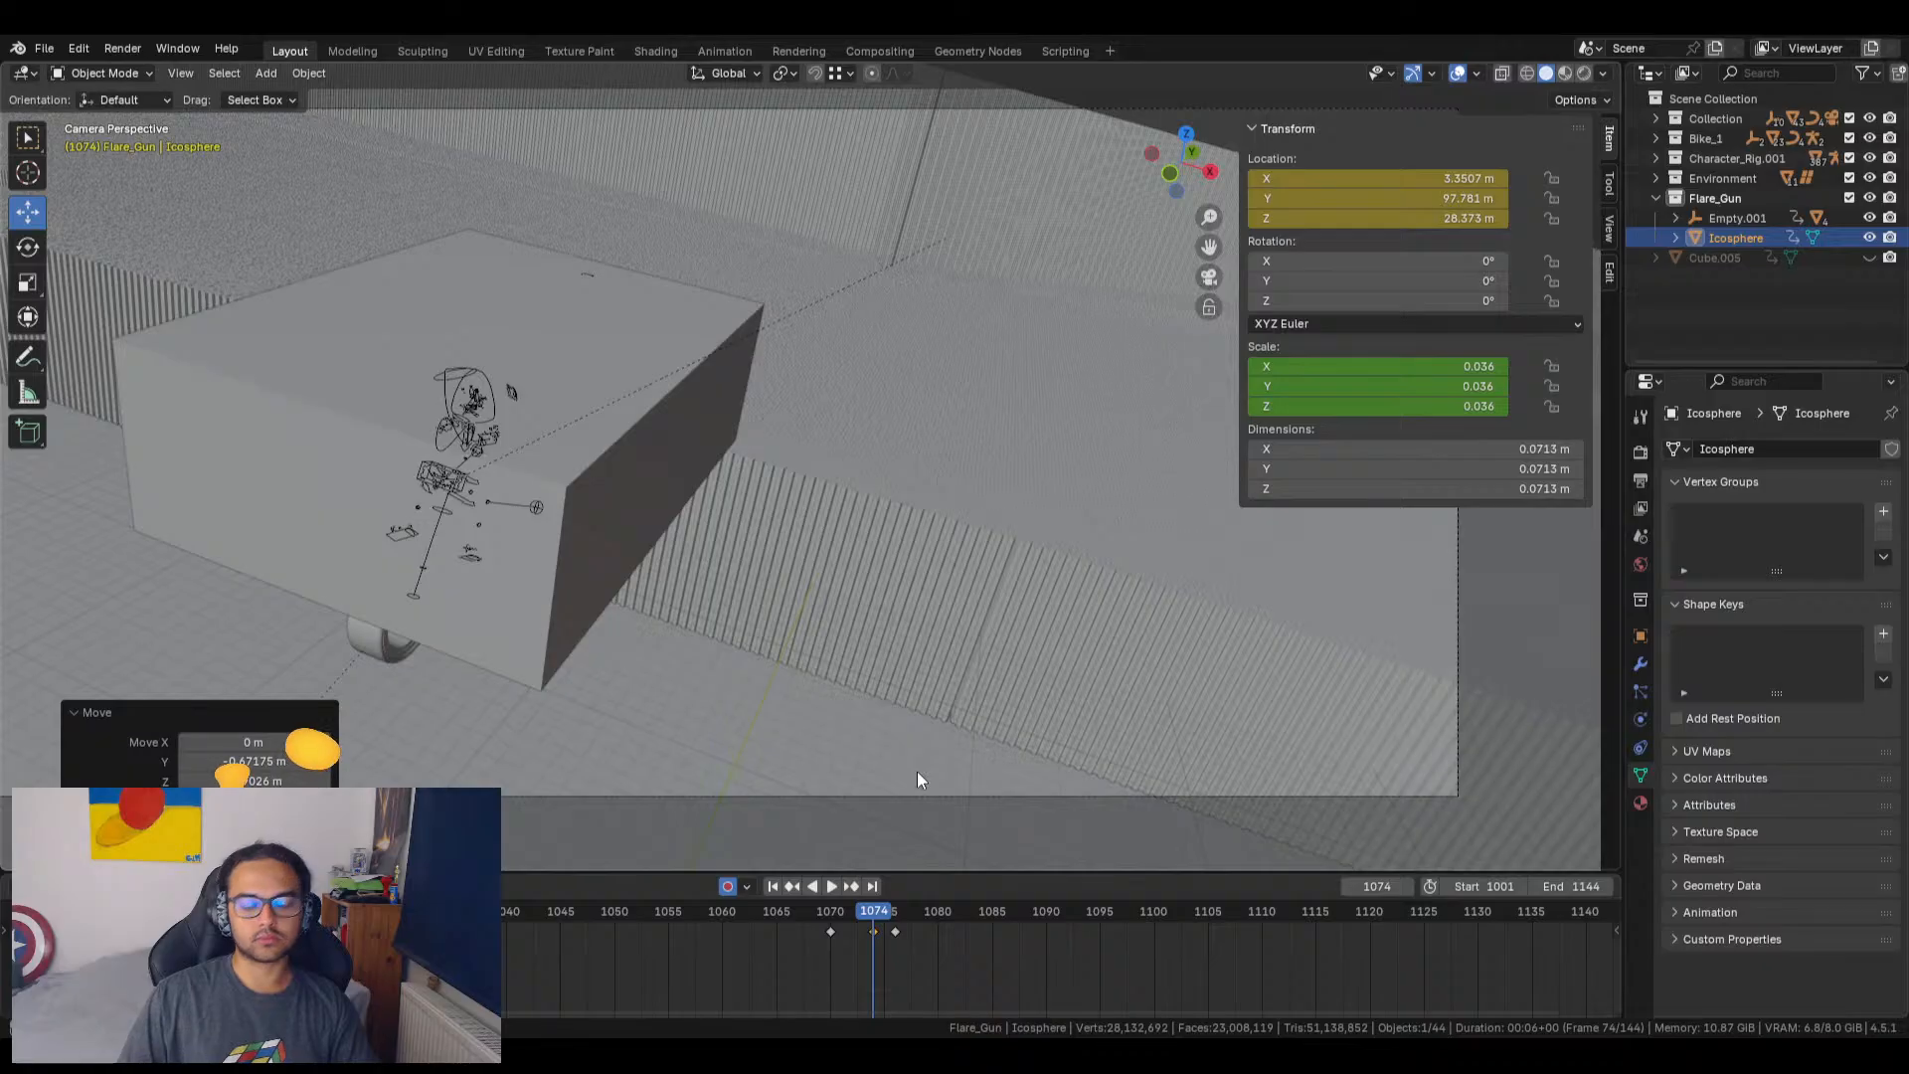
pyautogui.press('Left')
pyautogui.press('Right')
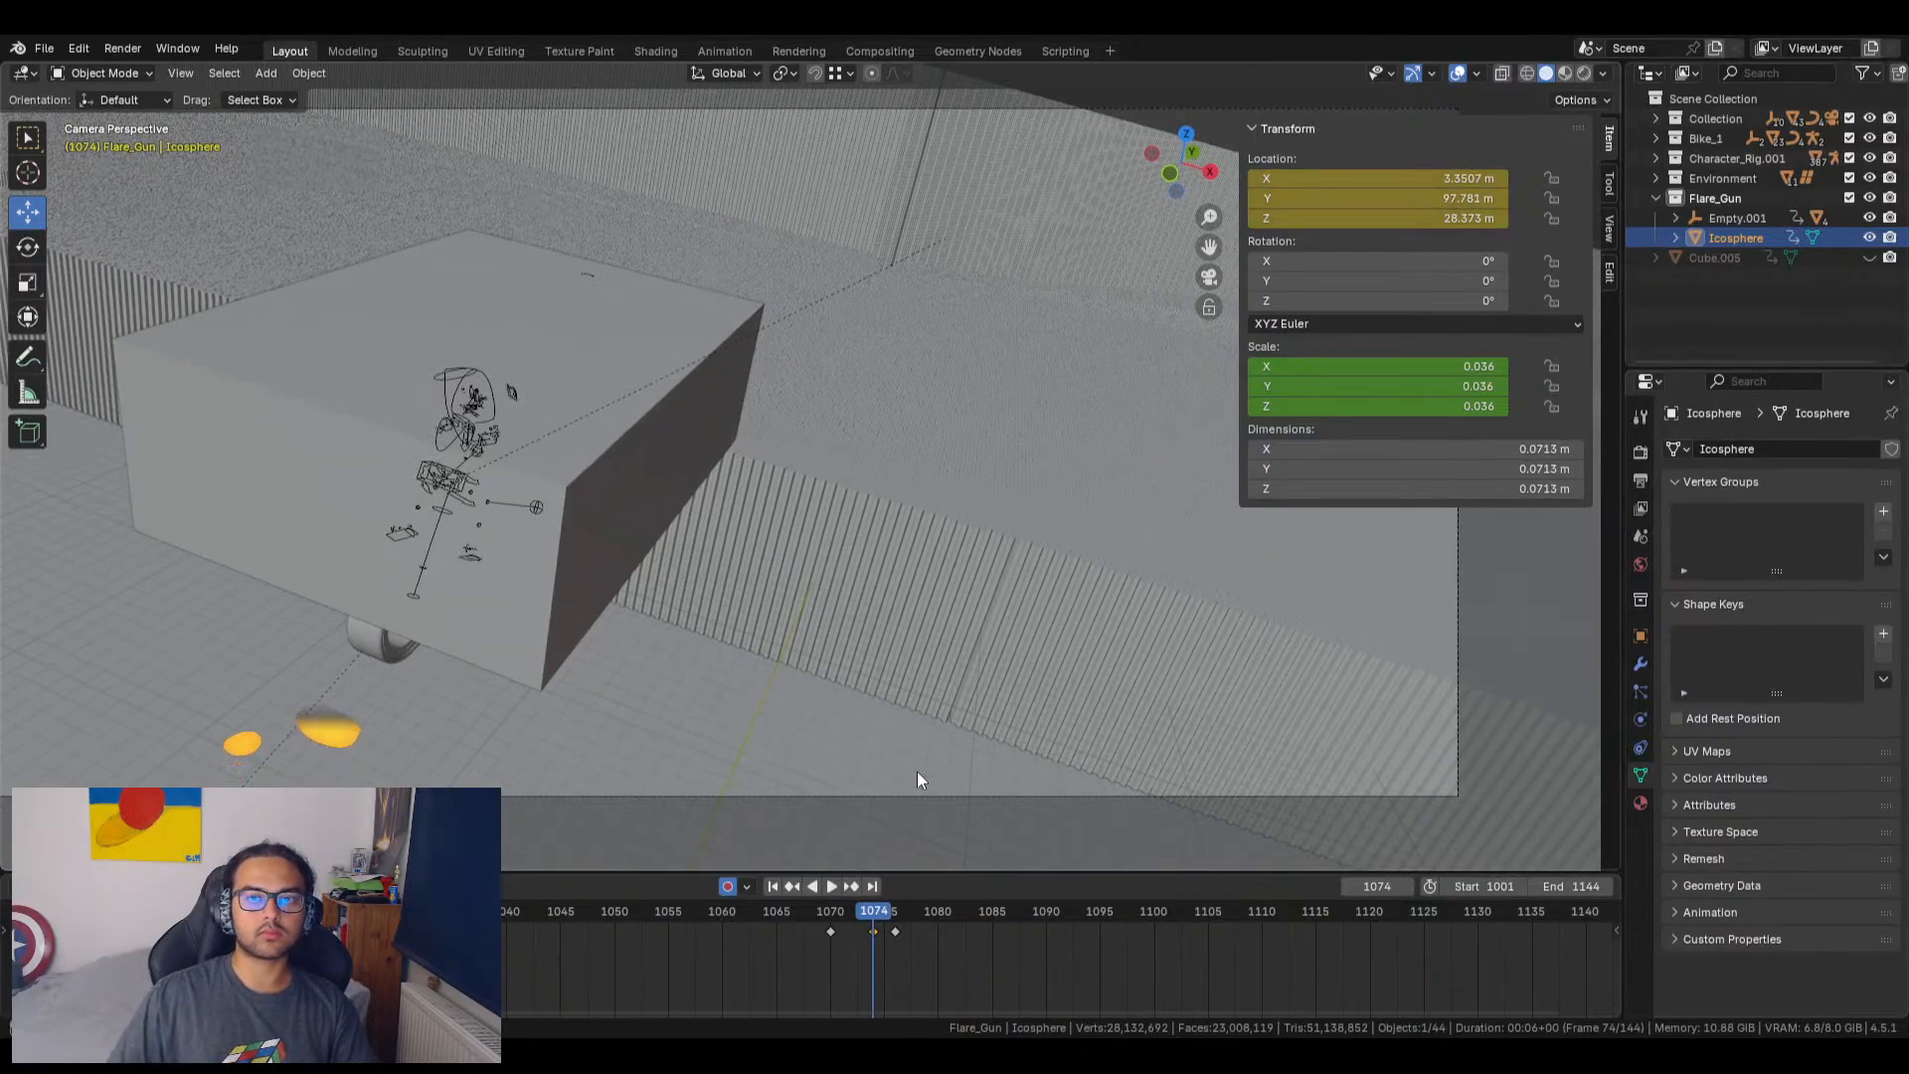
# Step: Move the ico sphere along X to 3.2582 m on frame 1074 and check it in the camera view
pyautogui.moveTo(1087, 427); pyautogui.dragTo(1053, 454, button='middle')
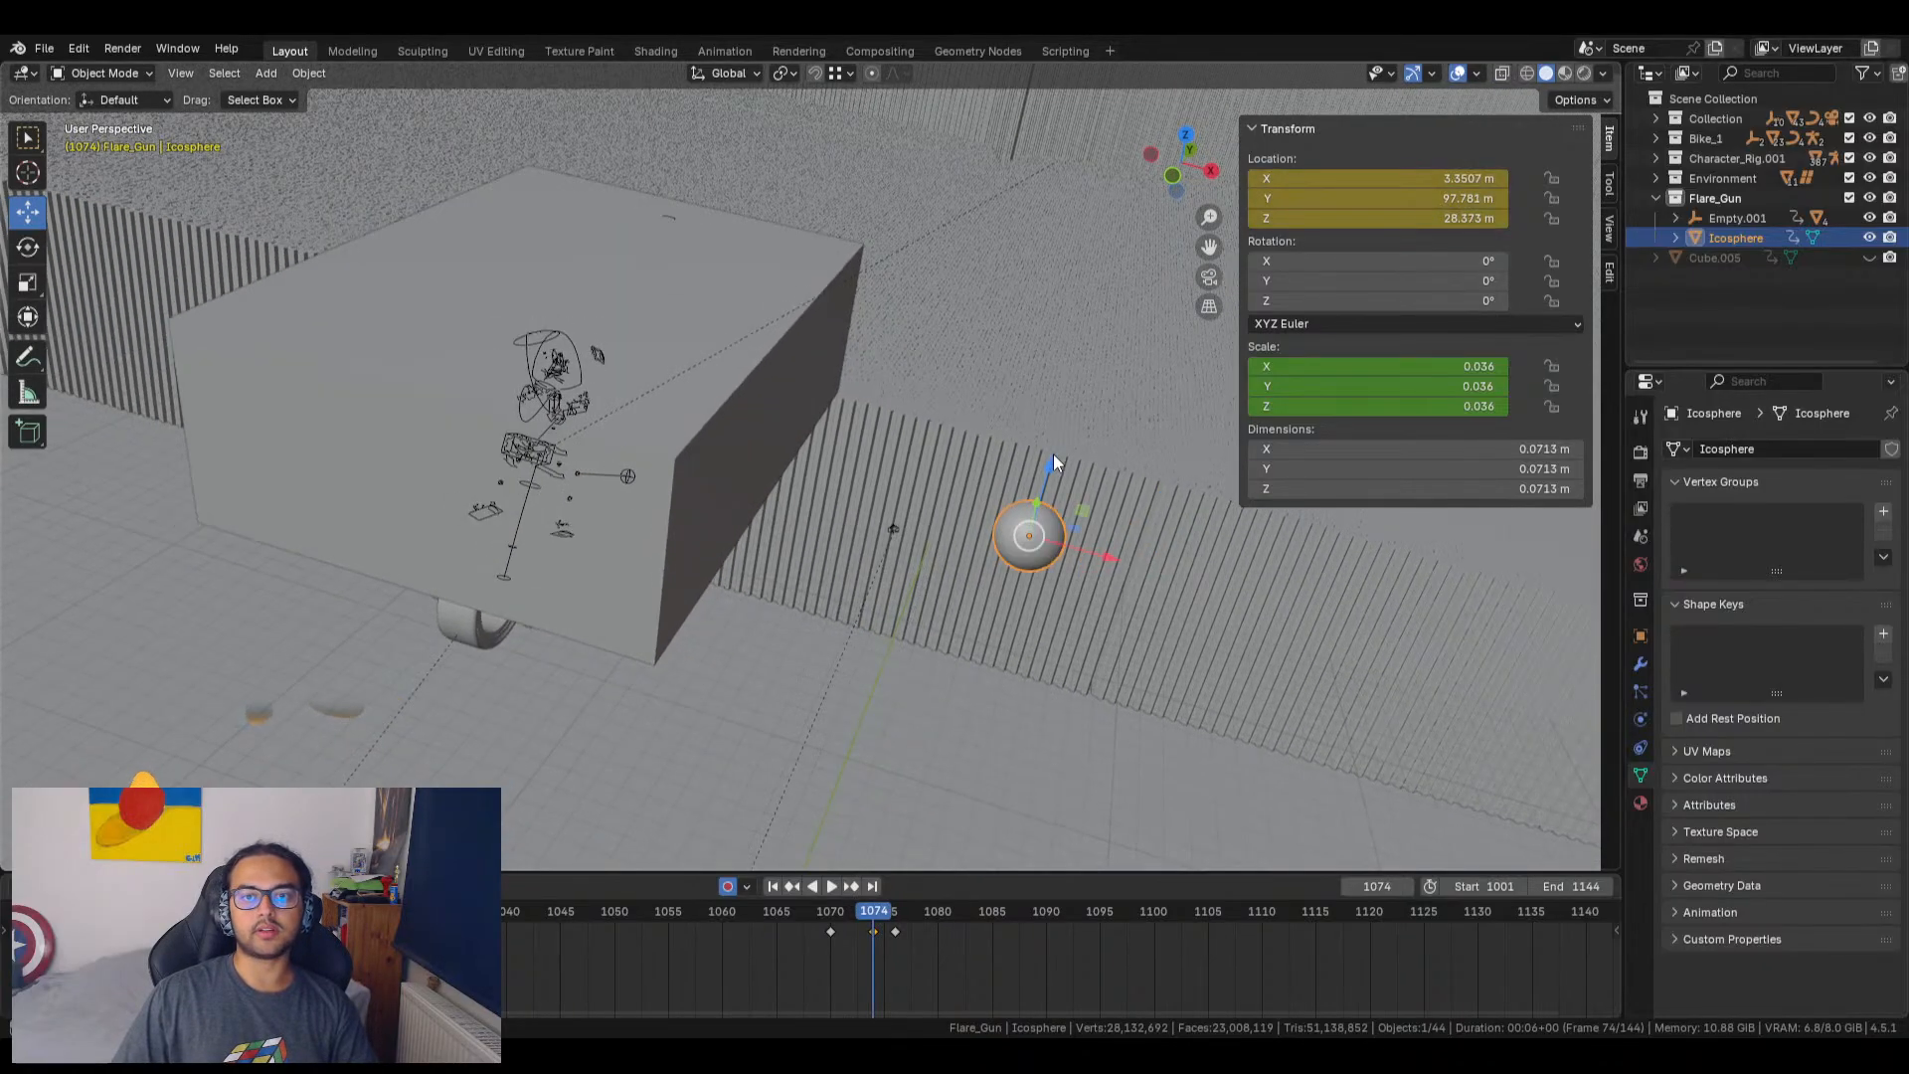
pyautogui.moveTo(1070, 539); pyautogui.dragTo(994, 525)
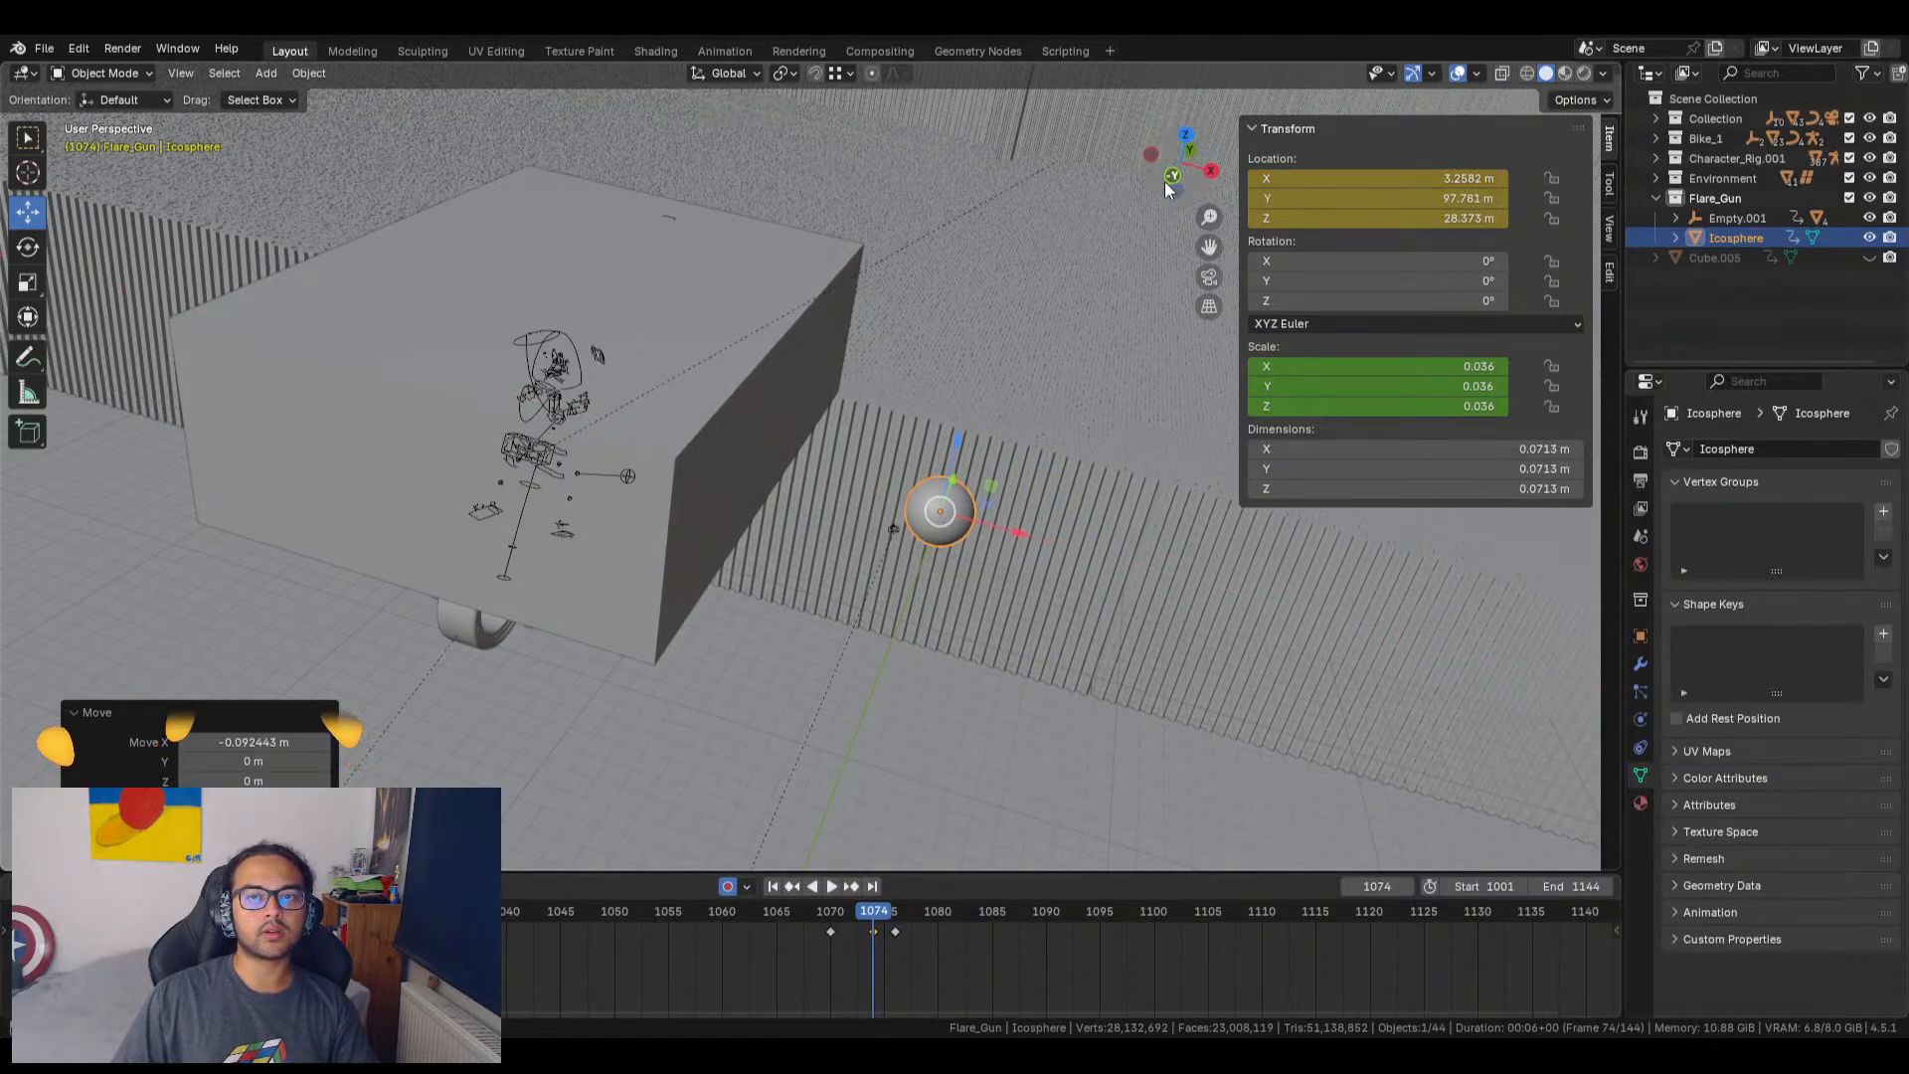
pyautogui.click(1217, 282)
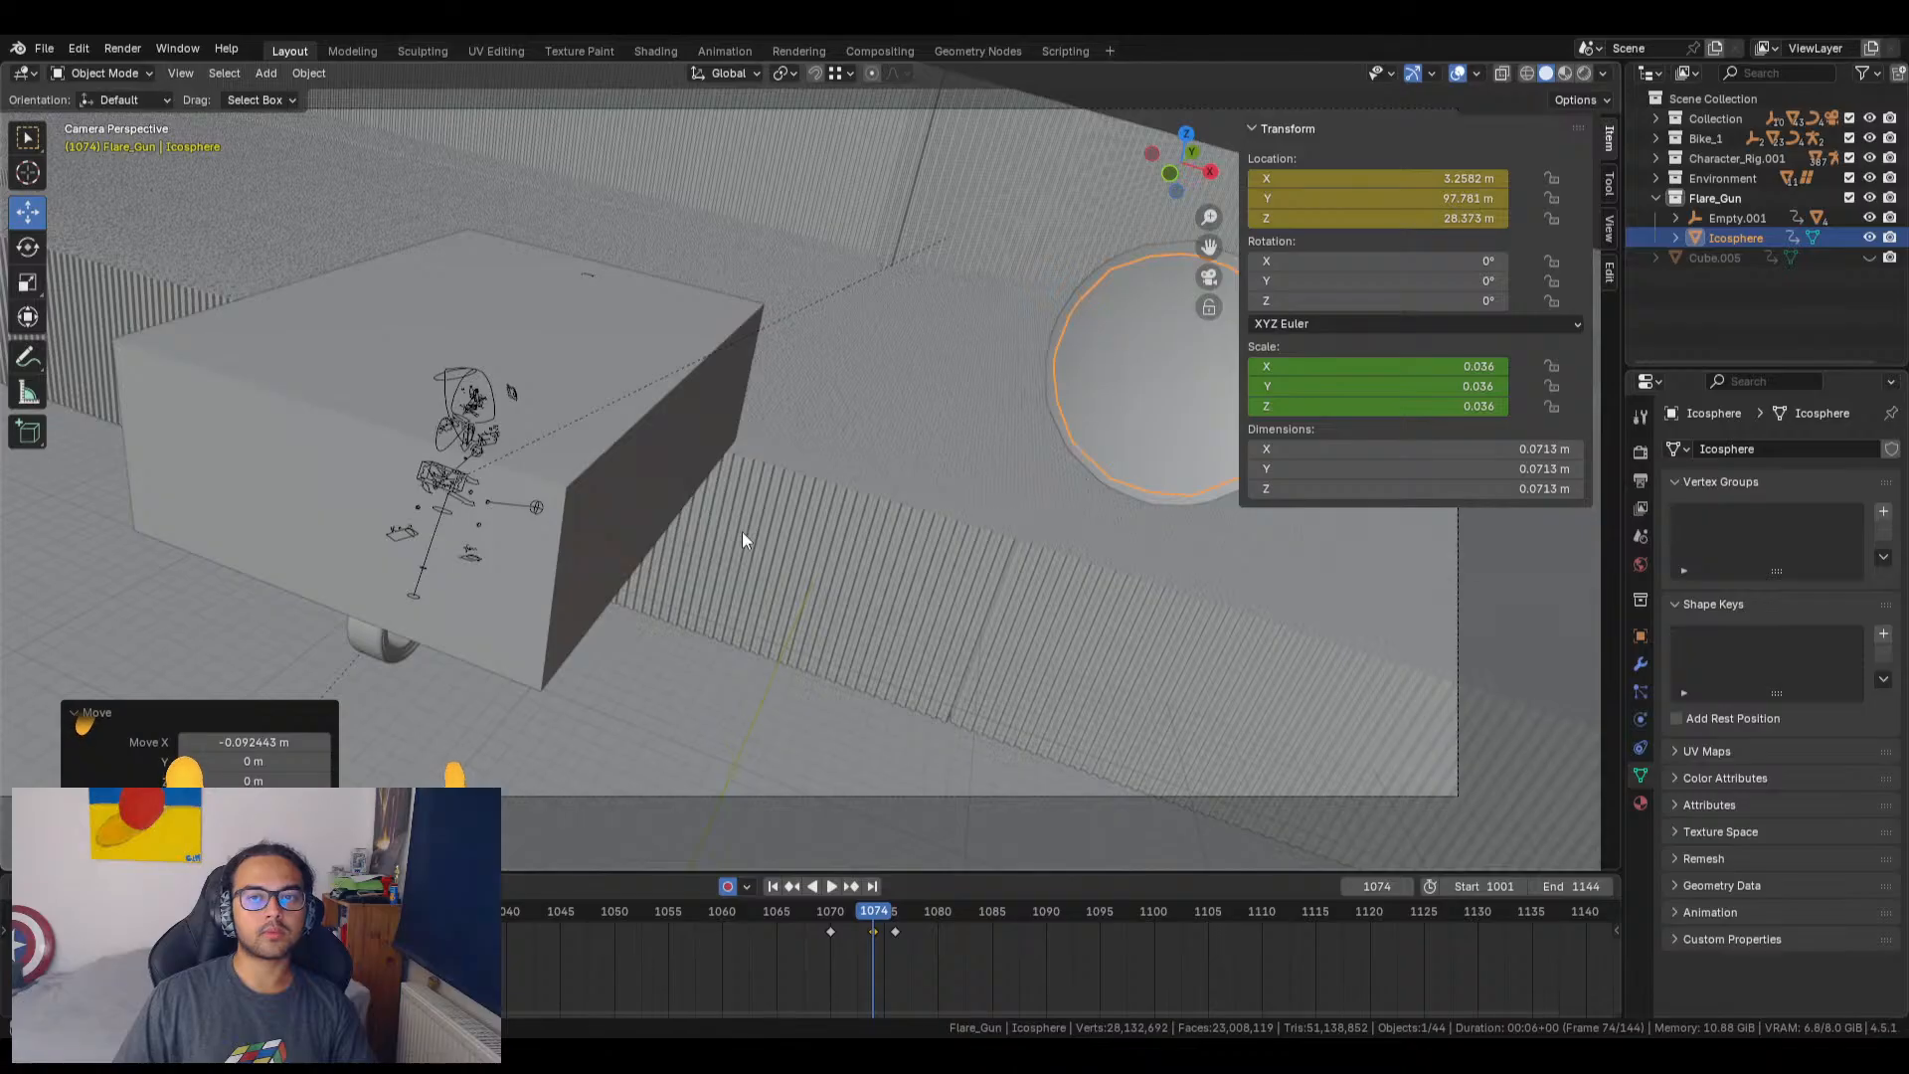
pyautogui.click(860, 455)
pyautogui.click(1099, 365)
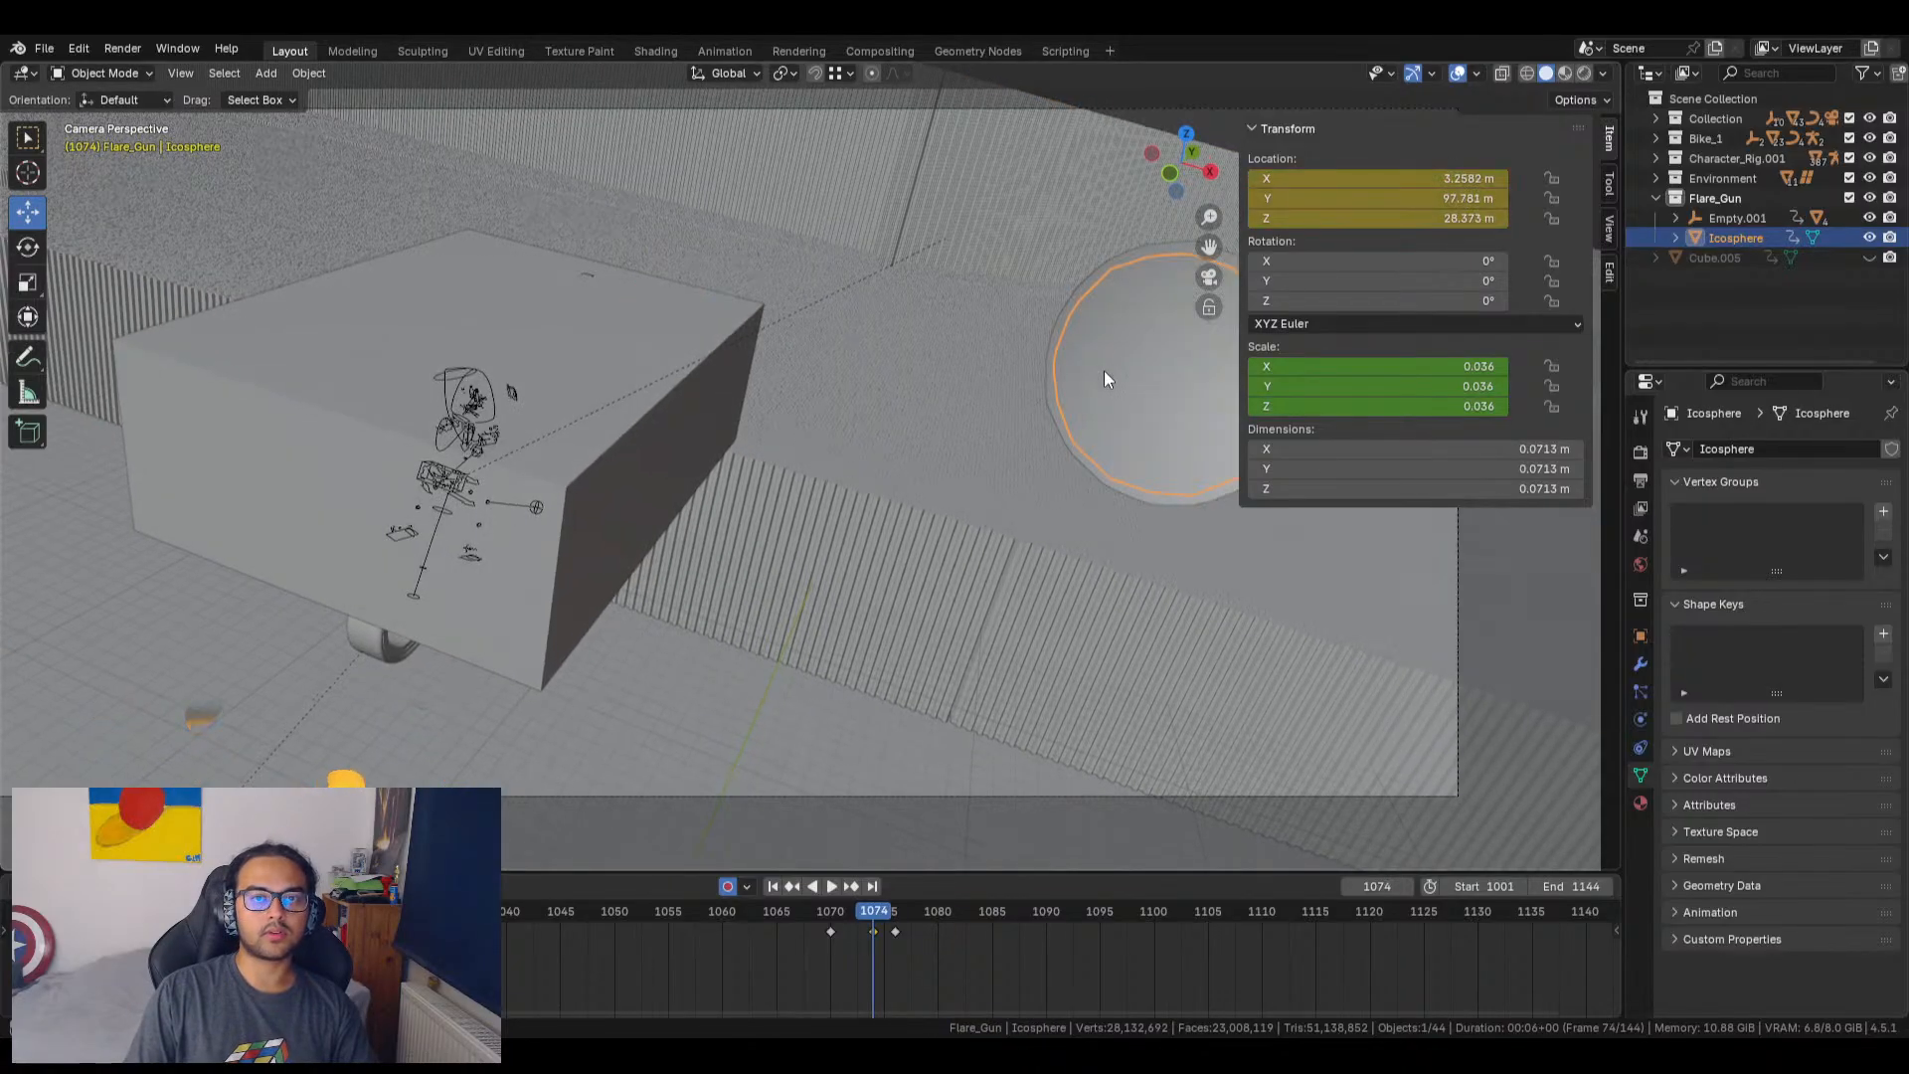
# Step: Hide the objects in Collection and step between frames 1073 and 1075 to check the ico sphere passing the camera
pyautogui.press('Right')
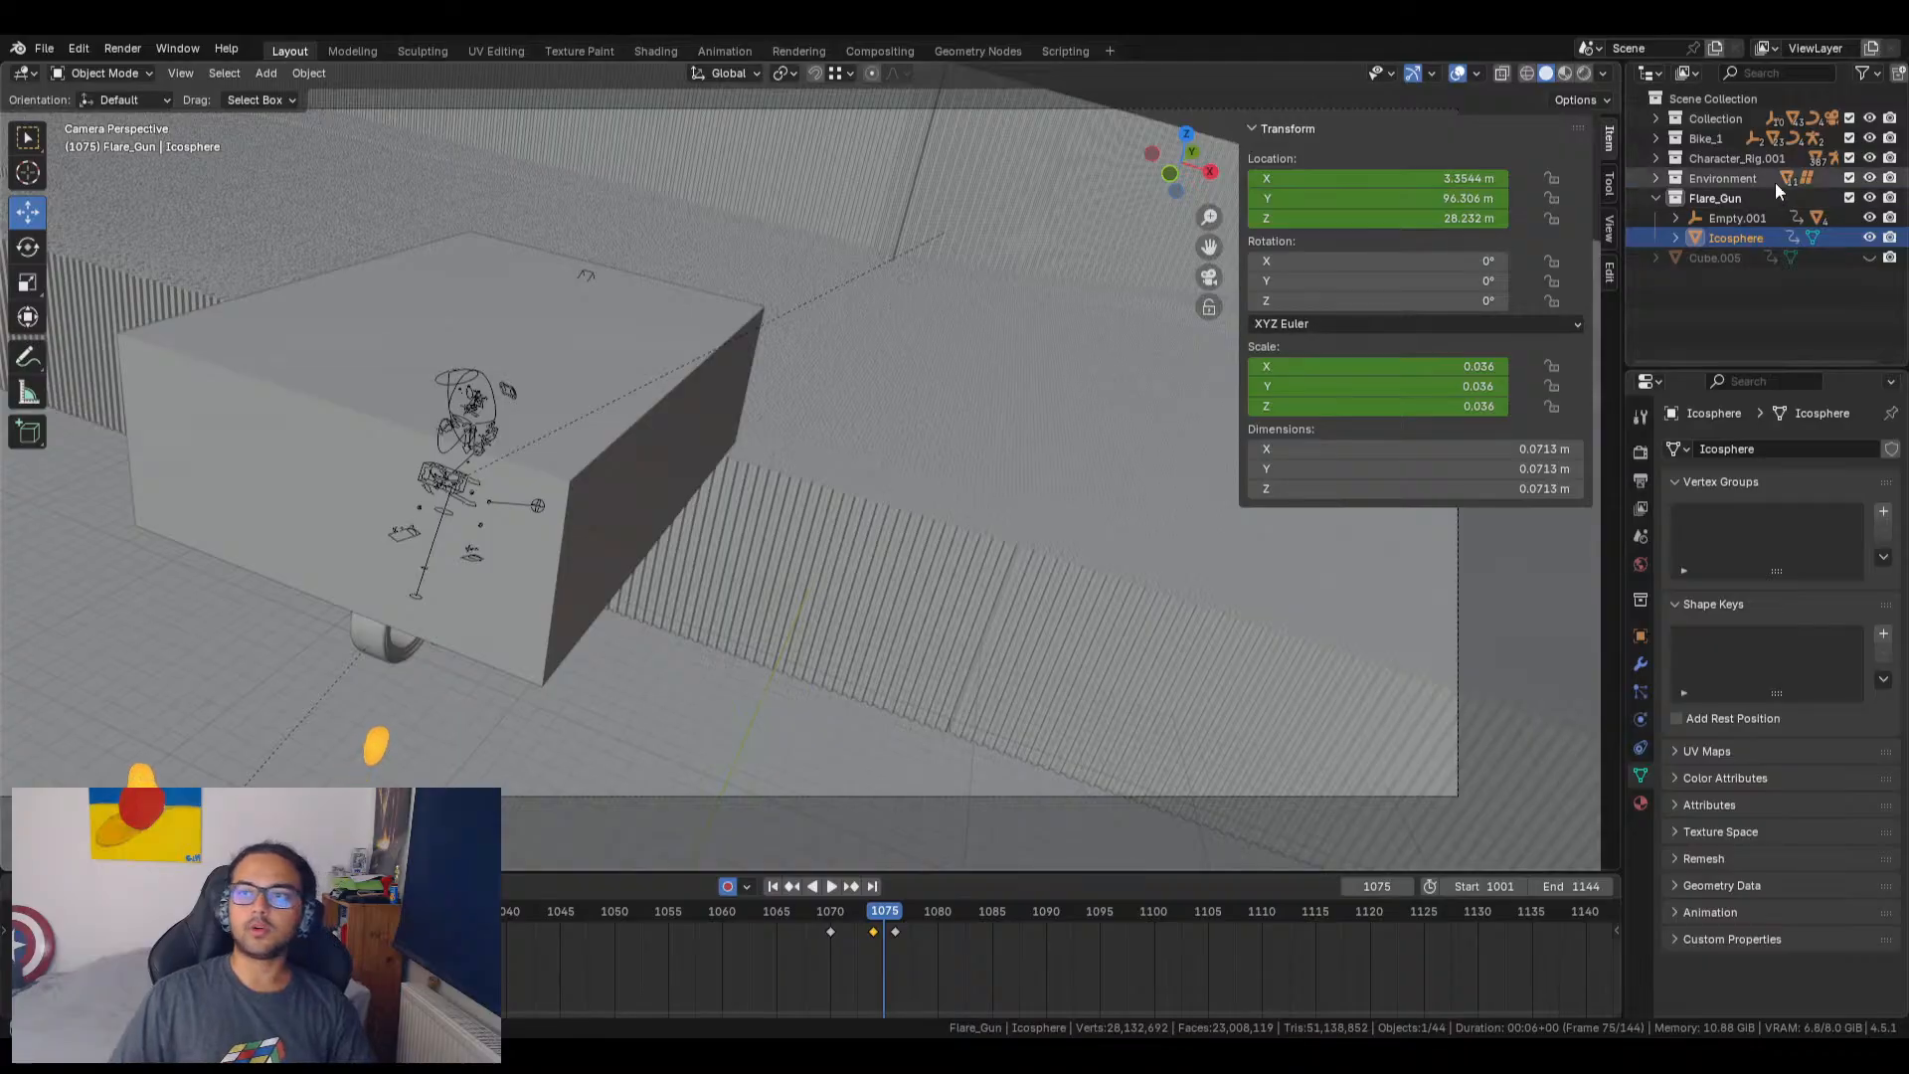
pyautogui.click(1869, 118)
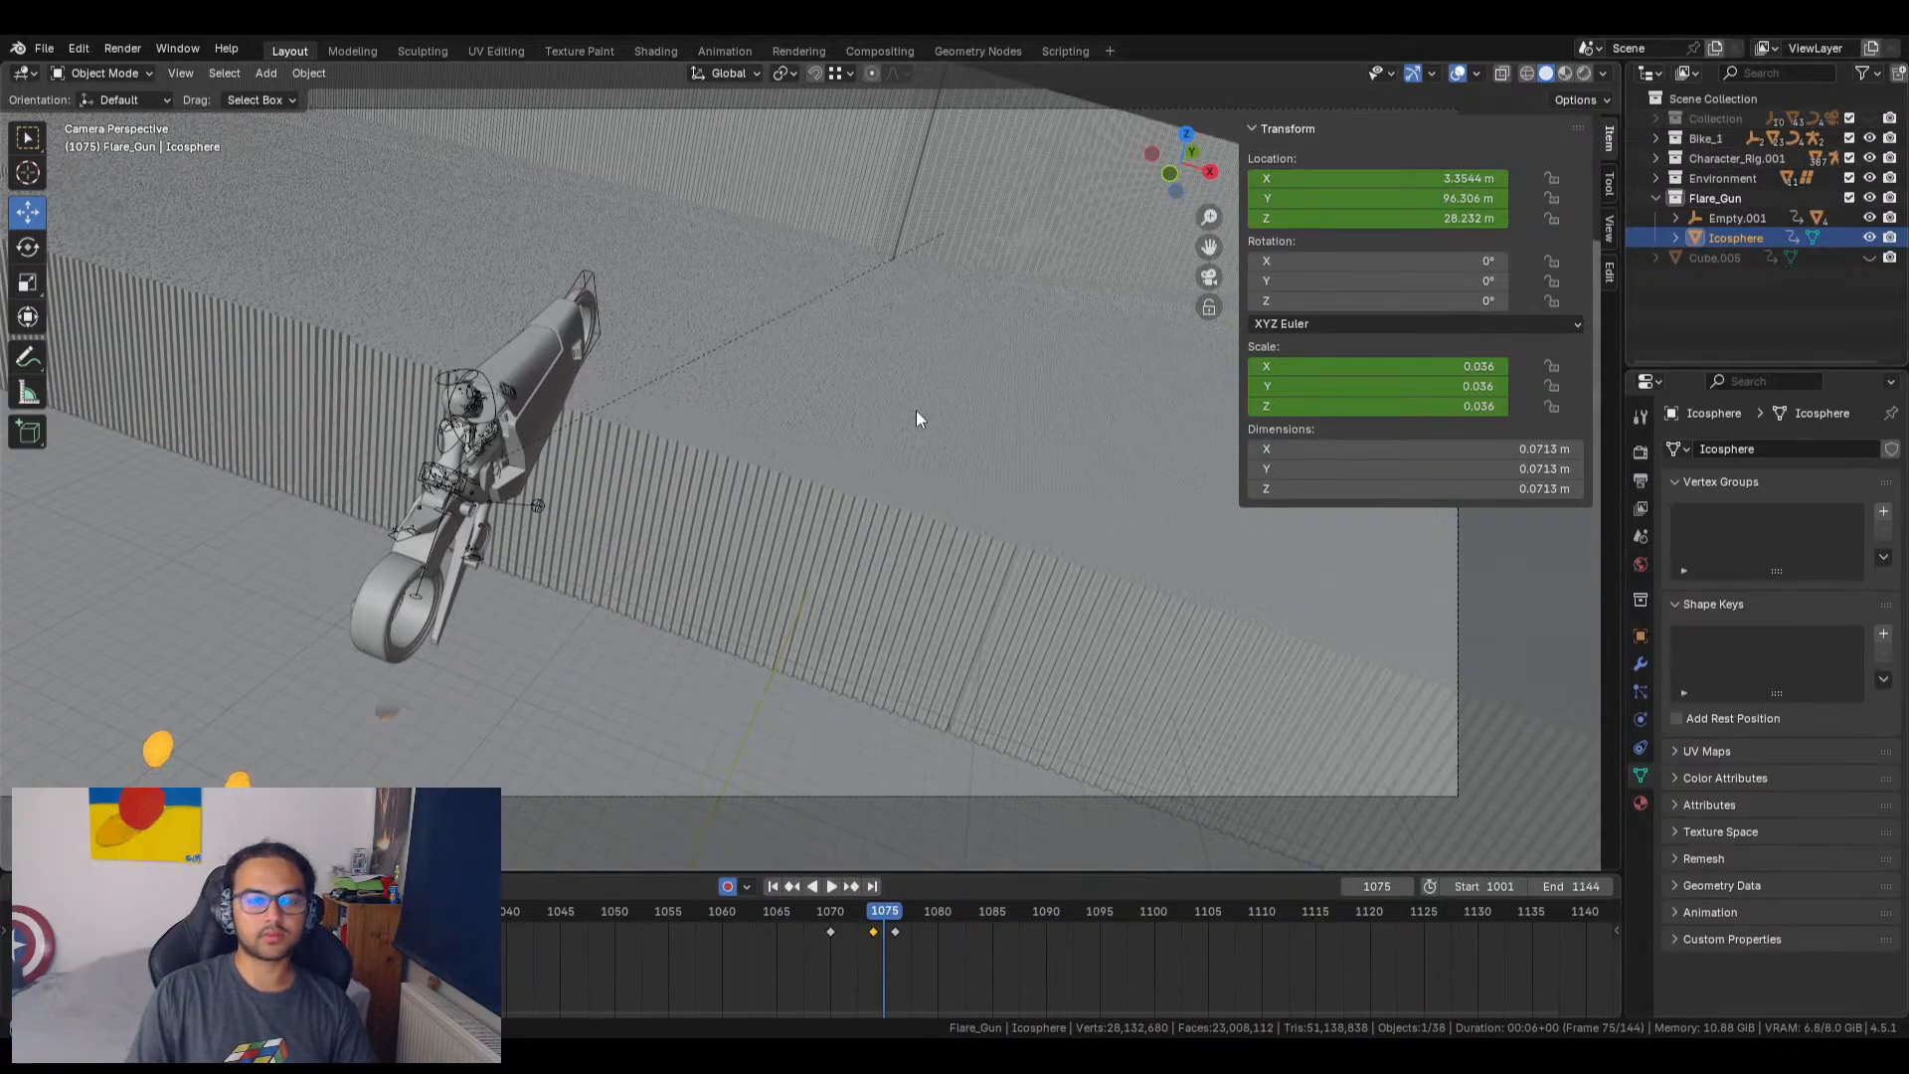
pyautogui.press('Left')
pyautogui.press('Left')
pyautogui.press('Right')
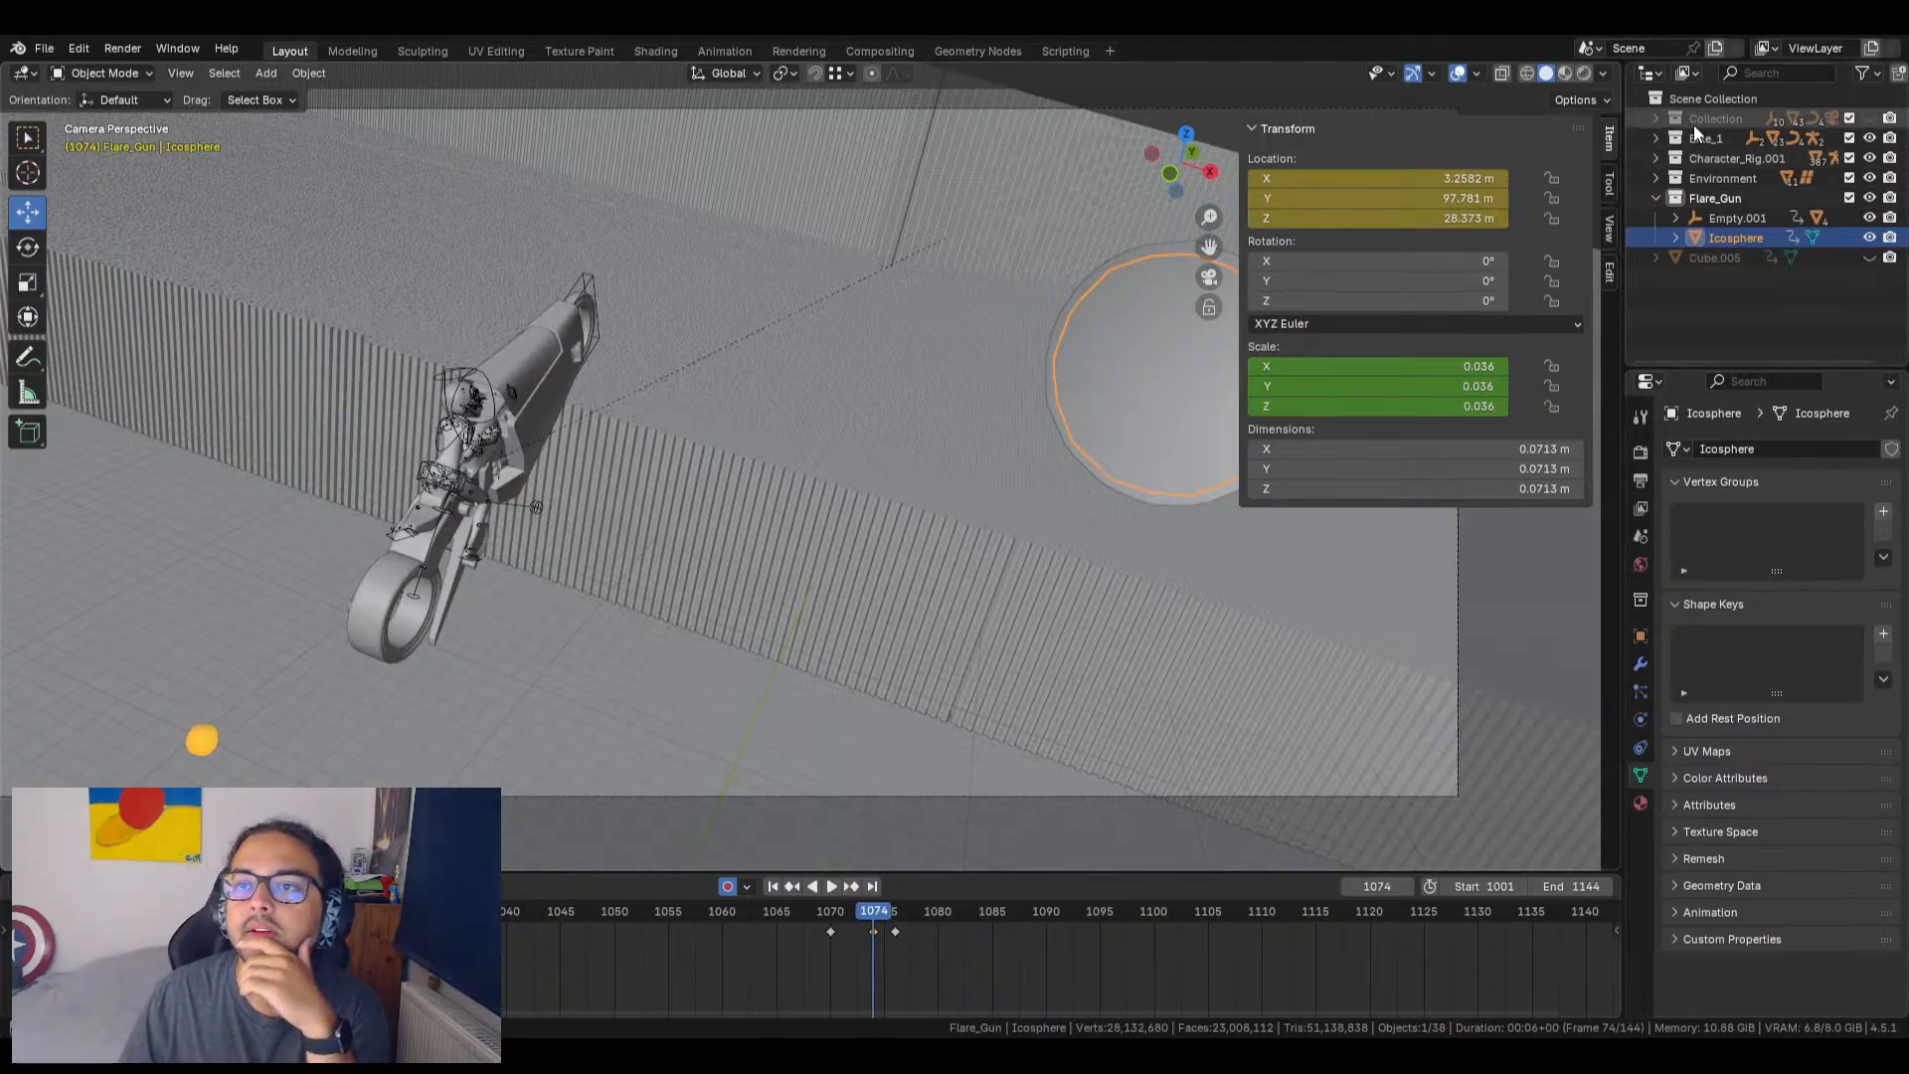
# Step: Select the CAMERA object in the scene collection and examine its Depth of Field and Viewport Display settings
pyautogui.click(1656, 118)
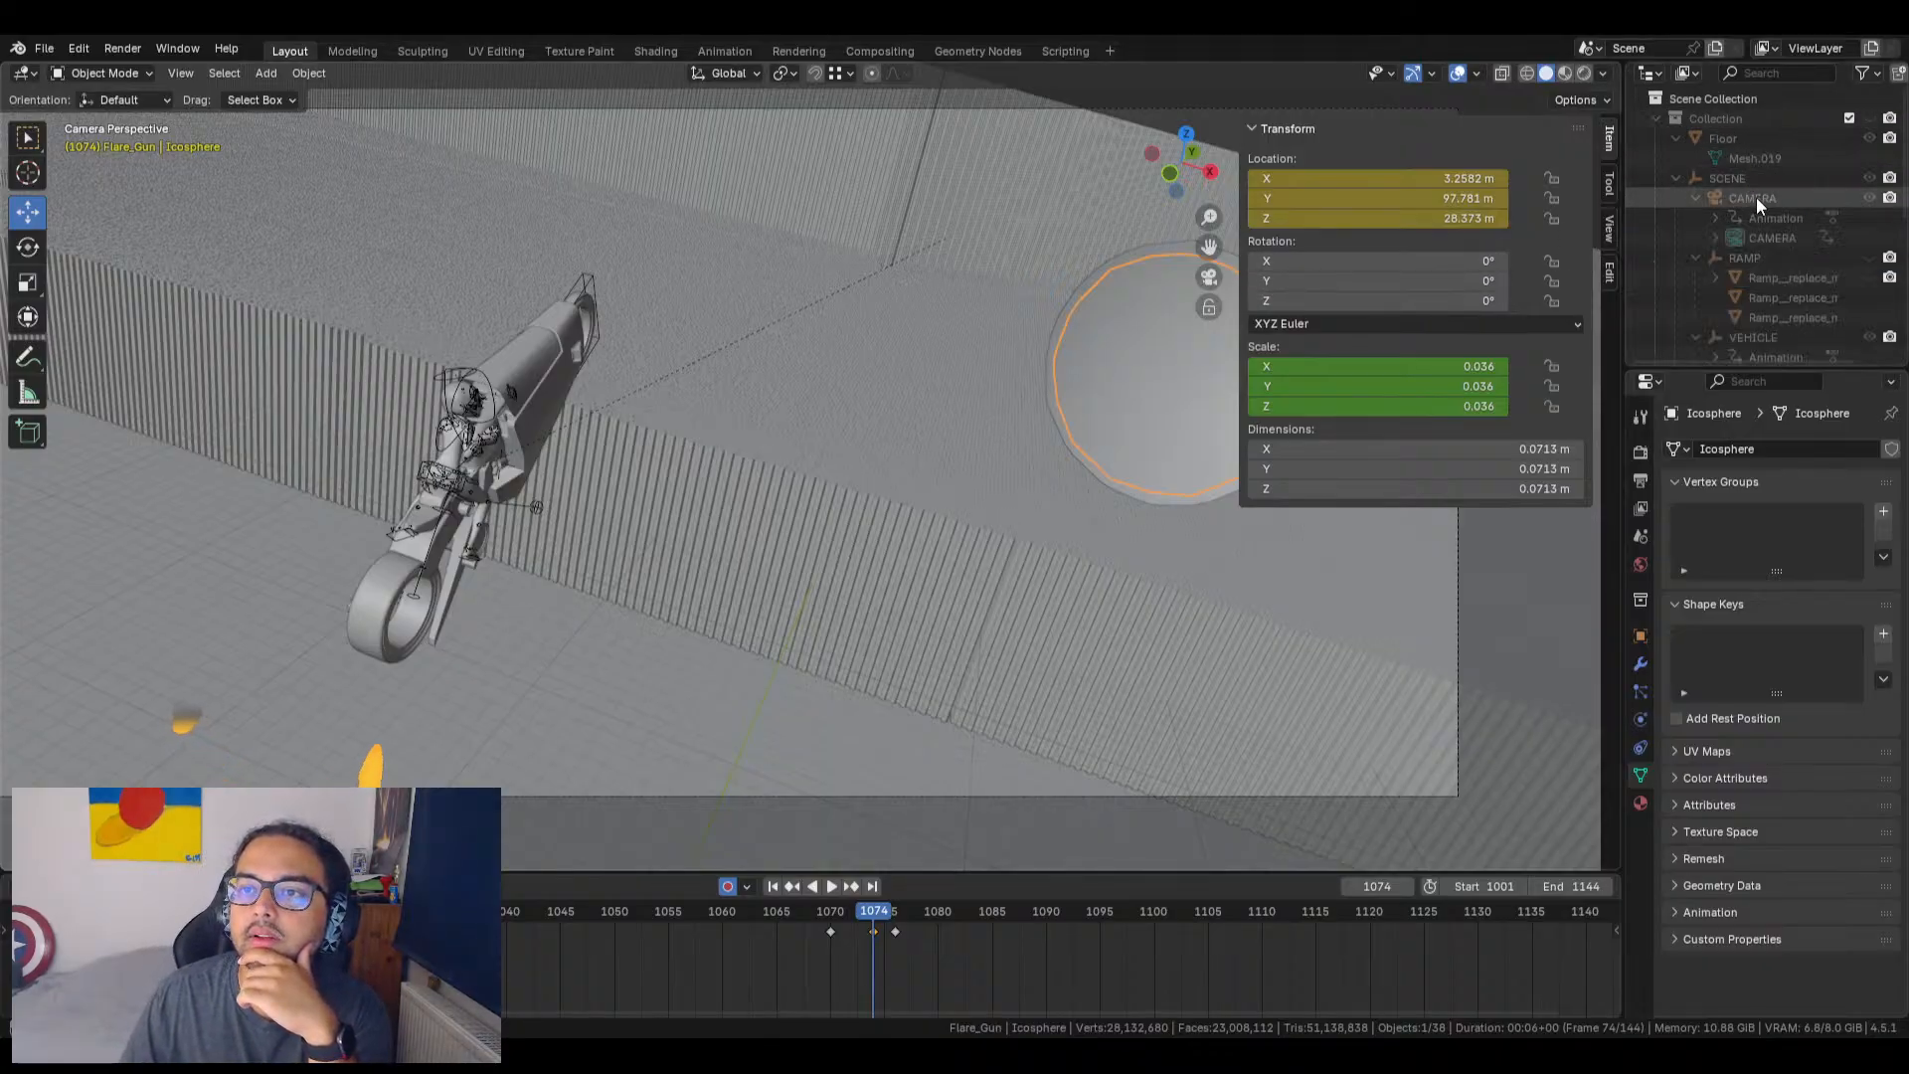
pyautogui.click(1756, 196)
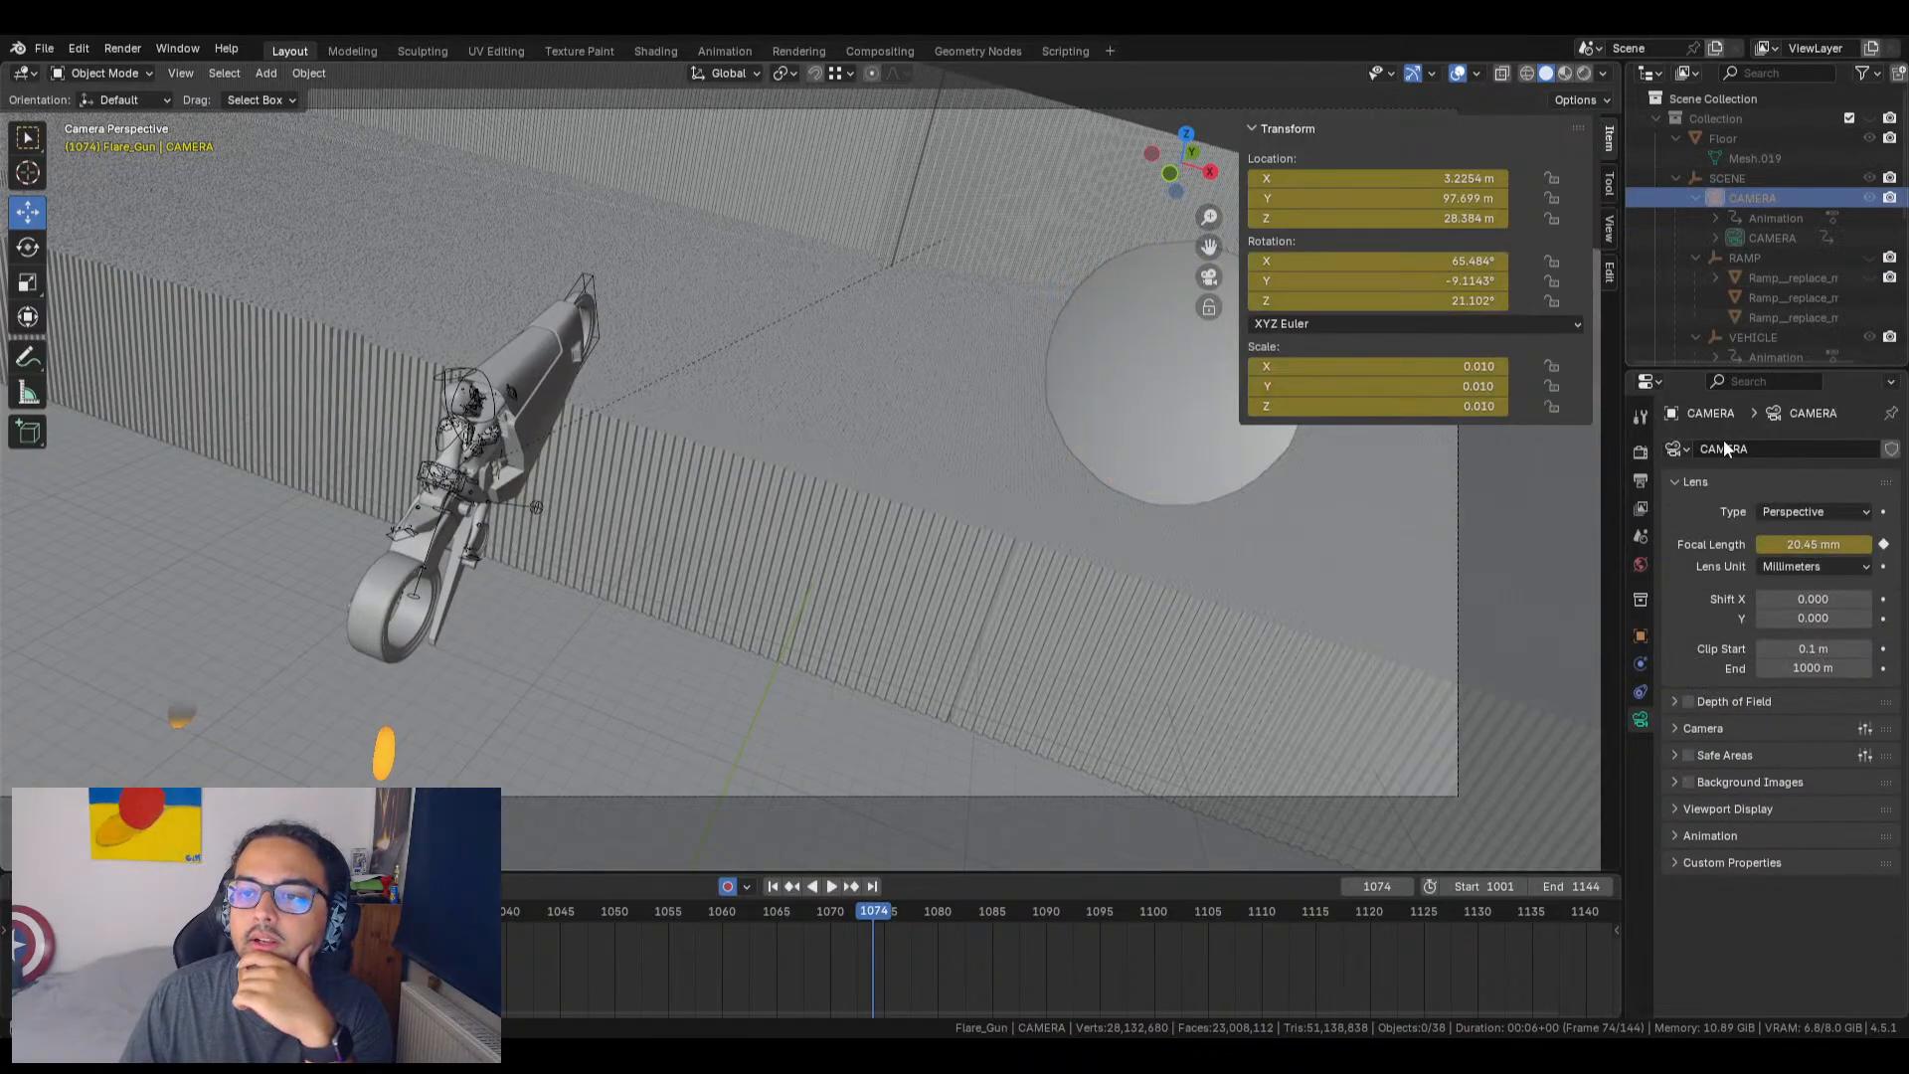
pyautogui.click(1681, 720)
pyautogui.click(1677, 718)
pyautogui.click(1677, 701)
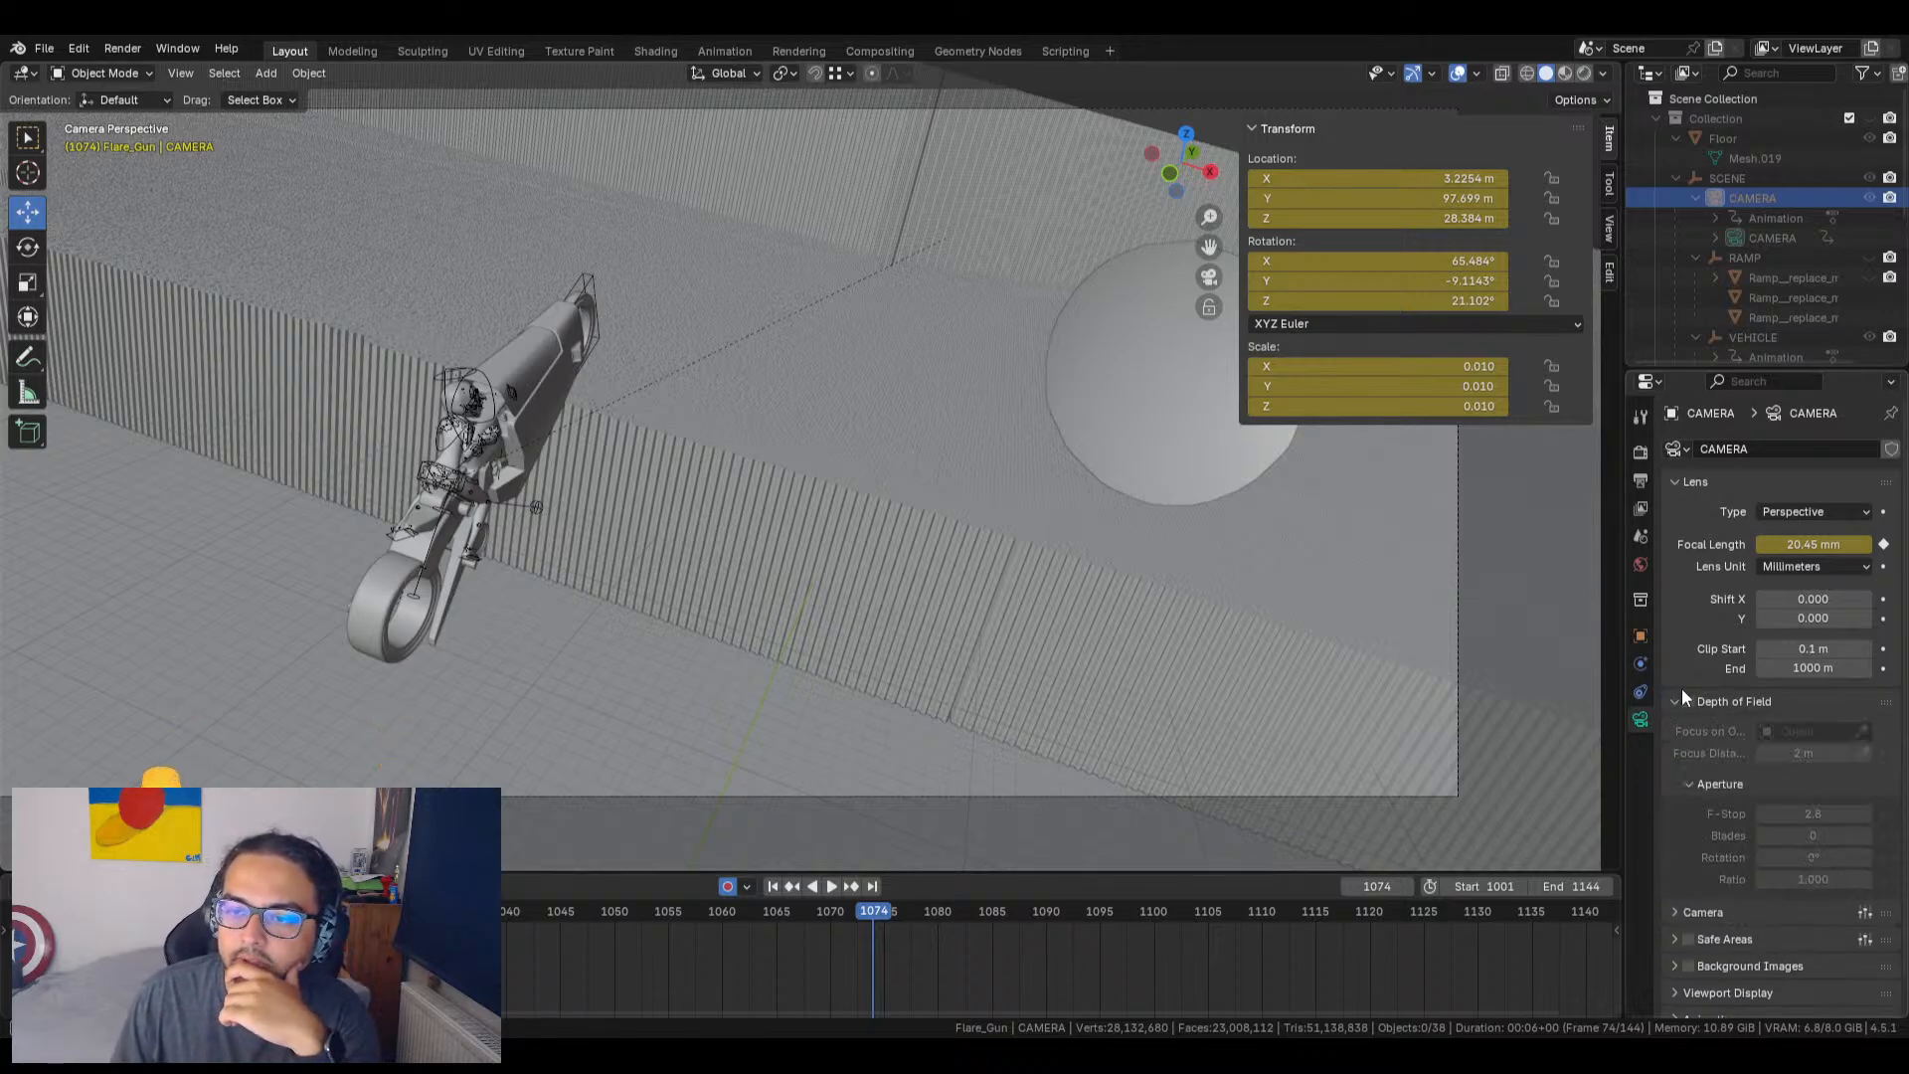
pyautogui.click(1681, 702)
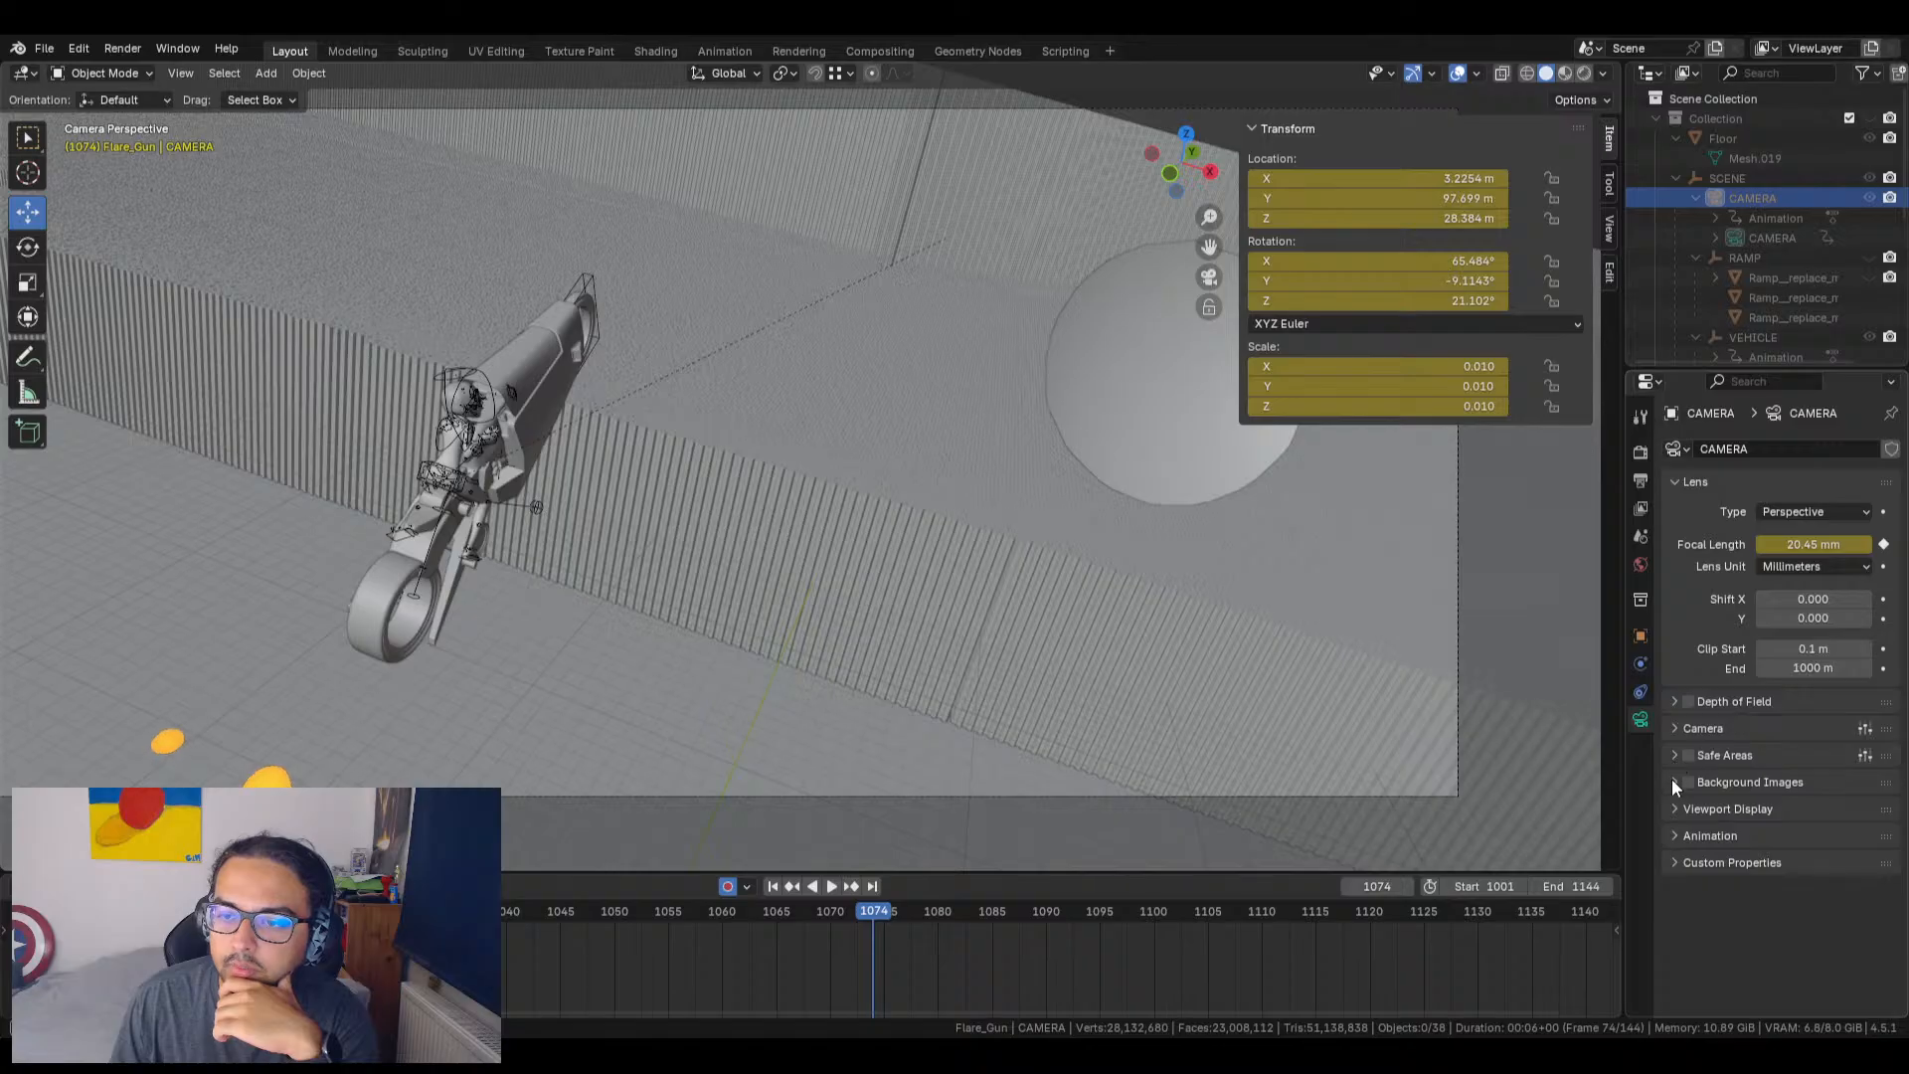
pyautogui.click(1678, 810)
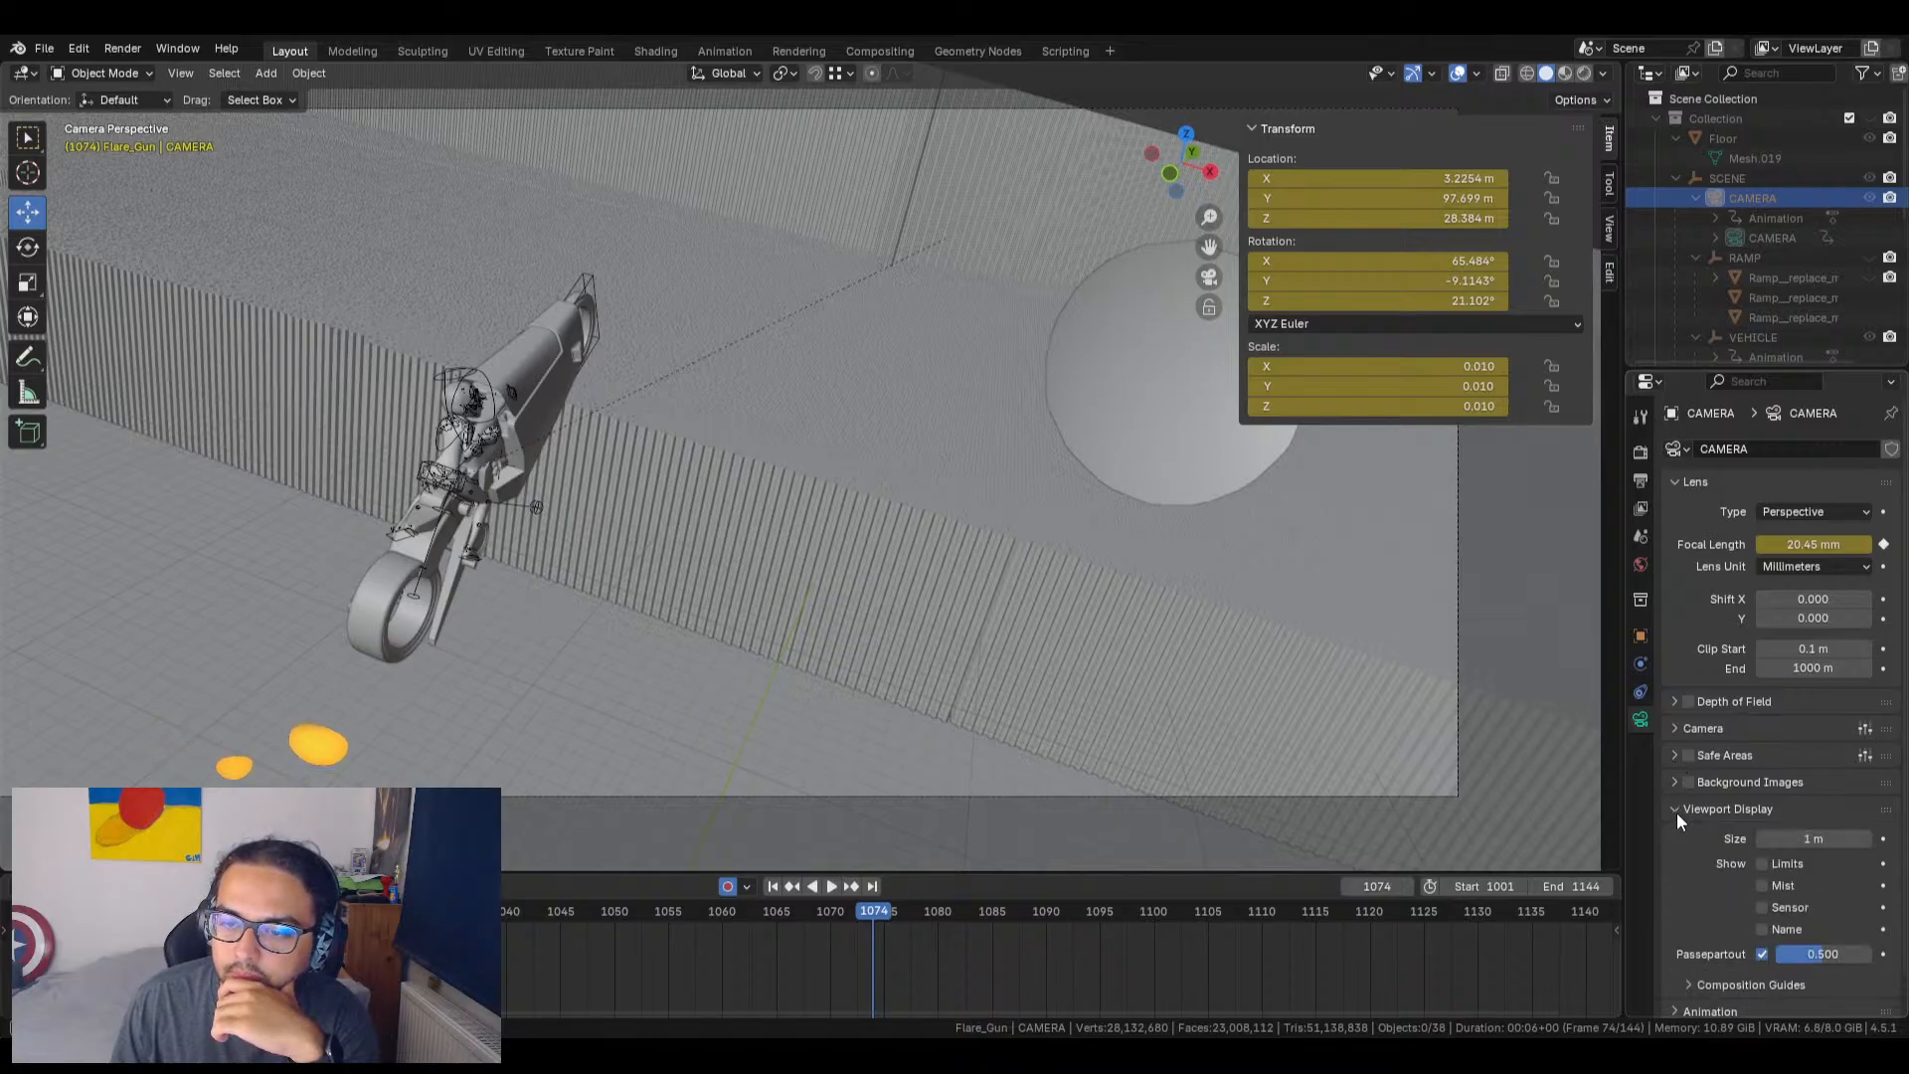
pyautogui.click(1677, 810)
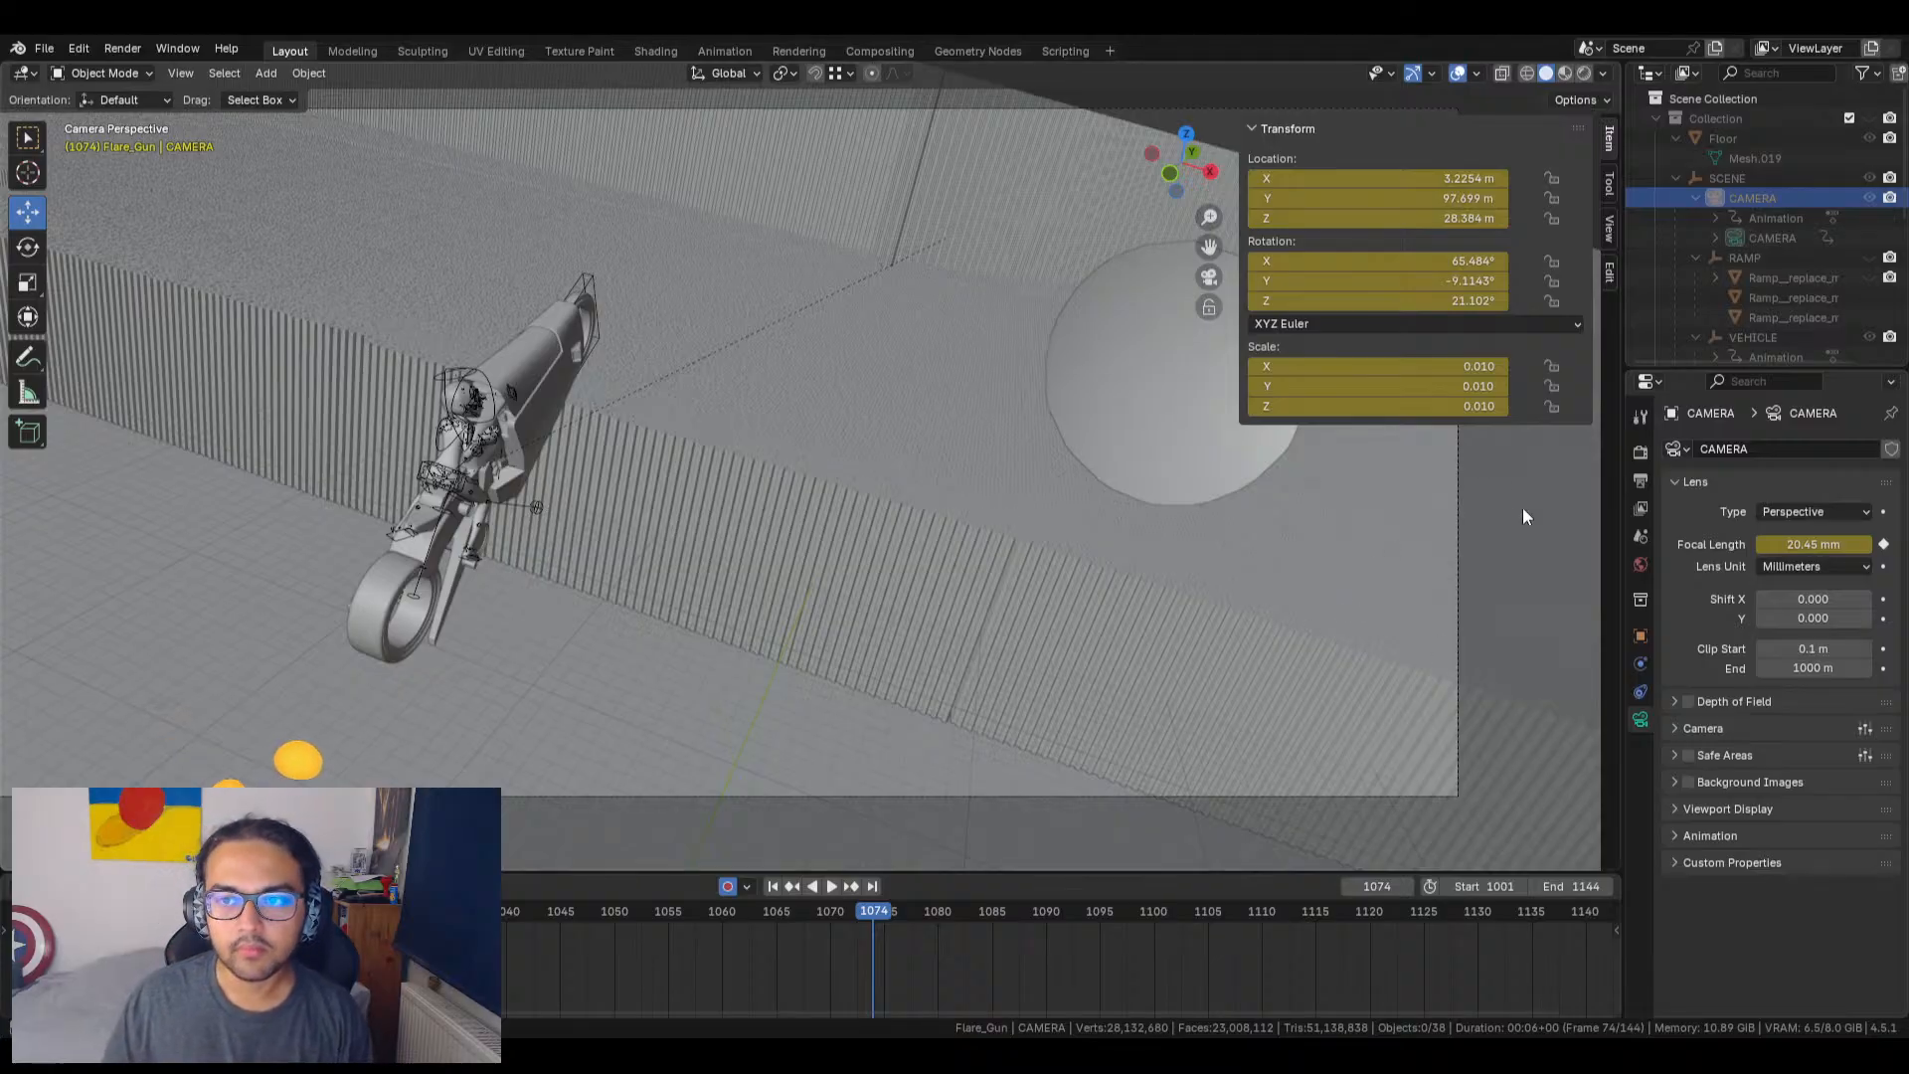
pyautogui.click(187, 74)
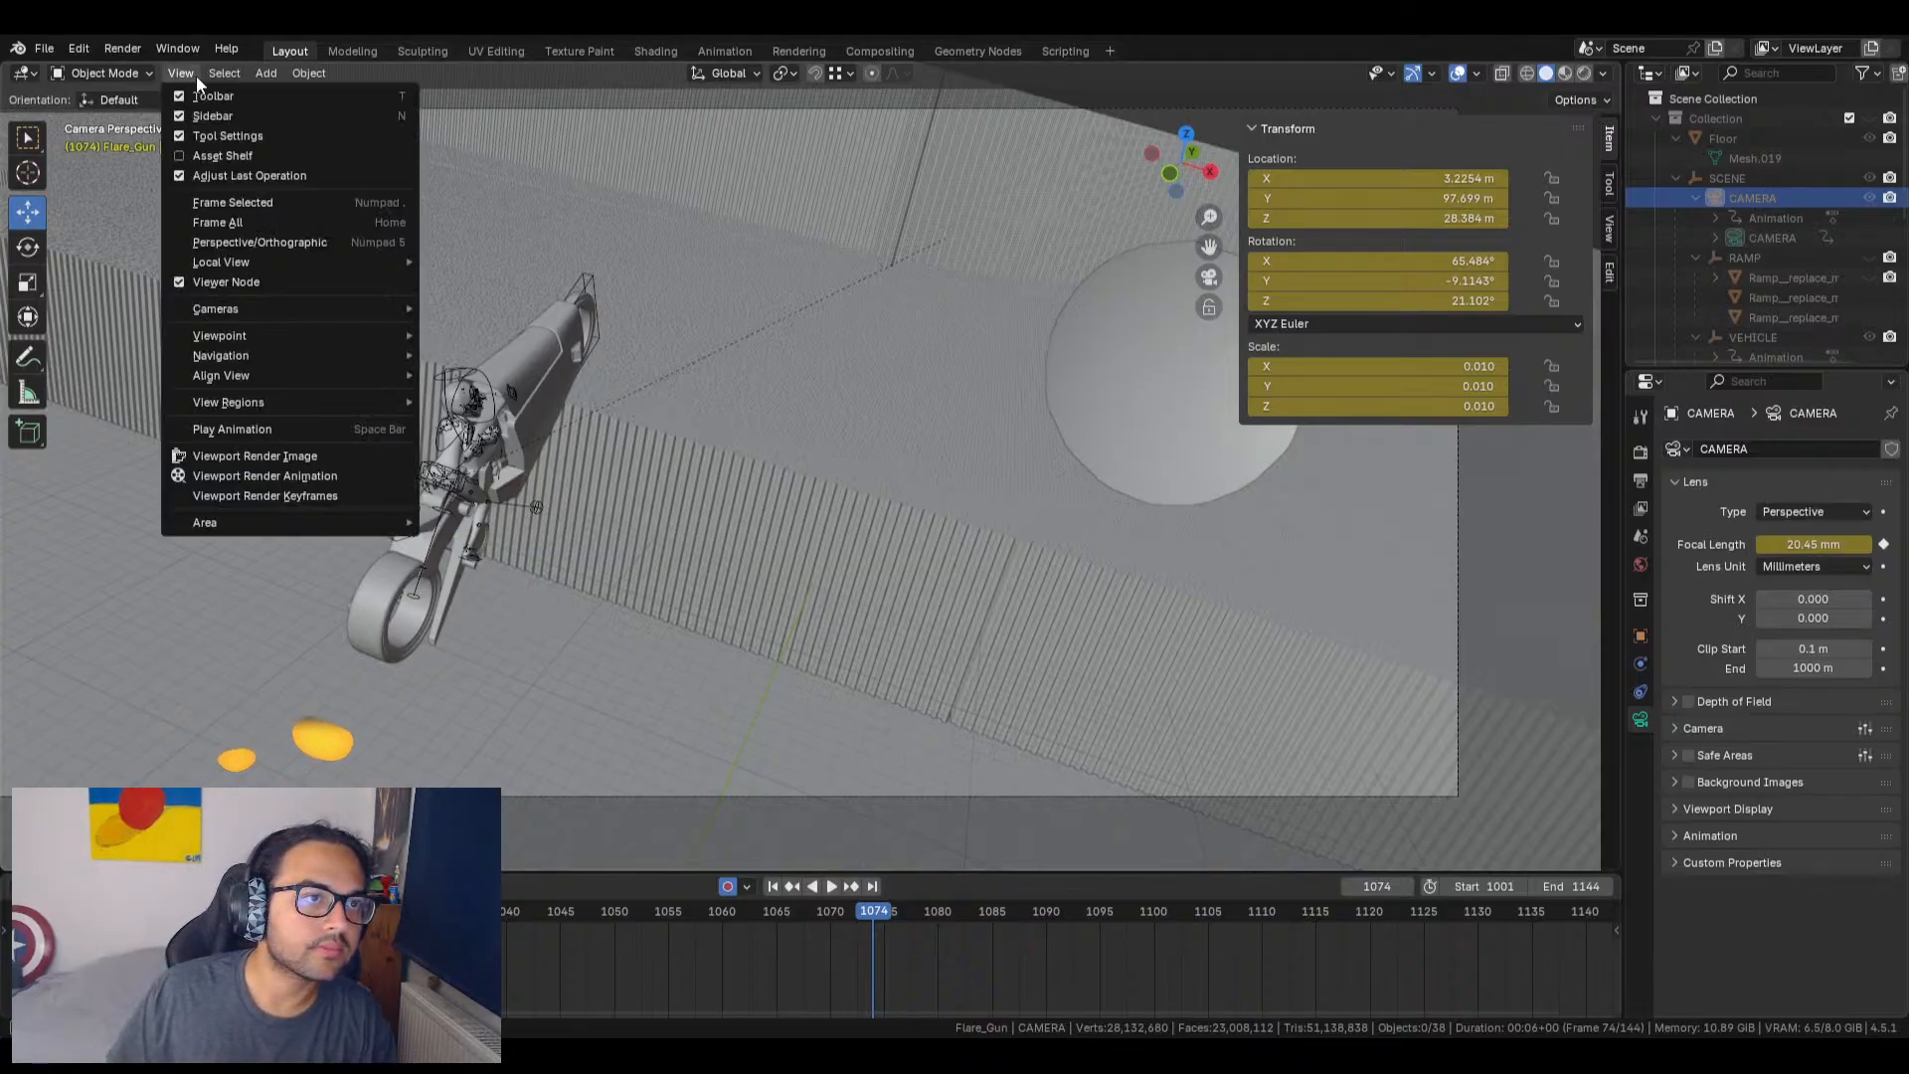
pyautogui.moveTo(246, 338)
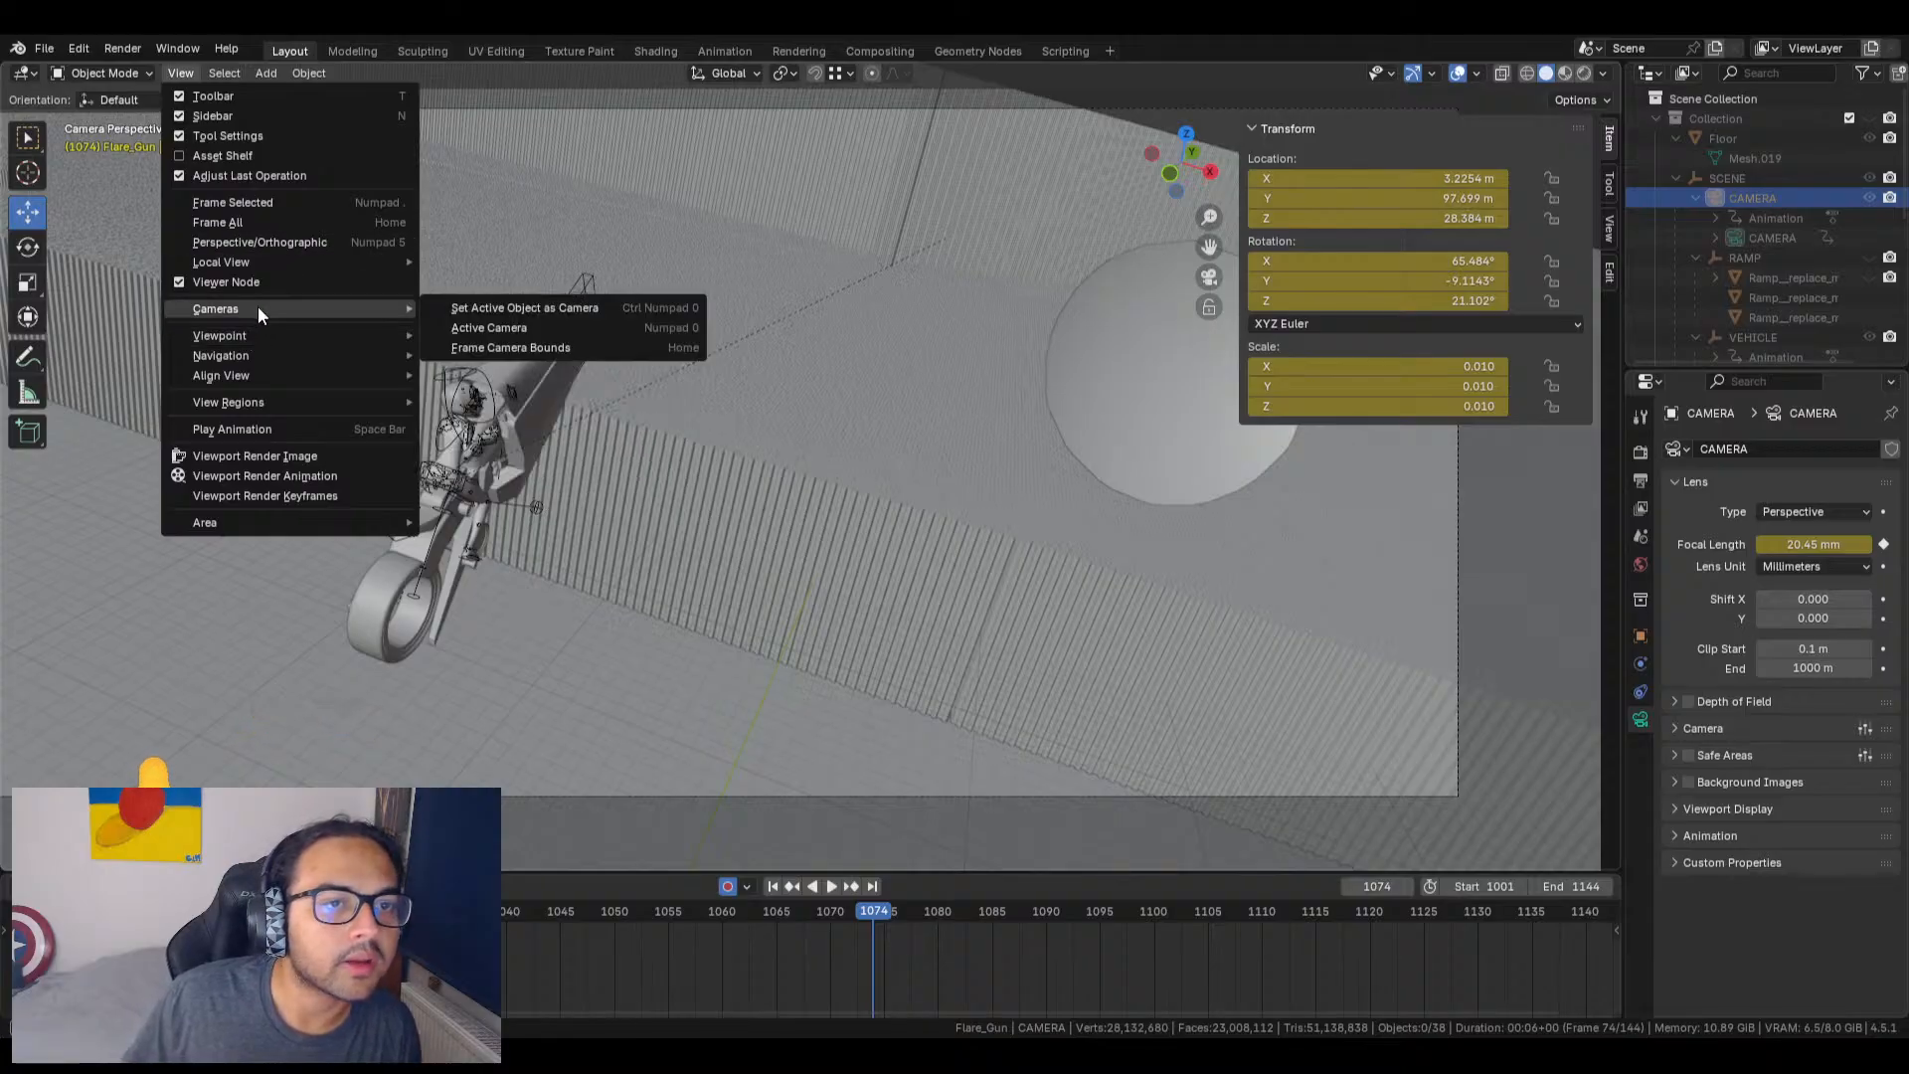
pyautogui.moveTo(276, 399)
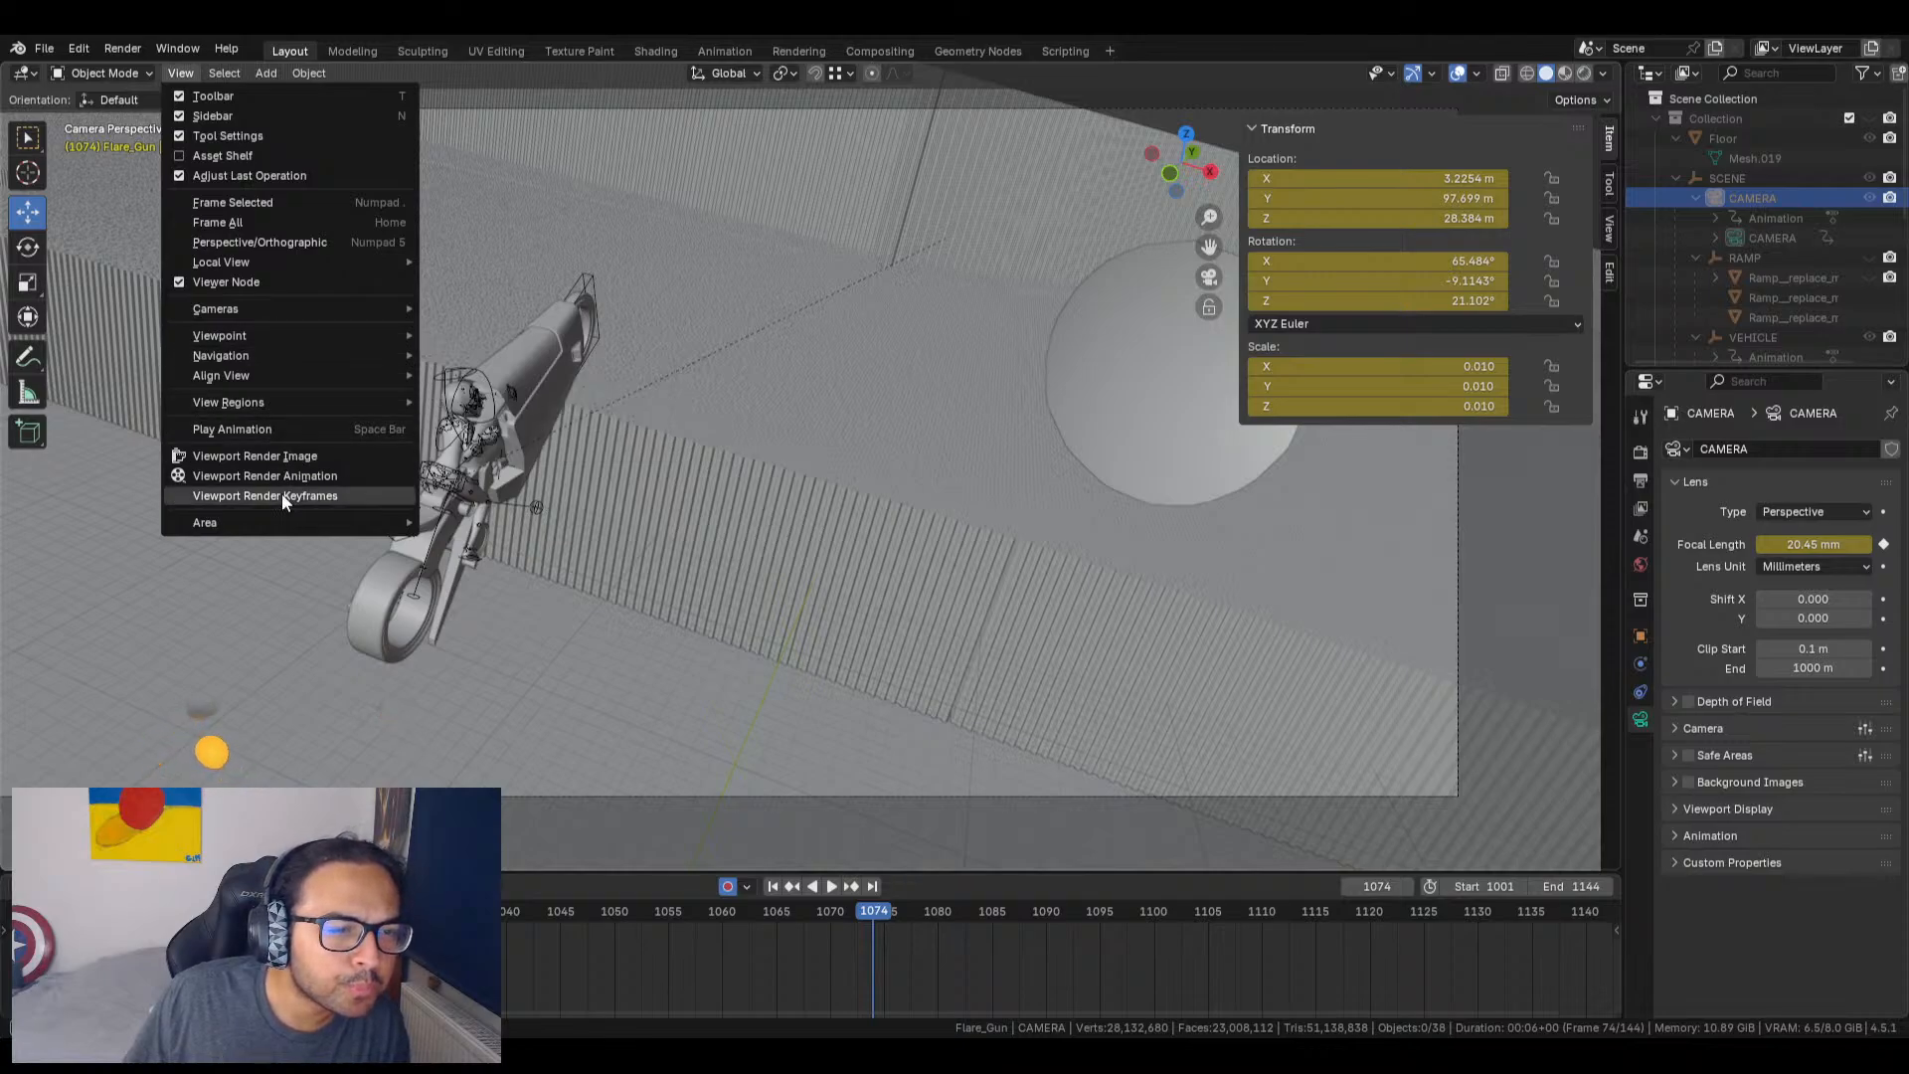
pyautogui.moveTo(284, 519)
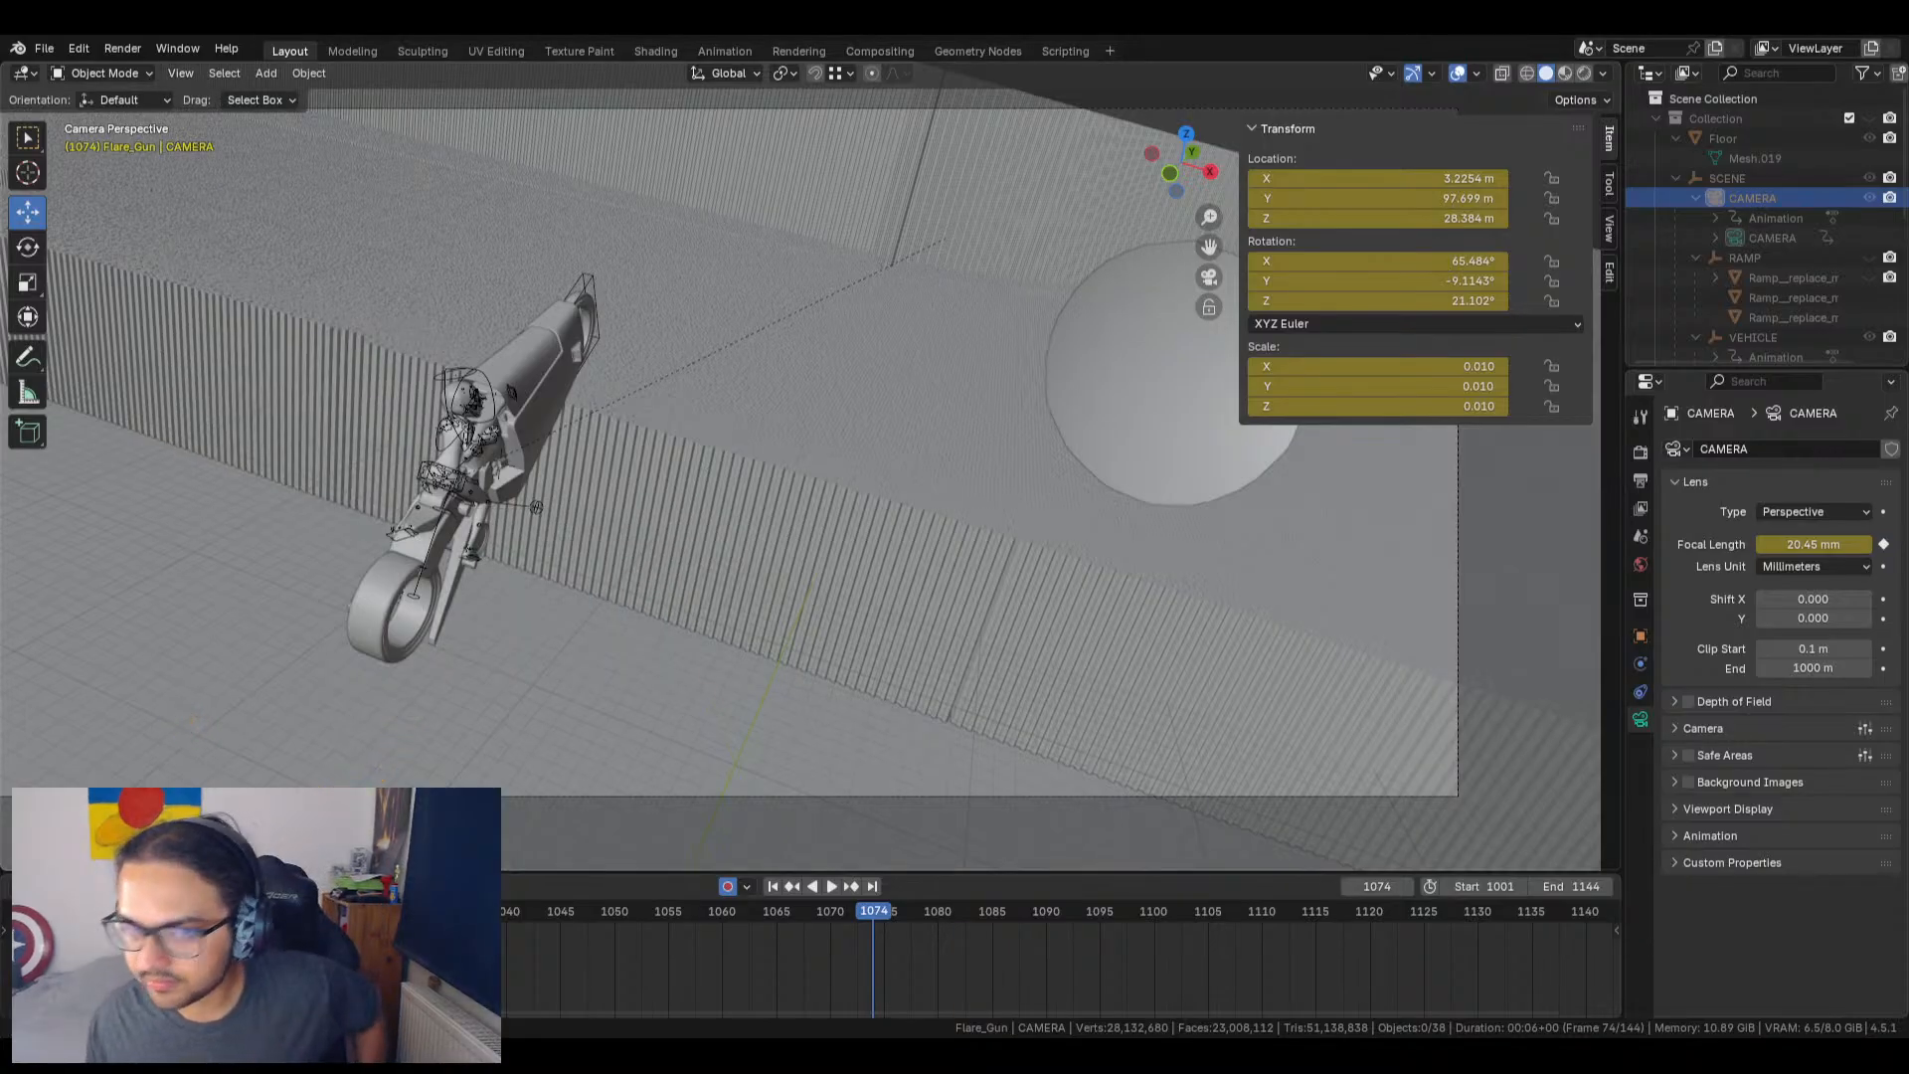
# Step: On frame 1069, move the ico sphere down along Z to 13.797 m, out of sight, and scrub to frame 1073
pyautogui.moveTo(864, 920); pyautogui.dragTo(808, 929)
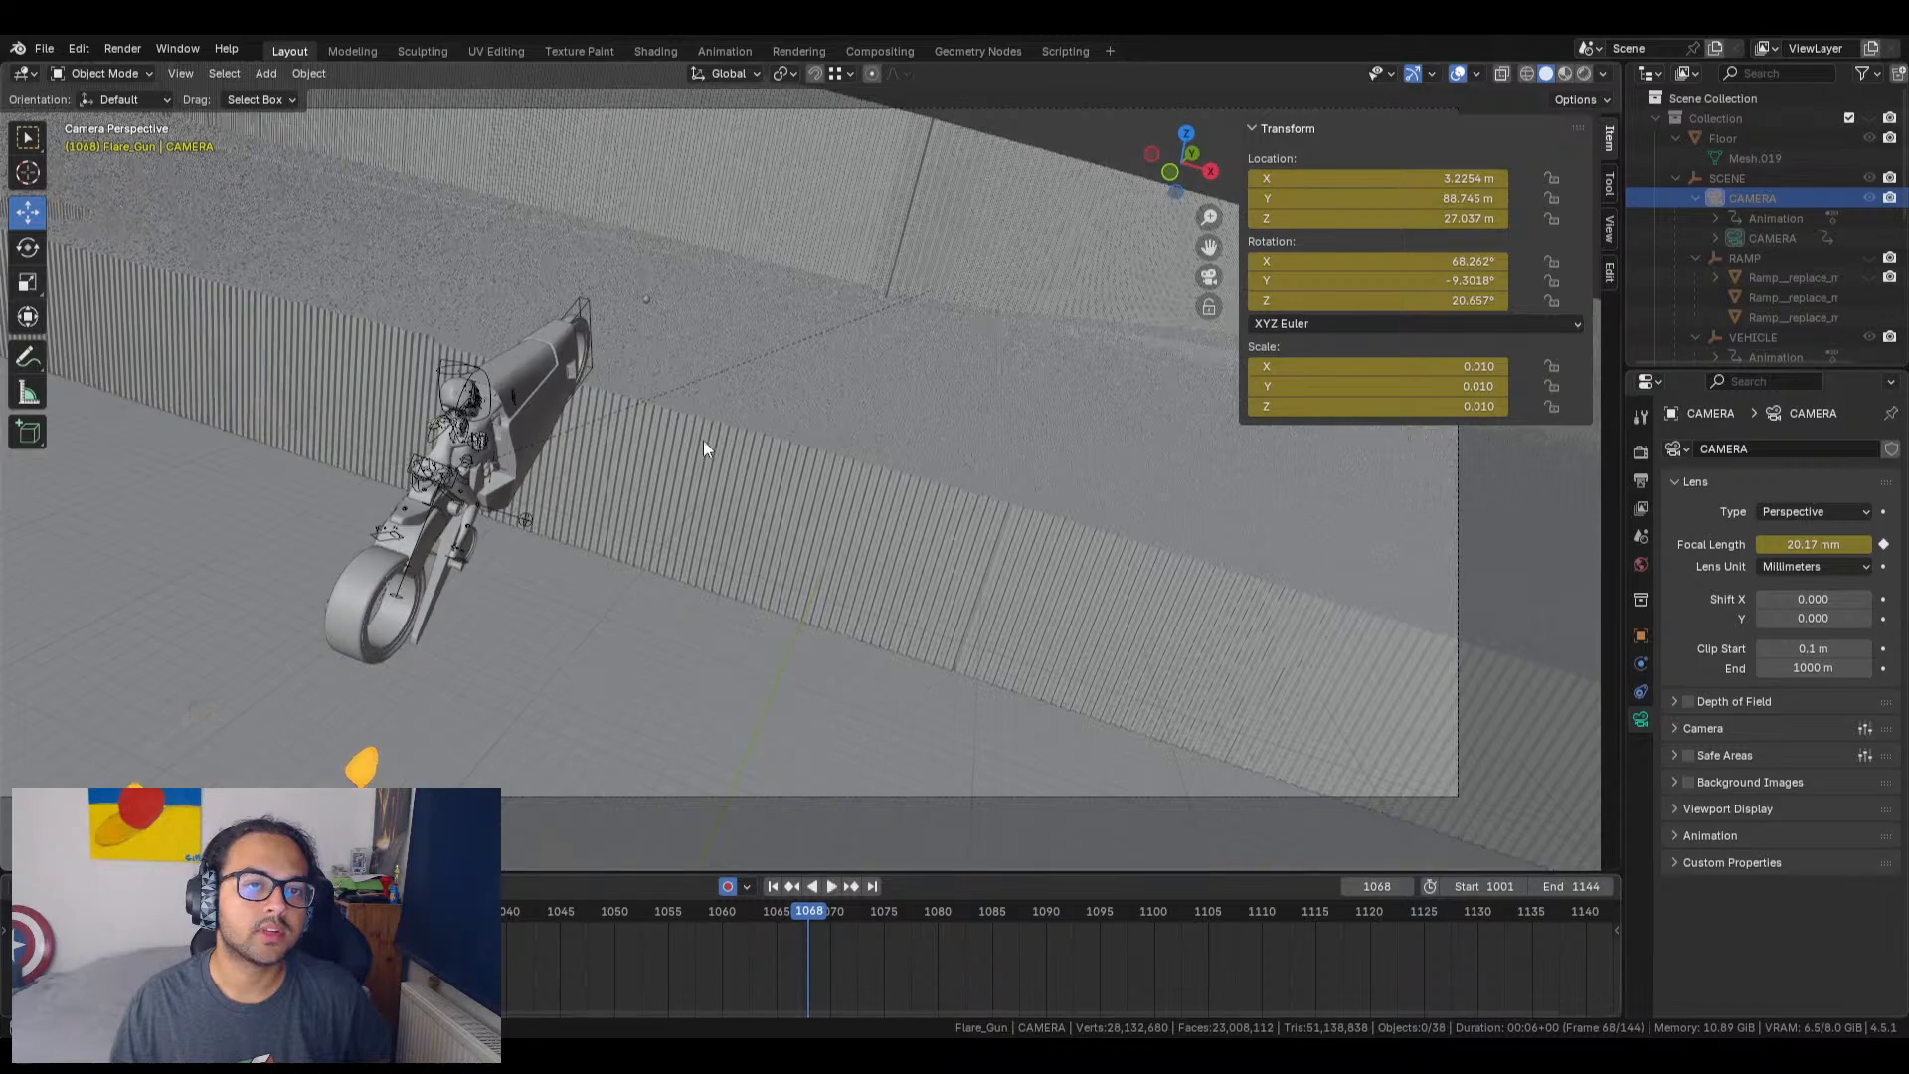
pyautogui.click(646, 301)
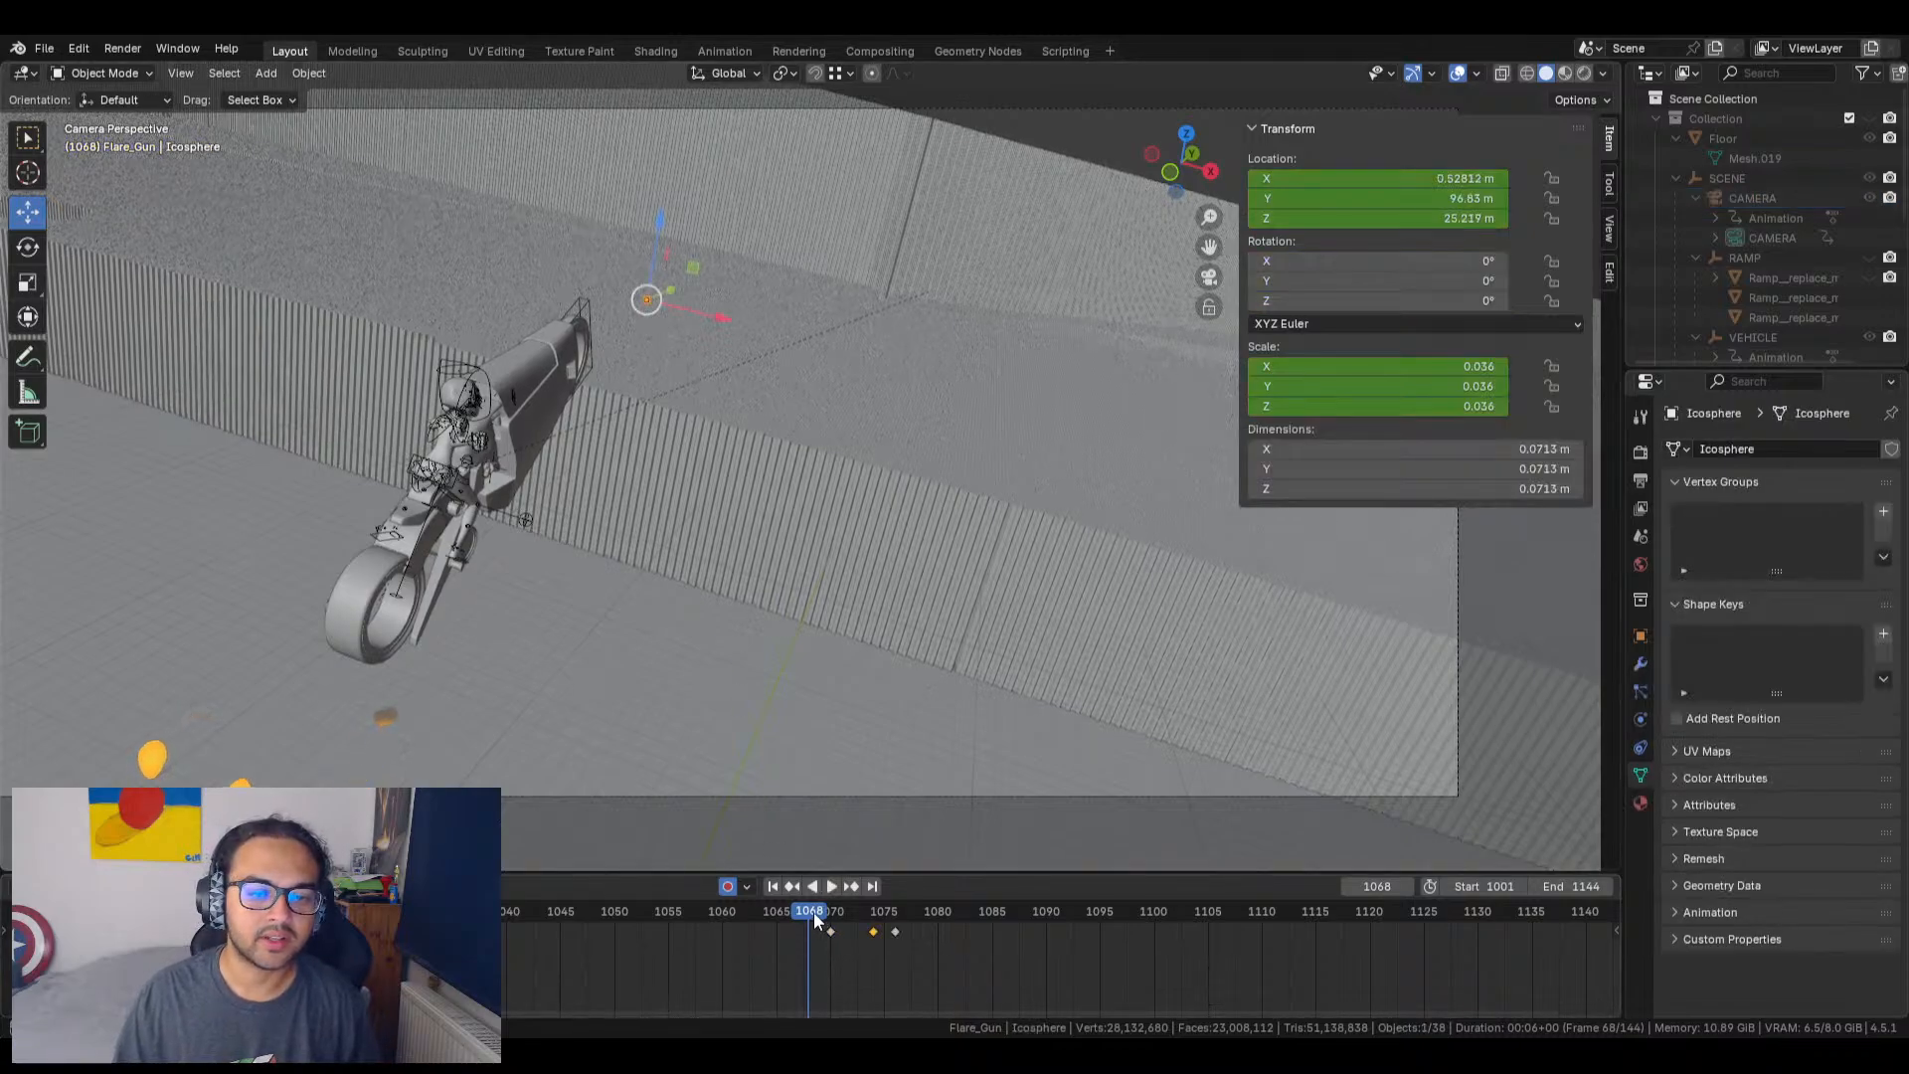
pyautogui.moveTo(813, 911); pyautogui.dragTo(823, 917)
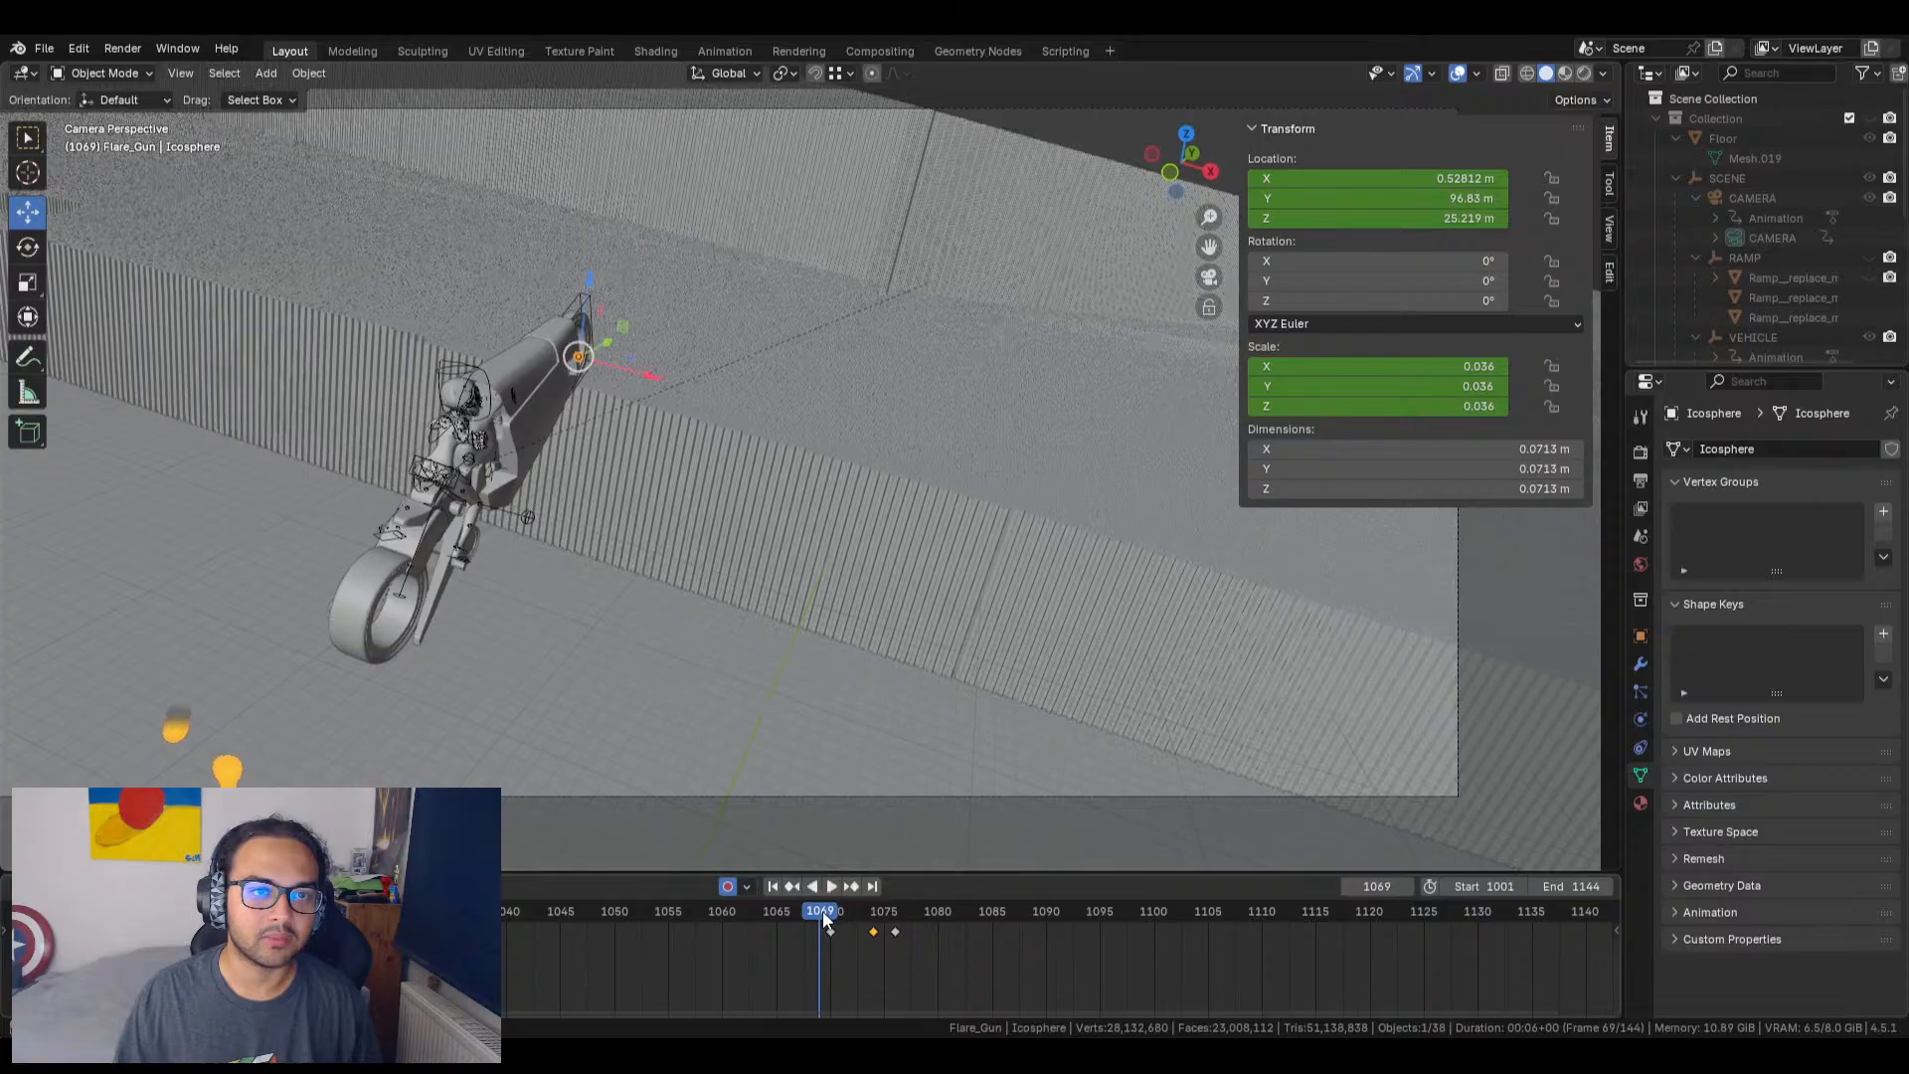
pyautogui.moveTo(593, 277); pyautogui.dragTo(603, 180)
pyautogui.moveTo(575, 340); pyautogui.dragTo(572, 336)
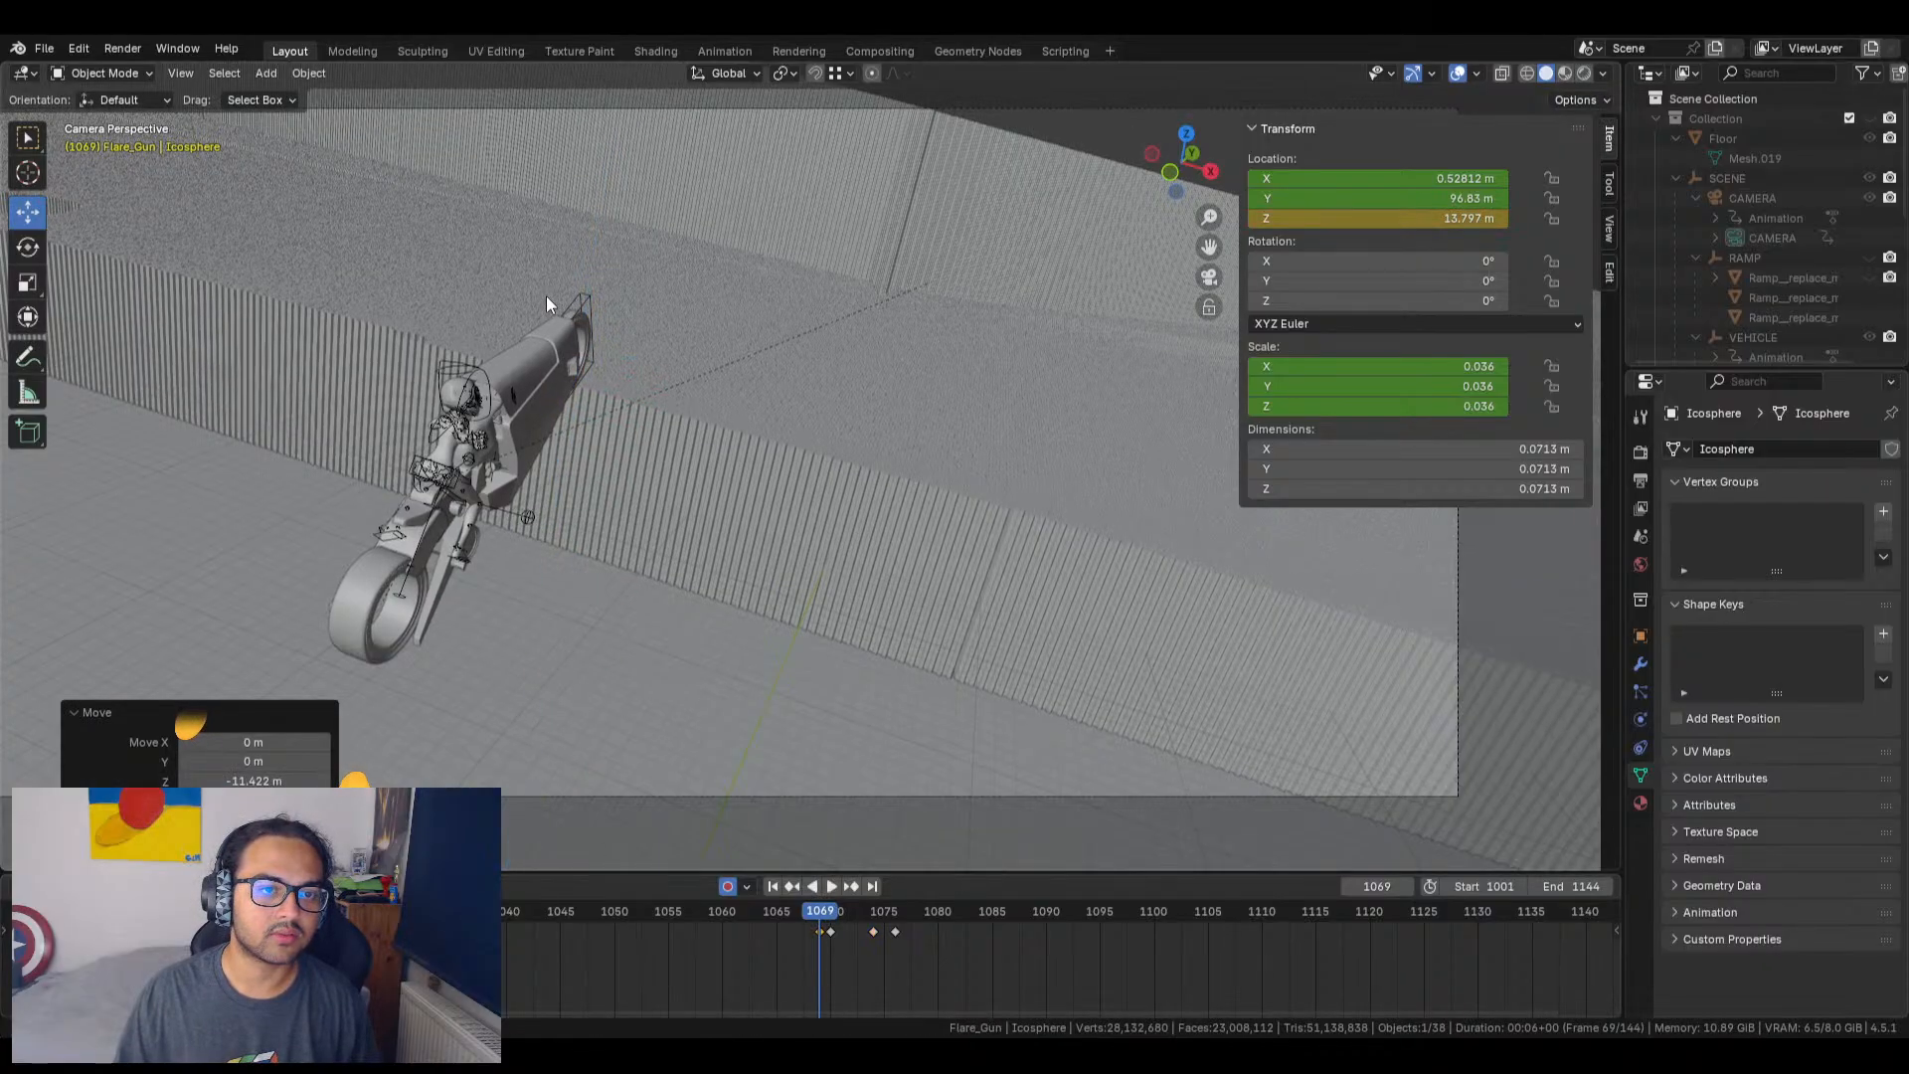
pyautogui.moveTo(816, 916); pyautogui.dragTo(863, 919)
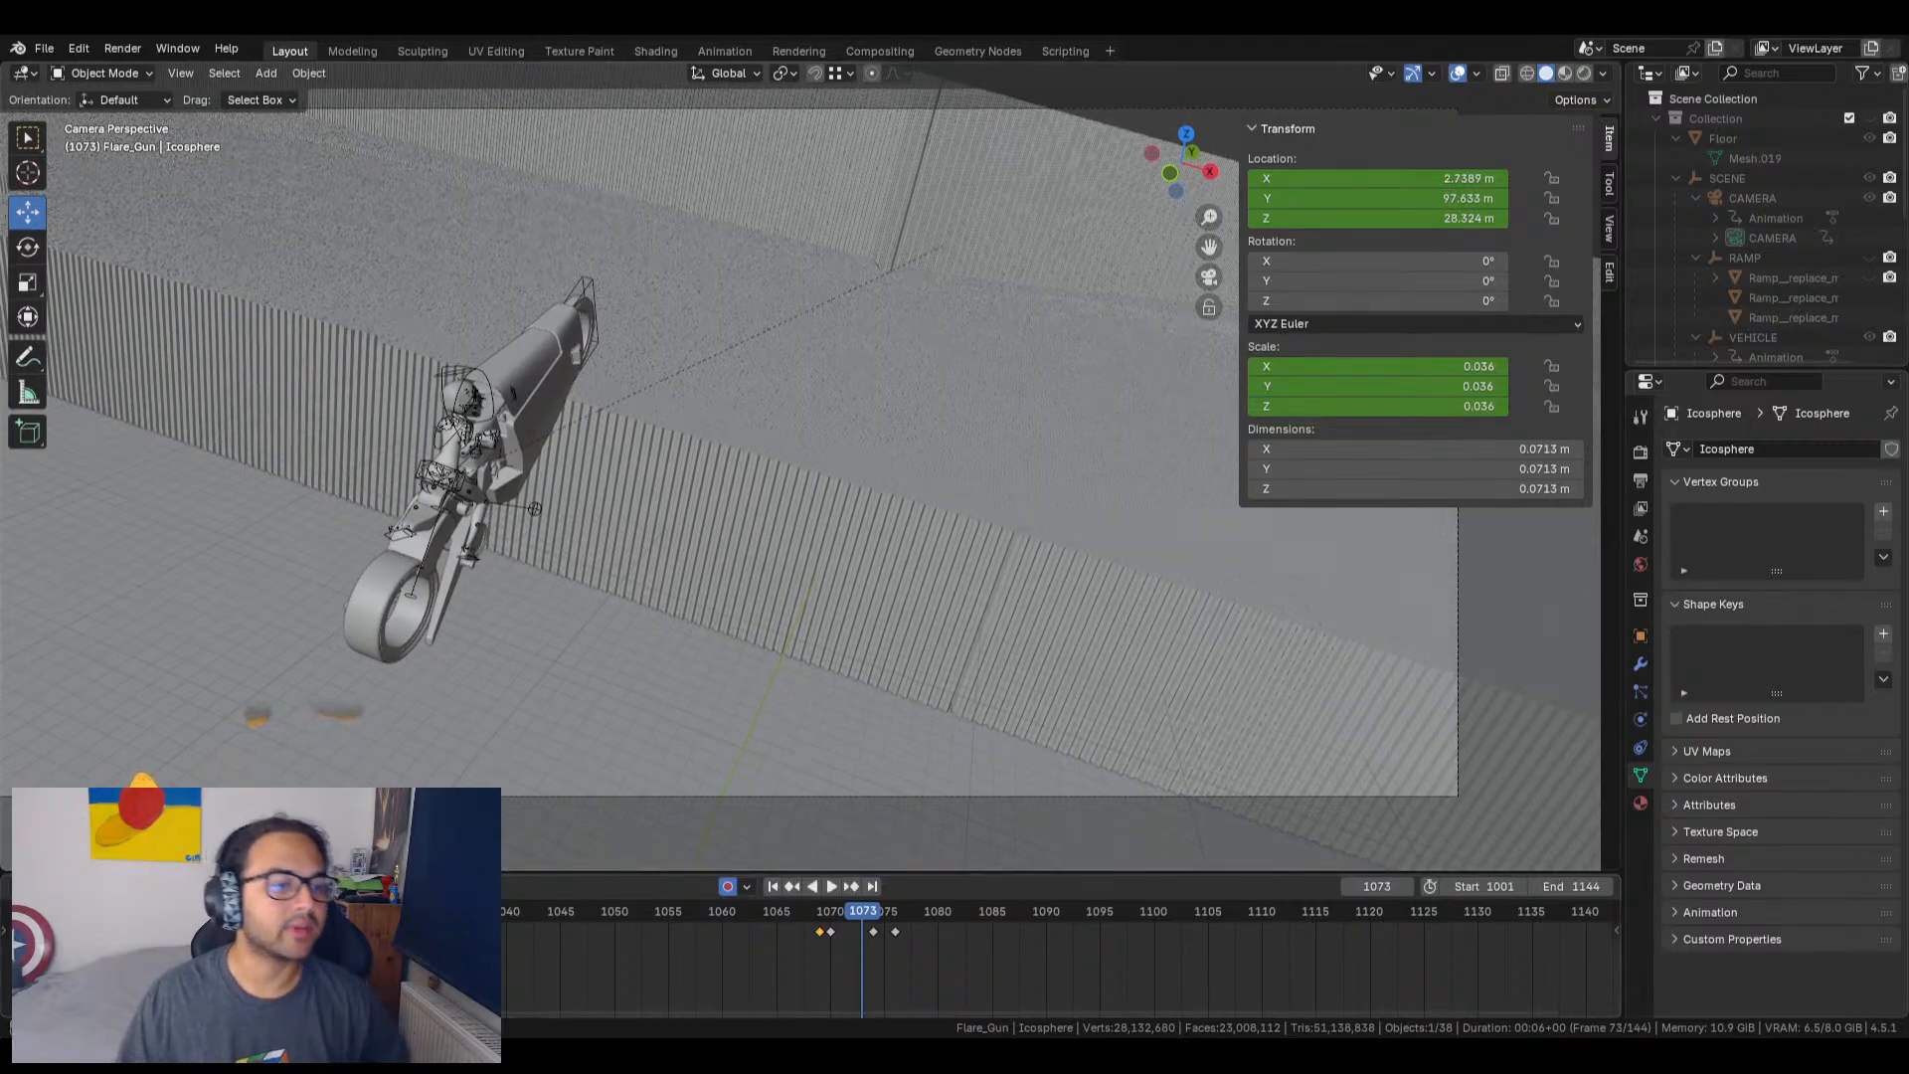
# Step: In the Graph Editor, set all the ico sphere's flight keyframes to Linear interpolation and scrub to frame 1076
pyautogui.click(24, 886)
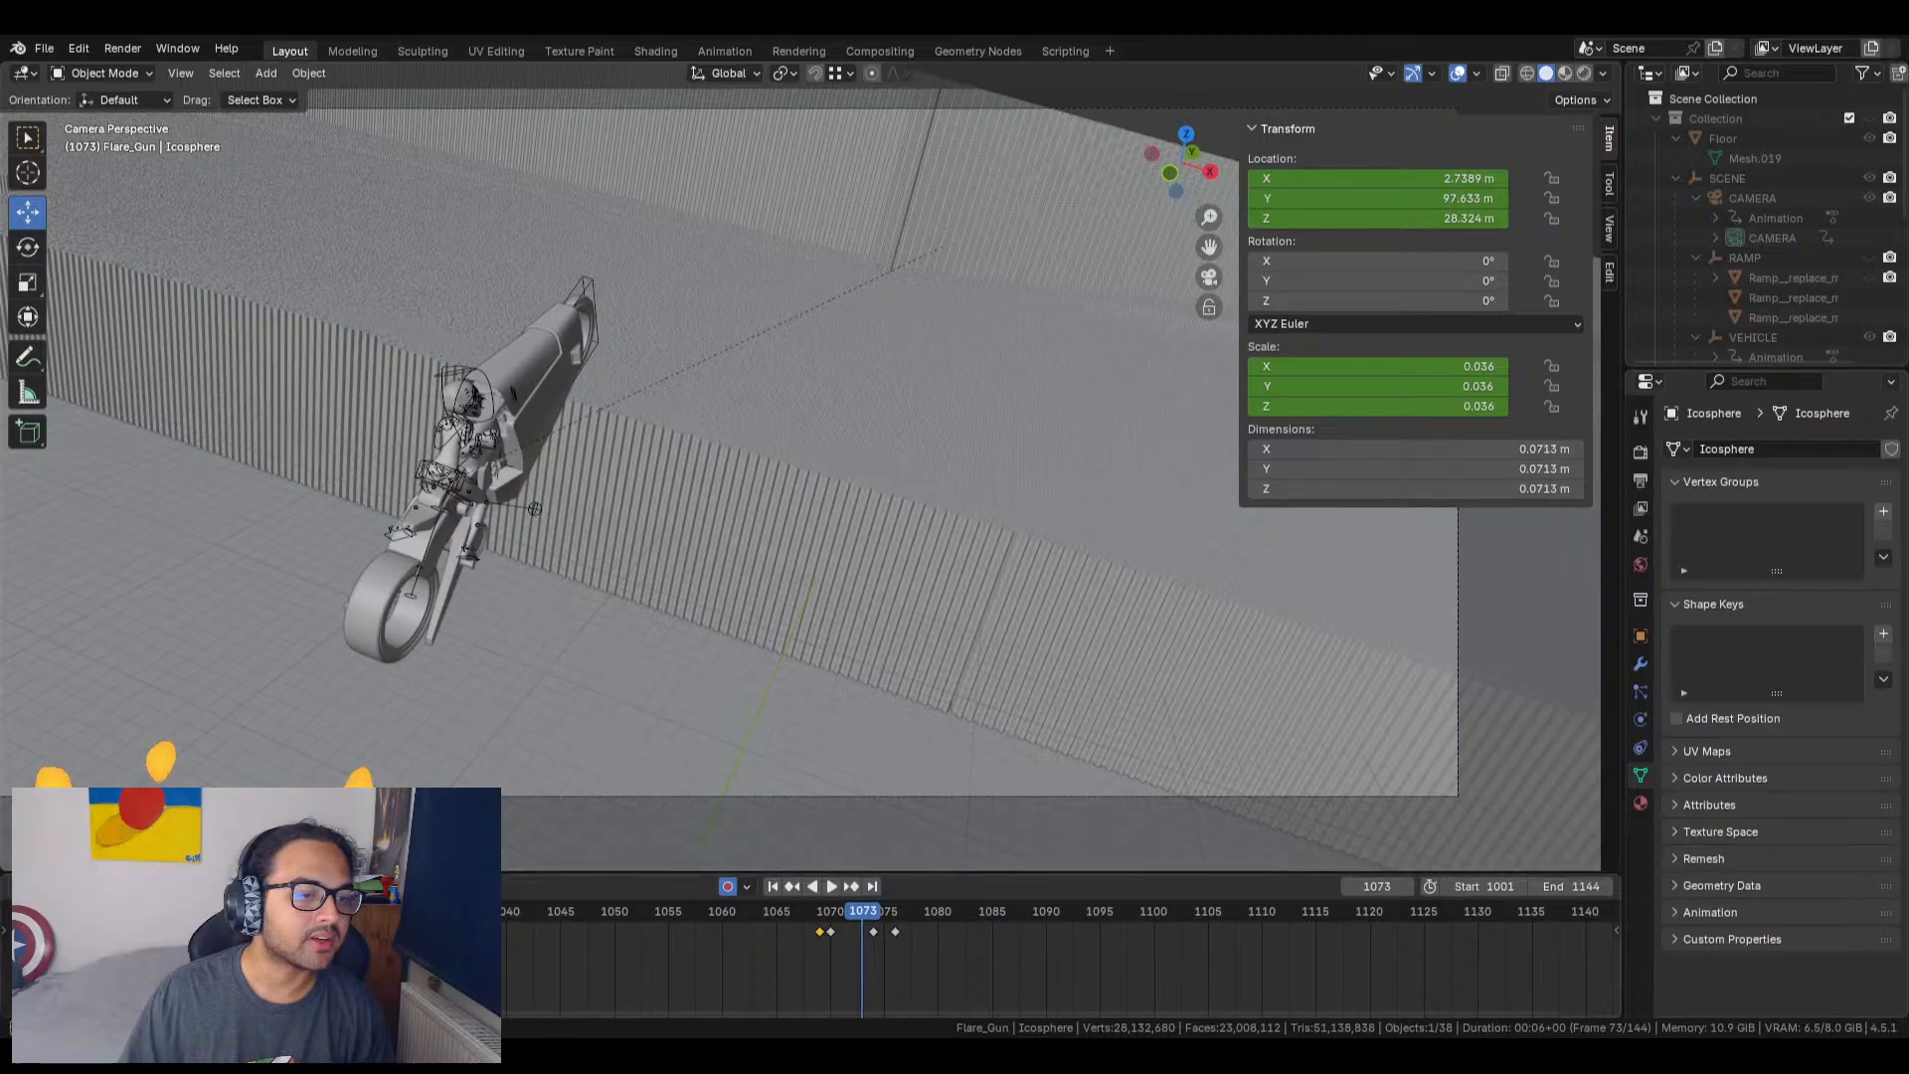
pyautogui.click(24, 886)
pyautogui.click(296, 732)
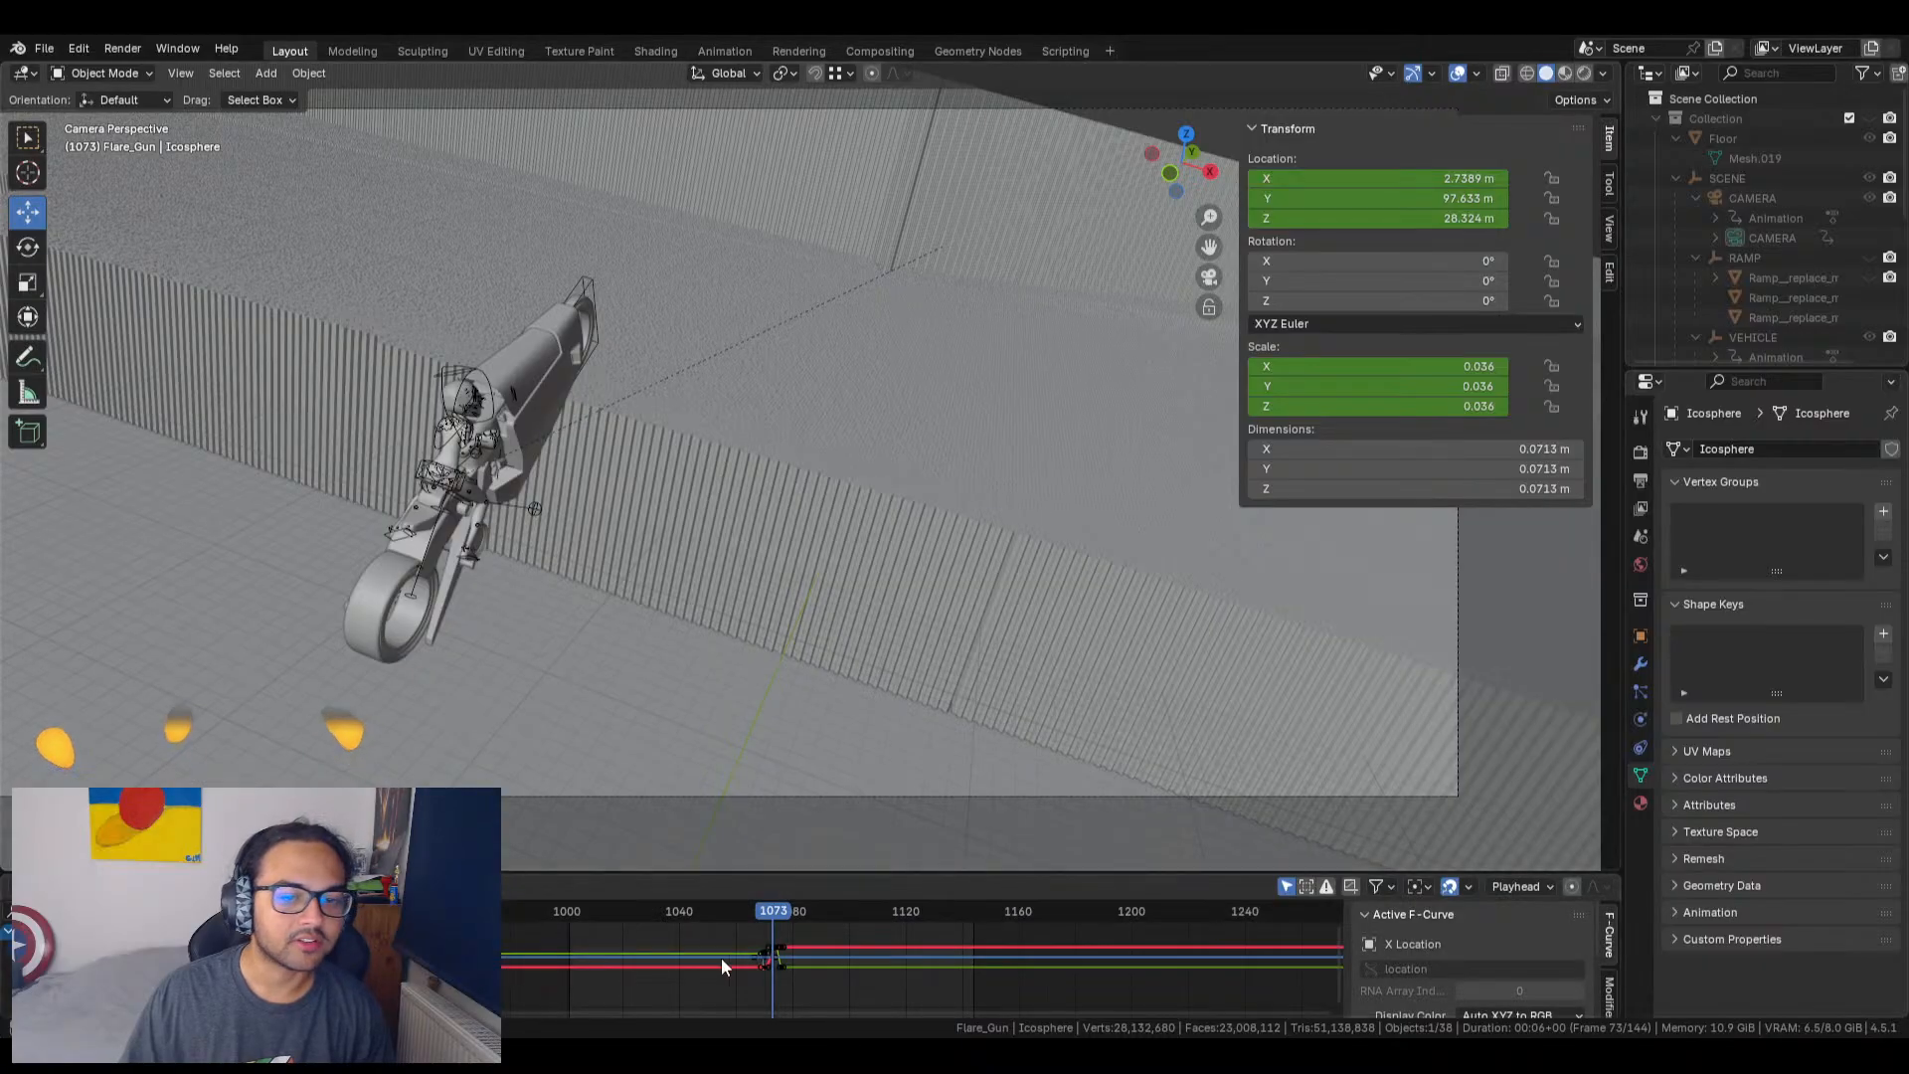
pyautogui.scroll(3, 786, 977)
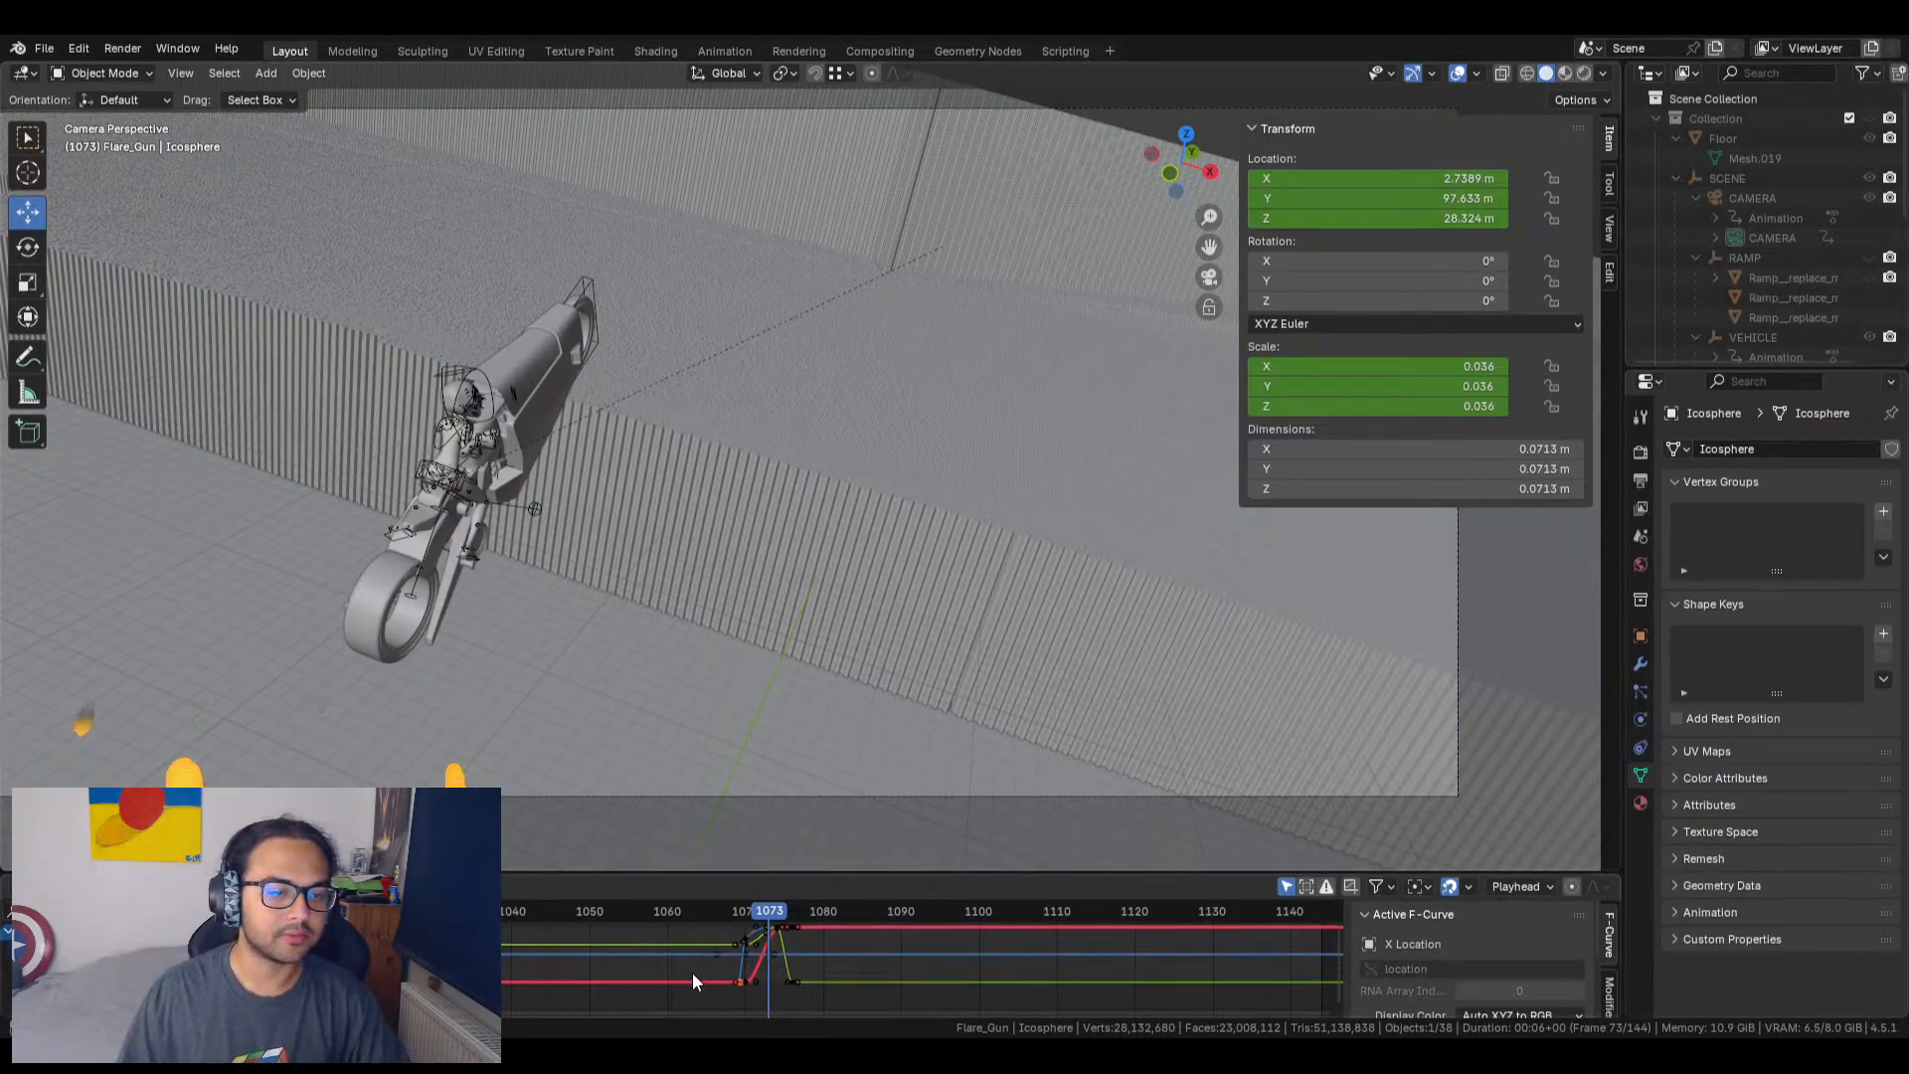
pyautogui.moveTo(724, 927); pyautogui.dragTo(838, 990)
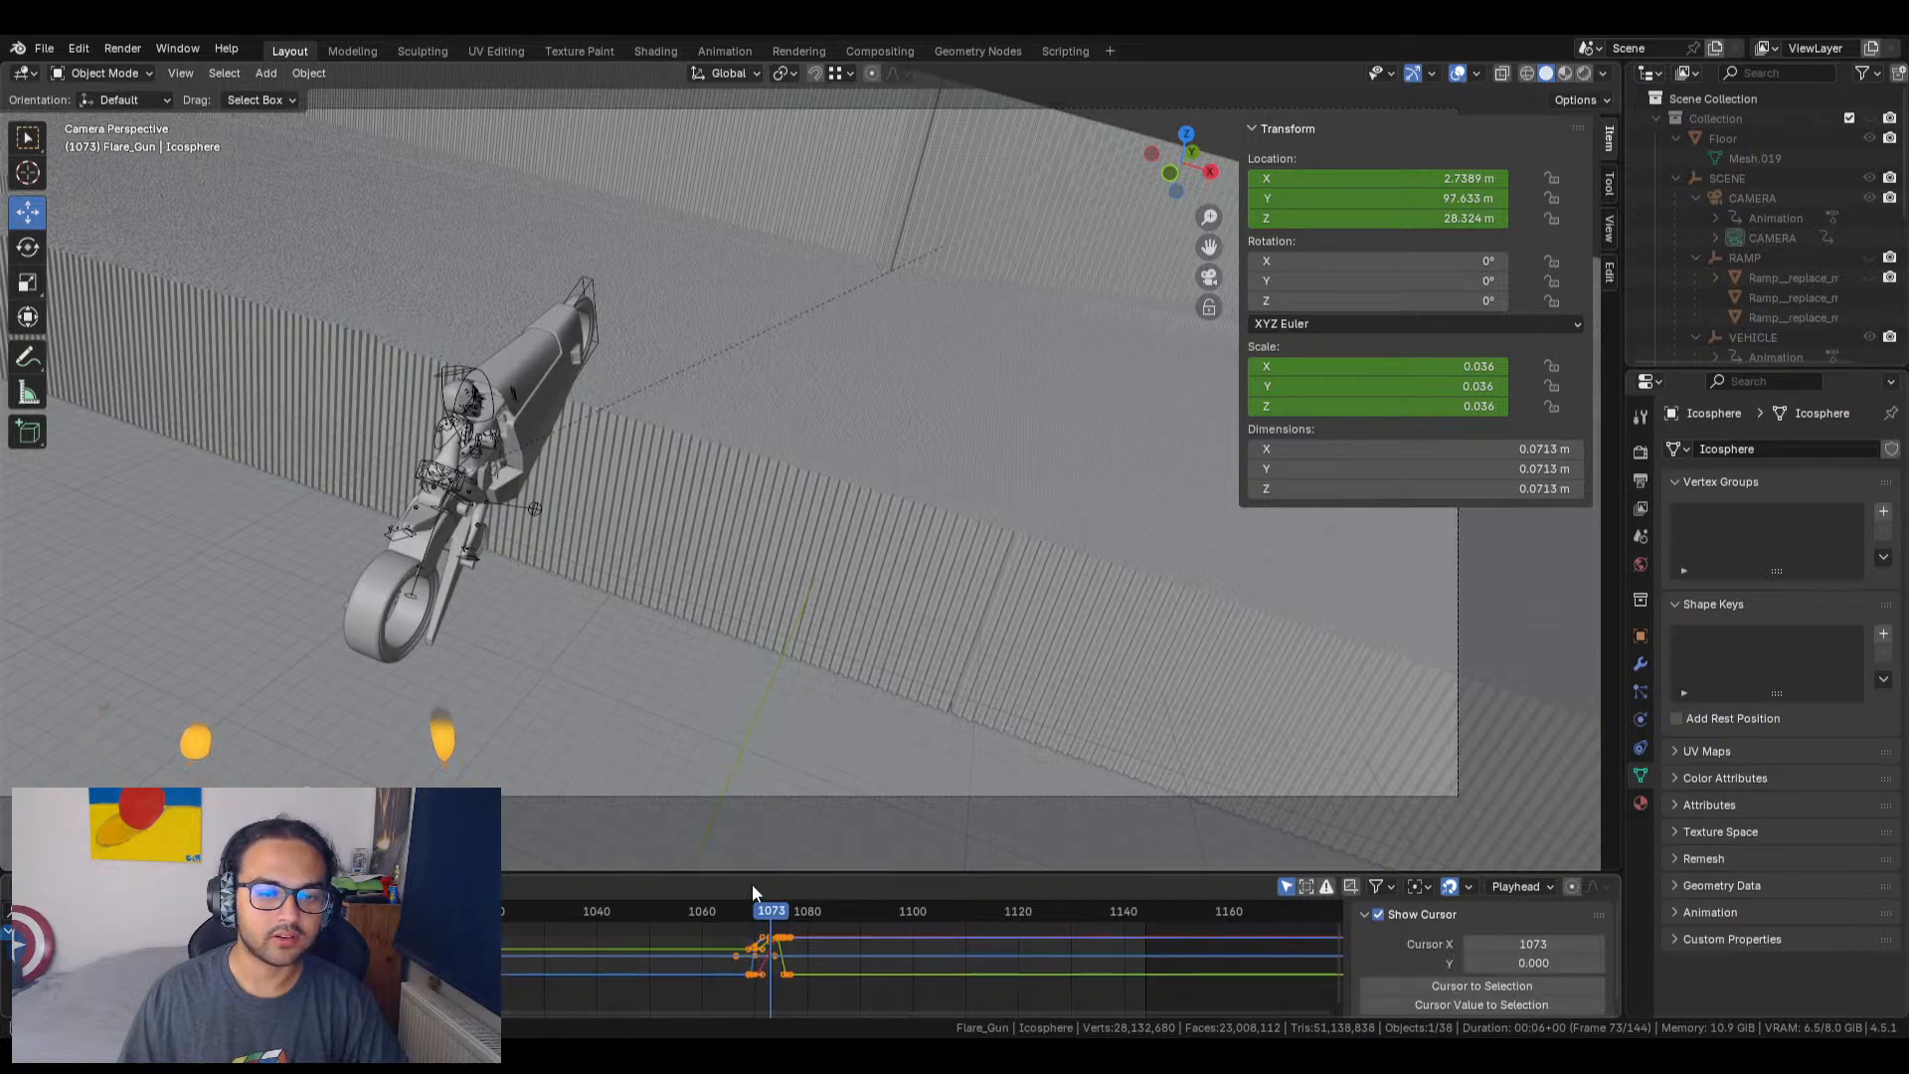
pyautogui.rightClick(825, 976)
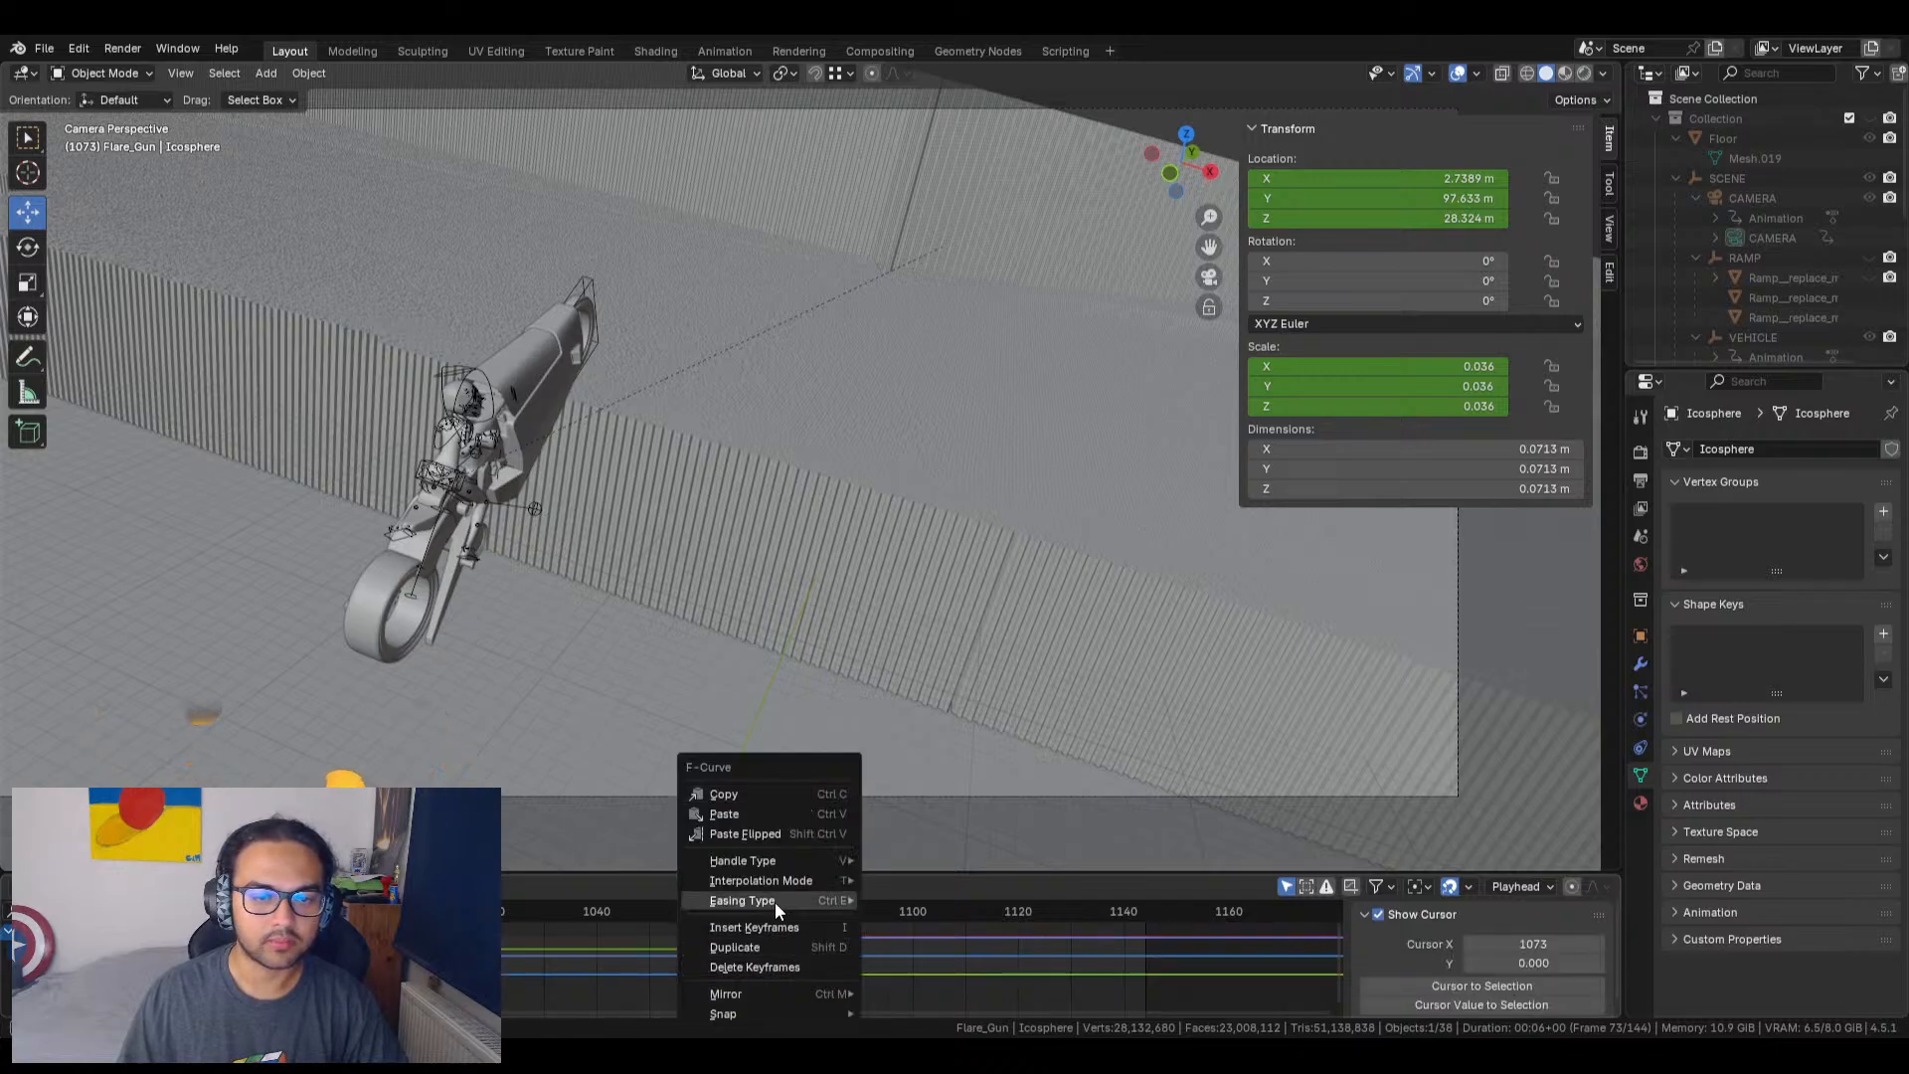
pyautogui.moveTo(766, 899)
pyautogui.moveTo(817, 879)
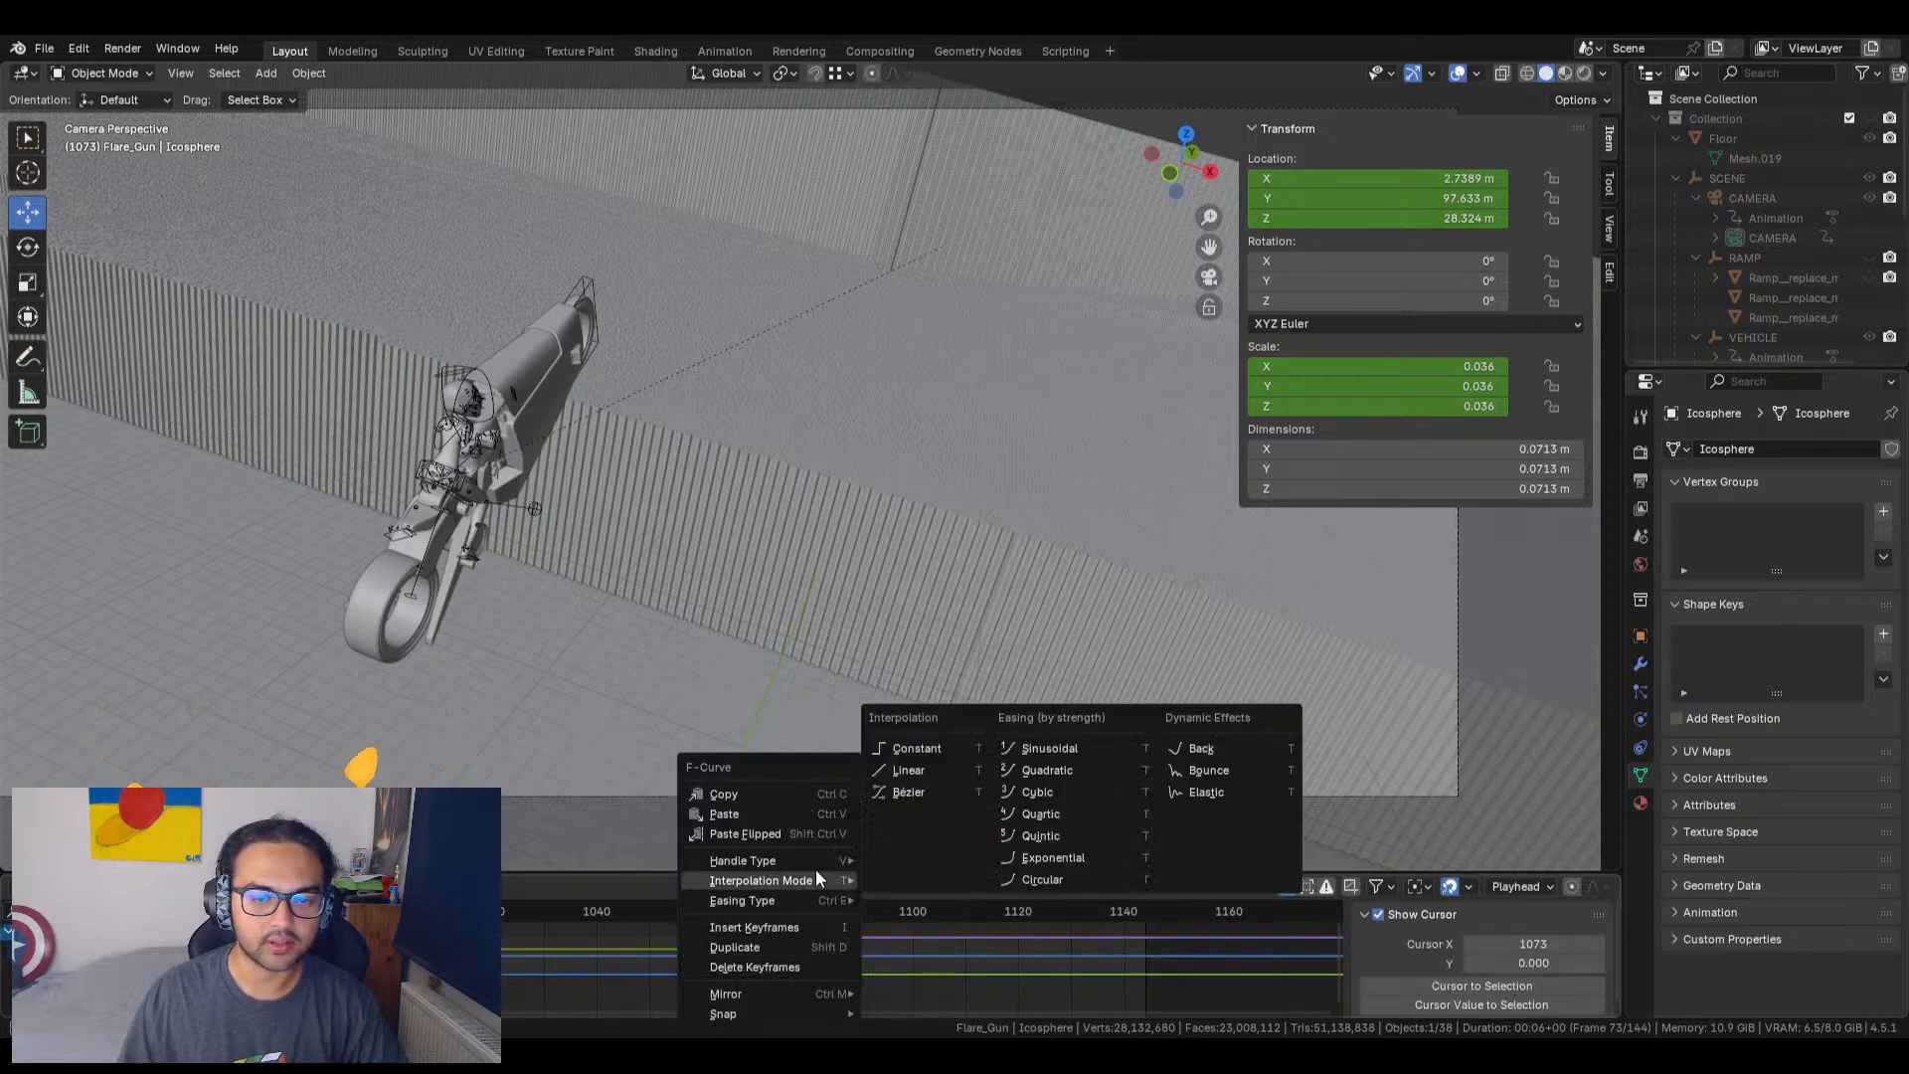
pyautogui.click(911, 770)
pyautogui.scroll(2, 798, 937)
pyautogui.moveTo(766, 912)
pyautogui.mouseDown()
pyautogui.moveTo(786, 913)
pyautogui.moveTo(748, 907)
pyautogui.moveTo(794, 912)
pyautogui.mouseUp()
# Step: Save the file and switch the Graph Editor back to the timeline
pyautogui.click(44, 47)
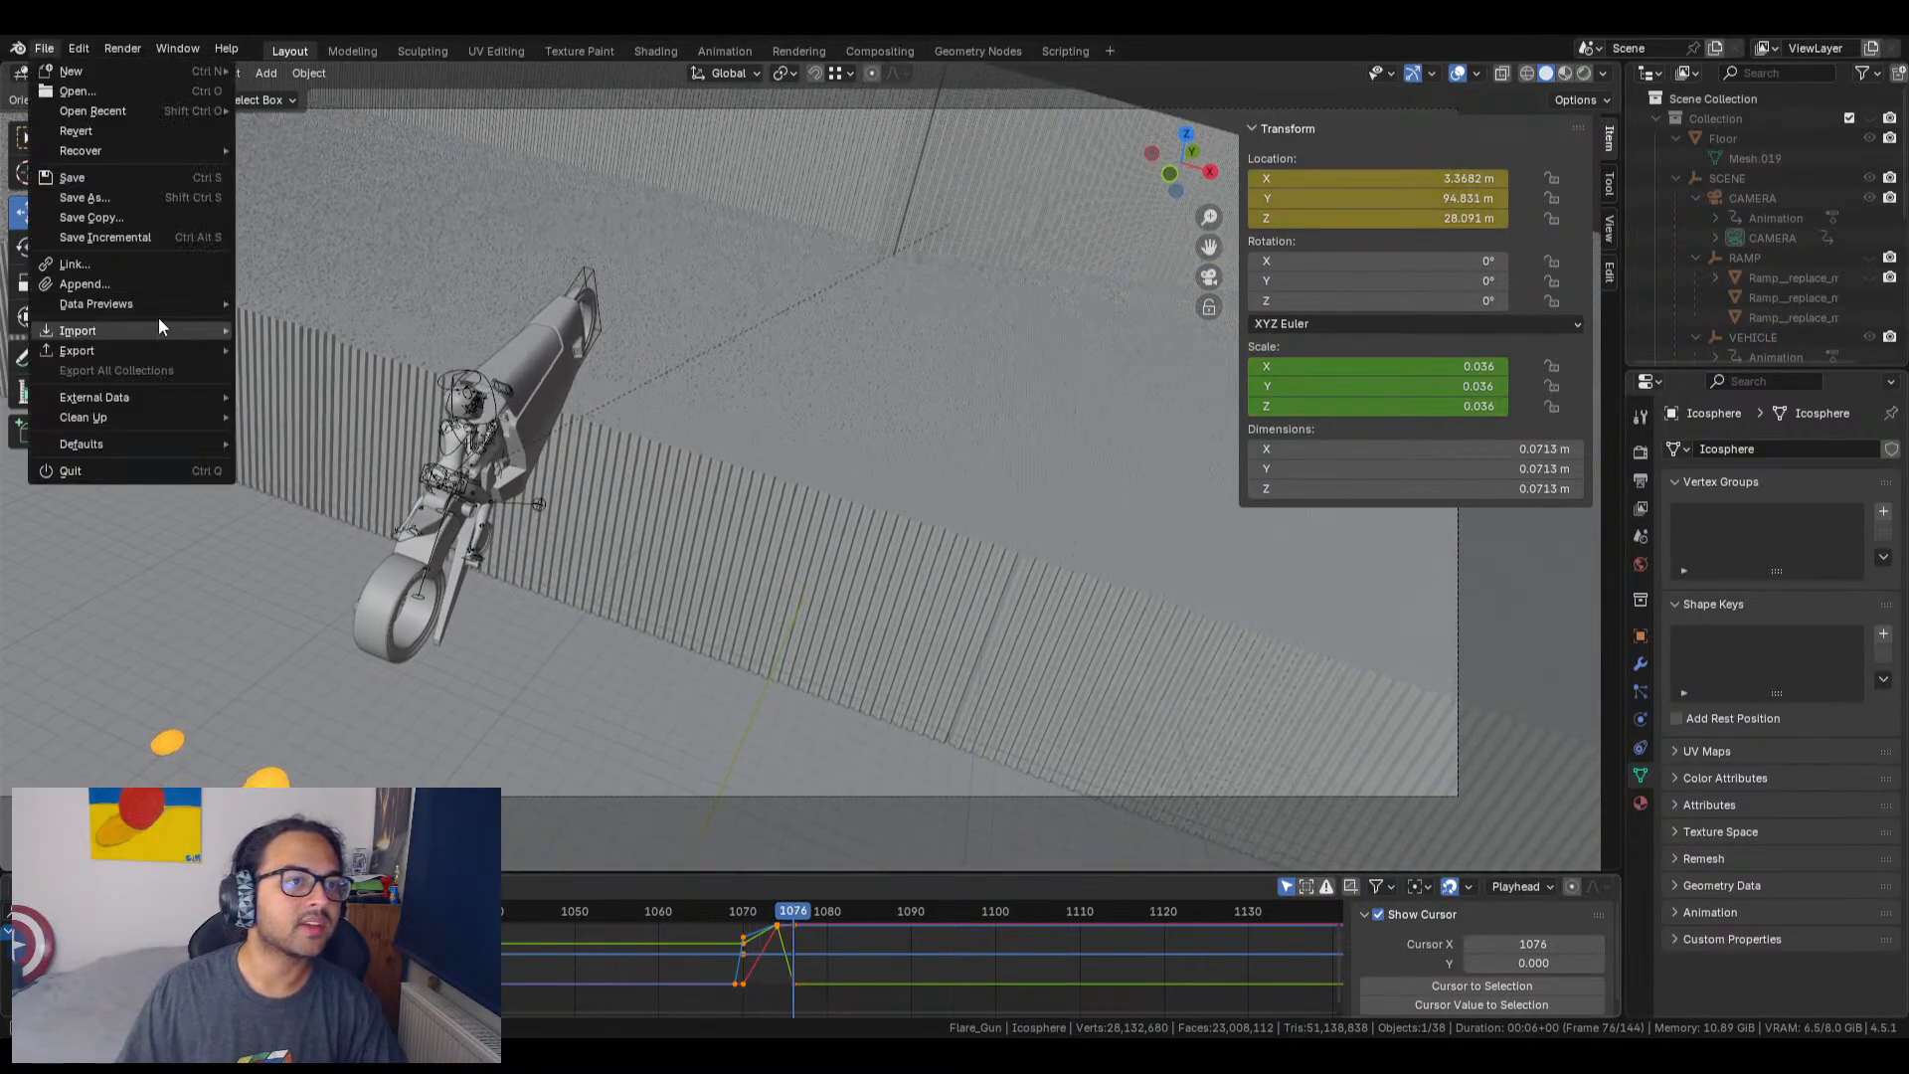
pyautogui.click(110, 174)
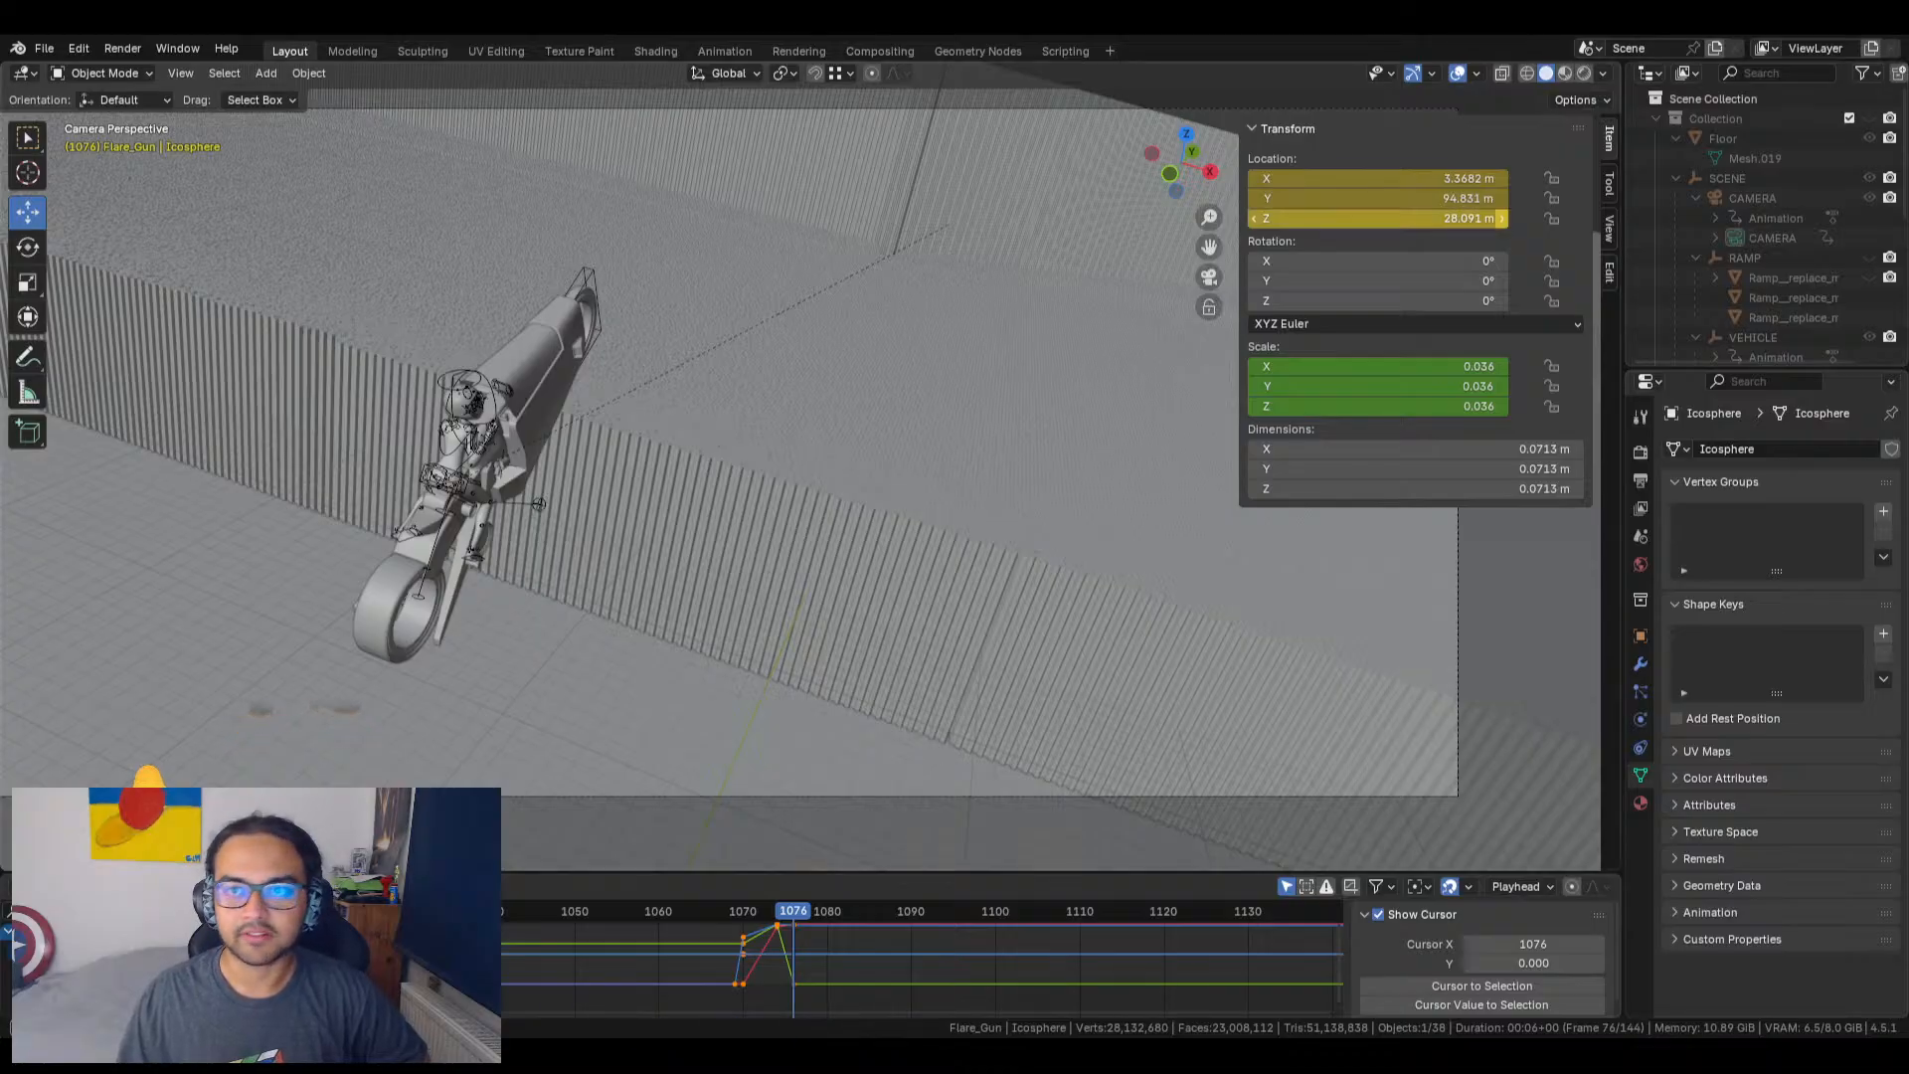
pyautogui.scroll(-2, 923, 960)
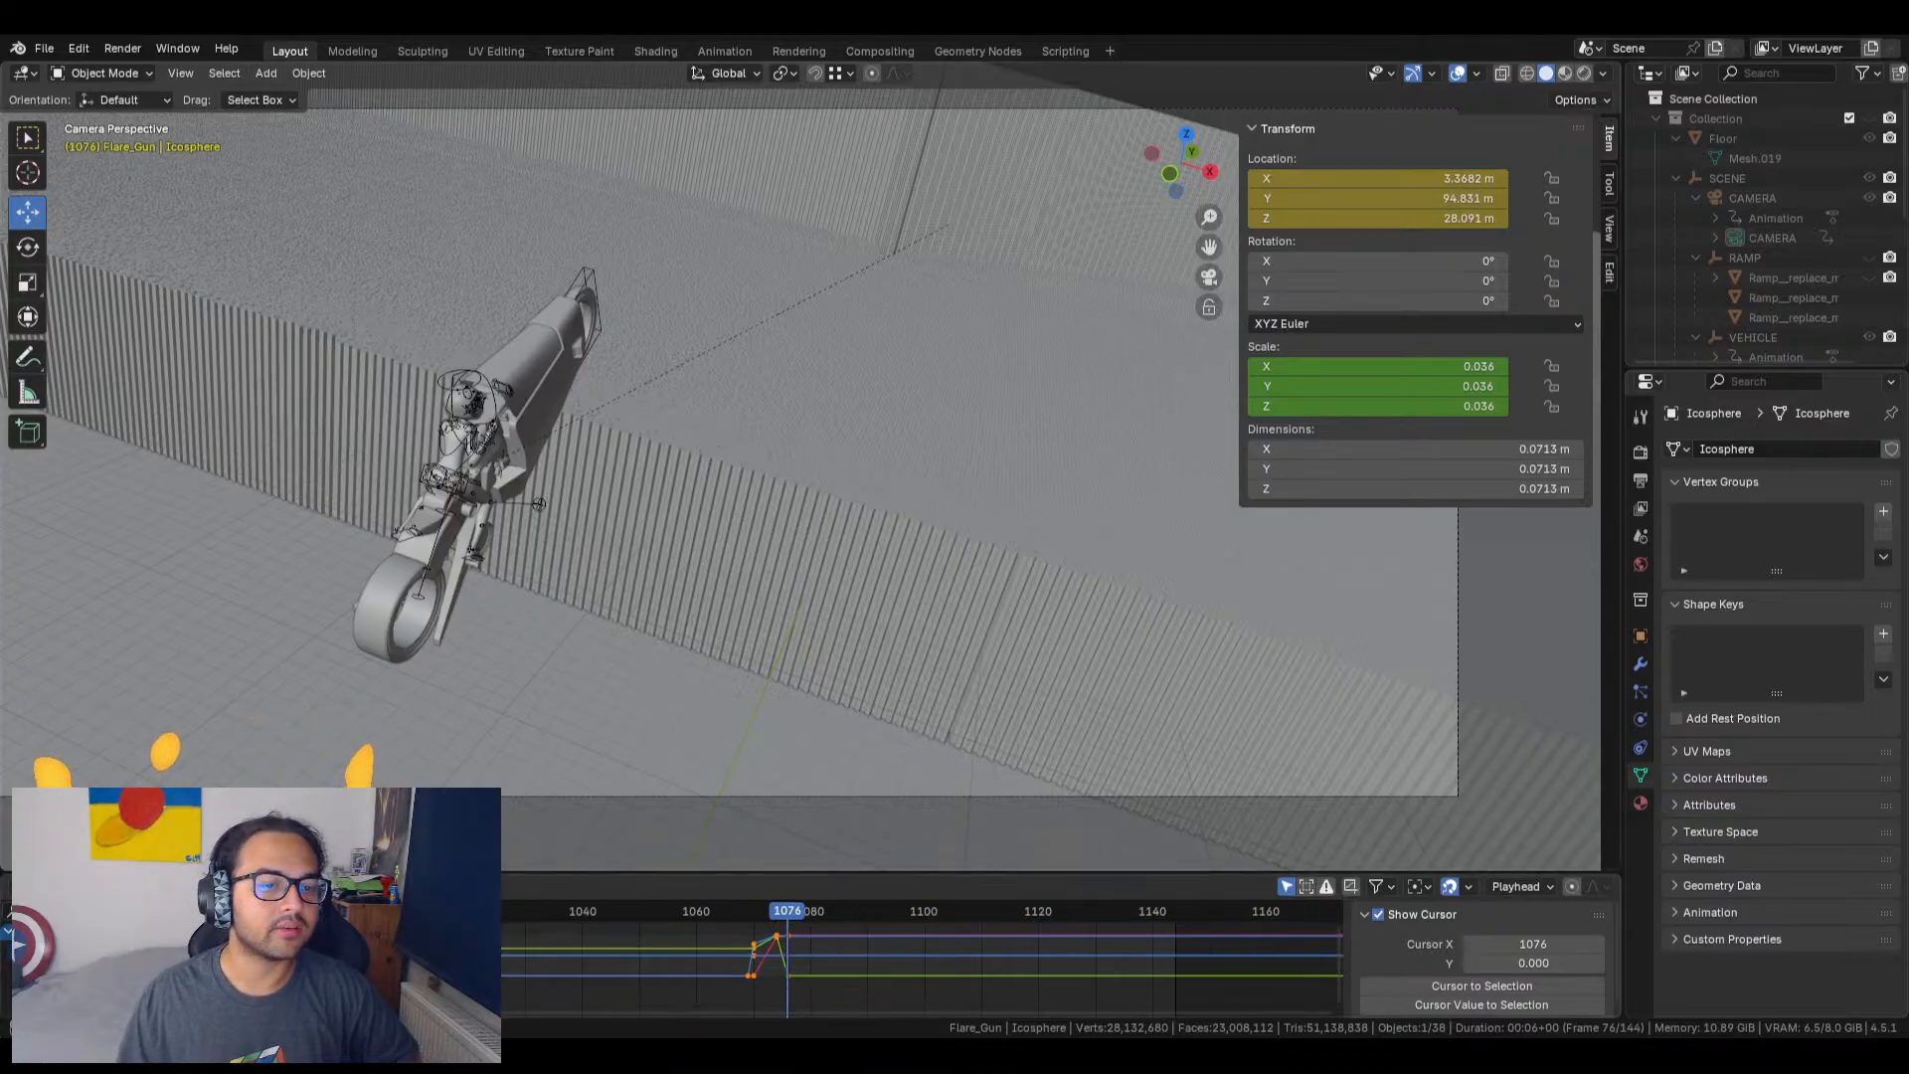
pyautogui.click(25, 886)
pyautogui.click(25, 886)
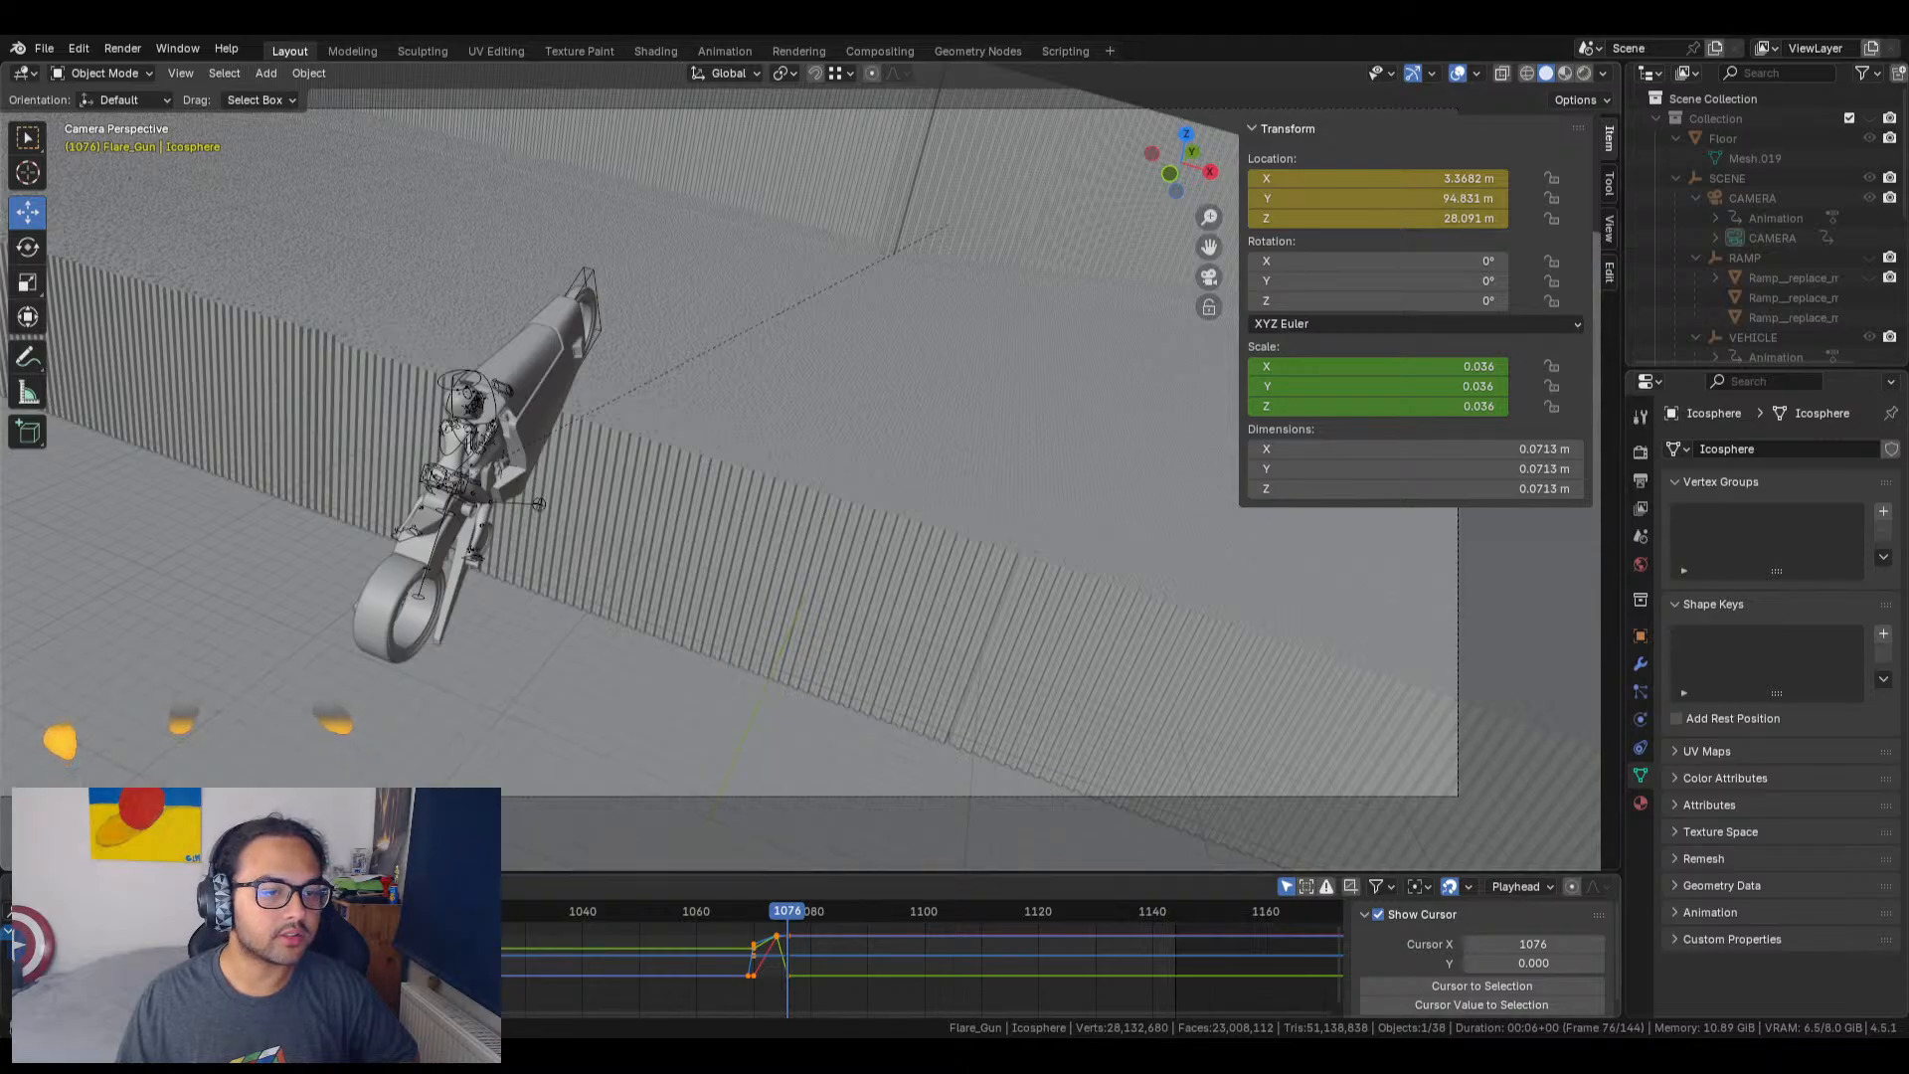
pyautogui.click(24, 886)
pyautogui.click(307, 709)
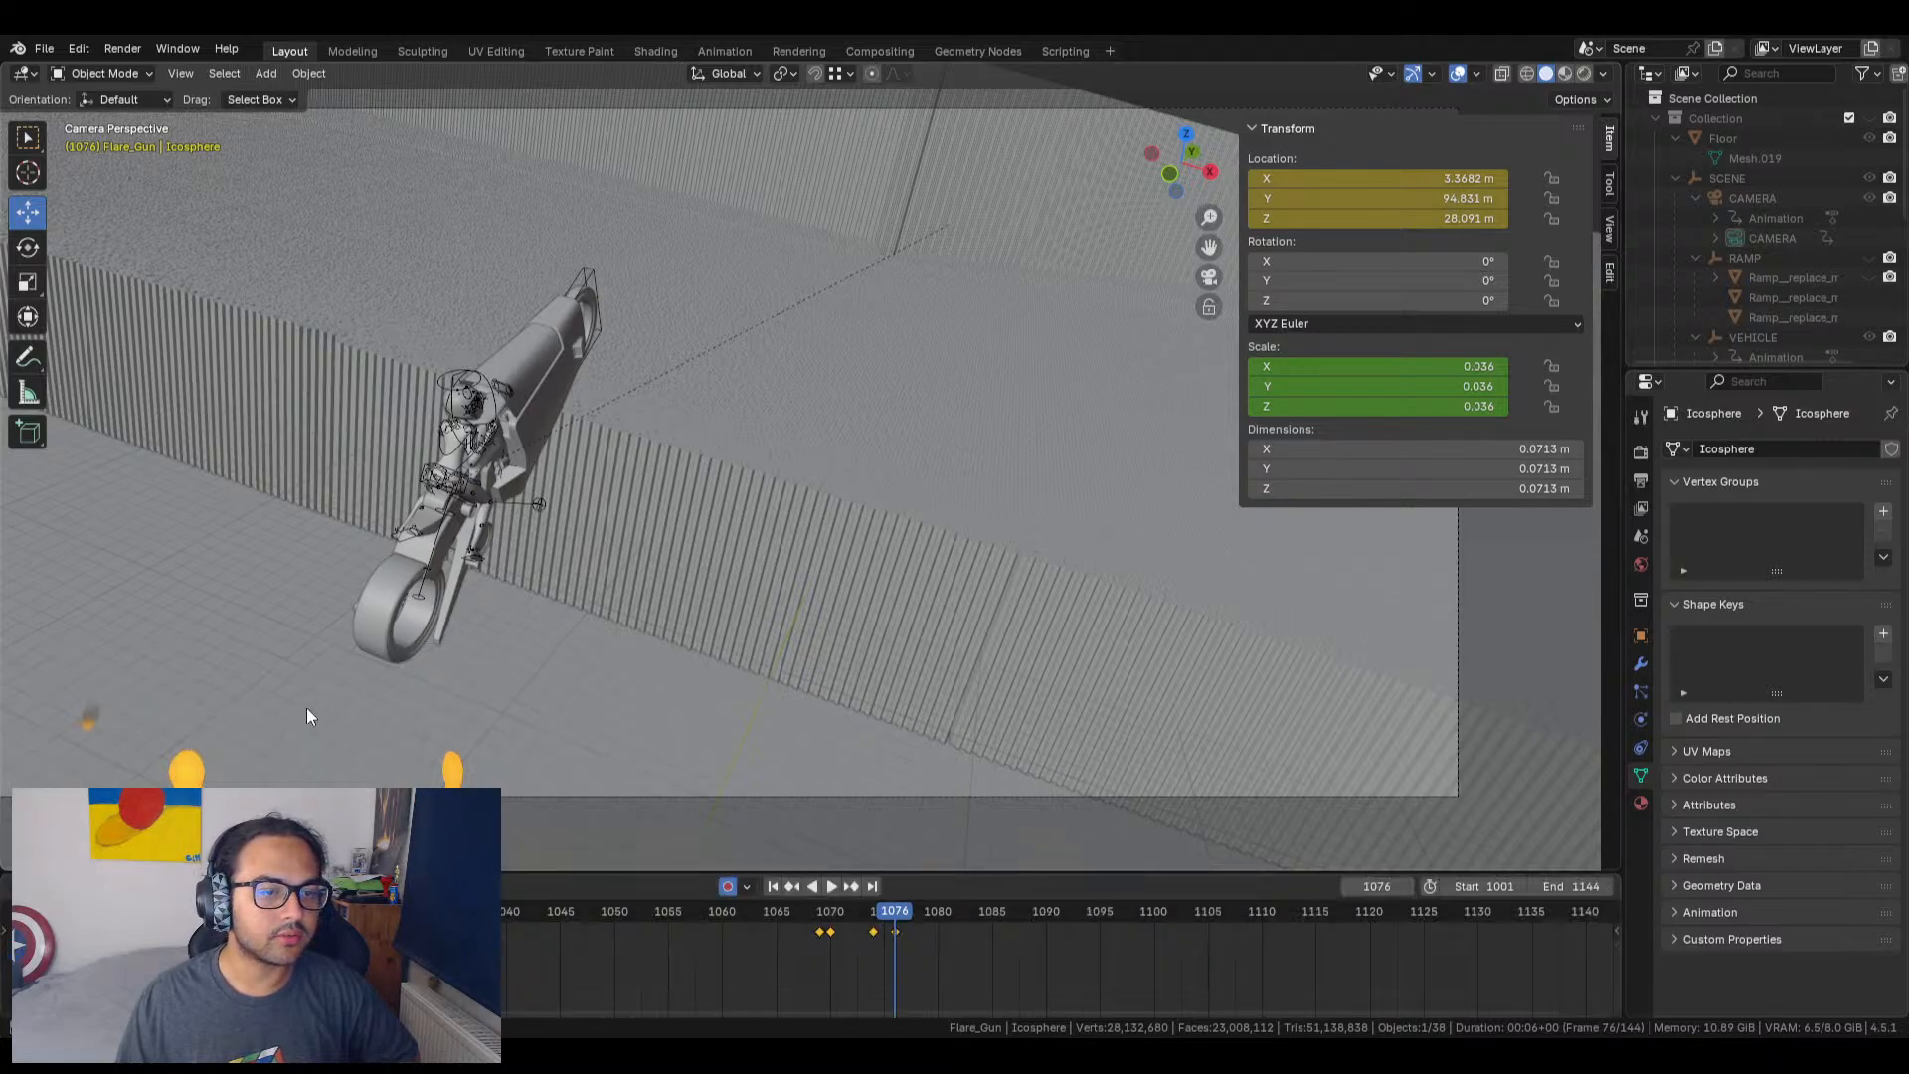
# Step: Deselect all objects with the whole camera frame in view and save the file again
pyautogui.click(758, 771)
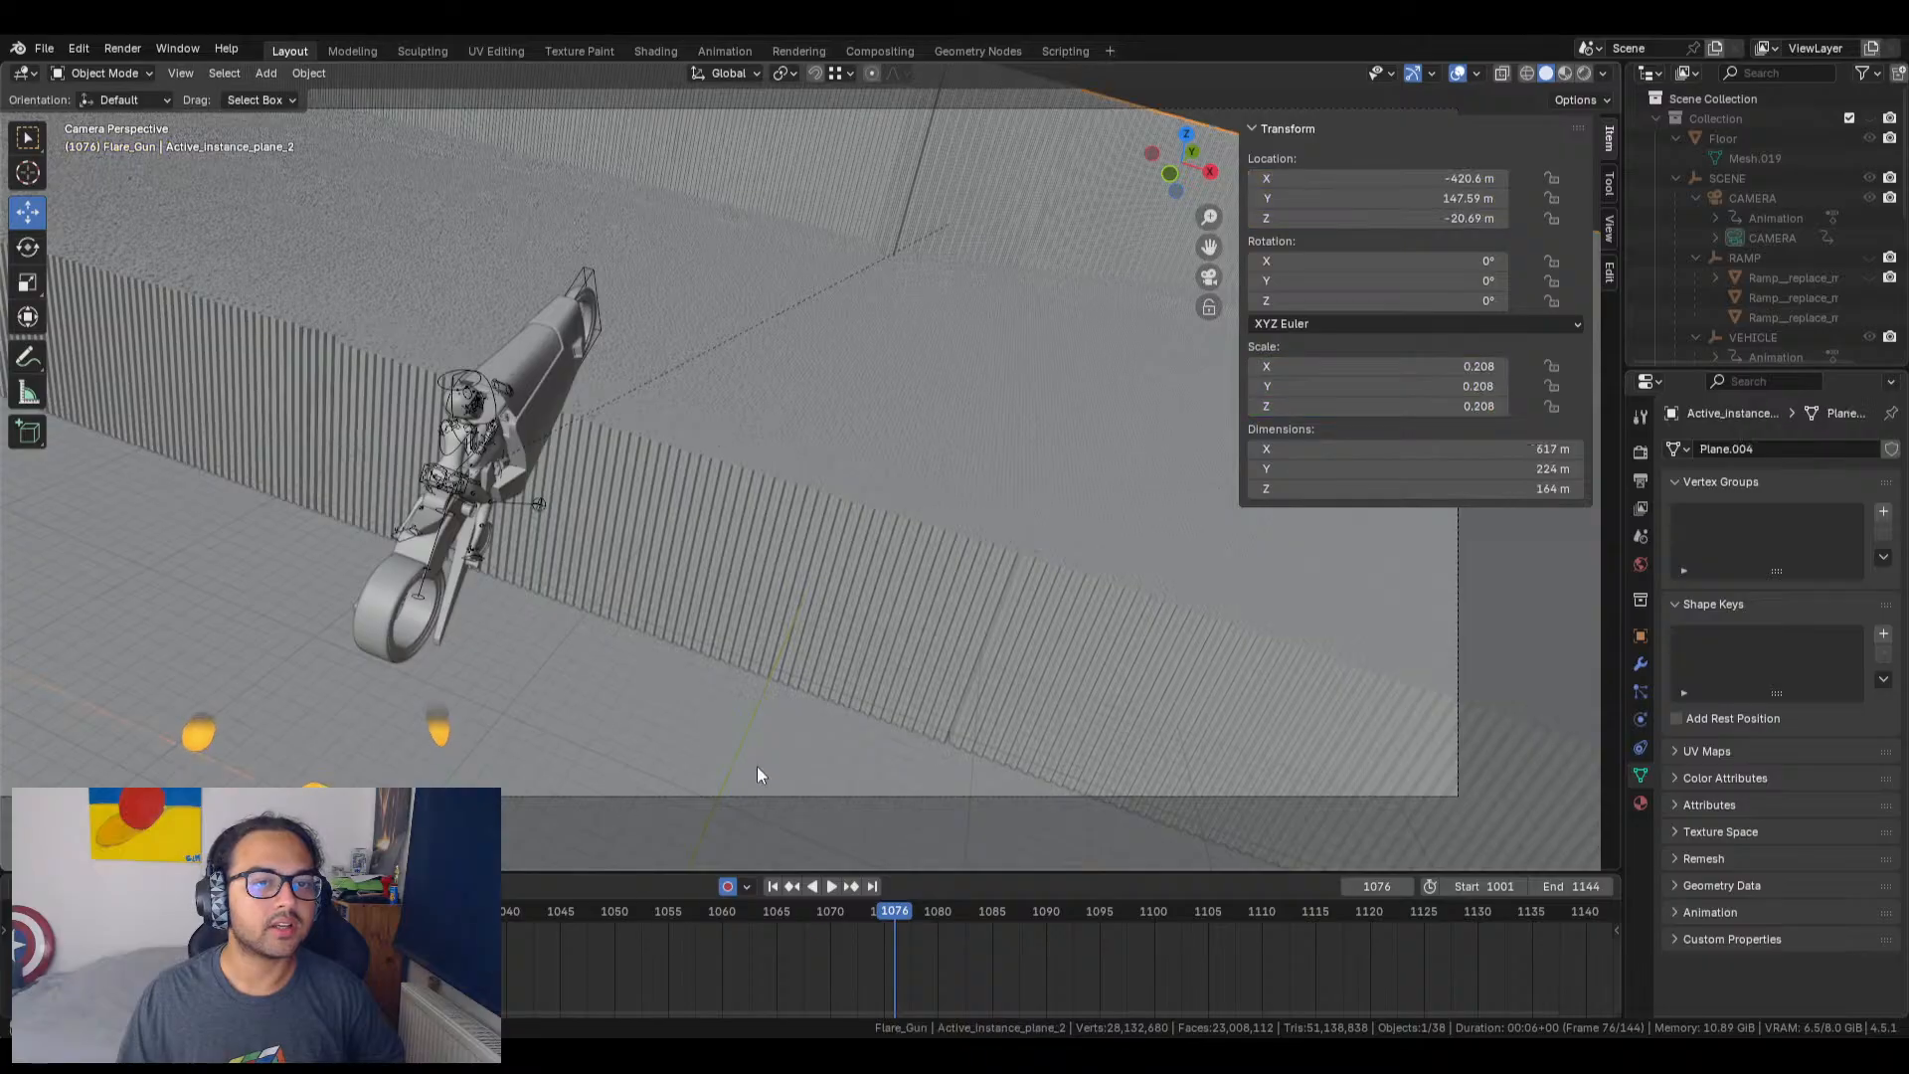
pyautogui.scroll(-2, 637, 577)
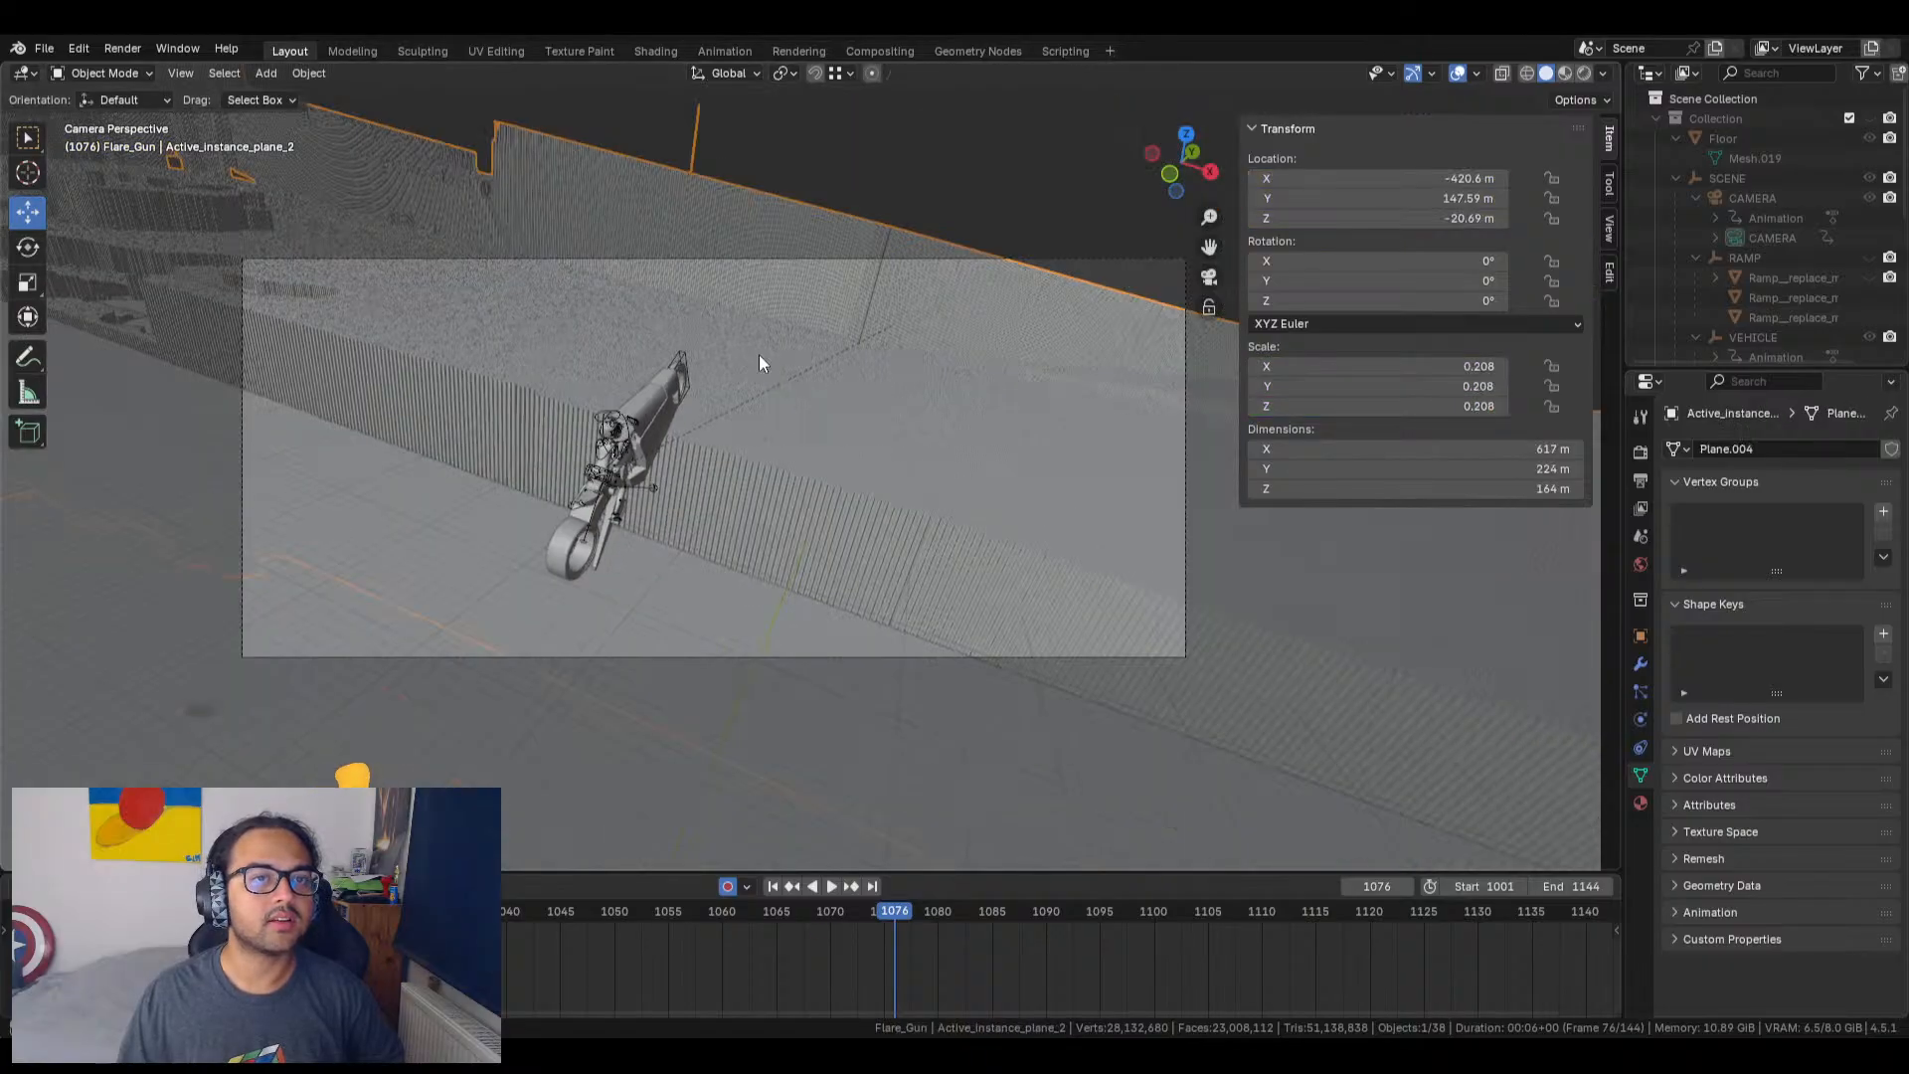
pyautogui.click(847, 166)
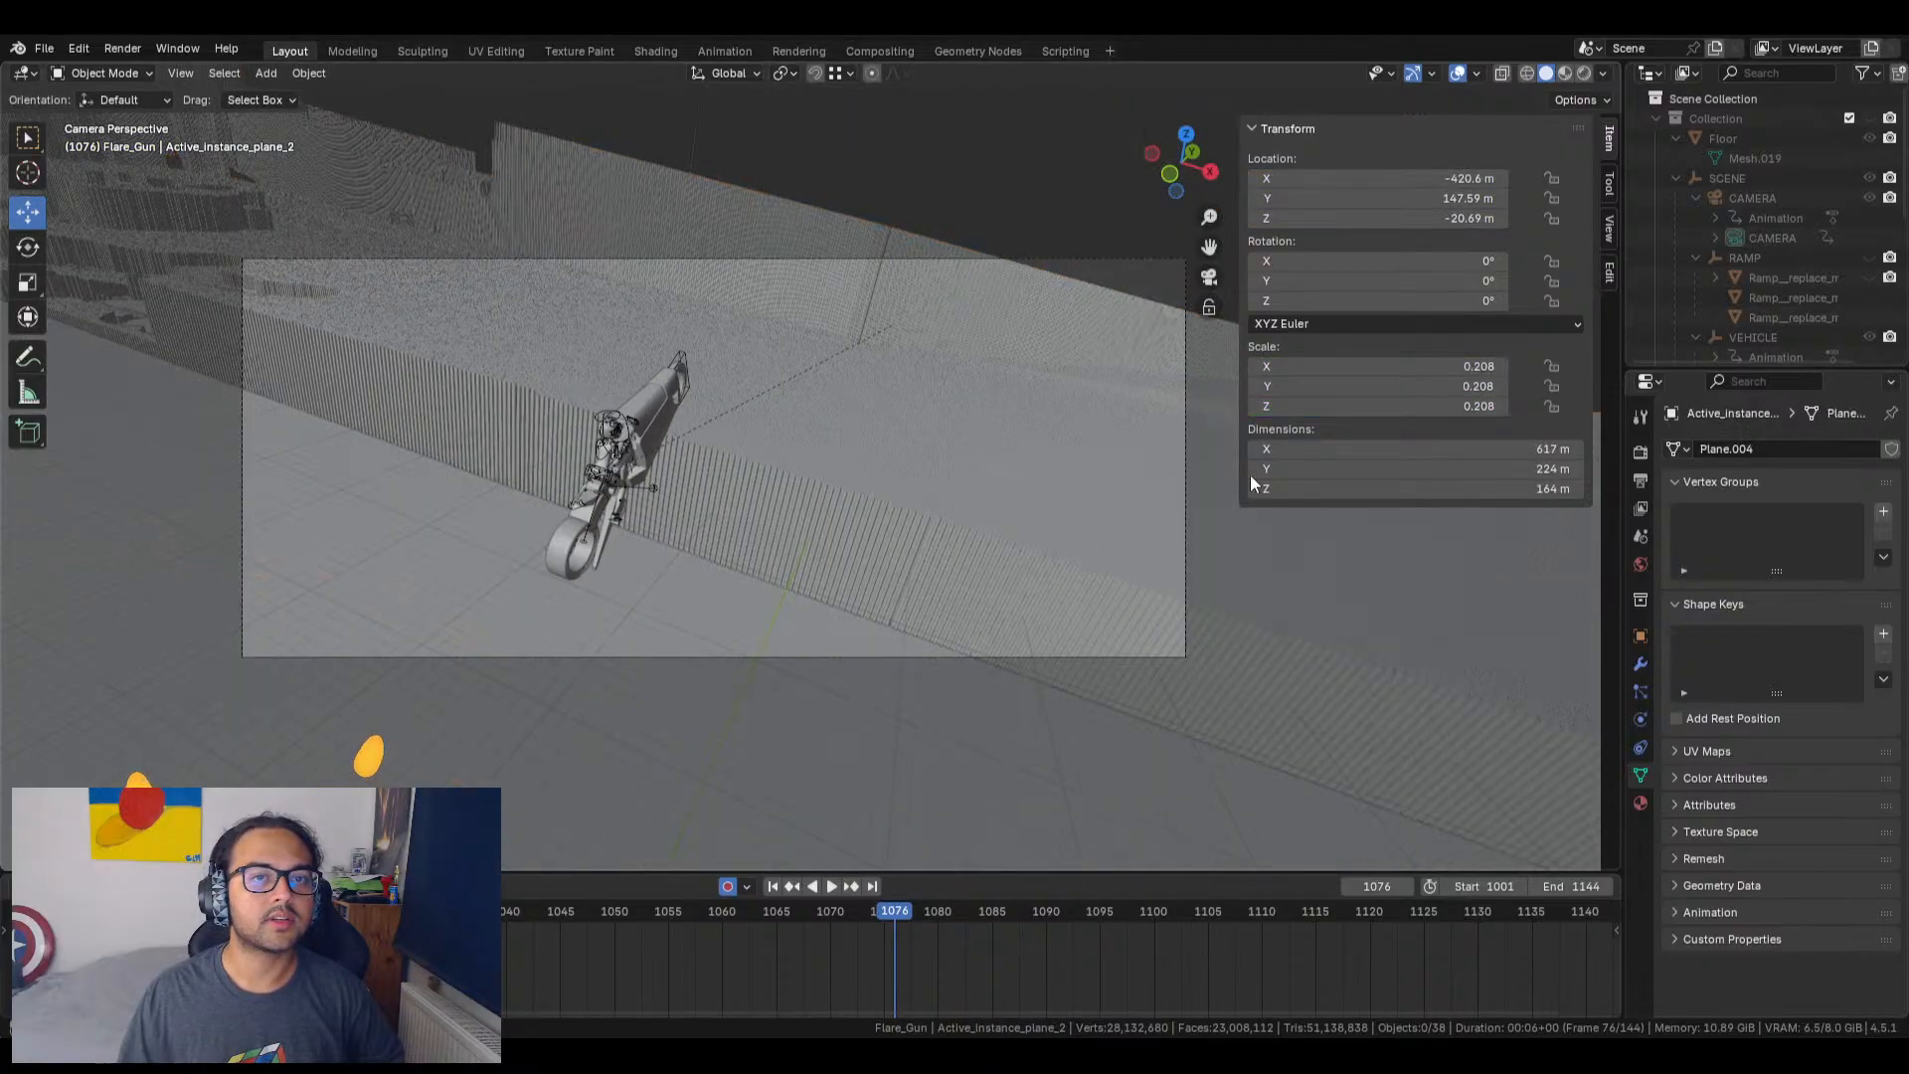
pyautogui.click(44, 50)
pyautogui.click(86, 171)
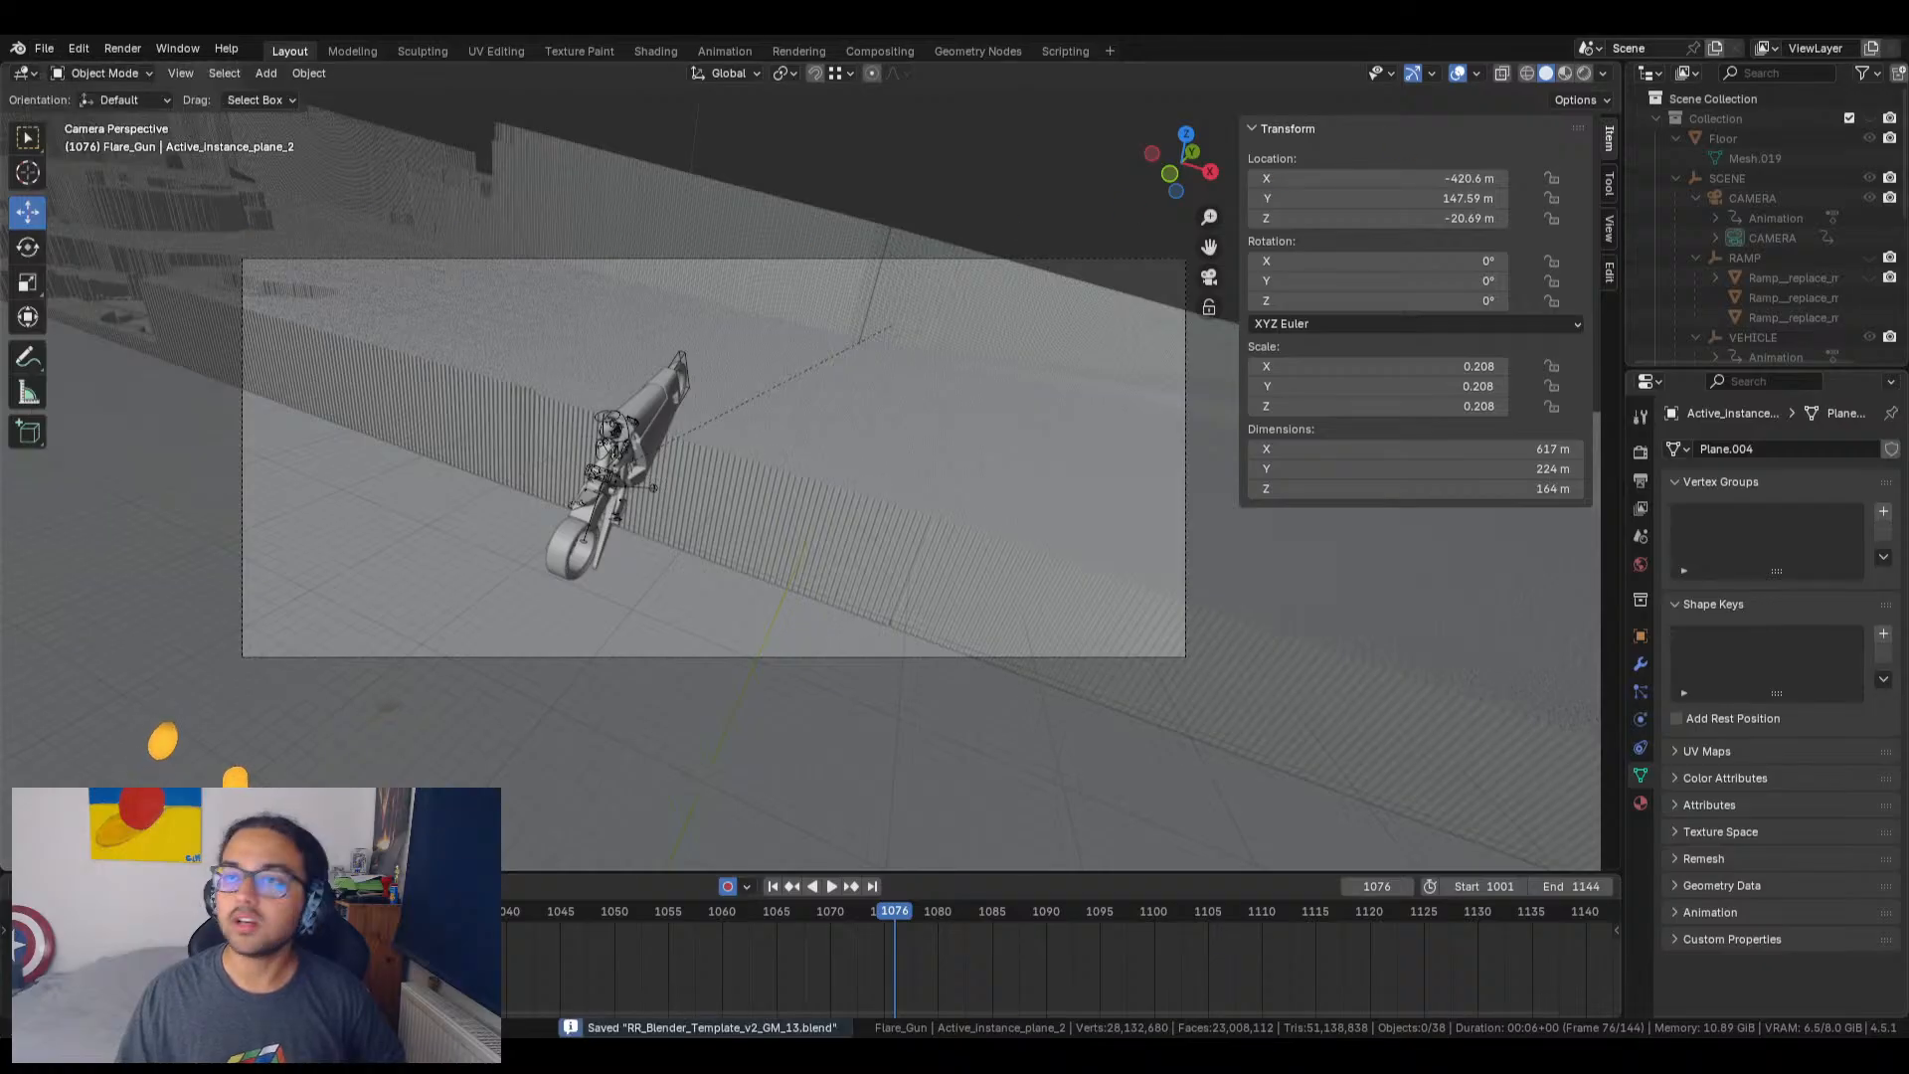